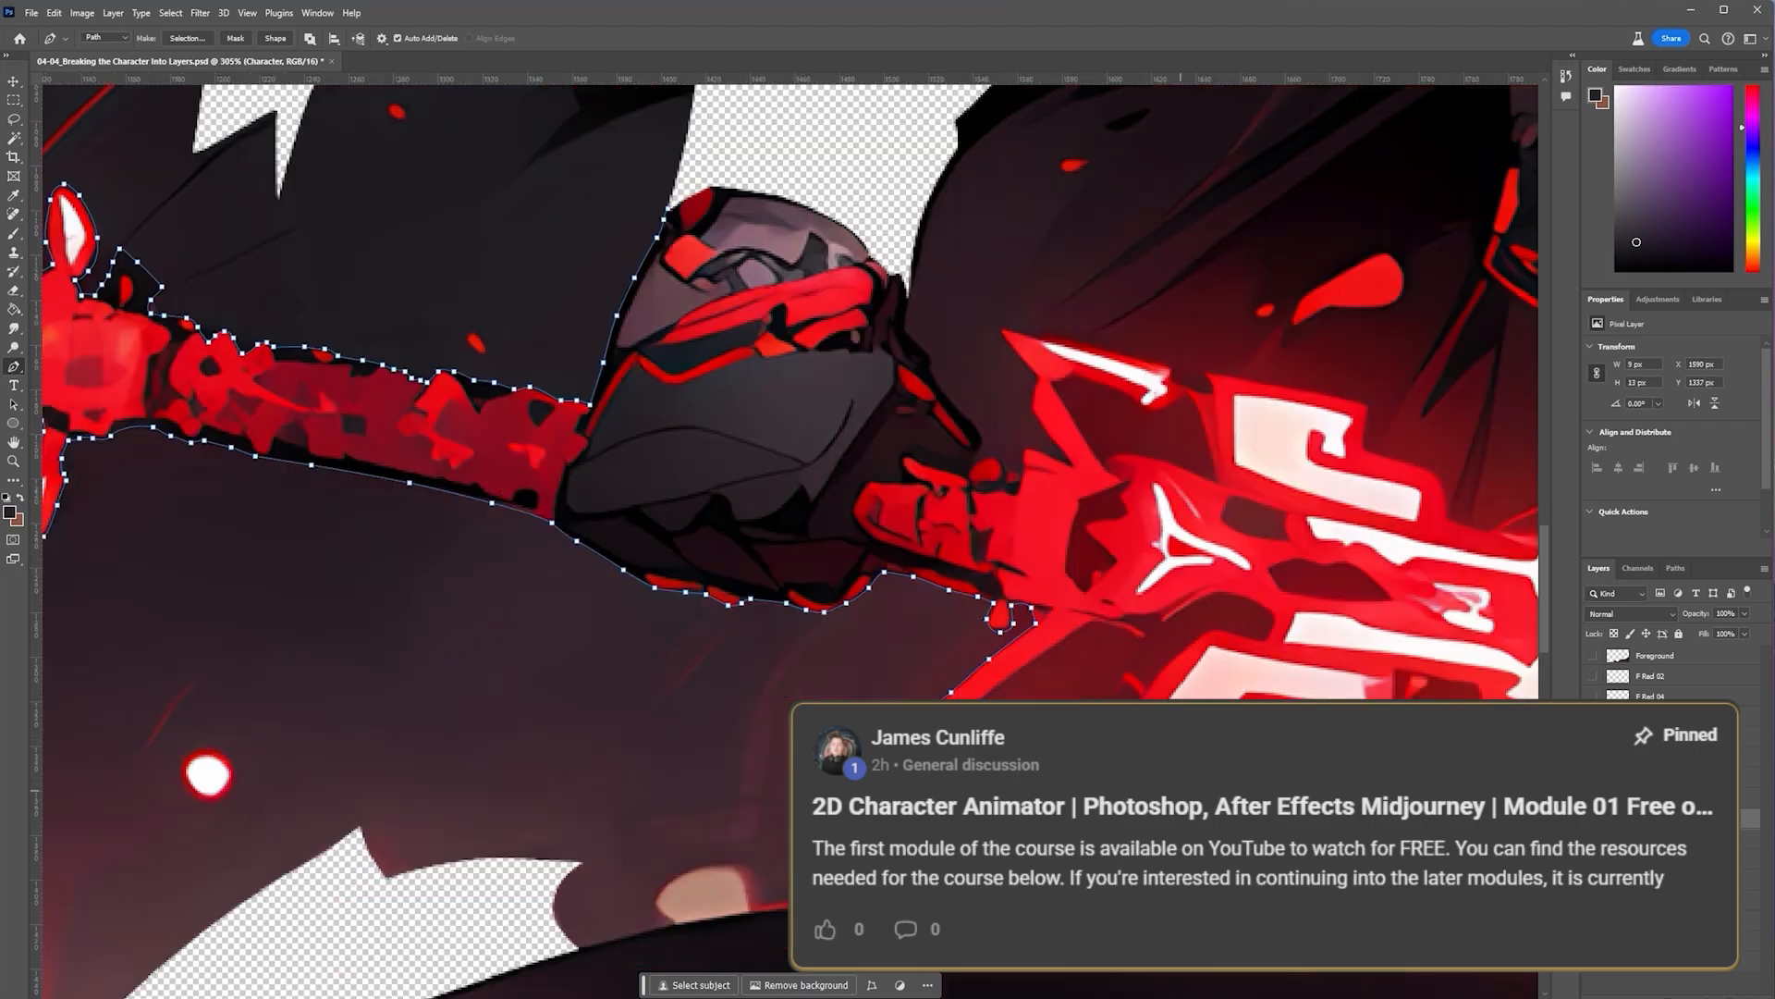
Extend the Pen path around the outline of the sword and the gripping hand
{"action": "scroll", "coordinate": [1199, 684], "scroll_direction": "up", "scroll_amount": 5}
{"action": "left_click", "coordinate": [345, 667]}
{"action": "left_click", "coordinate": [377, 715]}
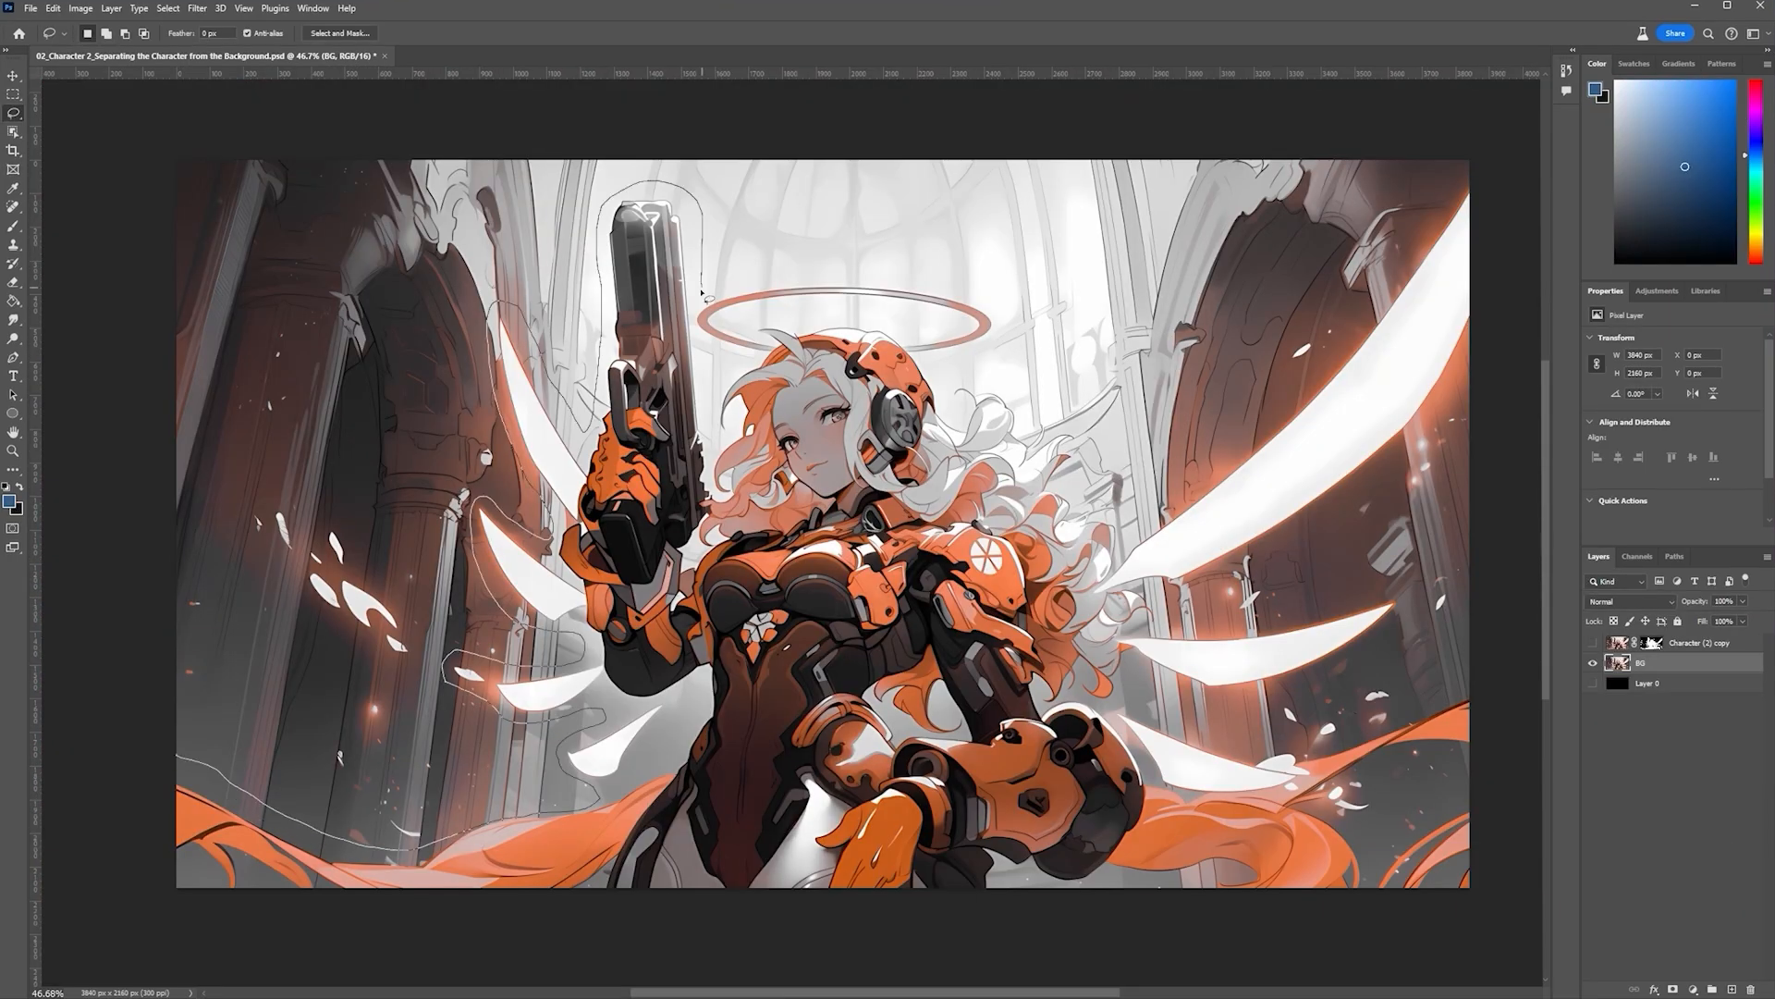
Replace the lassoed character with generated background using Generative Fill, and choose the third variation
{"action": "left_click", "coordinate": [974, 912]}
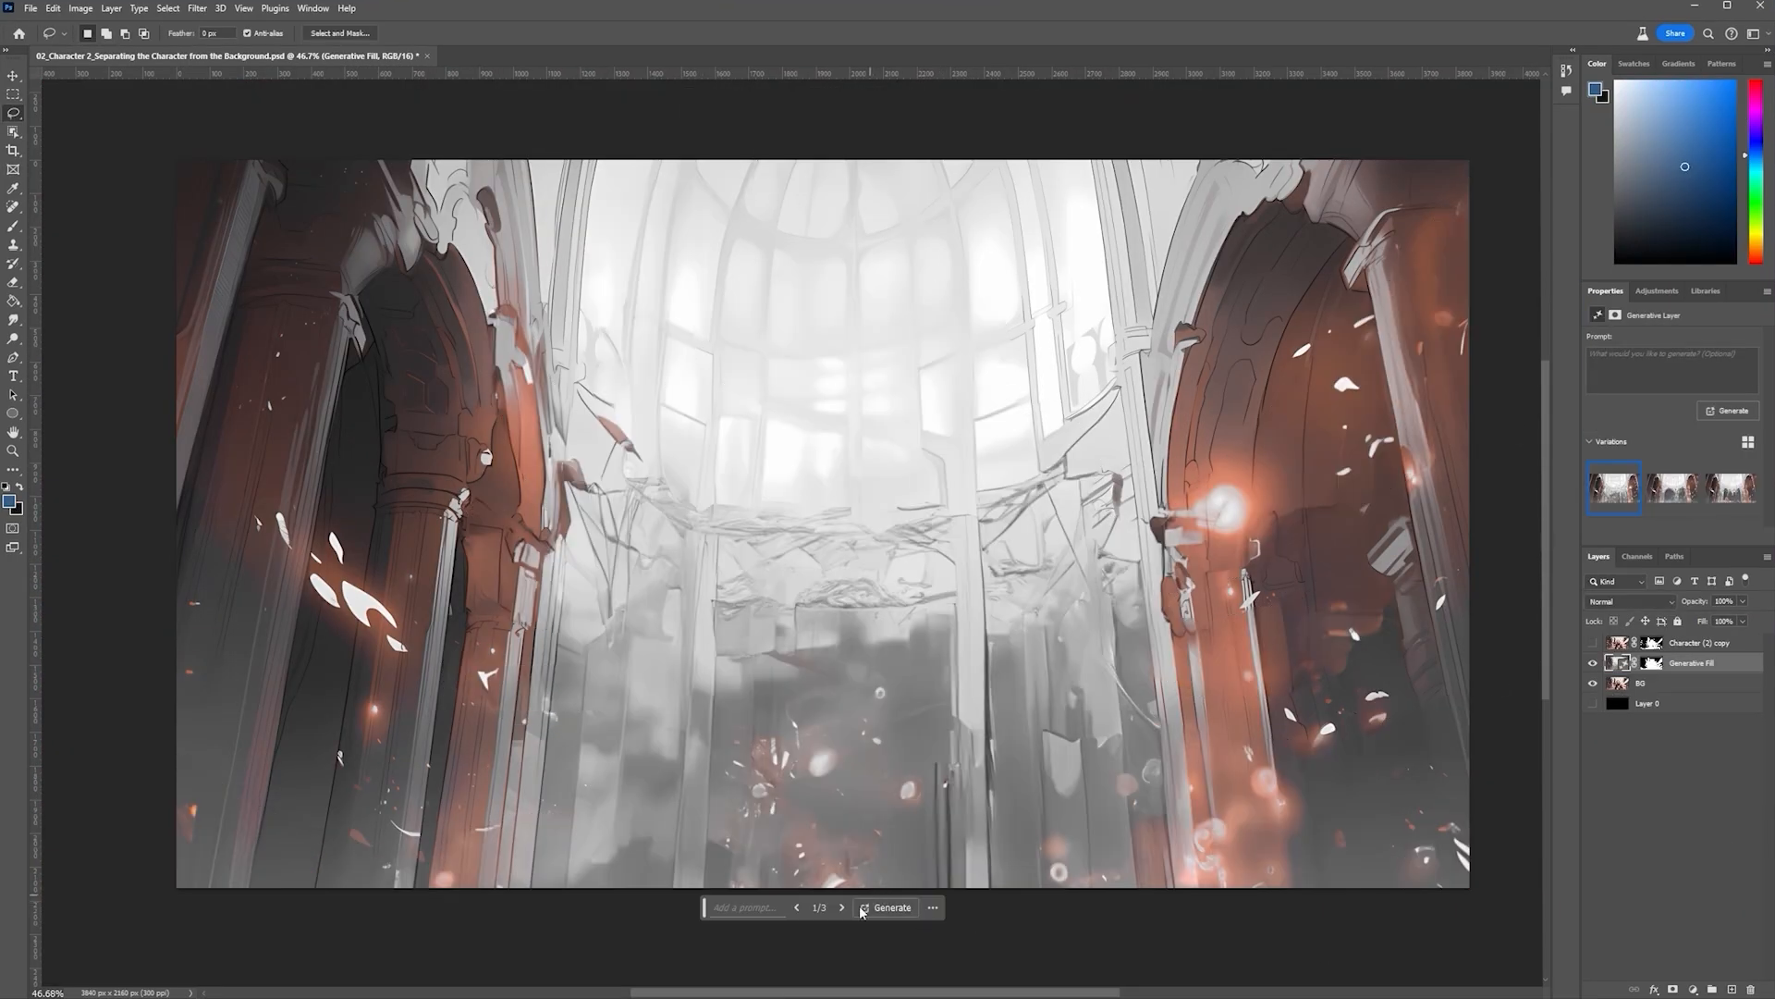
{"action": "left_click", "coordinate": [841, 907]}
{"action": "left_click", "coordinate": [843, 907]}
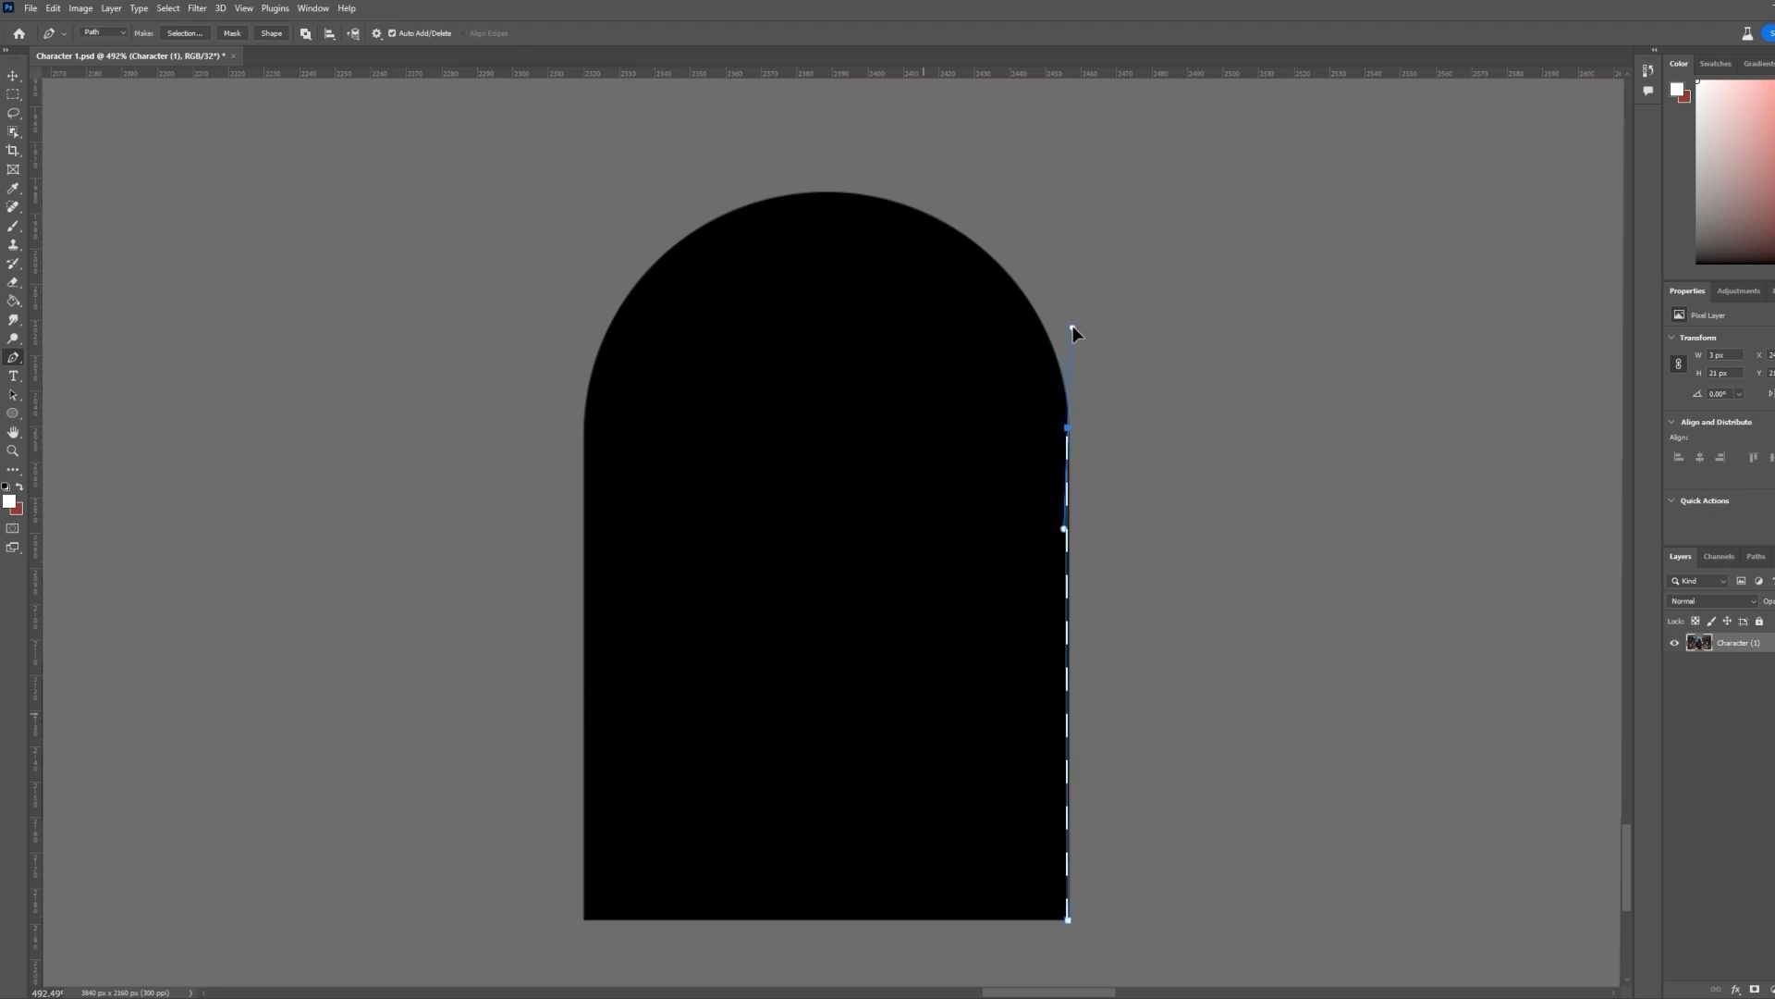
Continue the Pen path around the black arch with a curved anchor on its left side
{"action": "left_click_drag", "start_coordinate": [657, 323], "coordinate": [616, 491]}
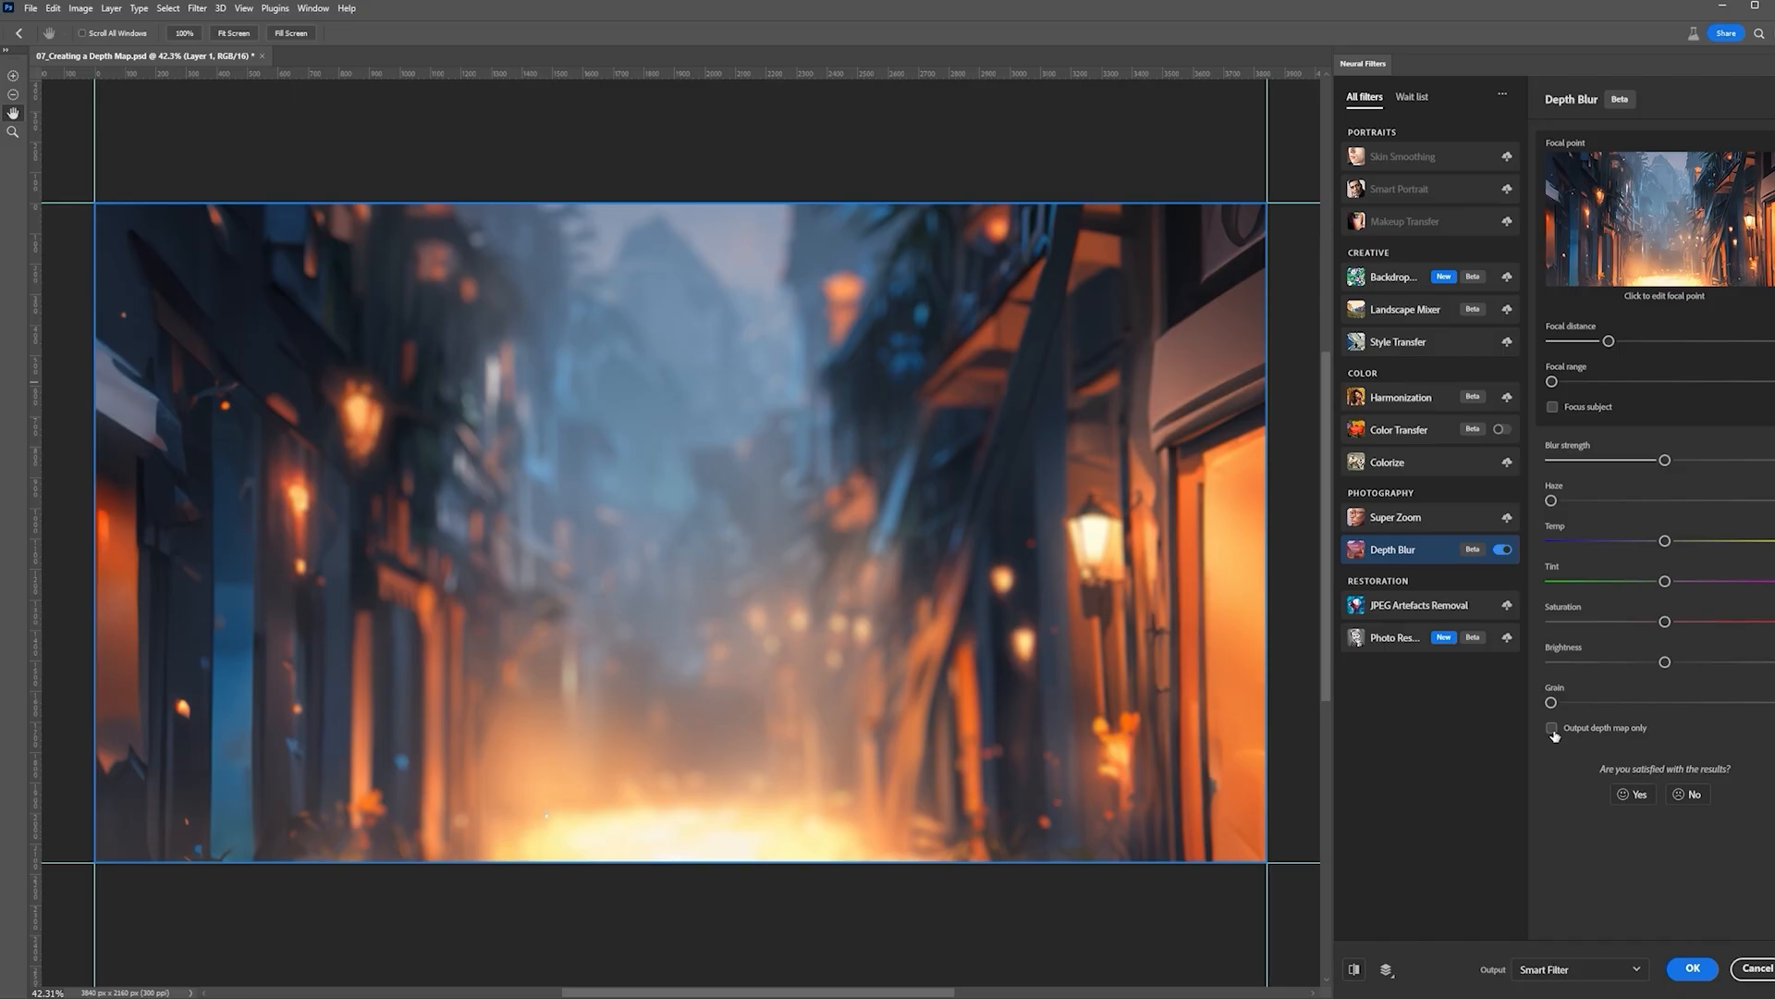
Set the Depth Blur neural filter to output the depth map only
{"action": "left_click", "coordinate": [1552, 728]}
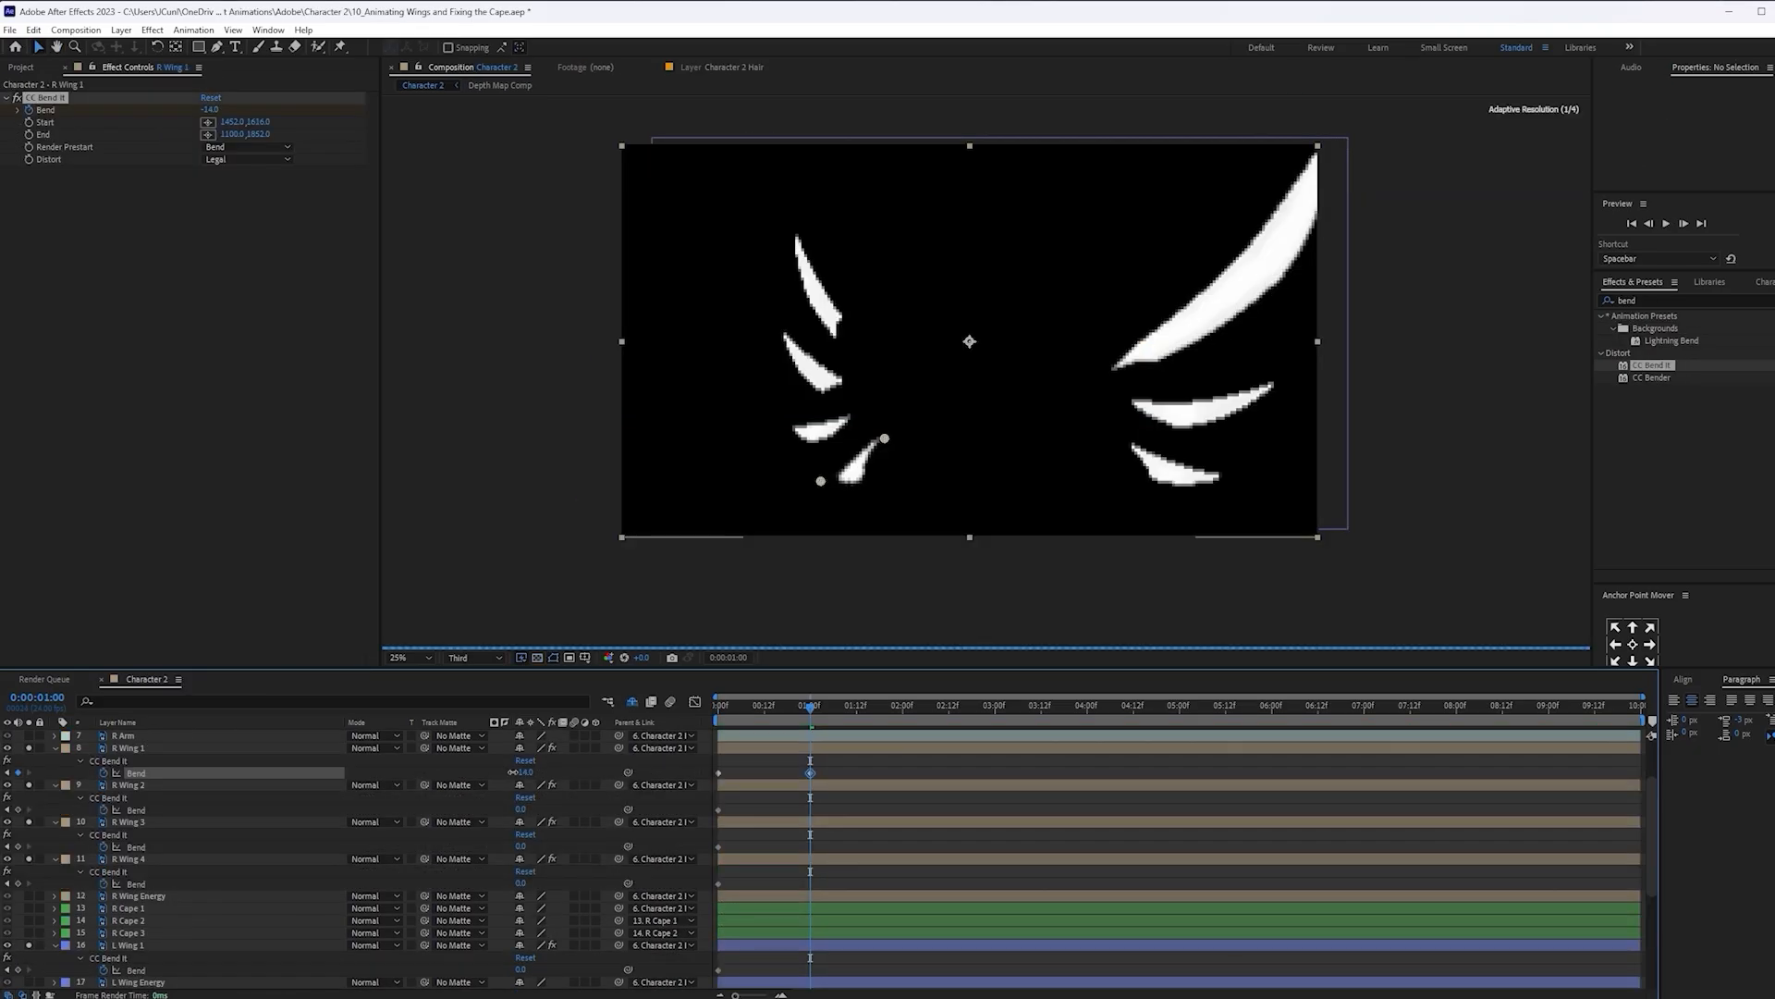
In After Effects, adjust the CC Bend It bend amount on the remaining right wing layers at the one-second mark
{"action": "left_click_drag", "start_coordinate": [521, 809], "coordinate": [561, 889]}
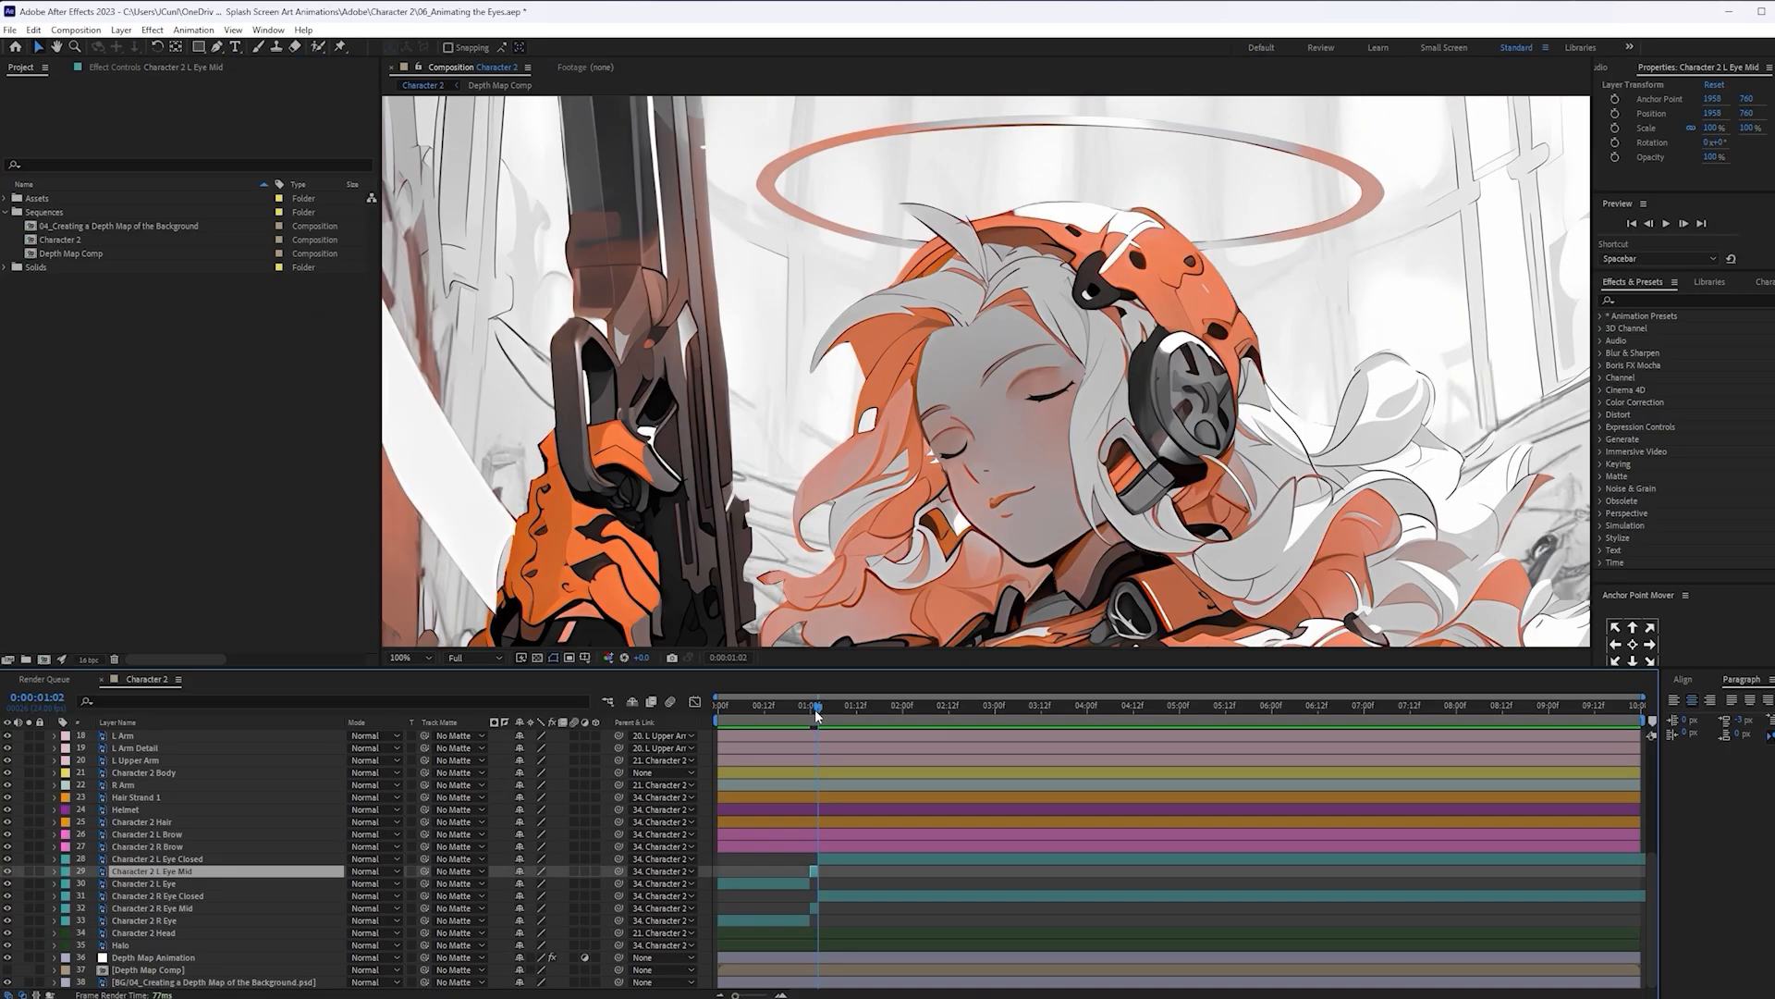
Scrub the timeline around the one-second mark to check the character's eye blink
{"action": "left_click_drag", "start_coordinate": [813, 708], "coordinate": [796, 708]}
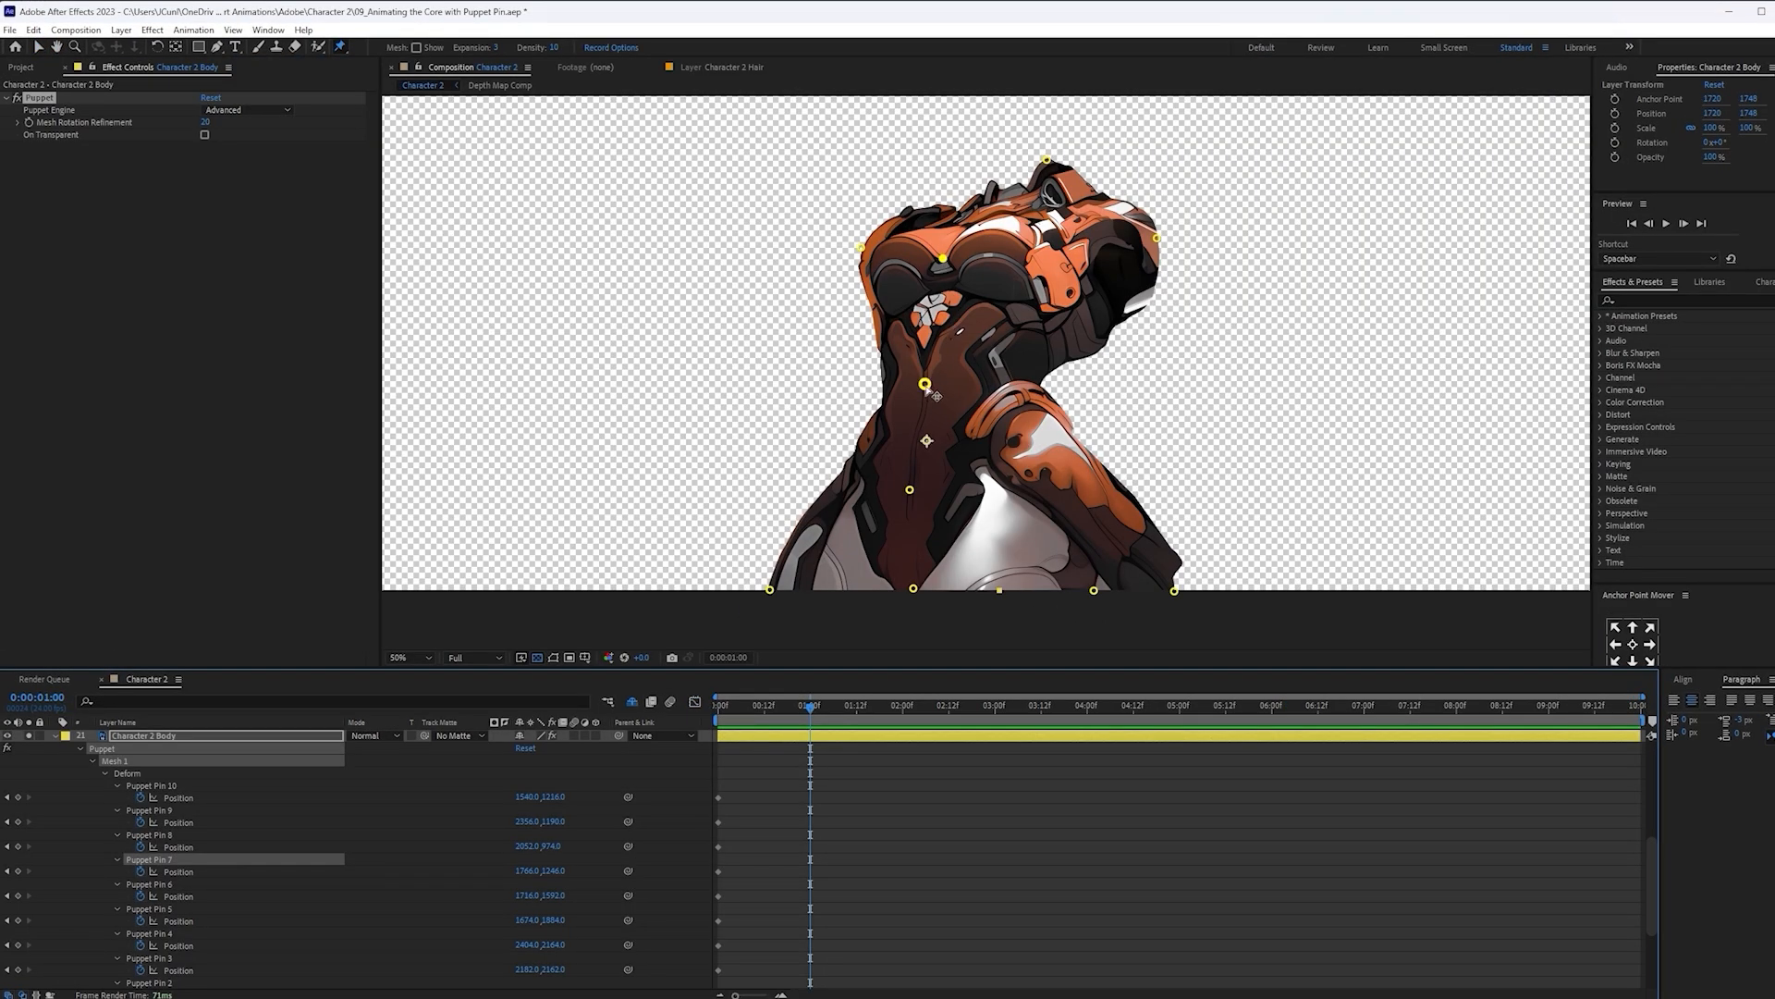
Shift the puppet pin at the waist of the Character 2 Body layer slightly at the one-second mark
{"action": "left_click_drag", "start_coordinate": [928, 386], "coordinate": [936, 388]}
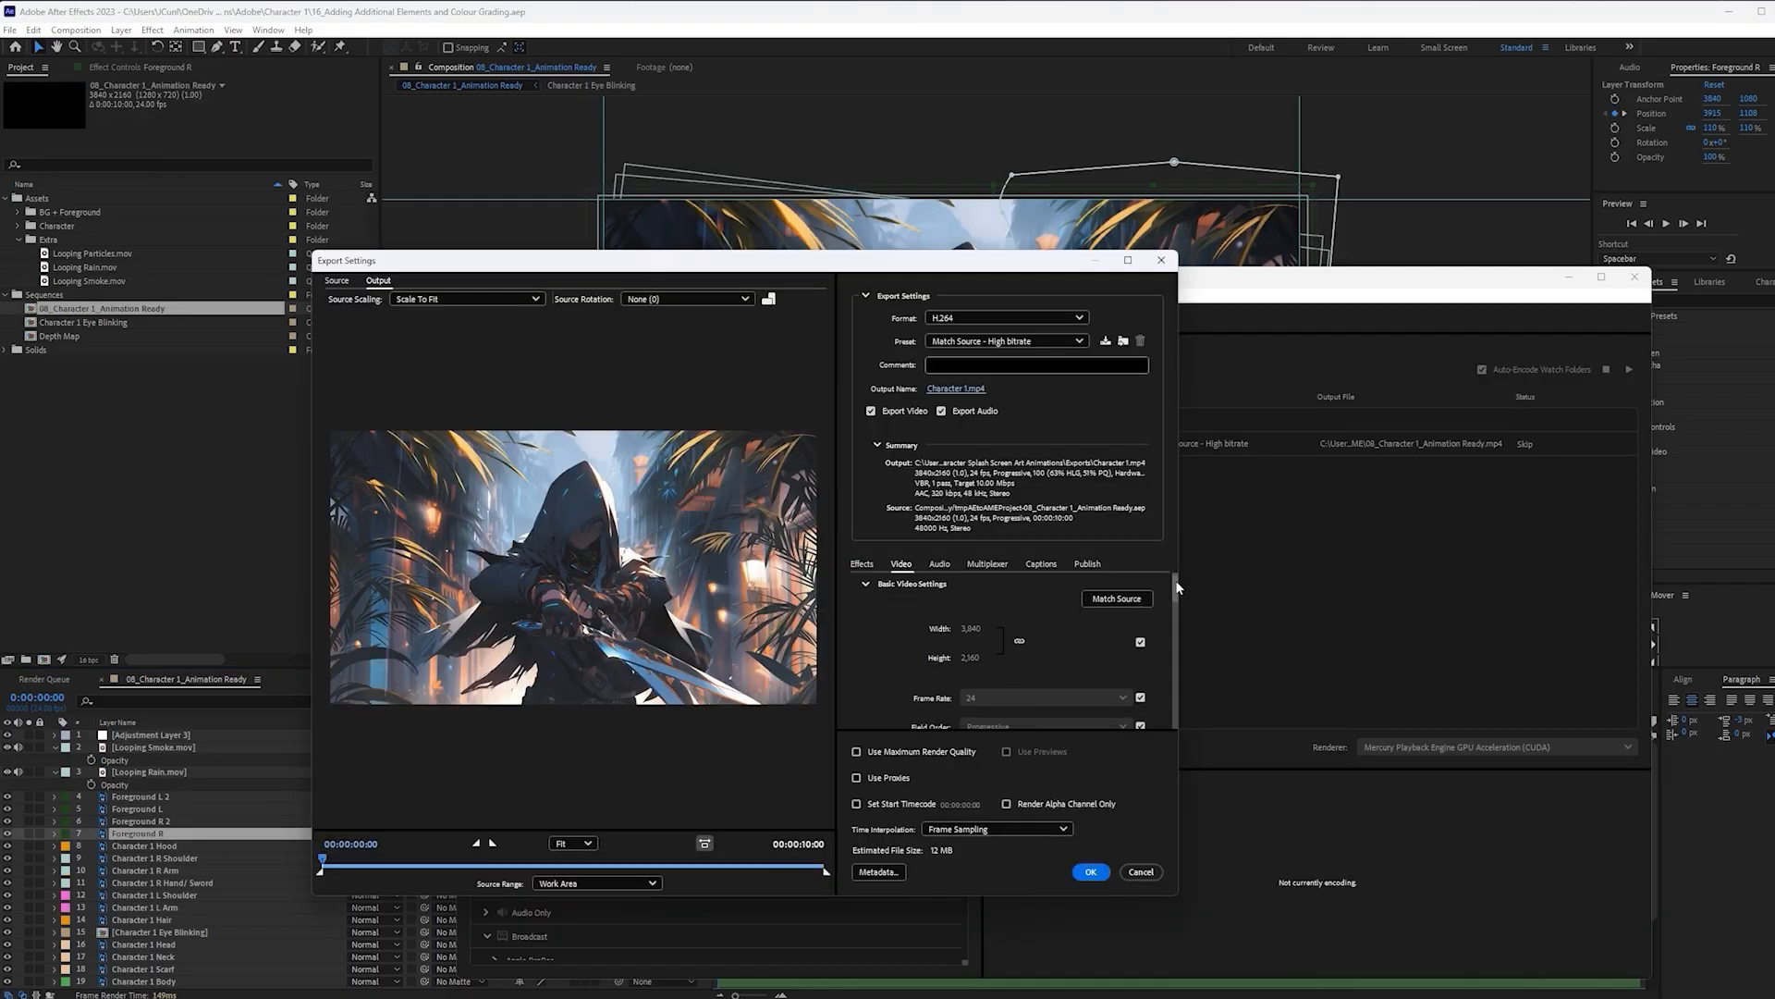
Review the video settings of the H.264 export for Character 1.mp4
{"action": "left_click_drag", "start_coordinate": [1180, 588], "coordinate": [1185, 625]}
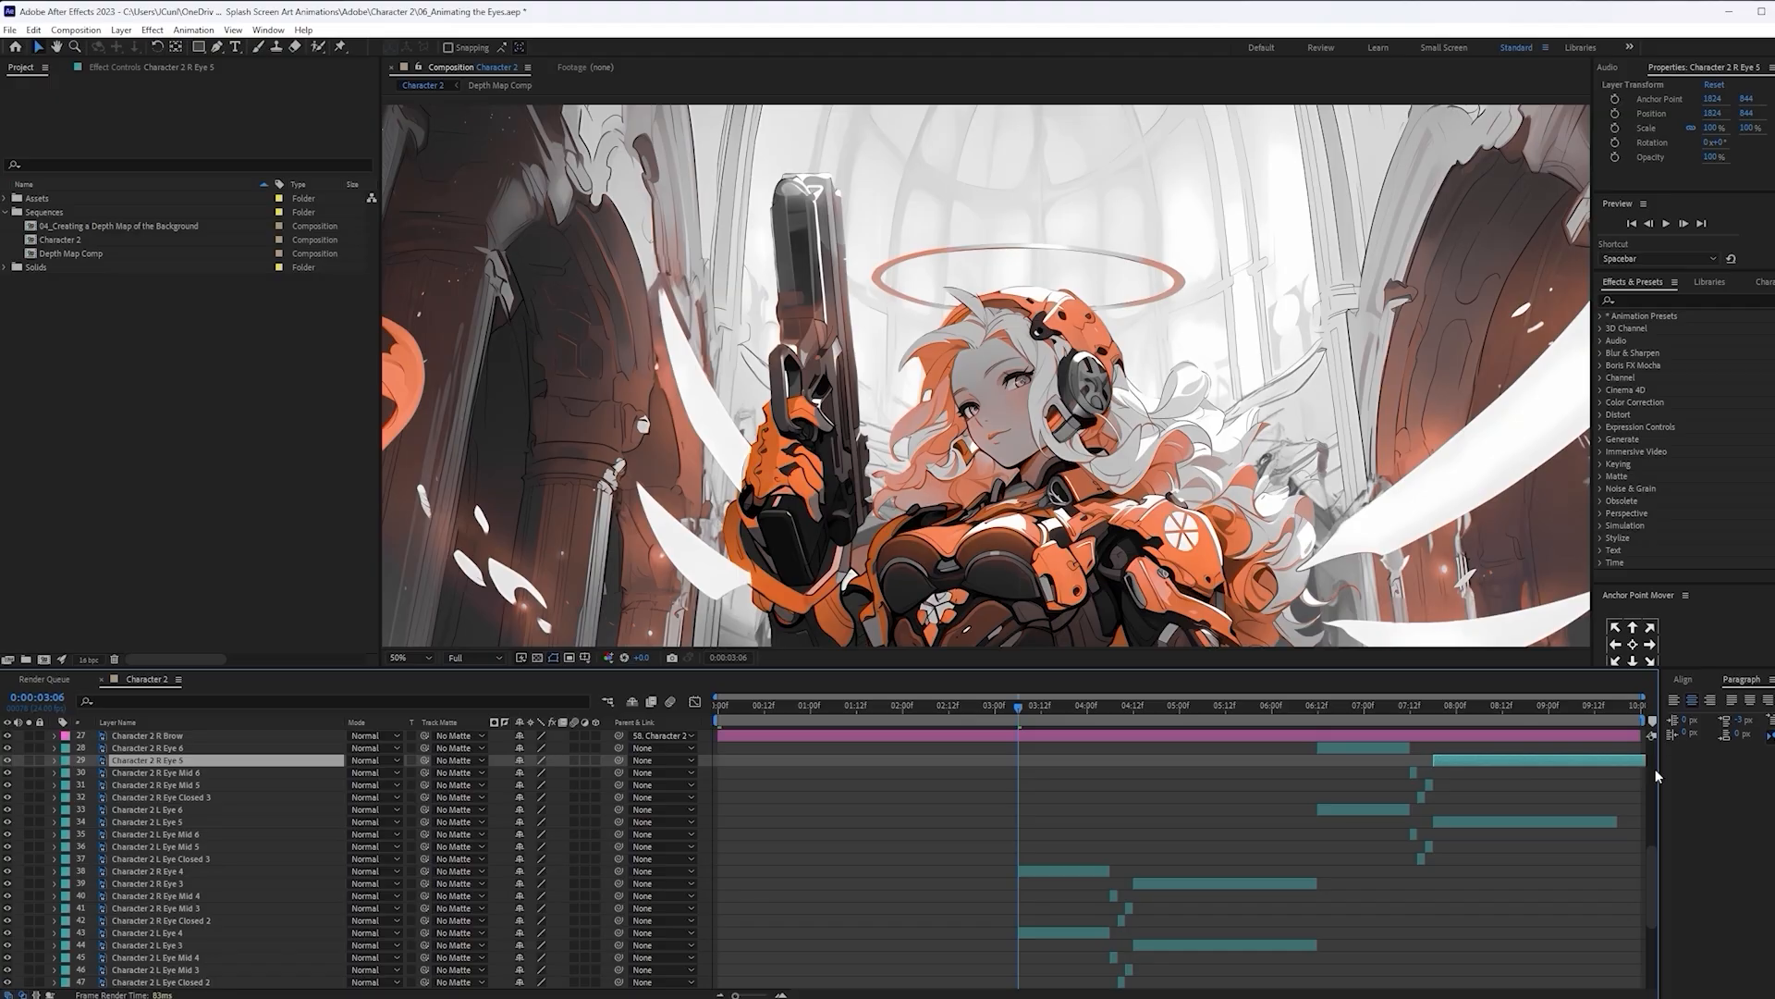
{"action": "left_click", "coordinate": [1345, 821]}
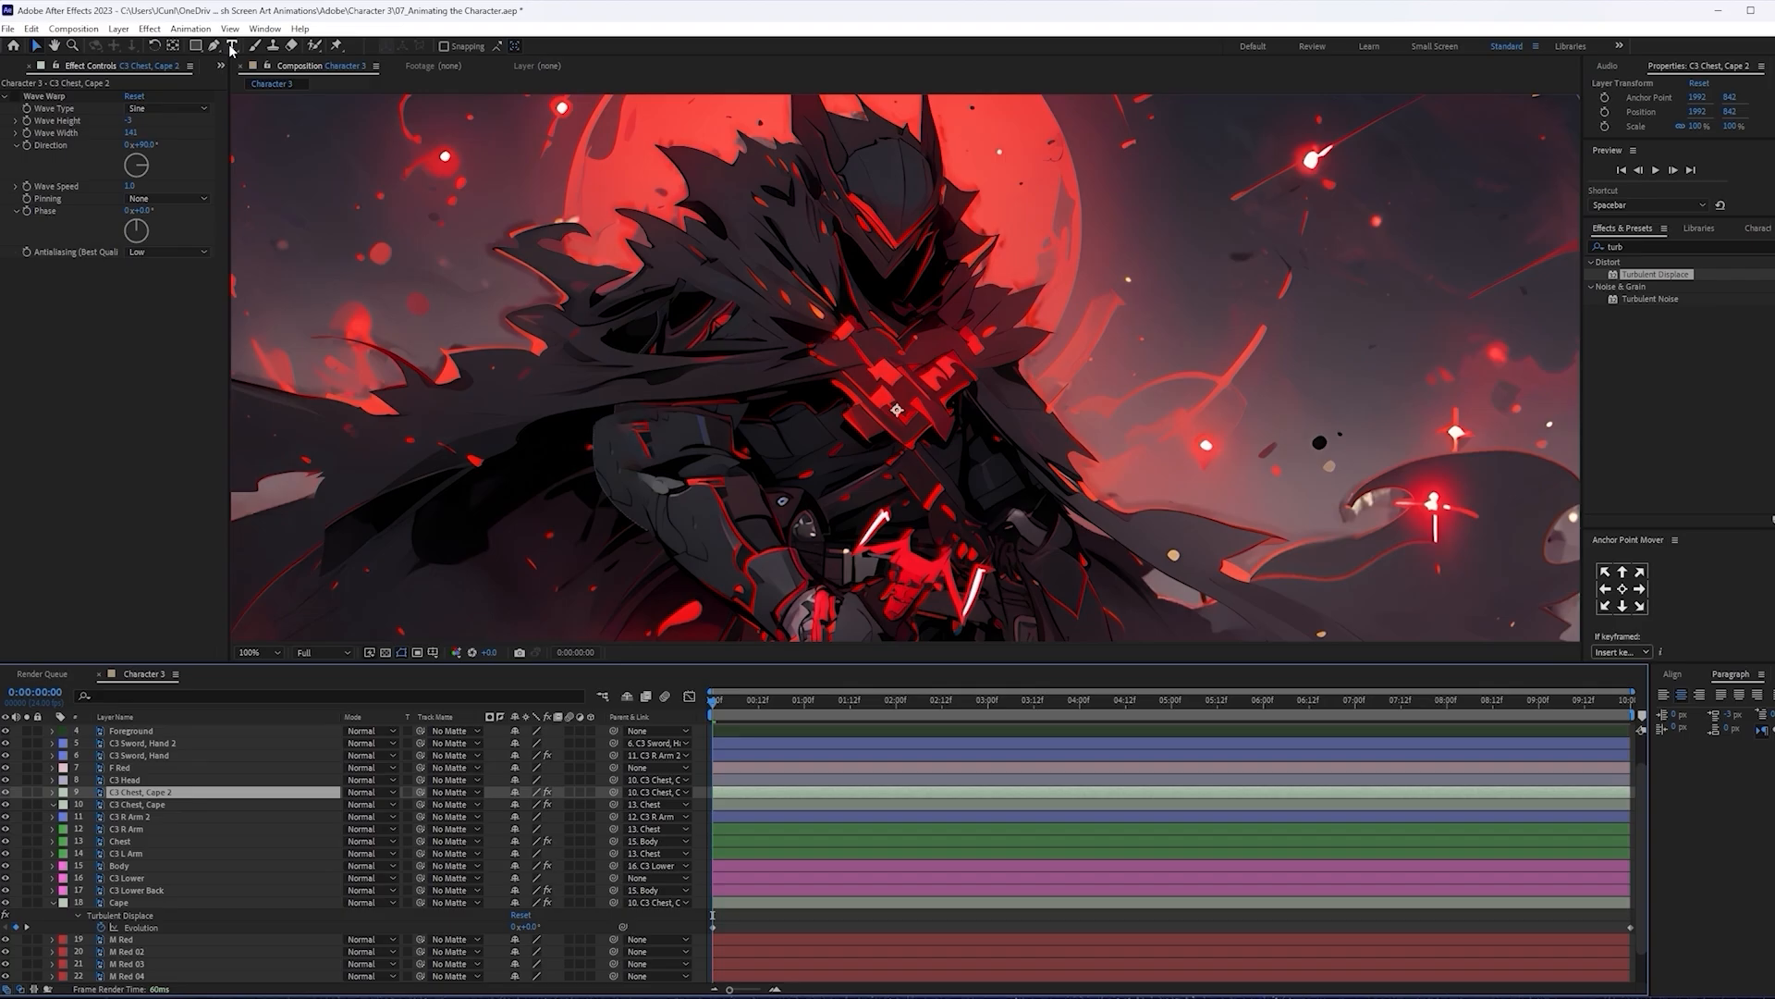
Draw a closed rounded mask around the glowing chest on the C3 Chest, Cape 2 layer and expand the layer's properties
{"action": "left_click", "coordinate": [214, 46]}
{"action": "left_click", "coordinate": [763, 322]}
{"action": "left_click_drag", "start_coordinate": [938, 268], "coordinate": [907, 272]}
{"action": "left_click_drag", "start_coordinate": [763, 322], "coordinate": [745, 403]}
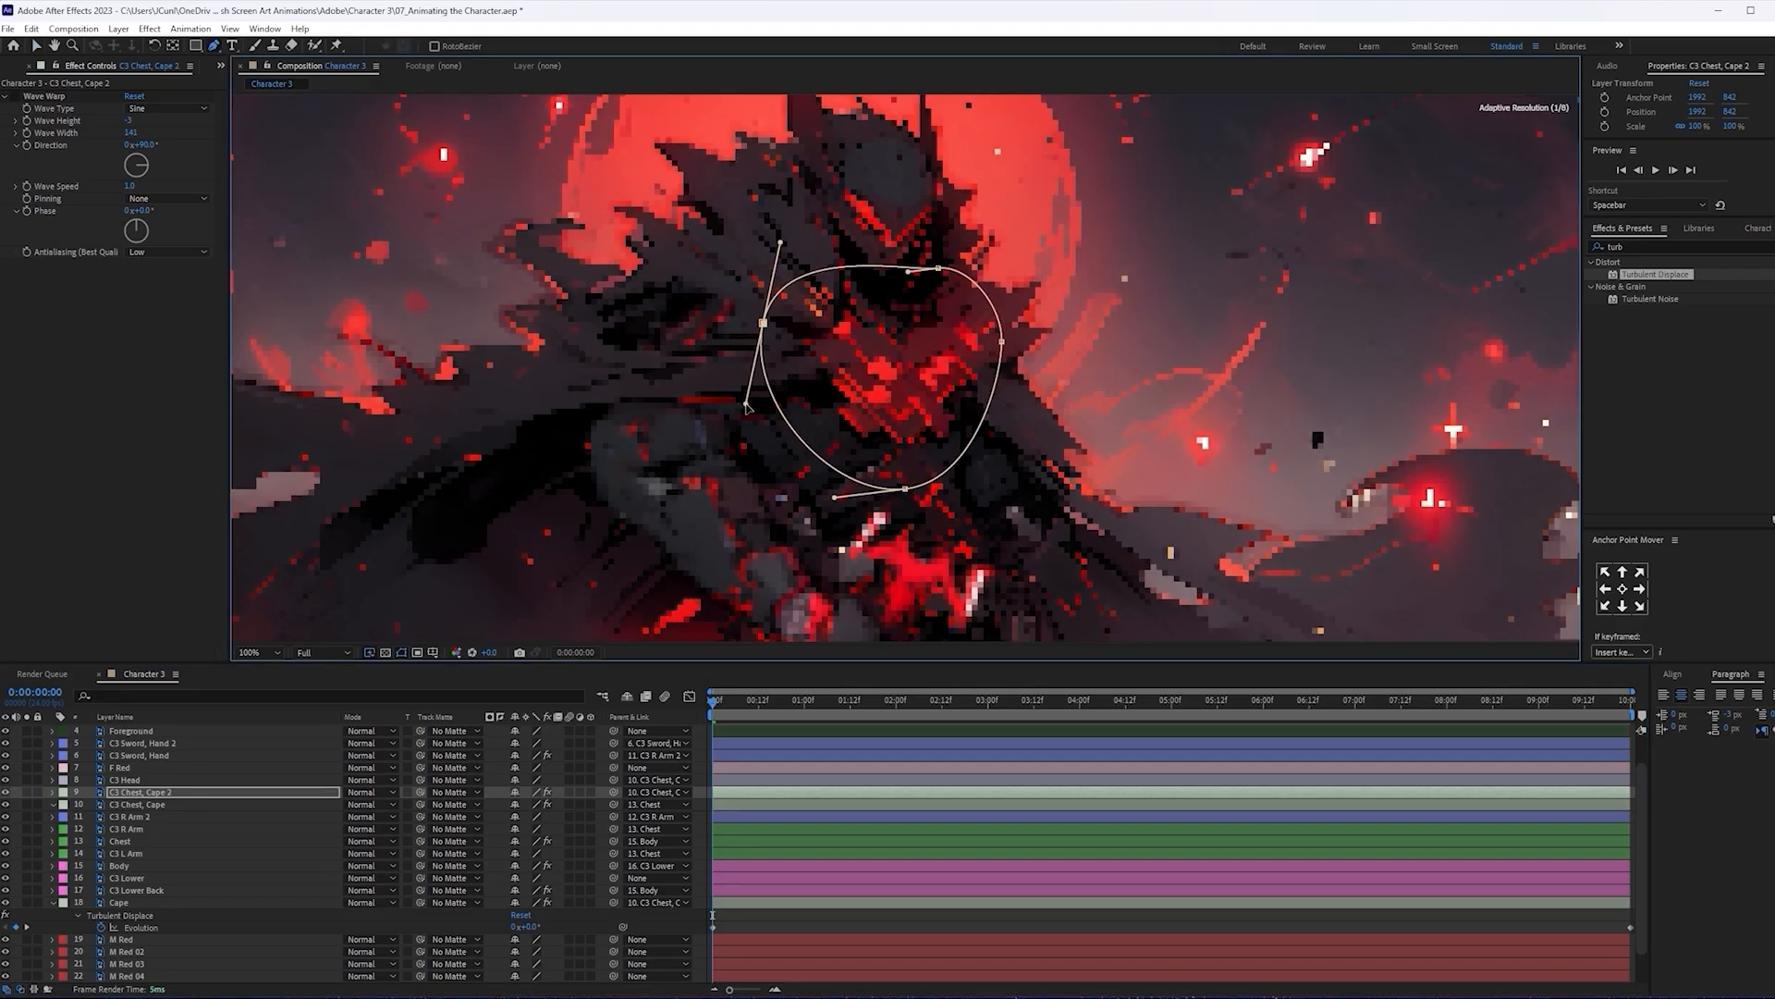
{"action": "left_click", "coordinate": [53, 792]}
{"action": "left_click", "coordinate": [78, 818]}
{"action": "key", "text": "Return"}
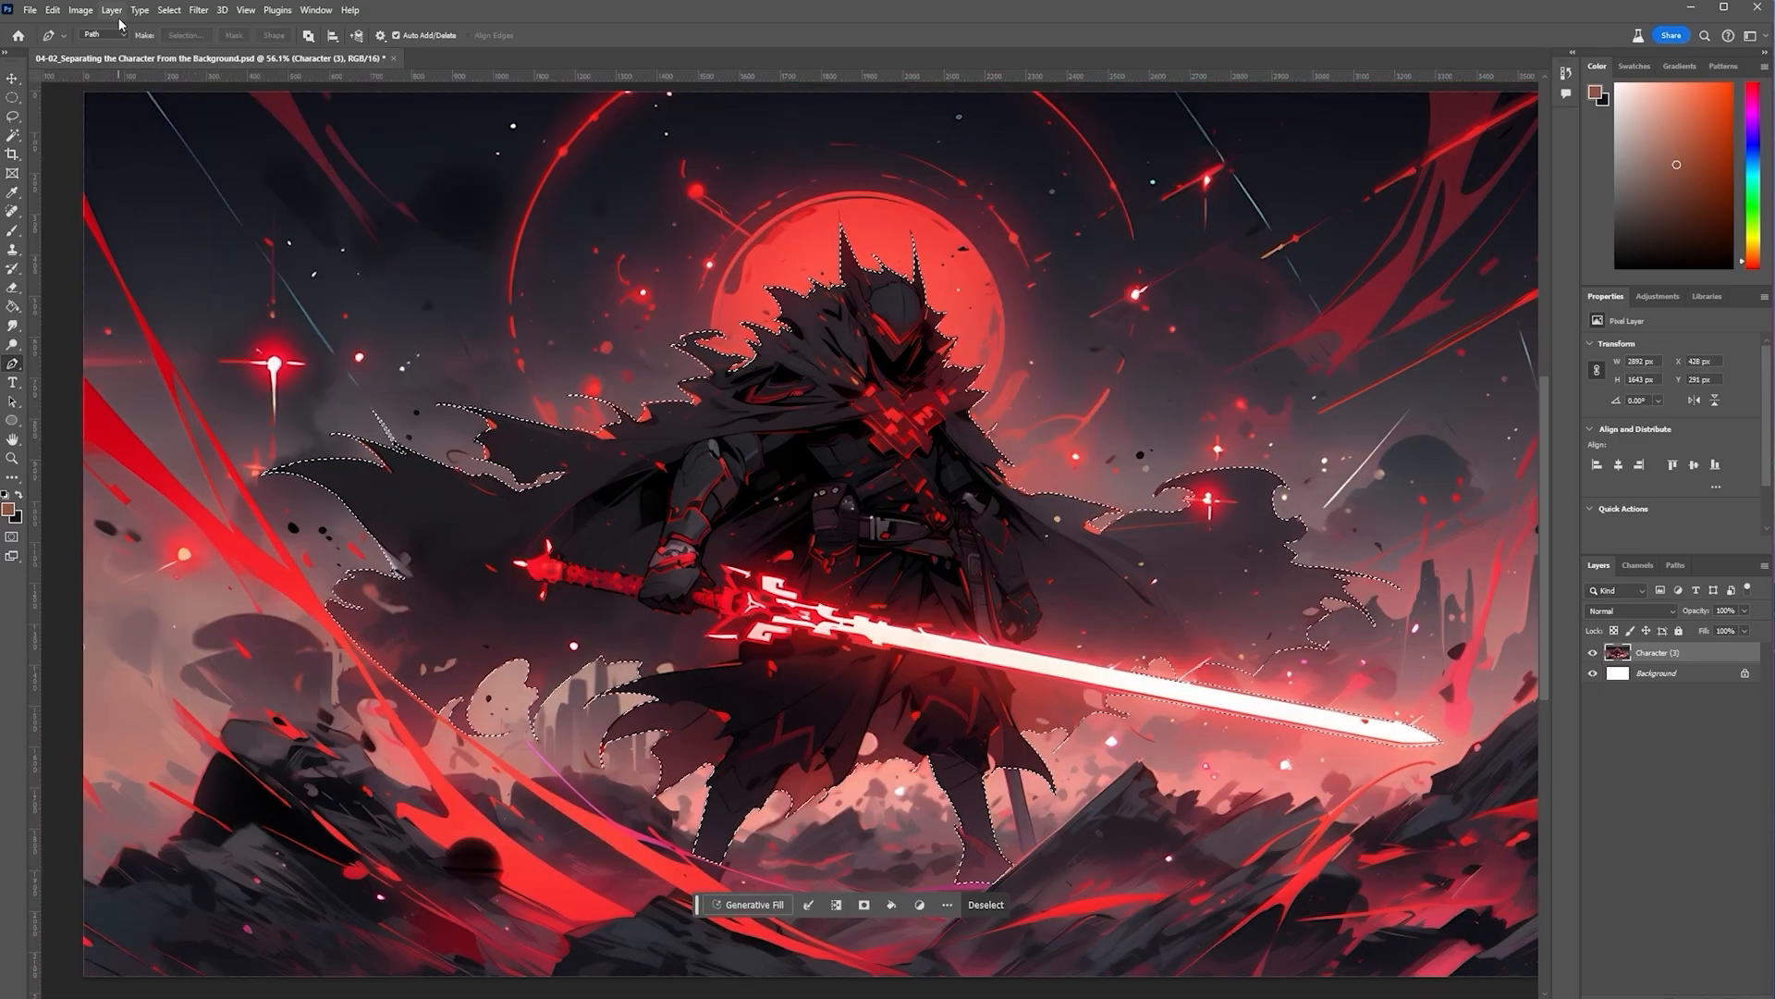
{"action": "left_click", "coordinate": [114, 13]}
{"action": "left_click", "coordinate": [1018, 8]}
{"action": "key", "text": "Delete"}
{"action": "left_click", "coordinate": [144, 13]}
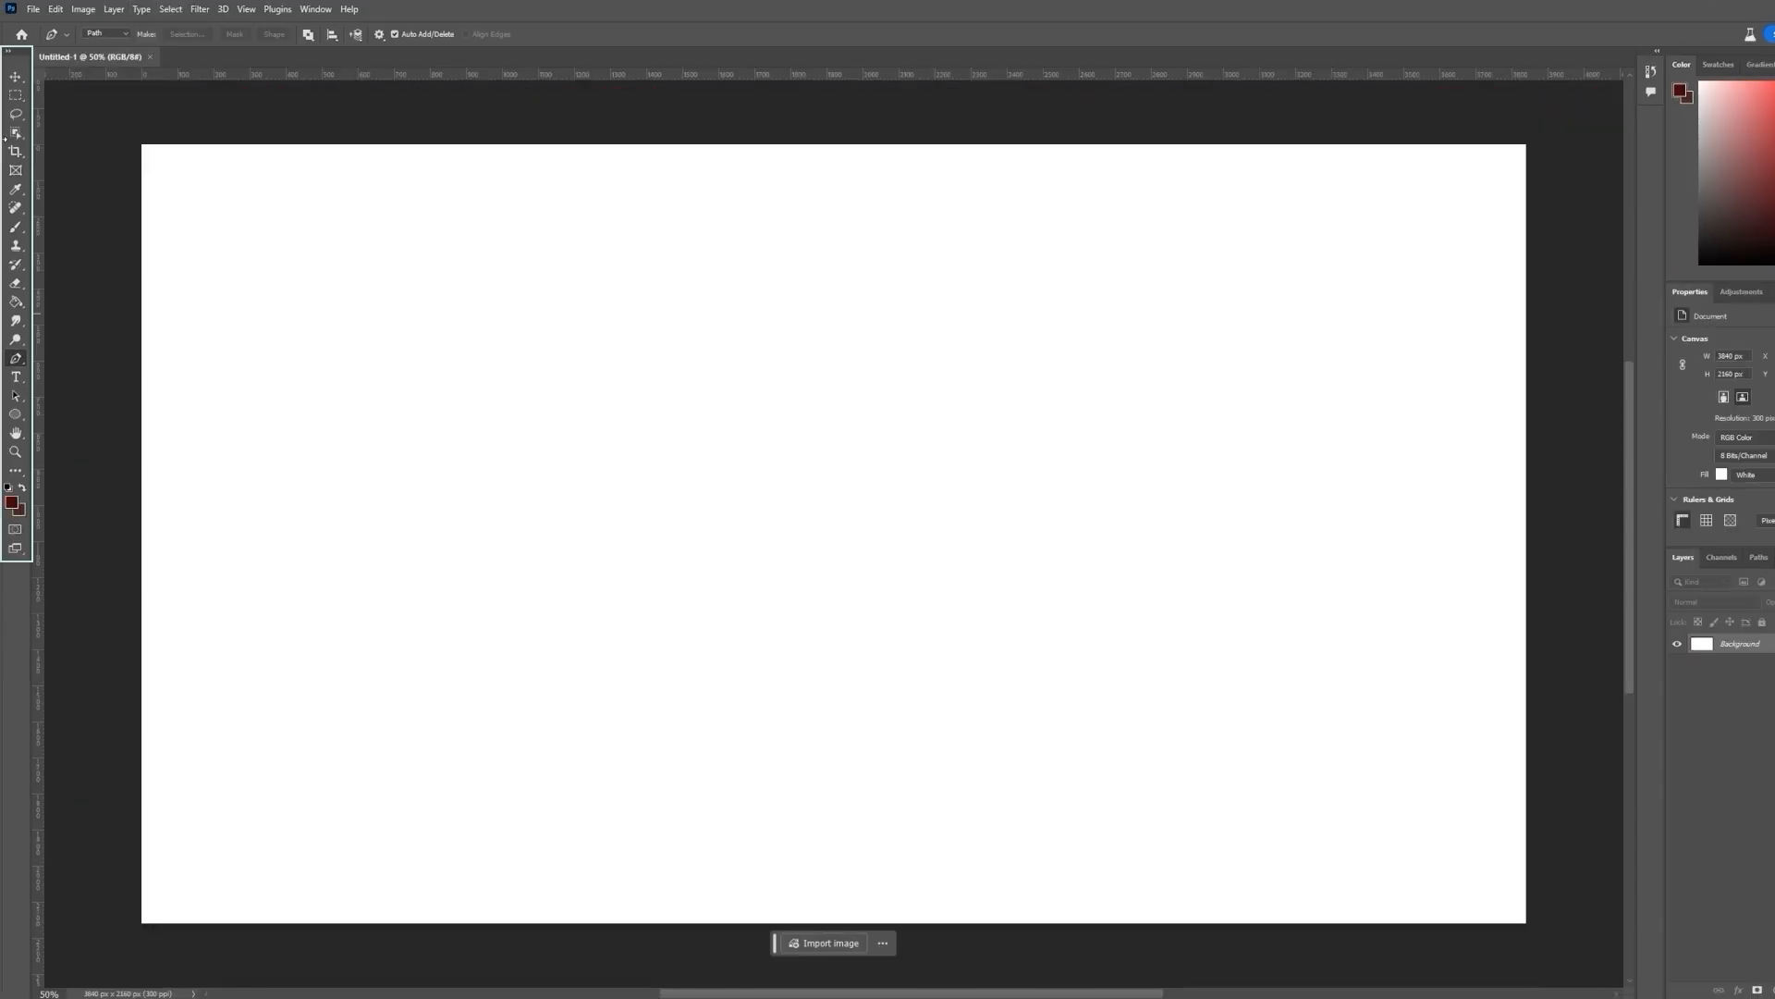
{"action": "left_click", "coordinate": [56, 10]}
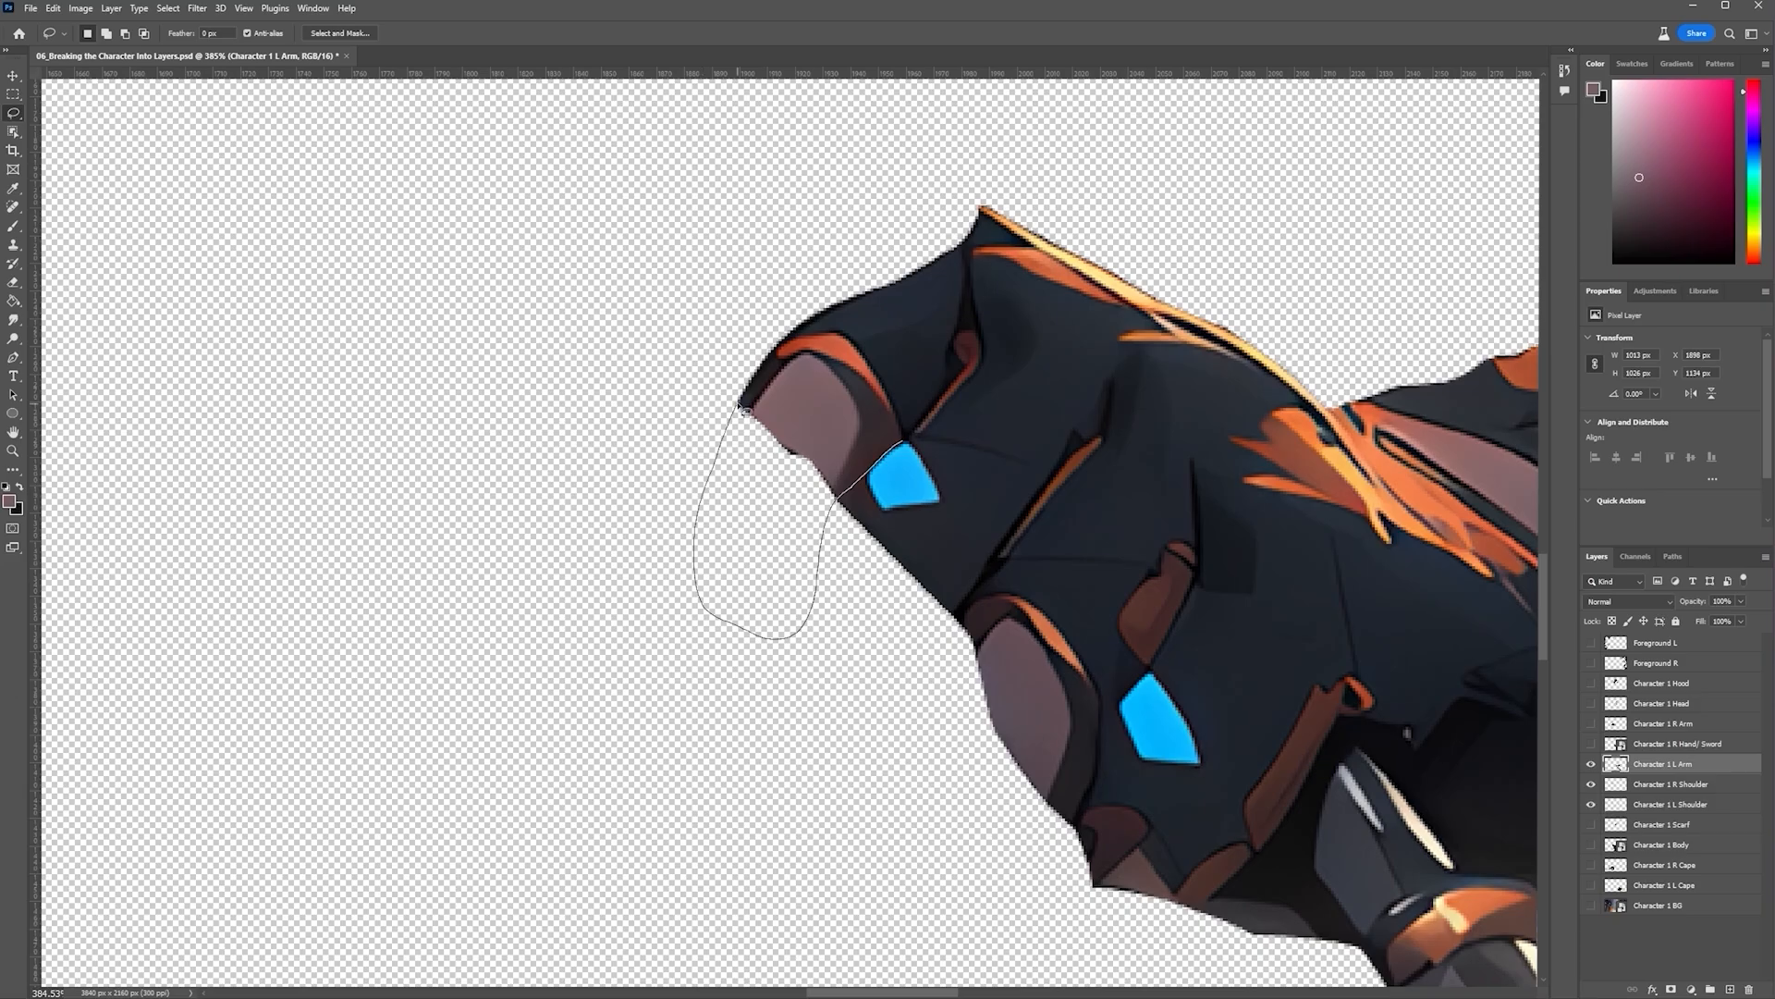
In Photoshop, lasso and paint in the missing extension of the Character 1 L Arm layer, and clear the selection
{"action": "mouse_move", "coordinate": [832, 434]}
{"action": "left_mouse_down"}
{"action": "mouse_move", "coordinate": [744, 388]}
{"action": "mouse_move", "coordinate": [731, 555]}
{"action": "mouse_move", "coordinate": [758, 628]}
{"action": "left_mouse_up"}
{"action": "key", "text": "m"}
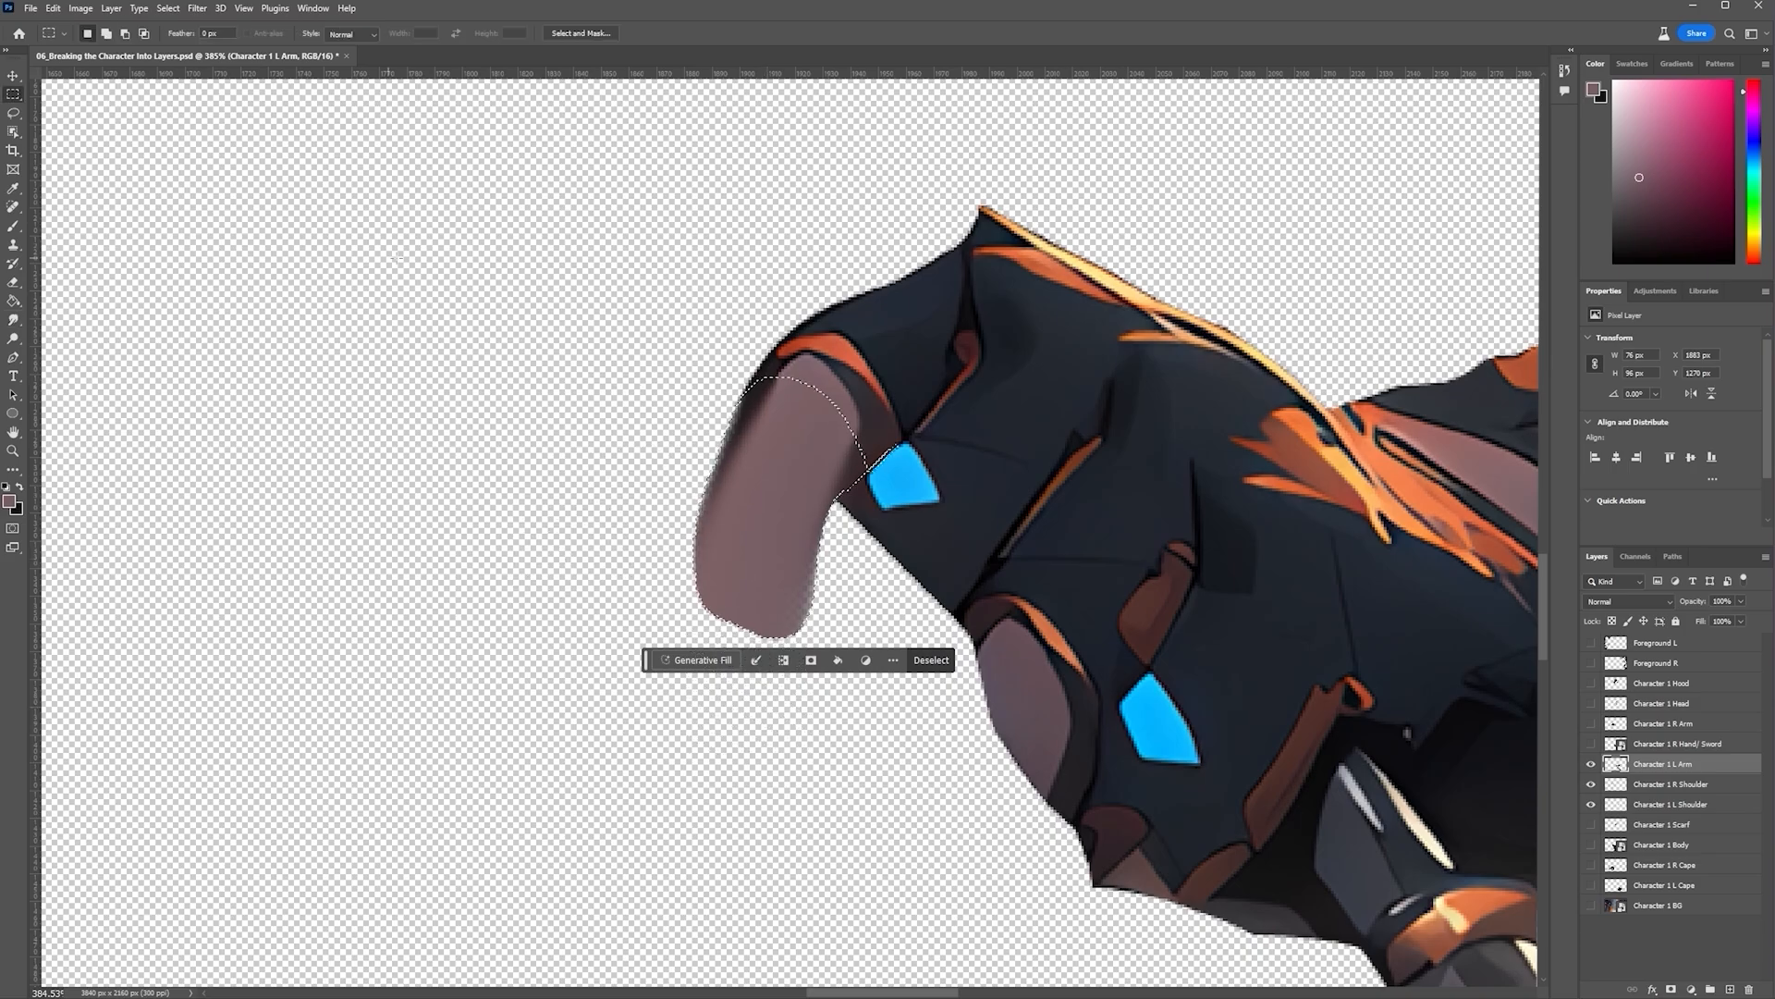
{"action": "key", "text": "ctrl+d"}
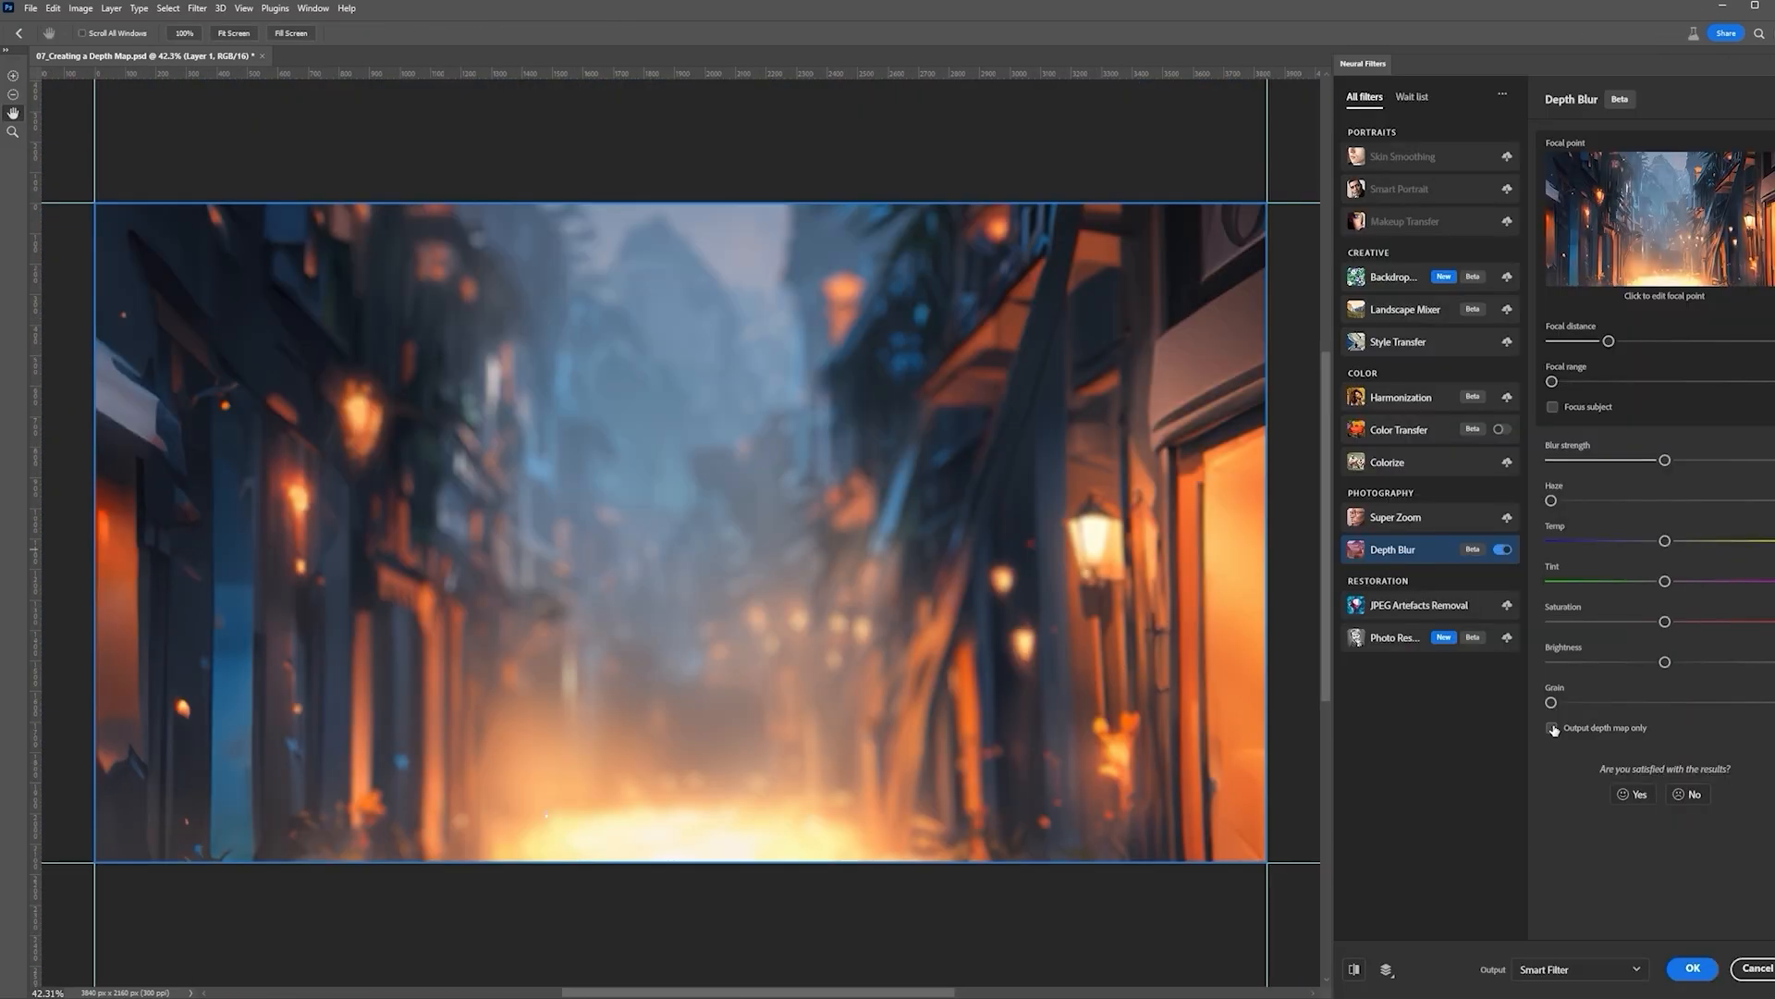
Enable depth-map-only output for the background's Depth Blur filter
{"action": "left_click", "coordinate": [1553, 727]}
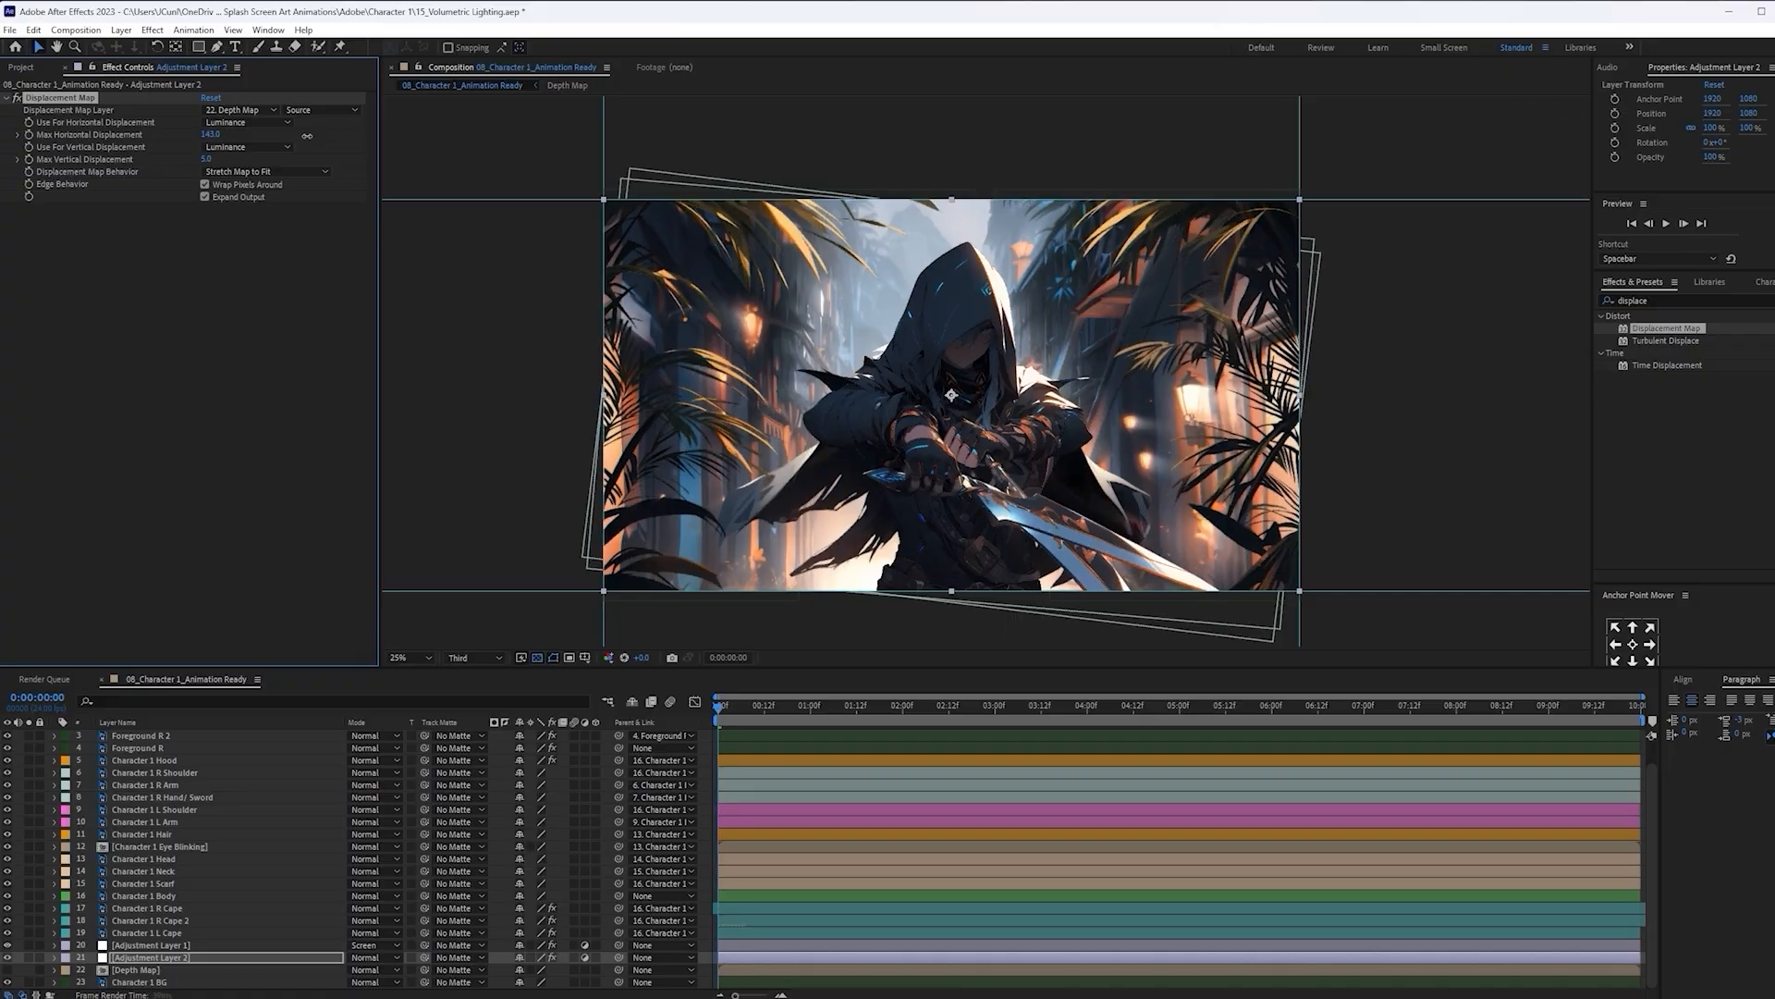
In After Effects, adjust the maximum horizontal displacement of the Displacement Map on Adjustment Layer 2
{"action": "left_click_drag", "start_coordinate": [259, 143], "coordinate": [410, 152]}
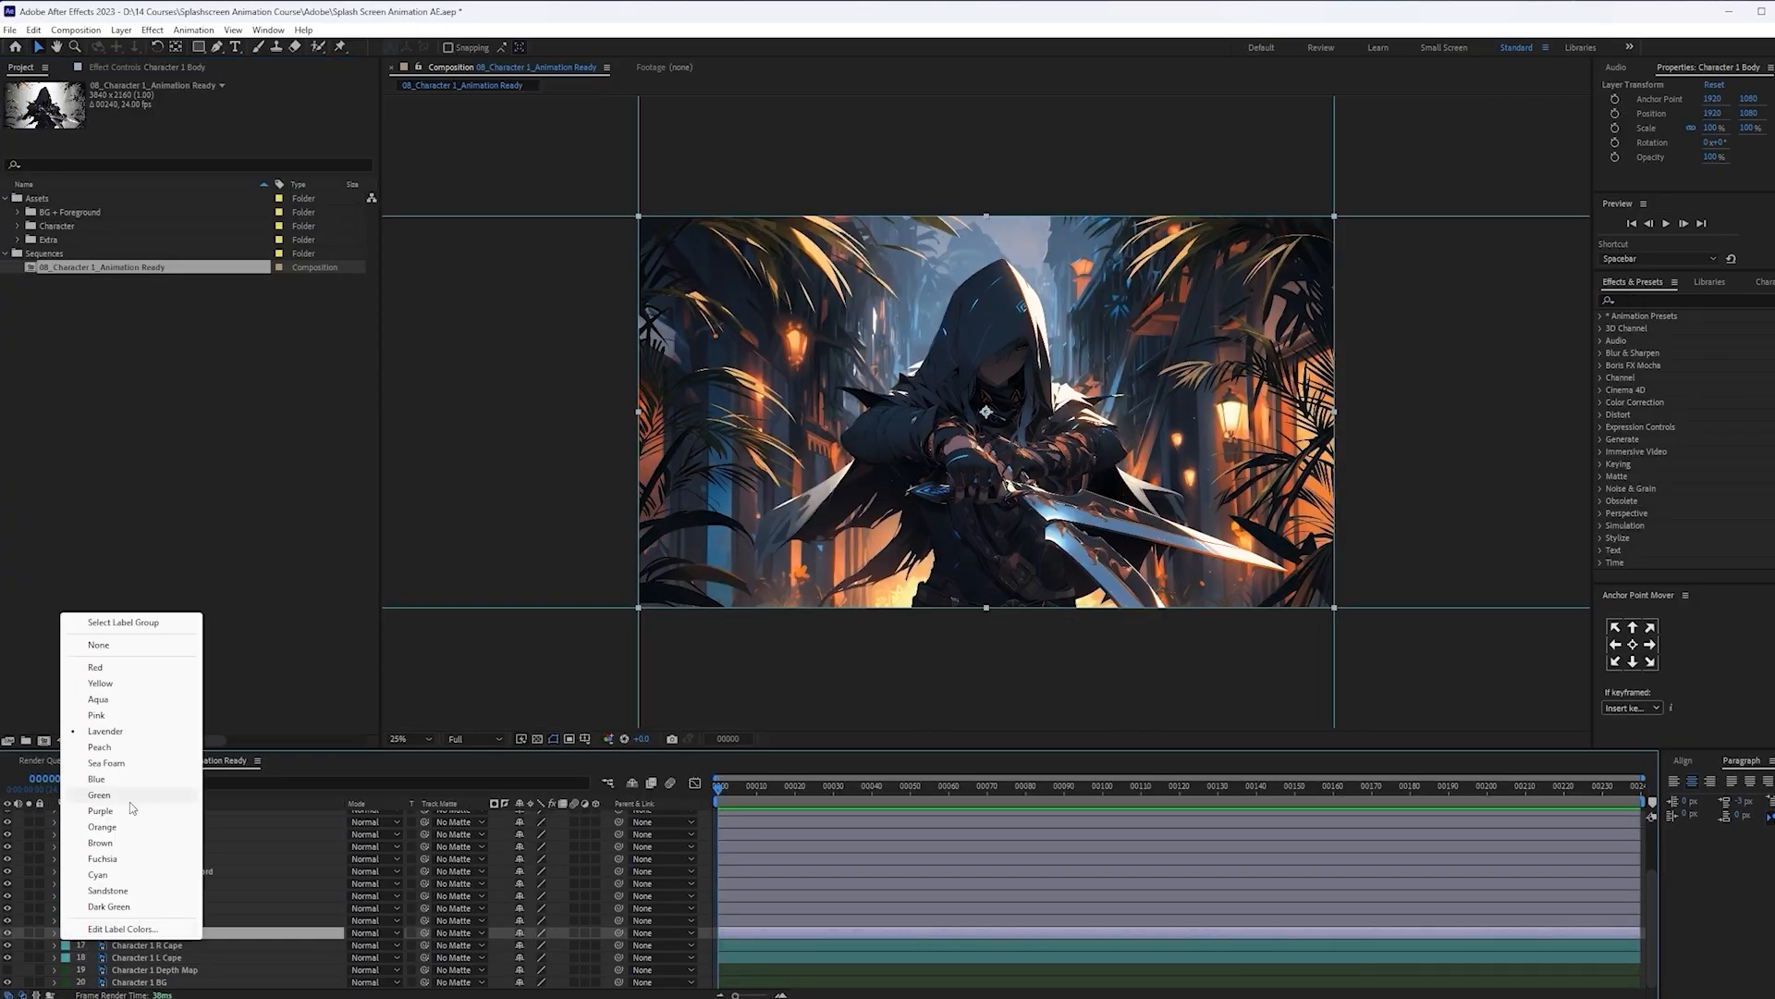
Color-code the character layers, giving Character 1 Body the Green label and choosing a label color for another layer
{"action": "left_click", "coordinate": [101, 813]}
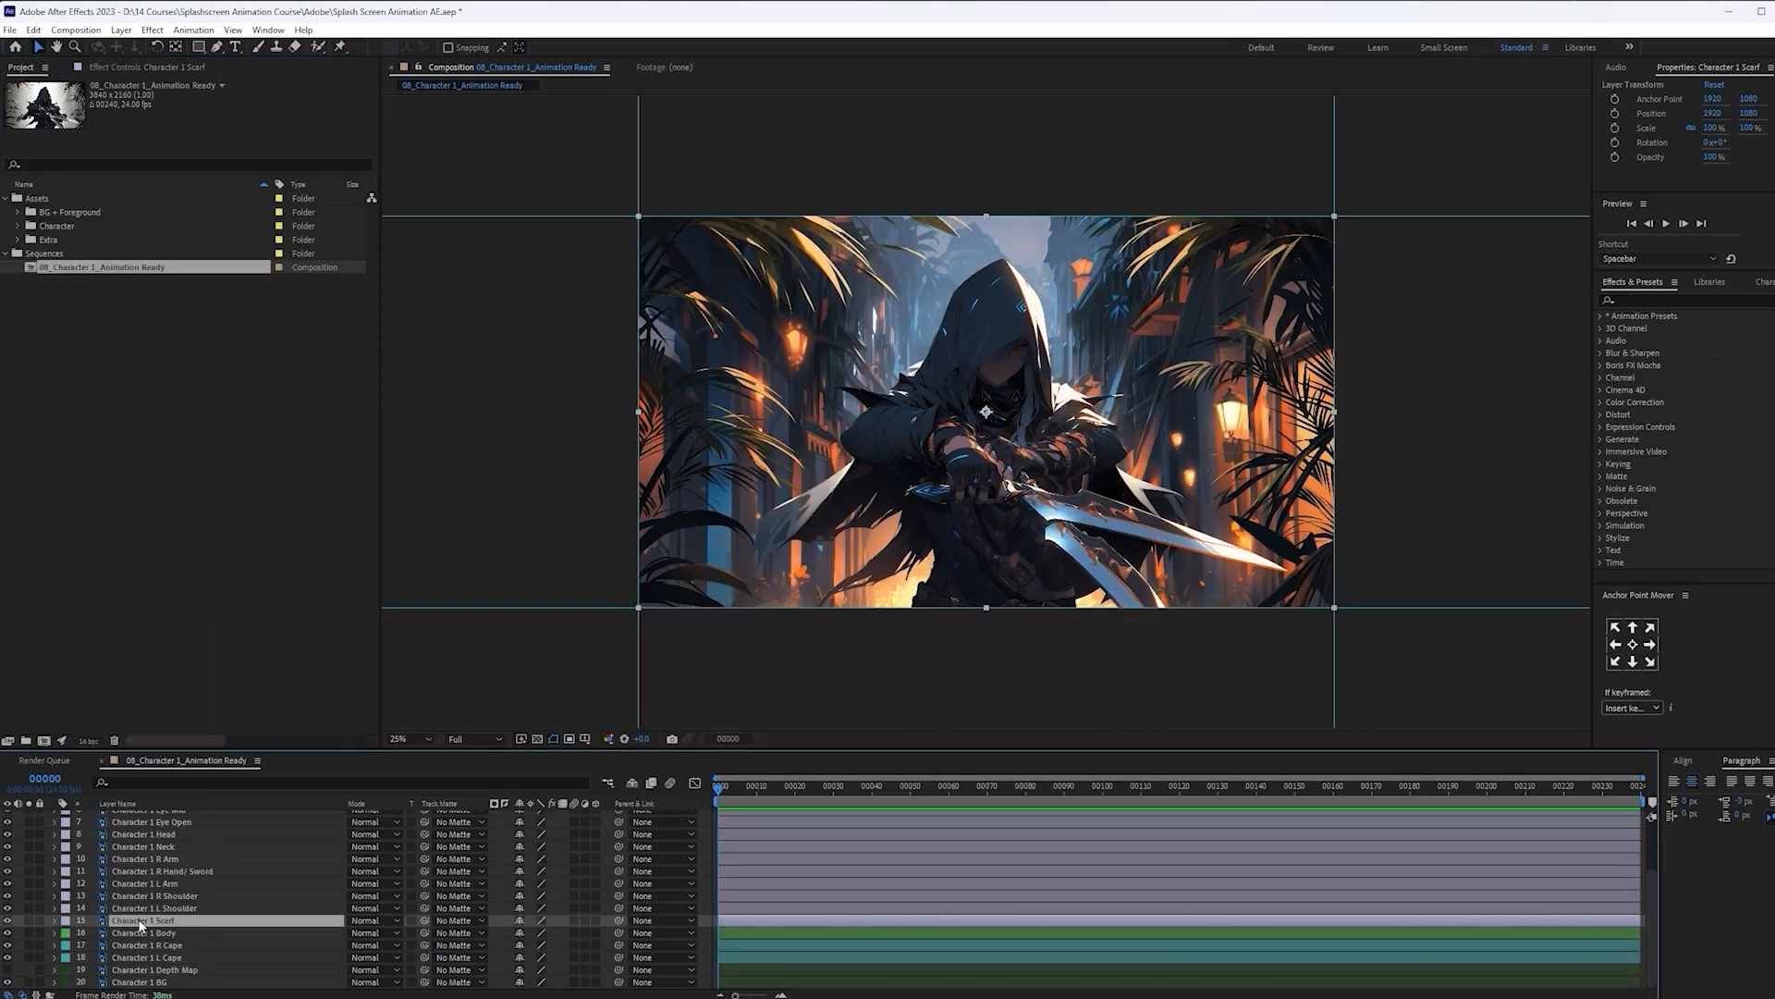
{"action": "left_click", "coordinate": [65, 846]}
{"action": "left_click", "coordinate": [141, 649]}
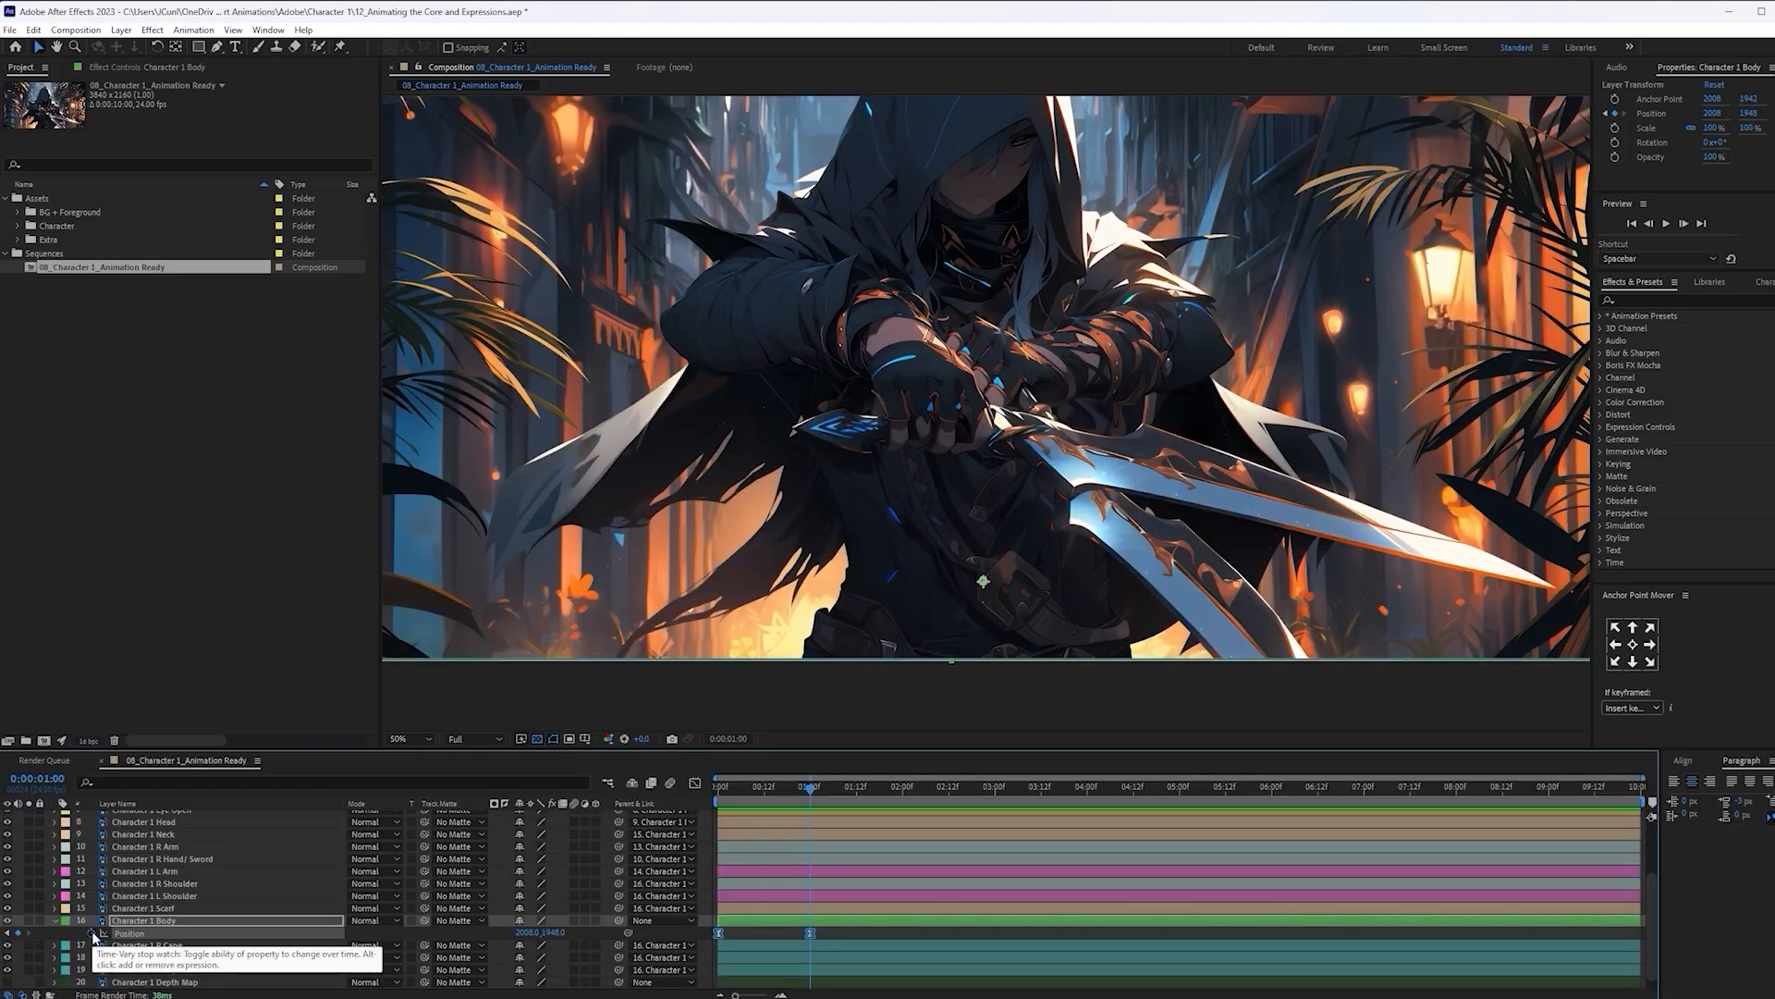
Enter a loop expression beginning with loopO on the Position property of the Character 1 Body layer
{"action": "left_click", "coordinate": [91, 933], "text": "alt"}
{"action": "type", "text": "loo"}
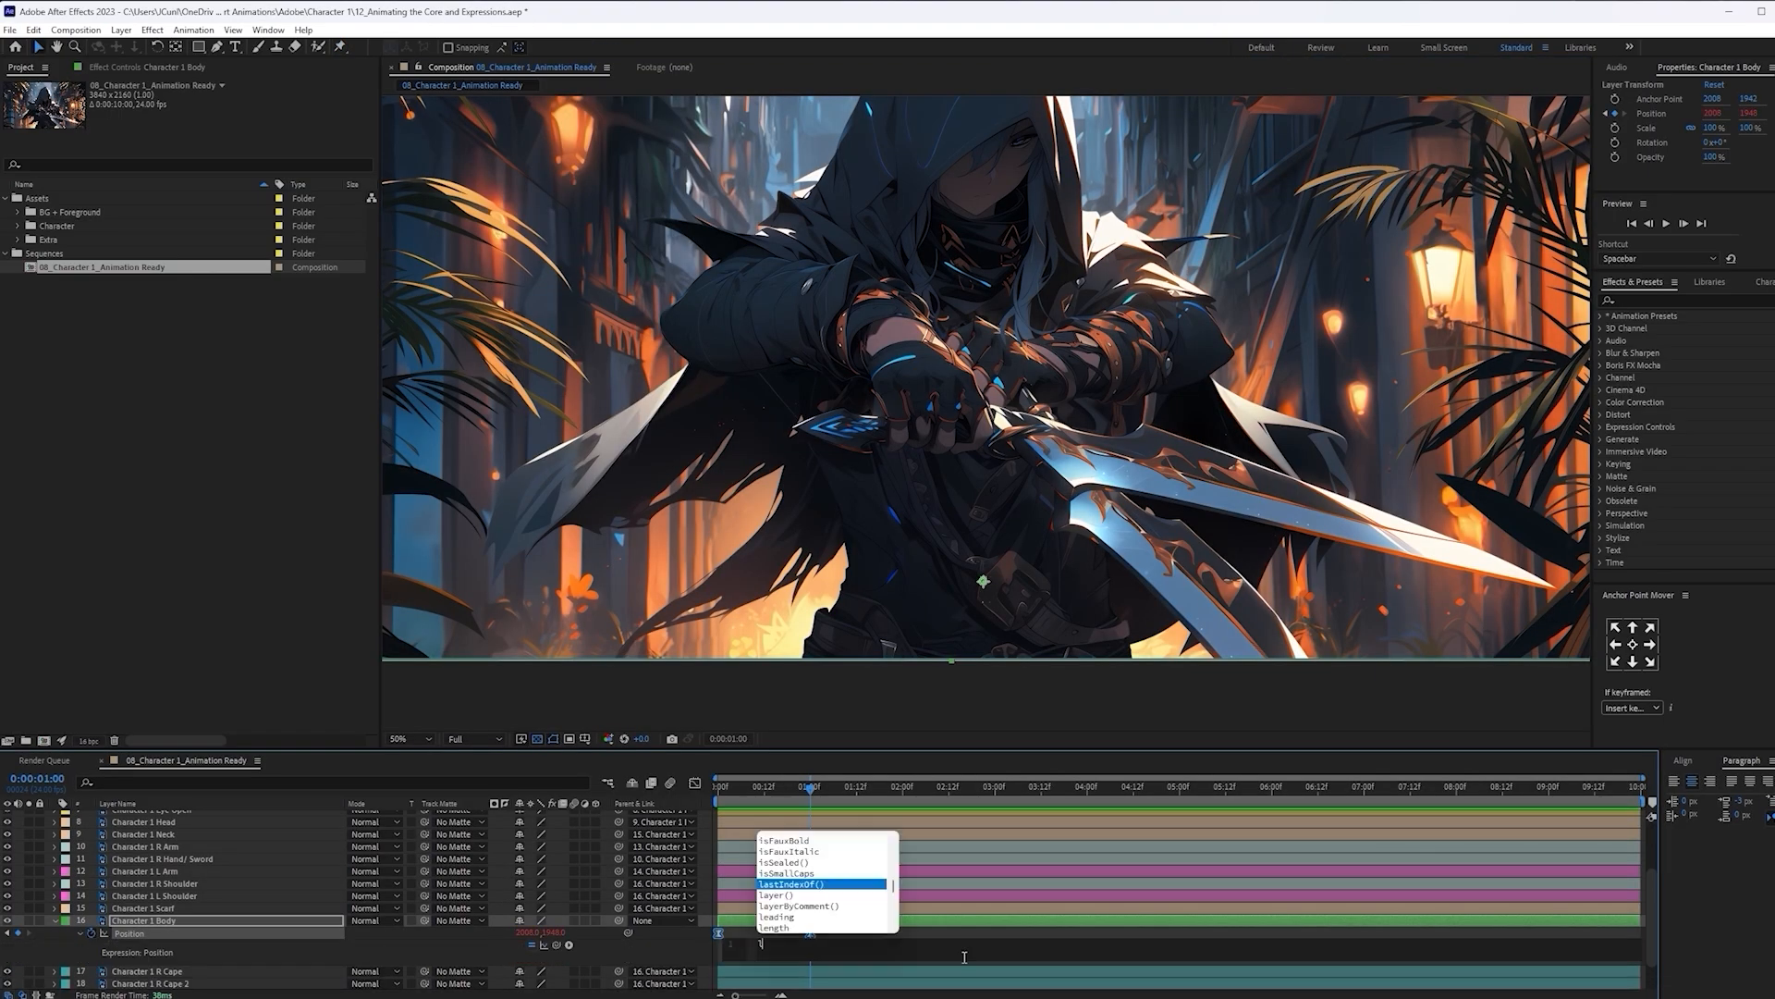
{"action": "type", "text": "pO"}
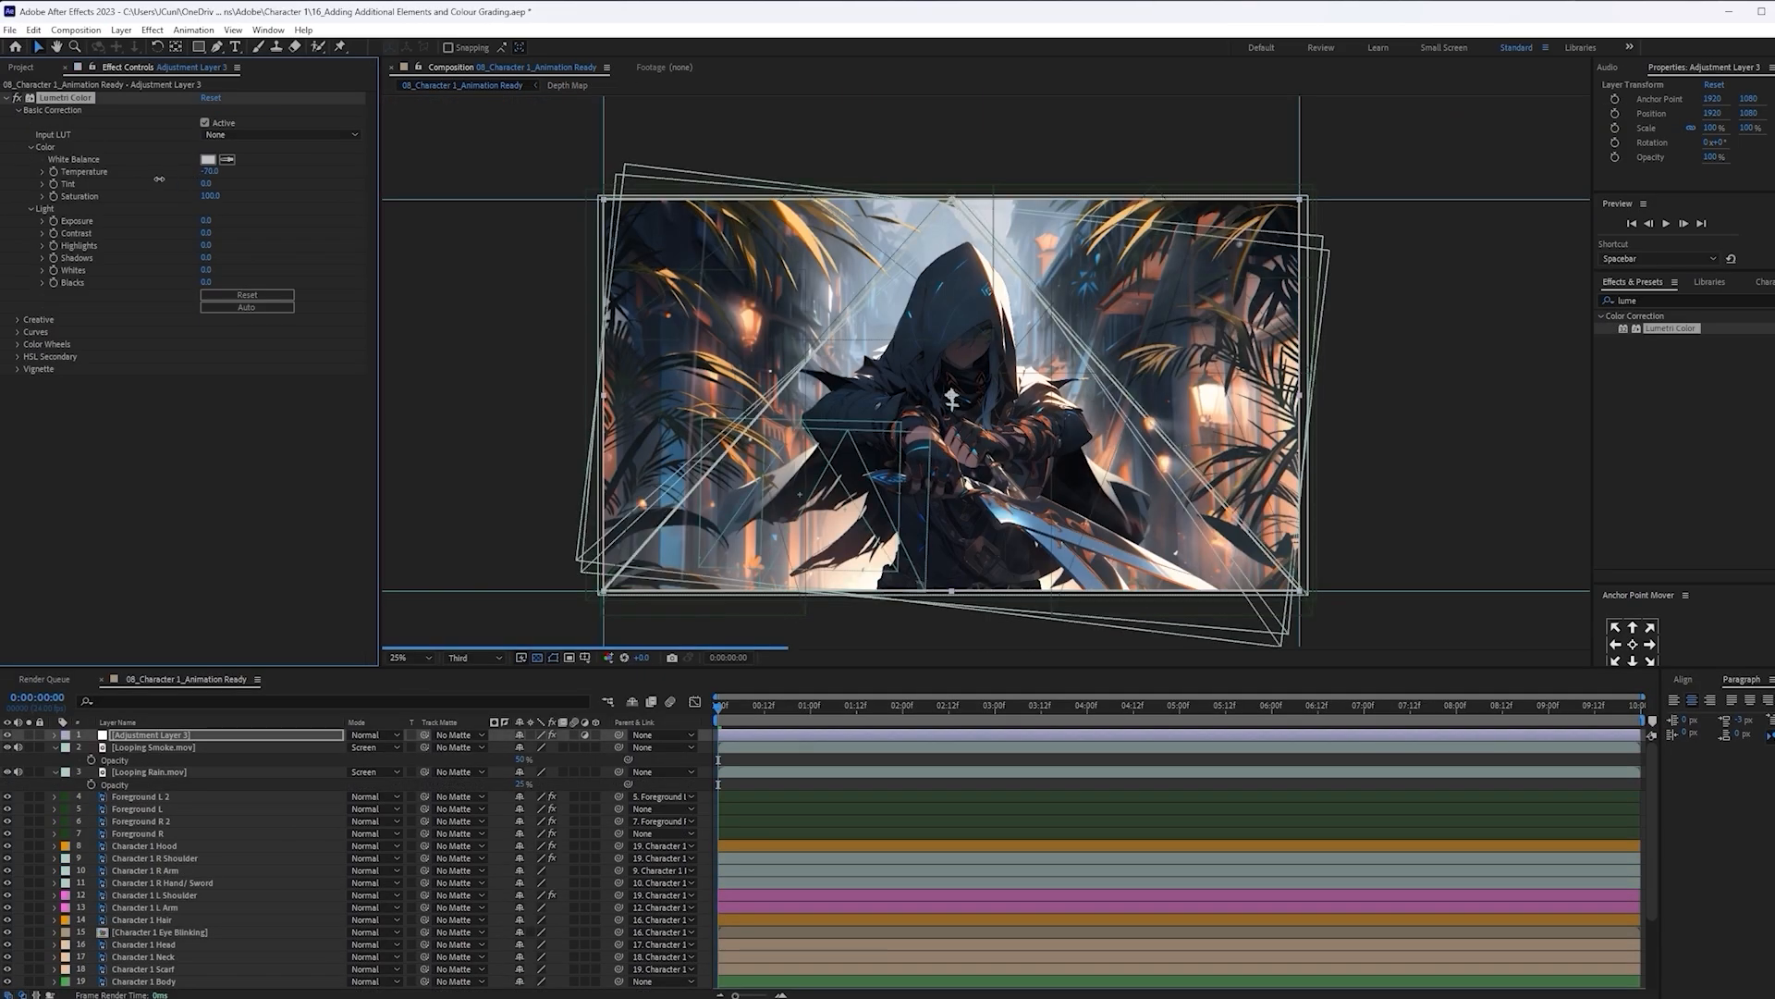
Adjust the Lumetri Color temperature on Adjustment Layer 3 to grade the scene cooler
{"action": "mouse_move", "coordinate": [210, 171]}
{"action": "left_mouse_down"}
{"action": "mouse_move", "coordinate": [159, 180]}
{"action": "mouse_move", "coordinate": [206, 192]}
{"action": "left_mouse_up"}
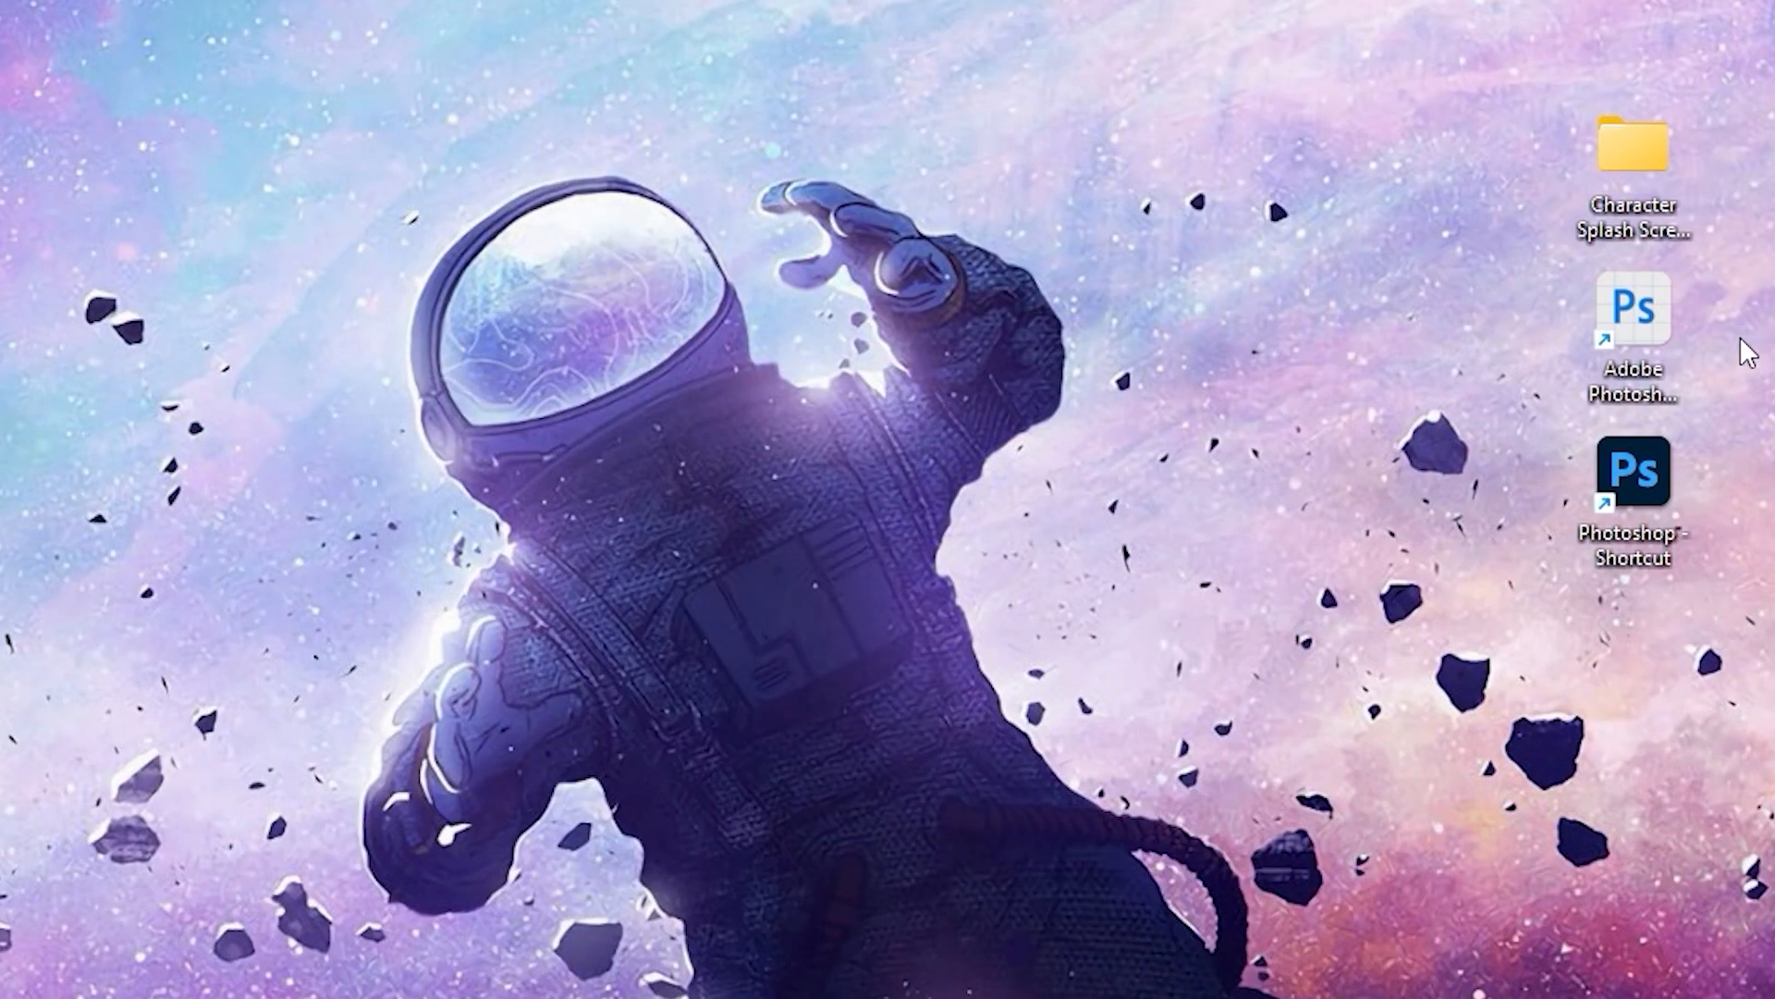
Launch Photoshop and start a new document with a width of 3840 pixels and a height of 2160 pixels
{"action": "left_click", "coordinate": [1640, 315]}
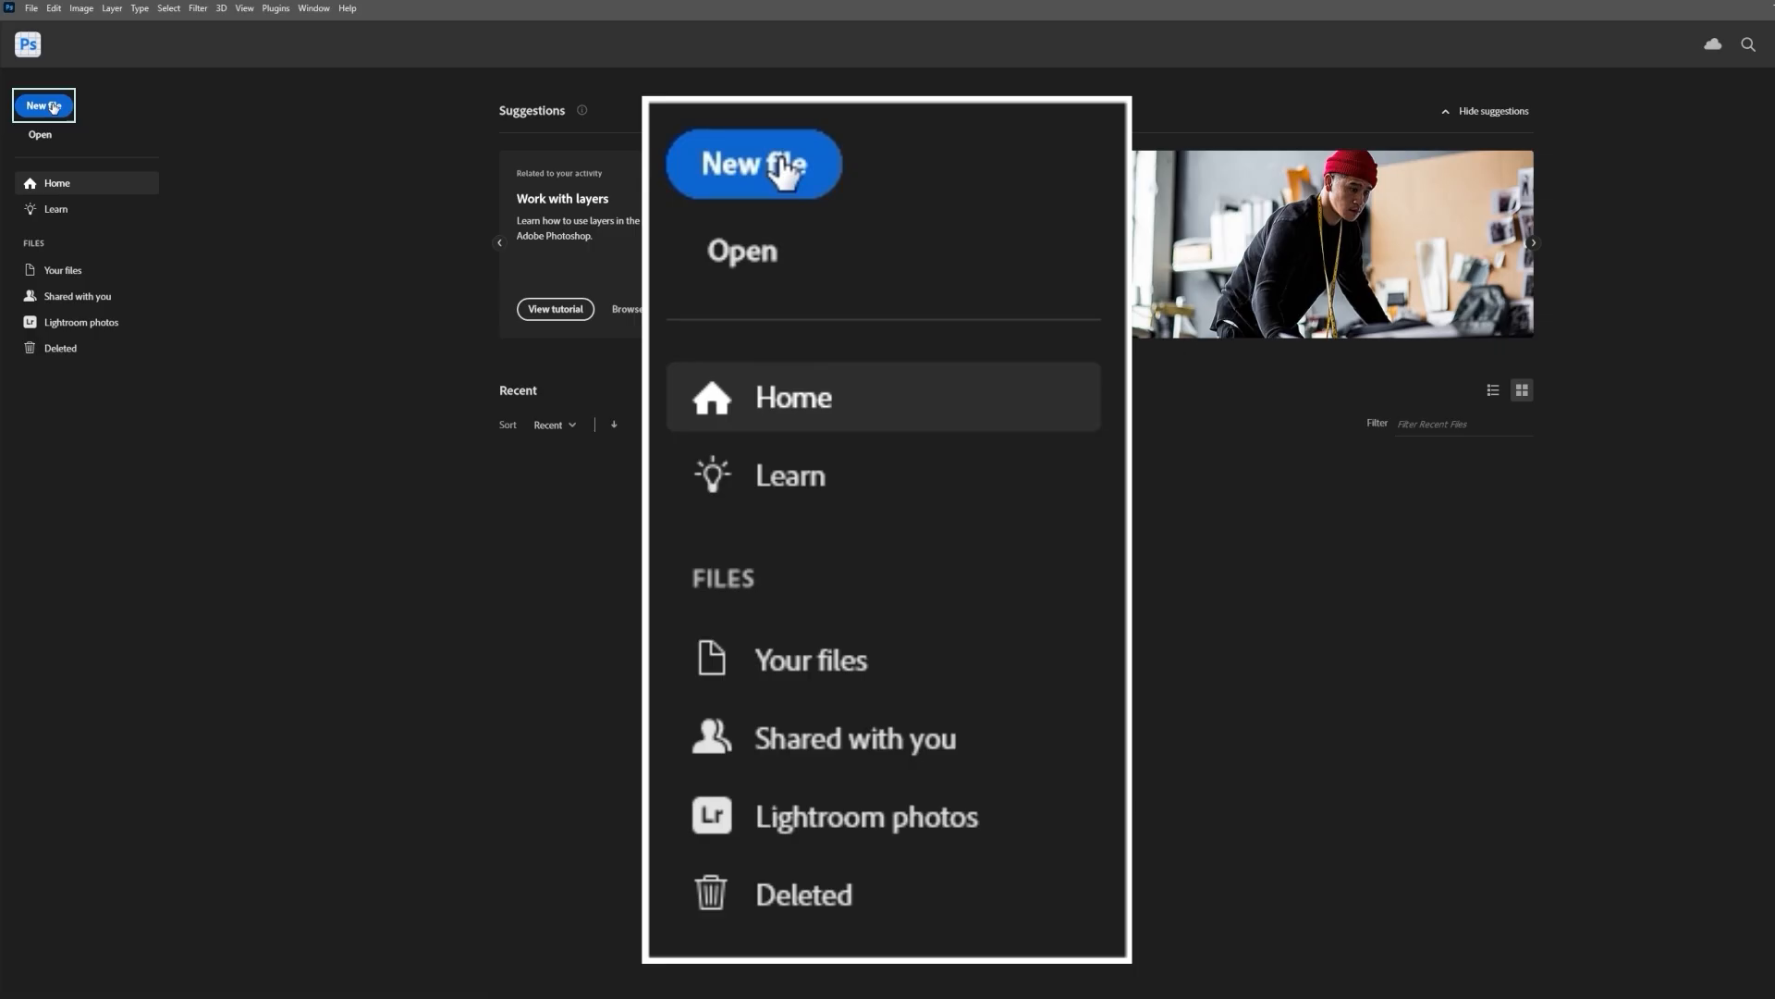
{"action": "left_click", "coordinate": [55, 112]}
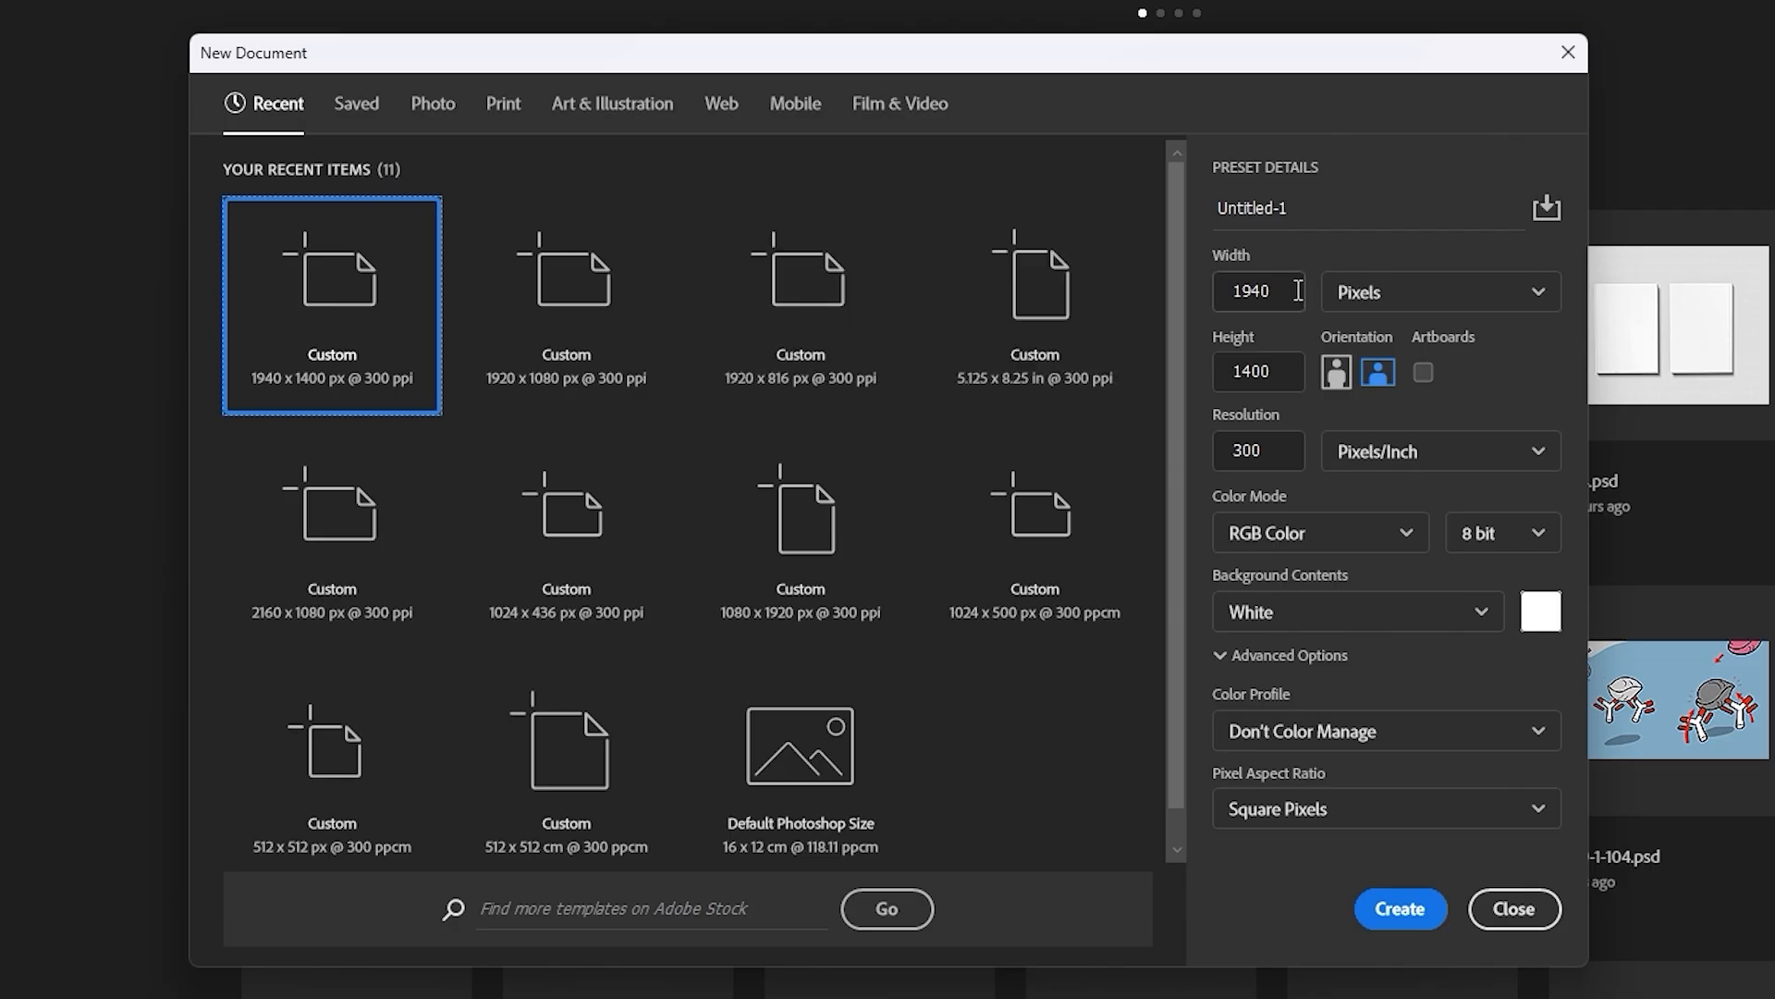
{"action": "left_click", "coordinate": [1299, 291]}
{"action": "type", "text": "3"}
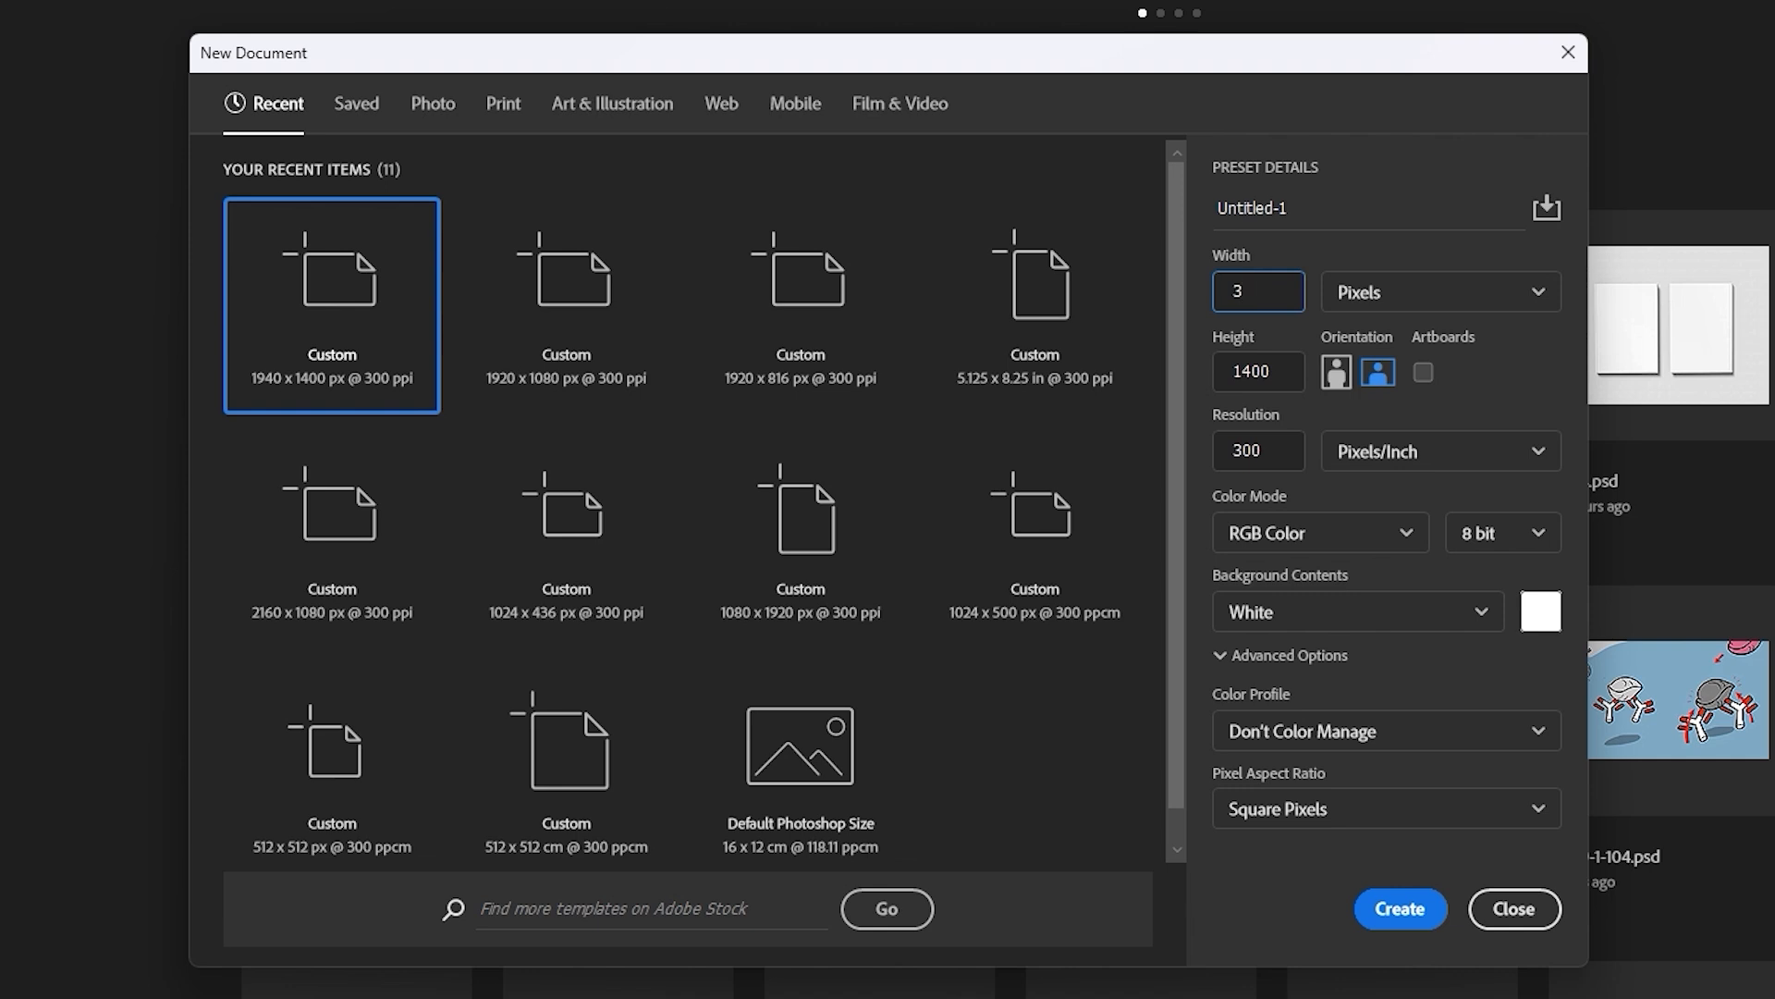
{"action": "type", "text": "840"}
{"action": "left_click_drag", "start_coordinate": [1274, 369], "coordinate": [1230, 365]}
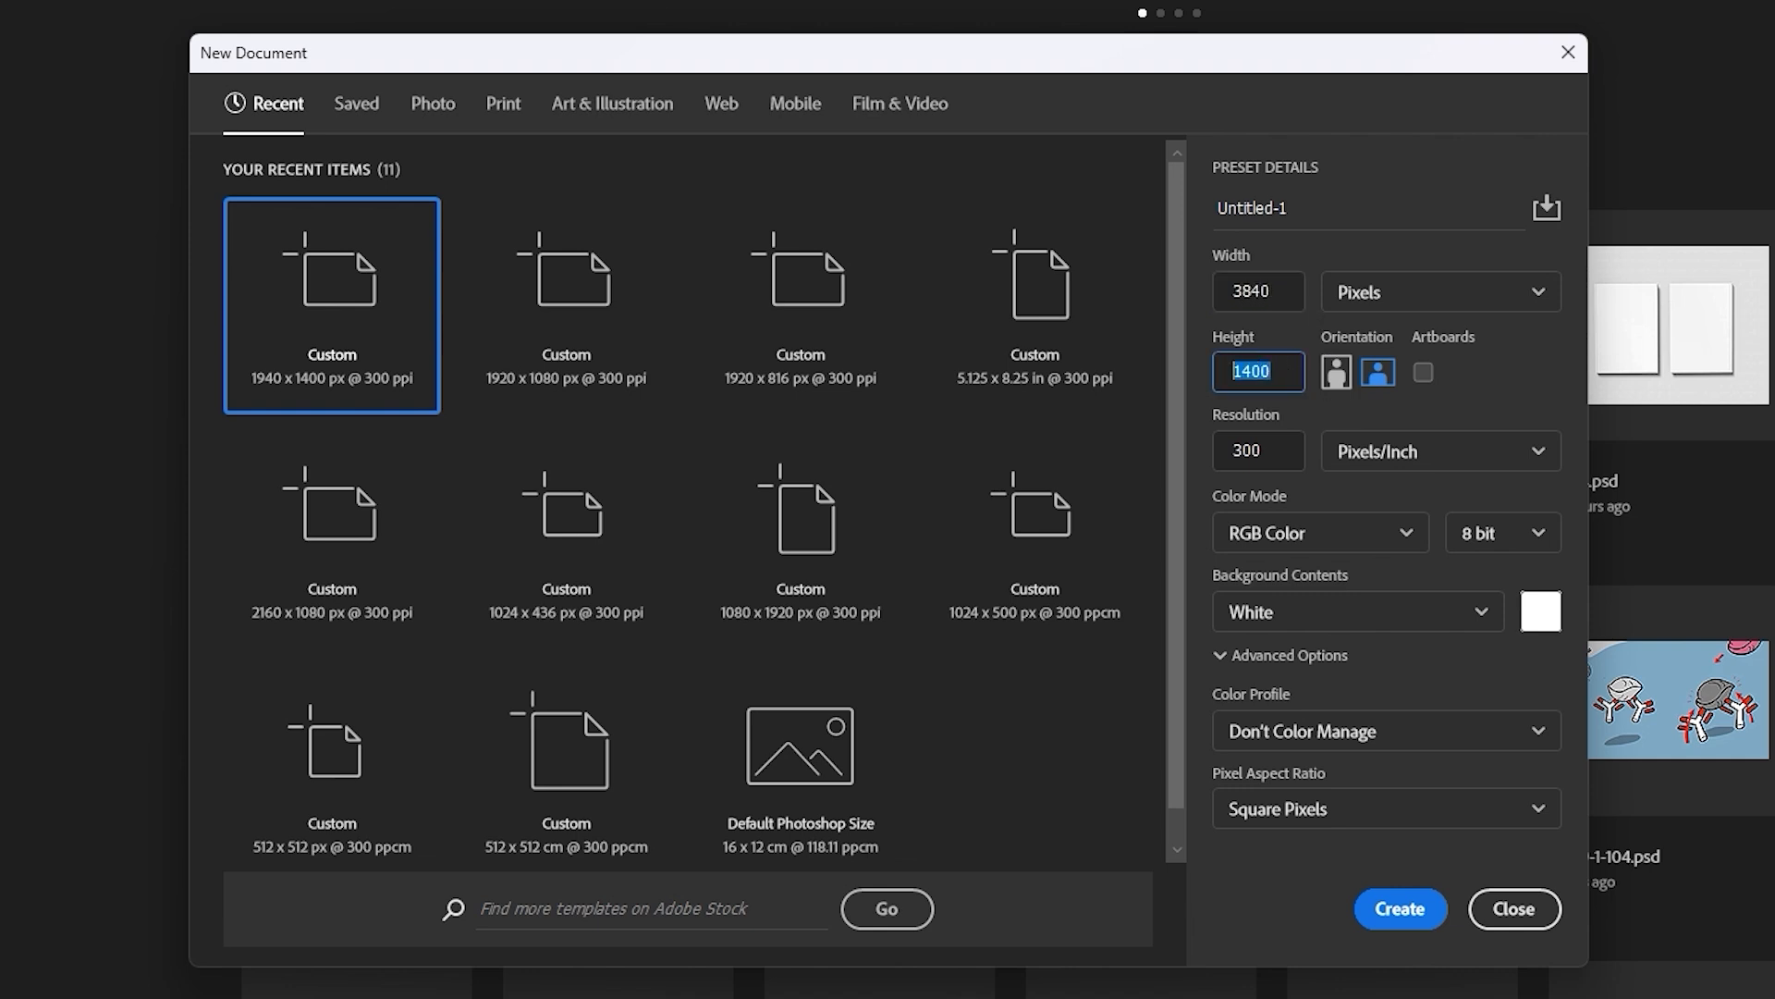
{"action": "type", "text": "2160"}
Keep the resolution unit at Pixels/Inch and create the document
{"action": "left_click", "coordinate": [1435, 465]}
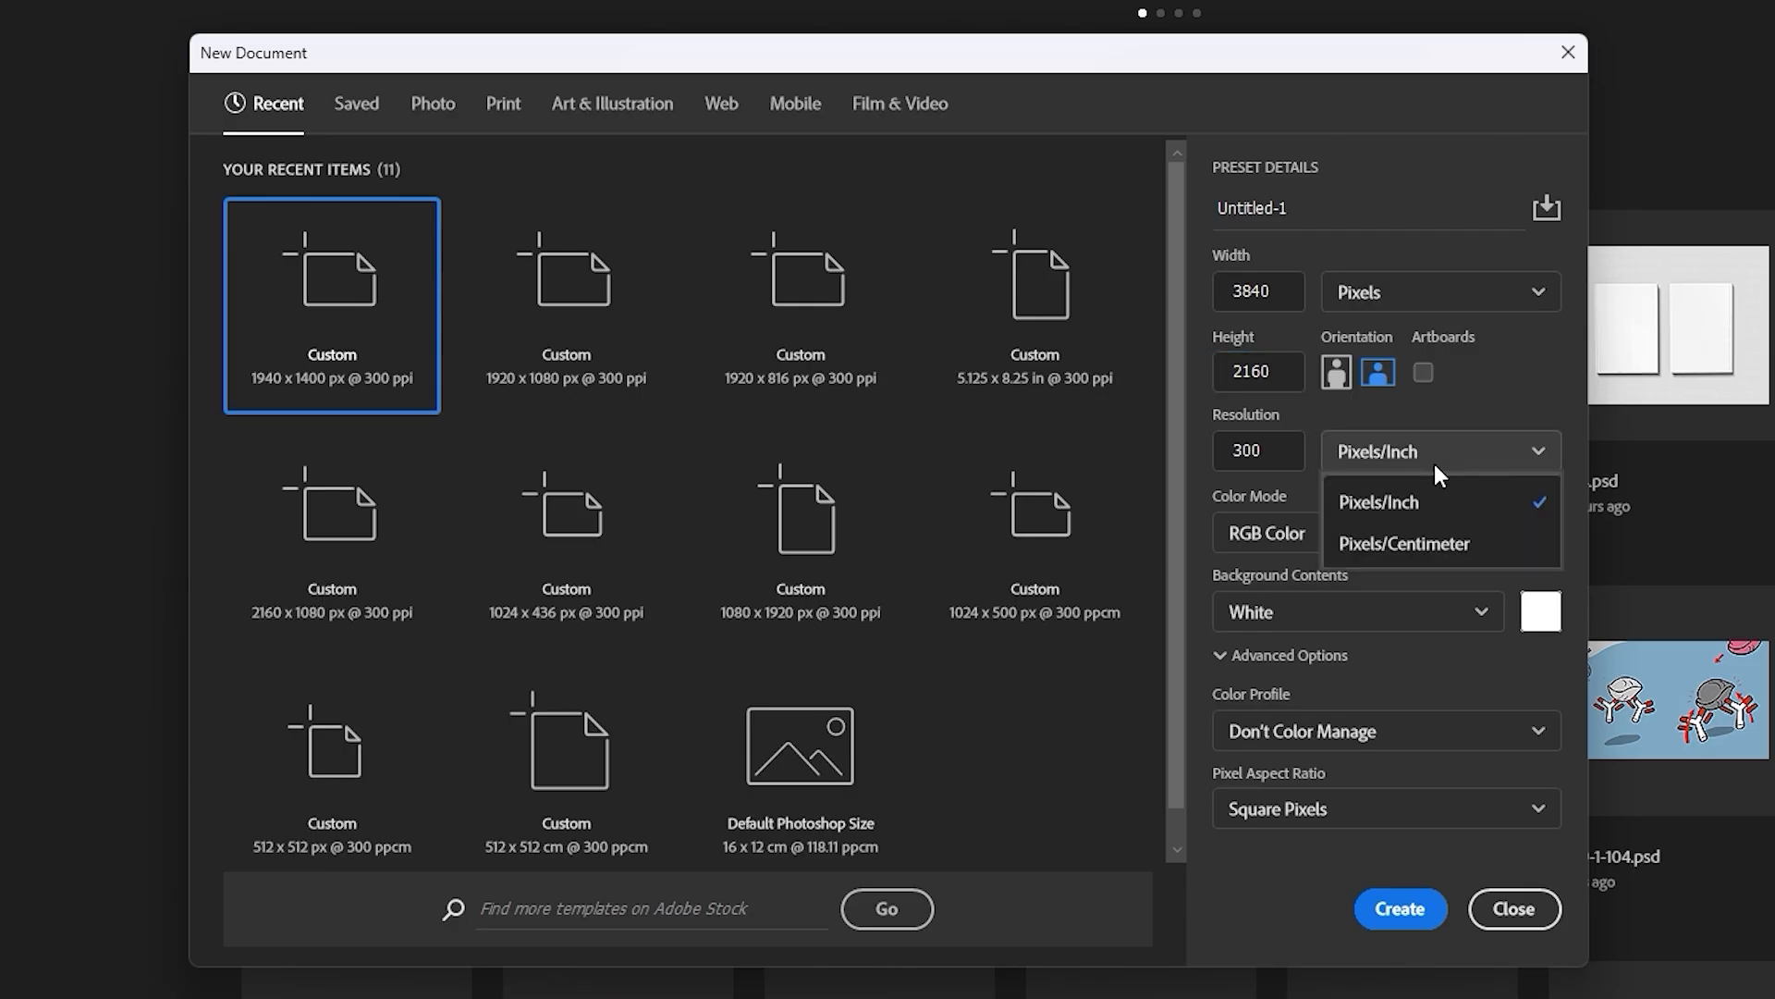
{"action": "left_click", "coordinate": [1430, 509]}
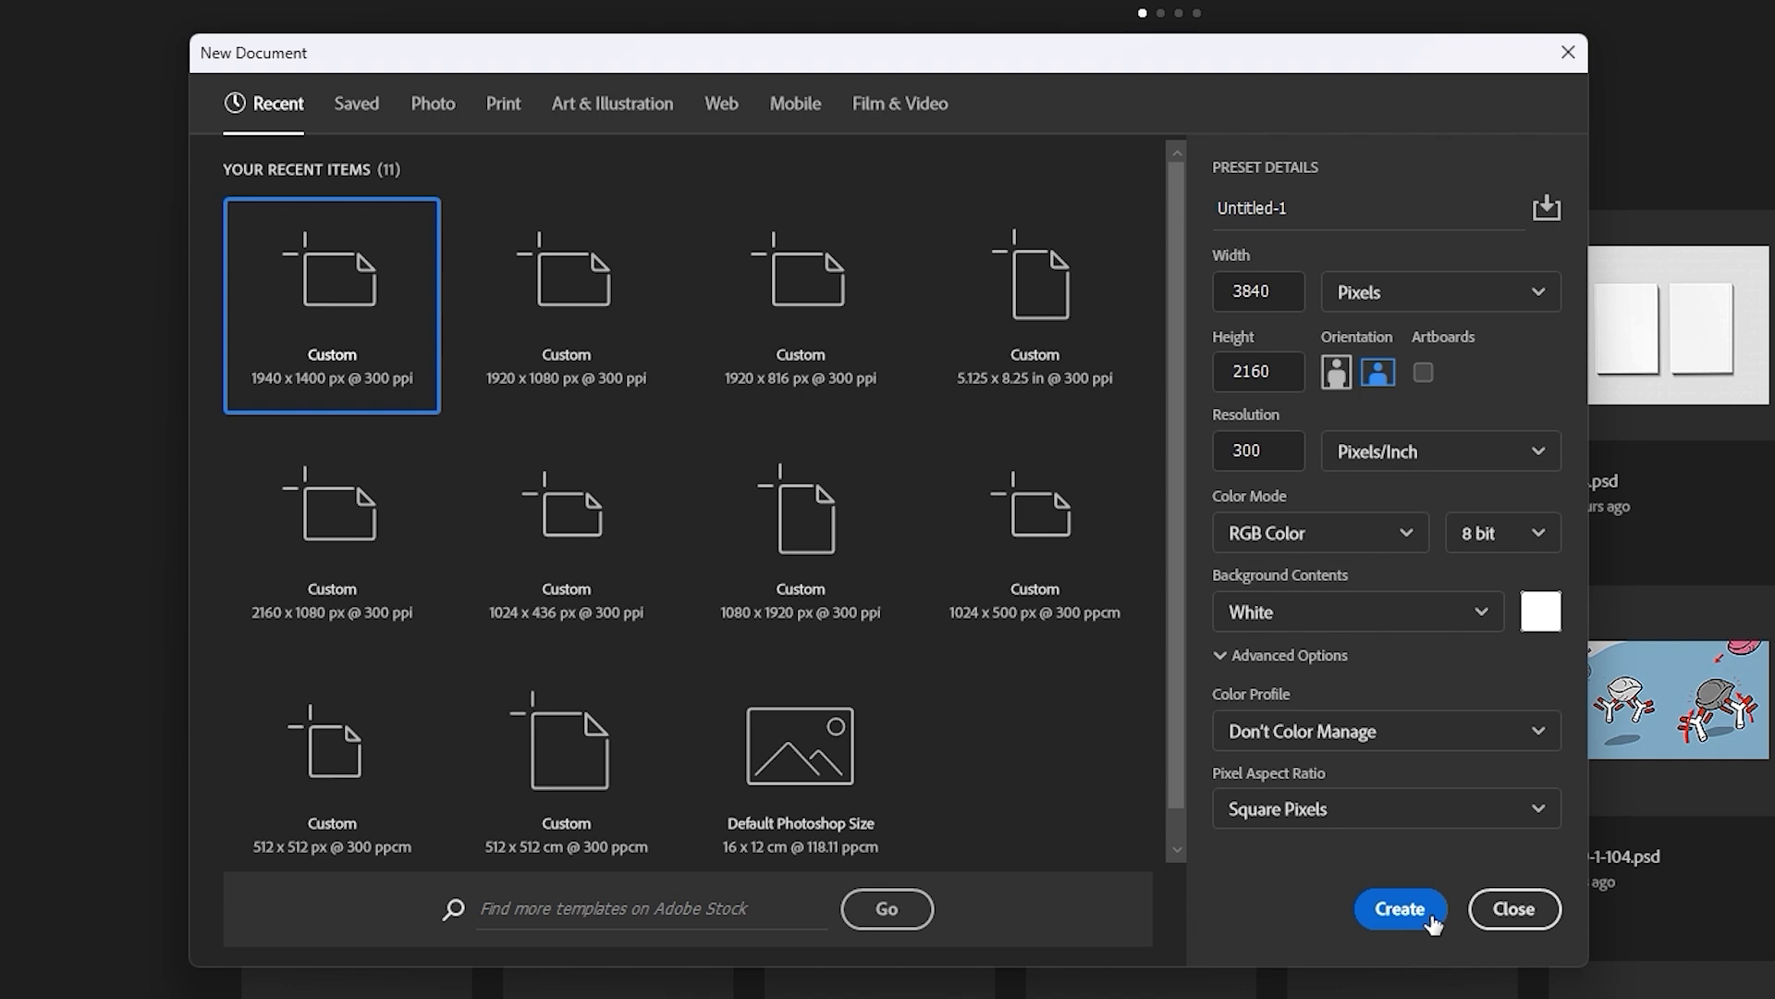
{"action": "left_click", "coordinate": [1400, 909]}
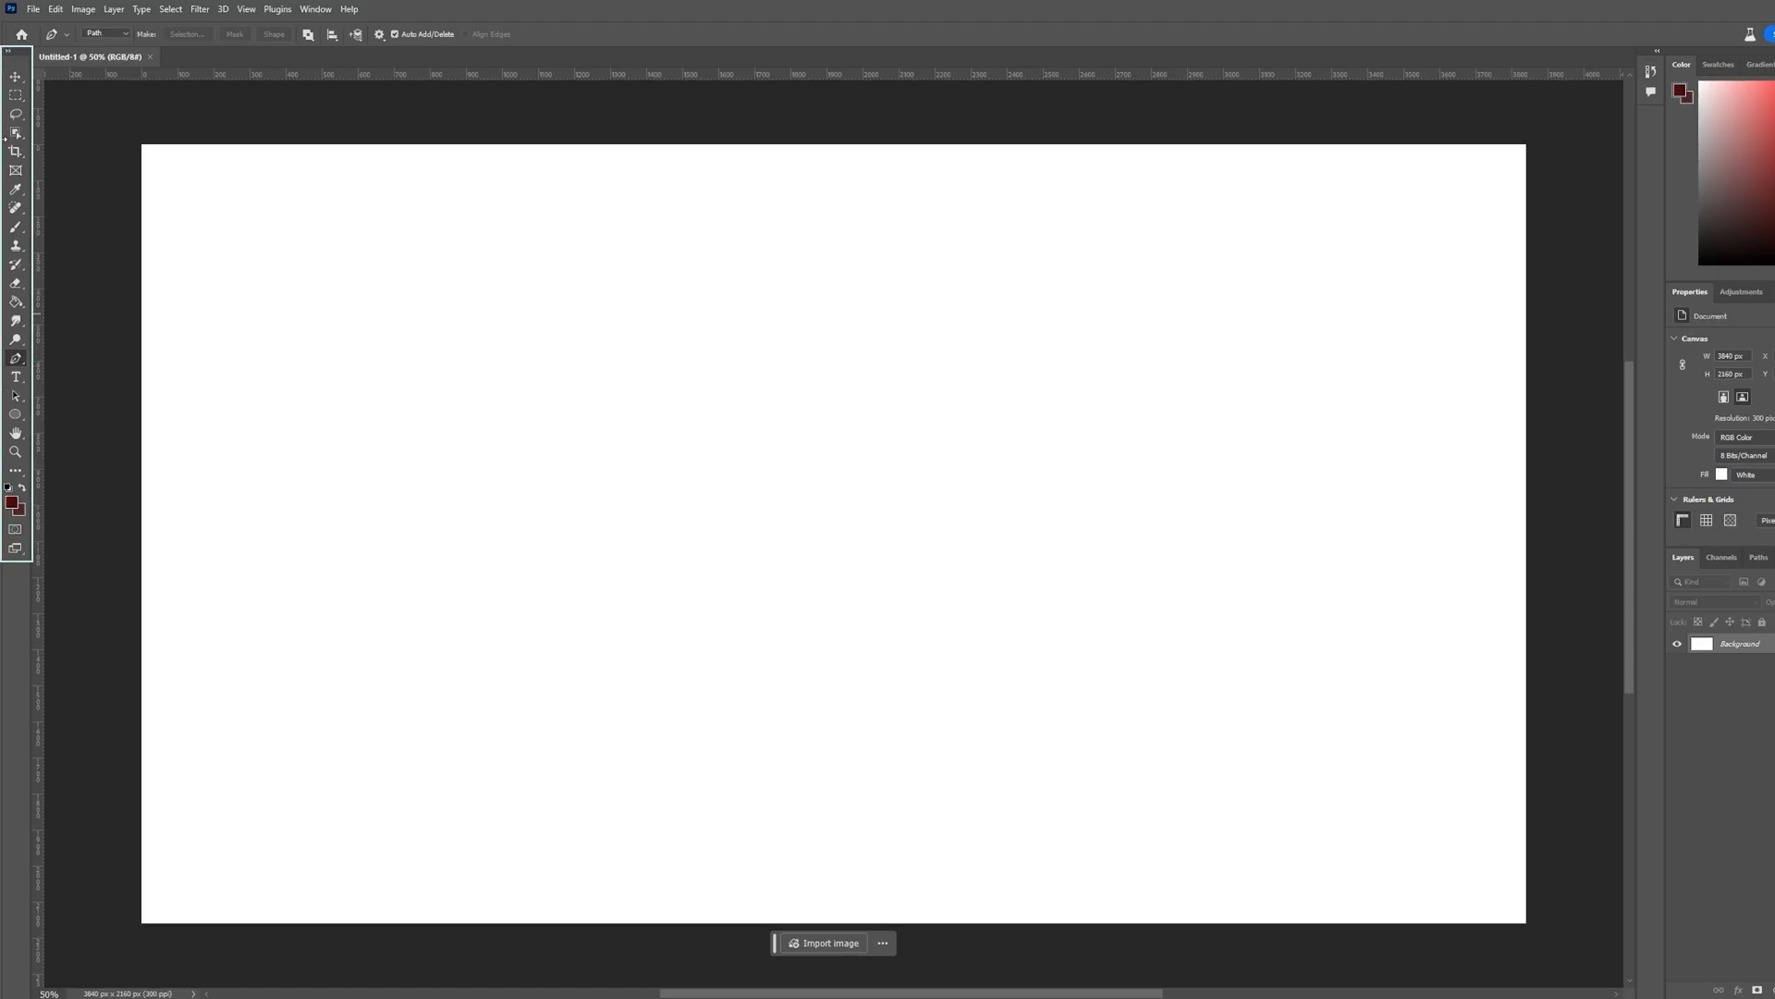
{"action": "left_click", "coordinate": [56, 11]}
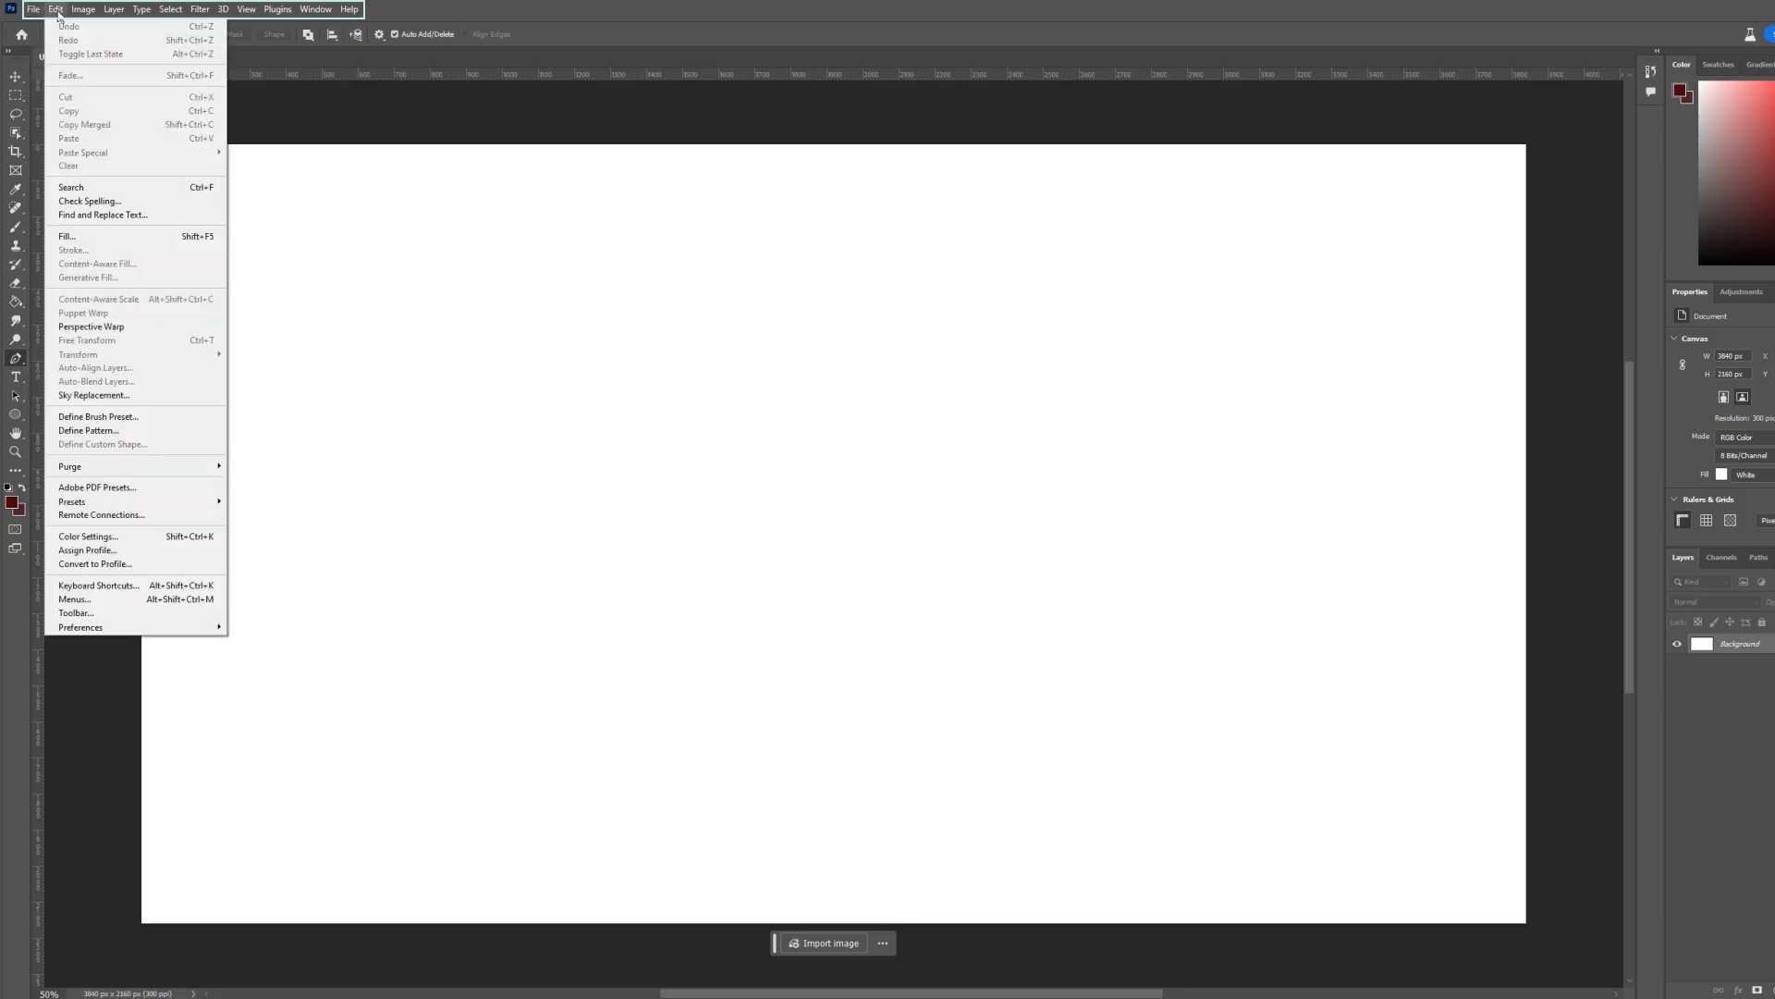
{"action": "mouse_move", "coordinate": [90, 15]}
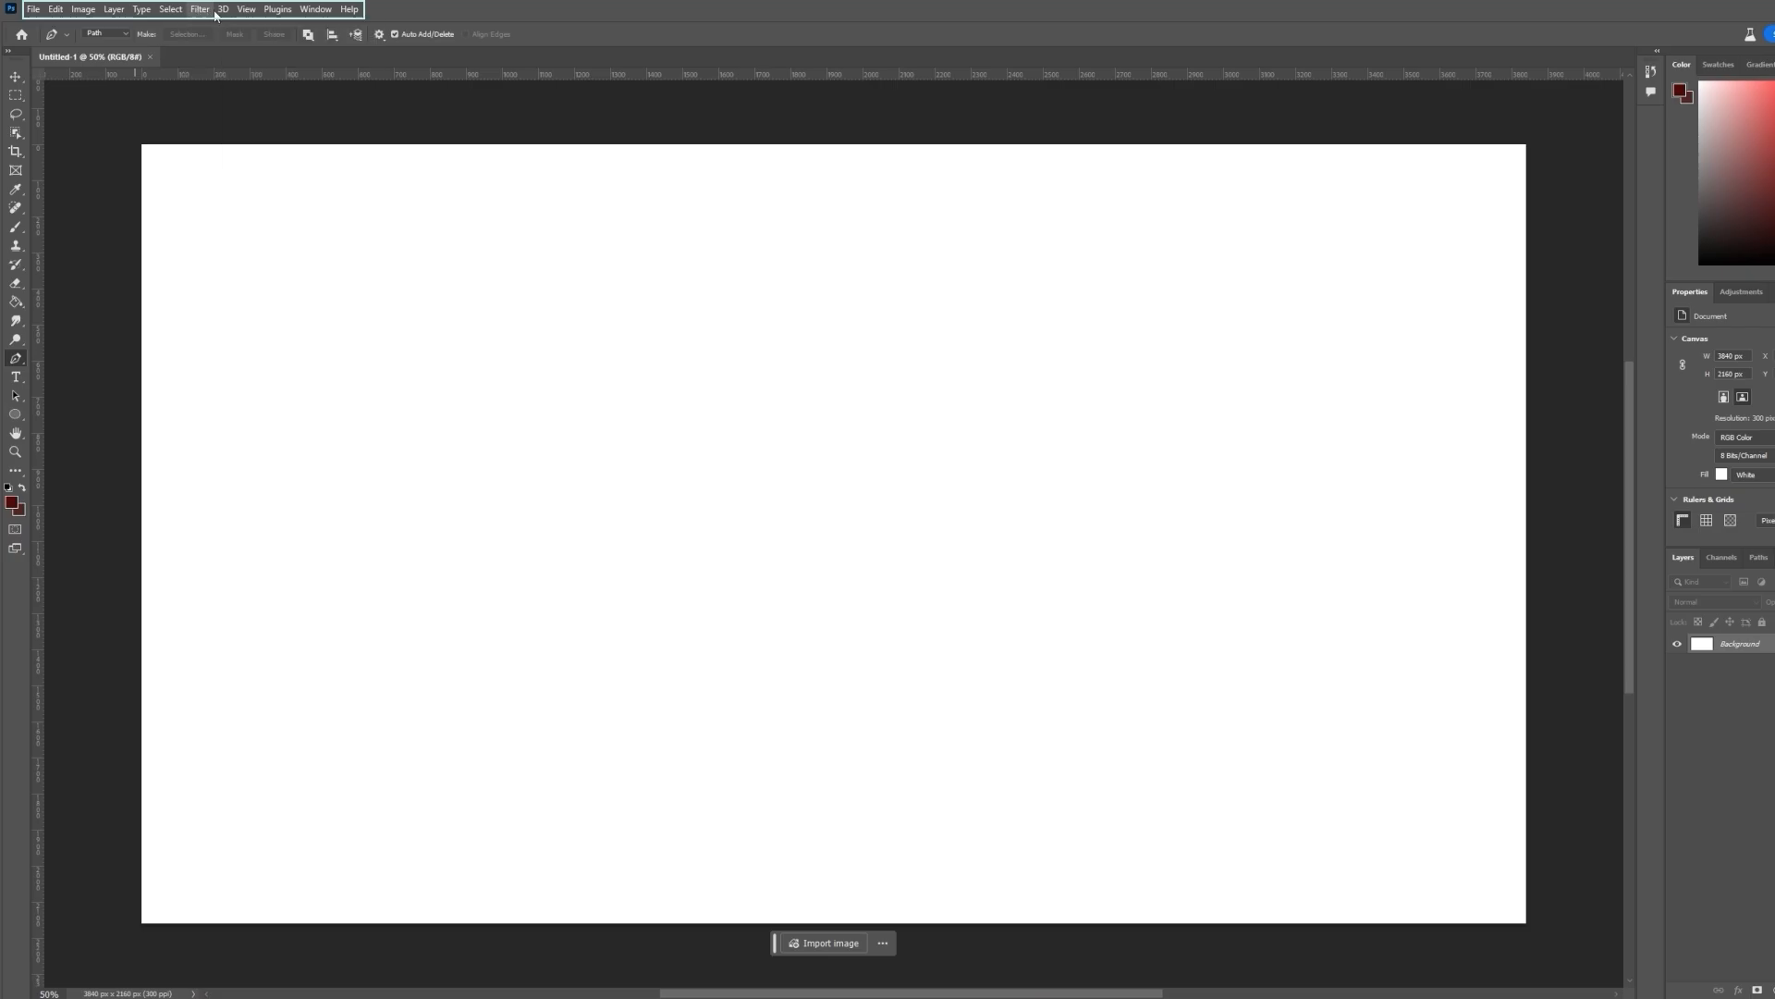
{"action": "mouse_move", "coordinate": [223, 15]}
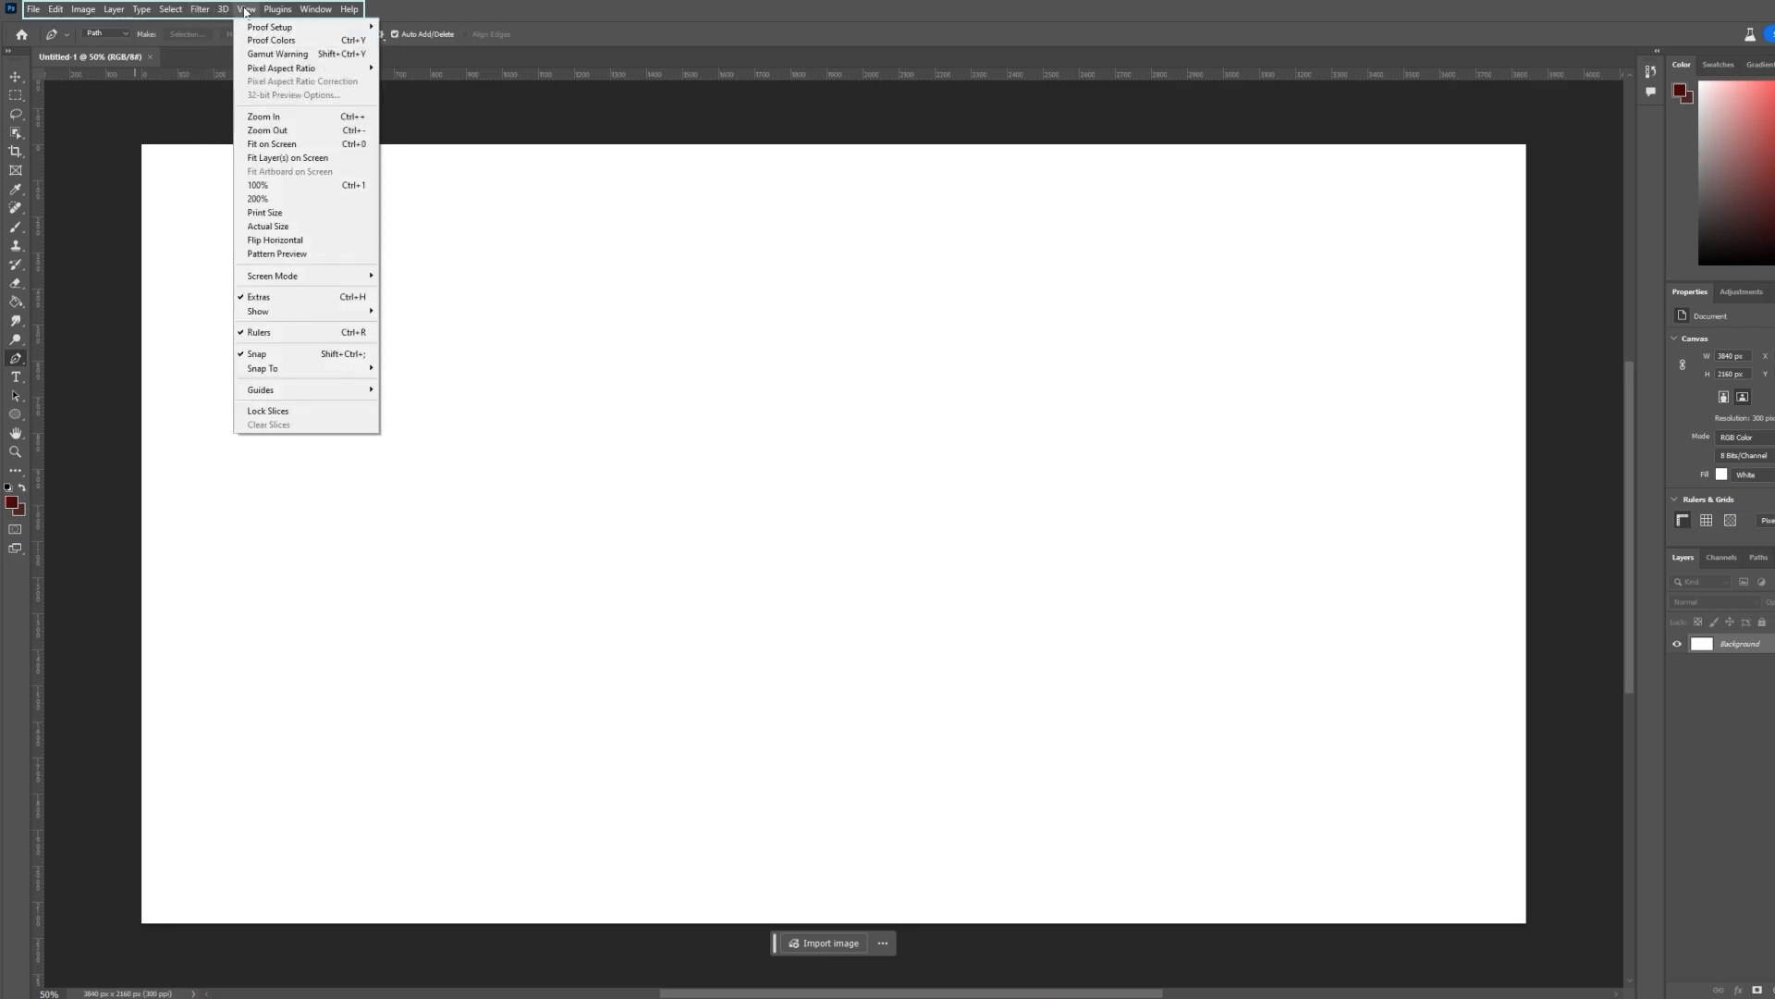
{"action": "mouse_move", "coordinate": [352, 17]}
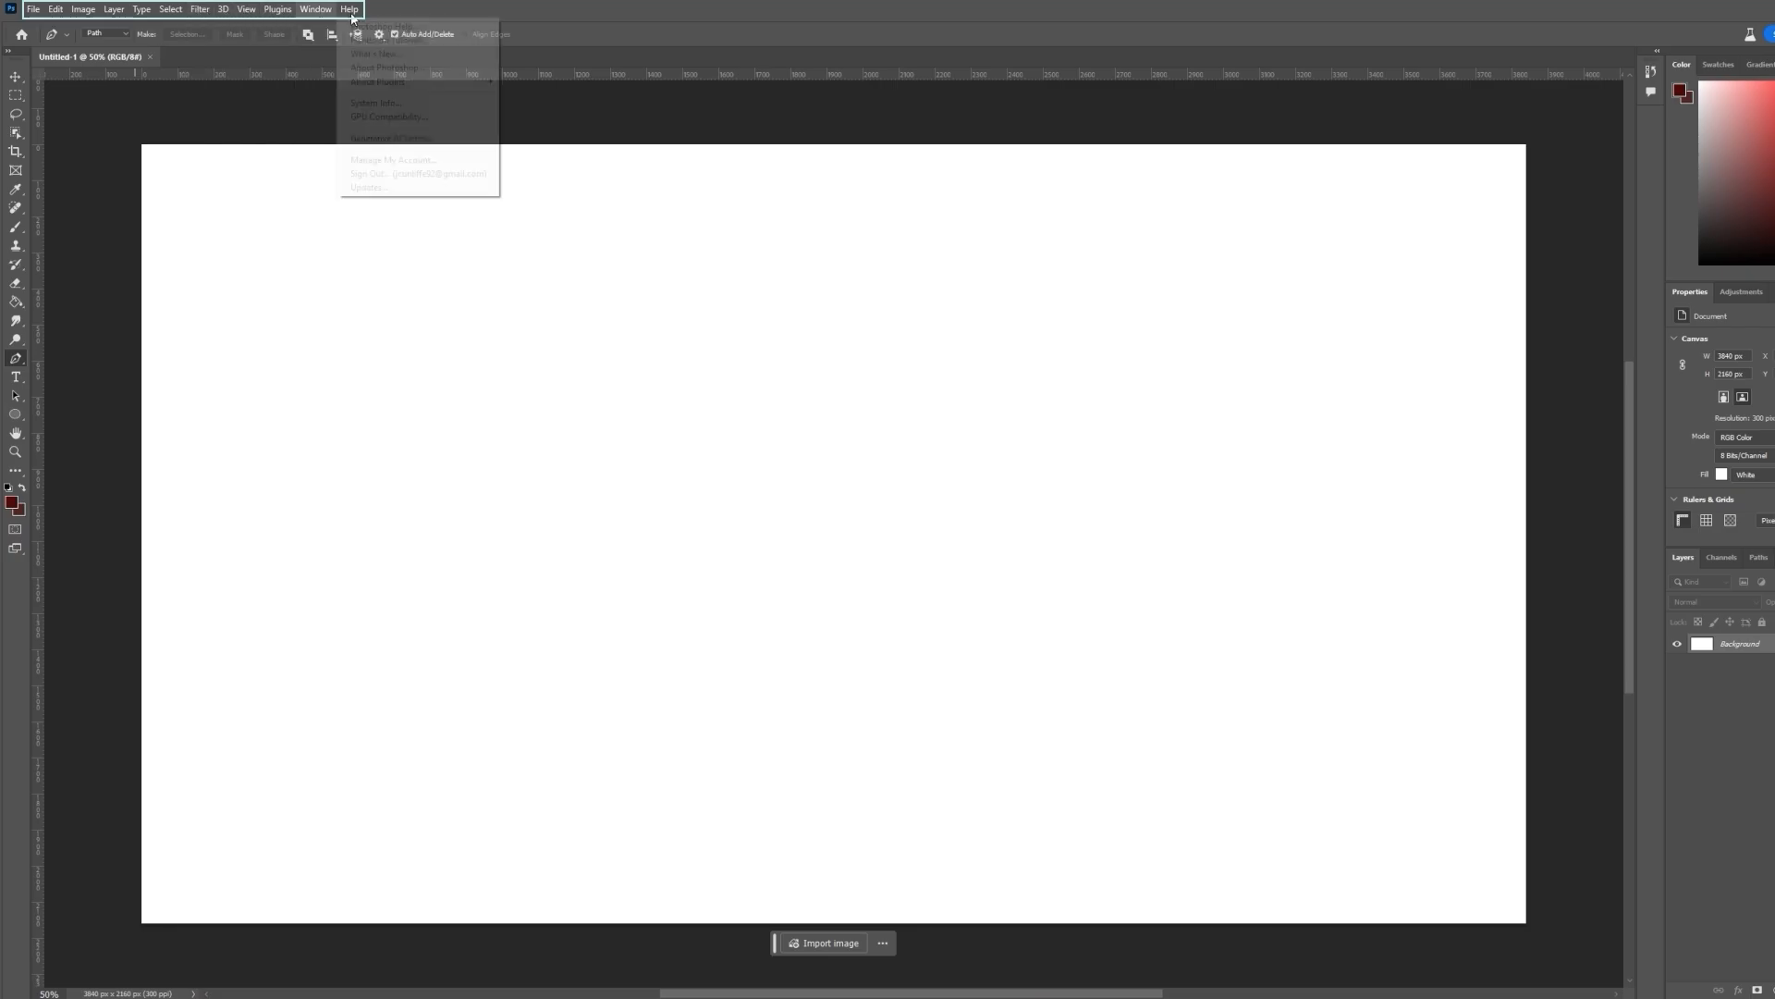
Activate the Move tool
{"action": "left_click", "coordinate": [16, 75]}
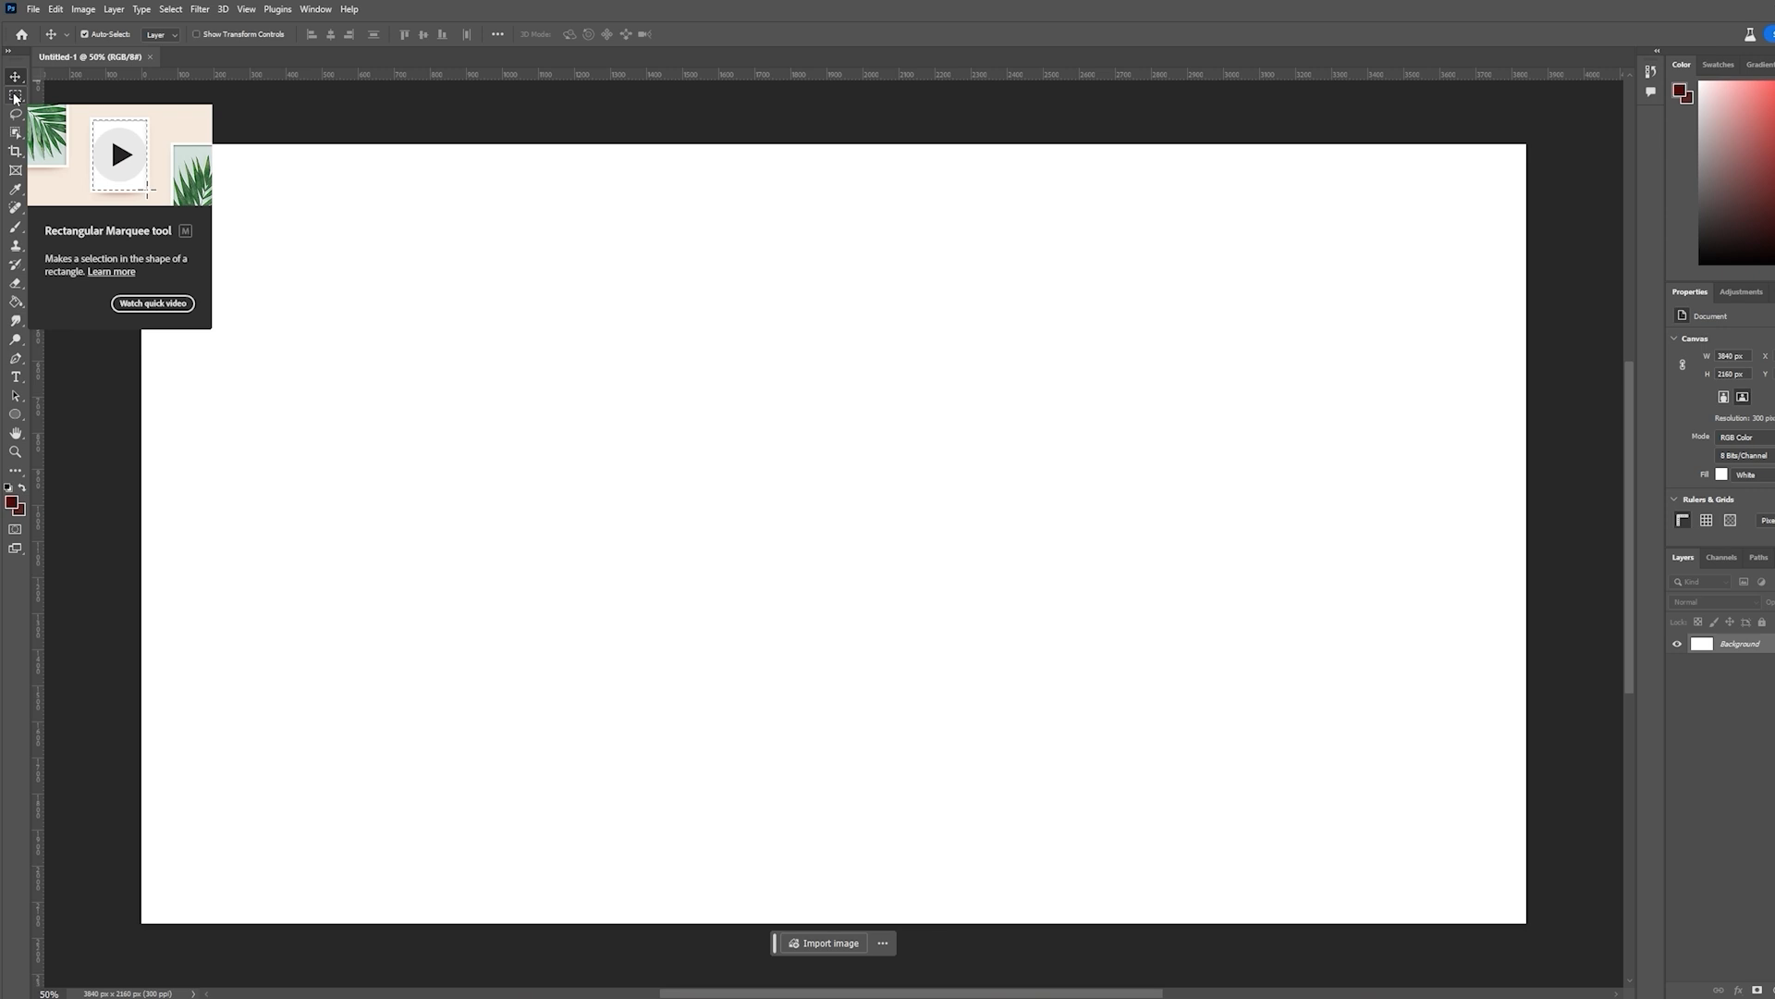
Activate the Rectangular Marquee tool and place the Character (1) image from the Assets > Character Assets > Character 01 folder into the document
{"action": "left_click", "coordinate": [15, 96]}
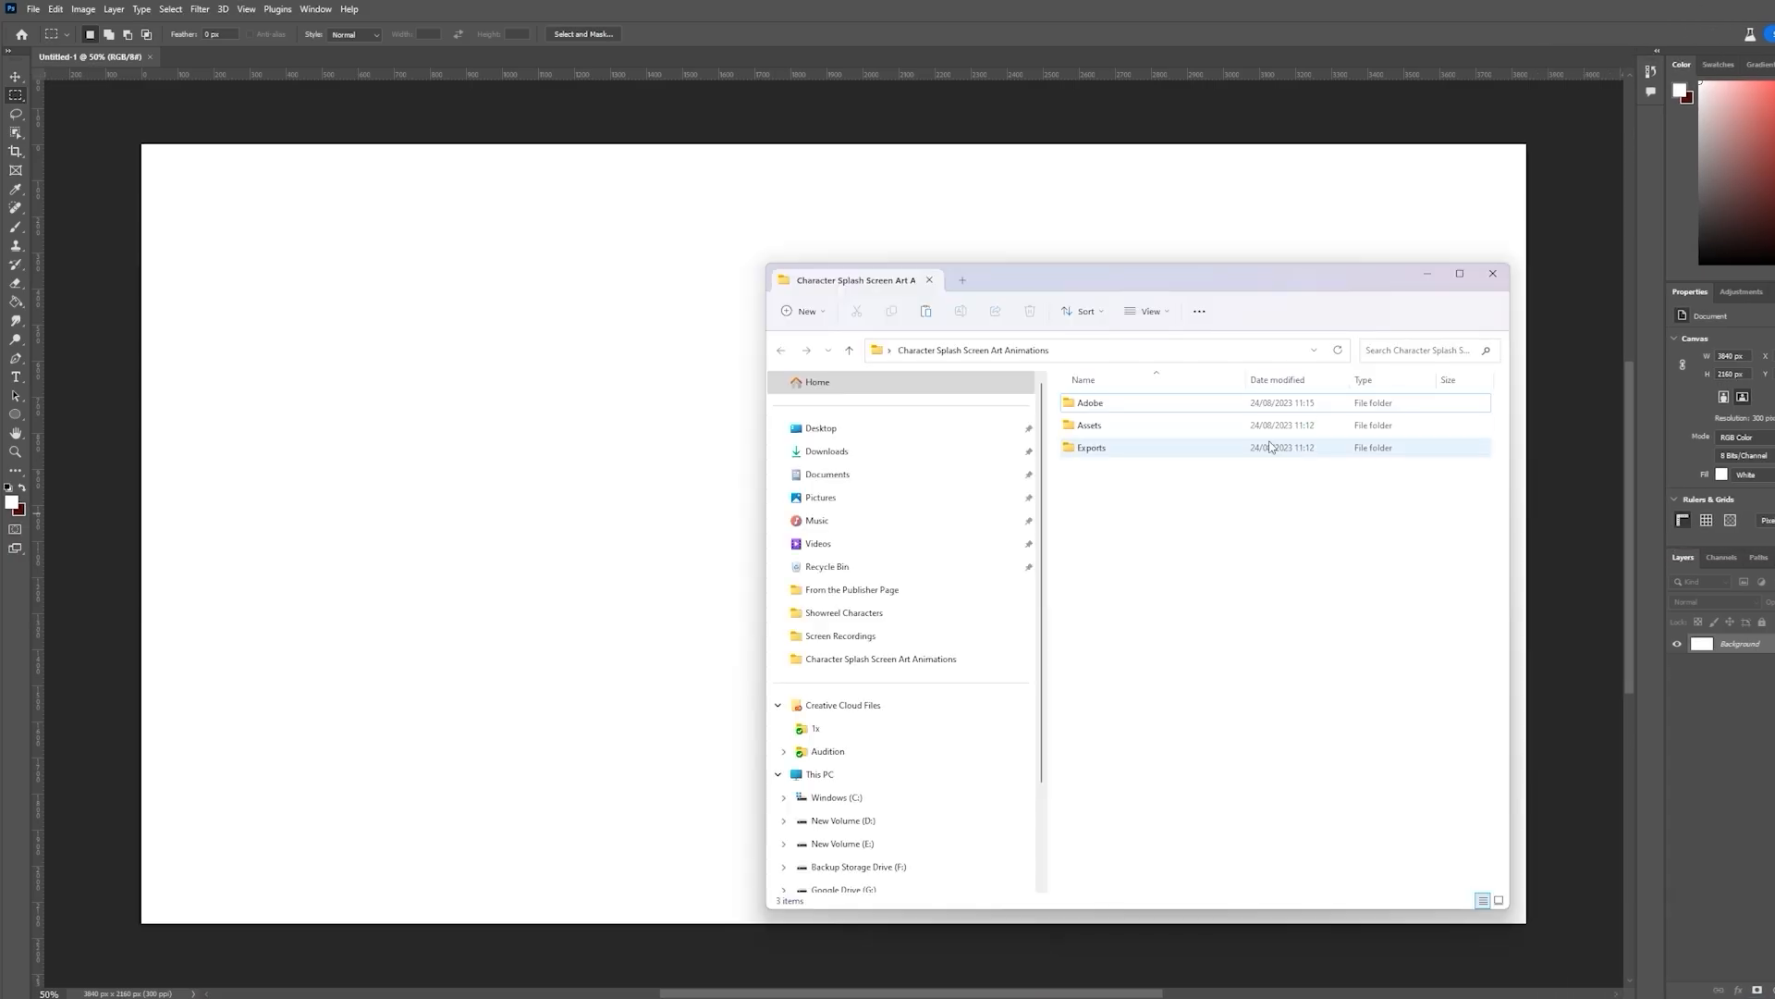
{"action": "mouse_move", "coordinate": [1188, 429]}
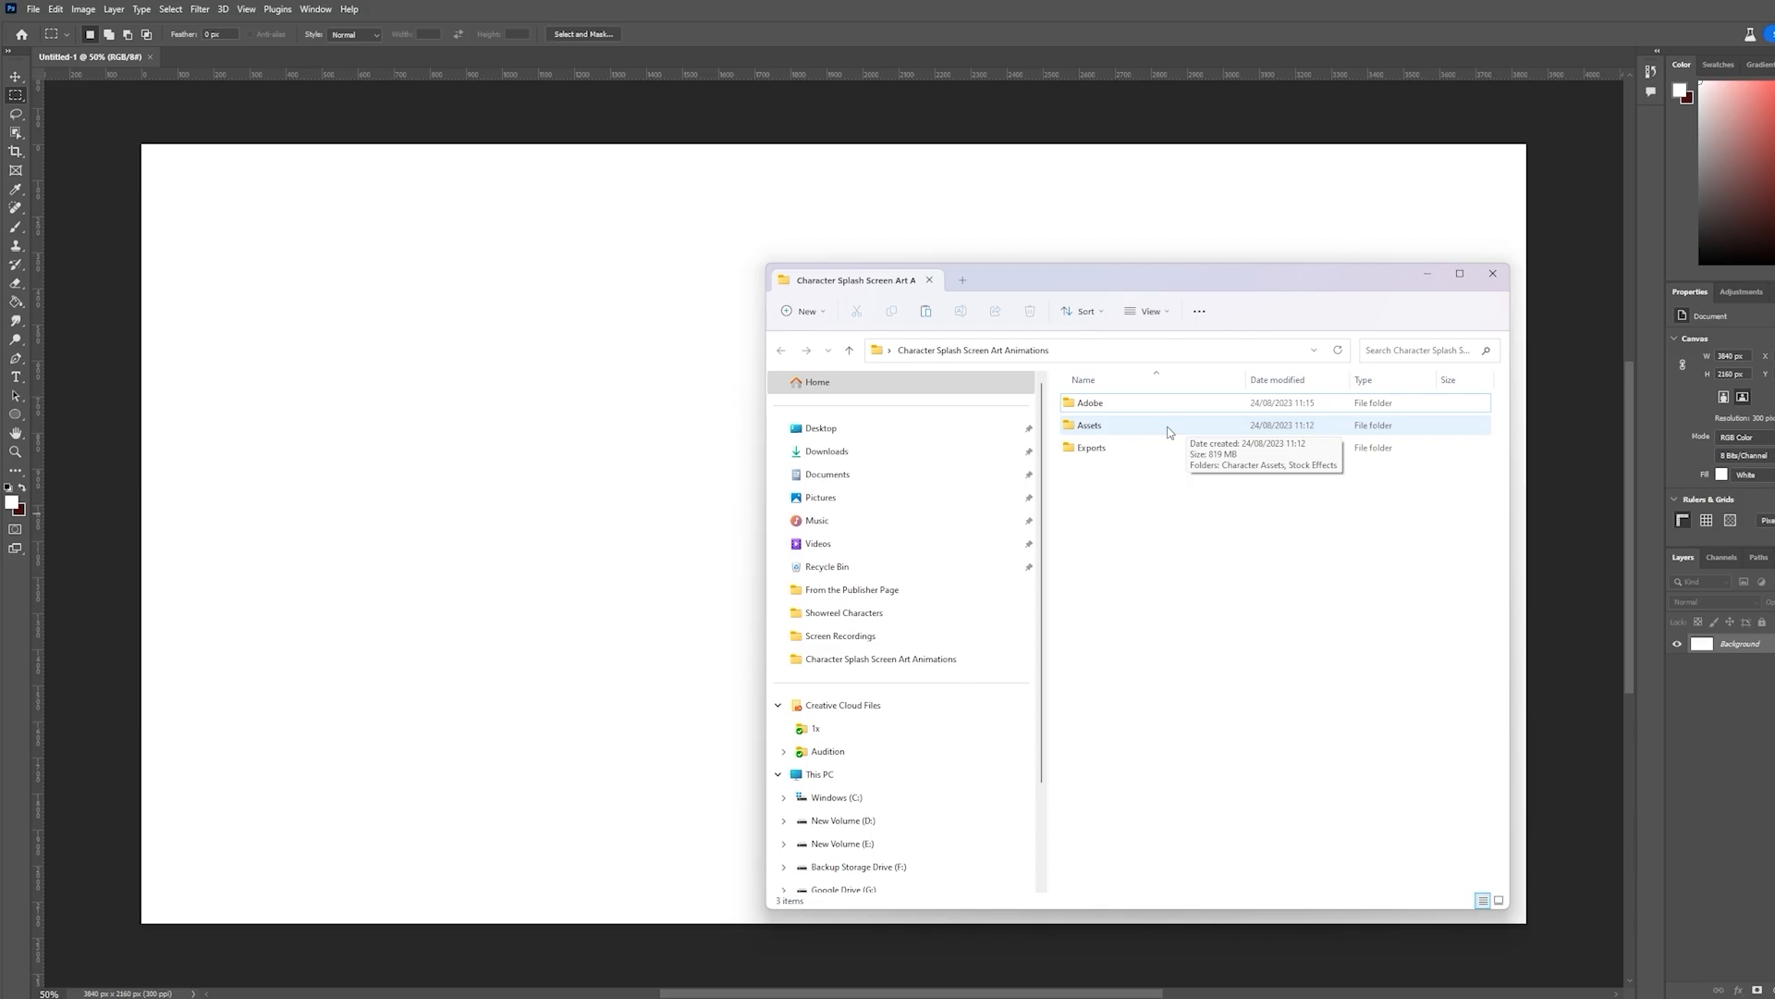
{"action": "double_click", "coordinate": [1152, 425]}
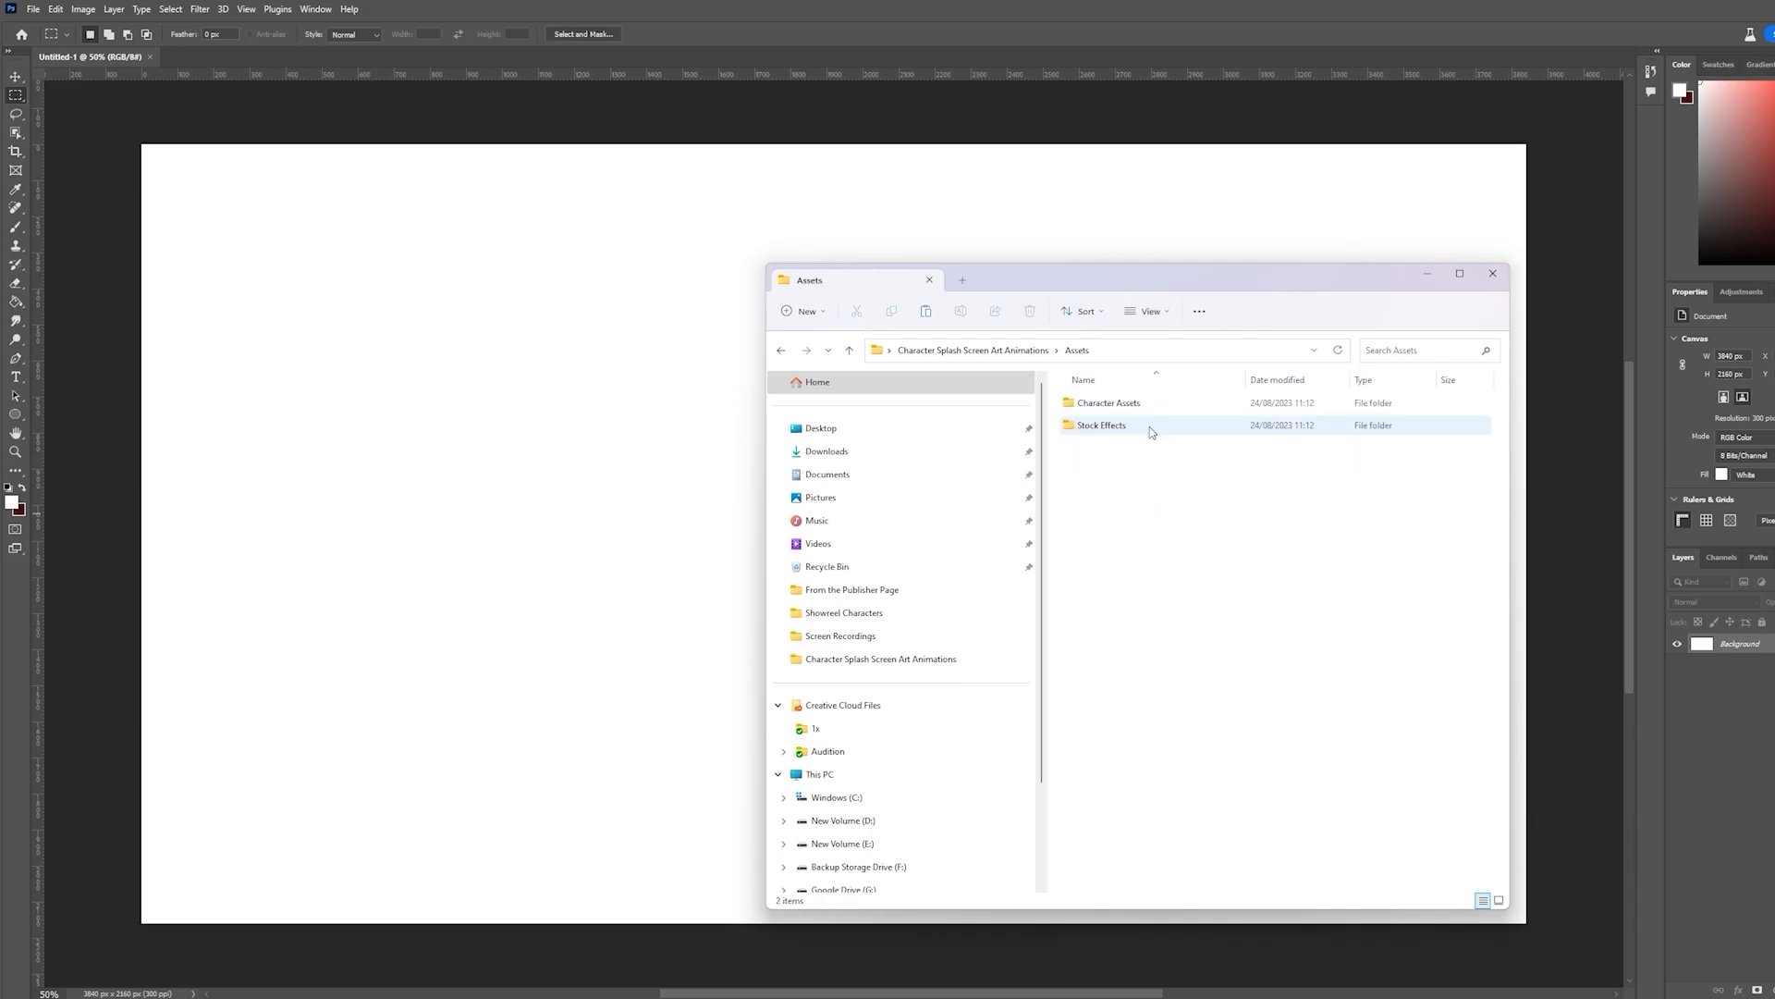
{"action": "double_click", "coordinate": [1168, 404]}
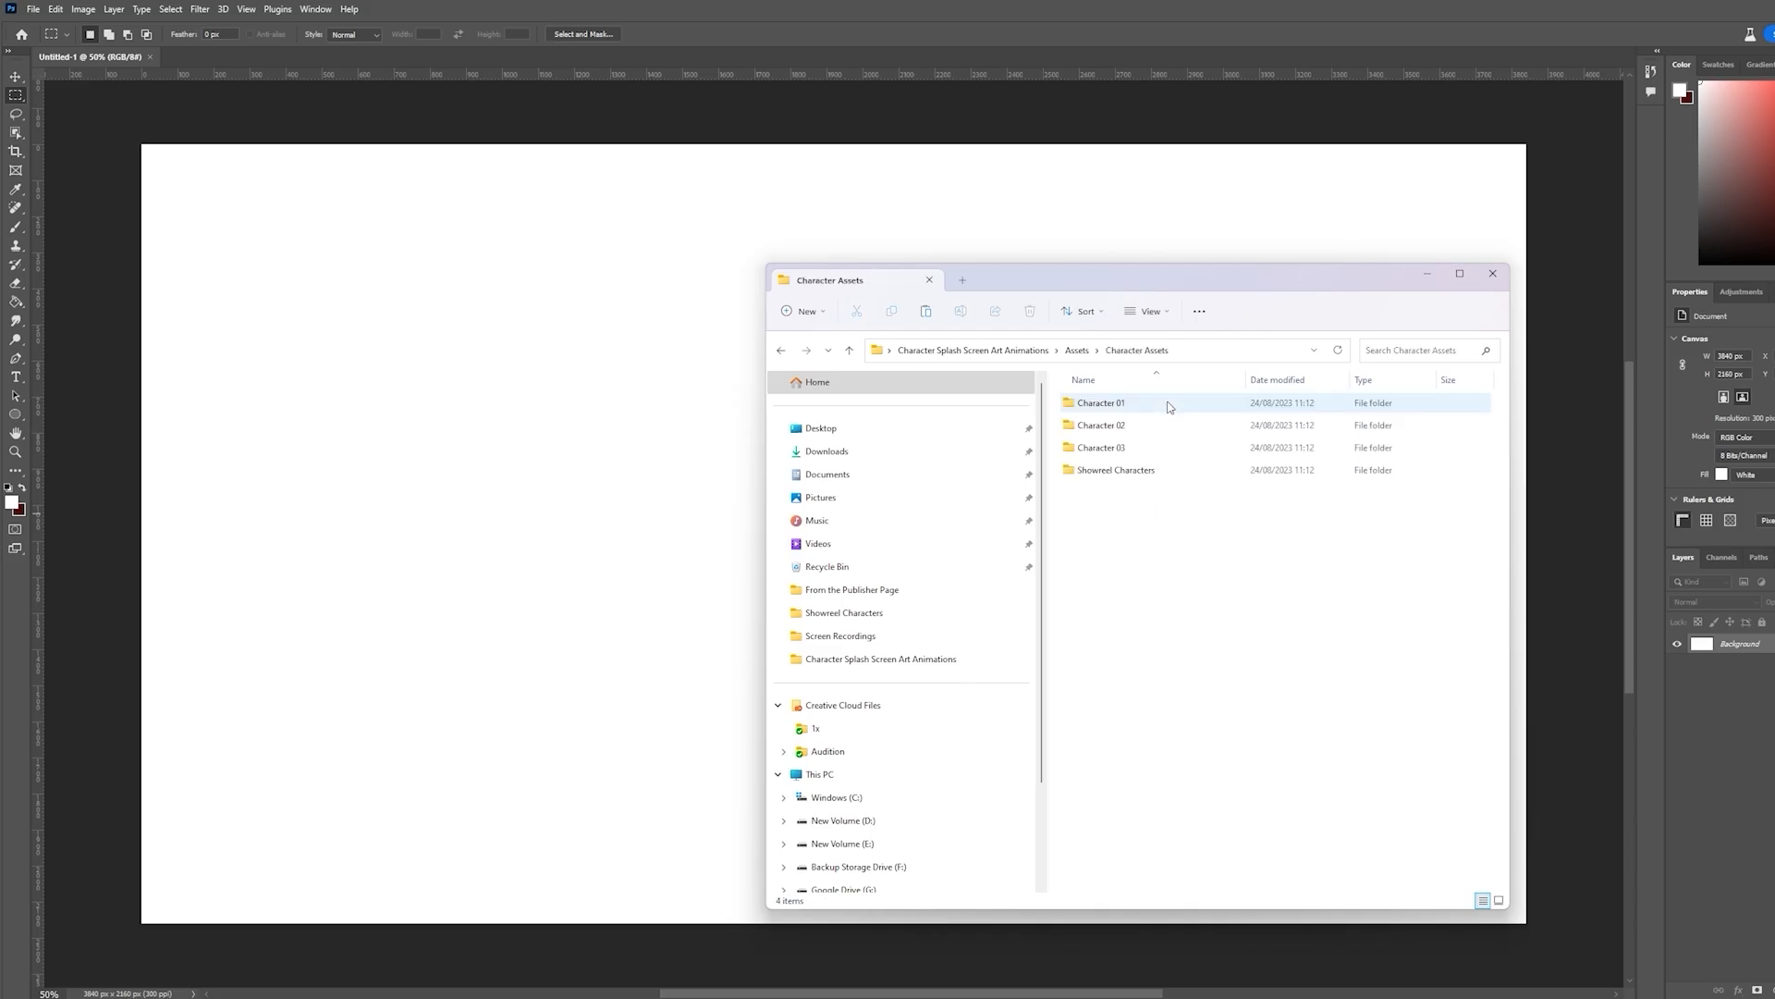
{"action": "double_click", "coordinate": [1169, 407]}
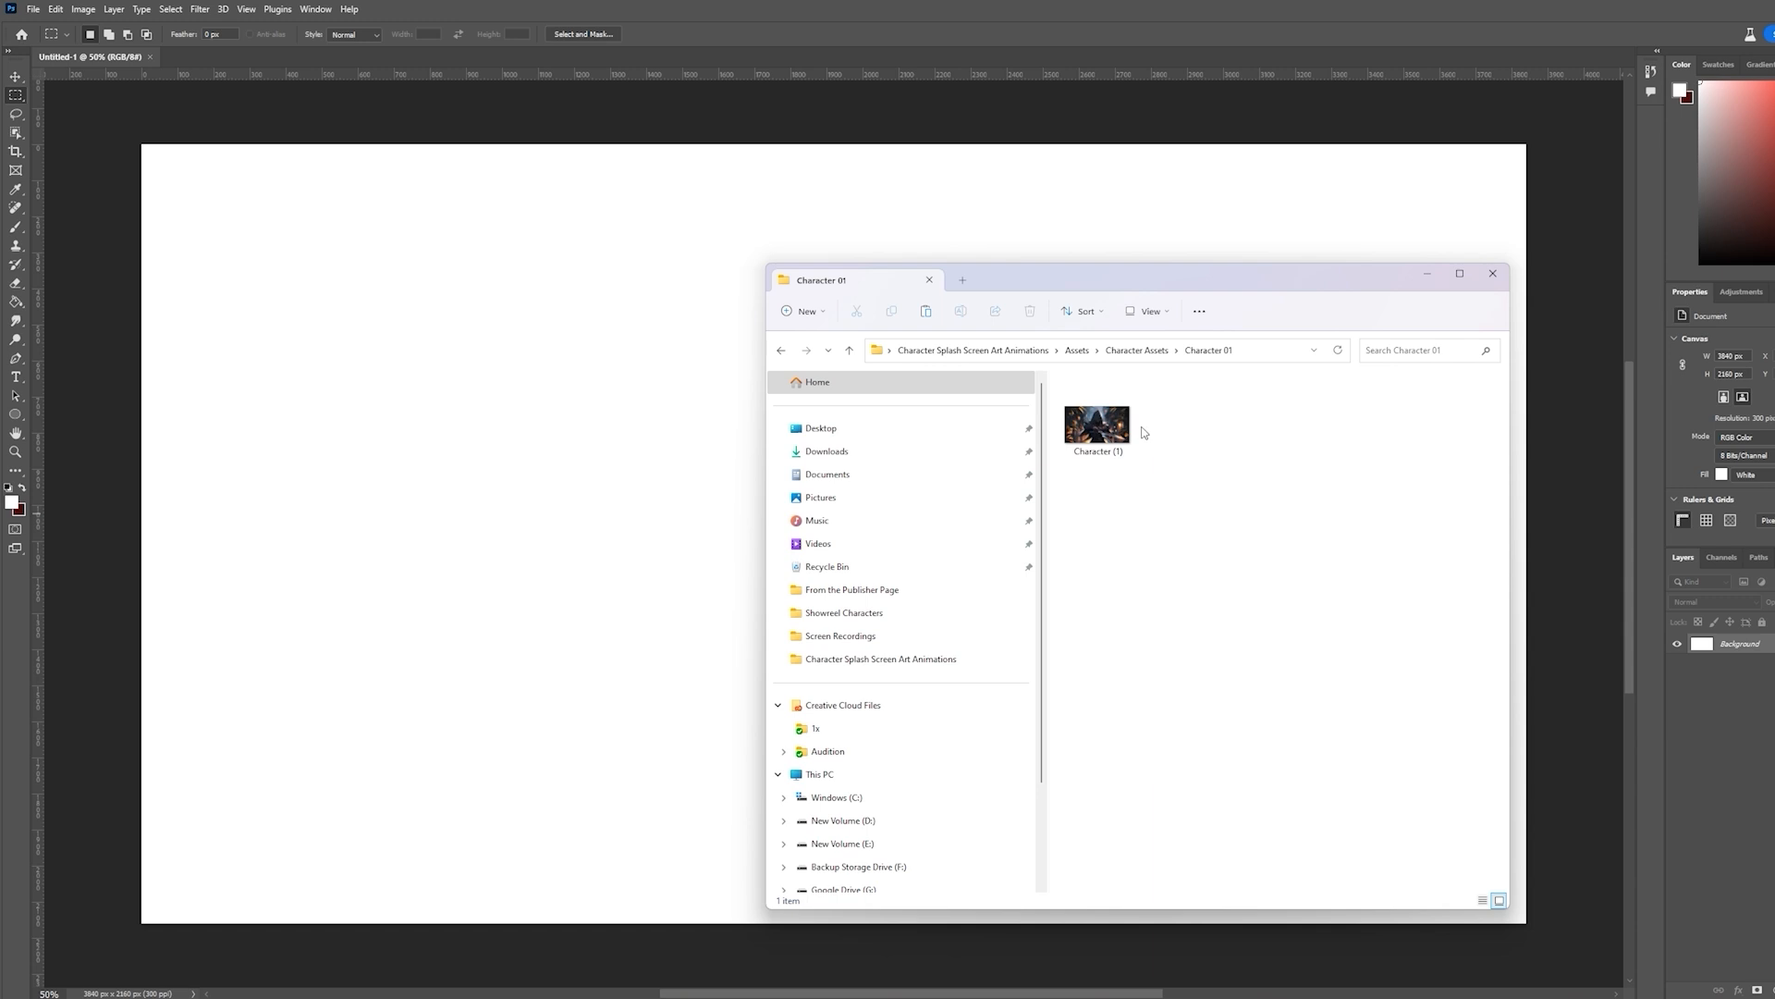
{"action": "left_click", "coordinate": [1111, 437]}
{"action": "left_click_drag", "start_coordinate": [1110, 436], "coordinate": [500, 457]}
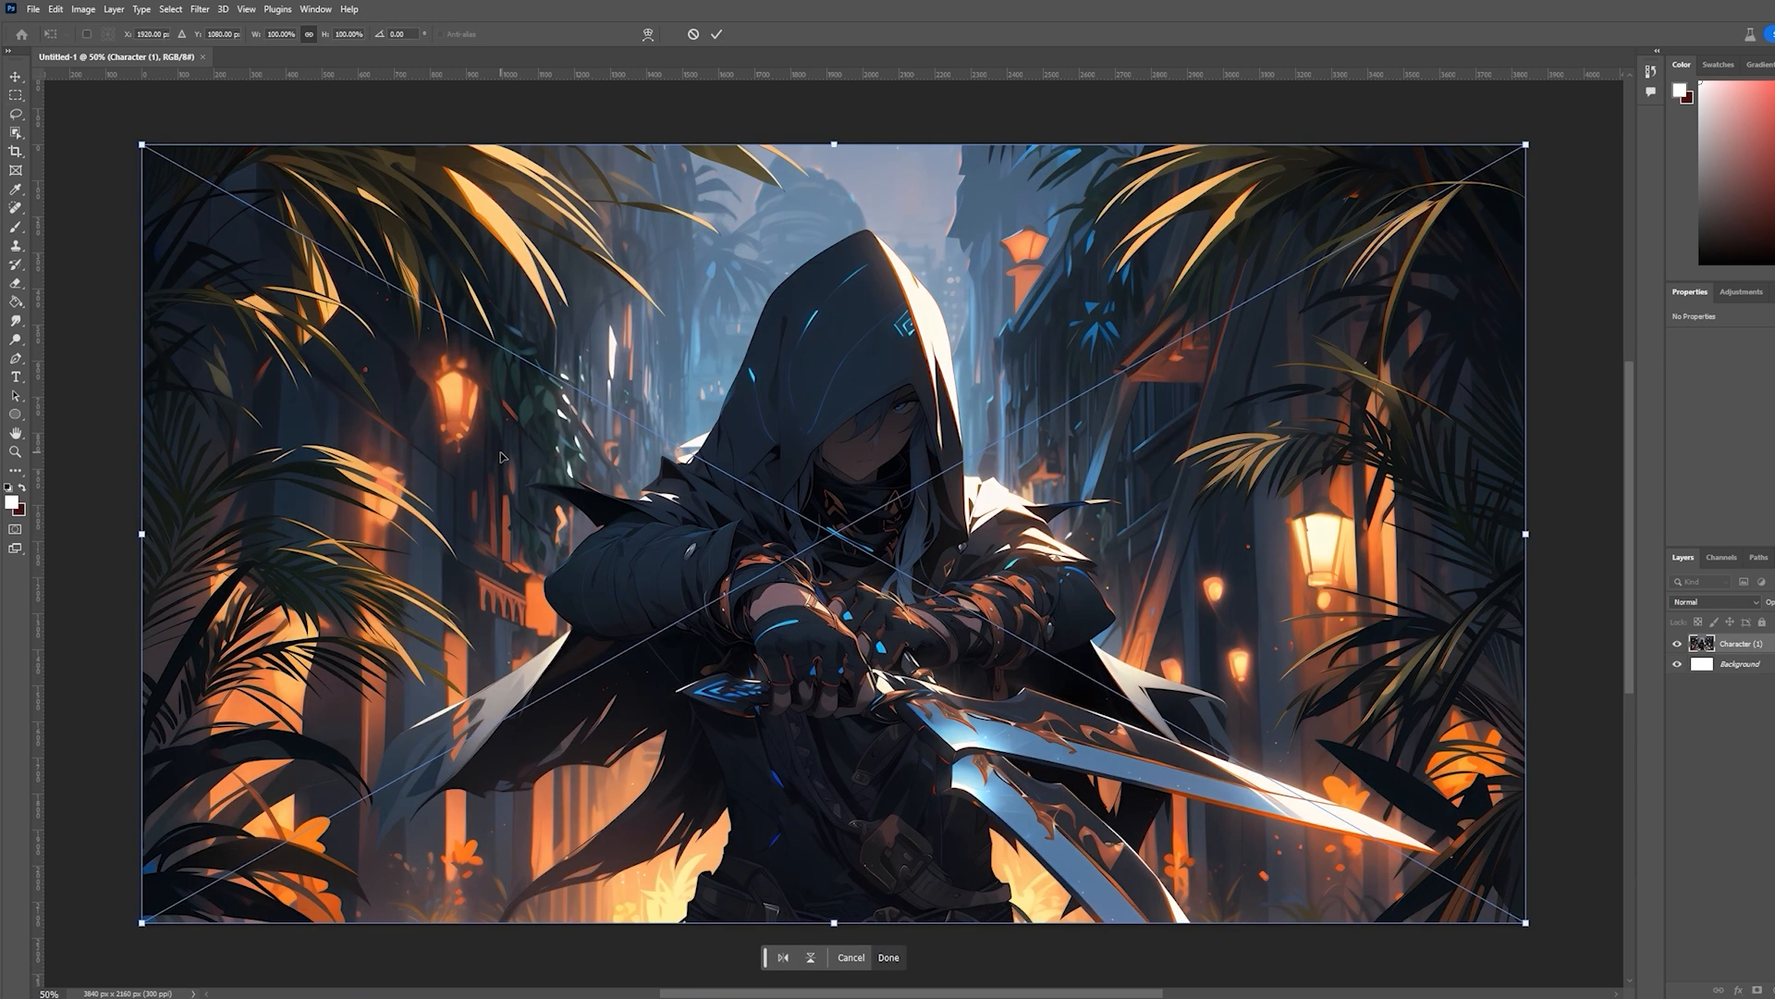
{"action": "key", "text": "Return"}
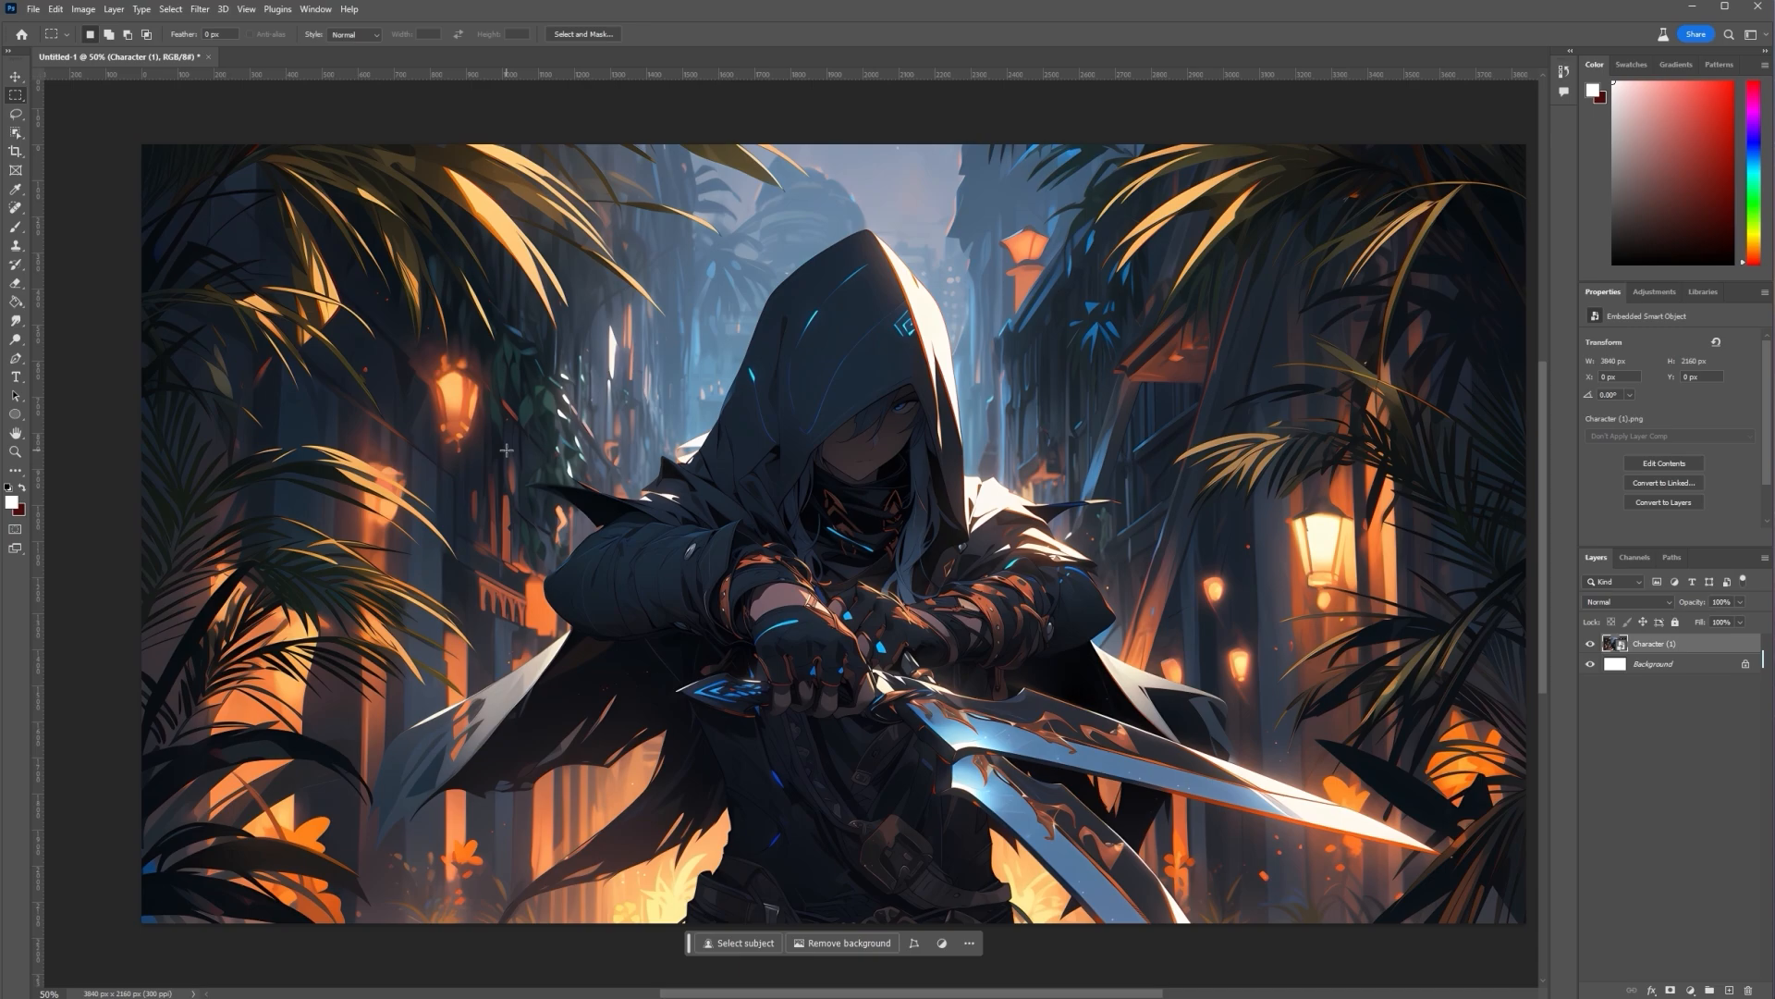
Convert the locked white Background into a regular layer with the default settings and delete it
{"action": "double_click", "coordinate": [1690, 669]}
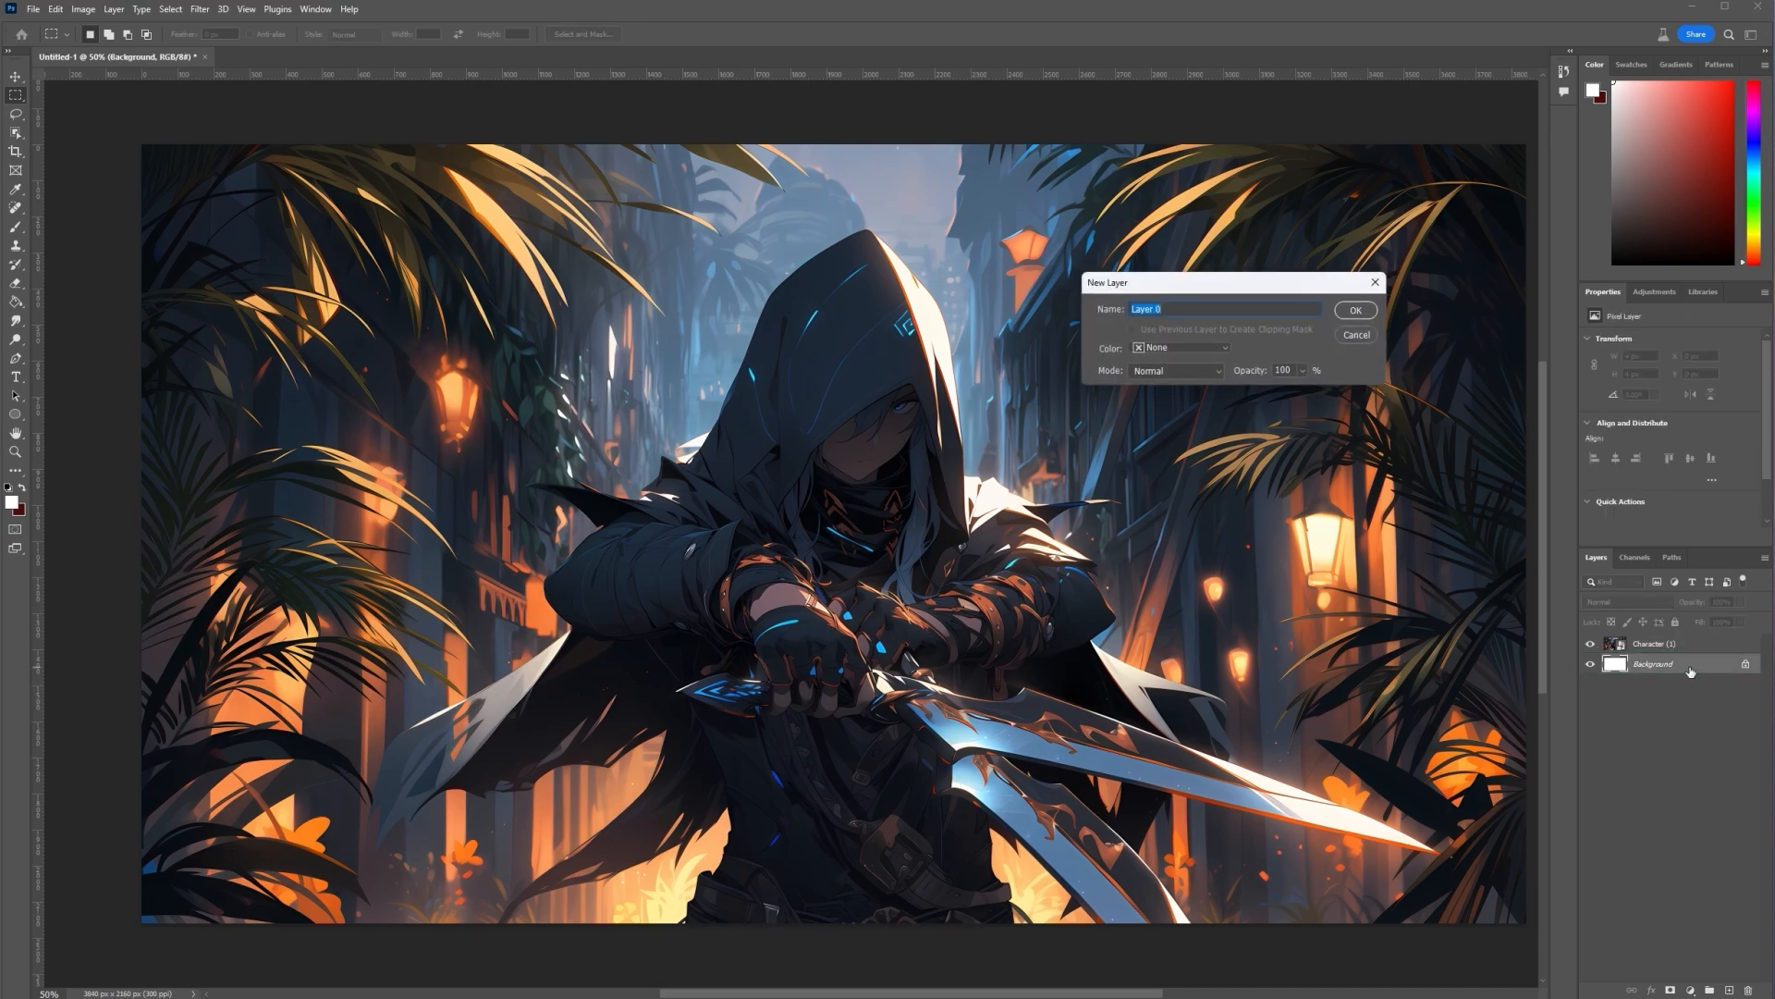
{"action": "left_click", "coordinate": [1369, 312]}
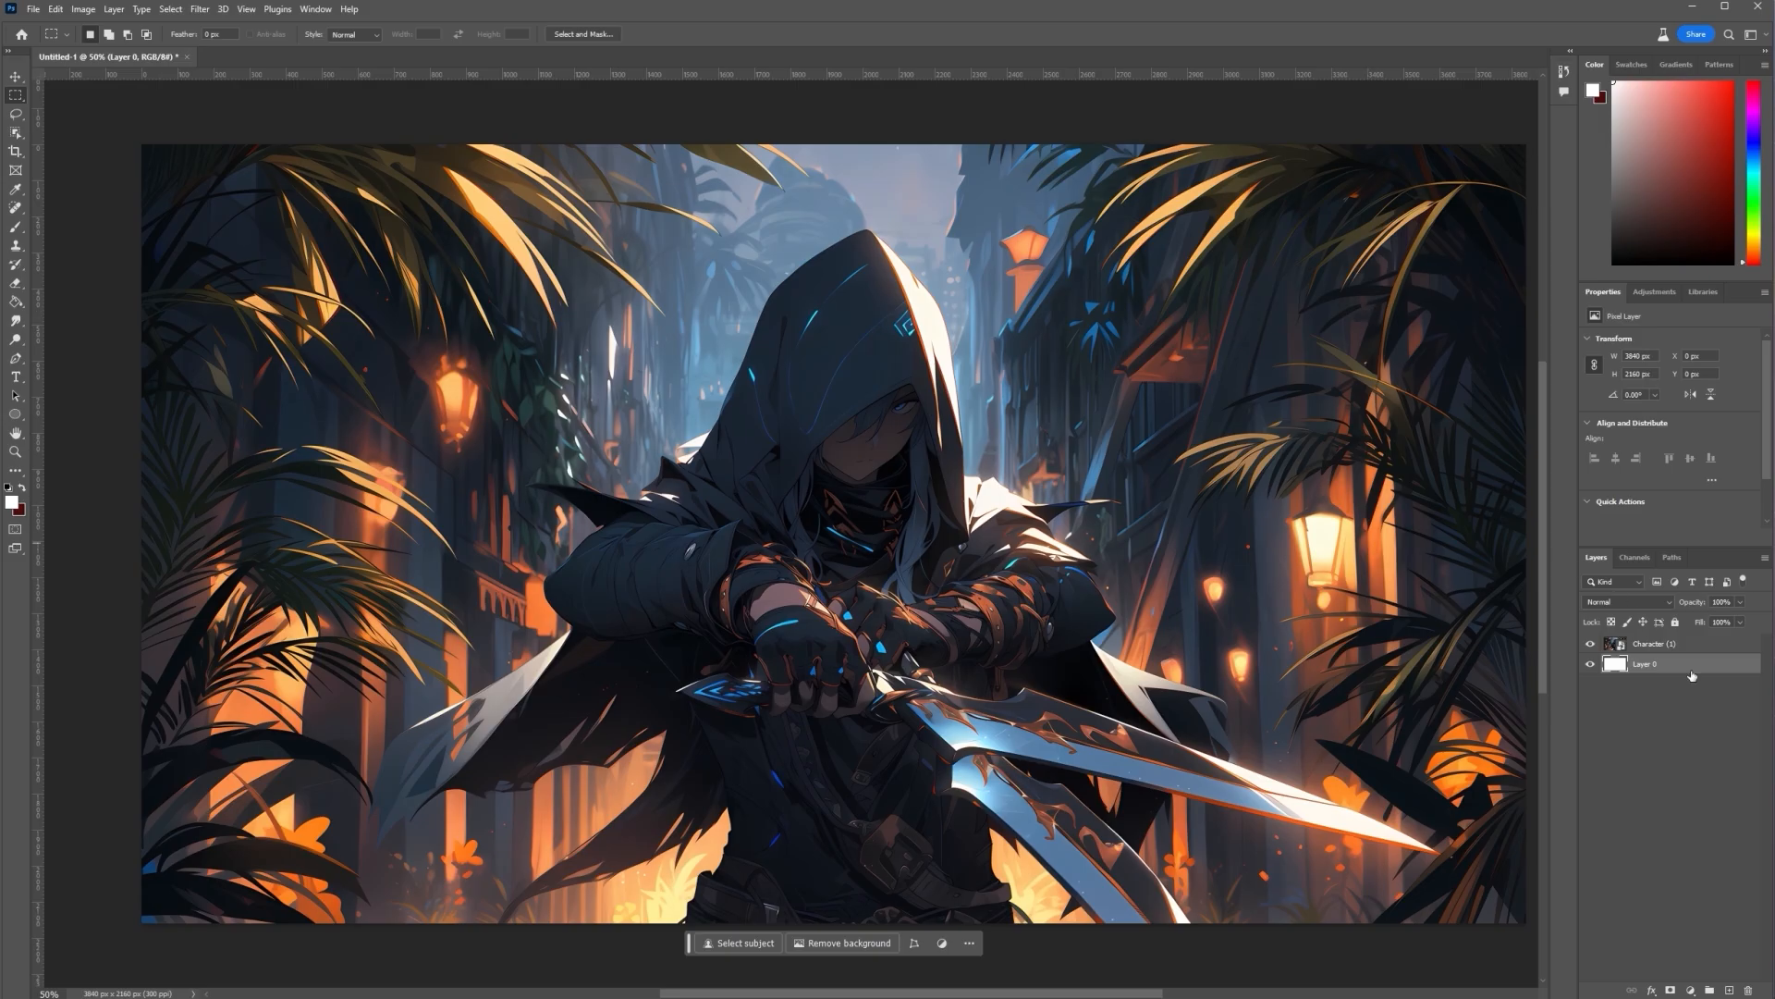
{"action": "key", "text": "Delete"}
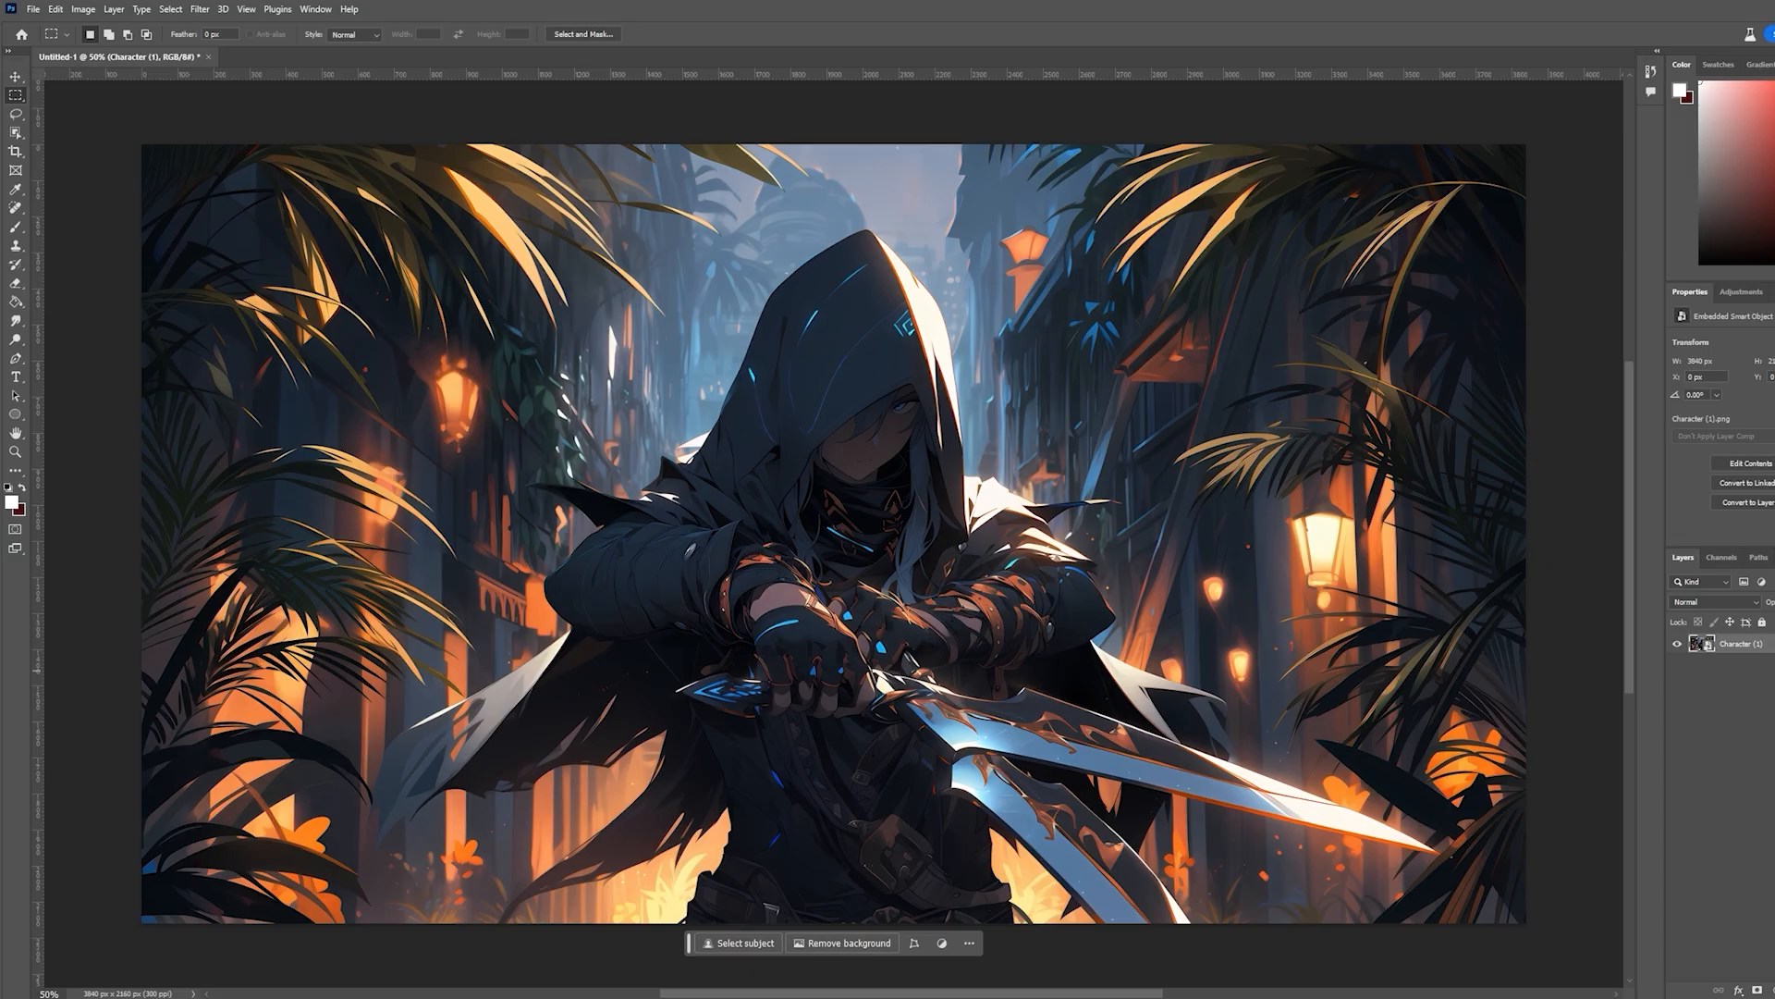
Save the document as Character 1 in Photoshop format in Assets > Character Assets > Character 01, with Maximize Compatibility enabled
{"action": "left_click", "coordinate": [33, 9]}
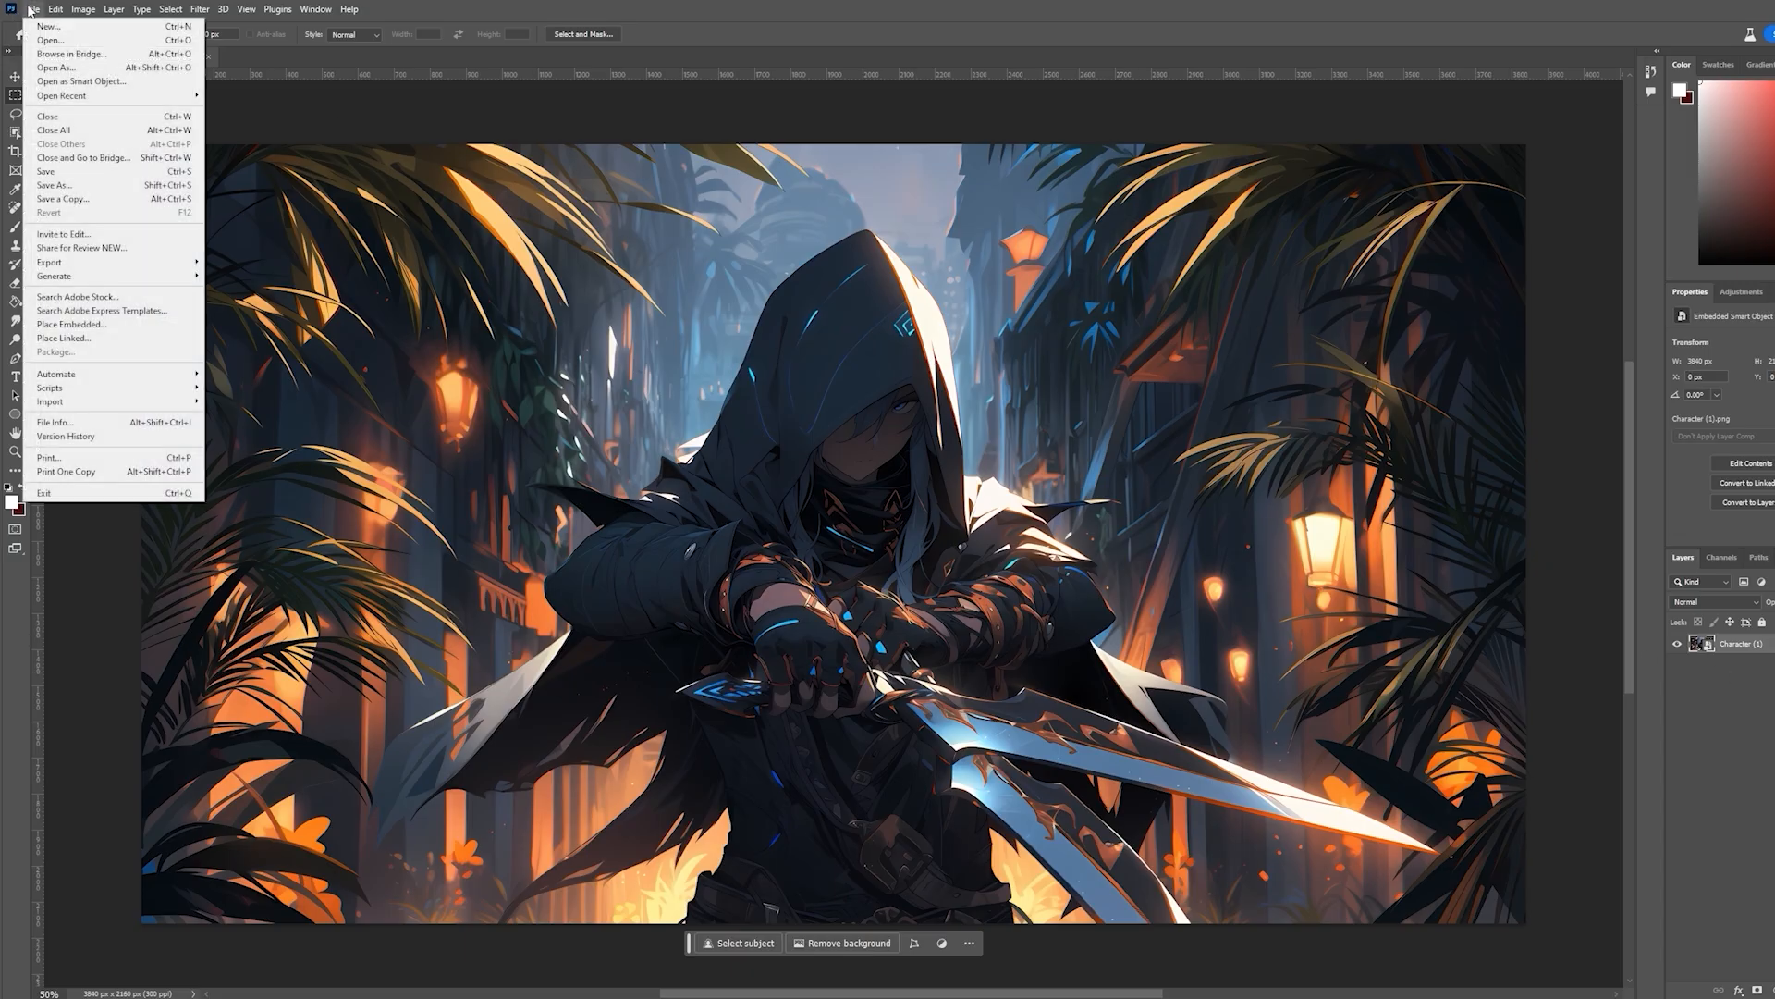
{"action": "left_click", "coordinate": [72, 188]}
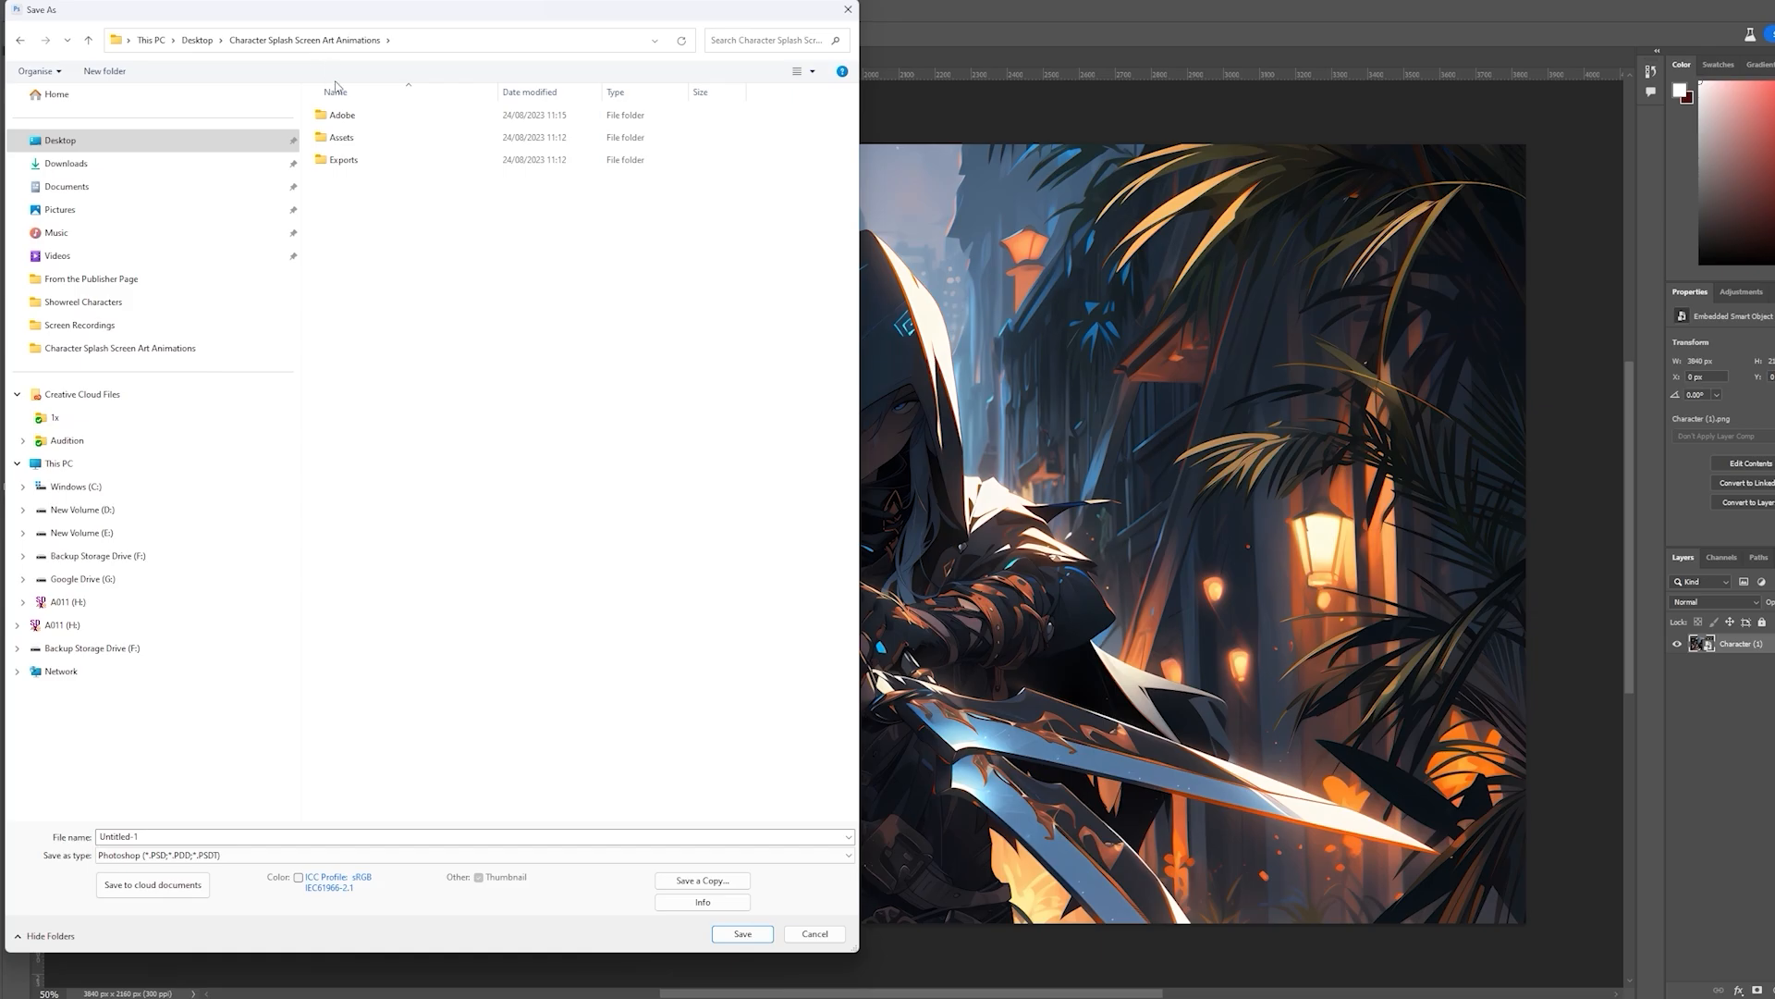
{"action": "double_click", "coordinate": [344, 137]}
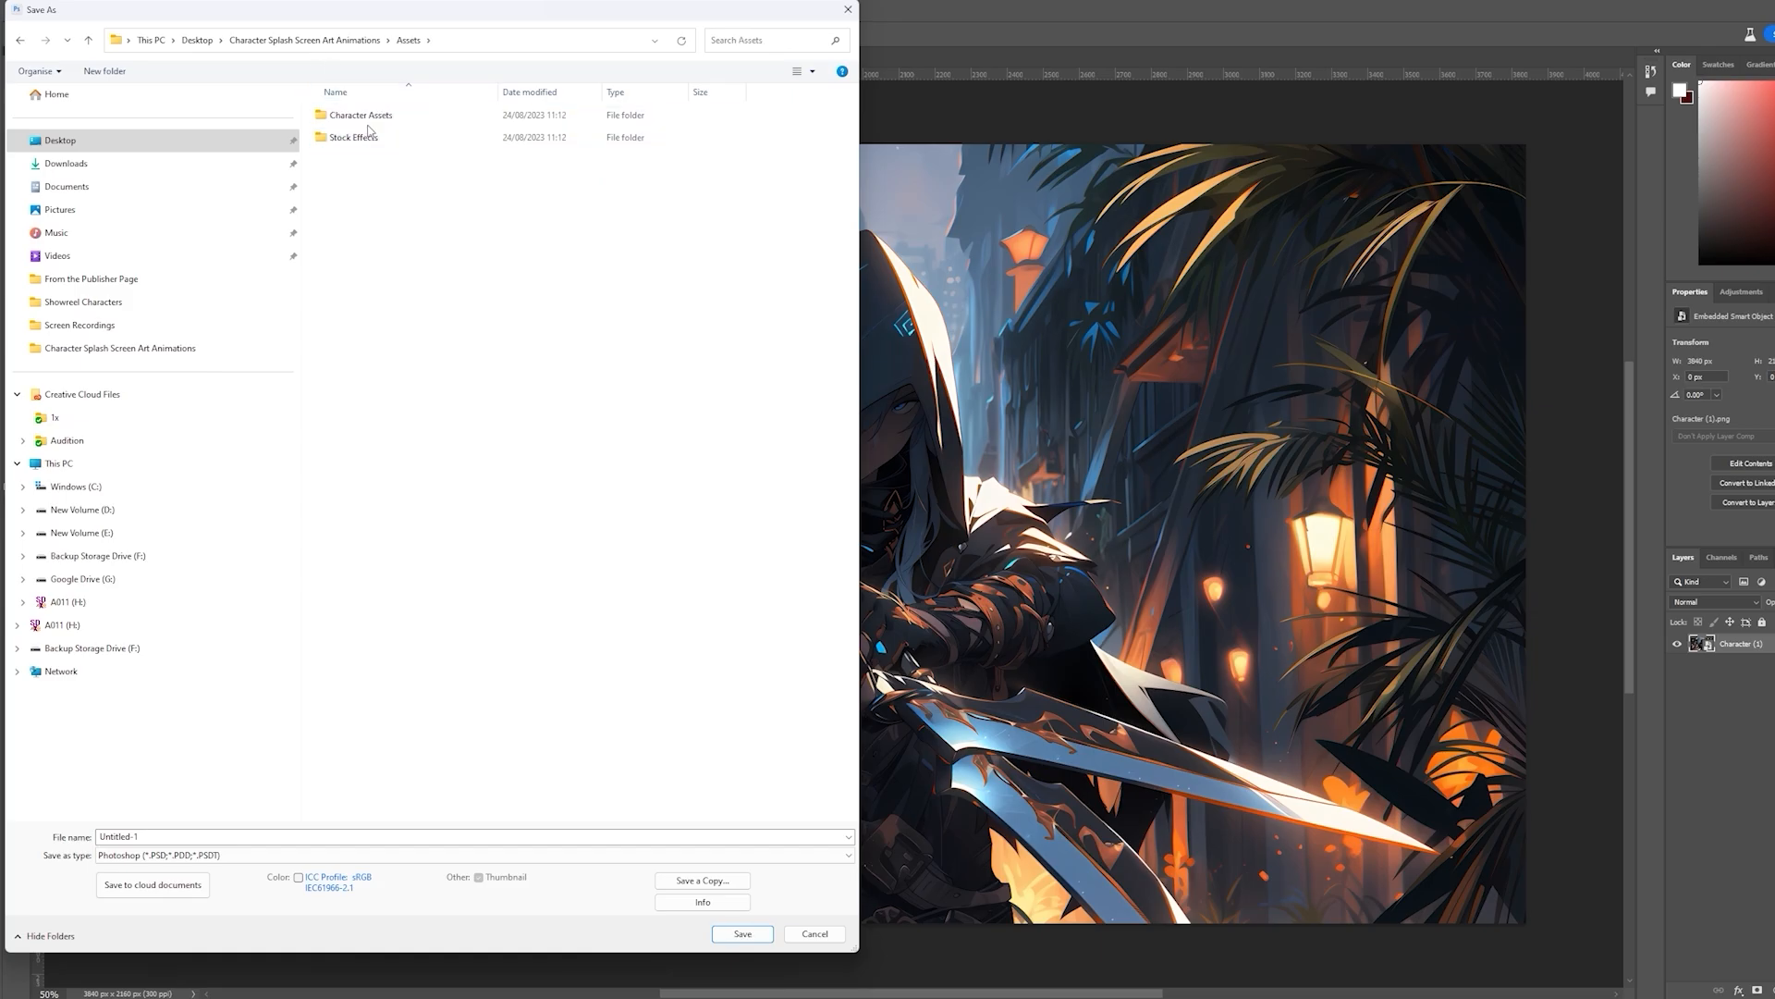
{"action": "double_click", "coordinate": [404, 117]}
{"action": "double_click", "coordinate": [404, 118]}
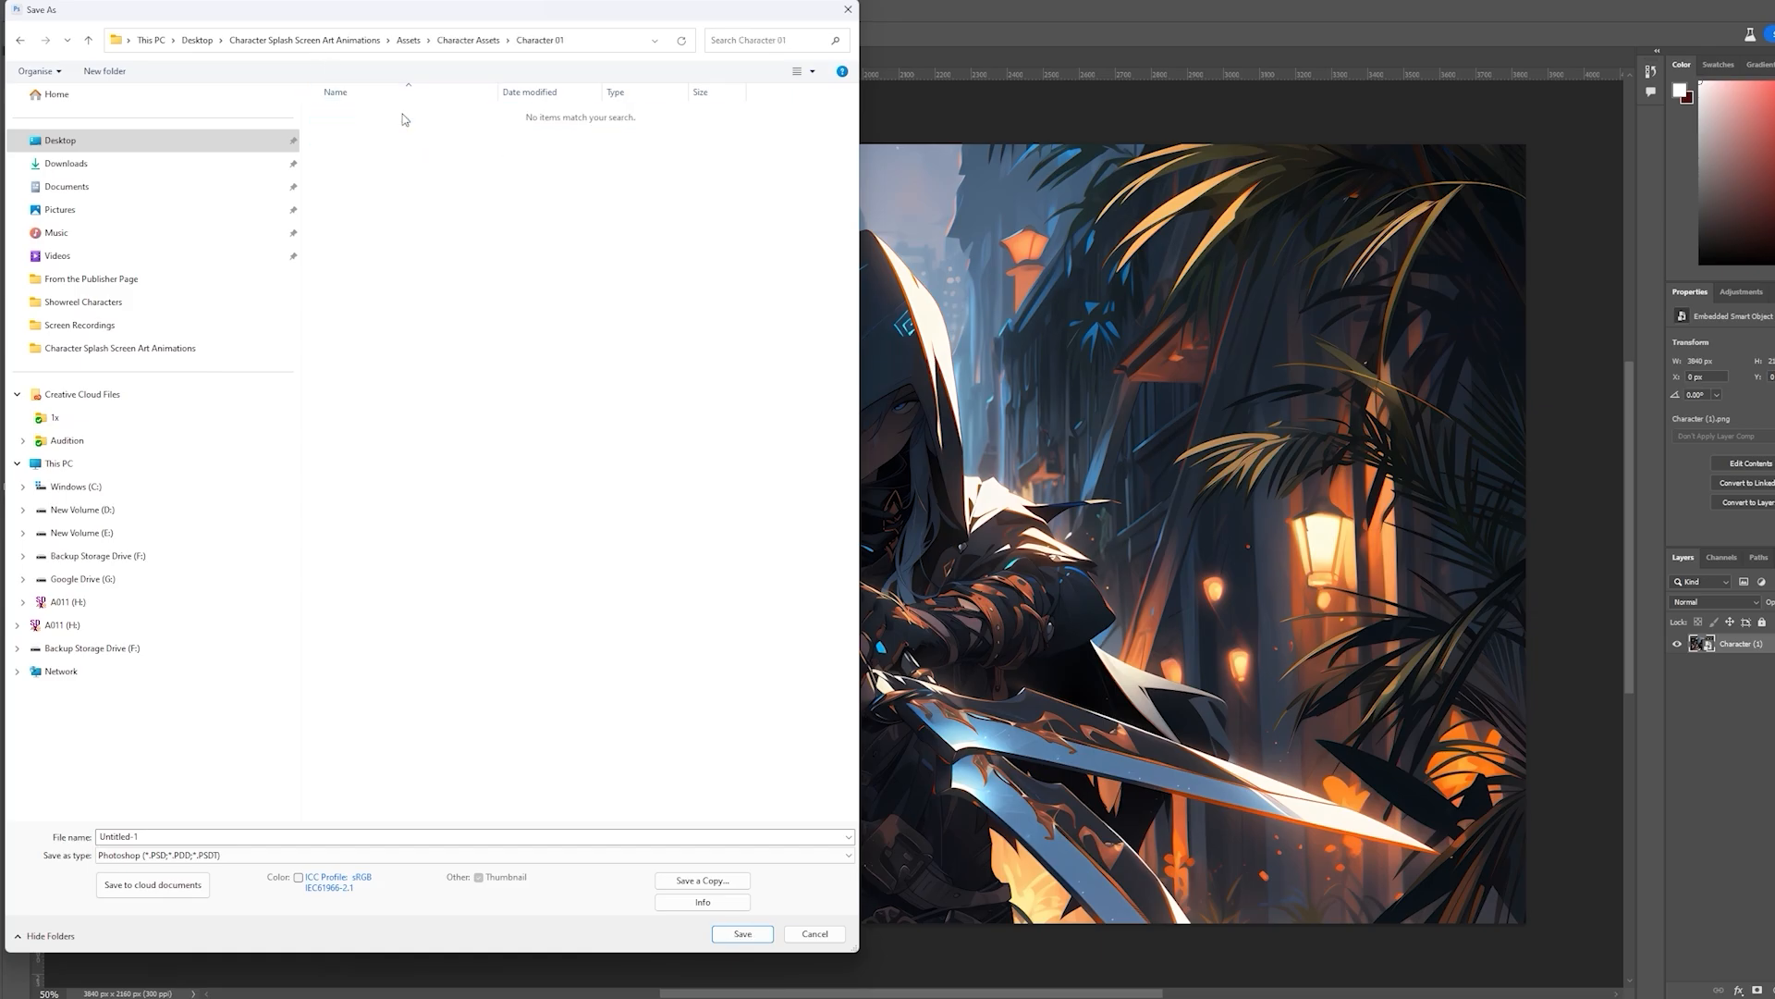
{"action": "double_click", "coordinate": [213, 836]}
{"action": "type", "text": "Character 1"}
{"action": "left_click", "coordinate": [166, 854]}
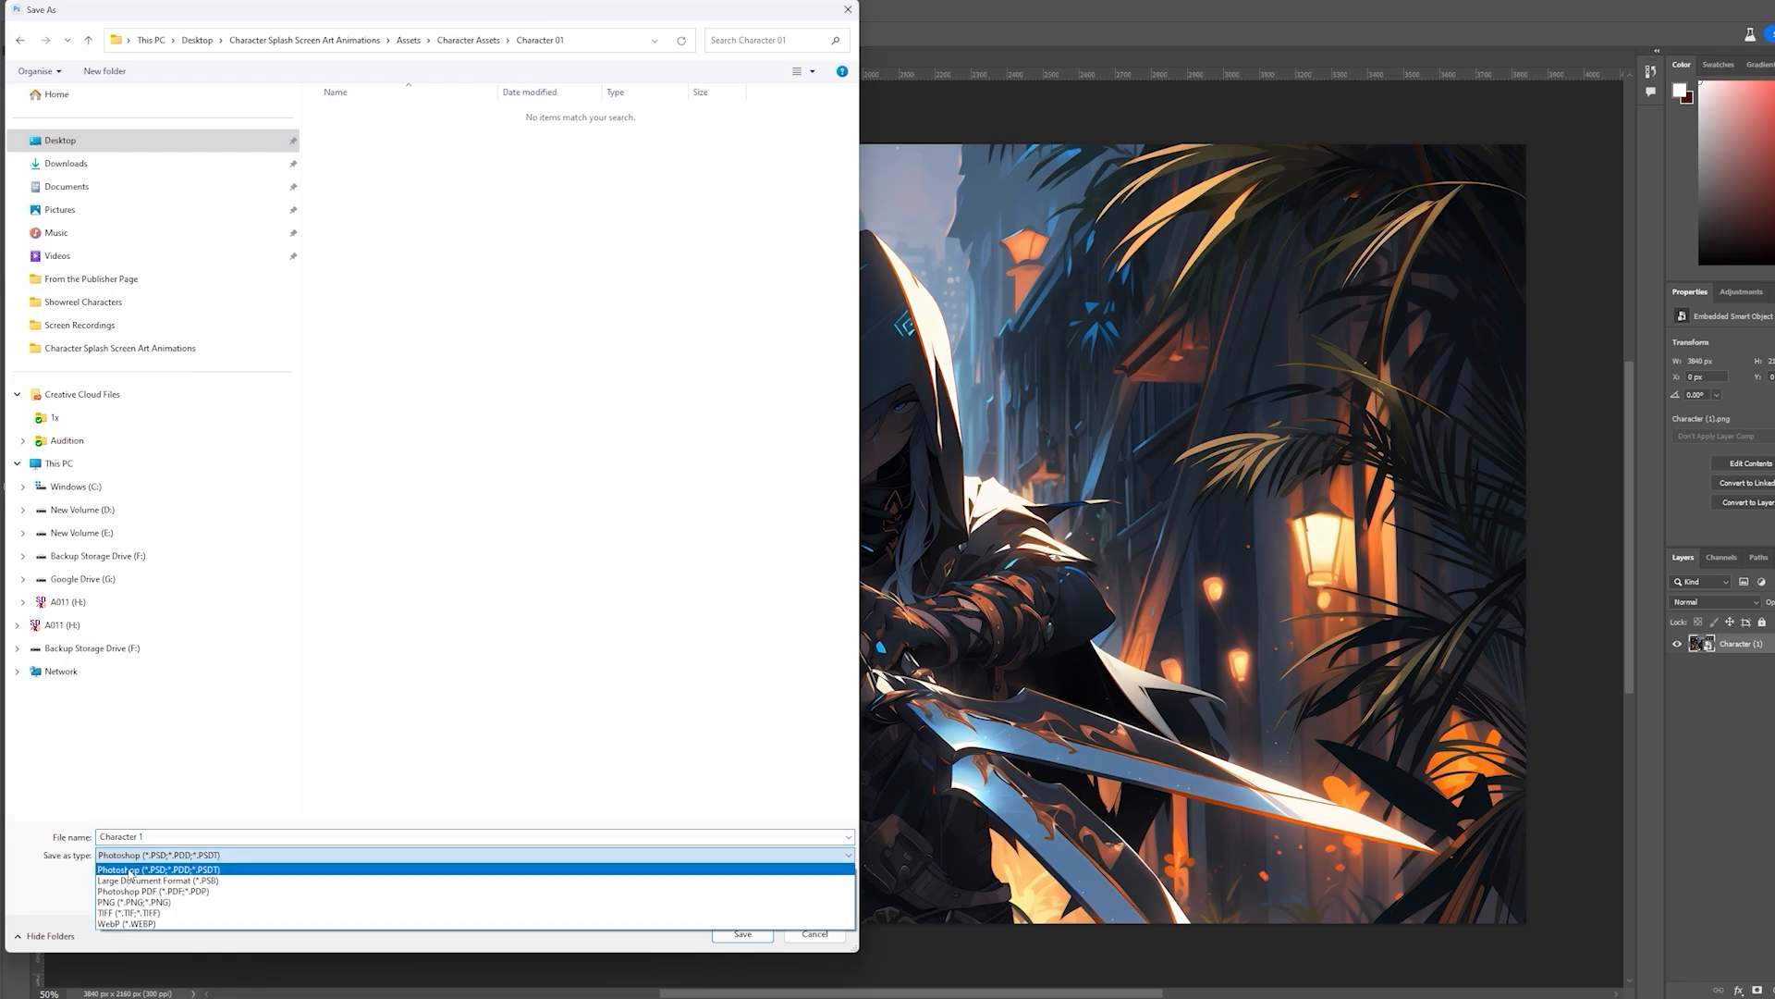
{"action": "left_click", "coordinate": [212, 871]}
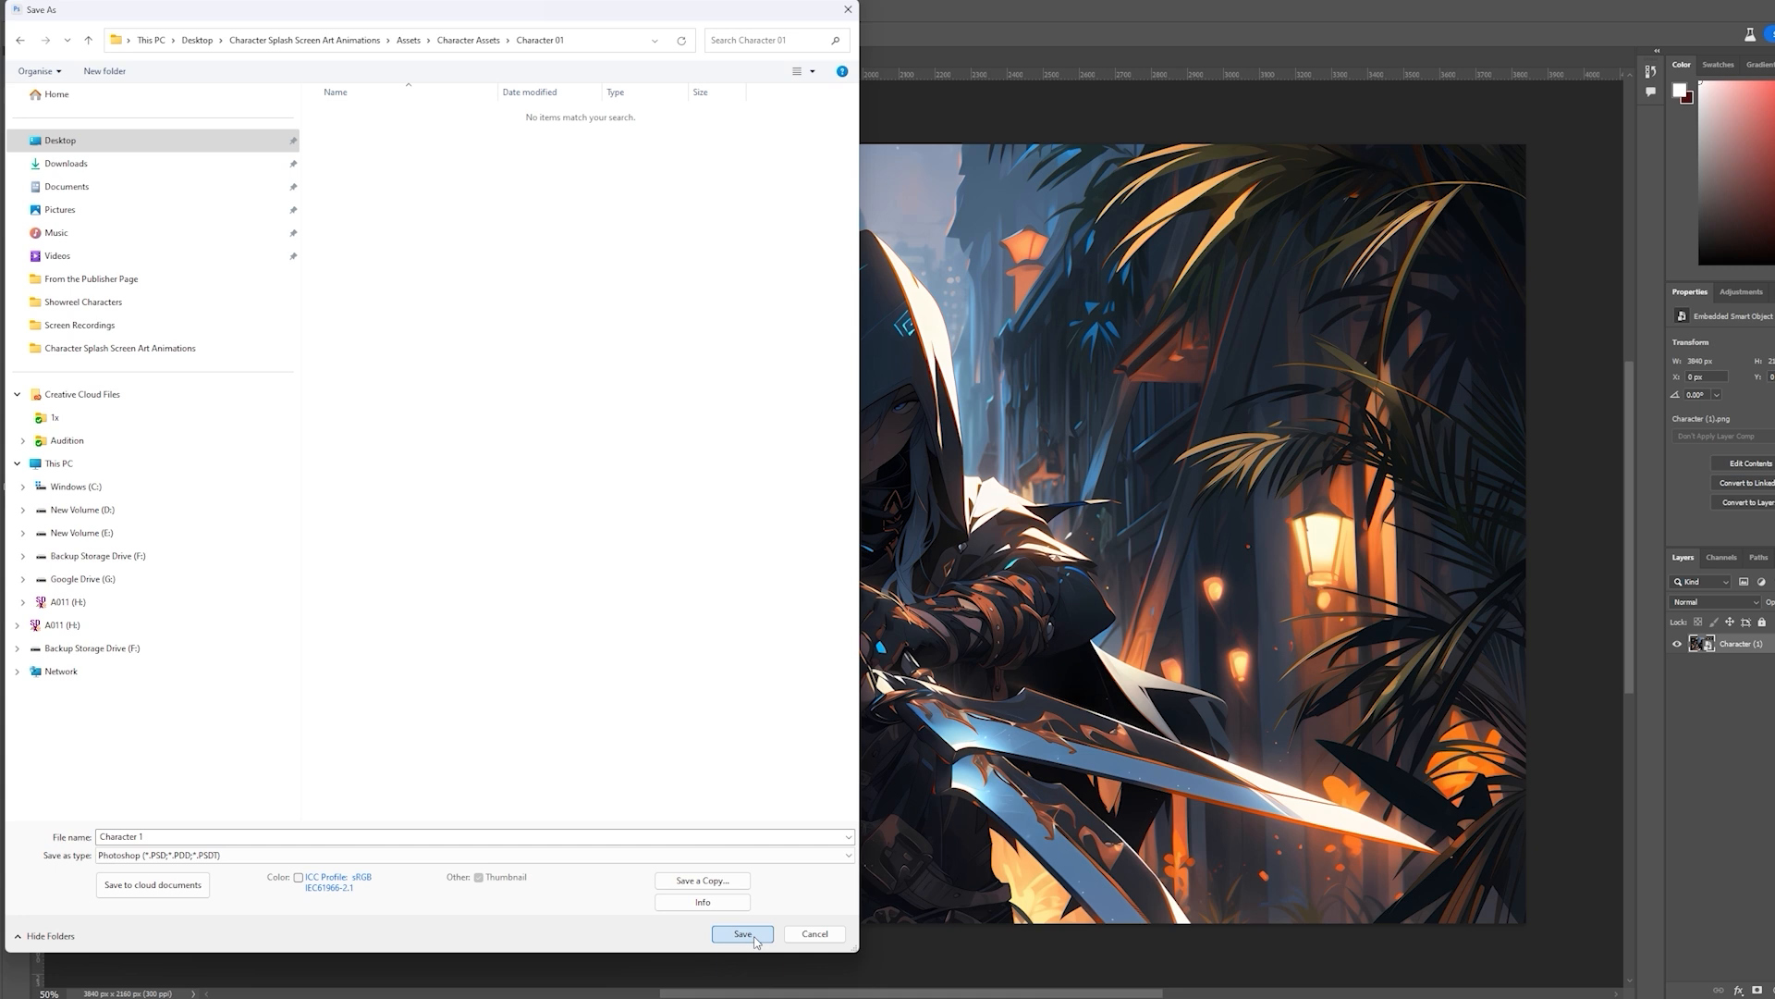
{"action": "left_click", "coordinate": [742, 933]}
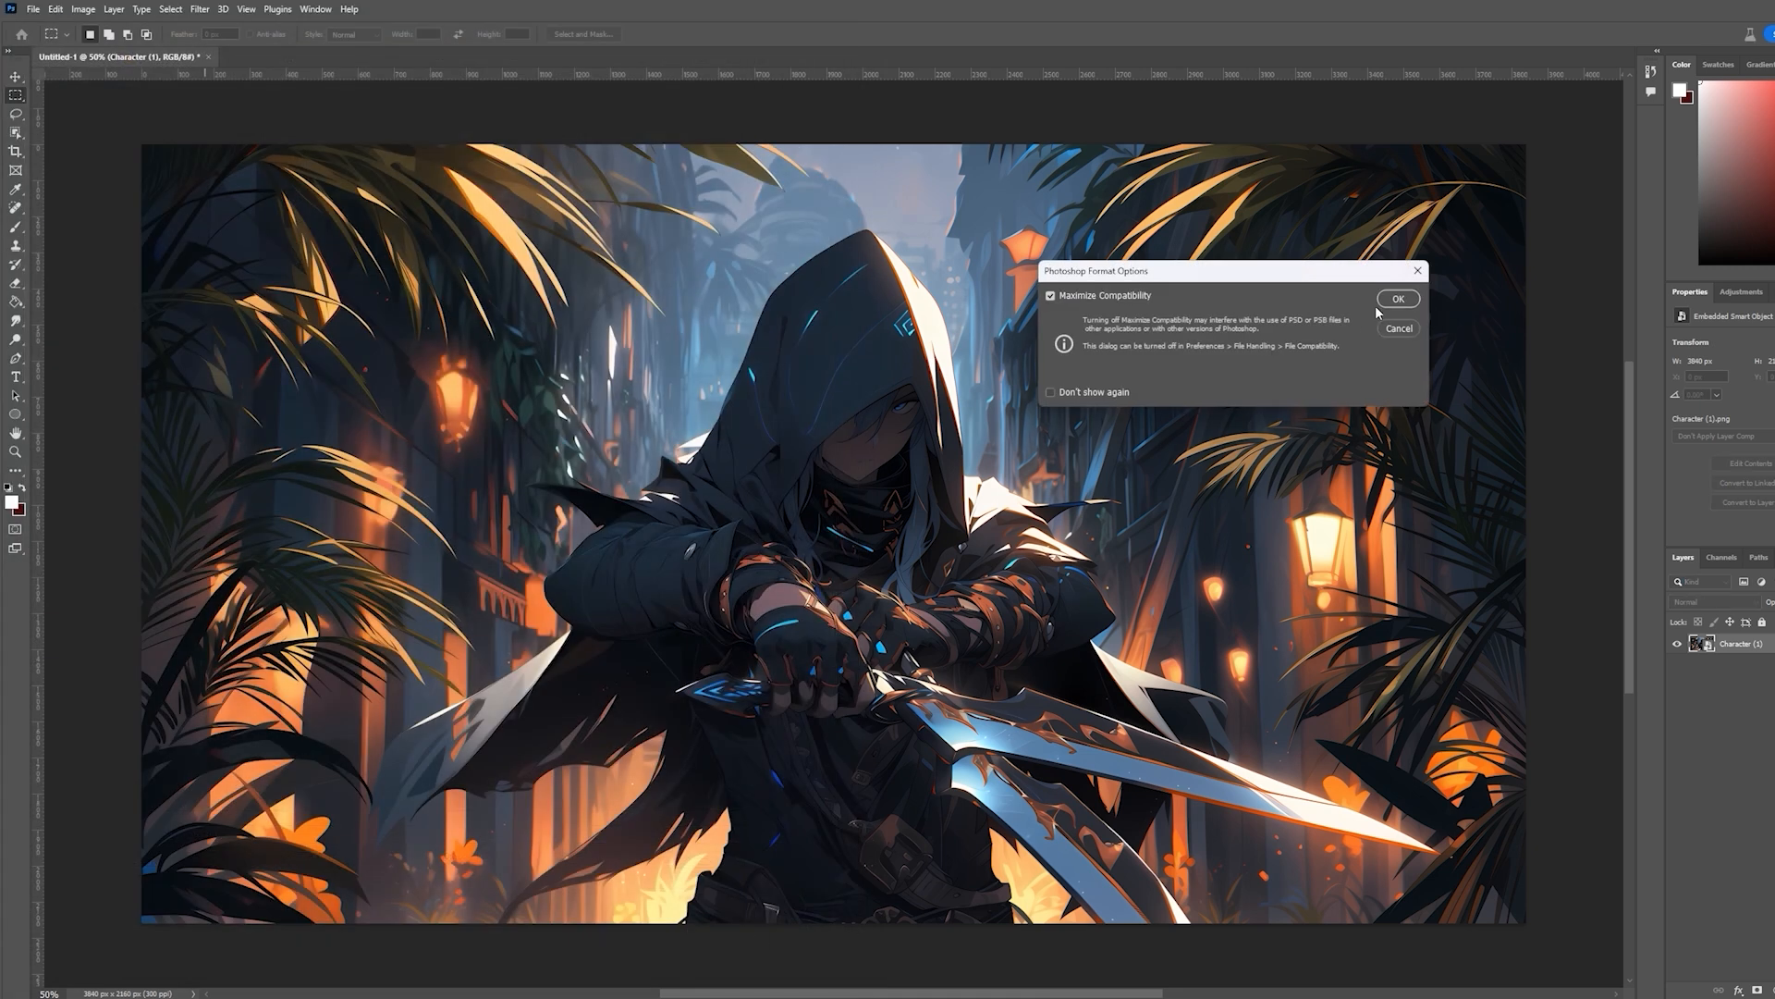
{"action": "left_click", "coordinate": [1400, 294]}
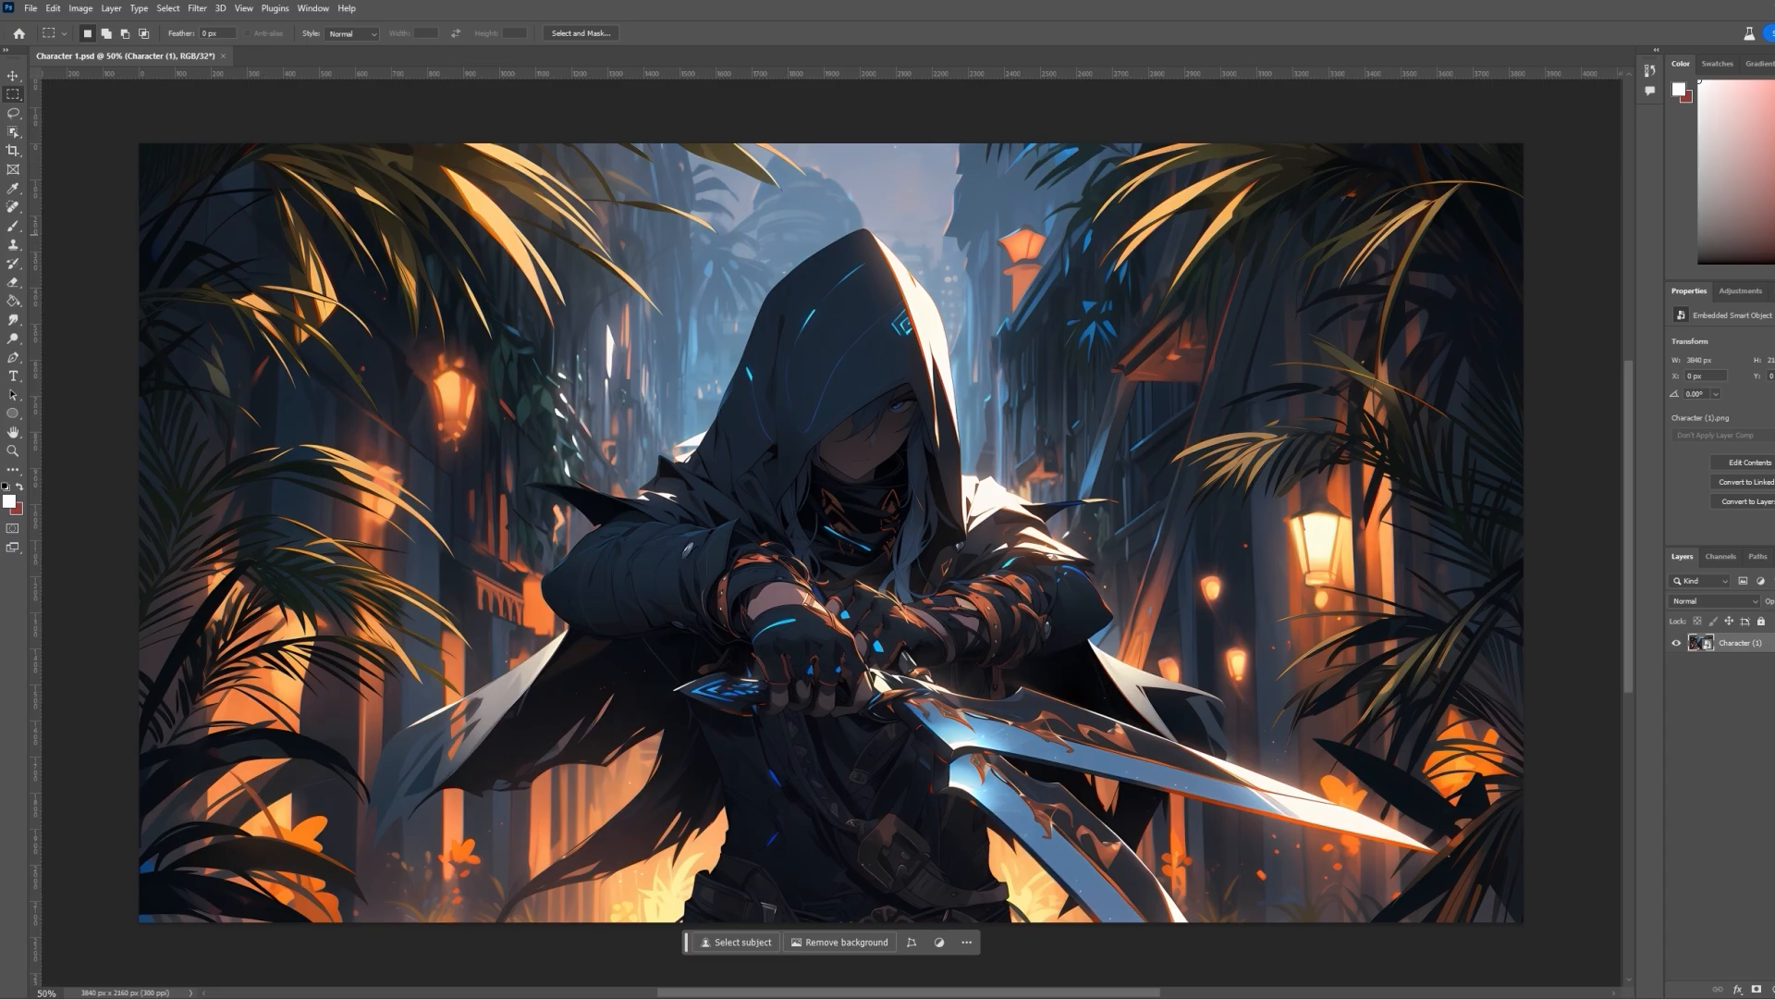
Scale the Character (1) smart object down to about 33% with Free Transform, and undo the scaling
{"action": "left_click_drag", "start_coordinate": [1665, 361], "coordinate": [1512, 361]}
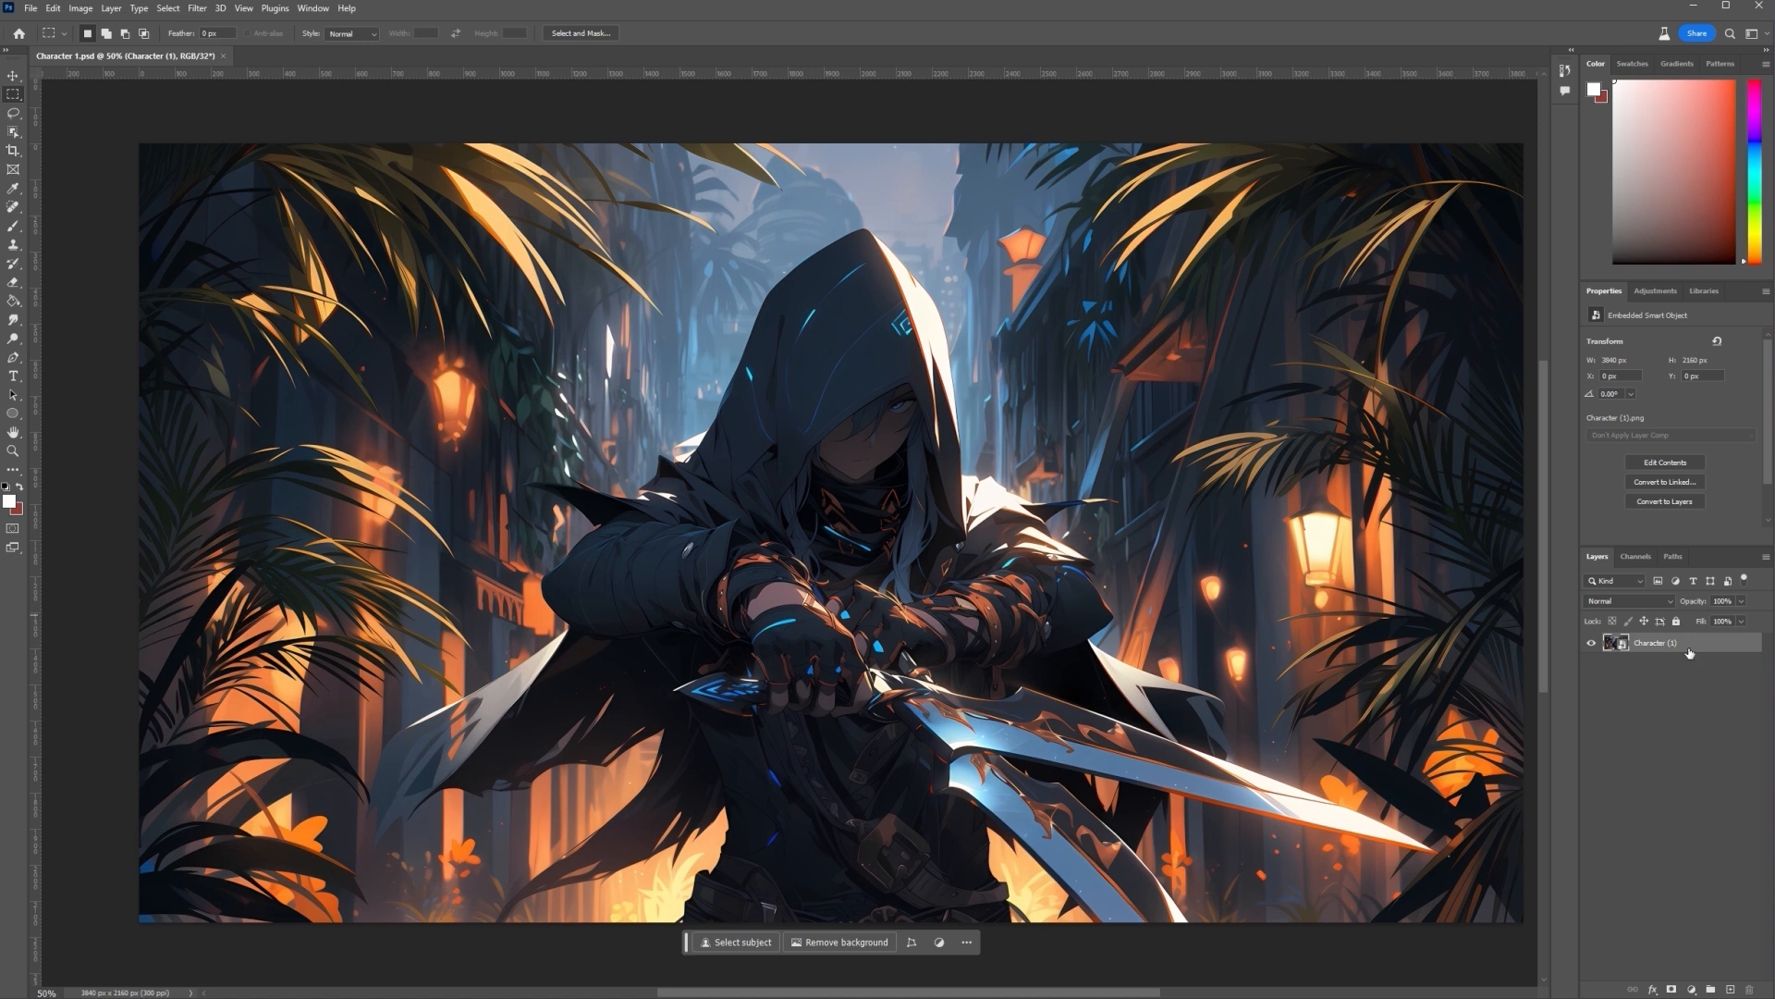
{"action": "key", "text": "ctrl+t"}
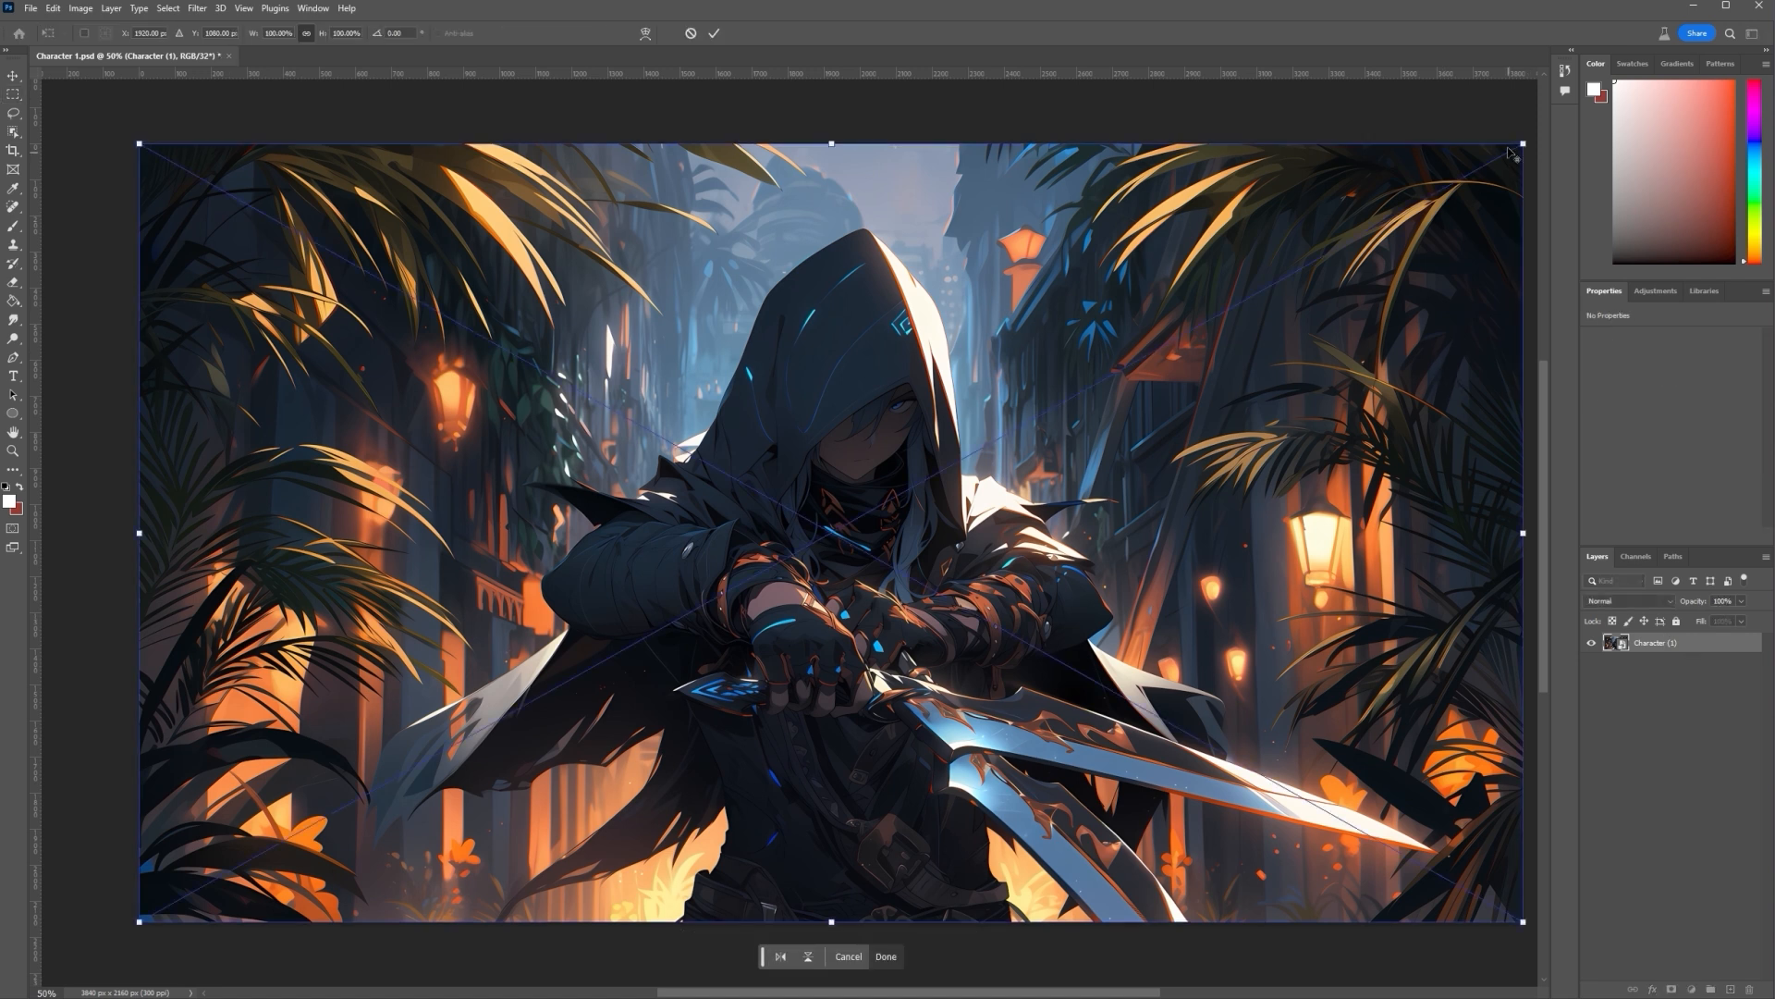
{"action": "left_click_drag", "start_coordinate": [1523, 144], "coordinate": [1234, 235]}
{"action": "left_click_drag", "start_coordinate": [1467, 165], "coordinate": [1005, 312]}
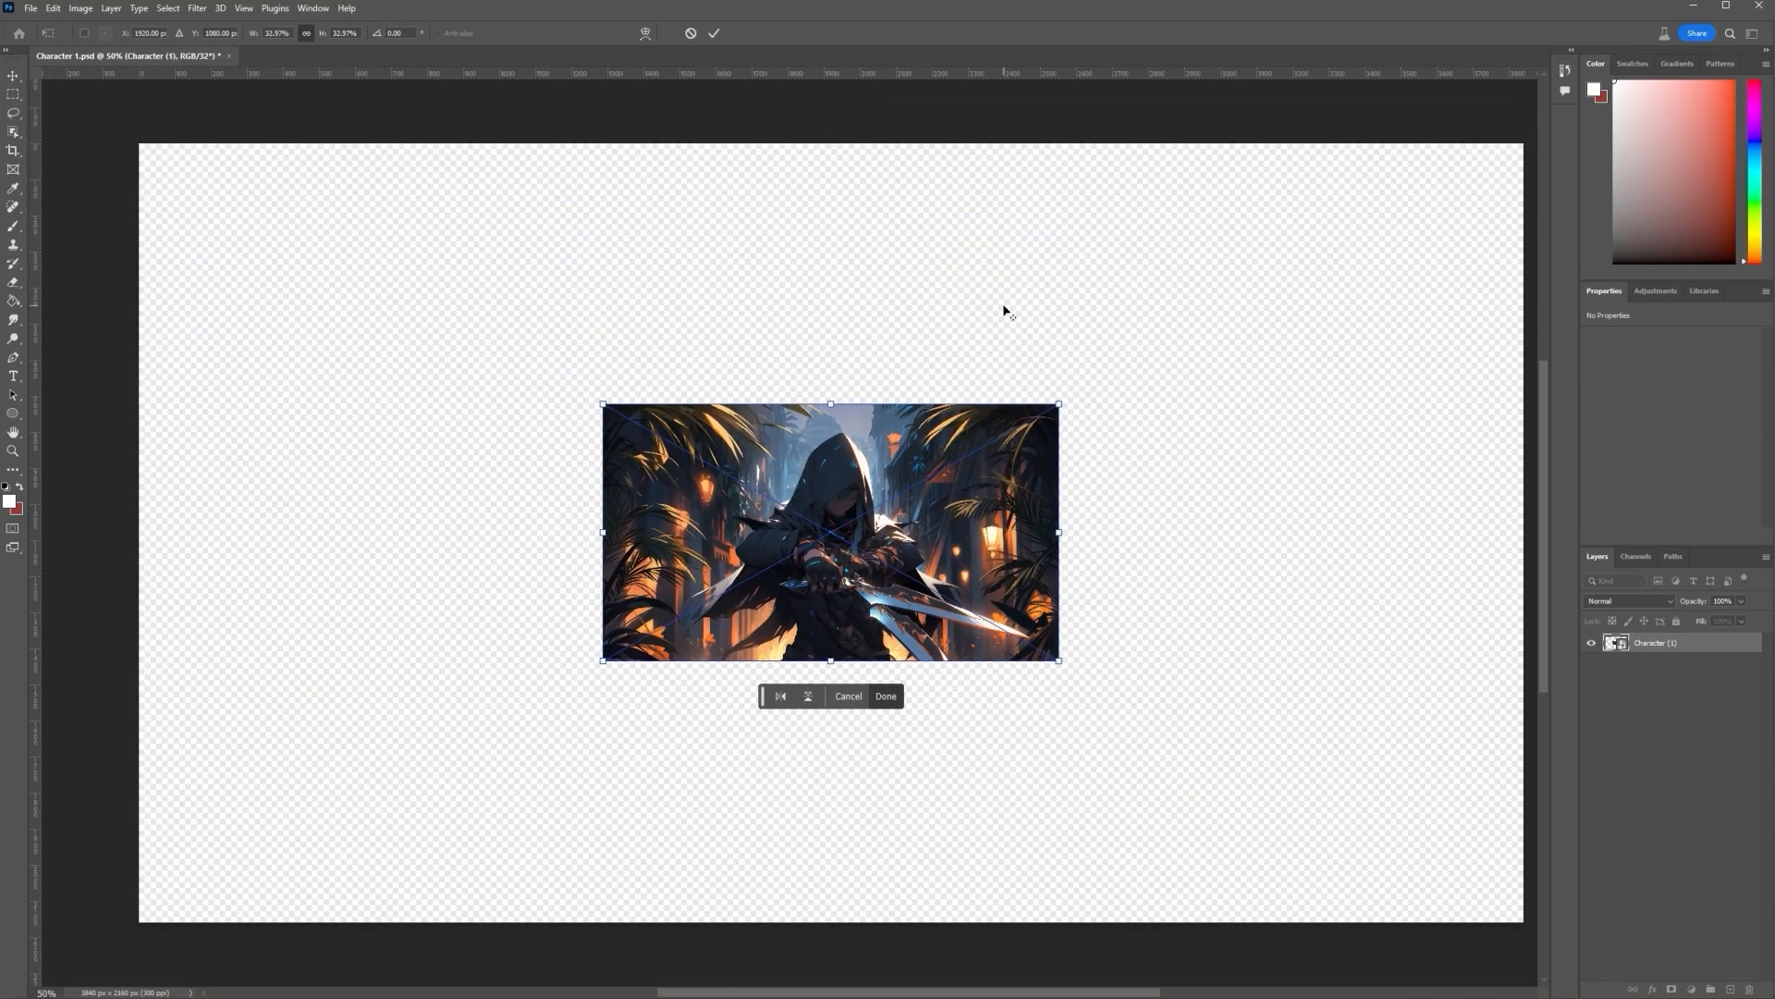
{"action": "key", "text": "Return"}
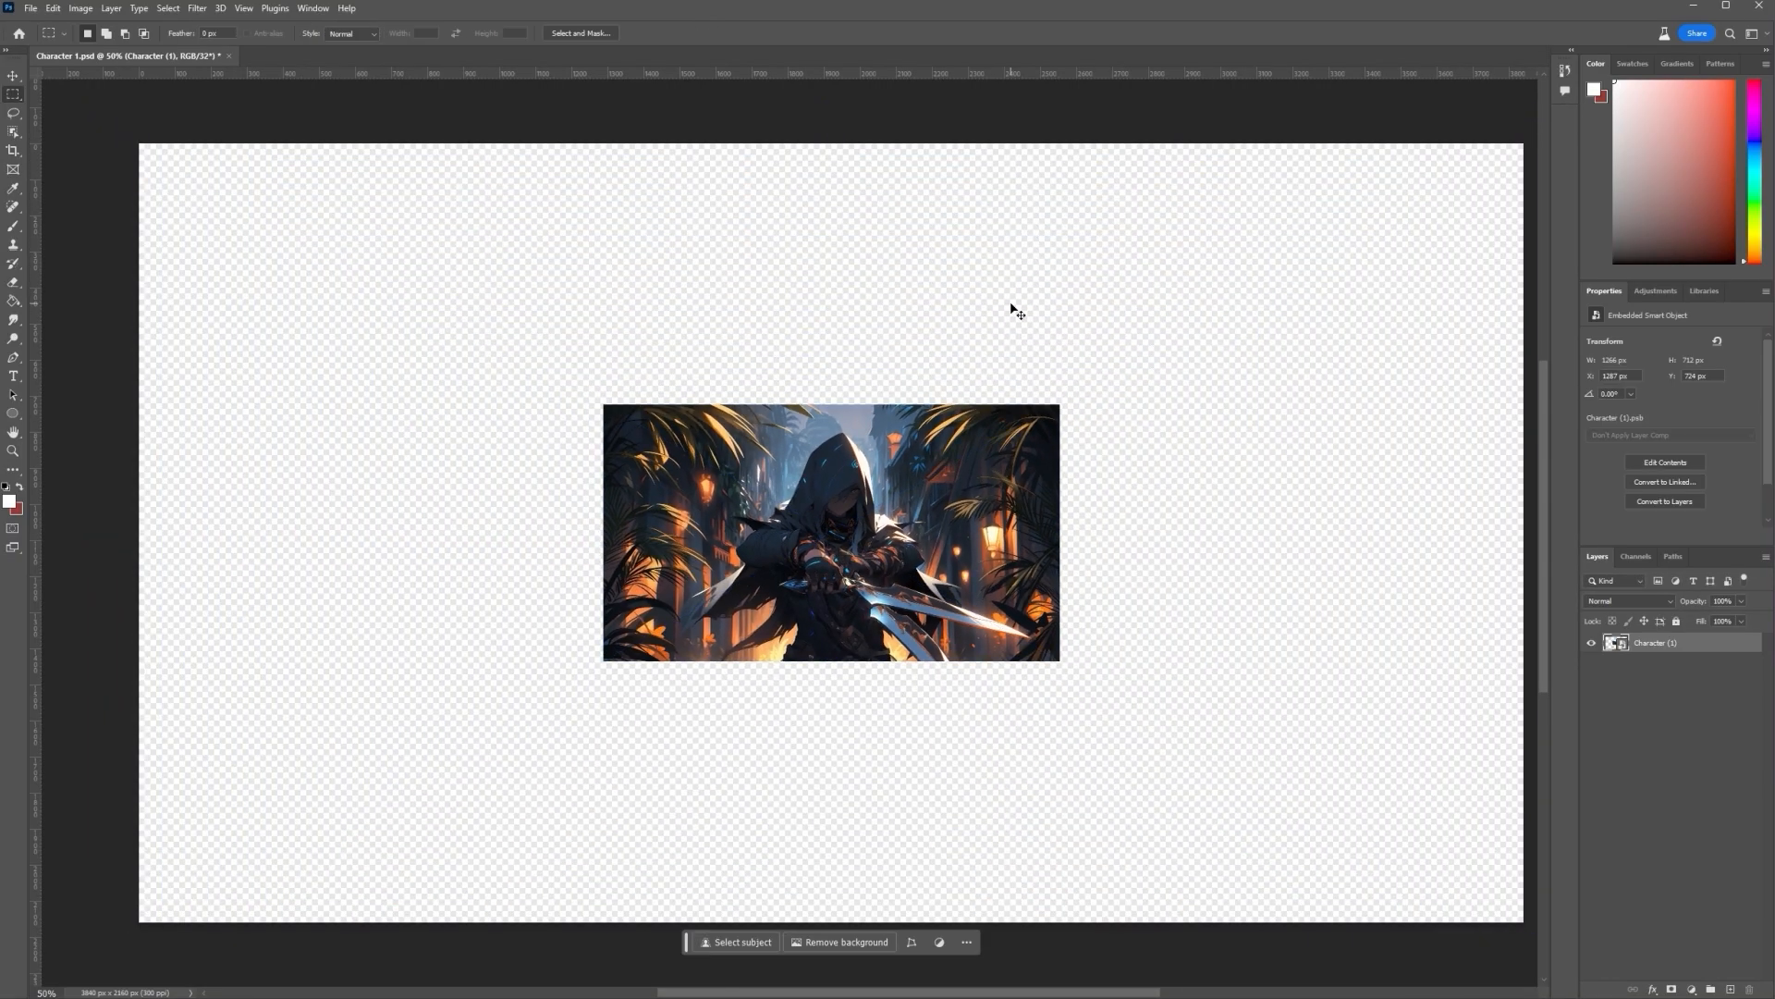
{"action": "key", "text": "ctrl+z"}
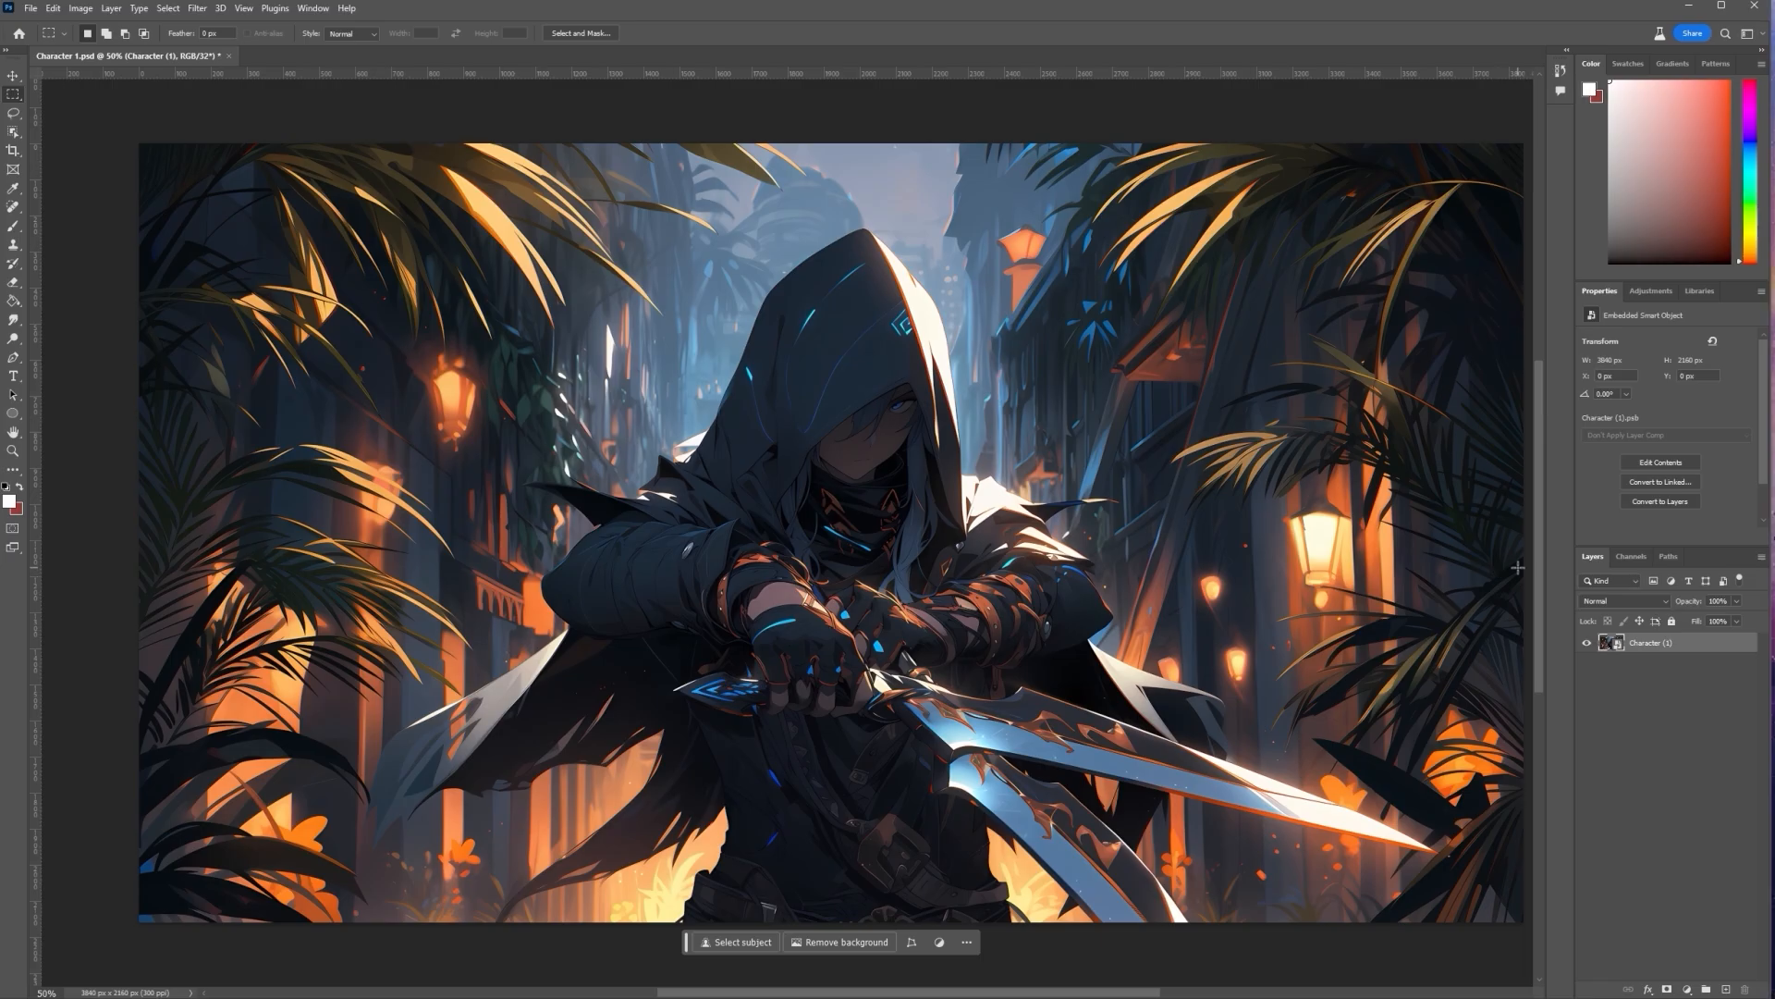
Rasterize the Character (1) layer and convert it back to a smart object
{"action": "right_click", "coordinate": [1590, 646]}
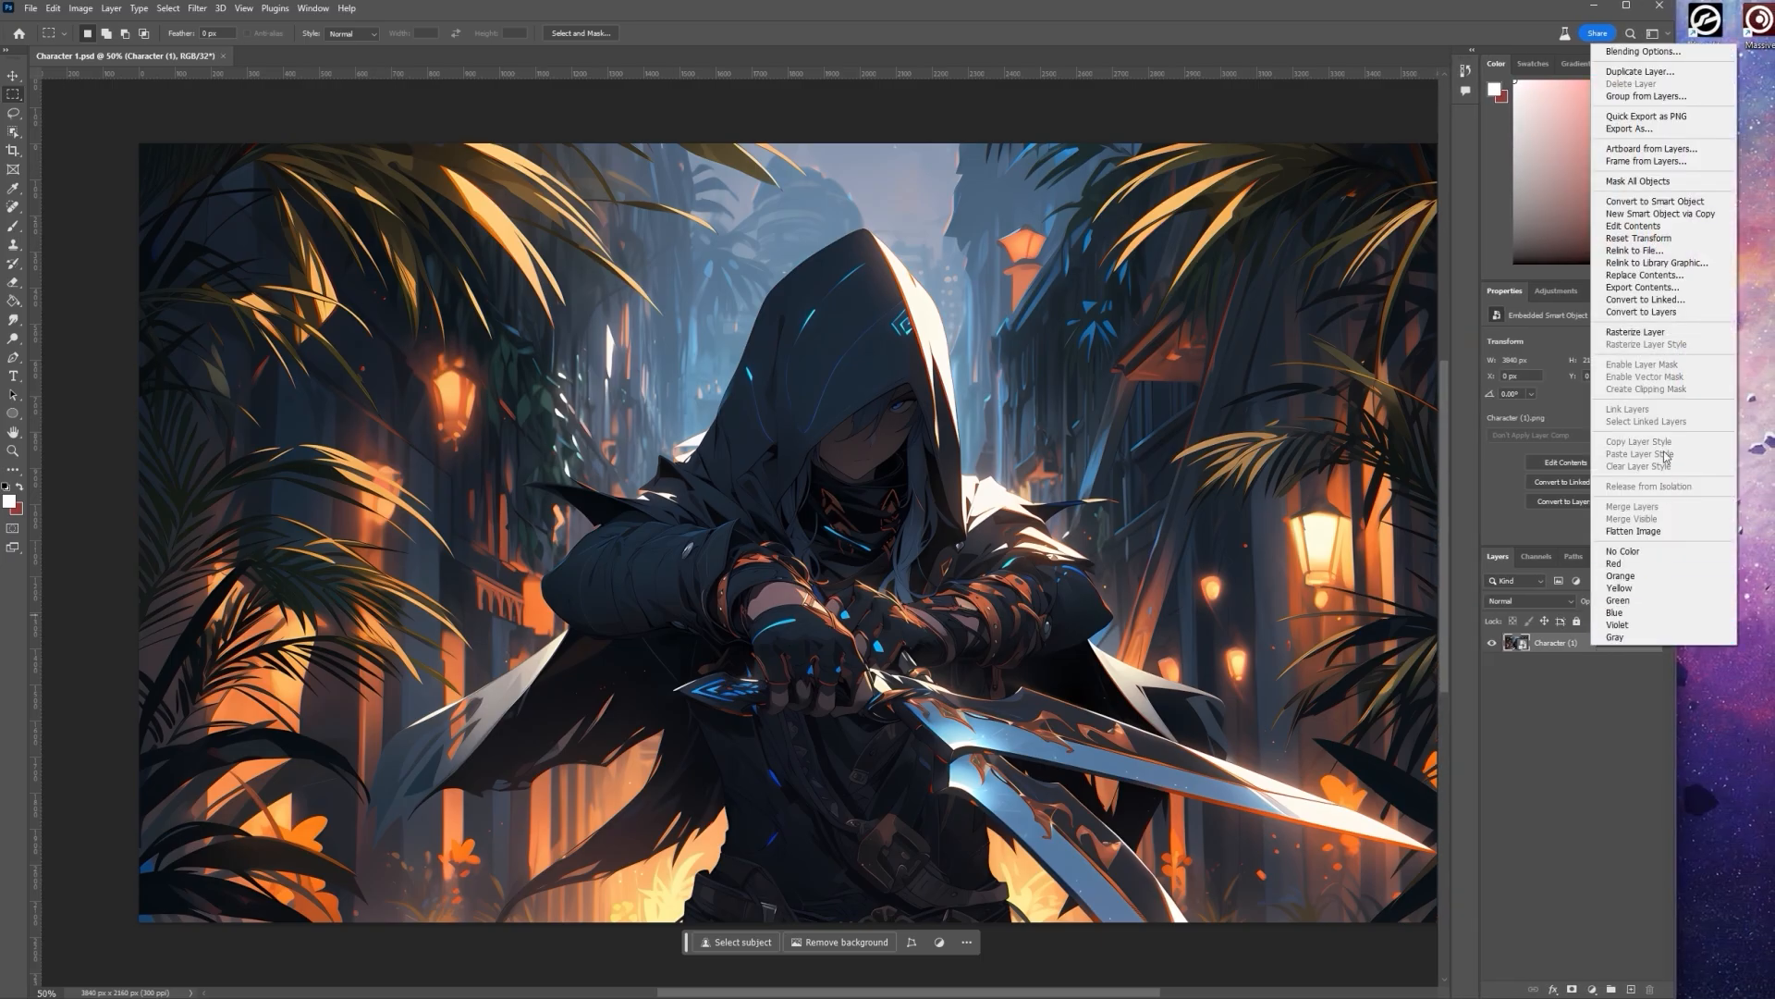
{"action": "left_click", "coordinate": [1674, 334]}
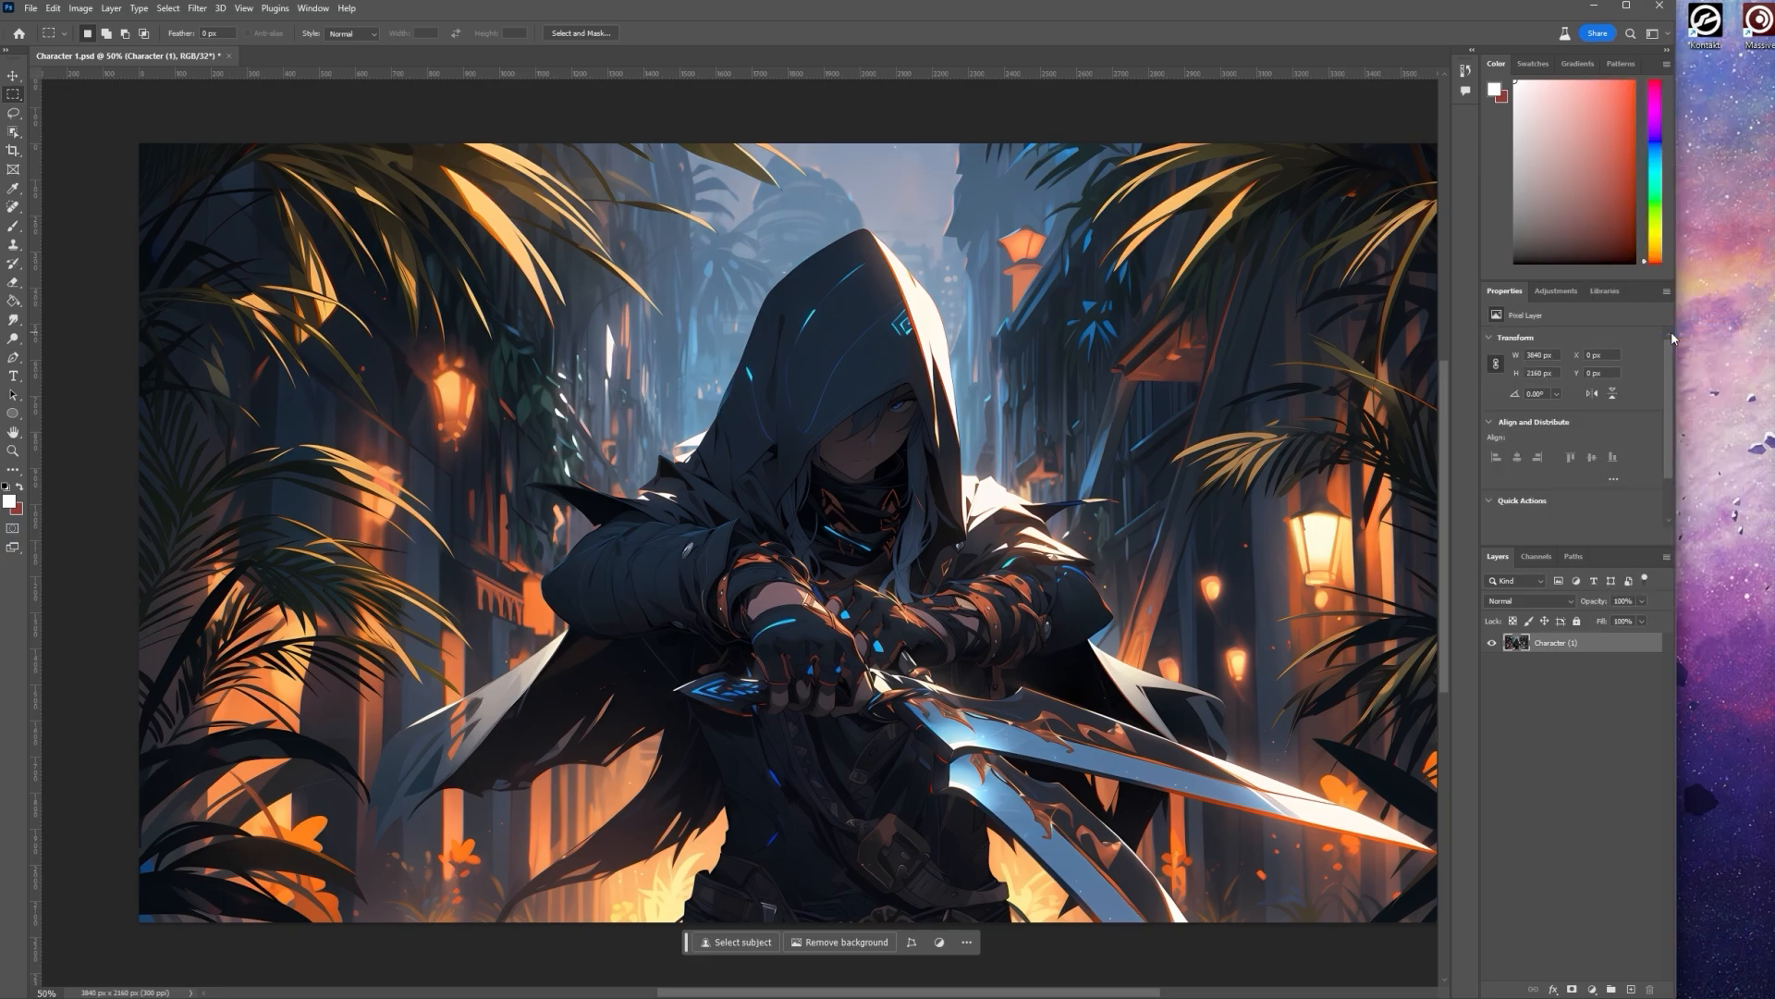
{"action": "right_click", "coordinate": [1577, 649]}
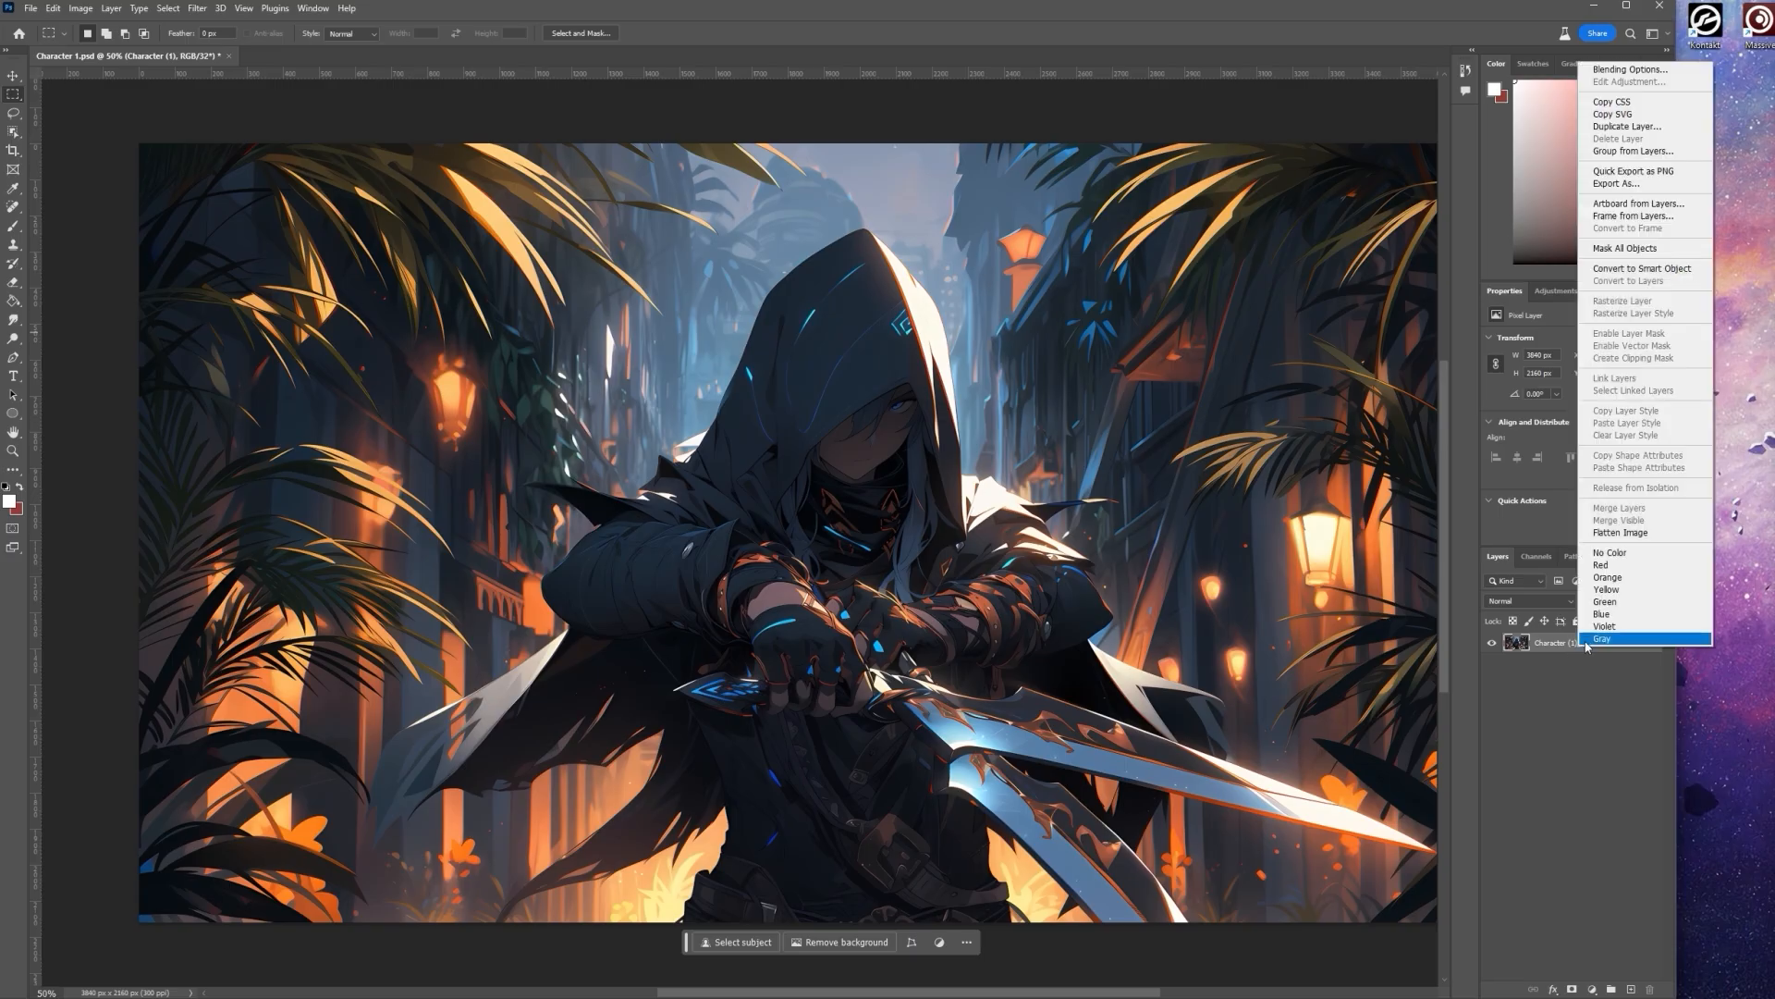
{"action": "left_click", "coordinate": [1692, 269]}
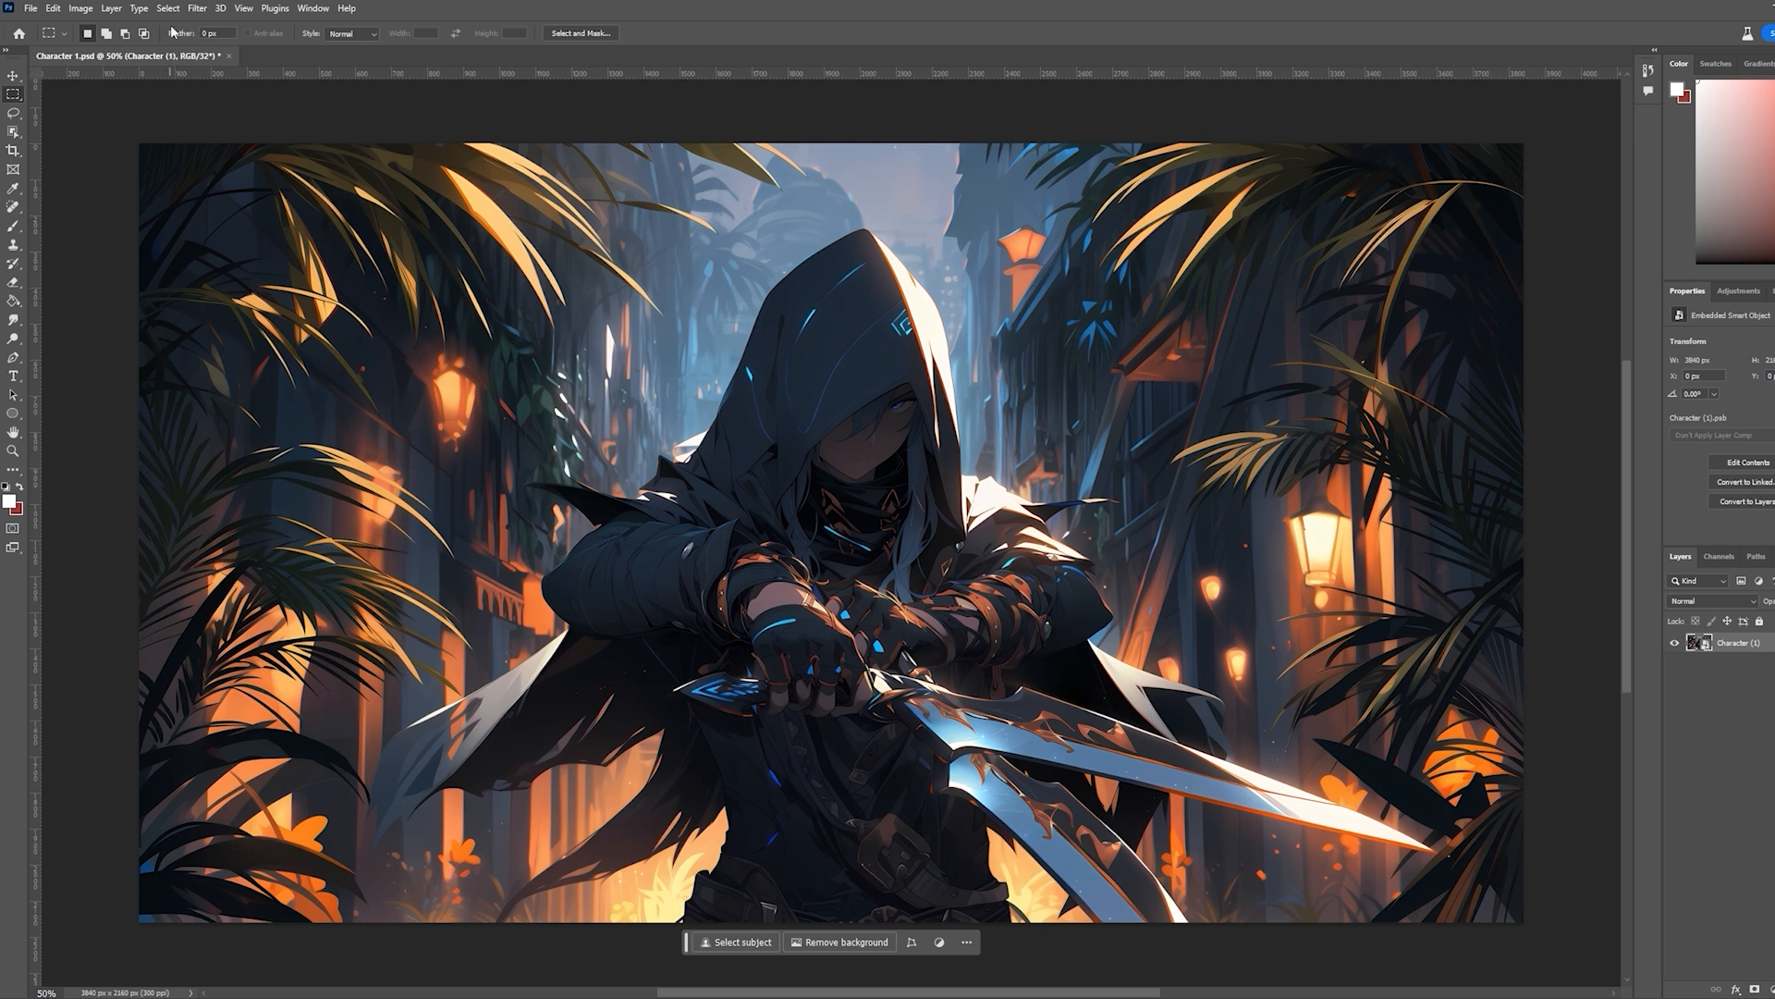
Review the image interpolation options in the General preferences, keeping Bicubic Automatic
{"action": "left_click", "coordinate": [53, 8]}
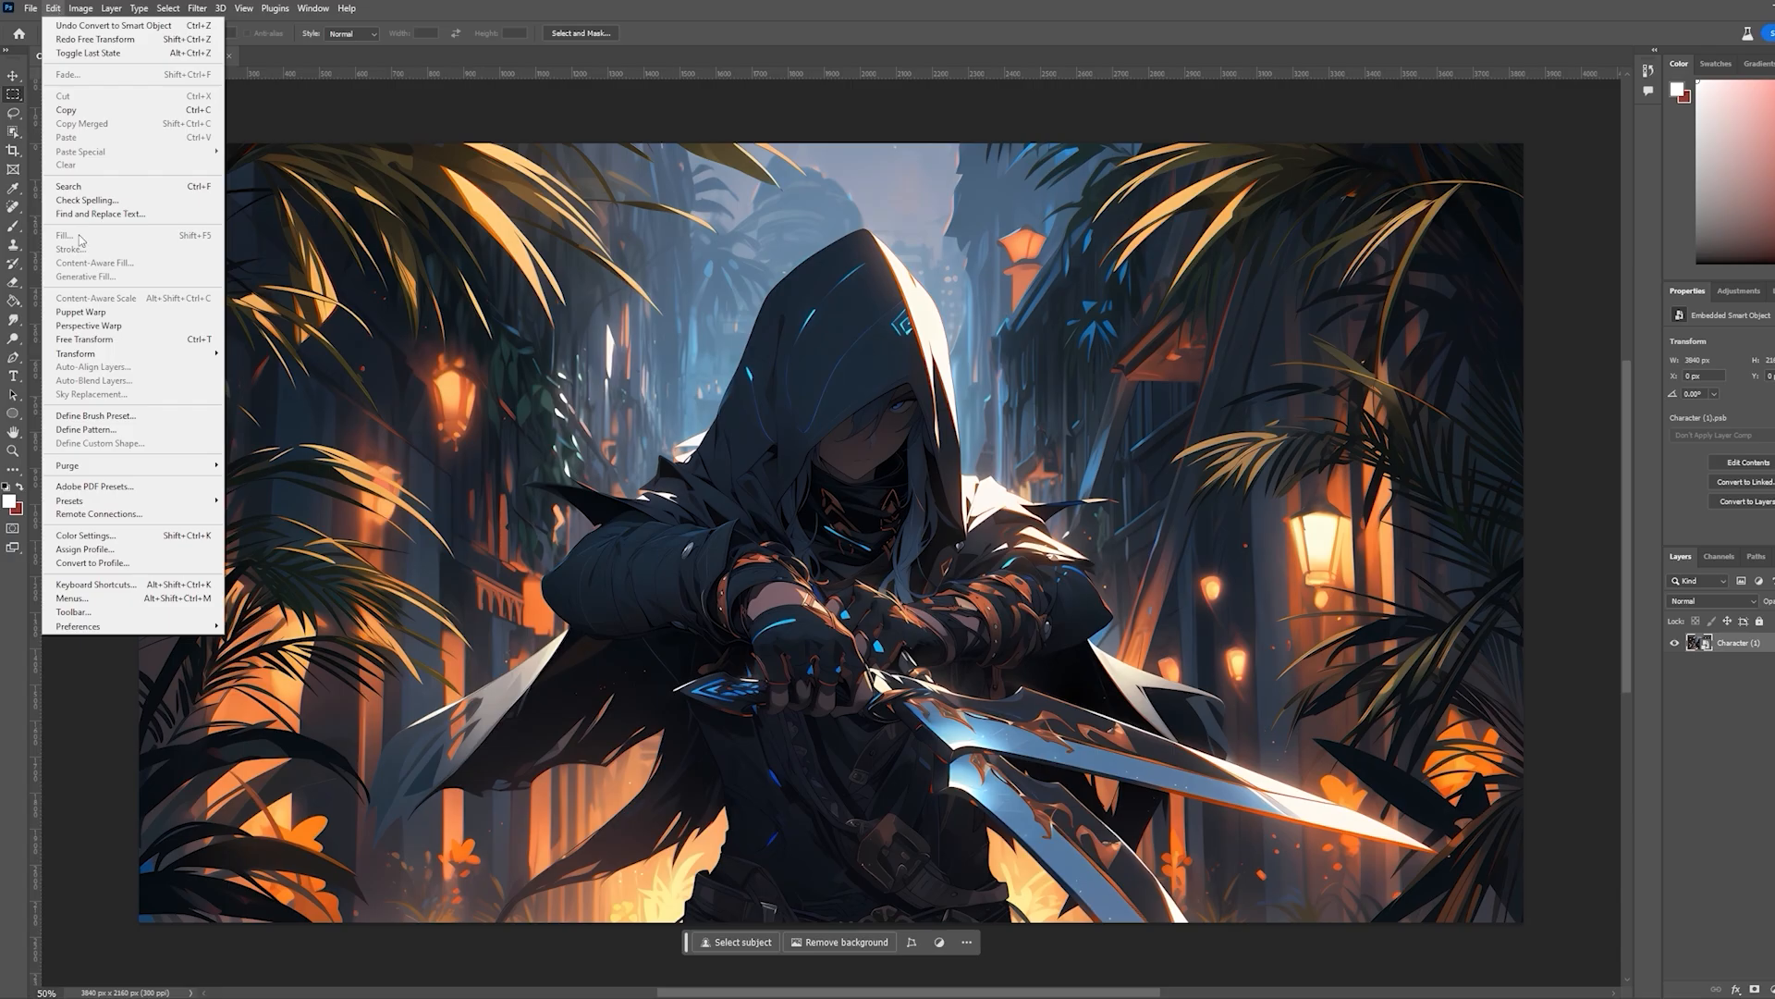
{"action": "mouse_move", "coordinate": [166, 628]}
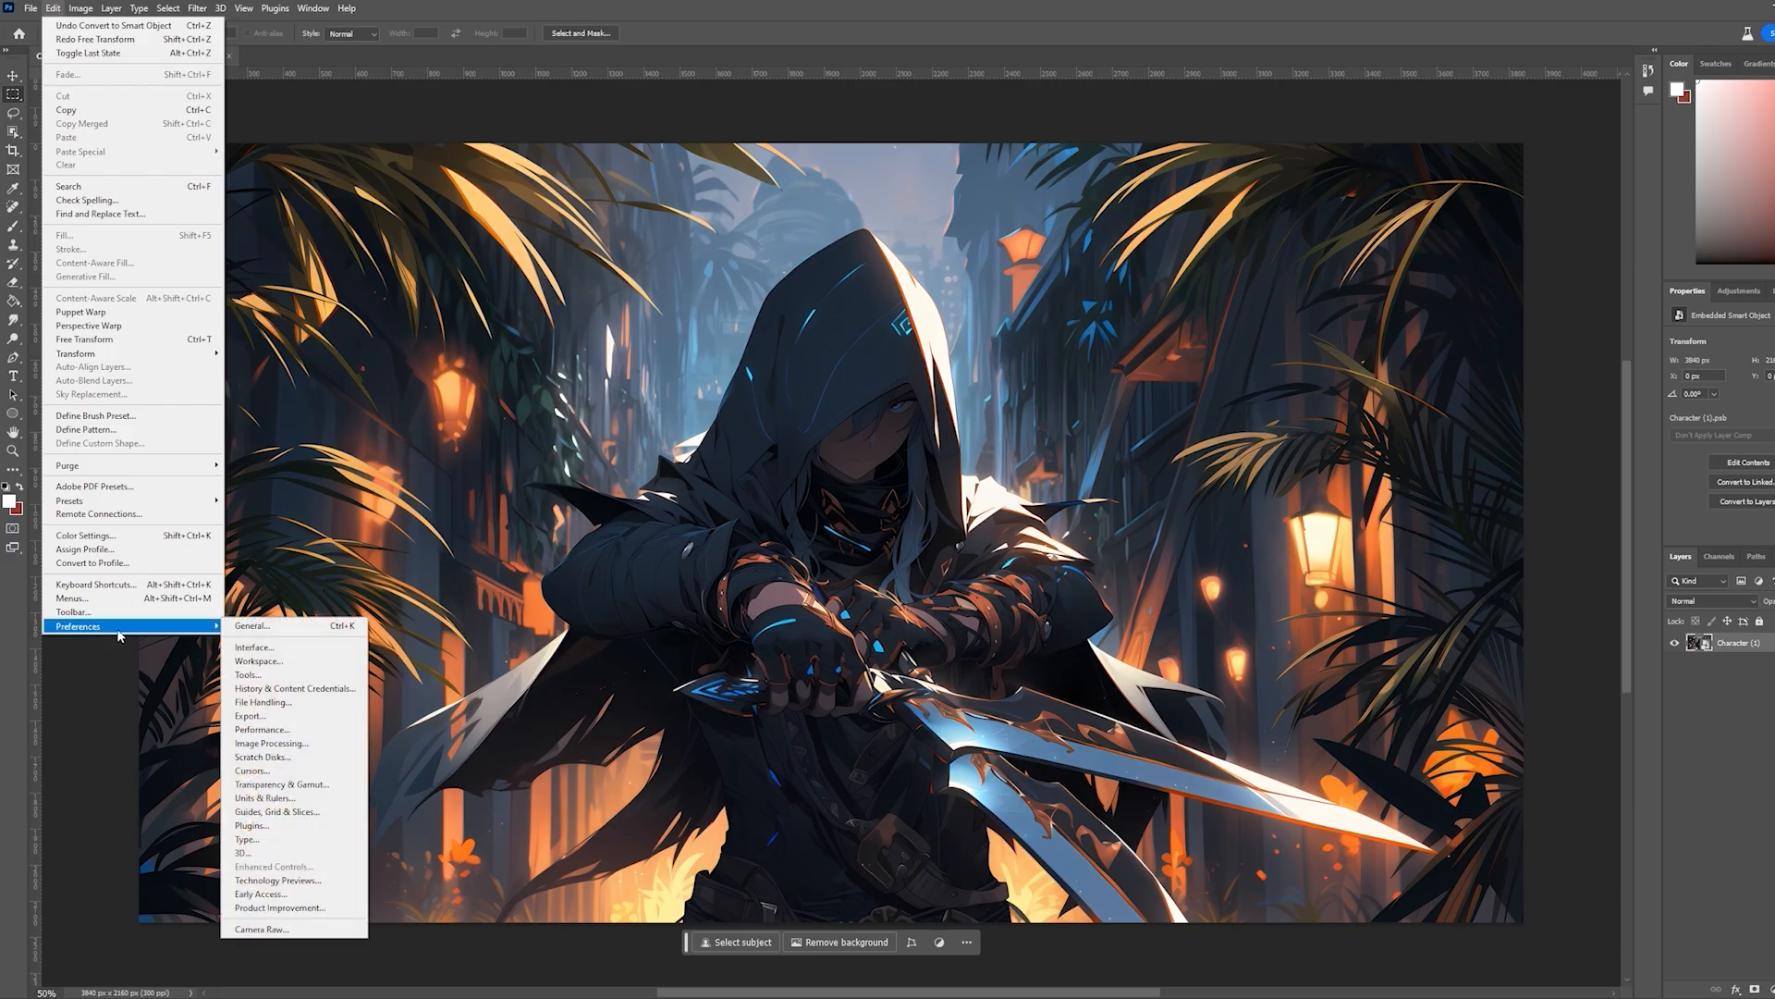
{"action": "left_click", "coordinate": [253, 627]}
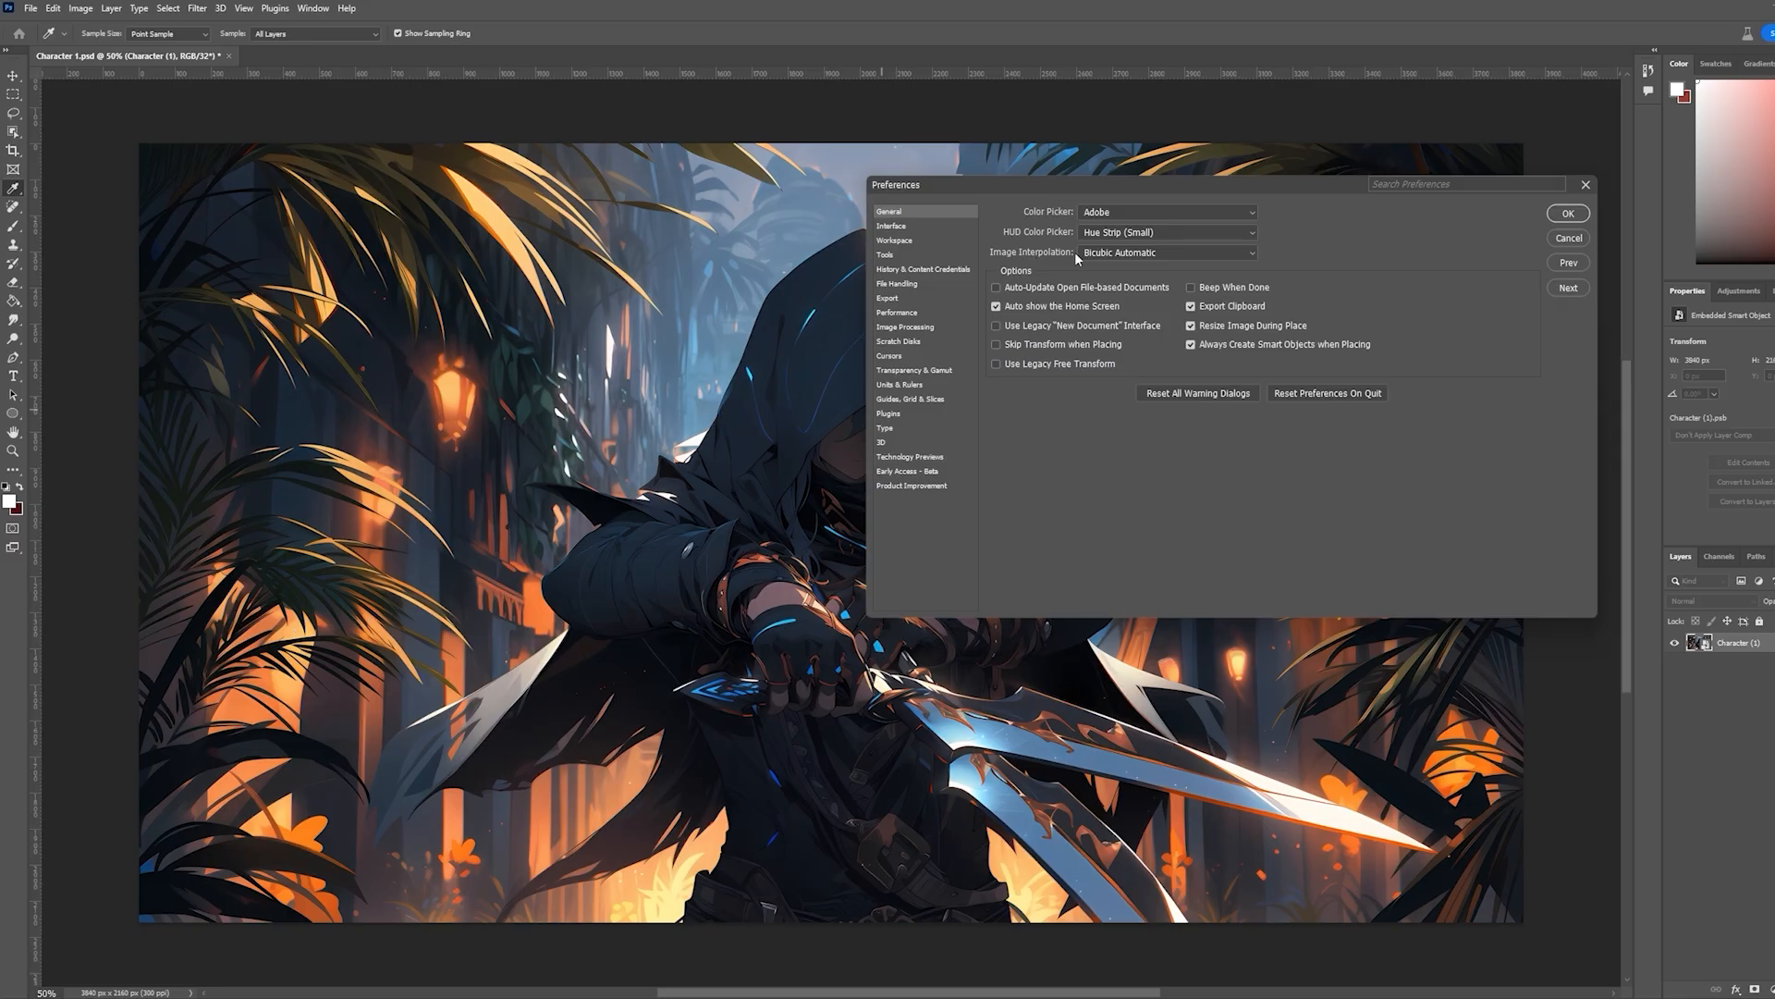
{"action": "left_click", "coordinate": [1108, 253]}
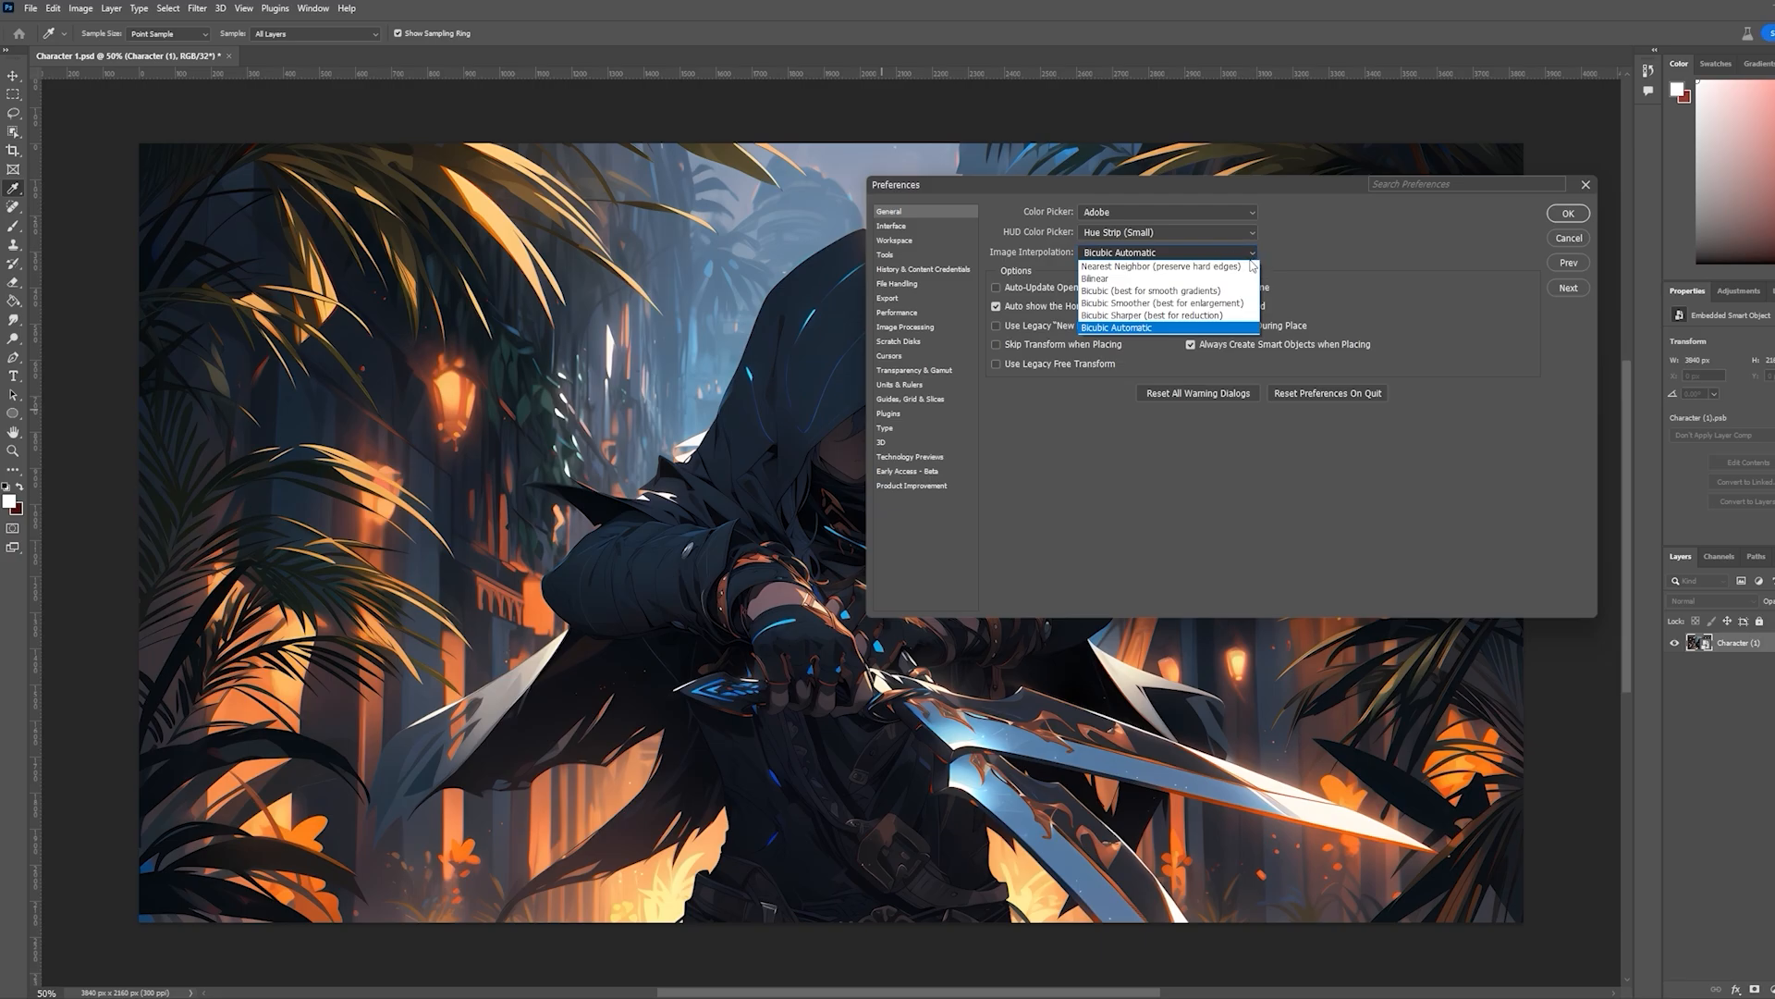
{"action": "left_click", "coordinate": [1269, 261]}
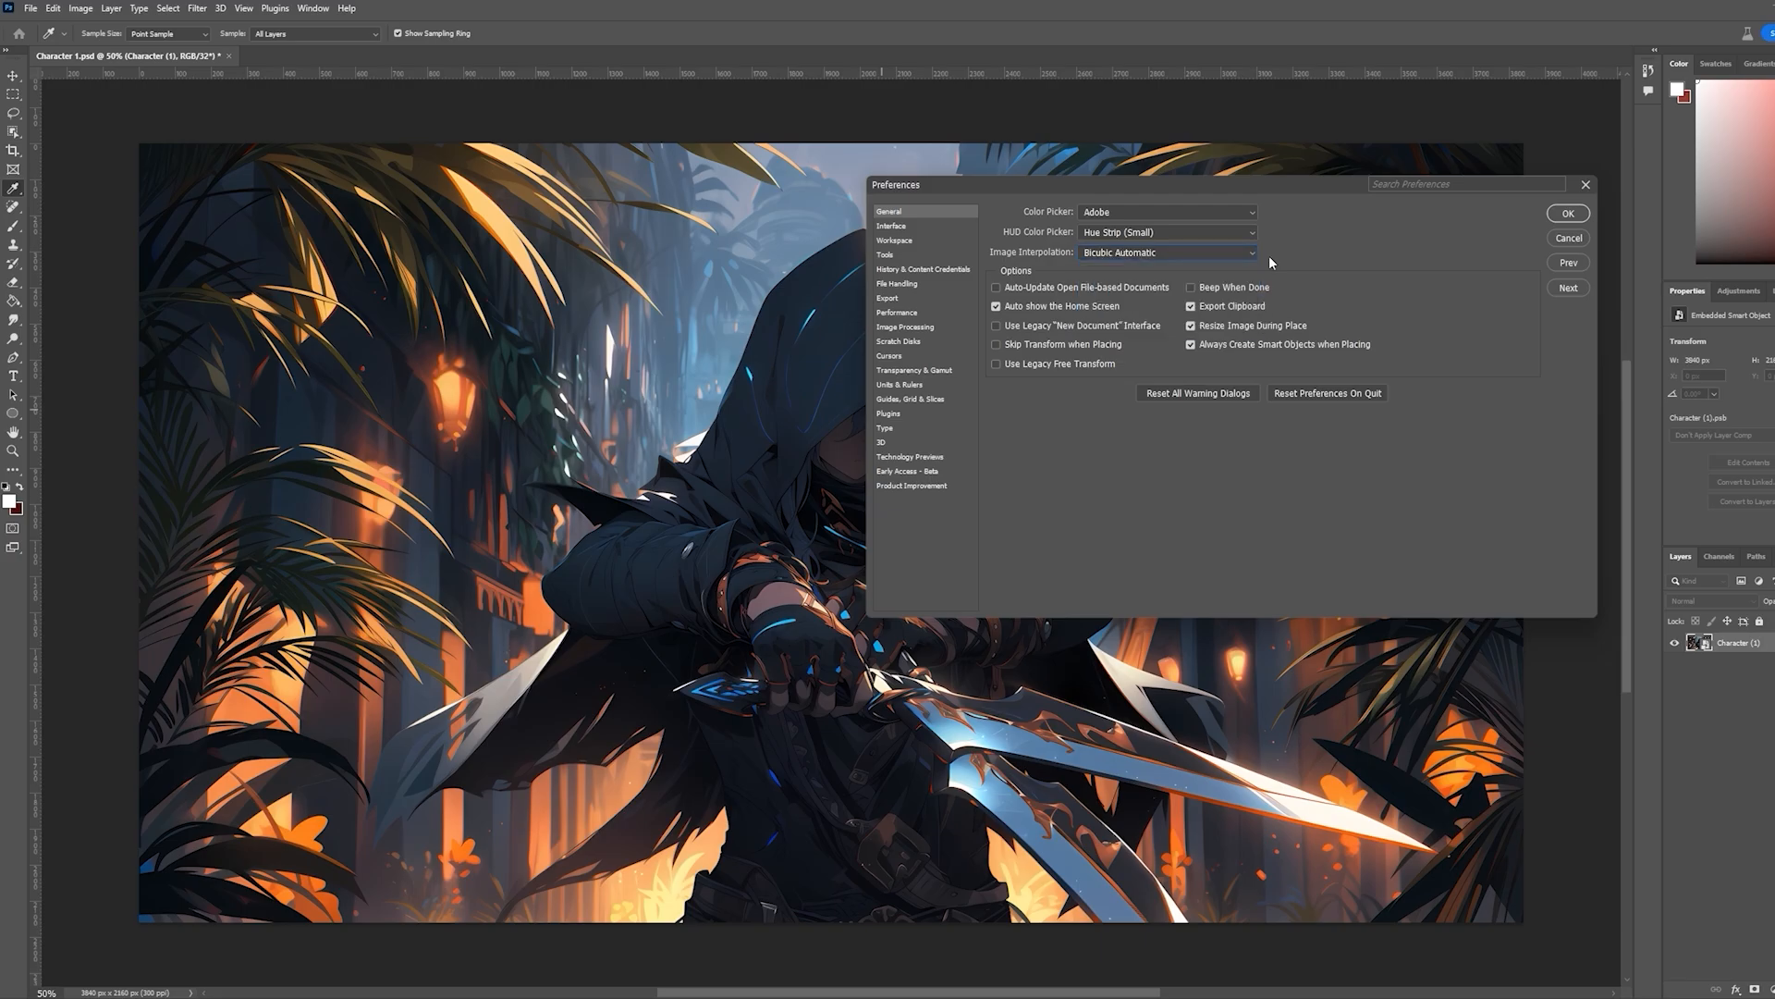
{"action": "left_click", "coordinate": [1565, 214]}
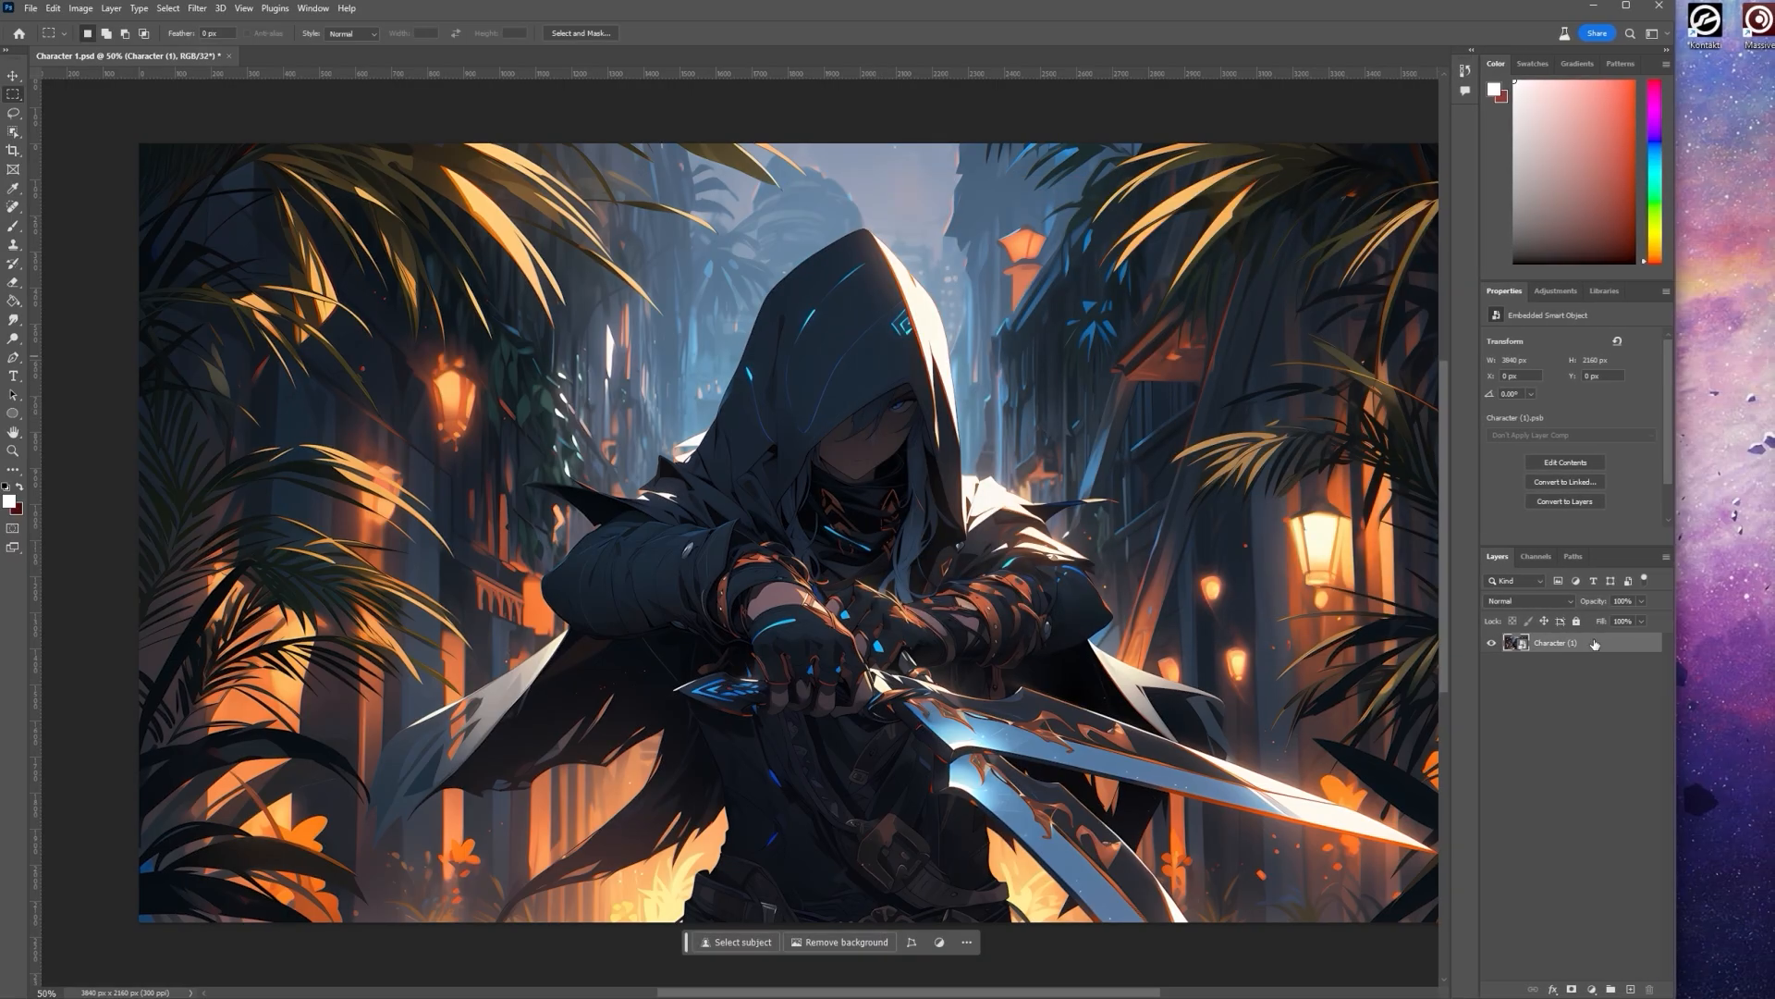
Rasterize the Character (1) smart object into a pixel layer
{"action": "right_click", "coordinate": [1594, 644]}
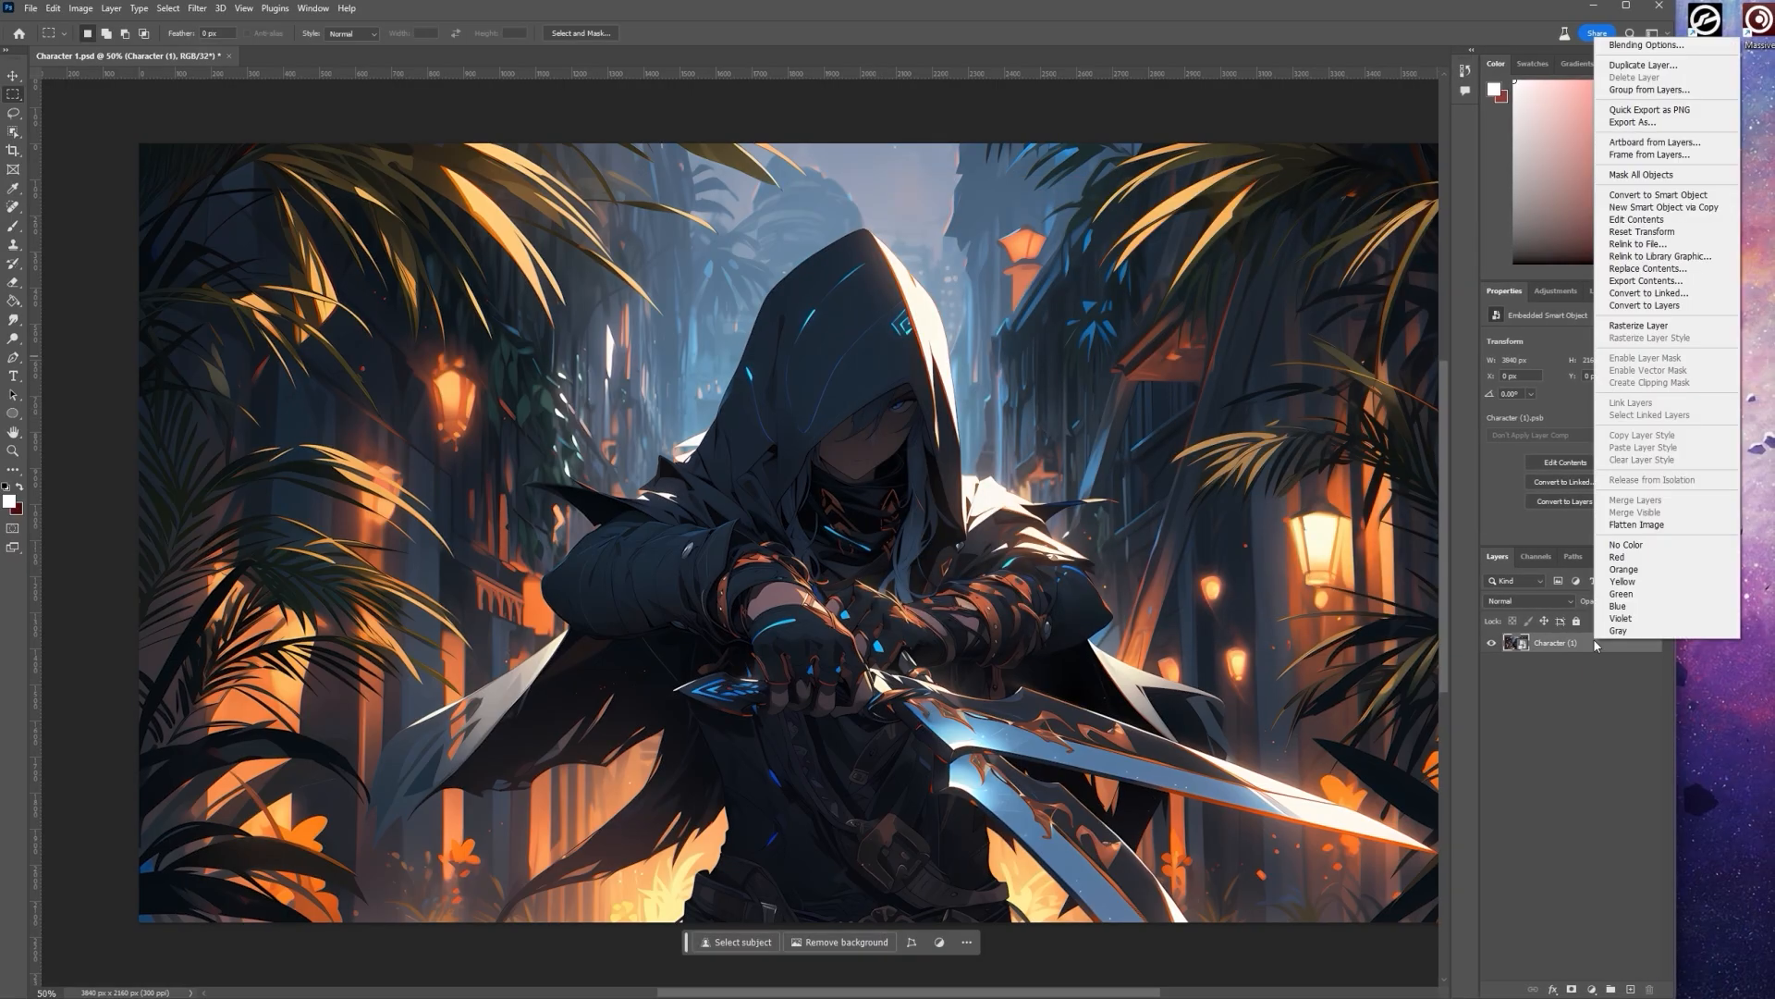
{"action": "left_click", "coordinate": [1681, 333]}
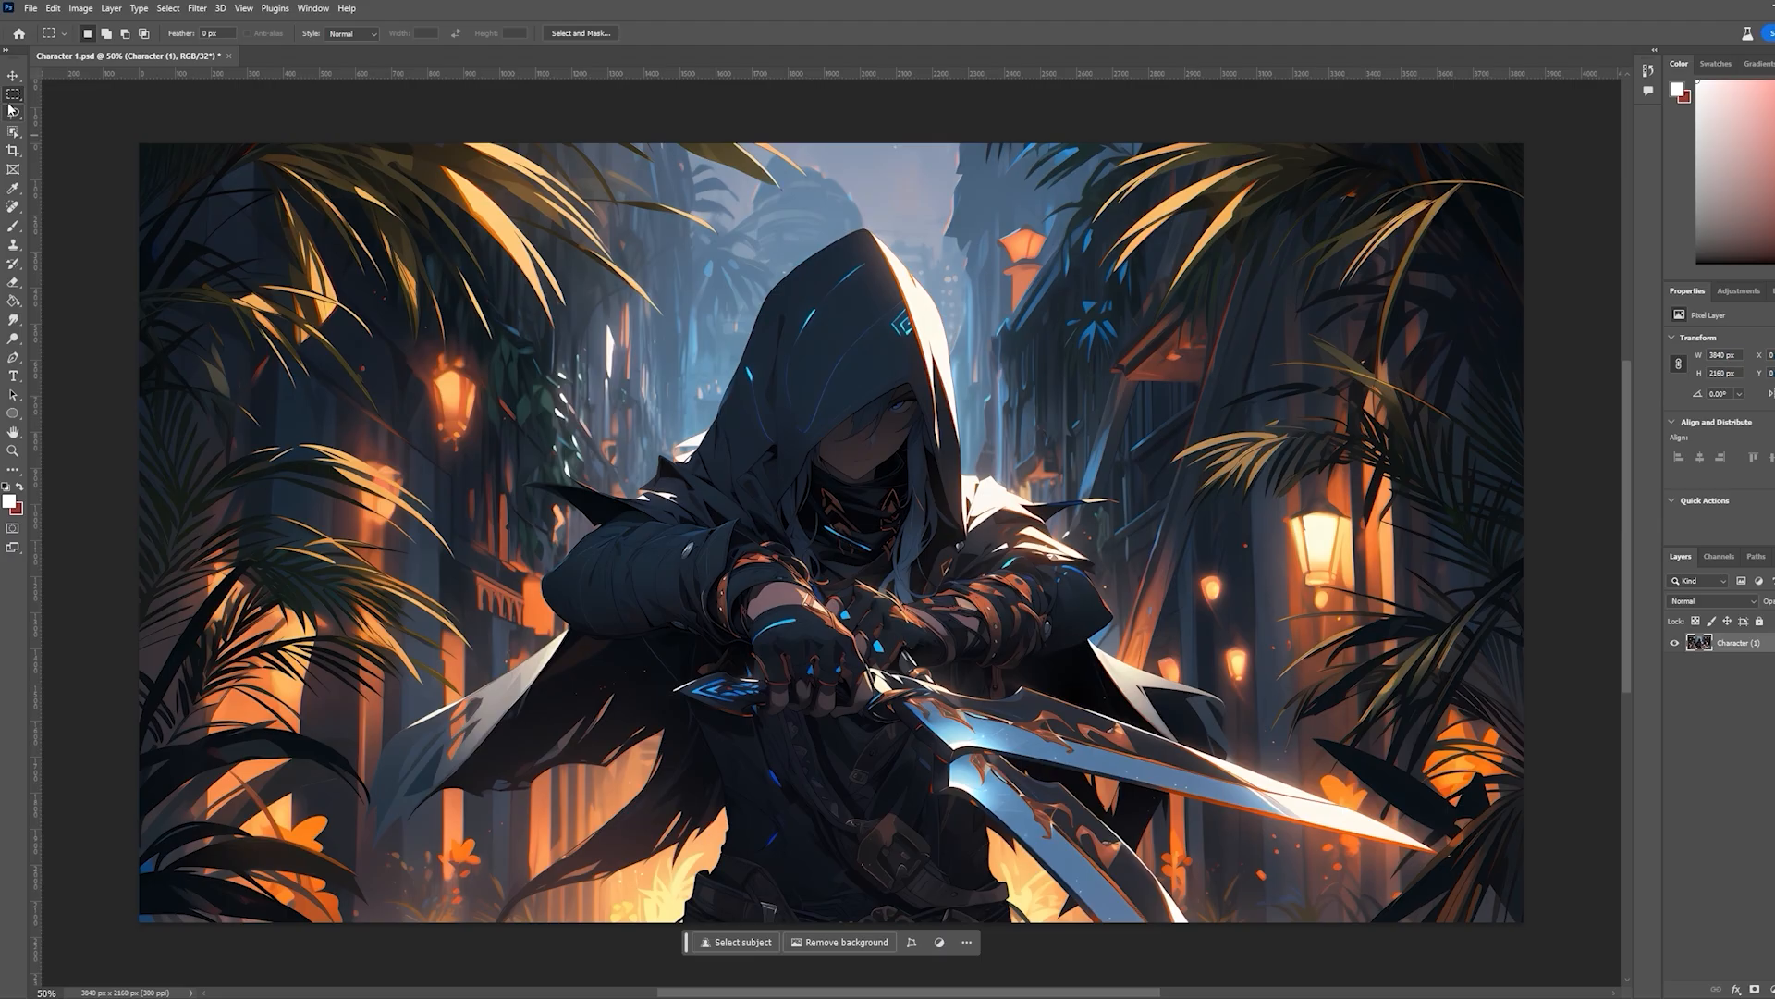
Activate the Pen tool and inspect the hooded character and surrounding background at several zoom levels
{"action": "left_click", "coordinate": [14, 361]}
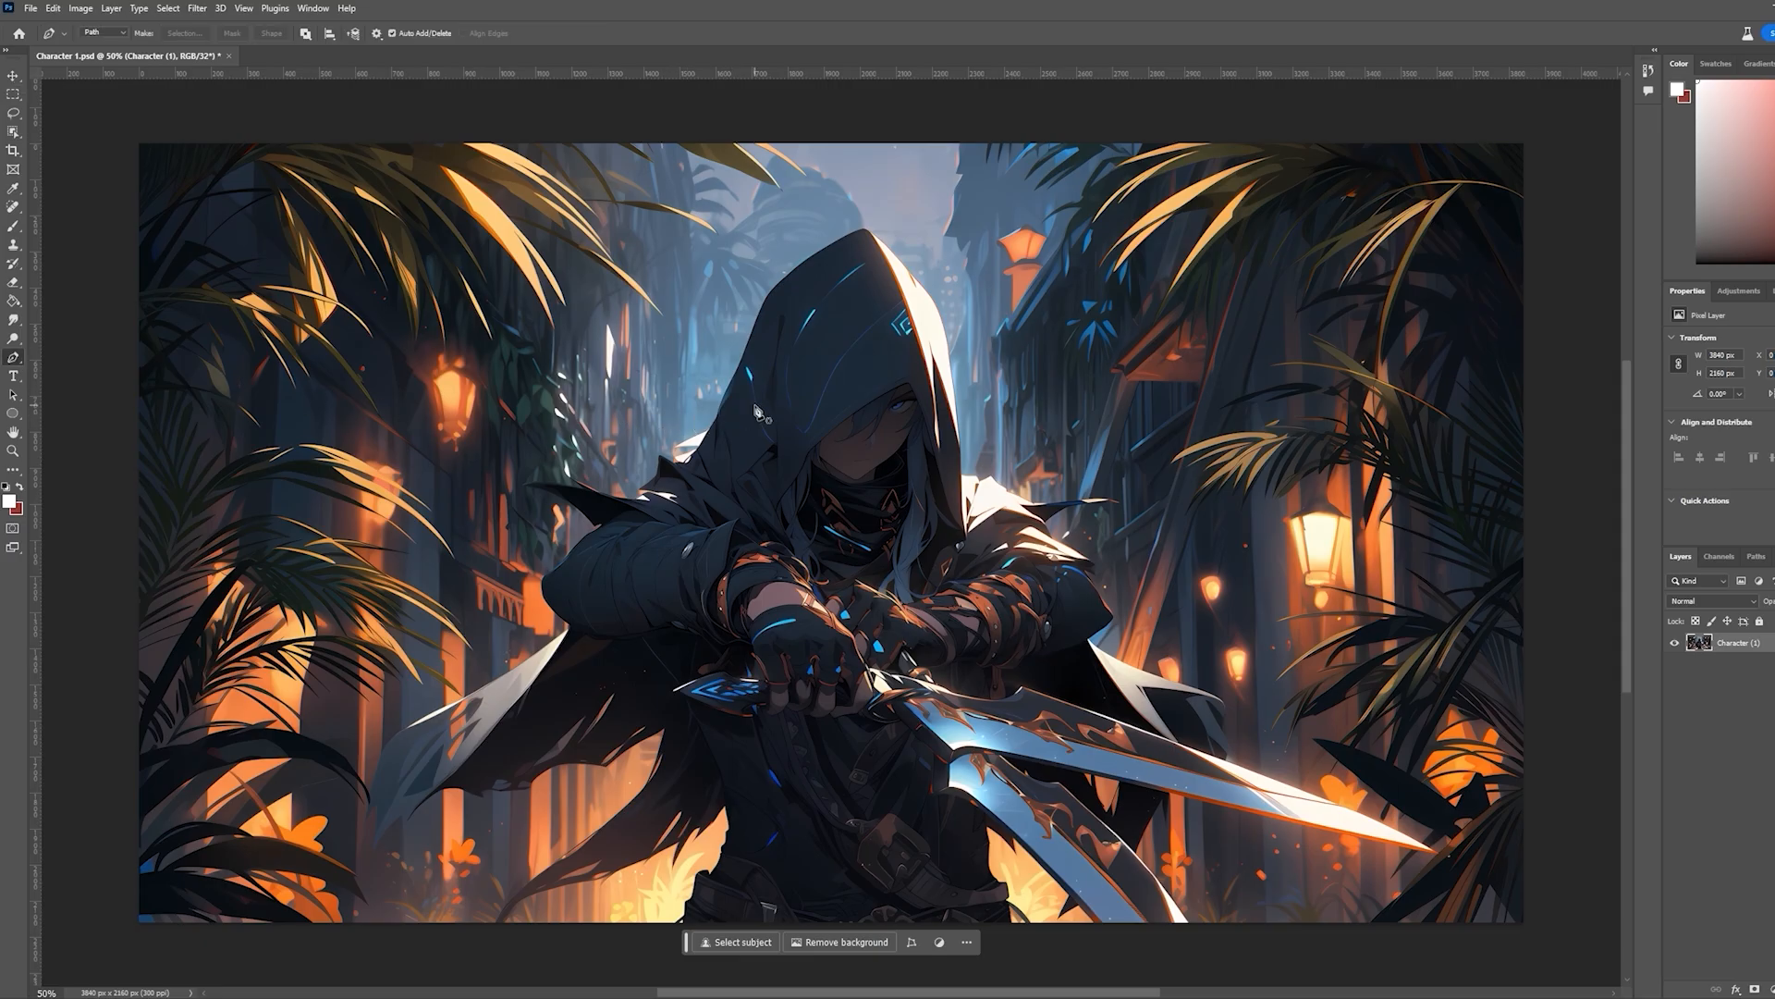
{"action": "scroll", "coordinate": [890, 539], "scroll_direction": "down", "scroll_amount": 2}
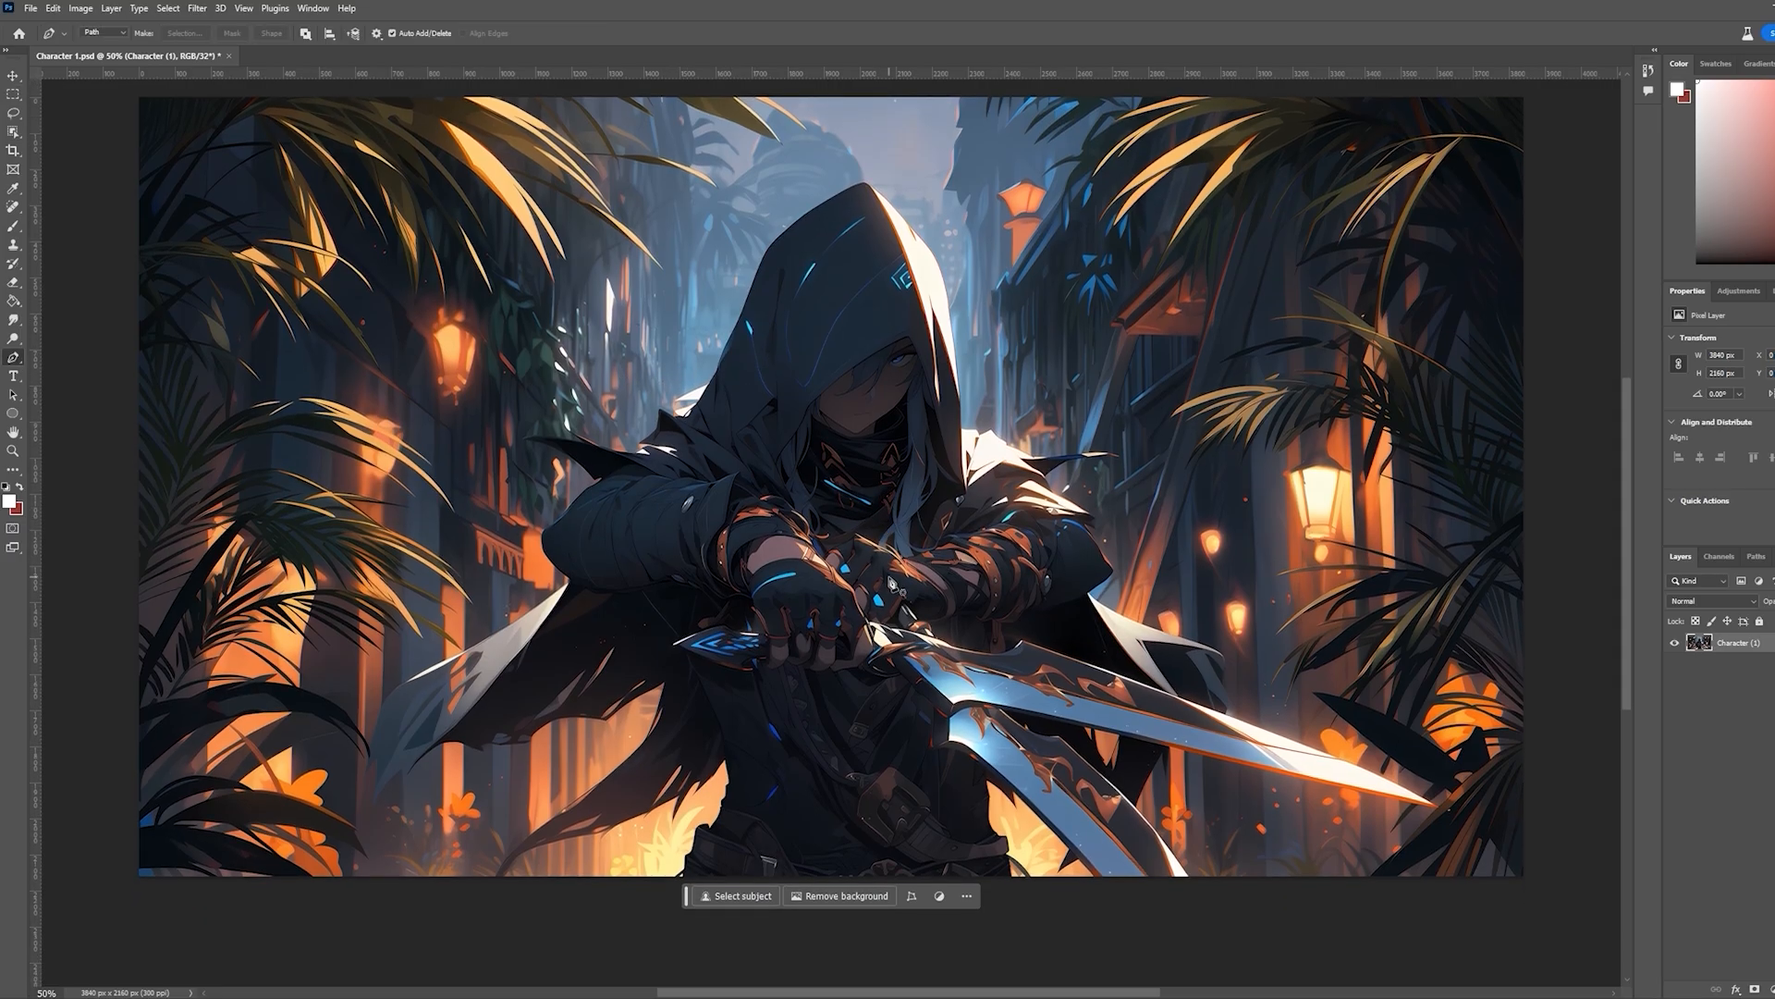
{"action": "scroll", "coordinate": [902, 587], "scroll_direction": "up", "scroll_amount": 4}
{"action": "scroll", "coordinate": [887, 597], "scroll_direction": "down", "scroll_amount": 2}
{"action": "scroll", "coordinate": [891, 596], "scroll_direction": "up", "scroll_amount": 1}
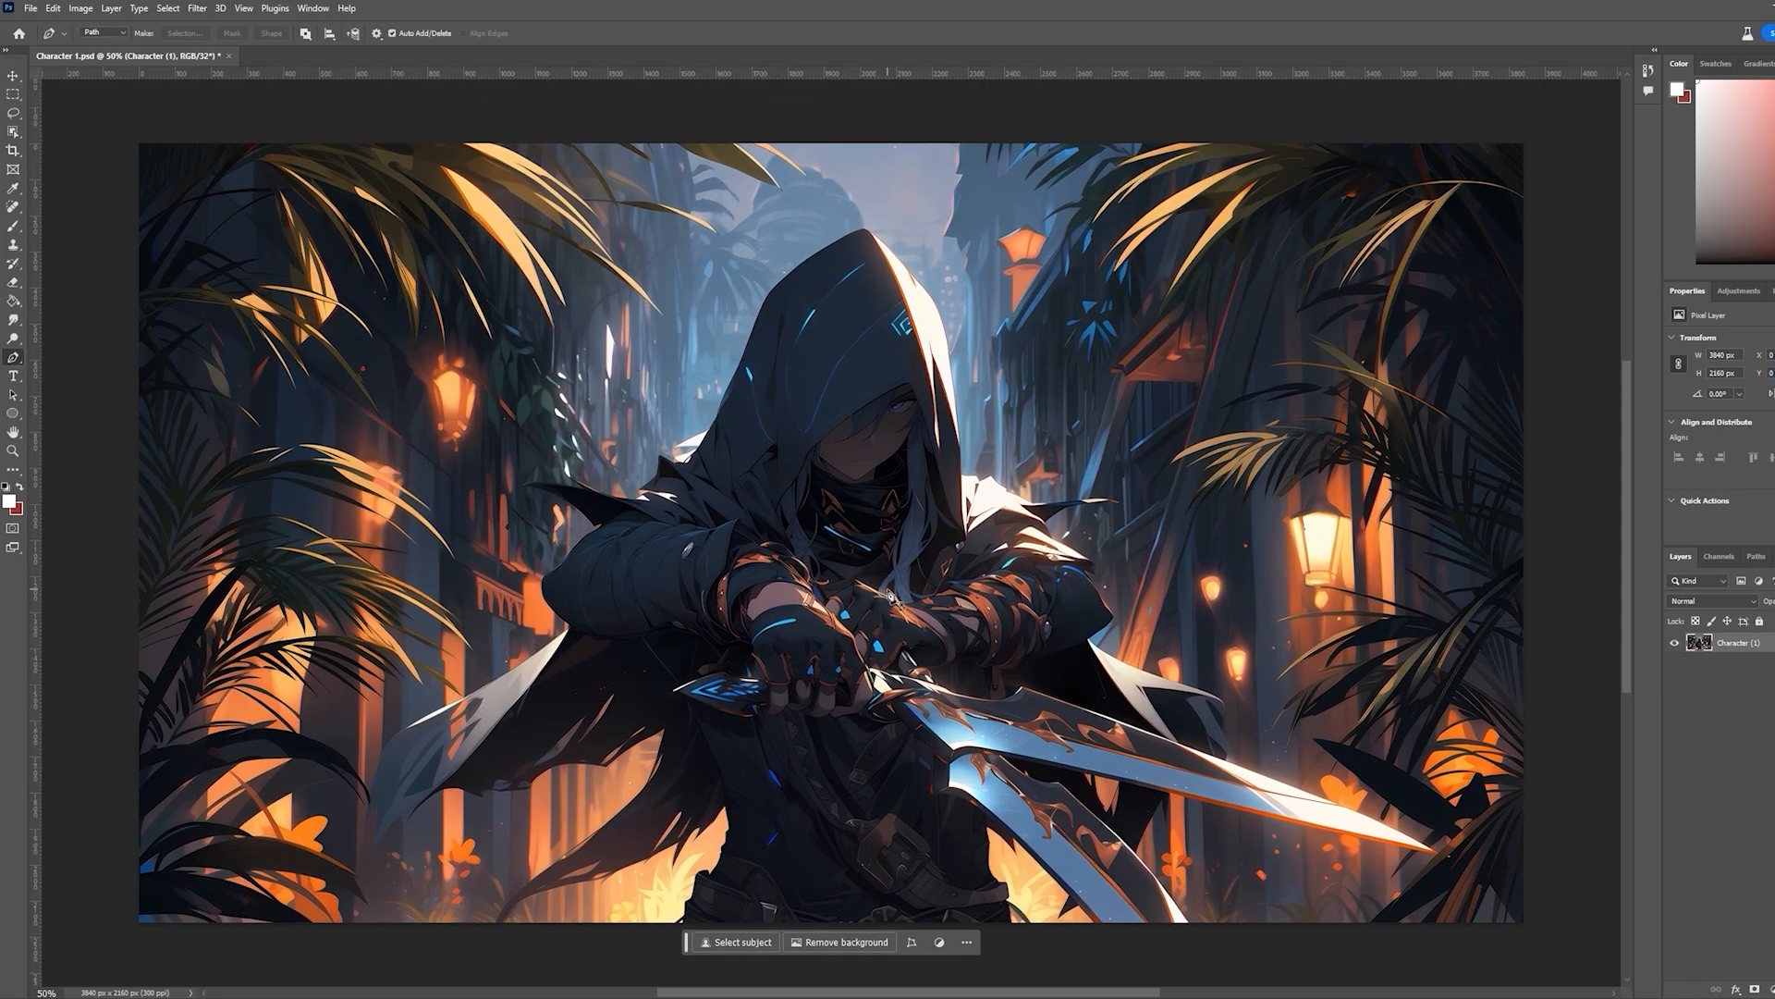
{"action": "scroll", "coordinate": [890, 593], "scroll_direction": "down", "scroll_amount": 1}
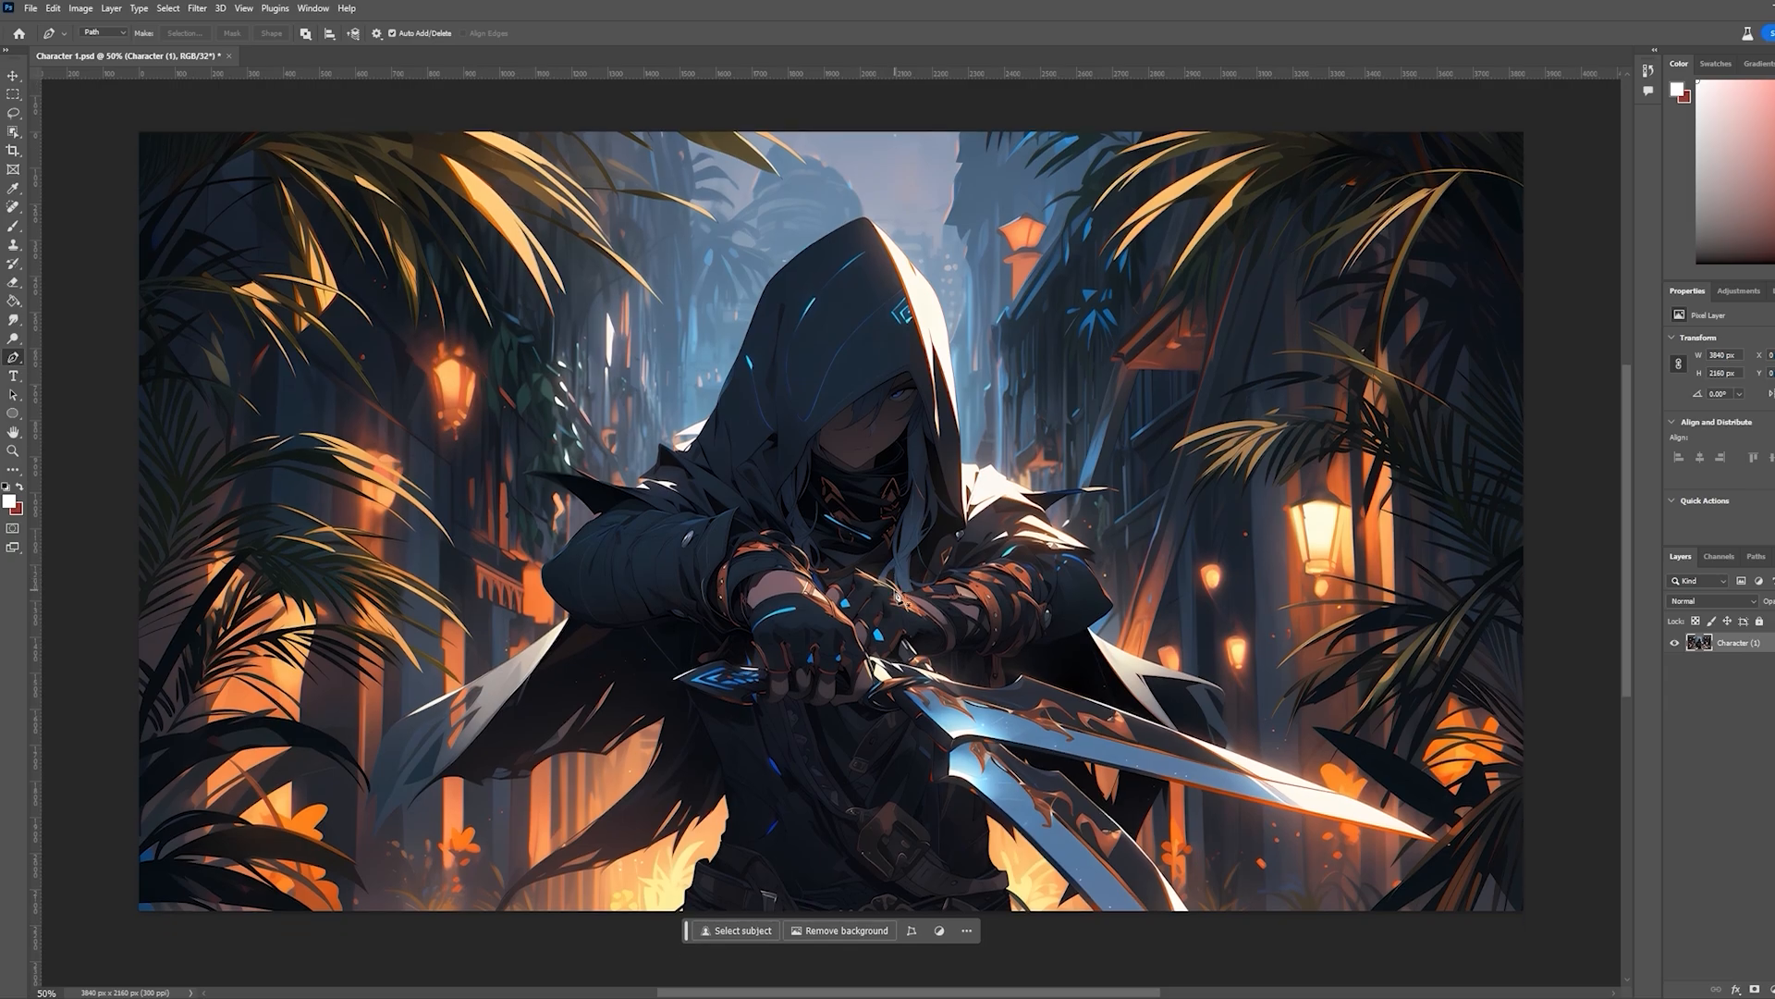
{"action": "scroll", "coordinate": [883, 619], "scroll_direction": "up", "scroll_amount": 3}
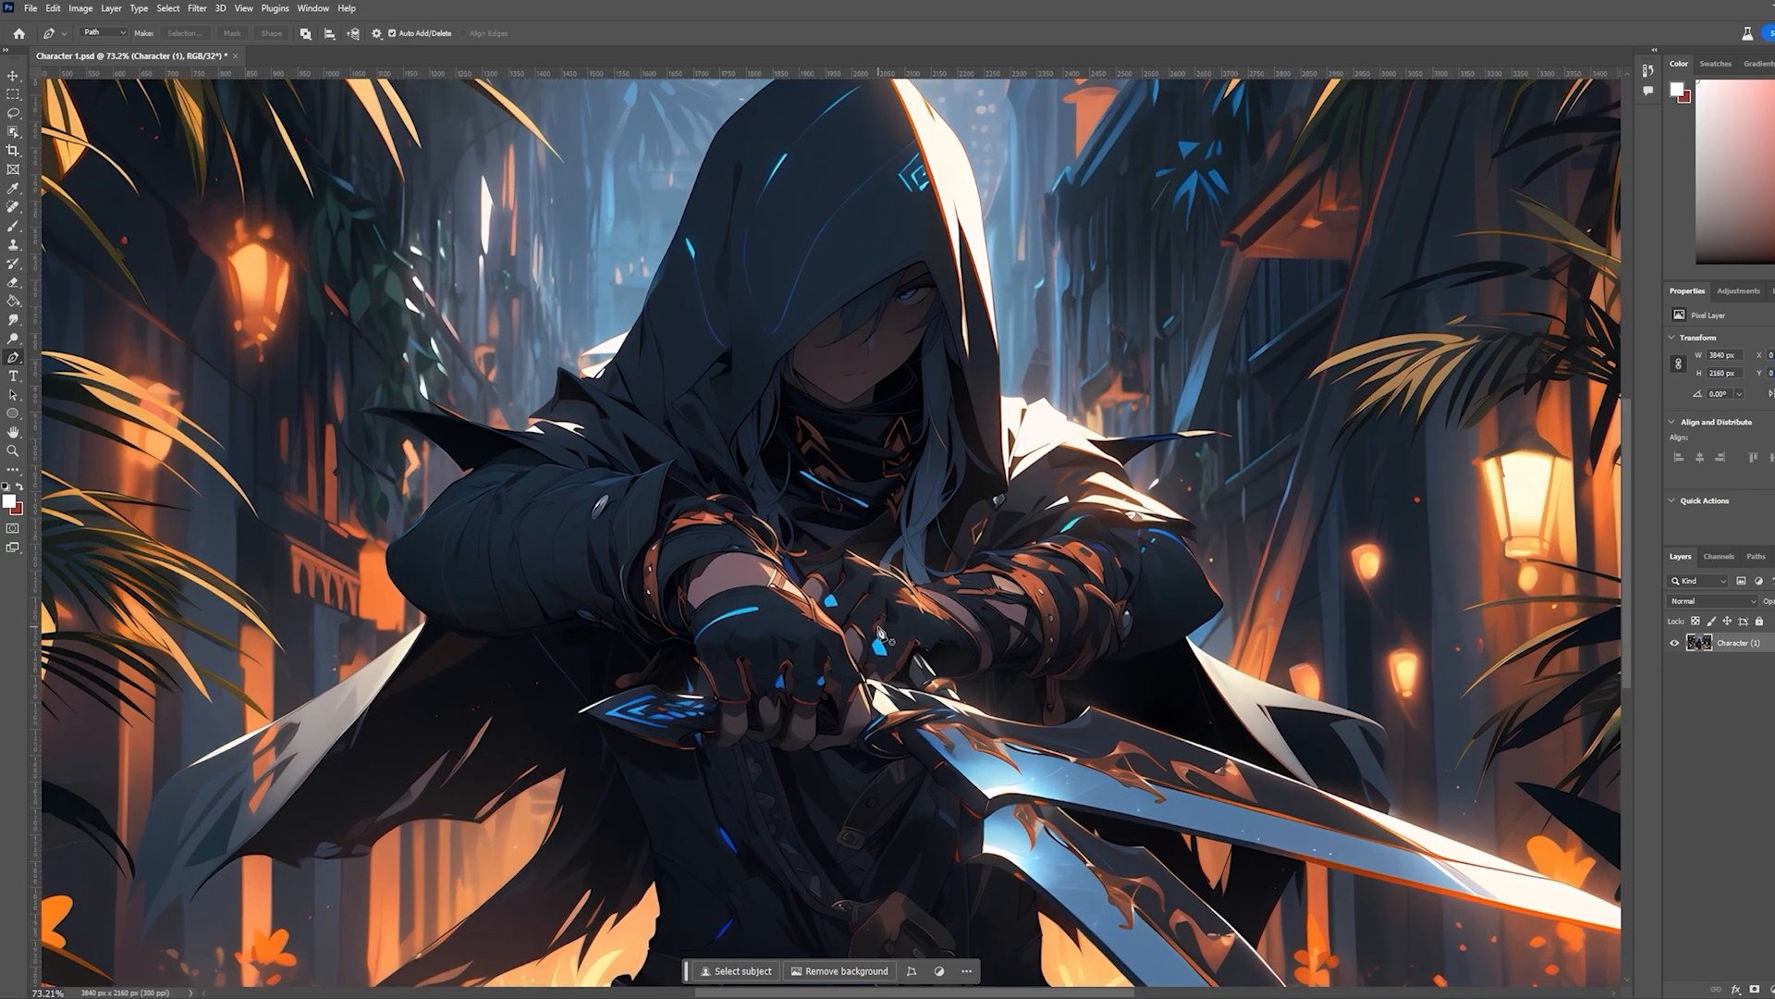
{"action": "scroll", "coordinate": [879, 633], "scroll_direction": "down", "scroll_amount": 3}
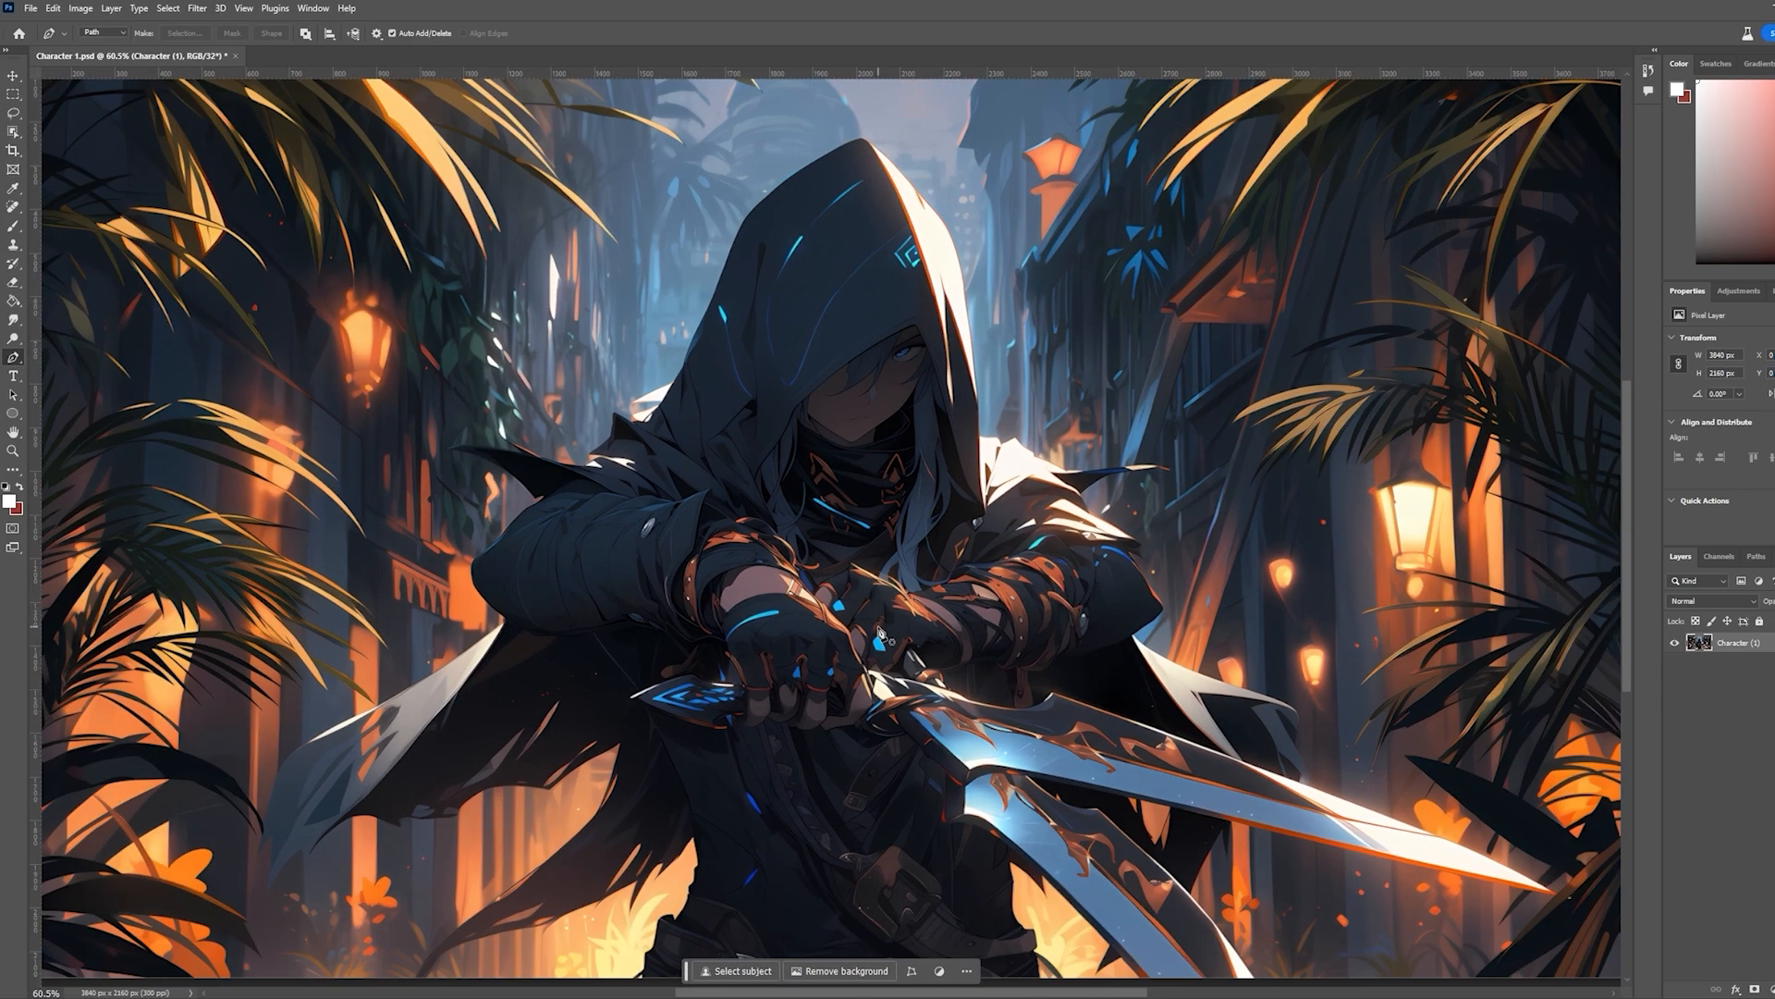
{"action": "scroll", "coordinate": [881, 635], "scroll_direction": "up", "scroll_amount": 2}
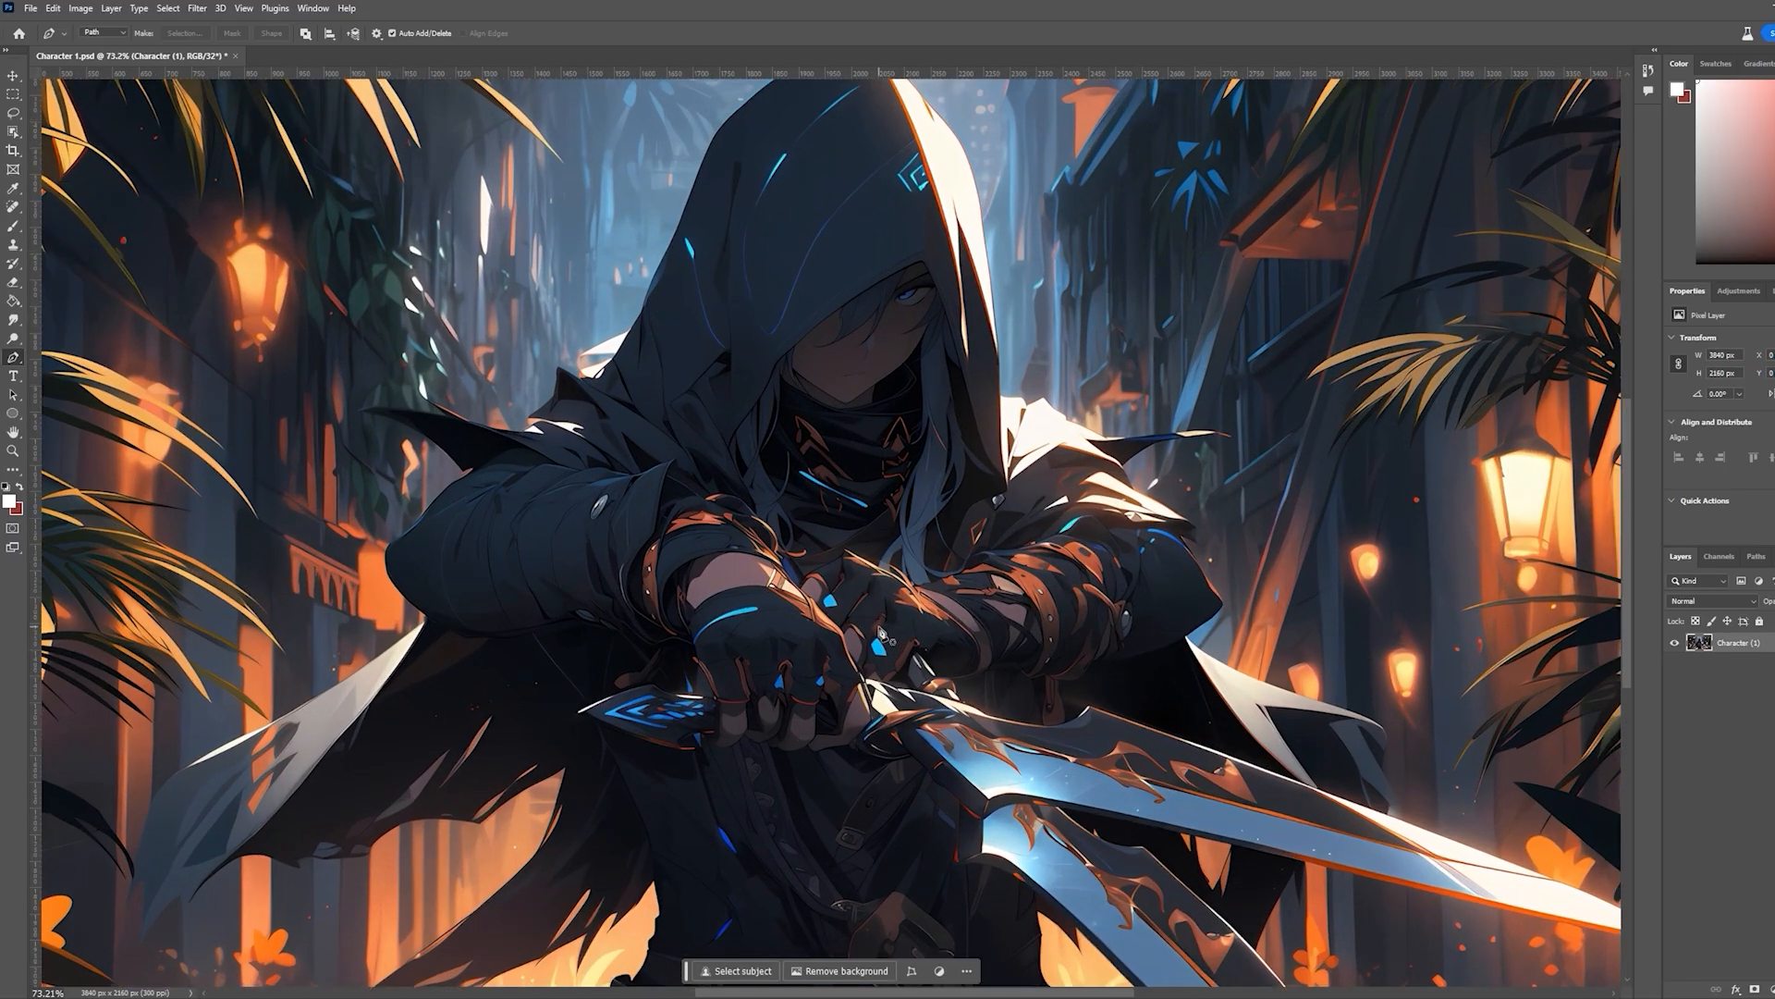
{"action": "scroll", "coordinate": [881, 634], "scroll_direction": "right", "scroll_amount": 2}
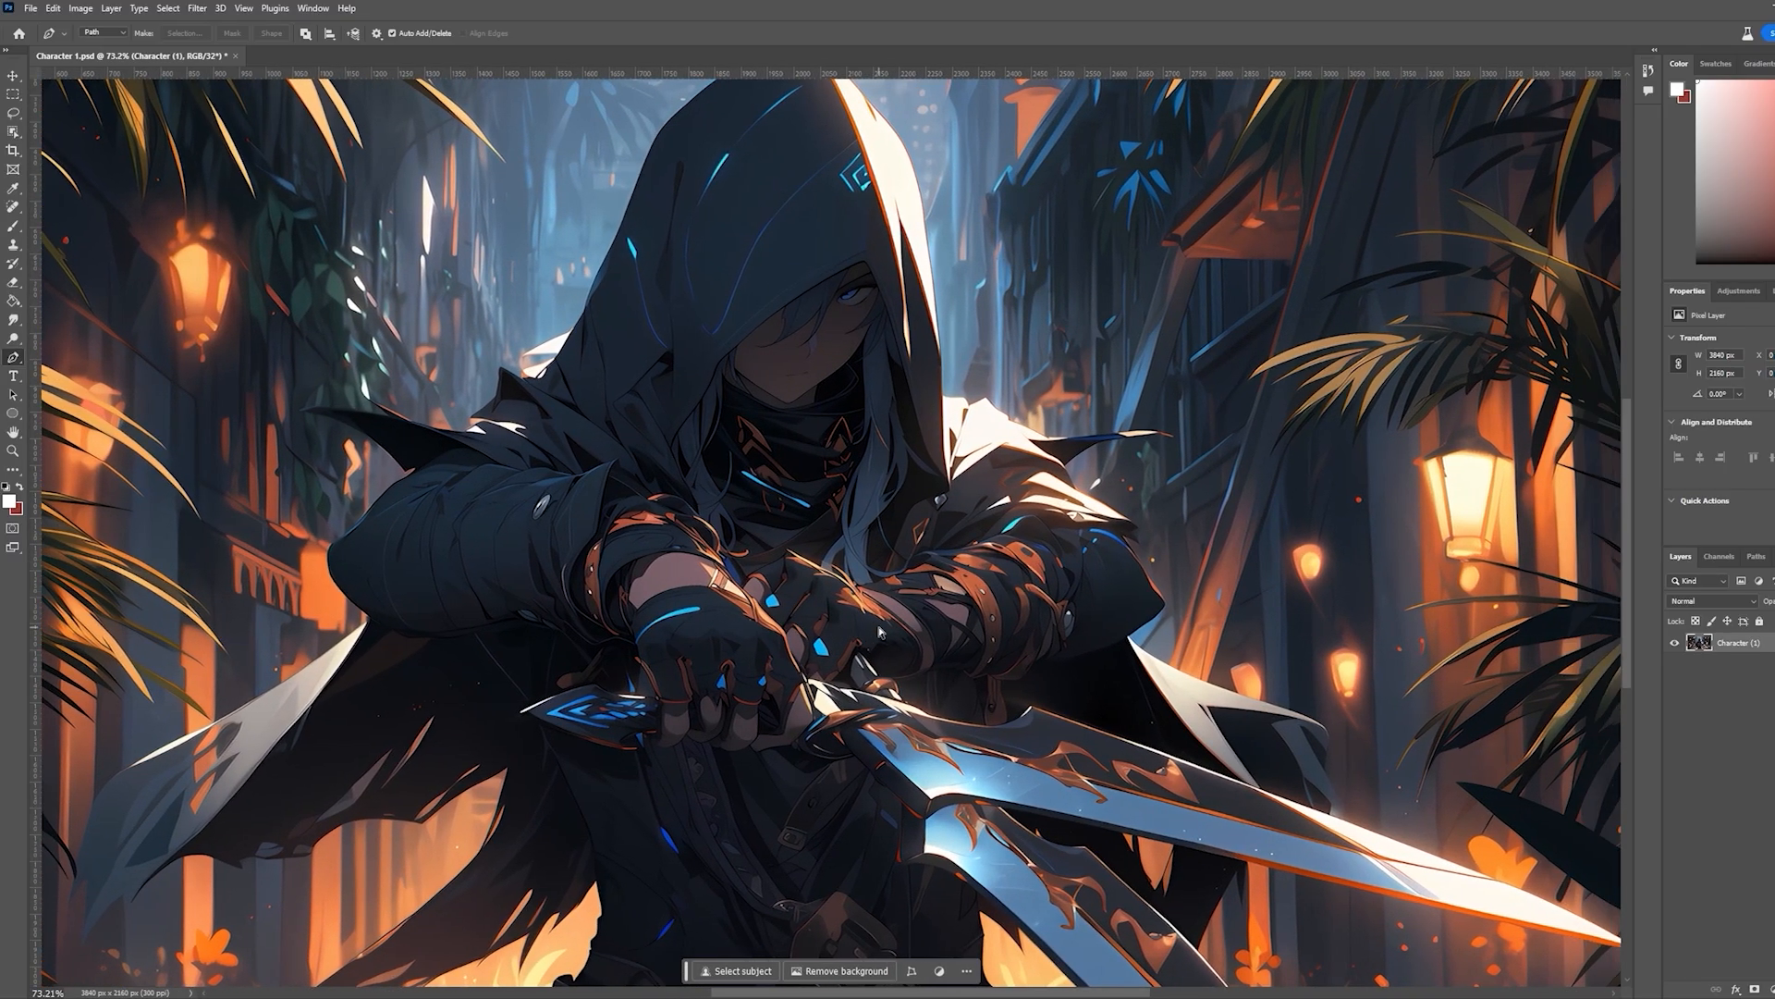
{"action": "scroll", "coordinate": [879, 632], "scroll_direction": "left", "scroll_amount": 1}
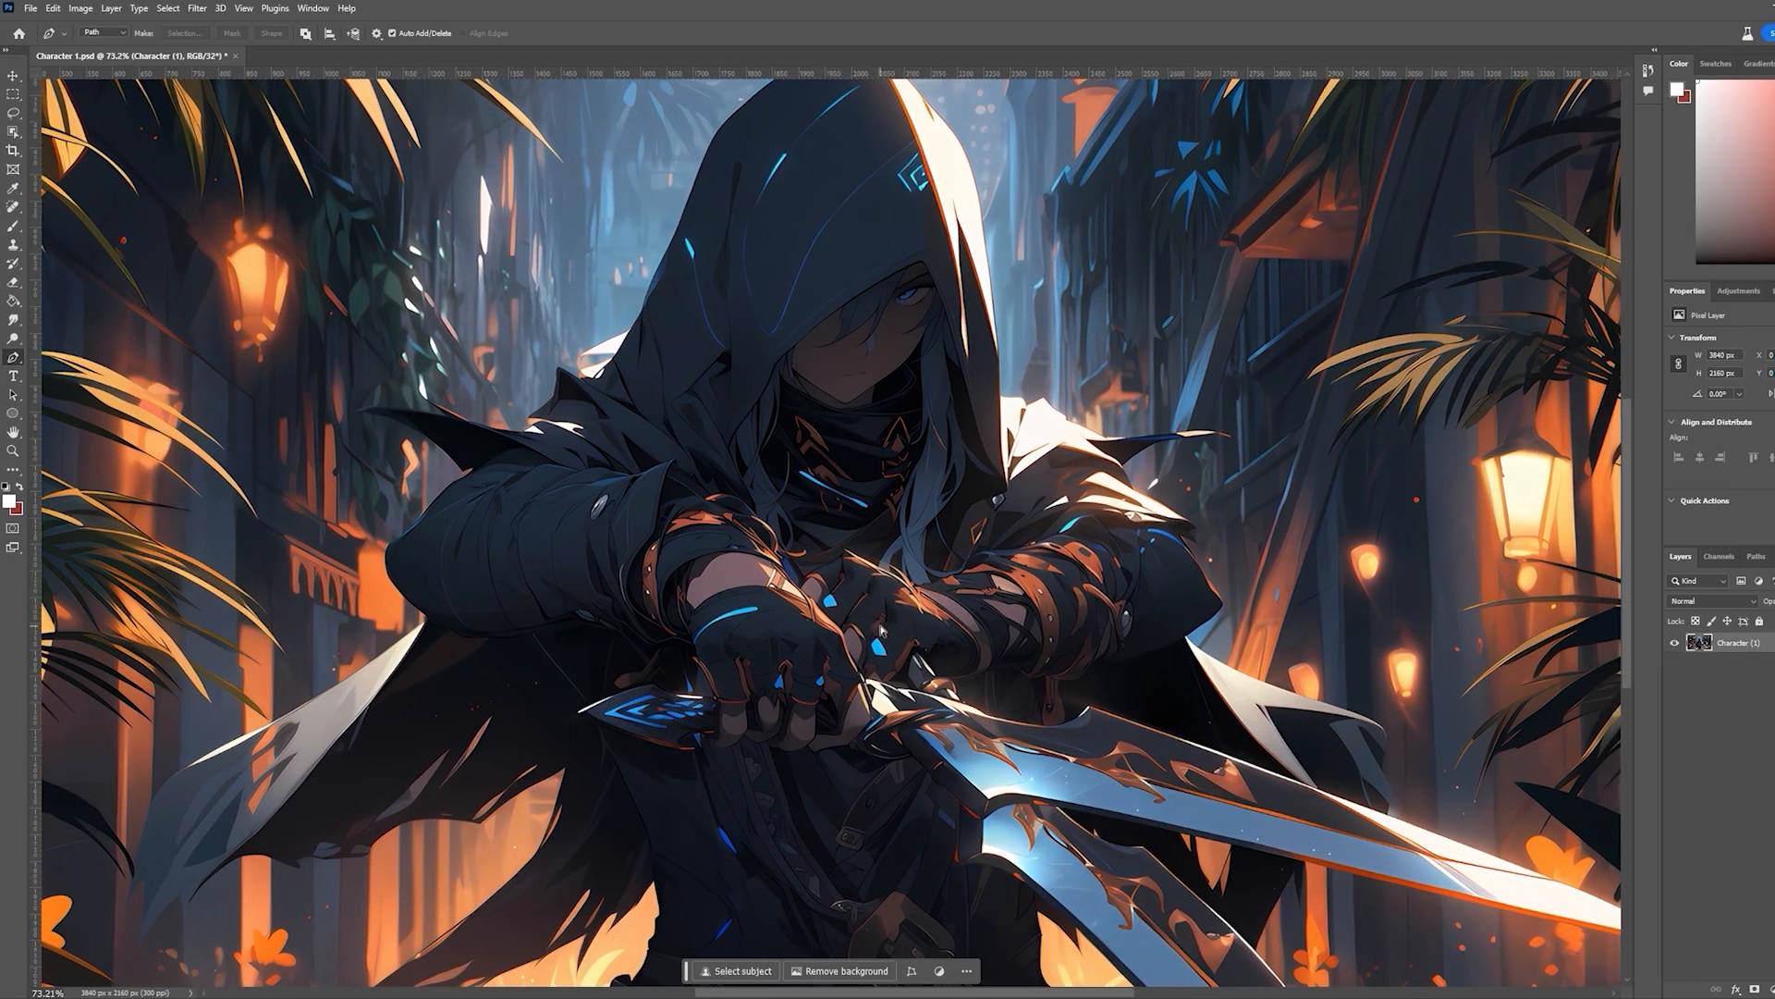
{"action": "scroll", "coordinate": [888, 636], "scroll_direction": "left", "scroll_amount": 2}
{"action": "scroll", "coordinate": [882, 624], "scroll_direction": "down", "scroll_amount": 2}
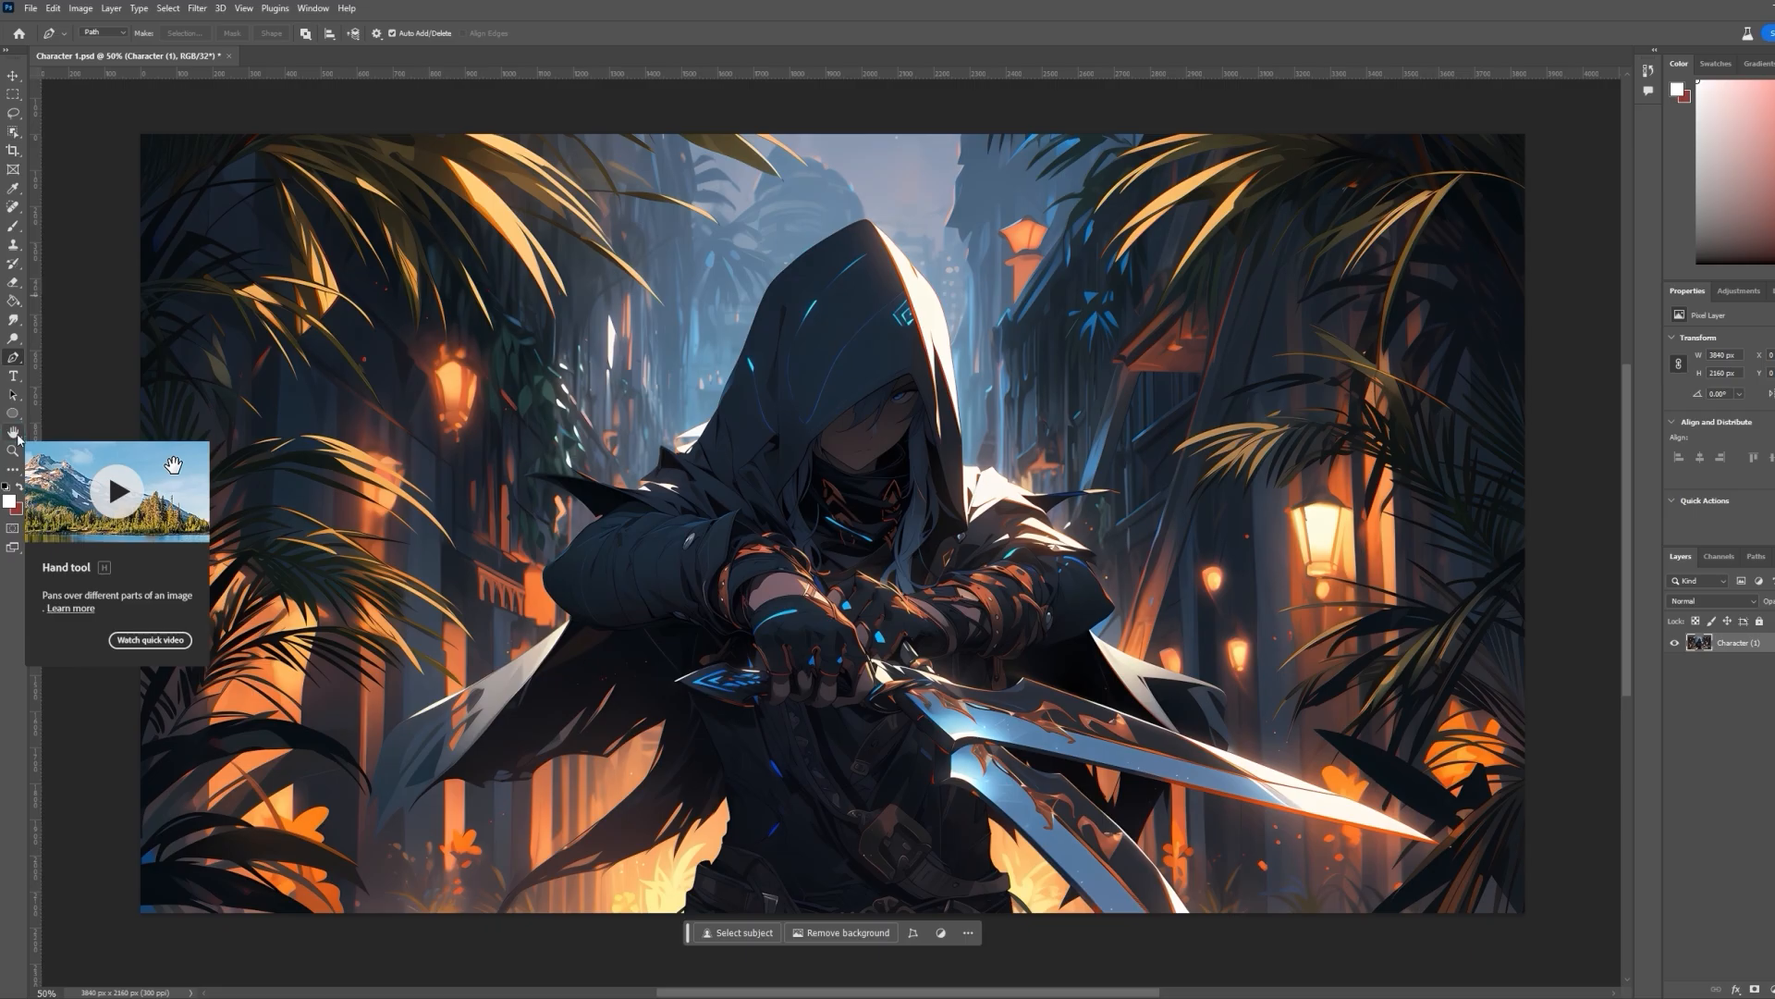
Examine the lower part of the artwork around the belt and swords up close, alternating between the Hand and Pen tools
{"action": "left_click", "coordinate": [18, 439]}
{"action": "left_click_drag", "start_coordinate": [983, 554], "coordinate": [1092, 581]}
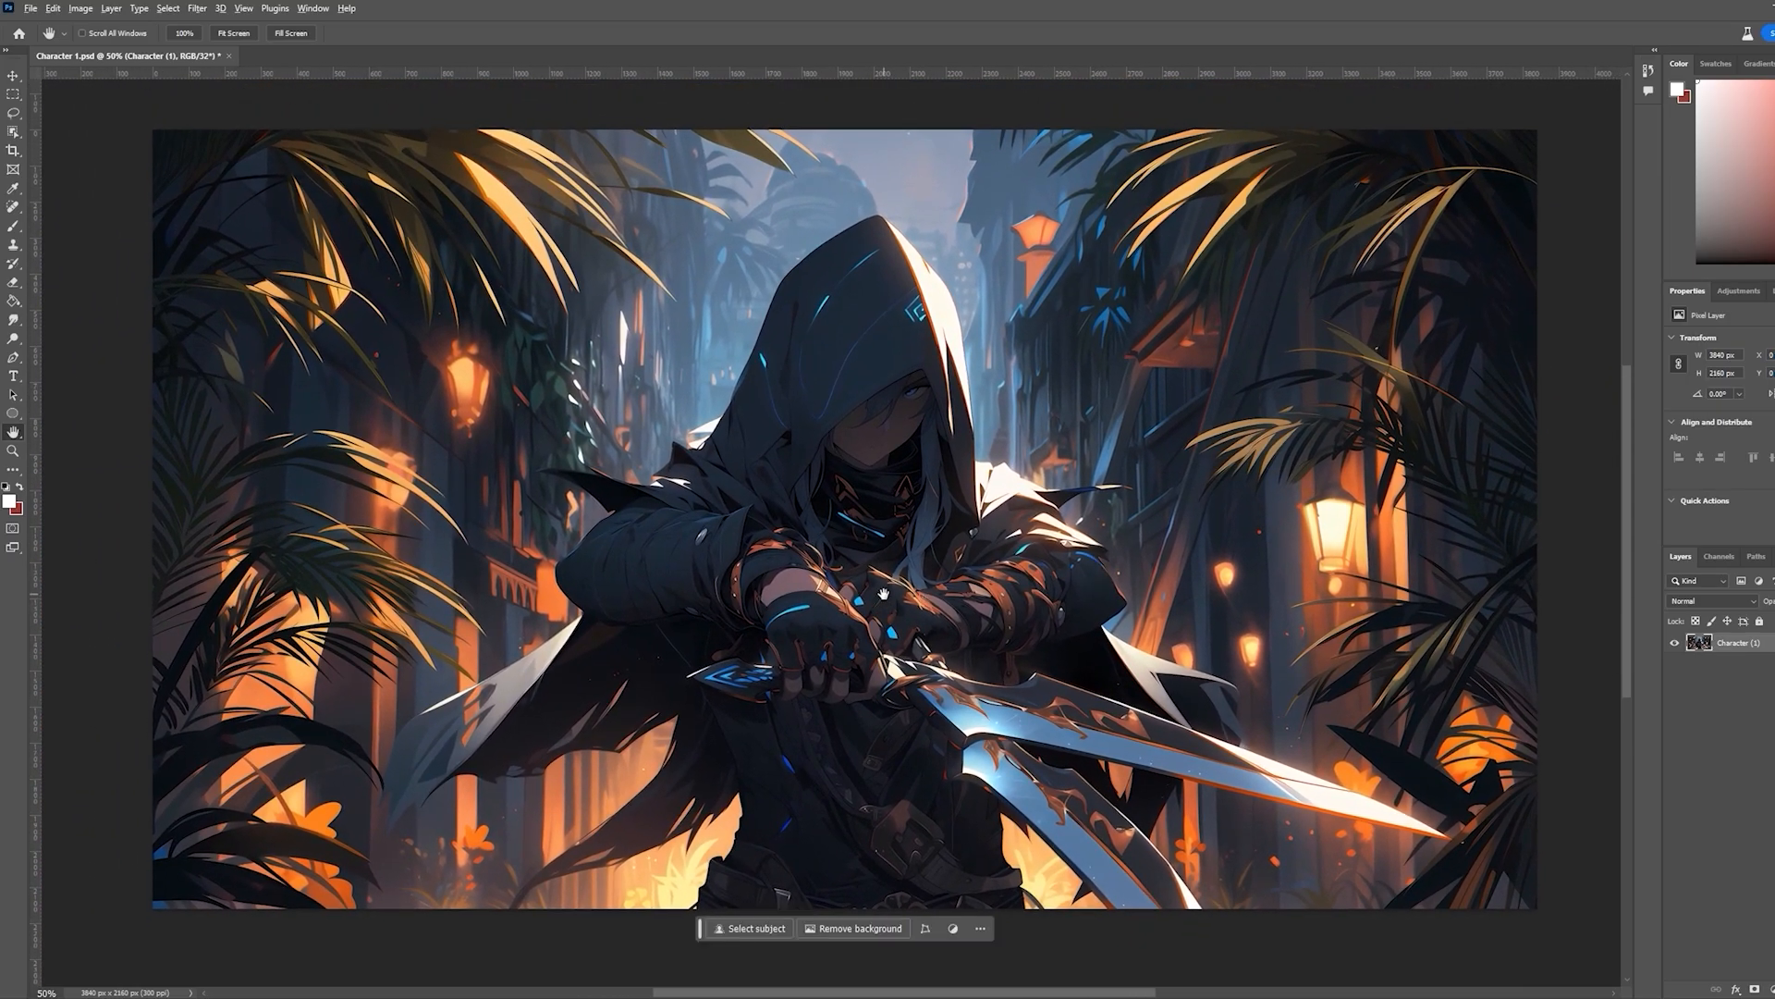
{"action": "scroll", "coordinate": [870, 705], "scroll_direction": "up", "scroll_amount": 4}
{"action": "scroll", "coordinate": [870, 705], "scroll_direction": "up", "scroll_amount": 3}
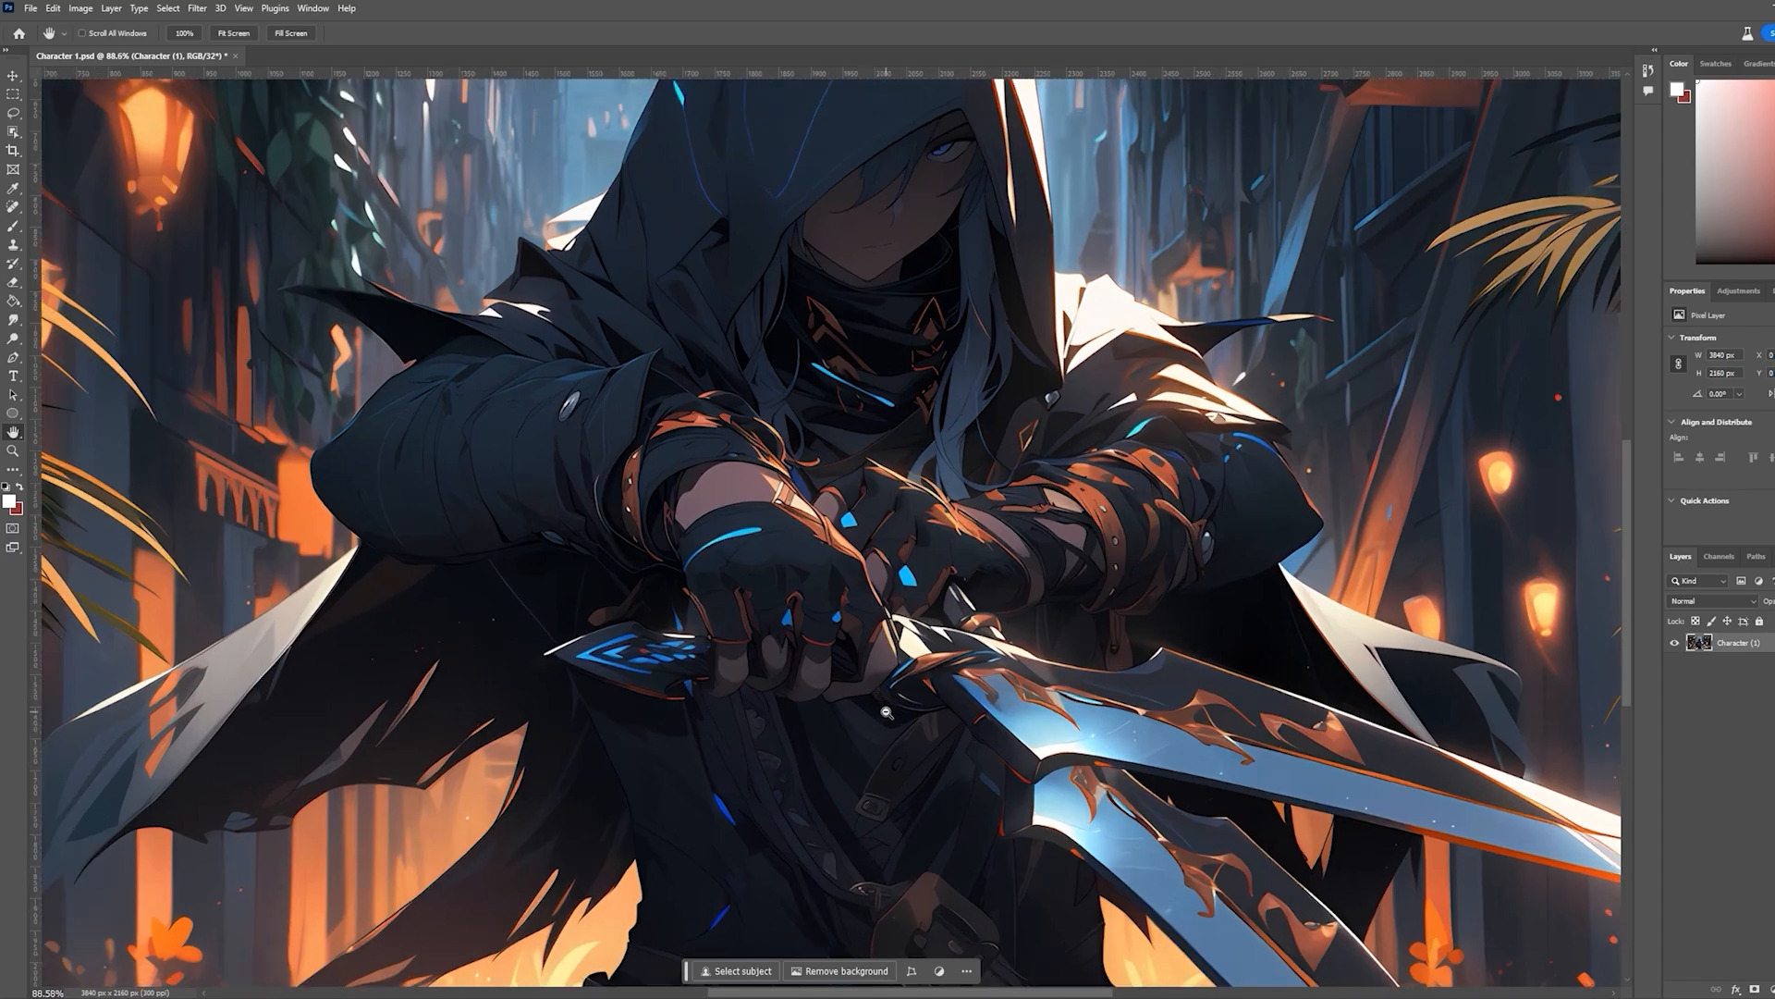
{"action": "left_click_drag", "start_coordinate": [1040, 846], "coordinate": [843, 537]}
{"action": "left_click_drag", "start_coordinate": [994, 629], "coordinate": [902, 583]}
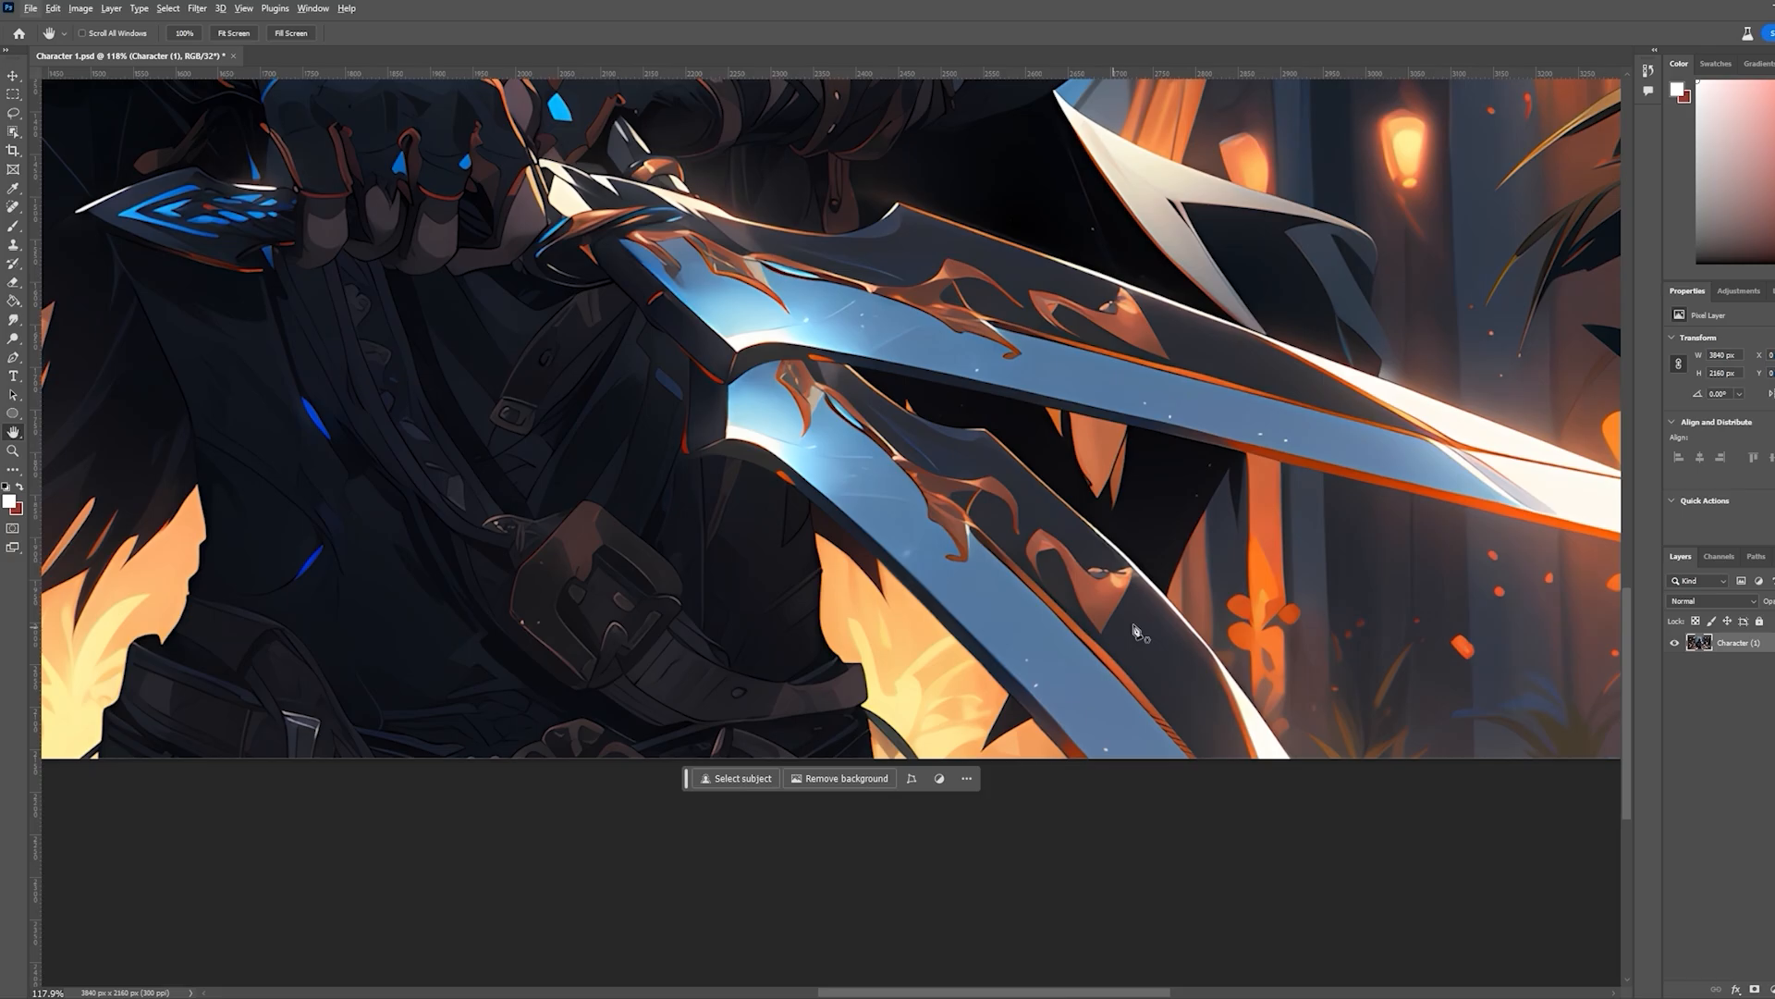
{"action": "key", "text": "p"}
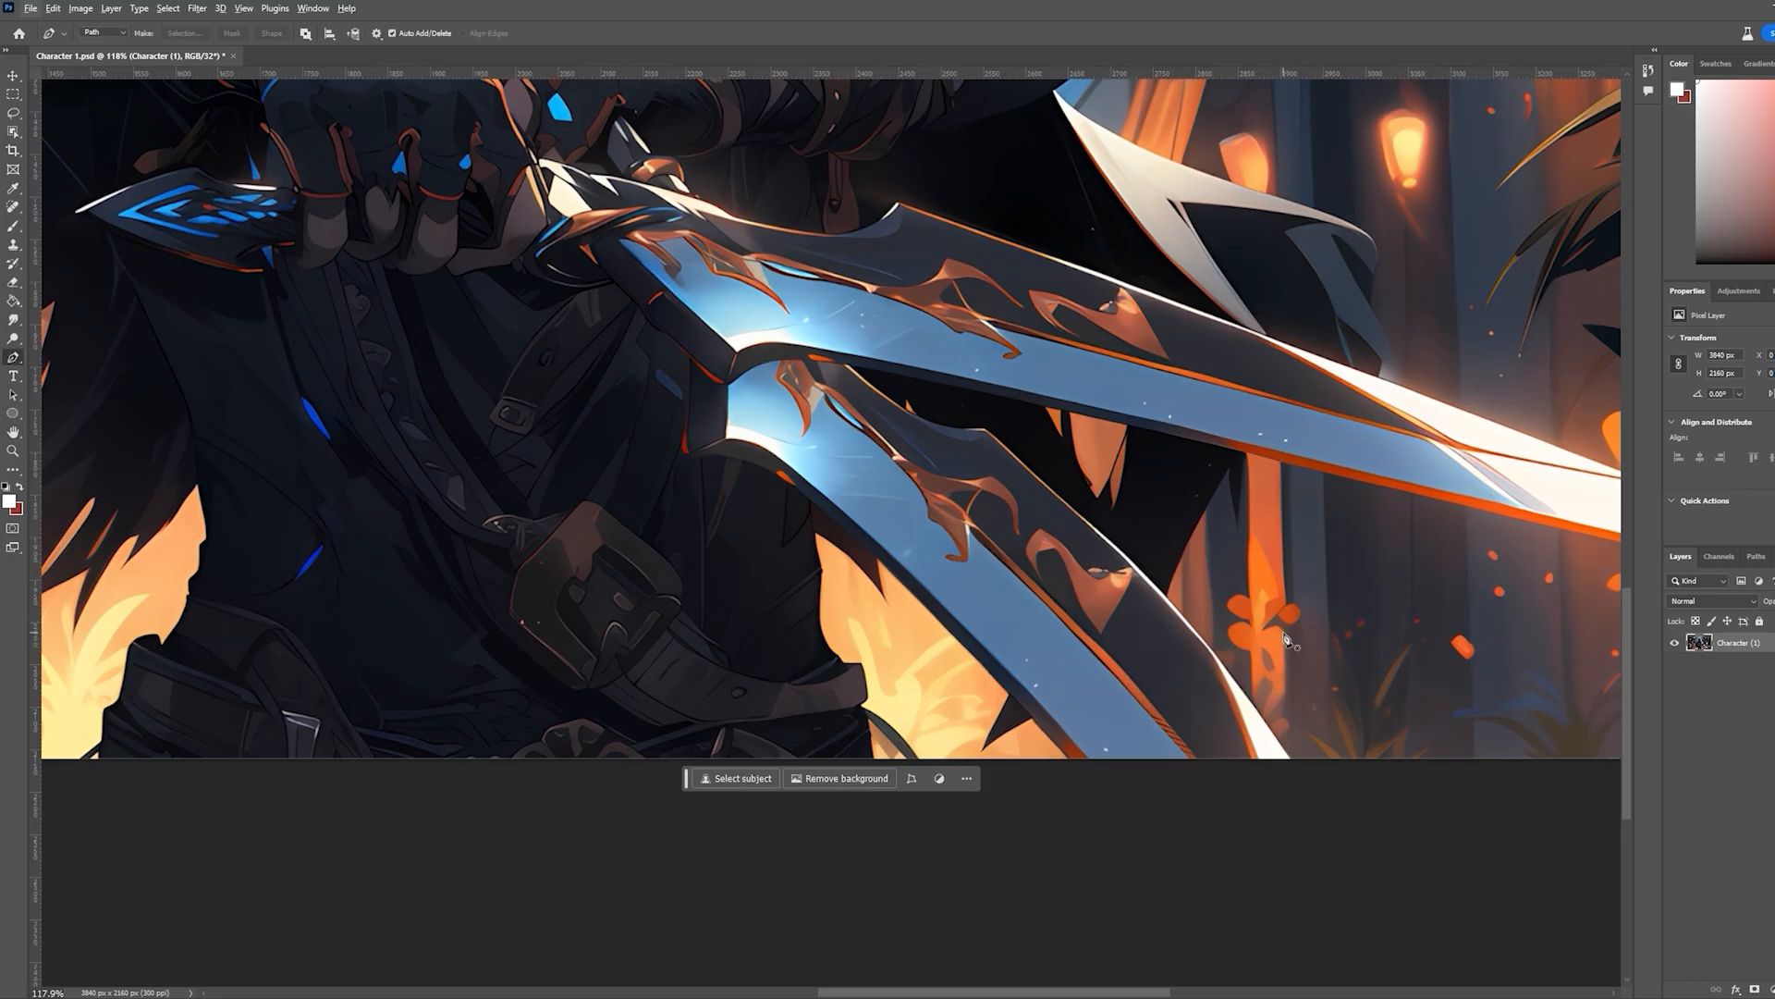
{"action": "key", "text": "h"}
{"action": "scroll", "coordinate": [880, 748], "scroll_direction": "up", "scroll_amount": 2}
{"action": "left_click_drag", "start_coordinate": [880, 748], "coordinate": [908, 784]}
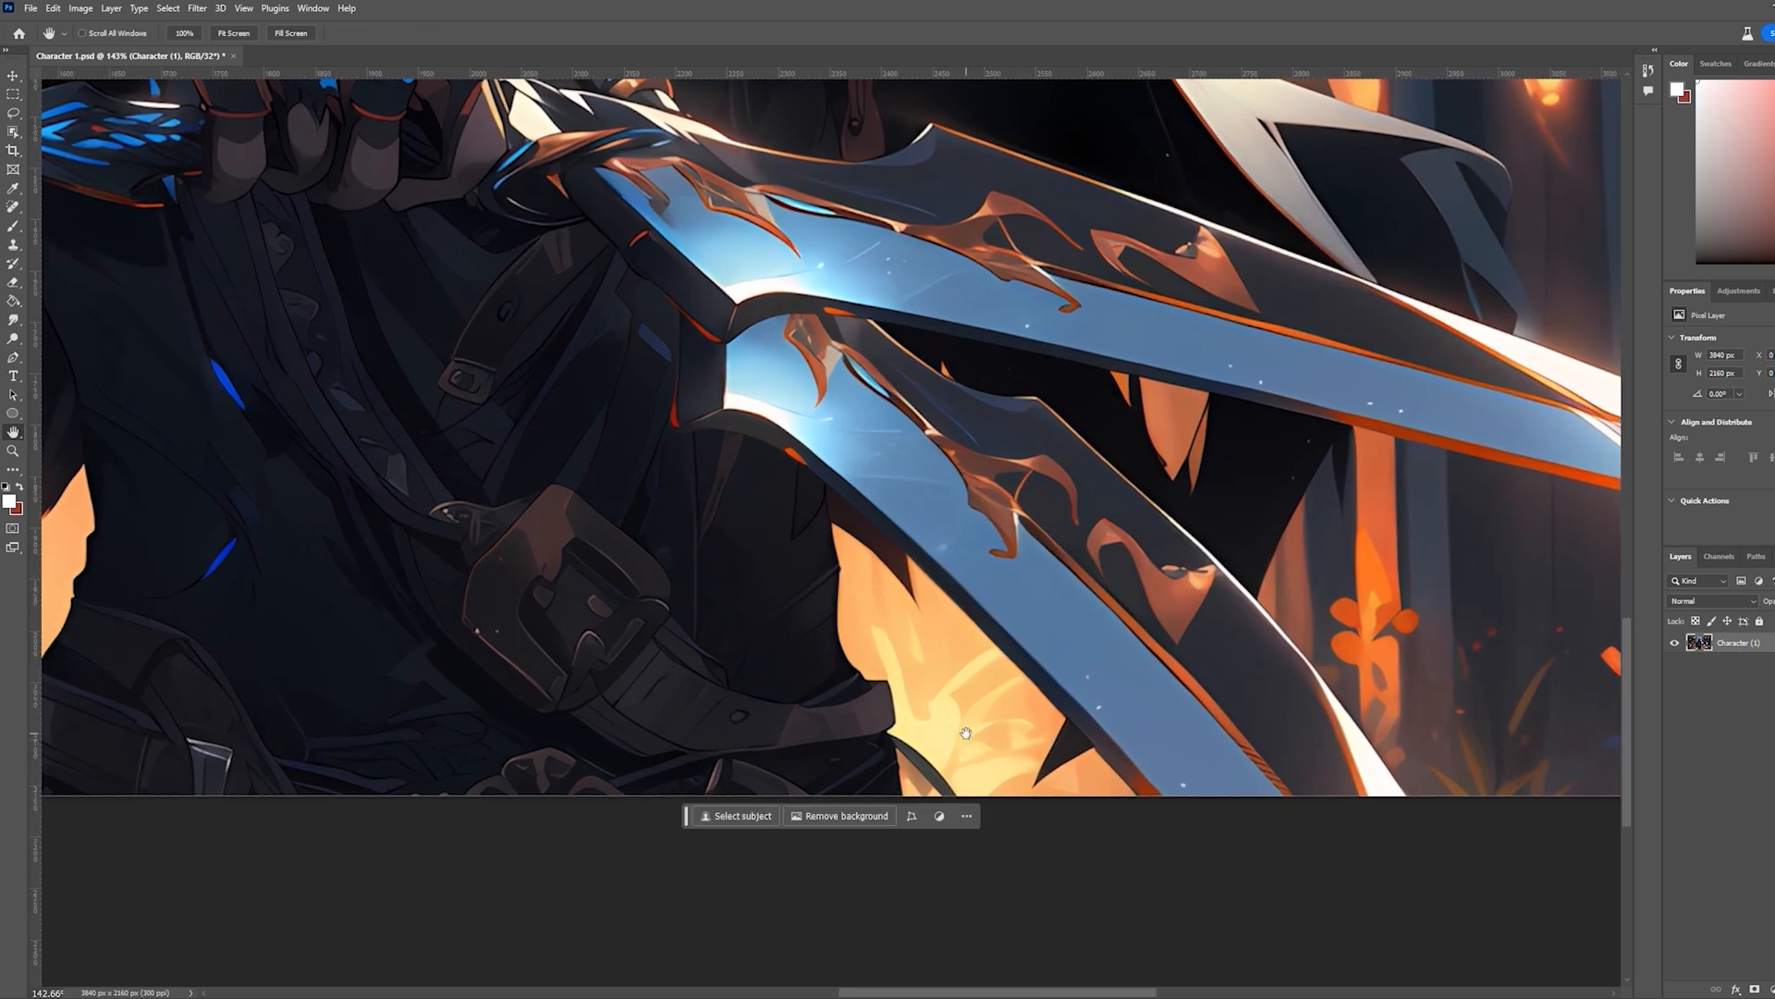
{"action": "key", "text": "p"}
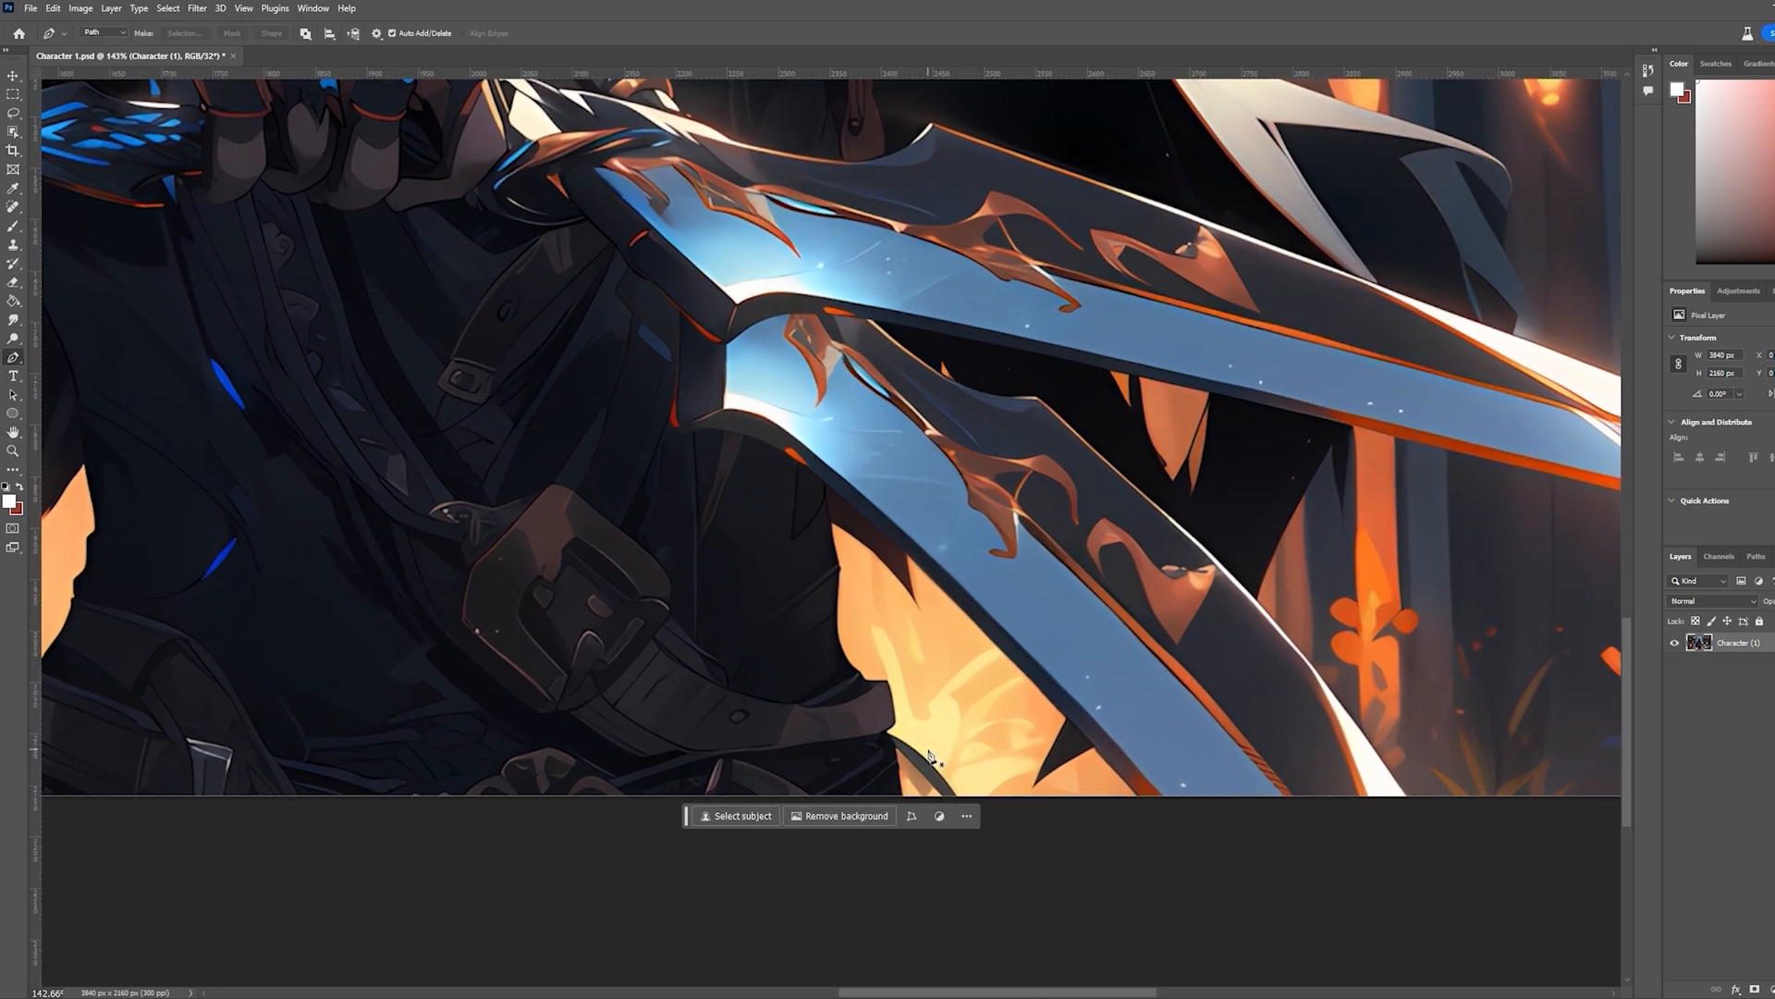
{"action": "scroll", "coordinate": [930, 756], "scroll_direction": "up", "scroll_amount": 6}
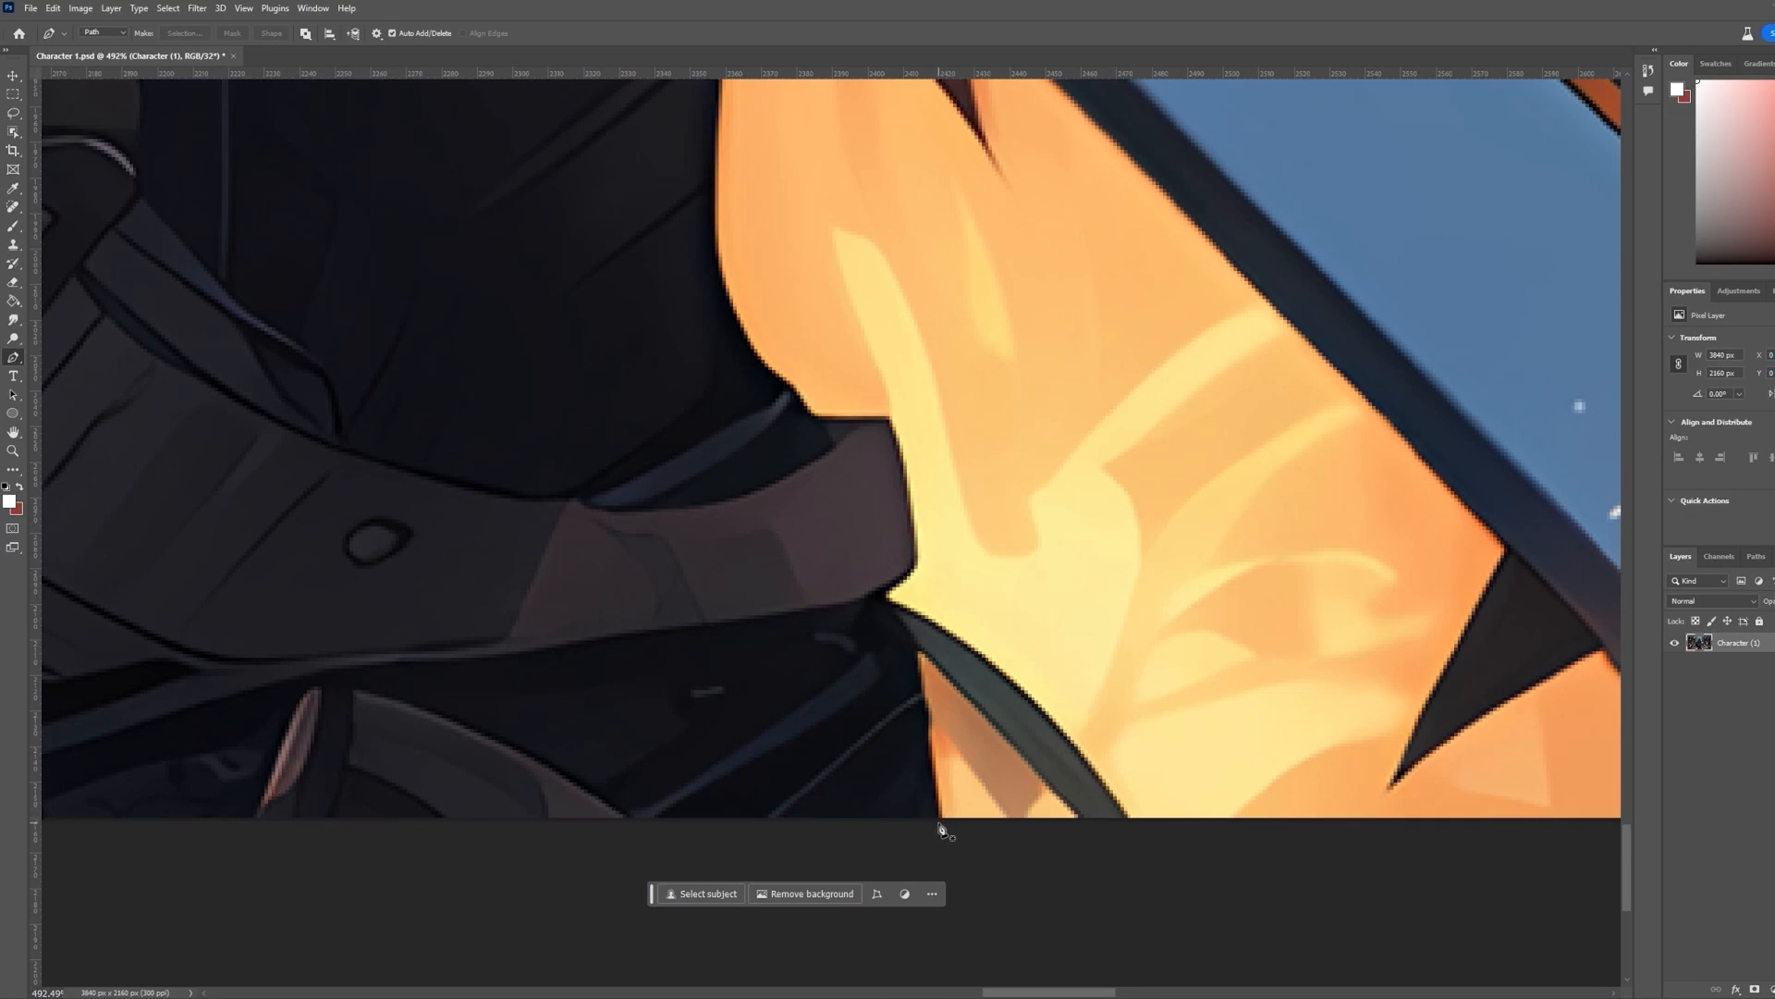
Start a Pen path at the canvas's lower edge, with anchors up the dark trouser edge beside the glowing background
{"action": "left_click", "coordinate": [939, 818]}
{"action": "left_click", "coordinate": [952, 823]}
{"action": "key", "text": "ctrl+z"}
{"action": "left_click", "coordinate": [929, 744]}
{"action": "left_click_drag", "start_coordinate": [919, 709], "coordinate": [925, 711]}
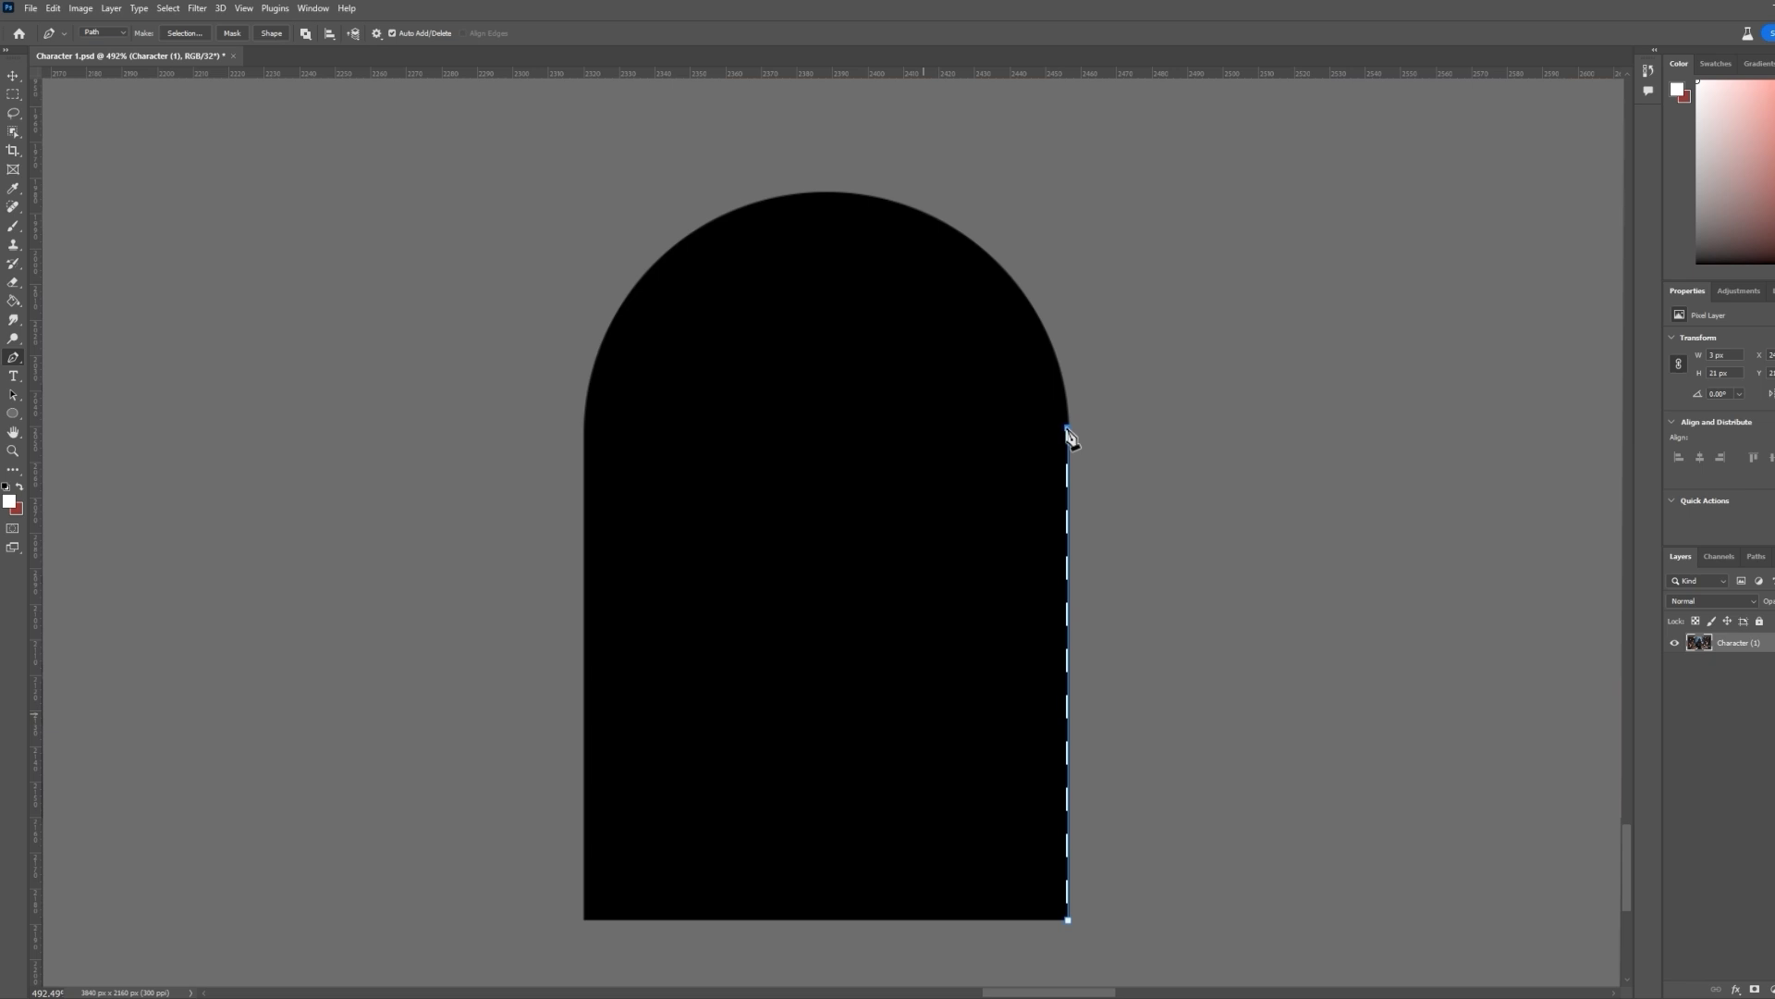
Try shaping curved path segments by pulling out and redirecting anchor handles with the Pen tool
{"action": "left_click_drag", "start_coordinate": [1068, 429], "coordinate": [1101, 331]}
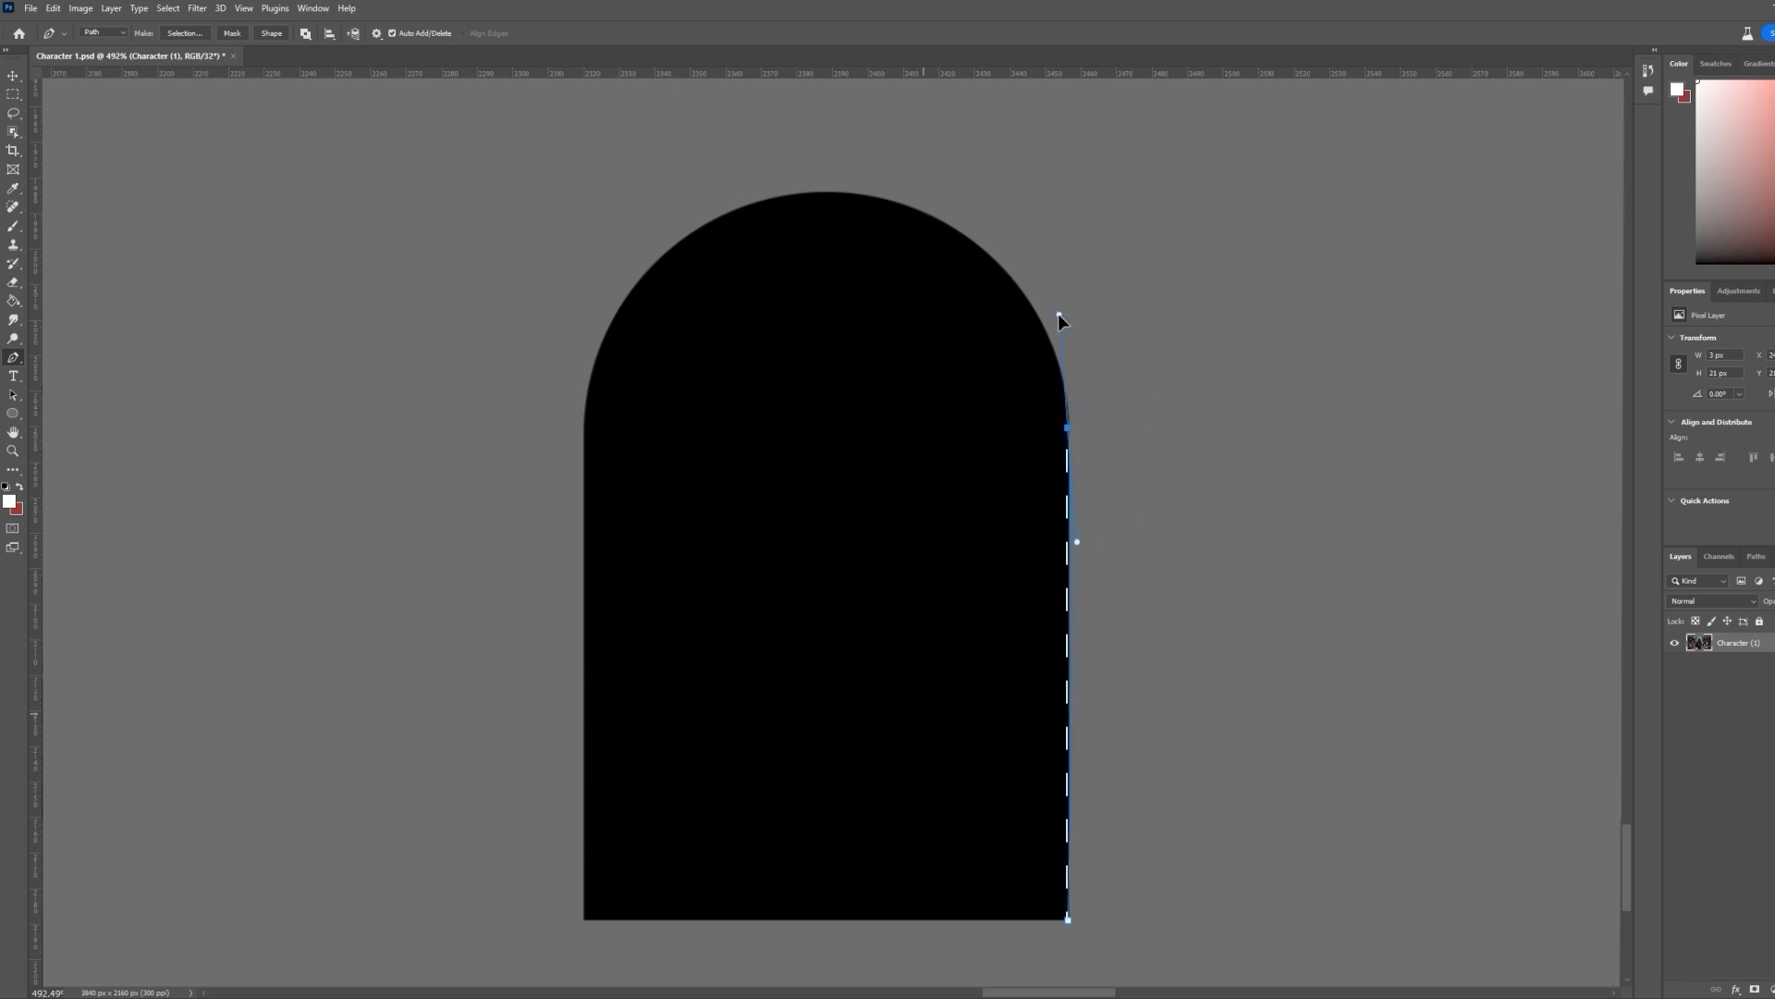
{"action": "left_click_drag", "start_coordinate": [836, 196], "coordinate": [675, 192]}
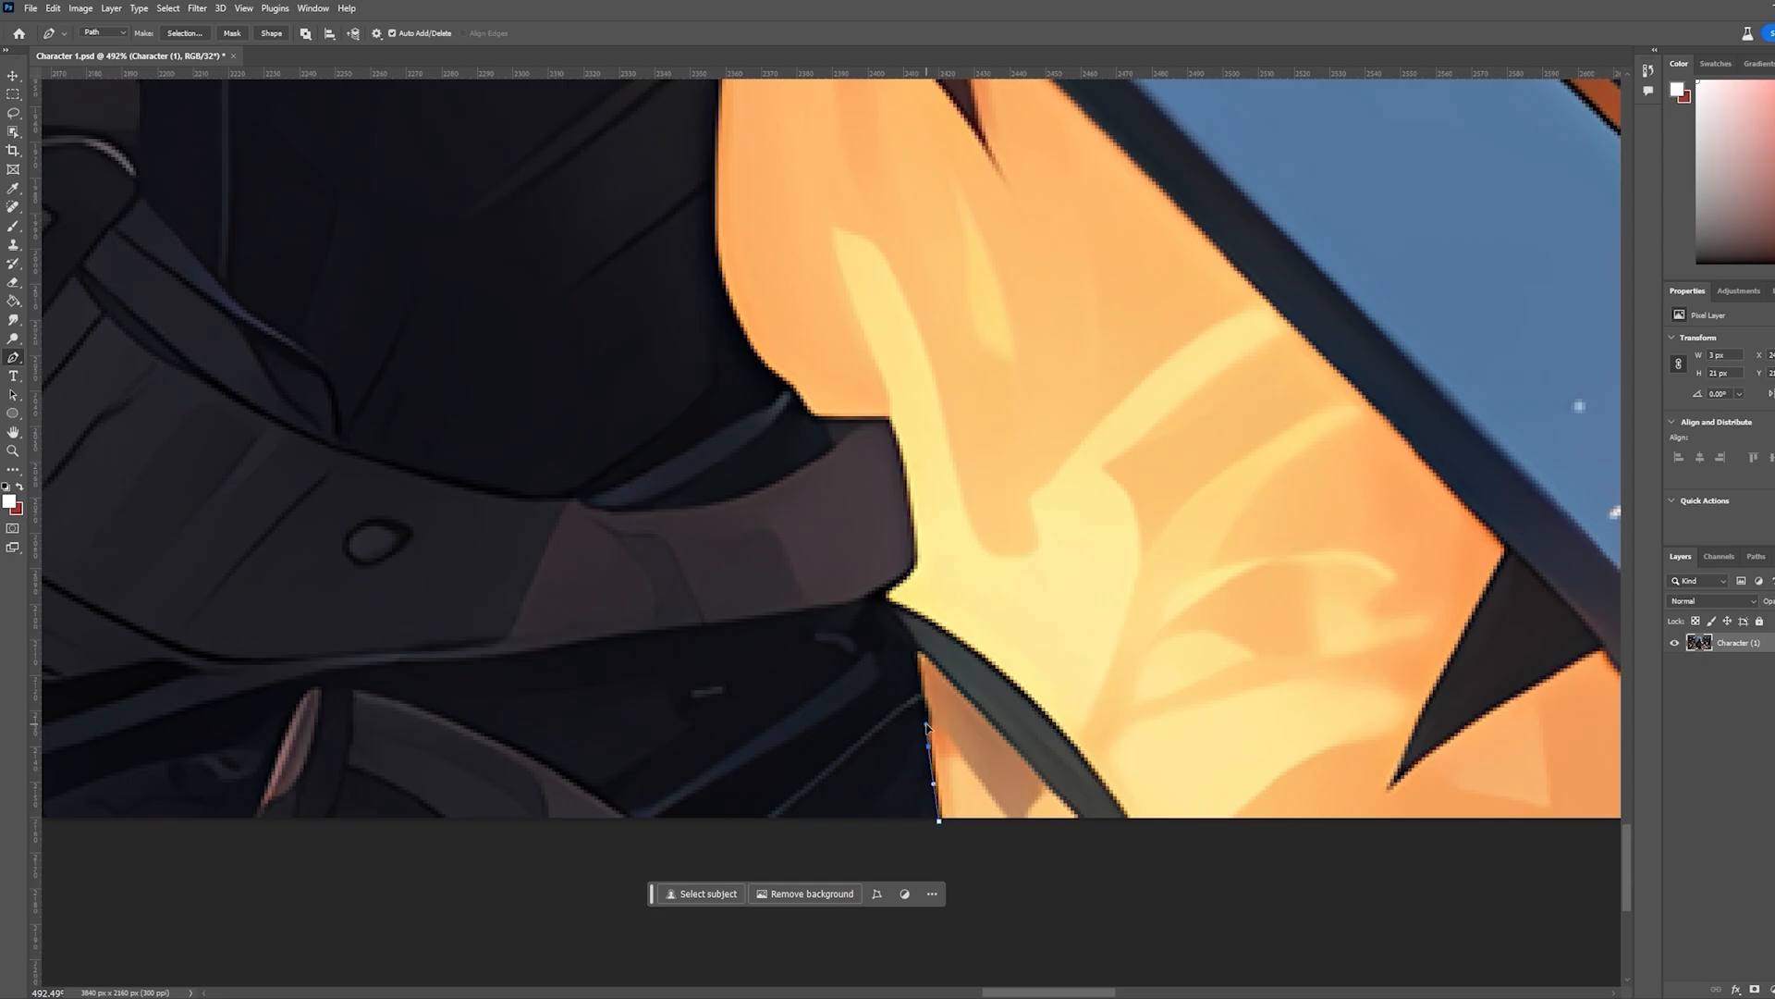
{"action": "left_click_drag", "start_coordinate": [926, 725], "coordinate": [872, 754]}
{"action": "left_click", "coordinate": [944, 706]}
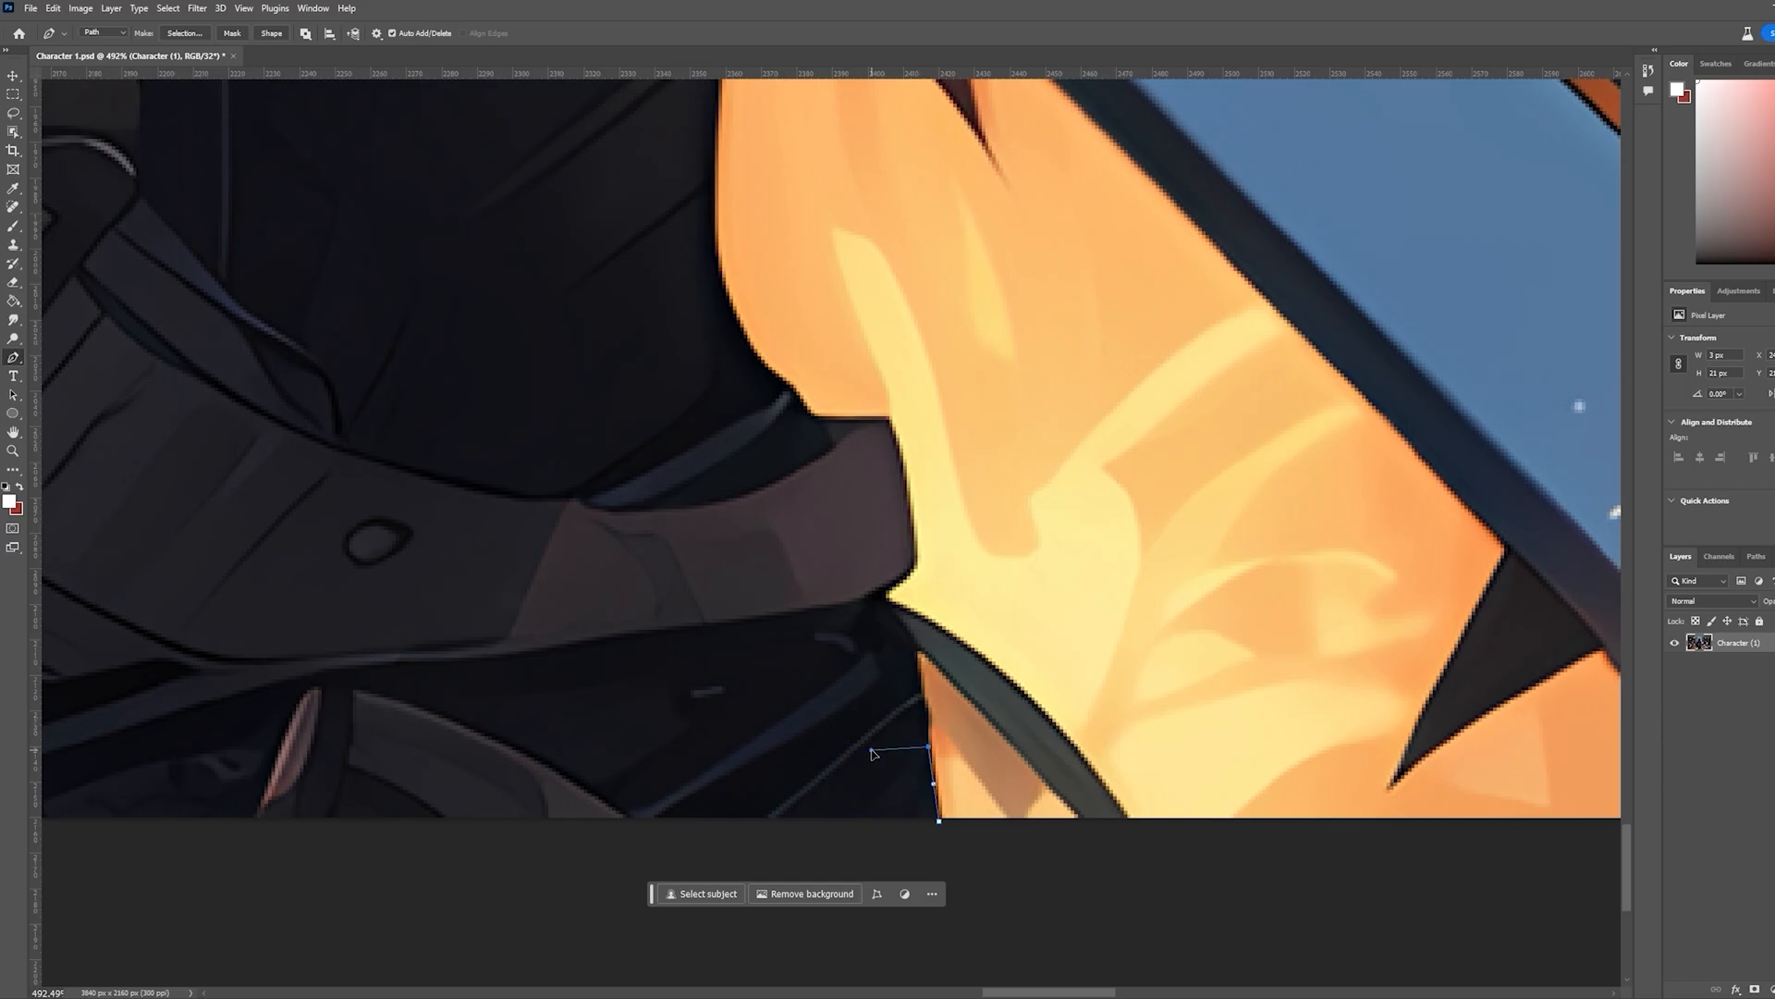
{"action": "left_click", "coordinate": [871, 647]}
{"action": "key", "text": "ctrl+z"}
{"action": "key", "text": "ctrl+z"}
Continue the path with closely spaced anchors up the trouser edge to the notch just below the belt's end
{"action": "left_click", "coordinate": [929, 707]}
{"action": "left_click", "coordinate": [920, 695]}
{"action": "left_click", "coordinate": [918, 669]}
{"action": "left_click", "coordinate": [920, 655]}
{"action": "left_click", "coordinate": [898, 612]}
{"action": "left_click", "coordinate": [879, 602]}
{"action": "left_click", "coordinate": [858, 598]}
Trace the path around the outer end of the belt, curving it at the lower and upper corners
{"action": "left_click", "coordinate": [884, 591]}
{"action": "left_click_drag", "start_coordinate": [916, 569], "coordinate": [913, 560]}
{"action": "left_click_drag", "start_coordinate": [890, 426], "coordinate": [875, 406]}
{"action": "left_click", "coordinate": [821, 419]}
Extend the path up the dark torso edge above the belt to the upper tip of the orange background gap
{"action": "scroll", "coordinate": [663, 428], "scroll_direction": "up", "scroll_amount": 2}
{"action": "scroll", "coordinate": [703, 522], "scroll_direction": "up", "scroll_amount": 3}
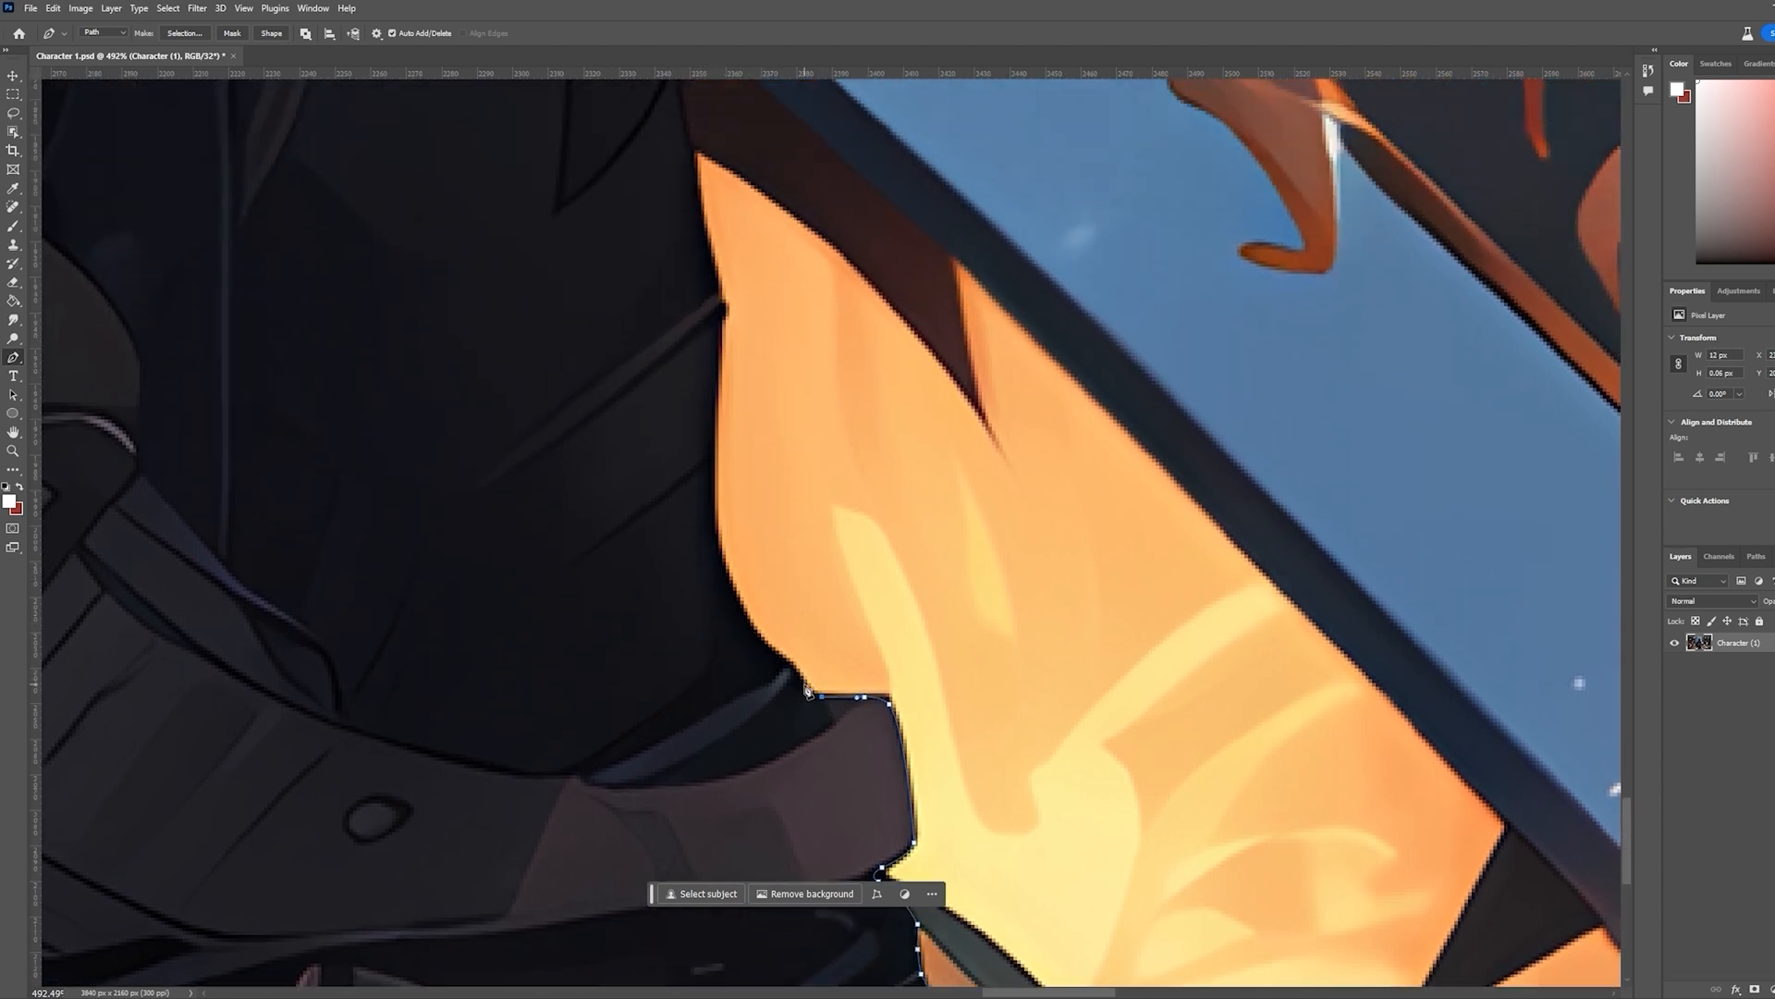
{"action": "left_click_drag", "start_coordinate": [806, 690], "coordinate": [767, 654]}
{"action": "left_click", "coordinate": [768, 649]}
{"action": "left_click_drag", "start_coordinate": [727, 564], "coordinate": [719, 550]}
{"action": "left_click", "coordinate": [718, 550]}
{"action": "left_click_drag", "start_coordinate": [712, 446], "coordinate": [916, 730]}
{"action": "key", "text": "space"}
{"action": "left_click", "coordinate": [888, 677]}
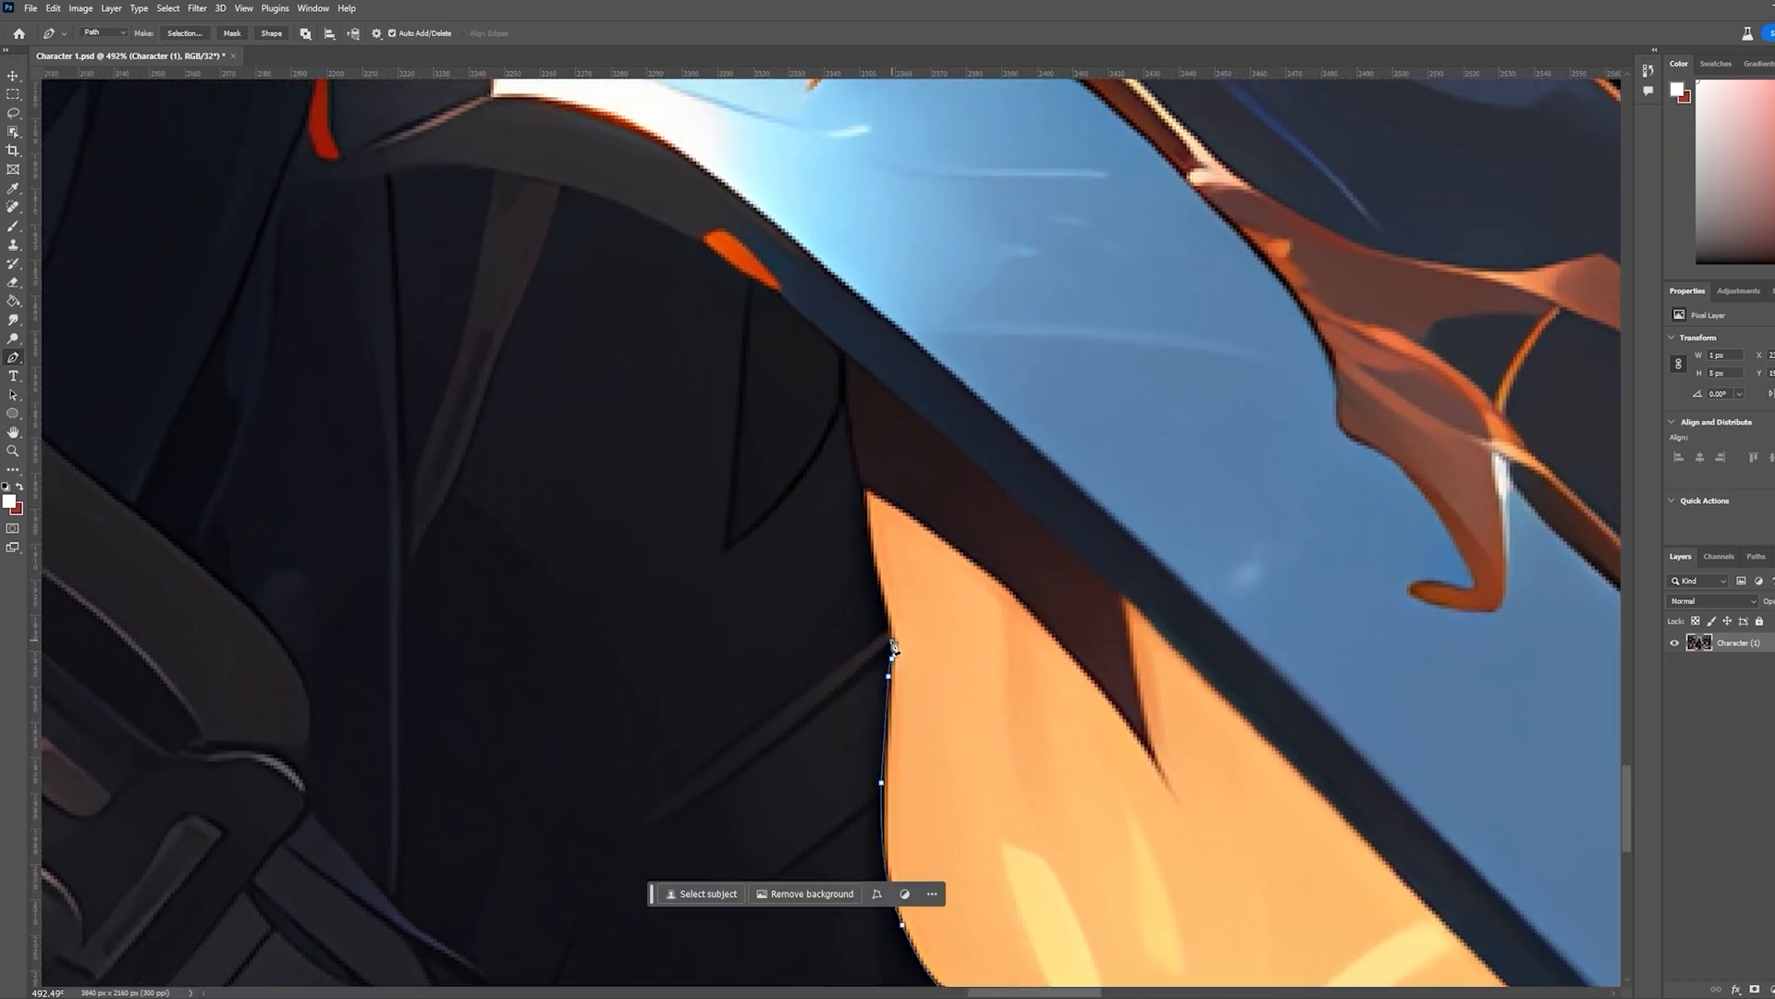
{"action": "left_click", "coordinate": [874, 546]}
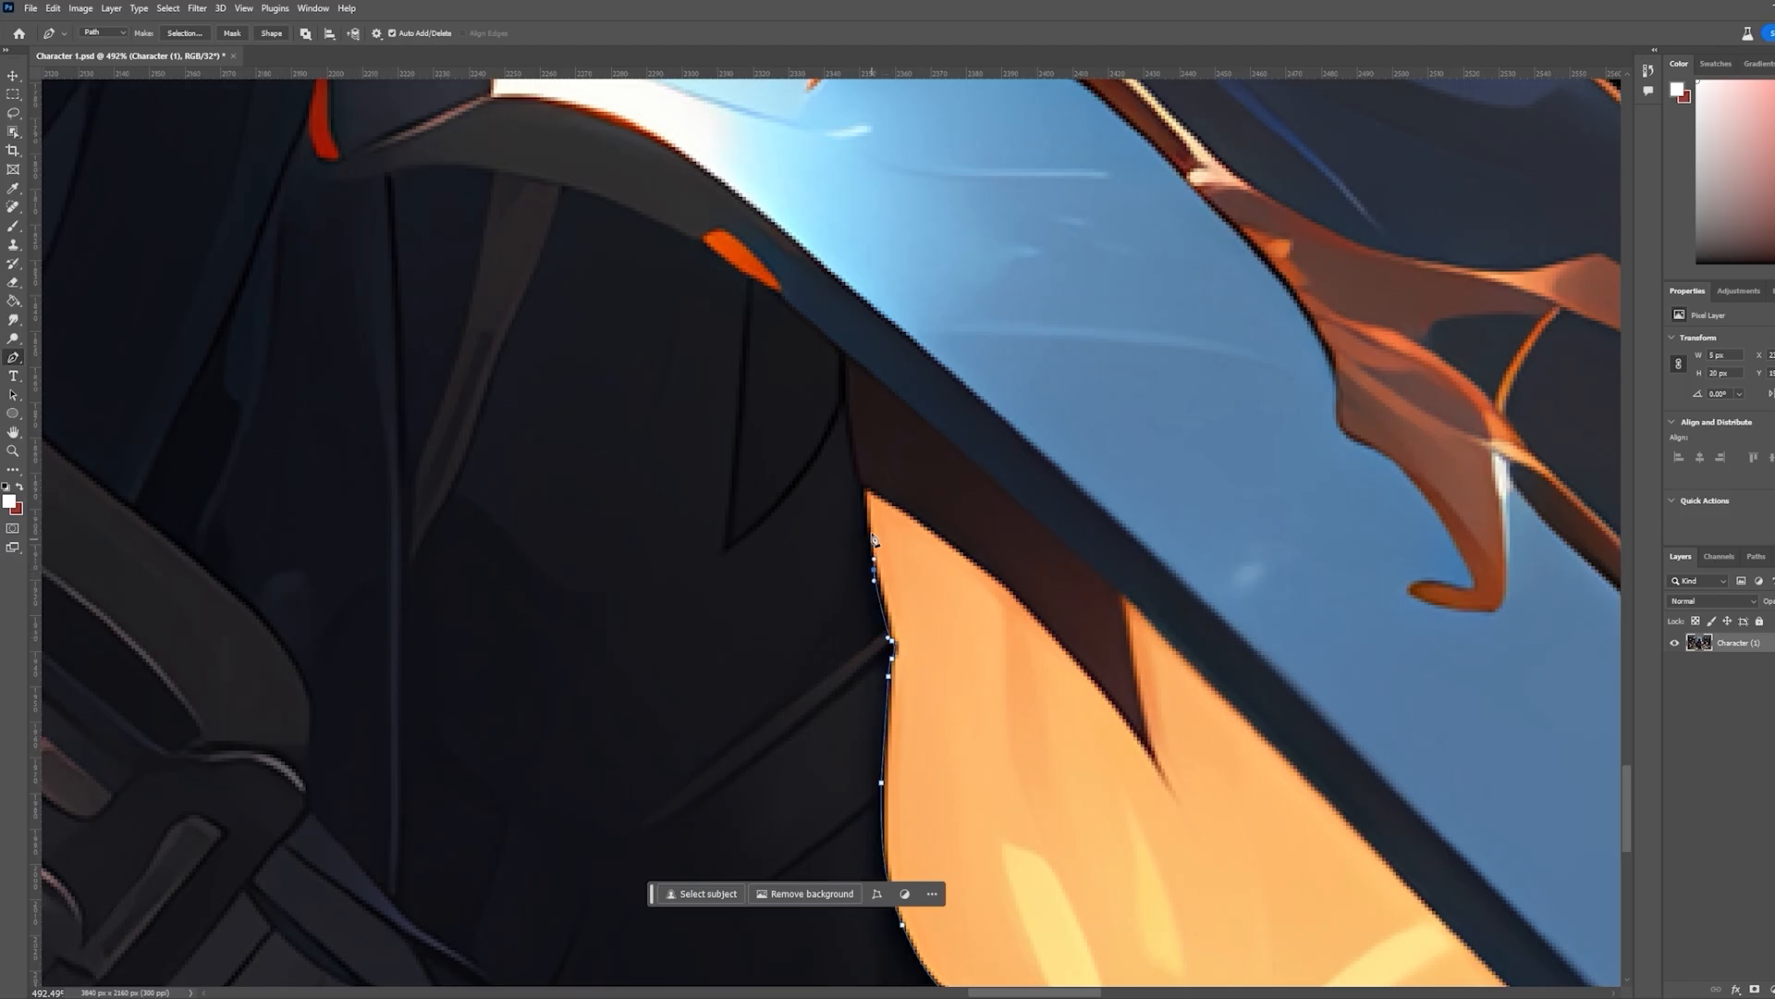
{"action": "left_click", "coordinate": [861, 476]}
Trace the path along the lower edge of the brown cloth spike down to its point
{"action": "scroll", "coordinate": [836, 482], "scroll_direction": "down", "scroll_amount": 2}
{"action": "scroll", "coordinate": [836, 482], "scroll_direction": "down", "scroll_amount": 6}
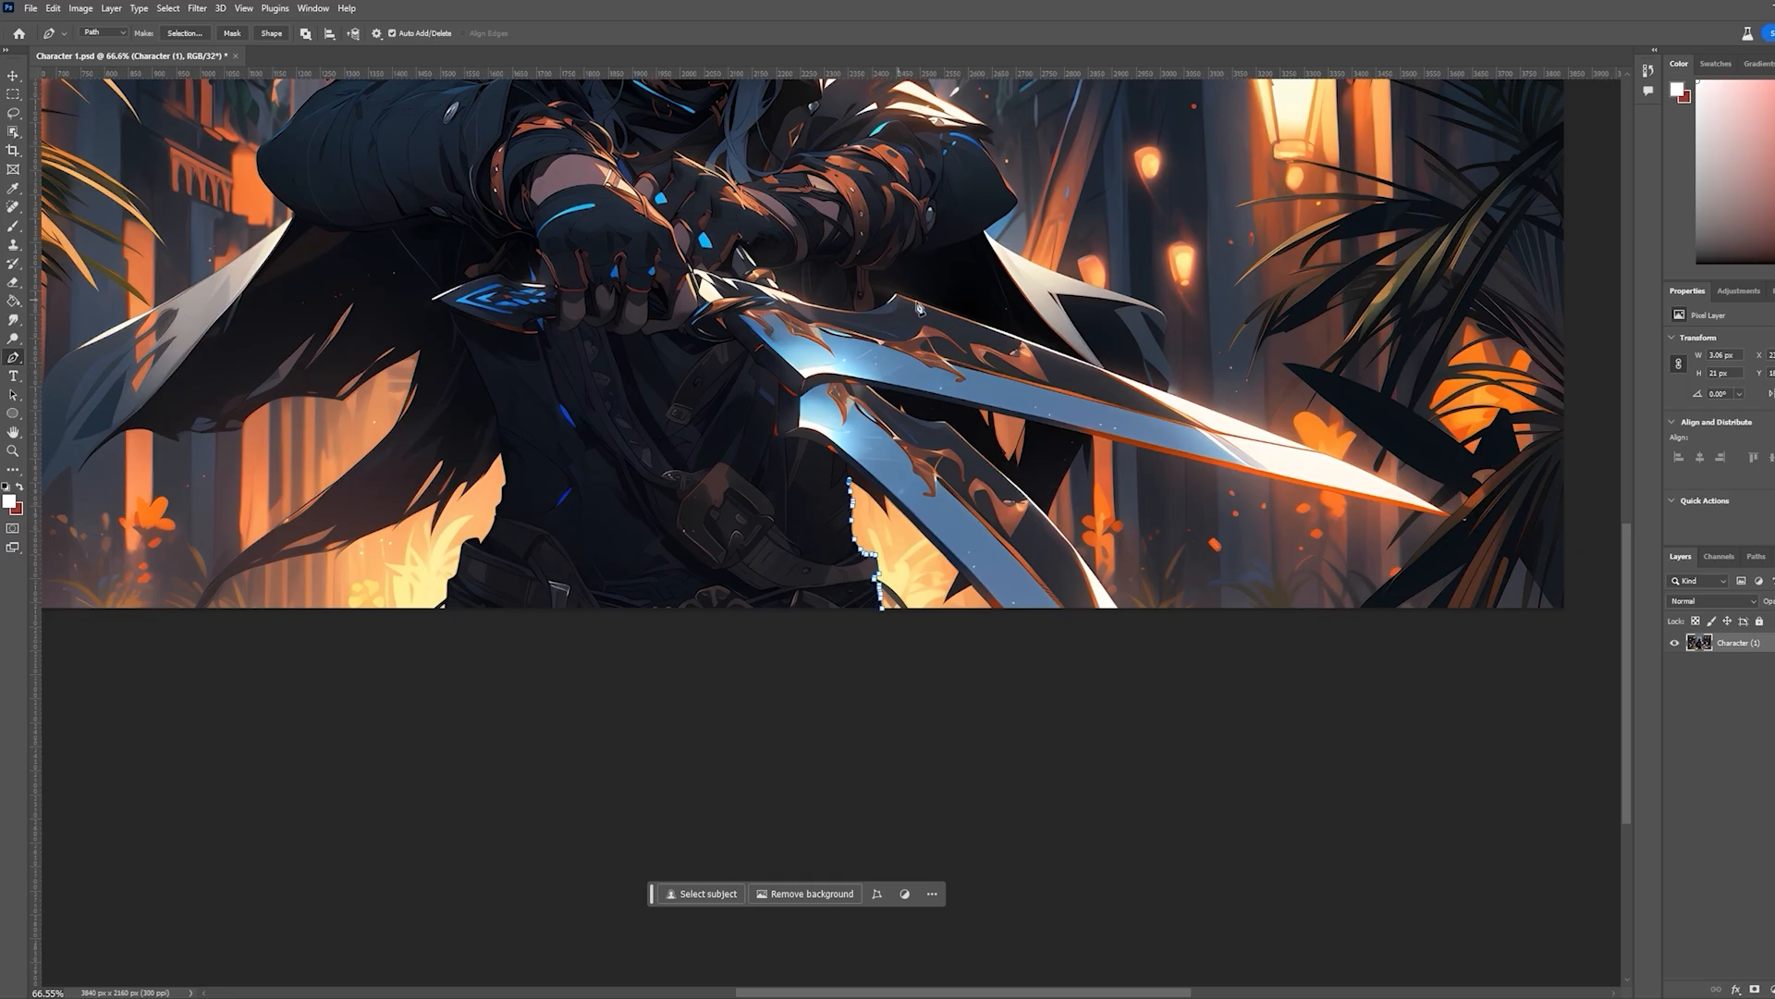
{"action": "scroll", "coordinate": [903, 474], "scroll_direction": "up", "scroll_amount": 8}
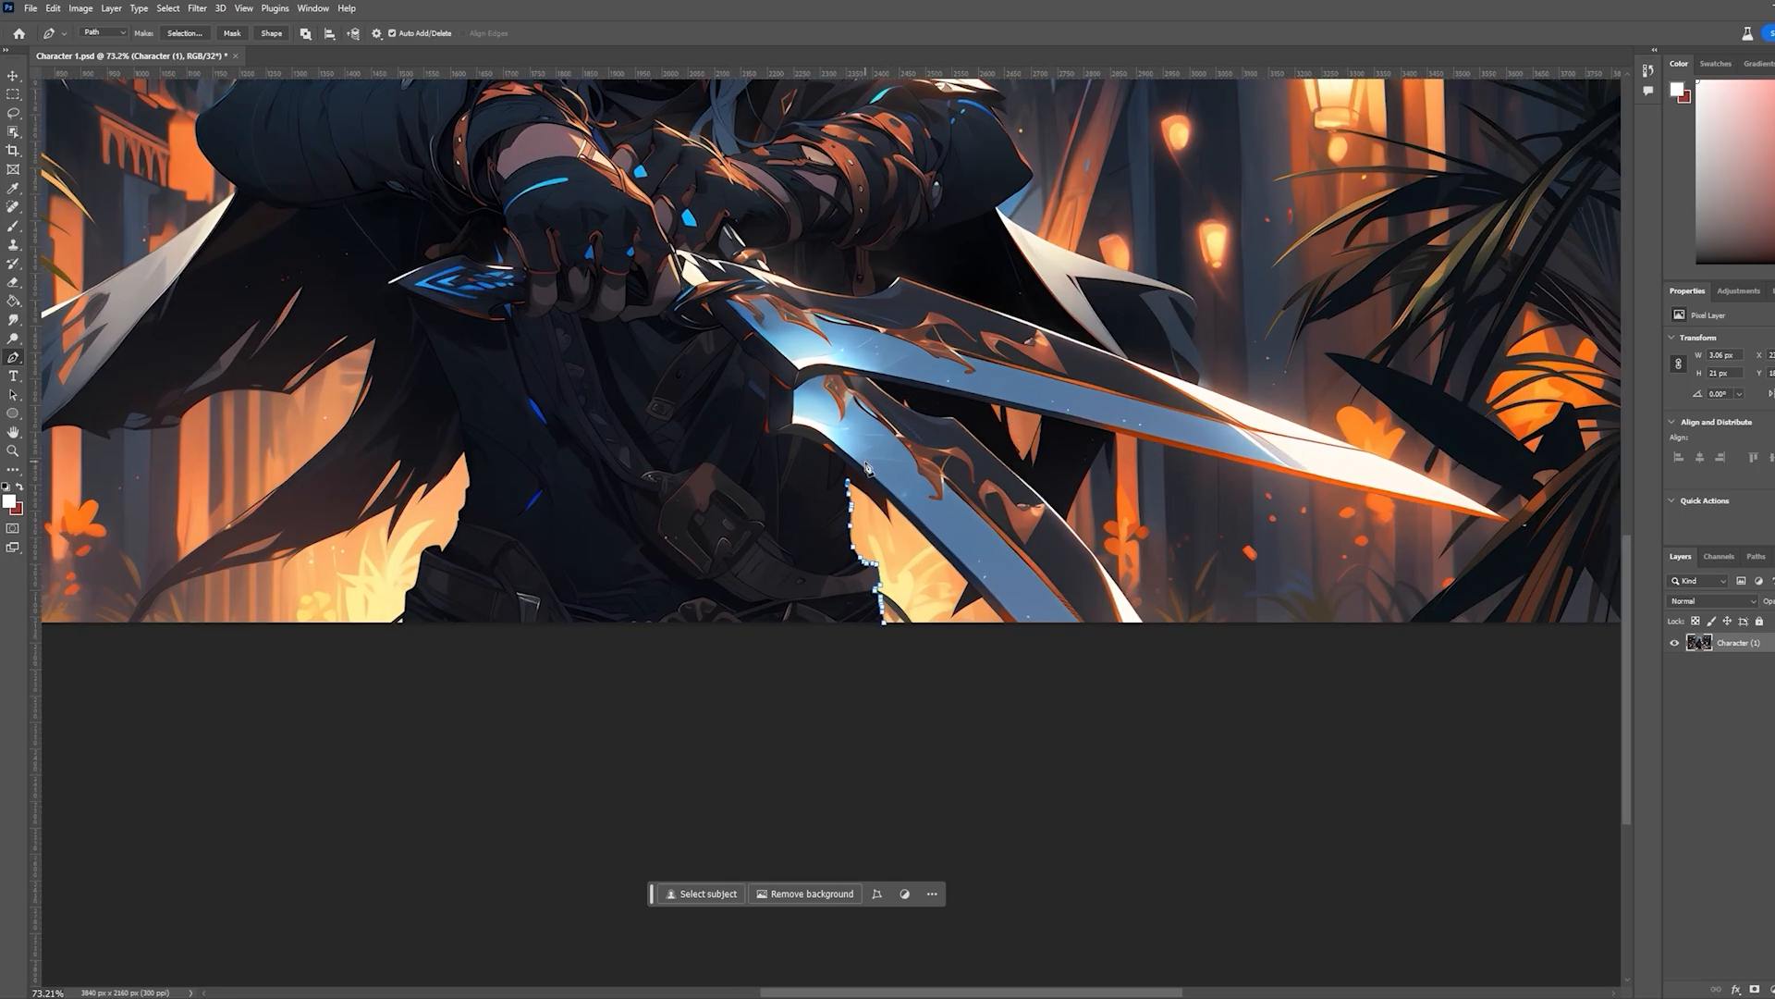
{"action": "scroll", "coordinate": [831, 516], "scroll_direction": "down", "scroll_amount": 1}
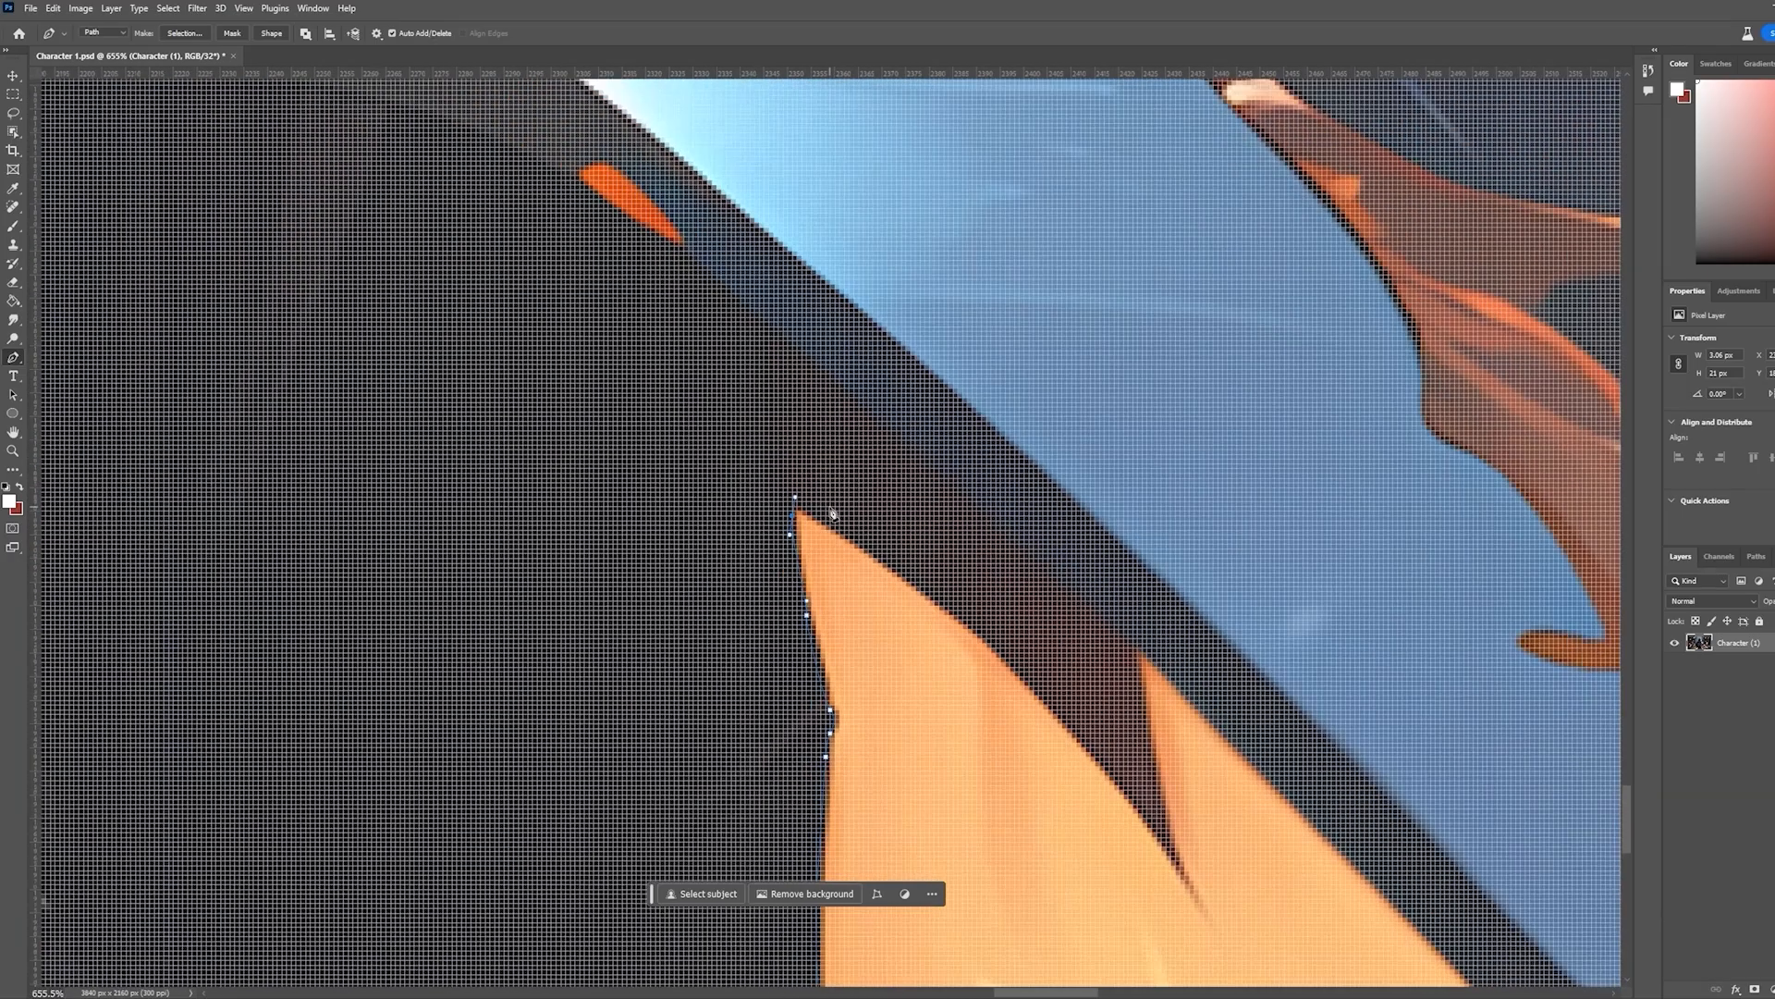
{"action": "left_click", "coordinate": [837, 530]}
{"action": "left_click", "coordinate": [965, 629]}
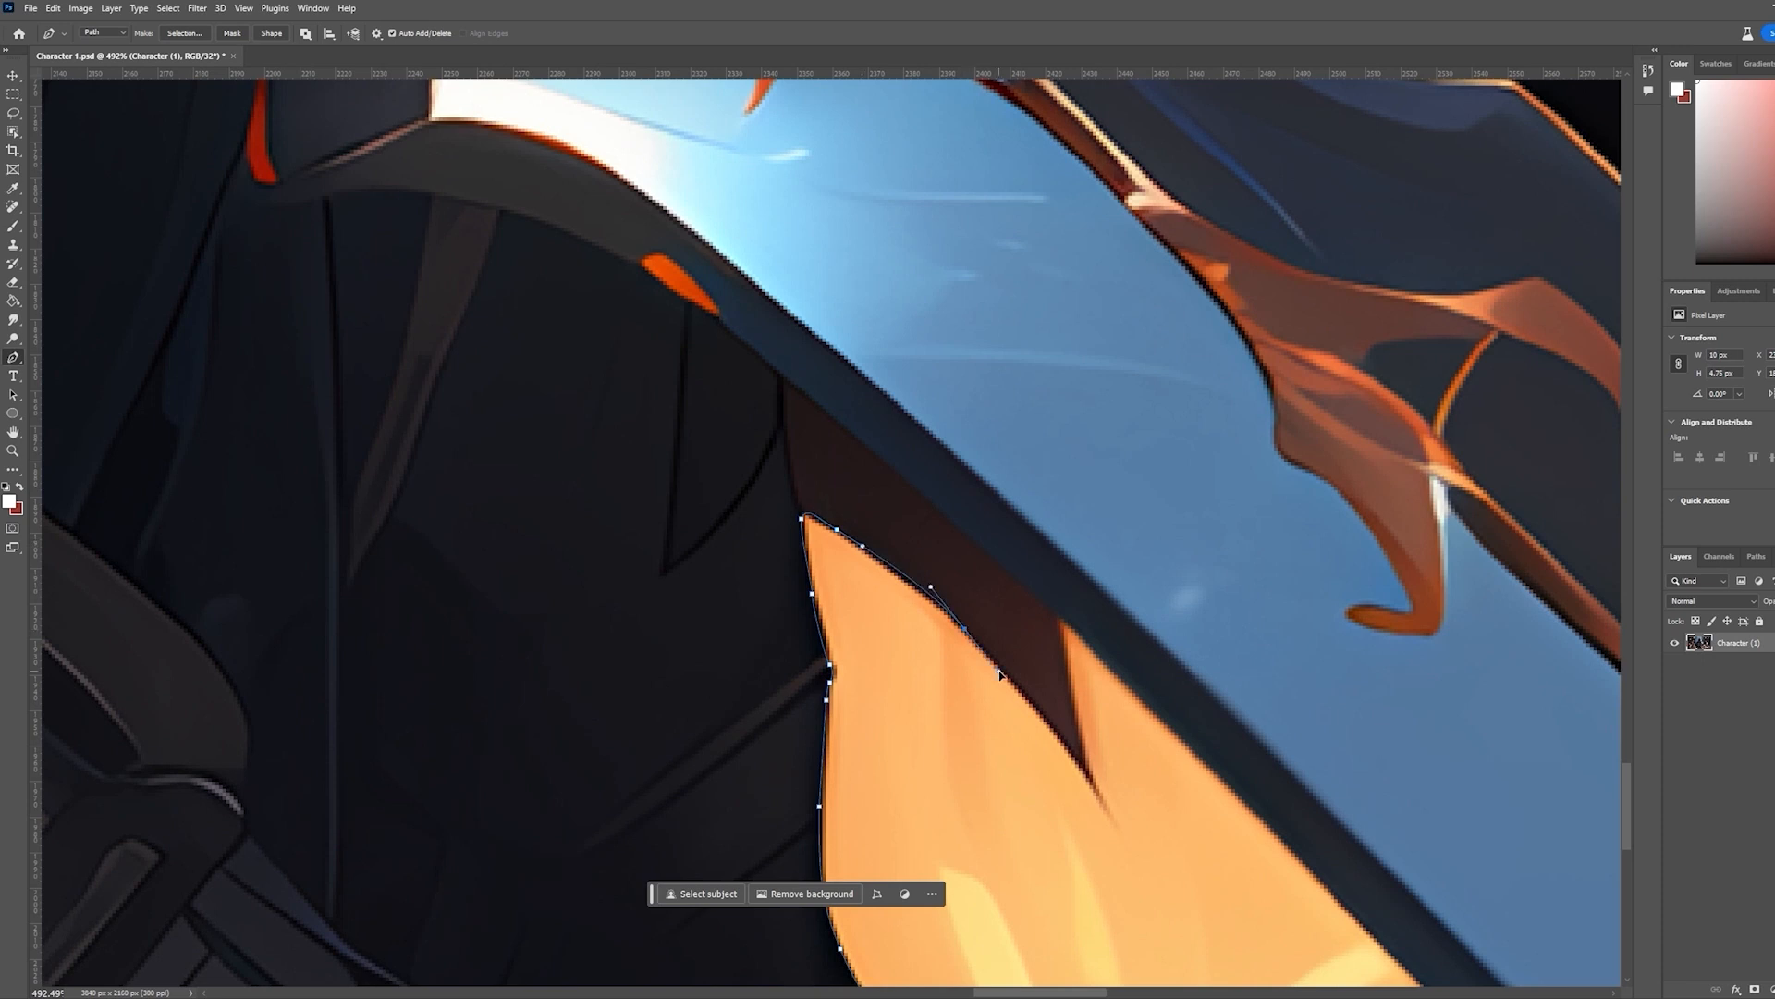
{"action": "left_click", "coordinate": [994, 659]}
{"action": "left_click", "coordinate": [1063, 730]}
{"action": "left_click", "coordinate": [1088, 782]}
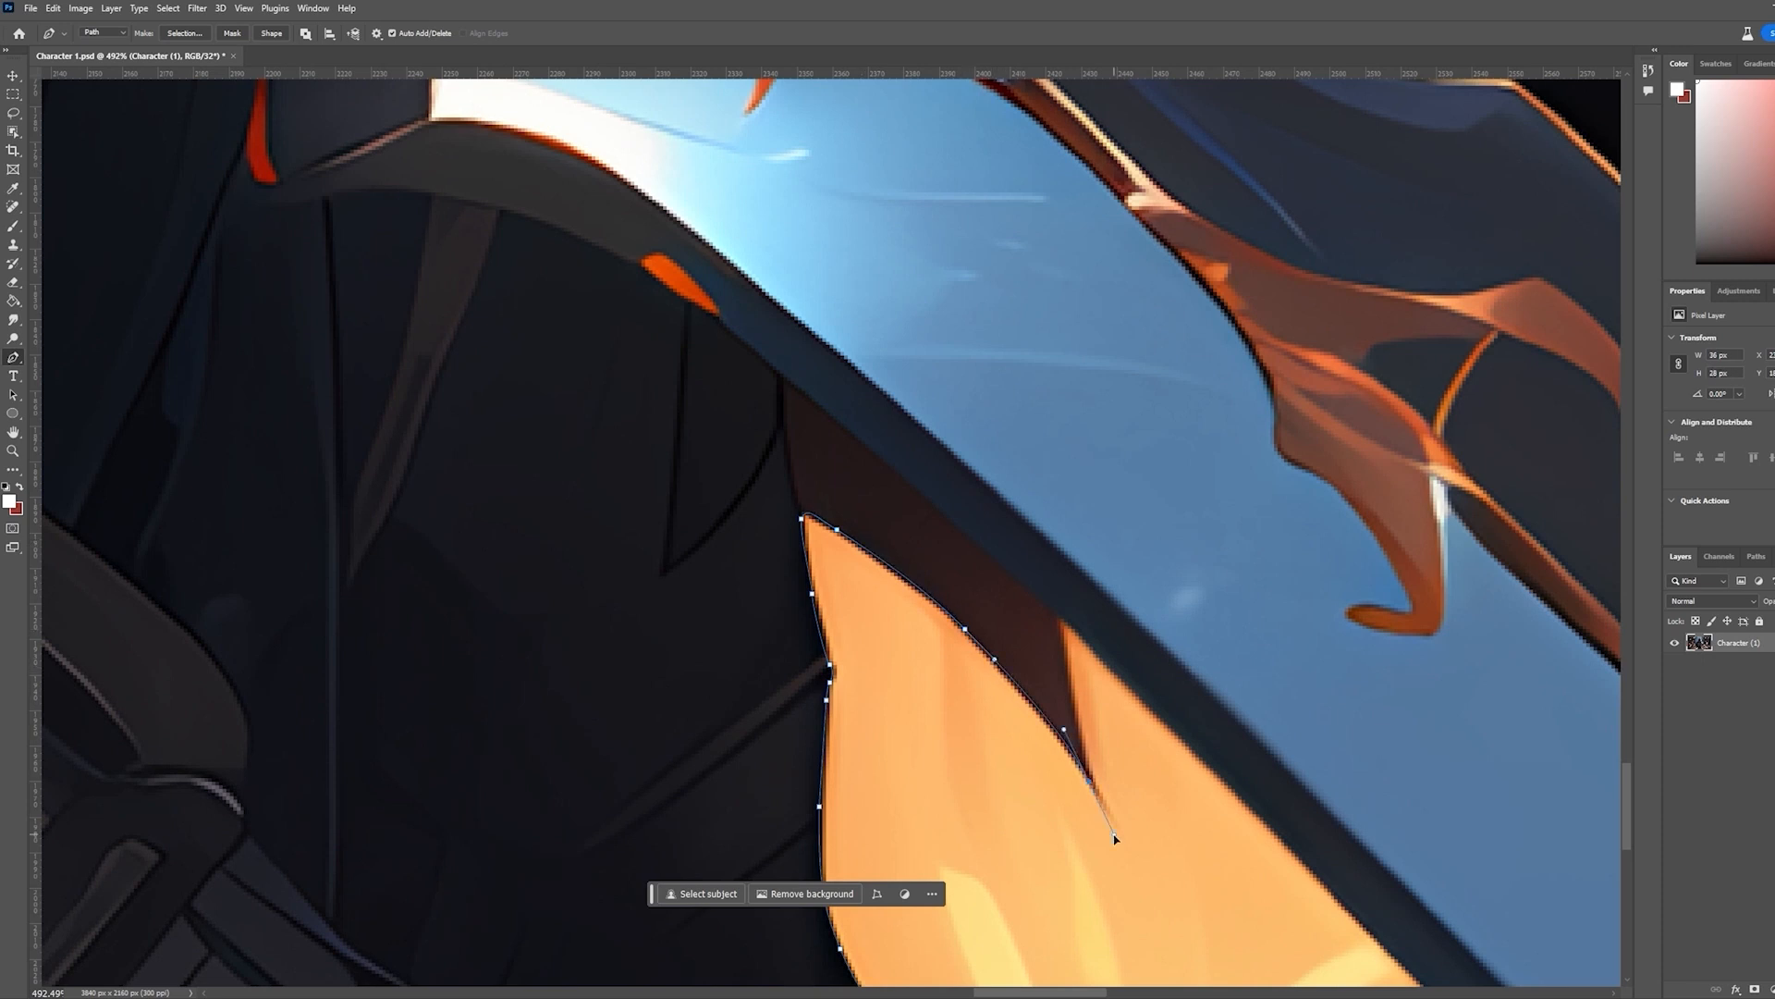
Bring the path back up the other side of the brown cloth spike to the lower sword's edge
{"action": "left_click", "coordinate": [1085, 764]}
{"action": "left_click", "coordinate": [1060, 683]}
{"action": "left_click", "coordinate": [1061, 615]}
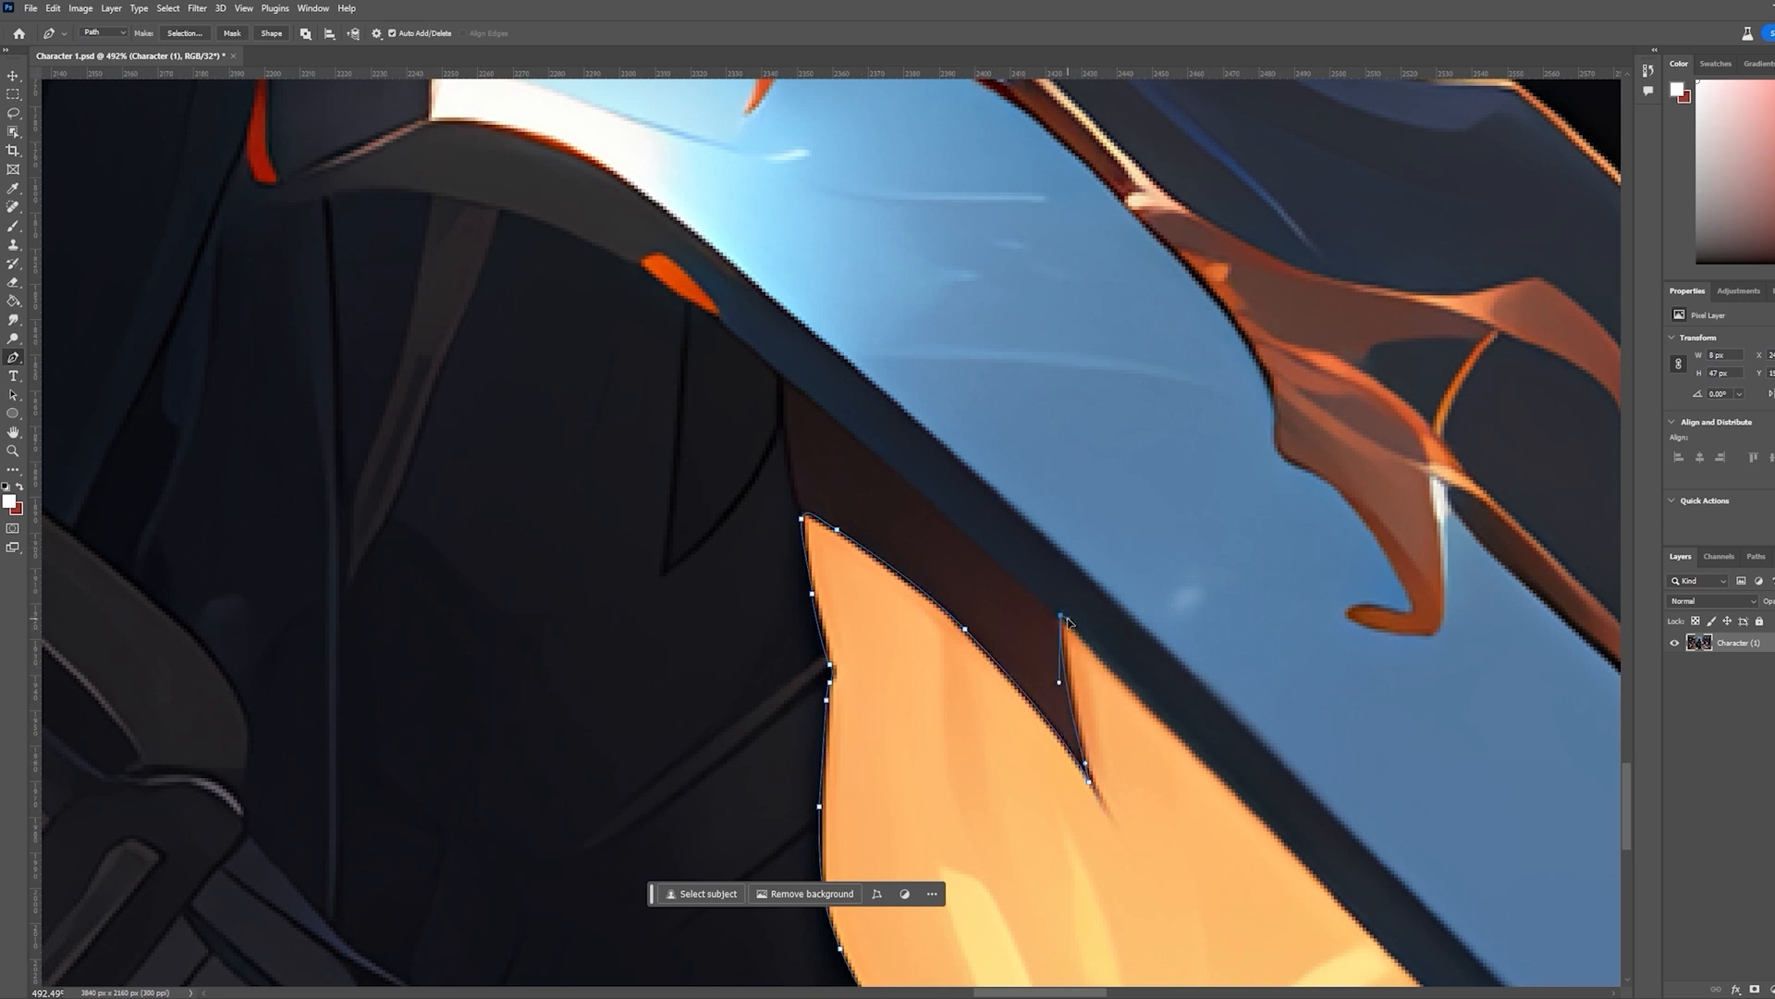
Run the path down along the lower sword's dark edge towards the black spike, placing three more anchors
{"action": "left_click", "coordinate": [1195, 757]}
{"action": "key", "text": "h"}
{"action": "left_click_drag", "start_coordinate": [1302, 893], "coordinate": [851, 408]}
{"action": "key", "text": "p"}
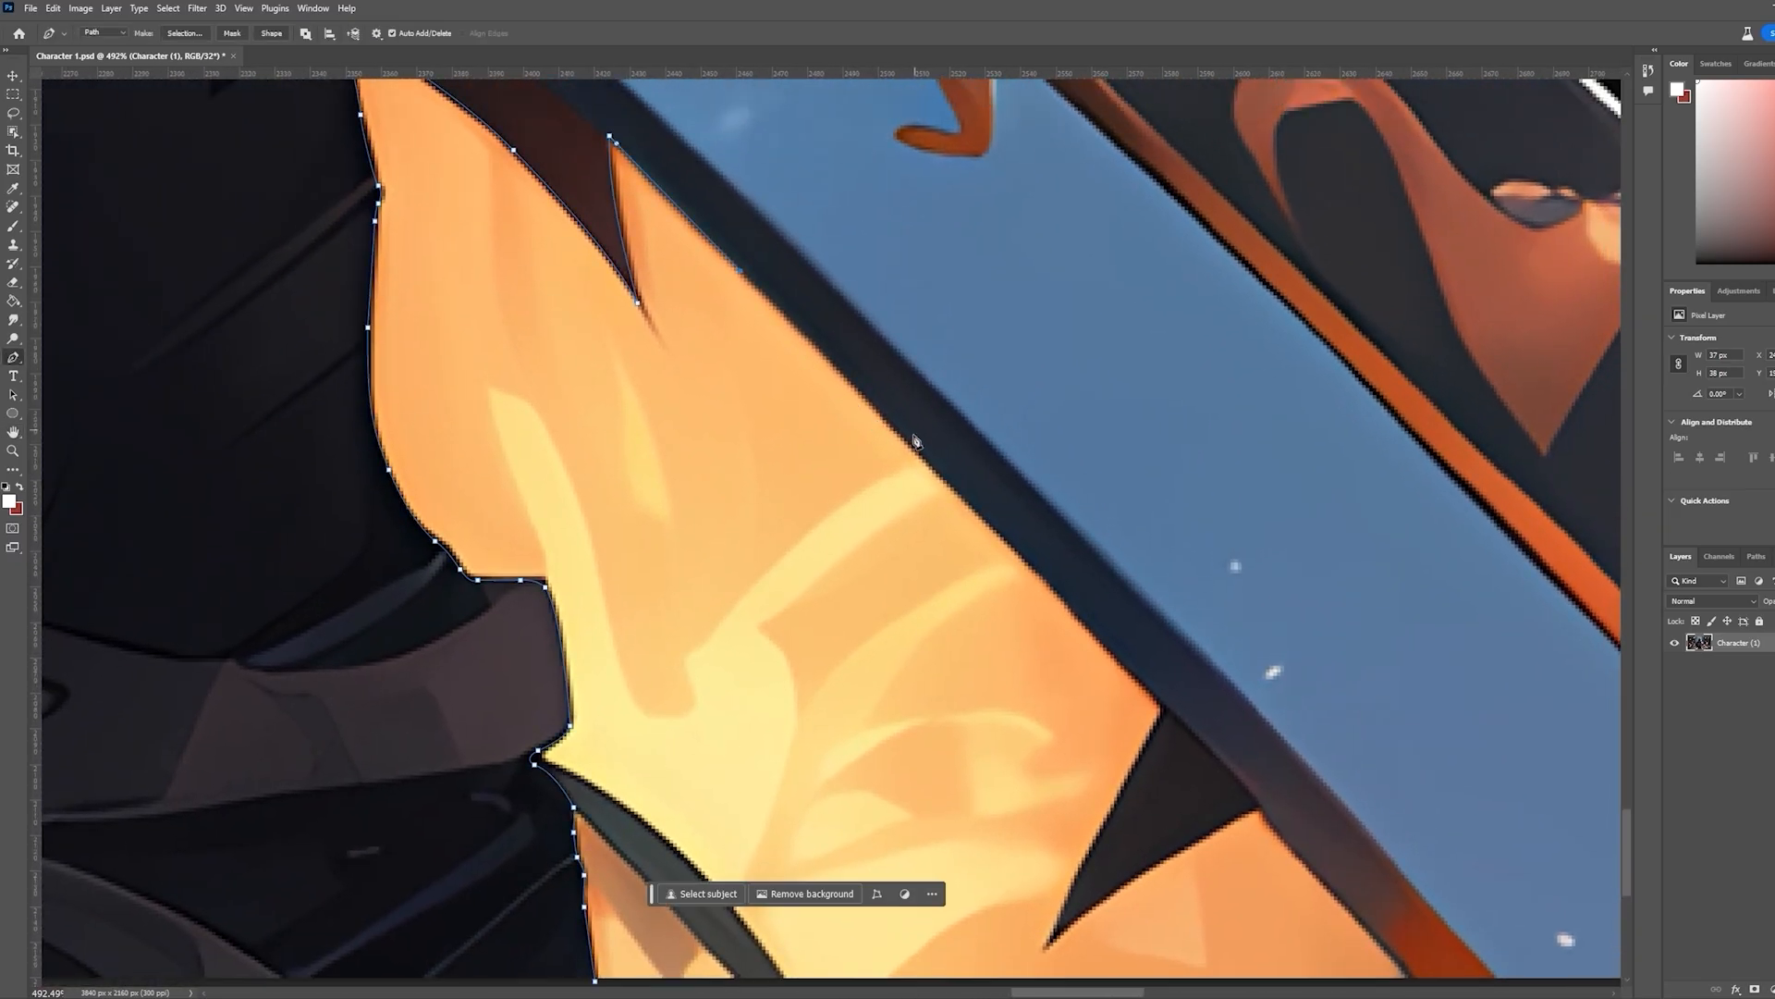
{"action": "left_click", "coordinate": [910, 442]}
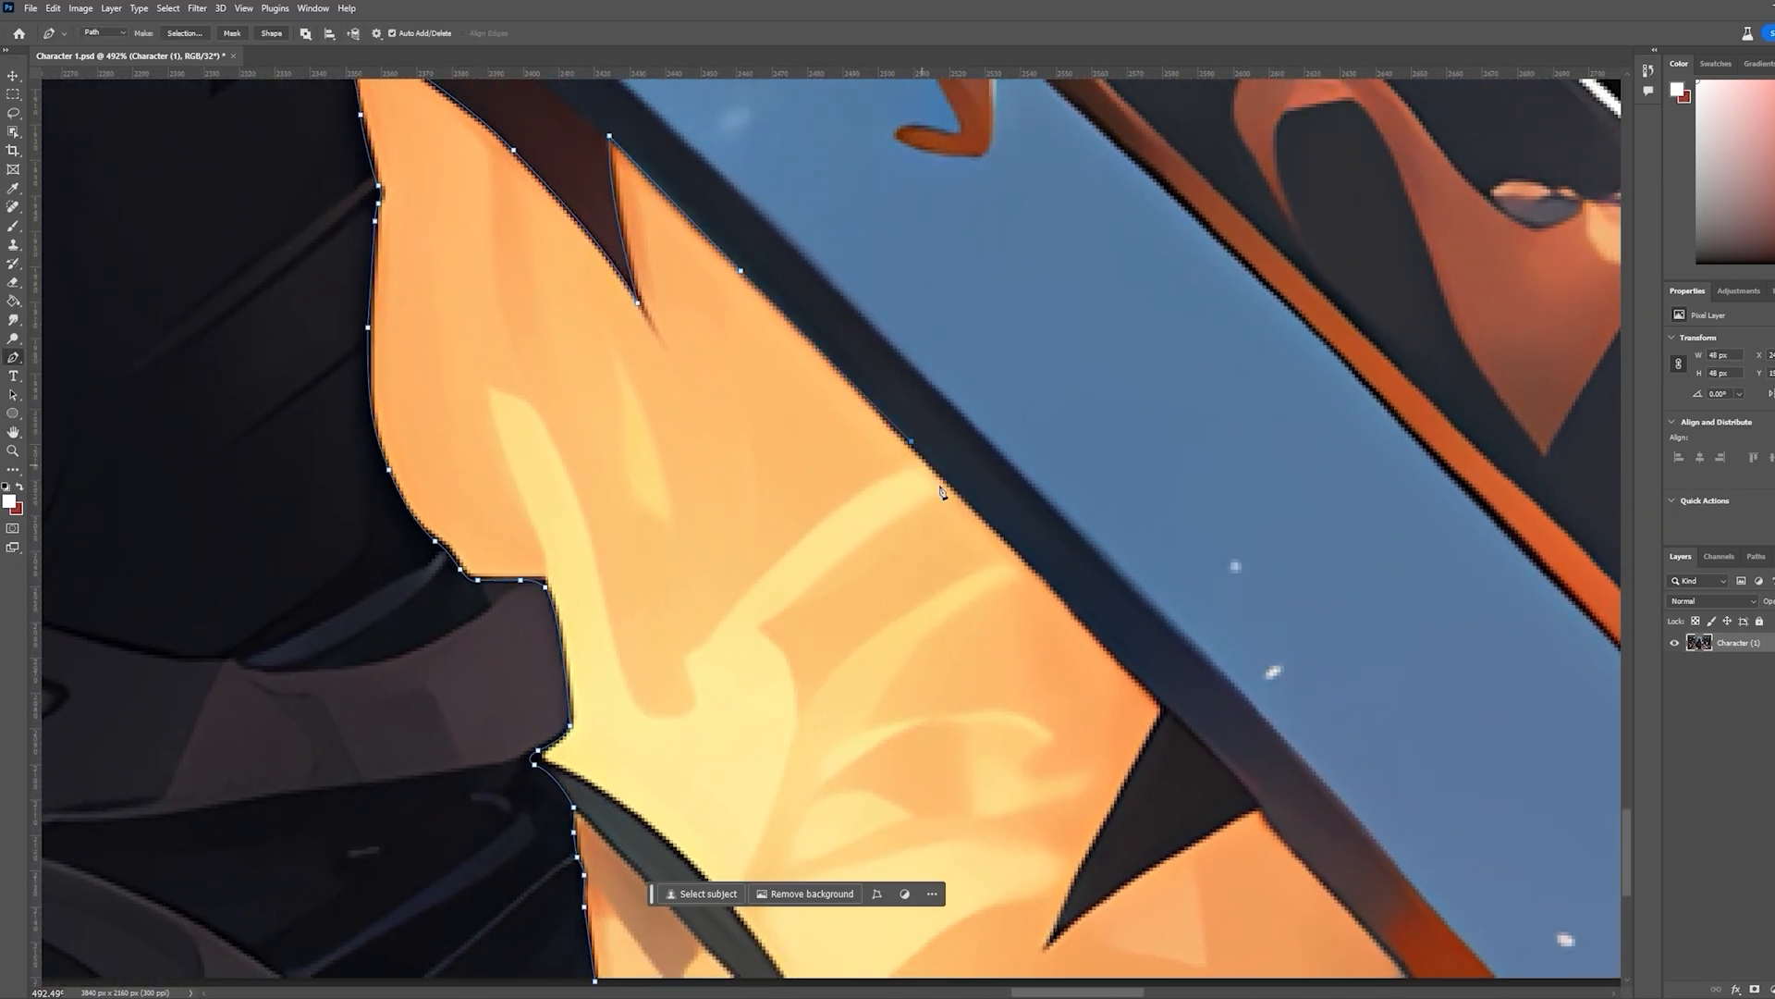
{"action": "left_click", "coordinate": [1077, 617]}
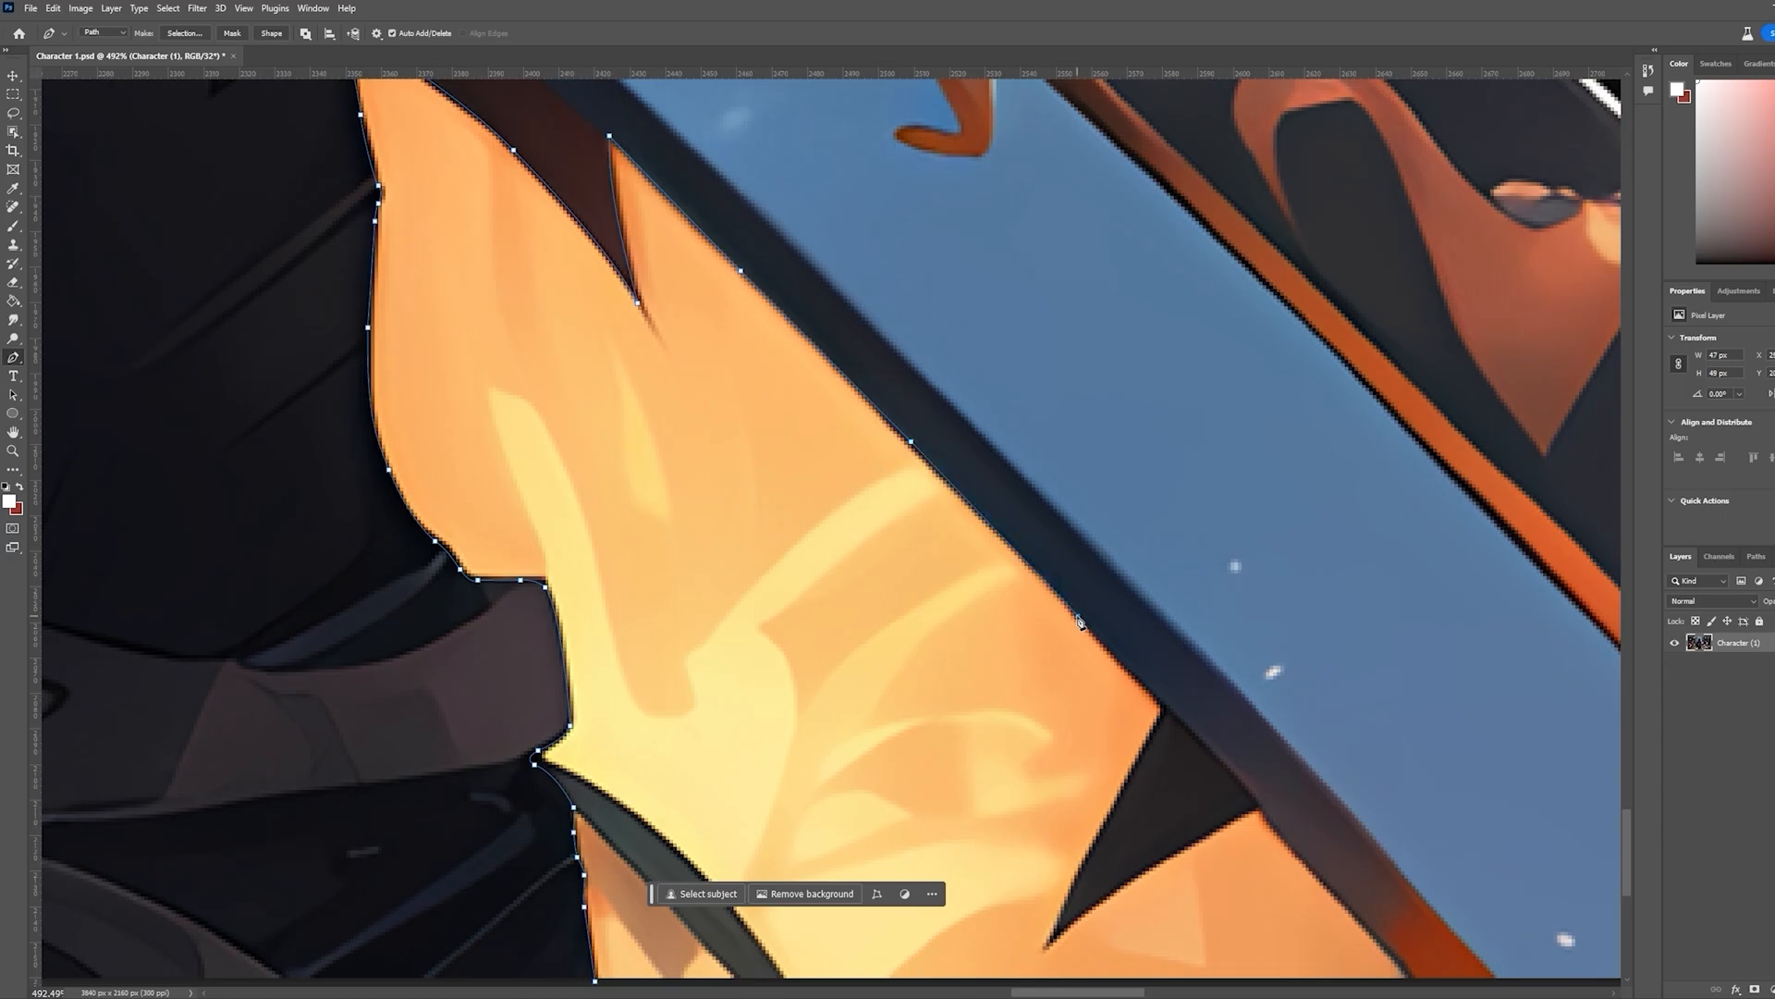
Carry the path across the base of the black spike, redoing the end anchor as a curved point at its far corner
{"action": "left_click", "coordinate": [1267, 816]}
{"action": "key", "text": "ctrl+z"}
{"action": "left_click_drag", "start_coordinate": [1258, 804], "coordinate": [1274, 830]}
{"action": "scroll", "coordinate": [1272, 795], "scroll_direction": "down", "scroll_amount": 10}
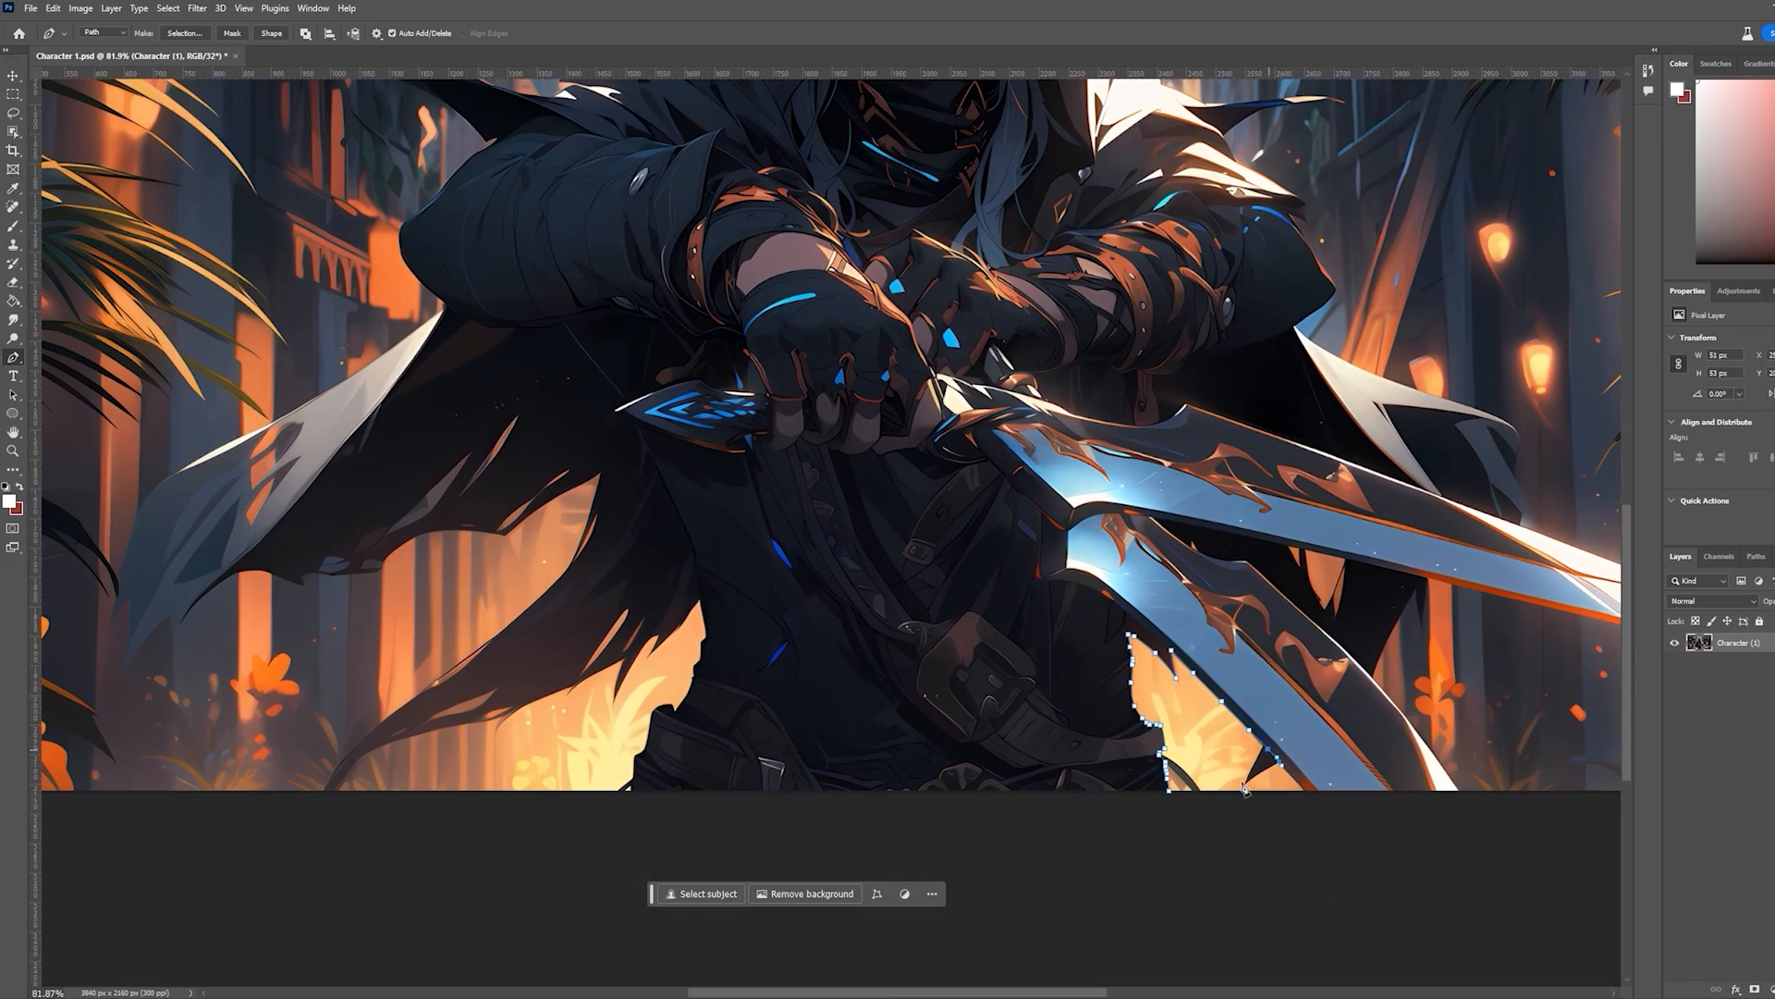
{"action": "scroll", "coordinate": [1266, 781], "scroll_direction": "up", "scroll_amount": 7}
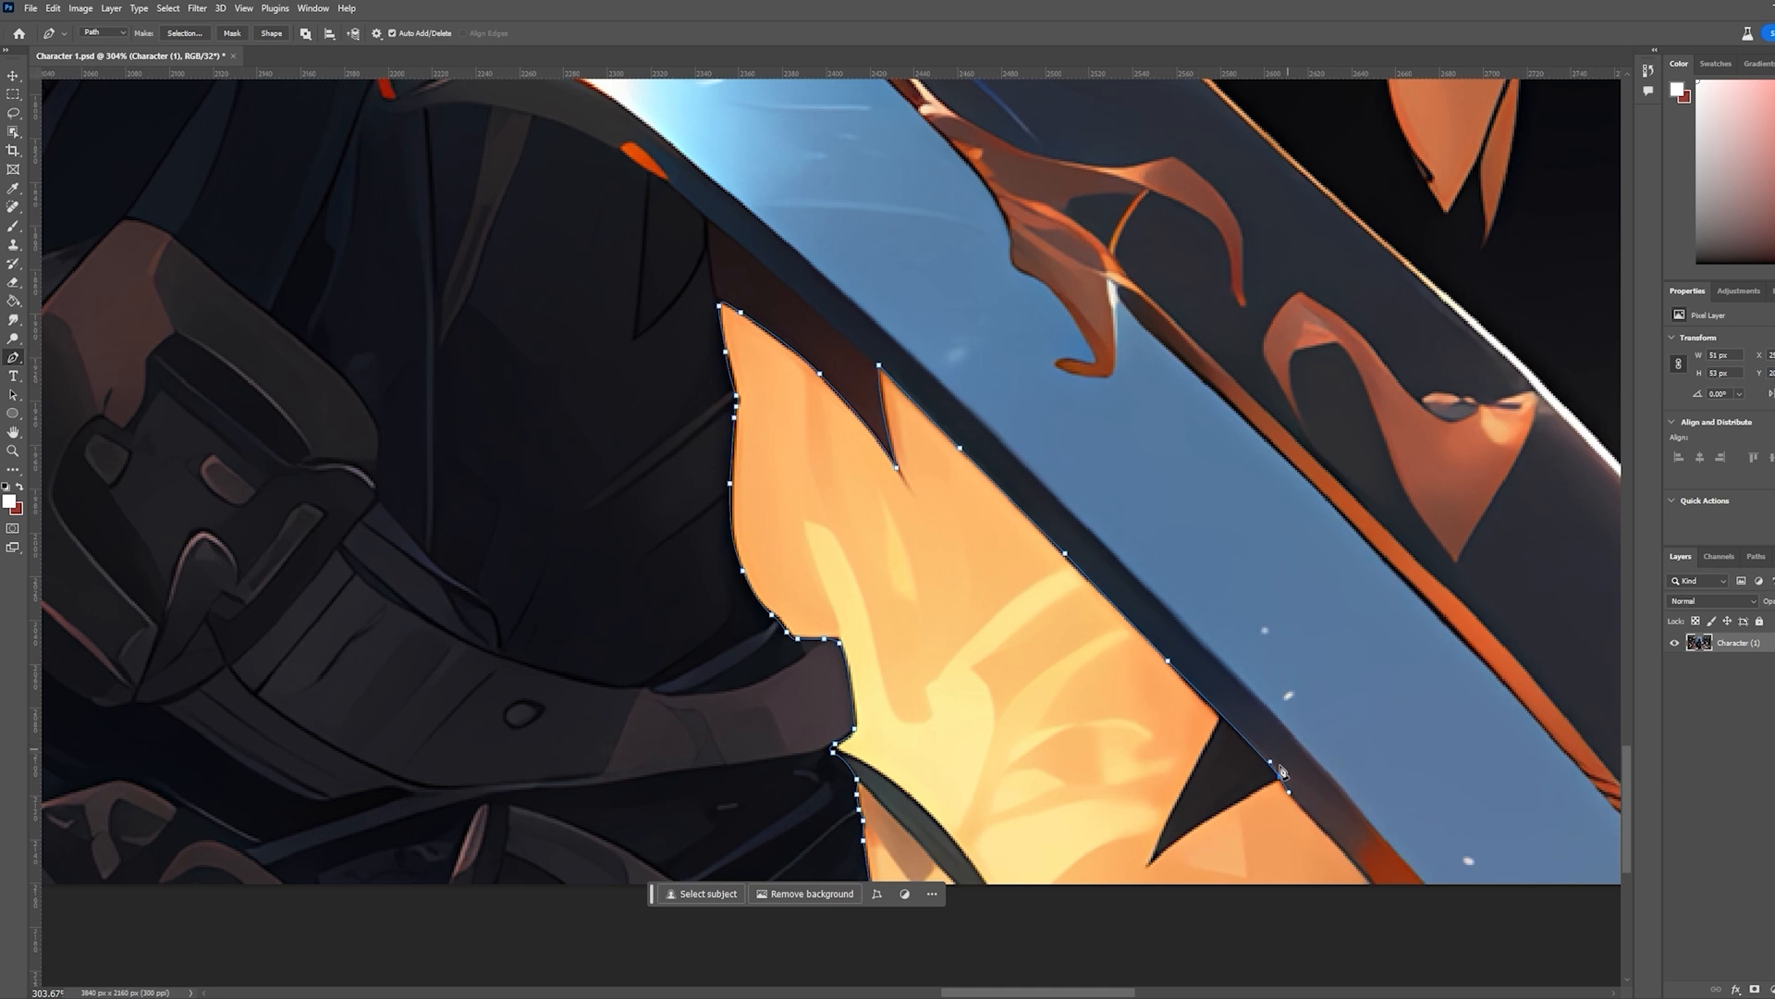
Trace the path around the black spike, out to its point and back to its lower corner on the sword's edge
{"action": "scroll", "coordinate": [1282, 772], "scroll_direction": "up", "scroll_amount": 2}
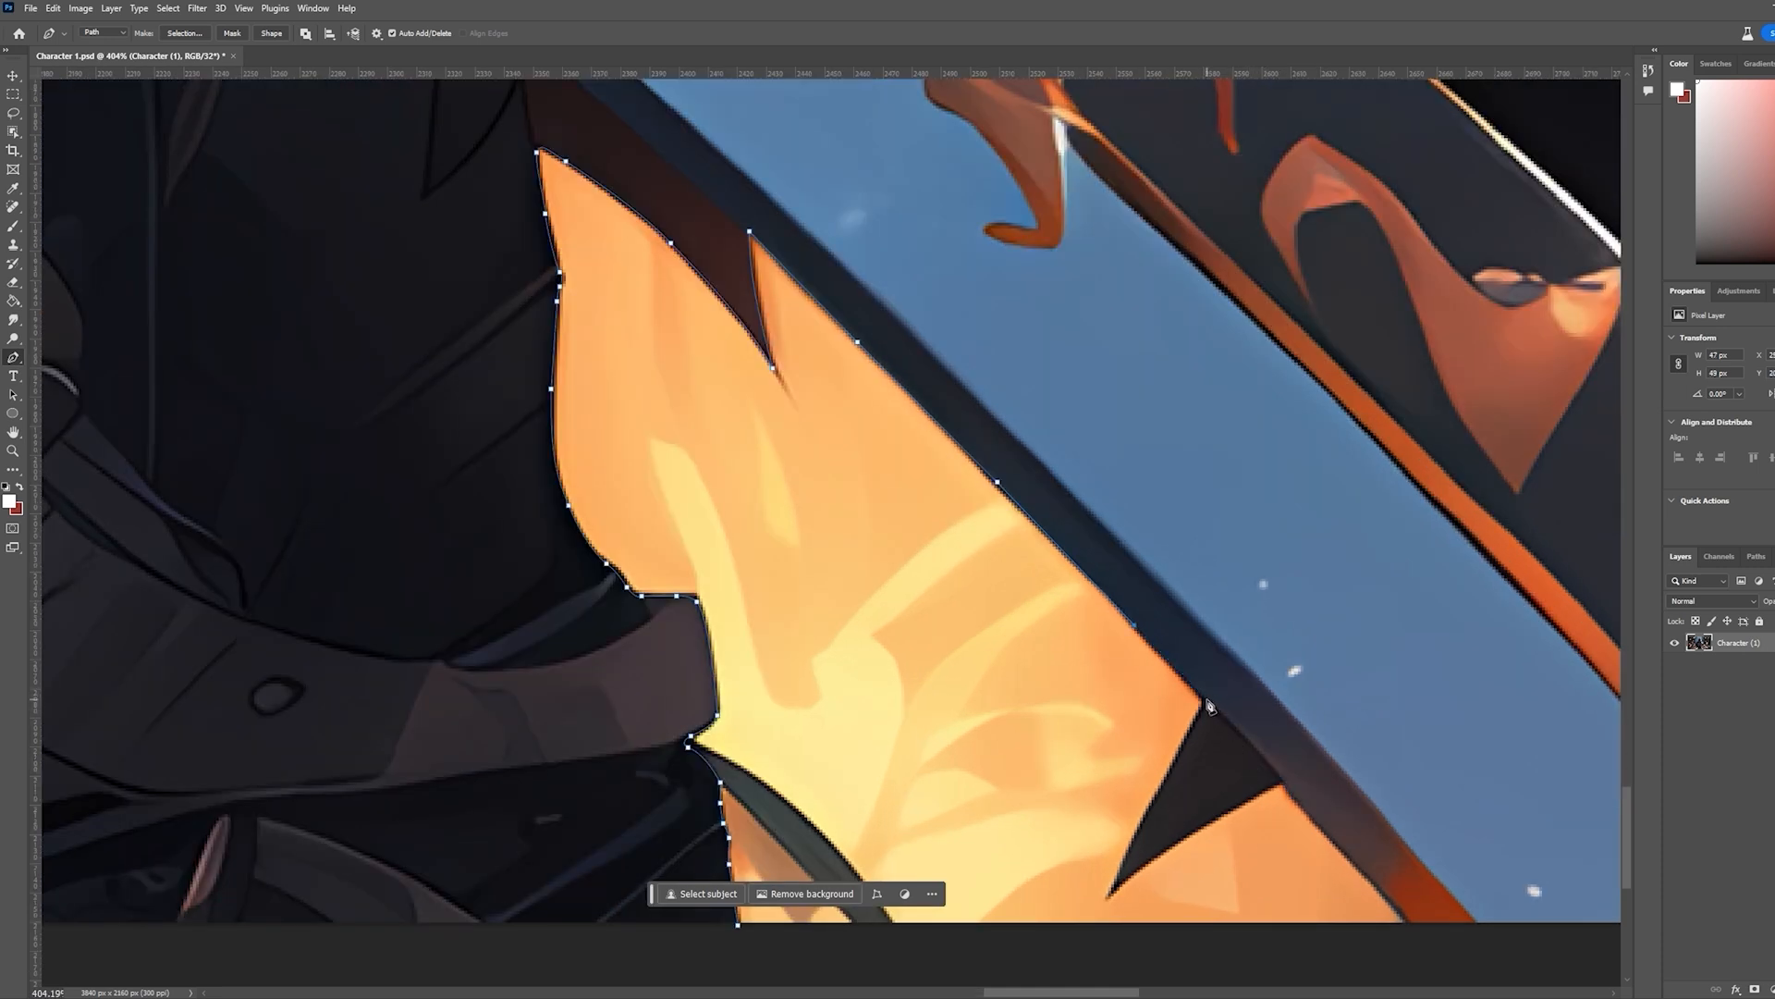
{"action": "scroll", "coordinate": [1207, 709], "scroll_direction": "up", "scroll_amount": 1}
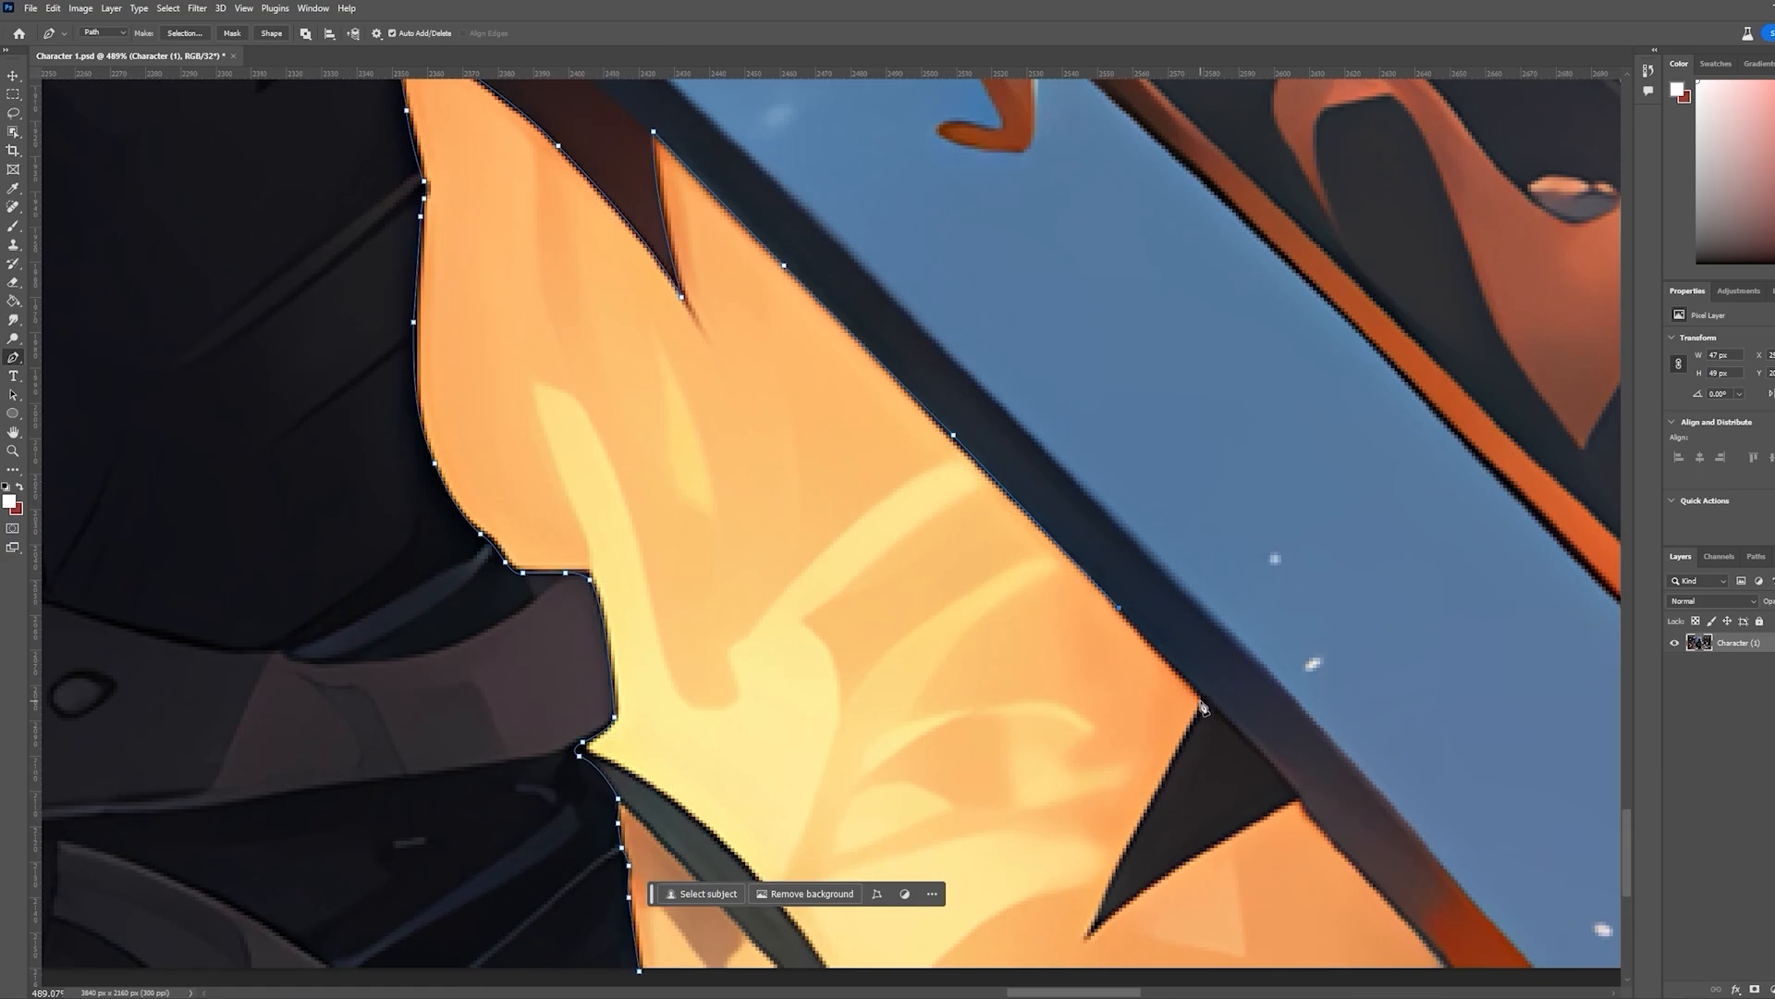
{"action": "left_click", "coordinate": [1203, 696]}
{"action": "left_click_drag", "start_coordinate": [1179, 749], "coordinate": [1105, 747]}
{"action": "scroll", "coordinate": [1163, 773], "scroll_direction": "down", "scroll_amount": 3}
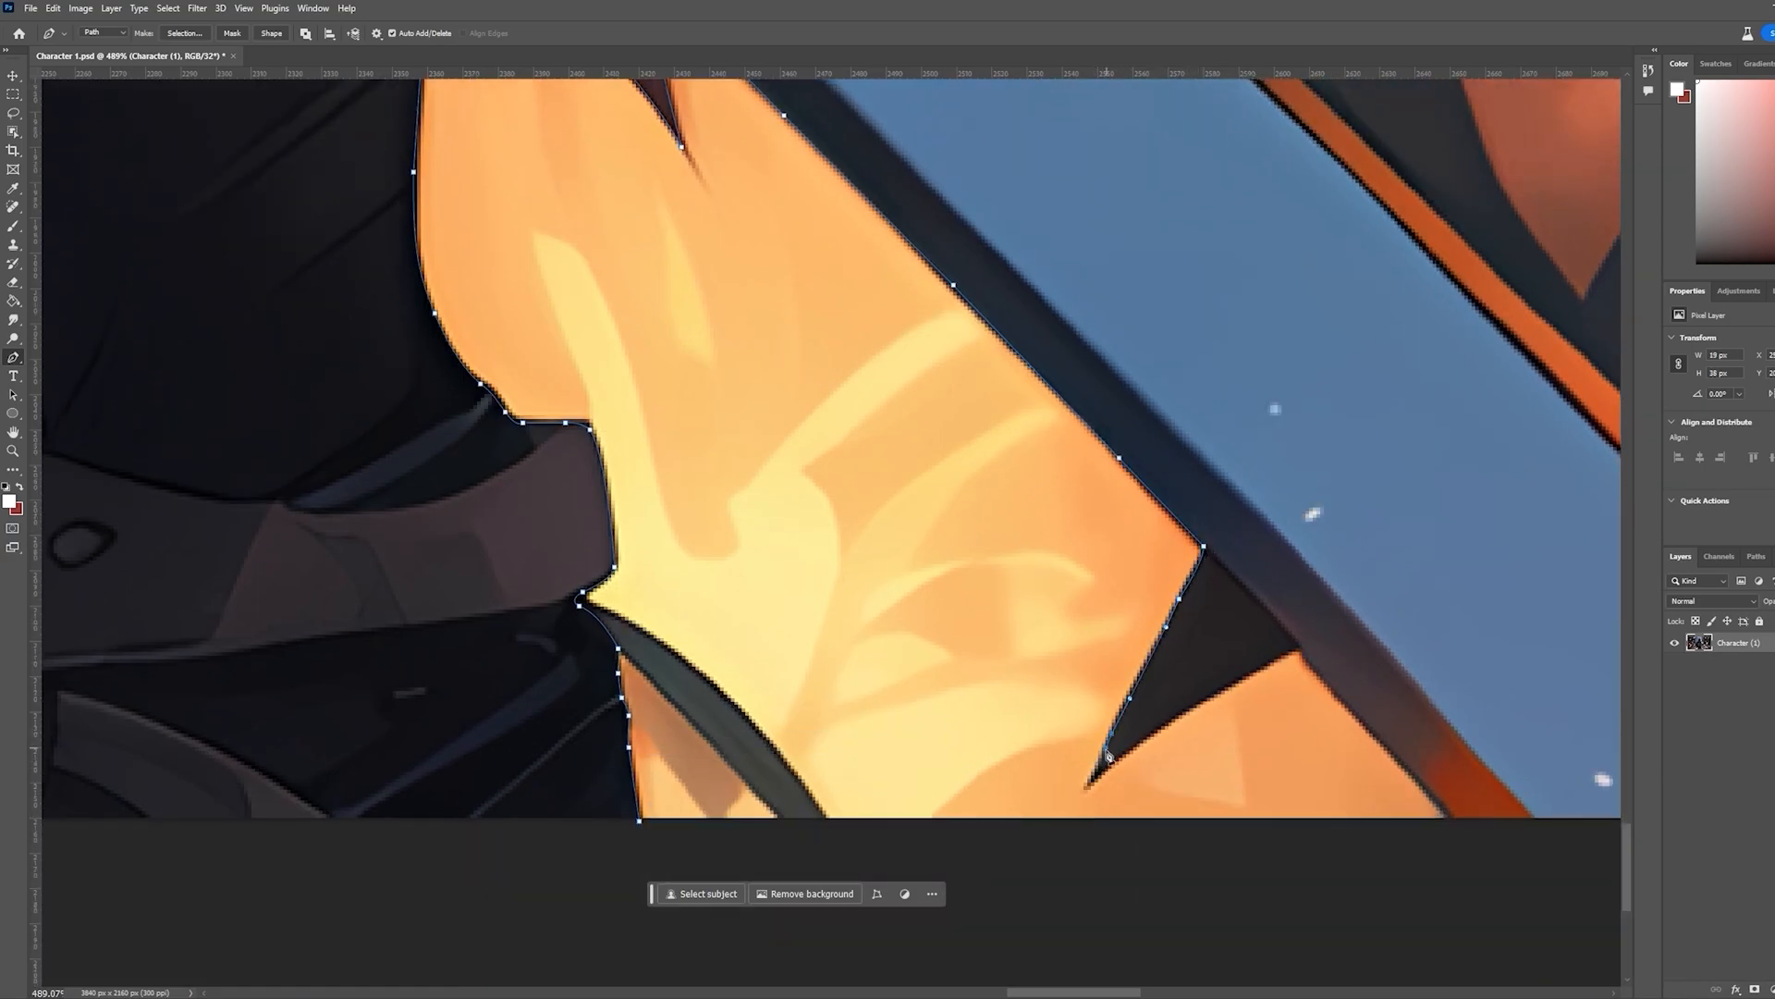
{"action": "left_click", "coordinate": [1090, 782]}
{"action": "left_click", "coordinate": [1193, 705]}
{"action": "left_click", "coordinate": [1297, 646]}
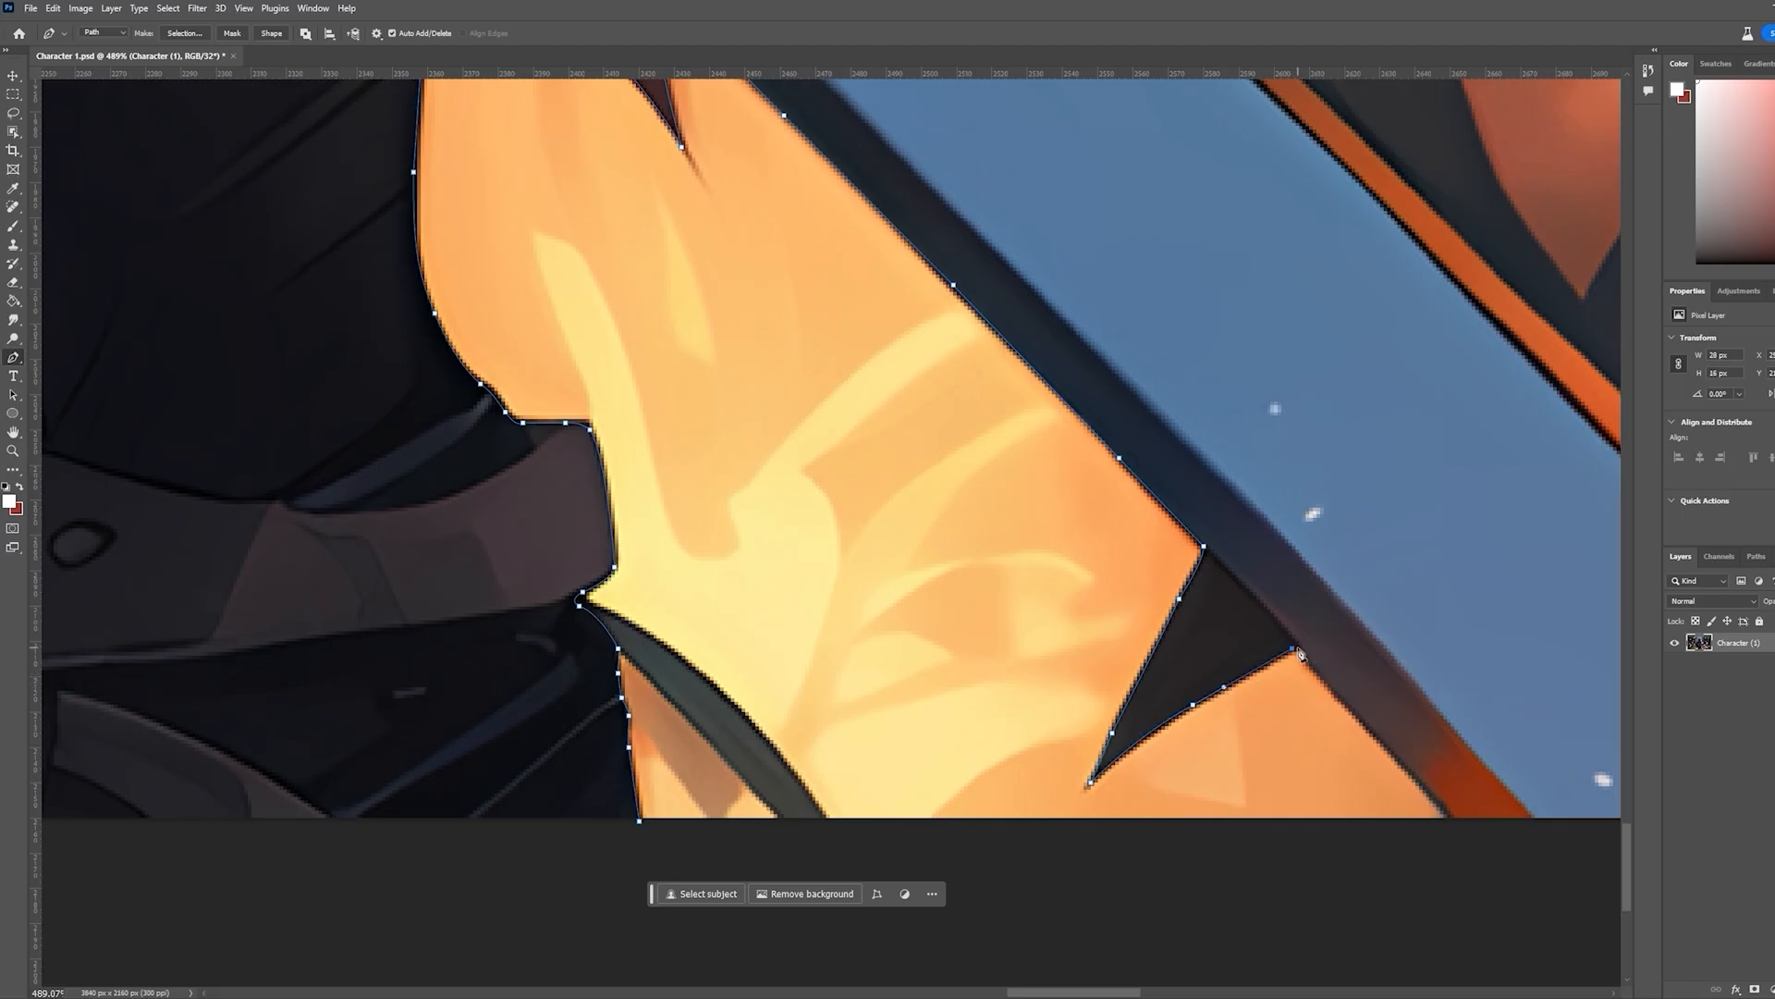
Run the path down the rest of the lower sword's edge and across the canvas bottom to the white blade's outer corner
{"action": "left_click", "coordinate": [1354, 713]}
{"action": "left_click", "coordinate": [1457, 824]}
{"action": "left_click_drag", "start_coordinate": [1093, 993], "coordinate": [1171, 992]}
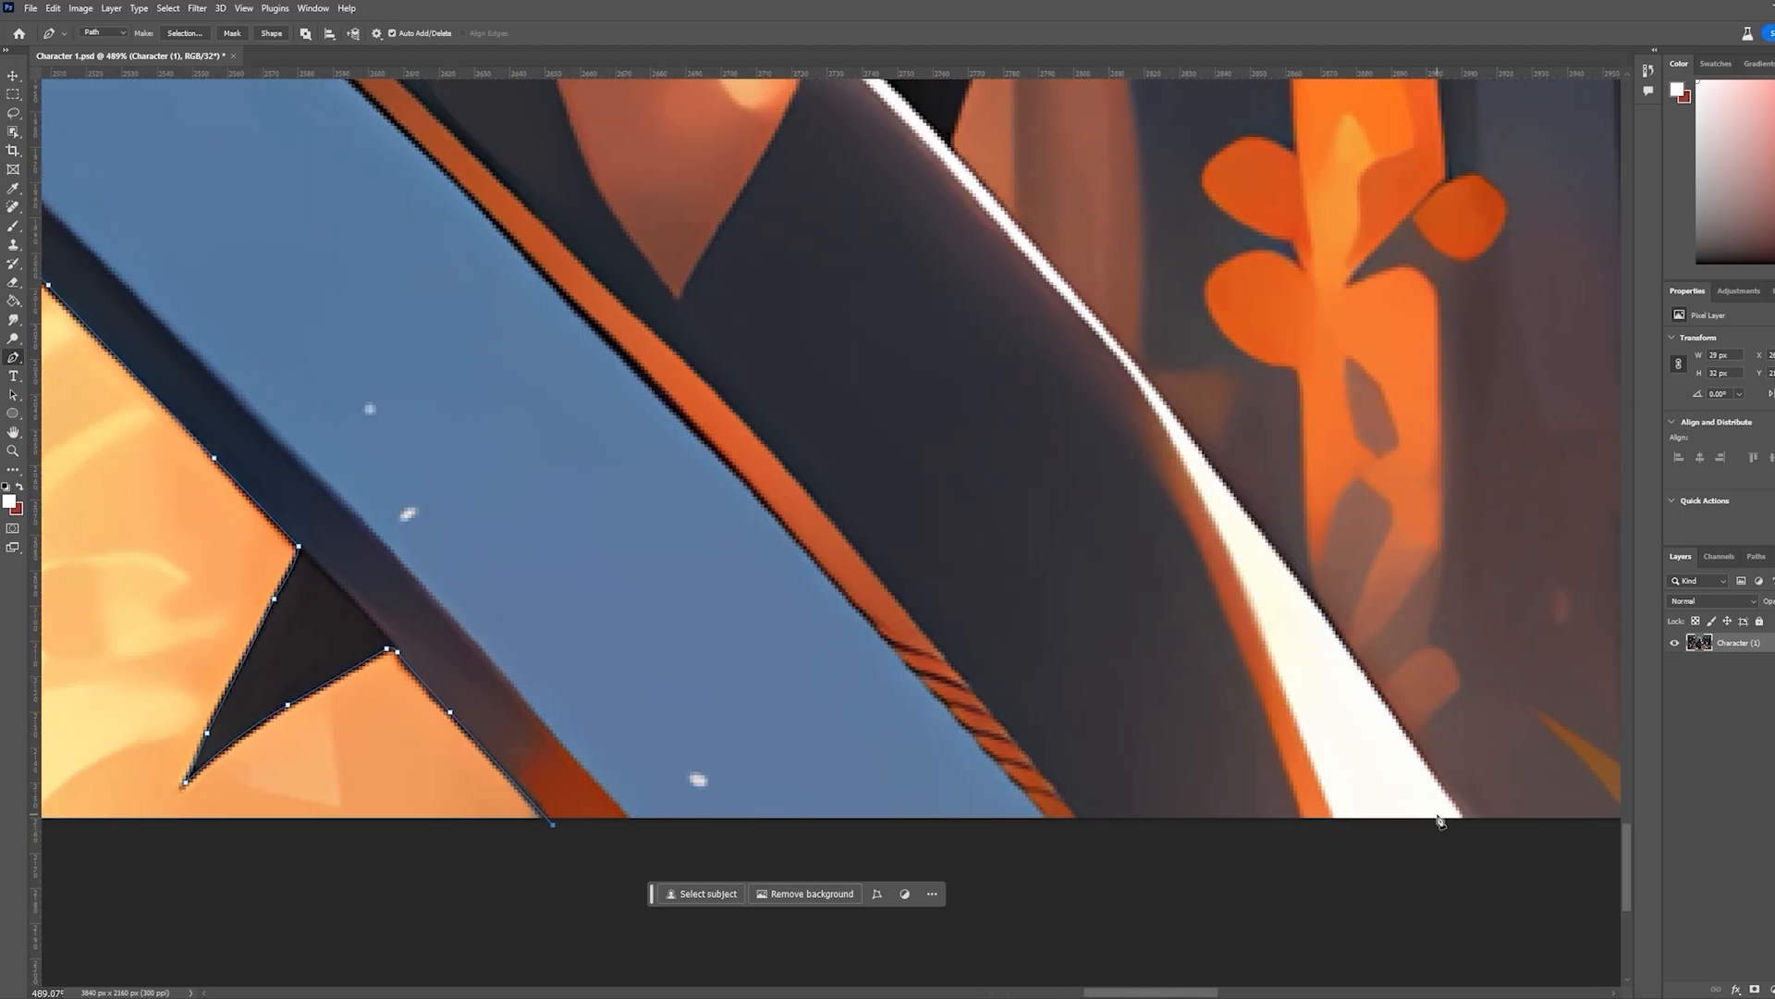
{"action": "left_click", "coordinate": [1466, 821]}
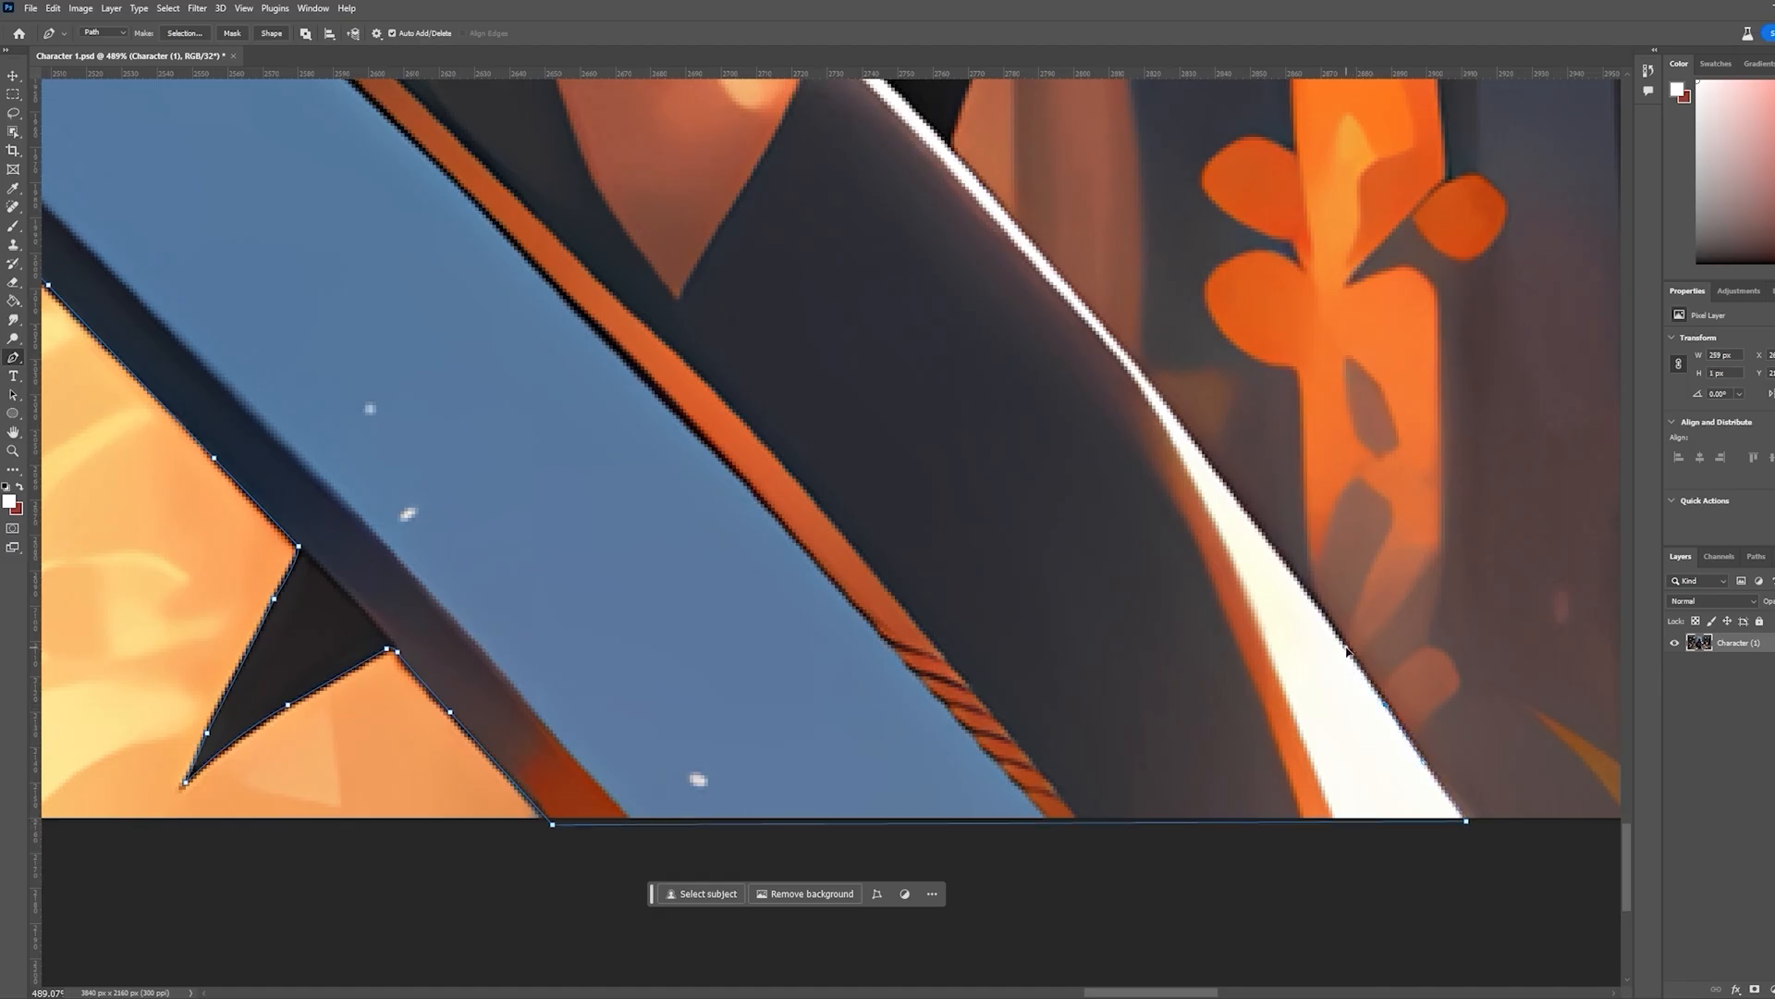
Trace the path up the lower sword's white outer edge to the black cape, undoing the last misplaced anchor
{"action": "key", "text": "space"}
{"action": "mouse_move", "coordinate": [1201, 439]}
{"action": "left_mouse_down"}
{"action": "mouse_move", "coordinate": [1333, 728]}
{"action": "mouse_move", "coordinate": [1258, 653]}
{"action": "left_mouse_up"}
{"action": "left_click_drag", "start_coordinate": [1140, 518], "coordinate": [1107, 480]}
{"action": "left_click_drag", "start_coordinate": [1034, 397], "coordinate": [1026, 386]}
{"action": "key", "text": "ctrl+z"}
{"action": "scroll", "coordinate": [1019, 509], "scroll_direction": "down", "scroll_amount": 10}
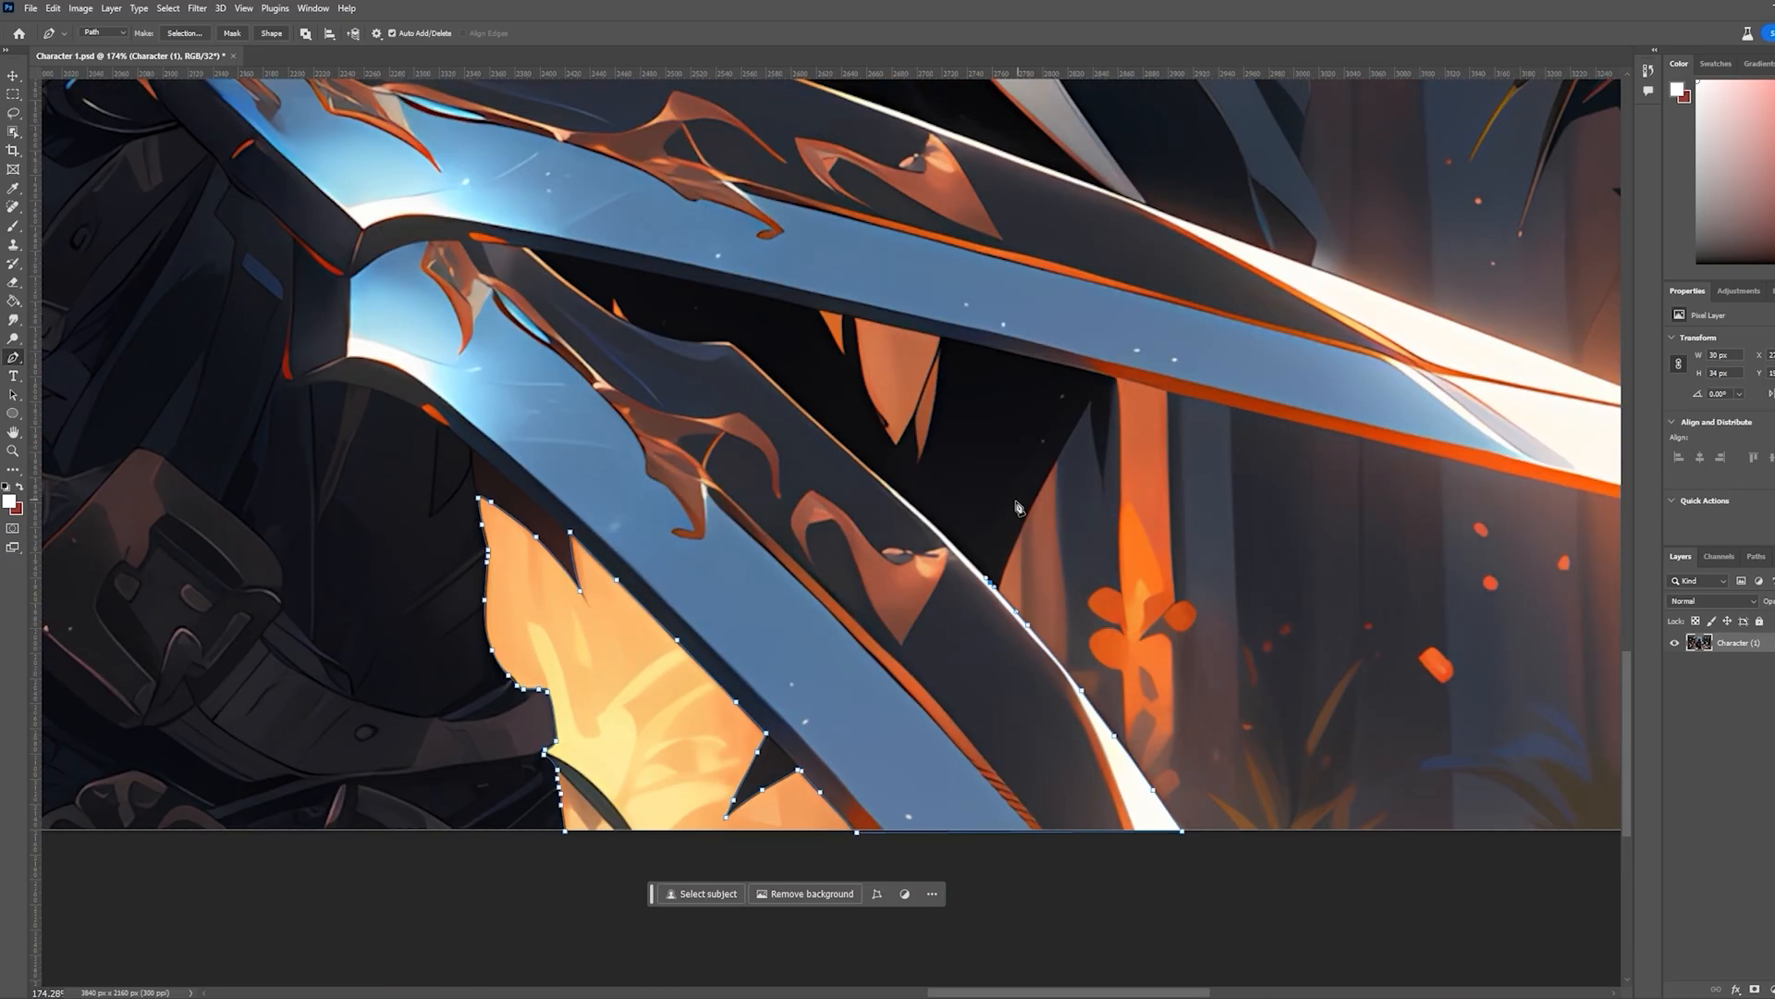
Continue the path up the black cape's slanted edge between the two swords to the top of its notch
{"action": "scroll", "coordinate": [1016, 473], "scroll_direction": "up", "scroll_amount": 12}
{"action": "scroll", "coordinate": [1000, 658], "scroll_direction": "down", "scroll_amount": 5}
{"action": "left_click", "coordinate": [998, 658]}
{"action": "scroll", "coordinate": [1011, 623], "scroll_direction": "up", "scroll_amount": 1}
{"action": "left_click_drag", "start_coordinate": [1001, 629], "coordinate": [1016, 589]}
{"action": "left_click_drag", "start_coordinate": [1145, 310], "coordinate": [1207, 205]}
{"action": "key", "text": "space"}
{"action": "left_click_drag", "start_coordinate": [1189, 281], "coordinate": [1007, 811]}
{"action": "left_click", "coordinate": [971, 622]}
Trace the narrow pointed notch in the cape and bring the path up to the upper sword's underside
{"action": "left_click", "coordinate": [1004, 850]}
{"action": "left_click", "coordinate": [1017, 695]}
{"action": "left_click_drag", "start_coordinate": [1020, 690], "coordinate": [1023, 658]}
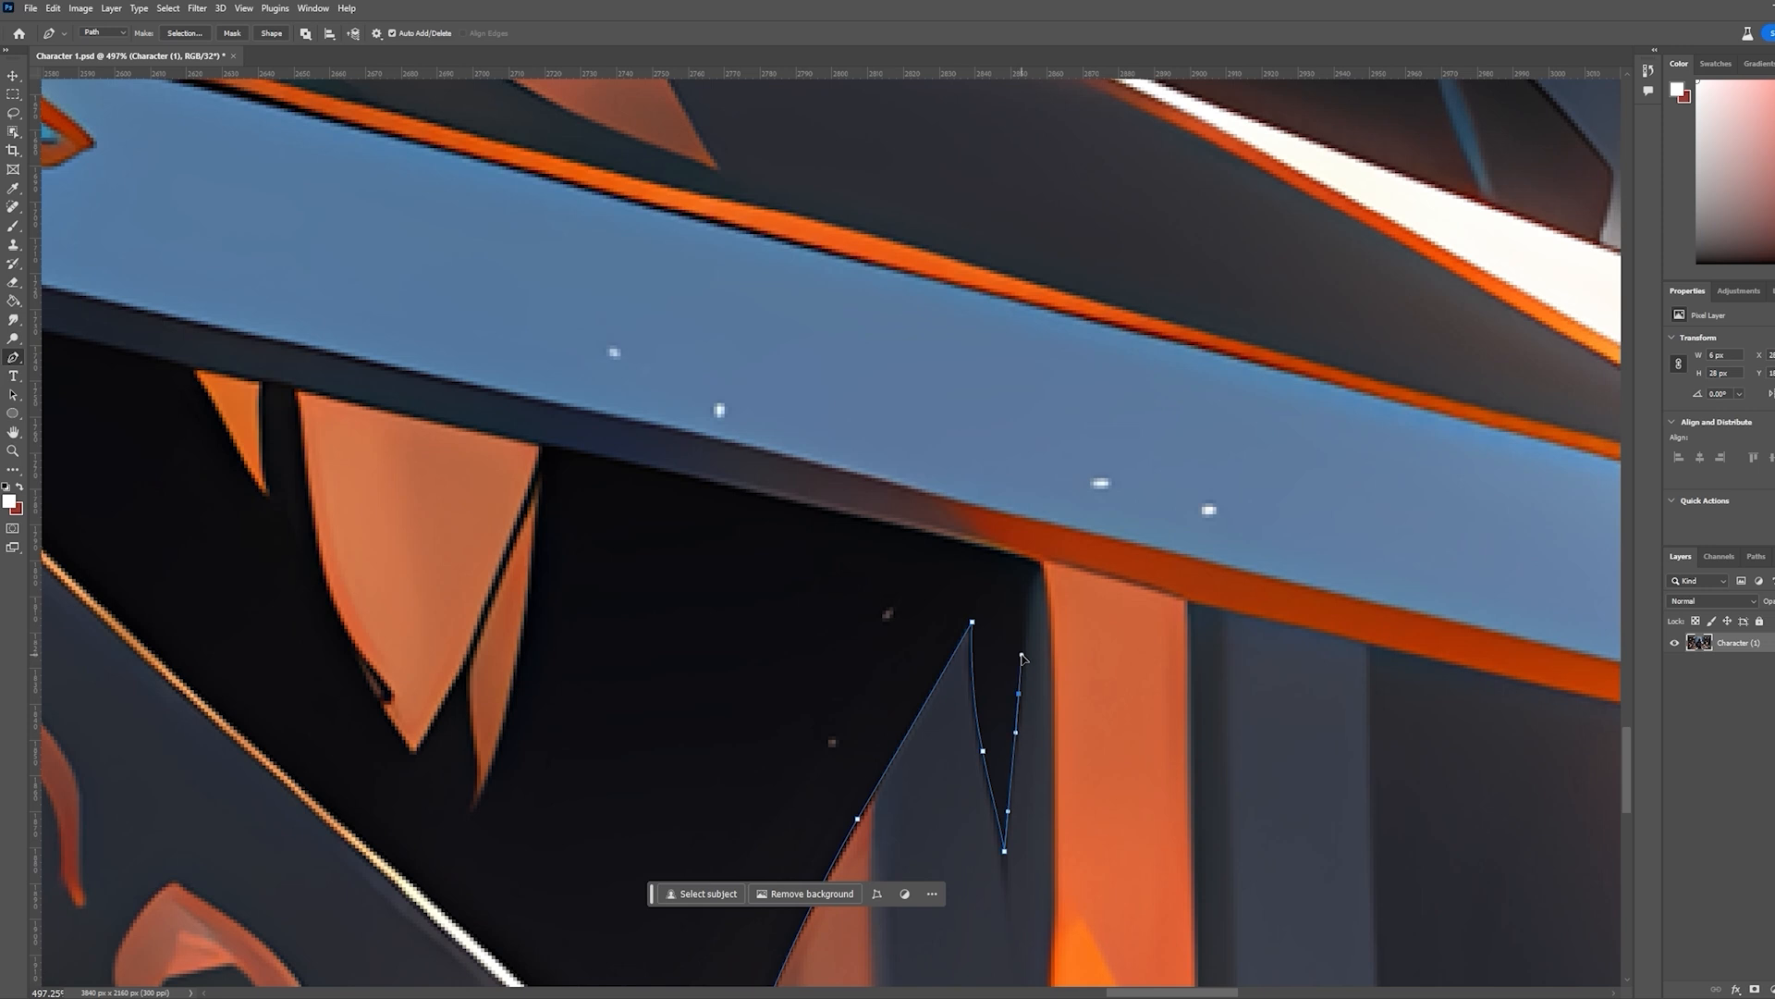
{"action": "left_click_drag", "start_coordinate": [1029, 589], "coordinate": [1035, 565]}
{"action": "left_click_drag", "start_coordinate": [1043, 561], "coordinate": [1054, 563]}
Carry the path along the first stretch of the upper sword's orange lower edge
{"action": "left_click", "coordinate": [1144, 586]}
{"action": "key", "text": "space"}
{"action": "left_click_drag", "start_coordinate": [1198, 601], "coordinate": [570, 510]}
{"action": "key", "text": "space"}
{"action": "left_click_drag", "start_coordinate": [1425, 712], "coordinate": [796, 523]}
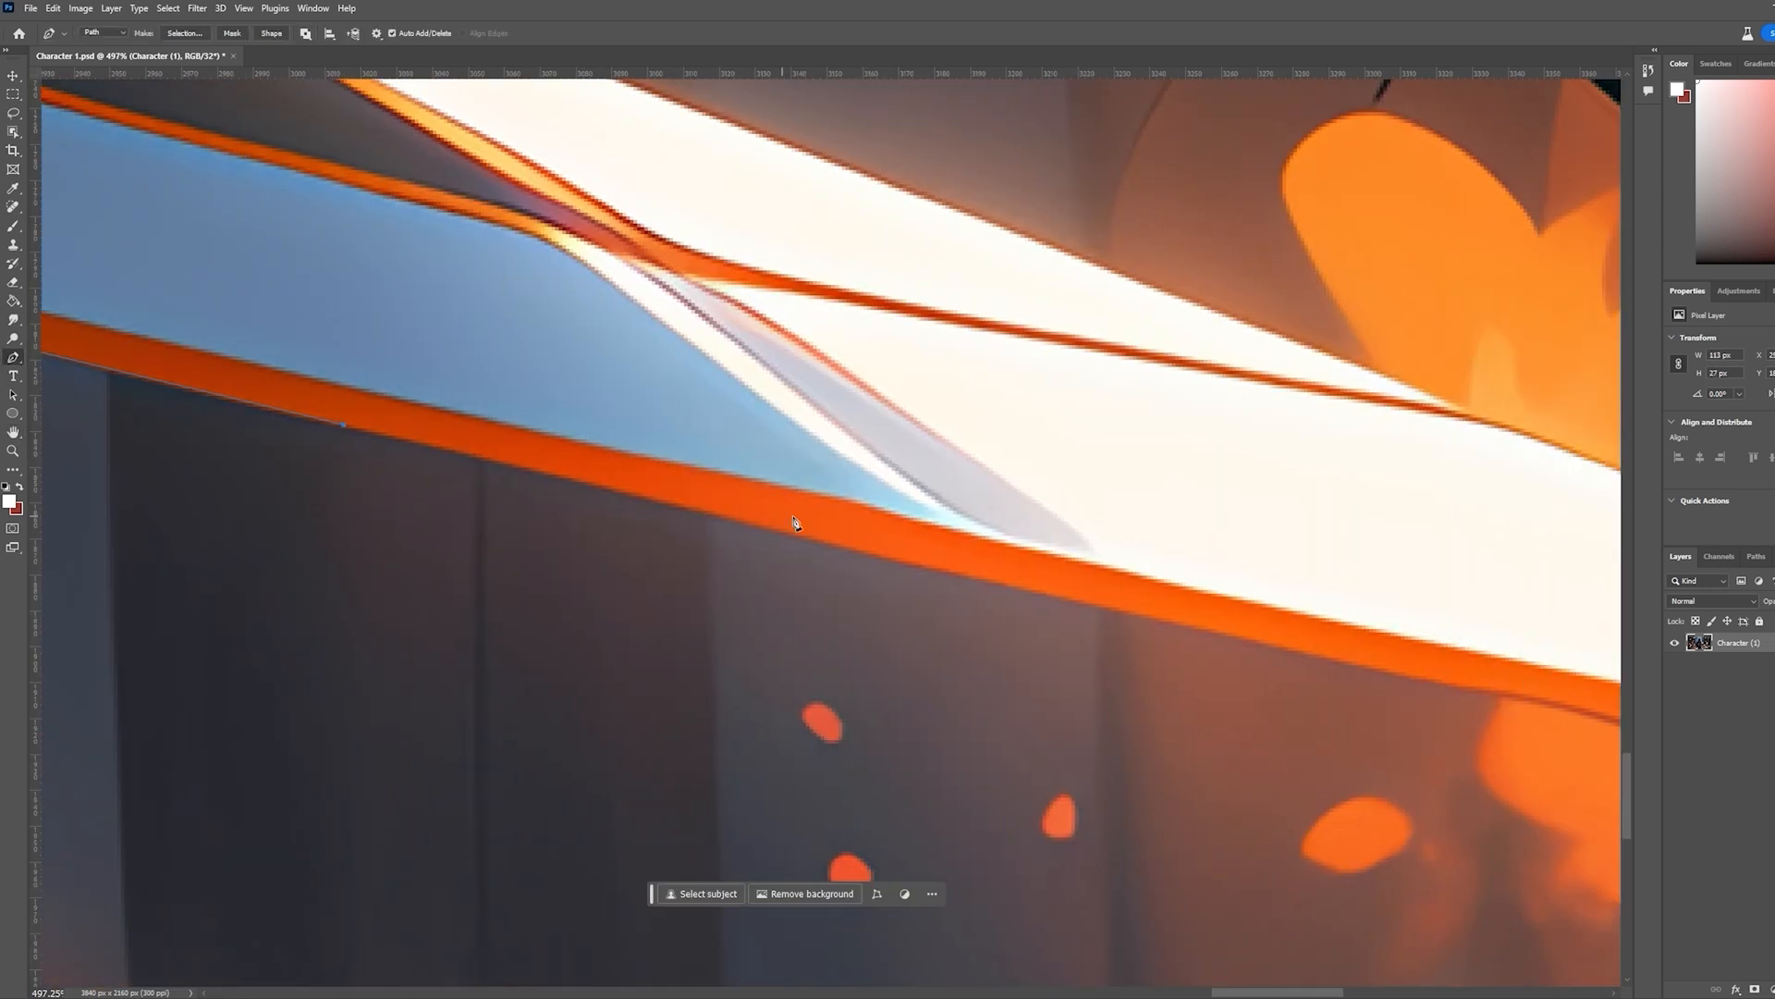
{"action": "left_click_drag", "start_coordinate": [1097, 605], "coordinate": [1123, 611]}
Continue the path along the upper sword's lower edge past the slight bulge above the orange glow
{"action": "key", "text": "space"}
{"action": "left_click_drag", "start_coordinate": [1380, 665], "coordinate": [707, 576]}
{"action": "left_click", "coordinate": [707, 577]}
{"action": "left_click", "coordinate": [794, 602]}
{"action": "left_click", "coordinate": [829, 603]}
{"action": "left_click", "coordinate": [1039, 652]}
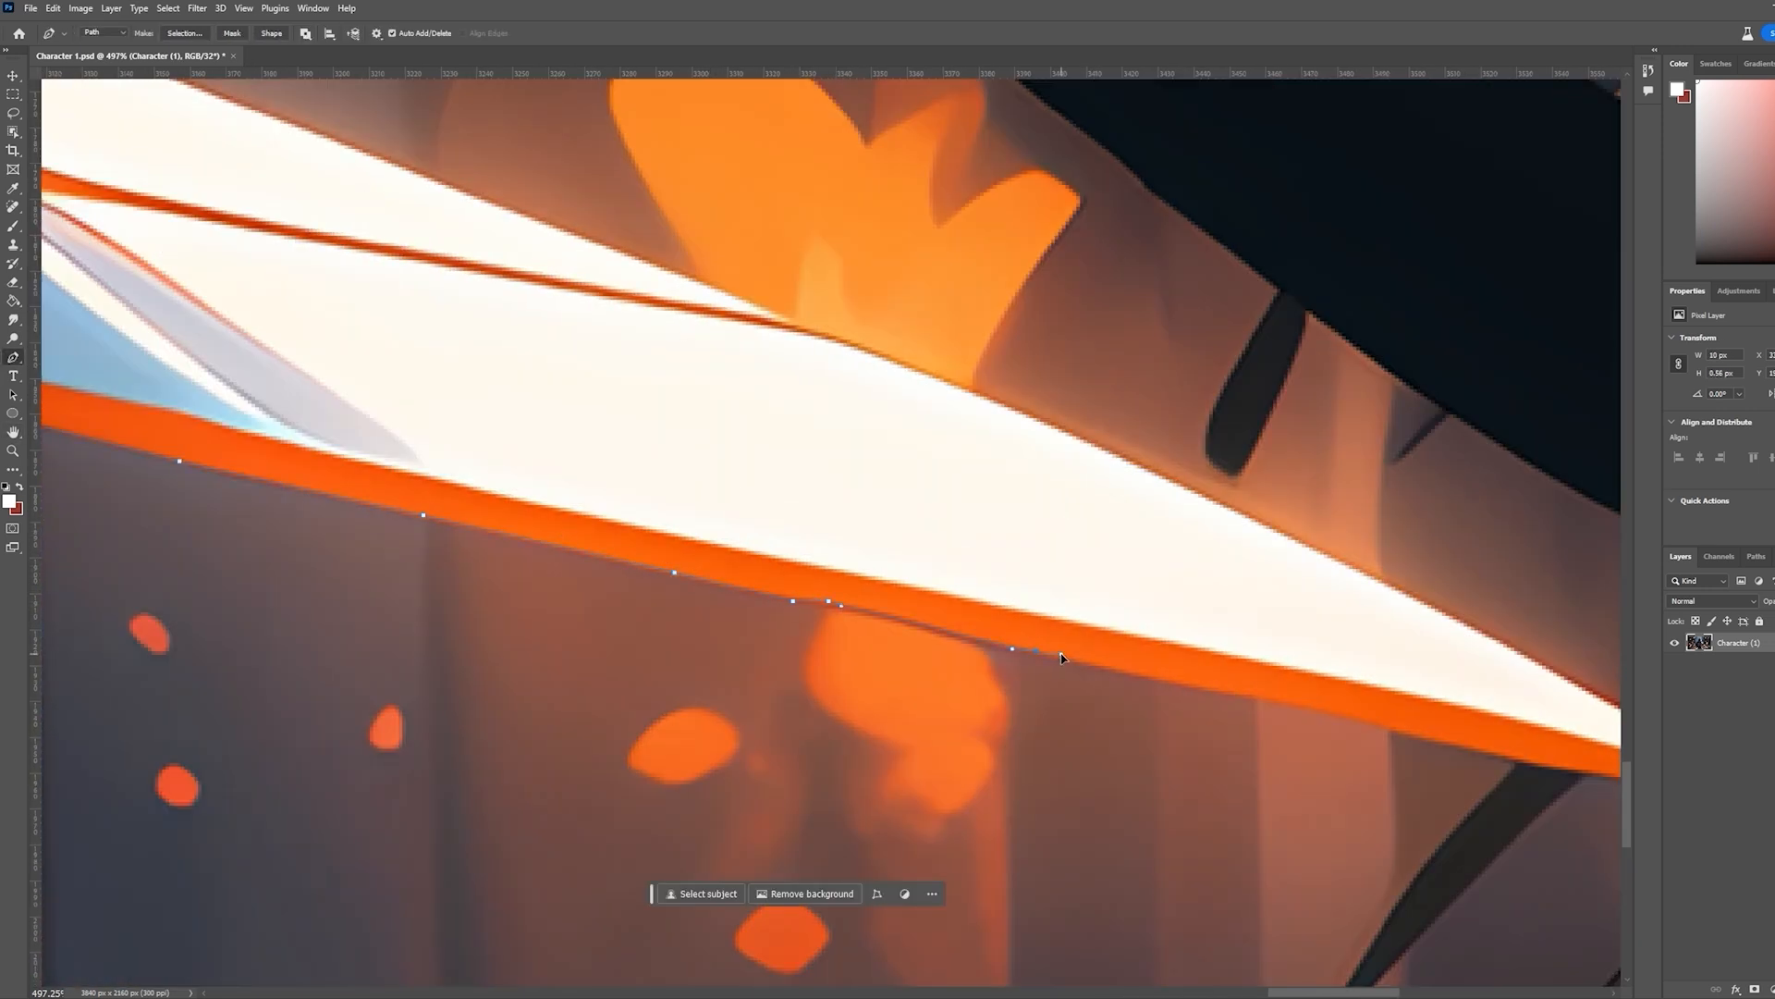
Run the path along the remaining orange lower edge and around the tip of the upper sword
{"action": "key", "text": "space"}
{"action": "left_click_drag", "start_coordinate": [1239, 696], "coordinate": [659, 588]}
{"action": "left_click_drag", "start_coordinate": [791, 614], "coordinate": [840, 619]}
{"action": "scroll", "coordinate": [783, 606], "scroll_direction": "down", "scroll_amount": 3}
{"action": "scroll", "coordinate": [782, 606], "scroll_direction": "up", "scroll_amount": 2}
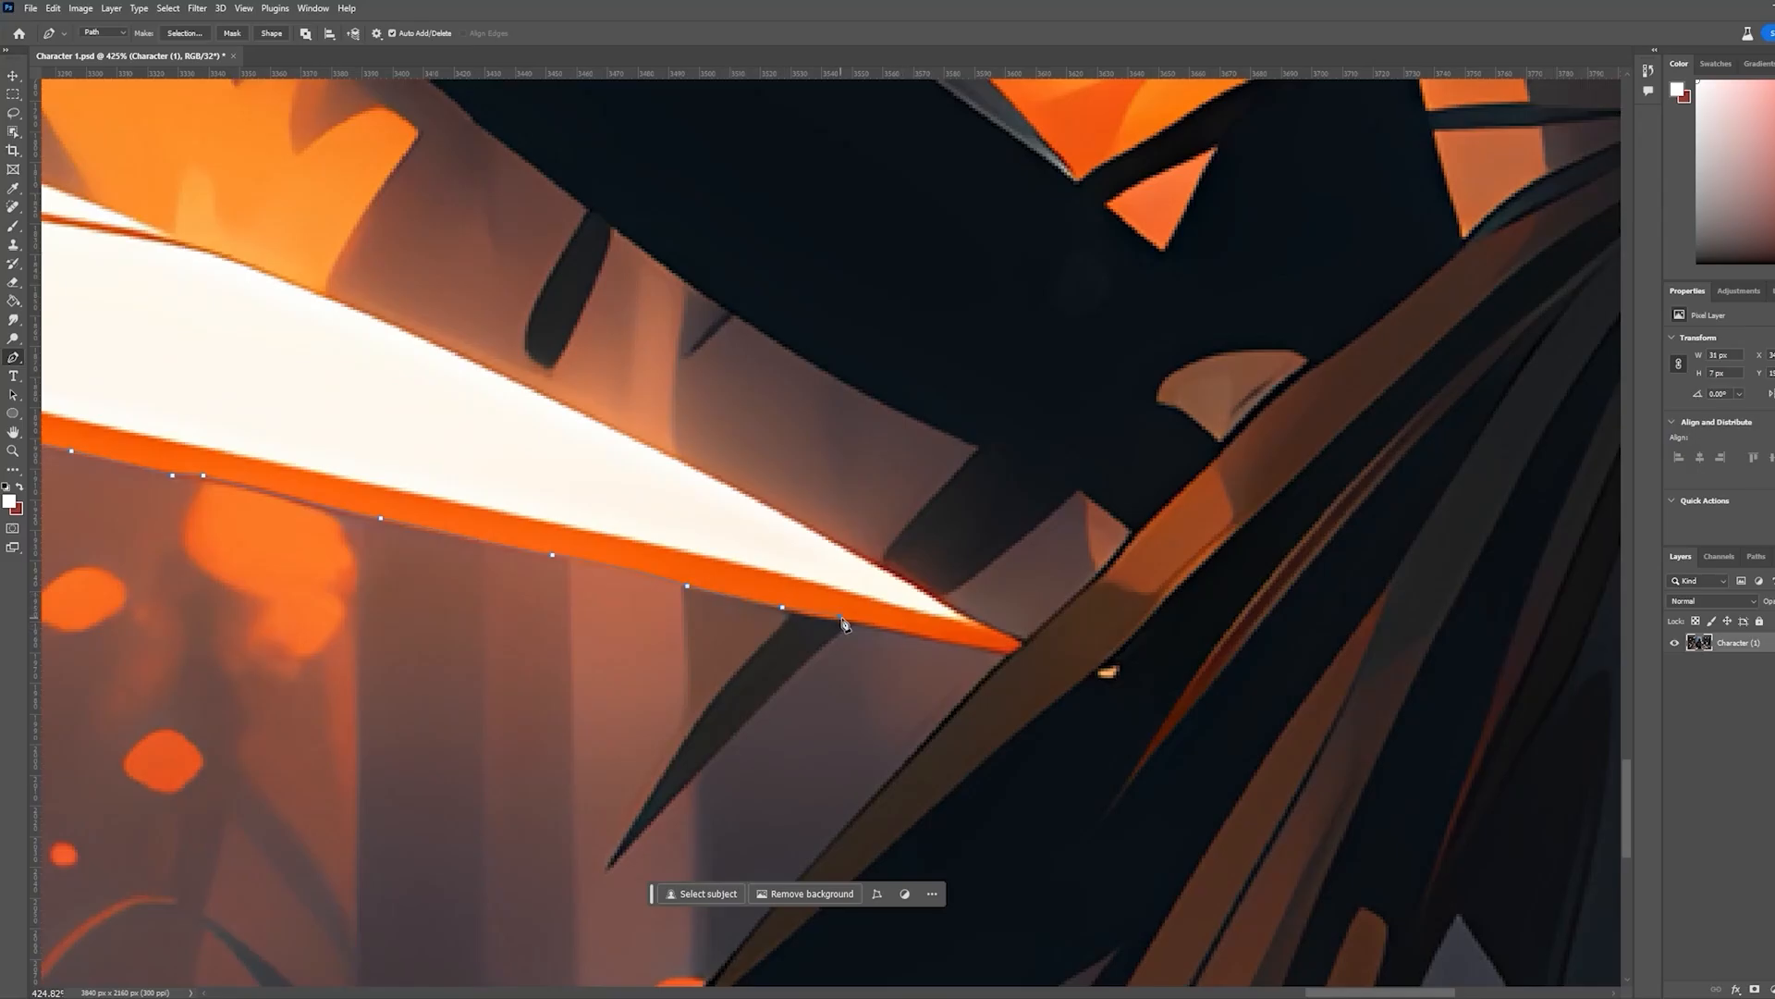
{"action": "scroll", "coordinate": [859, 633], "scroll_direction": "up", "scroll_amount": 1}
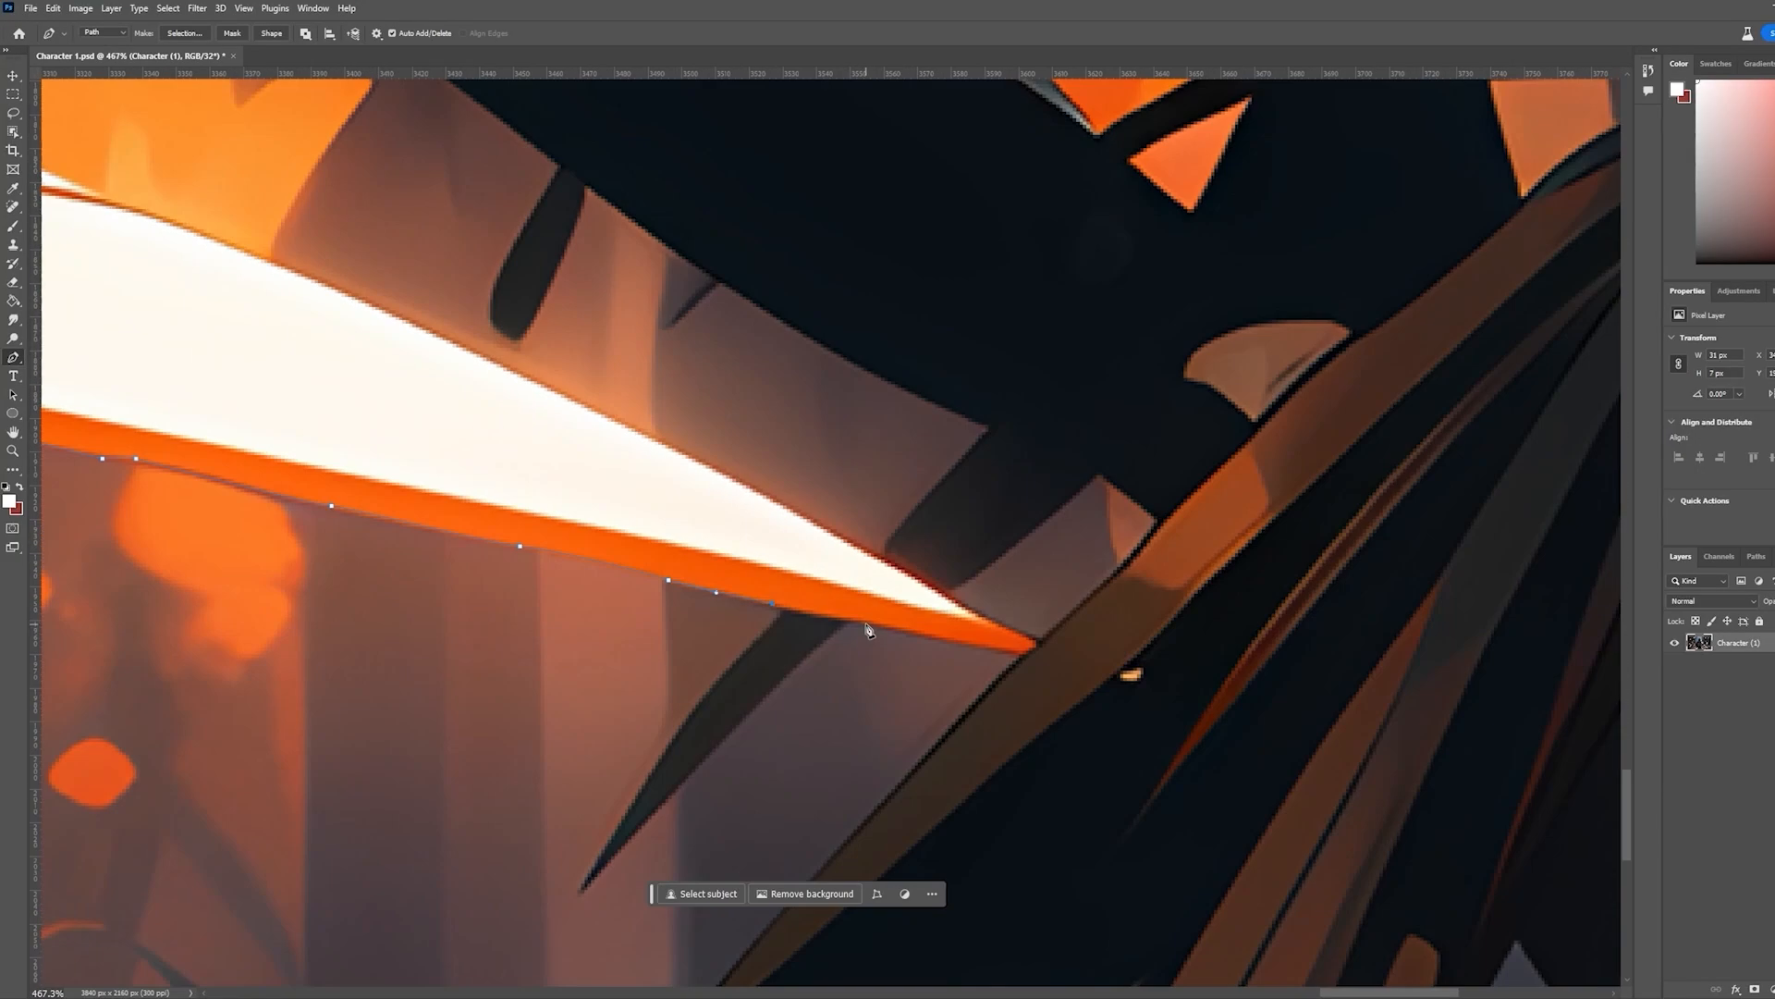
{"action": "left_click_drag", "start_coordinate": [875, 621], "coordinate": [882, 627]}
{"action": "left_click", "coordinate": [971, 645]}
{"action": "left_click", "coordinate": [985, 646]}
{"action": "left_click", "coordinate": [1023, 654]}
{"action": "left_click", "coordinate": [1039, 645]}
Trace the path back from the tip along the upper sword's white edge to the corner of the dark cloak
{"action": "left_click_drag", "start_coordinate": [594, 413], "coordinate": [1070, 614]}
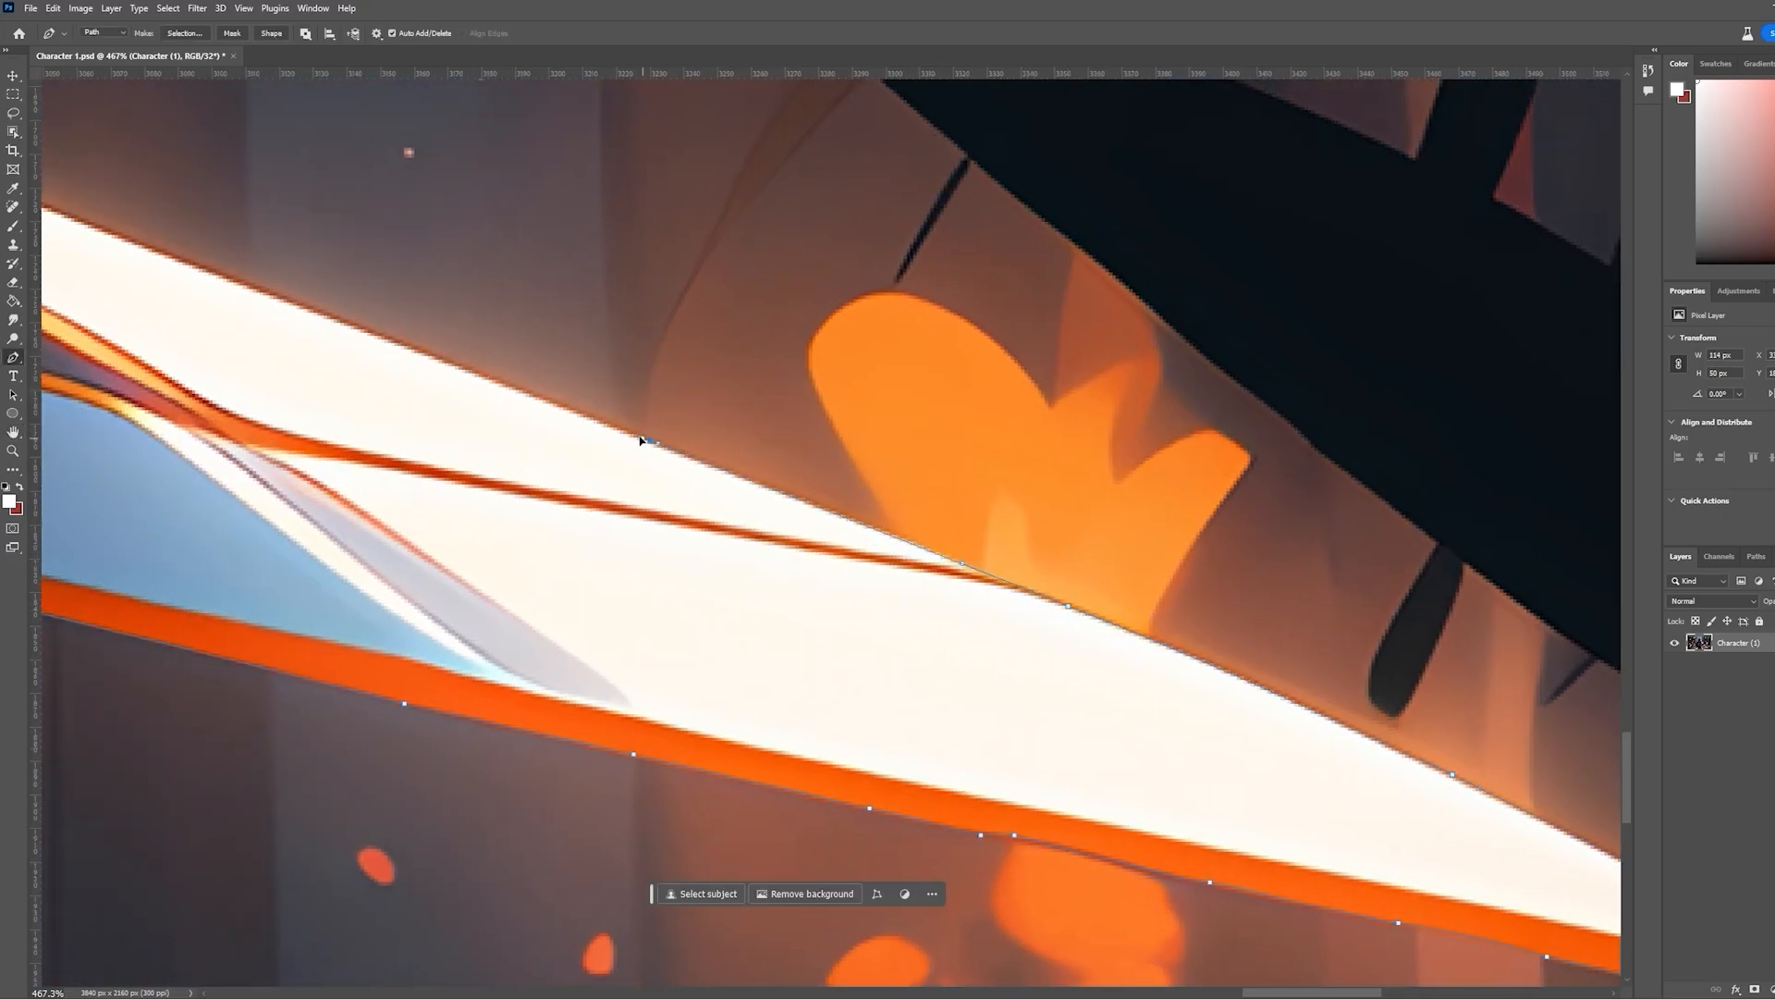
{"action": "left_click_drag", "start_coordinate": [573, 418], "coordinate": [1062, 685]}
{"action": "left_click_drag", "start_coordinate": [669, 527], "coordinate": [1289, 735]}
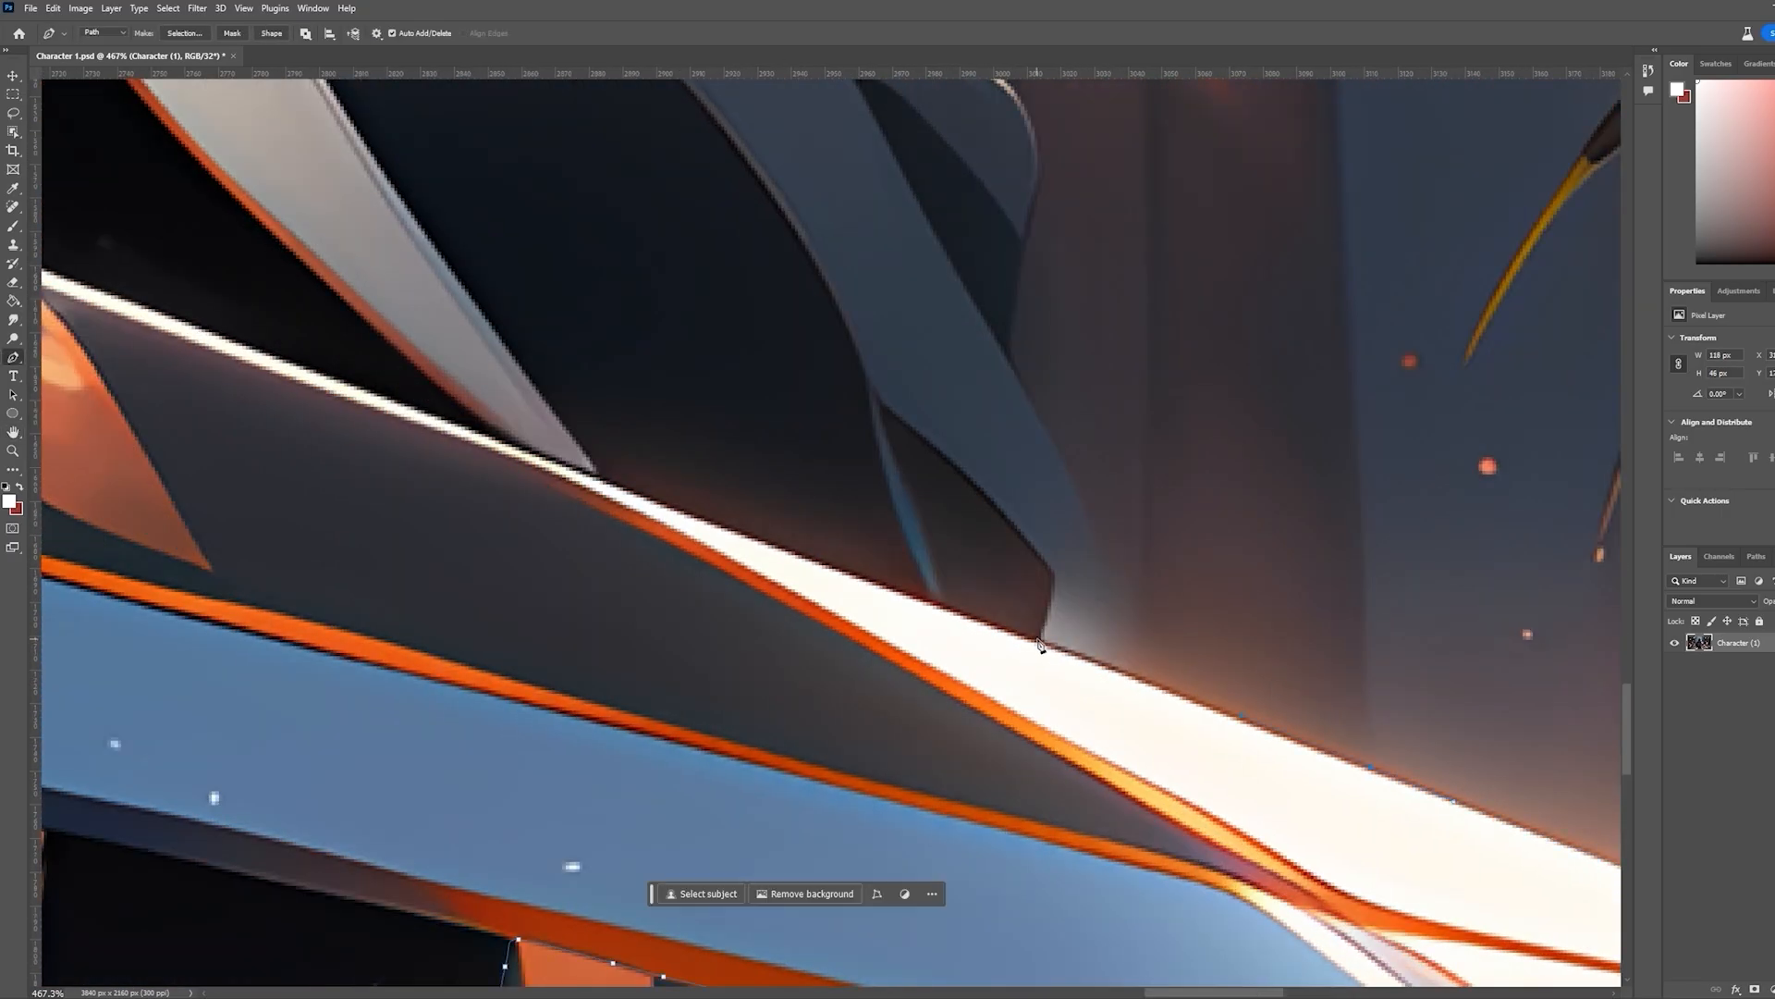
{"action": "left_click_drag", "start_coordinate": [987, 620], "coordinate": [1044, 612]}
{"action": "scroll", "coordinate": [1027, 618], "scroll_direction": "down", "scroll_amount": 5}
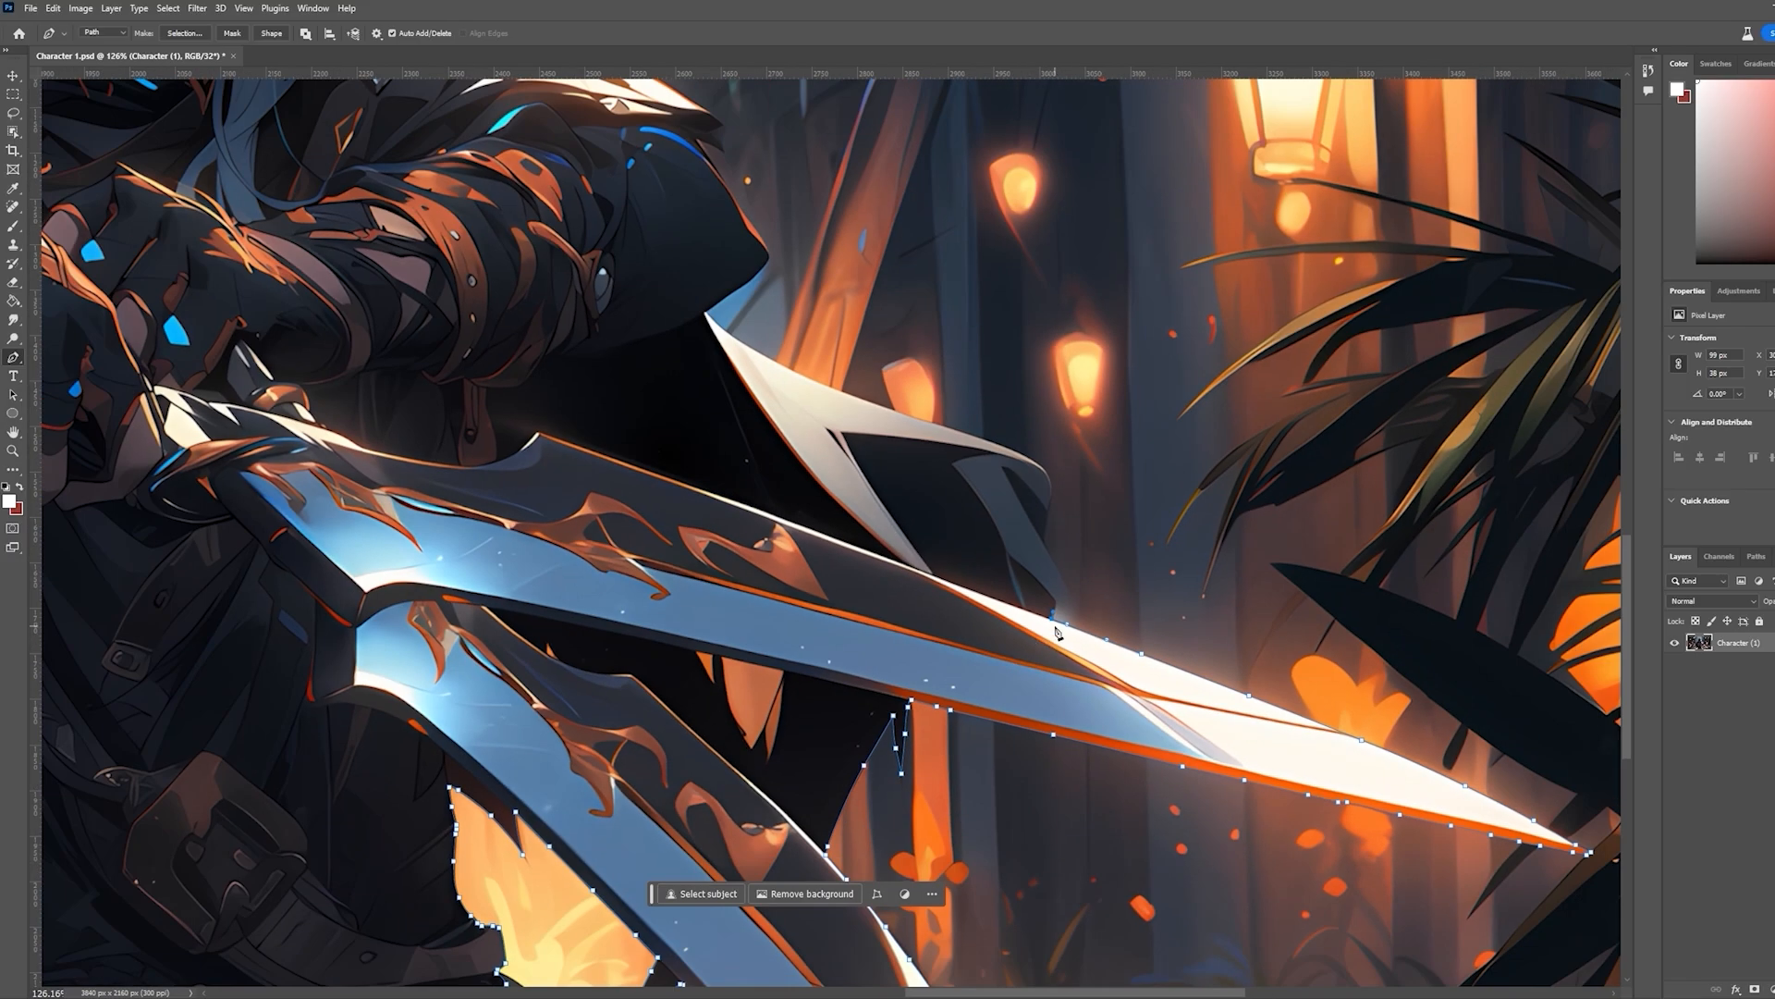
{"action": "scroll", "coordinate": [1058, 632], "scroll_direction": "down", "scroll_amount": 2}
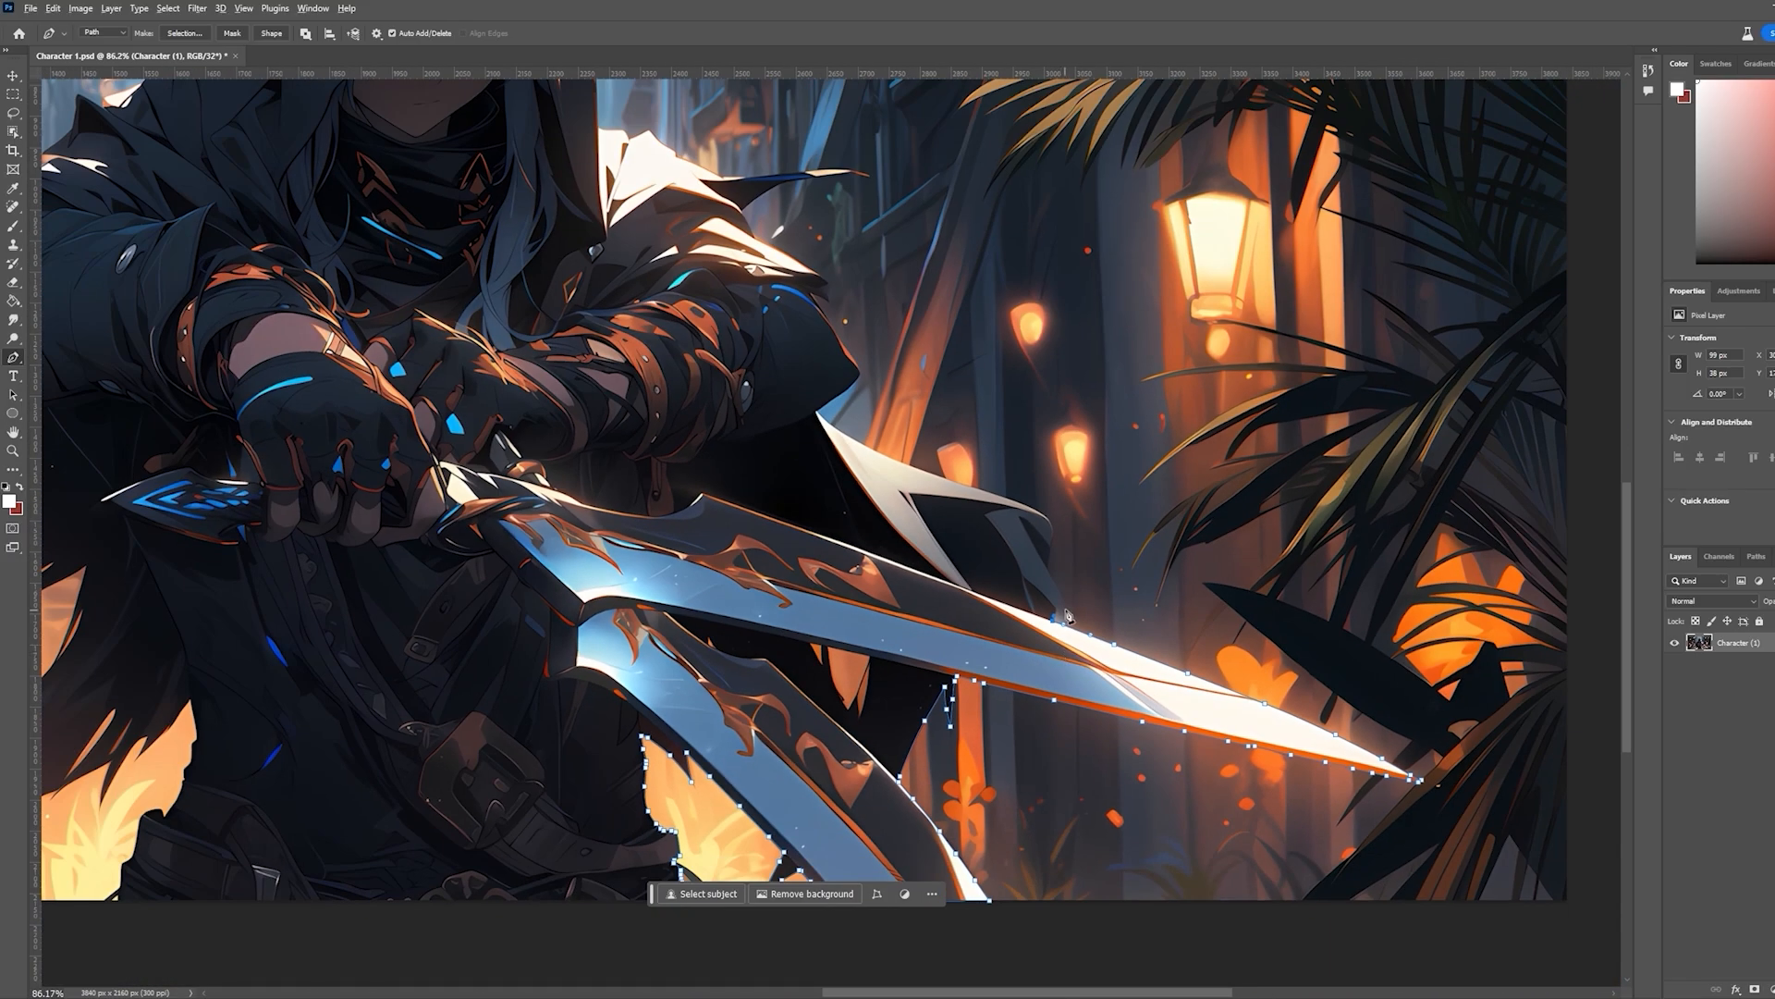
{"action": "scroll", "coordinate": [1068, 616], "scroll_direction": "up", "scroll_amount": 6}
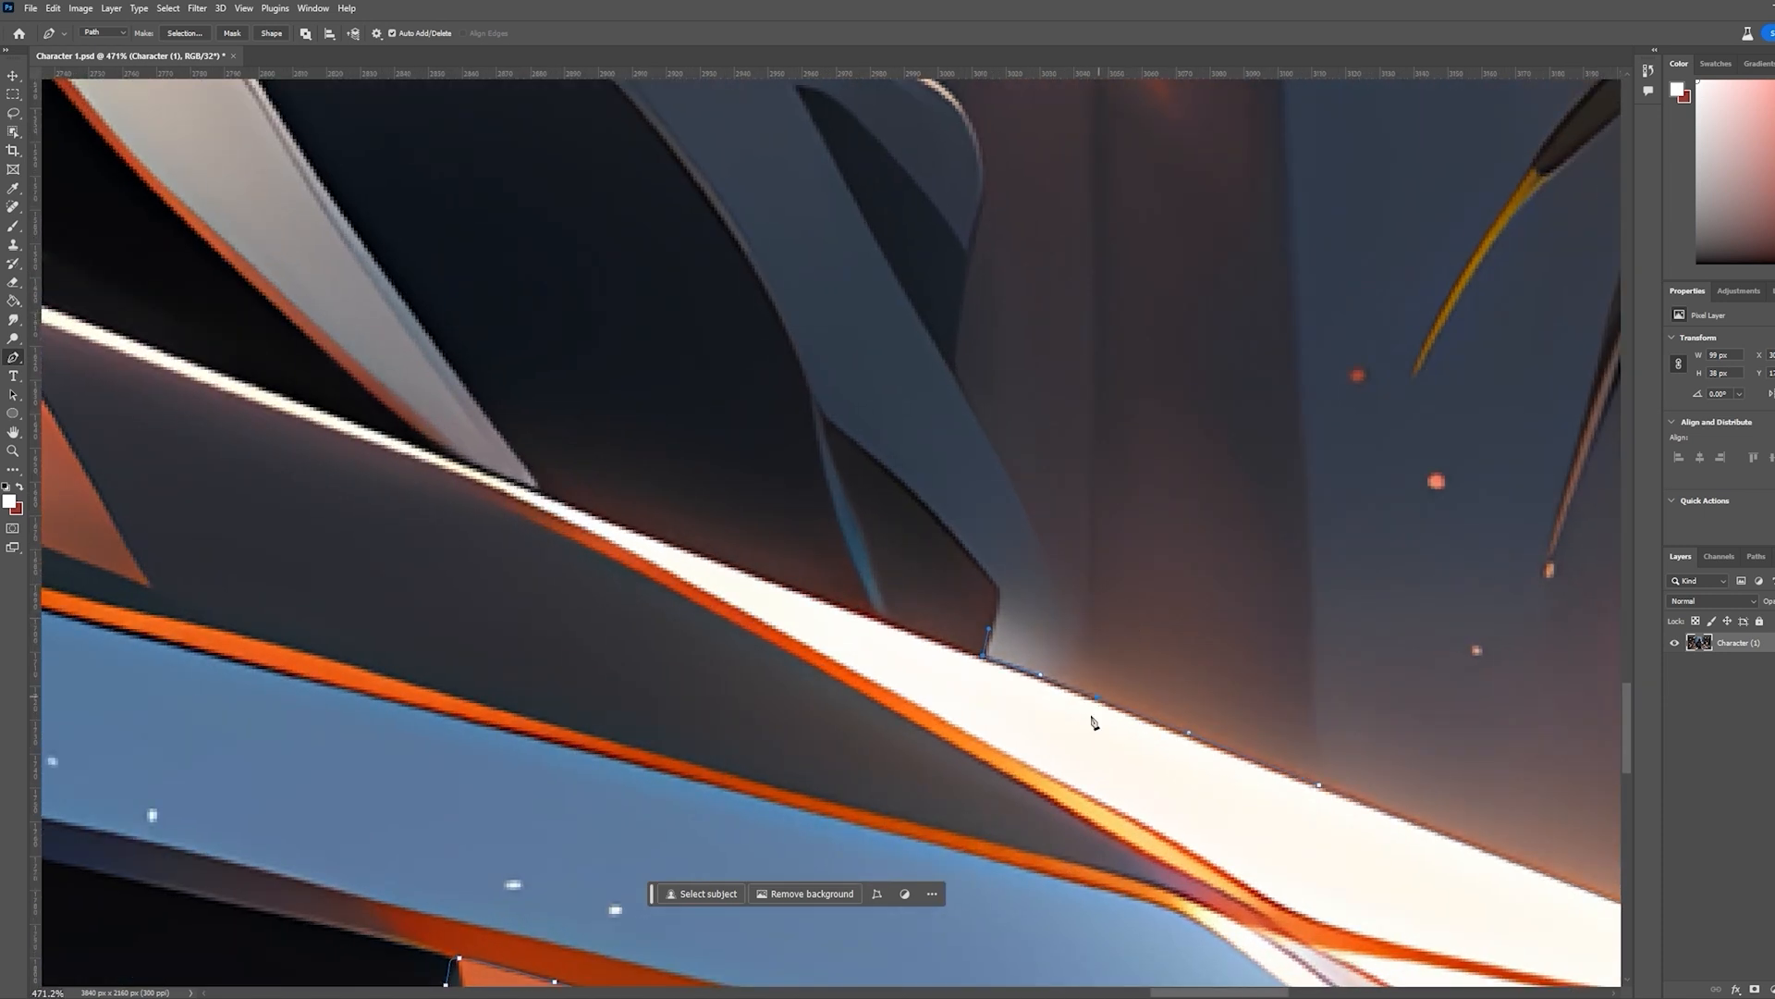
Redo the anchor at the cloak's corner and follow the cloak's dark blue outer edge up from the sword
{"action": "key", "text": "ctrl+z"}
{"action": "left_click_drag", "start_coordinate": [990, 657], "coordinate": [1027, 680]}
{"action": "left_click_drag", "start_coordinate": [1052, 585], "coordinate": [1027, 521]}
{"action": "left_click_drag", "start_coordinate": [997, 454], "coordinate": [971, 414]}
{"action": "left_click", "coordinate": [952, 369]}
{"action": "key", "text": "space"}
{"action": "left_click_drag", "start_coordinate": [1029, 333], "coordinate": [1224, 796]}
{"action": "left_click", "coordinate": [1159, 756]}
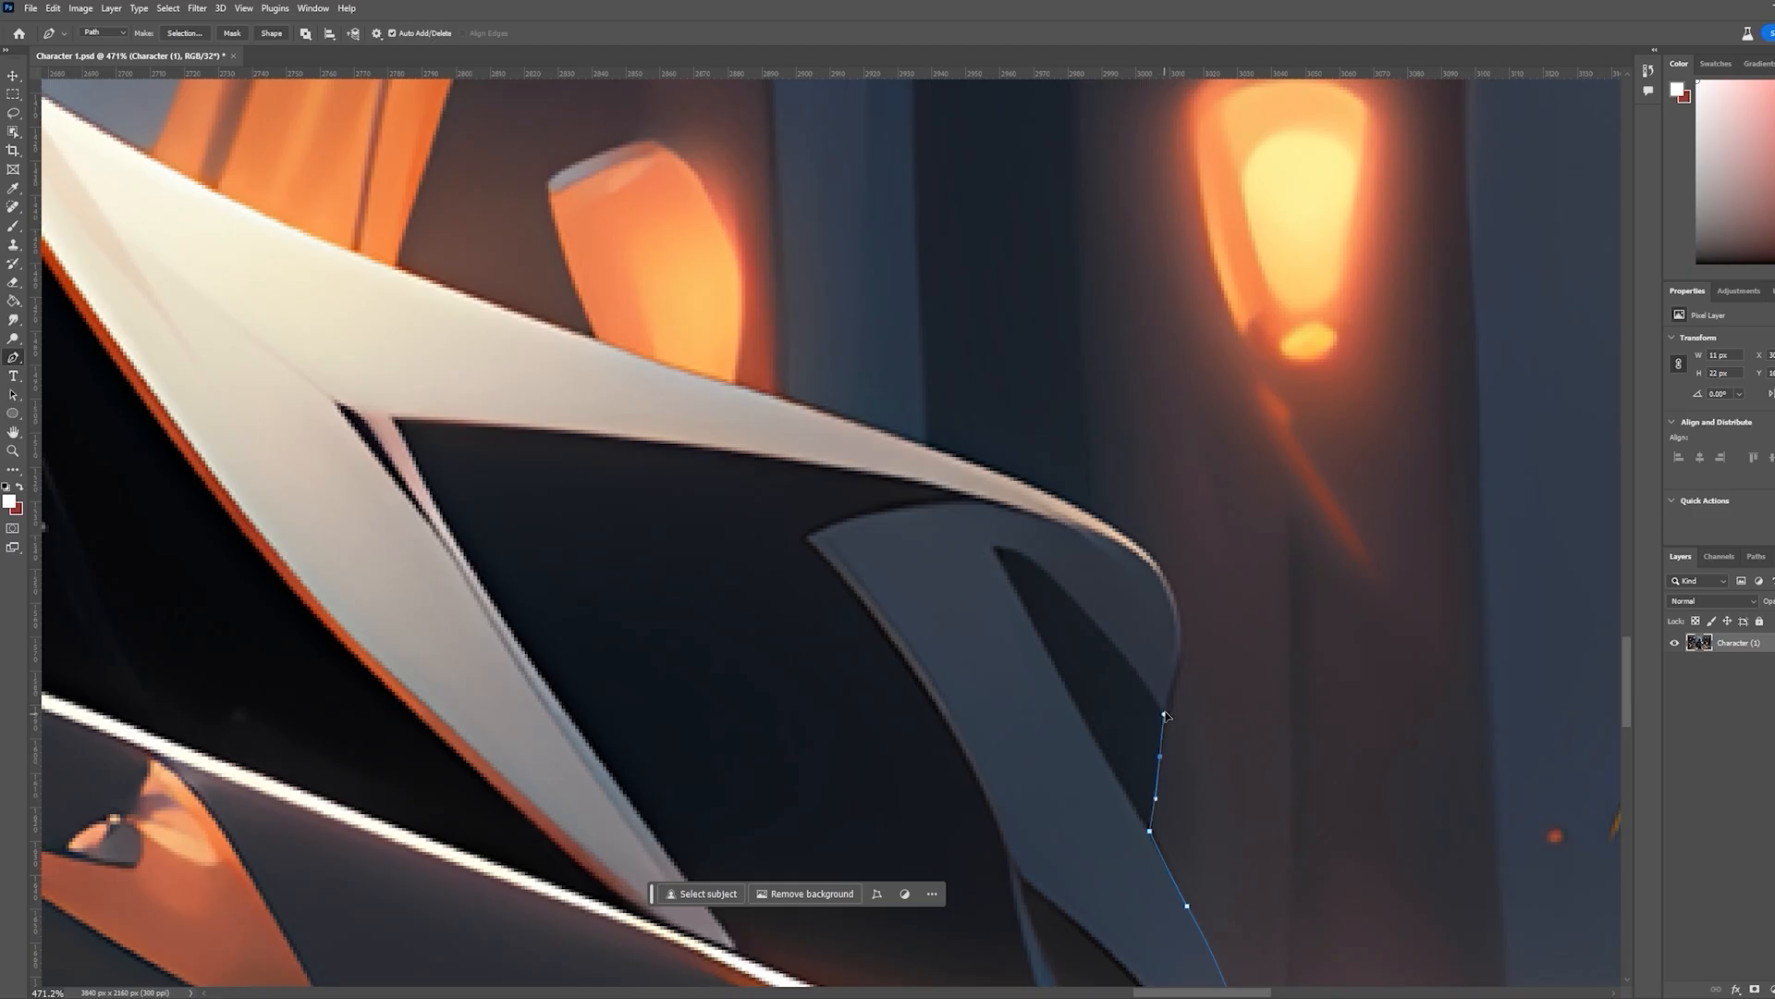
Trace around the cloak's rounded fold and along its pale upper edge to the point beneath the sleeve
{"action": "left_click", "coordinate": [1179, 660]}
{"action": "left_click_drag", "start_coordinate": [1137, 543], "coordinate": [1077, 510]}
{"action": "left_click_drag", "start_coordinate": [865, 422], "coordinate": [1340, 753]}
{"action": "key", "text": "space"}
{"action": "left_click_drag", "start_coordinate": [1051, 620], "coordinate": [943, 580]}
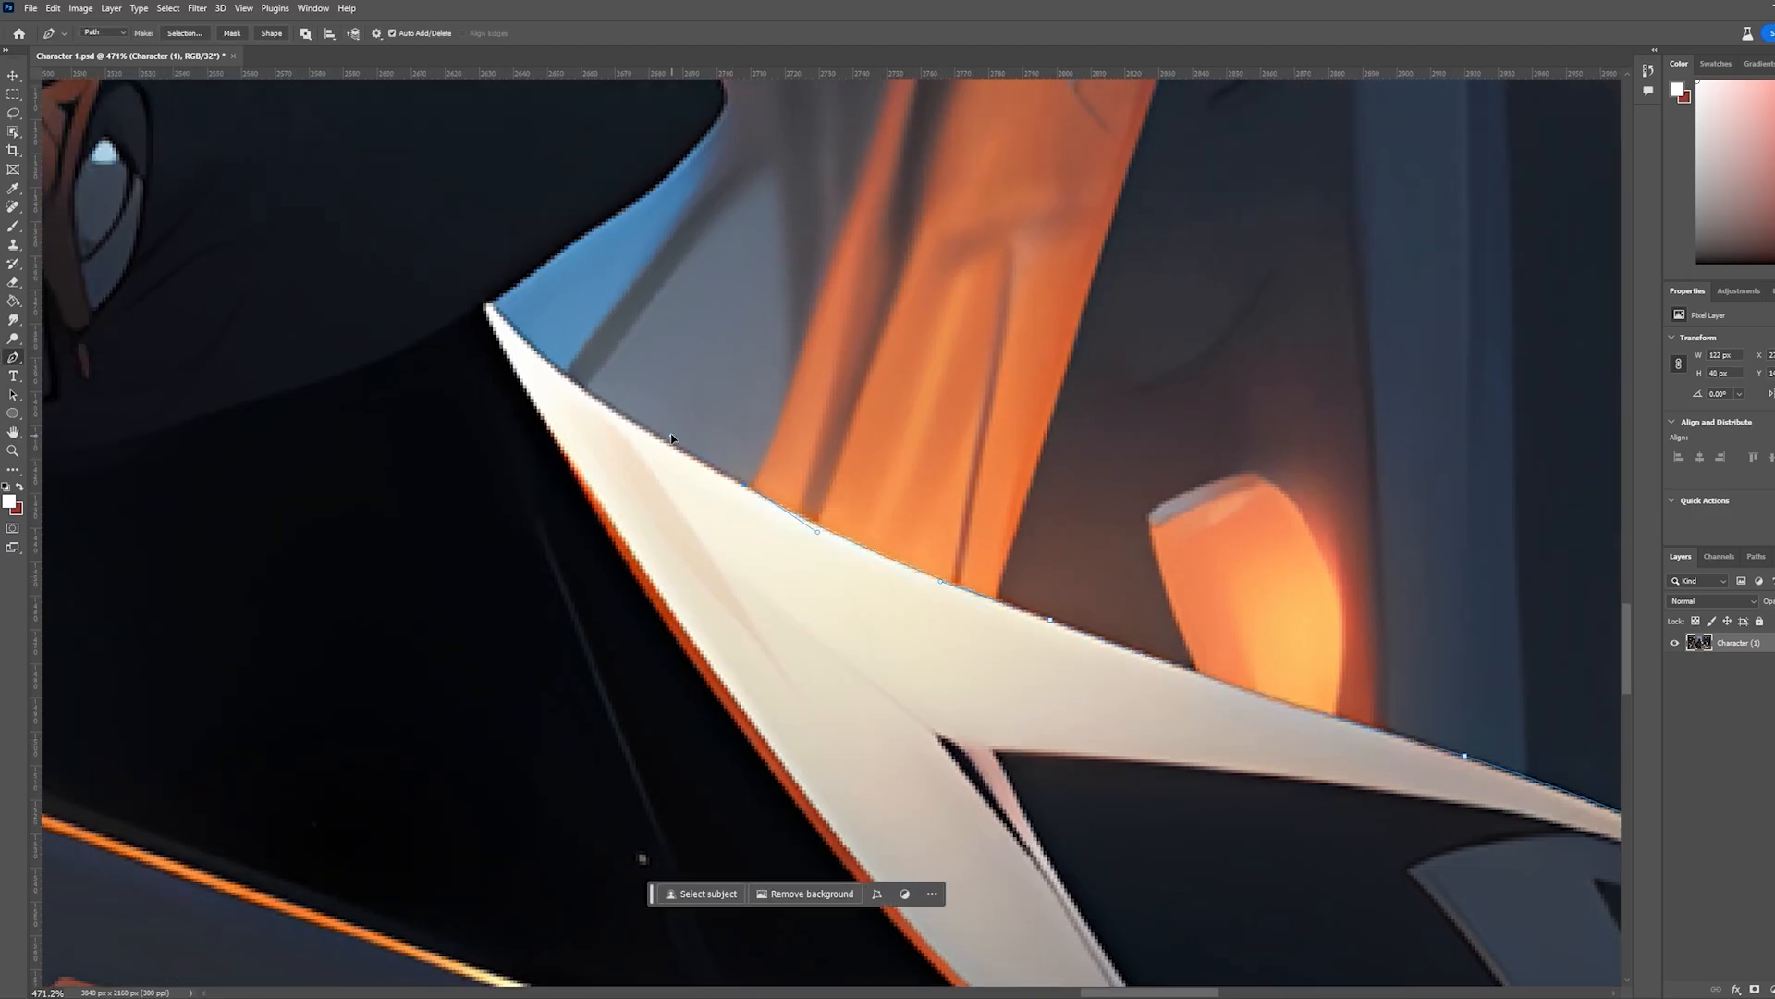
{"action": "key", "text": "space"}
{"action": "left_click_drag", "start_coordinate": [675, 430], "coordinate": [993, 749]}
{"action": "left_click", "coordinate": [811, 629]}
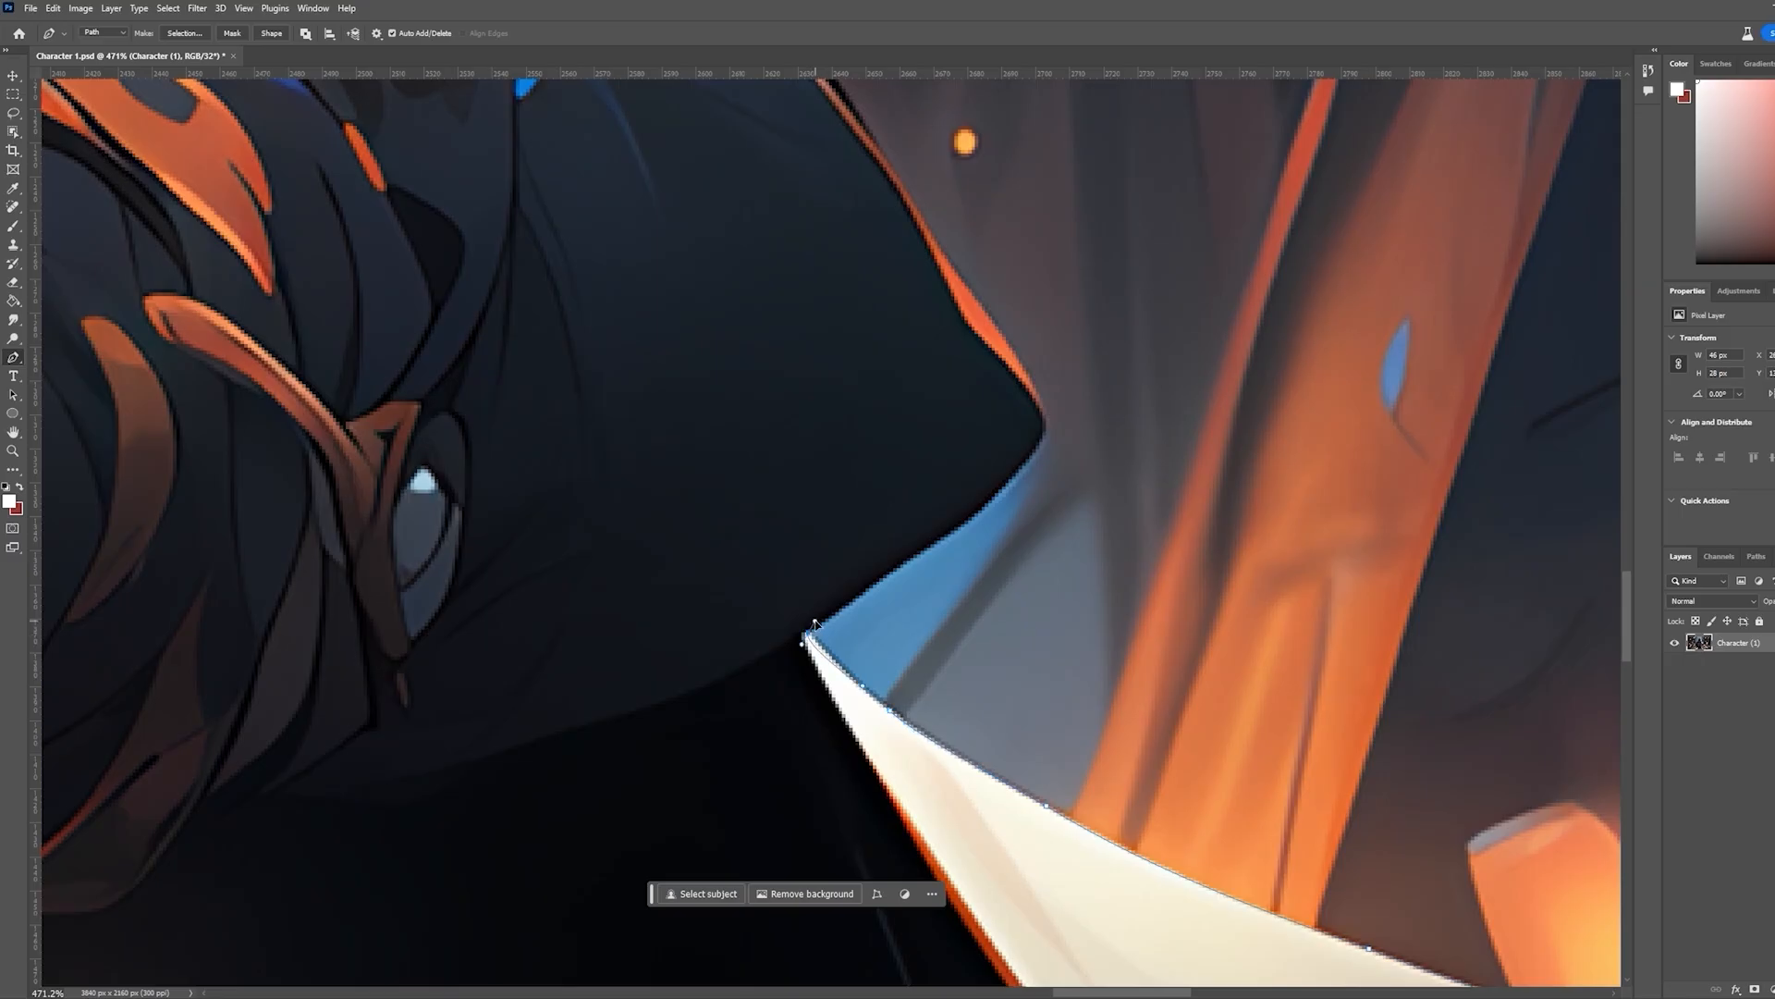
Carry the path around the dark sleeve's pointed end and up its orange-rimmed edge
{"action": "left_click_drag", "start_coordinate": [877, 581], "coordinate": [971, 518]}
{"action": "left_click_drag", "start_coordinate": [1023, 462], "coordinate": [1202, 733]}
{"action": "key", "text": "space"}
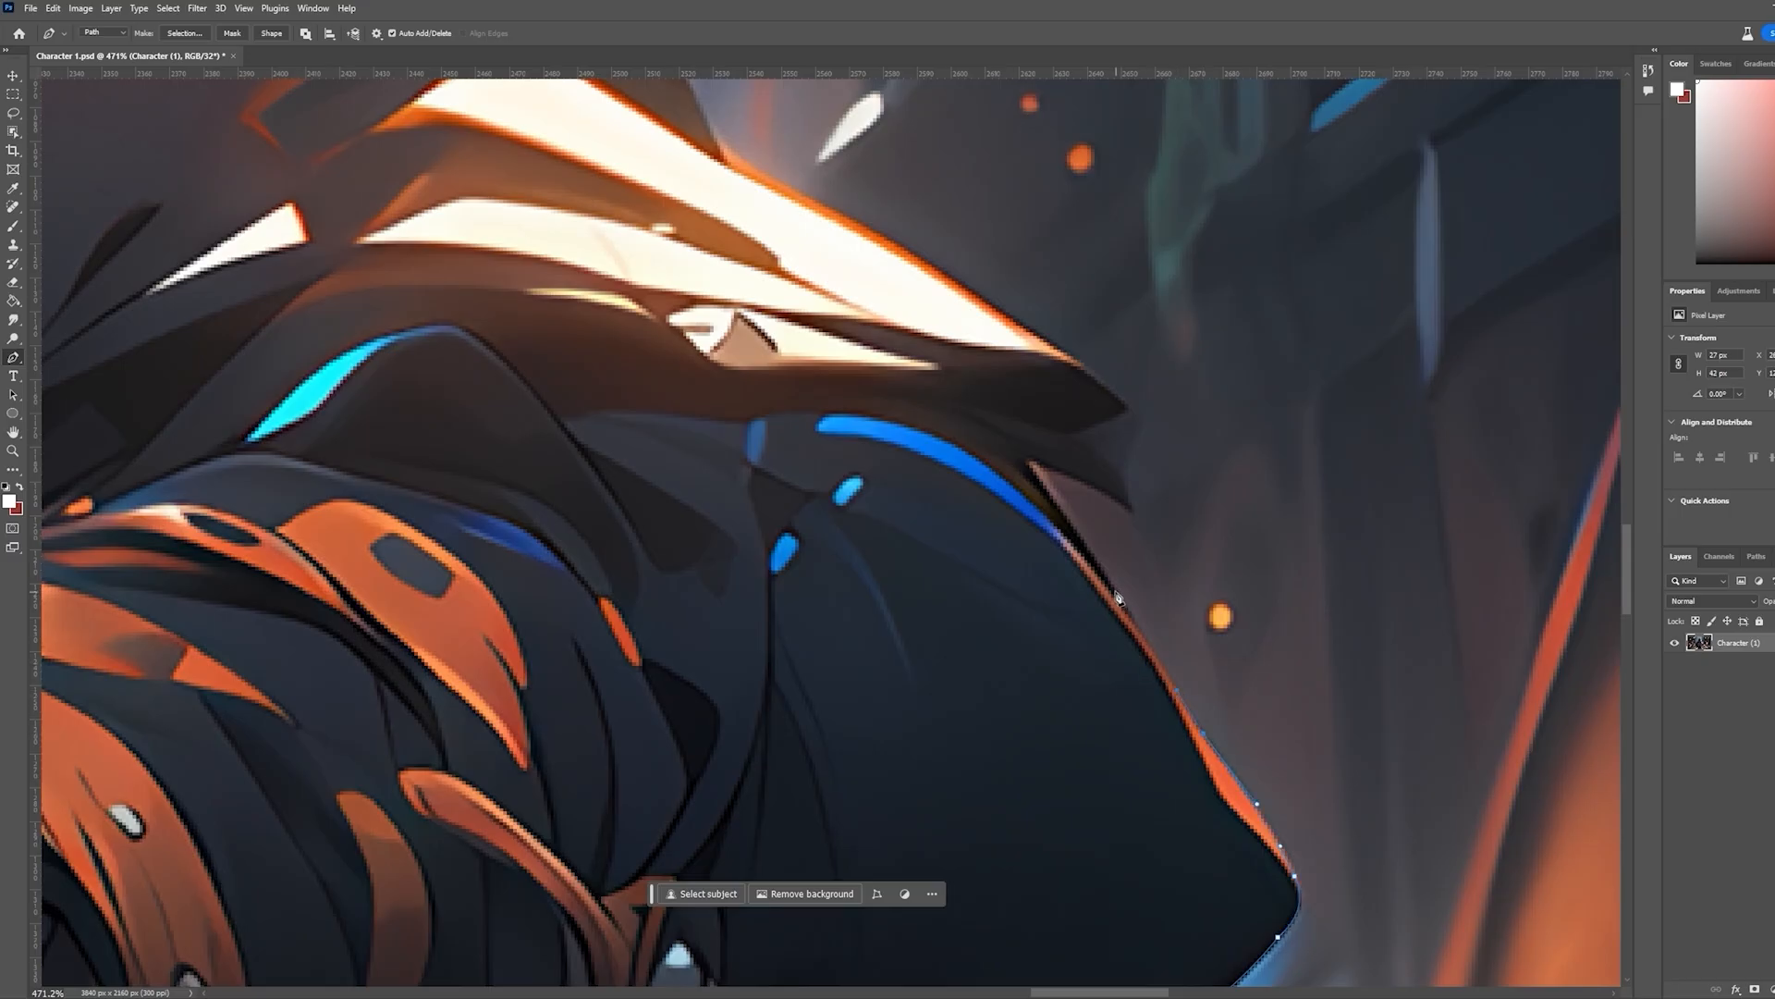
{"action": "scroll", "coordinate": [1044, 504], "scroll_direction": "down", "scroll_amount": 6}
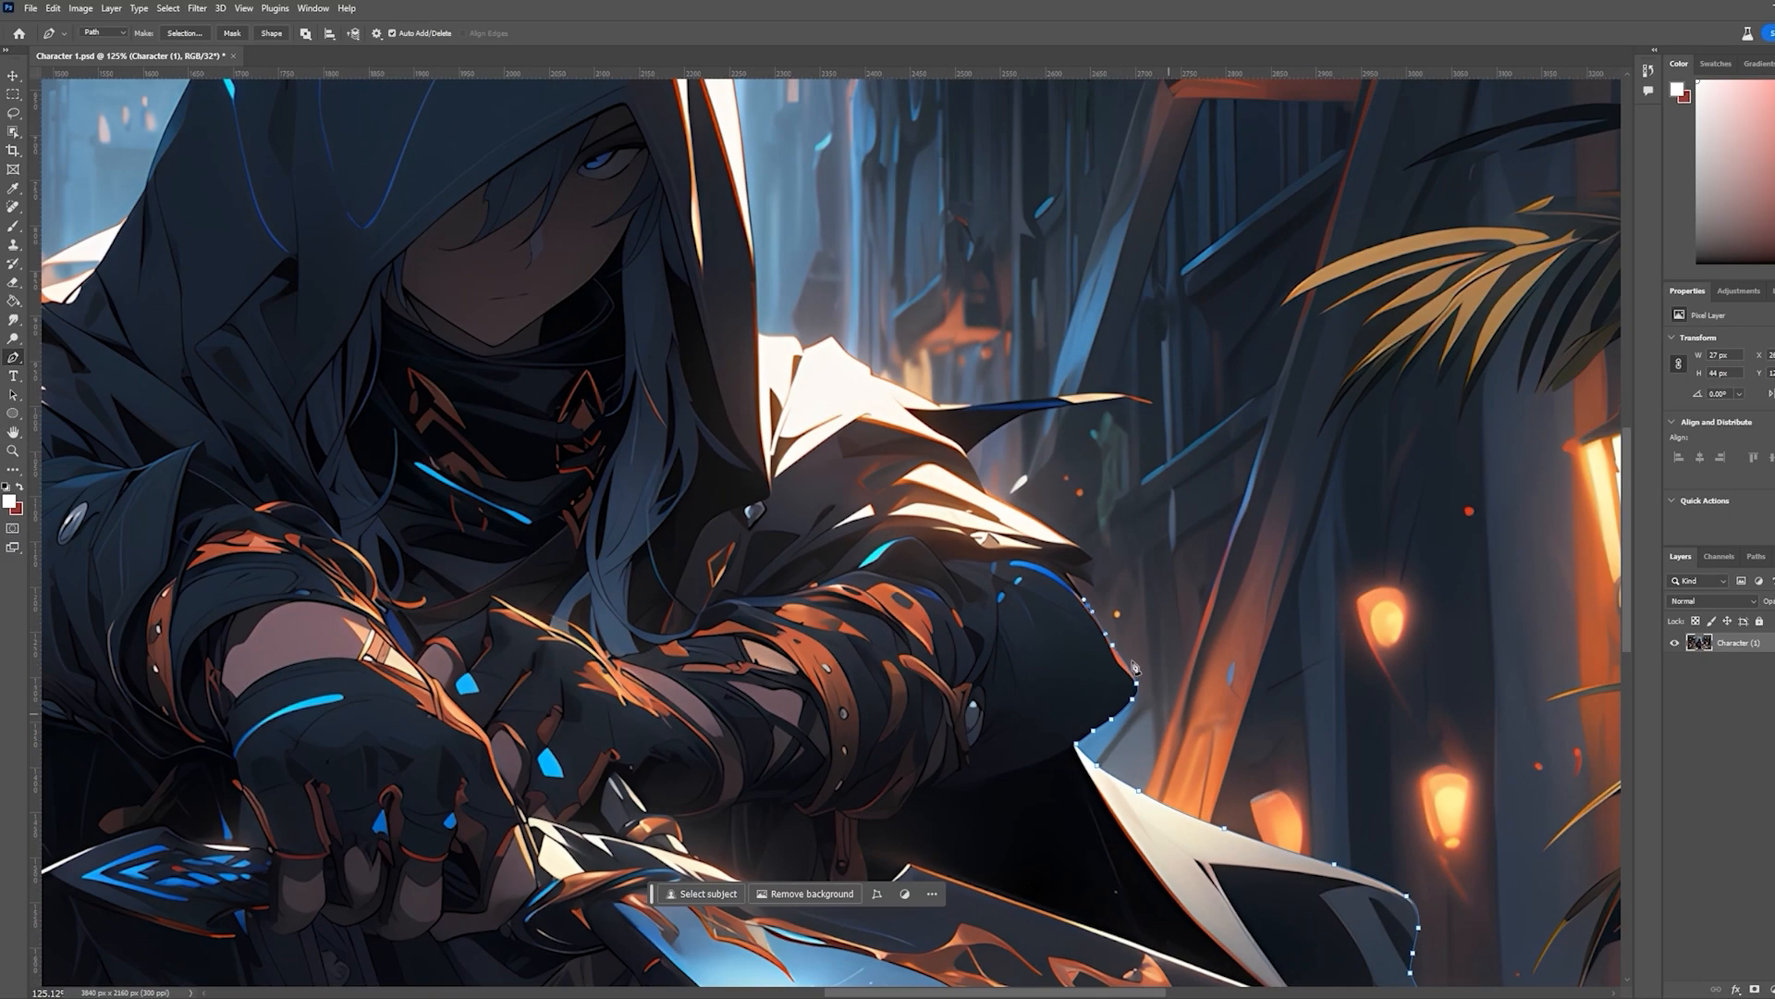
{"action": "scroll", "coordinate": [1136, 666], "scroll_direction": "up", "scroll_amount": 5}
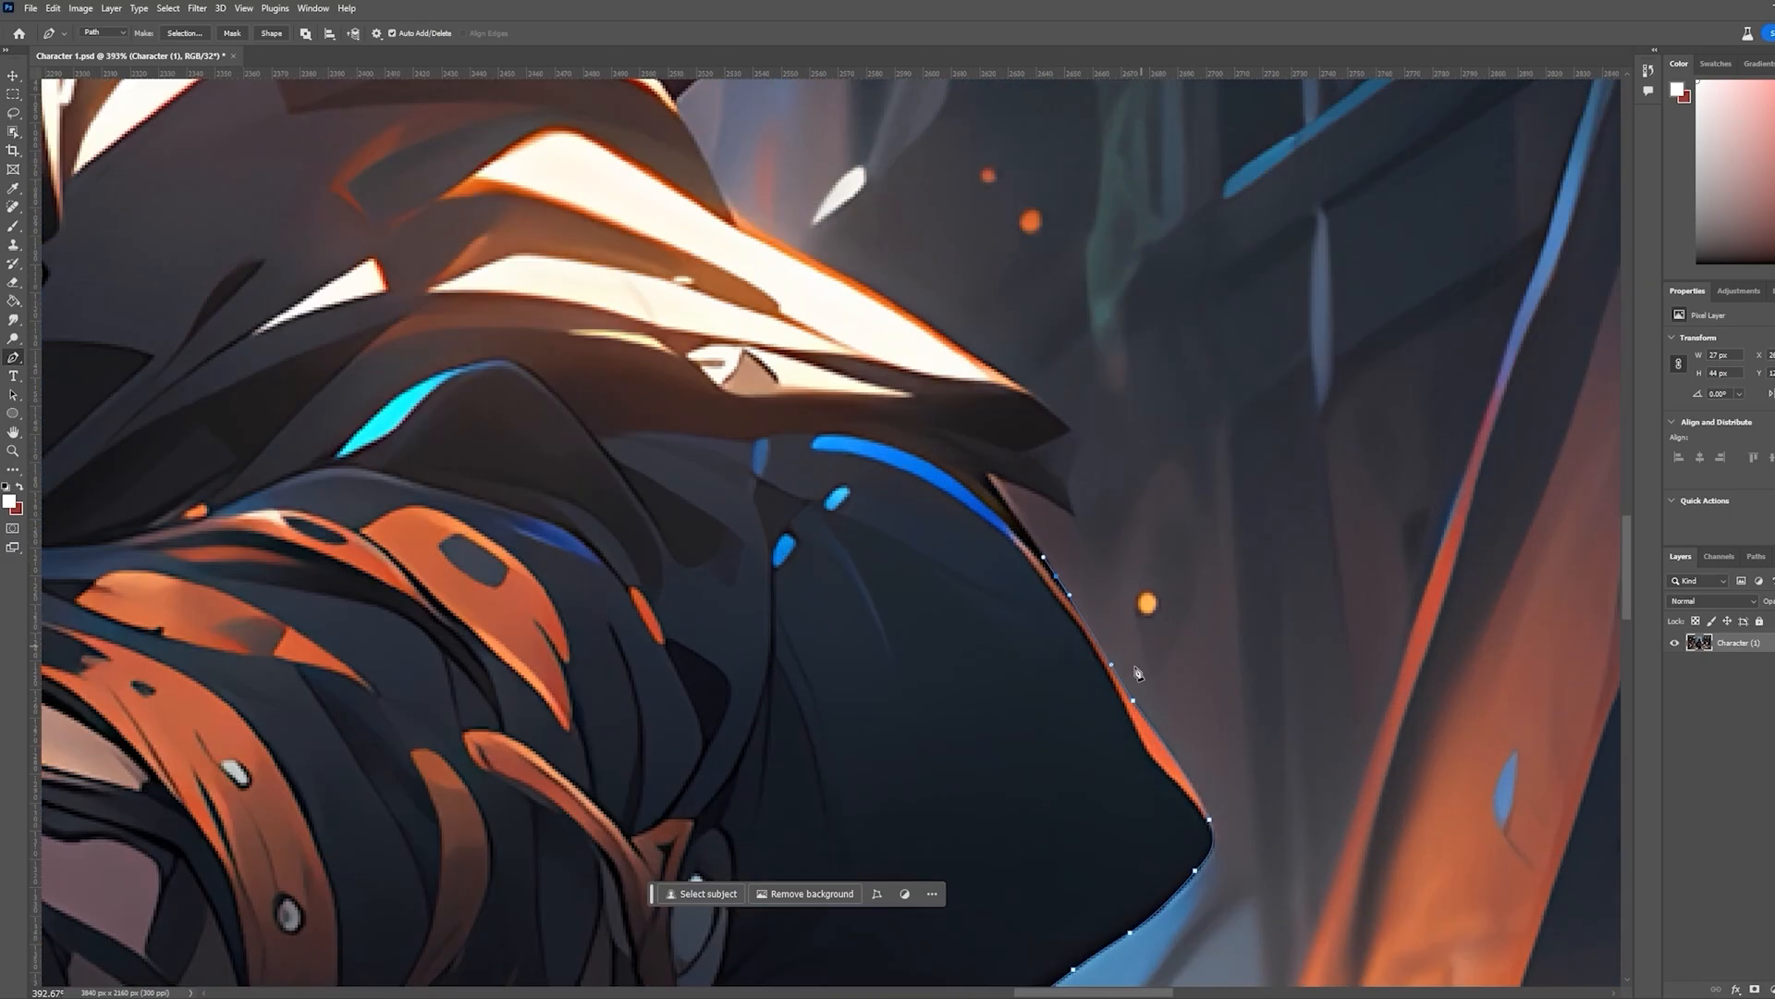
Trace the sleeve's upper edge and the shoulder cloth's pointed folds up to the base of the long thin spike
{"action": "left_click", "coordinate": [1173, 753]}
{"action": "left_click_drag", "start_coordinate": [1070, 504], "coordinate": [1276, 801]}
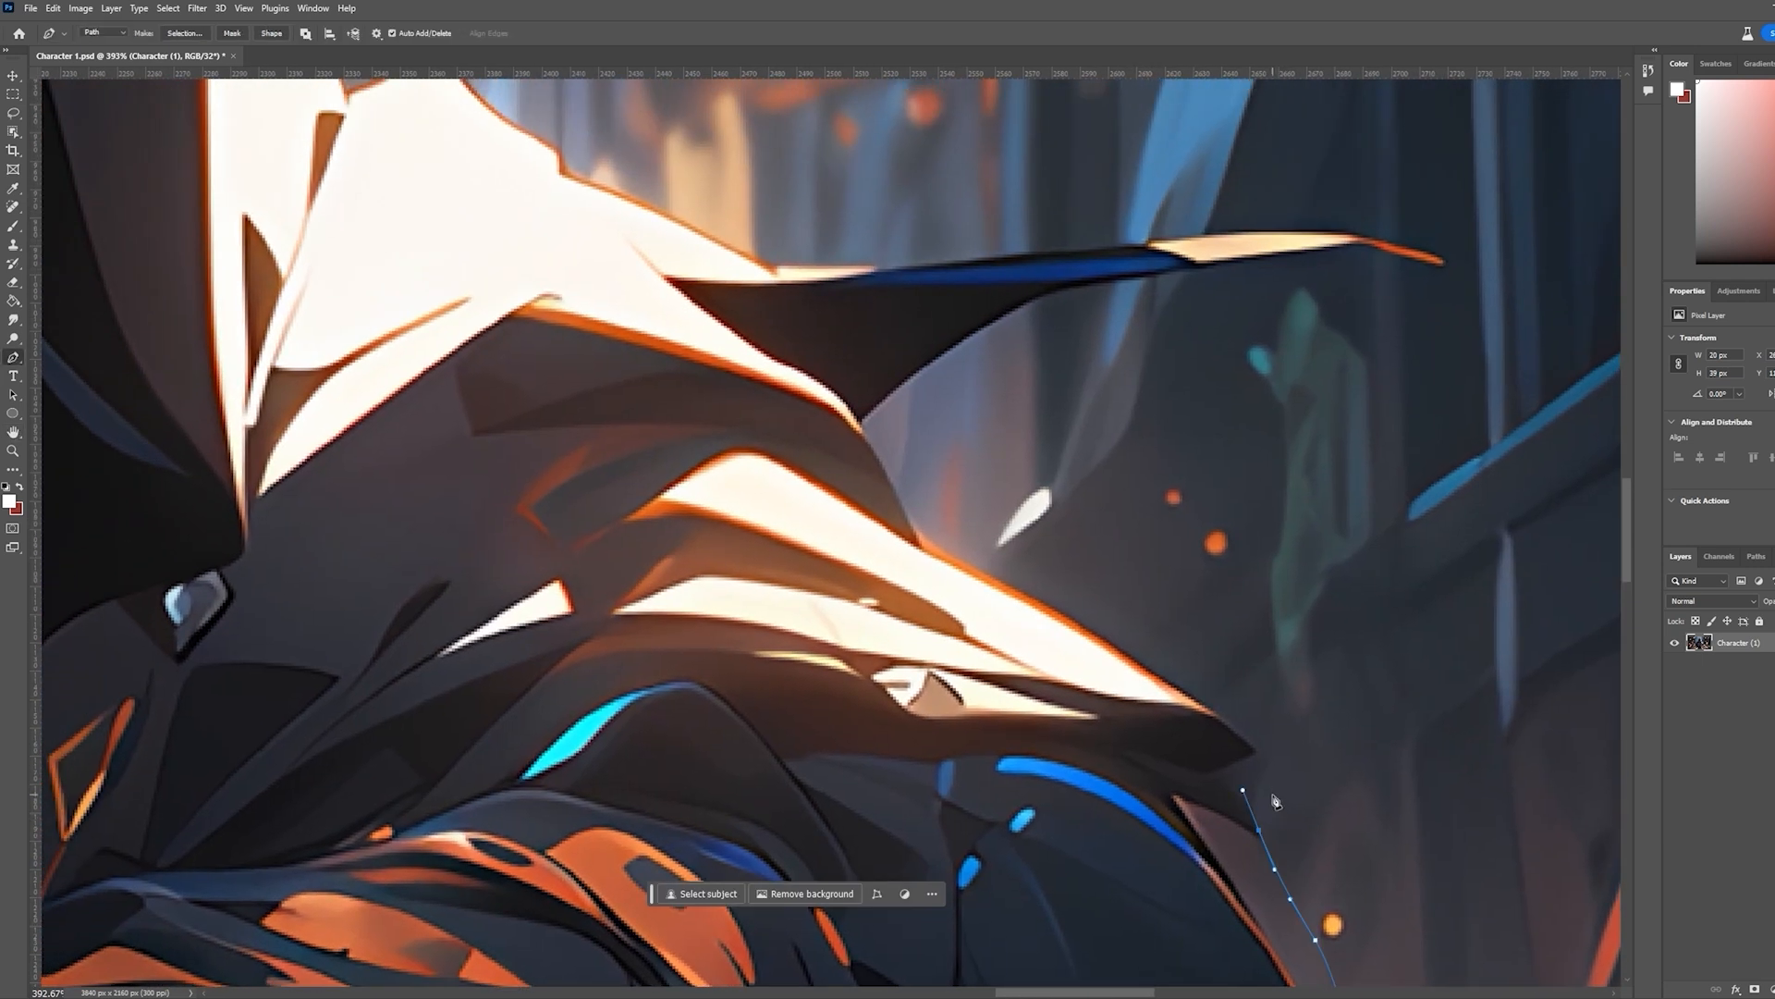
{"action": "scroll", "coordinate": [1274, 800], "scroll_direction": "up", "scroll_amount": 1}
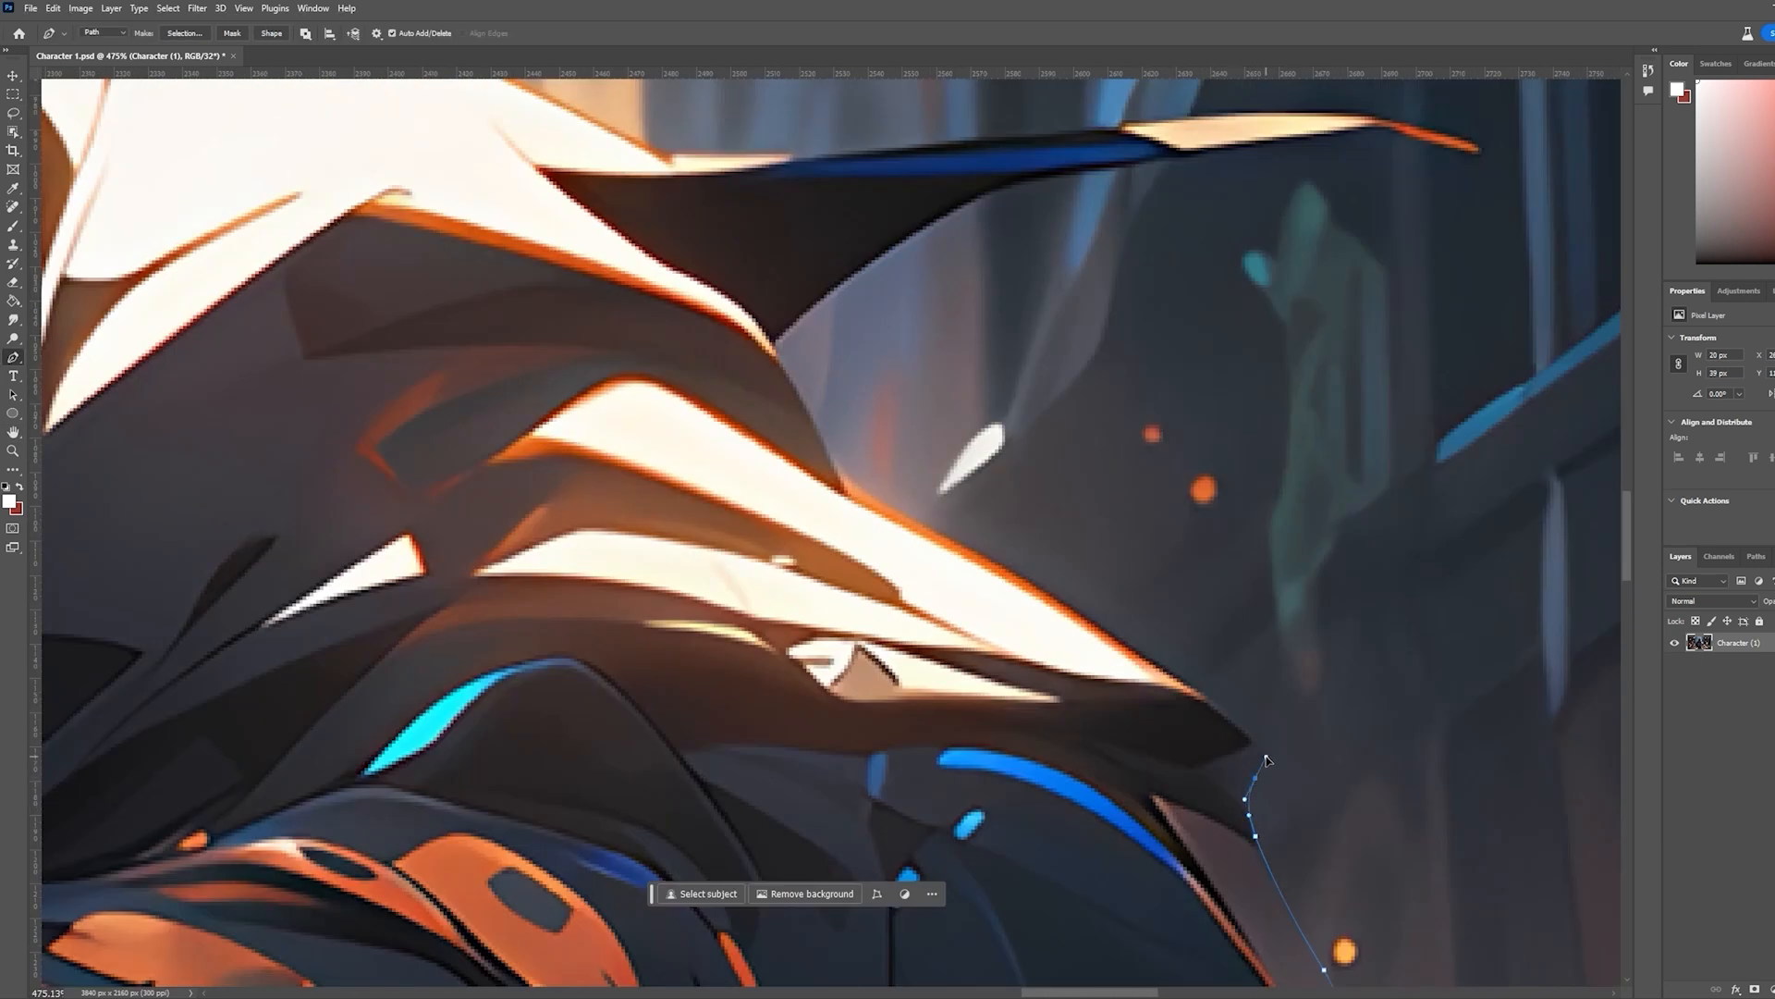
{"action": "left_click_drag", "start_coordinate": [1198, 769], "coordinate": [1139, 655]}
{"action": "left_click", "coordinate": [1214, 757]}
{"action": "left_click_drag", "start_coordinate": [1047, 592], "coordinate": [1010, 566]}
{"action": "scroll", "coordinate": [815, 428], "scroll_direction": "up", "scroll_amount": 4}
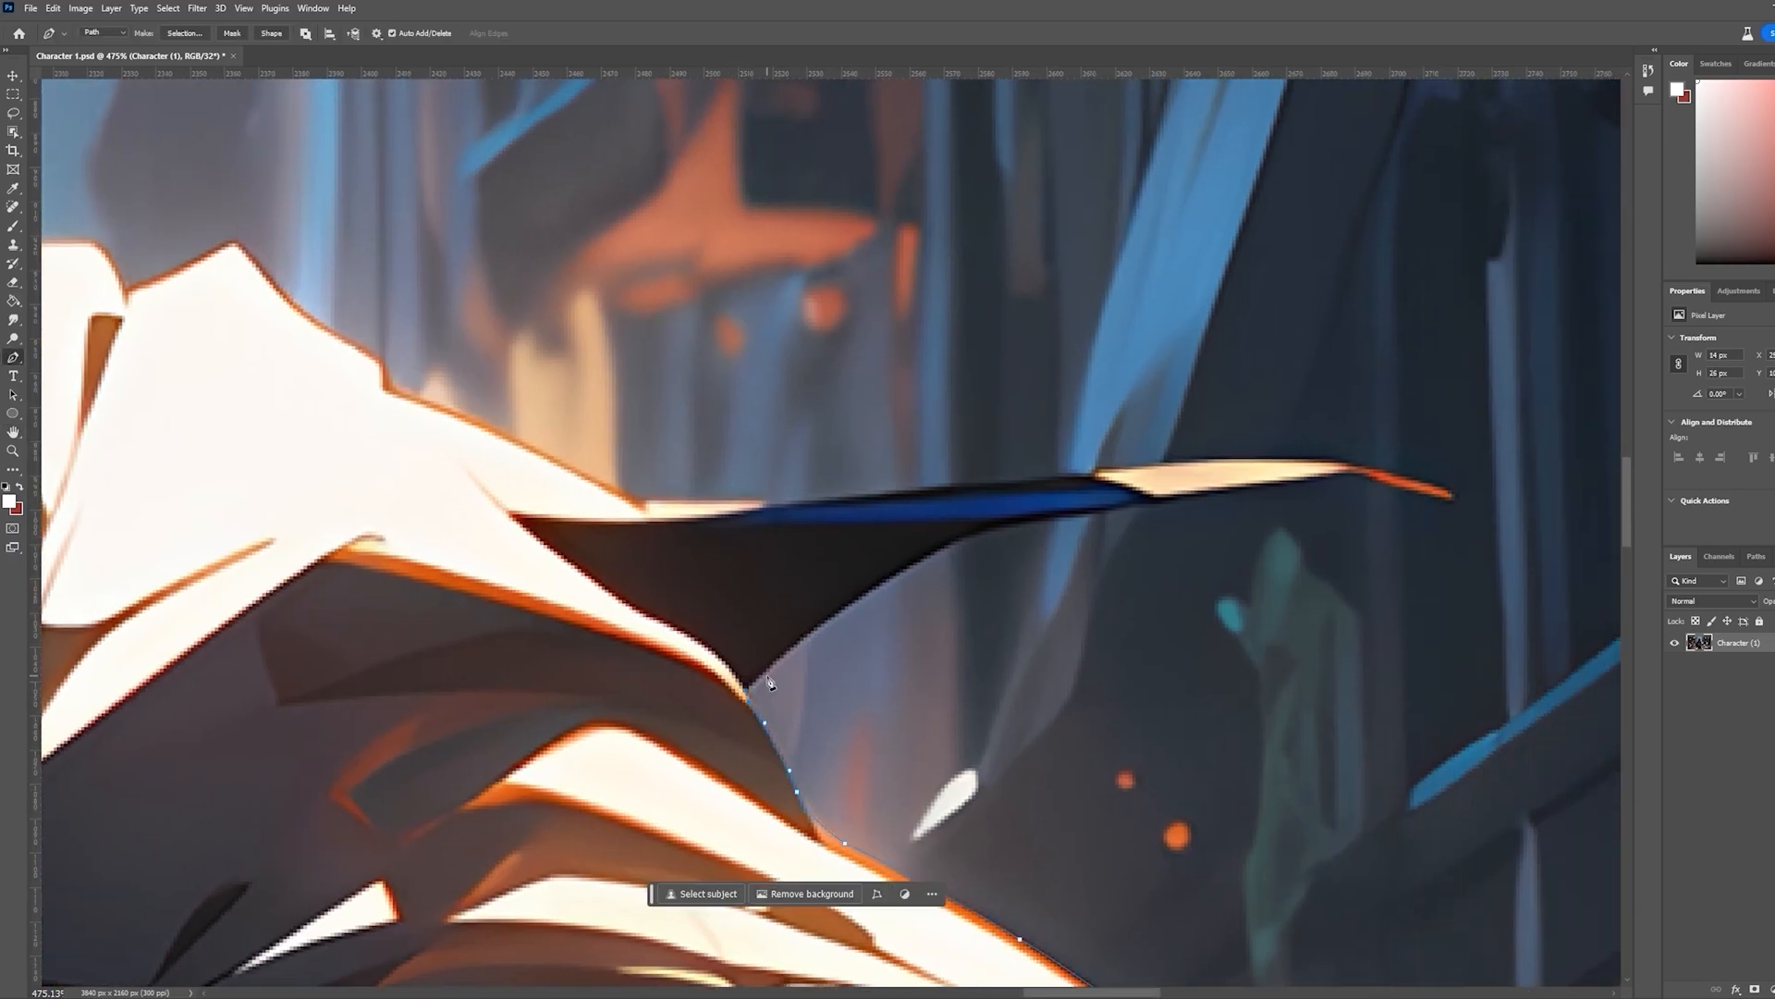
Trace the path along the lower edge of the long thin shoulder spike out to its orange tip
{"action": "left_click_drag", "start_coordinate": [765, 668], "coordinate": [789, 650]}
{"action": "left_click_drag", "start_coordinate": [938, 552], "coordinate": [973, 534]}
{"action": "mouse_move", "coordinate": [1119, 507]}
{"action": "left_mouse_down"}
{"action": "mouse_move", "coordinate": [1249, 491]}
{"action": "mouse_move", "coordinate": [1145, 504]}
{"action": "left_mouse_up"}
{"action": "left_click_drag", "start_coordinate": [1167, 500], "coordinate": [1174, 501]}
{"action": "left_click_drag", "start_coordinate": [1311, 479], "coordinate": [1455, 497]}
Bring the path back along the upper edge of the long spike to the white shoulder cloth
{"action": "left_click", "coordinate": [1438, 497]}
{"action": "left_click_drag", "start_coordinate": [1397, 476], "coordinate": [1211, 460]}
{"action": "left_click", "coordinate": [1115, 470]}
{"action": "left_click", "coordinate": [1092, 474]}
{"action": "left_click_drag", "start_coordinate": [846, 498], "coordinate": [746, 505]}
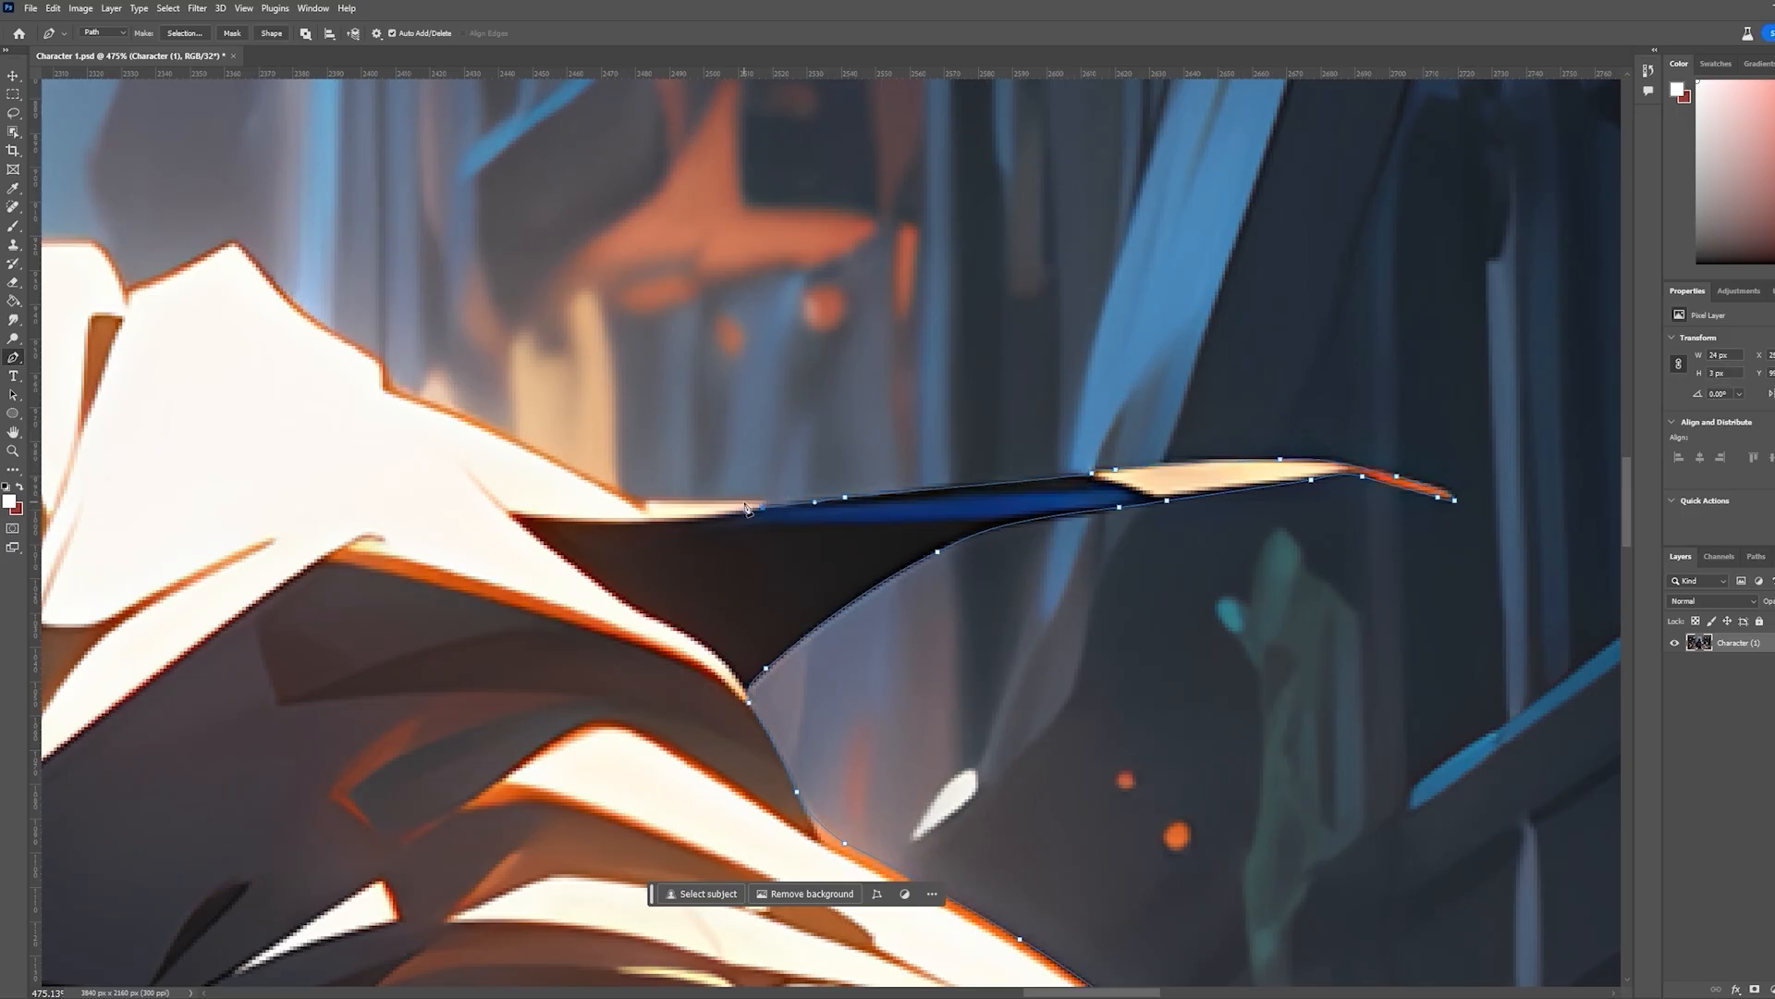
{"action": "left_click", "coordinate": [739, 500]}
{"action": "left_click", "coordinate": [639, 502]}
Follow the white shoulder cloth's orange-rimmed upper edge past its step to the peak
{"action": "left_click_drag", "start_coordinate": [546, 455], "coordinate": [529, 448]}
{"action": "left_click_drag", "start_coordinate": [419, 403], "coordinate": [1175, 653]}
{"action": "left_click_drag", "start_coordinate": [1175, 653], "coordinate": [1205, 666]}
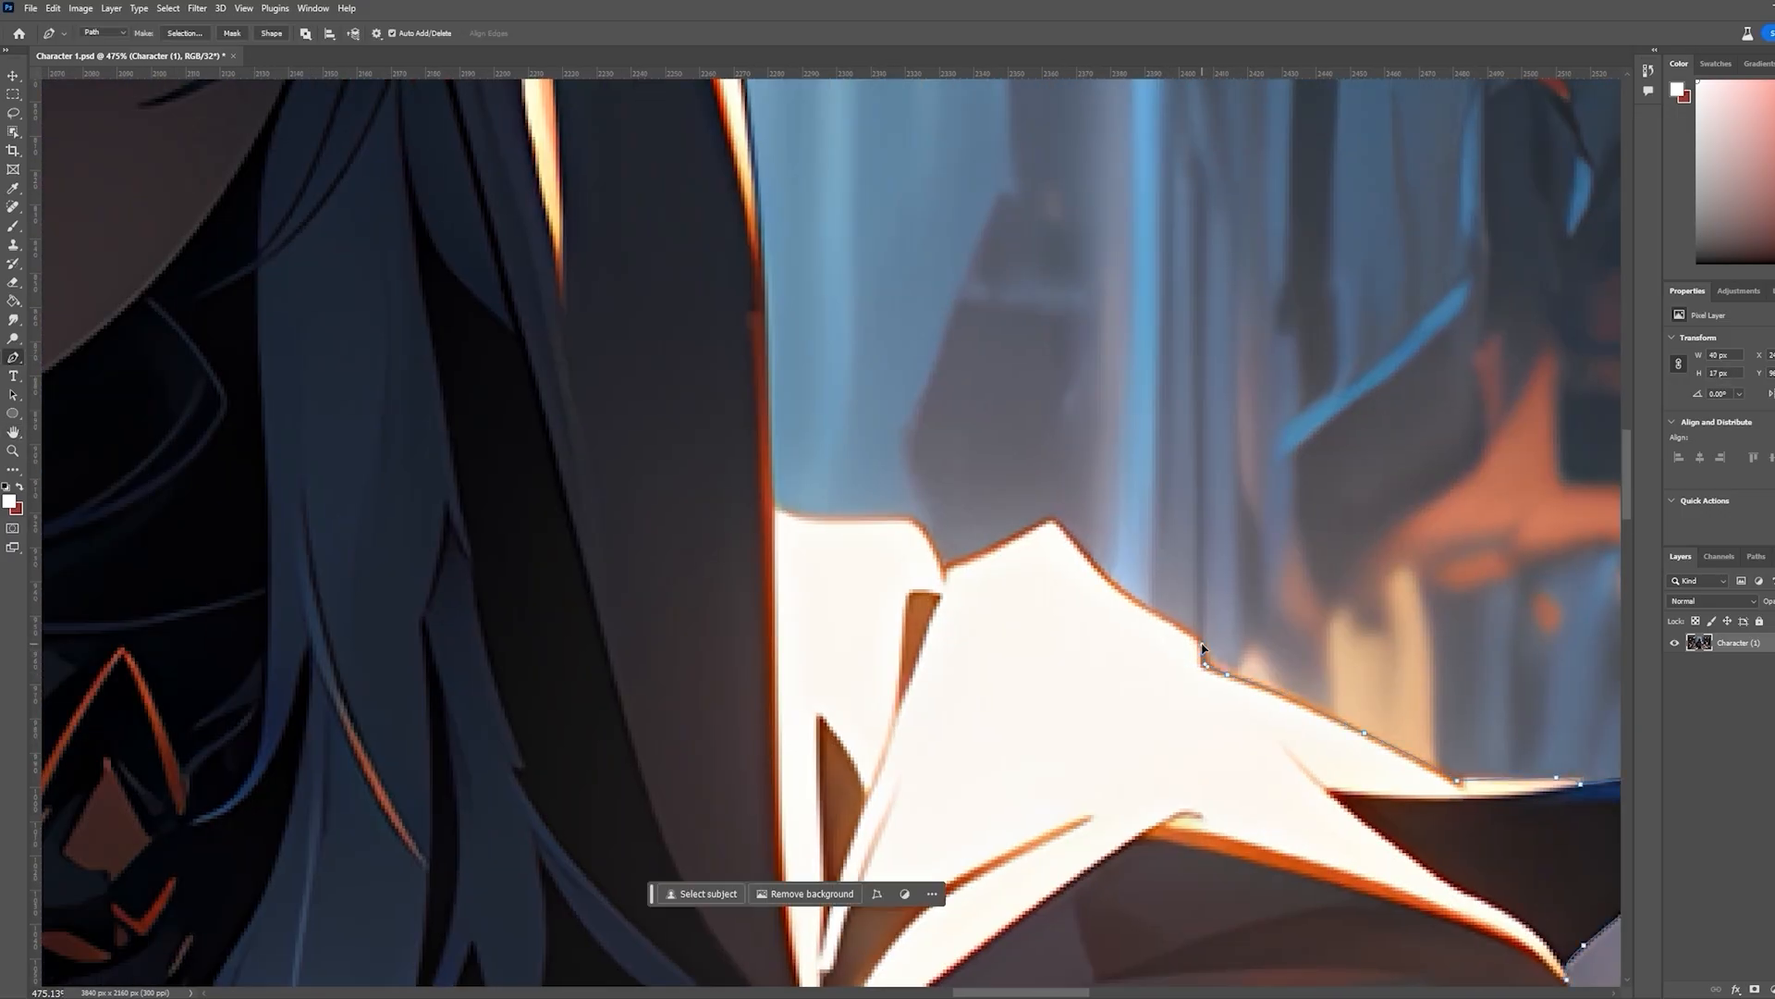
{"action": "left_click", "coordinate": [1189, 633]}
{"action": "left_click", "coordinate": [1118, 588]}
{"action": "left_click", "coordinate": [1062, 527]}
{"action": "left_click", "coordinate": [1050, 521]}
Trace down from the white cloth's peak, around the small dip and across to the hood's edge
{"action": "left_click", "coordinate": [1001, 544]}
{"action": "left_click", "coordinate": [957, 560]}
{"action": "left_click", "coordinate": [945, 568]}
{"action": "left_click", "coordinate": [929, 540]}
{"action": "left_click", "coordinate": [909, 517]}
{"action": "left_click", "coordinate": [821, 520]}
{"action": "left_click", "coordinate": [782, 513]}
Trace the path up the hood's white, orange-rimmed side to its peak
{"action": "left_click_drag", "start_coordinate": [860, 468], "coordinate": [1363, 863]}
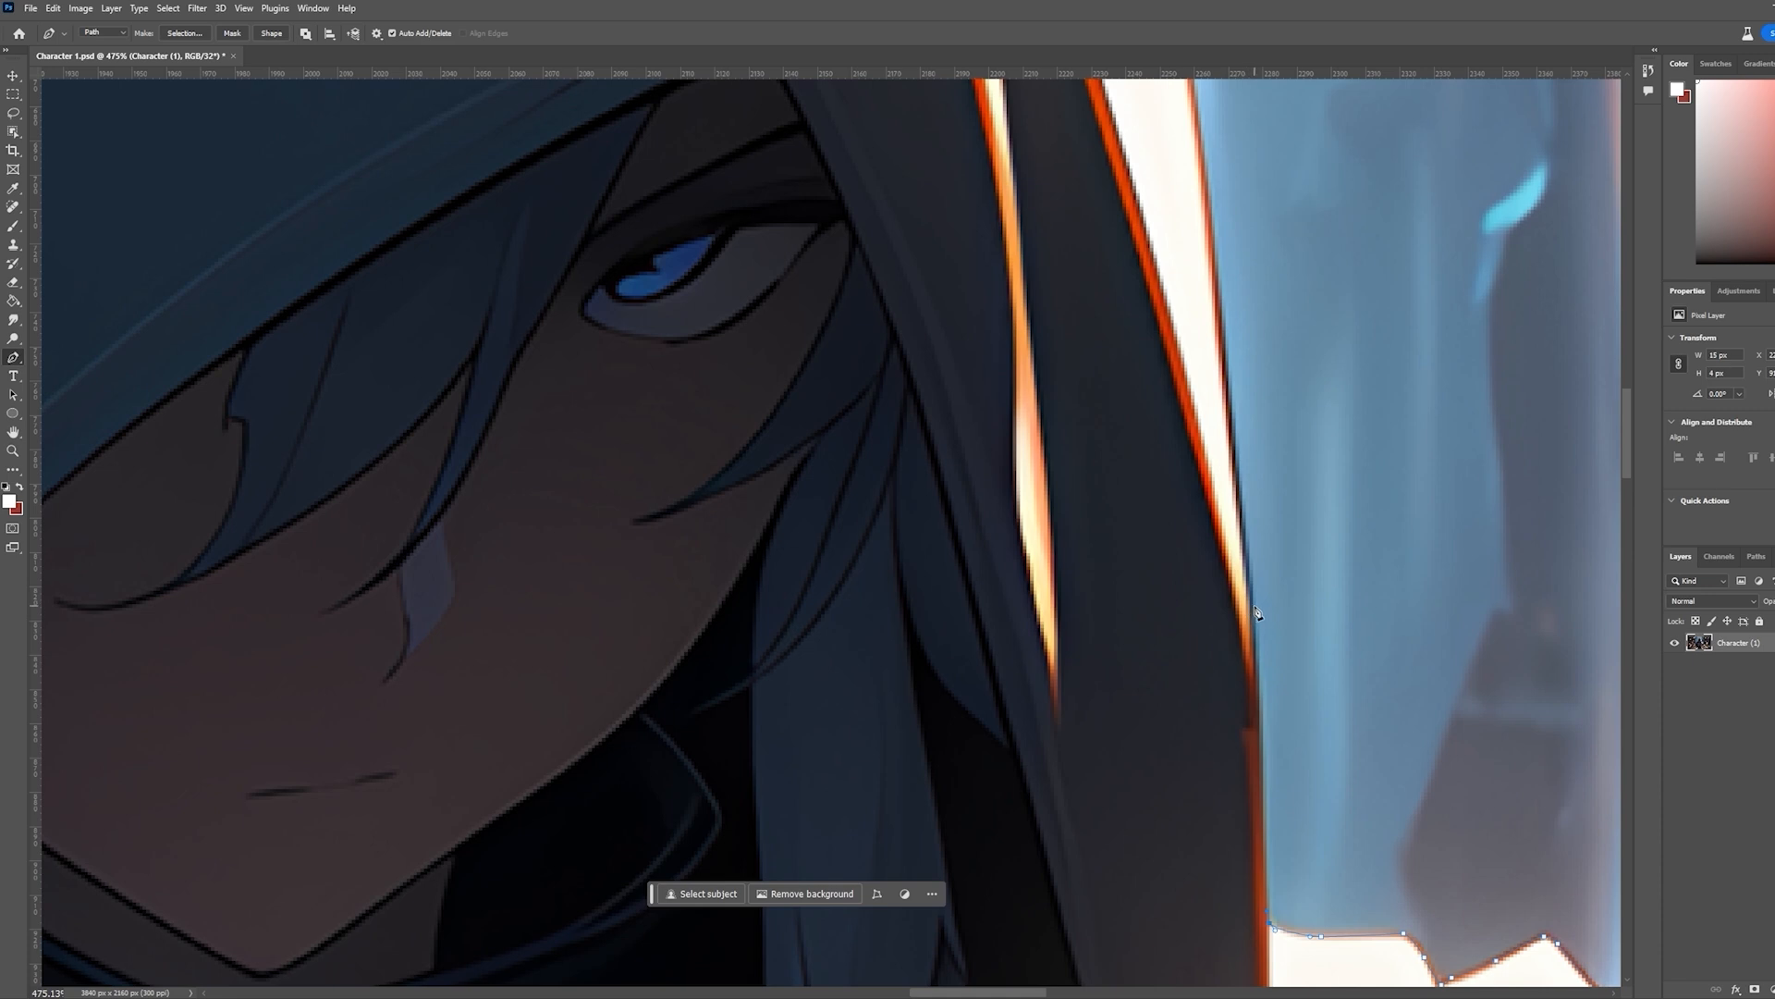
{"action": "left_click_drag", "start_coordinate": [1250, 603], "coordinate": [1395, 875]}
{"action": "left_click_drag", "start_coordinate": [1332, 369], "coordinate": [1322, 303]}
{"action": "left_click_drag", "start_coordinate": [1373, 333], "coordinate": [1401, 820]}
{"action": "scroll", "coordinate": [1400, 820], "scroll_direction": "down", "scroll_amount": 3}
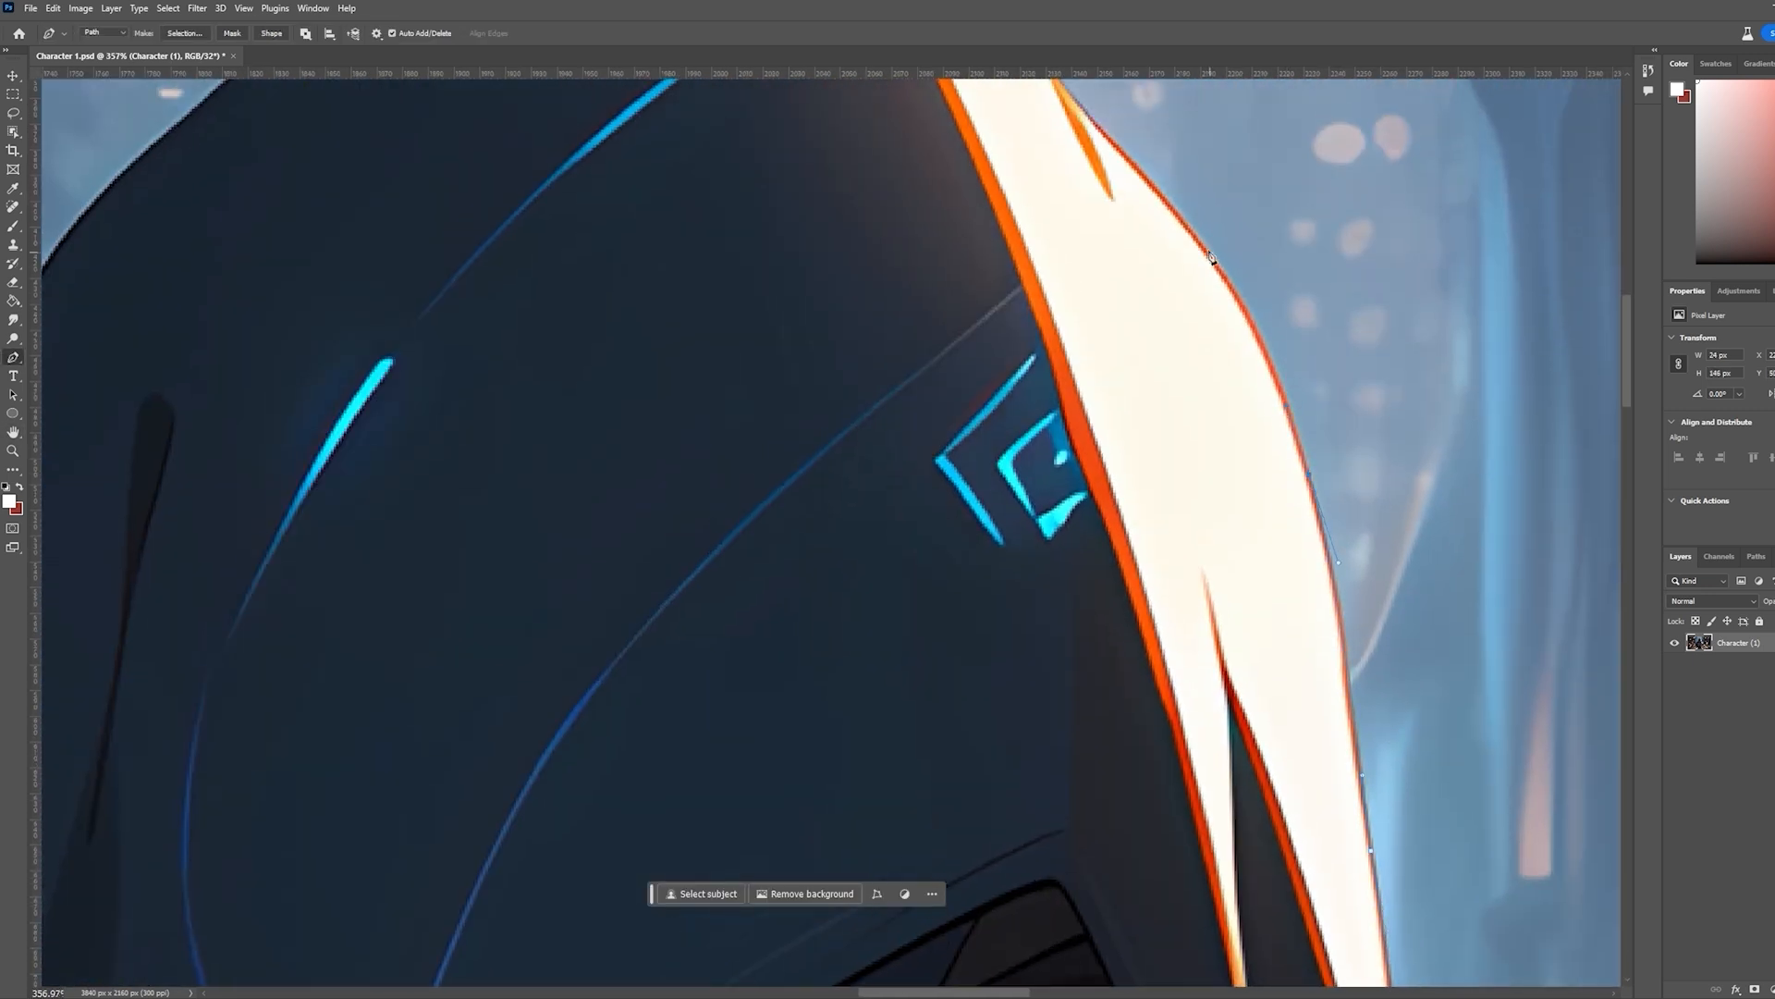
{"action": "left_click_drag", "start_coordinate": [1168, 212], "coordinate": [1395, 638]}
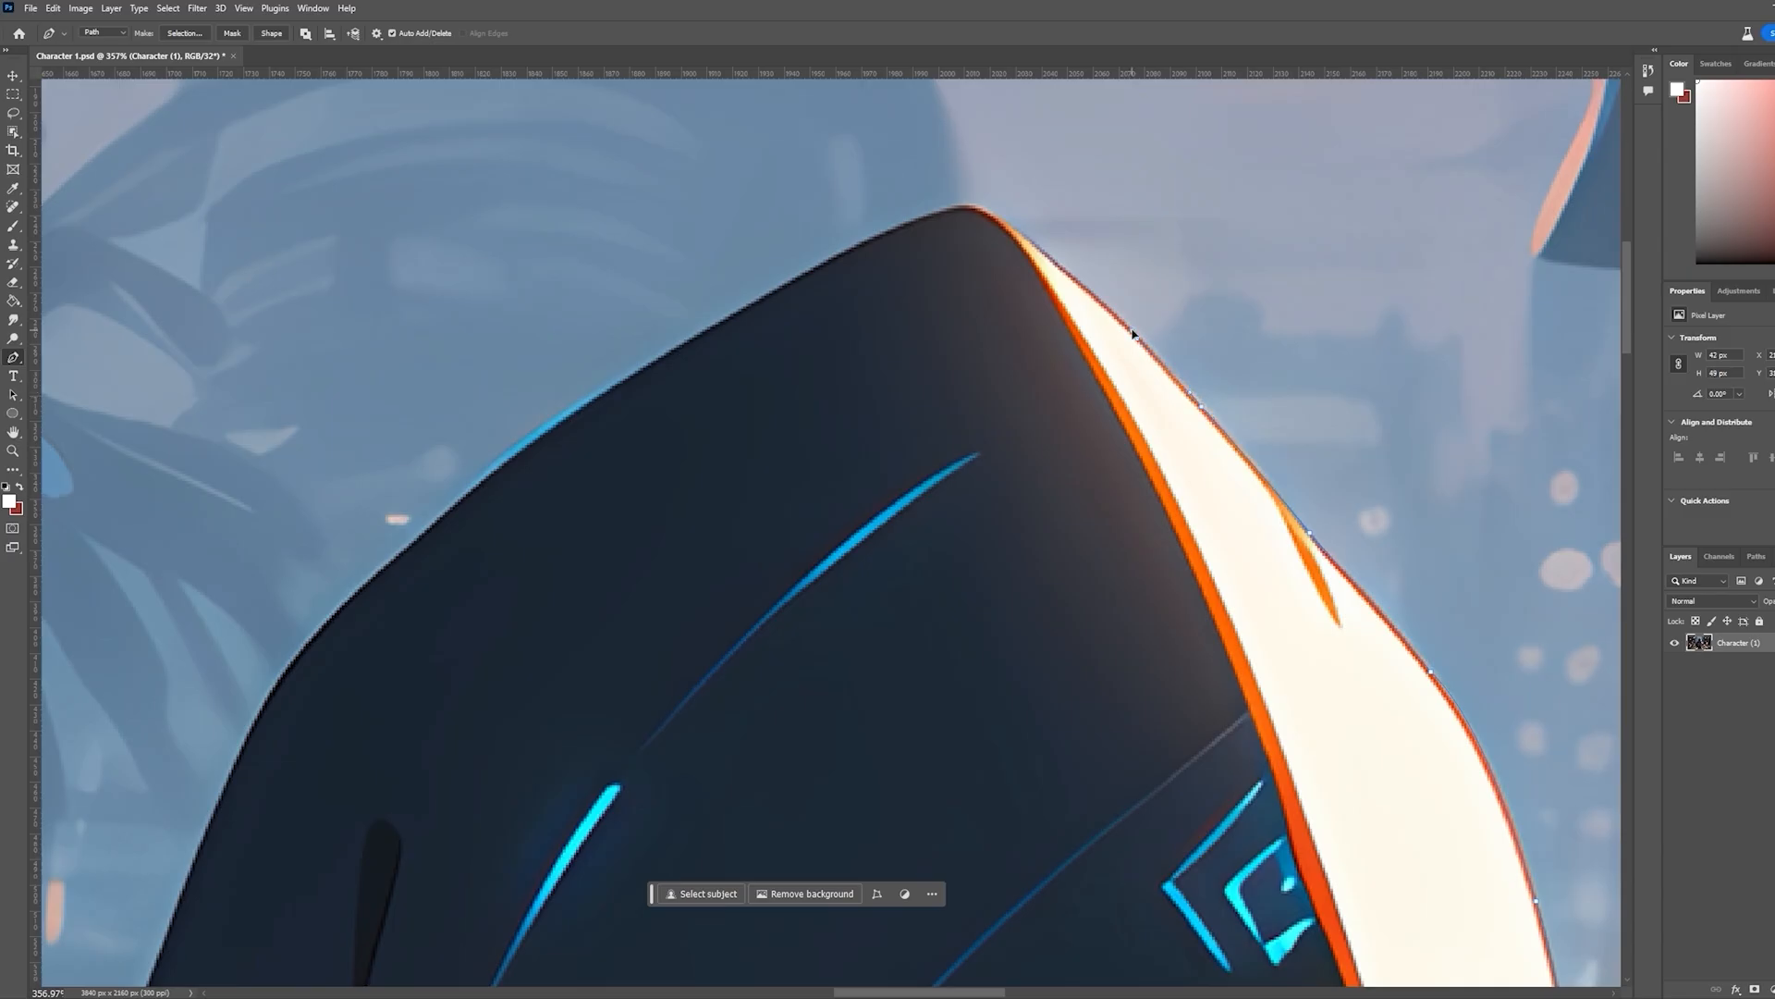
{"action": "scroll", "coordinate": [1030, 427], "scroll_direction": "up", "scroll_amount": 3}
{"action": "scroll", "coordinate": [943, 386], "scroll_direction": "down", "scroll_amount": 6}
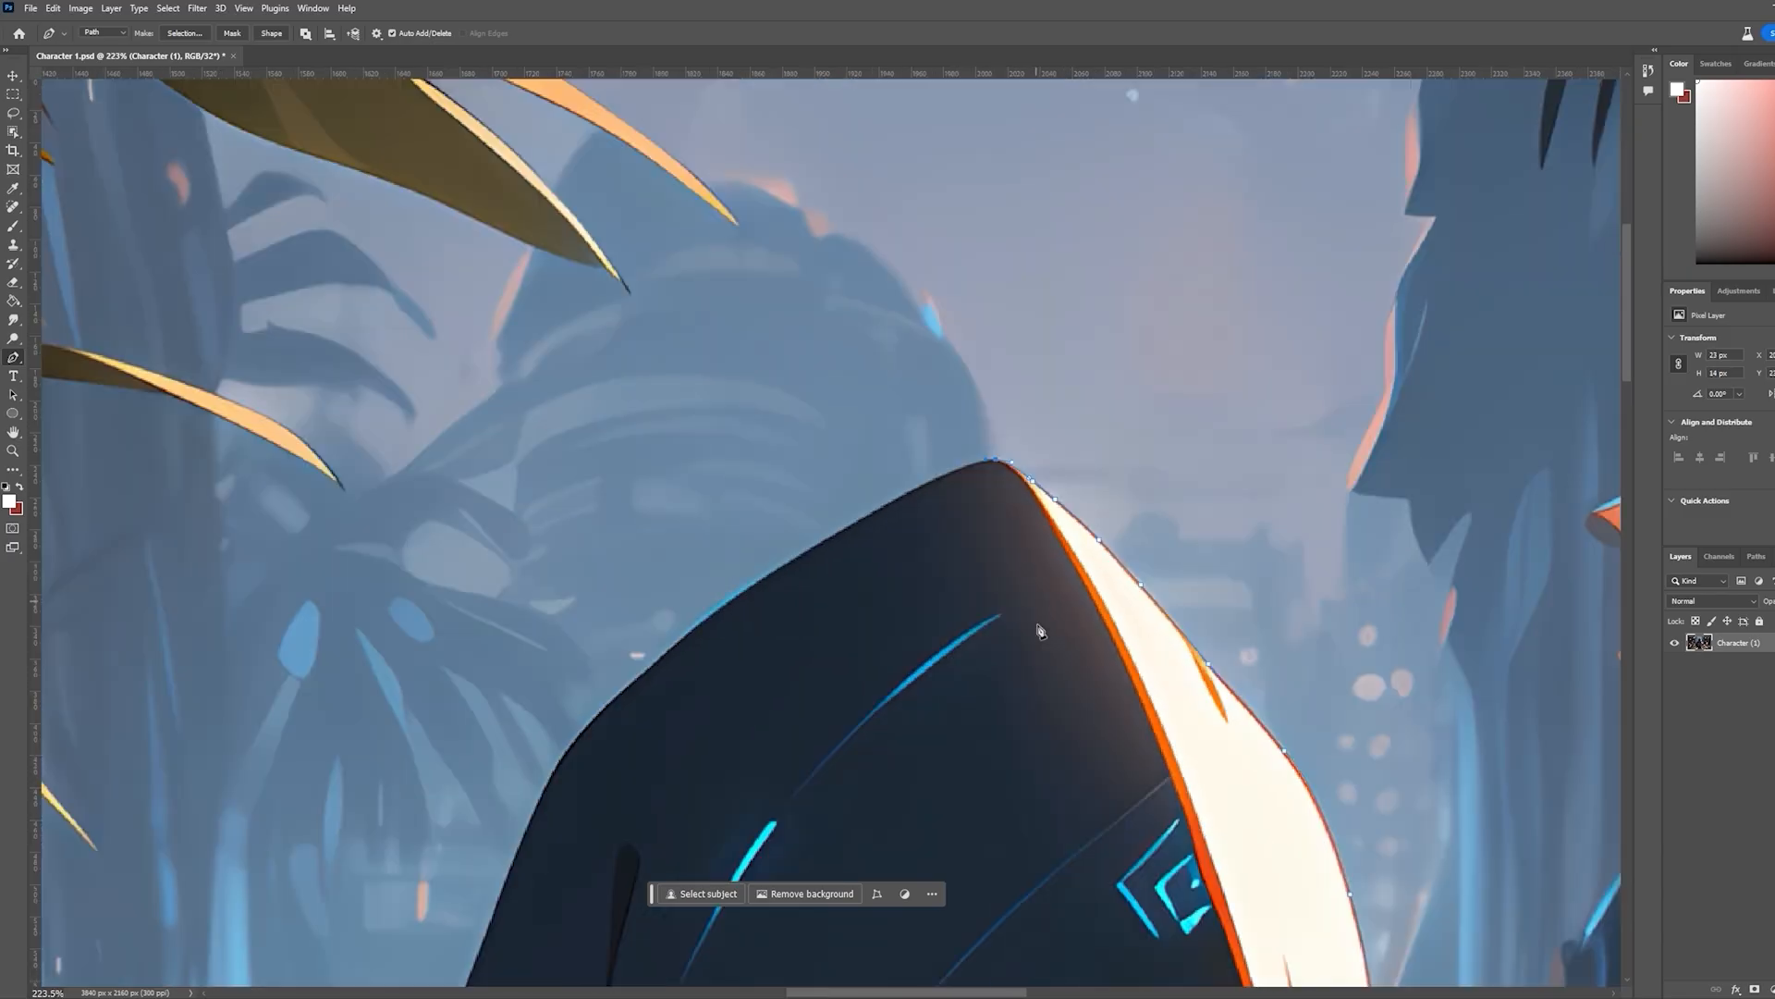
Run the path from the hood's peak down its dark slope and around the rounded bend
{"action": "scroll", "coordinate": [817, 475], "scroll_direction": "up", "scroll_amount": 5}
{"action": "left_click_drag", "start_coordinate": [917, 433], "coordinate": [861, 472]}
{"action": "left_click_drag", "start_coordinate": [758, 562], "coordinate": [725, 591]}
{"action": "left_click_drag", "start_coordinate": [674, 667], "coordinate": [652, 714]}
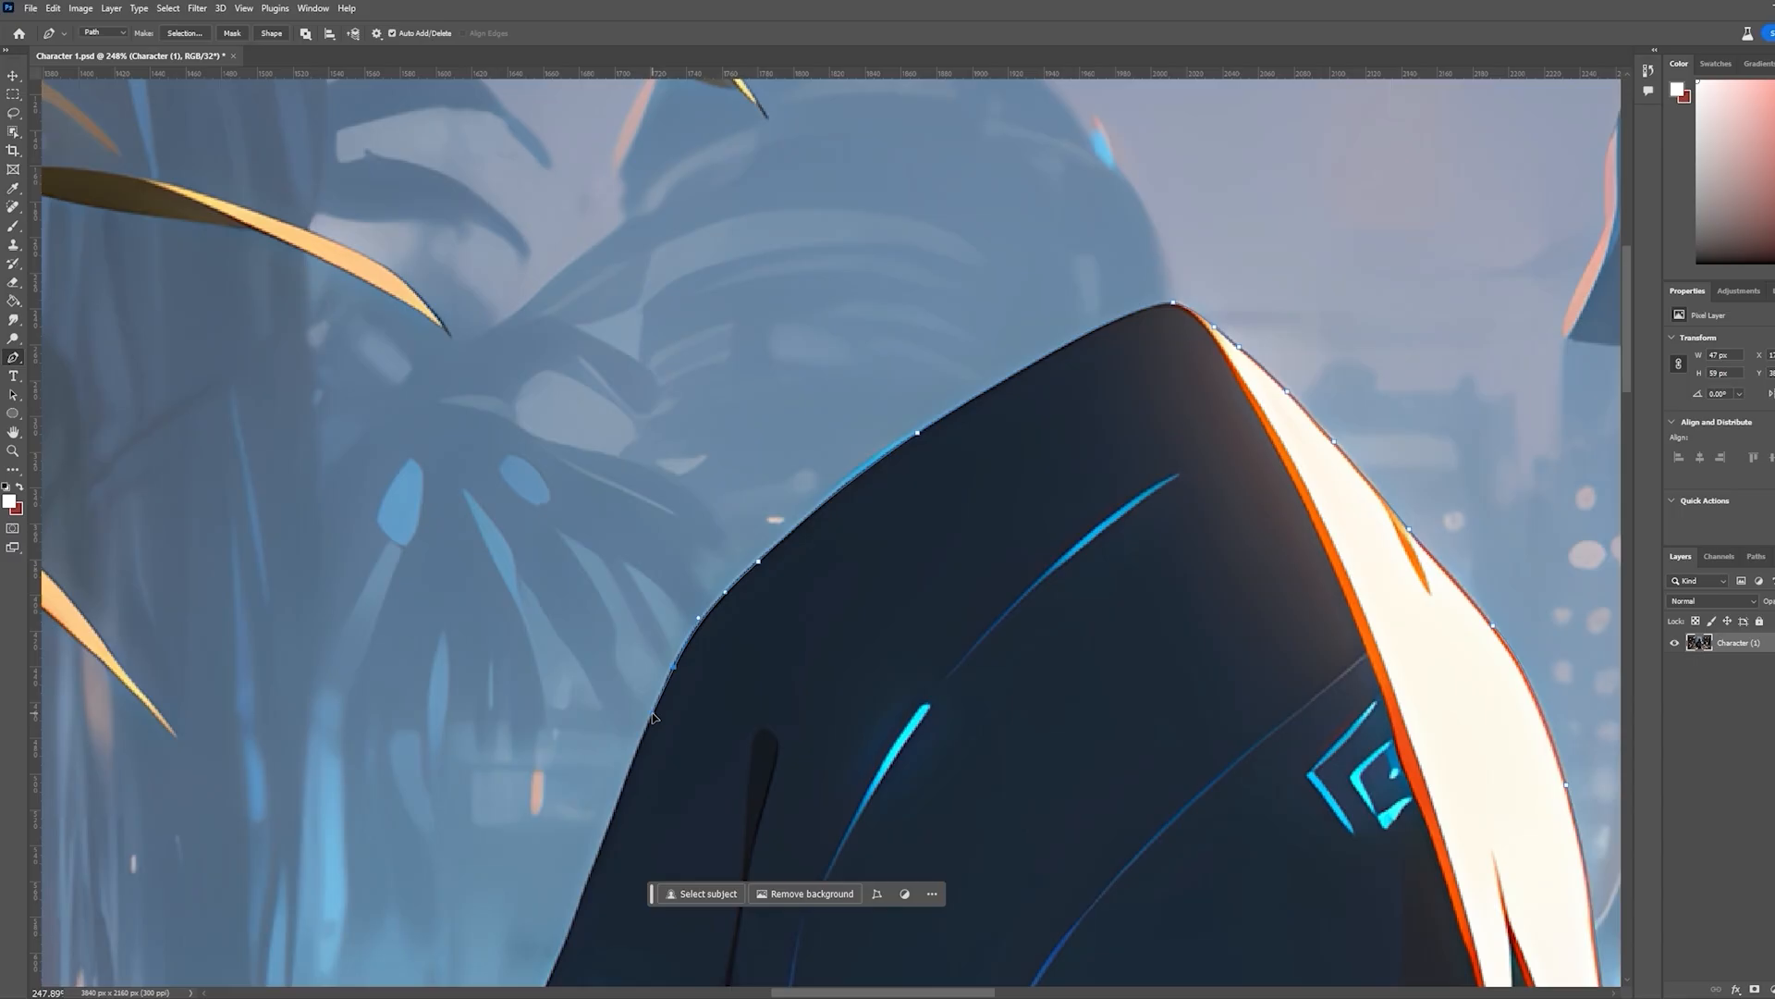
Continue the path down the hood's dark side towards the shoulder, redoing one misplaced curved anchor
{"action": "scroll", "coordinate": [652, 714], "scroll_direction": "up", "scroll_amount": 3}
{"action": "scroll", "coordinate": [1032, 616], "scroll_direction": "left", "scroll_amount": 4}
{"action": "scroll", "coordinate": [1032, 618], "scroll_direction": "down", "scroll_amount": 4}
{"action": "left_click_drag", "start_coordinate": [926, 567], "coordinate": [836, 752]}
{"action": "key", "text": "ctrl+z"}
{"action": "left_click_drag", "start_coordinate": [965, 444], "coordinate": [917, 571]}
{"action": "left_click_drag", "start_coordinate": [848, 730], "coordinate": [822, 784]}
{"action": "scroll", "coordinate": [843, 606], "scroll_direction": "down", "scroll_amount": 5}
Trace from the base of the hood along the upper edge of the white shoulder cloth to its outer tip
{"action": "left_click", "coordinate": [773, 562]}
{"action": "left_click_drag", "start_coordinate": [740, 658], "coordinate": [737, 672]}
{"action": "left_click_drag", "start_coordinate": [718, 712], "coordinate": [1139, 344]}
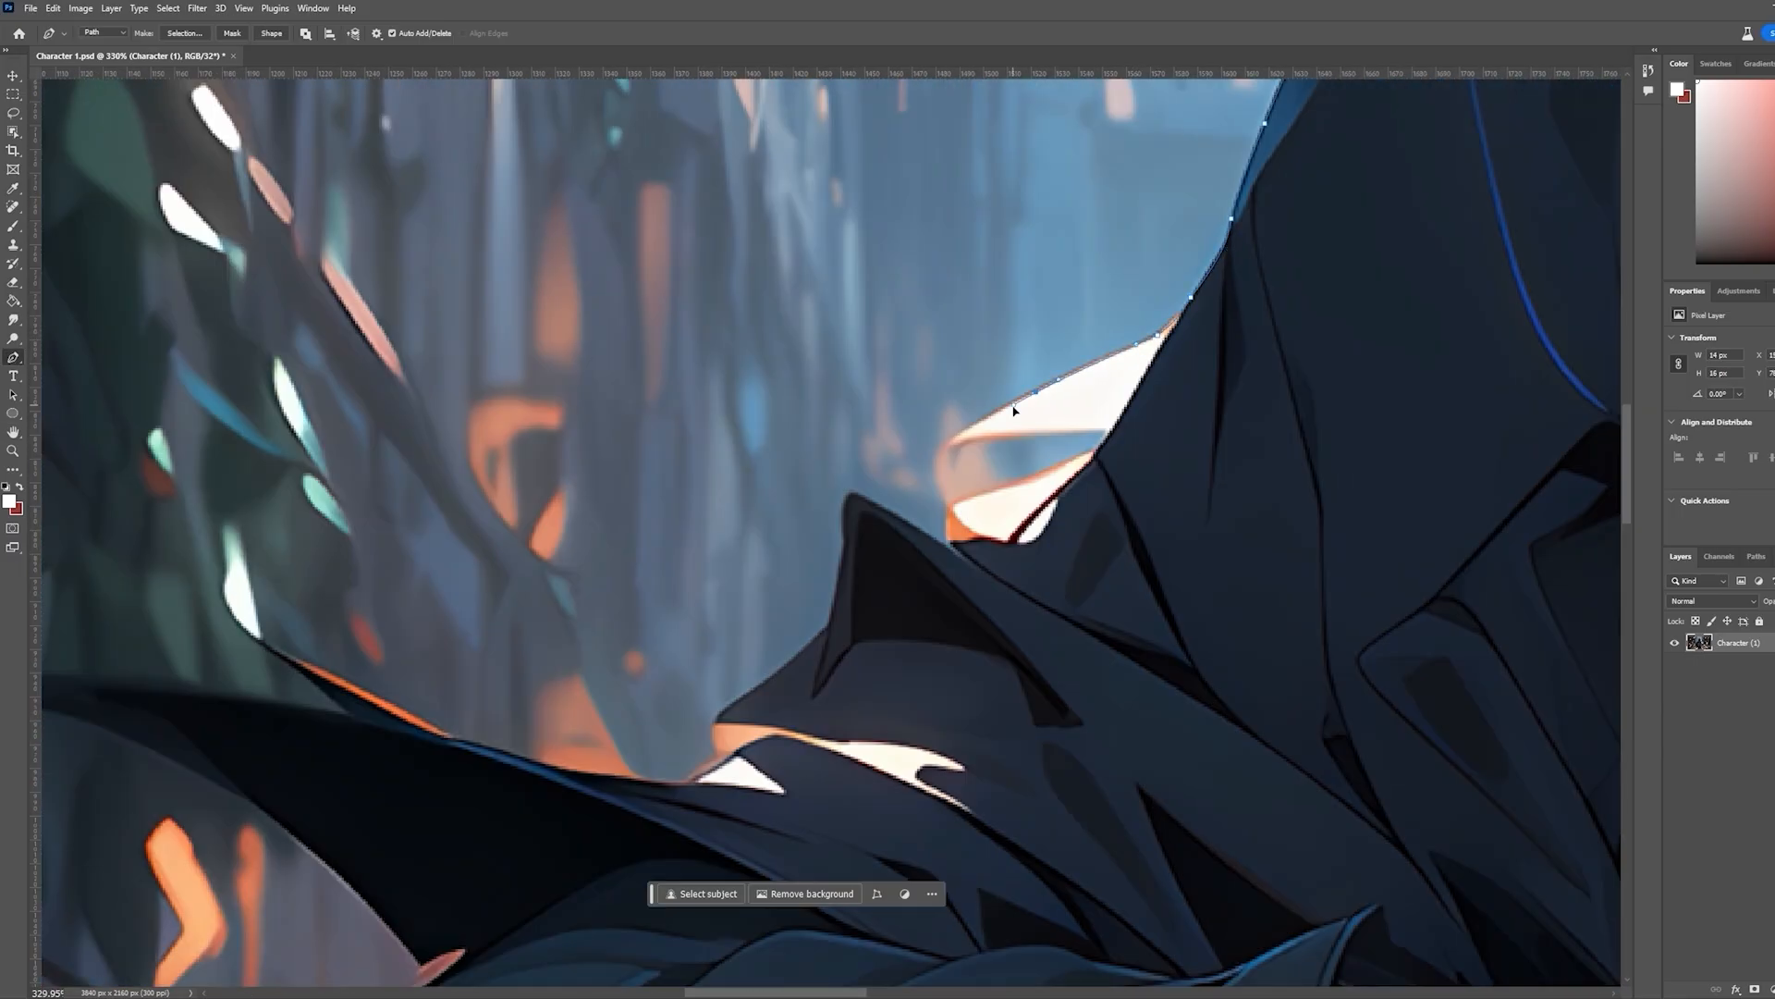
{"action": "left_click_drag", "start_coordinate": [1035, 391], "coordinate": [1014, 408]}
{"action": "left_click_drag", "start_coordinate": [926, 470], "coordinate": [925, 471]}
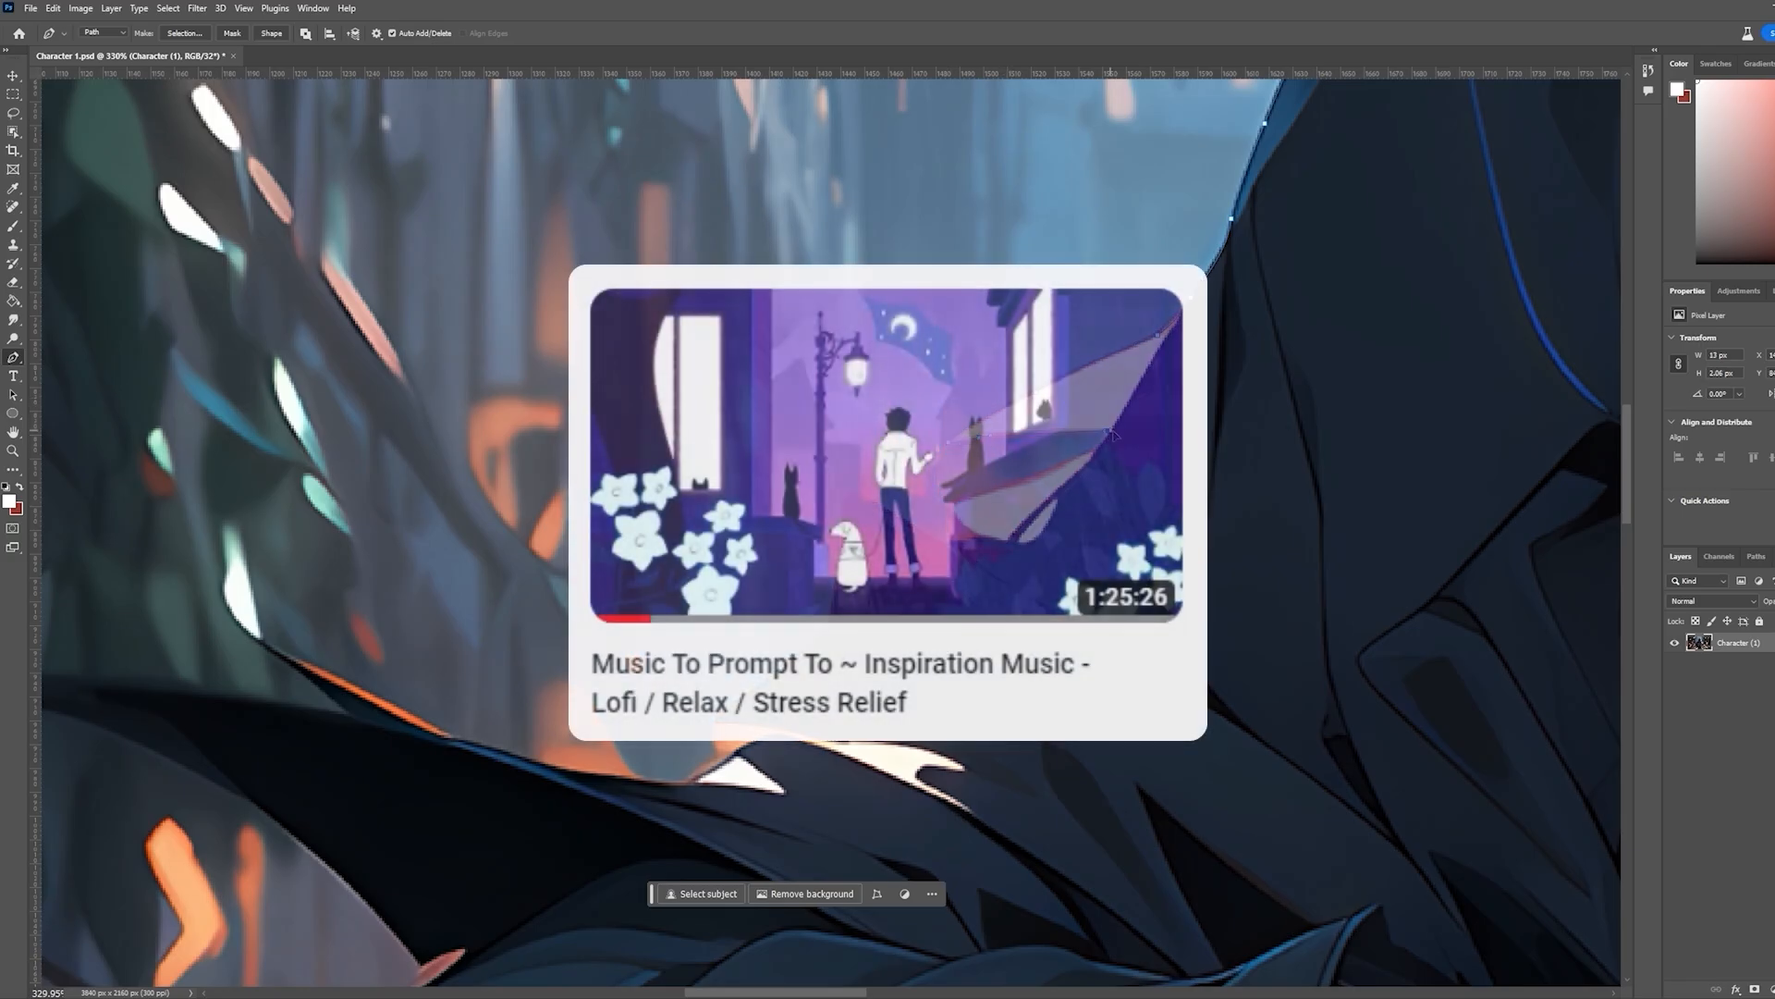
Continue the path over the small dark shoulder peak, past the white patch and along the orange-rimmed shoulder cloth
{"action": "left_click_drag", "start_coordinate": [1076, 433], "coordinate": [1102, 439]}
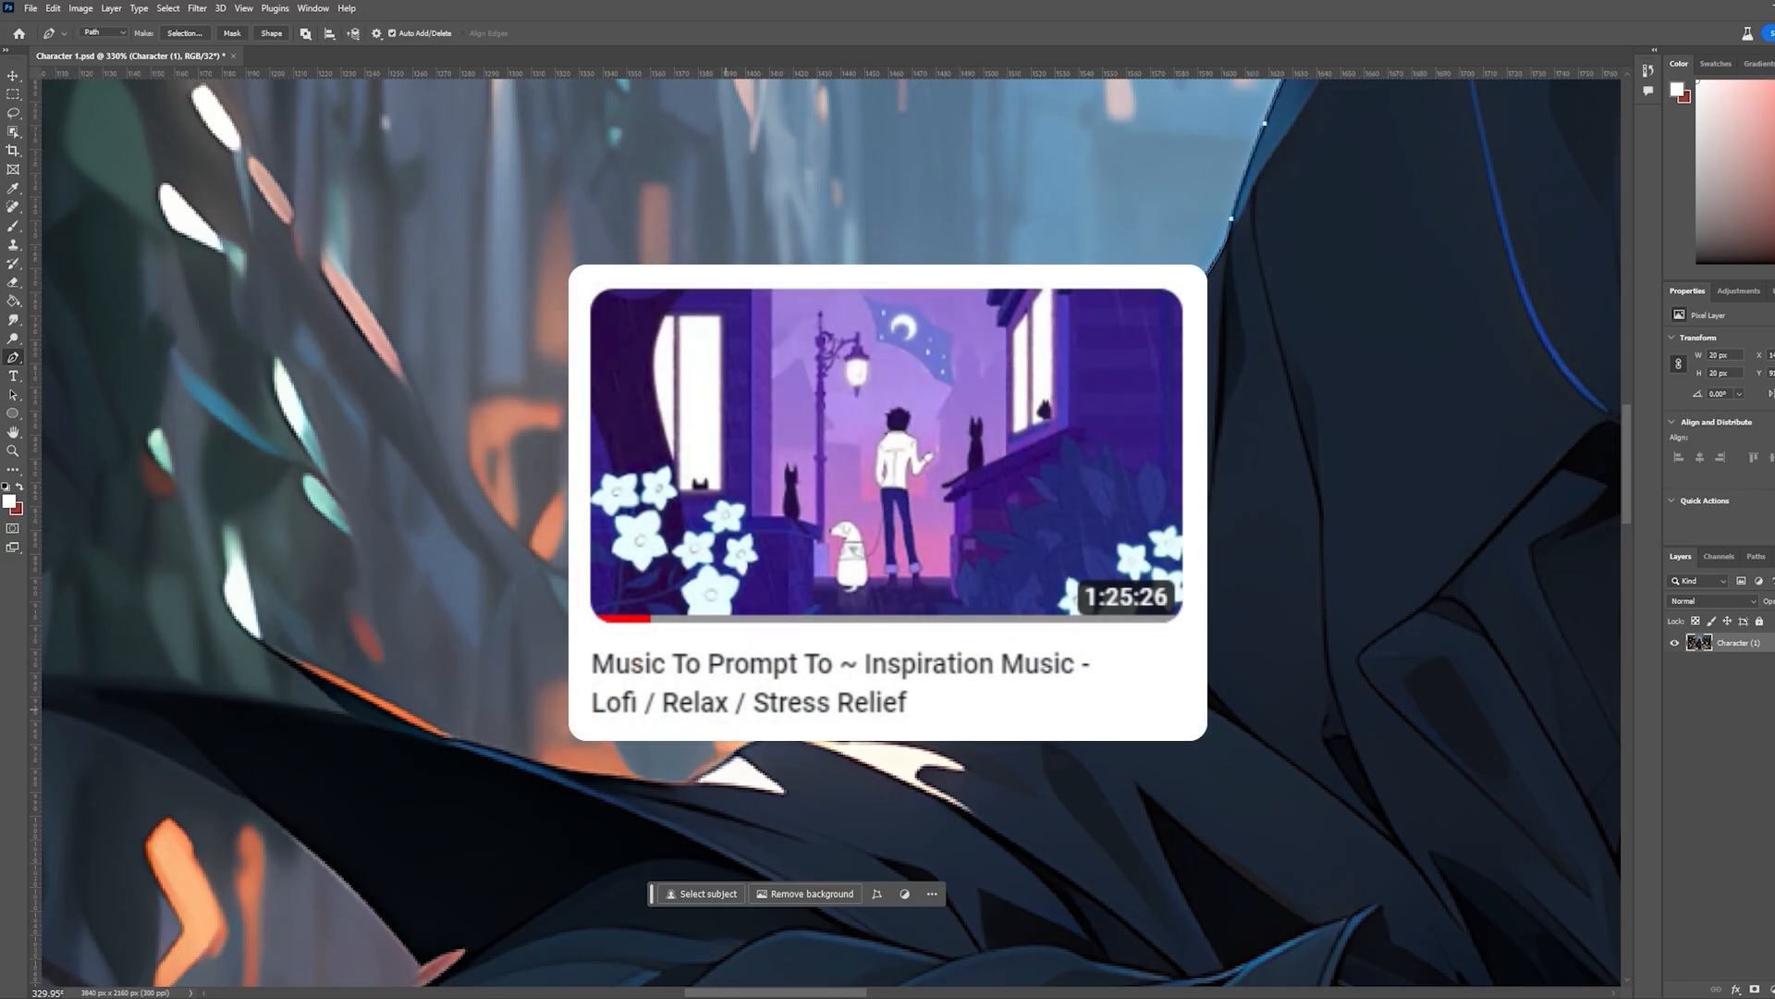
{"action": "left_click", "coordinate": [686, 781]}
{"action": "left_click_drag", "start_coordinate": [586, 773], "coordinate": [564, 773]}
{"action": "left_click_drag", "start_coordinate": [515, 754], "coordinate": [450, 737]}
{"action": "left_click_drag", "start_coordinate": [455, 606], "coordinate": [1153, 604]}
{"action": "left_click_drag", "start_coordinate": [1030, 672], "coordinate": [1005, 664]}
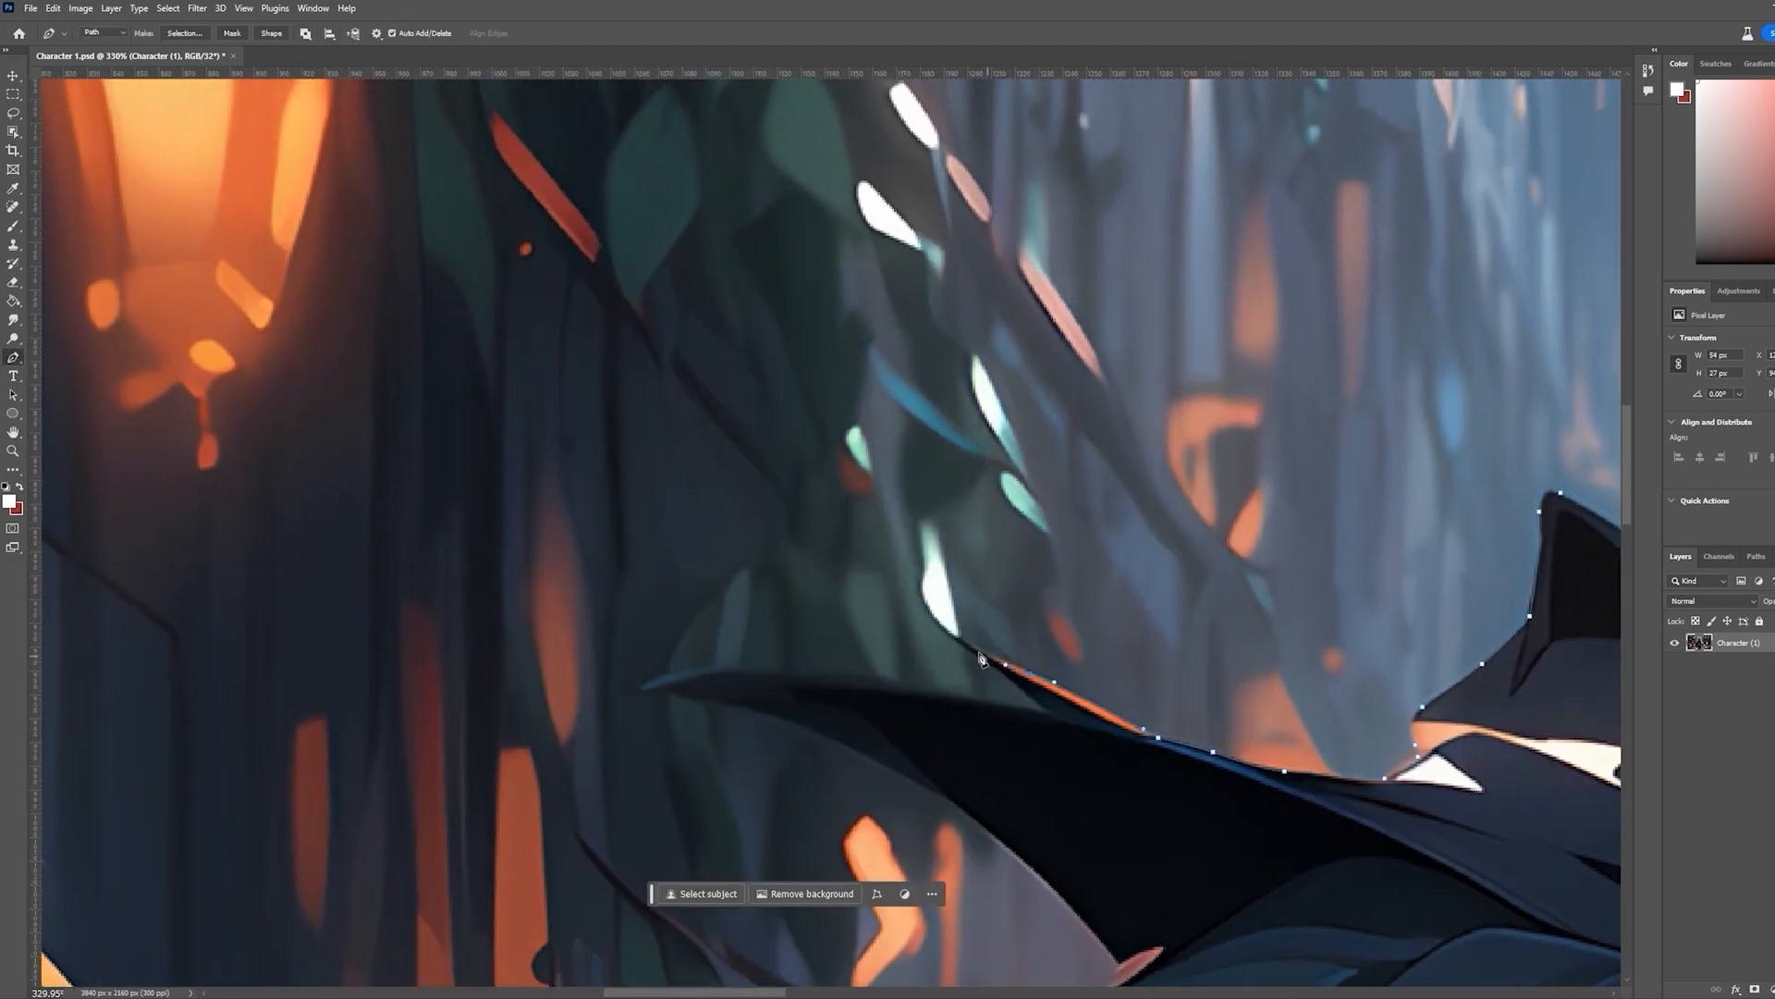
Trace the notch beside the orange rim, then the upper edge and pointed tip of the long dark shoulder spike
{"action": "left_click", "coordinate": [956, 634]}
{"action": "left_click", "coordinate": [990, 661]}
{"action": "left_click", "coordinate": [1035, 696]}
{"action": "left_click", "coordinate": [1049, 711]}
{"action": "left_click_drag", "start_coordinate": [758, 665], "coordinate": [761, 710]}
{"action": "left_click", "coordinate": [640, 692]}
{"action": "left_click", "coordinate": [667, 689]}
{"action": "left_click", "coordinate": [695, 696]}
Trace the dark spike's curved underside down to the reddish fold, ending in a corner anchor
{"action": "left_click_drag", "start_coordinate": [908, 775], "coordinate": [879, 499]}
{"action": "left_click", "coordinate": [908, 775], "text": "alt"}
{"action": "left_click", "coordinate": [950, 799]}
{"action": "left_click_drag", "start_coordinate": [968, 592], "coordinate": [1013, 663]}
{"action": "left_click", "coordinate": [968, 592], "text": "alt"}
{"action": "scroll", "coordinate": [968, 599], "scroll_direction": "up", "scroll_amount": 2}
{"action": "left_click", "coordinate": [964, 590], "text": "alt"}
Trace around the small reddish fold and down the sleeve's outer edge to the rounded elbow
{"action": "left_click", "coordinate": [1016, 574]}
{"action": "left_click", "coordinate": [987, 610]}
{"action": "left_click", "coordinate": [962, 626]}
{"action": "left_click", "coordinate": [932, 635]}
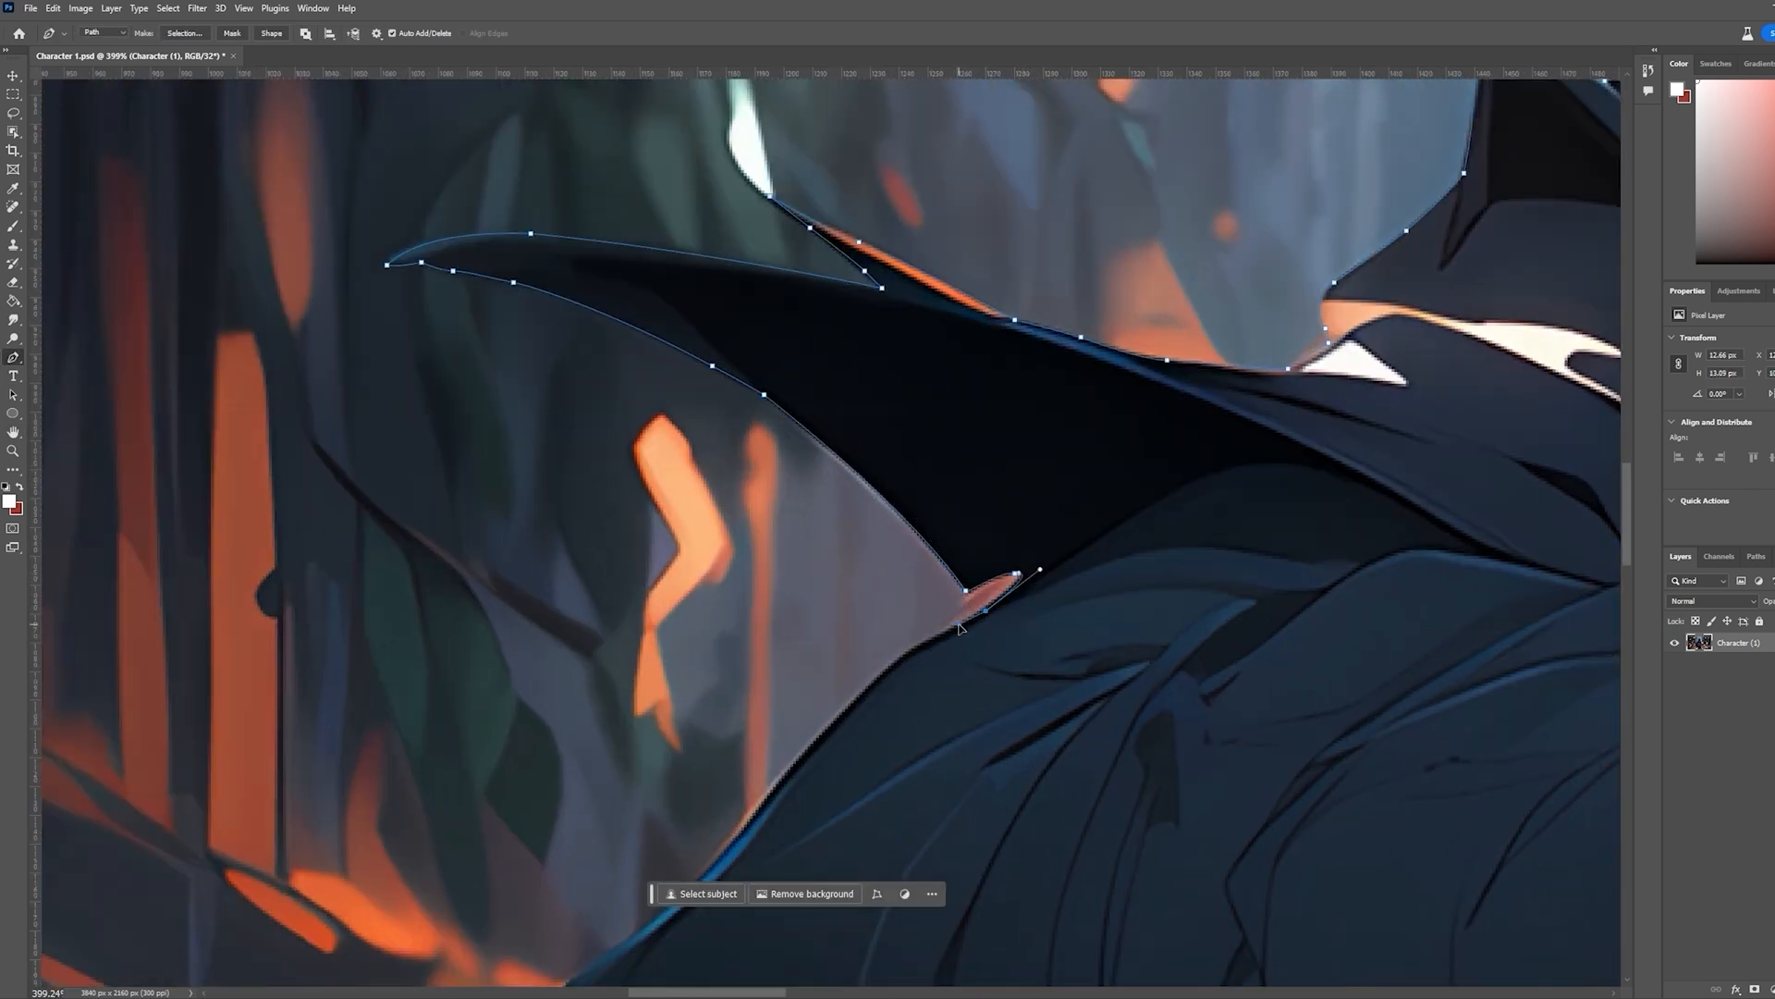
{"action": "left_click_drag", "start_coordinate": [885, 662], "coordinate": [896, 663]}
{"action": "left_click_drag", "start_coordinate": [851, 751], "coordinate": [1137, 400]}
{"action": "left_click_drag", "start_coordinate": [1034, 476], "coordinate": [875, 616]}
{"action": "left_click_drag", "start_coordinate": [833, 674], "coordinate": [829, 711]}
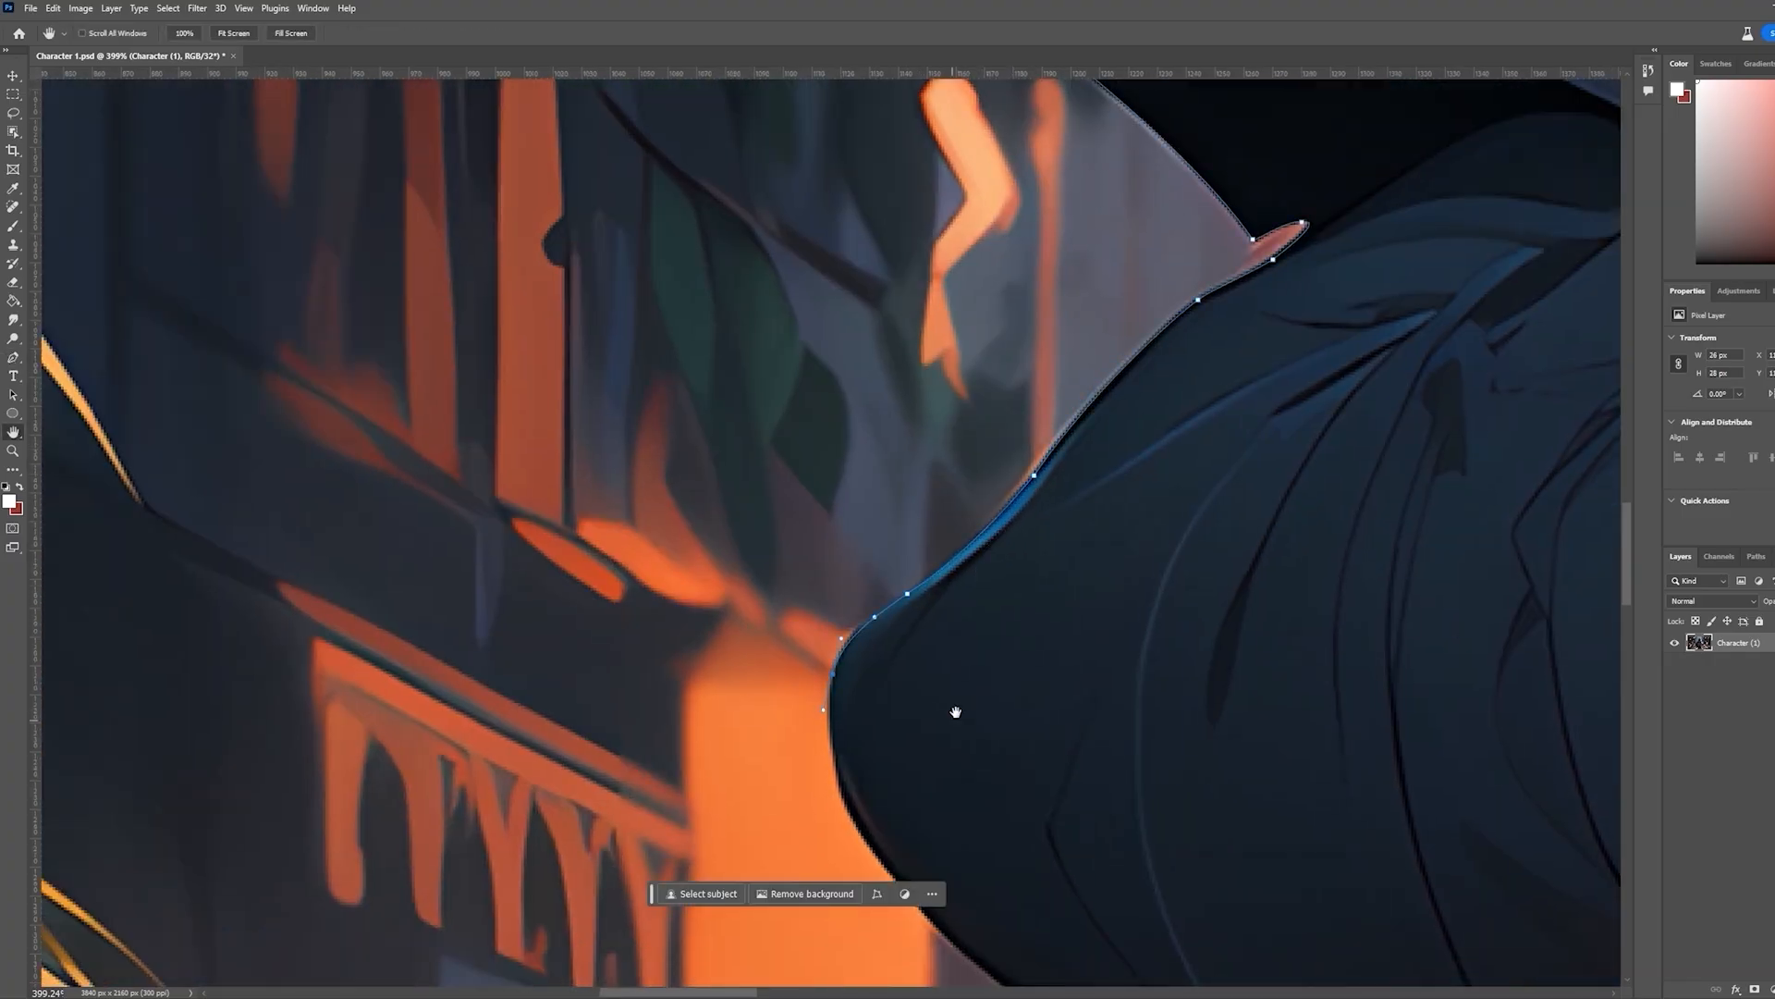
Continue the path from the elbow along the pale upper edge of the cape
{"action": "left_click_drag", "start_coordinate": [955, 713], "coordinate": [944, 263]}
{"action": "left_click_drag", "start_coordinate": [895, 923], "coordinate": [1577, 433]}
{"action": "left_click_drag", "start_coordinate": [1011, 595], "coordinate": [975, 614]}
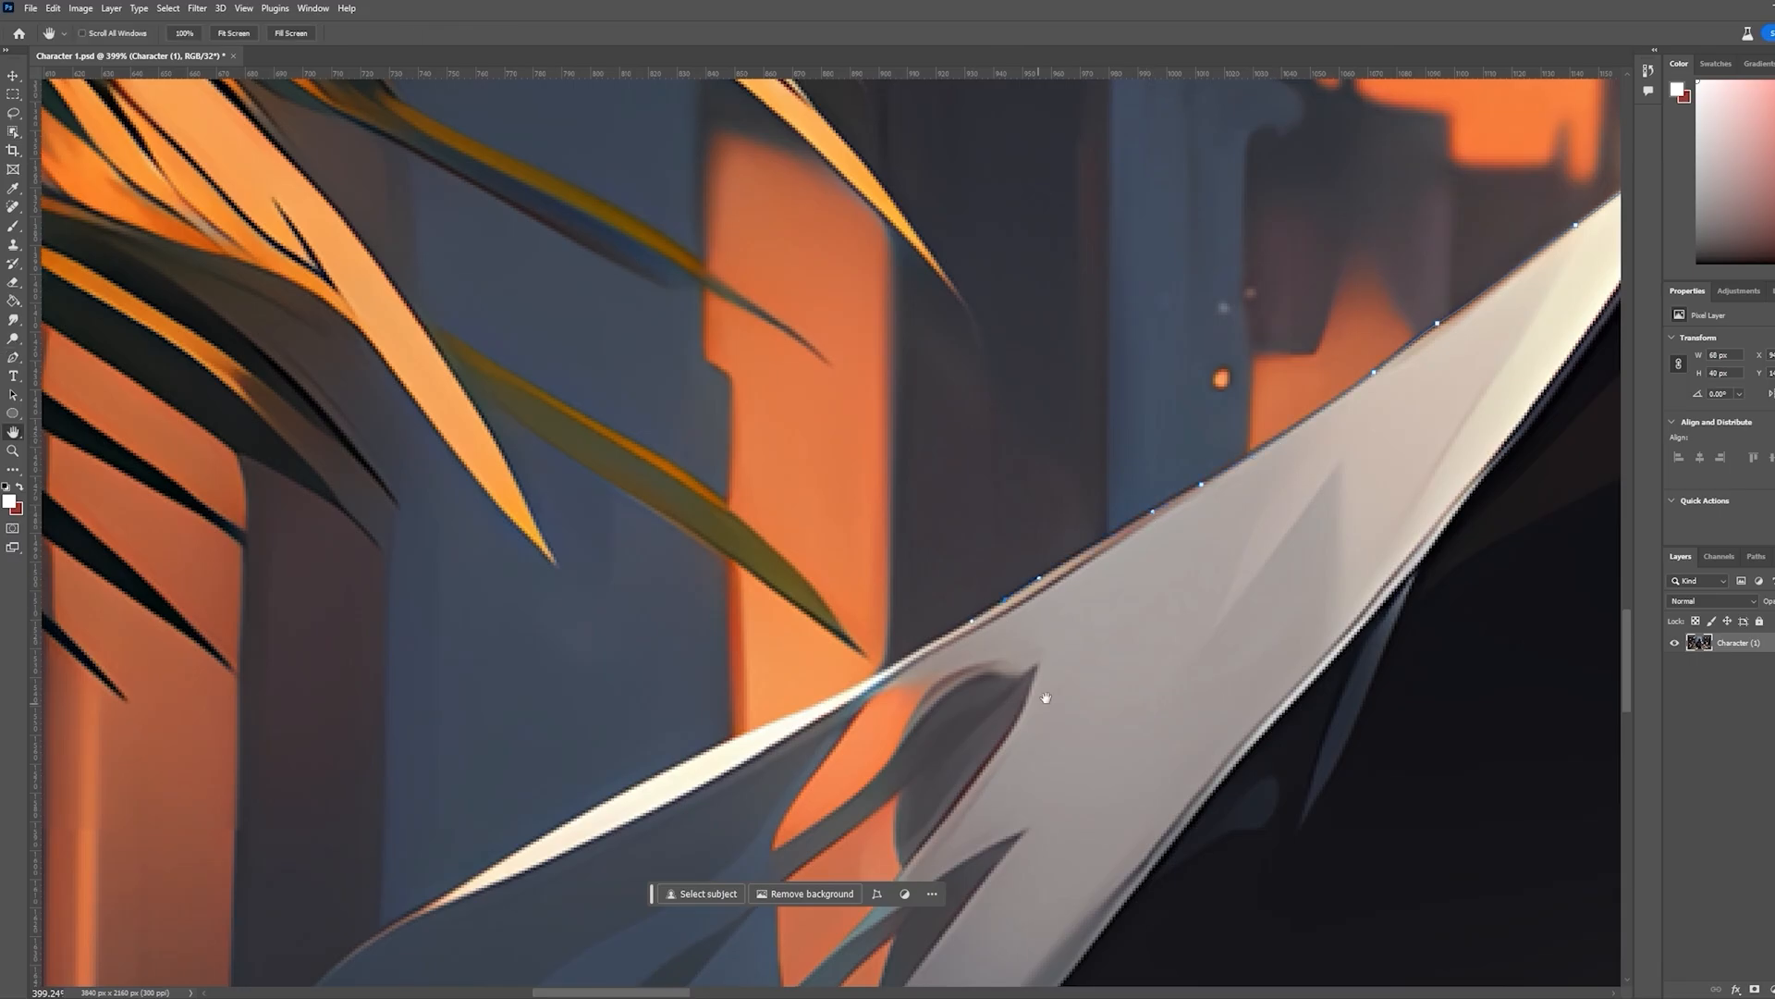
{"action": "left_click_drag", "start_coordinate": [1046, 700], "coordinate": [1458, 507]}
{"action": "left_click_drag", "start_coordinate": [1269, 493], "coordinate": [1229, 524]}
{"action": "left_click_drag", "start_coordinate": [1113, 563], "coordinate": [1064, 588]}
{"action": "left_click_drag", "start_coordinate": [1058, 630], "coordinate": [1331, 444]}
{"action": "left_click_drag", "start_coordinate": [1197, 477], "coordinate": [1151, 504]}
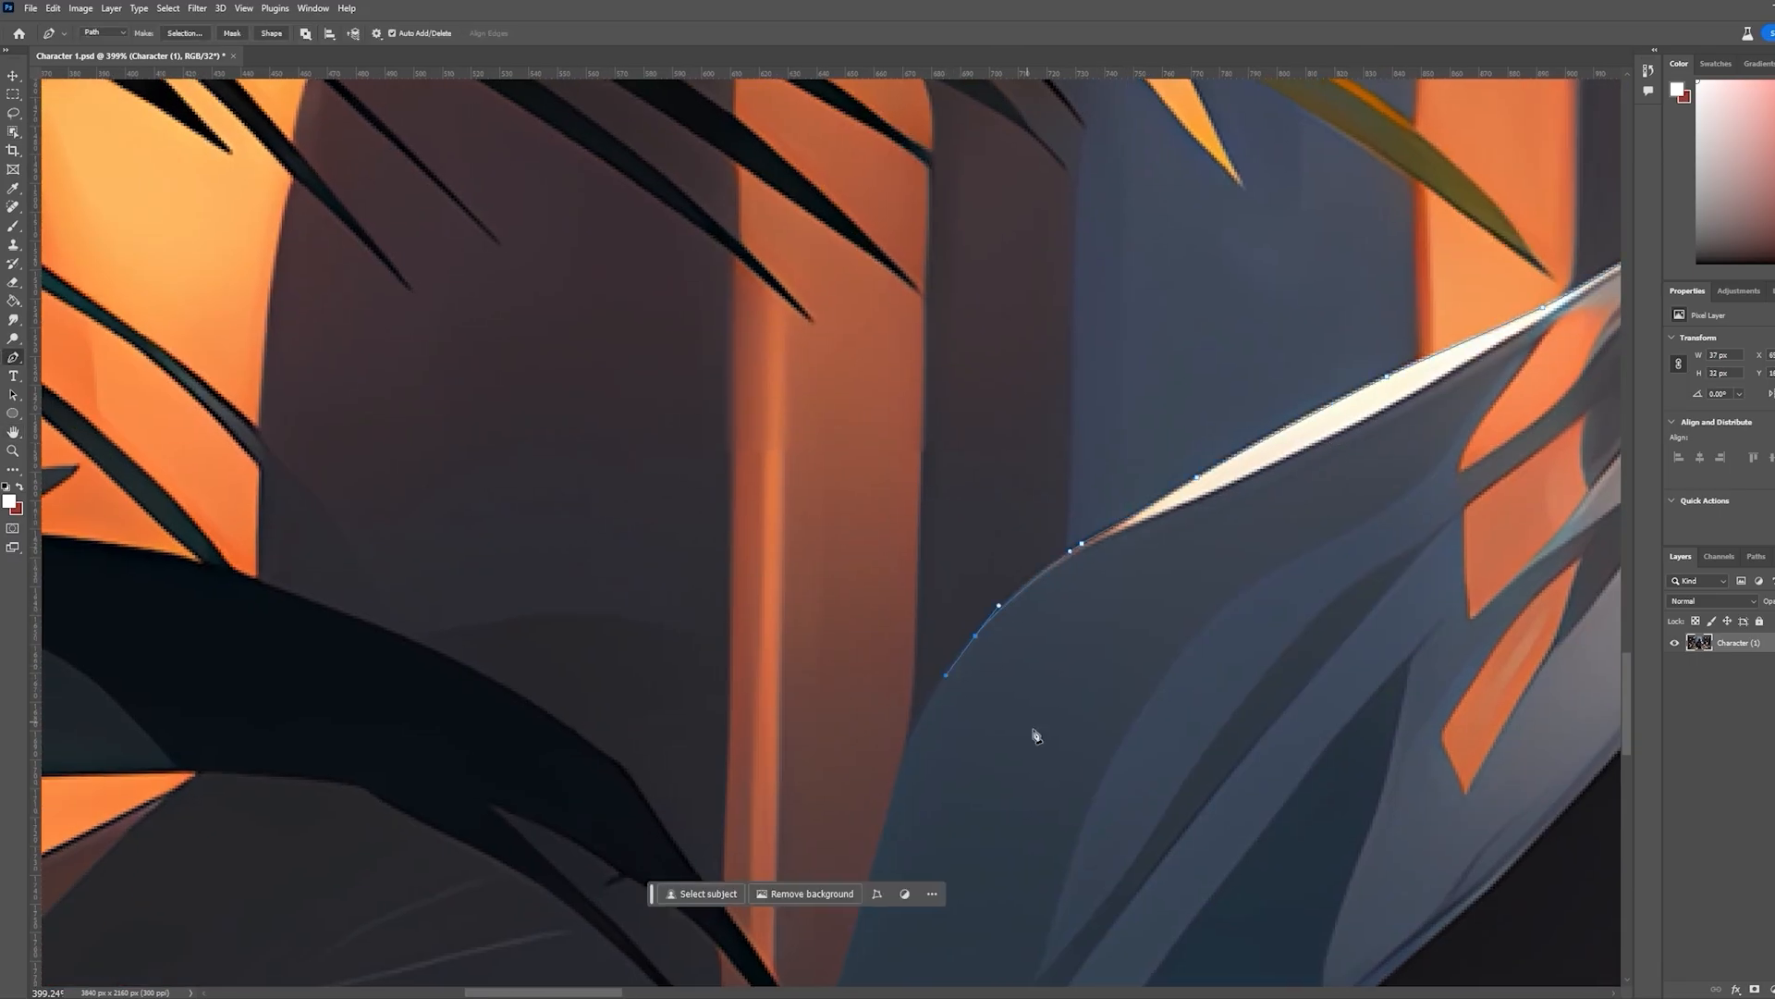
Trace around the cape's rounded outer corner and down its side to the first ragged tip
{"action": "left_click_drag", "start_coordinate": [1035, 736], "coordinate": [1293, 389]}
{"action": "left_click_drag", "start_coordinate": [1144, 480], "coordinate": [1112, 603]}
{"action": "left_click_drag", "start_coordinate": [1078, 706], "coordinate": [1082, 776]}
{"action": "left_click_drag", "start_coordinate": [1066, 803], "coordinate": [1057, 836]}
{"action": "left_click_drag", "start_coordinate": [1034, 944], "coordinate": [1058, 907]}
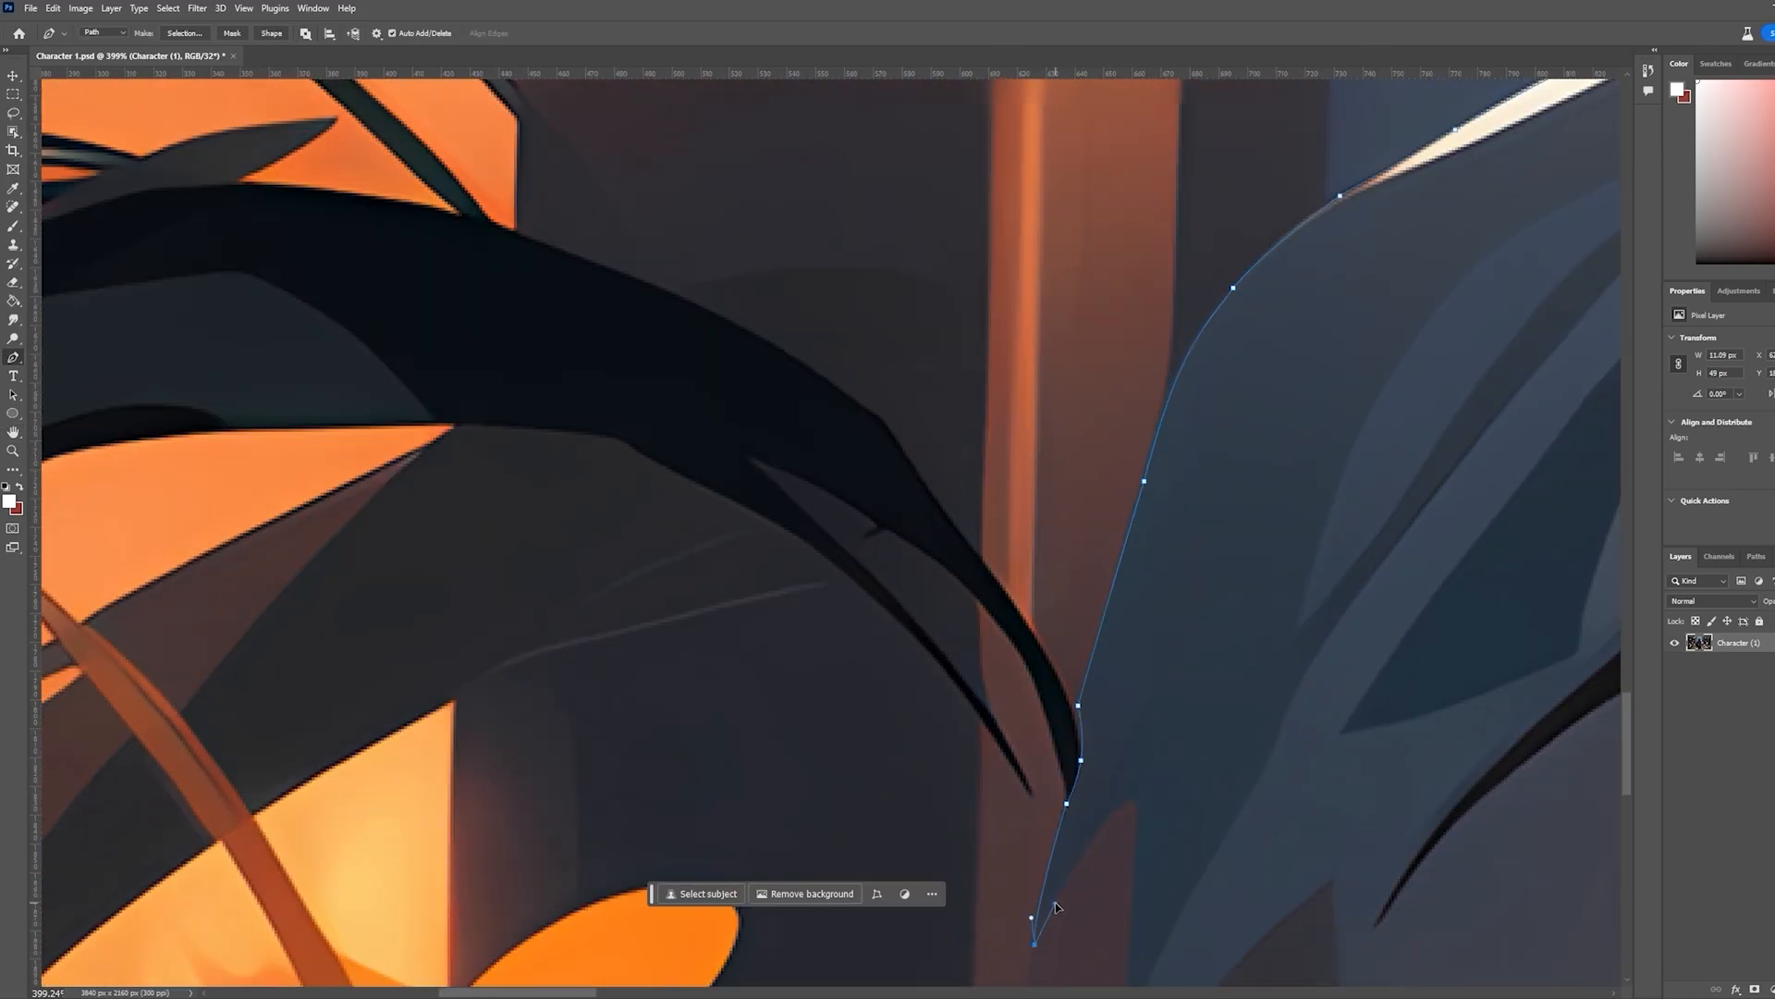
Trace around the notch and the long ragged point on the cape's lower hem
{"action": "left_click_drag", "start_coordinate": [1100, 827], "coordinate": [1121, 807]}
{"action": "left_click_drag", "start_coordinate": [1129, 801], "coordinate": [1057, 465]}
{"action": "left_click_drag", "start_coordinate": [1049, 545], "coordinate": [1047, 617]}
{"action": "left_click_drag", "start_coordinate": [1018, 782], "coordinate": [1045, 731]}
{"action": "left_click_drag", "start_coordinate": [1154, 569], "coordinate": [1182, 542]}
{"action": "left_click_drag", "start_coordinate": [1249, 489], "coordinate": [1252, 486]}
Trace the thin dark spike beneath the cape and its underside up to the arch above the orange pillar
{"action": "scroll", "coordinate": [1377, 524], "scroll_direction": "down", "scroll_amount": 8}
{"action": "left_click_drag", "start_coordinate": [1379, 524], "coordinate": [663, 536]}
{"action": "scroll", "coordinate": [656, 527], "scroll_direction": "up", "scroll_amount": 7}
{"action": "left_click", "coordinate": [627, 547], "text": "alt"}
{"action": "scroll", "coordinate": [556, 653], "scroll_direction": "up", "scroll_amount": 3}
{"action": "left_click_drag", "start_coordinate": [576, 625], "coordinate": [562, 655]}
{"action": "left_click", "coordinate": [577, 625], "text": "alt"}
{"action": "left_click_drag", "start_coordinate": [644, 537], "coordinate": [674, 501]}
{"action": "left_click_drag", "start_coordinate": [790, 400], "coordinate": [830, 368]}
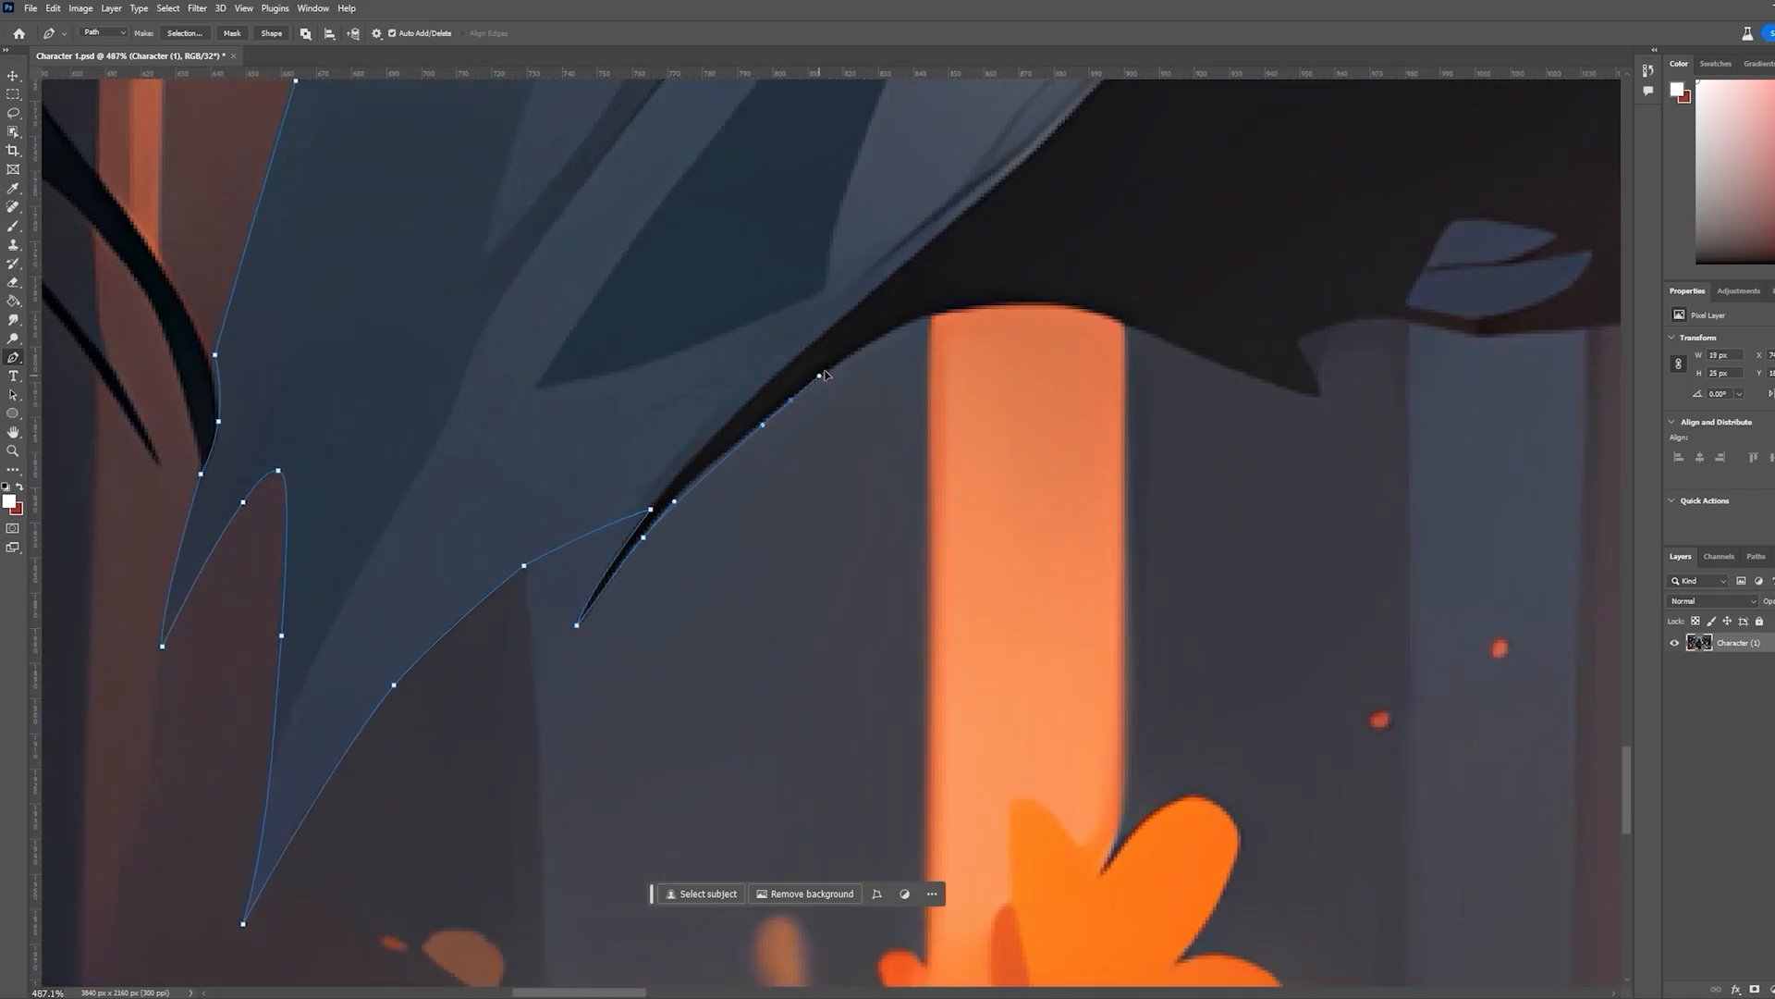
{"action": "left_click_drag", "start_coordinate": [1041, 299], "coordinate": [1087, 302]}
Trace around the small hooked tip and along the ragged ledge of the cape's dark underside
{"action": "left_click_drag", "start_coordinate": [1251, 375], "coordinate": [679, 756]}
{"action": "left_click", "coordinate": [693, 781]}
{"action": "left_click_drag", "start_coordinate": [671, 725], "coordinate": [805, 709]}
{"action": "left_click_drag", "start_coordinate": [849, 720], "coordinate": [984, 710]}
{"action": "left_click_drag", "start_coordinate": [1087, 705], "coordinate": [1107, 705]}
{"action": "left_click_drag", "start_coordinate": [1153, 678], "coordinate": [1188, 606]}
Trace the cape's dark underside across the large orange gap up to the gap's pointed top corner
{"action": "left_click_drag", "start_coordinate": [1360, 484], "coordinate": [659, 619]}
{"action": "left_click", "coordinate": [544, 672], "text": "alt"}
{"action": "left_click_drag", "start_coordinate": [874, 641], "coordinate": [1058, 668]}
{"action": "left_click", "coordinate": [1074, 668]}
{"action": "left_click_drag", "start_coordinate": [1193, 567], "coordinate": [1210, 555]}
{"action": "left_click_drag", "start_coordinate": [1372, 464], "coordinate": [915, 733]}
{"action": "left_click_drag", "start_coordinate": [1017, 685], "coordinate": [1039, 674]}
{"action": "left_click", "coordinate": [1135, 613], "text": "alt"}
{"action": "left_click_drag", "start_coordinate": [1135, 613], "coordinate": [1127, 662]}
Trace from the orange gap's pointed corner down the upper edge of the lower cape strip
{"action": "left_click_drag", "start_coordinate": [1136, 766], "coordinate": [1209, 302]}
{"action": "left_click_drag", "start_coordinate": [1149, 380], "coordinate": [1145, 399]}
{"action": "left_click_drag", "start_coordinate": [1082, 575], "coordinate": [1059, 627]}
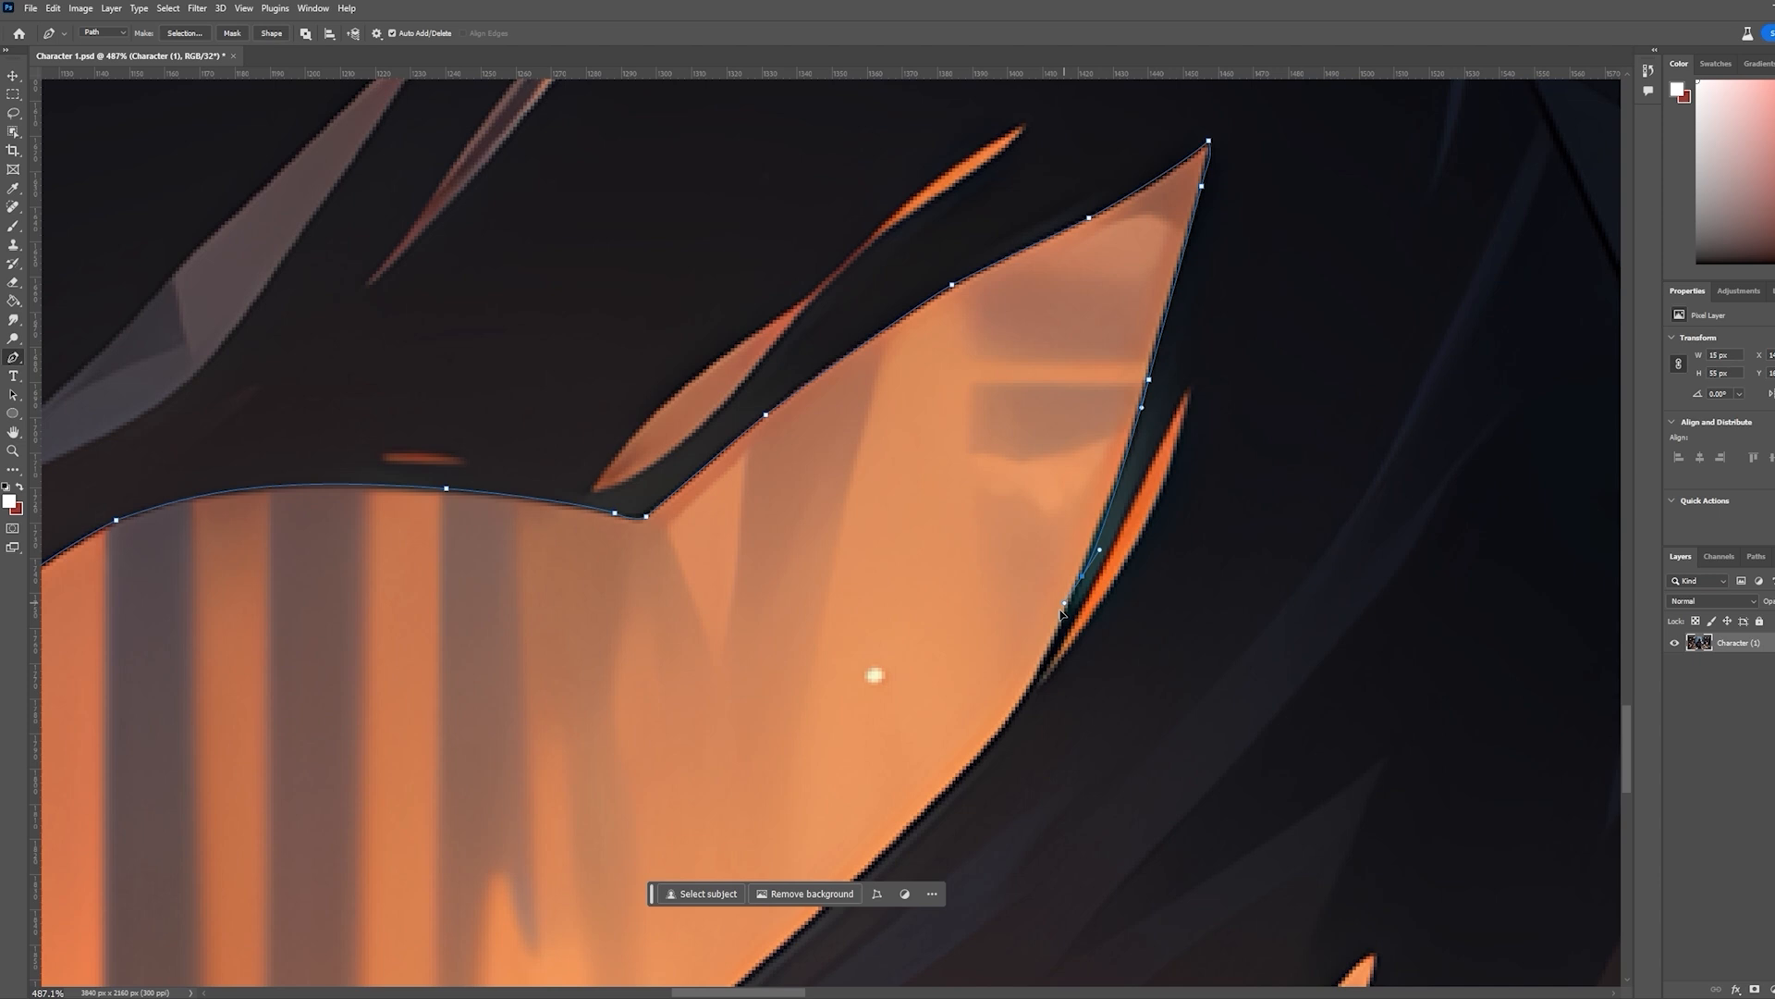
{"action": "left_click_drag", "start_coordinate": [1022, 698], "coordinate": [1020, 703]}
{"action": "left_click_drag", "start_coordinate": [1067, 834], "coordinate": [1359, 361]}
{"action": "left_click_drag", "start_coordinate": [1077, 476], "coordinate": [926, 606]}
{"action": "left_click_drag", "start_coordinate": [798, 709], "coordinate": [1118, 507]}
Continue along the lower cape strip's upper edge, following the outline of its orange-lit fold
{"action": "left_click_drag", "start_coordinate": [1051, 558], "coordinate": [1029, 575]}
{"action": "left_click_drag", "start_coordinate": [925, 658], "coordinate": [1228, 465]}
{"action": "left_click_drag", "start_coordinate": [1225, 462], "coordinate": [1201, 483]}
{"action": "left_click_drag", "start_coordinate": [1155, 513], "coordinate": [1147, 518]}
{"action": "left_click", "coordinate": [1113, 540]}
{"action": "left_click_drag", "start_coordinate": [1045, 596], "coordinate": [1030, 610]}
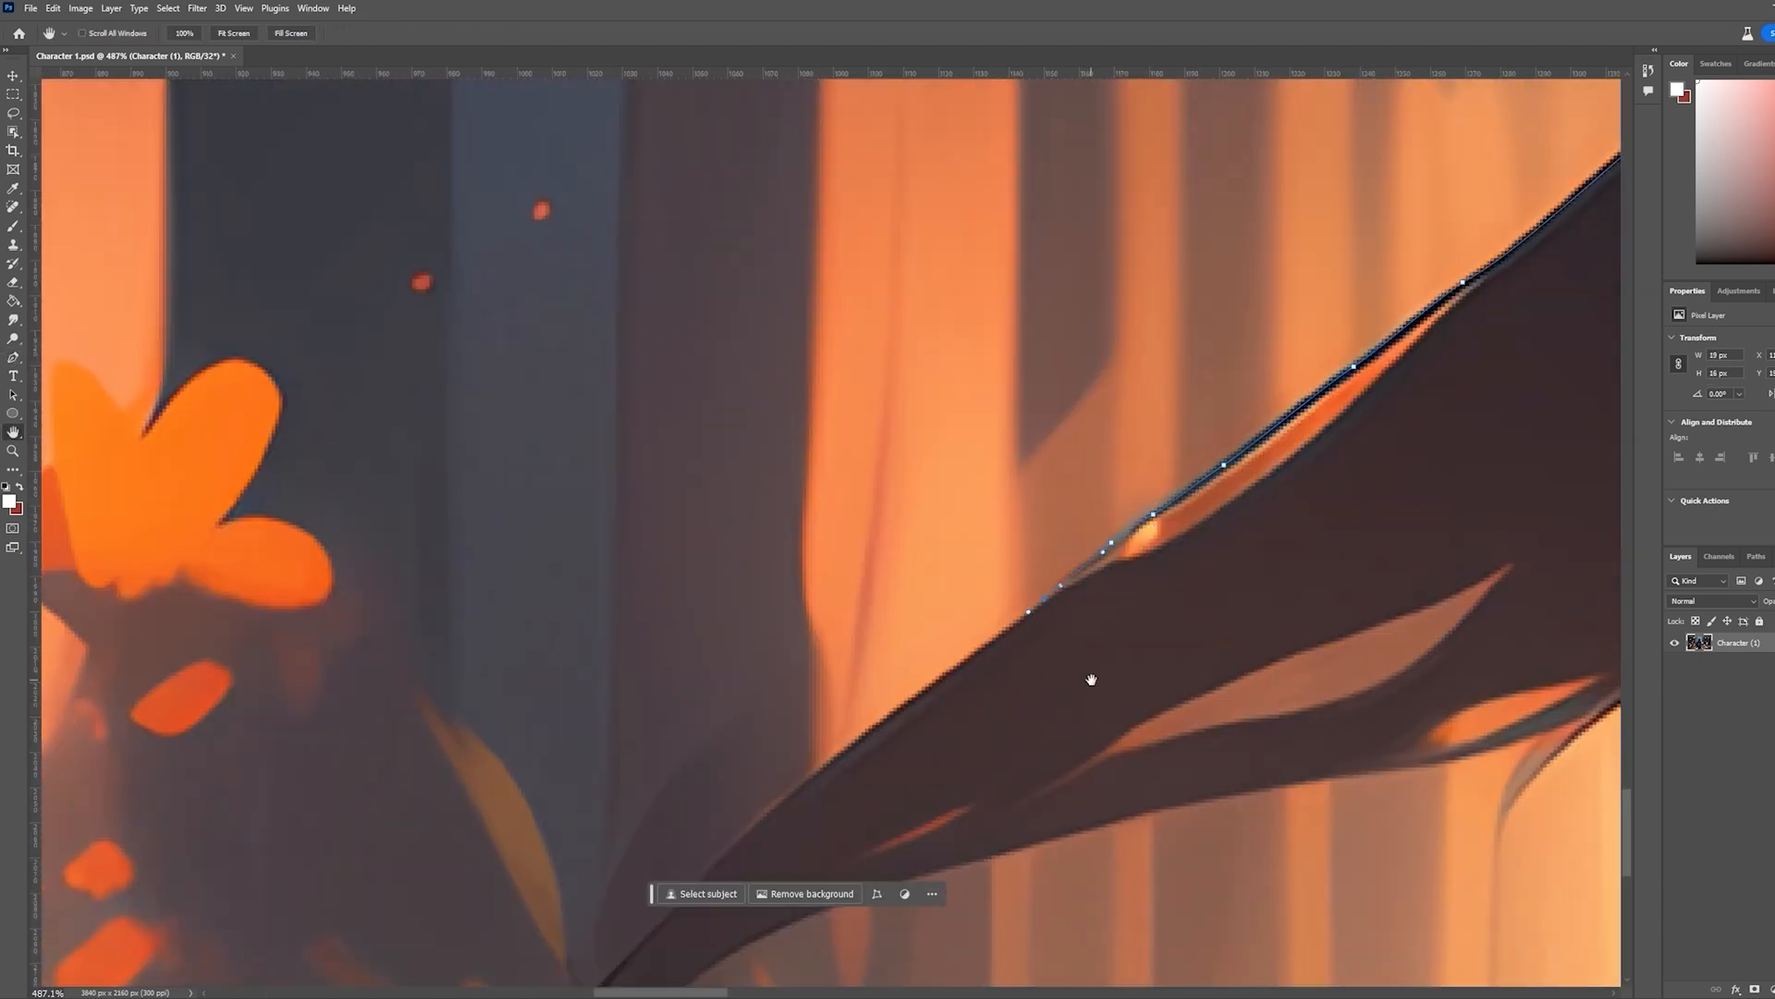
Trace the lower cape strip's tapering upper edge down to the bottom edge of the image
{"action": "left_click_drag", "start_coordinate": [1093, 678], "coordinate": [1385, 400]}
{"action": "left_click_drag", "start_coordinate": [1127, 483], "coordinate": [1061, 538]}
{"action": "left_click_drag", "start_coordinate": [998, 597], "coordinate": [867, 734]}
{"action": "left_click_drag", "start_coordinate": [839, 770], "coordinate": [828, 786]}
{"action": "left_click_drag", "start_coordinate": [924, 771], "coordinate": [1193, 450]}
{"action": "left_click_drag", "start_coordinate": [1036, 582], "coordinate": [1022, 635]}
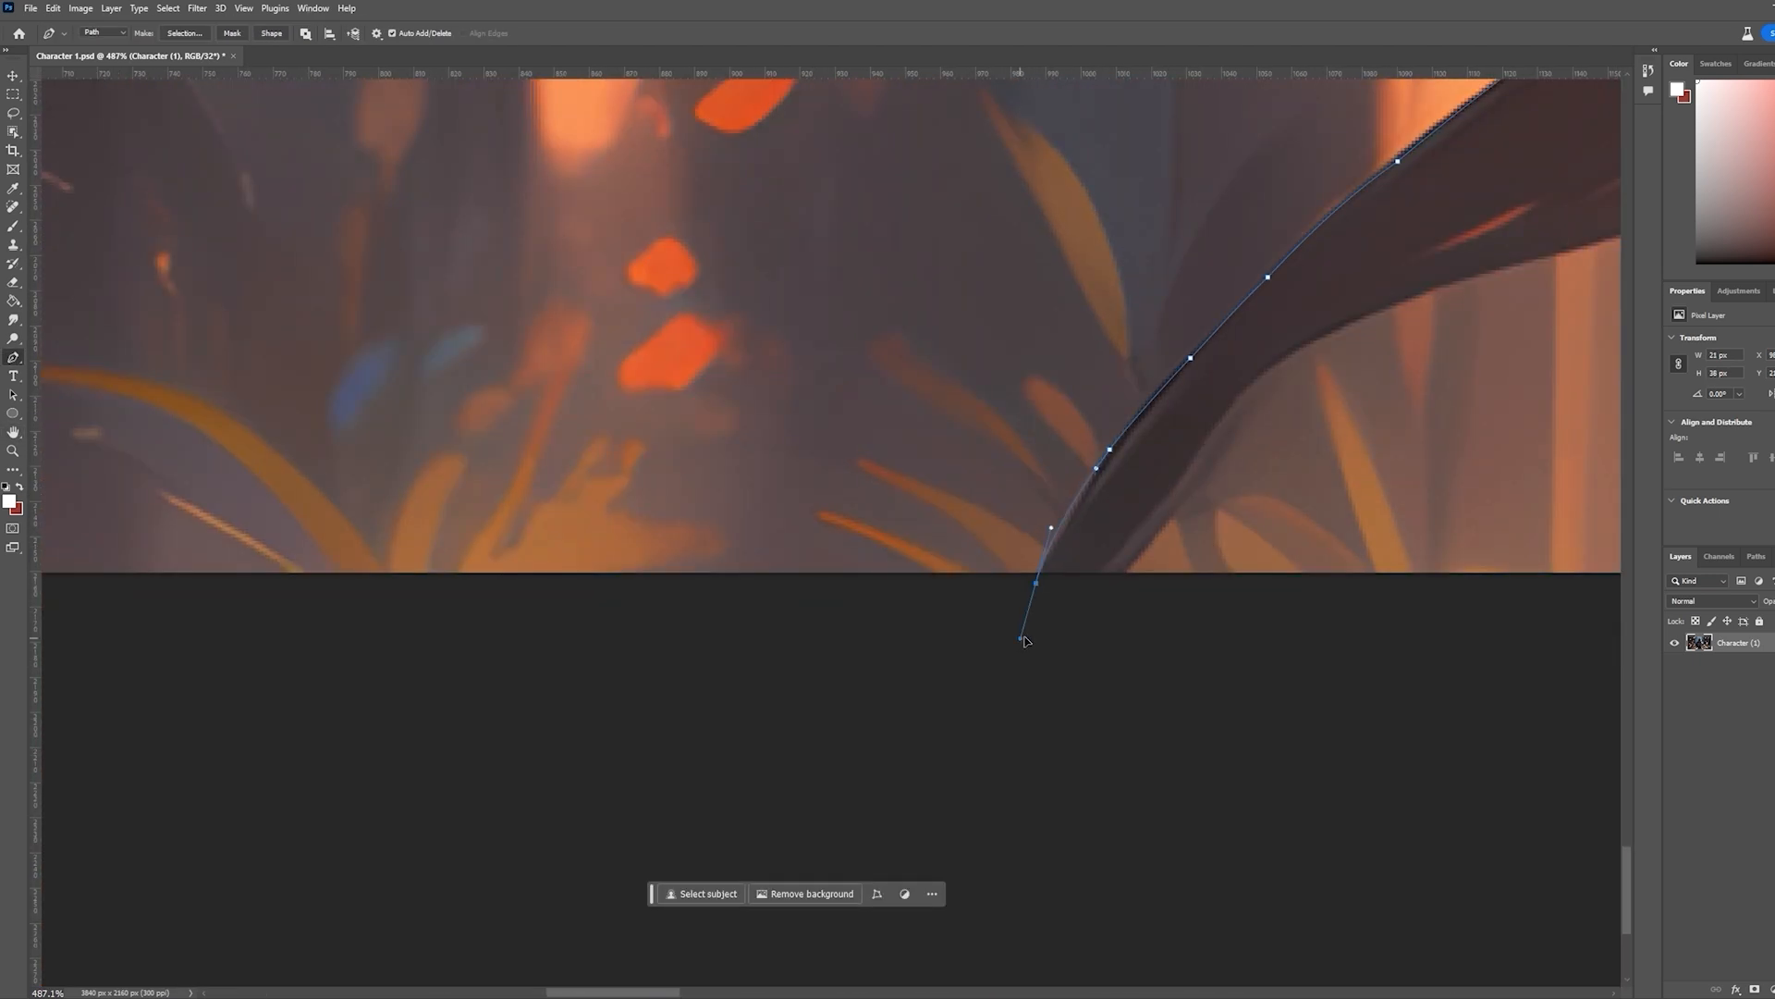
Trace from the image's bottom edge back along the strip's underside to the first small curled tip
{"action": "left_click_drag", "start_coordinate": [1123, 576], "coordinate": [1142, 551]}
{"action": "left_click_drag", "start_coordinate": [1215, 464], "coordinate": [1306, 340]}
{"action": "left_click_drag", "start_coordinate": [1446, 277], "coordinate": [814, 548]}
{"action": "left_click_drag", "start_coordinate": [1011, 508], "coordinate": [1069, 498]}
{"action": "left_click_drag", "start_coordinate": [1163, 483], "coordinate": [1170, 481]}
{"action": "left_click_drag", "start_coordinate": [1187, 549], "coordinate": [1205, 533]}
Continue along the strip's underside past the second small spike to the base of the long dark spike
{"action": "left_click_drag", "start_coordinate": [1443, 364], "coordinate": [719, 735]}
{"action": "mouse_move", "coordinate": [821, 694]}
{"action": "left_mouse_down"}
{"action": "mouse_move", "coordinate": [837, 686]}
{"action": "mouse_move", "coordinate": [831, 717]}
{"action": "left_mouse_up"}
{"action": "left_click_drag", "start_coordinate": [891, 659], "coordinate": [932, 638]}
{"action": "left_click_drag", "start_coordinate": [1015, 592], "coordinate": [1042, 578]}
{"action": "left_click_drag", "start_coordinate": [1124, 531], "coordinate": [1134, 524]}
{"action": "left_click", "coordinate": [1141, 517]}
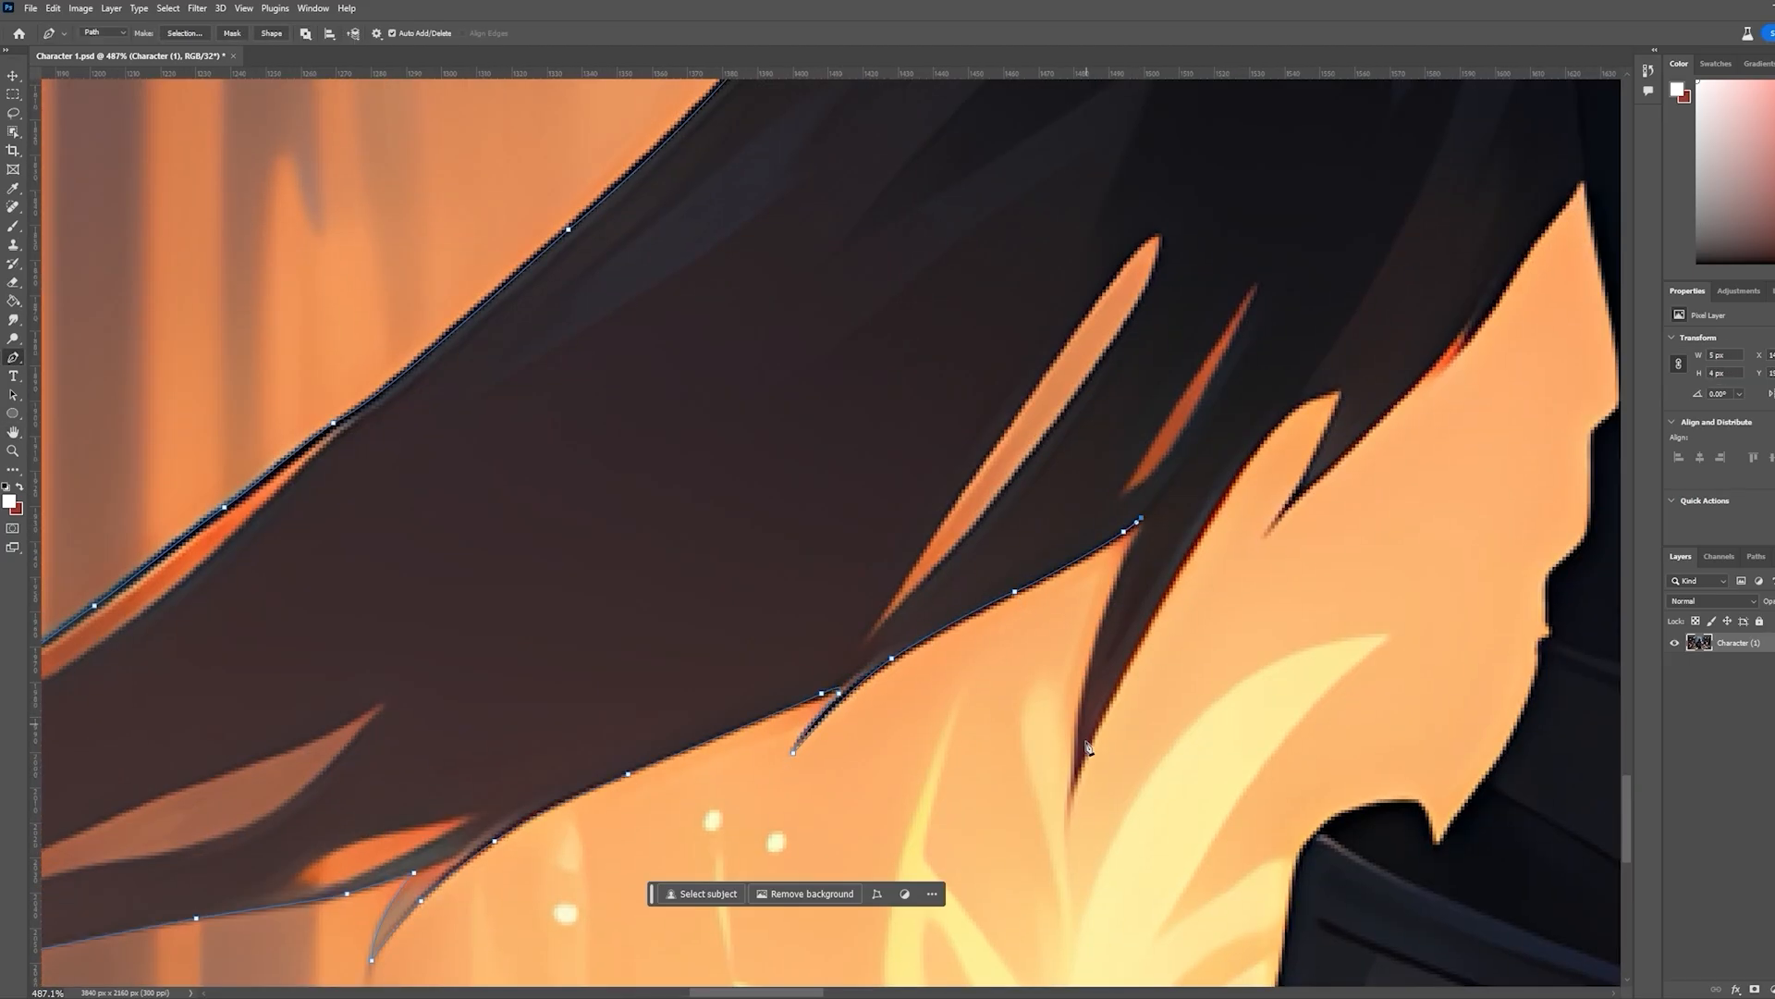
Trace around the long dark spike and the shorter jagged point beside it
{"action": "left_click_drag", "start_coordinate": [1071, 798], "coordinate": [1085, 753]}
{"action": "left_click_drag", "start_coordinate": [1151, 616], "coordinate": [1175, 571]}
{"action": "left_click_drag", "start_coordinate": [1256, 448], "coordinate": [1283, 413]}
{"action": "left_click_drag", "start_coordinate": [1341, 392], "coordinate": [1357, 392]}
{"action": "left_click_drag", "start_coordinate": [1270, 528], "coordinate": [1236, 583]}
{"action": "left_click_drag", "start_coordinate": [1352, 444], "coordinate": [1367, 430]}
Trace the strip's red-tinged edge up to the peak where it meets the character's body
{"action": "left_click", "coordinate": [1454, 338]}
{"action": "left_click", "coordinate": [1447, 363]}
{"action": "mouse_move", "coordinate": [1484, 327]}
{"action": "left_mouse_down"}
{"action": "mouse_move", "coordinate": [1495, 307]}
{"action": "mouse_move", "coordinate": [1193, 623]}
{"action": "left_mouse_up"}
{"action": "left_click_drag", "start_coordinate": [1224, 582], "coordinate": [1236, 565]}
{"action": "left_click_drag", "start_coordinate": [1267, 526], "coordinate": [1279, 508]}
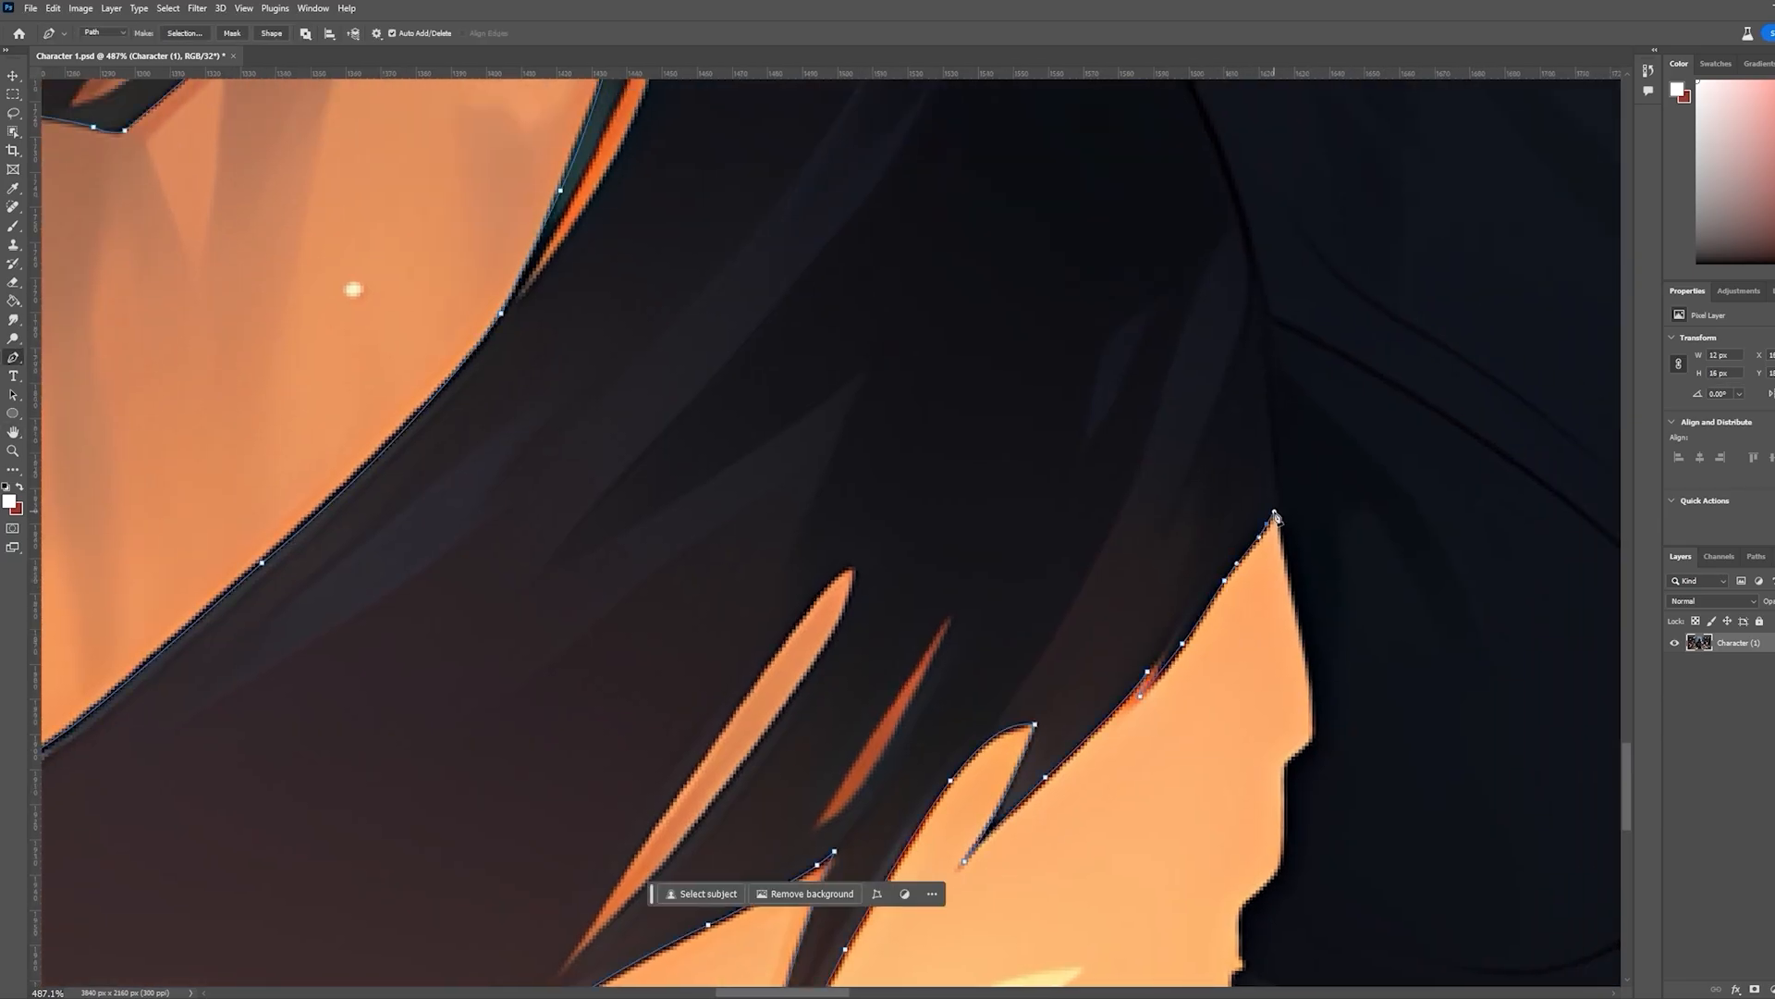
Trace from the peak down the body's uneven side, following the small bumps in the dark clothing
{"action": "left_click", "coordinate": [1279, 520]}
{"action": "left_click_drag", "start_coordinate": [1312, 681], "coordinate": [1310, 748]}
{"action": "mouse_move", "coordinate": [1311, 762]}
{"action": "left_mouse_down"}
{"action": "mouse_move", "coordinate": [1169, 397]}
{"action": "mouse_move", "coordinate": [1147, 424]}
{"action": "left_mouse_up"}
{"action": "left_click", "coordinate": [1147, 483]}
{"action": "left_click_drag", "start_coordinate": [1128, 521], "coordinate": [1117, 533]}
{"action": "left_click_drag", "start_coordinate": [1101, 553], "coordinate": [1100, 572]}
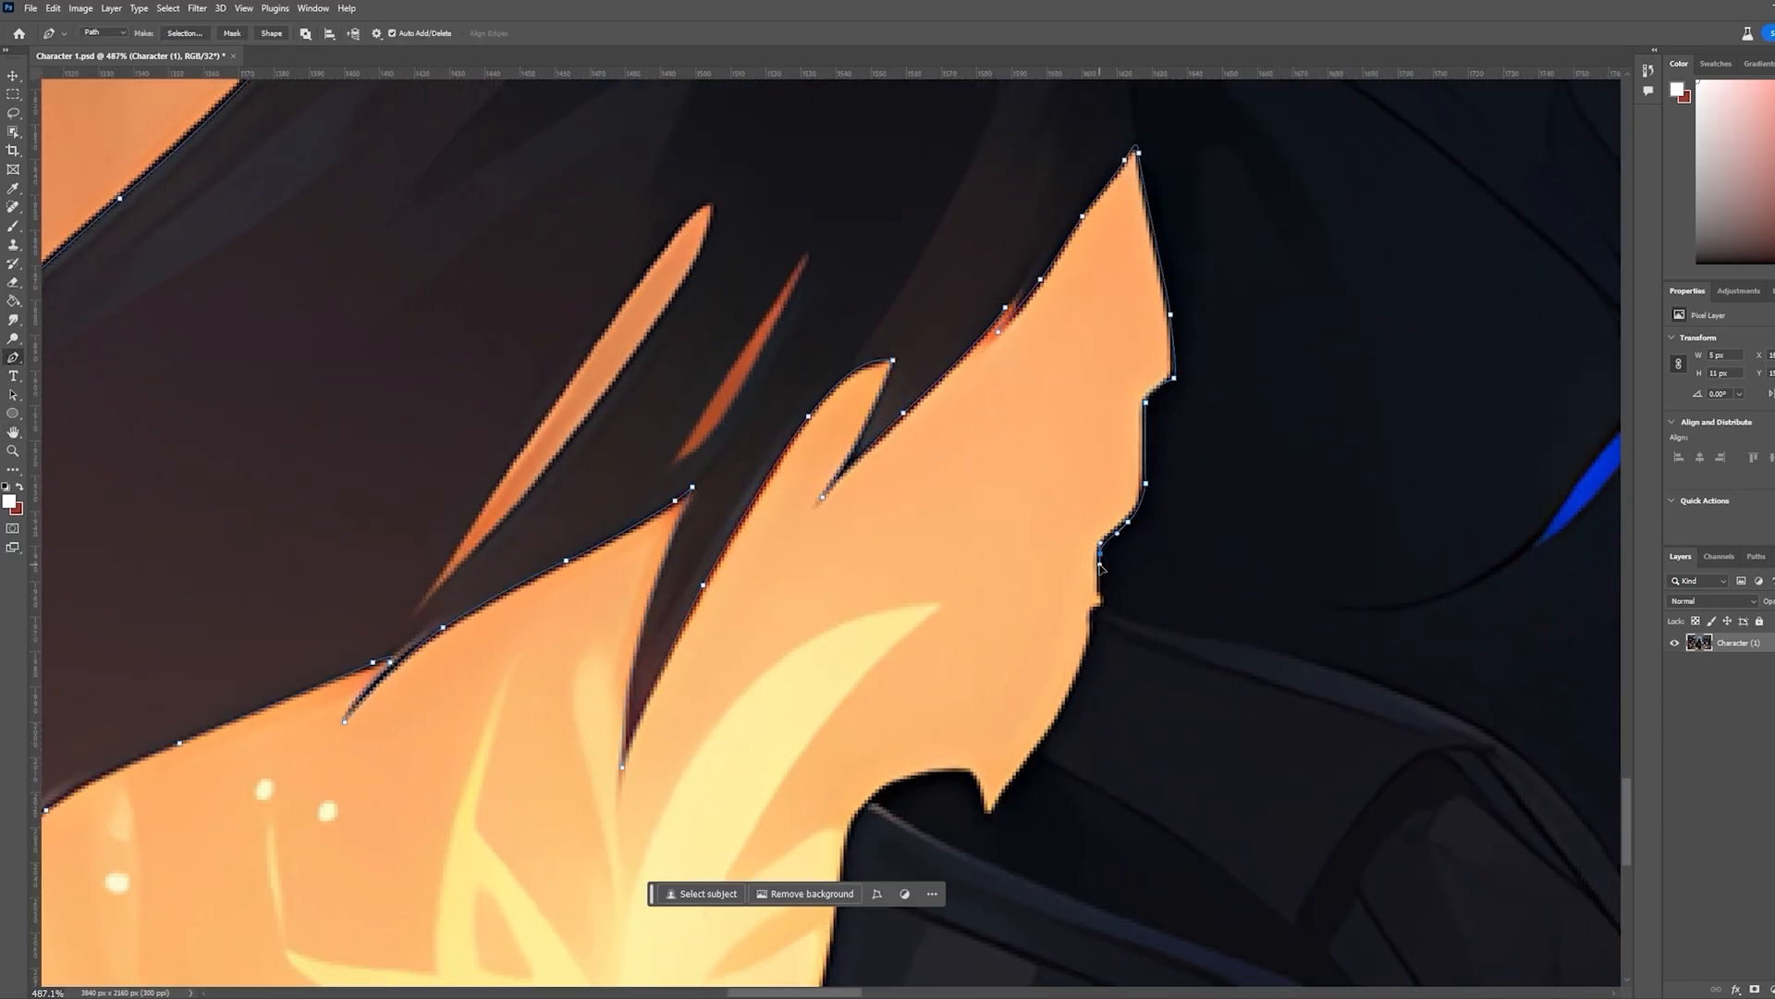
{"action": "left_click", "coordinate": [1103, 602]}
{"action": "left_click", "coordinate": [1090, 610]}
{"action": "left_click_drag", "start_coordinate": [1086, 643], "coordinate": [1079, 667]}
Trace into the pointed notch above the belt and over the dark curved top of the hip straps
{"action": "left_click_drag", "start_coordinate": [1121, 685], "coordinate": [1237, 371]}
{"action": "left_click", "coordinate": [1150, 437]}
{"action": "left_click", "coordinate": [1115, 485]}
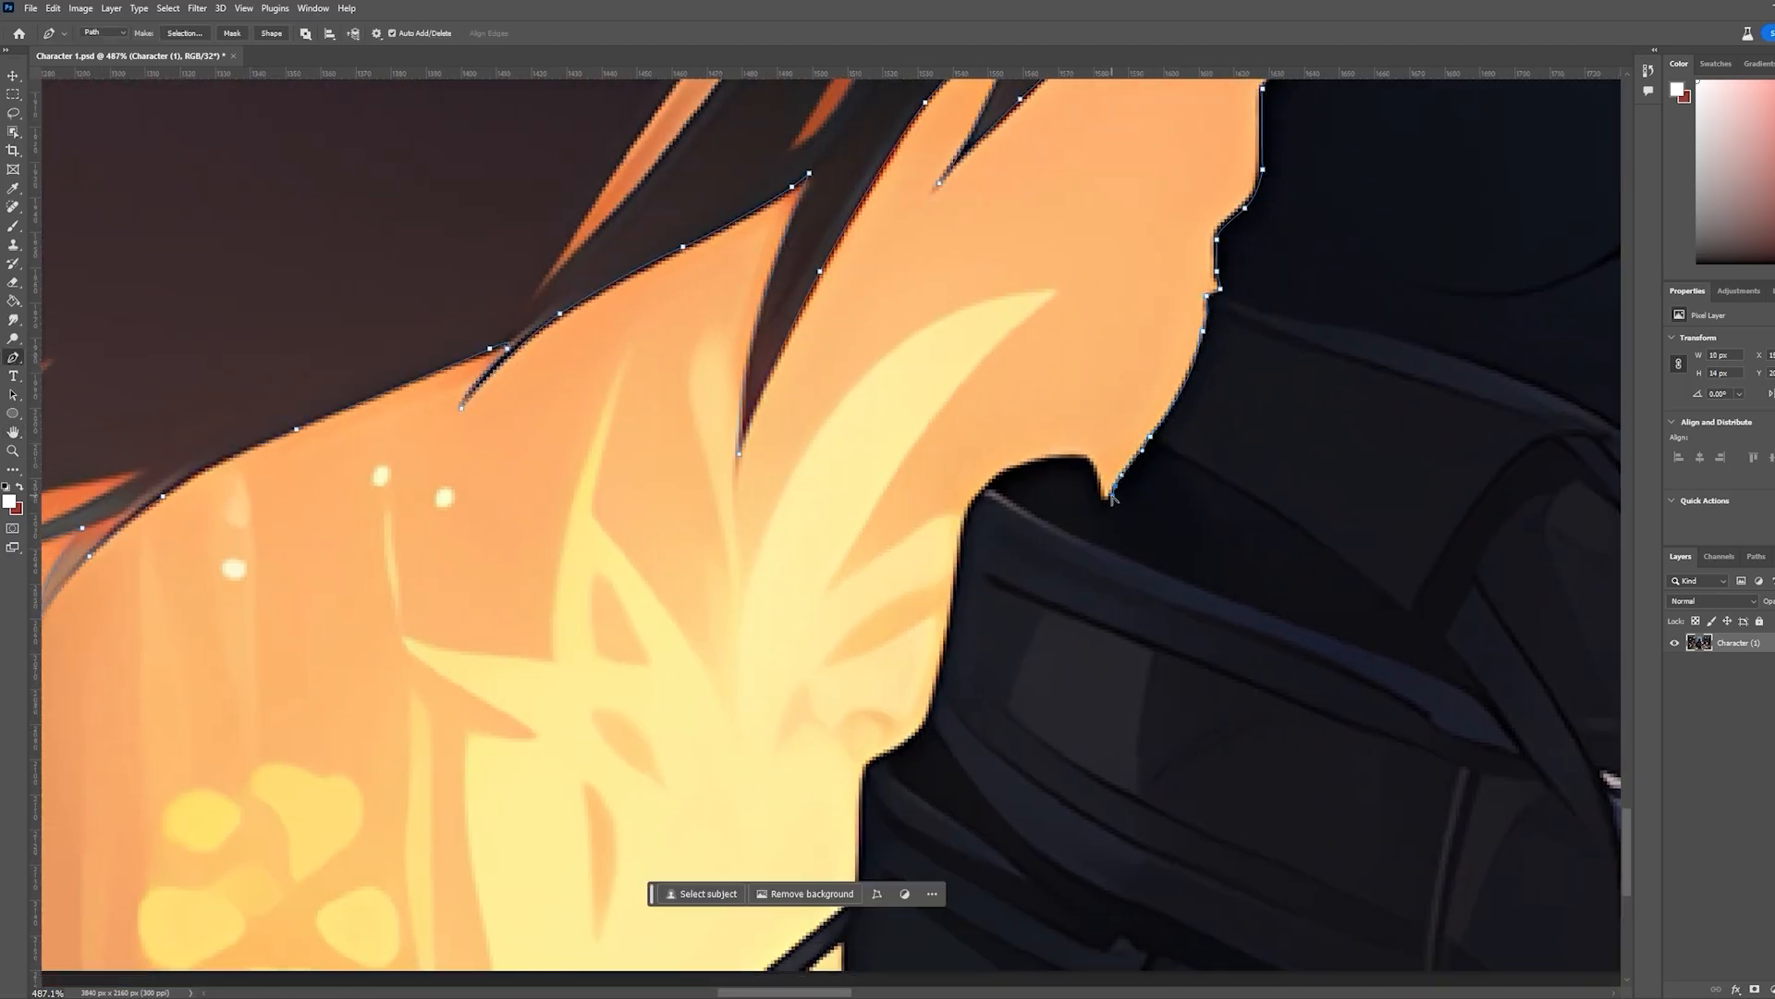
{"action": "left_click", "coordinate": [1104, 503]}
{"action": "left_click", "coordinate": [1072, 458]}
{"action": "left_click", "coordinate": [1061, 459]}
{"action": "left_click", "coordinate": [1016, 461]}
{"action": "left_click", "coordinate": [987, 485]}
Trace the outer side of the hip straps down to the bottom edge of the image
{"action": "left_click_drag", "start_coordinate": [961, 555], "coordinate": [958, 584]}
{"action": "left_click_drag", "start_coordinate": [935, 689], "coordinate": [929, 720]}
{"action": "left_click", "coordinate": [914, 734]}
{"action": "left_click", "coordinate": [865, 766]}
{"action": "left_click_drag", "start_coordinate": [866, 774], "coordinate": [998, 505]}
{"action": "left_click_drag", "start_coordinate": [990, 573], "coordinate": [990, 582]}
{"action": "left_click", "coordinate": [990, 626]}
{"action": "left_click_drag", "start_coordinate": [971, 672], "coordinate": [968, 686]}
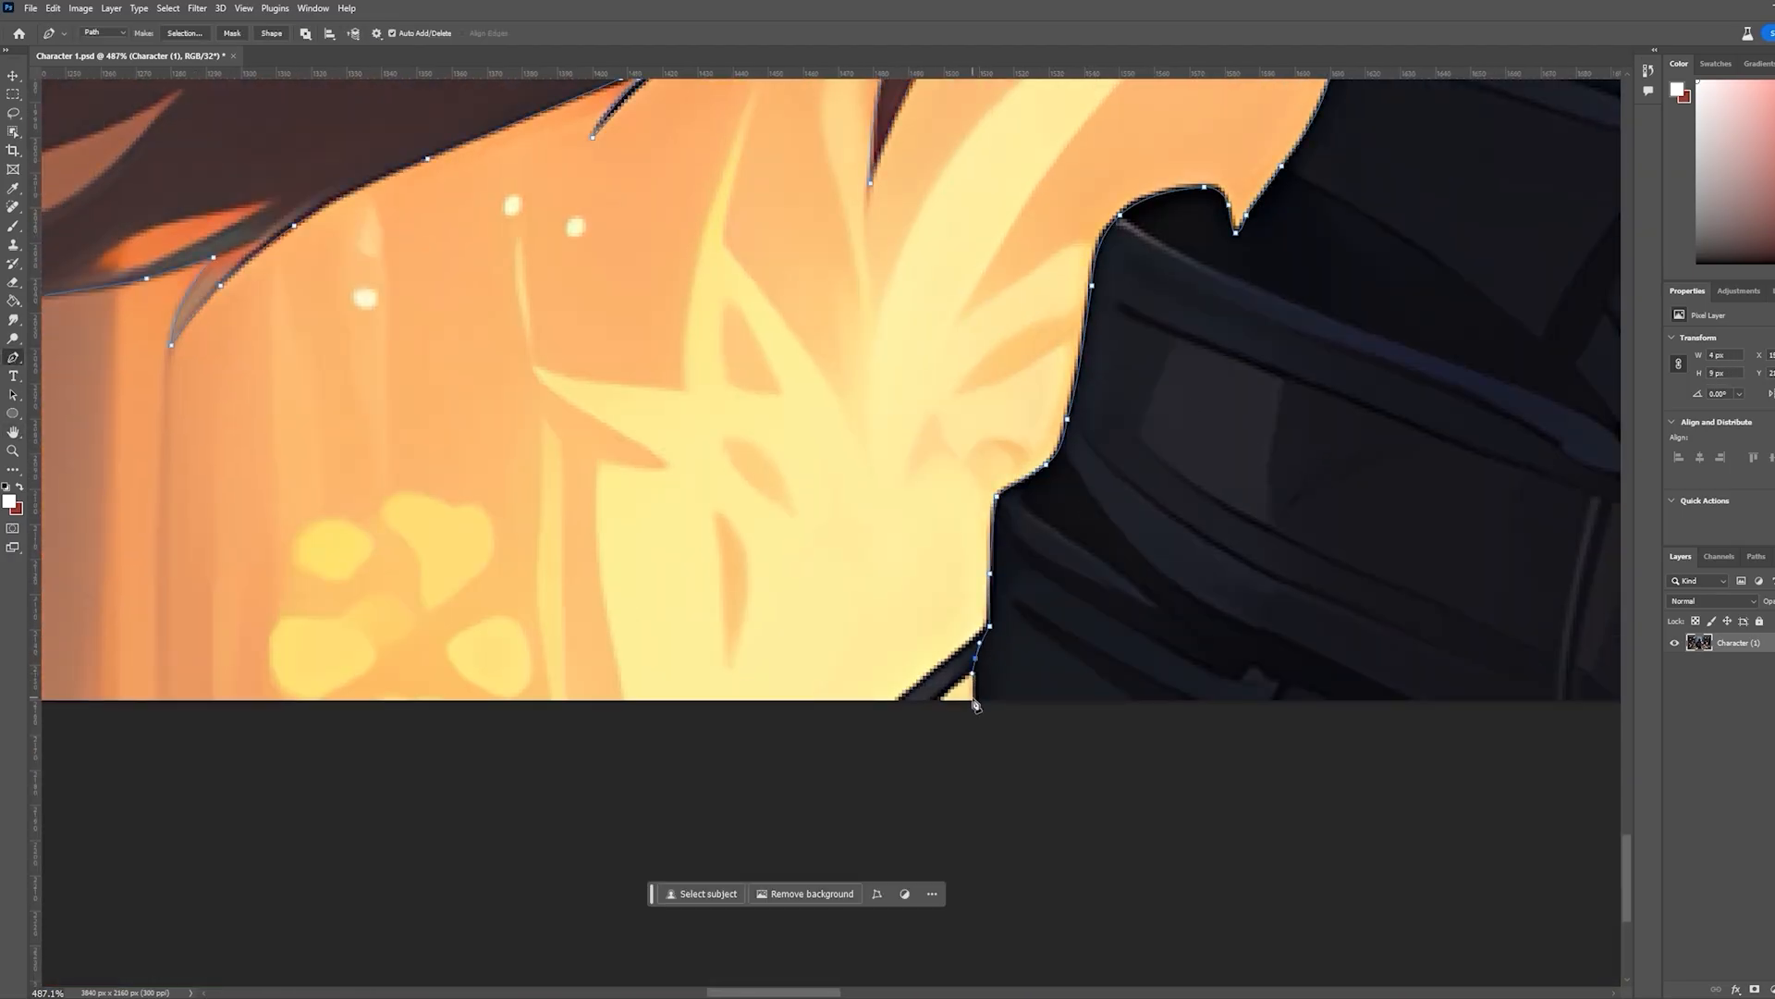
Close the path along the image's bottom edge at its starting anchor on the opposite hip
{"action": "scroll", "coordinate": [1018, 821], "scroll_direction": "down", "scroll_amount": 10}
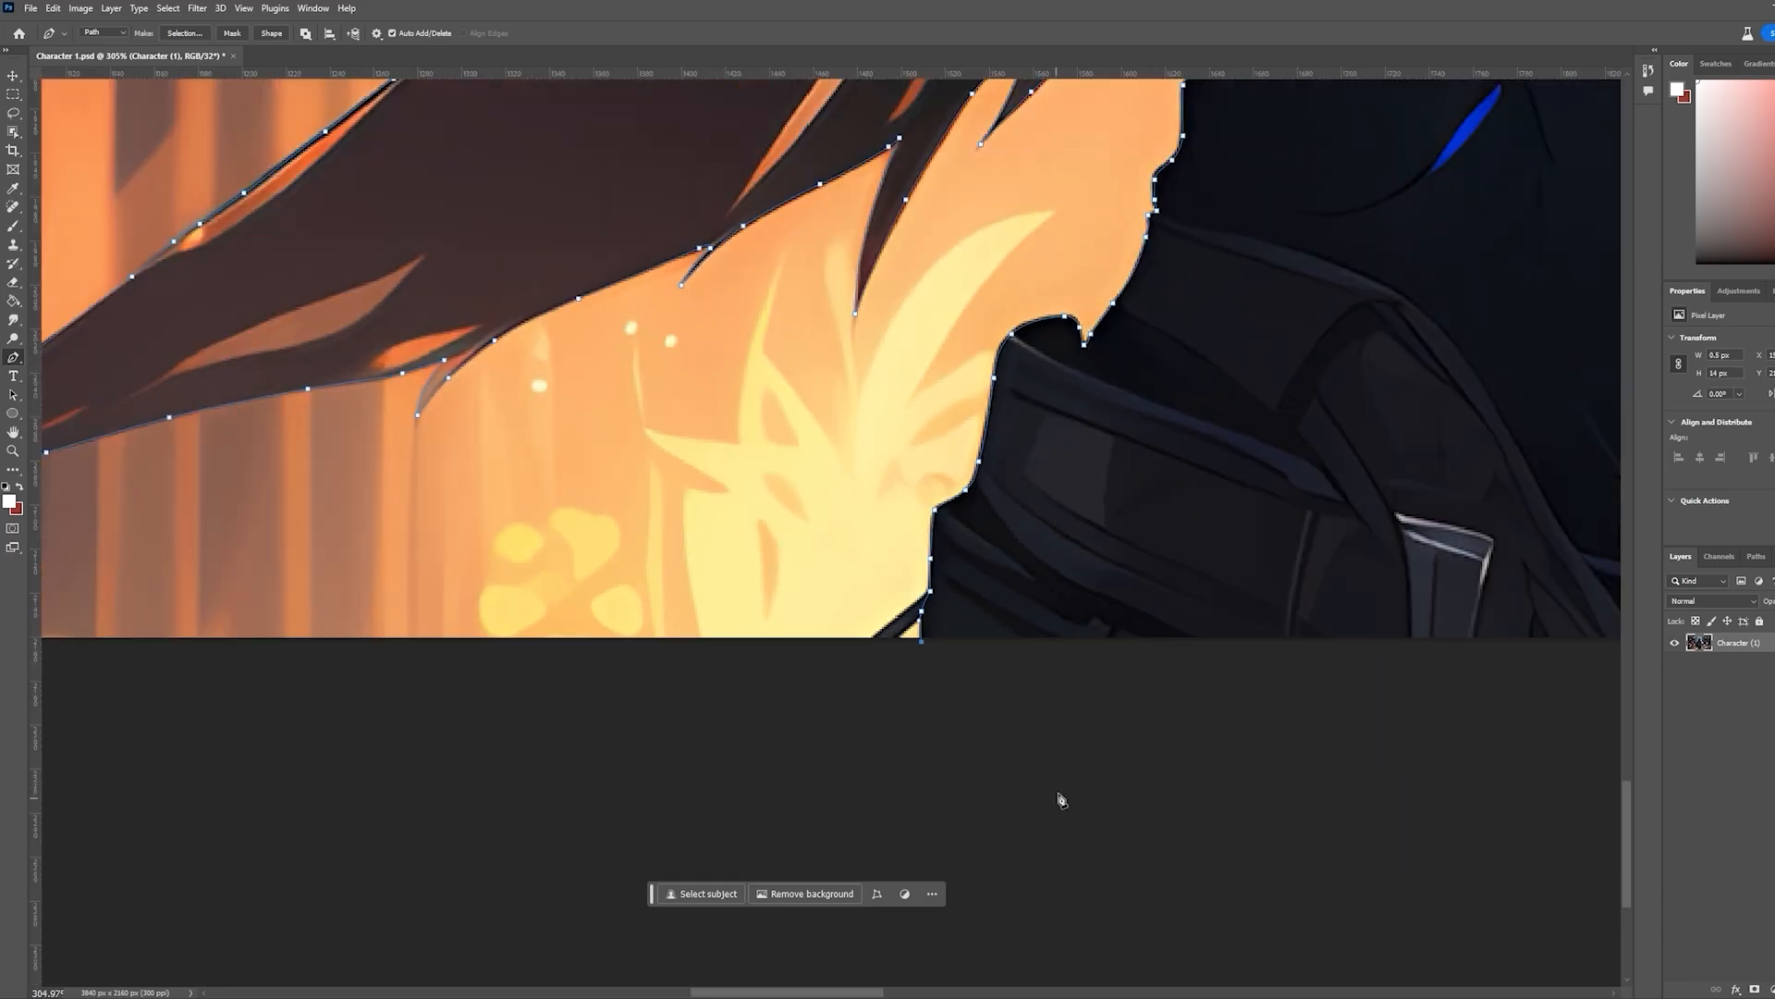
{"action": "scroll", "coordinate": [1100, 740], "scroll_direction": "down", "scroll_amount": 1}
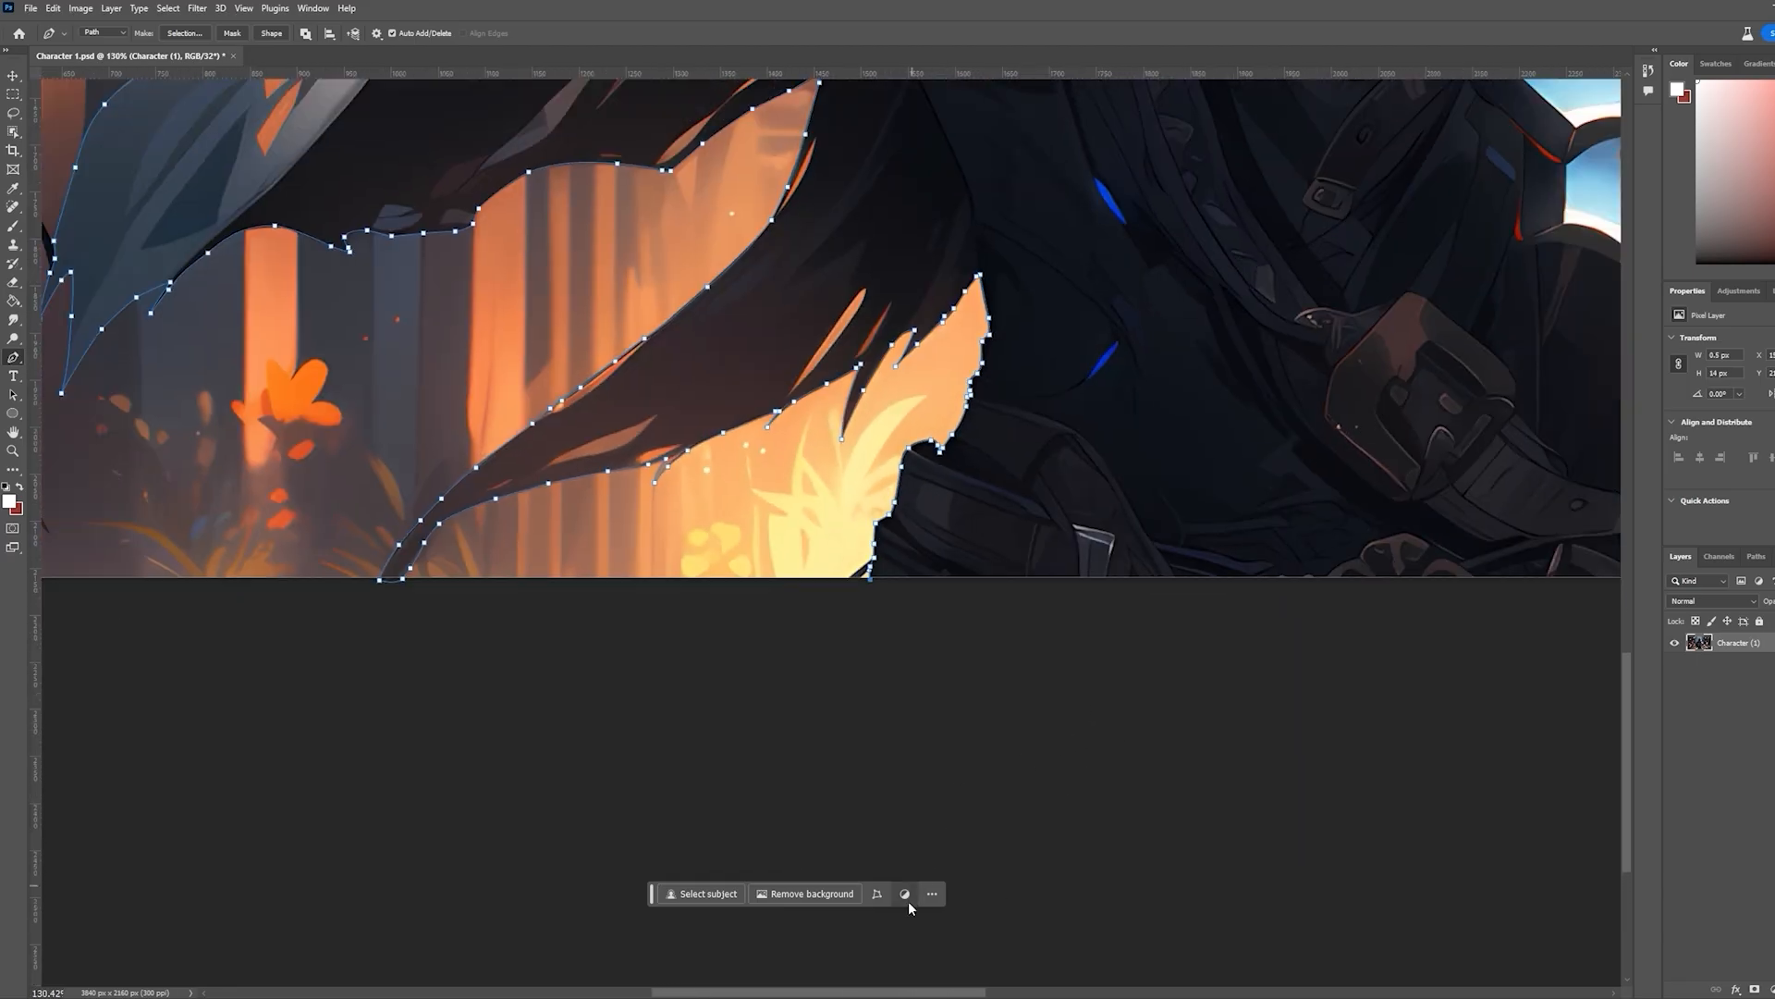
{"action": "left_click_drag", "start_coordinate": [899, 992], "coordinate": [947, 996]}
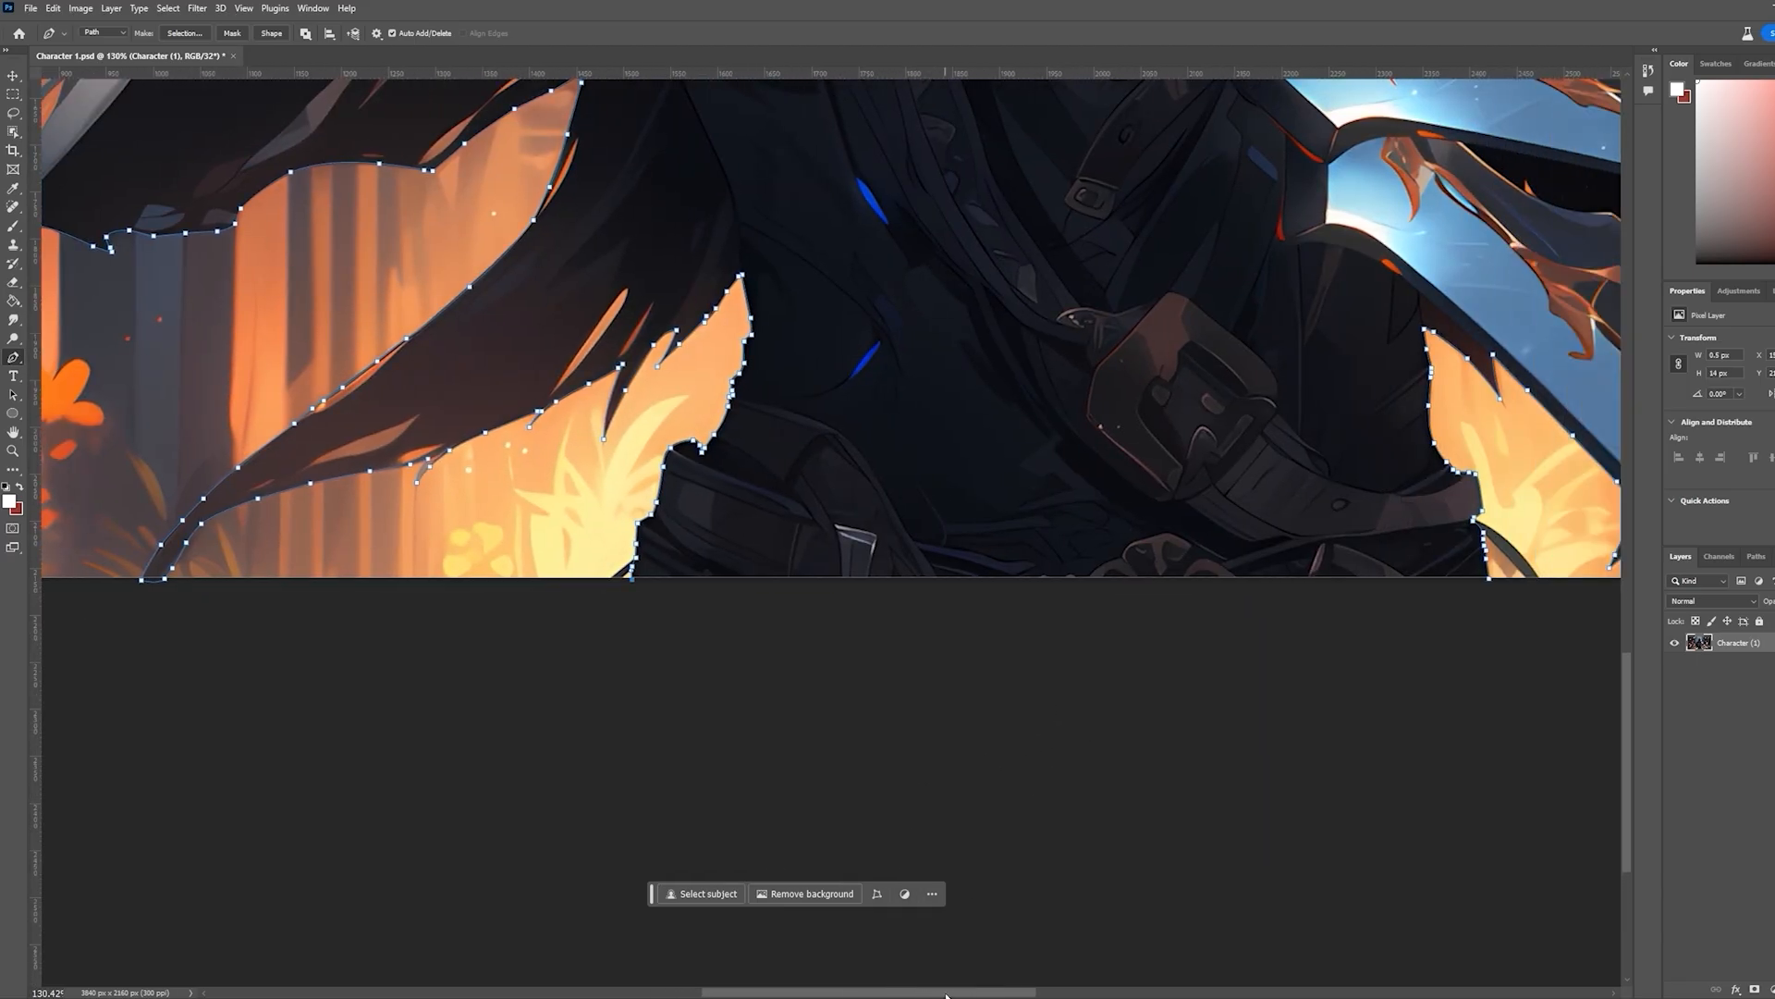
{"action": "left_click", "coordinate": [1490, 581]}
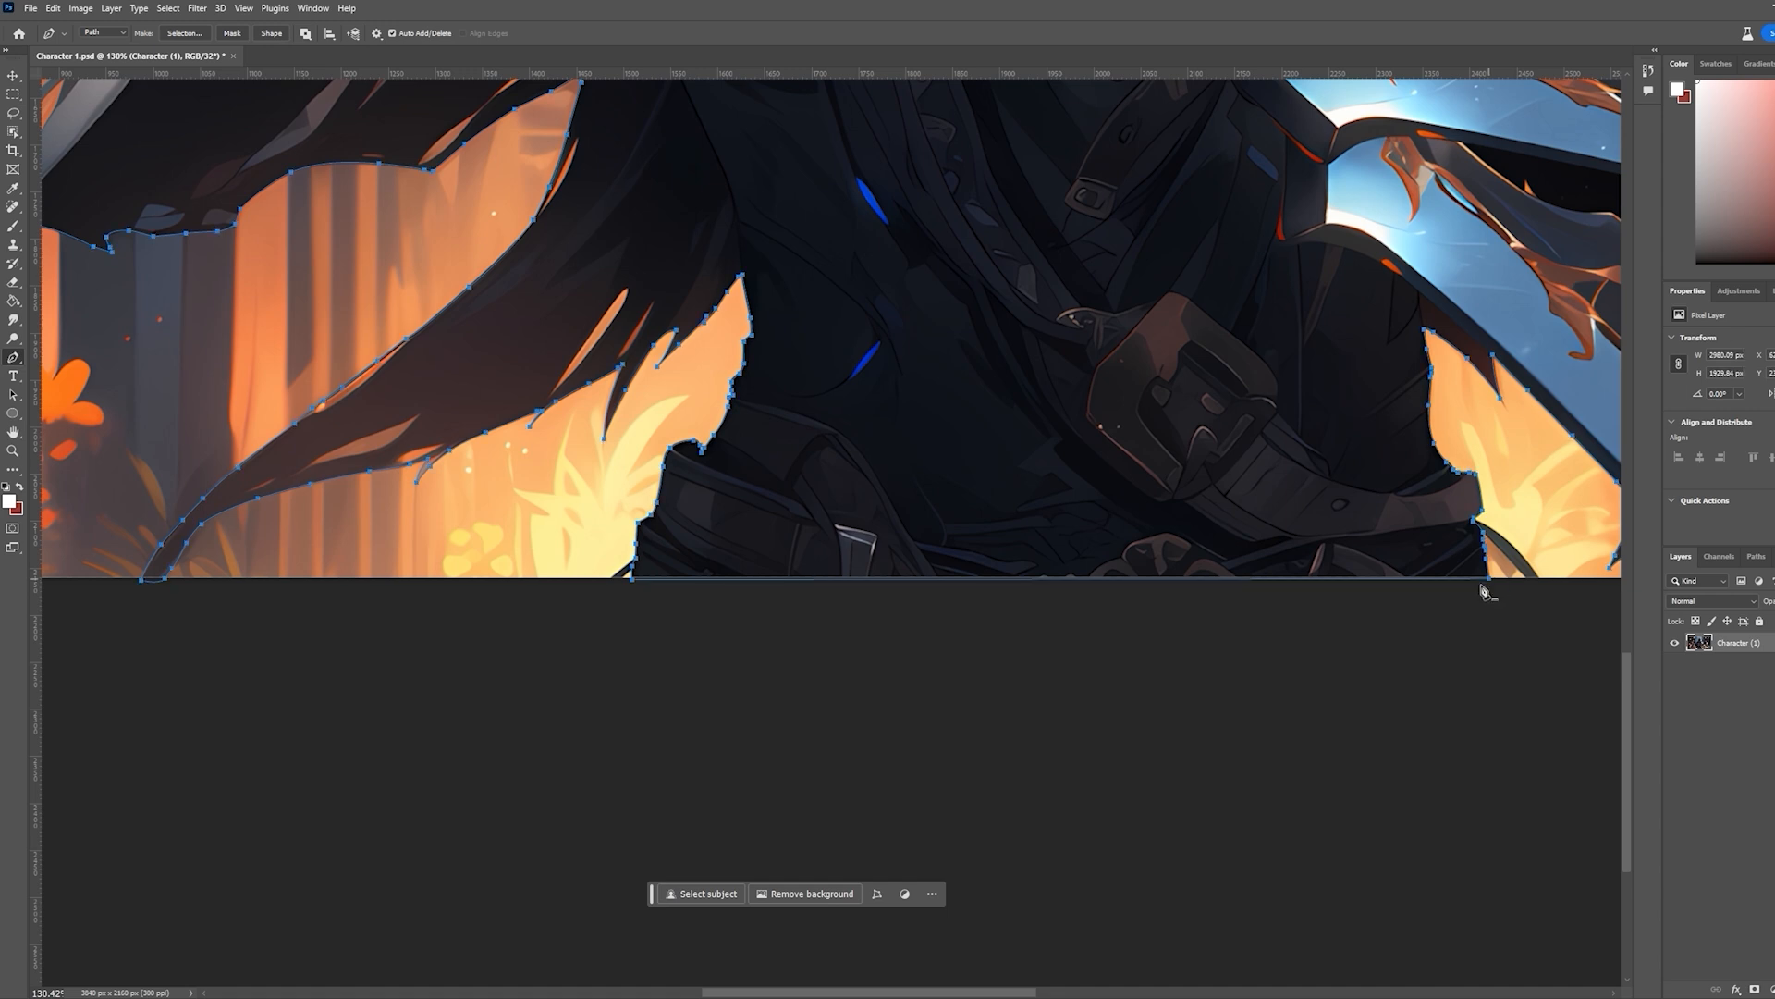
Convert the closed character path into a new anti-aliased selection with a feather radius of 0 pixels
{"action": "scroll", "coordinate": [1193, 626], "scroll_direction": "down", "scroll_amount": 6}
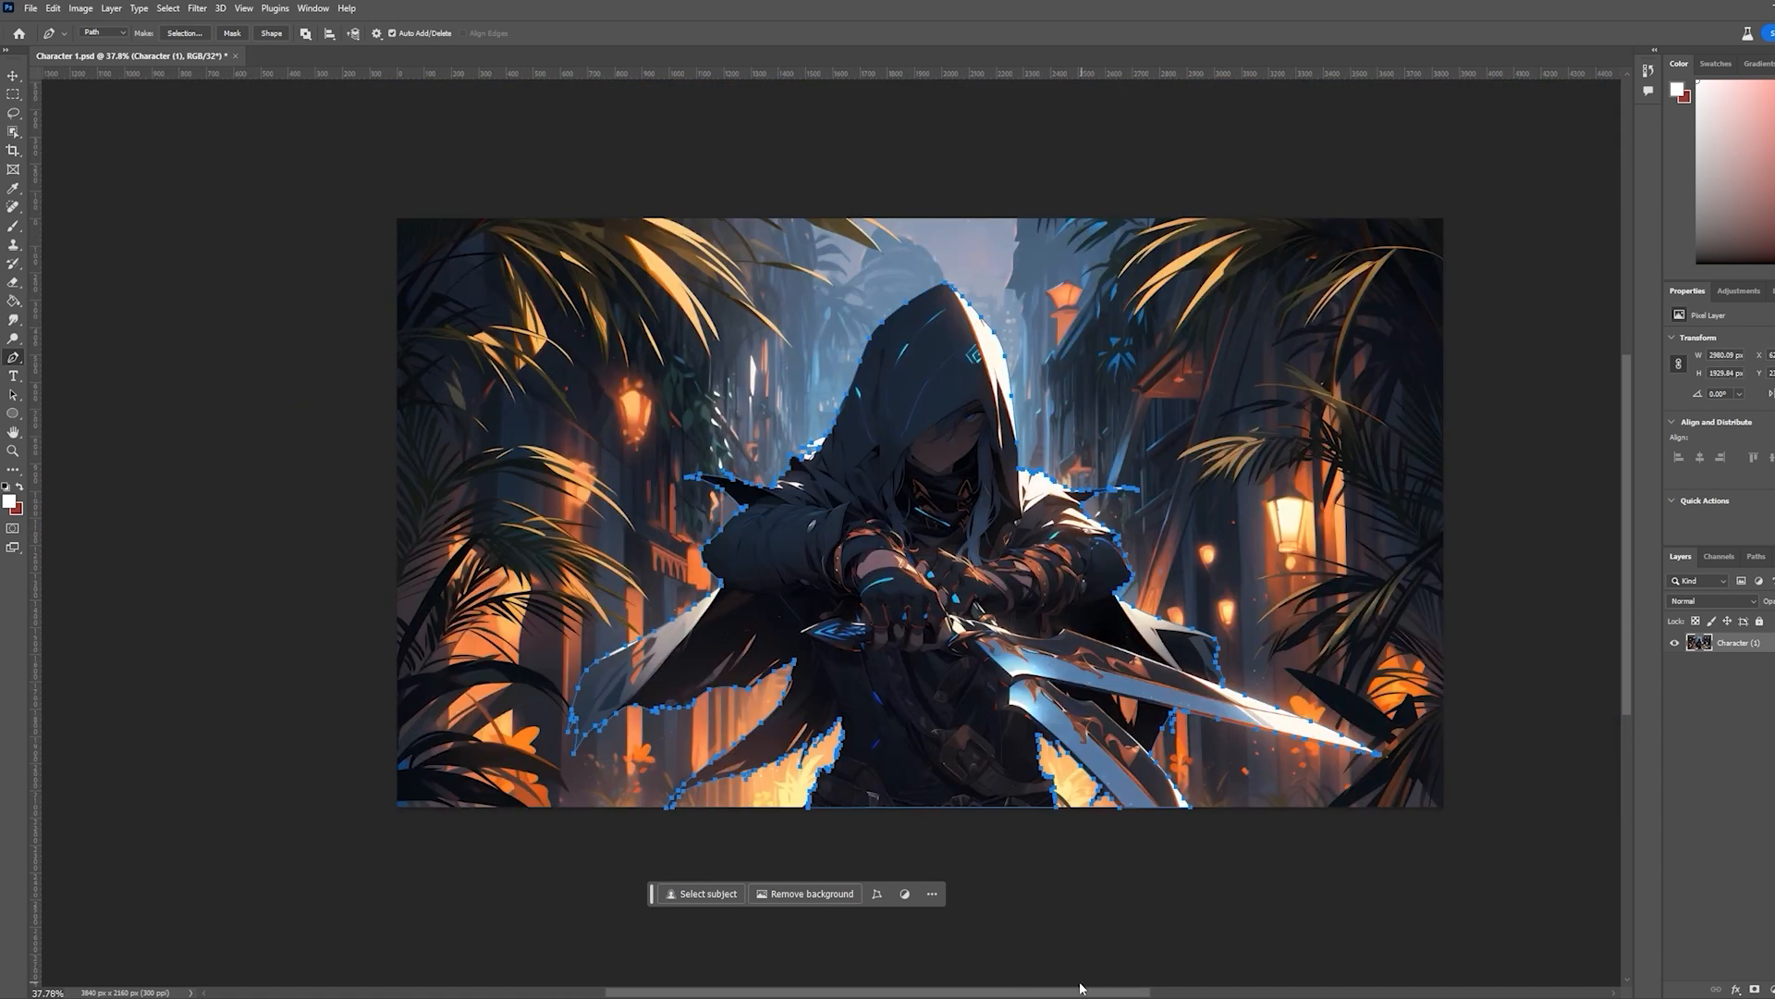
{"action": "scroll", "coordinate": [980, 611], "scroll_direction": "up", "scroll_amount": 1}
{"action": "right_click", "coordinate": [981, 606]}
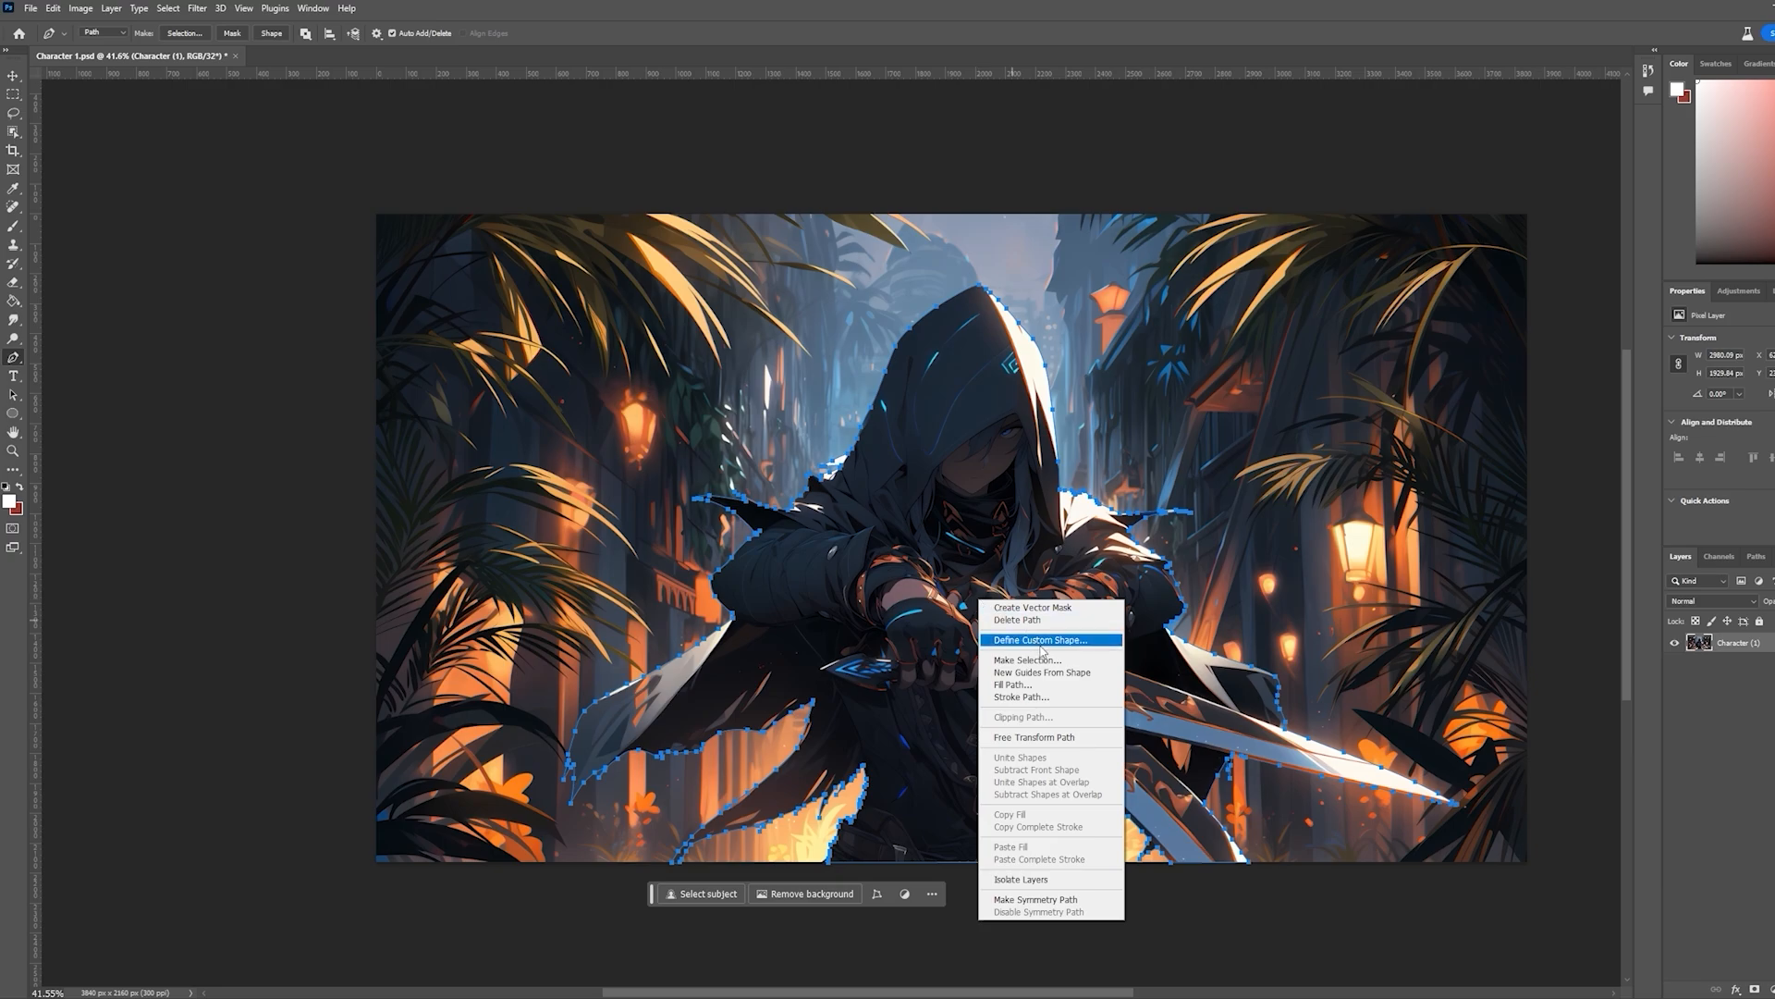
{"action": "left_click", "coordinate": [1080, 660]}
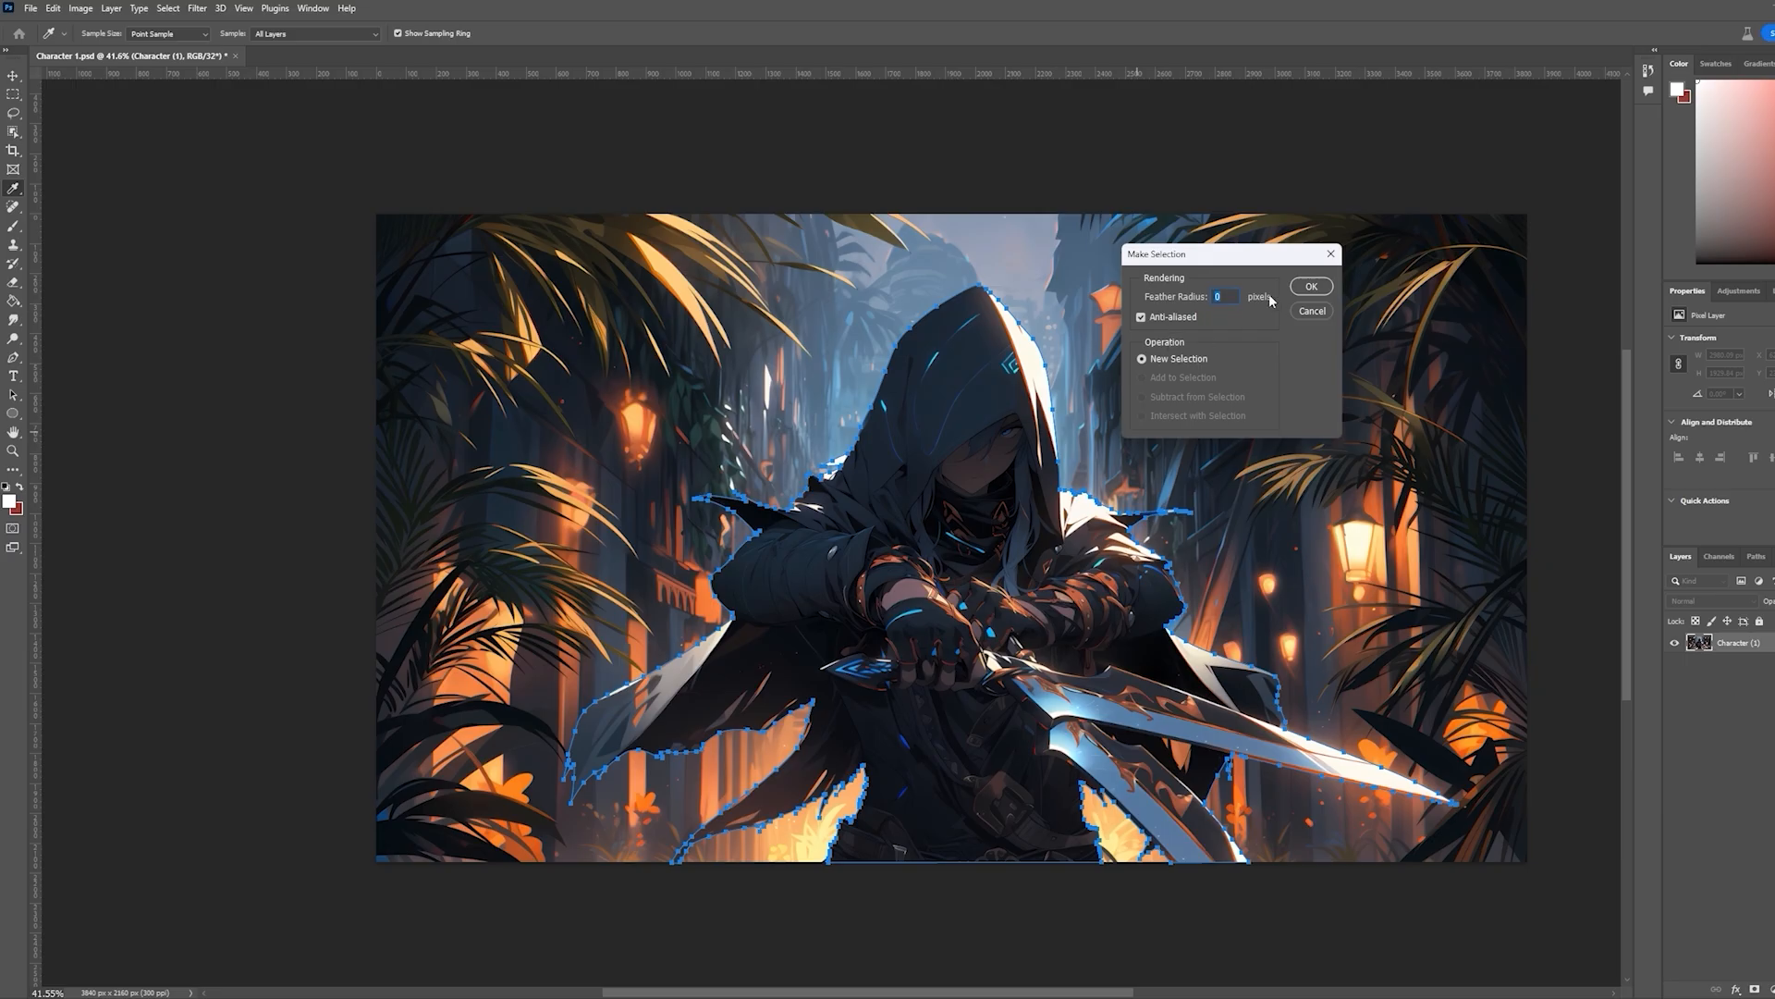
{"action": "left_click", "coordinate": [1312, 288]}
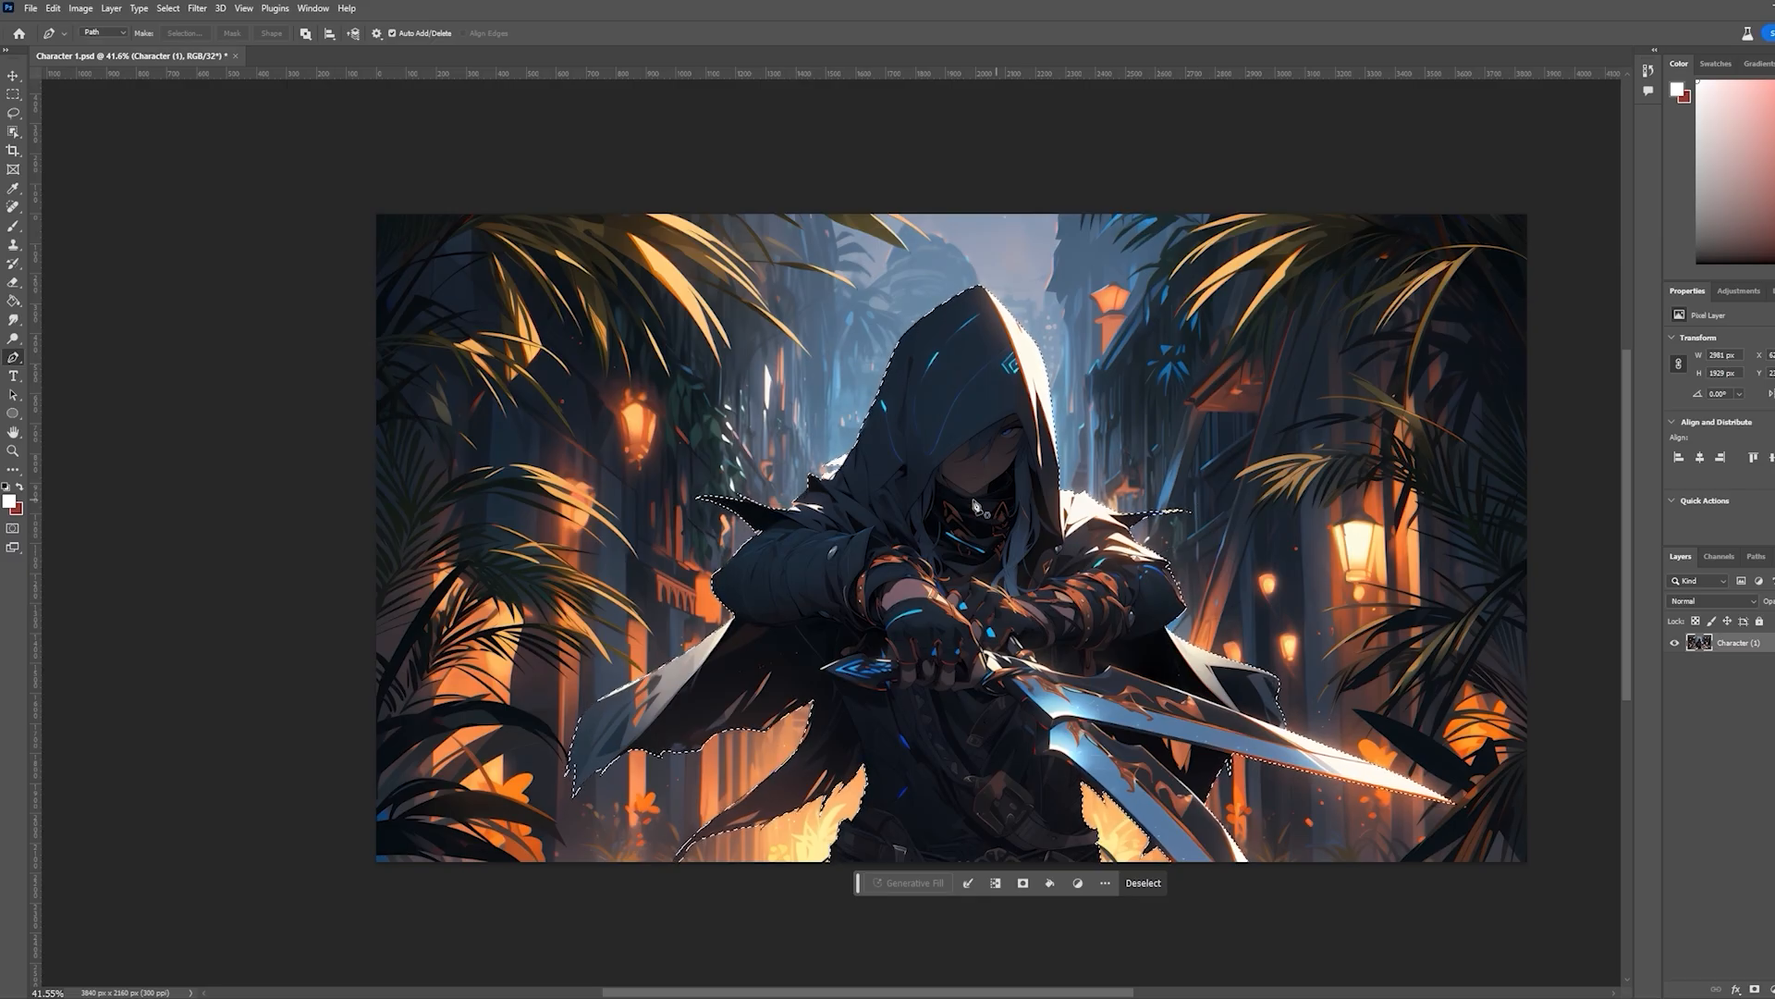
Expand the character selection by 2 pixels
{"action": "left_click", "coordinate": [166, 9]}
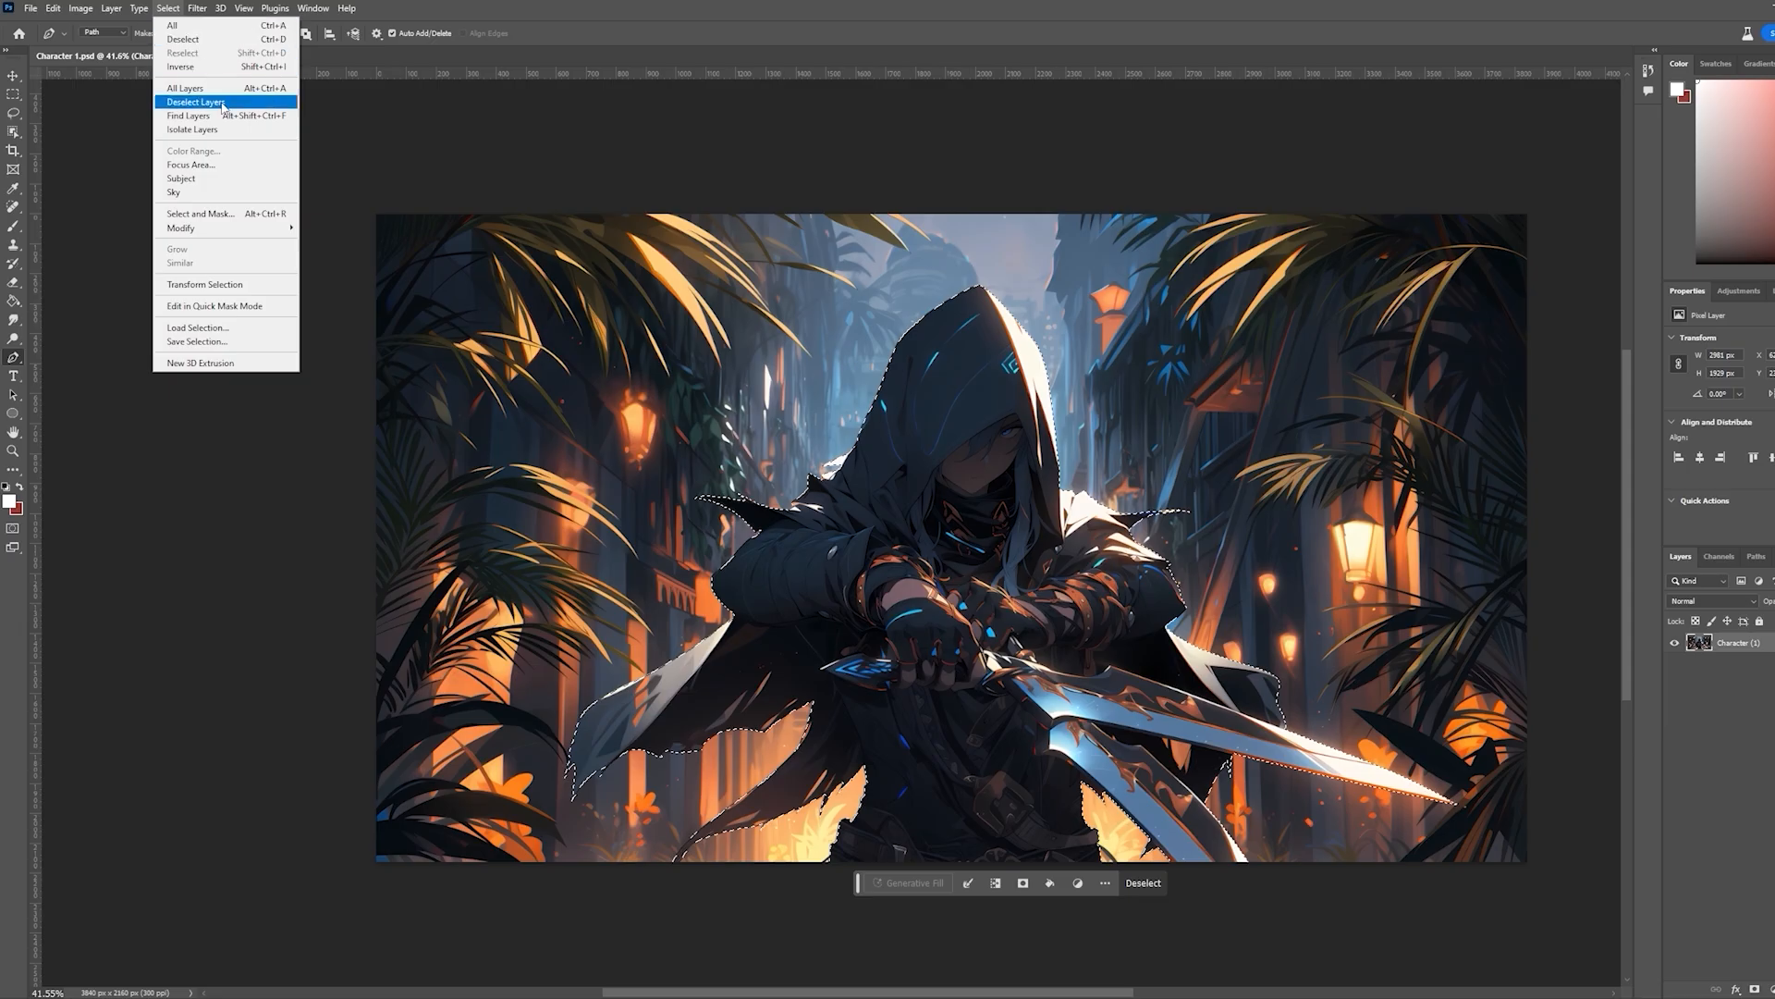
{"action": "mouse_move", "coordinate": [243, 235]}
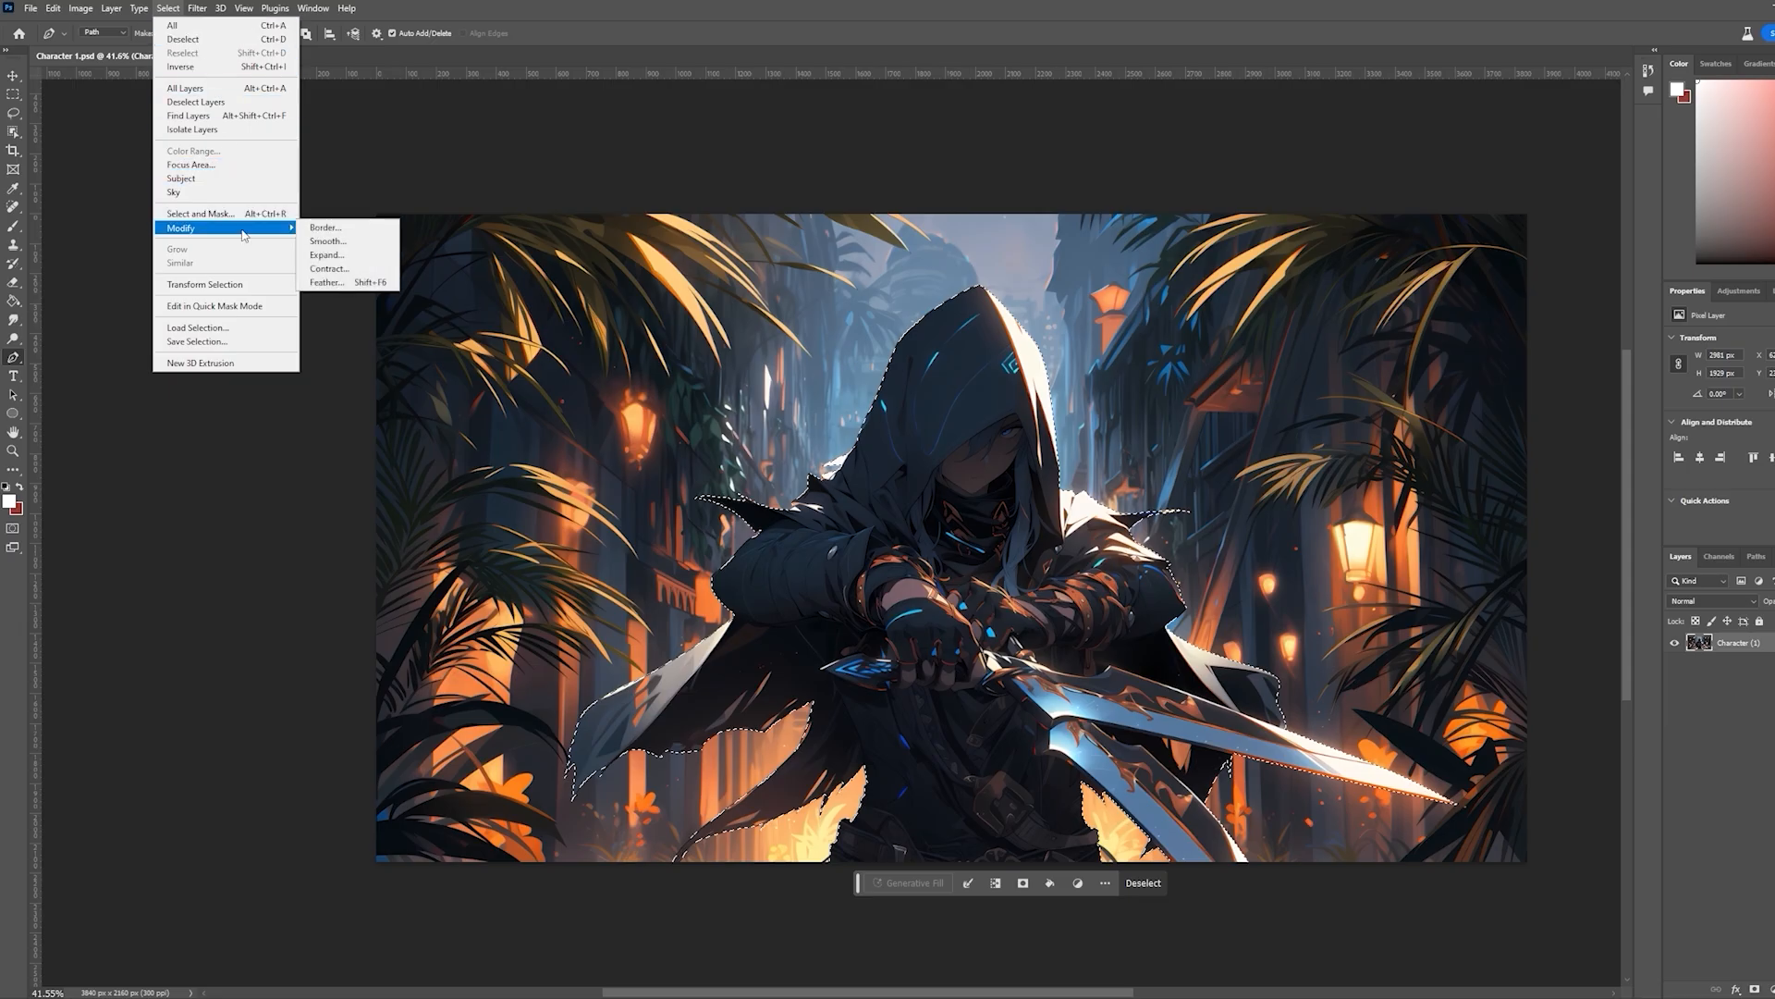
{"action": "left_click", "coordinate": [347, 255]}
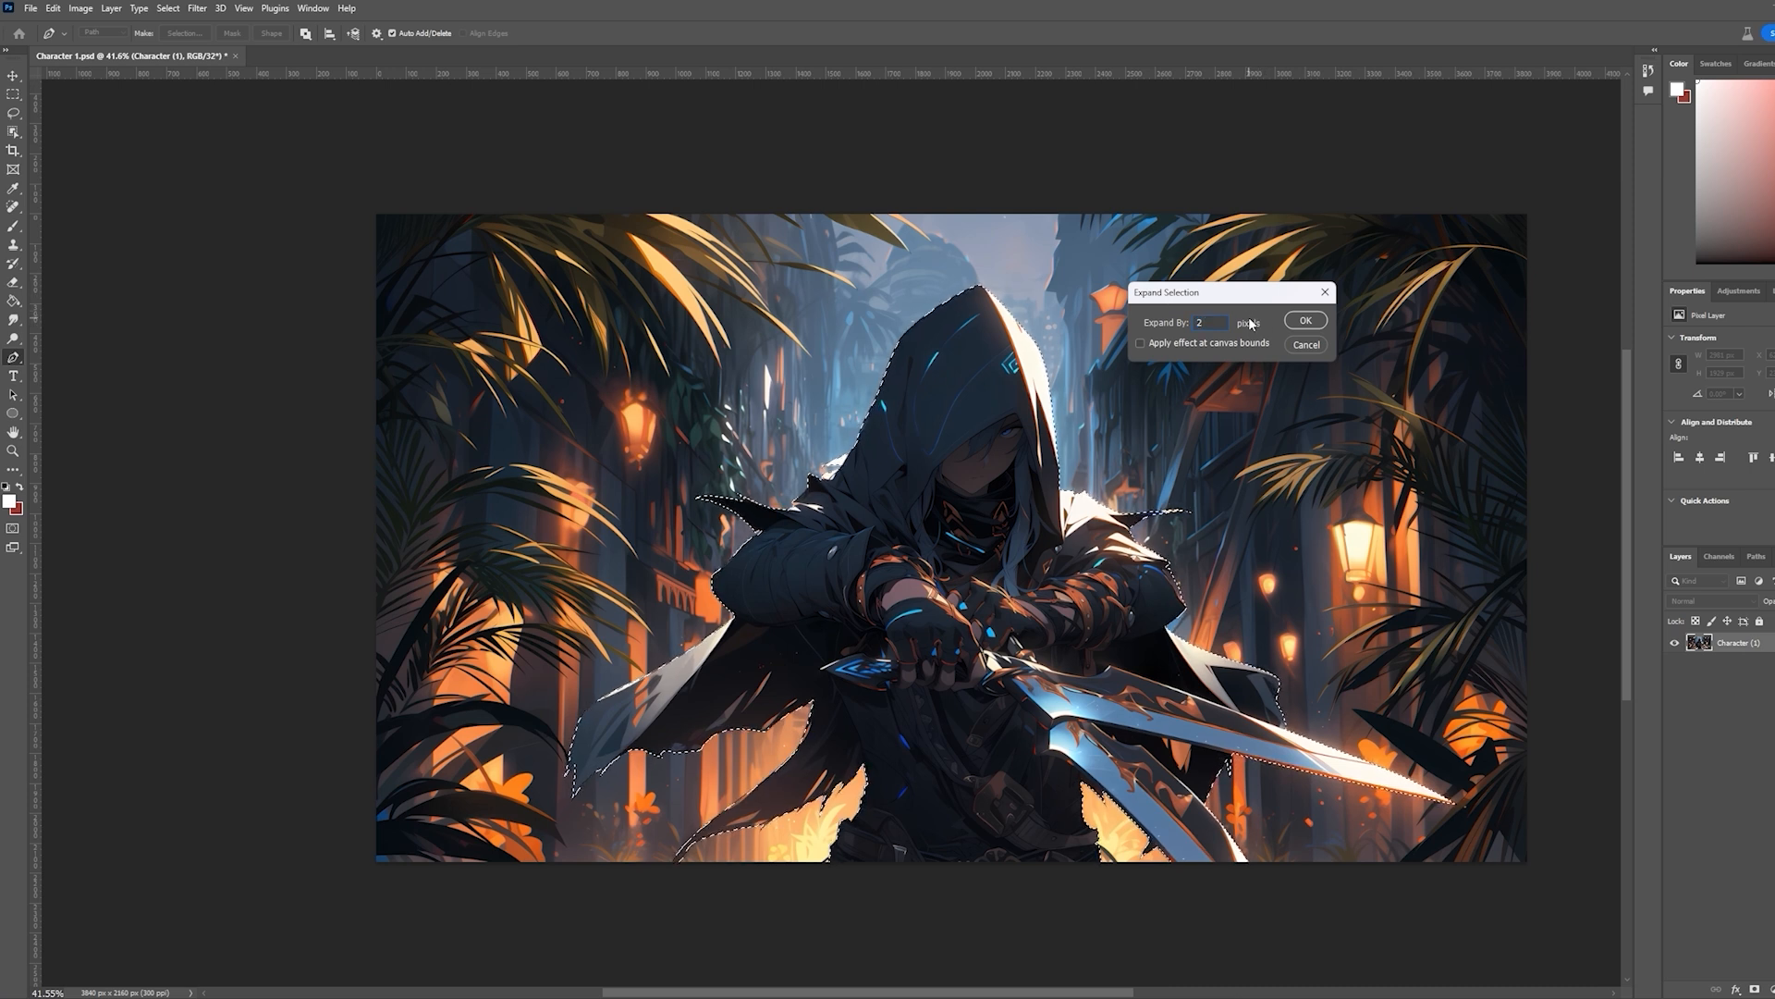
{"action": "left_click", "coordinate": [1305, 321]}
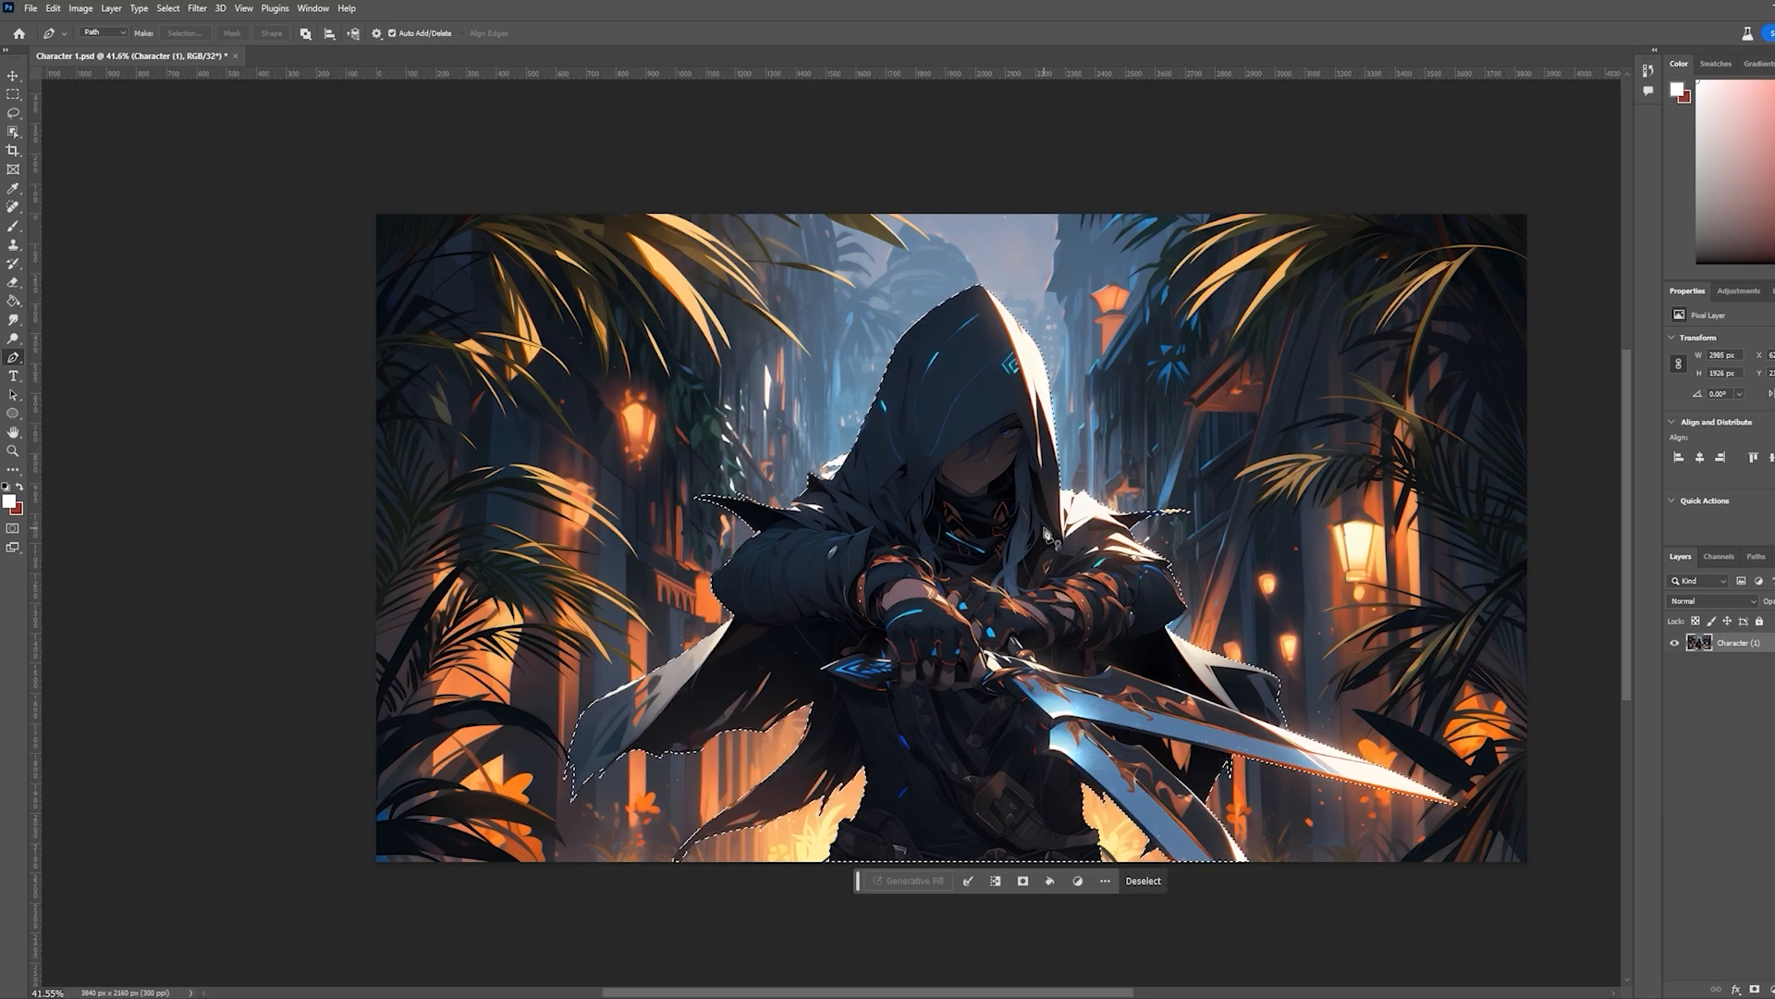
Cut the selected character out of the artwork and paste it back in place as a separate layer
{"action": "key", "text": "Delete"}
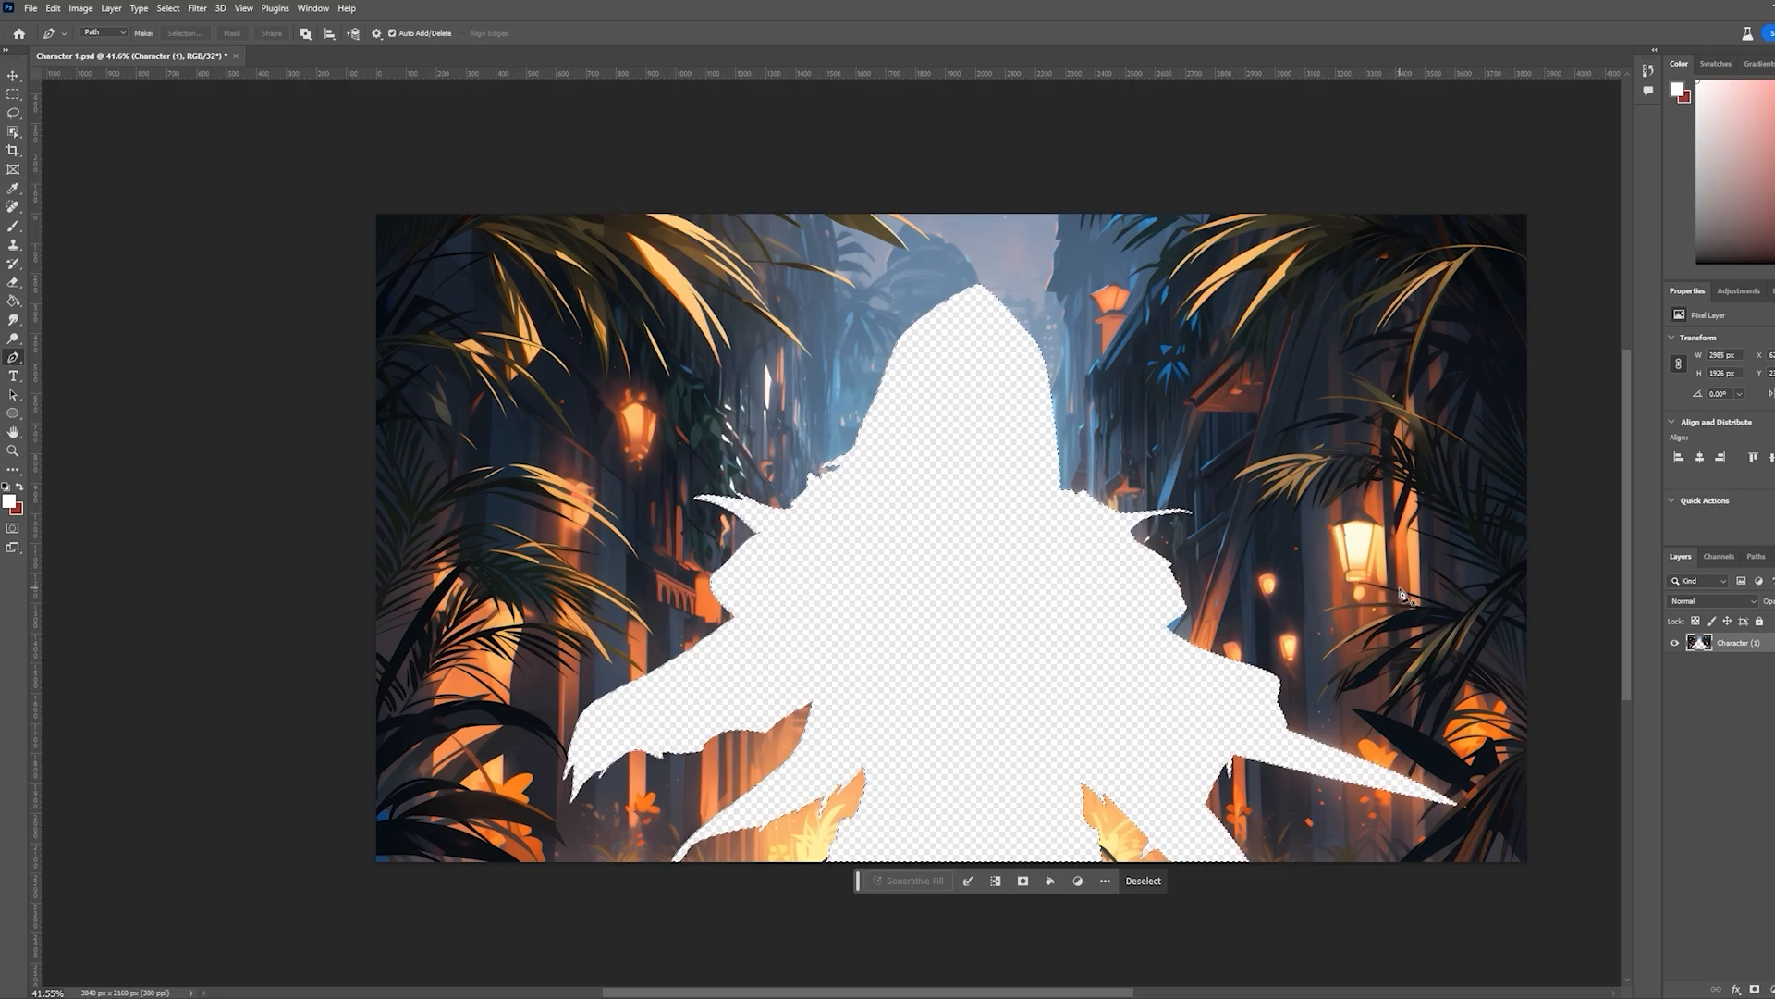
{"action": "left_click", "coordinate": [13, 93]}
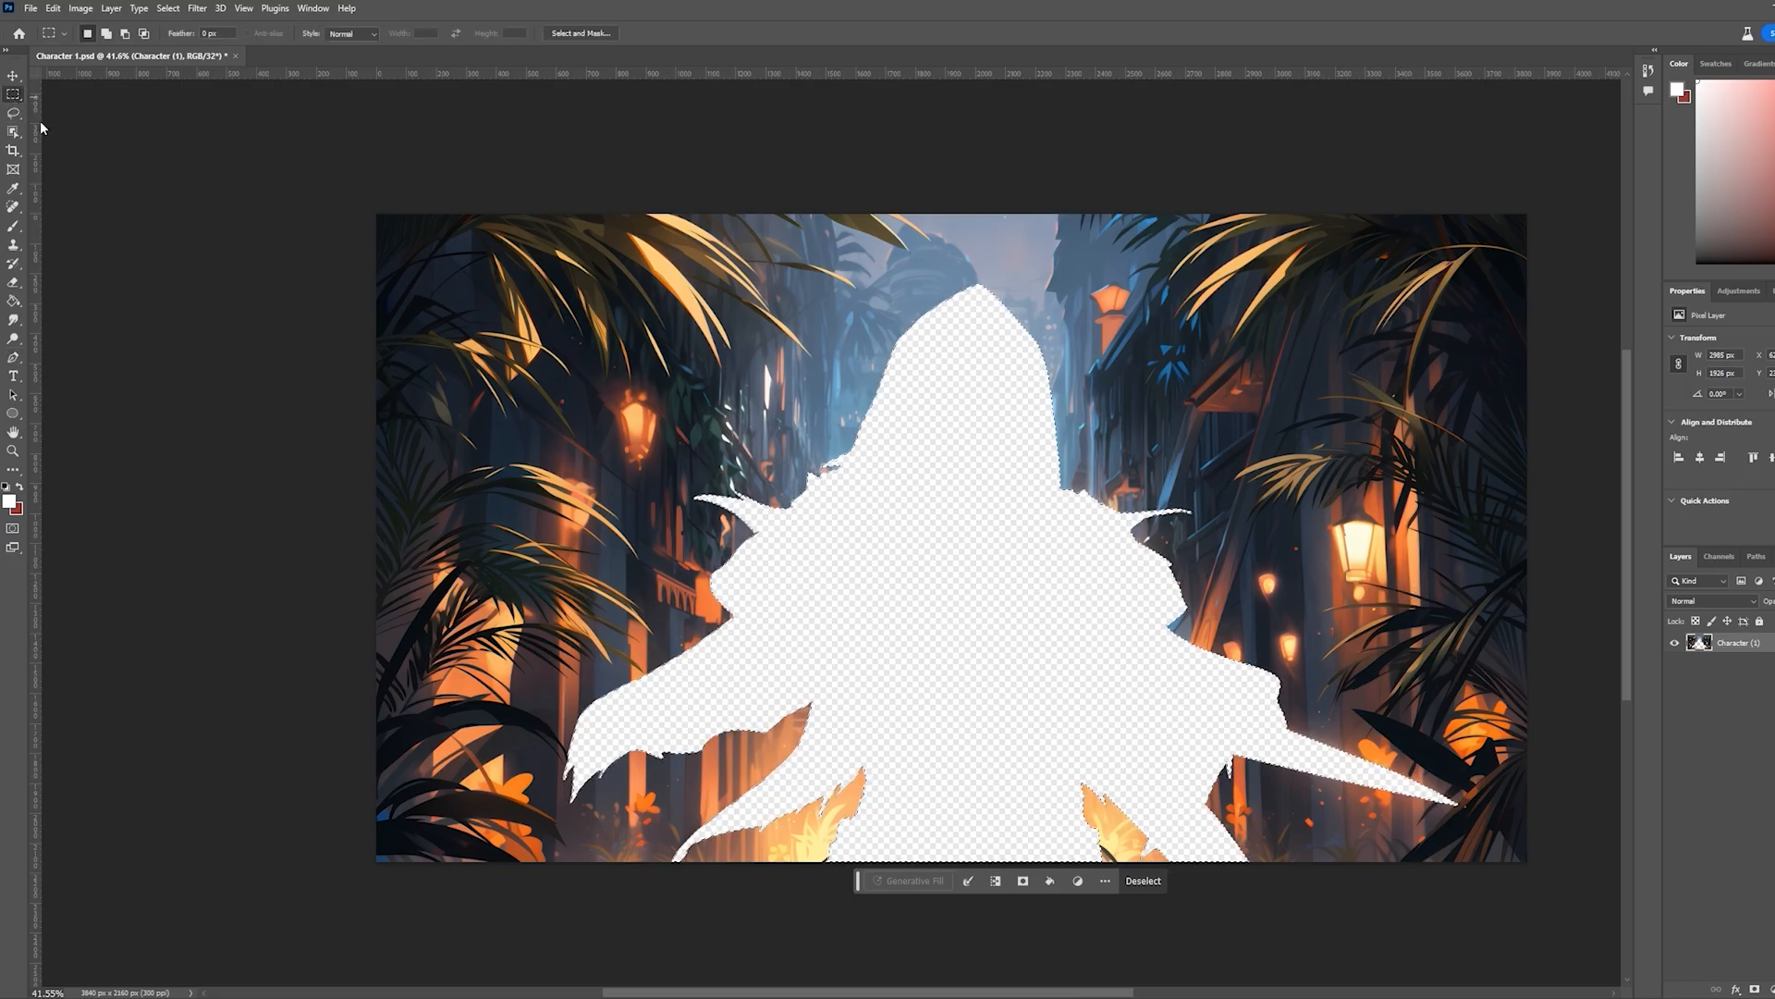
{"action": "left_click", "coordinate": [390, 293]}
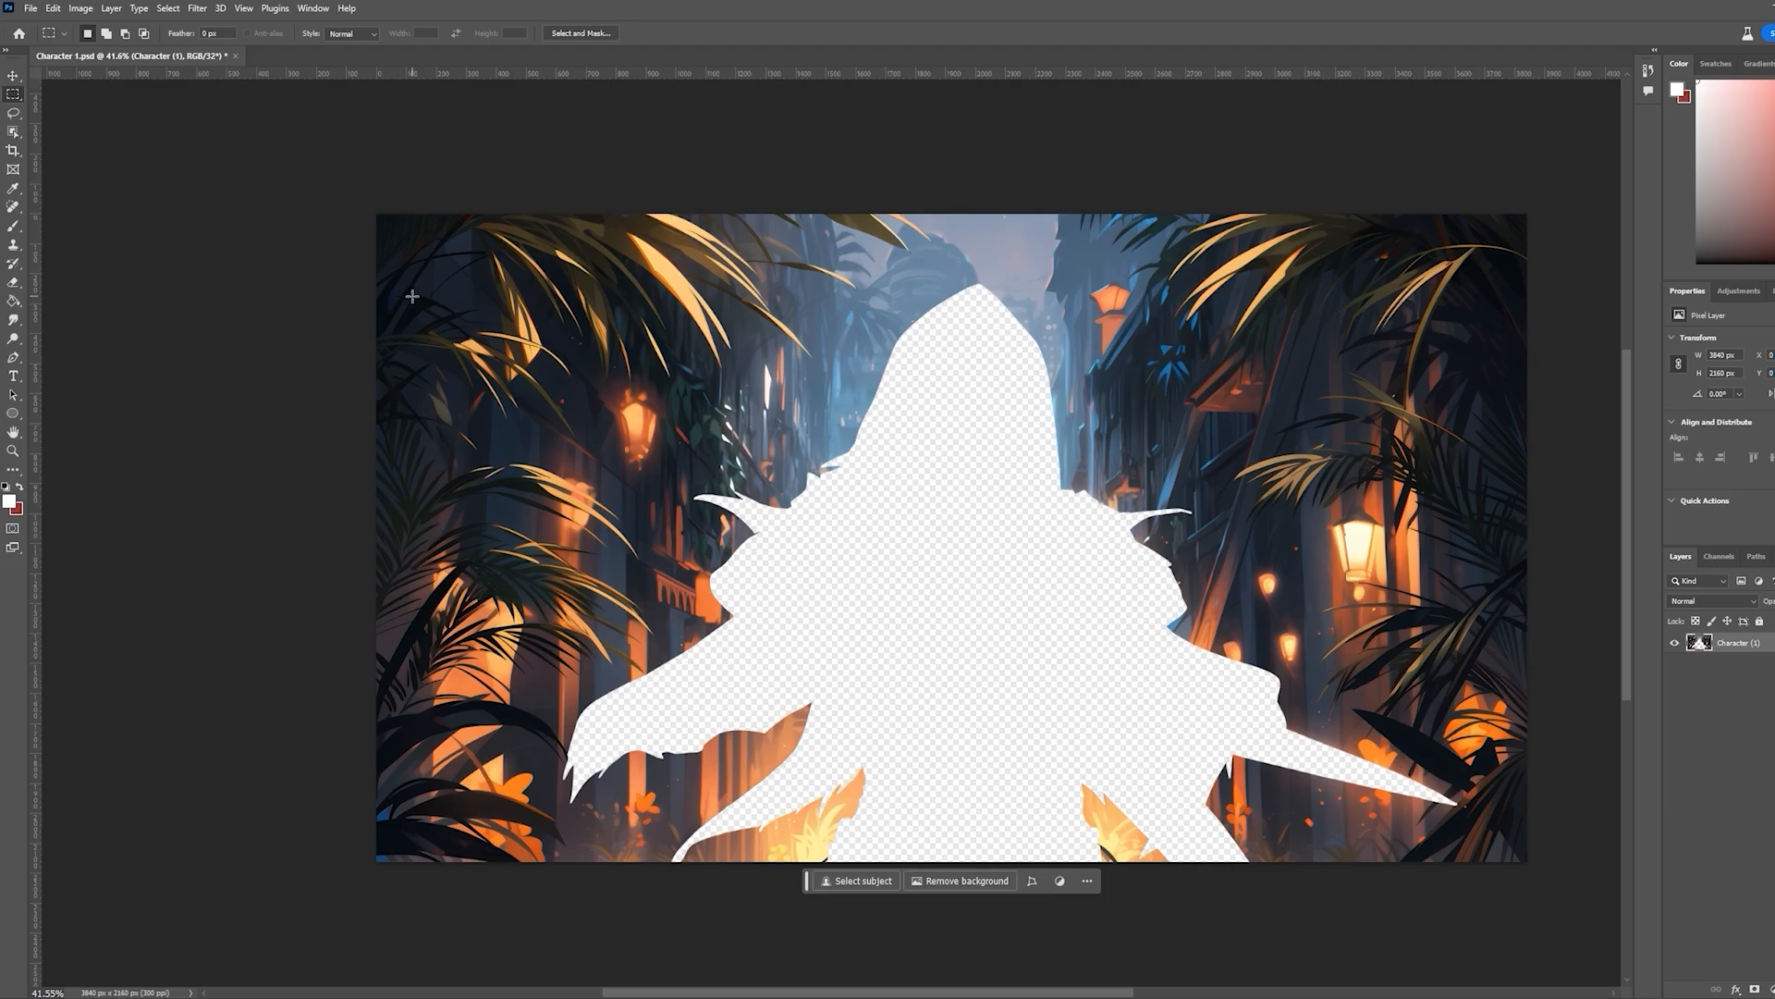
{"action": "key", "text": "ctrl+v"}
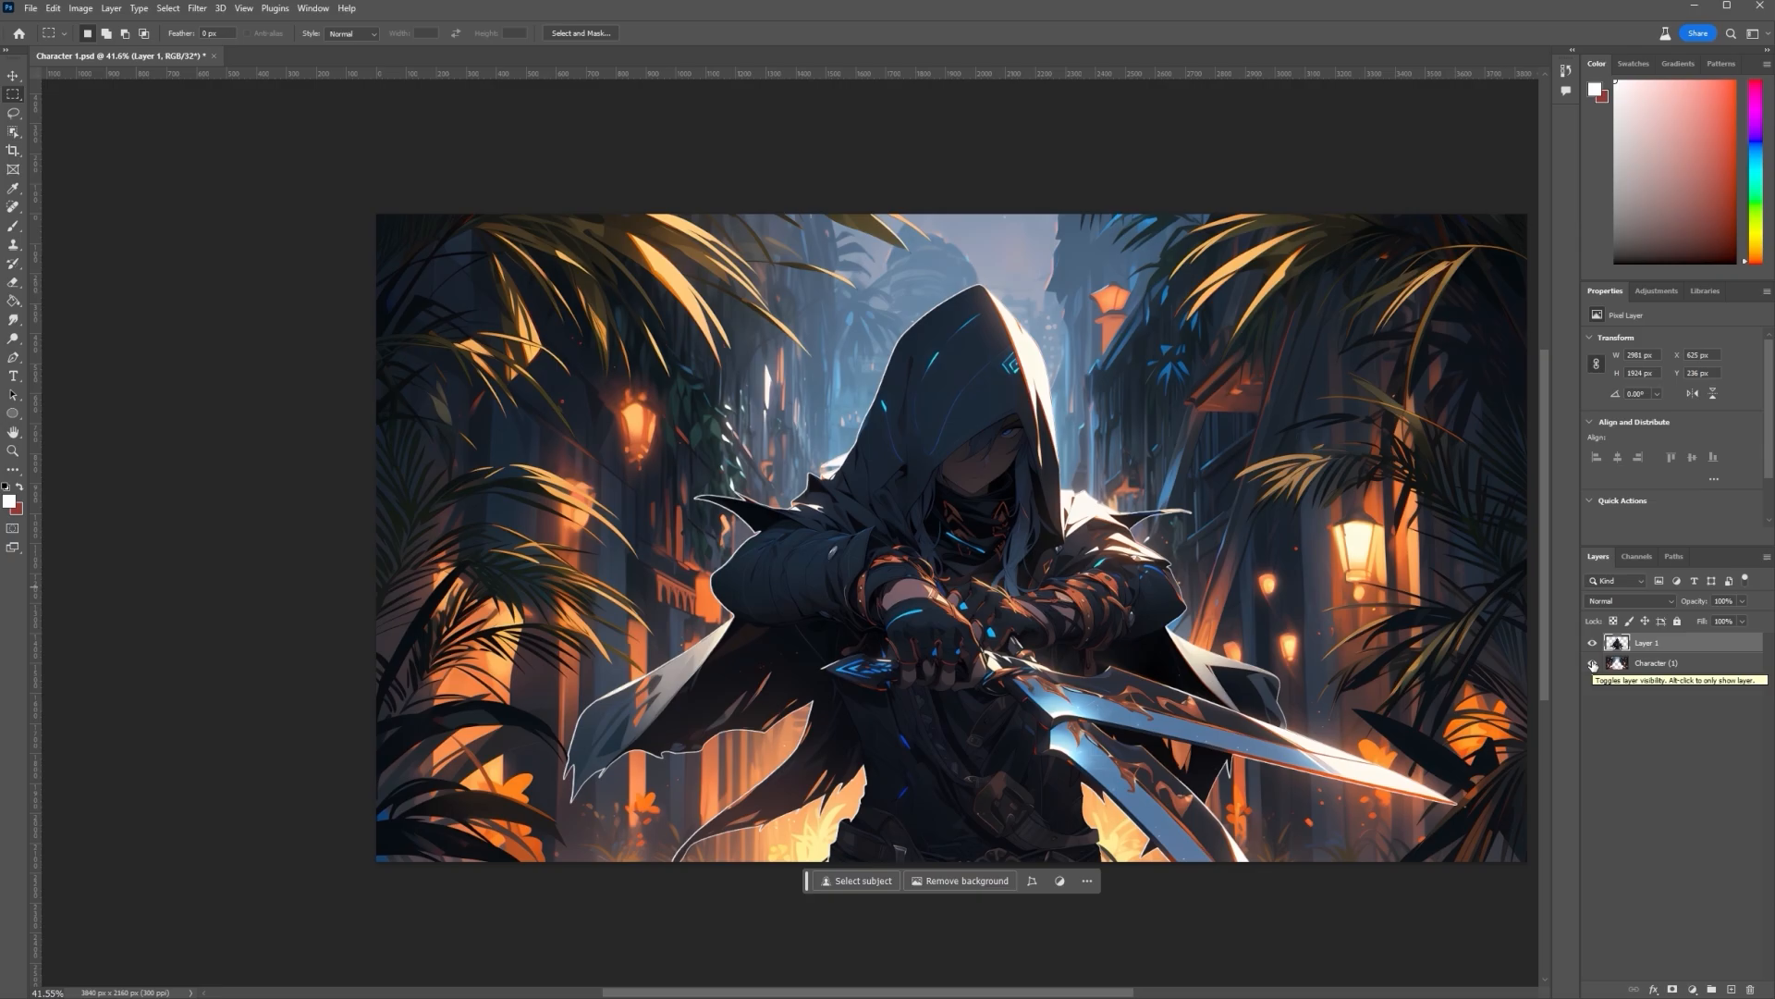
Hide the background layer and rename it Character 1 BG
{"action": "left_click", "coordinate": [1592, 664]}
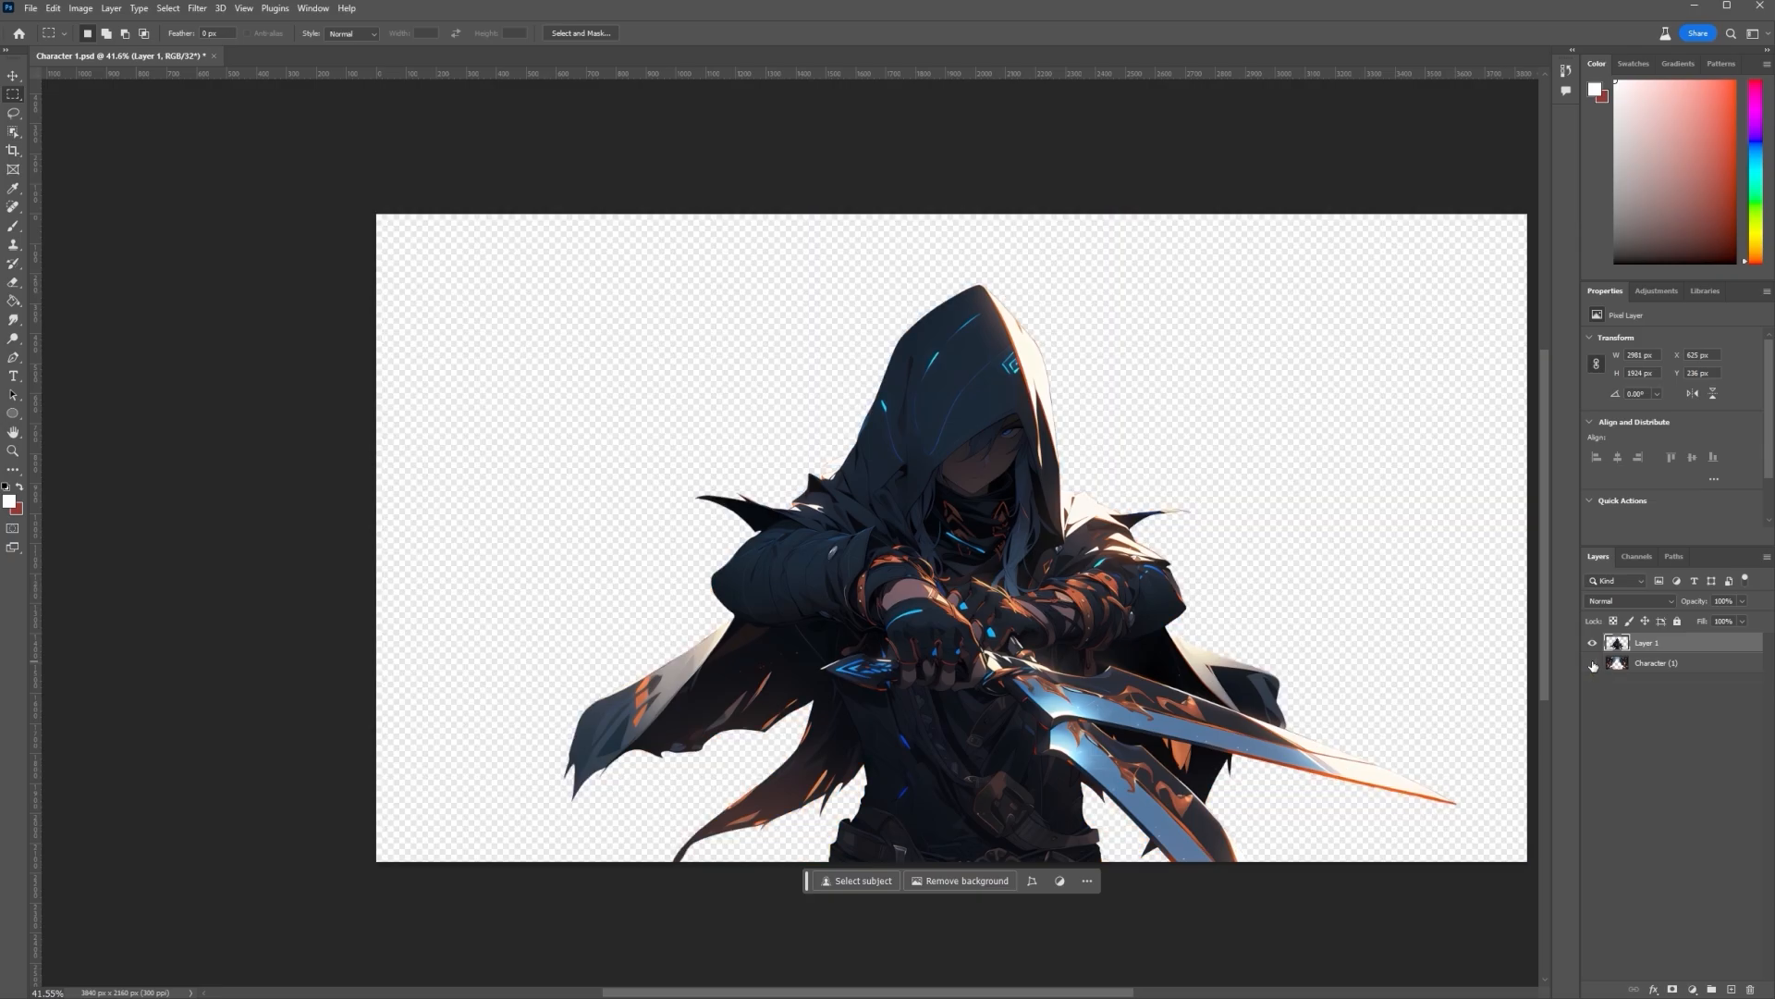
{"action": "double_click", "coordinate": [1653, 663]}
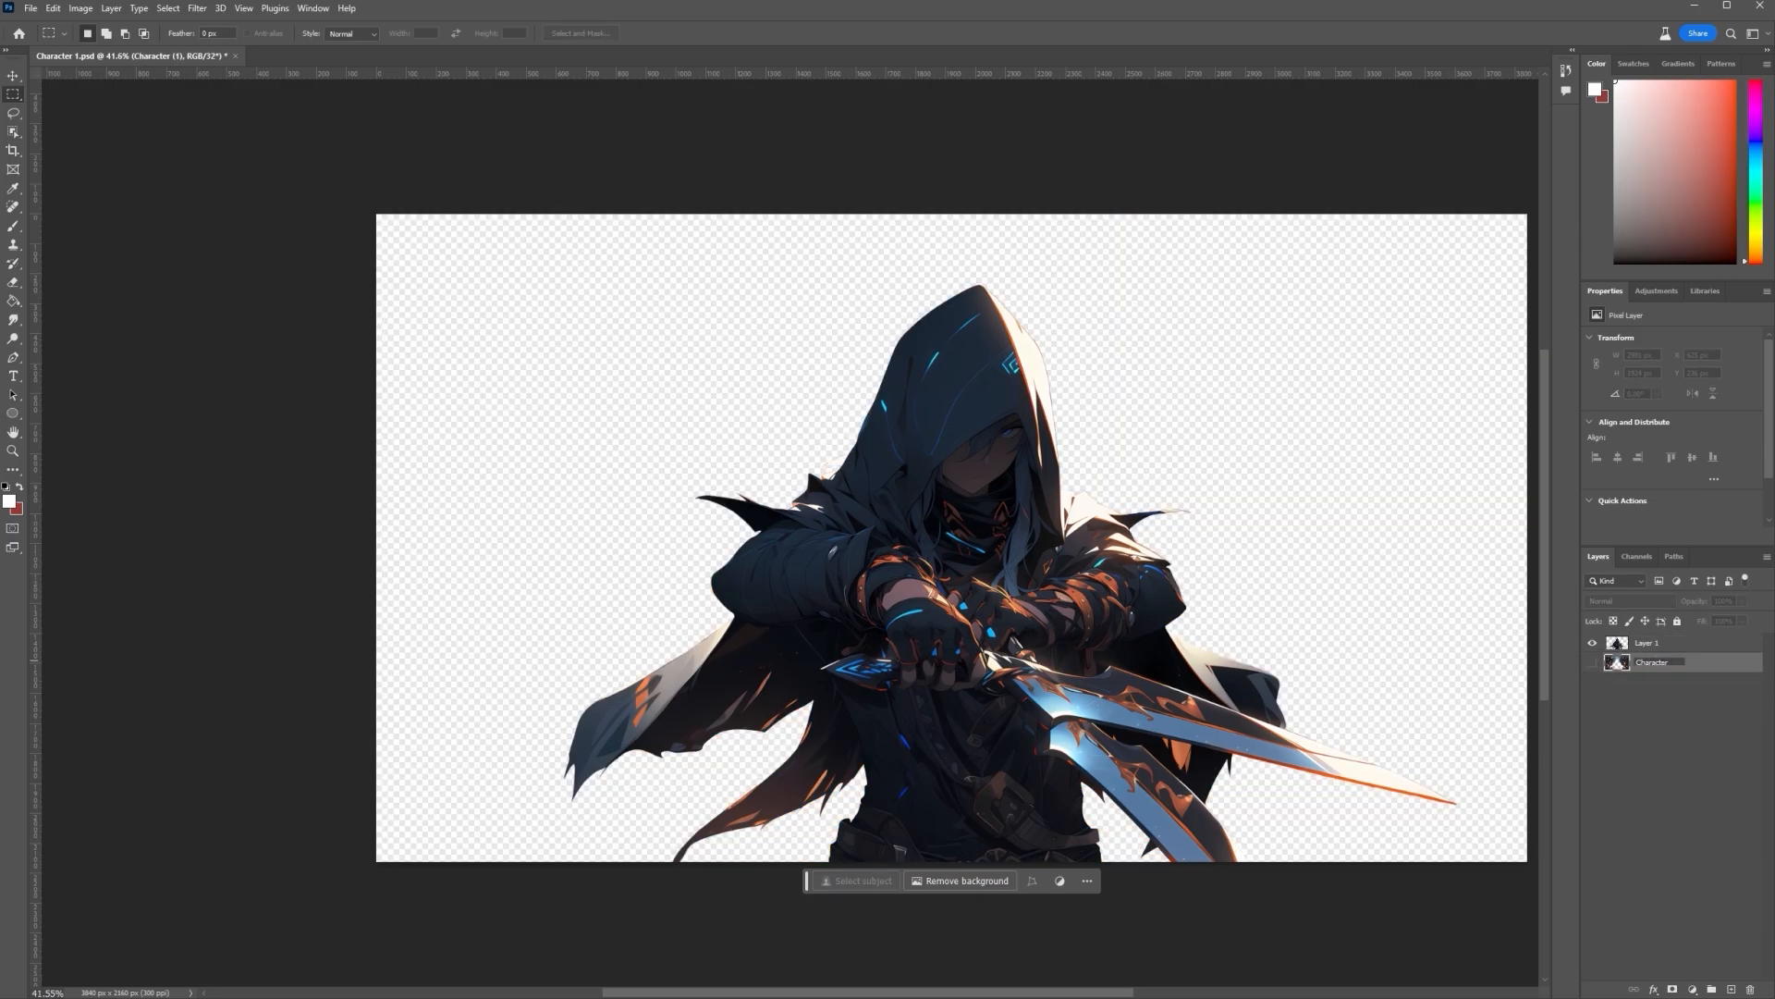
{"action": "type", "text": "Character 1 BG"}
{"action": "key", "text": "Return"}
Rename the cut-out layer Character 1, hide it, and show the Character 1 BG layer instead
{"action": "double_click", "coordinate": [1655, 645]}
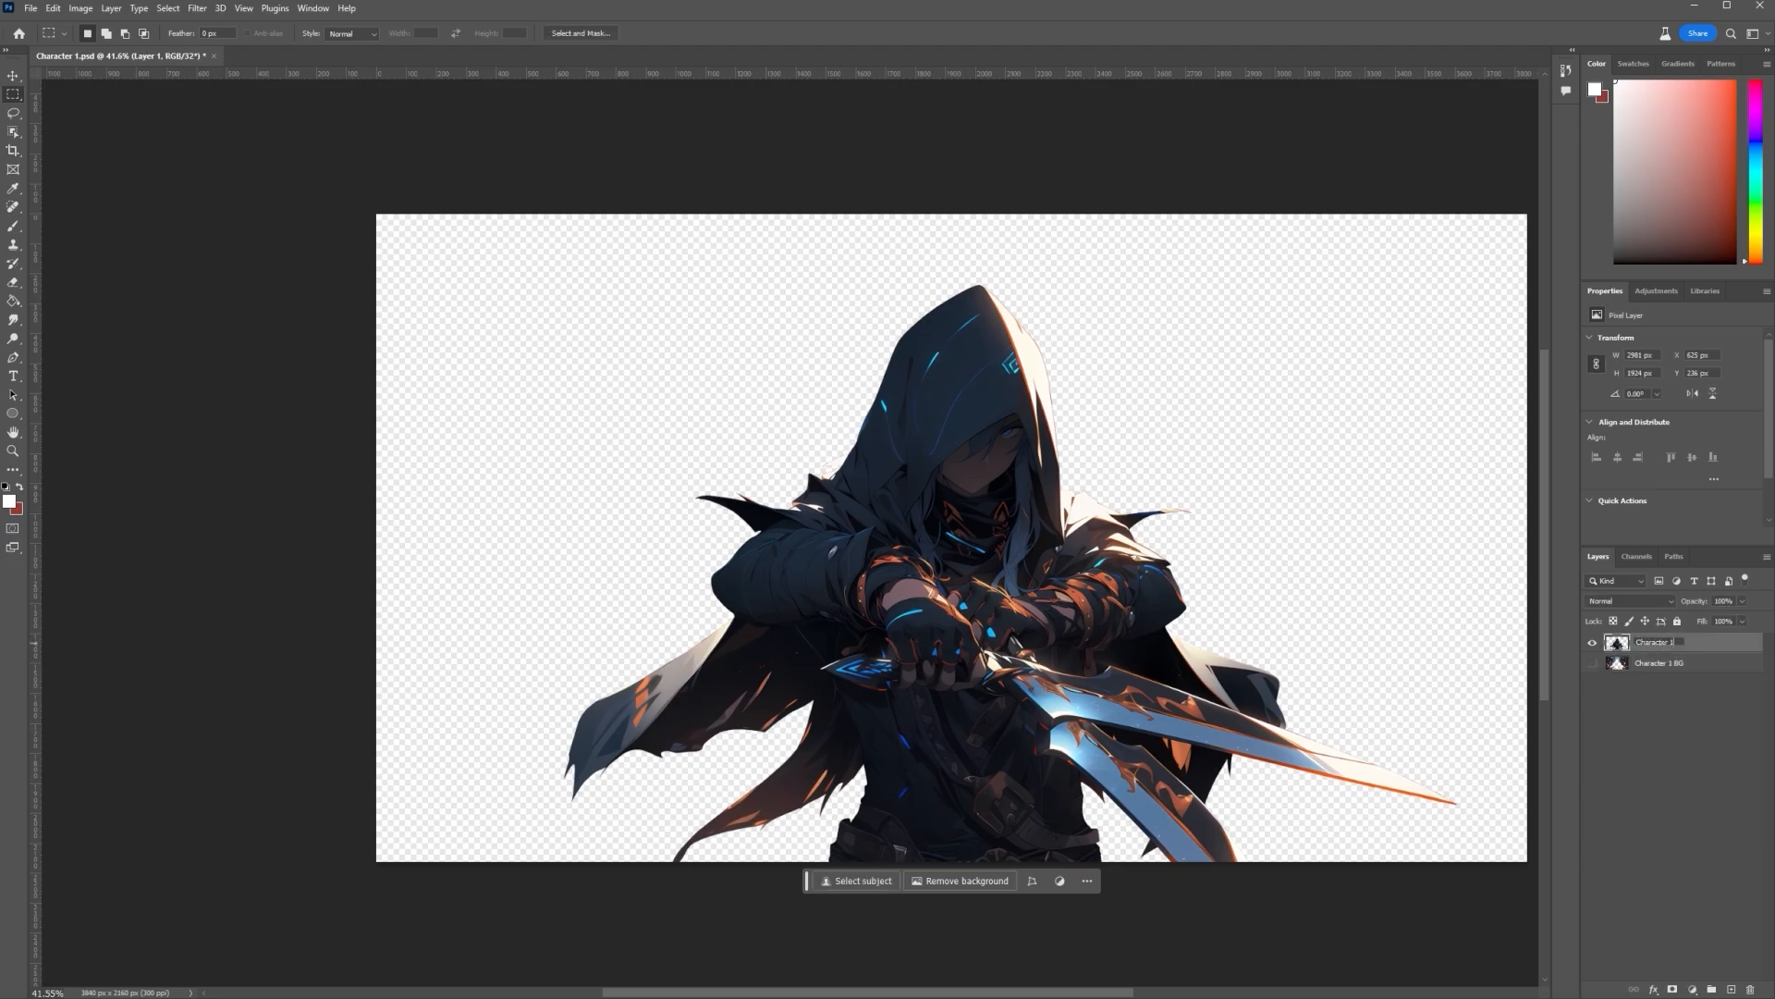
{"action": "key", "text": "Return"}
{"action": "left_click", "coordinate": [1592, 646]}
{"action": "left_click", "coordinate": [1590, 664]}
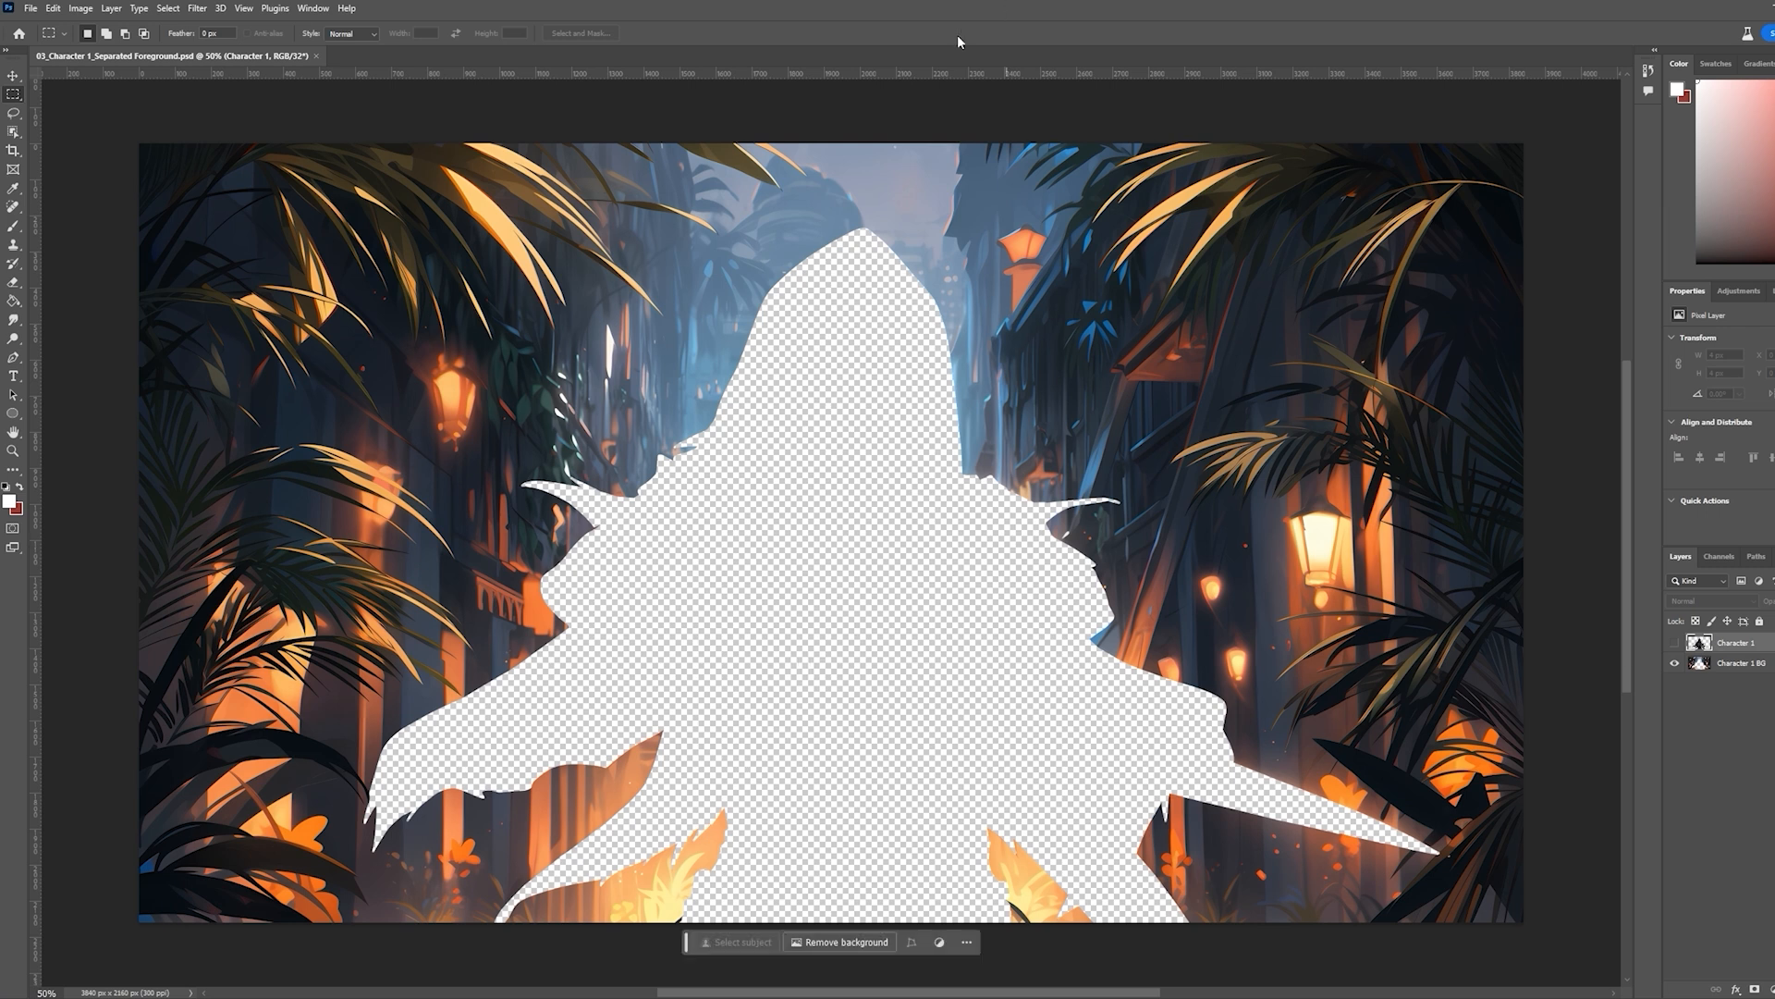
Start a pen path at the artwork's left edge, following the underside of the lowest dark leaf in the bottom corner
{"action": "key", "text": "p"}
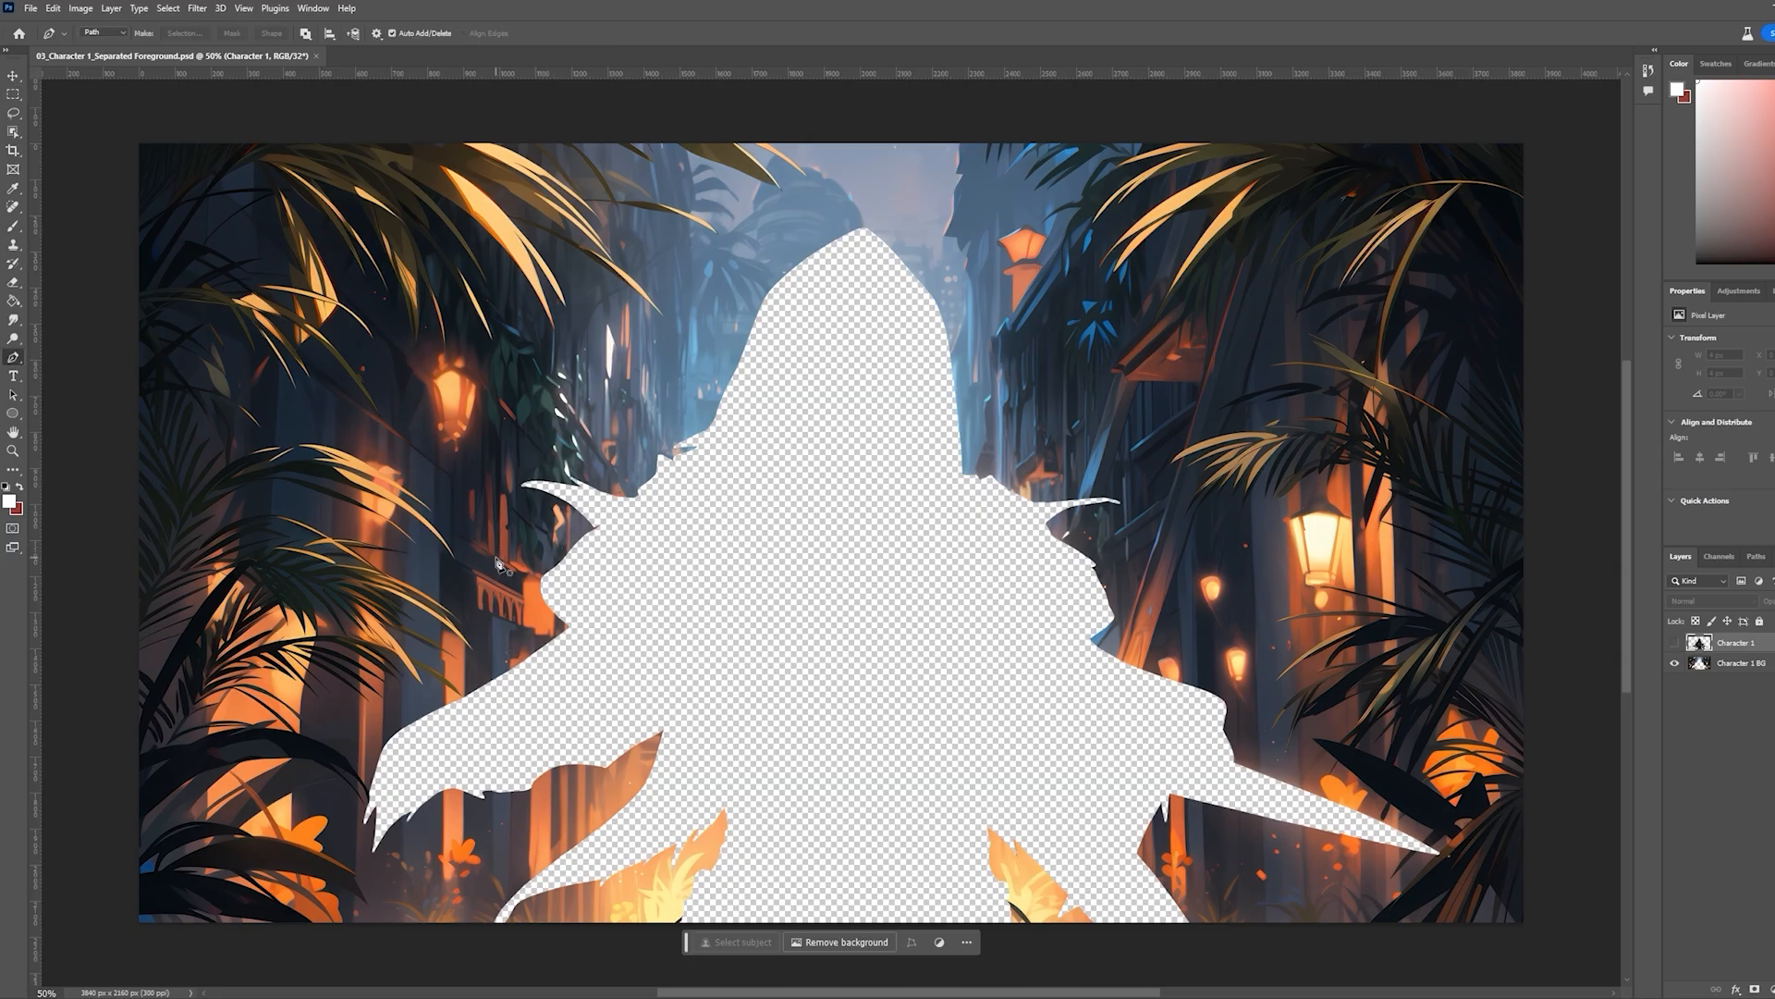
{"action": "key", "text": "h"}
{"action": "left_click_drag", "start_coordinate": [265, 921], "coordinate": [698, 747]}
{"action": "scroll", "coordinate": [624, 733], "scroll_direction": "up", "scroll_amount": 16}
{"action": "key", "text": "p"}
{"action": "scroll", "coordinate": [397, 747], "scroll_direction": "up", "scroll_amount": 2}
{"action": "left_click", "coordinate": [400, 741]}
{"action": "key", "text": "ctrl+z"}
{"action": "key", "text": "ctrl+z"}
{"action": "key", "text": "ctrl+z"}
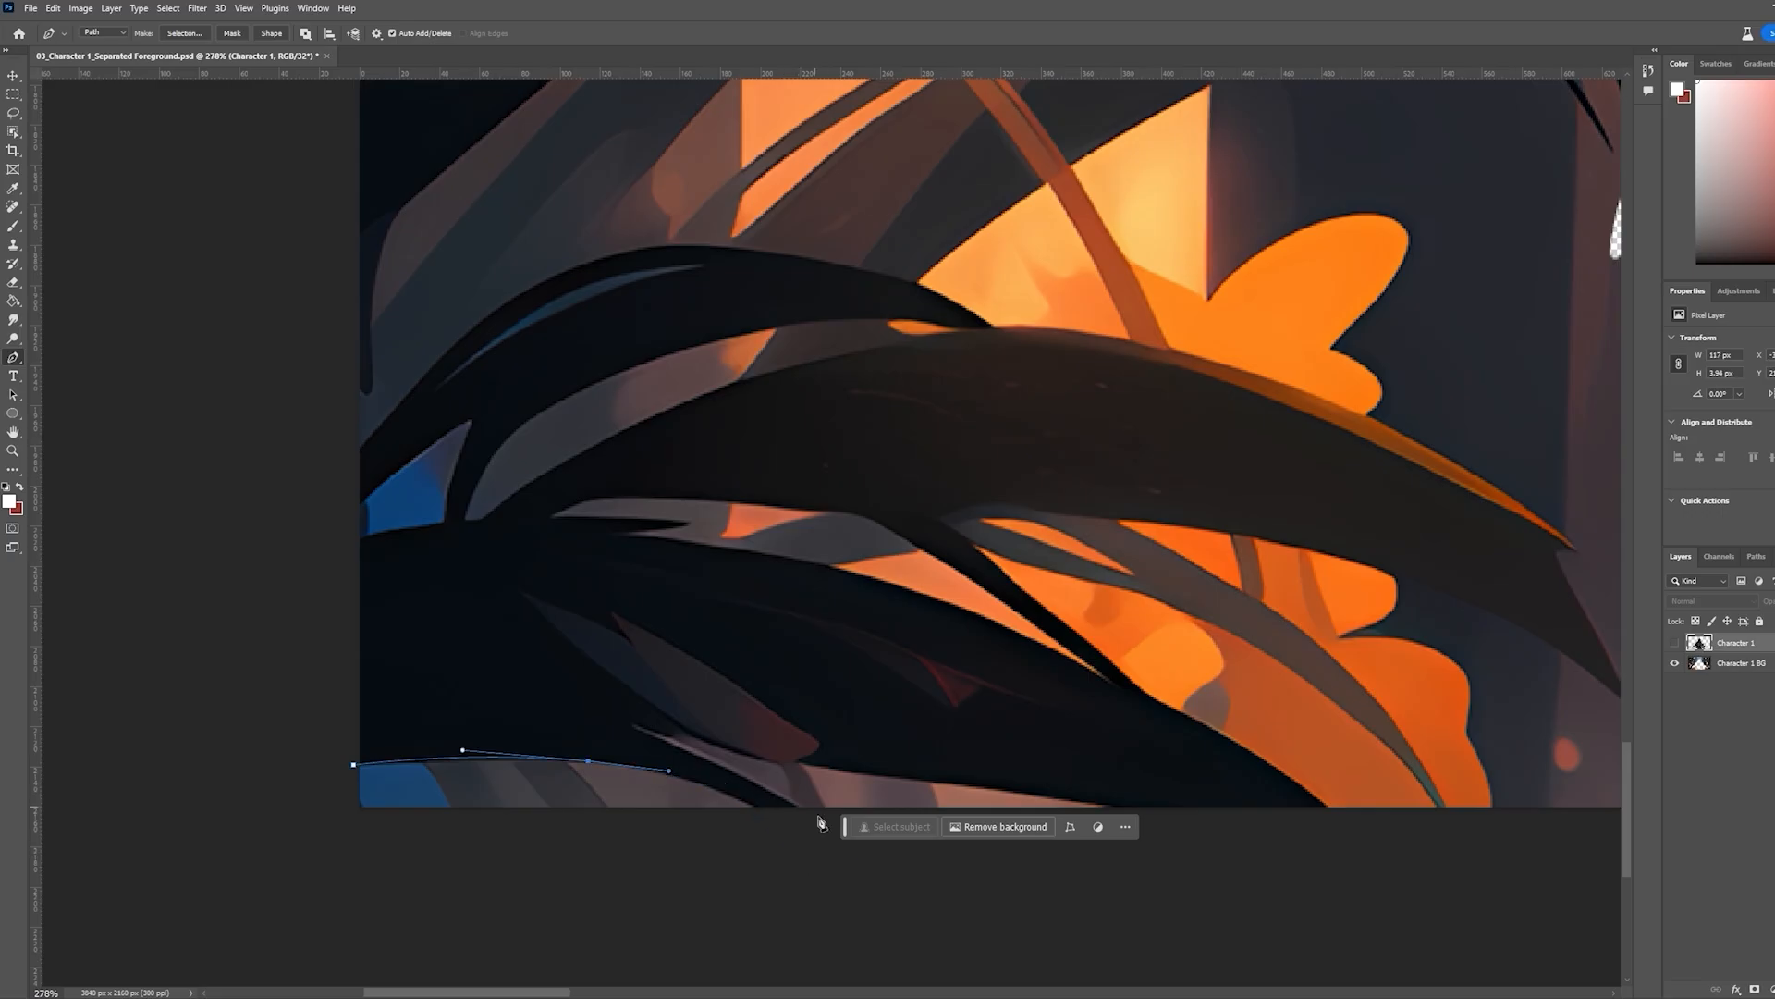
Continue the path around the narrow leaf notch and along the image's bottom edge to the lowest leaf's tip and upper edge
{"action": "left_click_drag", "start_coordinate": [756, 812], "coordinate": [800, 810]}
{"action": "left_click_drag", "start_coordinate": [637, 730], "coordinate": [533, 700]}
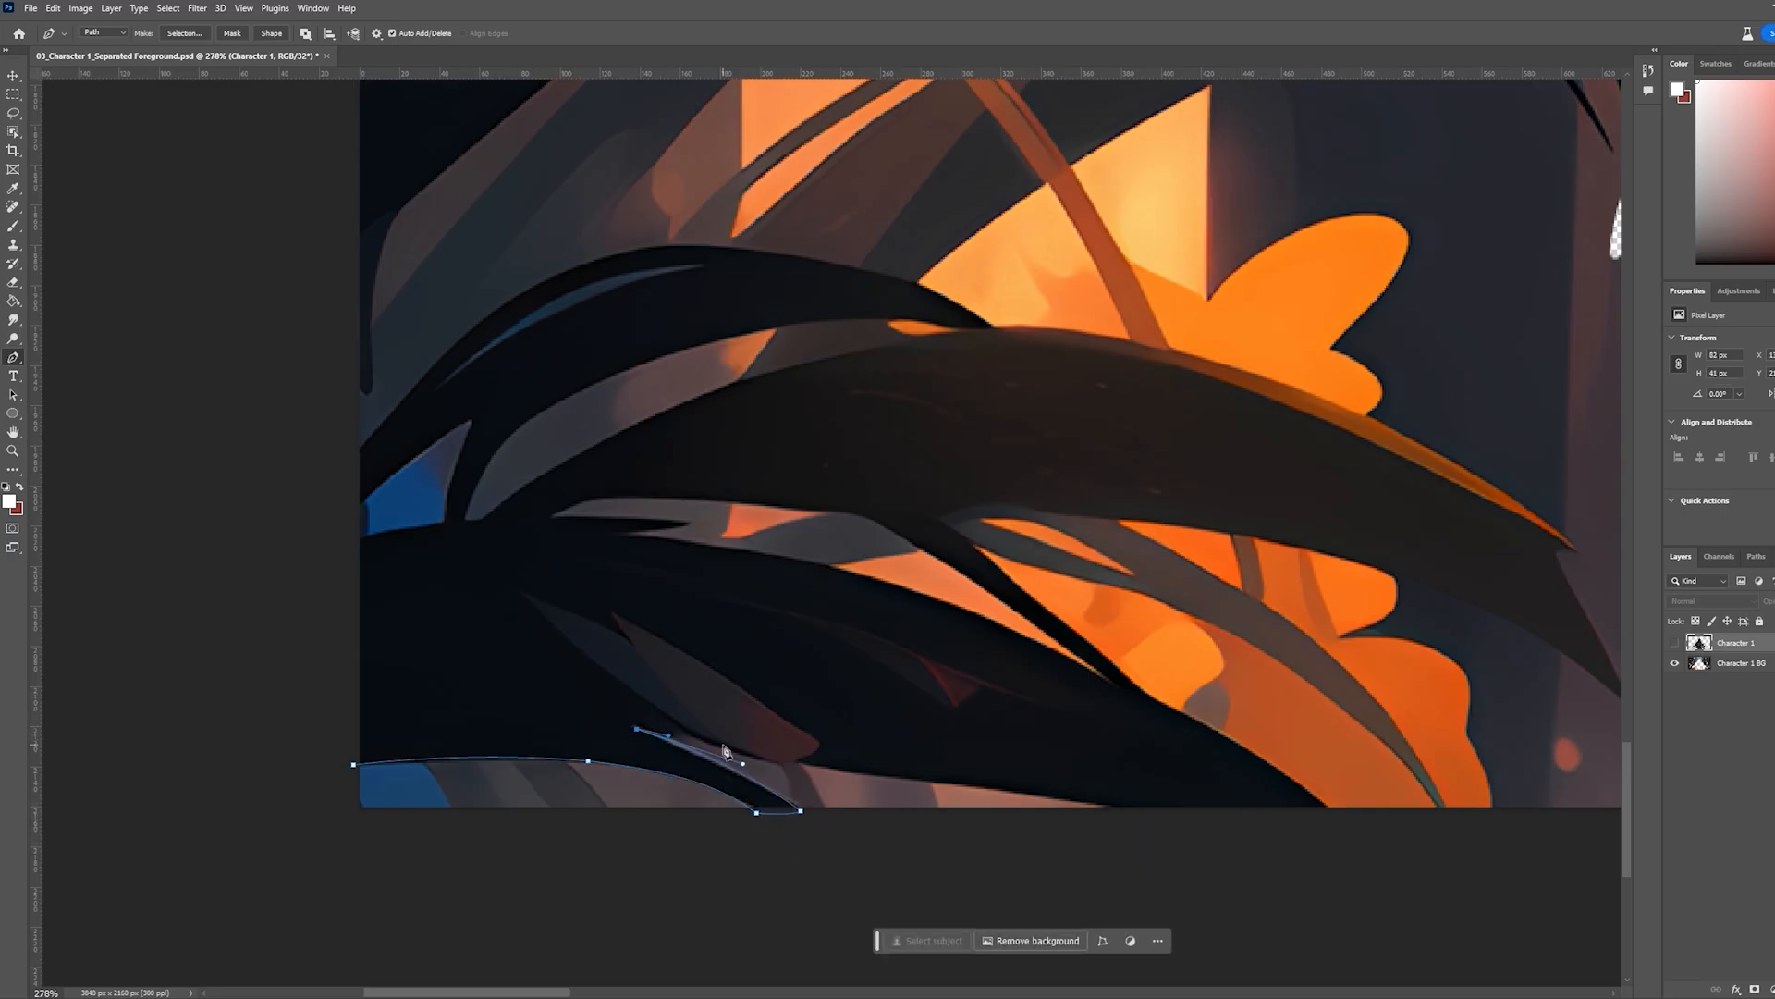
{"action": "left_click_drag", "start_coordinate": [1102, 805], "coordinate": [1121, 813]}
{"action": "left_click", "coordinate": [1329, 811]}
{"action": "scroll", "coordinate": [1341, 813], "scroll_direction": "up", "scroll_amount": 1}
{"action": "left_click", "coordinate": [1233, 741]}
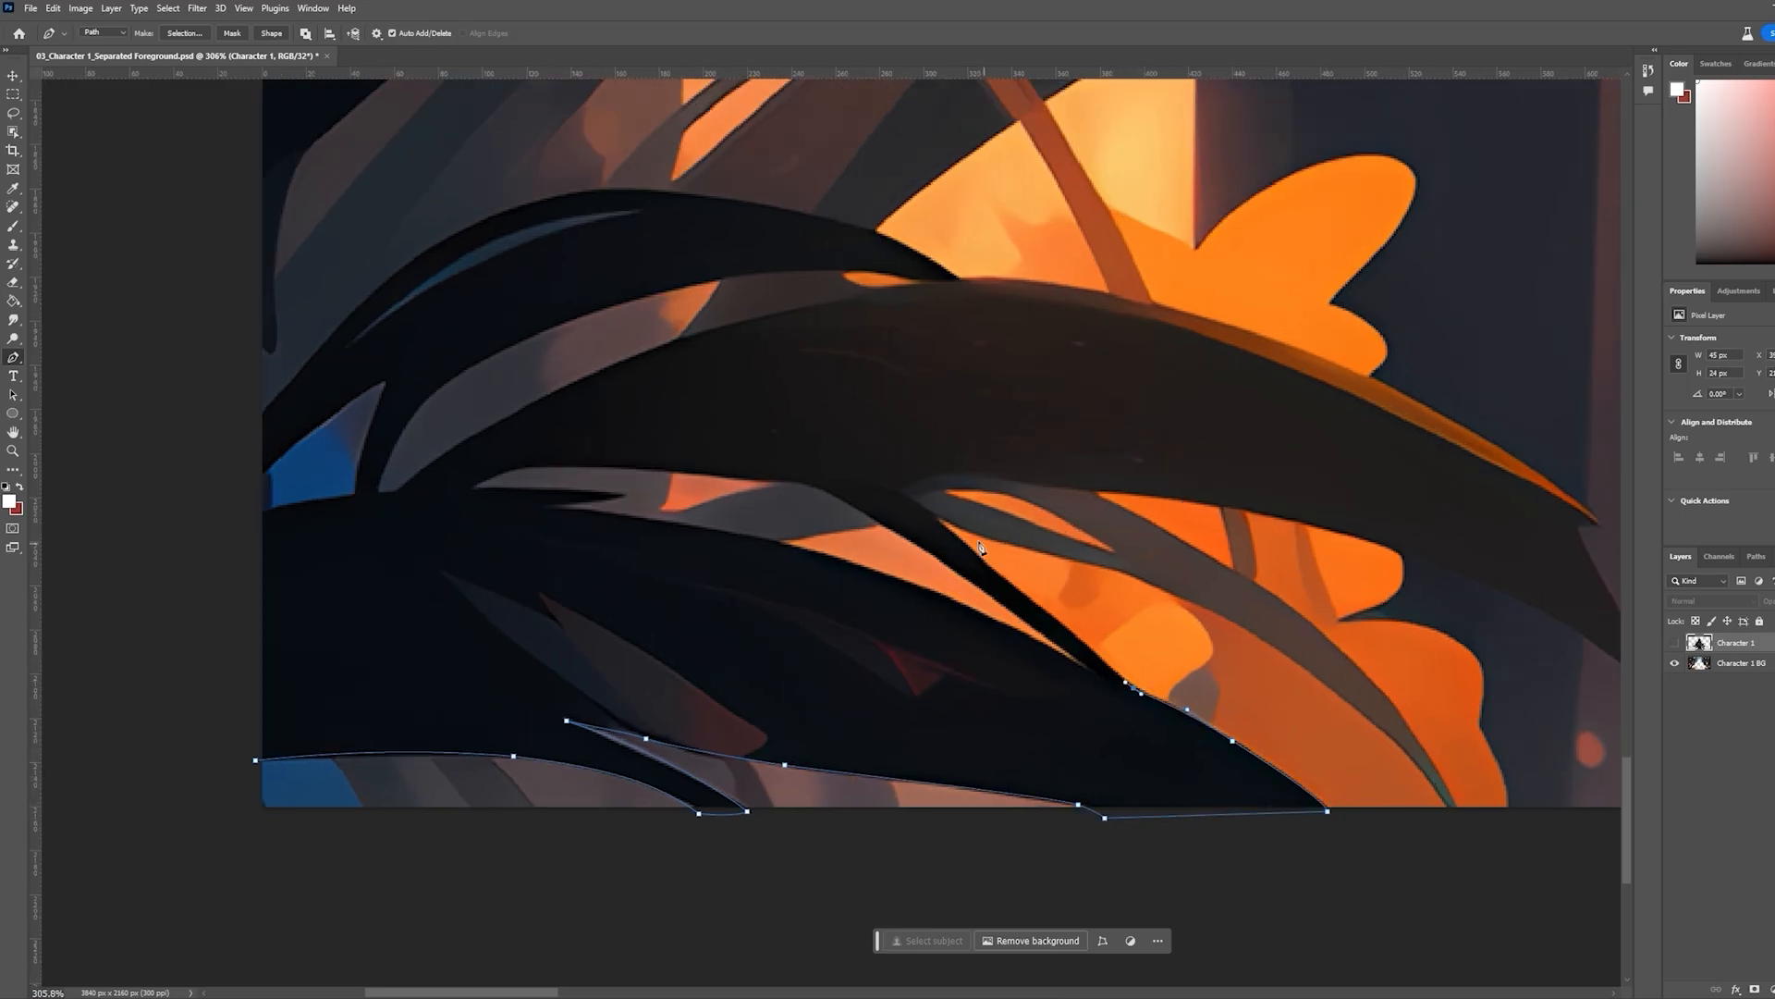
Extend the path up the thin black stem and along the underside of the broad brown-black leaf to its tip
{"action": "left_click", "coordinate": [950, 531]}
{"action": "left_click", "coordinate": [898, 488]}
{"action": "left_click_drag", "start_coordinate": [1003, 479], "coordinate": [1072, 500]}
{"action": "key", "text": "ctrl+z"}
{"action": "left_click", "coordinate": [1140, 494]}
{"action": "left_click_drag", "start_coordinate": [1312, 508], "coordinate": [883, 507]}
{"action": "left_click_drag", "start_coordinate": [1043, 573], "coordinate": [1123, 608]}
{"action": "left_click_drag", "start_coordinate": [1237, 700], "coordinate": [1262, 736]}
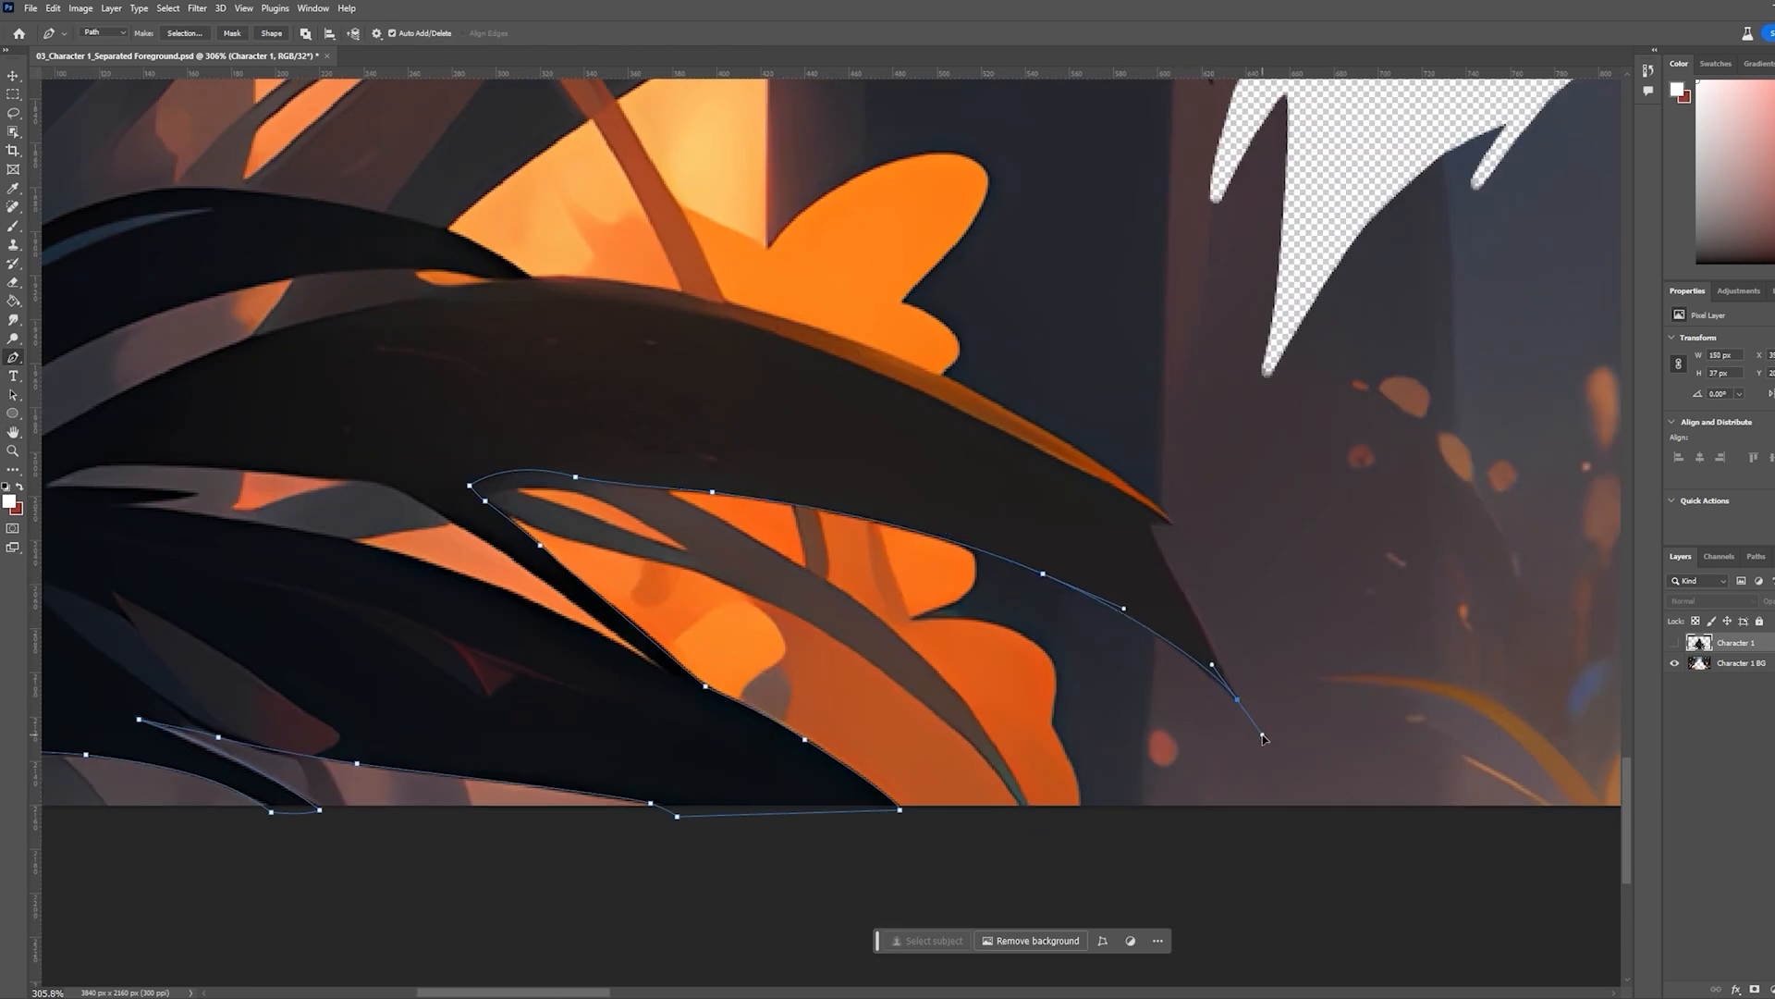
Trace around the broad leaf's notched tip and back along its orange-rimmed upper edge
{"action": "left_click", "coordinate": [1237, 700], "text": "alt"}
{"action": "left_click", "coordinate": [1156, 544]}
{"action": "left_click_drag", "start_coordinate": [1174, 522], "coordinate": [1215, 532]}
{"action": "left_click", "coordinate": [1174, 522], "text": "alt"}
{"action": "left_click_drag", "start_coordinate": [966, 386], "coordinate": [881, 351]}
{"action": "left_click_drag", "start_coordinate": [833, 347], "coordinate": [1270, 637]}
{"action": "left_click_drag", "start_coordinate": [1113, 579], "coordinate": [993, 550]}
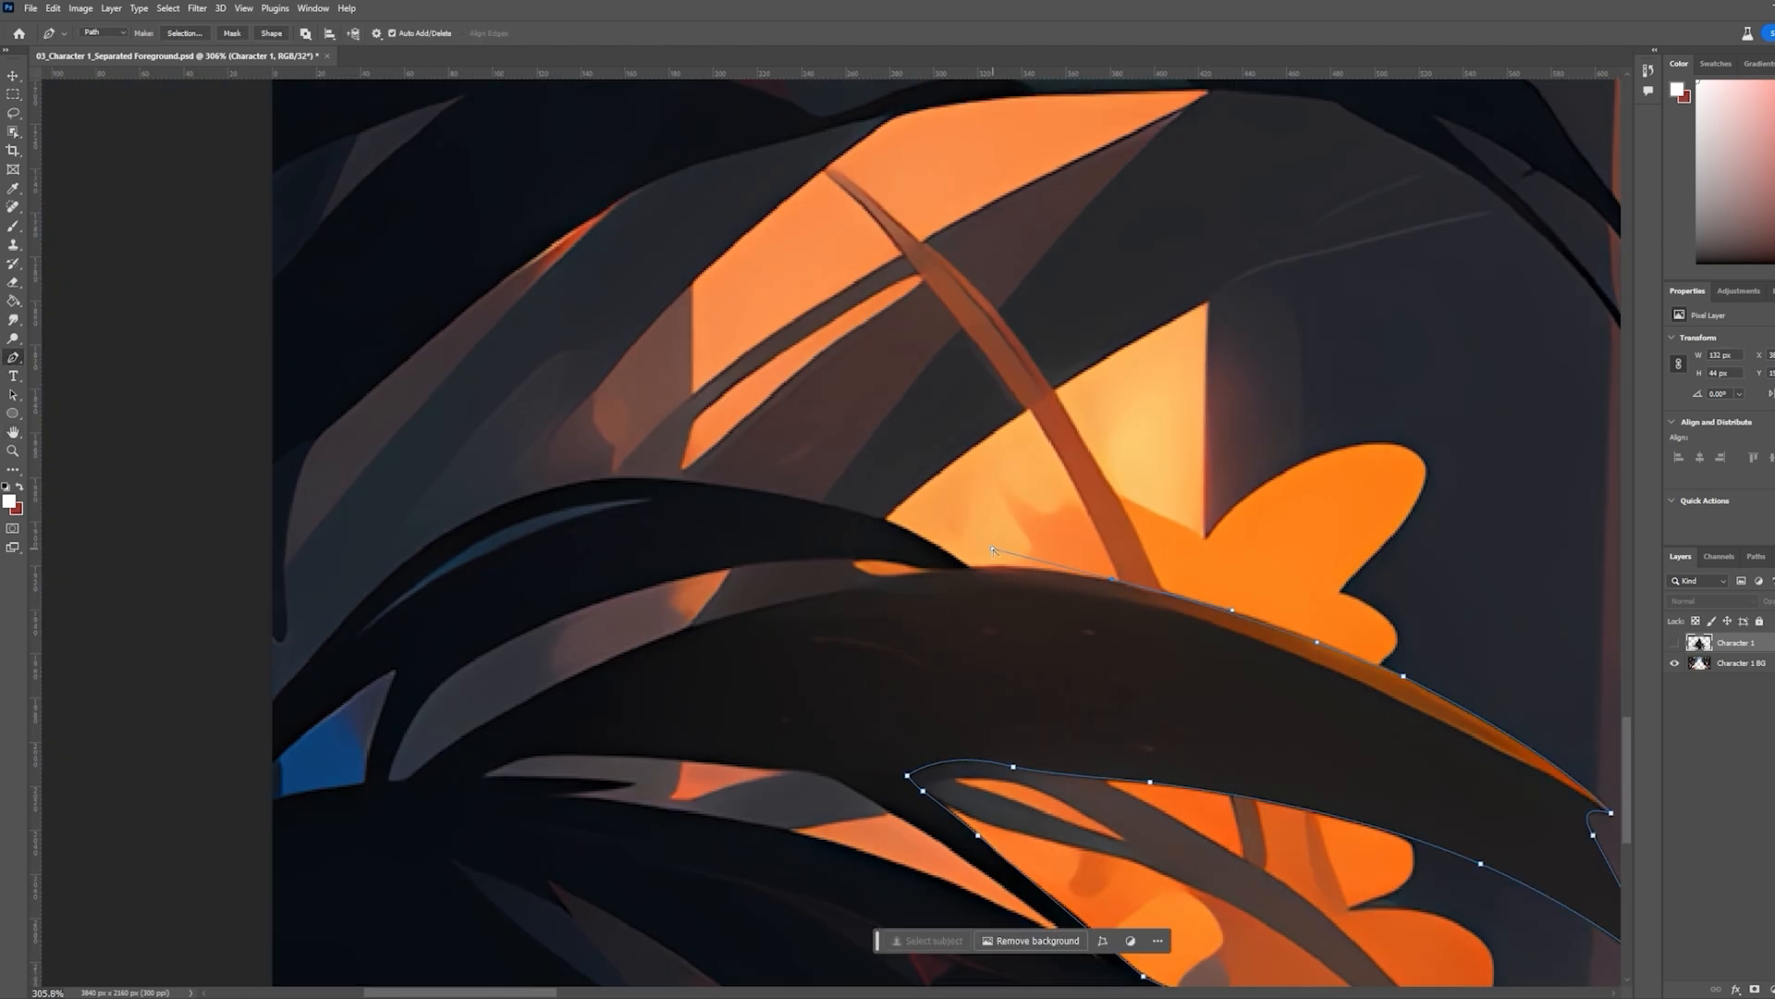
Trace the upper edge of the black arched leaf down to the artwork's left edge
{"action": "scroll", "coordinate": [699, 541], "scroll_direction": "down", "scroll_amount": 4}
{"action": "left_click_drag", "start_coordinate": [851, 512], "coordinate": [757, 509]}
{"action": "scroll", "coordinate": [692, 545], "scroll_direction": "up", "scroll_amount": 4}
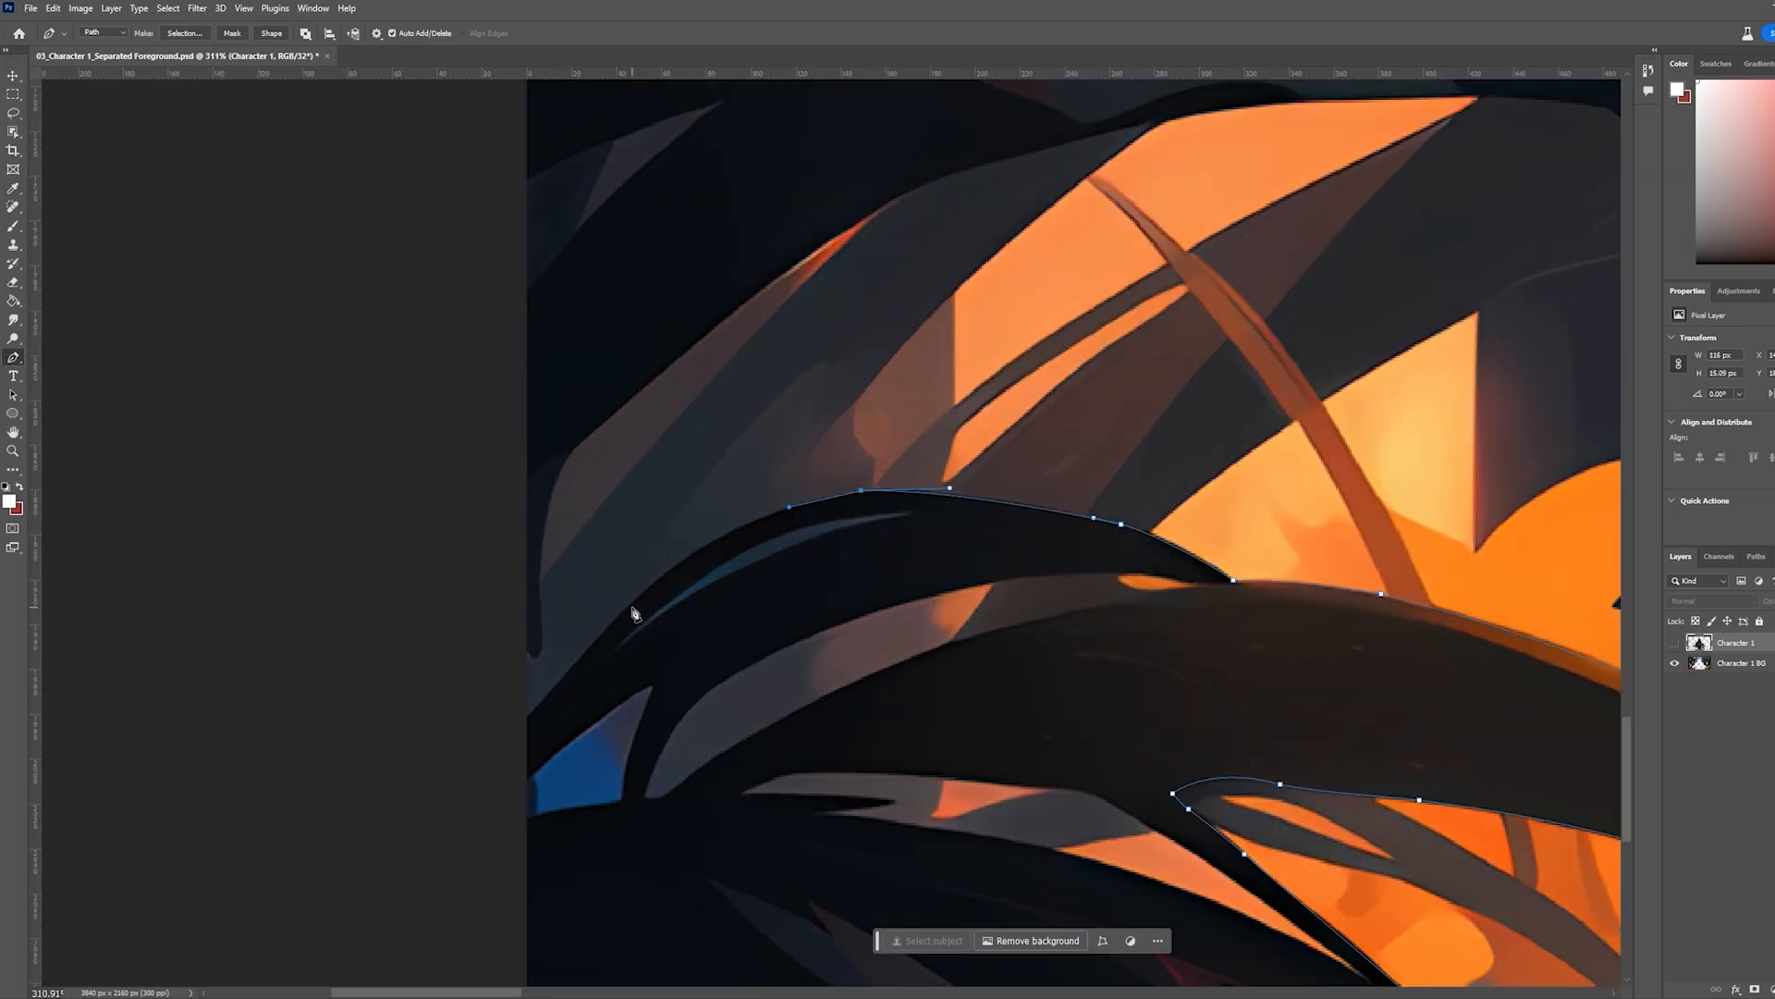
{"action": "left_click_drag", "start_coordinate": [626, 607], "coordinate": [574, 662]}
{"action": "left_click", "coordinate": [516, 727]}
Run the path up the artwork's left edge and along the underside of the next large arched leaf
{"action": "left_click_drag", "start_coordinate": [765, 255], "coordinate": [815, 588]}
{"action": "scroll", "coordinate": [816, 588], "scroll_direction": "down", "scroll_amount": 5}
{"action": "scroll", "coordinate": [815, 588], "scroll_direction": "up", "scroll_amount": 3}
{"action": "left_click", "coordinate": [630, 757]}
{"action": "left_click_drag", "start_coordinate": [690, 715], "coordinate": [724, 685]}
{"action": "left_click_drag", "start_coordinate": [884, 564], "coordinate": [934, 536]}
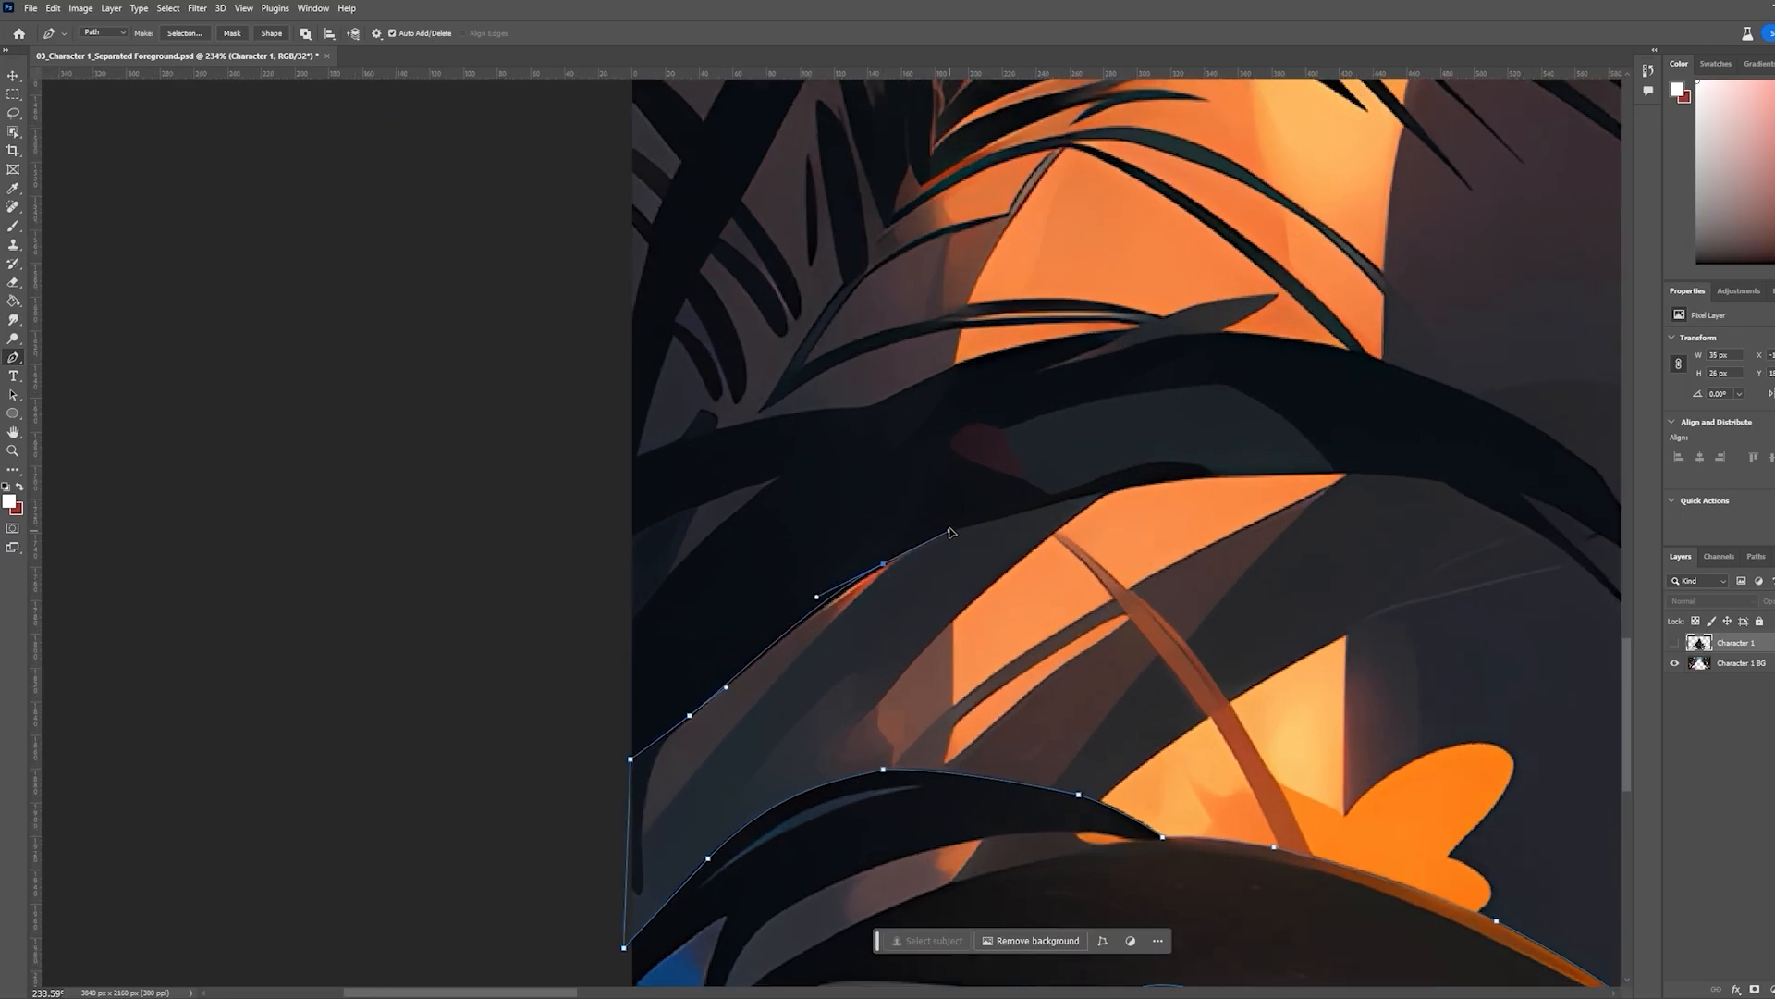
{"action": "left_click_drag", "start_coordinate": [1185, 478], "coordinate": [1281, 470]}
Trace the thin spike beneath the large arched leaf out to its tip beside the character cut-out and back
{"action": "scroll", "coordinate": [1010, 562], "scroll_direction": "up", "scroll_amount": 2}
{"action": "left_click_drag", "start_coordinate": [1454, 481], "coordinate": [1114, 626]}
{"action": "left_click", "coordinate": [990, 559], "text": "alt"}
{"action": "left_click", "coordinate": [1080, 607], "text": "alt"}
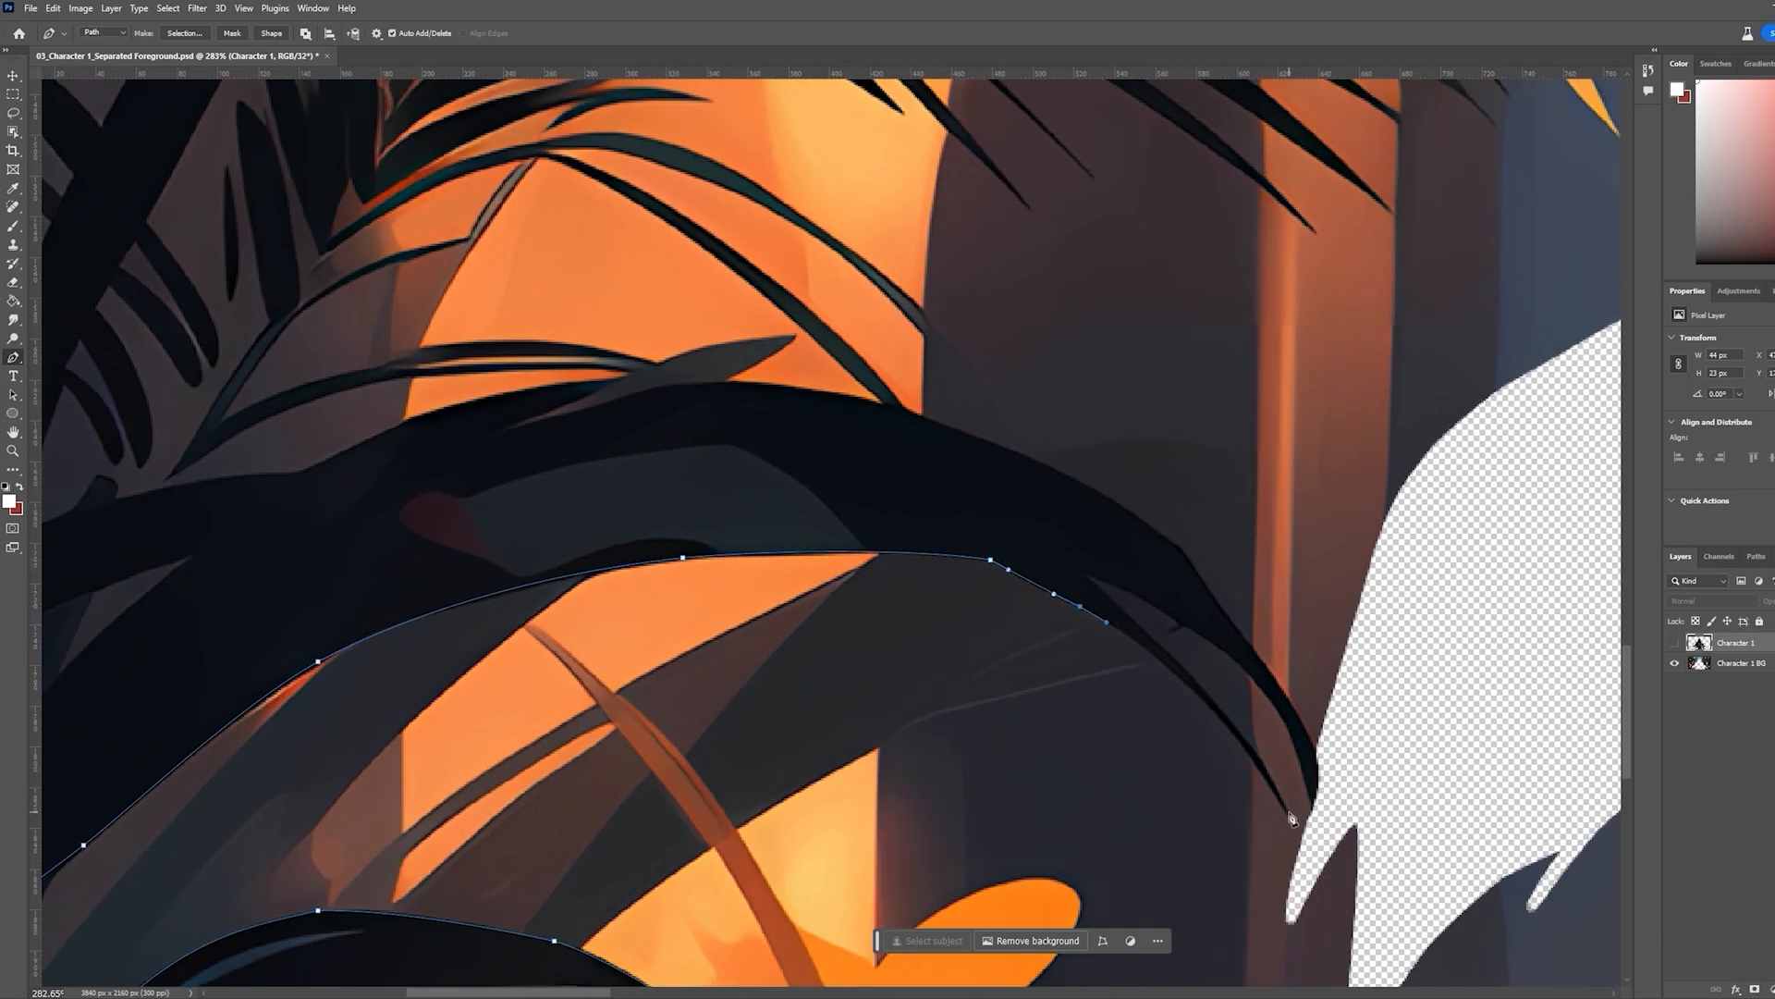
{"action": "left_click_drag", "start_coordinate": [1288, 816], "coordinate": [1364, 953]}
{"action": "left_click", "coordinate": [1288, 816], "text": "alt"}
{"action": "left_click", "coordinate": [1274, 783]}
{"action": "left_click_drag", "start_coordinate": [1145, 635], "coordinate": [1038, 544]}
{"action": "left_click", "coordinate": [1145, 635], "text": "alt"}
{"action": "left_click", "coordinate": [1085, 574]}
Trace the large arched leaf's main tip beside the cut-out and return along its upper edge
{"action": "left_click_drag", "start_coordinate": [1244, 667], "coordinate": [1305, 723]}
{"action": "left_click", "coordinate": [1244, 668], "text": "alt"}
{"action": "left_click_drag", "start_coordinate": [1312, 809], "coordinate": [1328, 888]}
{"action": "left_click", "coordinate": [1312, 809], "text": "alt"}
{"action": "left_click", "coordinate": [1318, 790]}
{"action": "left_click_drag", "start_coordinate": [1315, 745], "coordinate": [1311, 735]}
{"action": "left_click_drag", "start_coordinate": [1215, 610], "coordinate": [1211, 605]}
{"action": "left_click_drag", "start_coordinate": [1192, 565], "coordinate": [1102, 494]}
Follow the upper edge of the thin dark frond leaf from the arched leaf up to where it meets the curved leaf
{"action": "left_click_drag", "start_coordinate": [929, 405], "coordinate": [947, 575]}
{"action": "key", "text": "ctrl+z"}
{"action": "left_click_drag", "start_coordinate": [1122, 620], "coordinate": [953, 552]}
{"action": "left_click", "coordinate": [1123, 620], "text": "alt"}
{"action": "left_click_drag", "start_coordinate": [924, 458], "coordinate": [1072, 577]}
{"action": "scroll", "coordinate": [1125, 626], "scroll_direction": "up", "scroll_amount": 1}
{"action": "left_click_drag", "start_coordinate": [939, 522], "coordinate": [894, 516]}
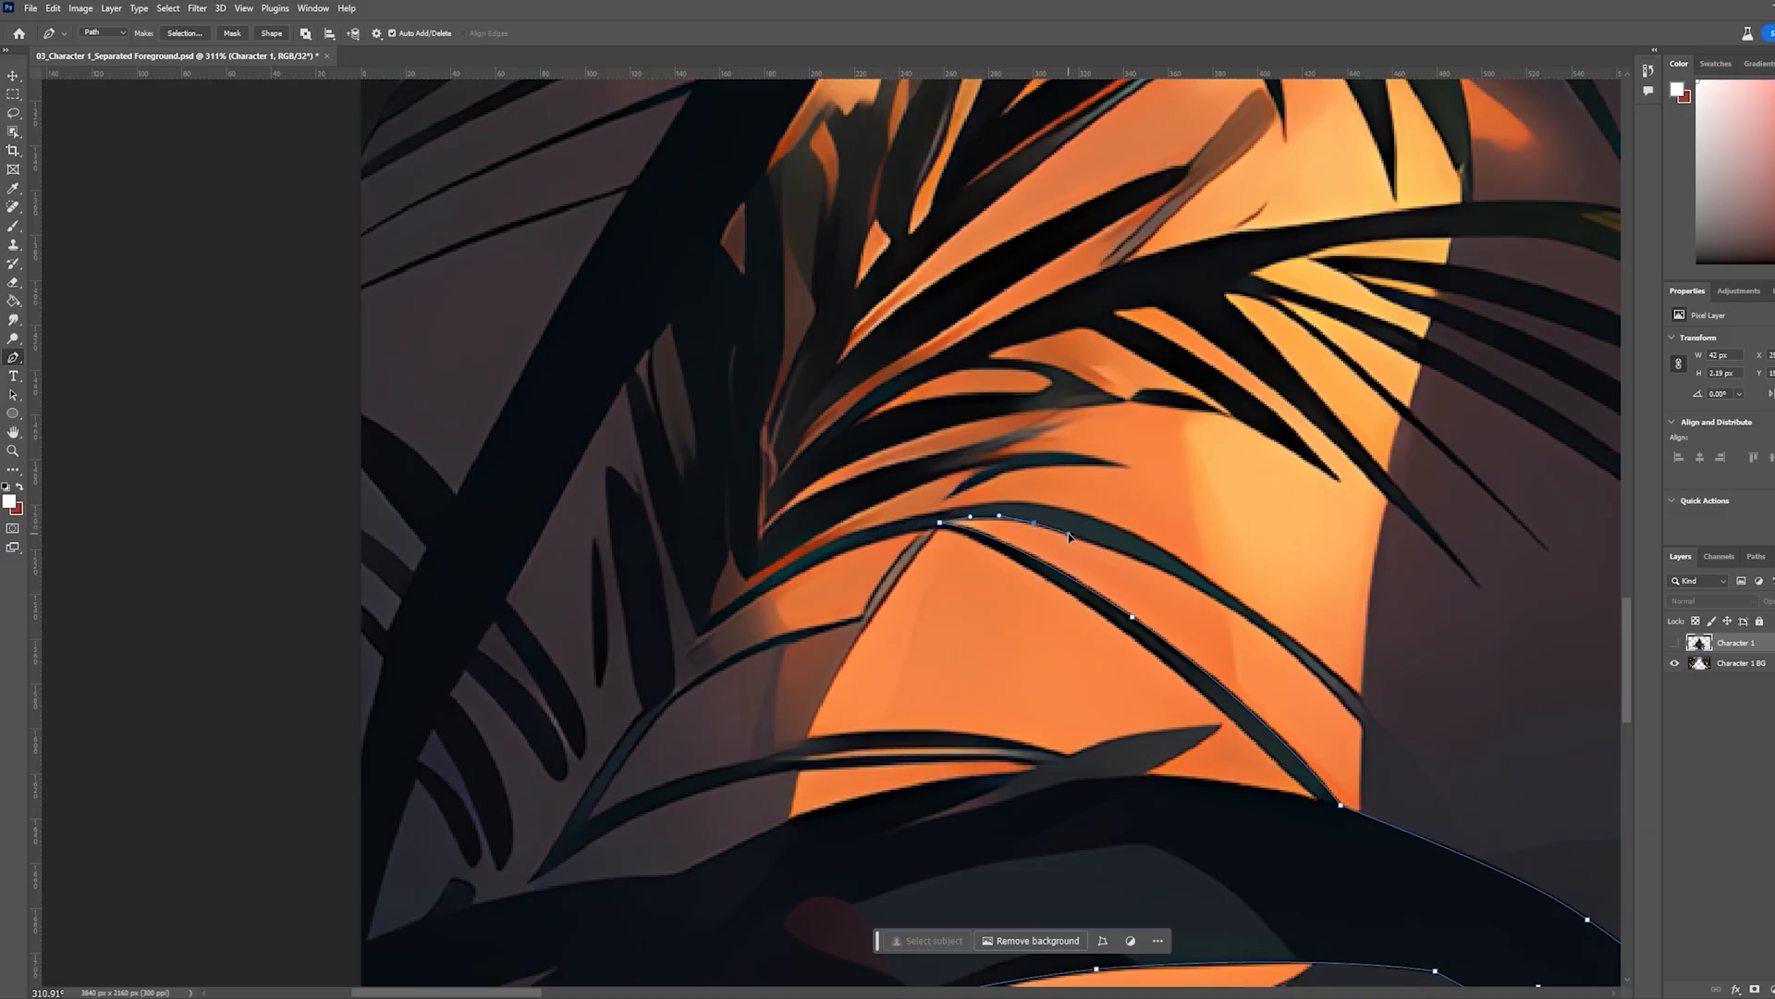
Trace the long curved teal leaf around its tip and back along its upper edge to the palm stem
{"action": "left_click_drag", "start_coordinate": [1141, 557], "coordinate": [1157, 563]}
{"action": "left_click_drag", "start_coordinate": [1053, 450], "coordinate": [1022, 571]}
{"action": "scroll", "coordinate": [1022, 571], "scroll_direction": "up", "scroll_amount": 1}
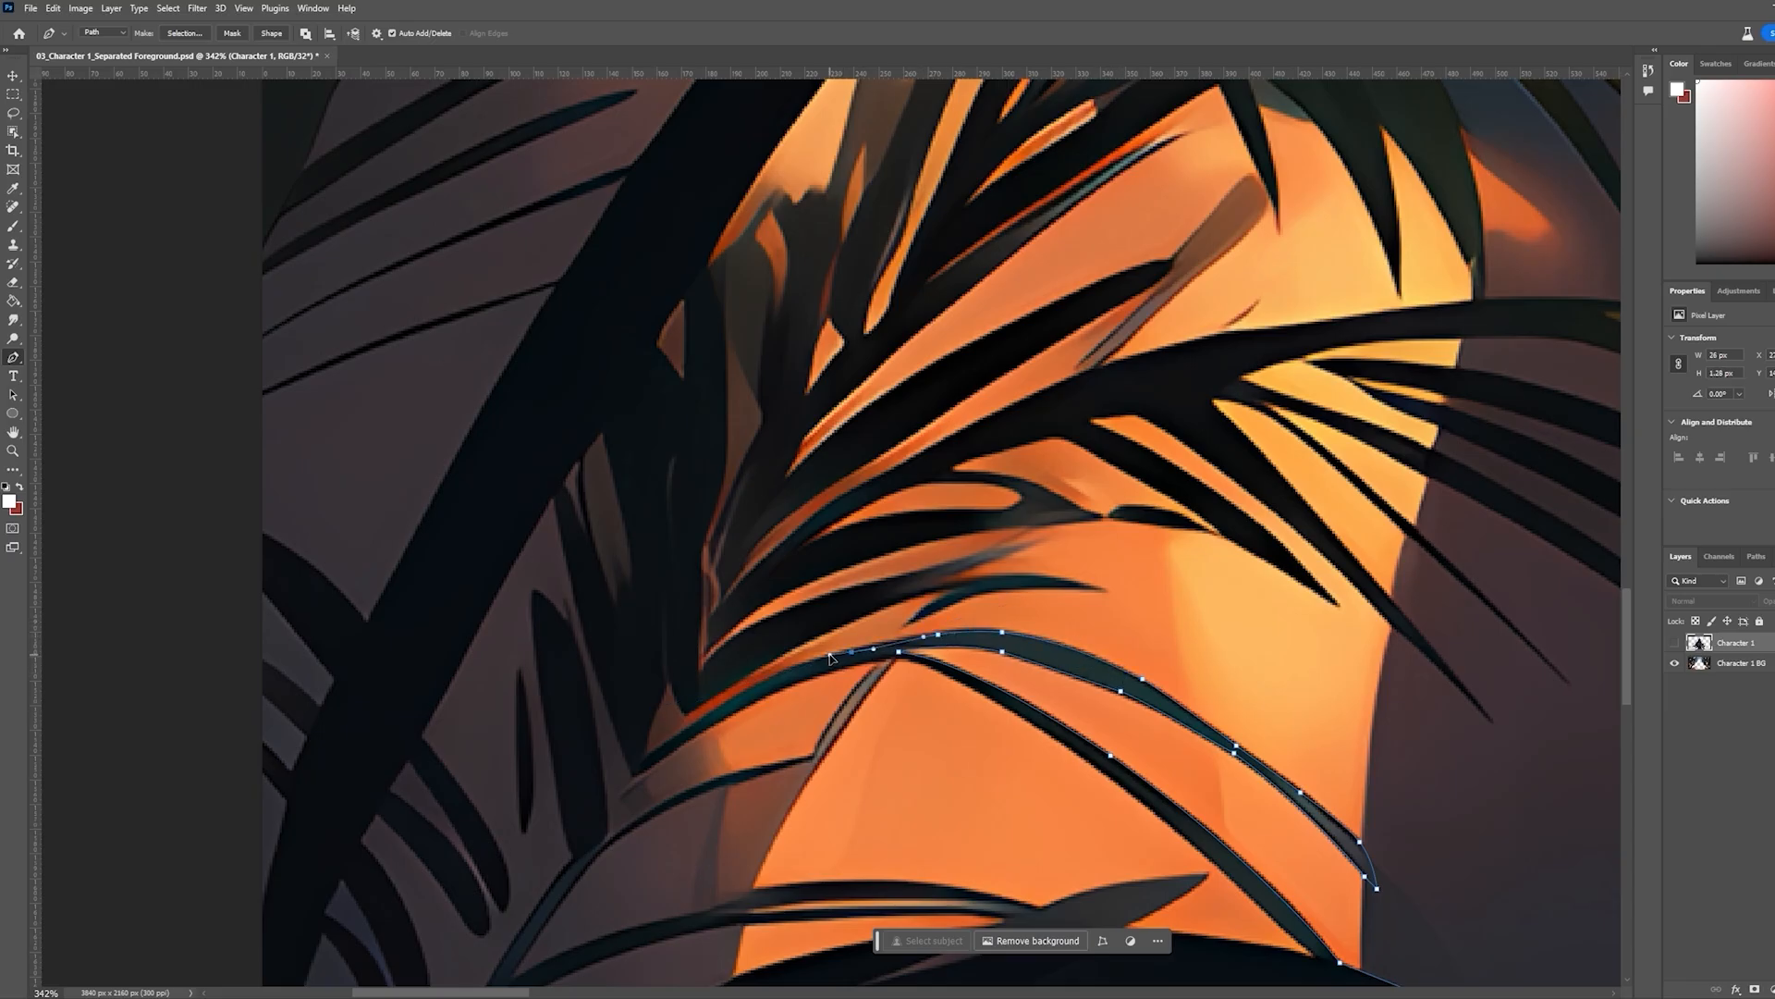
{"action": "left_click_drag", "start_coordinate": [730, 699], "coordinate": [684, 734]}
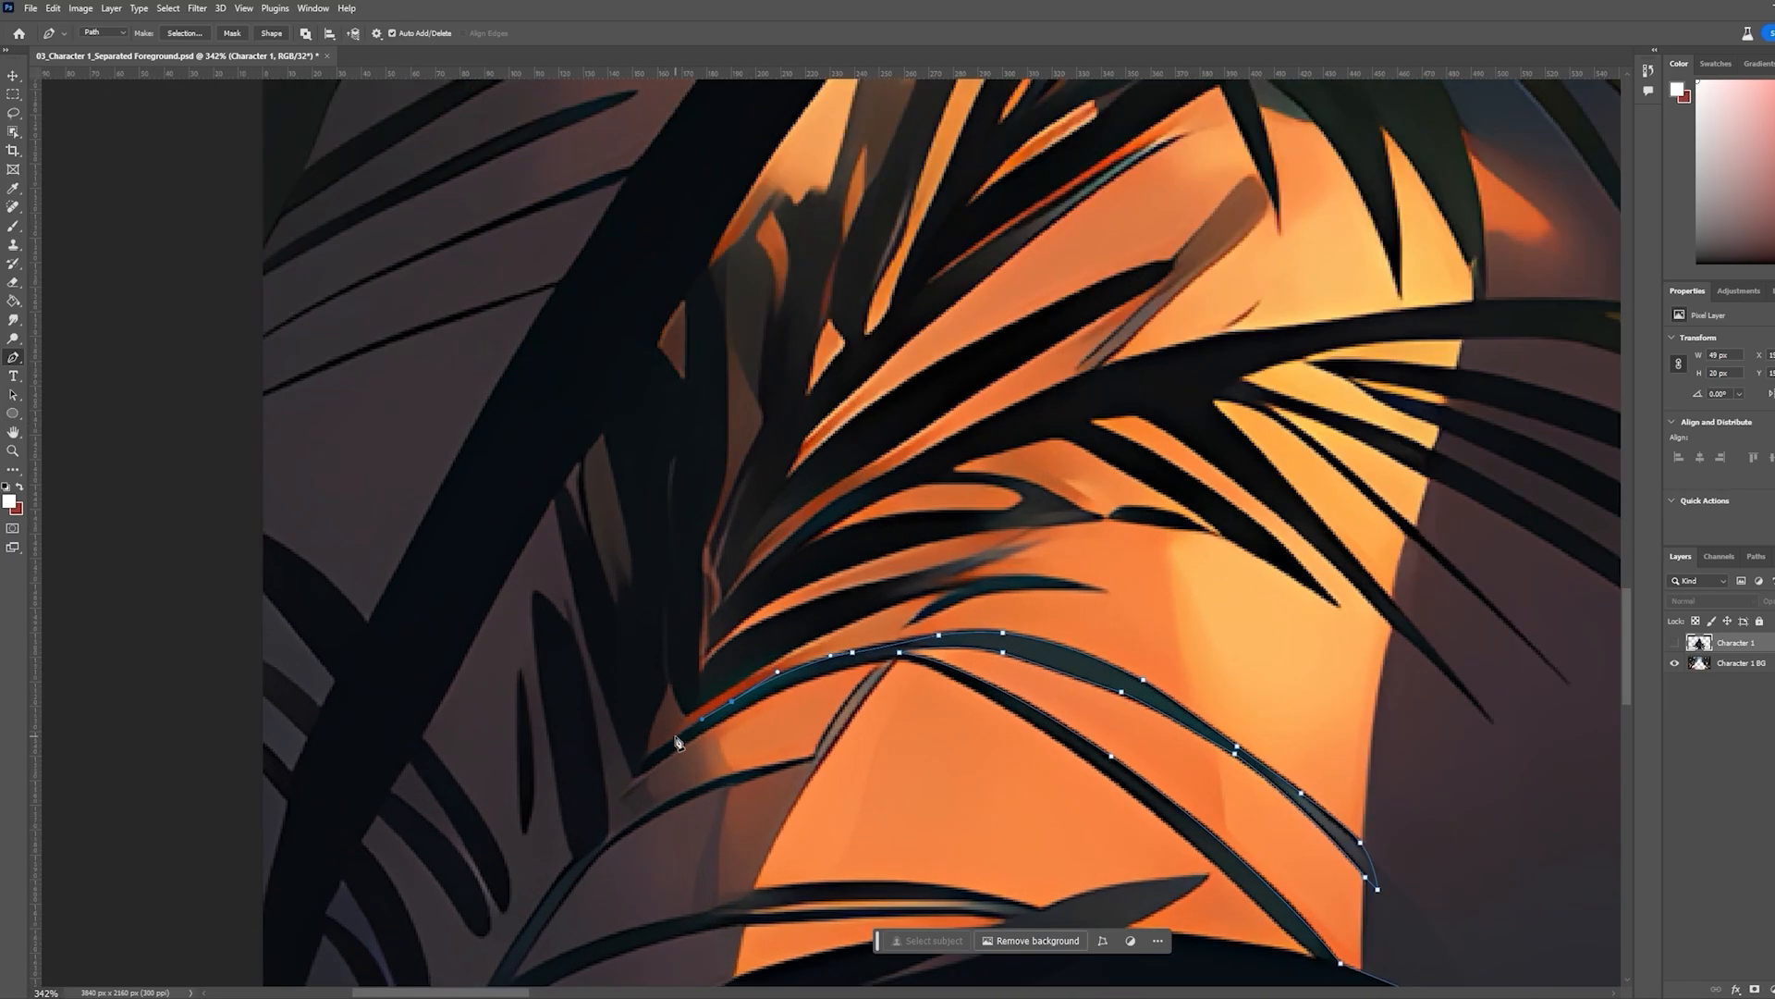
{"action": "left_click_drag", "start_coordinate": [667, 685], "coordinate": [678, 695]}
Outline the short dark leaf above the curved one and continue along the neighbouring blade toward its drooping tip
{"action": "scroll", "coordinate": [883, 599], "scroll_direction": "up", "scroll_amount": 1}
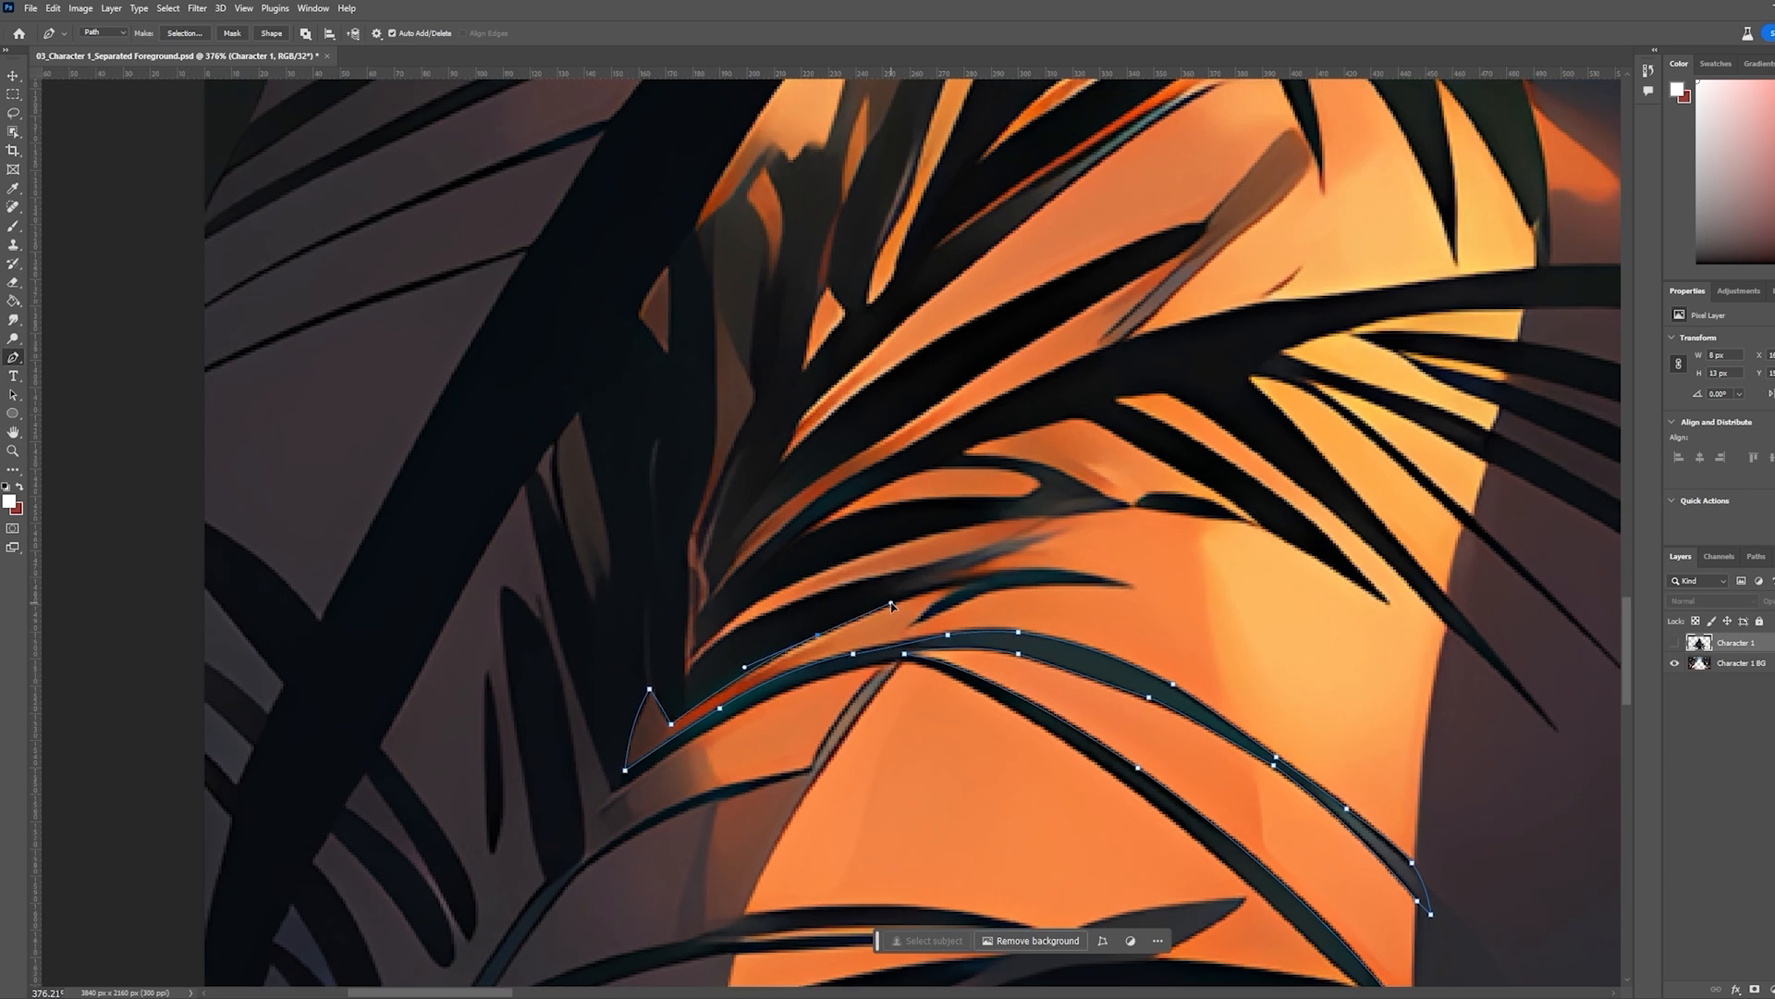
{"action": "left_click_drag", "start_coordinate": [1000, 551], "coordinate": [1037, 531]}
{"action": "left_click_drag", "start_coordinate": [899, 577], "coordinate": [708, 655]}
{"action": "left_click_drag", "start_coordinate": [888, 547], "coordinate": [940, 532]}
{"action": "left_click_drag", "start_coordinate": [1048, 517], "coordinate": [671, 611]}
{"action": "left_click_drag", "start_coordinate": [753, 601], "coordinate": [845, 551]}
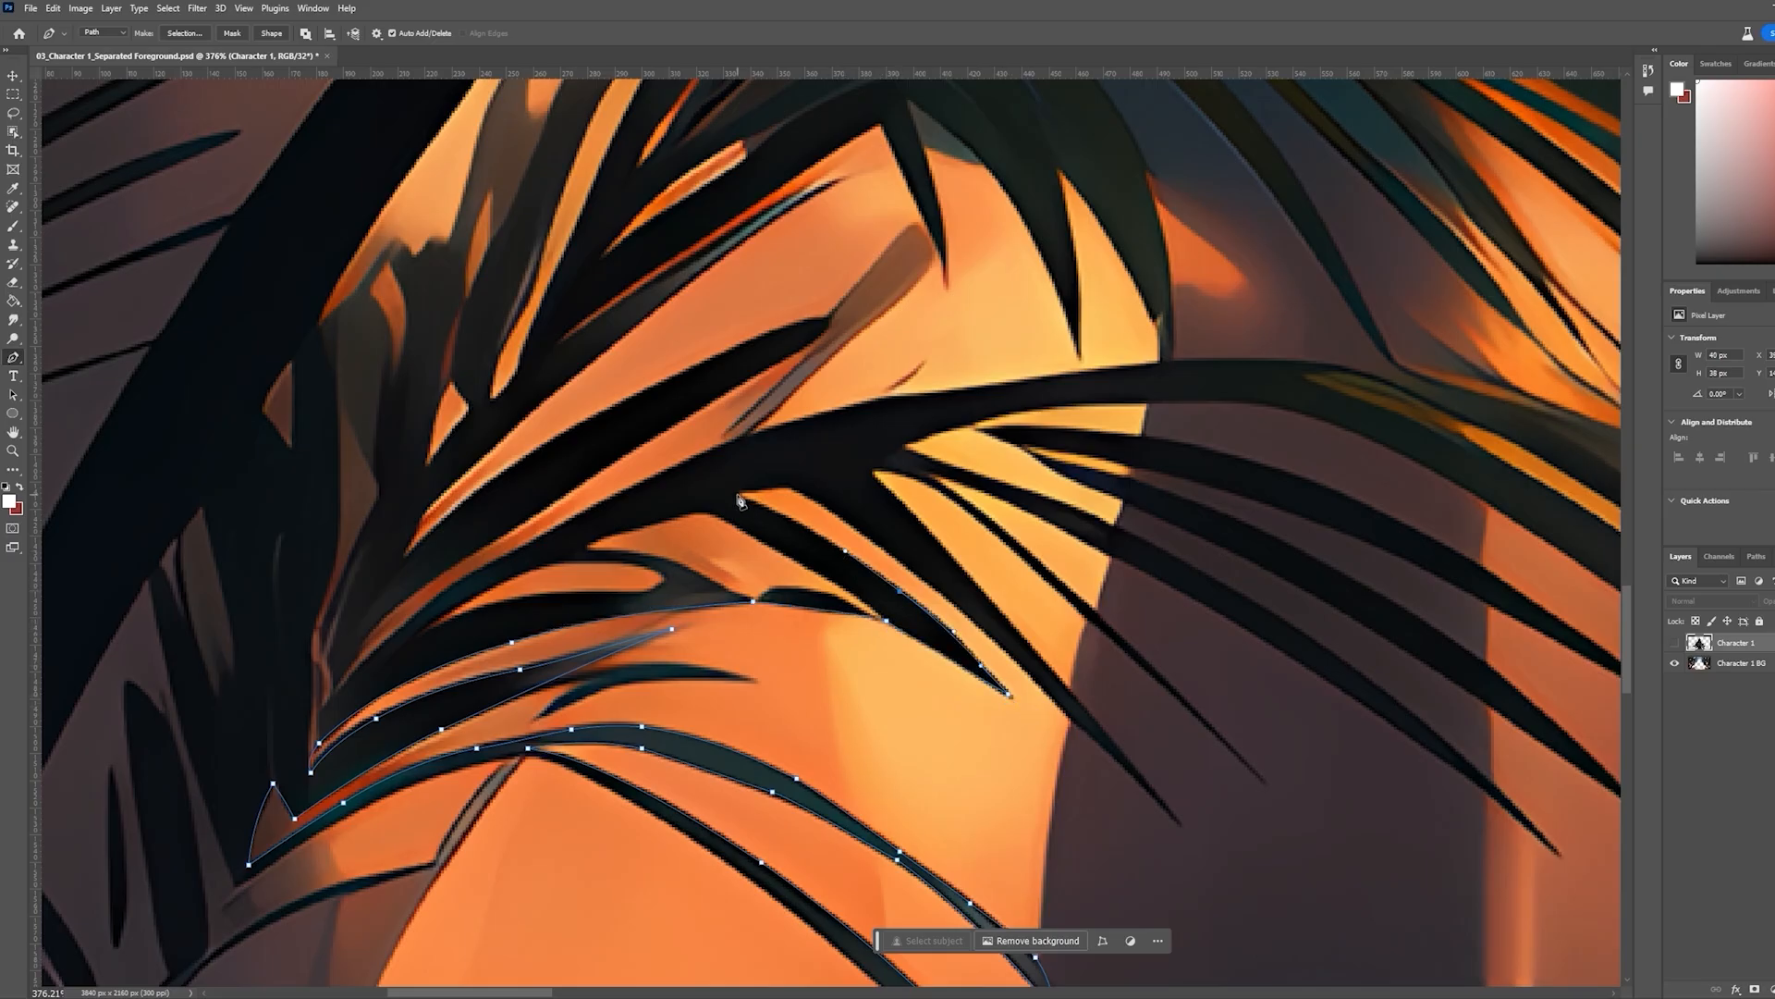
Outline the next drooping palm blade to its pointed tip and back to the frond's stem
{"action": "left_click_drag", "start_coordinate": [737, 496], "coordinate": [703, 480]}
{"action": "left_click", "coordinate": [975, 622]}
{"action": "left_click", "coordinate": [1076, 724]}
{"action": "left_click", "coordinate": [1178, 821]}
{"action": "left_click_drag", "start_coordinate": [1076, 694], "coordinate": [1040, 566]}
{"action": "left_click", "coordinate": [920, 463]}
Outline the very thin palm blade from its tip back up to the frond's stem
{"action": "left_click", "coordinate": [1263, 783]}
{"action": "left_click", "coordinate": [1054, 574]}
{"action": "left_click", "coordinate": [952, 487]}
{"action": "left_click_drag", "start_coordinate": [927, 475], "coordinate": [901, 471]}
Trace the long blade beyond the very thin one to its tip and return to the stem over the yellow gap
{"action": "left_click_drag", "start_coordinate": [1425, 693], "coordinate": [1048, 640]}
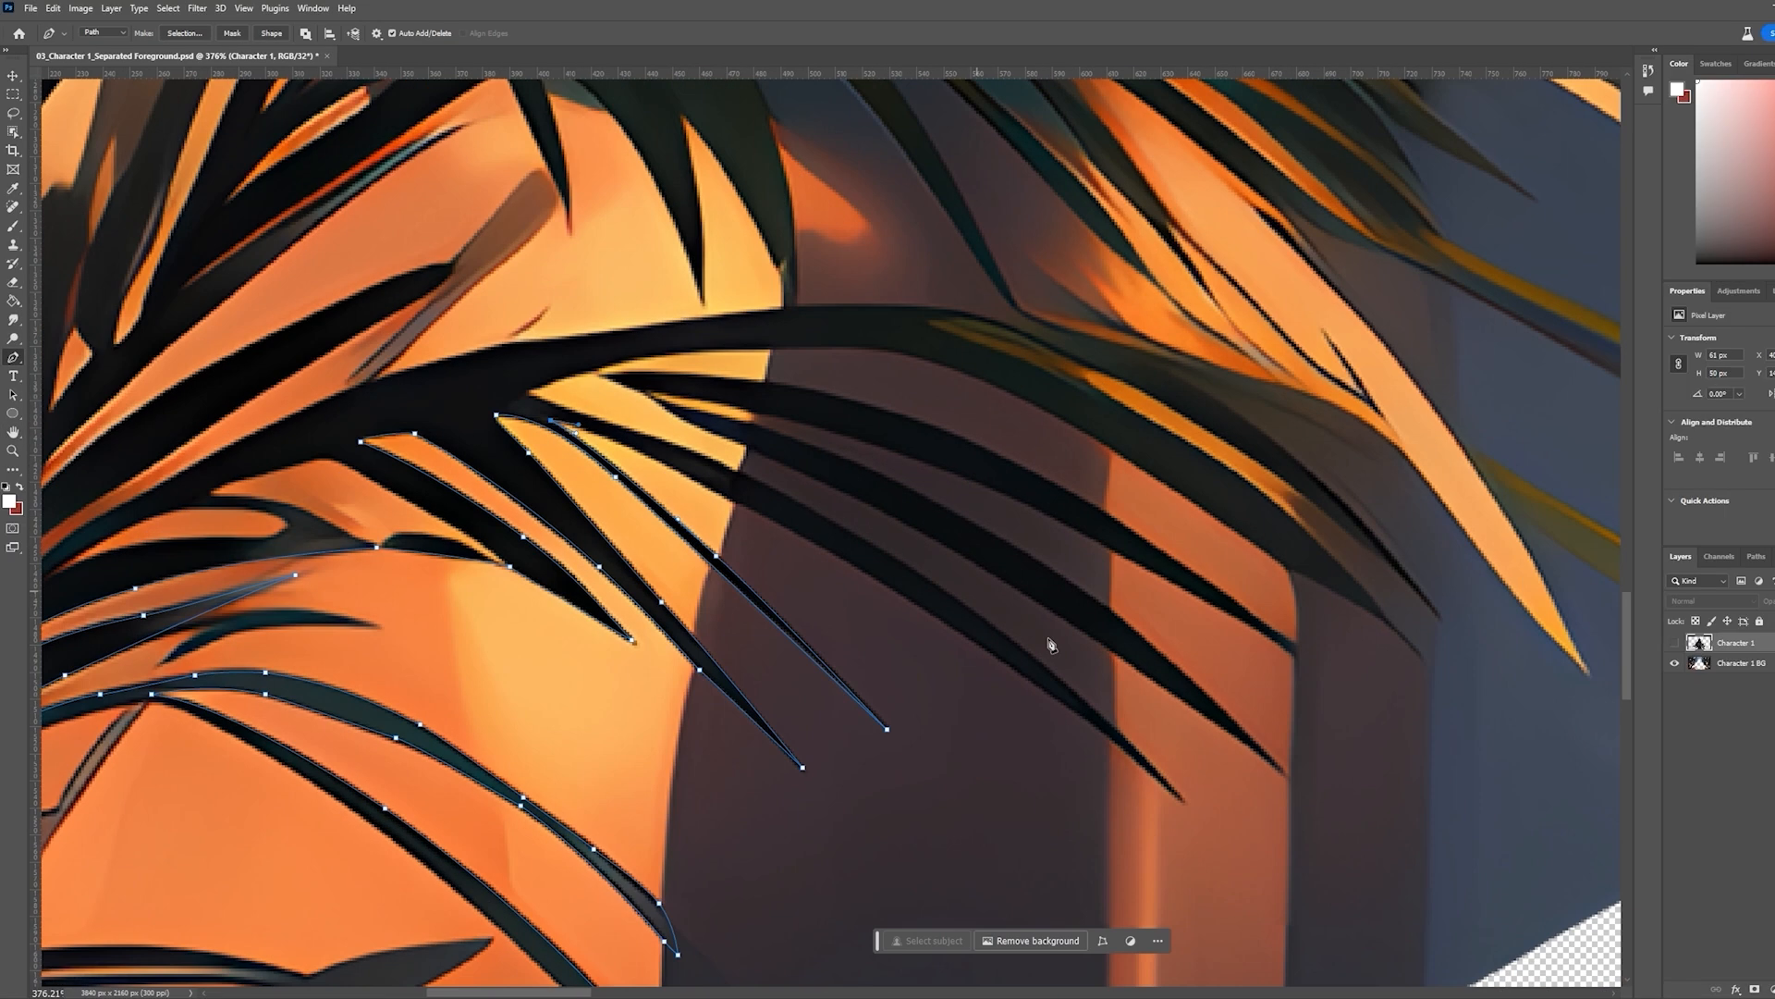
{"action": "left_click_drag", "start_coordinate": [1184, 801], "coordinate": [1387, 943]}
{"action": "key", "text": "ctrl+z"}
{"action": "left_click_drag", "start_coordinate": [700, 419], "coordinate": [770, 456]}
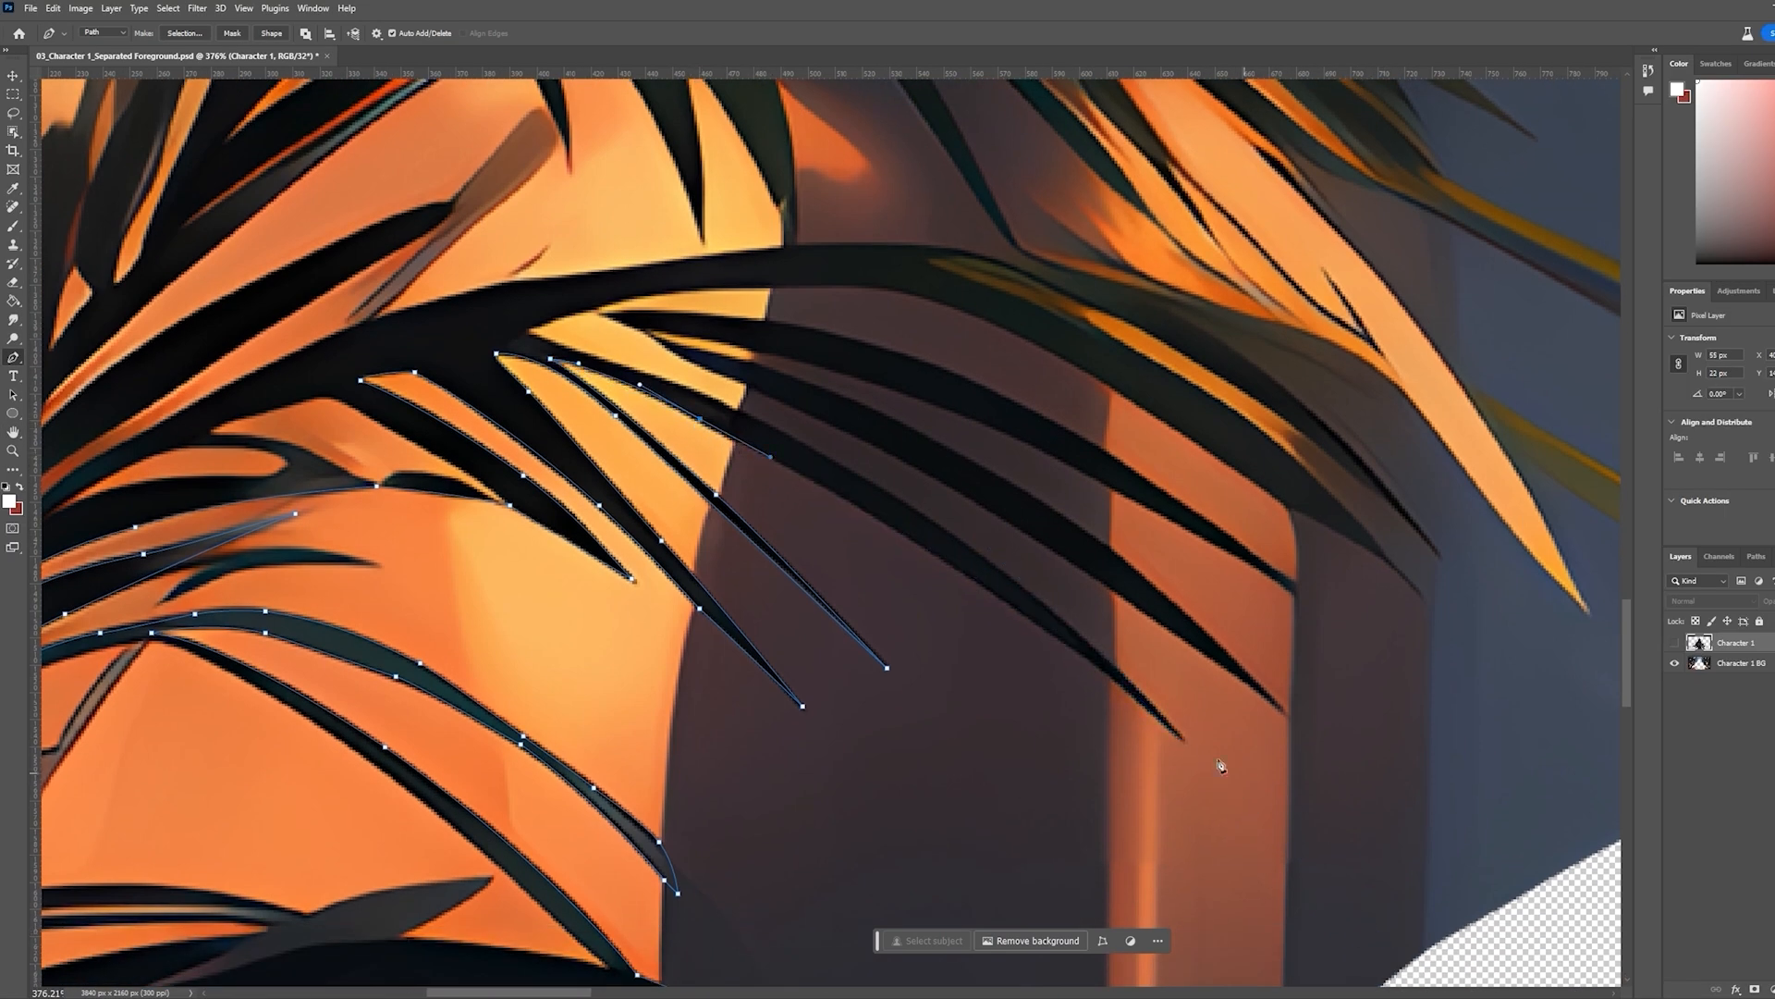
{"action": "left_click", "coordinate": [1032, 596]}
{"action": "left_click", "coordinate": [1182, 739]}
{"action": "left_click_drag", "start_coordinate": [874, 484], "coordinate": [754, 407]}
{"action": "left_click_drag", "start_coordinate": [836, 452], "coordinate": [1104, 663]}
{"action": "left_click_drag", "start_coordinate": [893, 579], "coordinate": [823, 533]}
{"action": "left_click", "coordinate": [802, 547]}
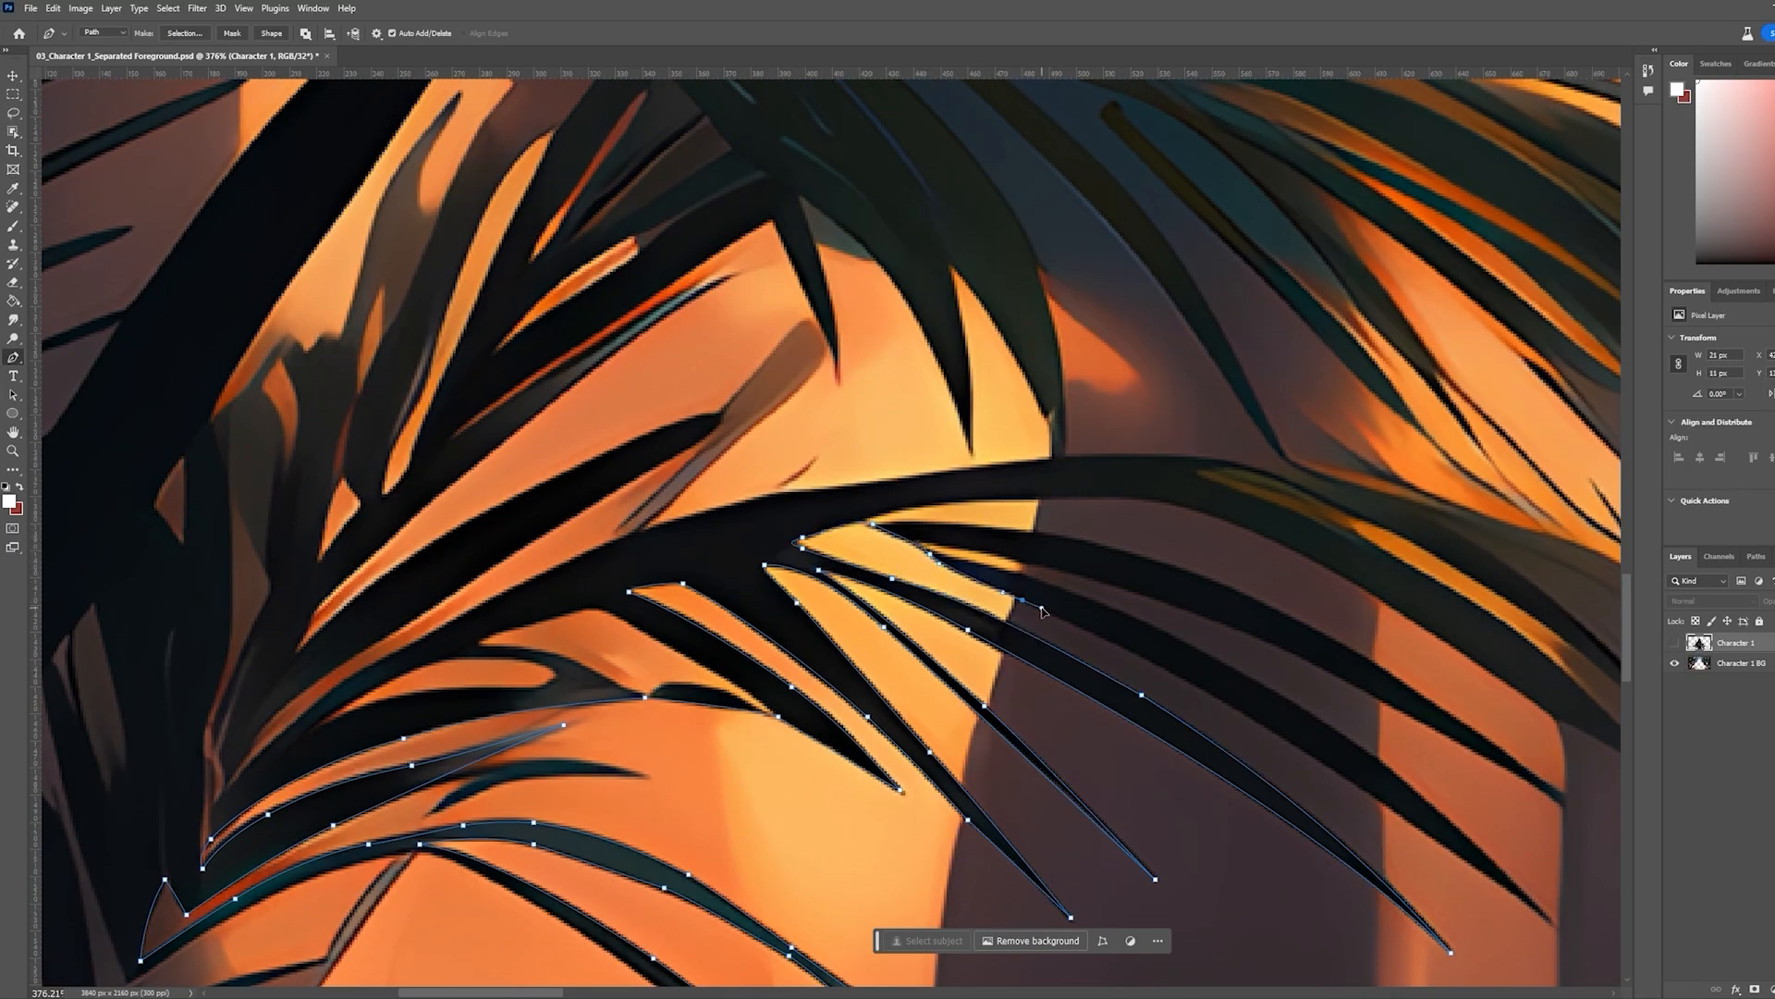
Outline the following long dark blade around its tip and start back along its upper edge
{"action": "left_click_drag", "start_coordinate": [1042, 608], "coordinate": [657, 417]}
{"action": "left_click_drag", "start_coordinate": [1060, 652], "coordinate": [1012, 591]}
{"action": "left_click", "coordinate": [1060, 653], "text": "alt"}
{"action": "left_click", "coordinate": [1163, 732]}
{"action": "left_click_drag", "start_coordinate": [1012, 592], "coordinate": [1154, 747]}
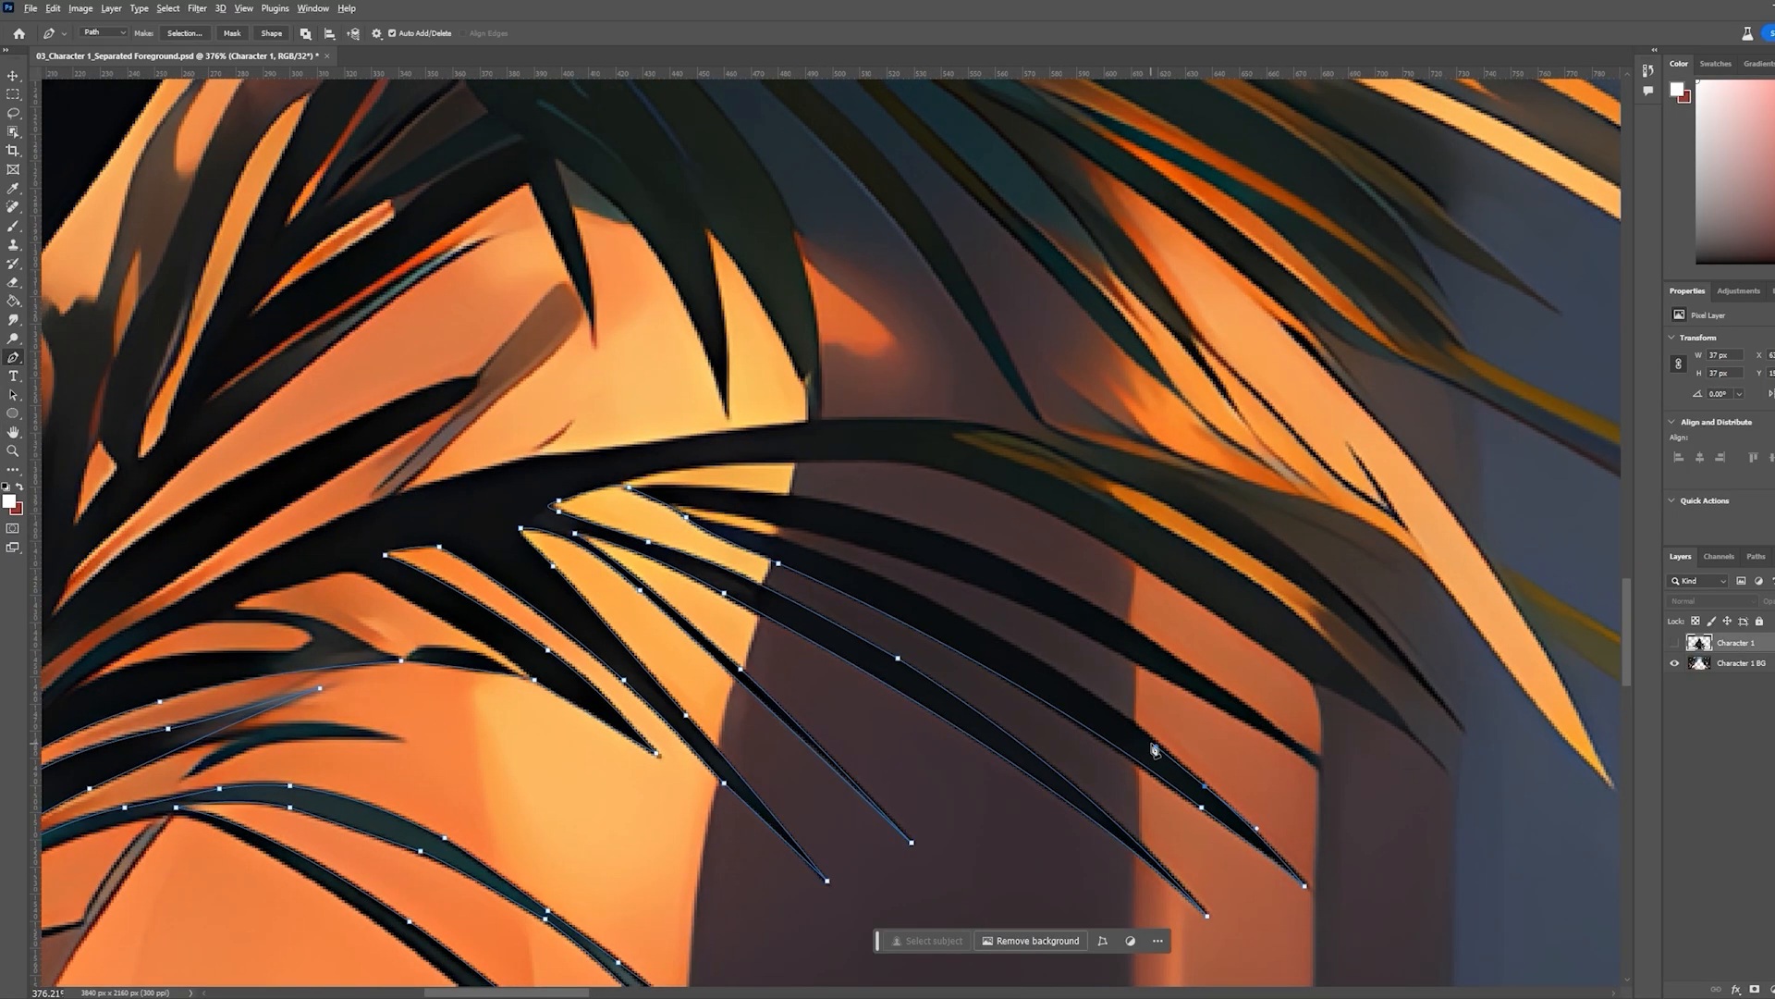
Finish that blade's upper edge and outline the uppermost black blade to its tip and back to the stem
{"action": "left_click_drag", "start_coordinate": [973, 626], "coordinate": [743, 515]}
{"action": "left_click_drag", "start_coordinate": [1061, 620], "coordinate": [1171, 679]}
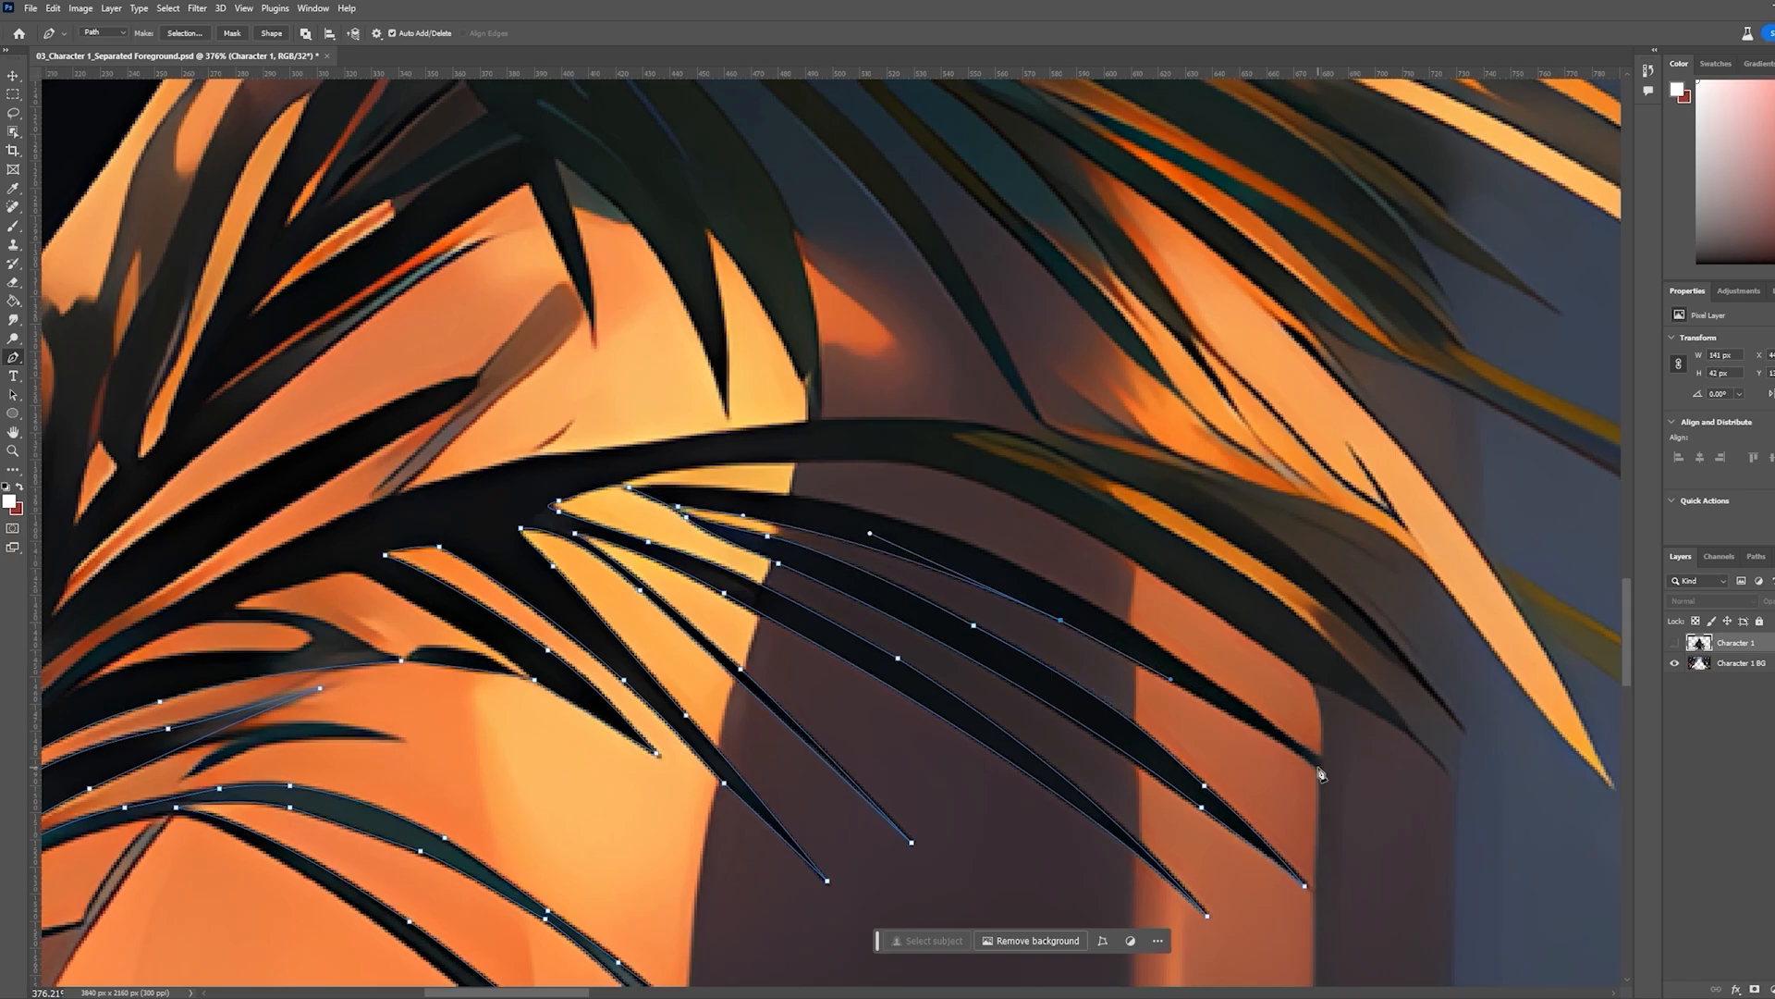
{"action": "left_click", "coordinate": [1319, 768]}
{"action": "left_click_drag", "start_coordinate": [1057, 586], "coordinate": [945, 525]}
{"action": "left_click_drag", "start_coordinate": [643, 486], "coordinate": [392, 473]}
{"action": "left_click", "coordinate": [642, 485], "text": "alt"}
{"action": "left_click", "coordinate": [628, 483]}
Follow the underside of the main frond stem and outline the dark leaf tips at its end
{"action": "left_click_drag", "start_coordinate": [898, 462], "coordinate": [955, 471]}
{"action": "left_click_drag", "start_coordinate": [1220, 614], "coordinate": [917, 624]}
{"action": "left_click_drag", "start_coordinate": [1019, 680], "coordinate": [1026, 631]}
{"action": "scroll", "coordinate": [938, 593], "scroll_direction": "down", "scroll_amount": 1}
{"action": "left_click_drag", "start_coordinate": [873, 481], "coordinate": [826, 453]}
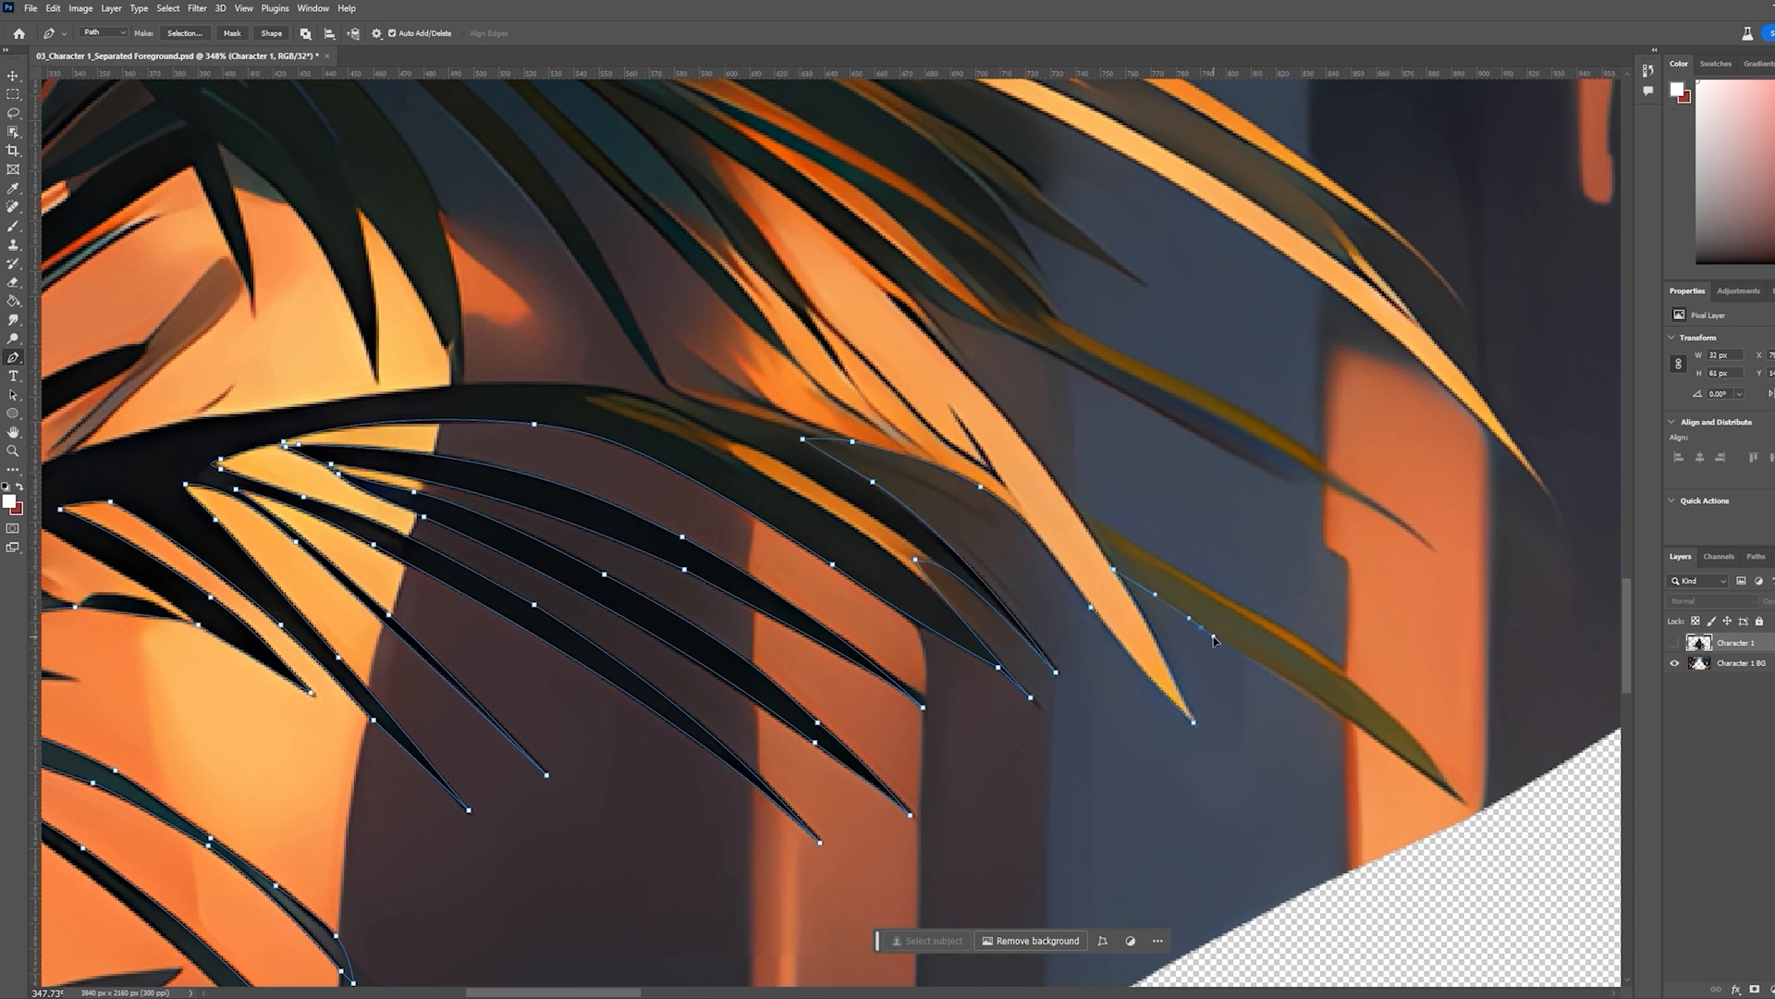
Trace the long olive and orange leaf above the main frond along its underside, around its tip and back
{"action": "scroll", "coordinate": [1096, 536], "scroll_direction": "down", "scroll_amount": 15}
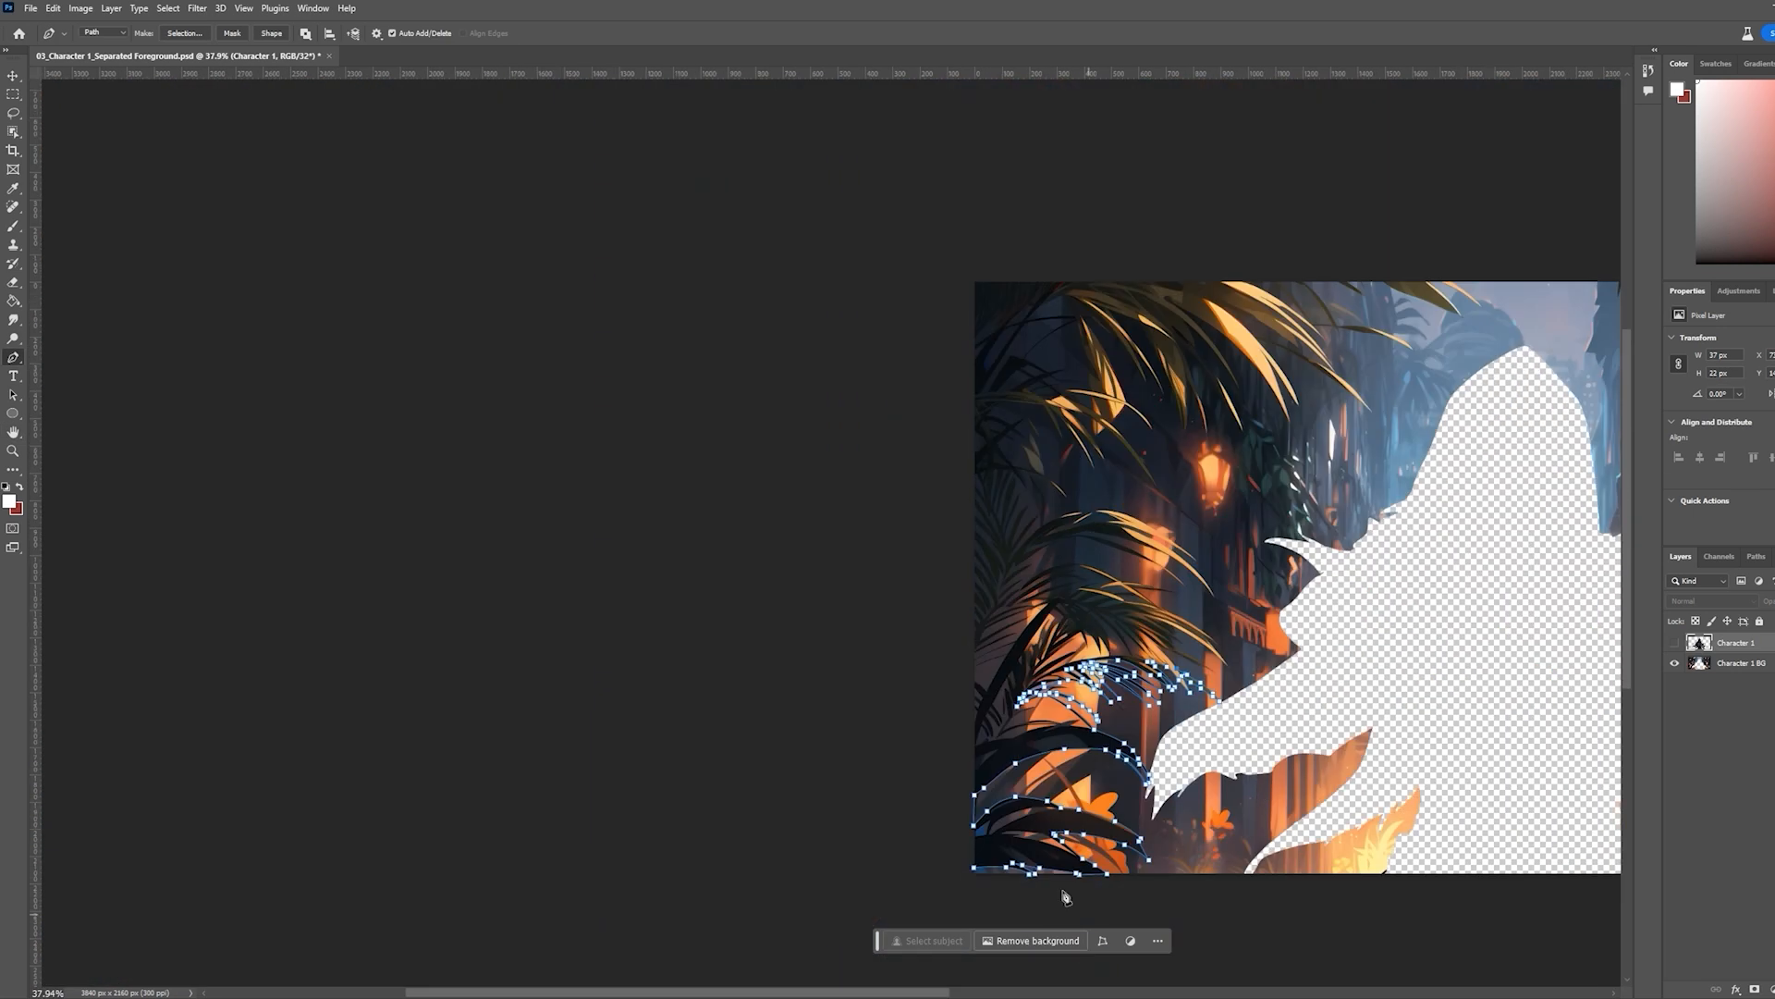
{"action": "scroll", "coordinate": [1228, 663], "scroll_direction": "up", "scroll_amount": 15}
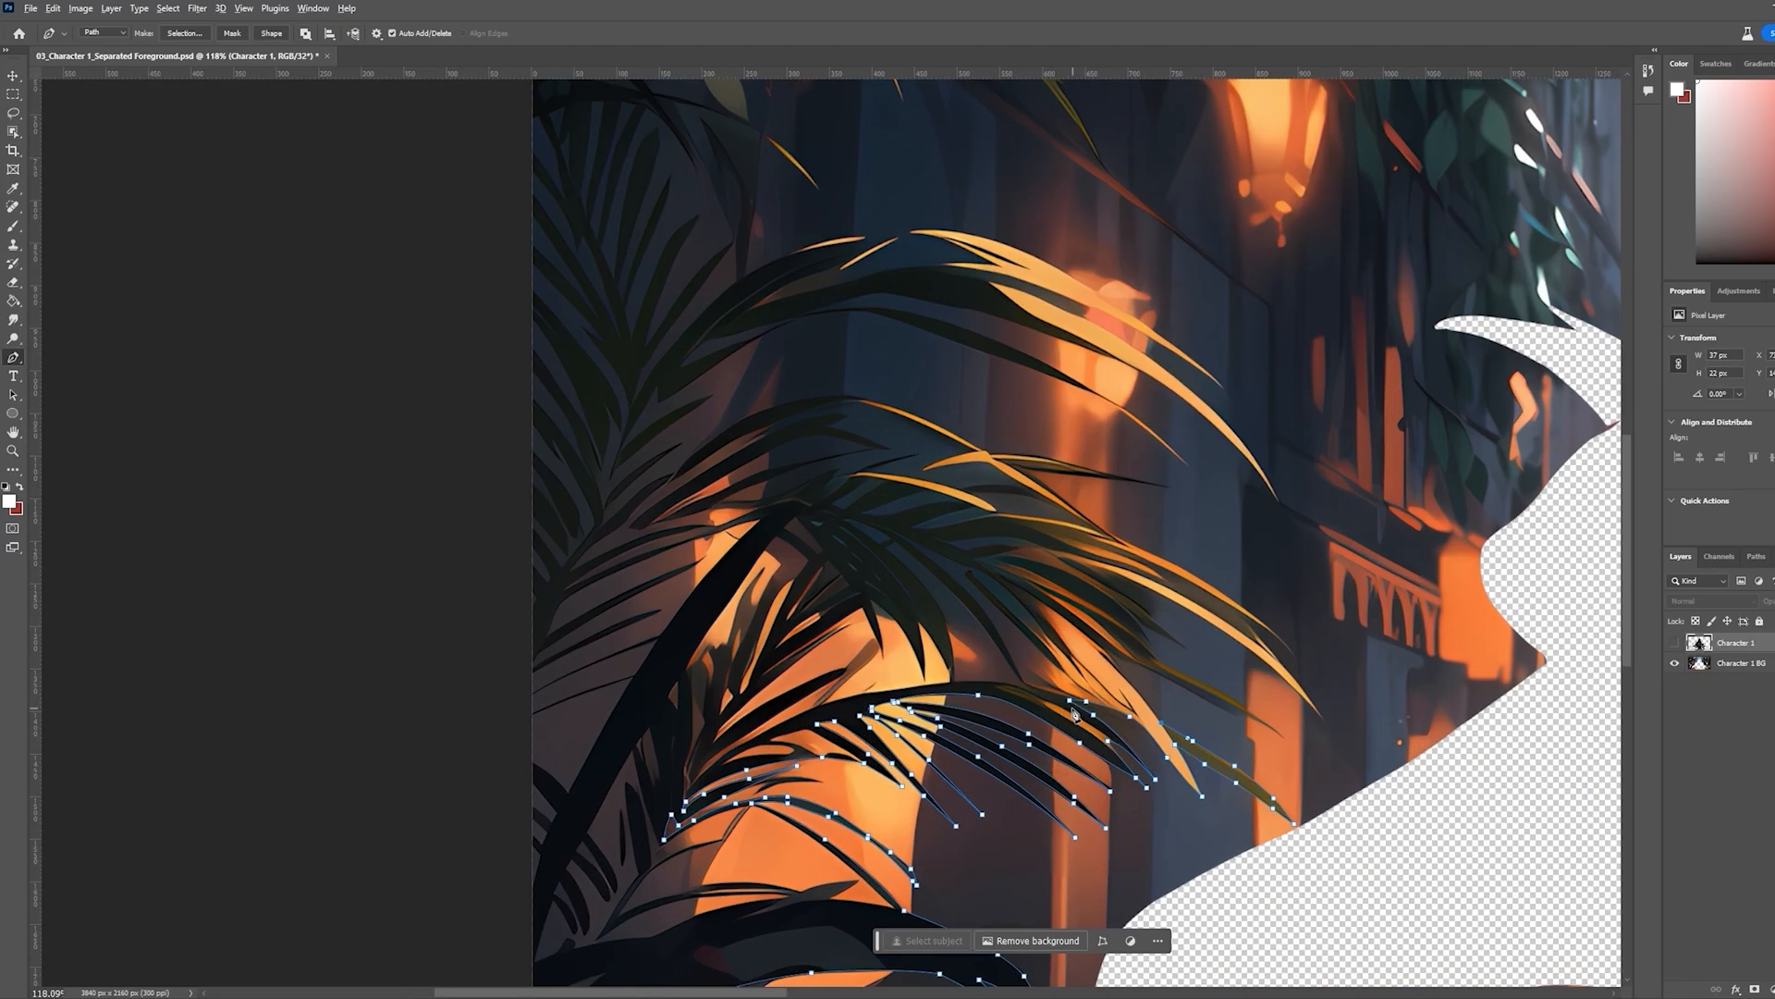
{"action": "scroll", "coordinate": [1064, 599], "scroll_direction": "up", "scroll_amount": 2}
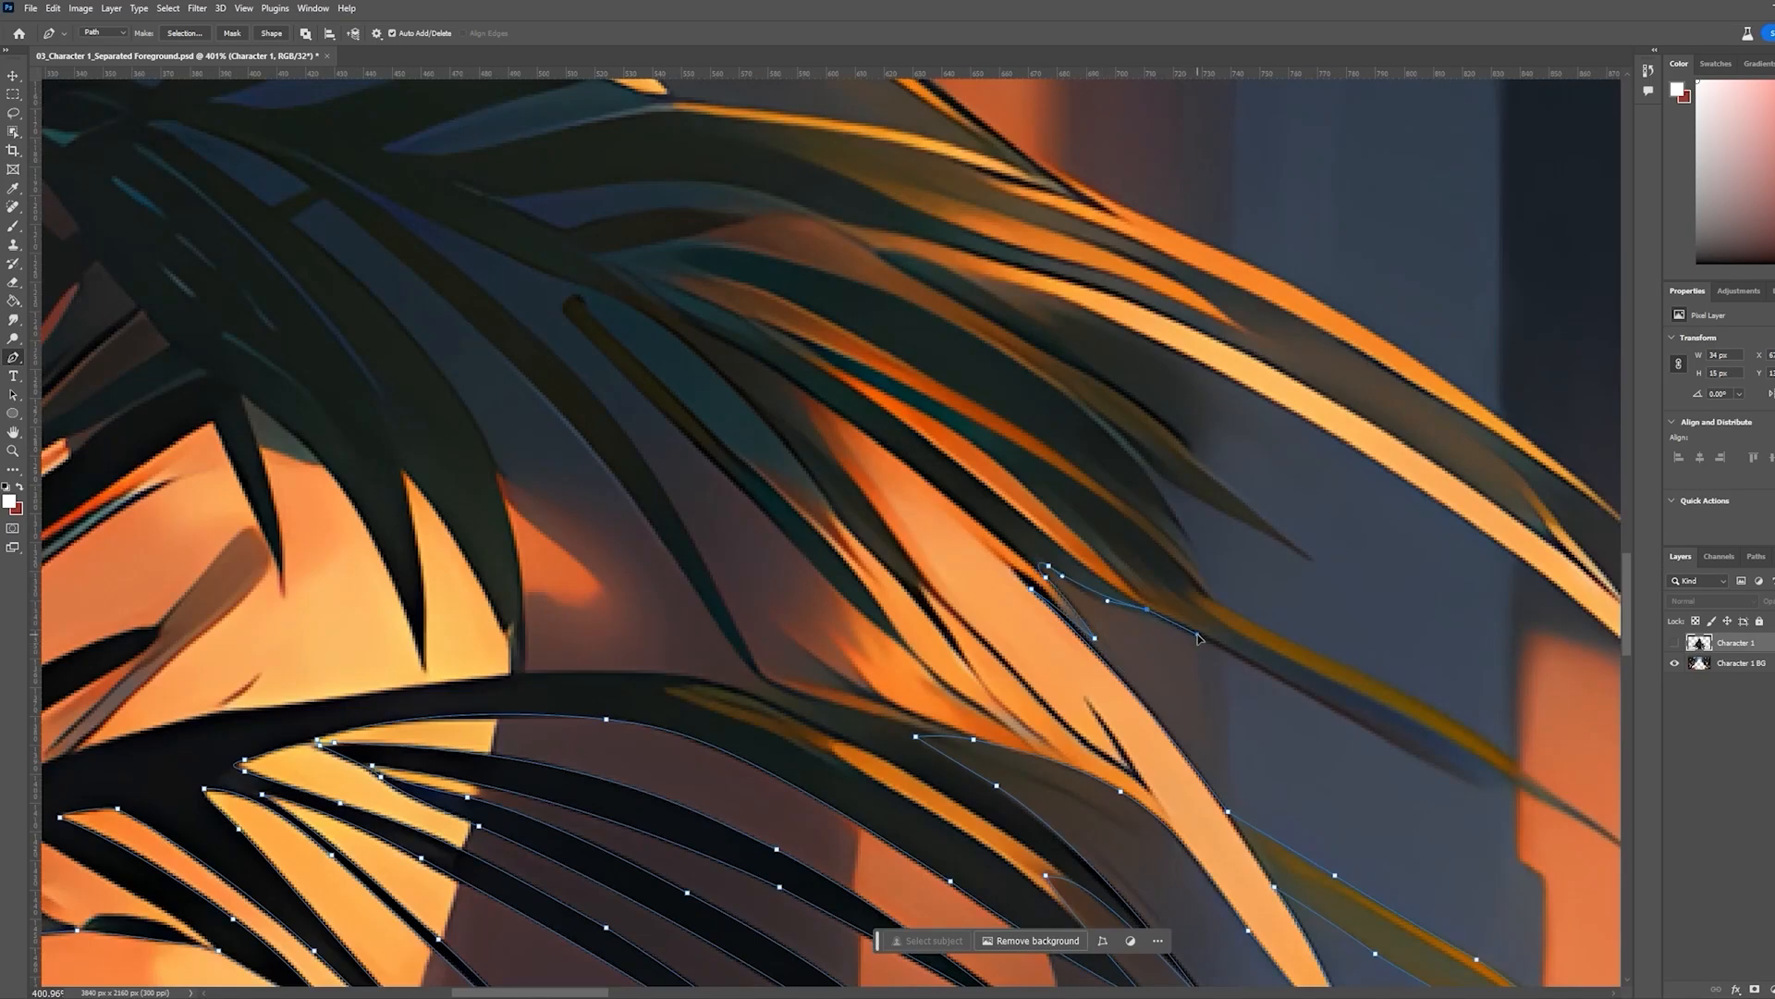
{"action": "left_click_drag", "start_coordinate": [1514, 791], "coordinate": [1105, 638]}
{"action": "left_click_drag", "start_coordinate": [1337, 765], "coordinate": [1092, 625]}
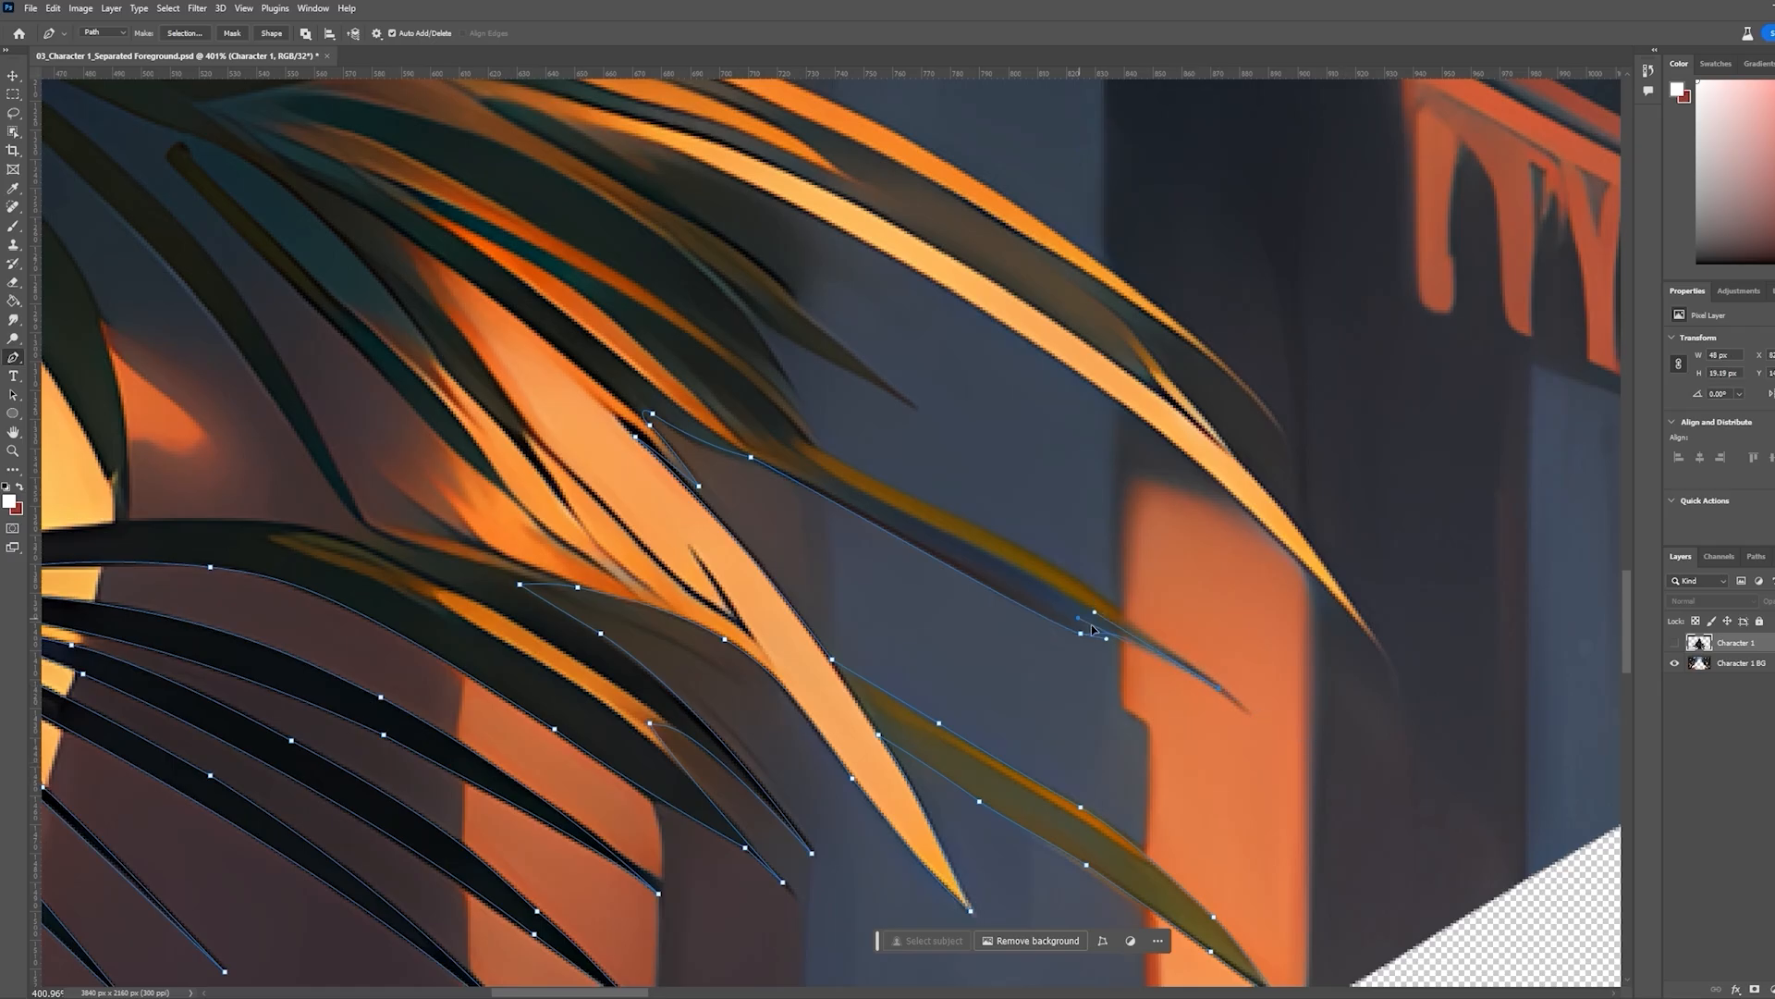
{"action": "left_click", "coordinate": [761, 431]}
Outline the short dark-green leaf's tip and follow its upper edge back toward the orange leaf
{"action": "left_click_drag", "start_coordinate": [922, 421], "coordinate": [1031, 697]}
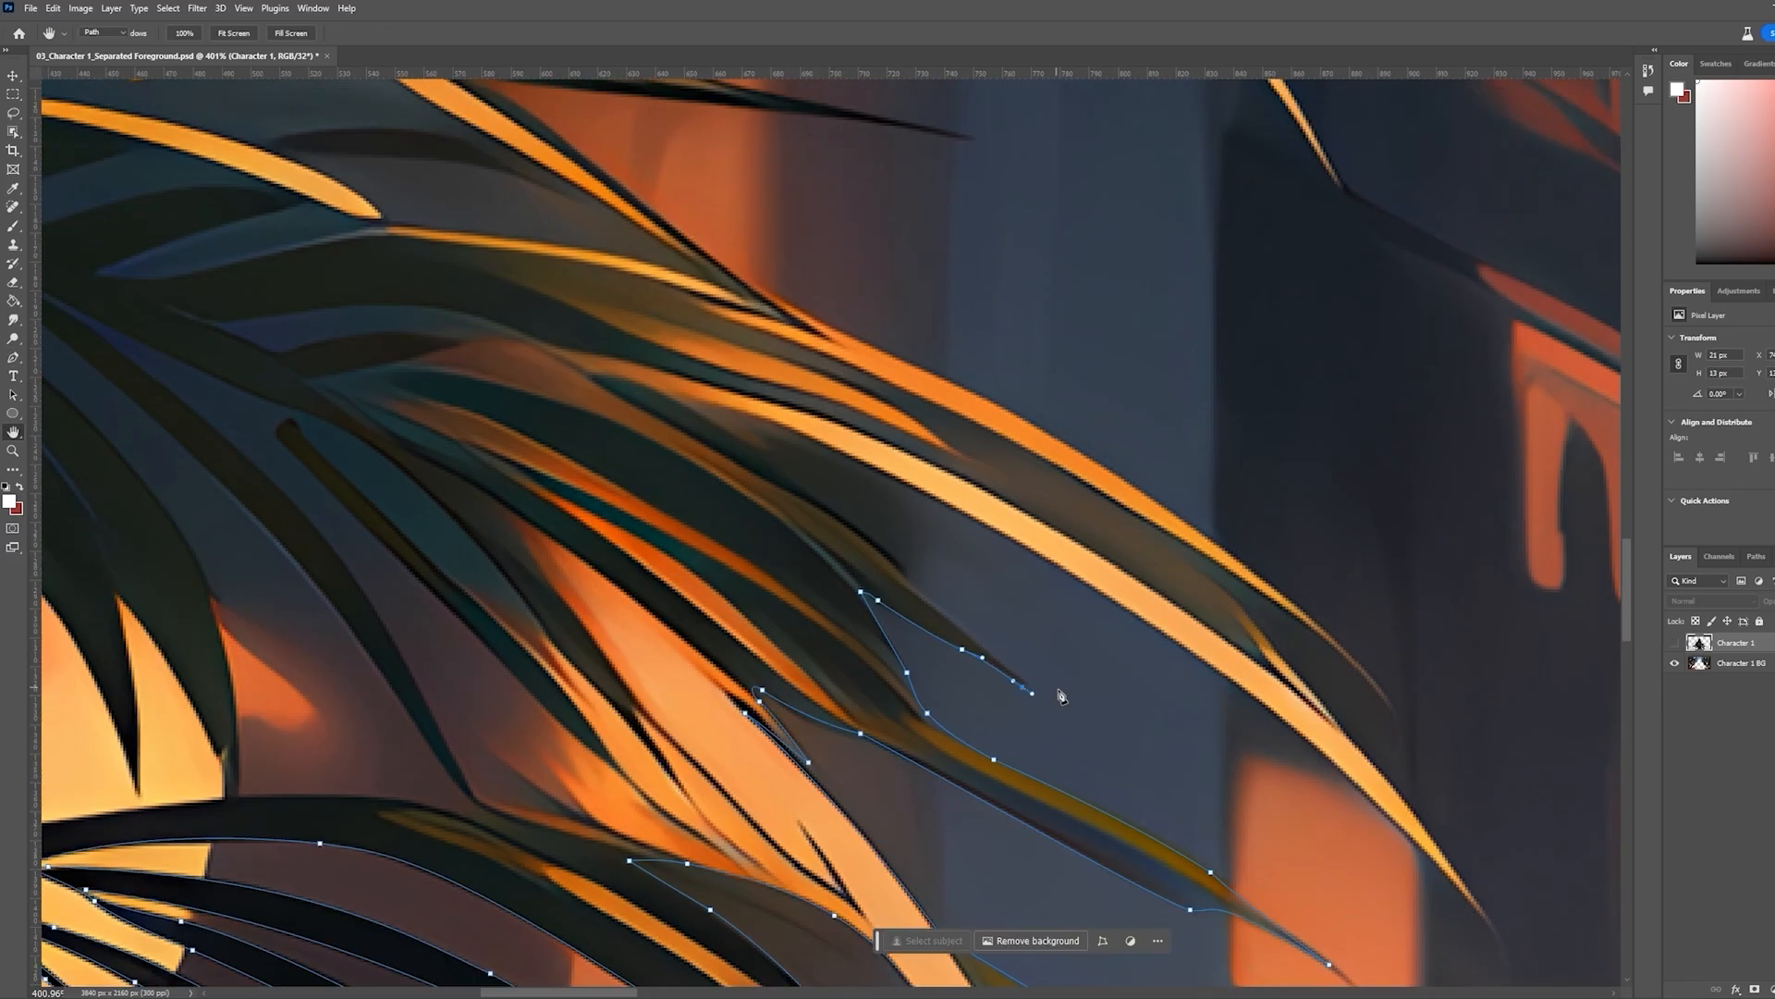
{"action": "scroll", "coordinate": [895, 555], "scroll_direction": "down", "scroll_amount": 8}
{"action": "left_click_drag", "start_coordinate": [898, 561], "coordinate": [817, 494]}
{"action": "scroll", "coordinate": [895, 557], "scroll_direction": "up", "scroll_amount": 7}
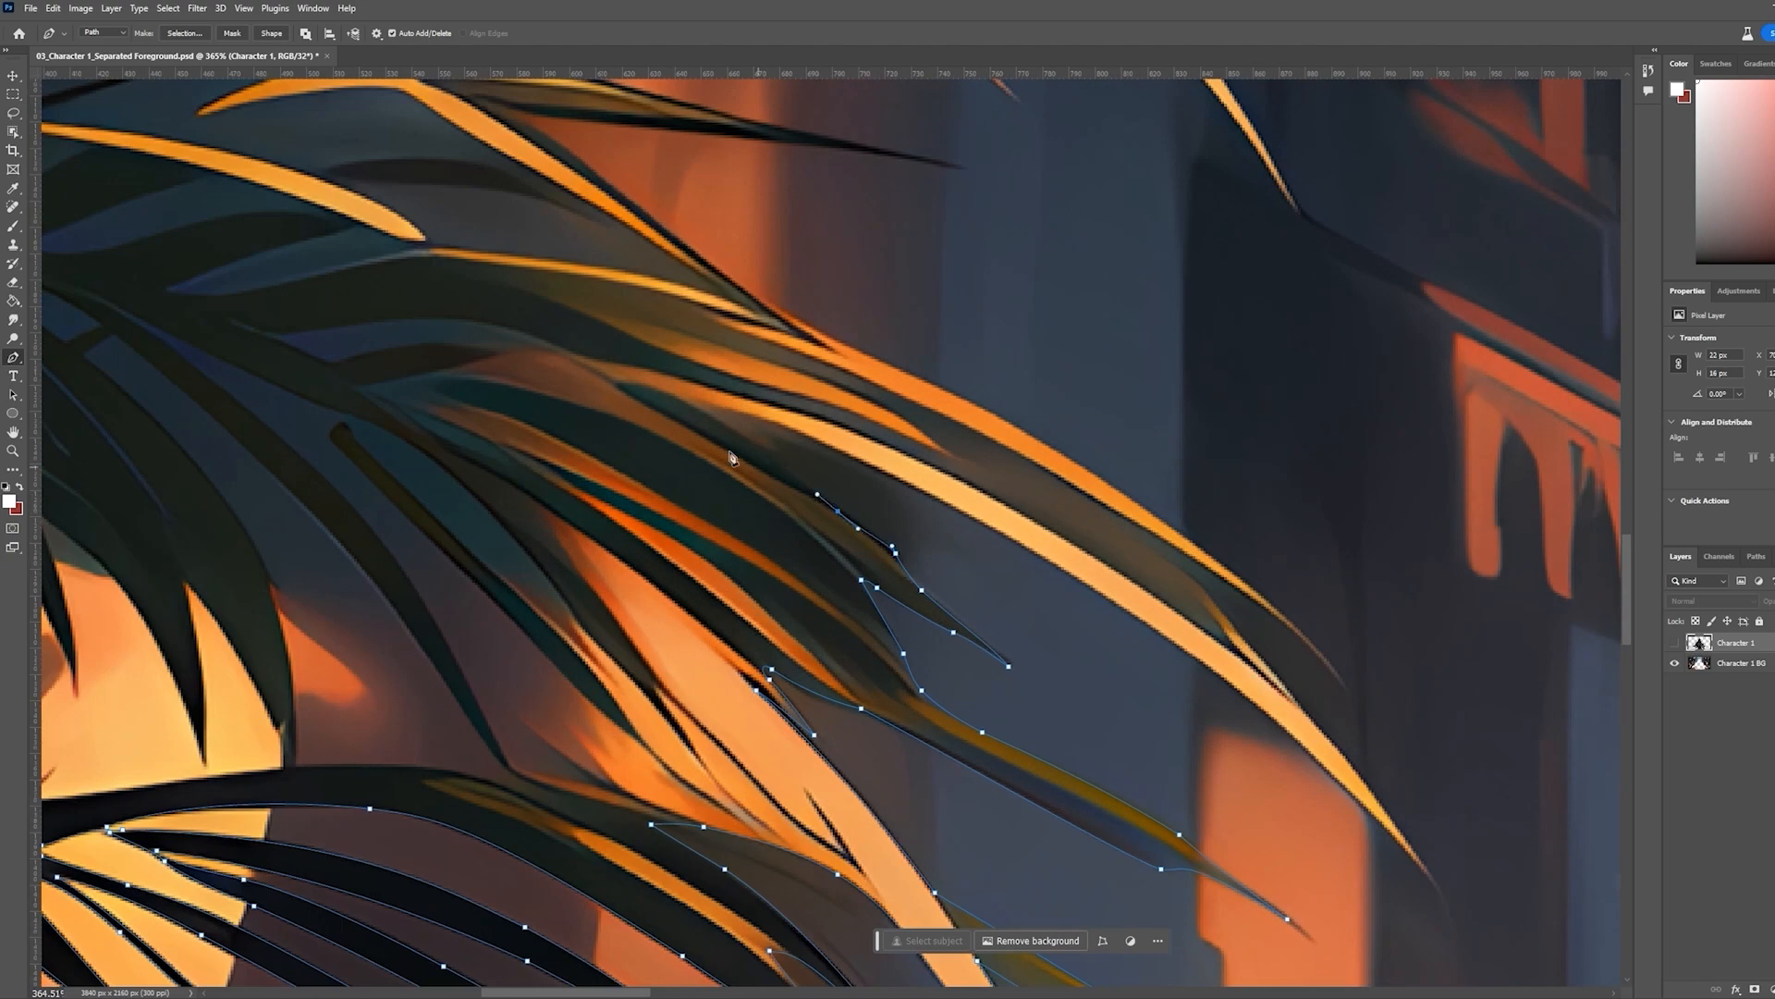
{"action": "left_click", "coordinate": [785, 426]}
Trace the long bright orange leaf along its underside, around its split tips and back along its upper edge
{"action": "left_click_drag", "start_coordinate": [1105, 597], "coordinate": [1222, 677]}
{"action": "left_click_drag", "start_coordinate": [1332, 740], "coordinate": [974, 497]}
{"action": "left_click_drag", "start_coordinate": [1070, 631], "coordinate": [1037, 577]}
{"action": "left_click_drag", "start_coordinate": [944, 461], "coordinate": [1197, 628]}
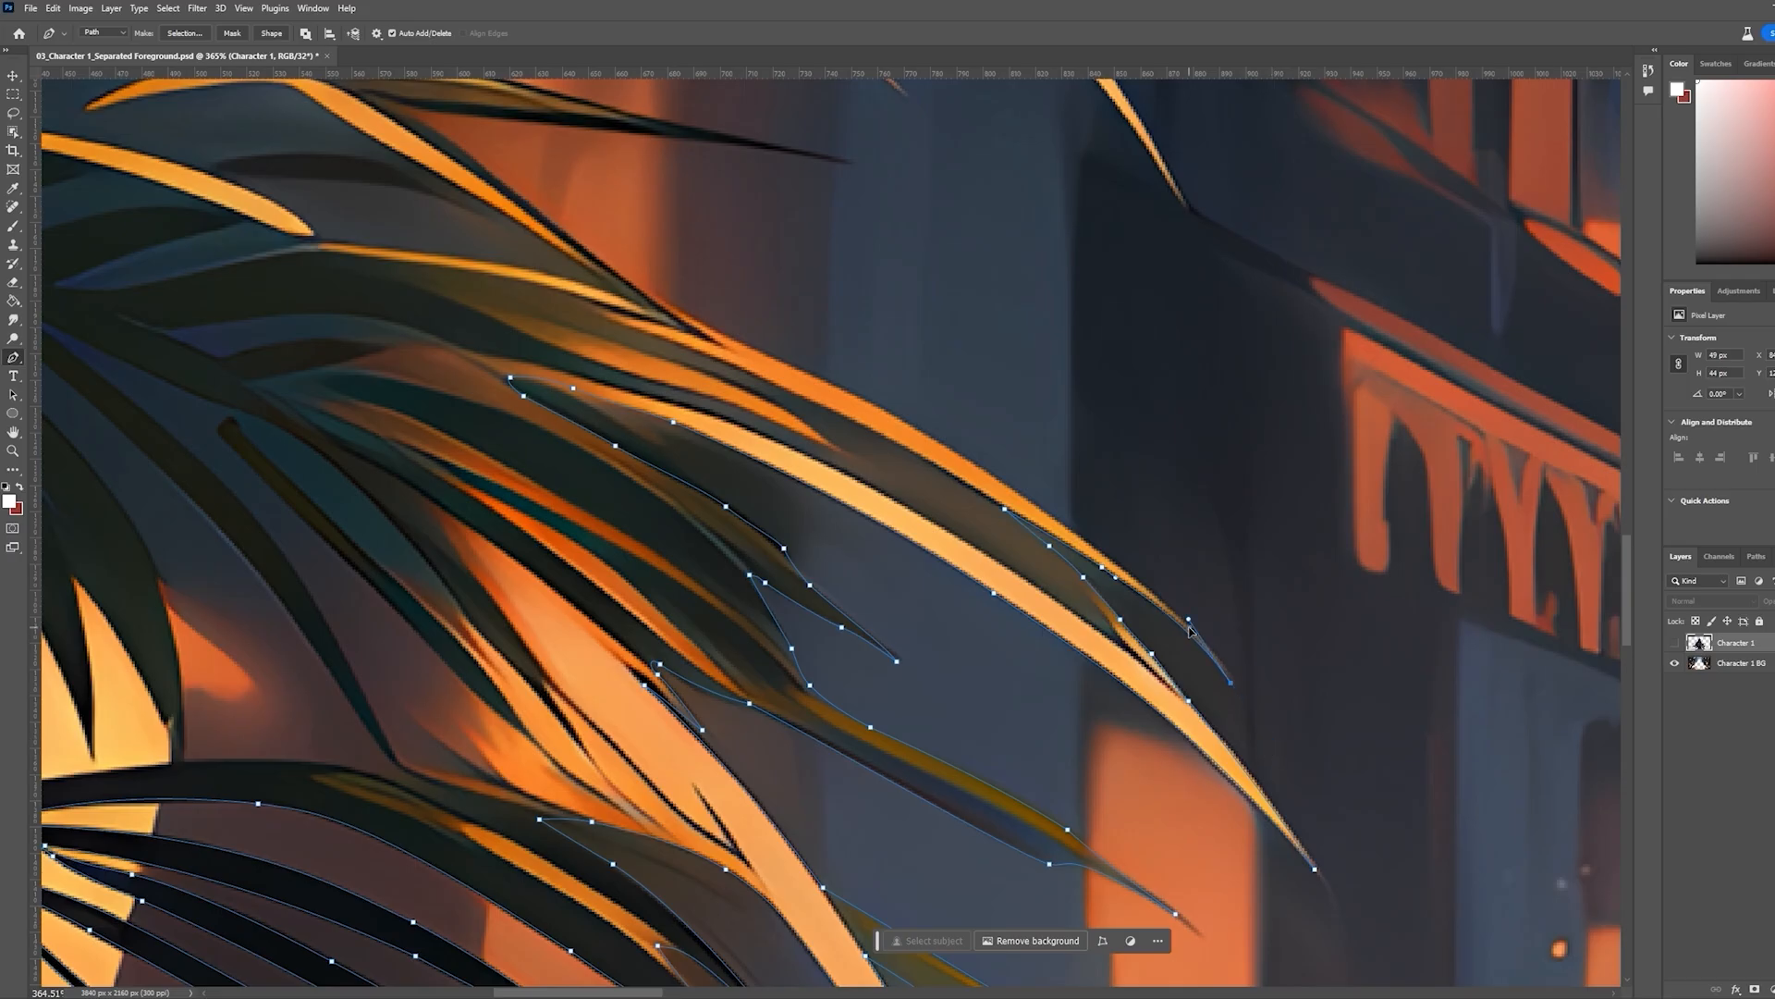
{"action": "left_click_drag", "start_coordinate": [1035, 502], "coordinate": [942, 444]}
{"action": "left_click_drag", "start_coordinate": [1009, 463], "coordinate": [1216, 740]}
{"action": "left_click_drag", "start_coordinate": [1028, 654], "coordinate": [972, 625]}
Outline the thin pointed leaf that crosses the glowing orange column and return to the orange leaf joint
{"action": "left_click_drag", "start_coordinate": [853, 572], "coordinate": [1069, 743]}
{"action": "left_click", "coordinate": [972, 666]}
{"action": "left_click", "coordinate": [971, 589]}
{"action": "left_click", "coordinate": [1298, 633]}
{"action": "left_click_drag", "start_coordinate": [1157, 611], "coordinate": [966, 557]}
{"action": "left_click_drag", "start_coordinate": [941, 547], "coordinate": [858, 539]}
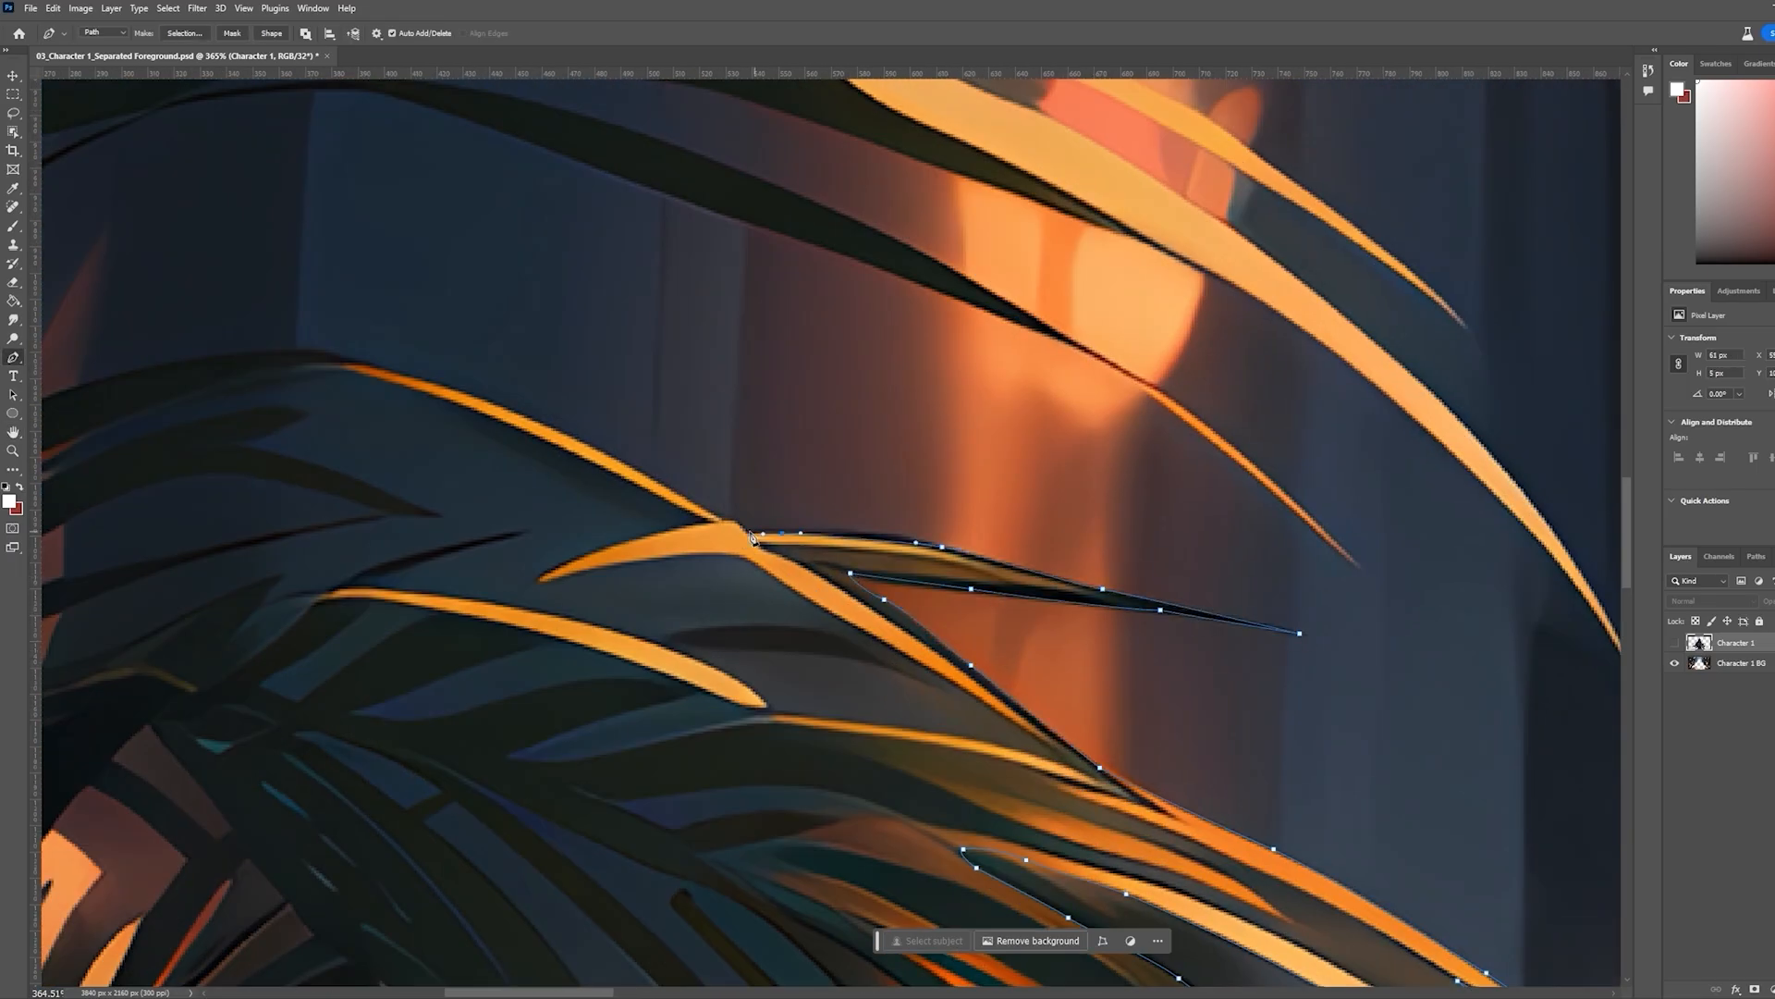
Trace the lower frond's upper edge from the orange leaf joint back over the dark curve and down to the main stem
{"action": "left_click", "coordinate": [718, 517]}
{"action": "left_click_drag", "start_coordinate": [716, 516], "coordinate": [1223, 723]}
{"action": "left_click_drag", "start_coordinate": [859, 569], "coordinate": [606, 583]}
{"action": "left_click_drag", "start_coordinate": [586, 600], "coordinate": [1241, 495]}
{"action": "left_click_drag", "start_coordinate": [977, 649], "coordinate": [824, 791]}
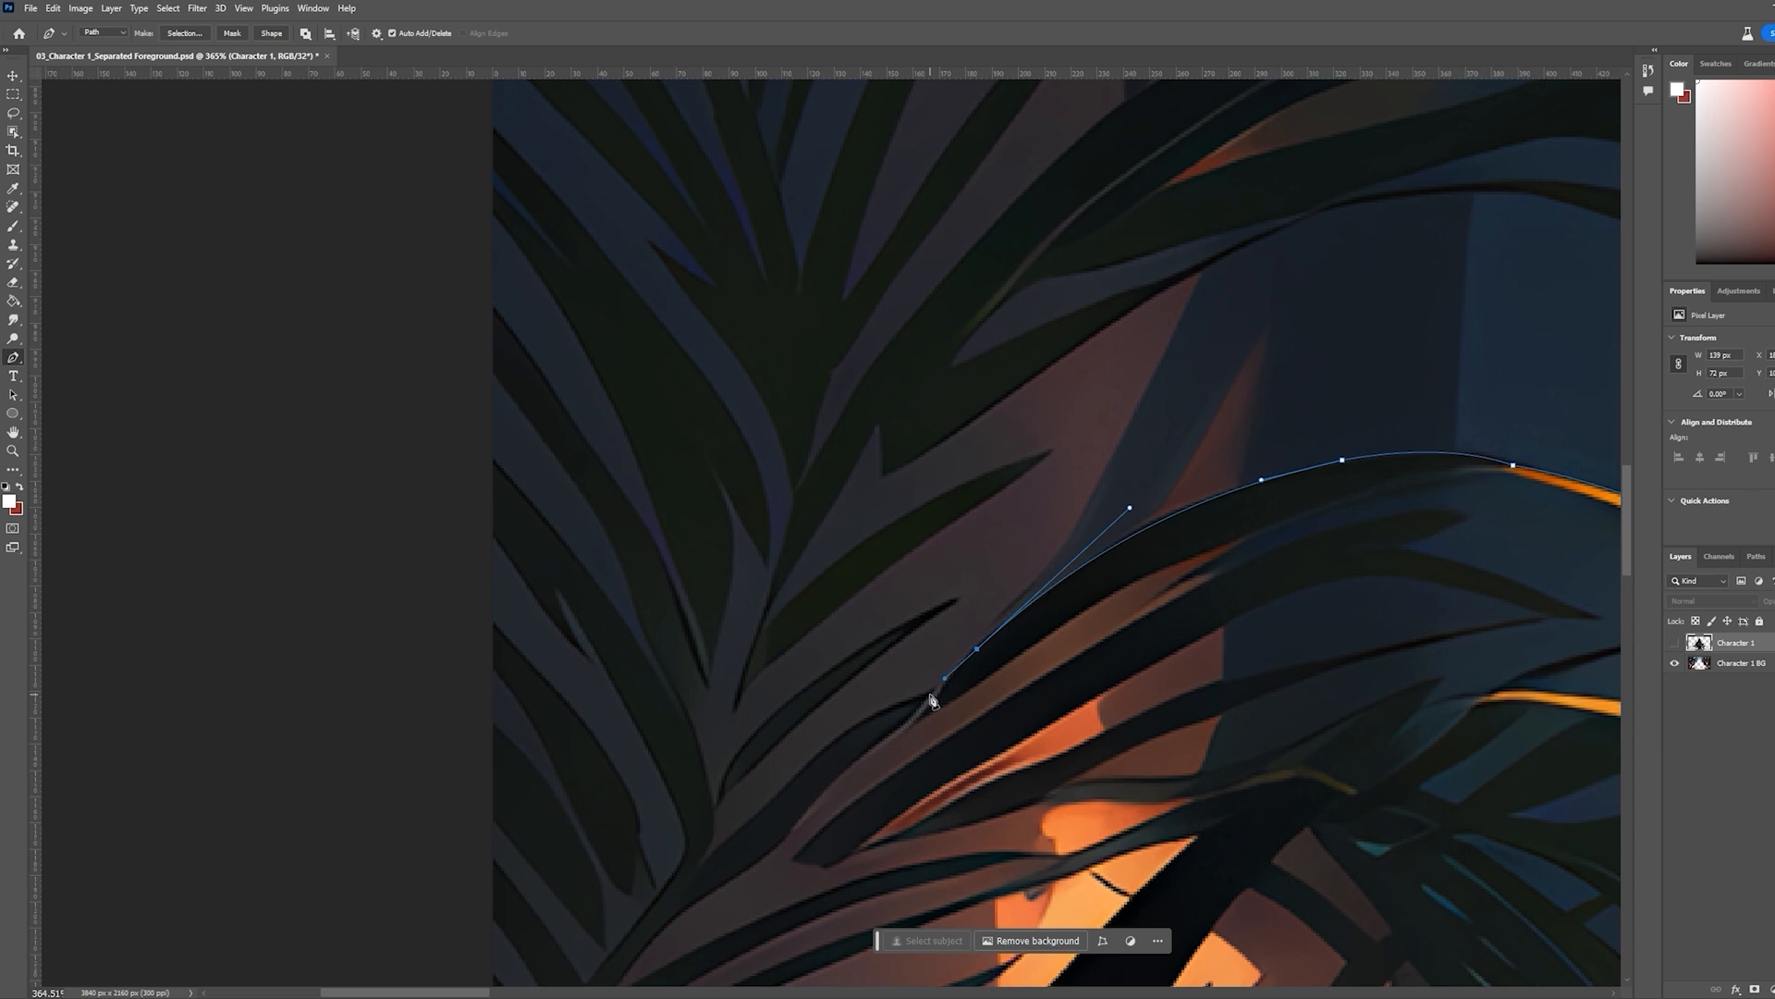
{"action": "left_click", "coordinate": [932, 690]}
{"action": "left_click_drag", "start_coordinate": [879, 714], "coordinate": [866, 722]}
{"action": "left_click_drag", "start_coordinate": [788, 786], "coordinate": [768, 805]}
{"action": "left_click", "coordinate": [740, 829]}
{"action": "left_click", "coordinate": [706, 860]}
Outline the thin dark leaf and the larger green leaf above it, following both around their tips and back to the stem
{"action": "left_click", "coordinate": [961, 600]}
{"action": "left_click_drag", "start_coordinate": [821, 701], "coordinate": [773, 709]}
{"action": "mouse_move", "coordinate": [714, 811]}
{"action": "left_mouse_down"}
{"action": "mouse_move", "coordinate": [707, 859]}
{"action": "mouse_move", "coordinate": [715, 808]}
{"action": "left_mouse_up"}
{"action": "left_click", "coordinate": [739, 702]}
{"action": "left_click_drag", "start_coordinate": [892, 565], "coordinate": [931, 550]}
{"action": "left_click_drag", "start_coordinate": [1055, 450], "coordinate": [1074, 422]}
{"action": "left_click_drag", "start_coordinate": [973, 480], "coordinate": [943, 492]}
{"action": "left_click_drag", "start_coordinate": [761, 634], "coordinate": [689, 717]}
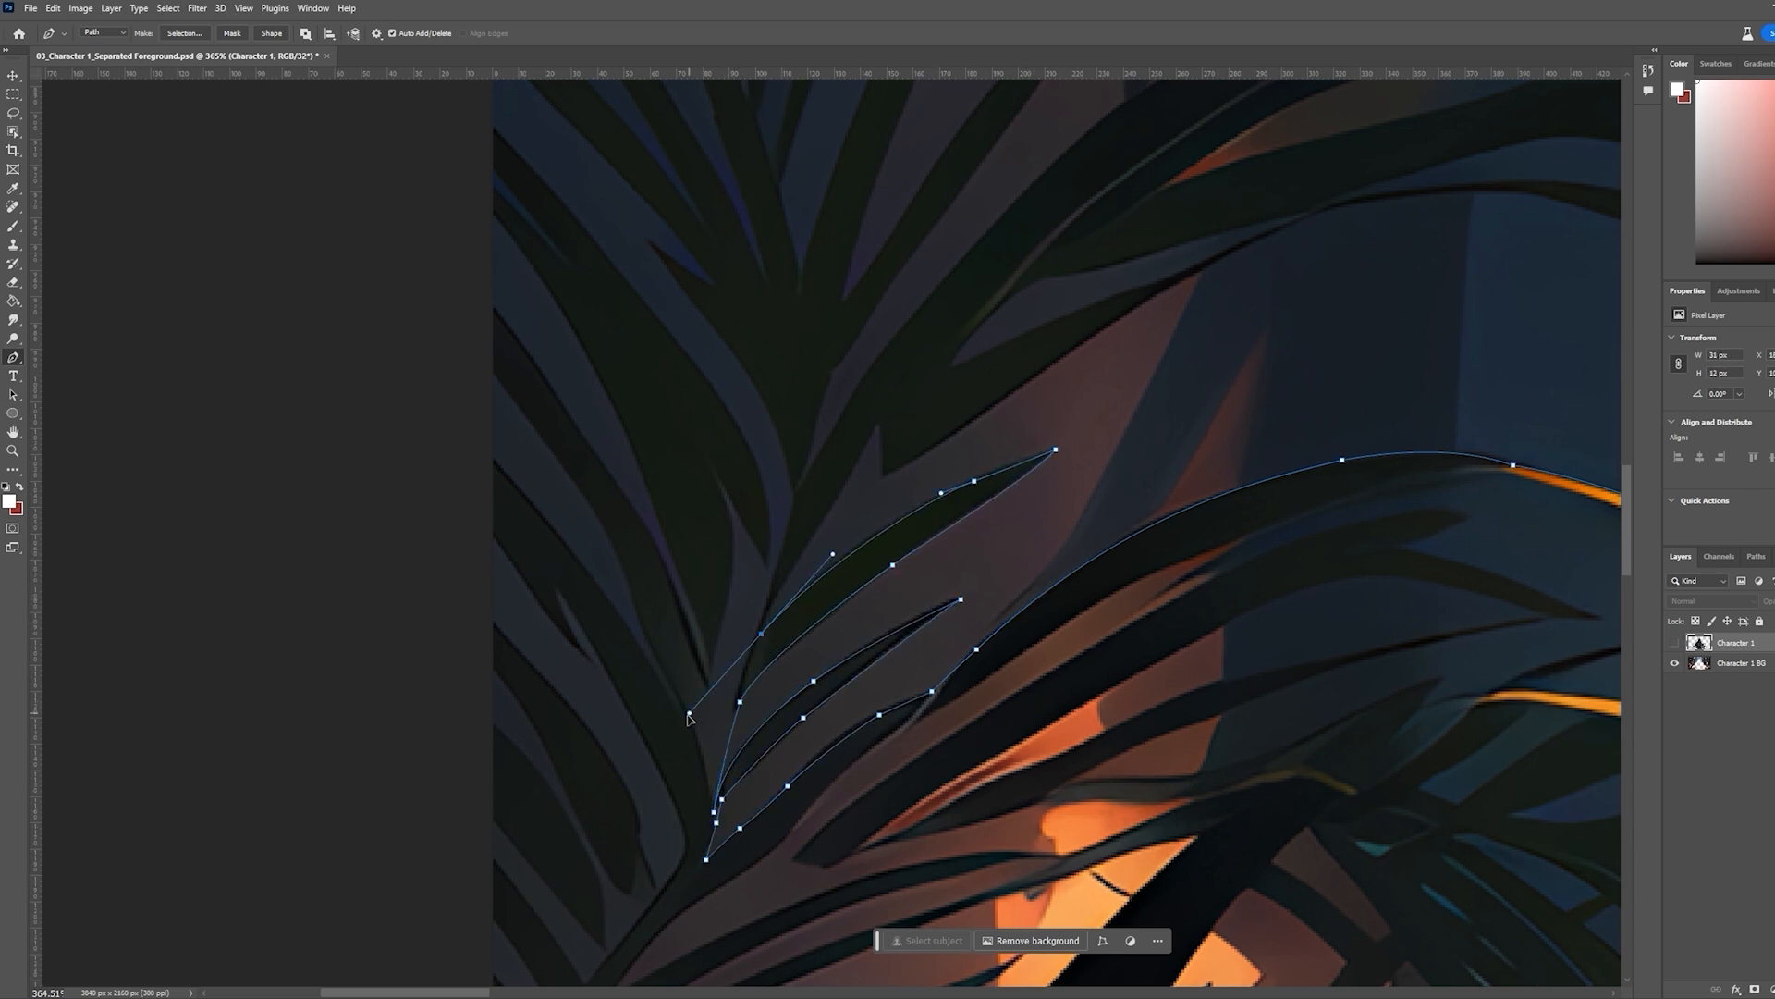
{"action": "left_click", "coordinate": [760, 633], "text": "alt"}
Trace from the stem notch along the underside of the long thin dark leaf to its narrow orange tip
{"action": "left_click", "coordinate": [797, 559]}
{"action": "left_click_drag", "start_coordinate": [876, 425], "coordinate": [917, 457]}
{"action": "left_click_drag", "start_coordinate": [1152, 282], "coordinate": [527, 626]}
{"action": "left_click_drag", "start_coordinate": [422, 715], "coordinate": [492, 666]}
{"action": "left_click_drag", "start_coordinate": [634, 583], "coordinate": [682, 563]}
{"action": "left_click_drag", "start_coordinate": [908, 539], "coordinate": [998, 563]}
{"action": "left_click", "coordinate": [1098, 600]}
{"action": "left_click_drag", "start_coordinate": [1325, 676], "coordinate": [775, 548]}
{"action": "left_click_drag", "start_coordinate": [995, 636], "coordinate": [1031, 656]}
{"action": "left_click_drag", "start_coordinate": [1201, 786], "coordinate": [1276, 855]}
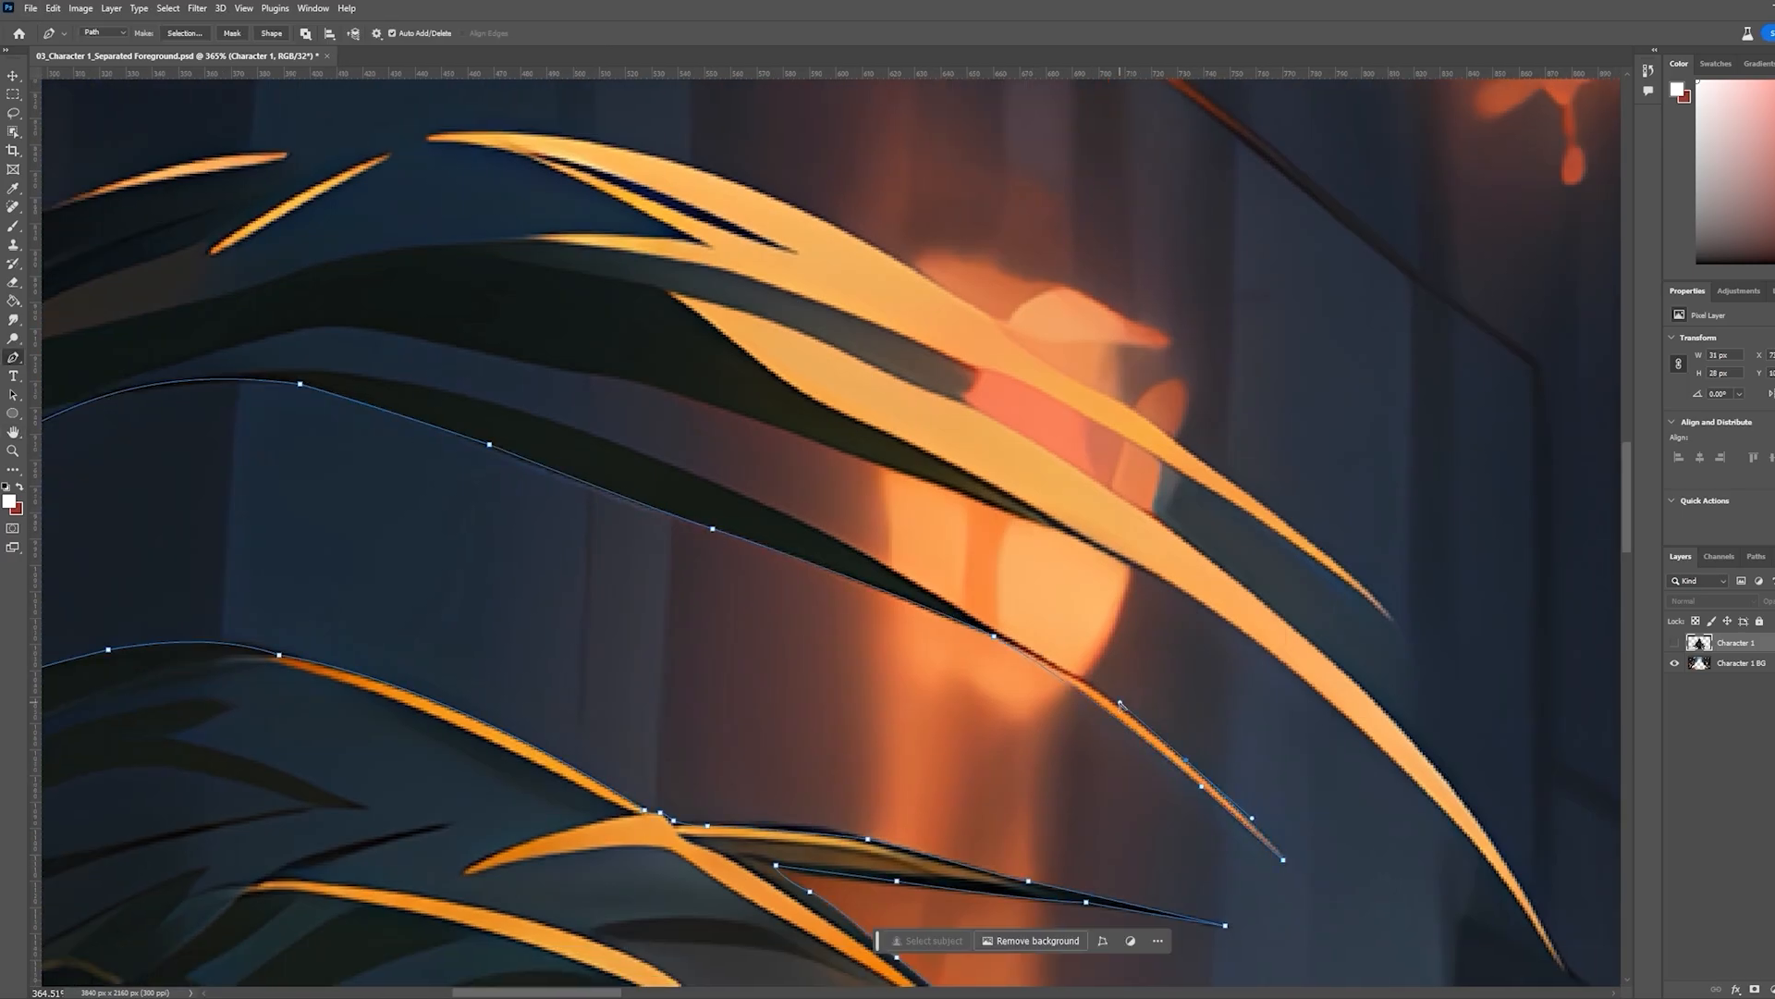
Follow the upper edge of the long thin dark leaf back to the notch where it meets the stem
{"action": "left_click_drag", "start_coordinate": [918, 584], "coordinate": [841, 540]}
{"action": "left_click_drag", "start_coordinate": [768, 451], "coordinate": [1007, 577]}
{"action": "left_click_drag", "start_coordinate": [858, 570], "coordinate": [737, 531]}
{"action": "left_click_drag", "start_coordinate": [555, 495], "coordinate": [772, 630]}
{"action": "left_click_drag", "start_coordinate": [772, 630], "coordinate": [836, 626]}
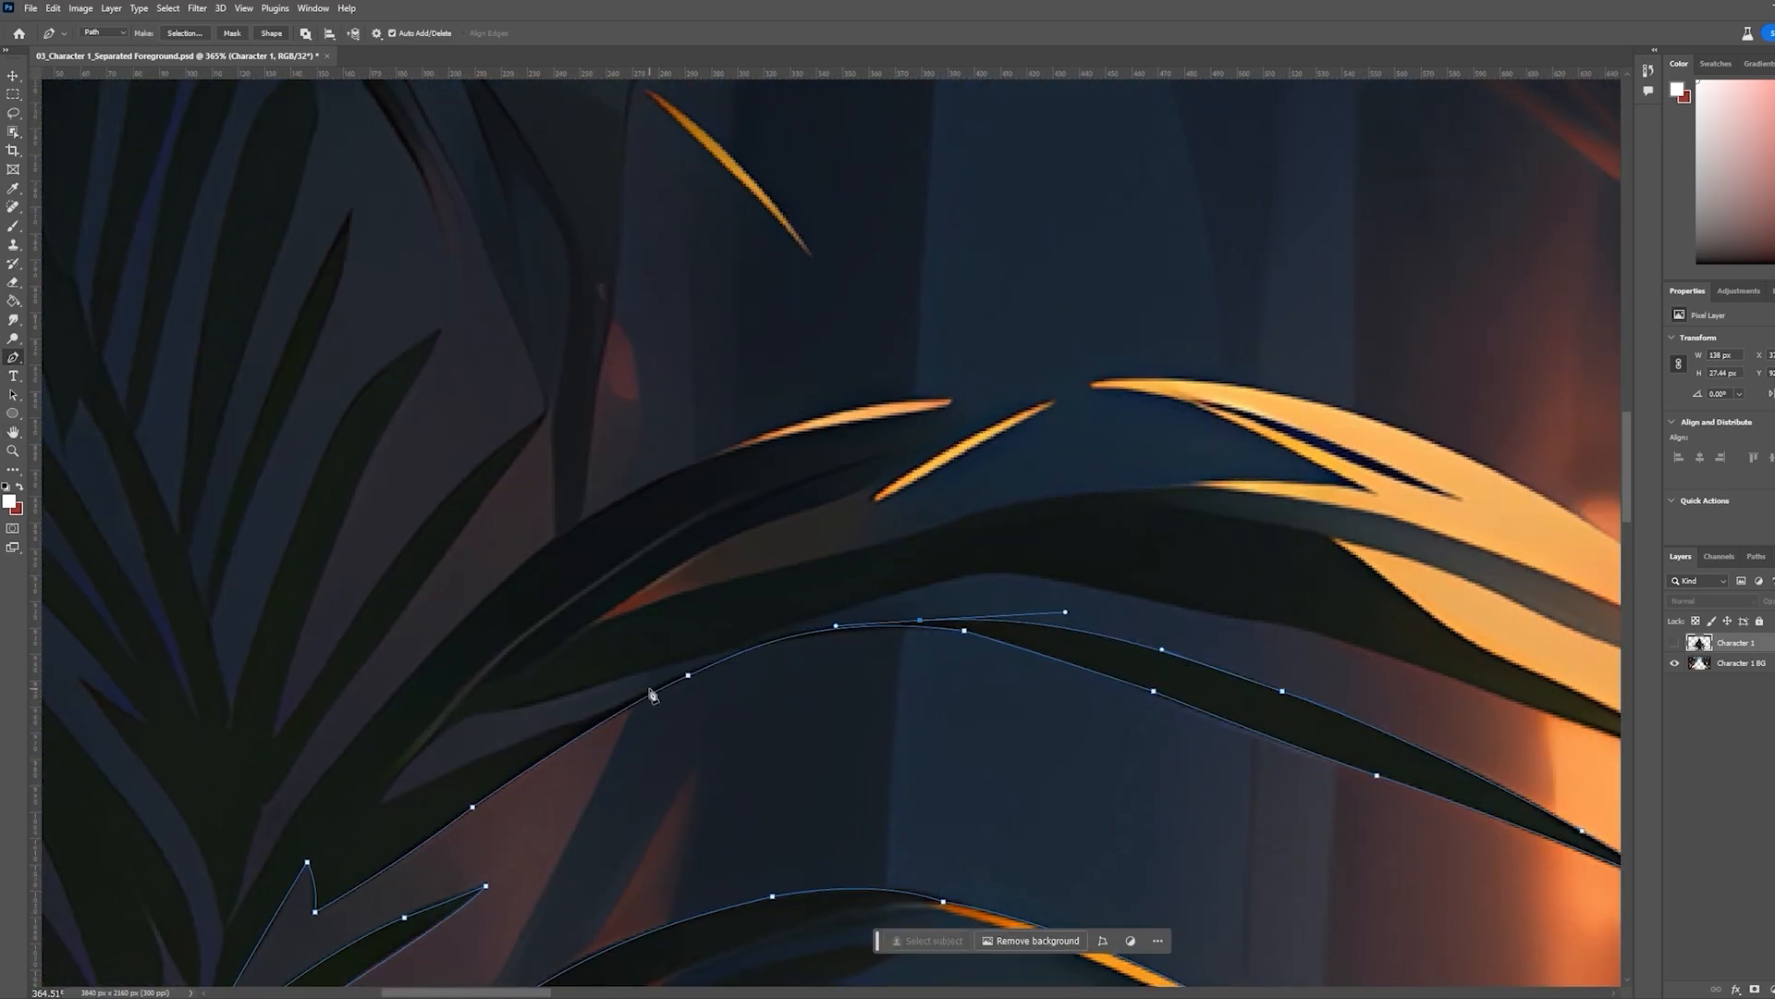
{"action": "left_click_drag", "start_coordinate": [648, 688], "coordinate": [495, 761]}
{"action": "left_click_drag", "start_coordinate": [494, 761], "coordinate": [559, 727]}
{"action": "left_click", "coordinate": [388, 802]}
Trace the underside of the broad dark leaf from the notch to the pointed end of its long orange blade
{"action": "left_click_drag", "start_coordinate": [408, 763], "coordinate": [436, 734]}
{"action": "left_click_drag", "start_coordinate": [647, 670], "coordinate": [686, 658]}
{"action": "left_click_drag", "start_coordinate": [842, 607], "coordinate": [884, 598]}
{"action": "left_click_drag", "start_coordinate": [996, 569], "coordinate": [1029, 573]}
{"action": "left_click_drag", "start_coordinate": [1206, 610], "coordinate": [590, 588]}
{"action": "left_click_drag", "start_coordinate": [590, 587], "coordinate": [658, 603]}
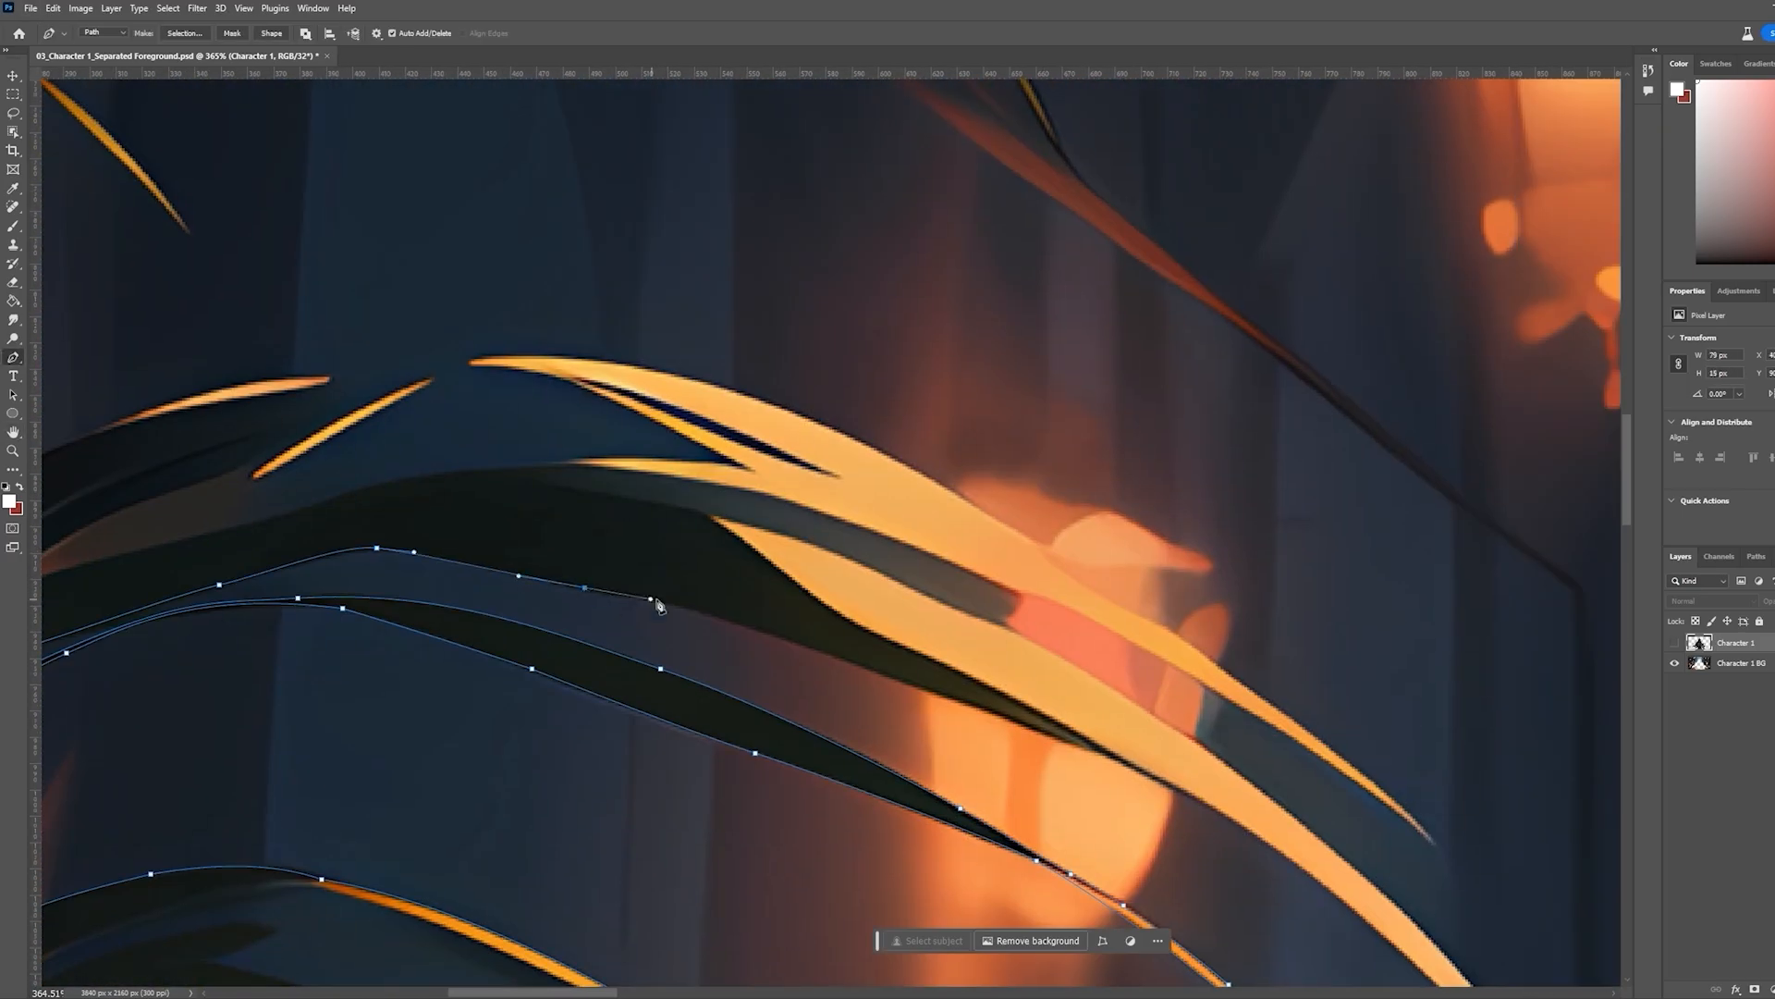
{"action": "left_click_drag", "start_coordinate": [564, 493], "coordinate": [624, 512]}
{"action": "left_click_drag", "start_coordinate": [747, 566], "coordinate": [787, 587]}
{"action": "left_click_drag", "start_coordinate": [1064, 812], "coordinate": [1196, 787]}
{"action": "left_click", "coordinate": [1183, 830]}
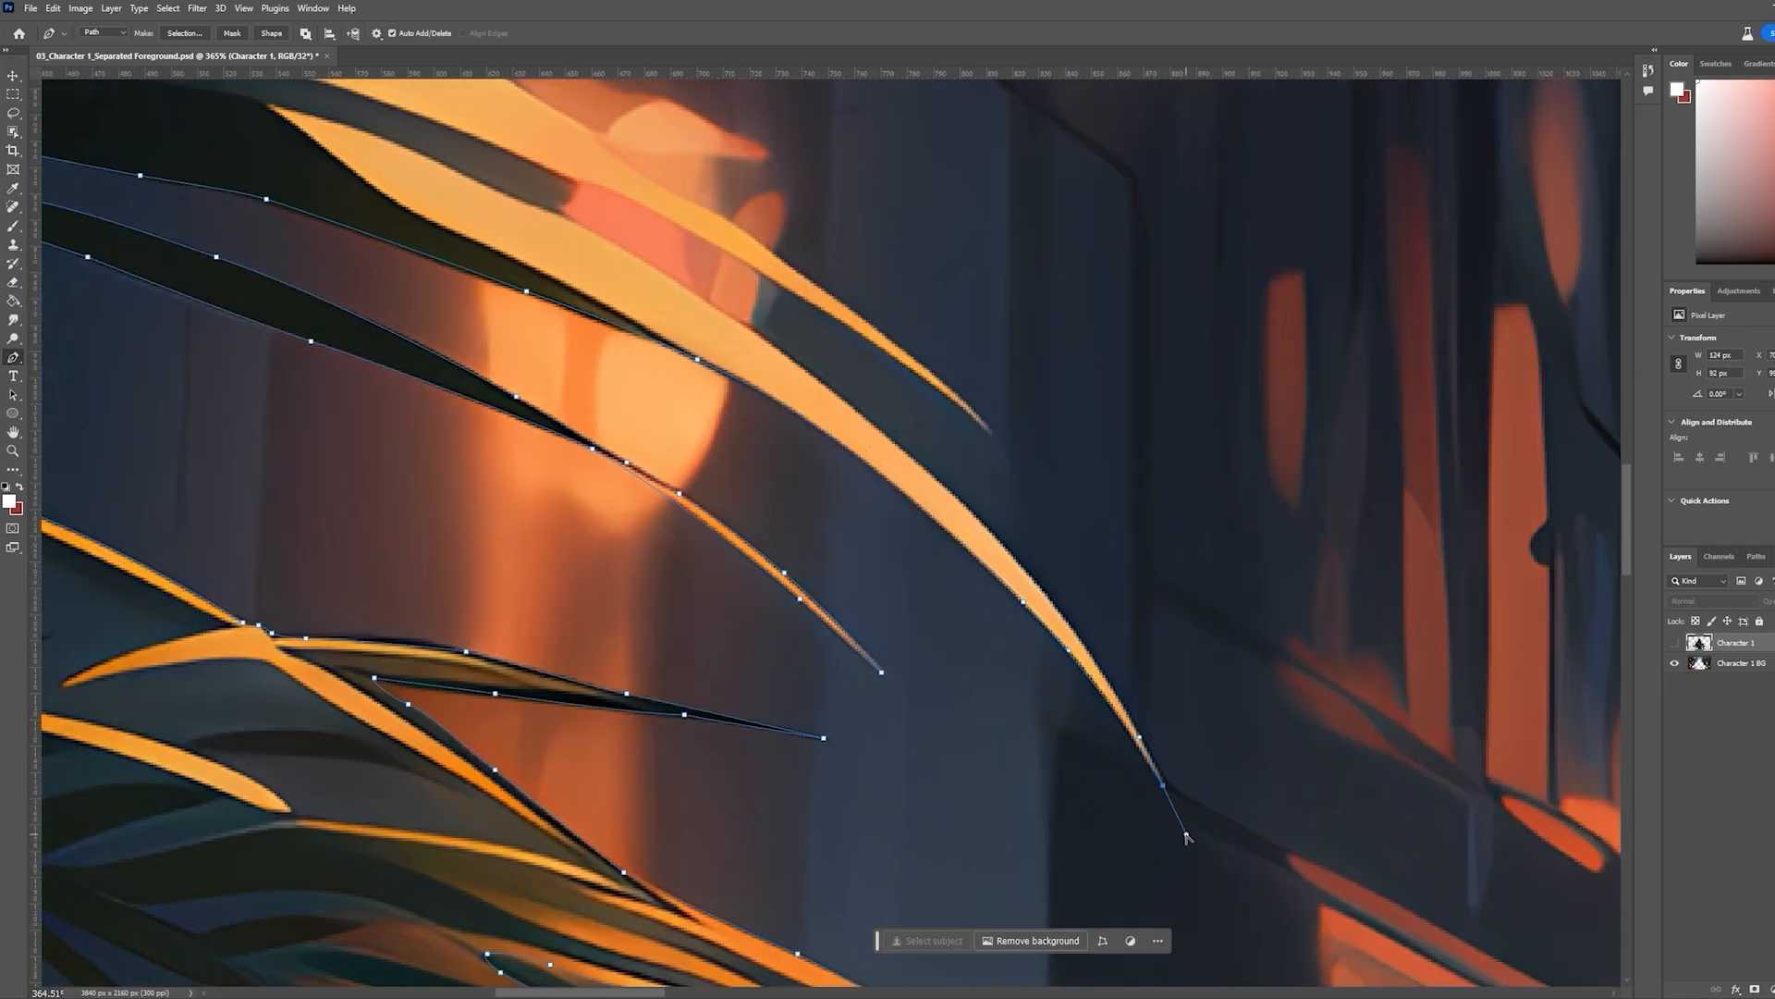
Trace back around the pink gap and the second orange tip, then along the bright orange leaf's upper edge to its far point
{"action": "left_click_drag", "start_coordinate": [996, 514], "coordinate": [1339, 867]}
{"action": "left_click_drag", "start_coordinate": [1073, 668], "coordinate": [997, 626]}
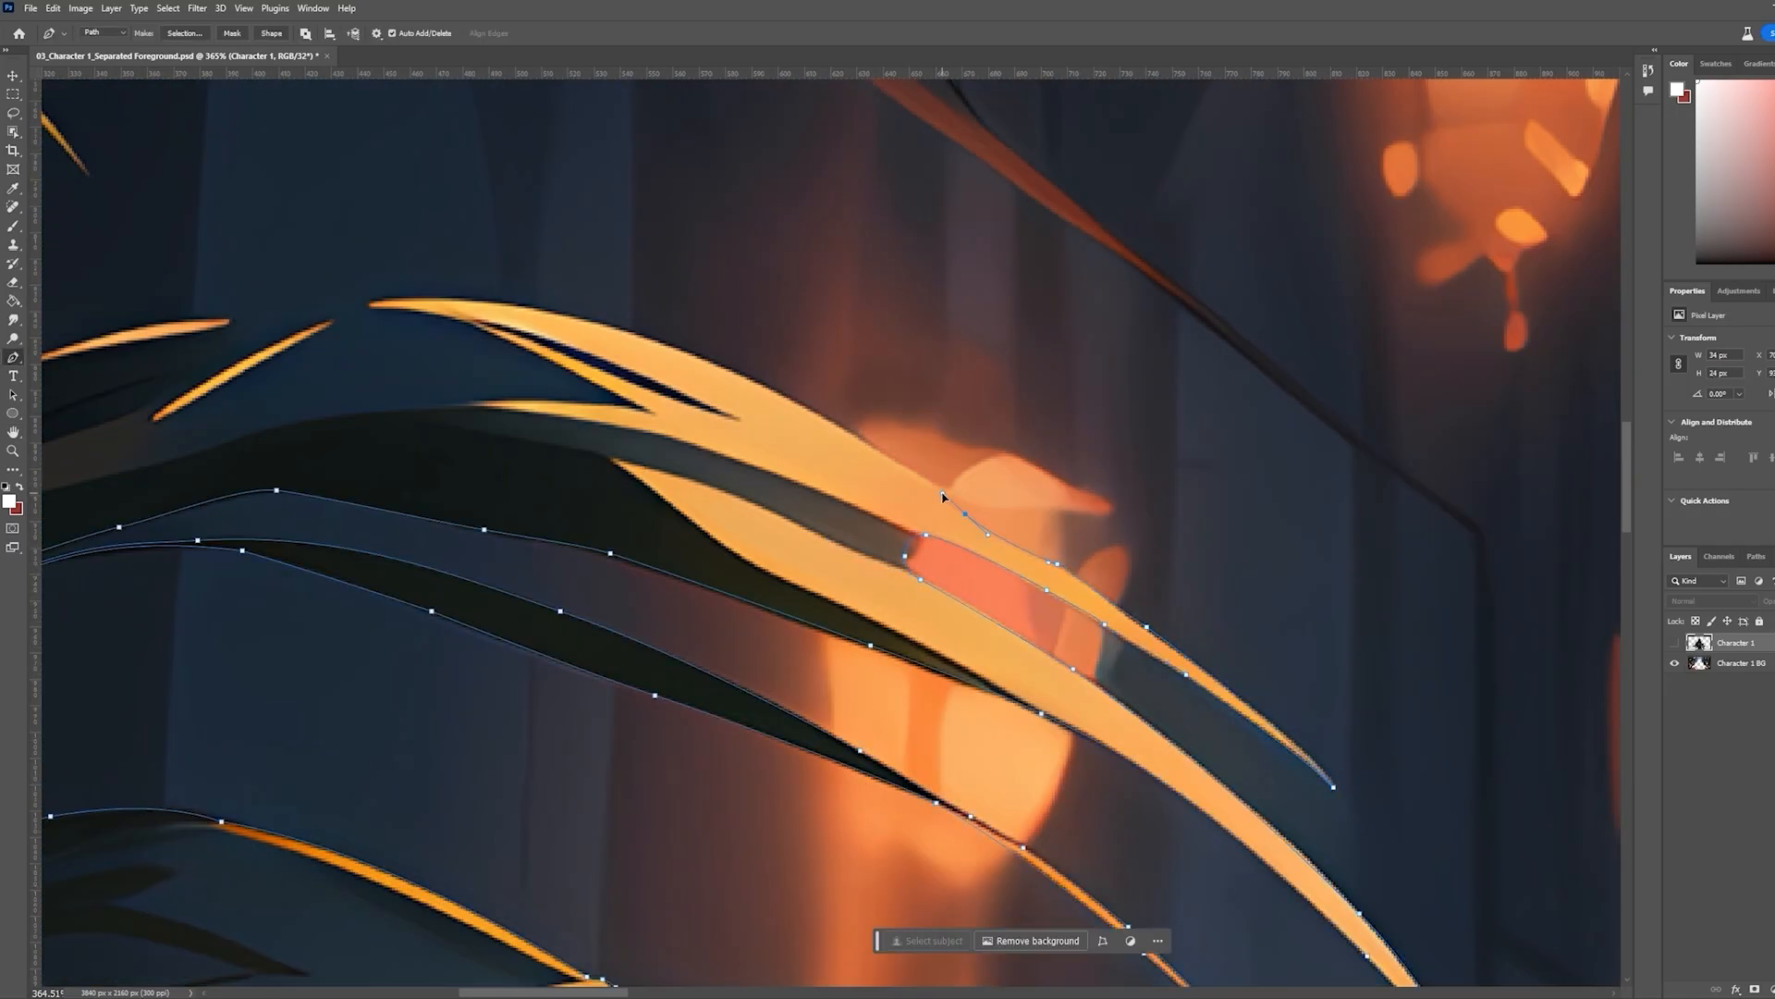
{"action": "left_click_drag", "start_coordinate": [913, 467], "coordinate": [825, 414]}
{"action": "left_click_drag", "start_coordinate": [811, 382], "coordinate": [1002, 567]}
{"action": "left_click_drag", "start_coordinate": [899, 544], "coordinate": [844, 535]}
{"action": "left_click_drag", "start_coordinate": [711, 536], "coordinate": [718, 541]}
{"action": "left_click_drag", "start_coordinate": [757, 545], "coordinate": [774, 547]}
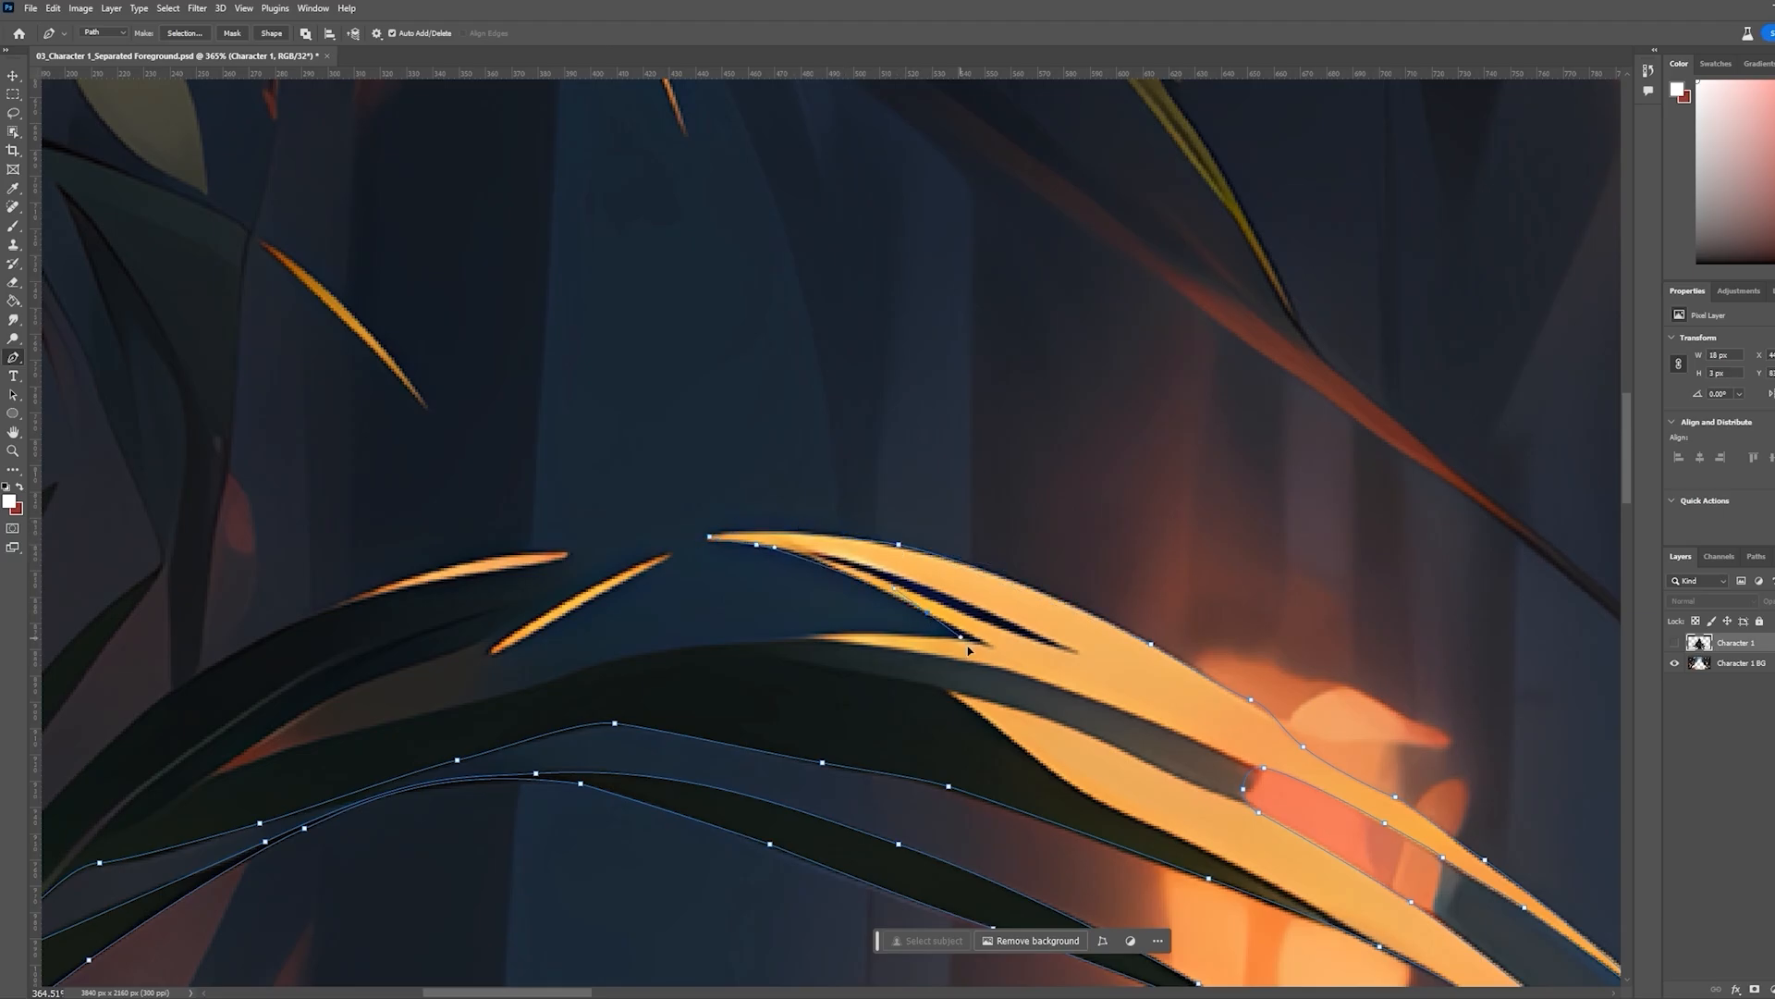
Follow the broad dark leaf's upper edge back to the fork and trace the underside of the short orange-edged leaf to its tip
{"action": "left_click_drag", "start_coordinate": [599, 665], "coordinate": [553, 680]}
{"action": "left_click_drag", "start_coordinate": [388, 723], "coordinate": [698, 755]}
{"action": "left_click_drag", "start_coordinate": [793, 700], "coordinate": [817, 687]}
{"action": "left_click_drag", "start_coordinate": [942, 636], "coordinate": [983, 617]}
{"action": "mouse_move", "coordinate": [1066, 534]}
{"action": "left_mouse_down"}
{"action": "mouse_move", "coordinate": [1068, 514]}
{"action": "mouse_move", "coordinate": [1046, 533]}
{"action": "left_mouse_up"}
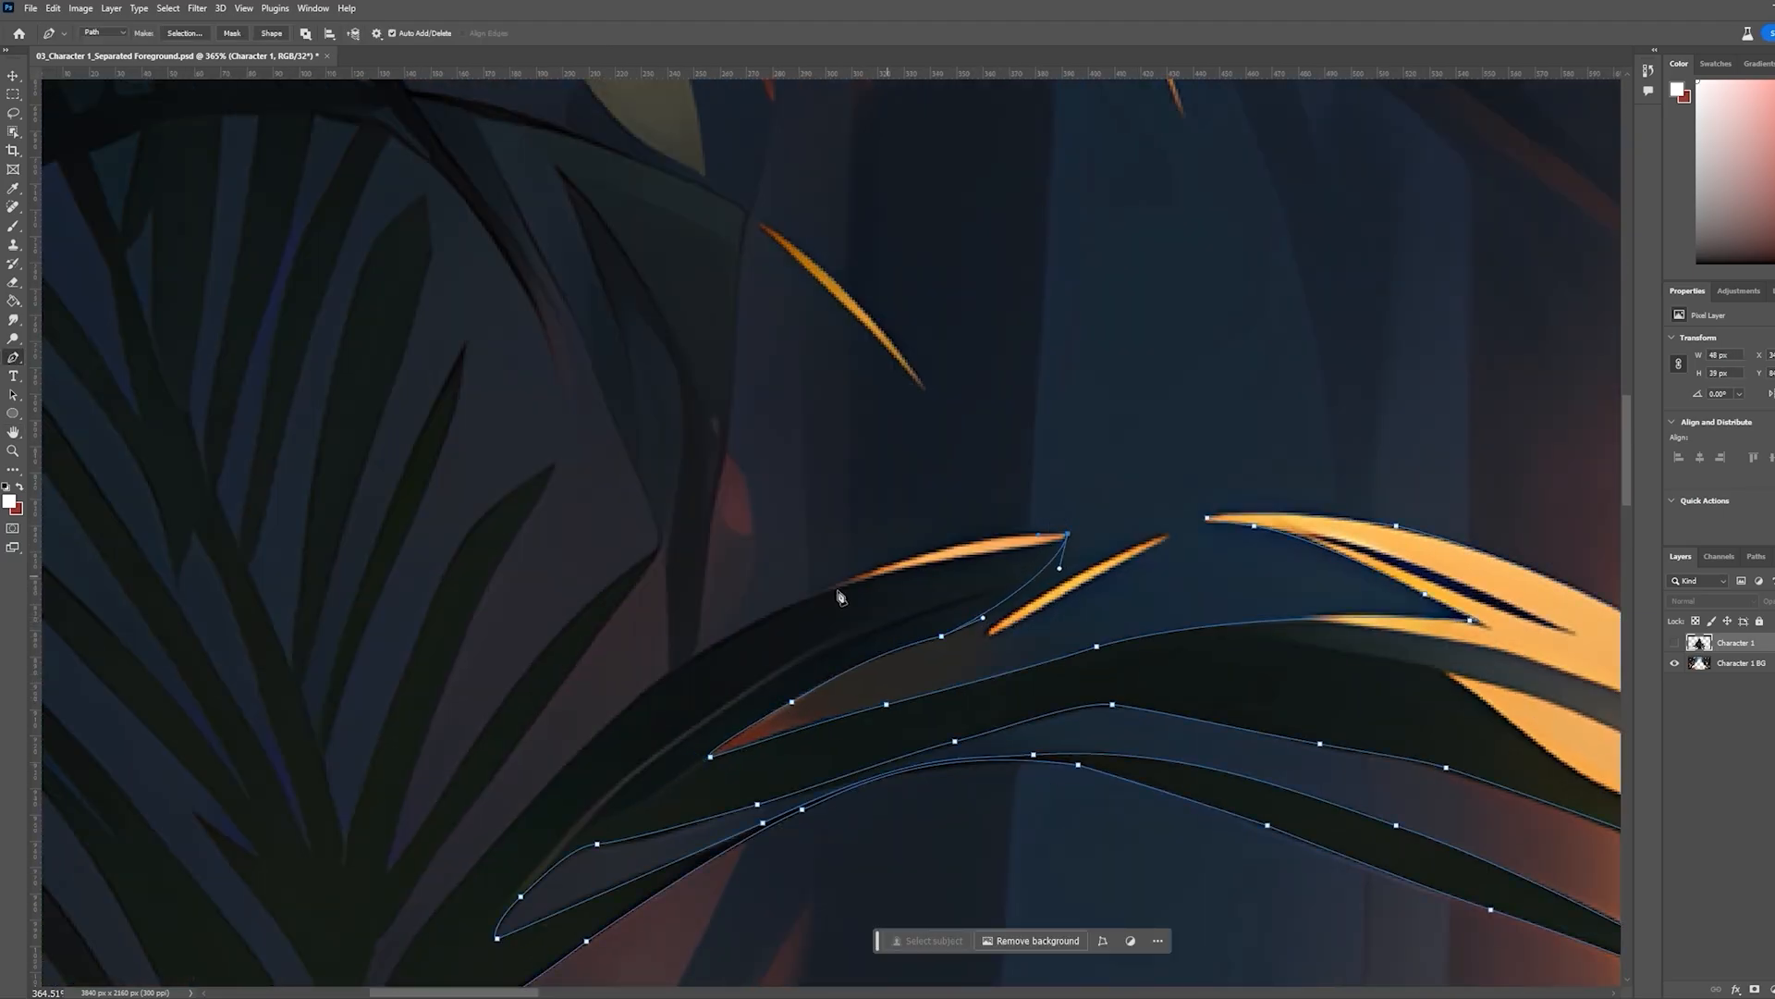
Trace the short orange-edged leaf's upper edge from its tip back down to the main stem
{"action": "left_click_drag", "start_coordinate": [835, 590], "coordinate": [742, 550]}
{"action": "left_click_drag", "start_coordinate": [743, 550], "coordinate": [699, 635]}
{"action": "scroll", "coordinate": [698, 638], "scroll_direction": "up", "scroll_amount": 5}
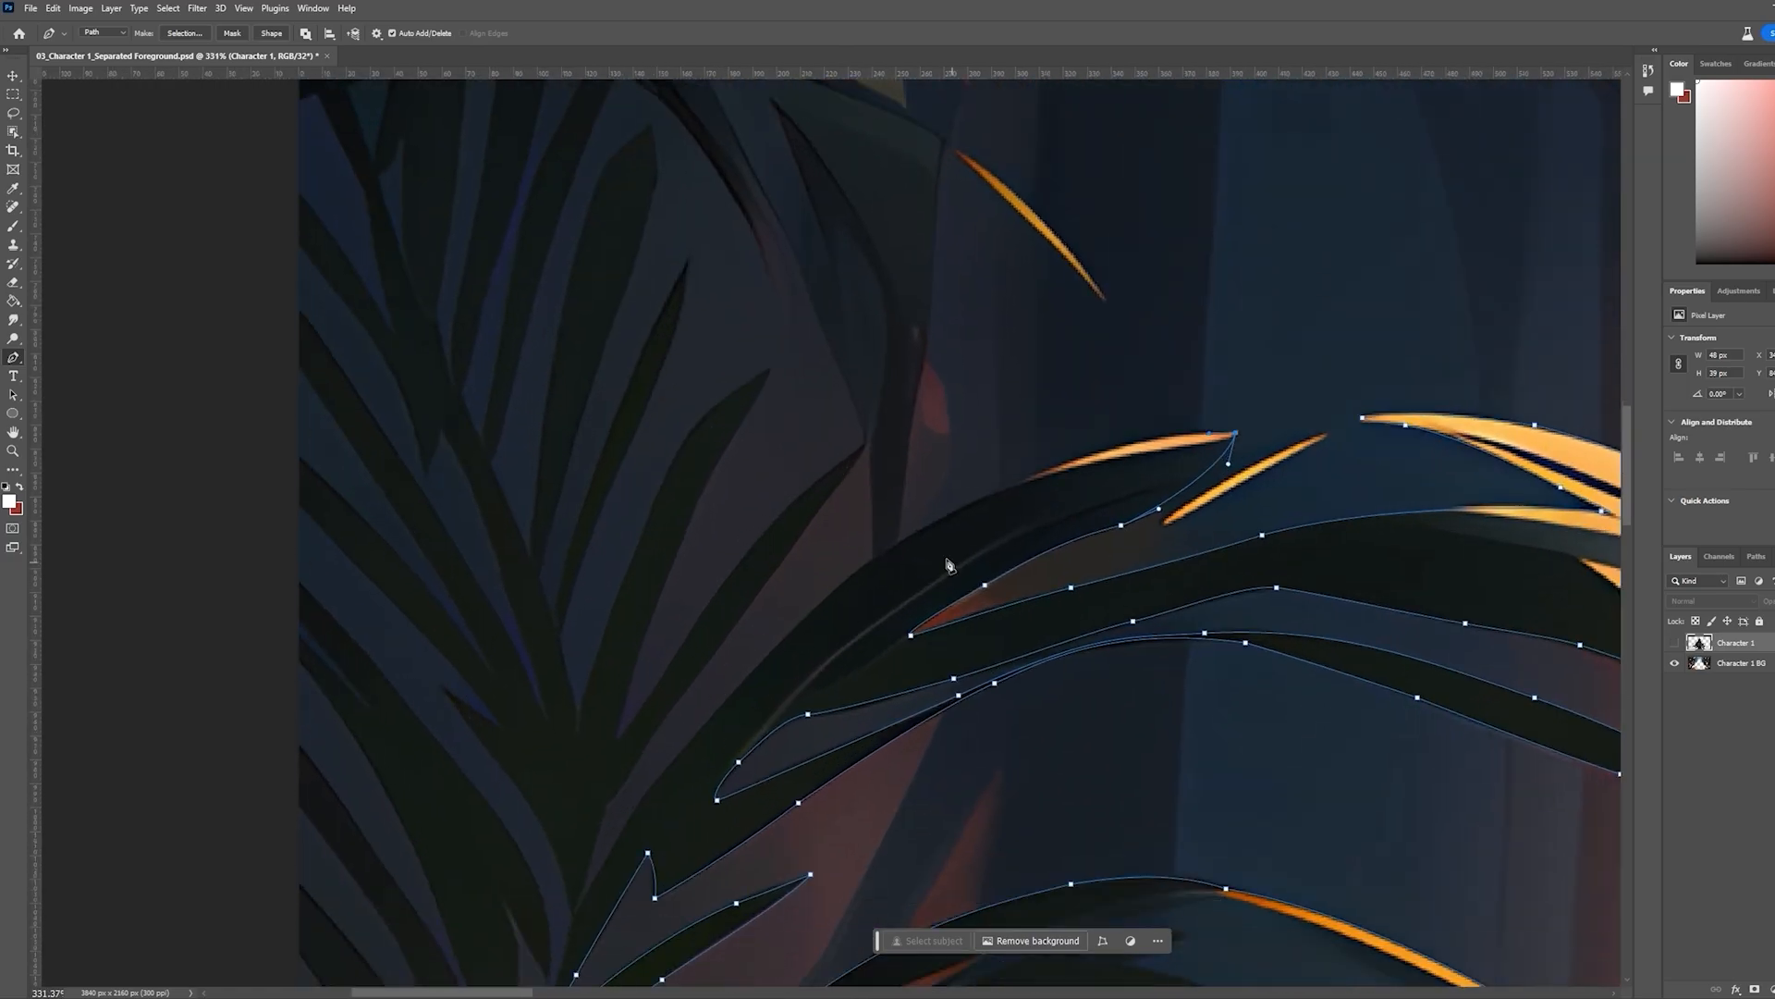
{"action": "scroll", "coordinate": [669, 694], "scroll_direction": "down", "scroll_amount": 2}
Outline the first slender dark-green leaf above the stem joint, around its pointed tip and back to its base
{"action": "left_click_drag", "start_coordinate": [608, 706], "coordinate": [636, 668]}
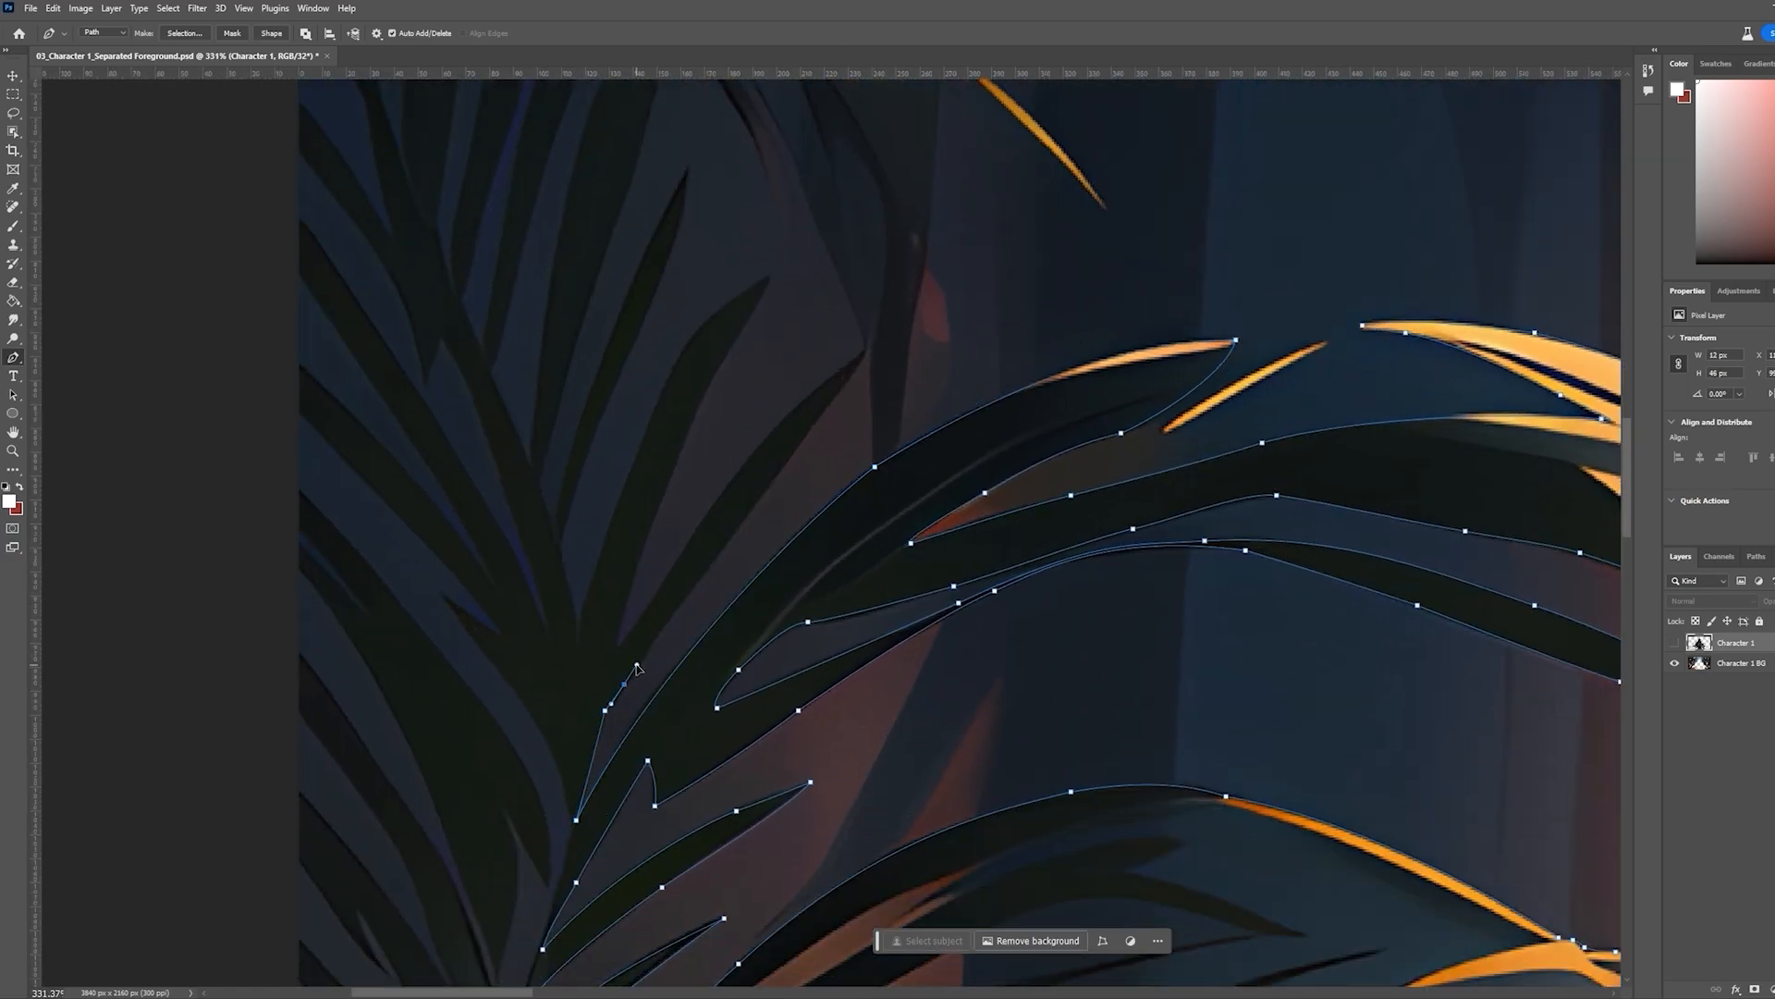
{"action": "scroll", "coordinate": [732, 360], "scroll_direction": "up", "scroll_amount": 3}
{"action": "left_click_drag", "start_coordinate": [826, 404], "coordinate": [851, 396]}
{"action": "left_click", "coordinate": [913, 348]}
{"action": "left_click_drag", "start_coordinate": [681, 596], "coordinate": [617, 695]}
Outline the next curved dark-green leaf around its tip and return to the notch at its base
{"action": "left_click_drag", "start_coordinate": [582, 720], "coordinate": [591, 687]}
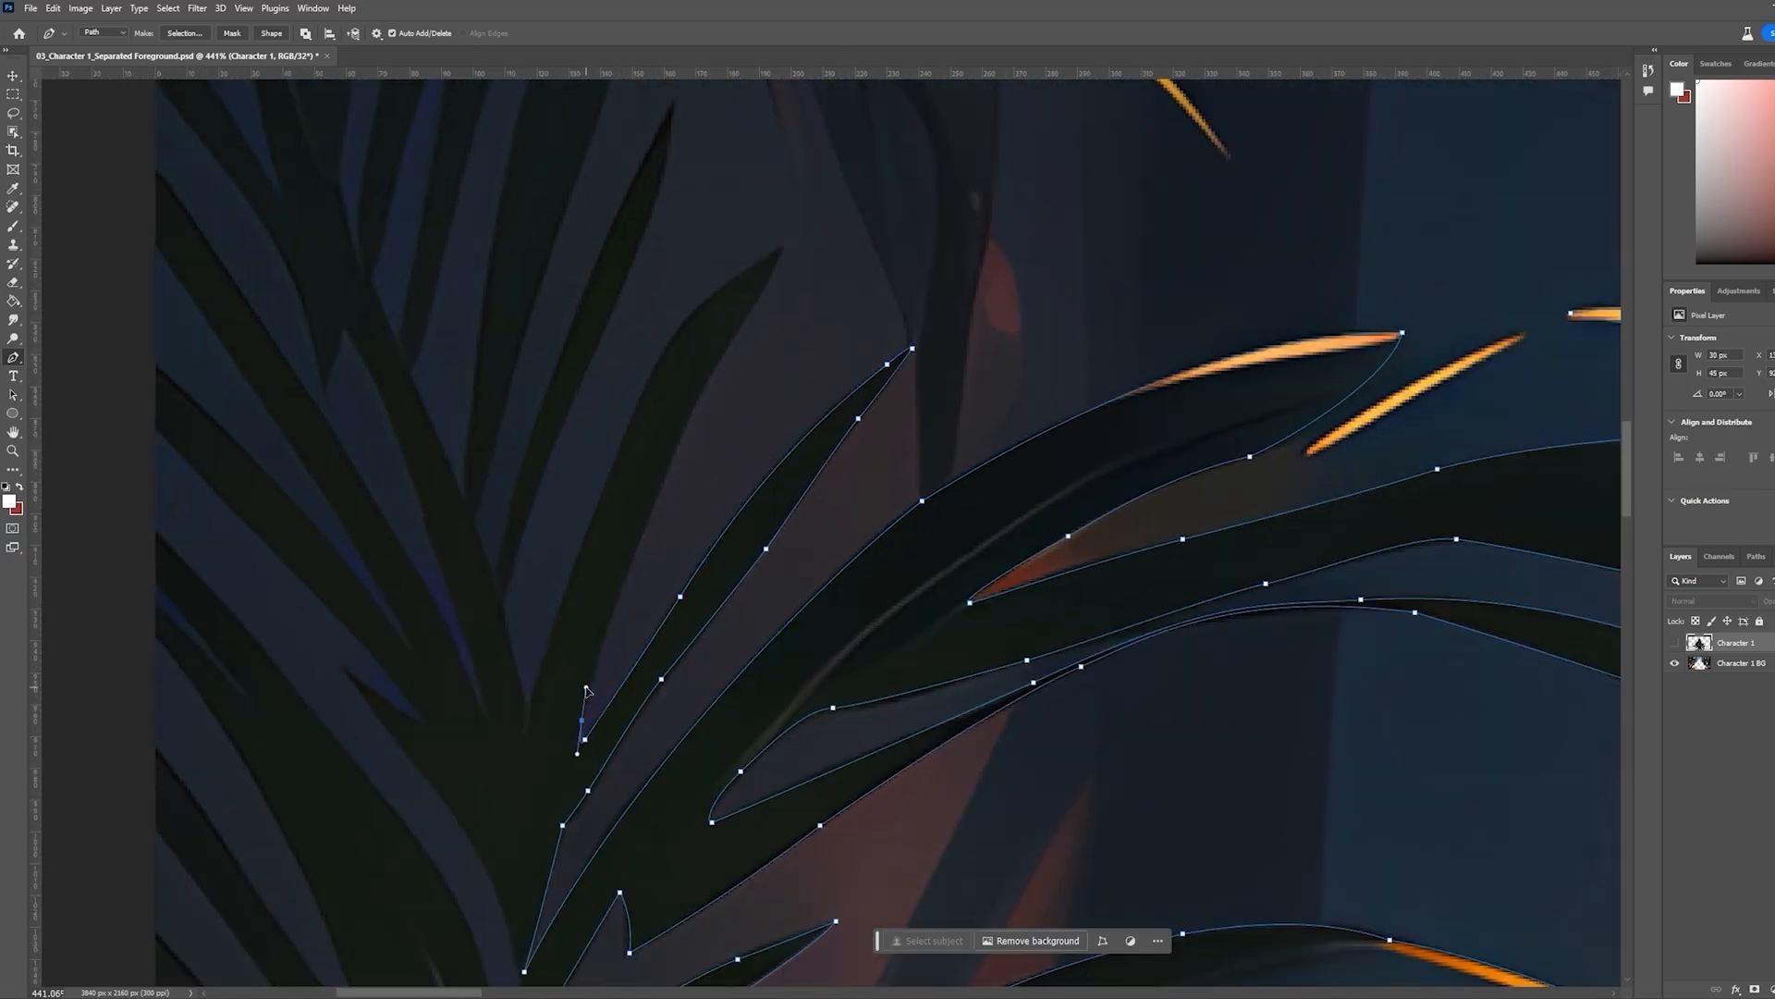
{"action": "left_click_drag", "start_coordinate": [670, 460], "coordinate": [691, 417]}
{"action": "left_click_drag", "start_coordinate": [770, 281], "coordinate": [781, 265]}
{"action": "left_click", "coordinate": [782, 250]}
{"action": "left_click_drag", "start_coordinate": [690, 316], "coordinate": [652, 360]}
{"action": "left_click_drag", "start_coordinate": [572, 573], "coordinate": [511, 749]}
{"action": "left_click_drag", "start_coordinate": [534, 698], "coordinate": [529, 723]}
{"action": "left_click", "coordinate": [528, 723]}
Outline the thin upright leaf above the curved one, following both edges around its sharp tip
{"action": "left_click_drag", "start_coordinate": [592, 569], "coordinate": [769, 823]}
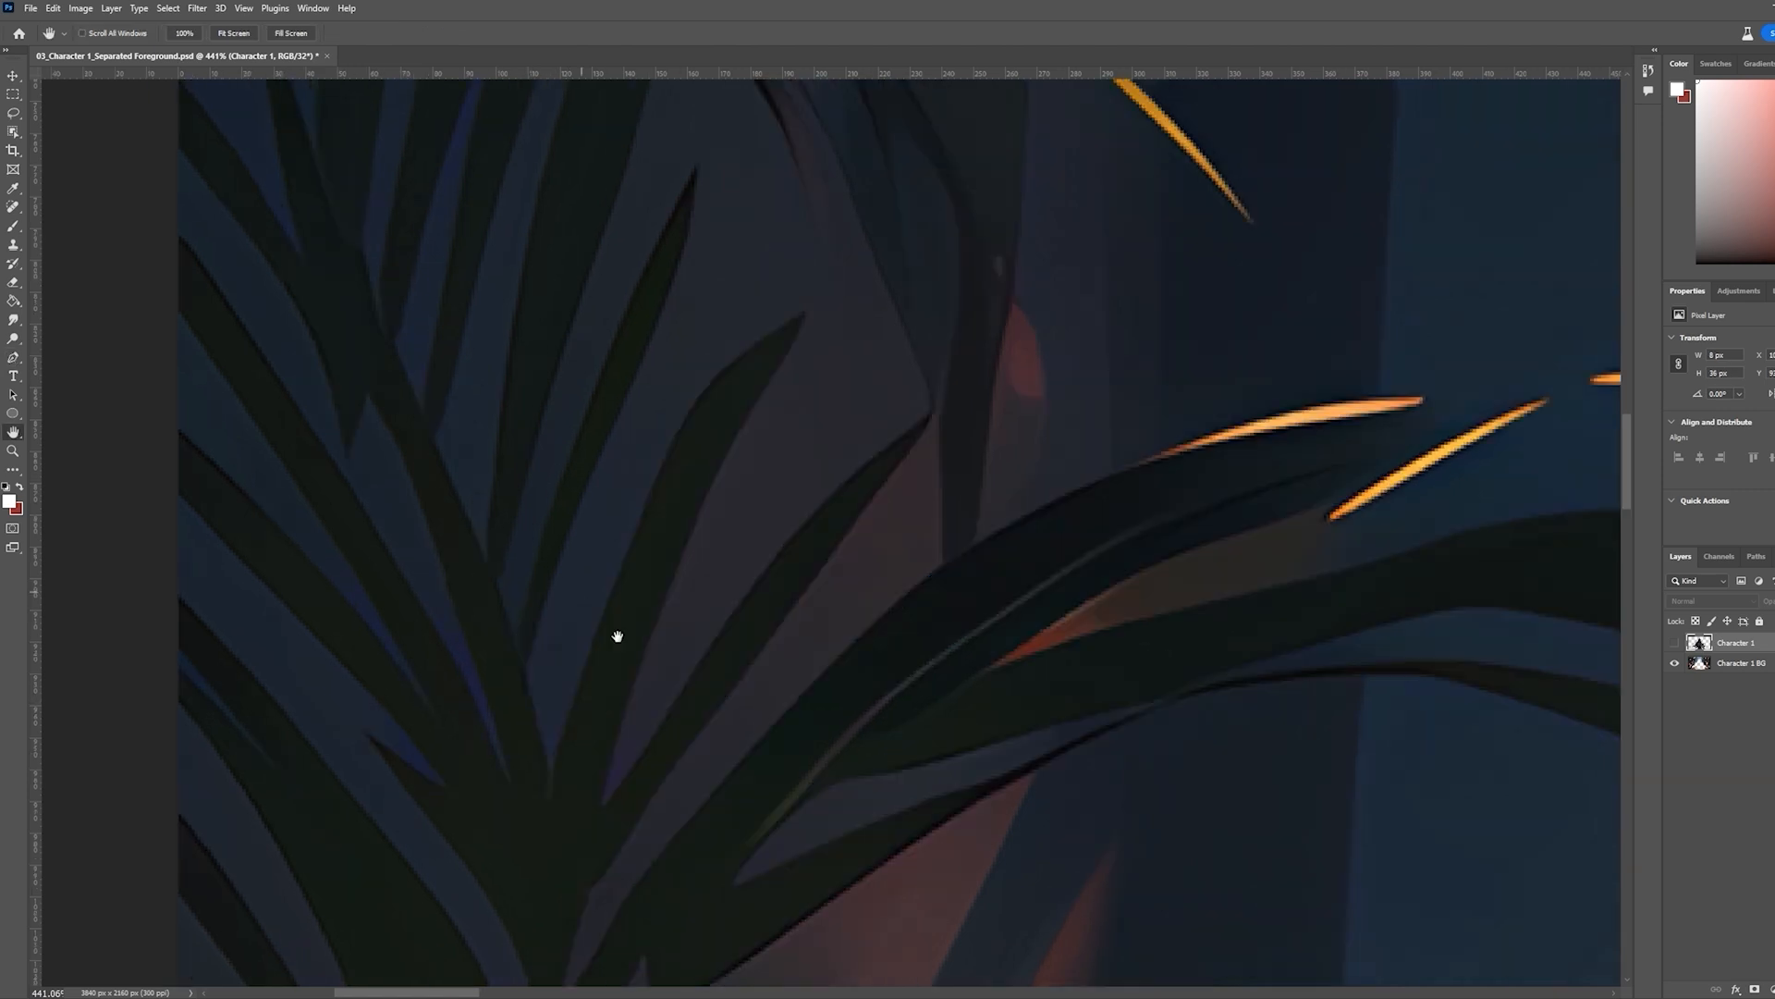
{"action": "left_click_drag", "start_coordinate": [678, 862], "coordinate": [685, 840]}
{"action": "left_click_drag", "start_coordinate": [781, 577], "coordinate": [821, 504]}
{"action": "left_click_drag", "start_coordinate": [840, 427], "coordinate": [847, 405]}
{"action": "left_click", "coordinate": [851, 357]}
{"action": "left_click_drag", "start_coordinate": [813, 436], "coordinate": [806, 451]}
{"action": "left_click_drag", "start_coordinate": [740, 608], "coordinate": [724, 652]}
{"action": "mouse_move", "coordinate": [689, 752]}
{"action": "left_mouse_down"}
{"action": "mouse_move", "coordinate": [684, 770]}
{"action": "mouse_move", "coordinate": [658, 747]}
{"action": "left_mouse_up"}
Outline the broad upright leaf and the narrow upright leaf beside it, down to the notch on the stem
{"action": "left_click", "coordinate": [670, 824]}
{"action": "left_click_drag", "start_coordinate": [711, 551], "coordinate": [640, 698]}
{"action": "left_click", "coordinate": [642, 747]}
{"action": "left_click_drag", "start_coordinate": [585, 627], "coordinate": [586, 612]}
{"action": "left_click_drag", "start_coordinate": [613, 542], "coordinate": [695, 843]}
{"action": "left_click_drag", "start_coordinate": [803, 451], "coordinate": [763, 443]}
{"action": "left_click_drag", "start_coordinate": [692, 584], "coordinate": [670, 638]}
{"action": "left_click_drag", "start_coordinate": [656, 744], "coordinate": [651, 779]}
{"action": "left_click_drag", "start_coordinate": [620, 898], "coordinate": [615, 962]}
{"action": "left_click", "coordinate": [589, 823]}
Outline the last upright leaf up to the arching dark stem and back down to its base
{"action": "left_click_drag", "start_coordinate": [610, 742], "coordinate": [613, 731]}
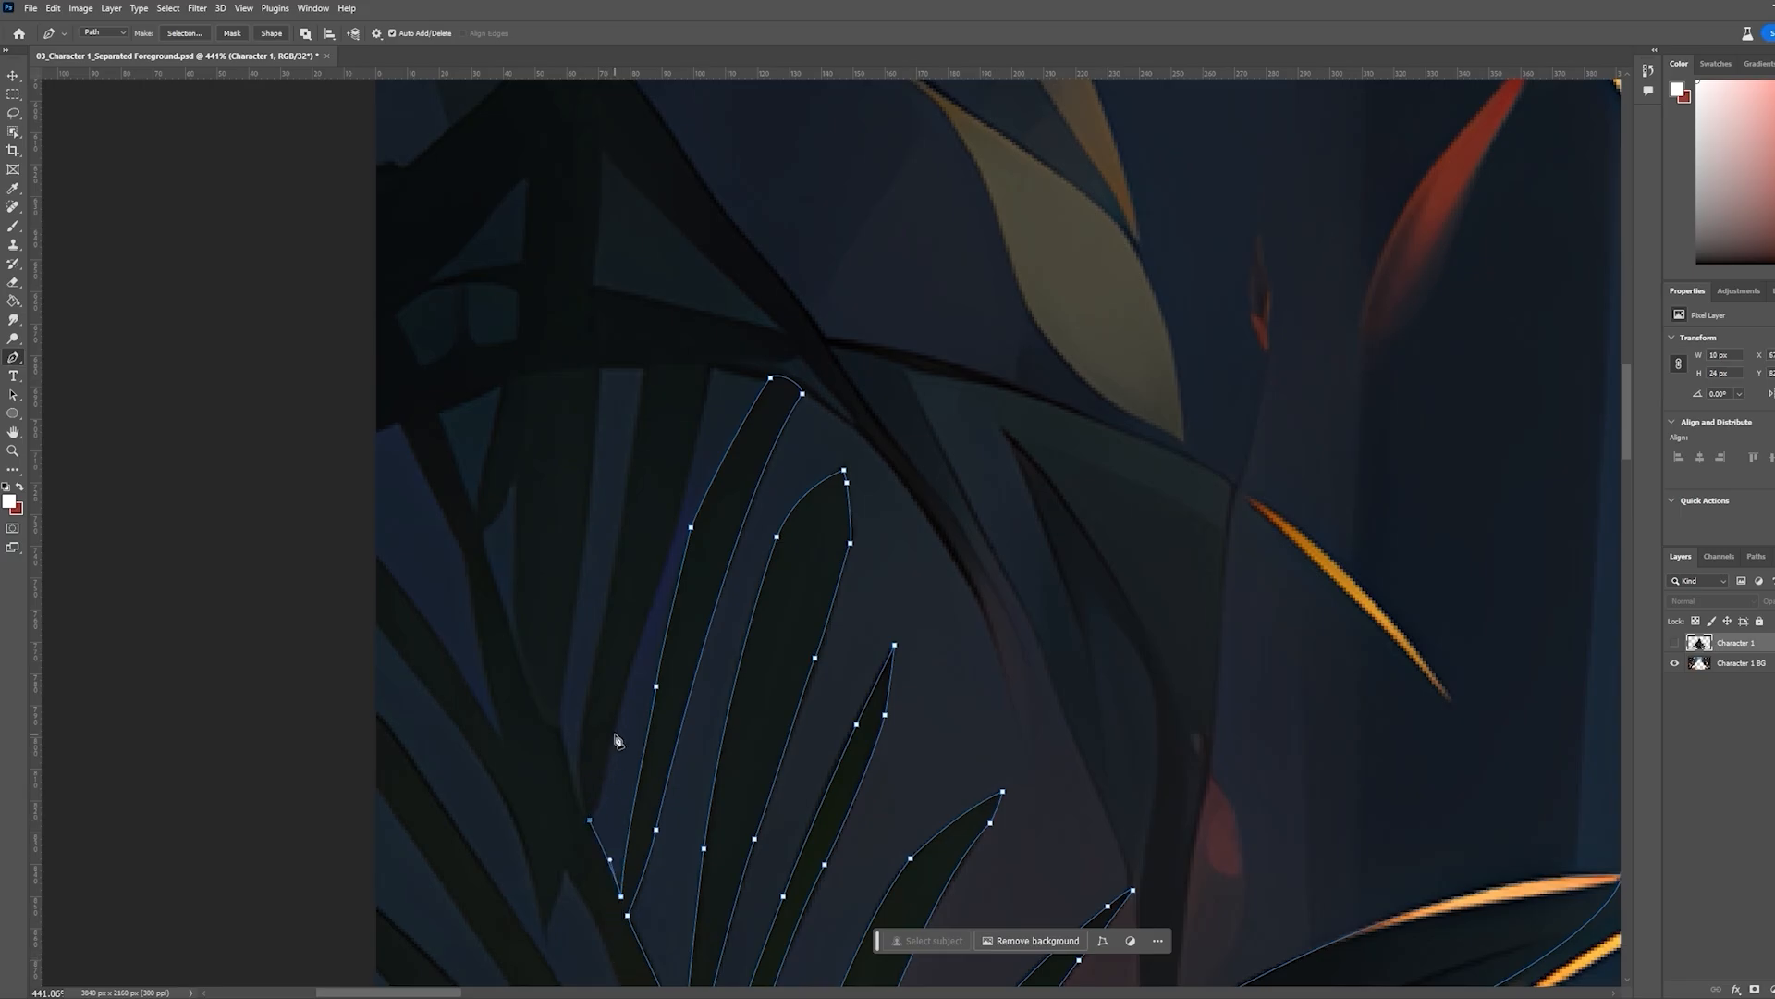
{"action": "left_click_drag", "start_coordinate": [650, 611], "coordinate": [659, 584]}
{"action": "left_click_drag", "start_coordinate": [681, 483], "coordinate": [688, 448]}
{"action": "scroll", "coordinate": [696, 577], "scroll_direction": "down", "scroll_amount": 4}
{"action": "left_click", "coordinate": [710, 523]}
{"action": "left_click_drag", "start_coordinate": [667, 523], "coordinate": [659, 534]}
{"action": "left_click_drag", "start_coordinate": [633, 724], "coordinate": [610, 754]}
{"action": "left_click", "coordinate": [616, 816]}
Trace the gap beside the upright leaves up to the stem crossing and down the underside of the diagonal dark stem
{"action": "scroll", "coordinate": [614, 689], "scroll_direction": "down", "scroll_amount": 6}
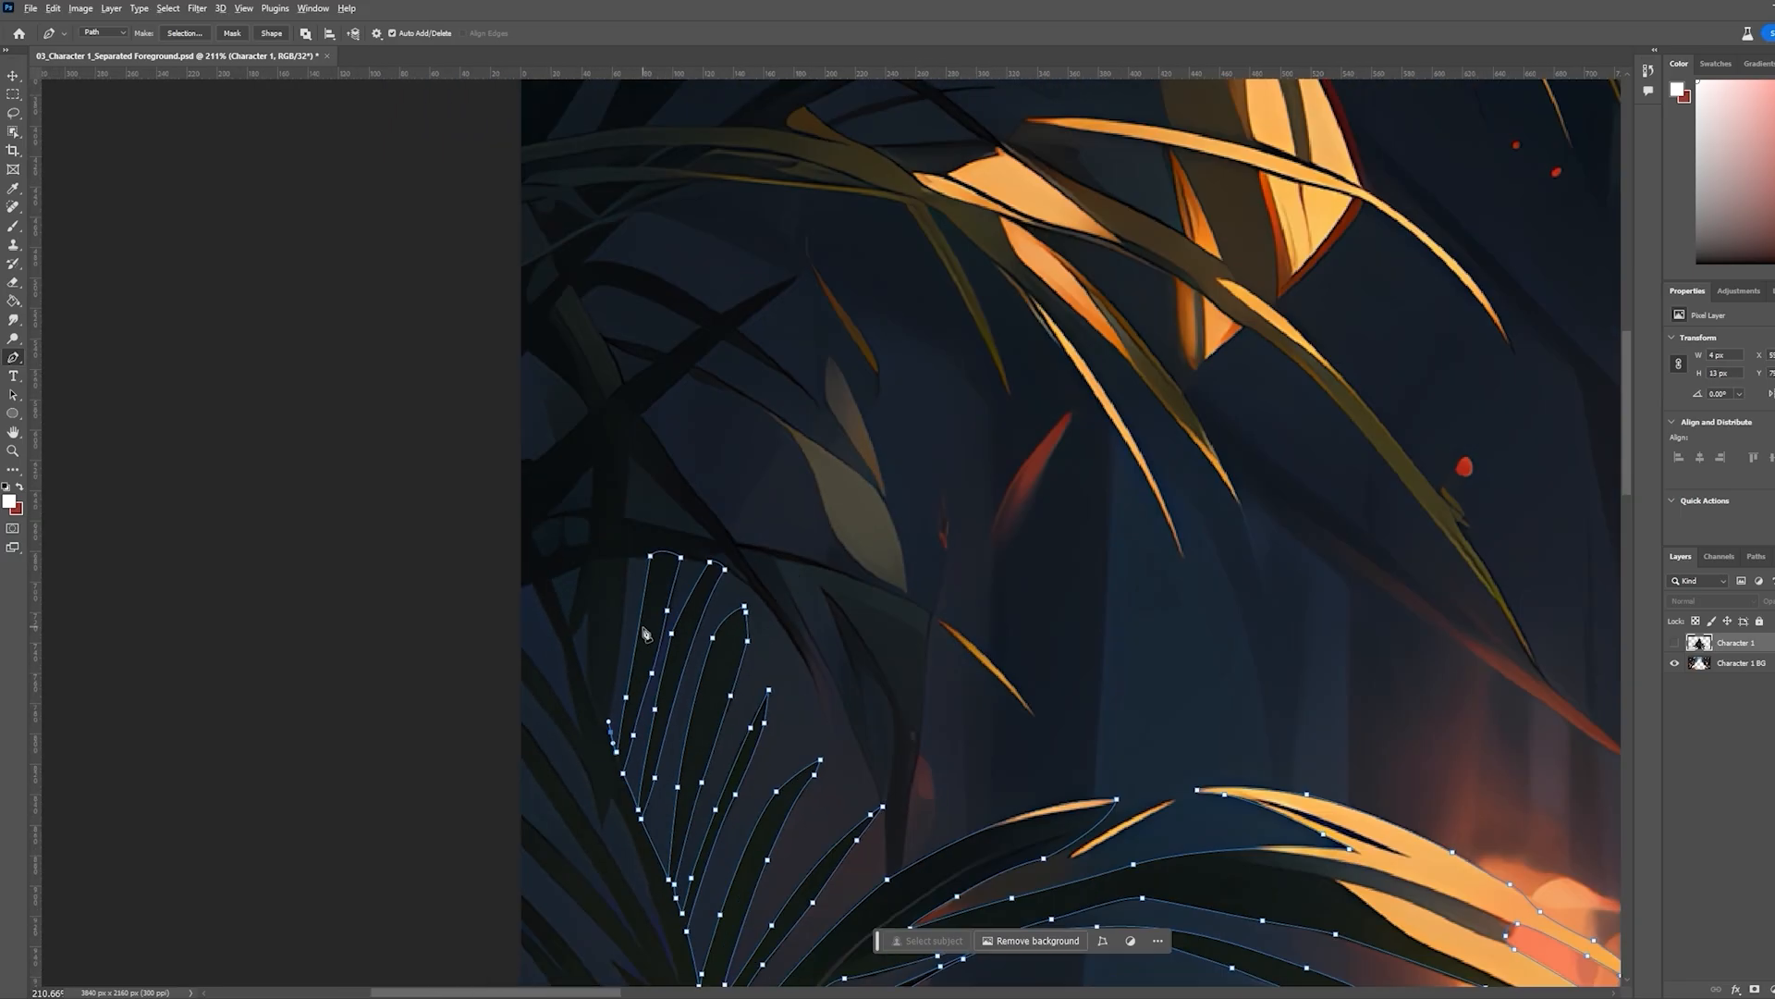
{"action": "left_click_drag", "start_coordinate": [615, 551], "coordinate": [618, 514]}
{"action": "left_click_drag", "start_coordinate": [621, 455], "coordinate": [621, 445]}
{"action": "left_click_drag", "start_coordinate": [620, 392], "coordinate": [619, 375]}
{"action": "left_click", "coordinate": [623, 313]}
{"action": "scroll", "coordinate": [739, 425], "scroll_direction": "down", "scroll_amount": 1}
{"action": "left_click_drag", "start_coordinate": [781, 445], "coordinate": [744, 649]}
{"action": "left_click_drag", "start_coordinate": [648, 584], "coordinate": [670, 605]}
{"action": "left_click_drag", "start_coordinate": [748, 691], "coordinate": [757, 704]}
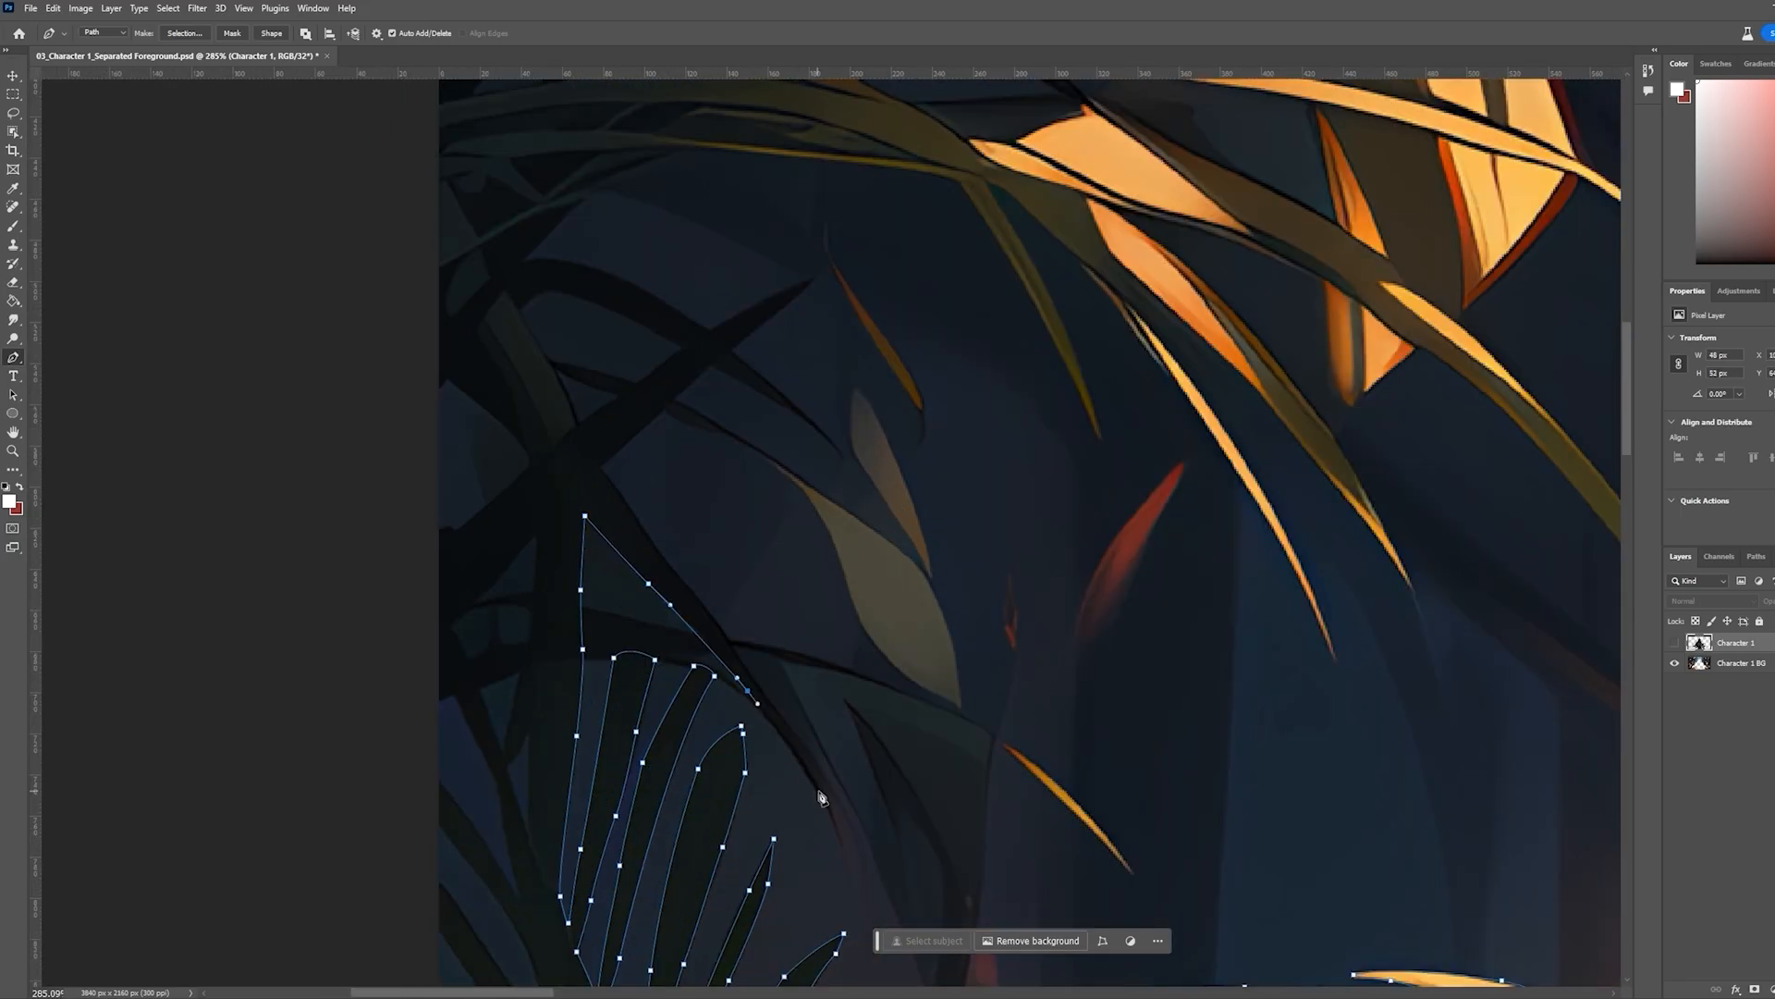
Trace around the thin dark branch and follow the diagonal stem's upper edge back to the crossing
{"action": "left_click", "coordinate": [890, 691]}
{"action": "left_click_drag", "start_coordinate": [838, 663], "coordinate": [805, 647]}
{"action": "left_click", "coordinate": [726, 641]}
{"action": "left_click_drag", "start_coordinate": [681, 579], "coordinate": [669, 564]}
{"action": "left_click_drag", "start_coordinate": [638, 519], "coordinate": [627, 506]}
{"action": "left_click", "coordinate": [601, 469]}
Outline the dark leaf crossing the diagonal stem, including its thin downward spur and pointed upper tip
{"action": "left_click_drag", "start_coordinate": [640, 425], "coordinate": [648, 417]}
{"action": "left_click_drag", "start_coordinate": [715, 377], "coordinate": [897, 650]}
{"action": "scroll", "coordinate": [899, 655], "scroll_direction": "up", "scroll_amount": 2}
{"action": "left_click", "coordinate": [894, 632]}
{"action": "left_click", "coordinate": [1042, 728]}
{"action": "left_click", "coordinate": [919, 615]}
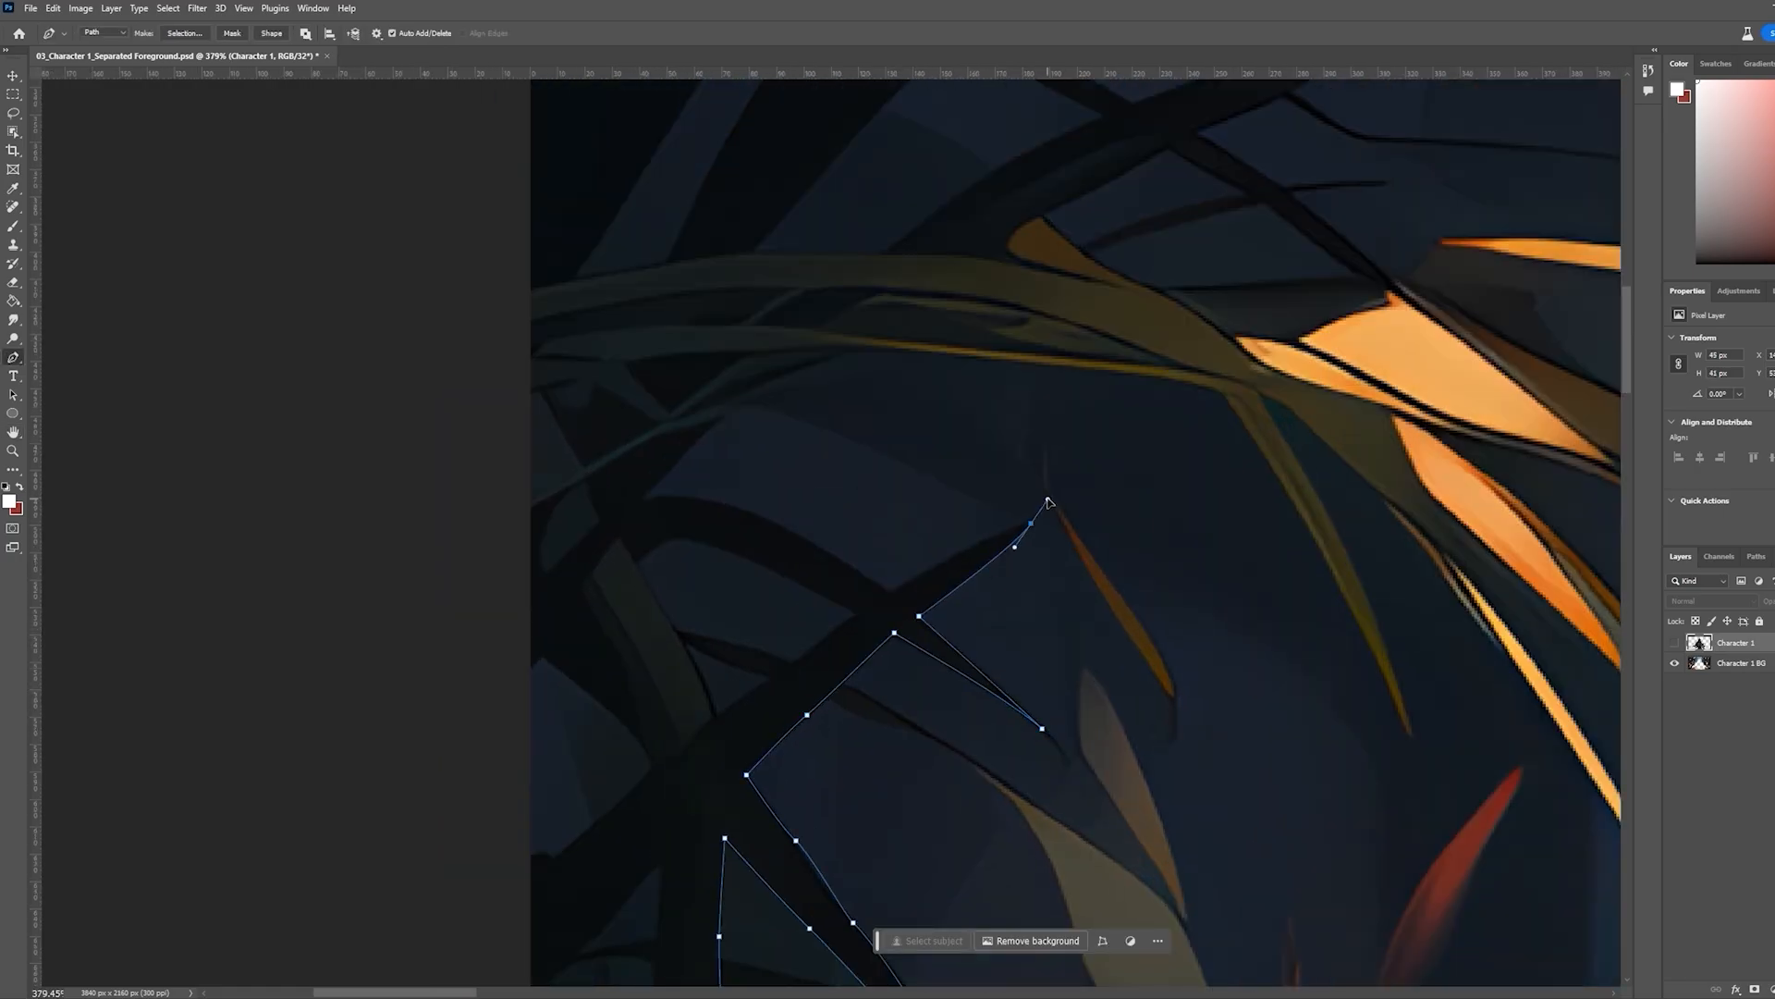
{"action": "left_click", "coordinate": [1031, 523]}
{"action": "left_click", "coordinate": [892, 590]}
Trace the dark curved leaf's upper edge and the underside of the arching olive frond to the hanging leaf's base
{"action": "scroll", "coordinate": [800, 533], "scroll_direction": "down", "scroll_amount": 1}
{"action": "left_click_drag", "start_coordinate": [657, 502], "coordinate": [745, 412]}
{"action": "left_click_drag", "start_coordinate": [838, 367], "coordinate": [872, 364]}
{"action": "left_click_drag", "start_coordinate": [993, 378], "coordinate": [1026, 380]}
{"action": "left_click_drag", "start_coordinate": [1182, 405], "coordinate": [1198, 422]}
Outline the thin hanging olive leaf around its tip and back to the underside of the arching frond
{"action": "left_click_drag", "start_coordinate": [1229, 470], "coordinate": [1241, 492]}
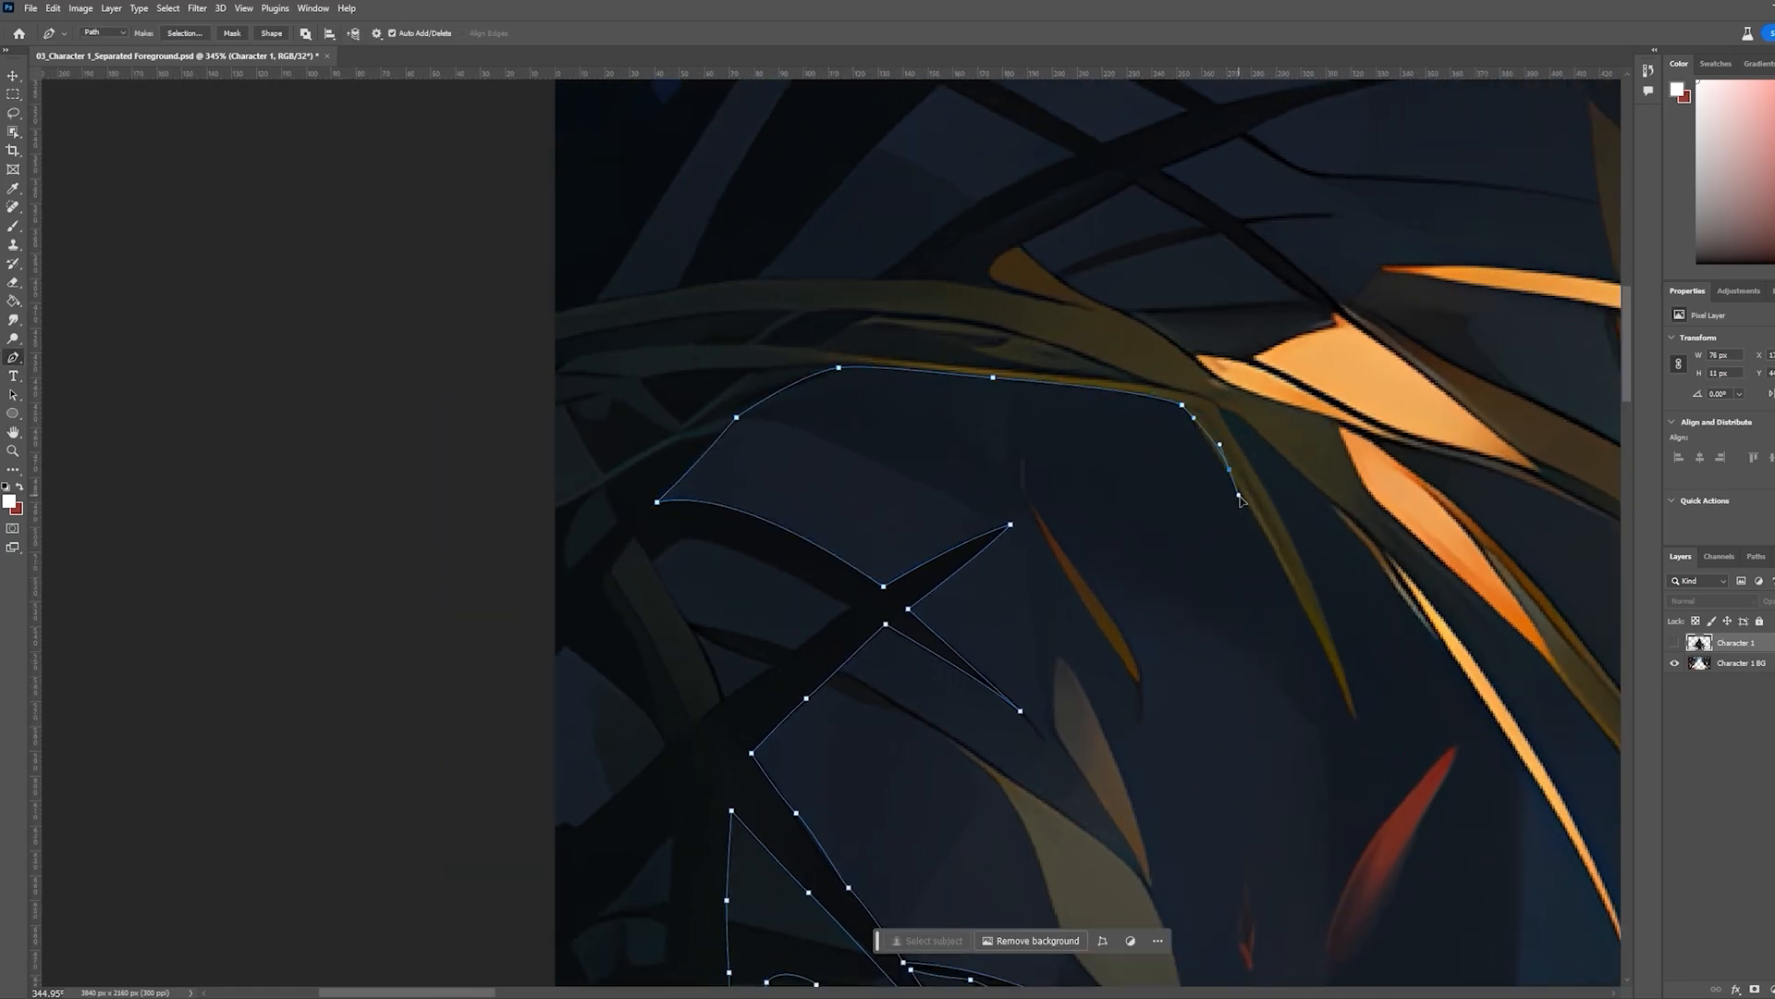
{"action": "left_click_drag", "start_coordinate": [1354, 714], "coordinate": [1343, 674]}
{"action": "mouse_move", "coordinate": [1279, 519]}
{"action": "left_mouse_down"}
{"action": "mouse_move", "coordinate": [1247, 463]}
{"action": "mouse_move", "coordinate": [1257, 427]}
{"action": "left_mouse_up"}
{"action": "left_click", "coordinate": [1217, 407]}
{"action": "left_click", "coordinate": [1319, 489]}
Outline the long thin orange leaf hanging beside the olive one, around its tip and back to its base
{"action": "left_click", "coordinate": [1350, 524]}
{"action": "left_click_drag", "start_coordinate": [1401, 600], "coordinate": [1465, 673]}
{"action": "left_click_drag", "start_coordinate": [1565, 825], "coordinate": [1174, 590]}
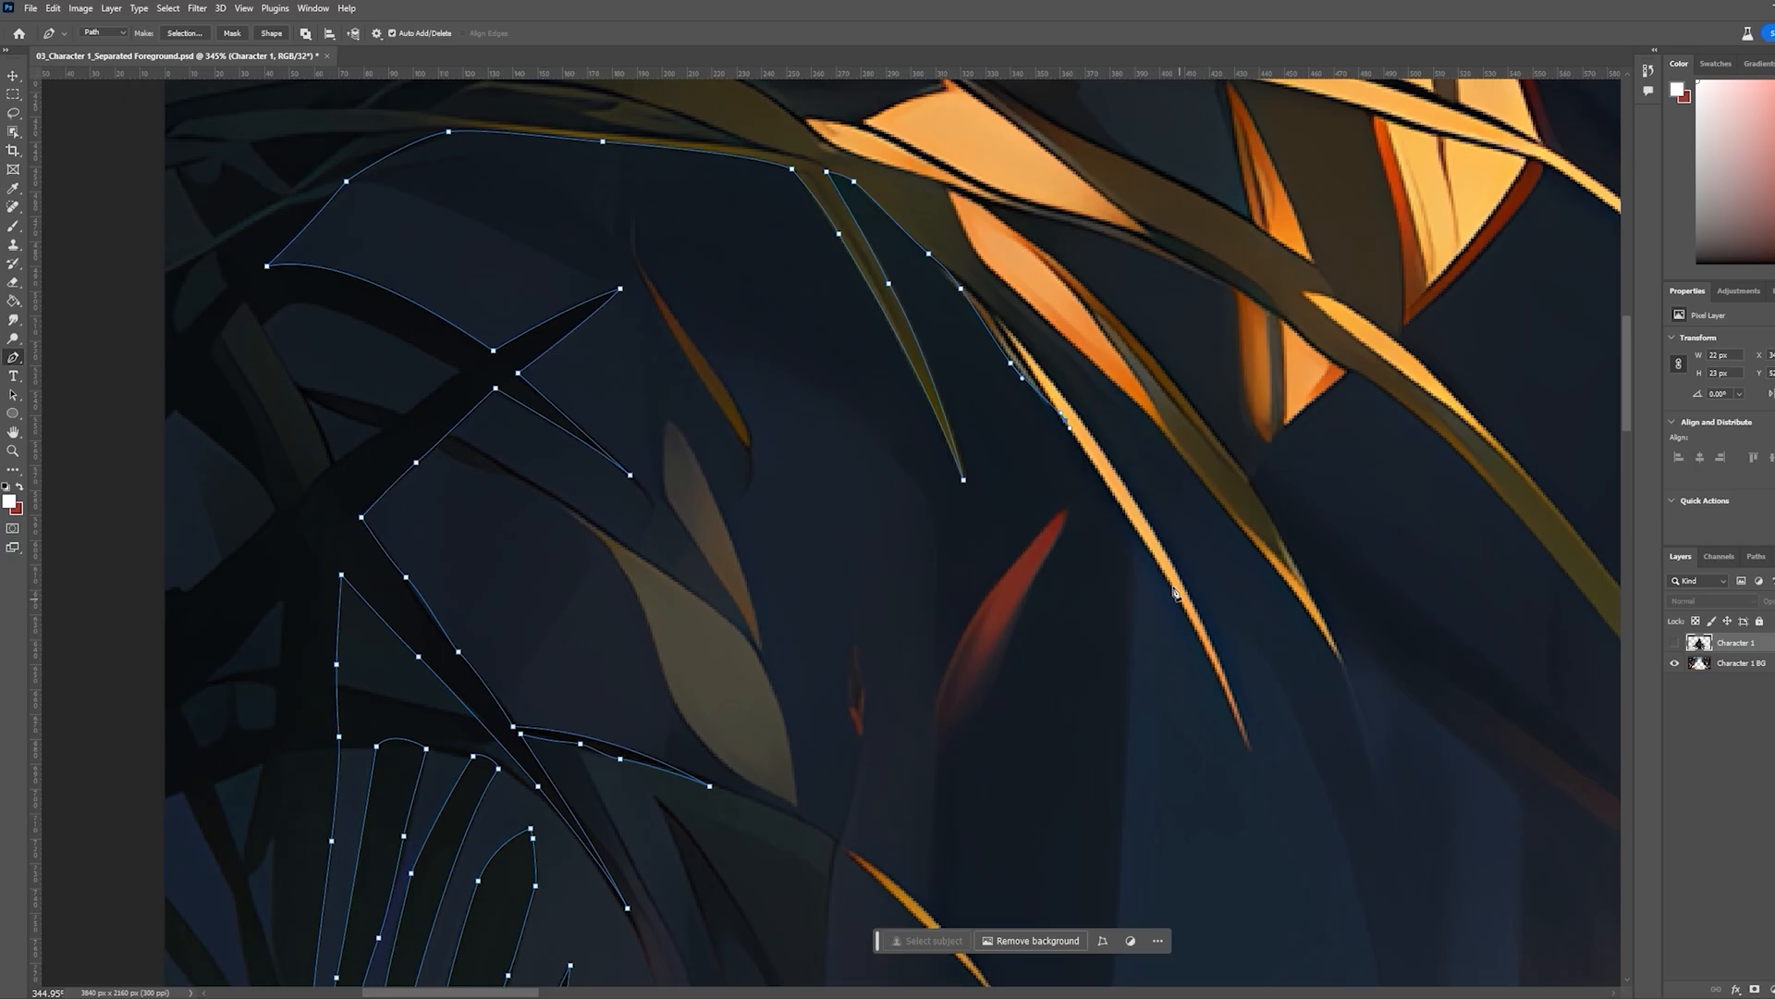
{"action": "left_click_drag", "start_coordinate": [1262, 737], "coordinate": [1238, 715]}
{"action": "mouse_move", "coordinate": [1068, 403]}
{"action": "left_mouse_down"}
{"action": "mouse_move", "coordinate": [931, 218]}
{"action": "mouse_move", "coordinate": [1048, 375]}
{"action": "mouse_move", "coordinate": [1043, 324]}
{"action": "left_mouse_up"}
Outline the wider orange and olive leaf around its pointed tip and back up to the arching frond
{"action": "left_click_drag", "start_coordinate": [1134, 403], "coordinate": [1165, 433]}
{"action": "left_click", "coordinate": [1339, 664]}
{"action": "mouse_move", "coordinate": [1252, 539]}
{"action": "left_mouse_down"}
{"action": "mouse_move", "coordinate": [1262, 552]}
{"action": "mouse_move", "coordinate": [1266, 505]}
{"action": "left_mouse_up"}
{"action": "left_click", "coordinate": [1308, 587]}
{"action": "left_click_drag", "start_coordinate": [1242, 464], "coordinate": [1227, 445]}
{"action": "left_click", "coordinate": [1163, 367]}
{"action": "left_click_drag", "start_coordinate": [1088, 287], "coordinate": [1068, 269]}
{"action": "left_click", "coordinate": [1034, 241]}
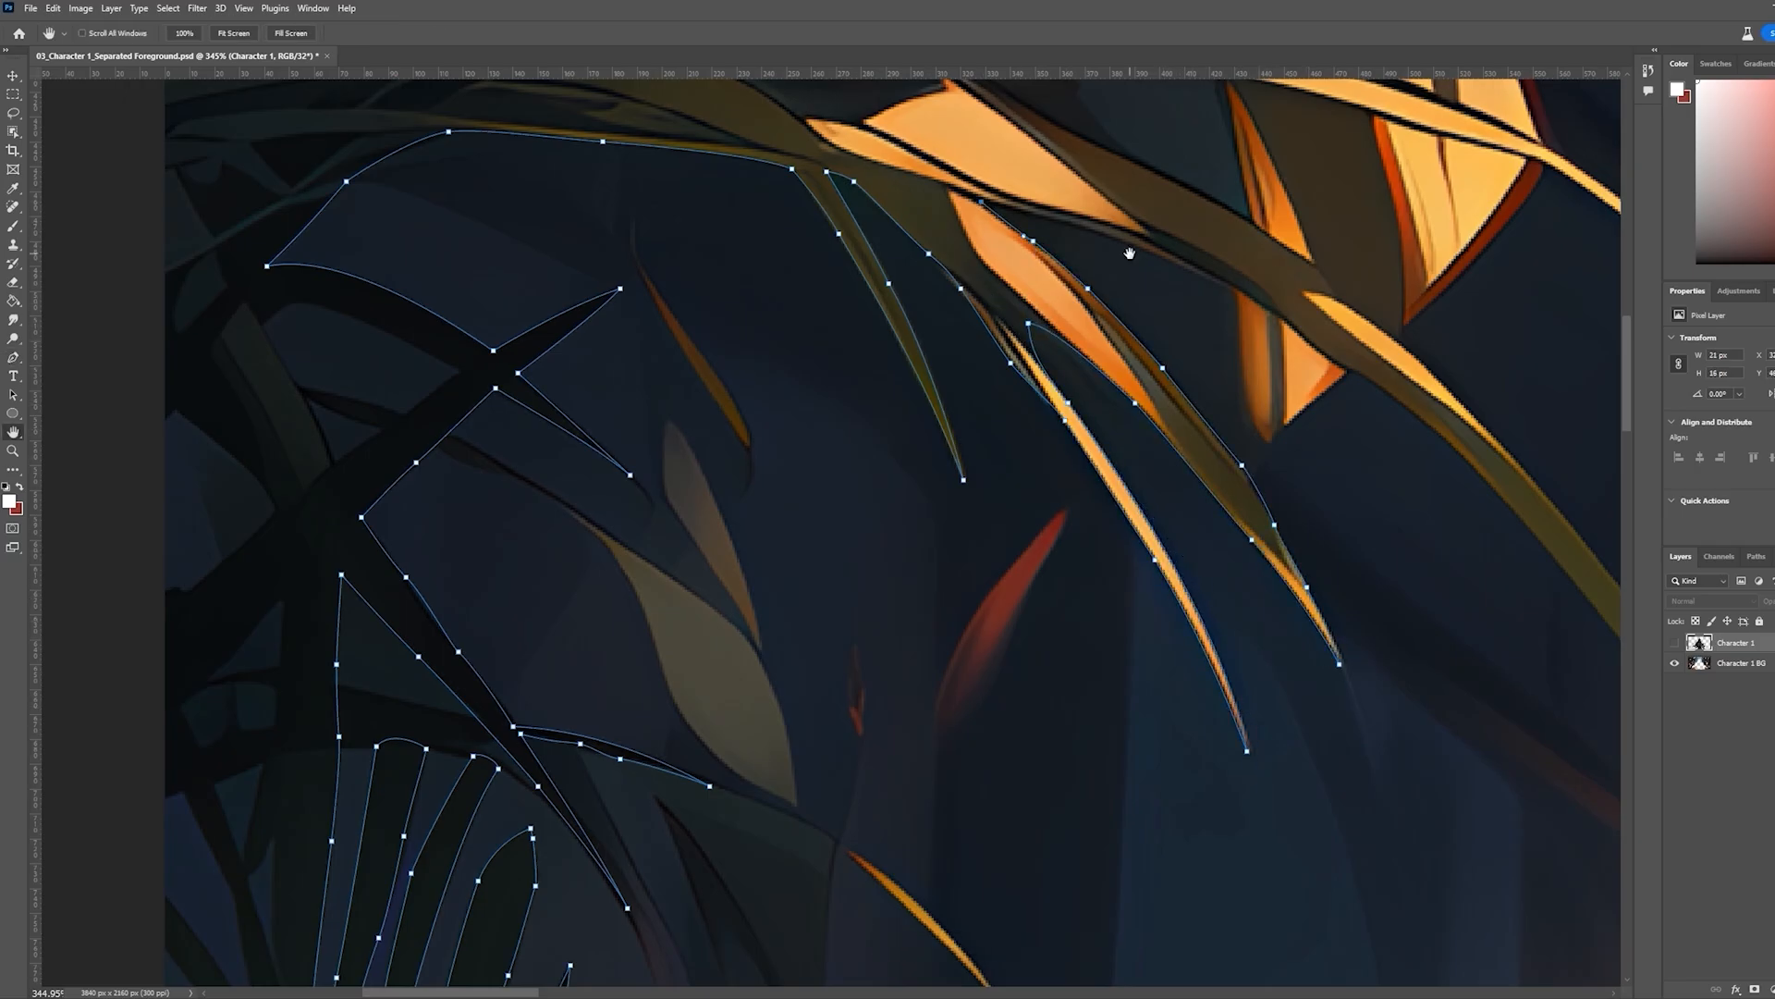
Trace the underside of the long arching olive leaf all the way down to its tip
{"action": "left_click", "coordinate": [889, 562]}
{"action": "left_click_drag", "start_coordinate": [978, 622], "coordinate": [1008, 649]}
{"action": "left_click_drag", "start_coordinate": [1091, 678], "coordinate": [653, 314]}
{"action": "left_click_drag", "start_coordinate": [716, 444], "coordinate": [779, 518]}
{"action": "left_click_drag", "start_coordinate": [850, 614], "coordinate": [893, 667]}
{"action": "left_click", "coordinate": [889, 664]}
{"action": "left_click", "coordinate": [944, 763]}
Trace the upper edge of the long arching olive leaf from its tip back up to the dark leaves
{"action": "scroll", "coordinate": [971, 726], "scroll_direction": "down", "scroll_amount": 5}
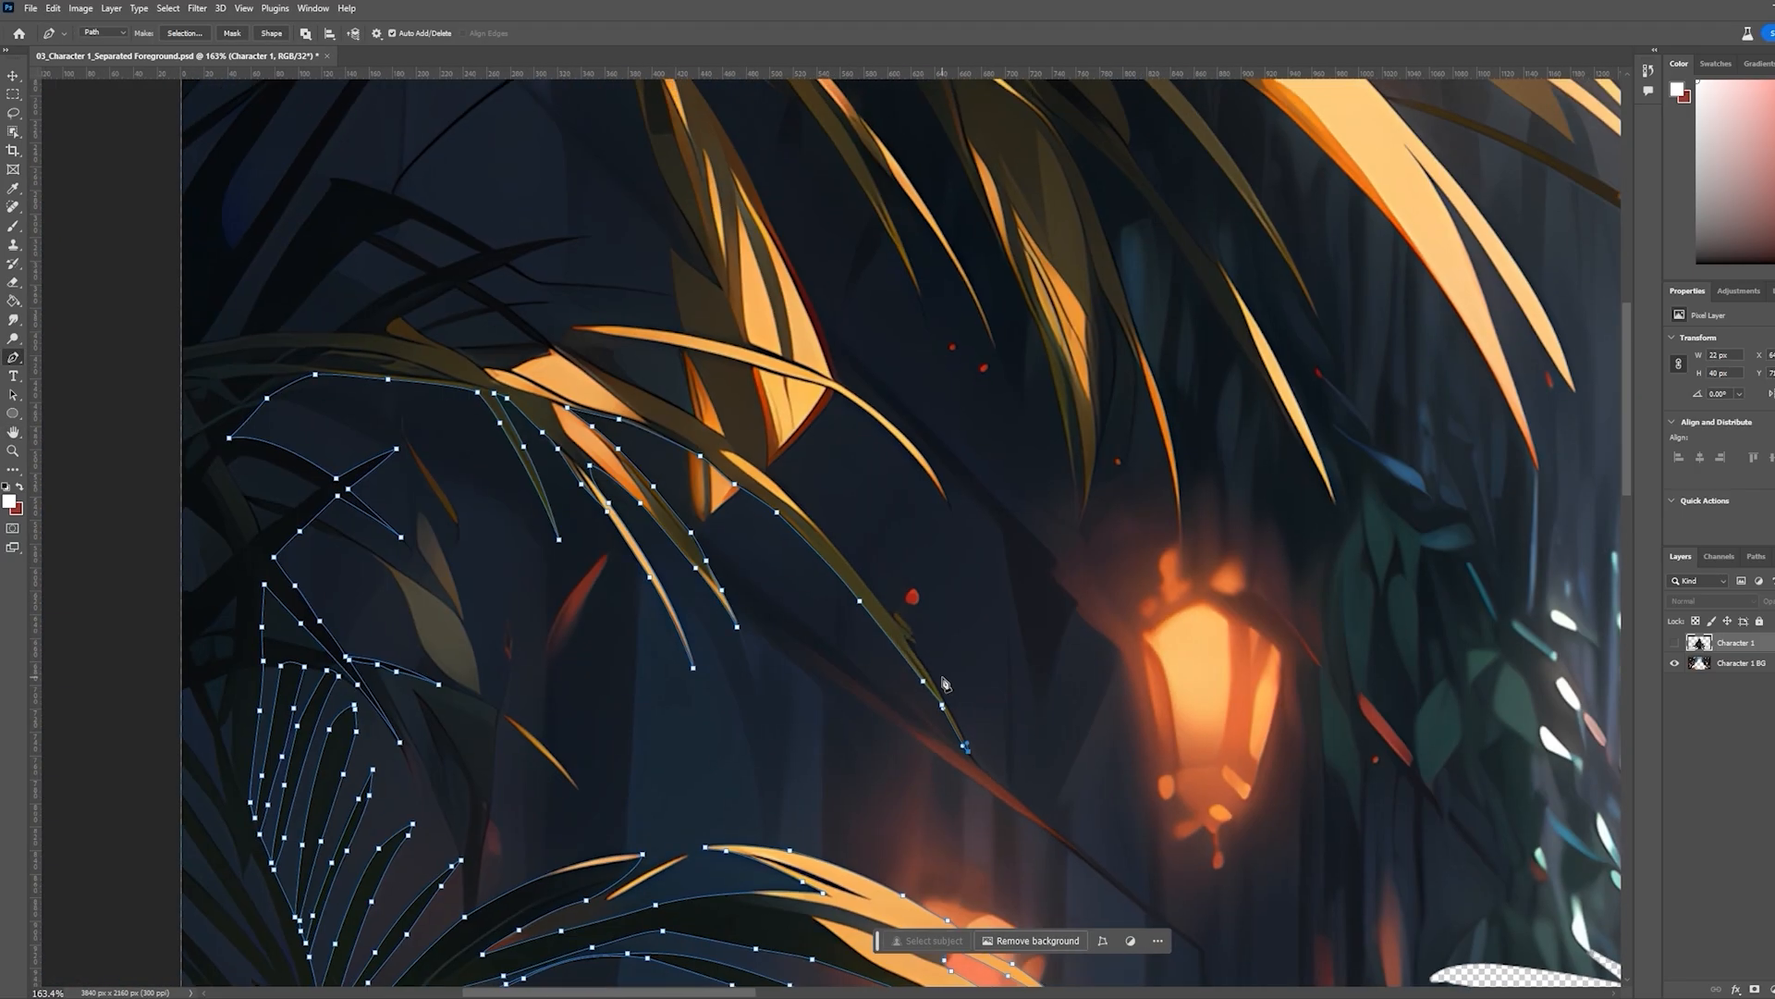
{"action": "scroll", "coordinate": [842, 560], "scroll_direction": "down", "scroll_amount": 6}
{"action": "scroll", "coordinate": [677, 519], "scroll_direction": "up", "scroll_amount": 5}
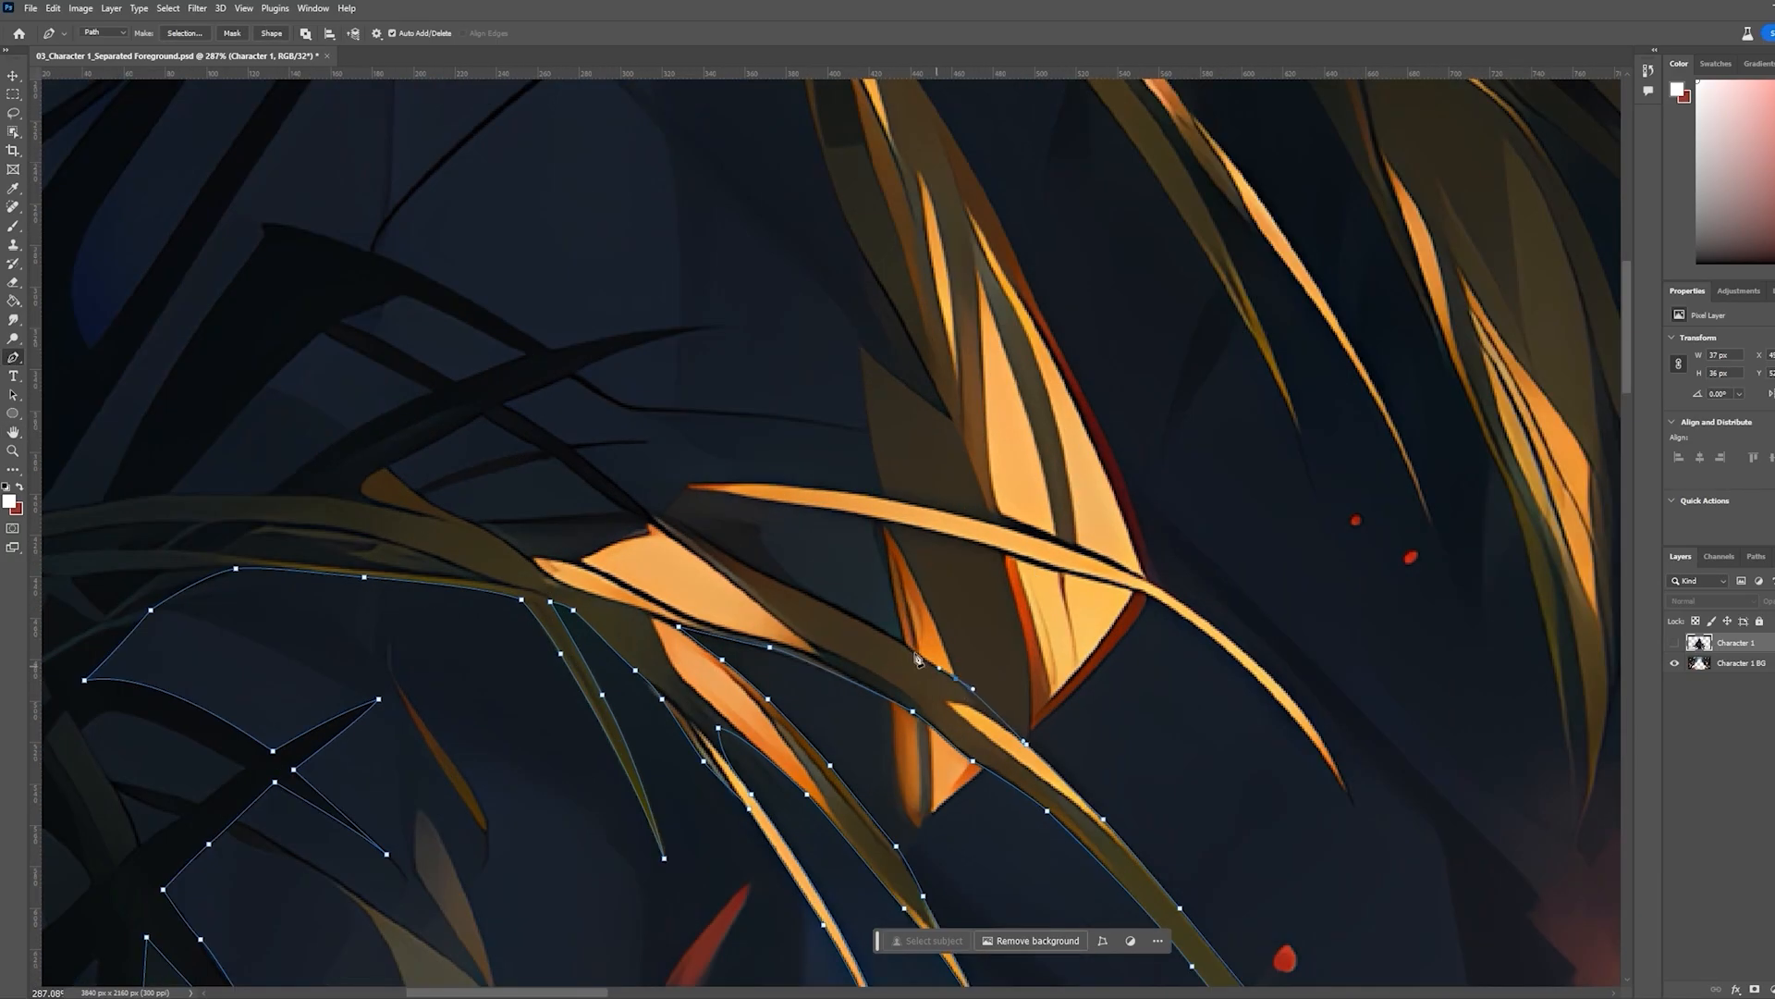
{"action": "left_click_drag", "start_coordinate": [677, 518], "coordinate": [712, 544]}
{"action": "left_click", "coordinate": [684, 529]}
{"action": "scroll", "coordinate": [691, 516], "scroll_direction": "up", "scroll_amount": 3}
Outline the thin dark sprig above the orange-lit leaf and continue along the dark stem
{"action": "left_click", "coordinate": [620, 484]}
{"action": "left_click", "coordinate": [687, 479]}
{"action": "left_click", "coordinate": [615, 479]}
{"action": "left_click", "coordinate": [555, 442]}
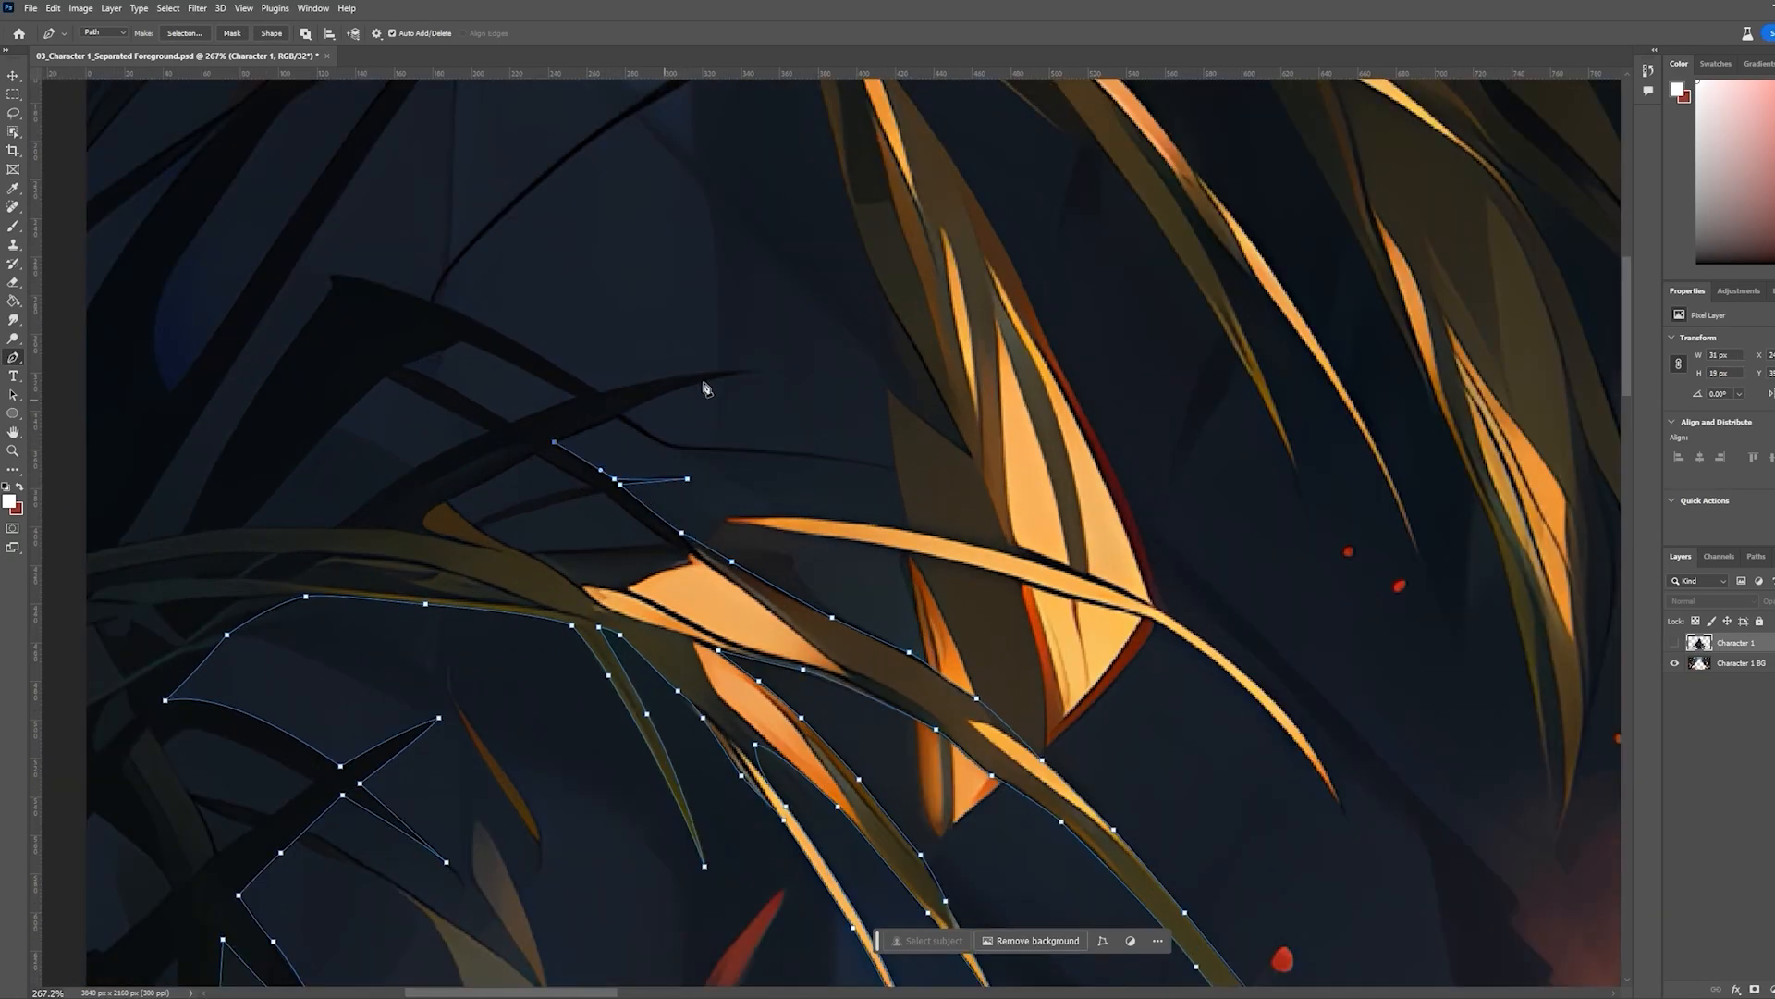
Outline the tapered dark leaf around its tip and follow the broad dark leaf up to its peak, undoing a misplaced point
{"action": "left_click_drag", "start_coordinate": [753, 371], "coordinate": [663, 376]}
{"action": "key", "text": "ctrl+z"}
{"action": "left_click", "coordinate": [615, 415]}
{"action": "left_click", "coordinate": [626, 414]}
{"action": "mouse_move", "coordinate": [599, 394]}
{"action": "left_mouse_down"}
{"action": "mouse_move", "coordinate": [574, 407]}
{"action": "mouse_move", "coordinate": [589, 384]}
{"action": "left_mouse_up"}
{"action": "left_click_drag", "start_coordinate": [435, 304], "coordinate": [354, 567]}
{"action": "scroll", "coordinate": [386, 565], "scroll_direction": "up", "scroll_amount": 4}
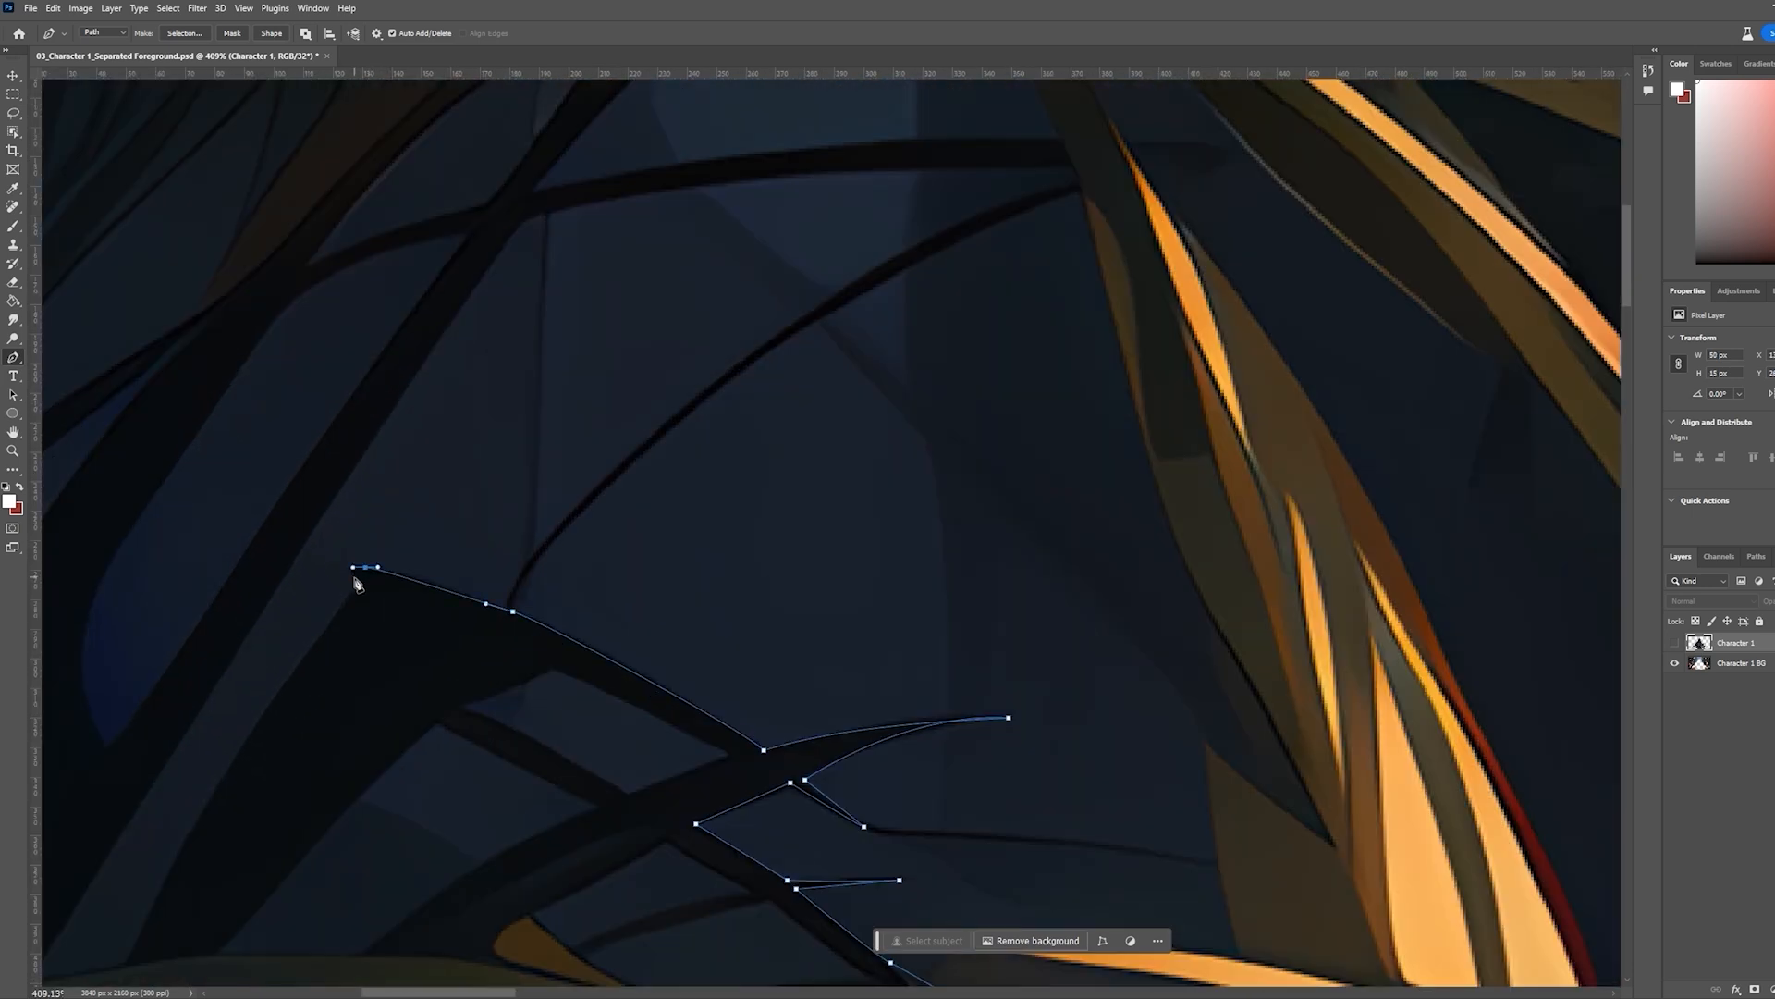
Trace the outer edge of the broad dark leaf down to the arching frond and start up the straight dark stem
{"action": "left_click", "coordinate": [354, 579]}
{"action": "left_click_drag", "start_coordinate": [331, 629], "coordinate": [818, 337]}
{"action": "mouse_move", "coordinate": [615, 657]}
{"action": "left_mouse_down"}
{"action": "mouse_move", "coordinate": [539, 784]}
{"action": "mouse_move", "coordinate": [593, 661]}
{"action": "left_mouse_up"}
{"action": "left_click", "coordinate": [512, 675]}
{"action": "left_click", "coordinate": [594, 542]}
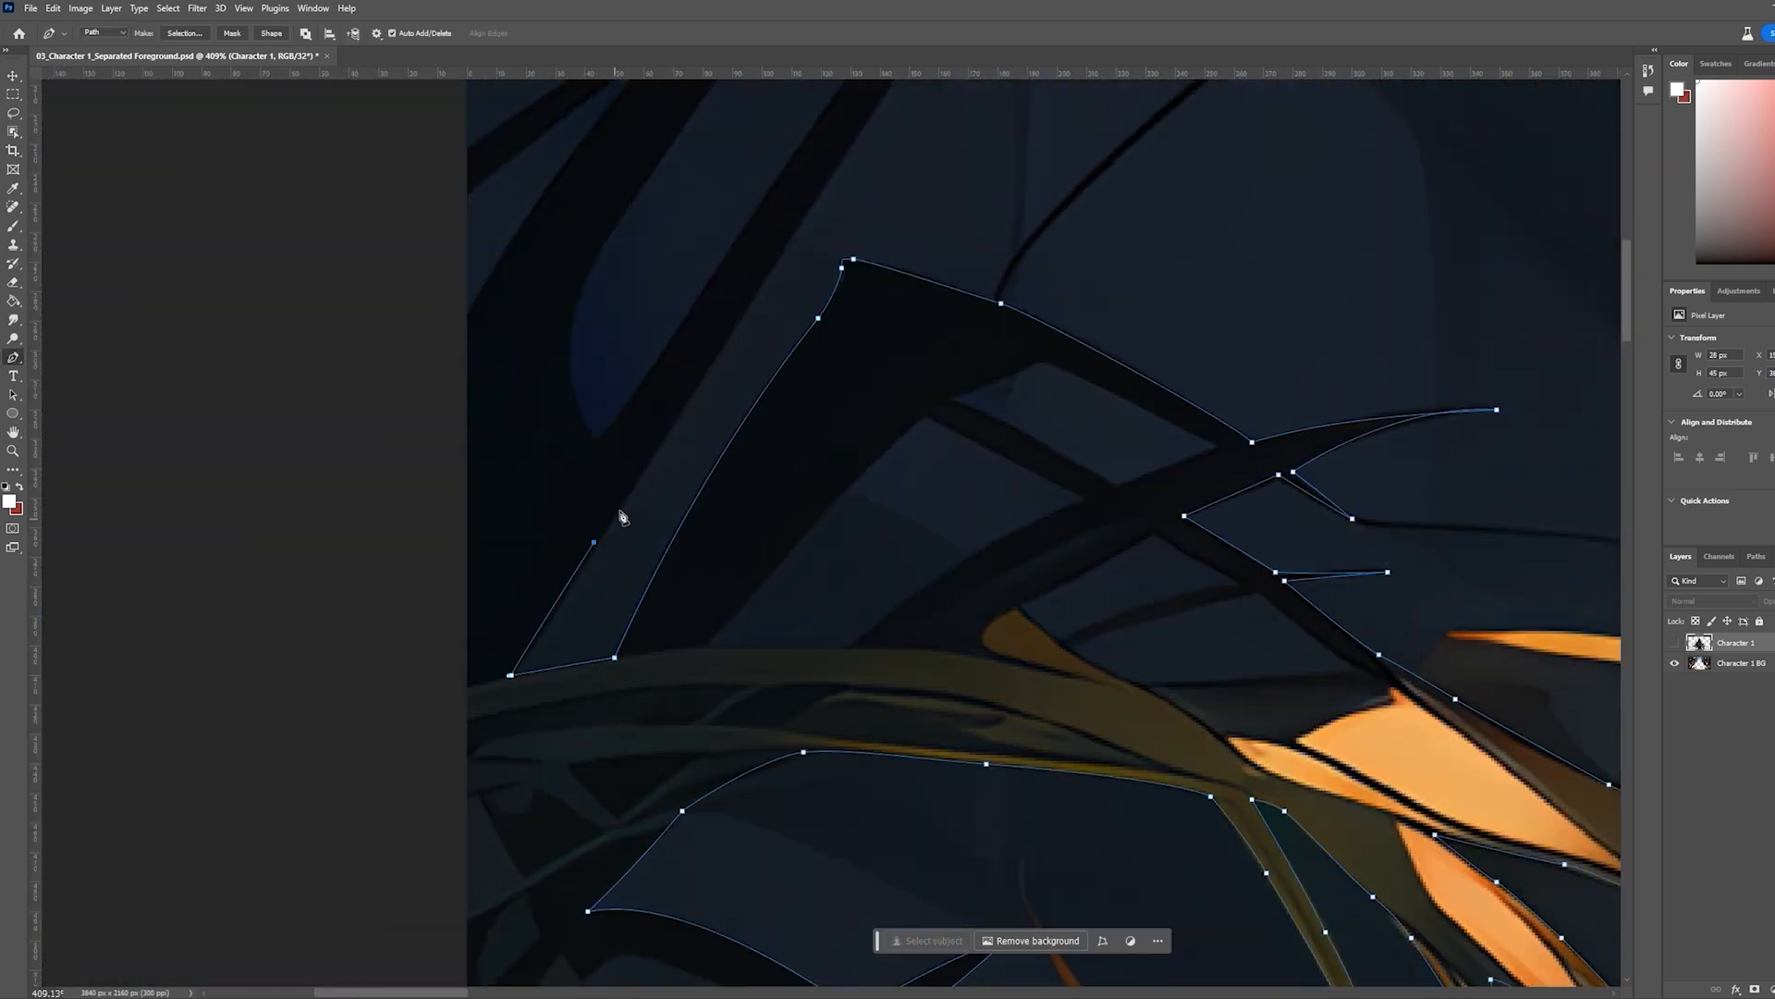
Follow the straight dark stem upward, around the thin crossing branch, to the base of the upper frond
{"action": "scroll", "coordinate": [765, 352], "scroll_direction": "down", "scroll_amount": 3}
{"action": "scroll", "coordinate": [878, 472], "scroll_direction": "up", "scroll_amount": 3}
{"action": "left_click_drag", "start_coordinate": [807, 567], "coordinate": [857, 494]}
{"action": "left_click_drag", "start_coordinate": [950, 356], "coordinate": [952, 620]}
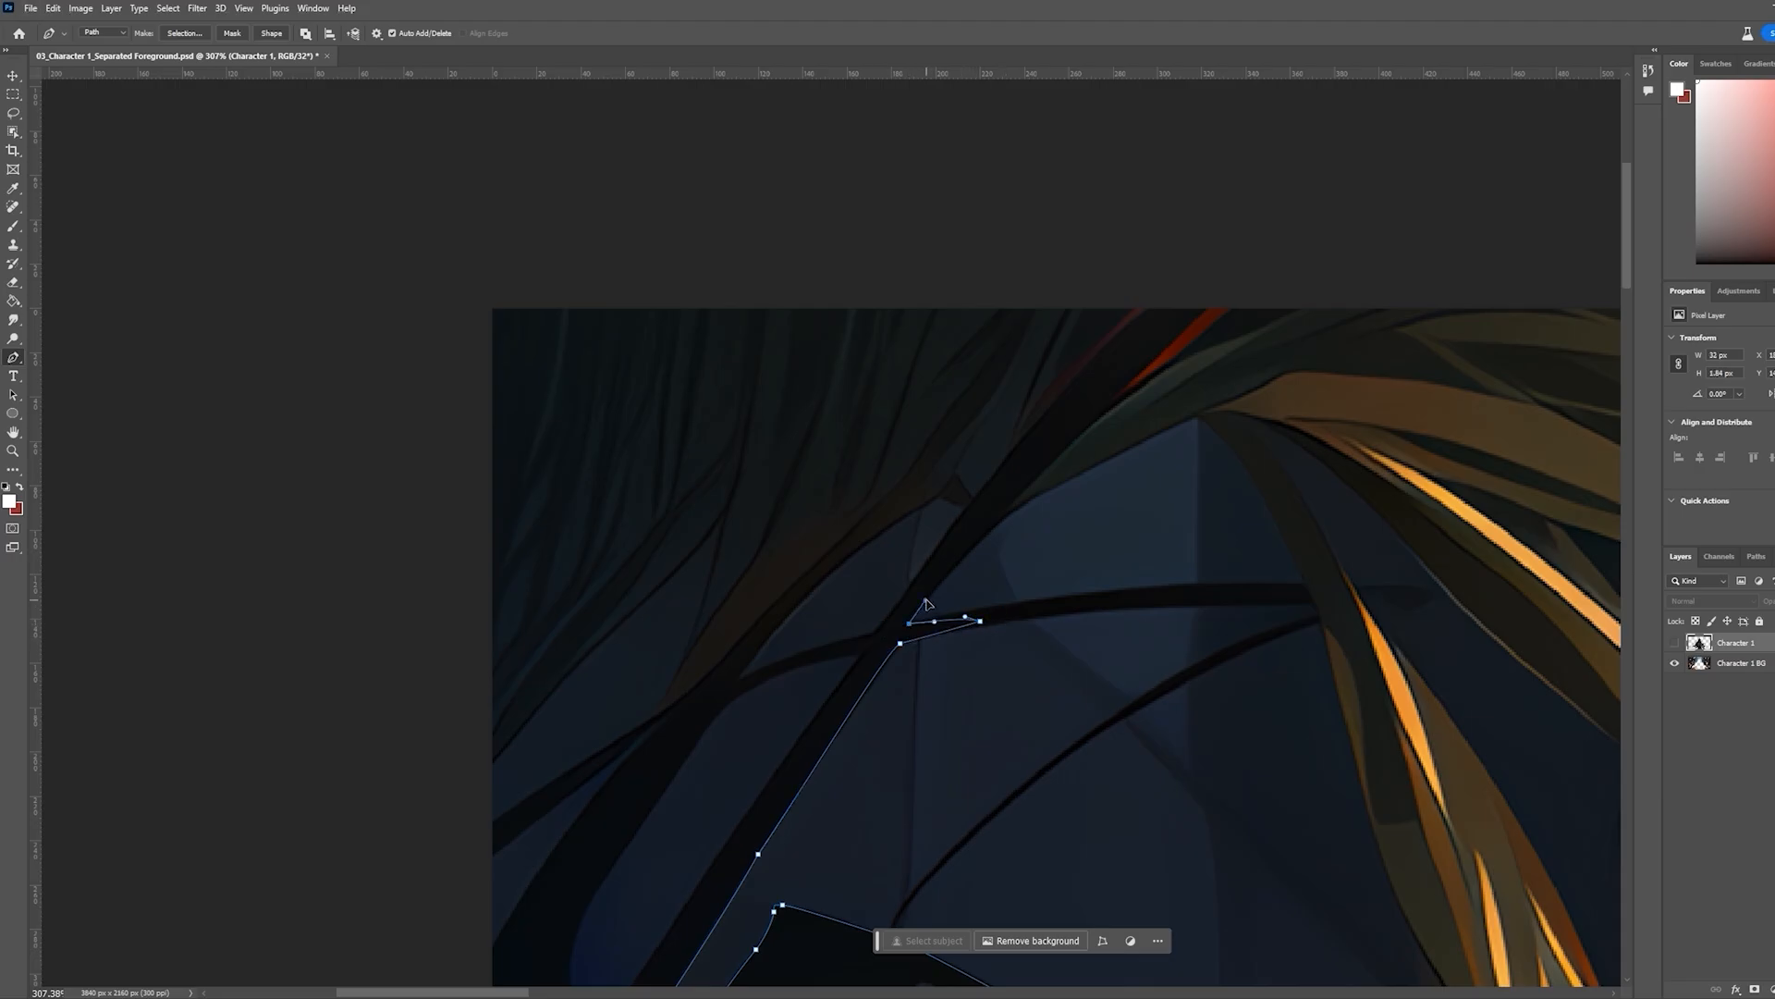
{"action": "left_click_drag", "start_coordinate": [1020, 505], "coordinate": [1052, 488]}
{"action": "left_click_drag", "start_coordinate": [1196, 418], "coordinate": [750, 227]}
Trace the underside of the upper frond from its base down along the drooping olive leaf
{"action": "scroll", "coordinate": [1057, 642], "scroll_direction": "down", "scroll_amount": 9}
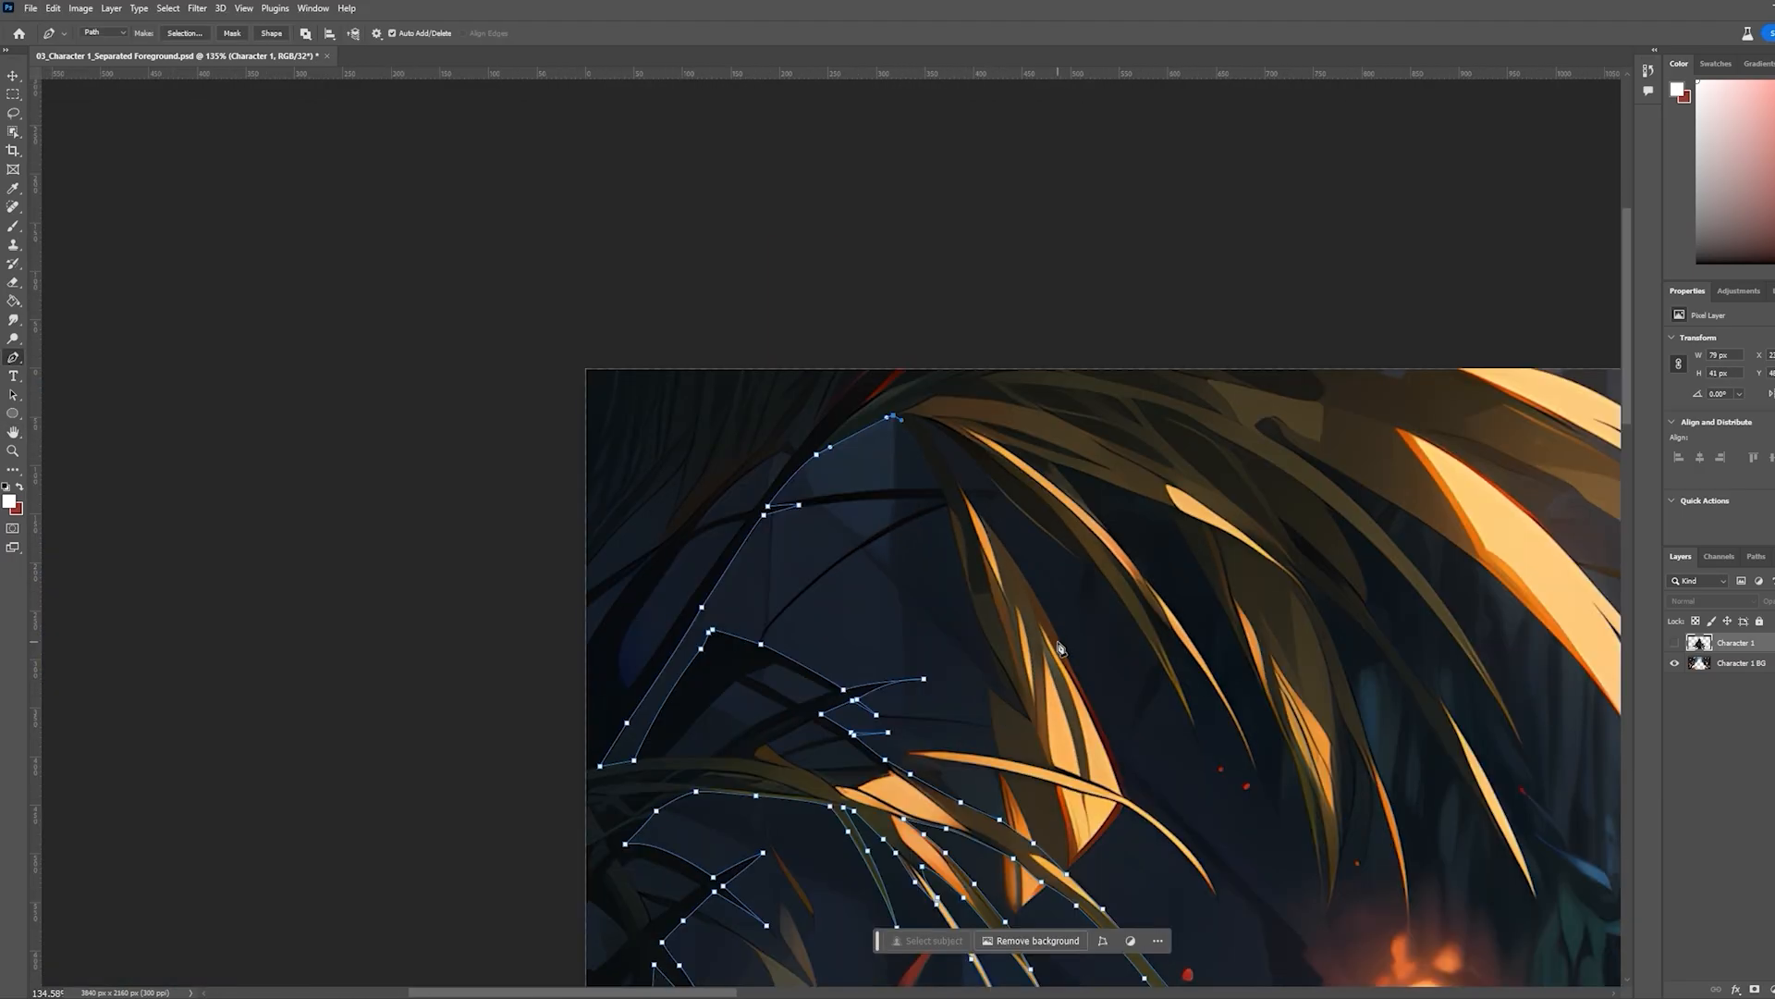
{"action": "scroll", "coordinate": [1061, 648], "scroll_direction": "up", "scroll_amount": 6}
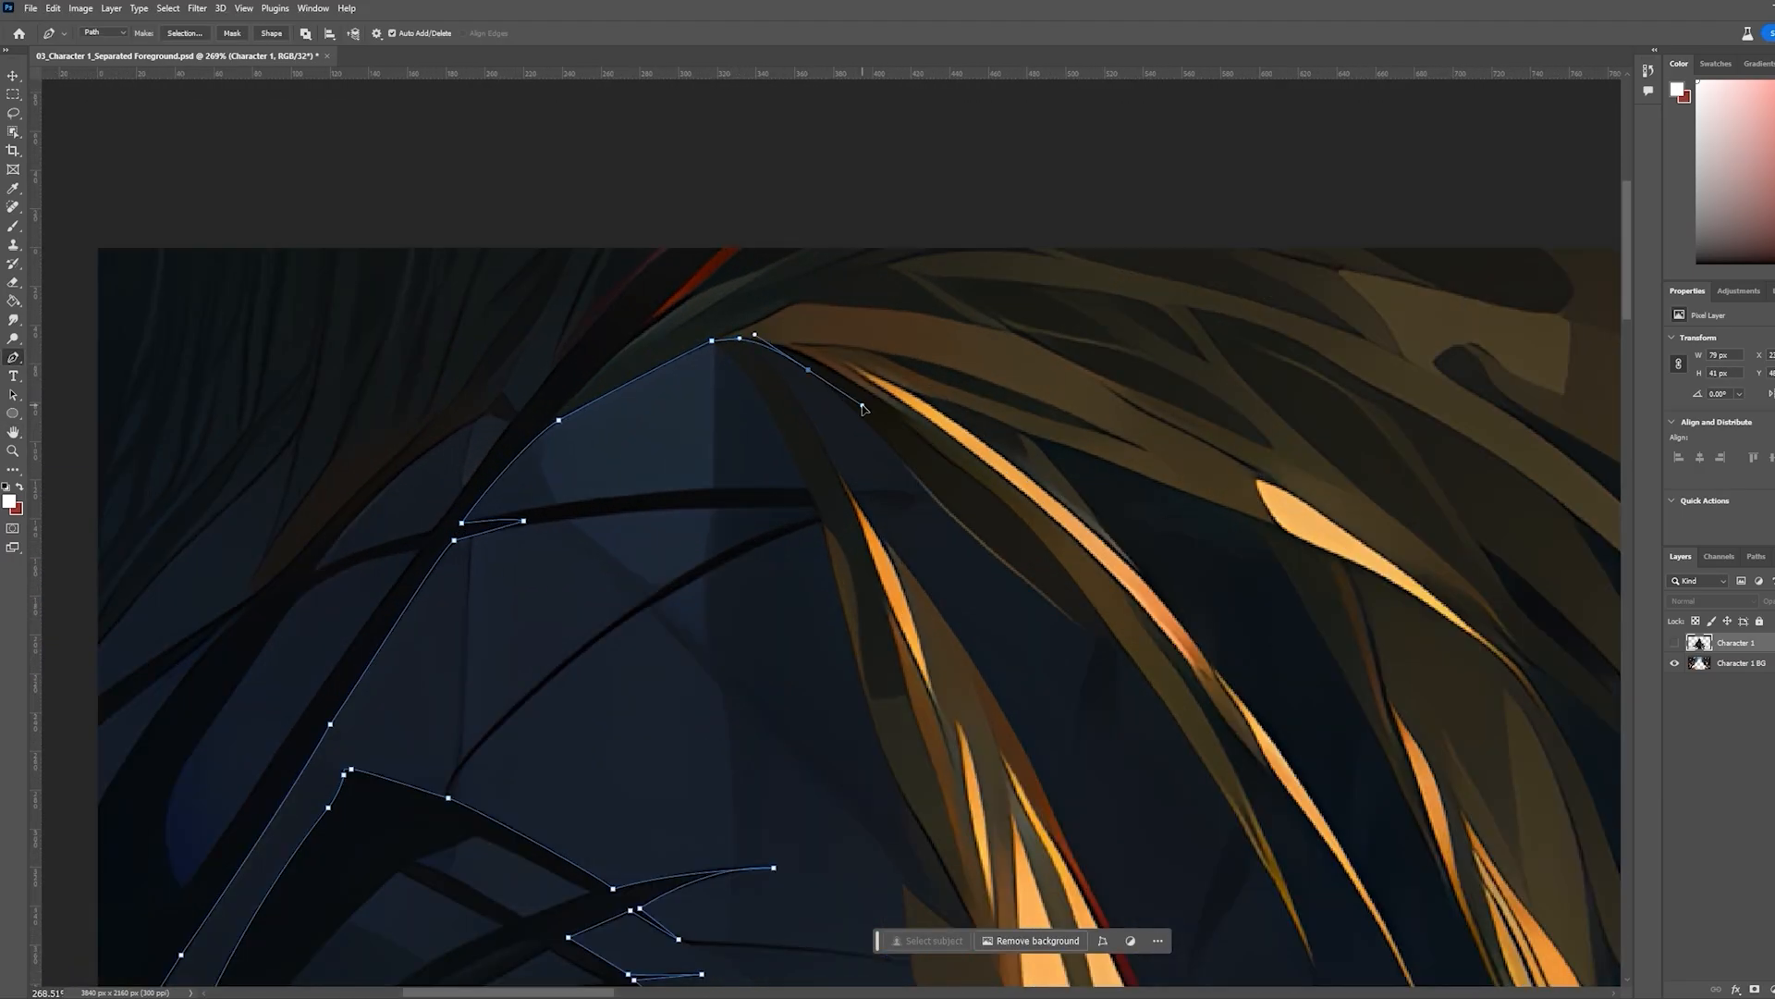
{"action": "left_click_drag", "start_coordinate": [921, 482], "coordinate": [943, 510]}
{"action": "left_click_drag", "start_coordinate": [1172, 671], "coordinate": [831, 370]}
Outline the narrow olive leaf around its tip and back to the notch beside the orange leaf
{"action": "scroll", "coordinate": [832, 370], "scroll_direction": "up", "scroll_amount": 2}
{"action": "left_click_drag", "start_coordinate": [875, 493], "coordinate": [904, 537]}
{"action": "left_click_drag", "start_coordinate": [1011, 758], "coordinate": [983, 652]}
{"action": "left_click_drag", "start_coordinate": [881, 439], "coordinate": [915, 450]}
{"action": "left_click", "coordinate": [881, 440], "text": "alt"}
Outline the long thin orange leaf around its tip and back up to the underside of the upper frond
{"action": "left_click_drag", "start_coordinate": [975, 525], "coordinate": [989, 546]}
{"action": "left_click_drag", "start_coordinate": [1078, 676], "coordinate": [1103, 722]}
{"action": "left_click_drag", "start_coordinate": [1150, 835], "coordinate": [1157, 857]}
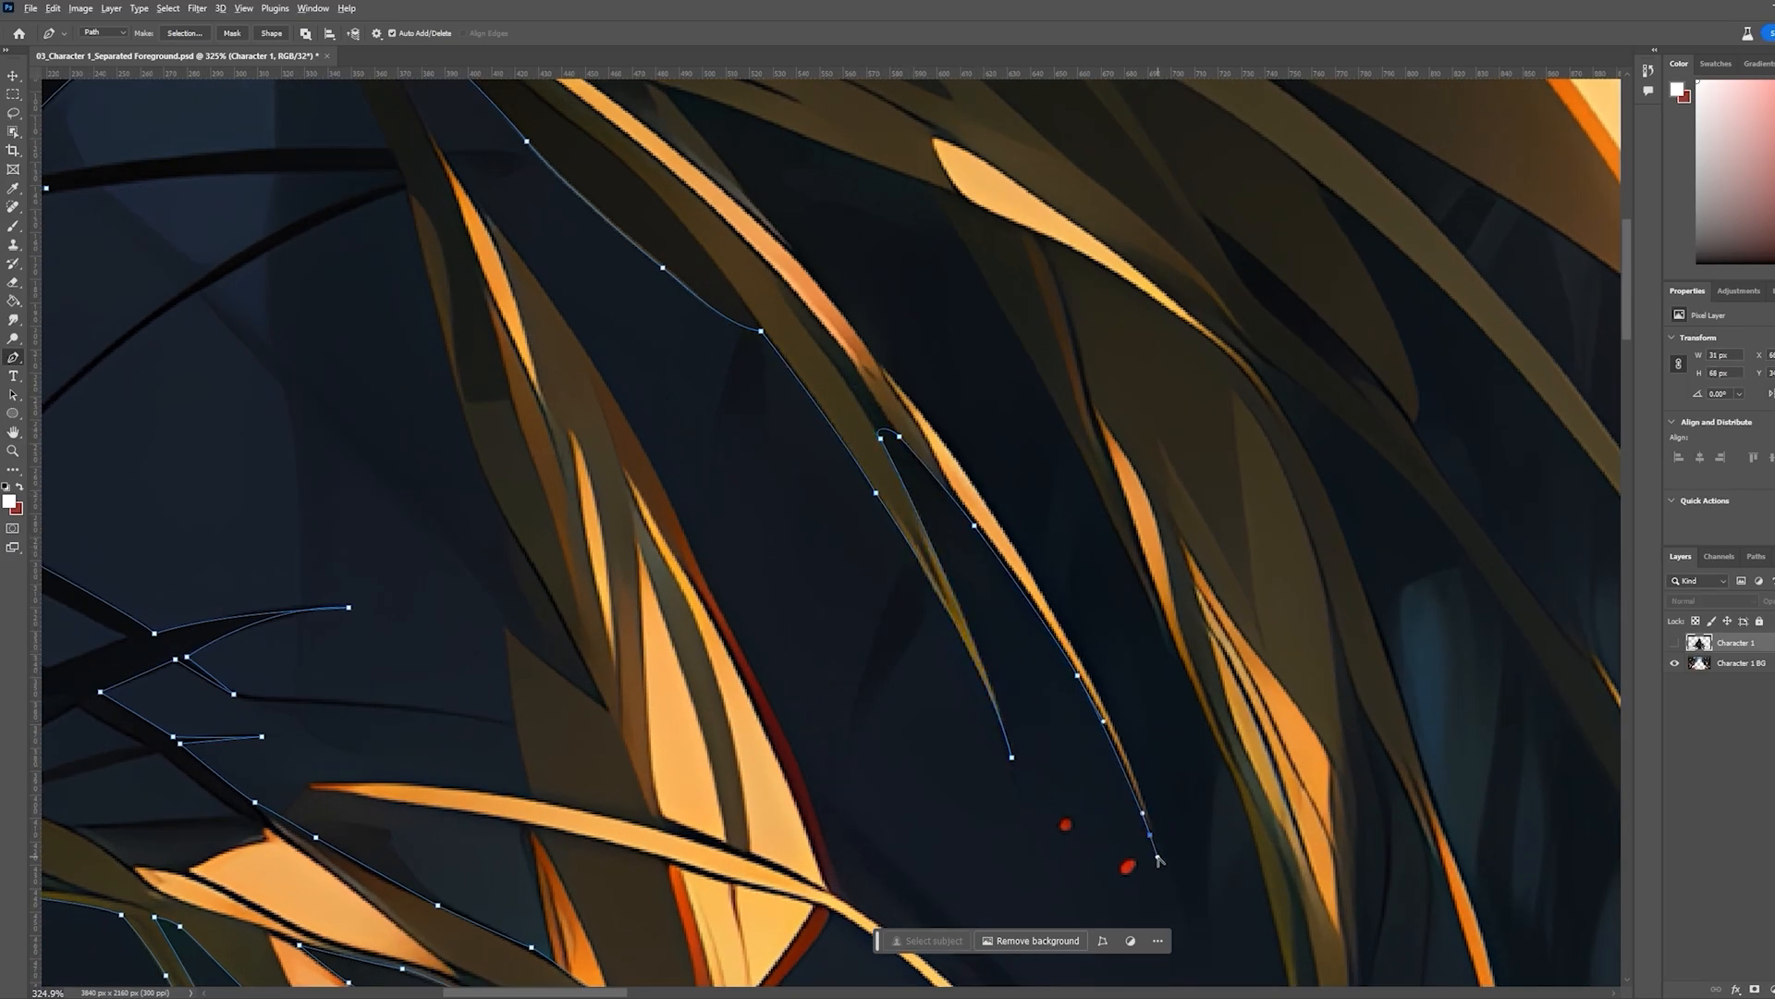
{"action": "left_click_drag", "start_coordinate": [986, 516], "coordinate": [998, 521]}
{"action": "left_click_drag", "start_coordinate": [944, 437], "coordinate": [1024, 604]}
{"action": "left_click_drag", "start_coordinate": [845, 352], "coordinate": [860, 356]}
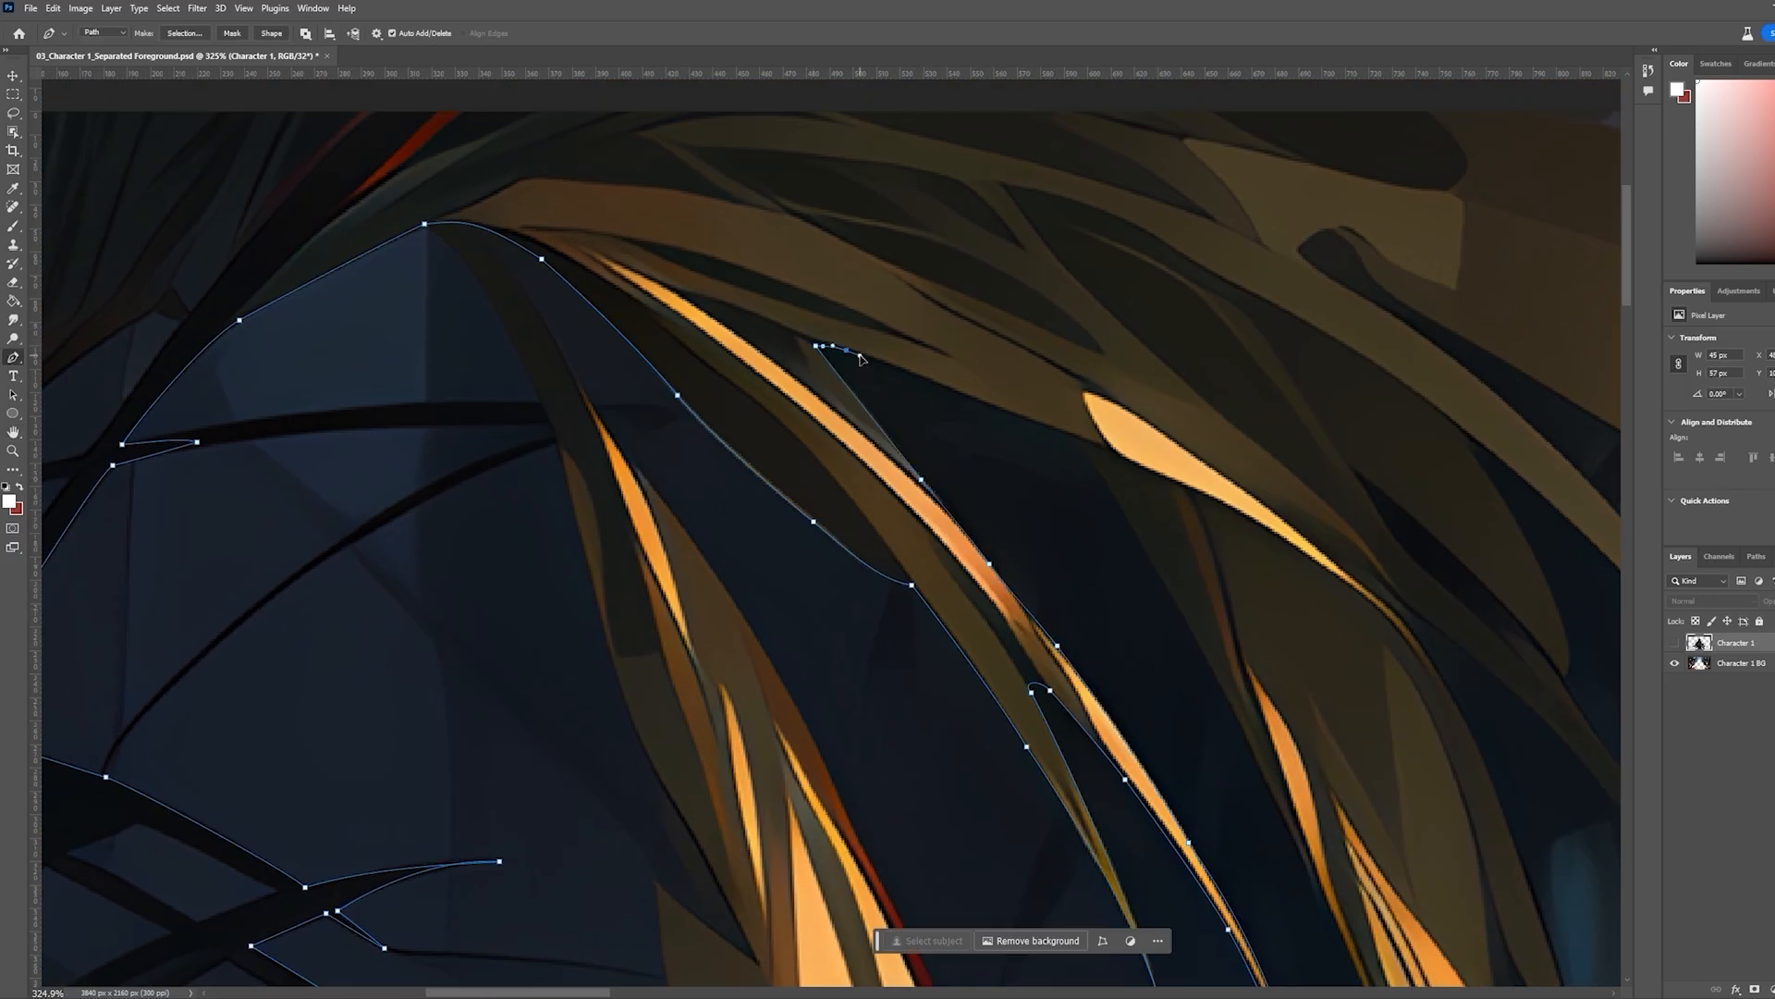
Trace the frond's underside to the wide olive and orange leaf cluster and down the cluster's outer edge
{"action": "left_click_drag", "start_coordinate": [1004, 409], "coordinate": [1014, 415]}
{"action": "left_click_drag", "start_coordinate": [1102, 469], "coordinate": [838, 239]}
{"action": "left_click_drag", "start_coordinate": [920, 389], "coordinate": [979, 512]}
{"action": "left_click_drag", "start_coordinate": [1004, 563], "coordinate": [1013, 581]}
{"action": "left_click_drag", "start_coordinate": [1030, 616], "coordinate": [1040, 638]}
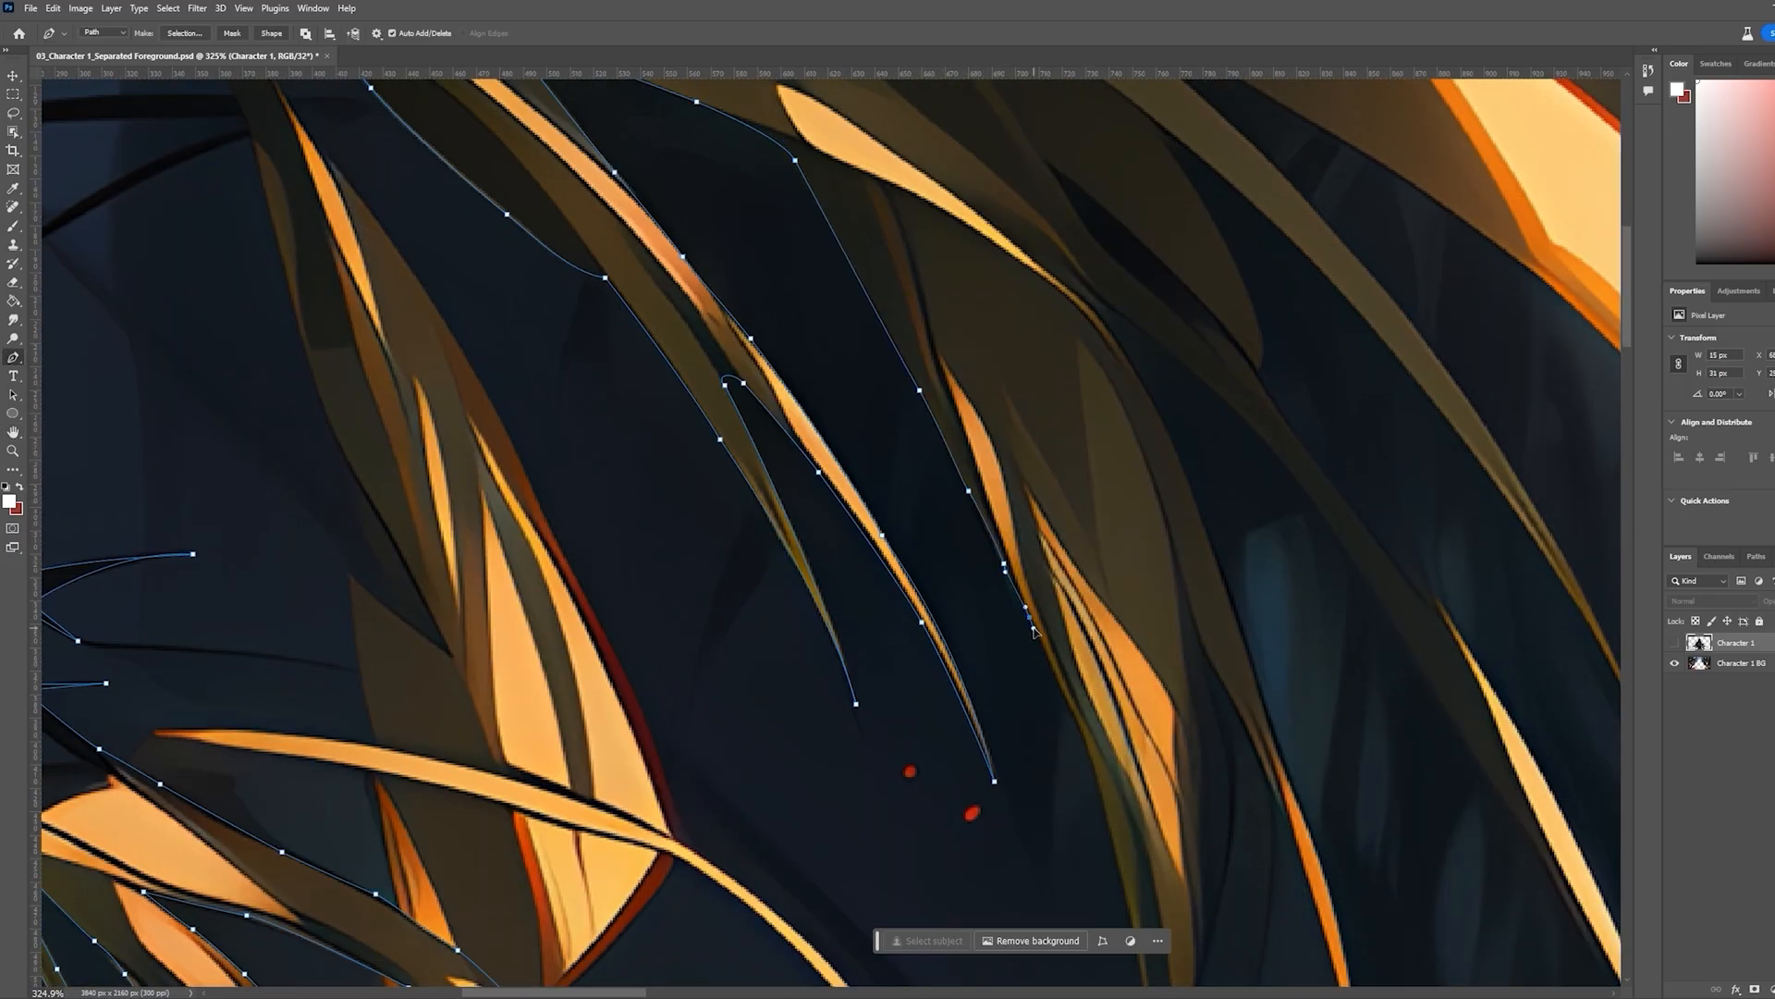
Outline the hanging tips of the wide olive and orange leaf cluster, including the notch between them
{"action": "left_click_drag", "start_coordinate": [1061, 698], "coordinate": [882, 381]}
{"action": "left_click_drag", "start_coordinate": [895, 397], "coordinate": [911, 439]}
{"action": "mouse_move", "coordinate": [948, 579]}
{"action": "left_mouse_down"}
{"action": "mouse_move", "coordinate": [958, 614]}
{"action": "mouse_move", "coordinate": [958, 583]}
{"action": "left_mouse_up"}
{"action": "left_click", "coordinate": [975, 727]}
{"action": "left_click", "coordinate": [984, 806]}
{"action": "scroll", "coordinate": [1054, 562], "scroll_direction": "up", "scroll_amount": 2}
{"action": "left_click_drag", "start_coordinate": [1008, 726], "coordinate": [1020, 703]}
Outline the slender orange-tipped leaf beside the wide cluster, around its tip and back to its base
{"action": "left_click_drag", "start_coordinate": [1015, 488], "coordinate": [1006, 363]}
{"action": "mouse_move", "coordinate": [1162, 681]}
{"action": "left_mouse_down"}
{"action": "mouse_move", "coordinate": [1109, 457]}
{"action": "mouse_move", "coordinate": [1205, 697]}
{"action": "mouse_move", "coordinate": [1153, 701]}
{"action": "left_mouse_up"}
{"action": "left_click_drag", "start_coordinate": [1071, 473], "coordinate": [1062, 444]}
{"action": "left_click_drag", "start_coordinate": [1026, 347], "coordinate": [1006, 294]}
{"action": "left_click_drag", "start_coordinate": [1034, 147], "coordinate": [954, 352]}
Outline the long dark leaf with the bright orange end, down its underside, around its tip and back up
{"action": "left_click_drag", "start_coordinate": [981, 354], "coordinate": [1001, 369]}
{"action": "left_click_drag", "start_coordinate": [1067, 422], "coordinate": [1089, 448]}
{"action": "left_click_drag", "start_coordinate": [1182, 569], "coordinate": [1216, 629]}
{"action": "left_click_drag", "start_coordinate": [1208, 730], "coordinate": [943, 400]}
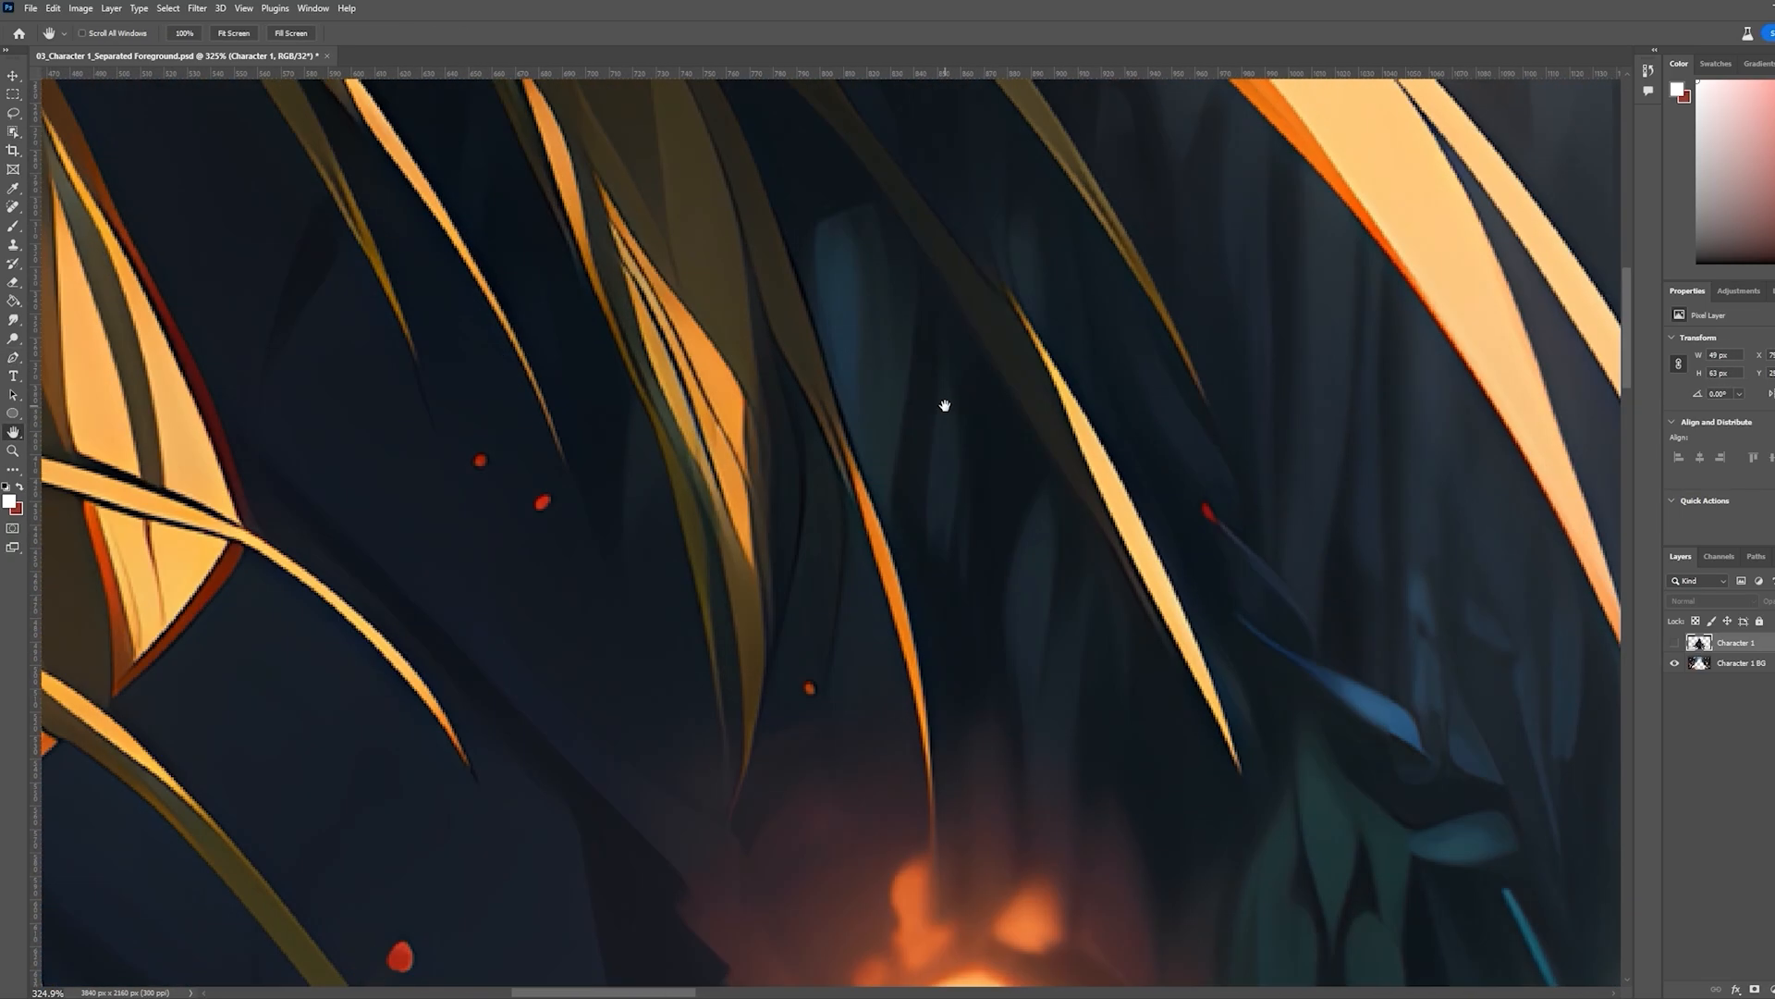
{"action": "left_click_drag", "start_coordinate": [1077, 486], "coordinate": [1095, 524]}
{"action": "left_click", "coordinate": [1239, 774]}
{"action": "left_click_drag", "start_coordinate": [1230, 703], "coordinate": [1112, 807]}
{"action": "left_click_drag", "start_coordinate": [1055, 693], "coordinate": [1019, 605]}
{"action": "left_click_drag", "start_coordinate": [912, 424], "coordinate": [800, 473]}
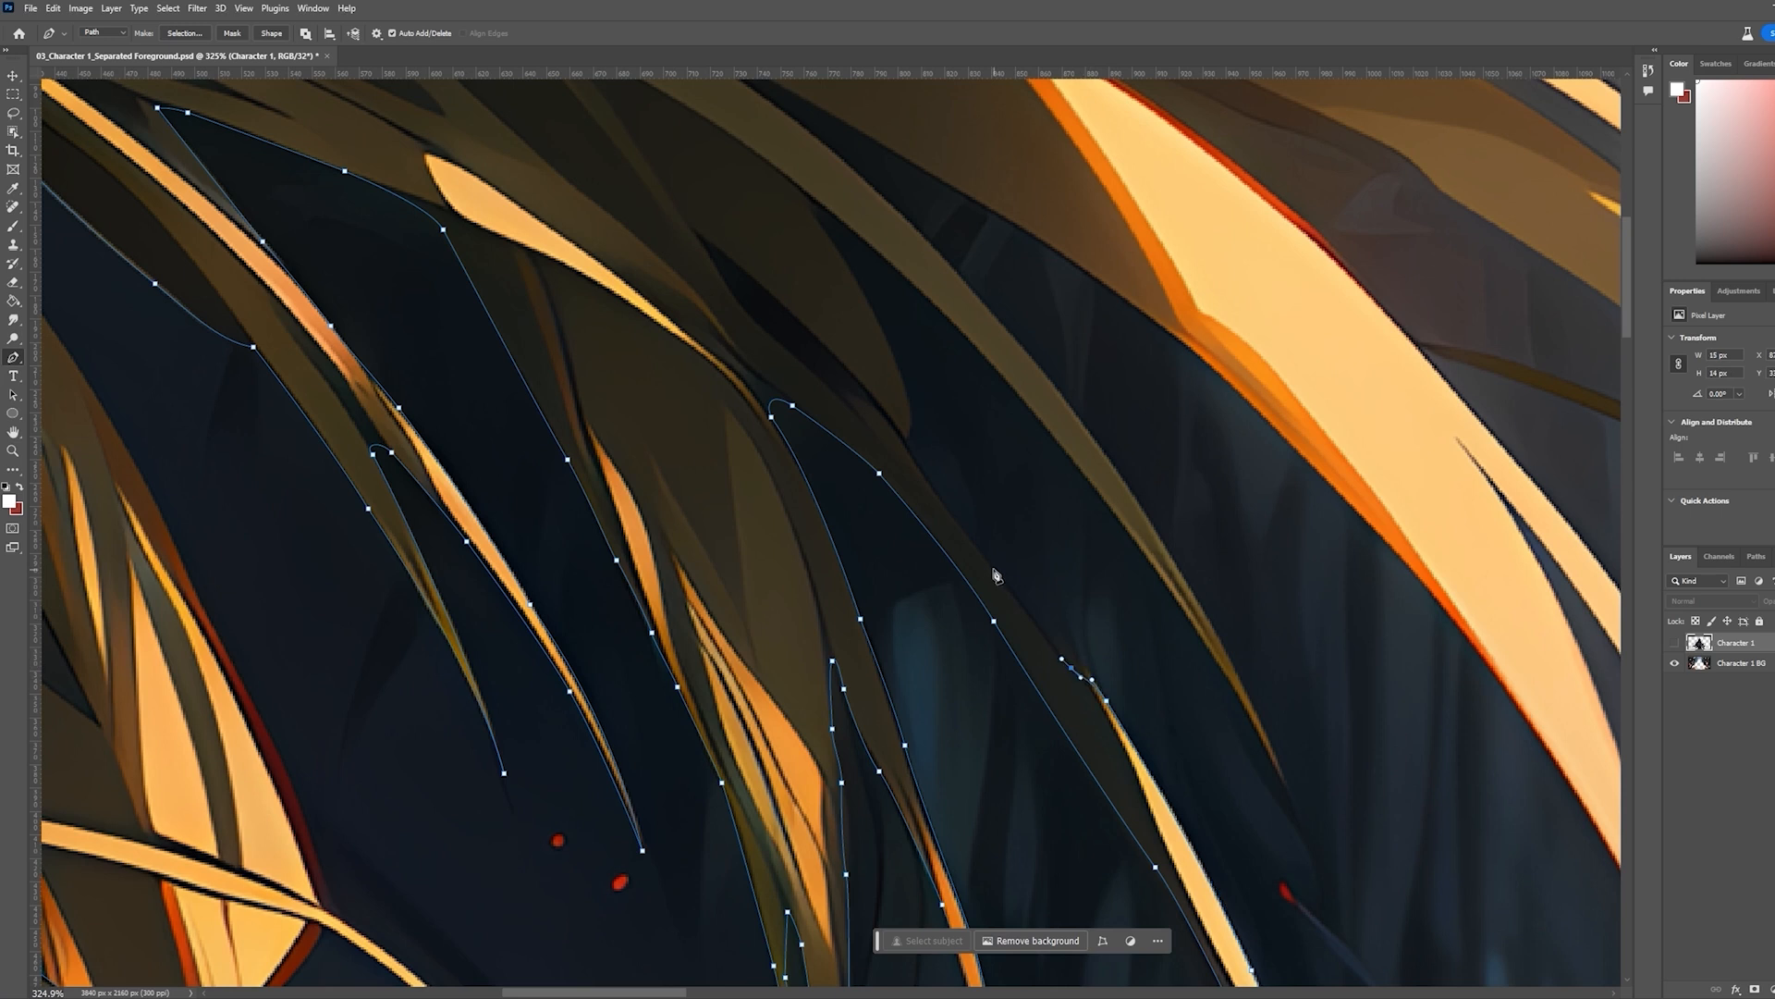
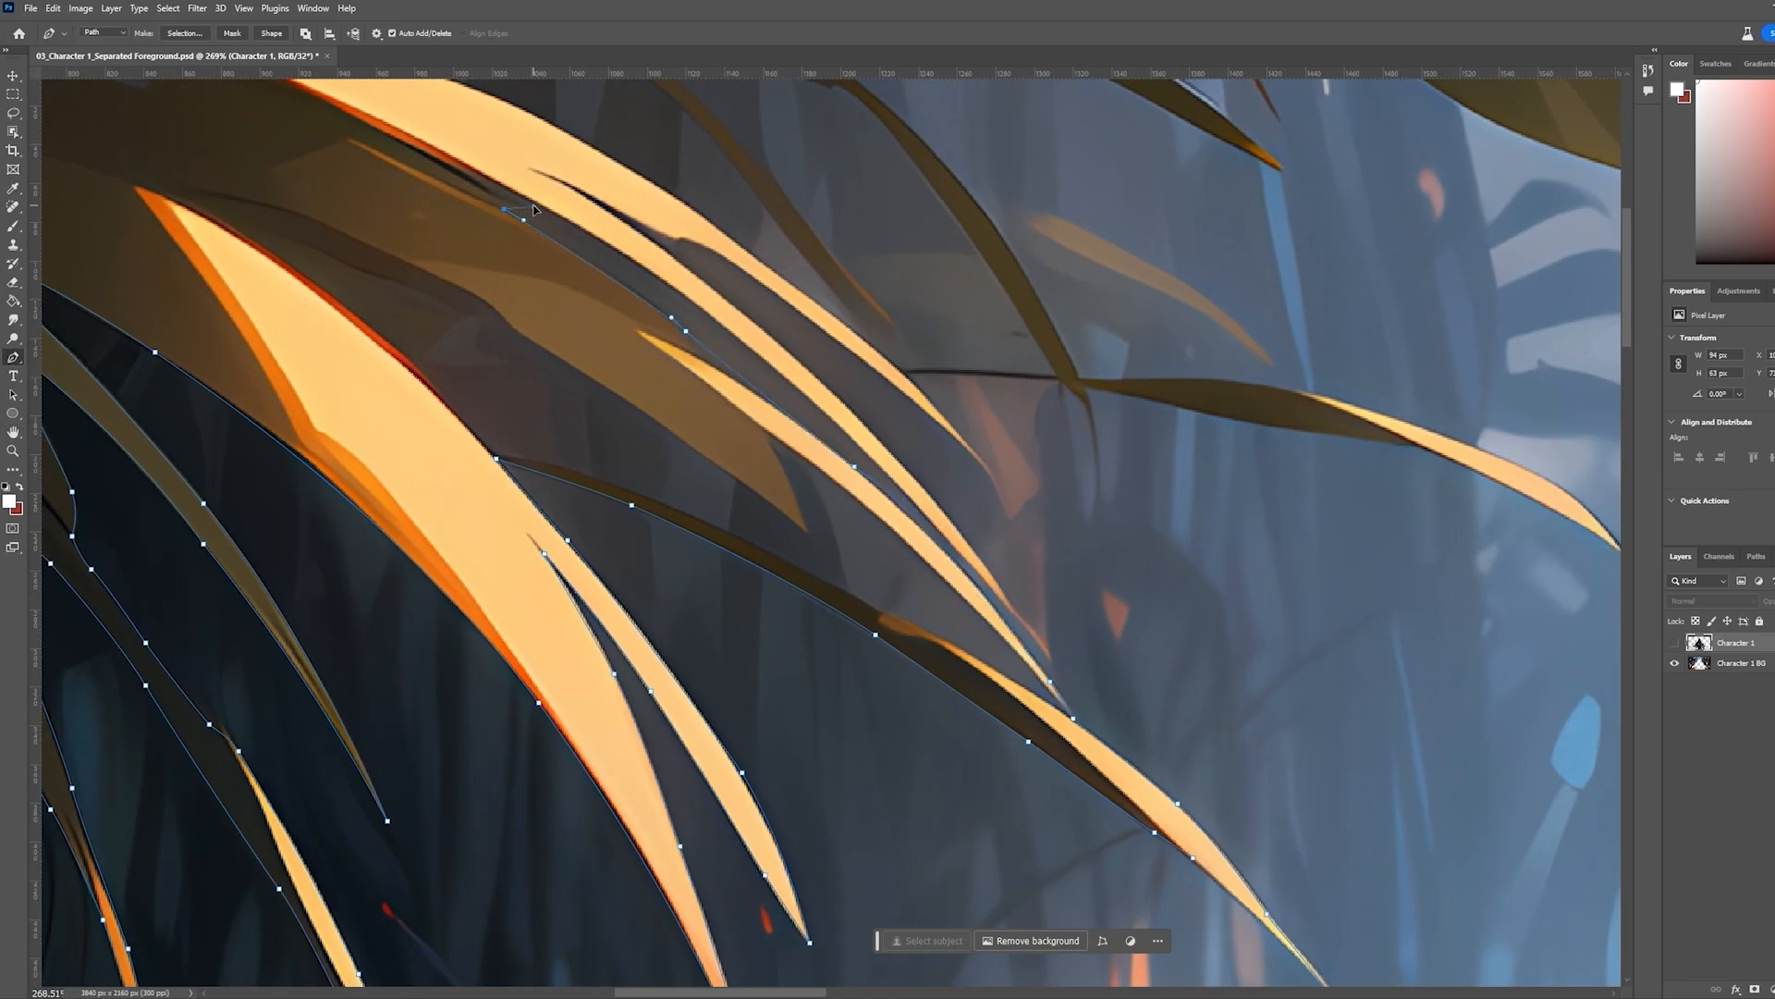
Trace the edges and the narrow gap between the long thin orange leaves of the upper foliage
{"action": "left_click_drag", "start_coordinate": [595, 234], "coordinate": [628, 252]}
{"action": "left_click_drag", "start_coordinate": [881, 469], "coordinate": [953, 545]}
{"action": "left_click", "coordinate": [694, 271]}
{"action": "left_click", "coordinate": [645, 235]}
Outline the horizontal olive and orange leaf around its tip and back to its thin stem
{"action": "left_click_drag", "start_coordinate": [1362, 444], "coordinate": [1357, 442]}
{"action": "key", "text": "space"}
{"action": "left_click_drag", "start_coordinate": [1413, 443], "coordinate": [831, 389]}
{"action": "left_click_drag", "start_coordinate": [871, 401], "coordinate": [1096, 580]}
{"action": "key", "text": "space"}
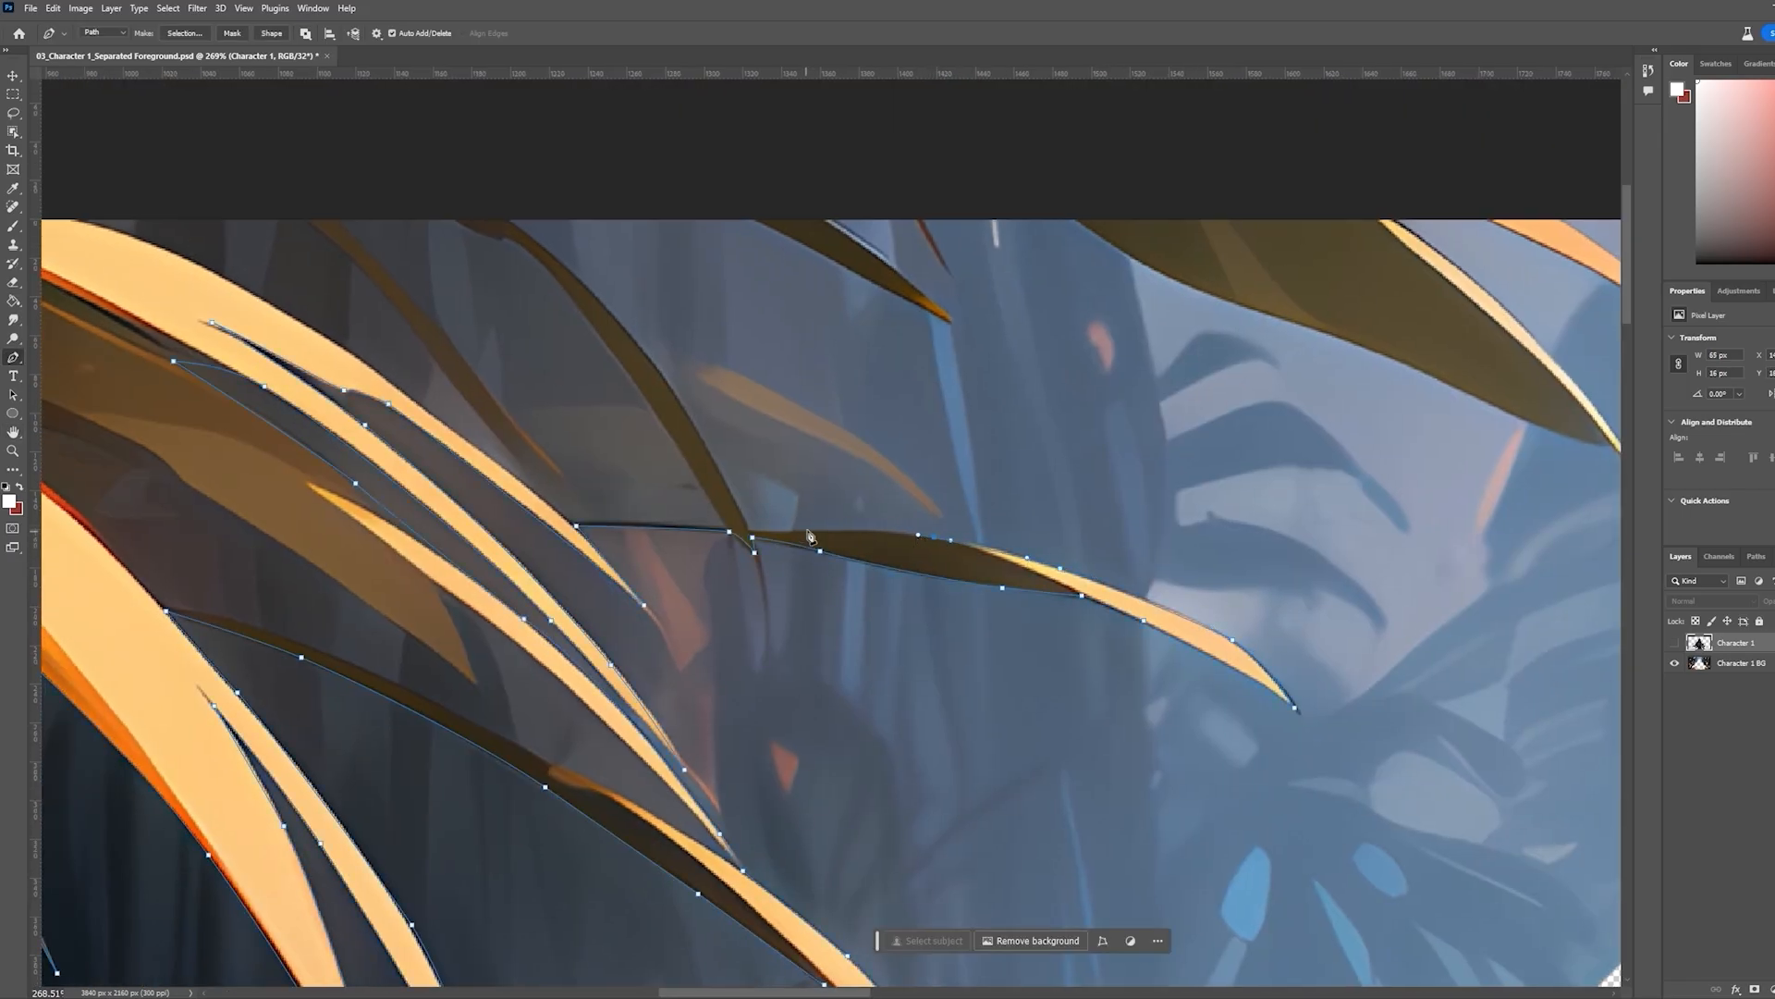
{"action": "left_click", "coordinate": [749, 530]}
Trace the thin olive stem from the leaf's base up to the upper edge of the canvas
{"action": "key", "text": "space"}
{"action": "left_click_drag", "start_coordinate": [672, 387], "coordinate": [913, 523]}
{"action": "left_click_drag", "start_coordinate": [737, 348], "coordinate": [796, 336]}
{"action": "scroll", "coordinate": [870, 370], "scroll_direction": "down", "scroll_amount": 3}
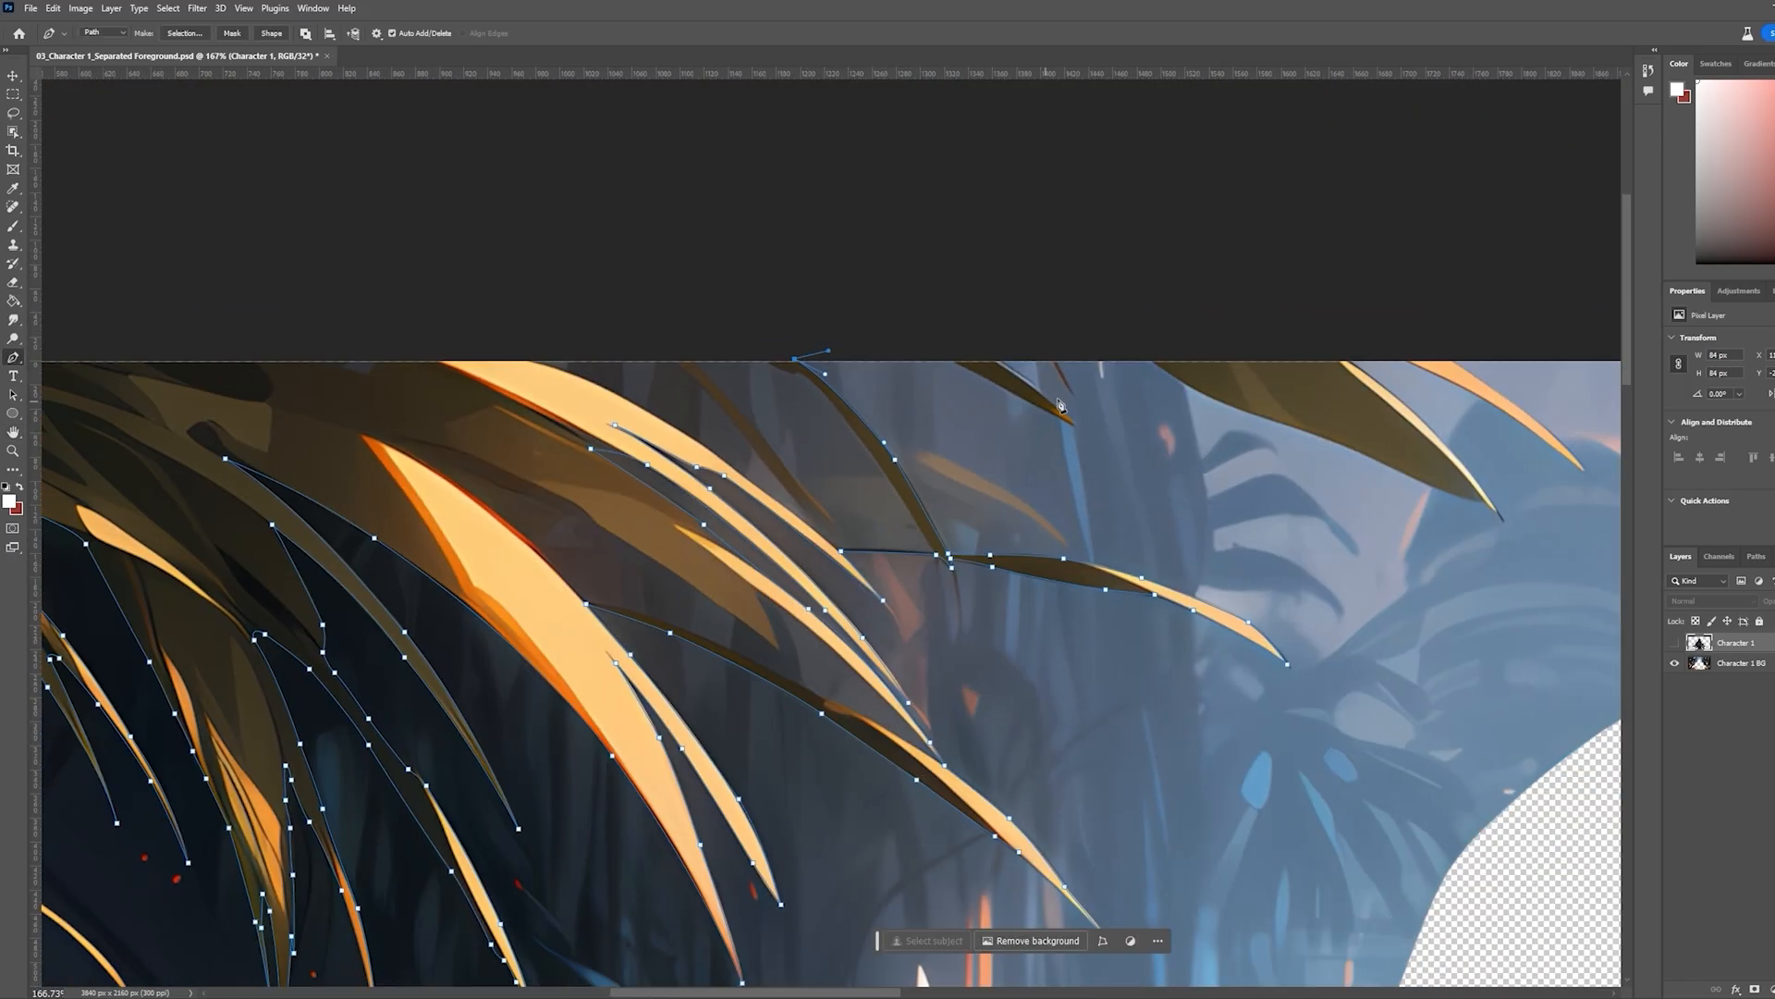
Outline the short olive leaf at the canvas's upper edge and carry the path across to the wide olive leaf
{"action": "scroll", "coordinate": [703, 462], "scroll_direction": "up", "scroll_amount": 3}
{"action": "left_click", "coordinate": [1094, 289]}
{"action": "left_click_drag", "start_coordinate": [1283, 390], "coordinate": [1319, 404]}
{"action": "left_click_drag", "start_coordinate": [1163, 283], "coordinate": [1152, 275]}
{"action": "left_click", "coordinate": [1419, 288]}
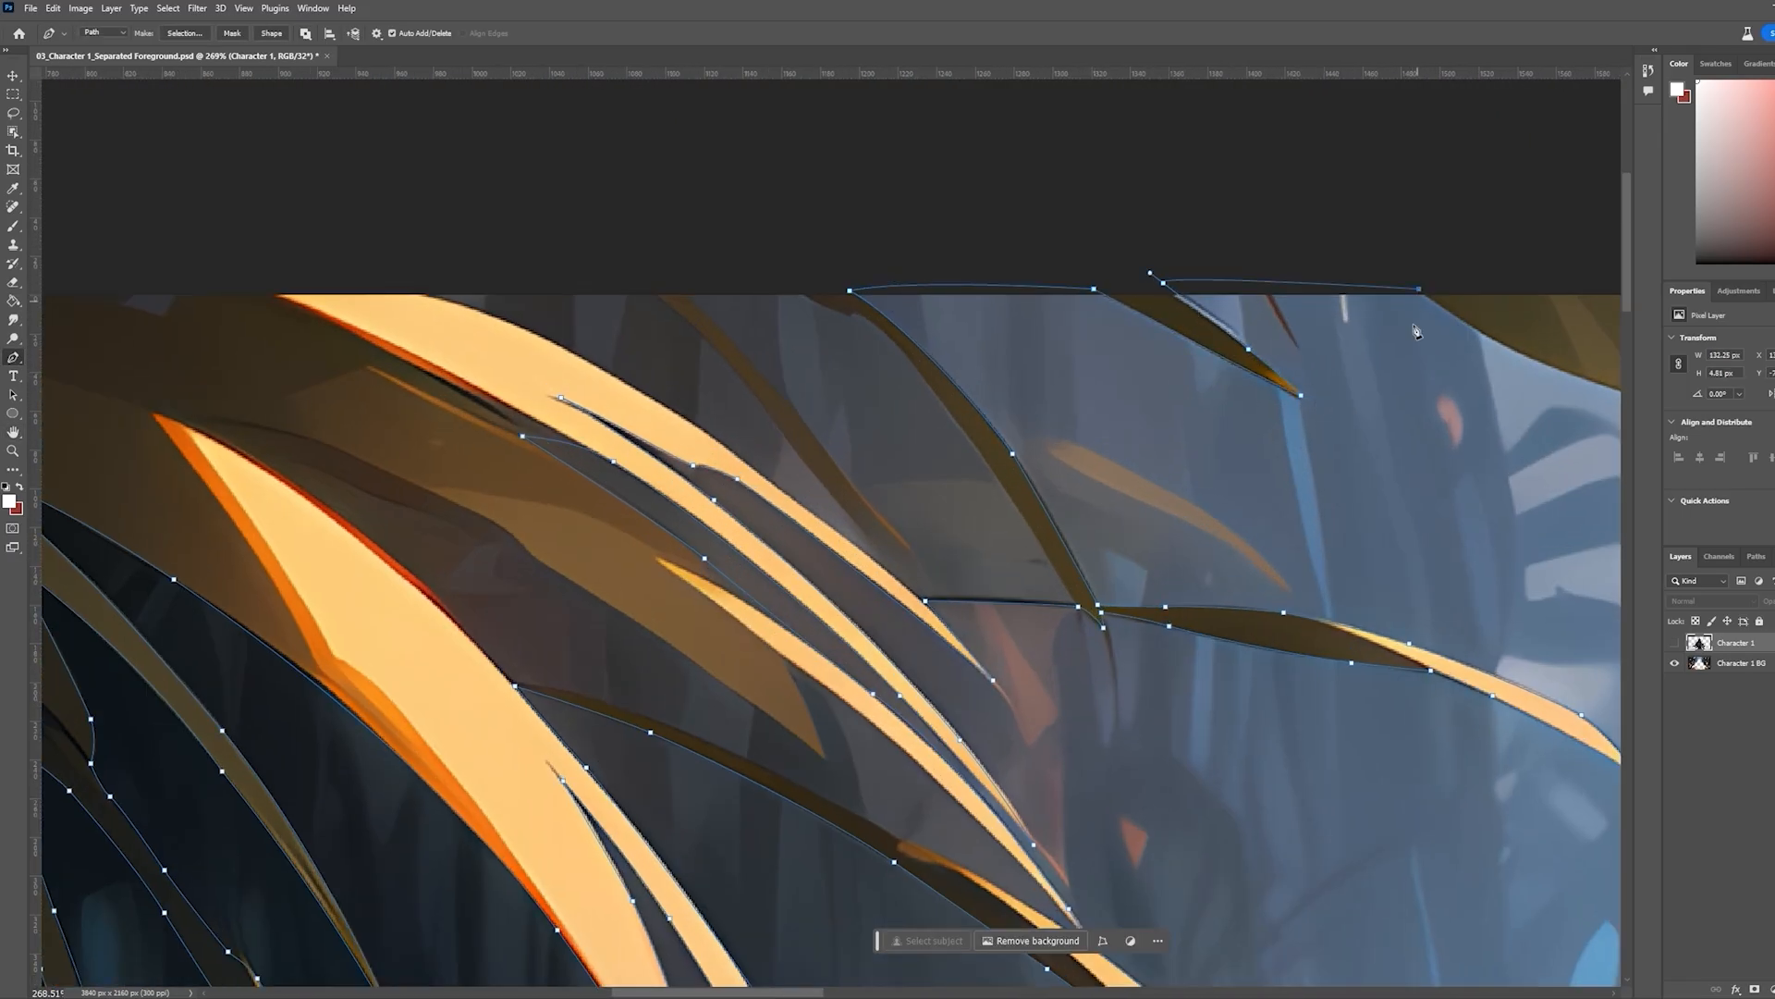
Outline the wide olive leaf and the narrow orange leaf beside it, ending just above the canvas edge
{"action": "key", "text": "space"}
{"action": "left_click_drag", "start_coordinate": [1420, 329], "coordinate": [739, 343]}
{"action": "left_click_drag", "start_coordinate": [867, 380], "coordinate": [938, 404]}
{"action": "left_click_drag", "start_coordinate": [1050, 443], "coordinate": [1069, 450]}
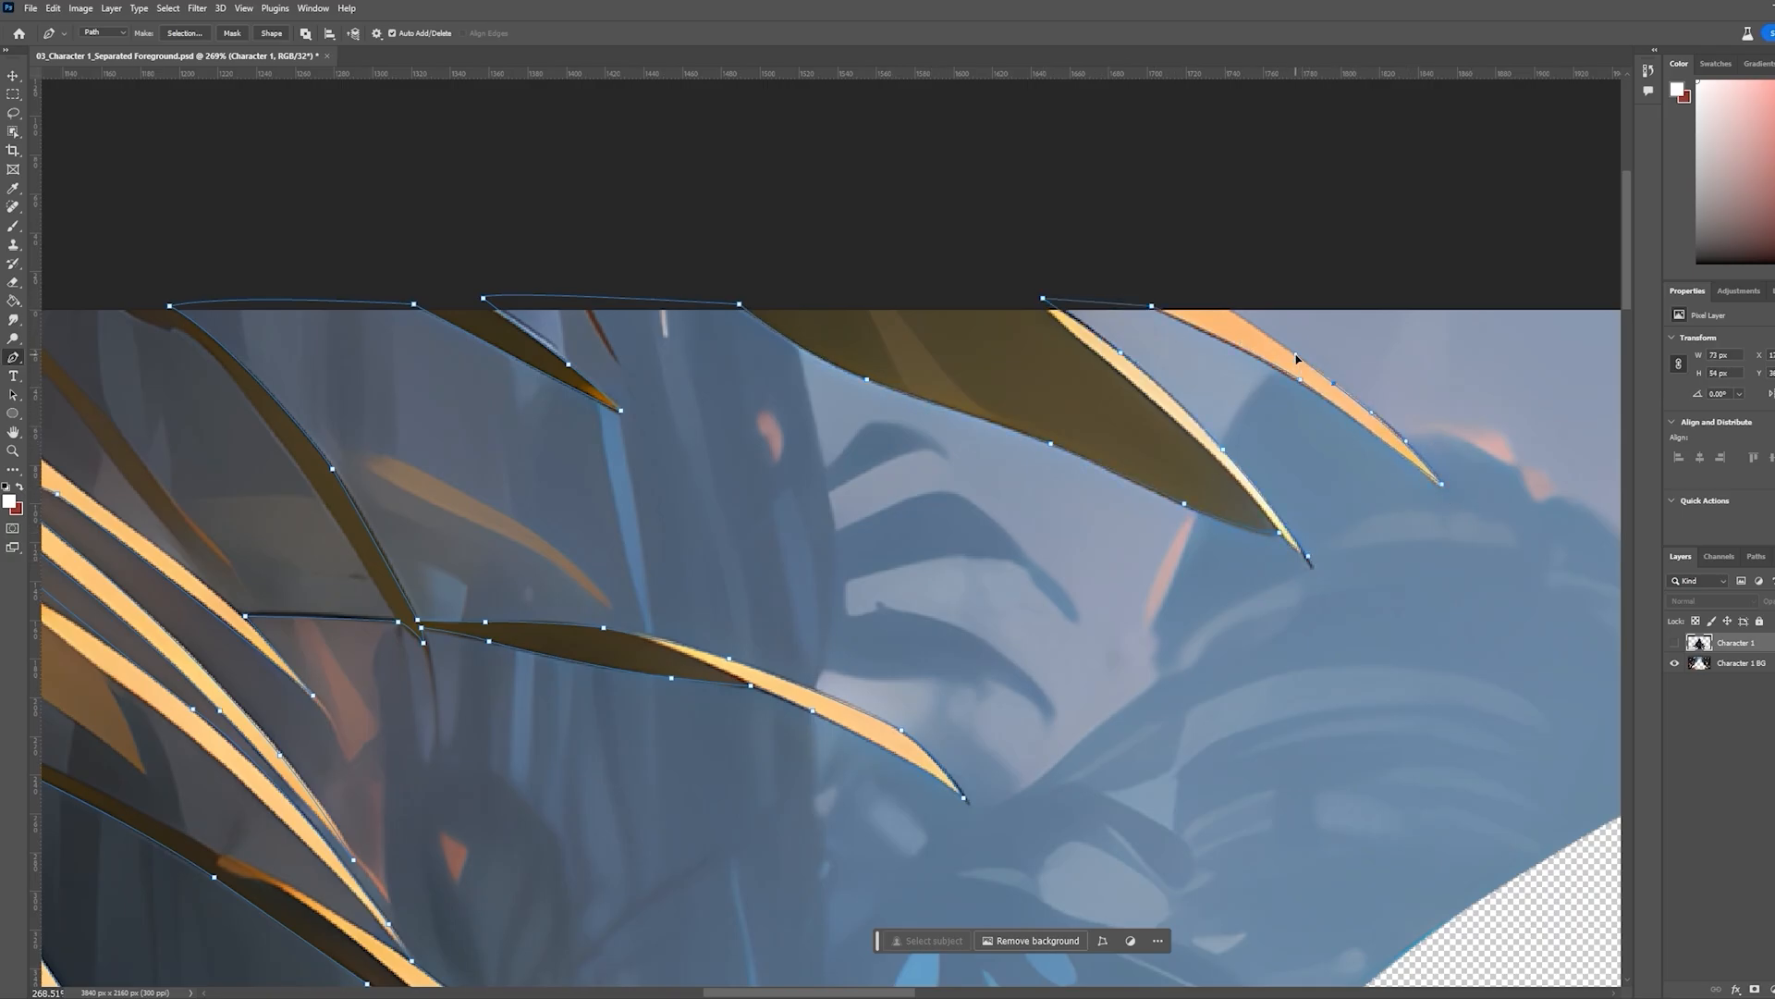
{"action": "left_click", "coordinate": [1212, 304]}
Run the path outside the canvas around its left side and close it at the lower-left image corner
{"action": "scroll", "coordinate": [885, 490], "scroll_direction": "down", "scroll_amount": 8}
{"action": "left_click", "coordinate": [286, 404]}
{"action": "scroll", "coordinate": [325, 721], "scroll_direction": "down", "scroll_amount": 5}
{"action": "left_click", "coordinate": [314, 787]}
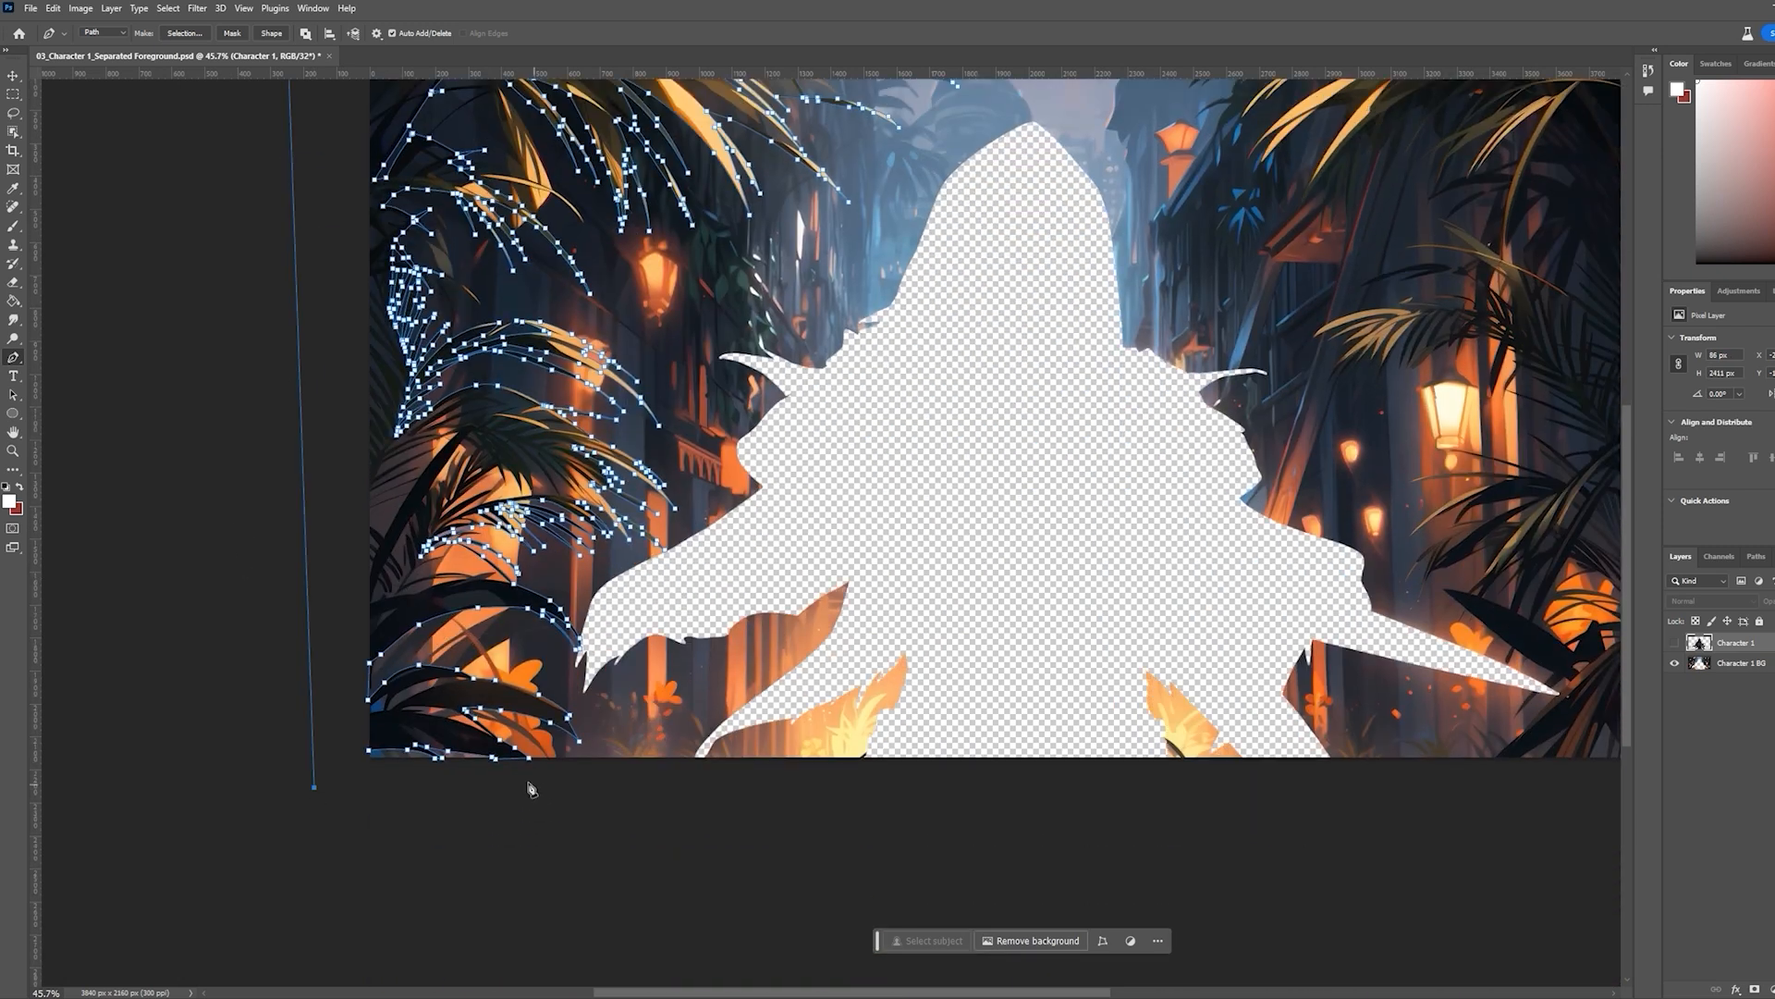
{"action": "scroll", "coordinate": [430, 785], "scroll_direction": "up", "scroll_amount": 4}
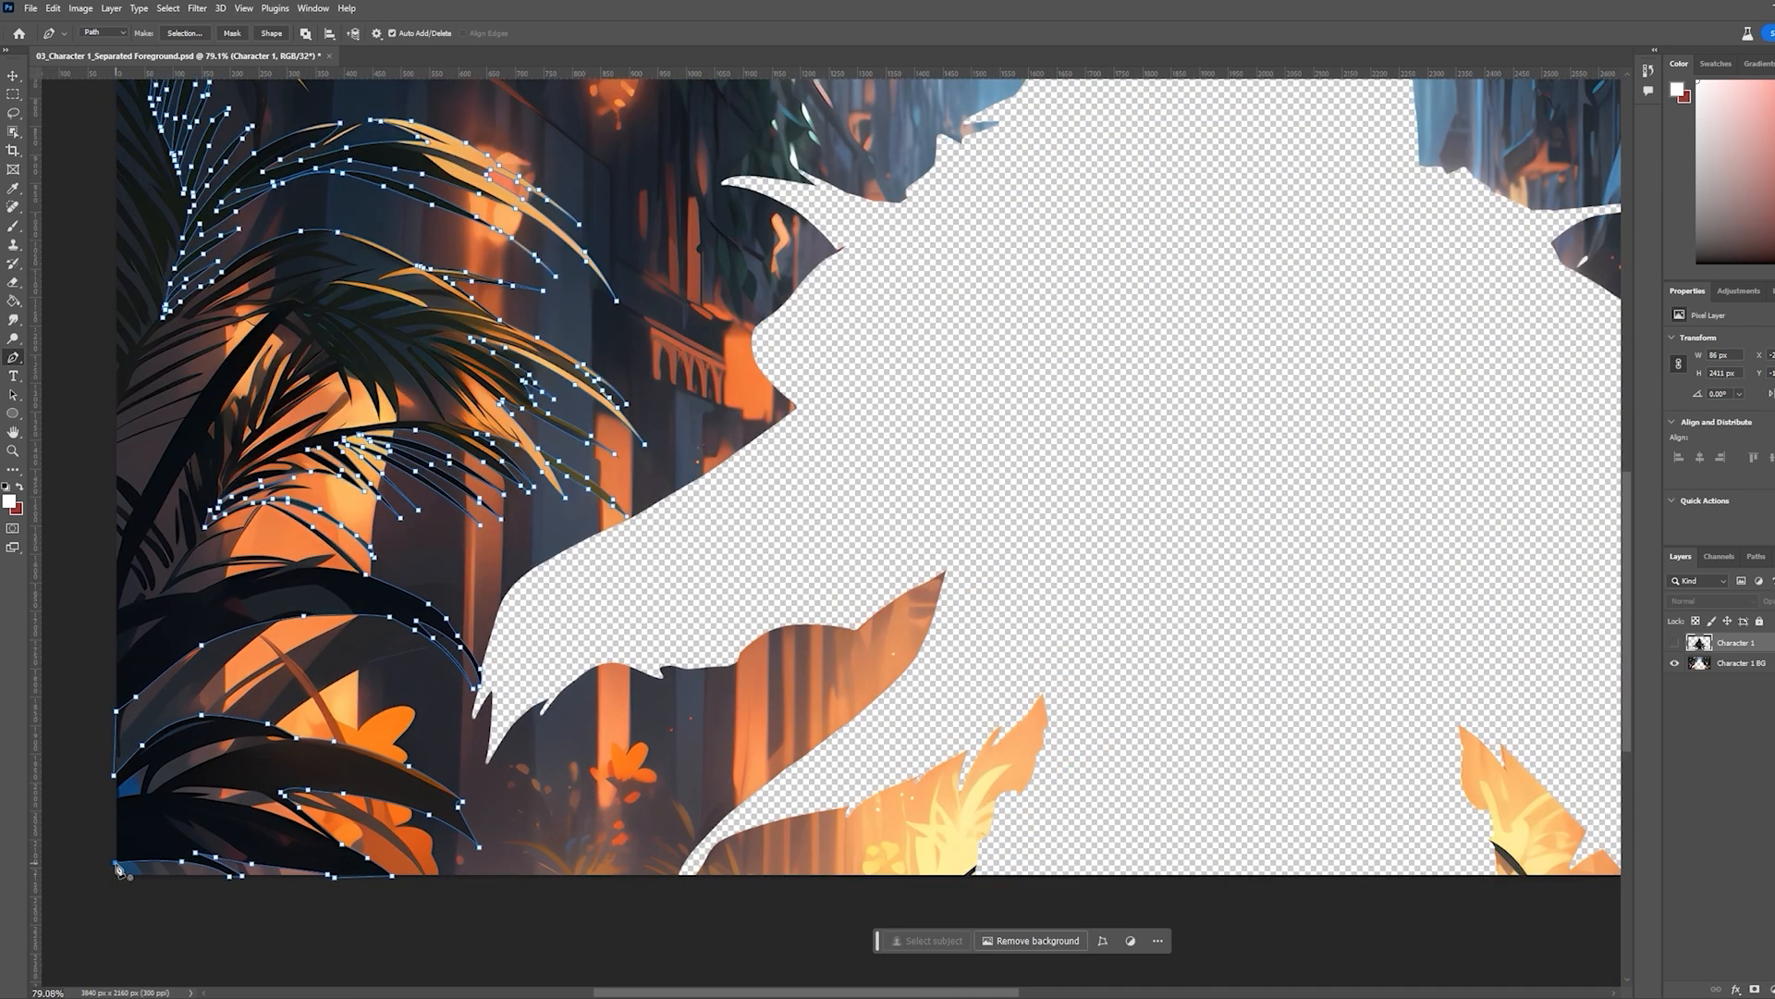
{"action": "left_click", "coordinate": [116, 866]}
Convert the closed foliage path into a selection
{"action": "scroll", "coordinate": [268, 768], "scroll_direction": "down", "scroll_amount": 8}
{"action": "scroll", "coordinate": [129, 714], "scroll_direction": "up", "scroll_amount": 2}
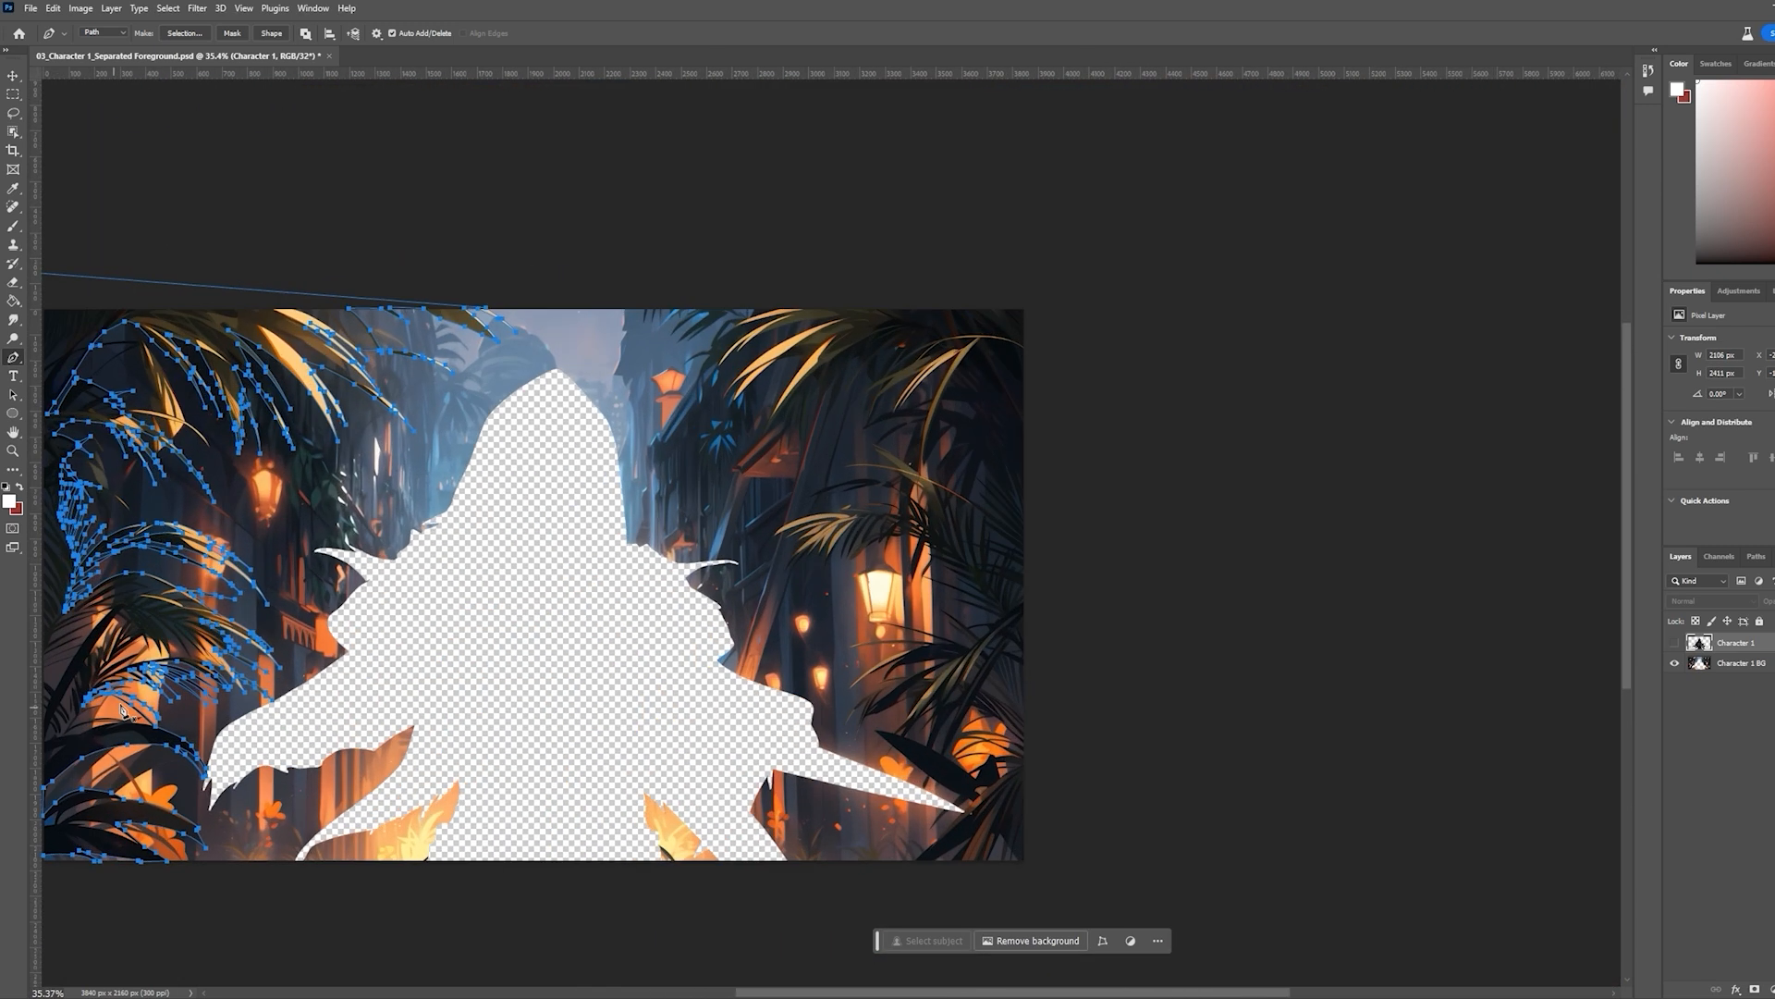
{"action": "left_click_drag", "start_coordinate": [945, 991], "coordinate": [830, 992]}
{"action": "scroll", "coordinate": [536, 695], "scroll_direction": "up", "scroll_amount": 2}
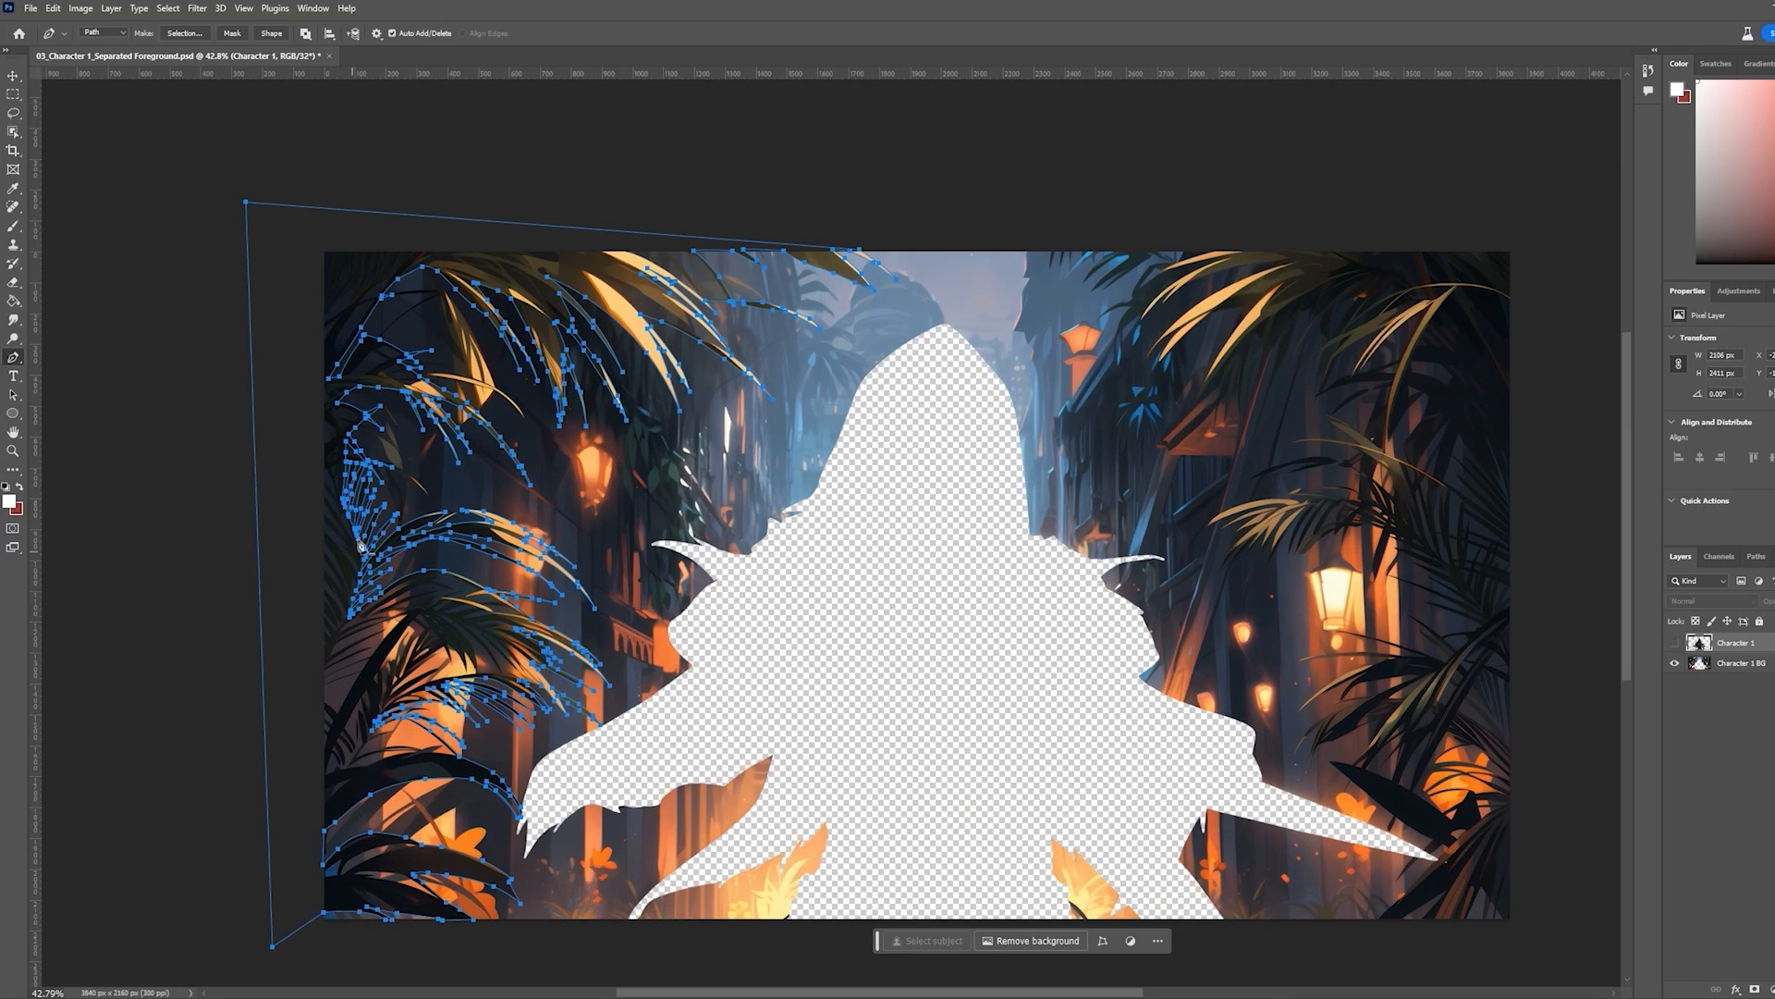
{"action": "right_click", "coordinate": [523, 260]}
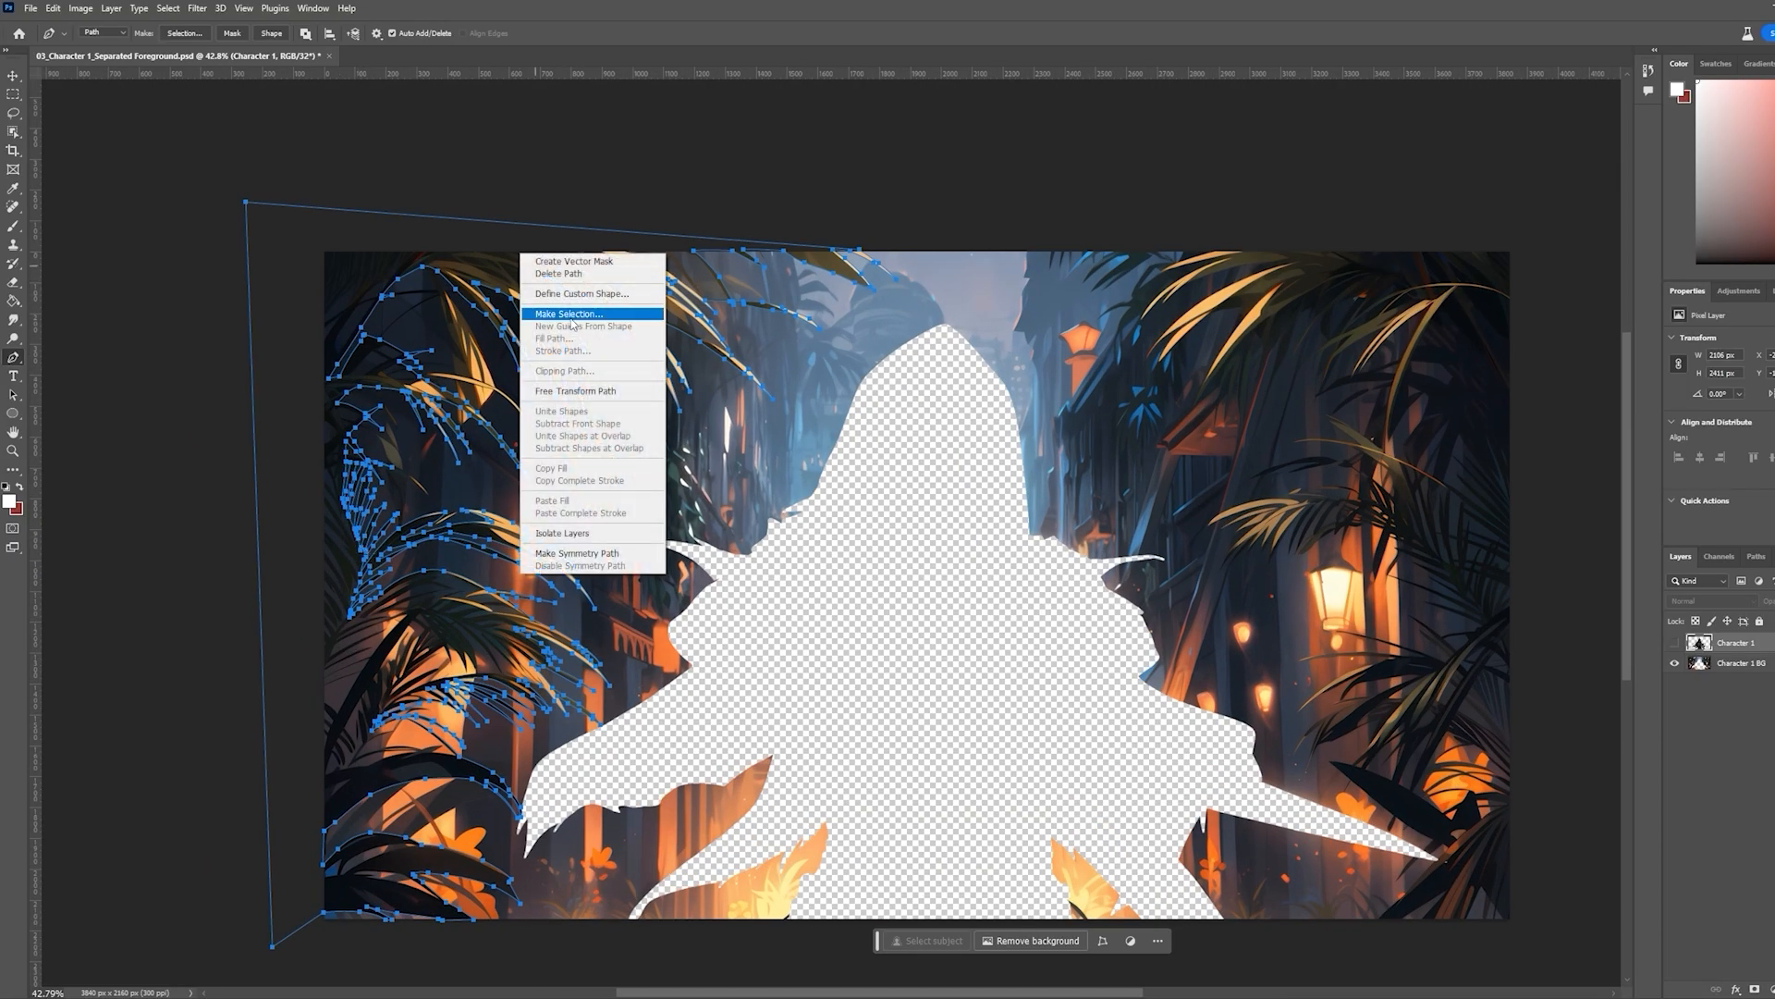
{"action": "left_click", "coordinate": [571, 317]}
{"action": "left_click", "coordinate": [1309, 289]}
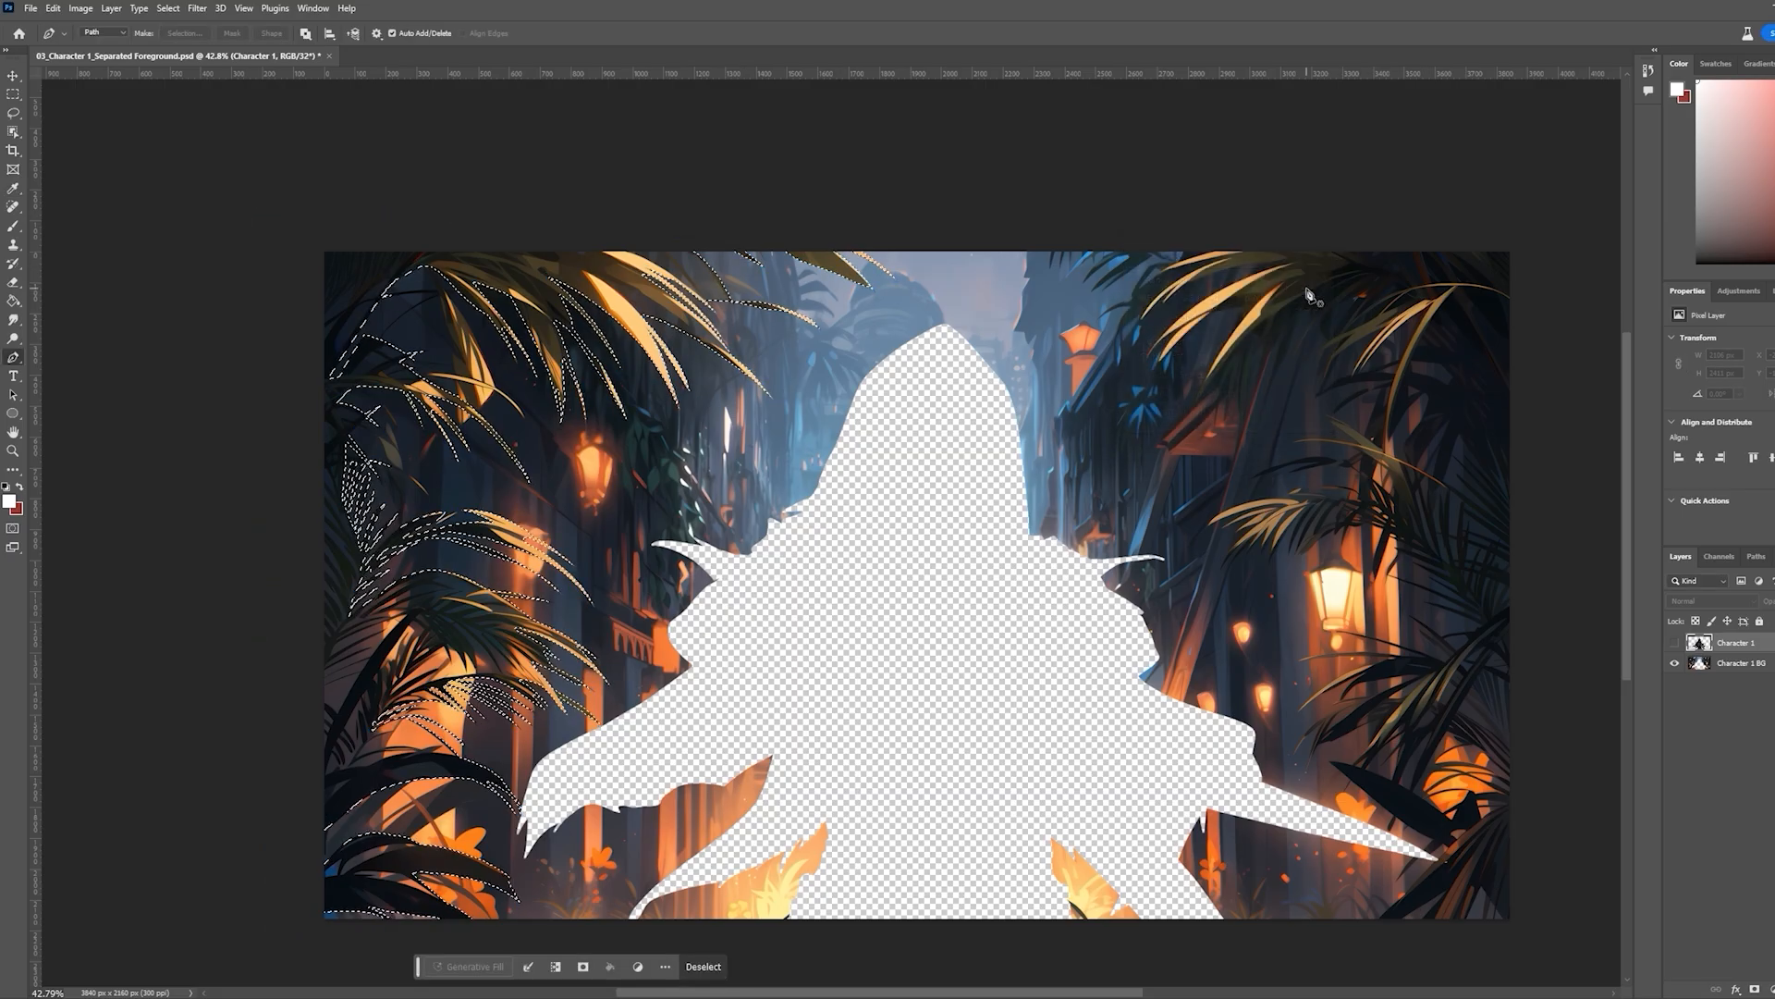
Make Character 1 BG the active layer for copying the selected foliage
{"action": "key", "text": "ctrl+c"}
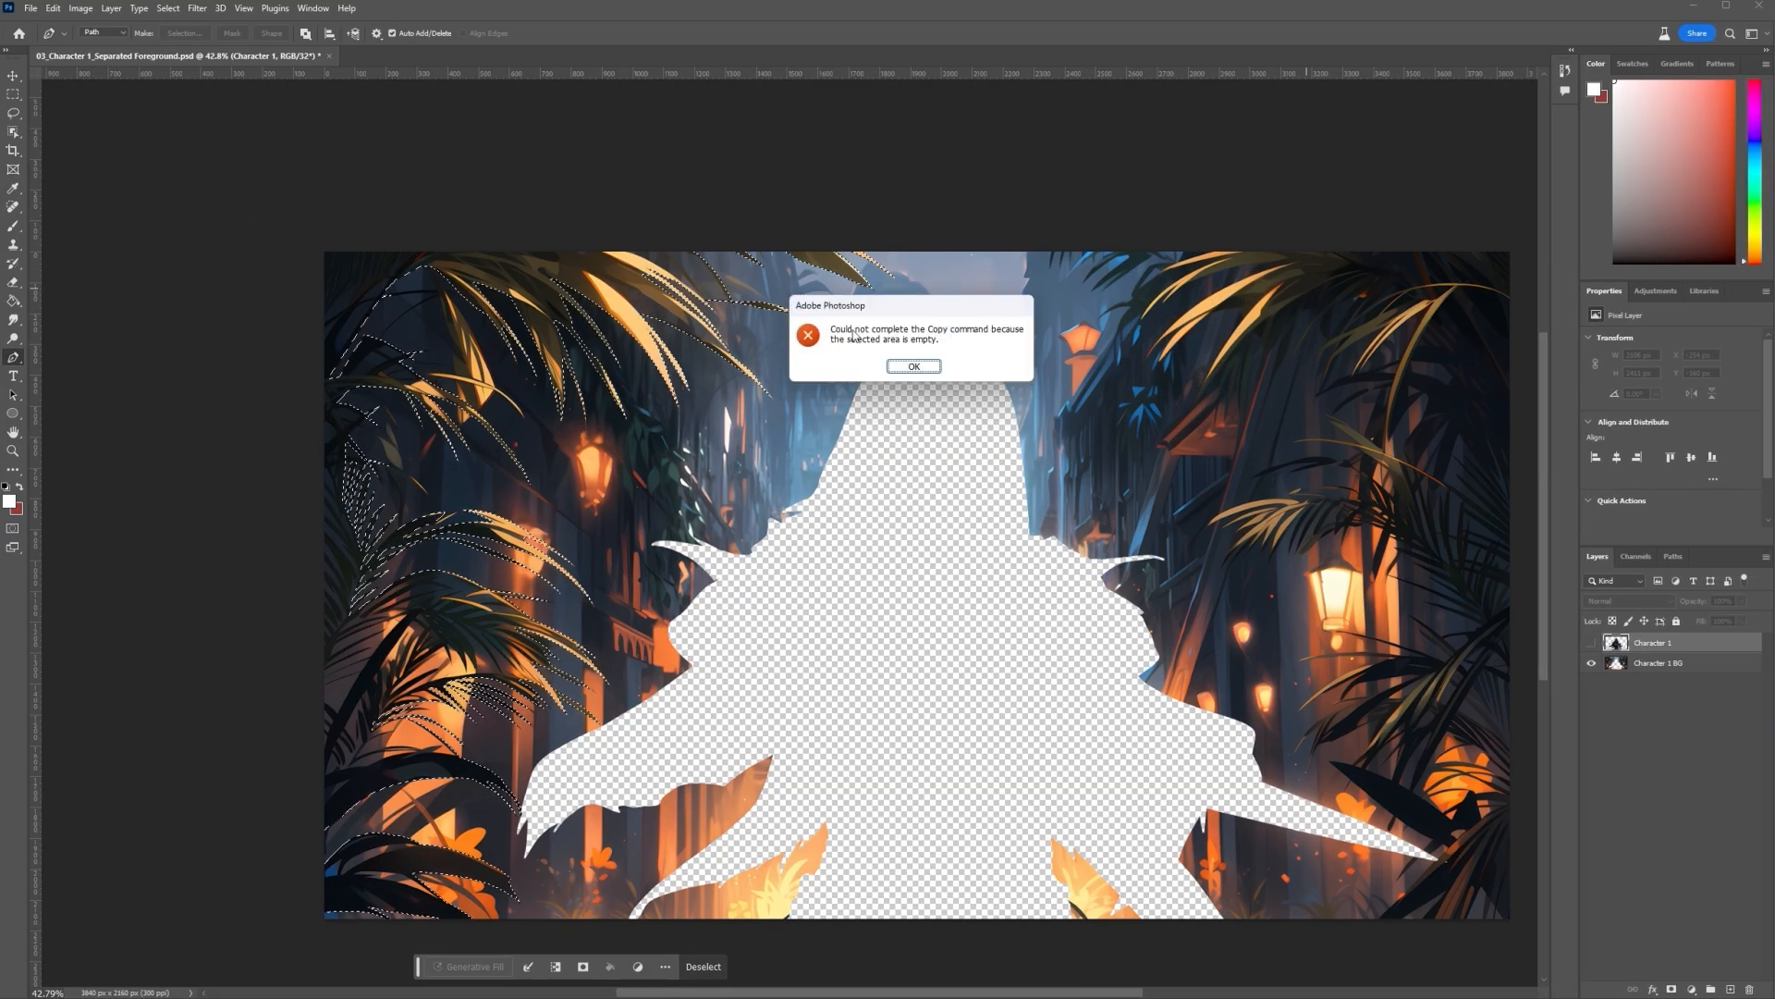
{"action": "left_click", "coordinate": [912, 366]}
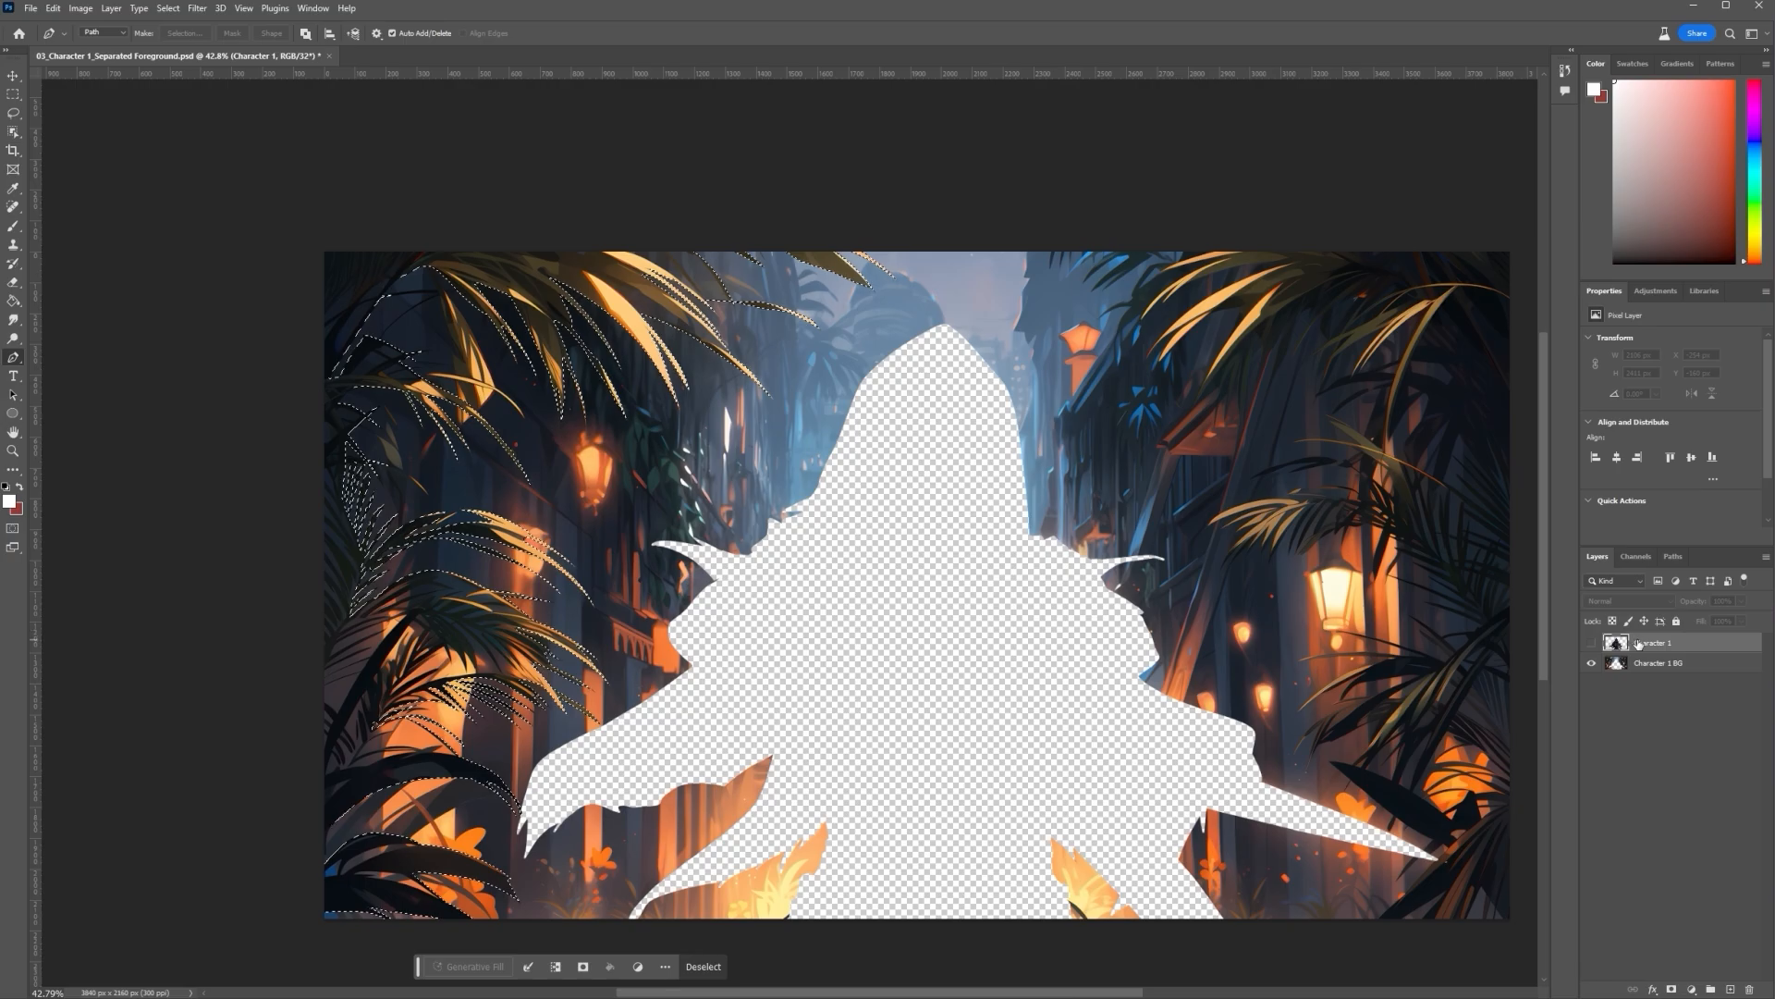
{"action": "left_click", "coordinate": [1657, 665]}
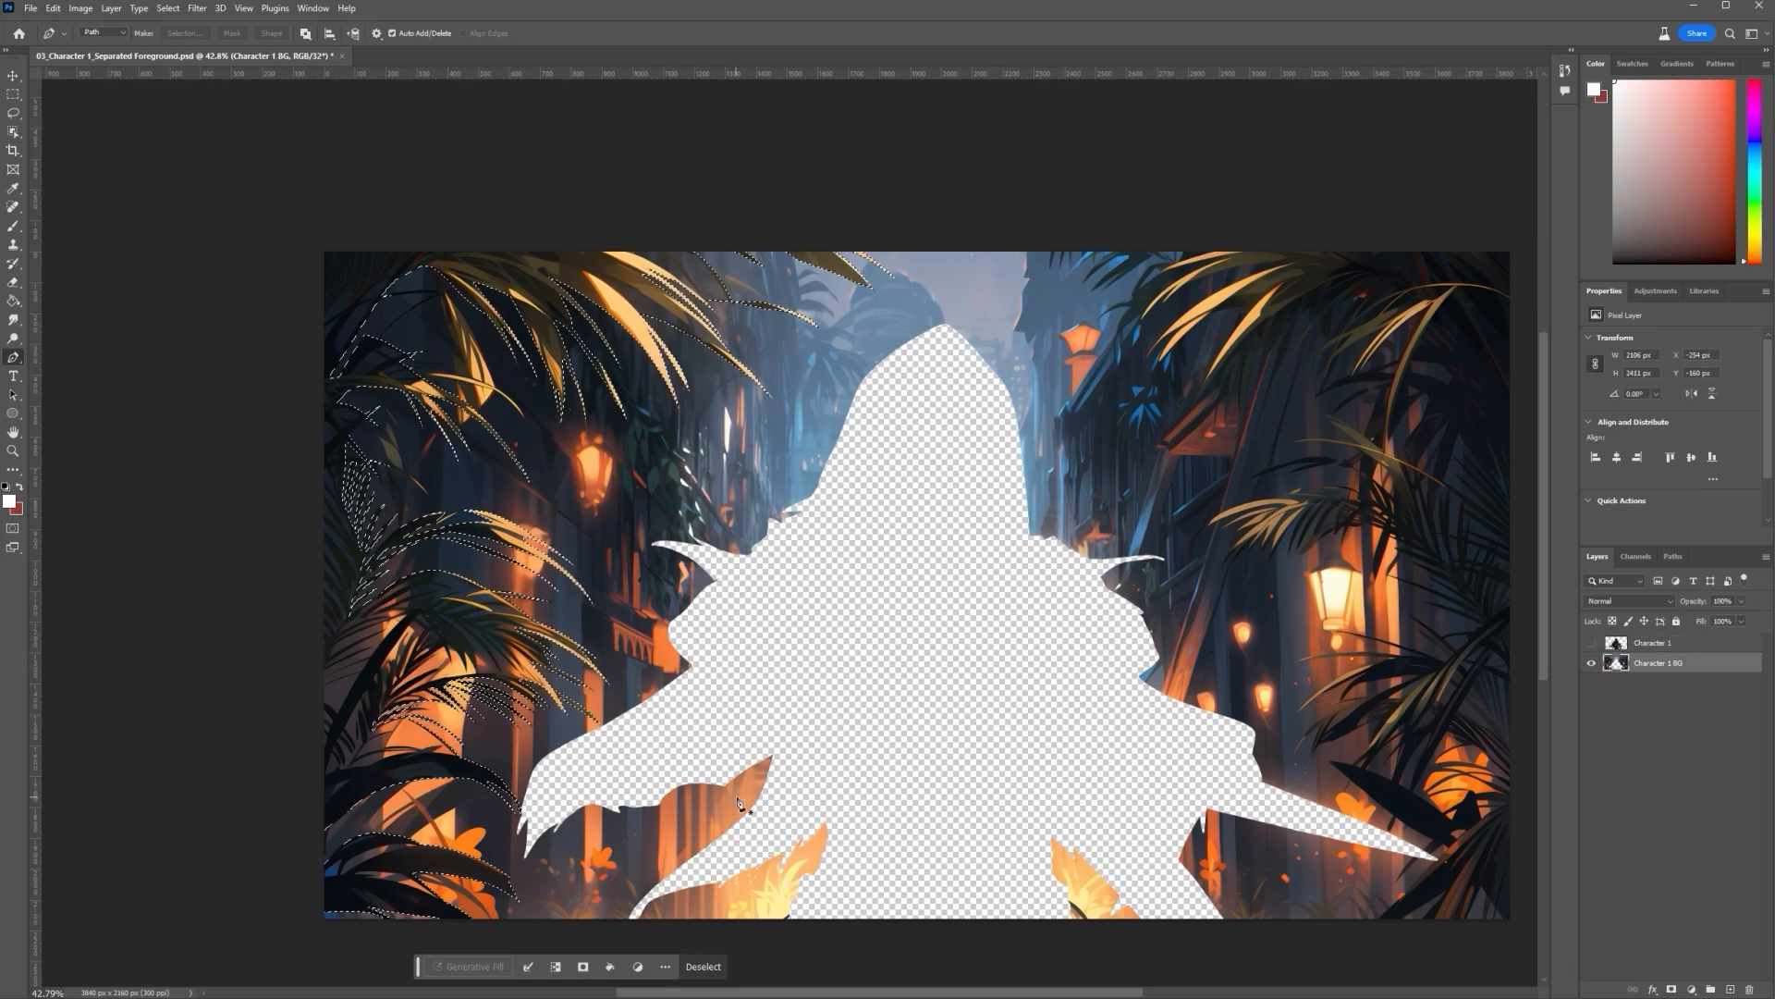
{"action": "left_click_drag", "start_coordinate": [1771, 744], "coordinate": [1774, 743]}
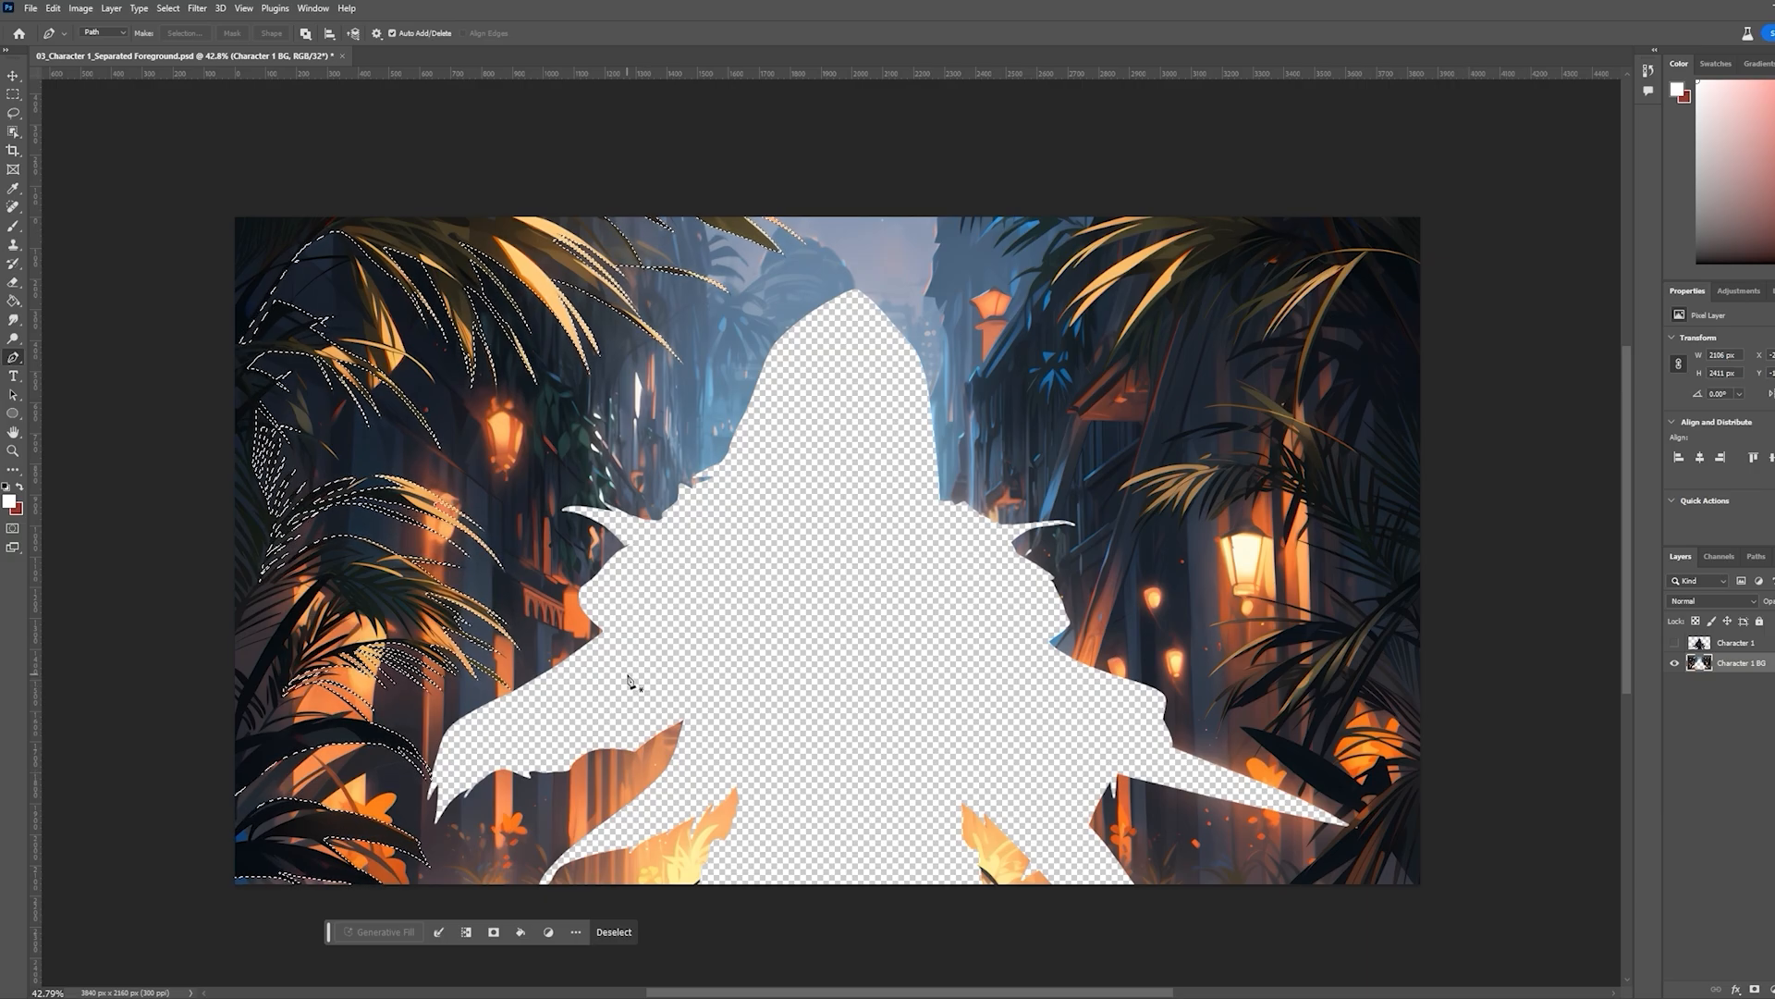
Expand the selection by 2 pixels and delete the selected foliage from the Character 1 BG layer
{"action": "left_click", "coordinate": [170, 9]}
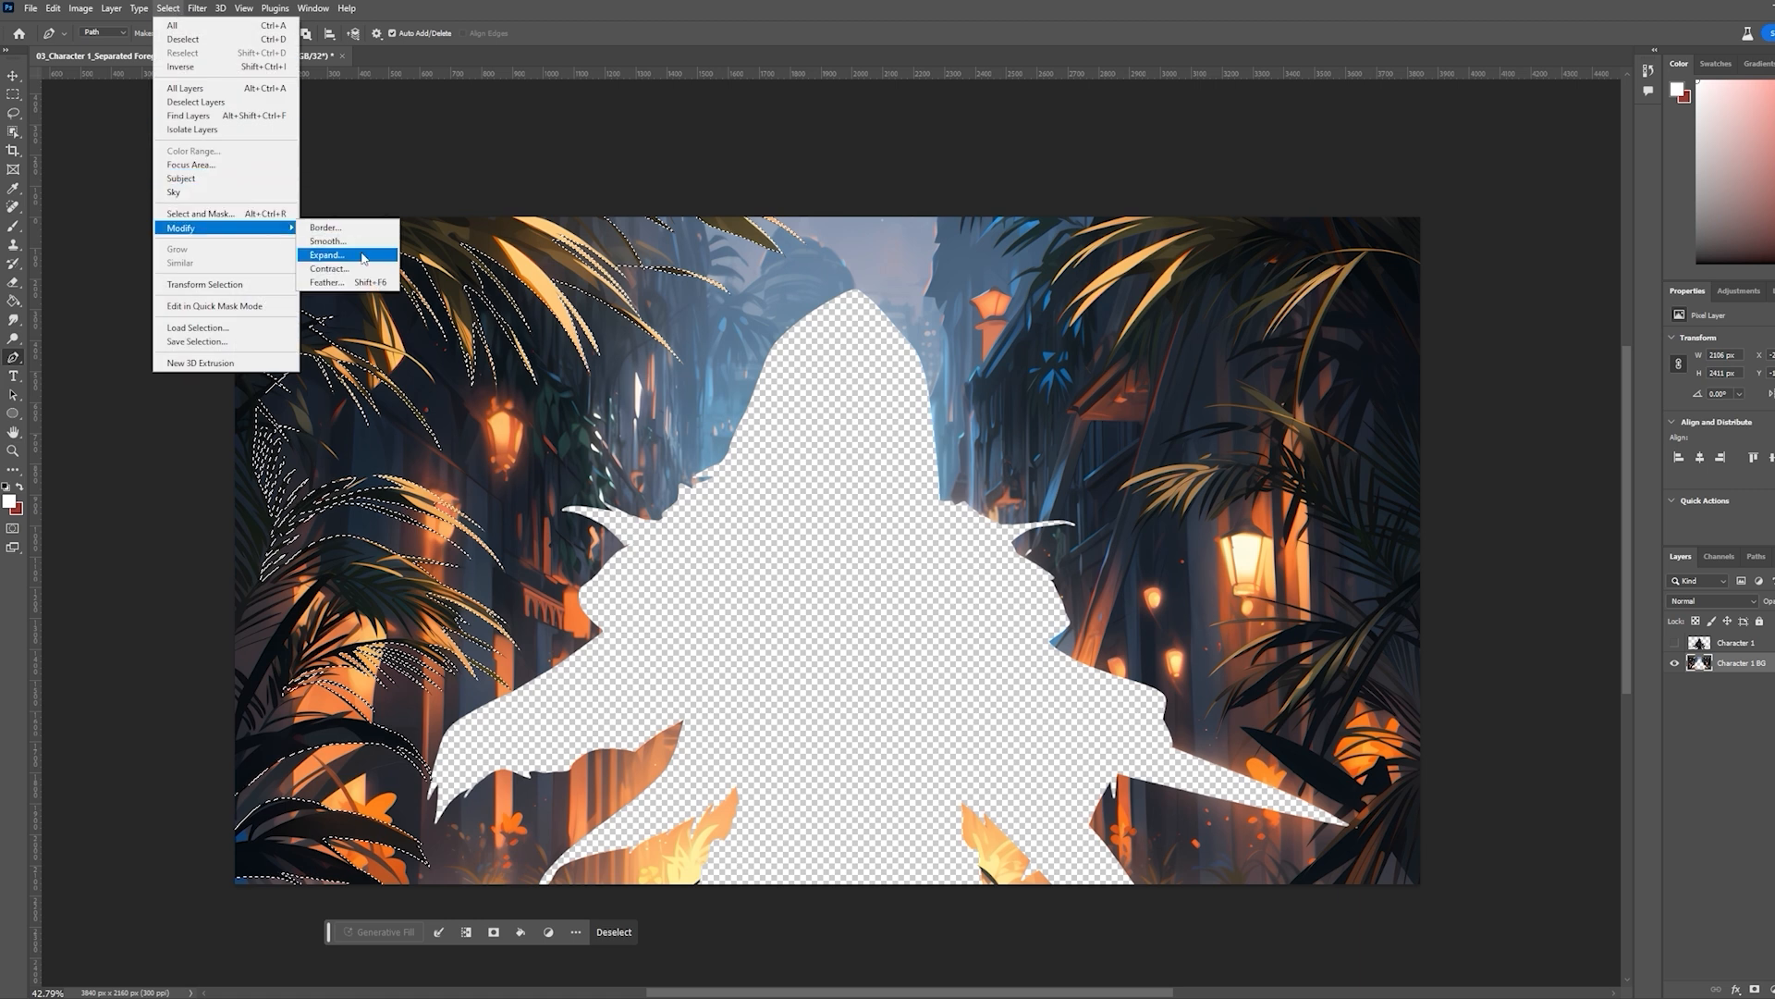
{"action": "left_click", "coordinate": [363, 259]}
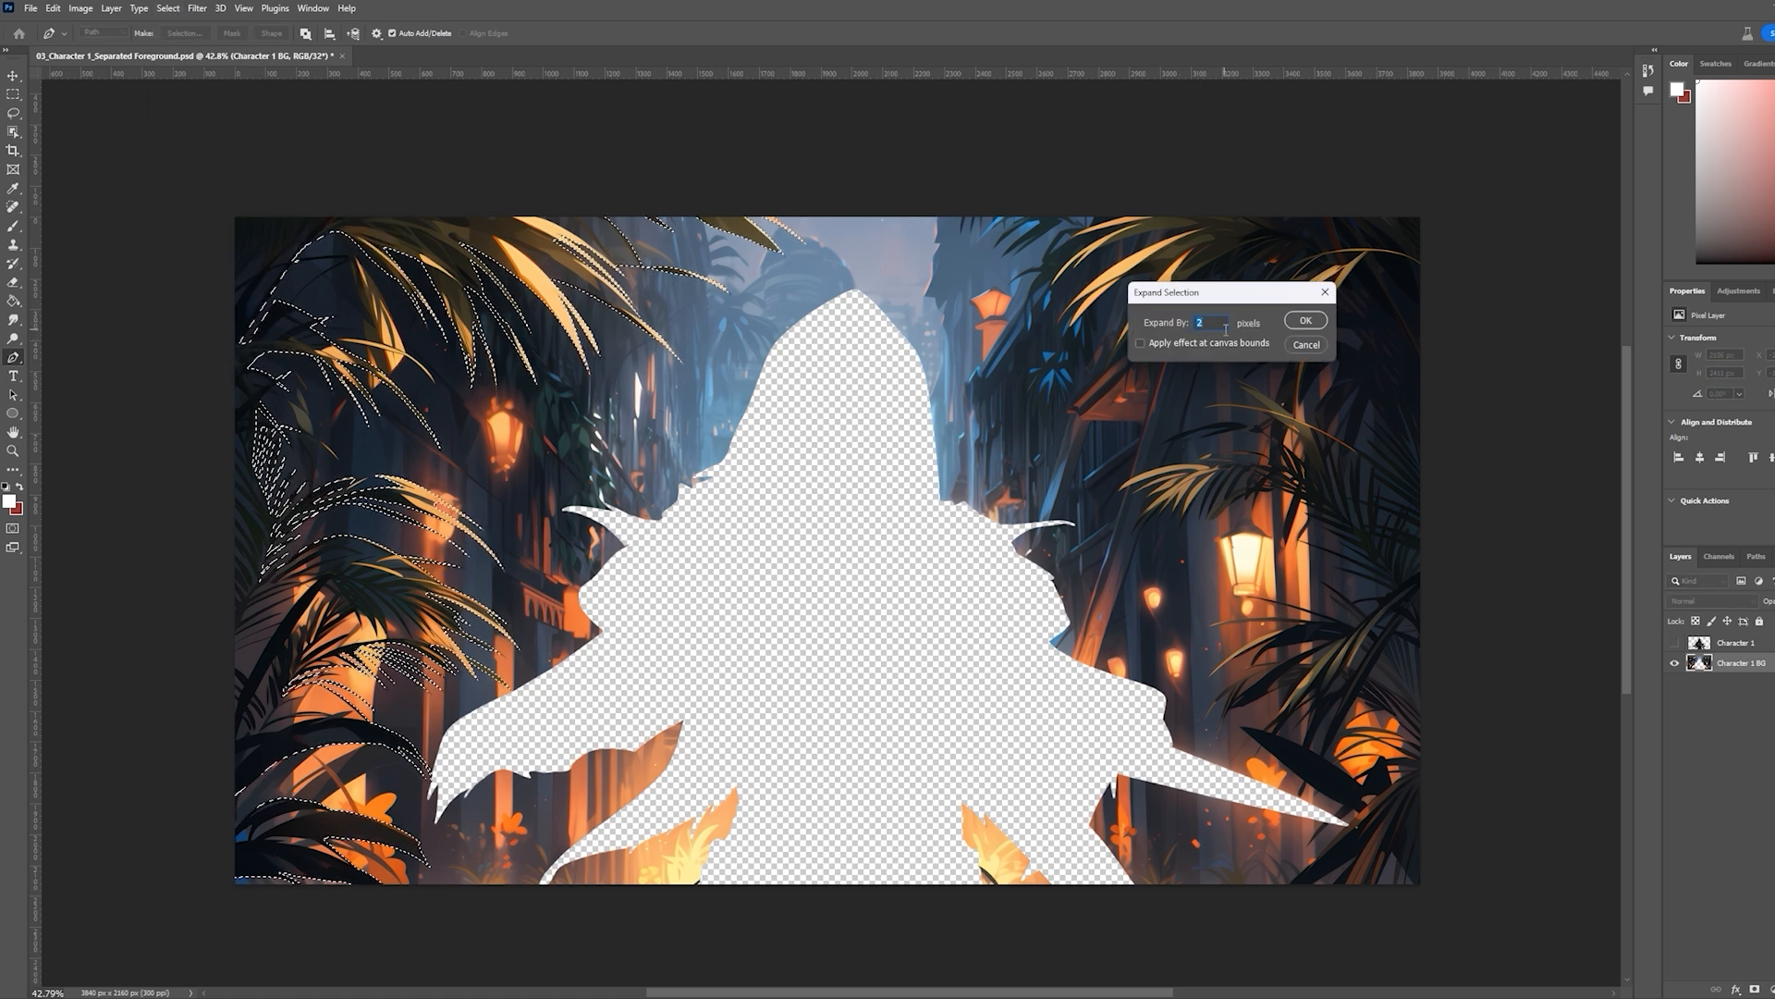
{"action": "left_click", "coordinate": [1308, 323]}
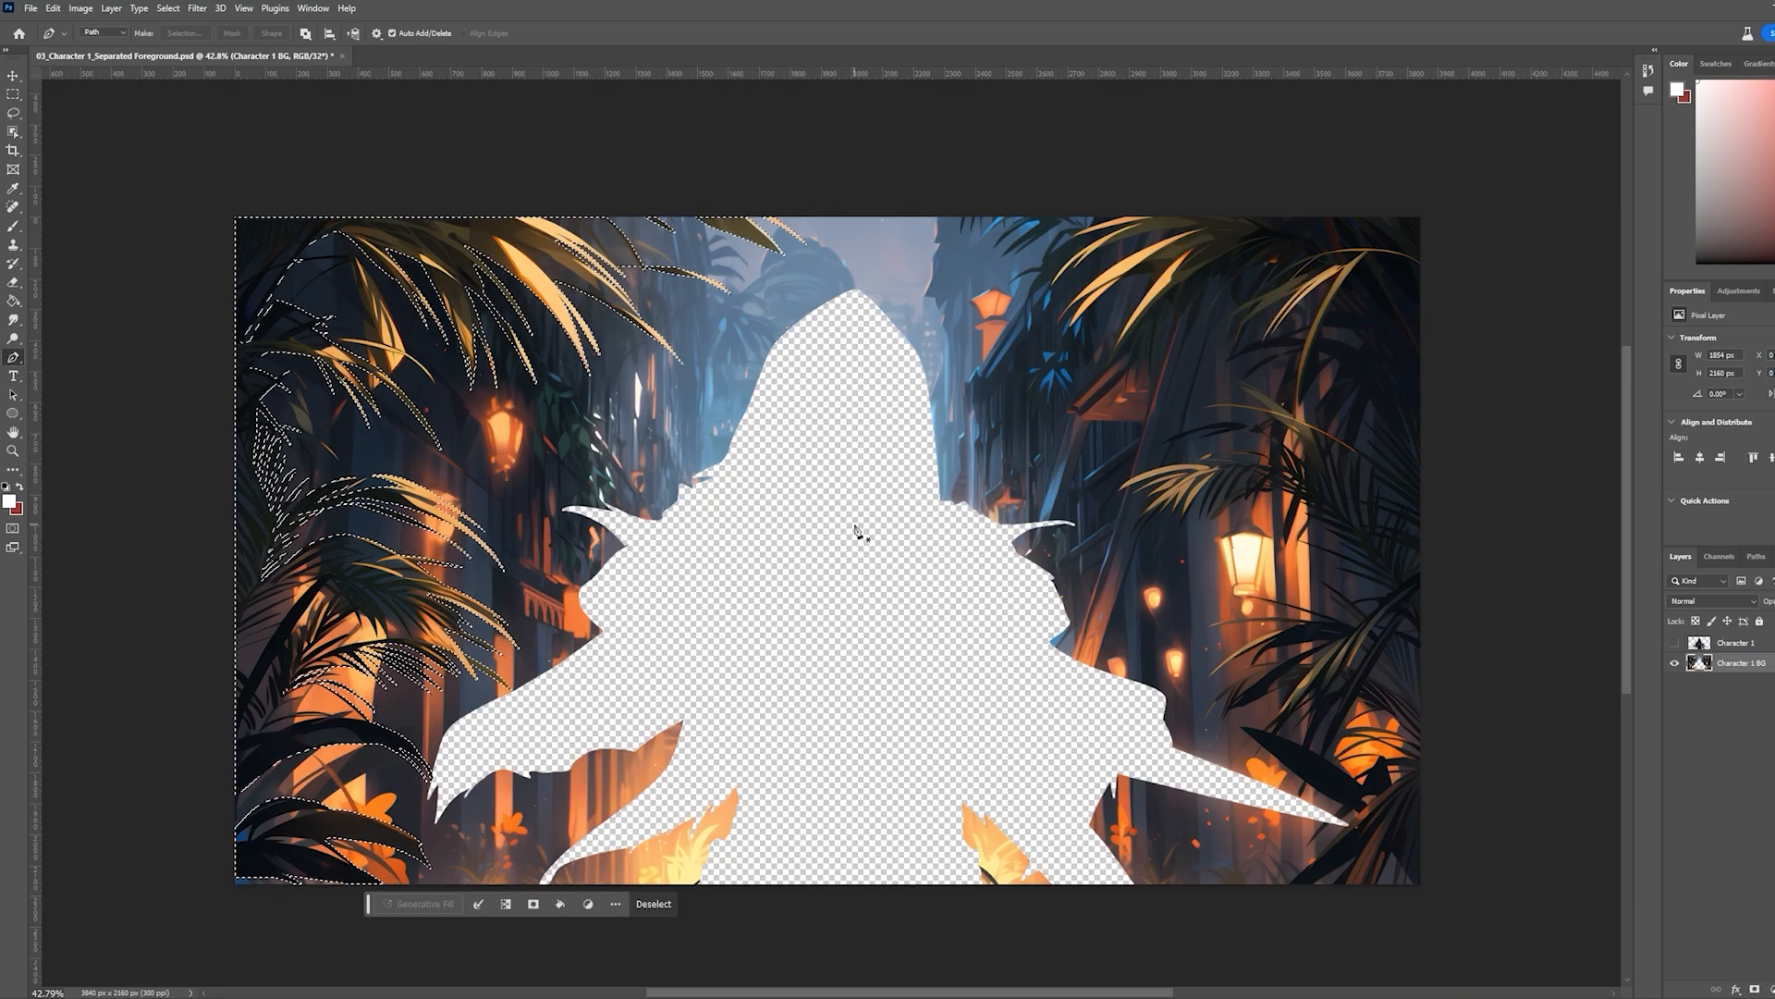
{"action": "key", "text": "Delete"}
Paste the copied foliage as a new layer and rename it Foreground L
{"action": "key", "text": "ctrl+v"}
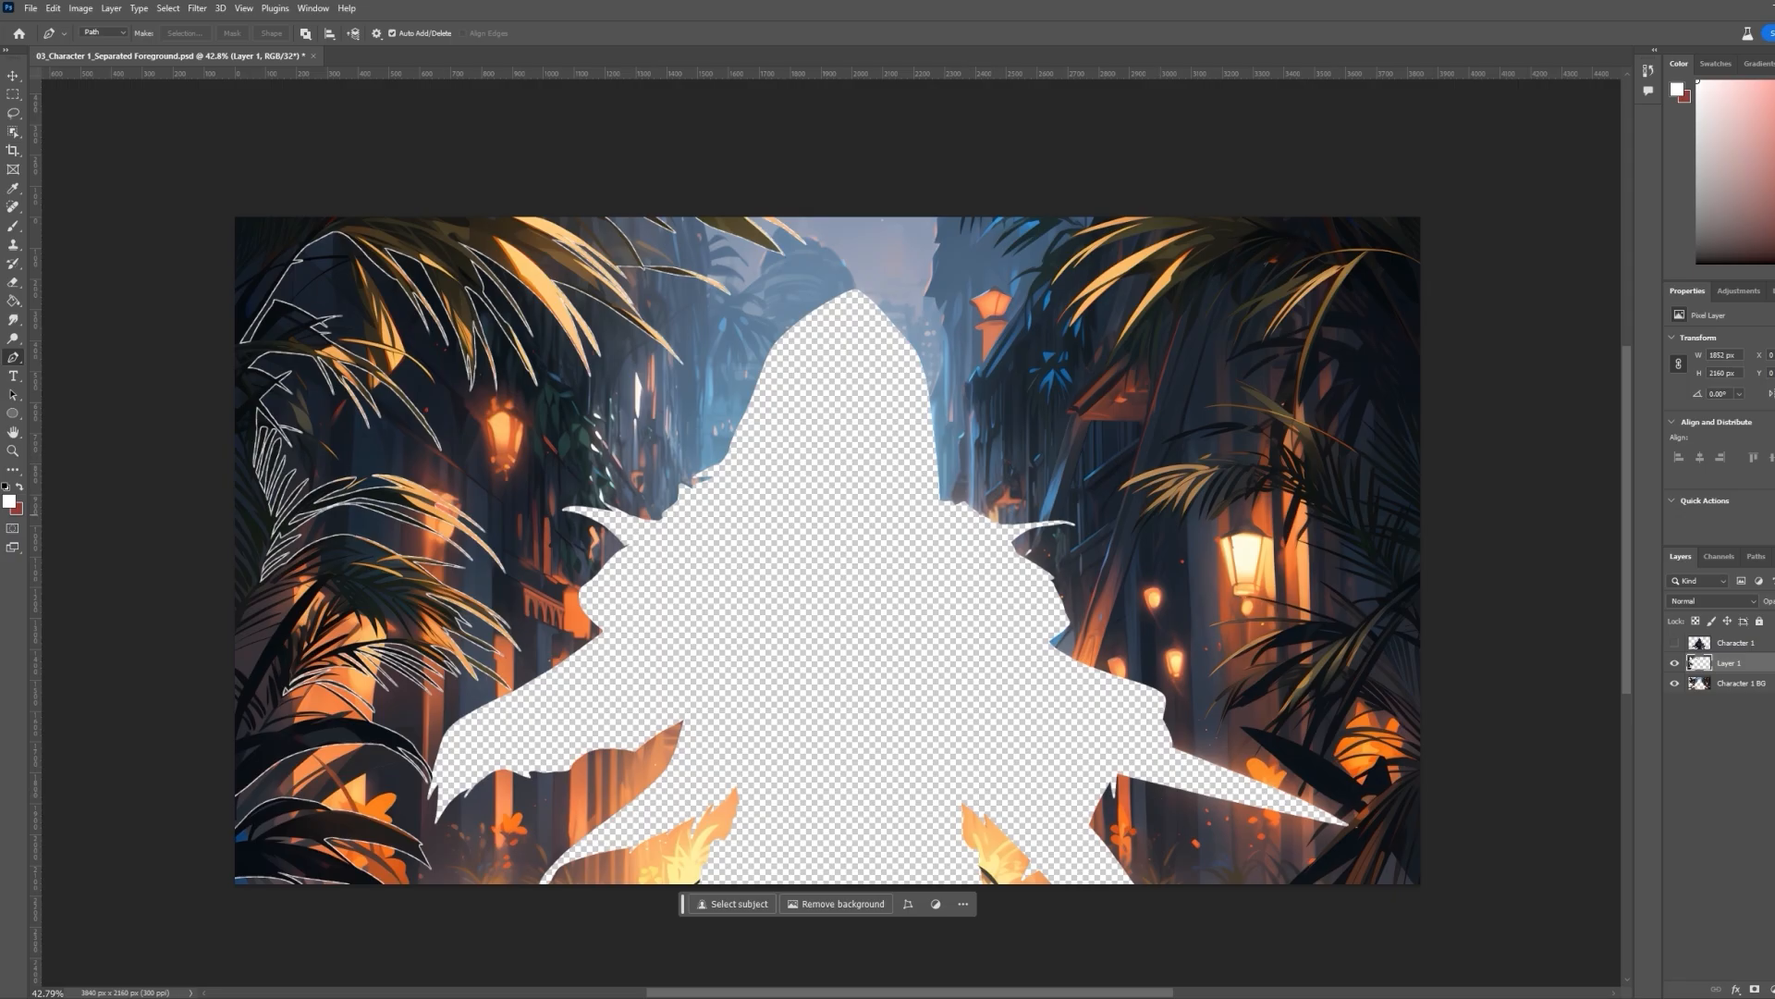
{"action": "double_click", "coordinate": [1672, 670]}
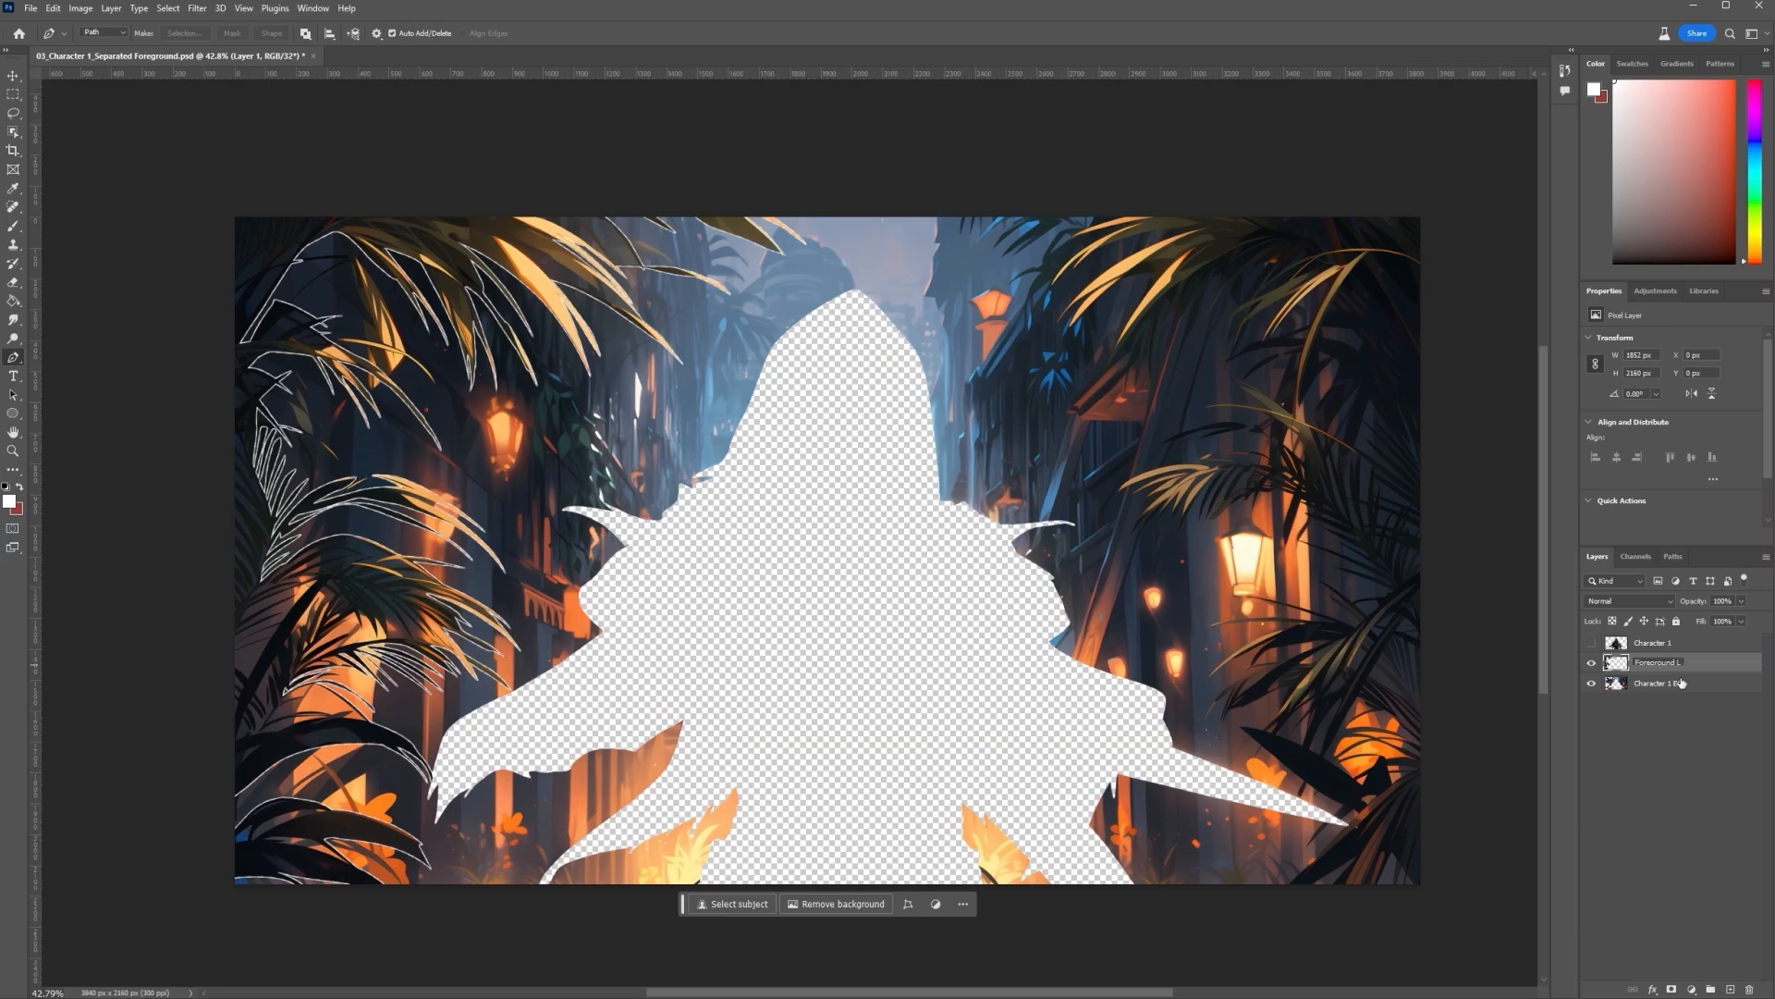
{"action": "key", "text": "Return"}
Hide the Foreground L layer
{"action": "left_click", "coordinate": [1590, 664]}
{"action": "scroll", "coordinate": [1387, 952], "scroll_direction": "up", "scroll_amount": 7}
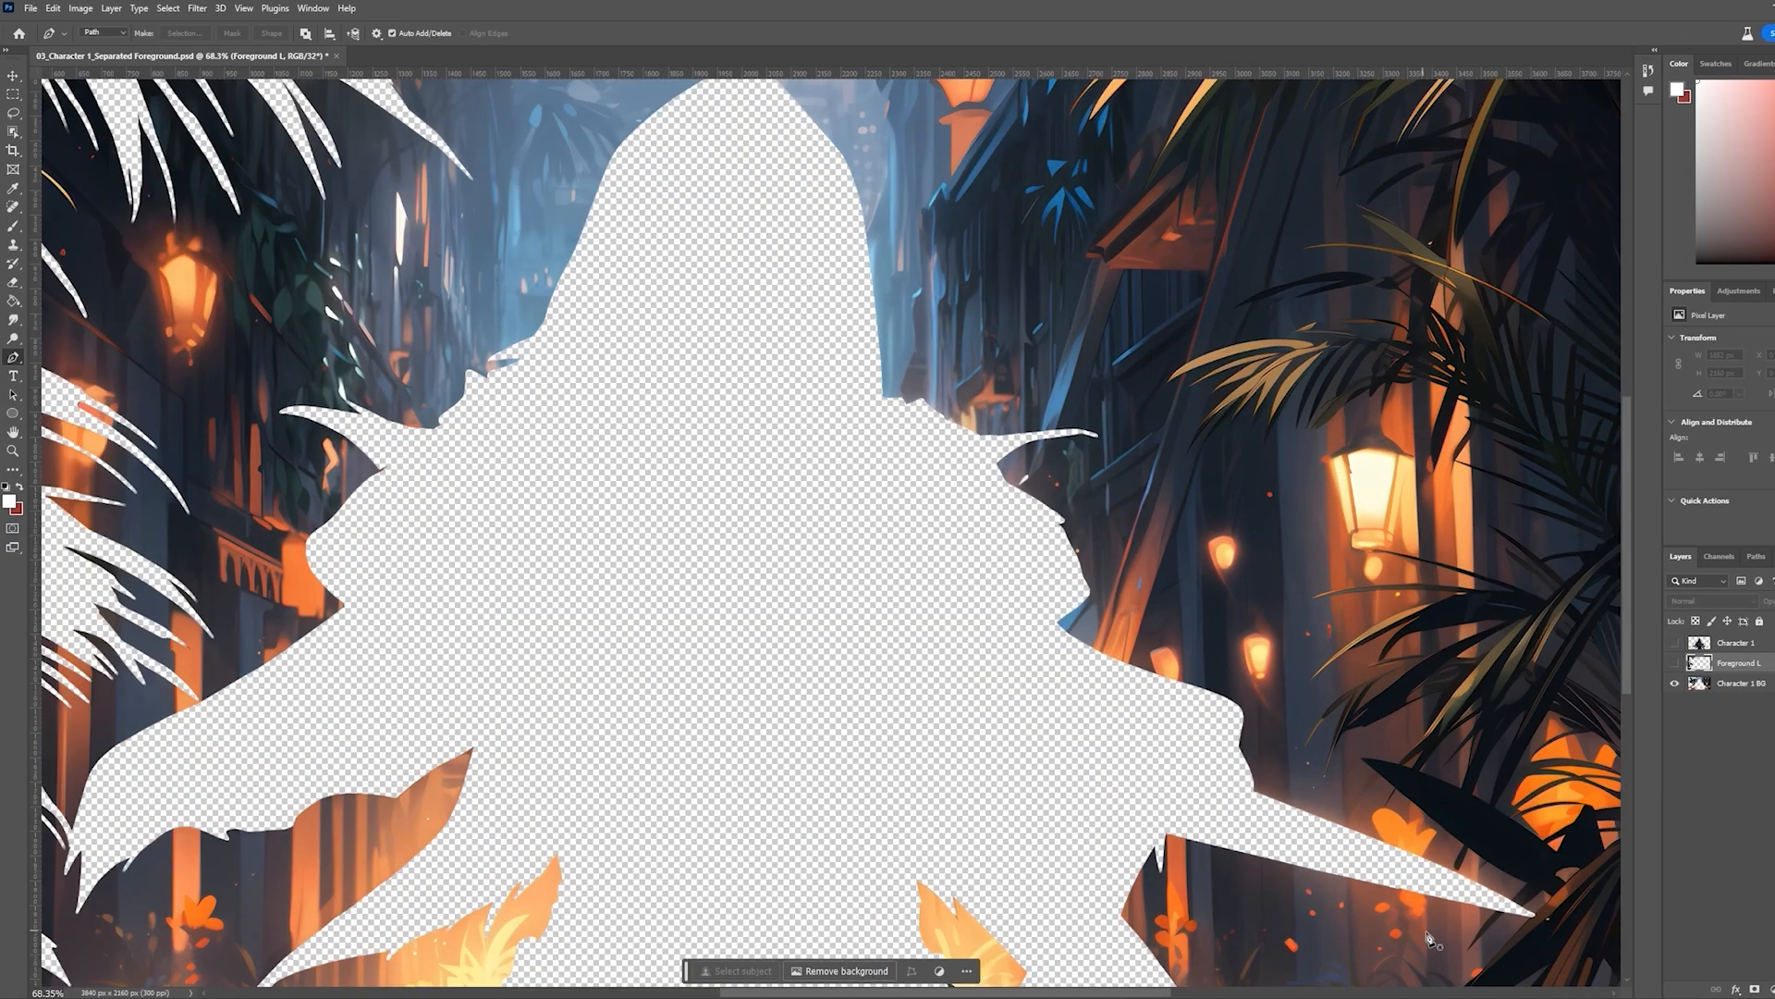
{"action": "scroll", "coordinate": [1156, 878], "scroll_direction": "up", "scroll_amount": 6}
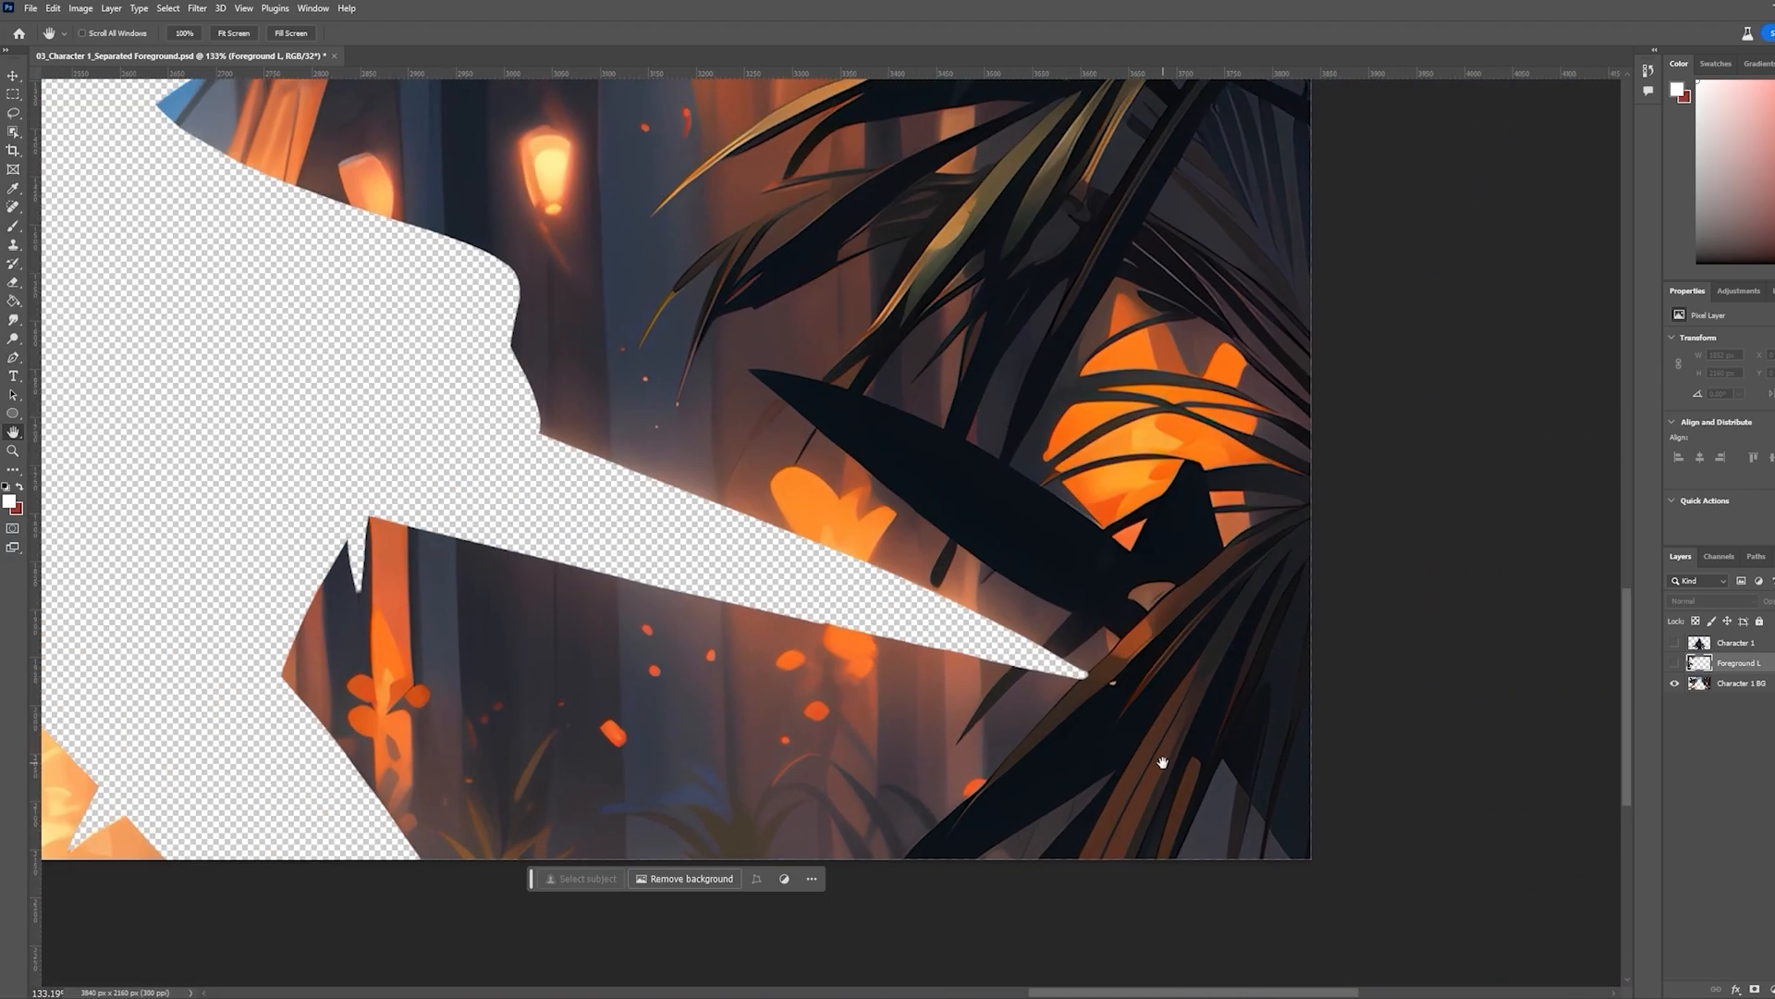
Start a Pen path around the gap between the lowest palm leaves and along the artwork's bottom edge on the right side
{"action": "left_click", "coordinate": [1059, 895]}
{"action": "left_click", "coordinate": [1081, 861]}
{"action": "left_click", "coordinate": [1105, 842]}
{"action": "left_click", "coordinate": [1144, 794]}
{"action": "left_click", "coordinate": [1122, 803]}
{"action": "left_click", "coordinate": [1087, 828]}
{"action": "left_click", "coordinate": [1023, 867]}
{"action": "scroll", "coordinate": [1005, 880], "scroll_direction": "up", "scroll_amount": 3}
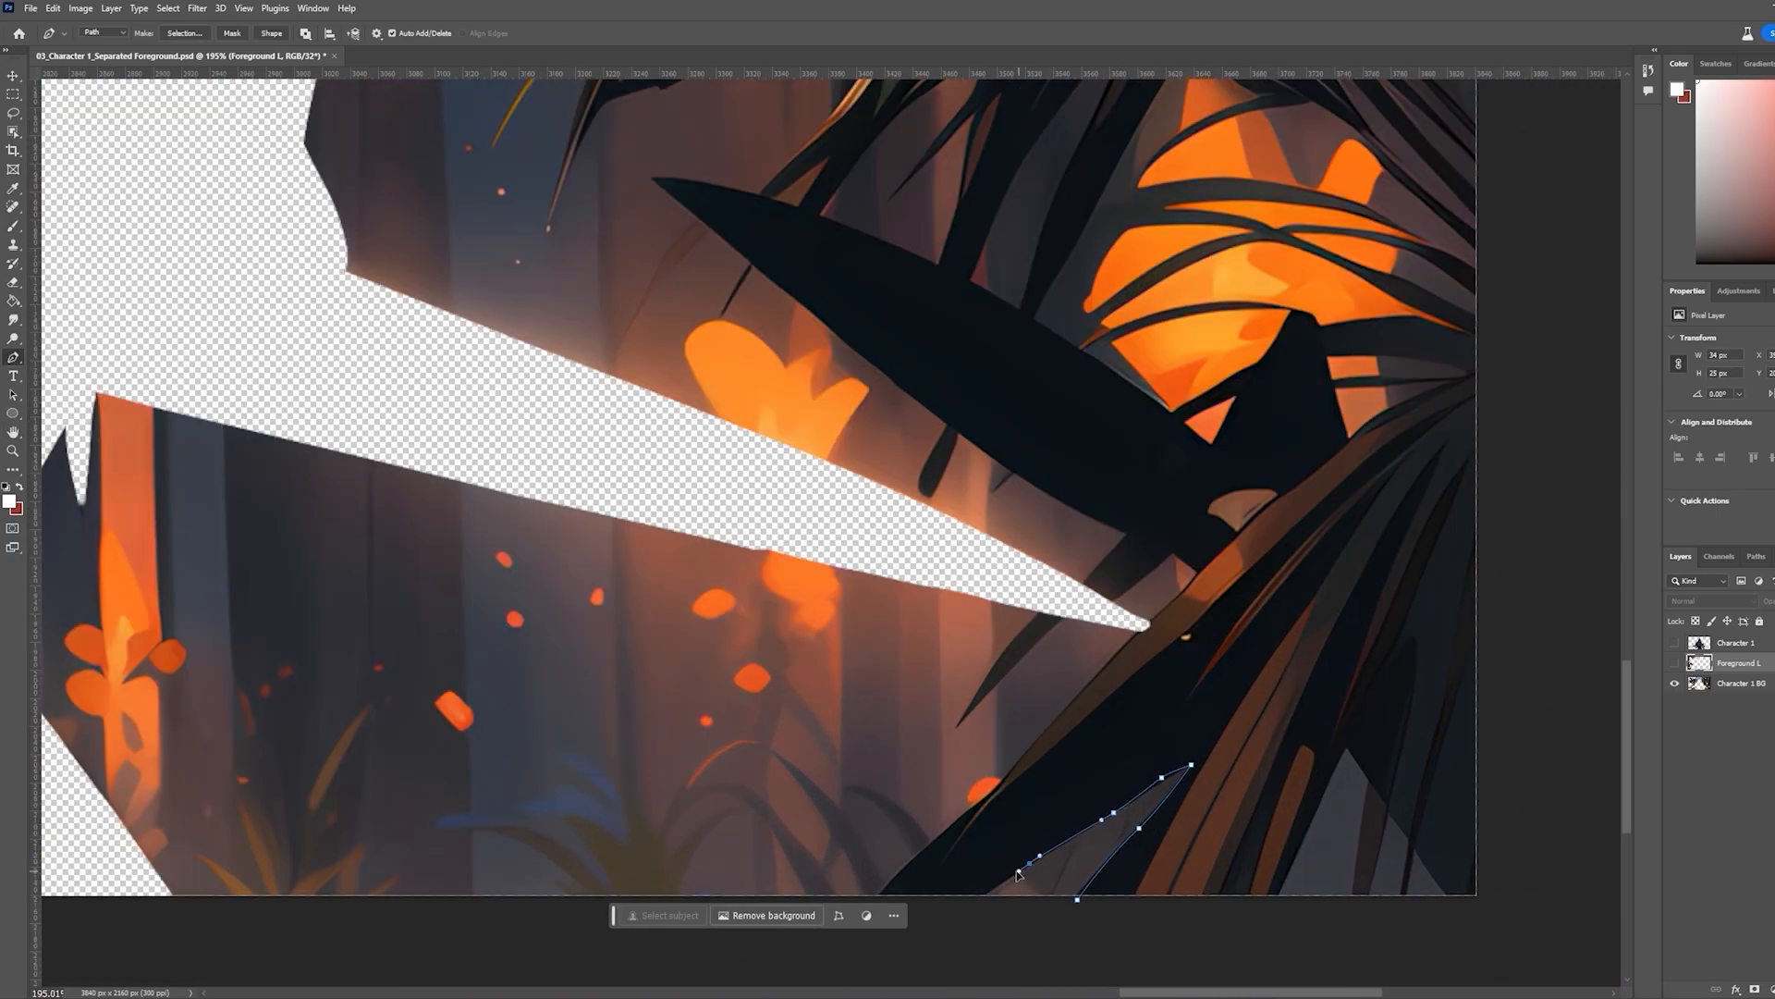
{"action": "left_click", "coordinate": [983, 896]}
{"action": "left_click", "coordinate": [874, 898]}
Continue the path up the outer edge of the lowest leaf and along the underside of the large dark leaf
{"action": "left_click", "coordinate": [953, 822]}
{"action": "left_click", "coordinate": [1136, 634]}
{"action": "scroll", "coordinate": [1158, 616], "scroll_direction": "up", "scroll_amount": 3}
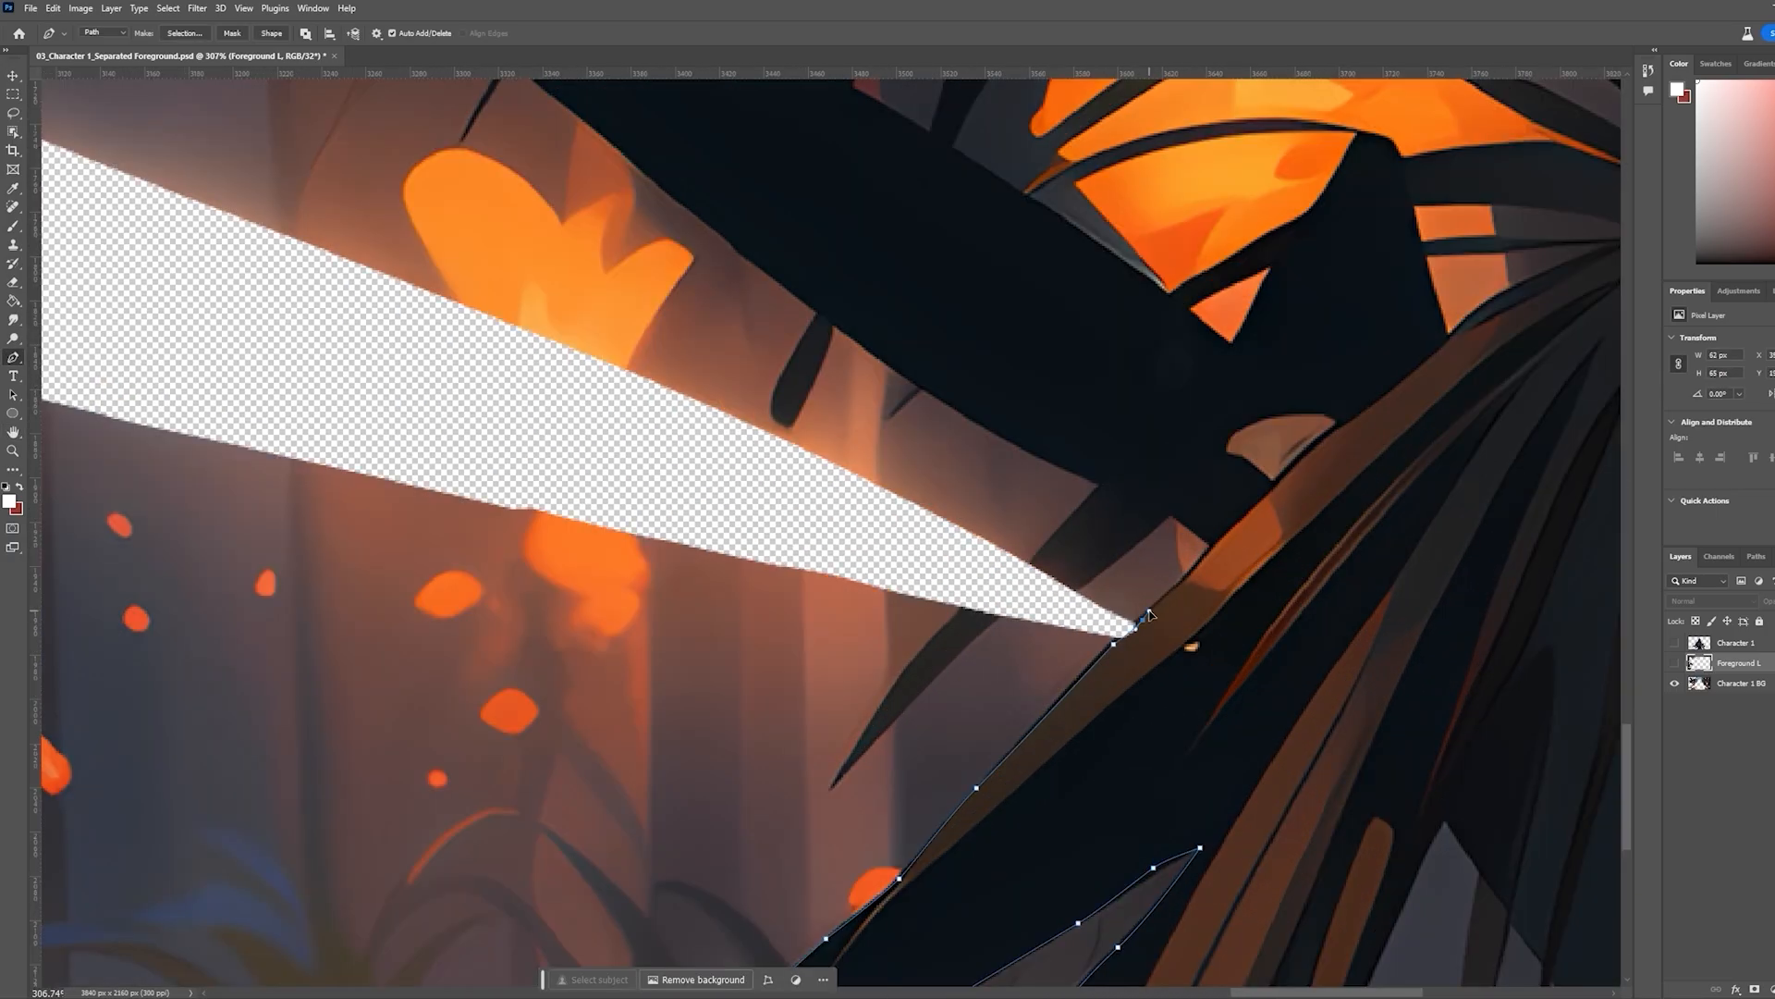
{"action": "left_click", "coordinate": [1170, 522]}
{"action": "scroll", "coordinate": [1170, 525], "scroll_direction": "down", "scroll_amount": 2}
{"action": "left_click", "coordinate": [893, 621]}
{"action": "scroll", "coordinate": [962, 480], "scroll_direction": "up", "scroll_amount": 2}
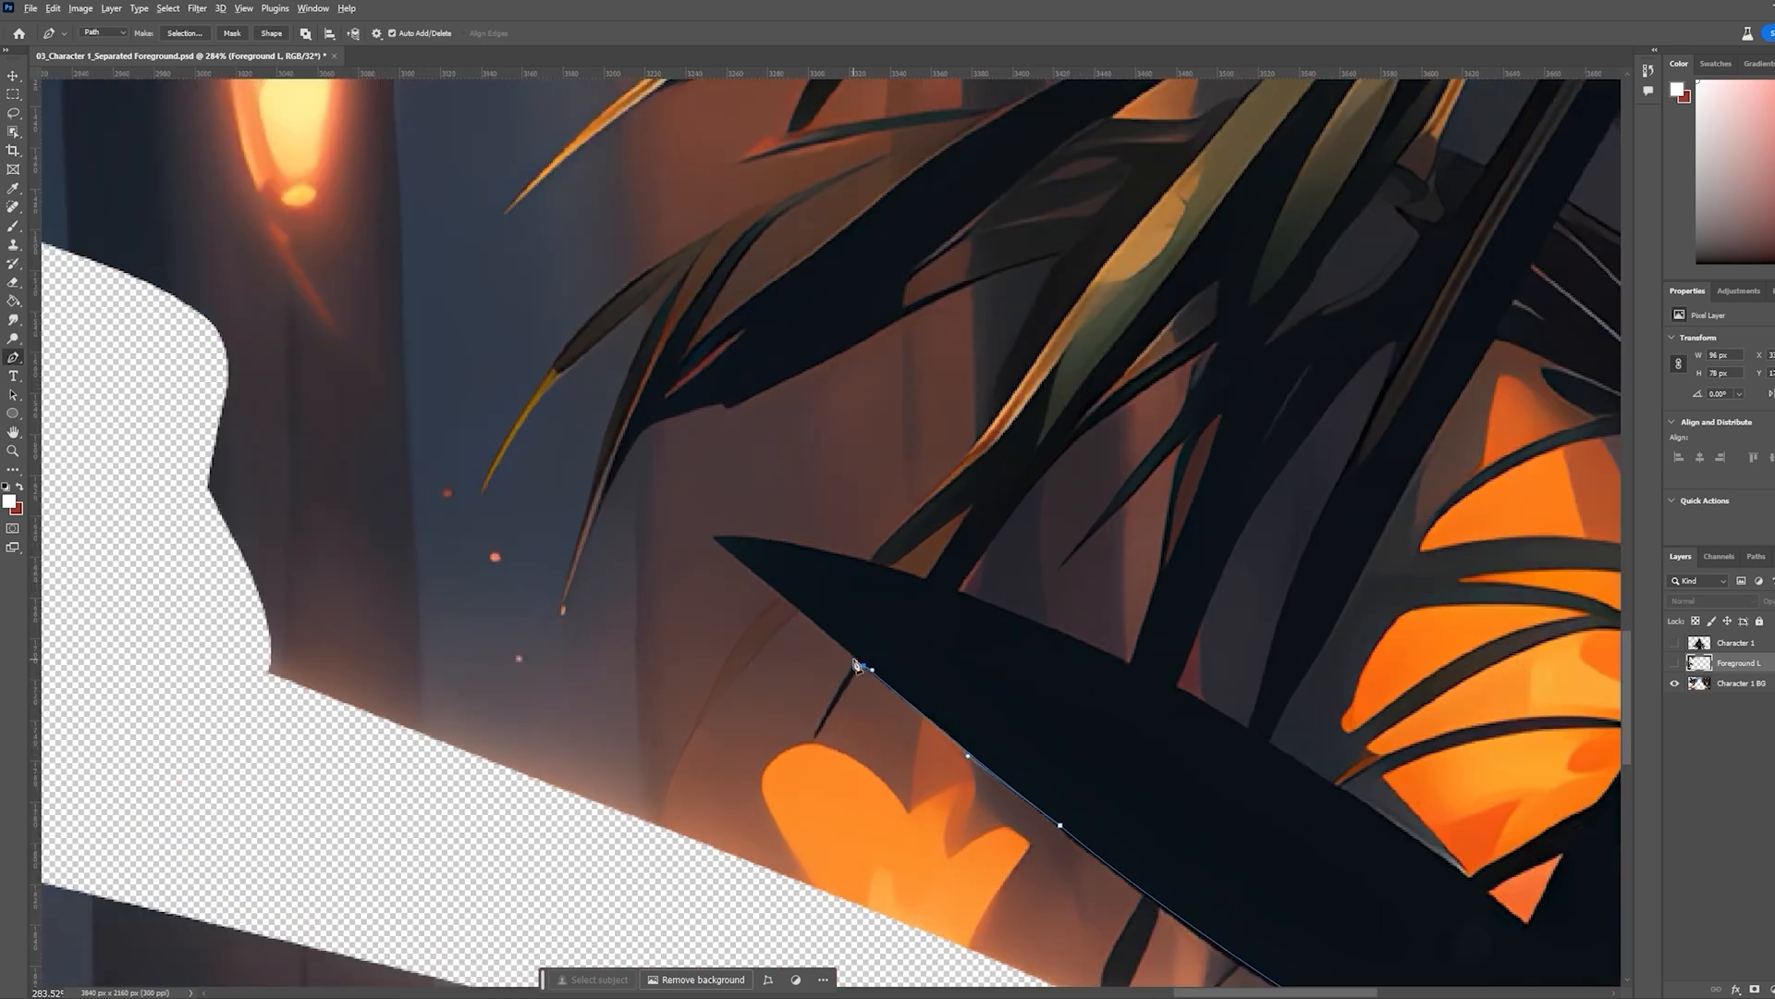
Trace around the large dark leaf's tip and up the yellow-green leaf's edge into the notch above it
{"action": "left_click", "coordinate": [714, 536]}
{"action": "left_click", "coordinate": [862, 561]}
{"action": "left_click", "coordinate": [1028, 317]}
{"action": "left_click", "coordinate": [1064, 253]}
{"action": "left_click", "coordinate": [1035, 261]}
{"action": "left_click", "coordinate": [984, 272]}
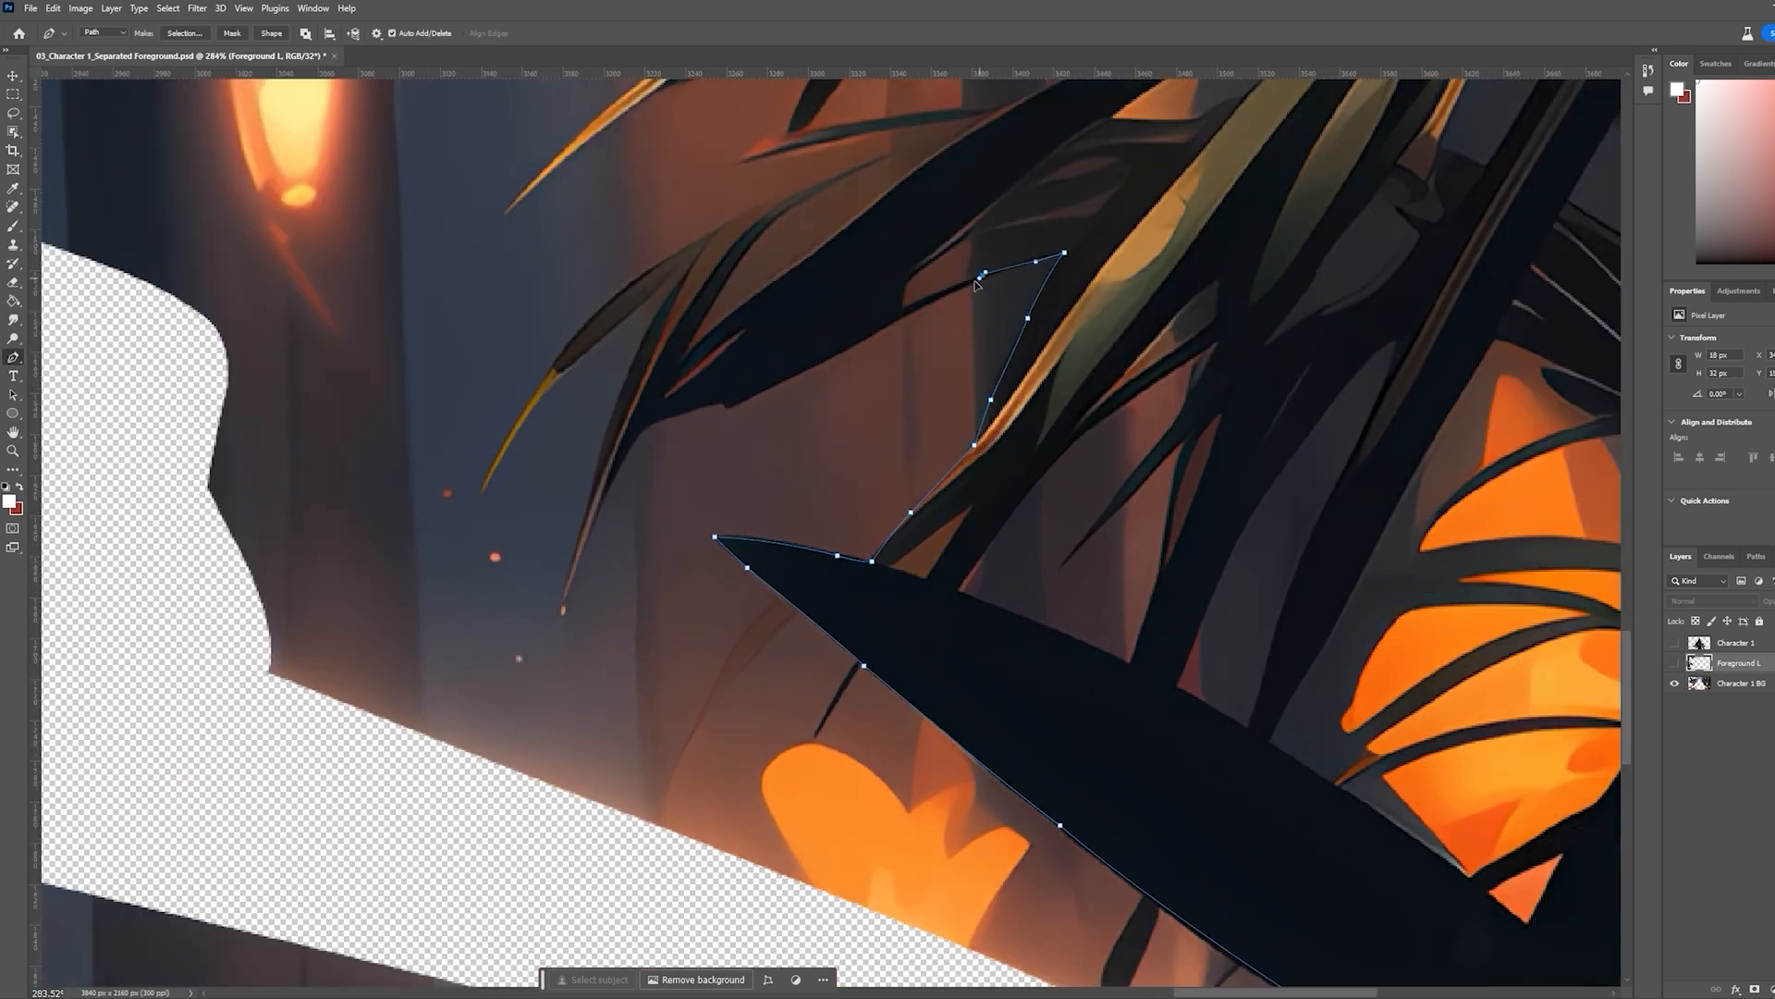
Trace the dark leaf cluster with thin yellow tips, following its lower edge and pointed ends
{"action": "left_click_drag", "start_coordinate": [626, 380], "coordinate": [625, 317]}
{"action": "left_click", "coordinate": [663, 306]}
{"action": "left_click_drag", "start_coordinate": [623, 370], "coordinate": [848, 485]}
{"action": "left_click_drag", "start_coordinate": [823, 510], "coordinate": [846, 476]}
{"action": "left_click_drag", "start_coordinate": [925, 392], "coordinate": [955, 372]}
{"action": "left_click_drag", "start_coordinate": [1012, 330], "coordinate": [773, 658]}
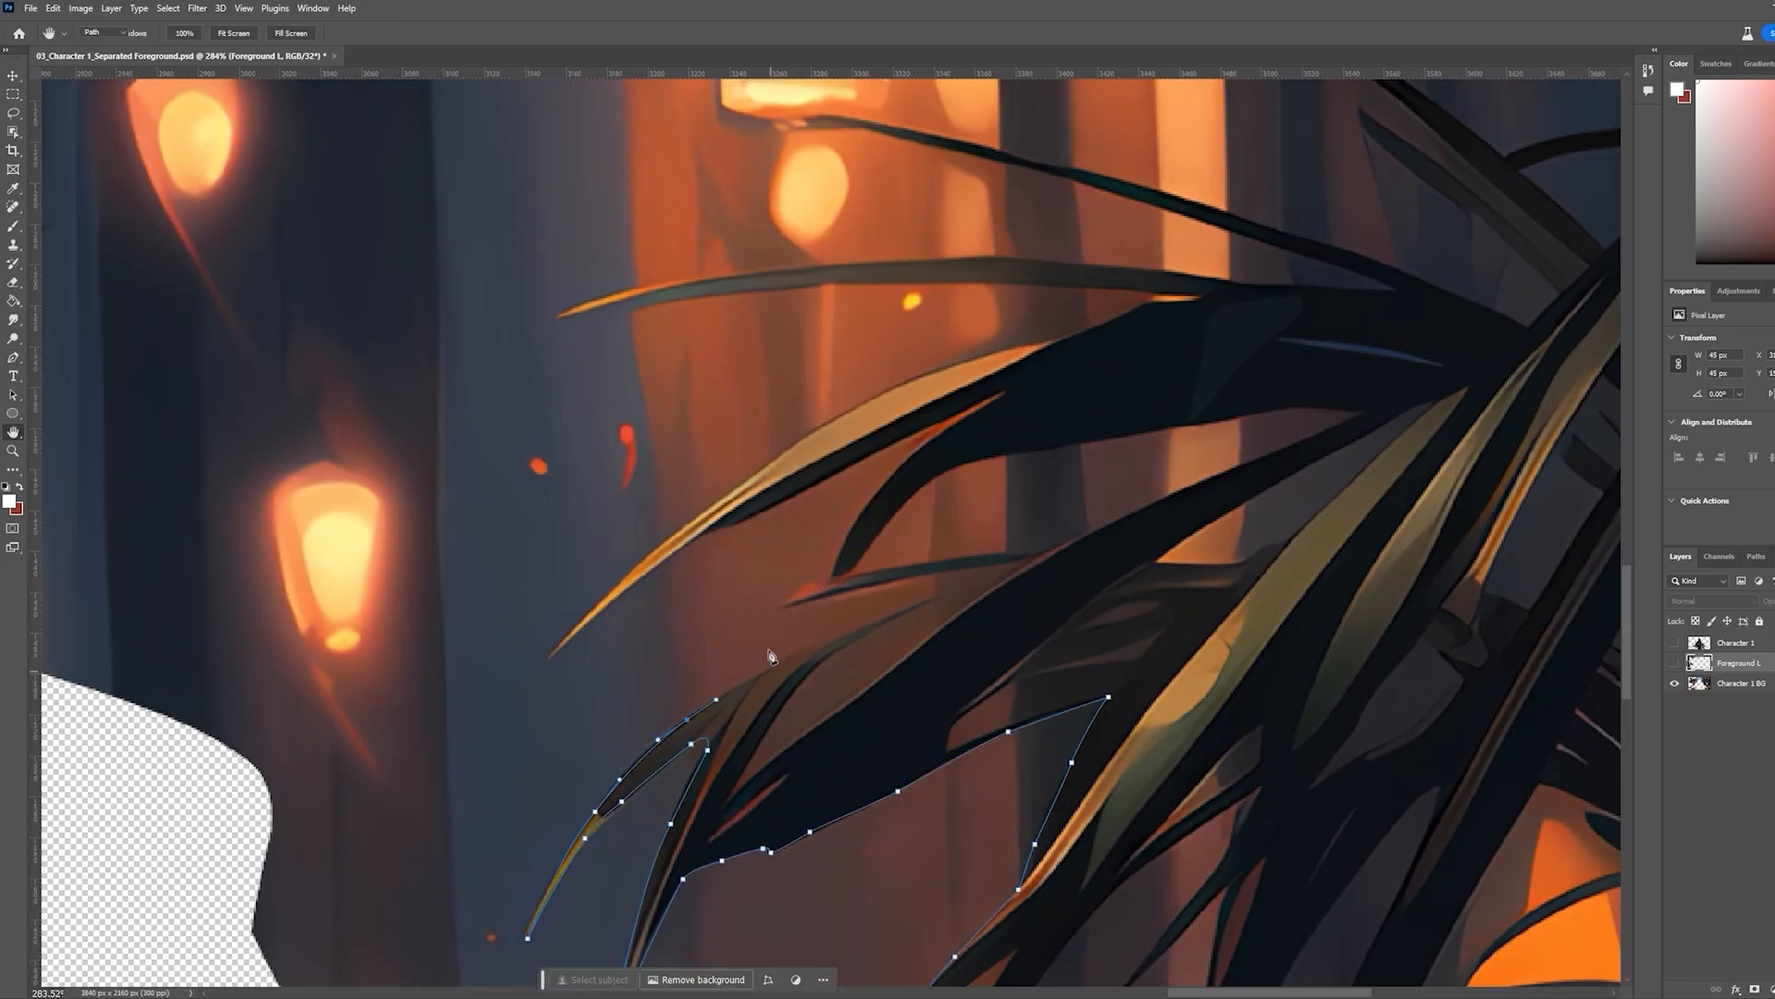
Trace the short thin leaf and the yellow-edged leaf above the dark cluster
{"action": "left_click_drag", "start_coordinate": [1019, 567], "coordinate": [1119, 549]}
{"action": "left_click", "coordinate": [831, 576]}
{"action": "left_click_drag", "start_coordinate": [891, 478], "coordinate": [910, 466]}
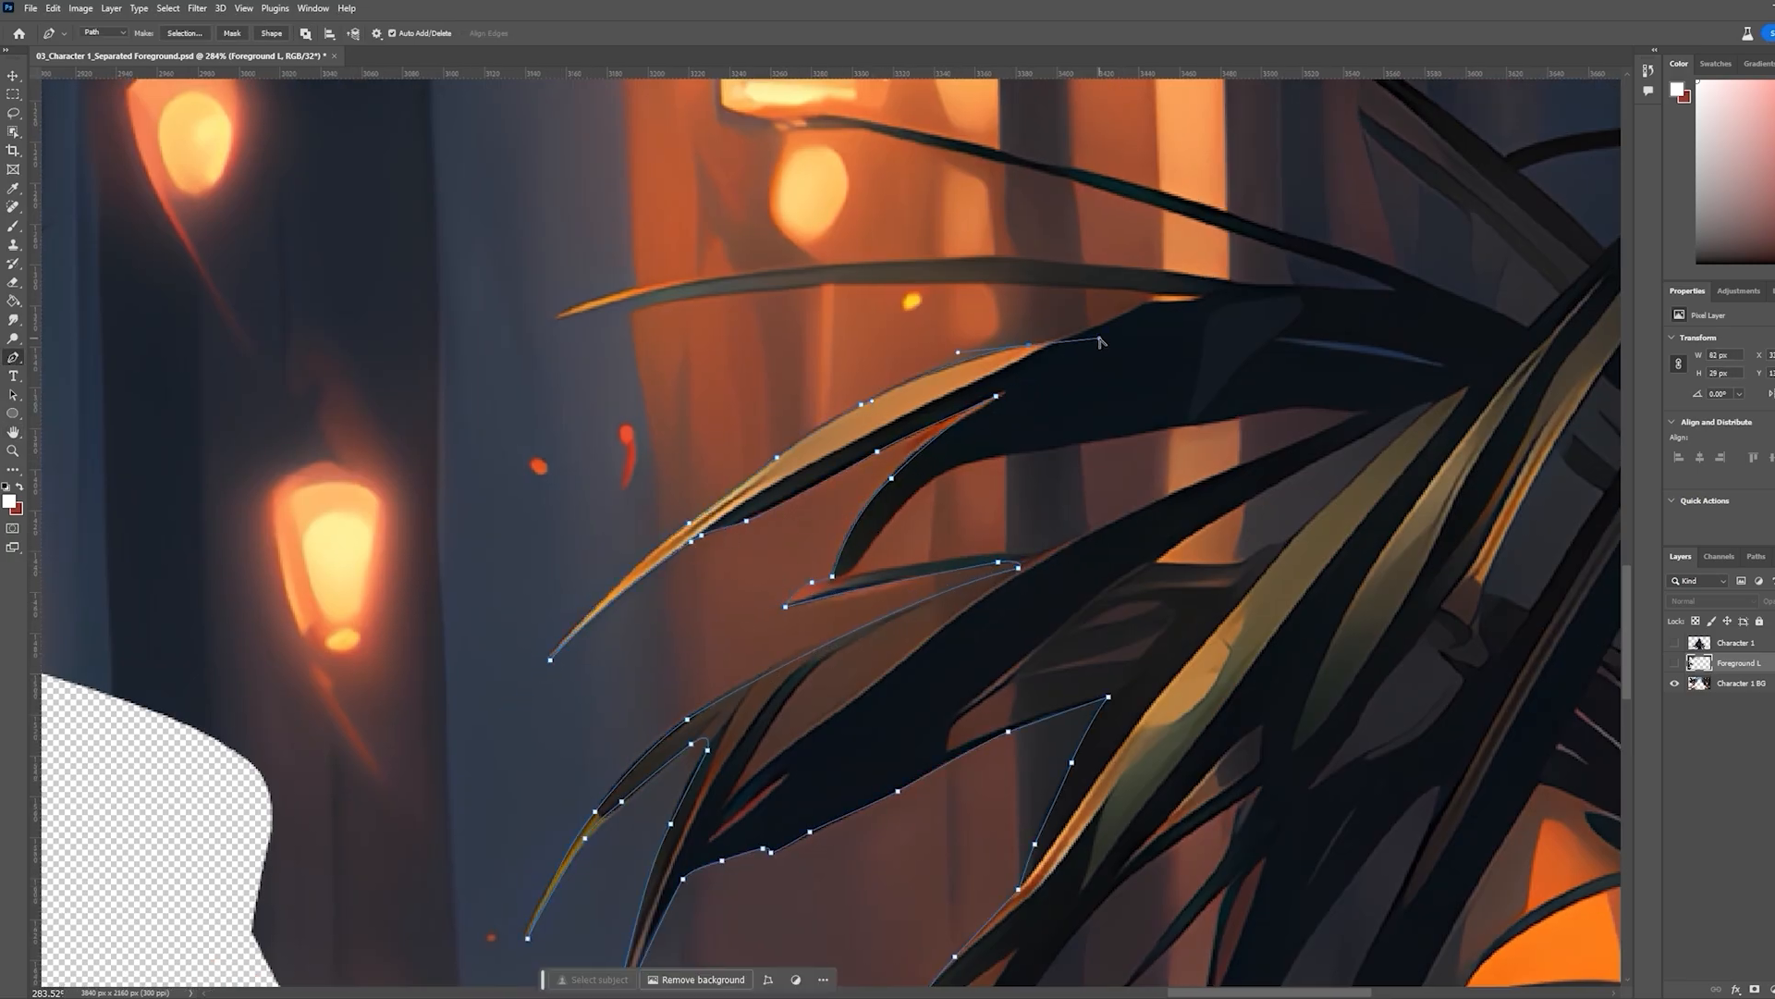
{"action": "left_click", "coordinate": [990, 644]}
{"action": "left_click_drag", "start_coordinate": [1100, 339], "coordinate": [941, 628]}
Trace the long horizontal leaf beneath the large lantern from its tip to where it meets the stems
{"action": "left_click_drag", "start_coordinate": [701, 619], "coordinate": [565, 625]}
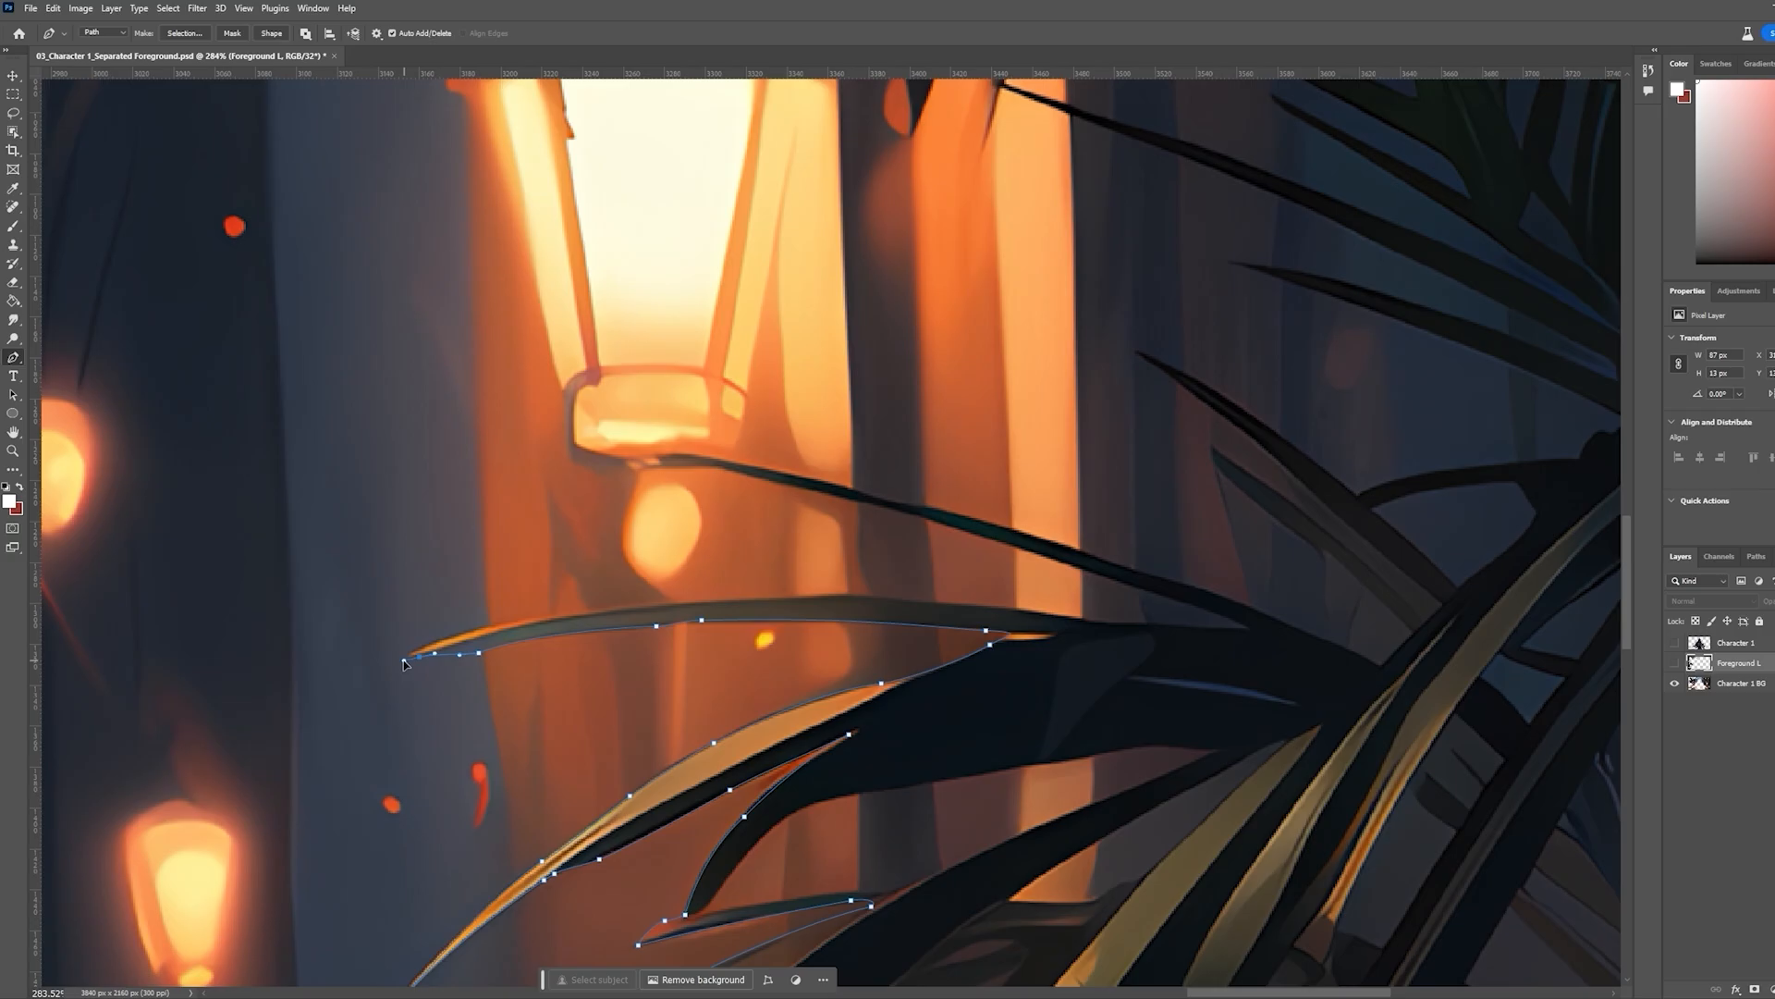
{"action": "left_click_drag", "start_coordinate": [943, 604], "coordinate": [957, 607]}
{"action": "left_click_drag", "start_coordinate": [1165, 614], "coordinate": [833, 667]}
{"action": "left_click", "coordinate": [916, 681]}
{"action": "left_click_drag", "start_coordinate": [822, 643], "coordinate": [773, 628]}
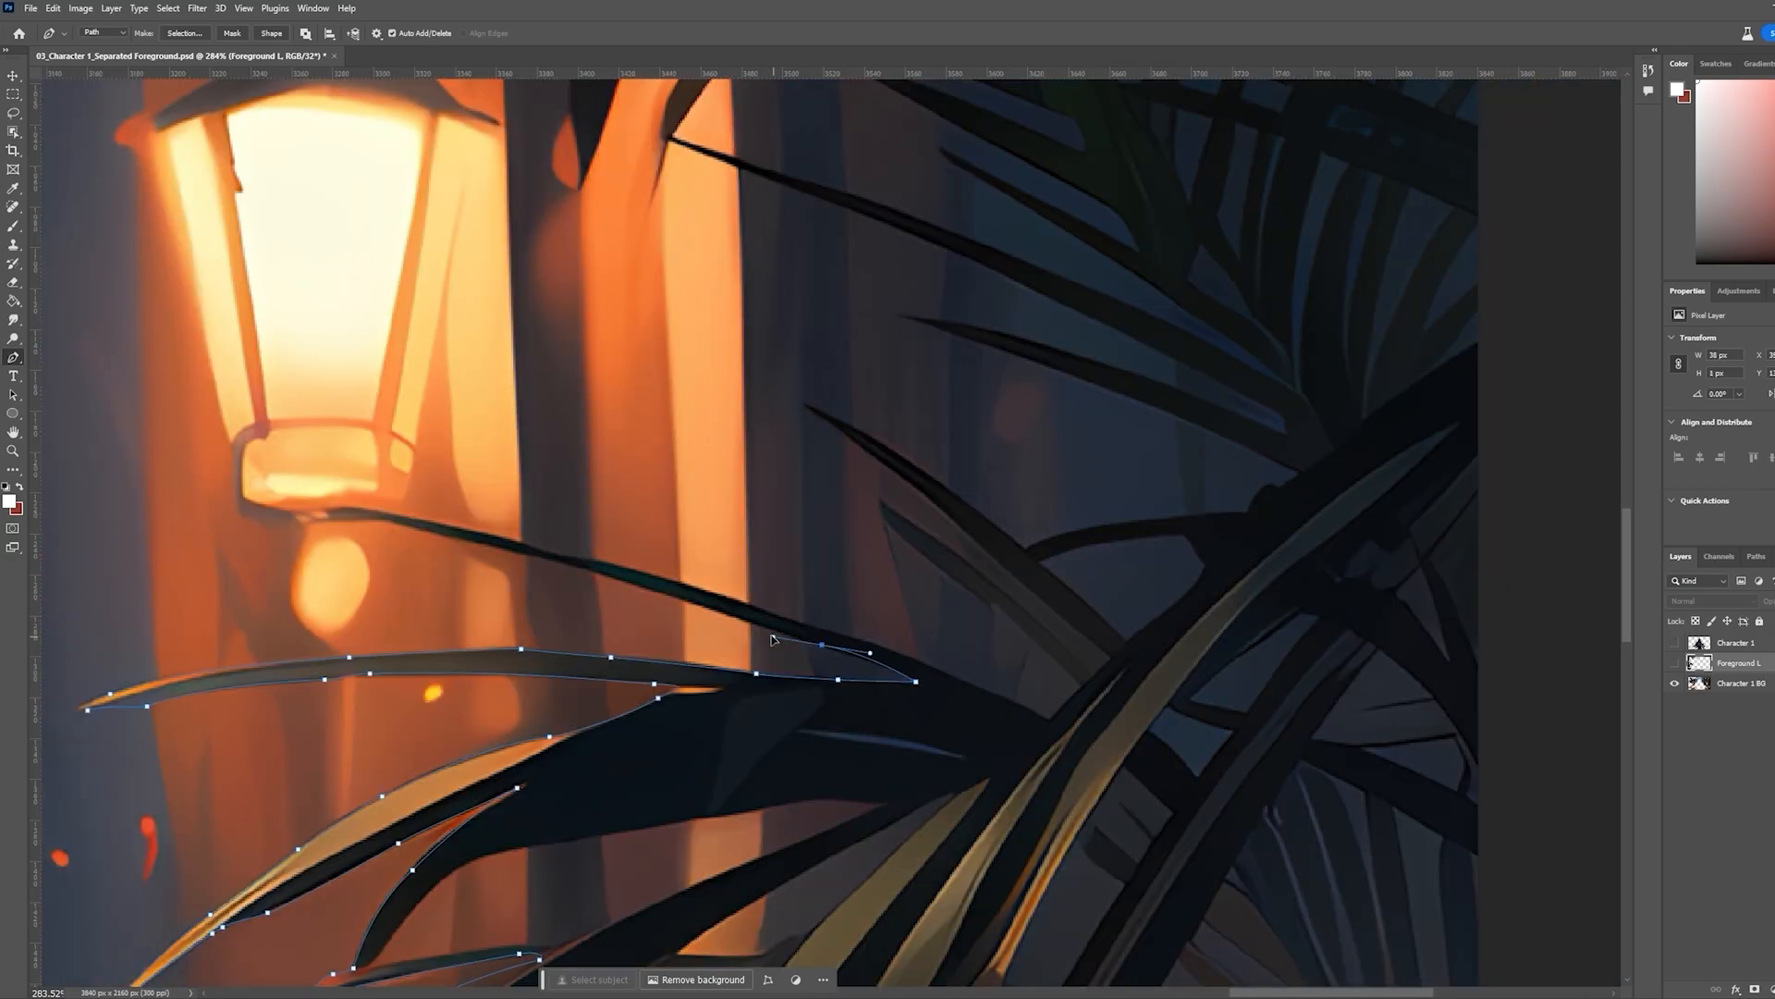
Trace both edges of the thin dark leaf running from the lantern's base to the main stem
{"action": "left_click", "coordinate": [675, 596]}
{"action": "left_click_drag", "start_coordinate": [586, 568], "coordinate": [949, 688]}
{"action": "left_click", "coordinate": [855, 667]}
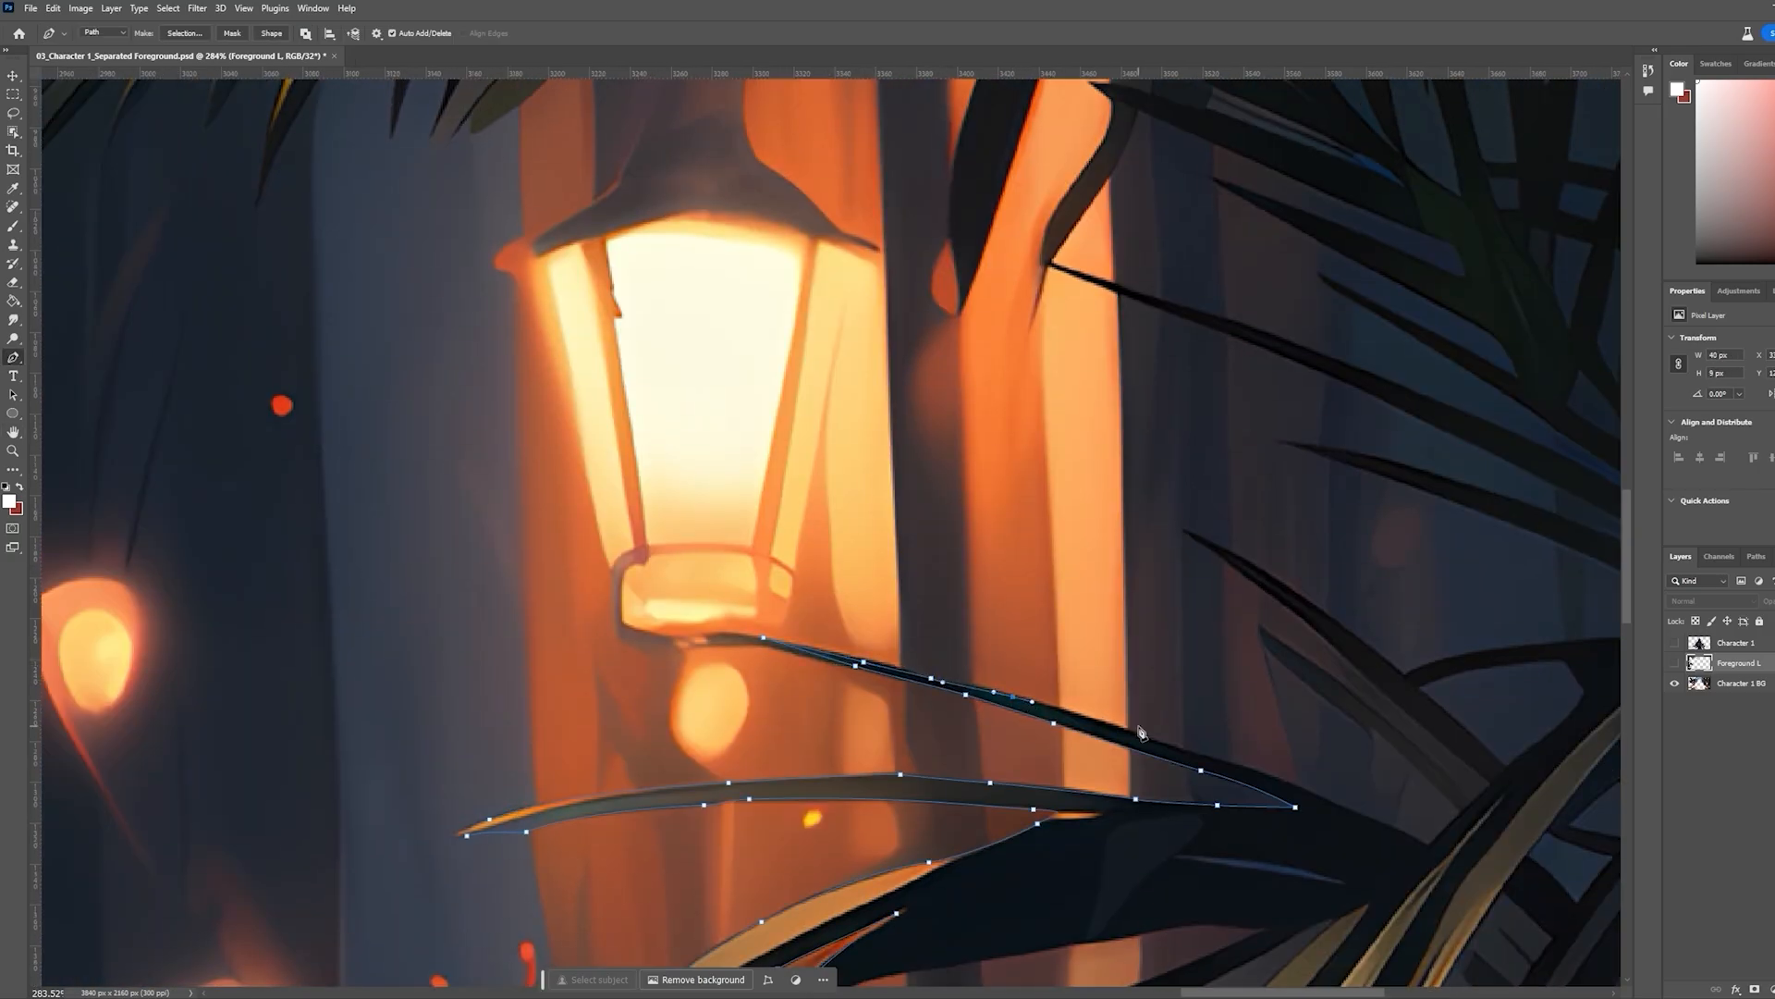
{"action": "left_click_drag", "start_coordinate": [1143, 733], "coordinate": [677, 526]}
{"action": "left_click_drag", "start_coordinate": [863, 593], "coordinate": [910, 612]}
Trace the dark pointed leaf beside the main stem around its tip and back to the curved stalk
{"action": "left_click_drag", "start_coordinate": [904, 482], "coordinate": [1124, 775]}
{"action": "left_click_drag", "start_coordinate": [1125, 766], "coordinate": [1083, 731]}
{"action": "left_click_drag", "start_coordinate": [1024, 679], "coordinate": [939, 616]}
{"action": "left_click", "coordinate": [936, 614]}
{"action": "left_click", "coordinate": [993, 641]}
{"action": "left_click", "coordinate": [1118, 728]}
{"action": "left_click", "coordinate": [1160, 759]}
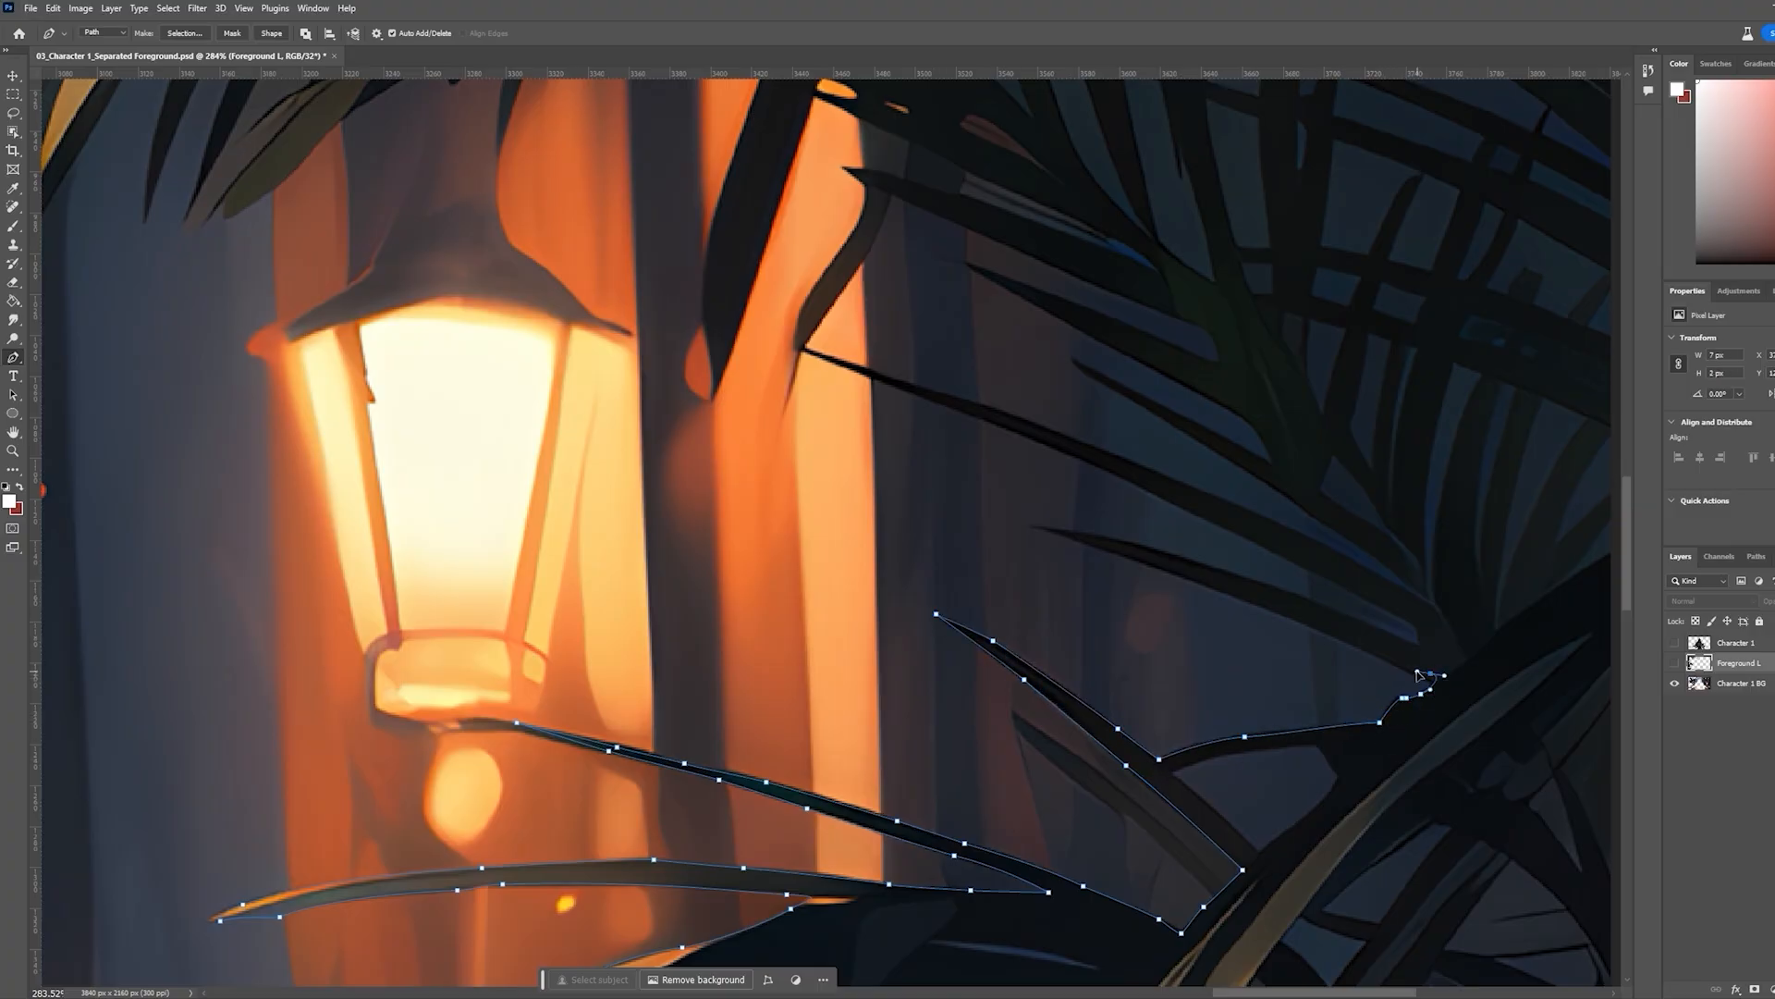
Trace the next pointed leaf above the curved stalk and begin the lower edge of the long thin leaf
{"action": "left_click_drag", "start_coordinate": [1141, 560], "coordinate": [1083, 541]}
{"action": "left_click", "coordinate": [1035, 526]}
{"action": "left_click", "coordinate": [1106, 540]}
{"action": "left_click", "coordinate": [1227, 570]}
{"action": "left_click_drag", "start_coordinate": [1337, 612], "coordinate": [1356, 620]}
{"action": "left_click_drag", "start_coordinate": [1237, 535], "coordinate": [1189, 510]}
{"action": "left_click_drag", "start_coordinate": [1095, 467], "coordinate": [1084, 462]}
{"action": "left_click_drag", "start_coordinate": [1084, 462], "coordinate": [1305, 698]}
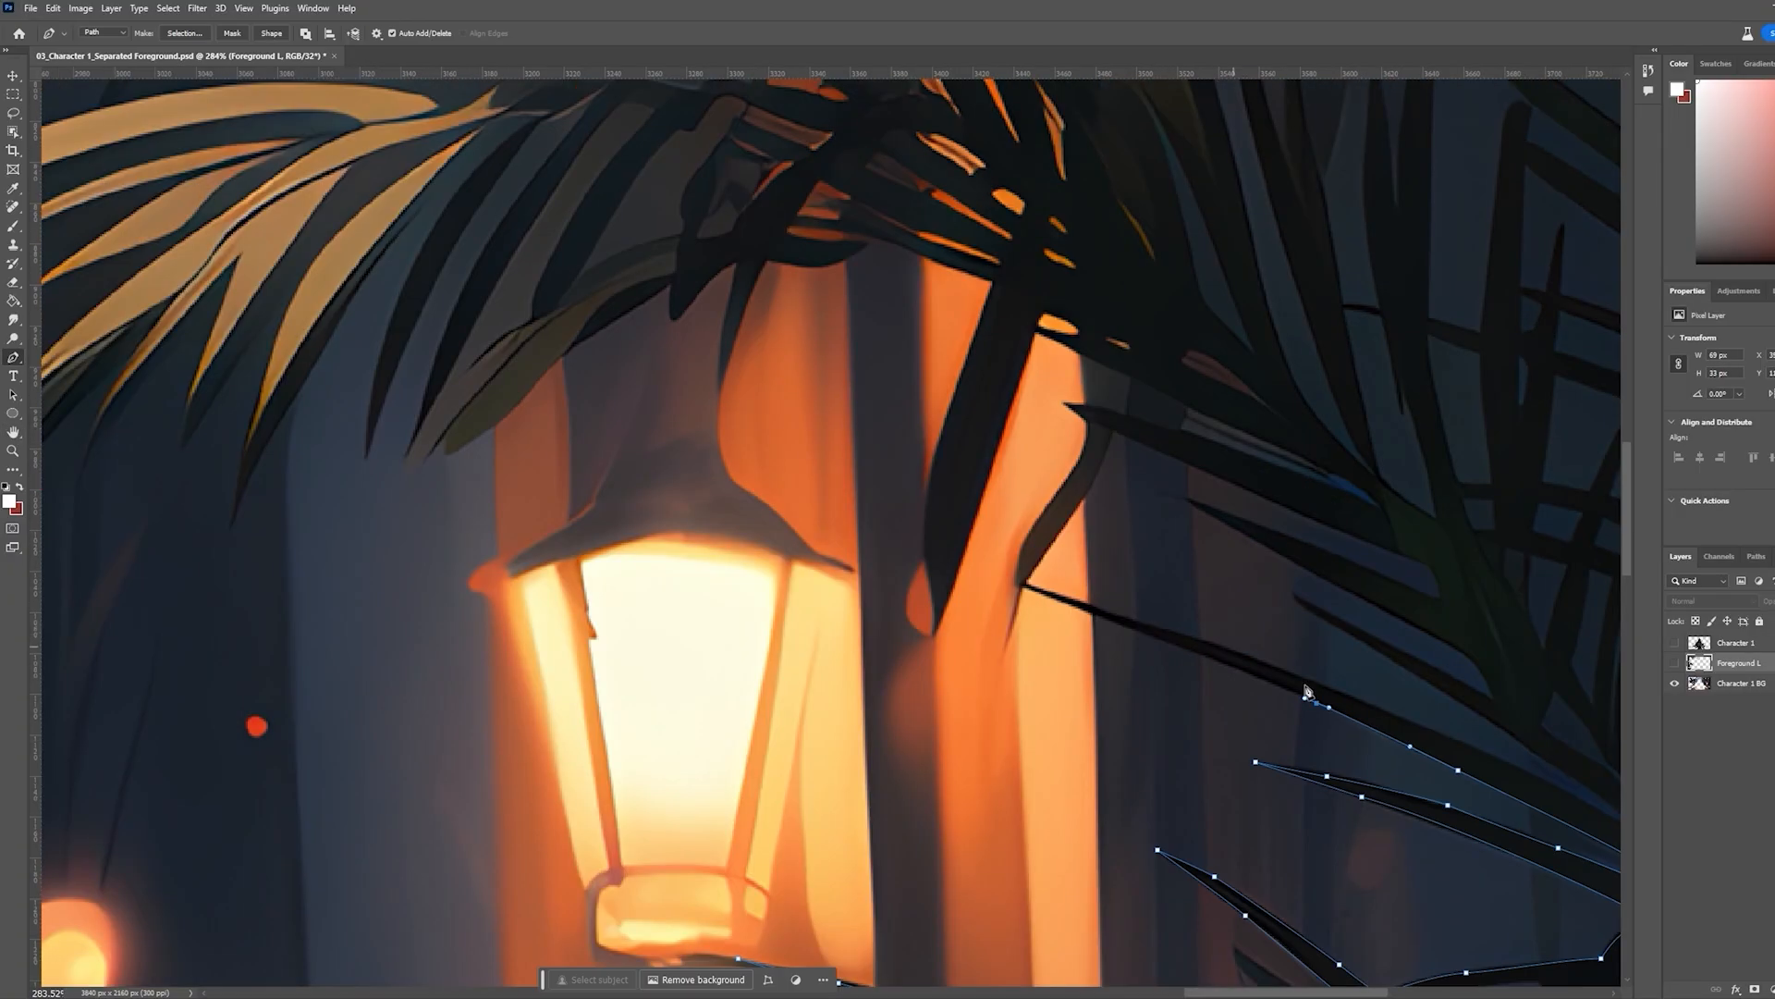
Trace the long thin leaf around its tip and back along its upper edge to the frond
{"action": "left_click_drag", "start_coordinate": [1028, 585], "coordinate": [1096, 610]}
{"action": "left_click_drag", "start_coordinate": [1360, 700], "coordinate": [1414, 720]}
{"action": "left_click_drag", "start_coordinate": [1413, 721], "coordinate": [896, 519]}
{"action": "left_click_drag", "start_coordinate": [1112, 623], "coordinate": [1246, 691]}
{"action": "left_click_drag", "start_coordinate": [1068, 581], "coordinate": [1057, 570]}
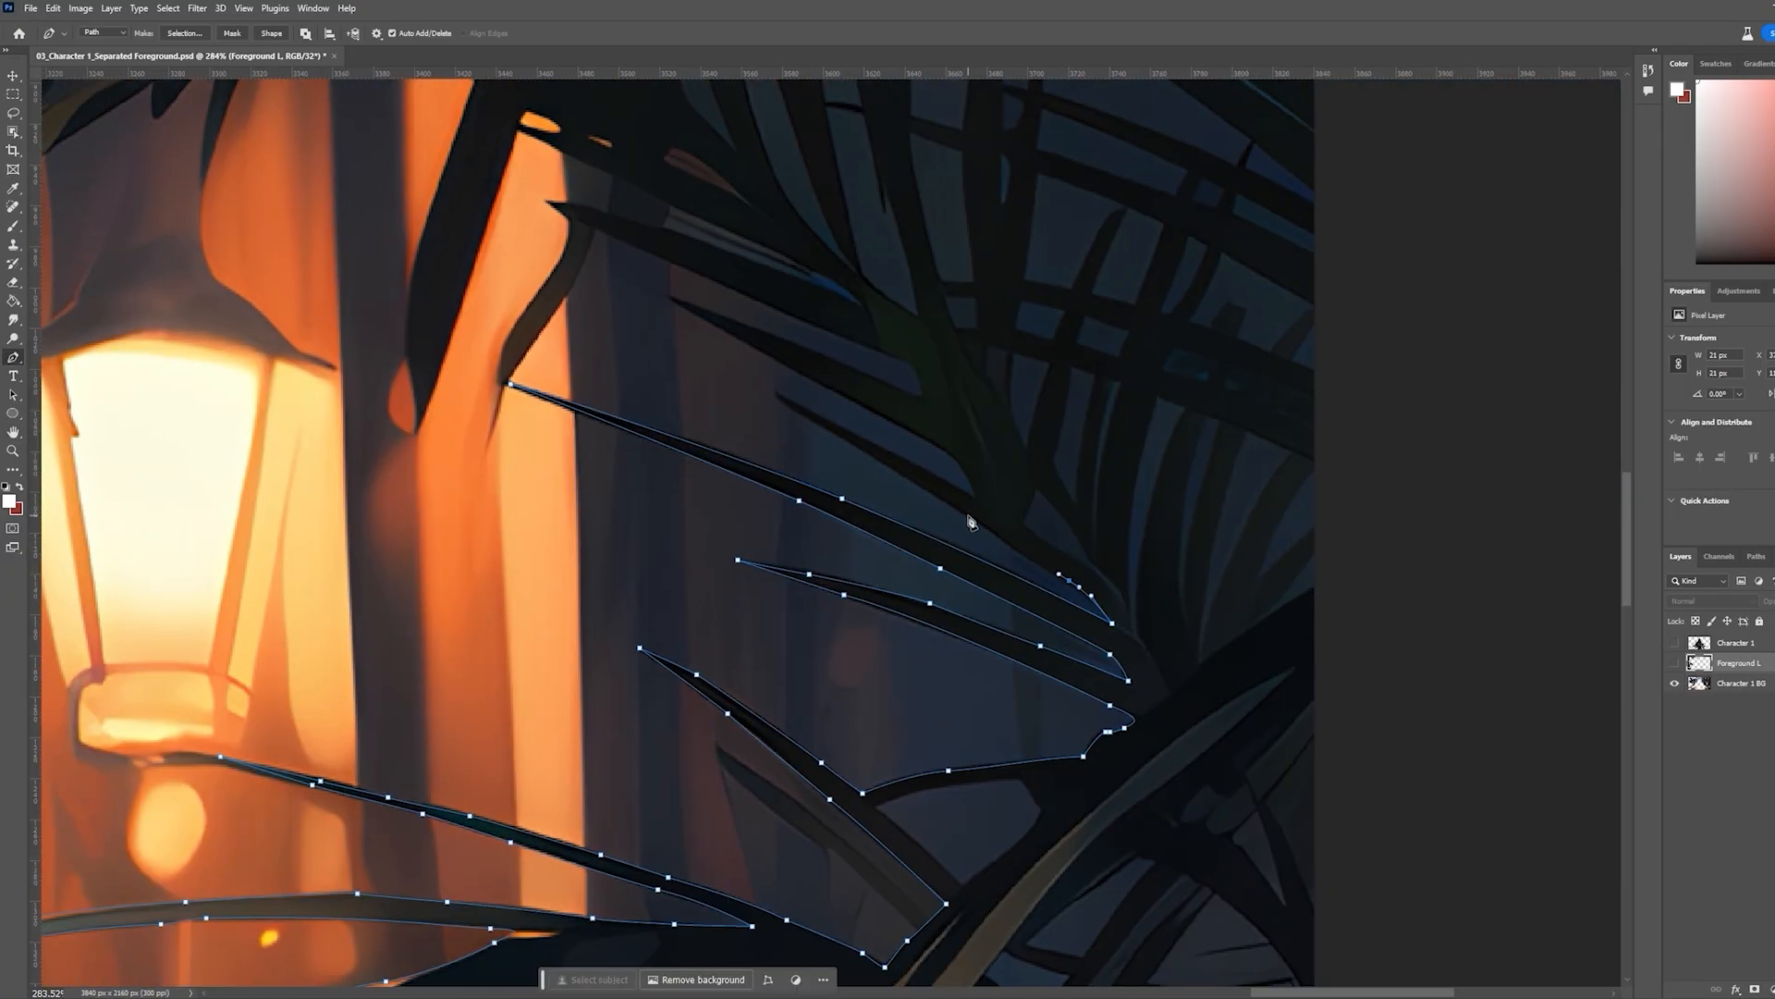
Trace the two short pointed leaves above the long thin leaf on the dark right-hand frond
{"action": "left_click", "coordinate": [969, 515]}
{"action": "left_click", "coordinate": [870, 456]}
{"action": "left_click", "coordinate": [776, 394]}
{"action": "left_click", "coordinate": [944, 480]}
{"action": "left_click_drag", "start_coordinate": [961, 459], "coordinate": [941, 448]}
{"action": "left_click_drag", "start_coordinate": [831, 385], "coordinate": [815, 379]}
{"action": "left_click_drag", "start_coordinate": [670, 298], "coordinate": [701, 309]}
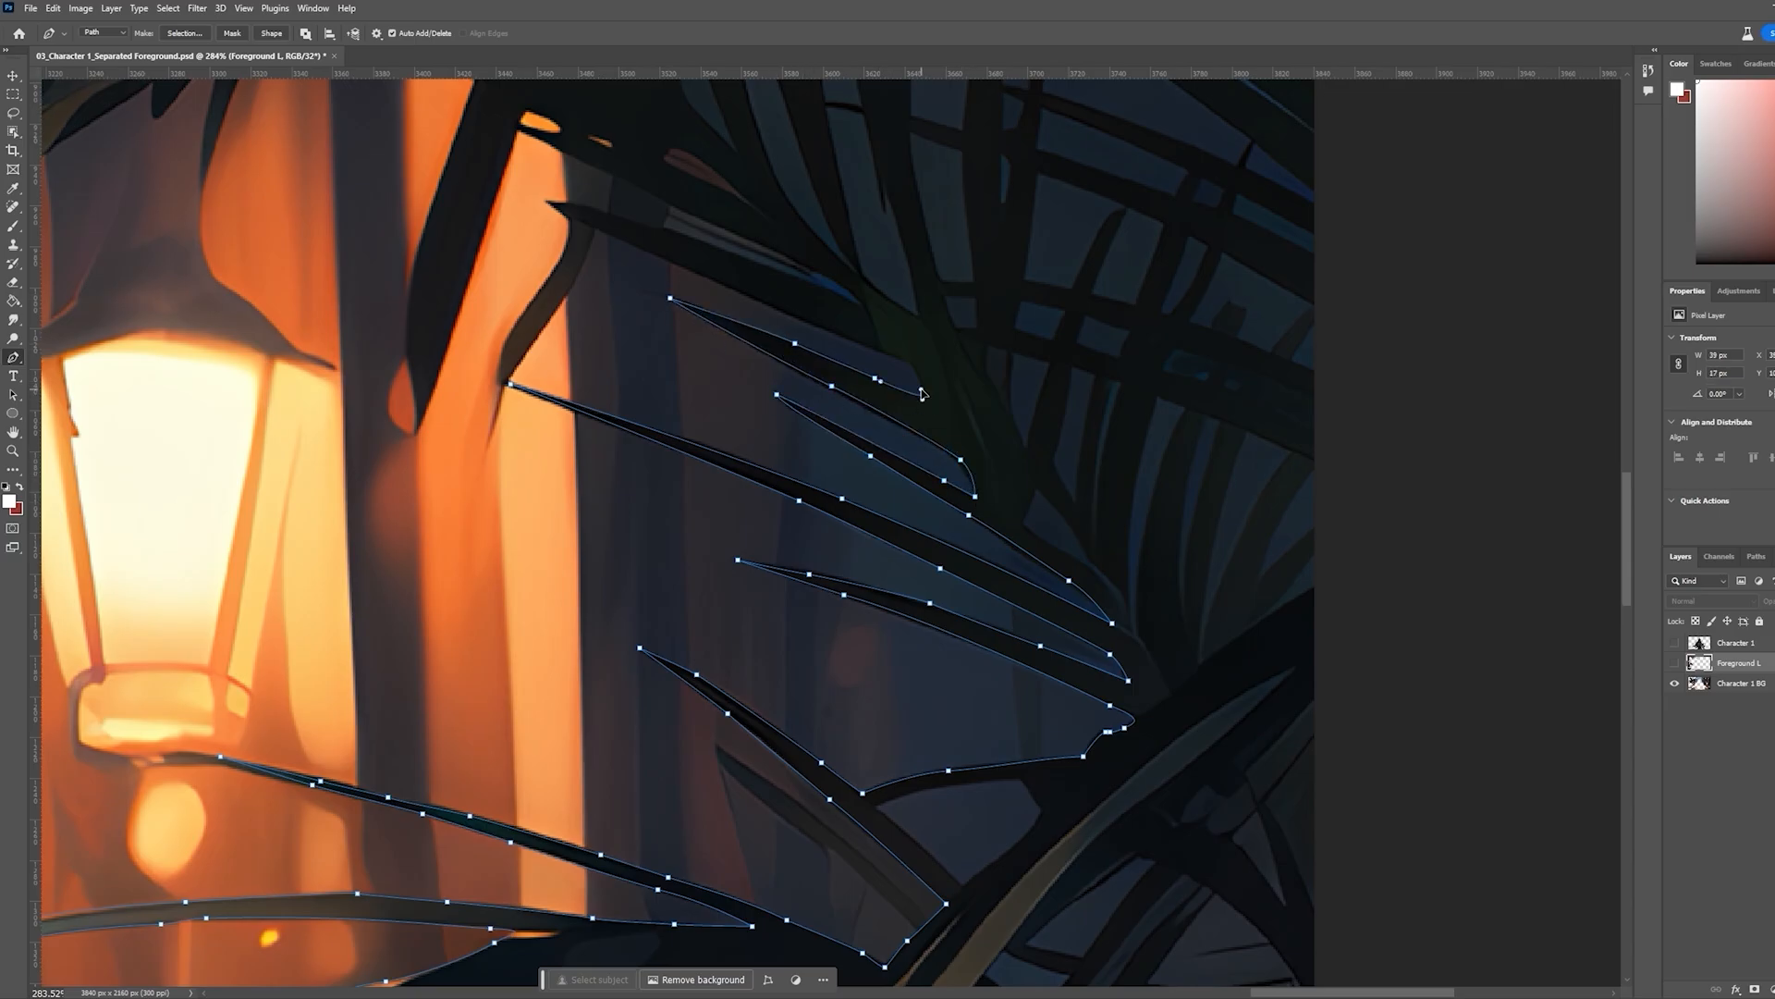
{"action": "left_click_drag", "start_coordinate": [921, 390], "coordinate": [921, 387]}
Trace the frond's next higher pointed leaf and follow the edge above it to the small orange gap
{"action": "left_click_drag", "start_coordinate": [910, 363], "coordinate": [901, 357]}
{"action": "left_click_drag", "start_coordinate": [901, 357], "coordinate": [1238, 811]}
{"action": "left_click_drag", "start_coordinate": [1122, 764], "coordinate": [1100, 755]}
{"action": "left_click_drag", "start_coordinate": [931, 684], "coordinate": [916, 676]}
{"action": "left_click_drag", "start_coordinate": [885, 657], "coordinate": [905, 653]}
{"action": "left_click", "coordinate": [1136, 715]}
{"action": "left_click_drag", "start_coordinate": [1017, 660], "coordinate": [1007, 655]}
{"action": "left_click", "coordinate": [854, 580]}
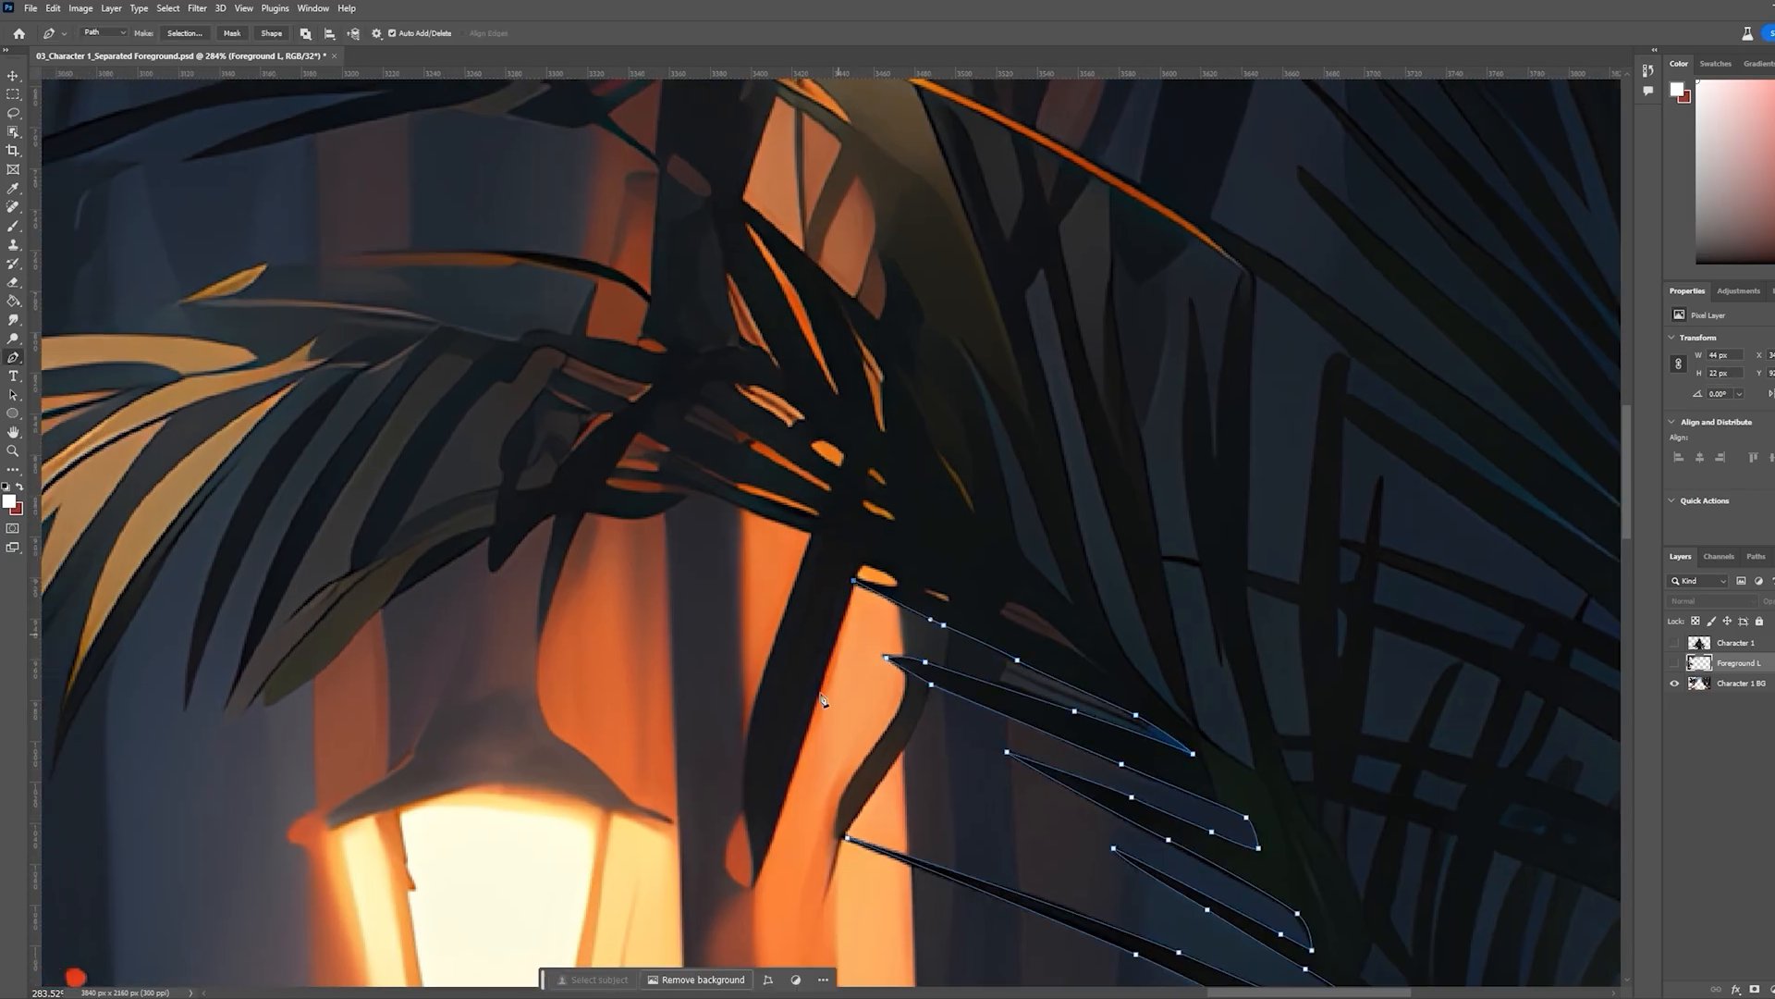
Trace the broad dark leaf hanging beside the lantern and continue along the frond edge to the narrow orange opening
{"action": "left_click", "coordinate": [750, 888]}
{"action": "left_click_drag", "start_coordinate": [756, 696], "coordinate": [759, 687]}
{"action": "left_click", "coordinate": [809, 538]}
{"action": "left_click_drag", "start_coordinate": [788, 555], "coordinate": [1076, 822]}
{"action": "left_click_drag", "start_coordinate": [1049, 783], "coordinate": [1010, 766]}
{"action": "left_click_drag", "start_coordinate": [896, 744], "coordinate": [855, 744]}
{"action": "left_click", "coordinate": [913, 758]}
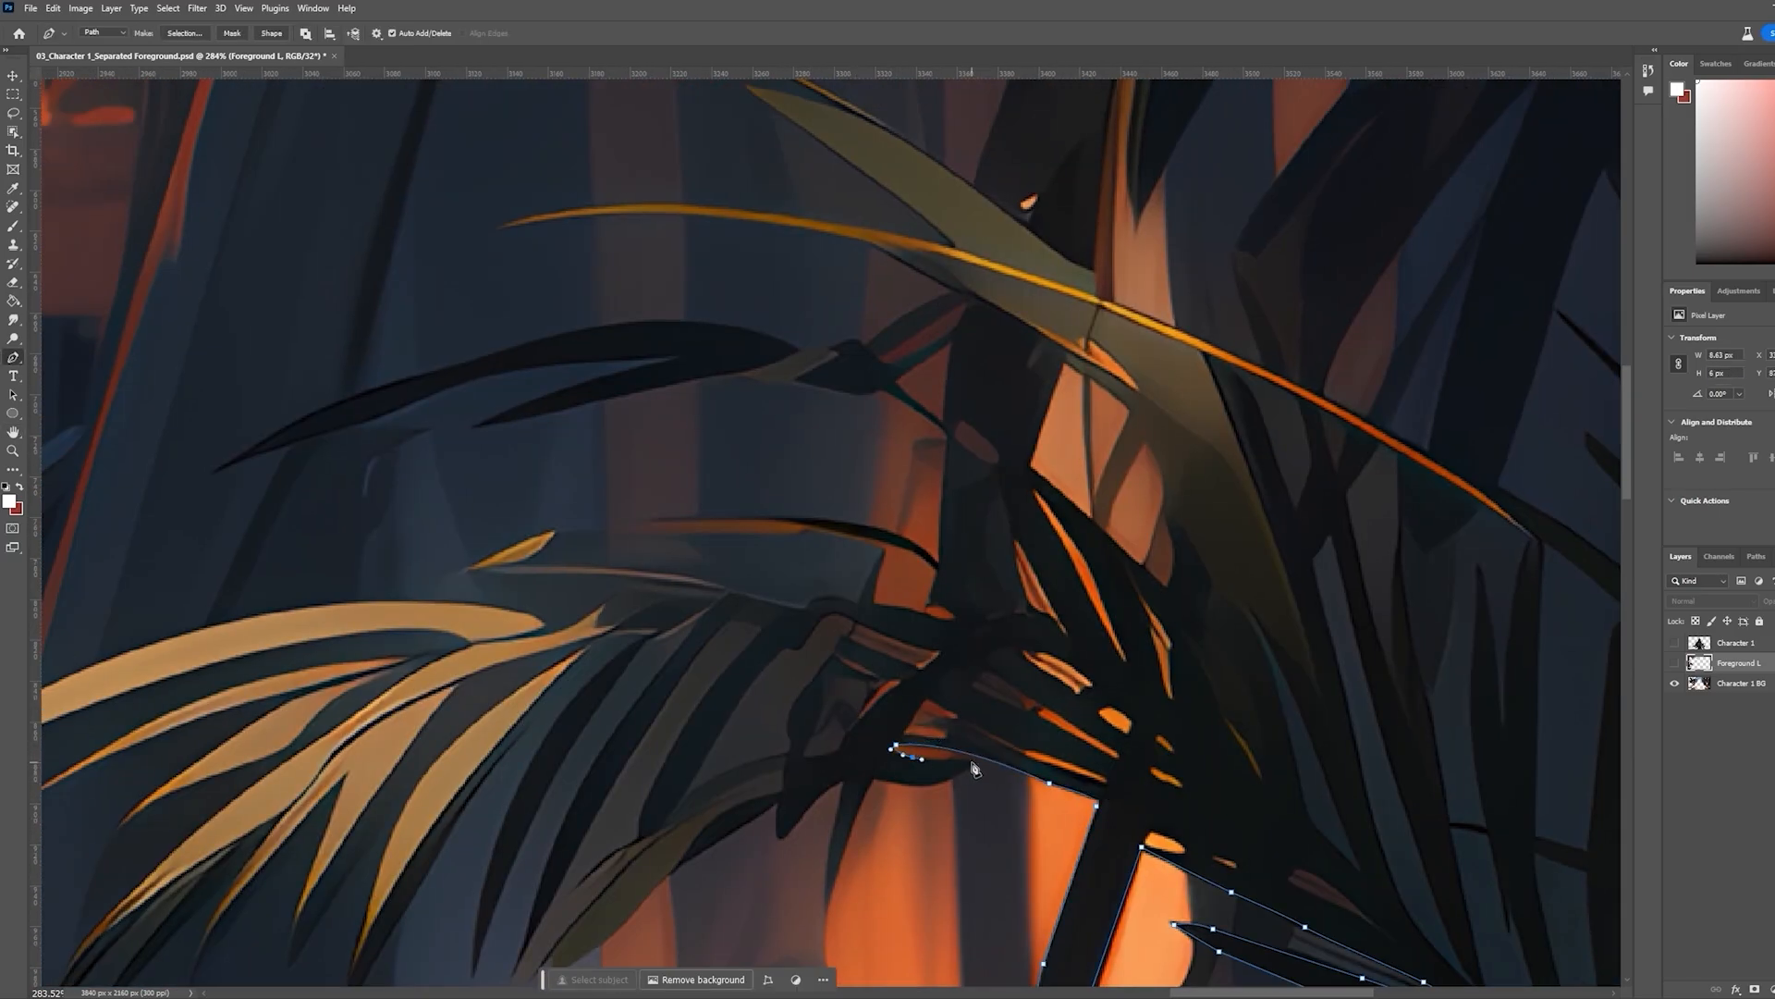
Trace the small hanging leaves above the lantern roof and the olive leaf's lower edge to its tip
{"action": "left_click", "coordinate": [972, 763]}
{"action": "left_click", "coordinate": [941, 783]}
{"action": "left_click", "coordinate": [876, 778]}
{"action": "left_click_drag", "start_coordinate": [827, 896], "coordinate": [824, 924]}
{"action": "left_click_drag", "start_coordinate": [840, 792], "coordinate": [1139, 662]}
{"action": "left_click_drag", "start_coordinate": [1063, 683], "coordinate": [1039, 696]}
{"action": "left_click", "coordinate": [984, 728]}
{"action": "left_click", "coordinate": [933, 781]}
{"action": "left_click_drag", "start_coordinate": [871, 830], "coordinate": [856, 846]}
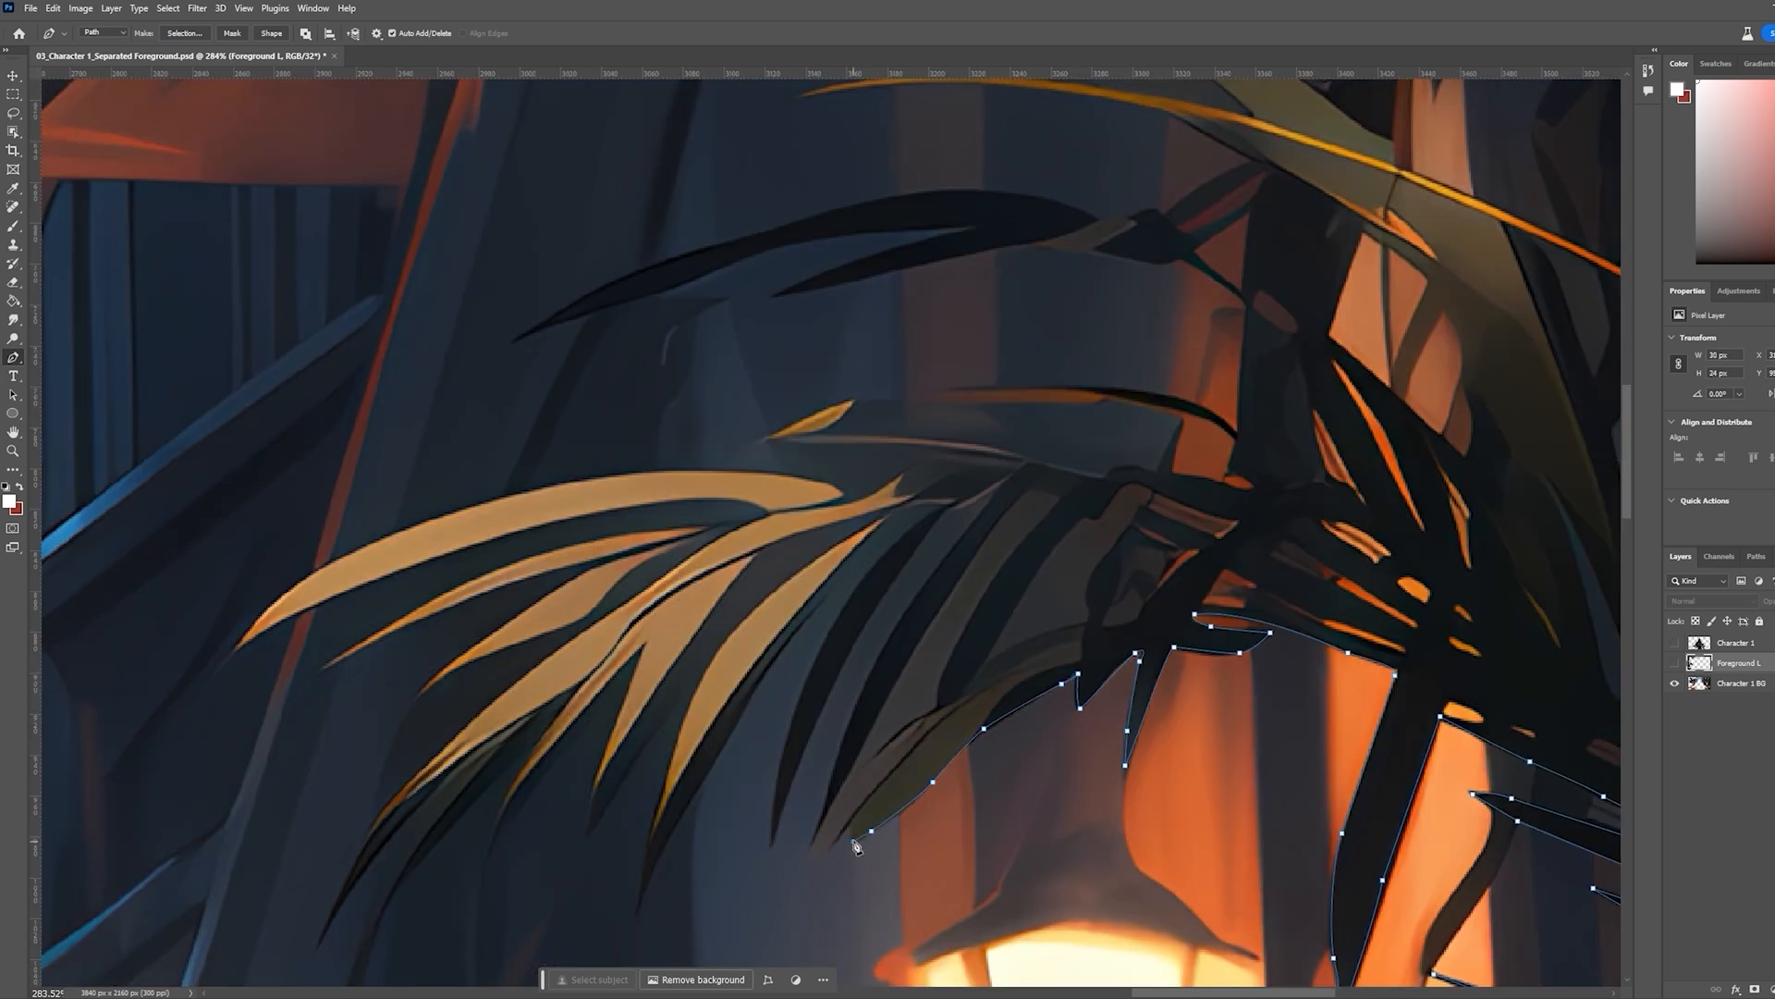
Trace the gap beside the olive leaf and the narrow dark leaf next to it down to its tip
{"action": "left_click", "coordinate": [835, 764]}
{"action": "left_click_drag", "start_coordinate": [910, 610], "coordinate": [907, 558]}
{"action": "left_click", "coordinate": [997, 485]}
{"action": "left_click", "coordinate": [966, 505]}
{"action": "scroll", "coordinate": [832, 703], "scroll_direction": "down", "scroll_amount": 1}
{"action": "left_click_drag", "start_coordinate": [773, 799], "coordinate": [746, 915]}
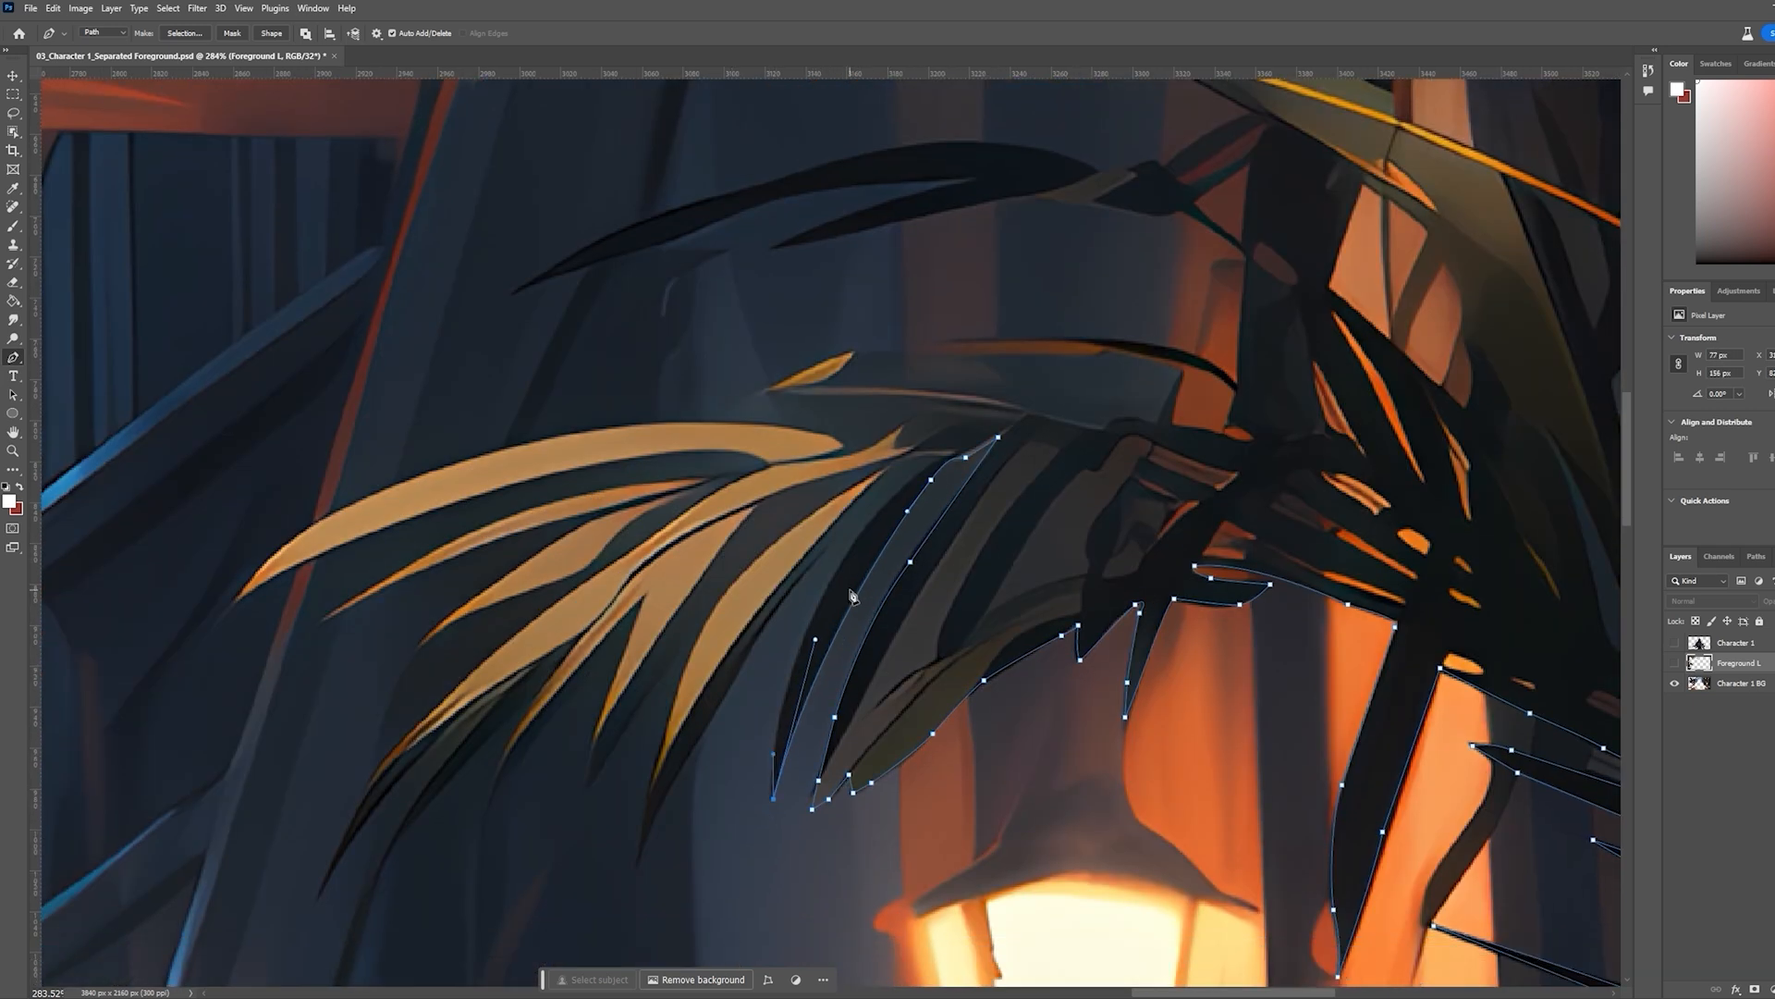
Trace the dark-edged orange leaf beside the narrow leaves down to its tip and back to the frond stem
{"action": "left_click_drag", "start_coordinate": [939, 458], "coordinate": [879, 474]}
{"action": "left_click", "coordinate": [827, 537]}
{"action": "left_click", "coordinate": [777, 606]}
{"action": "left_click", "coordinate": [710, 721]}
{"action": "left_click", "coordinate": [638, 863]}
{"action": "left_click_drag", "start_coordinate": [665, 735], "coordinate": [760, 550]}
{"action": "left_click_drag", "start_coordinate": [875, 470], "coordinate": [932, 451]}
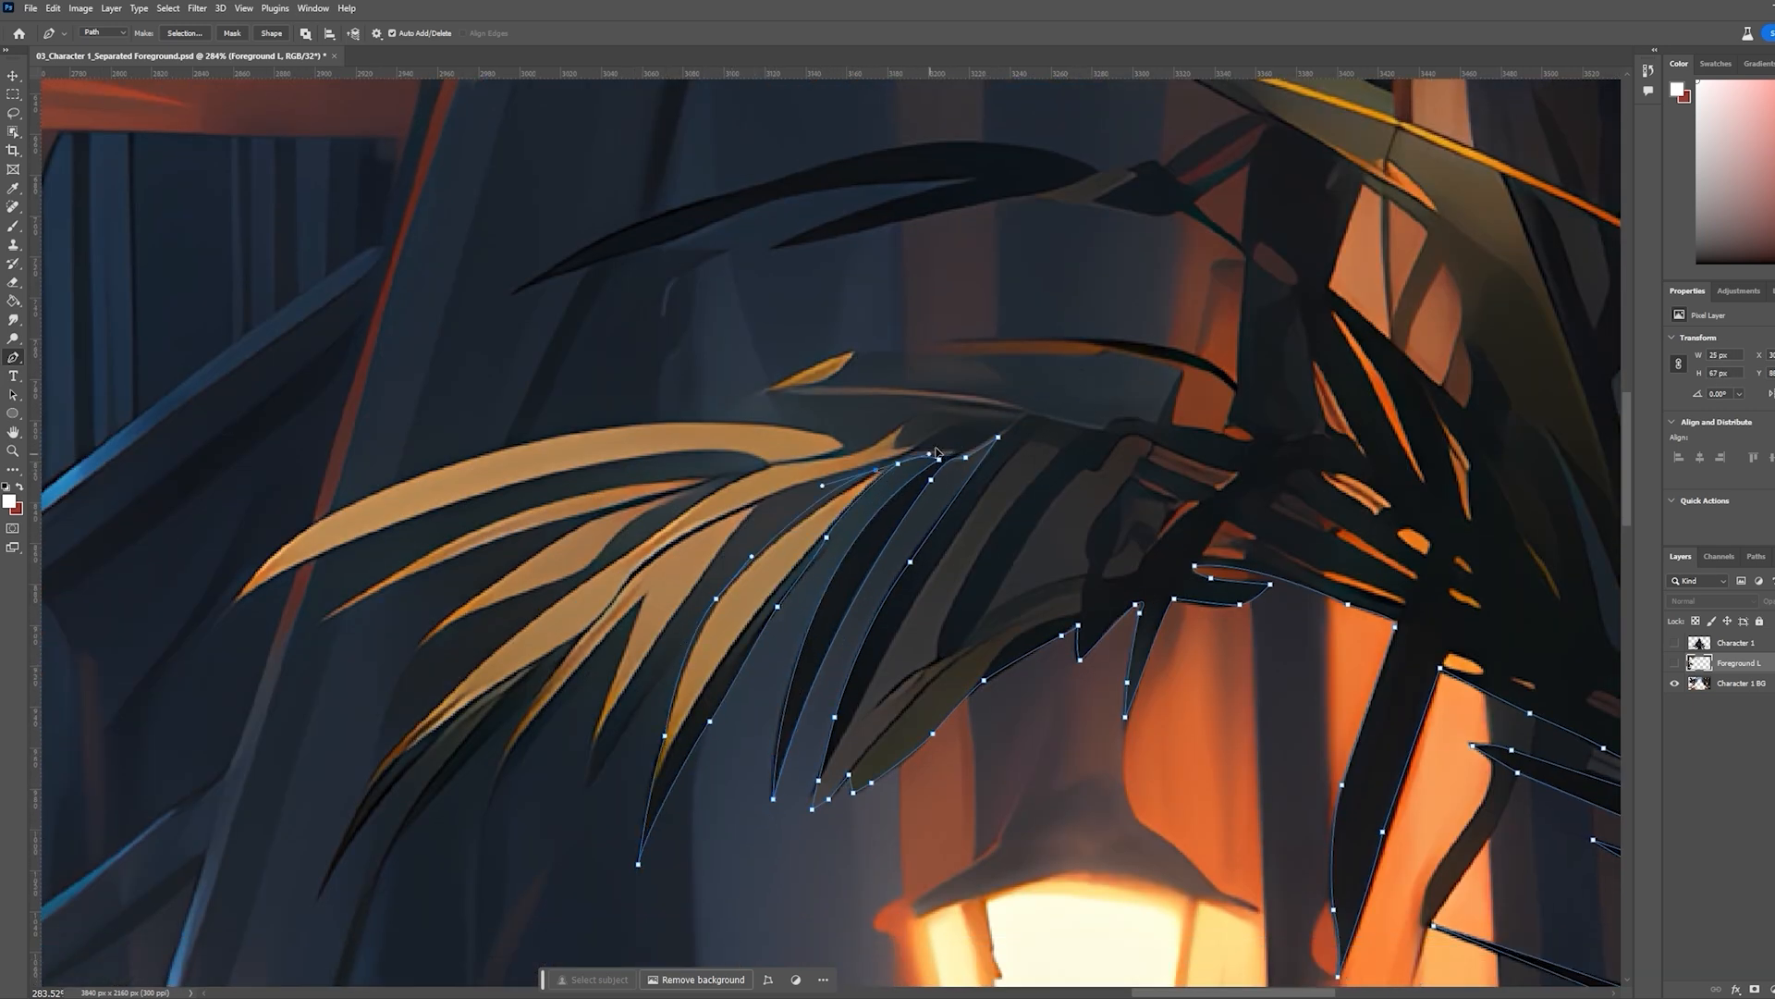
Trace the lower orange leaves of the golden frond, outlining the notches and dark tips between them
{"action": "left_click_drag", "start_coordinate": [731, 536], "coordinate": [699, 595]}
{"action": "left_click_drag", "start_coordinate": [589, 756], "coordinate": [371, 889]}
{"action": "left_click", "coordinate": [647, 595]}
{"action": "left_click", "coordinate": [568, 652]}
{"action": "left_click", "coordinate": [418, 804]}
{"action": "left_click_drag", "start_coordinate": [584, 794], "coordinate": [1111, 684]}
{"action": "left_click_drag", "start_coordinate": [1018, 596], "coordinate": [1026, 589]}
{"action": "left_click_drag", "start_coordinate": [1060, 556], "coordinate": [1068, 552]}
{"action": "left_click", "coordinate": [847, 782]}
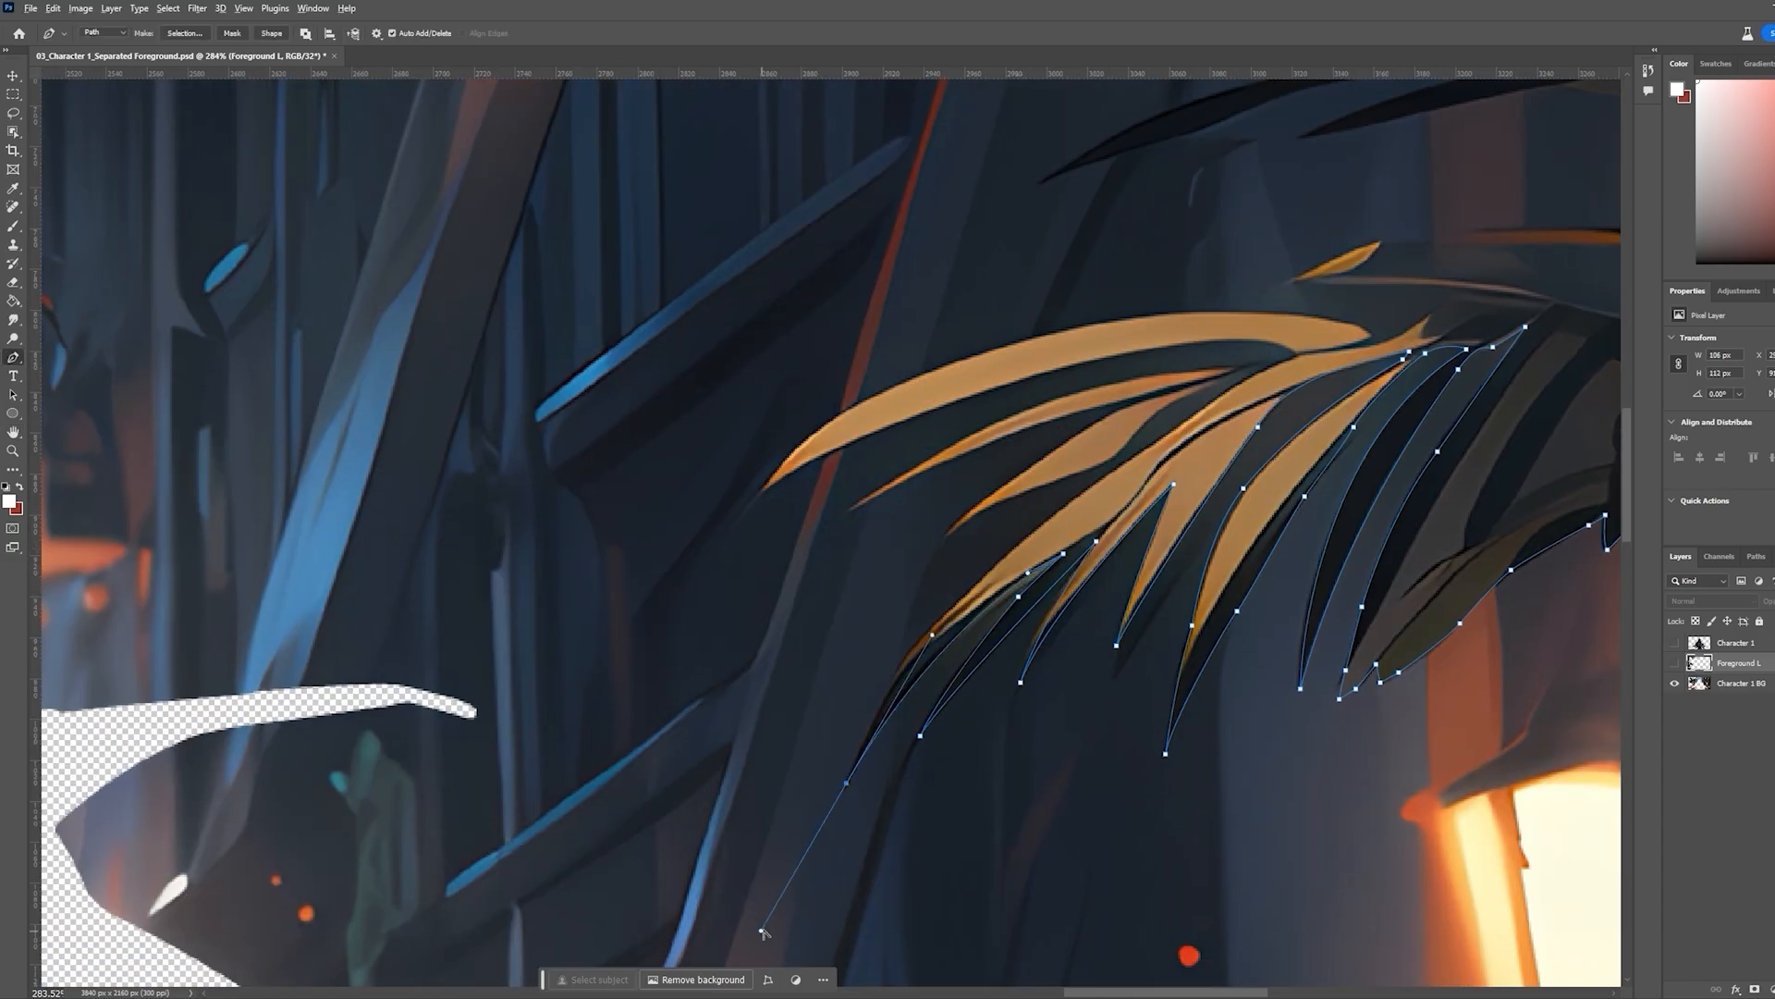
Trace the upper orange leaves of the golden frond and the topmost leaf around its tip
{"action": "left_click_drag", "start_coordinate": [905, 657], "coordinate": [920, 643]}
{"action": "left_click", "coordinate": [951, 538]}
{"action": "left_click_drag", "start_coordinate": [853, 510], "coordinate": [918, 458]}
{"action": "mouse_move", "coordinate": [1243, 364]}
{"action": "left_mouse_down"}
{"action": "mouse_move", "coordinate": [1450, 341]}
{"action": "mouse_move", "coordinate": [1264, 361]}
{"action": "left_mouse_up"}
{"action": "left_click", "coordinate": [1296, 353]}
{"action": "left_click_drag", "start_coordinate": [770, 485], "coordinate": [962, 356]}
{"action": "left_click_drag", "start_coordinate": [1091, 333], "coordinate": [867, 493]}
Continue the path along the golden frond's top edge to the main trunk and up the trunk's edge
{"action": "left_click_drag", "start_coordinate": [984, 504], "coordinate": [1009, 520]}
{"action": "scroll", "coordinate": [1153, 518], "scroll_direction": "up", "scroll_amount": 1}
{"action": "left_click", "coordinate": [1127, 536]}
{"action": "left_click", "coordinate": [1206, 492]}
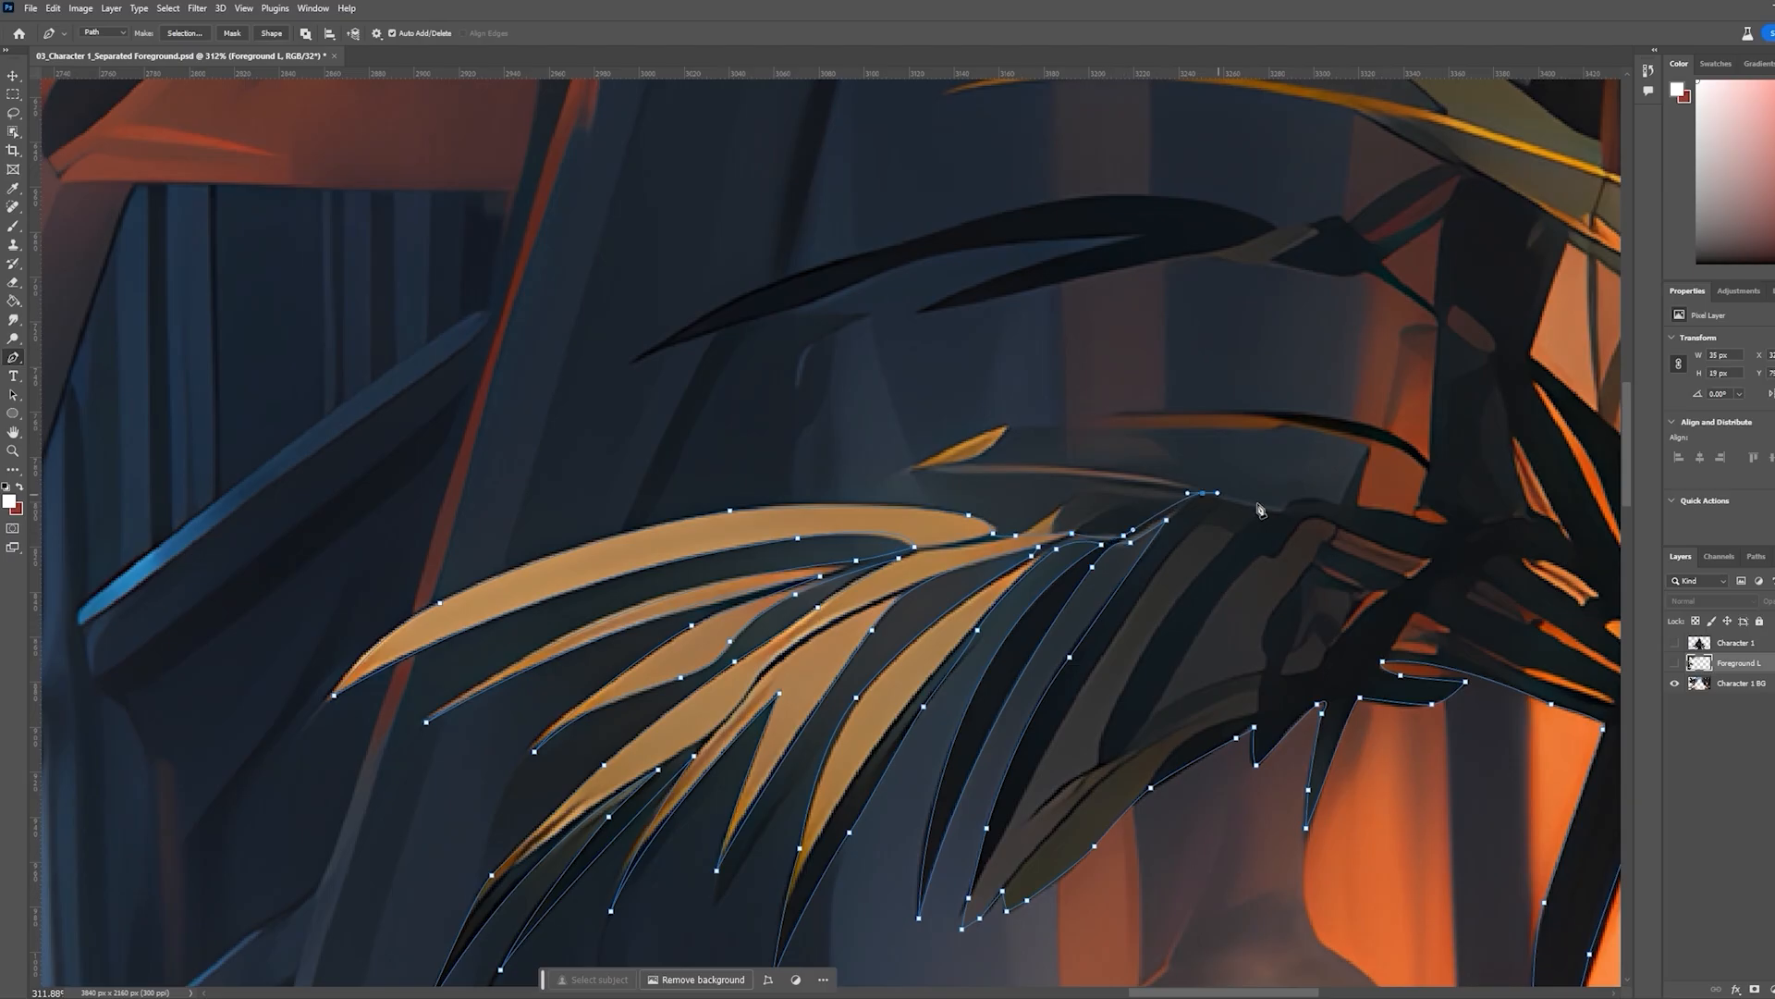
{"action": "left_click", "coordinate": [1274, 512]}
{"action": "left_click", "coordinate": [1420, 520]}
{"action": "left_click", "coordinate": [1433, 419]}
{"action": "left_click", "coordinate": [1441, 315]}
Trace the underside of the forked dark leaf above the golden frond, around both of its tips
{"action": "left_click_drag", "start_coordinate": [1424, 305], "coordinate": [1220, 679]}
{"action": "left_click", "coordinate": [1136, 652]}
{"action": "left_click", "coordinate": [915, 646]}
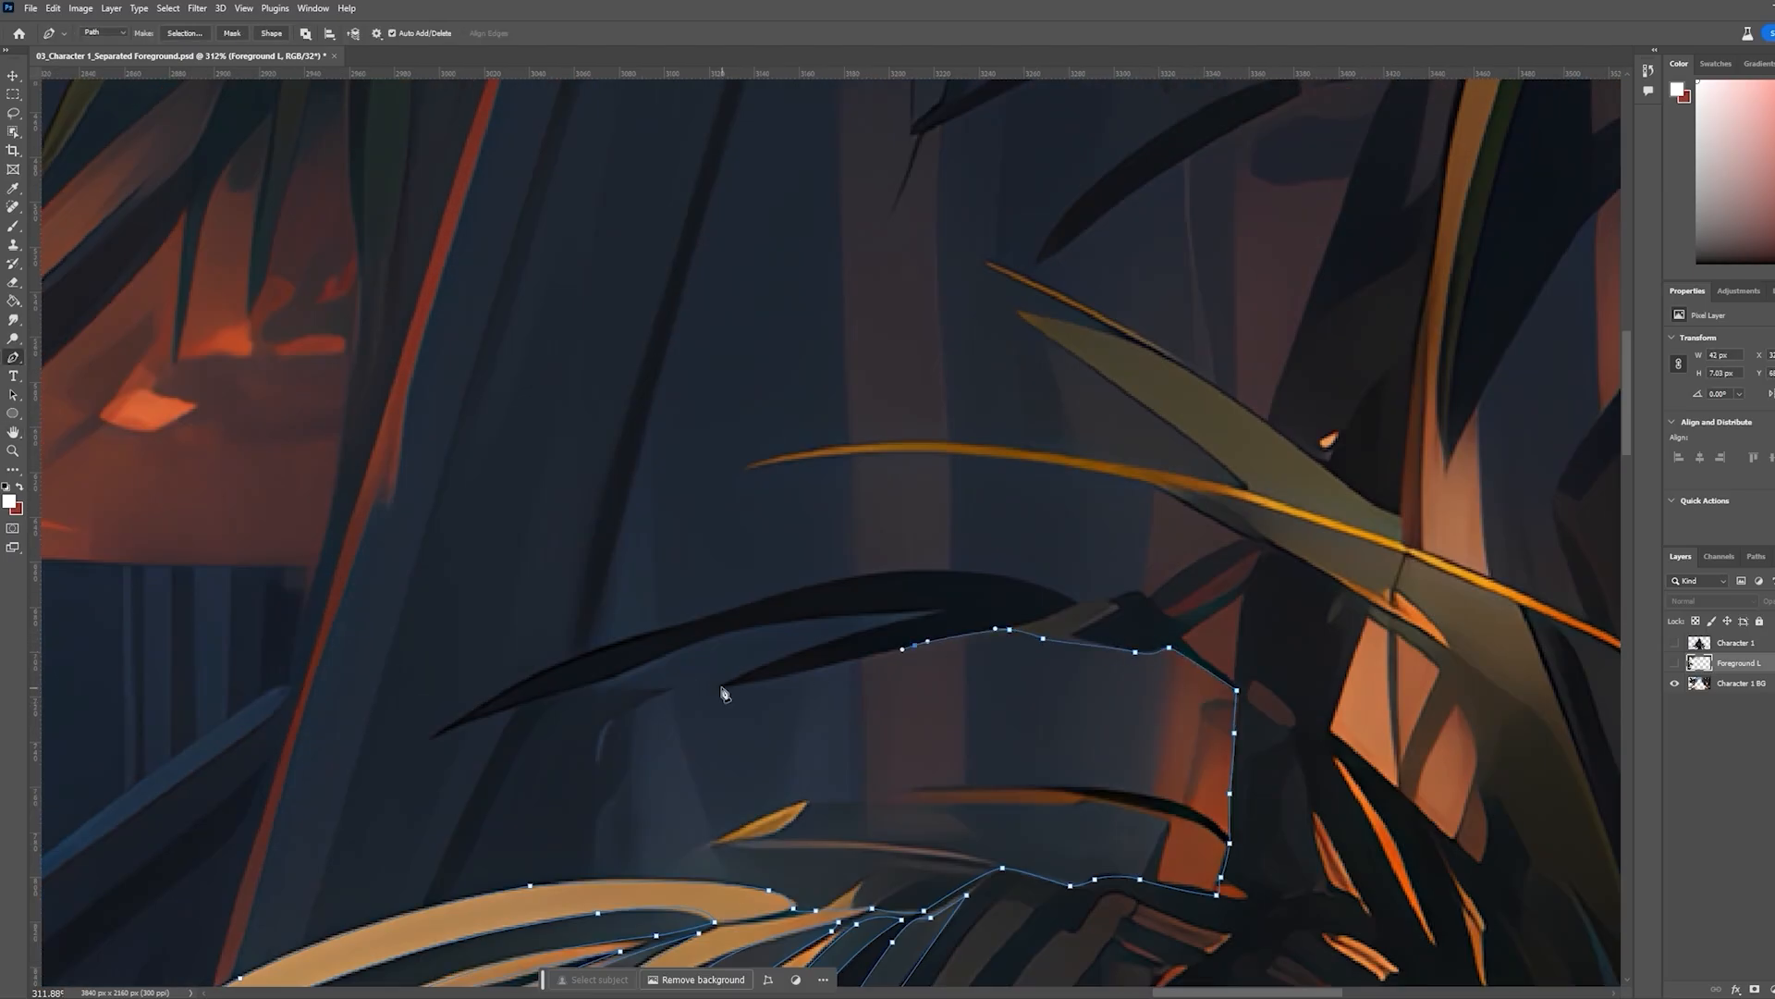
{"action": "left_click", "coordinate": [721, 686]}
{"action": "left_click", "coordinate": [942, 611]}
{"action": "left_click", "coordinate": [680, 647]}
{"action": "left_click", "coordinate": [440, 731]}
Trace the forked dark leaf's upper edge and continue up to the thin yellow leaf above it
{"action": "left_click_drag", "start_coordinate": [570, 661], "coordinate": [607, 647]}
{"action": "left_click_drag", "start_coordinate": [730, 609], "coordinate": [745, 606]}
{"action": "left_click_drag", "start_coordinate": [883, 574], "coordinate": [925, 570]}
{"action": "left_click_drag", "start_coordinate": [1014, 578], "coordinate": [1029, 582]}
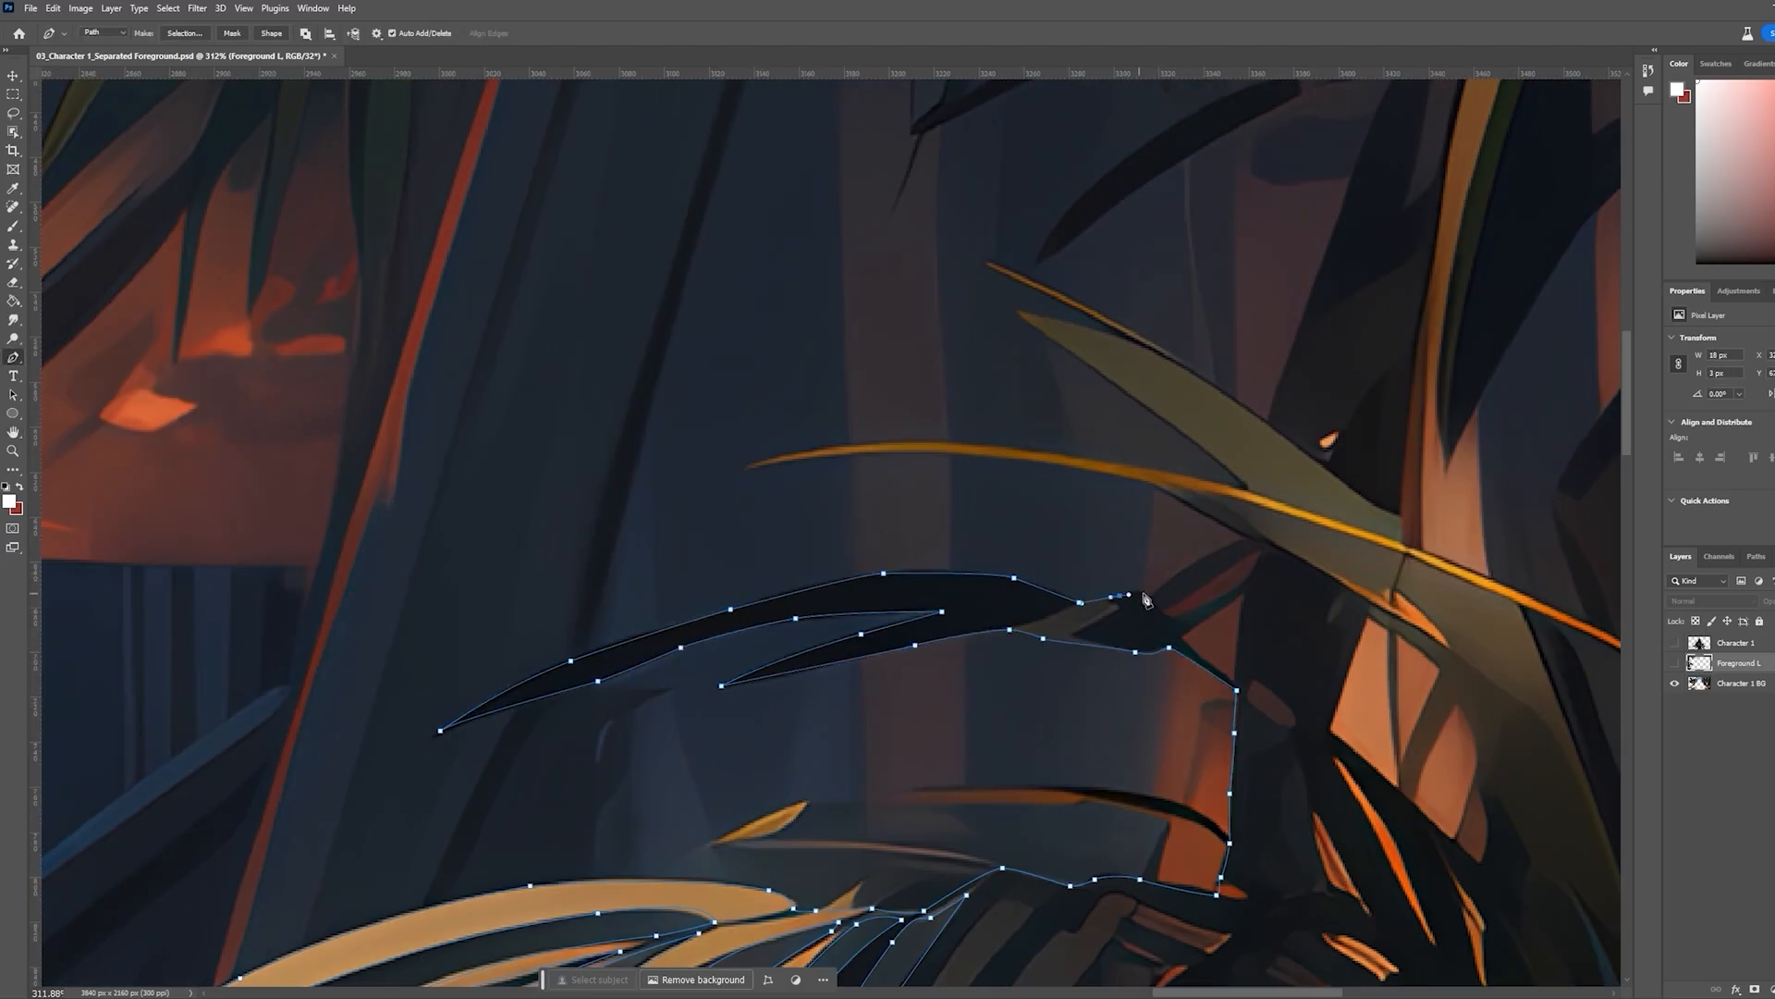
{"action": "left_click", "coordinate": [1247, 537]}
{"action": "left_click", "coordinate": [1139, 479]}
Trace the thin yellow leaf around its tip and start up the lower edge of the broad olive leaf
{"action": "left_click_drag", "start_coordinate": [1101, 473], "coordinate": [956, 516]}
{"action": "left_click_drag", "start_coordinate": [605, 511], "coordinate": [674, 491]}
{"action": "left_click_drag", "start_coordinate": [943, 500], "coordinate": [1145, 538]}
{"action": "left_click", "coordinate": [1106, 529]}
{"action": "left_click", "coordinate": [1070, 495]}
{"action": "left_click", "coordinate": [965, 422]}
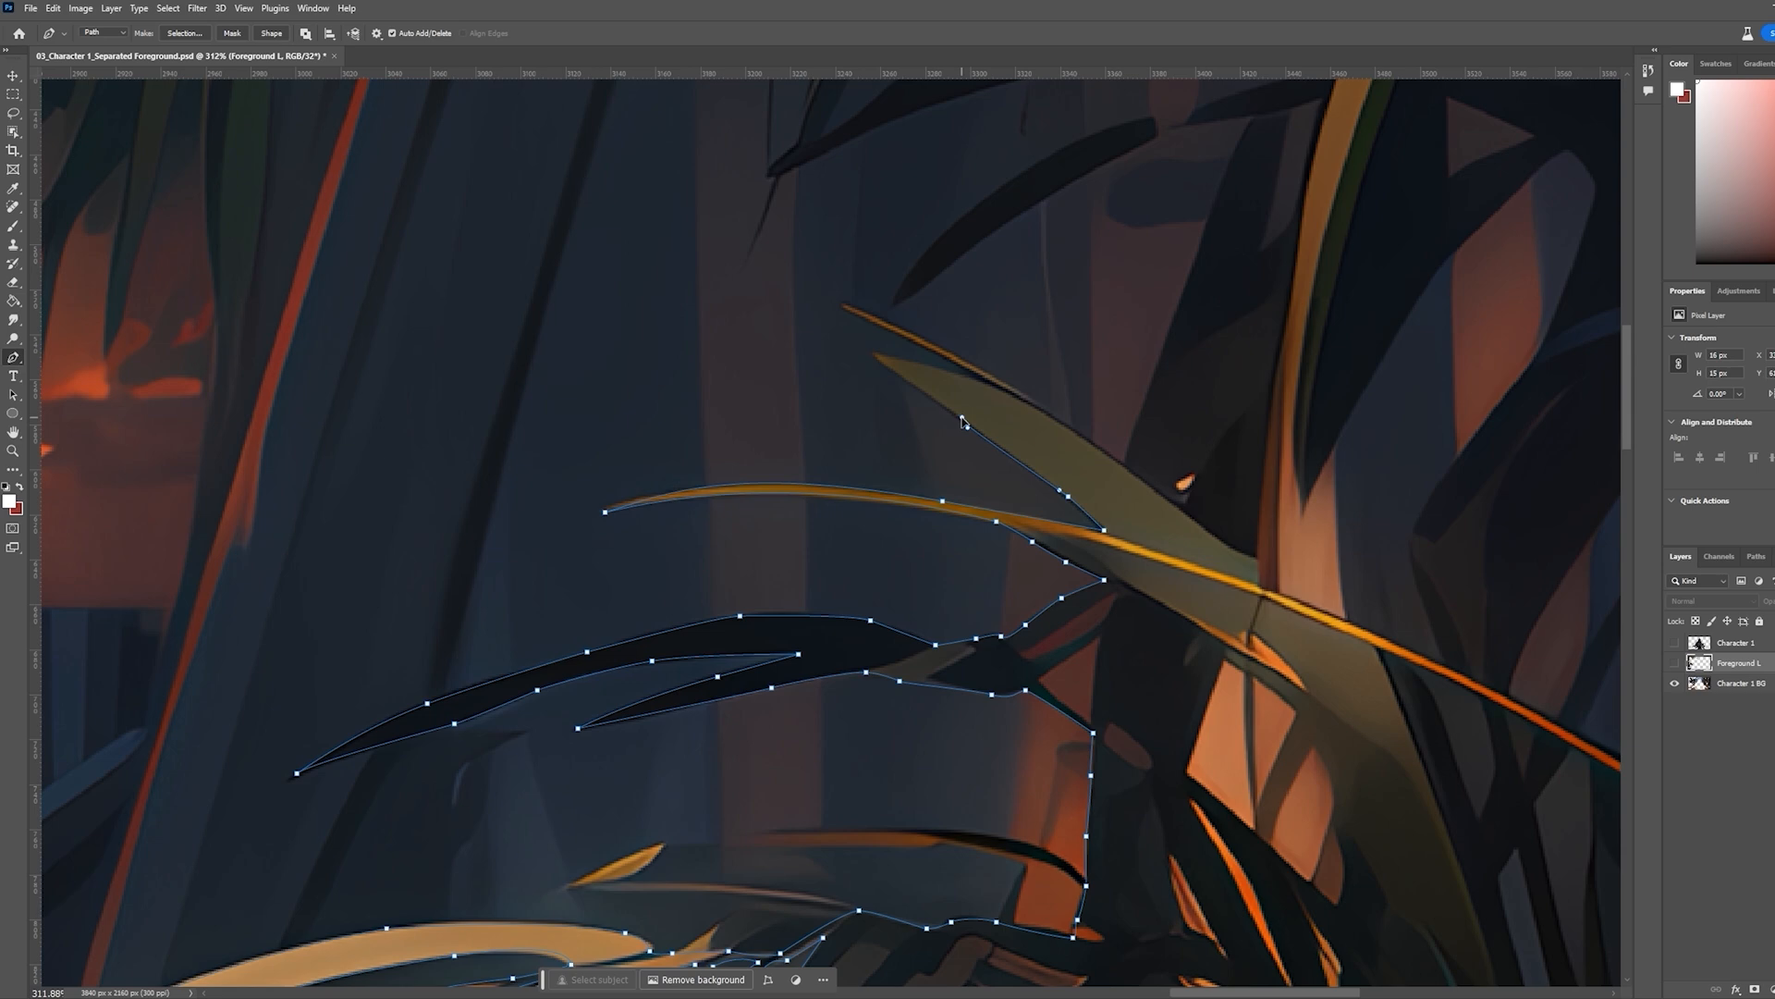
Trace the broad olive leaf's tip and the thin pointed leaf directly above it
{"action": "left_click", "coordinate": [873, 352]}
{"action": "left_click", "coordinate": [989, 382]}
{"action": "left_click", "coordinate": [842, 305]}
{"action": "left_click_drag", "start_coordinate": [1082, 432], "coordinate": [1107, 450]}
{"action": "scroll", "coordinate": [1285, 527], "scroll_direction": "down", "scroll_amount": 7}
{"action": "scroll", "coordinate": [1292, 535], "scroll_direction": "down", "scroll_amount": 5}
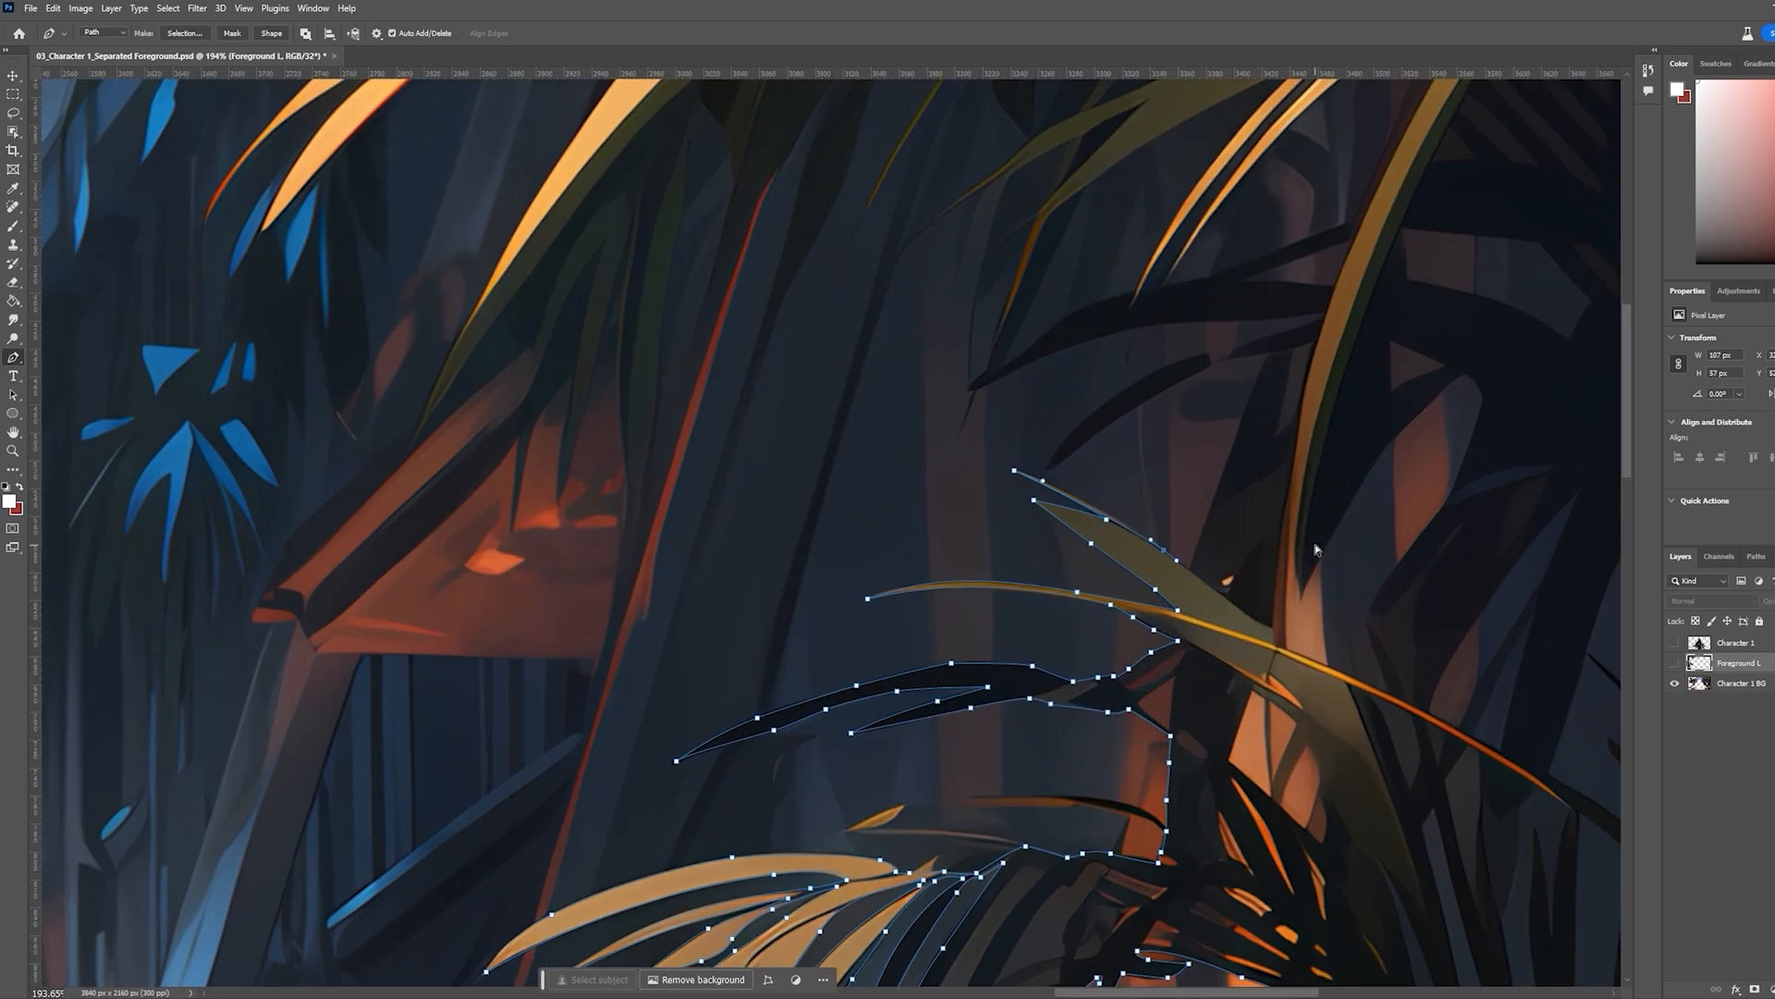
{"action": "scroll", "coordinate": [1302, 636], "scroll_direction": "up", "scroll_amount": 4}
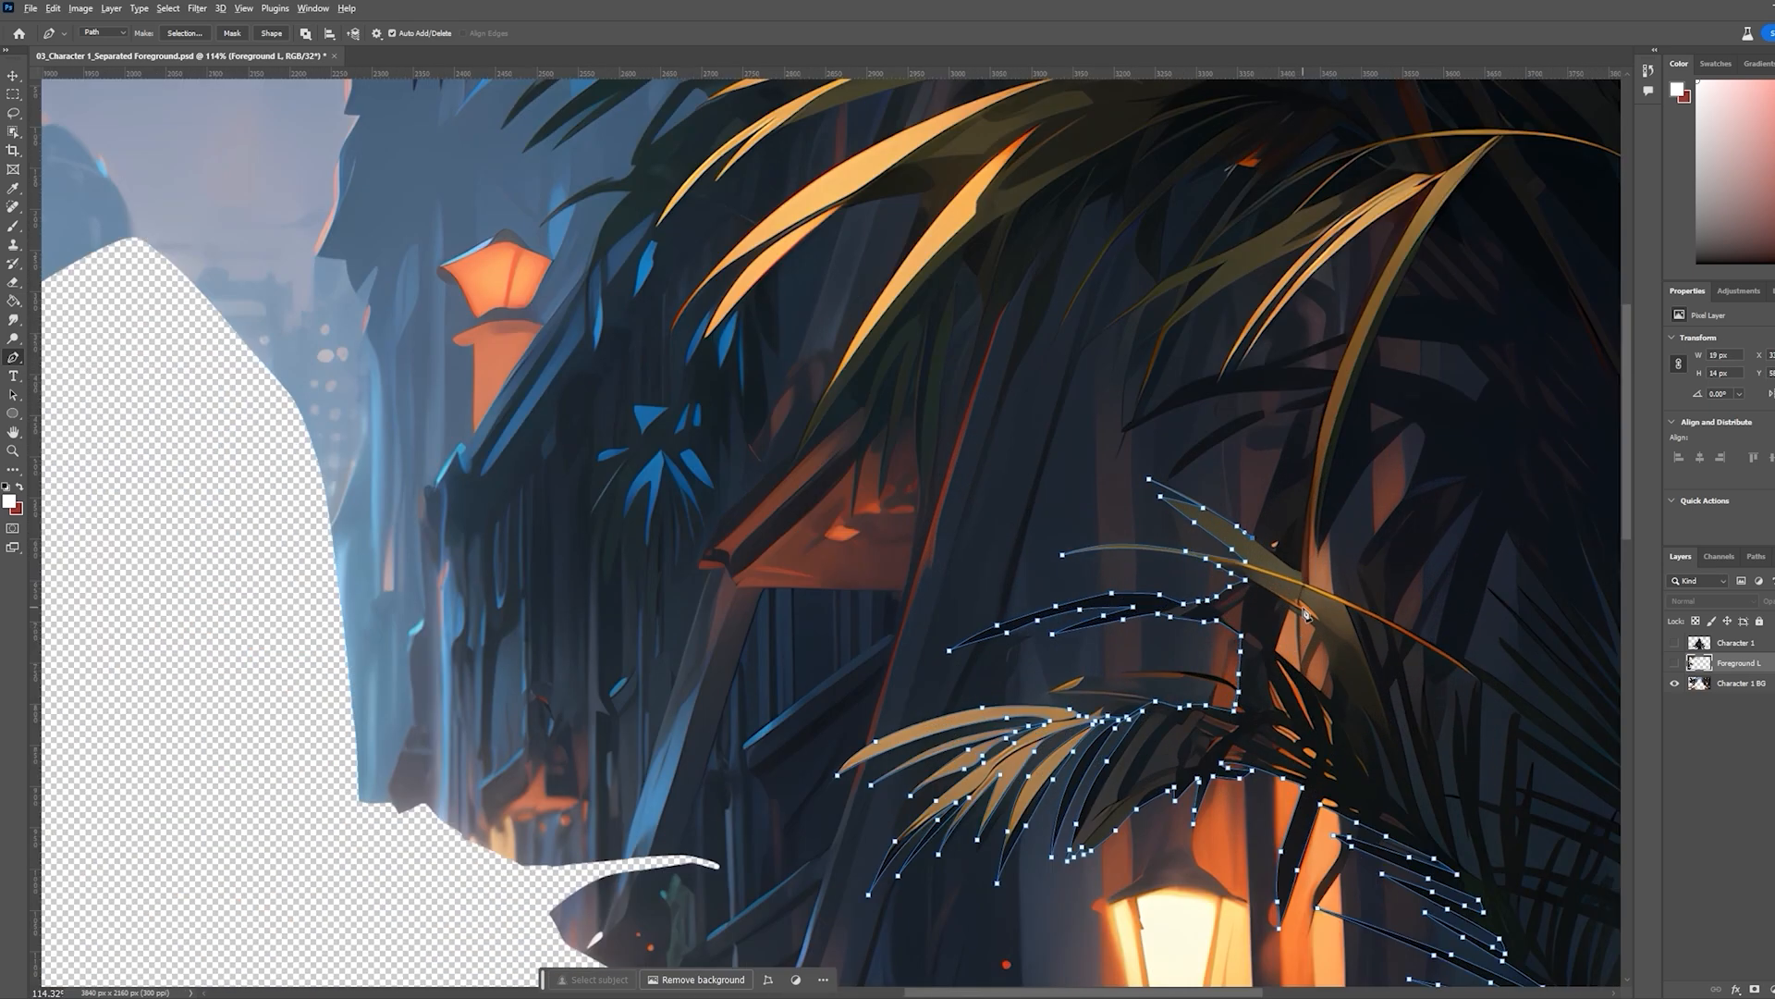
Trace the path up the long curved golden stem and around the two thin yellow blades beside it
{"action": "scroll", "coordinate": [1305, 614], "scroll_direction": "down", "scroll_amount": 5}
{"action": "scroll", "coordinate": [1299, 603], "scroll_direction": "up", "scroll_amount": 6}
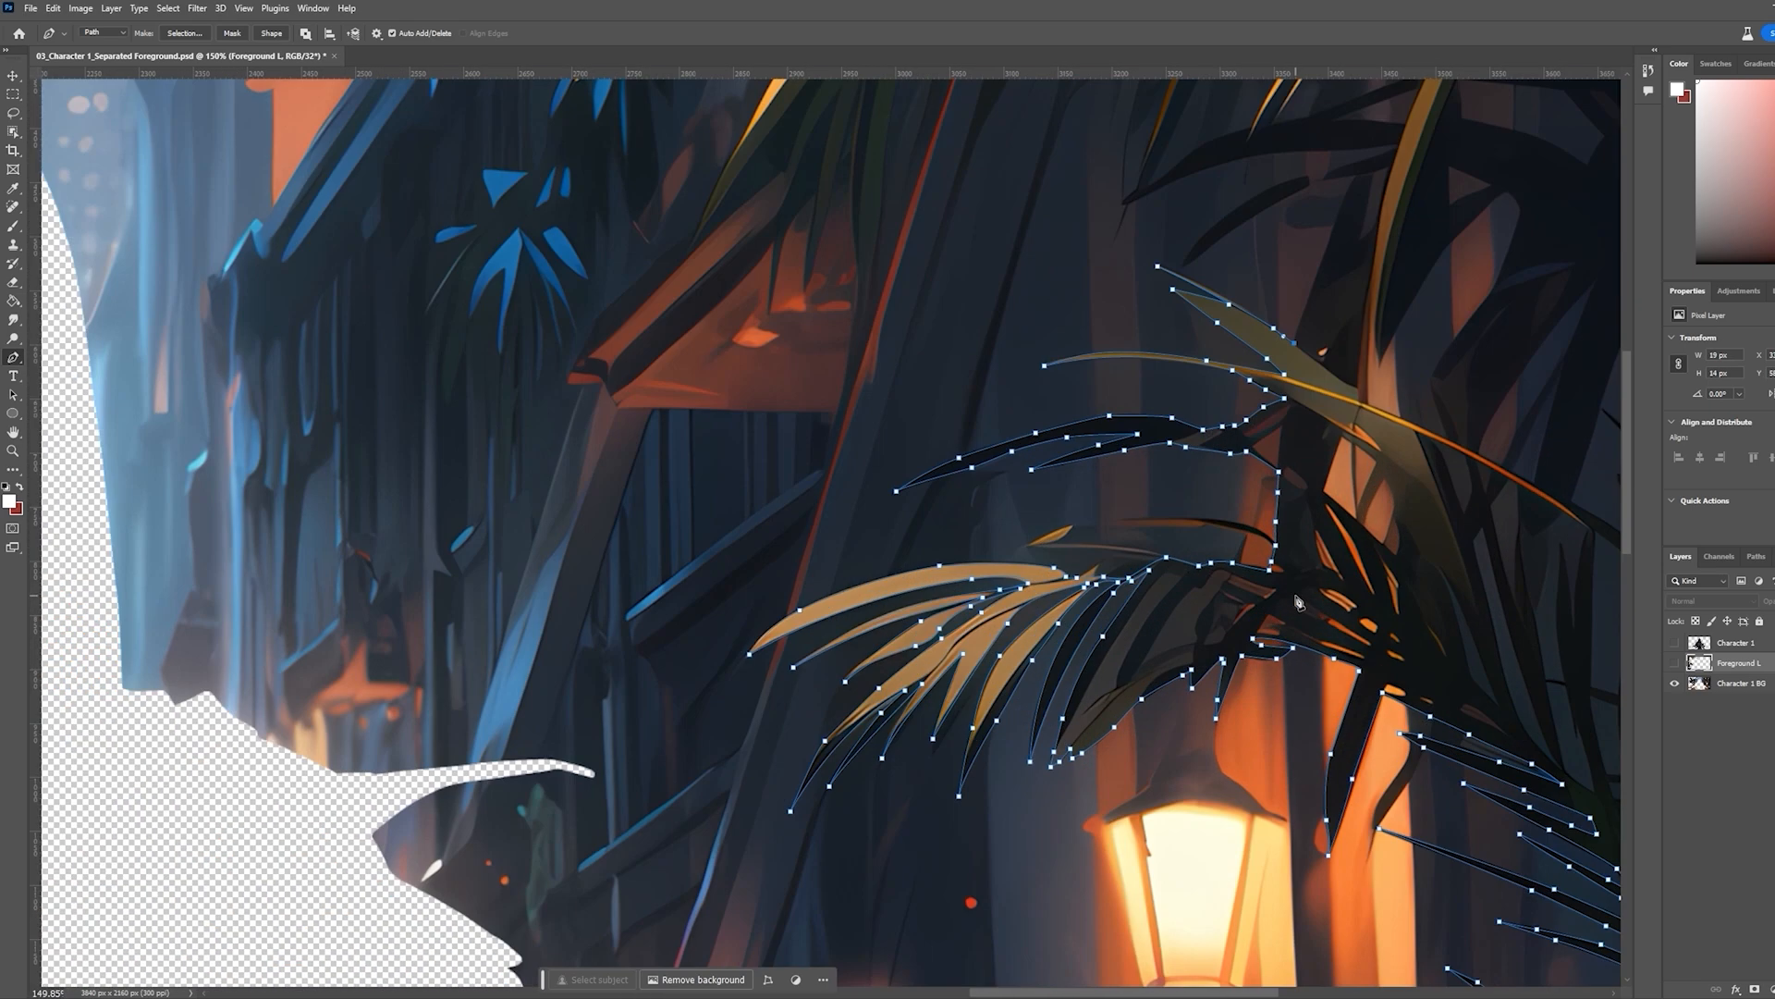
{"action": "scroll", "coordinate": [1271, 462], "scroll_direction": "up", "scroll_amount": 5}
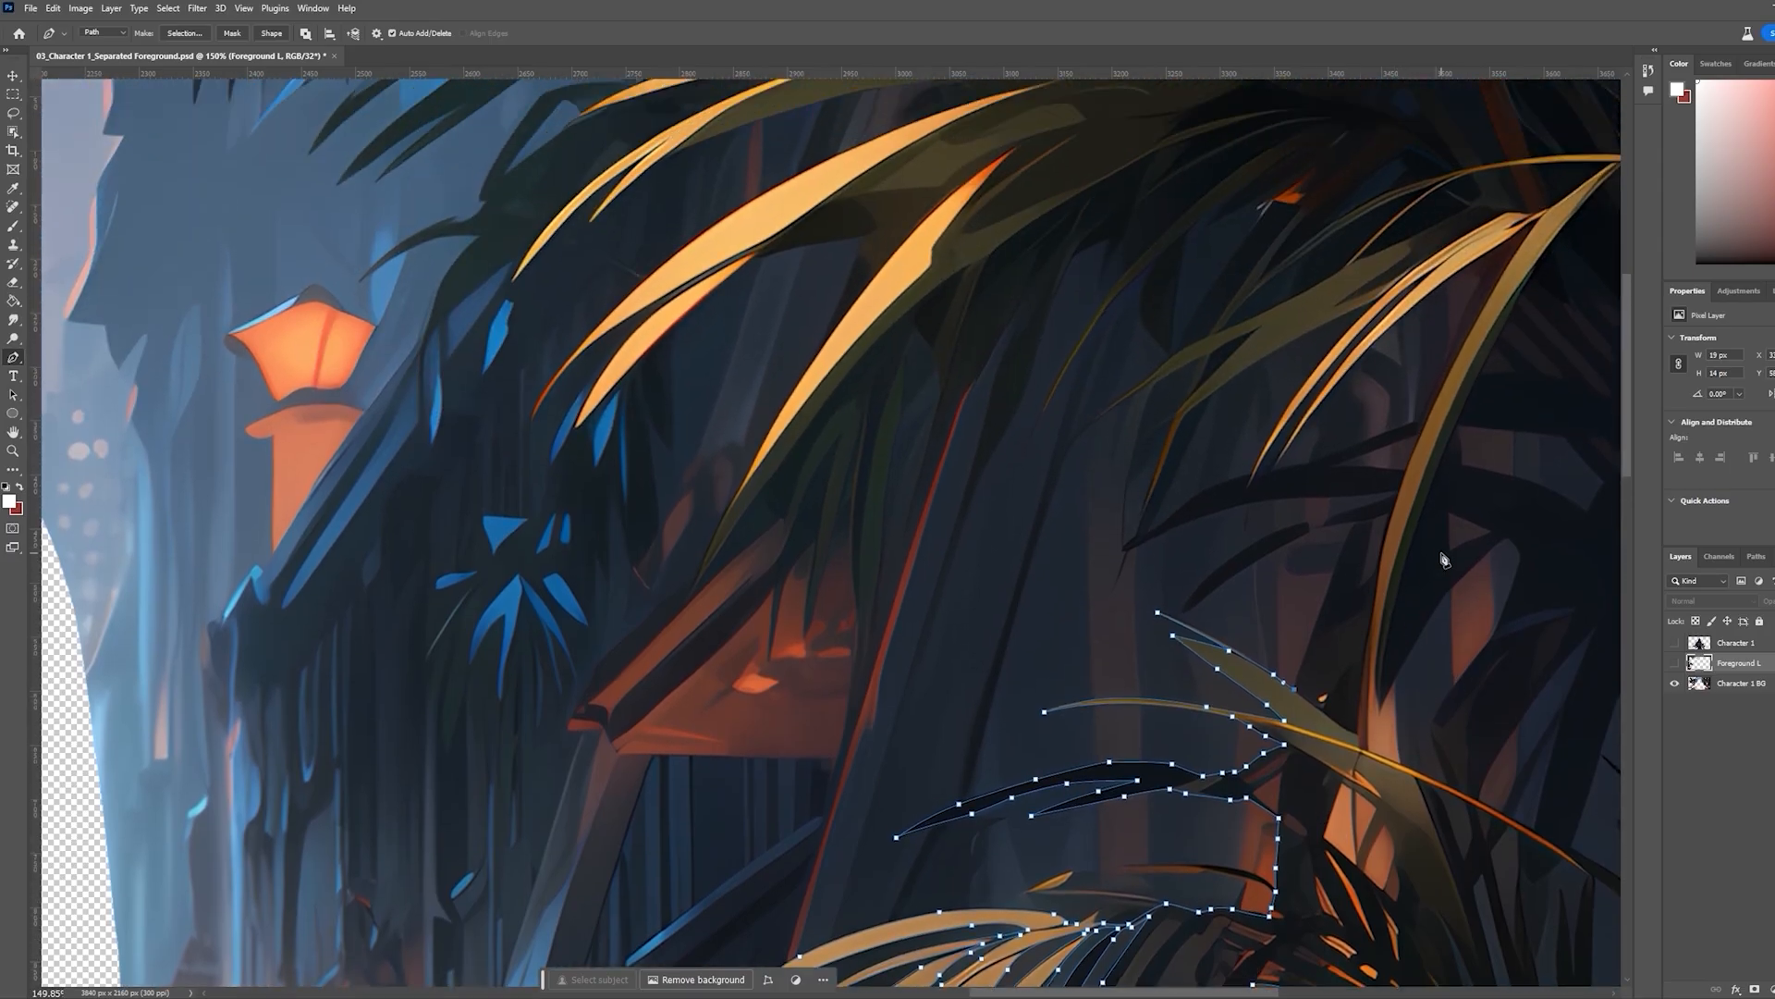
{"action": "scroll", "coordinate": [1407, 653], "scroll_direction": "up", "scroll_amount": 3}
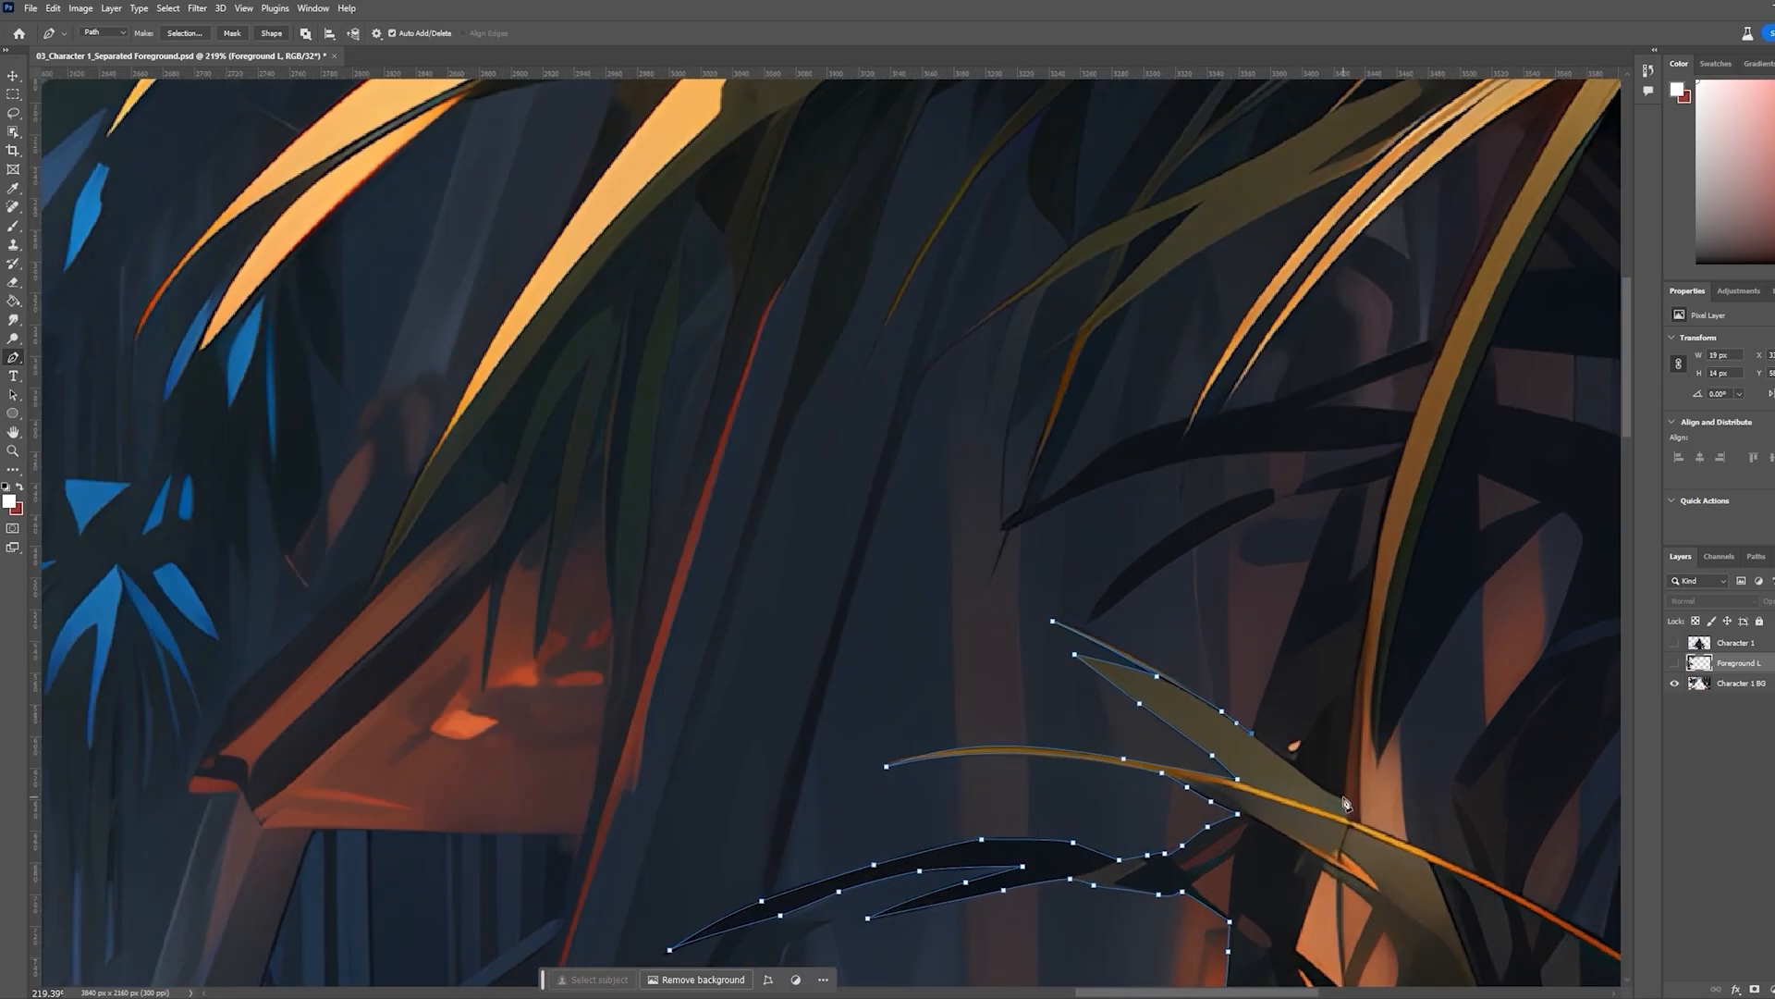
{"action": "scroll", "coordinate": [1466, 418], "scroll_direction": "down", "scroll_amount": 3}
{"action": "scroll", "coordinate": [1517, 428], "scroll_direction": "up", "scroll_amount": 2}
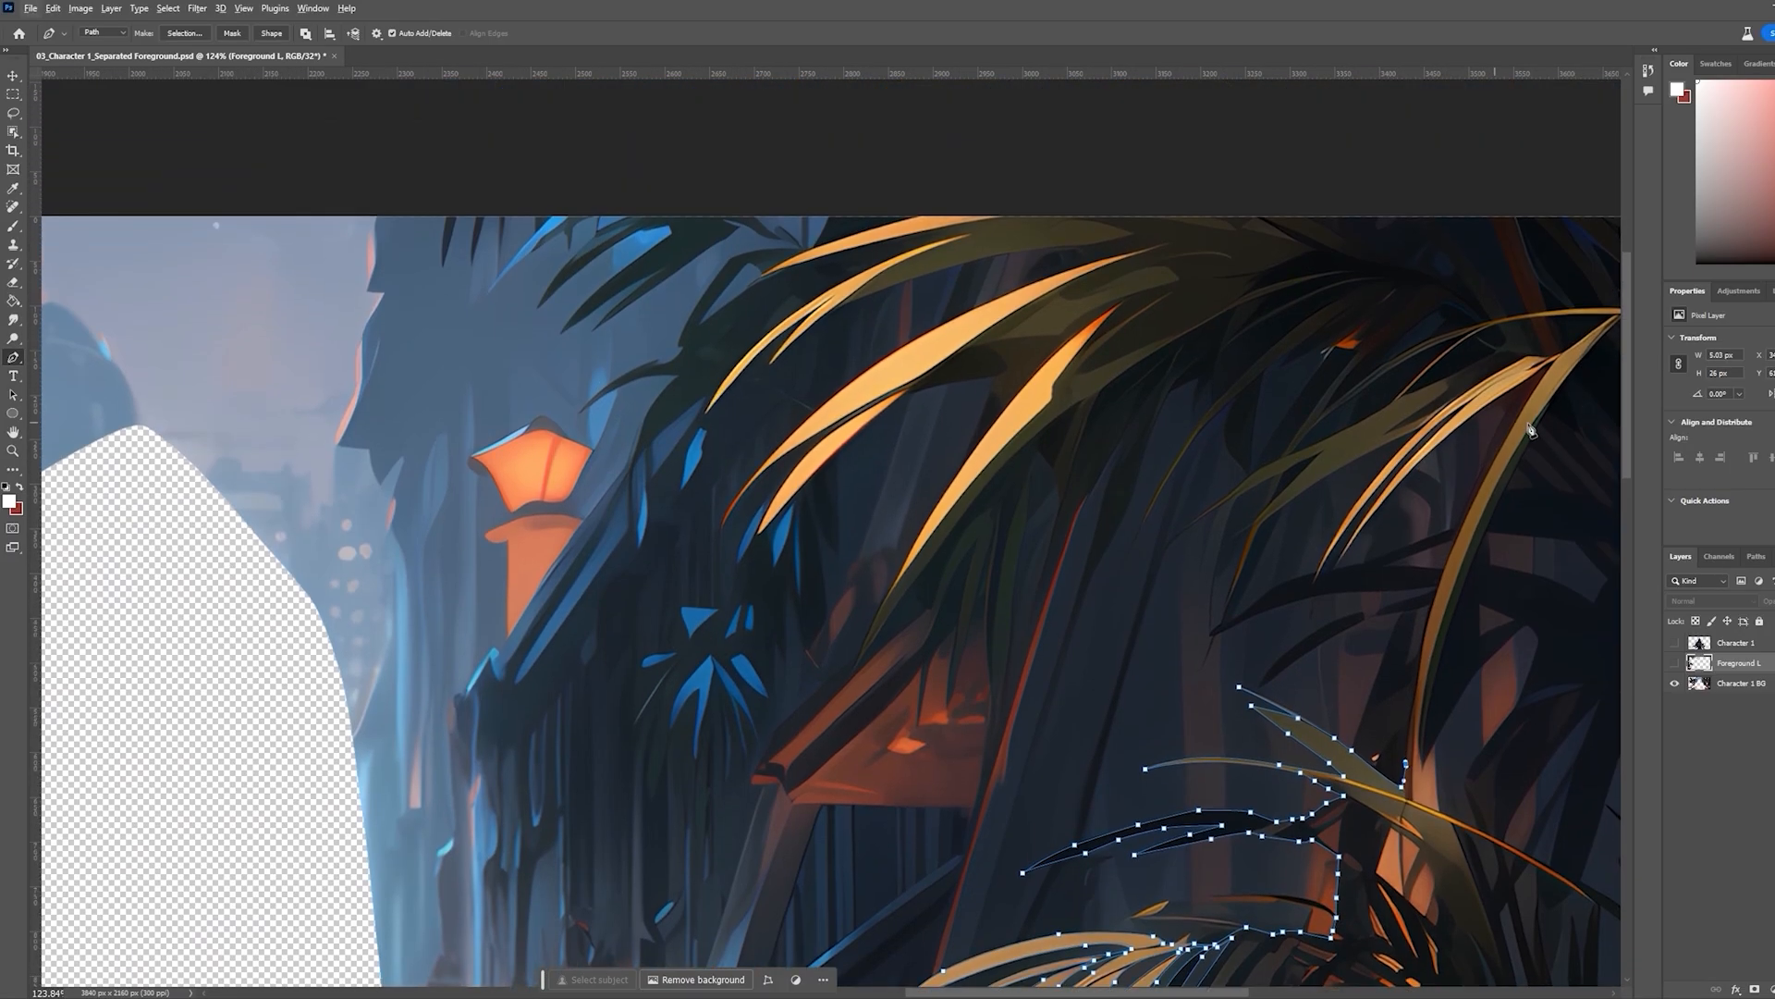
{"action": "scroll", "coordinate": [1438, 616], "scroll_direction": "up", "scroll_amount": 4}
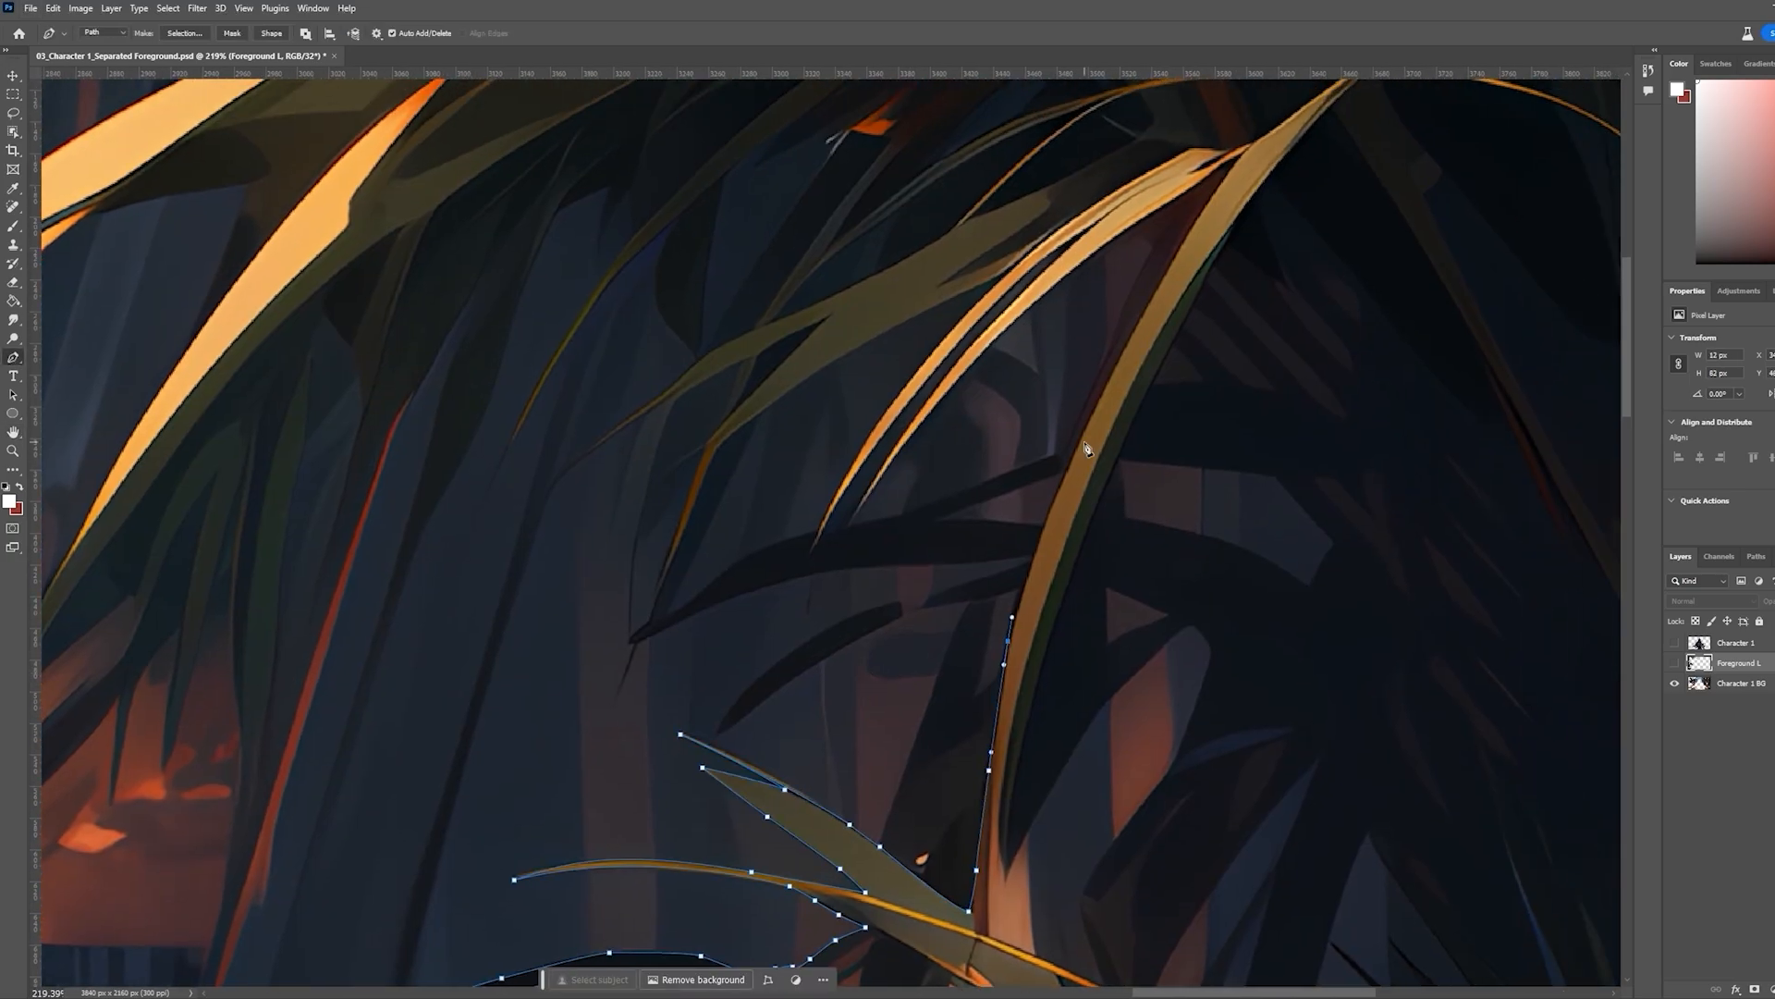
{"action": "left_click", "coordinate": [855, 518]}
{"action": "left_click_drag", "start_coordinate": [1058, 255], "coordinate": [1099, 222]}
{"action": "left_click", "coordinate": [1096, 221]}
{"action": "left_click_drag", "start_coordinate": [903, 412], "coordinate": [873, 470]}
{"action": "left_click", "coordinate": [810, 556]}
{"action": "left_click_drag", "start_coordinate": [933, 350], "coordinate": [1016, 265]}
Trace the forked olive leaf beside the yellow blades, following its thin drooping tips
{"action": "scroll", "coordinate": [1072, 266], "scroll_direction": "up", "scroll_amount": 3}
{"action": "left_click", "coordinate": [1011, 522]}
{"action": "left_click", "coordinate": [717, 700]}
{"action": "left_click_drag", "start_coordinate": [852, 606], "coordinate": [829, 575]}
{"action": "left_click", "coordinate": [655, 856]}
{"action": "left_click", "coordinate": [708, 703]}
{"action": "left_click", "coordinate": [671, 724]}
{"action": "left_click", "coordinate": [706, 696]}
{"action": "left_click", "coordinate": [830, 570]}
Trace from the olive leaf's upper edge around the dark gap beside the small orange patch and back down
{"action": "left_click", "coordinate": [759, 580]}
{"action": "left_click", "coordinate": [801, 520]}
{"action": "left_click", "coordinate": [888, 397]}
{"action": "left_click_drag", "start_coordinate": [883, 386], "coordinate": [872, 387]}
{"action": "left_click_drag", "start_coordinate": [845, 382], "coordinate": [836, 380]}
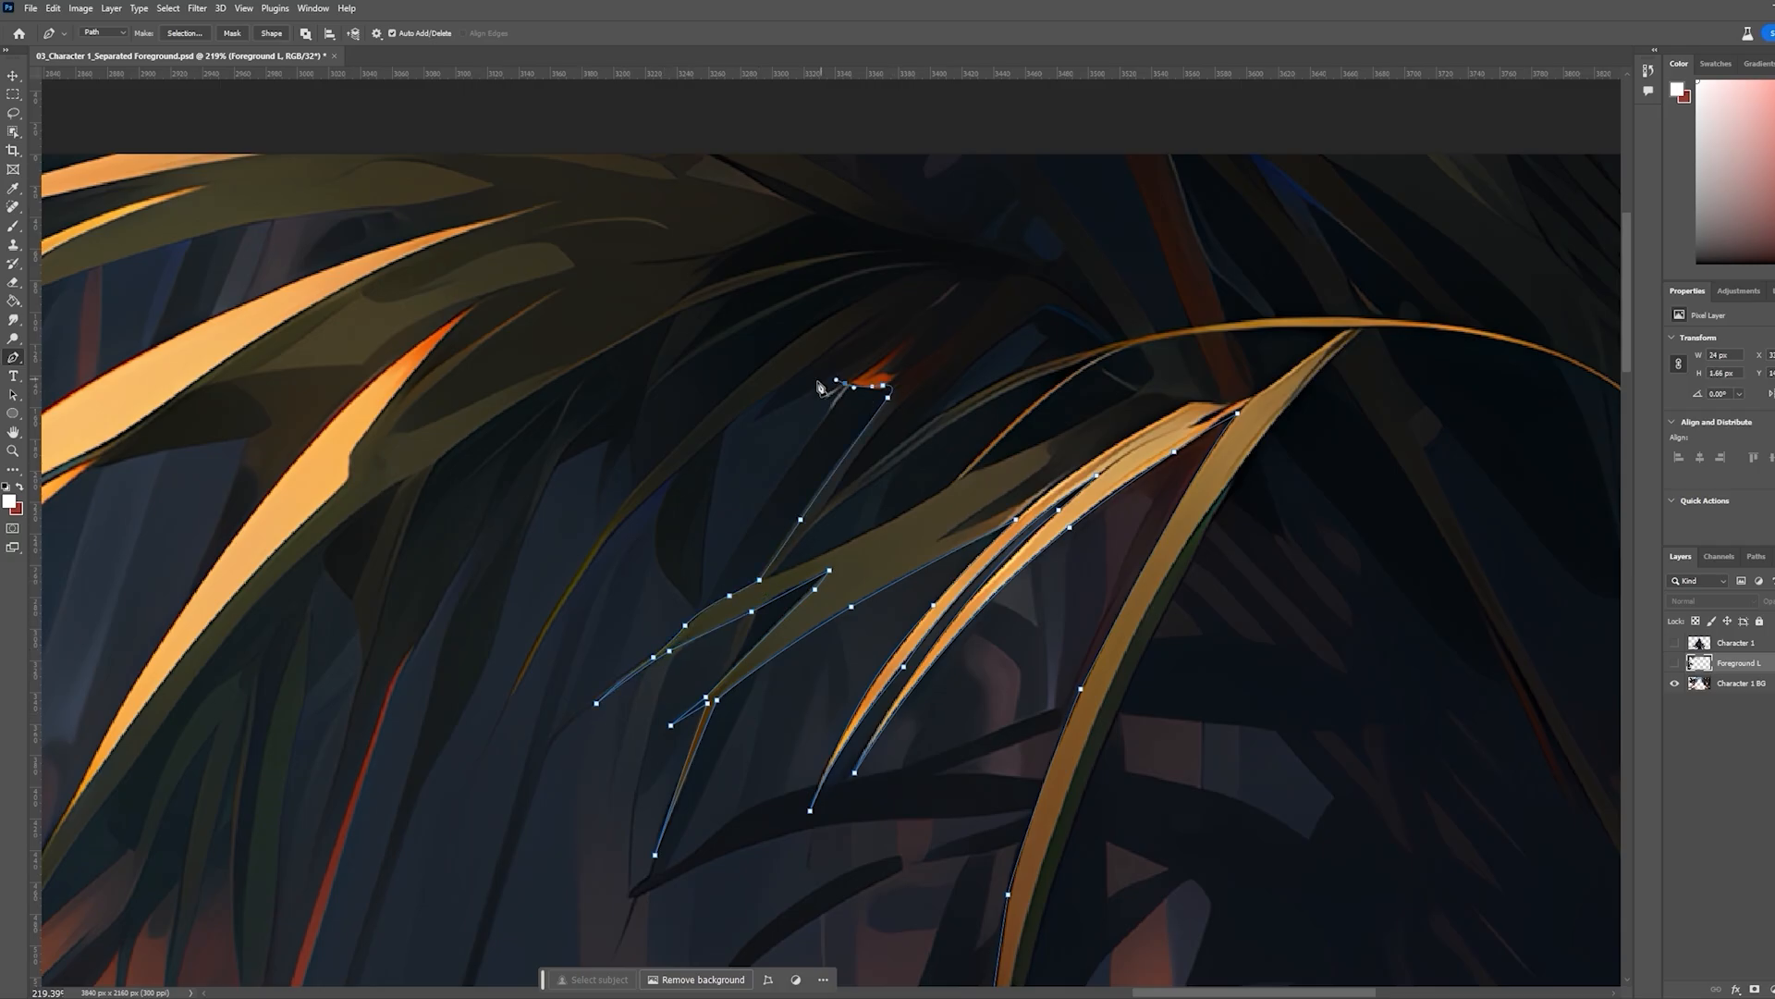
{"action": "left_click", "coordinate": [725, 429]}
{"action": "left_click", "coordinate": [705, 562]}
{"action": "left_click", "coordinate": [700, 608]}
Trace the thin hanging olive leaf around its tip and the narrow notch above it
{"action": "left_click", "coordinate": [605, 539]}
{"action": "left_click_drag", "start_coordinate": [505, 707], "coordinate": [485, 752]}
{"action": "left_click_drag", "start_coordinate": [636, 486], "coordinate": [666, 465]}
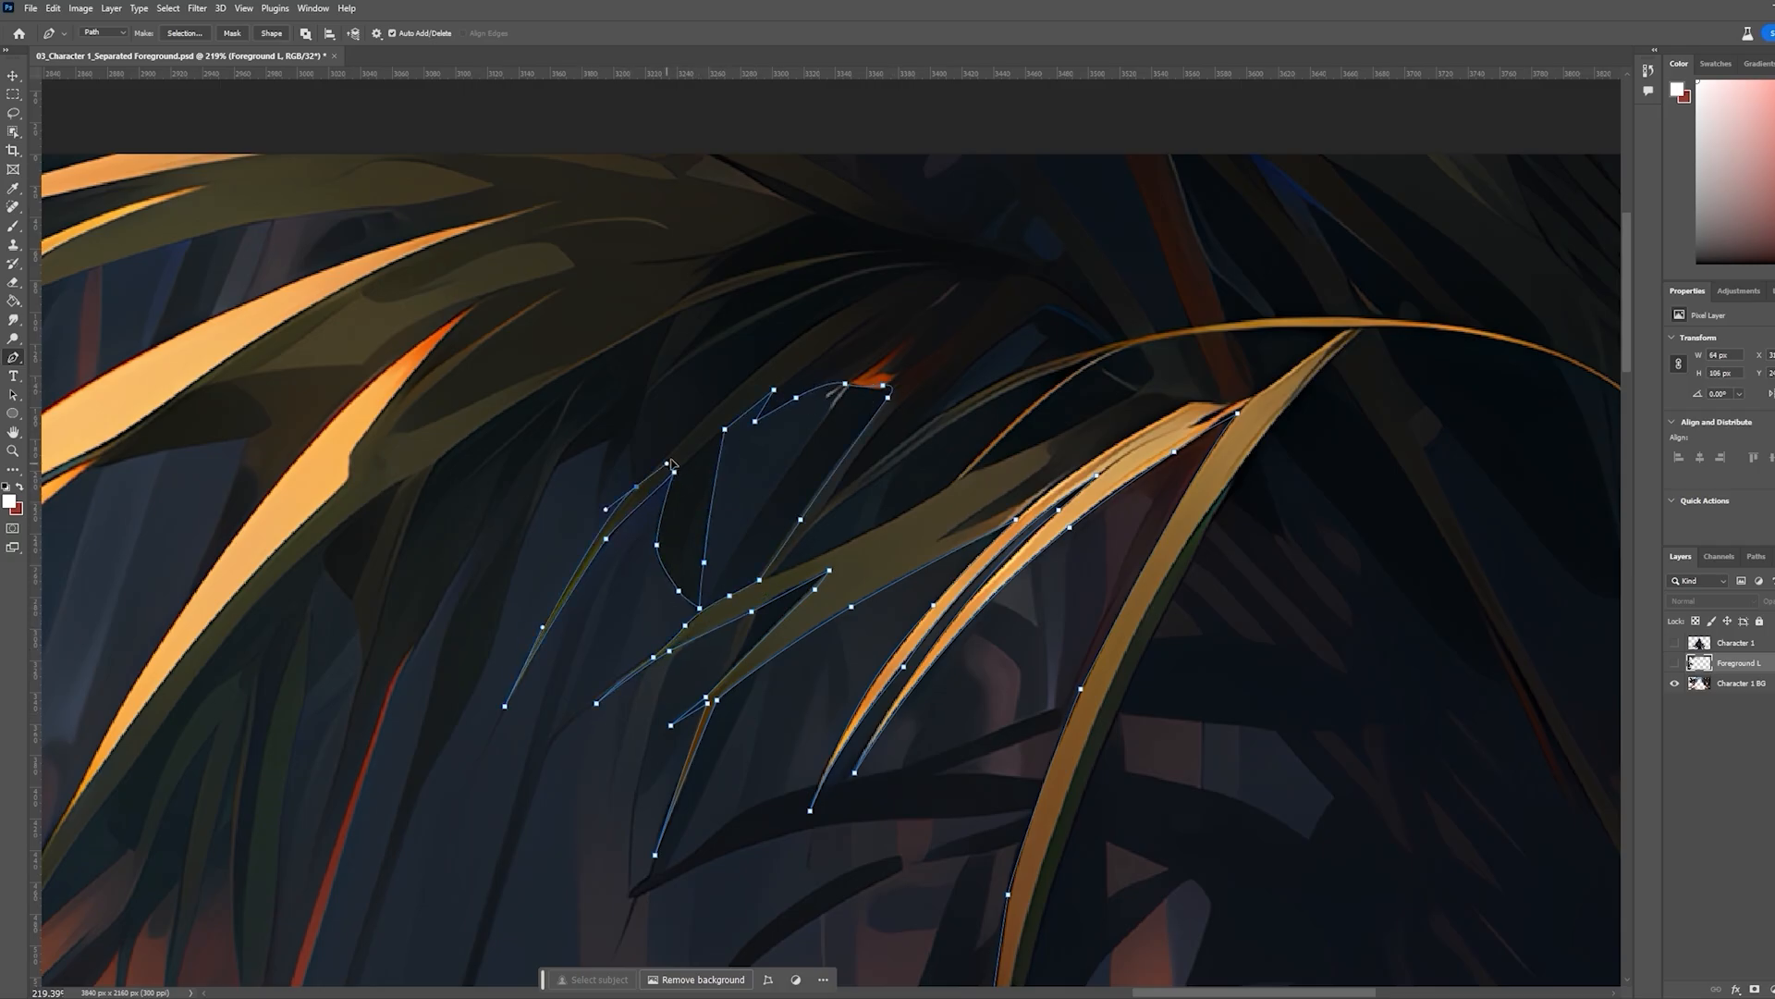
{"action": "left_click", "coordinate": [630, 451]}
{"action": "left_click", "coordinate": [629, 441]}
{"action": "left_click", "coordinate": [598, 511]}
{"action": "left_click", "coordinate": [612, 438]}
{"action": "left_click", "coordinate": [557, 464]}
Trace the tips of the two dark hanging leaves beside the red pole
{"action": "left_click", "coordinate": [970, 669]}
{"action": "left_click", "coordinate": [919, 745]}
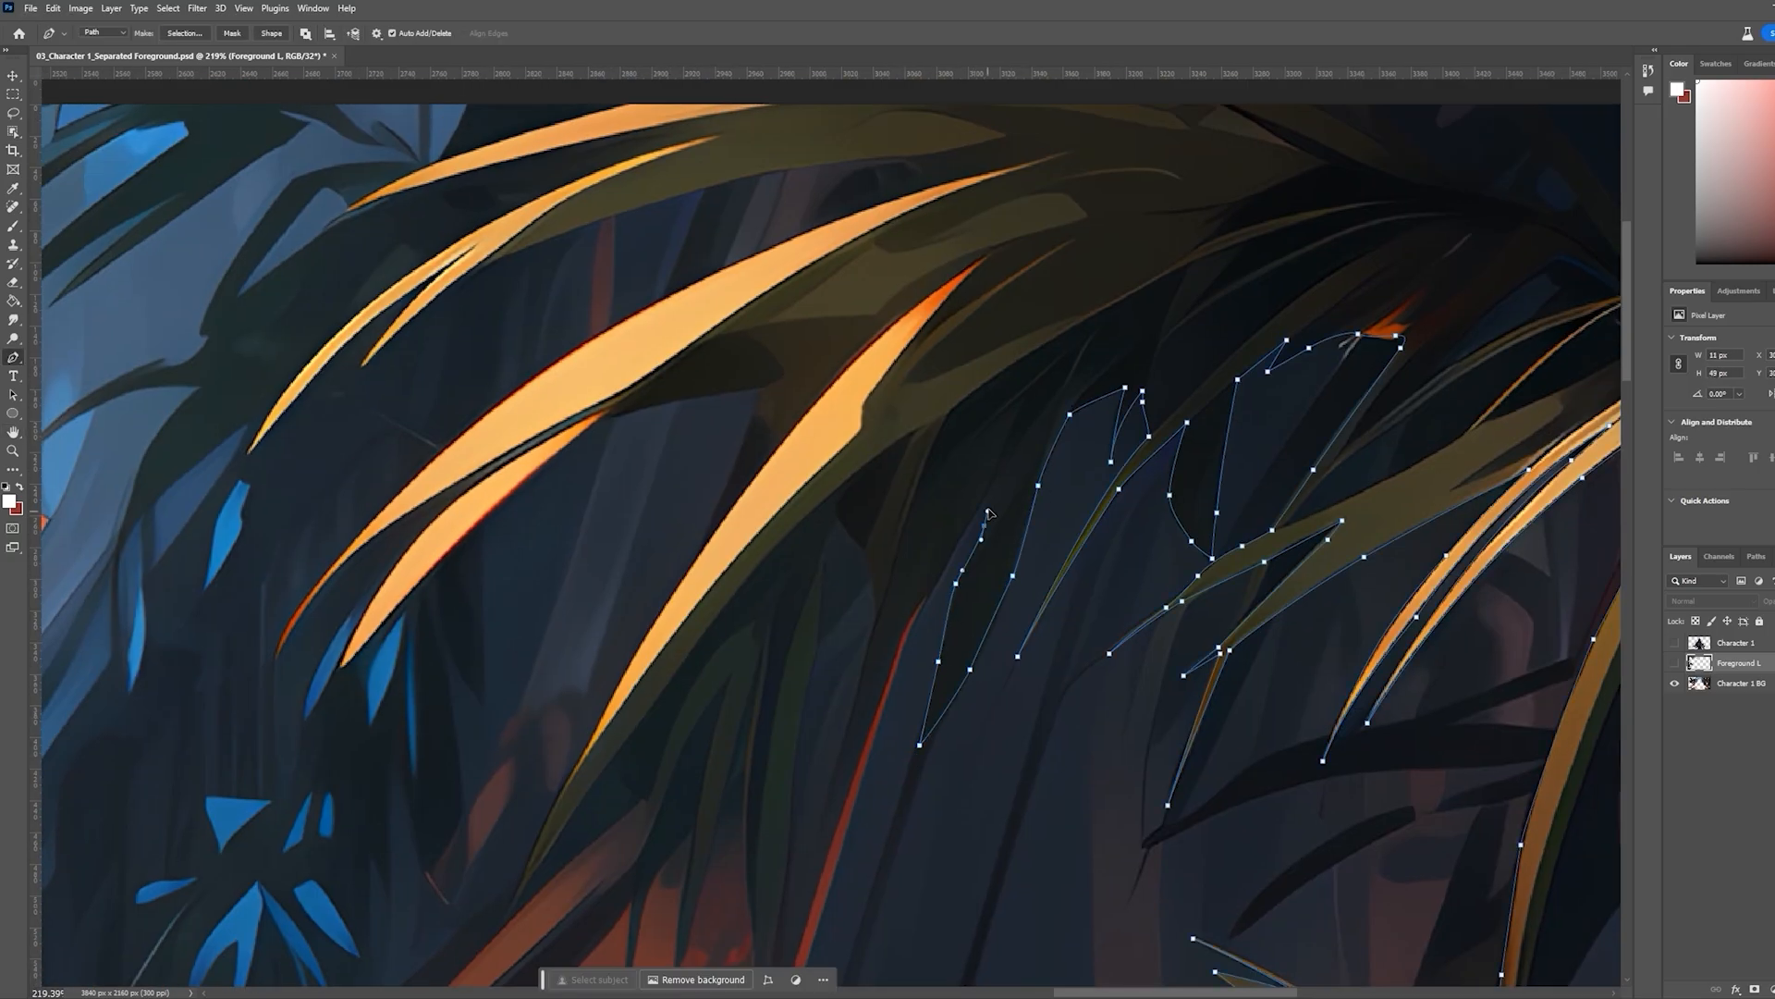
{"action": "left_click", "coordinate": [988, 482]}
{"action": "left_click", "coordinate": [919, 606]}
{"action": "left_click", "coordinate": [856, 712]}
{"action": "left_click", "coordinate": [875, 610]}
{"action": "left_click_drag", "start_coordinate": [822, 607], "coordinate": [821, 620]}
Trace the long narrow dark leaves hanging over the orange roof, around each of their tips
{"action": "left_click_drag", "start_coordinate": [798, 727], "coordinate": [1037, 557]}
{"action": "left_click", "coordinate": [1036, 557]}
{"action": "left_click", "coordinate": [1014, 765]}
{"action": "left_click", "coordinate": [1000, 817]}
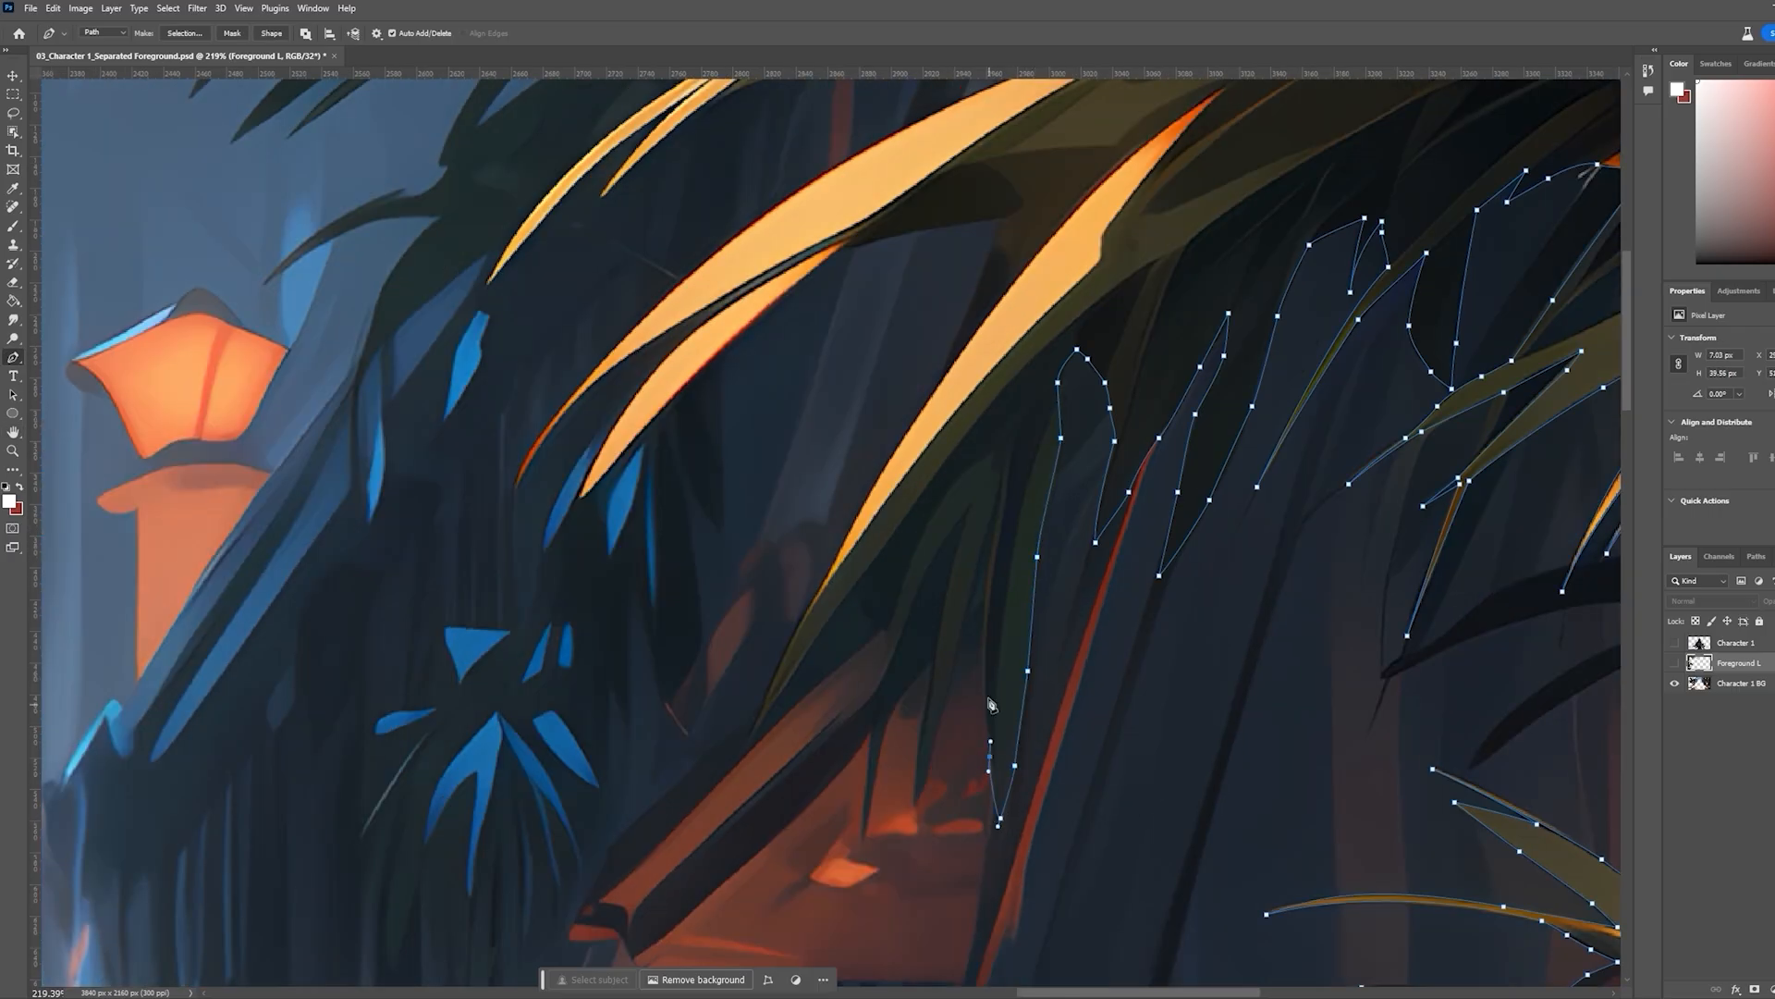
{"action": "left_click", "coordinate": [993, 536]}
{"action": "left_click", "coordinate": [962, 634]}
{"action": "left_click", "coordinate": [943, 716]}
{"action": "left_click", "coordinate": [916, 803]}
{"action": "left_click", "coordinate": [926, 660]}
{"action": "left_click", "coordinate": [867, 829]}
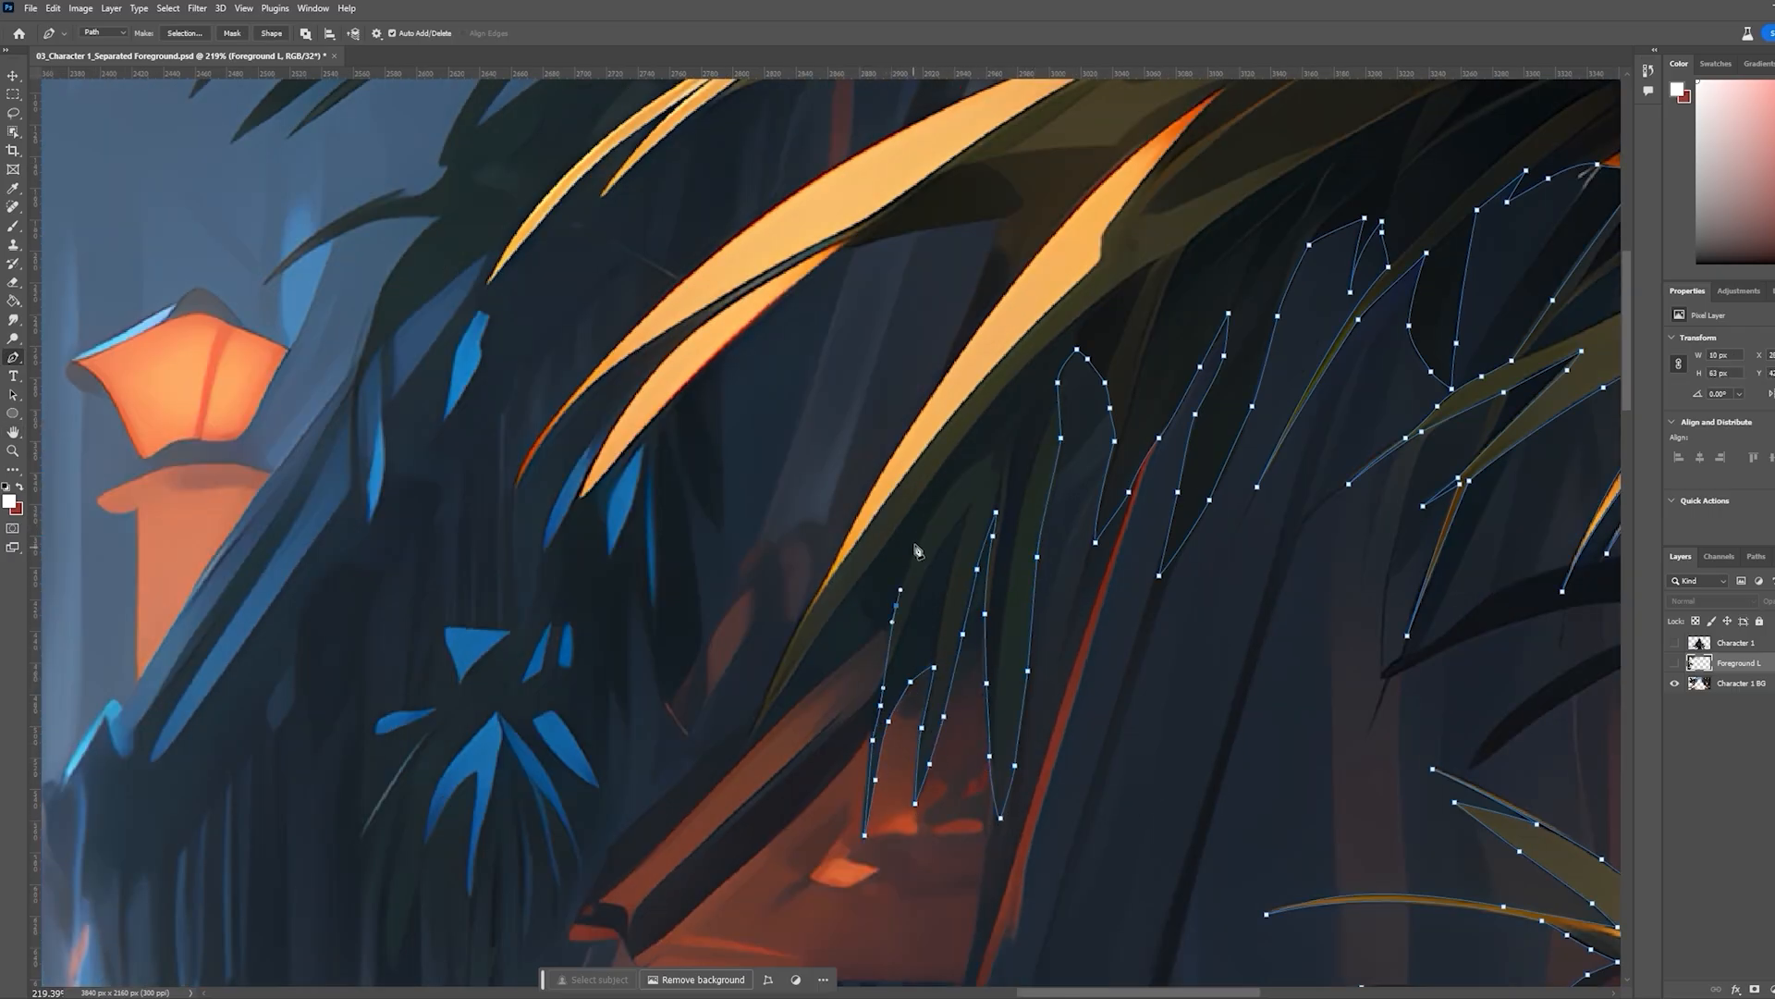
{"action": "left_click", "coordinate": [916, 536]}
{"action": "left_click", "coordinate": [932, 478]}
Trace the large golden blade around its lower tip and up its outer edge to the dark foliage
{"action": "left_click", "coordinate": [758, 731]}
{"action": "left_click", "coordinate": [831, 565]}
{"action": "left_click_drag", "start_coordinate": [895, 451], "coordinate": [901, 443]}
{"action": "left_click_drag", "start_coordinate": [1002, 317], "coordinate": [757, 680]}
{"action": "left_click_drag", "start_coordinate": [743, 677], "coordinate": [733, 651]}
{"action": "key", "text": "ctrl+z"}
{"action": "left_click", "coordinate": [697, 741]}
{"action": "left_click", "coordinate": [755, 582]}
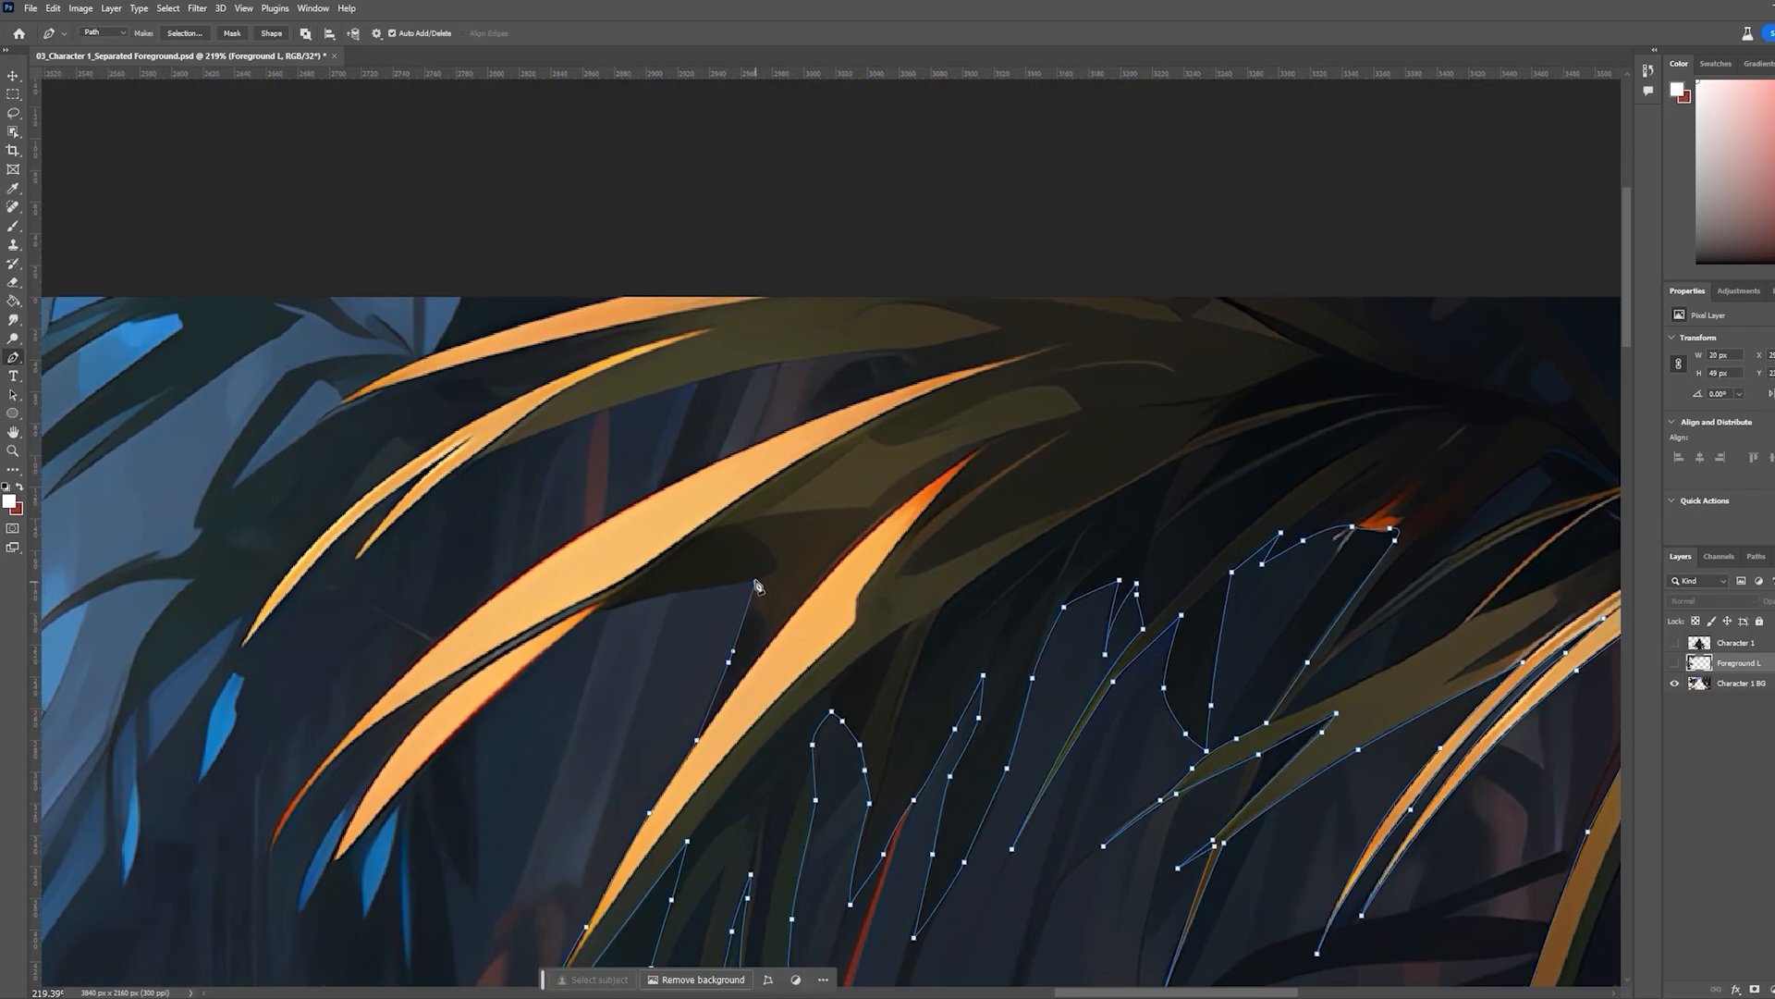
Trace around both tips of the paired orange-edged golden blades and along their upper edge
{"action": "left_click_drag", "start_coordinate": [553, 763], "coordinate": [1170, 471]}
{"action": "left_click_drag", "start_coordinate": [1088, 423], "coordinate": [1064, 447]}
{"action": "left_click_drag", "start_coordinate": [960, 566], "coordinate": [851, 630]}
{"action": "left_click", "coordinate": [1179, 326]}
{"action": "left_click", "coordinate": [1072, 381]}
{"action": "left_click", "coordinate": [986, 435]}
{"action": "left_click_drag", "start_coordinate": [979, 424], "coordinate": [991, 414]}
{"action": "left_click_drag", "start_coordinate": [1163, 261], "coordinate": [777, 495]}
{"action": "left_click_drag", "start_coordinate": [771, 502], "coordinate": [839, 459]}
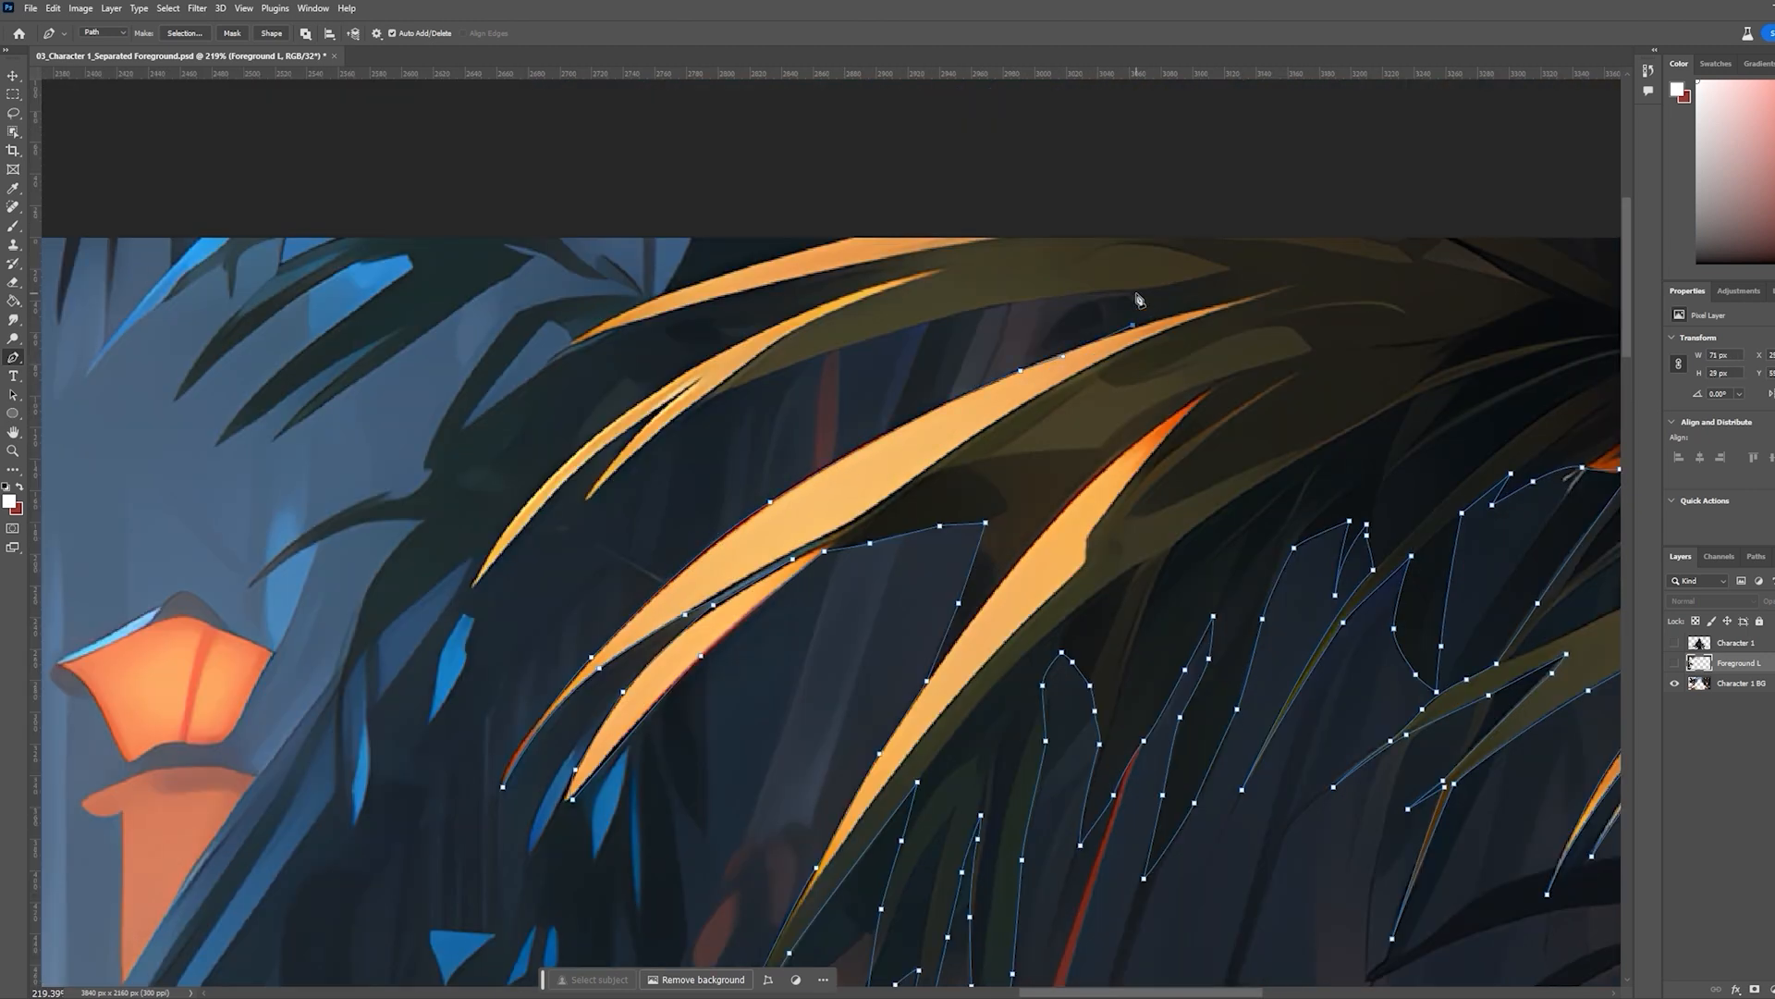
Trace the underside of the uppermost forked yellow leaf, around its short prong to its long tip
{"action": "left_click_drag", "start_coordinate": [1135, 293], "coordinate": [1080, 295]}
{"action": "left_click_drag", "start_coordinate": [966, 312], "coordinate": [921, 321]}
{"action": "left_click_drag", "start_coordinate": [766, 371], "coordinate": [675, 416]}
{"action": "left_click", "coordinate": [587, 501]}
{"action": "left_click", "coordinate": [697, 381]}
{"action": "left_click_drag", "start_coordinate": [565, 480], "coordinate": [555, 490]}
{"action": "left_click", "coordinate": [473, 589]}
Run the path around the outside of the canvas's right side and close it at the bottom edge of the artwork
{"action": "scroll", "coordinate": [819, 268], "scroll_direction": "down", "scroll_amount": 3}
{"action": "scroll", "coordinate": [1291, 538], "scroll_direction": "down", "scroll_amount": 5}
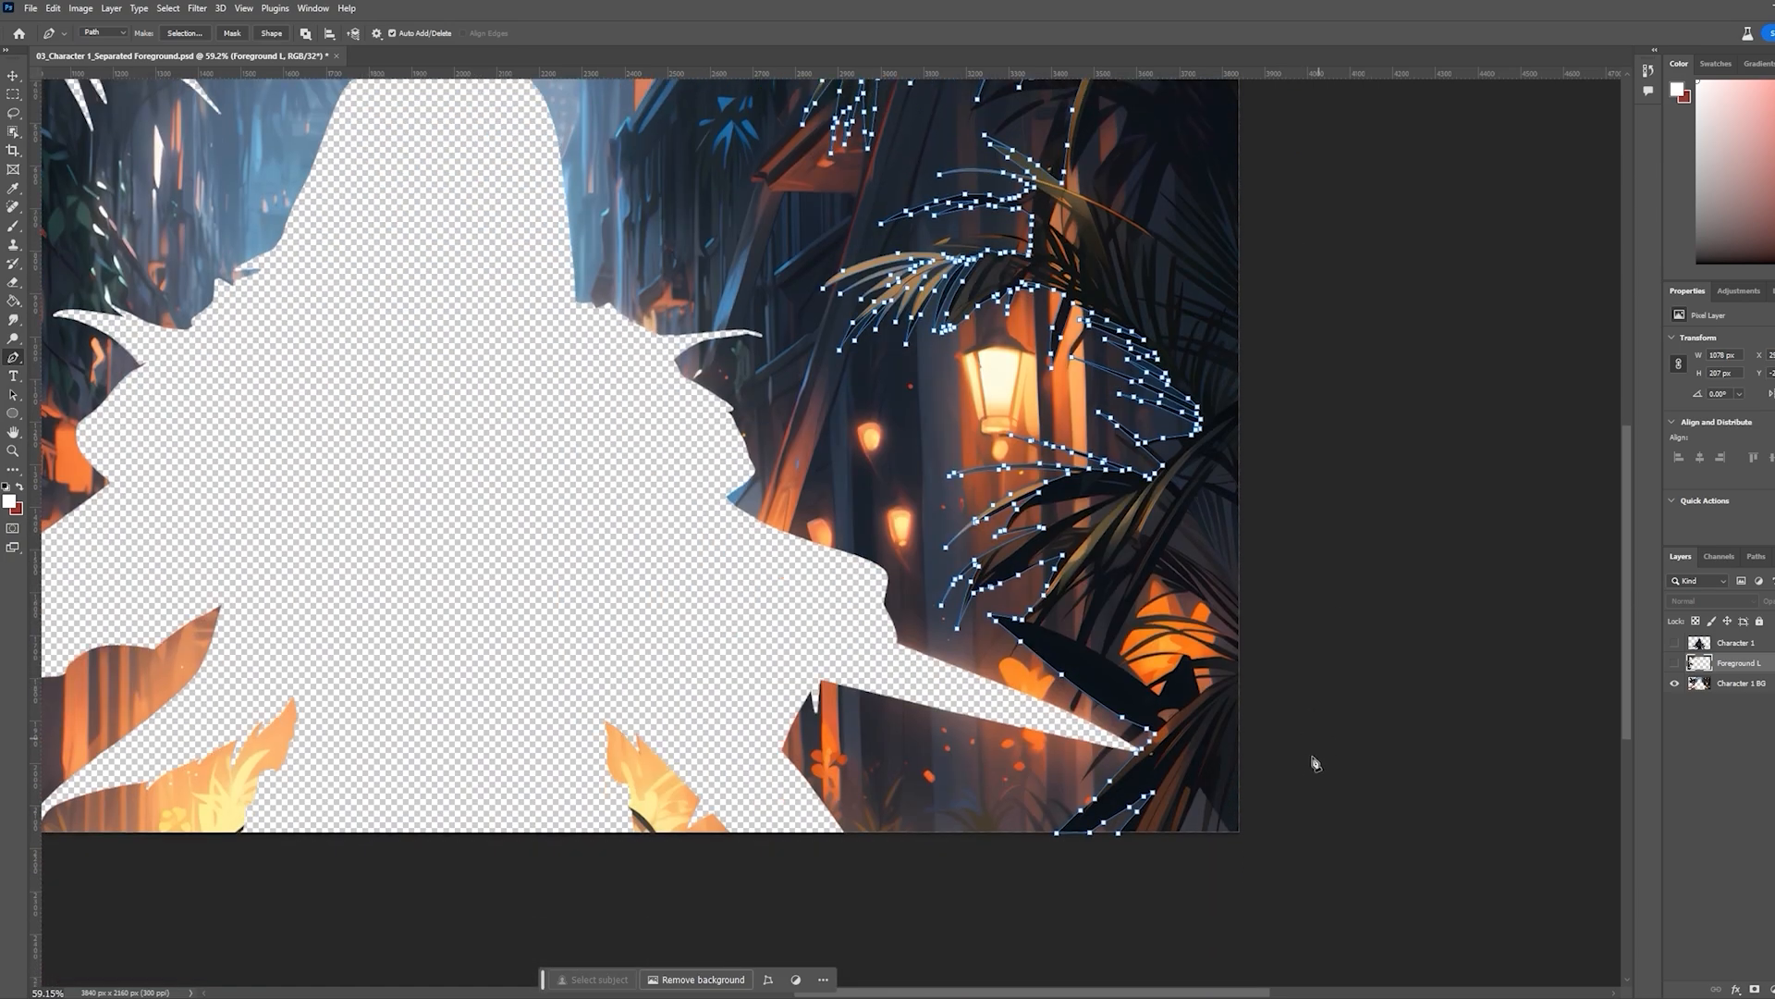
{"action": "left_click", "coordinate": [1267, 828]}
{"action": "left_click", "coordinate": [1091, 810]}
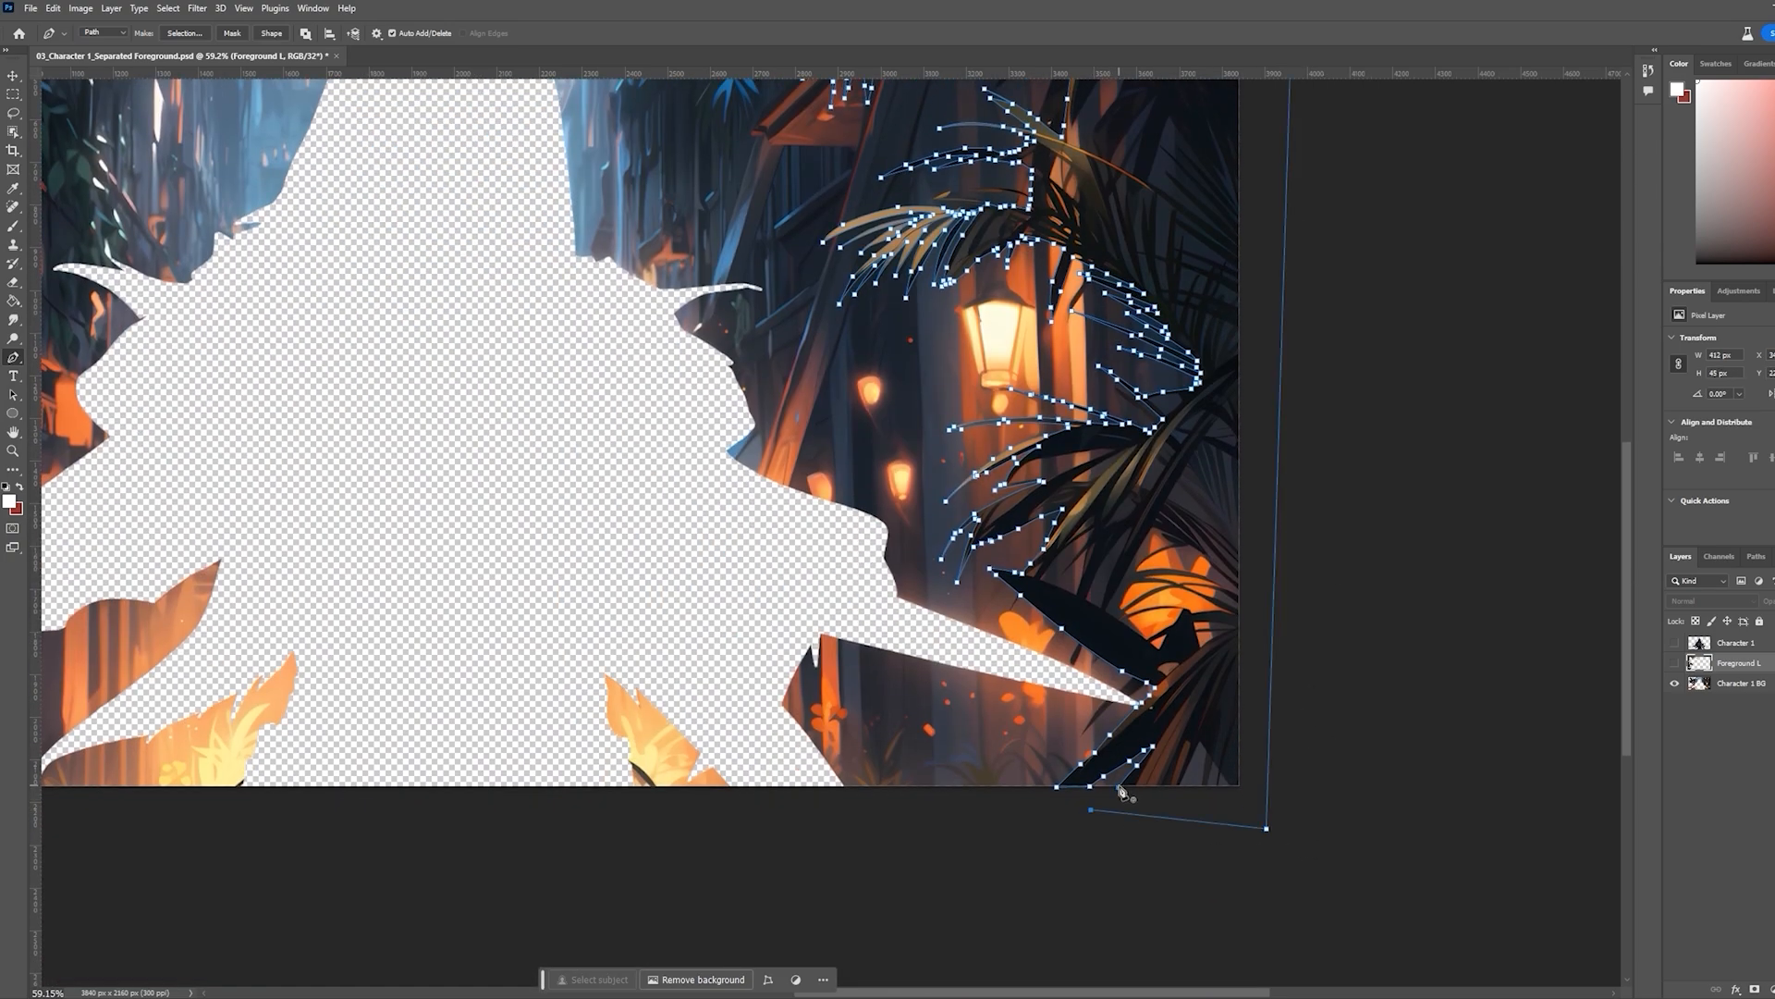
{"action": "left_click", "coordinate": [1118, 786]}
Convert the closed foliage path into a new anti-aliased selection with a feather radius of 0 pixels
{"action": "left_click_drag", "start_coordinate": [963, 621], "coordinate": [864, 619]}
{"action": "right_click", "coordinate": [1105, 504]}
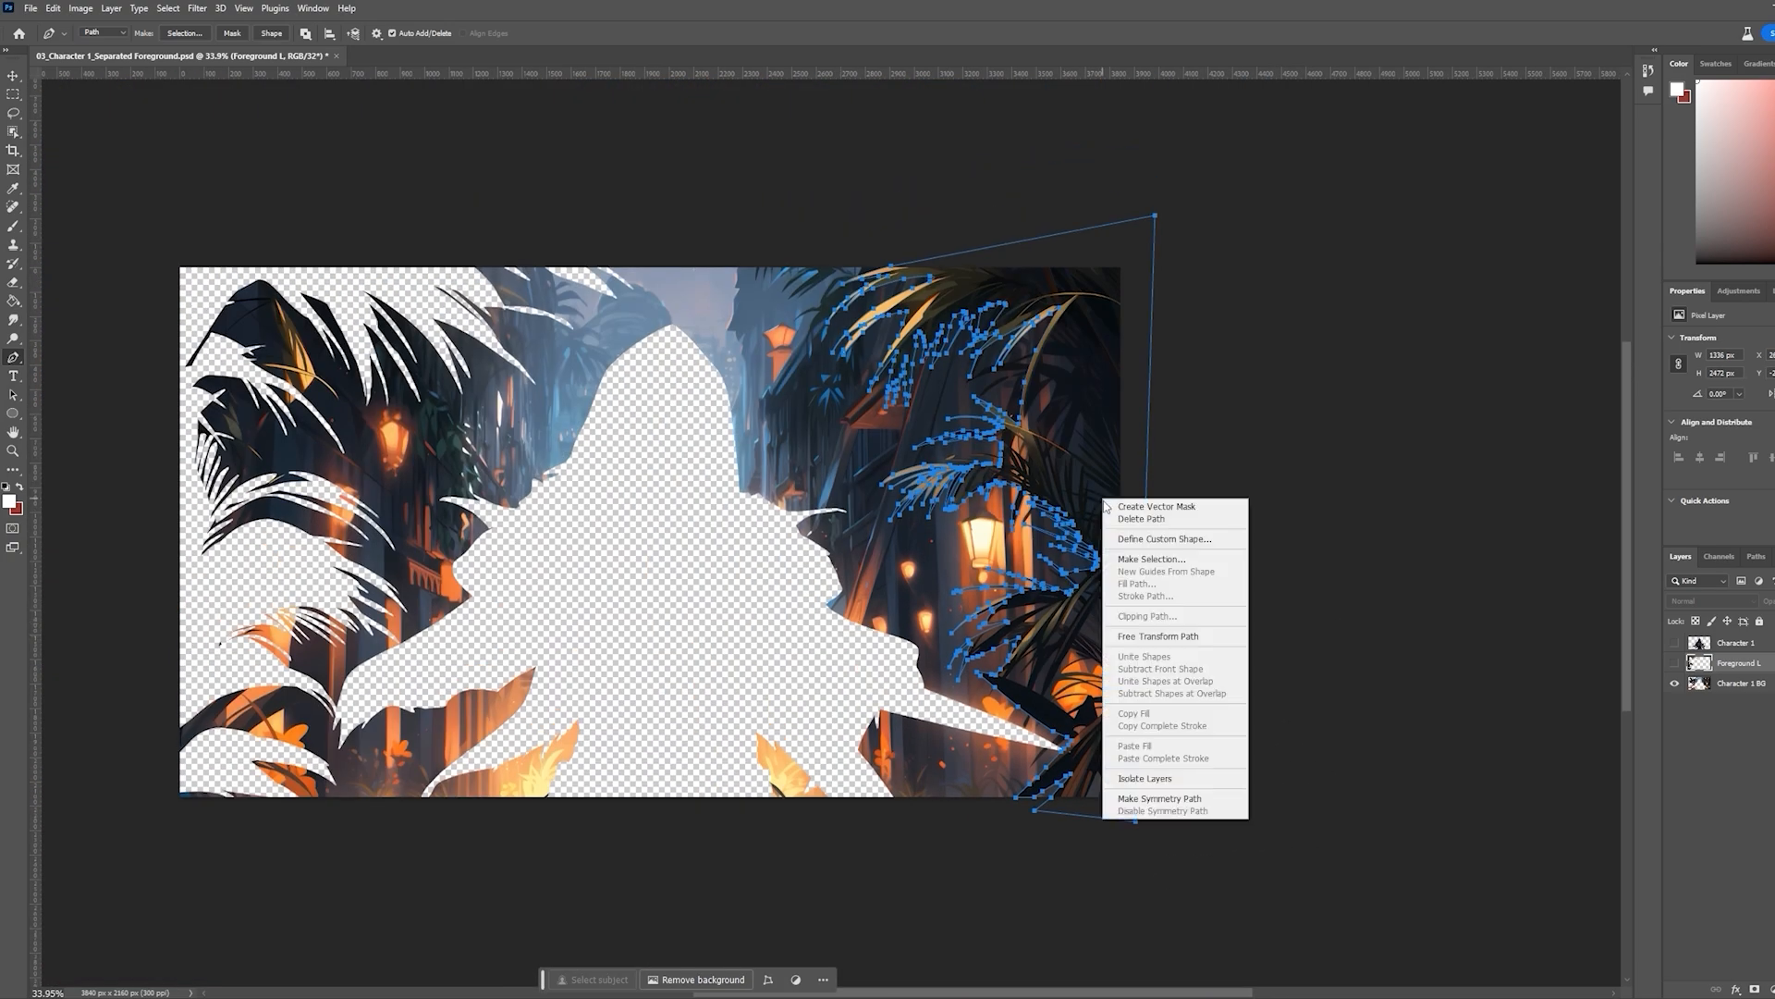
{"action": "left_click", "coordinate": [1152, 559]}
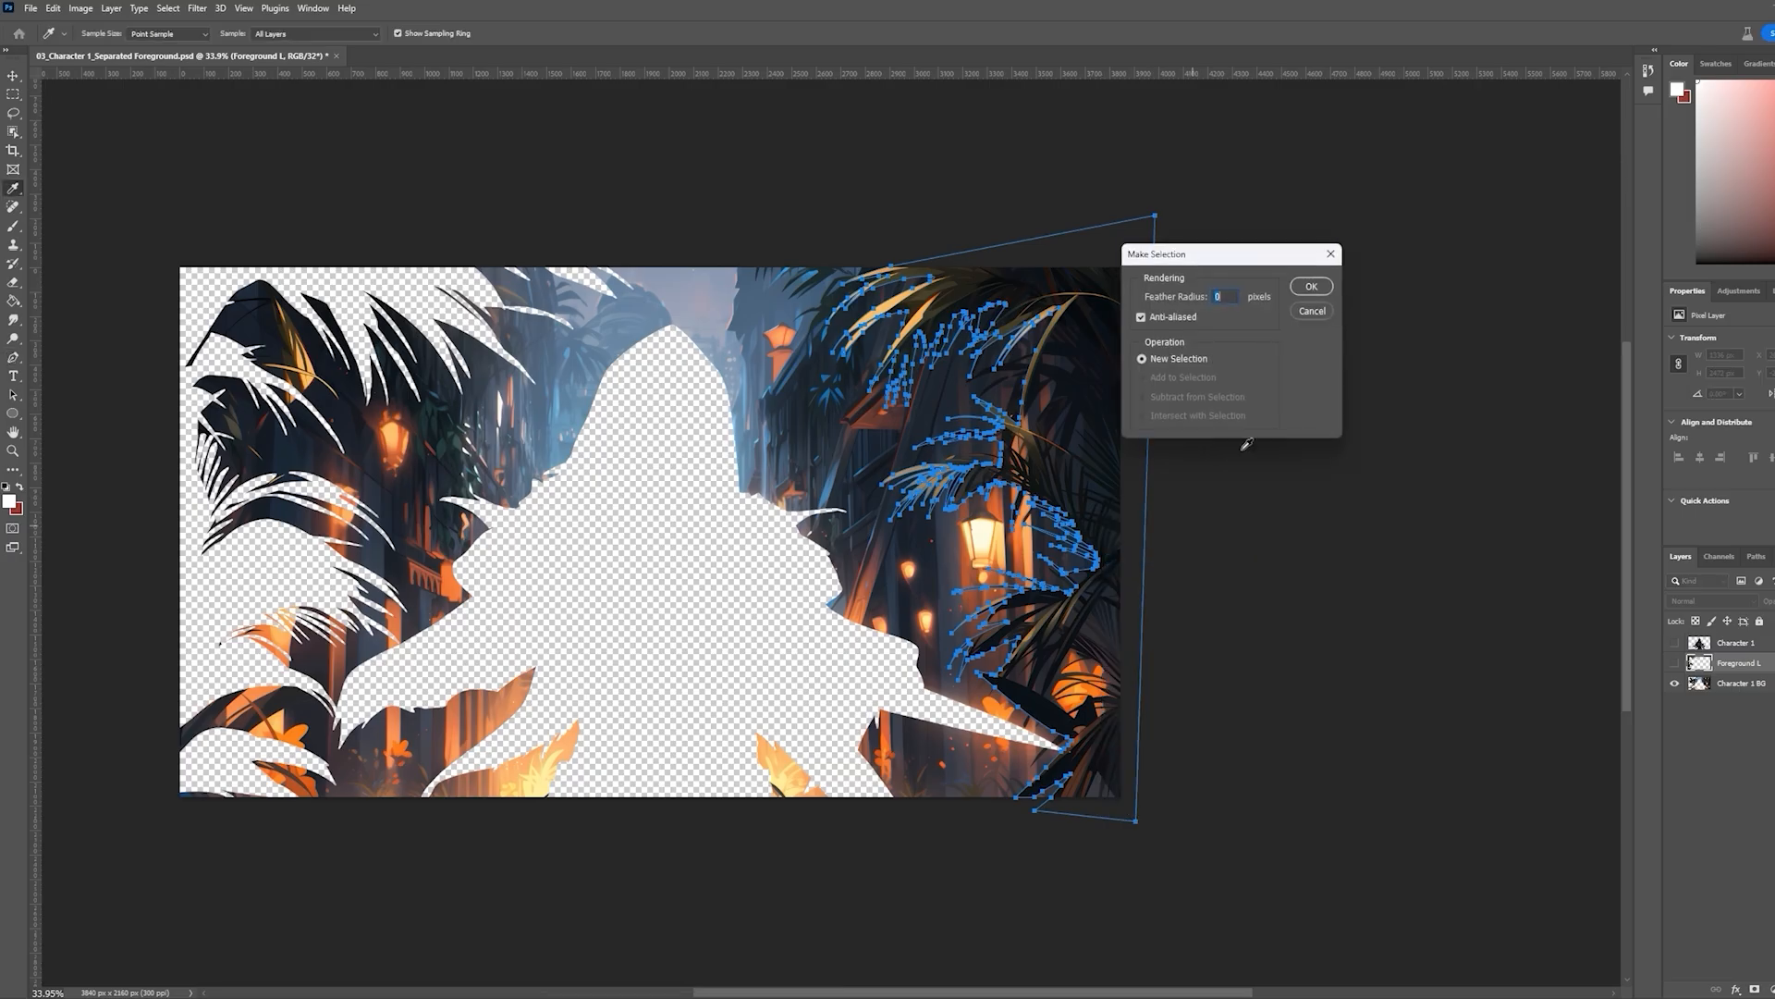
{"action": "left_click", "coordinate": [1309, 287]}
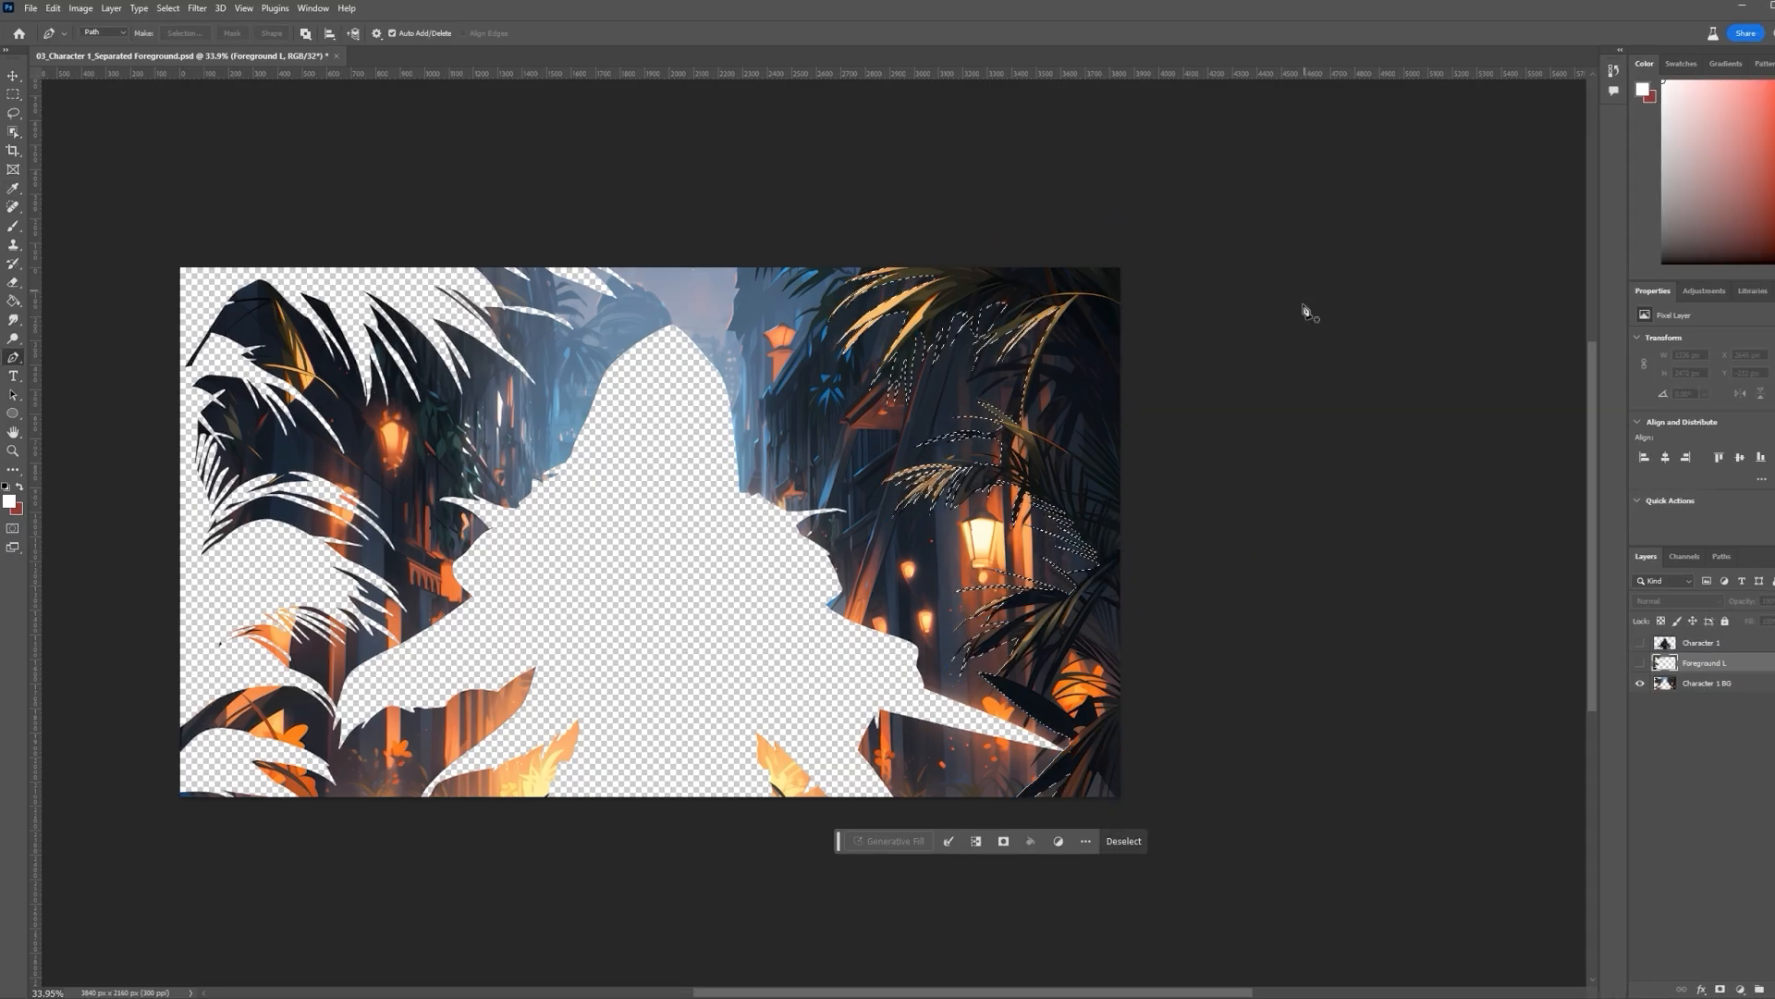
On the Character 1 BG layer, expand the foliage selection by 2 pixels and delete the selected pixels
{"action": "left_click", "coordinate": [1706, 691]}
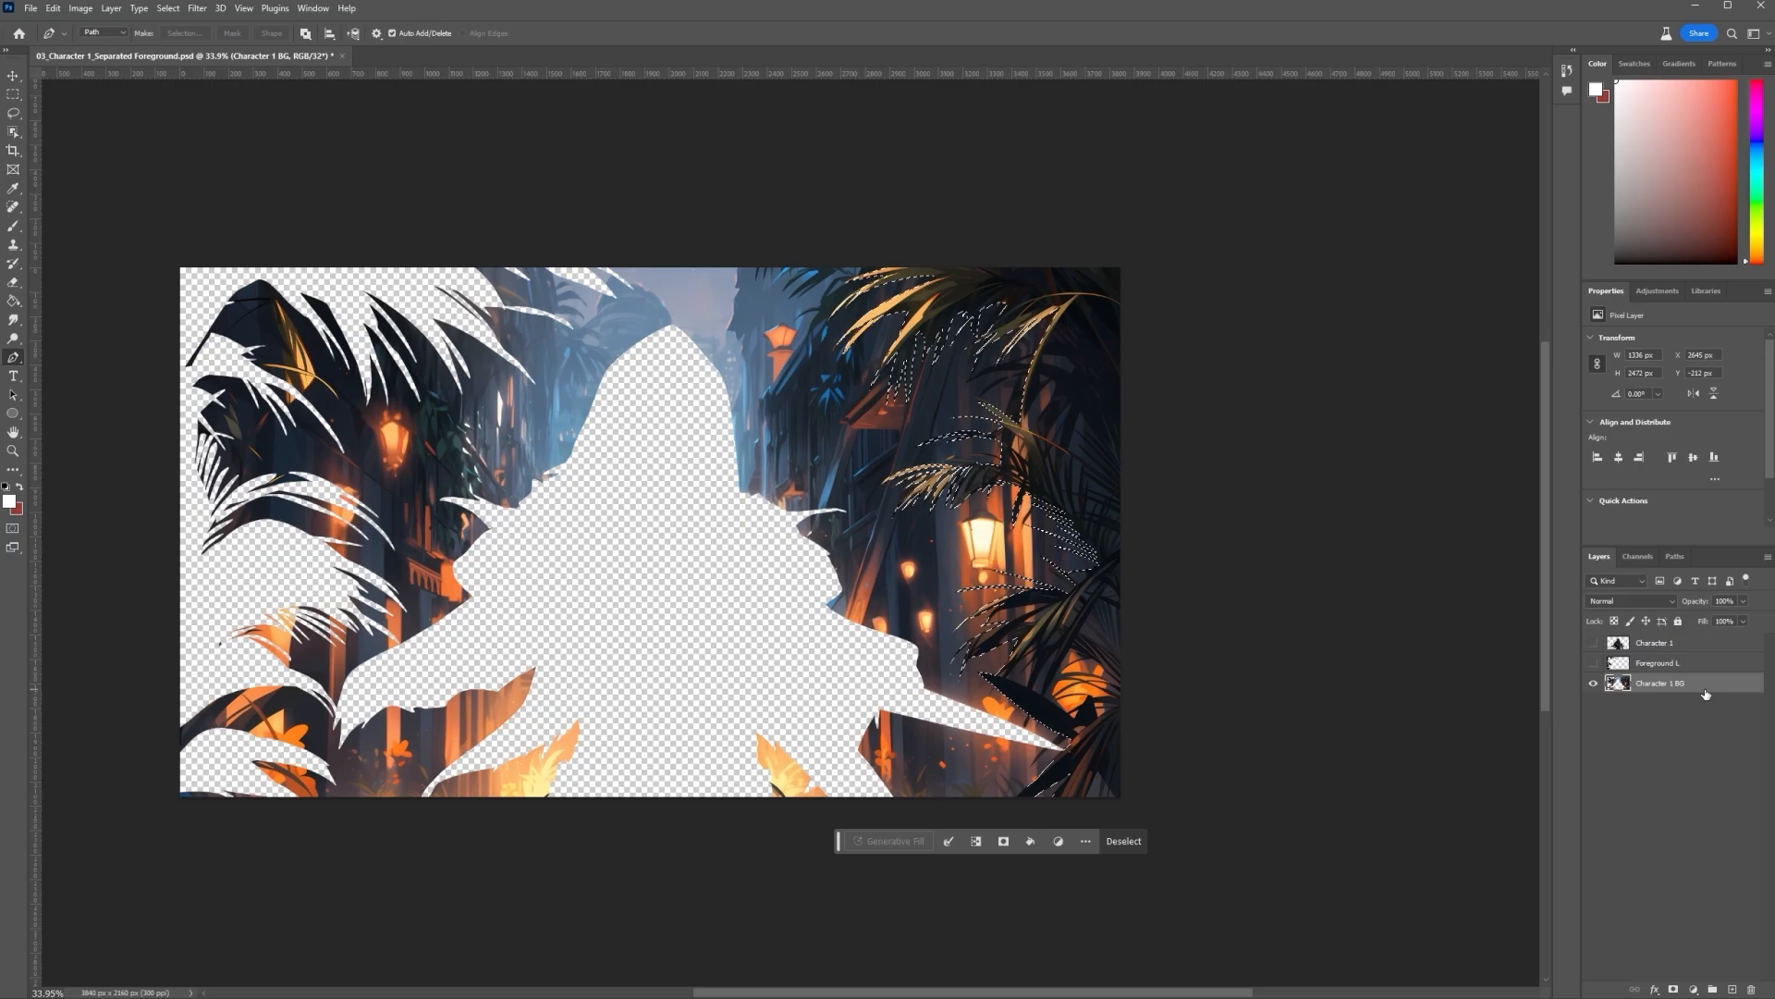
{"action": "left_click", "coordinate": [167, 10]}
{"action": "mouse_move", "coordinate": [278, 229]}
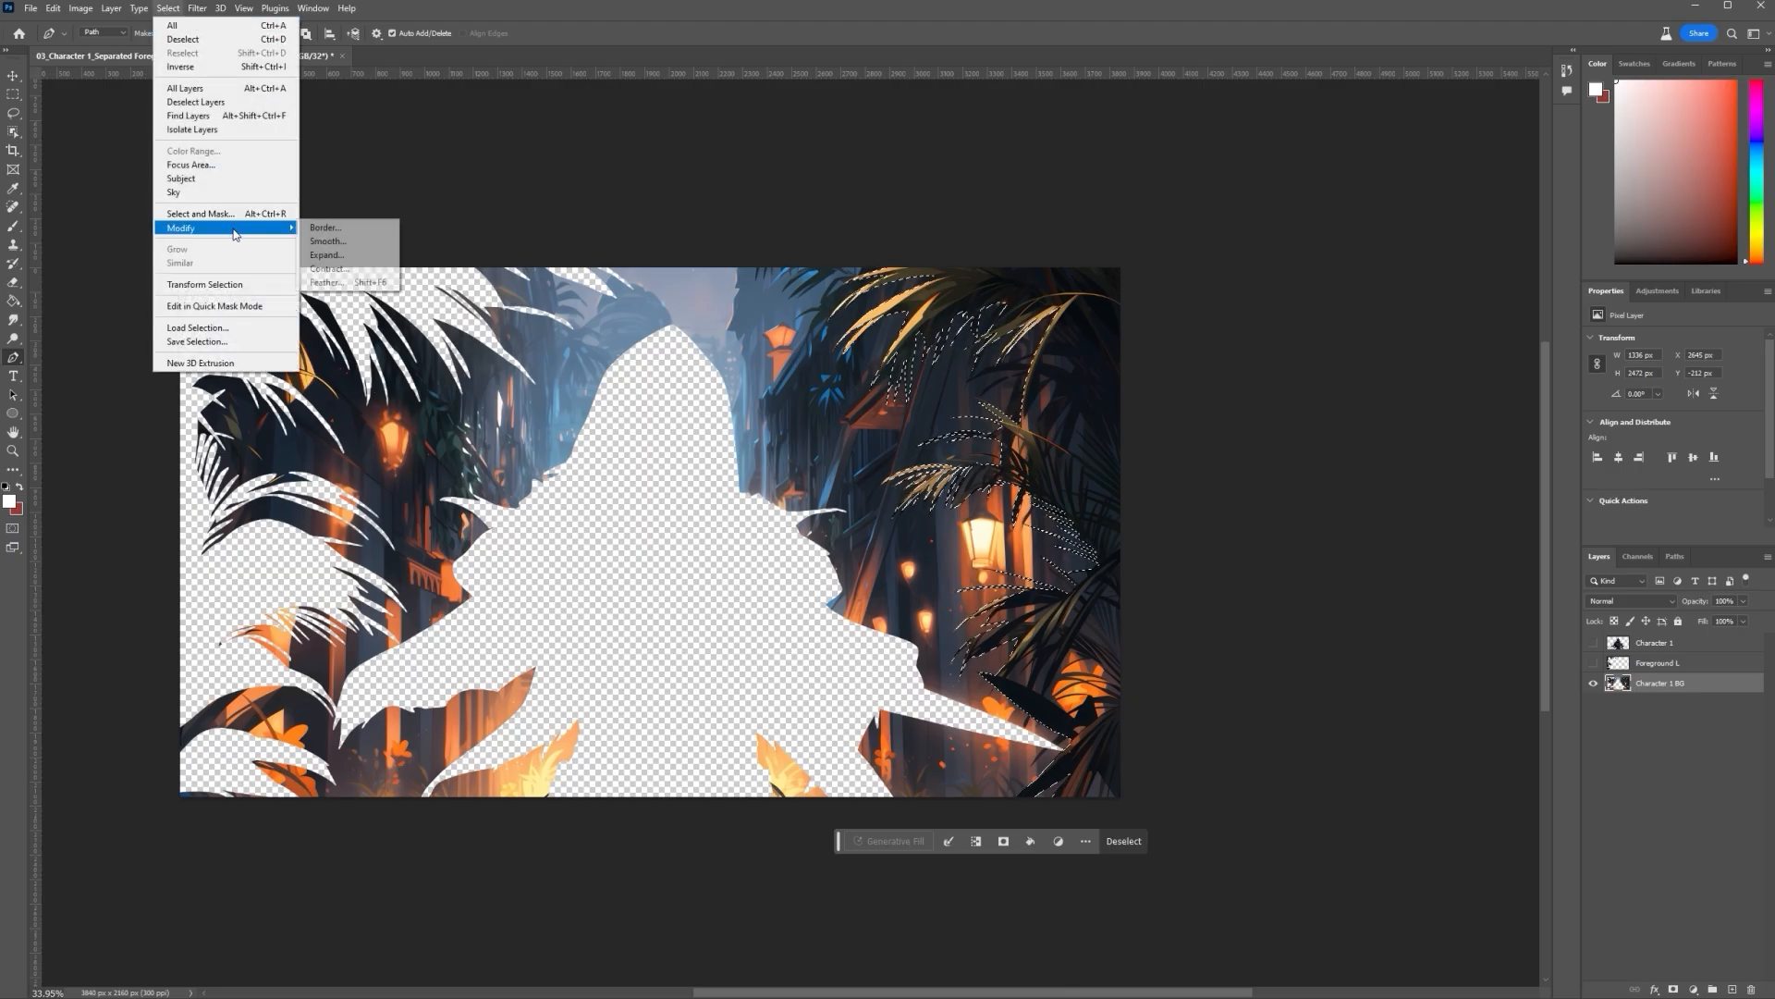
{"action": "left_click", "coordinate": [326, 254]}
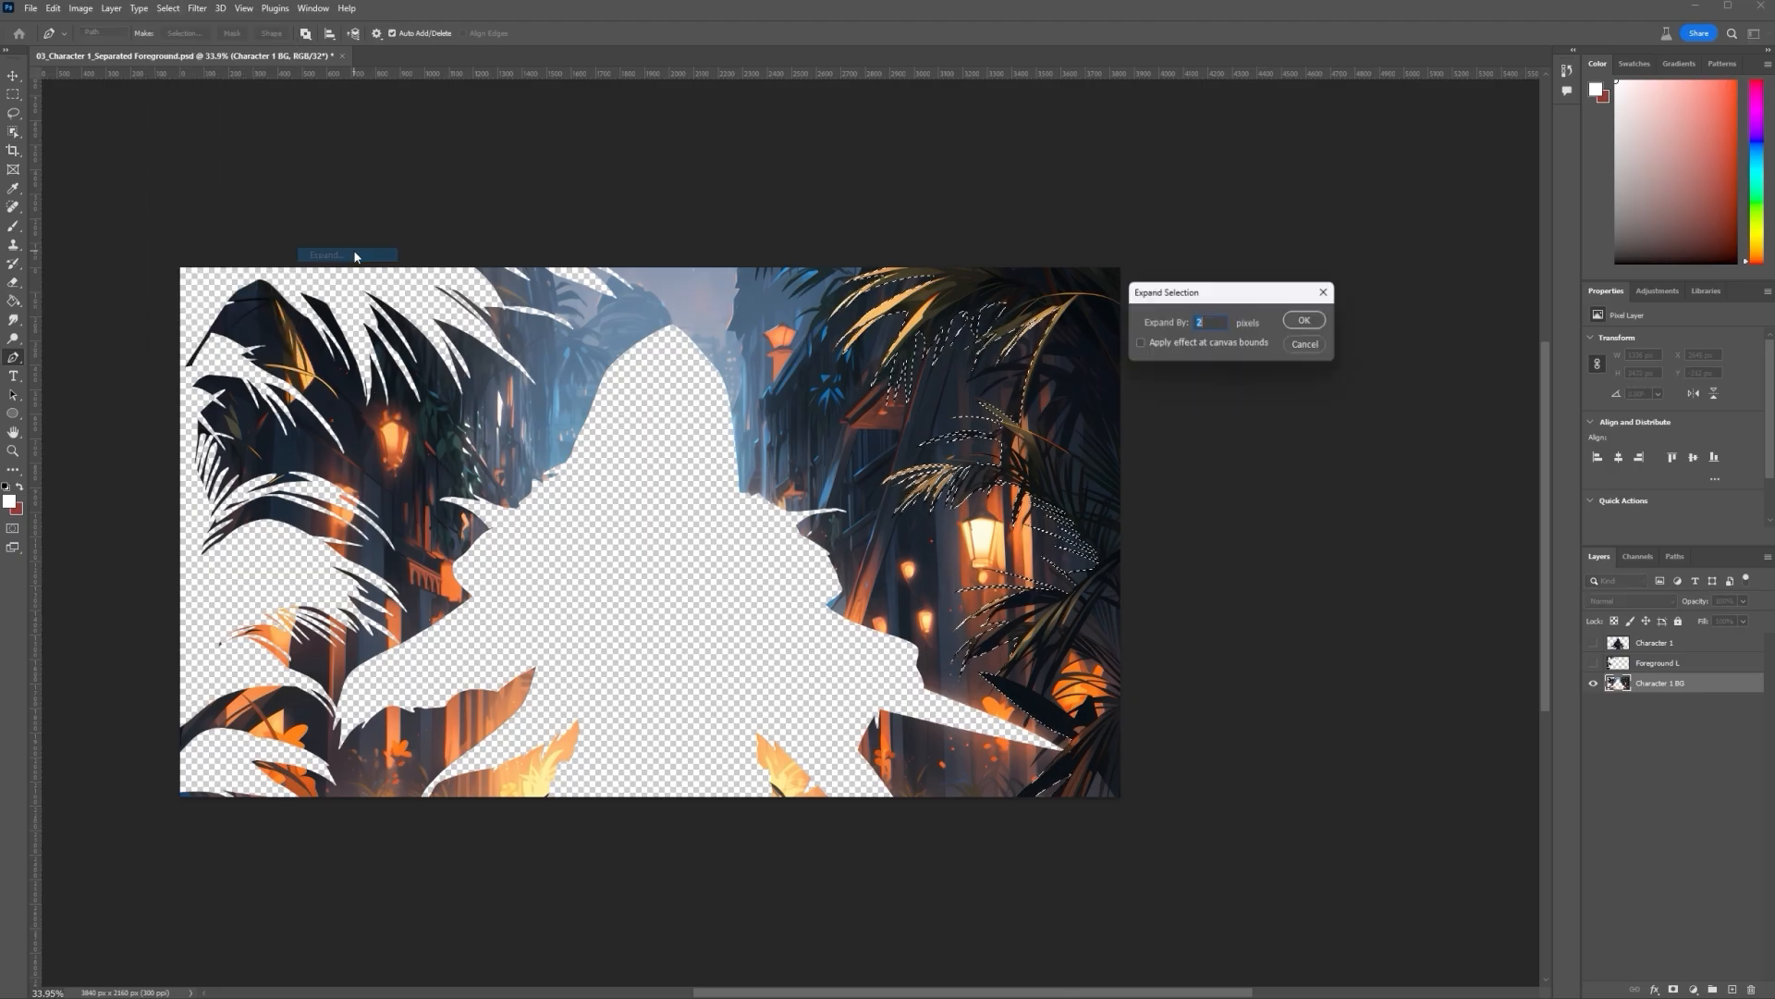
{"action": "left_click", "coordinate": [1305, 321]}
{"action": "key", "text": "Delete"}
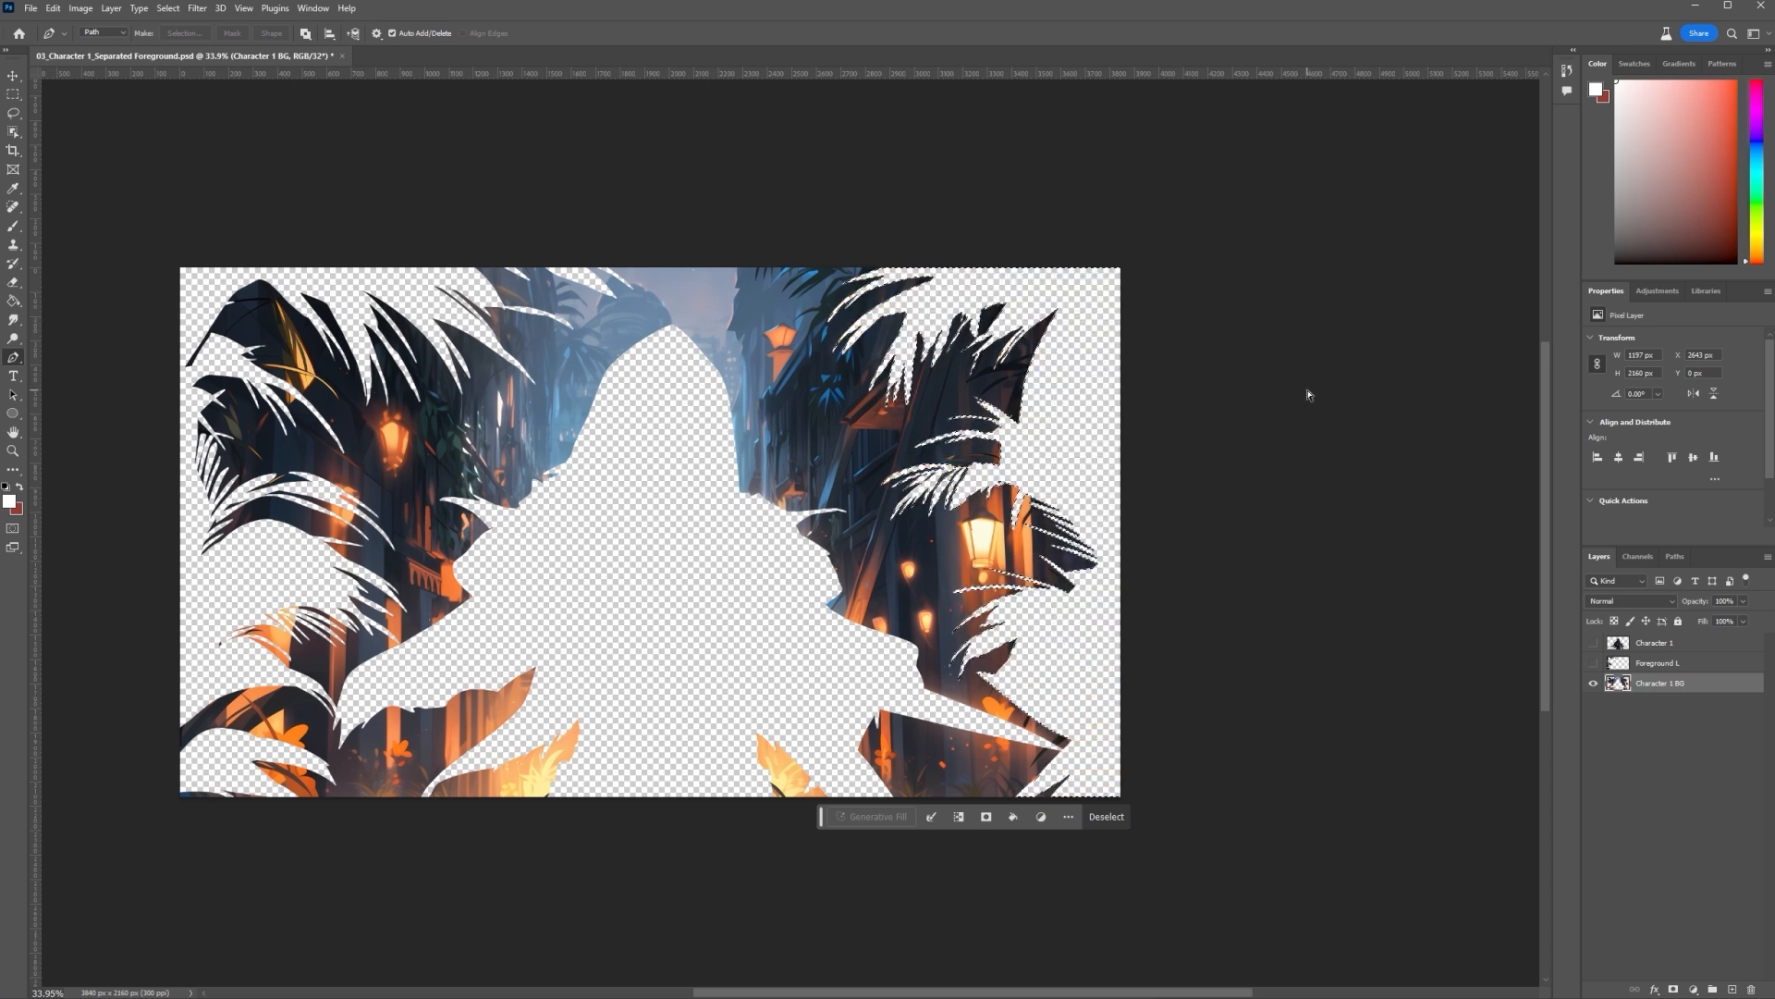
Paste the copied right foliage as a new layer, name it Foreground R and hide it
{"action": "key", "text": "ctrl+v"}
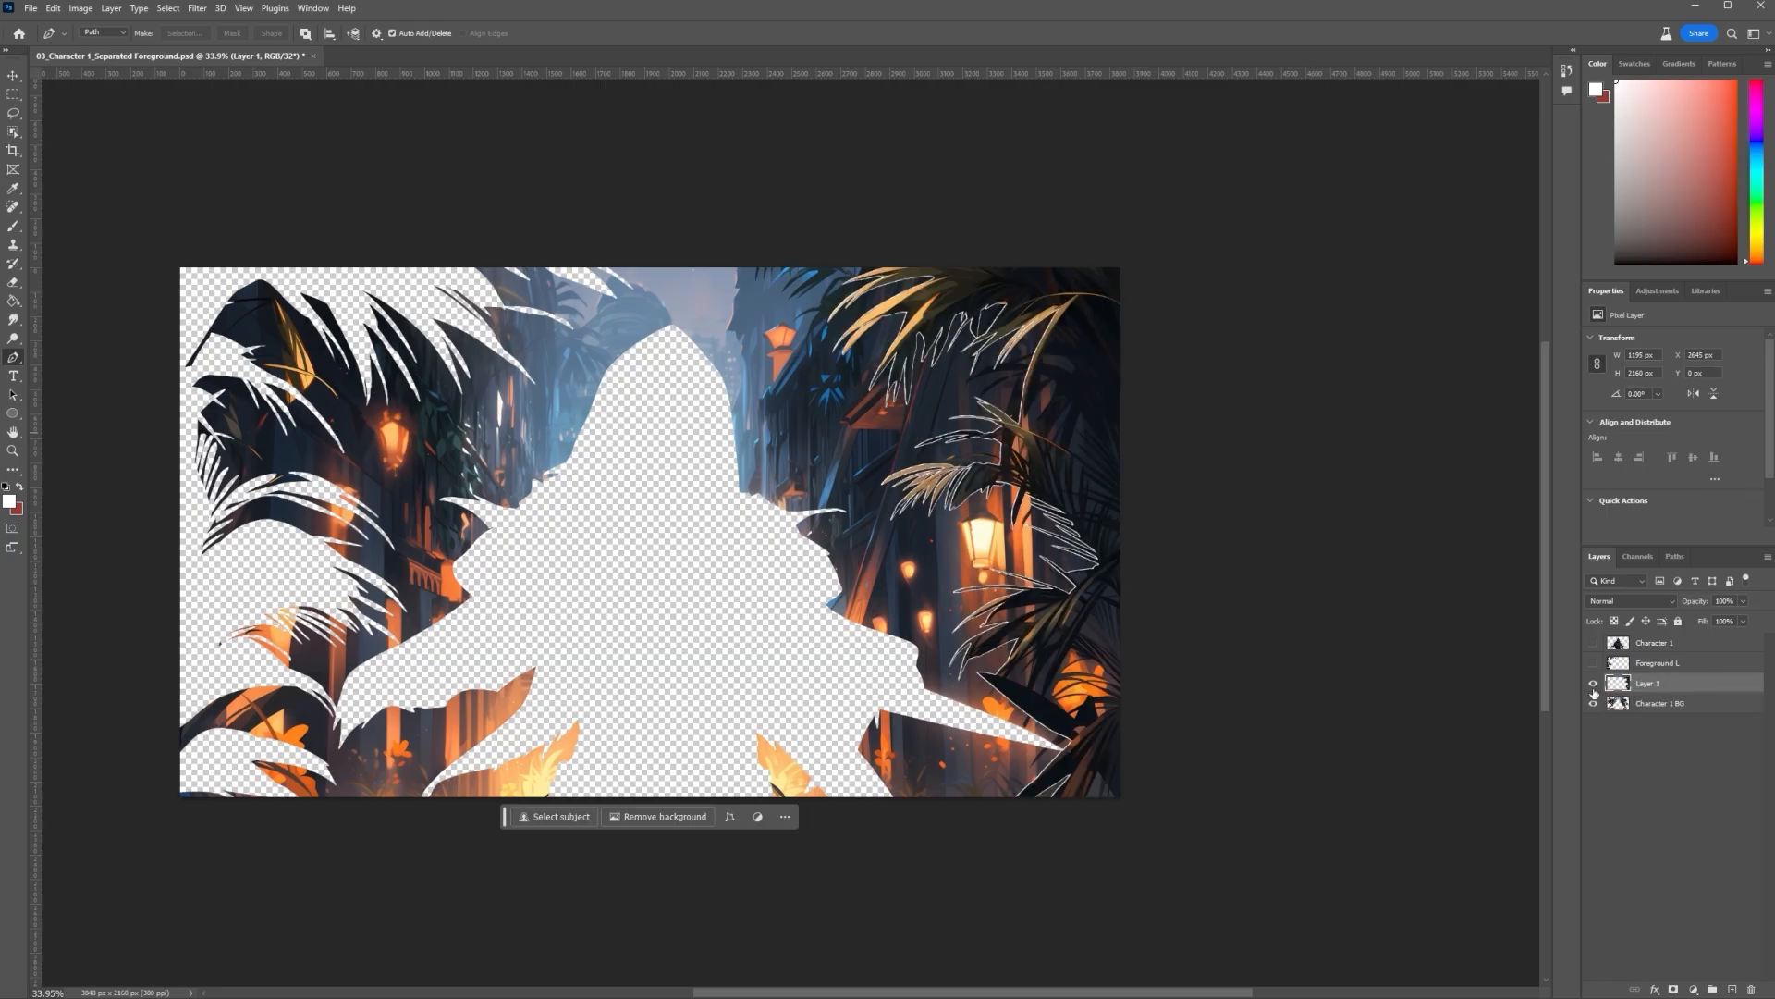
{"action": "double_click", "coordinate": [1650, 682]}
{"action": "type", "text": "Foreground R"}
{"action": "key", "text": "Return"}
{"action": "left_click", "coordinate": [1594, 684]}
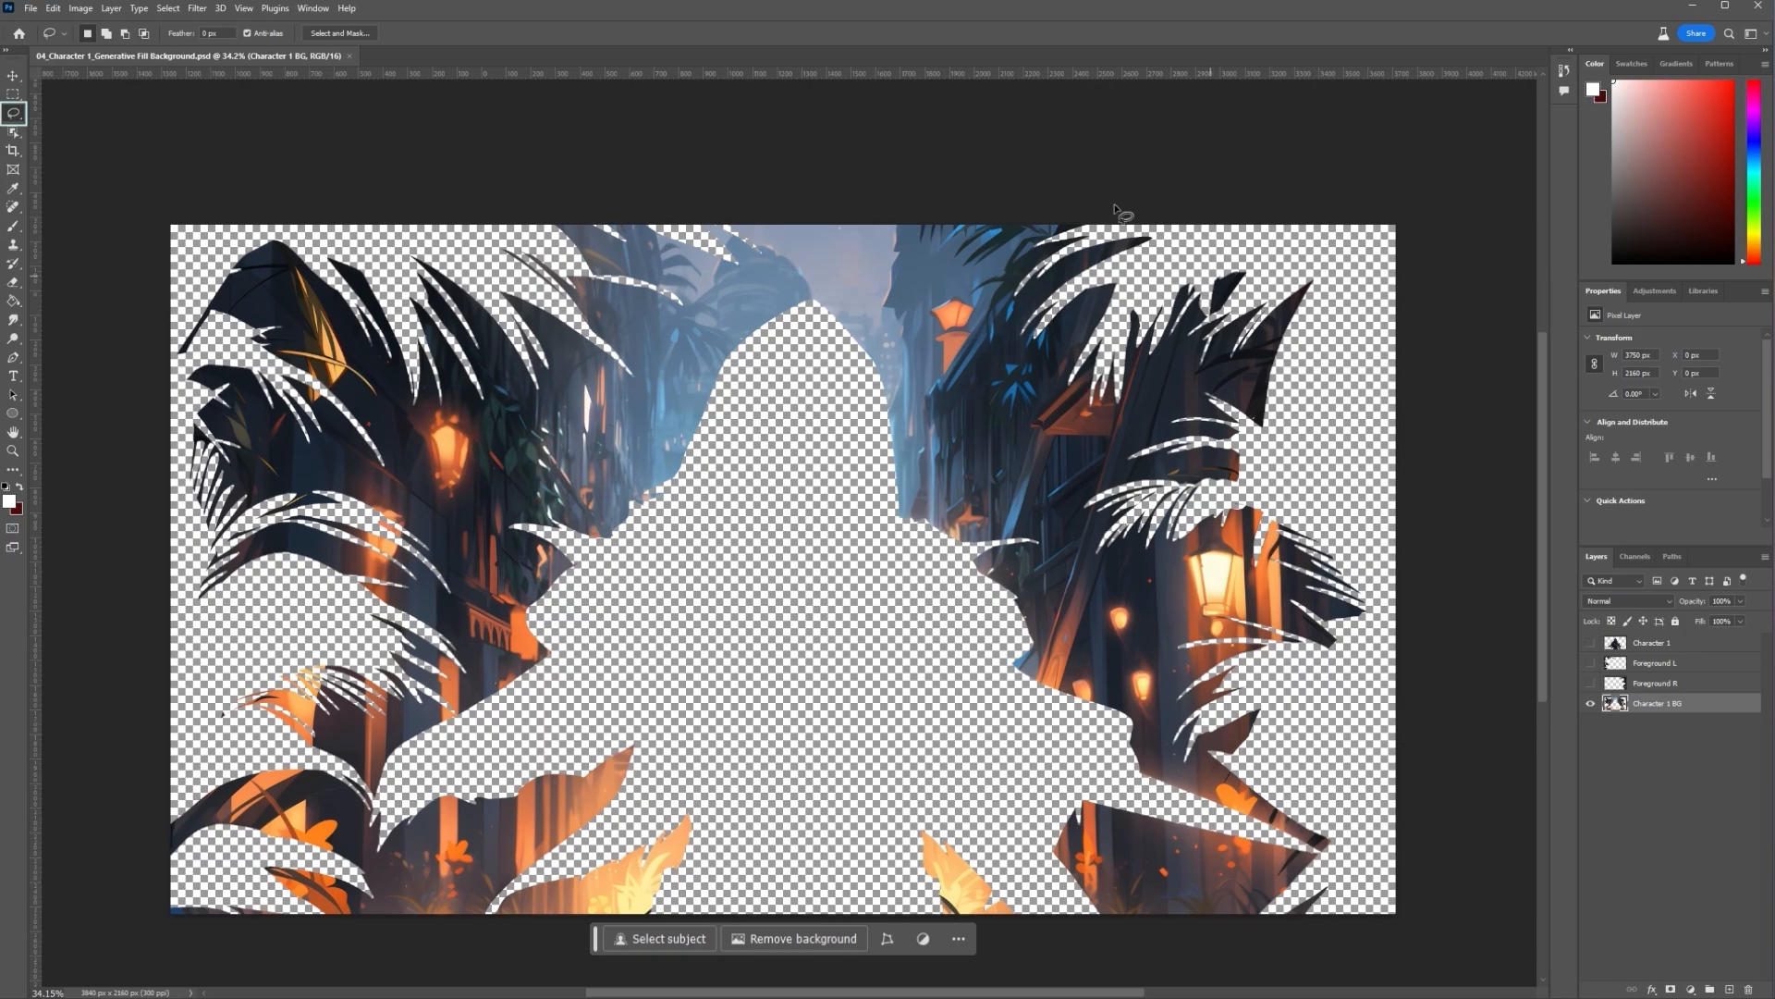
Lasso the empty right foliage area with its surrounding edges and fill it using Content-Aware Fill, output to a new layer
{"action": "mouse_move", "coordinate": [1089, 224]}
{"action": "left_mouse_down"}
{"action": "mouse_move", "coordinate": [1026, 264]}
{"action": "mouse_move", "coordinate": [1008, 315]}
{"action": "mouse_move", "coordinate": [1030, 356]}
{"action": "mouse_move", "coordinate": [1103, 408]}
{"action": "mouse_move", "coordinate": [1183, 351]}
{"action": "mouse_move", "coordinate": [1248, 393]}
{"action": "mouse_move", "coordinate": [1170, 416]}
{"action": "mouse_move", "coordinate": [1074, 523]}
{"action": "mouse_move", "coordinate": [1118, 564]}
{"action": "mouse_move", "coordinate": [1202, 547]}
{"action": "mouse_move", "coordinate": [1285, 593]}
{"action": "mouse_move", "coordinate": [1213, 618]}
{"action": "mouse_move", "coordinate": [1167, 716]}
{"action": "mouse_move", "coordinate": [1179, 767]}
{"action": "mouse_move", "coordinate": [1322, 867]}
{"action": "mouse_move", "coordinate": [1244, 915]}
{"action": "mouse_move", "coordinate": [1424, 164]}
{"action": "mouse_move", "coordinate": [1151, 240]}
{"action": "left_mouse_up"}
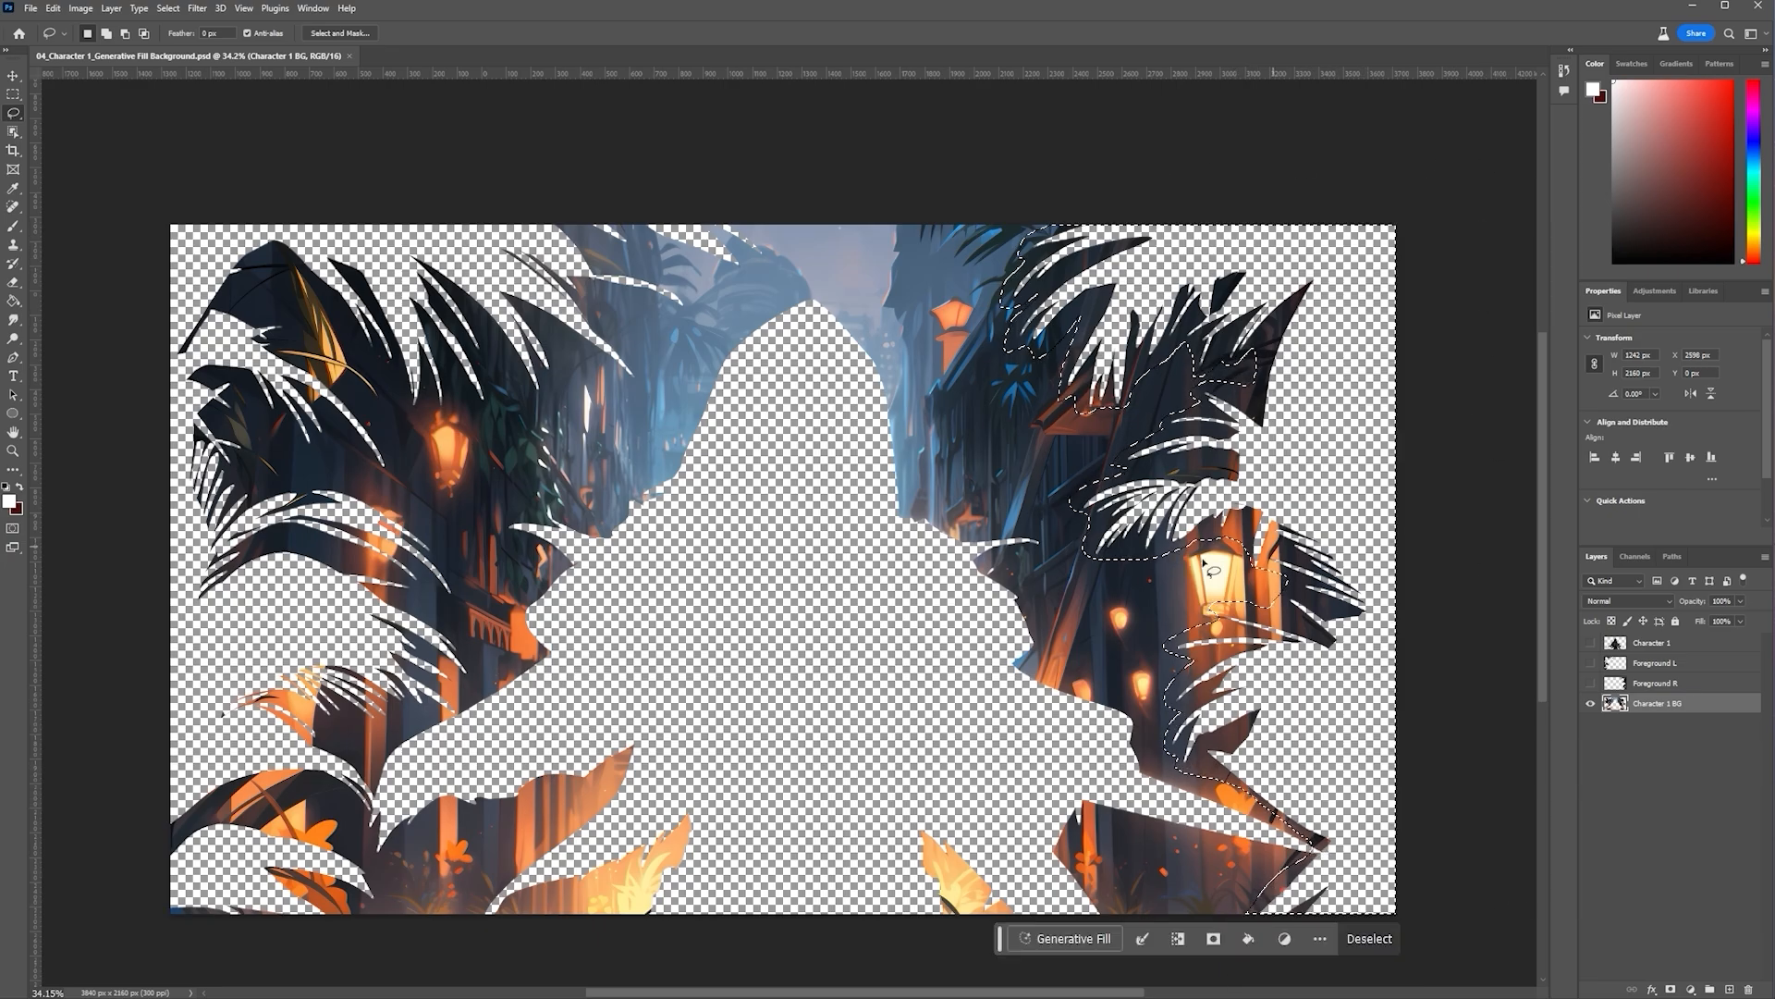
{"action": "right_click", "coordinate": [1175, 487]}
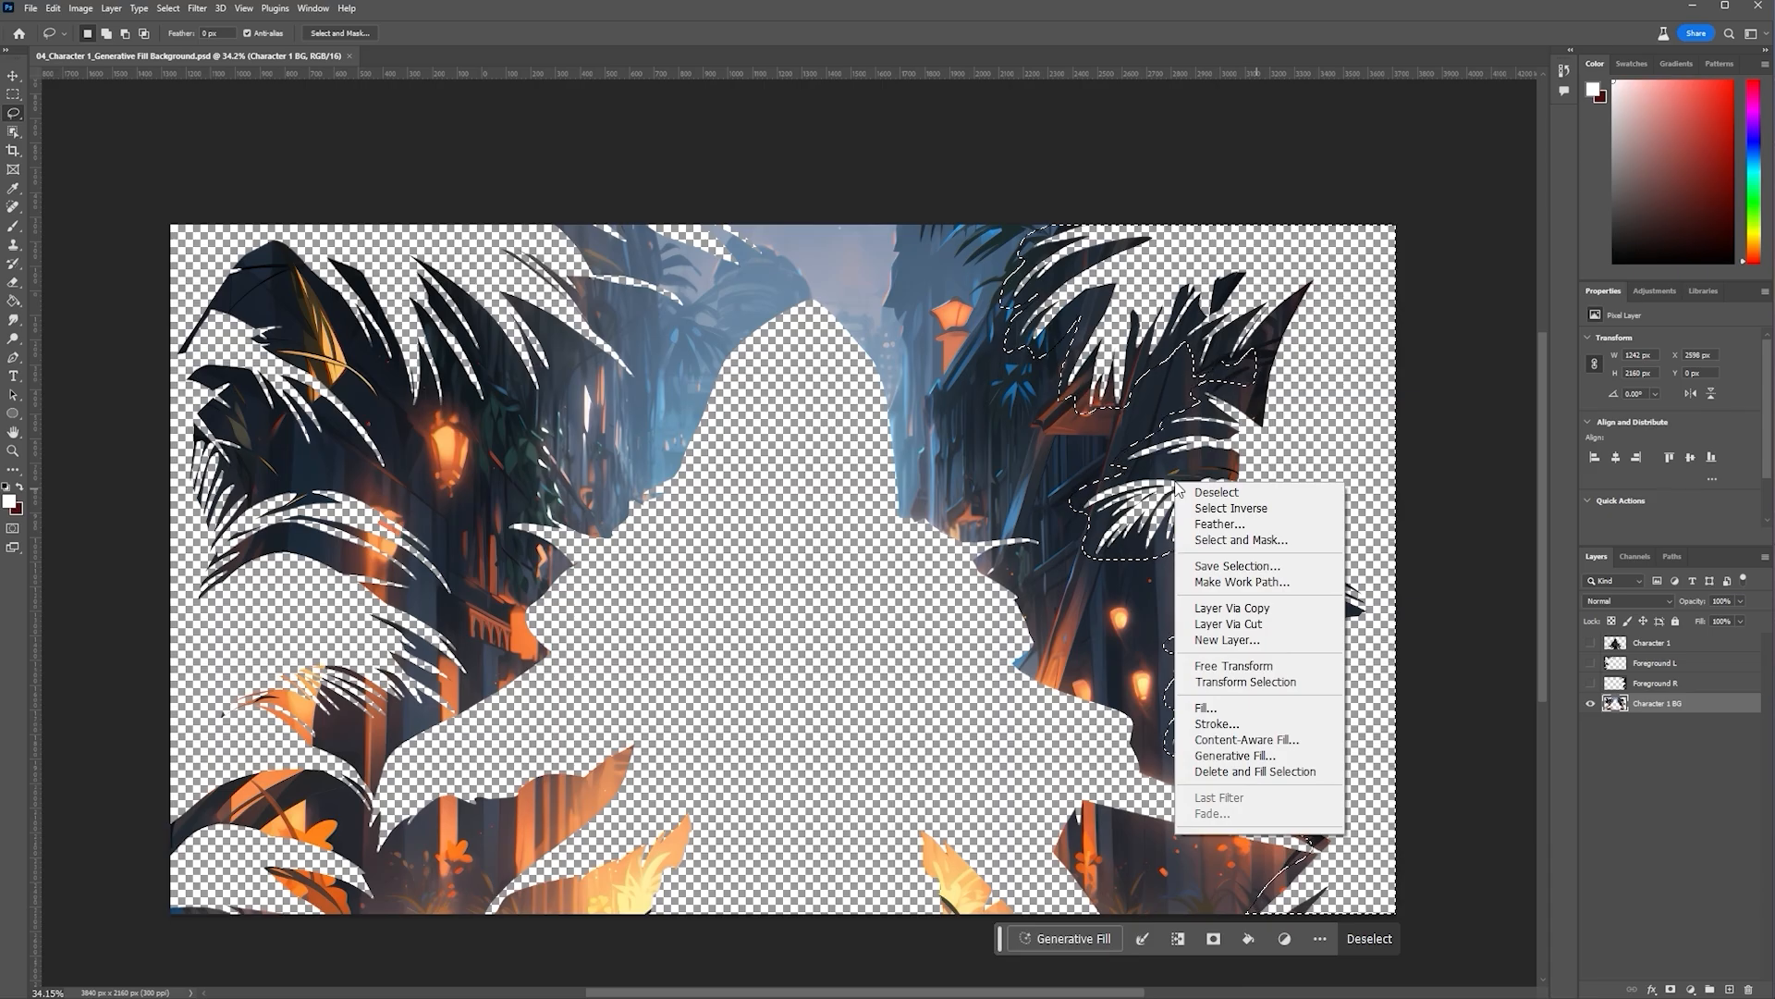
{"action": "left_click", "coordinate": [1266, 743]}
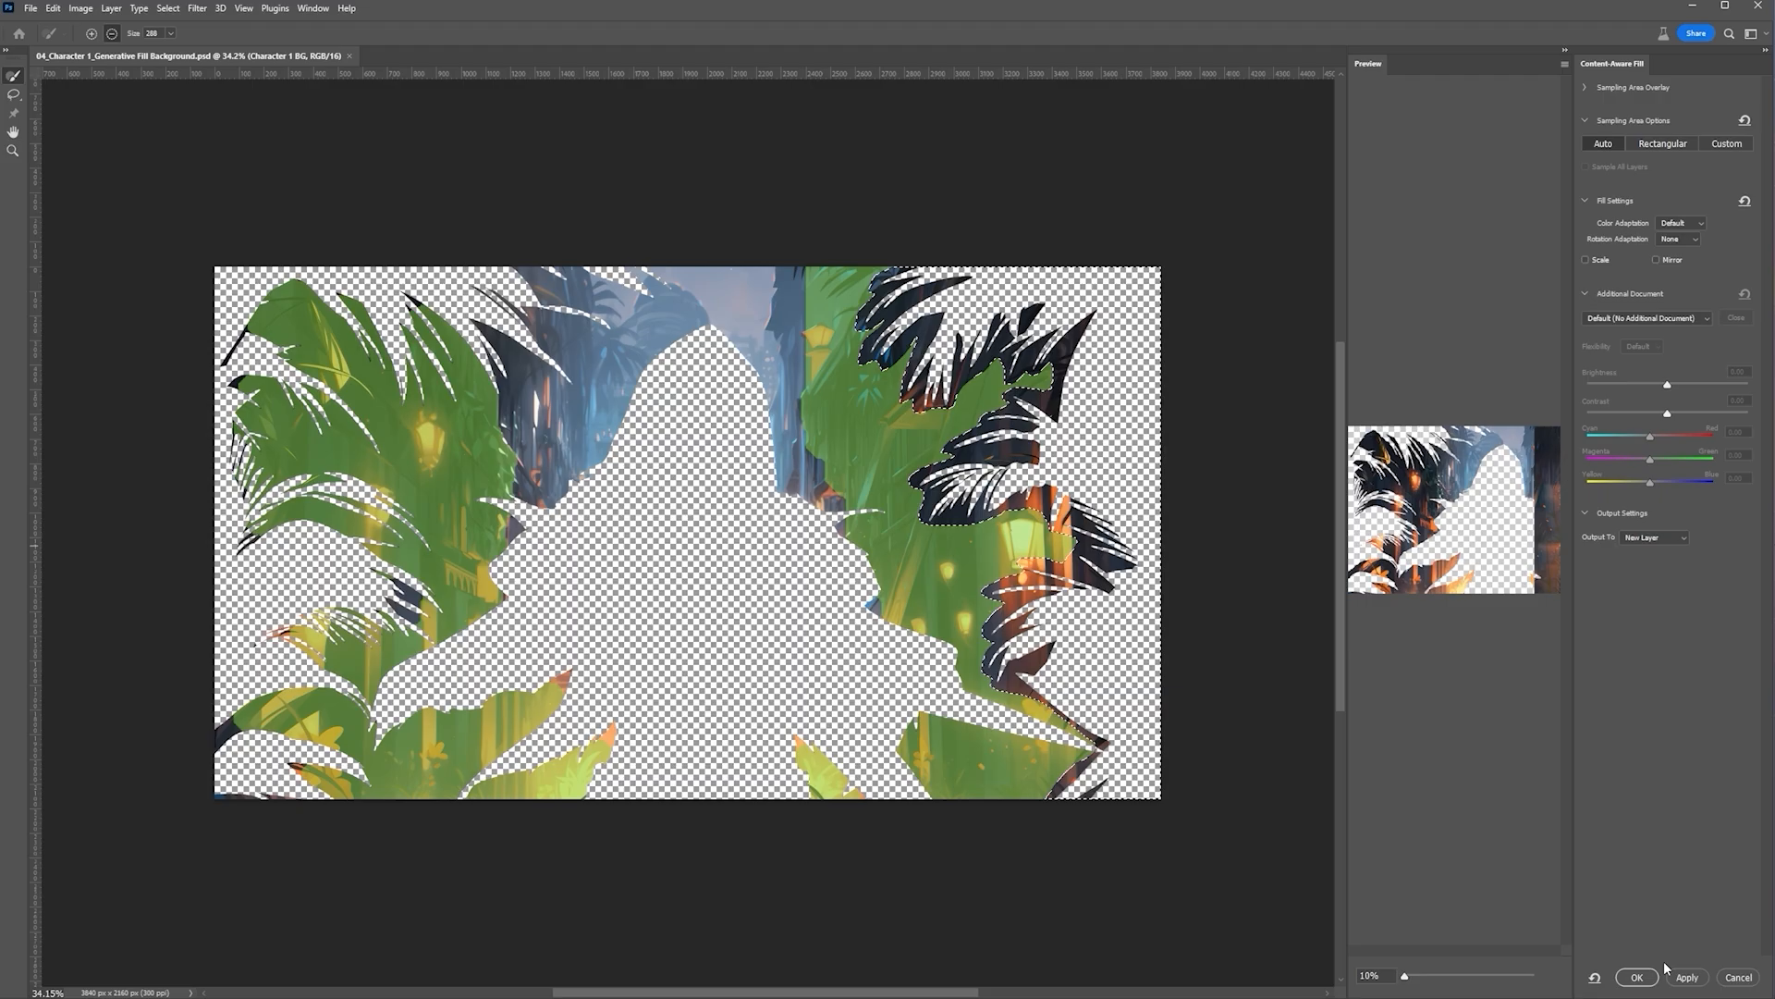
{"action": "left_click", "coordinate": [1638, 978]}
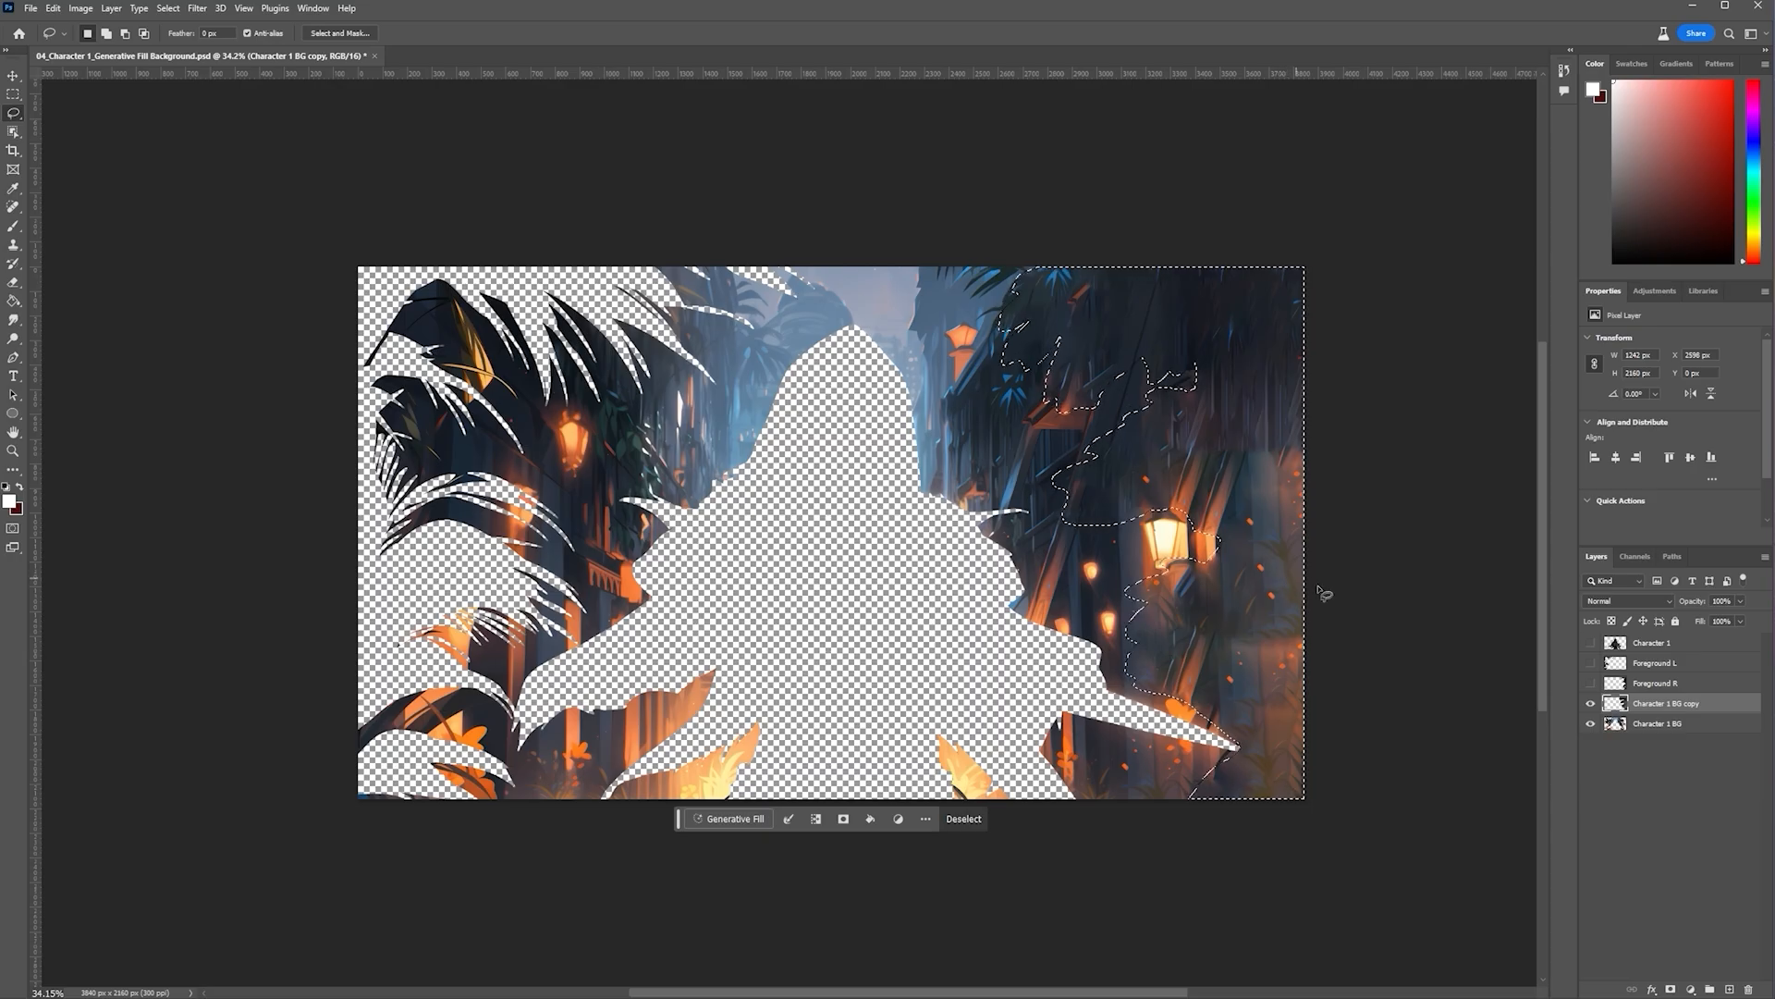
Clear the content-aware result from the selection and run Generative Fill with an empty prompt instead
{"action": "key", "text": "Delete"}
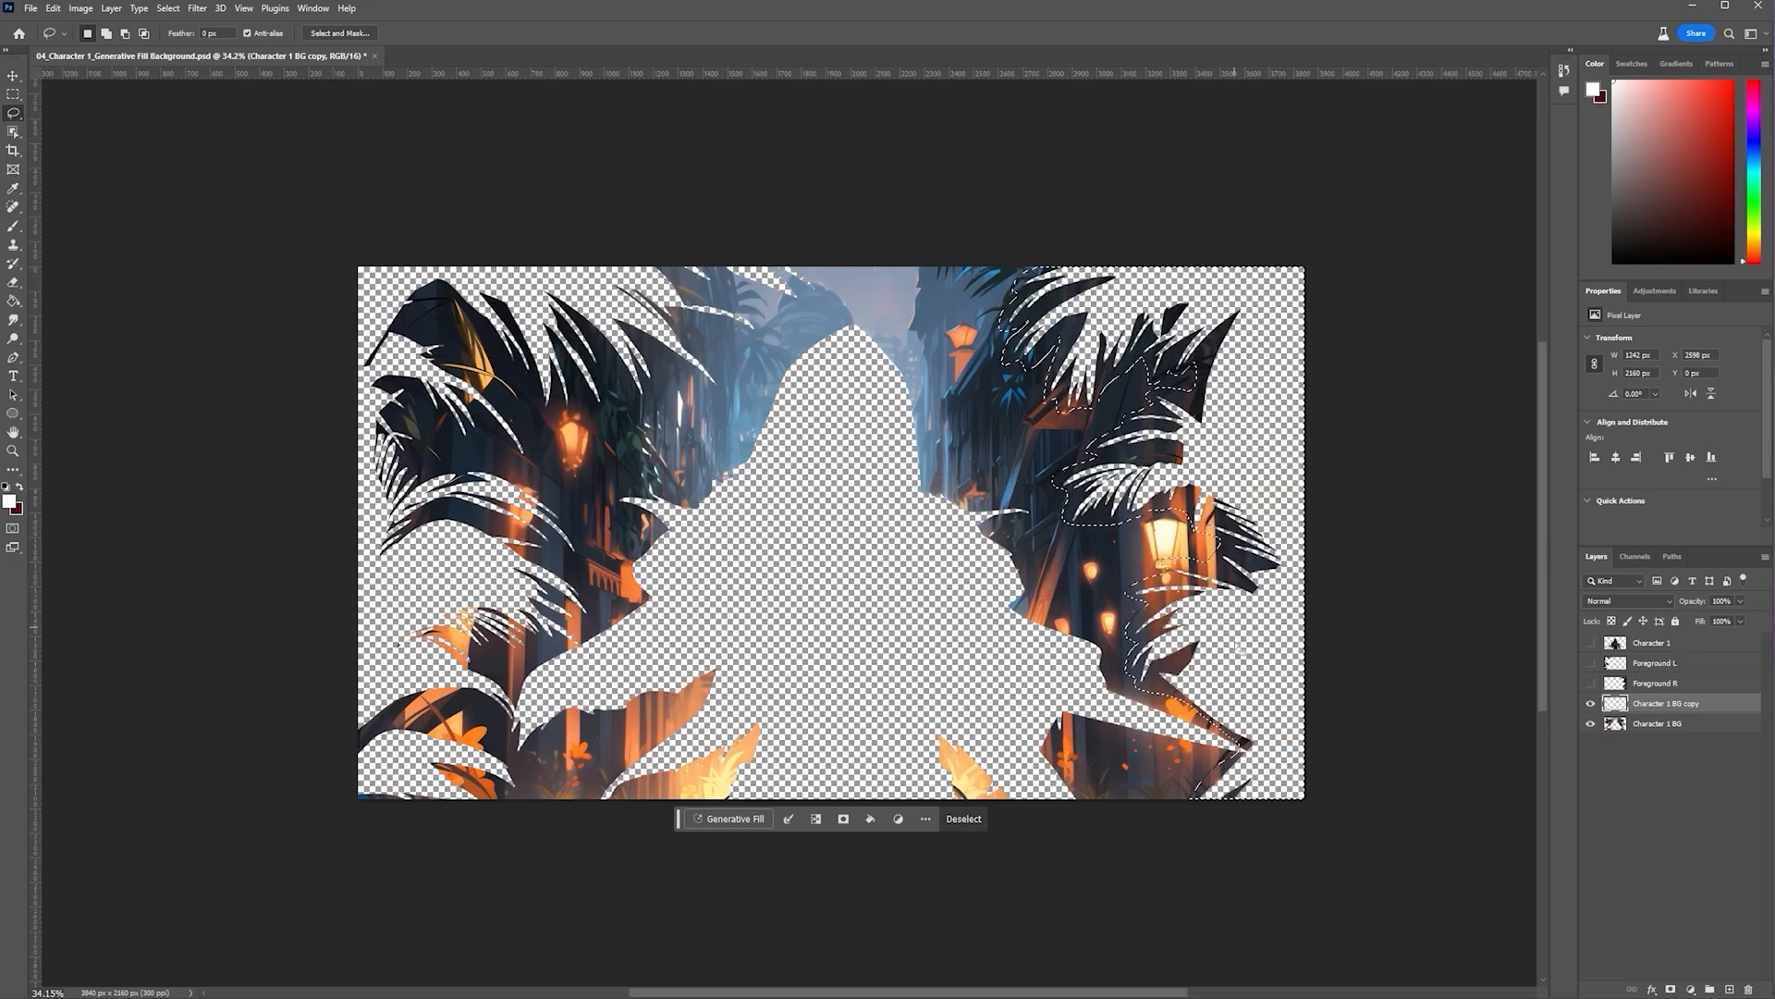
{"action": "left_click", "coordinate": [730, 819]}
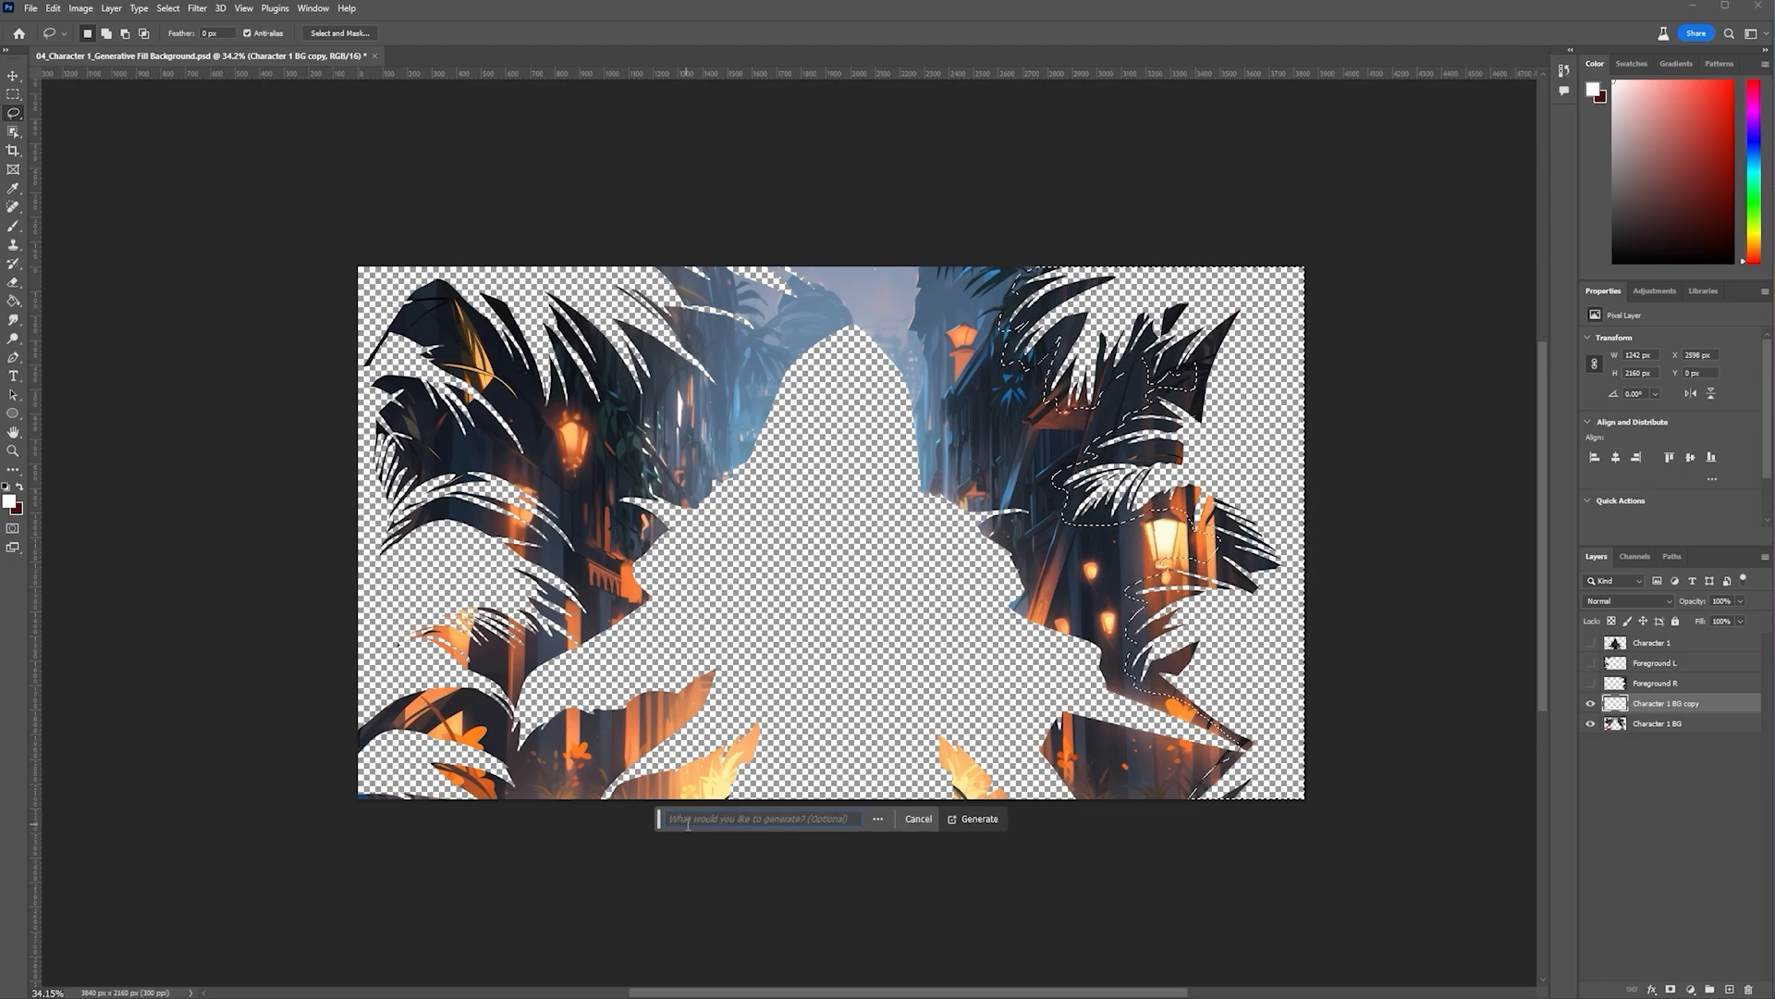
{"action": "left_click", "coordinate": [978, 819]}
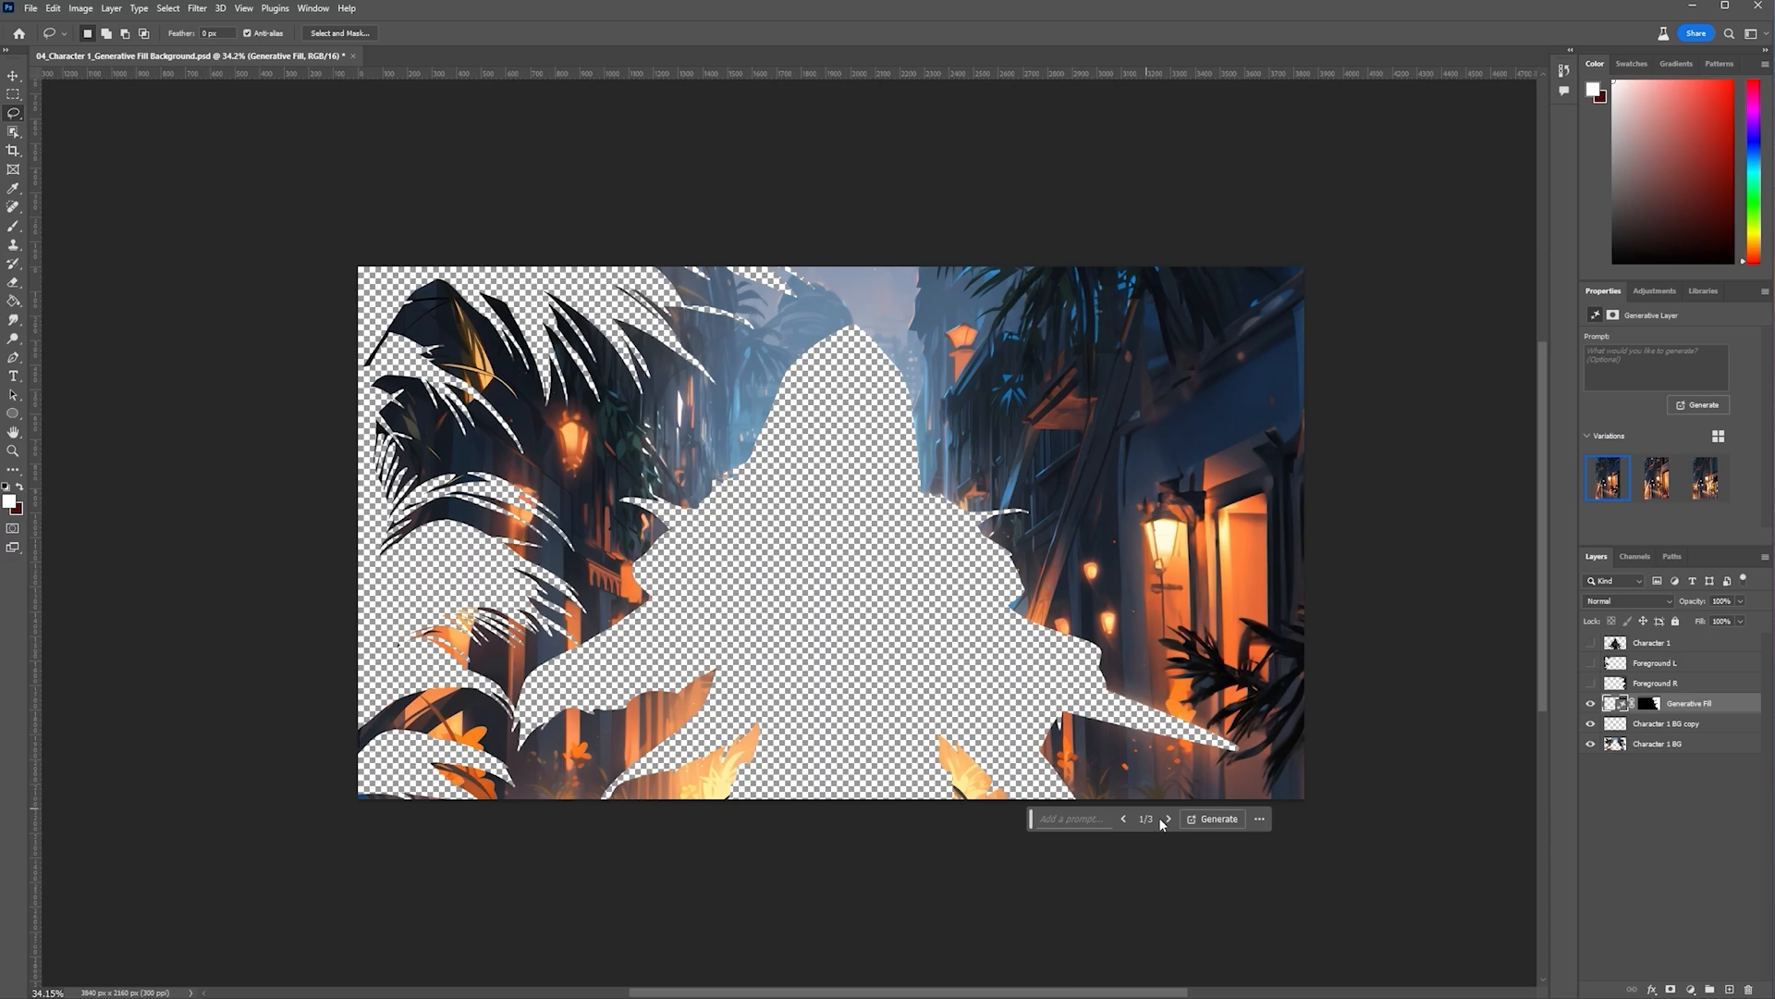
Compare the three generated variations of the right background and keep the second one
{"action": "left_click", "coordinate": [1169, 819]}
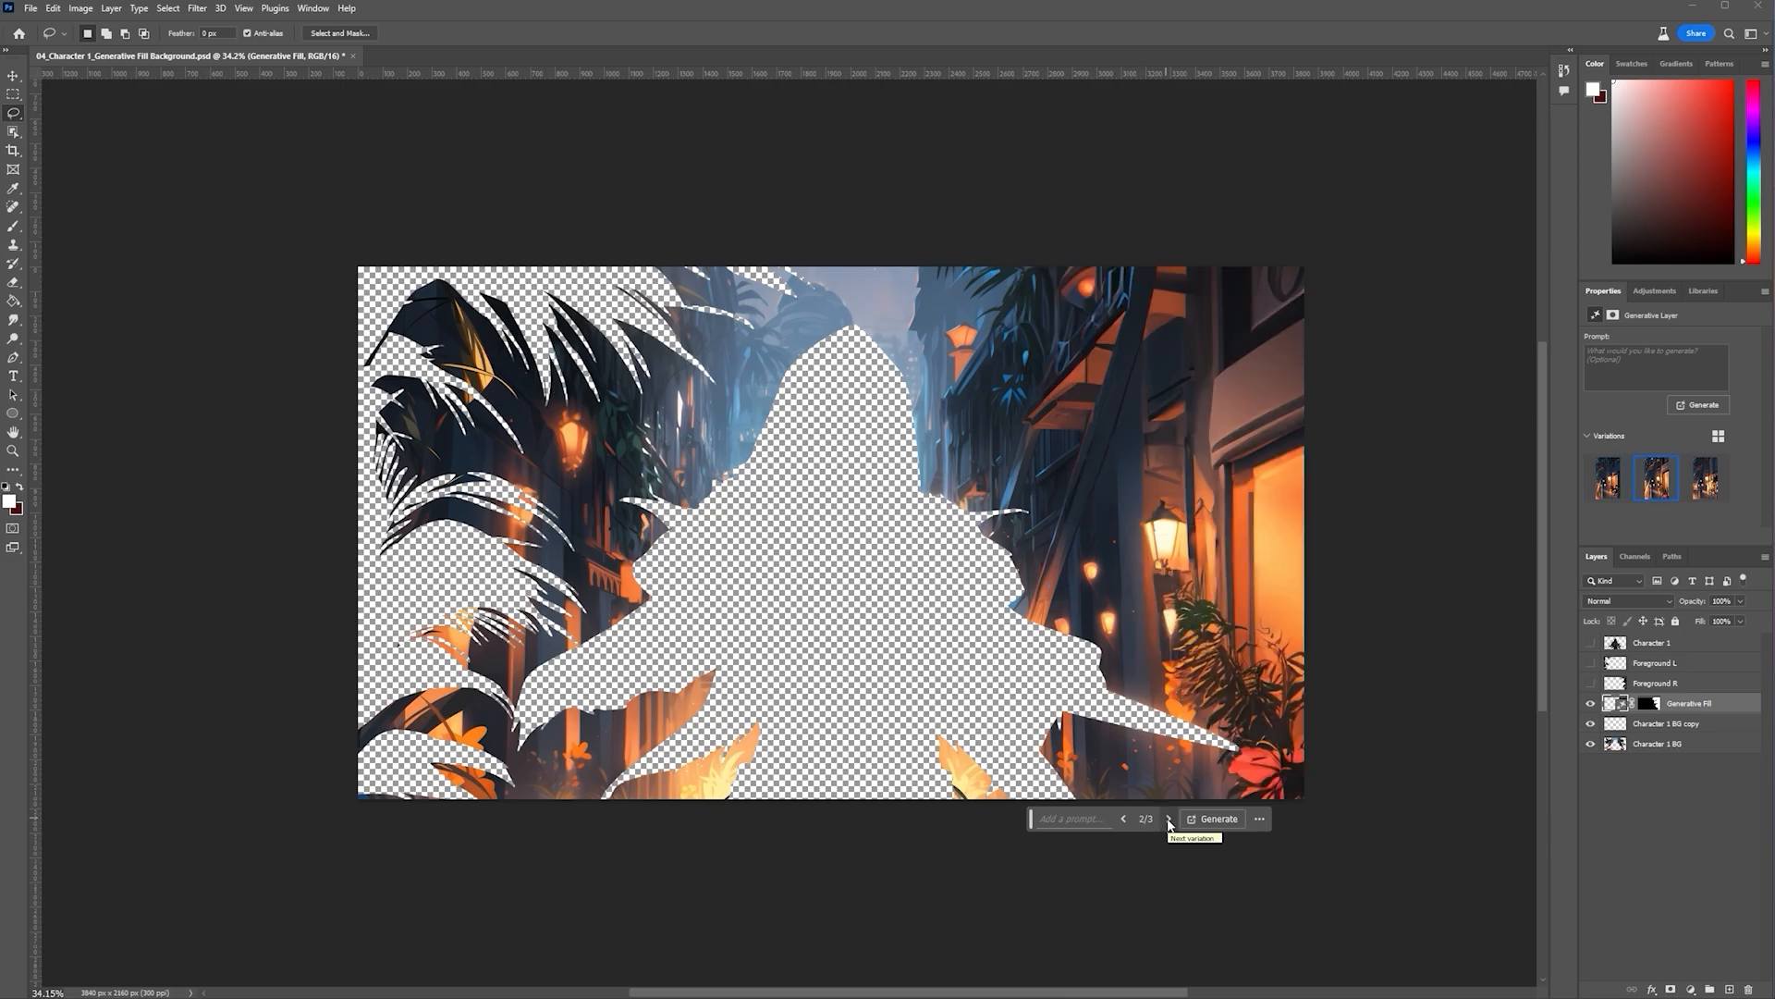
{"action": "left_click", "coordinate": [1169, 819]}
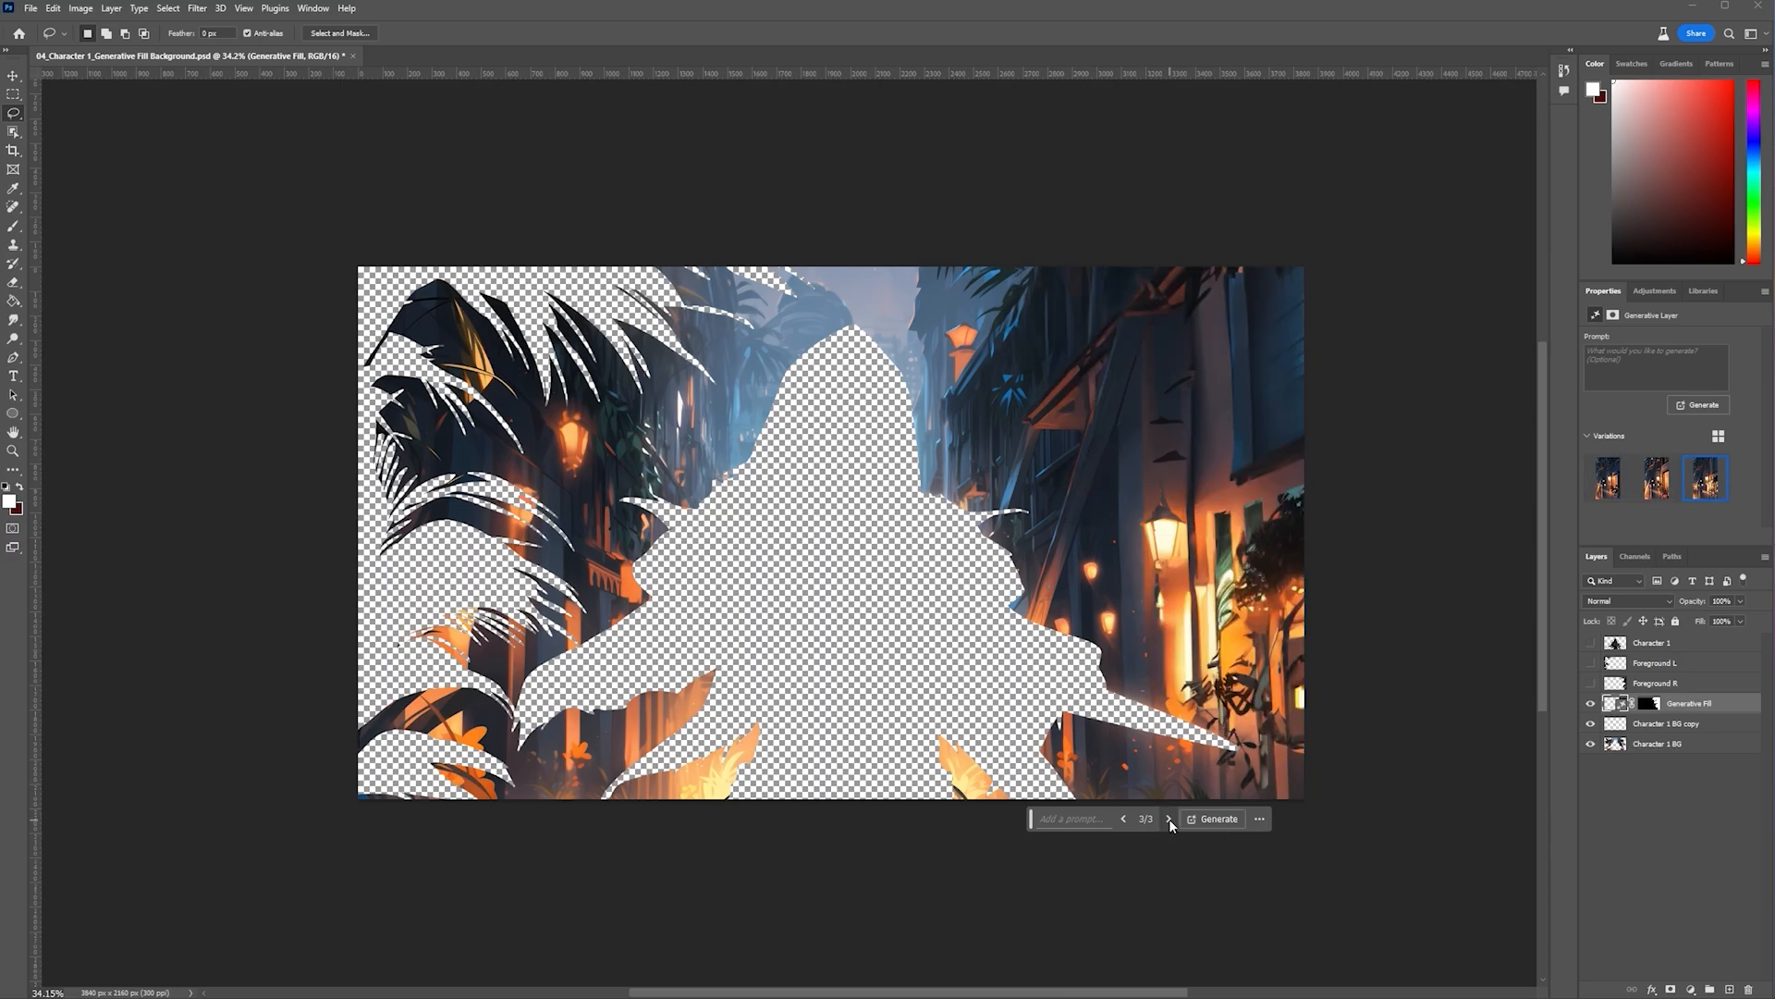
{"action": "left_click", "coordinate": [1125, 820]}
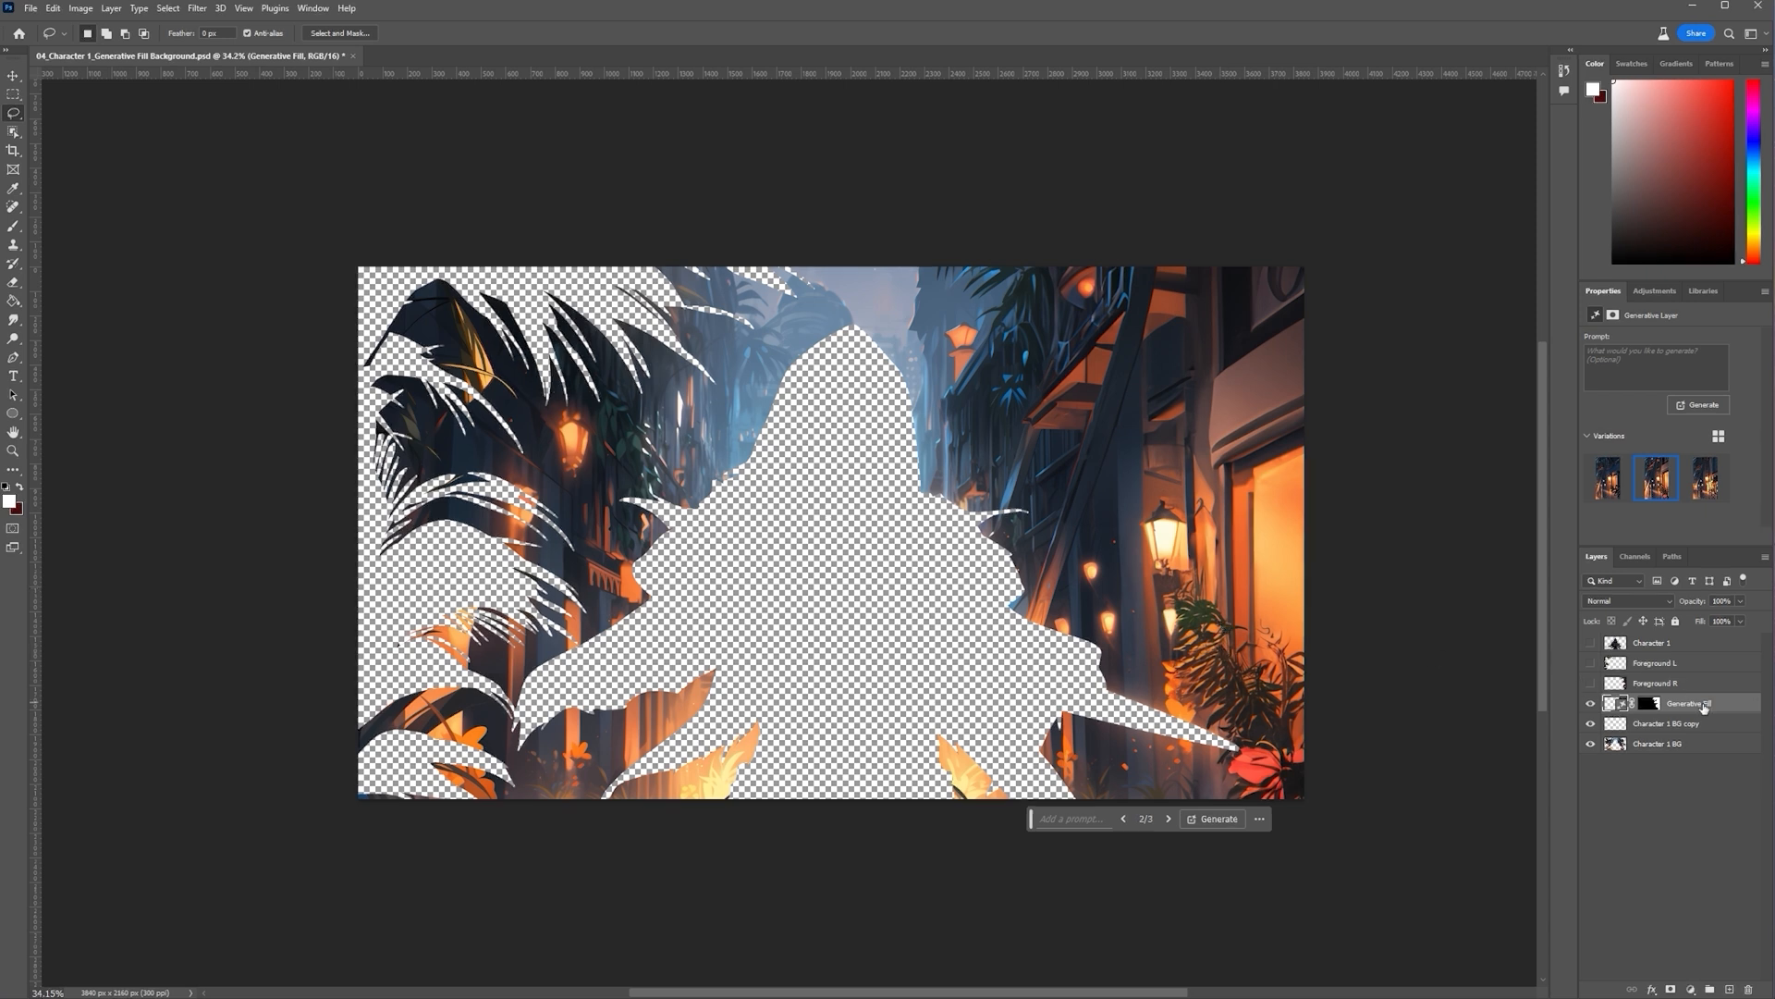
Combine the Generative Fill and Character 1 BG copy layers into one smart object and rasterize it
{"action": "left_click", "coordinate": [1601, 725], "text": "ctrl"}
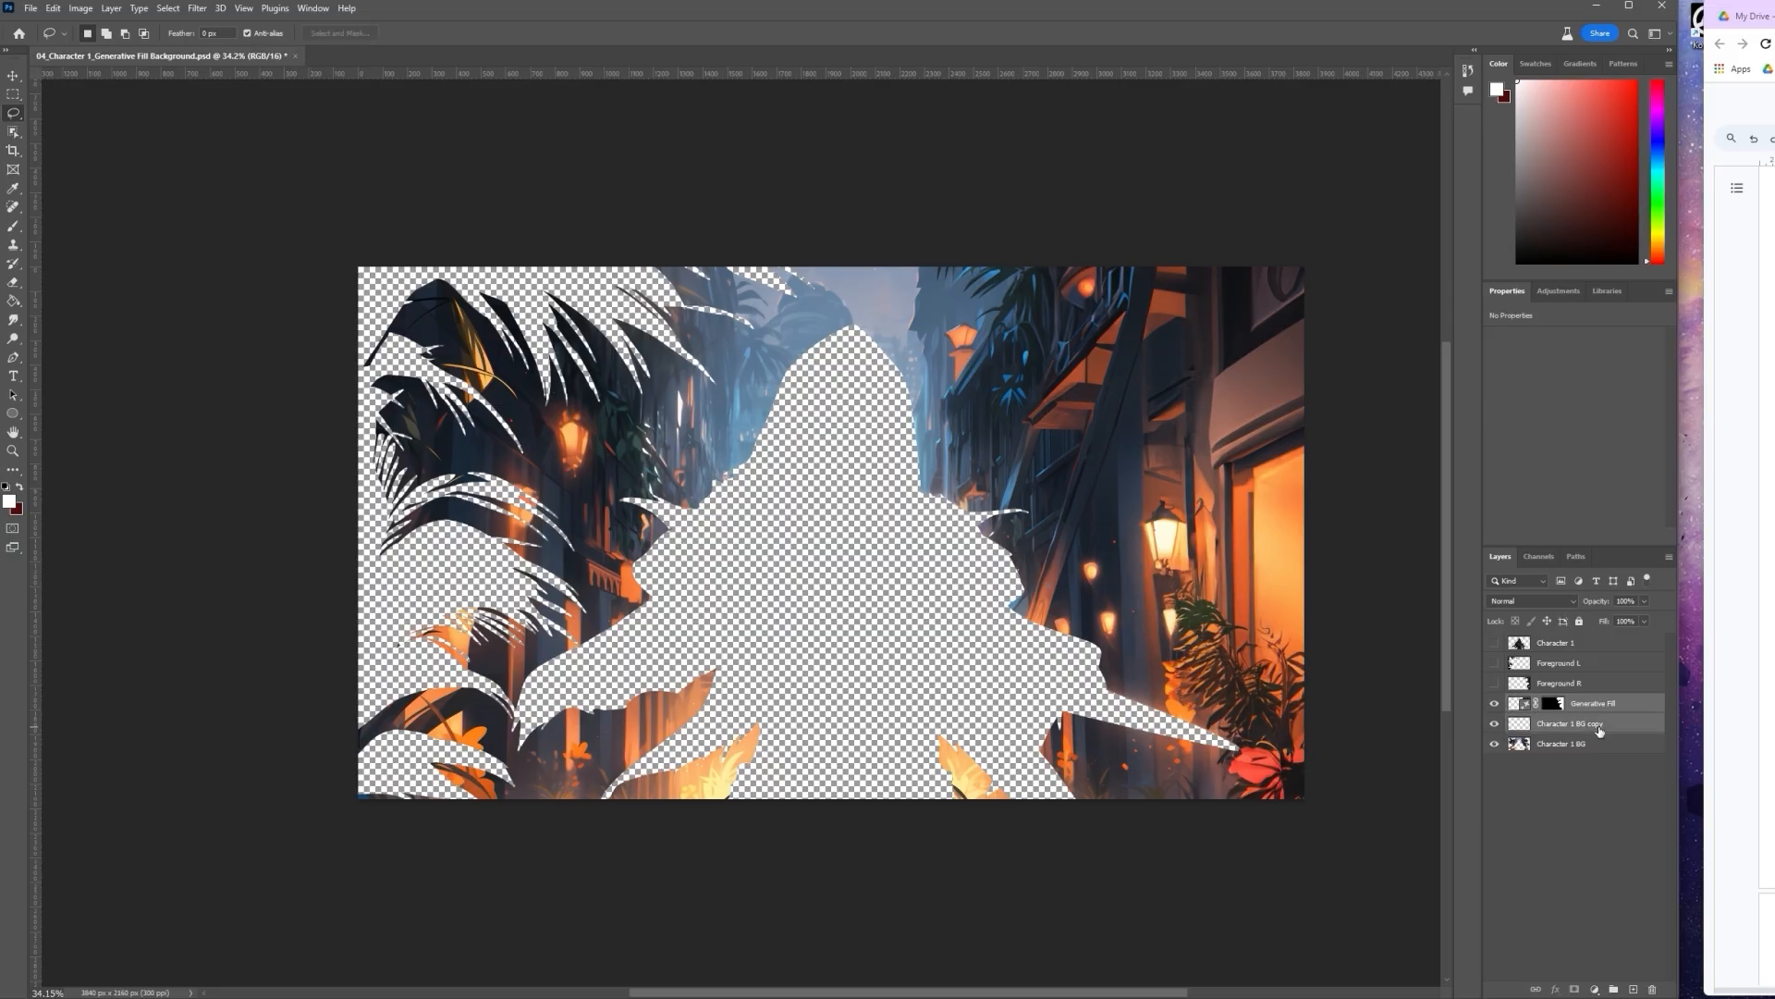
{"action": "right_click", "coordinate": [1616, 722]}
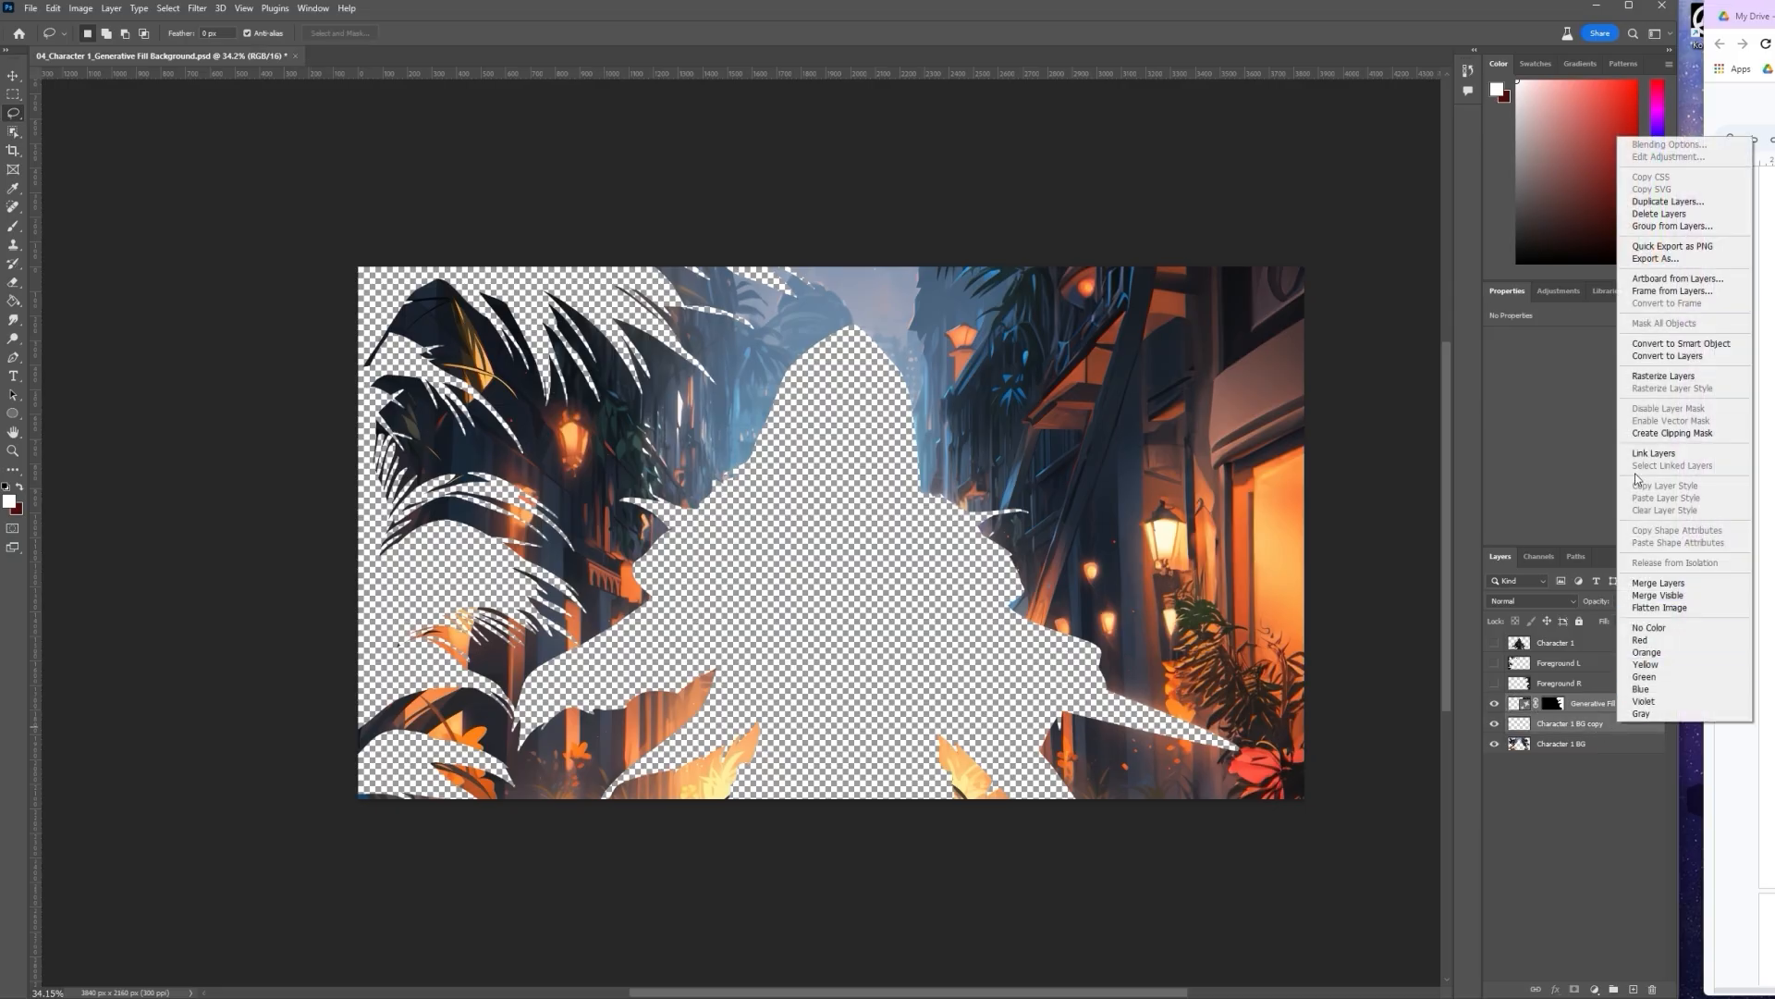
{"action": "left_click", "coordinate": [1678, 344]}
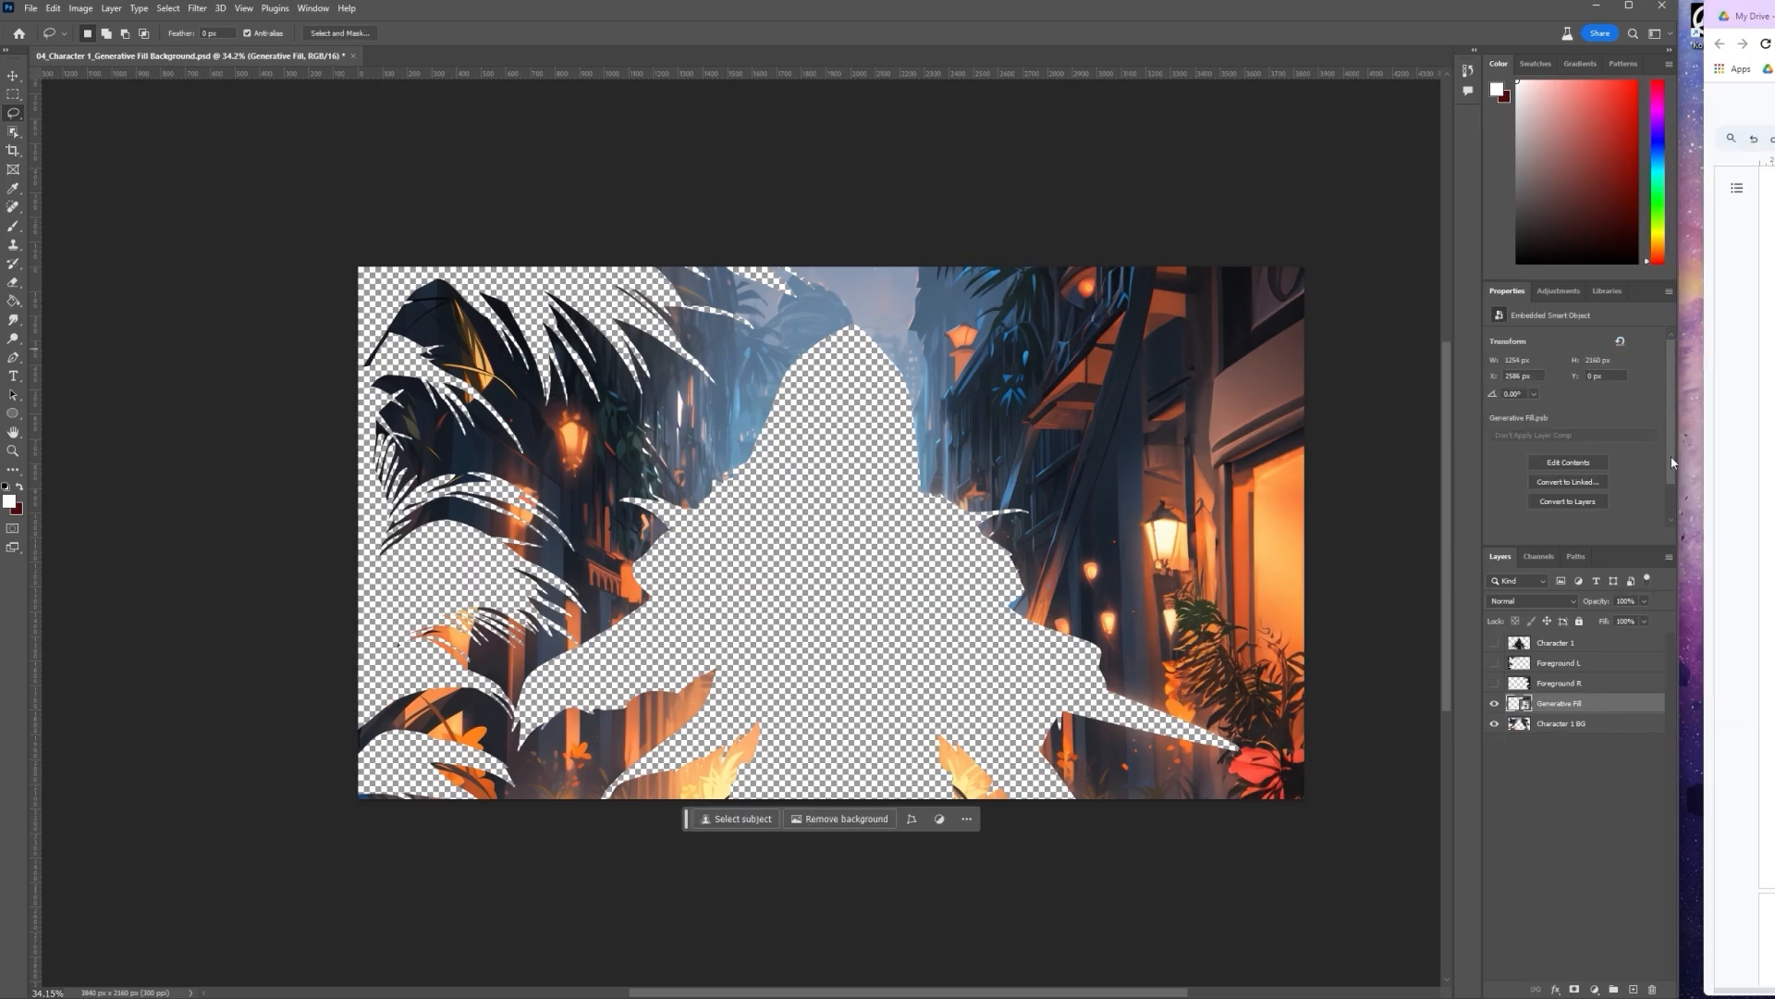
{"action": "right_click", "coordinate": [1609, 709]}
{"action": "left_click", "coordinate": [1664, 398]}
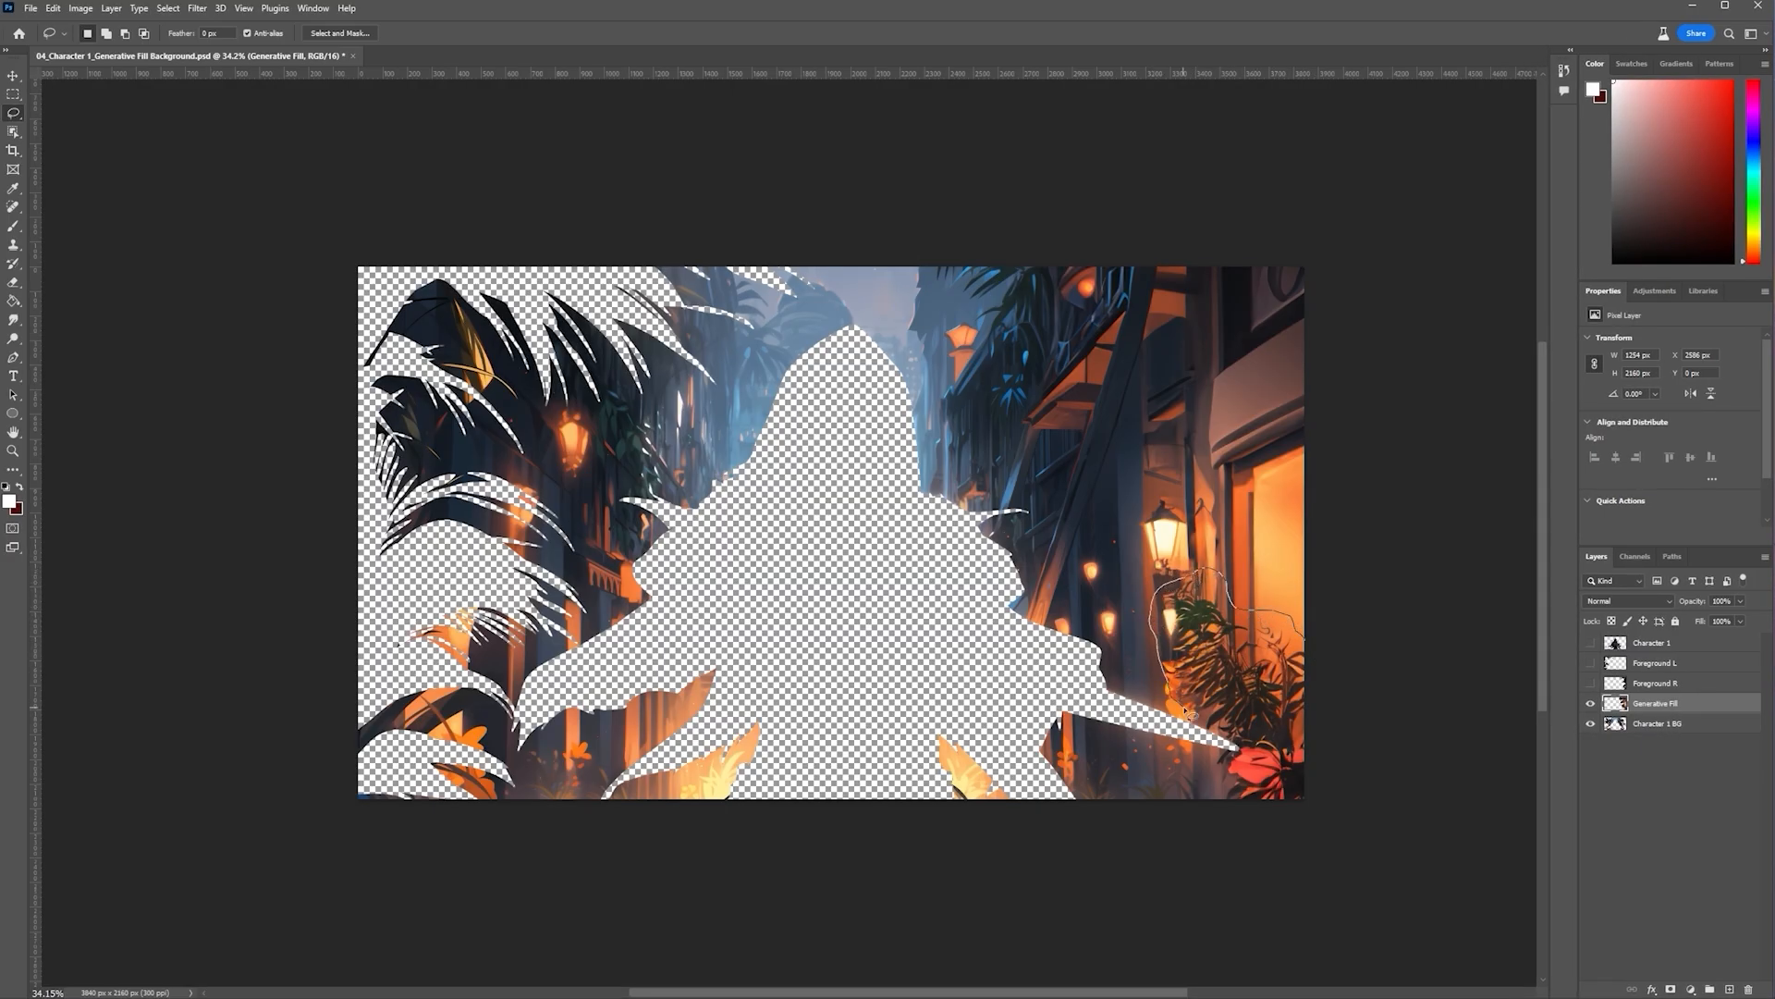
Lasso the potted plant and red flowers at the lower right of the artwork, run Generative Fill without a prompt and keep the third variation
{"action": "mouse_move", "coordinate": [1204, 739]}
{"action": "left_mouse_down"}
{"action": "mouse_move", "coordinate": [1202, 821]}
{"action": "mouse_move", "coordinate": [1359, 765]}
{"action": "left_mouse_up"}
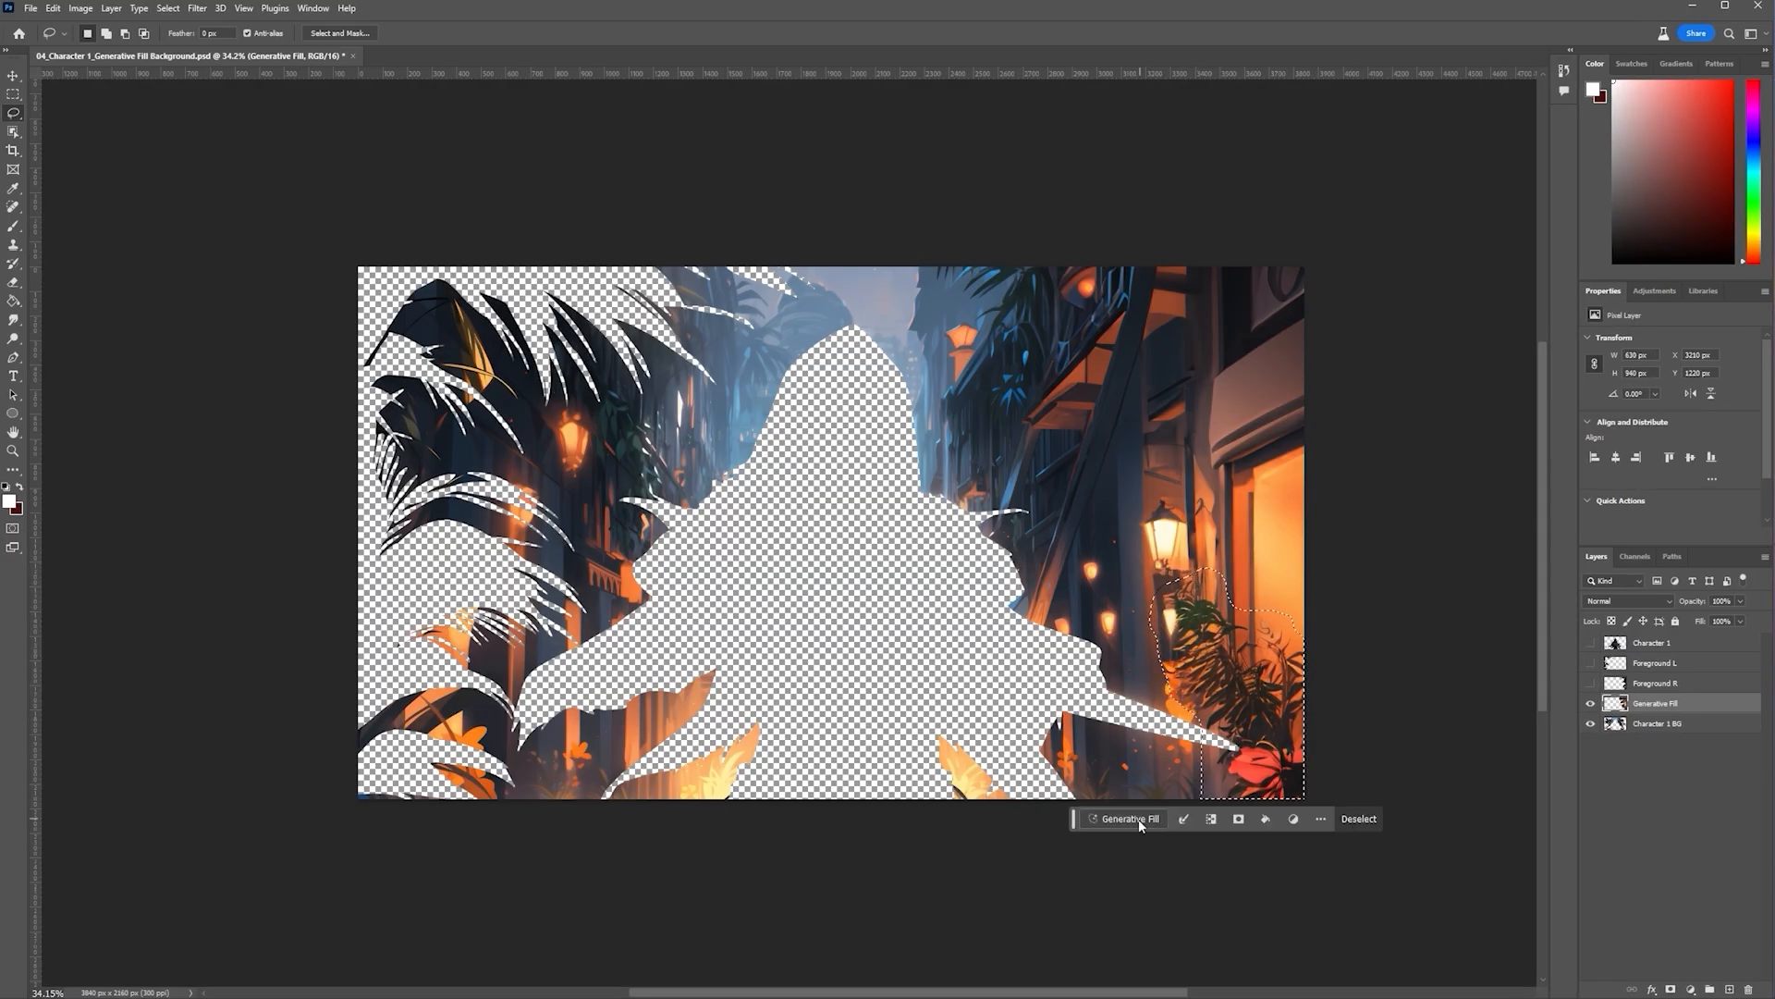
{"action": "left_click", "coordinate": [1139, 818]}
{"action": "left_click", "coordinate": [1362, 819]}
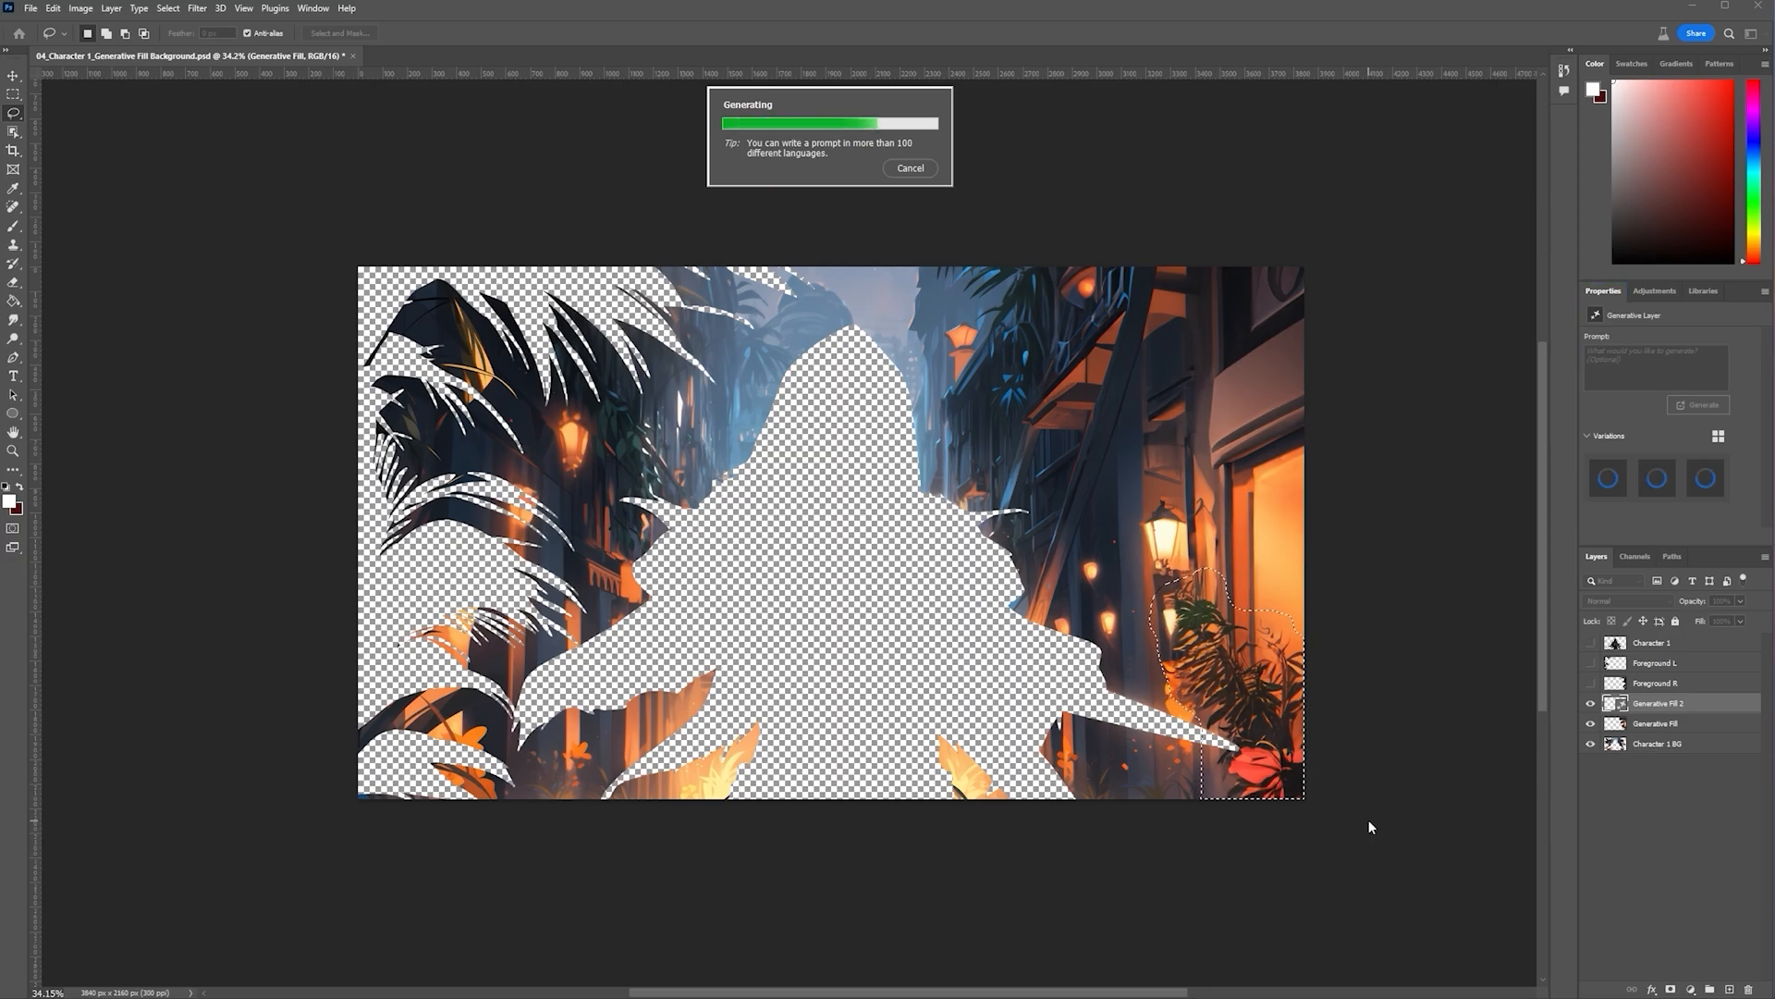
{"action": "left_click", "coordinate": [1244, 818]}
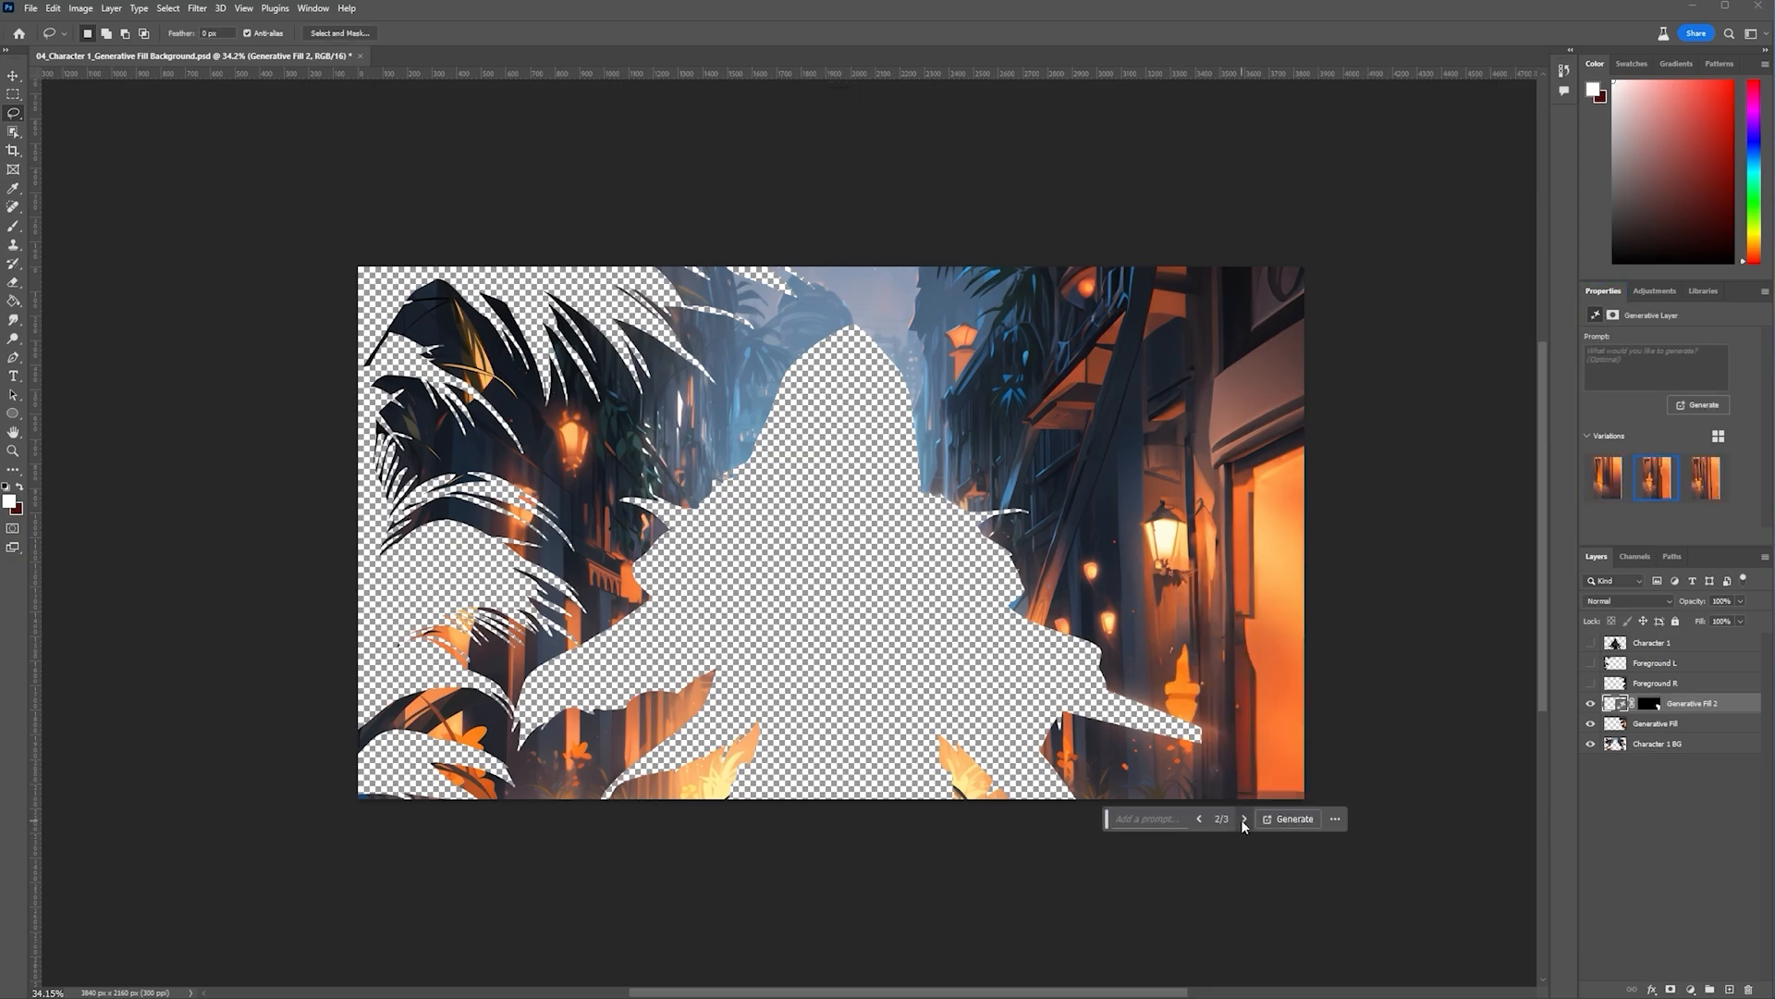
{"action": "left_click", "coordinate": [1245, 820]}
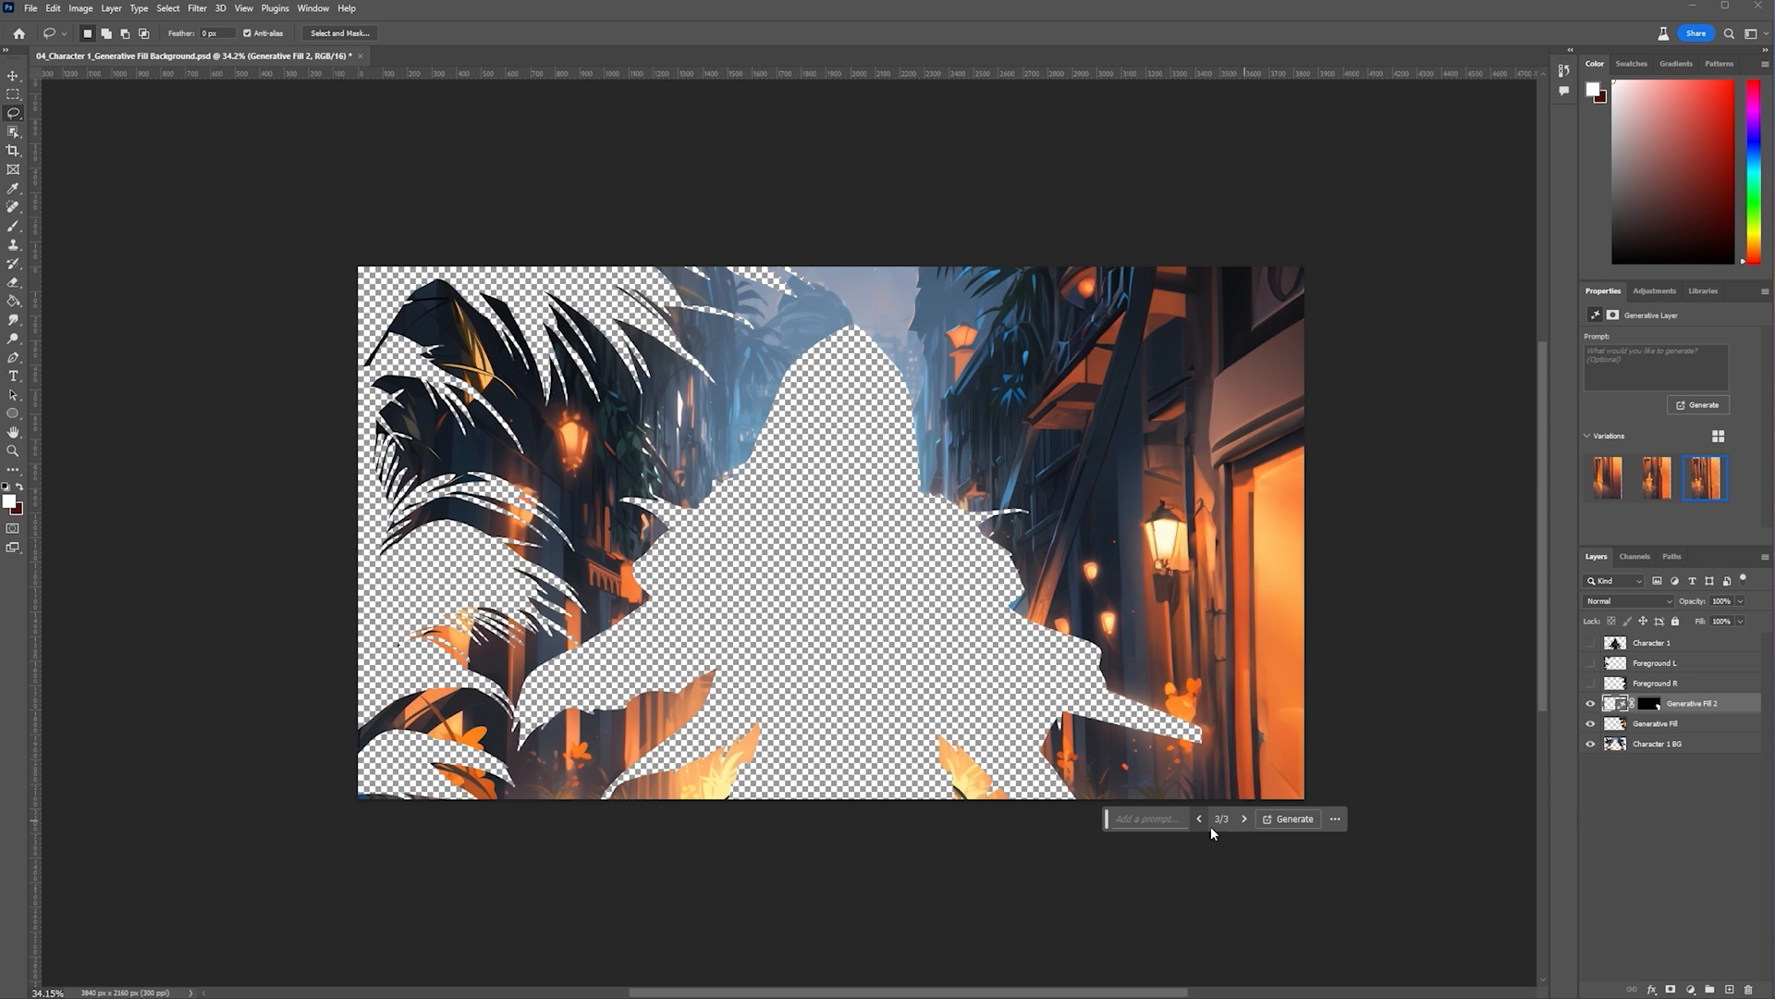
{"action": "left_click", "coordinate": [1201, 820]}
{"action": "left_click", "coordinate": [1243, 820]}
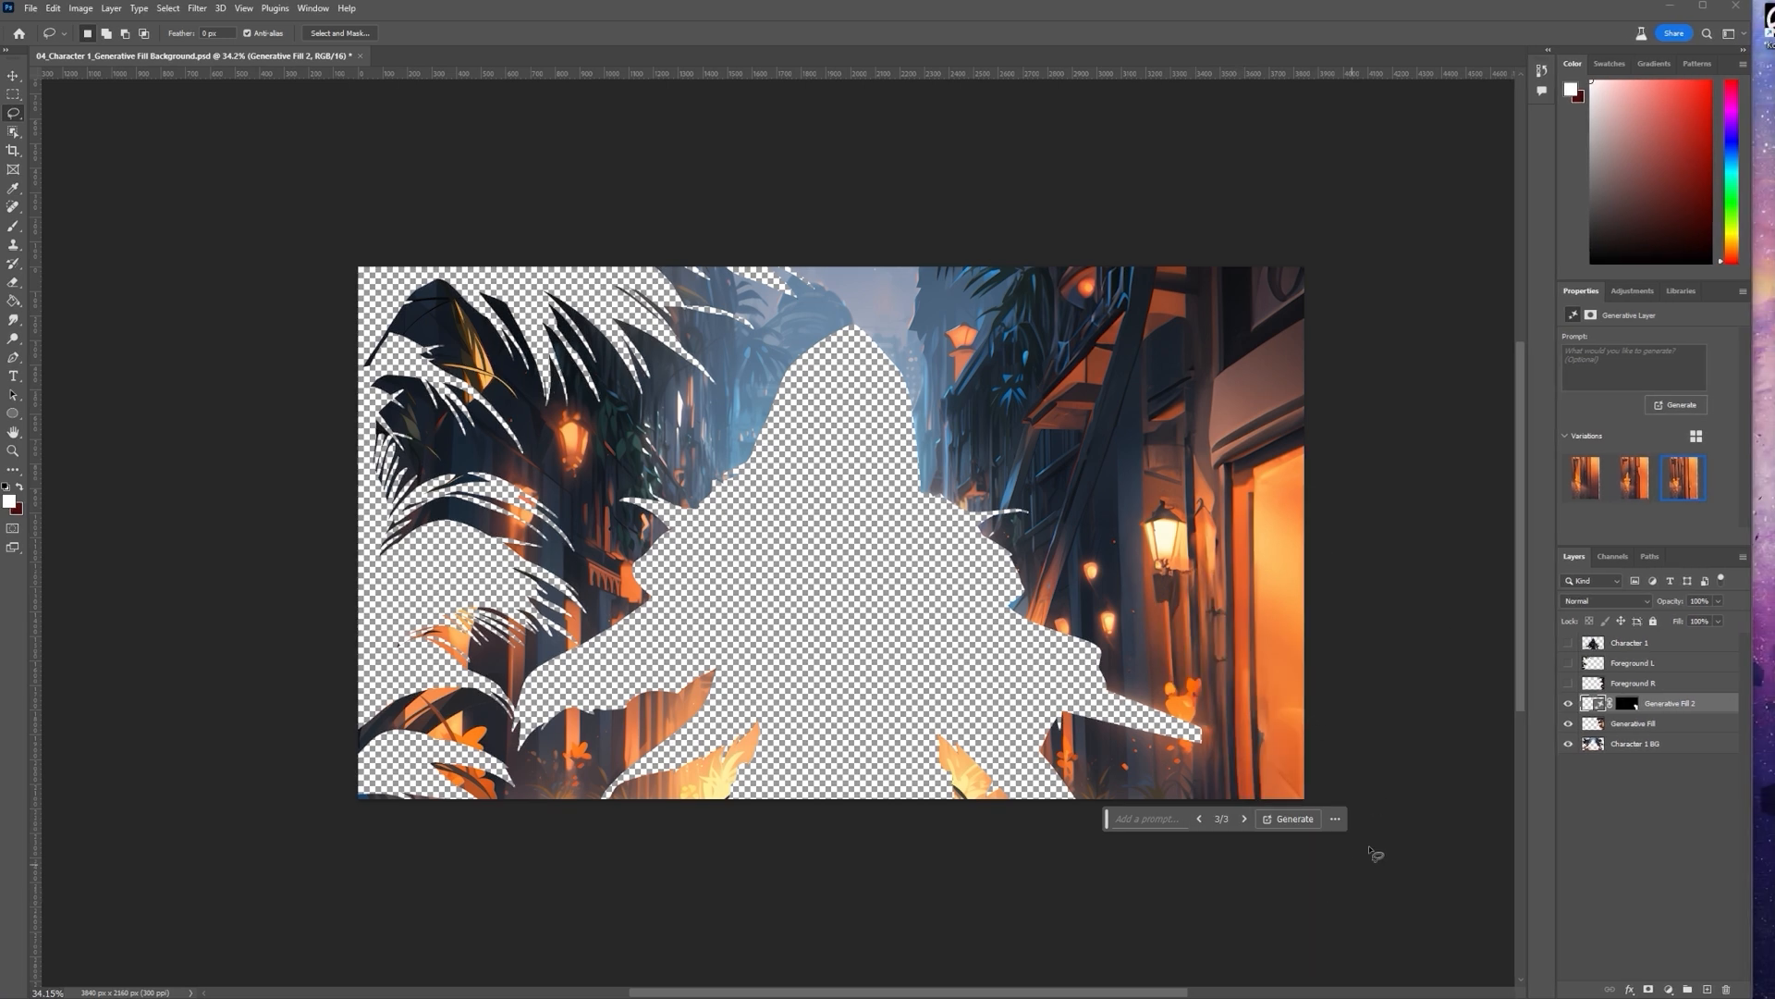
Combine the Generative Fill 2 and Generative Fill layers into one smart object and rasterize it
{"action": "left_click", "coordinate": [1679, 729], "text": "shift"}
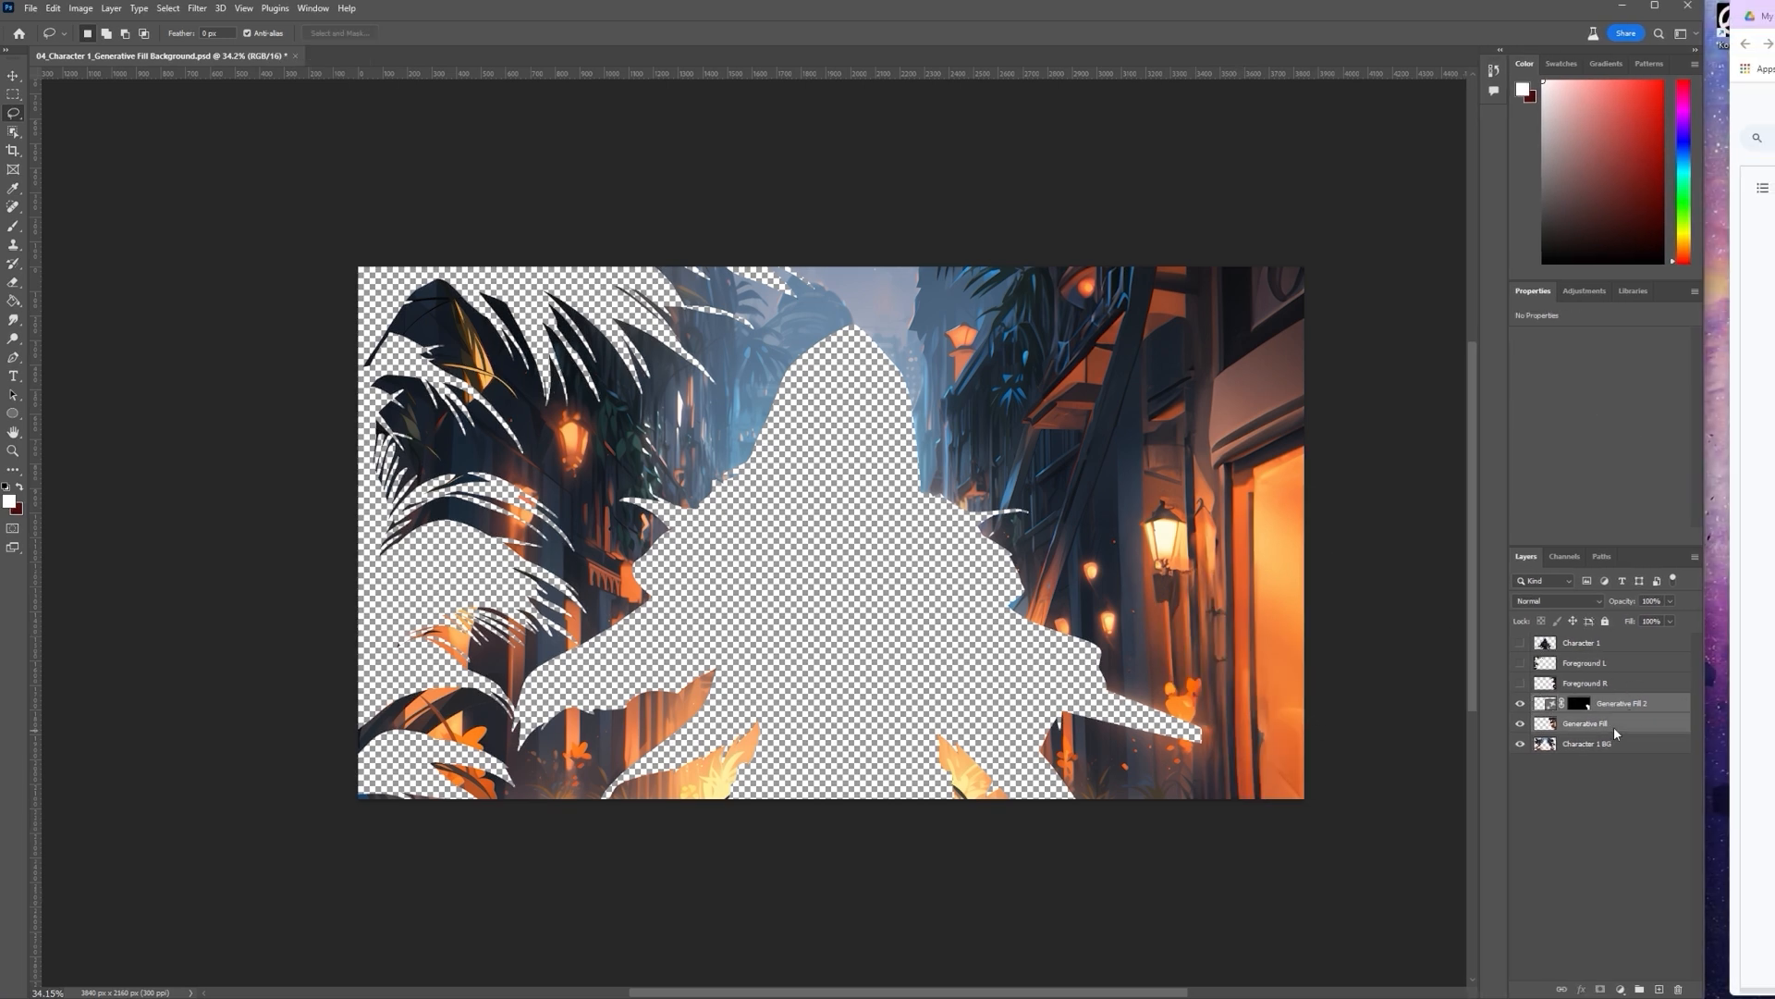
{"action": "right_click", "coordinate": [1612, 735]}
{"action": "left_click", "coordinate": [1697, 350]}
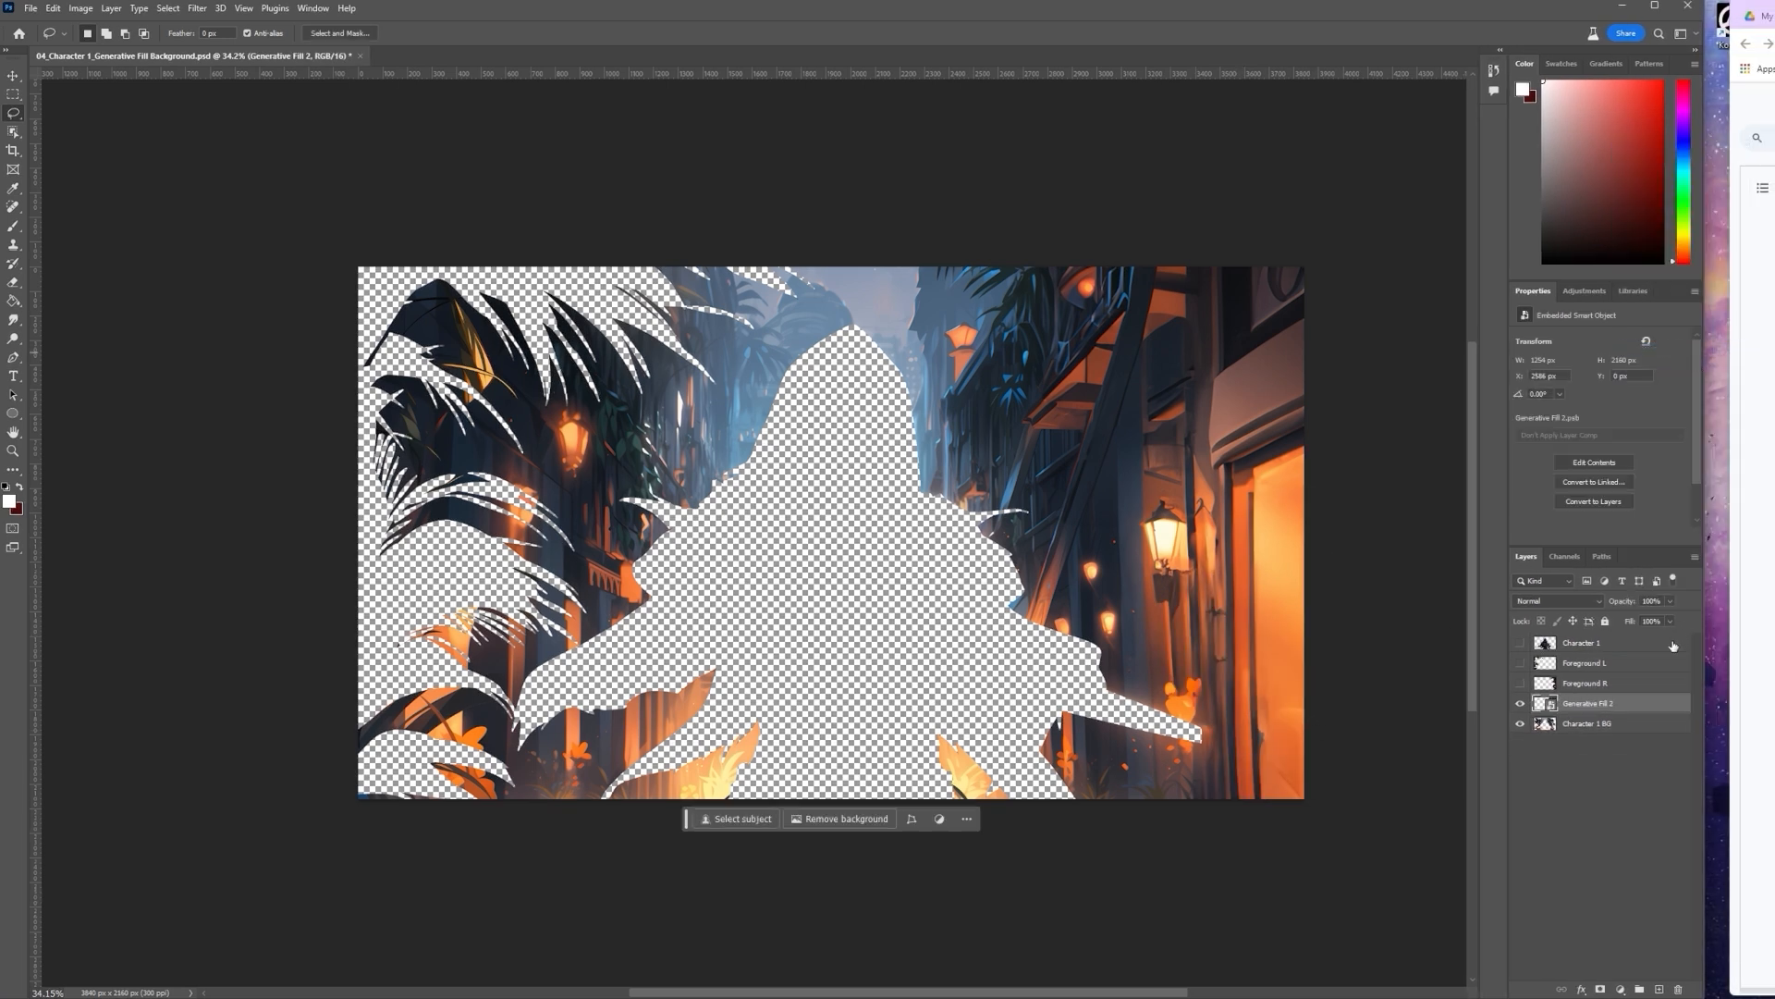
{"action": "right_click", "coordinate": [1644, 704]}
{"action": "left_click", "coordinate": [1692, 385]}
Lasso the empty left foliage area with the leftover leaves, run Generative Fill without a prompt and keep the first variation
{"action": "mouse_move", "coordinate": [829, 293]}
{"action": "left_mouse_down"}
{"action": "mouse_move", "coordinate": [781, 312]}
{"action": "mouse_move", "coordinate": [711, 285]}
{"action": "mouse_move", "coordinate": [755, 318]}
{"action": "mouse_move", "coordinate": [689, 325]}
{"action": "mouse_move", "coordinate": [723, 390]}
{"action": "mouse_move", "coordinate": [655, 364]}
{"action": "mouse_move", "coordinate": [643, 410]}
{"action": "mouse_move", "coordinate": [610, 385]}
{"action": "mouse_move", "coordinate": [553, 413]}
{"action": "mouse_move", "coordinate": [526, 401]}
{"action": "mouse_move", "coordinate": [533, 445]}
{"action": "mouse_move", "coordinate": [434, 436]}
{"action": "mouse_move", "coordinate": [564, 499]}
{"action": "mouse_move", "coordinate": [584, 549]}
{"action": "mouse_move", "coordinate": [560, 568]}
{"action": "mouse_move", "coordinate": [593, 601]}
{"action": "left_mouse_up"}
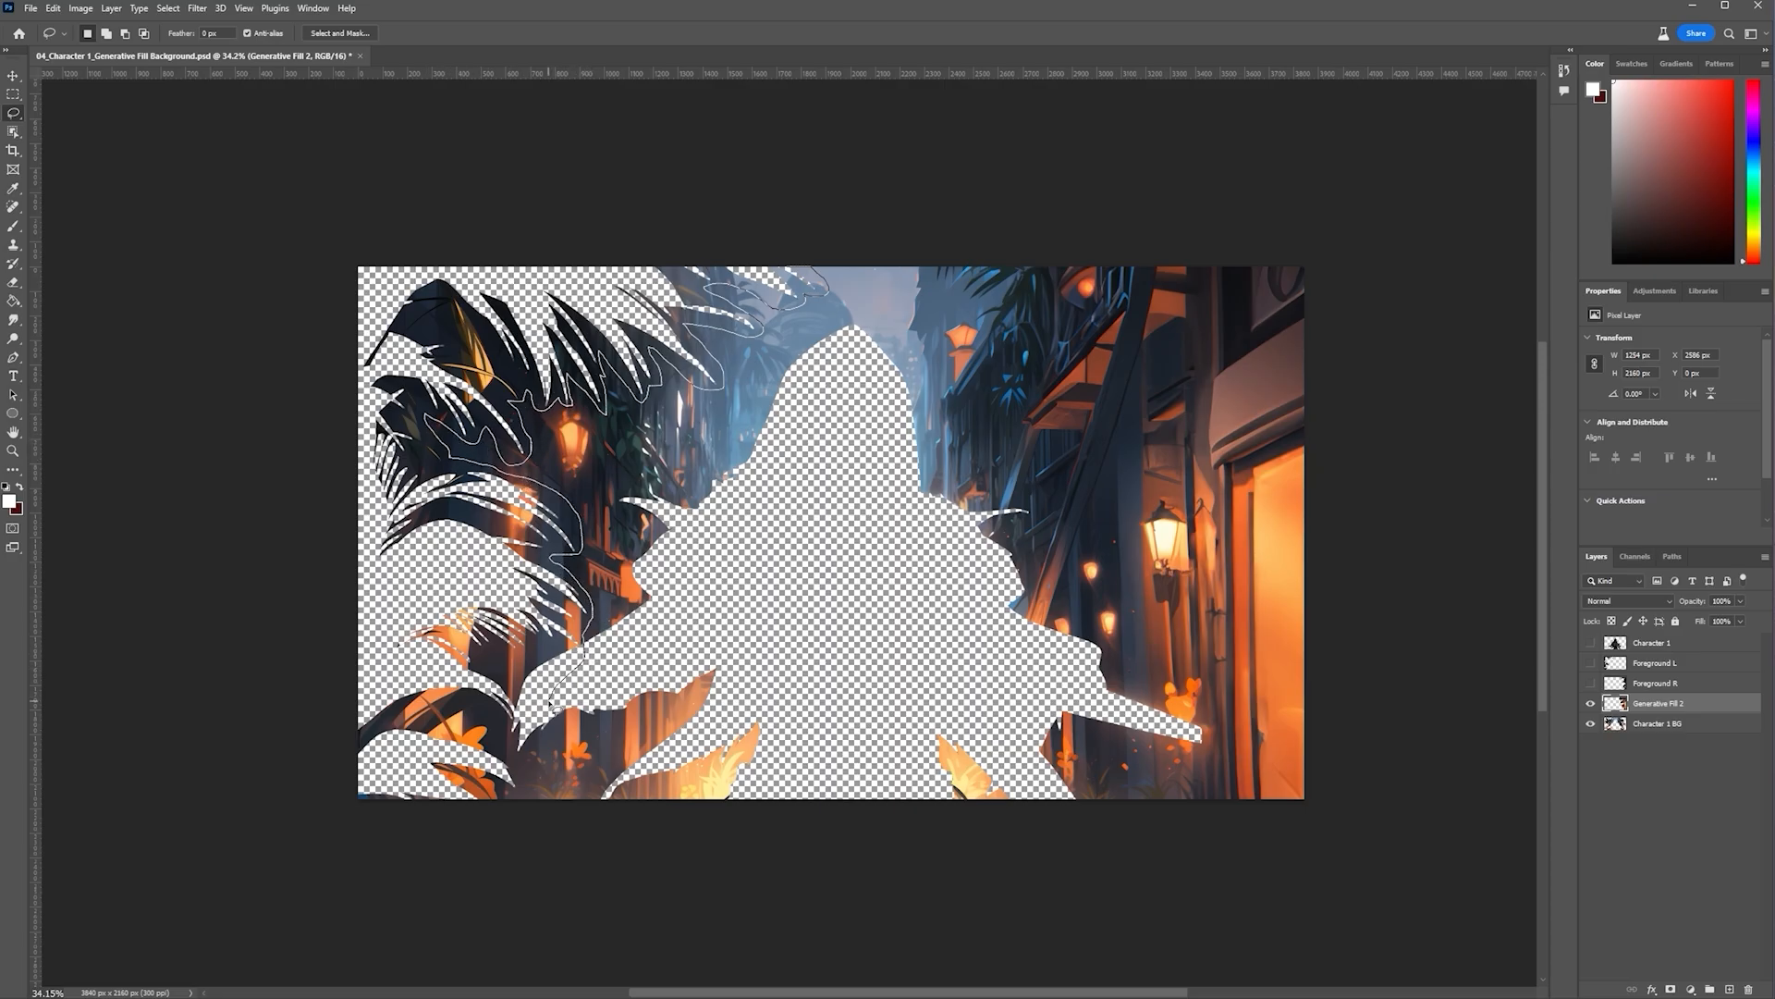
{"action": "mouse_move", "coordinate": [549, 701]}
{"action": "left_mouse_down"}
{"action": "mouse_move", "coordinate": [82, 432]}
{"action": "mouse_move", "coordinate": [546, 179]}
{"action": "mouse_move", "coordinate": [754, 227]}
{"action": "left_mouse_up"}
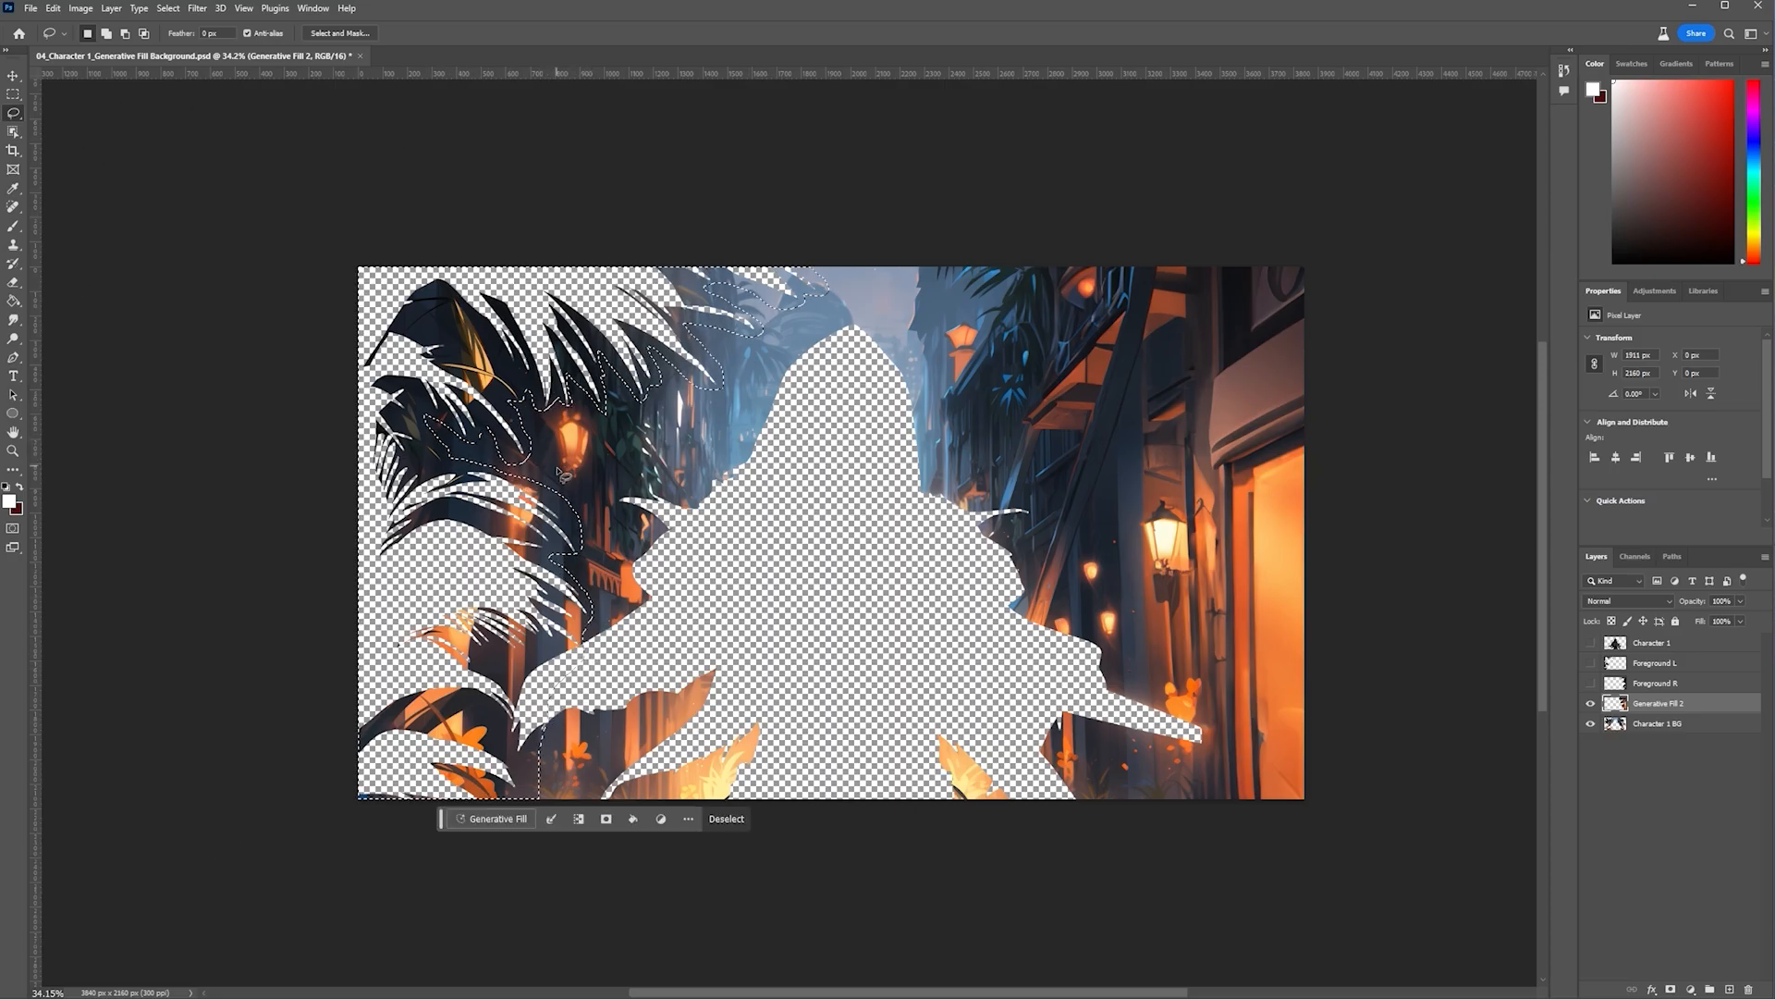
{"action": "left_click", "coordinate": [496, 819]}
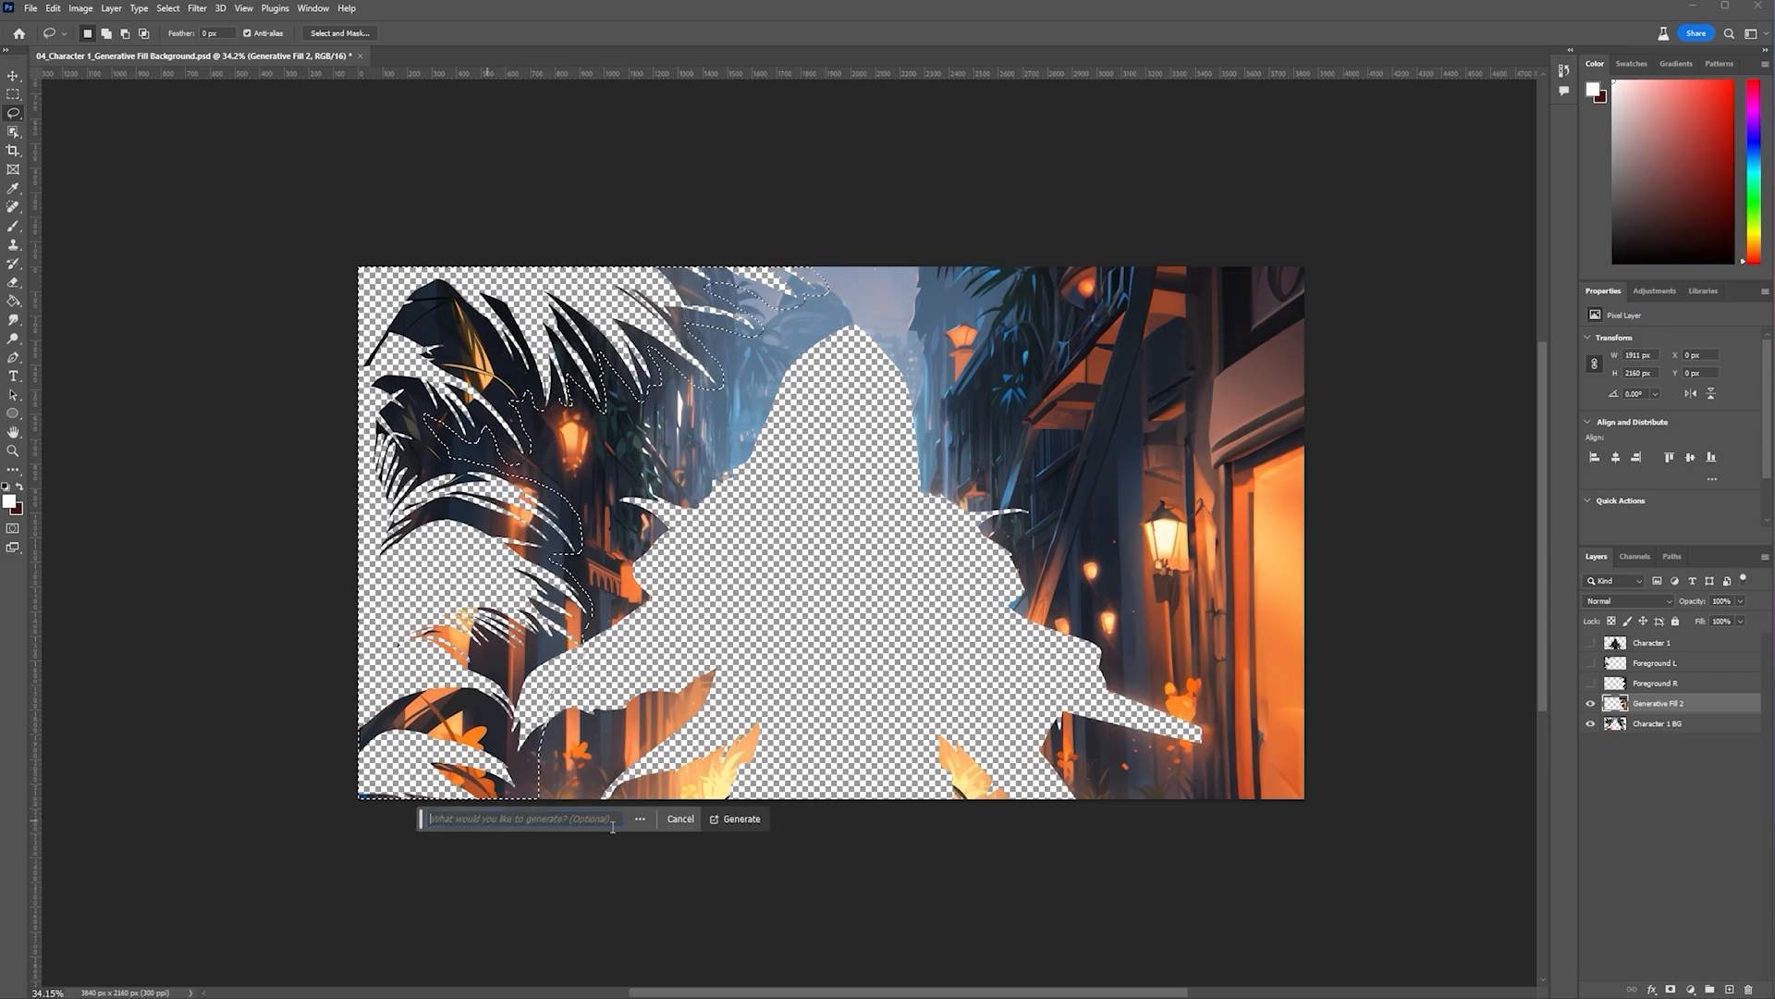
{"action": "left_click", "coordinate": [732, 818]}
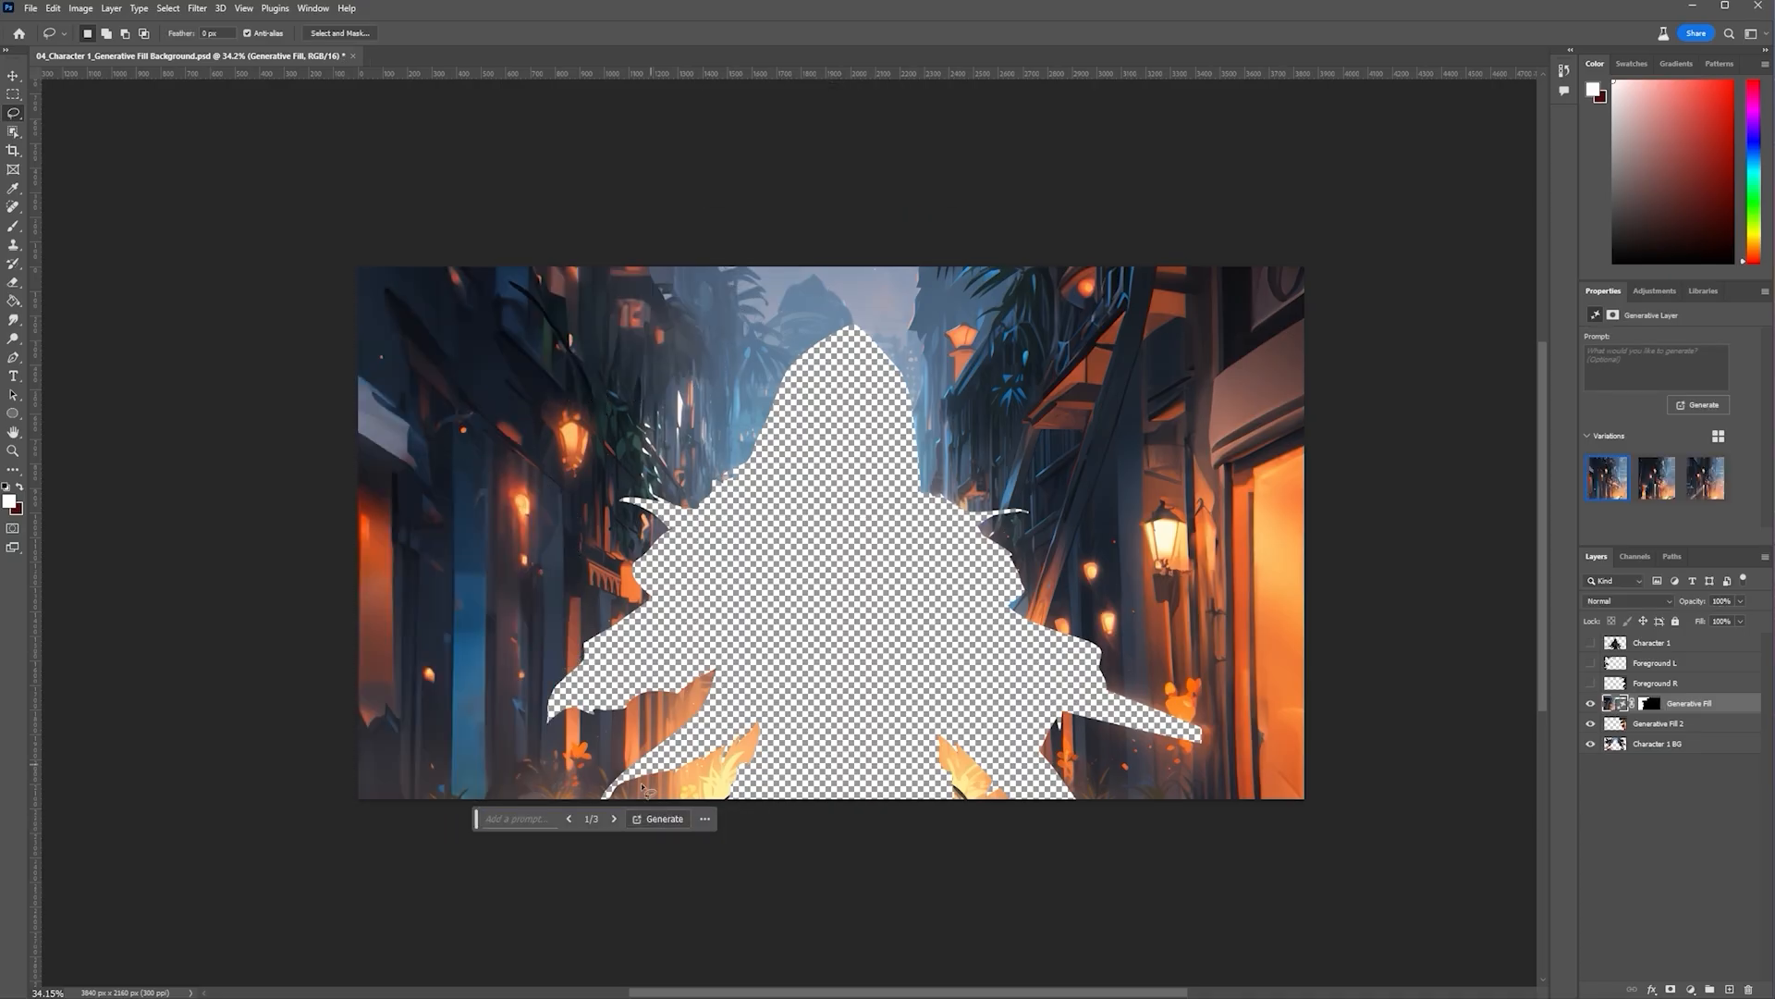
{"action": "left_click", "coordinate": [614, 819]}
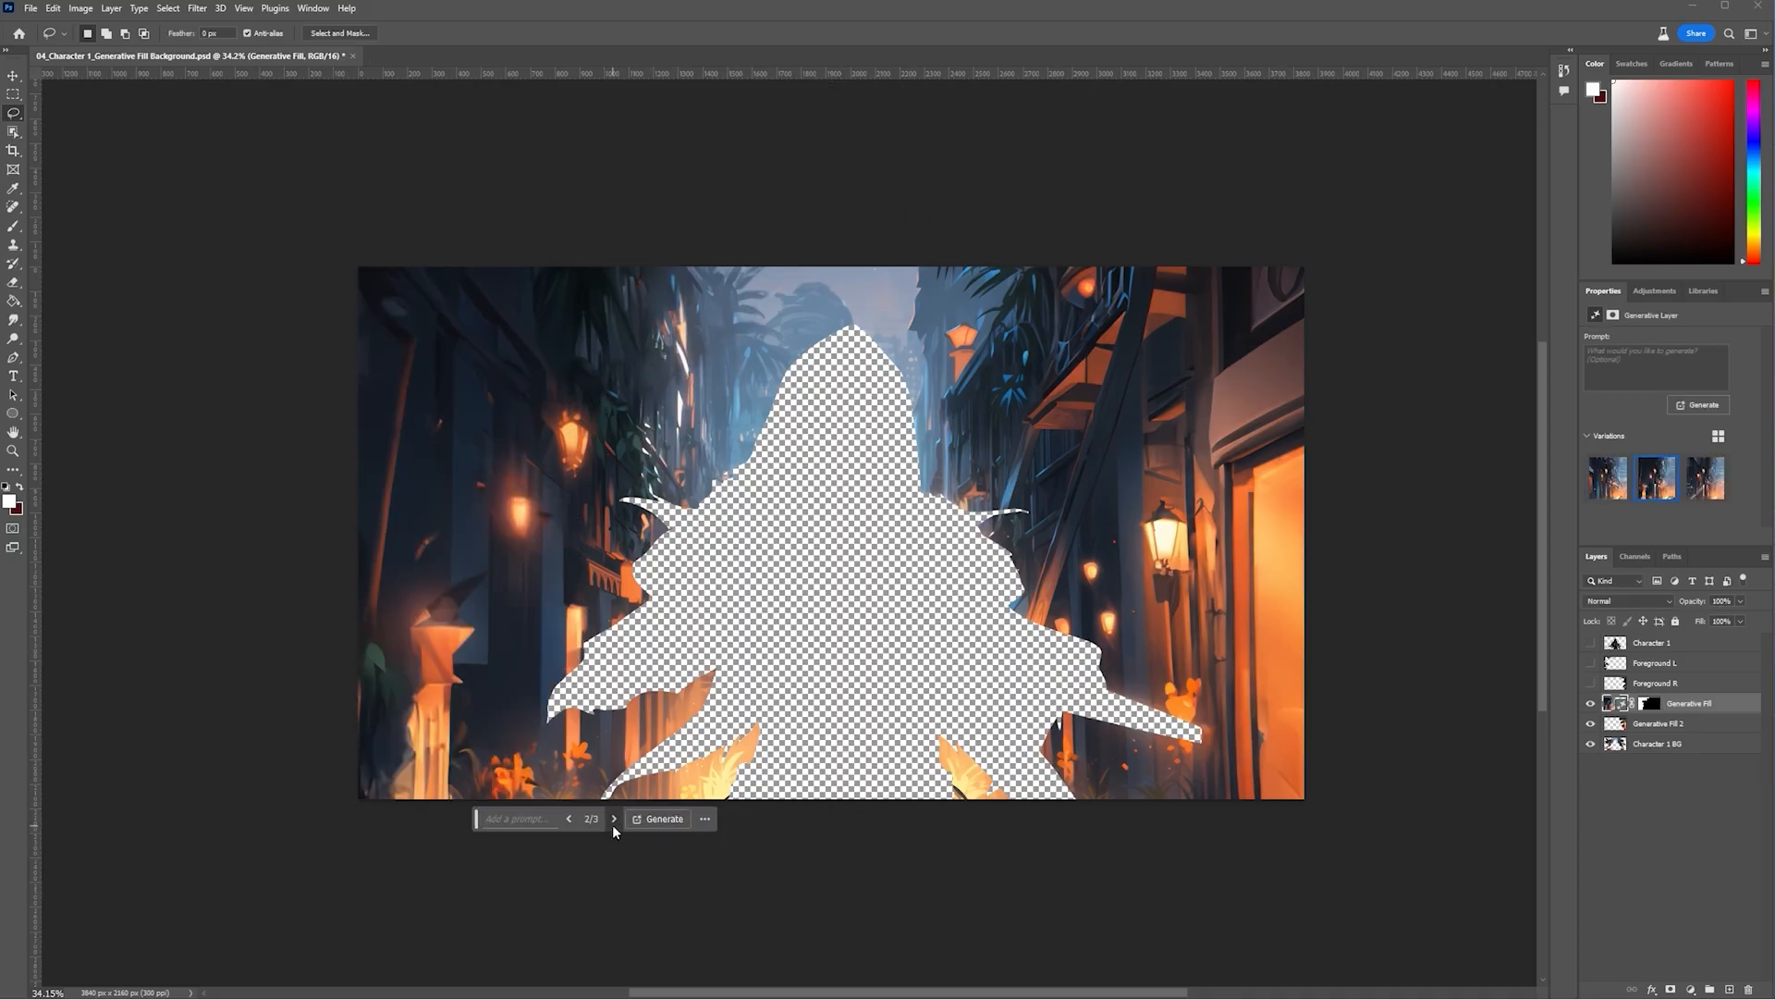
{"action": "left_click", "coordinate": [613, 824]}
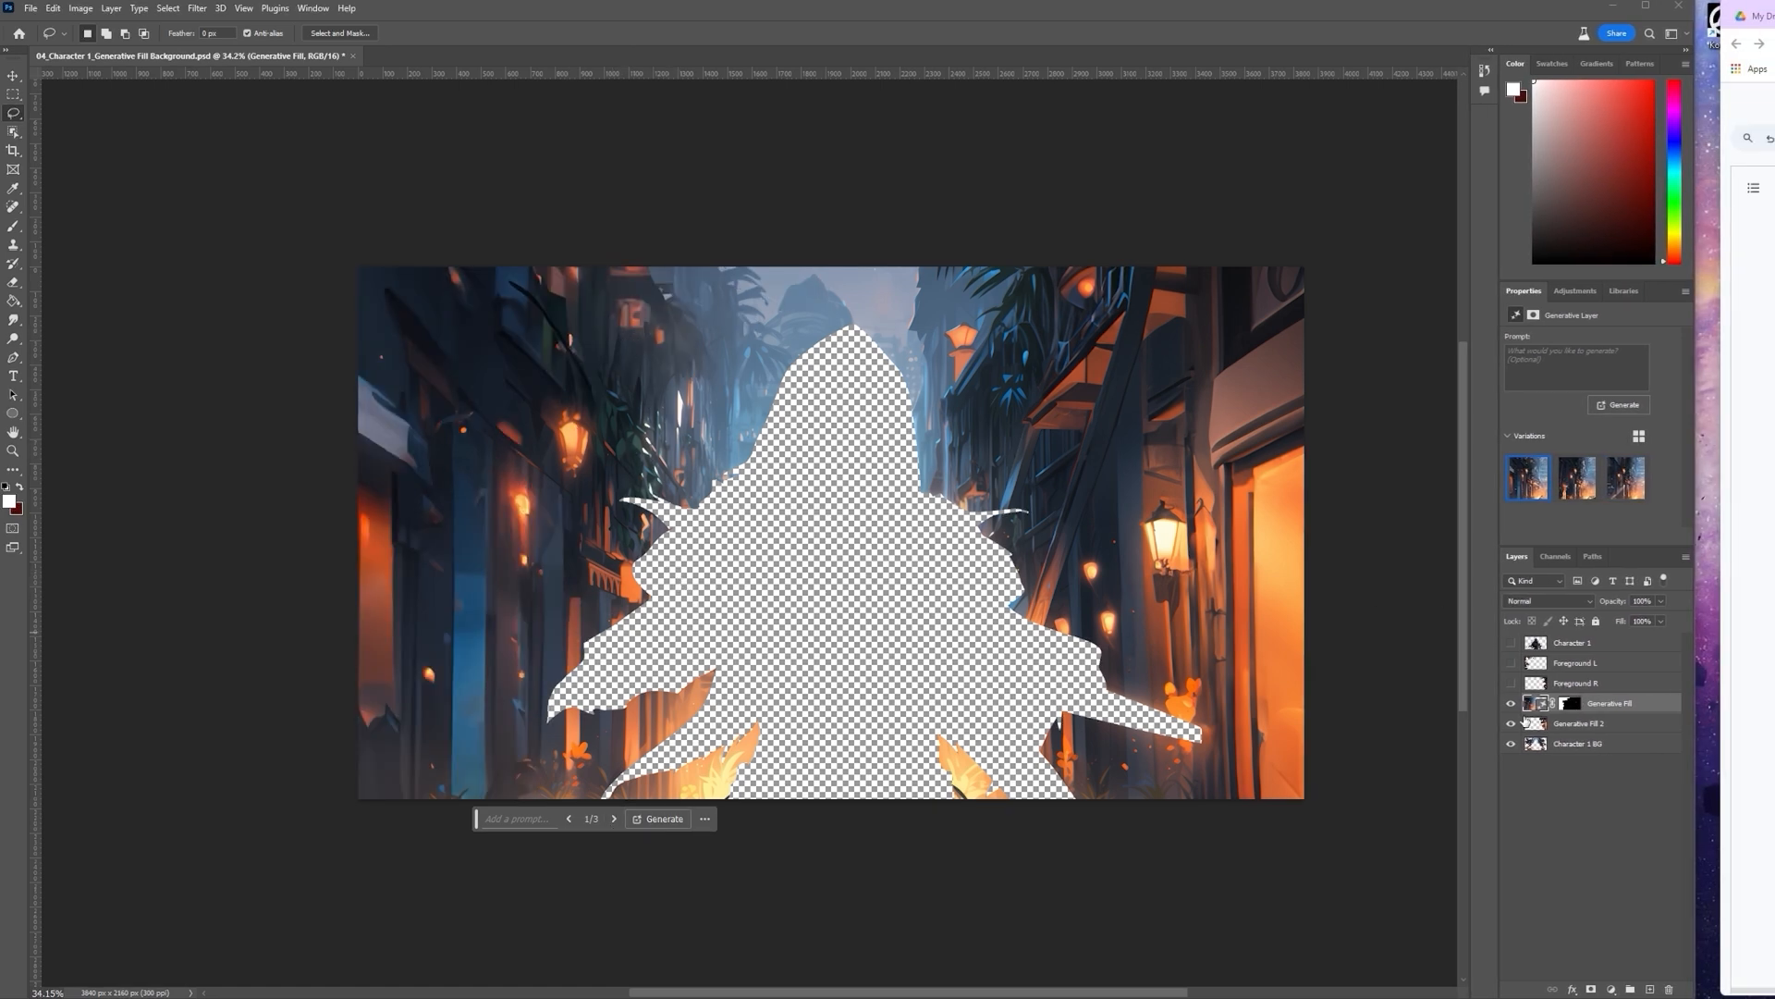
Convert the new left-side Generative Fill layer and Generative Fill 2 into one smart object and rasterize the result
{"action": "left_click", "coordinate": [1606, 726], "text": "shift"}
{"action": "right_click", "coordinate": [1616, 727]}
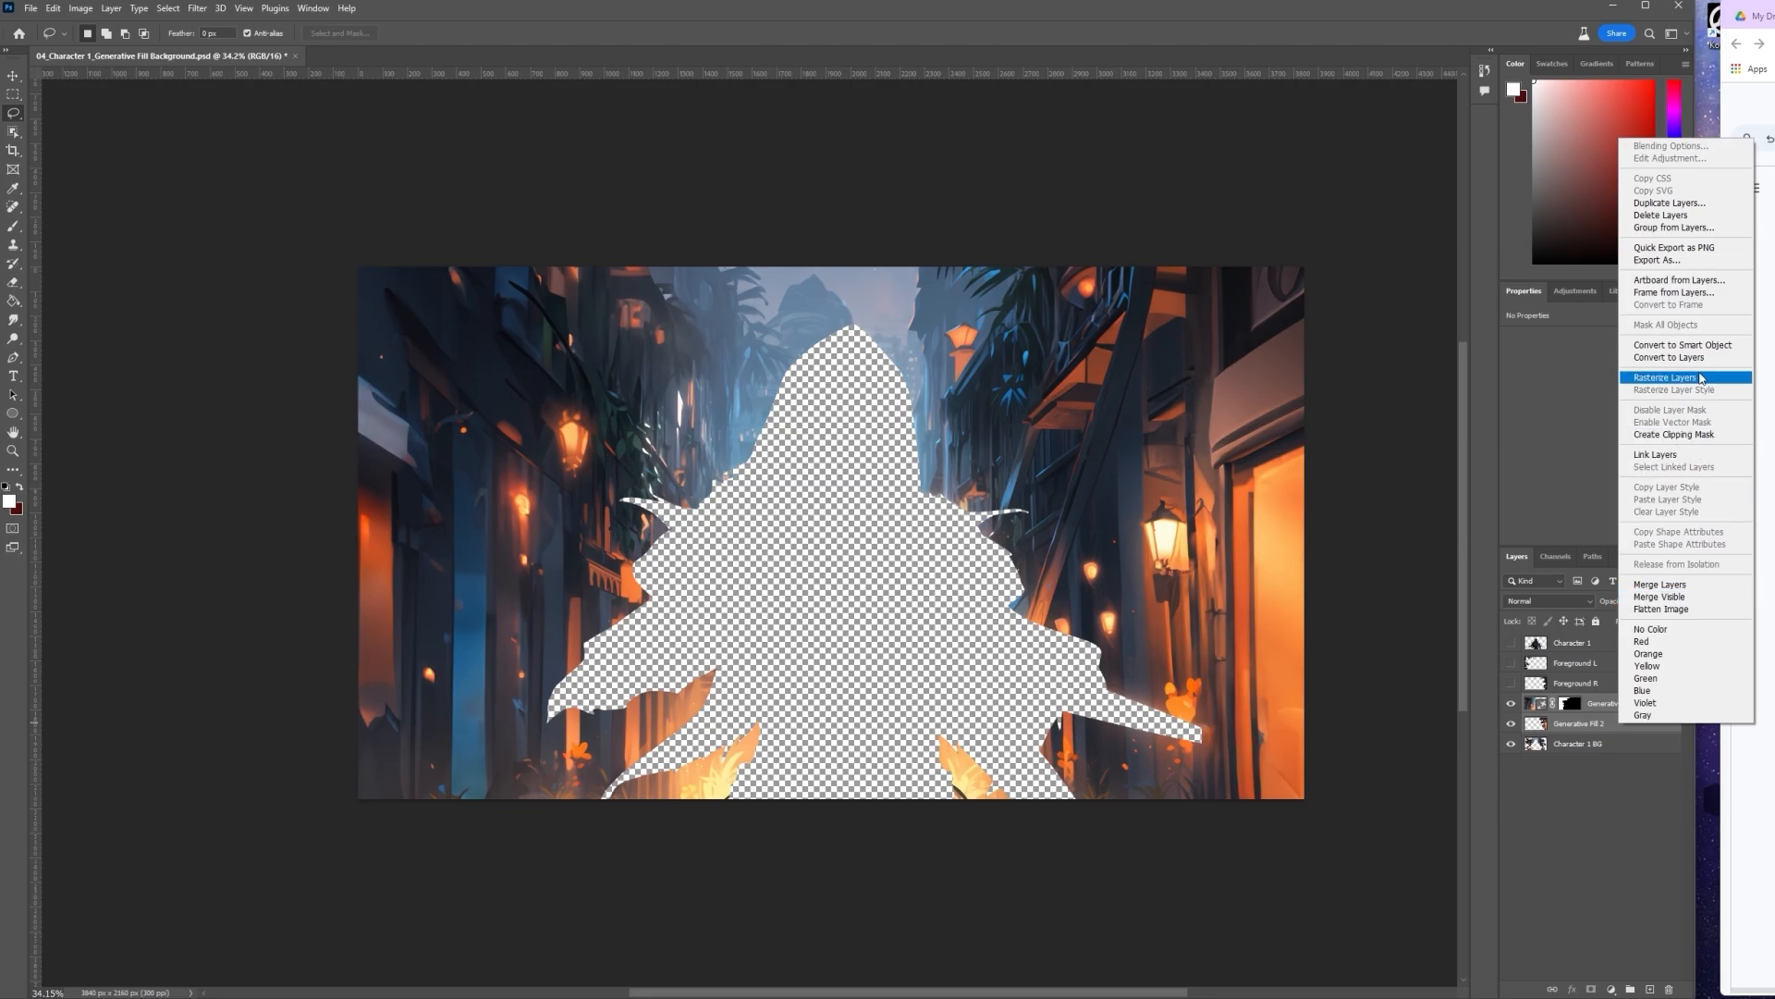
{"action": "left_click", "coordinate": [1710, 346]}
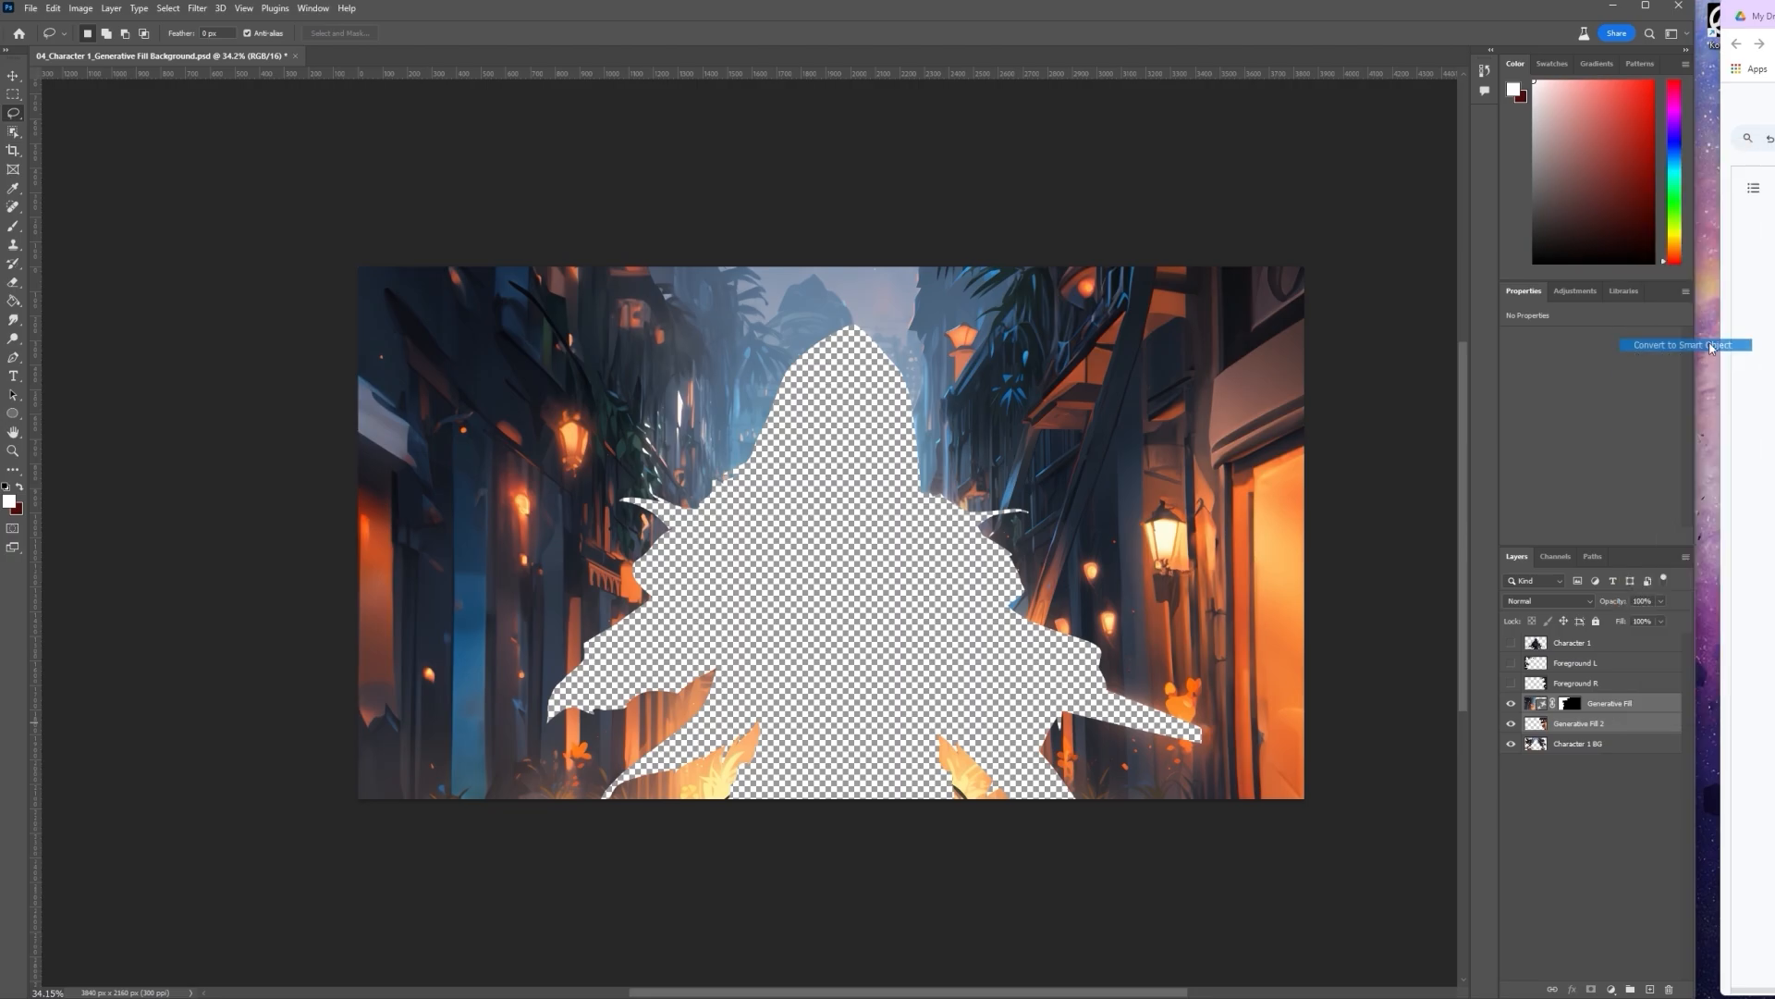
{"action": "right_click", "coordinate": [1655, 701]}
{"action": "left_click", "coordinate": [1711, 389]}
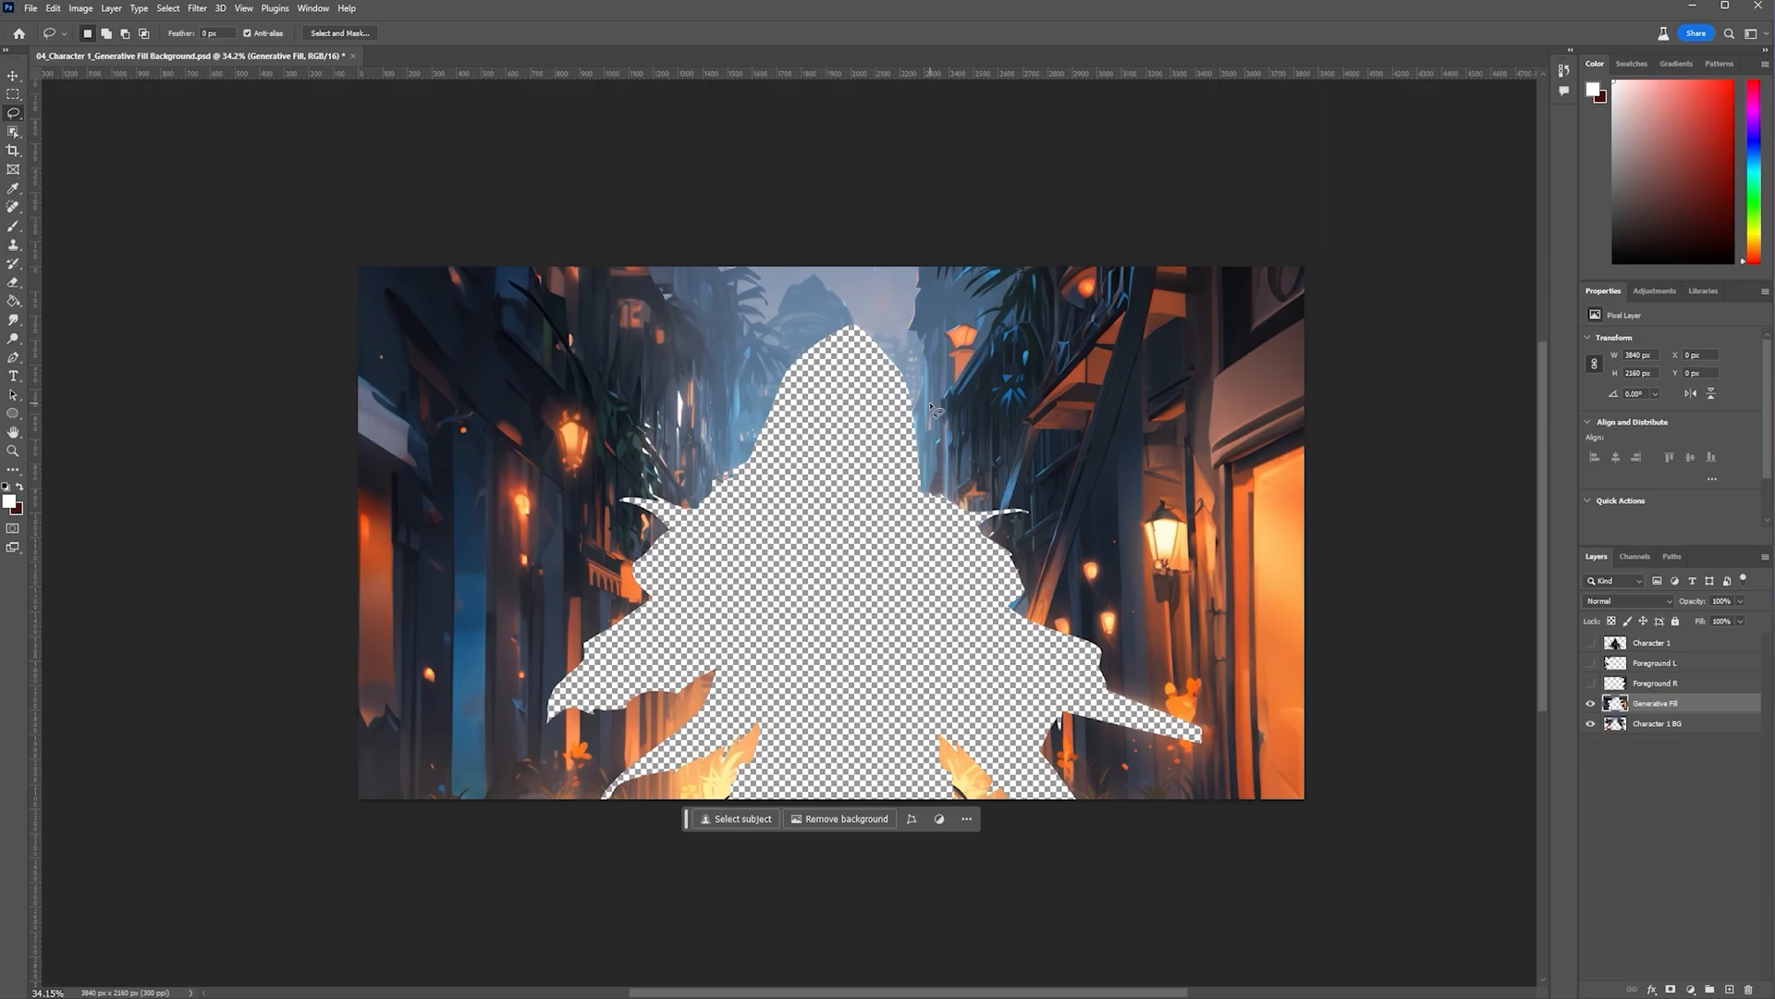
Lasso slightly outside the empty character silhouette, run Generative Fill without a prompt and keep the first of the three variations
{"action": "mouse_move", "coordinate": [850, 318]}
{"action": "left_mouse_down"}
{"action": "mouse_move", "coordinate": [668, 485]}
{"action": "mouse_move", "coordinate": [618, 577]}
{"action": "mouse_move", "coordinate": [541, 726]}
{"action": "mouse_move", "coordinate": [689, 701]}
{"action": "mouse_move", "coordinate": [586, 813]}
{"action": "mouse_move", "coordinate": [731, 757]}
{"action": "mouse_move", "coordinate": [976, 788]}
{"action": "mouse_move", "coordinate": [1168, 739]}
{"action": "mouse_move", "coordinate": [930, 434]}
{"action": "left_mouse_up"}
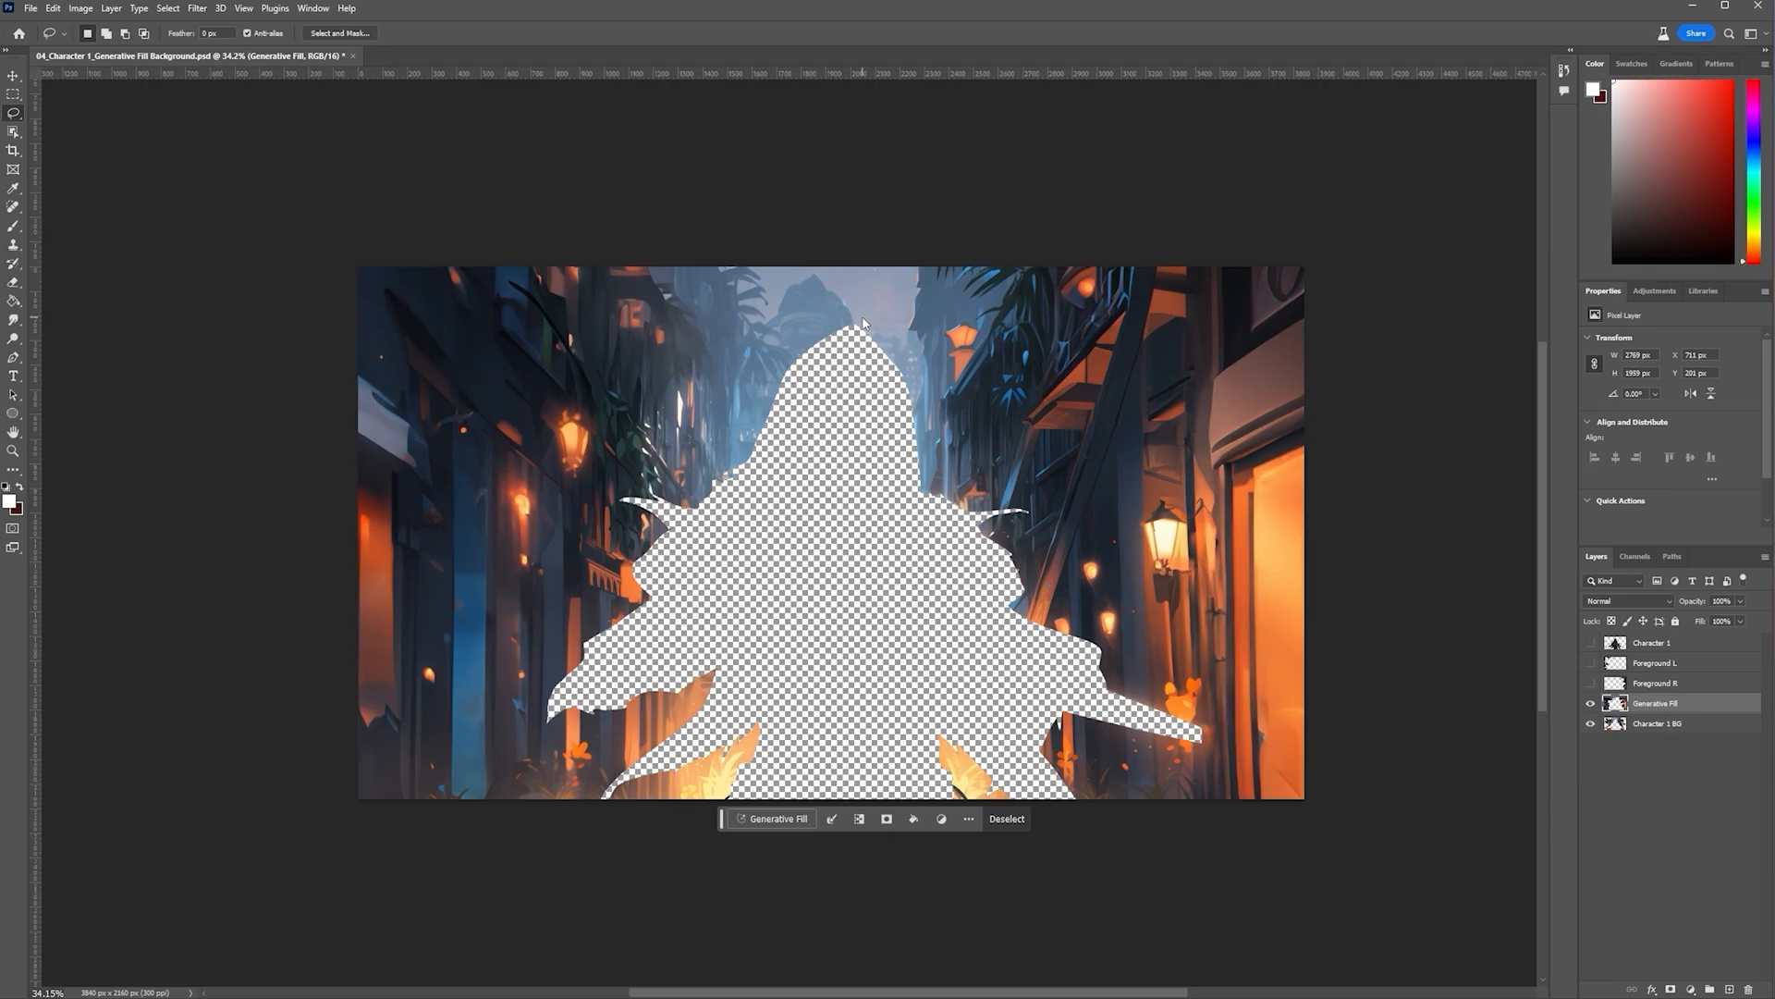
{"action": "left_click", "coordinate": [756, 817]}
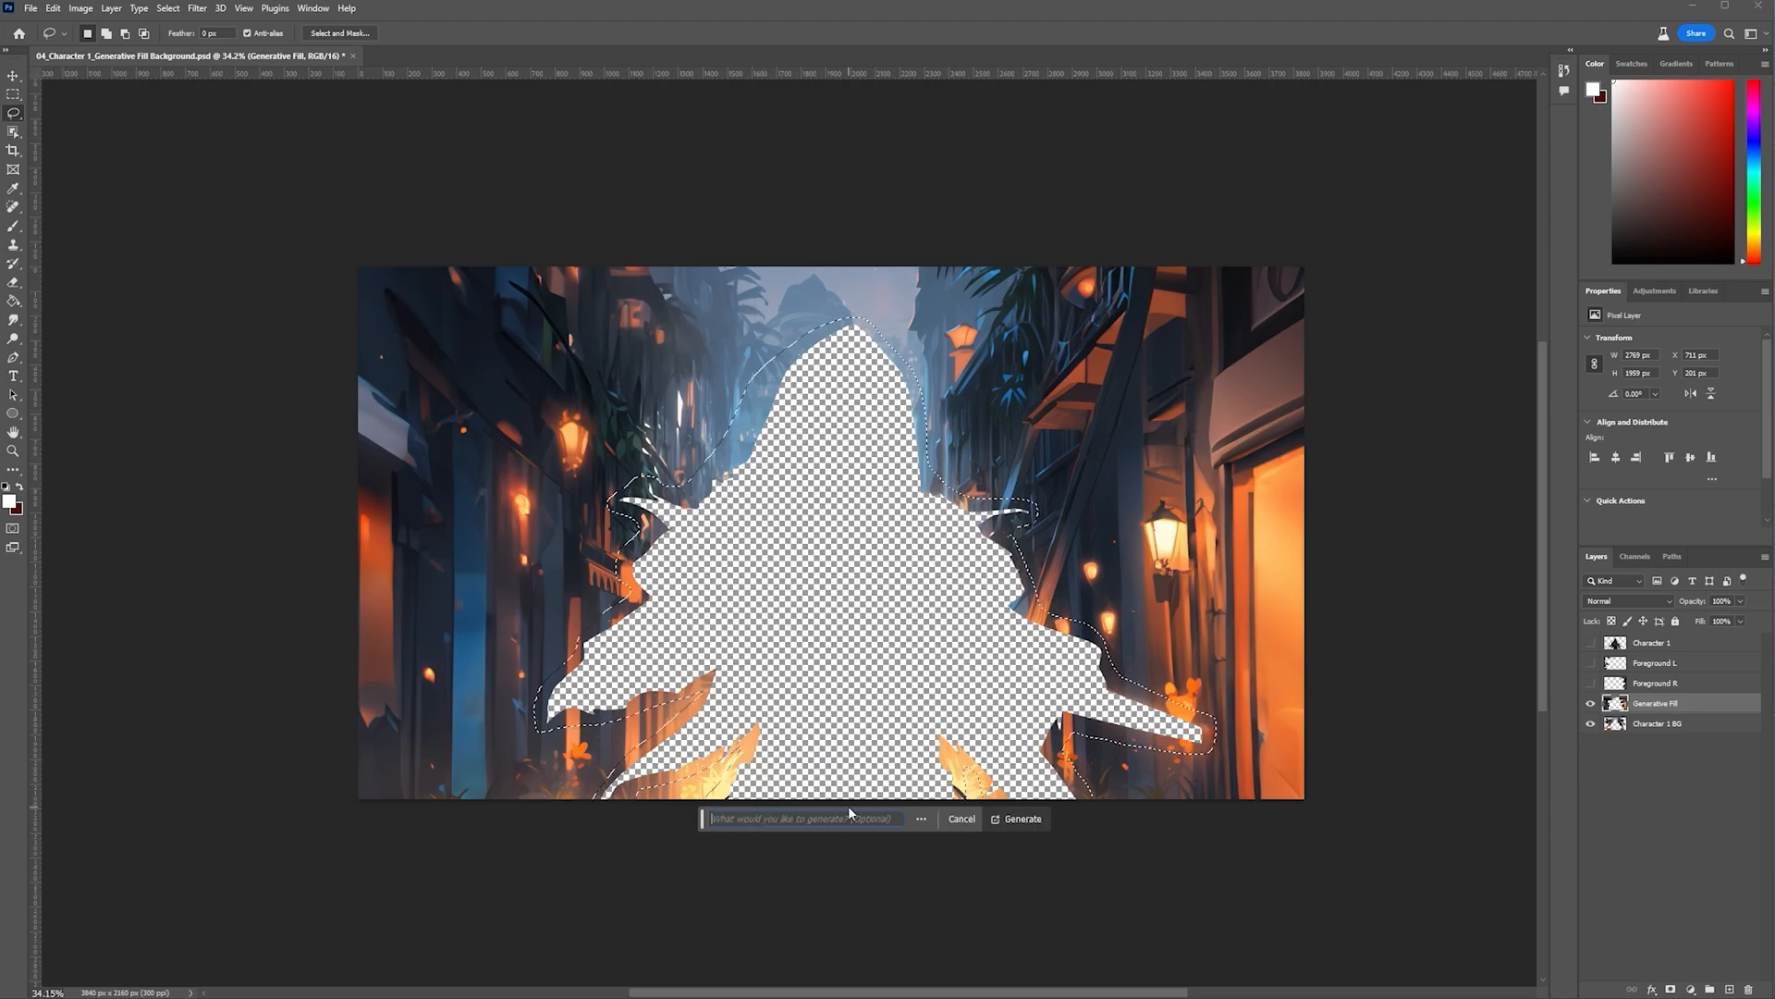
{"action": "left_click", "coordinate": [1045, 821]}
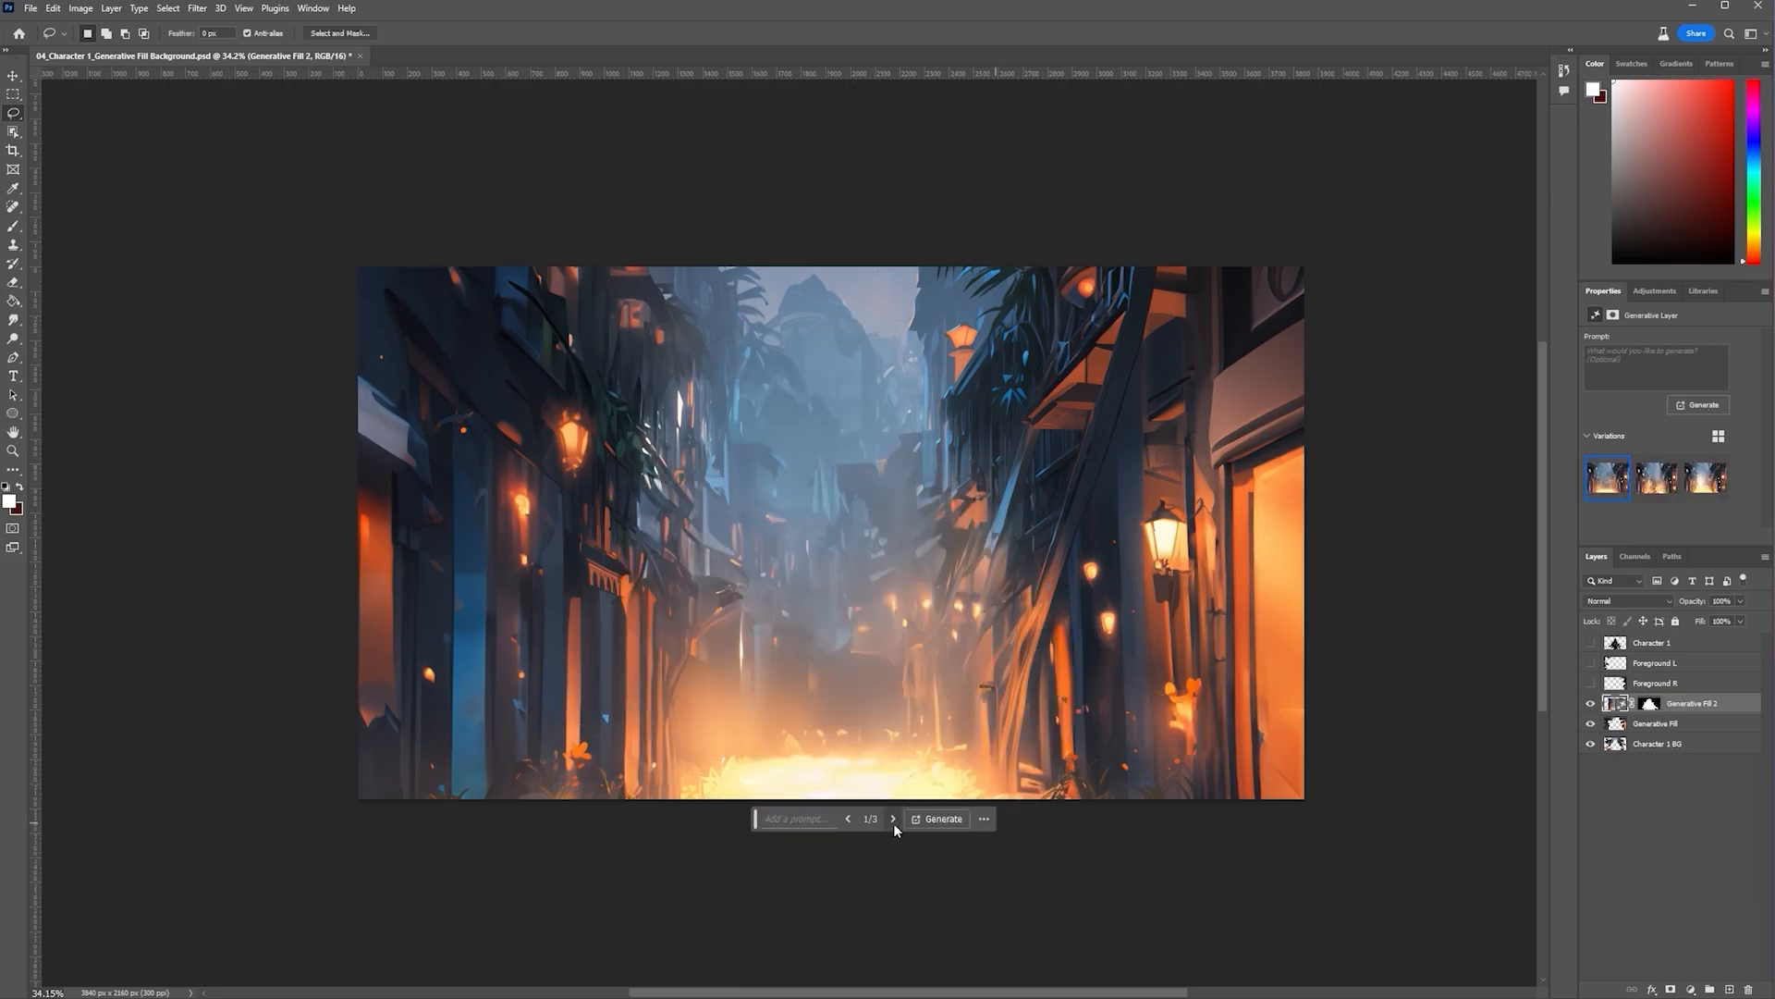
{"action": "left_click", "coordinate": [893, 819]}
{"action": "left_click", "coordinate": [893, 819]}
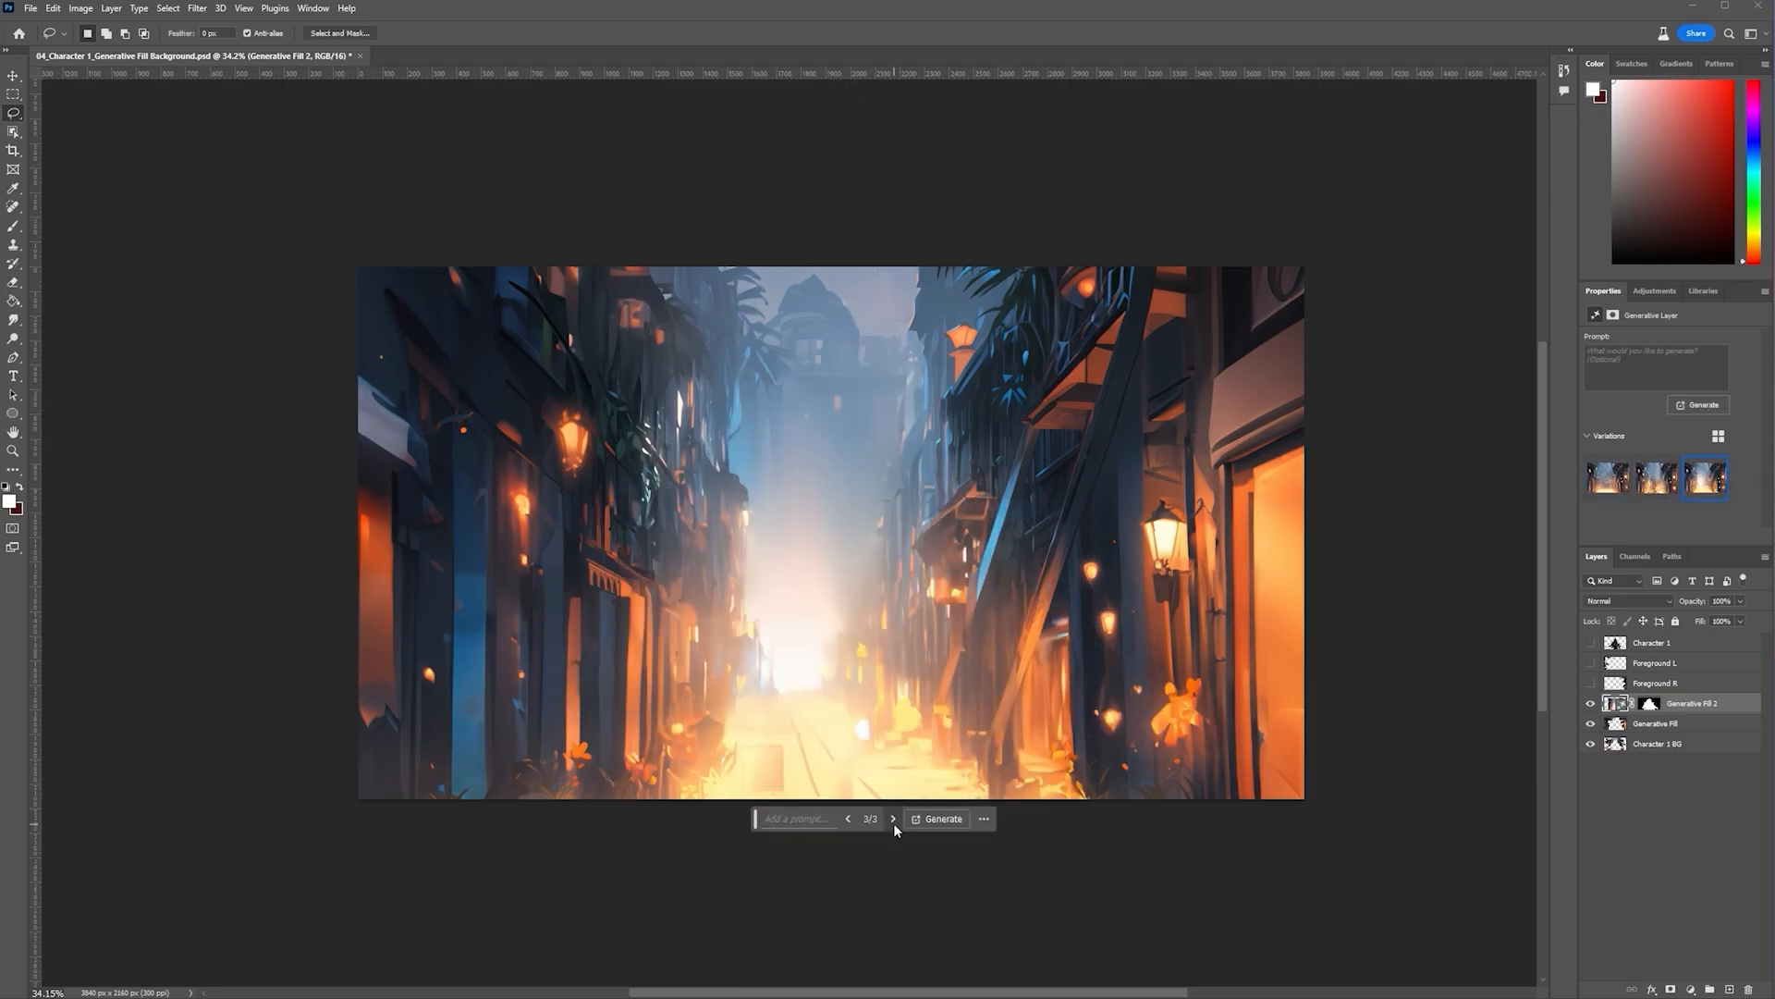
{"action": "left_click", "coordinate": [893, 819]}
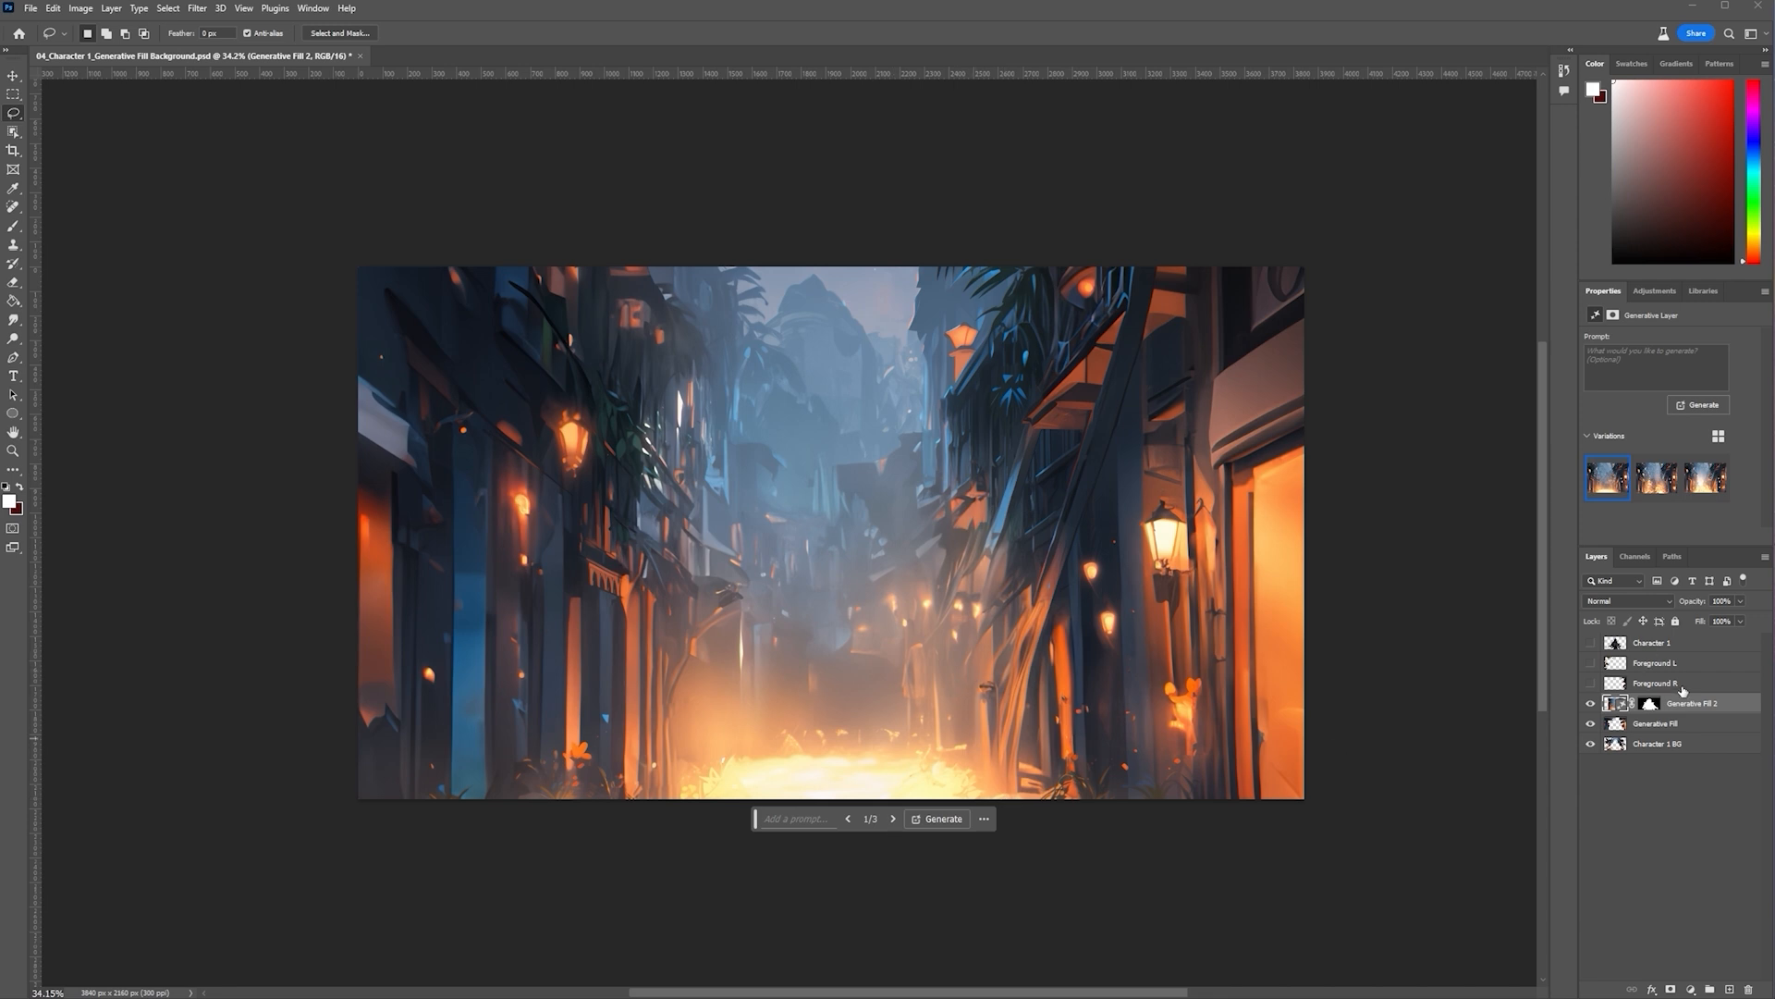
Merge the silhouette's Generative Fill 2 layer with Generative Fill as a smart object and rasterize it
{"action": "right_click", "coordinate": [1601, 725]}
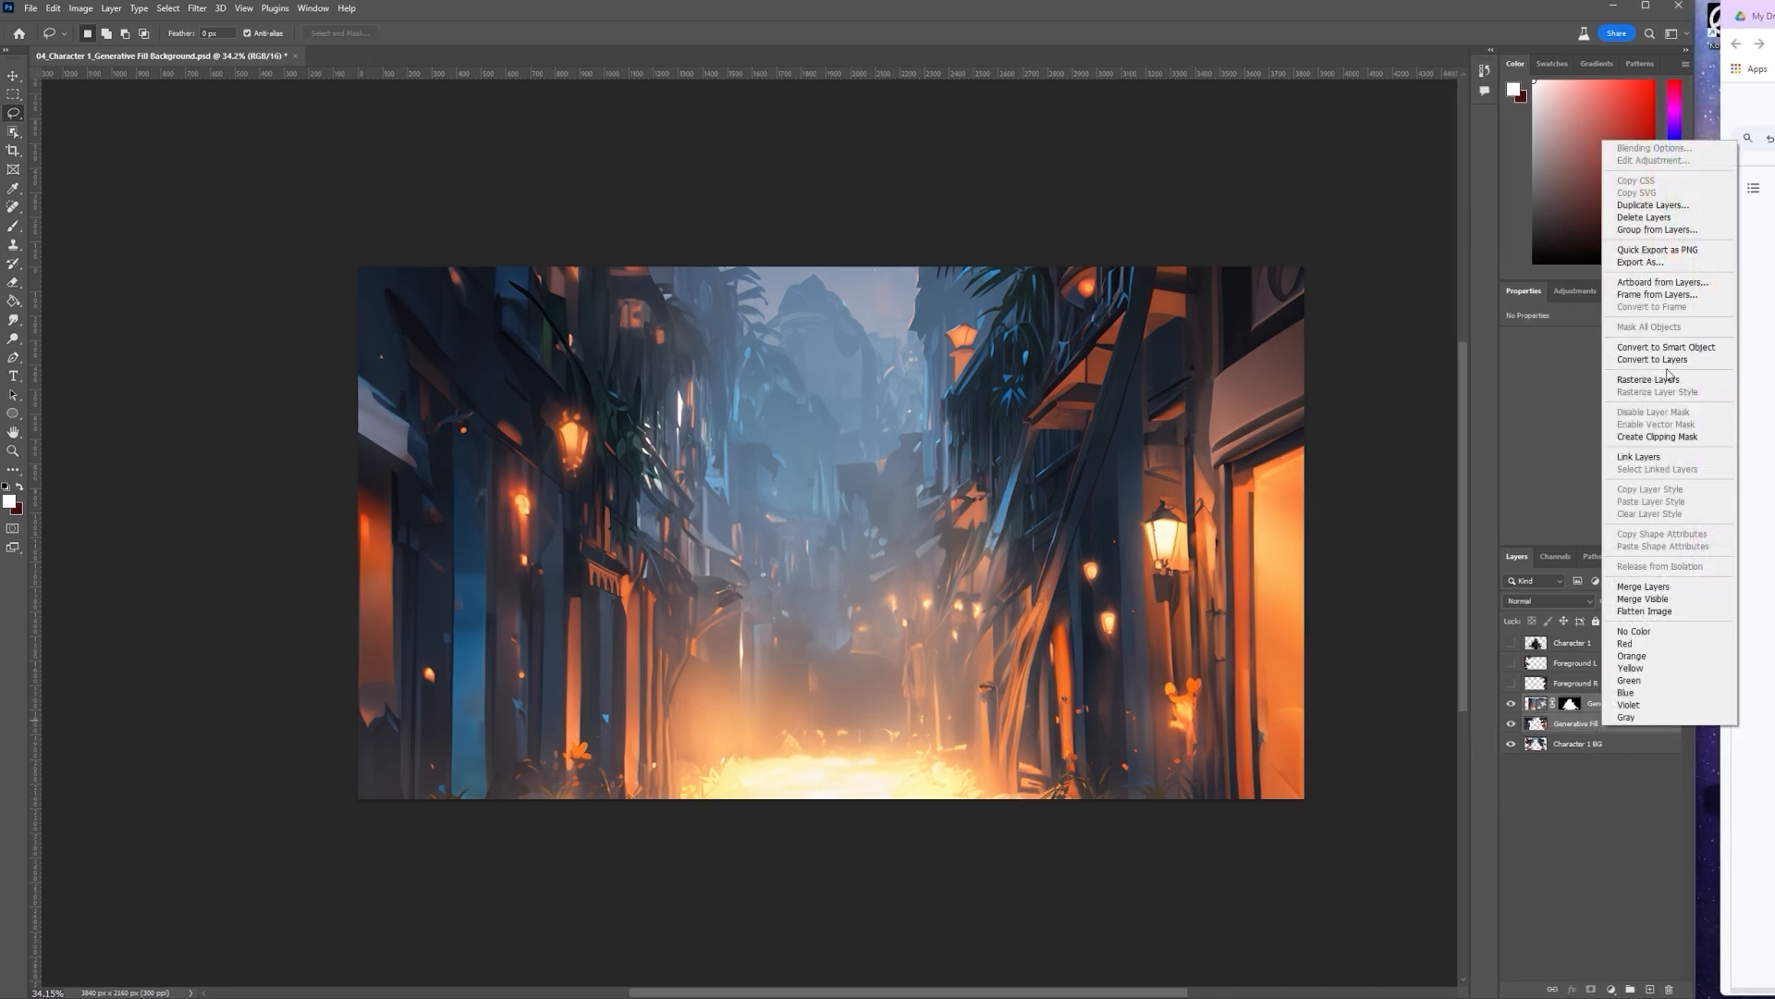
{"action": "left_click", "coordinate": [1678, 347]}
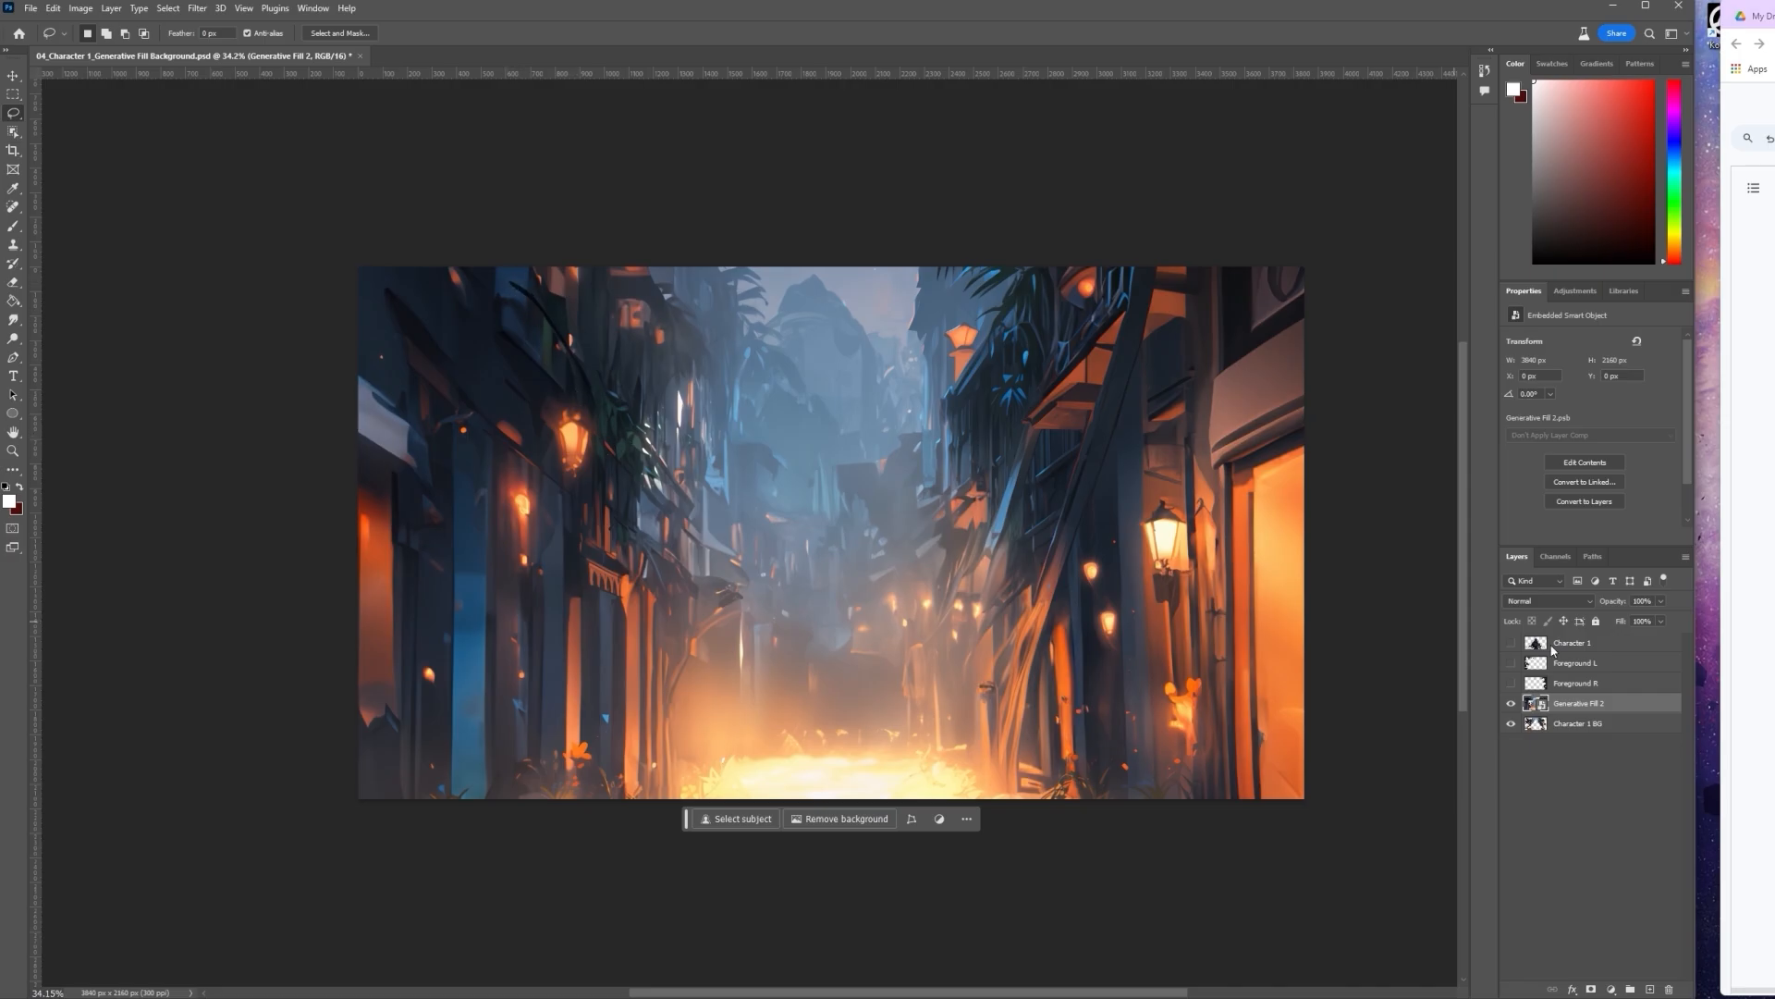
{"action": "right_click", "coordinate": [1634, 699]}
{"action": "left_click", "coordinate": [1701, 416]}
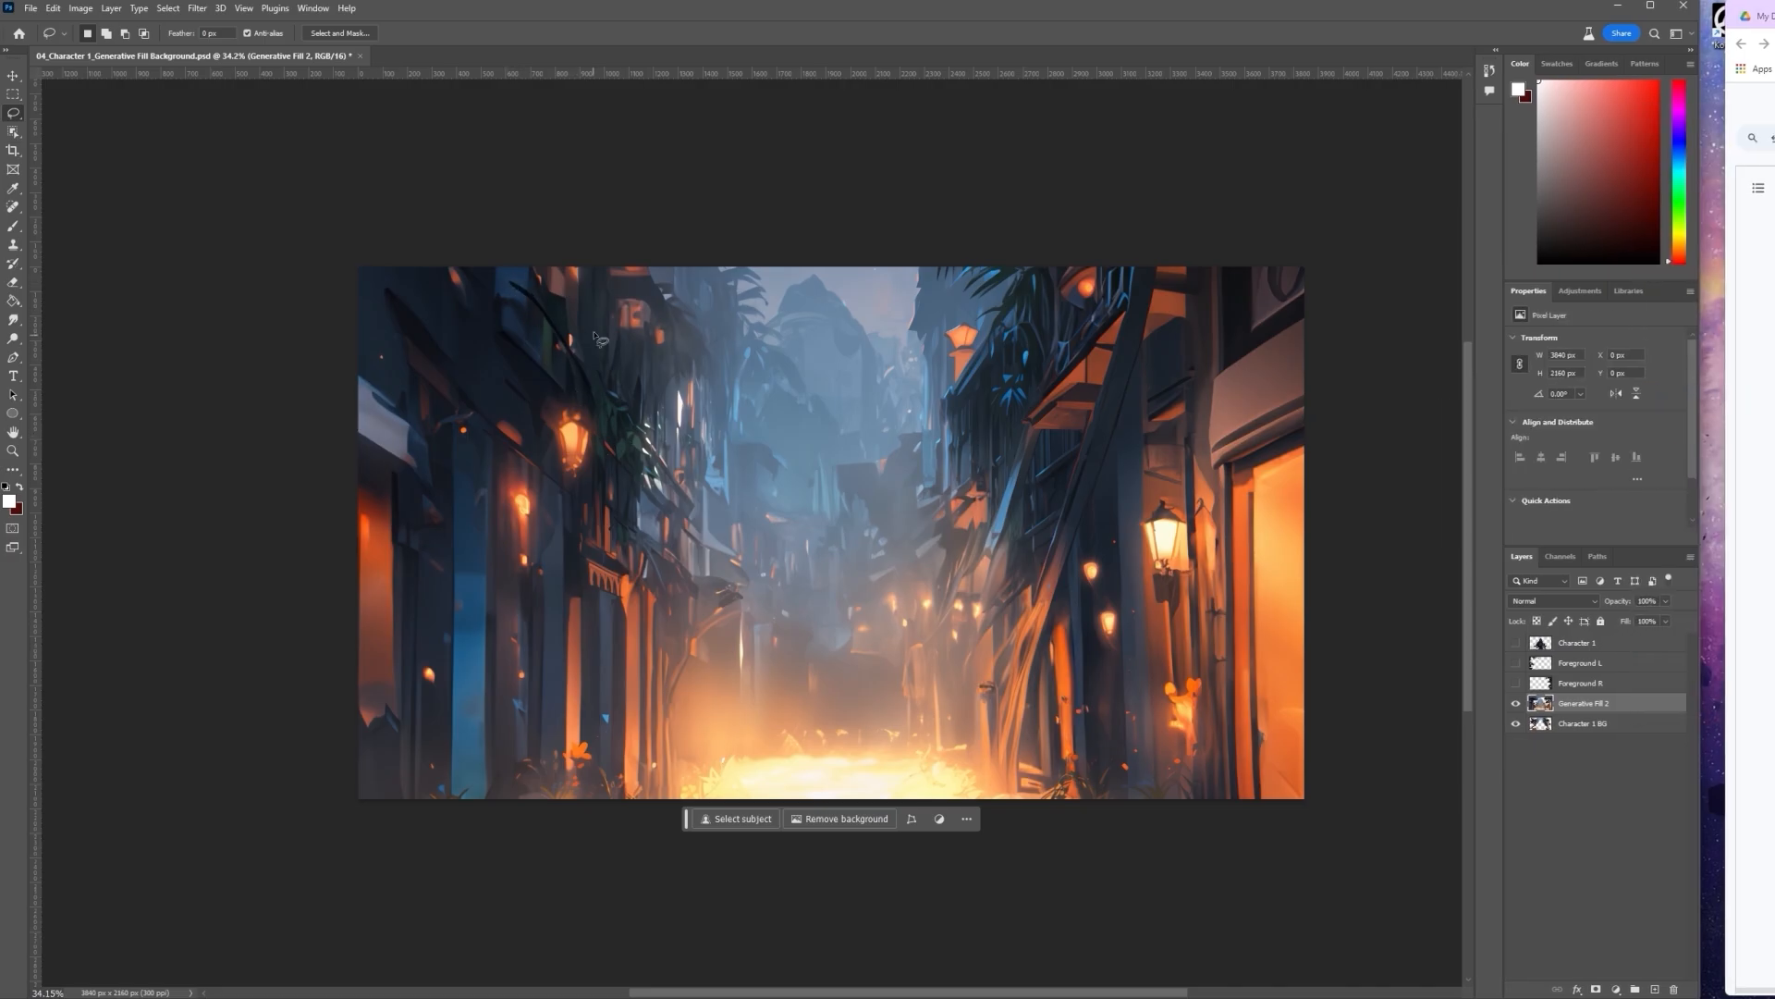
Lasso the leftover leaf strip beside the upper left lantern, run Generative Fill without a prompt and keep the third variation
{"action": "mouse_move", "coordinate": [536, 292]}
{"action": "left_mouse_down"}
{"action": "mouse_move", "coordinate": [592, 417]}
{"action": "mouse_move", "coordinate": [594, 470]}
{"action": "mouse_move", "coordinate": [640, 488]}
{"action": "mouse_move", "coordinate": [661, 458]}
{"action": "mouse_move", "coordinate": [625, 381]}
{"action": "mouse_move", "coordinate": [548, 298]}
{"action": "left_mouse_up"}
{"action": "left_click", "coordinate": [466, 513]}
{"action": "left_click", "coordinate": [725, 514]}
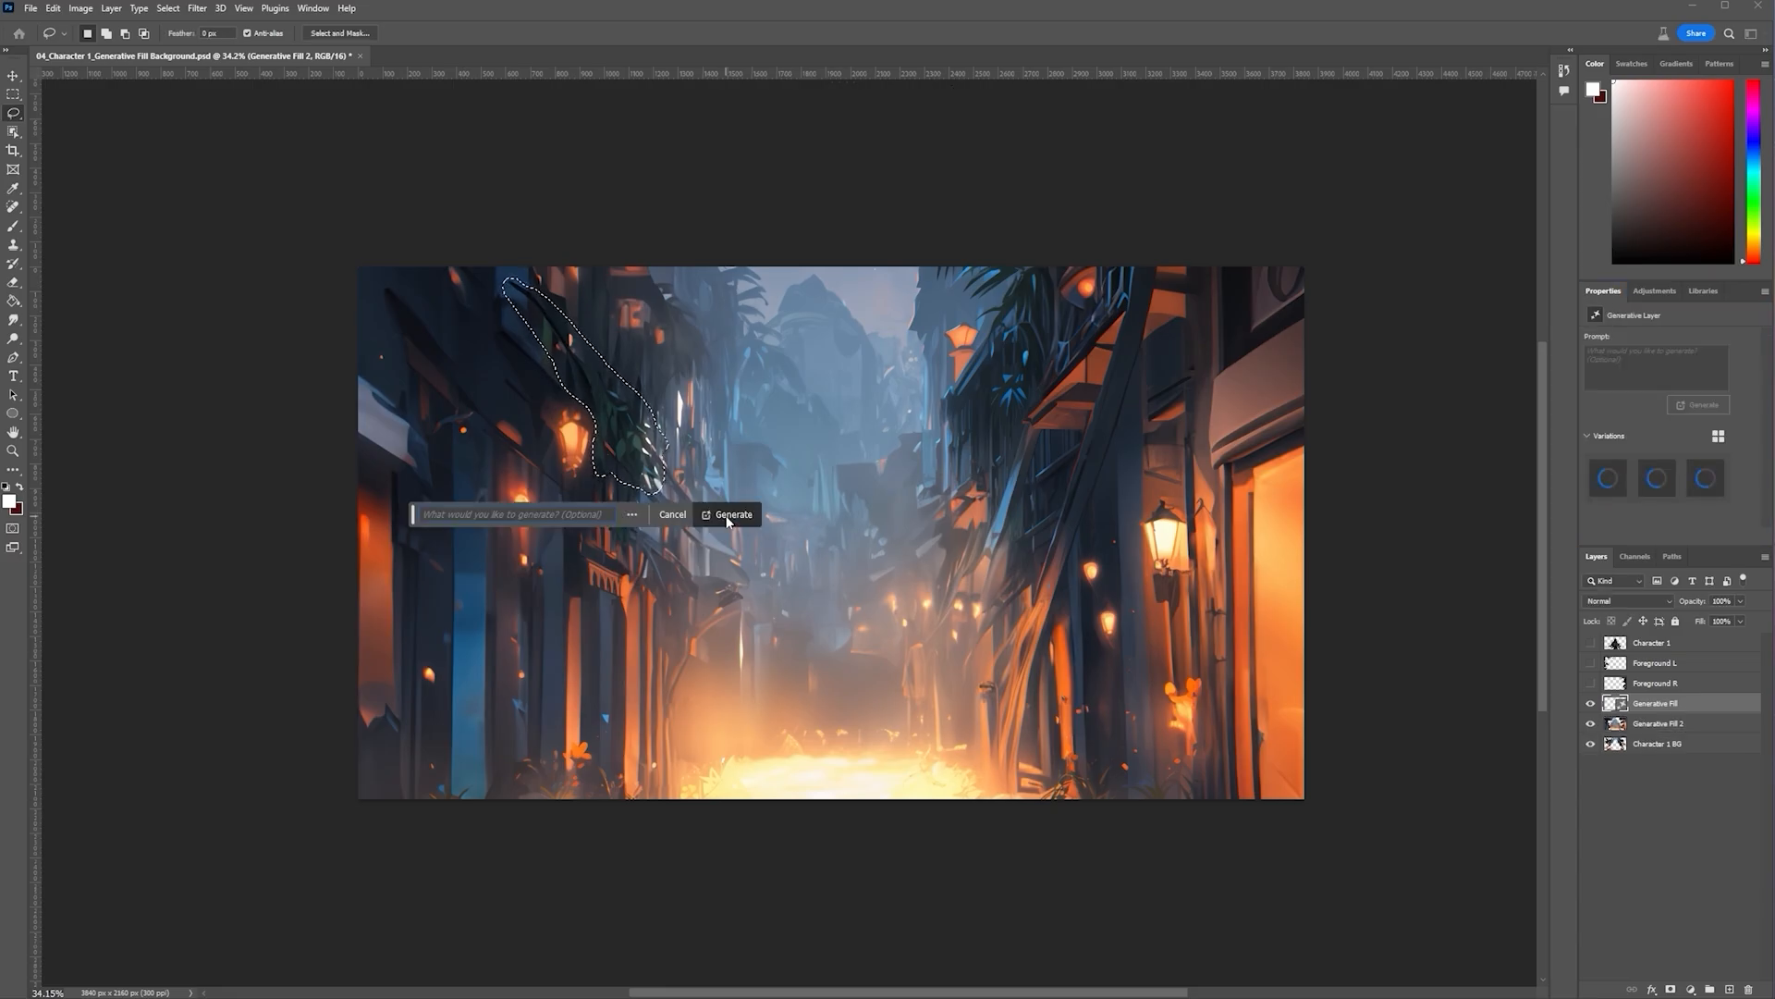
{"action": "left_click", "coordinate": [603, 517]}
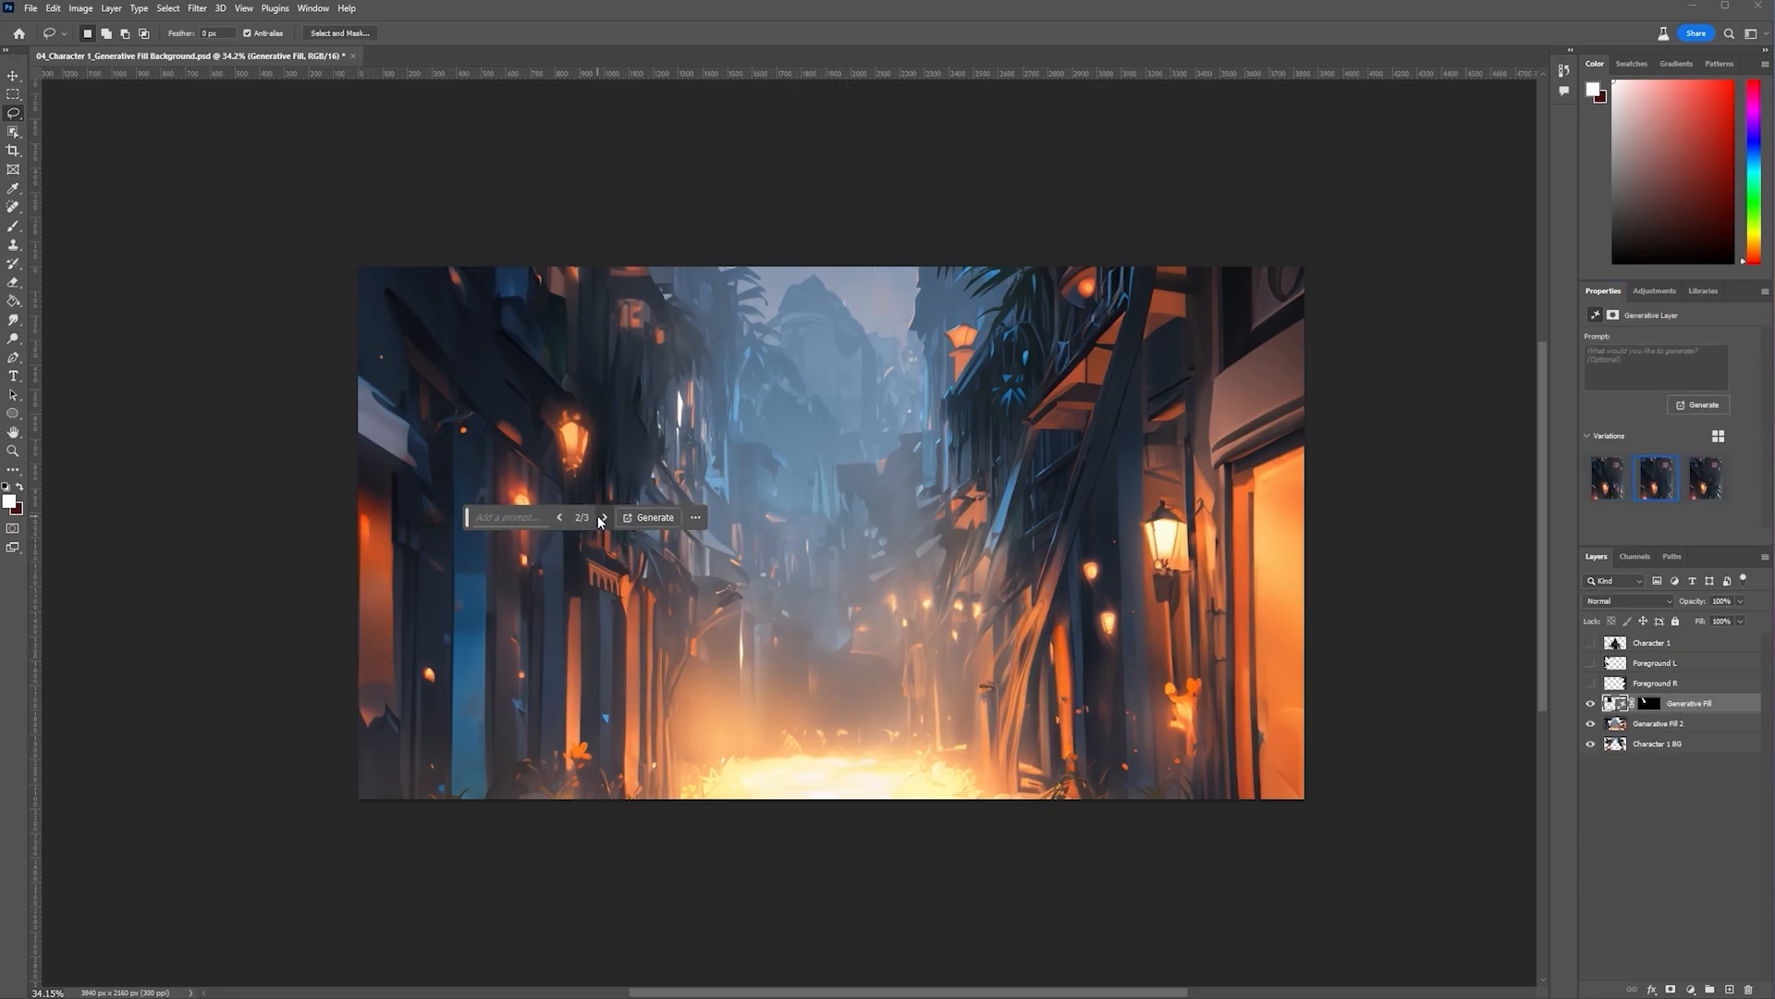
{"action": "left_click", "coordinate": [602, 519]}
{"action": "left_click", "coordinate": [602, 519]}
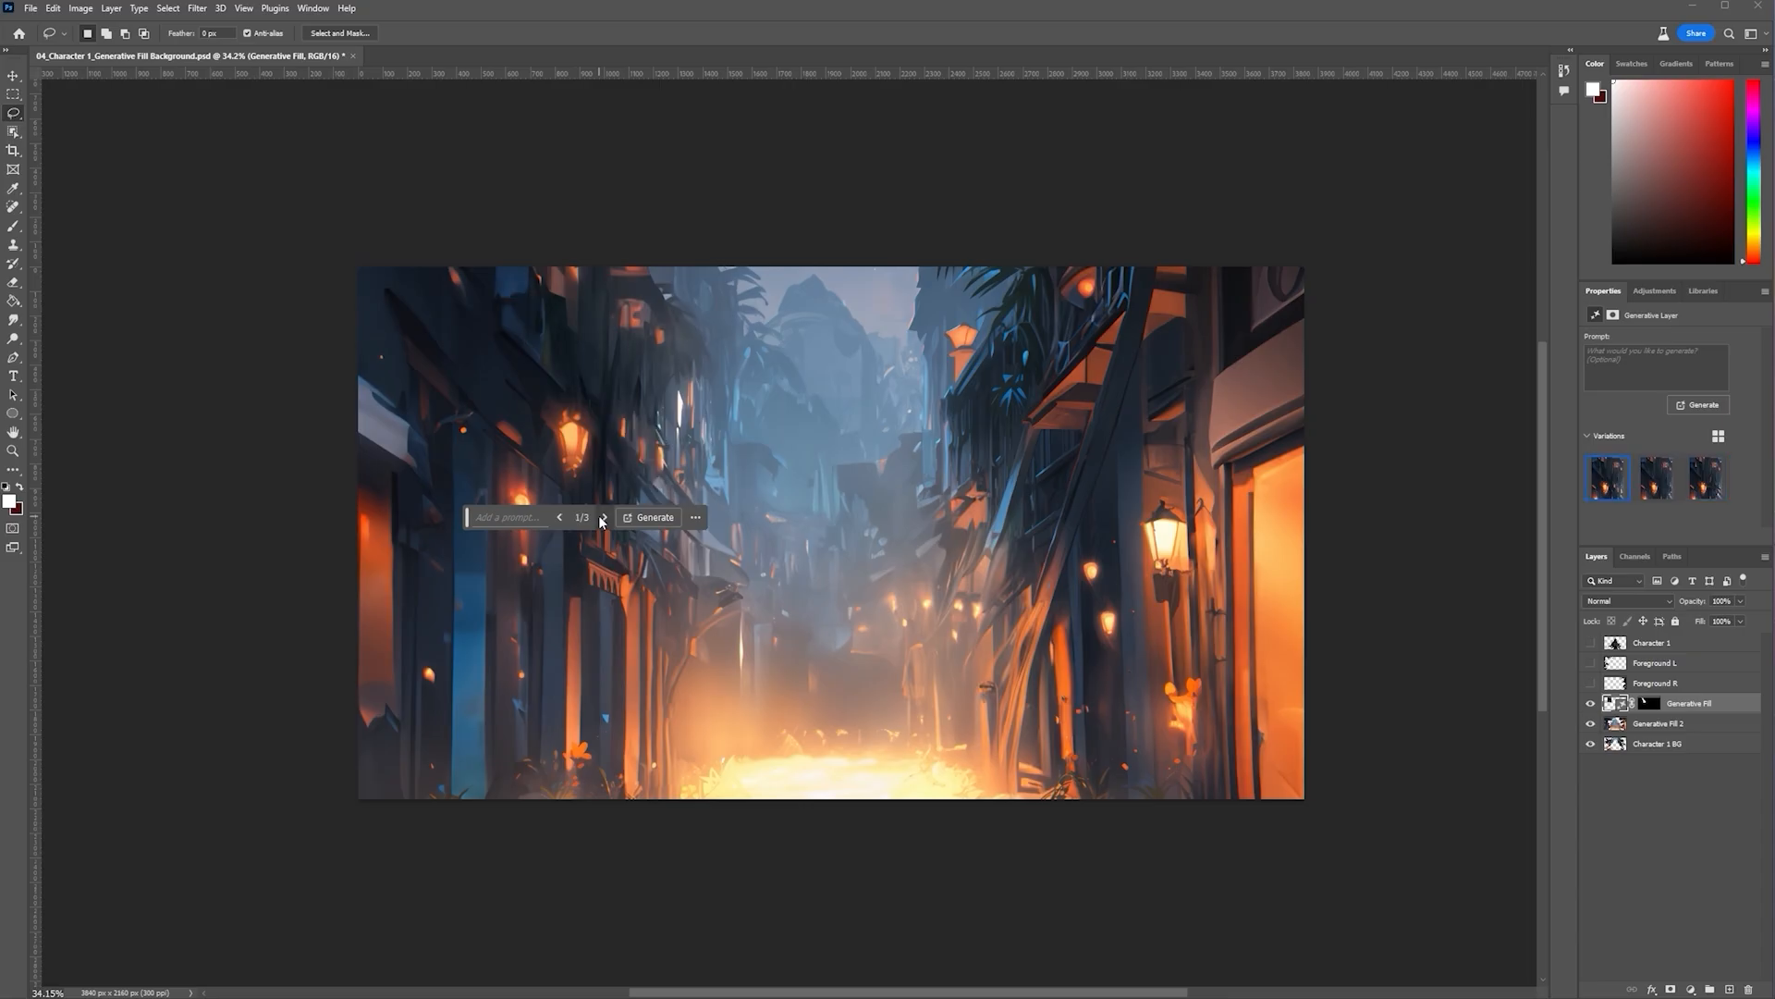
{"action": "left_click", "coordinate": [602, 519]}
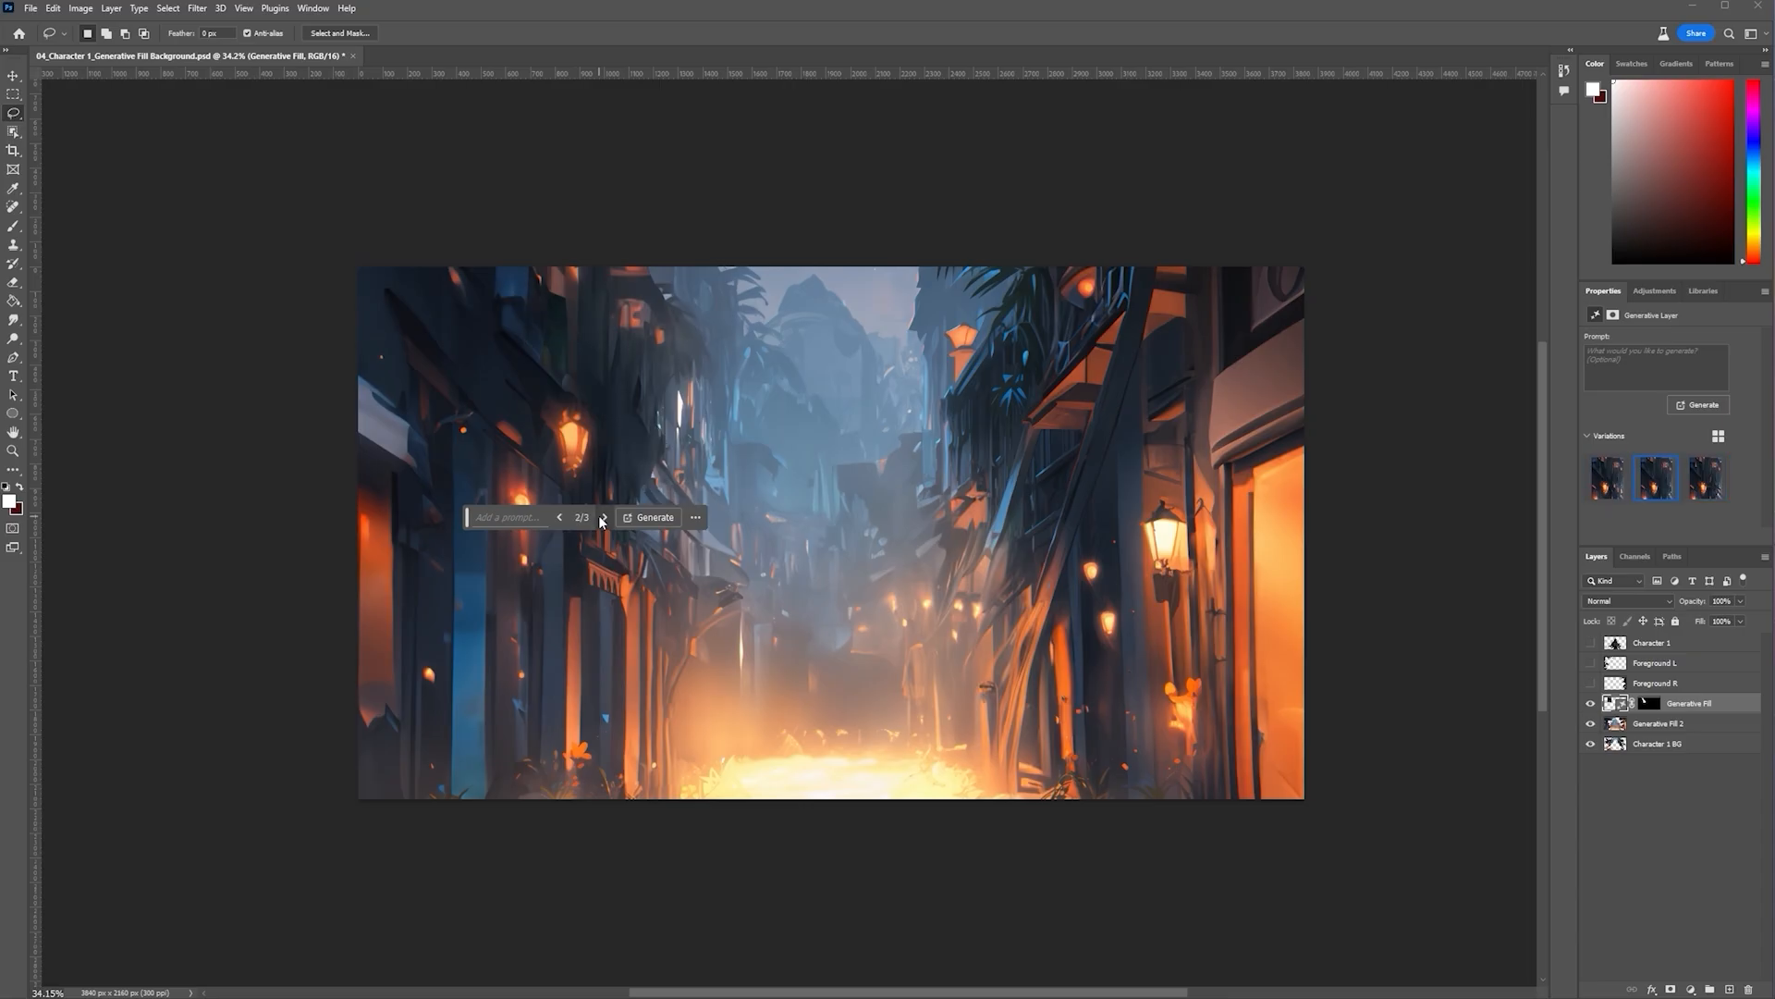
{"action": "left_click", "coordinate": [602, 519]}
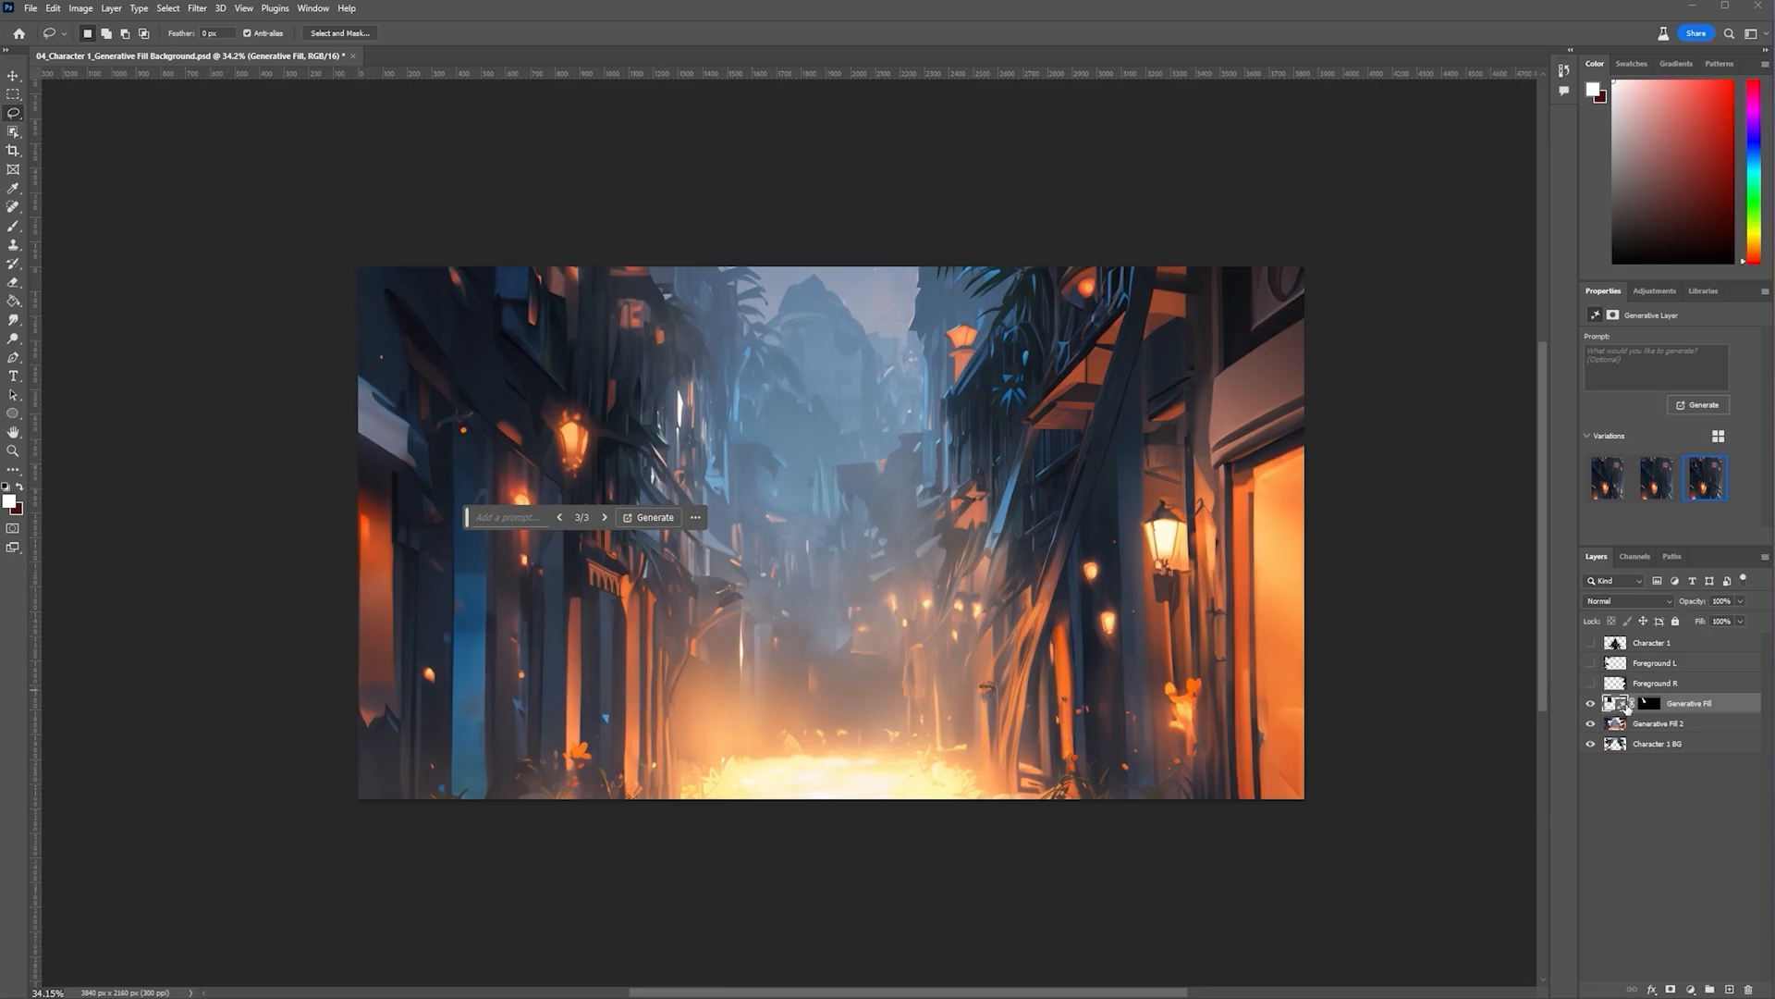
Convert the Generative Fill and Generative Fill 2 layers into a single smart object
{"action": "left_click", "coordinate": [1650, 725], "text": "shift"}
{"action": "right_click", "coordinate": [1650, 724]}
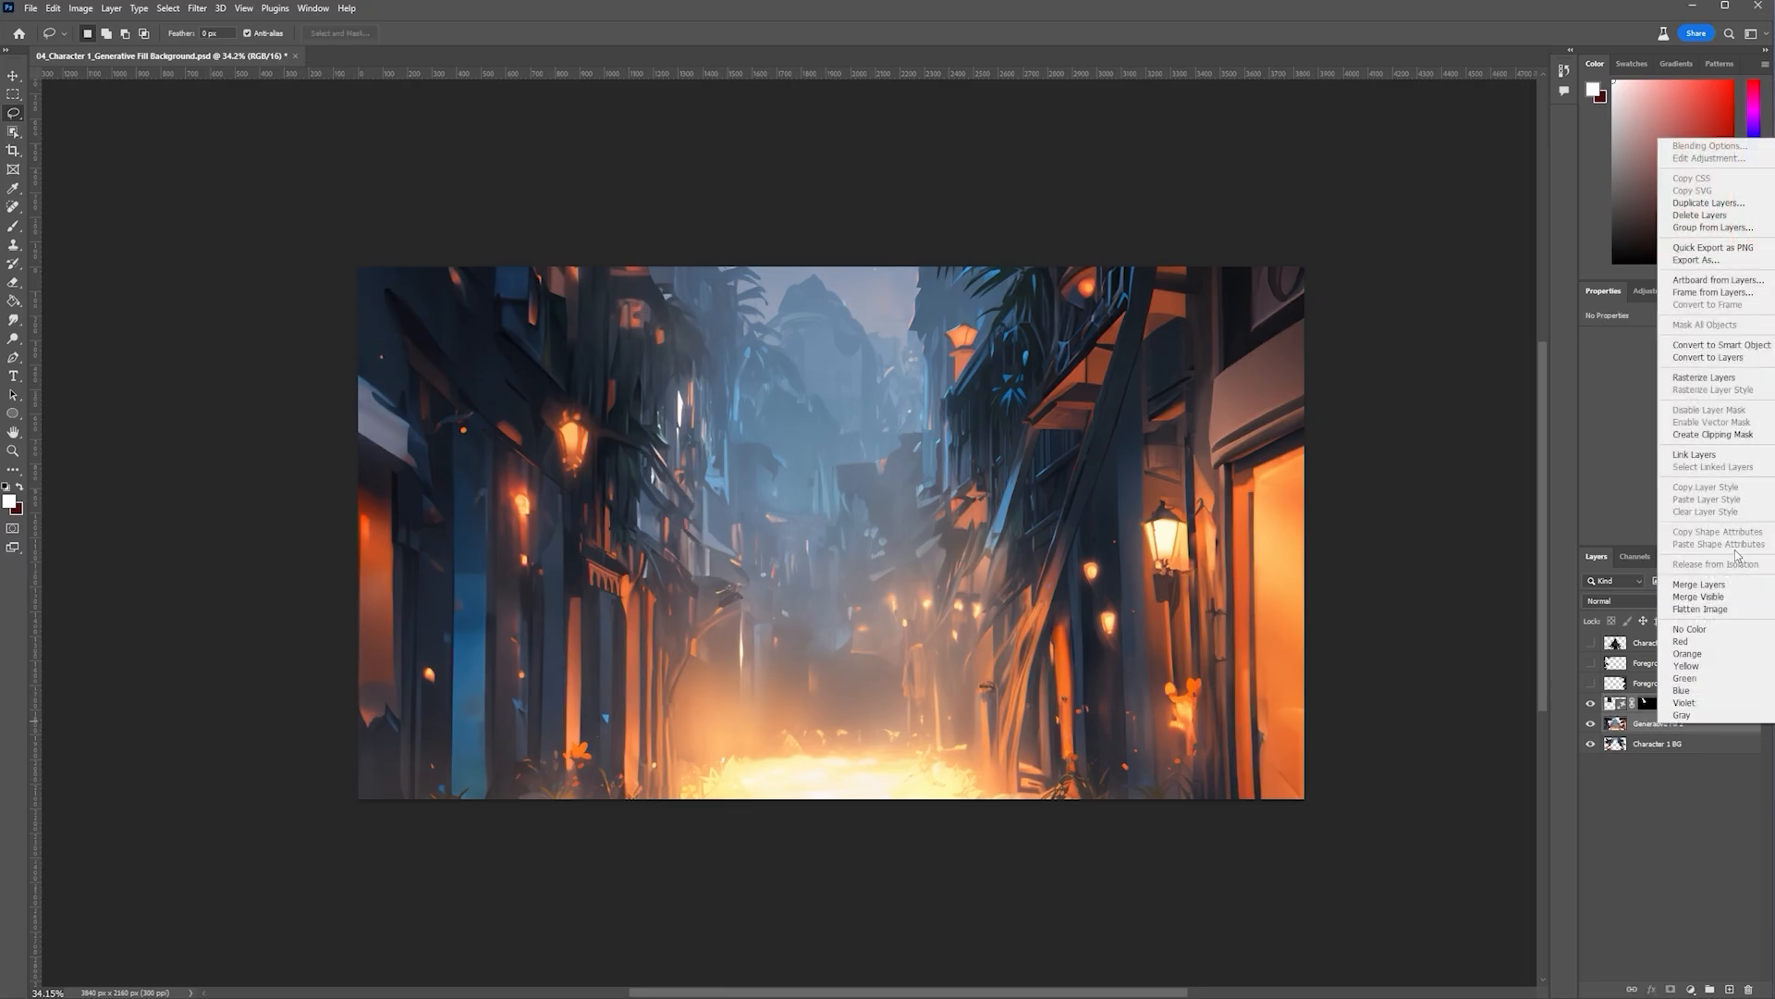
{"action": "left_click", "coordinate": [1721, 346]}
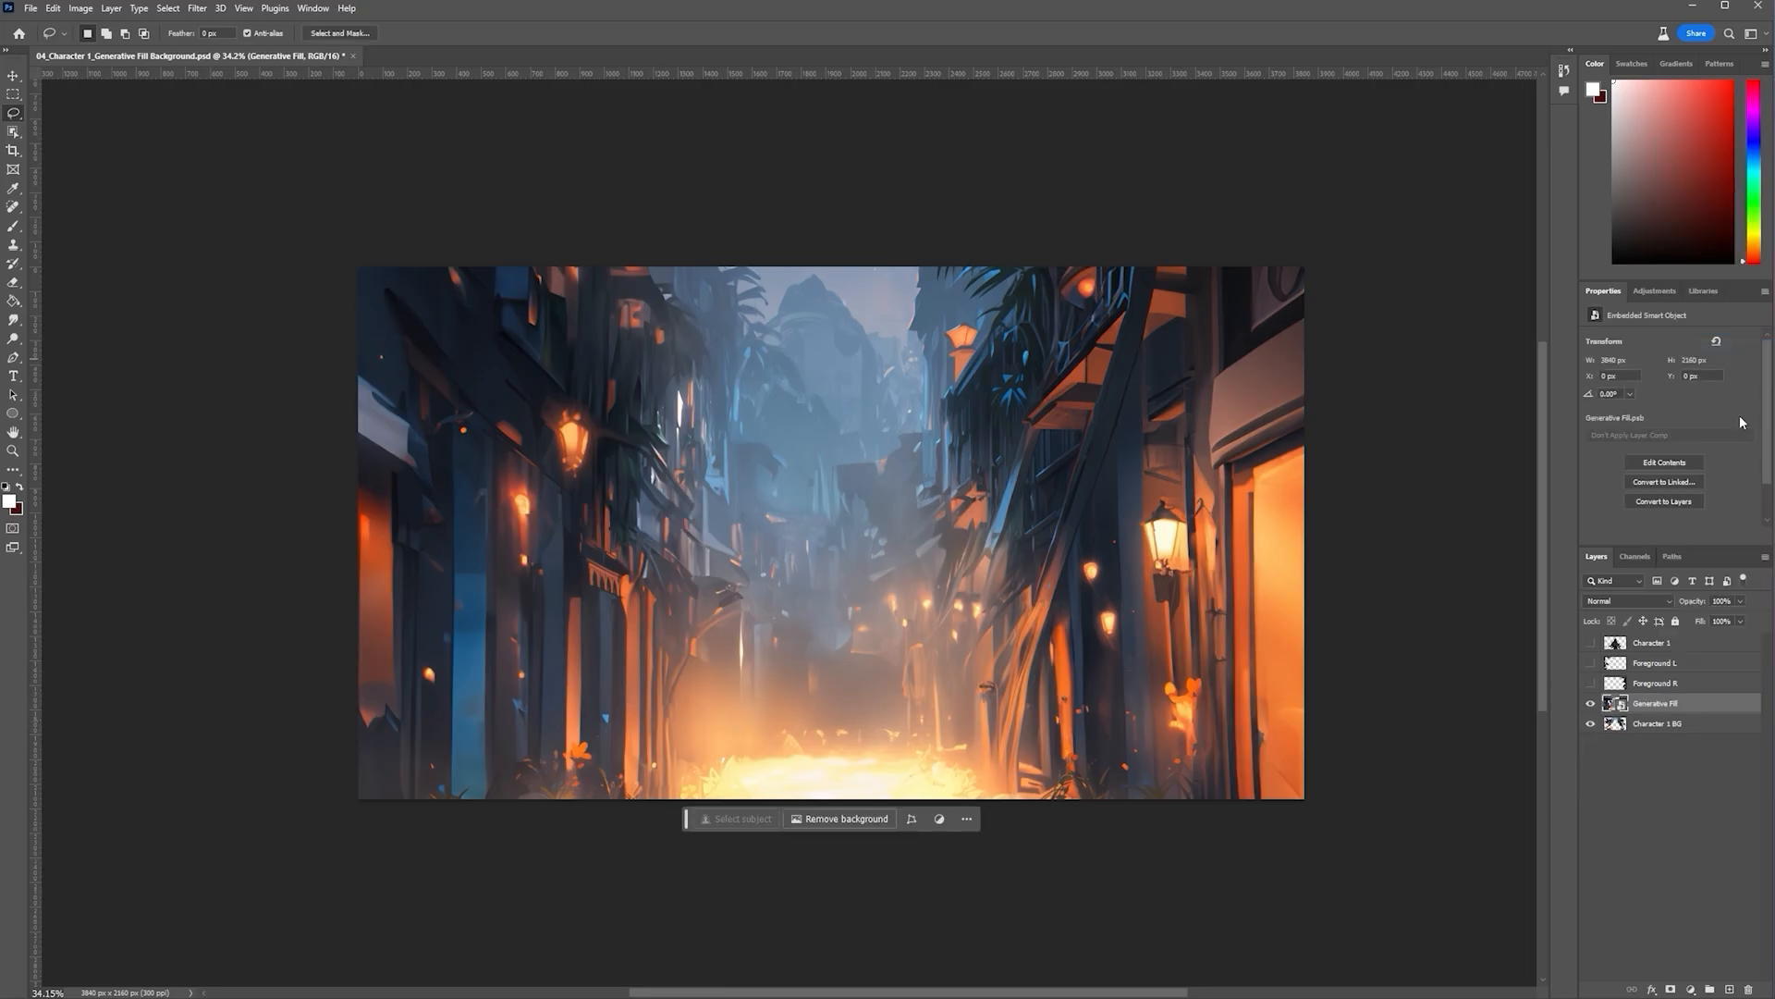
Rename the Generative Fill smart object as Character 1 BG and compare it with the original background layer by toggling their visibility
{"action": "type", "text": "Character 1 BG"}
{"action": "key", "text": "Return"}
{"action": "left_click", "coordinate": [1591, 704]}
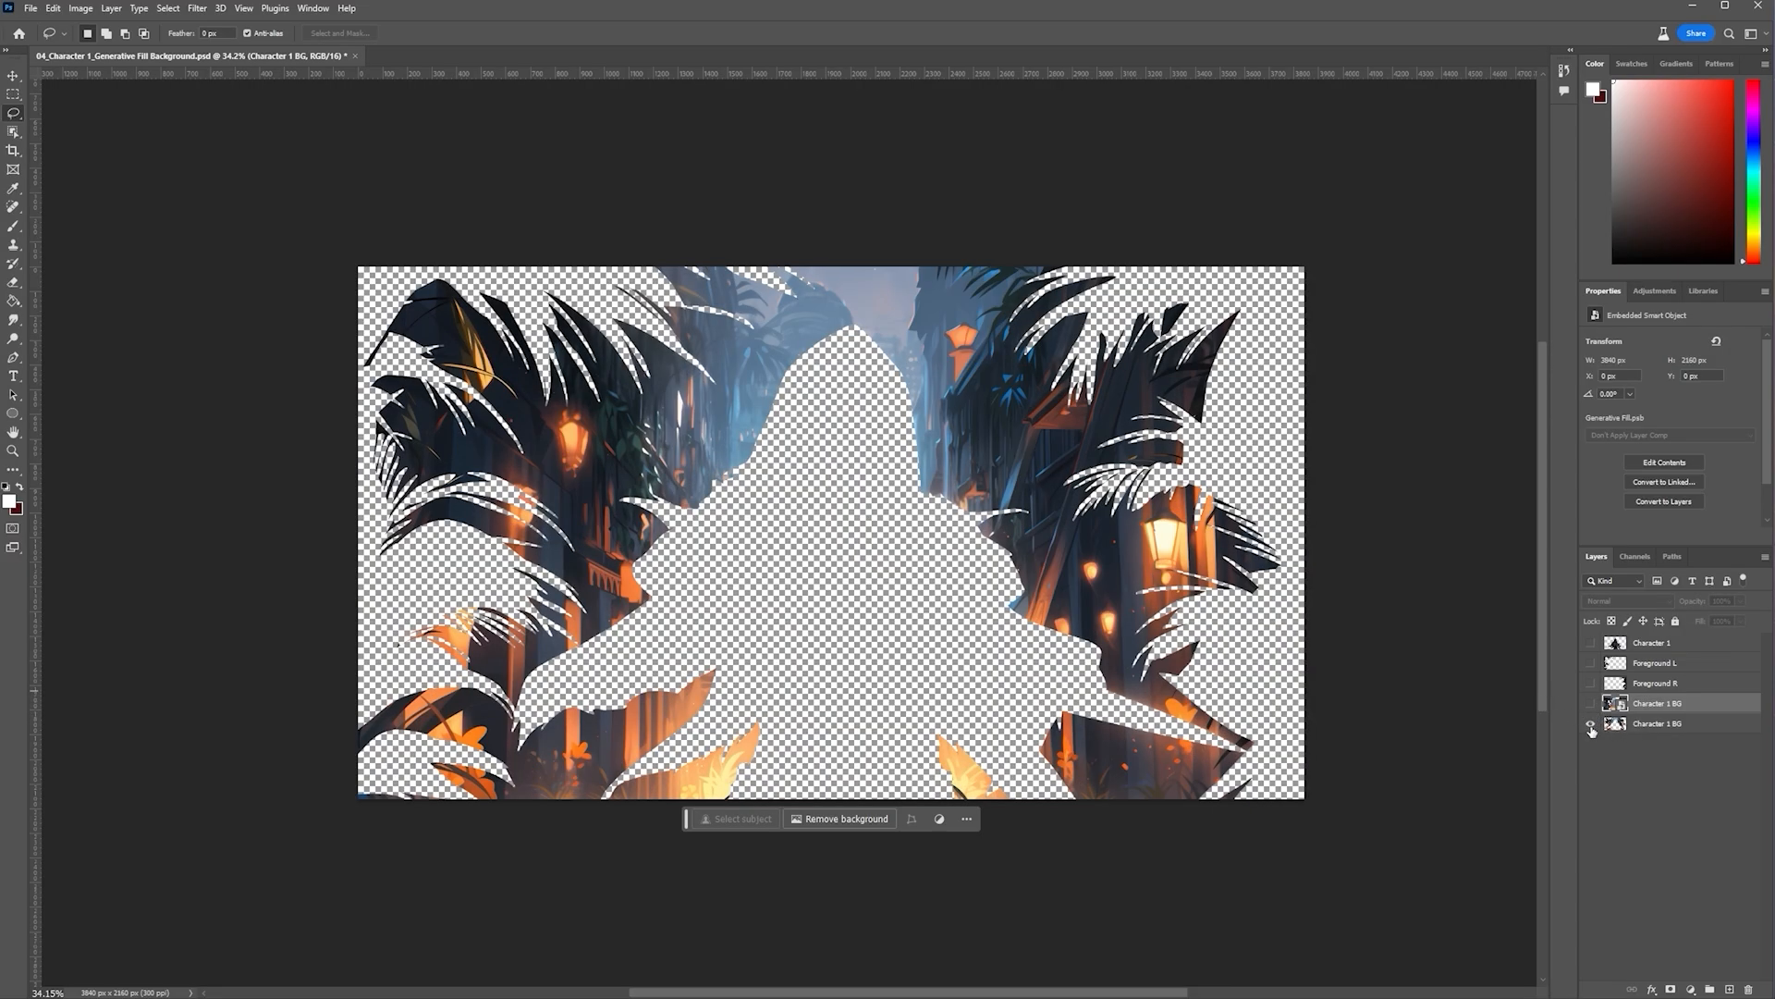
{"action": "left_click", "coordinate": [1591, 725]}
{"action": "left_click", "coordinate": [1591, 704]}
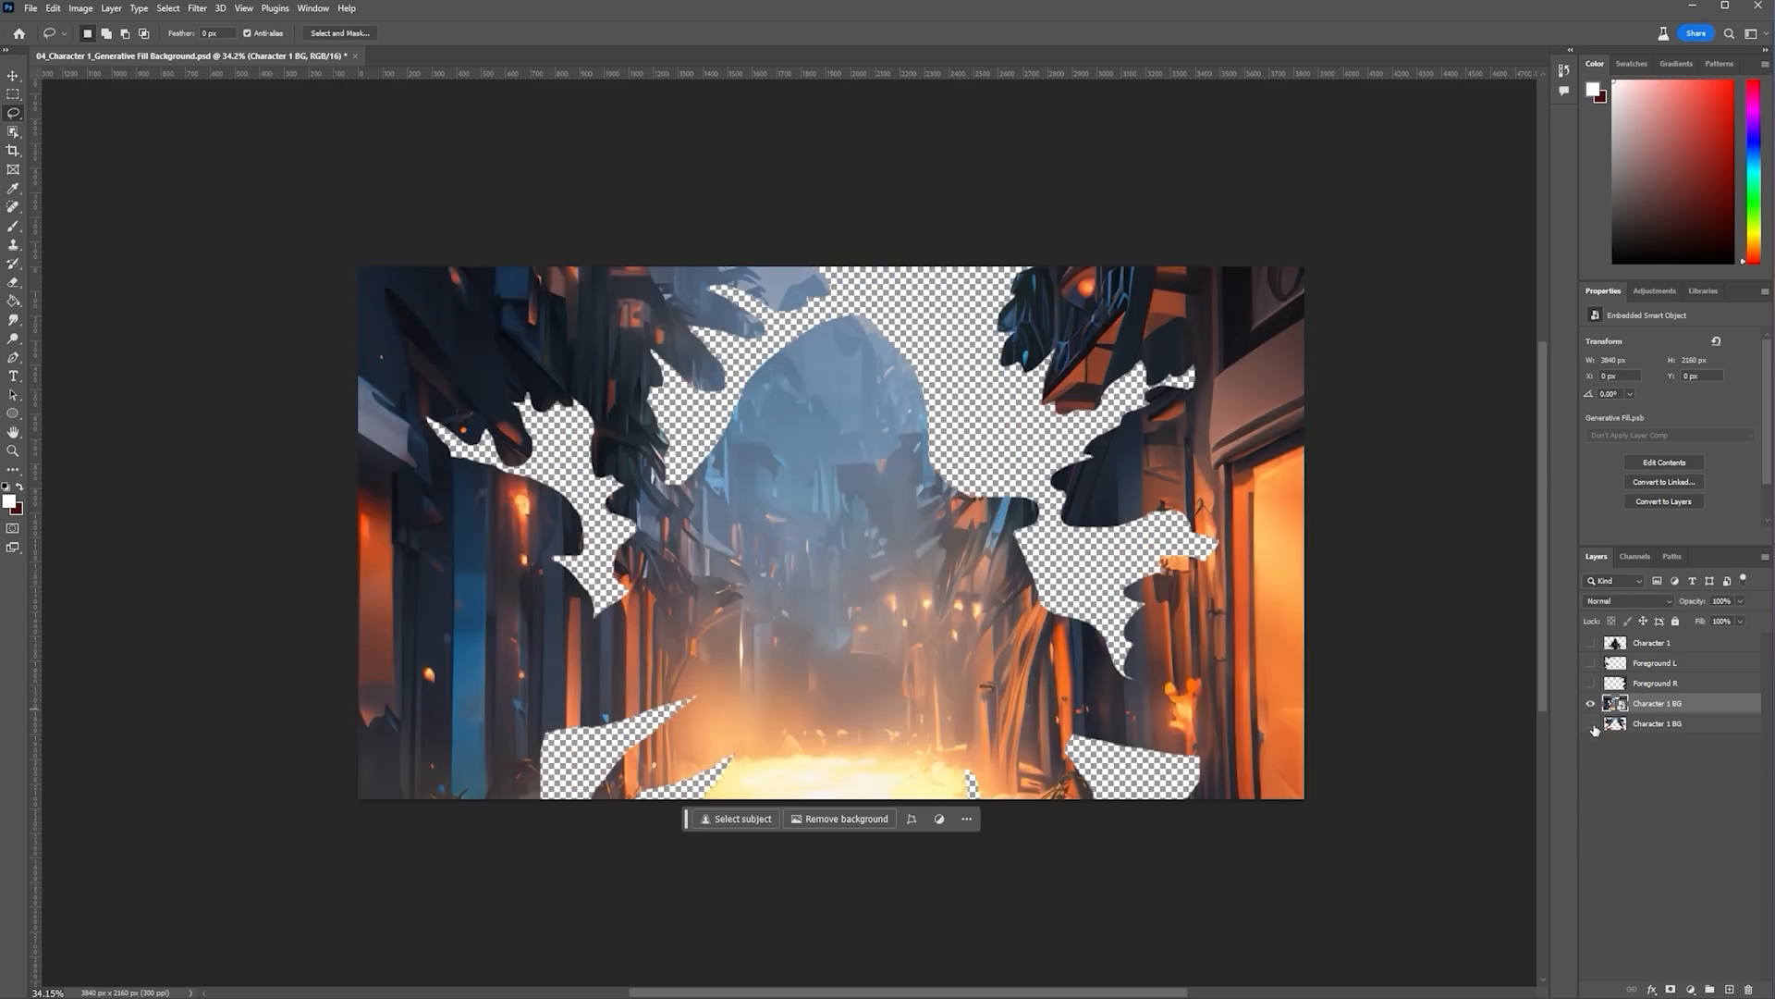
{"action": "left_click", "coordinate": [1592, 725]}
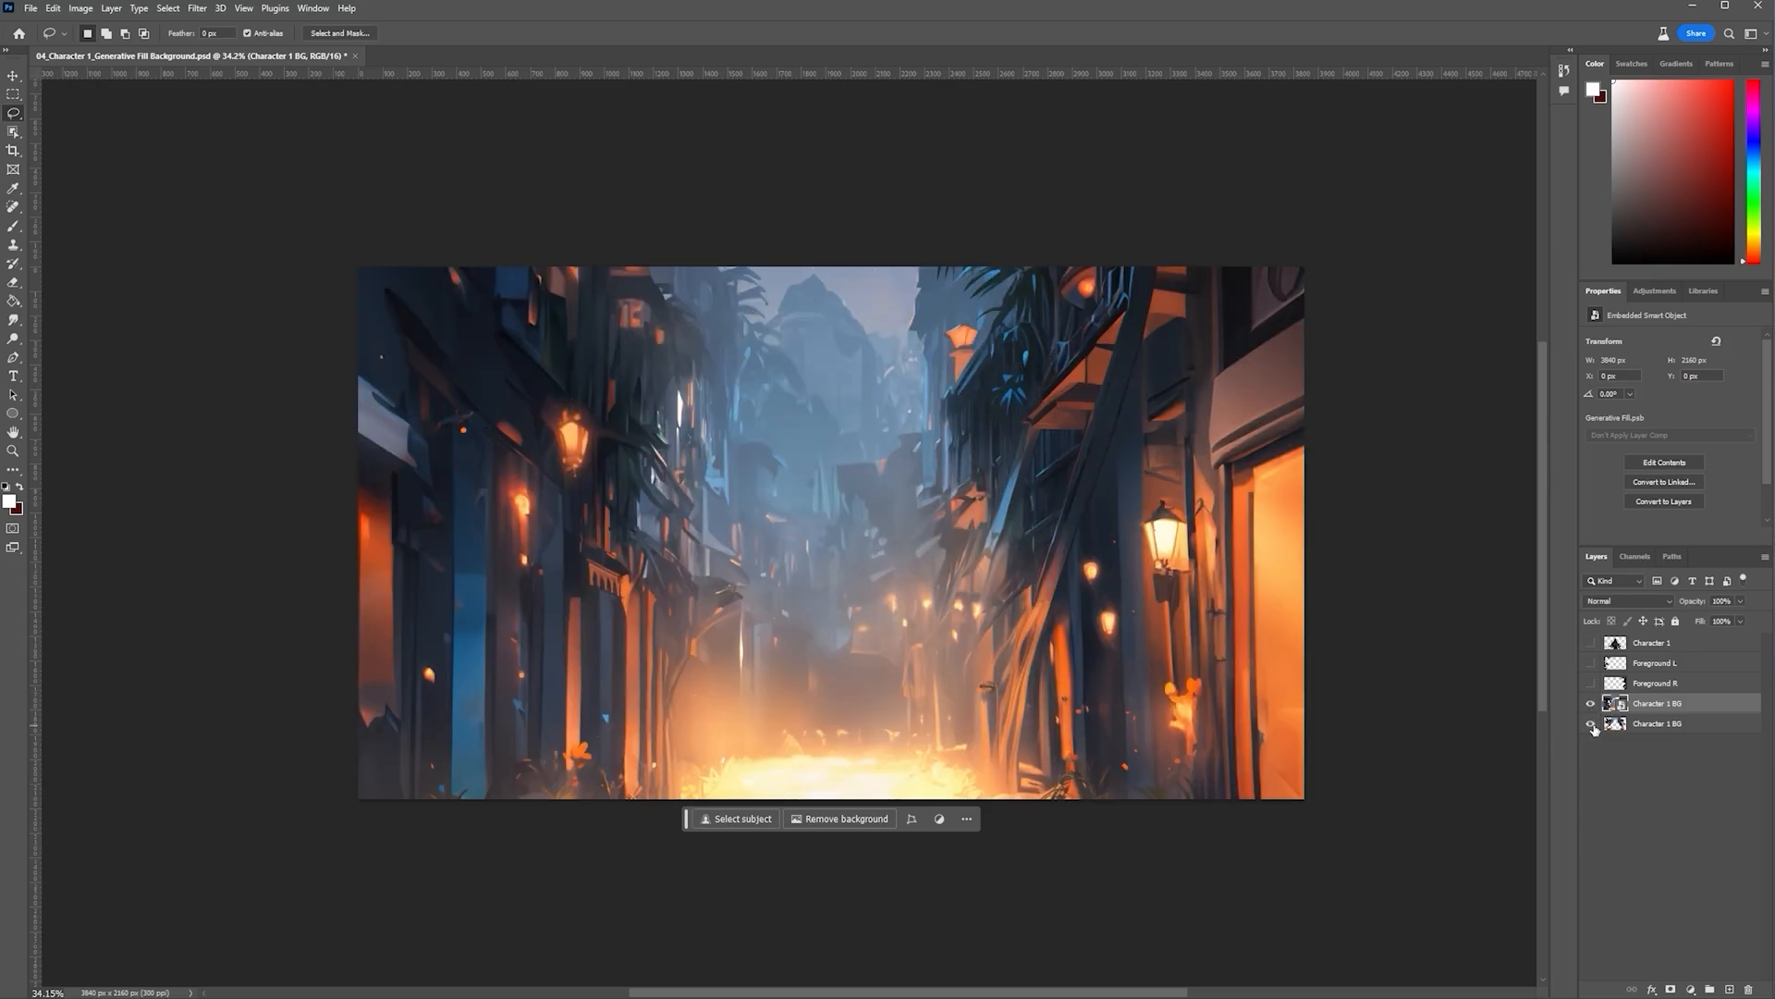
Convert the two Character 1 BG layers into a single smart object
{"action": "left_click", "coordinate": [1685, 724], "text": "shift"}
{"action": "right_click", "coordinate": [1687, 725]}
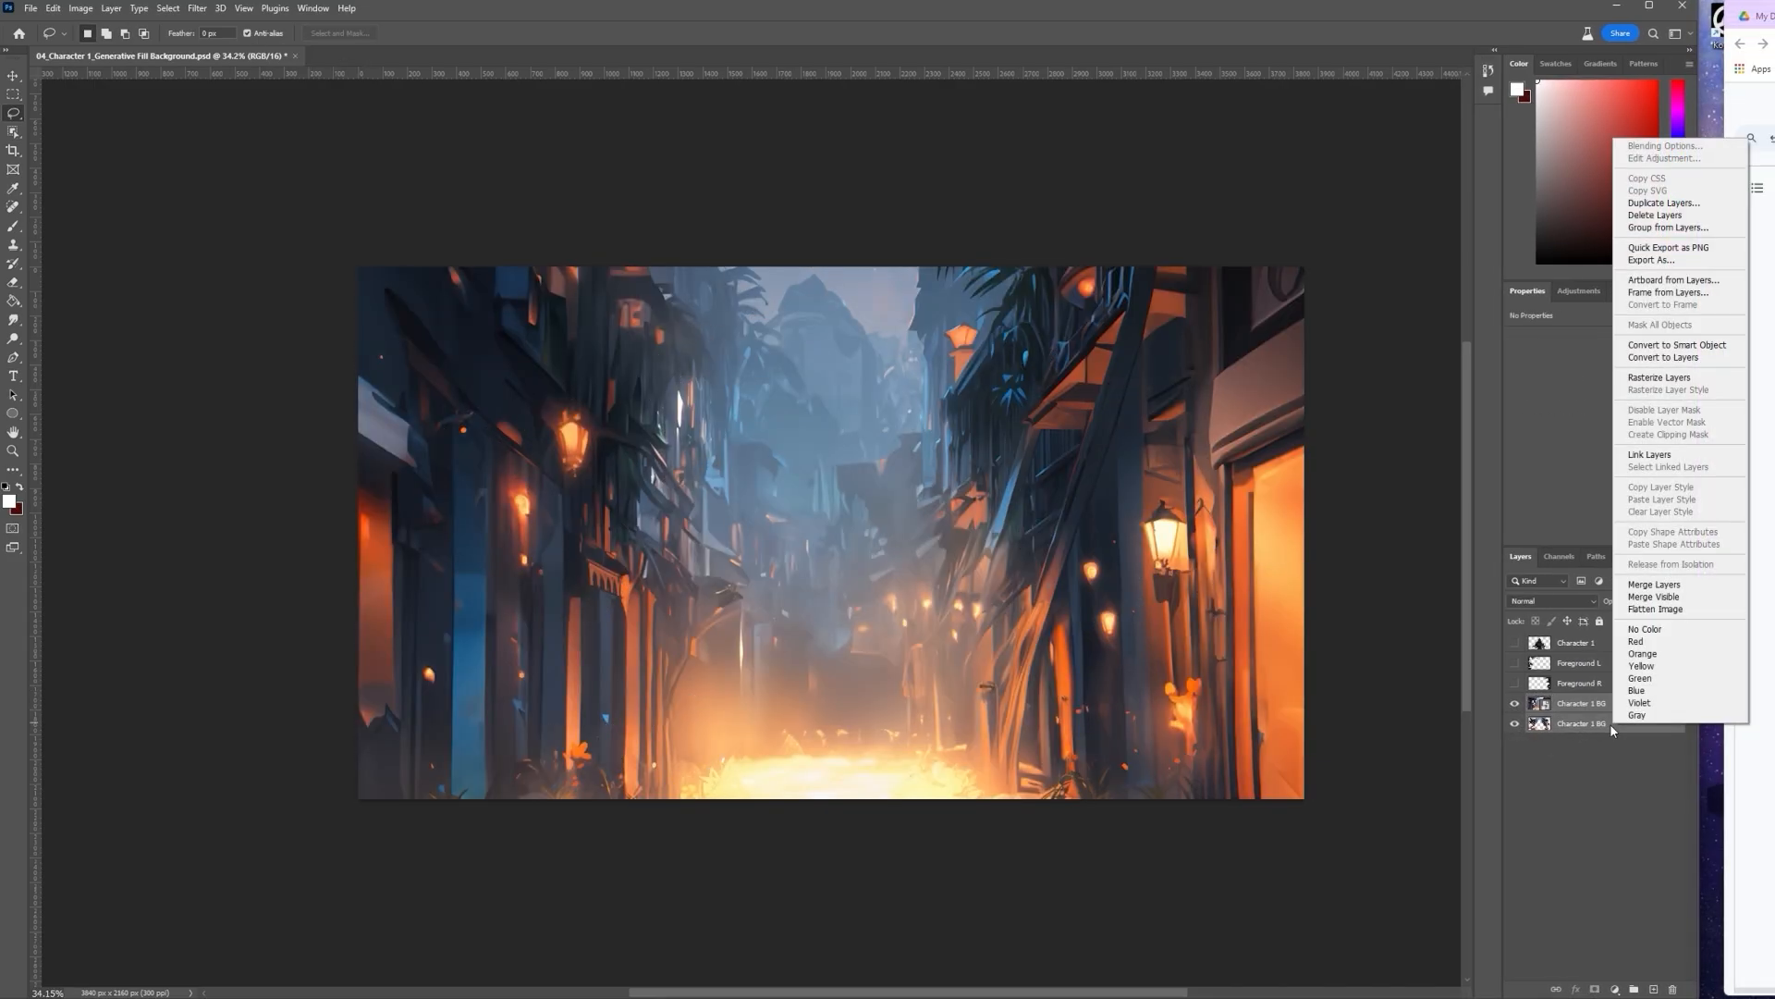
{"action": "left_click", "coordinate": [1674, 345]}
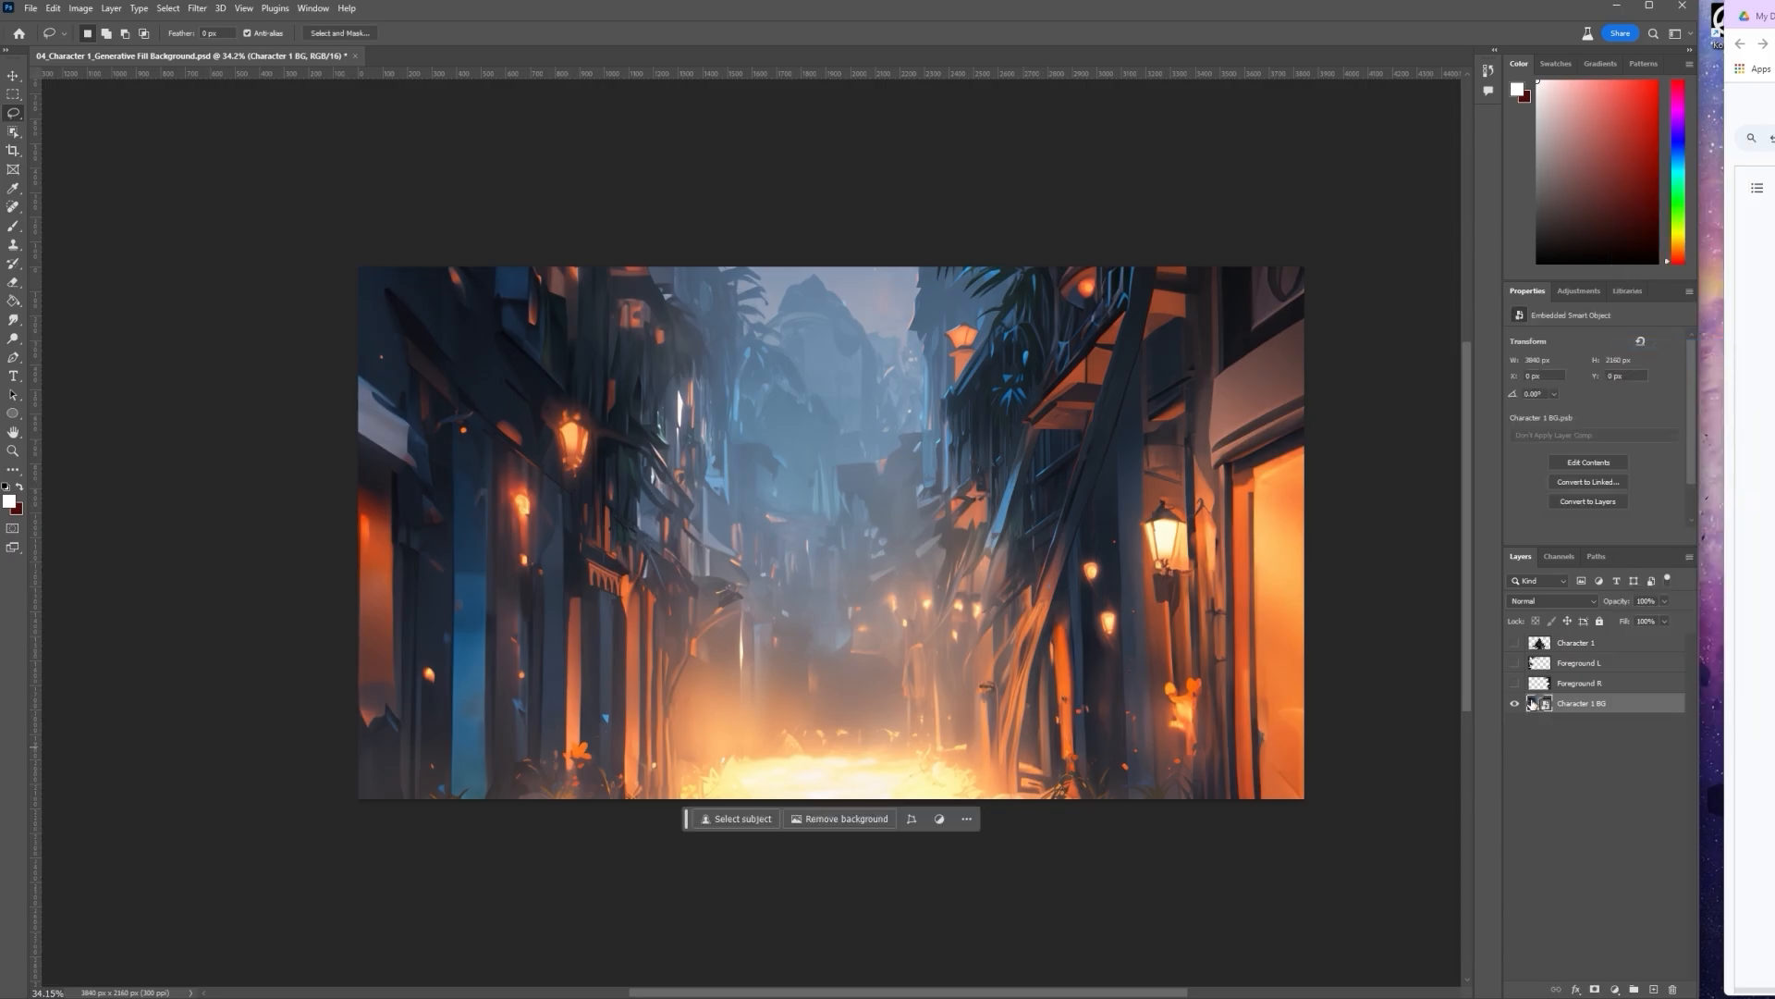
Show the Character 1, Foreground L and Foreground R layers above the completed background
{"action": "left_click", "coordinate": [1514, 643]}
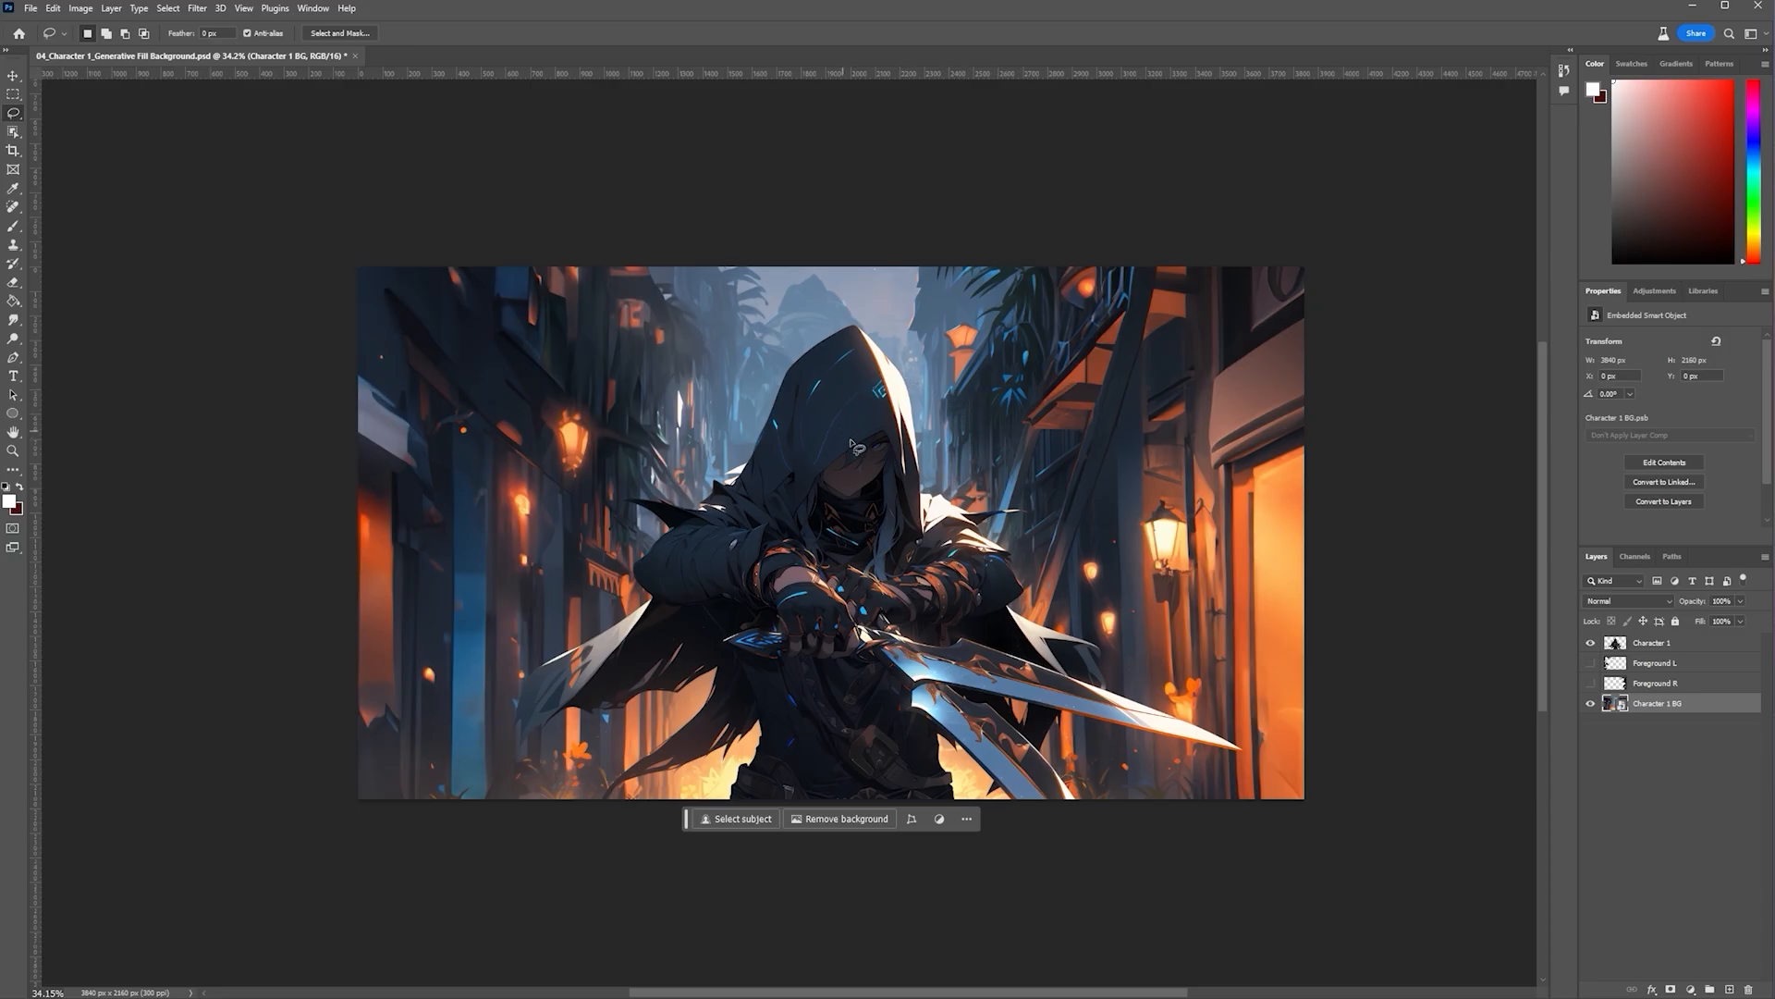
{"action": "left_click", "coordinate": [1591, 663]}
{"action": "left_click", "coordinate": [1591, 684]}
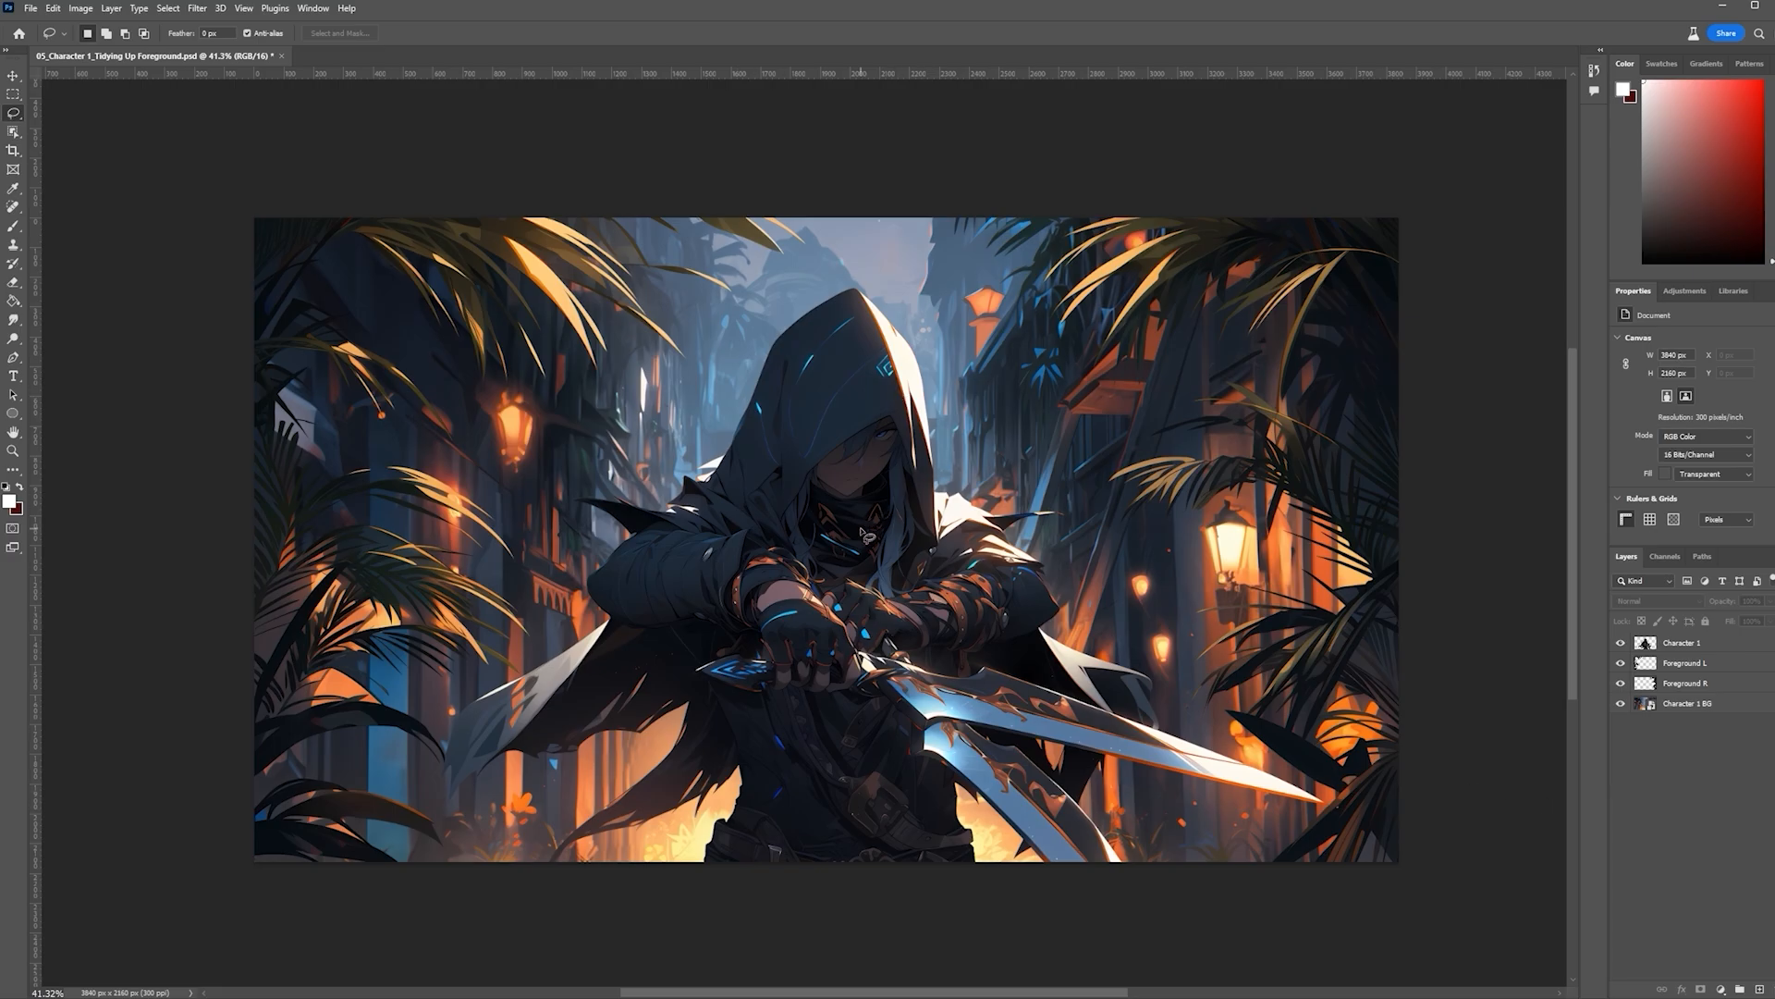
Hide Character 1 and Character 1 BG, outline the grey background patch among the top leaves with the Pen tool and delete it from Foreground L
{"action": "left_click", "coordinate": [1621, 643]}
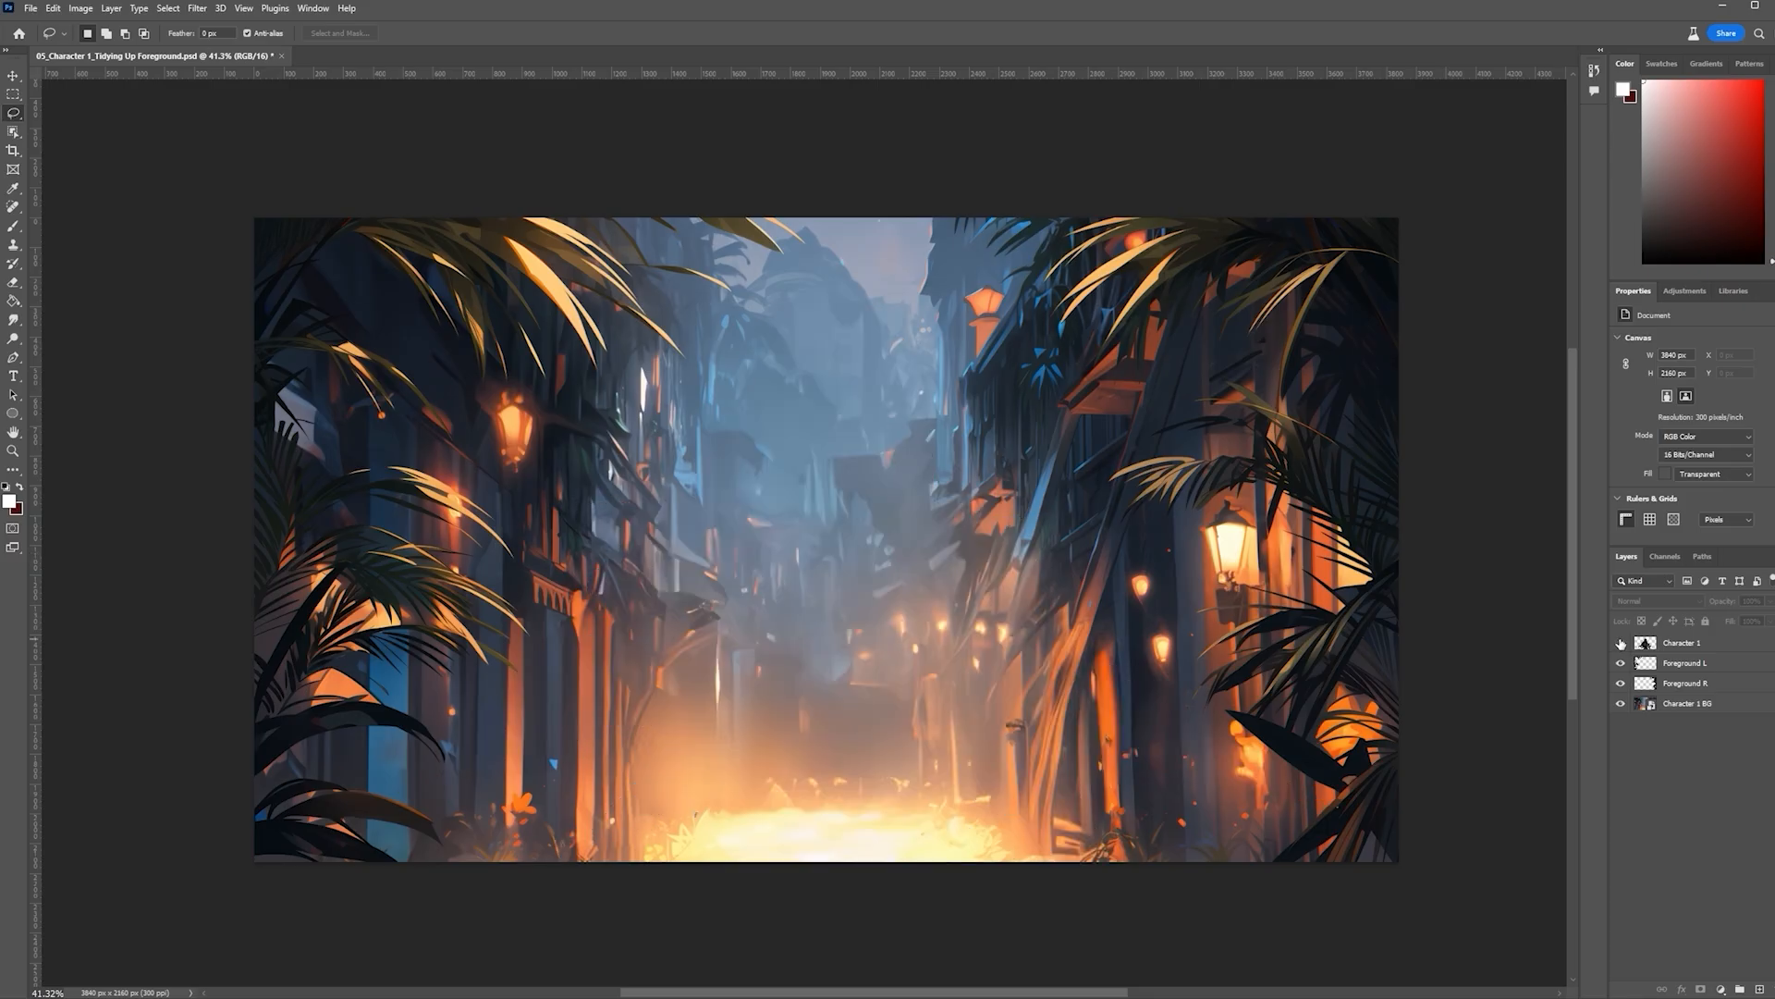
{"action": "left_click", "coordinate": [1621, 704]}
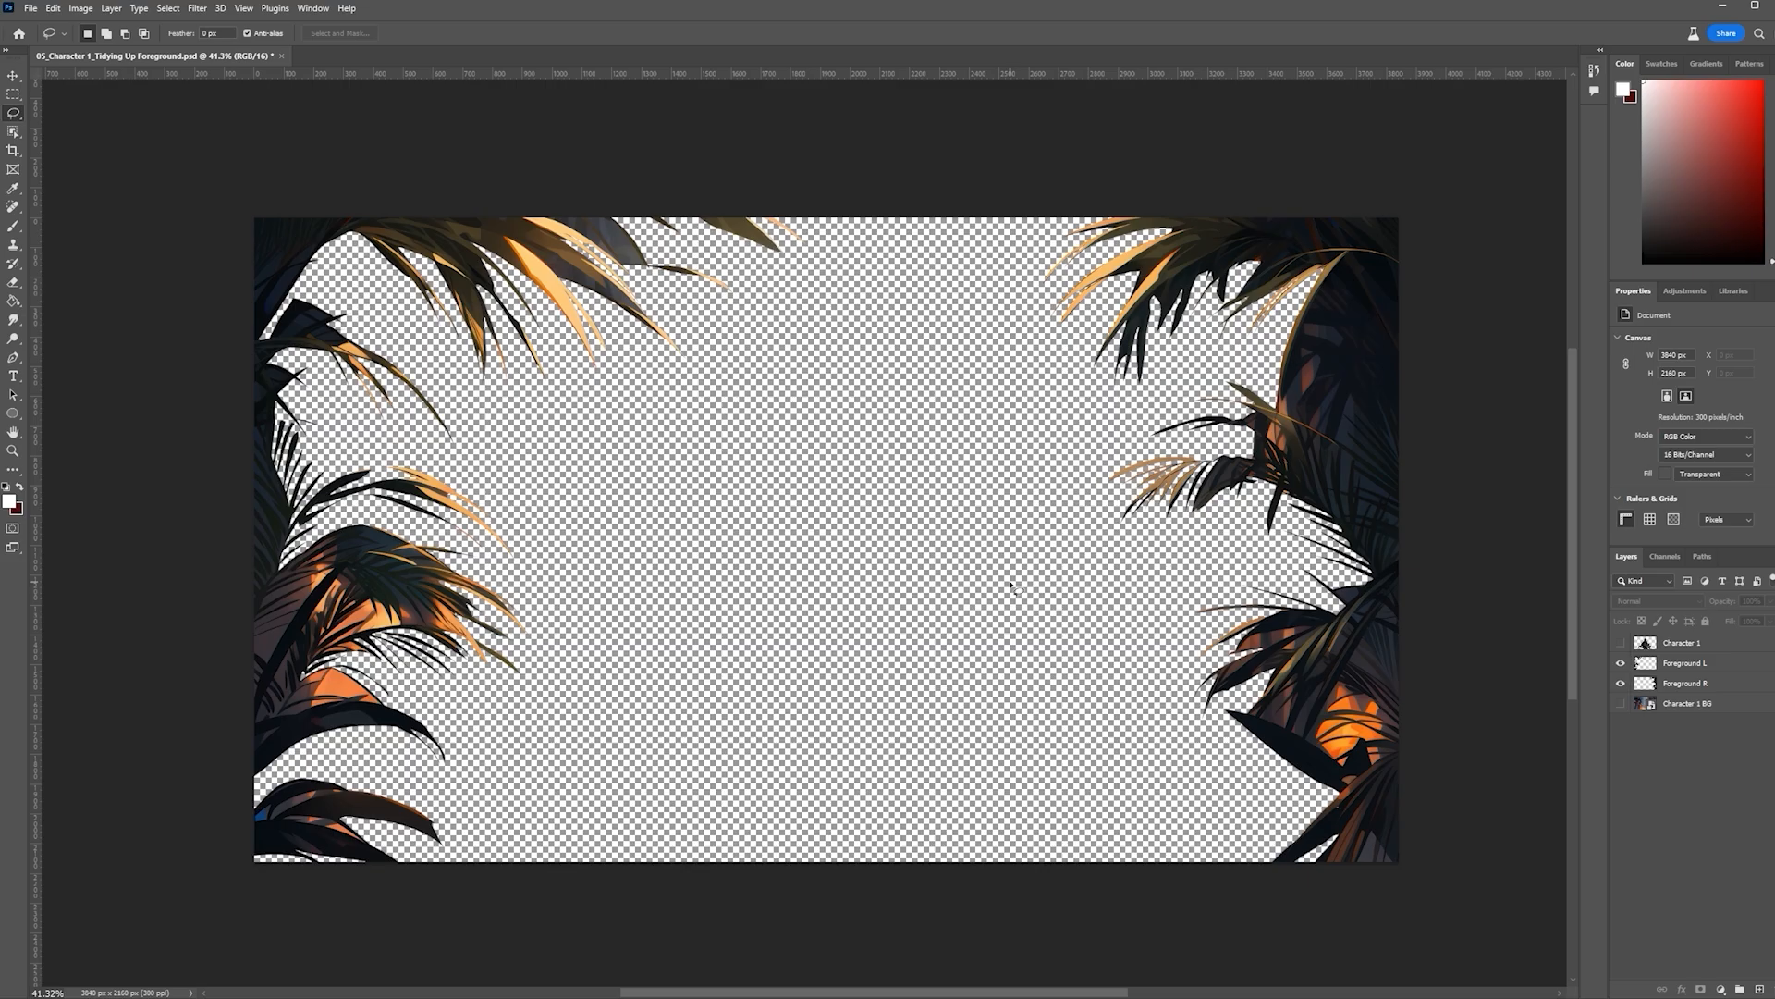
{"action": "left_click_drag", "start_coordinate": [610, 269], "coordinate": [731, 268]}
{"action": "left_click_drag", "start_coordinate": [730, 268], "coordinate": [979, 599]}
{"action": "left_click", "coordinate": [820, 393]}
{"action": "left_click", "coordinate": [845, 407]}
{"action": "left_click", "coordinate": [864, 415]}
{"action": "mouse_move", "coordinate": [956, 508]}
{"action": "left_mouse_down"}
{"action": "mouse_move", "coordinate": [1001, 585]}
{"action": "mouse_move", "coordinate": [1073, 633]}
{"action": "left_mouse_up"}
{"action": "left_click", "coordinate": [1035, 631]}
{"action": "left_click_drag", "start_coordinate": [923, 621], "coordinate": [887, 620]}
{"action": "left_click", "coordinate": [865, 624]}
{"action": "left_click_drag", "start_coordinate": [705, 497], "coordinate": [658, 462]}
{"action": "left_click_drag", "start_coordinate": [440, 329], "coordinate": [319, 275]}
{"action": "left_click", "coordinate": [723, 274]}
{"action": "right_click", "coordinate": [796, 421]}
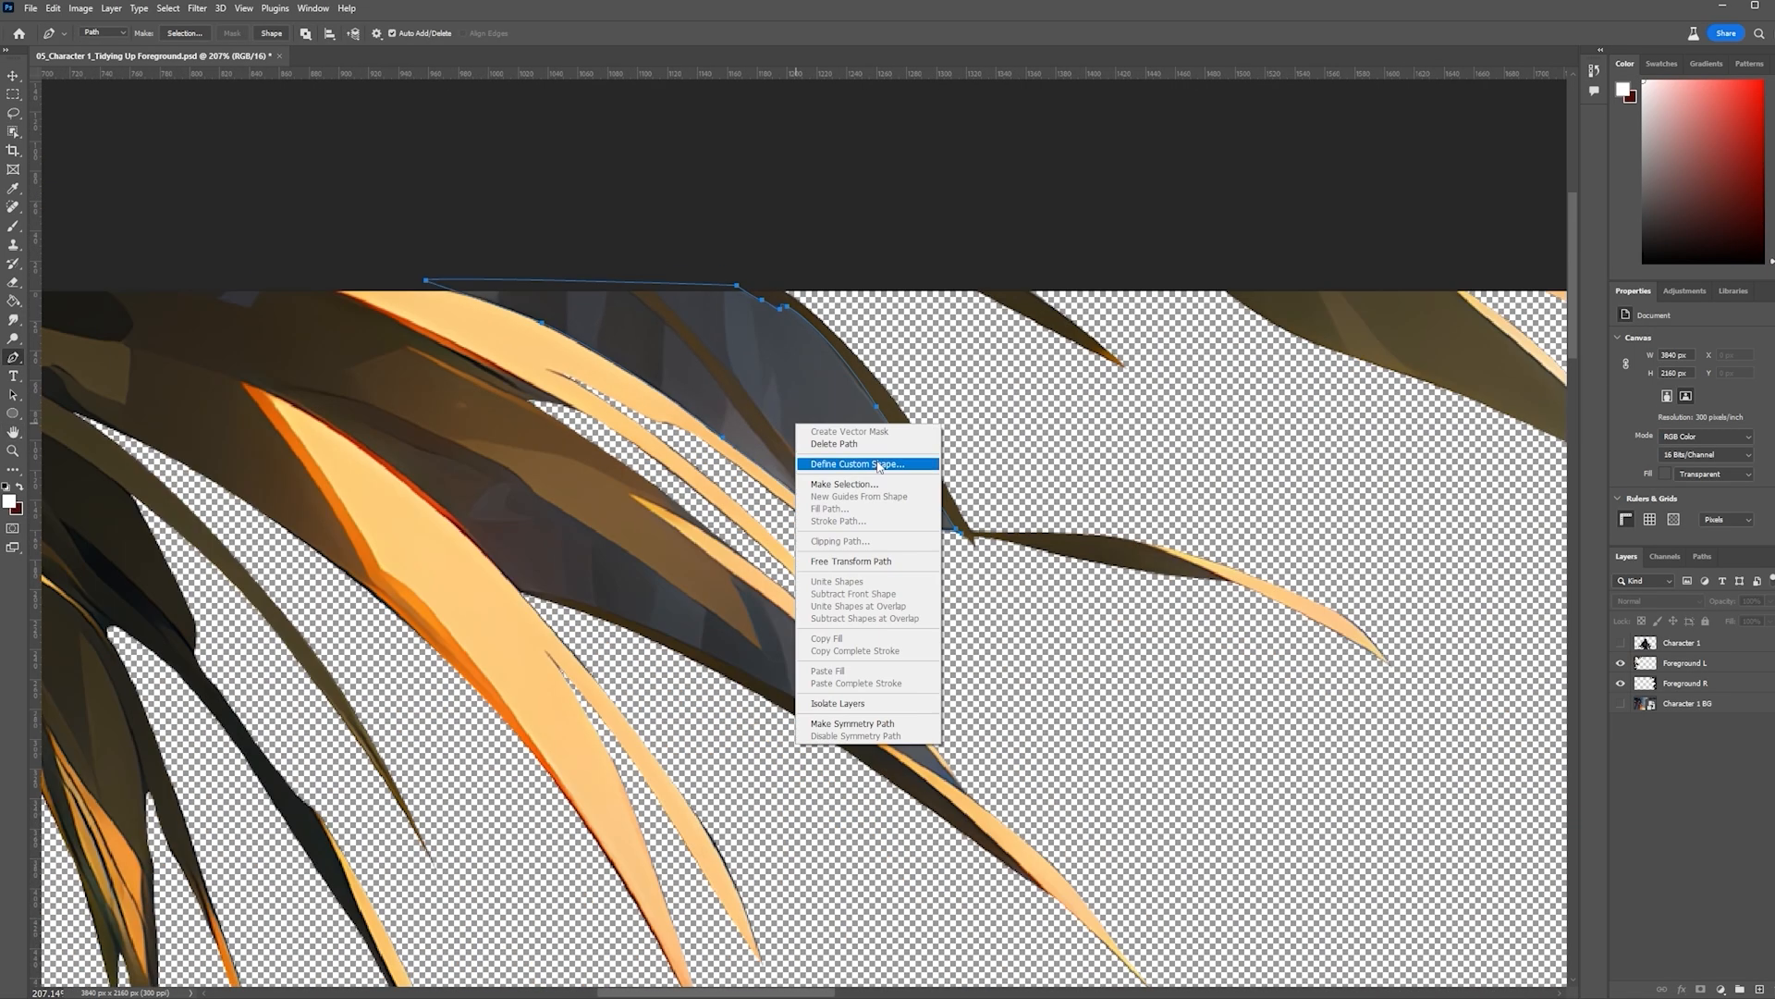
{"action": "left_click", "coordinate": [843, 484]}
{"action": "left_click", "coordinate": [1702, 667]}
{"action": "key", "text": "Delete"}
{"action": "key", "text": "ctrl+d"}
Outline the grey background strip beneath the brown and orange leaf tips with the Pen tool and delete it from Foreground L
{"action": "scroll", "coordinate": [834, 543], "scroll_direction": "up", "scroll_amount": 3}
{"action": "left_click", "coordinate": [1056, 726]}
{"action": "left_click", "coordinate": [1008, 670]}
{"action": "left_click_drag", "start_coordinate": [773, 461], "coordinate": [703, 416]}
{"action": "left_click", "coordinate": [794, 515]}
{"action": "left_click", "coordinate": [808, 552]}
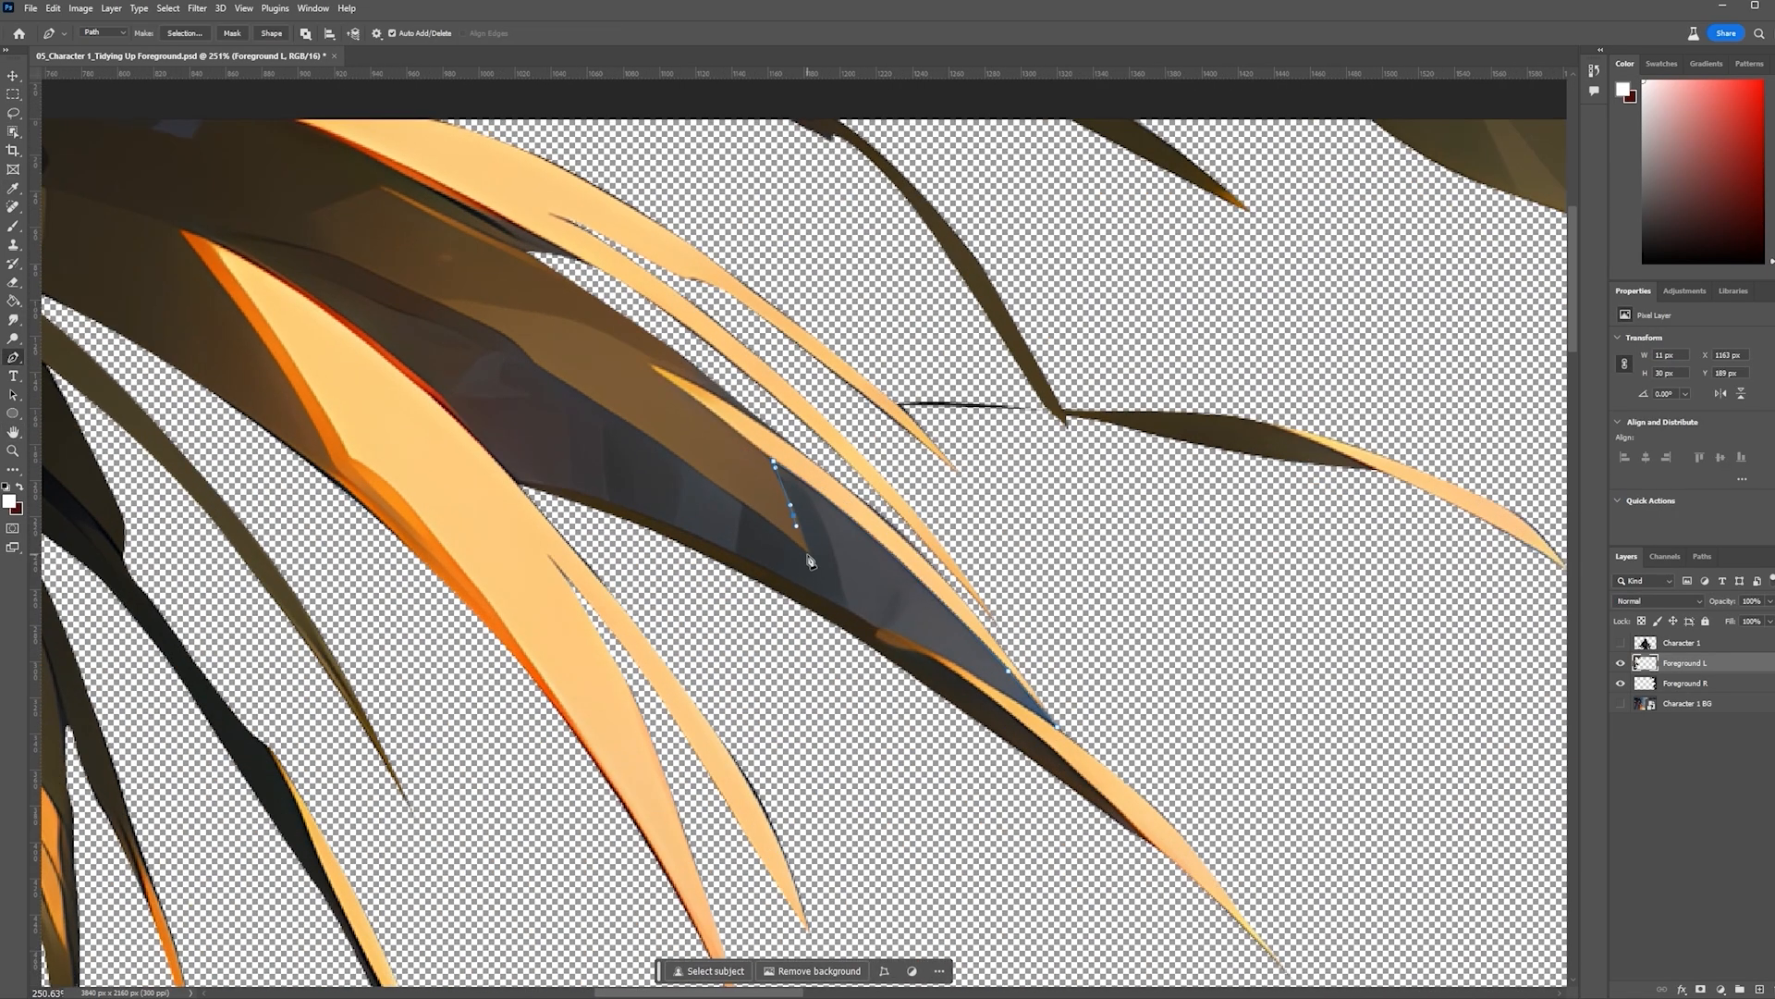
{"action": "left_click_drag", "start_coordinate": [721, 488], "coordinate": [691, 466]}
{"action": "left_click_drag", "start_coordinate": [639, 430], "coordinate": [628, 424]}
{"action": "left_click", "coordinate": [203, 238]}
{"action": "left_click", "coordinate": [356, 326]}
{"action": "left_click", "coordinate": [466, 428]}
{"action": "left_click", "coordinate": [516, 480]}
{"action": "left_click", "coordinate": [607, 491]}
{"action": "left_click", "coordinate": [738, 555]}
{"action": "left_click", "coordinate": [1057, 725]}
{"action": "scroll", "coordinate": [870, 590], "scroll_direction": "down", "scroll_amount": 5}
{"action": "right_click", "coordinate": [869, 590]}
{"action": "left_click", "coordinate": [916, 653]}
{"action": "key", "text": "Delete"}
{"action": "key", "text": "ctrl+d"}
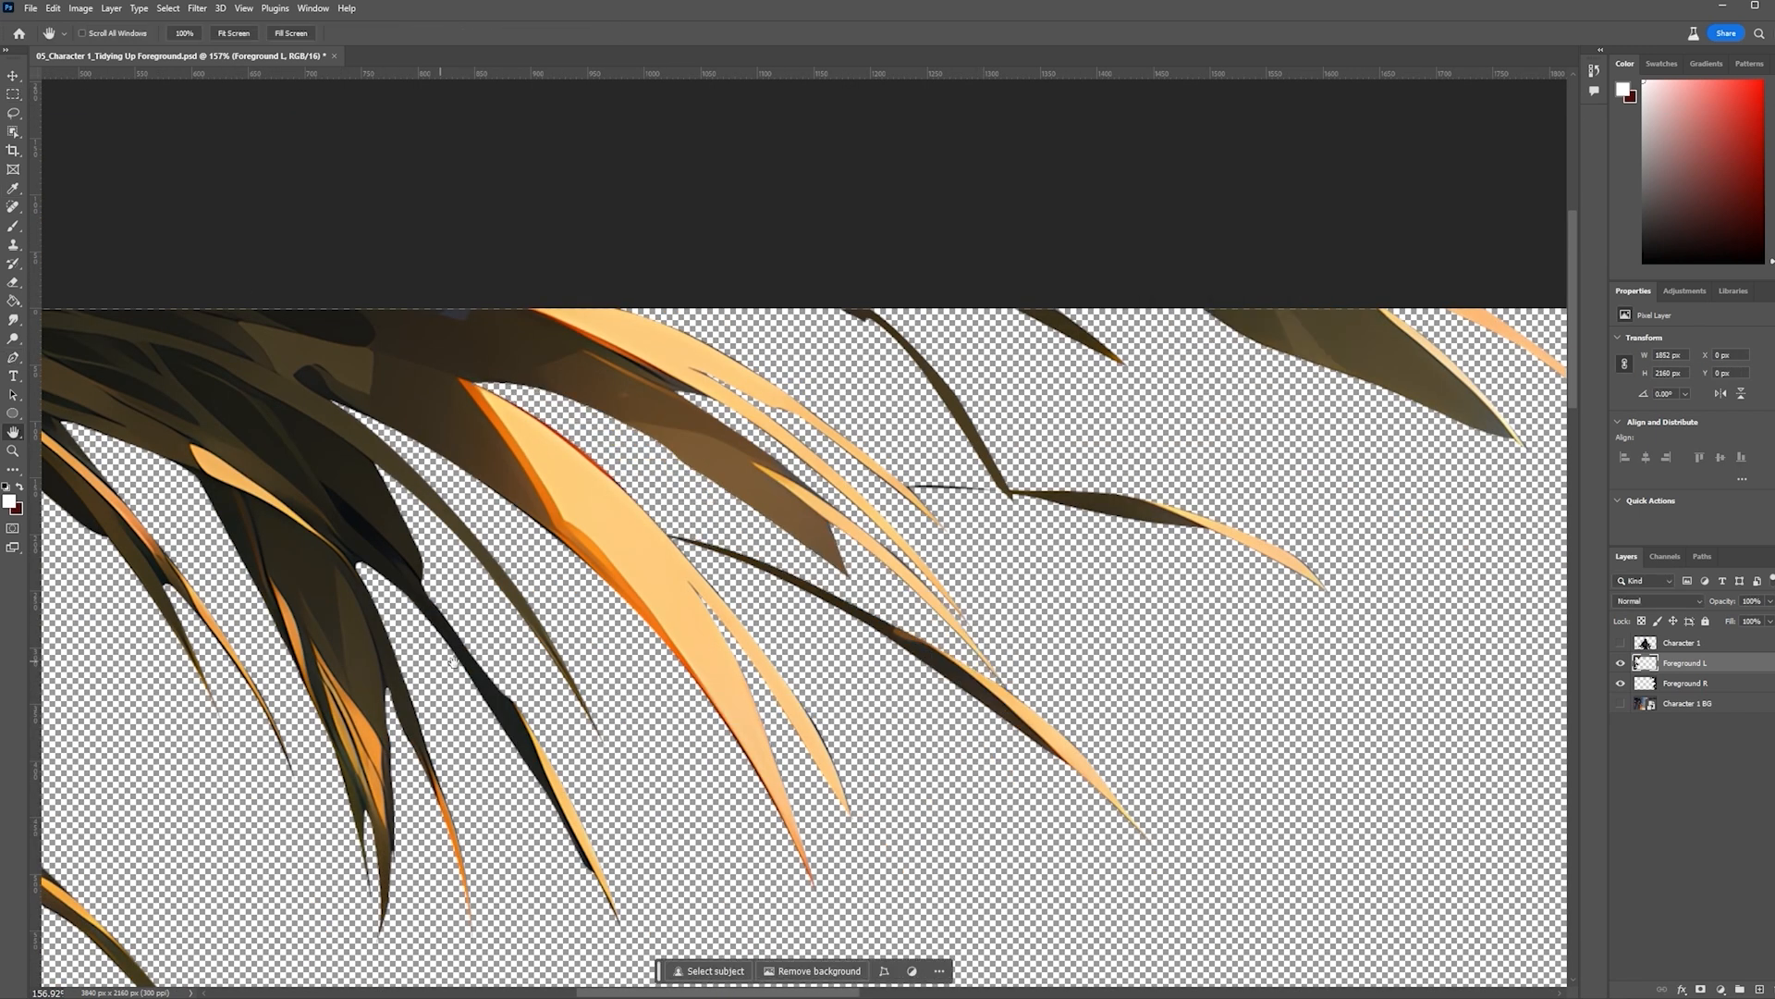
Outline the long blue patch between the dark stems near the canvas's upper left edge with the Pen tool and delete it
{"action": "left_click_drag", "start_coordinate": [443, 555], "coordinate": [1017, 592]}
{"action": "scroll", "coordinate": [879, 823], "scroll_direction": "up", "scroll_amount": 6}
{"action": "scroll", "coordinate": [891, 764], "scroll_direction": "up", "scroll_amount": 3}
{"action": "left_click", "coordinate": [820, 869]}
{"action": "left_click_drag", "start_coordinate": [805, 758], "coordinate": [832, 693]}
{"action": "left_click", "coordinate": [940, 531]}
{"action": "left_click", "coordinate": [998, 456]}
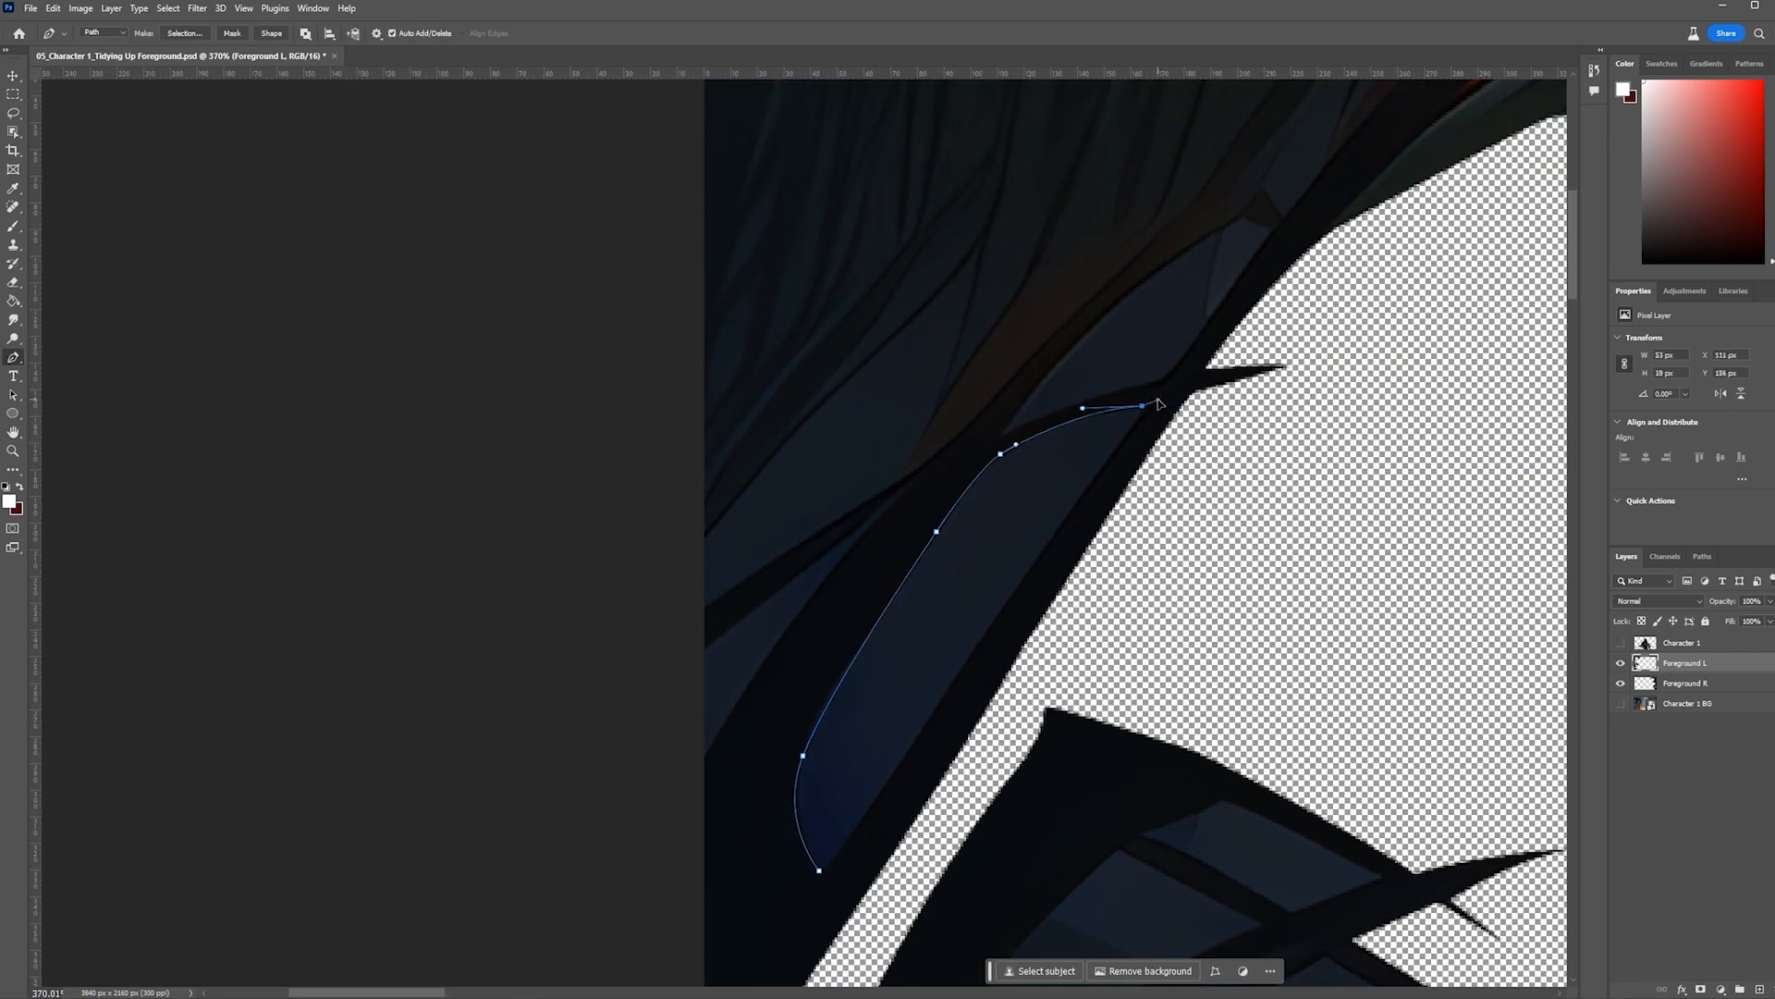
{"action": "left_click", "coordinate": [1002, 611]}
{"action": "left_click", "coordinate": [820, 868]}
{"action": "key", "text": "Delete"}
{"action": "key", "text": "ctrl+d"}
Outline the curved blue patch just above the crossing twig with the Pen tool and delete it from Foreground L
{"action": "scroll", "coordinate": [1150, 355], "scroll_direction": "up", "scroll_amount": 4}
{"action": "left_click", "coordinate": [884, 596]}
{"action": "left_click_drag", "start_coordinate": [1052, 420], "coordinate": [1123, 366]}
{"action": "left_click", "coordinate": [1151, 359]}
{"action": "left_click", "coordinate": [1190, 365]}
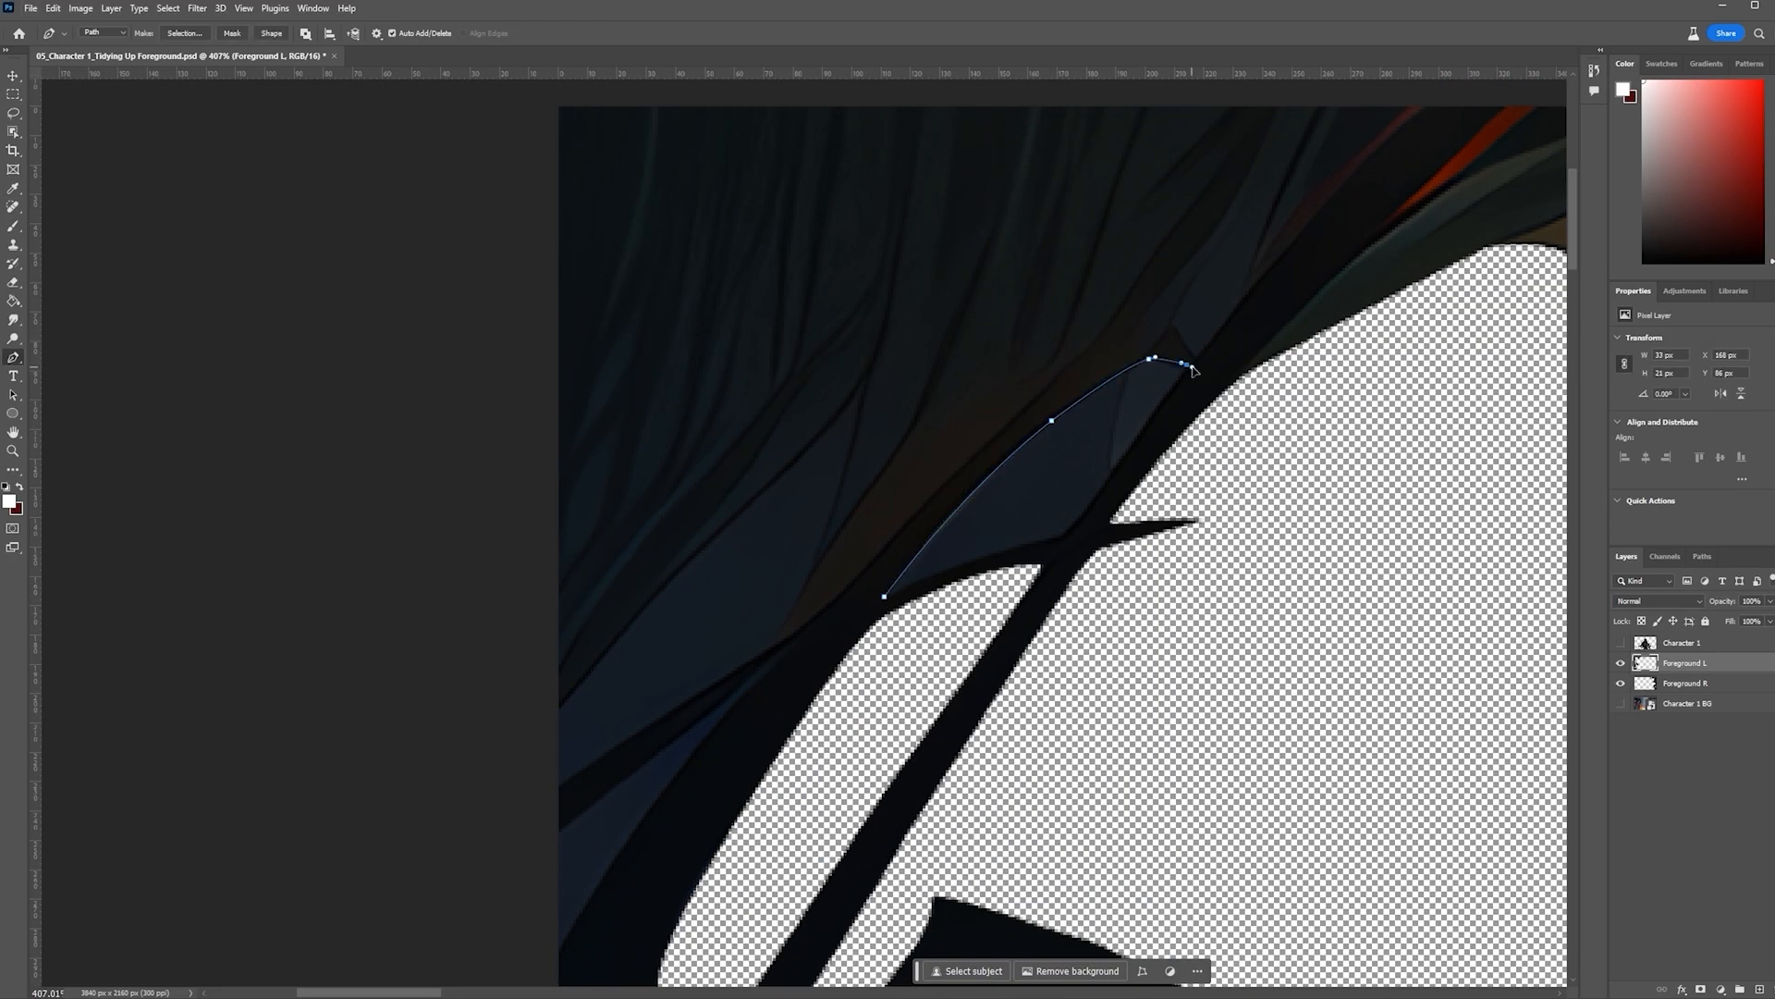
{"action": "left_click", "coordinate": [1080, 518]}
{"action": "left_click", "coordinate": [1054, 535]}
{"action": "key", "text": "Delete"}
{"action": "key", "text": "ctrl+d"}
Outline the small blue wedge between the thick stem and the left canvas edge with the Pen tool and delete it
{"action": "scroll", "coordinate": [737, 496], "scroll_direction": "up", "scroll_amount": 2}
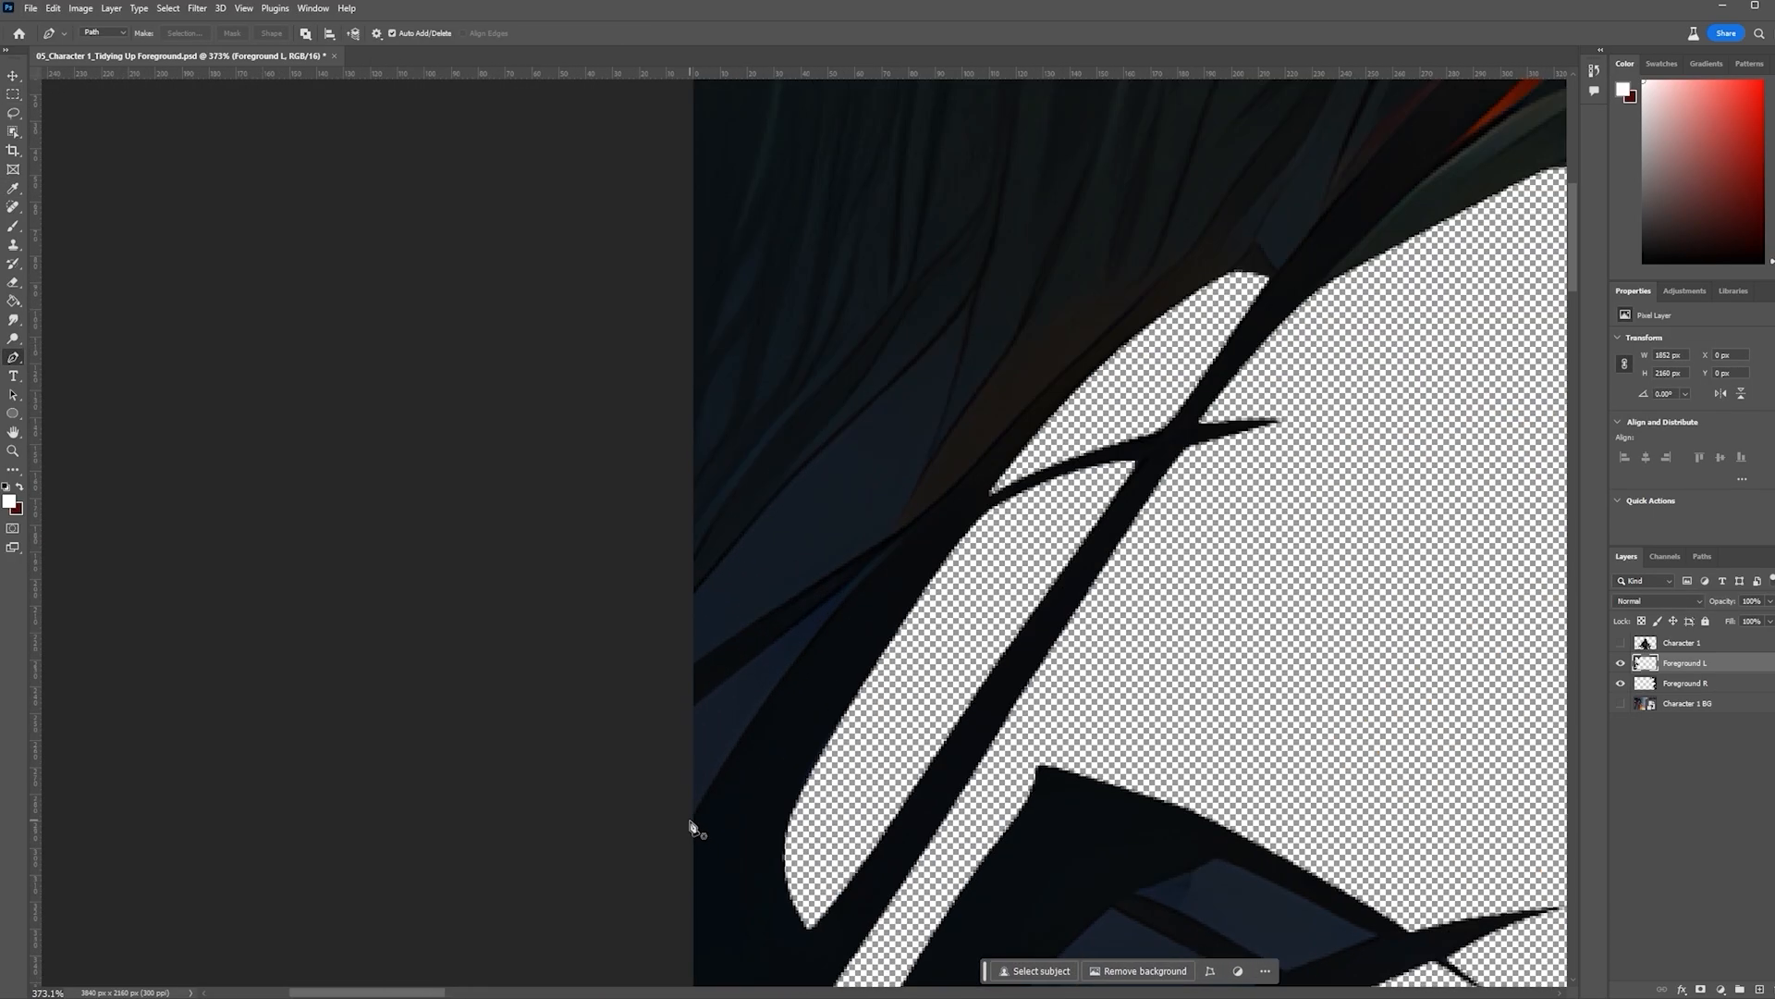
{"action": "left_click", "coordinate": [688, 826]}
{"action": "left_click", "coordinate": [749, 724]}
{"action": "left_click", "coordinate": [870, 567]}
{"action": "left_click_drag", "start_coordinate": [678, 716], "coordinate": [638, 749]}
{"action": "left_click", "coordinate": [688, 825]}
{"action": "left_click", "coordinate": [1312, 287]}
{"action": "key", "text": "Delete"}
{"action": "key", "text": "ctrl+d"}
Outline the larger blue patch above the thin diagonal stem at the left canvas edge with the Pen tool and delete it
{"action": "scroll", "coordinate": [782, 546], "scroll_direction": "up", "scroll_amount": 1}
{"action": "left_click", "coordinate": [678, 603]}
{"action": "left_click_drag", "start_coordinate": [737, 530], "coordinate": [760, 503]}
{"action": "left_click_drag", "start_coordinate": [832, 432], "coordinate": [846, 417]}
{"action": "left_click_drag", "start_coordinate": [929, 343], "coordinate": [947, 332]}
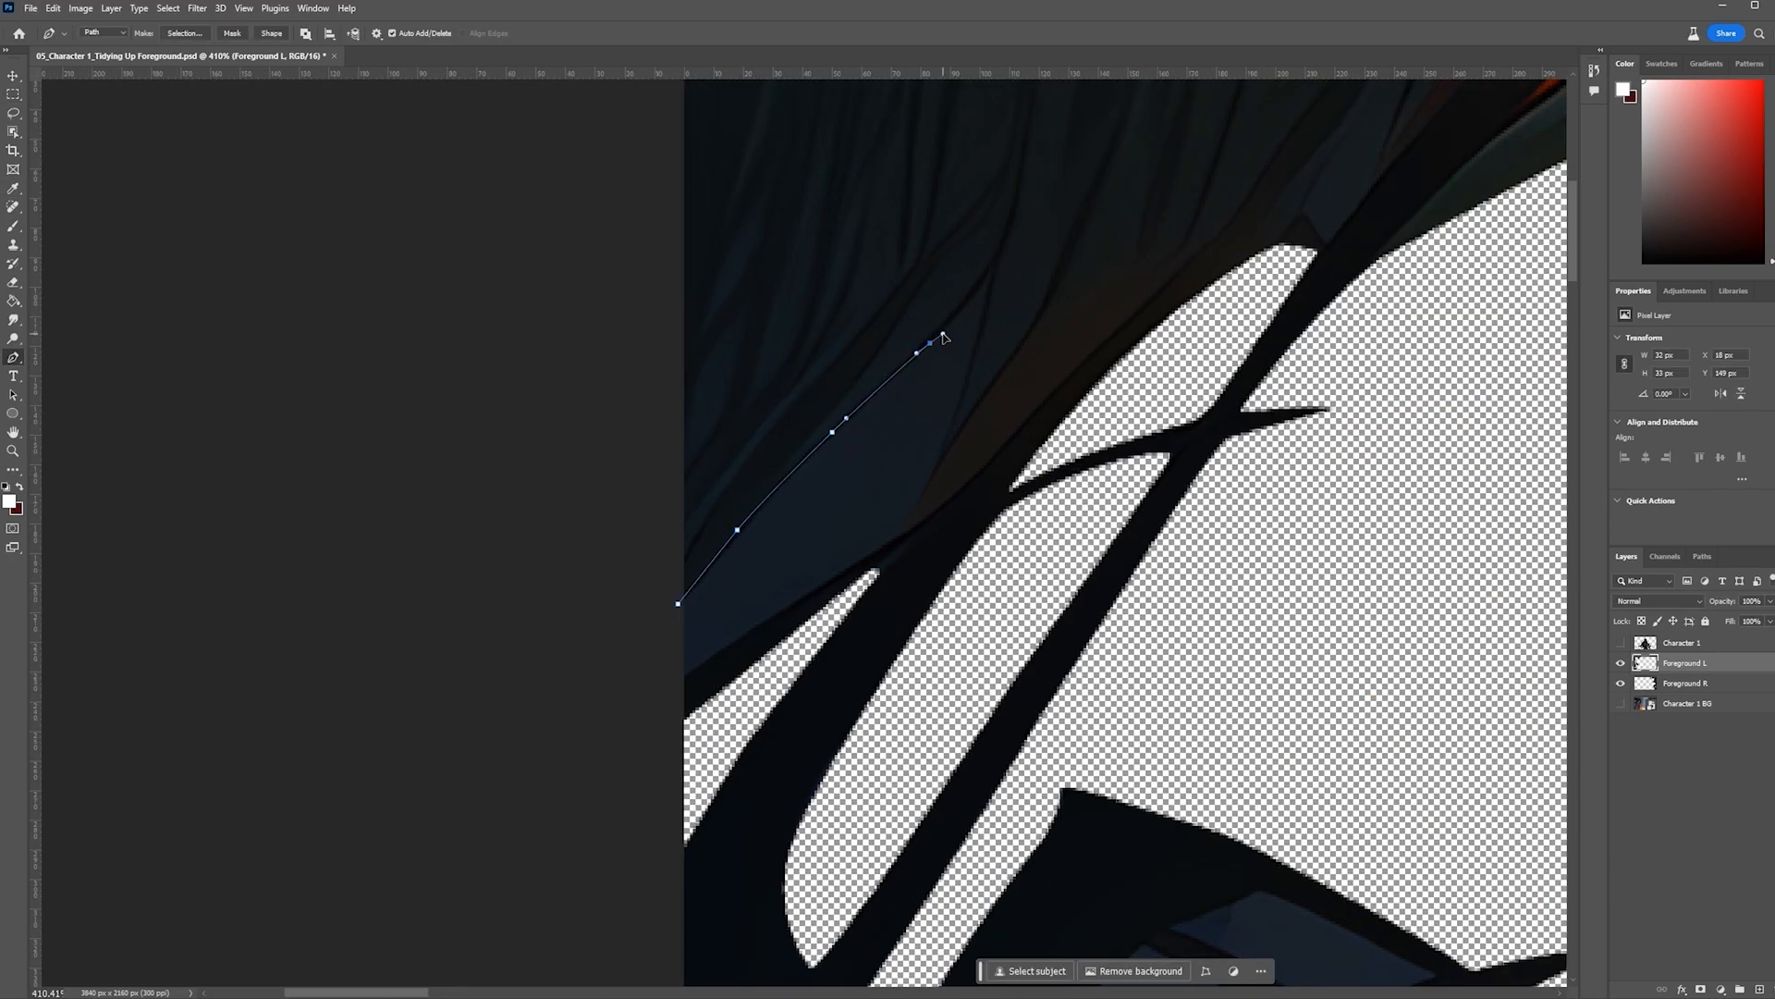
{"action": "left_click", "coordinate": [662, 697]}
{"action": "left_click", "coordinate": [677, 604]}
{"action": "left_click", "coordinate": [1312, 286]}
{"action": "key", "text": "Delete"}
{"action": "key", "text": "ctrl+d"}
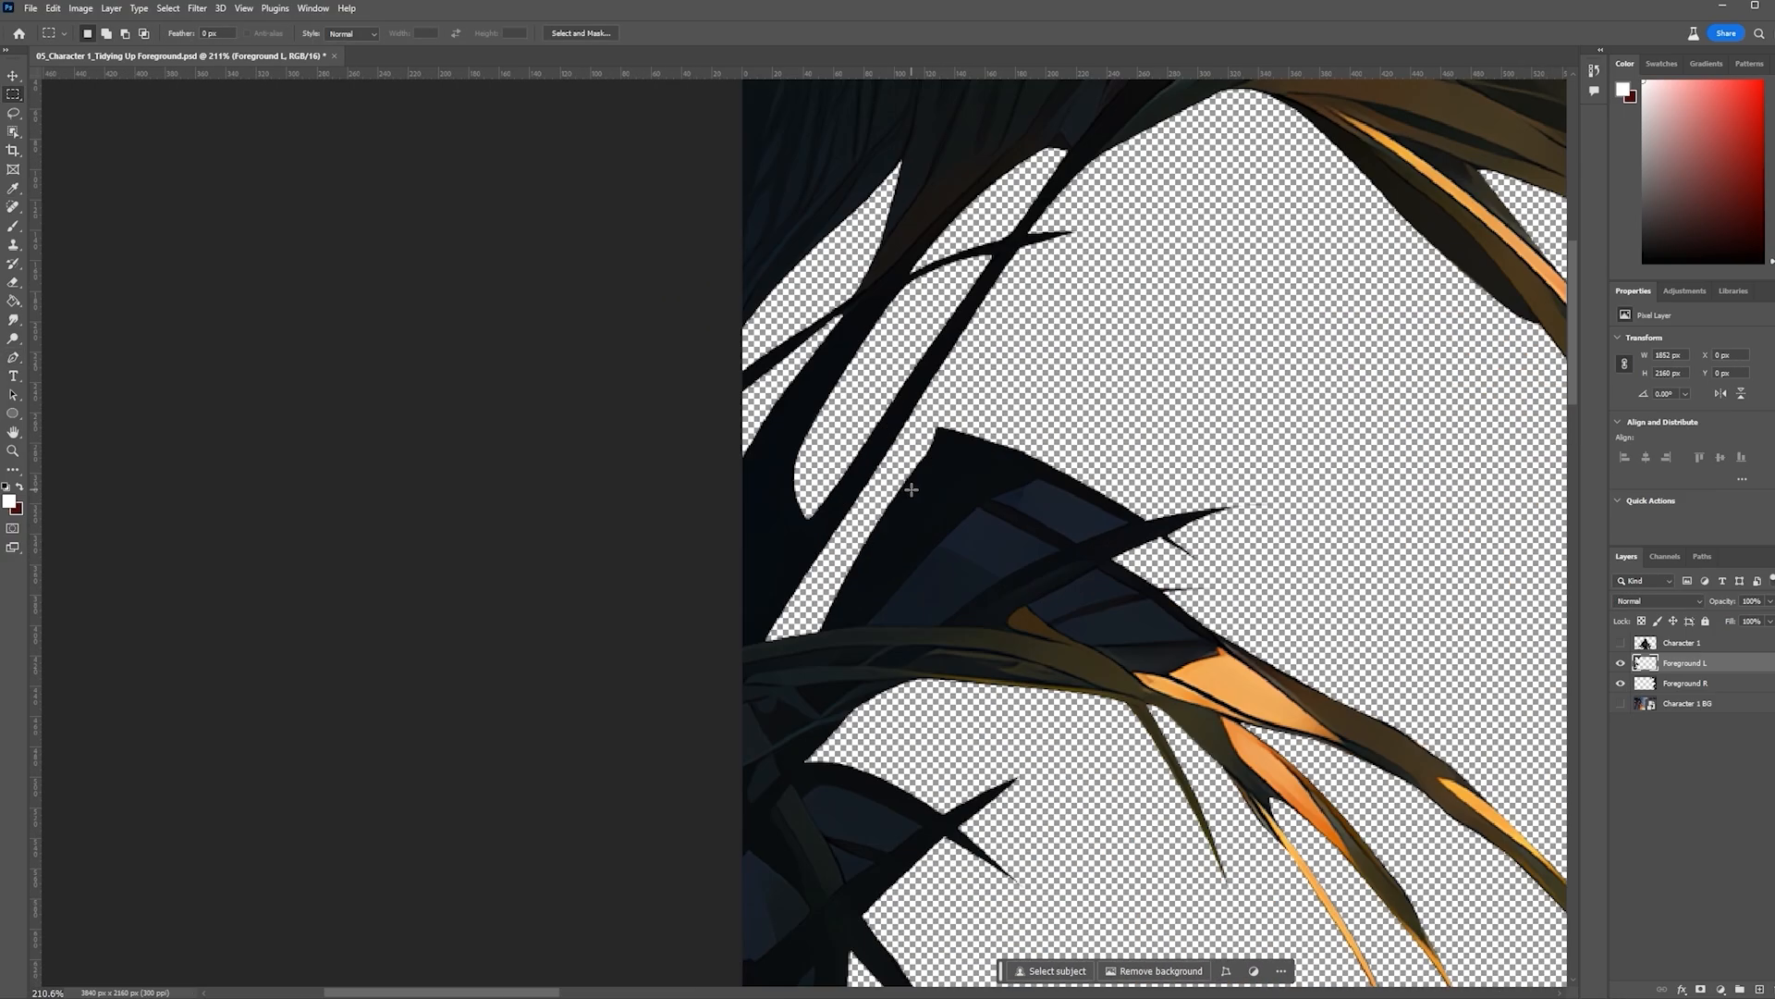
Outline the lower blue patch inside the dark drooping leaf with the Pen tool, delete it and clear the selection
{"action": "scroll", "coordinate": [1062, 537], "scroll_direction": "up", "scroll_amount": 4}
{"action": "left_click", "coordinate": [766, 681]}
{"action": "left_click", "coordinate": [814, 625]}
{"action": "left_click", "coordinate": [1078, 560]}
{"action": "left_click", "coordinate": [767, 682]}
{"action": "right_click", "coordinate": [918, 621]}
{"action": "key", "text": "Delete"}
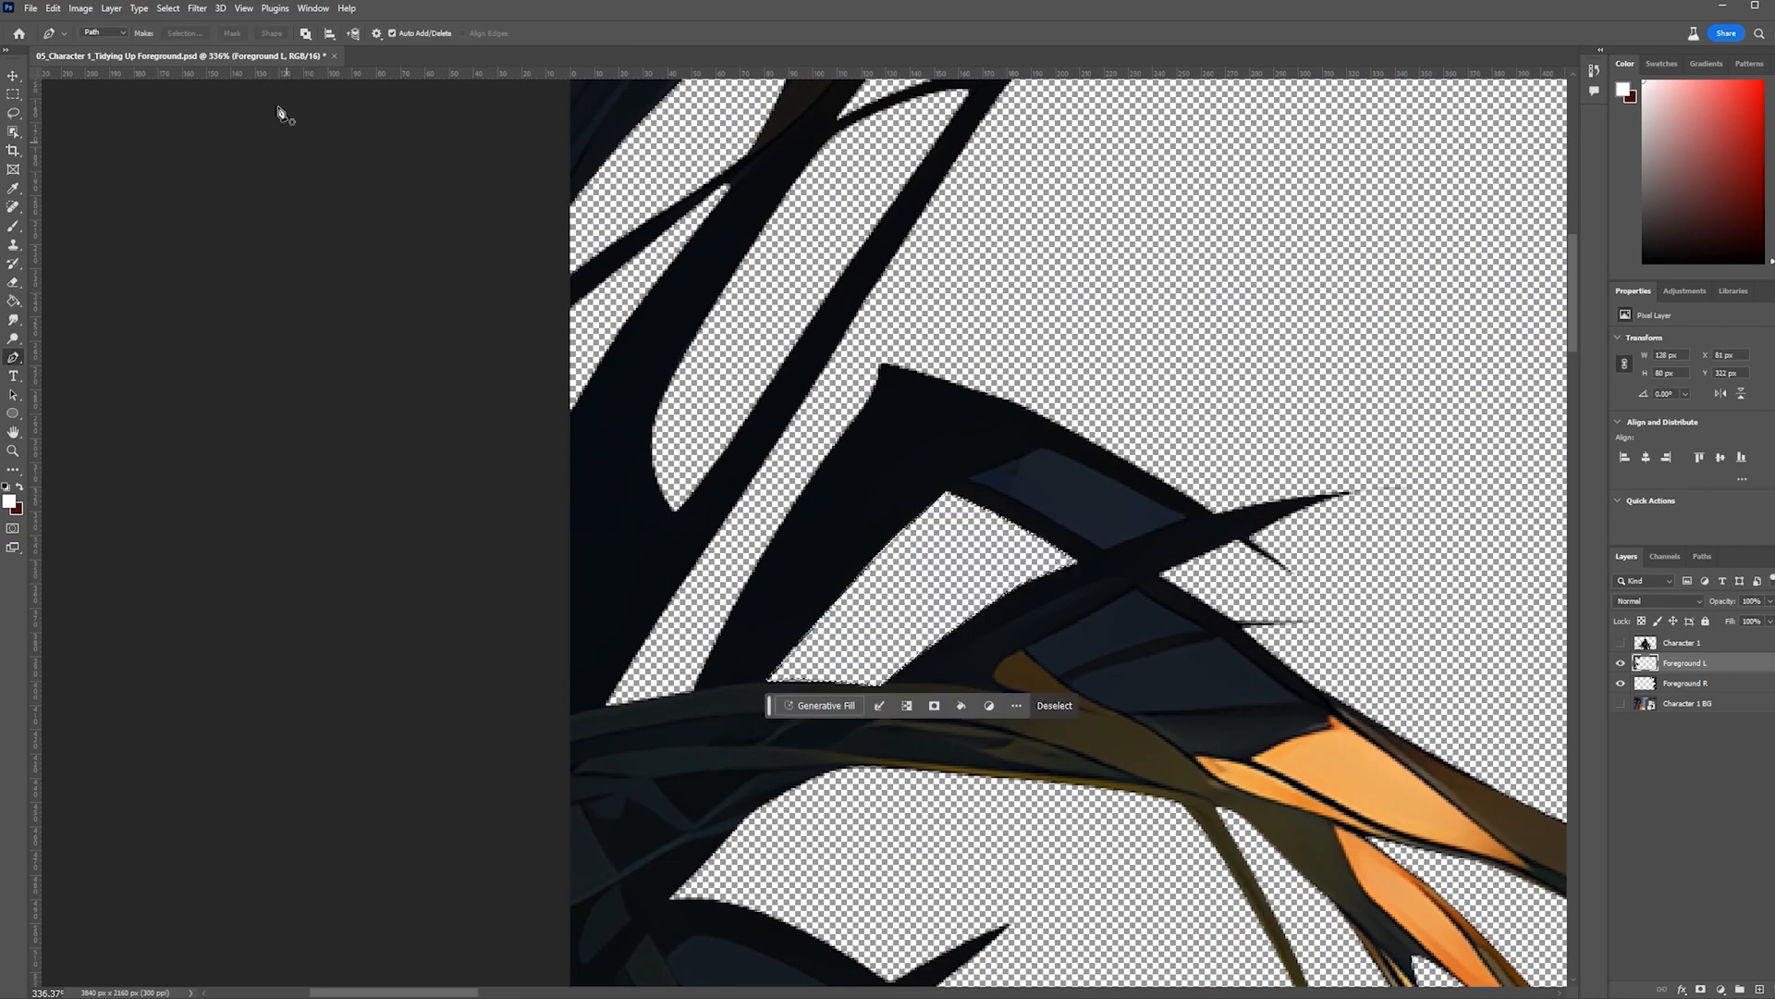
{"action": "key", "text": "ctrl+d"}
Outline the four-sided blue patch along the drooping leaf's upper edge with the Pen tool and delete it
{"action": "scroll", "coordinate": [1202, 399], "scroll_direction": "up", "scroll_amount": 3}
{"action": "left_click", "coordinate": [892, 503]}
{"action": "left_click_drag", "start_coordinate": [973, 471], "coordinate": [985, 466]}
{"action": "left_click", "coordinate": [1045, 486]}
{"action": "left_click", "coordinate": [1137, 531]}
{"action": "left_click", "coordinate": [1176, 556]}
{"action": "left_click_drag", "start_coordinate": [1074, 597], "coordinate": [1062, 591]}
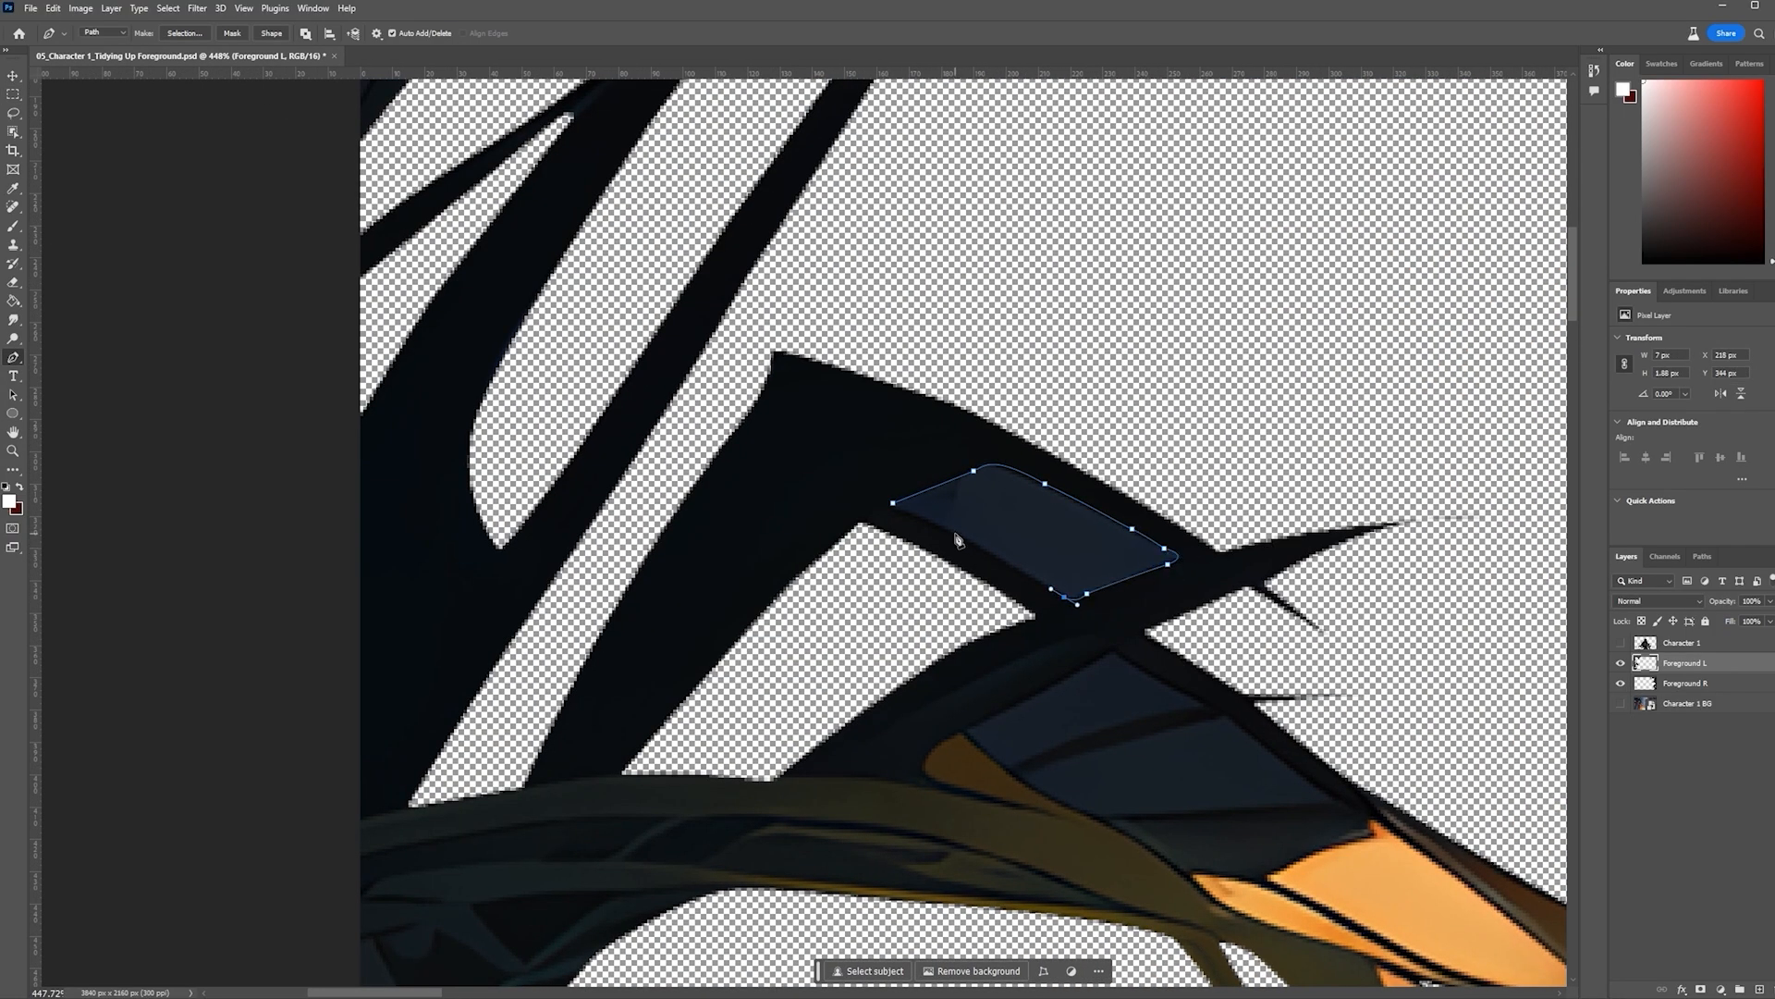
{"action": "left_click", "coordinate": [893, 503]}
{"action": "left_click", "coordinate": [1310, 292]}
{"action": "key", "text": "Delete"}
{"action": "key", "text": "ctrl+d"}
Outline and delete the remaining blue patches in the drooping leaf beside its orange section
{"action": "left_click", "coordinate": [843, 597]}
{"action": "left_click", "coordinate": [1007, 508]}
{"action": "left_click", "coordinate": [1116, 566]}
{"action": "left_click_drag", "start_coordinate": [907, 635], "coordinate": [874, 651]}
{"action": "right_click", "coordinate": [923, 585]}
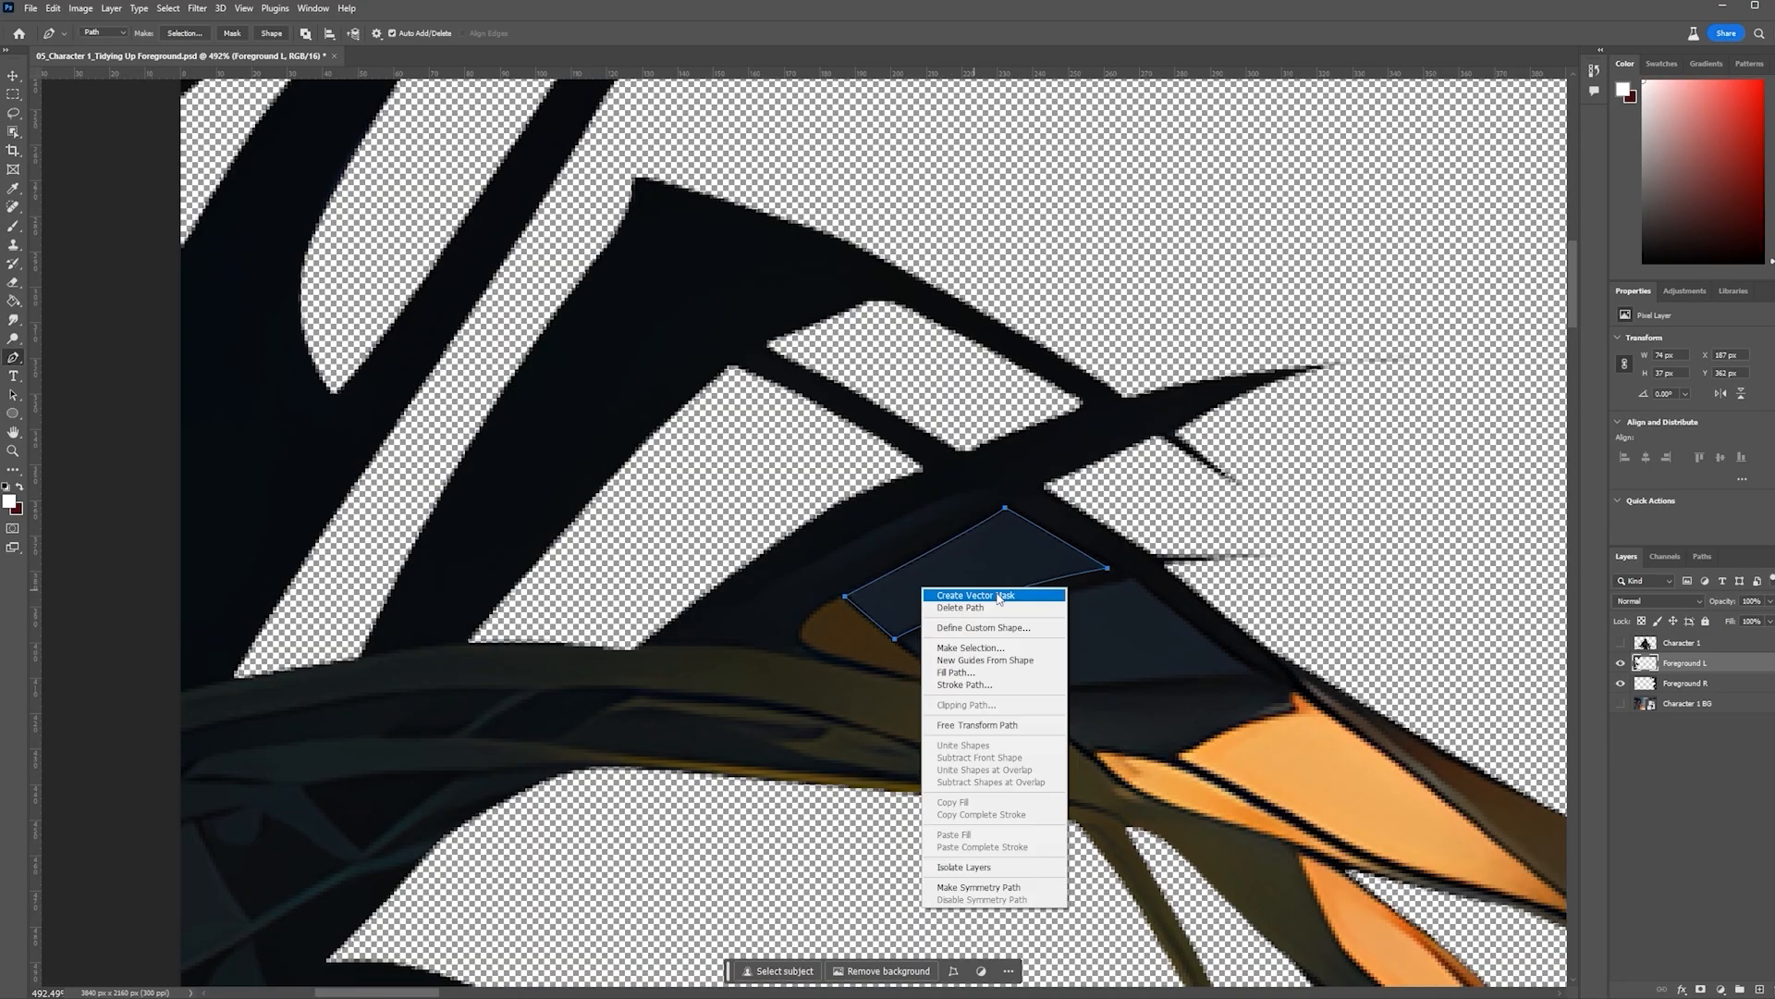
{"action": "left_click", "coordinate": [967, 646]}
{"action": "scroll", "coordinate": [1260, 555], "scroll_direction": "down", "scroll_amount": 4}
{"action": "key", "text": "Delete"}
{"action": "mouse_move", "coordinate": [944, 580]}
{"action": "left_mouse_down"}
{"action": "mouse_move", "coordinate": [1237, 588]}
{"action": "mouse_move", "coordinate": [944, 579]}
{"action": "mouse_move", "coordinate": [883, 624]}
{"action": "mouse_move", "coordinate": [889, 690]}
{"action": "mouse_move", "coordinate": [857, 613]}
{"action": "left_mouse_up"}
{"action": "key", "text": "Delete"}
{"action": "key", "text": "ctrl+d"}
Delete the small background gap and the larger blue patch enclosed by the crossing dark leaves below the long frond
{"action": "scroll", "coordinate": [1220, 527], "scroll_direction": "down", "scroll_amount": 8}
{"action": "scroll", "coordinate": [915, 832], "scroll_direction": "up", "scroll_amount": 8}
{"action": "key", "text": "Delete"}
{"action": "key", "text": "ctrl+d"}
{"action": "scroll", "coordinate": [878, 684], "scroll_direction": "up", "scroll_amount": 1}
{"action": "key", "text": "p"}
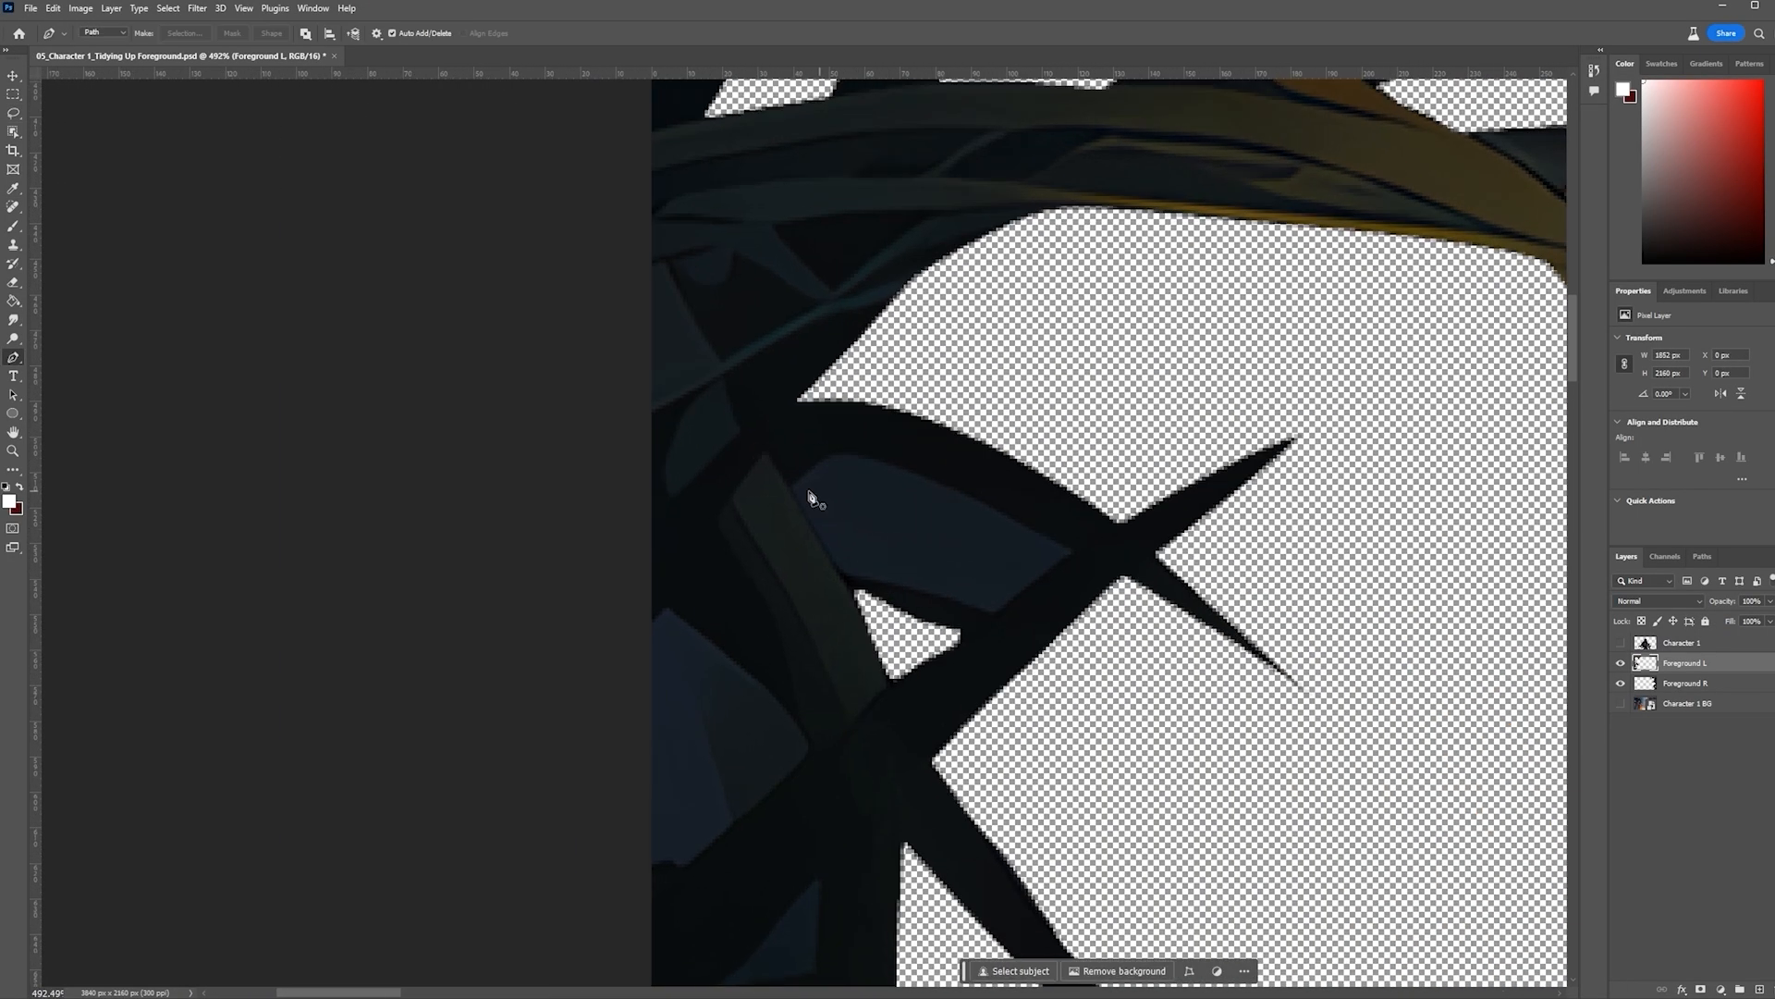
{"action": "left_click", "coordinate": [791, 487]}
{"action": "left_click_drag", "start_coordinate": [843, 455], "coordinate": [881, 456]}
{"action": "left_click", "coordinate": [790, 487]}
{"action": "scroll", "coordinate": [878, 545], "scroll_direction": "down", "scroll_amount": 4}
{"action": "right_click", "coordinate": [888, 532]}
{"action": "key", "text": "Return"}
{"action": "key", "text": "Delete"}
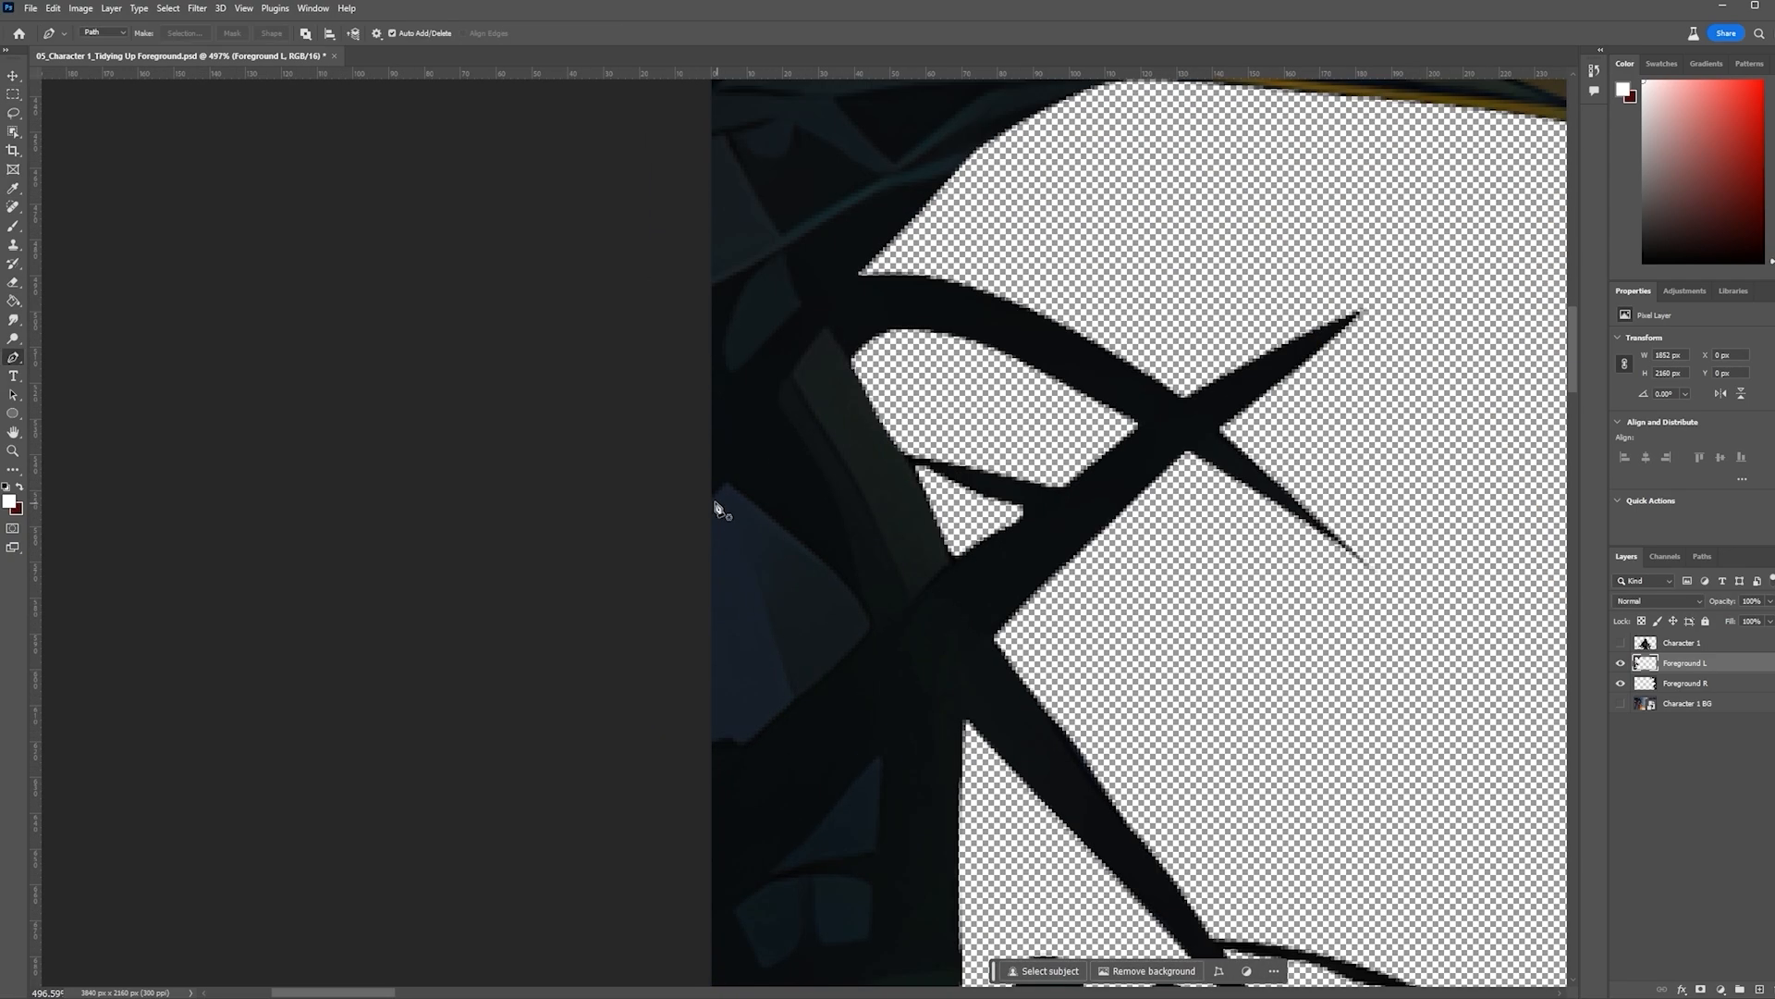
Outline the blue patch between the crossing leaves and the left canvas edge with the Pen tool and delete it
{"action": "left_click_drag", "start_coordinate": [864, 636], "coordinate": [852, 654]}
{"action": "scroll", "coordinate": [777, 629], "scroll_direction": "down", "scroll_amount": 4}
{"action": "right_click", "coordinate": [766, 592]}
{"action": "left_click", "coordinate": [816, 651]}
{"action": "key", "text": "Return"}
{"action": "key", "text": "Delete"}
{"action": "left_click_drag", "start_coordinate": [443, 277], "coordinate": [458, 286]}
{"action": "key", "text": "Return"}
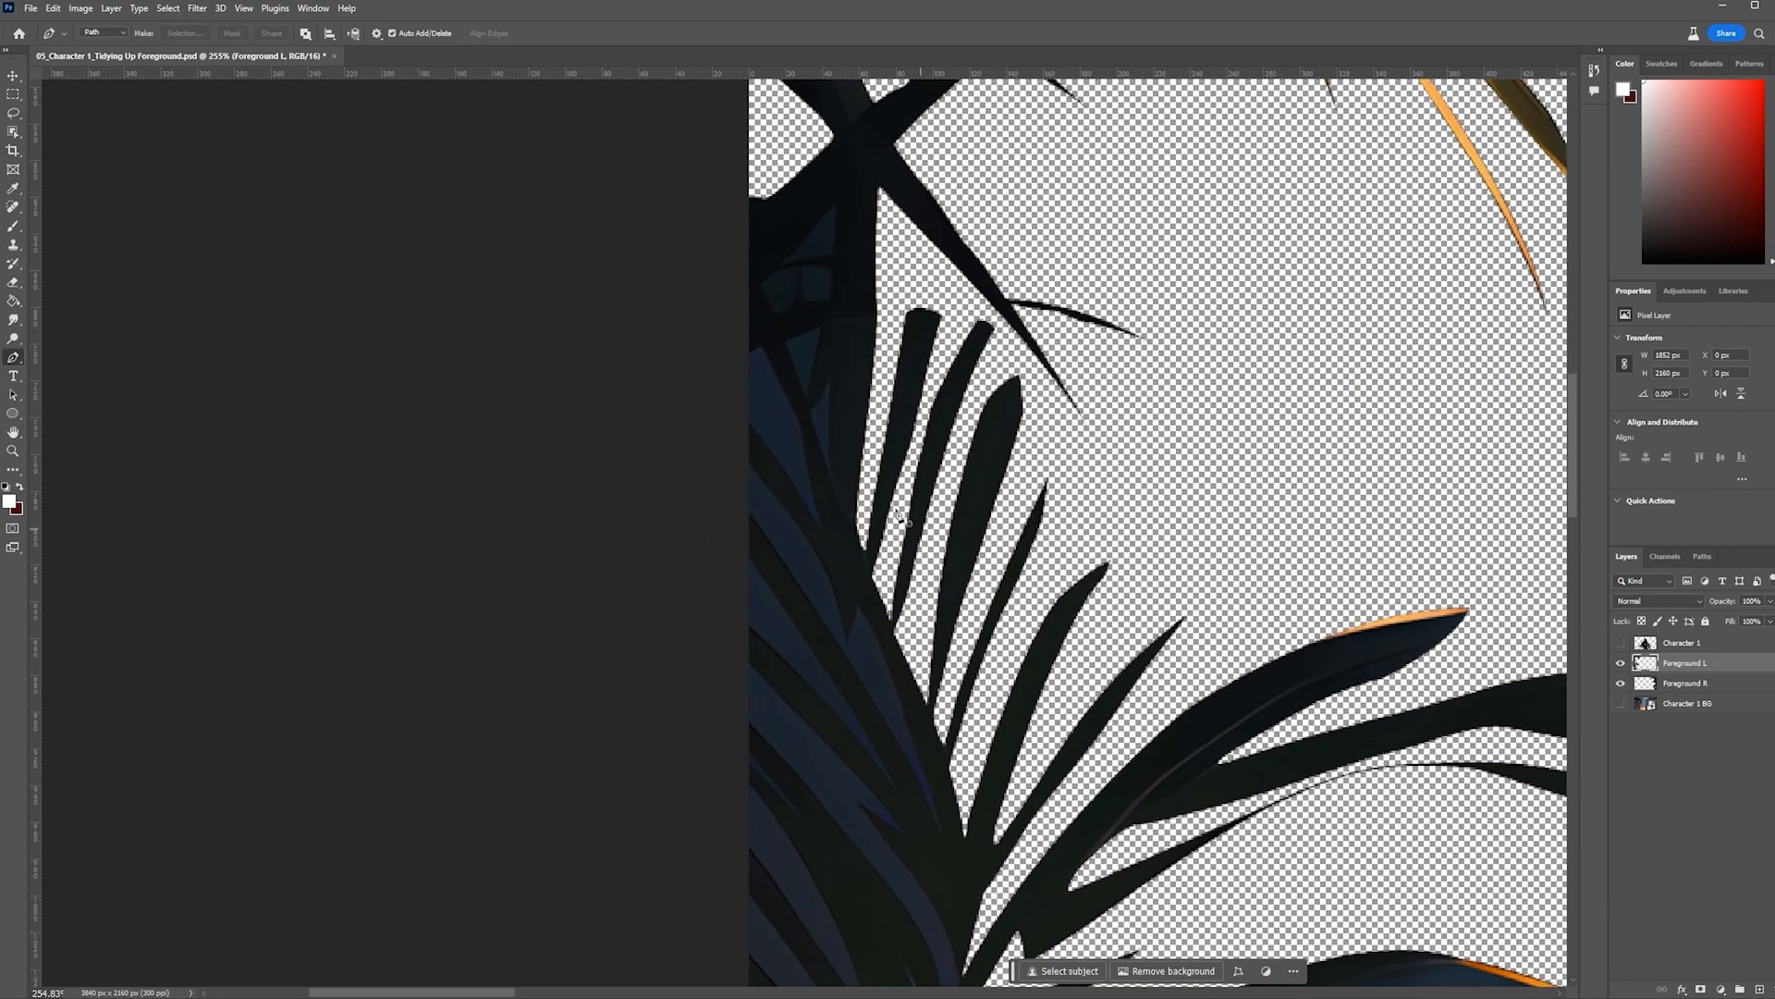
Outline and delete the blue gaps beside the main stem at the top of the left palm frond
{"action": "scroll", "coordinate": [820, 329], "scroll_direction": "up", "scroll_amount": 4}
{"action": "left_click", "coordinate": [755, 360]}
{"action": "left_click", "coordinate": [755, 359]}
{"action": "key", "text": "Return"}
{"action": "key", "text": "Delete"}
{"action": "key", "text": "l"}
{"action": "mouse_move", "coordinate": [837, 437]}
{"action": "left_mouse_down"}
{"action": "mouse_move", "coordinate": [839, 540]}
{"action": "mouse_move", "coordinate": [838, 438]}
{"action": "left_mouse_up"}
{"action": "key", "text": "Delete"}
{"action": "scroll", "coordinate": [795, 435], "scroll_direction": "down", "scroll_amount": 1}
Trace the uppermost blue gap between the left frond's leaflets with the Pen tool, from the canvas edge to its lower tip and back
{"action": "left_click_drag", "start_coordinate": [681, 351], "coordinate": [784, 510]}
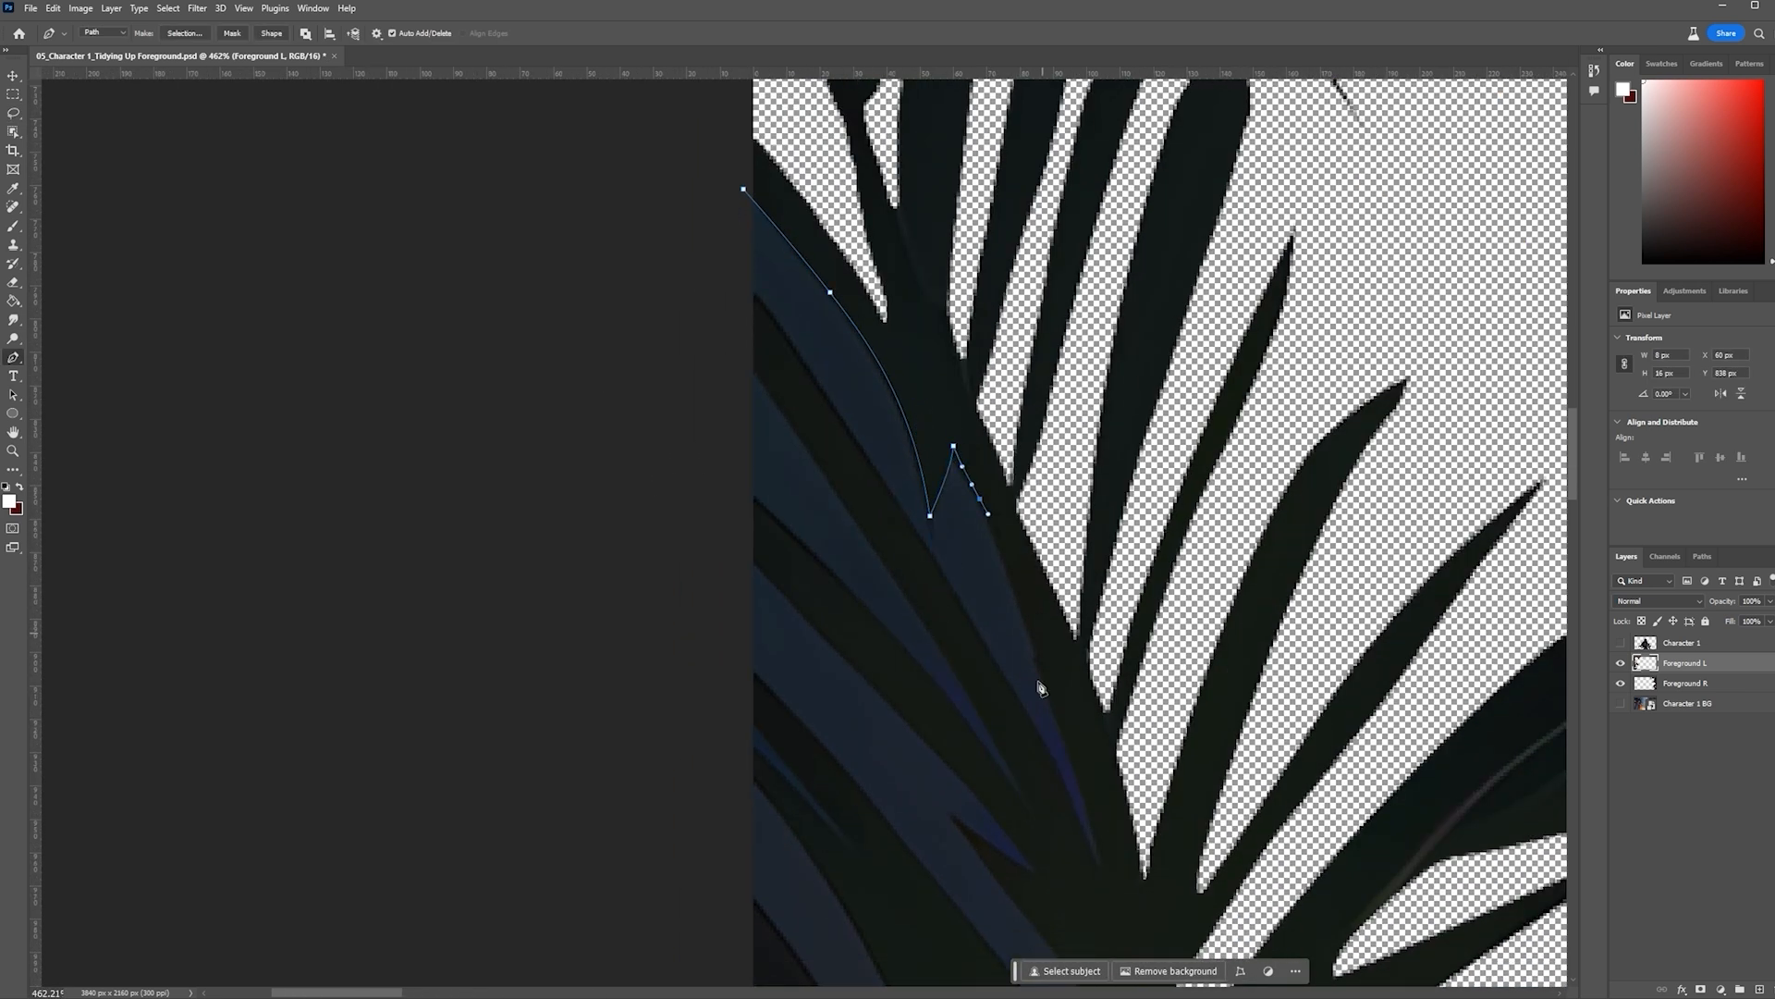
{"action": "scroll", "coordinate": [1042, 689], "scroll_direction": "down", "scroll_amount": 1}
{"action": "left_click_drag", "start_coordinate": [1106, 826], "coordinate": [1079, 805]}
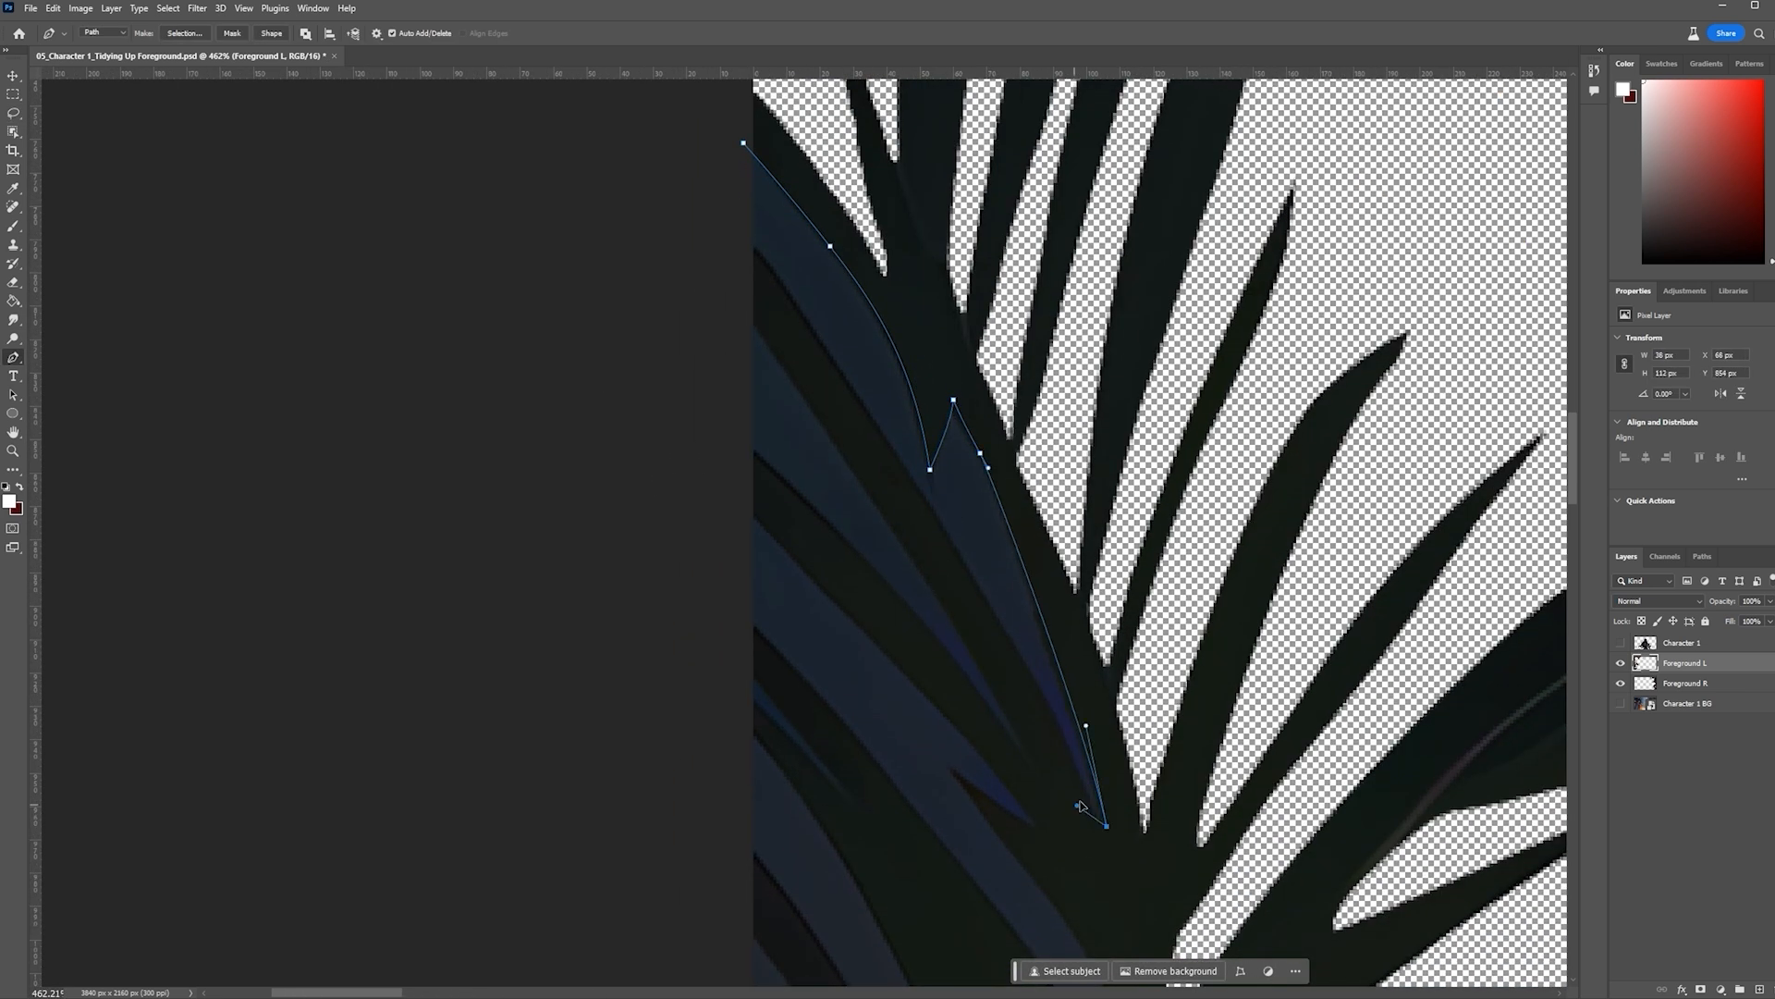
{"action": "left_click_drag", "start_coordinate": [914, 479], "coordinate": [893, 450]}
{"action": "left_click_drag", "start_coordinate": [844, 375], "coordinate": [829, 356]}
{"action": "left_click_drag", "start_coordinate": [743, 236], "coordinate": [721, 222]}
Extend the path around the adjoining blue gap below and its short spike beside the dark leaflet tips
{"action": "left_click", "coordinate": [743, 313]}
{"action": "left_click_drag", "start_coordinate": [797, 383], "coordinate": [809, 400]}
{"action": "left_click_drag", "start_coordinate": [916, 562], "coordinate": [939, 606]}
{"action": "left_click_drag", "start_coordinate": [1026, 753], "coordinate": [1036, 773]}
{"action": "left_click_drag", "start_coordinate": [923, 626], "coordinate": [908, 604]}
{"action": "left_click", "coordinate": [977, 665]}
{"action": "left_click", "coordinate": [1005, 699]}
{"action": "left_click_drag", "start_coordinate": [1040, 749], "coordinate": [1006, 622]}
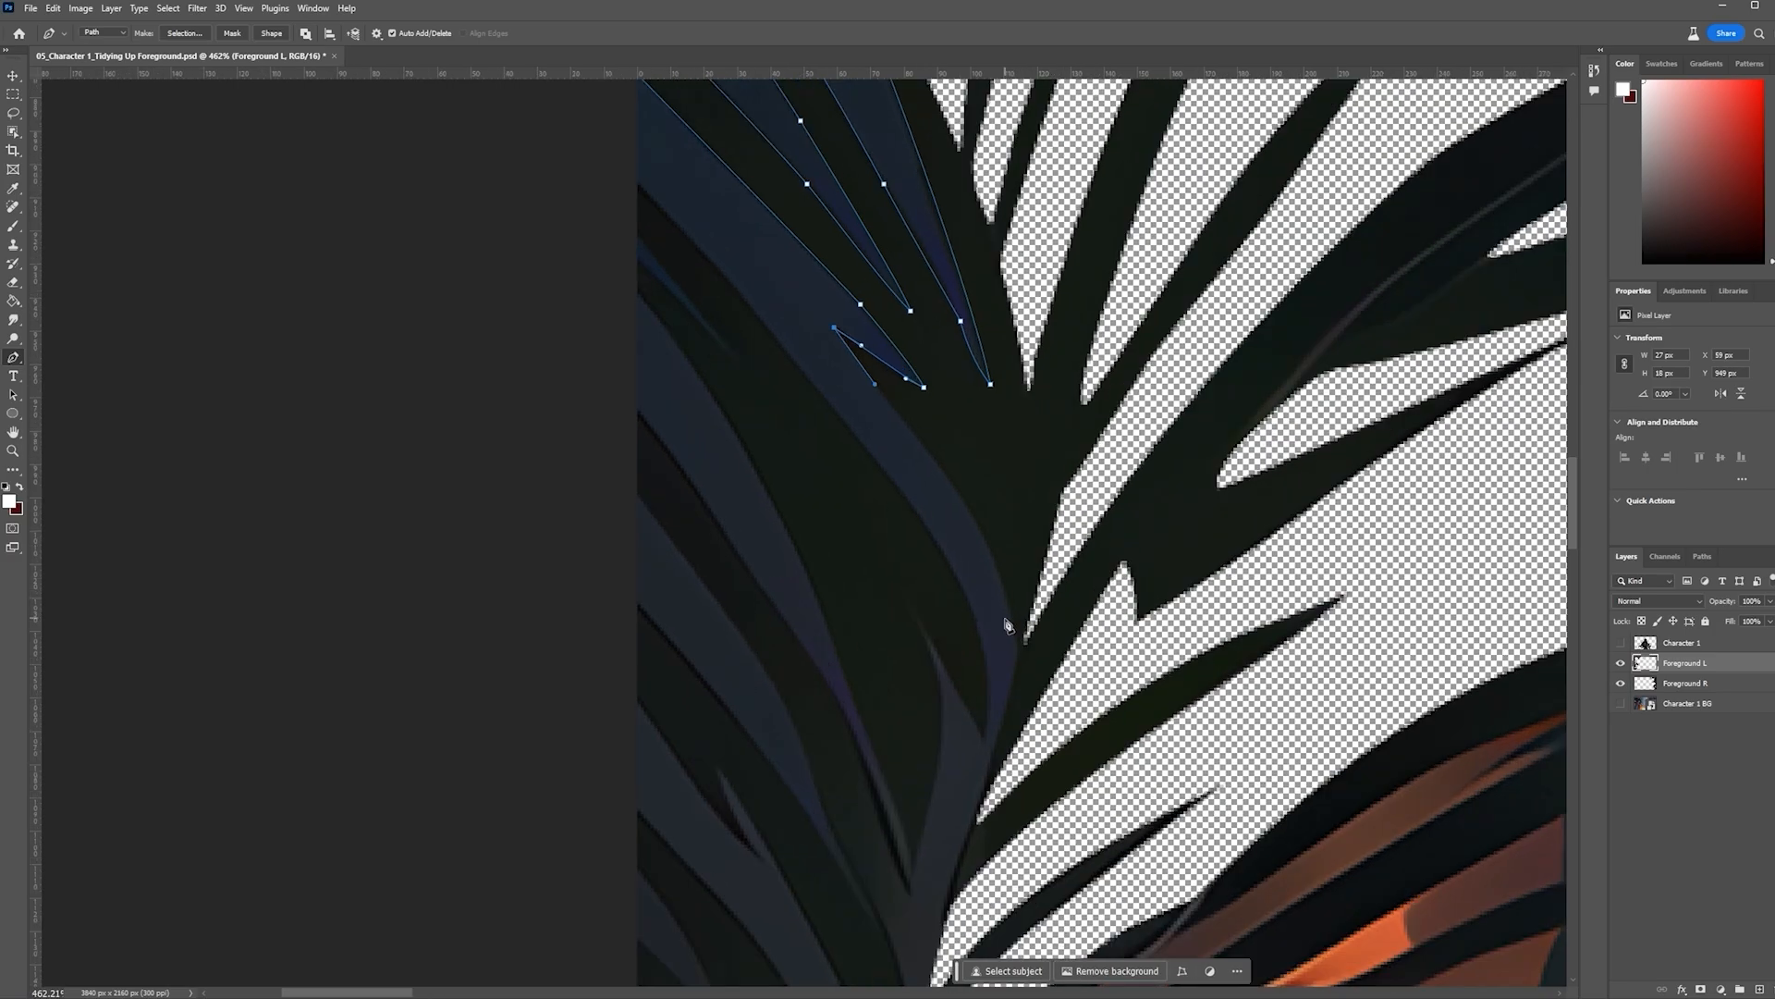
Continue the path down the gap along the frond's stem, close it at the canvas edge and delete the enclosed background
{"action": "scroll", "coordinate": [1003, 684], "scroll_direction": "down", "scroll_amount": 2}
{"action": "left_click_drag", "start_coordinate": [1017, 557], "coordinate": [1014, 615]}
{"action": "scroll", "coordinate": [1007, 638], "scroll_direction": "down", "scroll_amount": 1}
{"action": "left_click_drag", "start_coordinate": [978, 650], "coordinate": [966, 672]}
{"action": "left_click_drag", "start_coordinate": [930, 841], "coordinate": [931, 892]}
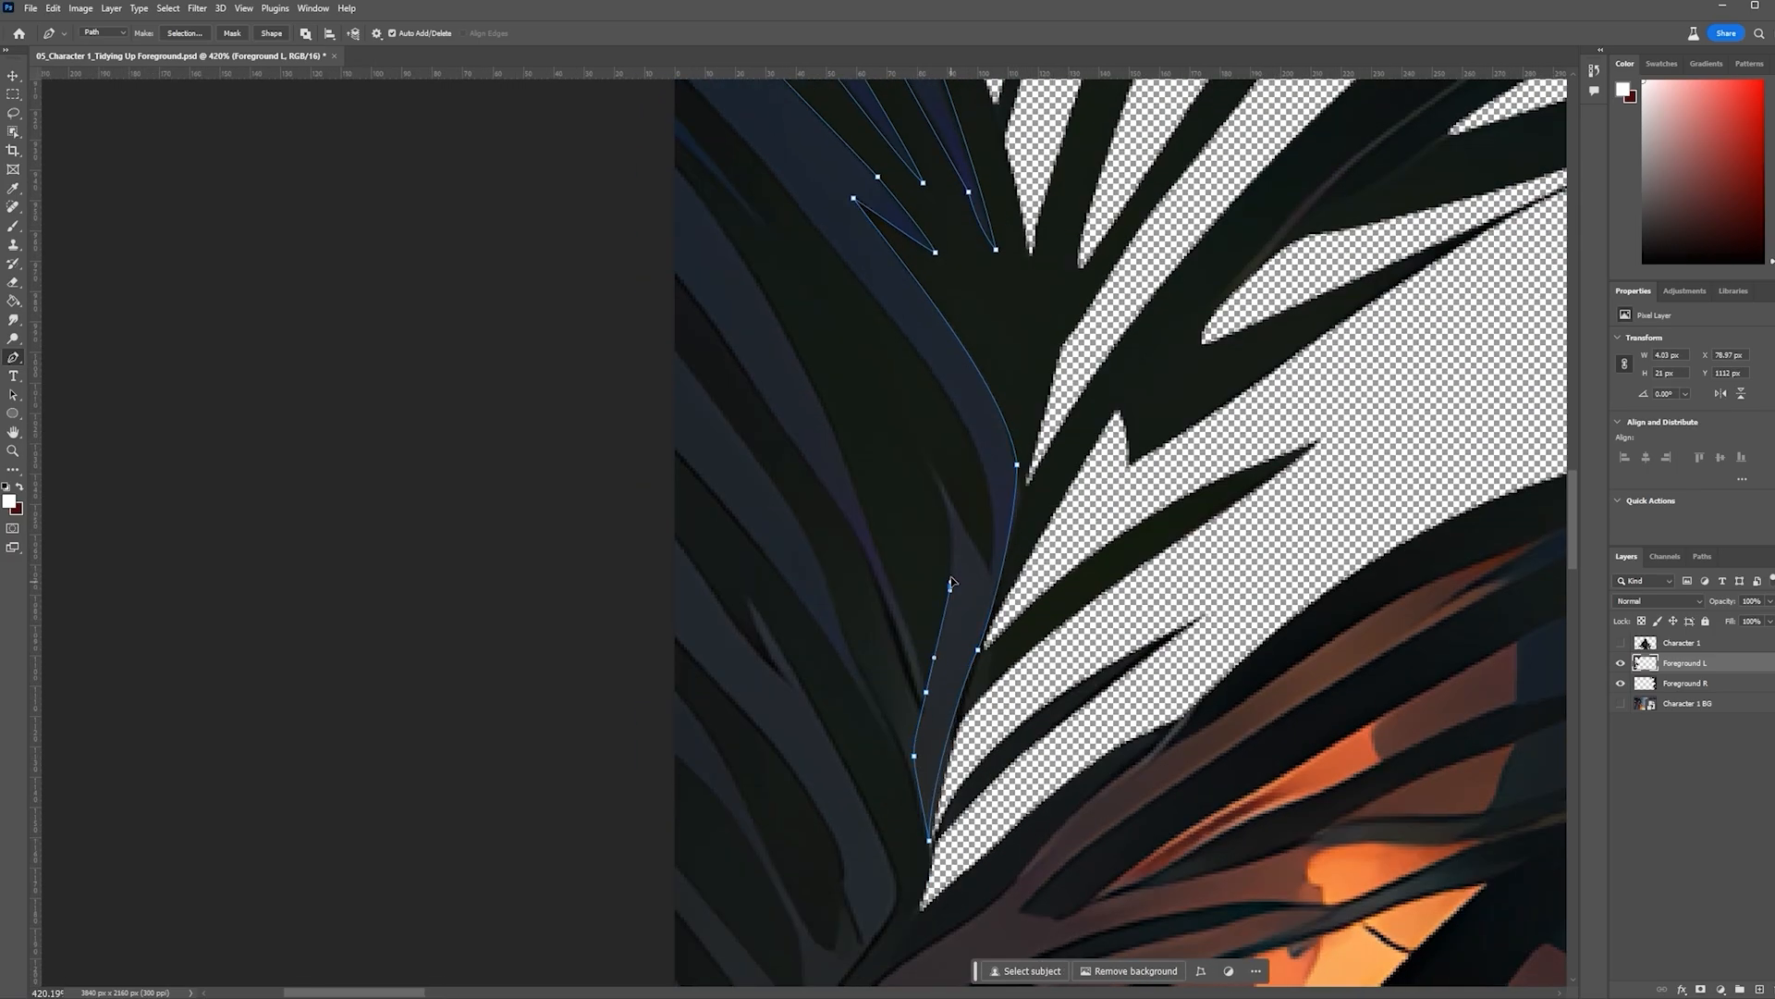
{"action": "left_click_drag", "start_coordinate": [965, 447], "coordinate": [813, 256]}
{"action": "scroll", "coordinate": [899, 554], "scroll_direction": "down", "scroll_amount": 6}
{"action": "key", "text": "ctrl+Return"}
{"action": "key", "text": "Delete"}
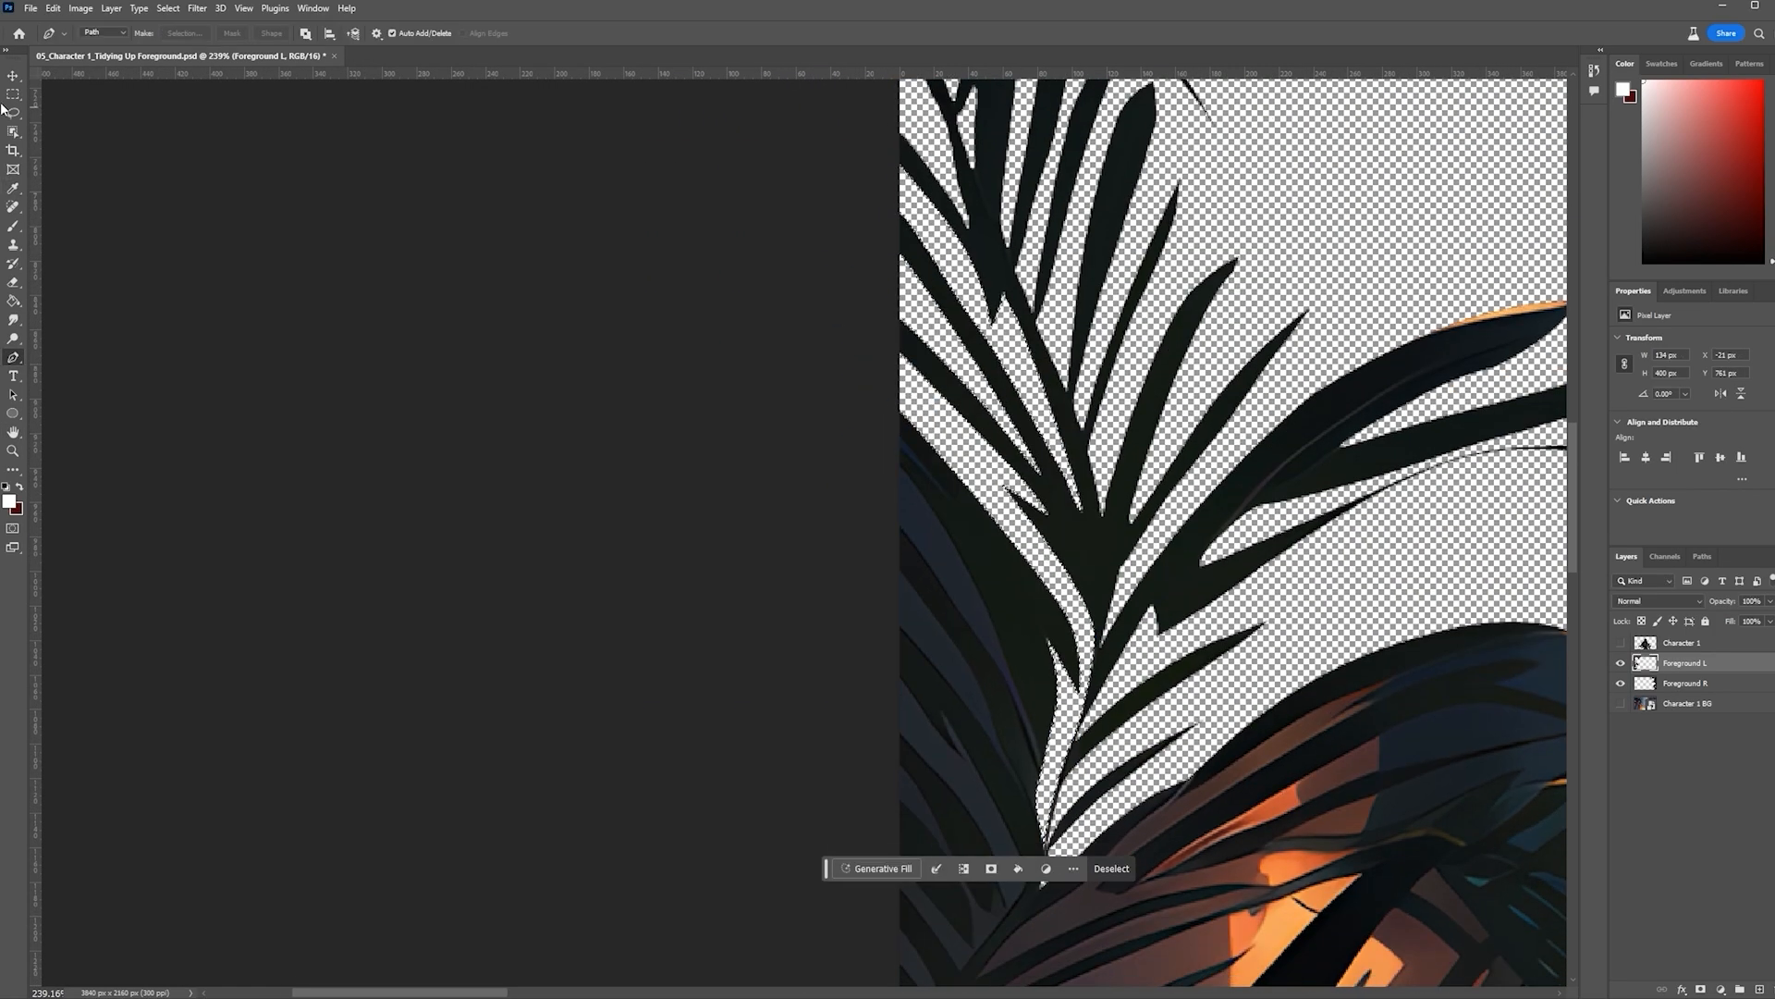
Outline the small blue sliver at the left canvas edge below the cleared leaflet gaps and delete it
{"action": "key", "text": "ctrl+d"}
{"action": "scroll", "coordinate": [962, 555], "scroll_direction": "up", "scroll_amount": 6}
{"action": "left_click", "coordinate": [839, 243]}
{"action": "left_click", "coordinate": [928, 353]}
{"action": "right_click", "coordinate": [853, 278]}
{"action": "left_click", "coordinate": [893, 341]}
{"action": "key", "text": "Delete"}
Outline the long curved blue gap running from the canvas edge towards the stem base and delete it
{"action": "left_click", "coordinate": [814, 204]}
{"action": "left_click_drag", "start_coordinate": [970, 460], "coordinate": [1006, 571]}
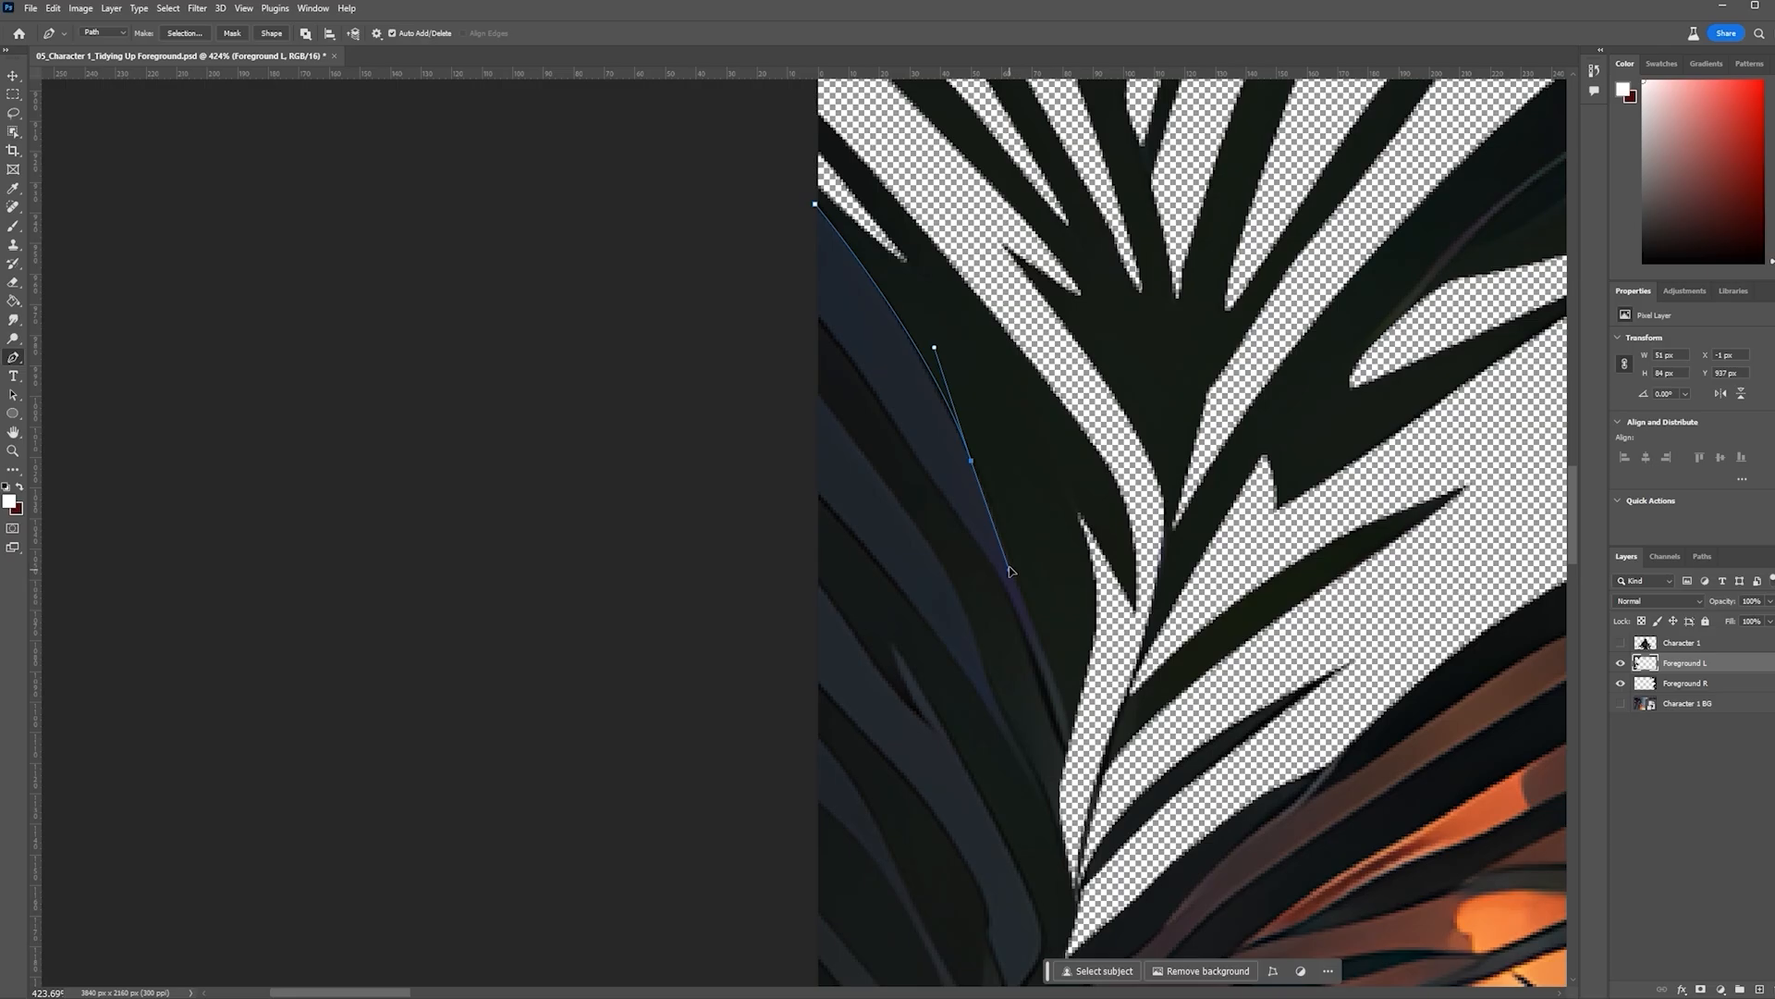
{"action": "left_click_drag", "start_coordinate": [1037, 665], "coordinate": [1051, 712]}
{"action": "left_click_drag", "start_coordinate": [1001, 576], "coordinate": [992, 557]}
{"action": "left_click", "coordinate": [814, 204]}
{"action": "left_click", "coordinate": [1311, 289]}
{"action": "key", "text": "Delete"}
Outline and delete the next blue gap between the lower leaflets of the left frond, then clear the selection
{"action": "scroll", "coordinate": [971, 388], "scroll_direction": "down", "scroll_amount": 3}
{"action": "left_click", "coordinate": [812, 260]}
{"action": "left_click", "coordinate": [858, 316]}
{"action": "left_click", "coordinate": [1011, 603]}
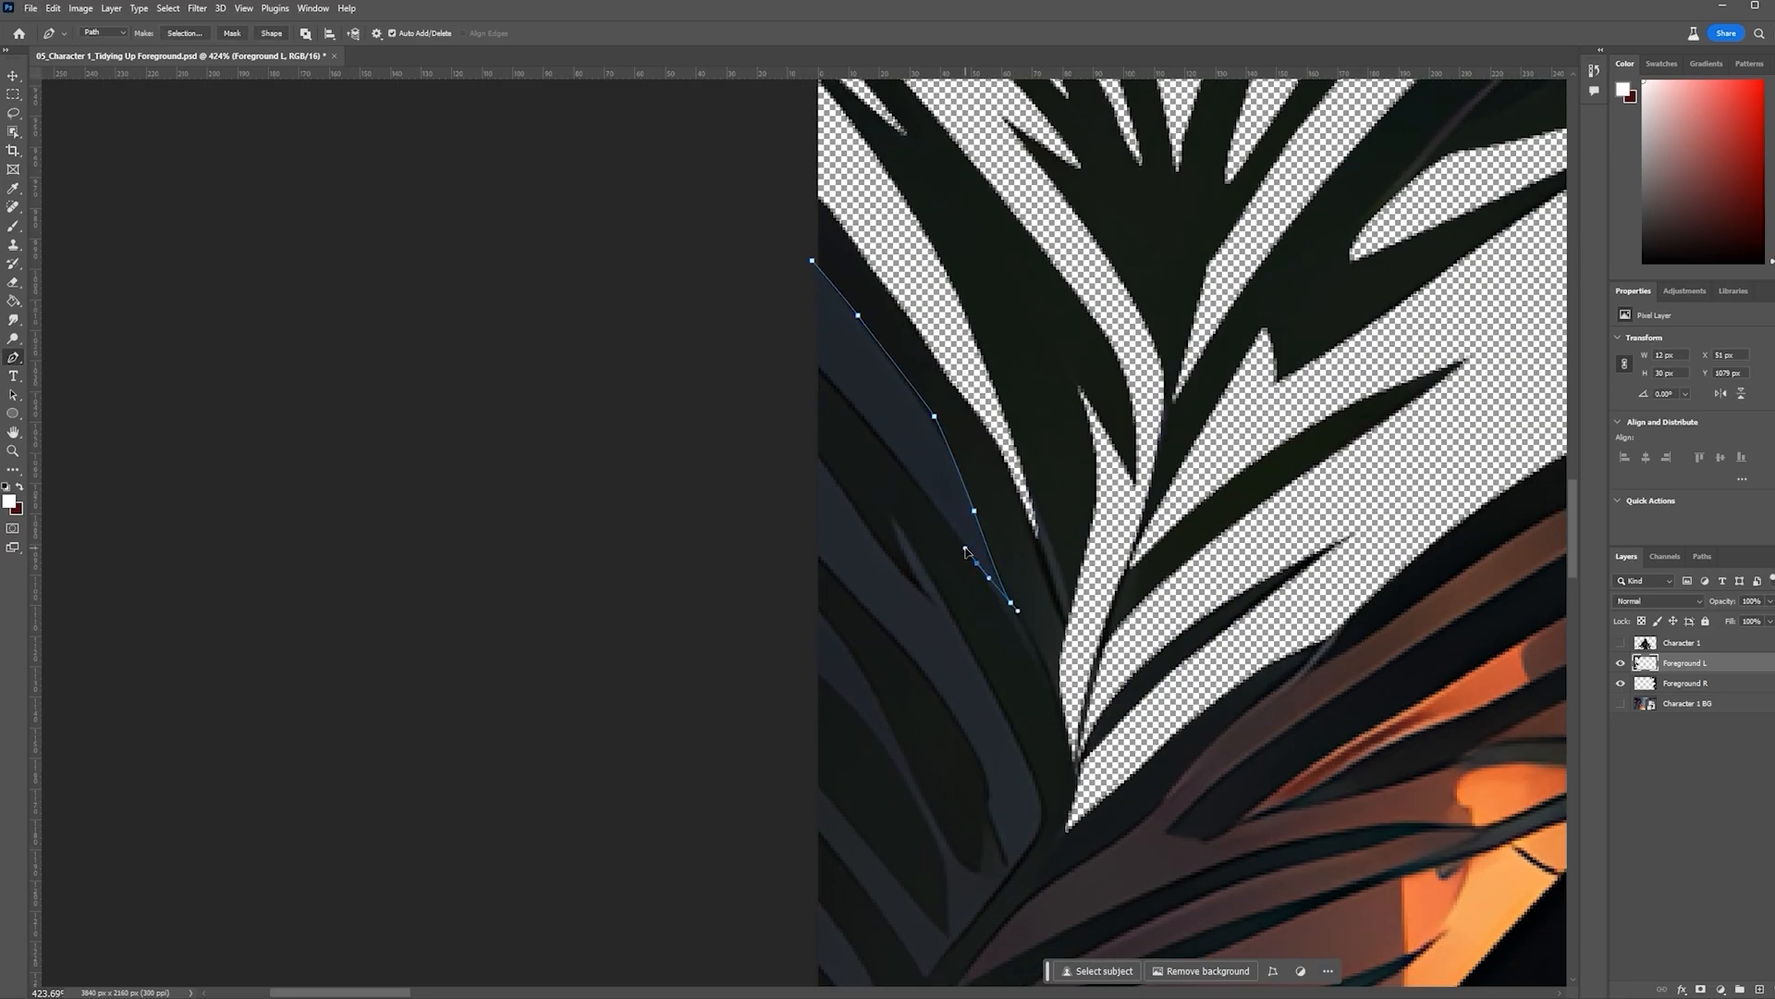
{"action": "right_click", "coordinate": [840, 338]}
{"action": "left_click", "coordinate": [925, 402]}
{"action": "left_click", "coordinate": [1311, 290]}
{"action": "key", "text": "Delete"}
{"action": "key", "text": "ctrl+d"}
Trace the upper edge of the next blue-grey gap from the canvas edge, following the small leaflet tip inside it
{"action": "scroll", "coordinate": [869, 392], "scroll_direction": "down", "scroll_amount": 3}
{"action": "left_click", "coordinate": [812, 302]}
{"action": "left_click_drag", "start_coordinate": [856, 364], "coordinate": [859, 370]}
{"action": "left_click_drag", "start_coordinate": [925, 458], "coordinate": [944, 470]}
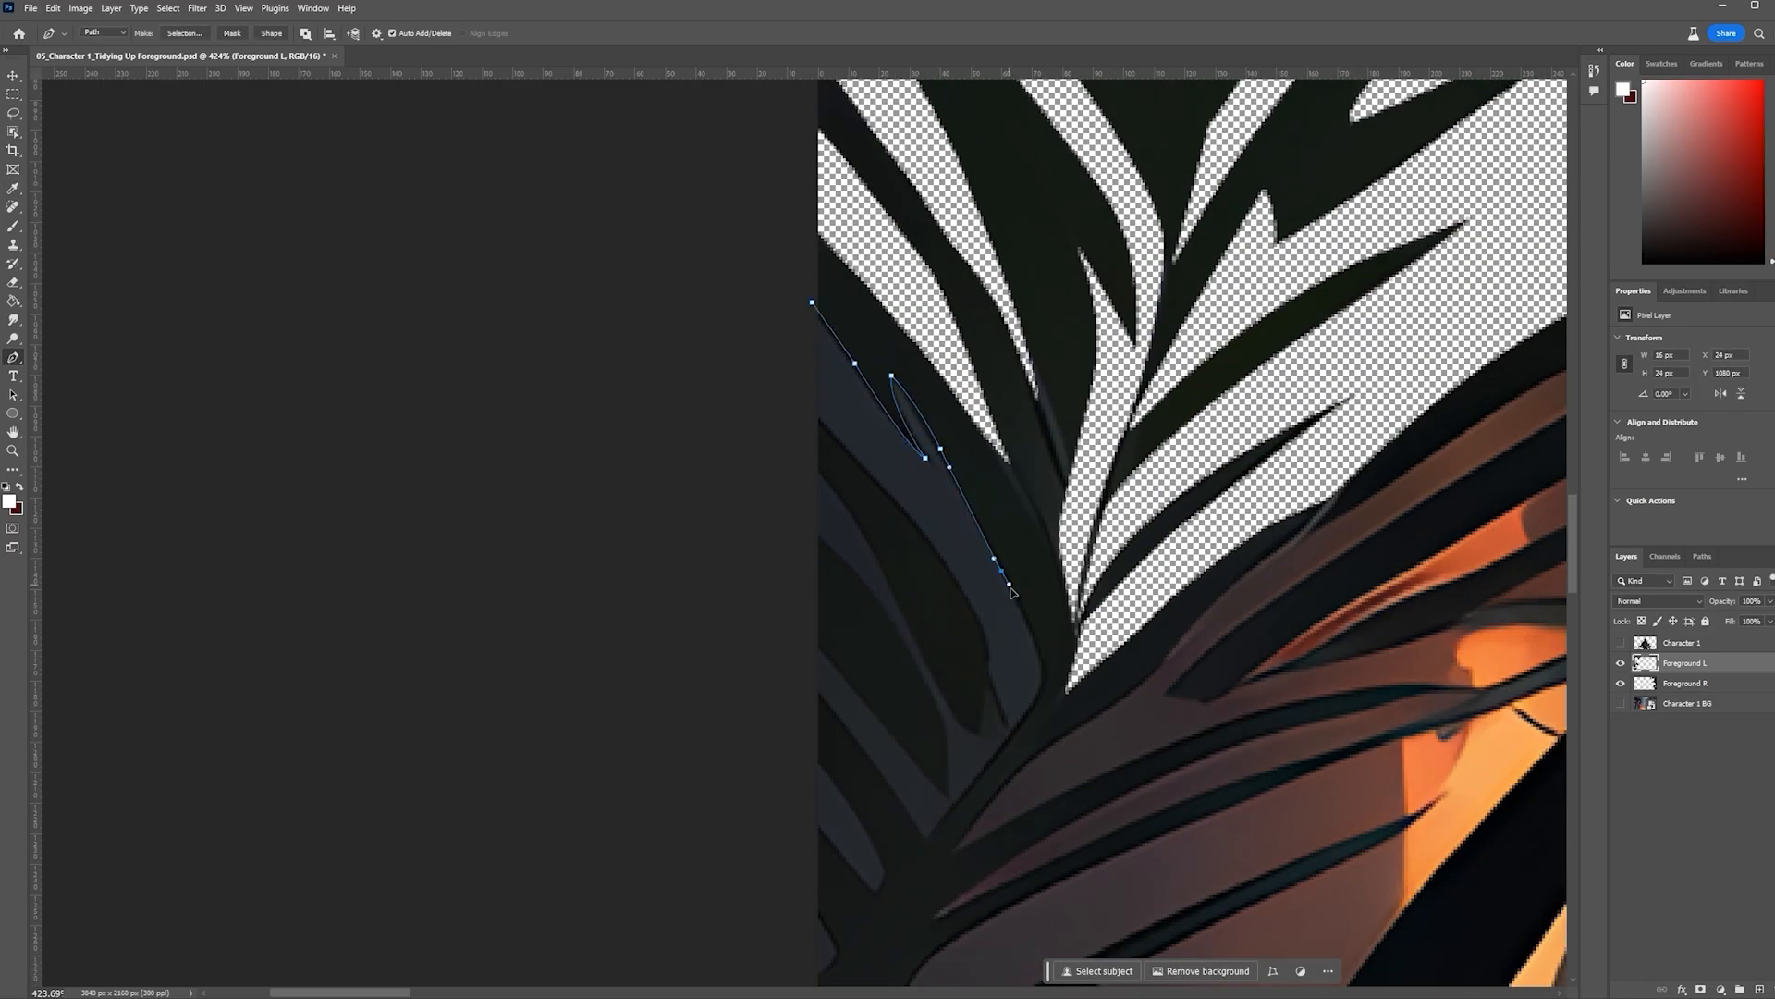
{"action": "left_click_drag", "start_coordinate": [784, 662], "coordinate": [804, 669]}
{"action": "left_click", "coordinate": [812, 644]}
{"action": "left_click", "coordinate": [945, 797]}
Close the path around the lower leaflets back to the canvas edge and delete the enclosed blue-grey background
{"action": "left_click_drag", "start_coordinate": [925, 684], "coordinate": [907, 651]}
{"action": "left_click_drag", "start_coordinate": [803, 528], "coordinate": [760, 491]}
{"action": "left_click", "coordinate": [814, 470]}
{"action": "left_click", "coordinate": [928, 675]}
{"action": "left_click_drag", "start_coordinate": [867, 534], "coordinate": [925, 570]}
{"action": "left_click", "coordinate": [812, 303]}
{"action": "left_click", "coordinate": [1311, 290]}
{"action": "key", "text": "Delete"}
{"action": "key", "text": "ctrl+d"}
Outline and remove the narrow remaining gap between the lowest dark leaflets of the left frond
{"action": "left_click", "coordinate": [855, 476]}
{"action": "left_click_drag", "start_coordinate": [930, 626], "coordinate": [914, 650]}
{"action": "left_click", "coordinate": [848, 544]}
{"action": "left_click", "coordinate": [1311, 287]}
{"action": "scroll", "coordinate": [574, 705], "scroll_direction": "down", "scroll_amount": 10}
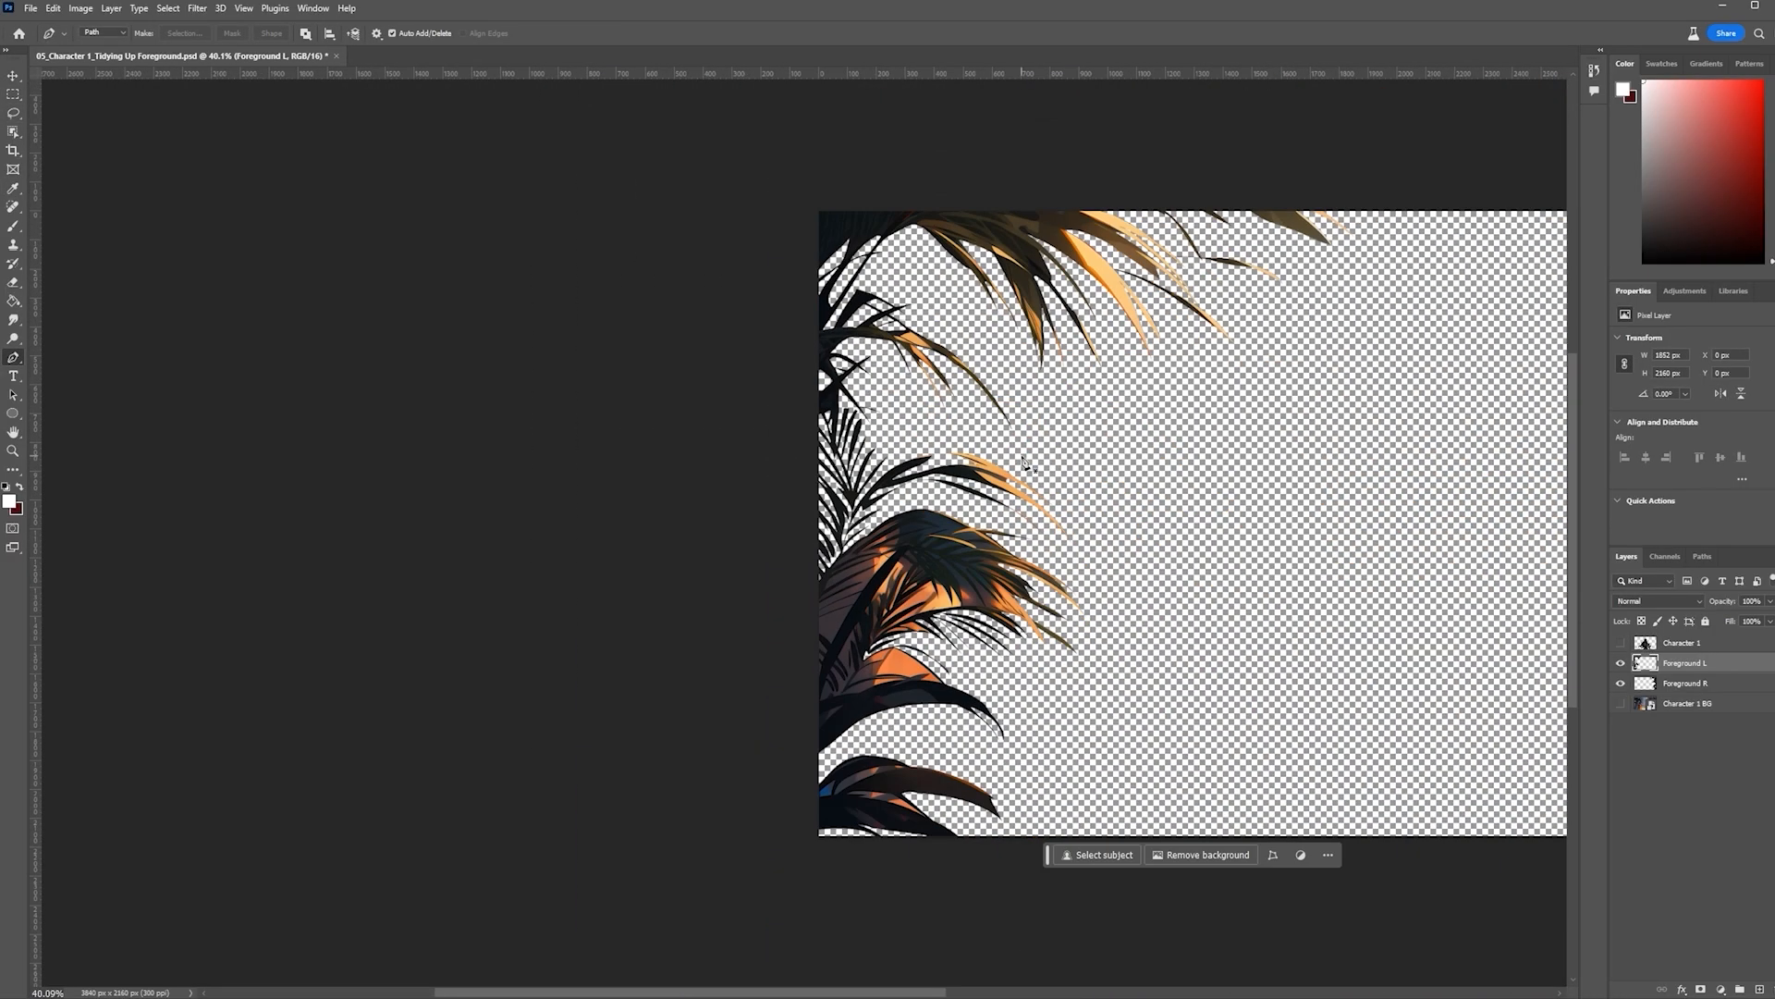
Briefly show the Character 1 BG layer to check the cutout, hide it again and save the document
{"action": "left_click", "coordinate": [1621, 704]}
{"action": "left_click", "coordinate": [1621, 703]}
{"action": "key", "text": "ctrl+s"}
Lasso the missing stretch between the dark leaf tip and the orange leaf tips and start a Generative Fill on it
{"action": "scroll", "coordinate": [925, 566], "scroll_direction": "up", "scroll_amount": 4}
{"action": "scroll", "coordinate": [939, 335], "scroll_direction": "up", "scroll_amount": 8}
{"action": "key", "text": "l"}
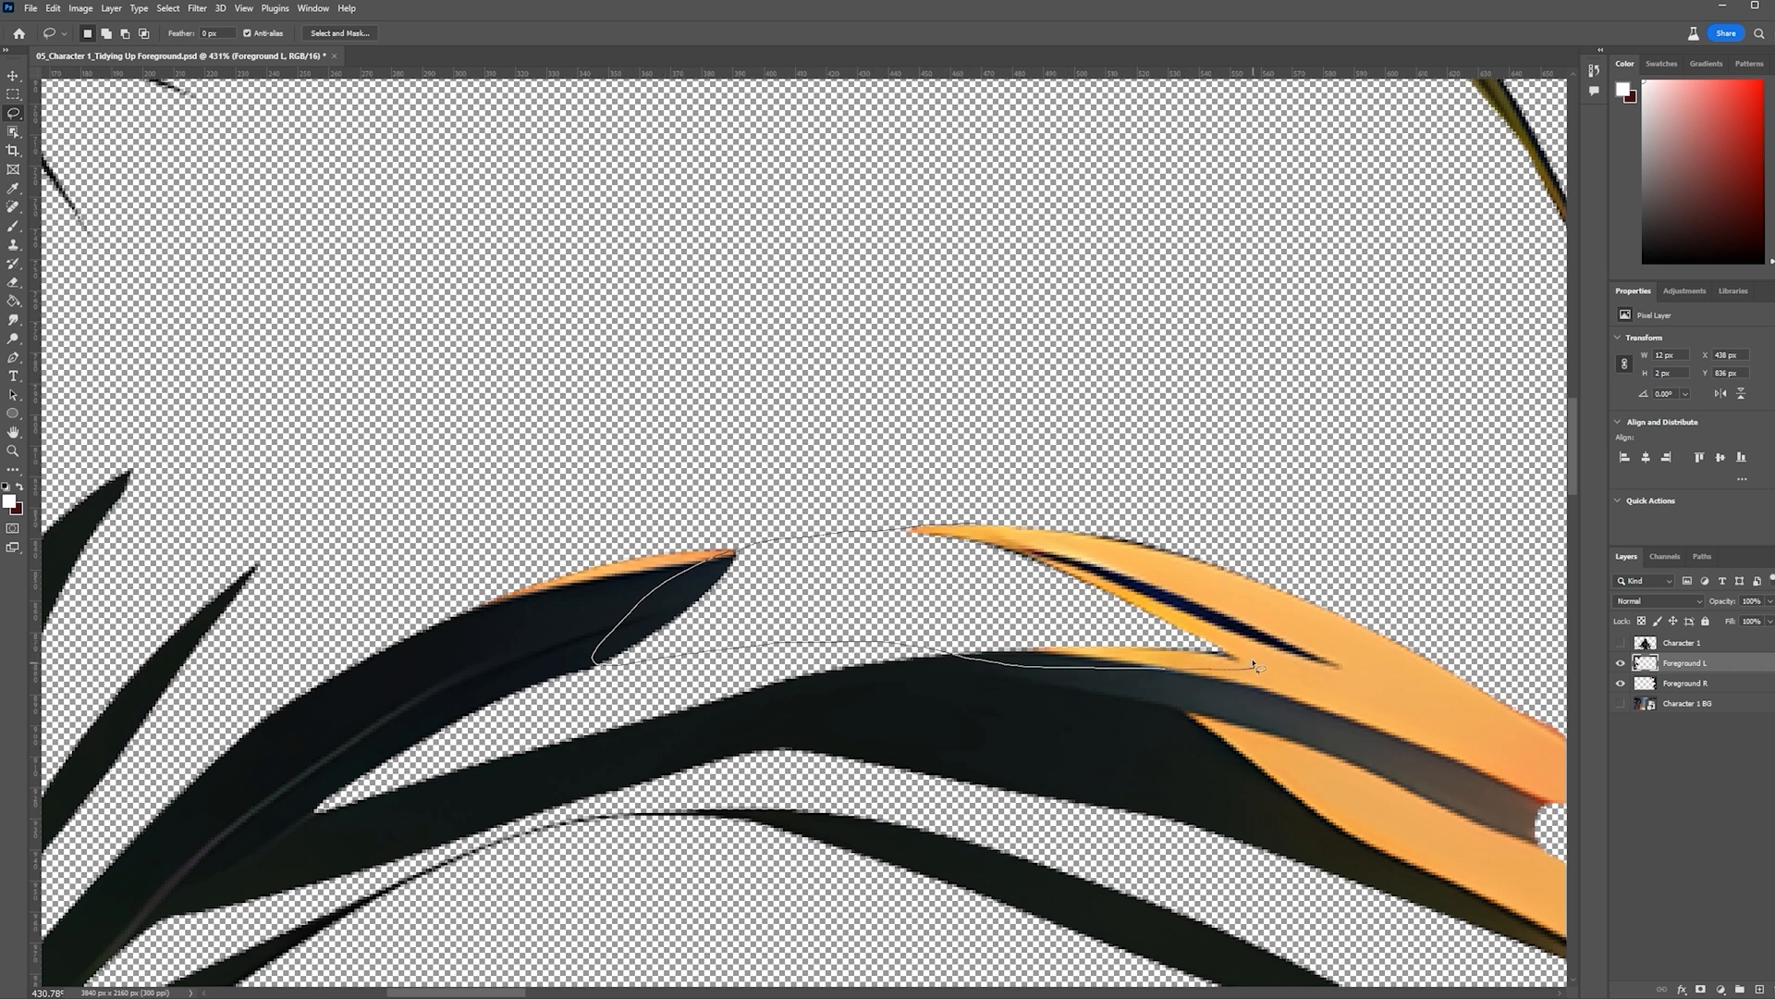
{"action": "left_click_drag", "start_coordinate": [1017, 539], "coordinate": [1017, 539]}
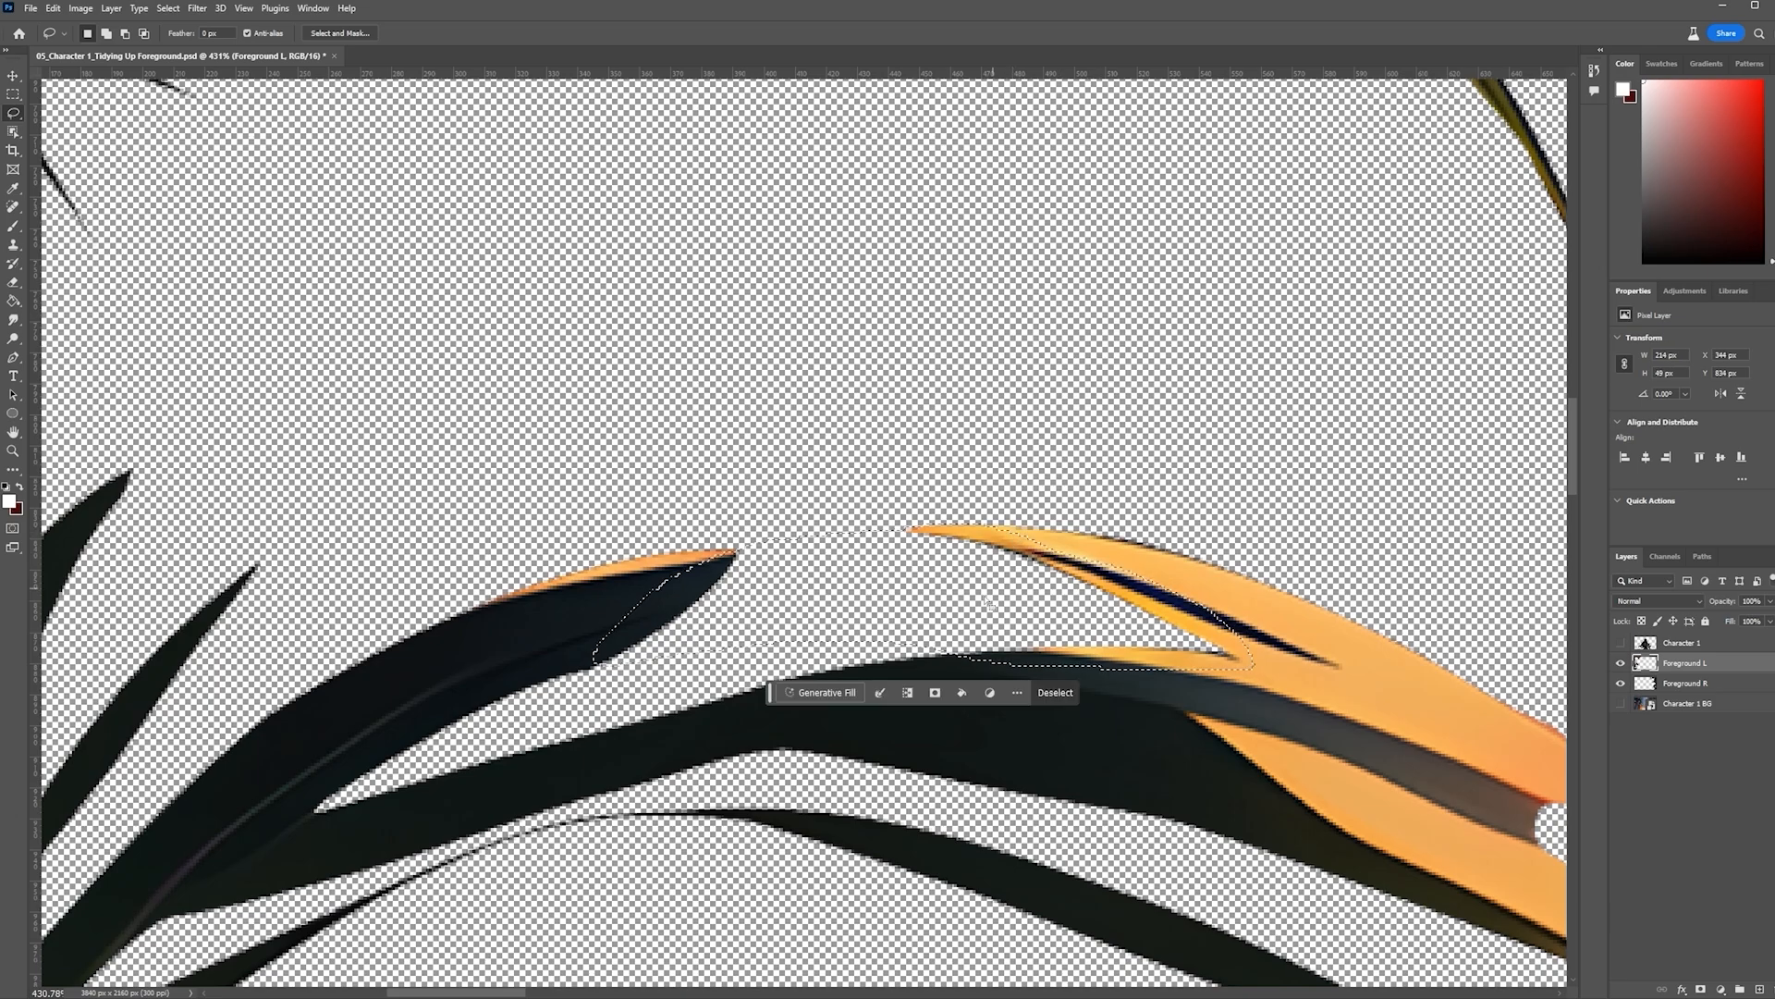
{"action": "scroll", "coordinate": [970, 591], "scroll_direction": "down", "scroll_amount": 5}
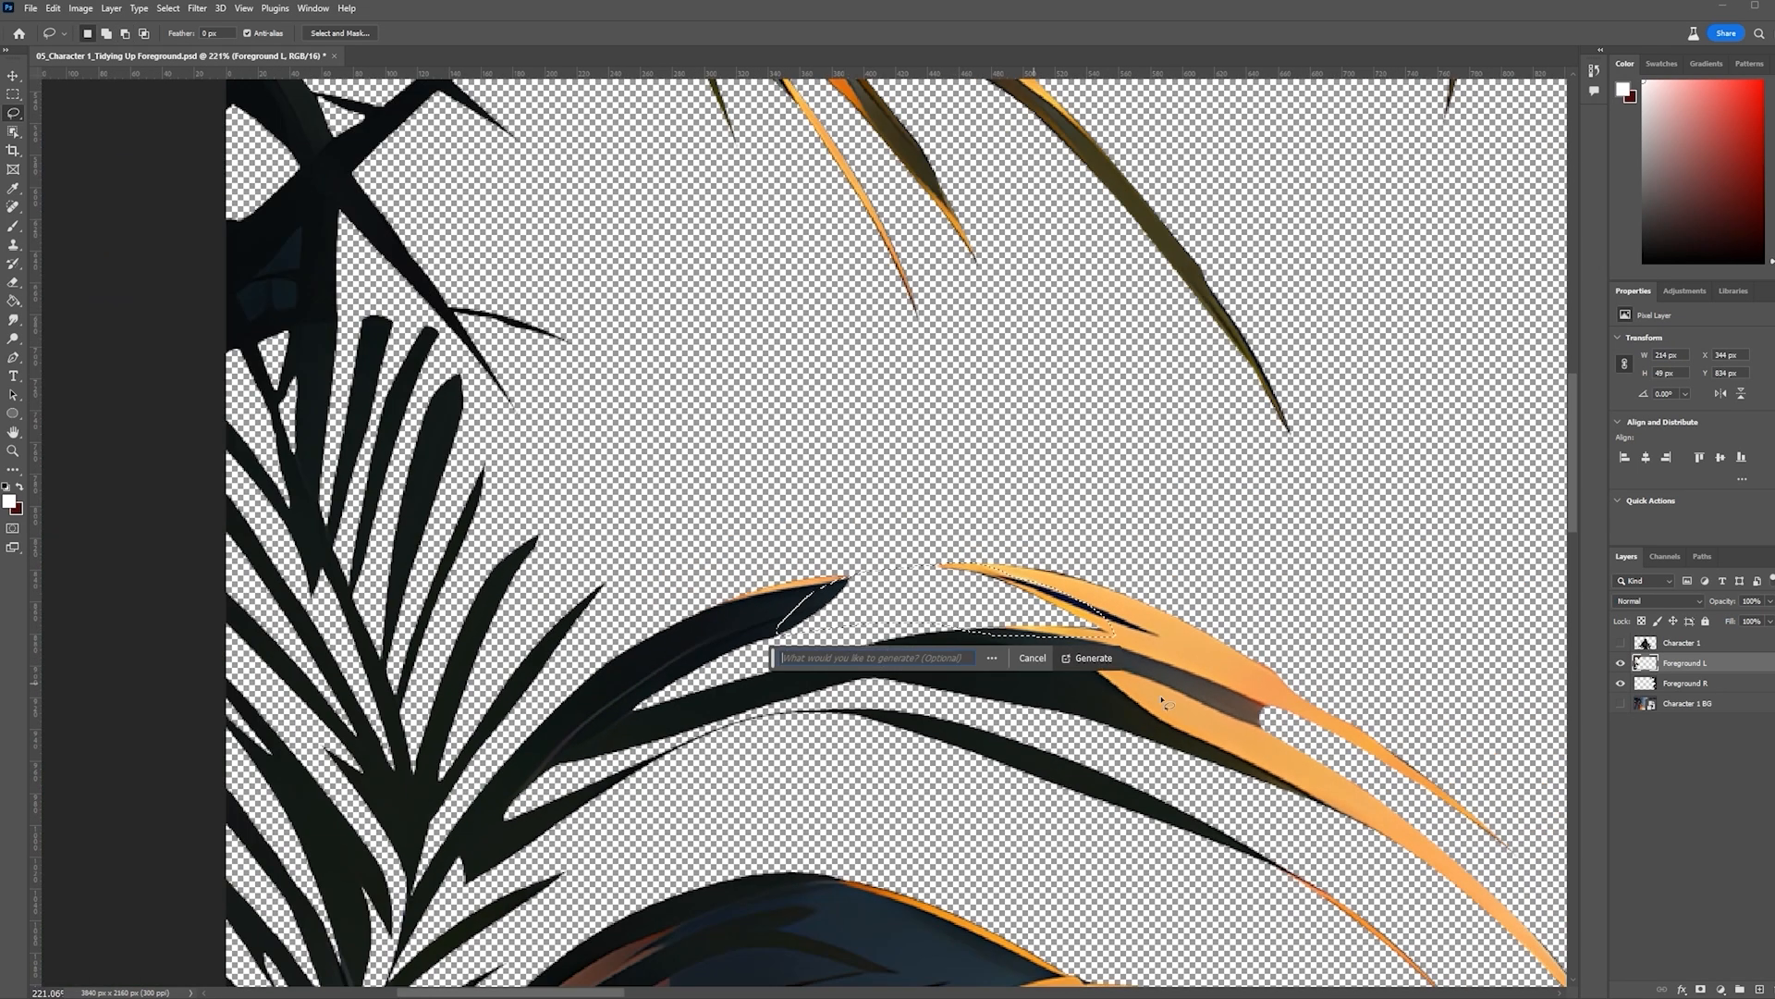
Generate a promptless fill for the selected leaf tips and combine it with Foreground L into one rasterized layer via a smart object
{"action": "left_click", "coordinate": [1089, 658]}
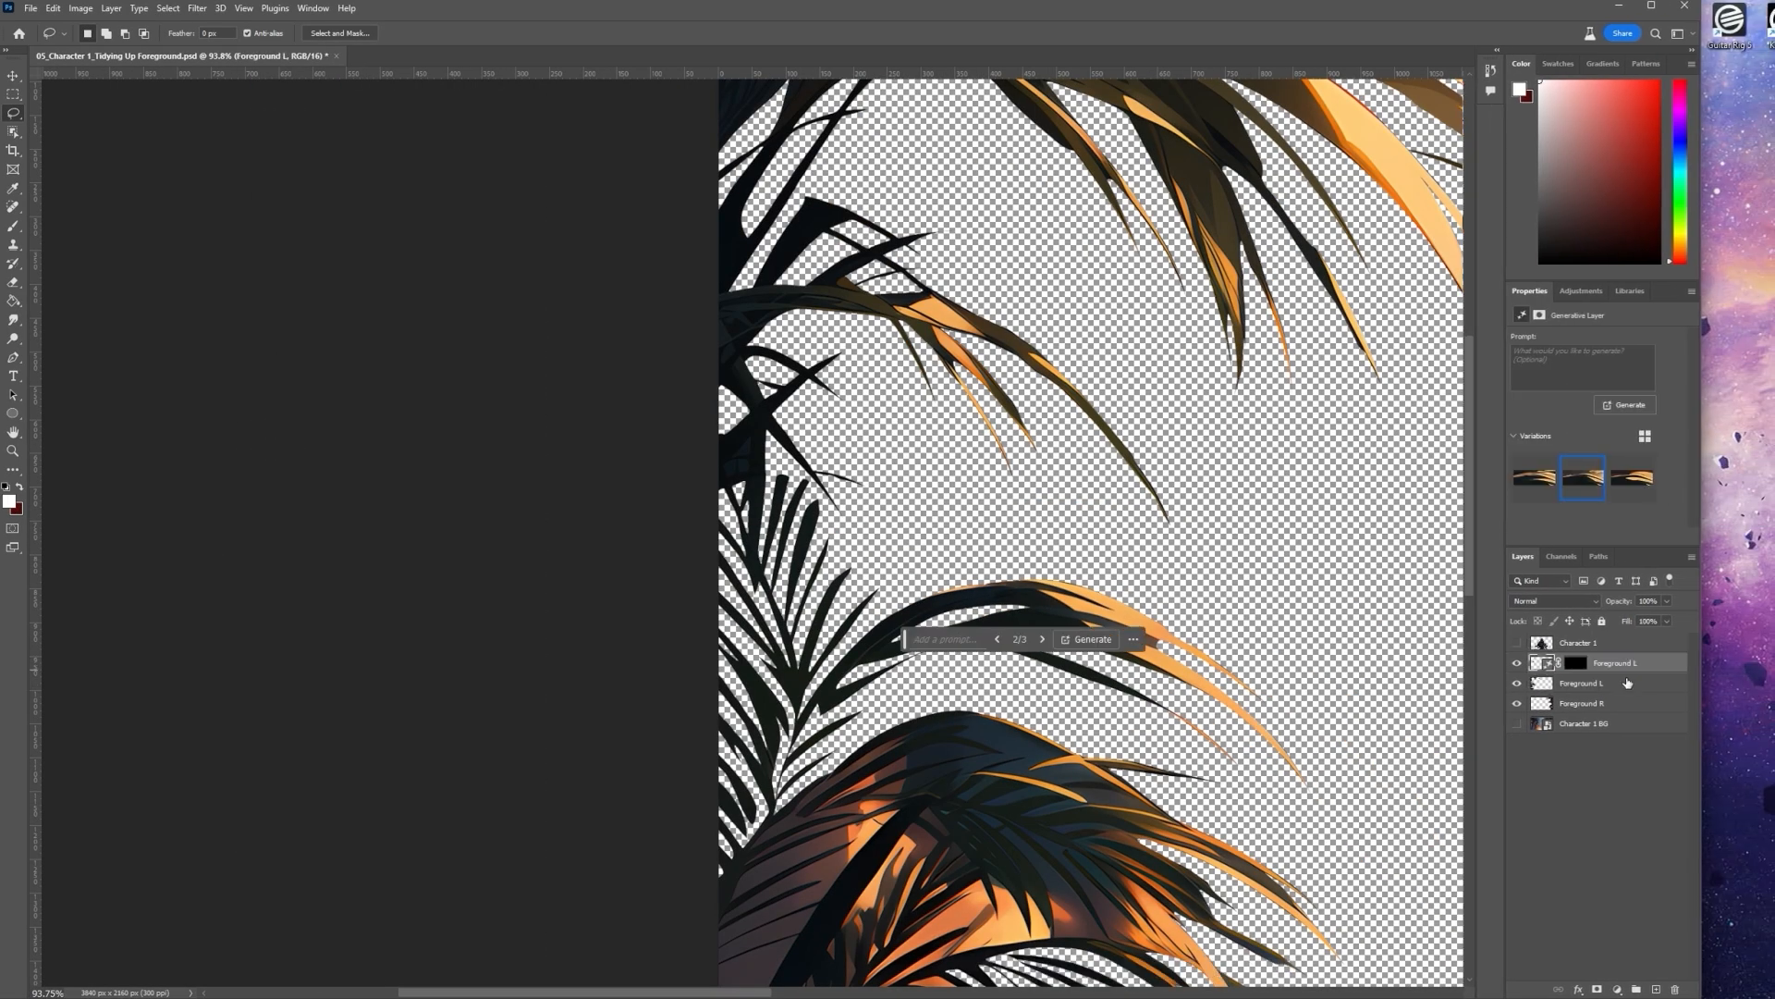
{"action": "left_click", "coordinate": [1627, 682], "text": "shift"}
{"action": "right_click", "coordinate": [1627, 683]}
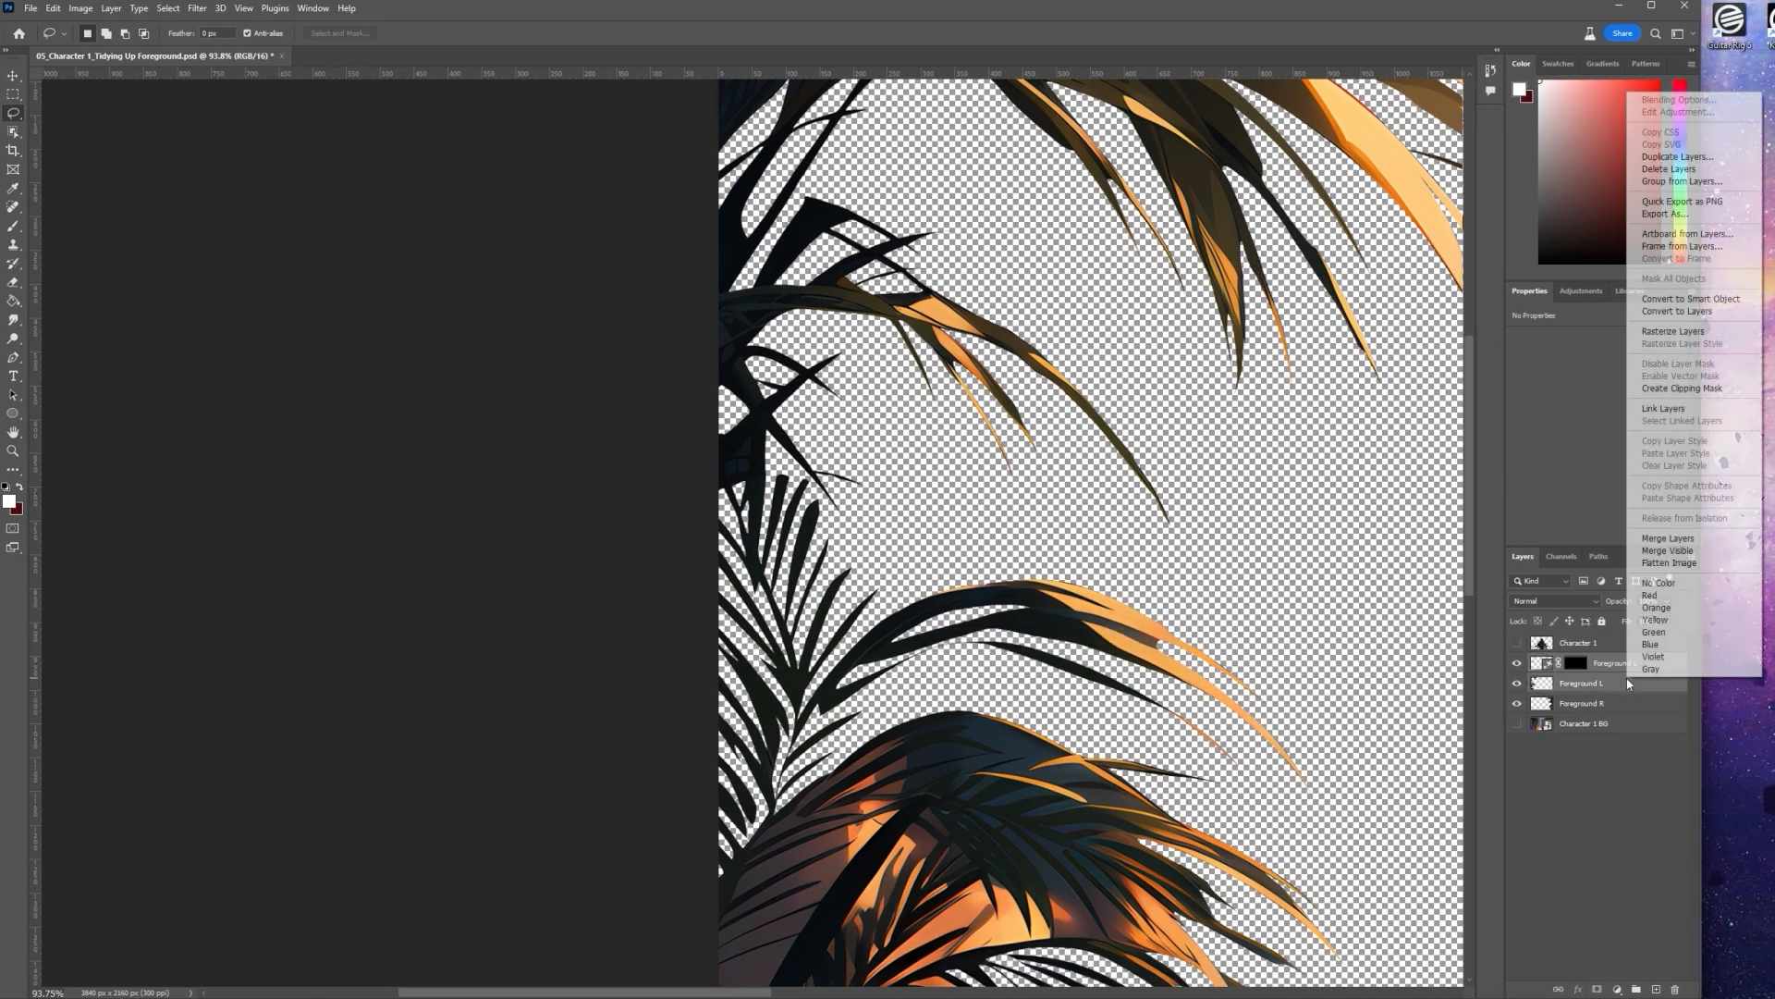
{"action": "left_click", "coordinate": [1665, 308]}
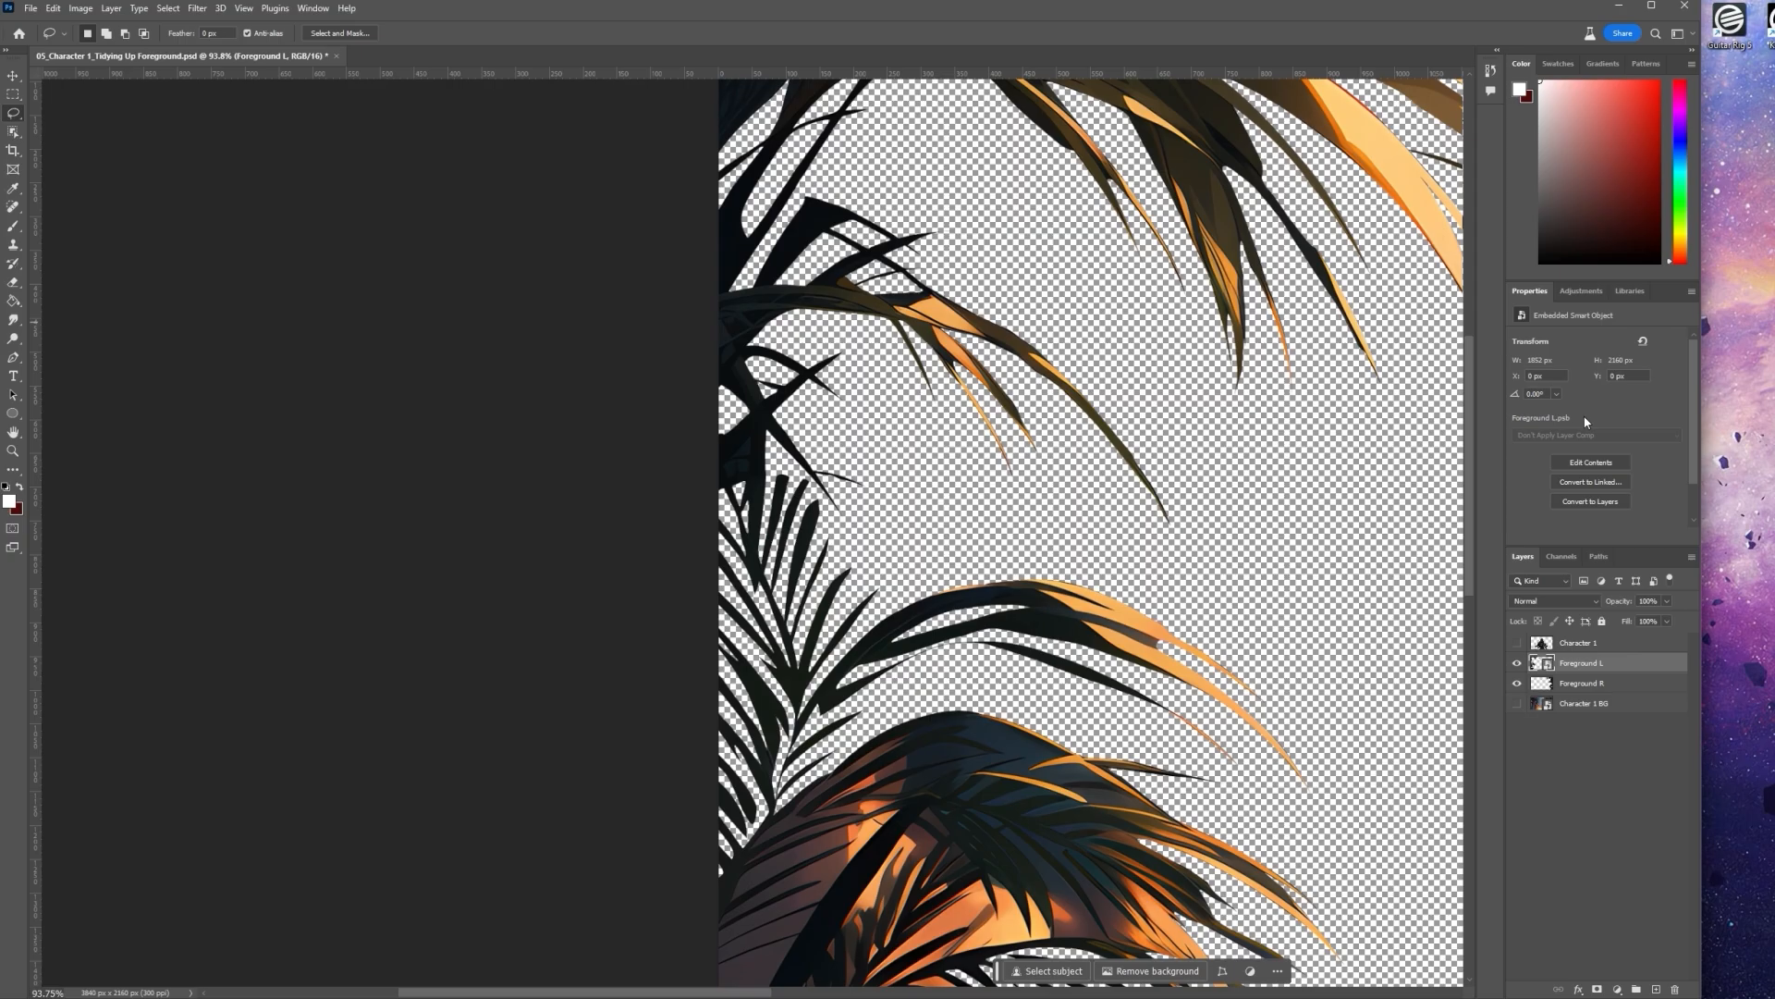
{"action": "right_click", "coordinate": [1611, 664]}
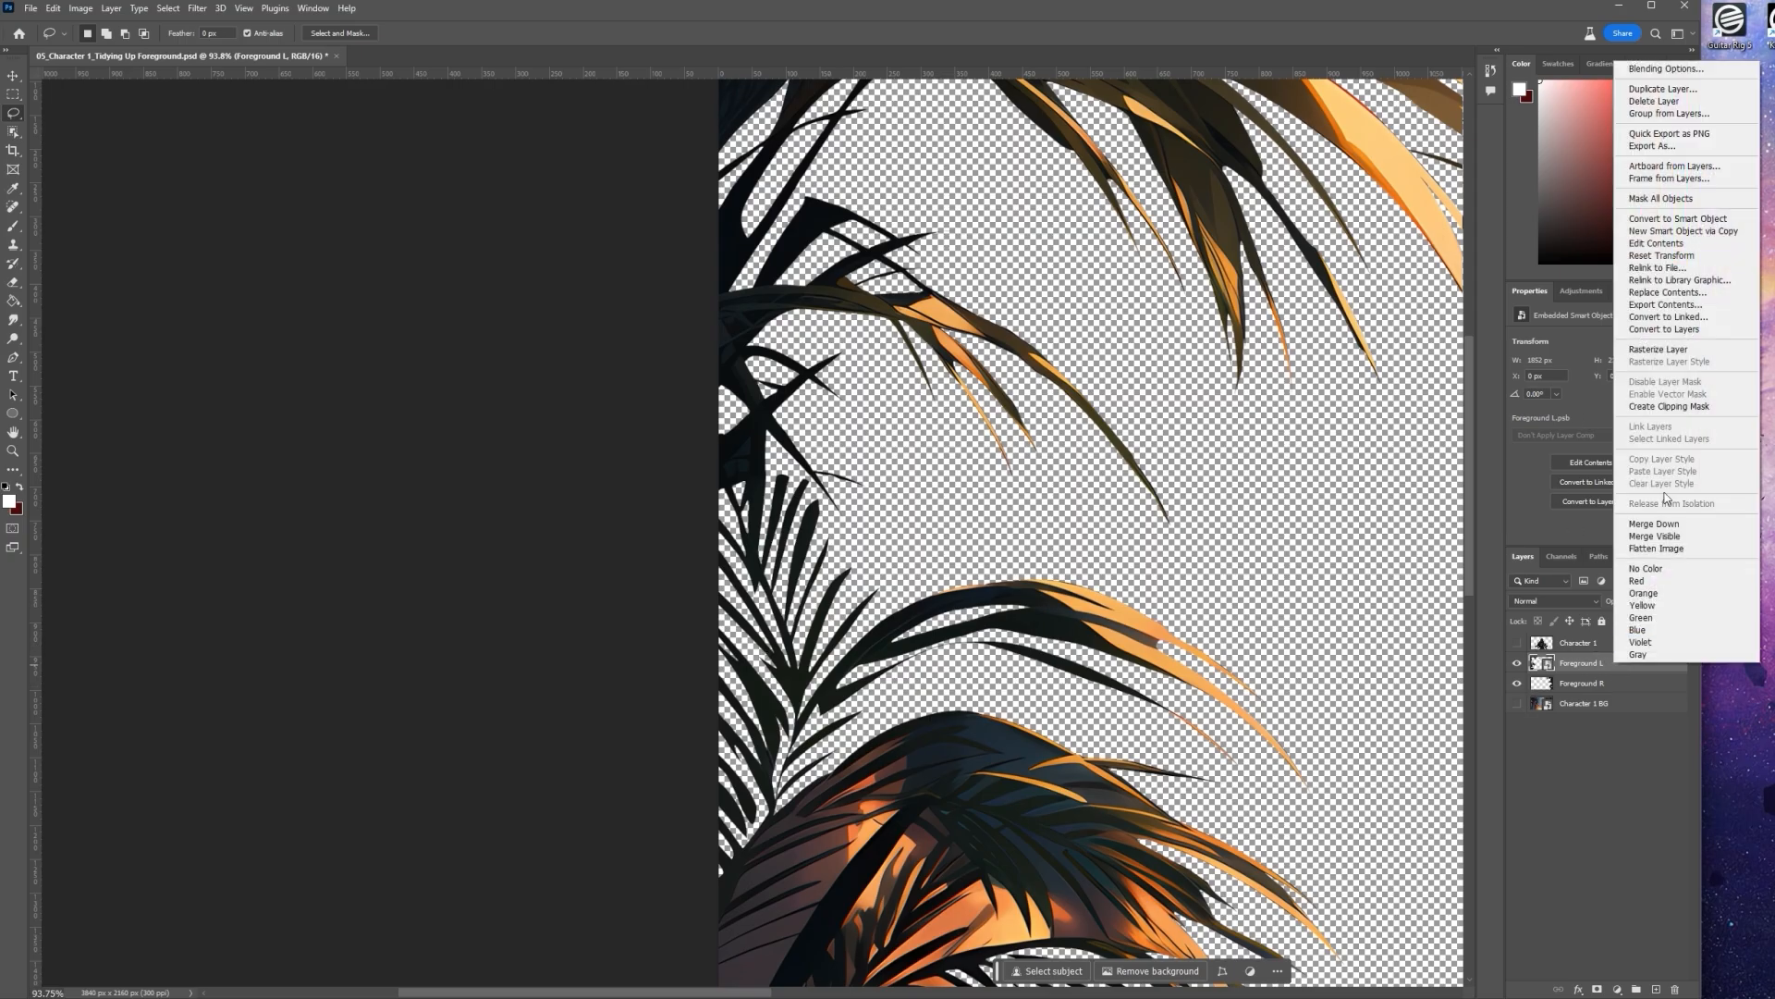
{"action": "left_click", "coordinate": [1669, 349]}
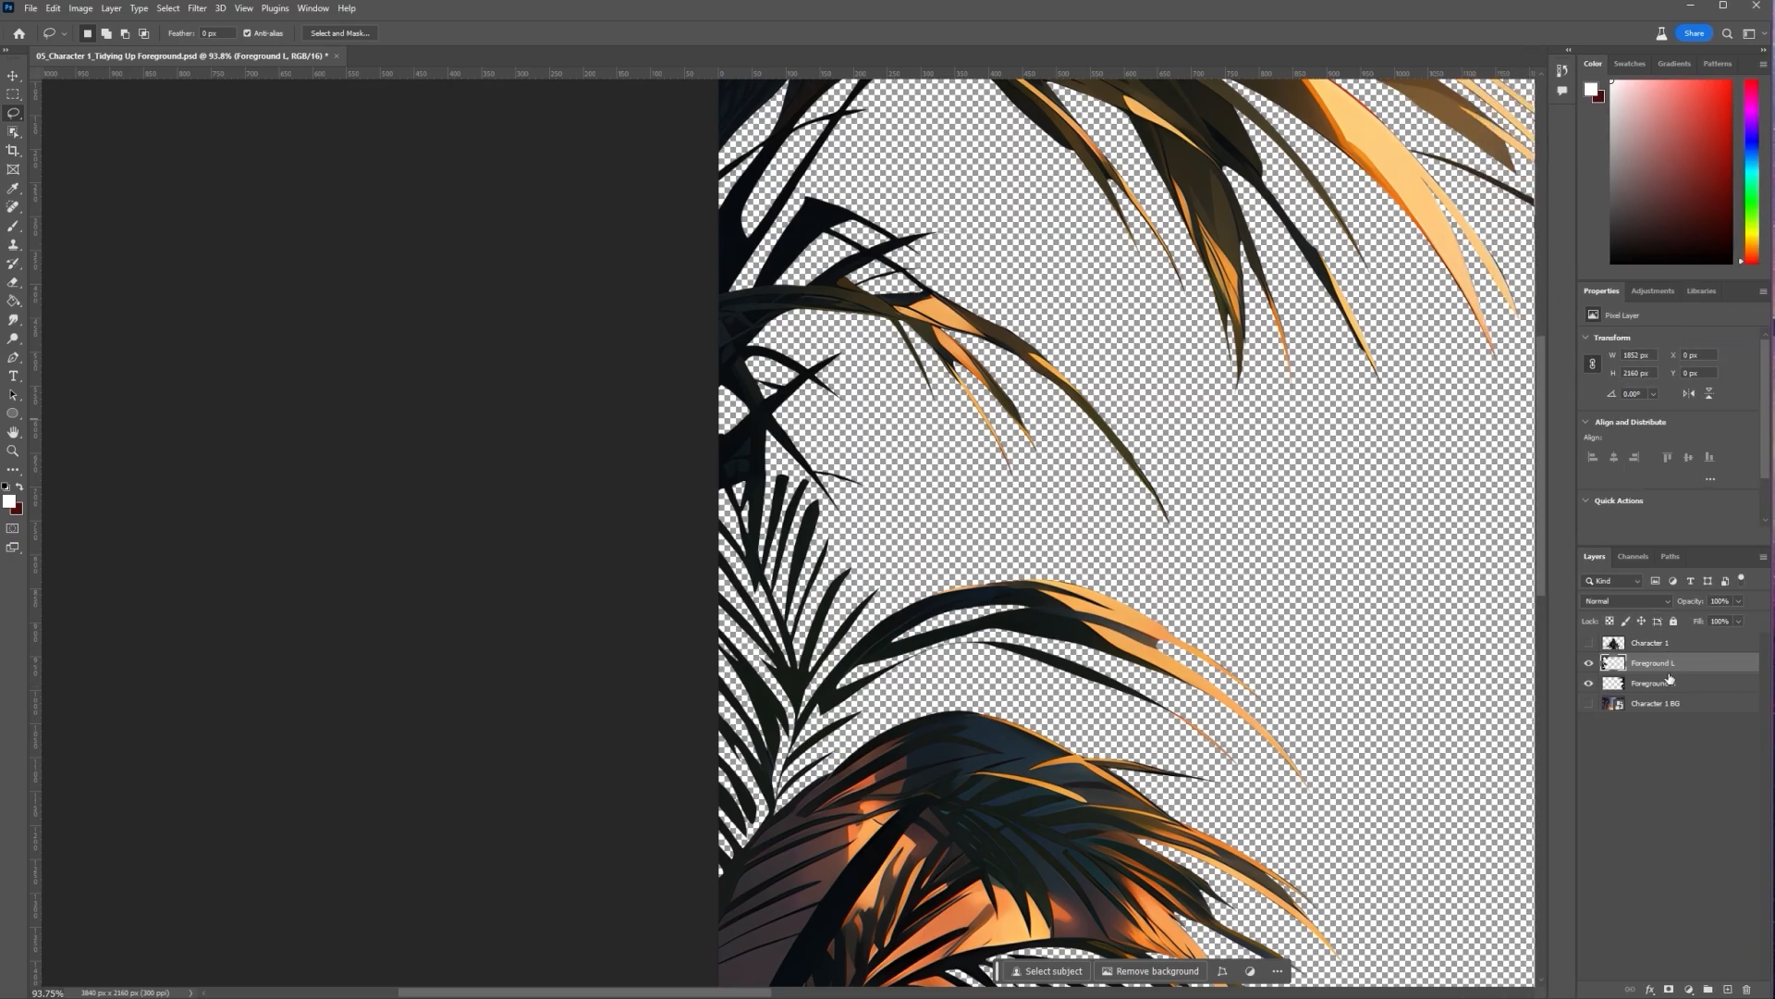
Trace the brown and orange background patches beside the thick dark stem with the Pen tool on Foreground L
{"action": "scroll", "coordinate": [725, 357], "scroll_direction": "up", "scroll_amount": 3}
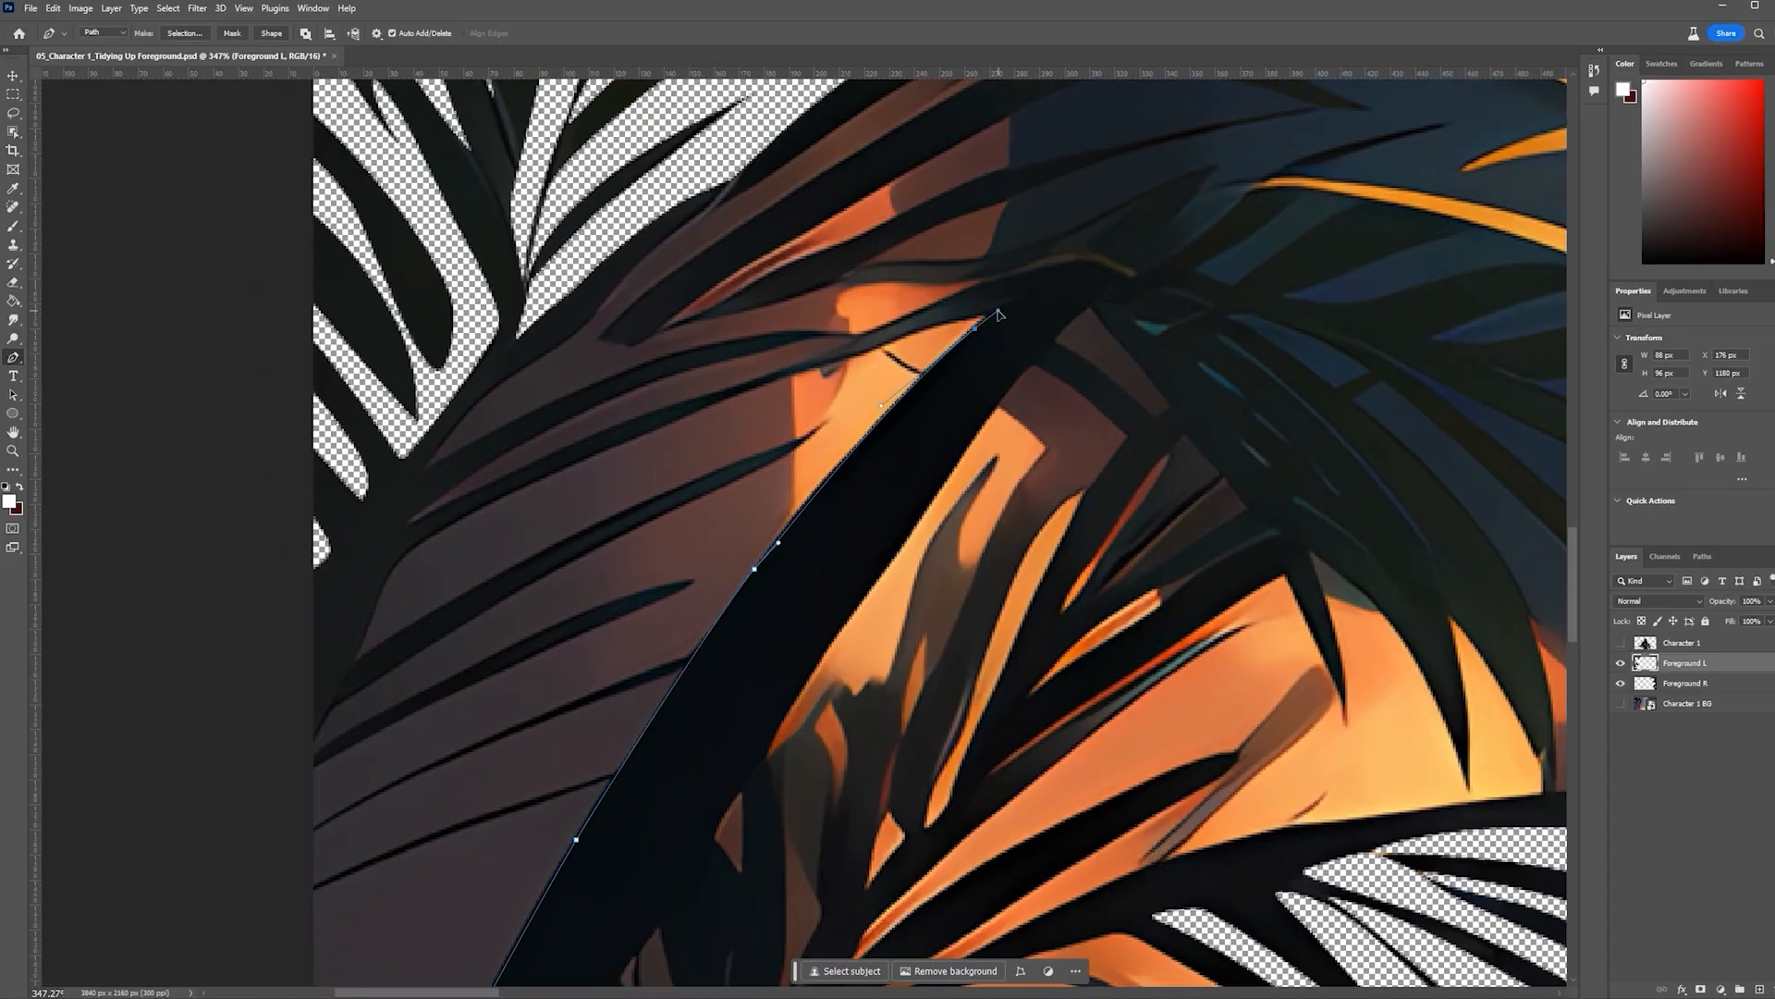
{"action": "left_click", "coordinate": [755, 512]}
{"action": "left_click", "coordinate": [677, 575]}
{"action": "left_click", "coordinate": [645, 663]}
{"action": "left_click", "coordinate": [727, 617]}
{"action": "left_click", "coordinate": [879, 529]}
{"action": "left_click", "coordinate": [1002, 476]}
{"action": "left_click", "coordinate": [1091, 440]}
{"action": "left_click", "coordinate": [1157, 410]}
{"action": "left_click", "coordinate": [1068, 465]}
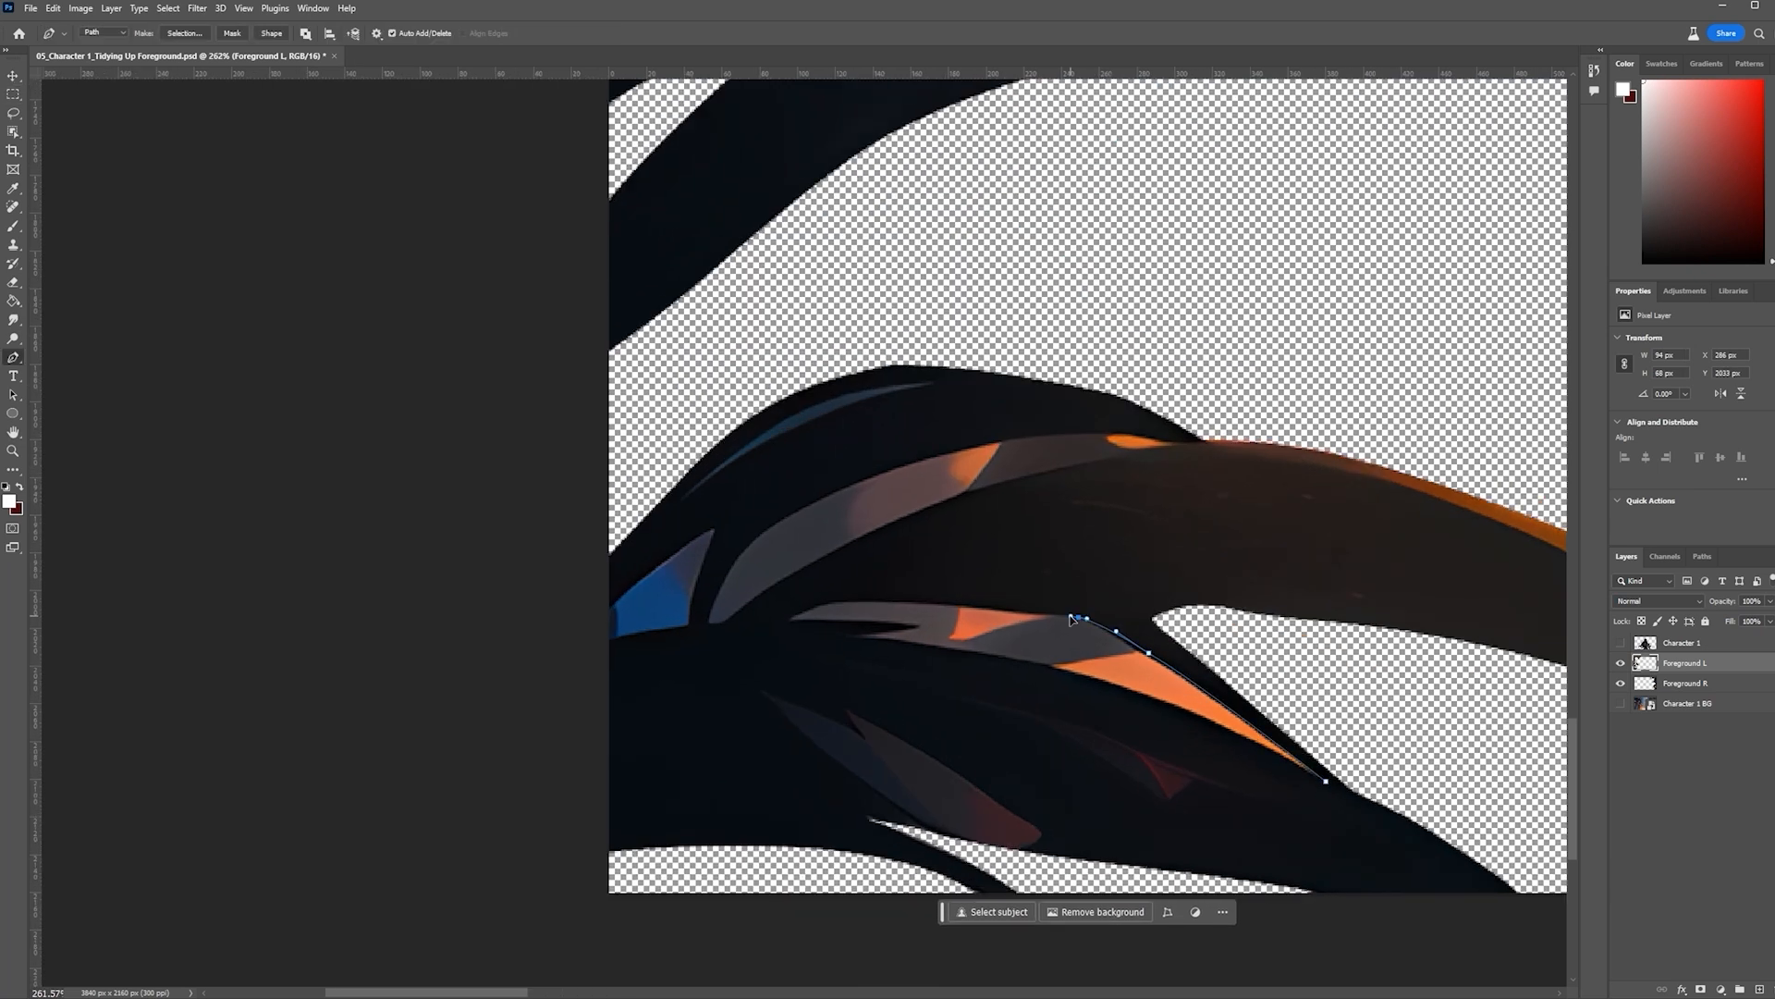
Finish the path around the grey and orange sliver between the bottom leaves and cut it out
{"action": "left_click", "coordinate": [850, 602]}
{"action": "left_click", "coordinate": [788, 621]}
{"action": "left_click", "coordinate": [836, 622]}
{"action": "left_click", "coordinate": [911, 628]}
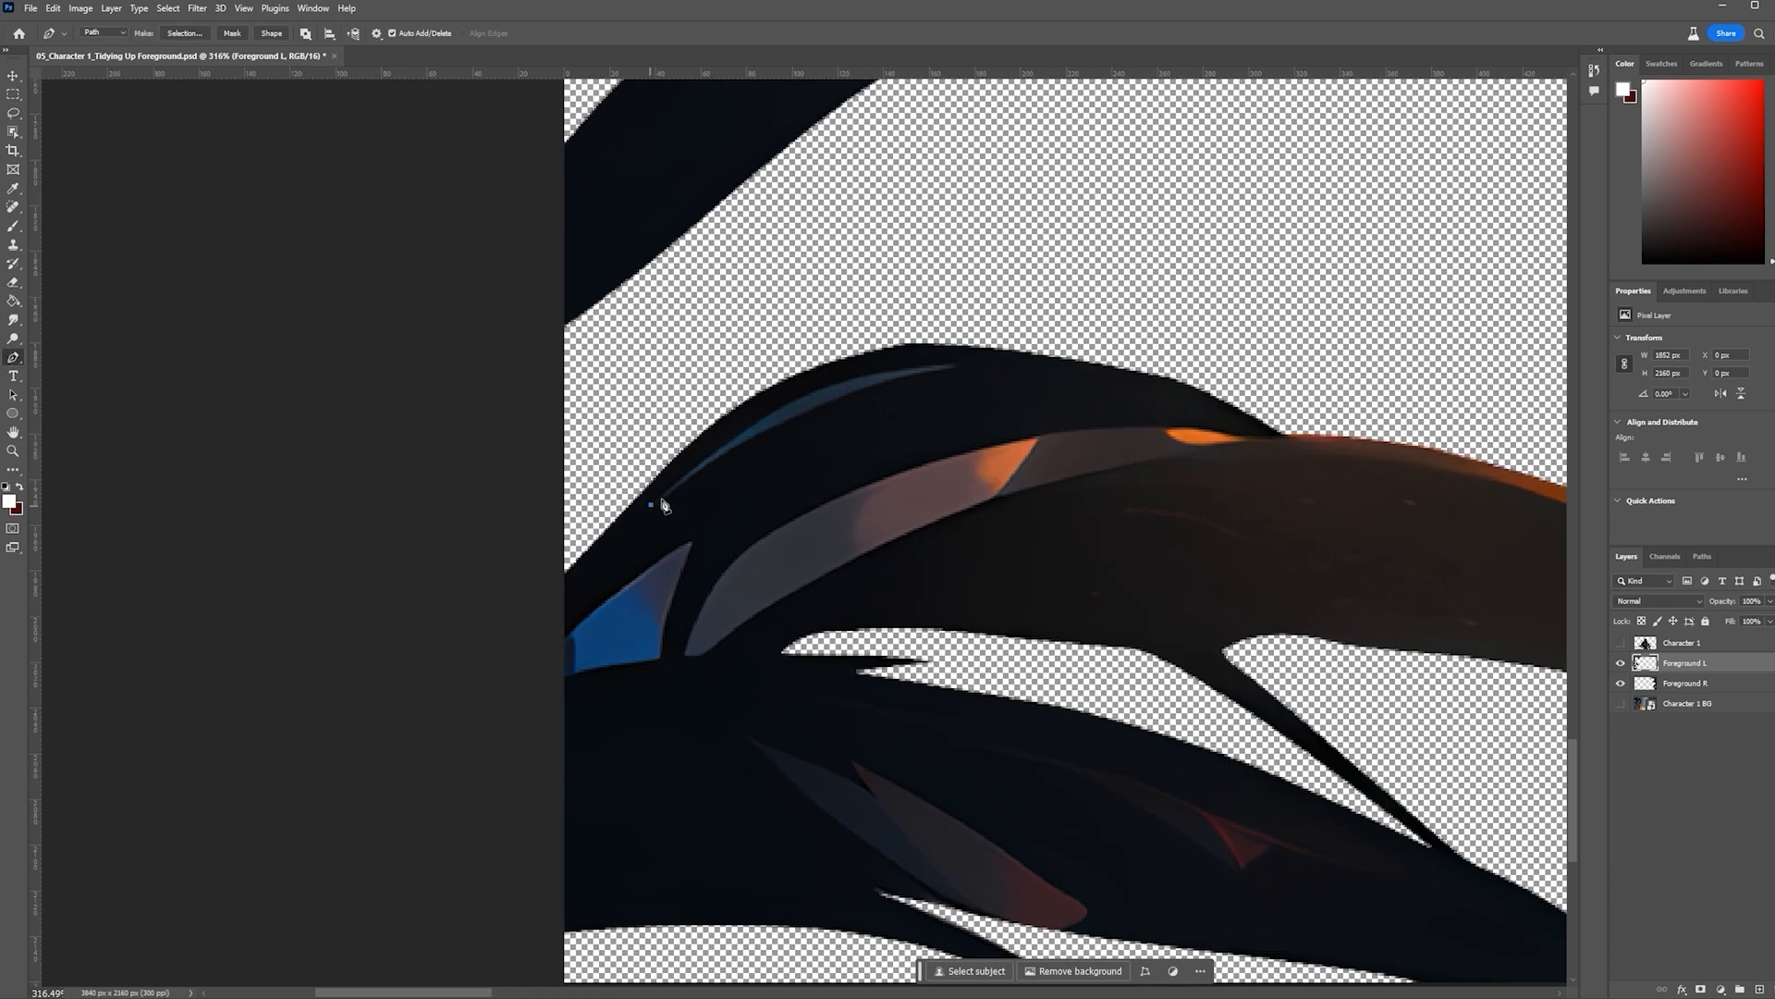
Trace the thin blue highlight on the uppermost dark leaf with the Pen tool and delete it through a selection
{"action": "left_click", "coordinate": [652, 505]}
{"action": "left_click", "coordinate": [955, 364]}
{"action": "left_click", "coordinate": [957, 372]}
{"action": "left_click_drag", "start_coordinate": [652, 505], "coordinate": [509, 626]}
{"action": "right_click", "coordinate": [765, 433]}
{"action": "left_click", "coordinate": [818, 514]}
{"action": "key", "text": "Return"}
{"action": "key", "text": "Delete"}
{"action": "key", "text": "ctrl+d"}
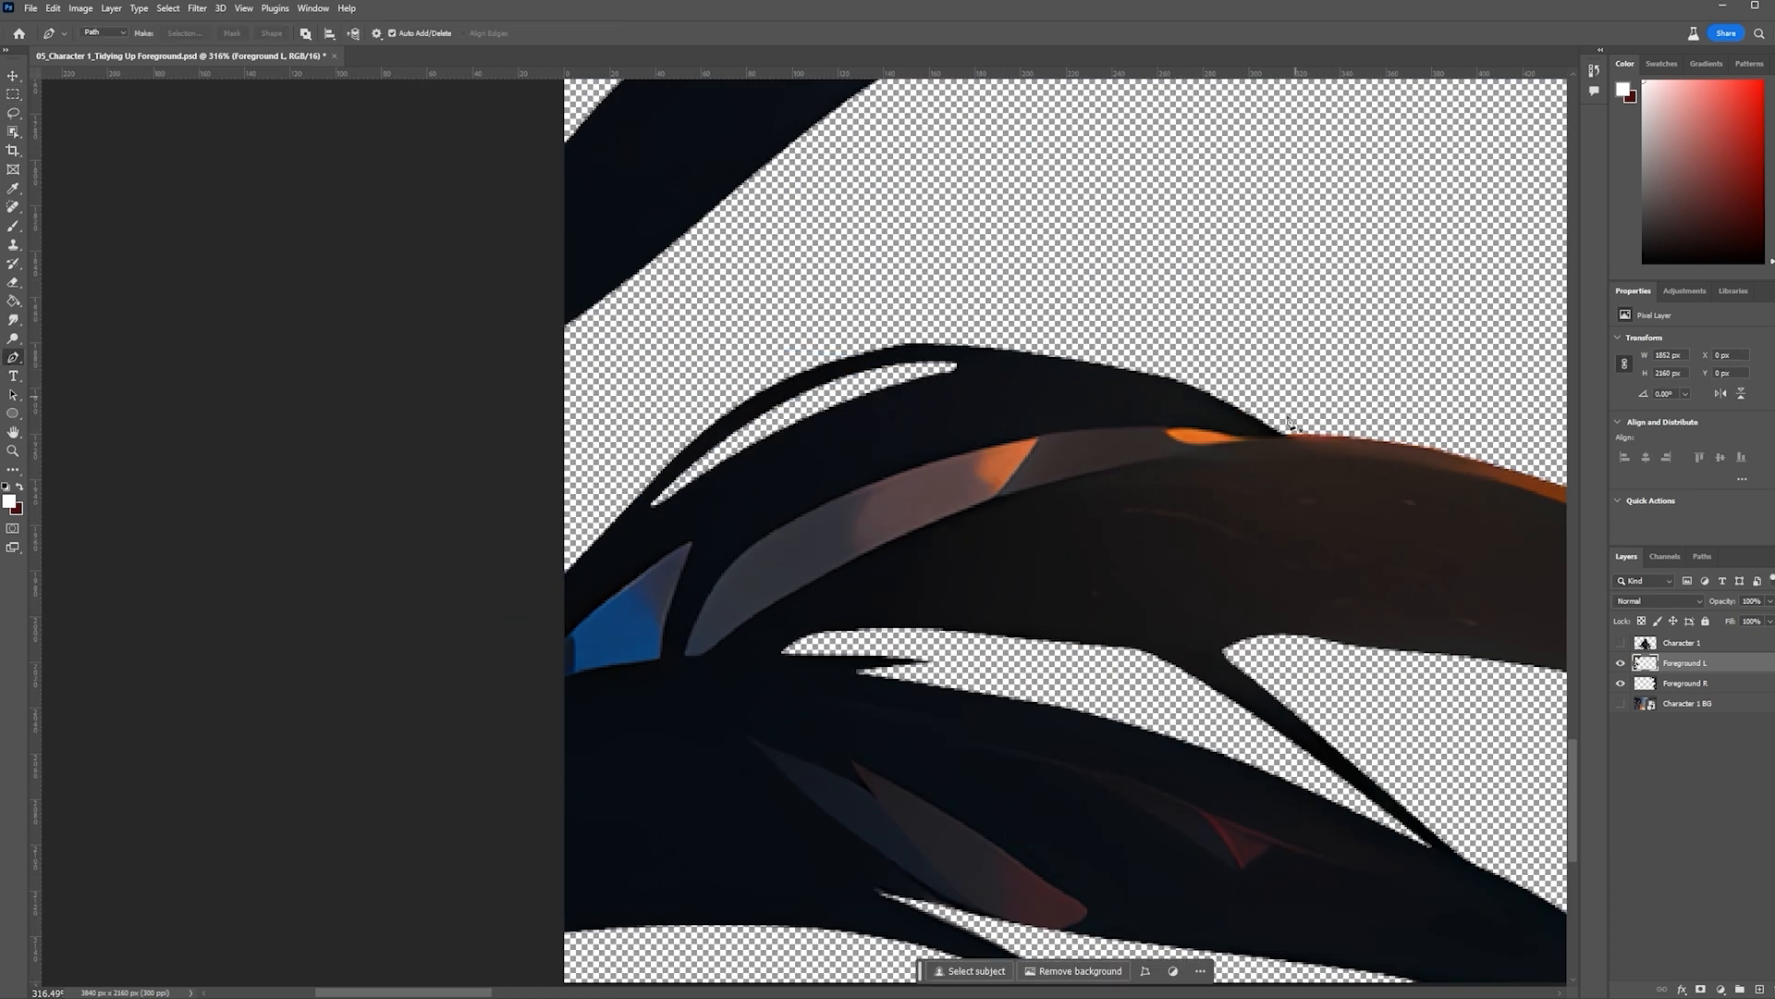
Outline the grey and orange strip below the dark leaf, make a selection with feather radius 0, and delete it
{"action": "left_click", "coordinate": [1256, 438]}
{"action": "left_click", "coordinate": [1255, 438]}
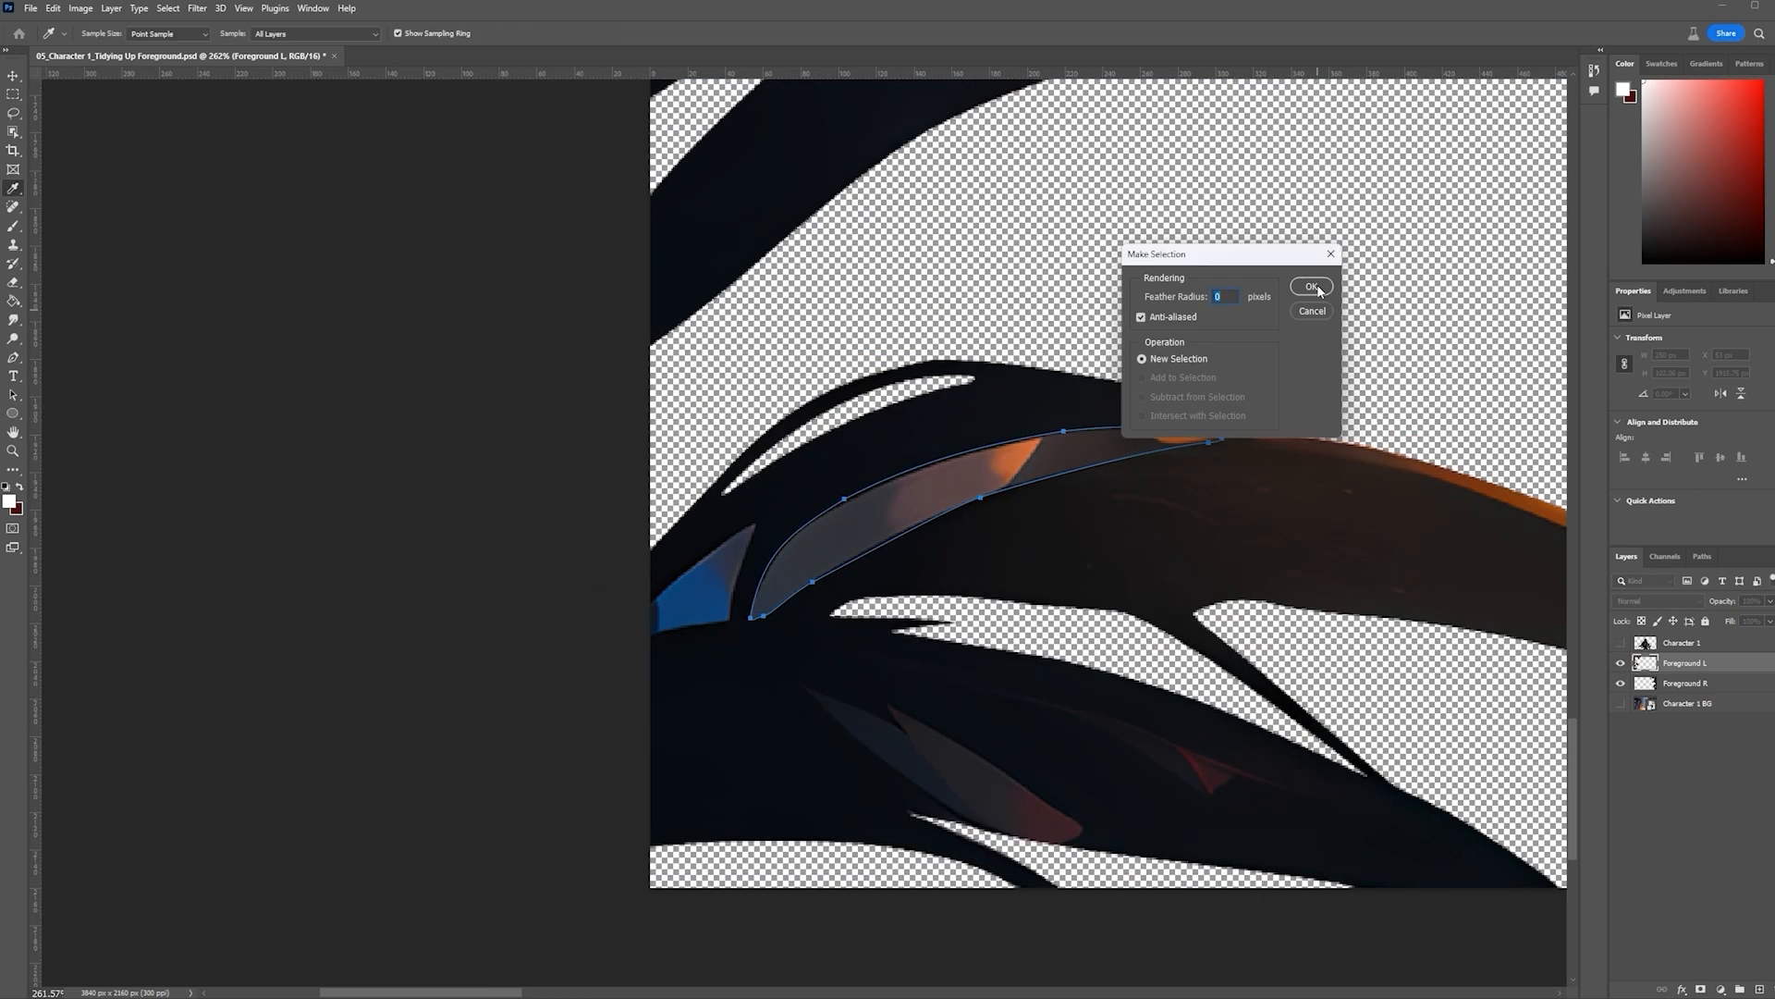
{"action": "left_click", "coordinate": [1312, 284]}
{"action": "key", "text": "Delete"}
{"action": "key", "text": "ctrl+d"}
Trace the blue patch at the canvas's left edge between the dark leaves and cut it out
{"action": "left_click", "coordinate": [567, 641]}
{"action": "left_click_drag", "start_coordinate": [707, 530], "coordinate": [730, 516]}
{"action": "left_click_drag", "start_coordinate": [733, 522], "coordinate": [730, 538]}
{"action": "left_click_drag", "start_coordinate": [711, 591], "coordinate": [709, 607]}
{"action": "right_click", "coordinate": [665, 628]}
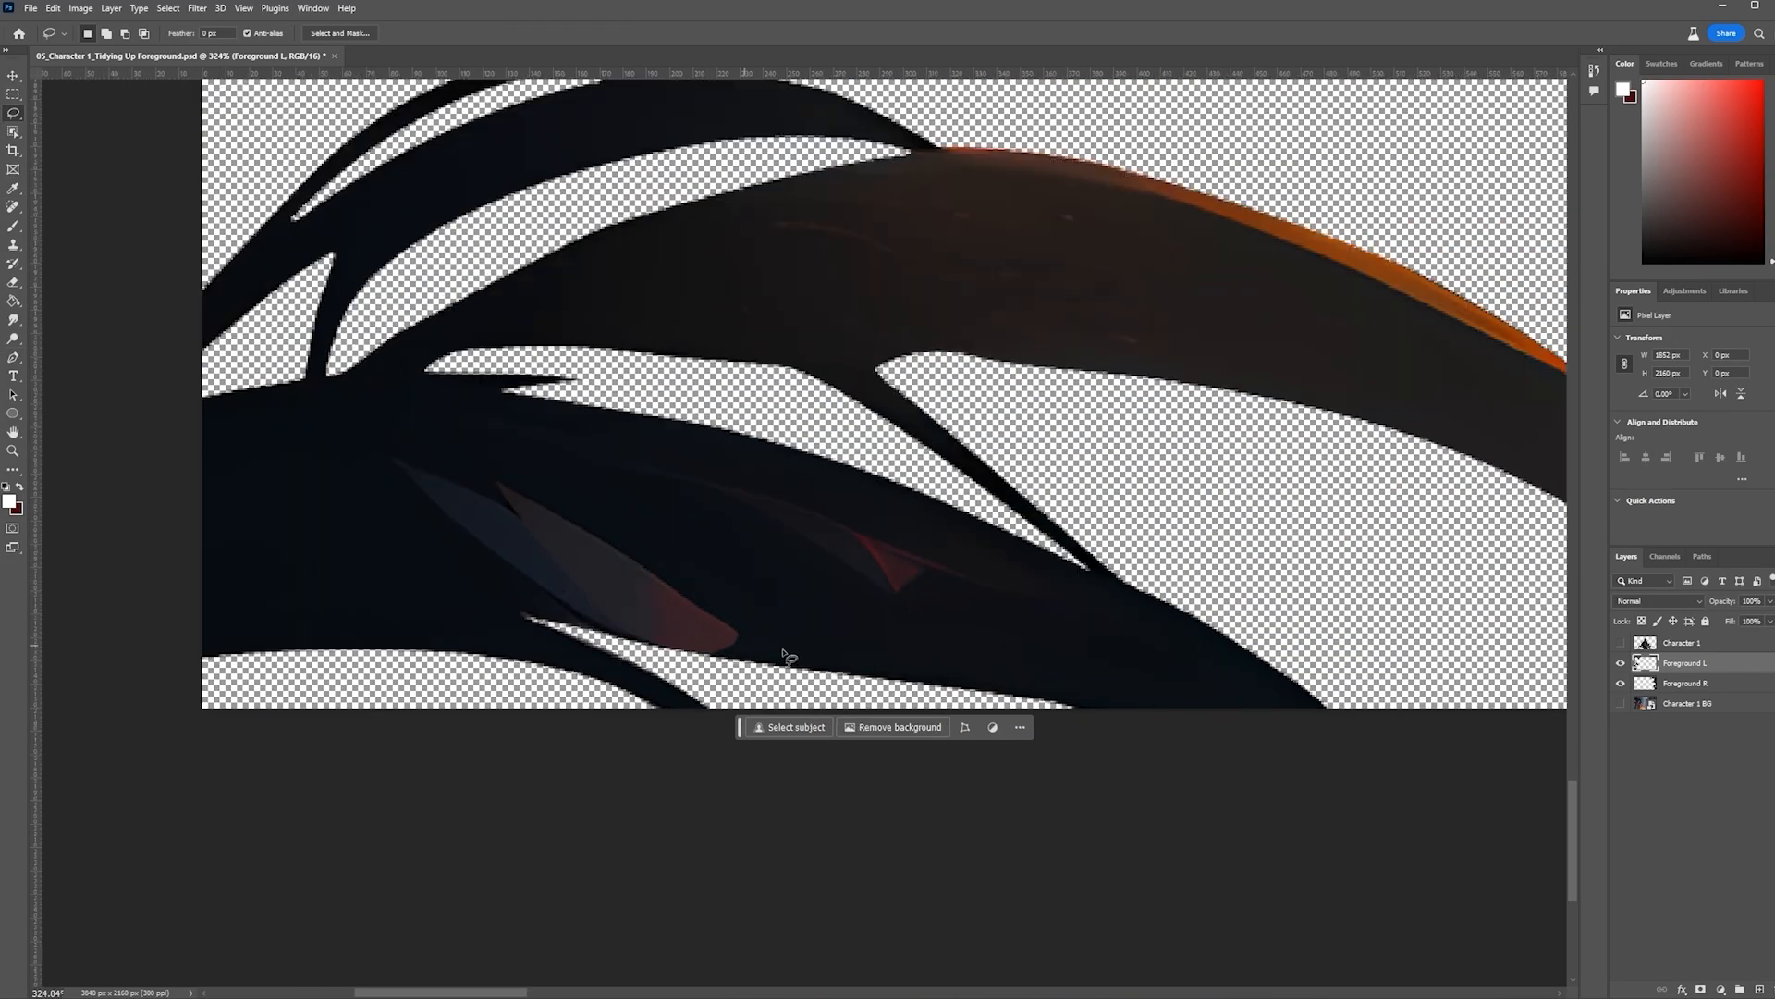
Lasso the grey and red highlights on the bottom leaf, replace them with Generative Fill, and merge the result into Foreground L
{"action": "mouse_move", "coordinate": [953, 601]}
{"action": "left_mouse_down"}
{"action": "mouse_move", "coordinate": [1011, 555]}
{"action": "mouse_move", "coordinate": [952, 606]}
{"action": "left_mouse_up"}
{"action": "left_click_drag", "start_coordinate": [621, 500], "coordinate": [629, 507]}
{"action": "left_click", "coordinate": [1051, 751]}
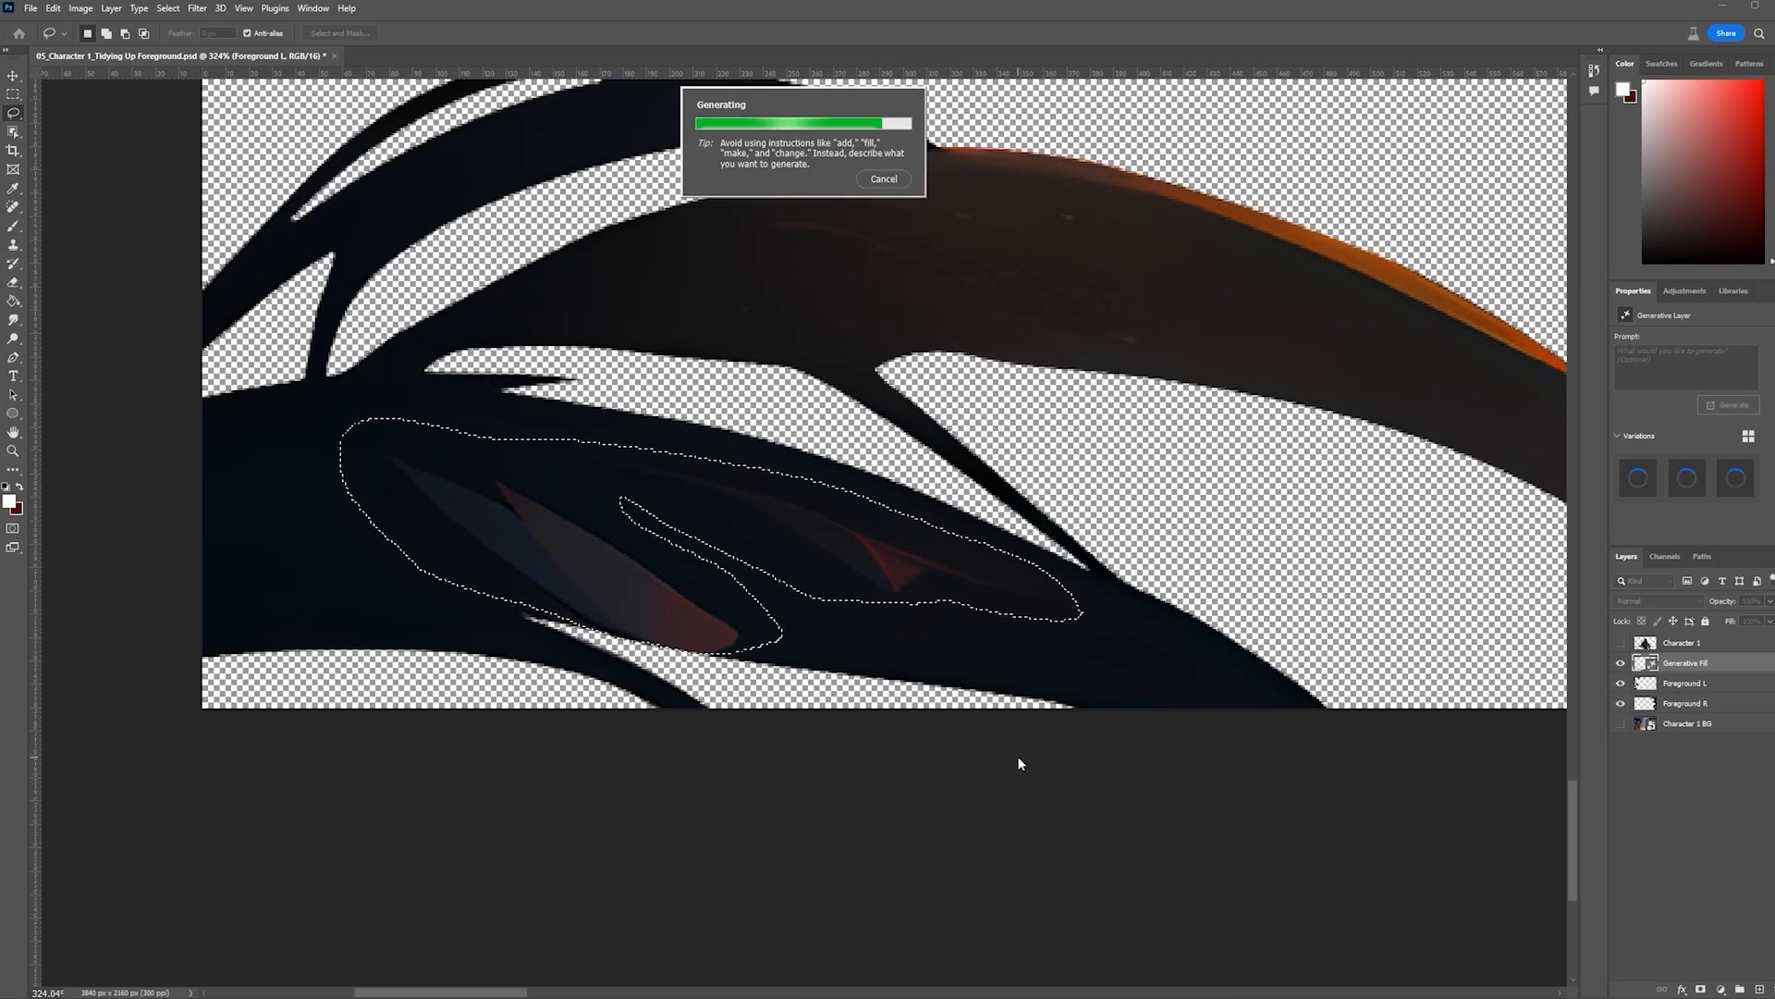
{"action": "left_click", "coordinate": [1731, 683]}
{"action": "left_click", "coordinate": [1735, 666], "text": "shift"}
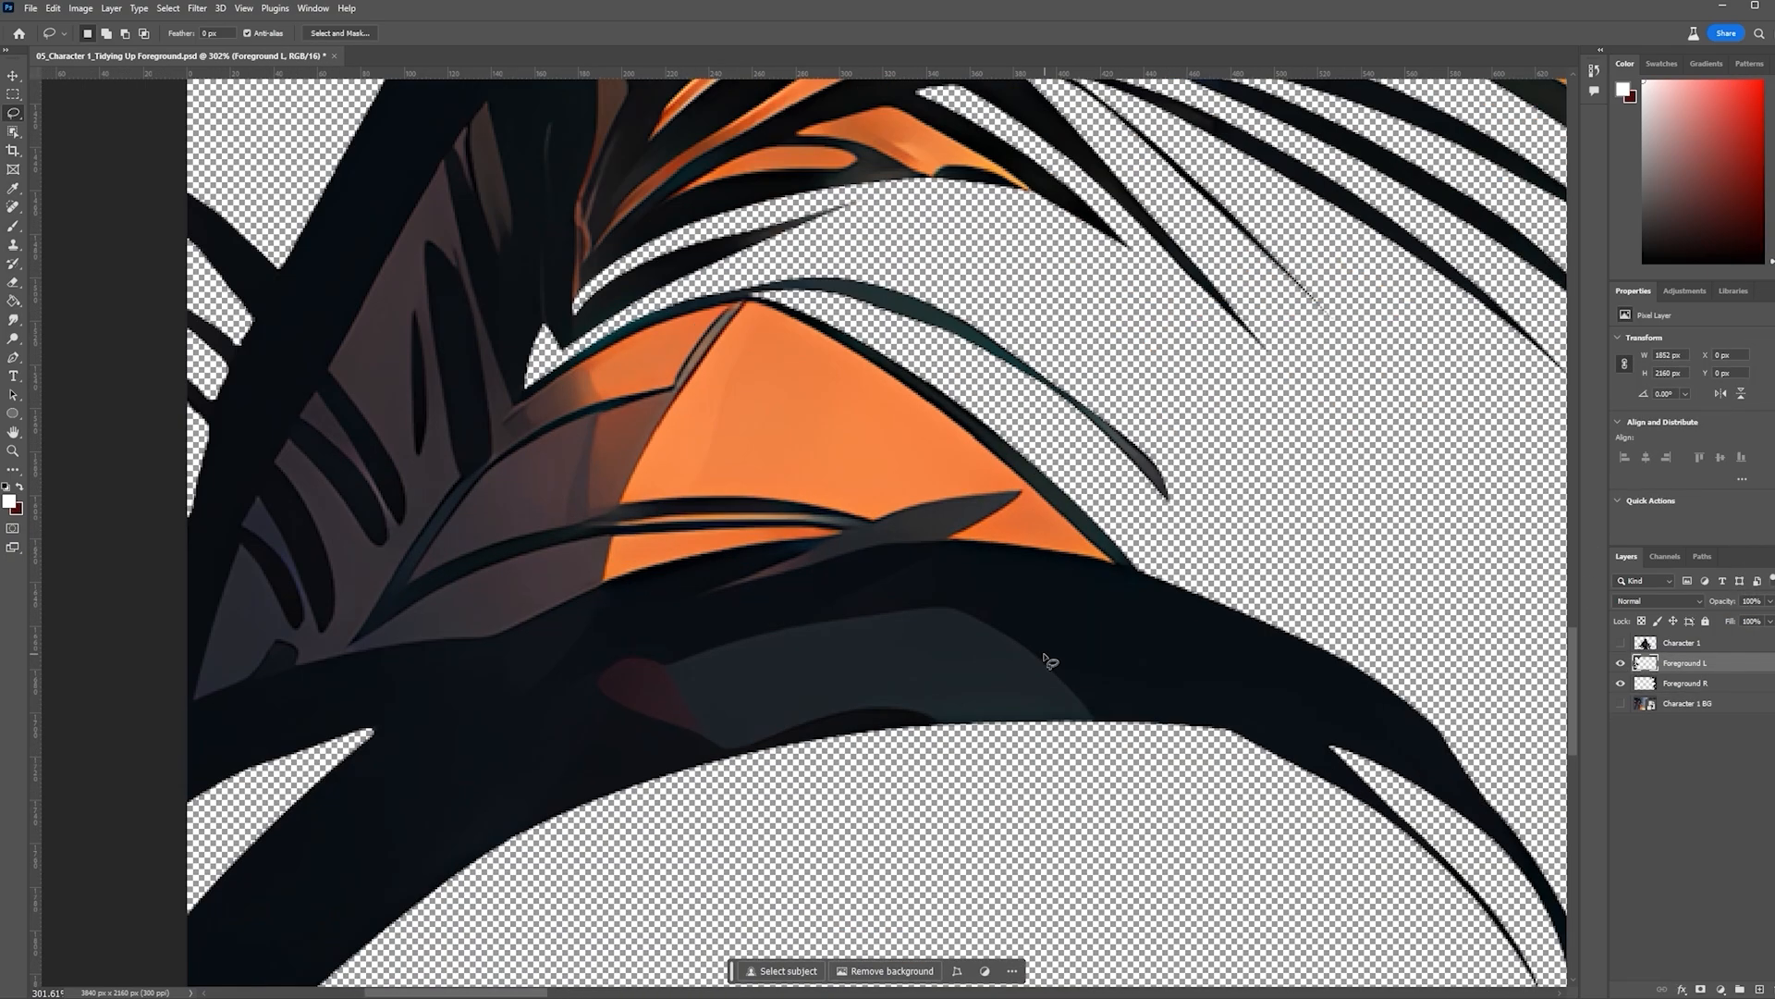
Outline the grey and maroon patch on the thick curved leaf with the Pen tool and turn it into a selection
{"action": "key", "text": "p"}
{"action": "left_click", "coordinate": [1254, 704]}
{"action": "left_click_drag", "start_coordinate": [536, 791], "coordinate": [201, 922]}
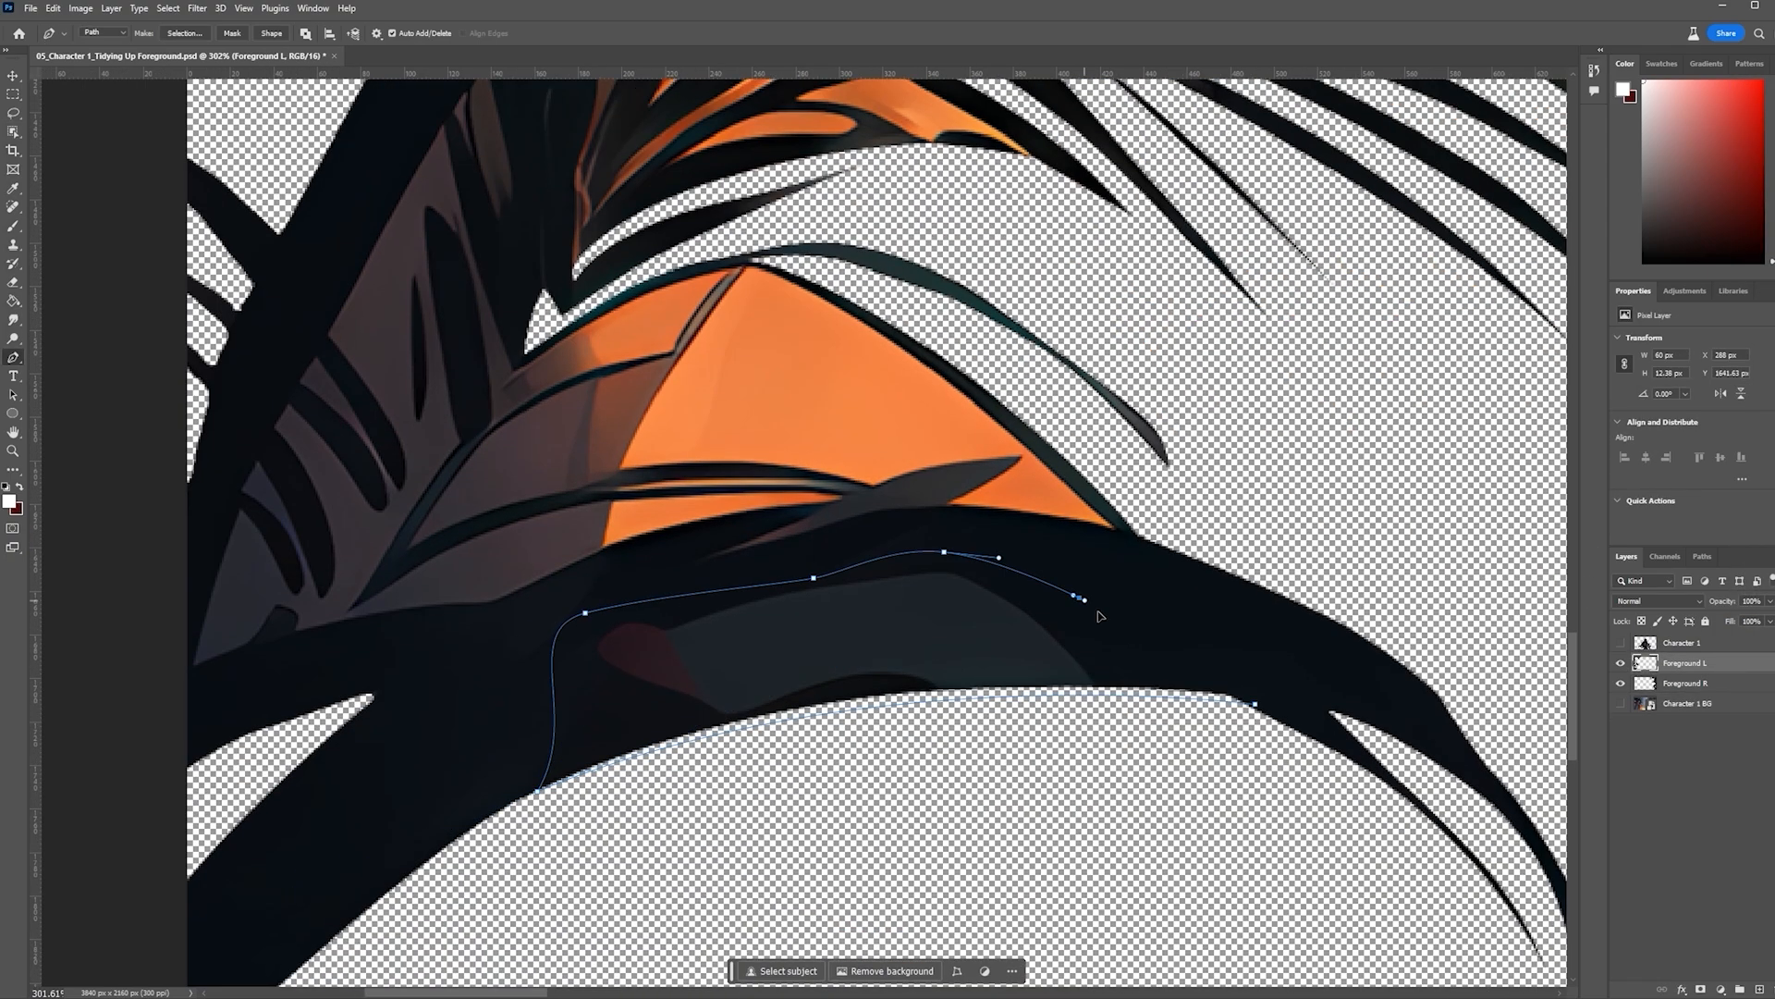
{"action": "key", "text": "ctrl+Return"}
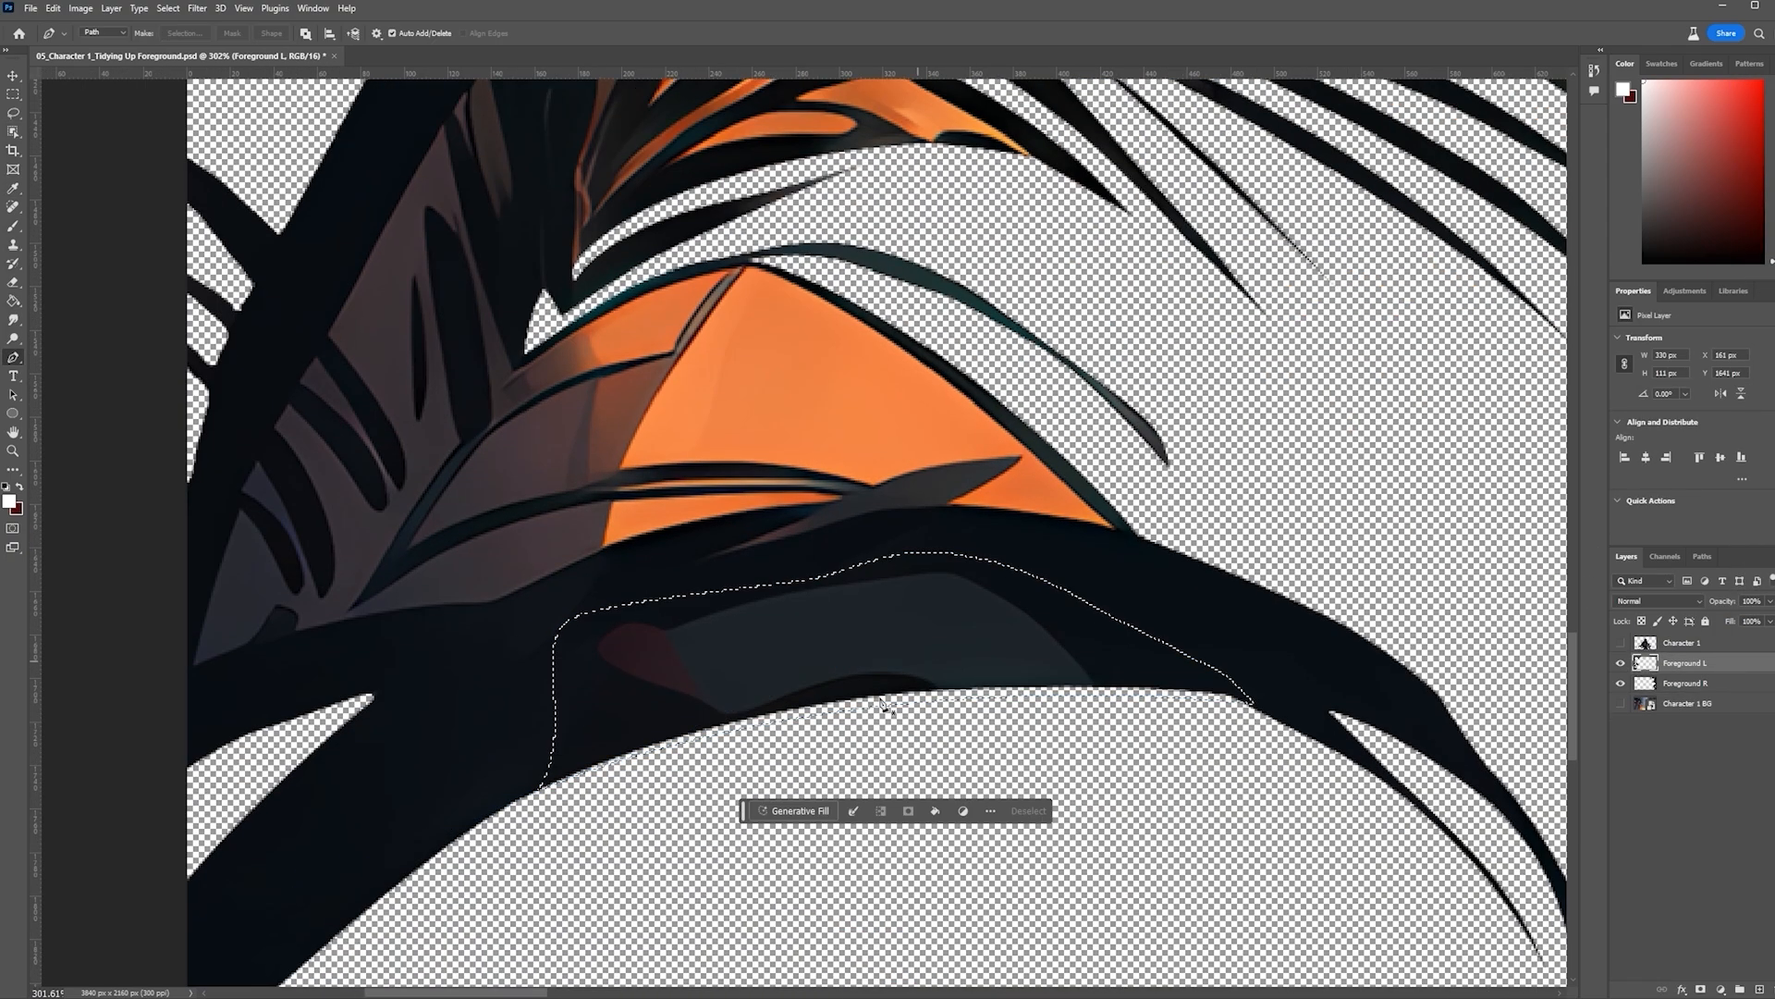
Generate a promptless fill for the selected patch and merge the generated layer into Foreground L
{"action": "left_click", "coordinate": [1031, 810]}
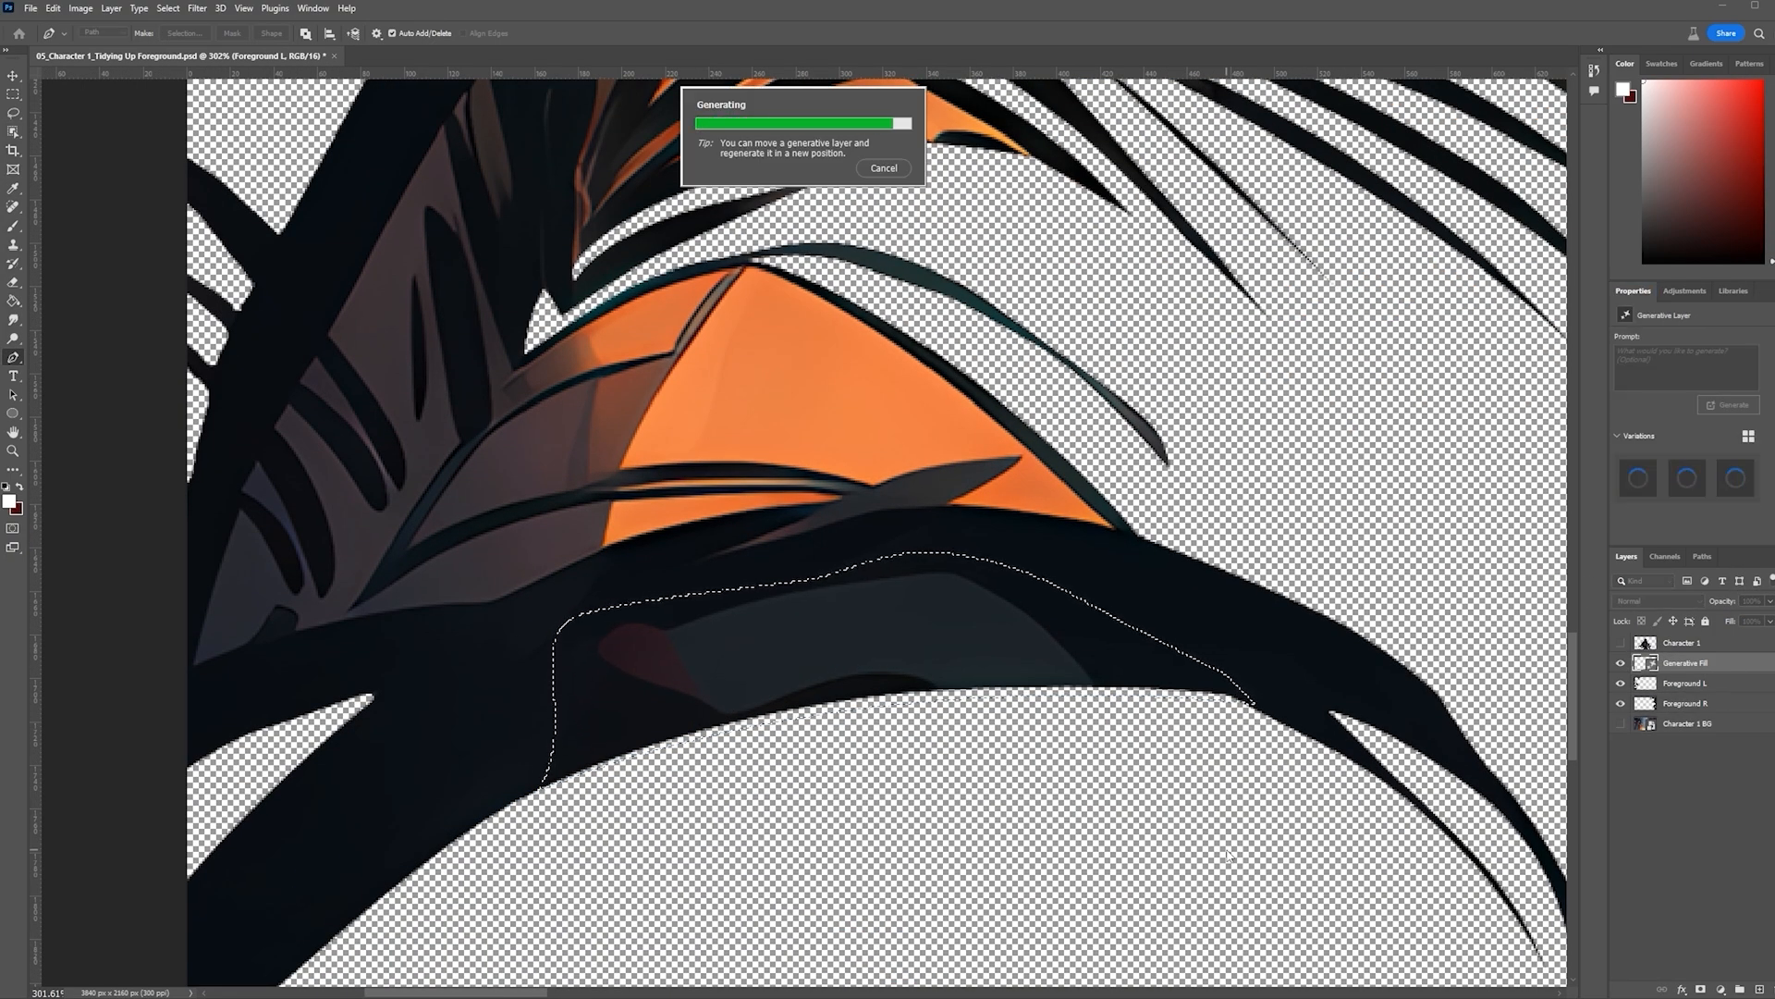
{"action": "left_click", "coordinate": [870, 824]}
{"action": "left_click", "coordinate": [870, 824]}
{"action": "left_click", "coordinate": [870, 824]}
{"action": "left_click", "coordinate": [1738, 683]}
{"action": "left_click", "coordinate": [1745, 667], "text": "shift"}
{"action": "key", "text": "ctrl+e"}
Draw a curved path around the orange spot on the leaf's lower edge and make it a selection with feather radius 0
{"action": "scroll", "coordinate": [658, 758], "scroll_direction": "up", "scroll_amount": 4}
{"action": "left_click_drag", "start_coordinate": [658, 758], "coordinate": [677, 755]}
{"action": "left_click", "coordinate": [877, 694]}
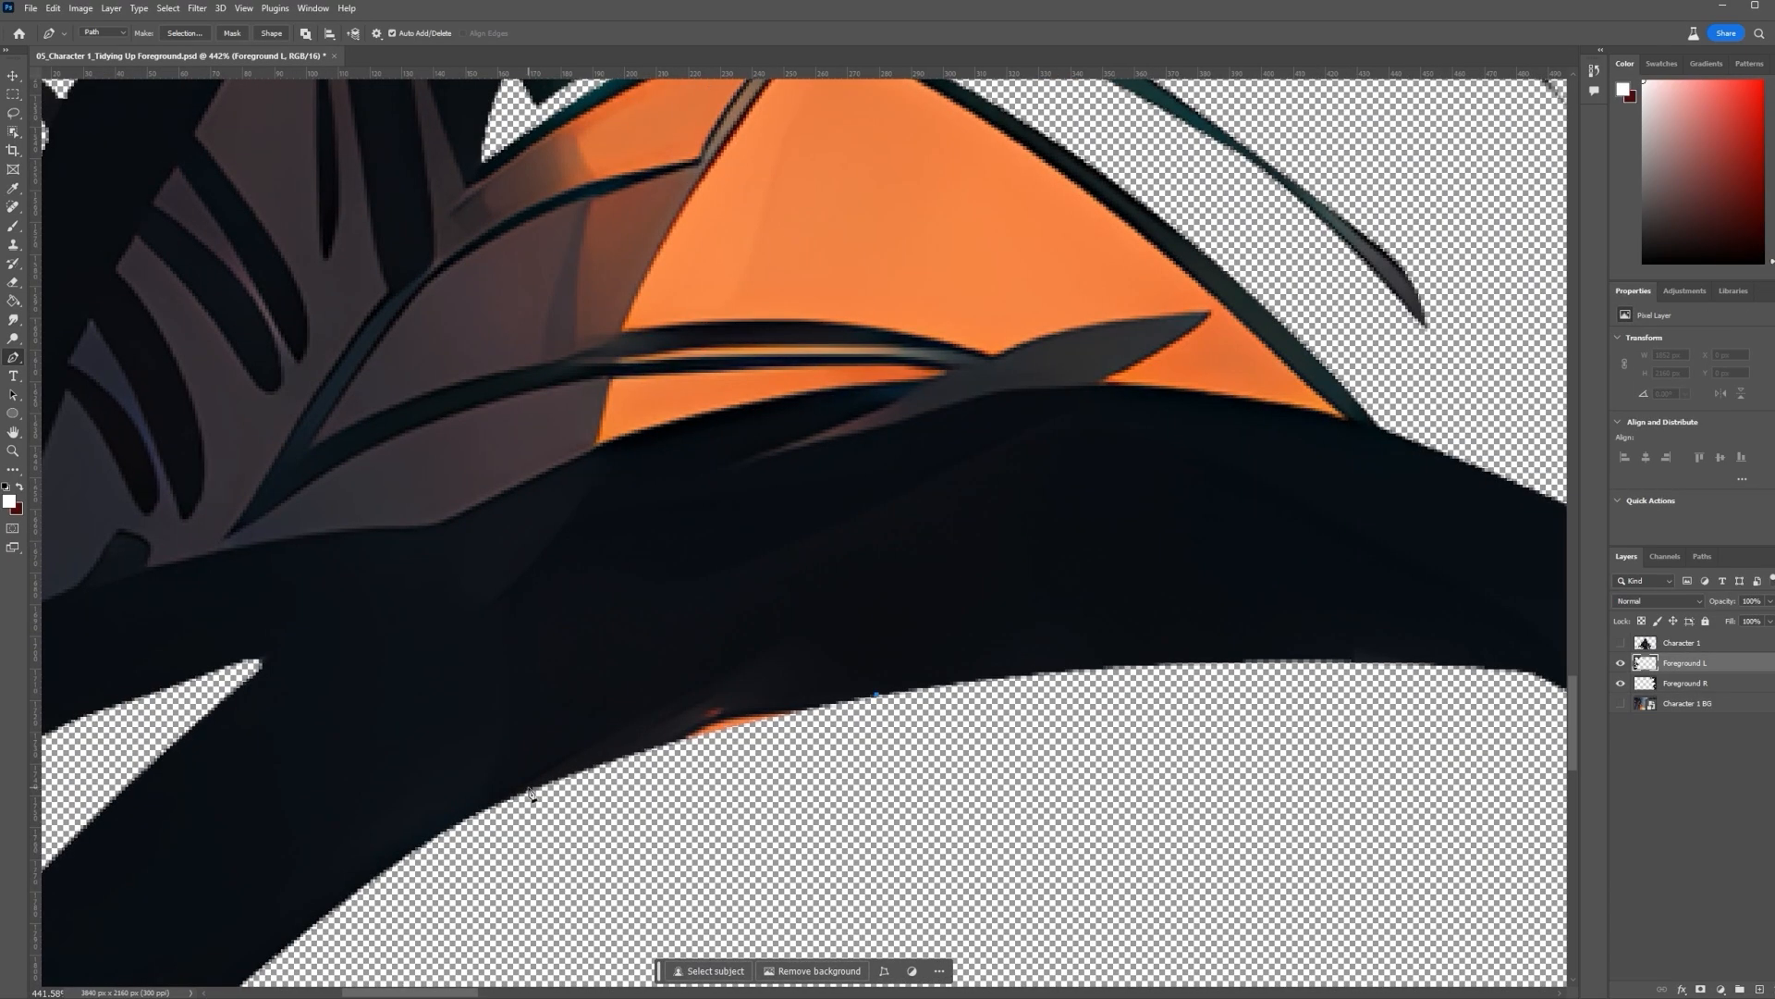
{"action": "left_click_drag", "start_coordinate": [523, 791], "coordinate": [431, 840]}
{"action": "left_click_drag", "start_coordinate": [877, 696], "coordinate": [1059, 797]}
{"action": "right_click", "coordinate": [722, 691]}
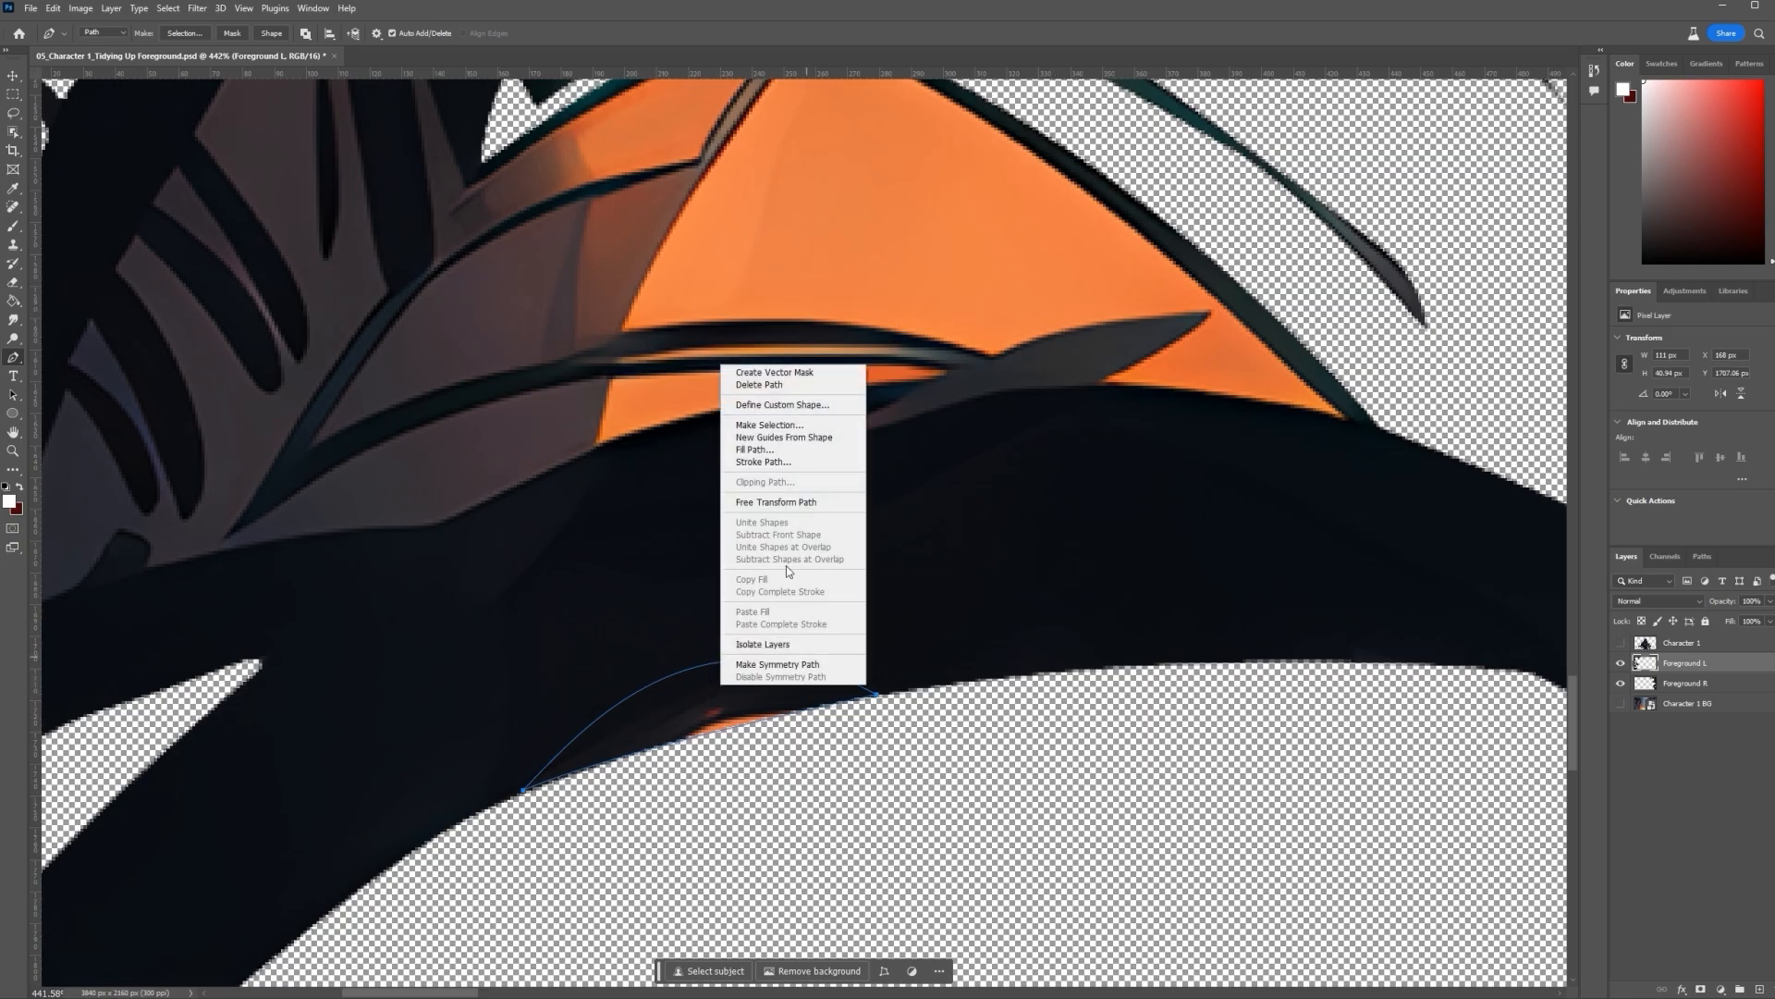
{"action": "left_click", "coordinate": [785, 425]}
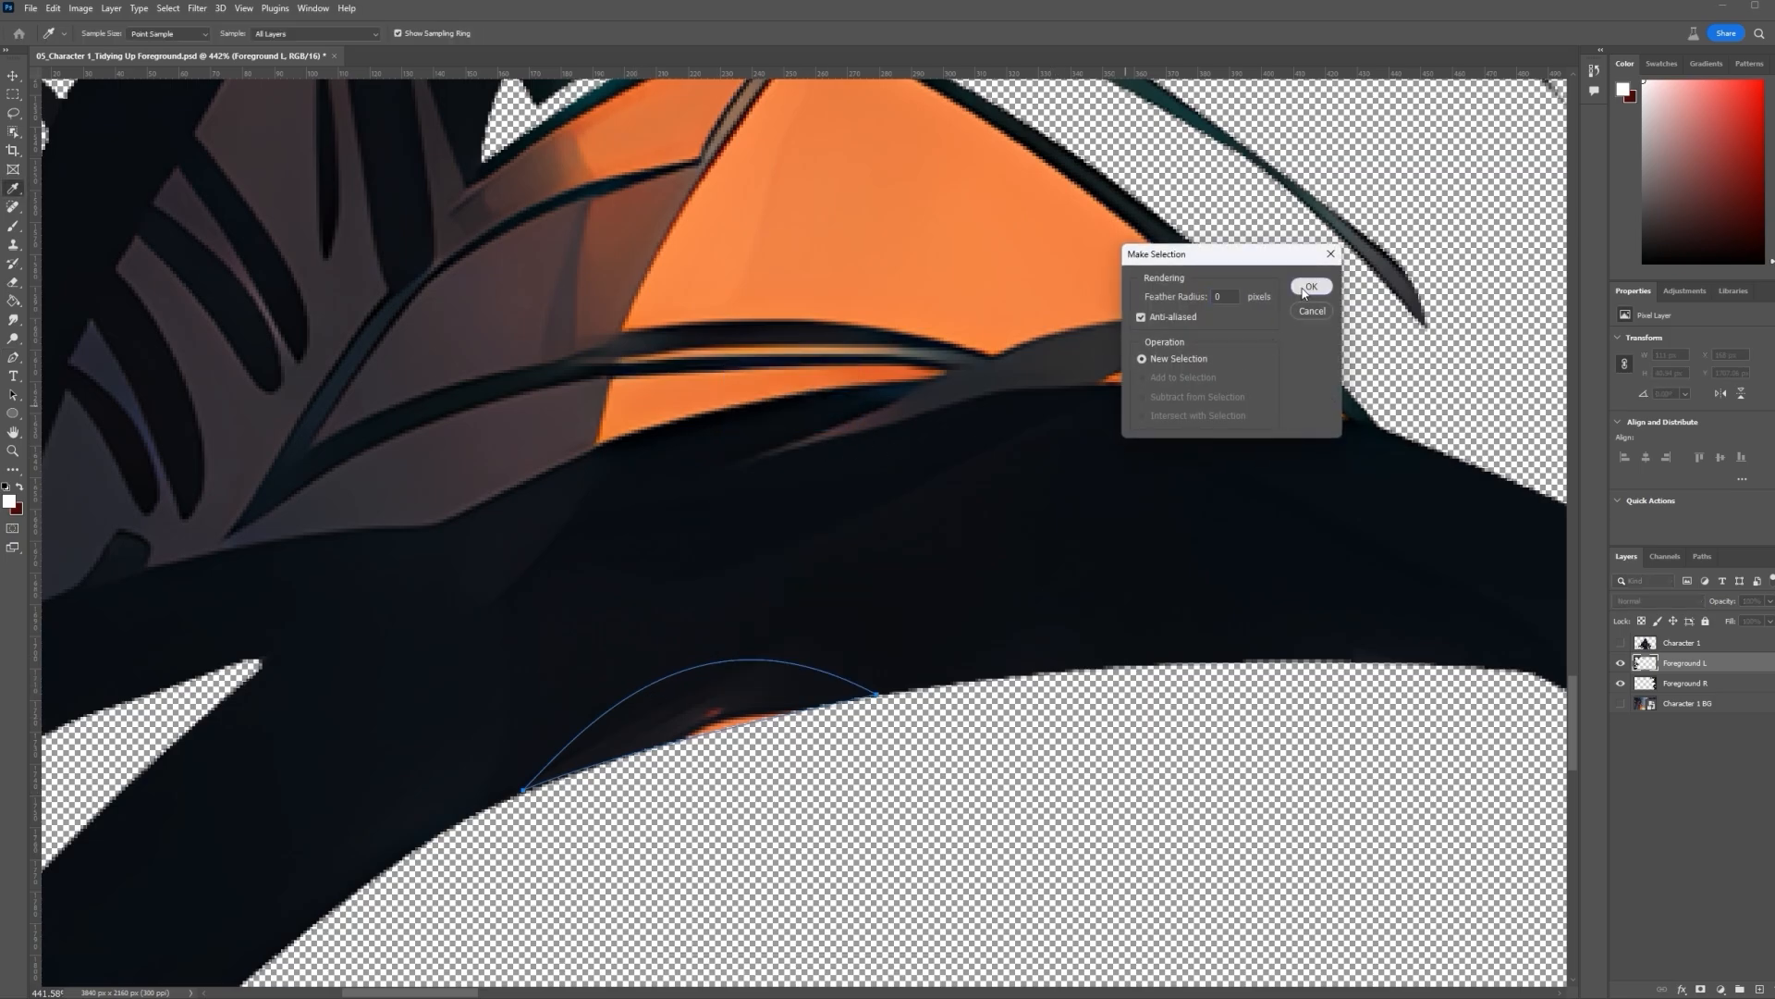
{"action": "left_click", "coordinate": [1310, 287]}
Smudge dark colour over the selected orange spot using the Smudge tool with a 56 px soft round brush
{"action": "left_click", "coordinate": [13, 319]}
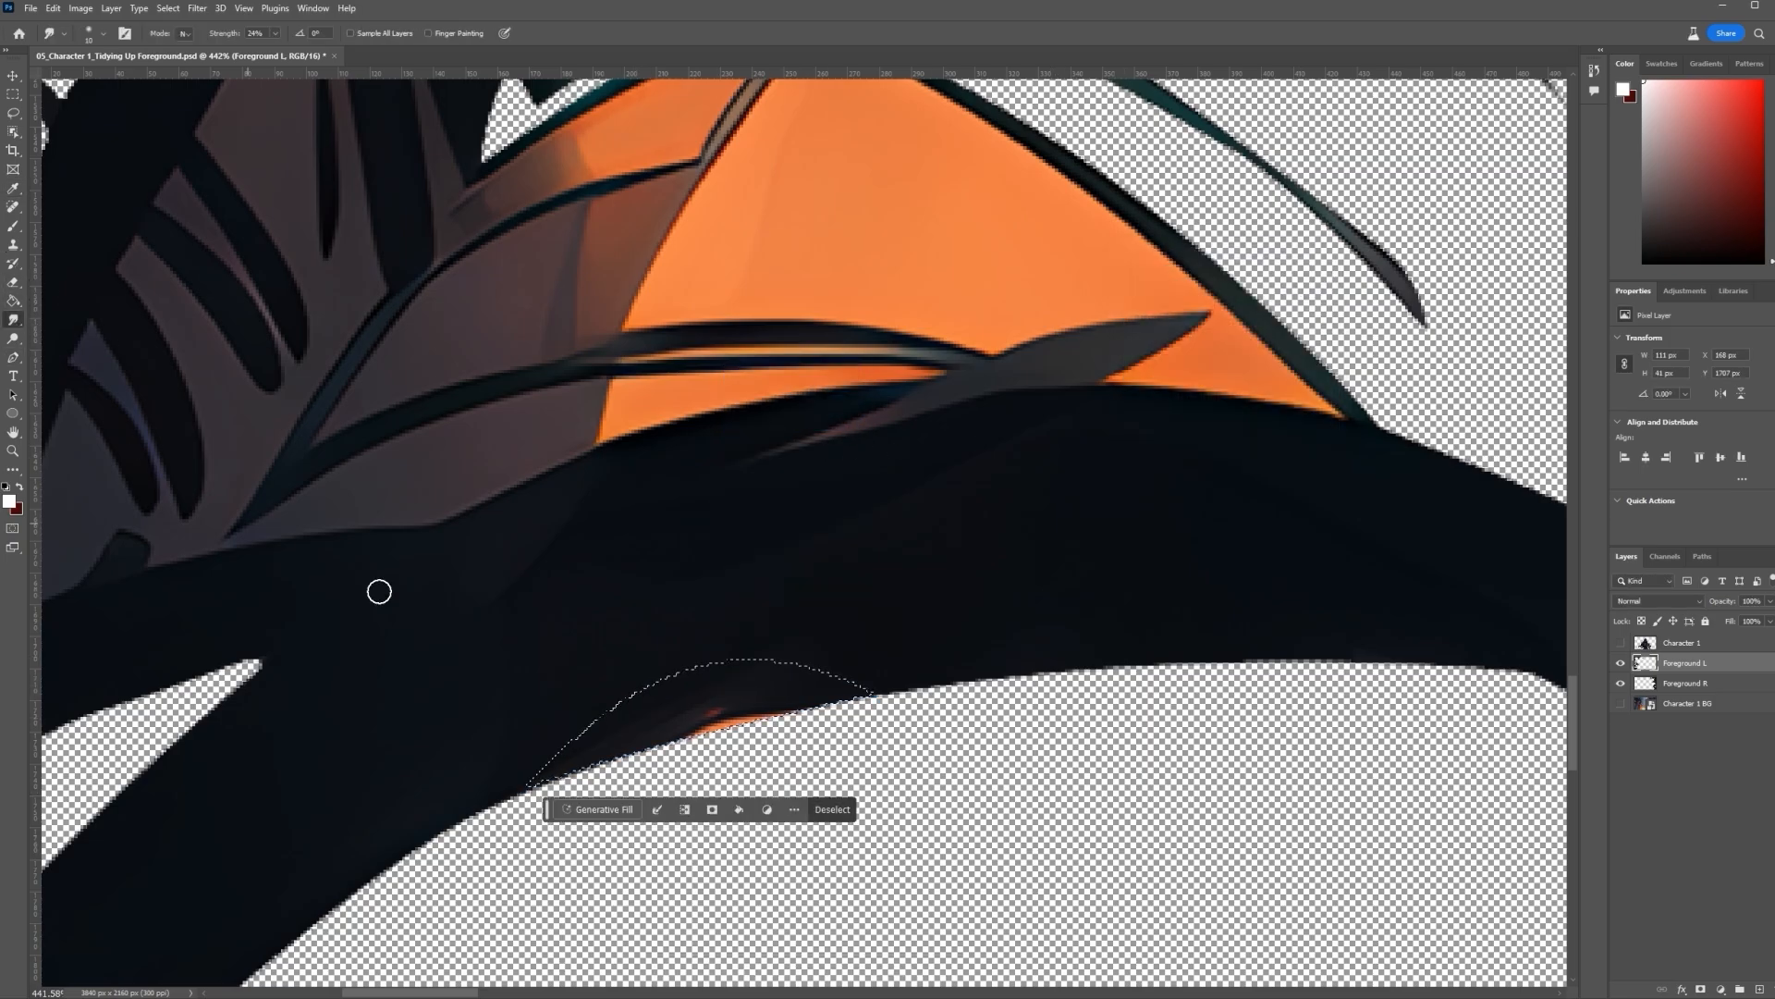
{"action": "left_click", "coordinate": [86, 37]}
{"action": "left_click_drag", "start_coordinate": [80, 80], "coordinate": [104, 80]}
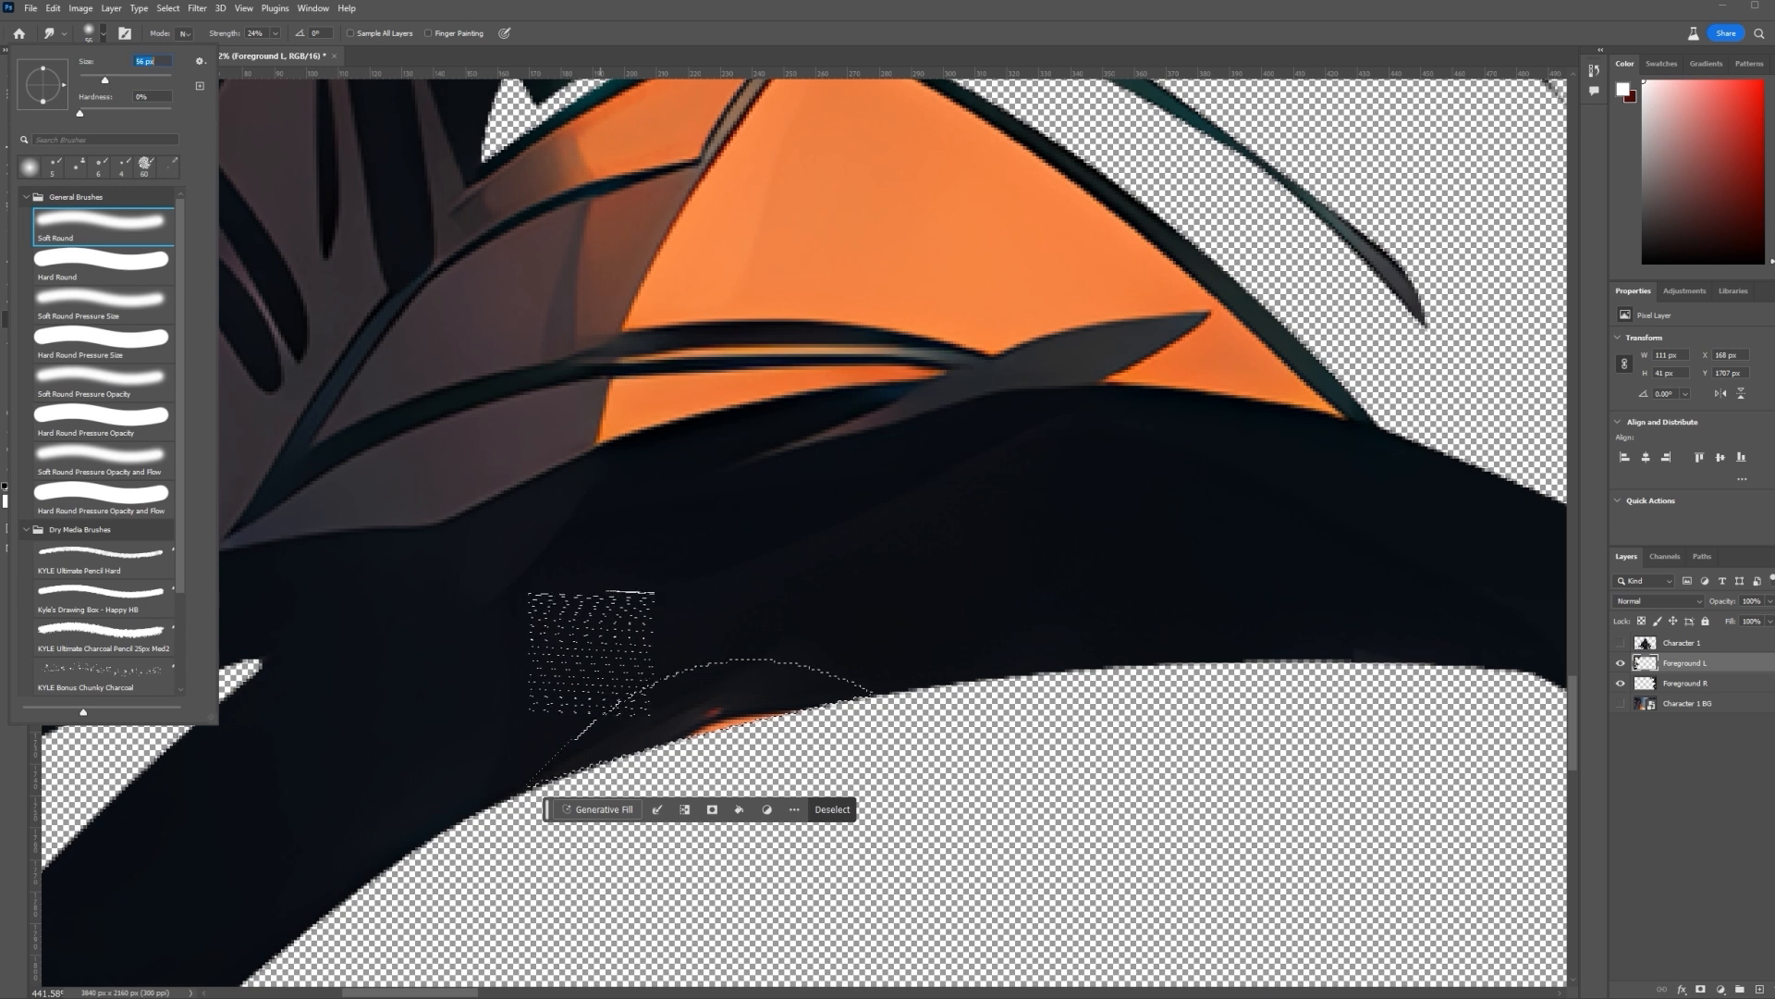
{"action": "mouse_move", "coordinate": [647, 689]}
{"action": "left_mouse_down"}
{"action": "mouse_move", "coordinate": [691, 712]}
{"action": "mouse_move", "coordinate": [642, 664]}
{"action": "mouse_move", "coordinate": [709, 646]}
{"action": "mouse_move", "coordinate": [718, 709]}
{"action": "left_mouse_up"}
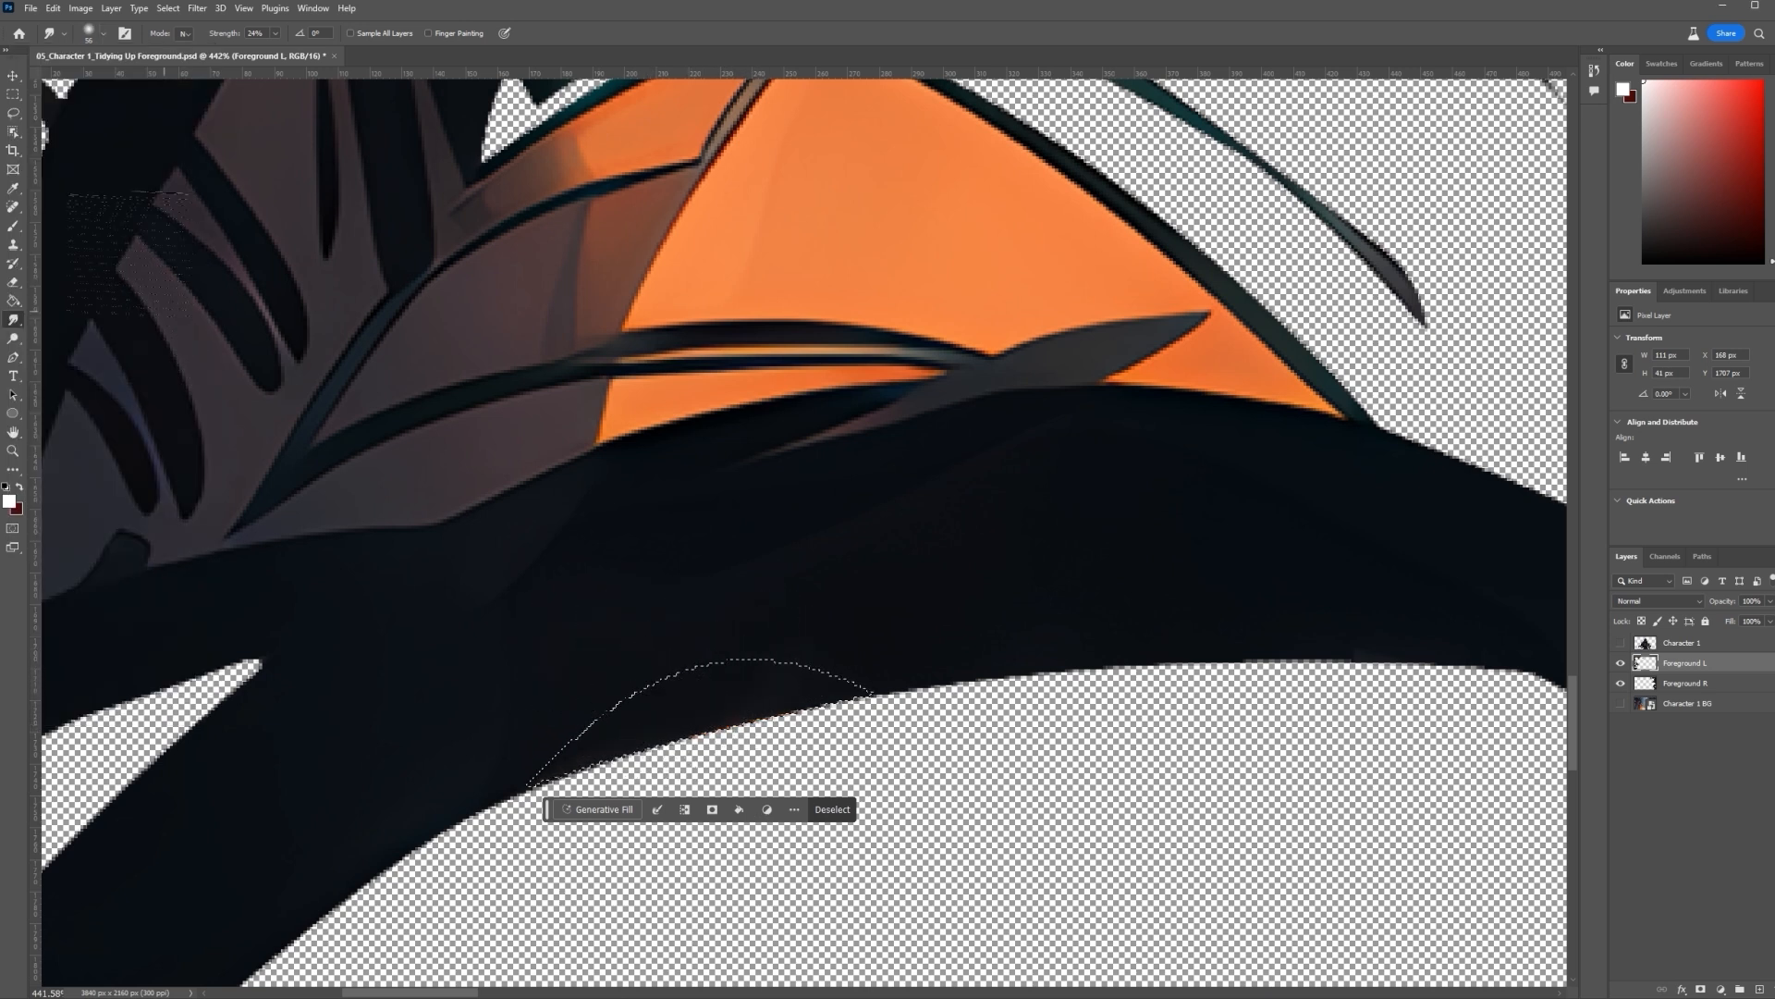
Choose the Smudge tool and adjust its brush size for smearing the black square's side outward
{"action": "left_click", "coordinate": [14, 320]}
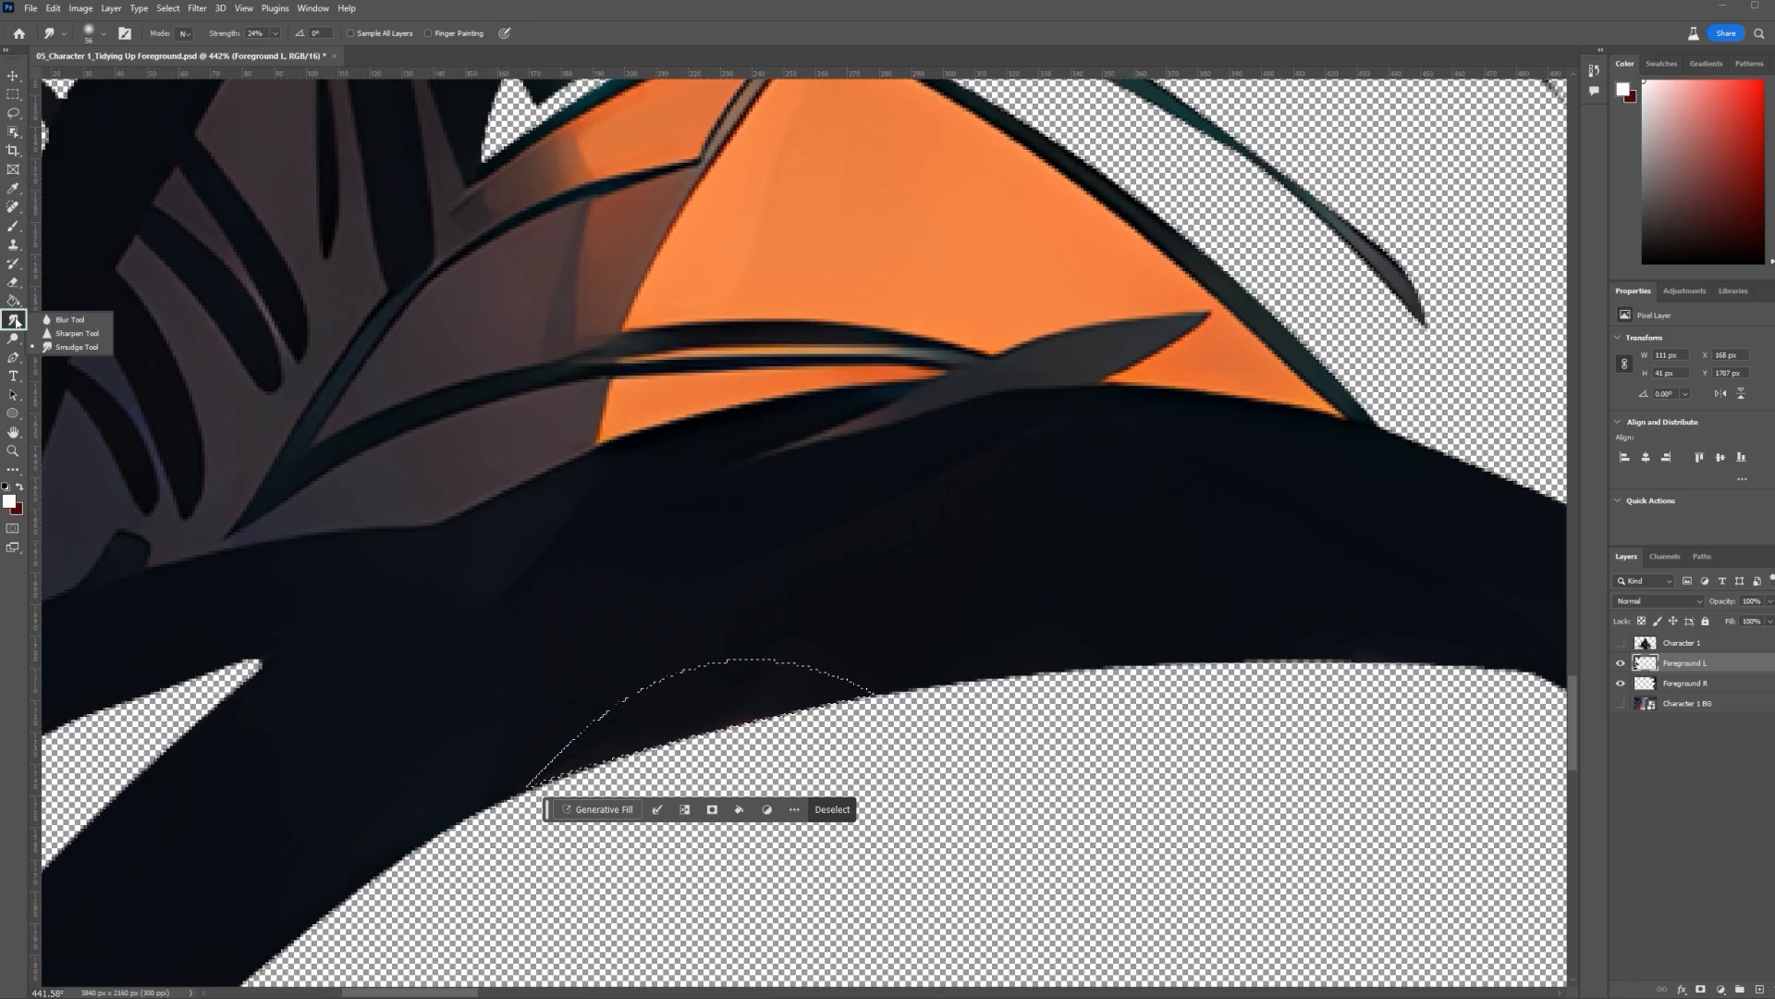
{"action": "left_click", "coordinate": [73, 348]}
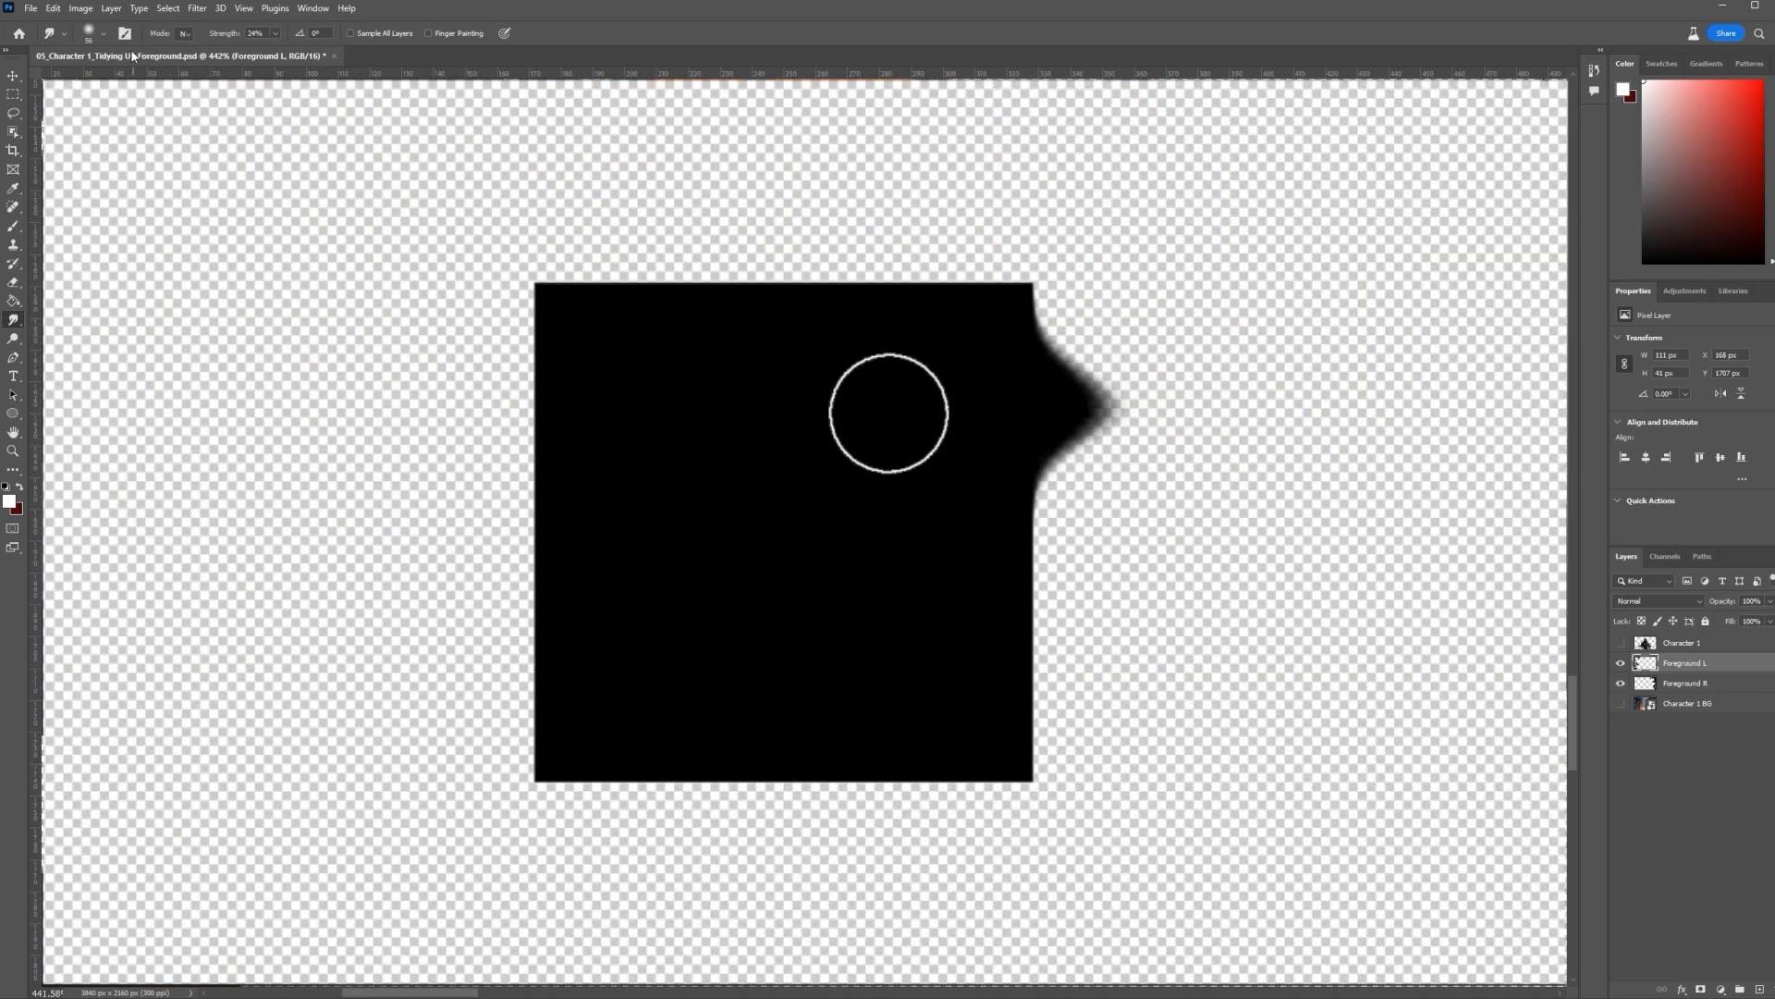
{"action": "left_click", "coordinate": [103, 34]}
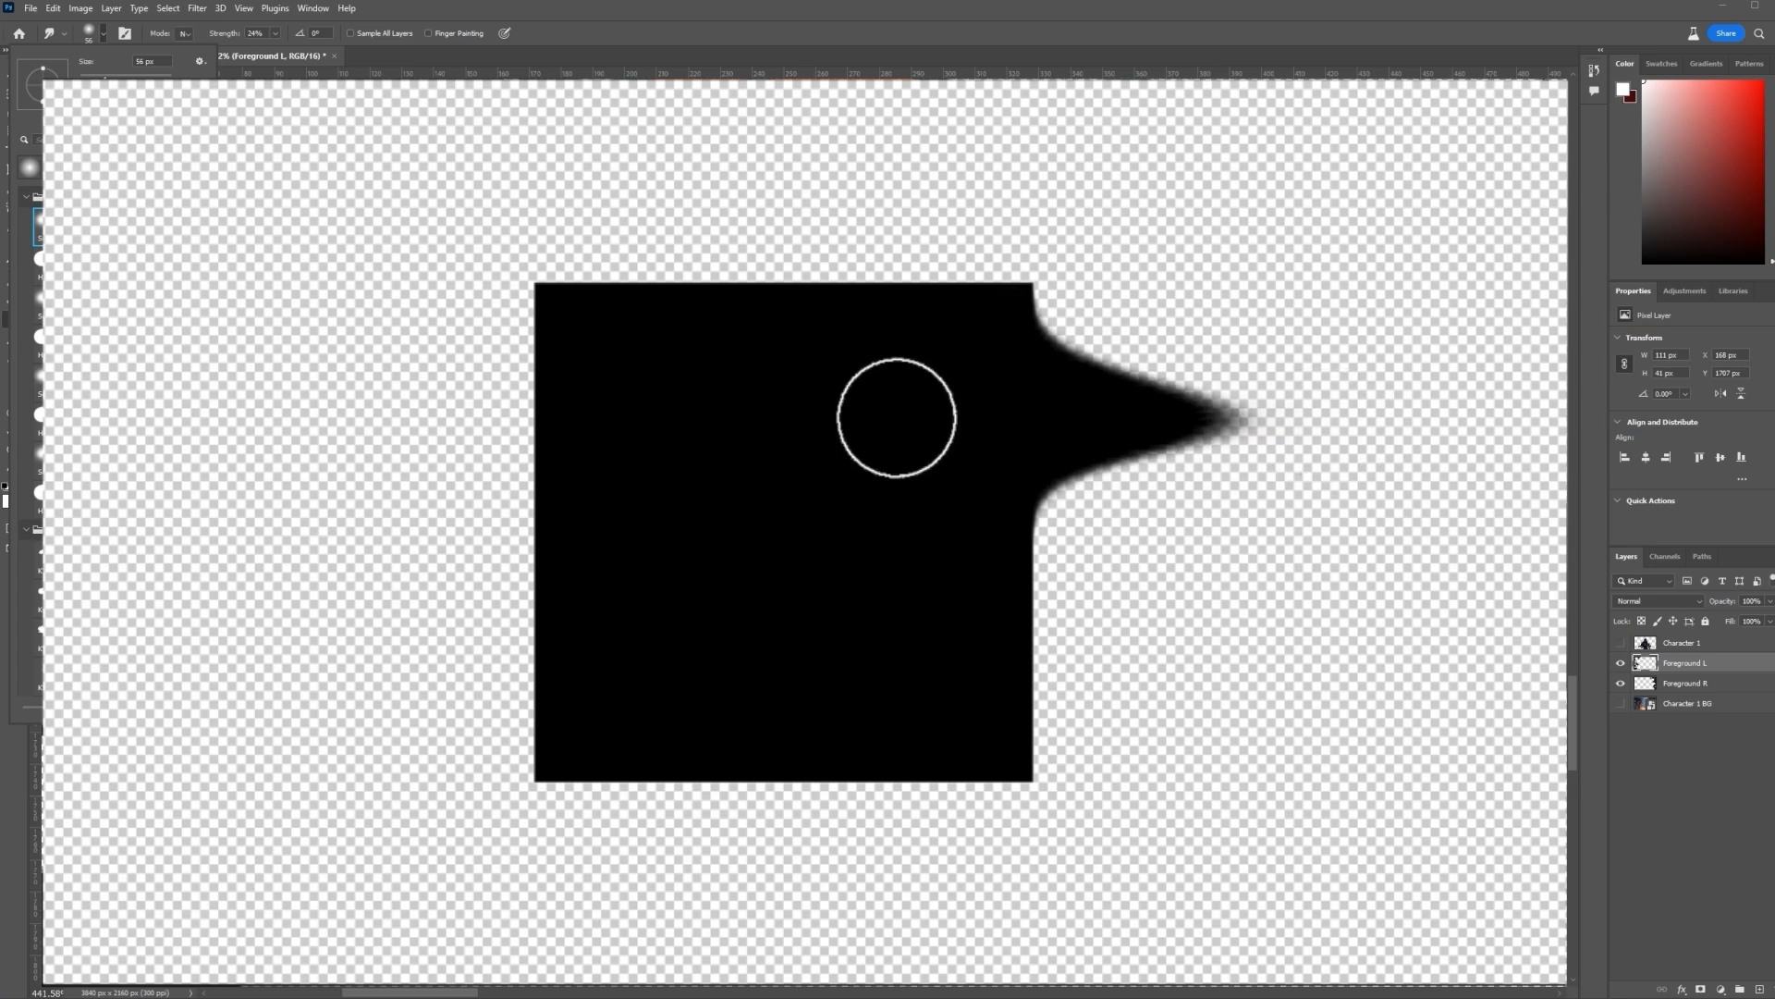
{"action": "left_click_drag", "start_coordinate": [105, 78], "coordinate": [114, 78]}
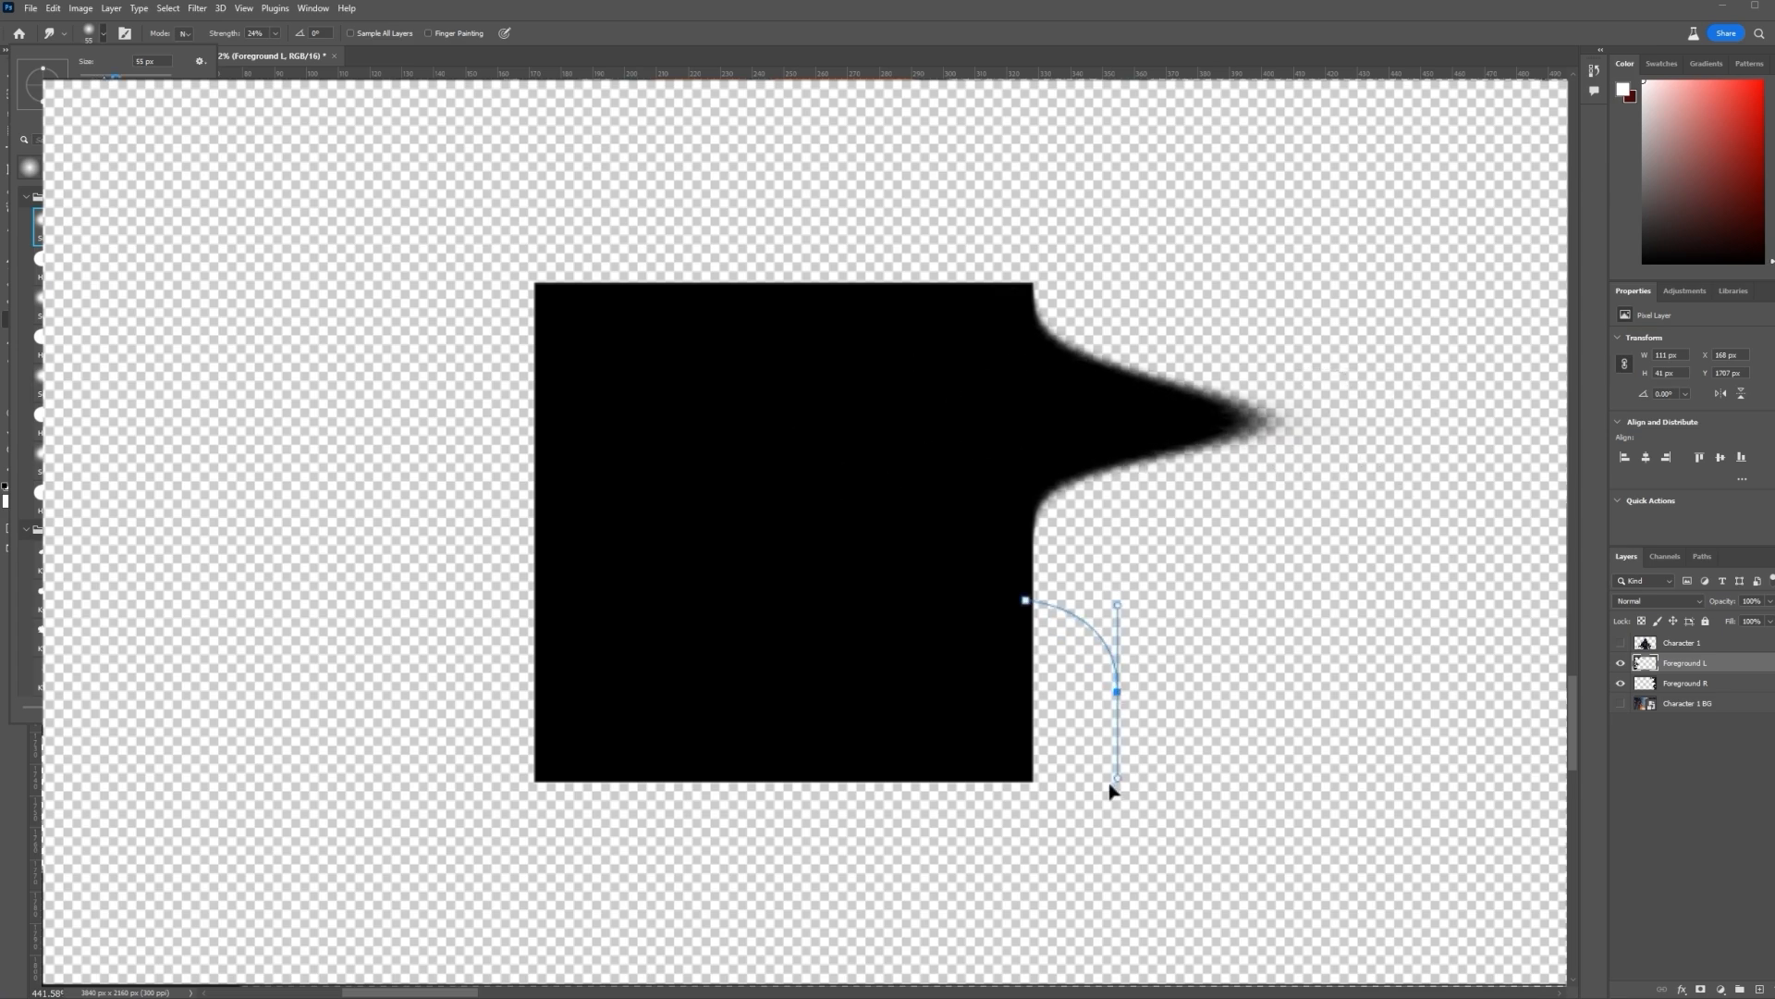
Close a half-round path against the black square's right side and turn it into a selection
{"action": "left_click", "coordinate": [1026, 769]}
{"action": "left_click", "coordinate": [1025, 600]}
{"action": "right_click", "coordinate": [1060, 685]}
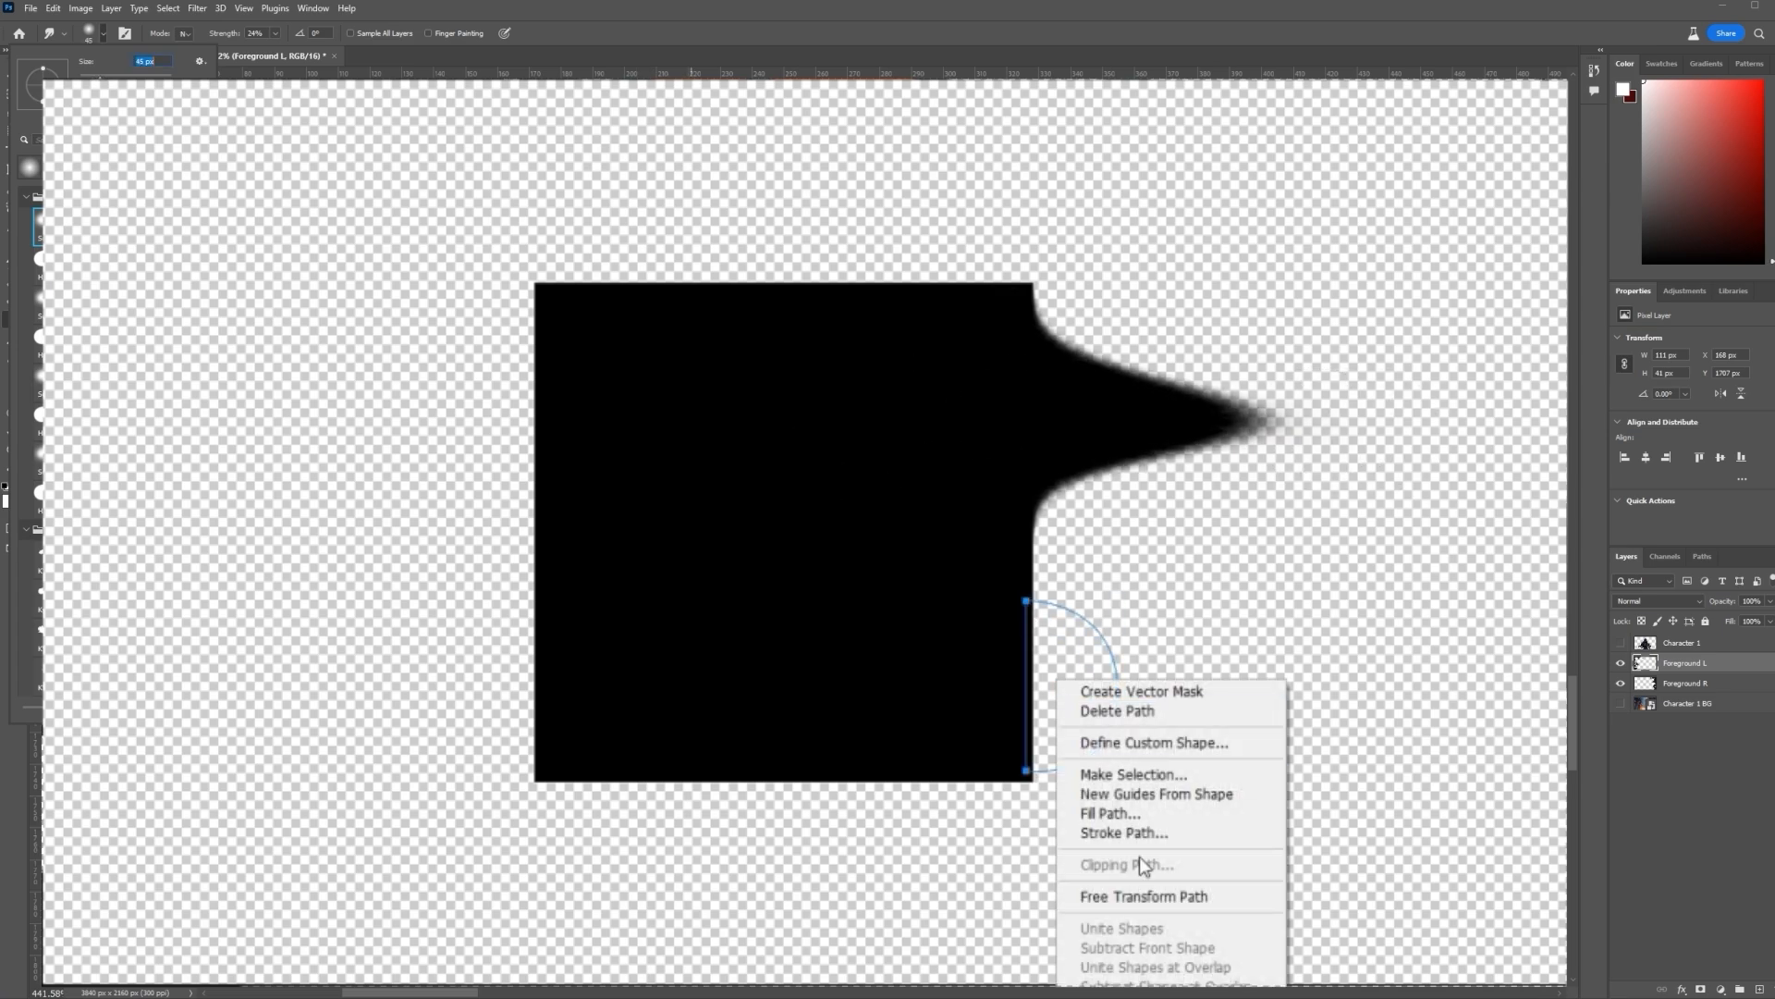
{"action": "left_click", "coordinate": [1151, 778]}
{"action": "key", "text": "Return"}
Smudge the black outward into the half-round selection with several strokes and clear the active selection
{"action": "left_click_drag", "start_coordinate": [970, 663], "coordinate": [1375, 654]}
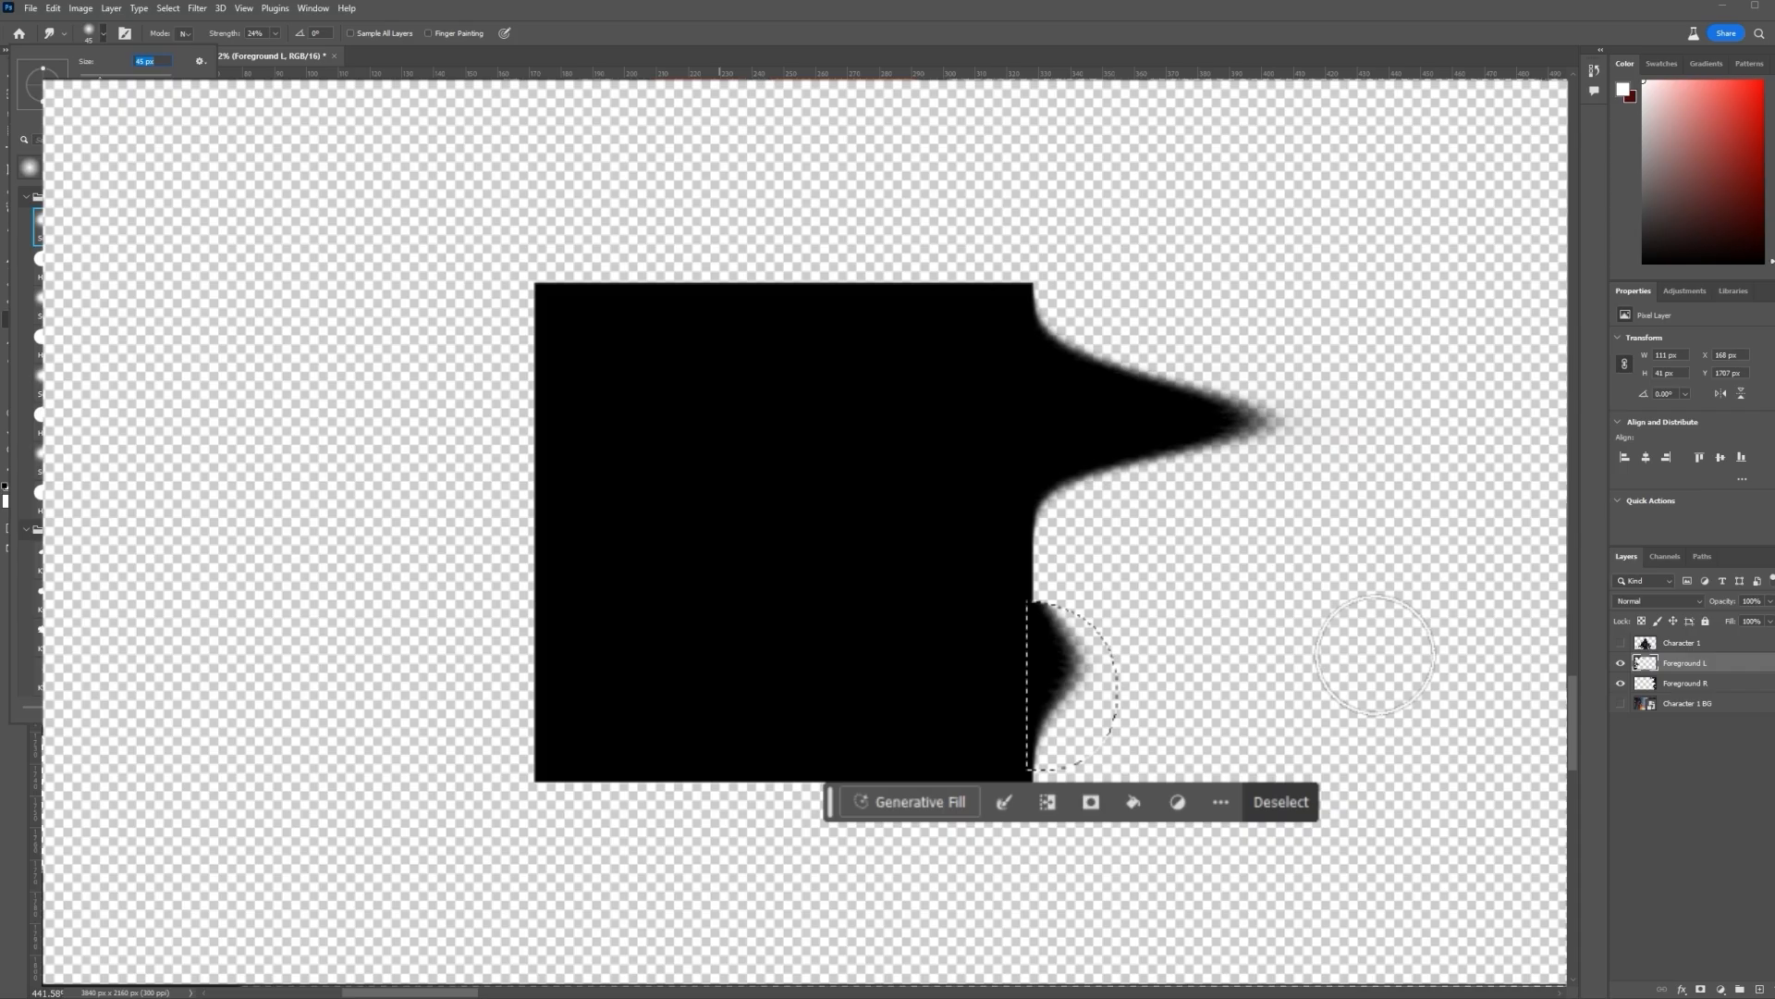
{"action": "left_click_drag", "start_coordinate": [864, 713], "coordinate": [1465, 733]}
{"action": "left_click_drag", "start_coordinate": [927, 713], "coordinate": [1313, 735]}
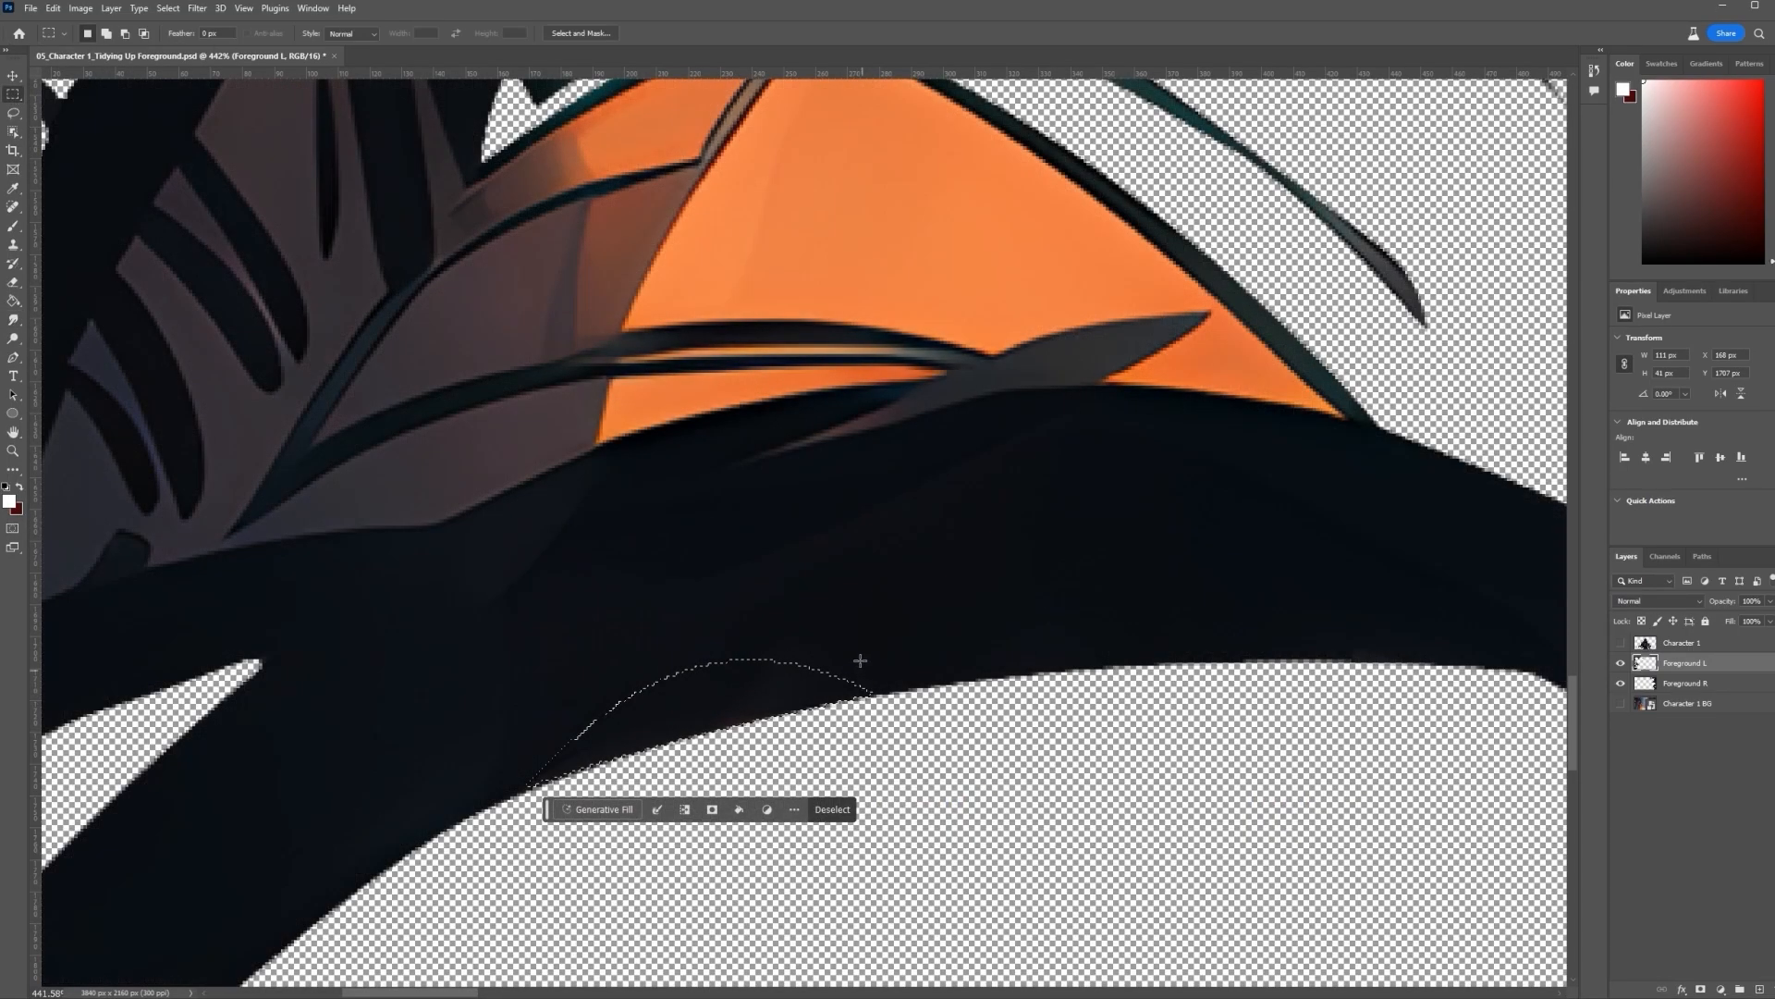
{"action": "left_click", "coordinate": [860, 658]}
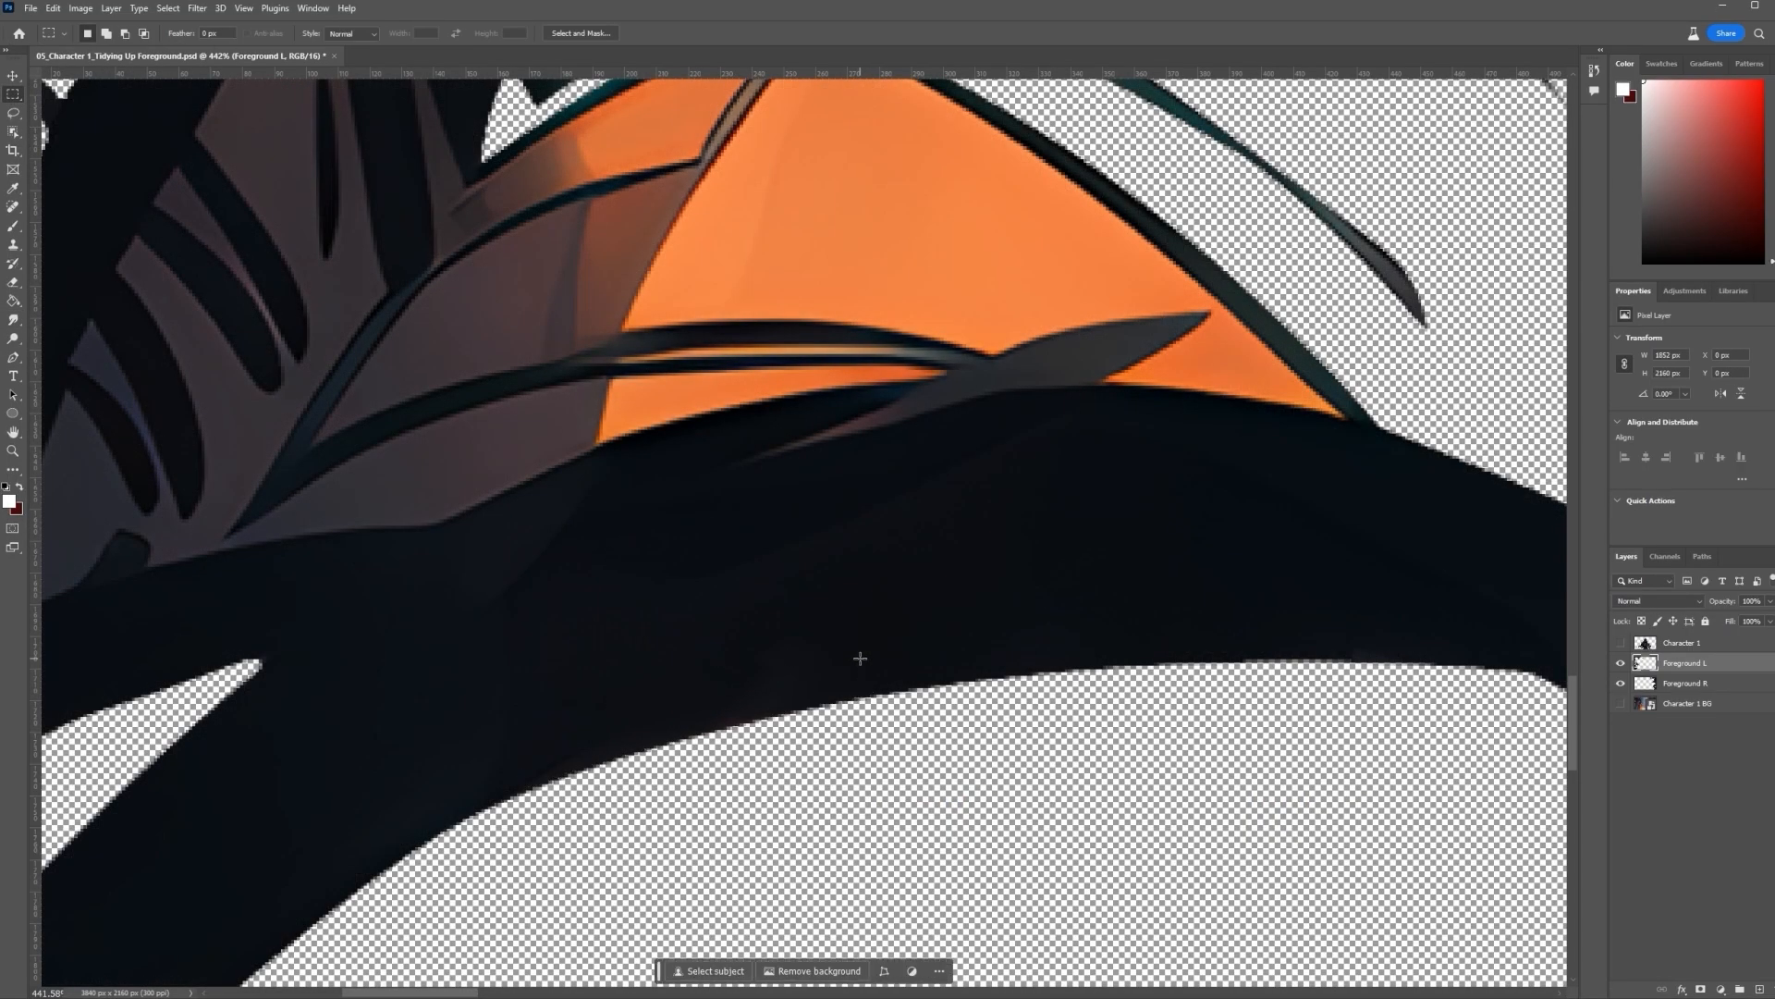
Trace the orange triangular patch with the Pen tool, along the dark outline from its lower right corner to its peak
{"action": "scroll", "coordinate": [507, 781], "scroll_direction": "down", "scroll_amount": 5}
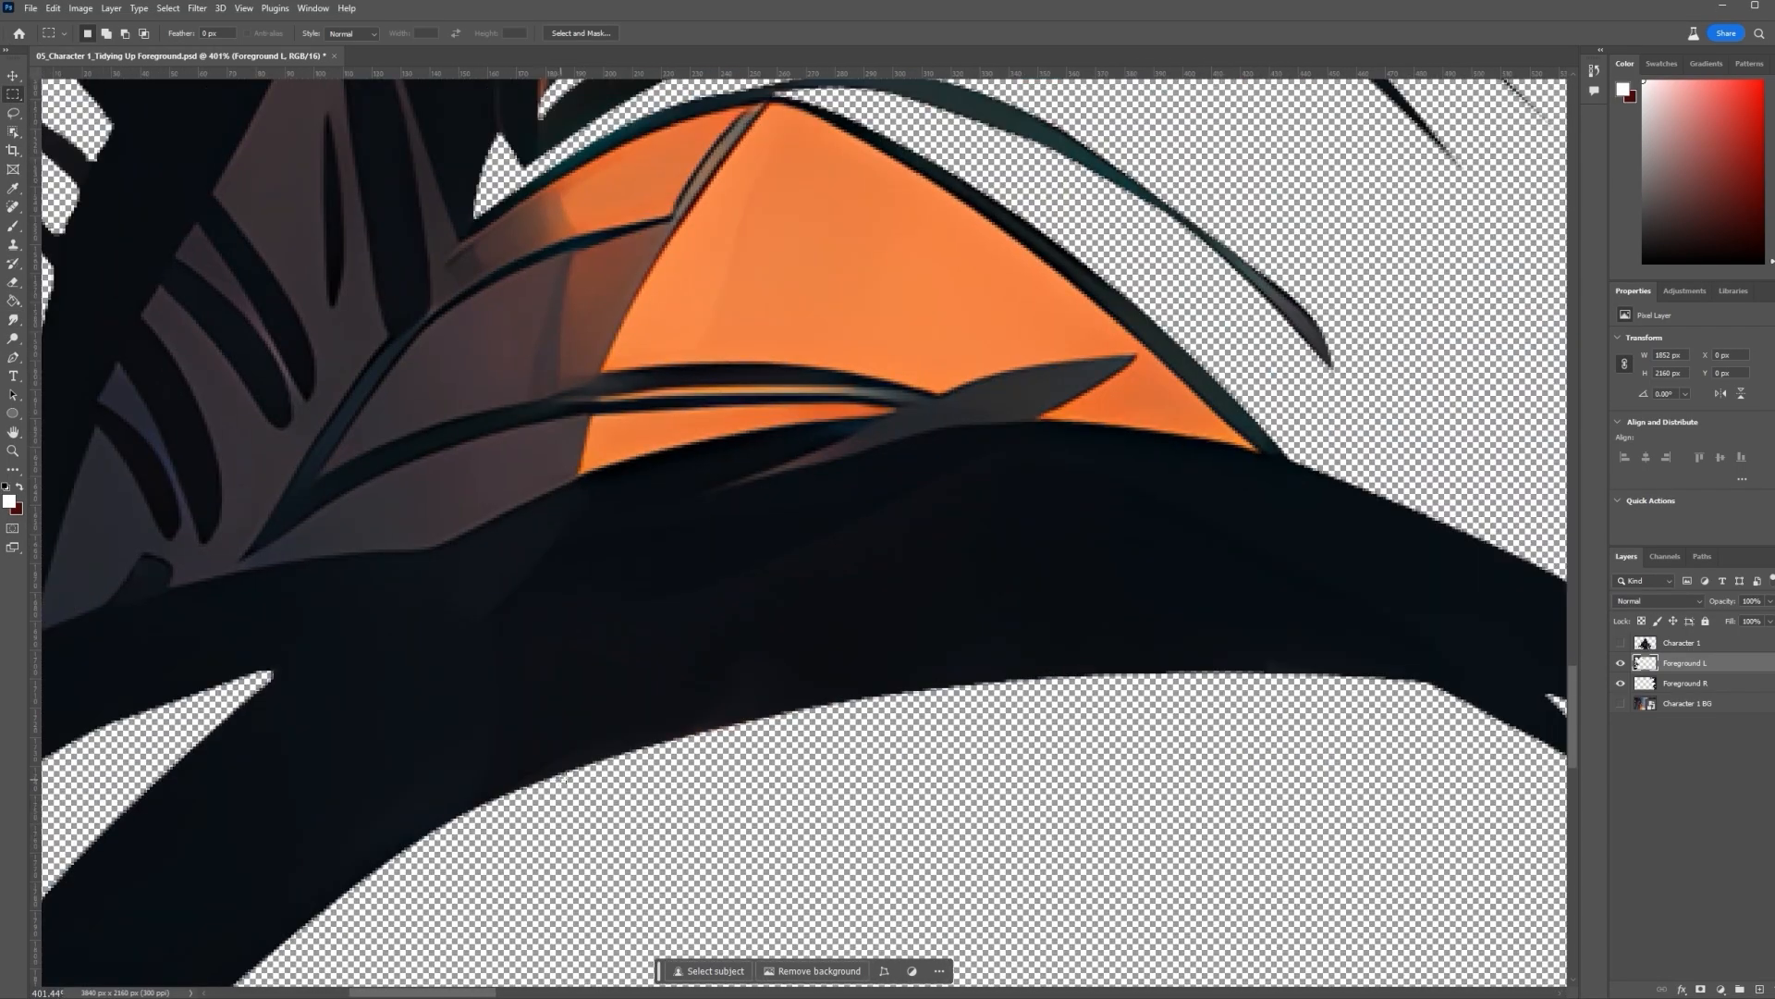
{"action": "scroll", "coordinate": [744, 779], "scroll_direction": "up", "scroll_amount": 1}
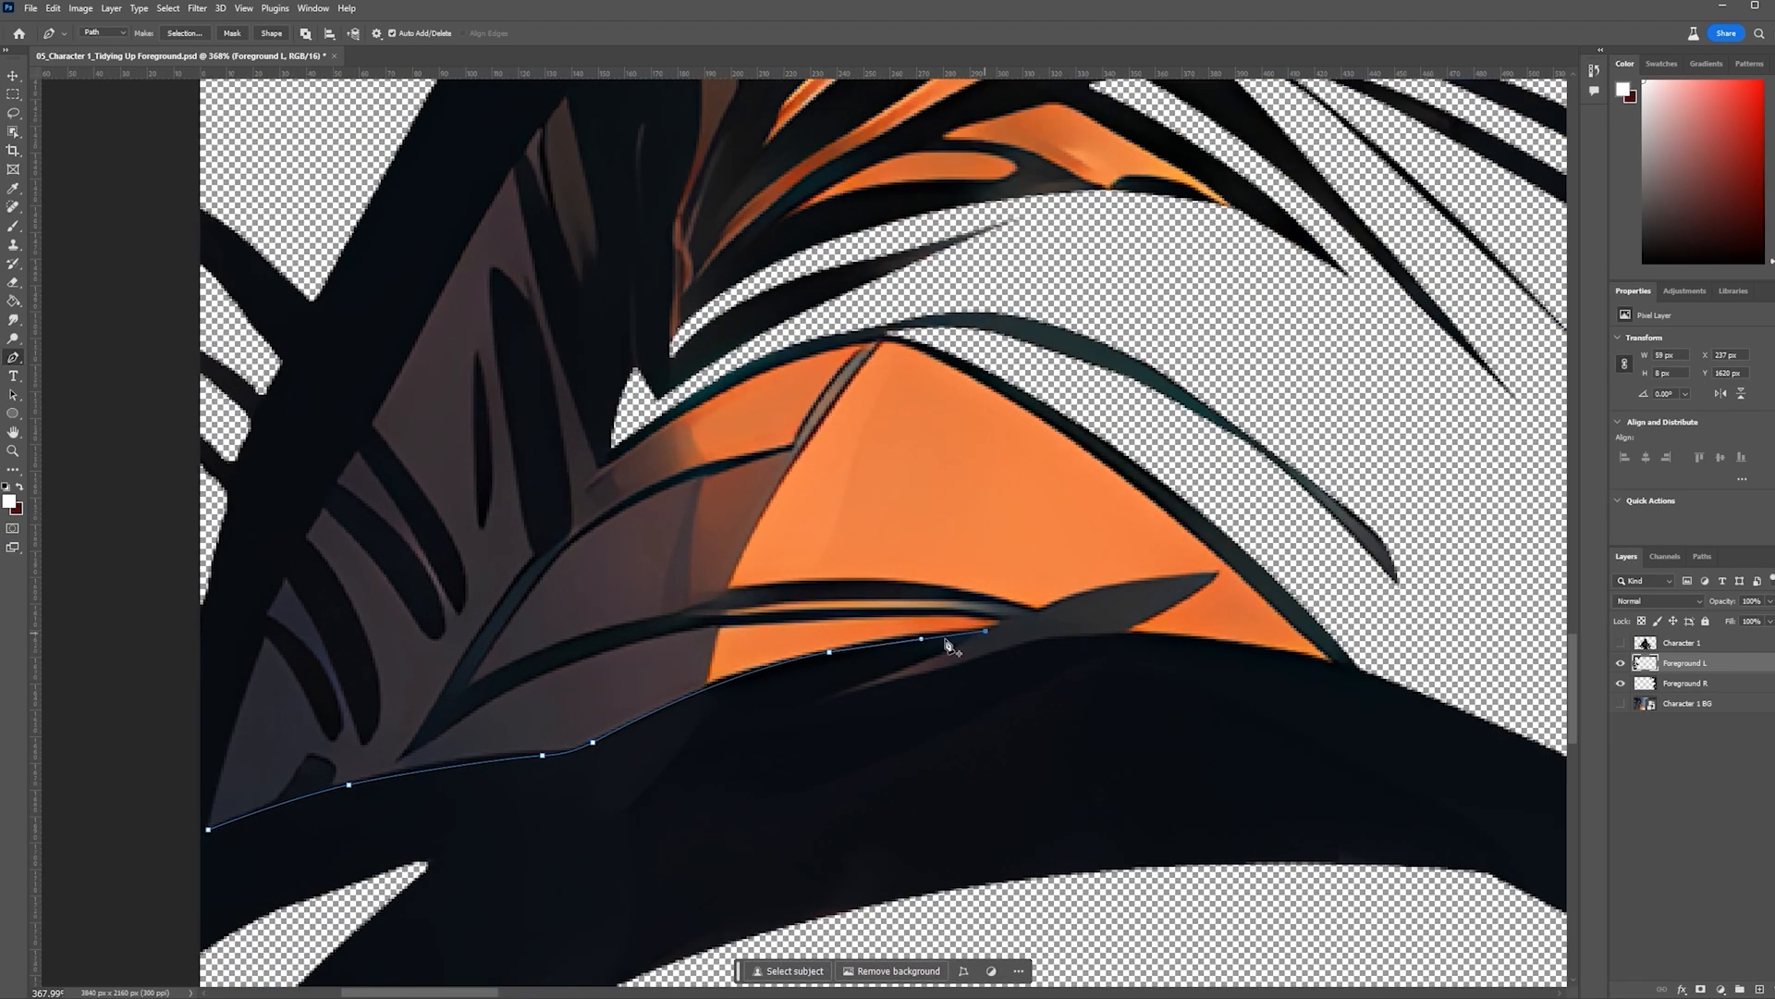
{"action": "left_click_drag", "start_coordinate": [1336, 665], "coordinate": [1387, 687]}
{"action": "left_click", "coordinate": [1310, 638]}
{"action": "left_click", "coordinate": [1243, 575]}
{"action": "left_click_drag", "start_coordinate": [1132, 482], "coordinate": [1121, 471]}
{"action": "left_click_drag", "start_coordinate": [999, 394], "coordinate": [992, 390]}
{"action": "left_click", "coordinate": [872, 341]}
Continue the path along the thin dark leaves that cross the orange and grey patch
{"action": "scroll", "coordinate": [596, 638], "scroll_direction": "down", "scroll_amount": 4}
{"action": "left_click_drag", "start_coordinate": [602, 465], "coordinate": [680, 514]}
{"action": "scroll", "coordinate": [685, 413], "scroll_direction": "up", "scroll_amount": 7}
{"action": "left_click", "coordinate": [766, 620]}
{"action": "scroll", "coordinate": [647, 592], "scroll_direction": "down", "scroll_amount": 3}
{"action": "left_click_drag", "start_coordinate": [1066, 524], "coordinate": [1180, 551]}
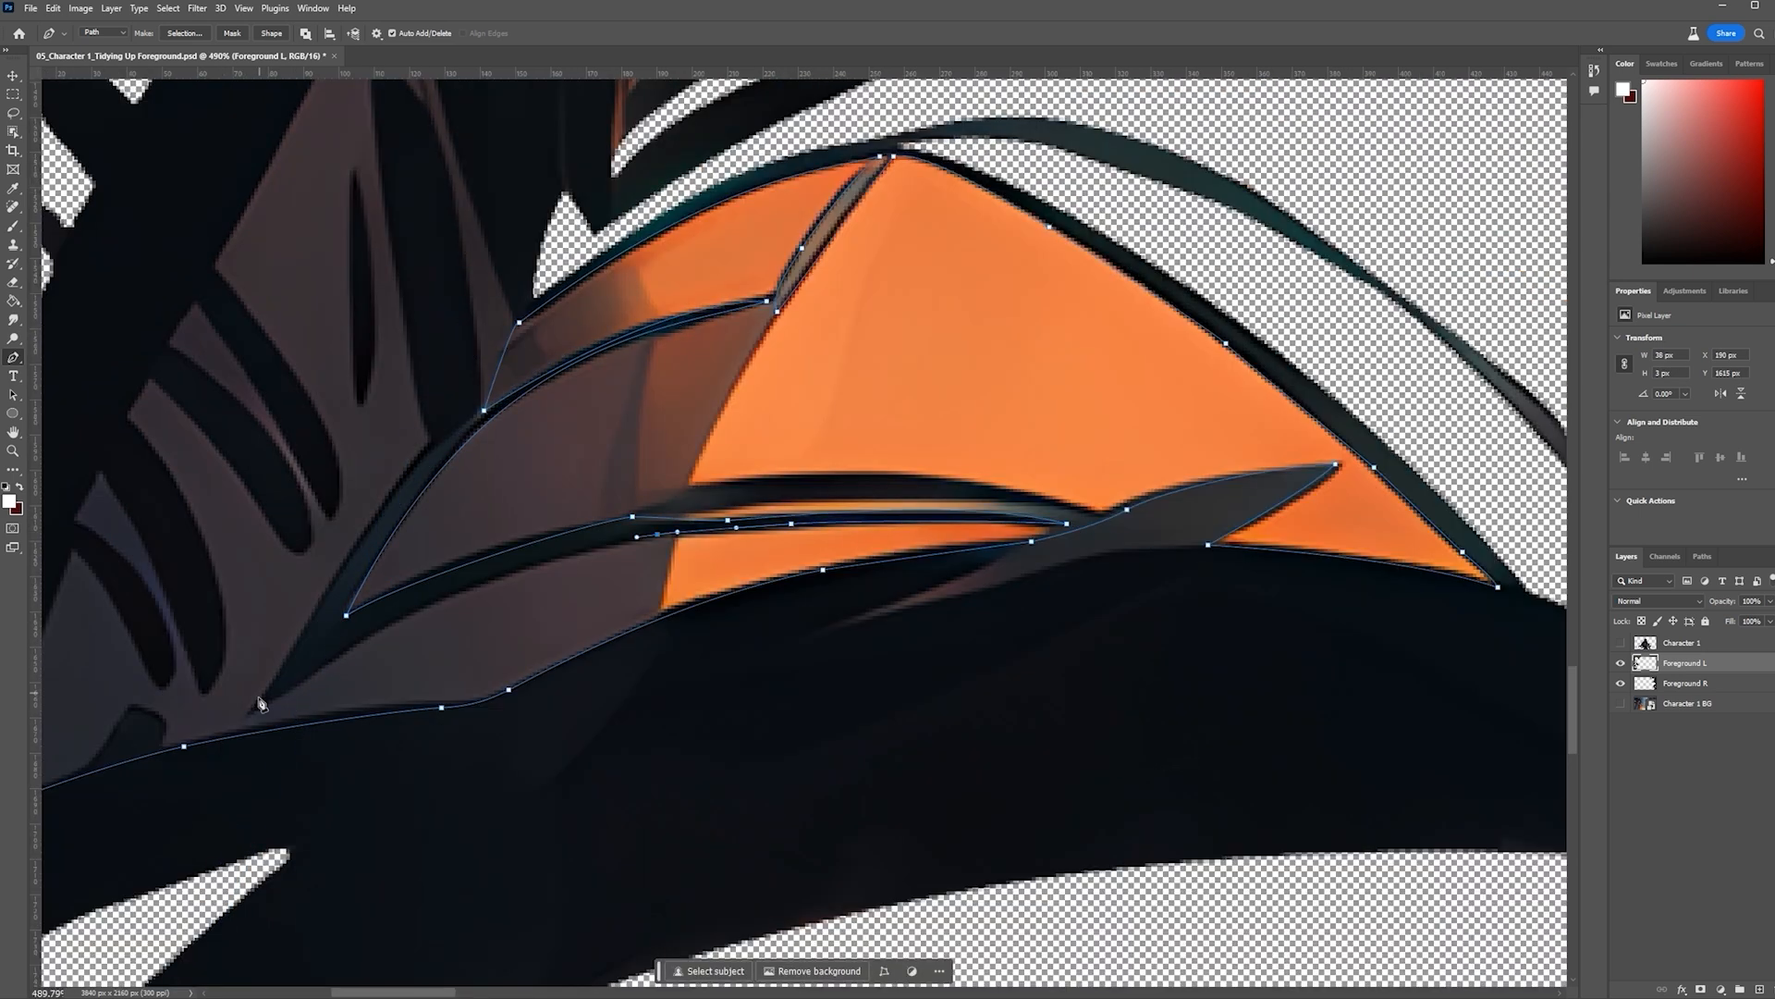
Extend the path around the lower leaf's base and up through the purple-grey patch around the tall dark leaf
{"action": "left_click_drag", "start_coordinate": [346, 647], "coordinate": [294, 677]}
{"action": "left_click", "coordinate": [250, 714]}
{"action": "left_click_drag", "start_coordinate": [249, 702], "coordinate": [610, 812]}
{"action": "scroll", "coordinate": [804, 647], "scroll_direction": "down", "scroll_amount": 2}
{"action": "left_click_drag", "start_coordinate": [753, 459], "coordinate": [750, 426]}
{"action": "left_click", "coordinate": [749, 353]}
{"action": "left_click", "coordinate": [835, 633]}
{"action": "left_click_drag", "start_coordinate": [697, 649], "coordinate": [711, 680]}
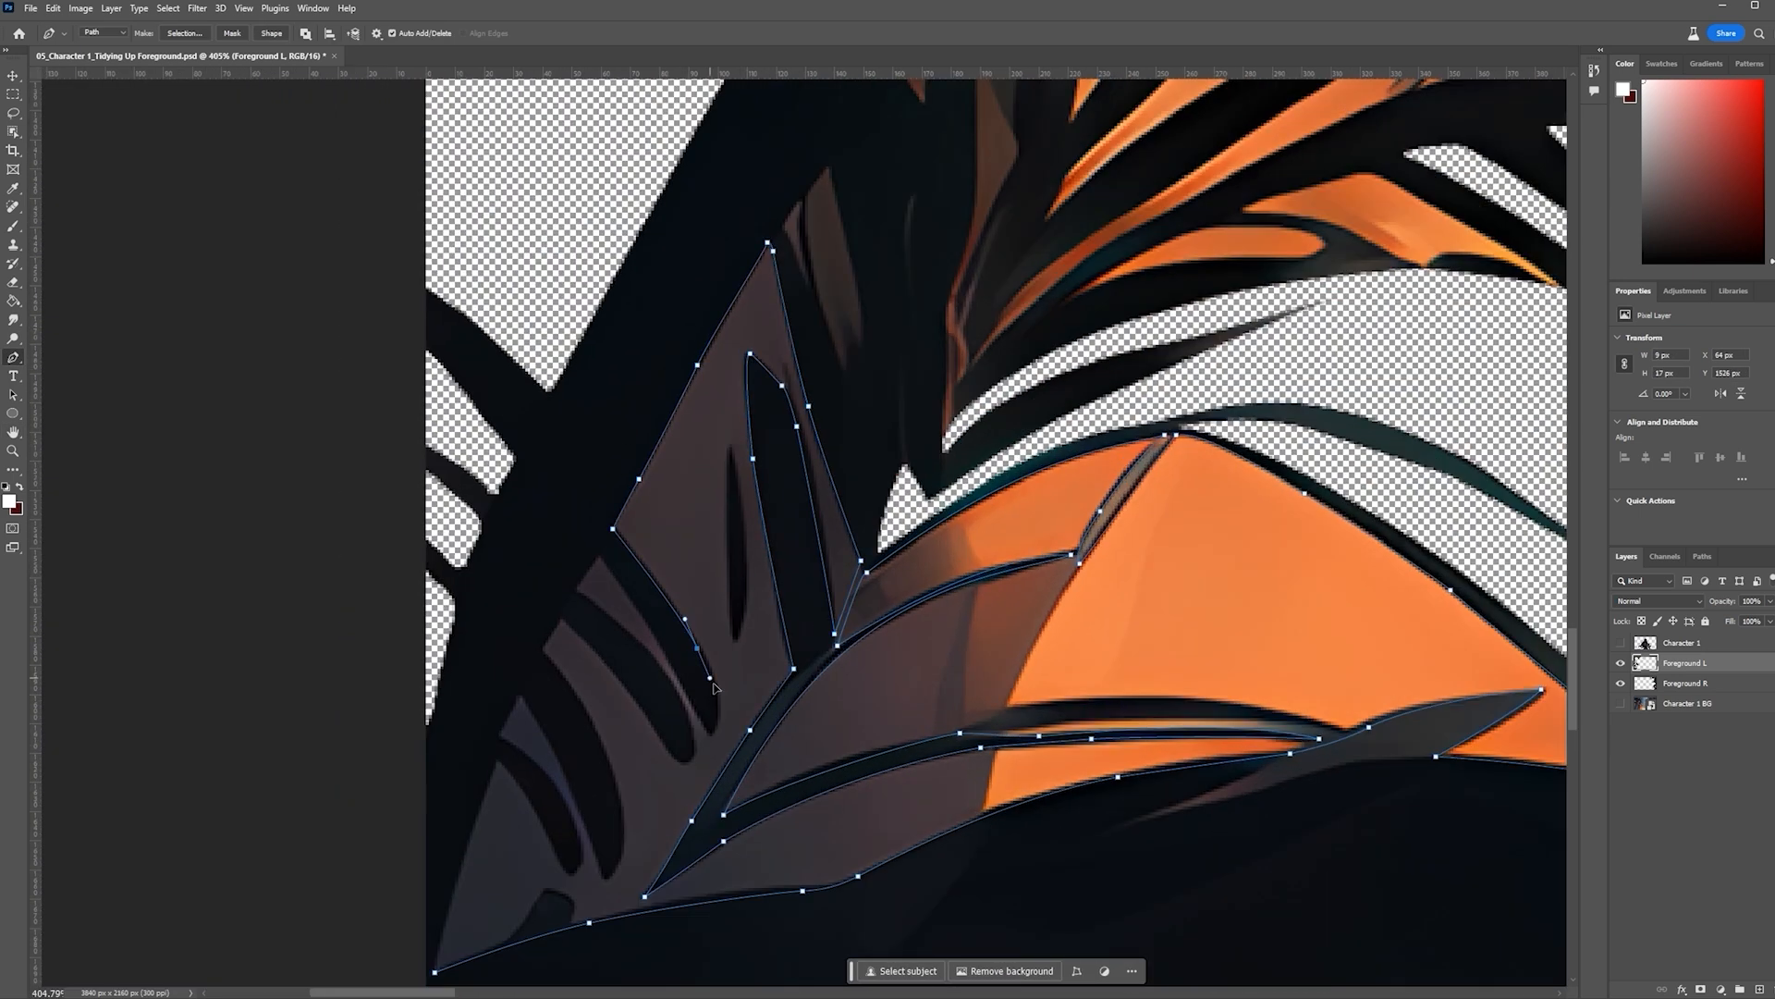
Continue the path around the short dark leaves beside the trunk, following each leaf's outline down toward the patch's lower corner
{"action": "left_click", "coordinate": [712, 732]}
{"action": "left_click", "coordinate": [598, 555]}
{"action": "scroll", "coordinate": [555, 564], "scroll_direction": "up", "scroll_amount": 1}
{"action": "left_click", "coordinate": [692, 776]}
{"action": "scroll", "coordinate": [634, 696], "scroll_direction": "down", "scroll_amount": 2}
{"action": "left_click", "coordinate": [616, 825]}
{"action": "left_click", "coordinate": [575, 822]}
{"action": "left_click_drag", "start_coordinate": [481, 715], "coordinate": [483, 725]}
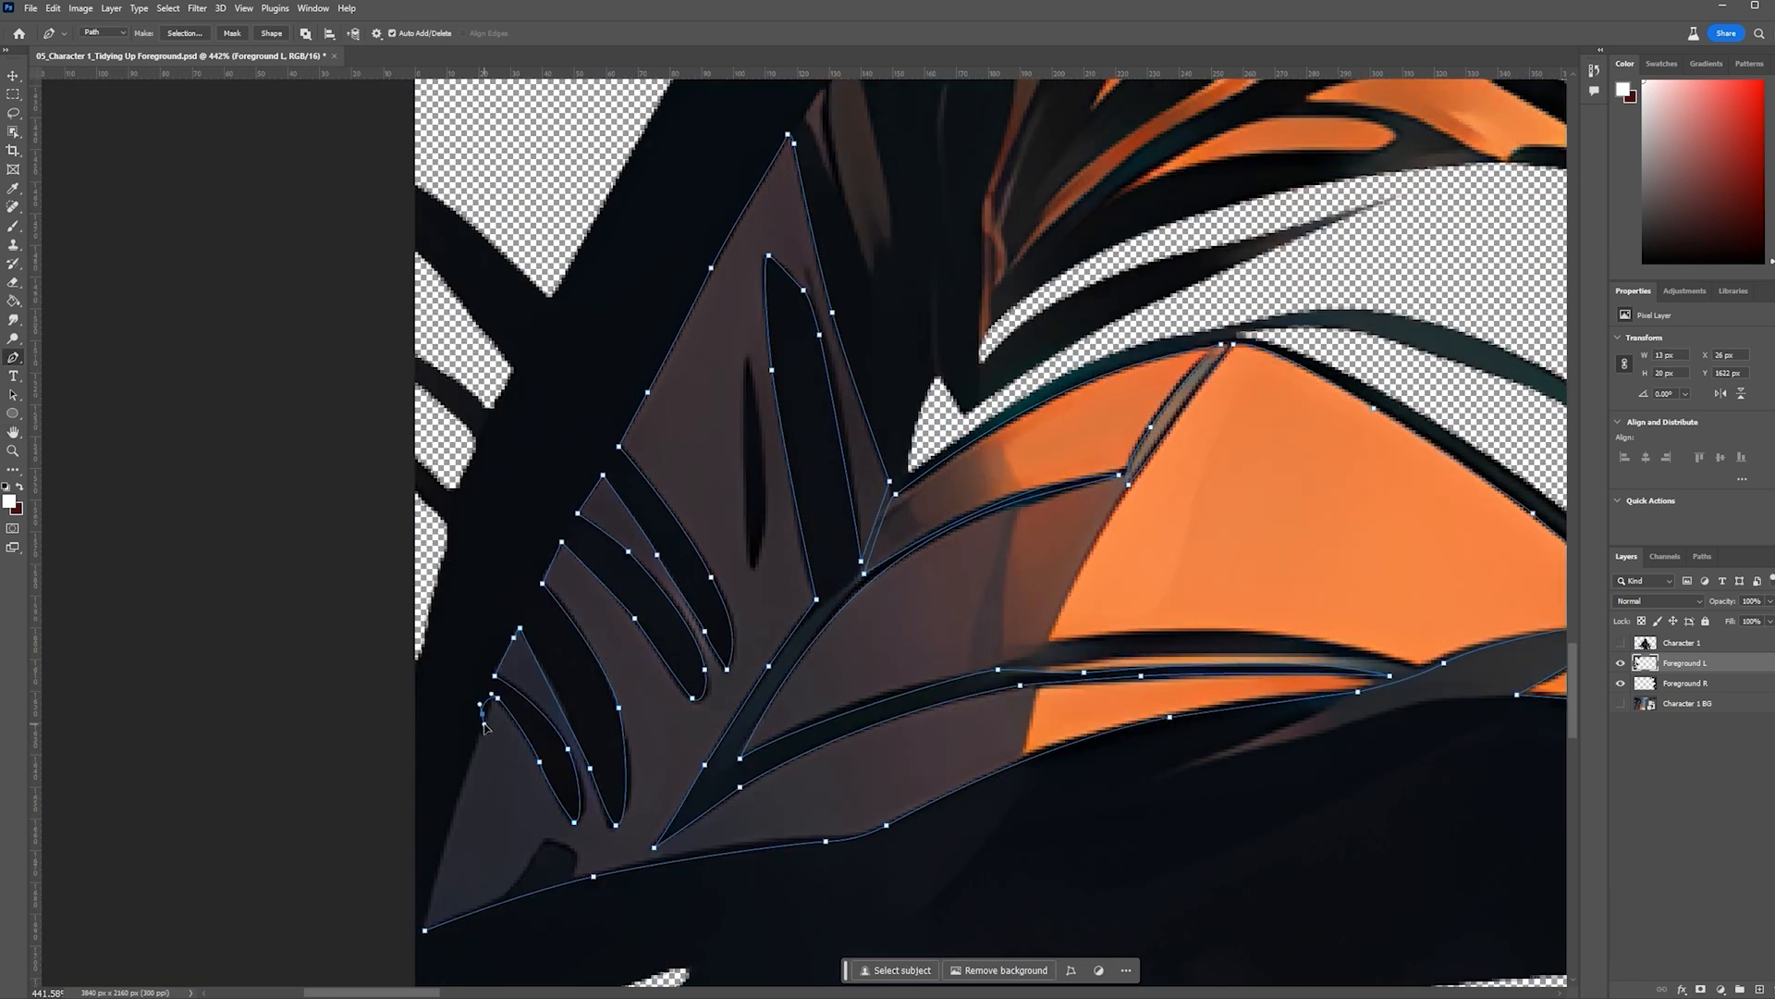
Close the path at the lower corner, turn it into a selection, delete the orange and purple-grey patch, and deselect
{"action": "left_click", "coordinate": [424, 930]}
{"action": "key", "text": "ctrl+Return"}
{"action": "key", "text": "Delete"}
{"action": "scroll", "coordinate": [647, 592], "scroll_direction": "down", "scroll_amount": 5}
{"action": "key", "text": "ctrl+d"}
Outline the narrow brown patch beside the trunk with the Pen tool and delete it
{"action": "scroll", "coordinate": [592, 592], "scroll_direction": "up", "scroll_amount": 6}
{"action": "key", "text": "p"}
{"action": "left_click", "coordinate": [570, 757]}
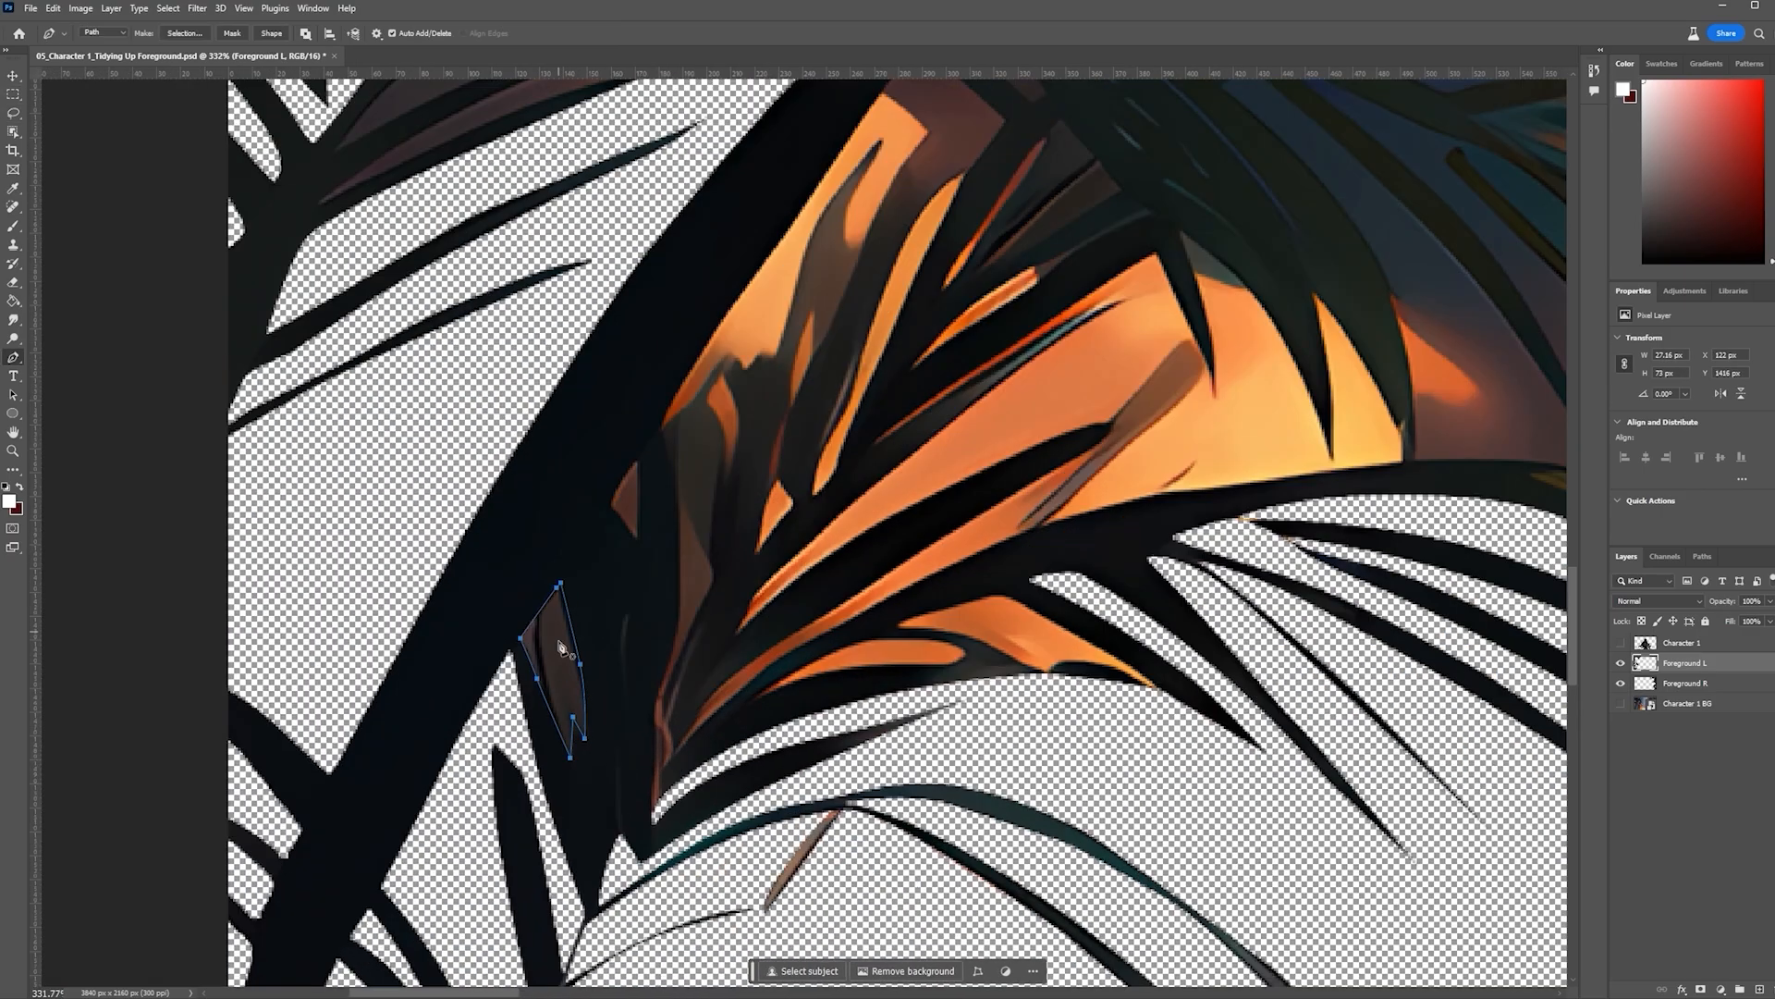
{"action": "key", "text": "ctrl+Return"}
{"action": "key", "text": "Delete"}
Trace the blue-grey patch of the upper frond with the Pen tool, along its arched top and around the orange-edged leaves
{"action": "scroll", "coordinate": [715, 591], "scroll_direction": "down", "scroll_amount": 4}
{"action": "scroll", "coordinate": [913, 614], "scroll_direction": "up", "scroll_amount": 3}
{"action": "left_click", "coordinate": [726, 610]}
{"action": "left_click", "coordinate": [899, 473]}
{"action": "left_click", "coordinate": [1212, 338]}
{"action": "left_click_drag", "start_coordinate": [1318, 337], "coordinate": [766, 284]}
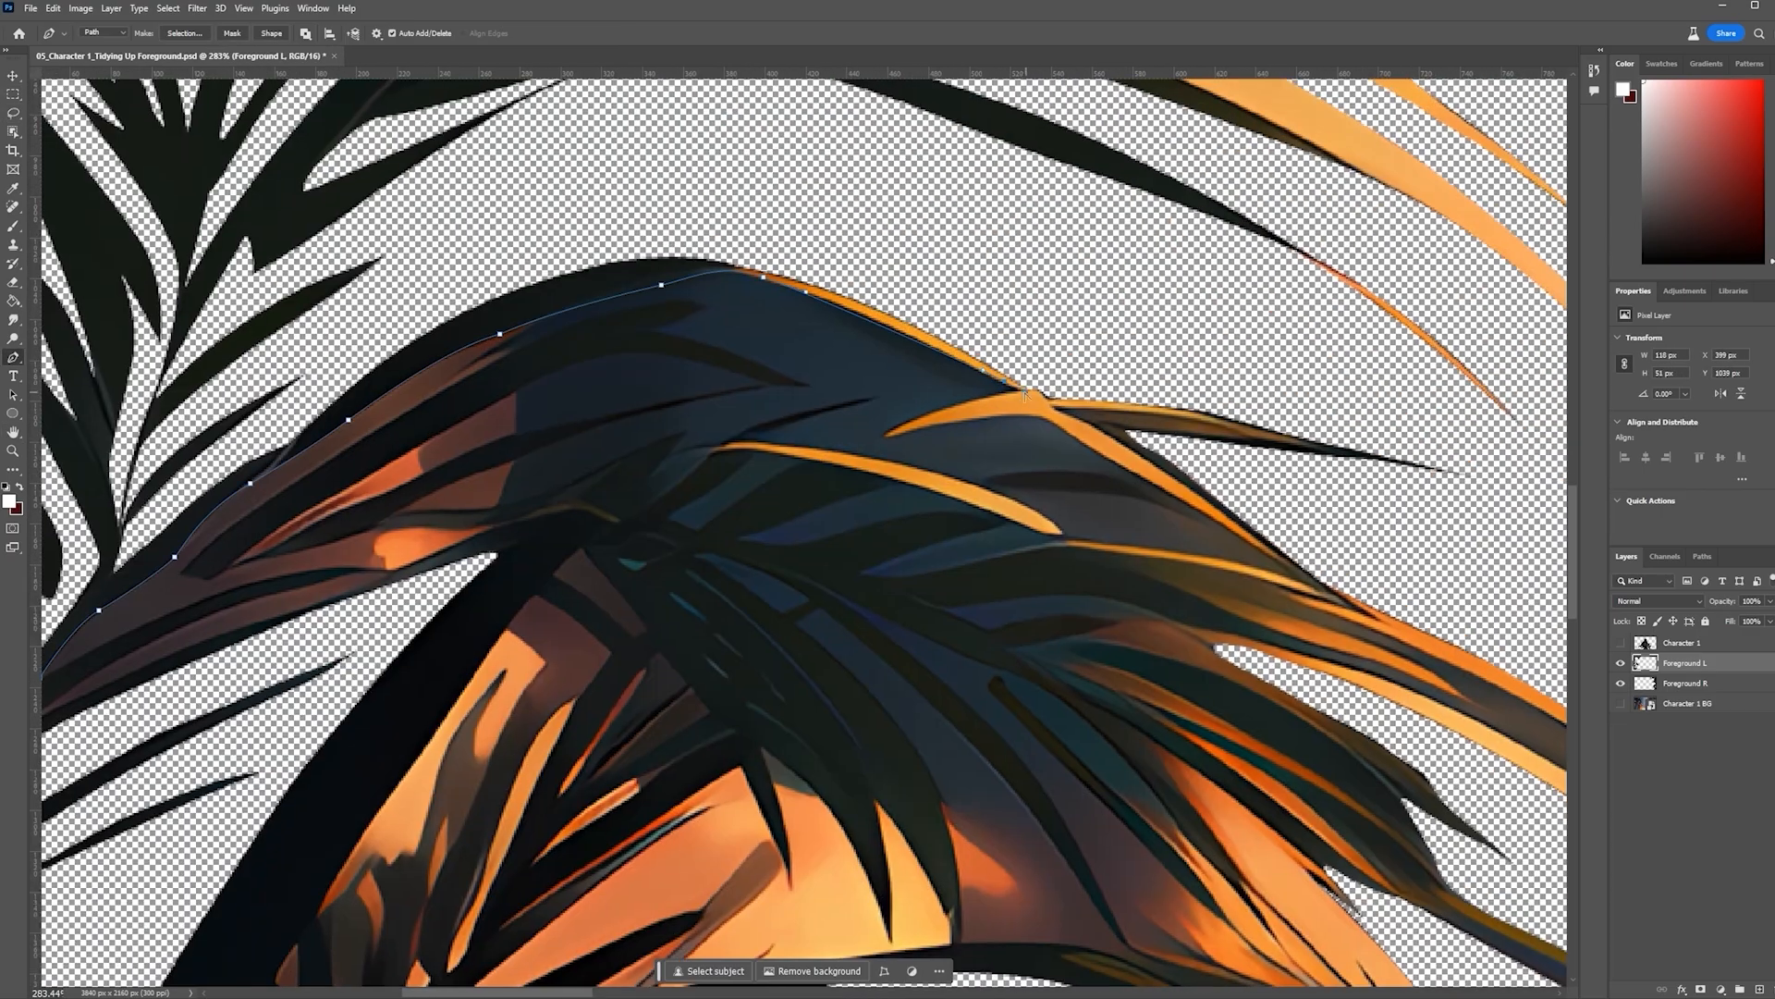
{"action": "left_click", "coordinate": [1006, 390]}
{"action": "left_click", "coordinate": [879, 437]}
{"action": "left_click", "coordinate": [1041, 416]}
{"action": "scroll", "coordinate": [1146, 471], "scroll_direction": "down", "scroll_amount": 1}
{"action": "left_click_drag", "start_coordinate": [1239, 502], "coordinate": [1262, 513]}
Continue the path back along the thin dark leaves on the underside of the blue-grey patch
{"action": "left_click", "coordinate": [872, 363]}
{"action": "left_click", "coordinate": [666, 419]}
{"action": "left_click", "coordinate": [532, 463]}
{"action": "left_click", "coordinate": [495, 430]}
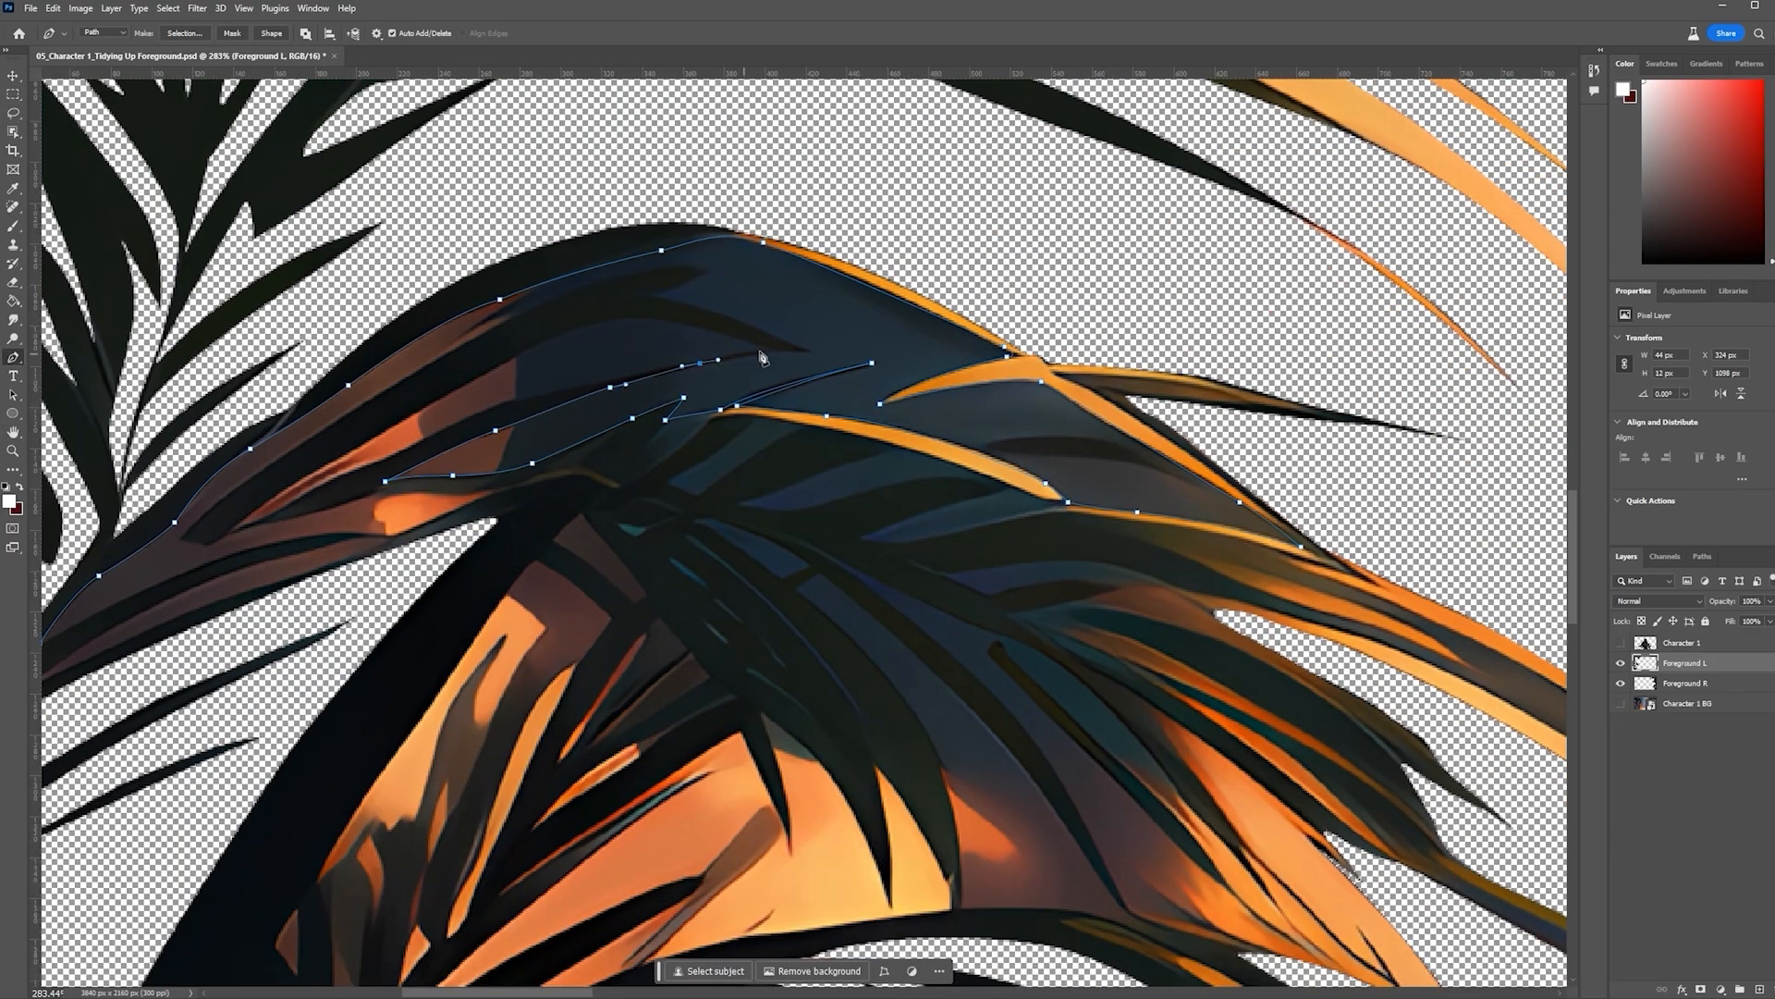
{"action": "left_click", "coordinate": [809, 352]}
{"action": "left_click_drag", "start_coordinate": [490, 356], "coordinate": [906, 296]}
{"action": "left_click", "coordinate": [601, 478]}
{"action": "left_click", "coordinate": [910, 432]}
Close the path, delete the enclosed blue-grey and brown background, and deselect
{"action": "left_click", "coordinate": [456, 582]}
{"action": "key", "text": "ctrl+Return"}
{"action": "key", "text": "Delete"}
{"action": "key", "text": "ctrl+d"}
Outline the remaining orange and dark blue patch between the upper frond's leaves and delete it
{"action": "left_click", "coordinate": [725, 408]}
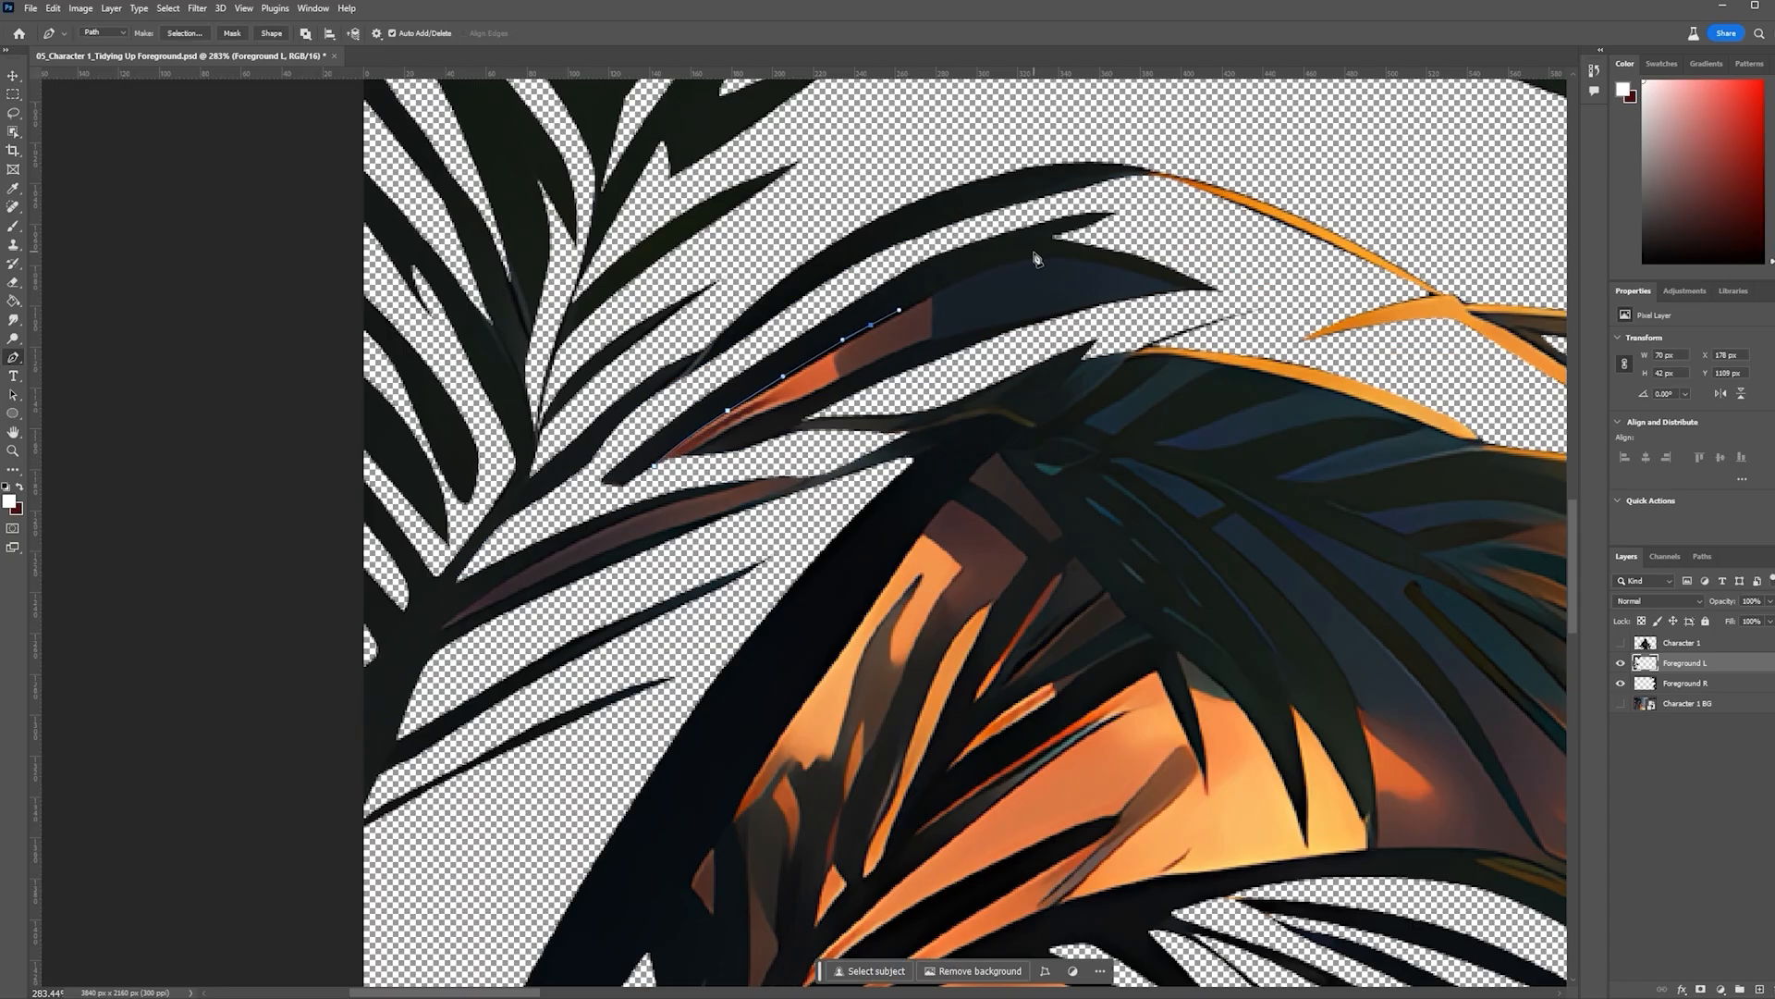
{"action": "left_click", "coordinate": [1184, 287]}
{"action": "key", "text": "ctrl+Return"}
{"action": "key", "text": "Delete"}
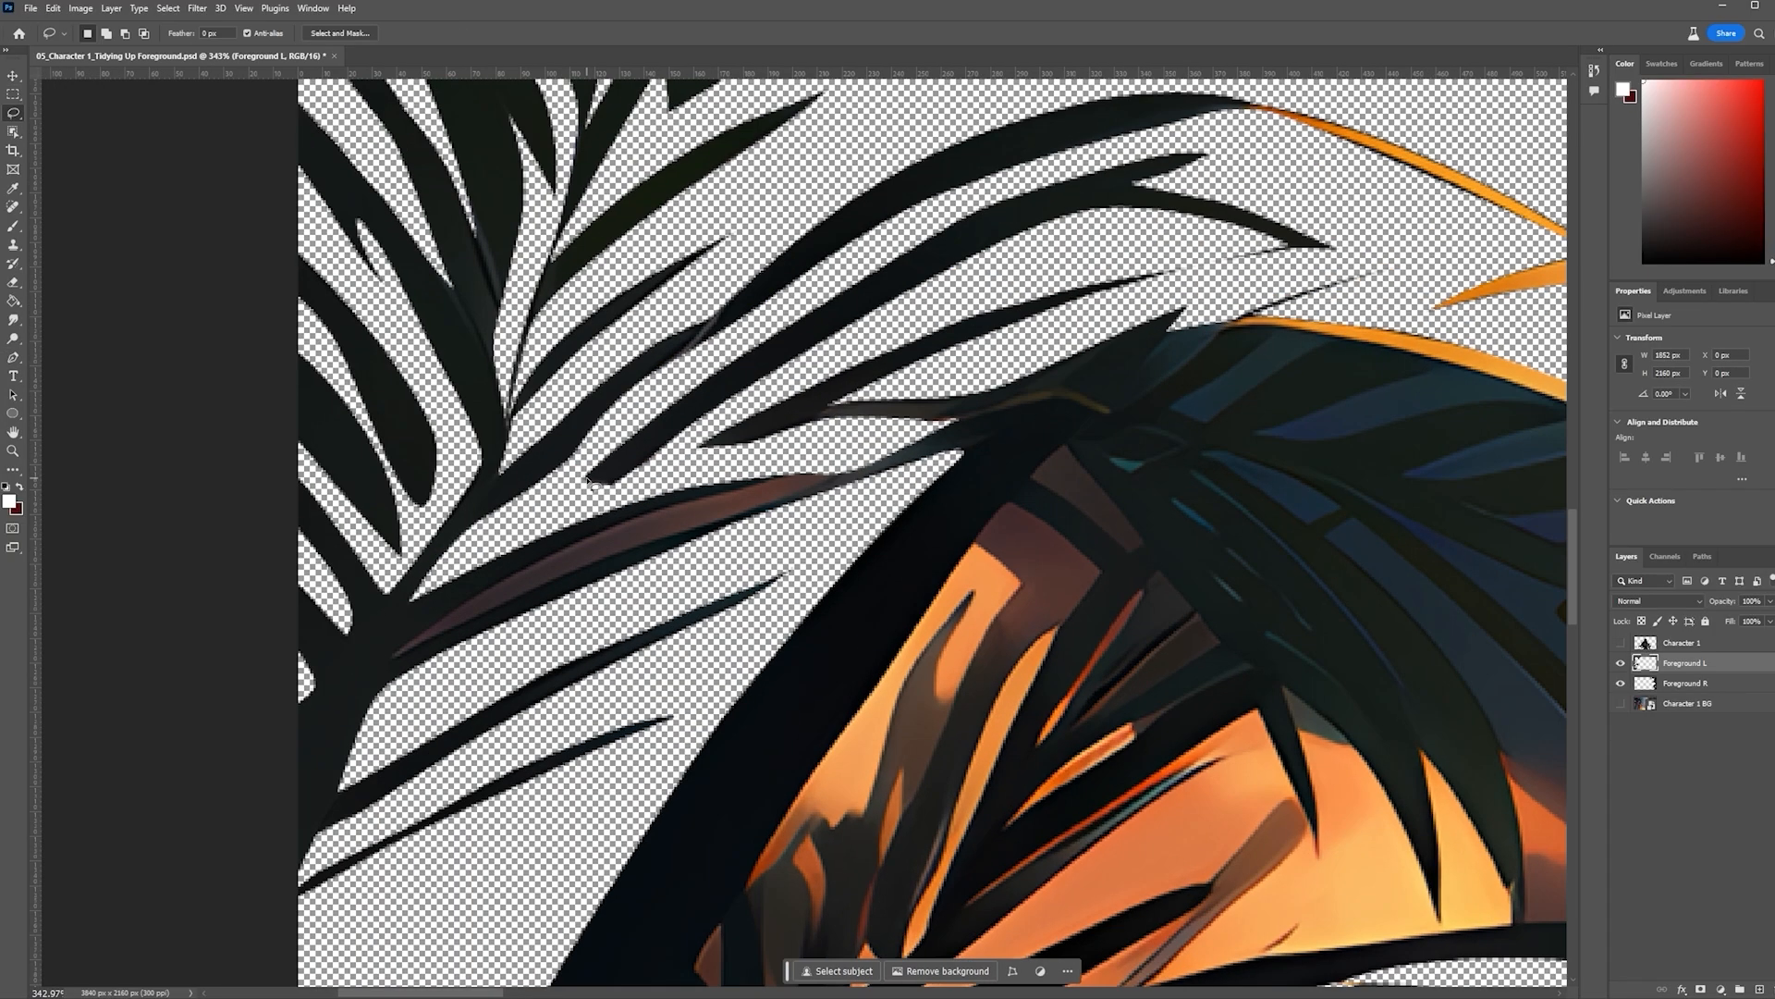
Lasso an area about 43 by 43 px bridging the leaf's blunt cut end and the leaf below it
{"action": "left_click_drag", "start_coordinate": [588, 481], "coordinate": [560, 508]}
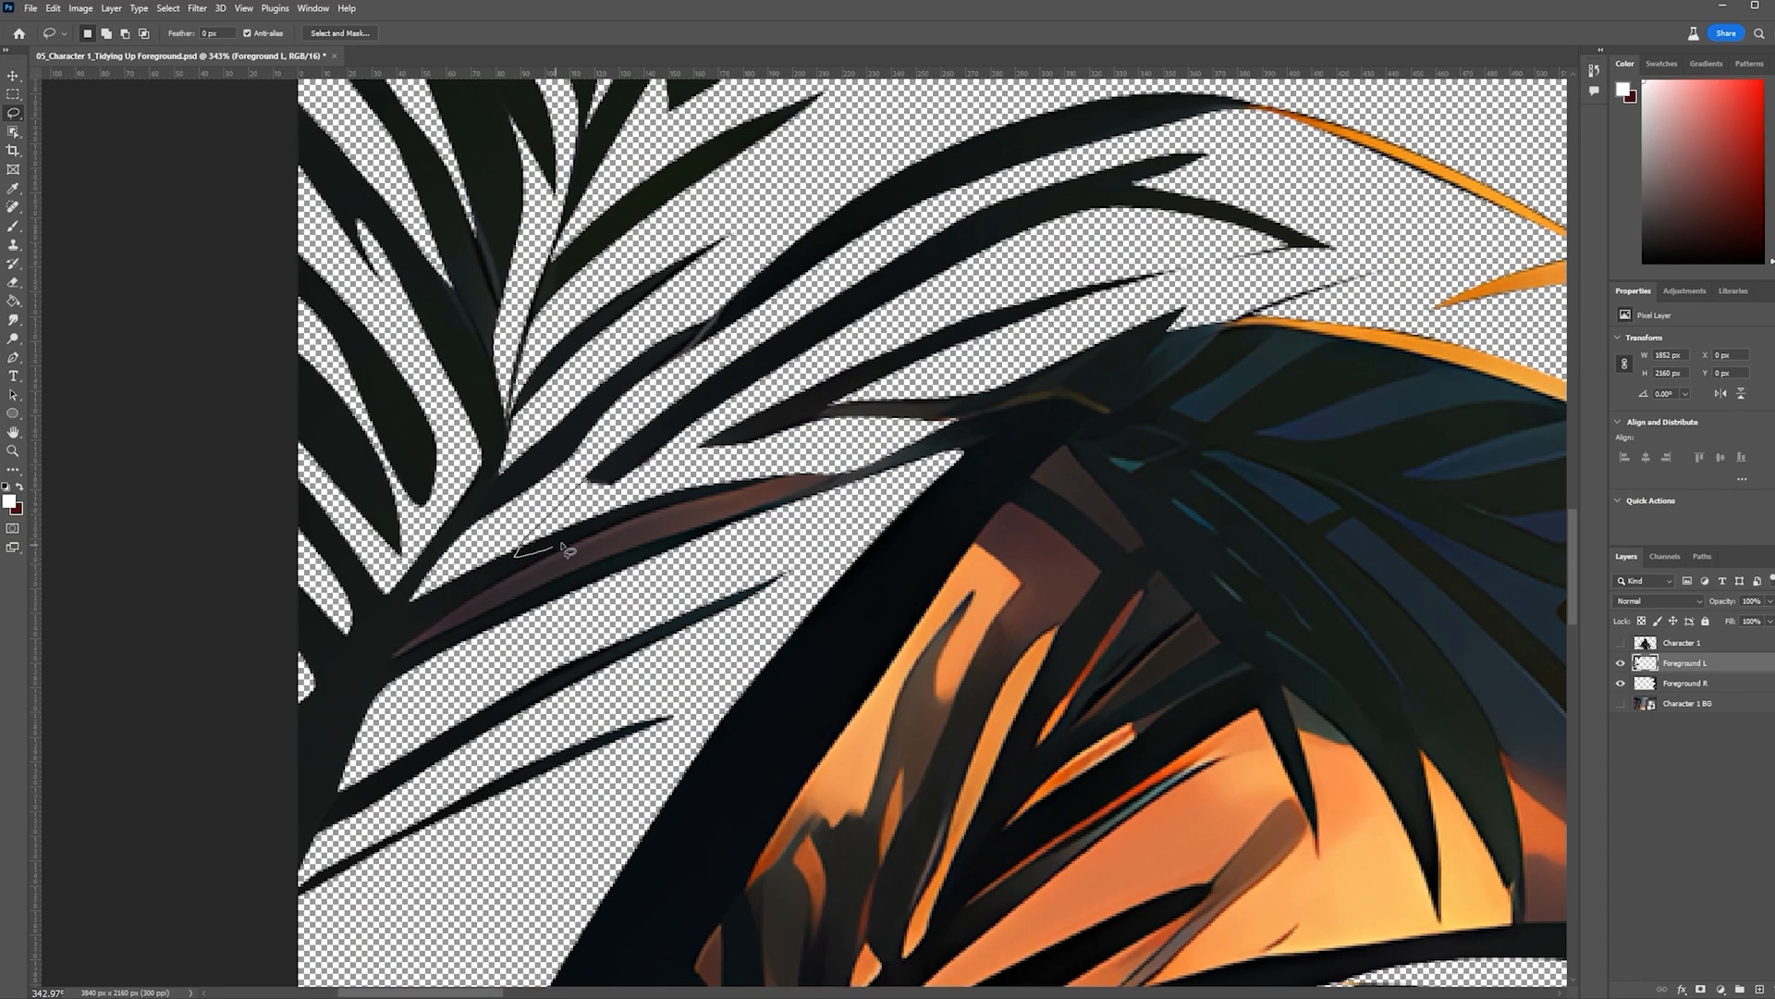
{"action": "mouse_move", "coordinate": [617, 480]}
{"action": "left_mouse_down"}
{"action": "mouse_move", "coordinate": [627, 450]}
{"action": "mouse_move", "coordinate": [634, 467]}
{"action": "left_mouse_up"}
{"action": "key", "text": "Delete"}
{"action": "key", "text": "ctrl+d"}
{"action": "key", "text": "Delete"}
{"action": "key", "text": "ctrl+d"}
{"action": "left_click_drag", "start_coordinate": [599, 475], "coordinate": [601, 474]}
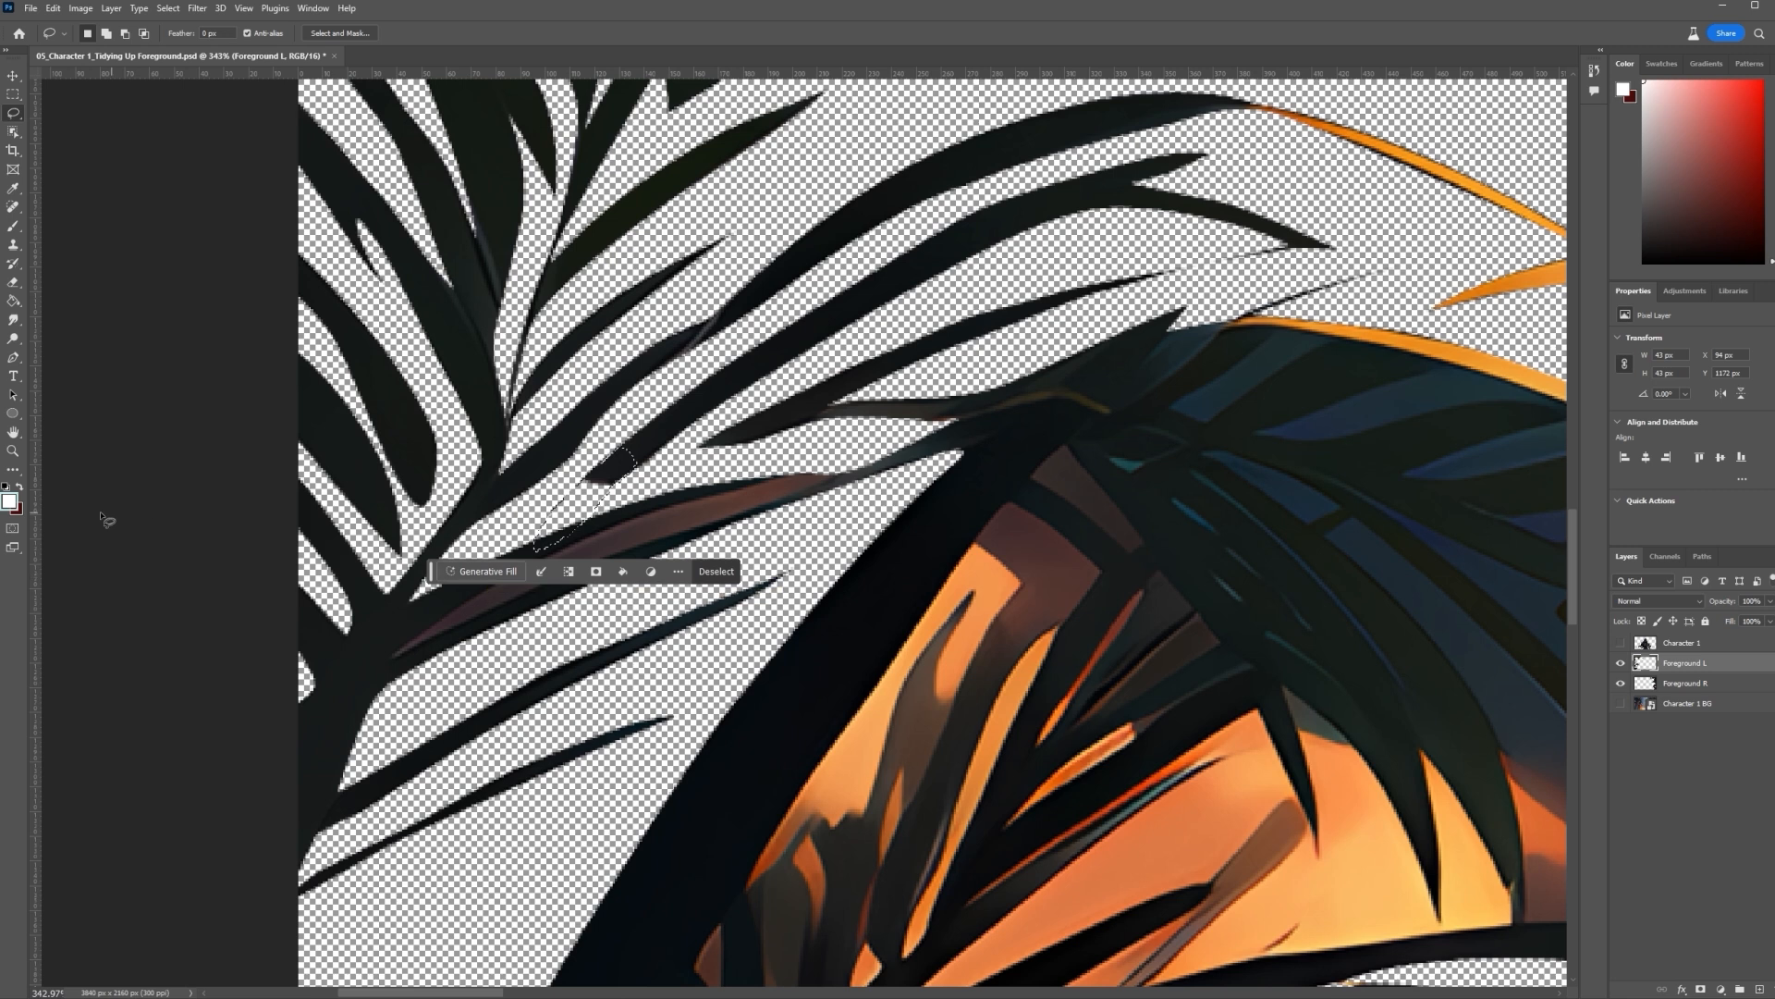
Set the foreground color to the dark tone #181a1b sampled from the leaf's cut end
{"action": "left_click", "coordinate": [9, 500]}
{"action": "left_click", "coordinate": [617, 464]}
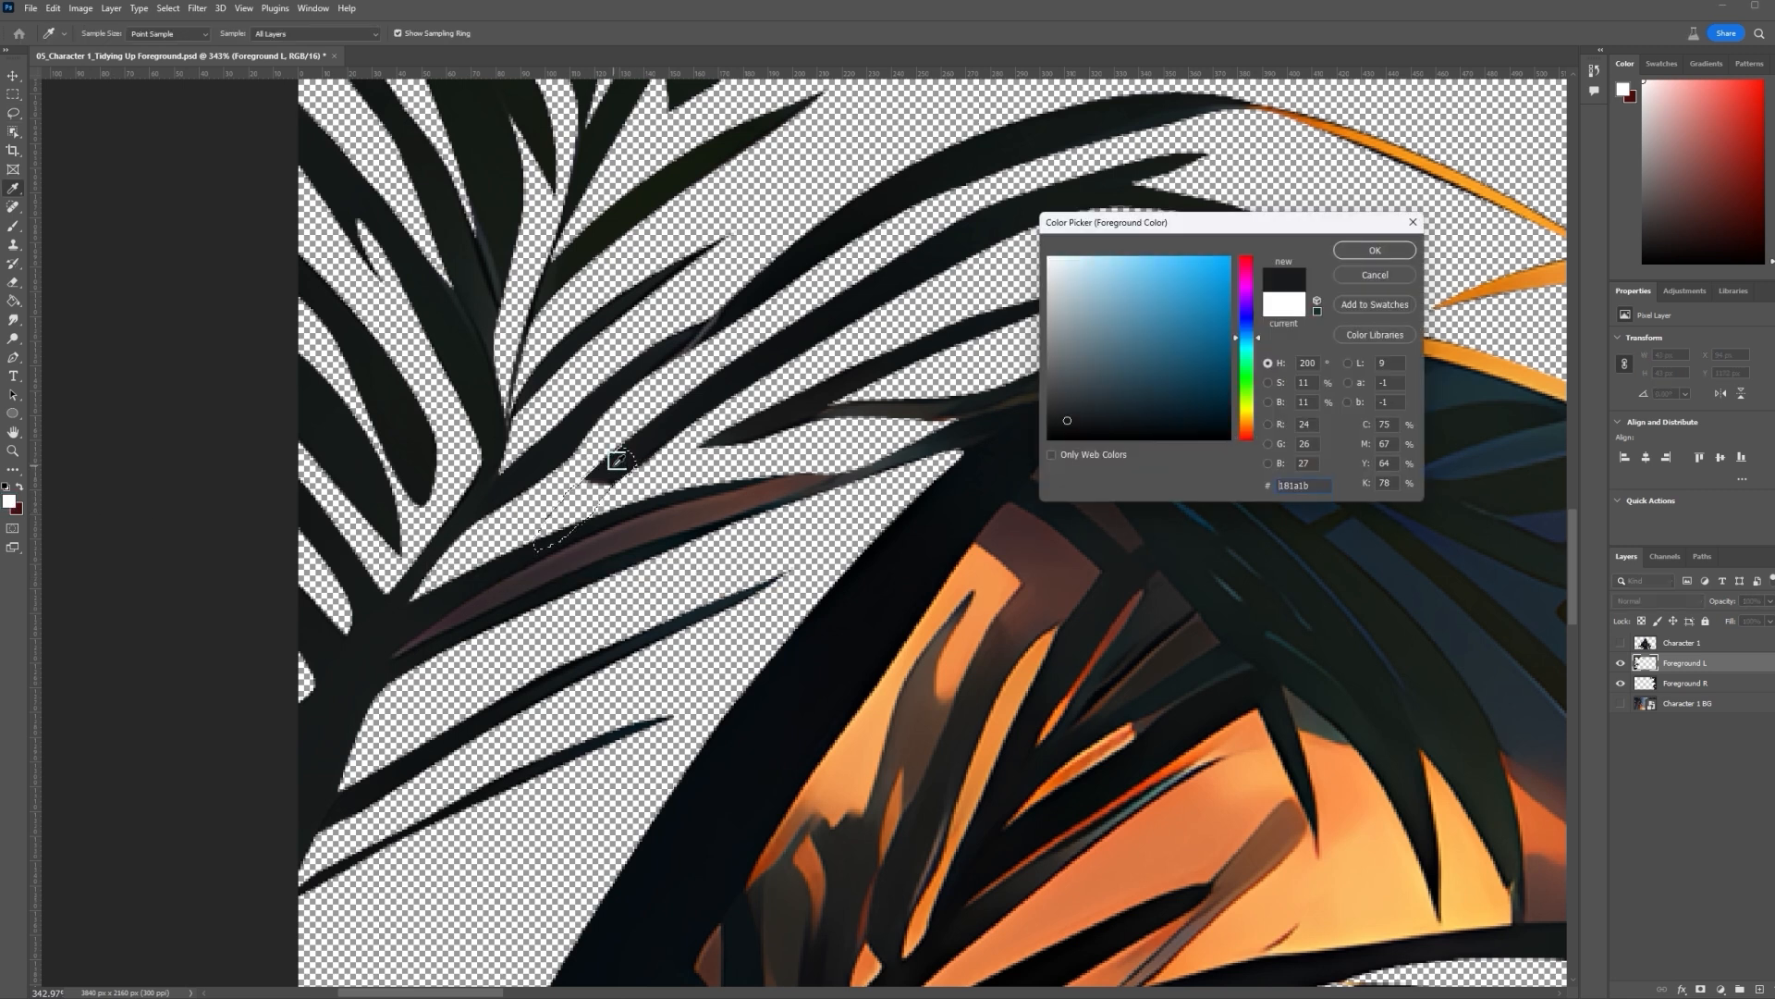
{"action": "left_click", "coordinate": [1401, 255]}
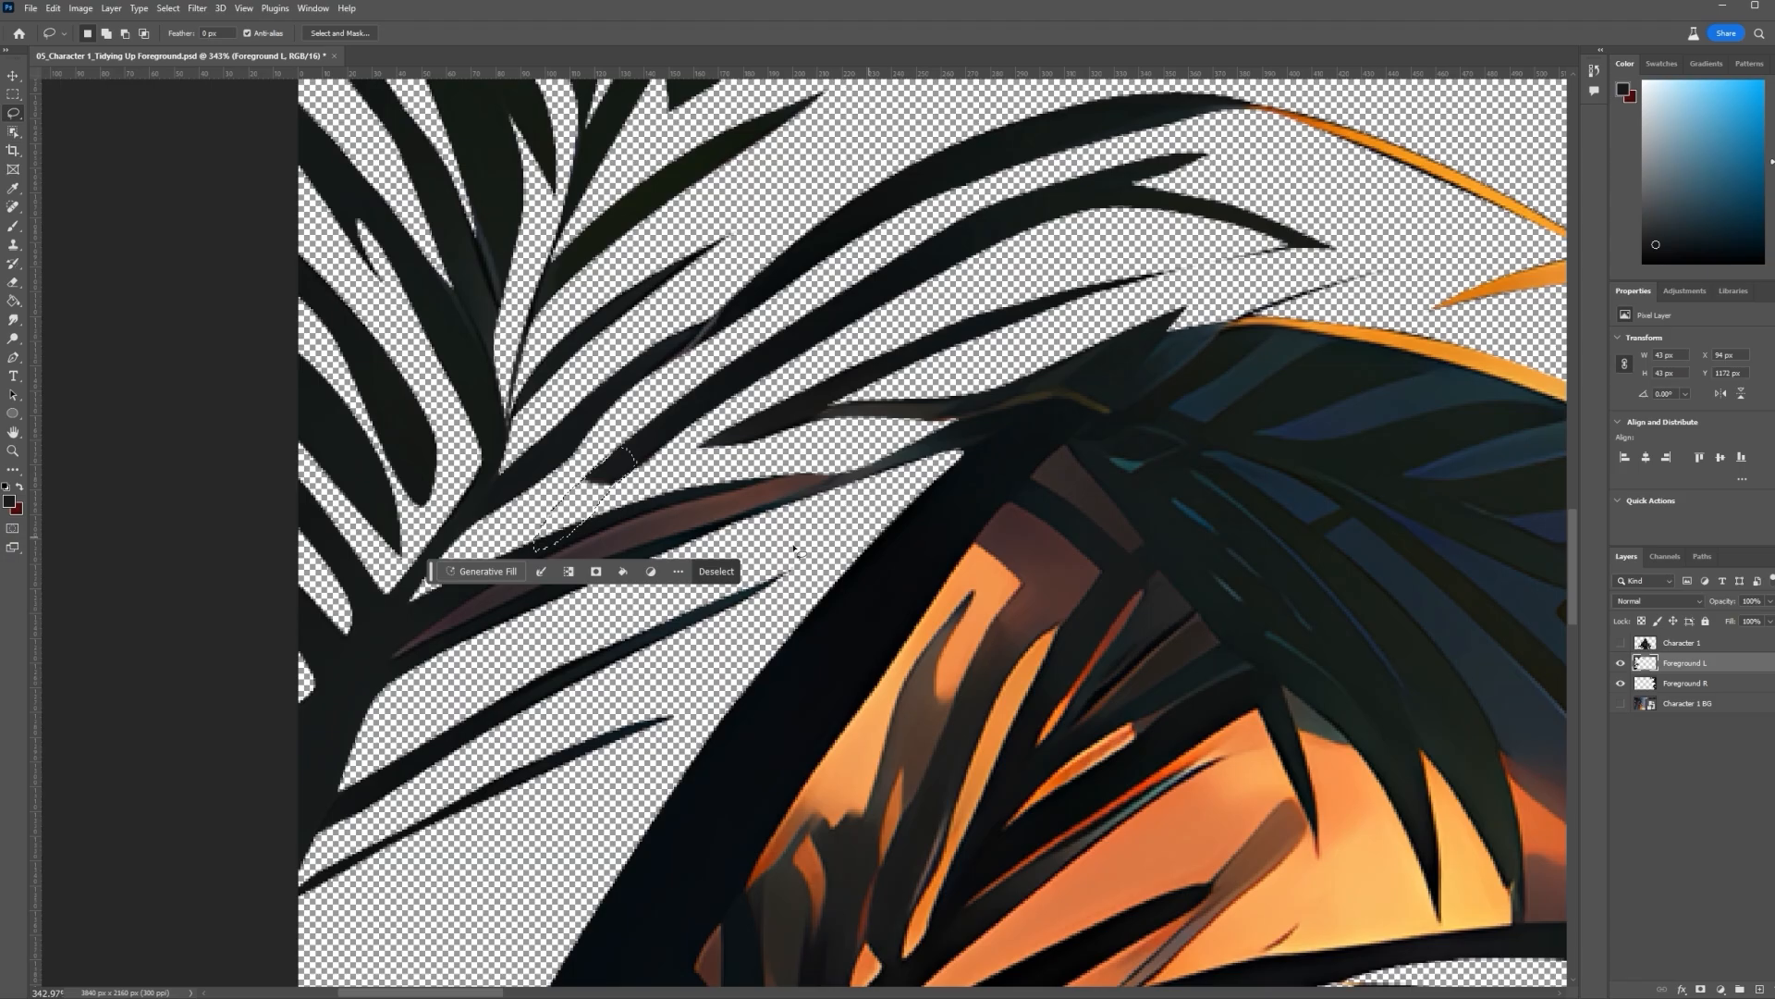
Paint the selected gap dark with the Kyle's Ultimate Pastel Palooza brush at 44 px, extending the leaf, and deselect
{"action": "key", "text": "b"}
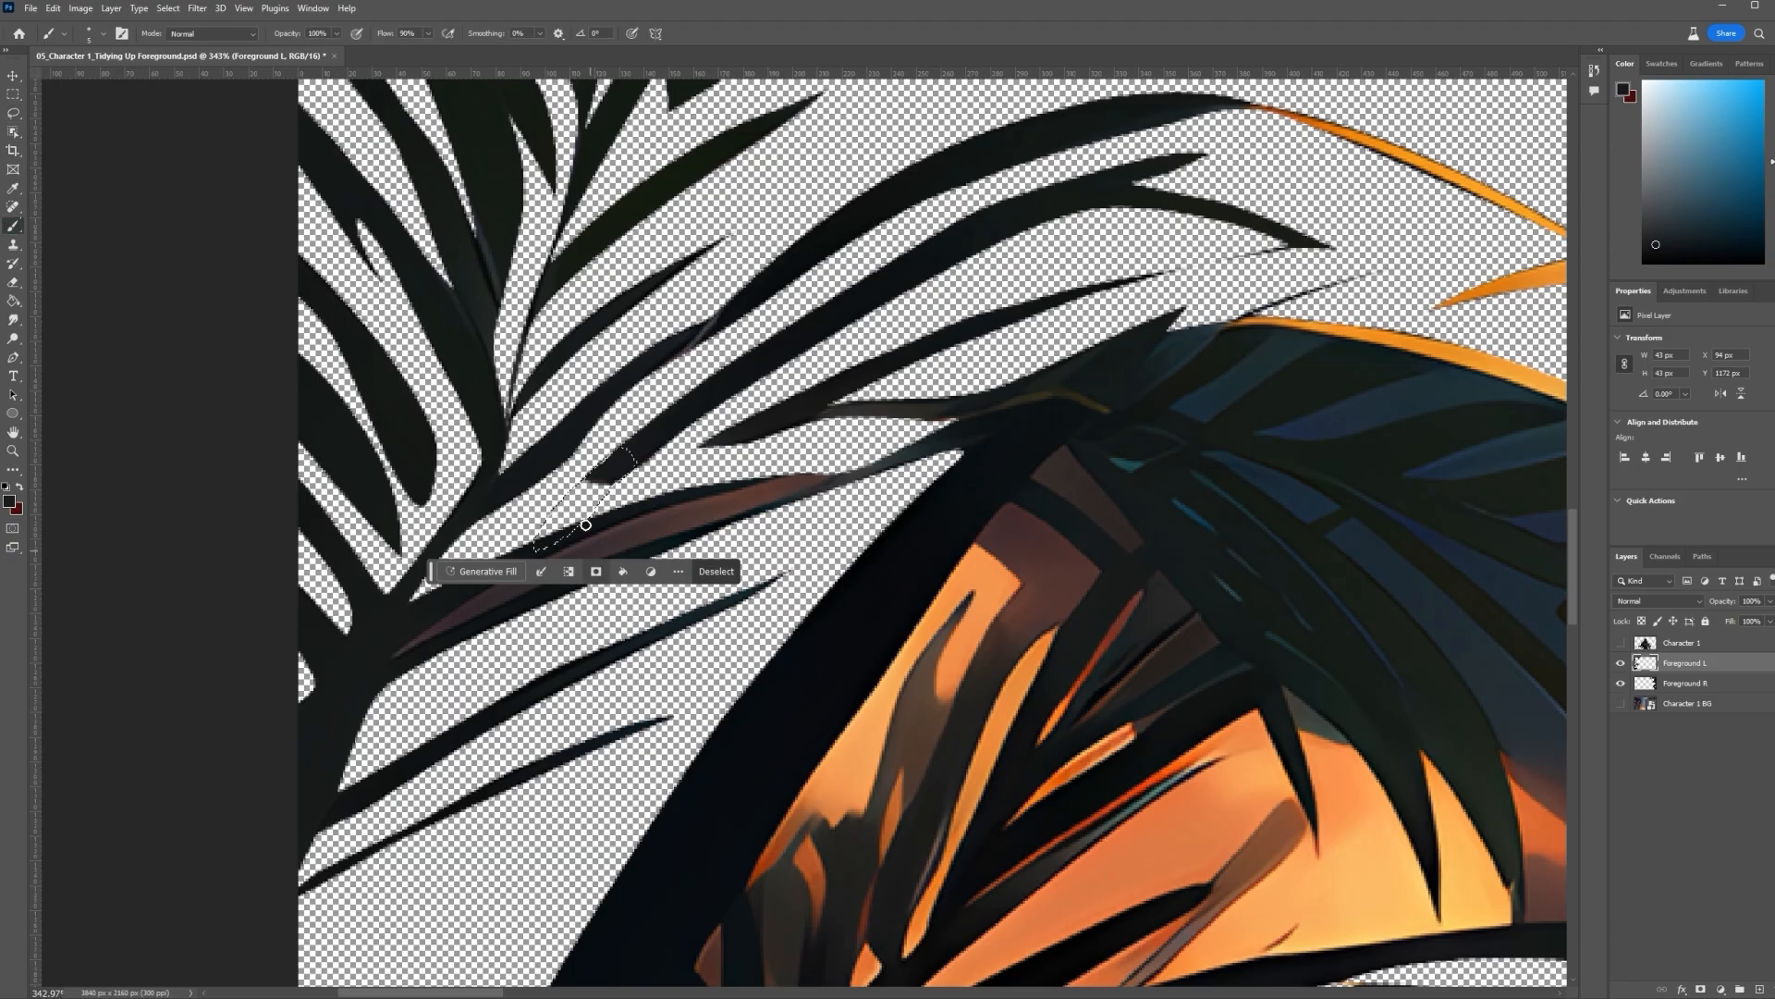
{"action": "left_click", "coordinate": [92, 37]}
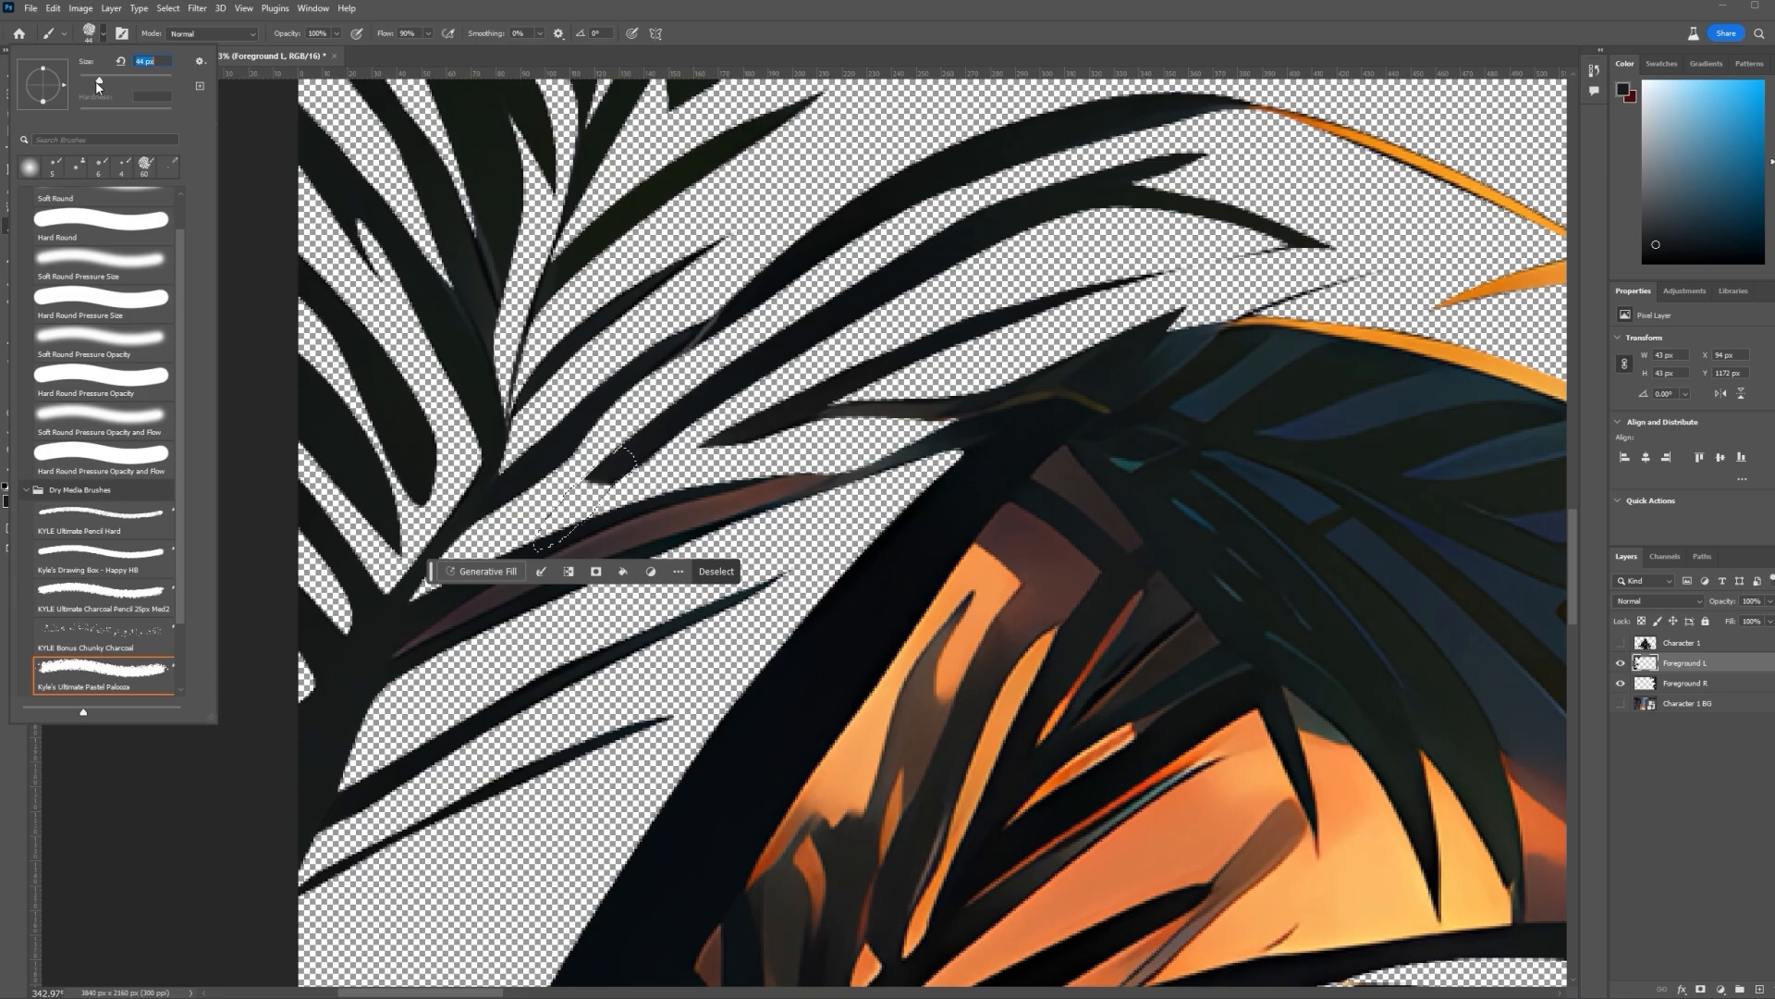
{"action": "left_click_drag", "start_coordinate": [599, 468], "coordinate": [514, 544]}
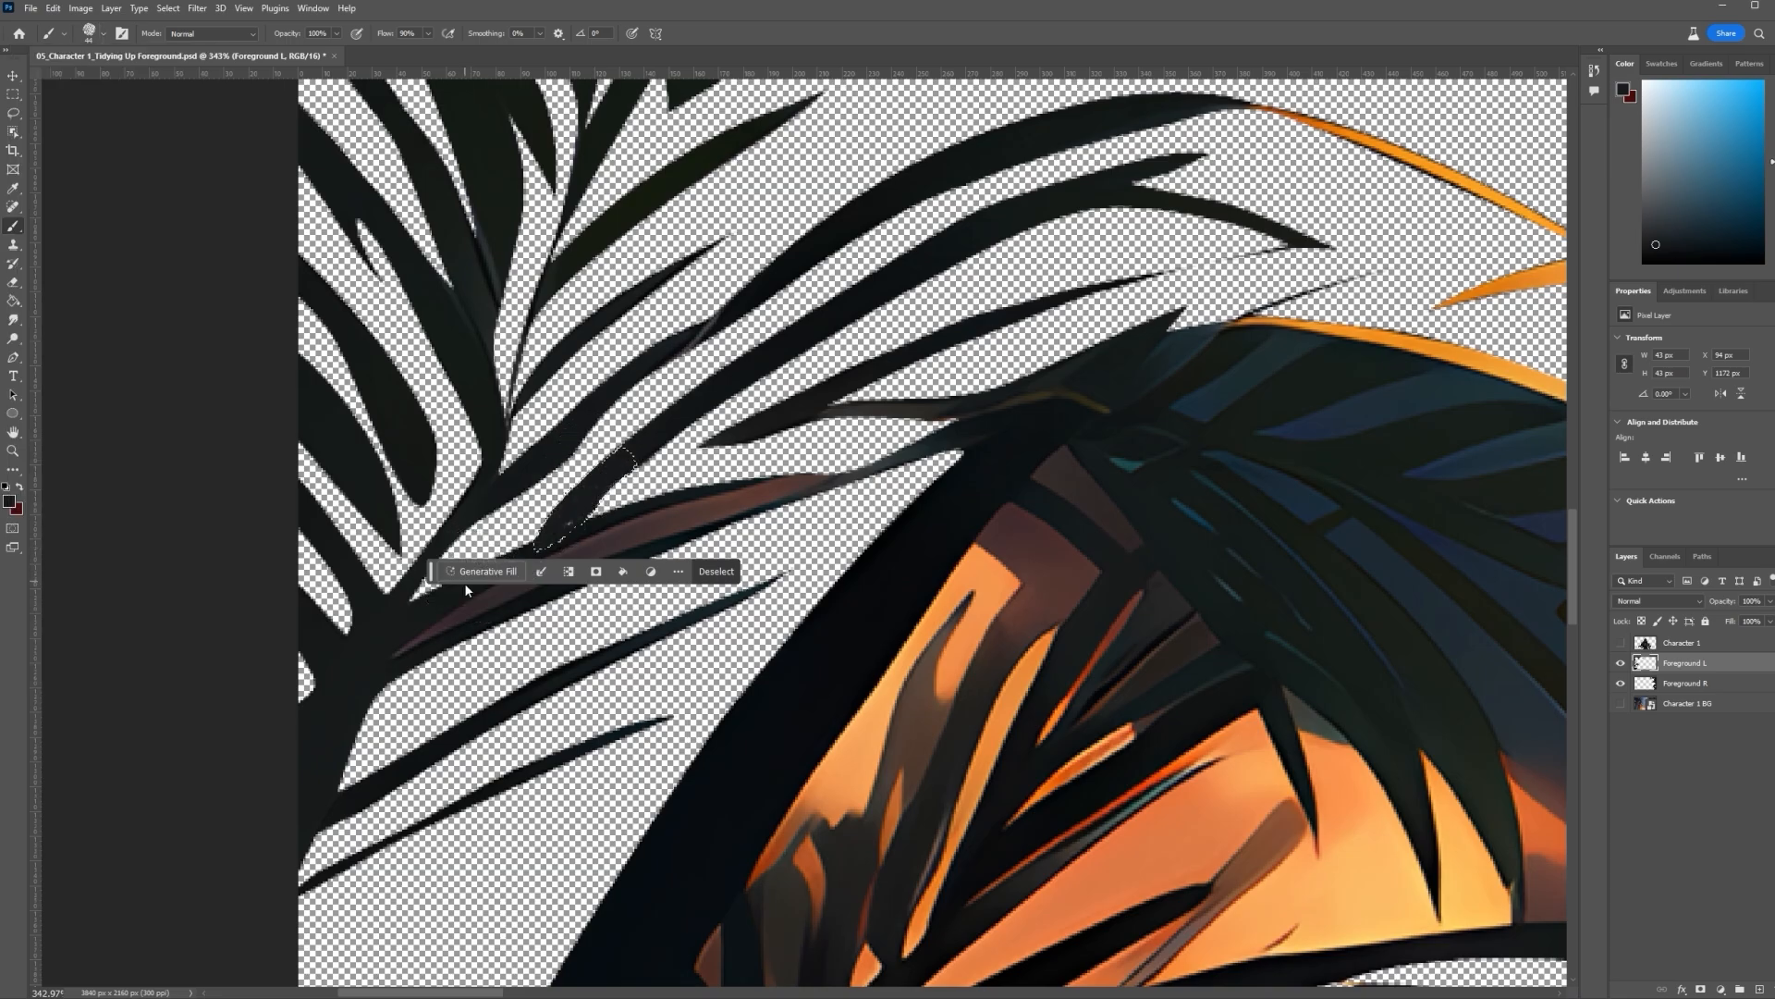
{"action": "left_click", "coordinate": [13, 113]}
{"action": "key", "text": "ctrl+d"}
{"action": "scroll", "coordinate": [647, 479], "scroll_direction": "up", "scroll_amount": 1}
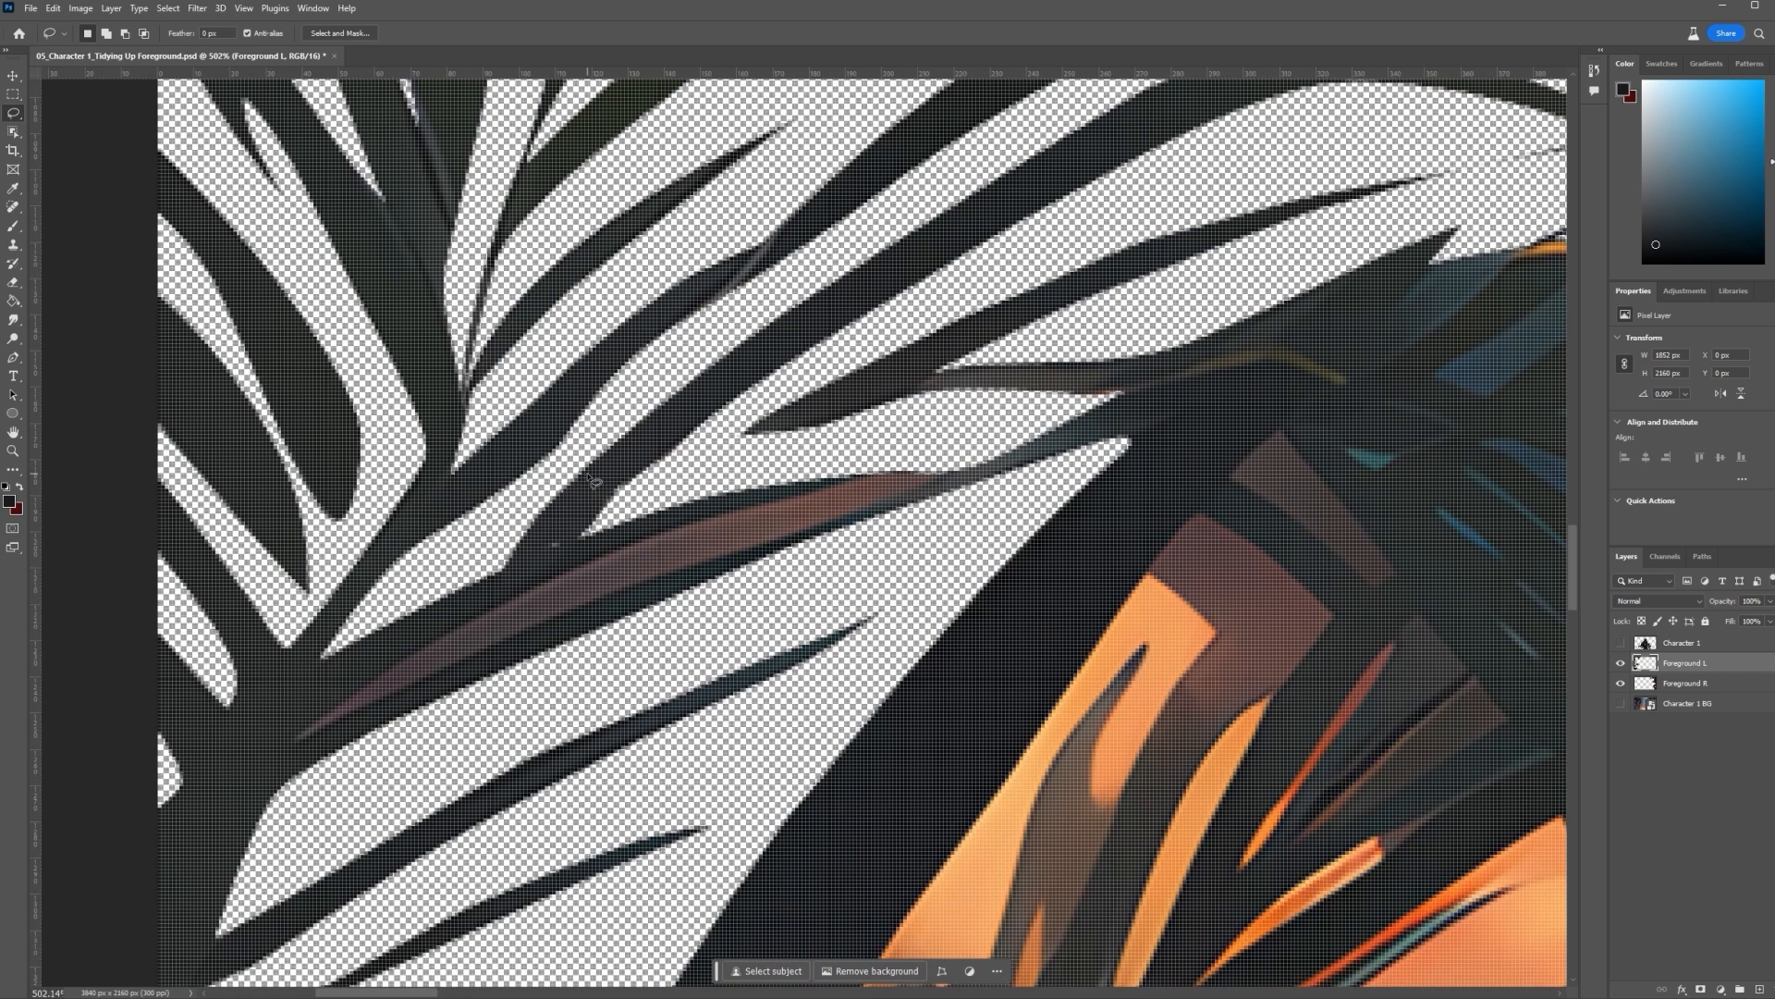
Smudge the newly painted leaf join with a Soft Round brush
{"action": "left_click", "coordinate": [13, 316]}
{"action": "left_click", "coordinate": [89, 33]}
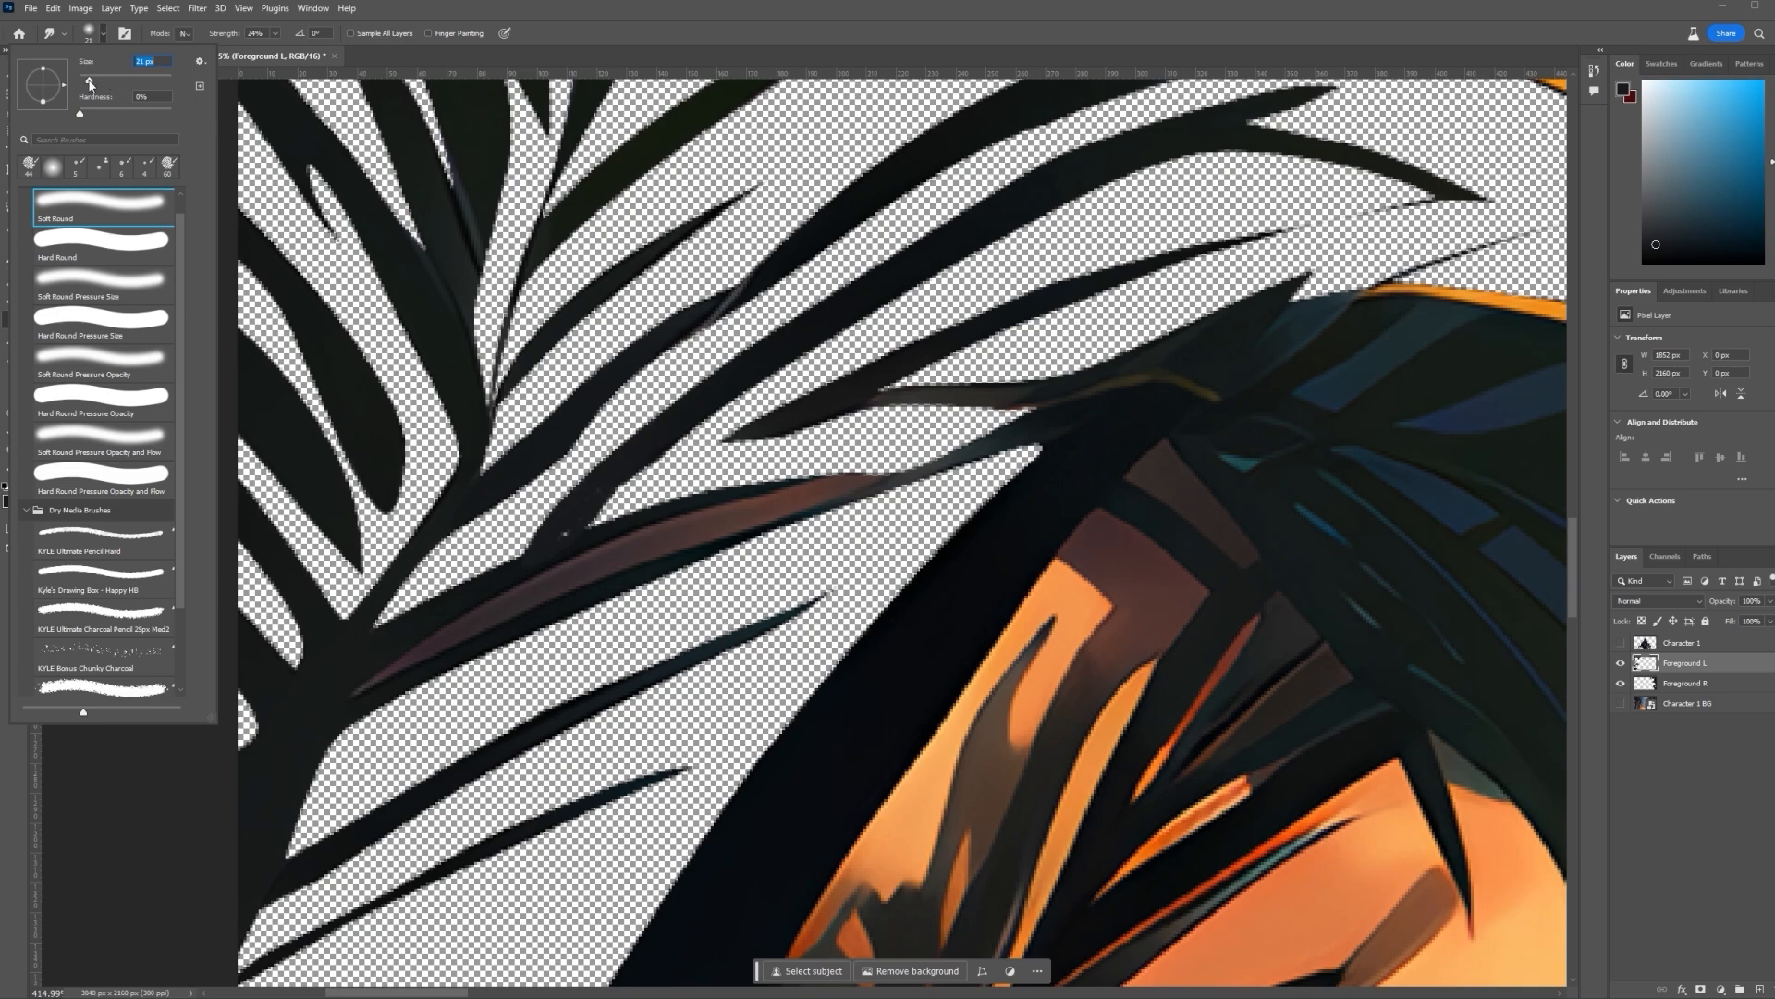
{"action": "key", "text": "Return"}
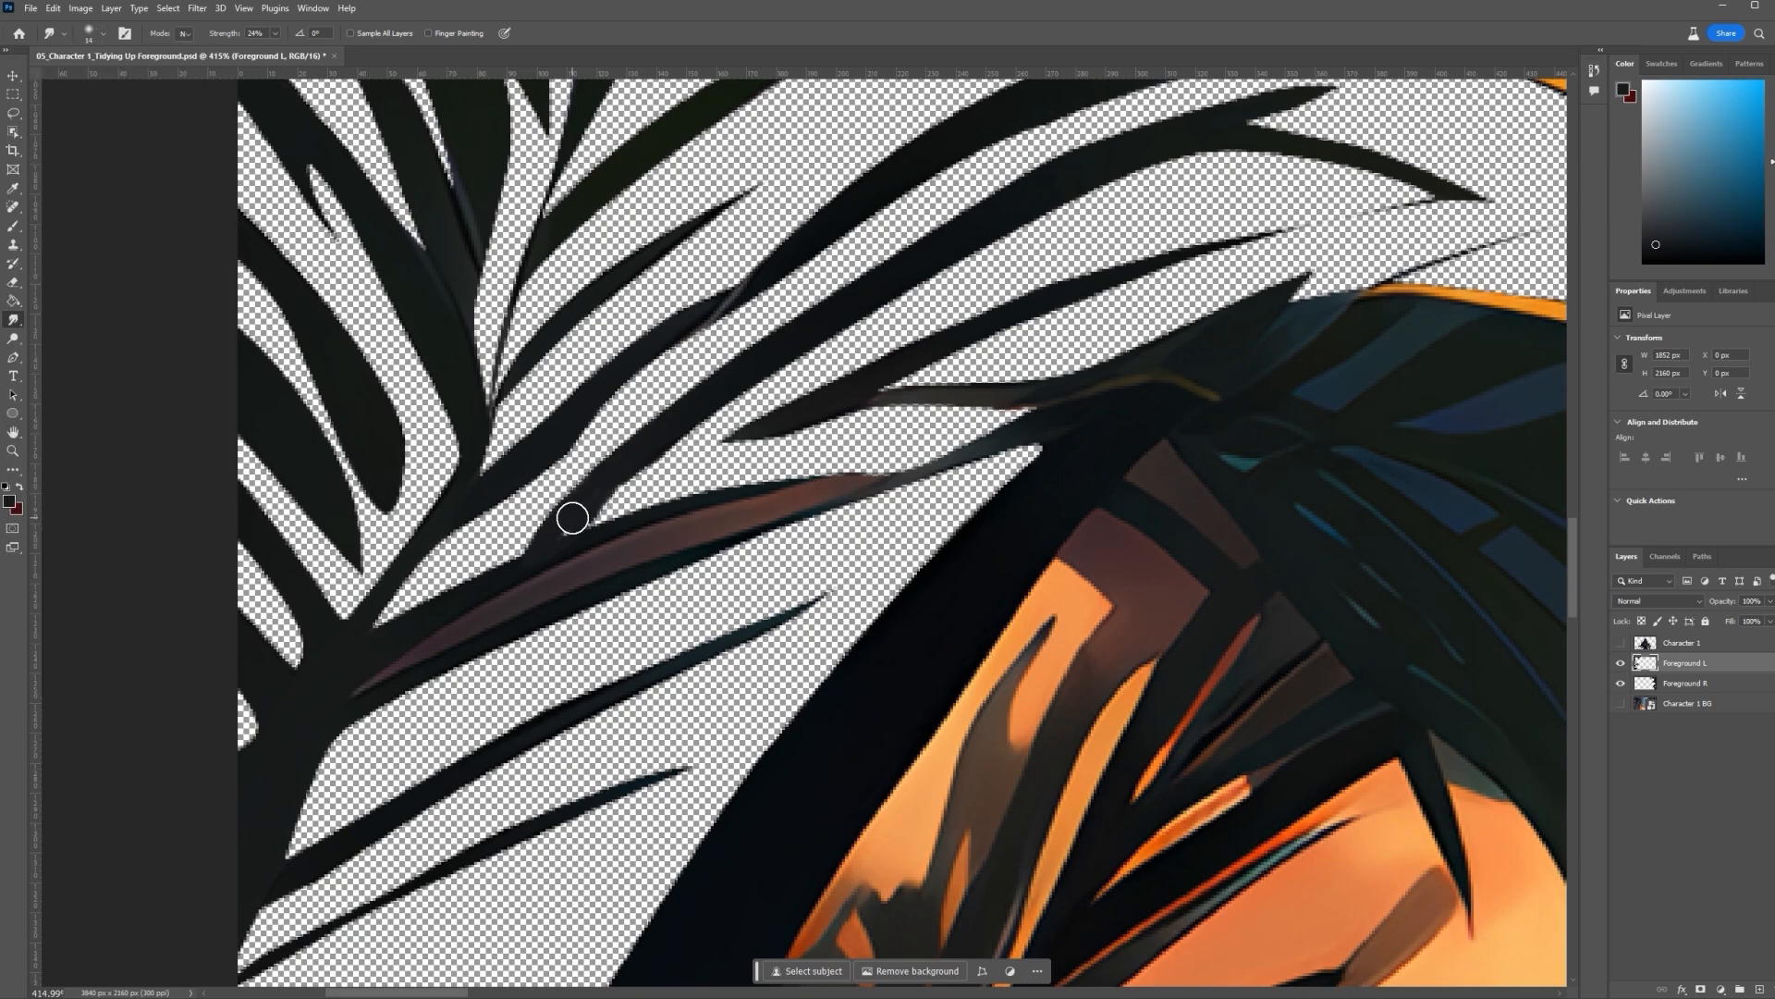
Paint the selected gap at the next leaf's base with a dark color sampled from that leaf, and deselect
{"action": "key", "text": "b"}
{"action": "scroll", "coordinate": [1014, 486], "scroll_direction": "down", "scroll_amount": 3}
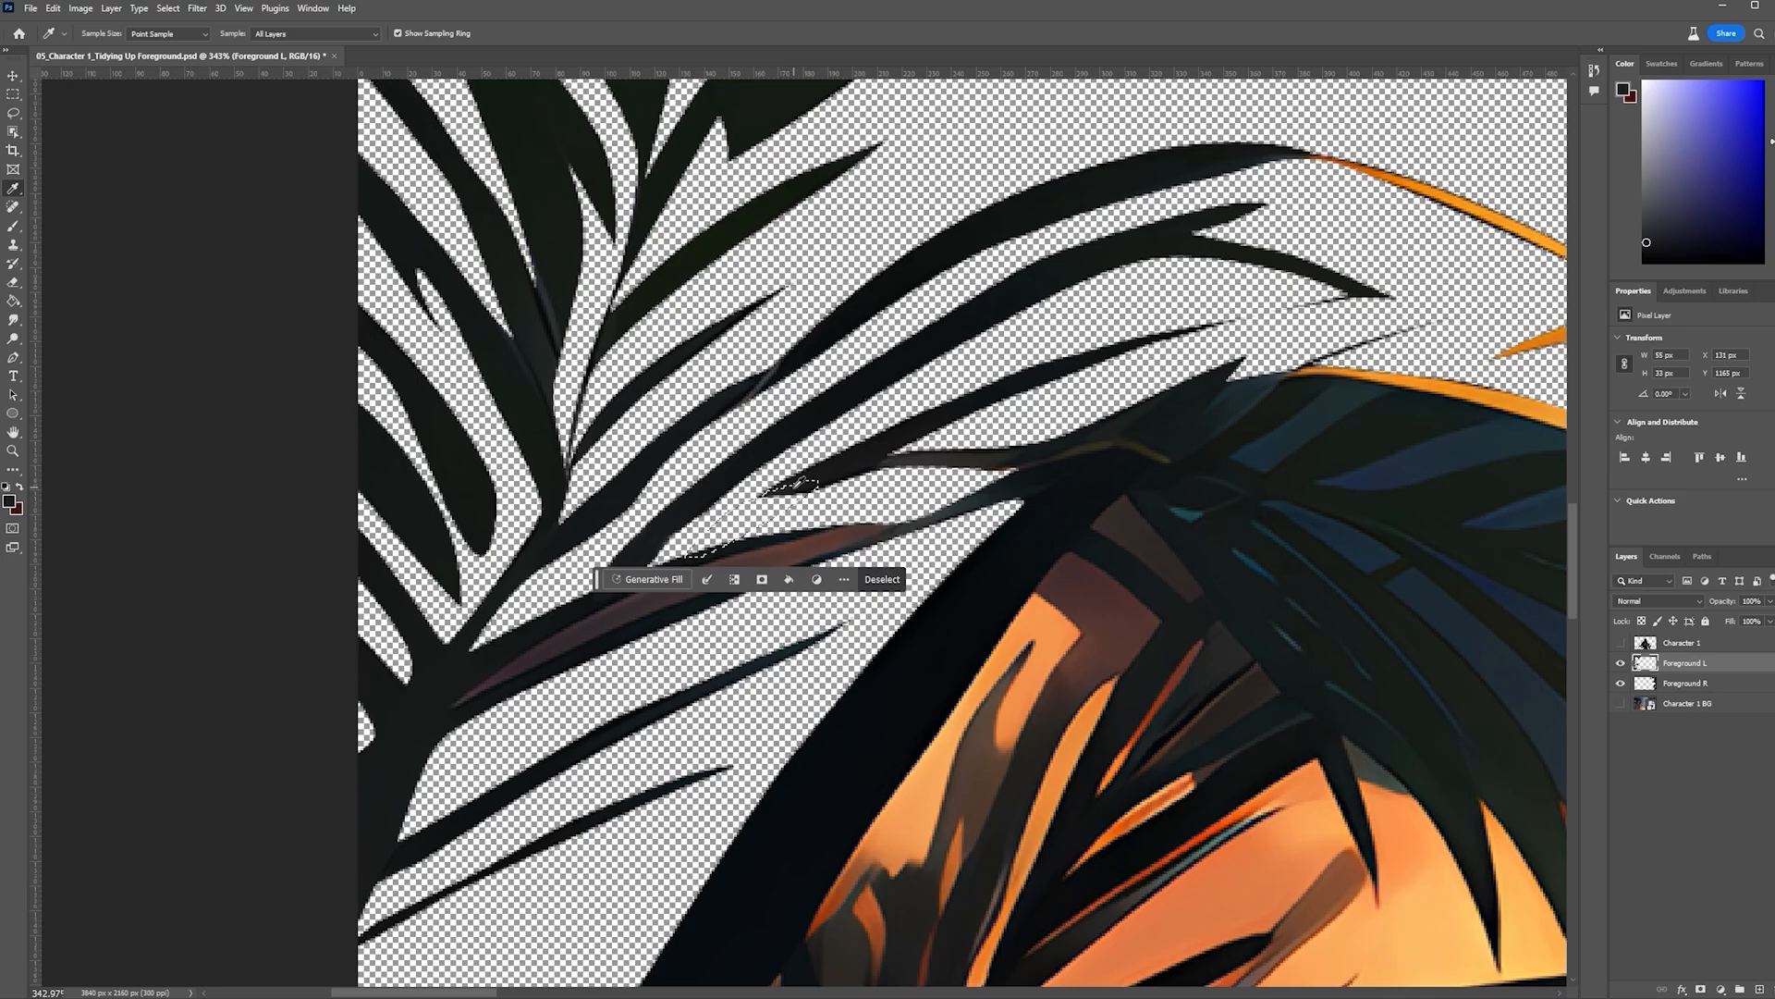
{"action": "left_click", "coordinate": [793, 487], "text": "alt"}
{"action": "left_click_drag", "start_coordinate": [802, 489], "coordinate": [702, 551]}
{"action": "key", "text": "ctrl+d"}
Outline the long brown patch inside the lower leaf with the Pen tool and delete it
{"action": "key", "text": "m"}
{"action": "scroll", "coordinate": [1029, 519], "scroll_direction": "down", "scroll_amount": 8}
{"action": "scroll", "coordinate": [840, 597], "scroll_direction": "up", "scroll_amount": 9}
{"action": "key", "text": "p"}
{"action": "left_click", "coordinate": [828, 531]}
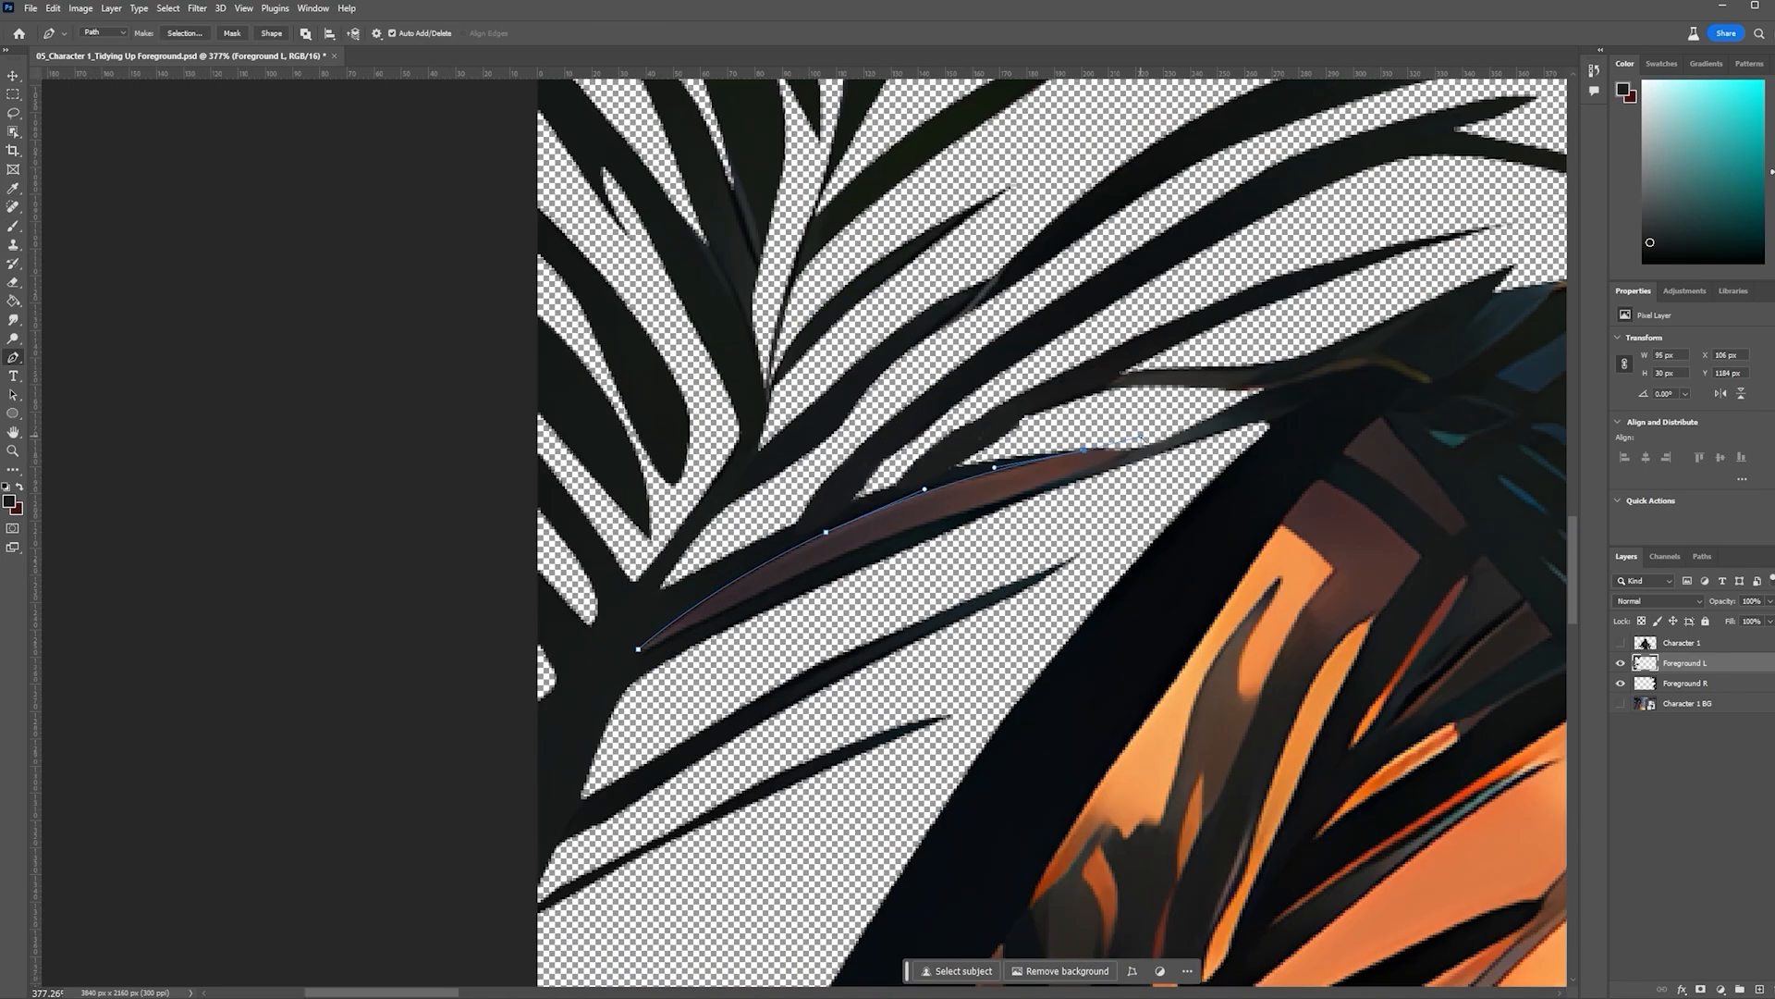
{"action": "left_click", "coordinate": [1109, 460]}
{"action": "key", "text": "Return"}
{"action": "key", "text": "Delete"}
Outline the patch between the leaf bases at the trunk's peak and delete it
{"action": "scroll", "coordinate": [592, 412], "scroll_direction": "up", "scroll_amount": 9}
{"action": "left_click", "coordinate": [768, 228]}
{"action": "left_click", "coordinate": [656, 301]}
{"action": "key", "text": "ctrl+Return"}
{"action": "key", "text": "Delete"}
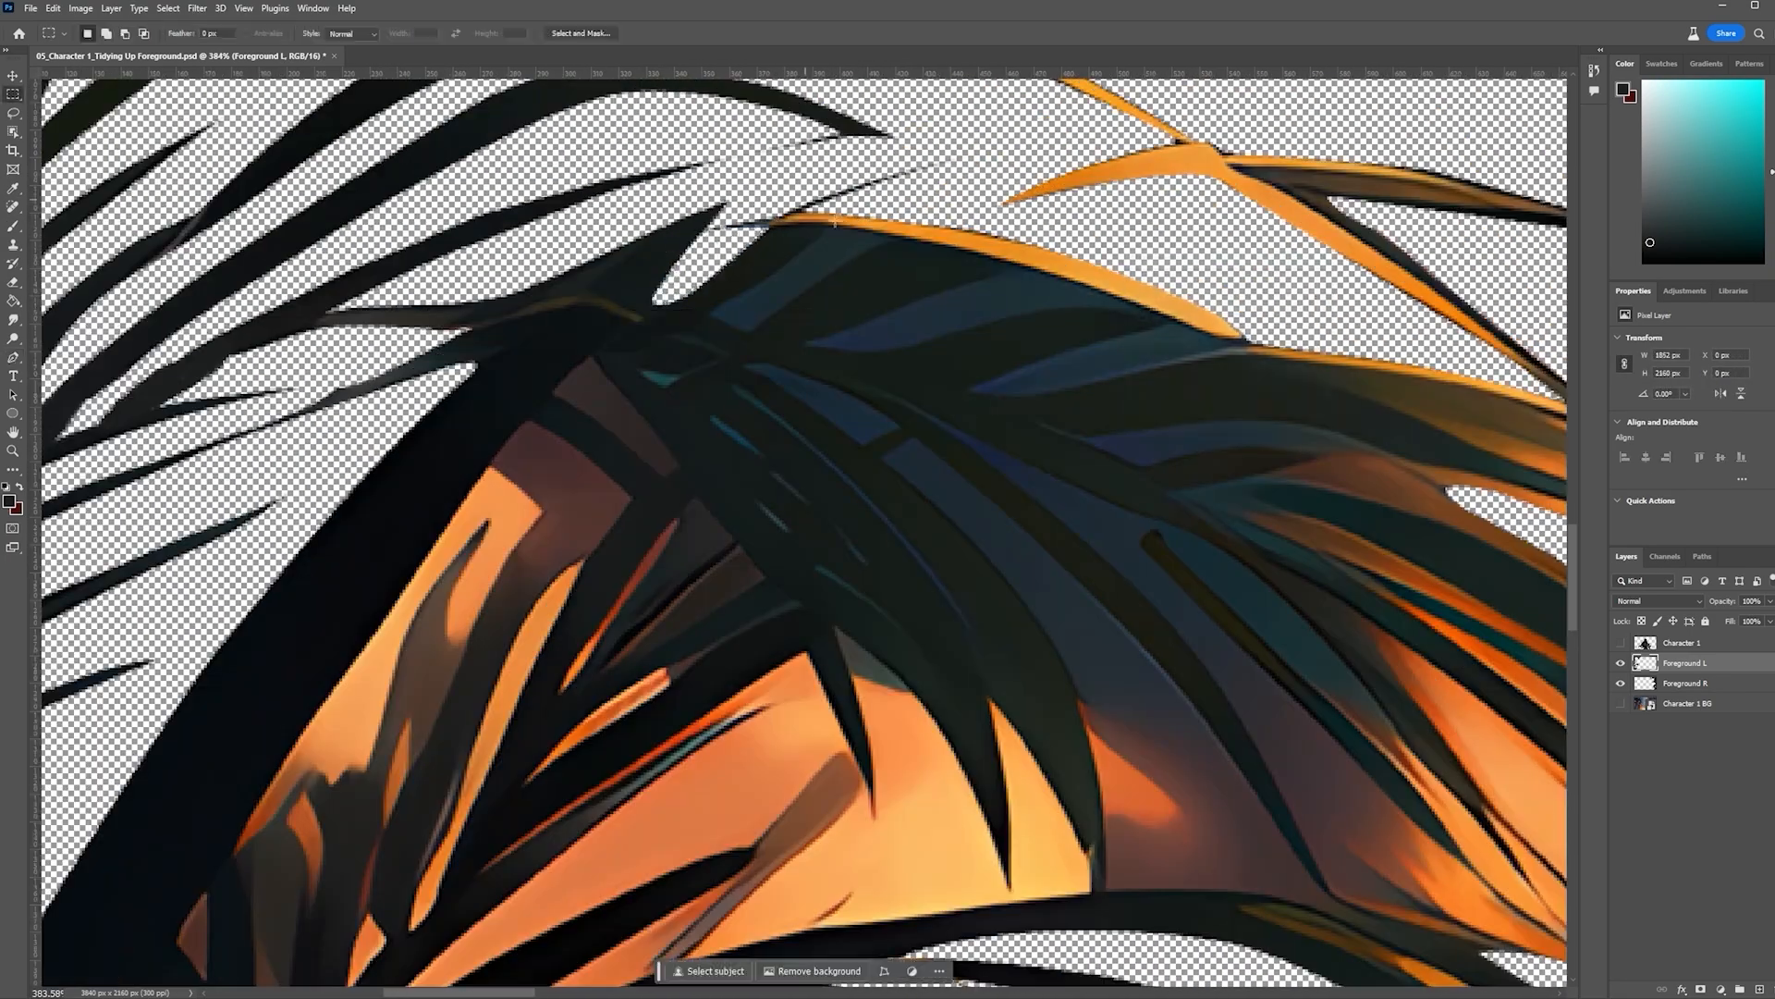
Outline and delete the blue patches between the dark leaves beneath the orange-edged leaf
{"action": "key", "text": "p"}
{"action": "left_click", "coordinate": [745, 335]}
{"action": "key", "text": "Delete"}
{"action": "left_click", "coordinate": [801, 346]}
{"action": "left_click_drag", "start_coordinate": [1150, 319], "coordinate": [1214, 346]}
{"action": "left_click", "coordinate": [1011, 264]}
{"action": "key", "text": "ctrl+Return"}
{"action": "key", "text": "Delete"}
Outline the blue sliver above the wide dark leaf with the Pen tool and delete it
{"action": "left_click", "coordinate": [953, 392]}
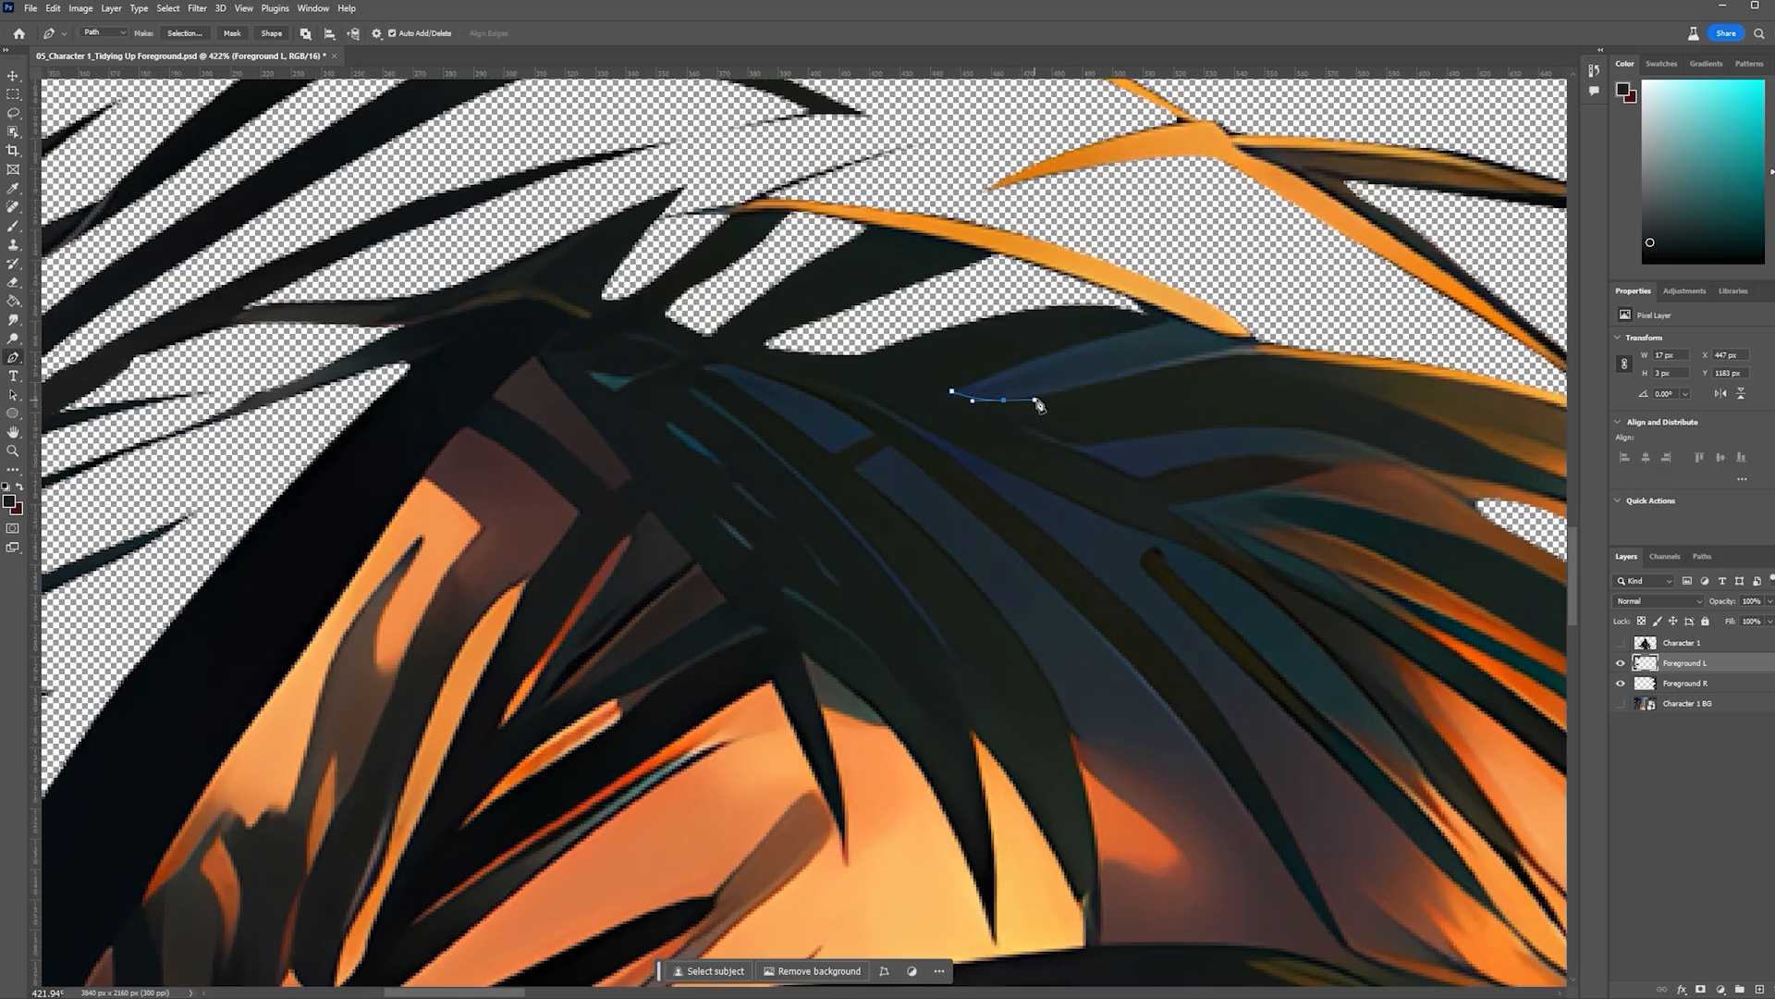
{"action": "key", "text": "ctrl+Return"}
{"action": "key", "text": "Delete"}
Trace both edges of the long dark leaf crossing the large blue and orange patch with the Pen tool
{"action": "scroll", "coordinate": [1147, 462], "scroll_direction": "down", "scroll_amount": 12}
{"action": "scroll", "coordinate": [1140, 555], "scroll_direction": "up", "scroll_amount": 9}
{"action": "left_click", "coordinate": [917, 349]}
{"action": "left_click", "coordinate": [1044, 444]}
{"action": "left_click", "coordinate": [1167, 575]}
{"action": "left_click", "coordinate": [1255, 737]}
{"action": "left_click_drag", "start_coordinate": [1053, 481], "coordinate": [1007, 445]}
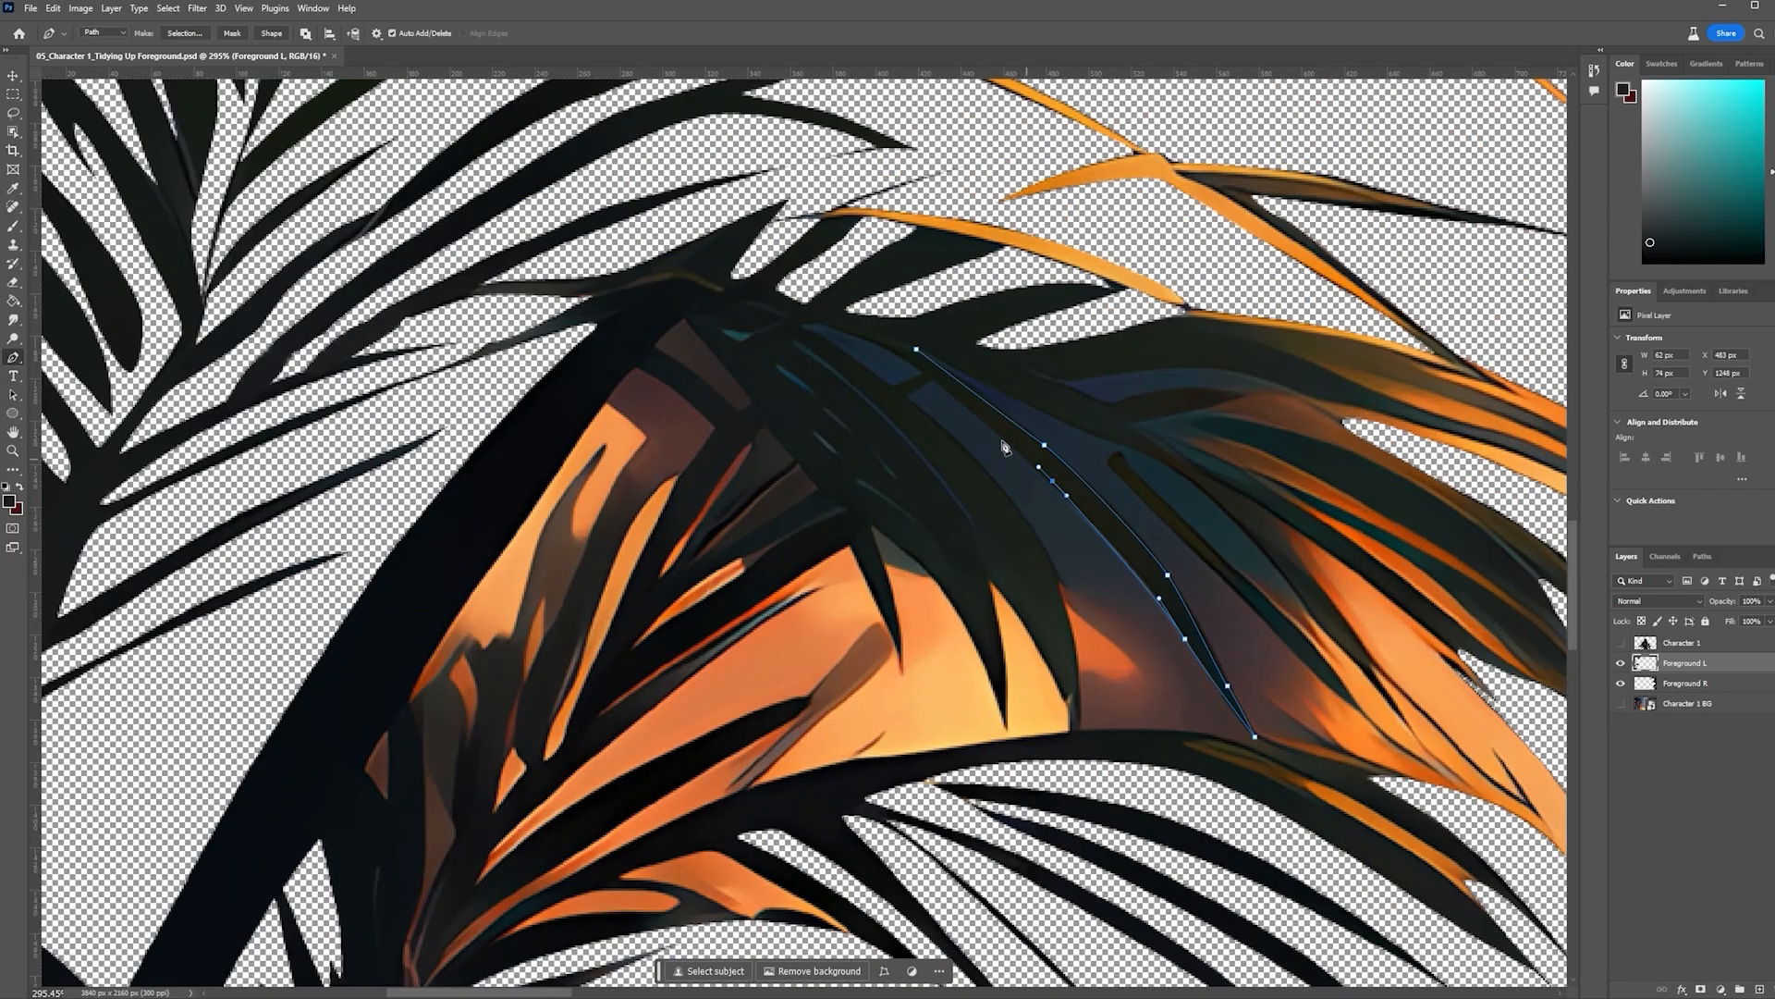
Extend the path around the hanging leaf tips and along the dark leaves toward the trunk
{"action": "left_click", "coordinate": [801, 325]}
{"action": "left_click_drag", "start_coordinate": [1062, 596], "coordinate": [1071, 629]}
{"action": "left_click_drag", "start_coordinate": [1065, 700], "coordinate": [1055, 660]}
{"action": "left_click", "coordinate": [599, 714]}
{"action": "left_click", "coordinate": [793, 598]}
{"action": "left_click", "coordinate": [618, 727]}
{"action": "left_click", "coordinate": [529, 810]}
{"action": "left_click", "coordinate": [475, 882]}
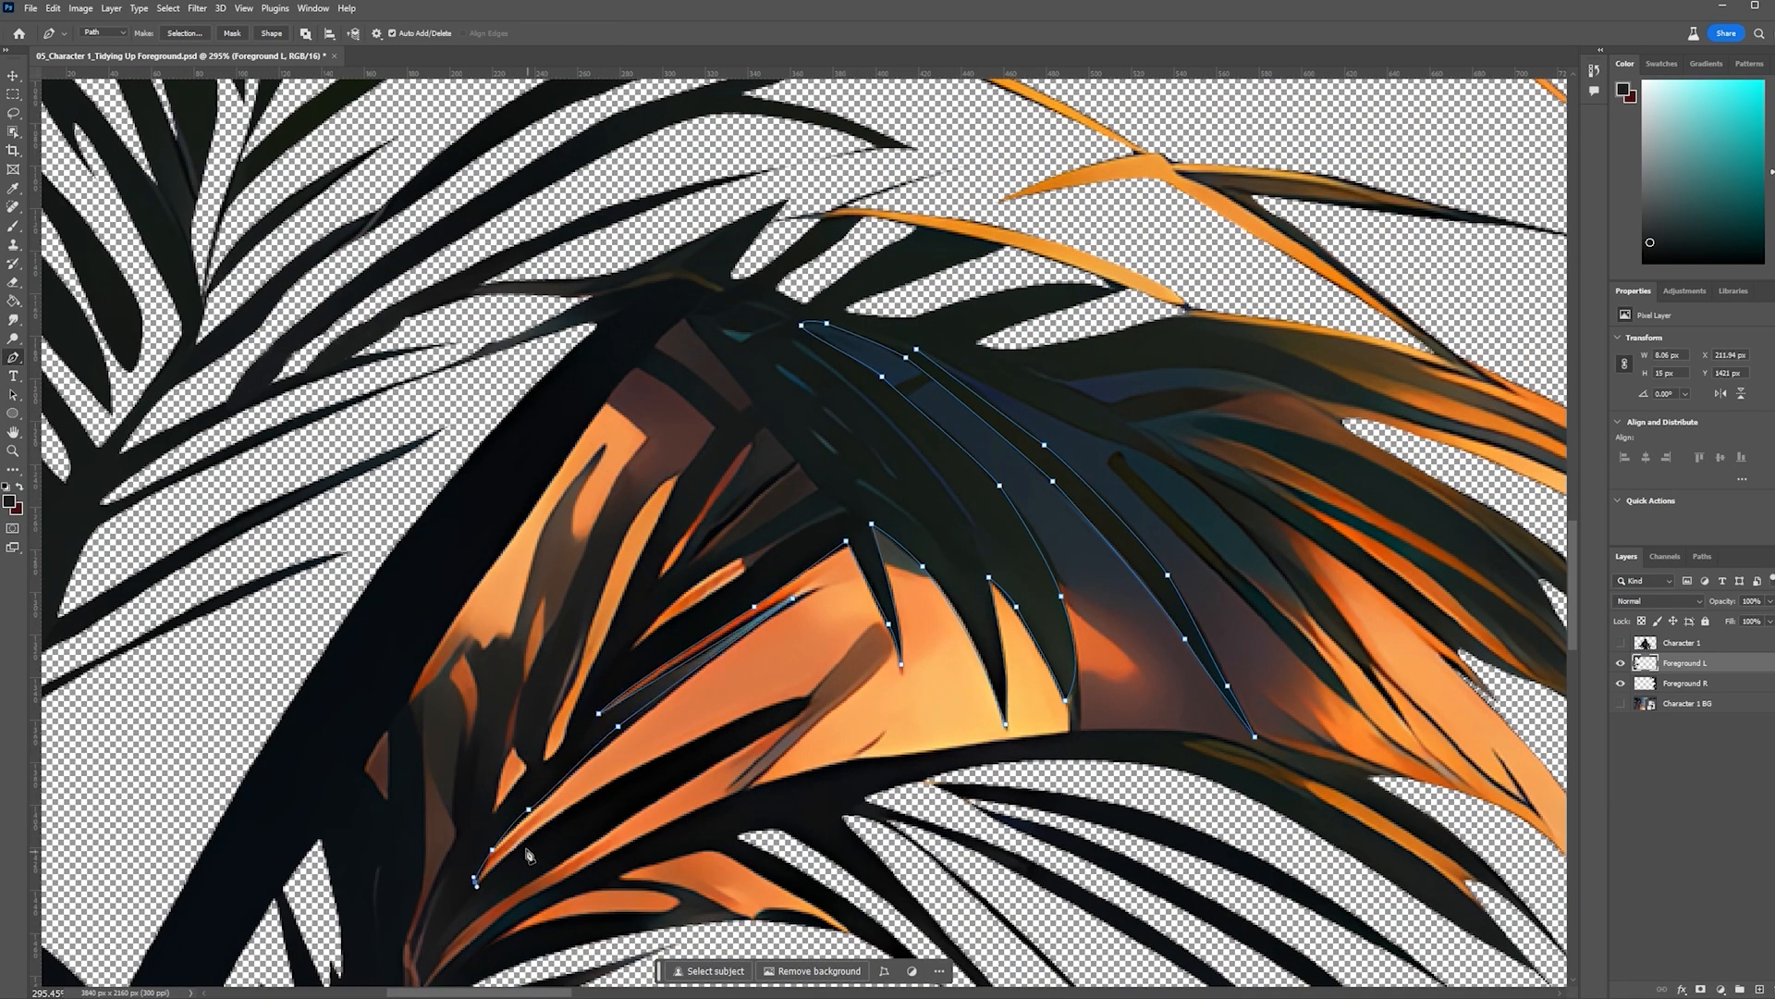
Continue the path around the dark leaf near the trunk and along the lower frond's upper edge to its orange tip
{"action": "left_click", "coordinate": [807, 701]}
{"action": "left_click_drag", "start_coordinate": [486, 907], "coordinate": [476, 918]}
{"action": "left_click_drag", "start_coordinate": [475, 918], "coordinate": [585, 739]}
{"action": "left_click_drag", "start_coordinate": [1231, 552], "coordinate": [1264, 552]}
{"action": "left_click_drag", "start_coordinate": [1372, 578], "coordinate": [1413, 598]}
{"action": "left_click_drag", "start_coordinate": [1481, 592], "coordinate": [951, 596]}
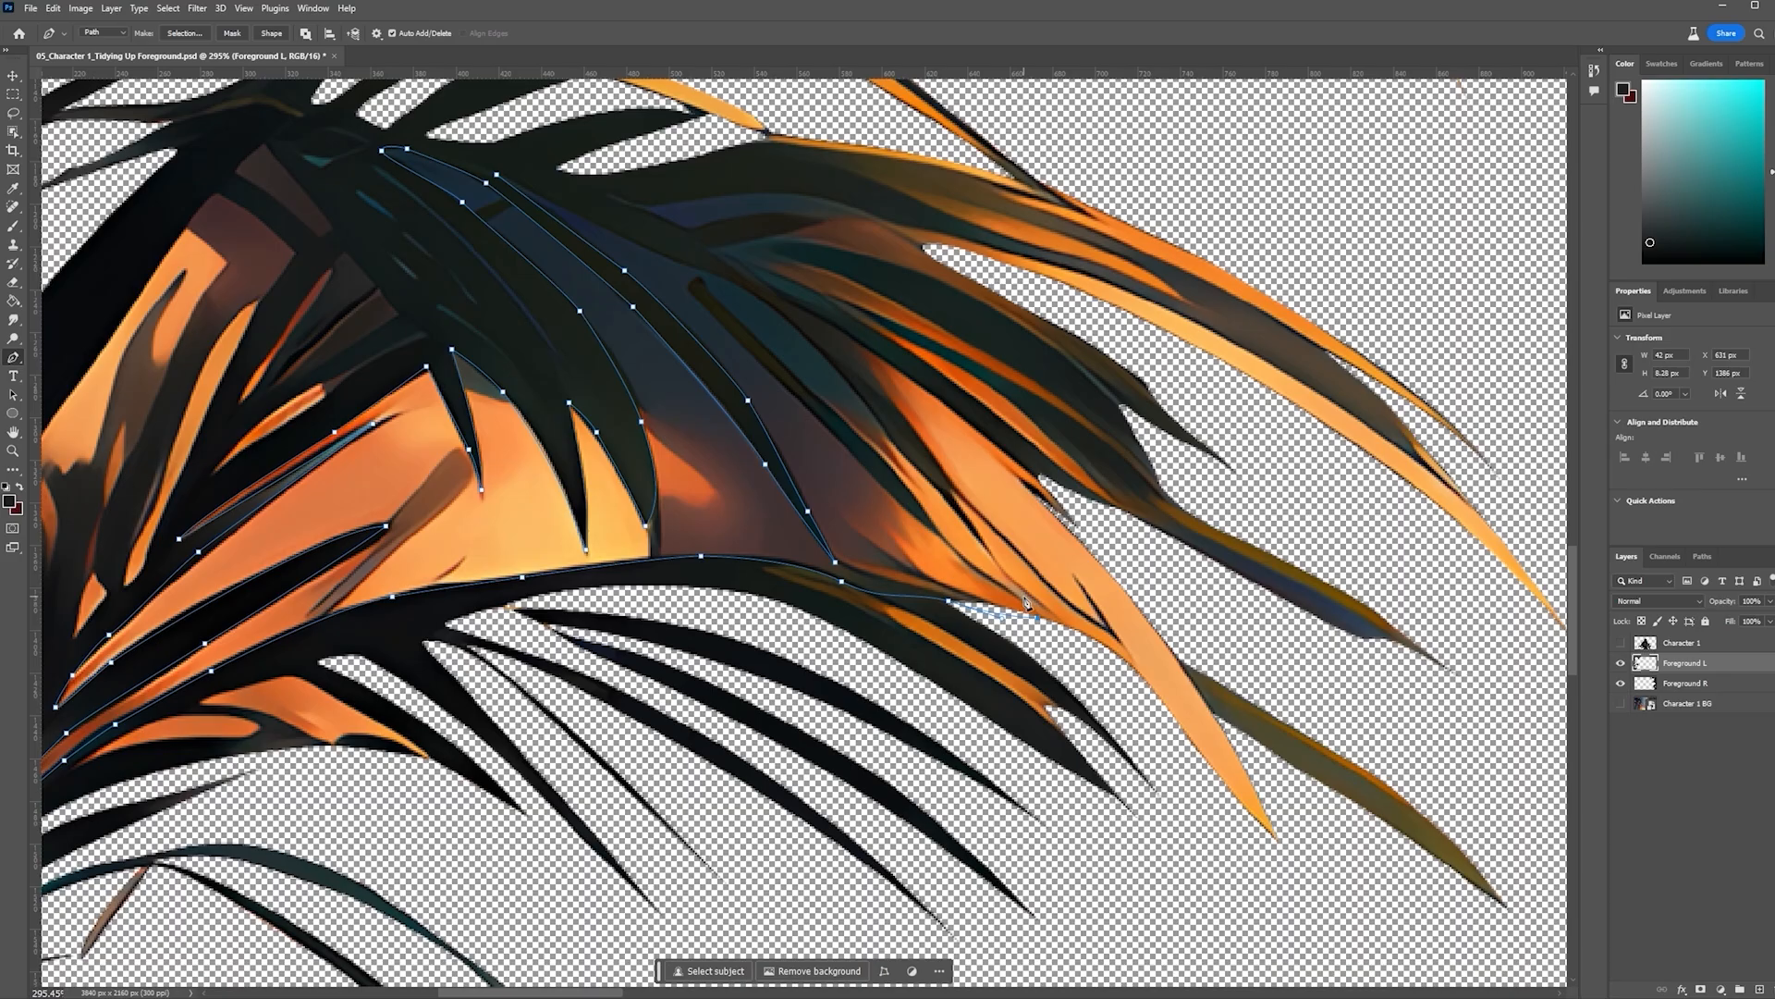
{"action": "left_click", "coordinate": [922, 478]}
Turn the path into a selection, delete the large blue and orange background patch, and deselect
{"action": "scroll", "coordinate": [703, 481], "scroll_direction": "down", "scroll_amount": 4}
{"action": "right_click", "coordinate": [697, 487]}
{"action": "left_click", "coordinate": [751, 547]}
{"action": "key", "text": "Return"}
{"action": "key", "text": "Delete"}
{"action": "key", "text": "ctrl+d"}
Cut out the blue sliver between the dark leaves at the base of the orange frond
{"action": "scroll", "coordinate": [785, 528], "scroll_direction": "up", "scroll_amount": 5}
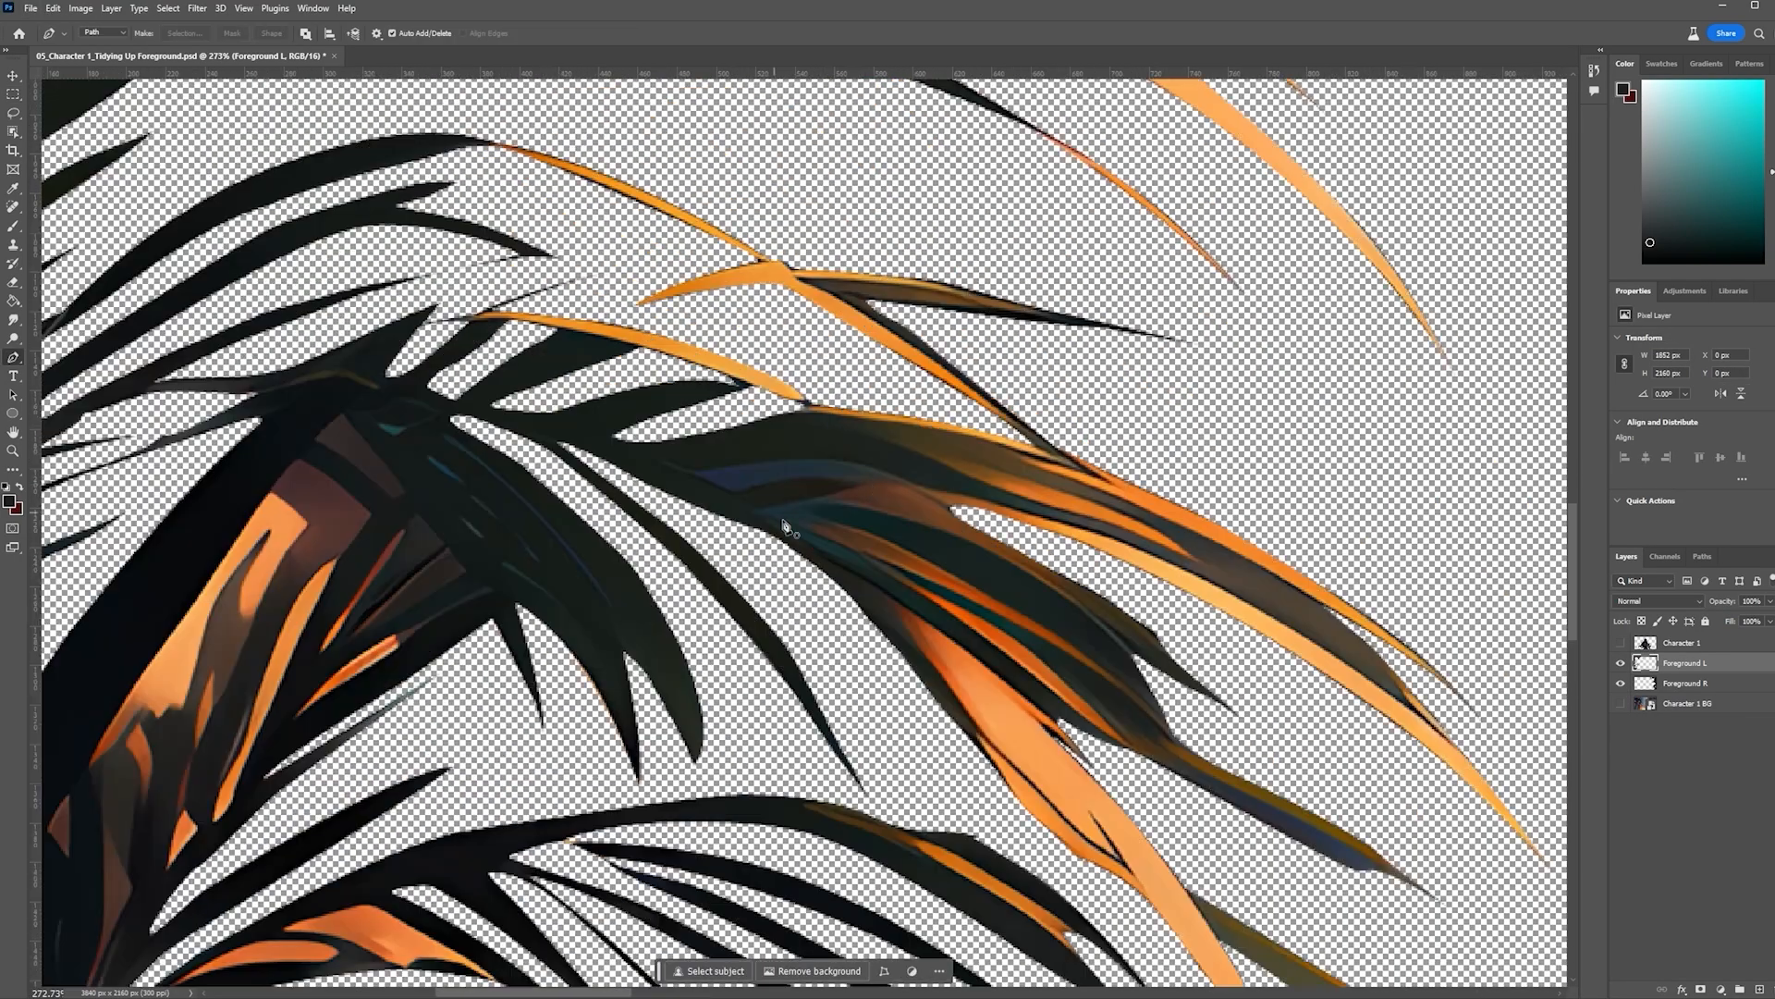
{"action": "left_click", "coordinate": [895, 479]}
{"action": "key", "text": "Delete"}
{"action": "scroll", "coordinate": [814, 472], "scroll_direction": "down", "scroll_amount": 4}
Outline the small brown patch at the top of the trunk and delete it
{"action": "scroll", "coordinate": [527, 337], "scroll_direction": "up", "scroll_amount": 6}
{"action": "left_click", "coordinate": [893, 282]}
{"action": "right_click", "coordinate": [1105, 231]}
{"action": "key", "text": "Delete"}
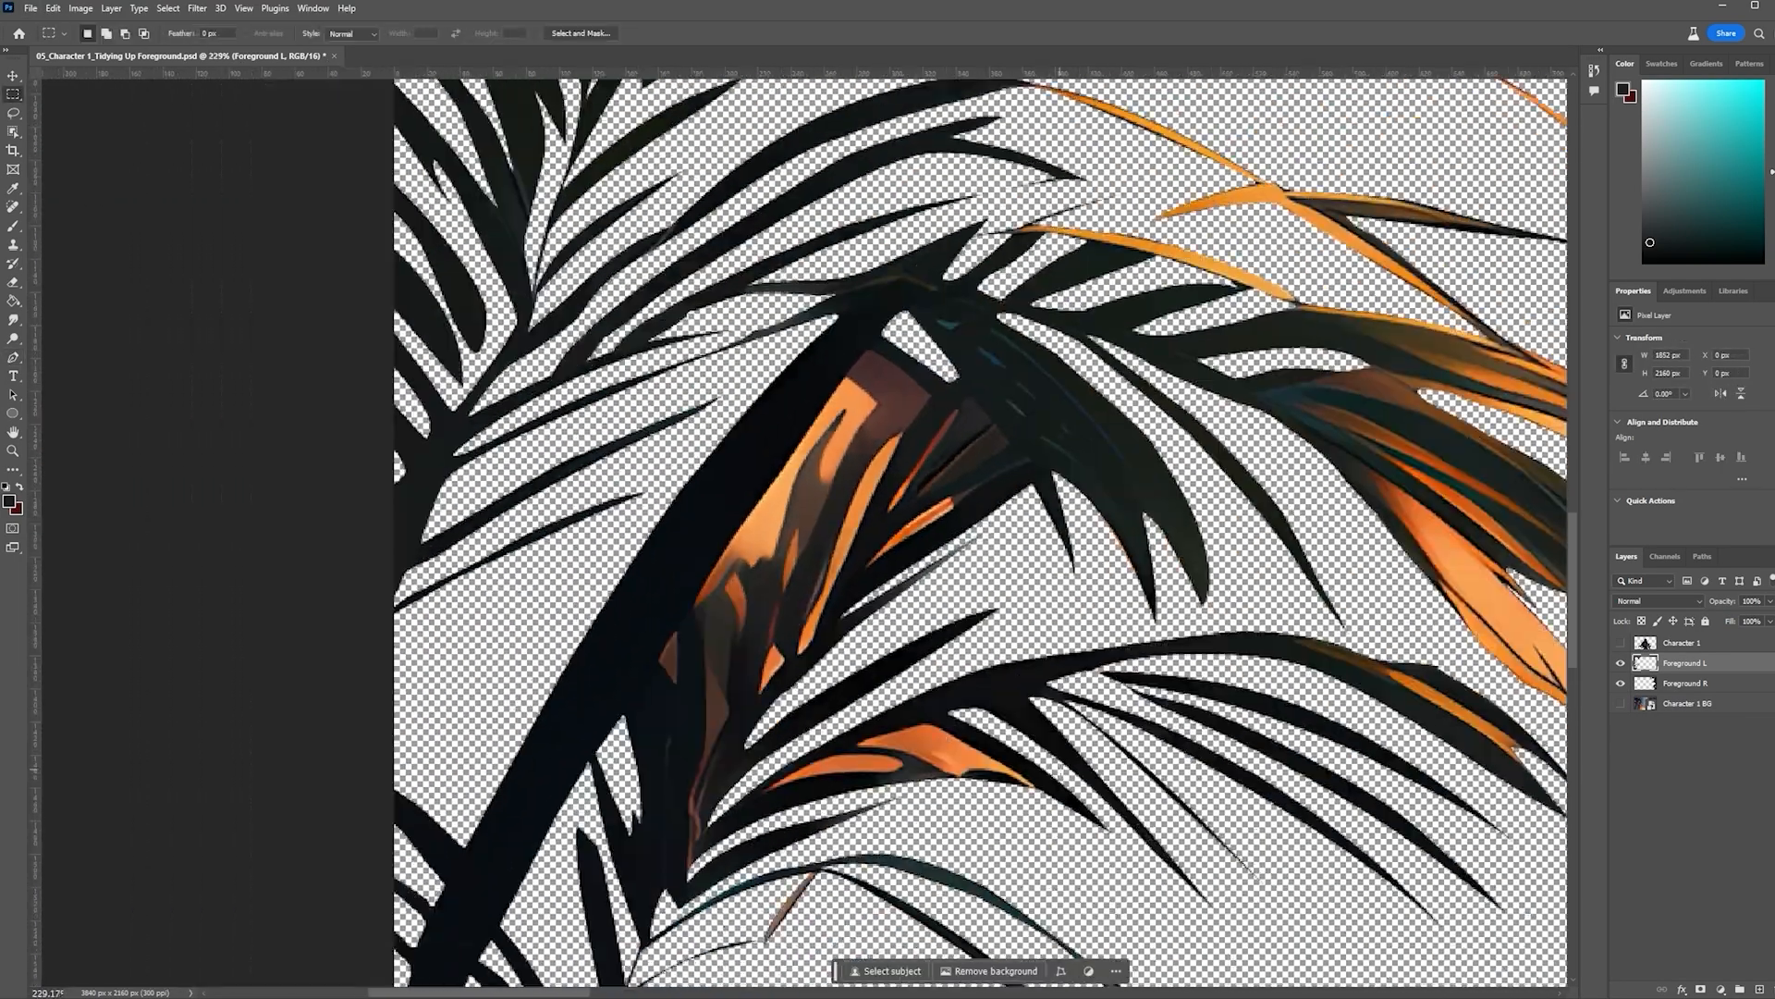
Cut out the orange sliver between the leaves beside the trunk and the orange streak on the lower frond
{"action": "left_click_drag", "start_coordinate": [1004, 568], "coordinate": [1086, 575]}
{"action": "left_click", "coordinate": [1317, 742]}
{"action": "key", "text": "Delete"}
{"action": "scroll", "coordinate": [548, 575], "scroll_direction": "down", "scroll_amount": 5}
Lasso the dark brown patch between the leaves just below the trunk's peak and delete it
{"action": "key", "text": "l"}
{"action": "scroll", "coordinate": [592, 453], "scroll_direction": "up", "scroll_amount": 5}
{"action": "left_click_drag", "start_coordinate": [1062, 484], "coordinate": [982, 484]}
{"action": "key", "text": "Delete"}
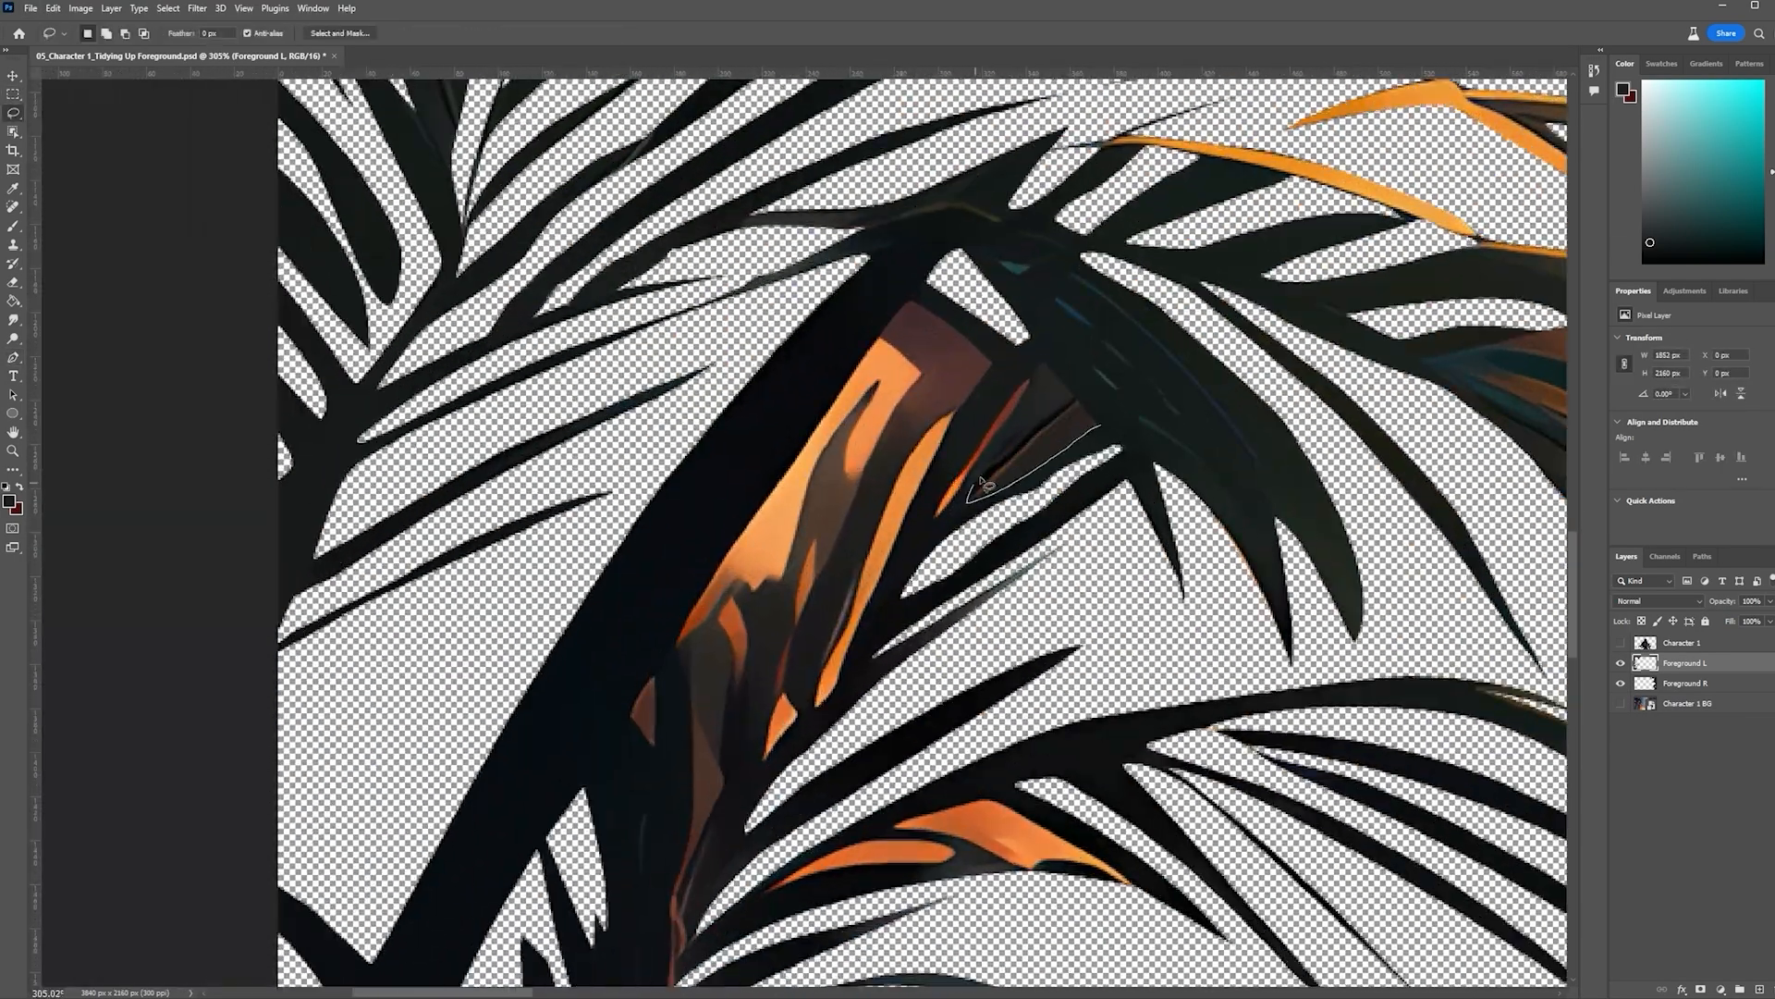
{"action": "scroll", "coordinate": [869, 509], "scroll_direction": "down", "scroll_amount": 3}
Cut the orange patch out of the leaf pair beneath the lower frond and deselect
{"action": "scroll", "coordinate": [802, 695], "scroll_direction": "up", "scroll_amount": 4}
{"action": "key", "text": "Delete"}
{"action": "mouse_move", "coordinate": [994, 781]}
{"action": "left_mouse_down"}
{"action": "mouse_move", "coordinate": [1194, 830]}
{"action": "mouse_move", "coordinate": [935, 762]}
{"action": "left_mouse_up"}
{"action": "key", "text": "Delete"}
{"action": "key", "text": "ctrl+d"}
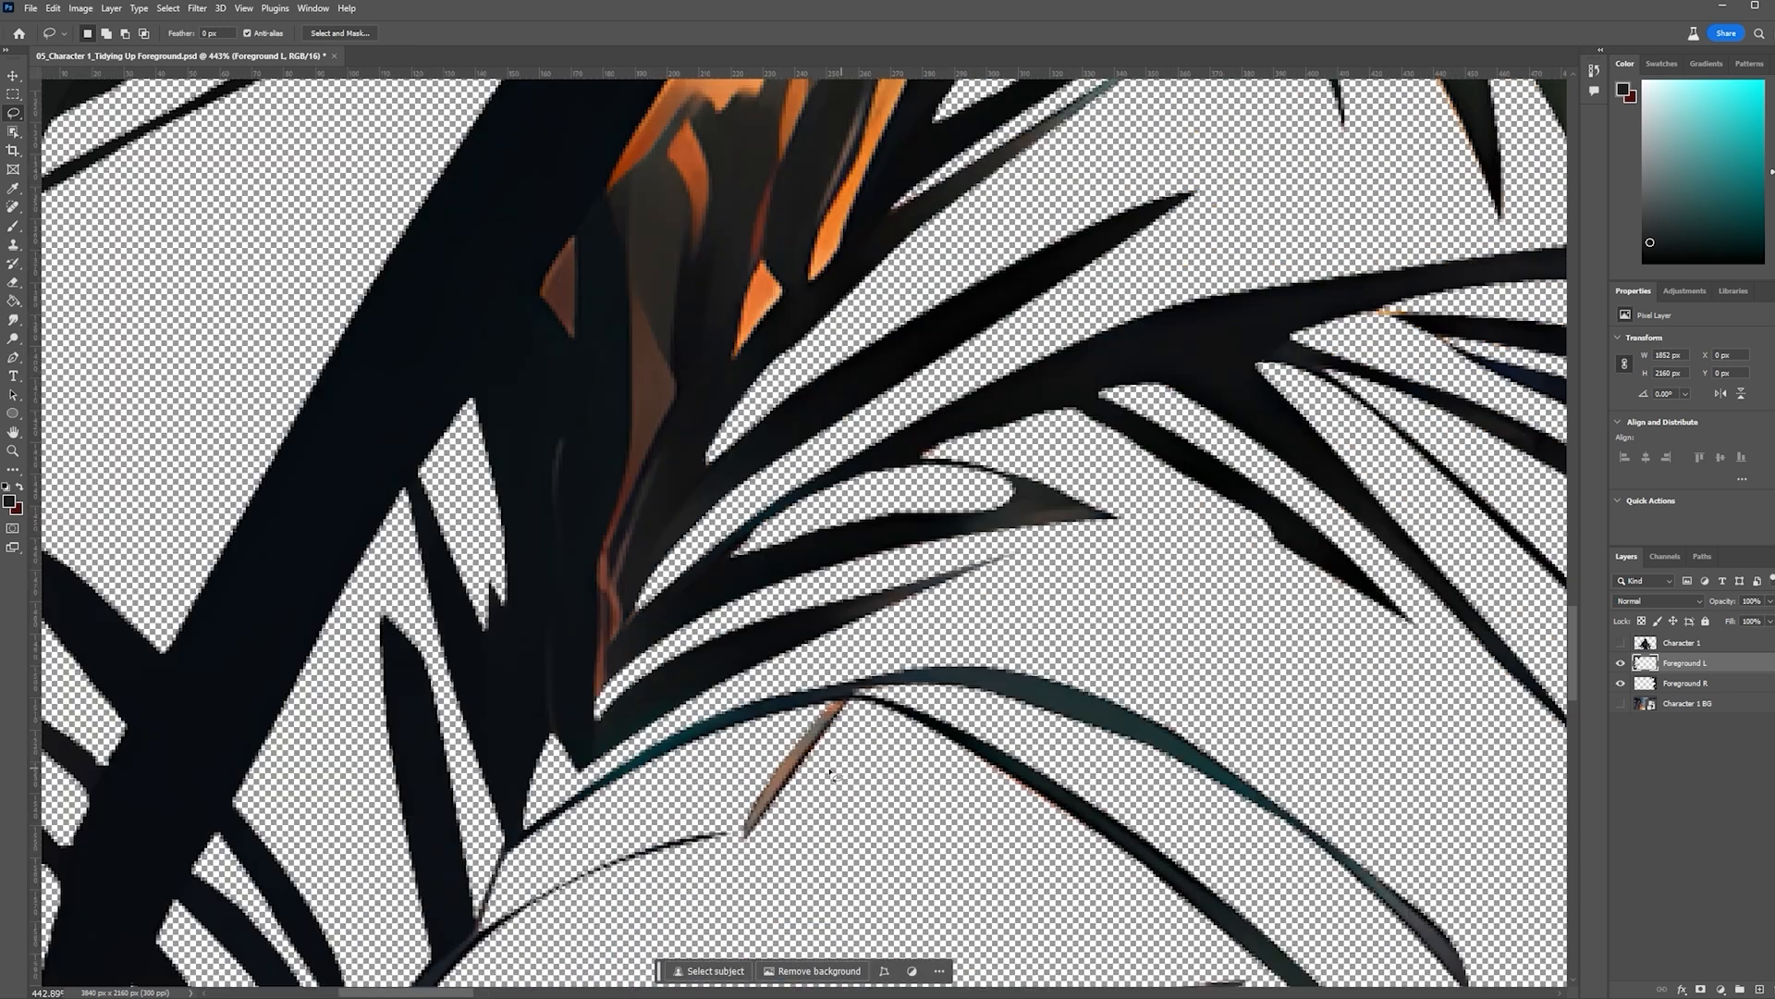
Brush sampled dark color over the notch where the lower leaves meet the stem, and smudge it in
{"action": "scroll", "coordinate": [689, 645], "scroll_direction": "down", "scroll_amount": 5}
{"action": "scroll", "coordinate": [691, 645], "scroll_direction": "up", "scroll_amount": 3}
{"action": "key", "text": "b"}
{"action": "mouse_move", "coordinate": [657, 702]}
{"action": "left_mouse_down"}
{"action": "mouse_move", "coordinate": [487, 674]}
{"action": "mouse_move", "coordinate": [642, 742]}
{"action": "left_mouse_up"}
{"action": "left_click", "coordinate": [13, 320]}
{"action": "key", "text": "b"}
{"action": "left_click", "coordinate": [675, 712], "text": "alt"}
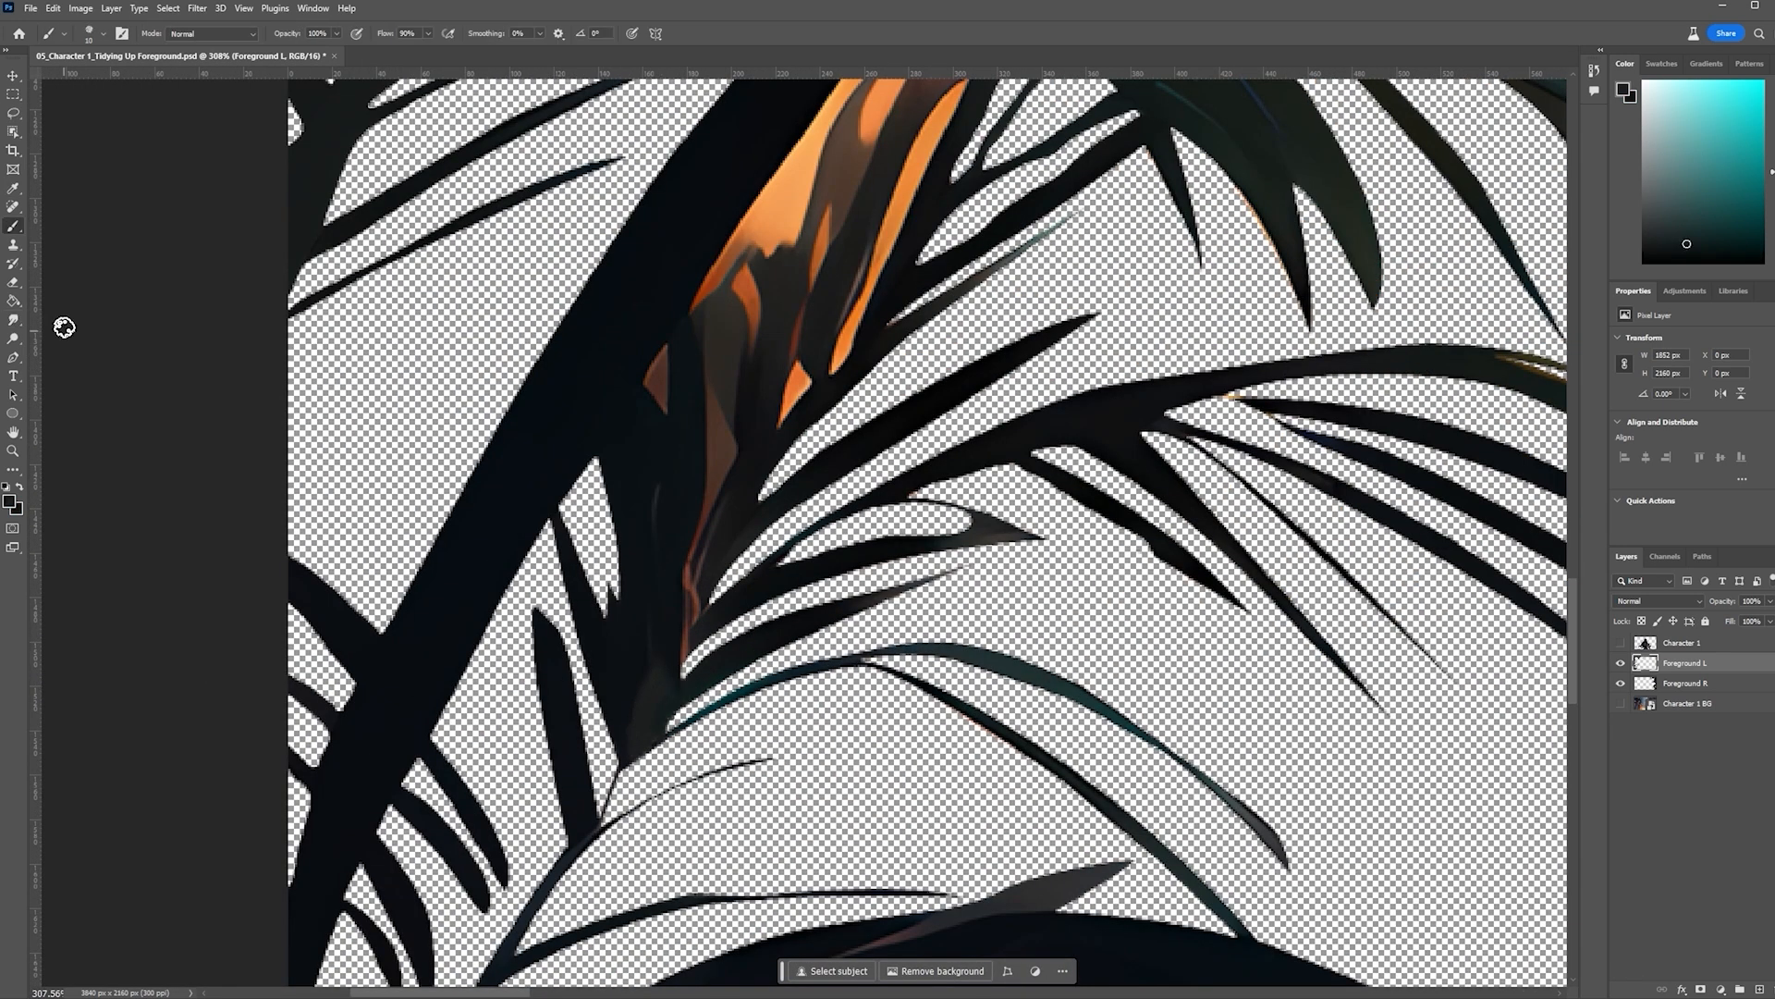
{"action": "left_click", "coordinate": [13, 320]}
{"action": "scroll", "coordinate": [849, 695], "scroll_direction": "down", "scroll_amount": 4}
Trace the orange and brown patch between the trunk and its right-hand leaves with a pen path, convert it to a selection and delete it
{"action": "scroll", "coordinate": [848, 695], "scroll_direction": "down", "scroll_amount": 2}
{"action": "scroll", "coordinate": [781, 375], "scroll_direction": "up", "scroll_amount": 5}
{"action": "key", "text": "p"}
{"action": "left_click", "coordinate": [684, 618]}
{"action": "left_click_drag", "start_coordinate": [916, 274], "coordinate": [950, 284]}
{"action": "left_click", "coordinate": [980, 313]}
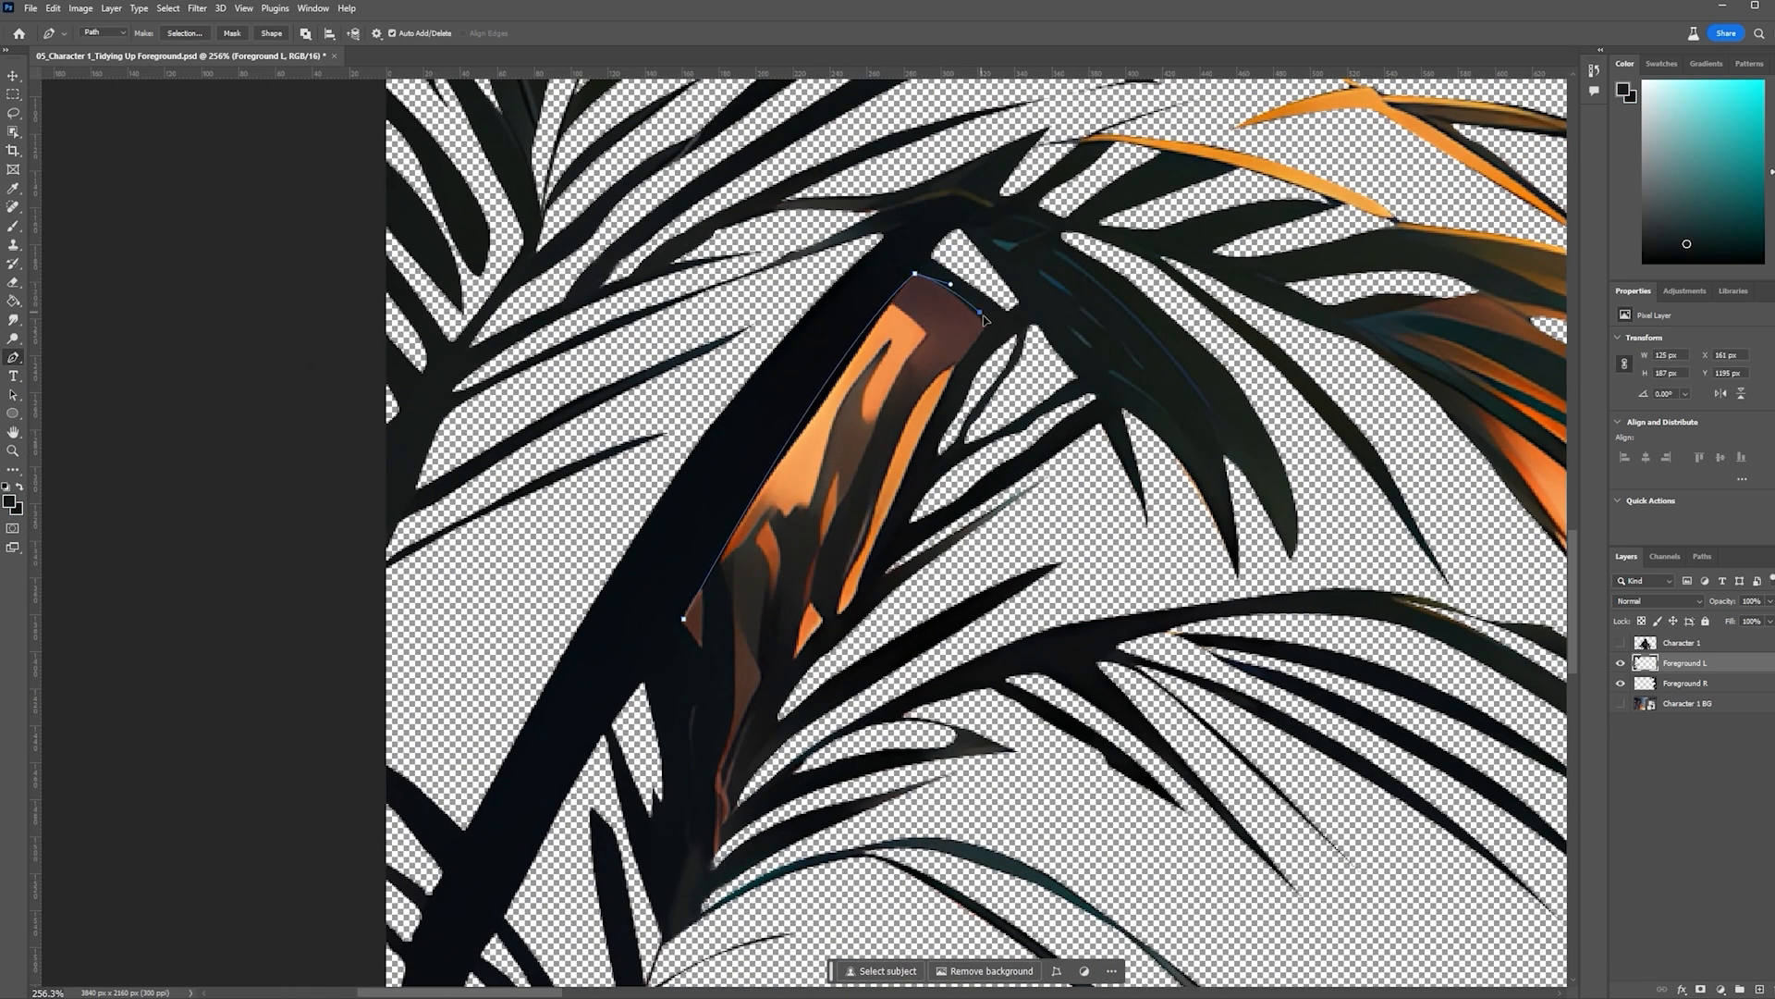
{"action": "left_click", "coordinate": [732, 741]}
{"action": "scroll", "coordinate": [740, 638], "scroll_direction": "down", "scroll_amount": 3}
{"action": "key", "text": "ctrl+Return"}
{"action": "key", "text": "Delete"}
Show the Character 1 and Character 1 BG layers, and move Character 1 below the Foreground L and Foreground R layers
{"action": "scroll", "coordinate": [1046, 919], "scroll_direction": "down", "scroll_amount": 10}
{"action": "left_click", "coordinate": [1619, 704]}
{"action": "left_click", "coordinate": [1620, 644]}
{"action": "left_click_drag", "start_coordinate": [1669, 646], "coordinate": [1672, 691]}
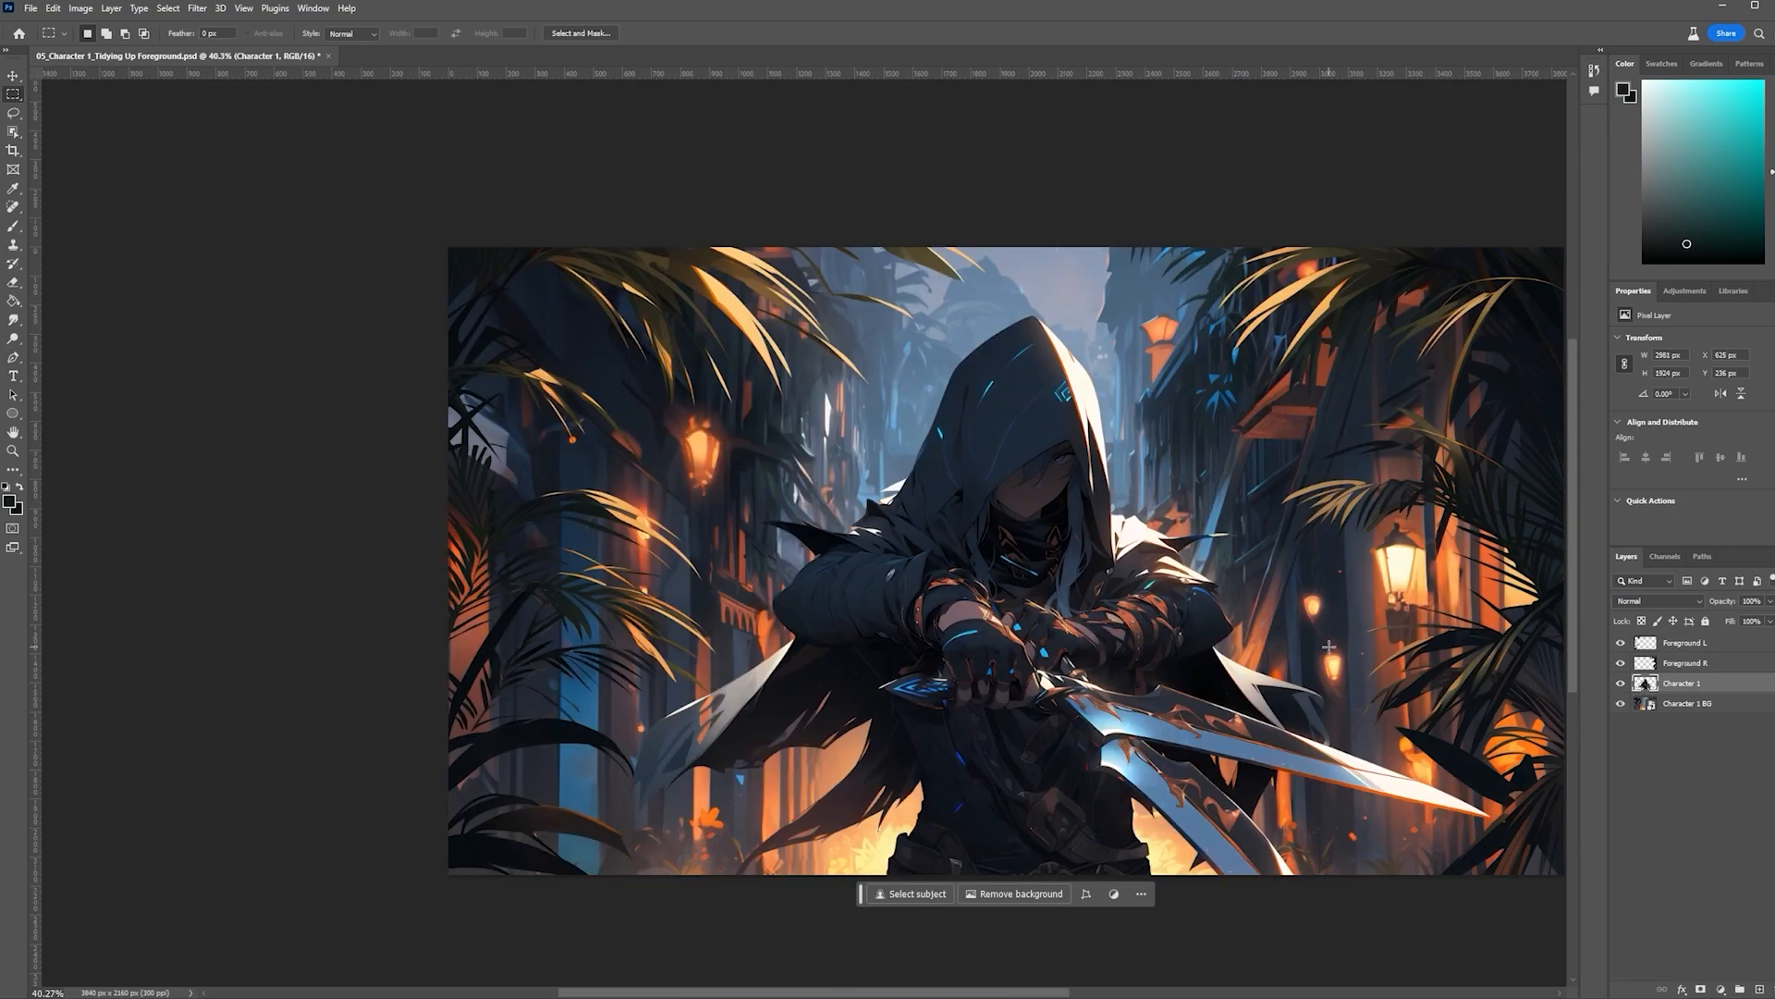
Toggle the Character 1 BG layer's visibility to compare the foreground cutouts with and without the background
{"action": "scroll", "coordinate": [1329, 647], "scroll_direction": "right", "scroll_amount": 3}
{"action": "left_click", "coordinate": [1620, 704]}
{"action": "scroll", "coordinate": [1324, 625], "scroll_direction": "up", "scroll_amount": 1}
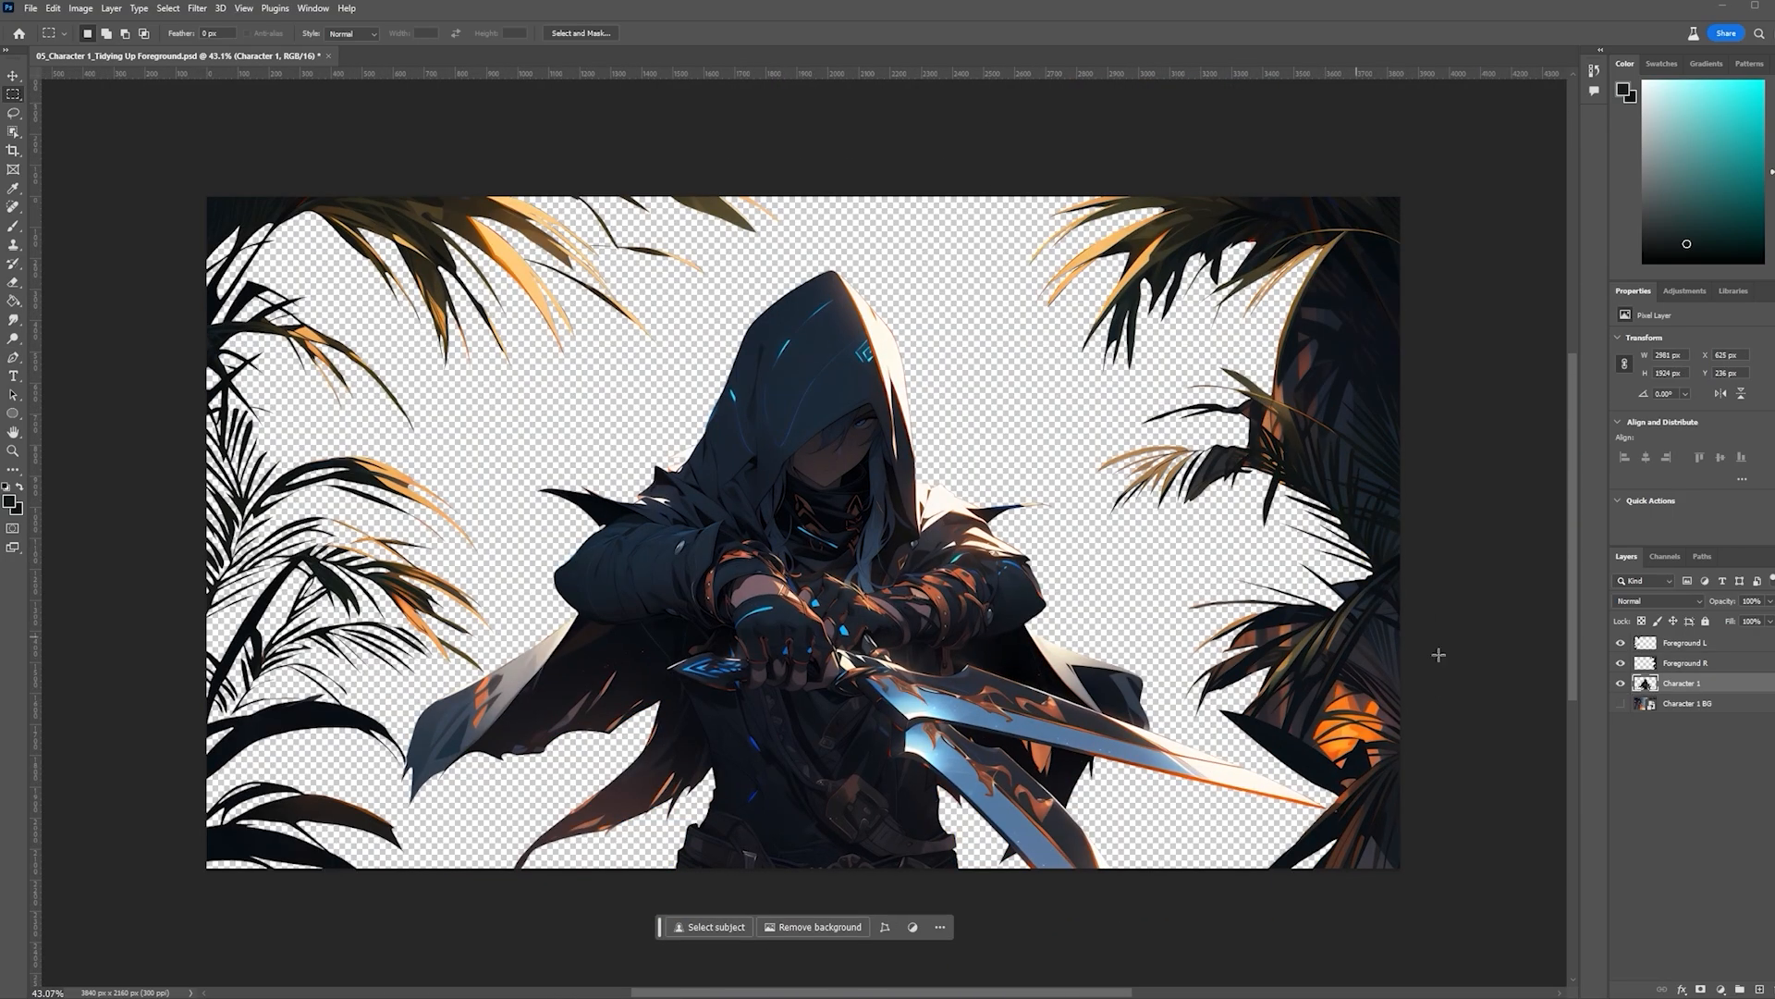
{"action": "left_click", "coordinate": [1620, 704]}
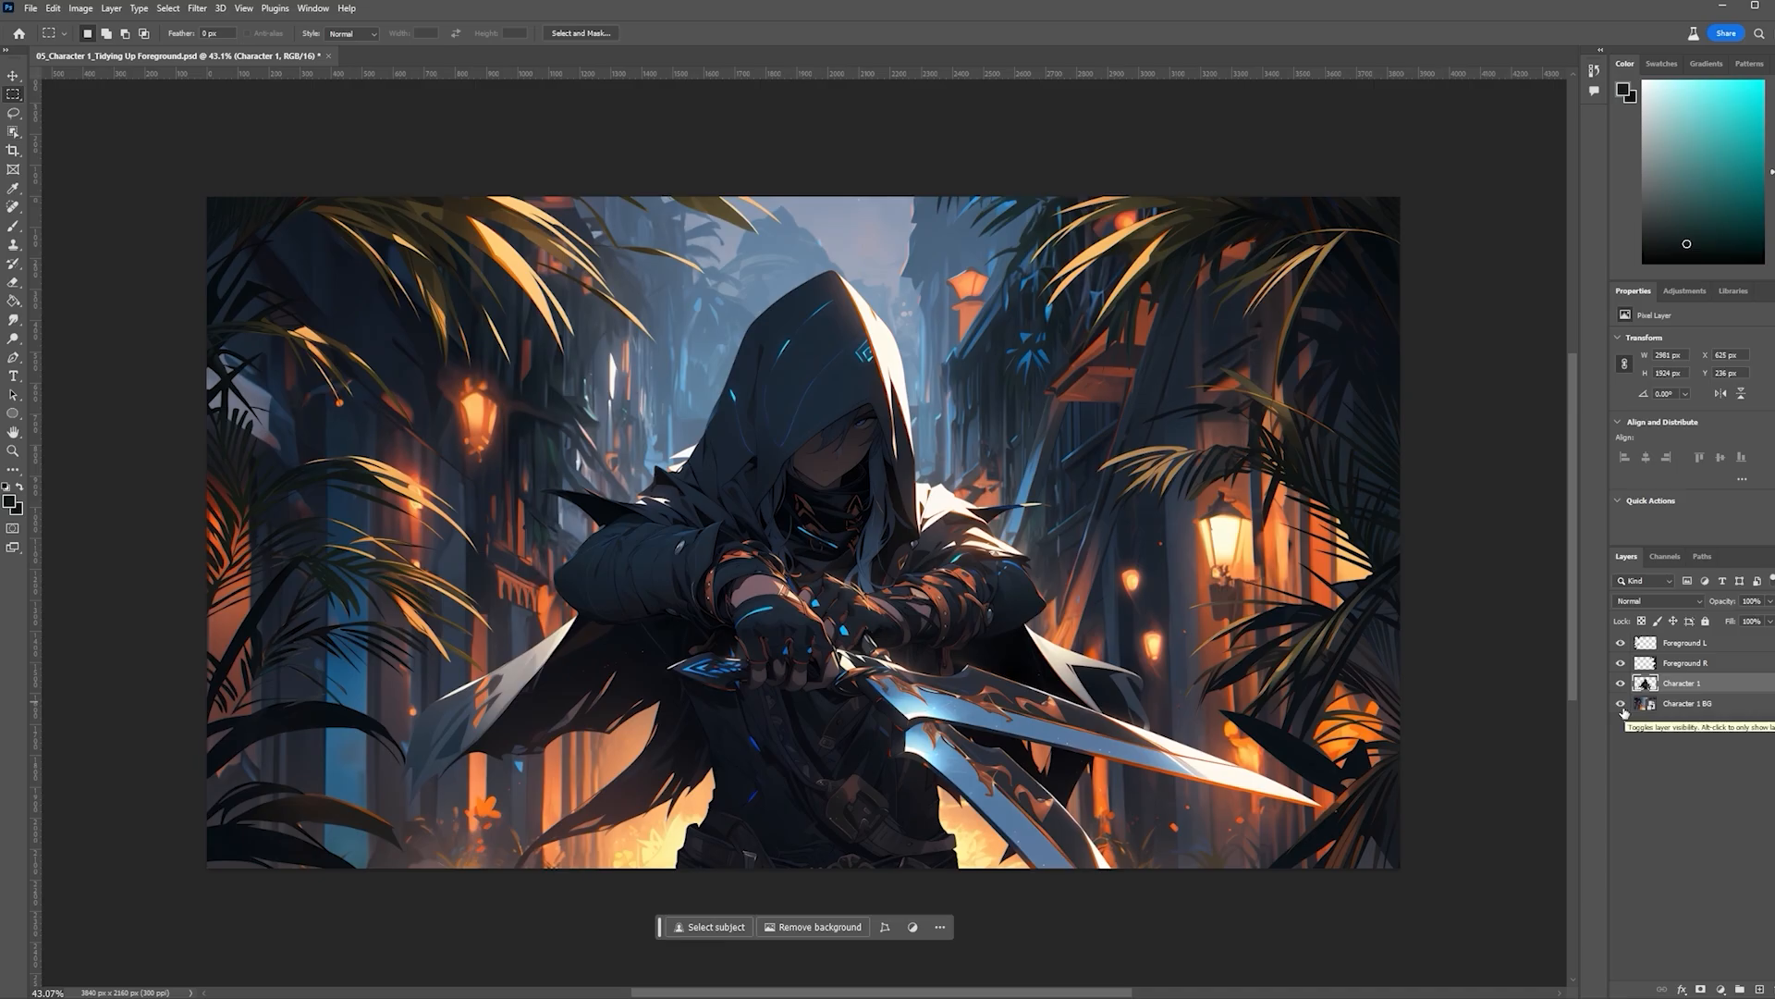
{"action": "left_click", "coordinate": [1620, 703]}
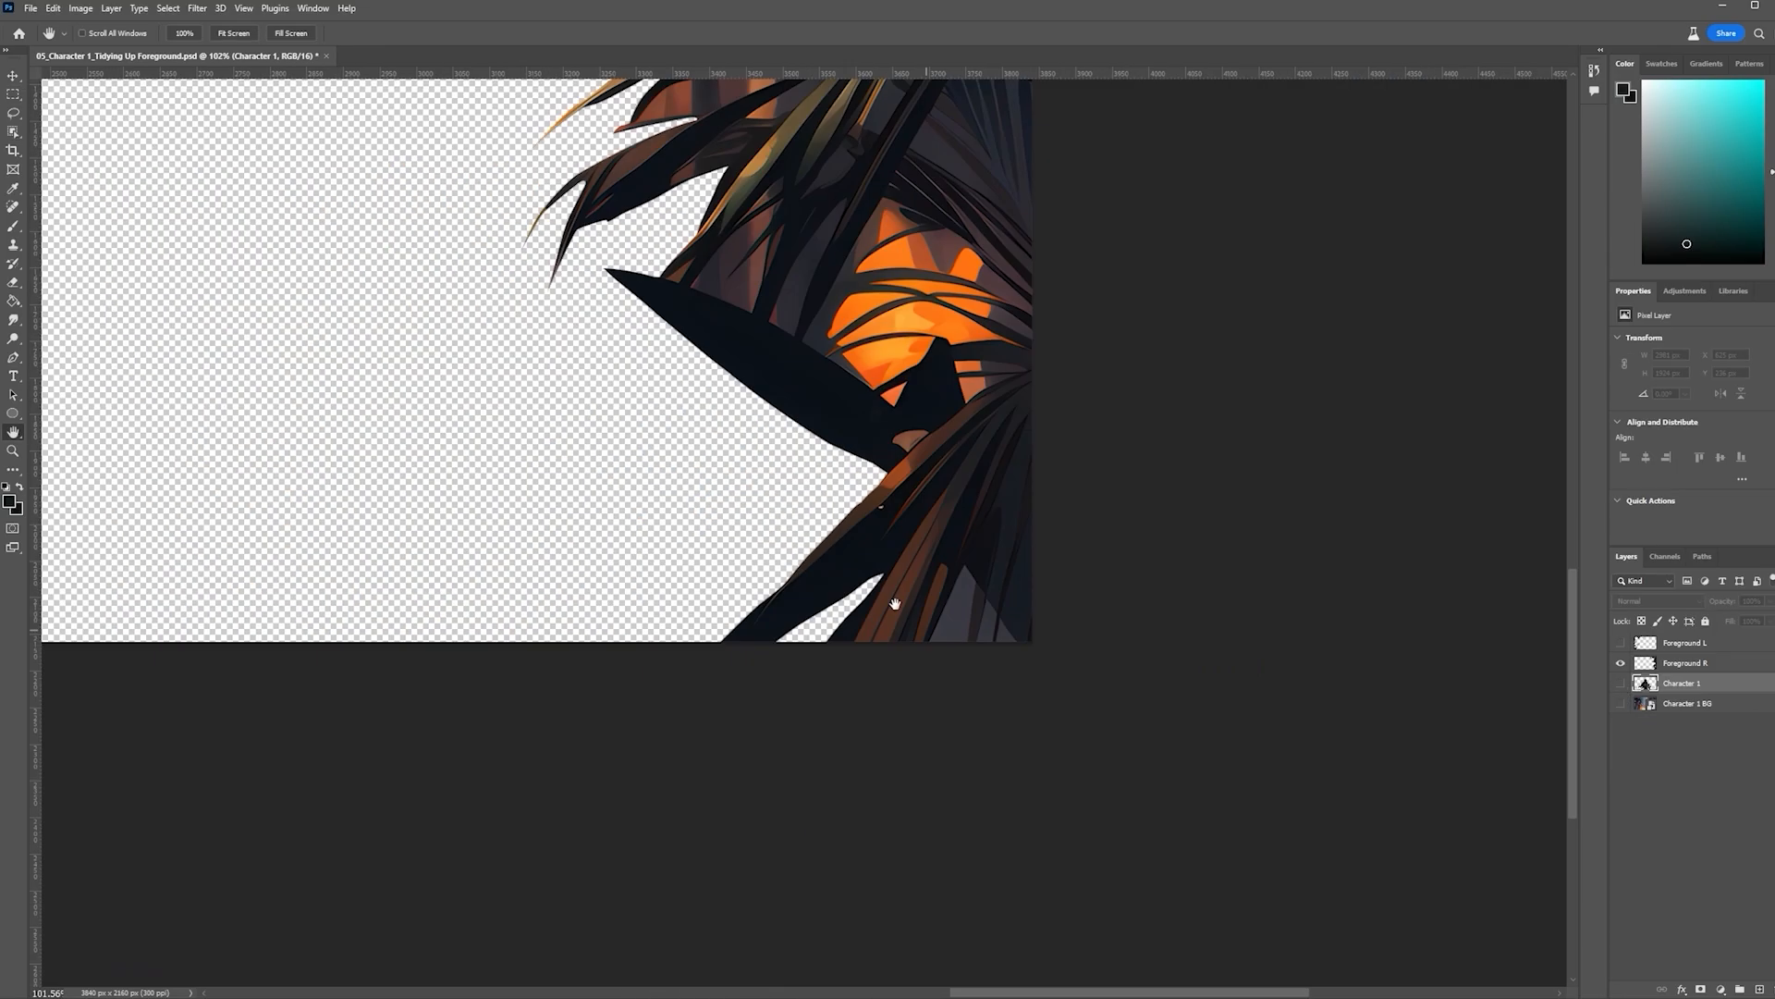
On Foreground R, outline the orange patches between the thin fronds above the lower dark leaf and cut them out
{"action": "scroll", "coordinate": [1023, 647], "scroll_direction": "up", "scroll_amount": 5}
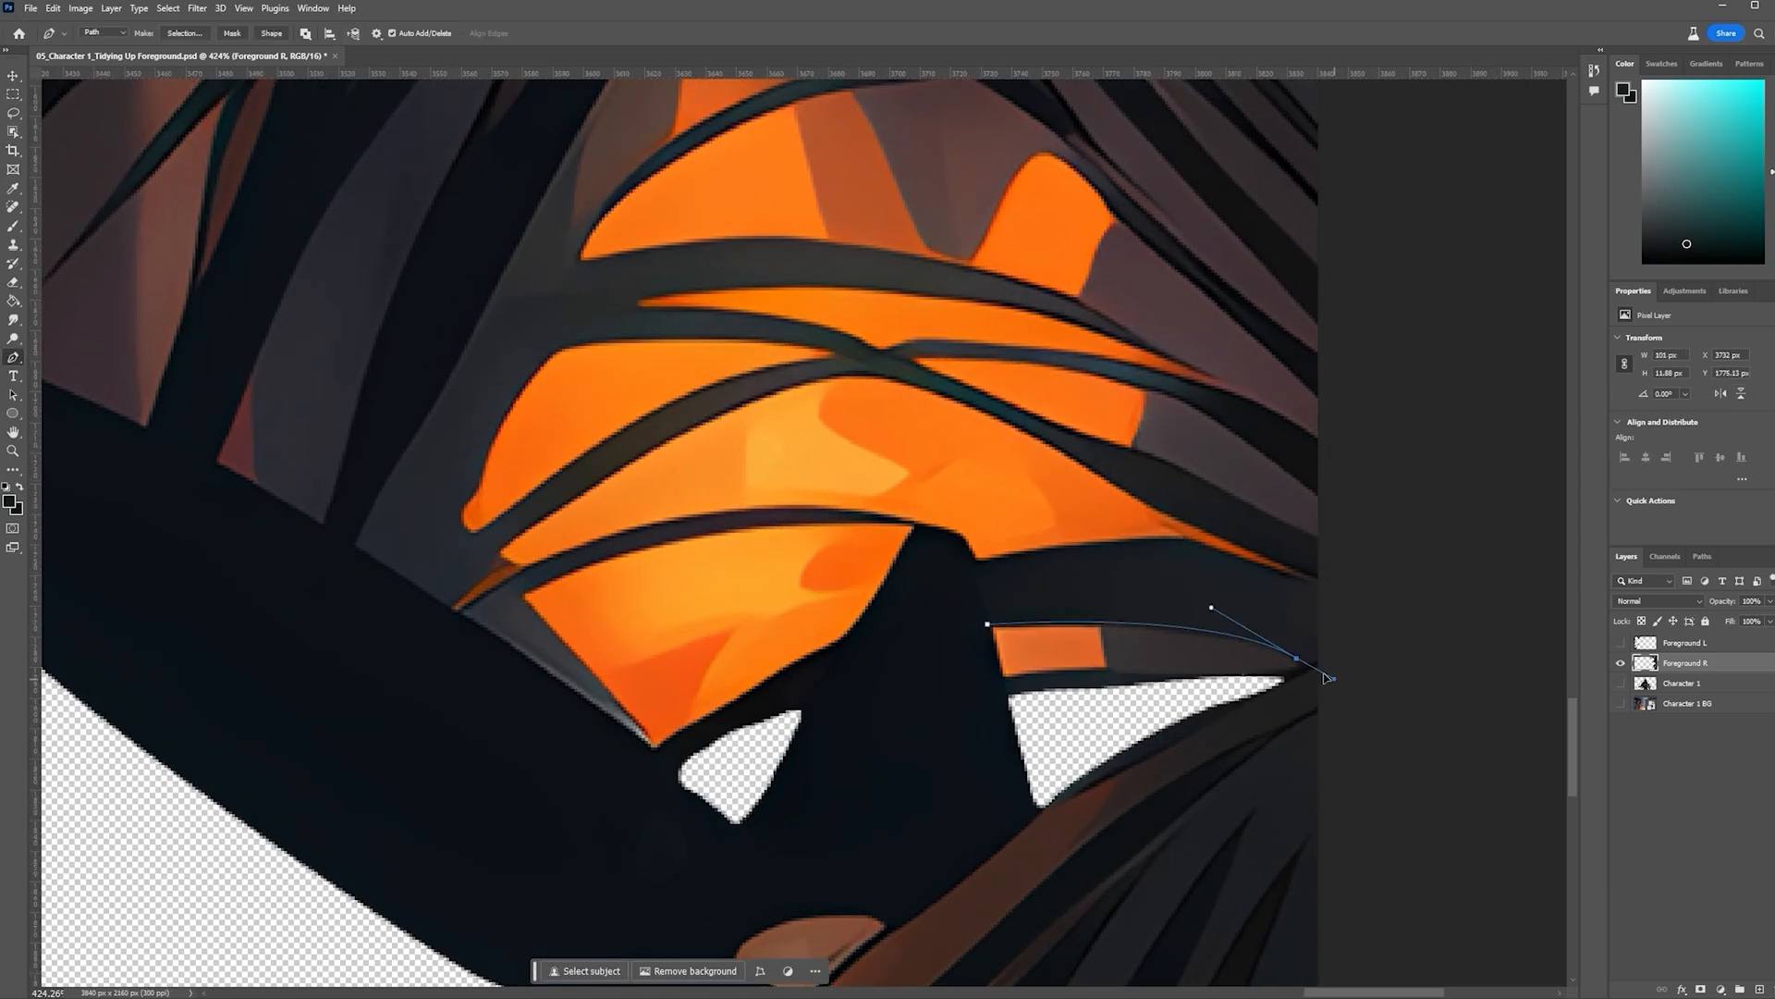
{"action": "left_click", "coordinate": [991, 622]}
{"action": "left_click", "coordinate": [858, 659]}
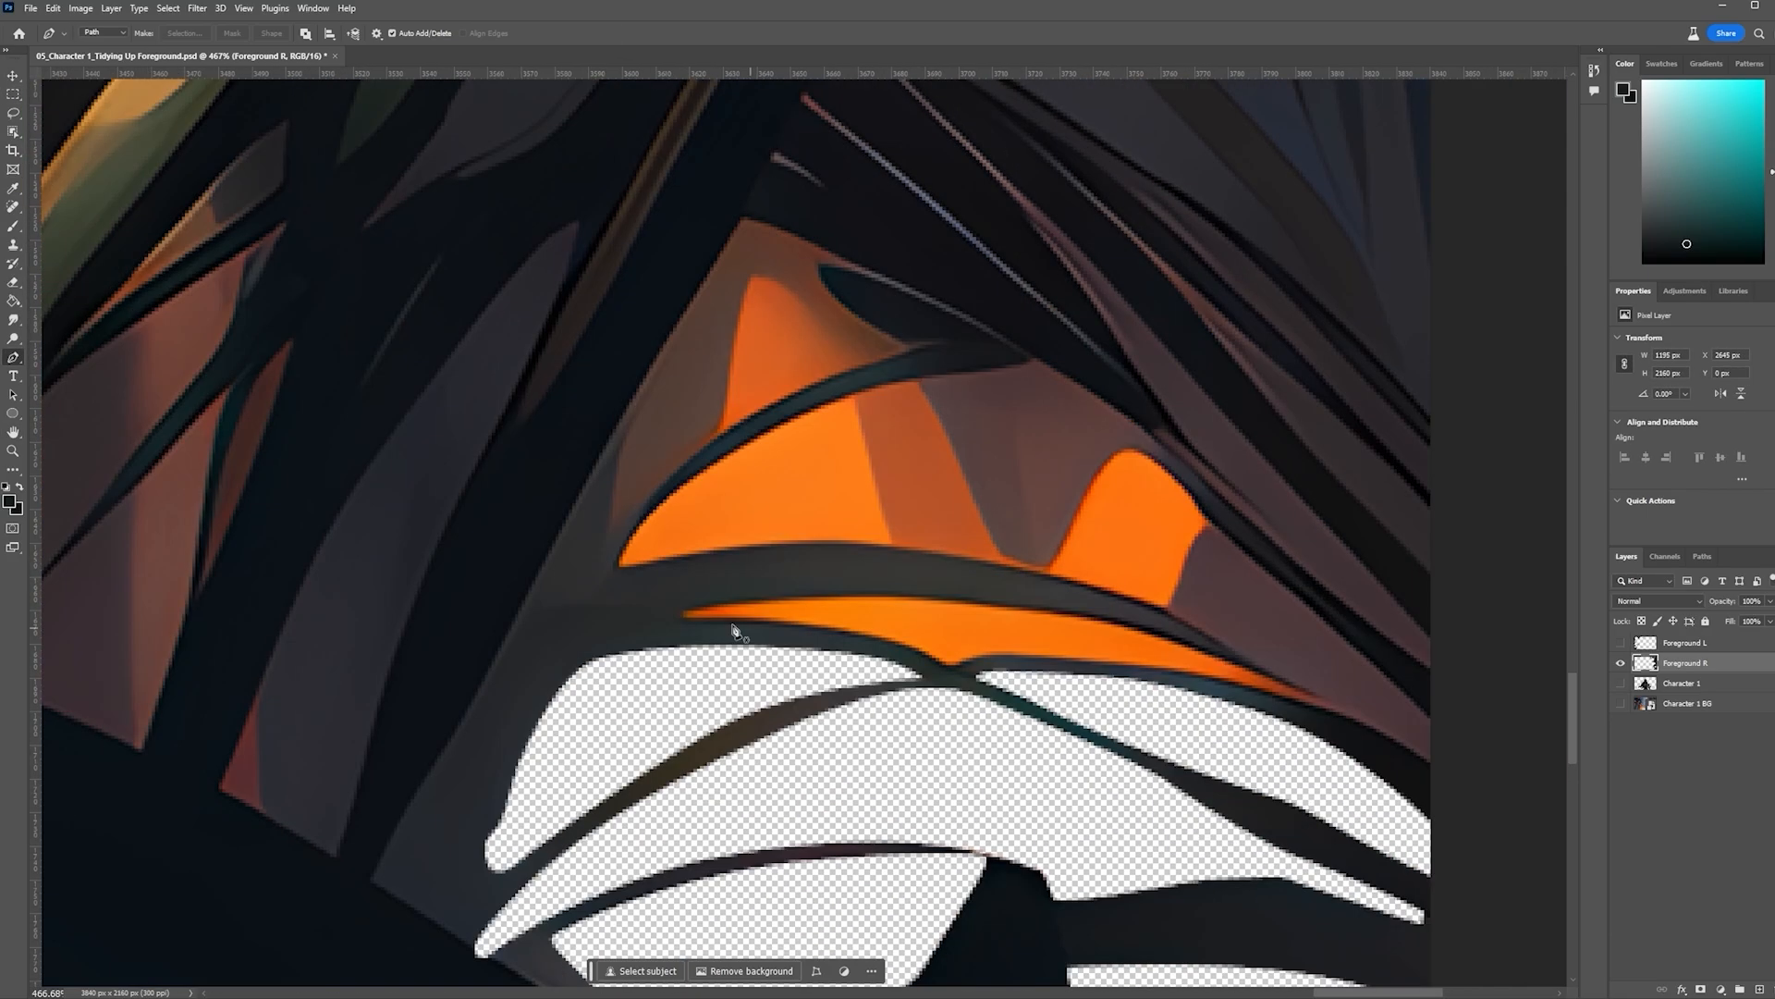
Outline the remaining orange and brown areas above the thin curved fronds at the canvas edge and cut them out
{"action": "left_click", "coordinate": [677, 613]}
{"action": "left_click", "coordinate": [1256, 667]}
{"action": "left_click", "coordinate": [1104, 592]}
{"action": "left_click", "coordinate": [784, 550]}
{"action": "left_click", "coordinate": [623, 574]}
{"action": "left_click", "coordinate": [912, 354]}
{"action": "left_click", "coordinate": [1014, 346]}
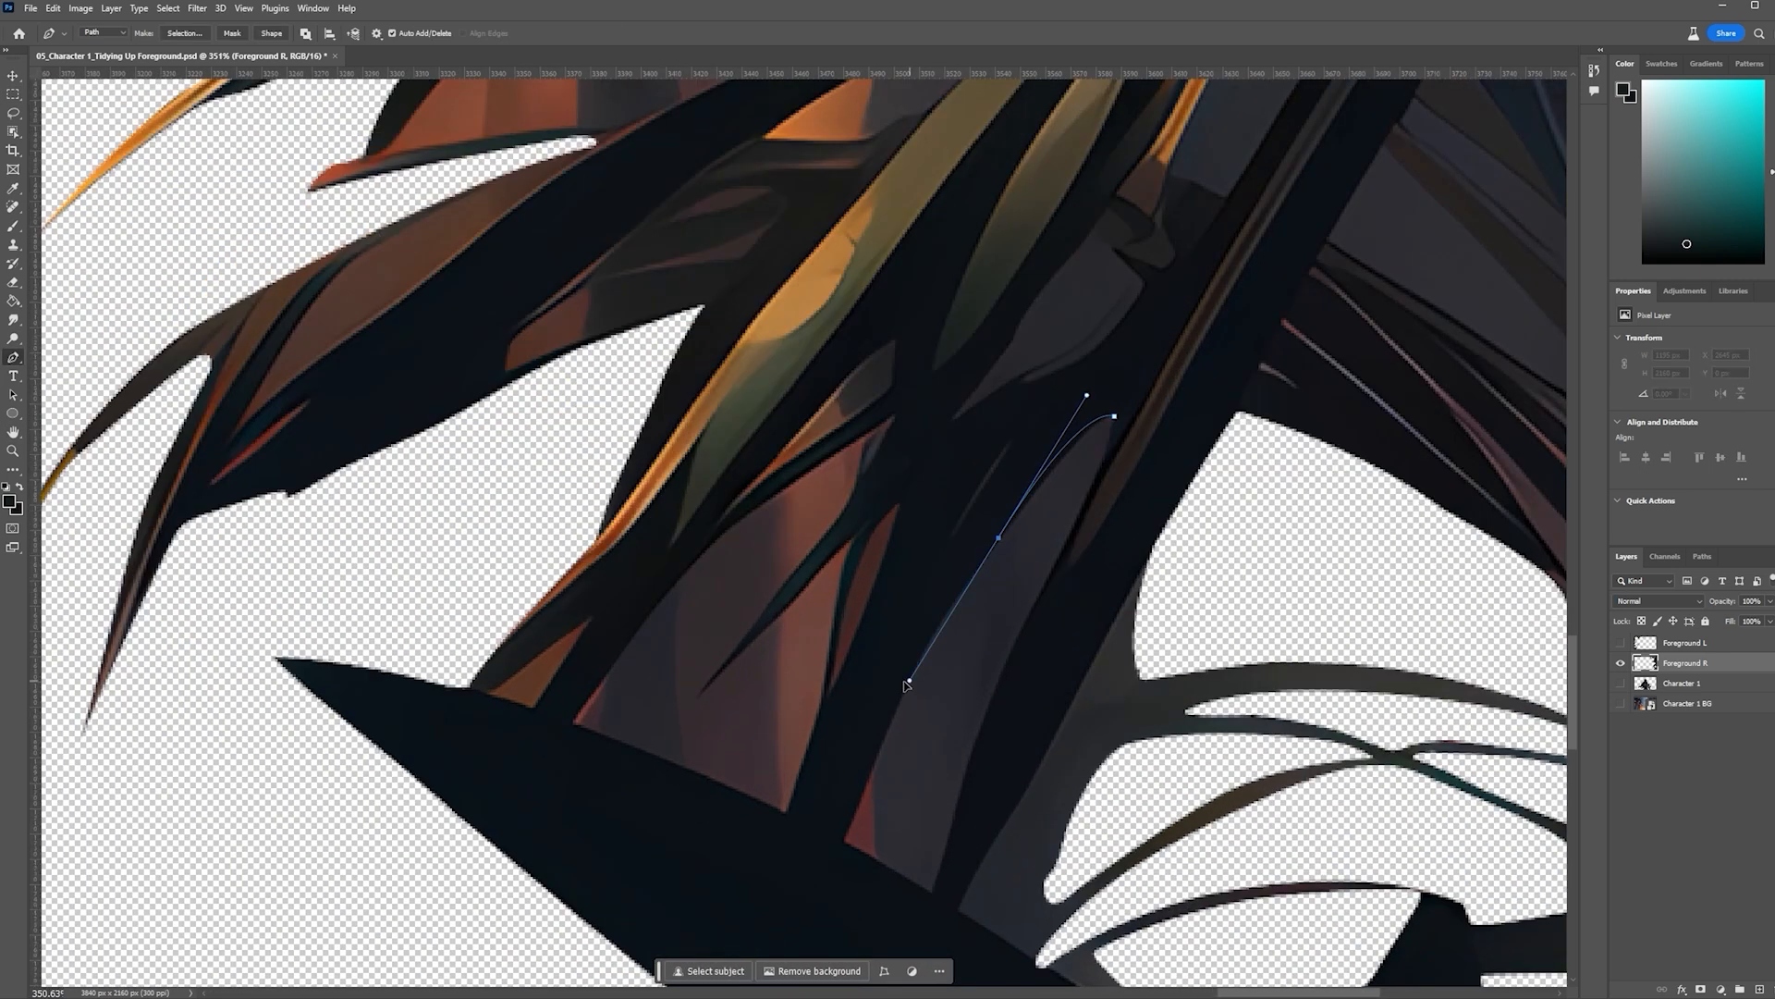
Finish the path around the grey strip between the two dark stems above the pointed leaf and cut it out
{"action": "left_click", "coordinate": [864, 786]}
{"action": "left_click", "coordinate": [844, 842]}
{"action": "left_click", "coordinate": [932, 894]}
{"action": "left_click", "coordinate": [966, 772]}
{"action": "left_click", "coordinate": [1015, 638]}
{"action": "left_click", "coordinate": [1081, 509]}
{"action": "left_click", "coordinate": [1114, 418]}
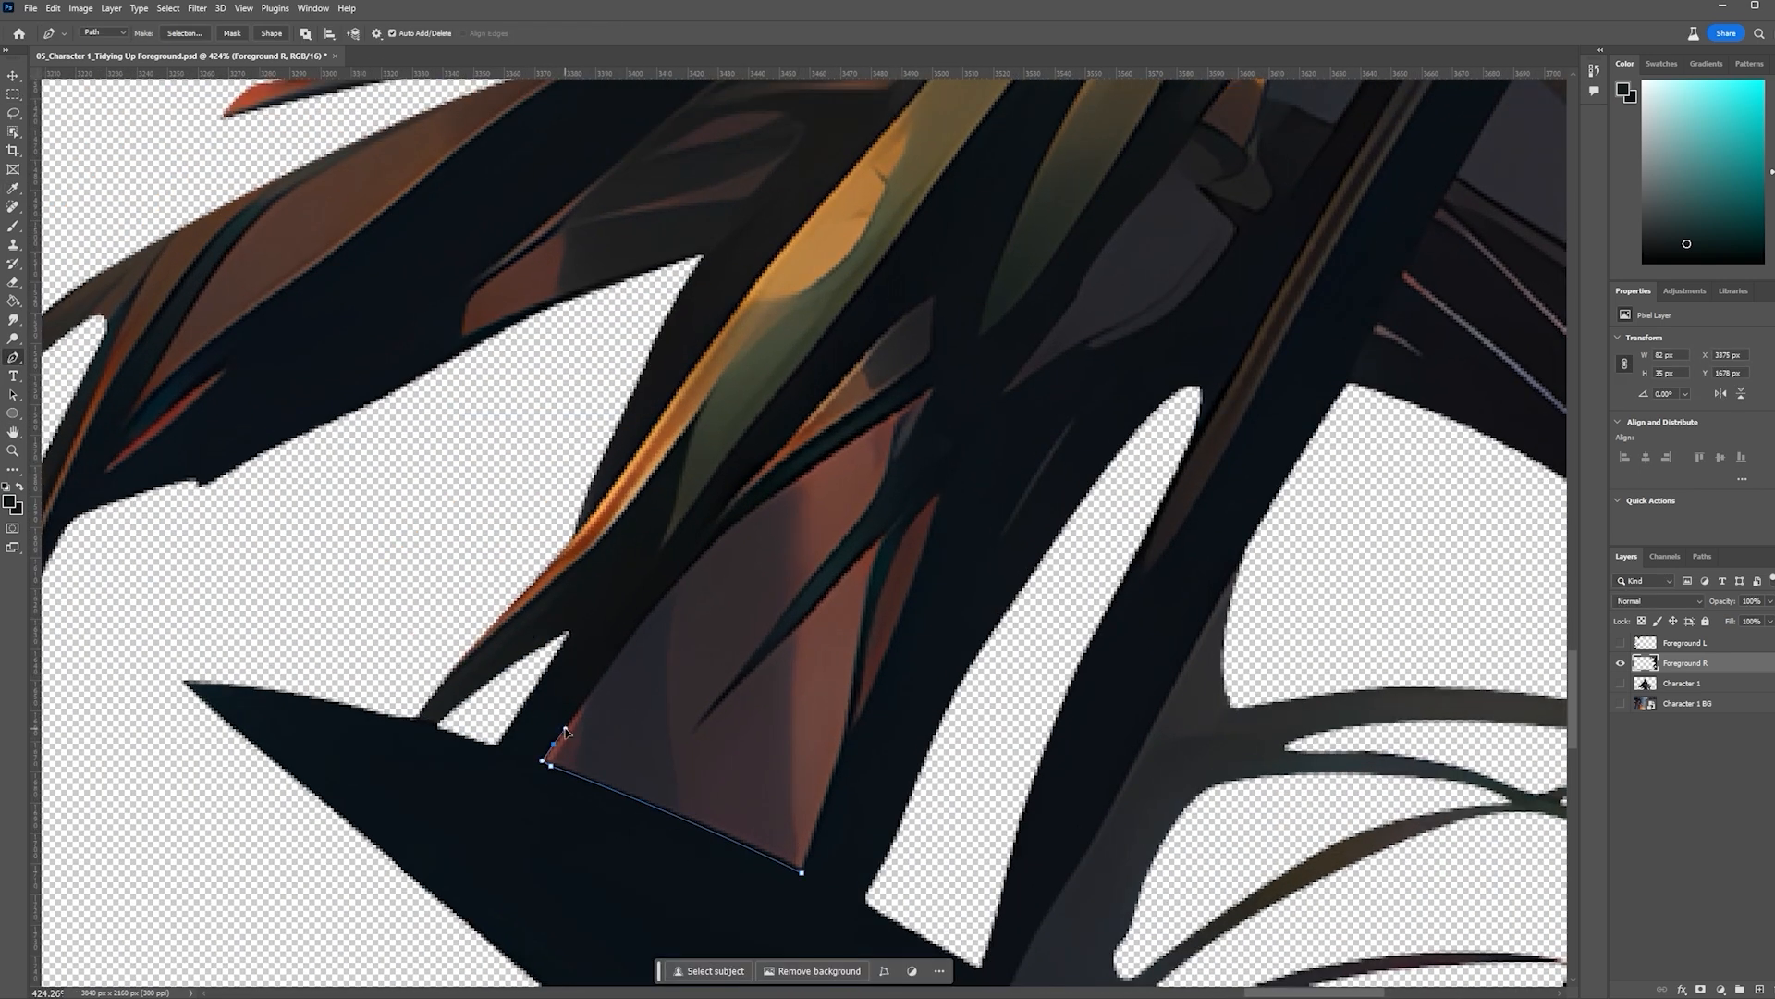
Trace the reddish-brown patch between the leaves above the pointed dark leaf, following the thin leaf blades, and cut it out
{"action": "left_click", "coordinate": [679, 576]}
{"action": "left_click", "coordinate": [888, 417]}
{"action": "left_click", "coordinate": [908, 399]}
{"action": "left_click", "coordinate": [937, 387]}
{"action": "left_click", "coordinate": [918, 429]}
{"action": "left_click", "coordinate": [851, 532]}
{"action": "left_click", "coordinate": [707, 716]}
{"action": "left_click", "coordinate": [766, 655]}
{"action": "left_click_drag", "start_coordinate": [832, 585], "coordinate": [848, 565]}
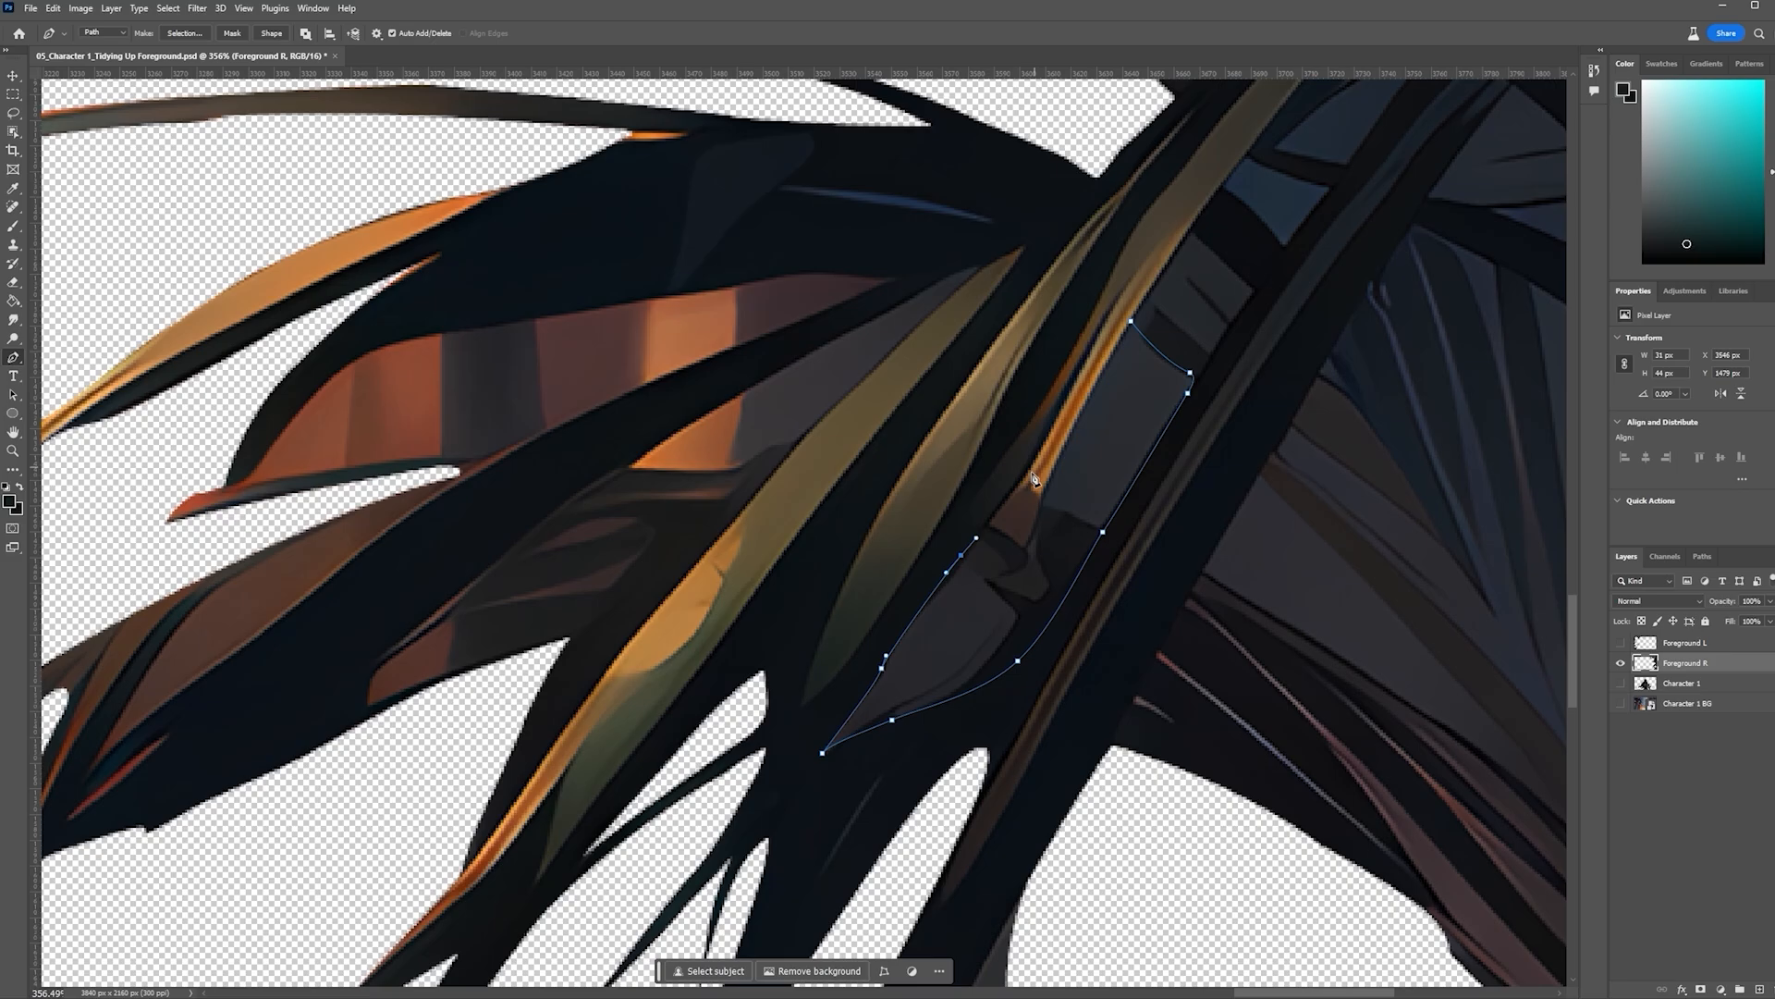
Turn the path around the grey patch between the ochre leaf and main stem into a selection, delete that area and deselect
{"action": "right_click", "coordinate": [1140, 422]}
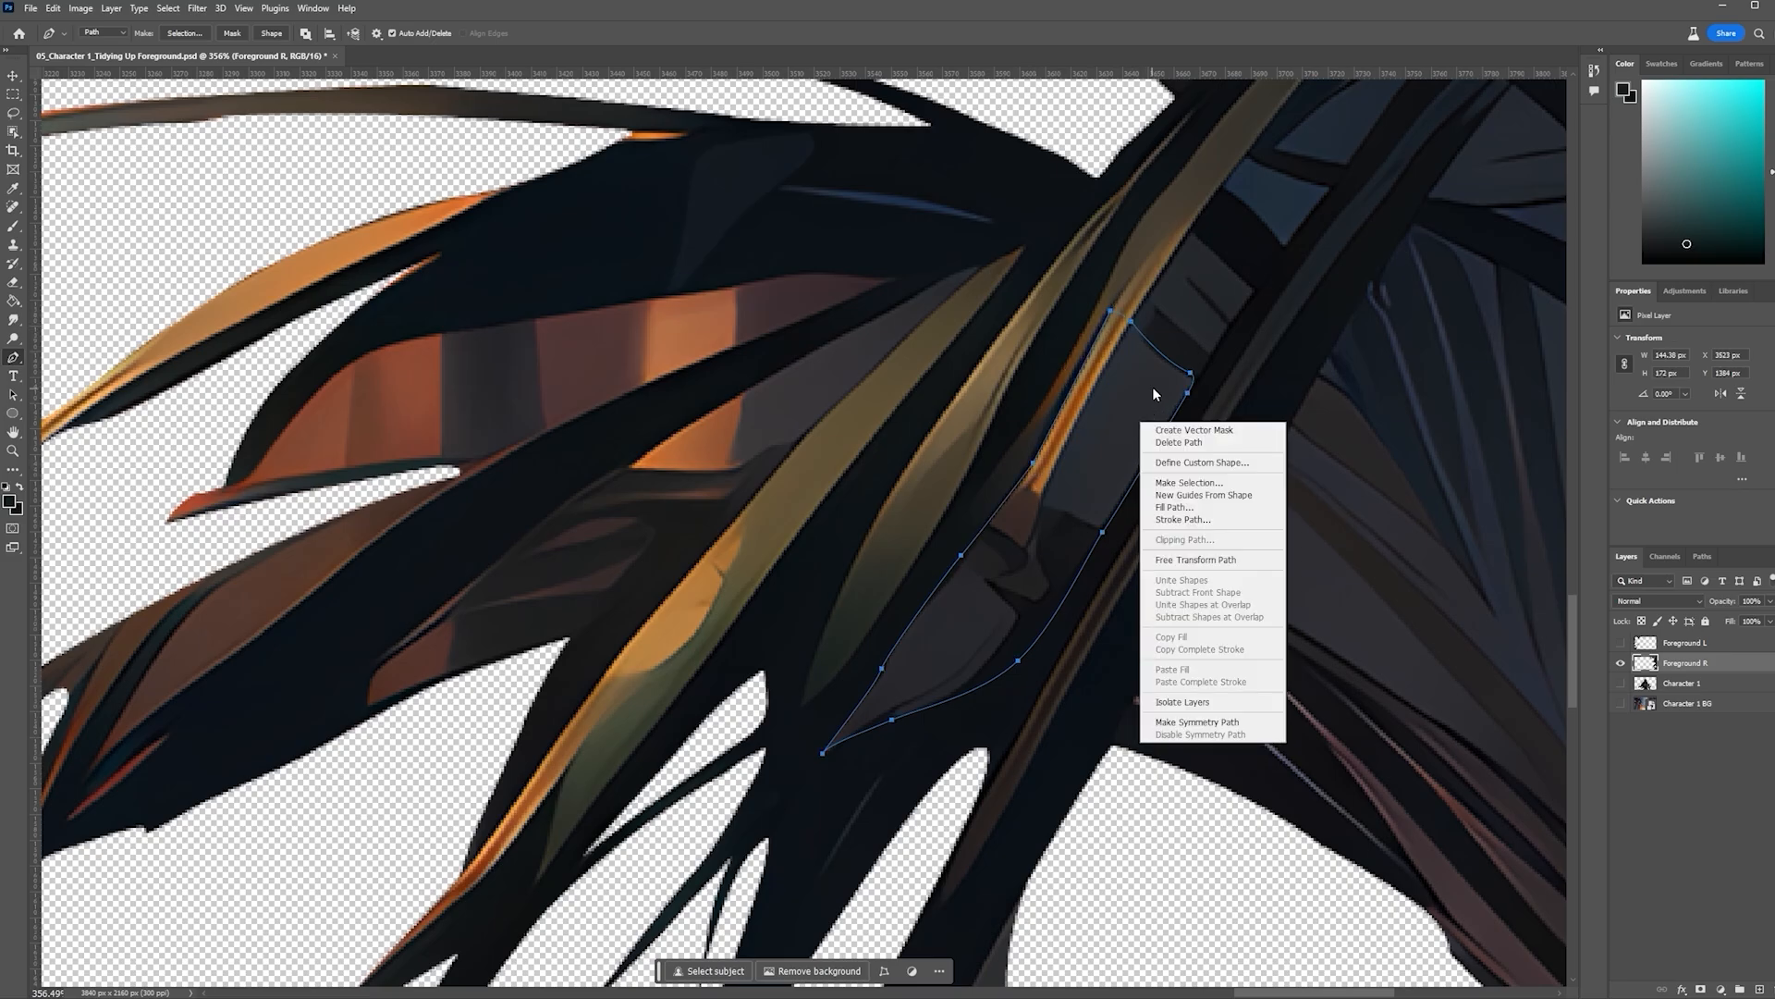
{"action": "left_click", "coordinate": [1105, 444]}
{"action": "left_click", "coordinate": [1119, 290]}
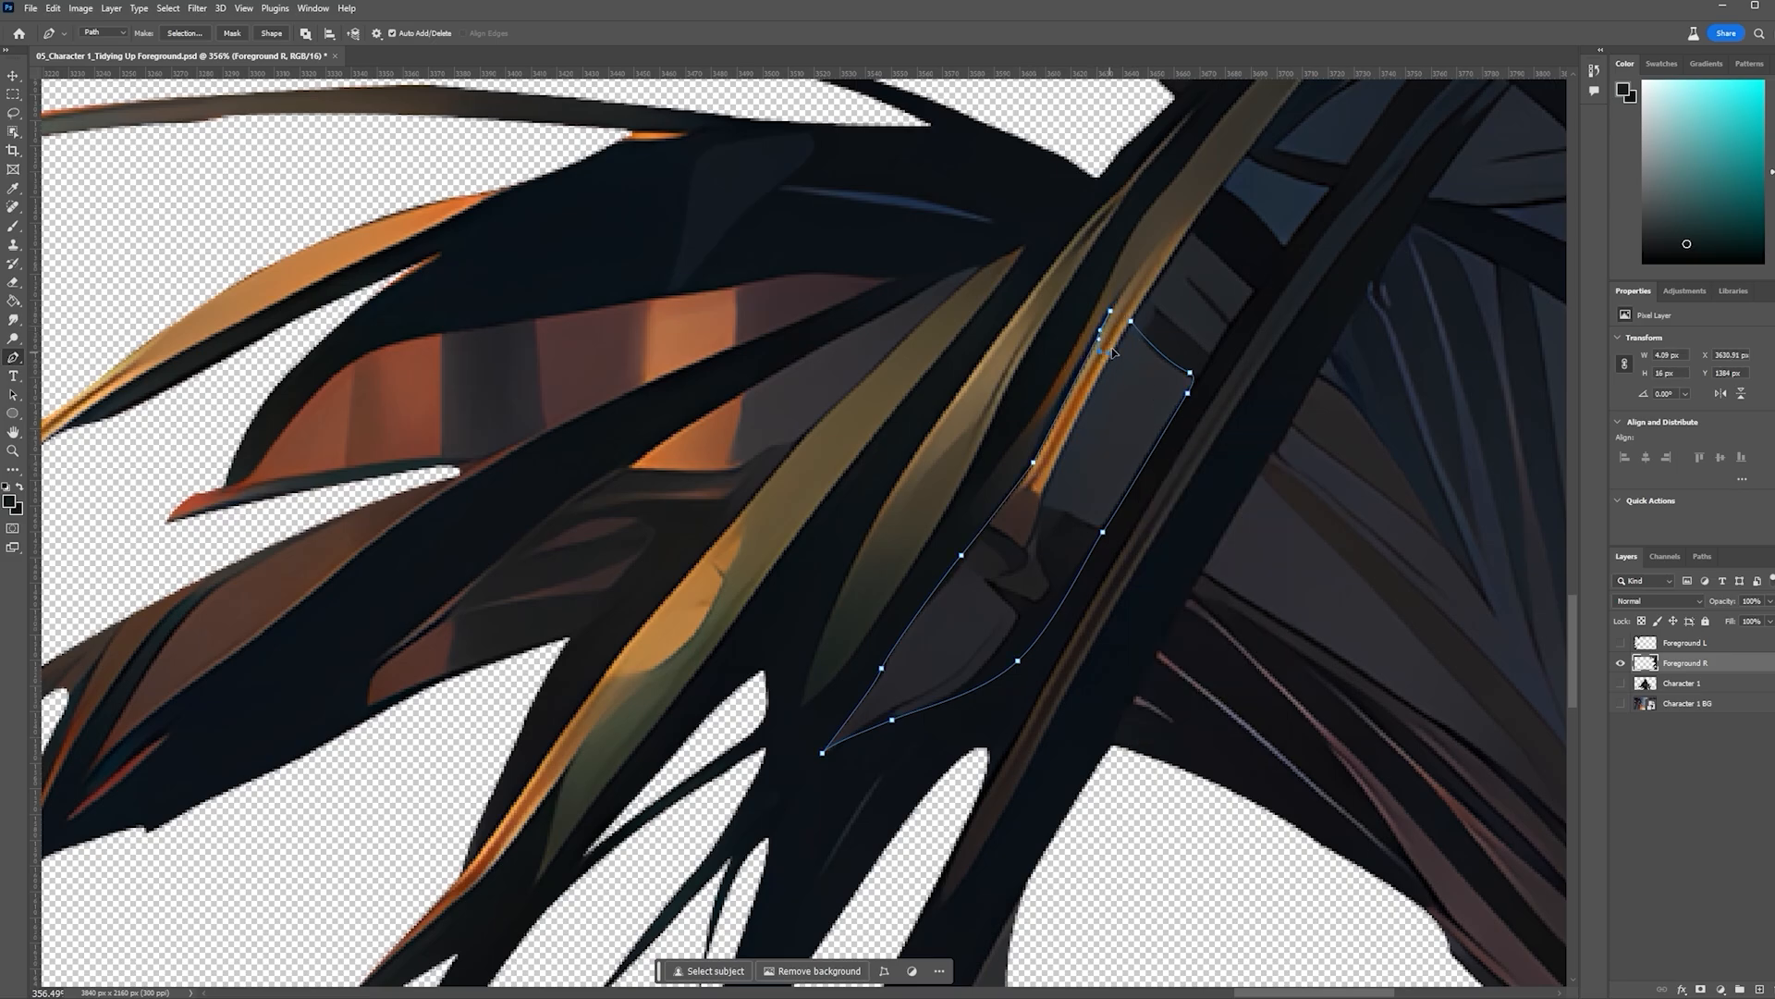
{"action": "scroll", "coordinate": [1136, 351], "scroll_direction": "down", "scroll_amount": 3}
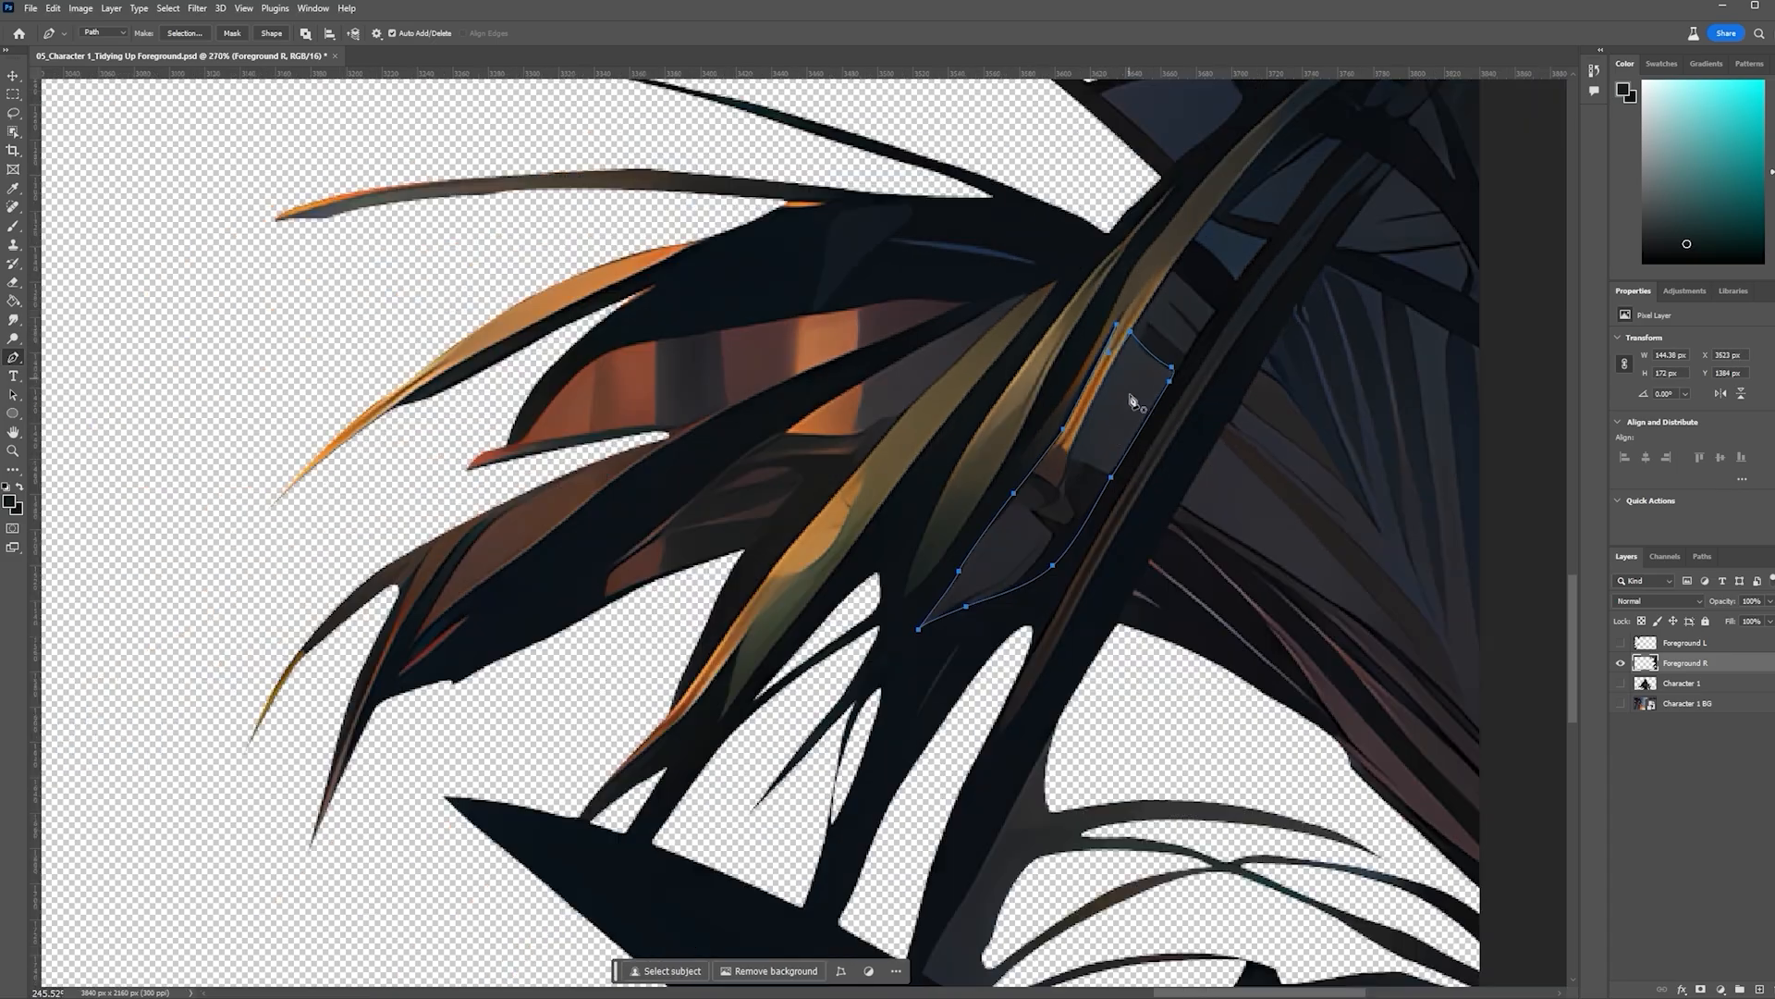
{"action": "right_click", "coordinate": [1113, 425]}
{"action": "left_click", "coordinate": [1201, 486]}
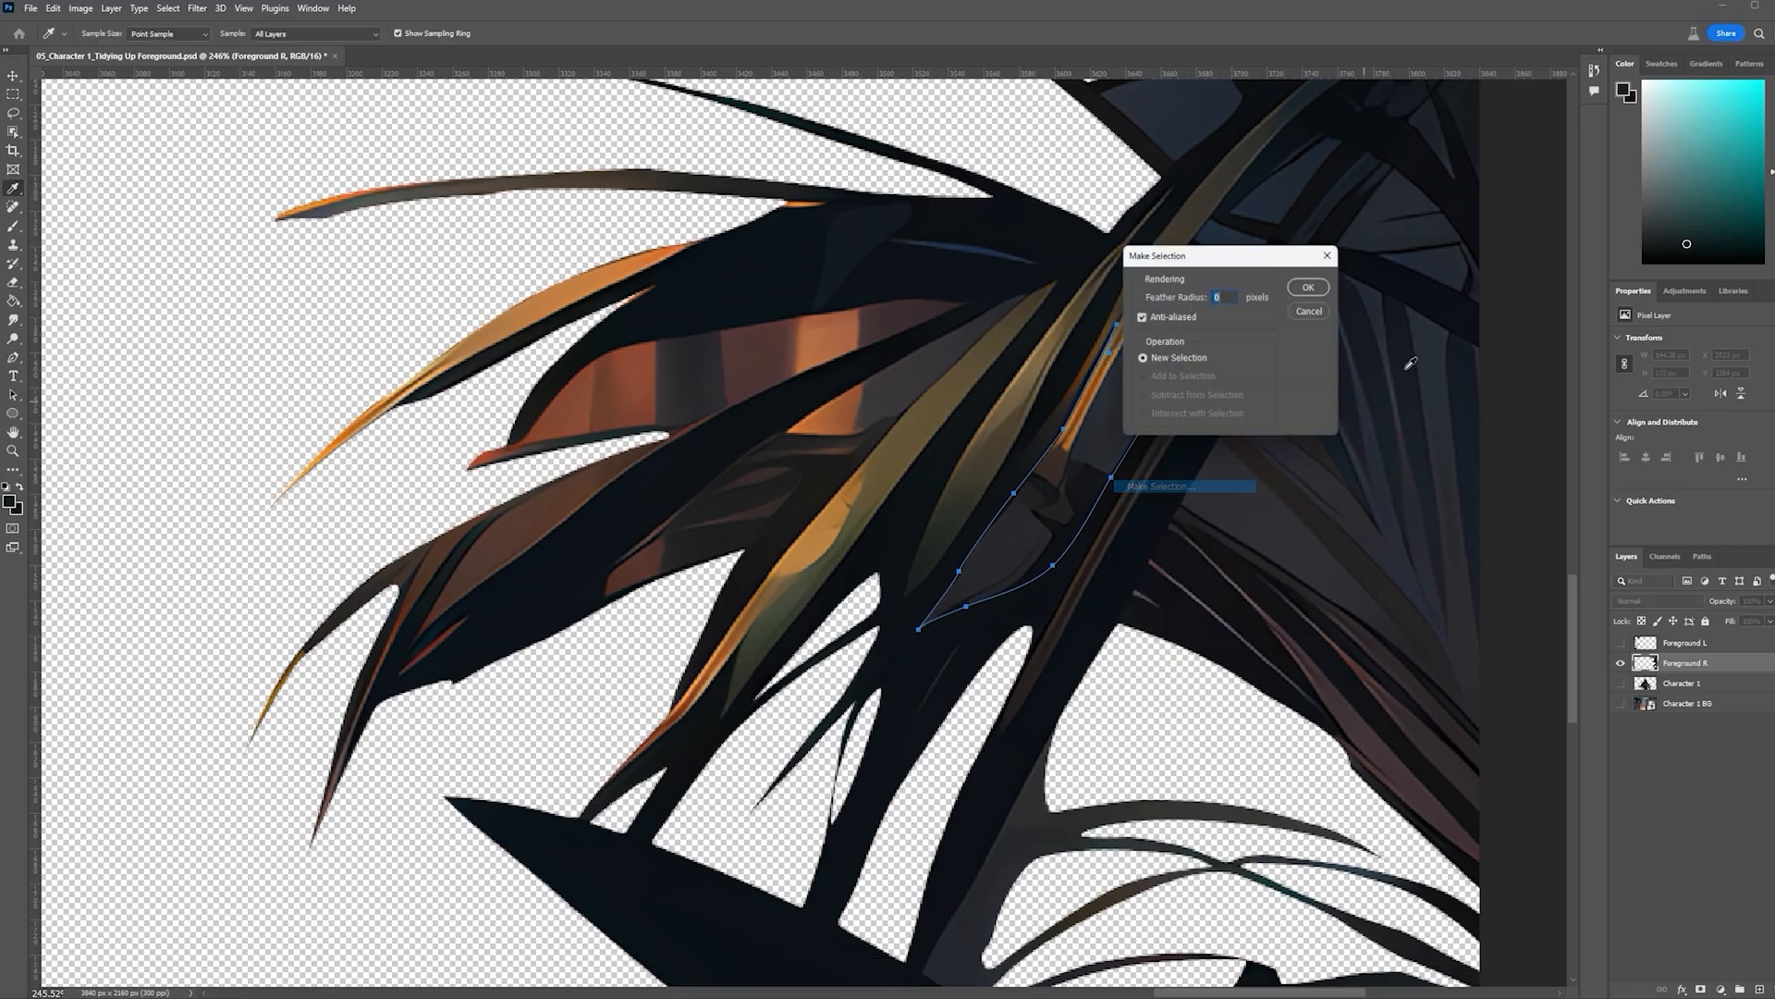
{"action": "left_click", "coordinate": [1315, 294]}
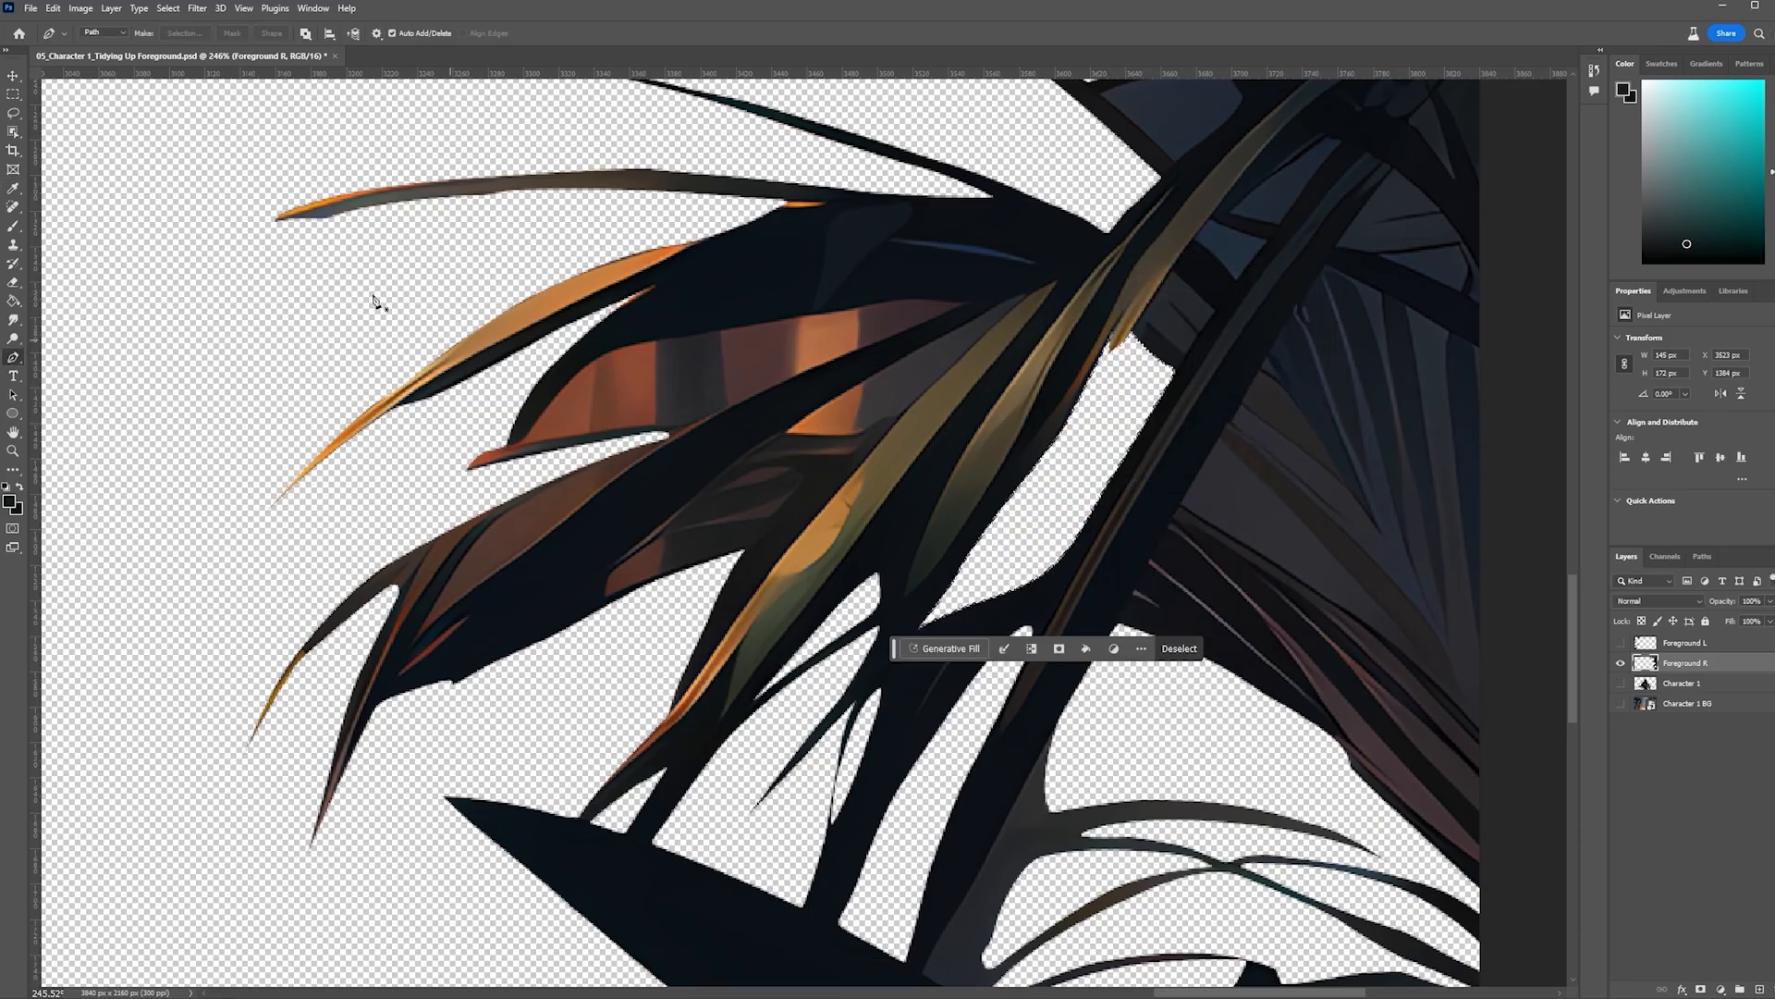
{"action": "left_click", "coordinate": [13, 93]}
{"action": "left_click", "coordinate": [1003, 523]}
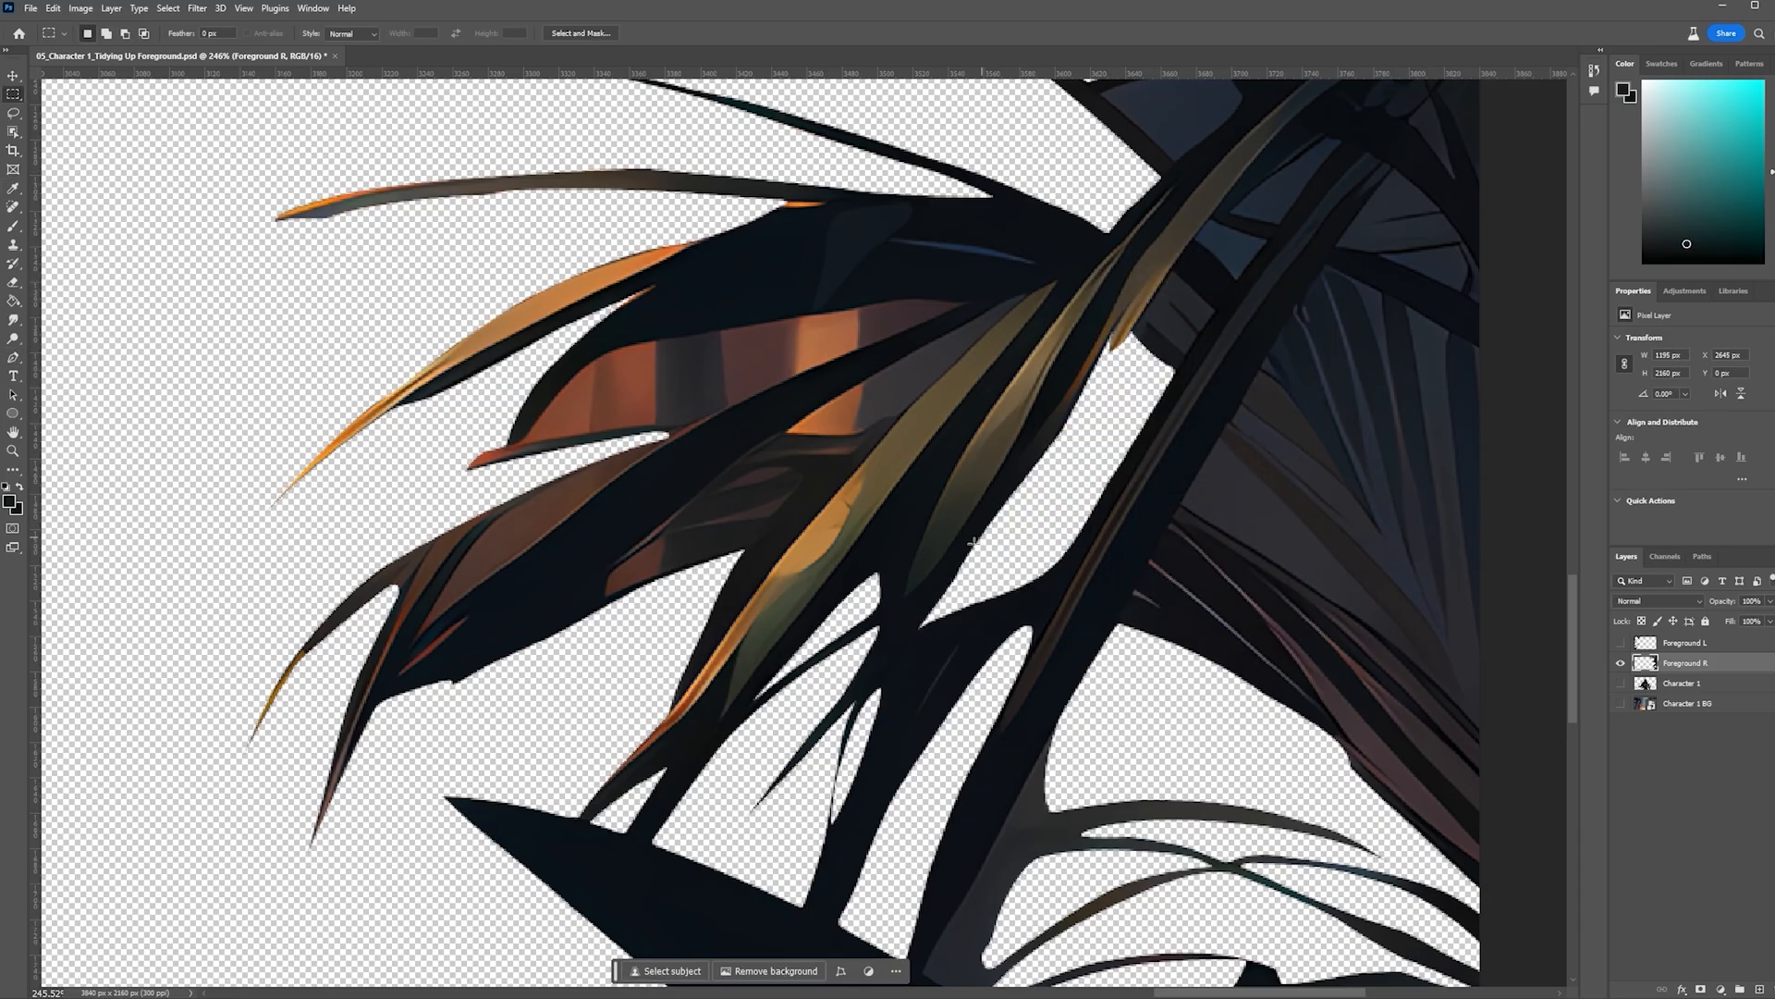
Outline the small blue patch between the ochre leaf and the main stem with the Pen tool and delete it
{"action": "key", "text": "p"}
{"action": "scroll", "coordinate": [927, 444], "scroll_direction": "up", "scroll_amount": 5}
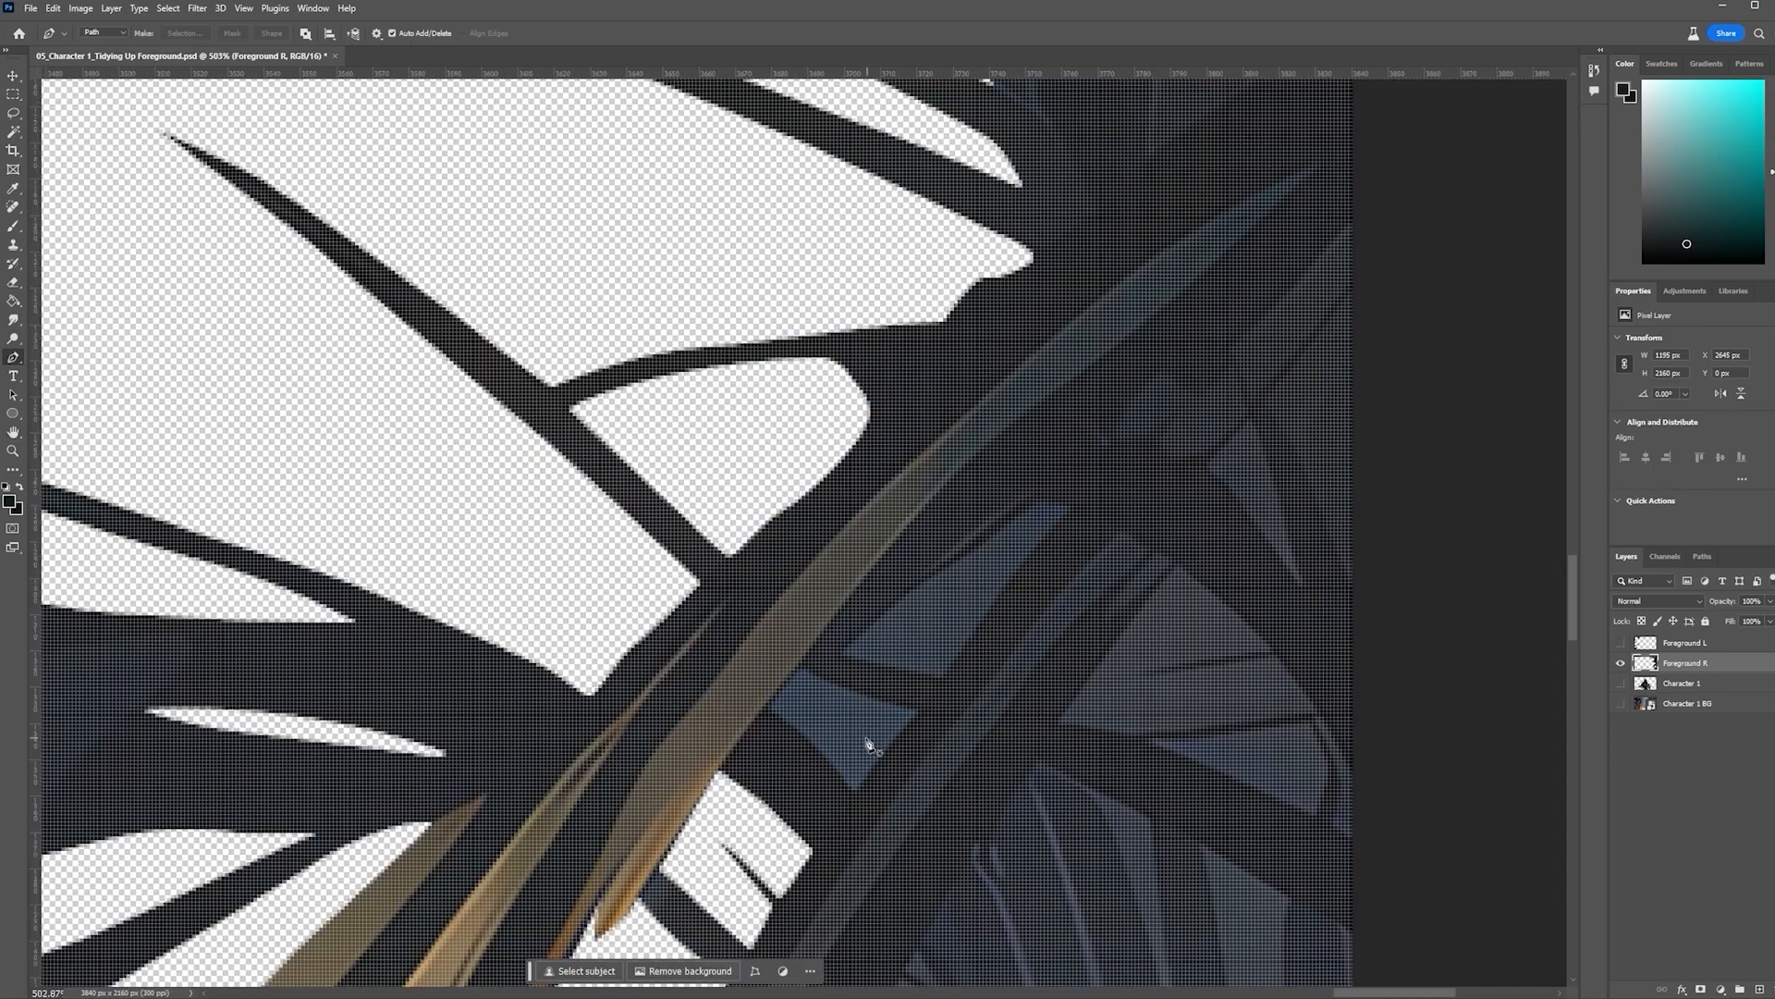
{"action": "scroll", "coordinate": [869, 746], "scroll_direction": "down", "scroll_amount": 1}
{"action": "left_click", "coordinate": [775, 710]}
{"action": "left_click", "coordinate": [923, 714]}
{"action": "left_click", "coordinate": [857, 792]}
{"action": "key", "text": "Delete"}
Trace the larger dark blue patch between the ochre leaf and main stem, make it a selection and delete it
{"action": "left_click", "coordinate": [844, 586]}
{"action": "scroll", "coordinate": [1010, 685], "scroll_direction": "up", "scroll_amount": 2}
{"action": "left_click", "coordinate": [806, 658]}
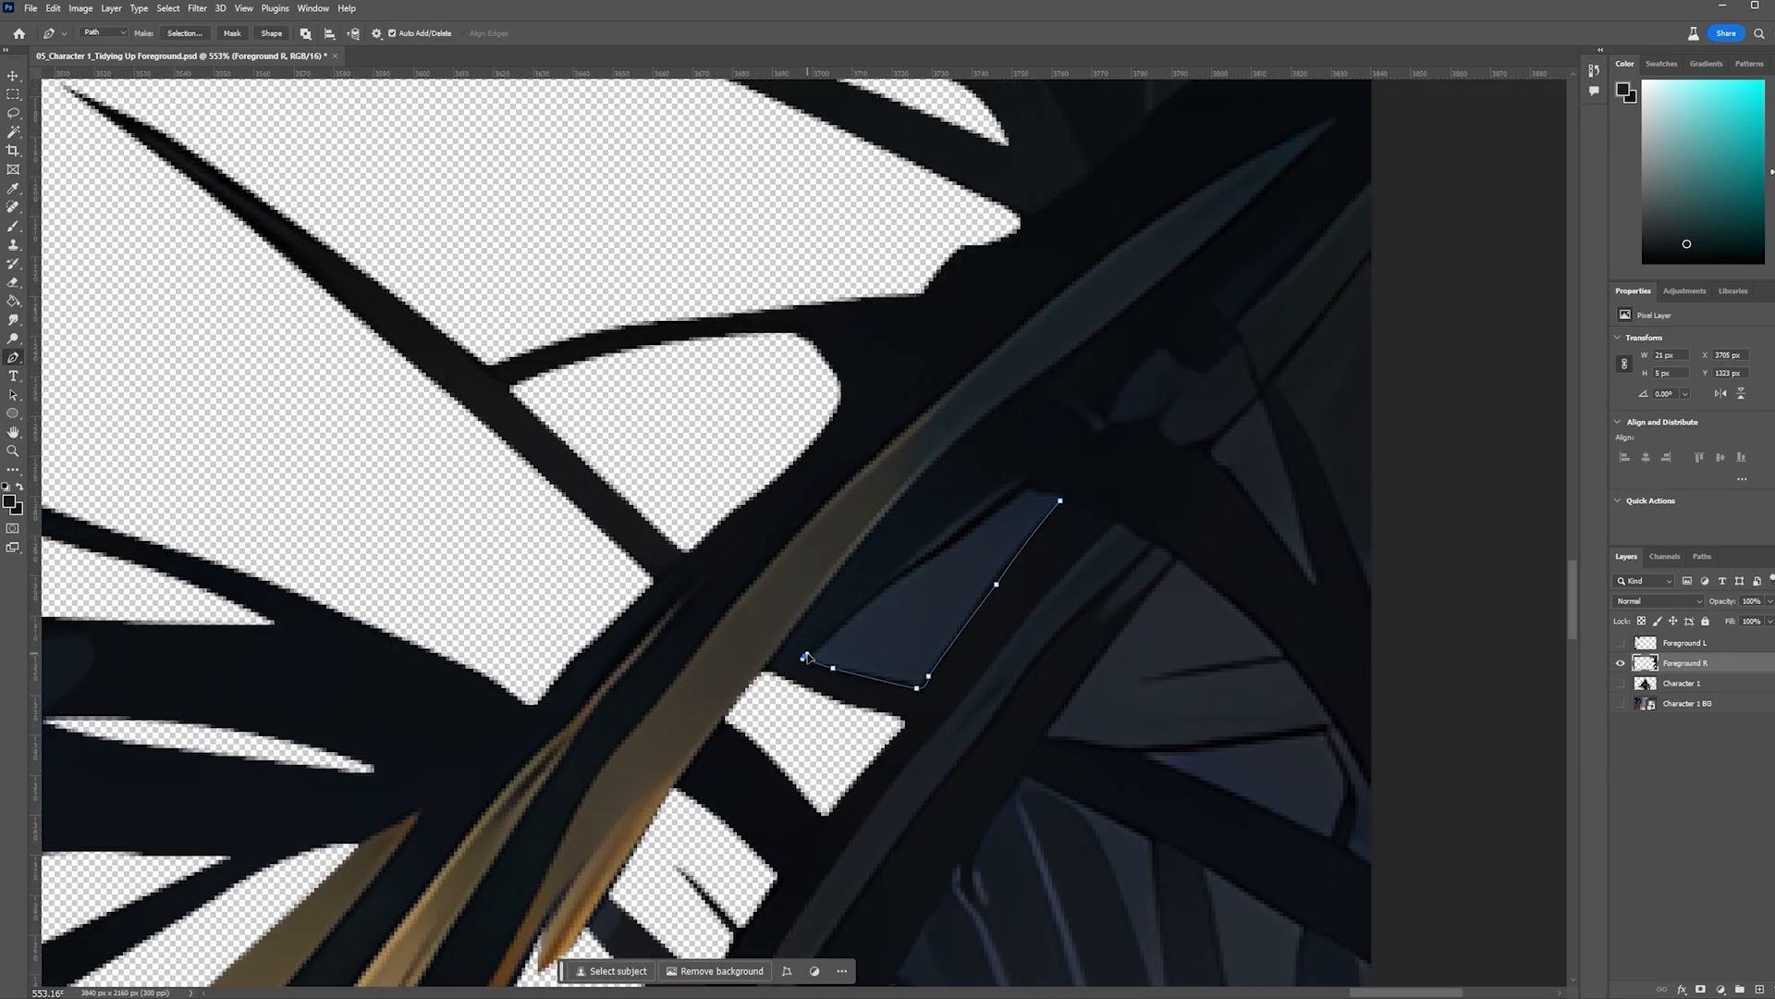
{"action": "left_click", "coordinate": [1061, 501]}
{"action": "key", "text": "ctrl+Return"}
{"action": "key", "text": "Delete"}
Toggle the Character 1 BG layer on and off to check the Foreground R cutouts against the background
{"action": "key", "text": "h"}
{"action": "scroll", "coordinate": [860, 595], "scroll_direction": "down", "scroll_amount": 10}
{"action": "left_click", "coordinate": [1619, 704]}
{"action": "left_click", "coordinate": [1620, 704]}
{"action": "scroll", "coordinate": [884, 662], "scroll_direction": "up", "scroll_amount": 8}
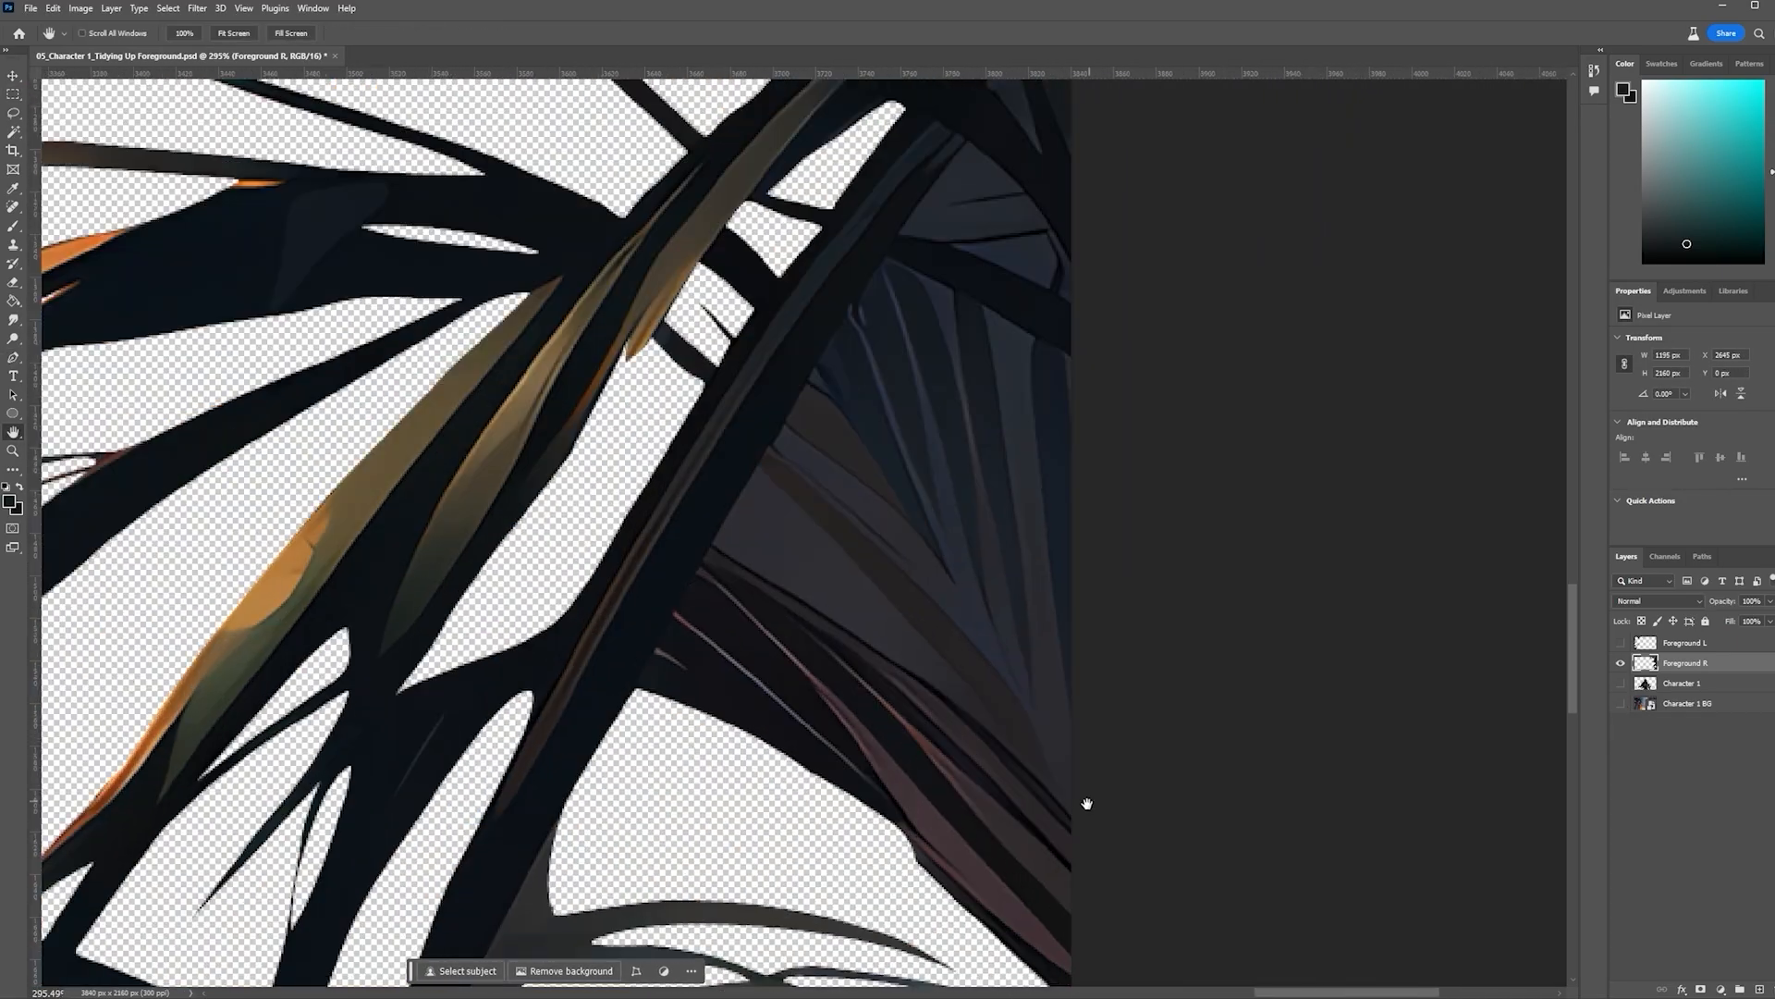
Cut out the thin slivers between the lowest leaves branching from the right side of the main stem
{"action": "scroll", "coordinate": [813, 702], "scroll_direction": "up", "scroll_amount": 2}
{"action": "key", "text": "Delete"}
{"action": "key", "text": "p"}
{"action": "left_click", "coordinate": [646, 515]}
{"action": "key", "text": "ctrl+Return"}
{"action": "key", "text": "Delete"}
Trace the long reddish strip running from the main stem down to the canvas edge and delete it
{"action": "left_click", "coordinate": [667, 383]}
{"action": "left_click_drag", "start_coordinate": [888, 616], "coordinate": [904, 637]}
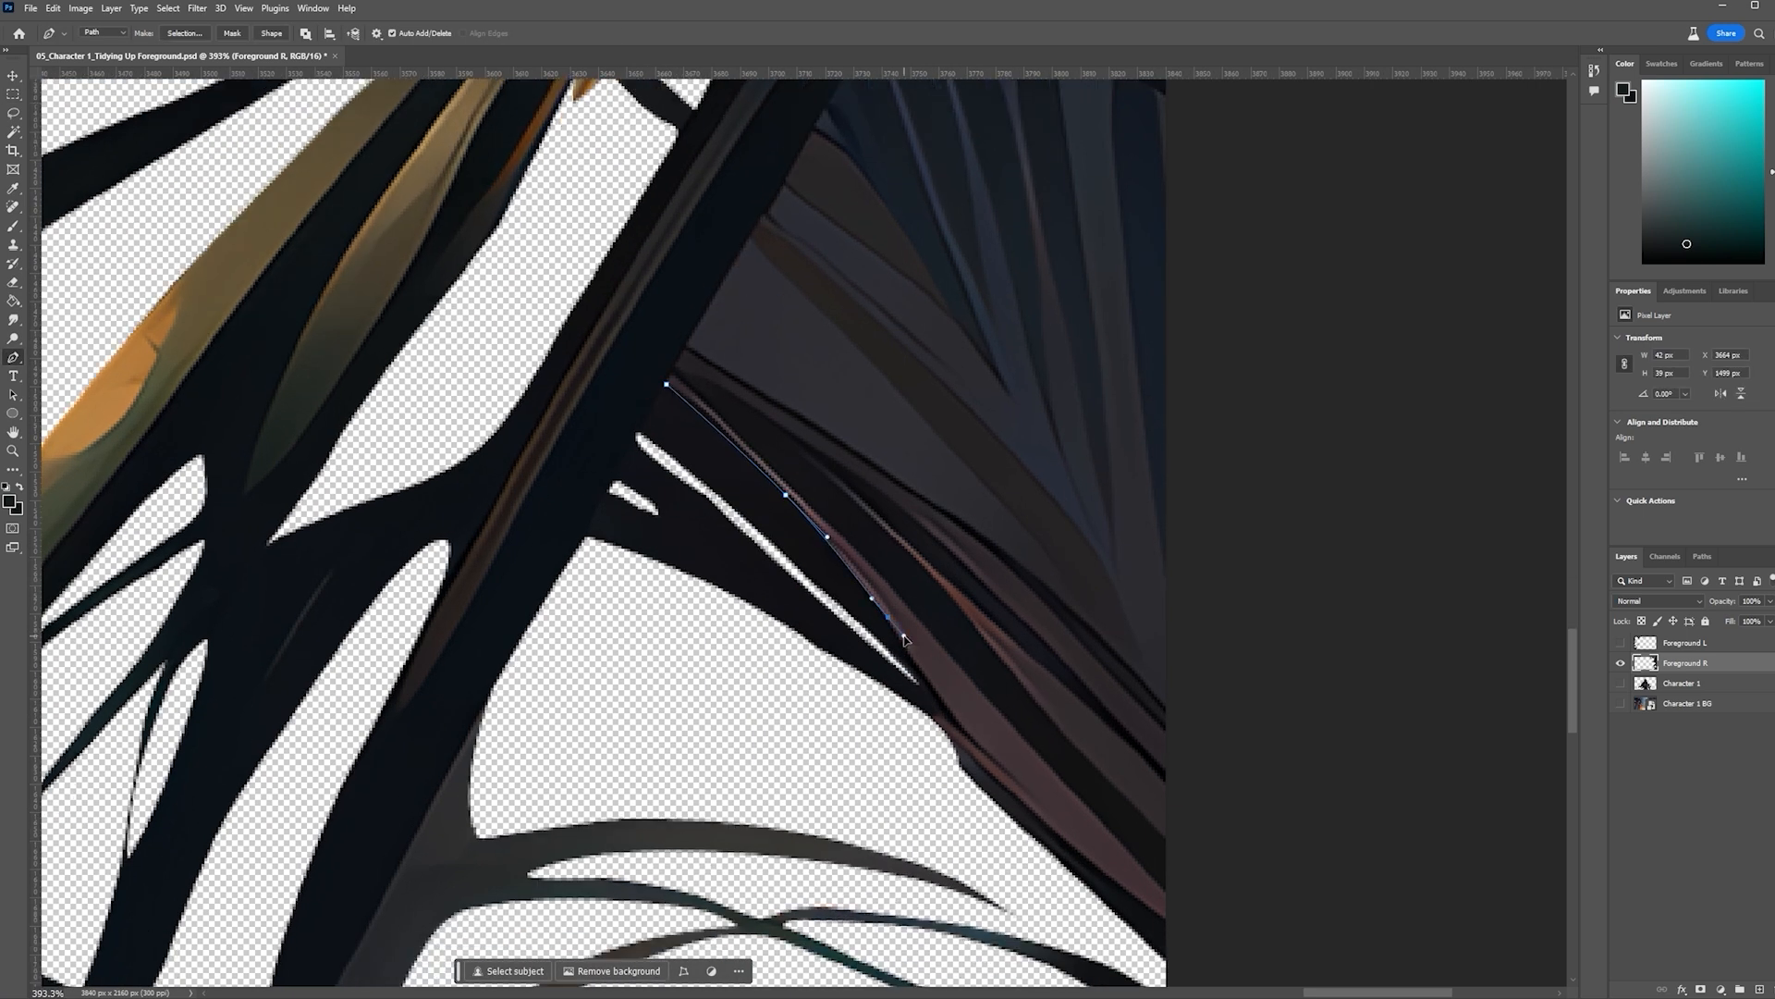
{"action": "left_click", "coordinate": [667, 384]}
{"action": "key", "text": "ctrl+Return"}
{"action": "key", "text": "Delete"}
Cut out the next reddish strip toward the canvas edge and the long narrow strip directly above it
{"action": "left_click", "coordinate": [802, 470]}
{"action": "left_click", "coordinate": [939, 598]}
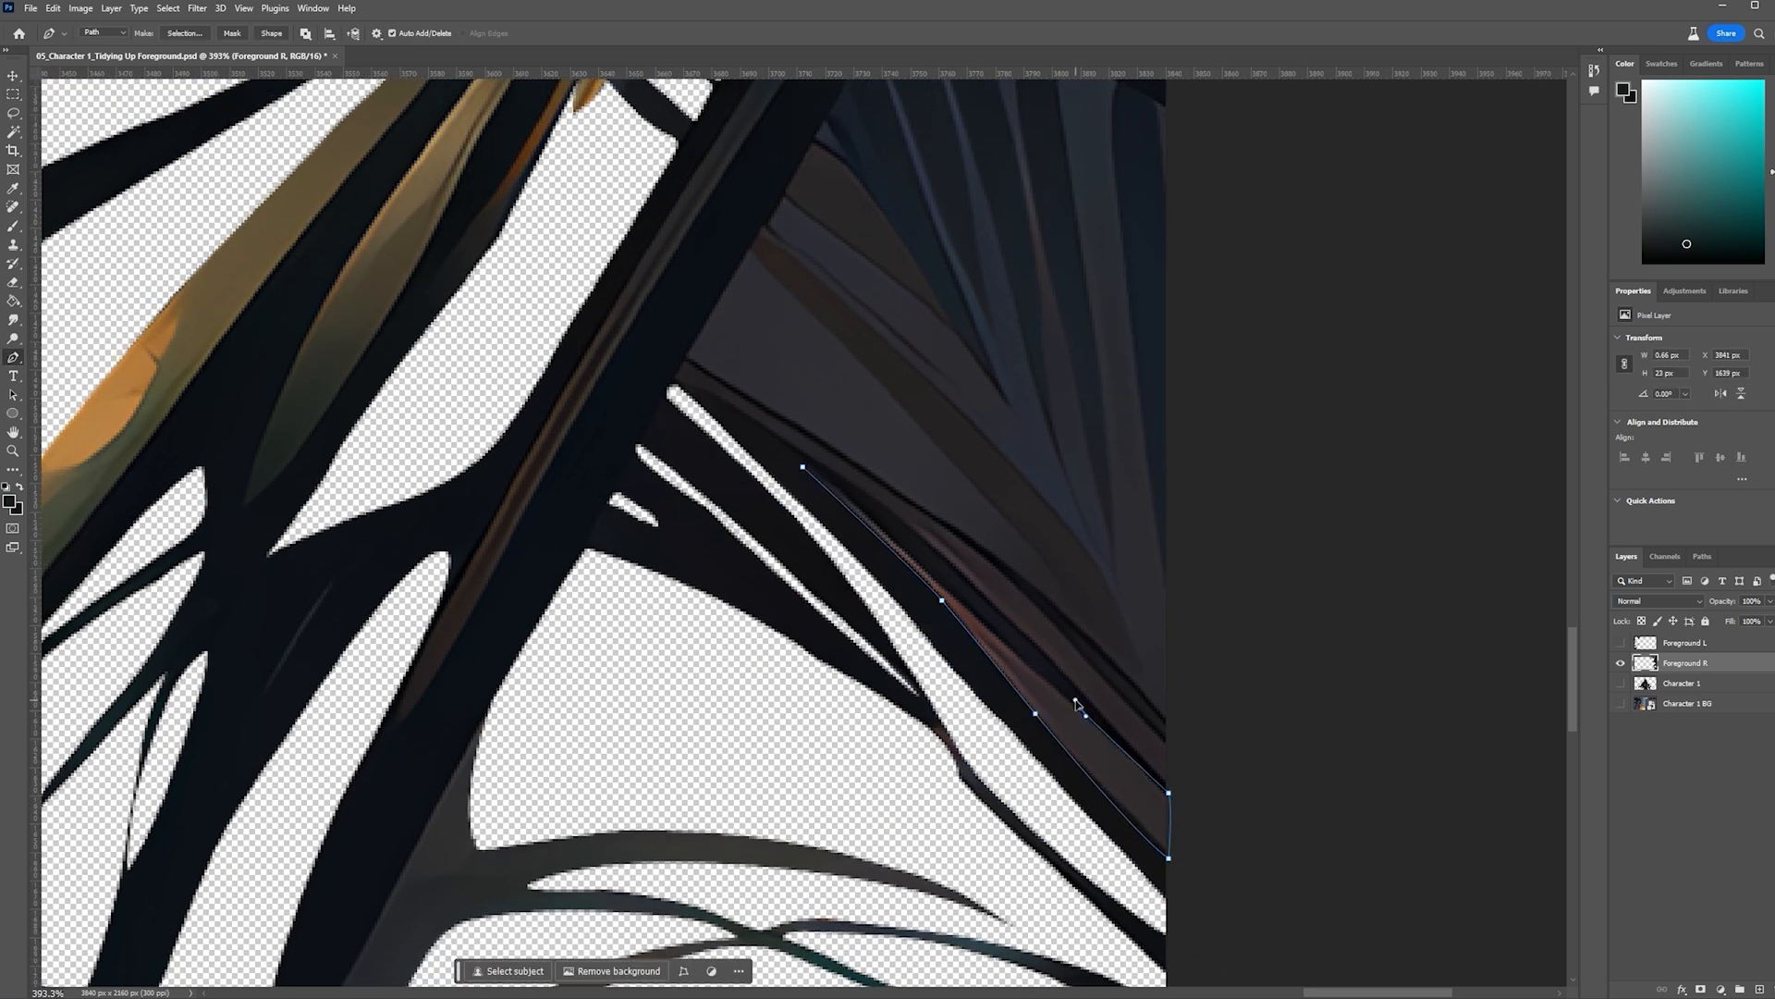
{"action": "key", "text": "ctrl+Return"}
{"action": "key", "text": "Delete"}
{"action": "left_click", "coordinate": [1171, 756]}
{"action": "left_click", "coordinate": [683, 372]}
{"action": "key", "text": "ctrl+Return"}
{"action": "key", "text": "Delete"}
Trace the grey and purple gaps around the fan of dark blue leaves beside the main stem with one pen path and delete them
{"action": "left_click_drag", "start_coordinate": [814, 347], "coordinate": [816, 602]}
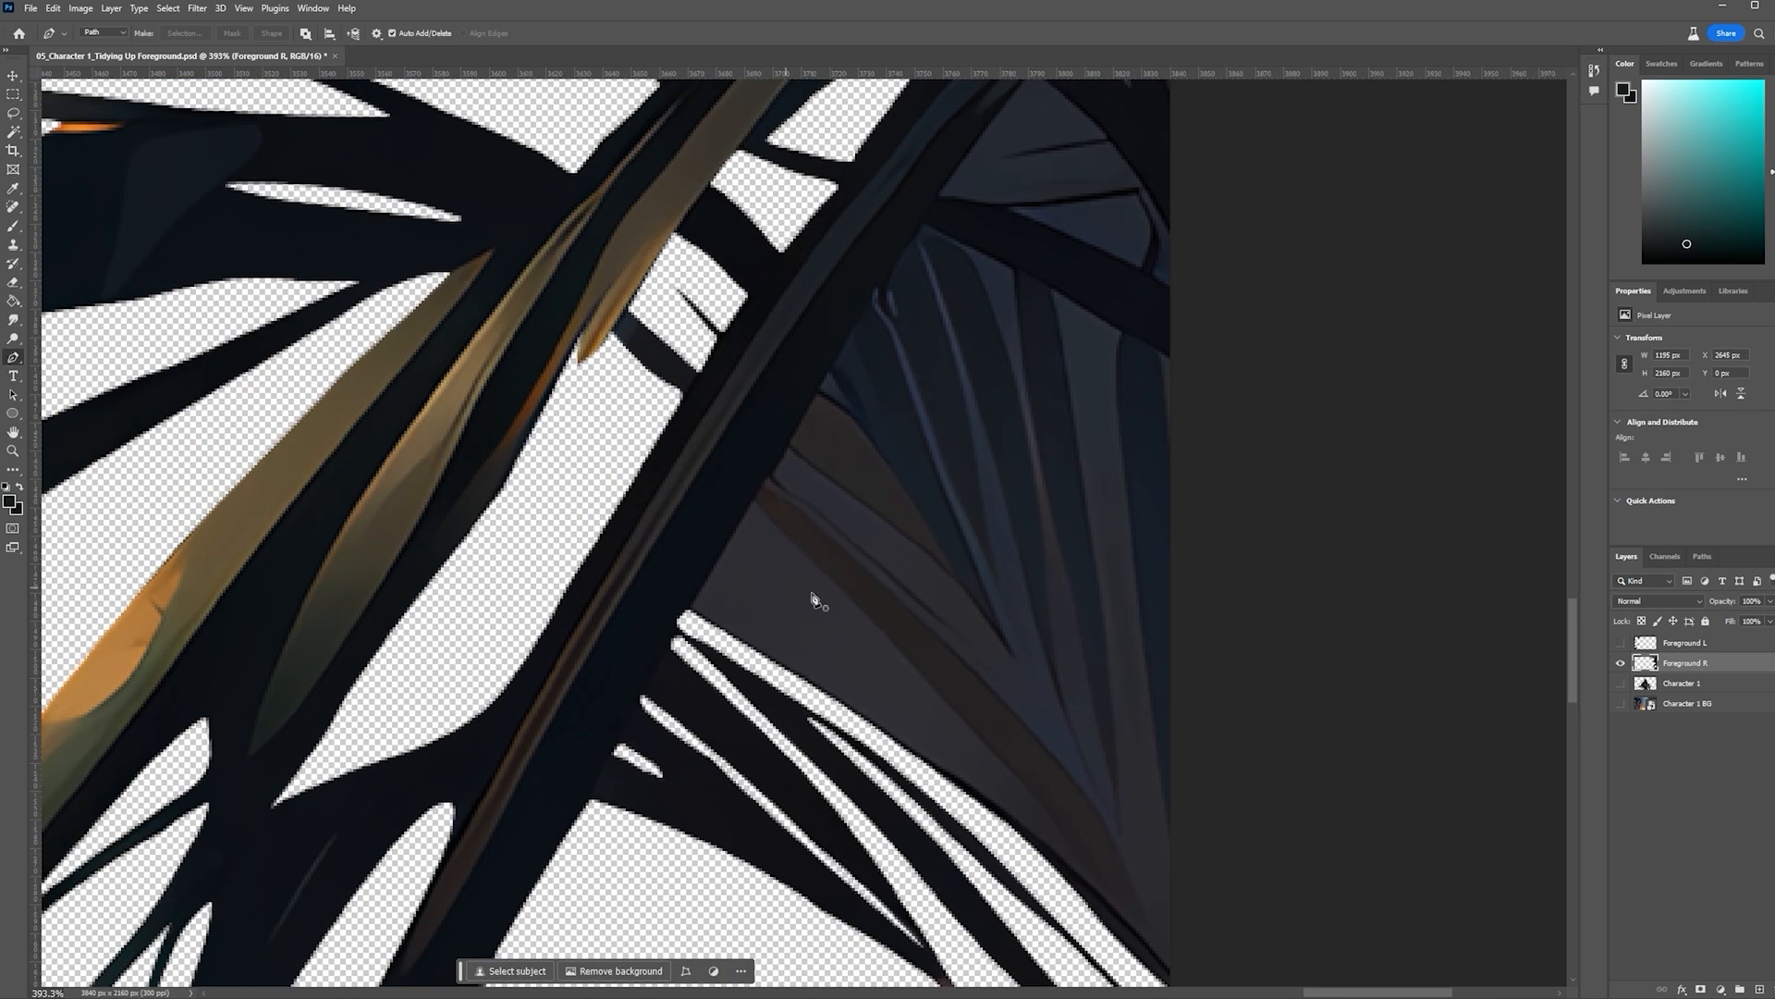
{"action": "left_click", "coordinate": [691, 642]}
{"action": "left_click", "coordinate": [753, 537]}
{"action": "left_click", "coordinate": [1011, 687]}
{"action": "mouse_move", "coordinate": [872, 322]}
{"action": "left_mouse_down"}
{"action": "mouse_move", "coordinate": [886, 332]}
{"action": "mouse_move", "coordinate": [956, 287]}
{"action": "left_mouse_up"}
{"action": "scroll", "coordinate": [952, 245], "scroll_direction": "up", "scroll_amount": 2}
{"action": "left_click", "coordinate": [1074, 369]}
{"action": "scroll", "coordinate": [1074, 388], "scroll_direction": "down", "scroll_amount": 1}
{"action": "left_click", "coordinate": [1169, 888]}
{"action": "left_click_drag", "start_coordinate": [1143, 601], "coordinate": [1131, 525]}
{"action": "left_click_drag", "start_coordinate": [1173, 332], "coordinate": [1169, 345]}
{"action": "left_click_drag", "start_coordinate": [1155, 563], "coordinate": [1155, 330]}
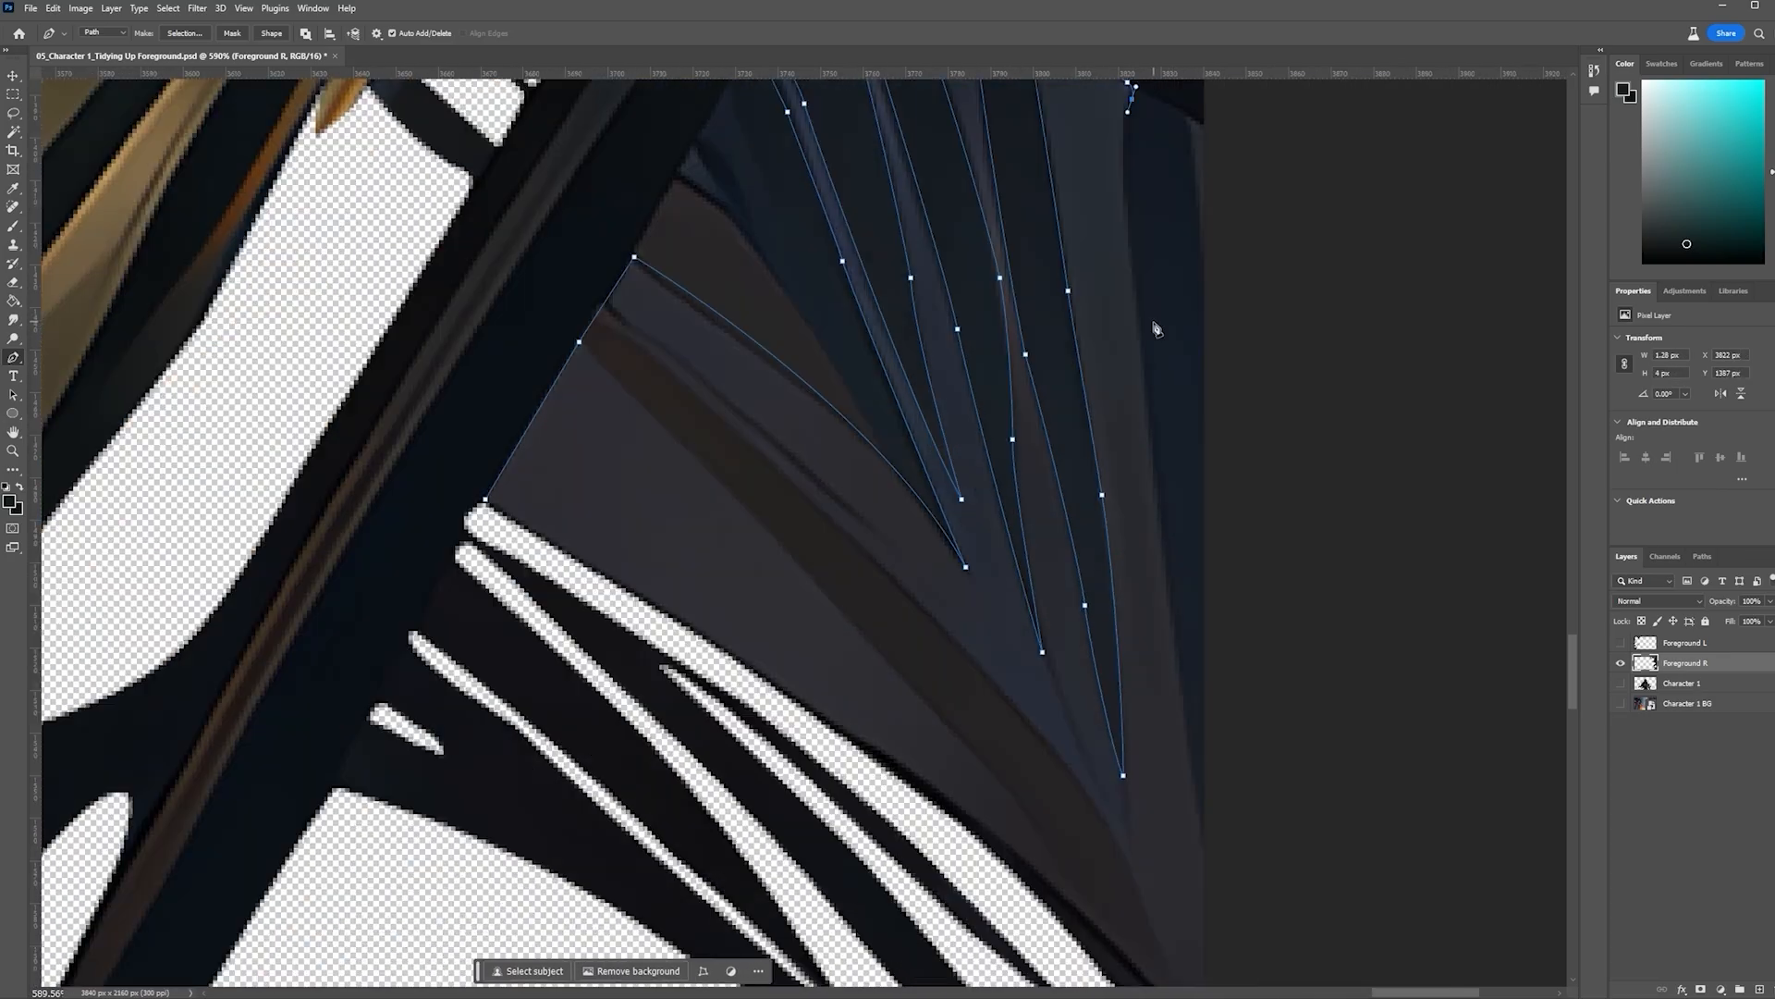
{"action": "left_click_drag", "start_coordinate": [1153, 451], "coordinate": [1164, 548]}
{"action": "left_click", "coordinate": [1207, 890]}
{"action": "left_click_drag", "start_coordinate": [1156, 370], "coordinate": [1089, 592]}
{"action": "left_click", "coordinate": [1145, 509]}
{"action": "left_click_drag", "start_coordinate": [1130, 390], "coordinate": [1125, 371]}
{"action": "left_click", "coordinate": [1054, 789]}
{"action": "left_click", "coordinate": [1010, 902]}
{"action": "left_click_drag", "start_coordinate": [907, 790], "coordinate": [877, 750]}
{"action": "left_click", "coordinate": [277, 345]}
{"action": "key", "text": "ctrl+Return"}
{"action": "key", "text": "Delete"}
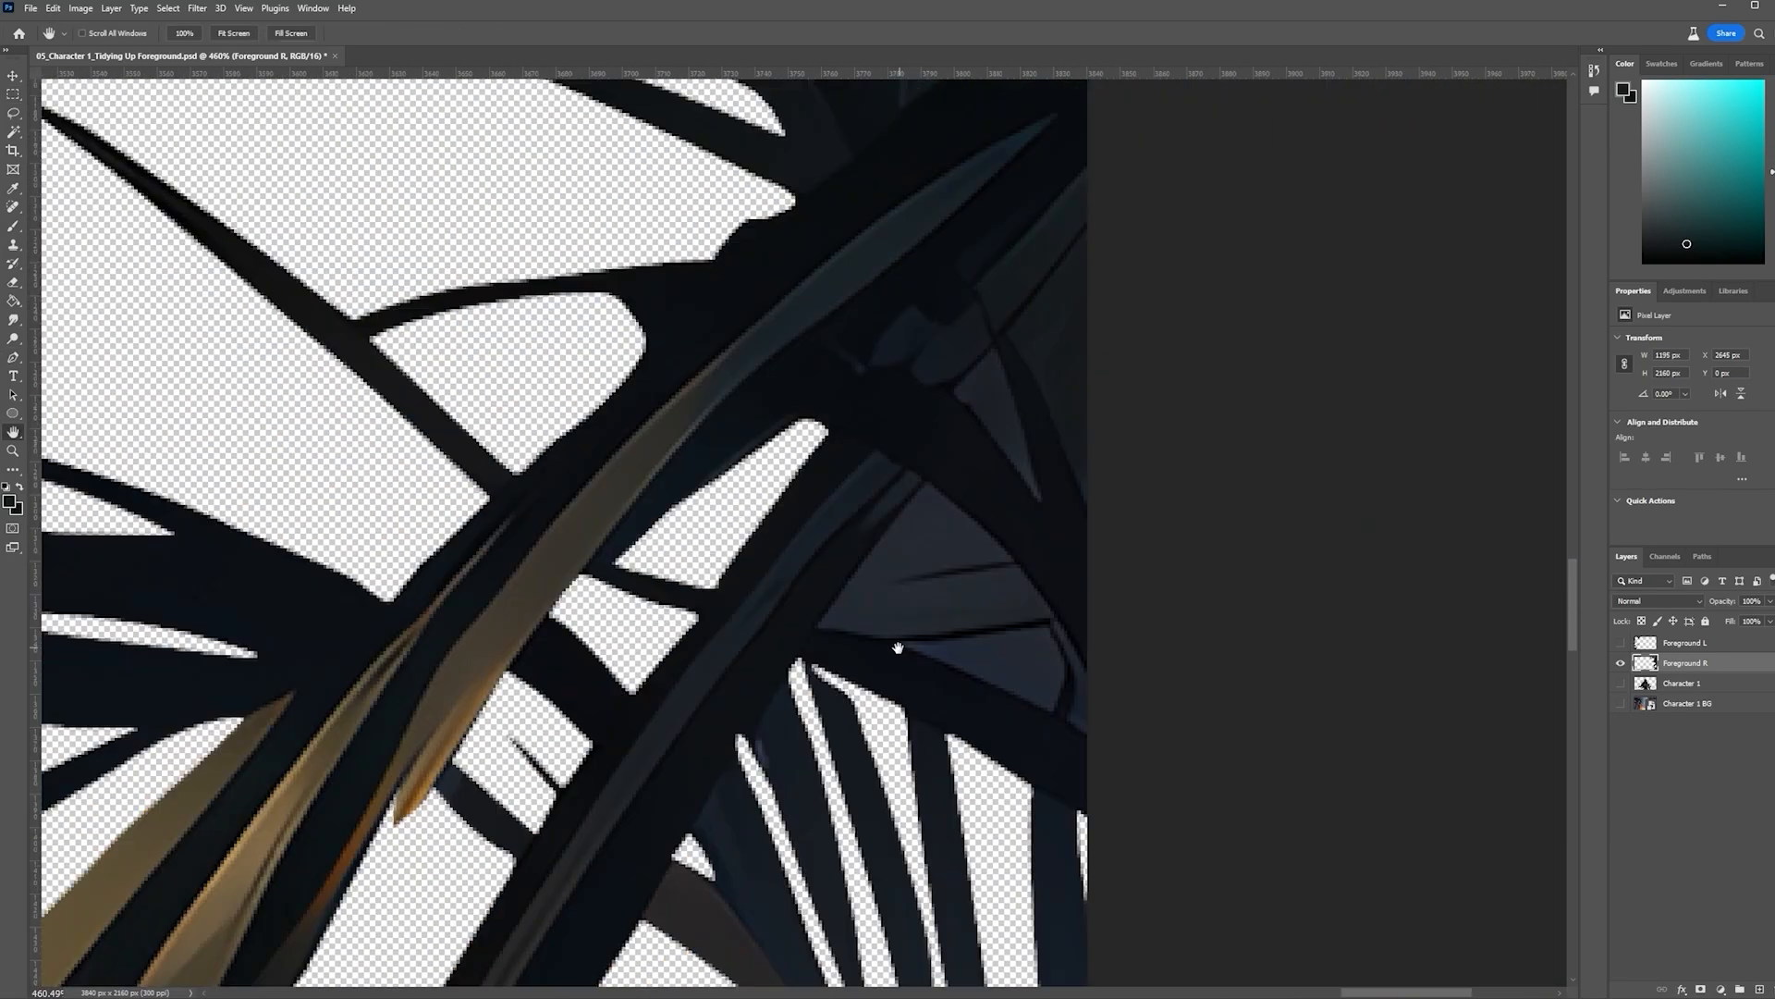
Outline the grey-blue patch beneath the arching leaf at the canvas edge, delete it and deselect
{"action": "left_click", "coordinate": [1107, 761]}
{"action": "left_click_drag", "start_coordinate": [885, 651], "coordinate": [826, 630]}
{"action": "left_click", "coordinate": [777, 623]}
{"action": "left_click_drag", "start_coordinate": [812, 564], "coordinate": [827, 537]}
{"action": "left_click_drag", "start_coordinate": [898, 454], "coordinate": [906, 443]}
{"action": "left_click_drag", "start_coordinate": [1016, 542], "coordinate": [1062, 601]}
{"action": "left_click", "coordinate": [1107, 760]}
{"action": "key", "text": "ctrl+Return"}
{"action": "key", "text": "Delete"}
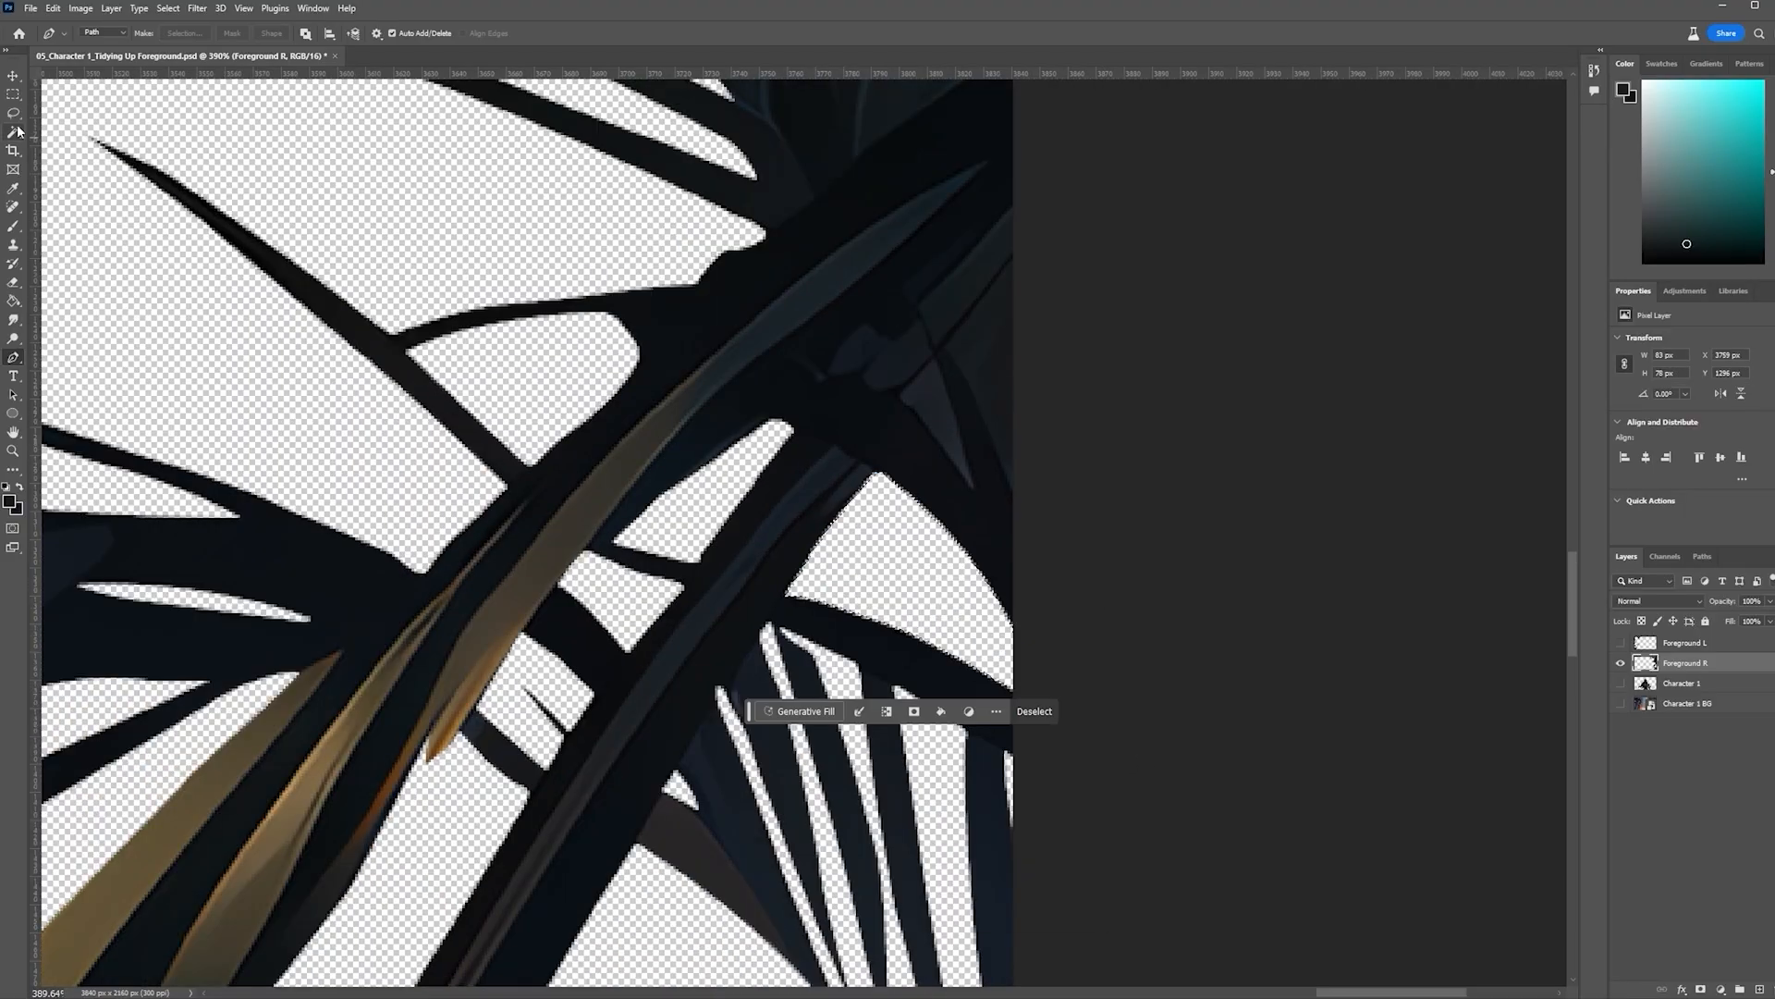
{"action": "key", "text": "ctrl+d"}
Outline the grey strips between the dark blades of the drooping frond, convert the path to a selection and delete them
{"action": "left_click", "coordinate": [482, 658]}
{"action": "left_click_drag", "start_coordinate": [548, 526], "coordinate": [565, 501]}
{"action": "left_click", "coordinate": [635, 393]}
{"action": "left_click", "coordinate": [485, 730]}
{"action": "left_click", "coordinate": [446, 719]}
{"action": "right_click", "coordinate": [468, 378]}
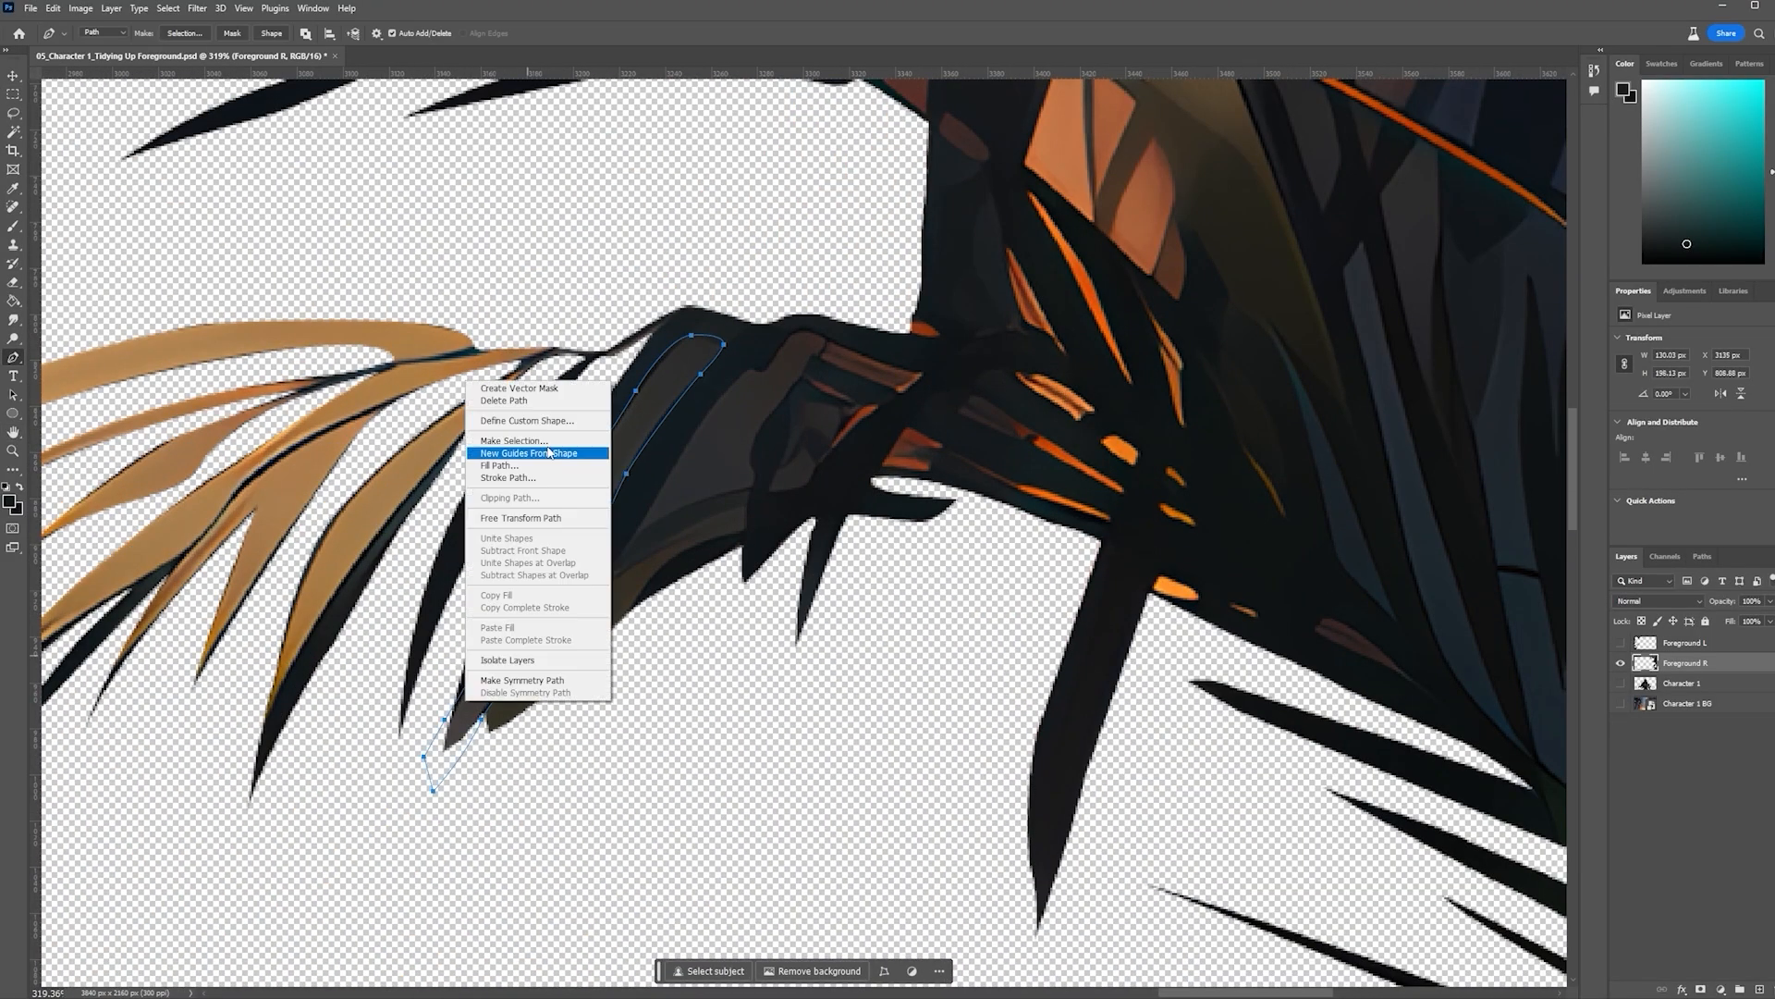
{"action": "left_click", "coordinate": [530, 452]}
{"action": "key", "text": "Return"}
{"action": "key", "text": "Delete"}
Trace the grey-brown patch between the drooping frond's inner leaves, delete it and deselect
{"action": "left_click", "coordinate": [587, 810]}
{"action": "left_click_drag", "start_coordinate": [632, 738], "coordinate": [649, 712]}
{"action": "left_click_drag", "start_coordinate": [907, 539], "coordinate": [871, 586]}
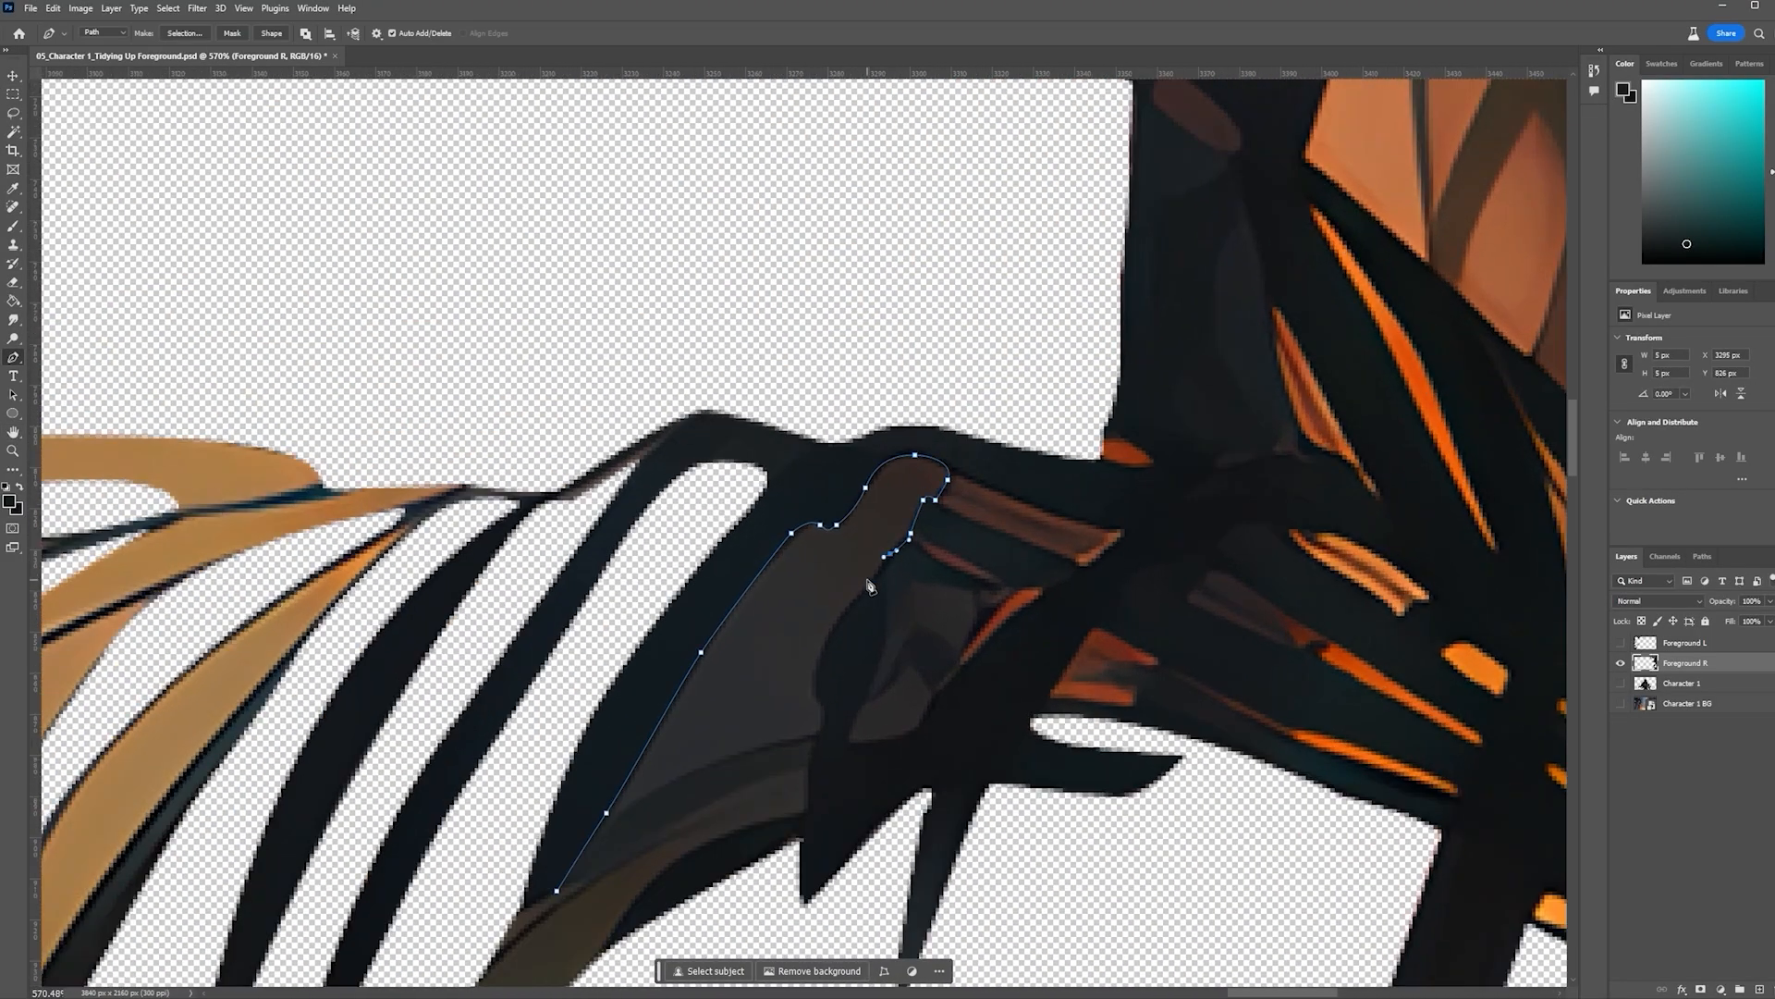
{"action": "left_click", "coordinate": [780, 752]}
{"action": "left_click", "coordinate": [610, 824]}
{"action": "key", "text": "ctrl+Return"}
{"action": "key", "text": "m"}
{"action": "key", "text": "Delete"}
{"action": "key", "text": "ctrl+d"}
{"action": "key", "text": "p"}
Outline the striped light-orange sliver where the frond meets the trunk, delete it and deselect
{"action": "key", "text": "l"}
{"action": "scroll", "coordinate": [1034, 556], "scroll_direction": "up", "scroll_amount": 6}
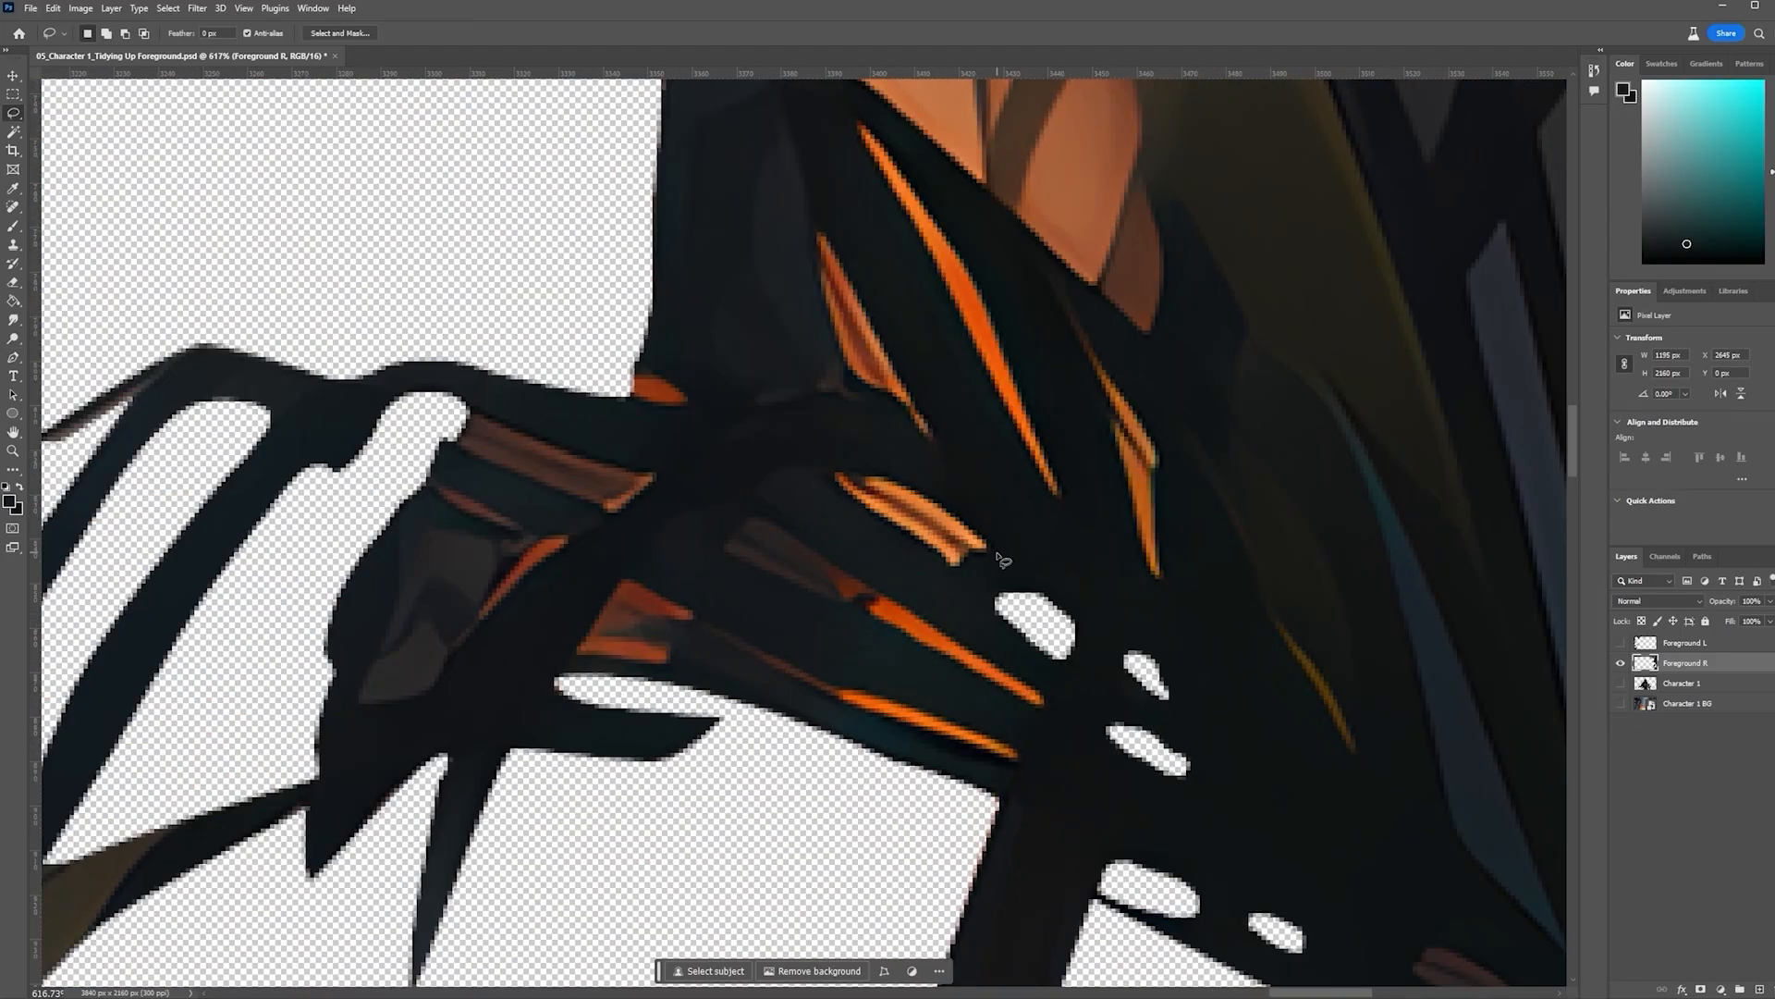
{"action": "key", "text": "p"}
{"action": "left_click", "coordinate": [816, 475]}
{"action": "left_click", "coordinate": [1014, 551]}
{"action": "left_click", "coordinate": [975, 595]}
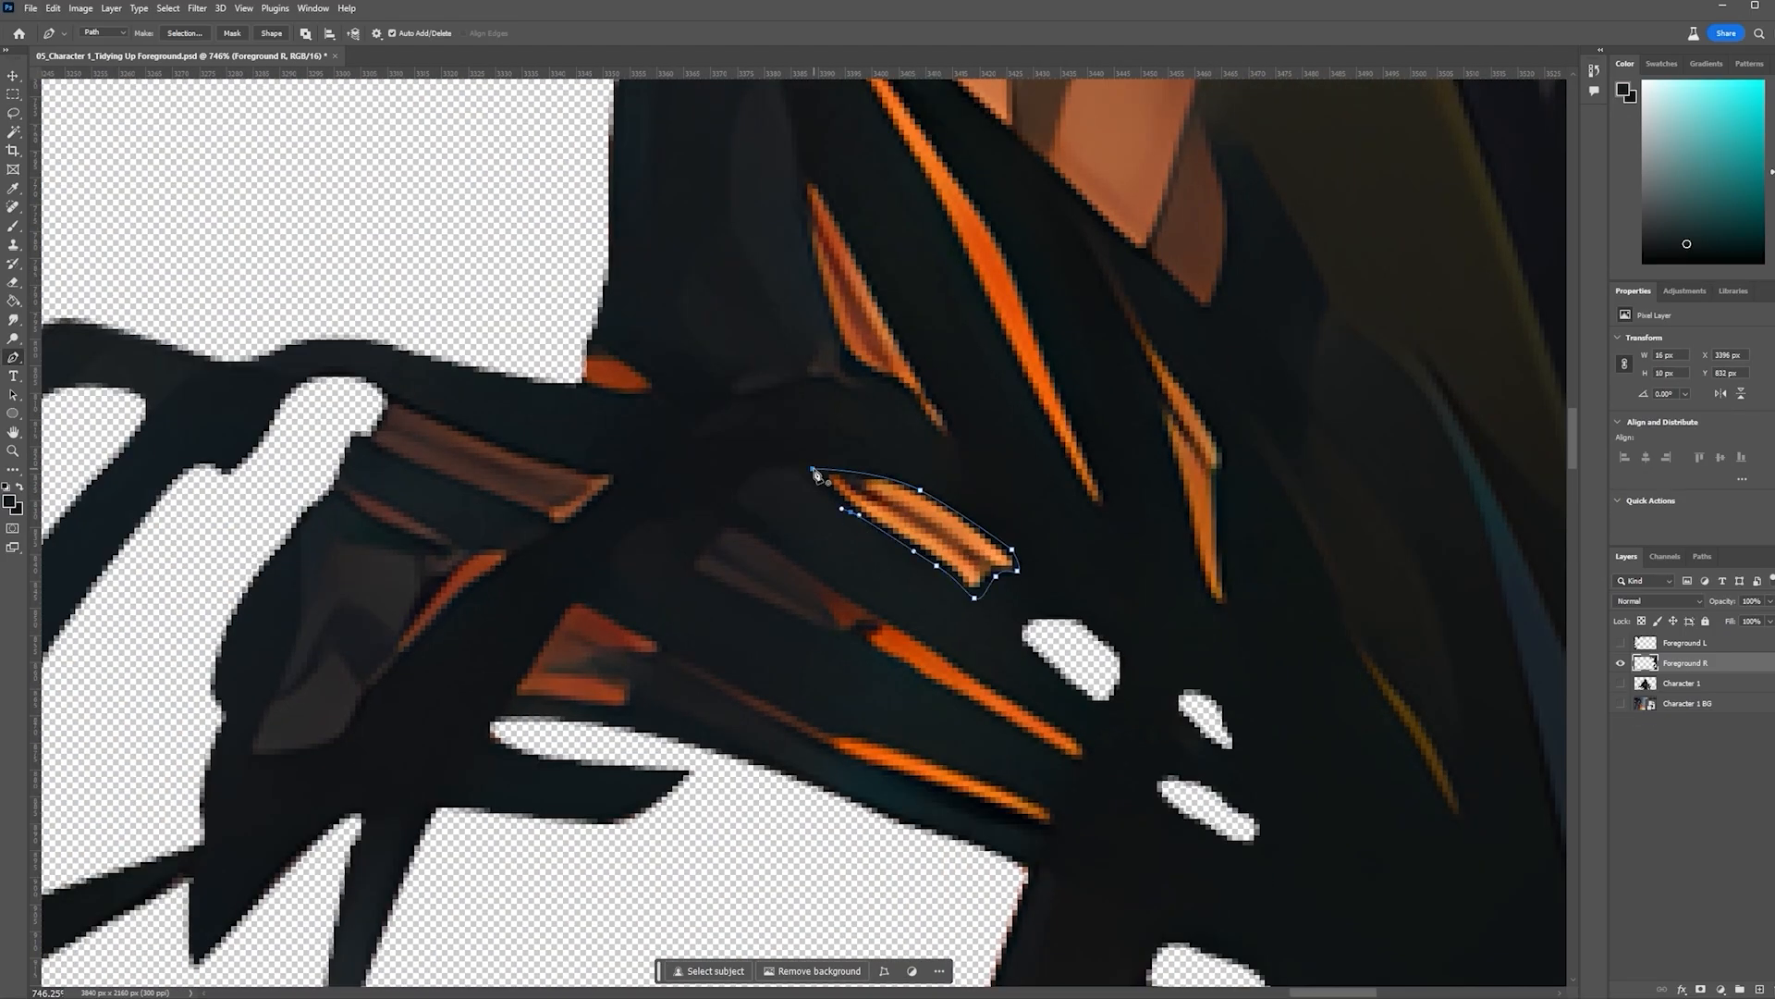
{"action": "key", "text": "ctrl+Return"}
{"action": "key", "text": "Delete"}
{"action": "key", "text": "ctrl+d"}
Cut out the remaining orange and brown streaks between the dark leaves just below that sliver
{"action": "left_click", "coordinate": [649, 500]}
{"action": "key", "text": "p"}
{"action": "left_click", "coordinate": [473, 483]}
{"action": "key", "text": "ctrl+Return"}
{"action": "key", "text": "Delete"}
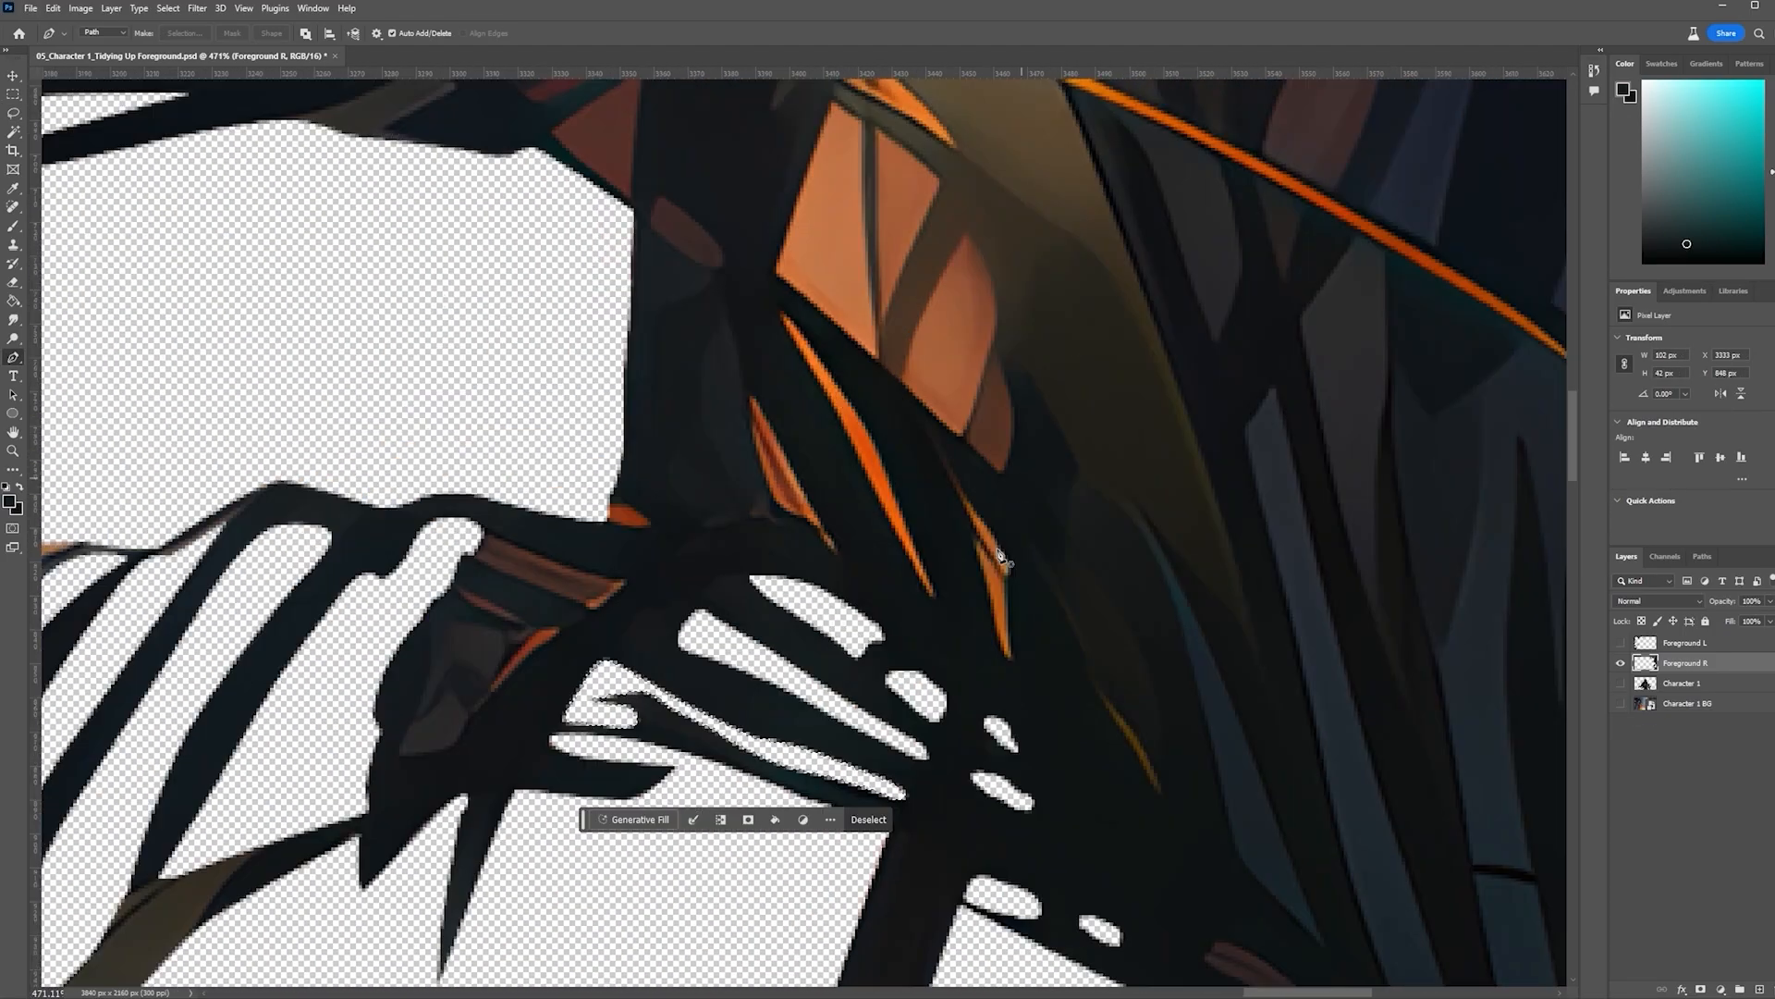
Outline the two long orange slivers between the dark leaves beside the trunk and delete them
{"action": "left_click", "coordinate": [982, 562]}
{"action": "key", "text": "ctrl+Return"}
{"action": "key", "text": "Delete"}
{"action": "left_click", "coordinate": [960, 691]}
{"action": "left_click", "coordinate": [812, 378]}
{"action": "key", "text": "Delete"}
Trace the small orange shard left of the long cut-out, convert it to a selection and delete it along with its leftovers
{"action": "key", "text": "p"}
{"action": "right_click", "coordinate": [848, 464]}
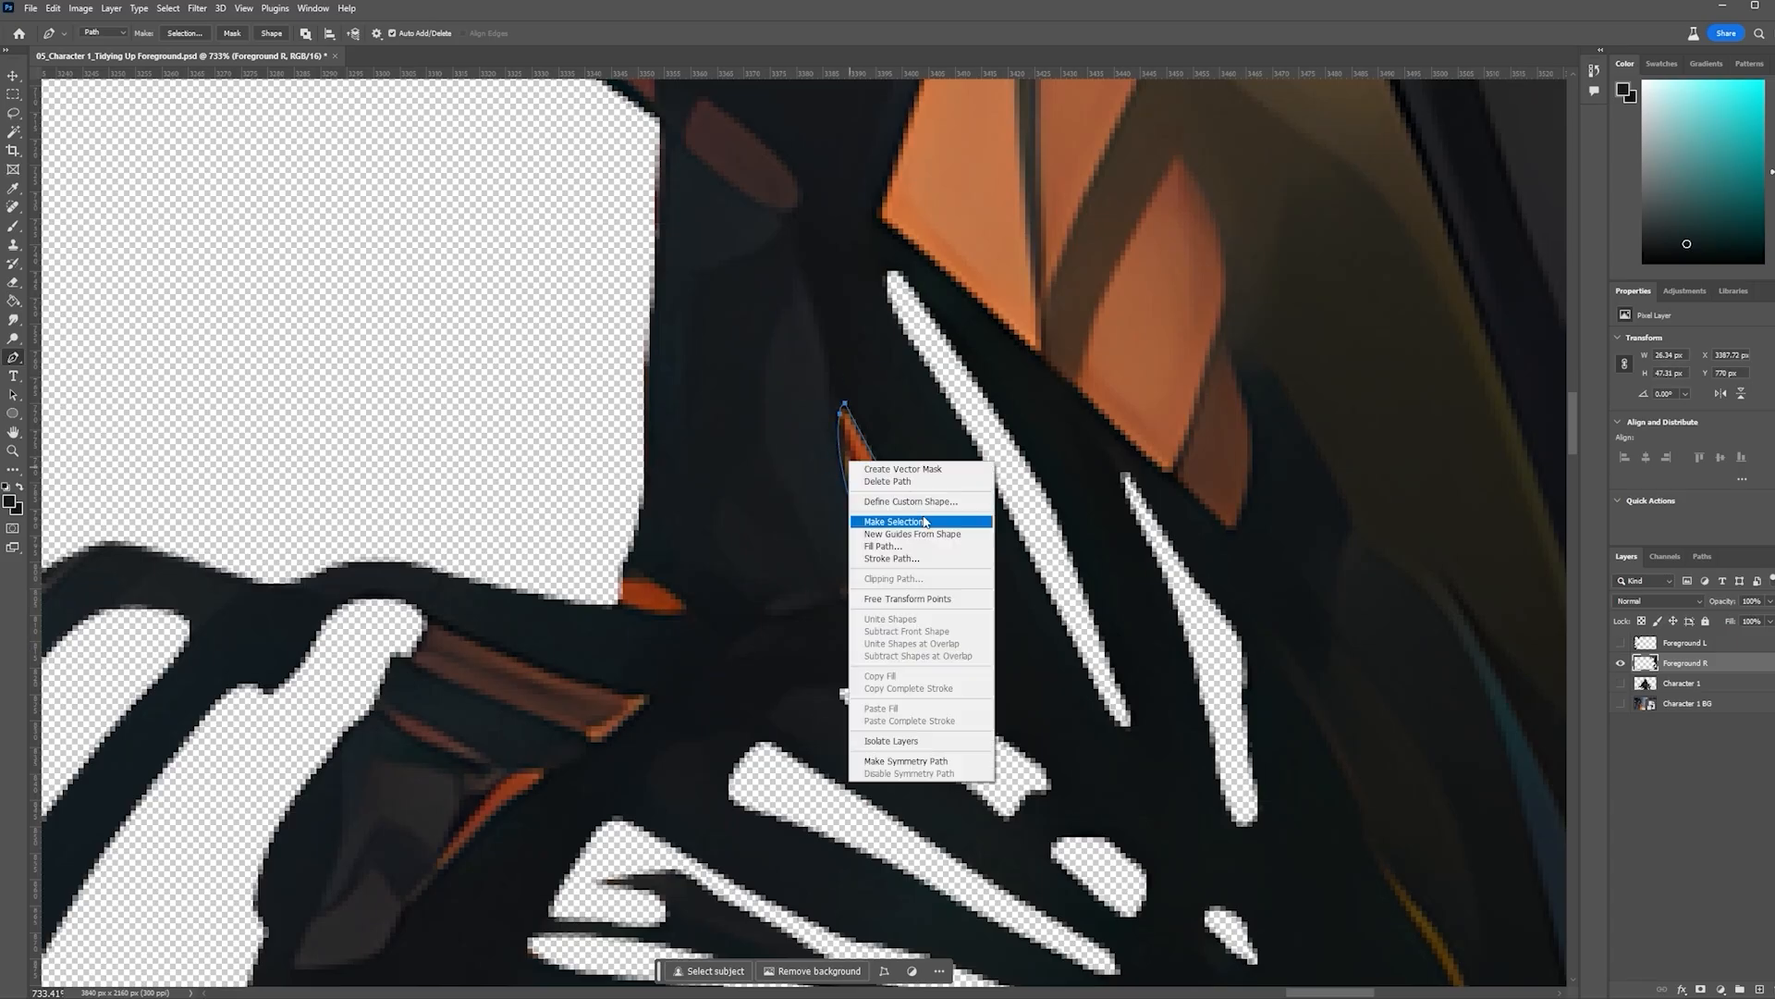
{"action": "left_click", "coordinate": [916, 520]}
{"action": "key", "text": "Delete"}
{"action": "key", "text": "l"}
{"action": "mouse_move", "coordinate": [813, 469]}
{"action": "left_mouse_down"}
{"action": "mouse_move", "coordinate": [765, 505]}
{"action": "mouse_move", "coordinate": [814, 470]}
{"action": "left_mouse_up"}
{"action": "key", "text": "Delete"}
Cut out the light-orange patches on both sides of the thin stem below the olive leaf
{"action": "key", "text": "p"}
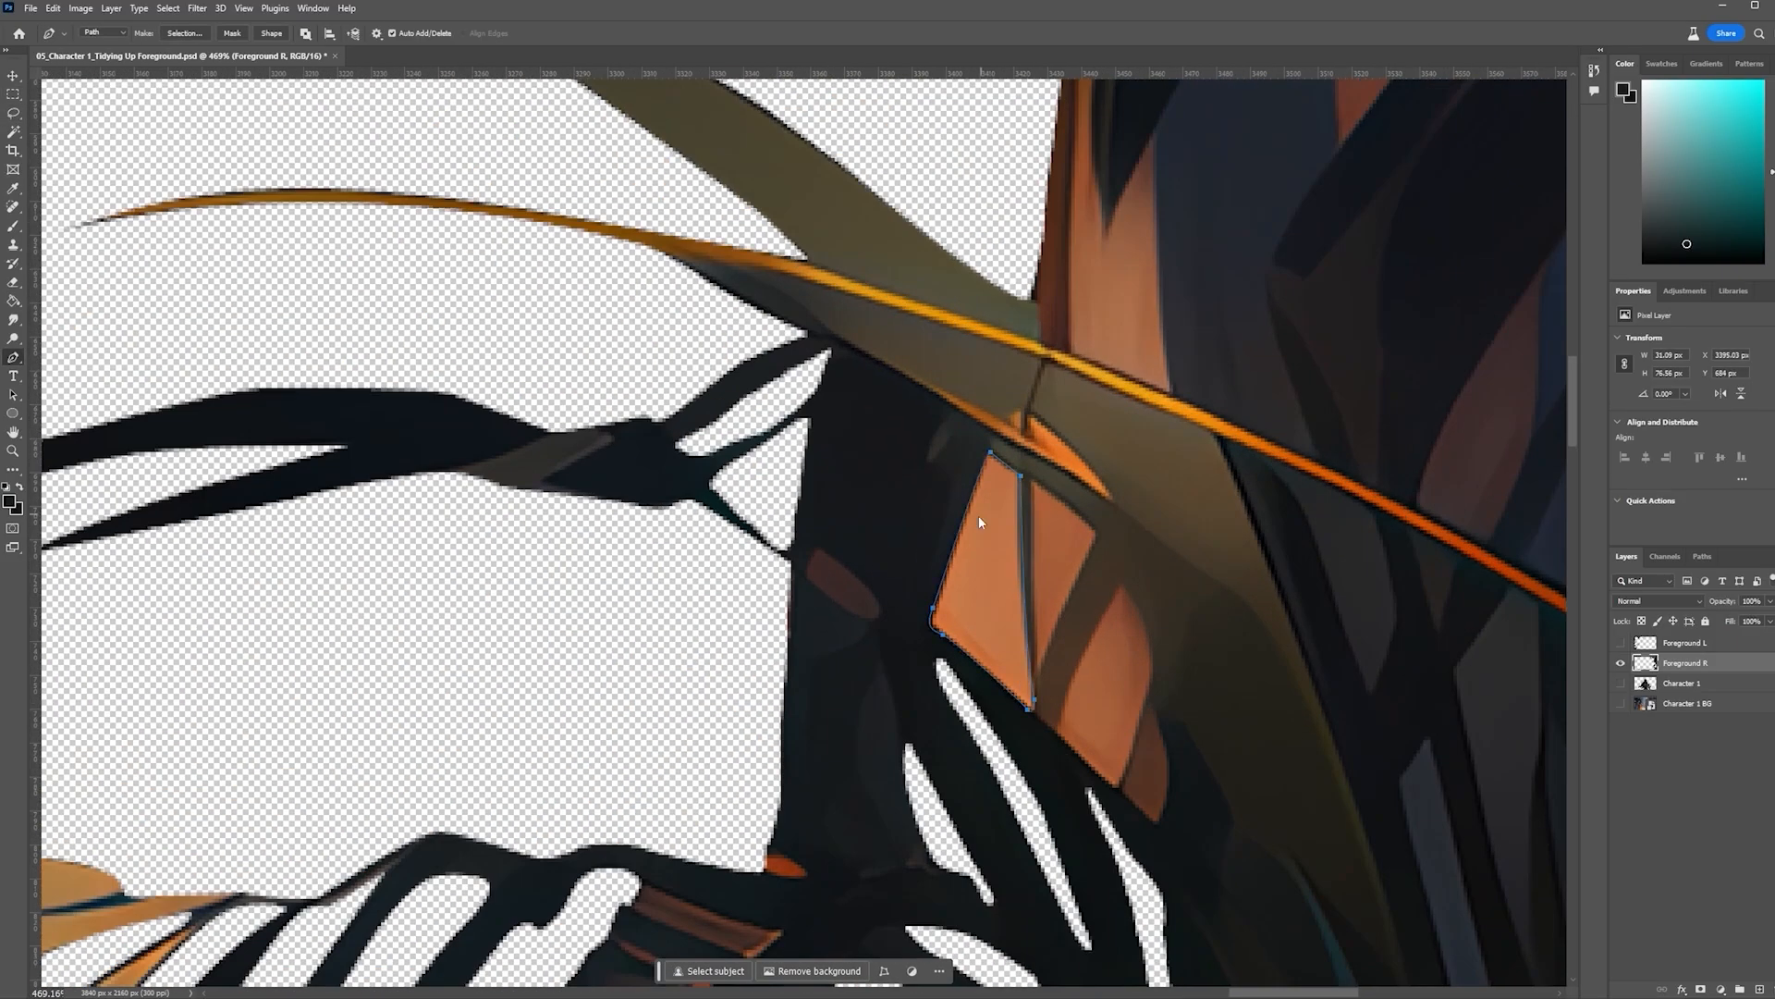
{"action": "key", "text": "Delete"}
{"action": "left_click", "coordinate": [1093, 510]}
{"action": "key", "text": "ctrl+Return"}
{"action": "key", "text": "Delete"}
Cut out the orange patch beyond the brown band and the reddish-brown sliver among the lower dark blades
{"action": "left_click_drag", "start_coordinate": [1129, 654], "coordinate": [1132, 675]}
{"action": "left_click", "coordinate": [951, 631]}
{"action": "key", "text": "Delete"}
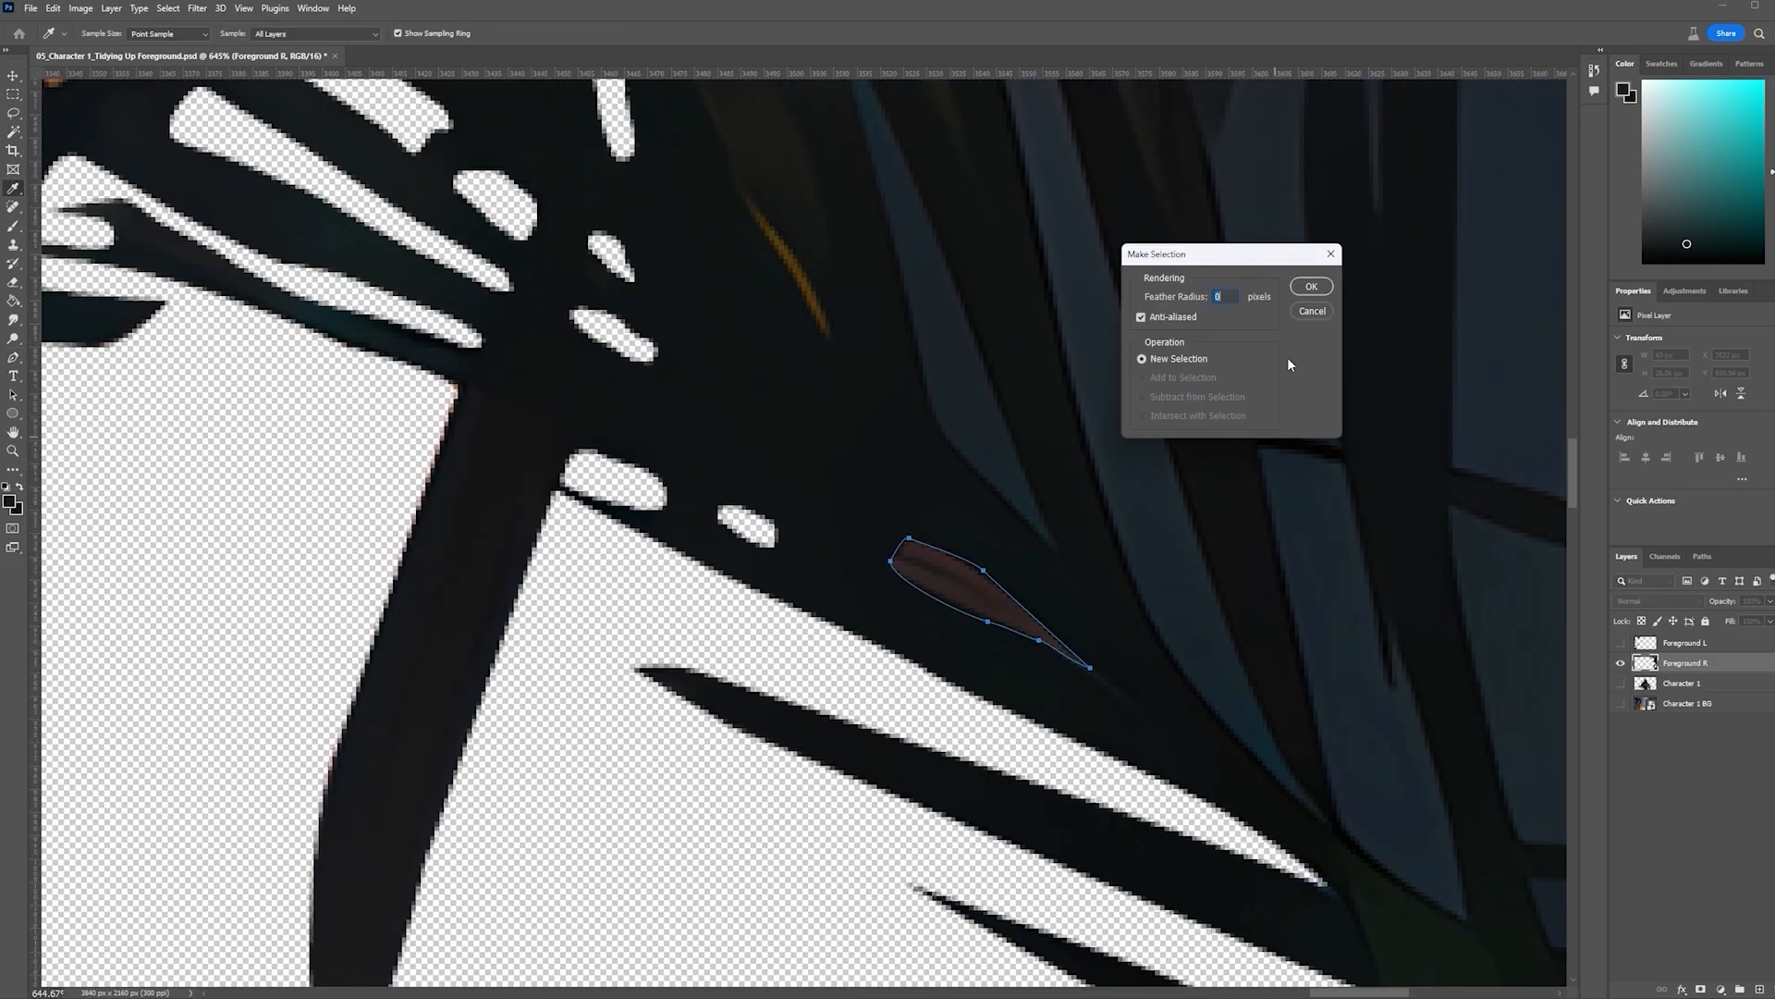
{"action": "left_click", "coordinate": [1312, 286]}
{"action": "key", "text": "Delete"}
Outline the blue gaps between the fan-shaped blades at the canvas edge, convert them to selections and delete them
{"action": "left_click", "coordinate": [1201, 842]}
{"action": "left_click", "coordinate": [1230, 667]}
{"action": "left_click", "coordinate": [1268, 803]}
{"action": "left_click", "coordinate": [1201, 841]}
{"action": "left_click", "coordinate": [1312, 287]}
{"action": "key", "text": "Delete"}
{"action": "key", "text": "p"}
{"action": "key", "text": "Delete"}
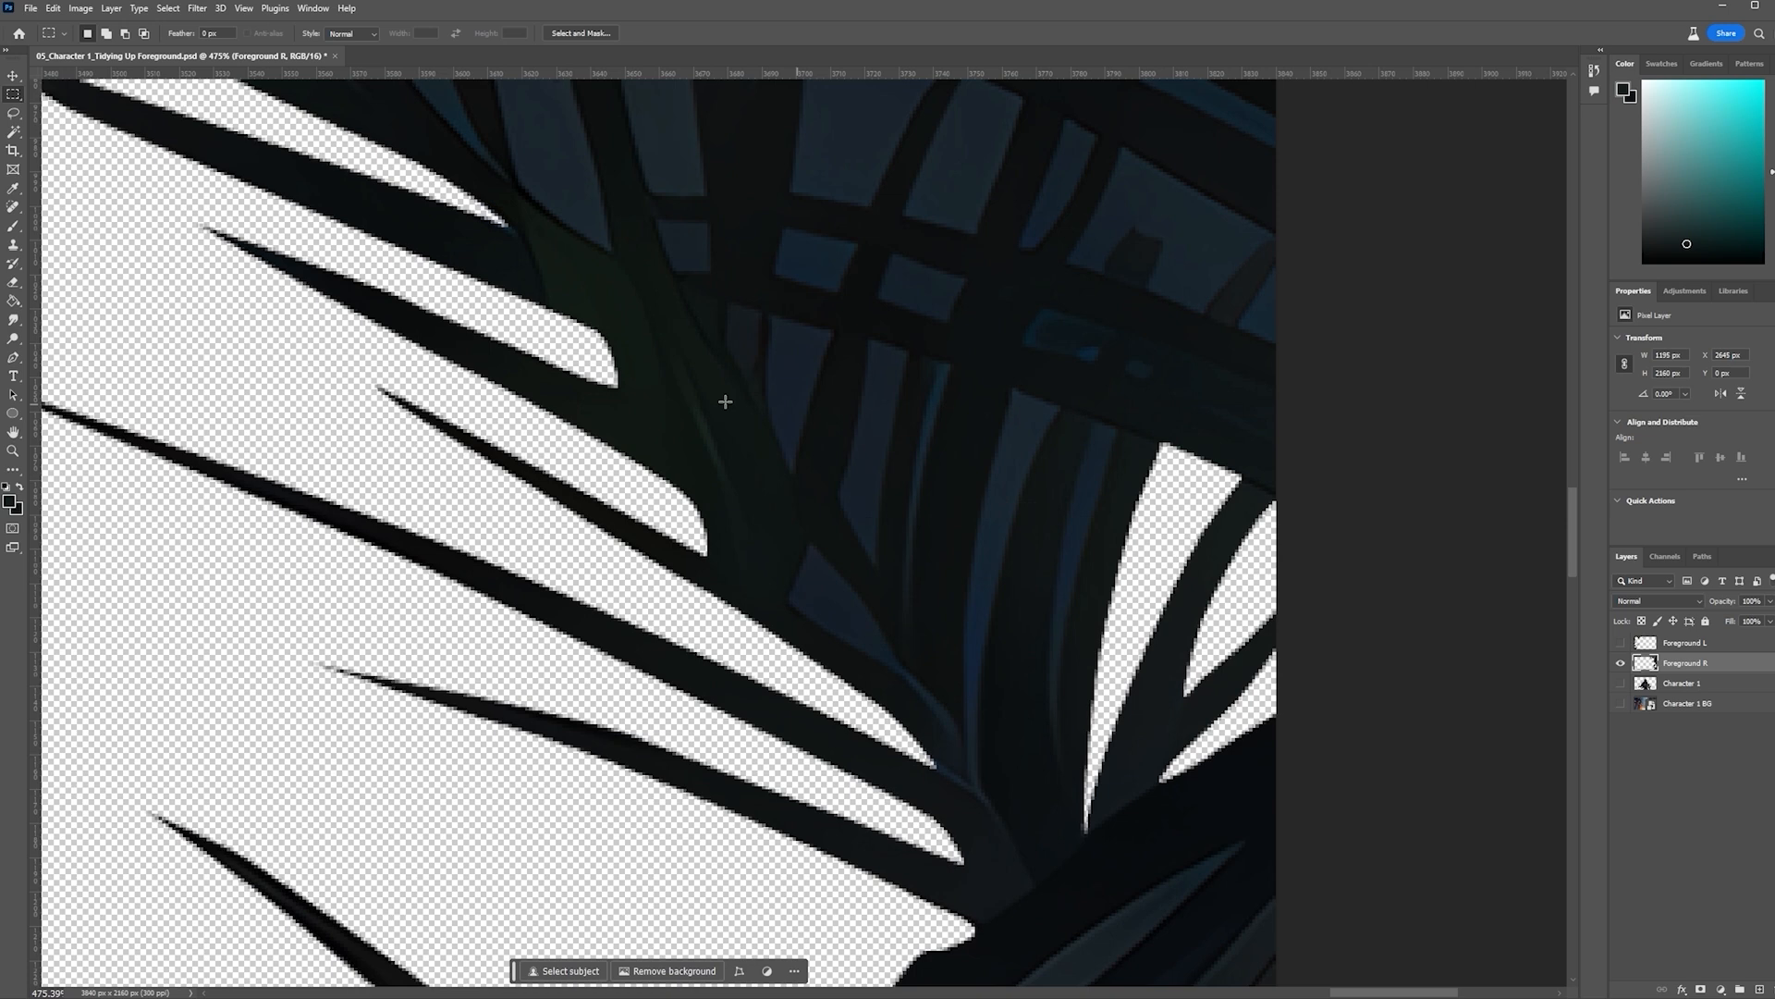
{"action": "key", "text": "Delete"}
Trace the narrow blue strip between the central blades of the lower fan, delete it and deselect
{"action": "key", "text": "p"}
{"action": "left_click", "coordinate": [945, 656]}
{"action": "left_click_drag", "start_coordinate": [925, 428], "coordinate": [927, 403]}
{"action": "left_click", "coordinate": [987, 172]}
{"action": "key", "text": "ctrl+Return"}
{"action": "key", "text": "Delete"}
{"action": "key", "text": "ctrl+d"}
Cut out the remaining blue gaps between the lower fan's blades beneath the dark crossing branch
{"action": "left_click_drag", "start_coordinate": [743, 358], "coordinate": [777, 638]}
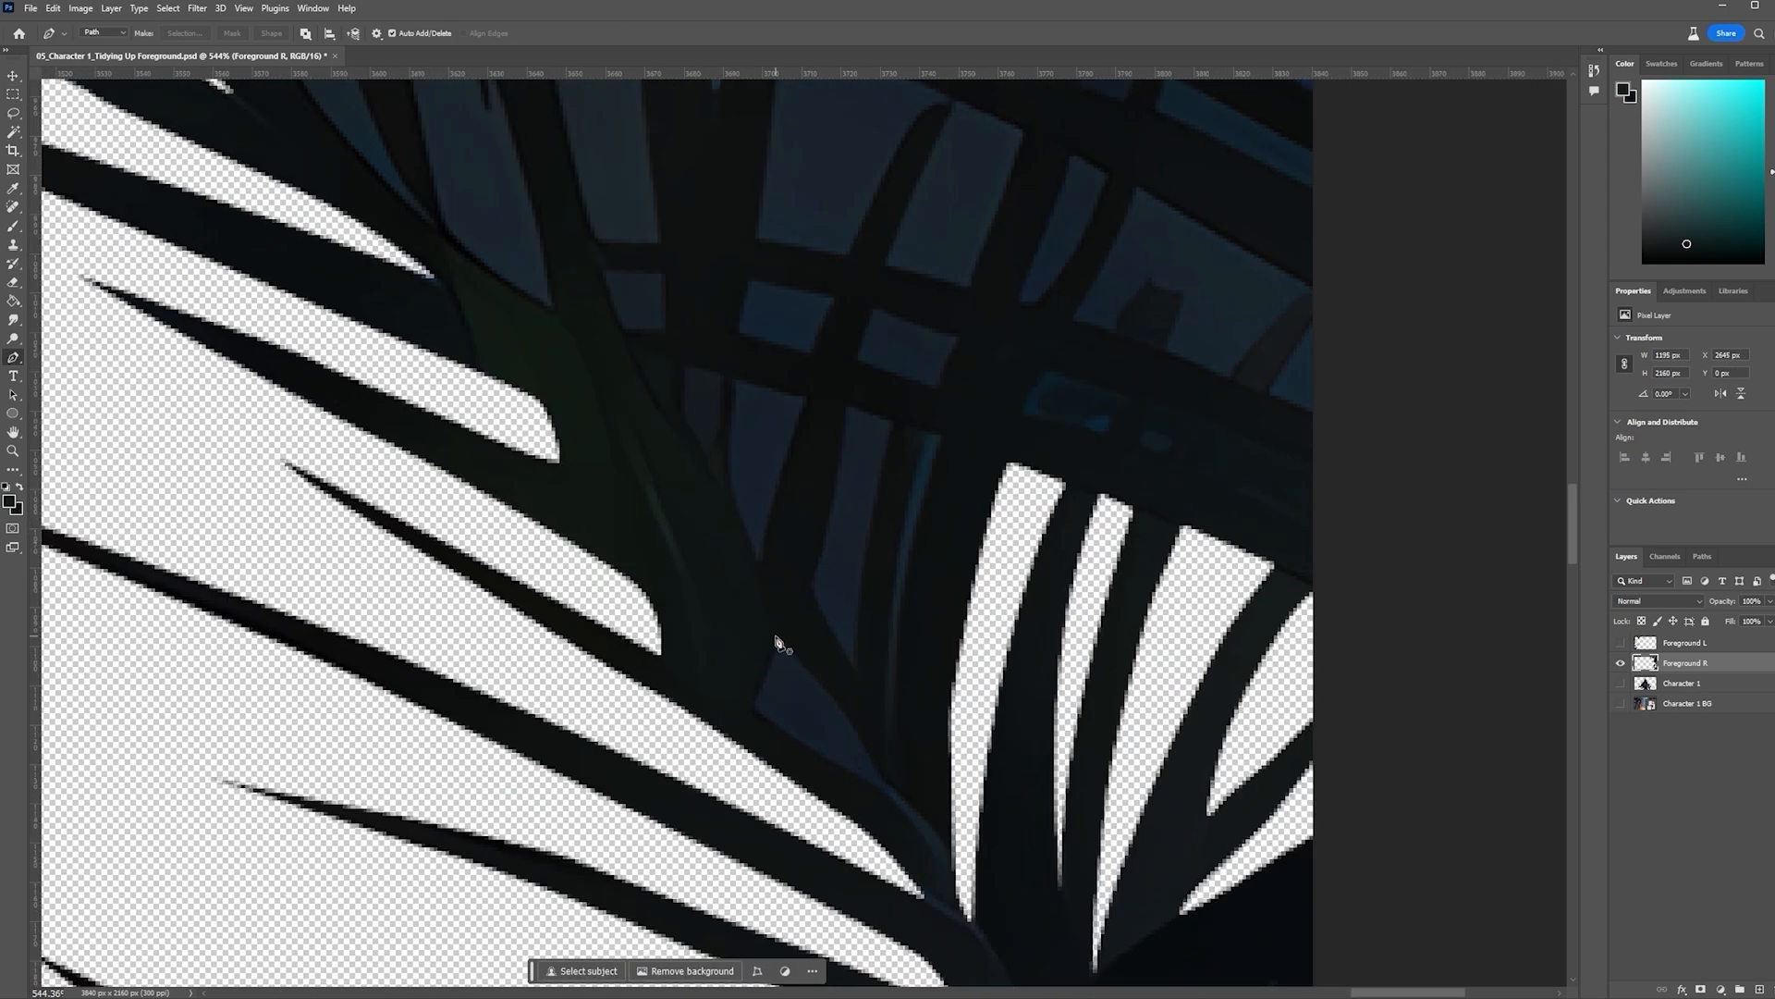
{"action": "left_click", "coordinate": [13, 94]}
{"action": "key", "text": "Delete"}
{"action": "left_click", "coordinate": [833, 424]}
{"action": "key", "text": "p"}
{"action": "left_click", "coordinate": [956, 491]}
{"action": "key", "text": "Delete"}
{"action": "right_click", "coordinate": [925, 548]}
{"action": "left_click", "coordinate": [967, 614]}
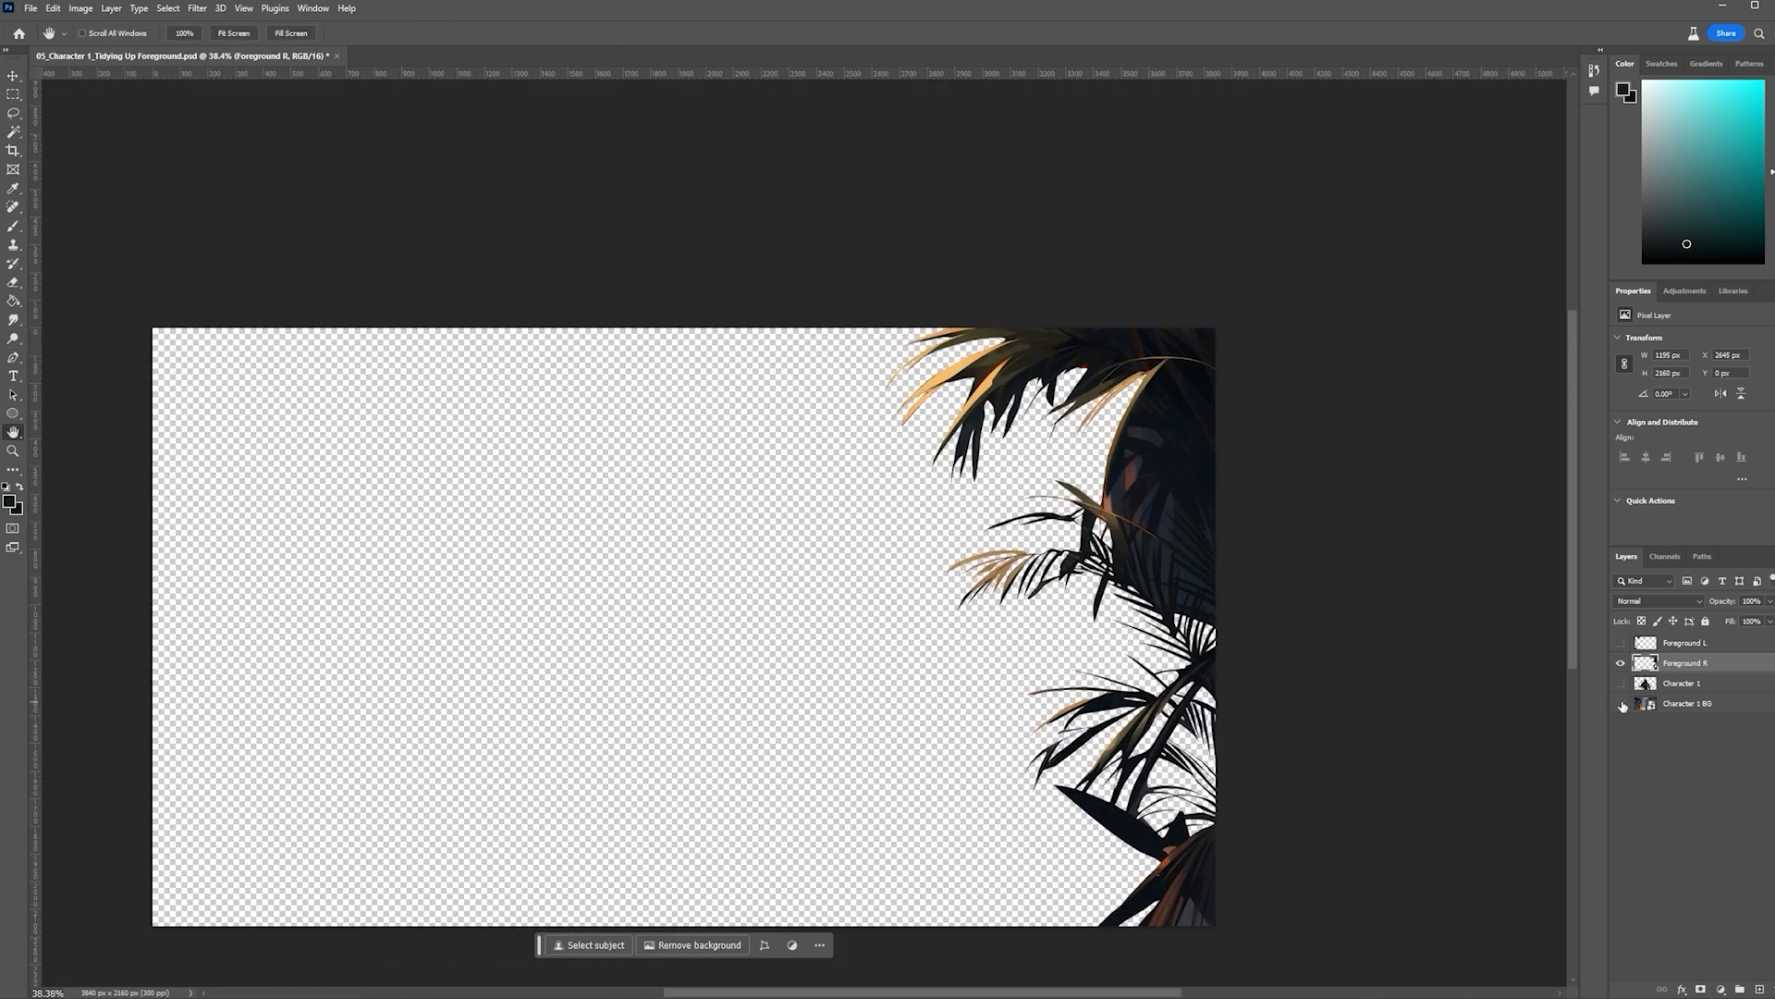
Outline the tall dark gap between the blades beside the olive leaf, delete it and deselect
{"action": "scroll", "coordinate": [1122, 549], "scroll_direction": "up", "scroll_amount": 10}
{"action": "left_click", "coordinate": [628, 390]}
{"action": "left_click", "coordinate": [783, 754]}
{"action": "left_click", "coordinate": [628, 390]}
{"action": "key", "text": "ctrl+Return"}
{"action": "key", "text": "Delete"}
{"action": "key", "text": "ctrl+d"}
Cut out the neighbouring grey strips between the upright blades up to the orange-edged stem
{"action": "left_click", "coordinate": [714, 330]}
{"action": "key", "text": "ctrl+Return"}
{"action": "key", "text": "Delete"}
{"action": "scroll", "coordinate": [820, 583], "scroll_direction": "down", "scroll_amount": 8}
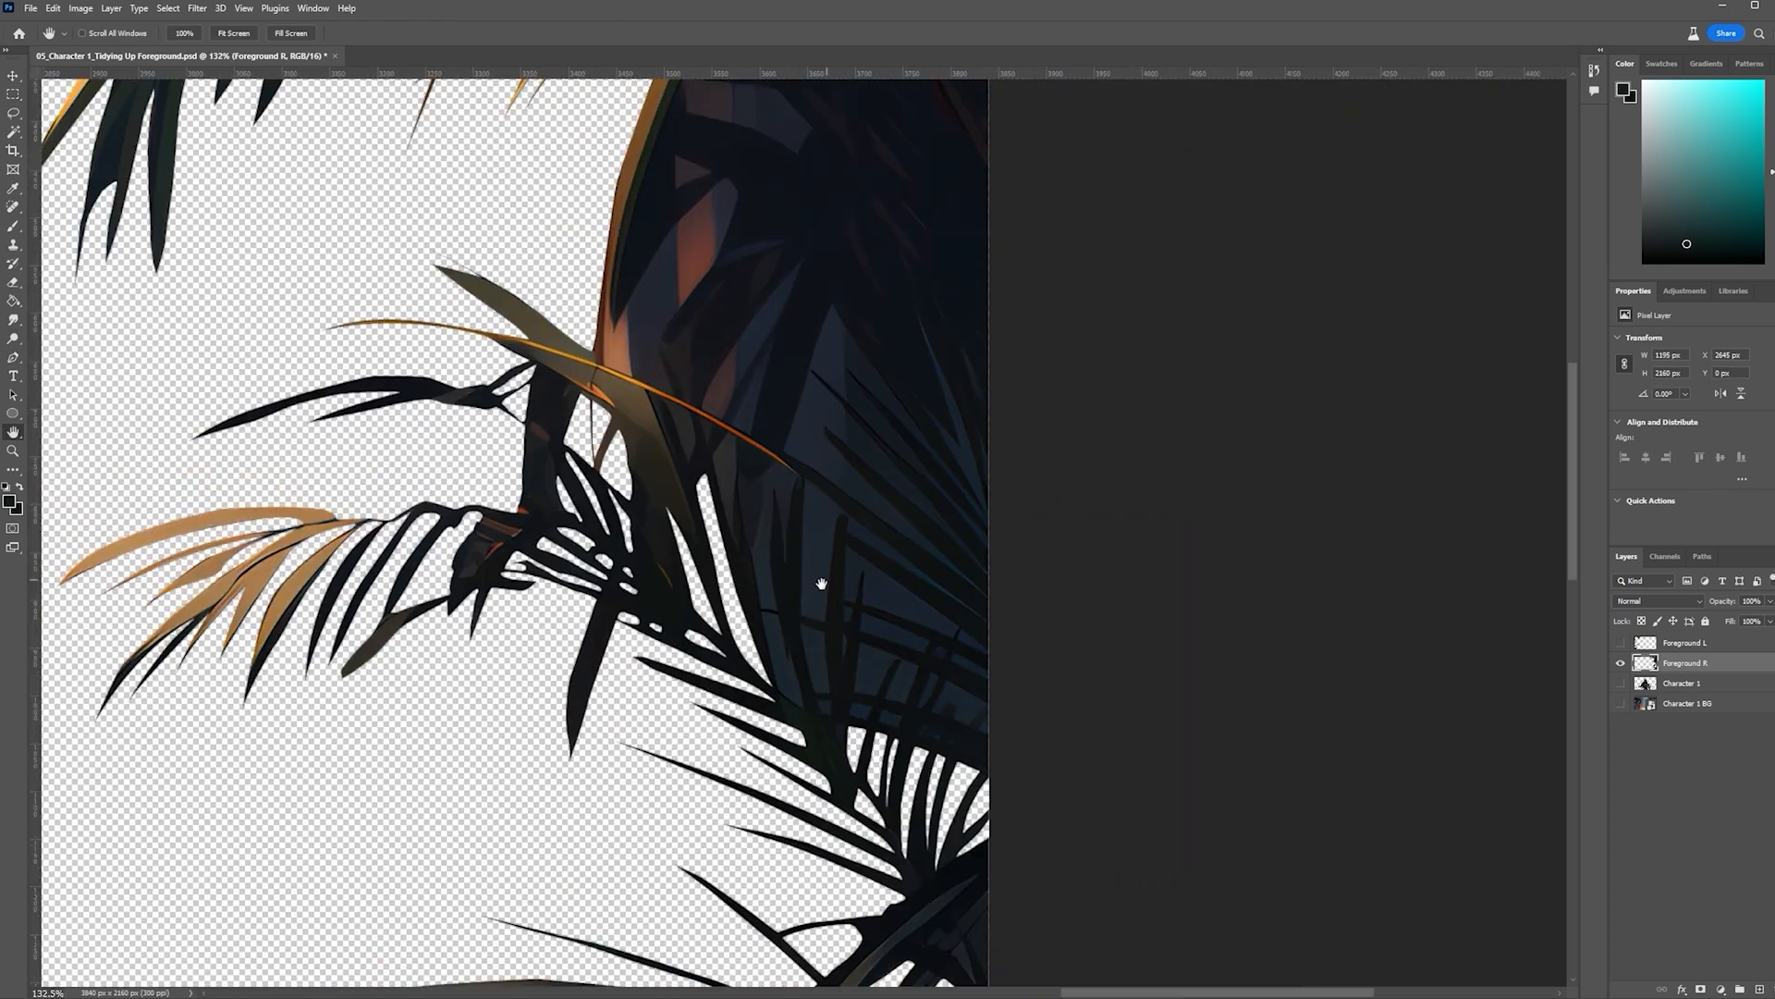
{"action": "scroll", "coordinate": [820, 583], "scroll_direction": "up", "scroll_amount": 8}
{"action": "left_click", "coordinate": [612, 207]}
{"action": "key", "text": "ctrl+Return"}
{"action": "key", "text": "Delete"}
Outline the blue-grey area under the orange stem's tip, following the pointed blade inside it, and delete it
{"action": "left_click_drag", "start_coordinate": [805, 364], "coordinate": [826, 439]}
{"action": "left_click", "coordinate": [855, 716]}
{"action": "scroll", "coordinate": [851, 423], "scroll_direction": "down", "scroll_amount": 2}
{"action": "left_click", "coordinate": [681, 261]}
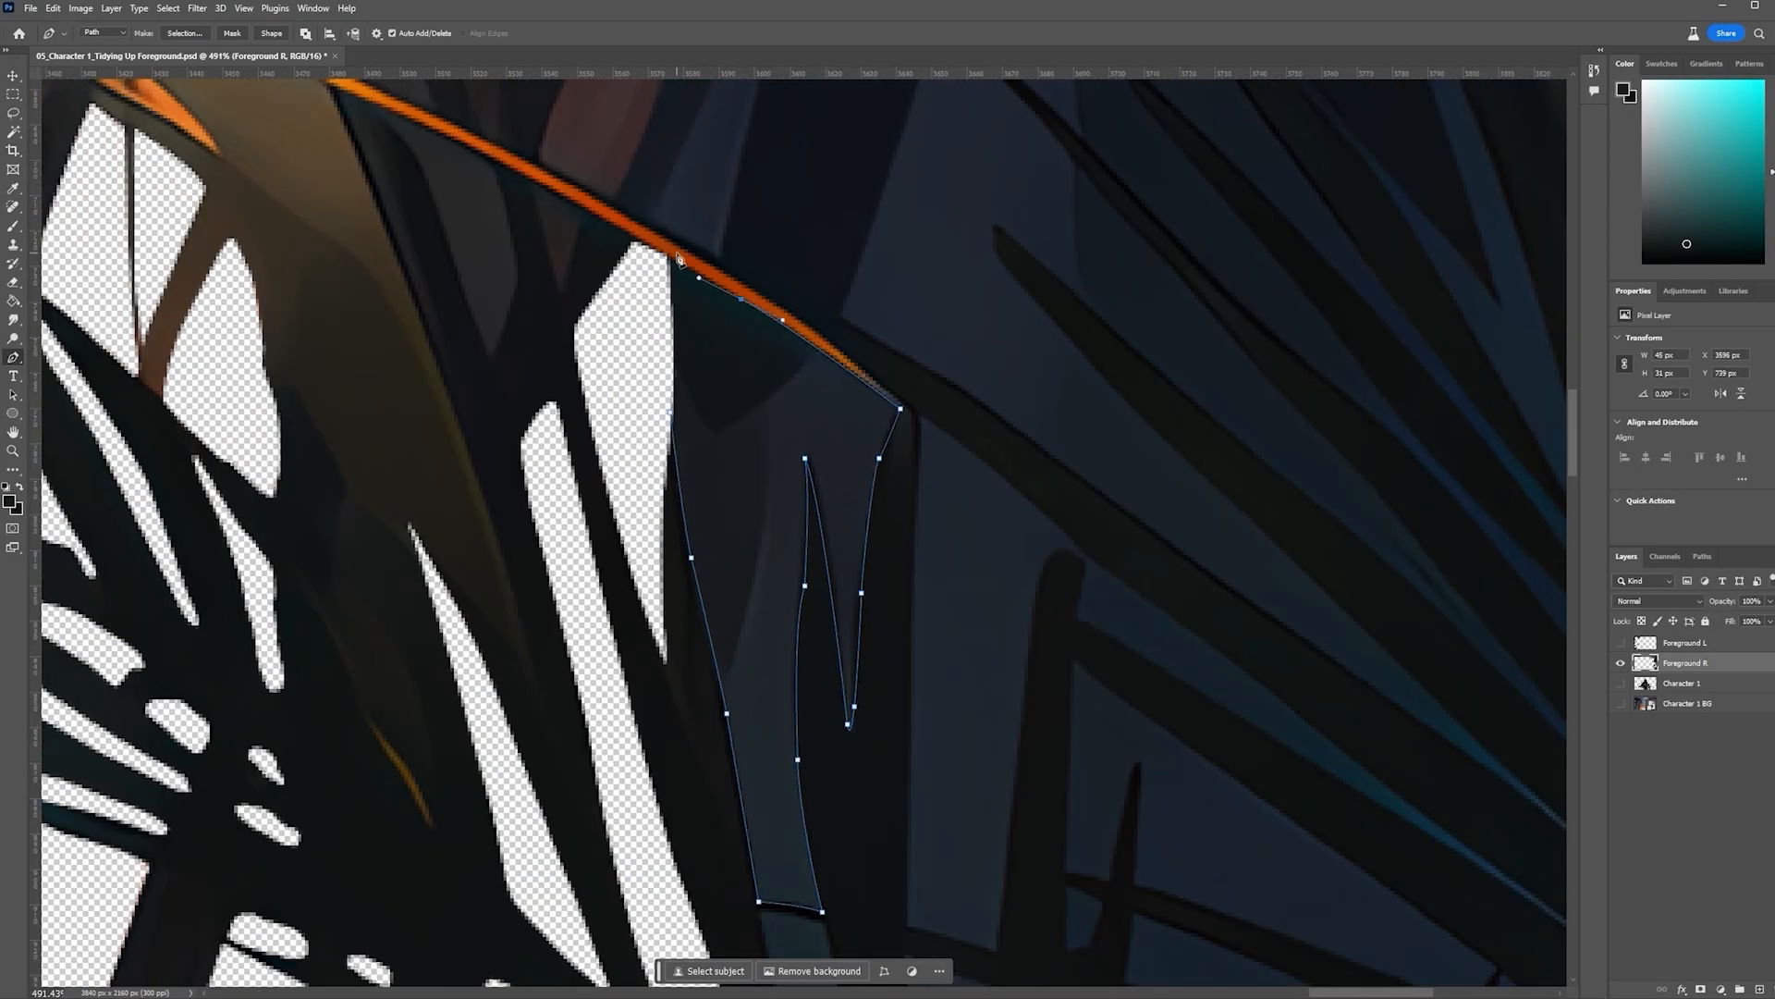
{"action": "key", "text": "Delete"}
Convert the outlines around the next gaps between the upright blades to selections with no feather and delete them
{"action": "left_click", "coordinate": [1310, 287]}
{"action": "key", "text": "Delete"}
{"action": "scroll", "coordinate": [888, 647], "scroll_direction": "up", "scroll_amount": 4}
{"action": "left_click", "coordinate": [1309, 287]}
{"action": "key", "text": "Delete"}
Lasso the small blue cells in the lower rows of the crossing blades and delete them
{"action": "key", "text": "l"}
{"action": "mouse_move", "coordinate": [769, 674]}
{"action": "left_mouse_down"}
{"action": "mouse_move", "coordinate": [681, 741]}
{"action": "mouse_move", "coordinate": [769, 674]}
{"action": "left_mouse_up"}
{"action": "key", "text": "Delete"}
{"action": "left_click_drag", "start_coordinate": [971, 747], "coordinate": [973, 751]}
{"action": "key", "text": "Delete"}
{"action": "mouse_move", "coordinate": [1204, 822]}
{"action": "left_mouse_down"}
{"action": "mouse_move", "coordinate": [864, 577]}
{"action": "mouse_move", "coordinate": [1107, 813]}
{"action": "left_mouse_up"}
{"action": "key", "text": "Delete"}
{"action": "key", "text": "p"}
{"action": "key", "text": "Delete"}
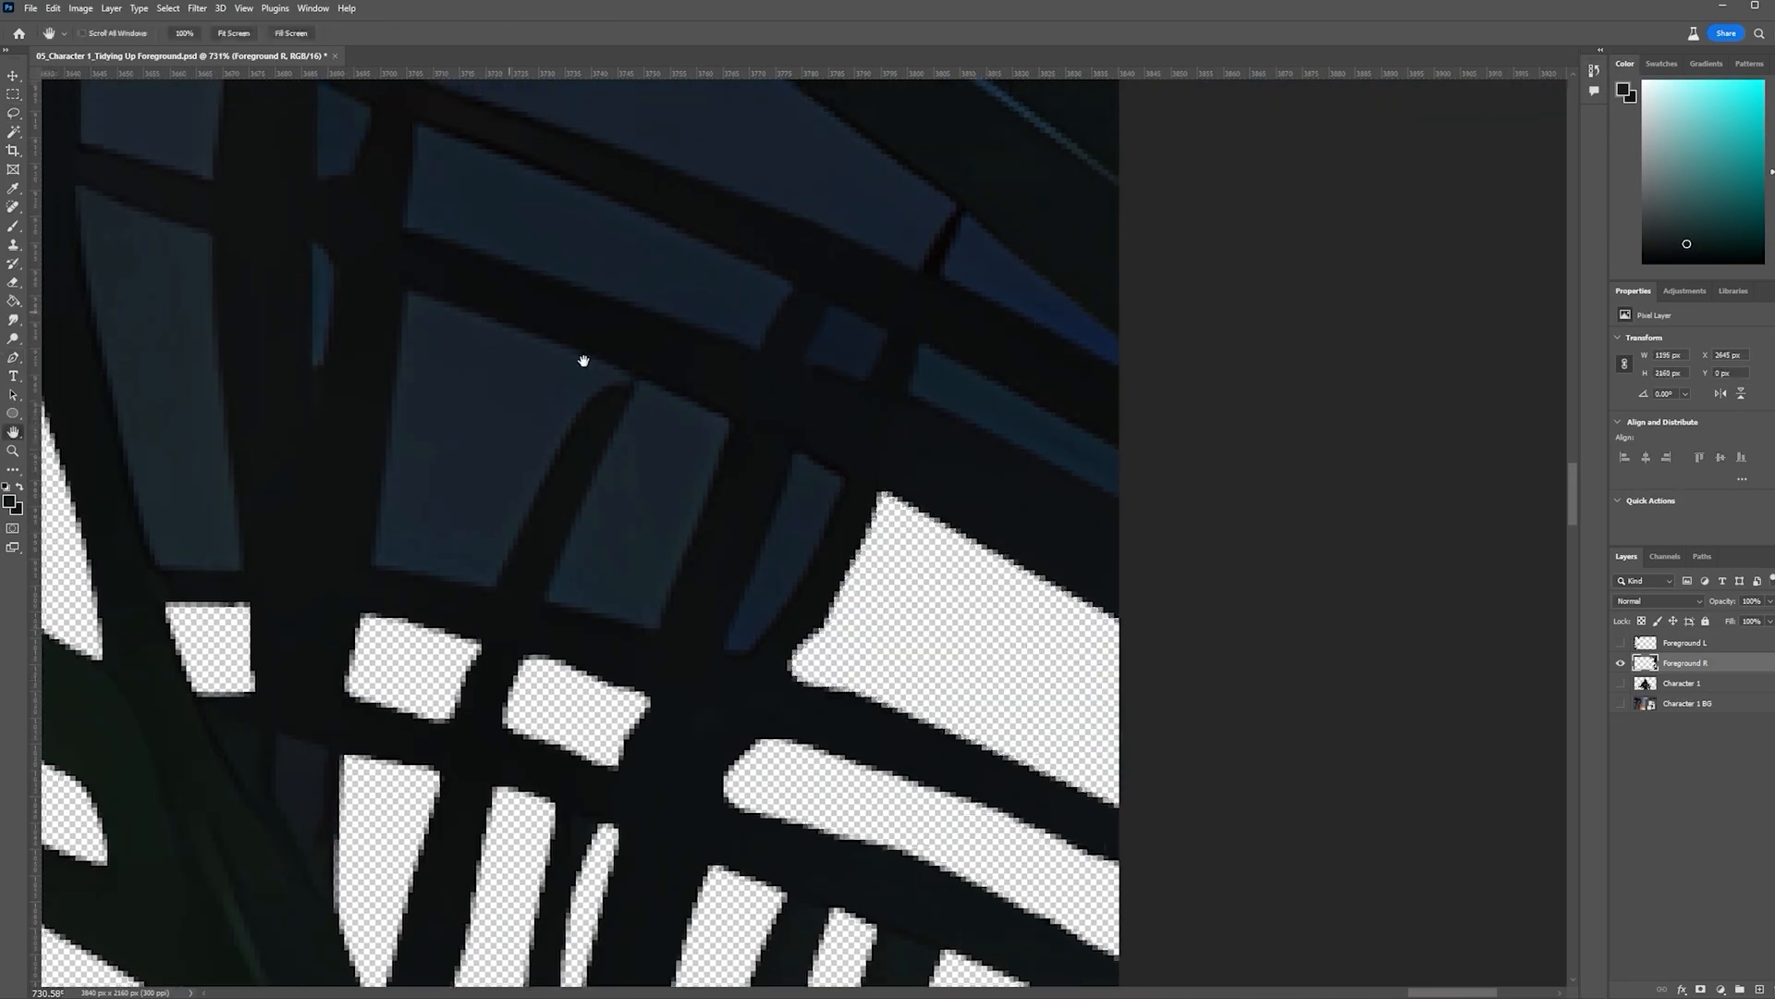
Convert the traced blue cell among the crossing blades to a selection and delete it
{"action": "right_click", "coordinate": [891, 626]}
{"action": "left_click", "coordinate": [935, 690]}
{"action": "key", "text": "Delete"}
Outline the slanted rectangular blue cell next to the curved blade tip and delete it
{"action": "left_click_drag", "start_coordinate": [756, 717], "coordinate": [762, 693]}
{"action": "scroll", "coordinate": [939, 667], "scroll_direction": "up", "scroll_amount": 3}
{"action": "left_click", "coordinate": [947, 558]}
{"action": "left_click", "coordinate": [864, 800]}
{"action": "left_click", "coordinate": [737, 773]}
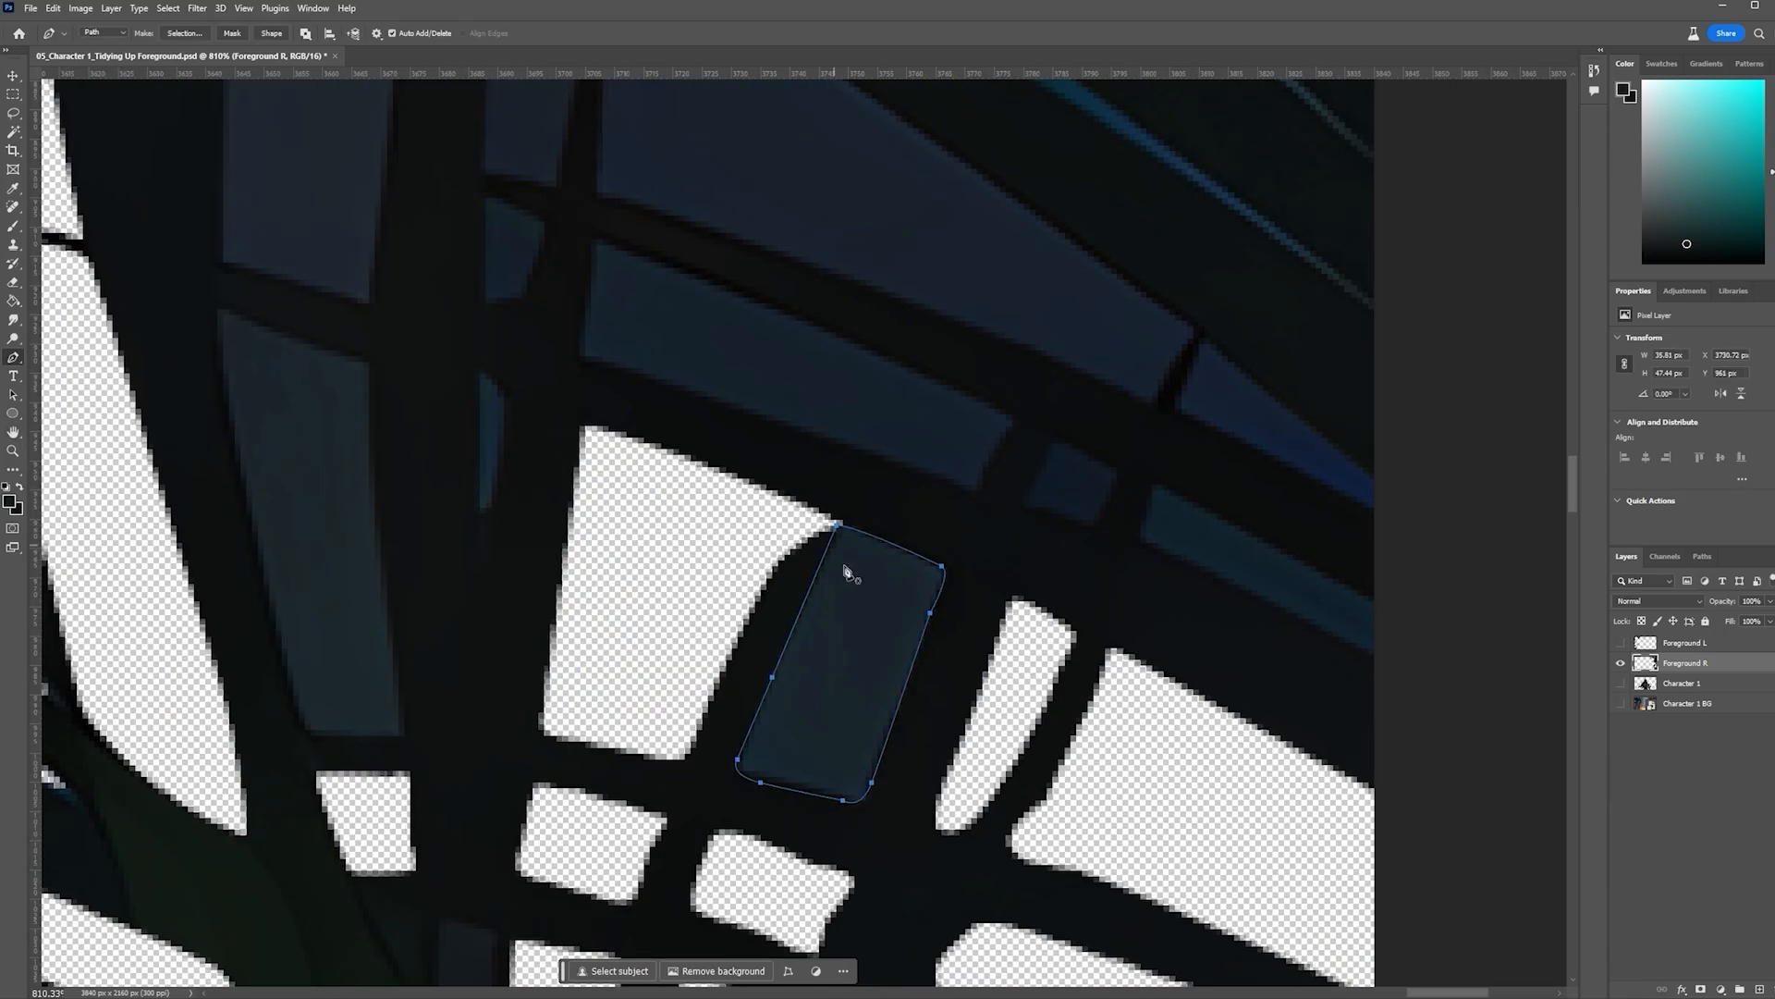
{"action": "key", "text": "Delete"}
Cut out the tall blue panel, the thin sliver beside it and the strip reaching the canvas edge
{"action": "key", "text": "l"}
{"action": "left_click_drag", "start_coordinate": [745, 581], "coordinate": [781, 694]}
{"action": "key", "text": "Delete"}
{"action": "left_click", "coordinate": [560, 541]}
{"action": "key", "text": "Delete"}
{"action": "key", "text": "Delete"}
Lasso and delete the small square blue cell, and cut out the long slanted cell beside it
{"action": "key", "text": "l"}
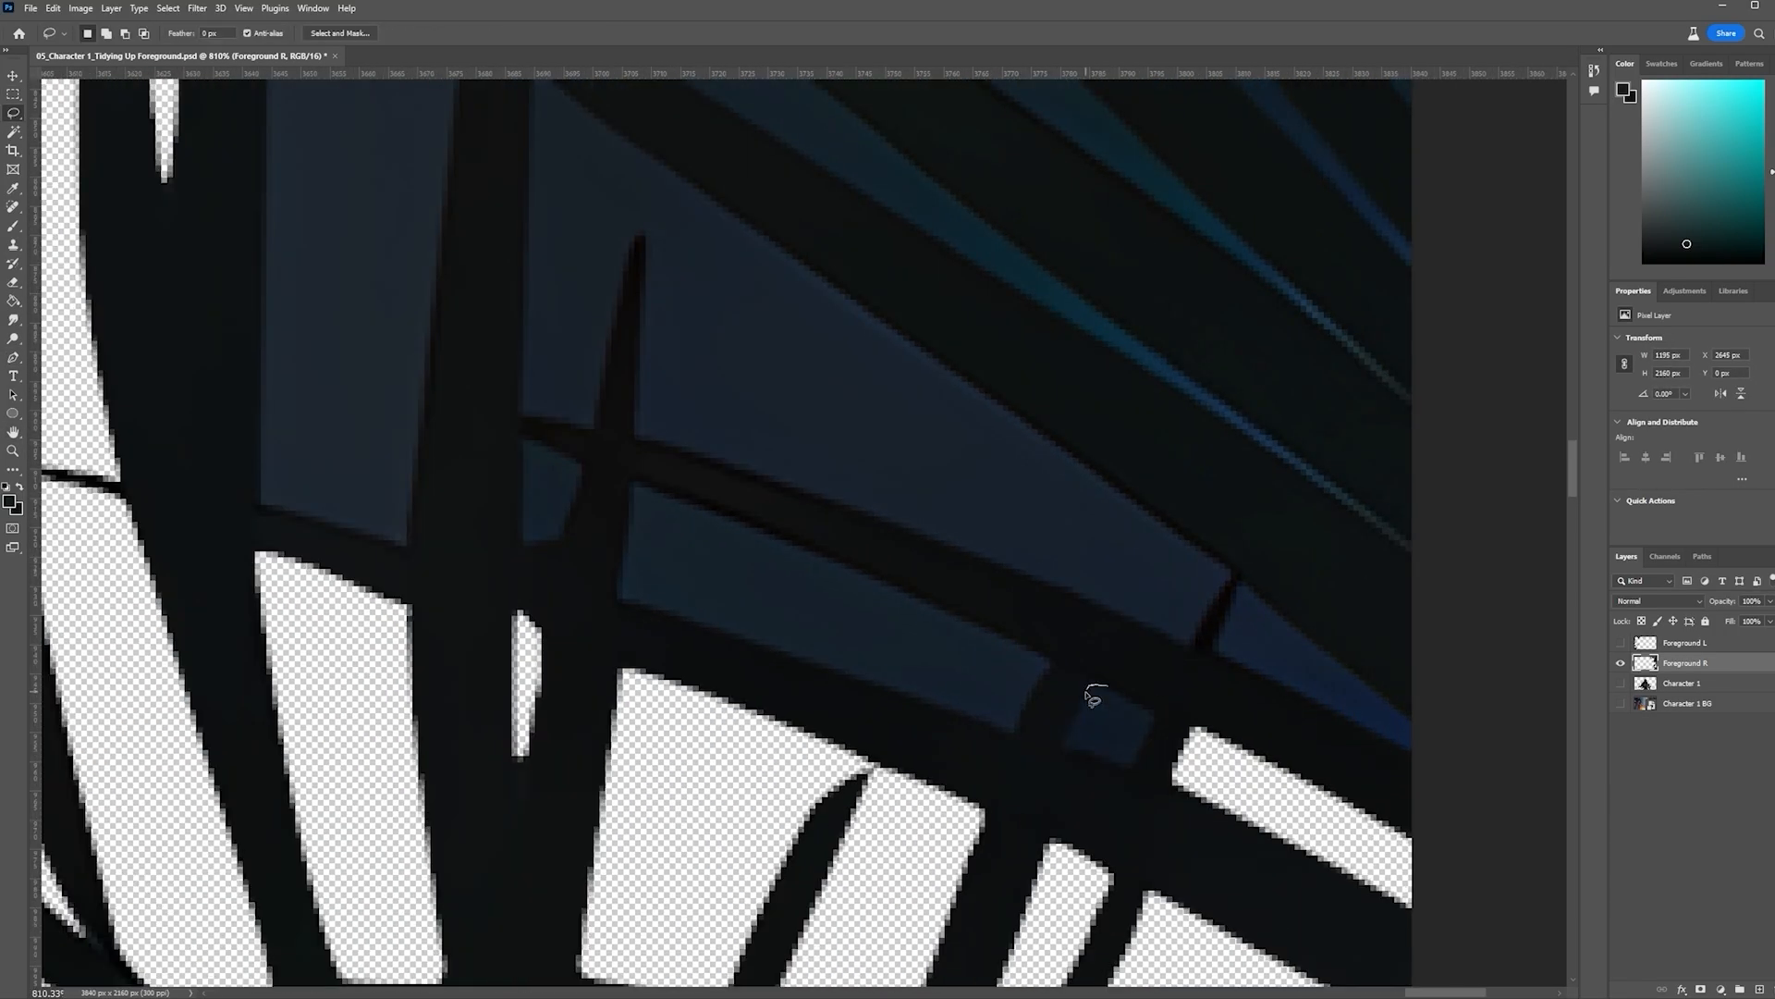
{"action": "left_click_drag", "start_coordinate": [1094, 693], "coordinate": [1100, 690]}
{"action": "key", "text": "Delete"}
{"action": "key", "text": "p"}
{"action": "left_click", "coordinate": [973, 646]}
{"action": "left_click", "coordinate": [974, 647]}
{"action": "key", "text": "Delete"}
Lasso the small blue cell at the other end of the long slanted cut-out and delete it
{"action": "key", "text": "l"}
{"action": "left_click_drag", "start_coordinate": [654, 500], "coordinate": [651, 594]}
{"action": "key", "text": "Delete"}
Cut out the large navy triangle around the pointed blade and its corner at the canvas edge, then deselect
{"action": "key", "text": "p"}
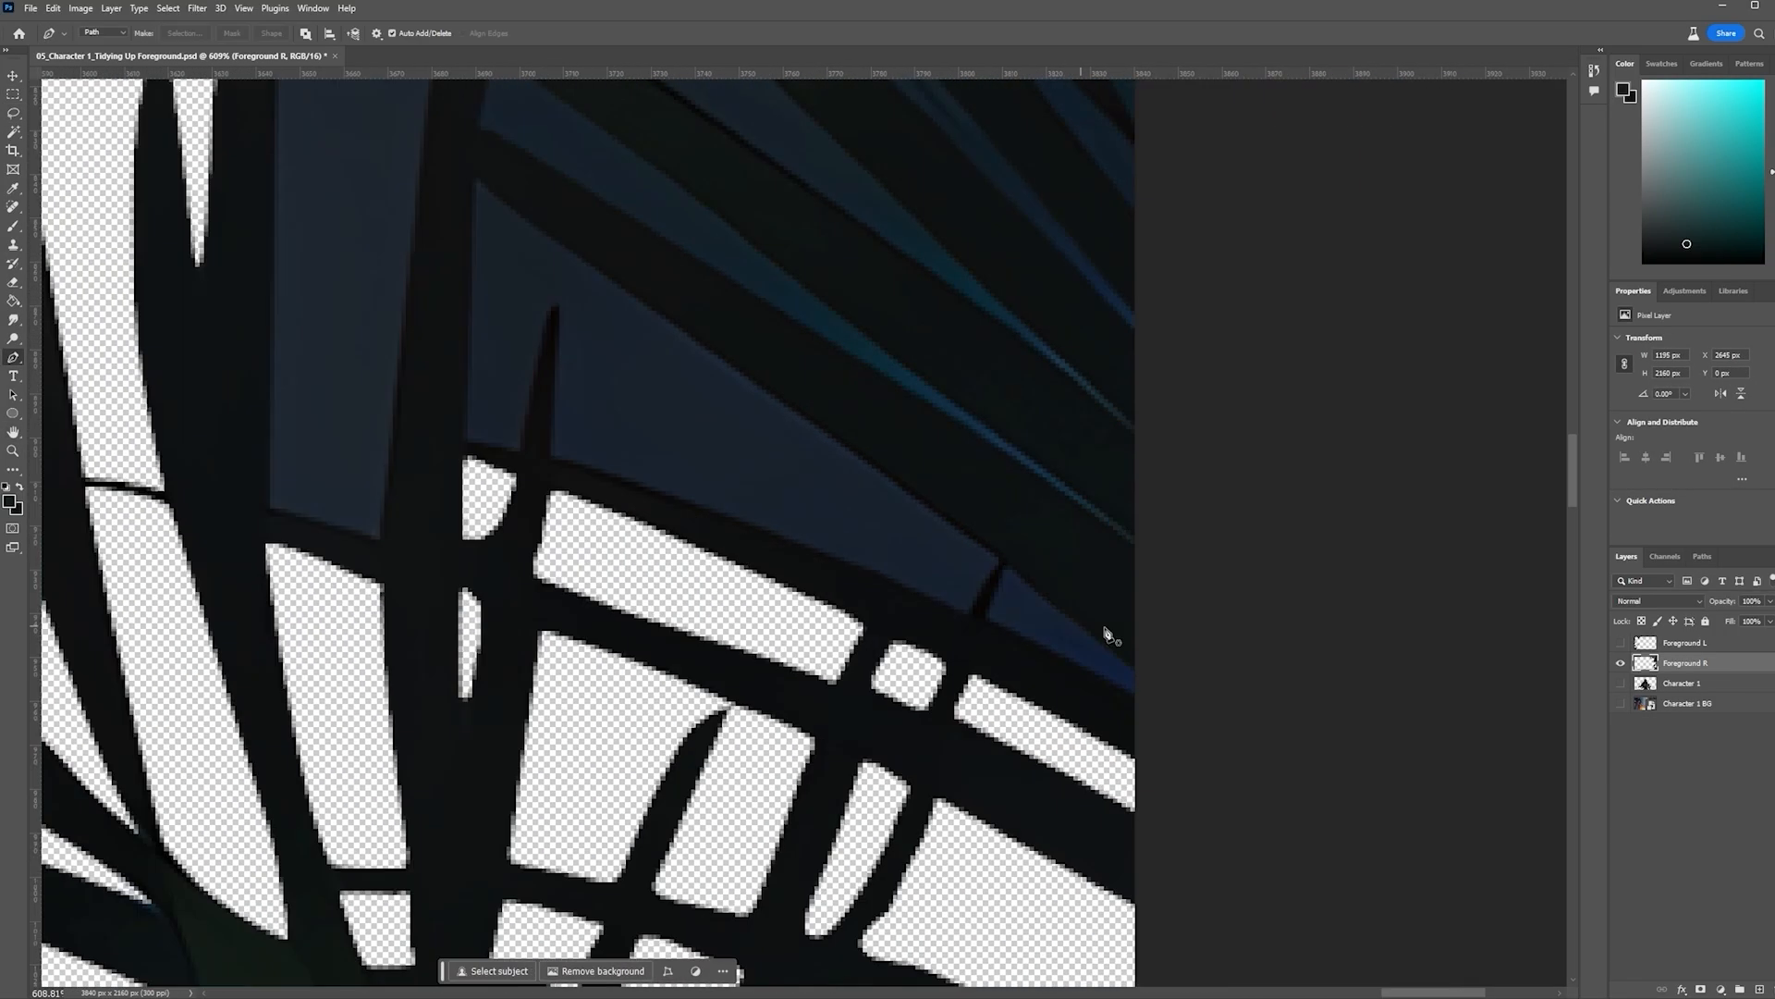
{"action": "key", "text": "Delete"}
{"action": "left_click_drag", "start_coordinate": [533, 423], "coordinate": [529, 439]}
{"action": "left_click", "coordinate": [435, 260]}
{"action": "key", "text": "ctrl+Return"}
{"action": "key", "text": "Delete"}
{"action": "key", "text": "ctrl+d"}
Outline the tall navy panel and the narrow wedge beside the blunt blade, delete them and deselect
{"action": "left_click_drag", "start_coordinate": [436, 260], "coordinate": [897, 489]}
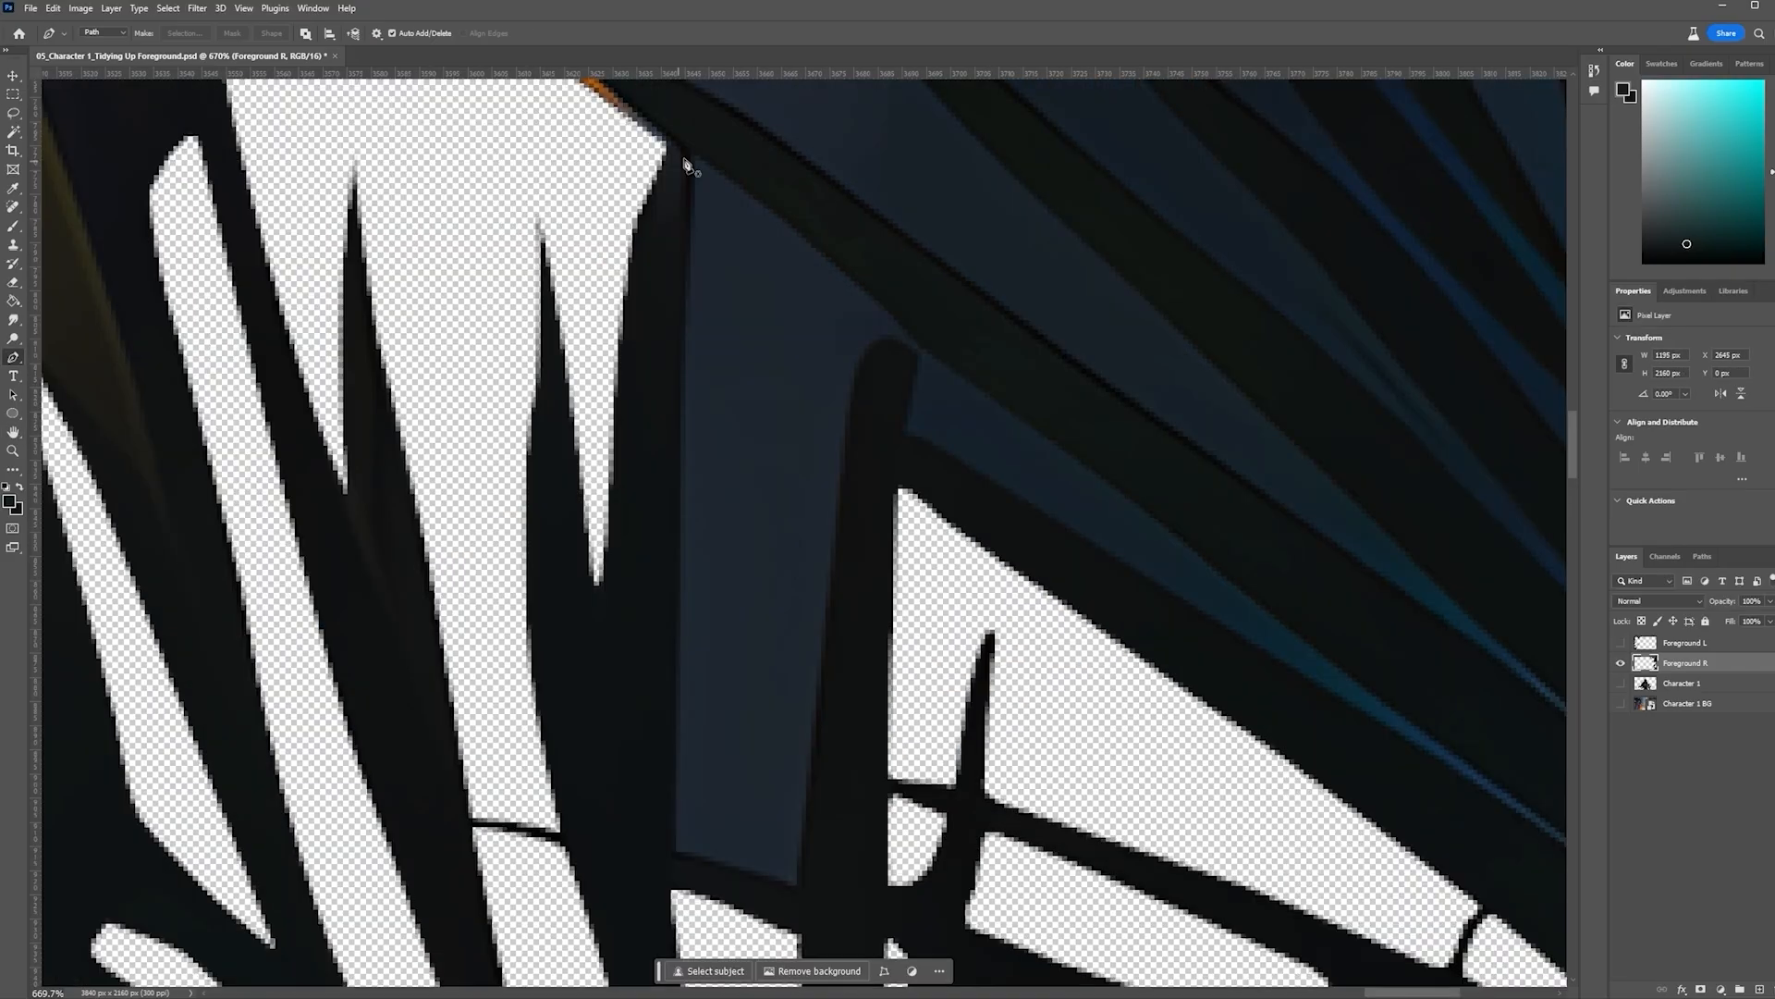
{"action": "left_click", "coordinate": [883, 340]}
{"action": "left_click", "coordinate": [1069, 602]}
{"action": "left_click", "coordinate": [856, 436]}
{"action": "key", "text": "ctrl+Return"}
{"action": "key", "text": "Delete"}
{"action": "key", "text": "ctrl+d"}
Trace a path around the dark blue background above the long diagonal blade, following its lower edge and curving over the top
{"action": "left_click", "coordinate": [1238, 820]}
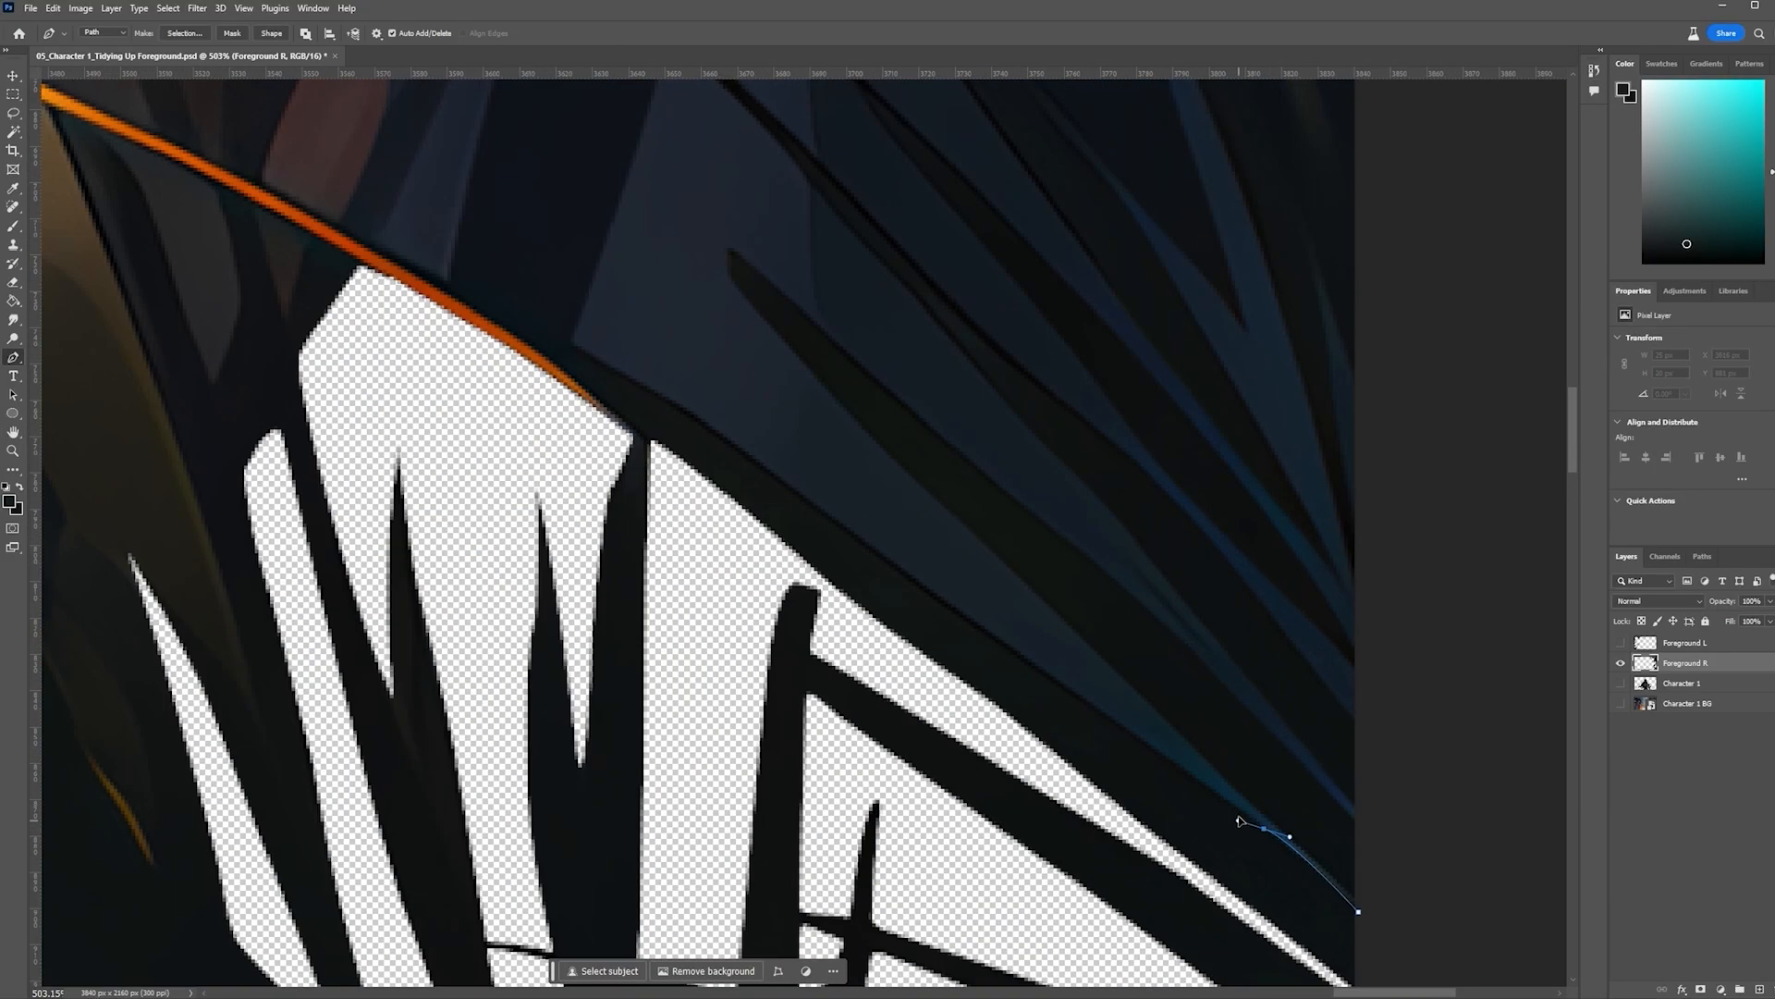
{"action": "left_click", "coordinate": [1048, 577]}
{"action": "left_click", "coordinate": [947, 518]}
{"action": "left_click", "coordinate": [824, 461]}
{"action": "scroll", "coordinate": [1355, 820], "scroll_direction": "down", "scroll_amount": 10}
{"action": "scroll", "coordinate": [1355, 820], "scroll_direction": "up", "scroll_amount": 10}
{"action": "left_click", "coordinate": [1343, 583]}
{"action": "left_click_drag", "start_coordinate": [1395, 419], "coordinate": [1440, 335]}
{"action": "left_click", "coordinate": [1032, 659]}
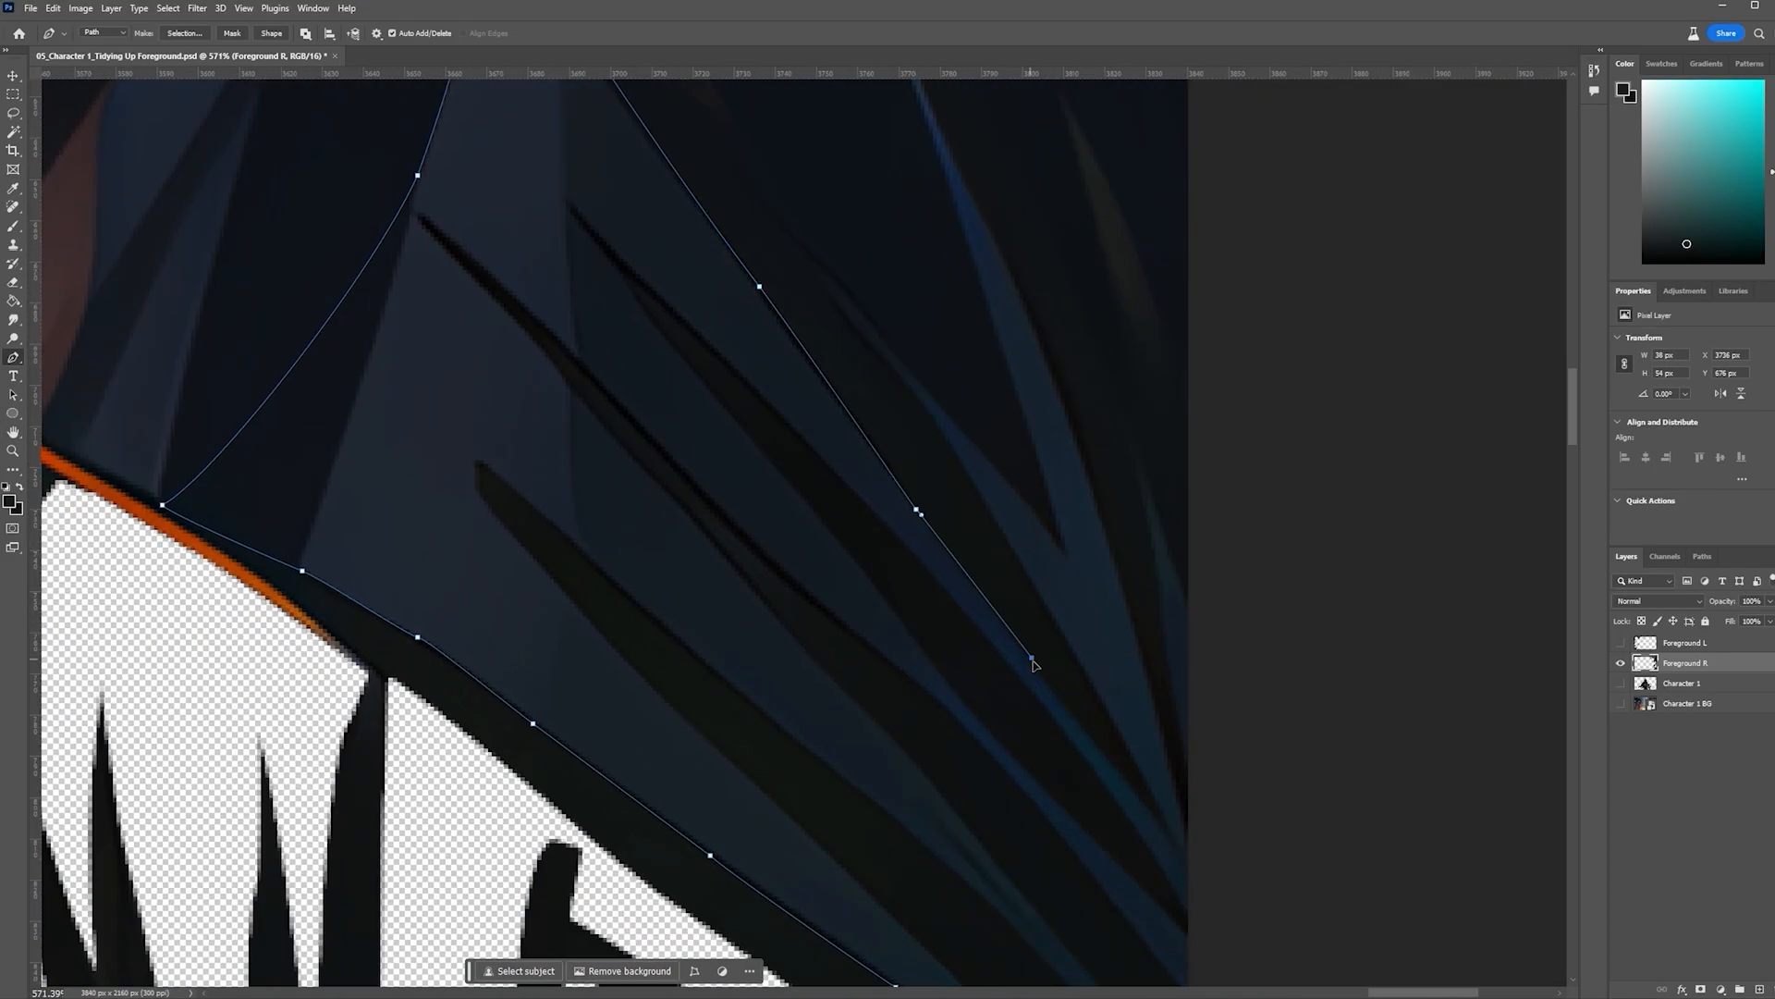
Continue the path around the pointed frond blades to close it, convert it to a selection, delete the background and deselect
{"action": "left_click_drag", "start_coordinate": [1204, 638], "coordinate": [1171, 605]}
{"action": "left_click", "coordinate": [1101, 589]}
{"action": "left_click", "coordinate": [1232, 762]}
{"action": "left_click_drag", "start_coordinate": [1232, 762], "coordinate": [1263, 534]}
{"action": "left_click", "coordinate": [1343, 607]}
{"action": "left_click", "coordinate": [1202, 497]}
{"action": "left_click", "coordinate": [1098, 407]}
{"action": "left_click_drag", "start_coordinate": [991, 308], "coordinate": [969, 288]}
{"action": "left_click_drag", "start_coordinate": [970, 288], "coordinate": [1233, 523]}
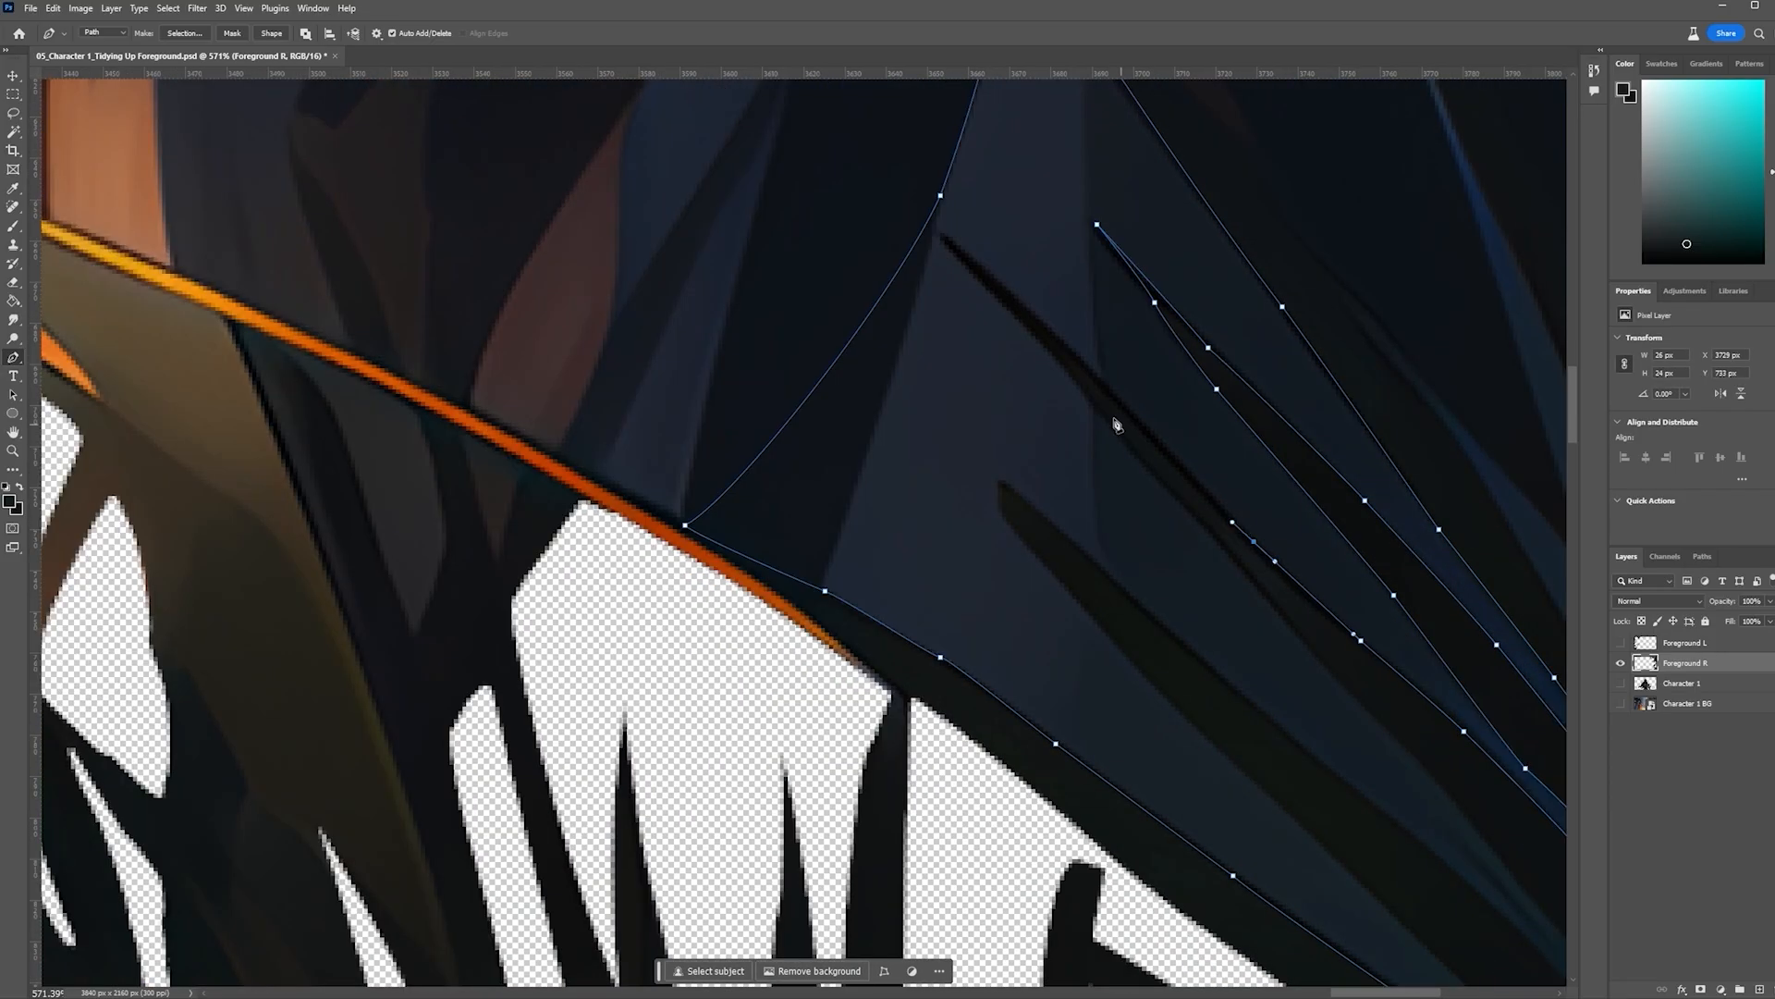
{"action": "left_click", "coordinate": [1149, 613]}
{"action": "key", "text": "ctrl+Return"}
{"action": "key", "text": "Delete"}
{"action": "key", "text": "ctrl+d"}
{"action": "scroll", "coordinate": [1402, 666], "scroll_direction": "down", "scroll_amount": 5}
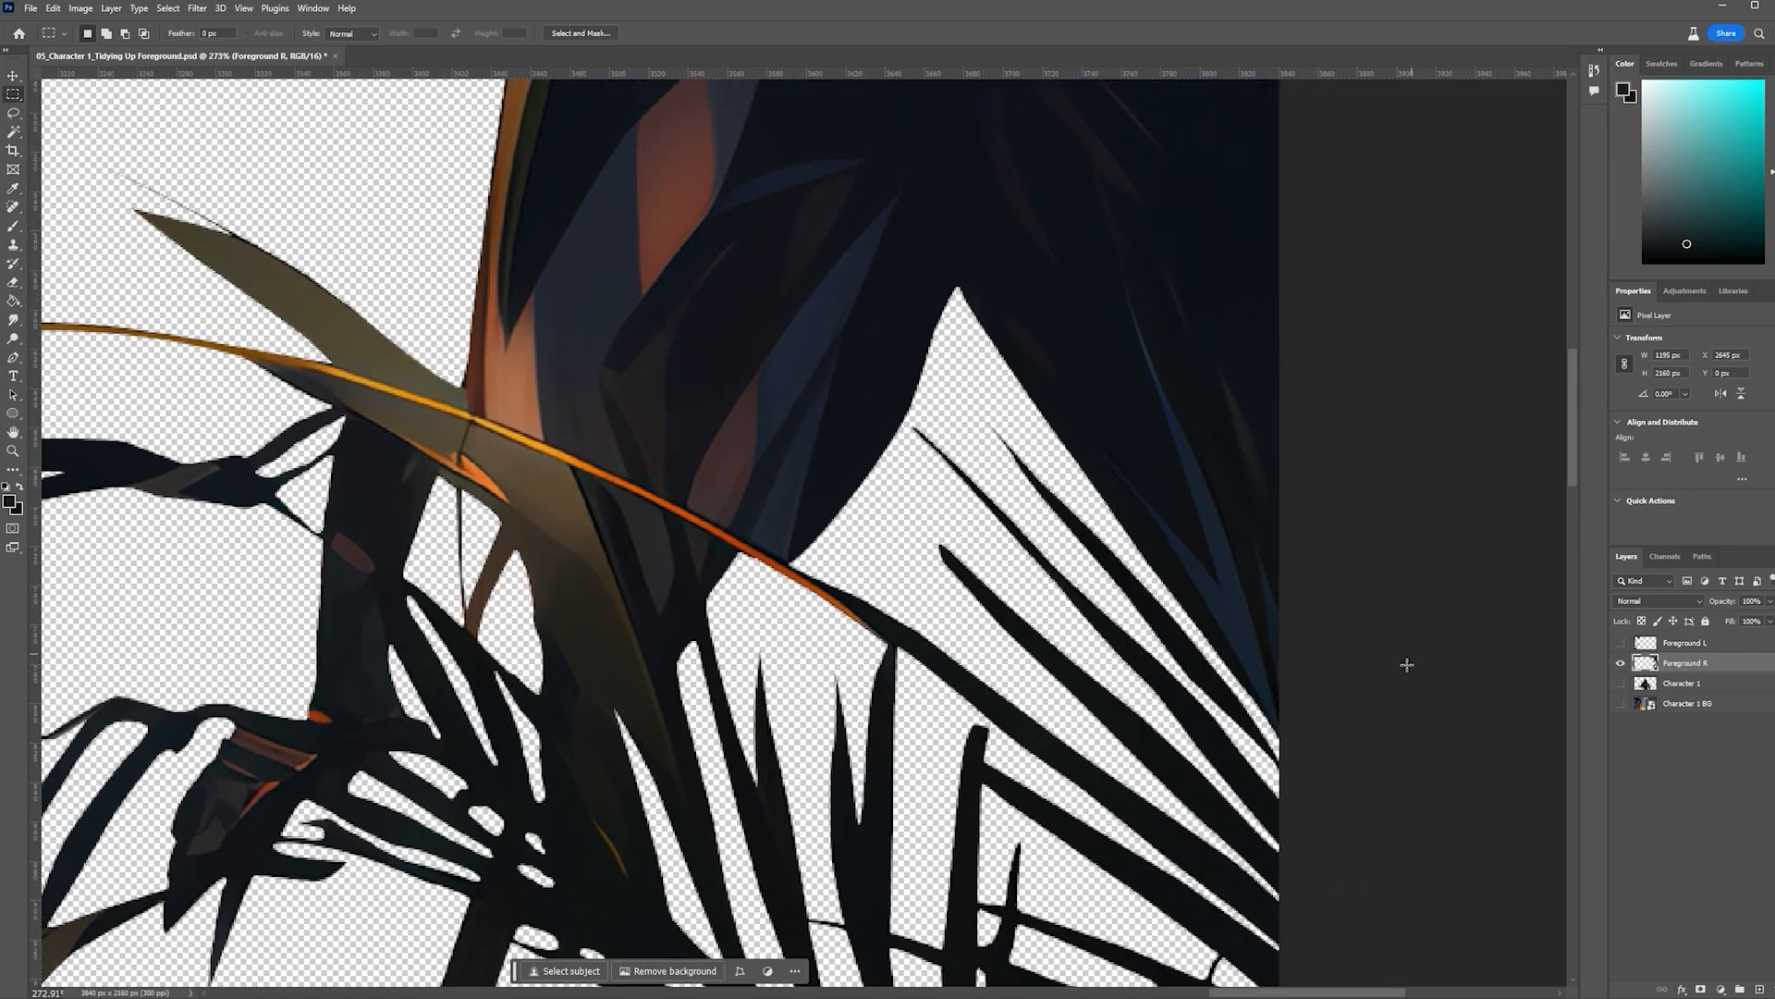
Outline the next leftover dark blue area near the frond blades, convert it to a selection and delete it
{"action": "scroll", "coordinate": [1403, 665], "scroll_direction": "up", "scroll_amount": 5}
{"action": "left_click", "coordinate": [989, 567]}
{"action": "left_click", "coordinate": [1102, 697]}
{"action": "key", "text": "ctrl+Return"}
{"action": "key", "text": "Delete"}
Outline the blue patches between the dark blades above the orange stem, convert each path to a selection and delete it
{"action": "scroll", "coordinate": [1177, 758], "scroll_direction": "down", "scroll_amount": 8}
{"action": "scroll", "coordinate": [1109, 592], "scroll_direction": "up", "scroll_amount": 6}
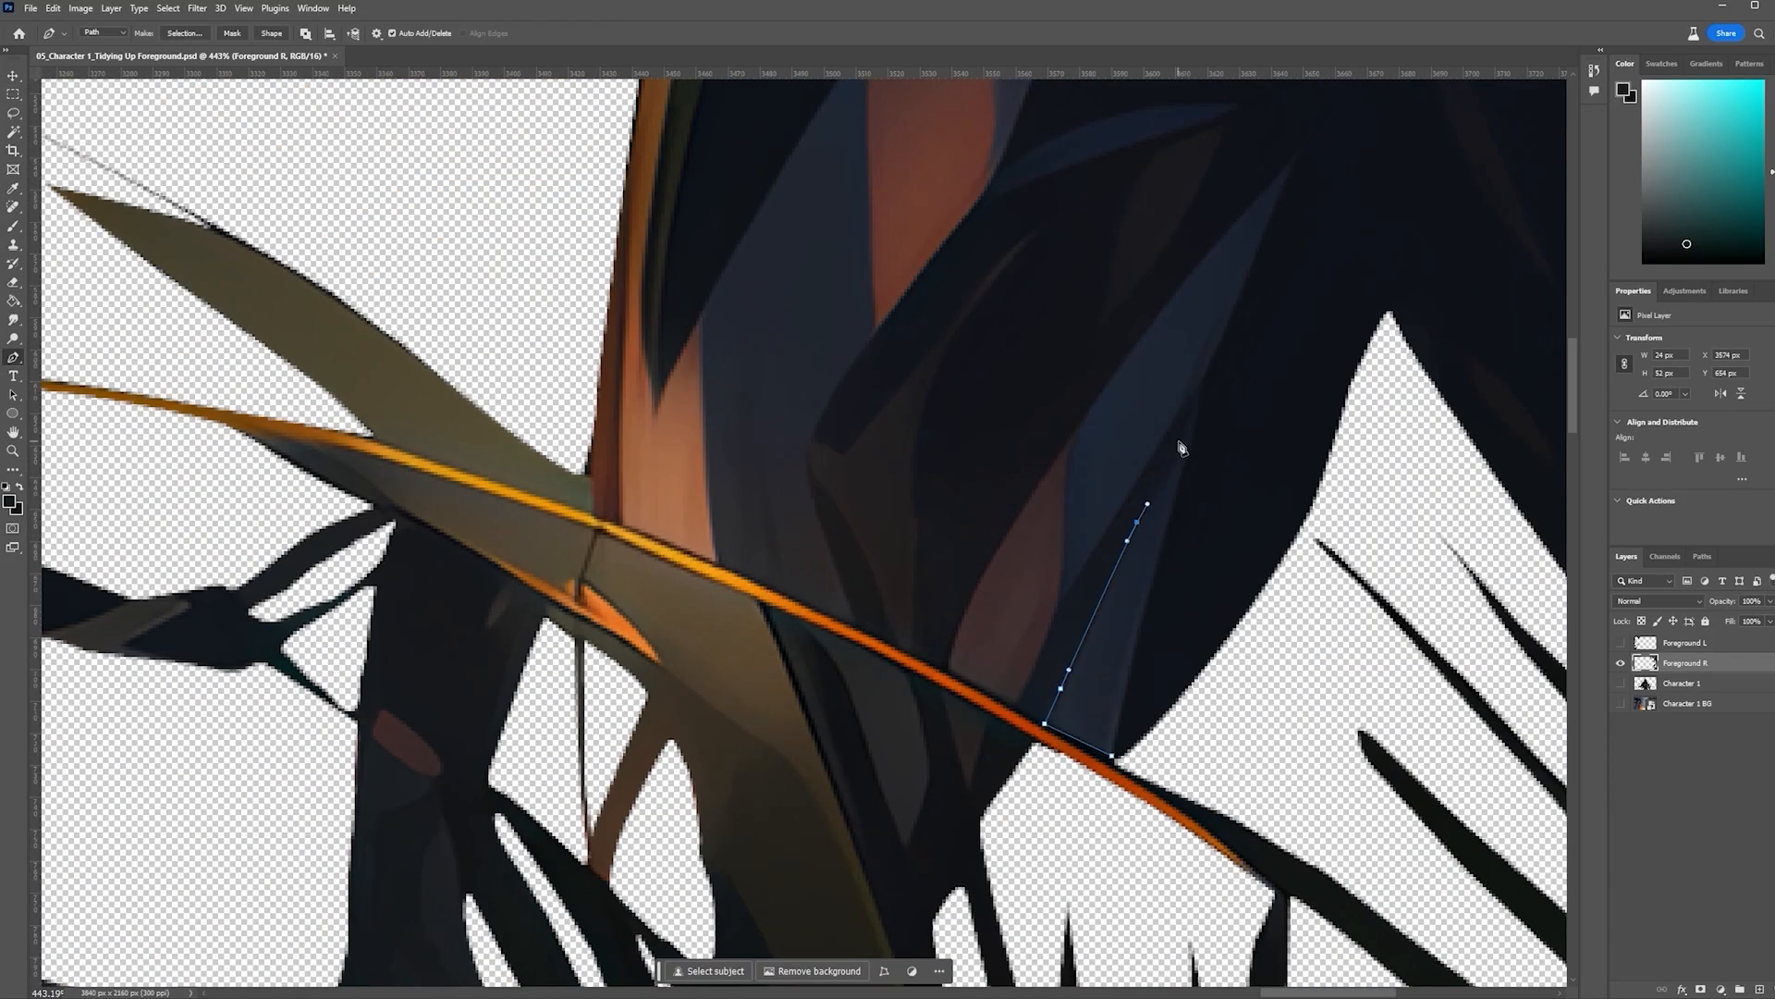
{"action": "key", "text": "ctrl+Return"}
{"action": "key", "text": "Delete"}
{"action": "left_click", "coordinate": [1002, 846]}
{"action": "left_click_drag", "start_coordinate": [1144, 448], "coordinate": [1155, 431]}
{"action": "left_click", "coordinate": [1283, 284]}
{"action": "key", "text": "ctrl+Return"}
{"action": "key", "text": "Delete"}
Cut out the narrow gap near the canvas edge and the tall blue-and-orange panel beside the curved orange-edged leaf
{"action": "left_click", "coordinate": [895, 645]}
{"action": "key", "text": "ctrl+Return"}
{"action": "scroll", "coordinate": [895, 801], "scroll_direction": "down", "scroll_amount": 5}
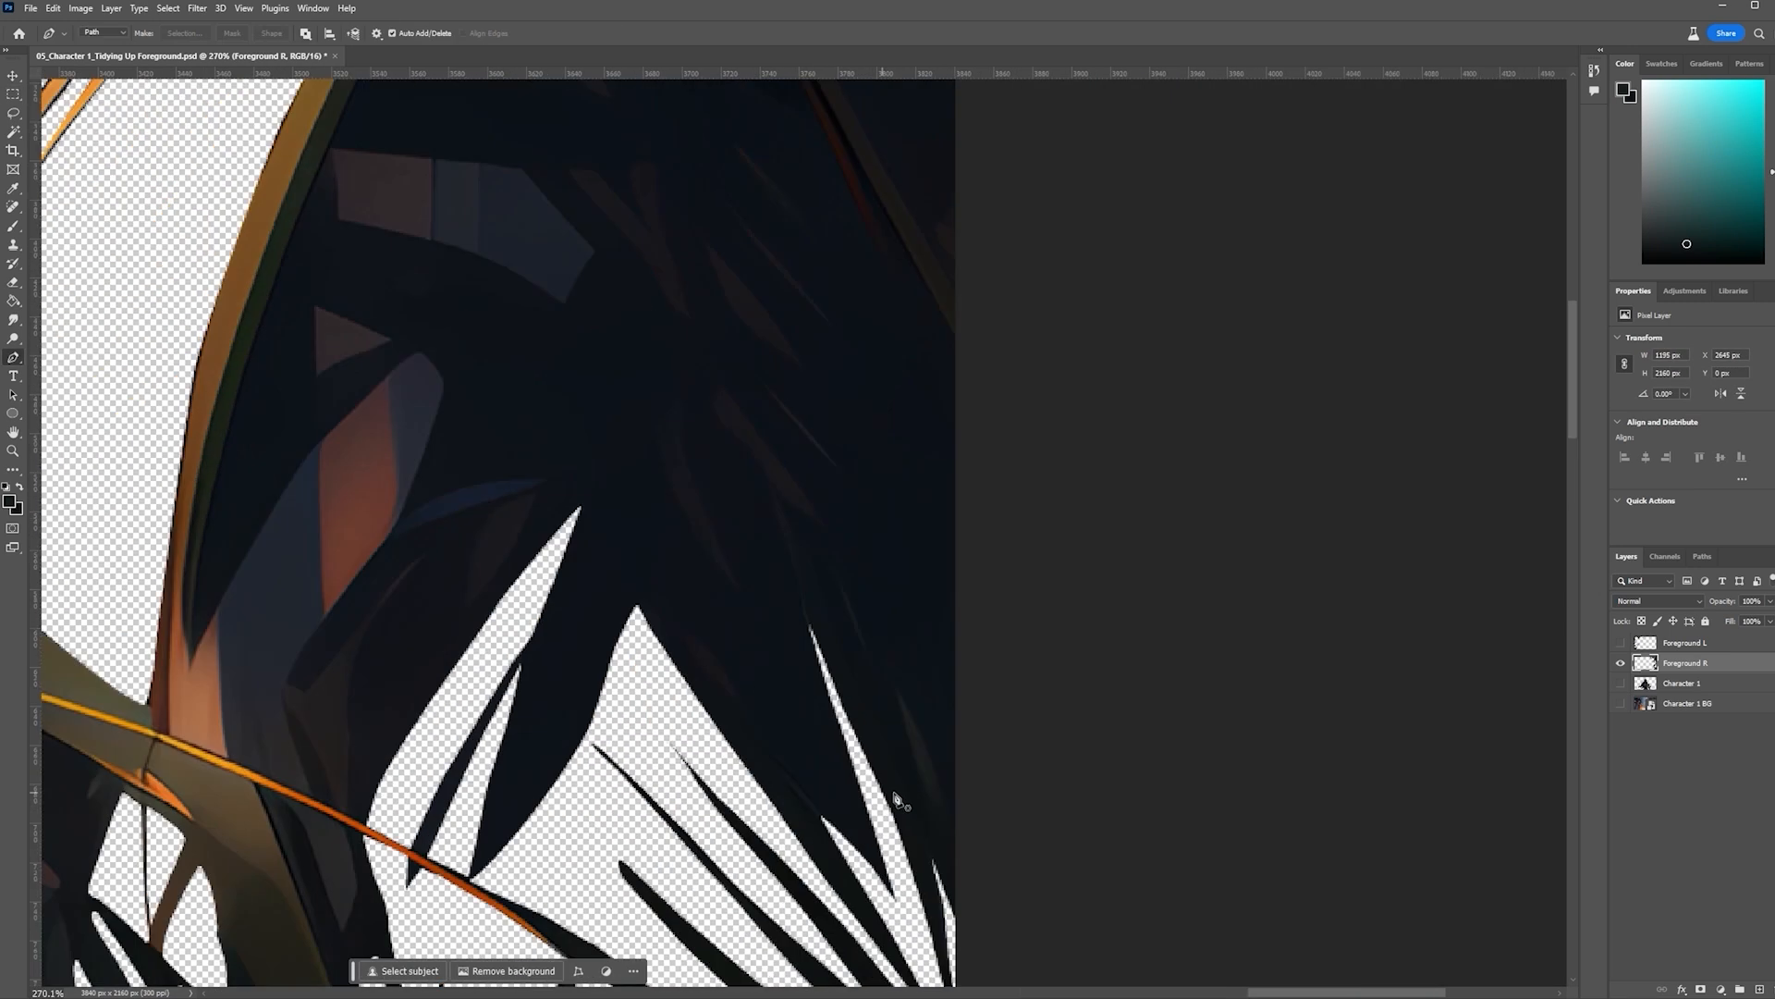
{"action": "left_click", "coordinate": [674, 301]}
{"action": "scroll", "coordinate": [746, 674], "scroll_direction": "down", "scroll_amount": 5}
{"action": "scroll", "coordinate": [746, 674], "scroll_direction": "up", "scroll_amount": 5}
{"action": "left_click", "coordinate": [816, 401]}
{"action": "key", "text": "ctrl+Return"}
{"action": "key", "text": "Delete"}
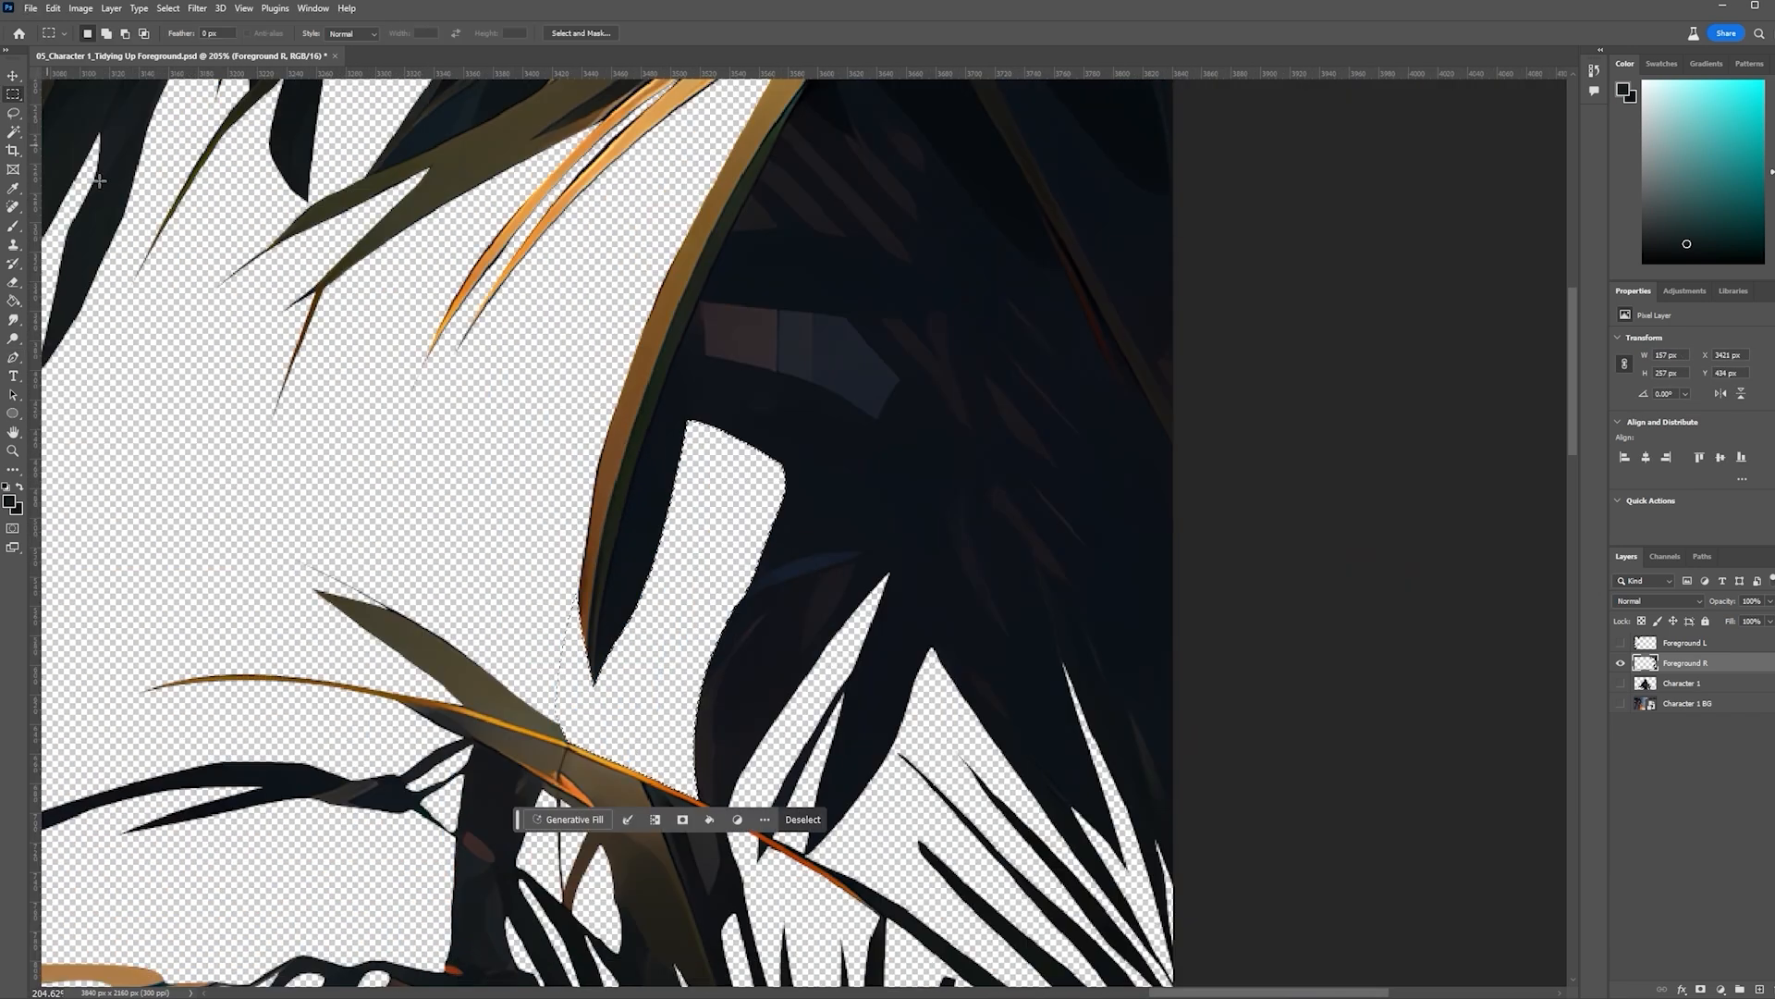
Cut out the wide grey-blue panel and the small triangle beside the upper part of the curved orange-edged leaf
{"action": "scroll", "coordinate": [808, 370], "scroll_direction": "up", "scroll_amount": 4}
{"action": "left_click", "coordinate": [971, 674]}
{"action": "key", "text": "ctrl+Return"}
{"action": "key", "text": "Delete"}
{"action": "key", "text": "ctrl+Return"}
{"action": "key", "text": "Delete"}
Outline the row of slanted brownish slots beside the orange-edged leaf, converting each path to a selection and deleting it
{"action": "left_click", "coordinate": [654, 539]}
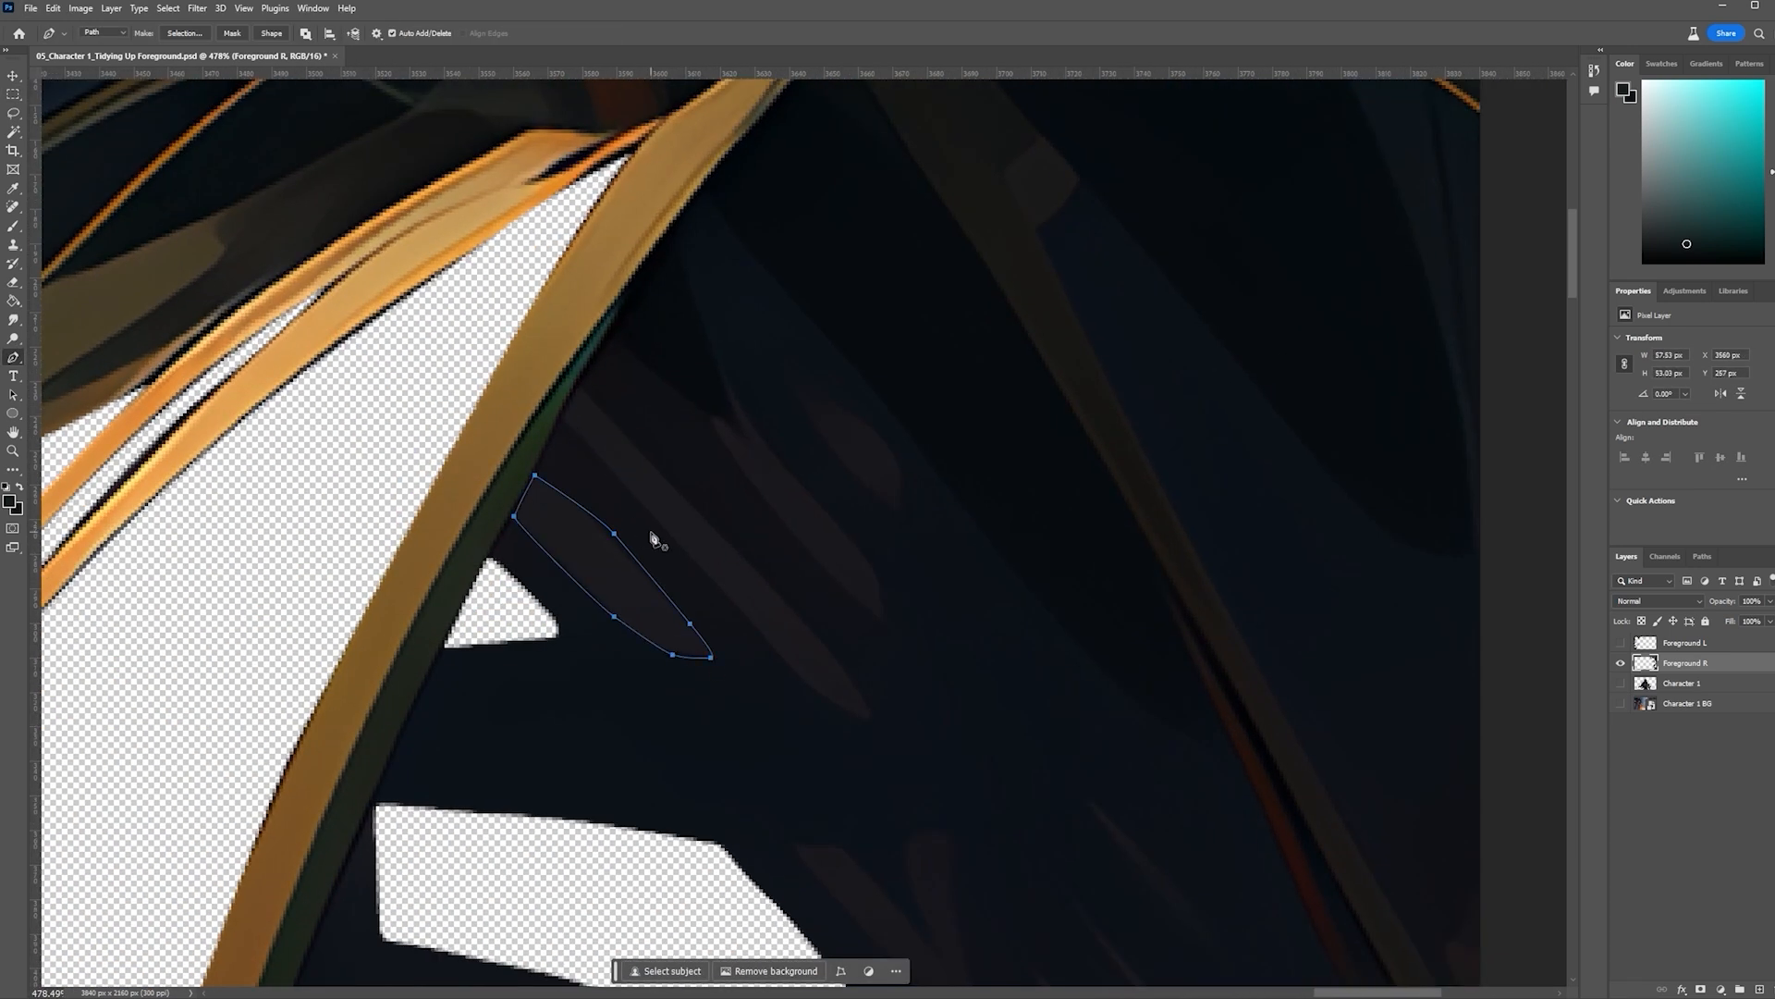
{"action": "key", "text": "ctrl+Return"}
{"action": "key", "text": "Delete"}
{"action": "left_click", "coordinate": [634, 455]}
{"action": "key", "text": "ctrl+Return"}
{"action": "key", "text": "Delete"}
{"action": "key", "text": "ctrl+Return"}
{"action": "key", "text": "Delete"}
{"action": "key", "text": "ctrl+Return"}
{"action": "key", "text": "Delete"}
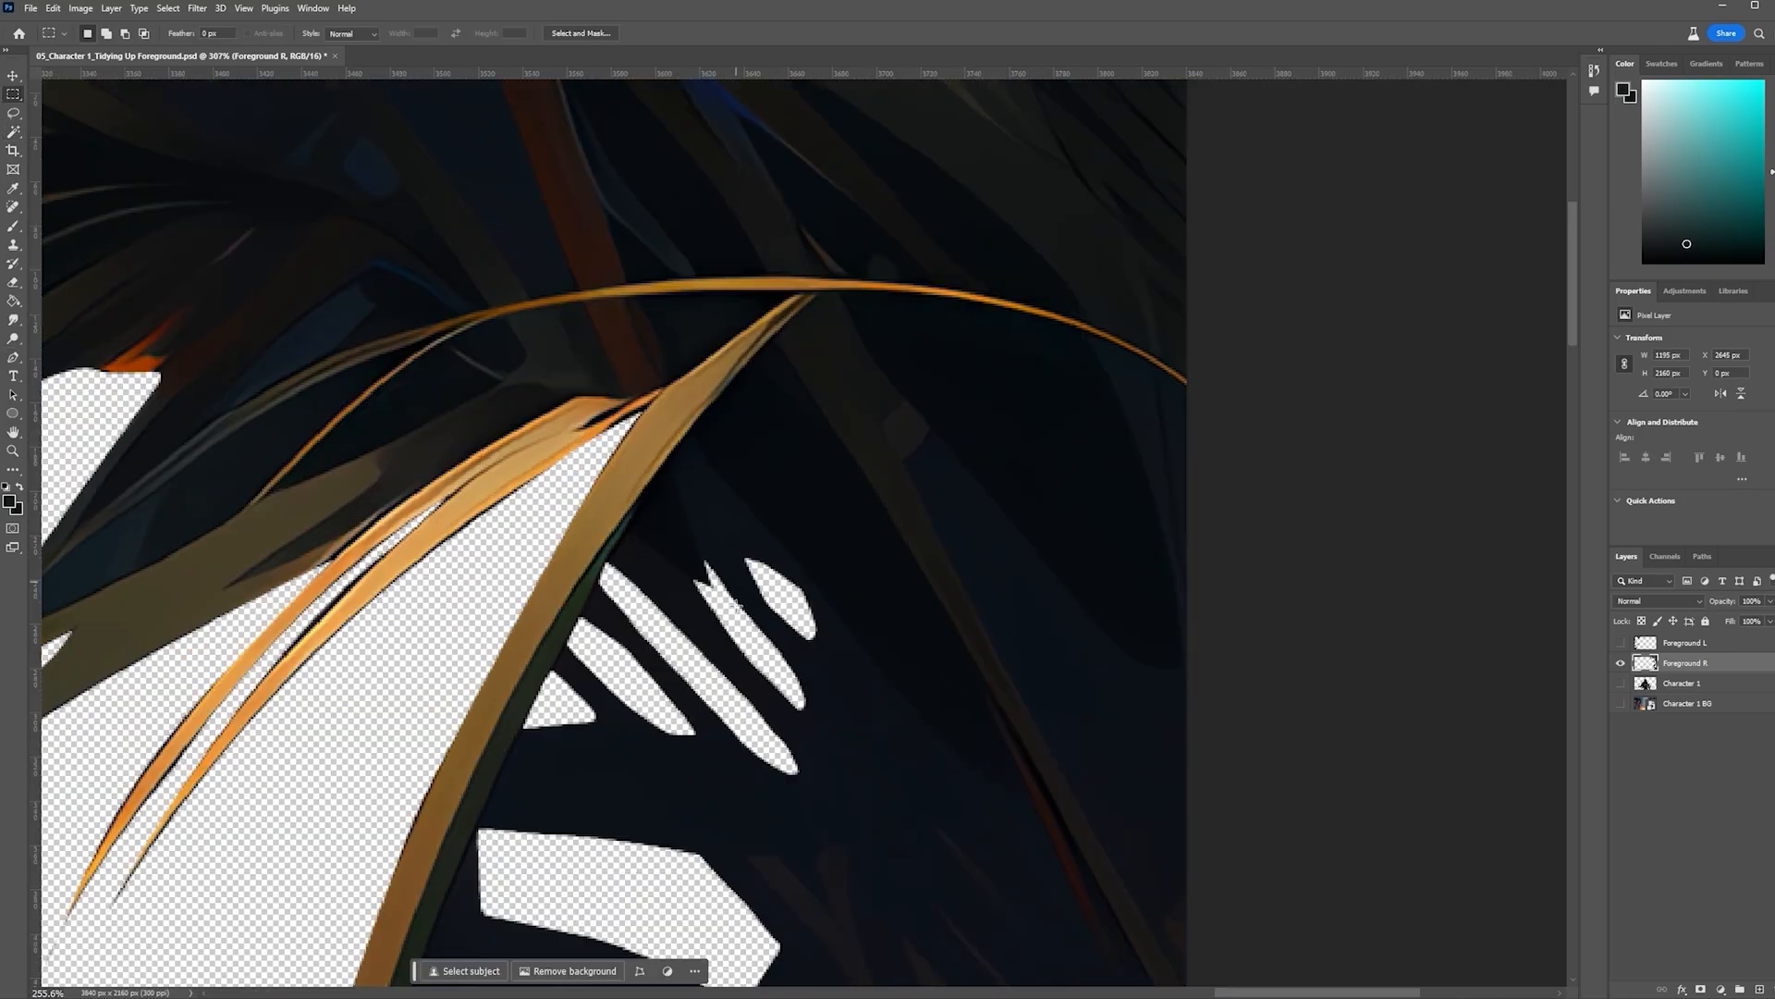
Outline the triangular patch and the thin slanted slivers in the dark foliage, convert them to selections and delete them
{"action": "left_click", "coordinate": [904, 889]}
{"action": "key", "text": "ctrl+Return"}
{"action": "key", "text": "Delete"}
{"action": "left_click_drag", "start_coordinate": [983, 836], "coordinate": [991, 841]}
{"action": "left_click", "coordinate": [861, 560]}
{"action": "key", "text": "ctrl+Return"}
{"action": "key", "text": "Delete"}
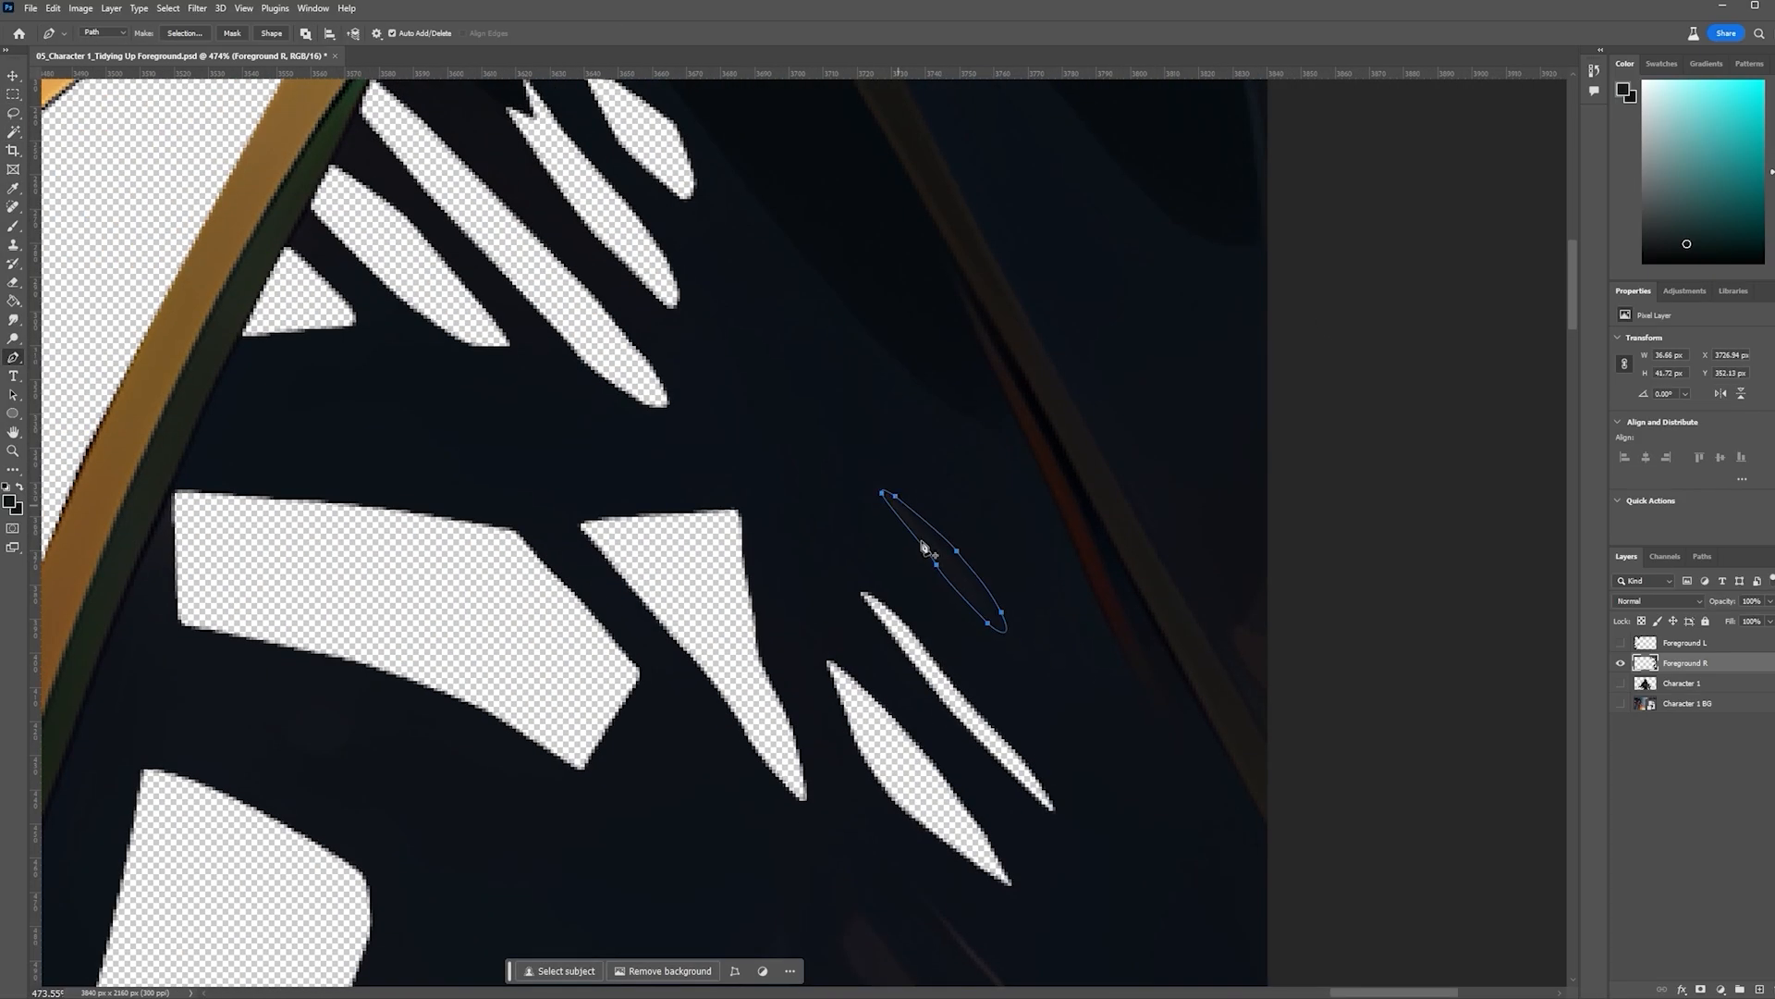
Check the dark foliage against the Character 1 BG layer, make a selection around another leftover patch and delete it
{"action": "left_click", "coordinate": [1620, 704]}
{"action": "left_click", "coordinate": [1620, 703]}
{"action": "scroll", "coordinate": [980, 592], "scroll_direction": "up", "scroll_amount": 5}
{"action": "left_click", "coordinate": [851, 871]}
{"action": "right_click", "coordinate": [1002, 769]}
{"action": "left_click", "coordinate": [1049, 509]}
{"action": "key", "text": "Return"}
{"action": "key", "text": "Delete"}
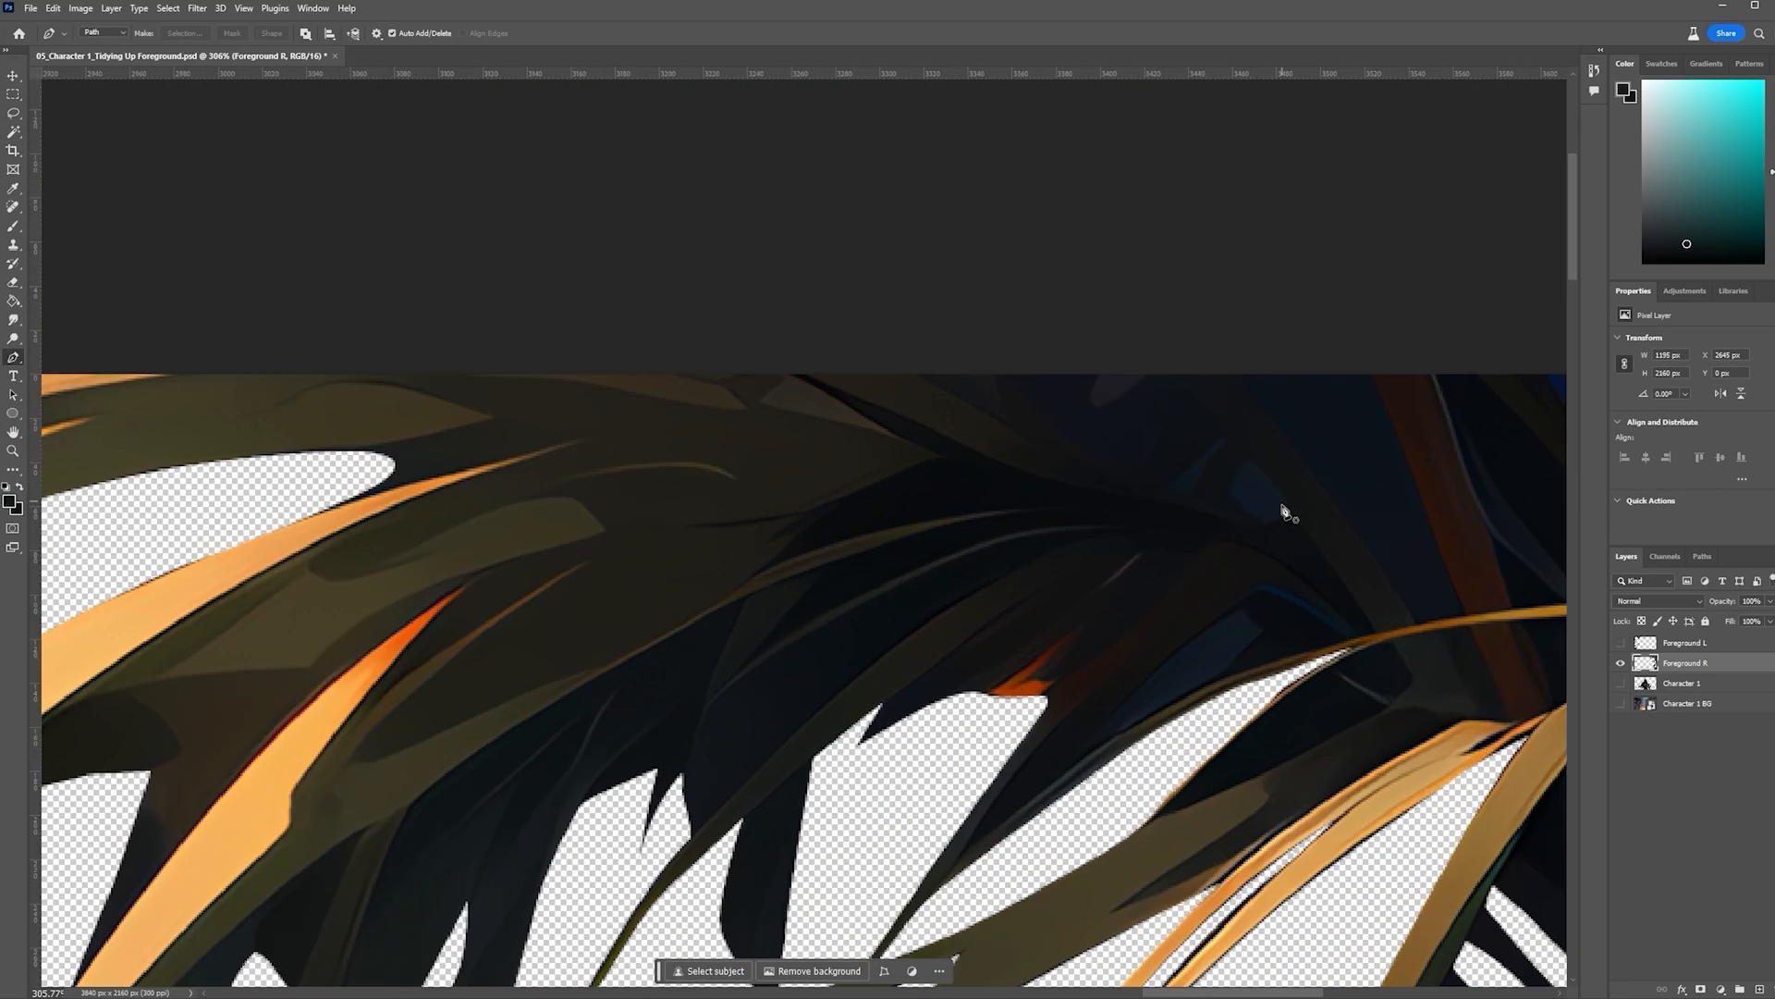
Cut out the small blue patches and the wide wedge beside the brown stem at the plant's upper edge
{"action": "key", "text": "ctrl+Return"}
{"action": "key", "text": "Delete"}
{"action": "key", "text": "Delete"}
{"action": "left_click", "coordinate": [1136, 318]}
{"action": "left_click_drag", "start_coordinate": [1254, 446], "coordinate": [1270, 471]}
{"action": "left_click", "coordinate": [1372, 628]}
{"action": "left_click", "coordinate": [1433, 618]}
{"action": "key", "text": "ctrl+Return"}
{"action": "key", "text": "Delete"}
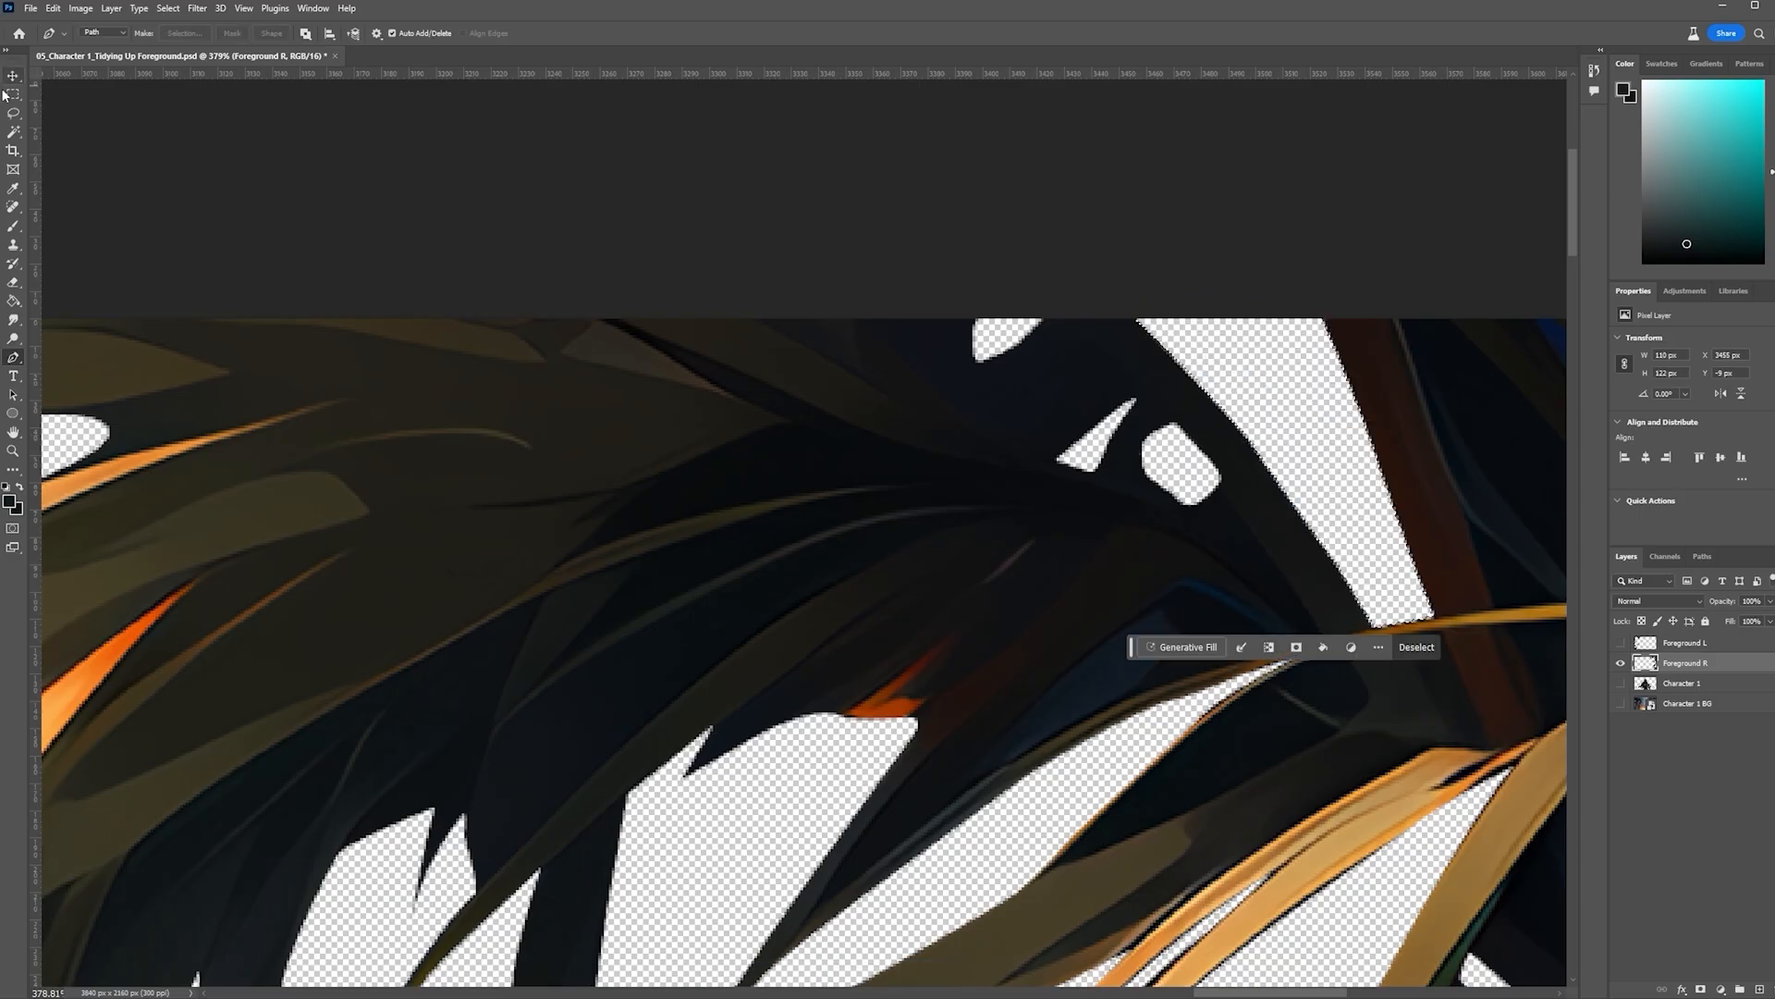
Outline the next leftover background patch in the foliage, convert it to a selection and delete it
{"action": "scroll", "coordinate": [1322, 591], "scroll_direction": "down", "scroll_amount": 5}
{"action": "left_click", "coordinate": [879, 554]}
{"action": "key", "text": "ctrl+Return"}
{"action": "key", "text": "Delete"}
Trace a Pen path around the grey patch just below the orange stem, make it a selection and delete it
{"action": "key", "text": "p"}
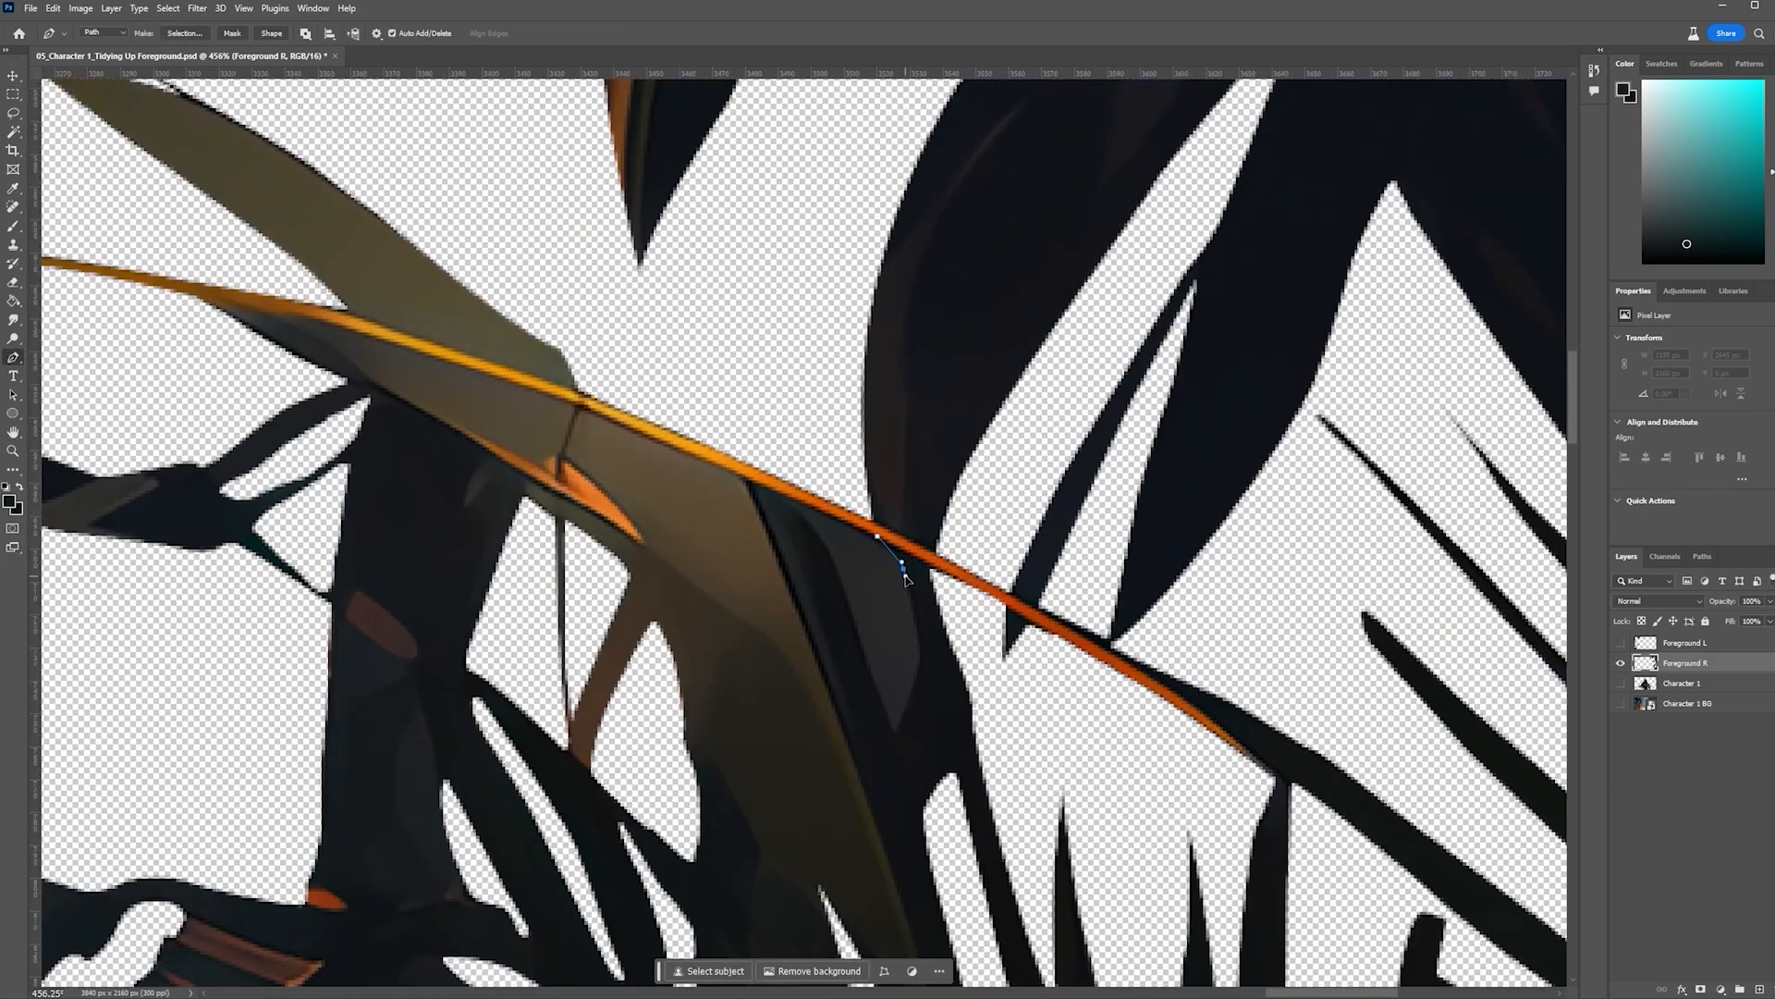
{"action": "scroll", "coordinate": [880, 530], "scroll_direction": "down", "scroll_amount": 5}
{"action": "left_click_drag", "start_coordinate": [961, 610], "coordinate": [642, 812]}
{"action": "scroll", "coordinate": [869, 648], "scroll_direction": "up", "scroll_amount": 5}
{"action": "left_click", "coordinate": [918, 732]}
{"action": "left_click", "coordinate": [836, 627]}
{"action": "right_click", "coordinate": [871, 647]}
{"action": "left_click", "coordinate": [976, 710]}
{"action": "key", "text": "Return"}
{"action": "key", "text": "Delete"}
Lasso a small leftover background patch among the dark blades near the canvas edge and delete it
{"action": "key", "text": "l"}
{"action": "scroll", "coordinate": [813, 554], "scroll_direction": "down", "scroll_amount": 5}
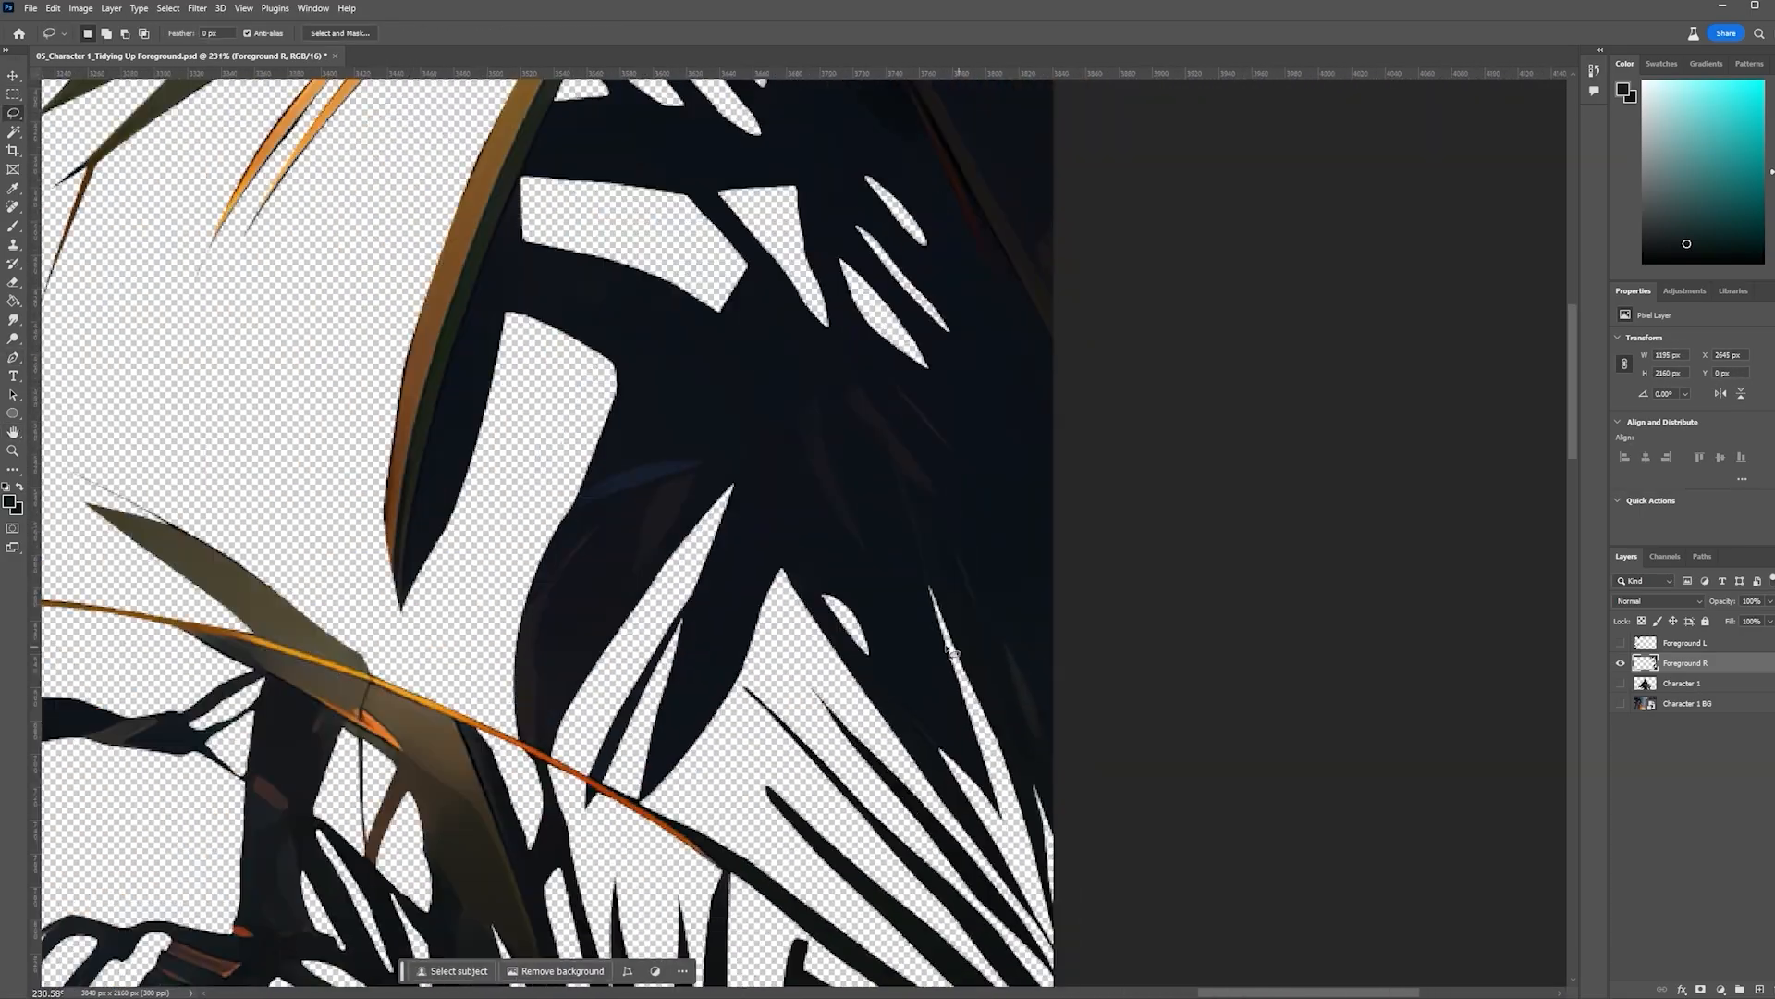
{"action": "scroll", "coordinate": [907, 278], "scroll_direction": "up", "scroll_amount": 5}
{"action": "left_click_drag", "start_coordinate": [892, 534], "coordinate": [896, 540]}
{"action": "key", "text": "Delete"}
Lasso the leftover background bit in the lower plants near the canvas edge and delete it
{"action": "scroll", "coordinate": [1035, 686], "scroll_direction": "down", "scroll_amount": 8}
{"action": "left_click_drag", "start_coordinate": [1080, 832], "coordinate": [927, 277]}
{"action": "scroll", "coordinate": [935, 515], "scroll_direction": "up", "scroll_amount": 5}
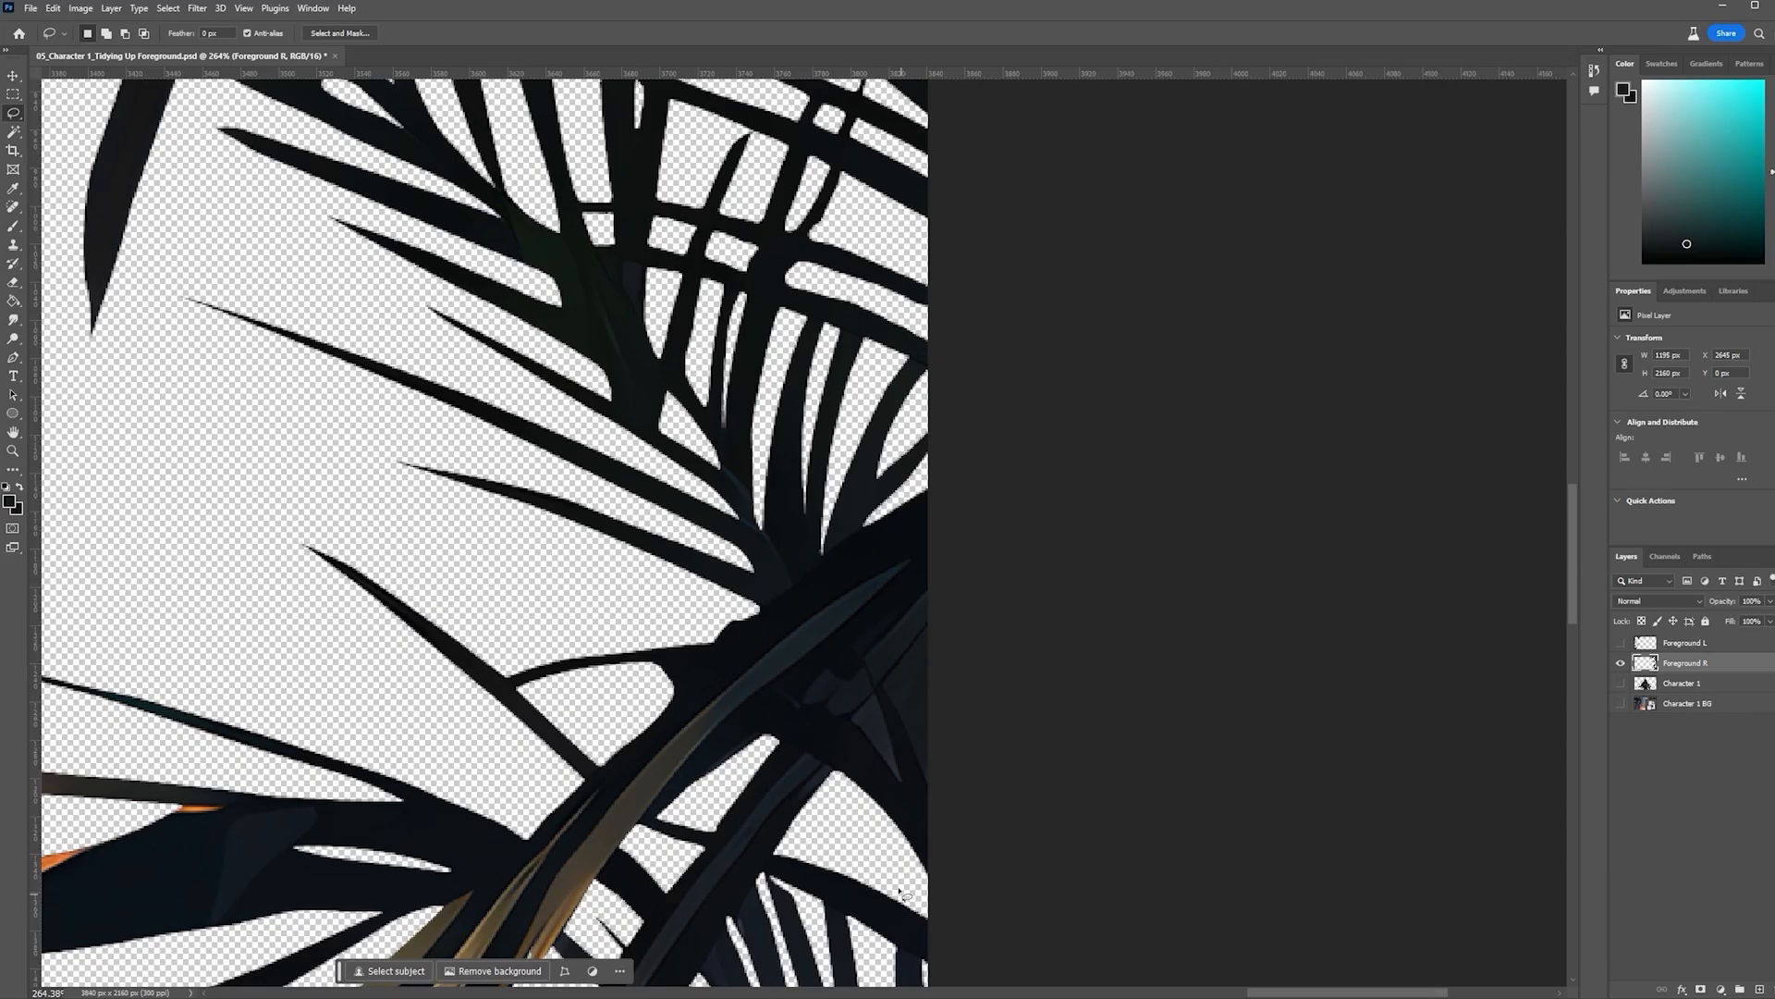
{"action": "mouse_move", "coordinate": [933, 453]}
{"action": "left_mouse_down"}
{"action": "mouse_move", "coordinate": [913, 782]}
{"action": "mouse_move", "coordinate": [933, 458]}
{"action": "left_mouse_up"}
{"action": "key", "text": "Delete"}
Show the Character 1 BG, Character 1 and Foreground L layers and examine the cleaned foliage in the full composite
{"action": "scroll", "coordinate": [925, 555], "scroll_direction": "down", "scroll_amount": 6}
{"action": "scroll", "coordinate": [886, 269], "scroll_direction": "down", "scroll_amount": 6}
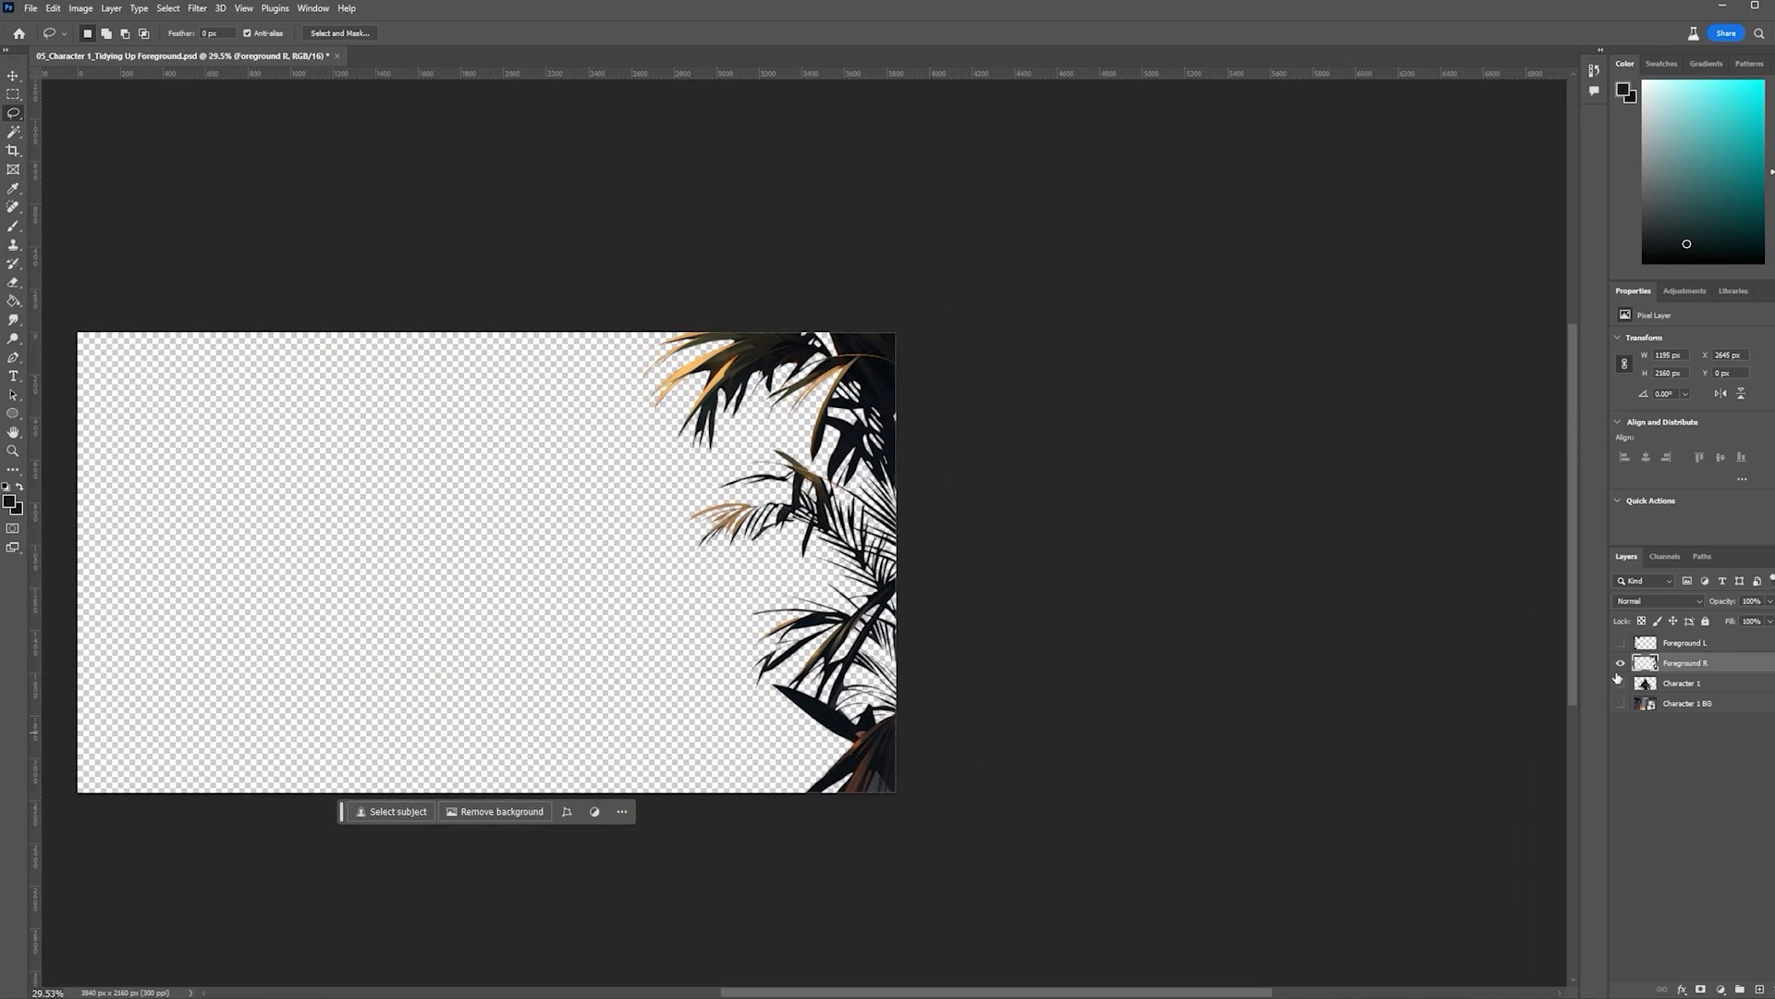
{"action": "left_click", "coordinate": [1620, 705]}
{"action": "left_click", "coordinate": [1619, 682]}
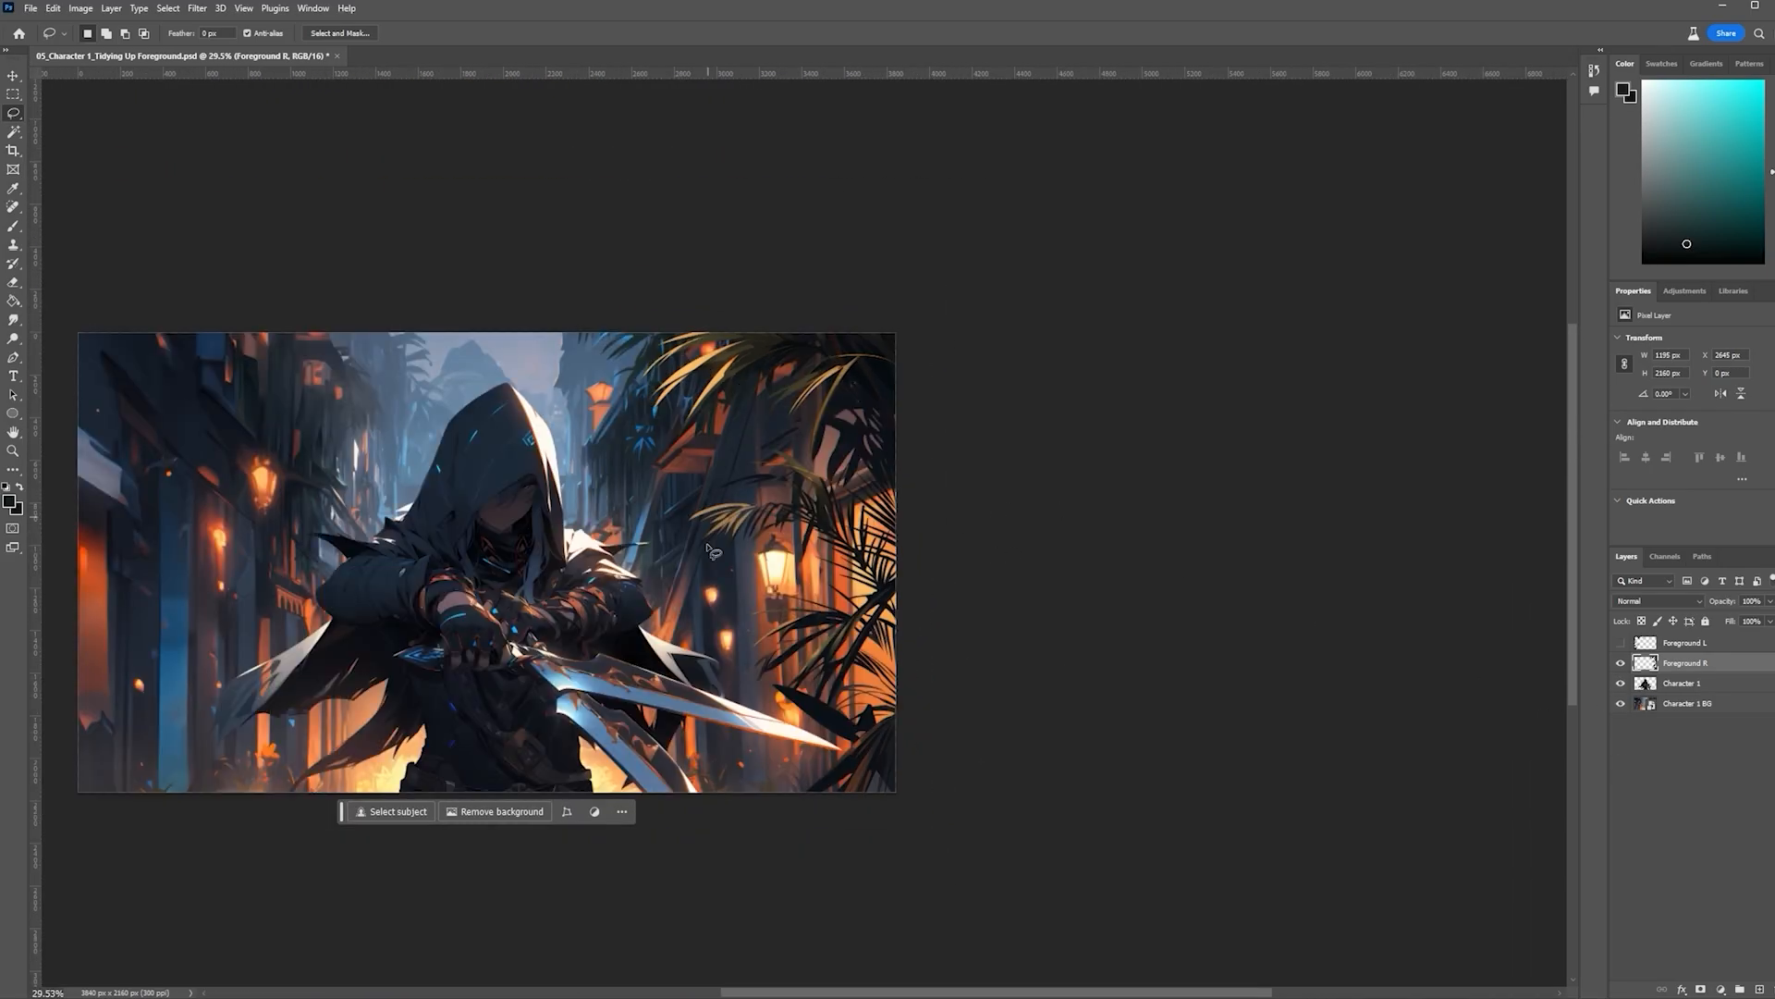
{"action": "left_click_drag", "start_coordinate": [941, 993], "coordinate": [830, 994]}
{"action": "left_click", "coordinate": [1621, 643]}
{"action": "scroll", "coordinate": [869, 554], "scroll_direction": "up", "scroll_amount": 2}
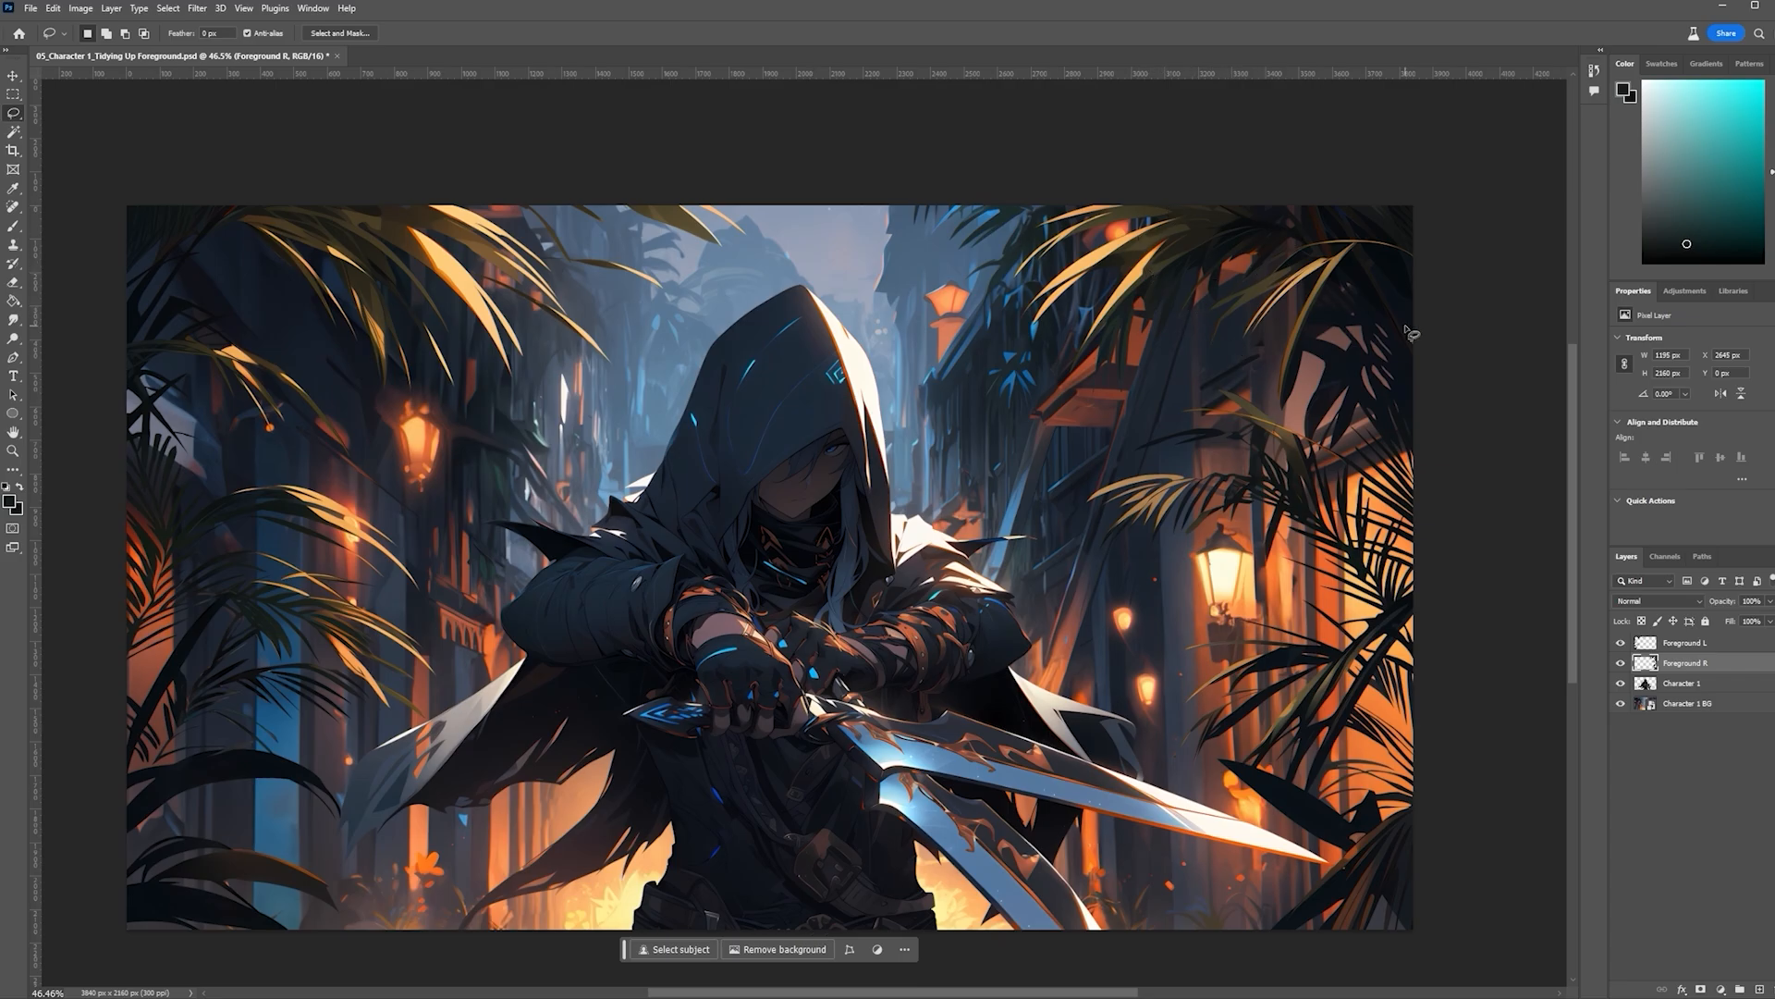
{"action": "scroll", "coordinate": [1352, 321], "scroll_direction": "down", "scroll_amount": 1}
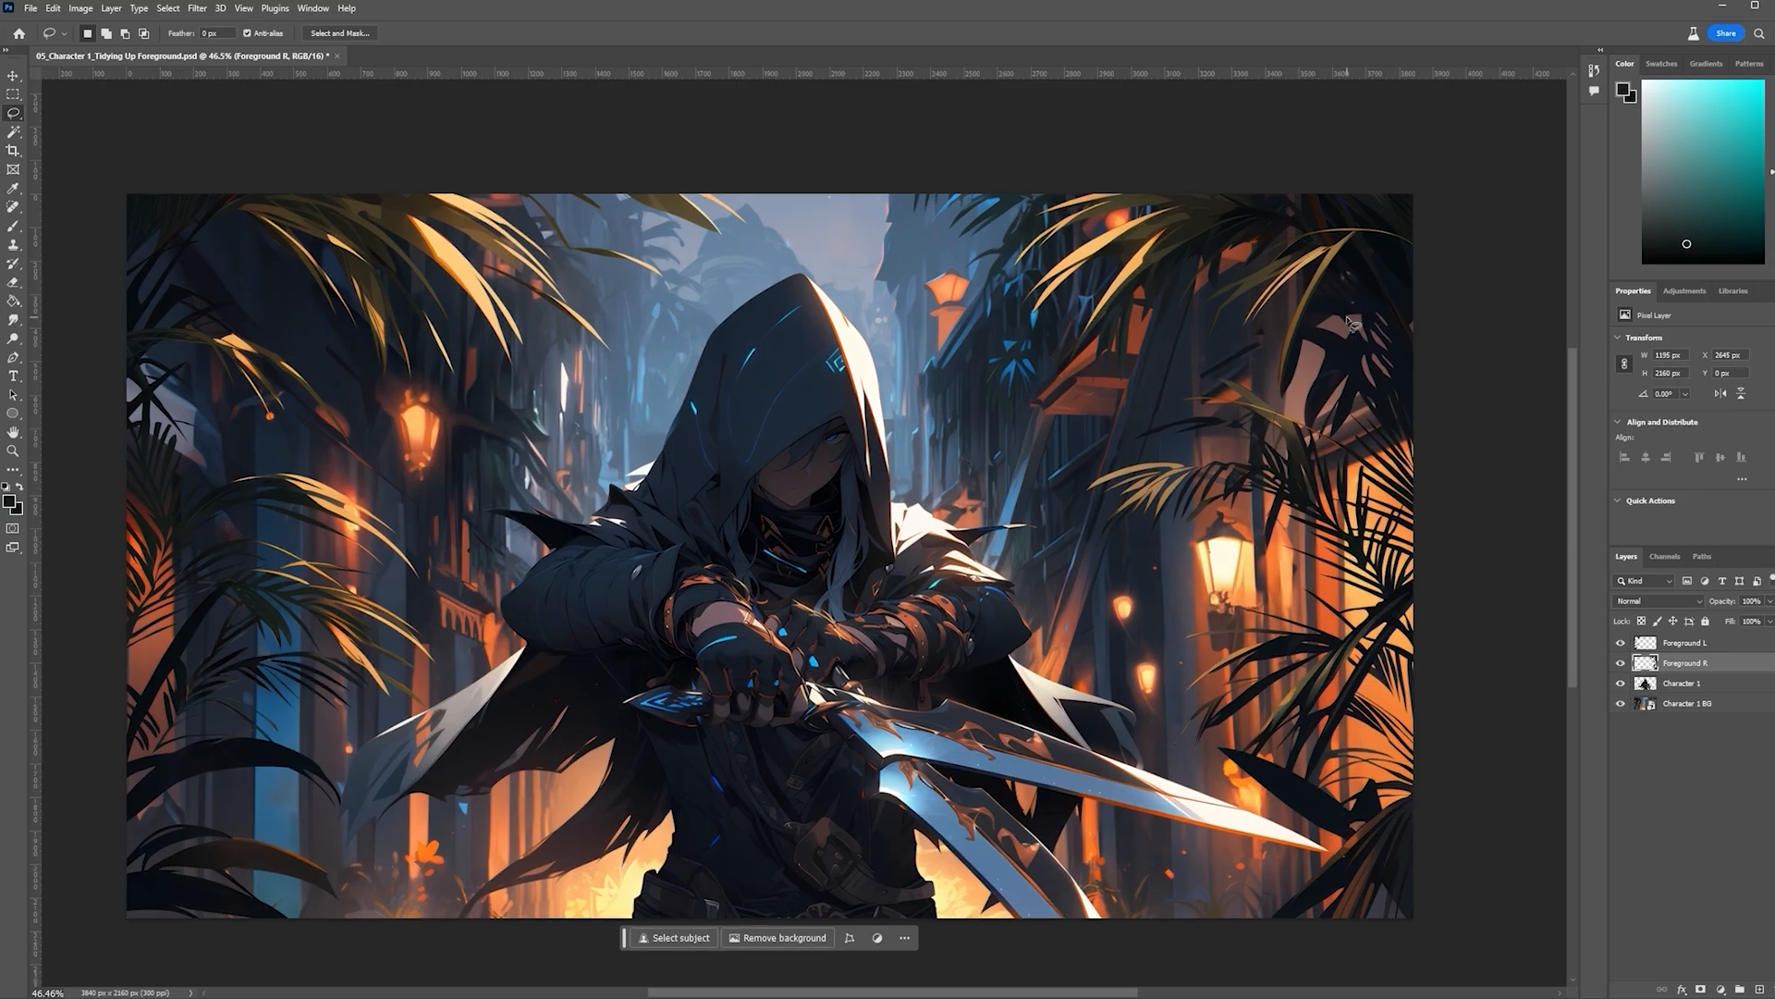
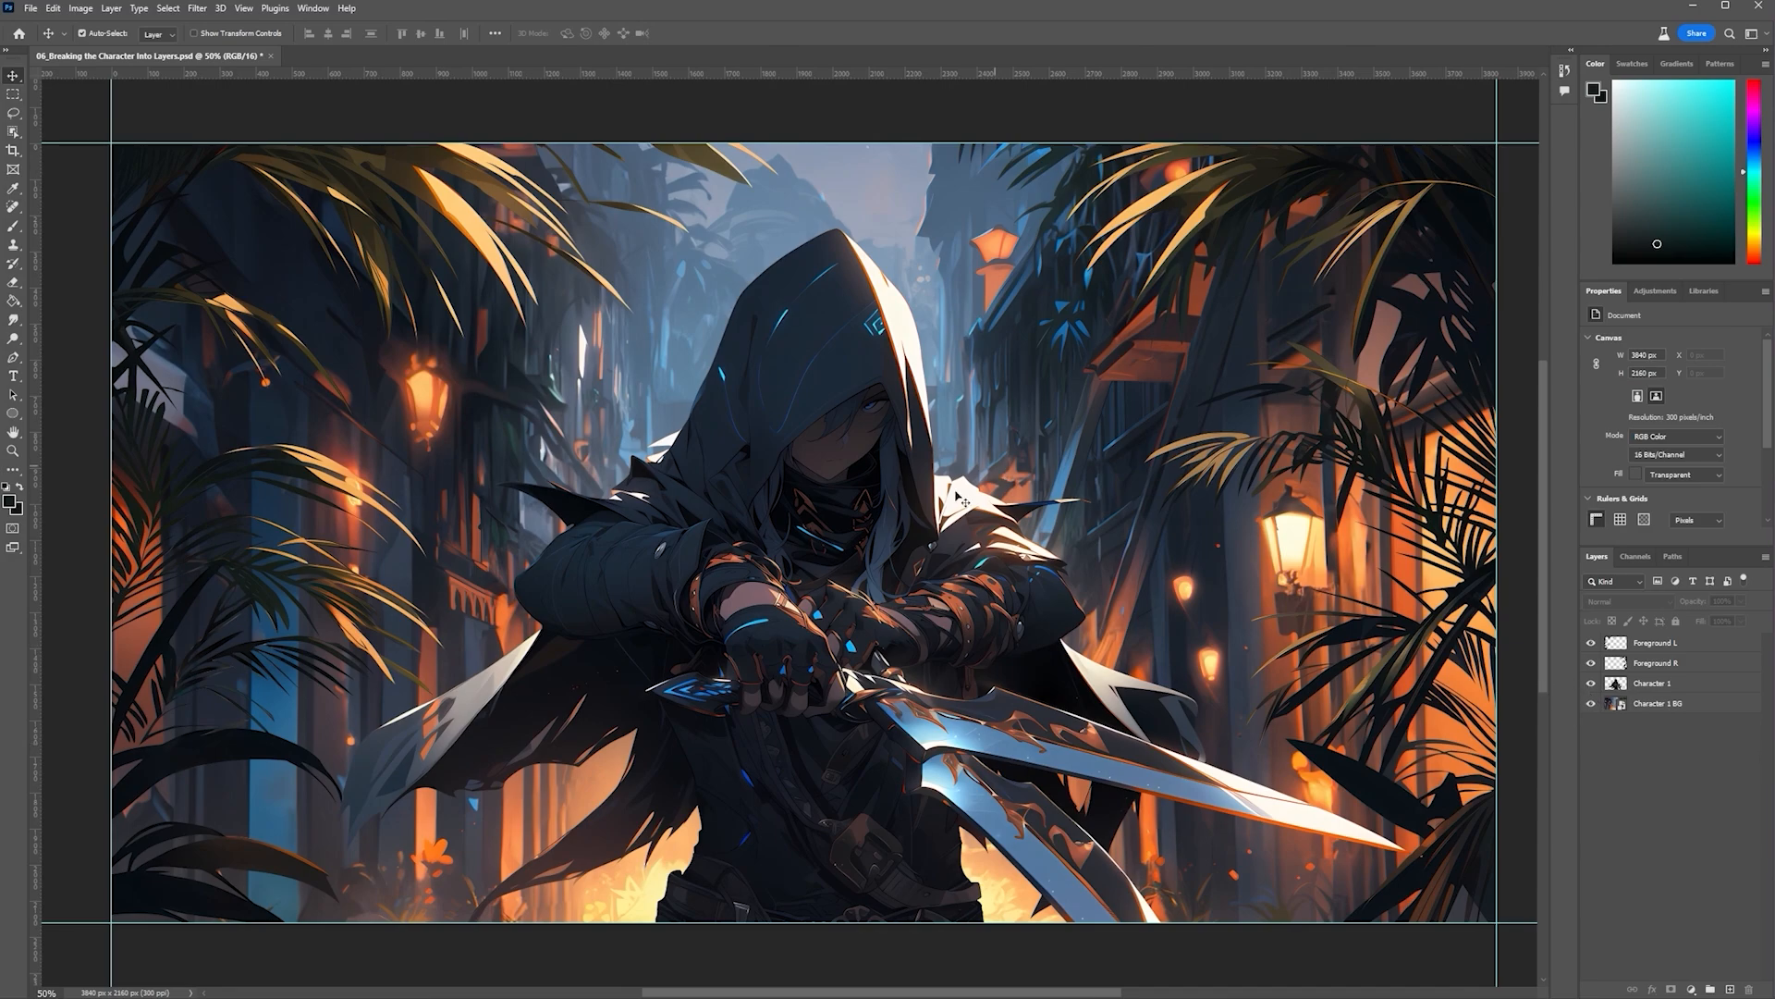
Hide the Character 1 BG, Foreground R and Foreground L layers and select the Character 1 layer
{"action": "left_click", "coordinate": [1592, 704]}
{"action": "left_click", "coordinate": [1591, 663]}
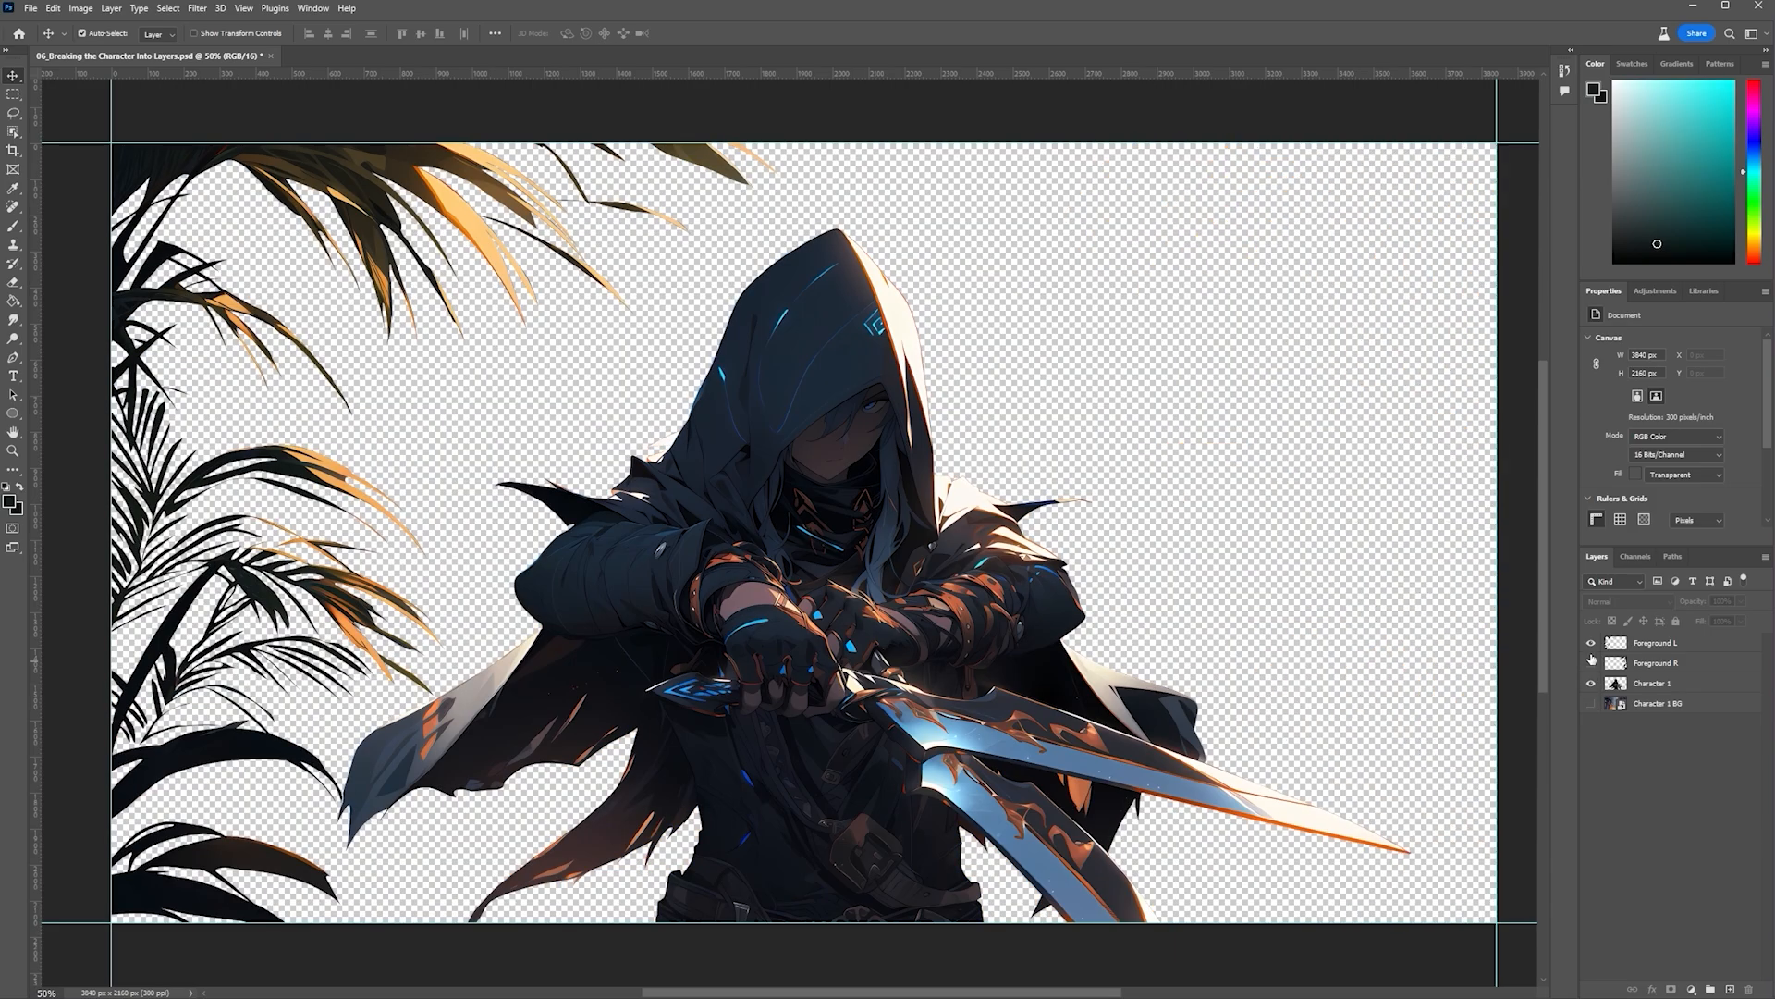
{"action": "left_click", "coordinate": [1591, 643]}
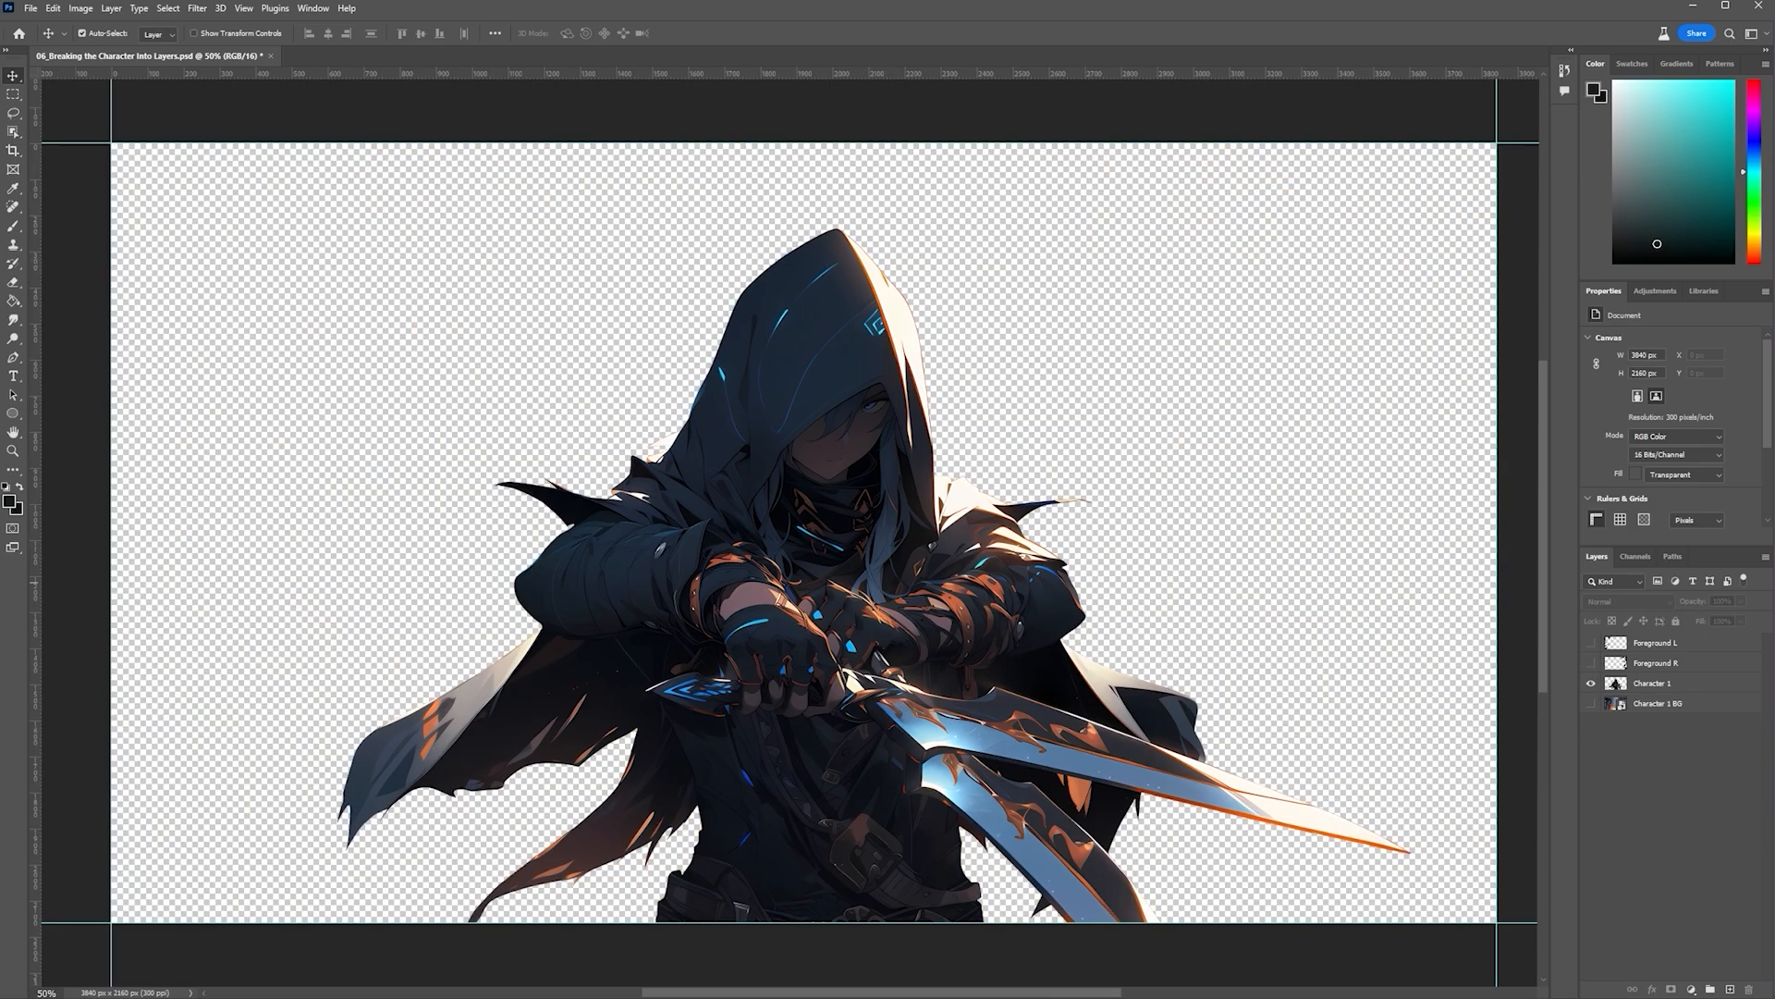
{"action": "left_click", "coordinate": [1733, 684]}
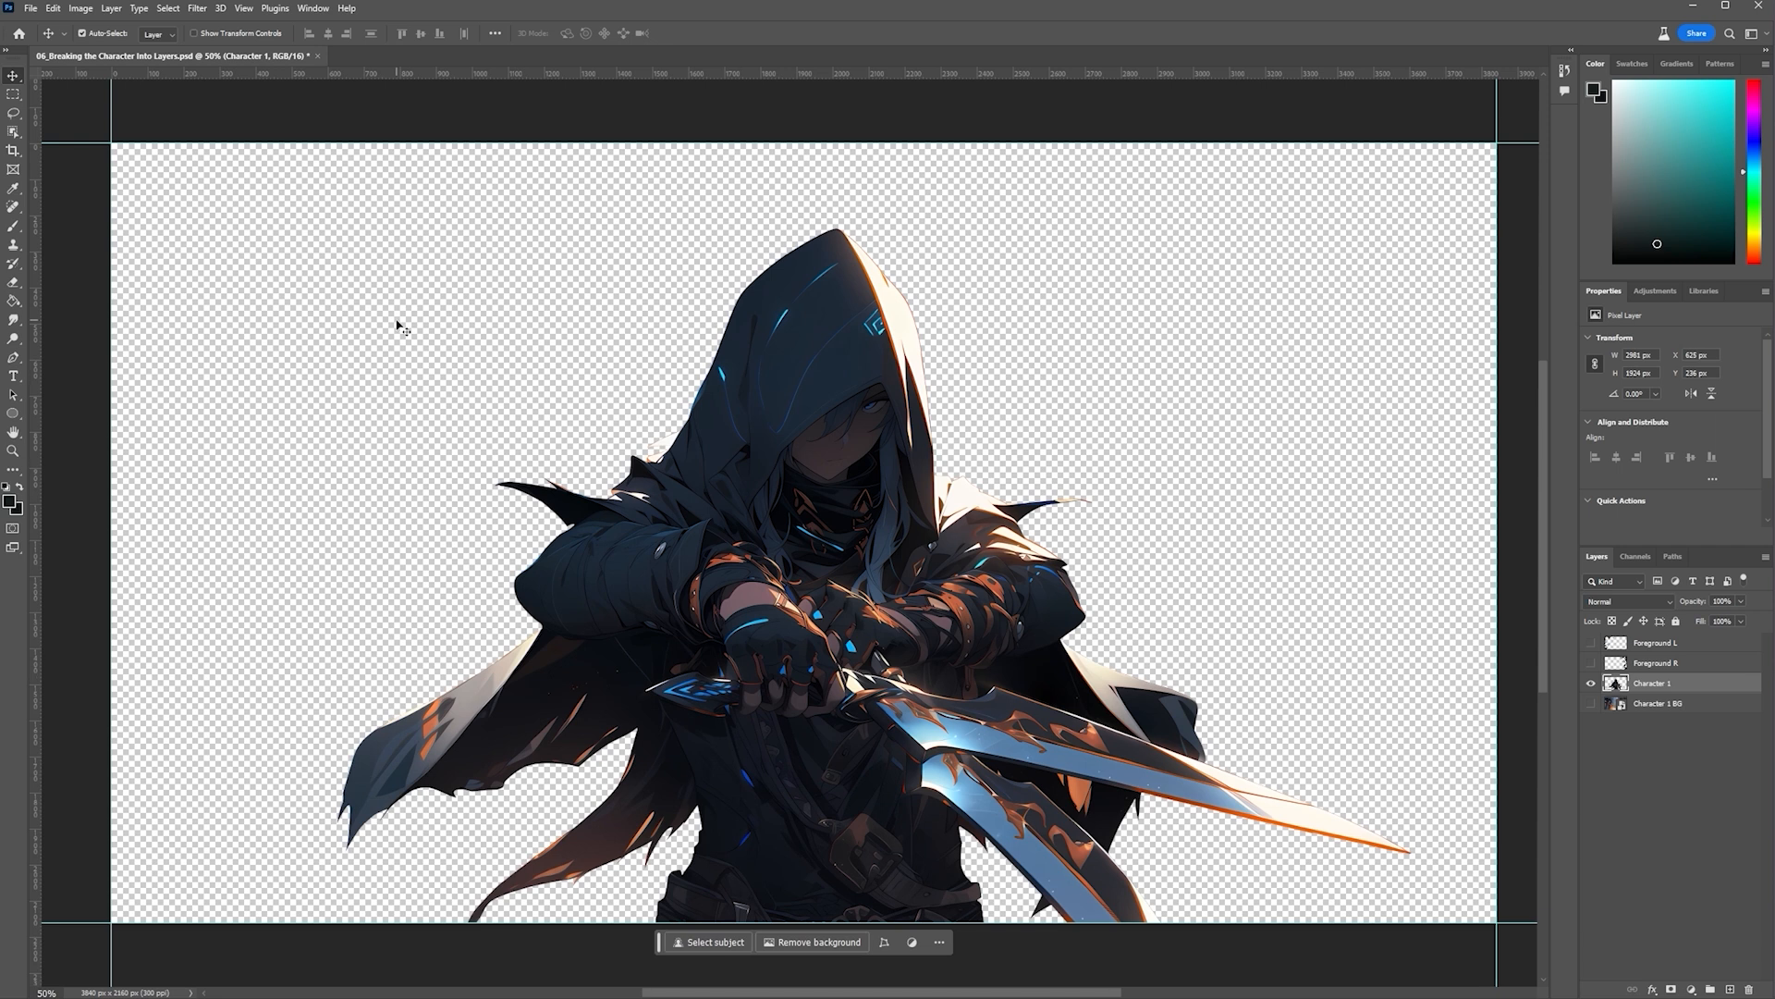
Start a Pen path where the hood meets the pointed shoulder collar and trace down the hood's lower outer edge
{"action": "key", "text": "p"}
{"action": "scroll", "coordinate": [703, 416], "scroll_direction": "up", "scroll_amount": 5}
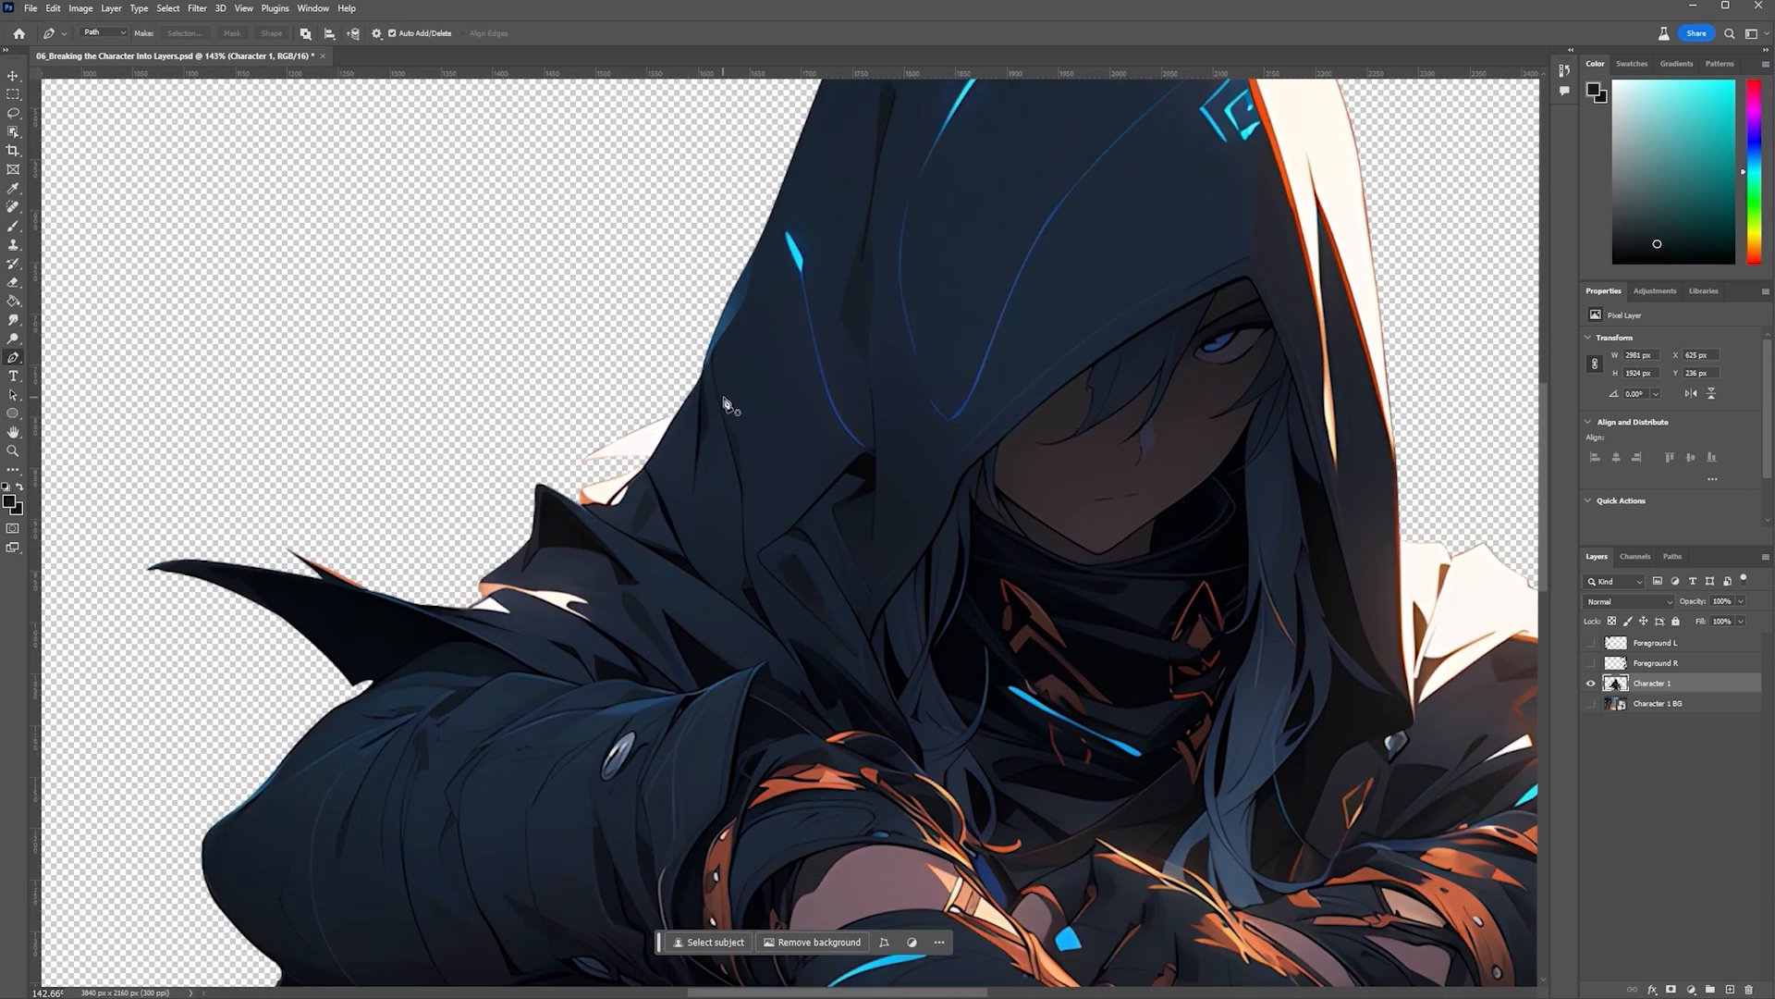
{"action": "scroll", "coordinate": [727, 407], "scroll_direction": "up", "scroll_amount": 1}
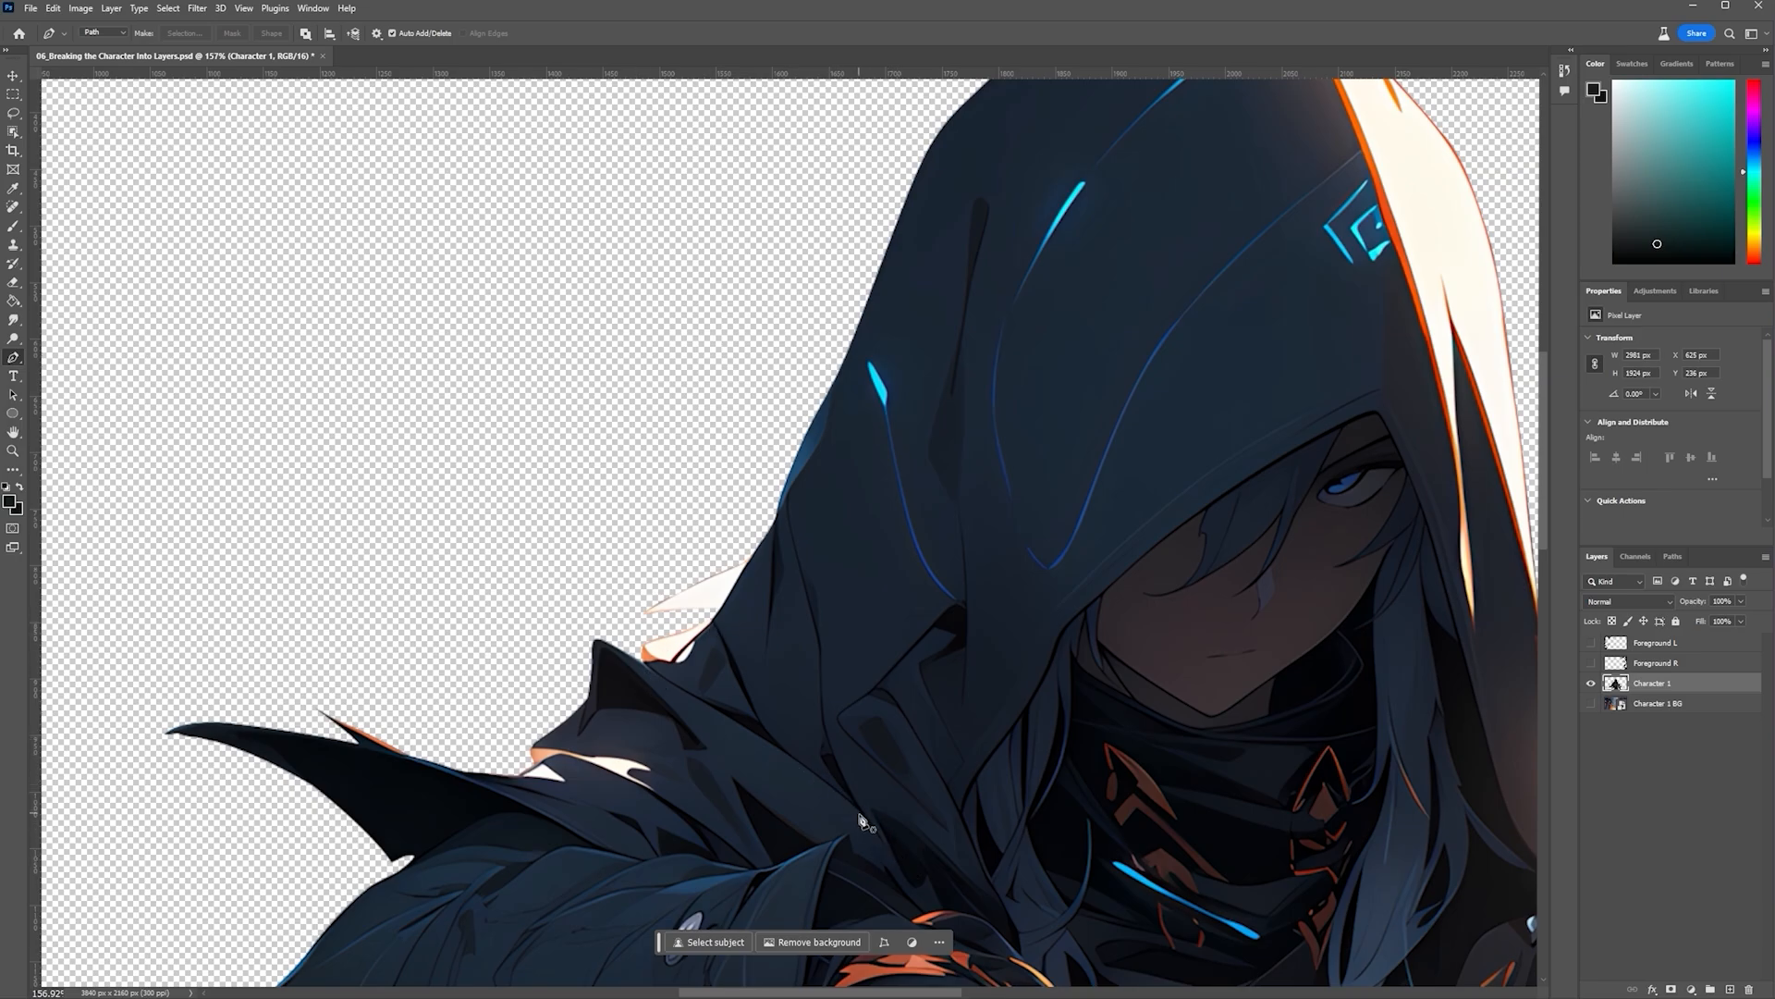
{"action": "scroll", "coordinate": [641, 762], "scroll_direction": "up", "scroll_amount": 5}
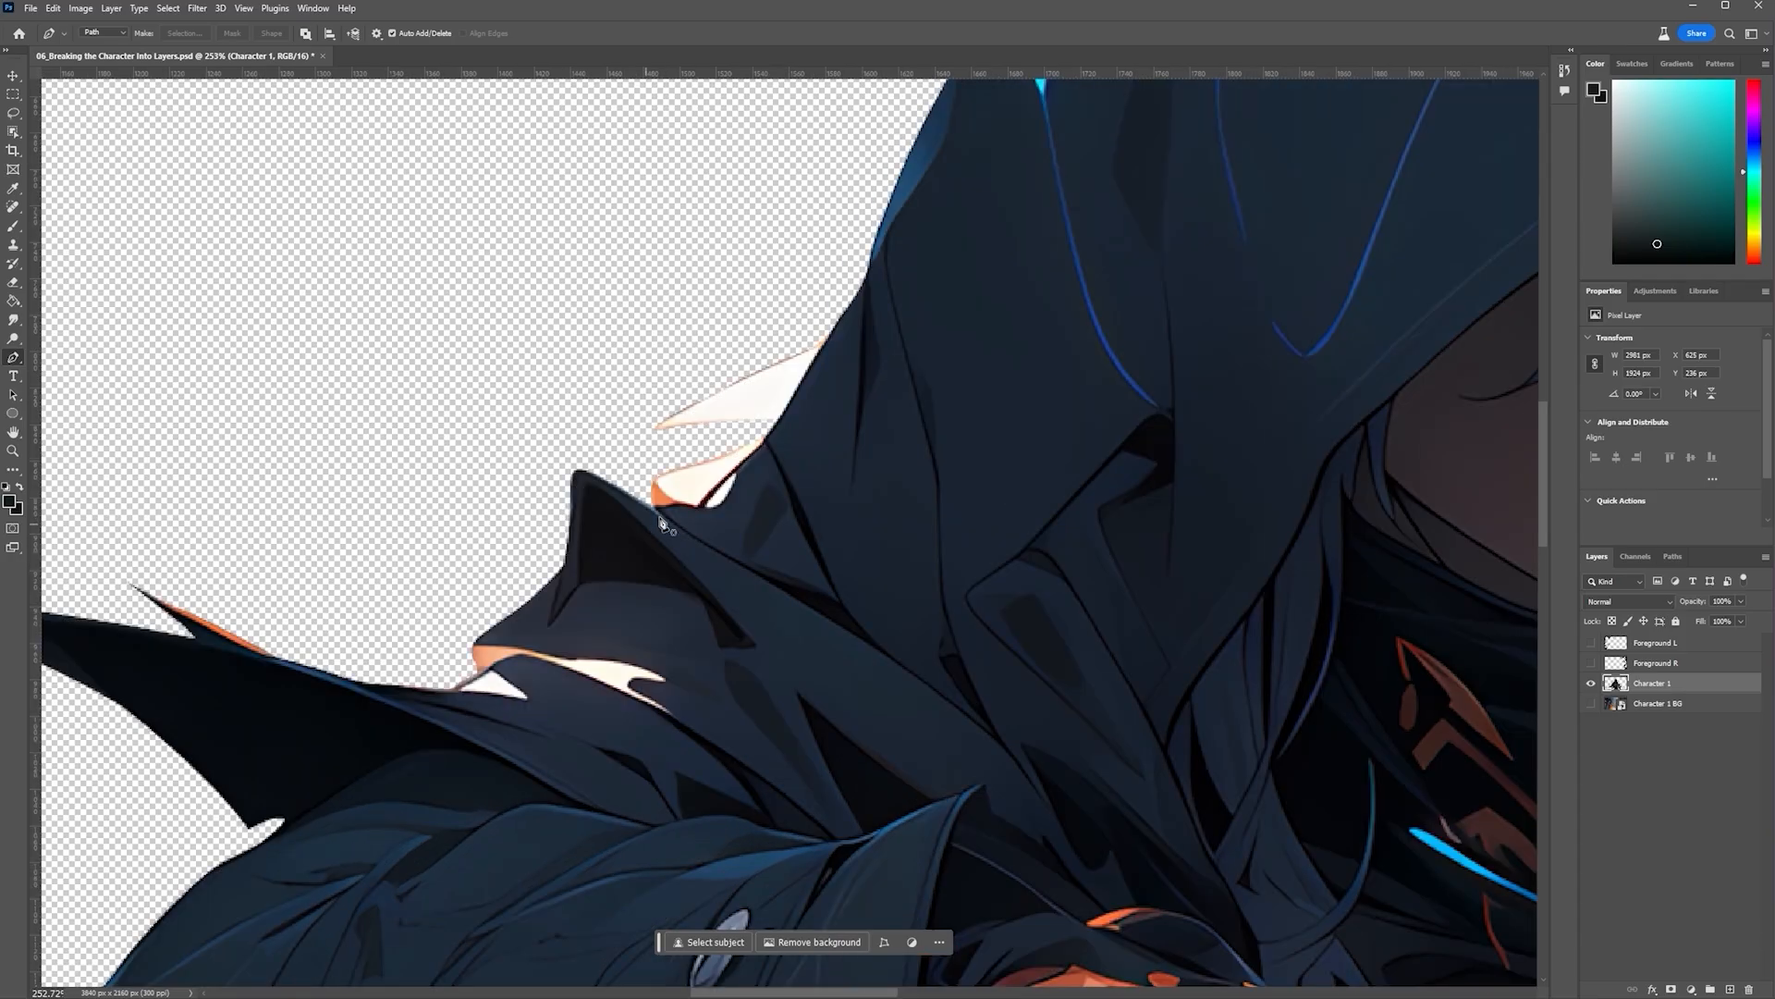
{"action": "left_click", "coordinate": [640, 488]}
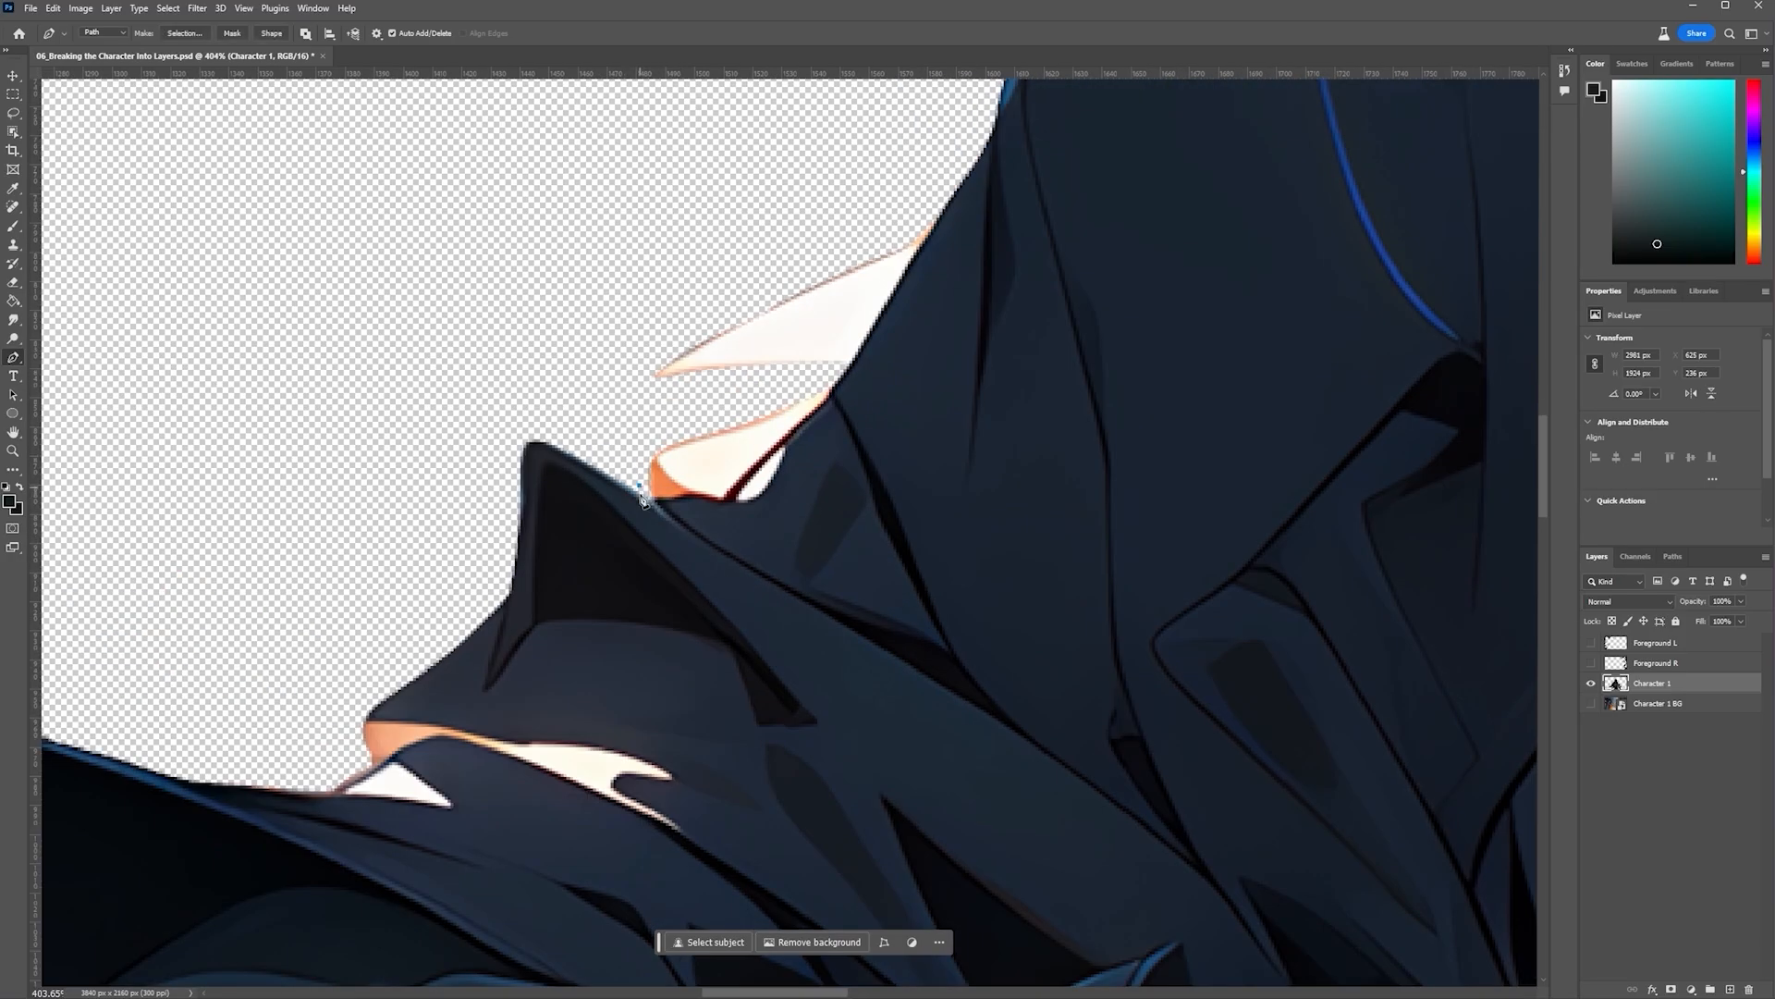
{"action": "left_click", "coordinate": [664, 529]}
{"action": "left_click", "coordinate": [773, 580]}
{"action": "left_click_drag", "start_coordinate": [1019, 735], "coordinate": [669, 452]}
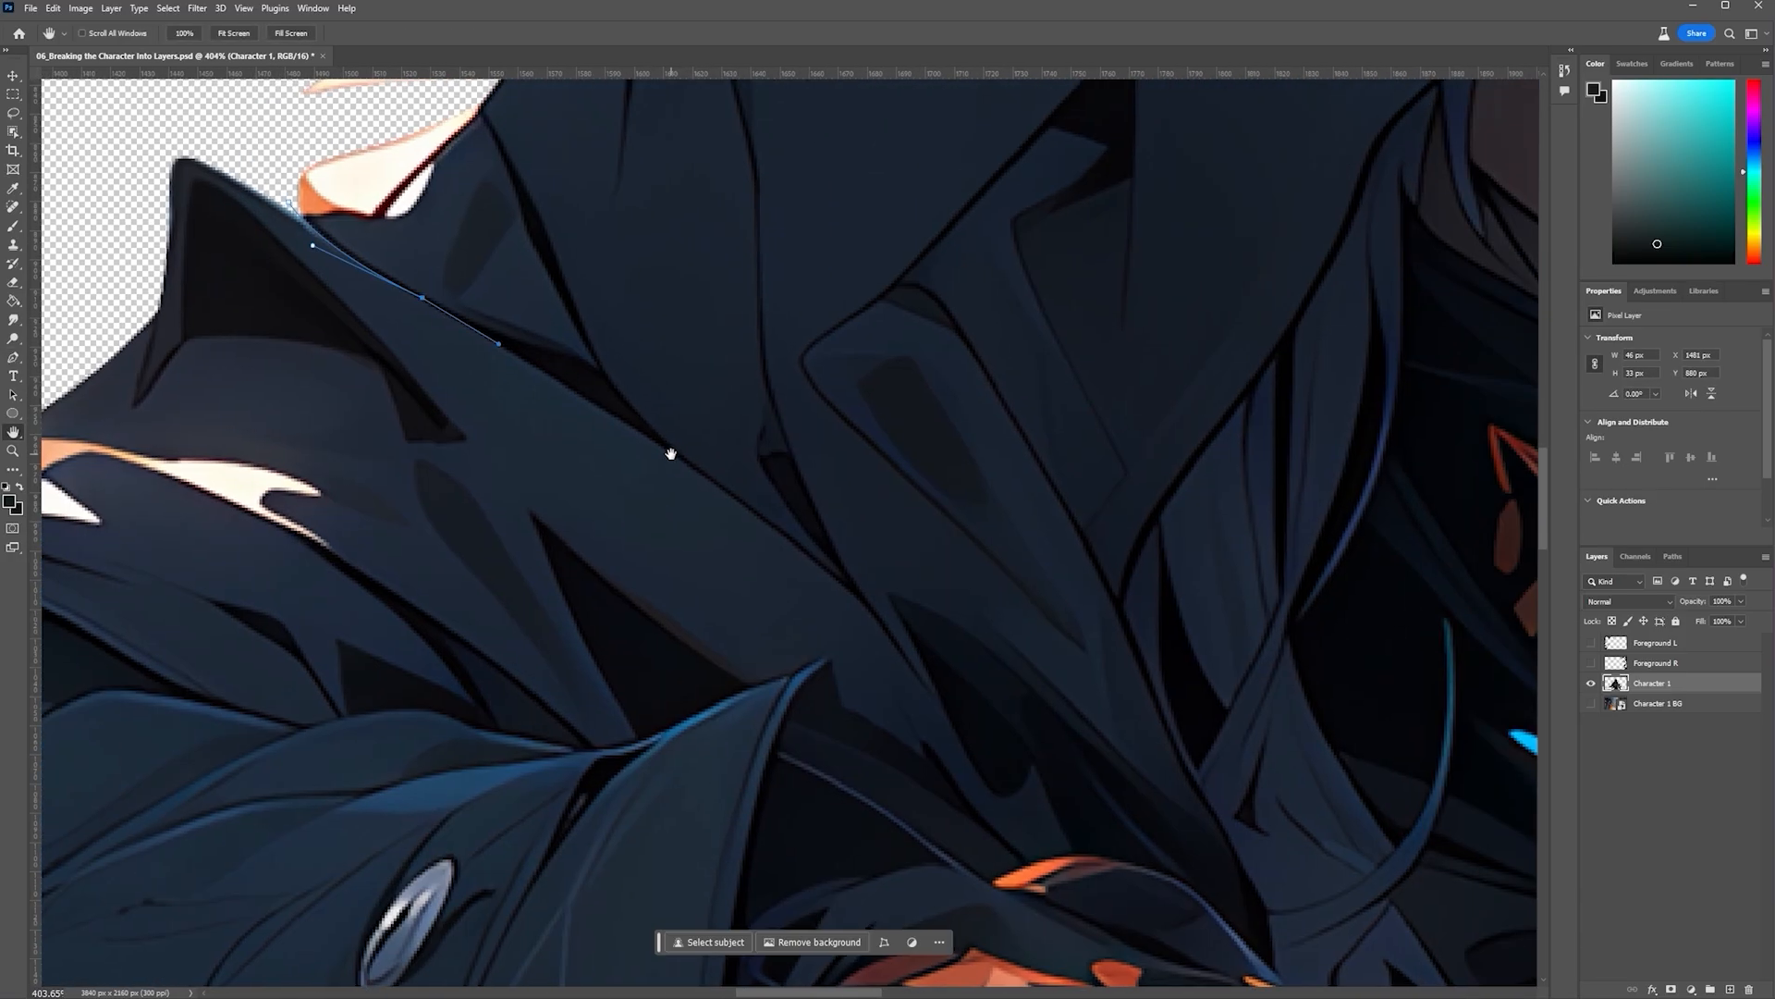
{"action": "left_click", "coordinate": [658, 444]}
{"action": "mouse_move", "coordinate": [800, 555]}
{"action": "left_mouse_down"}
{"action": "mouse_move", "coordinate": [844, 591]}
{"action": "mouse_move", "coordinate": [823, 573]}
{"action": "left_mouse_up"}
{"action": "left_click_drag", "start_coordinate": [871, 610], "coordinate": [881, 625]}
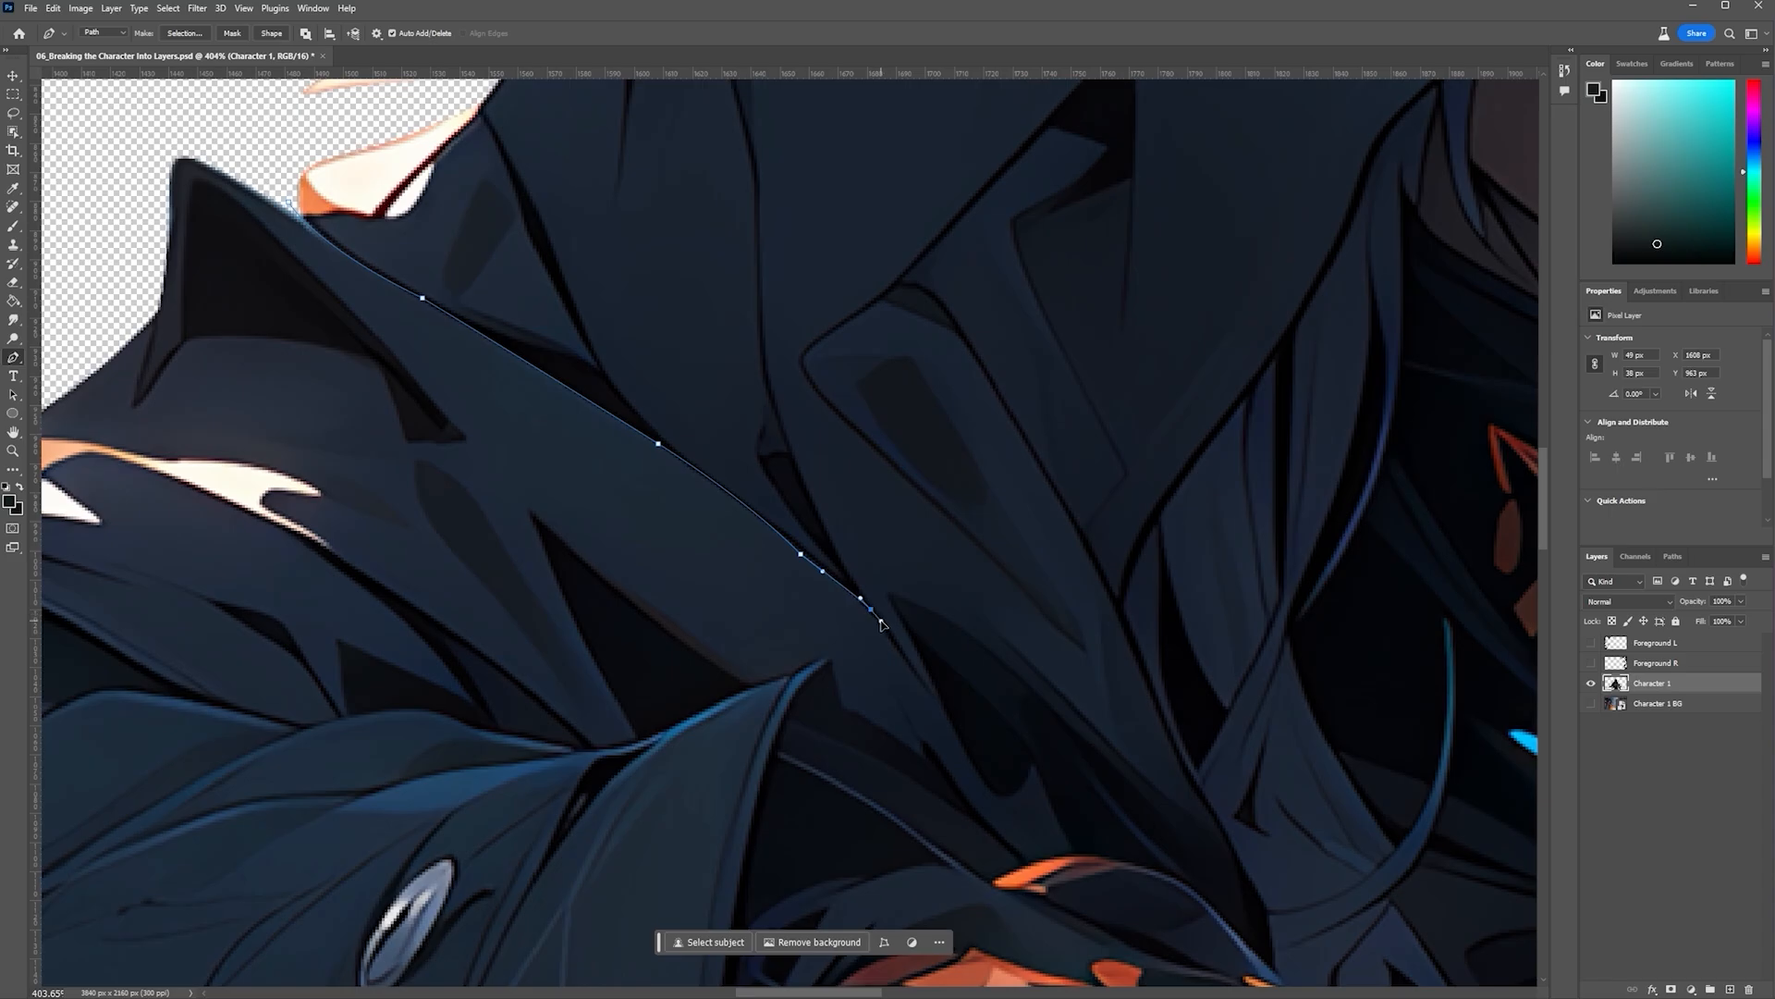
Continue the path down the hood's drape to the orange-trimmed sleeve and along the sleeve's upper edge
{"action": "left_click_drag", "start_coordinate": [939, 703], "coordinate": [941, 710]}
{"action": "left_click_drag", "start_coordinate": [958, 790], "coordinate": [972, 809]}
{"action": "scroll", "coordinate": [1029, 834], "scroll_direction": "down", "scroll_amount": 1}
{"action": "left_click", "coordinate": [1031, 816]}
{"action": "scroll", "coordinate": [1199, 832], "scroll_direction": "down", "scroll_amount": 2}
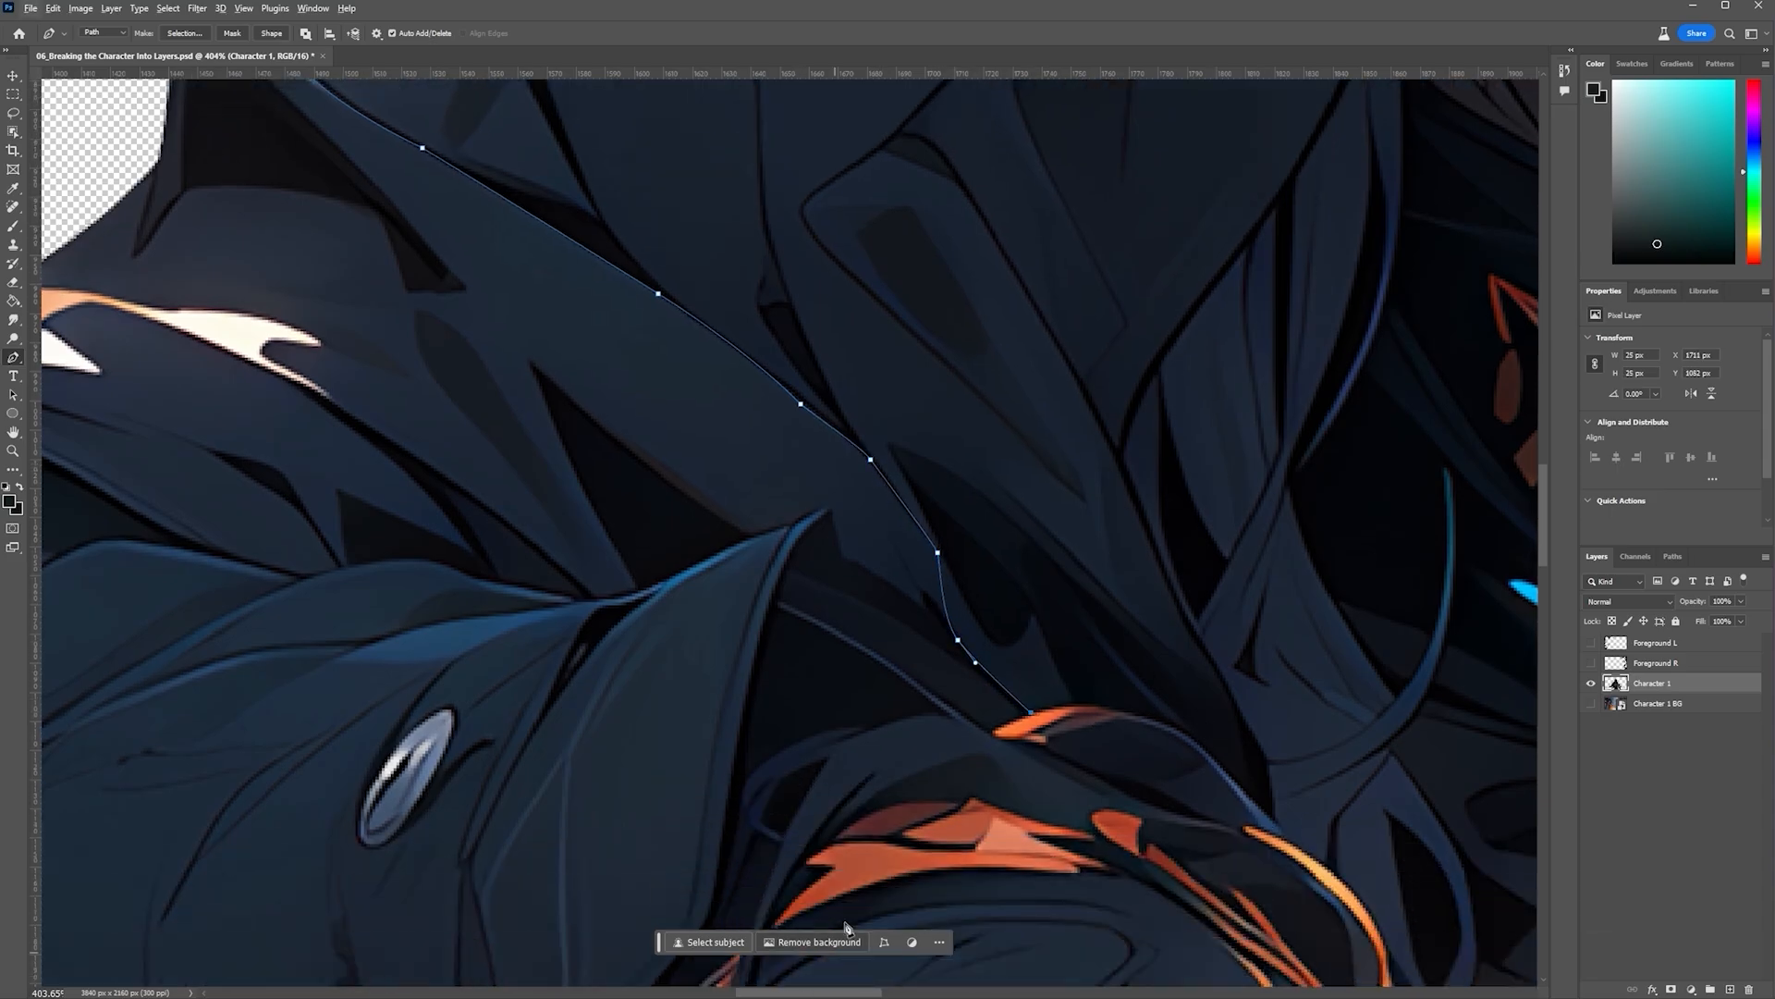
{"action": "scroll", "coordinate": [844, 927], "scroll_direction": "down", "scroll_amount": 4}
{"action": "scroll", "coordinate": [845, 928], "scroll_direction": "right", "scroll_amount": 2}
{"action": "left_click_drag", "start_coordinate": [953, 589], "coordinate": [831, 770]}
{"action": "key", "text": "ctrl+z"}
{"action": "left_click_drag", "start_coordinate": [1007, 579], "coordinate": [895, 639]}
Turn the path at the hood's lower tip and trace back up its inner edge beside the hair
{"action": "scroll", "coordinate": [821, 645], "scroll_direction": "down", "scroll_amount": 5}
{"action": "scroll", "coordinate": [832, 657], "scroll_direction": "up", "scroll_amount": 3}
{"action": "scroll", "coordinate": [869, 688], "scroll_direction": "down", "scroll_amount": 5}
{"action": "scroll", "coordinate": [882, 705], "scroll_direction": "up", "scroll_amount": 4}
{"action": "left_click", "coordinate": [851, 559]}
{"action": "left_click", "coordinate": [799, 471]}
{"action": "left_click", "coordinate": [758, 371]}
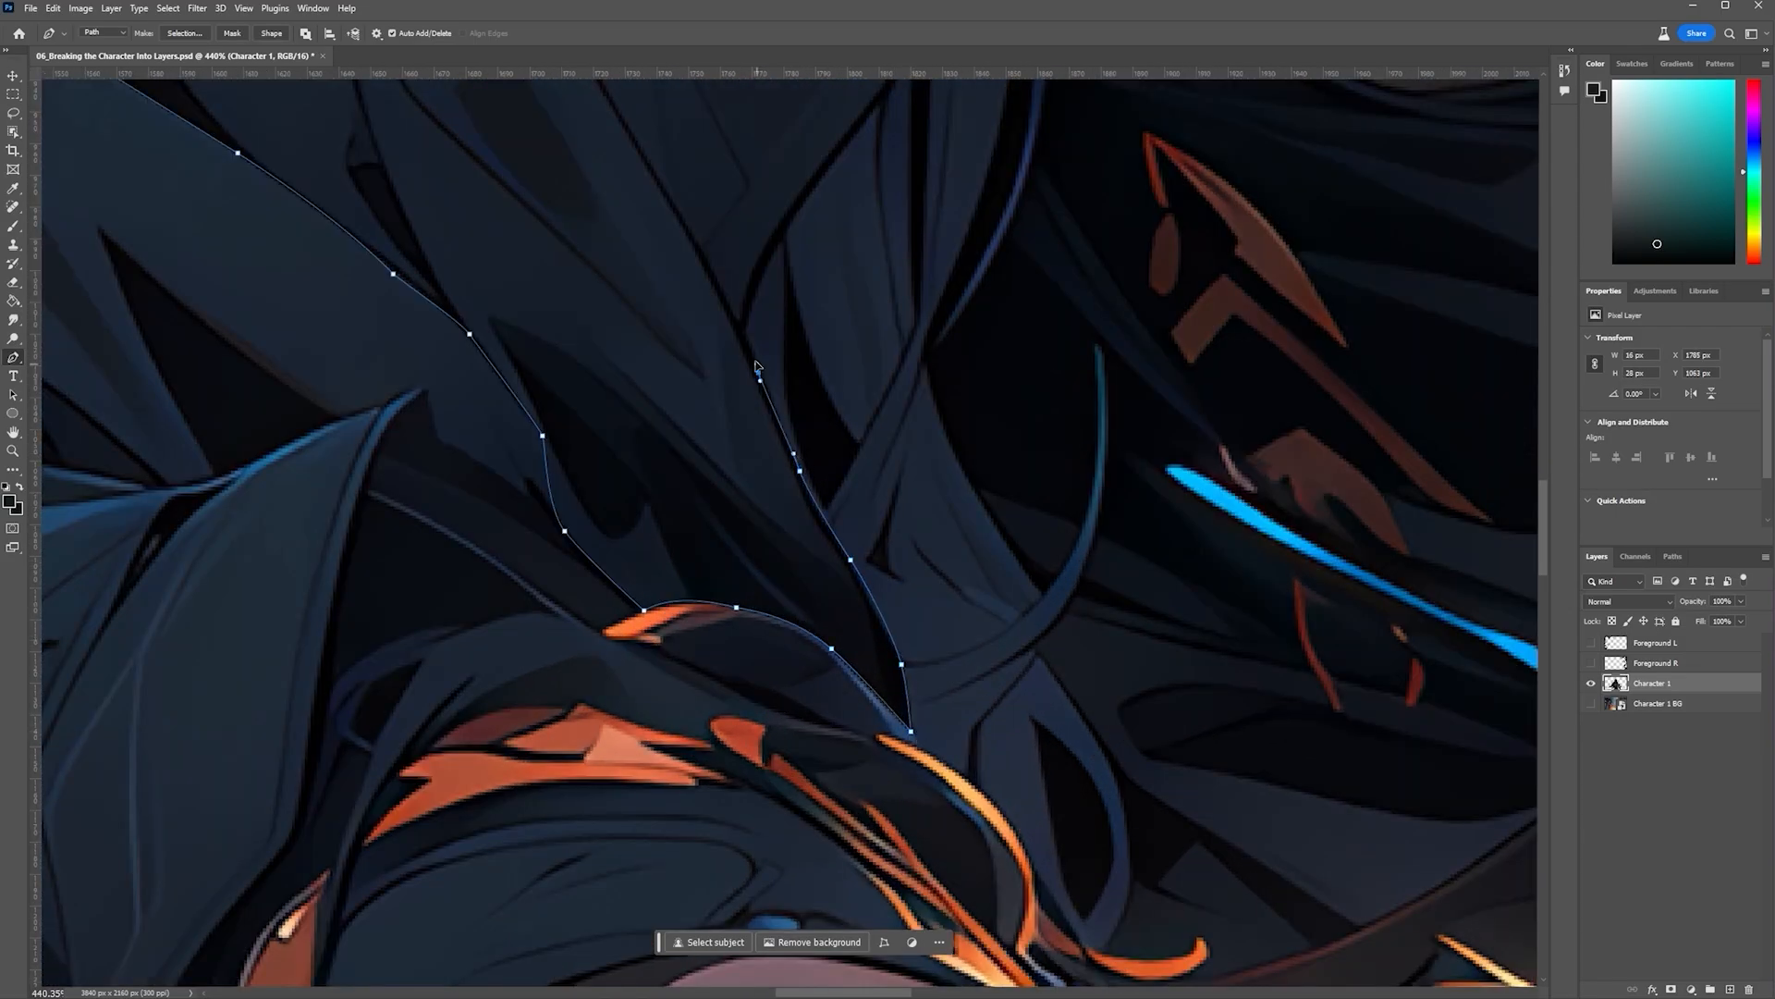
Extend the path up the hood's inner edge past the hair and along the opening above the face
{"action": "left_click_drag", "start_coordinate": [746, 333], "coordinate": [477, 846]}
{"action": "left_click_drag", "start_coordinate": [548, 672], "coordinate": [593, 612]}
{"action": "left_click_drag", "start_coordinate": [647, 529], "coordinate": [664, 503]}
{"action": "left_click_drag", "start_coordinate": [709, 405], "coordinate": [719, 373]}
{"action": "left_click_drag", "start_coordinate": [760, 308], "coordinate": [781, 290]}
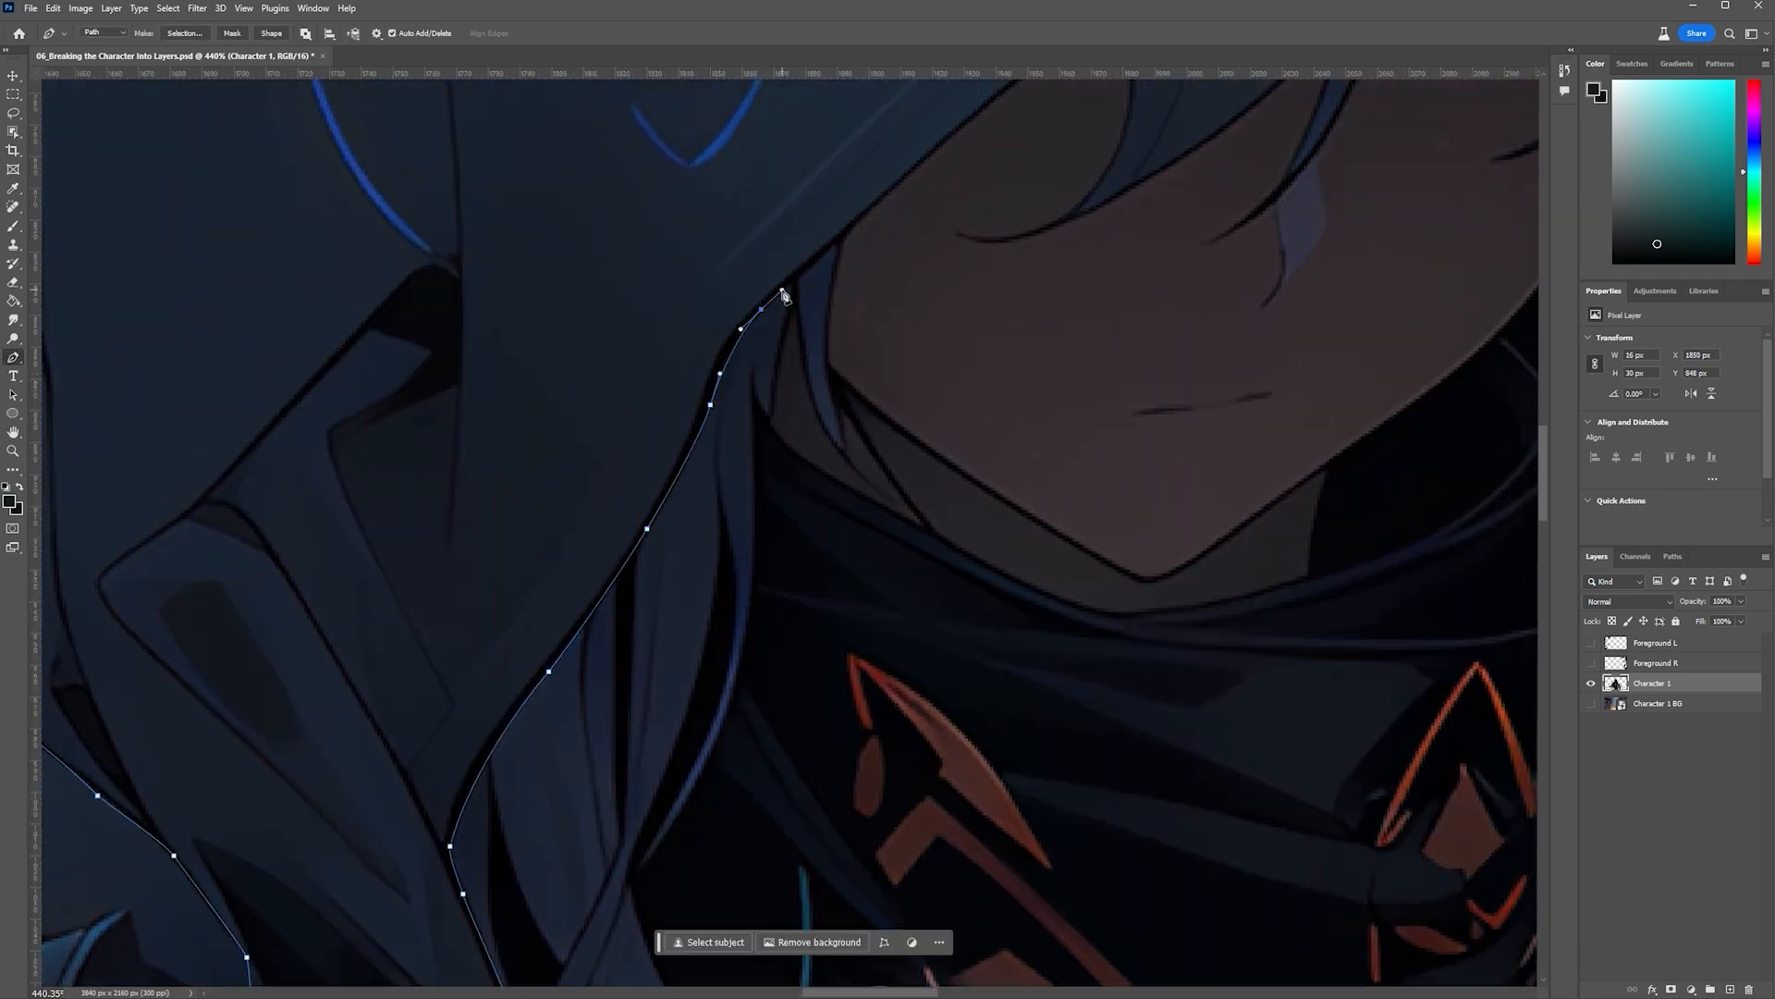
{"action": "left_click_drag", "start_coordinate": [886, 181], "coordinate": [479, 617]}
{"action": "left_click_drag", "start_coordinate": [760, 402], "coordinate": [832, 355]}
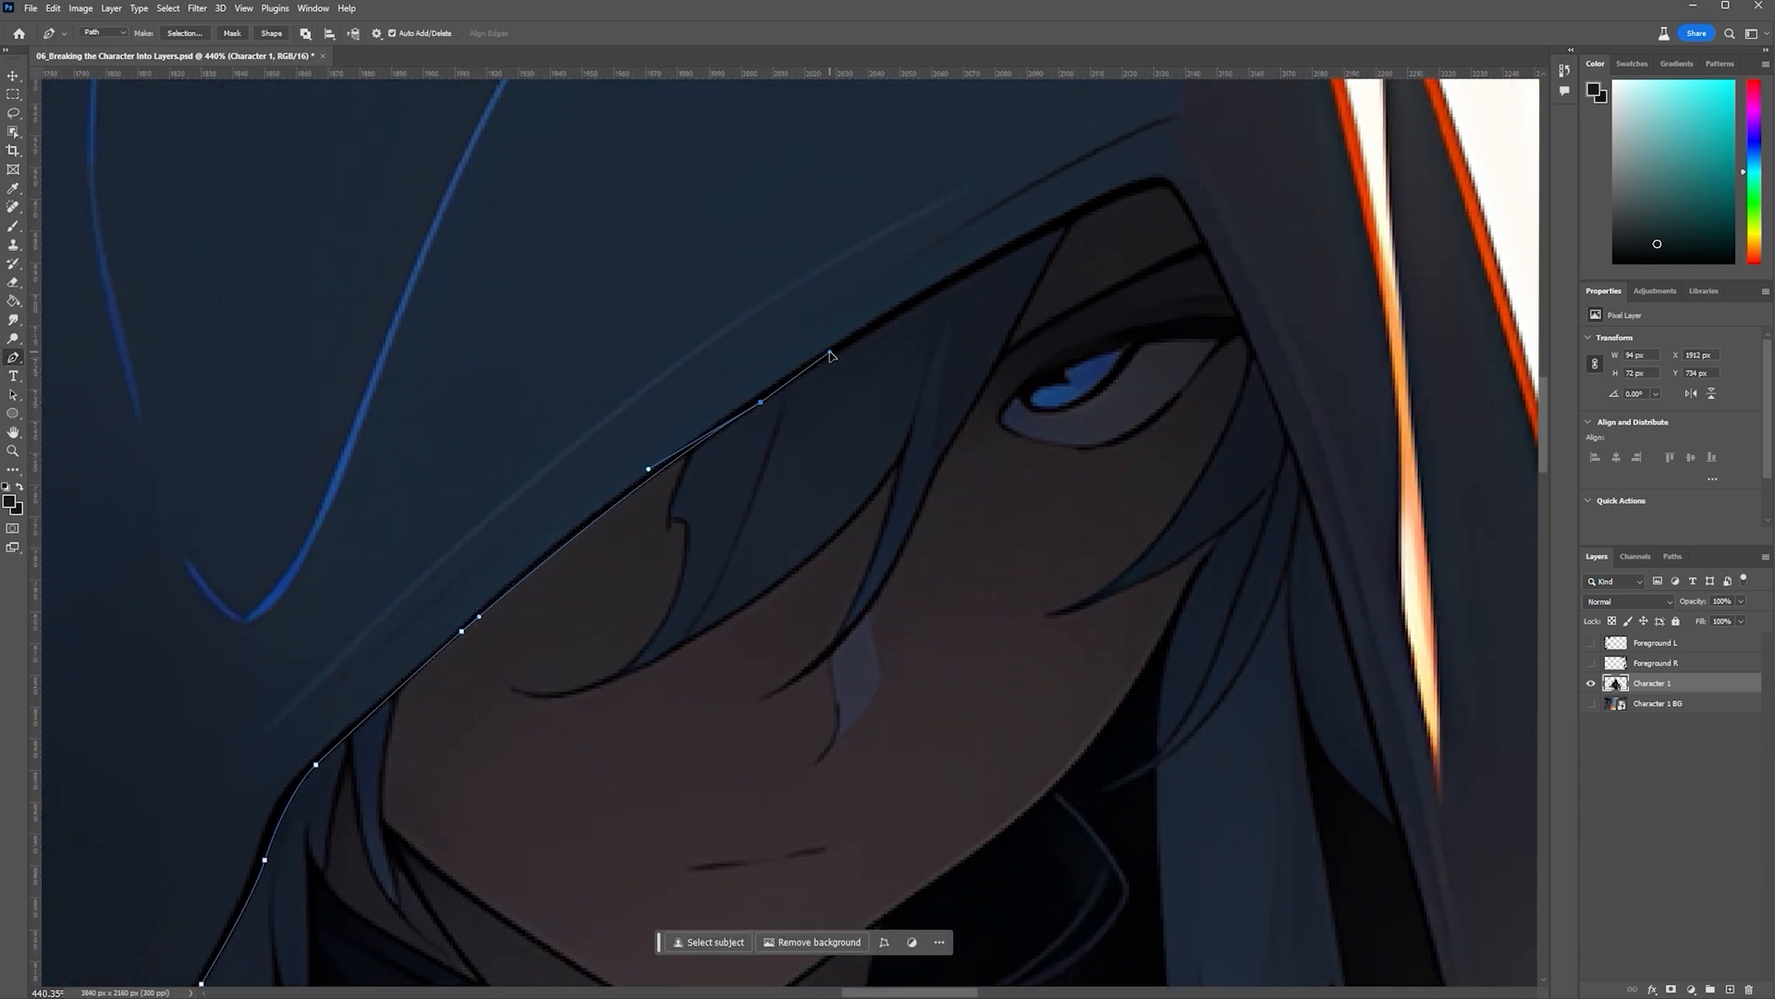
Round the path over the hood opening's peak above the visible eye and down the opposite inner edge
{"action": "left_click_drag", "start_coordinate": [1083, 219], "coordinate": [909, 217]}
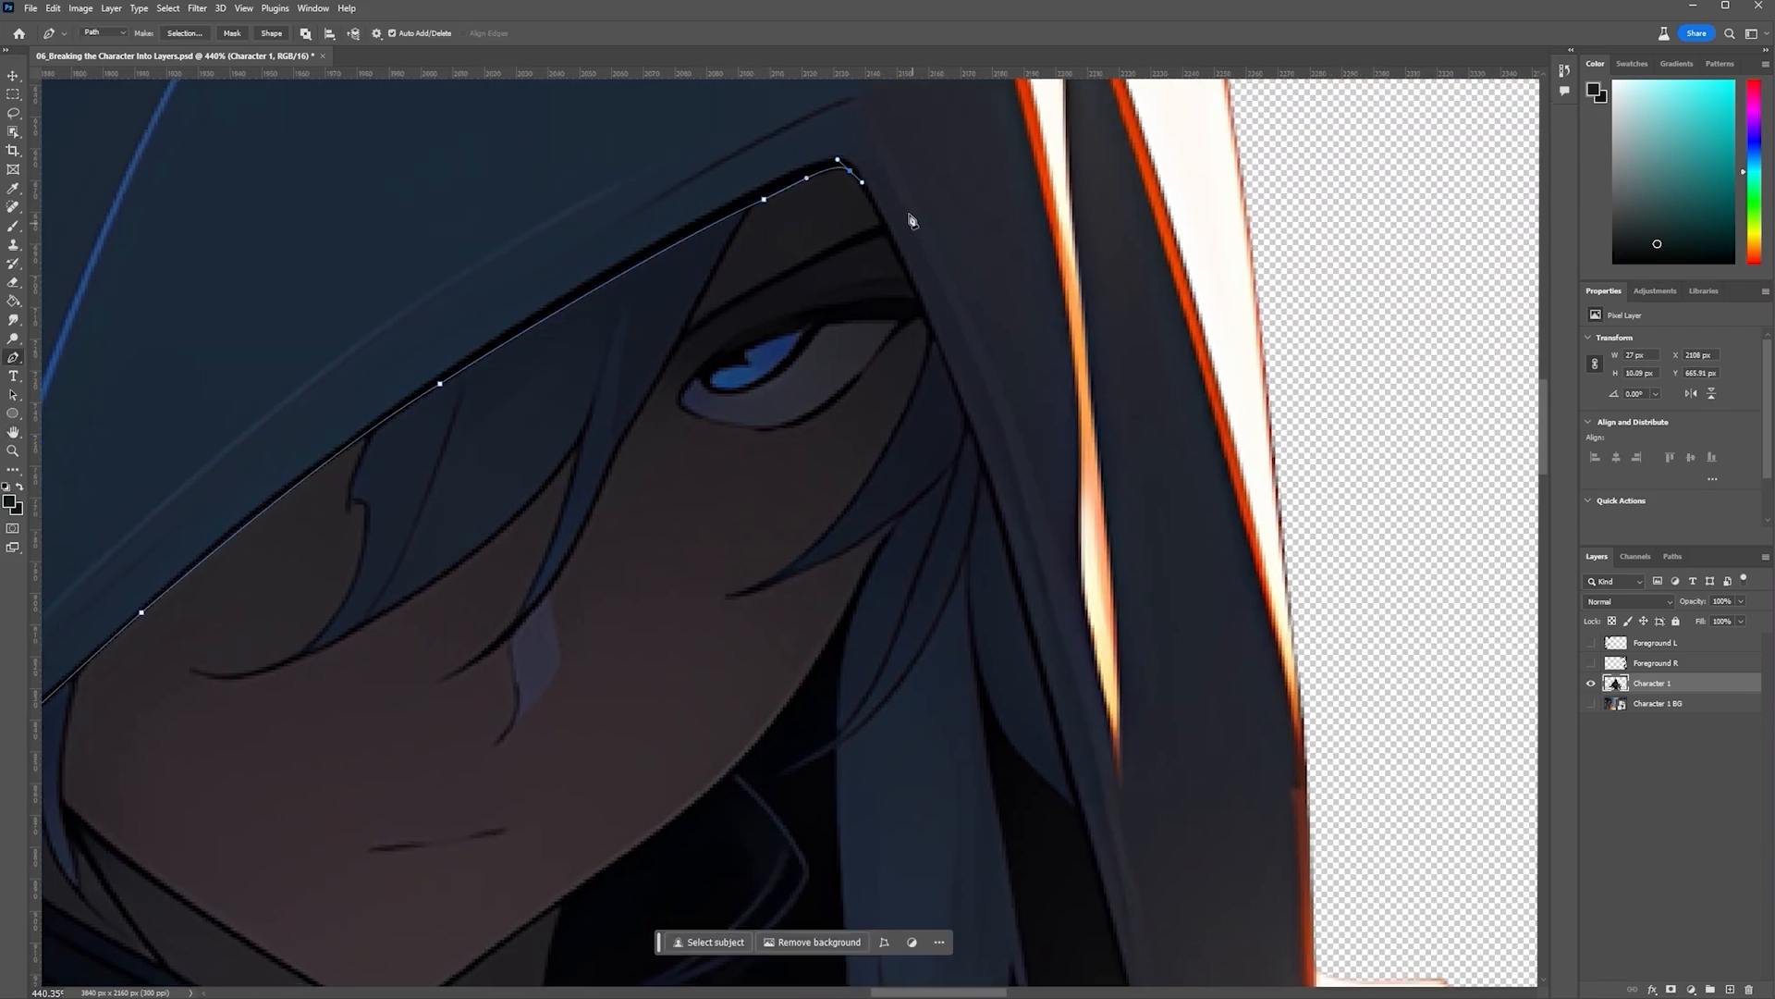
{"action": "left_click_drag", "start_coordinate": [929, 322], "coordinate": [956, 391]}
{"action": "left_click_drag", "start_coordinate": [1009, 544], "coordinate": [1049, 714]}
{"action": "left_click_drag", "start_coordinate": [1089, 885], "coordinate": [1079, 820]}
{"action": "left_click_drag", "start_coordinate": [1070, 740], "coordinate": [936, 240]}
Extend the Pen path down the hood's inner edge beside the long hair and end it with a corner point at the tip above the gem clasp
{"action": "scroll", "coordinate": [1013, 472], "scroll_direction": "down", "scroll_amount": 6}
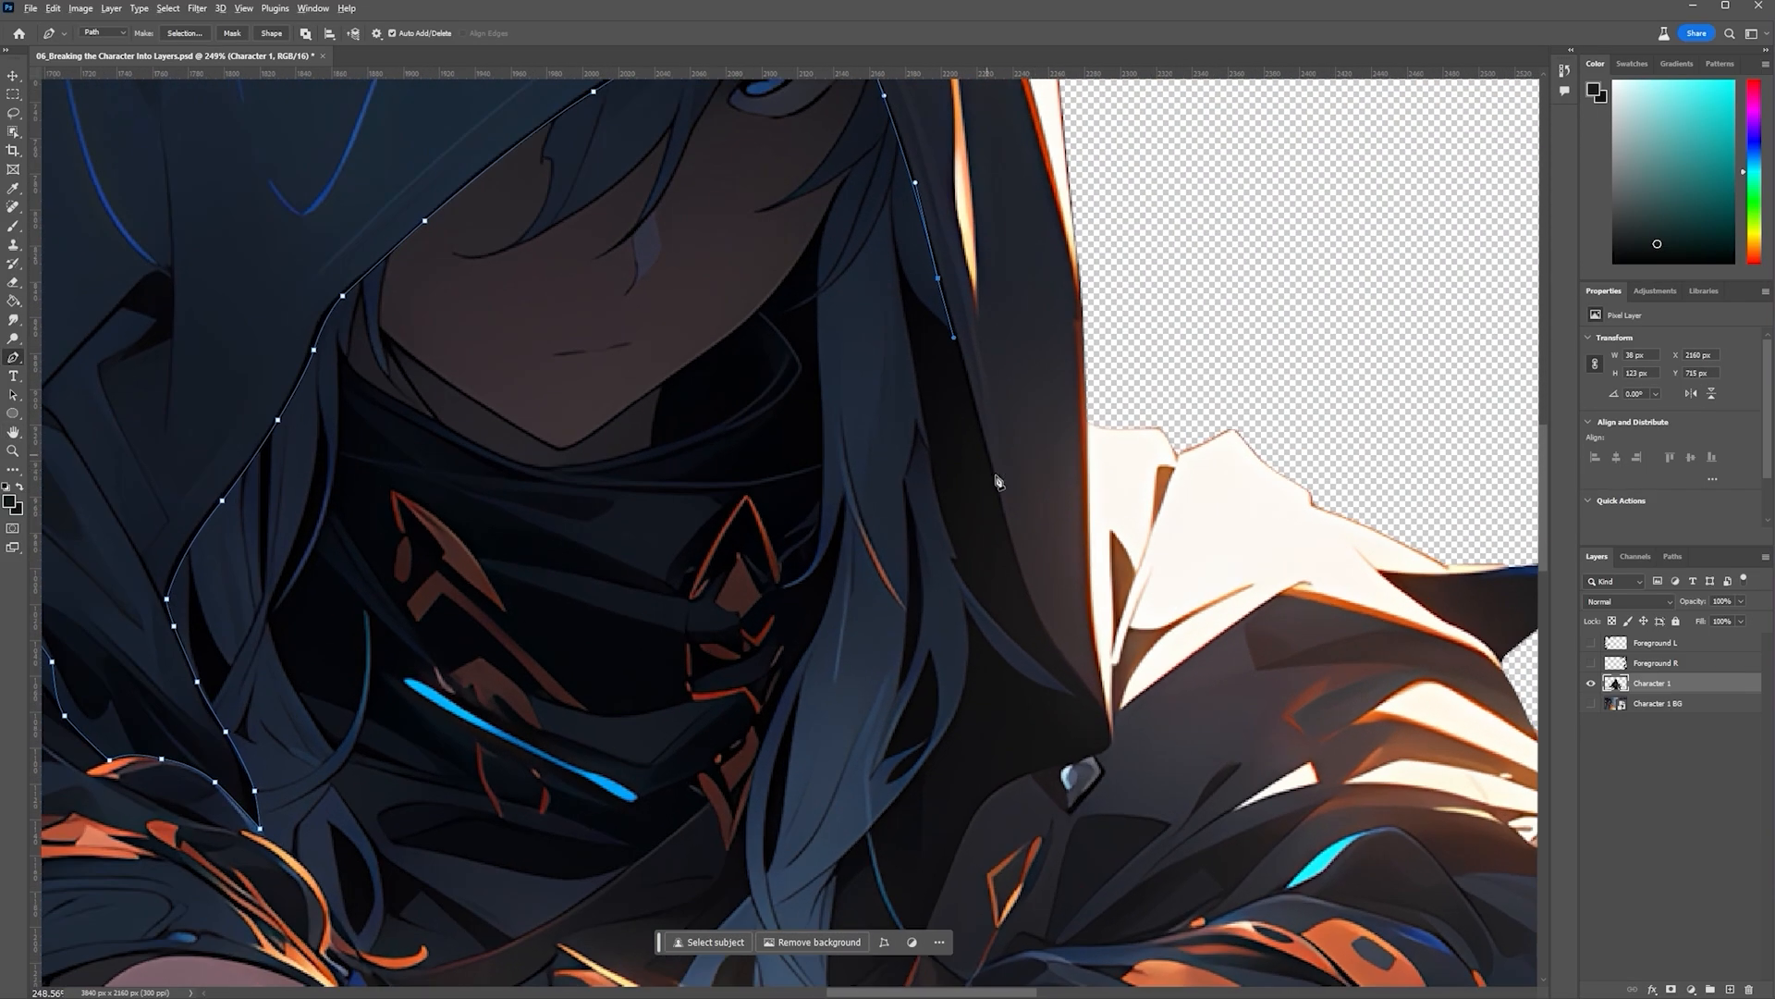
{"action": "scroll", "coordinate": [999, 484], "scroll_direction": "up", "scroll_amount": 1}
{"action": "scroll", "coordinate": [1008, 433], "scroll_direction": "down", "scroll_amount": 3}
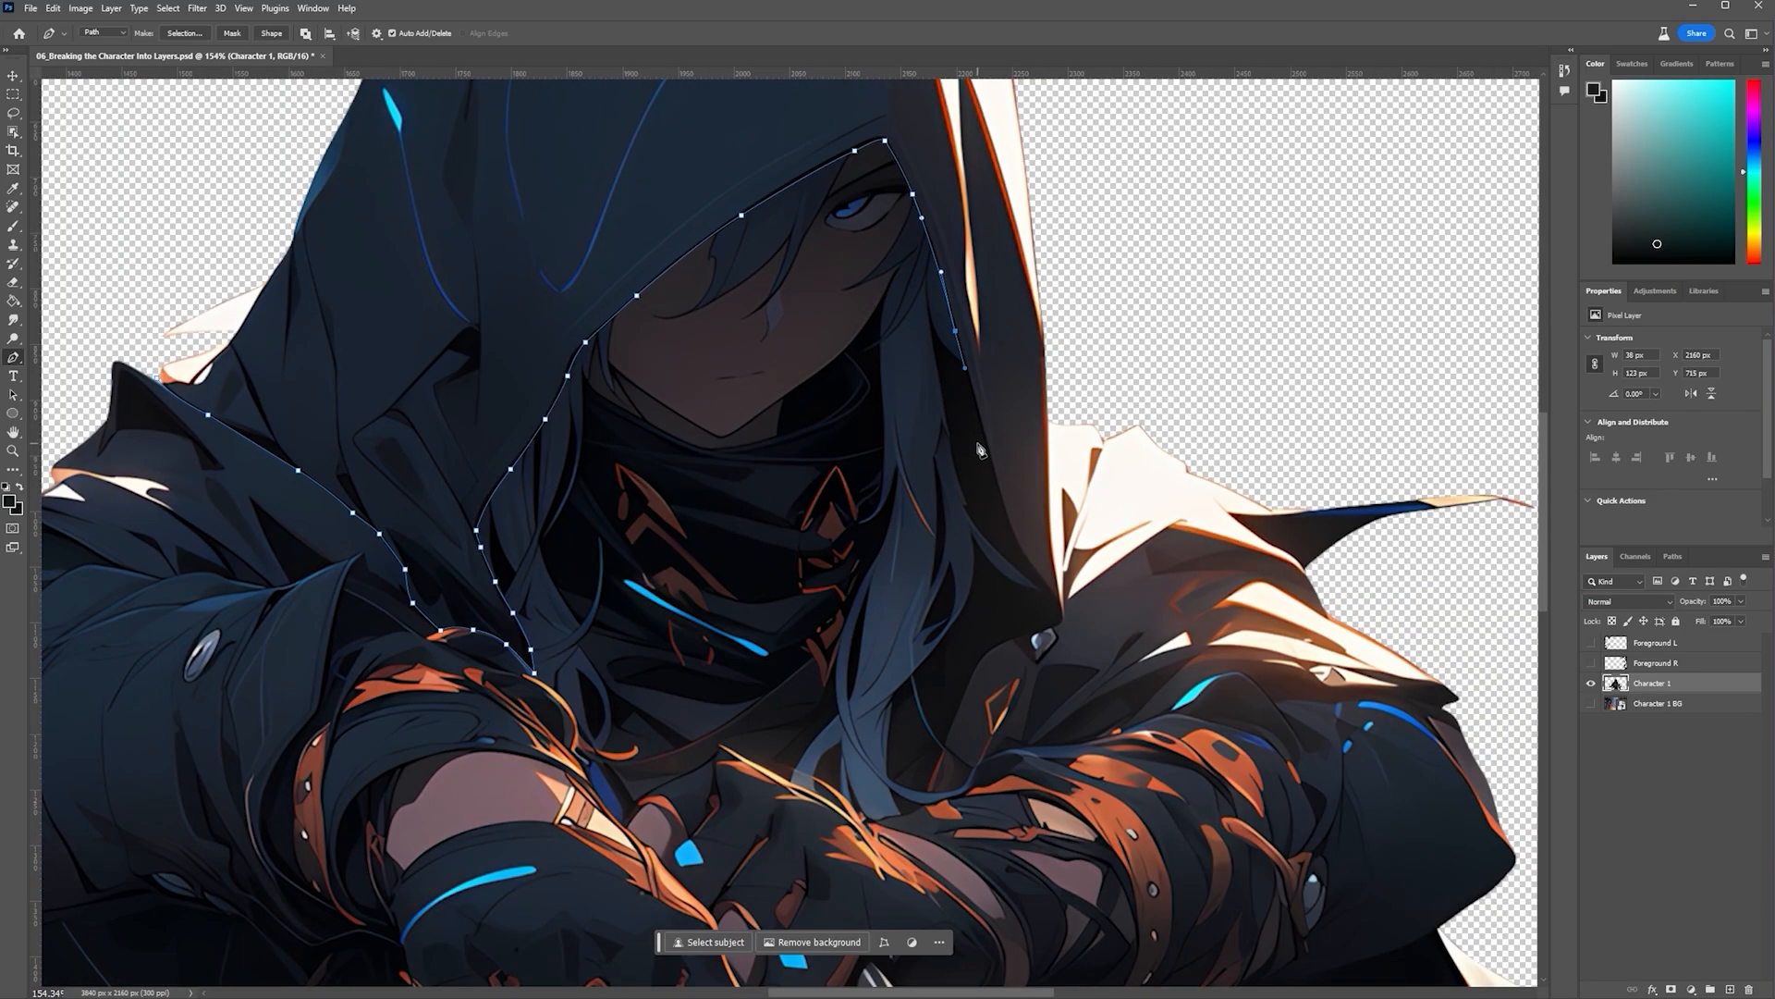
{"action": "scroll", "coordinate": [978, 423], "scroll_direction": "up", "scroll_amount": 3}
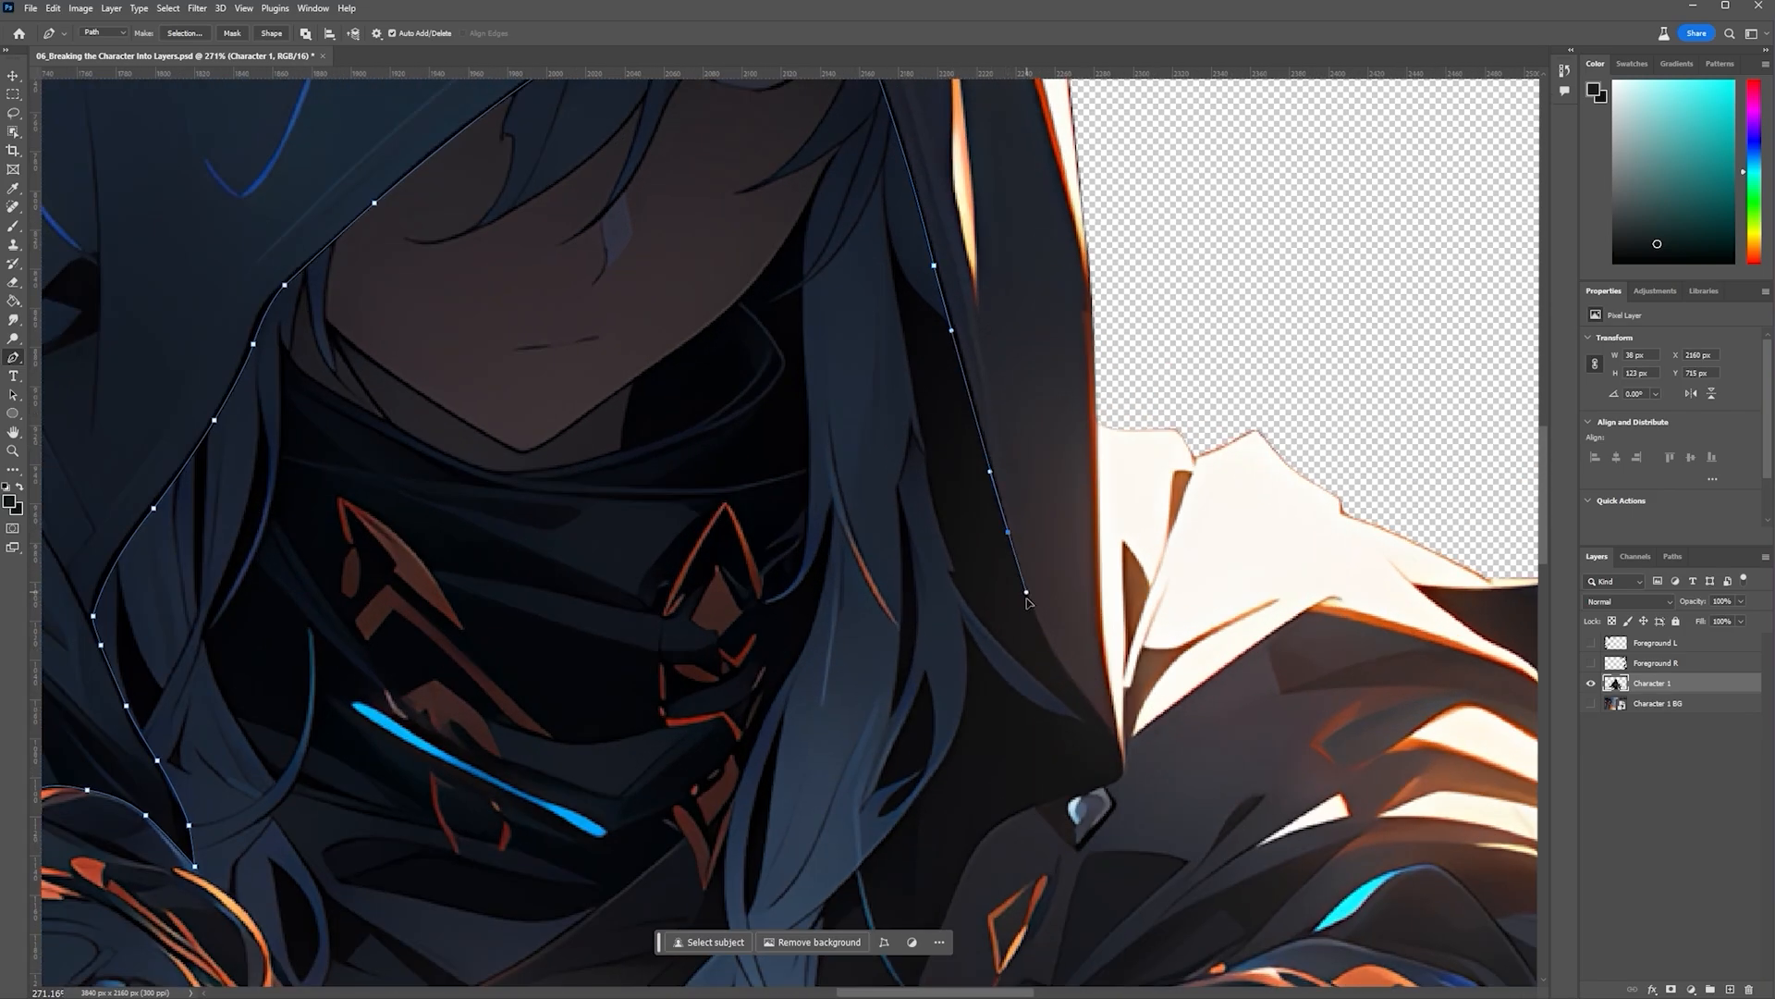
{"action": "scroll", "coordinate": [1083, 705], "scroll_direction": "down", "scroll_amount": 3}
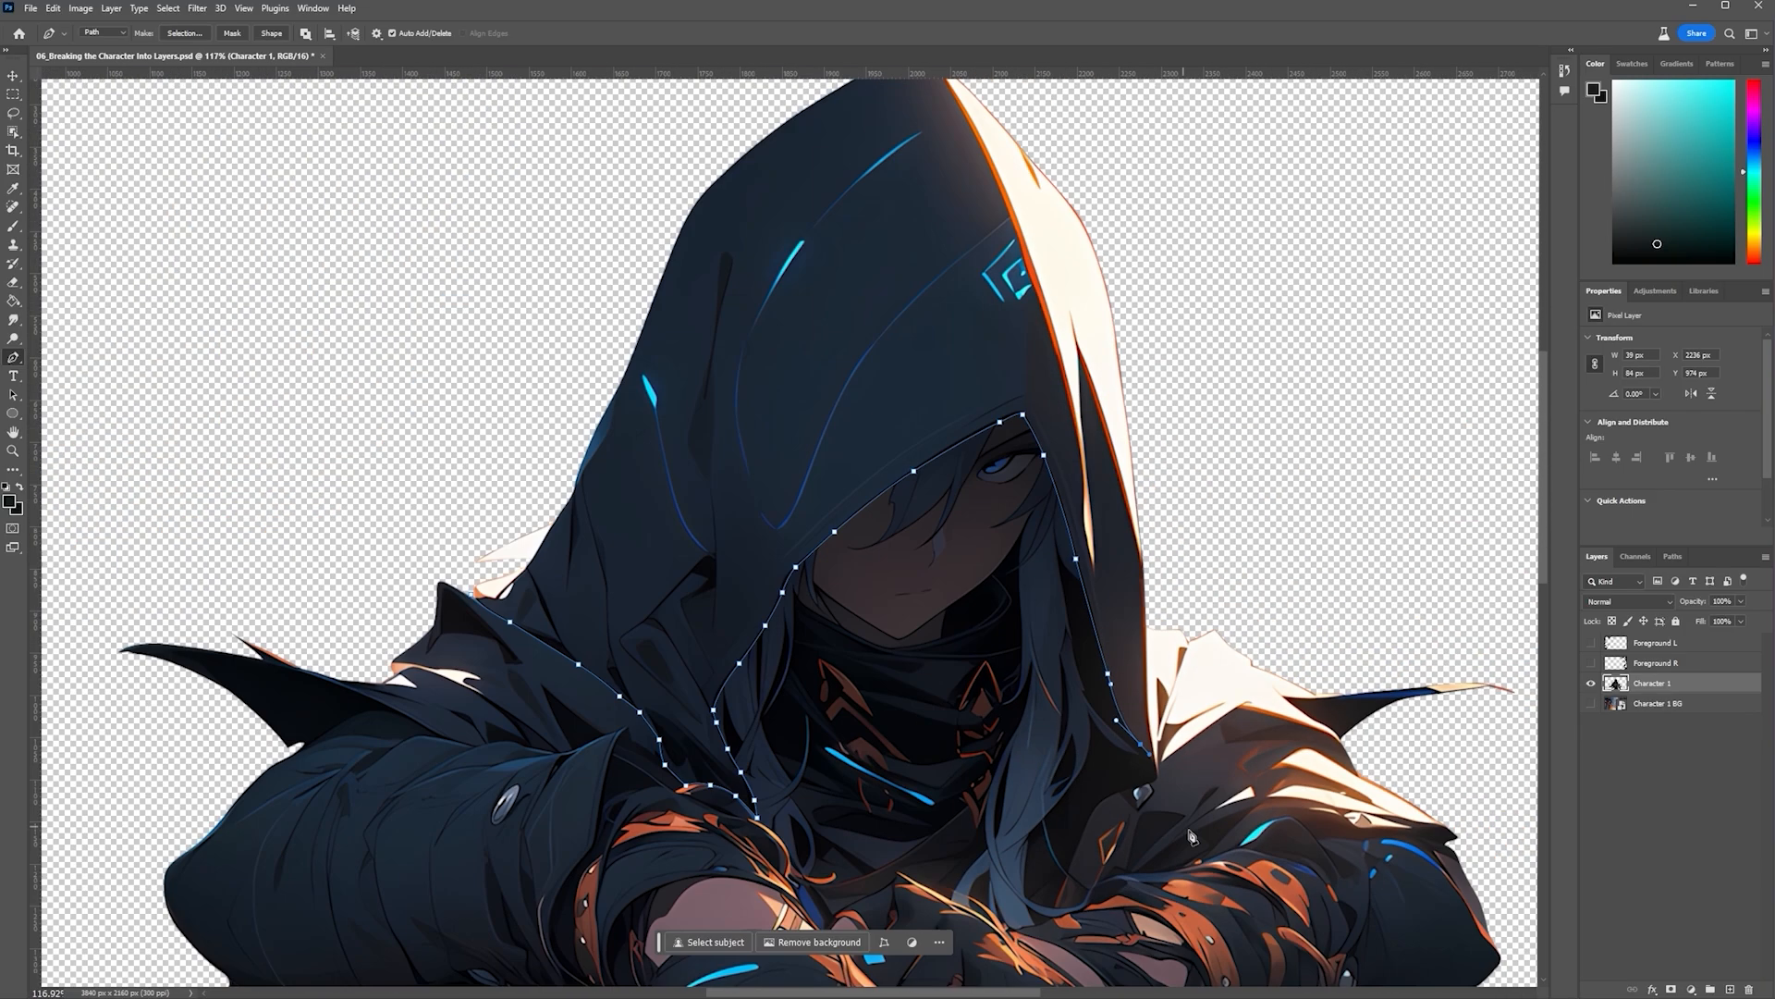
{"action": "scroll", "coordinate": [1073, 712], "scroll_direction": "up", "scroll_amount": 6}
{"action": "scroll", "coordinate": [1070, 714], "scroll_direction": "down", "scroll_amount": 5}
{"action": "scroll", "coordinate": [1078, 694], "scroll_direction": "up", "scroll_amount": 4}
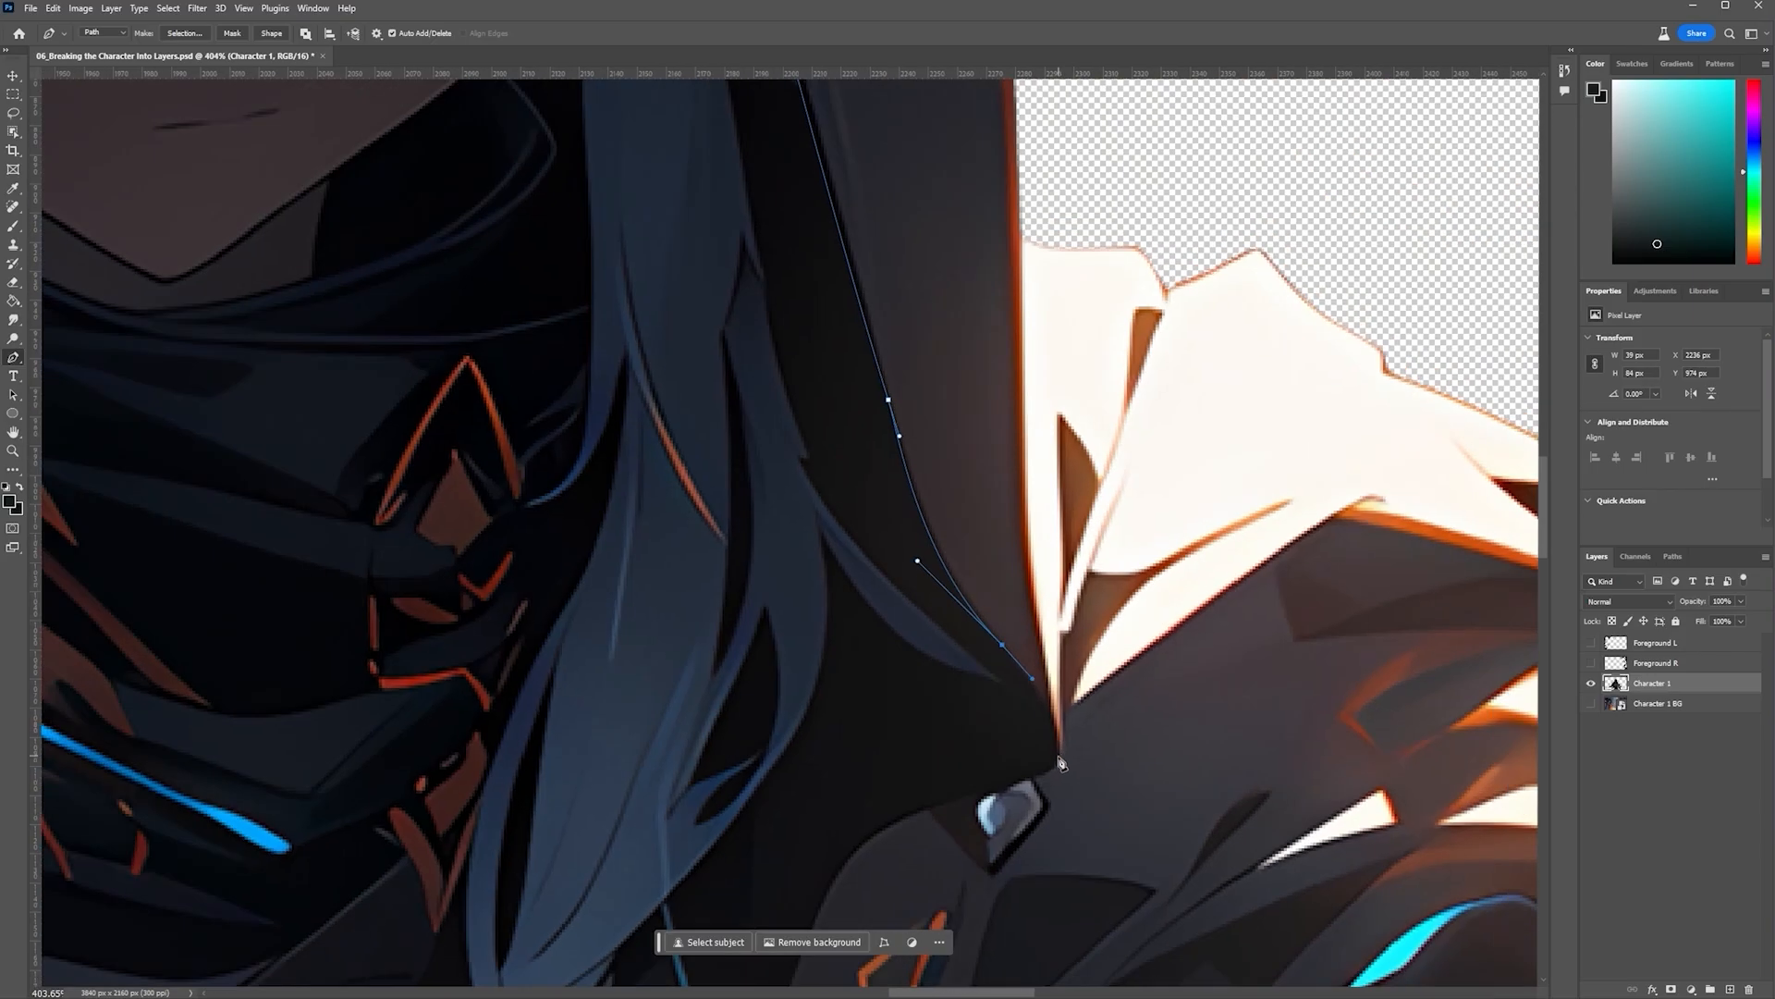
{"action": "left_click_drag", "start_coordinate": [1058, 760], "coordinate": [1060, 813]}
{"action": "left_click", "coordinate": [1058, 760], "text": "alt"}
{"action": "scroll", "coordinate": [1078, 704], "scroll_direction": "down", "scroll_amount": 9}
{"action": "scroll", "coordinate": [1082, 712], "scroll_direction": "up", "scroll_amount": 5}
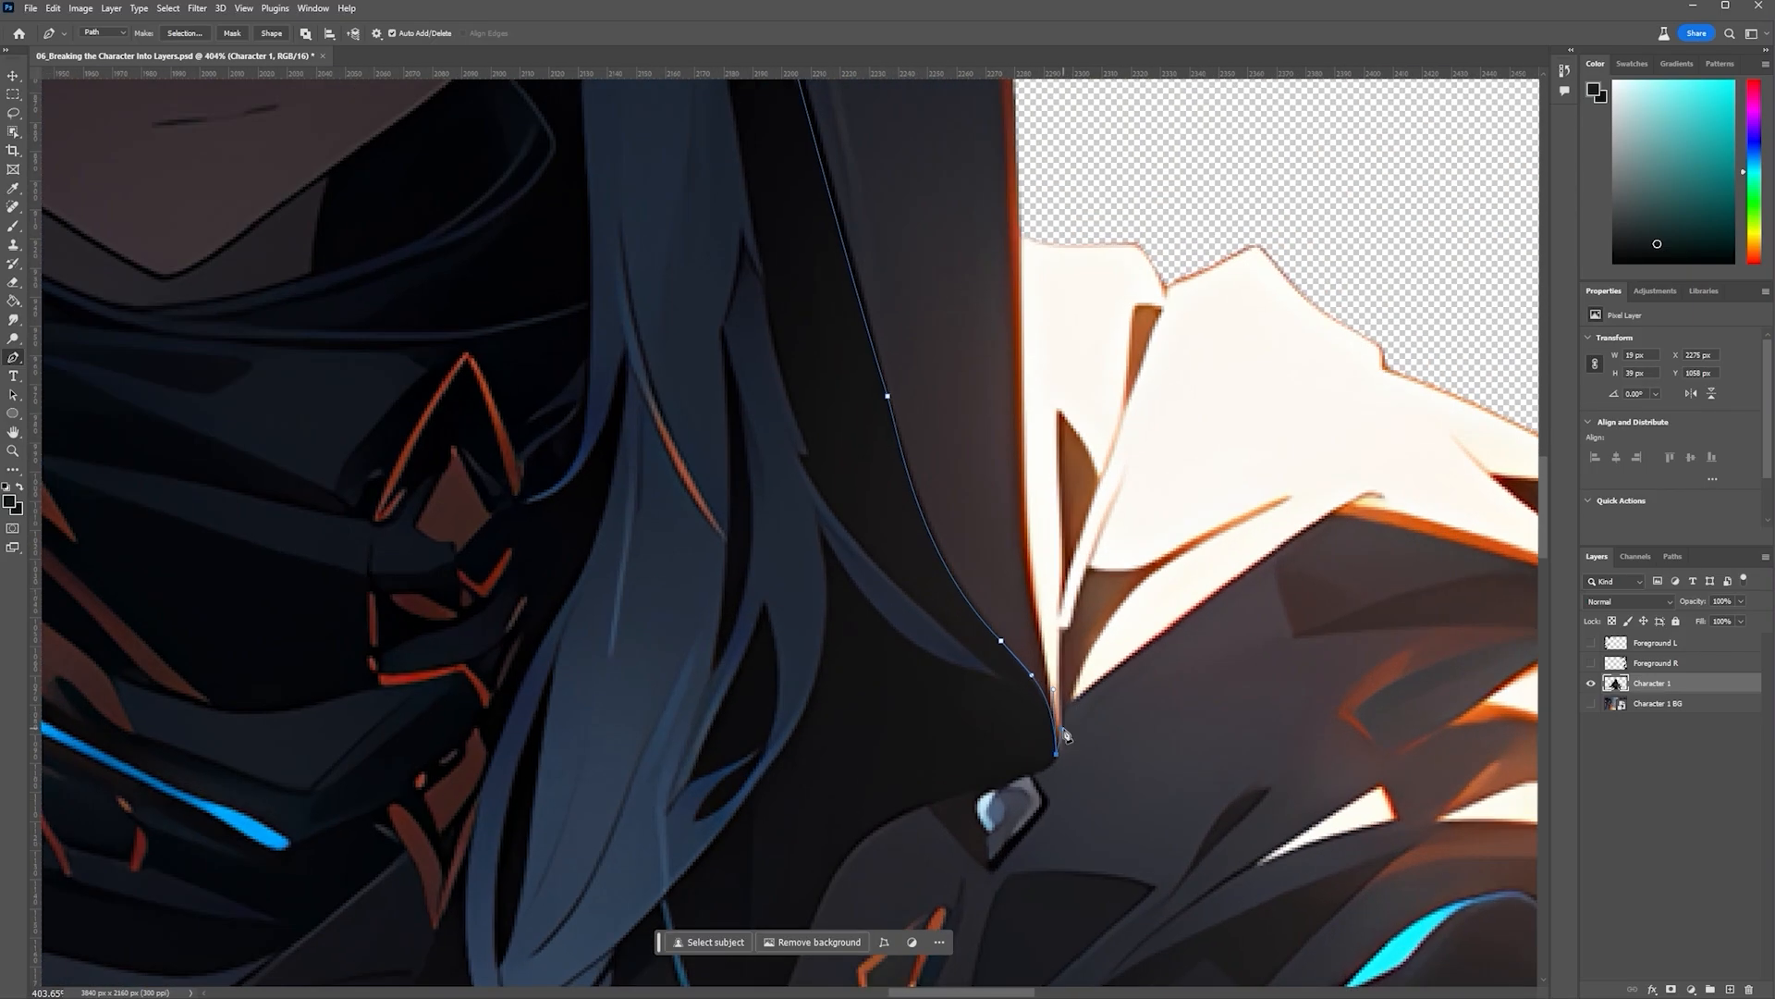
Trace the path from the hood's tip up its outer edge alongside the white-lit shoulder
{"action": "scroll", "coordinate": [1068, 735], "scroll_direction": "down", "scroll_amount": 7}
{"action": "scroll", "coordinate": [1041, 739], "scroll_direction": "up", "scroll_amount": 6}
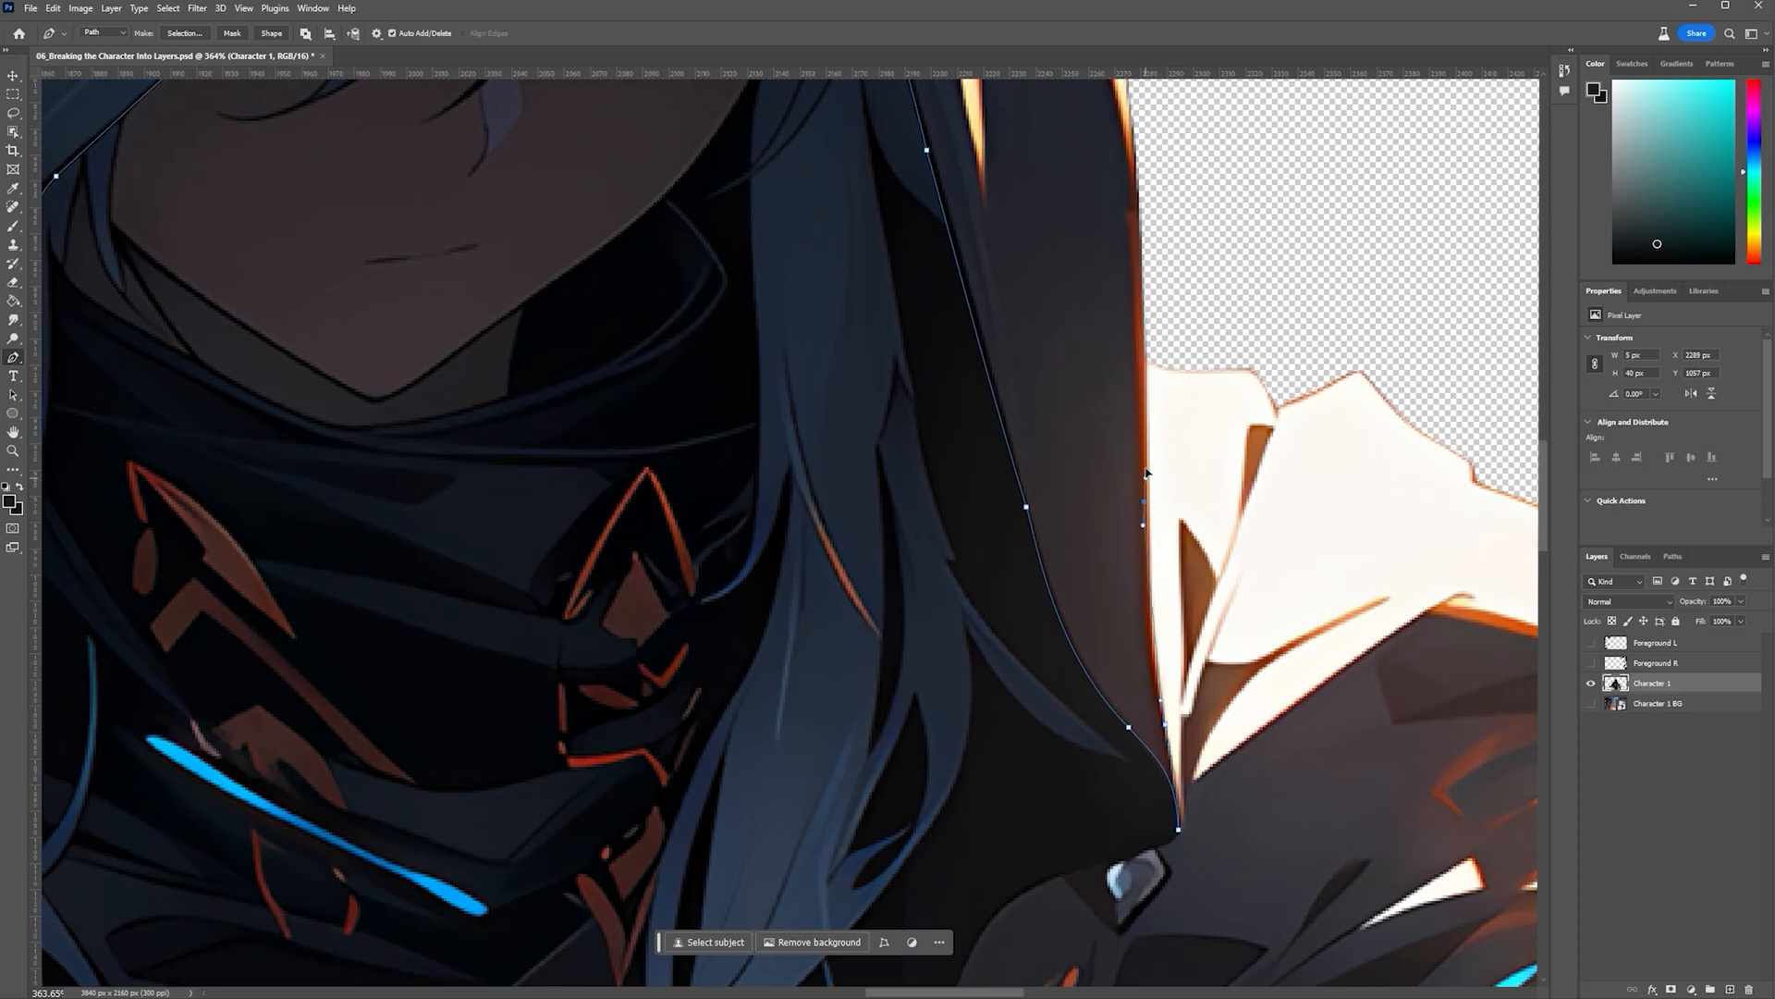
{"action": "scroll", "coordinate": [1147, 473], "scroll_direction": "down", "scroll_amount": 3}
{"action": "scroll", "coordinate": [1258, 582], "scroll_direction": "down", "scroll_amount": 3}
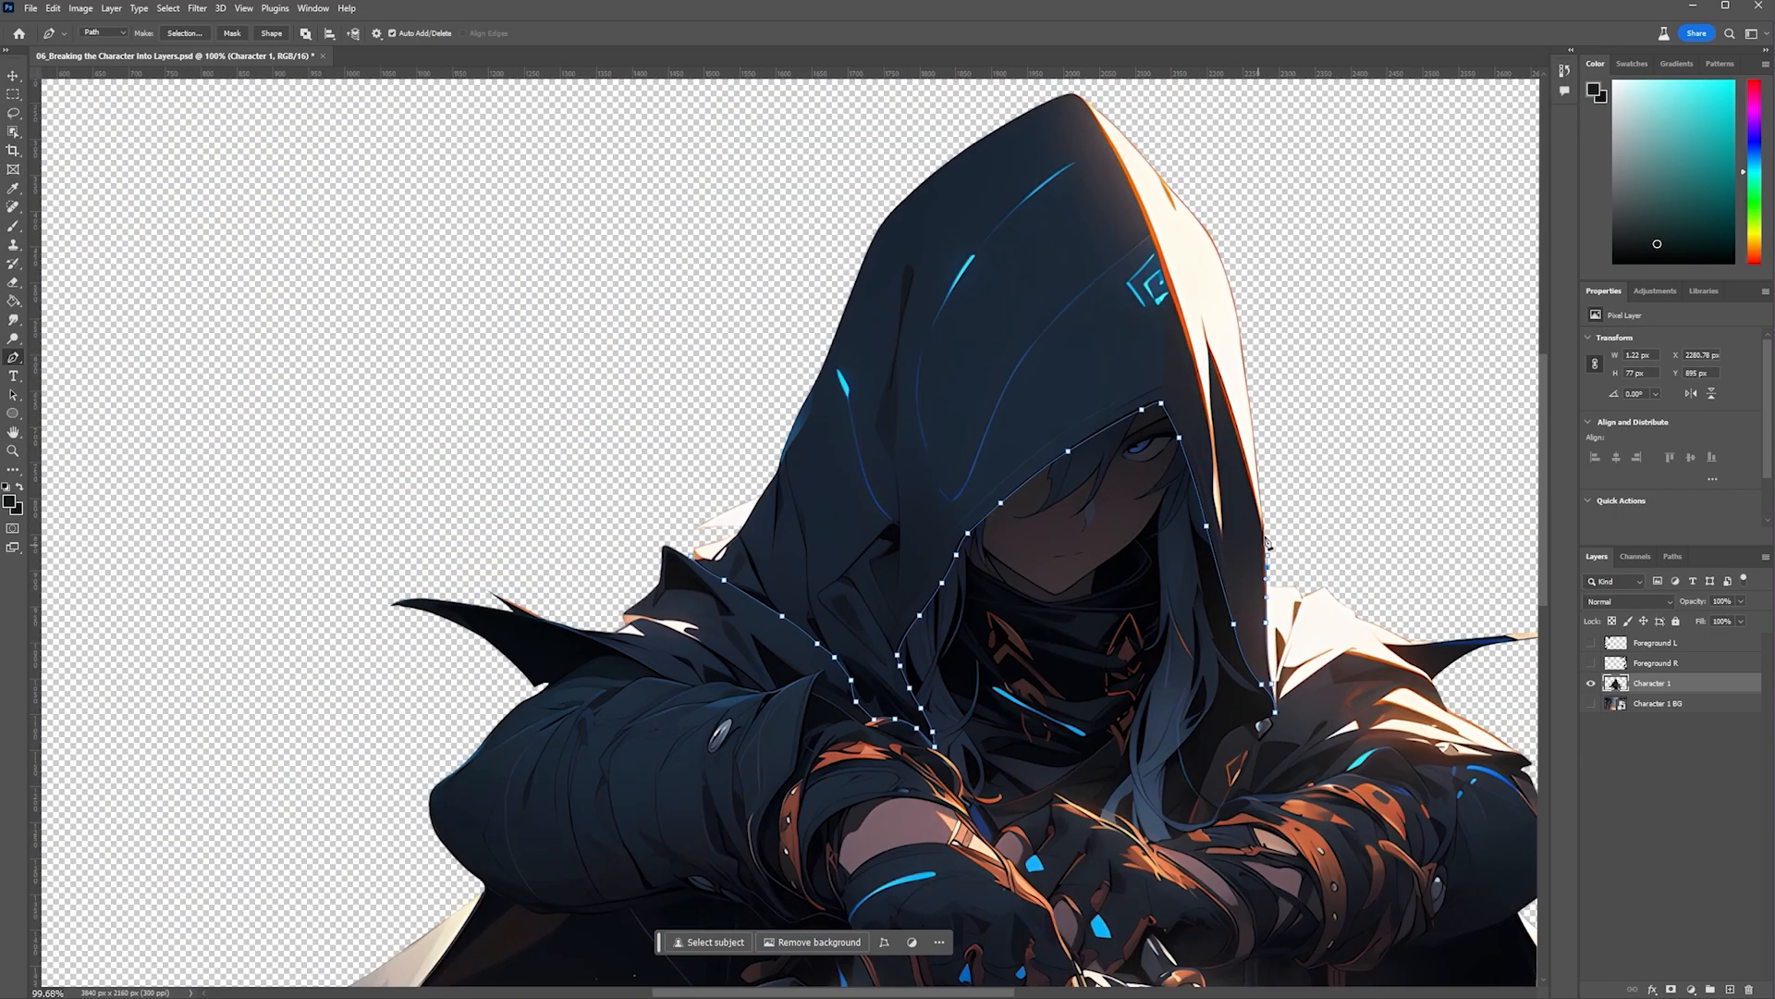
{"action": "scroll", "coordinate": [1267, 543], "scroll_direction": "up", "scroll_amount": 1}
Loop the path loosely outside the top and far side of the hood and close it at the starting point near the collar
{"action": "left_click_drag", "start_coordinate": [1268, 417], "coordinate": [1264, 388]}
{"action": "left_click_drag", "start_coordinate": [1072, 161], "coordinate": [950, 161]}
{"action": "left_click_drag", "start_coordinate": [810, 379], "coordinate": [761, 474]}
{"action": "left_click_drag", "start_coordinate": [682, 597], "coordinate": [681, 627]}
{"action": "left_click", "coordinate": [692, 651]}
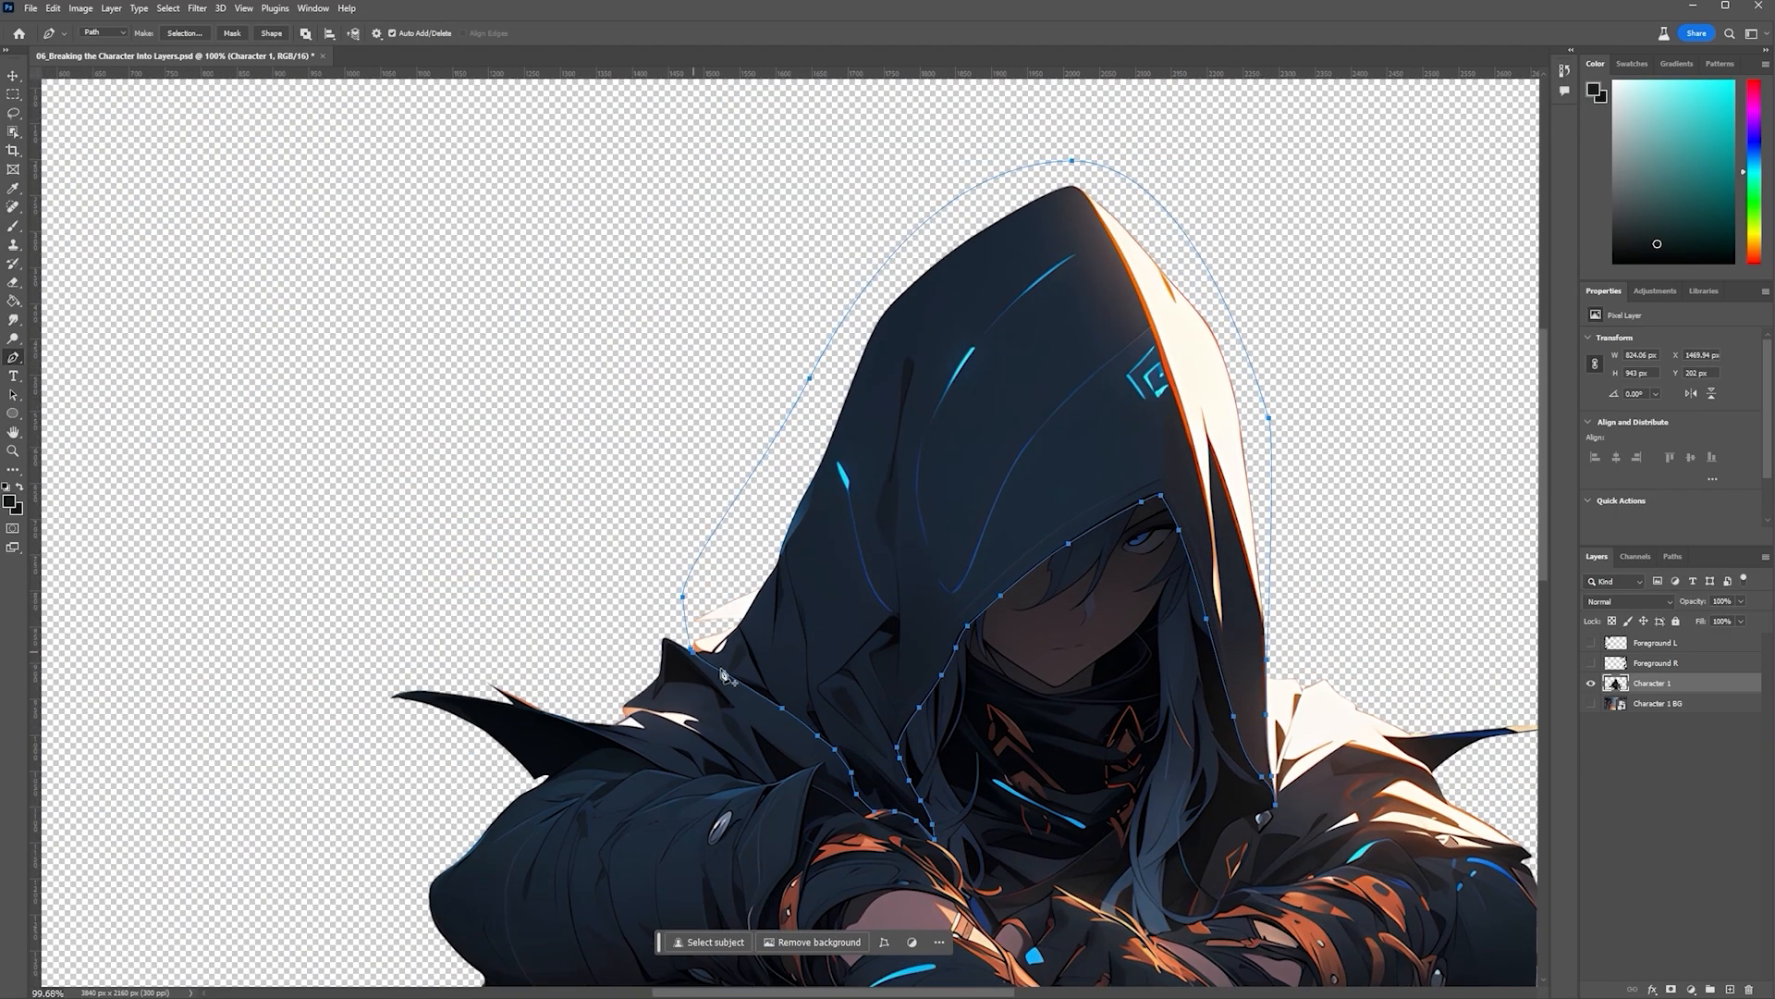
Convert the hood path into a new anti-aliased selection with 0-pixel feather and cut the hood onto its own layer
{"action": "scroll", "coordinate": [1119, 608], "scroll_direction": "down", "scroll_amount": 2}
{"action": "right_click", "coordinate": [1146, 507]}
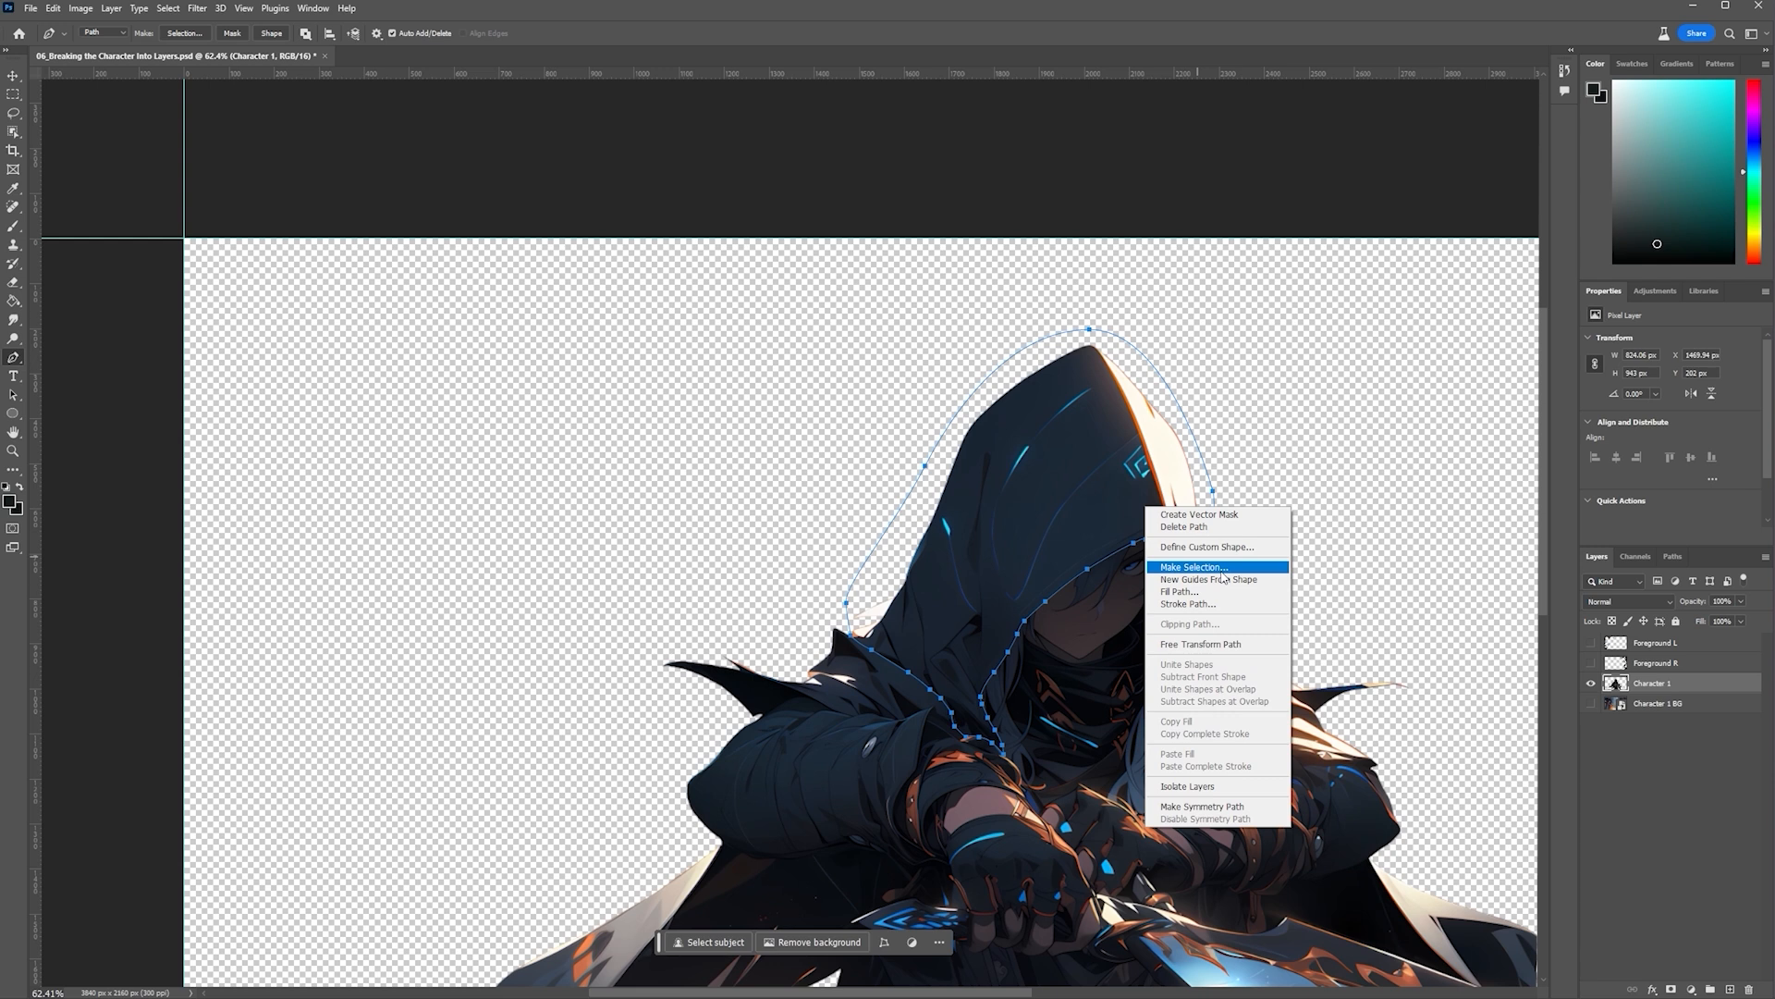
{"action": "left_click", "coordinate": [1219, 568]}
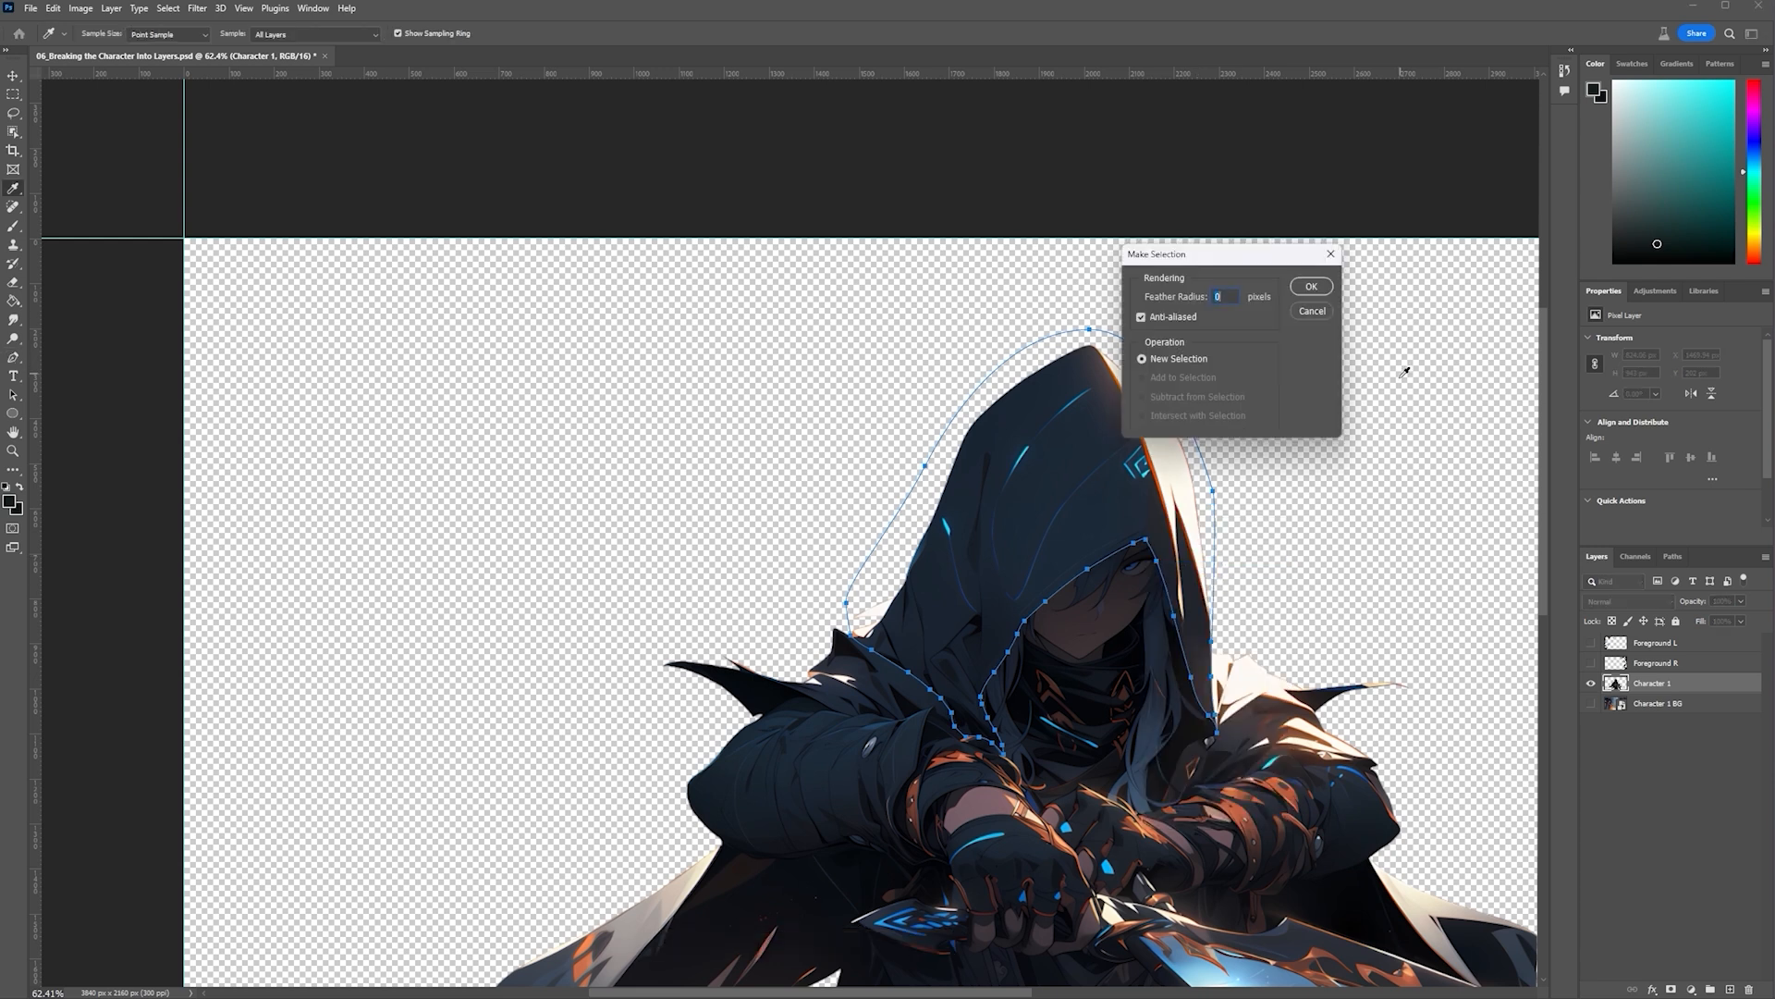
{"action": "left_click", "coordinate": [1313, 286]}
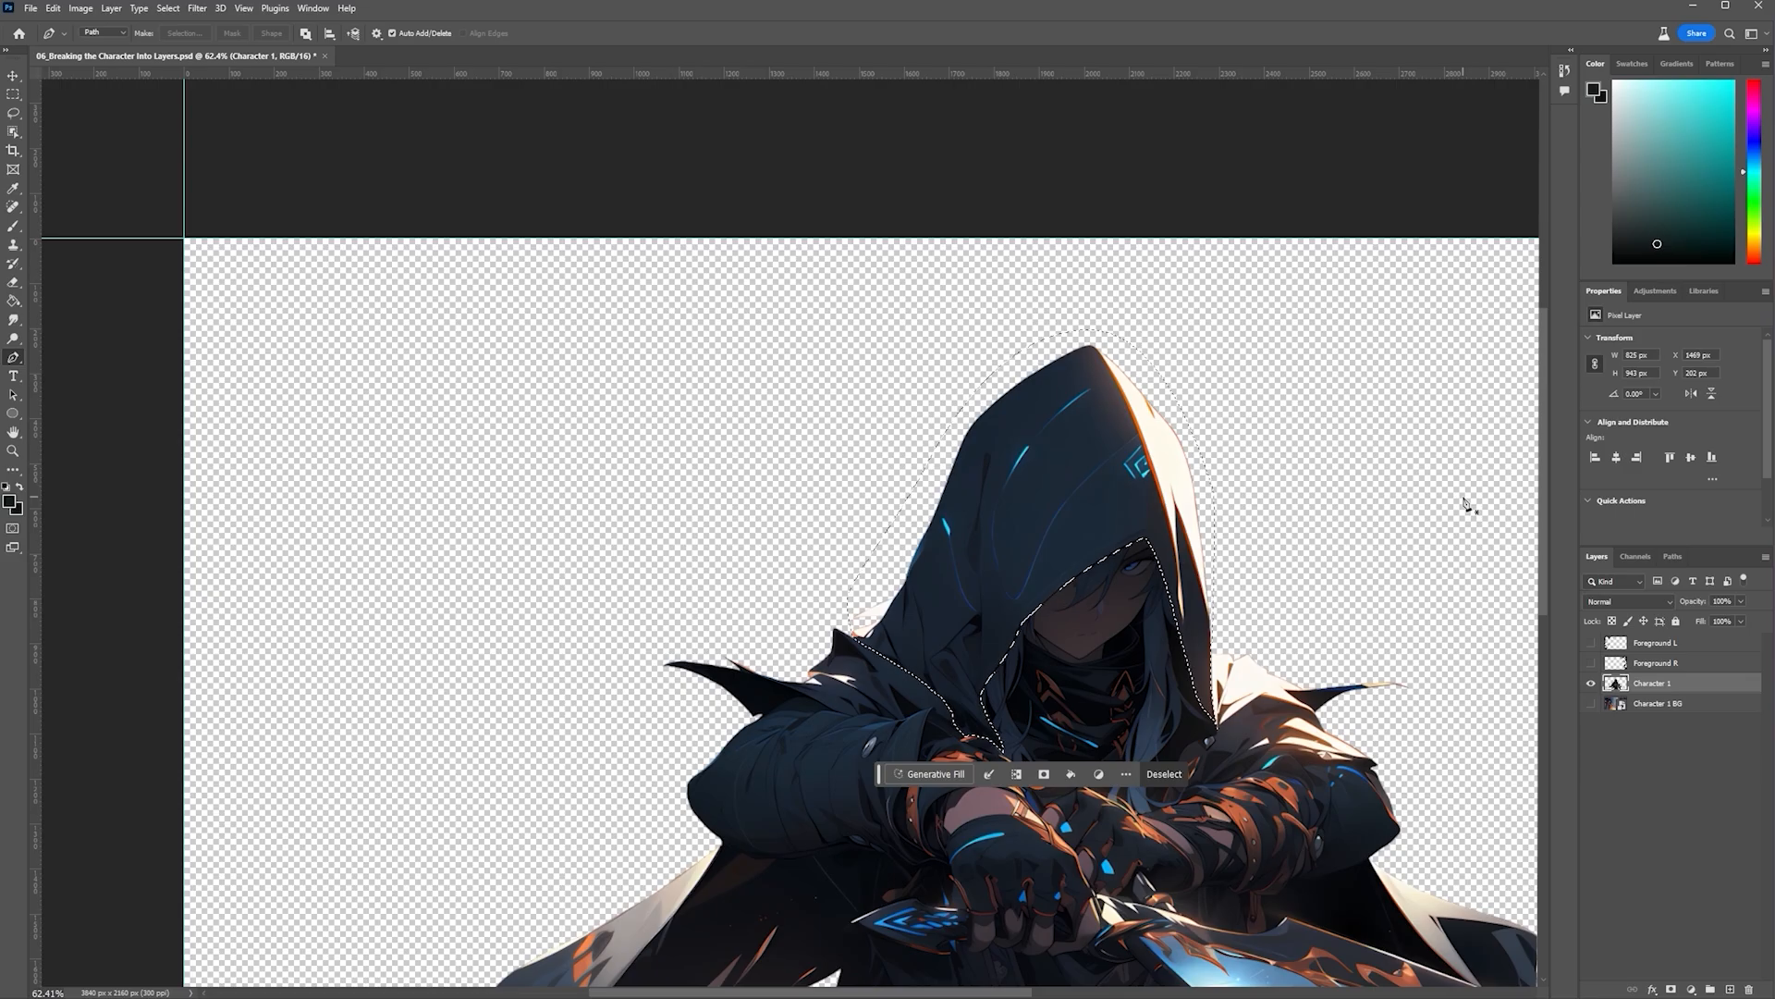
{"action": "key", "text": "Delete"}
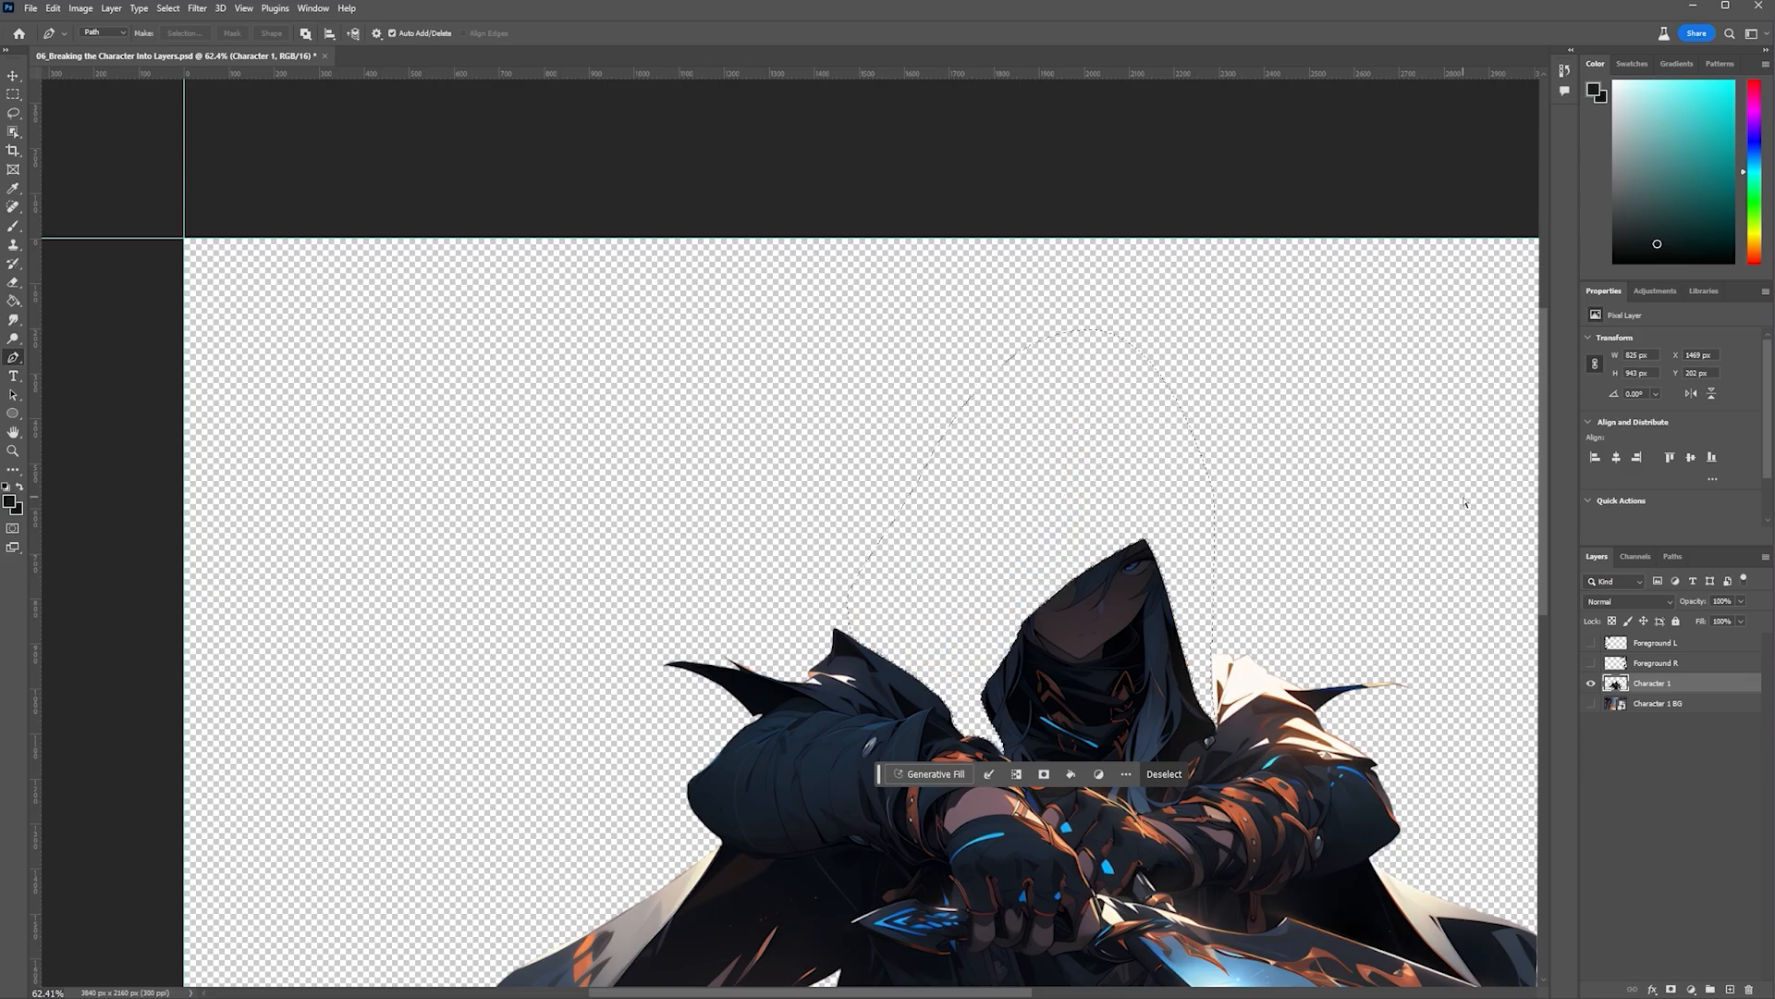
{"action": "key", "text": "ctrl+v"}
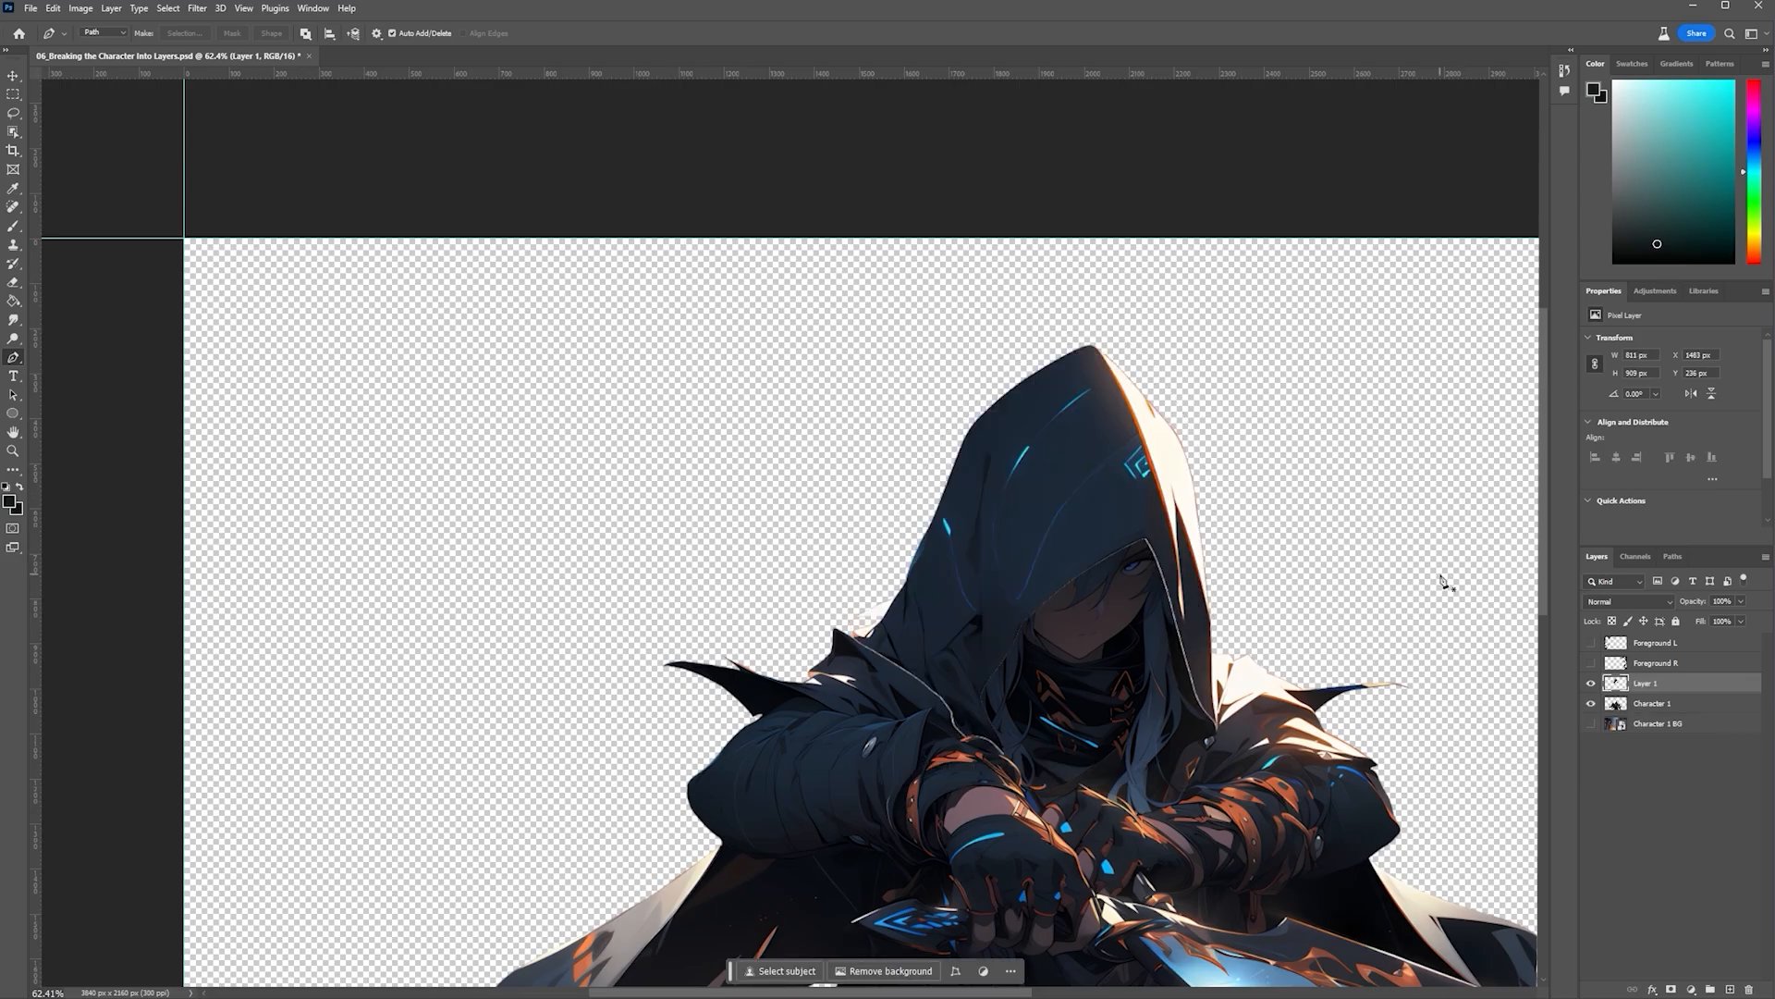
Rename the new hood layer Character 1 Hood and hide it
{"action": "double_click", "coordinate": [1651, 684]}
{"action": "type", "text": "Character 1 Hood"}
{"action": "key", "text": "Return"}
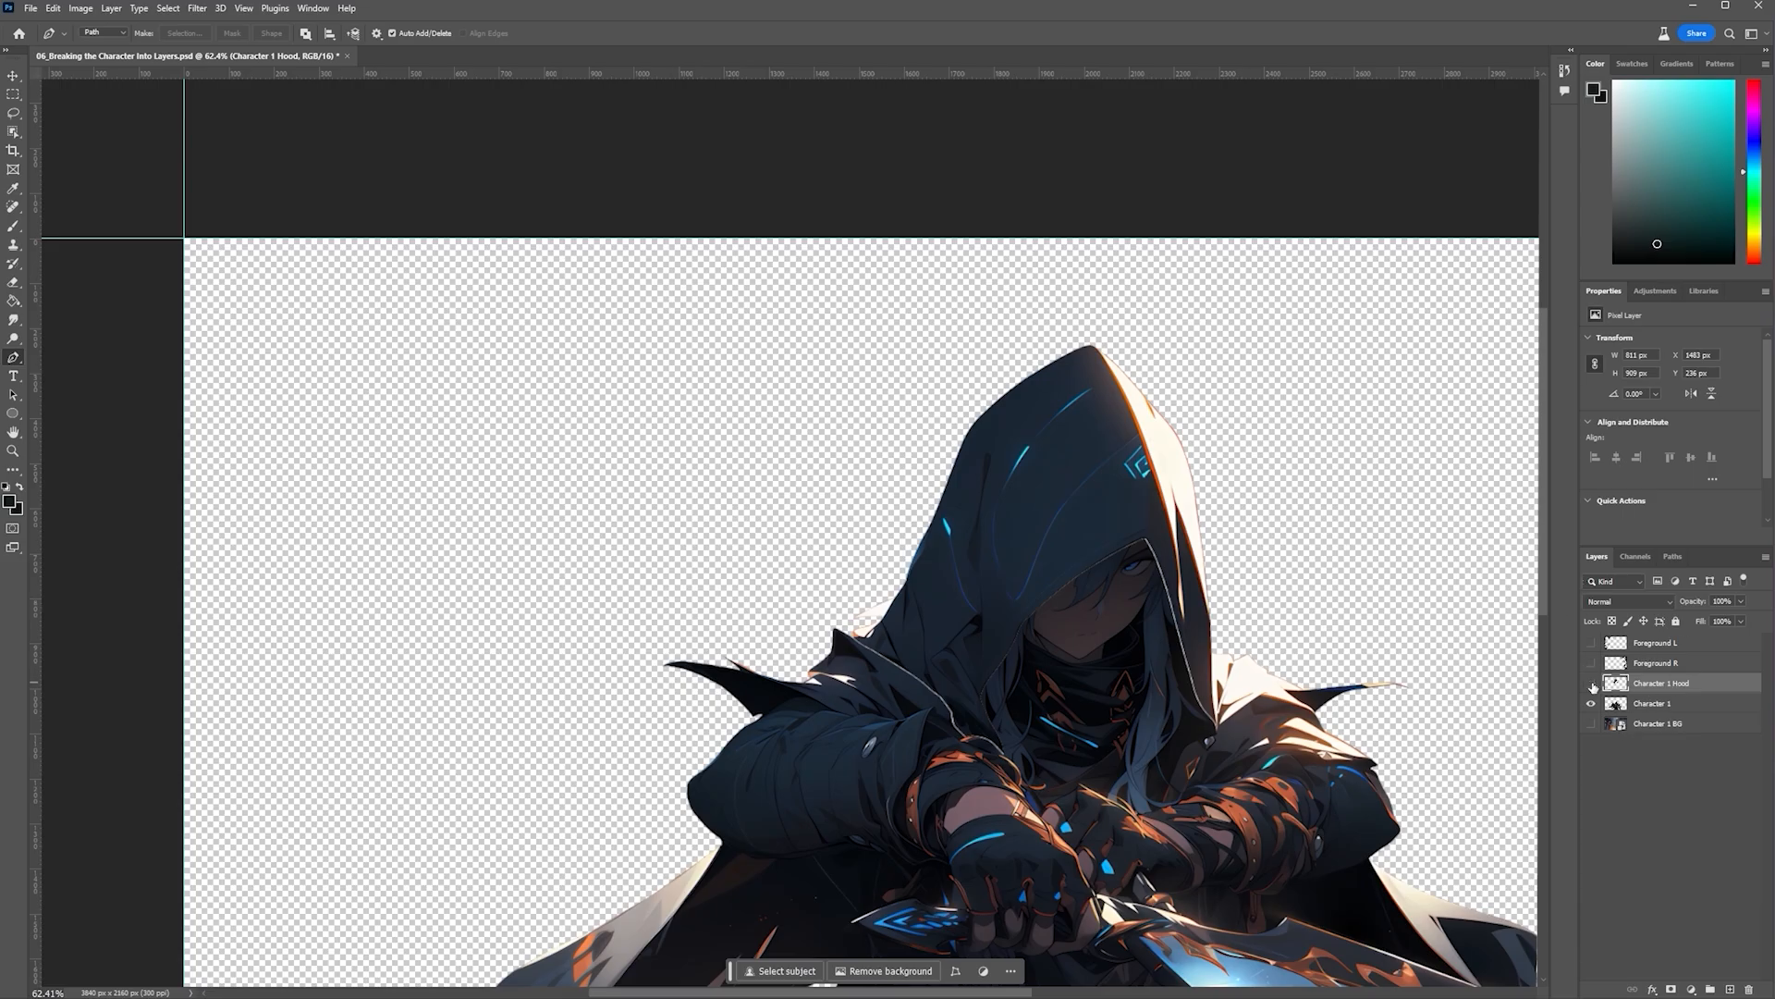
{"action": "left_click", "coordinate": [1591, 684]}
{"action": "left_click", "coordinate": [1591, 684]}
{"action": "left_click", "coordinate": [1591, 684]}
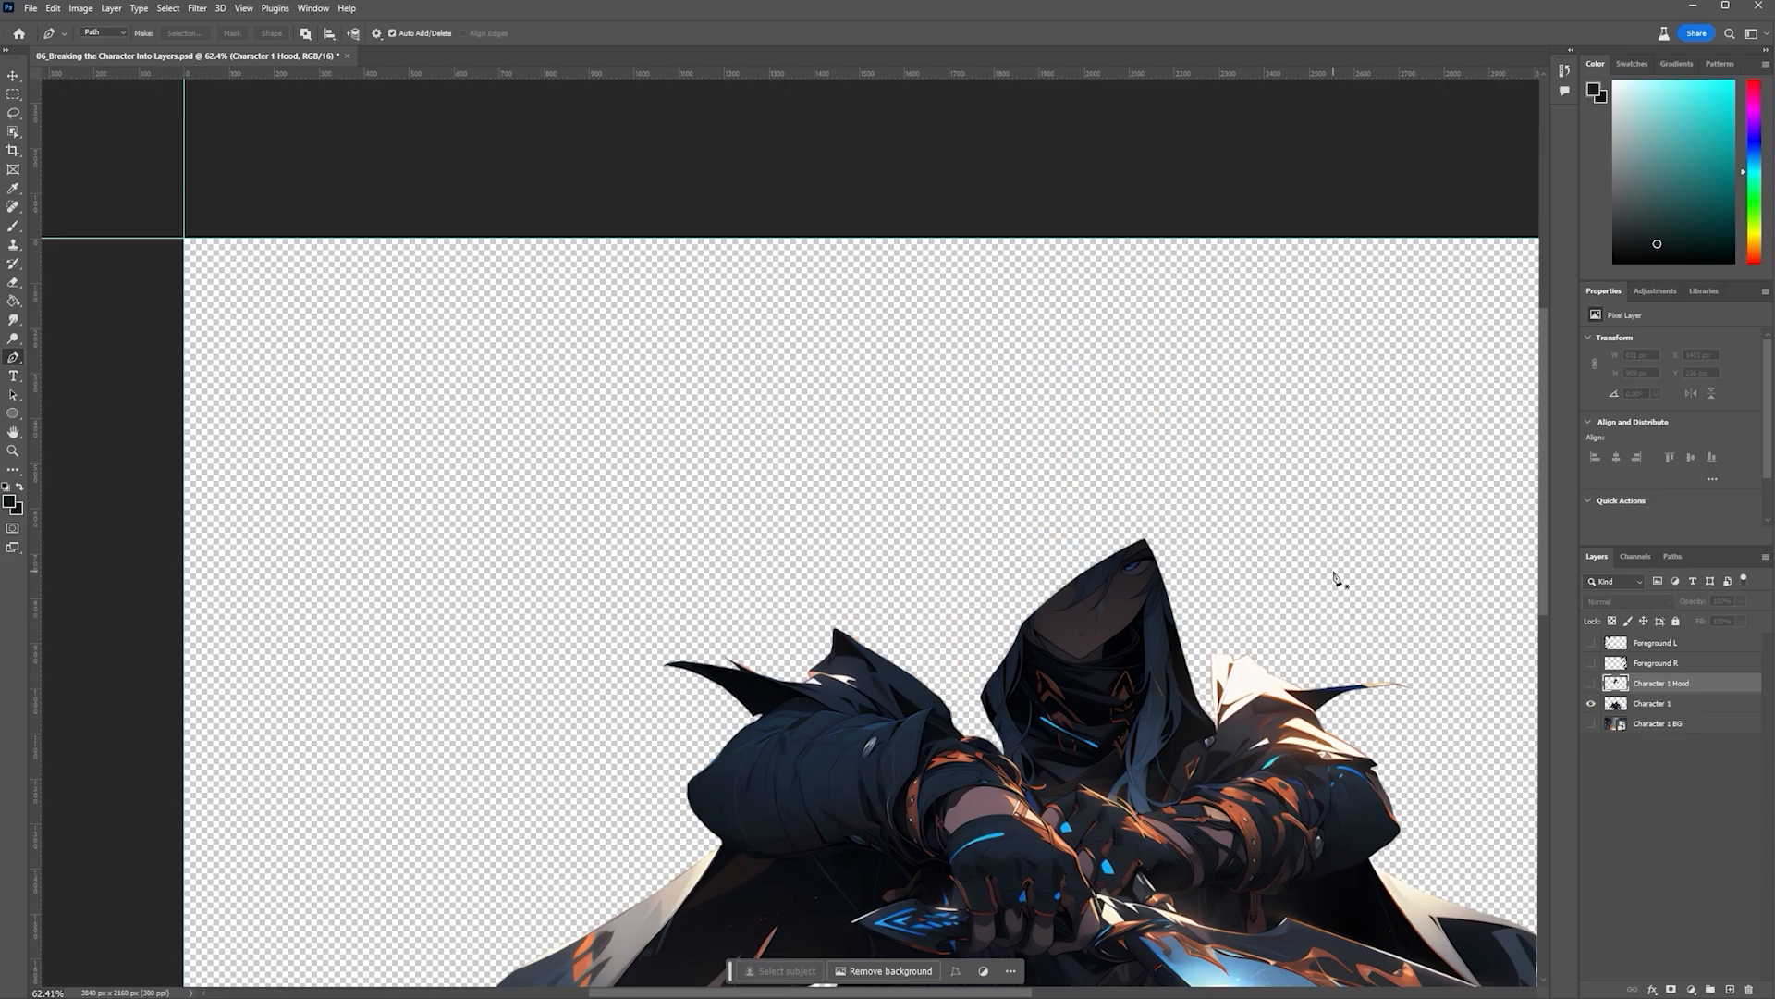
On the Character 1 layer, start a Pen path at the sleeve beneath the cut-out hood and follow the glowing orange trim
{"action": "scroll", "coordinate": [1341, 583], "scroll_direction": "down", "scroll_amount": 4}
{"action": "scroll", "coordinate": [1400, 569], "scroll_direction": "down", "scroll_amount": 5}
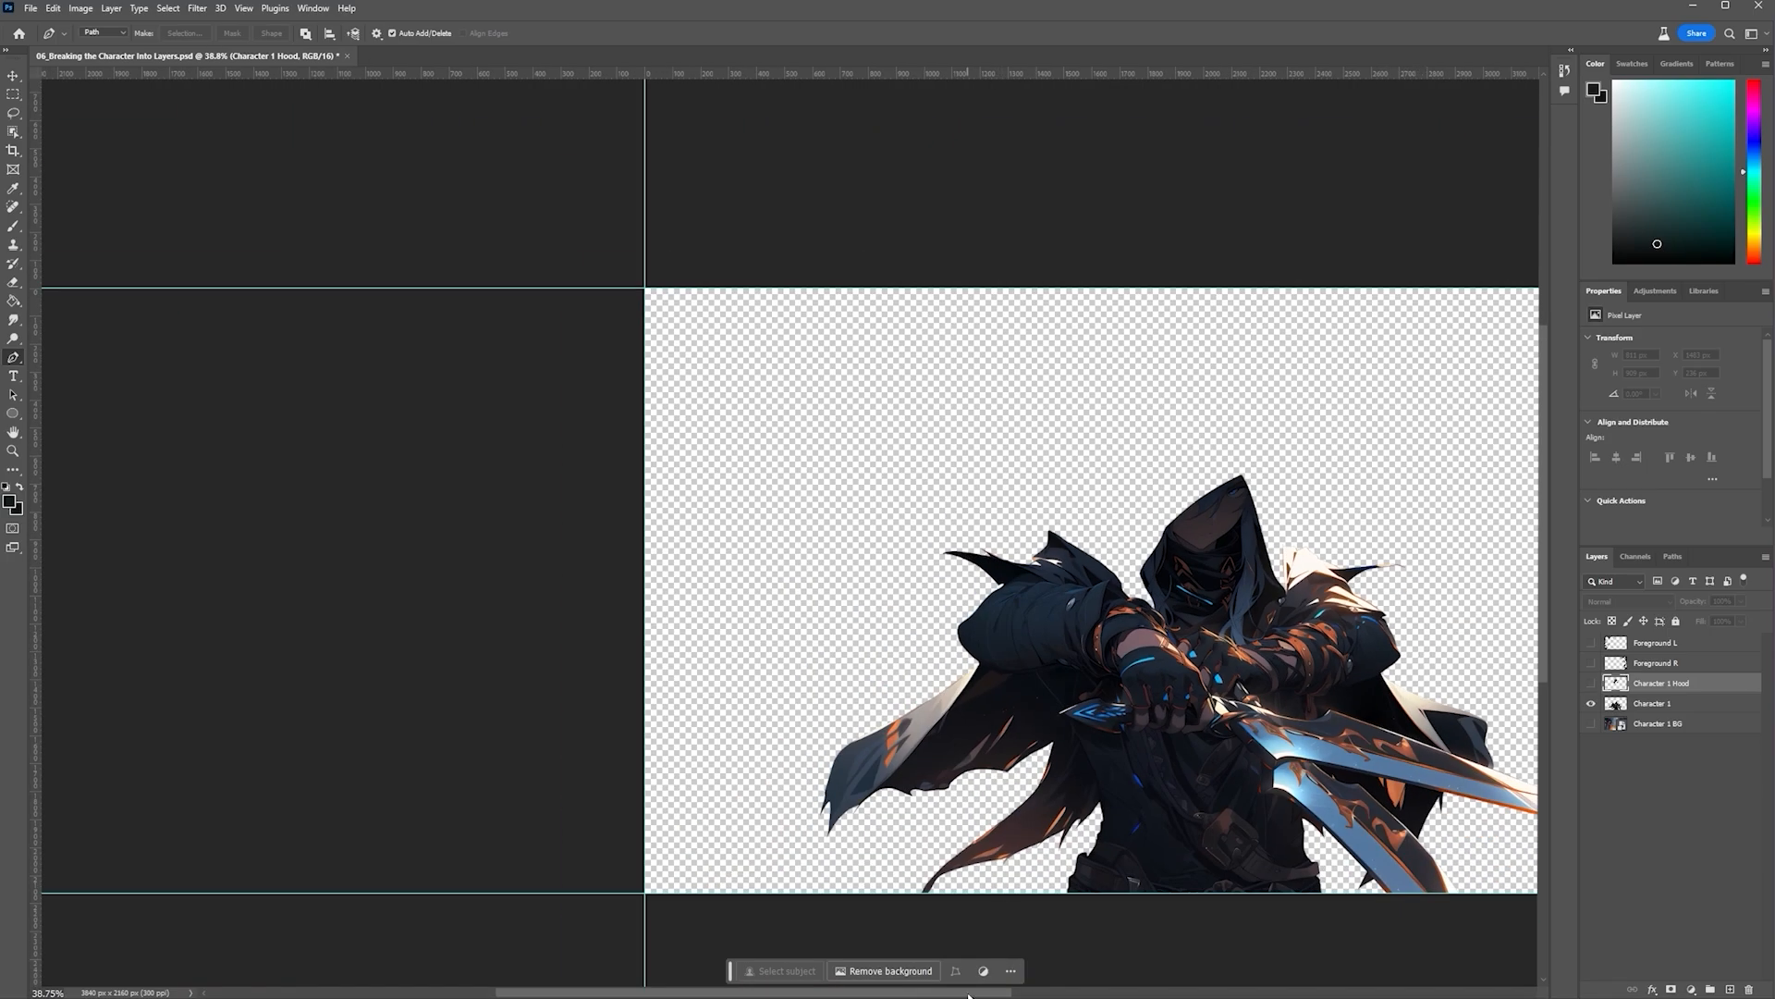
{"action": "scroll", "coordinate": [899, 408], "scroll_direction": "up", "scroll_amount": 7}
{"action": "scroll", "coordinate": [908, 629], "scroll_direction": "up", "scroll_amount": 12}
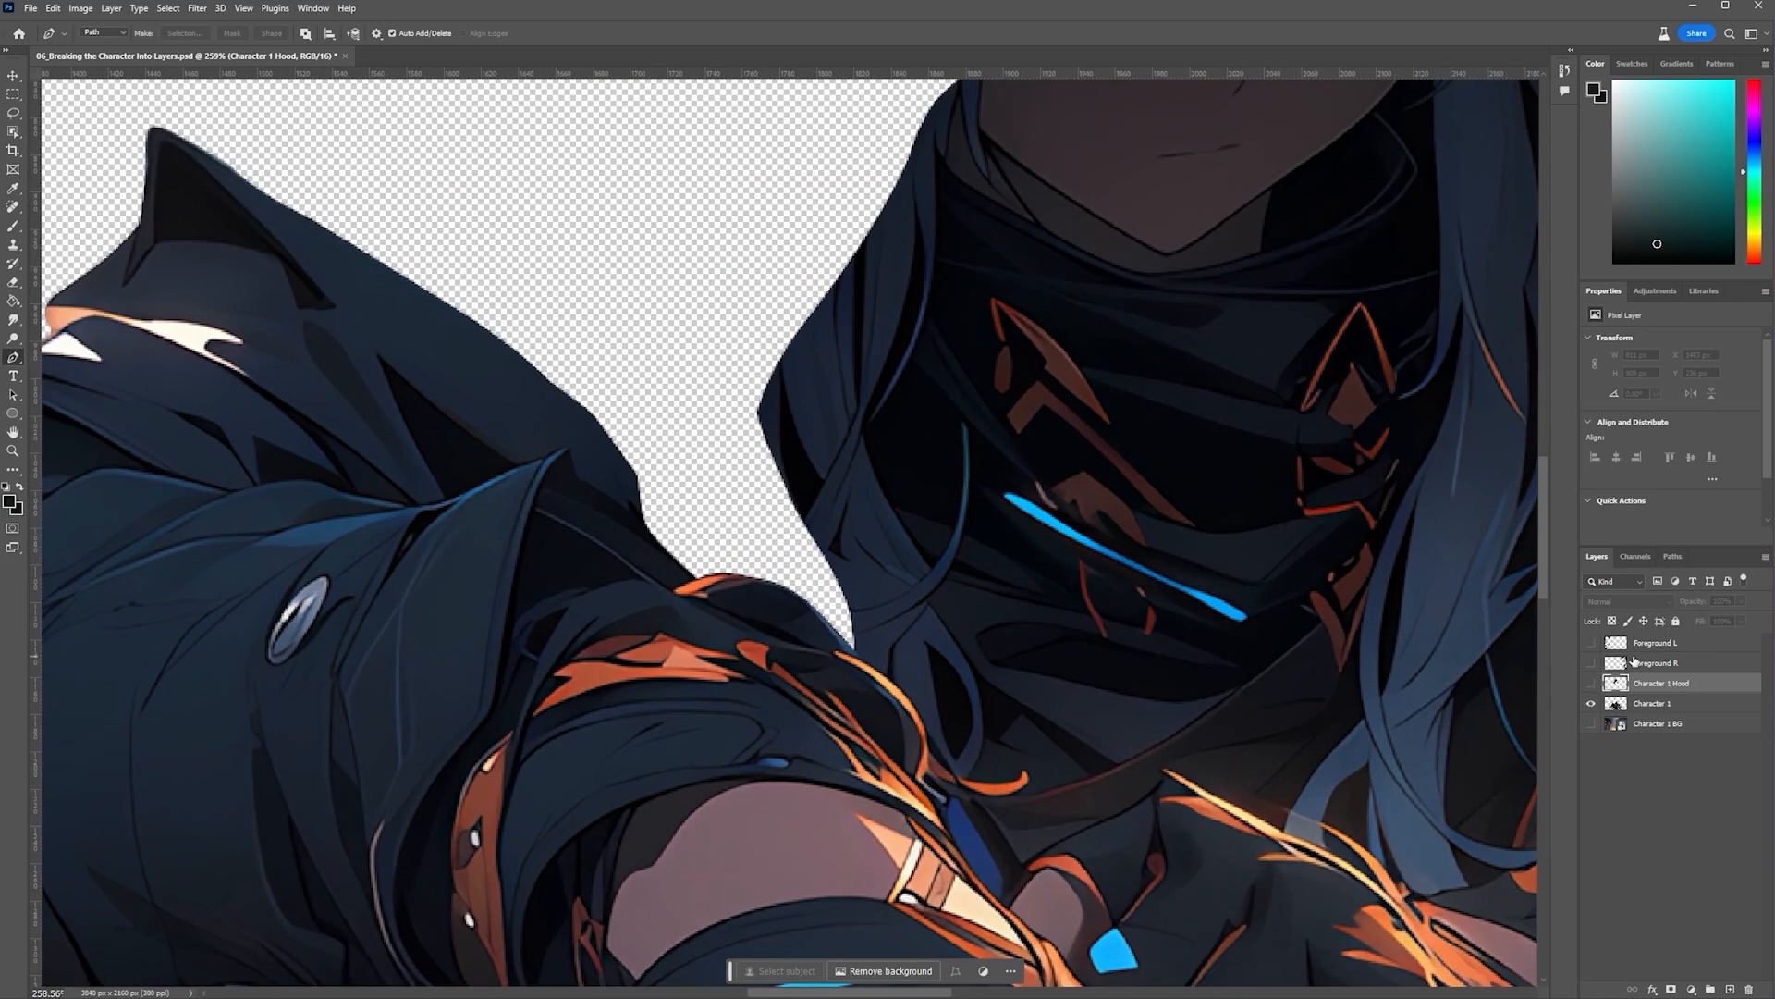
{"action": "left_click", "coordinate": [1696, 705]}
{"action": "scroll", "coordinate": [735, 610], "scroll_direction": "up", "scroll_amount": 3}
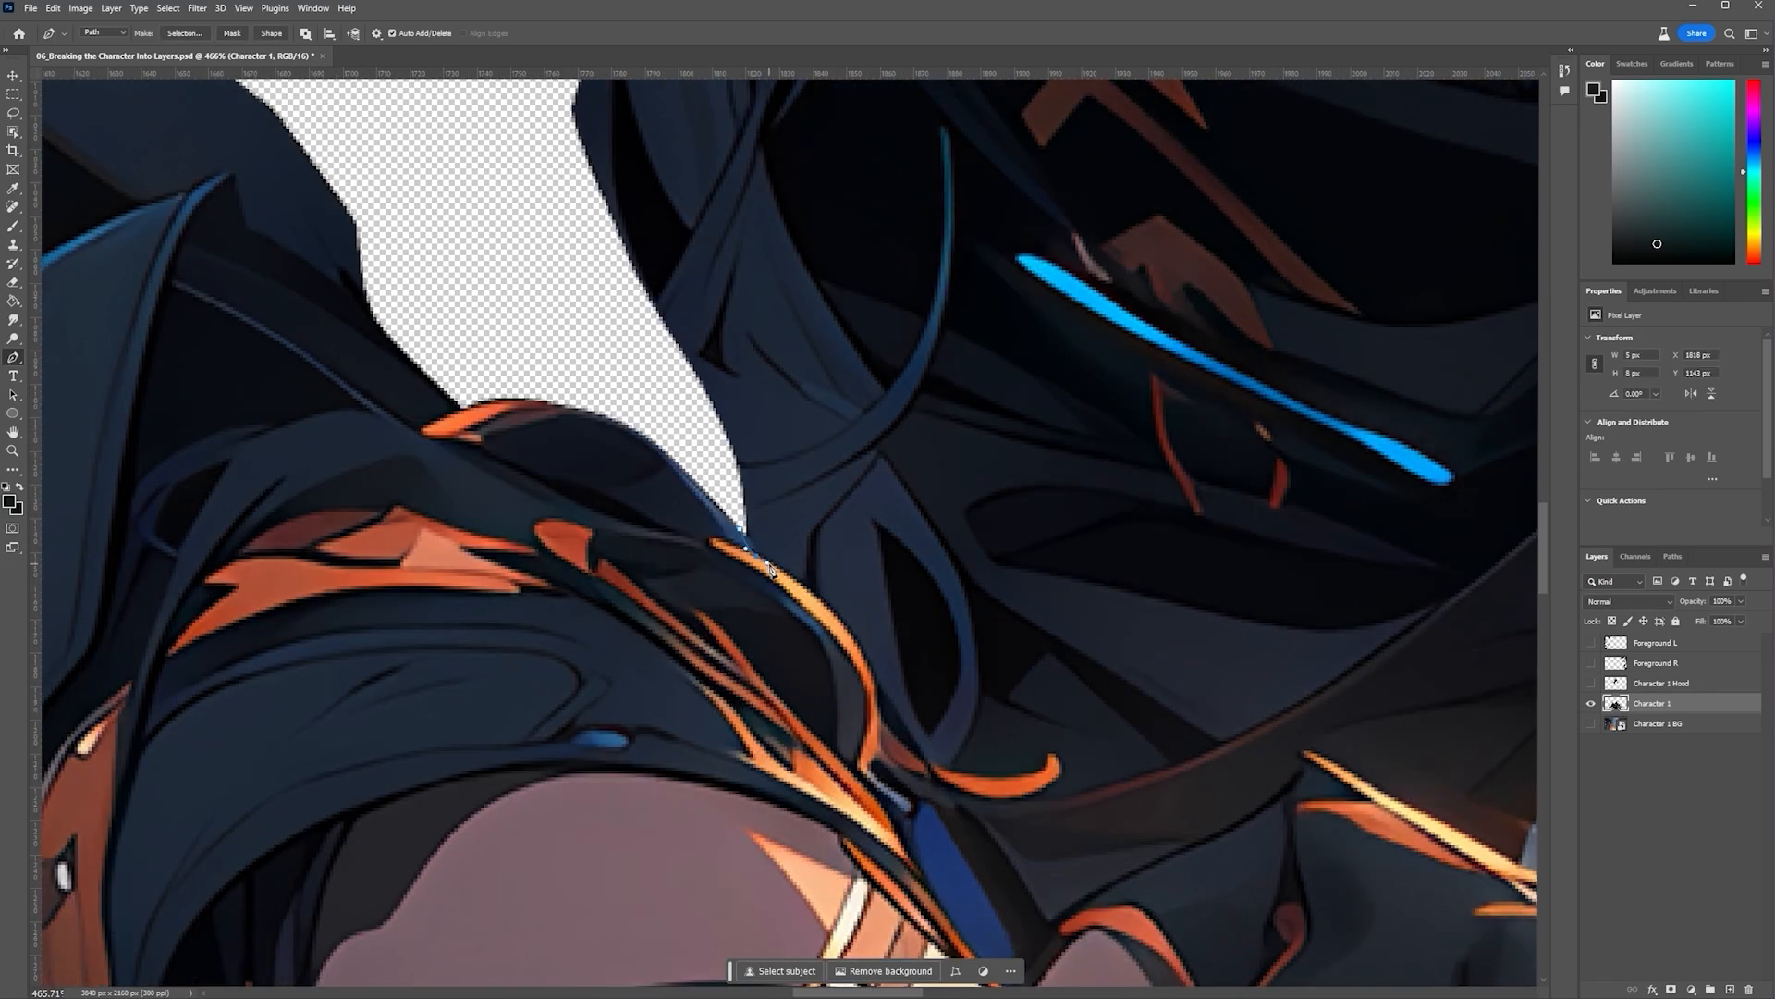
{"action": "left_click_drag", "start_coordinate": [837, 616], "coordinate": [857, 639]}
{"action": "left_click_drag", "start_coordinate": [881, 717], "coordinate": [966, 744]}
Trace the path up the lower hair edge and around the thin curled strand overlapping the scarf
{"action": "left_click_drag", "start_coordinate": [982, 687], "coordinate": [983, 658]}
{"action": "mouse_move", "coordinate": [948, 548]}
{"action": "left_mouse_down"}
{"action": "mouse_move", "coordinate": [904, 476]}
{"action": "mouse_move", "coordinate": [933, 525]}
{"action": "left_mouse_up"}
{"action": "left_click", "coordinate": [890, 458]}
{"action": "left_click_drag", "start_coordinate": [890, 458], "coordinate": [999, 804]}
{"action": "left_click", "coordinate": [989, 787]}
{"action": "mouse_move", "coordinate": [1042, 707]}
{"action": "left_mouse_down"}
{"action": "mouse_move", "coordinate": [1066, 640]}
{"action": "mouse_move", "coordinate": [1049, 685]}
{"action": "left_mouse_up"}
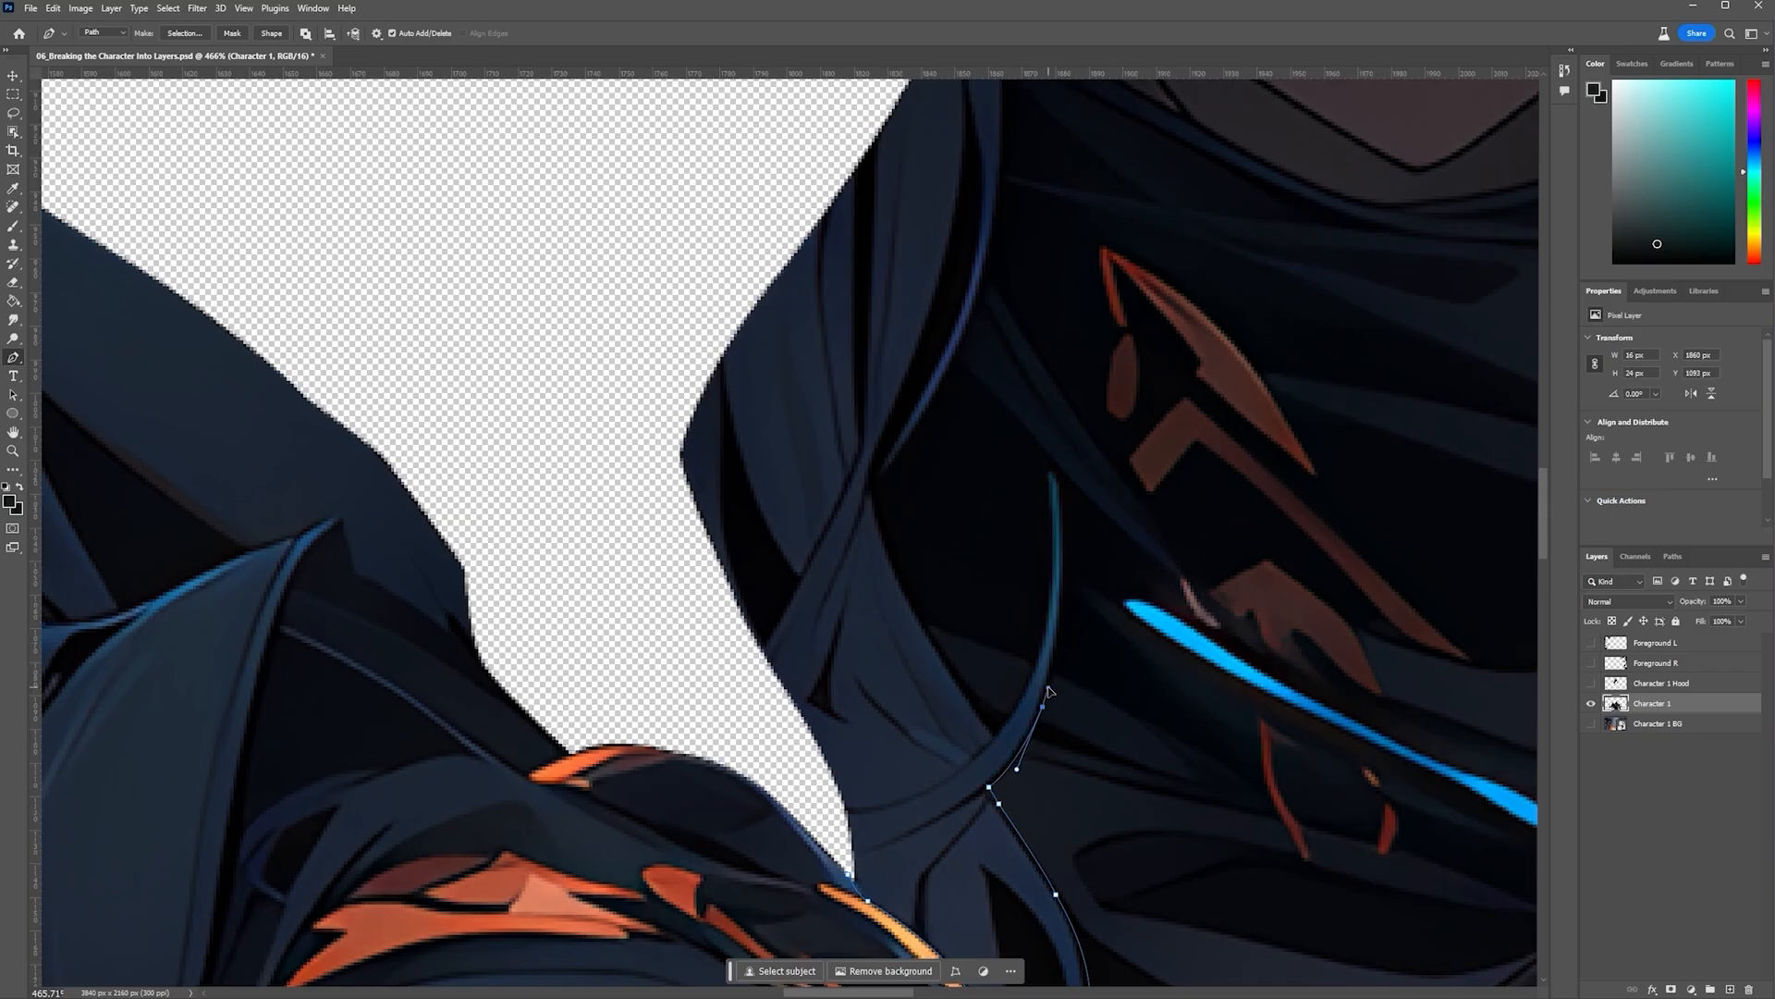
{"action": "mouse_move", "coordinate": [1062, 528]}
{"action": "left_mouse_down"}
{"action": "mouse_move", "coordinate": [1050, 429]}
{"action": "mouse_move", "coordinate": [1050, 542]}
{"action": "left_mouse_up"}
{"action": "mouse_move", "coordinate": [1016, 710]}
{"action": "left_mouse_down"}
{"action": "mouse_move", "coordinate": [969, 811]}
{"action": "mouse_move", "coordinate": [1008, 721]}
{"action": "left_mouse_up"}
{"action": "left_click", "coordinate": [995, 737]}
Continue the path up the hair's inner edge beside the scarf to the neck and turn it at the scarf's upper rim
{"action": "scroll", "coordinate": [927, 579], "scroll_direction": "up", "scroll_amount": 1}
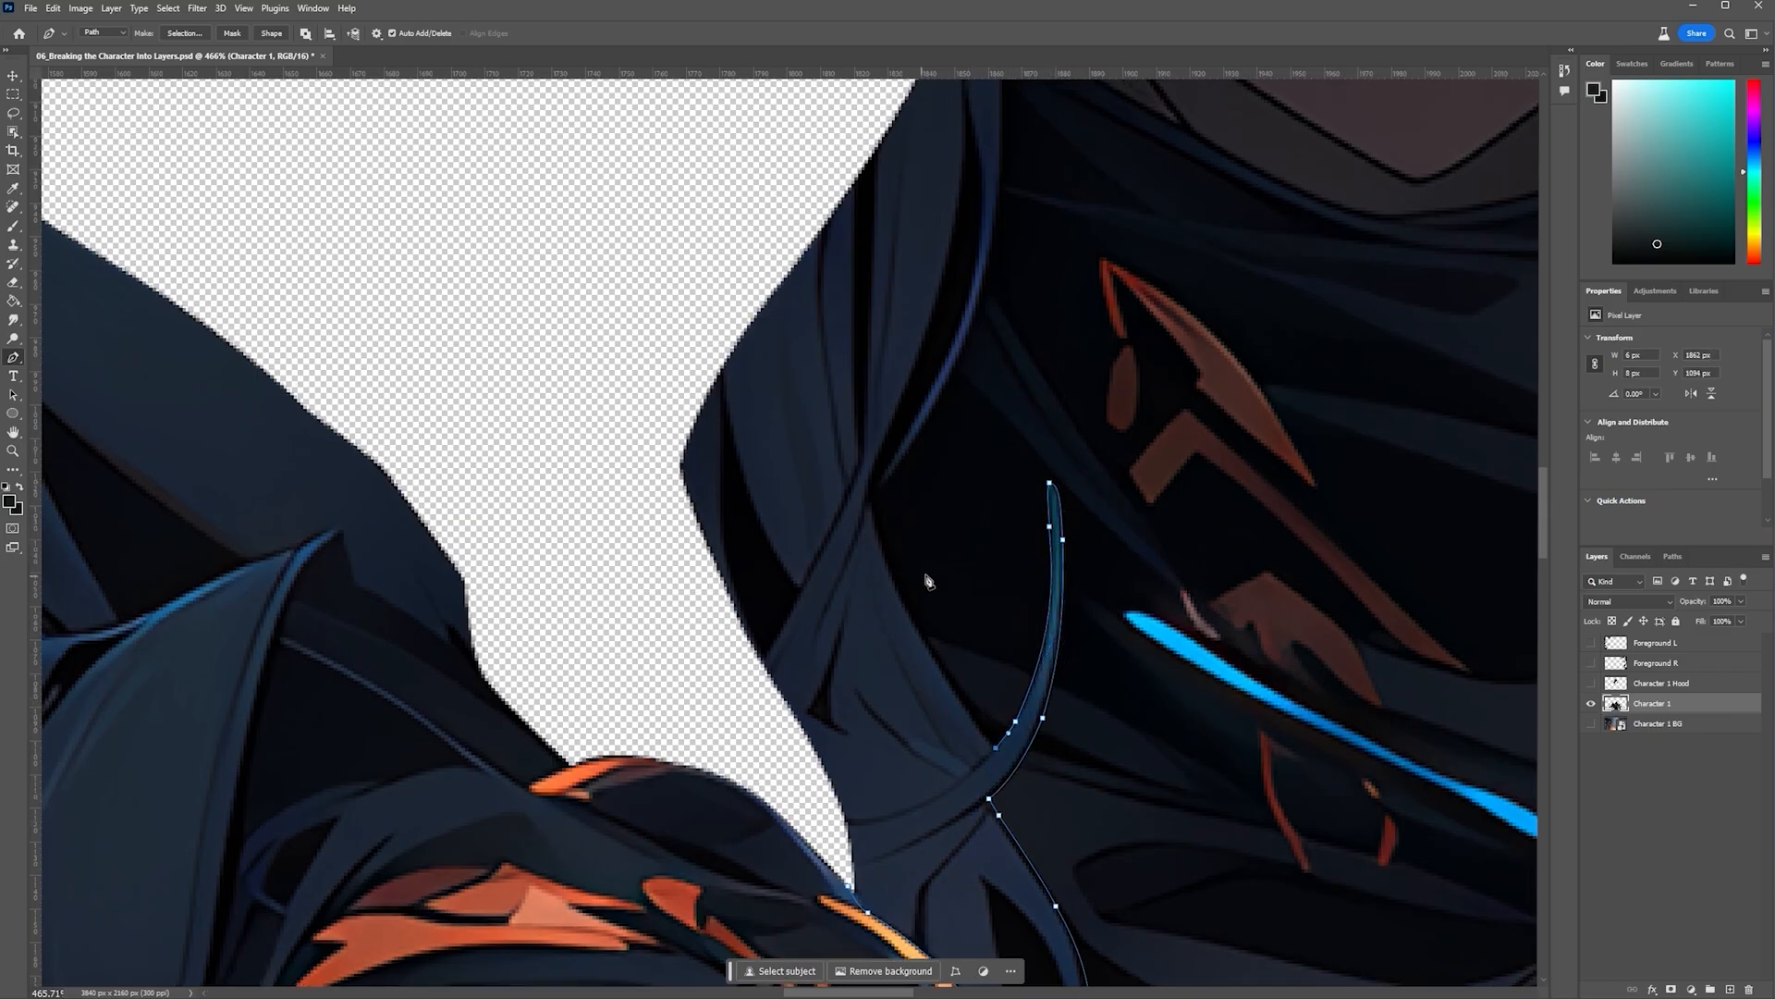
{"action": "left_click_drag", "start_coordinate": [888, 604], "coordinate": [877, 522]}
{"action": "scroll", "coordinate": [882, 557], "scroll_direction": "up", "scroll_amount": 4}
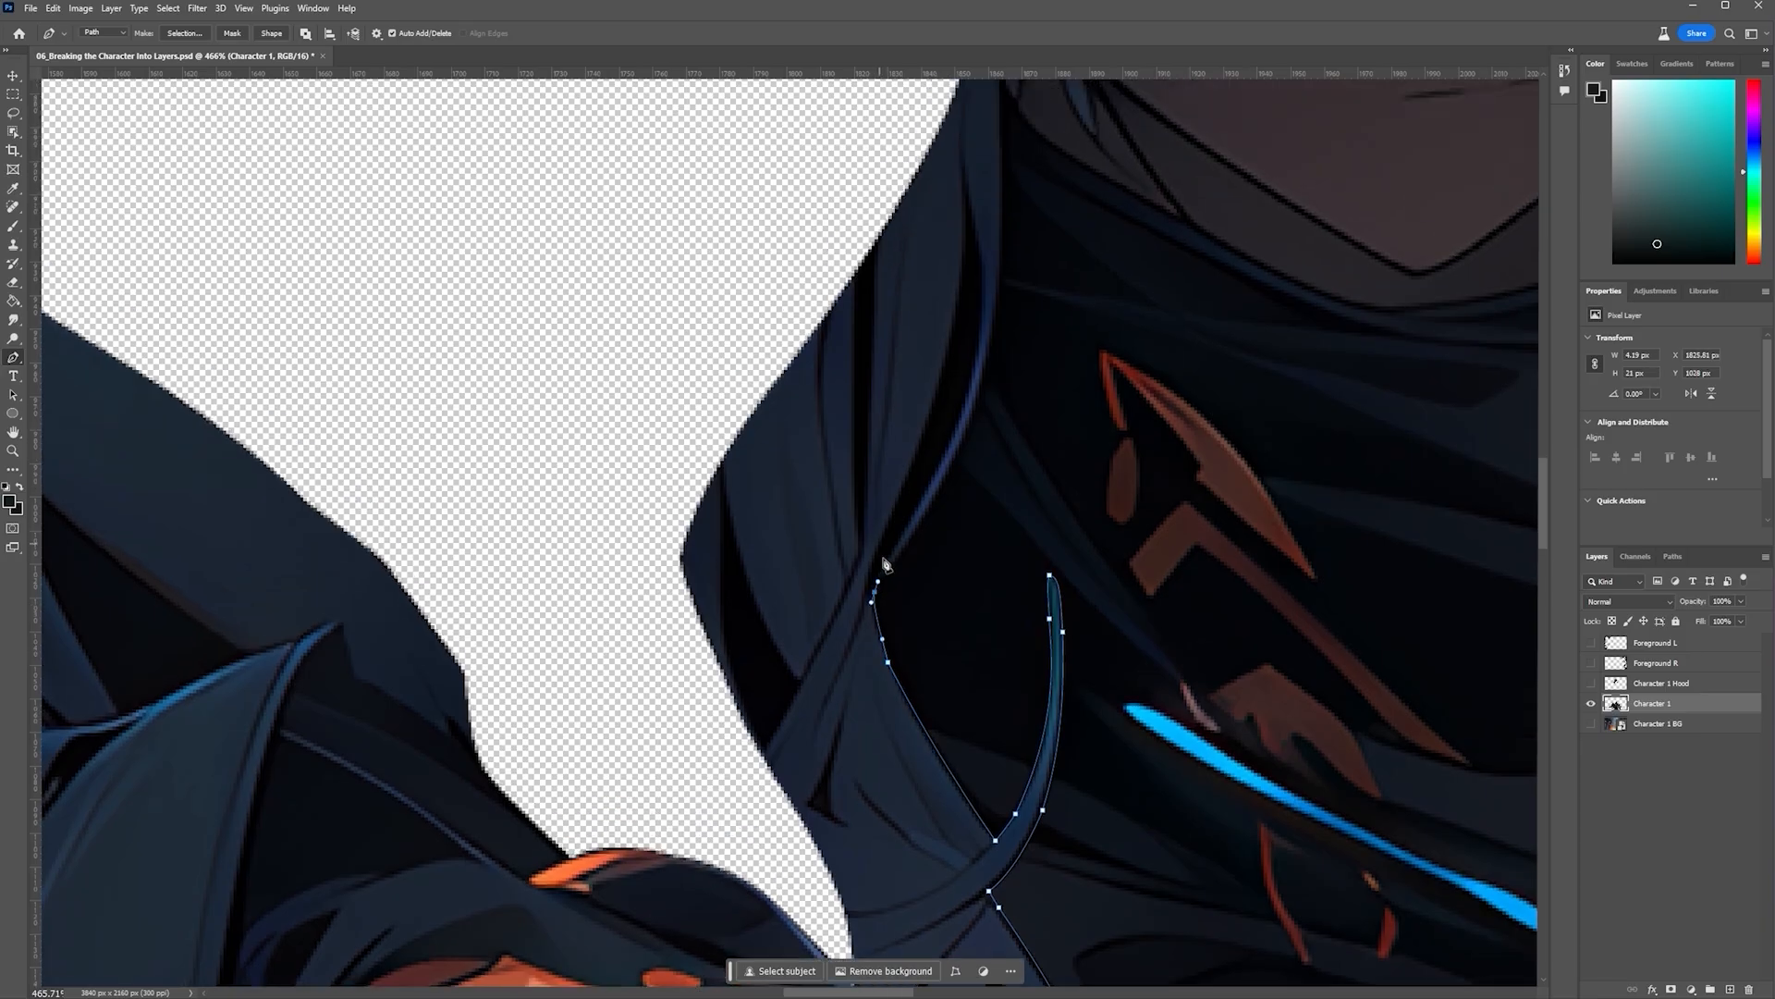
{"action": "left_click_drag", "start_coordinate": [907, 665], "coordinate": [926, 639]}
{"action": "mouse_move", "coordinate": [979, 525]}
{"action": "left_mouse_down"}
{"action": "mouse_move", "coordinate": [993, 463]}
{"action": "mouse_move", "coordinate": [987, 491]}
{"action": "left_mouse_up"}
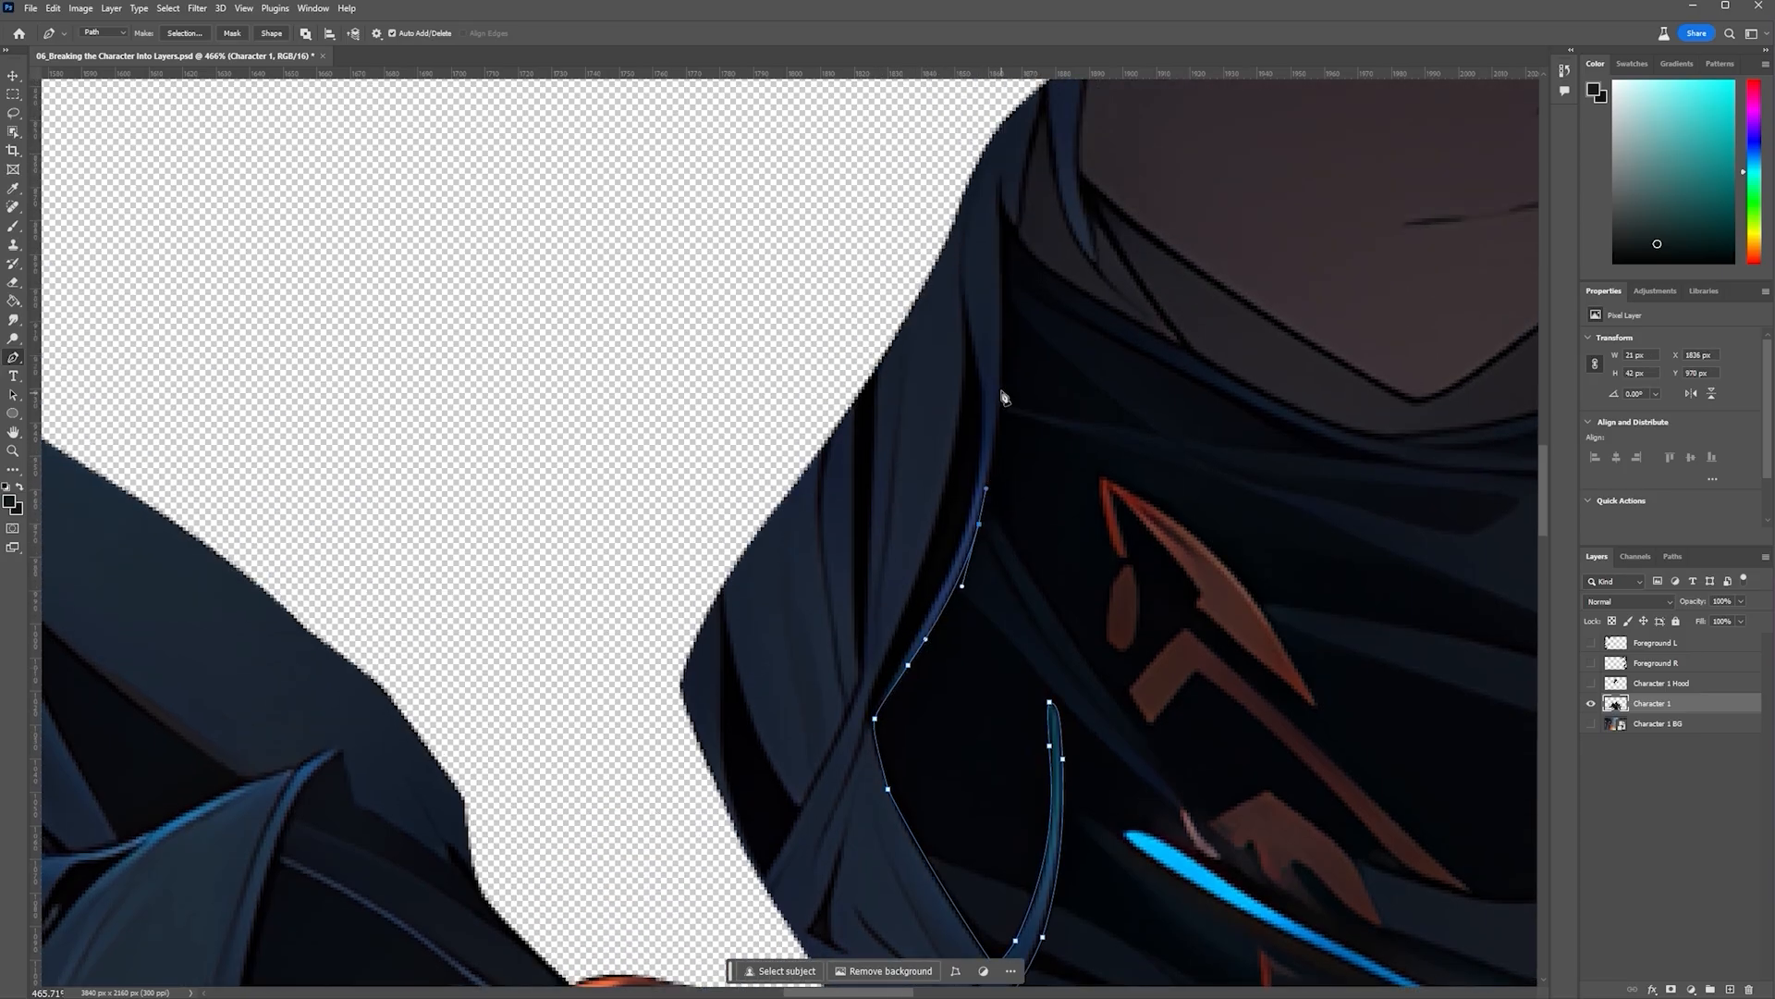
{"action": "left_click_drag", "start_coordinate": [1003, 376], "coordinate": [1003, 333]}
{"action": "left_click_drag", "start_coordinate": [1054, 268], "coordinate": [930, 648]}
{"action": "mouse_move", "coordinate": [876, 584]}
{"action": "left_mouse_down"}
{"action": "mouse_move", "coordinate": [873, 564]}
{"action": "mouse_move", "coordinate": [876, 583]}
{"action": "left_mouse_up"}
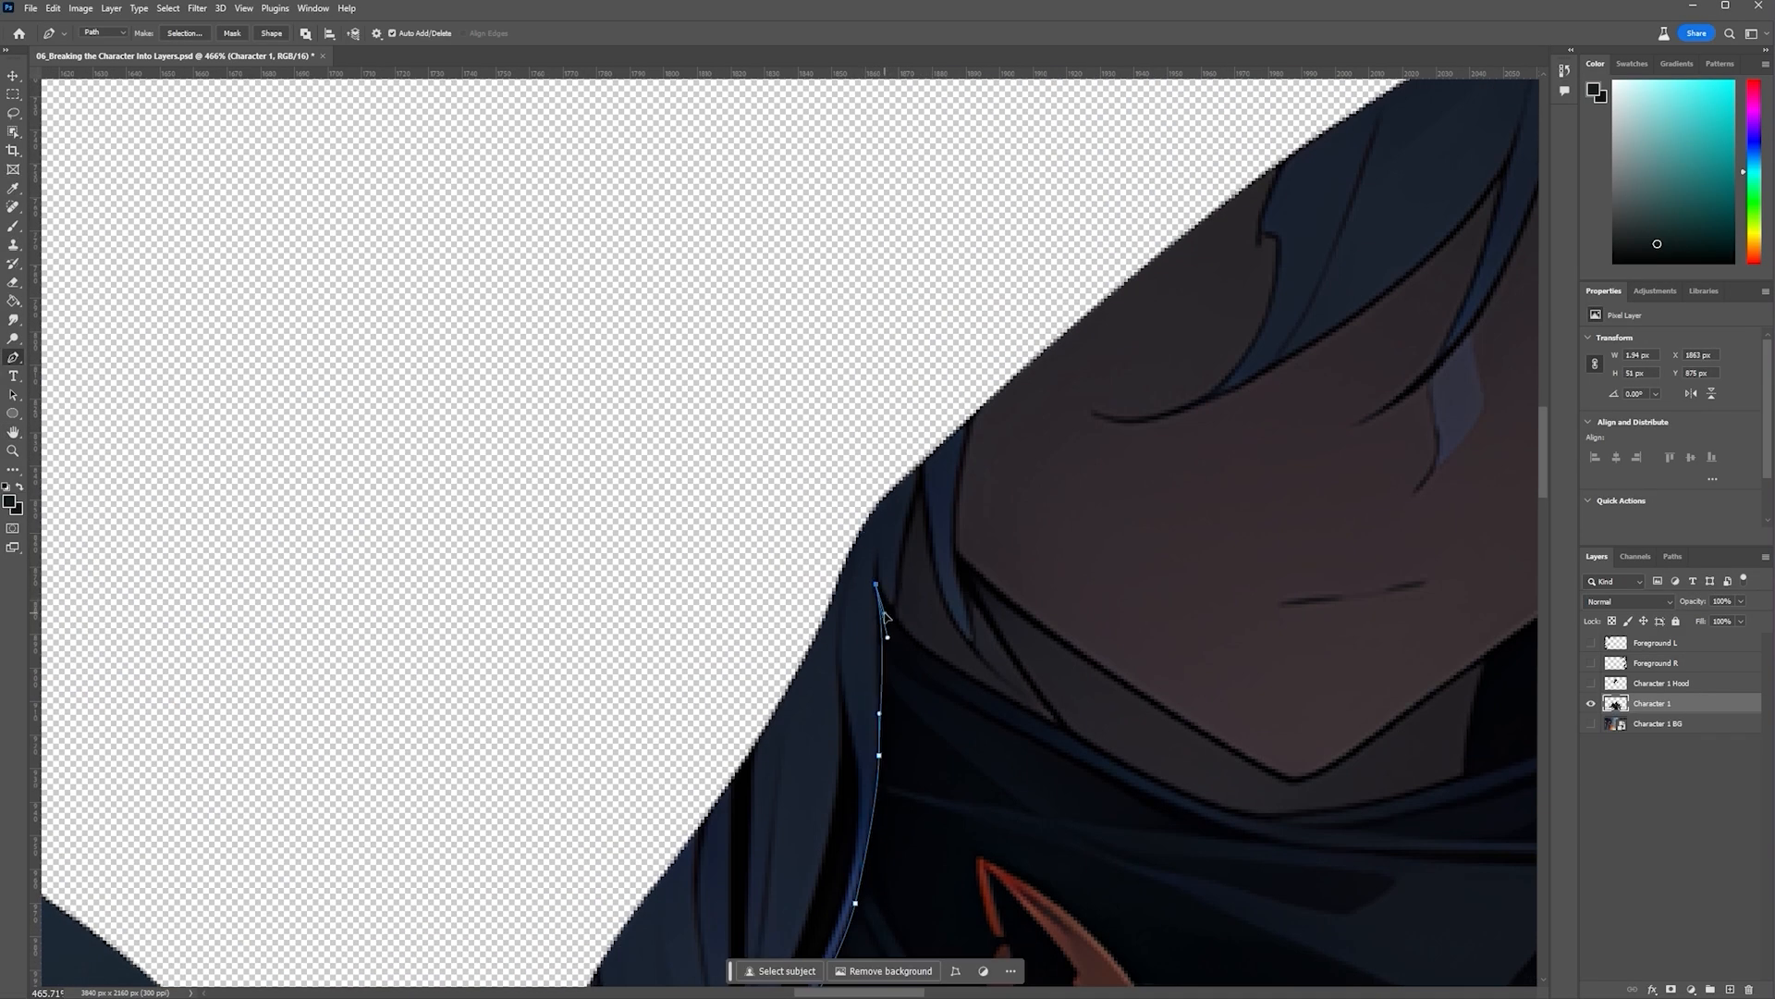
{"action": "left_click", "coordinate": [896, 614]}
{"action": "left_click", "coordinate": [910, 530]}
{"action": "left_click_drag", "start_coordinate": [919, 484], "coordinate": [920, 483]}
{"action": "scroll", "coordinate": [1230, 664], "scroll_direction": "down", "scroll_amount": 4}
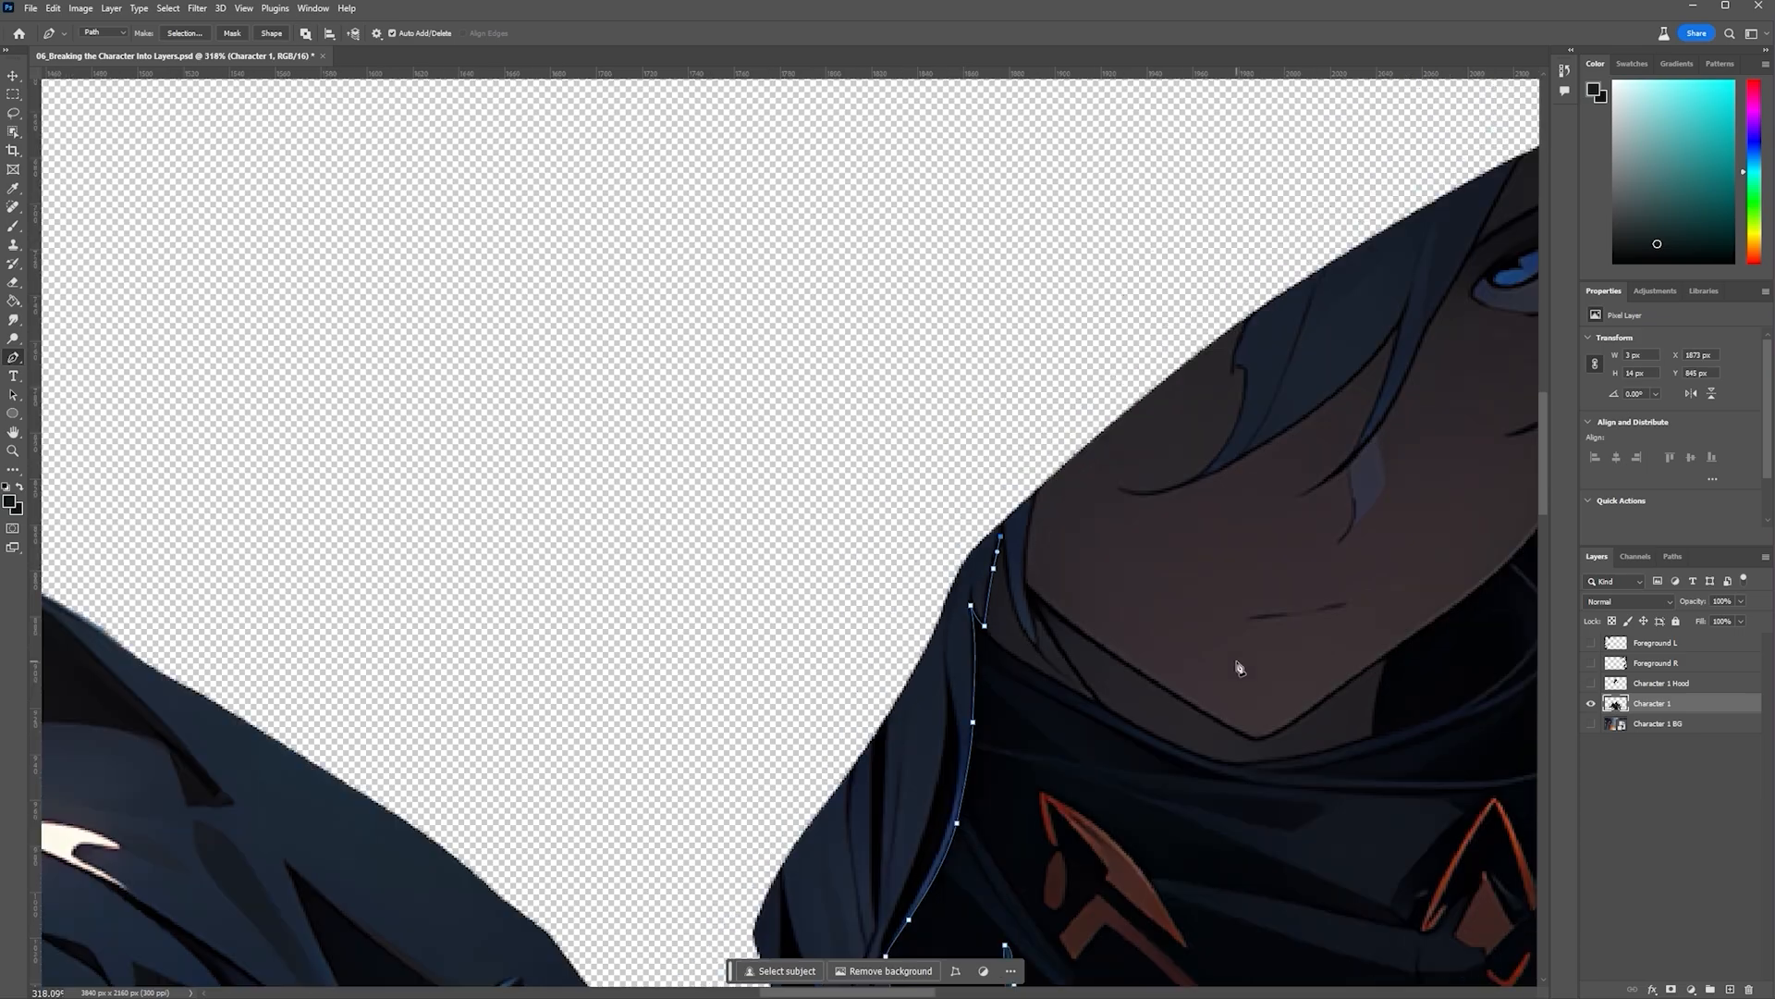
{"action": "scroll", "coordinate": [1226, 671], "scroll_direction": "up", "scroll_amount": 3}
{"action": "key", "text": "ctrl+z"}
{"action": "key", "text": "ctrl+z"}
Trace the path along the scarf's upper rim beneath the chin and neck
{"action": "left_click_drag", "start_coordinate": [1158, 804], "coordinate": [723, 771]}
{"action": "left_click_drag", "start_coordinate": [535, 632], "coordinate": [612, 678]}
{"action": "left_click", "coordinate": [535, 632], "text": "alt"}
{"action": "left_click", "coordinate": [737, 743]}
{"action": "left_click_drag", "start_coordinate": [826, 766], "coordinate": [858, 765]}
{"action": "left_click_drag", "start_coordinate": [1006, 728], "coordinate": [1006, 690]}
{"action": "key", "text": "ctrl+z"}
Take the path up the neck's edge and along the jaw to the hair beside the face, turning back down at the peak
{"action": "left_click", "coordinate": [994, 730]}
{"action": "left_click", "coordinate": [1018, 624]}
{"action": "left_click_drag", "start_coordinate": [1153, 523], "coordinate": [1189, 492]}
{"action": "scroll", "coordinate": [1239, 462], "scroll_direction": "up", "scroll_amount": 1}
{"action": "left_click_drag", "start_coordinate": [1250, 490], "coordinate": [1274, 530]}
{"action": "left_click", "coordinate": [1314, 378]}
{"action": "left_click", "coordinate": [1277, 545]}
{"action": "left_click", "coordinate": [1229, 582]}
{"action": "left_click", "coordinate": [1278, 557]}
Trace the path down the hair beside the scarf and around the small strand tips overlapping the scarf
{"action": "scroll", "coordinate": [1279, 573], "scroll_direction": "down", "scroll_amount": 3}
{"action": "left_click_drag", "start_coordinate": [1293, 616], "coordinate": [1289, 718]}
{"action": "key", "text": "ctrl+z"}
{"action": "left_click_drag", "start_coordinate": [1285, 552], "coordinate": [1291, 619]}
{"action": "mouse_move", "coordinate": [1288, 685]}
{"action": "left_mouse_down"}
{"action": "mouse_move", "coordinate": [1293, 712]}
{"action": "mouse_move", "coordinate": [1280, 649]}
{"action": "mouse_move", "coordinate": [1281, 683]}
{"action": "left_mouse_up"}
{"action": "key", "text": "ctrl+z"}
{"action": "scroll", "coordinate": [1285, 675], "scroll_direction": "down", "scroll_amount": 2}
{"action": "scroll", "coordinate": [1280, 647], "scroll_direction": "up", "scroll_amount": 1}
{"action": "mouse_move", "coordinate": [1219, 762]}
{"action": "left_mouse_down"}
{"action": "mouse_move", "coordinate": [1155, 792]}
{"action": "mouse_move", "coordinate": [1228, 761]}
{"action": "left_mouse_up"}
{"action": "left_click_drag", "start_coordinate": [1250, 756], "coordinate": [1286, 737]}
{"action": "left_click_drag", "start_coordinate": [1321, 630], "coordinate": [1336, 596]}
{"action": "left_click_drag", "start_coordinate": [1319, 711], "coordinate": [1311, 743]}
Extend the path down the scarf-side edge of the long front hair lock towards the hands
{"action": "scroll", "coordinate": [1212, 467], "scroll_direction": "down", "scroll_amount": 5}
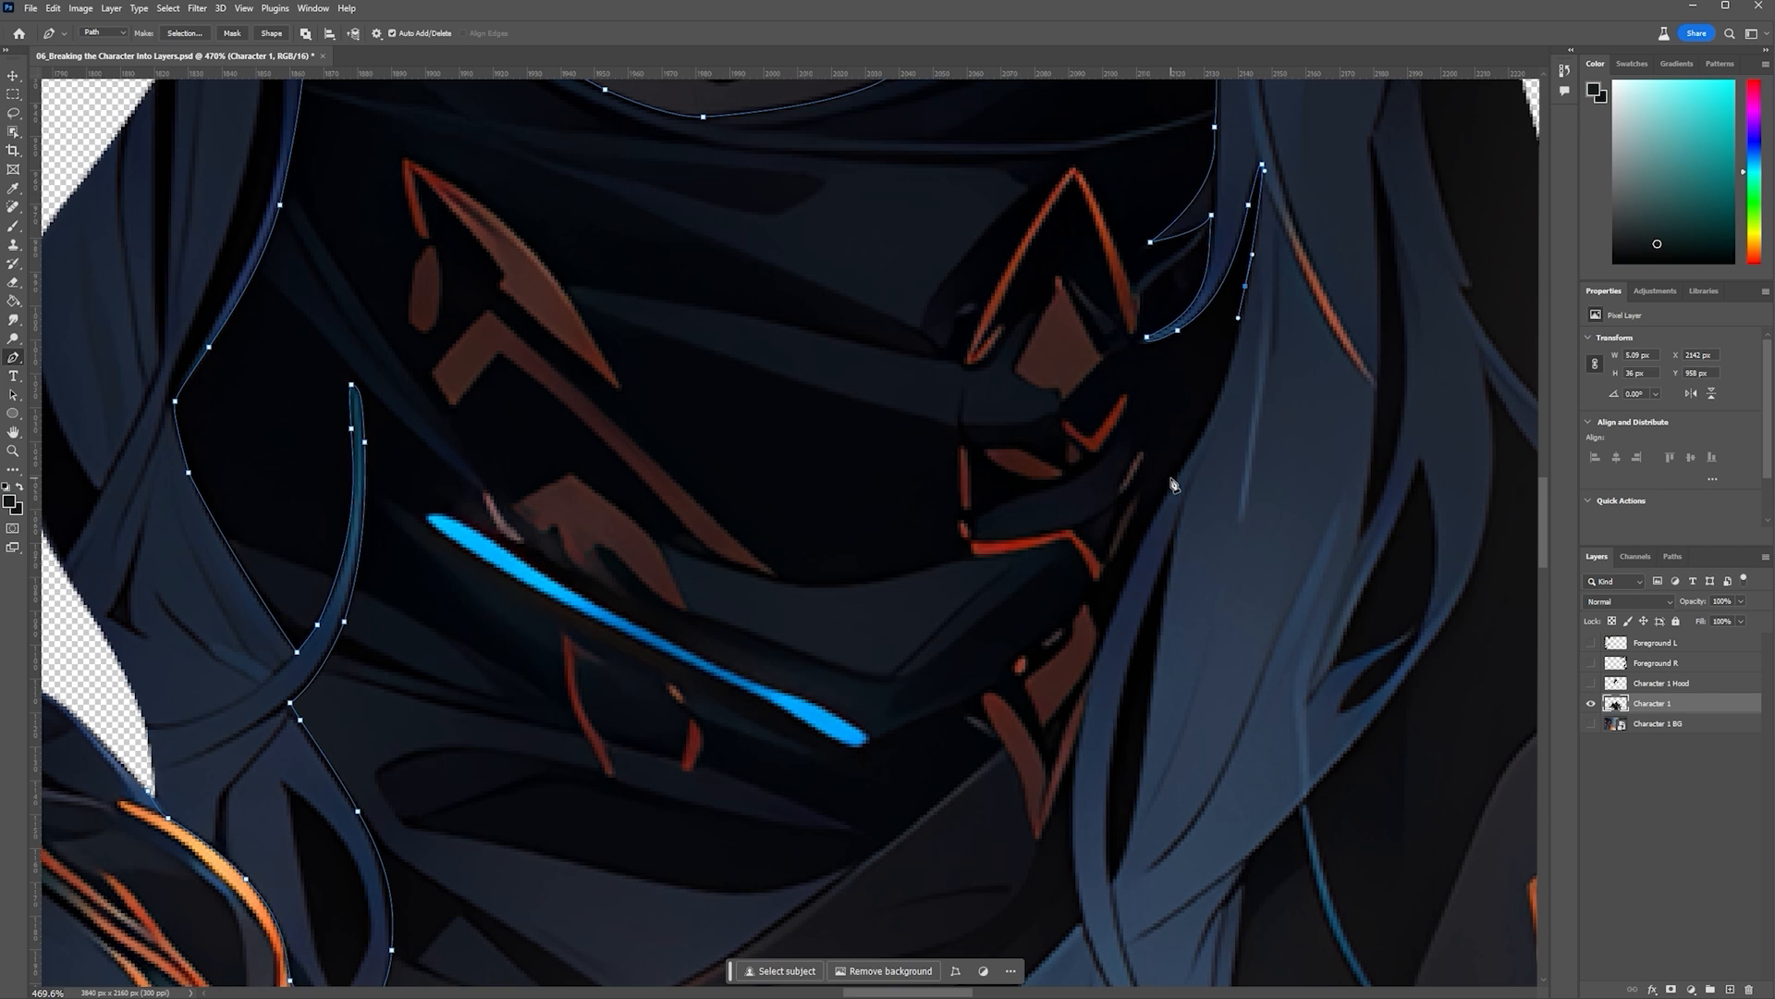
{"action": "left_click_drag", "start_coordinate": [1181, 468], "coordinate": [1155, 525]}
{"action": "left_click_drag", "start_coordinate": [1100, 651], "coordinate": [941, 839]}
{"action": "scroll", "coordinate": [1109, 708], "scroll_direction": "down", "scroll_amount": 2}
{"action": "scroll", "coordinate": [972, 819], "scroll_direction": "down", "scroll_amount": 2}
{"action": "scroll", "coordinate": [967, 869], "scroll_direction": "up", "scroll_amount": 2}
Trace the path around the branching strand at the lock's lower end, above the glowing glove trim
{"action": "left_click_drag", "start_coordinate": [1031, 861], "coordinate": [1024, 773]}
{"action": "left_click_drag", "start_coordinate": [1044, 734], "coordinate": [1118, 700]}
{"action": "left_click", "coordinate": [1085, 706]}
{"action": "left_click", "coordinate": [1103, 689]}
{"action": "scroll", "coordinate": [1103, 691], "scroll_direction": "down", "scroll_amount": 2}
{"action": "left_click", "coordinate": [1099, 754]}
{"action": "left_click", "coordinate": [1138, 792]}
Run the path around the hair's lower tips above the hands to the end of the curled strand by the forearm
{"action": "left_click_drag", "start_coordinate": [1168, 818], "coordinate": [1177, 829]}
{"action": "left_click_drag", "start_coordinate": [1206, 843], "coordinate": [914, 823]}
{"action": "left_click", "coordinate": [1288, 824]}
{"action": "left_click", "coordinate": [812, 839]}
{"action": "left_click", "coordinate": [780, 767]}
{"action": "left_click", "coordinate": [960, 801]}
{"action": "left_click_drag", "start_coordinate": [1006, 793], "coordinate": [1017, 785]}
{"action": "scroll", "coordinate": [1059, 732], "scroll_direction": "down", "scroll_amount": 4}
{"action": "scroll", "coordinate": [1062, 725], "scroll_direction": "up", "scroll_amount": 5}
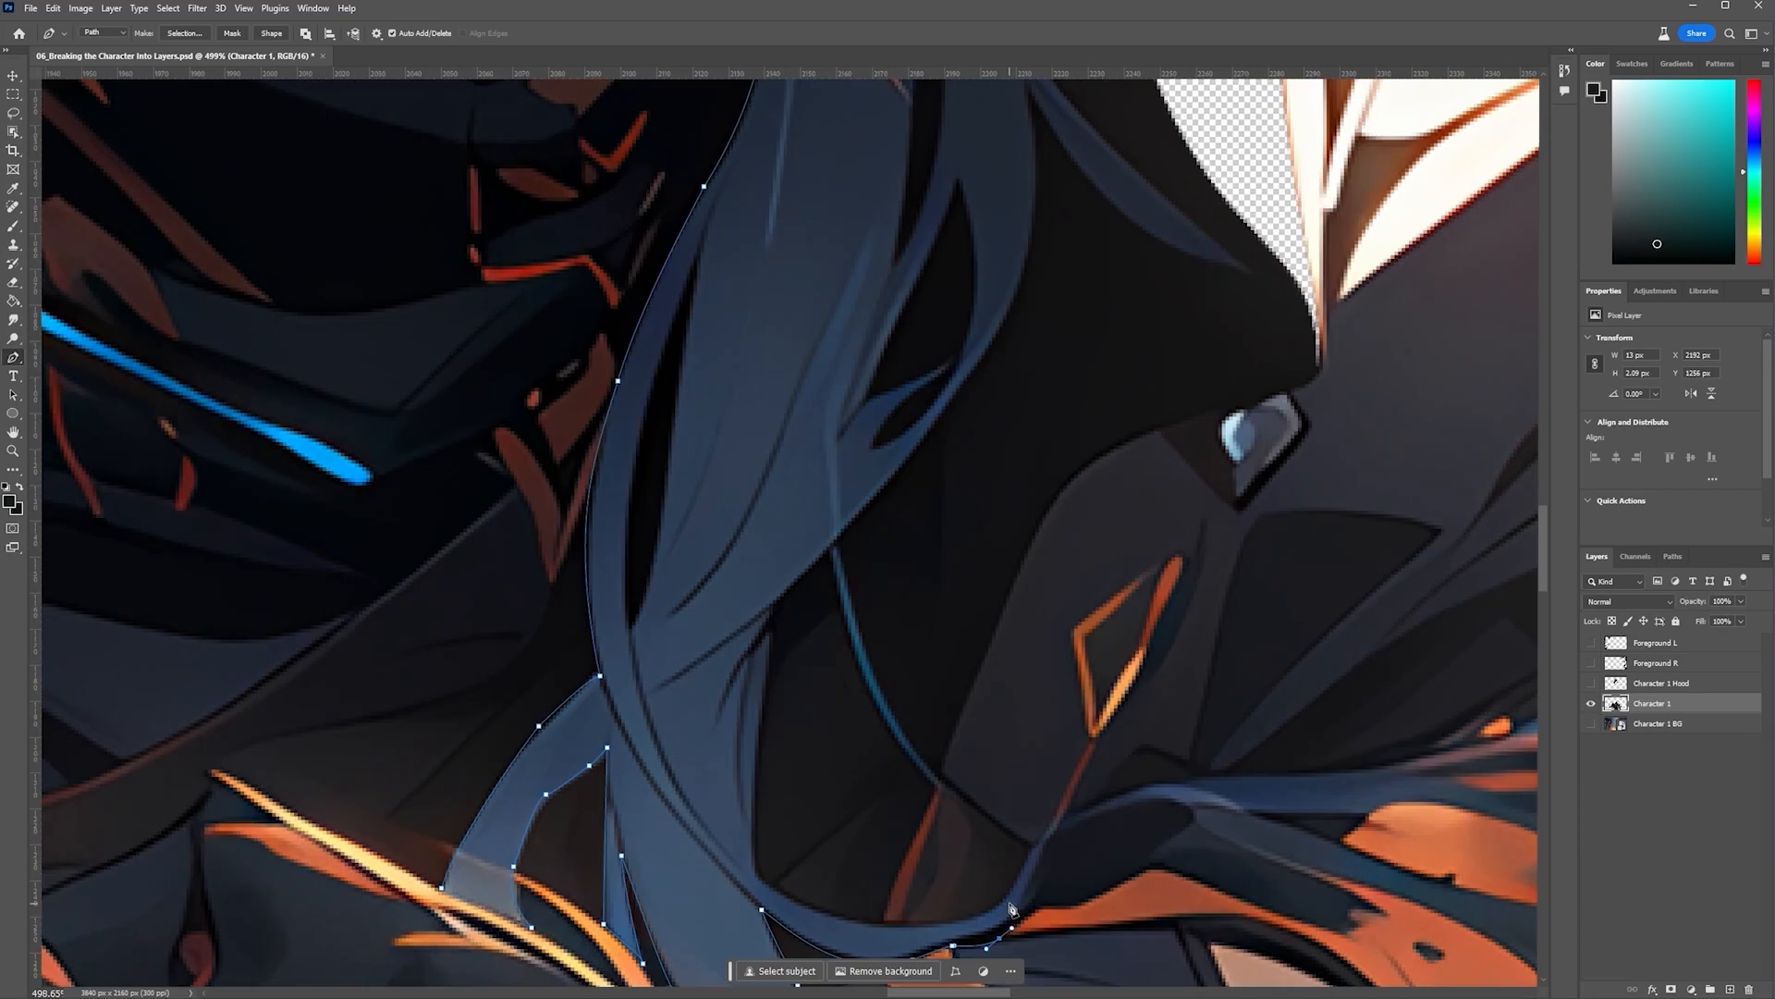
Trace back along the curled strand's upper edge and up the side of the dark gap in the hair
{"action": "left_click", "coordinate": [1023, 876]}
{"action": "left_click_drag", "start_coordinate": [981, 912], "coordinate": [802, 907]}
{"action": "left_click_drag", "start_coordinate": [776, 887], "coordinate": [763, 878]}
{"action": "left_click_drag", "start_coordinate": [755, 812], "coordinate": [757, 759]}
{"action": "left_click", "coordinate": [773, 609]}
Trace the path down and back up both sides of the thin blue strand below the hair lock
{"action": "left_click", "coordinate": [846, 611]}
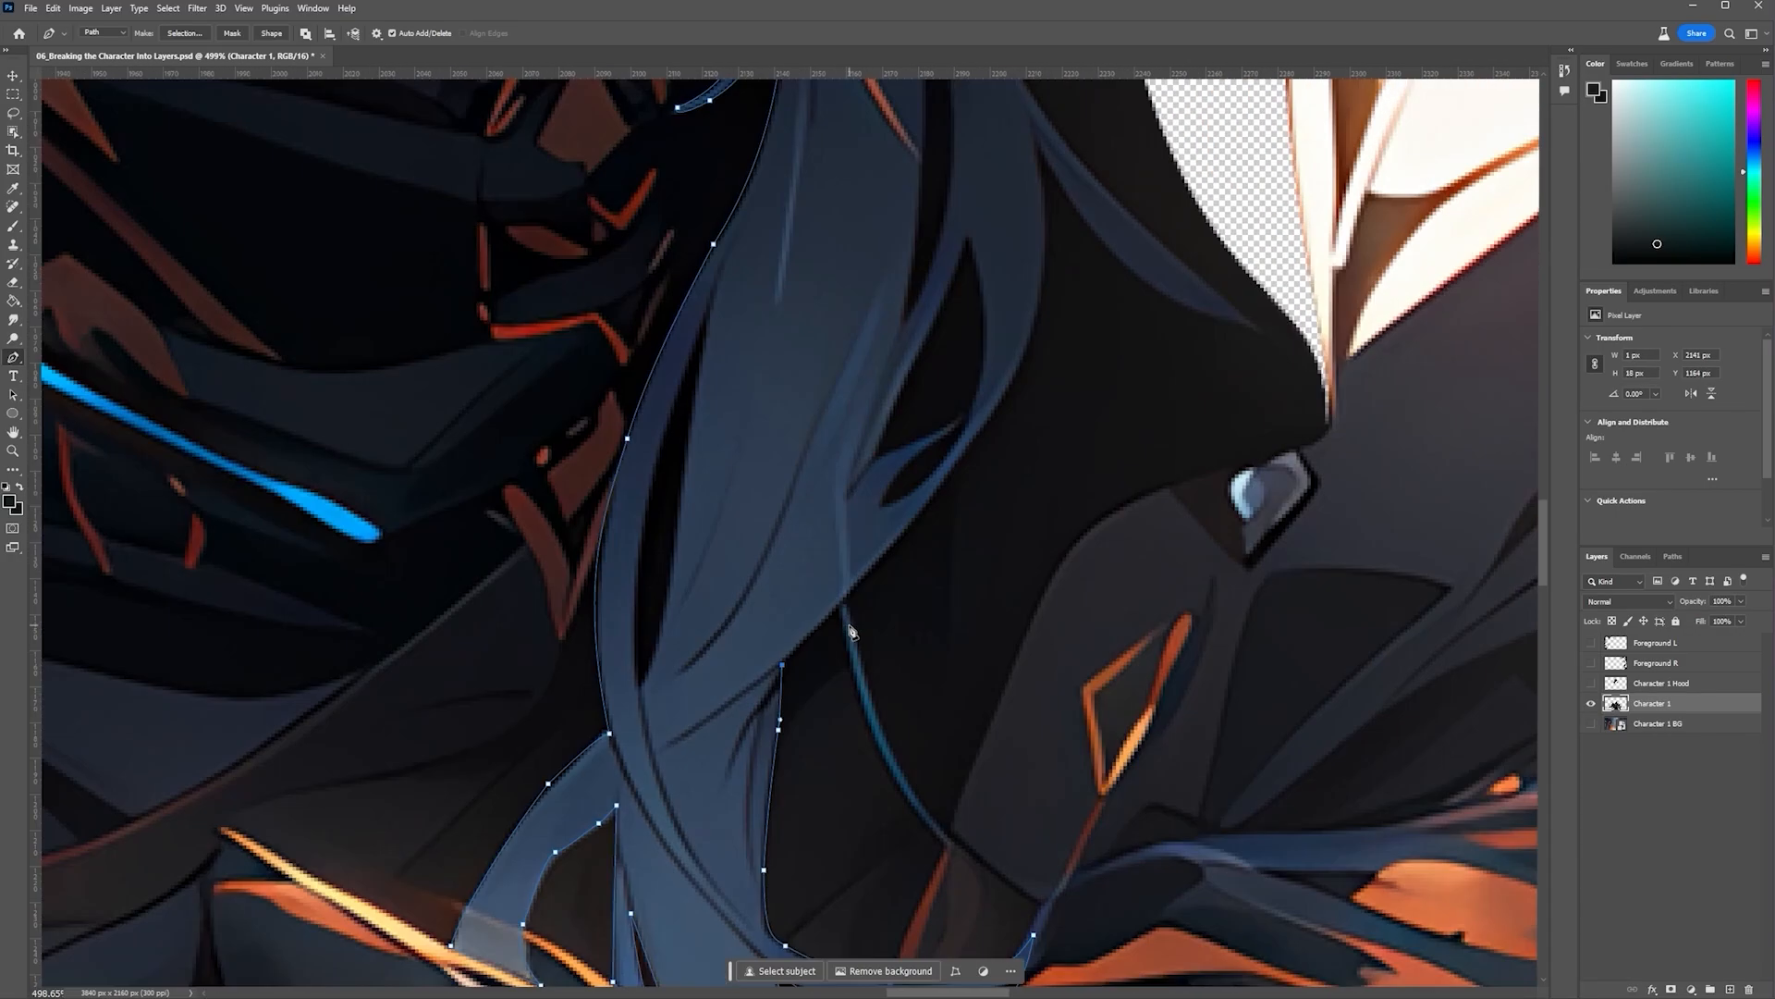
{"action": "left_click_drag", "start_coordinate": [925, 785], "coordinate": [924, 692]}
{"action": "left_click_drag", "start_coordinate": [950, 757], "coordinate": [1046, 840]}
{"action": "left_click", "coordinate": [890, 651]}
{"action": "left_click", "coordinate": [845, 508]}
Extend the path up the outer edge of the long hair lock and make a corner where the pointed side strand begins
{"action": "left_click", "coordinate": [916, 423]}
{"action": "left_click_drag", "start_coordinate": [1038, 402], "coordinate": [1070, 831]}
{"action": "scroll", "coordinate": [1082, 739], "scroll_direction": "down", "scroll_amount": 3}
{"action": "left_click_drag", "start_coordinate": [1054, 713], "coordinate": [1074, 674]}
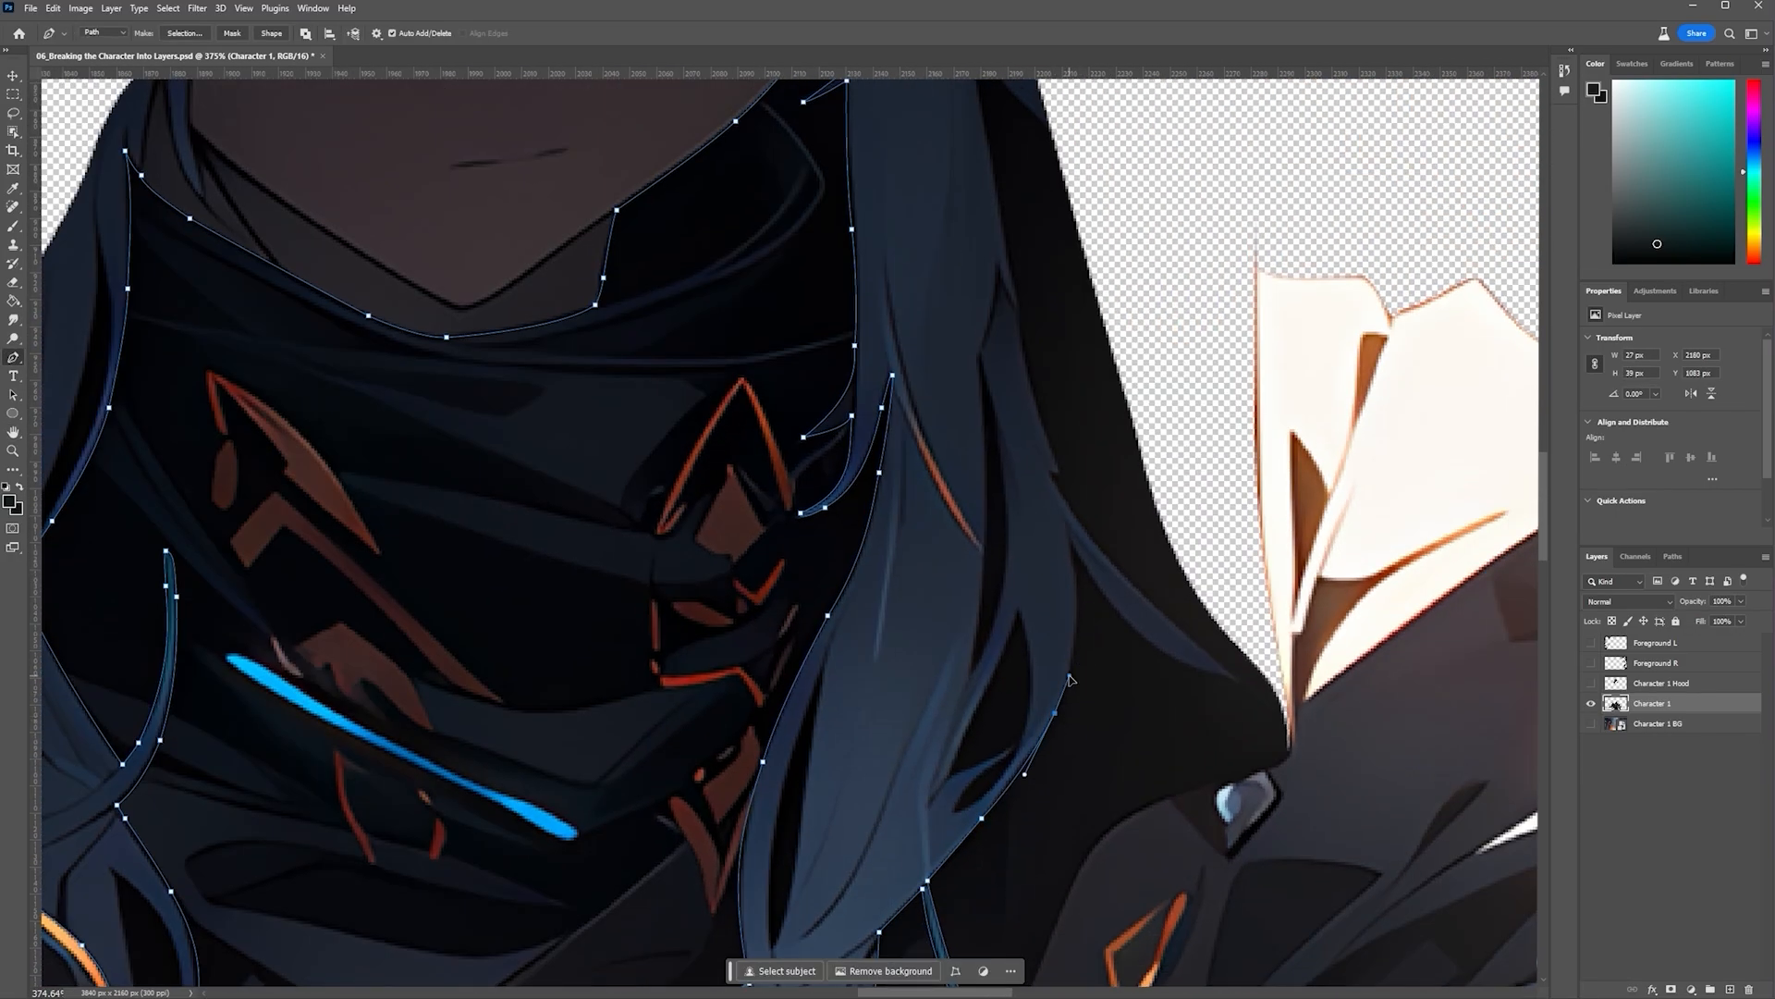
{"action": "left_click_drag", "start_coordinate": [1068, 534], "coordinate": [1063, 479]}
{"action": "left_click", "coordinate": [1068, 535], "text": "alt"}
Trace the path around the pointed side strand and up the remaining outer hair edge to the hood's cut edge
{"action": "left_click_drag", "start_coordinate": [1171, 653], "coordinate": [1207, 678]}
{"action": "left_click", "coordinate": [1238, 680]}
{"action": "left_click_drag", "start_coordinate": [1130, 585], "coordinate": [1109, 564]}
{"action": "left_click_drag", "start_coordinate": [1049, 473], "coordinate": [1109, 632]}
{"action": "scroll", "coordinate": [1037, 440], "scroll_direction": "up", "scroll_amount": 2}
{"action": "left_click", "coordinate": [1091, 707]}
{"action": "left_click_drag", "start_coordinate": [1039, 405], "coordinate": [1055, 459]}
{"action": "left_click_drag", "start_coordinate": [1140, 563], "coordinate": [1224, 624]}
Loop the path with straight segments outside the face and hood opening and close it at the sleeve
{"action": "scroll", "coordinate": [1247, 416], "scroll_direction": "down", "scroll_amount": 12}
{"action": "left_click", "coordinate": [1234, 408]}
{"action": "left_click", "coordinate": [1152, 195]}
{"action": "left_click", "coordinate": [766, 358]}
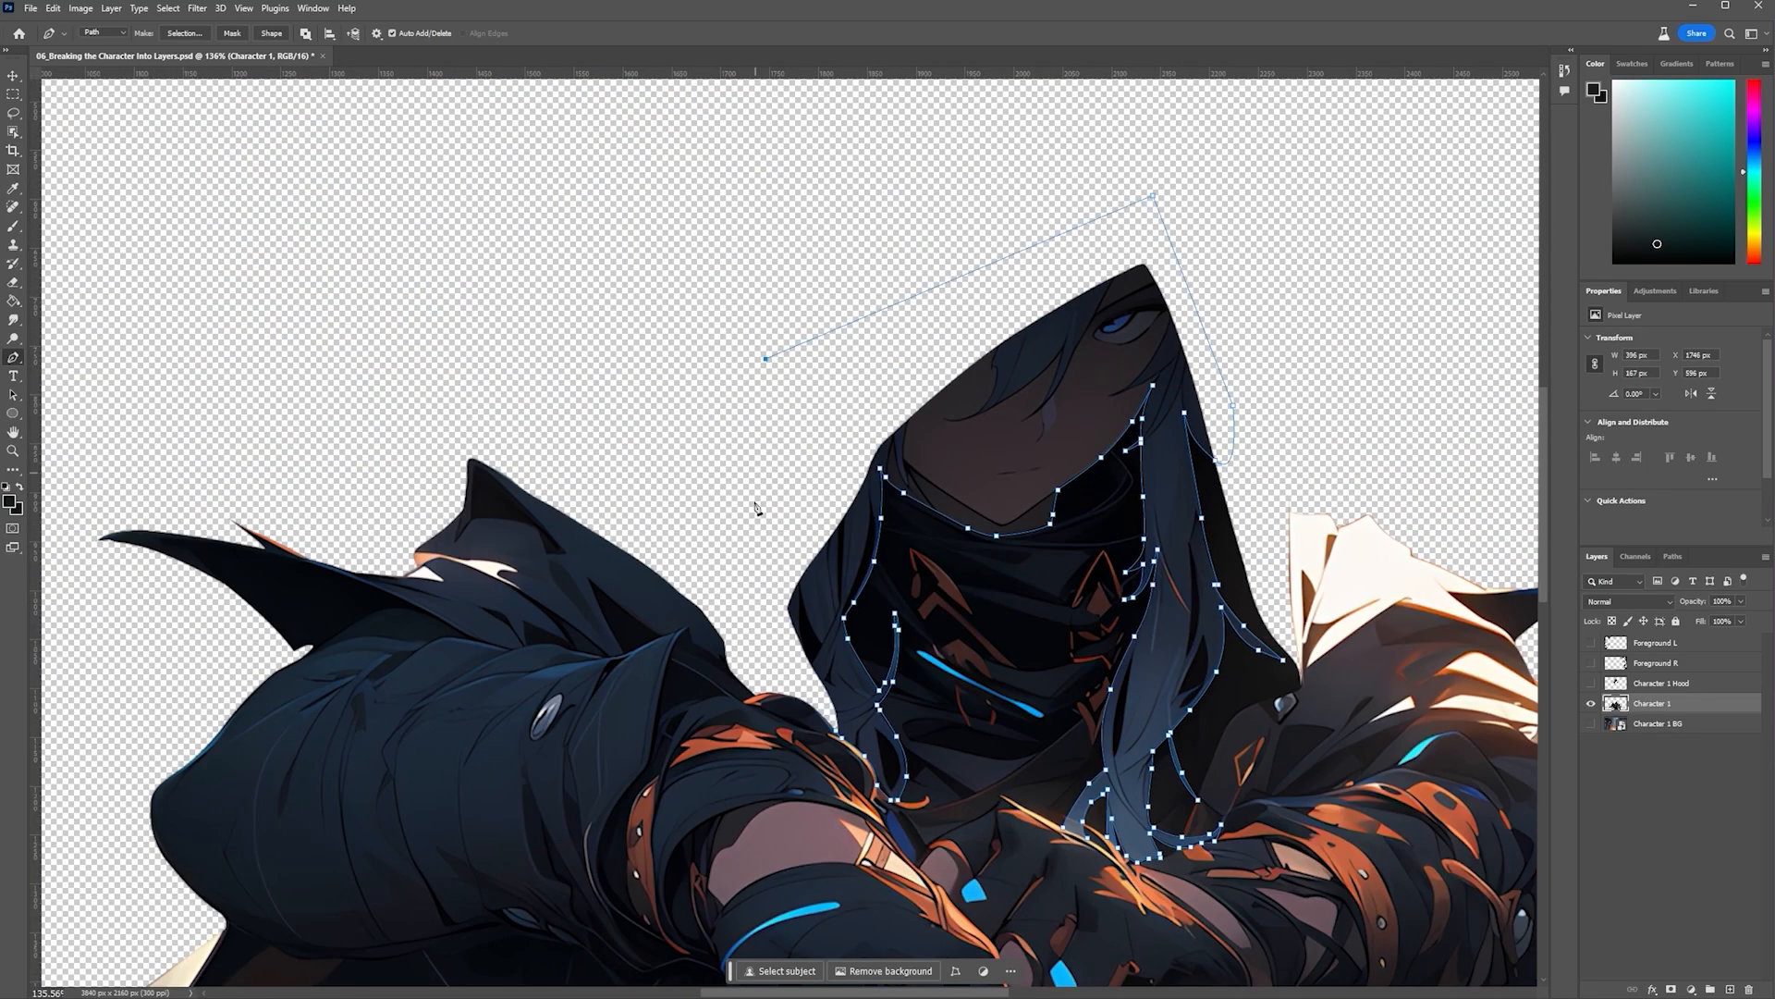
{"action": "left_click", "coordinate": [746, 592]}
{"action": "left_click", "coordinate": [837, 730]}
Convert the head path into a new anti-aliased selection with 0-pixel feather and cut the face and hair onto a new layer
{"action": "right_click", "coordinate": [1072, 653]}
{"action": "left_click", "coordinate": [1160, 715]}
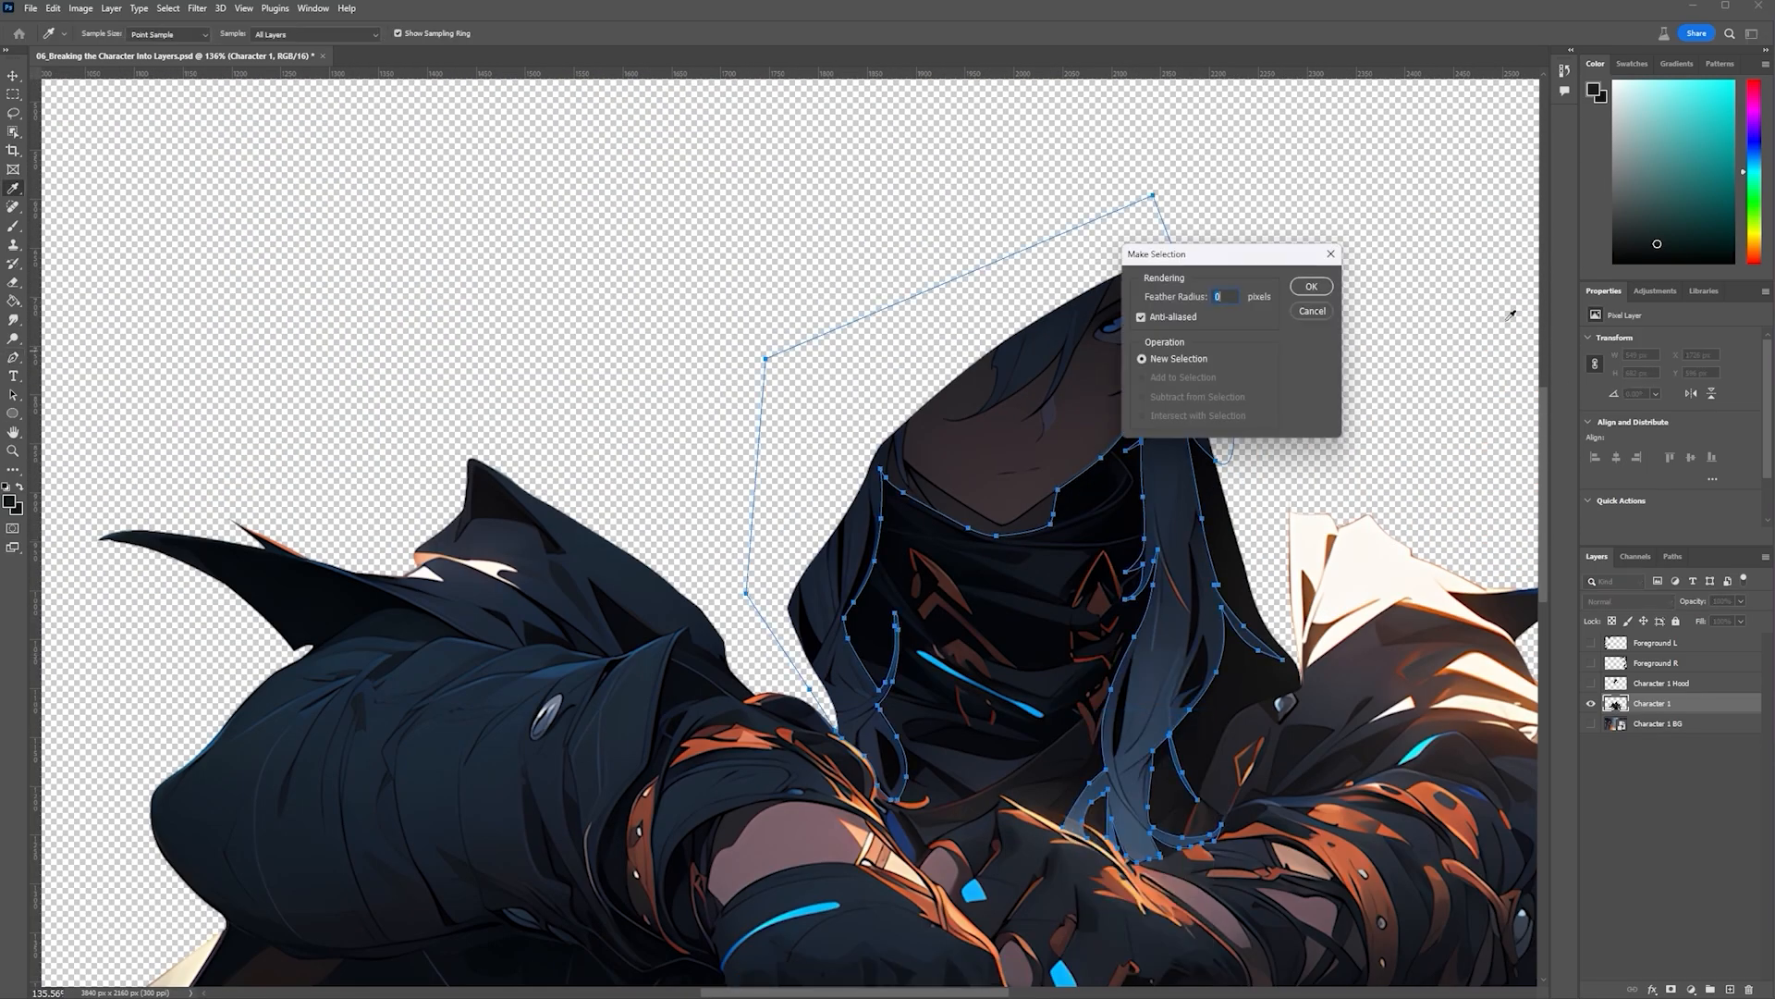
{"action": "left_click", "coordinate": [1311, 287]}
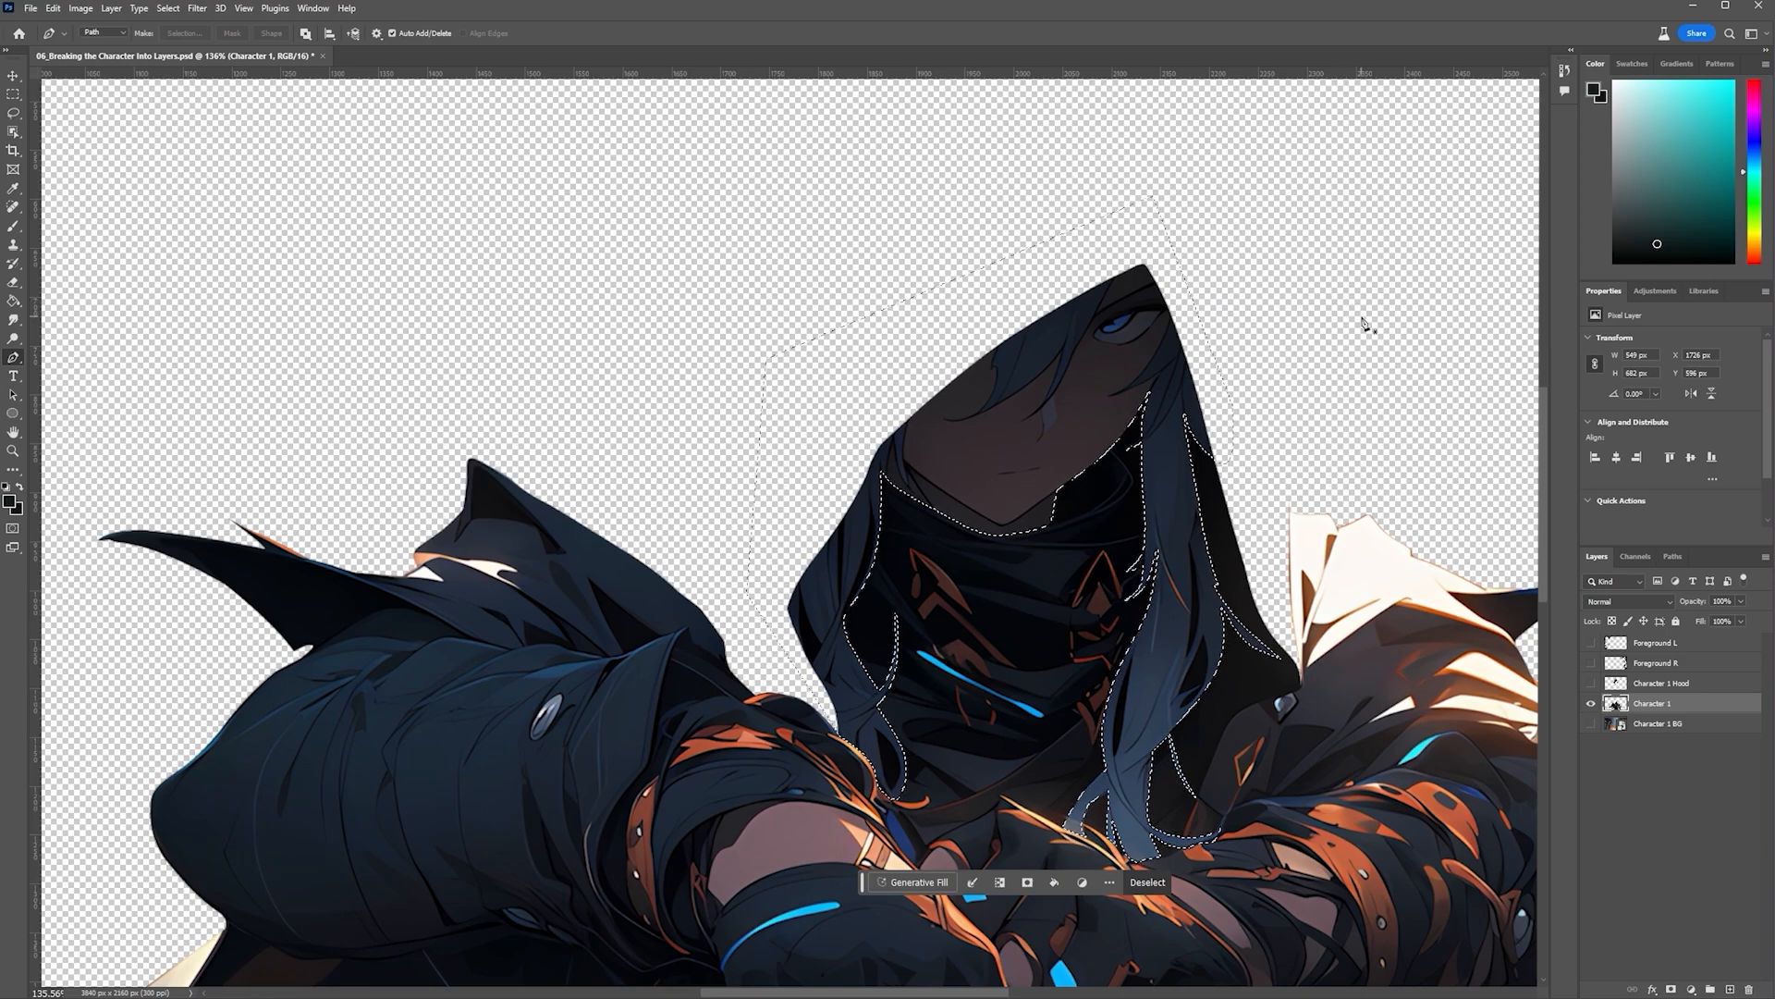
{"action": "key", "text": "ctrl+shift+j"}
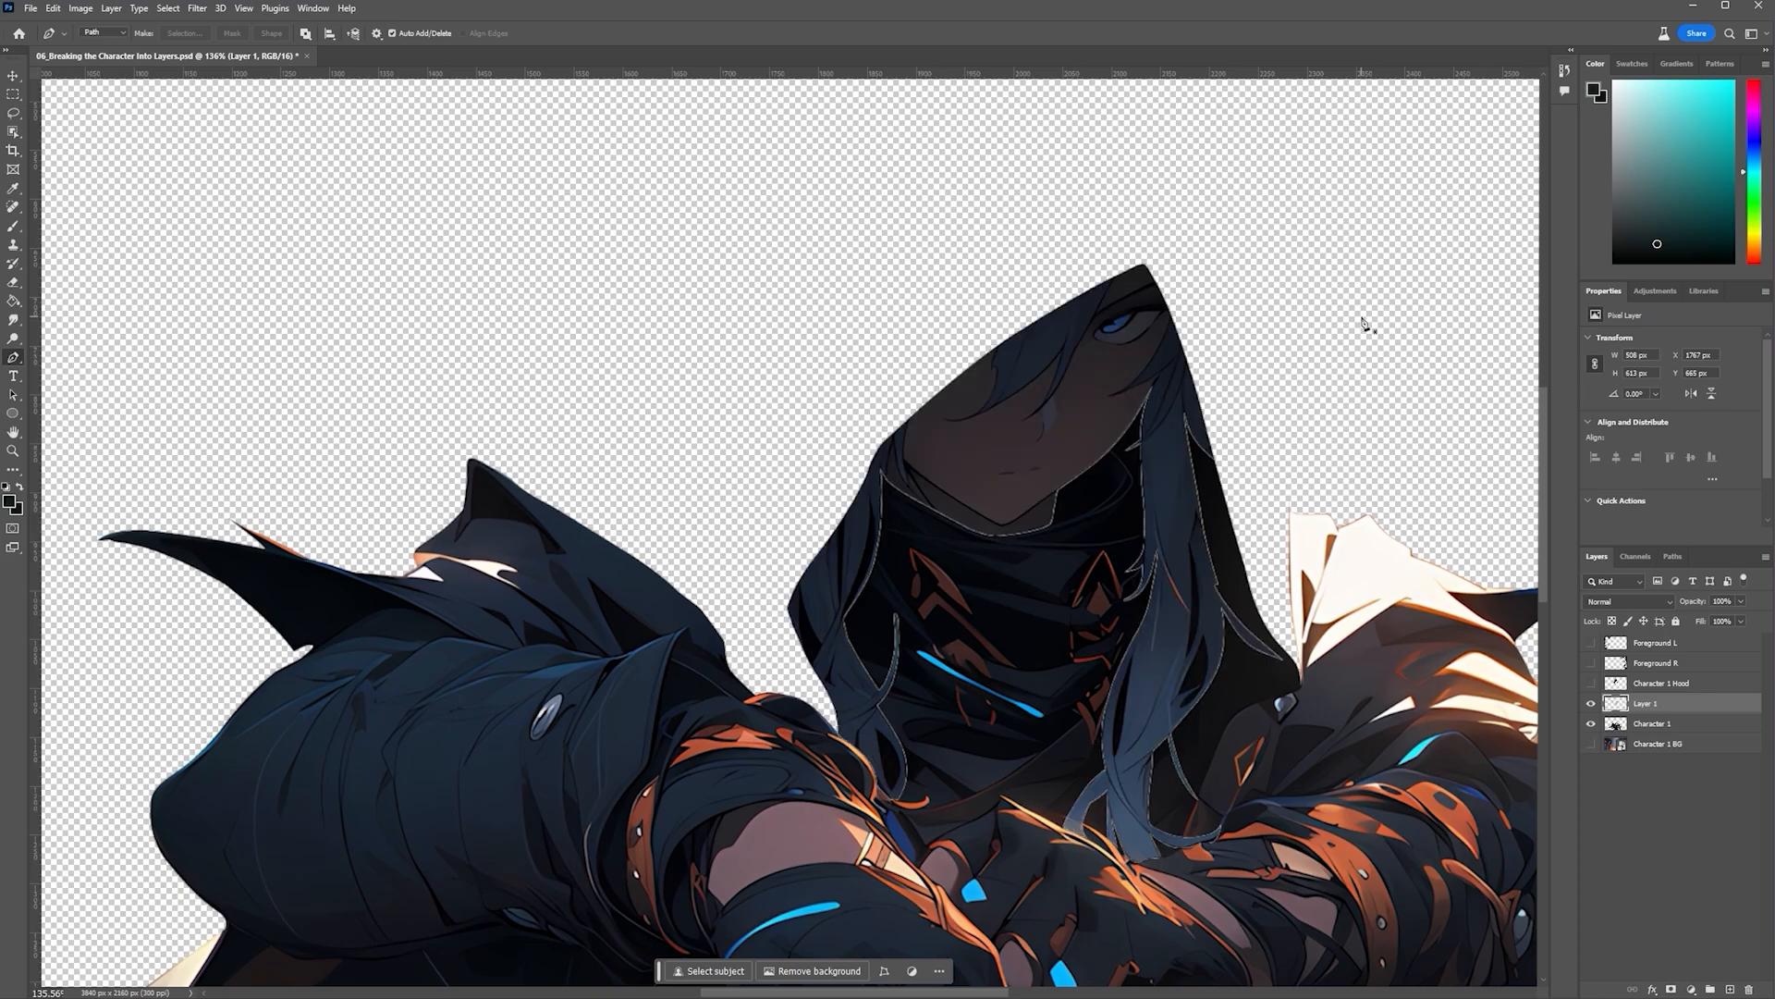
Rename the new layer Character 1 Head and show the hood layer again
{"action": "double_click", "coordinate": [1644, 704]}
{"action": "key", "text": "Return"}
{"action": "left_click", "coordinate": [1590, 683]}
{"action": "scroll", "coordinate": [932, 390], "scroll_direction": "down", "scroll_amount": 5}
{"action": "left_click_drag", "start_coordinate": [941, 362], "coordinate": [788, 520]}
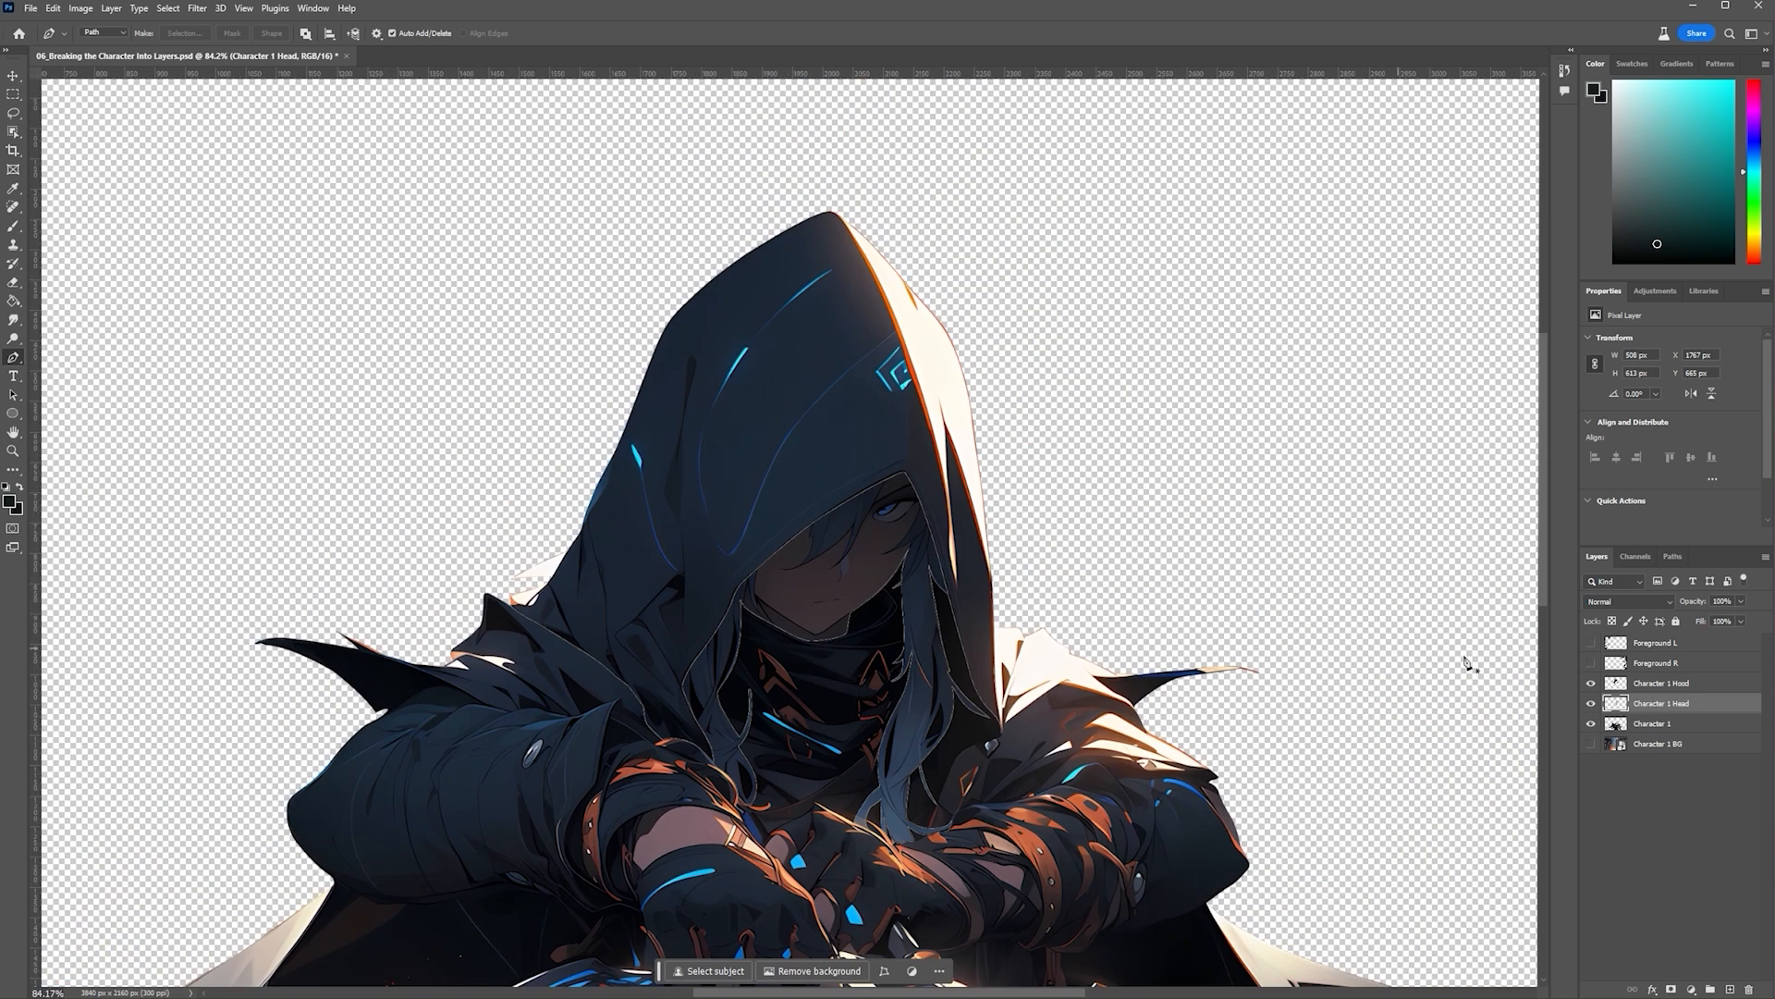
Shift the Character 1 Hood layer slightly downward with Free Transform and apply it
{"action": "left_click", "coordinate": [1681, 690]}
{"action": "mouse_move", "coordinate": [738, 445]}
{"action": "left_mouse_down"}
{"action": "mouse_move", "coordinate": [723, 440]}
{"action": "mouse_move", "coordinate": [738, 452]}
{"action": "left_mouse_up"}
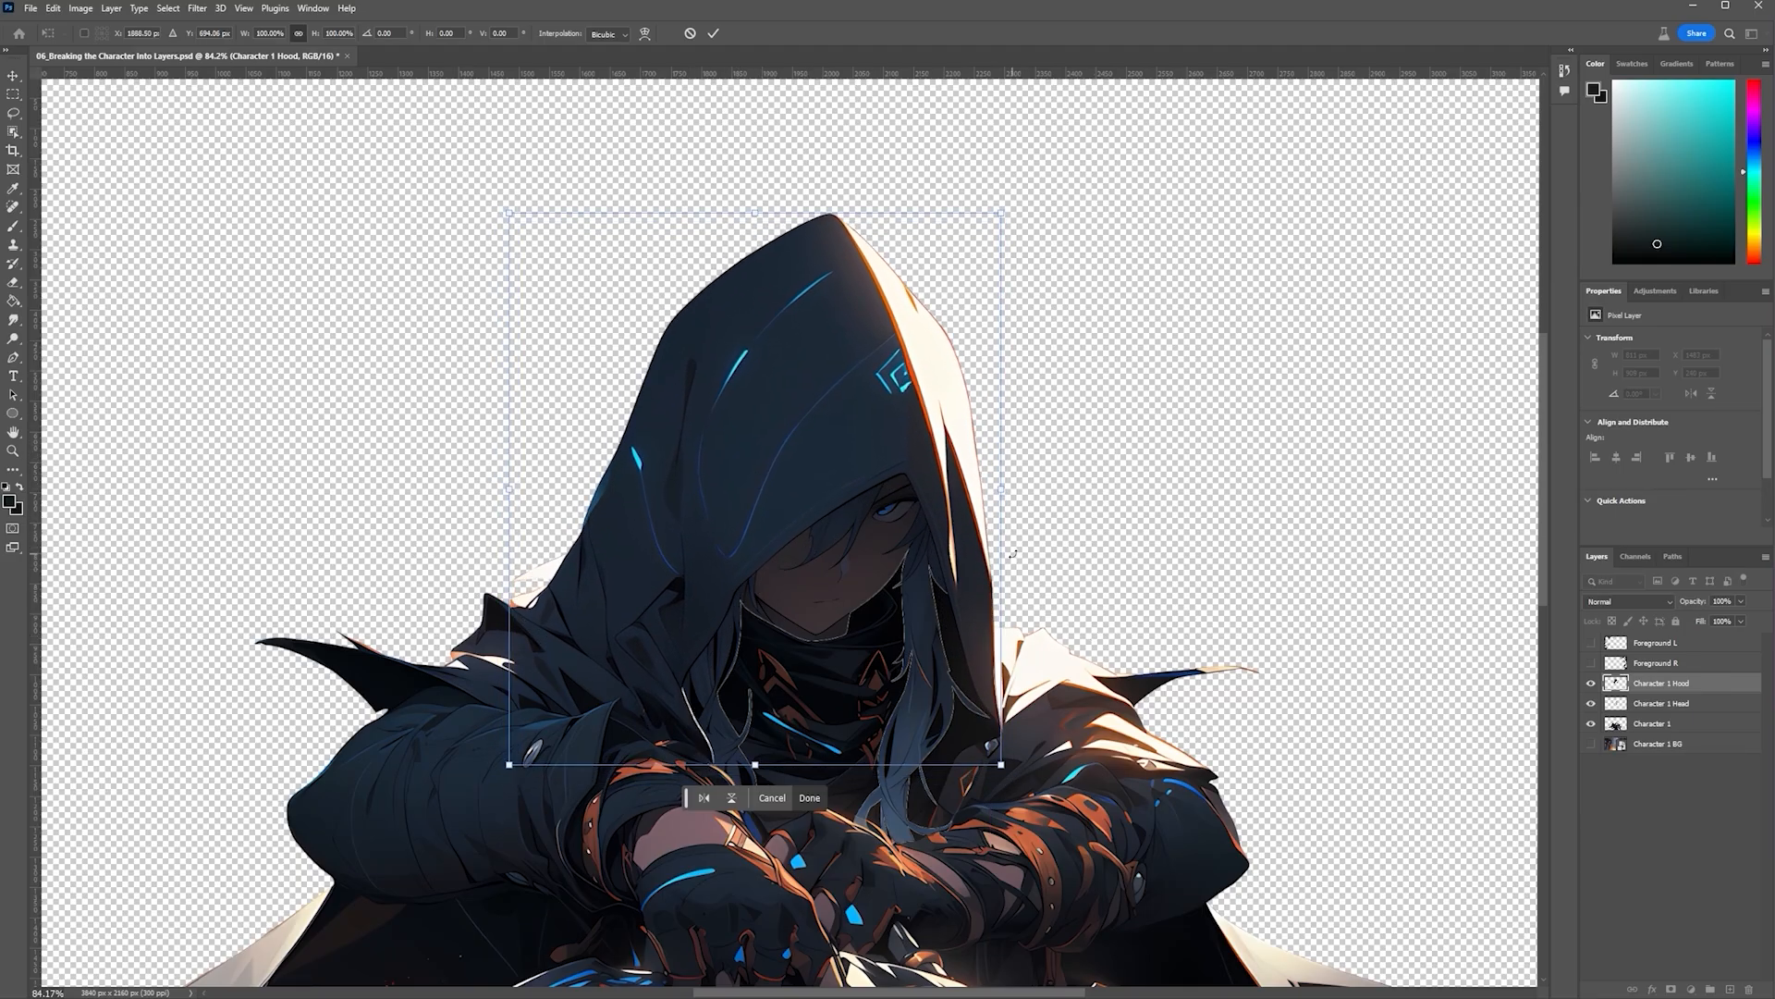
{"action": "key", "text": "Return"}
Hide the Character 1 Hood and Character 1 Head layers and make Character 1 the active layer
{"action": "left_click", "coordinate": [1590, 682]}
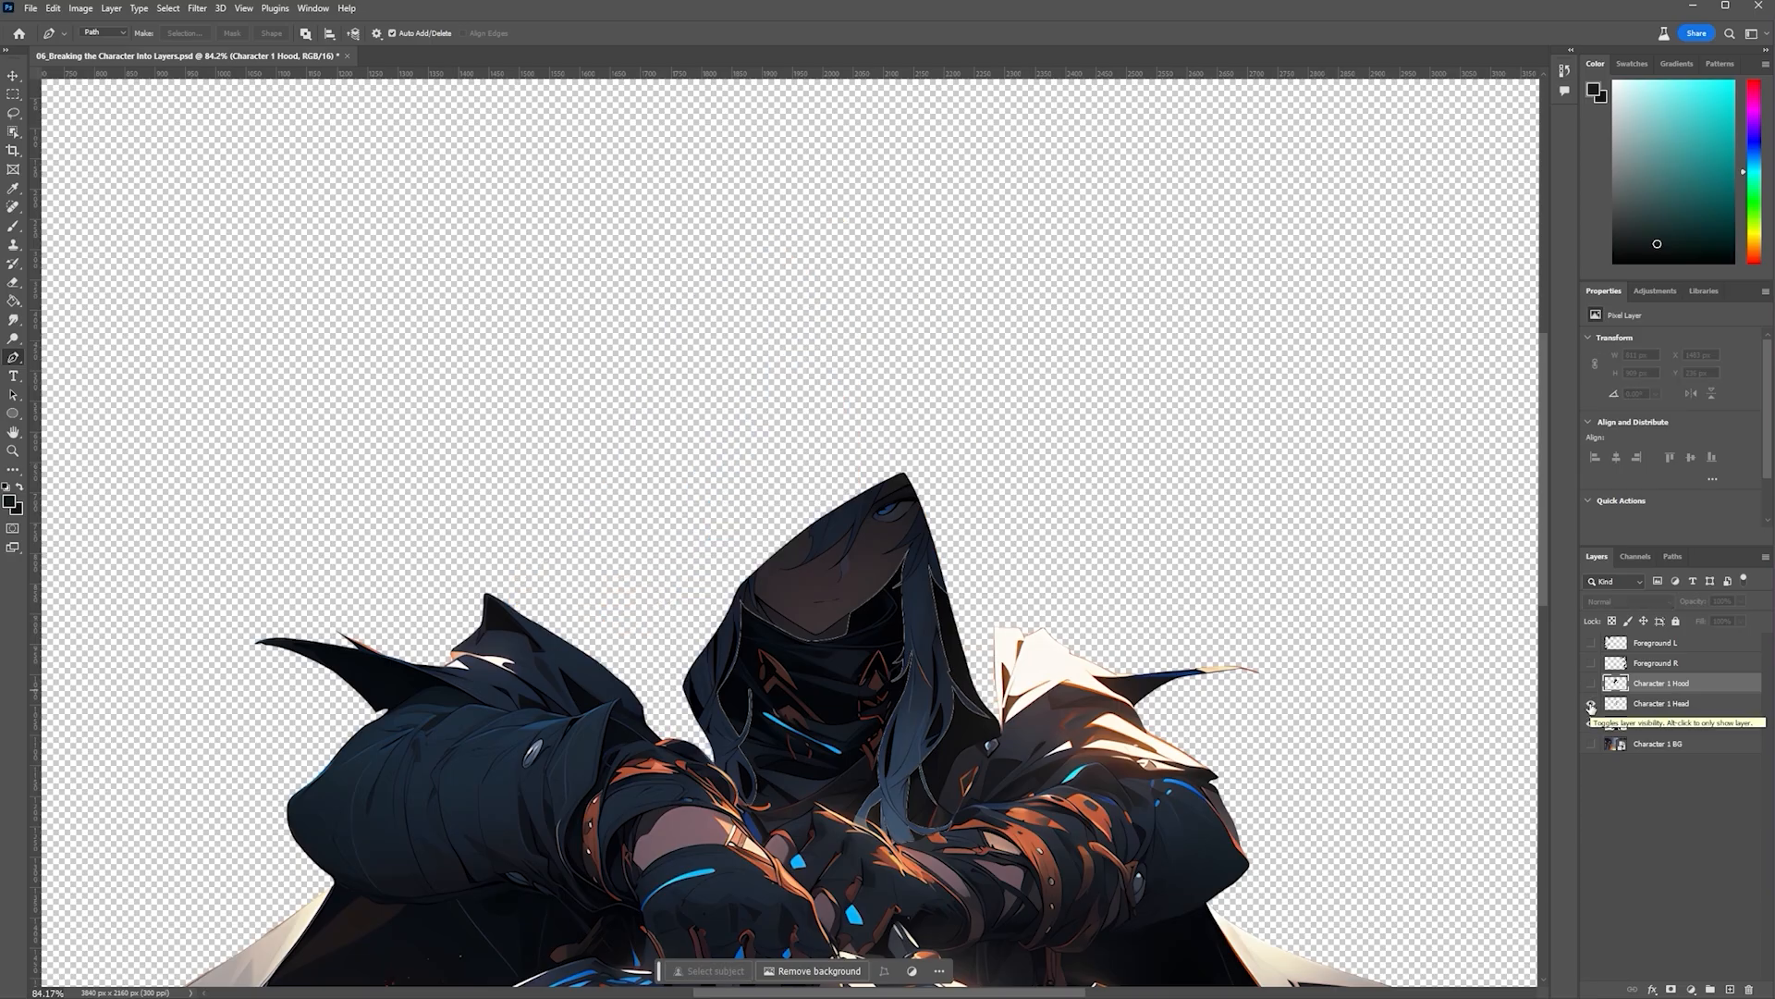
{"action": "left_click", "coordinate": [1591, 703]}
{"action": "scroll", "coordinate": [764, 667], "scroll_direction": "down", "scroll_amount": 6}
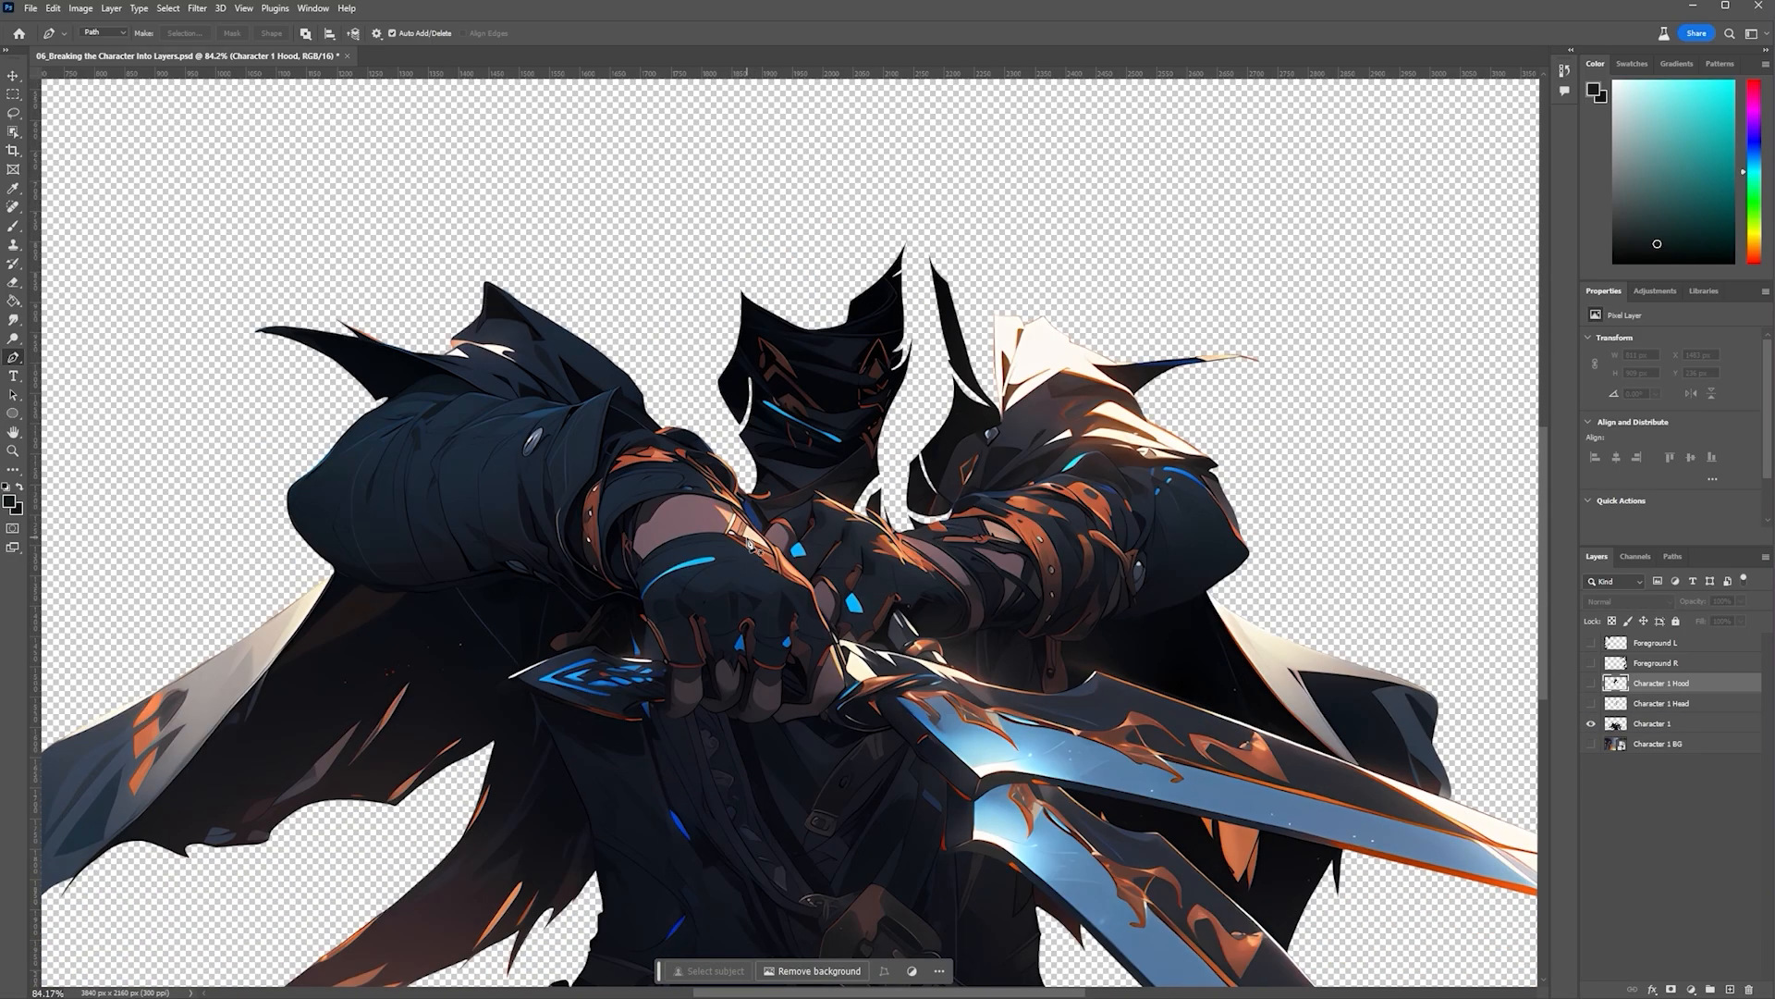
{"action": "left_click", "coordinate": [1676, 724]}
{"action": "left_click_drag", "start_coordinate": [883, 992], "coordinate": [836, 992]}
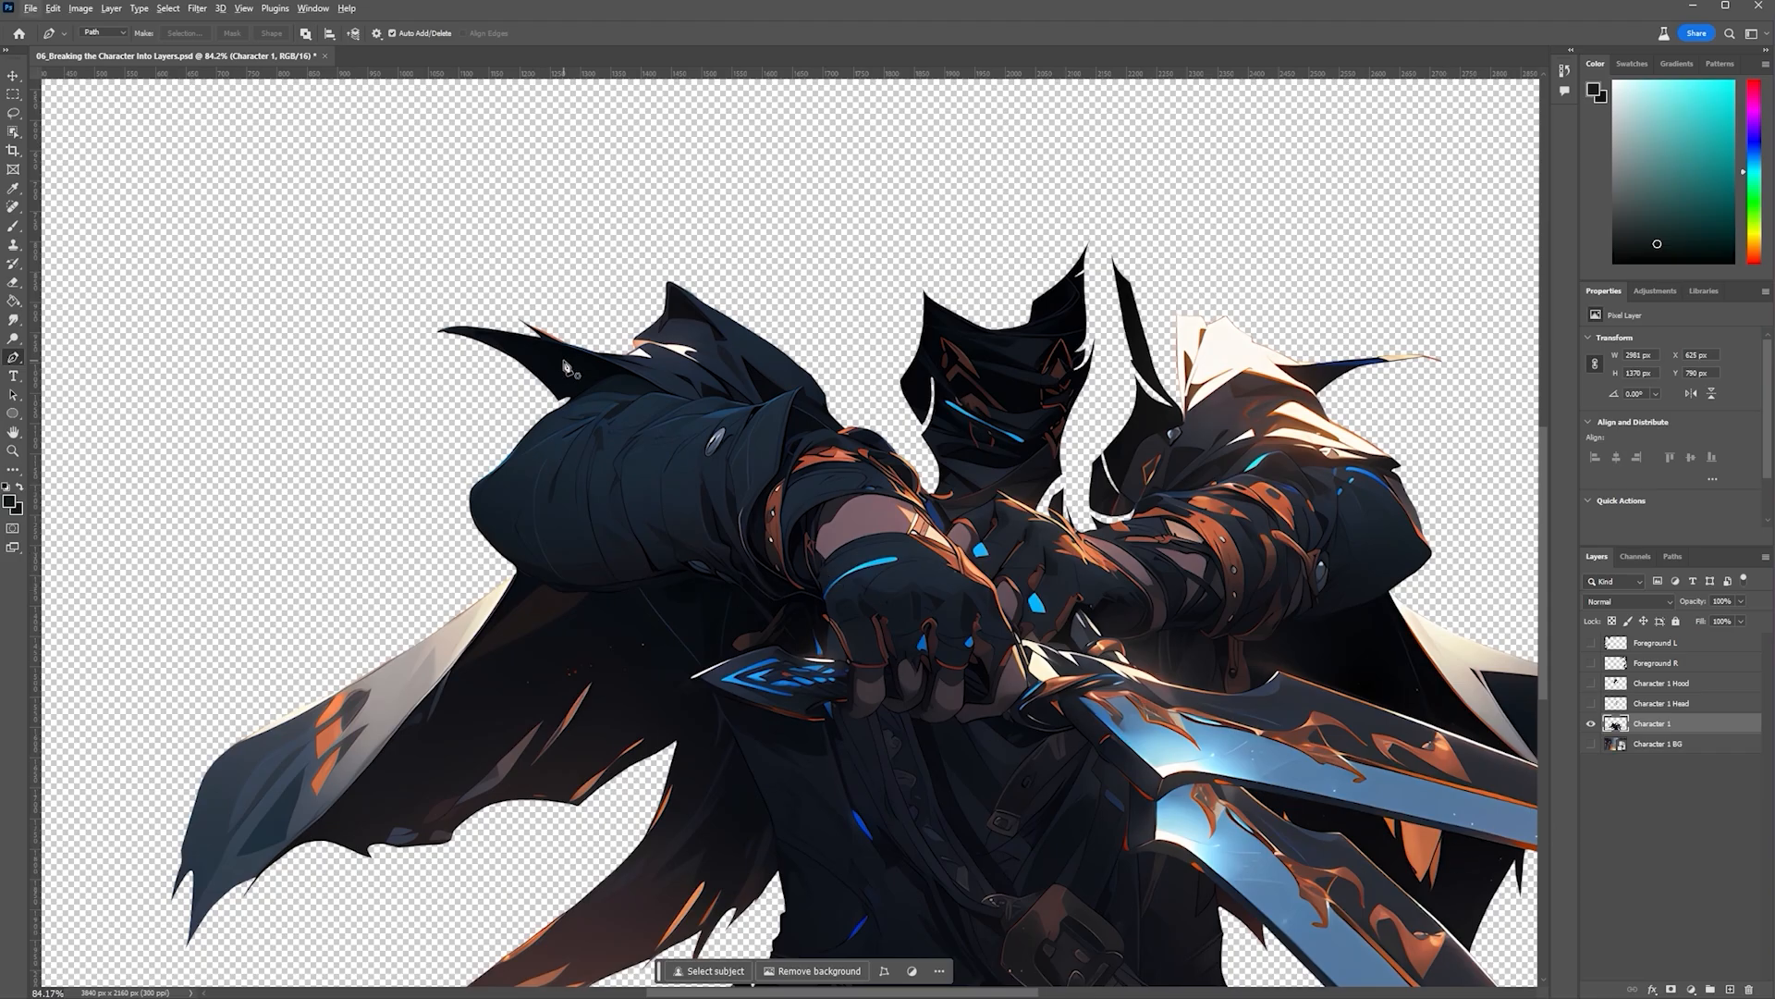
Start a new Pen path at the notch below the shoulder spike and trace curves along the sleeve's upper edge
{"action": "scroll", "coordinate": [567, 367], "scroll_direction": "up", "scroll_amount": 8}
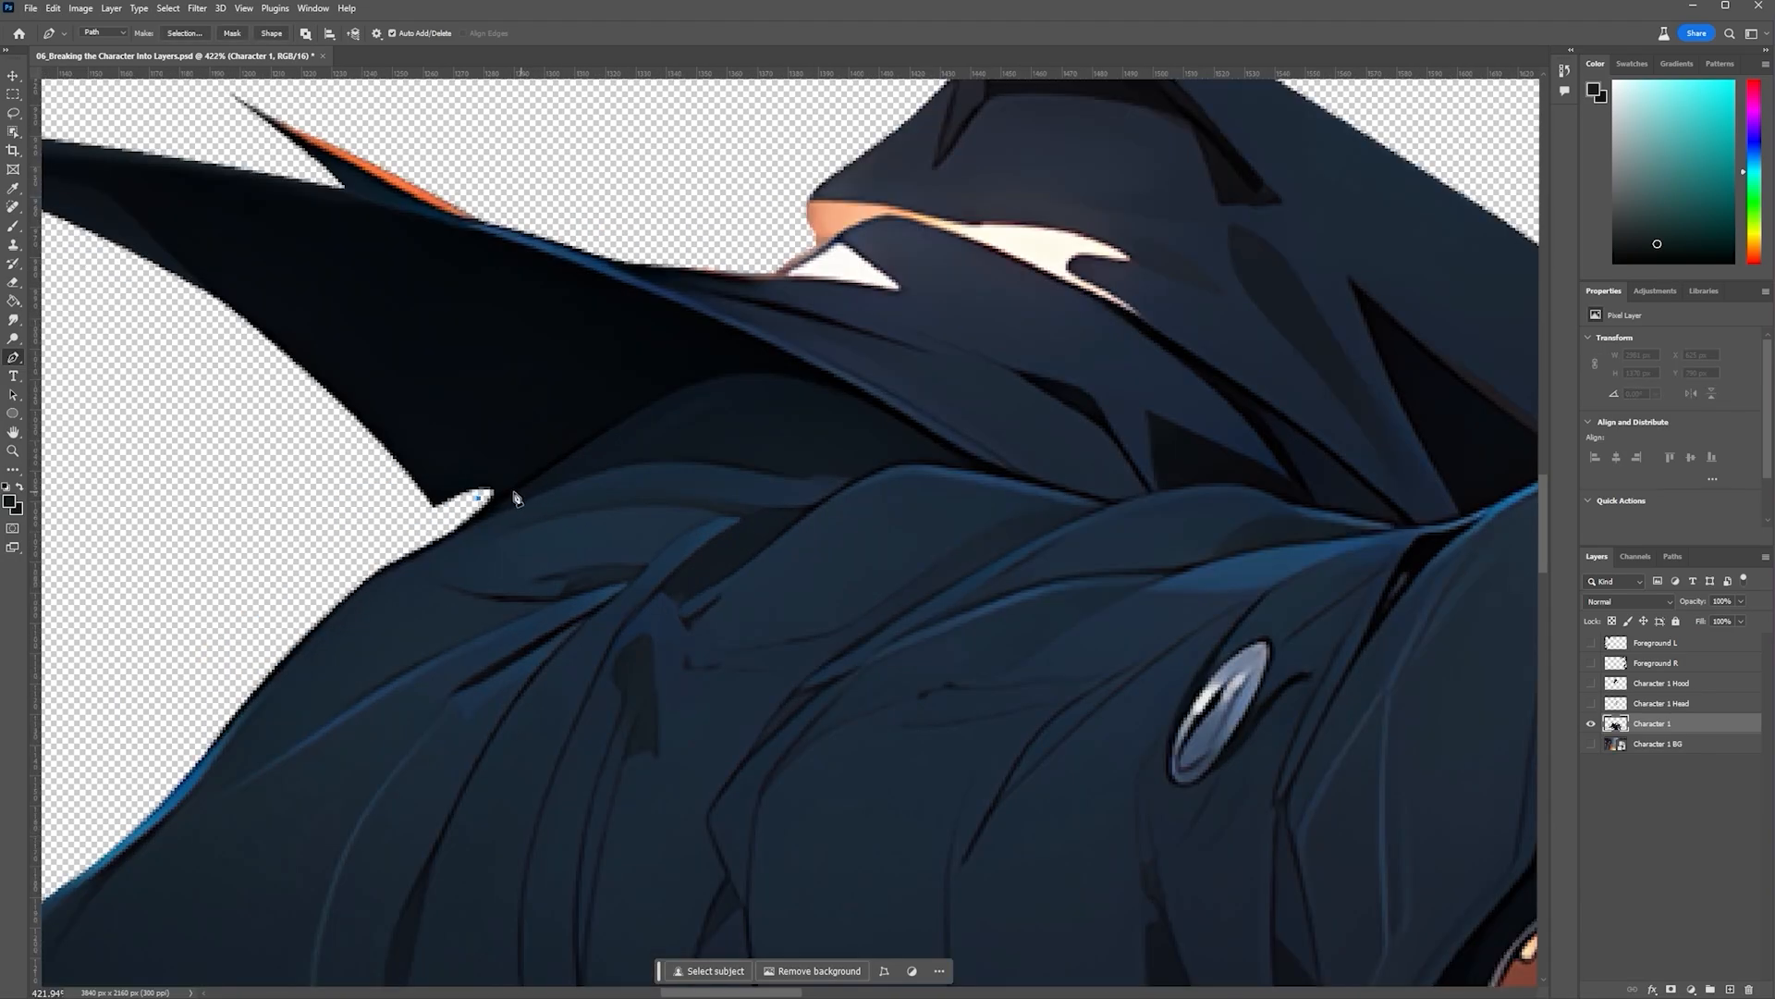
{"action": "left_click_drag", "start_coordinate": [518, 488], "coordinate": [552, 469]}
{"action": "left_click_drag", "start_coordinate": [649, 404], "coordinate": [878, 405]}
{"action": "left_click_drag", "start_coordinate": [965, 456], "coordinate": [990, 471]}
{"action": "key", "text": "space"}
{"action": "left_click_drag", "start_coordinate": [1151, 427], "coordinate": [664, 404]}
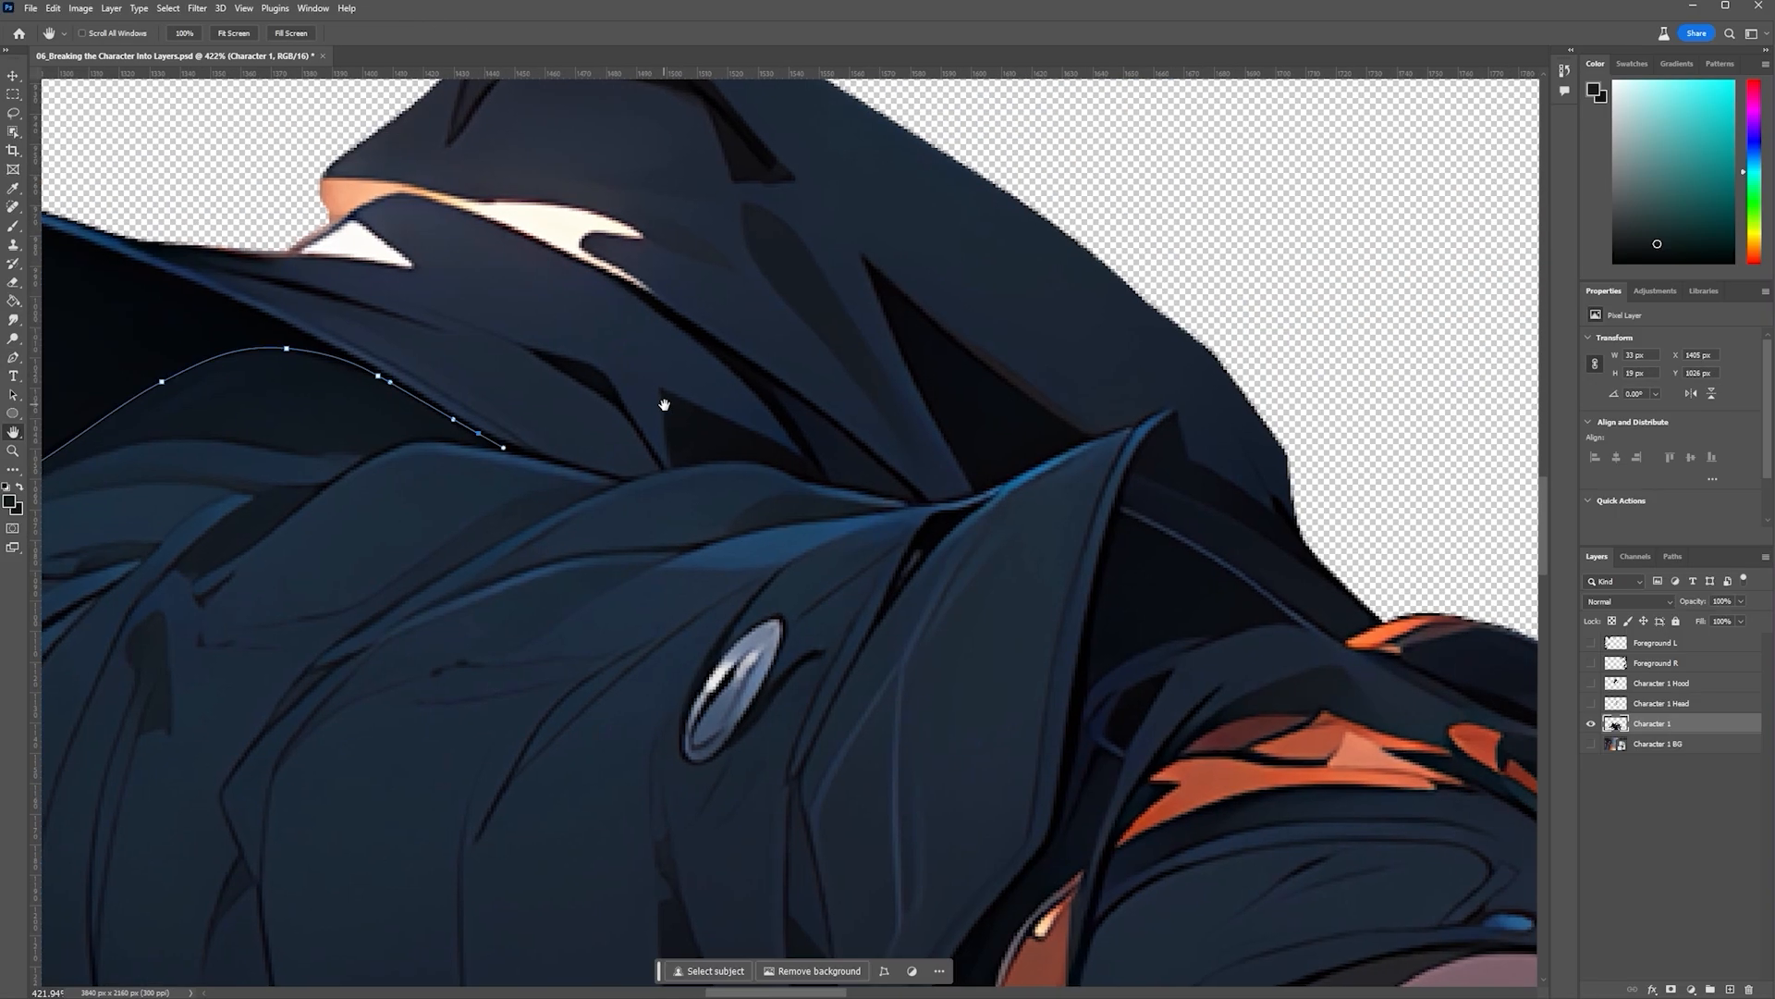
{"action": "left_click", "coordinate": [606, 475]}
{"action": "left_click_drag", "start_coordinate": [677, 467], "coordinate": [833, 484]}
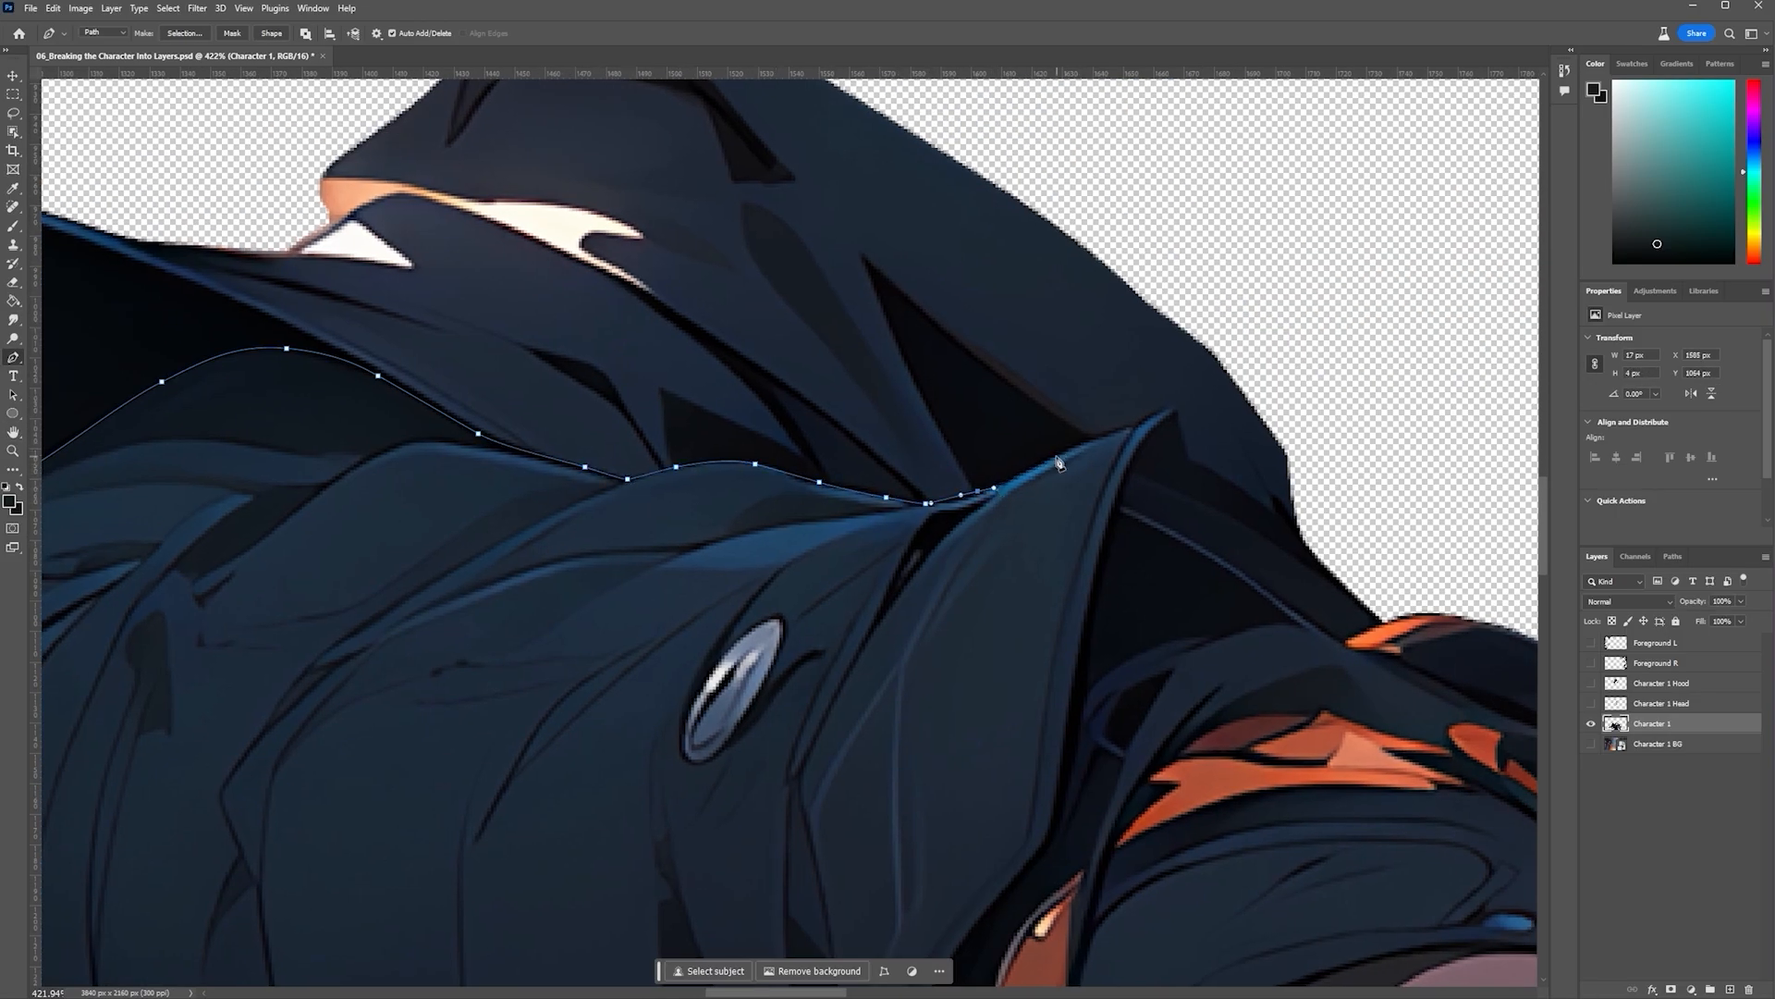
Continue the path around the cuff's pointed corner and across the transparent gap beside the forearm
{"action": "left_click_drag", "start_coordinate": [1054, 455], "coordinate": [1182, 439]}
{"action": "left_click_drag", "start_coordinate": [1084, 736], "coordinate": [563, 552]}
{"action": "left_click_drag", "start_coordinate": [664, 260], "coordinate": [669, 264]}
{"action": "left_click", "coordinate": [671, 310]}
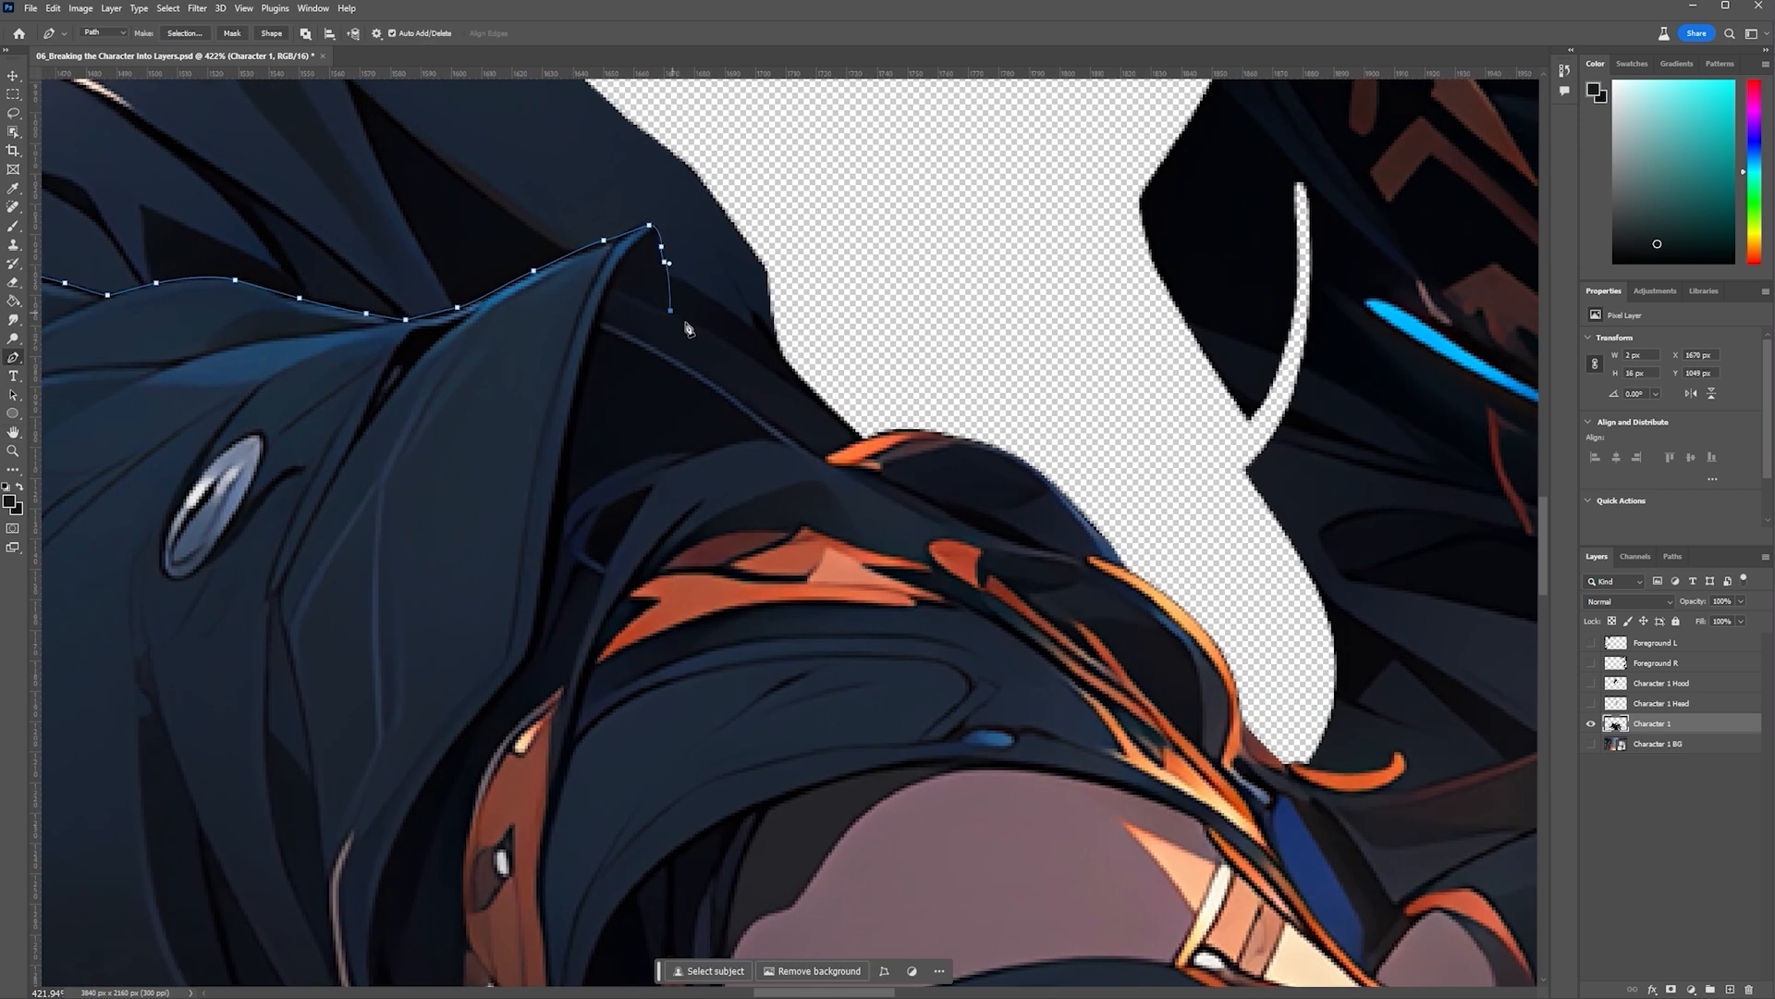
{"action": "left_click_drag", "start_coordinate": [838, 406], "coordinate": [891, 447]}
{"action": "left_click", "coordinate": [1014, 402]}
{"action": "left_click", "coordinate": [1257, 633]}
Bring the path back to the forearm and trace past the blue cloth along the orange wrist strap
{"action": "scroll", "coordinate": [1291, 717], "scroll_direction": "down", "scroll_amount": 1}
{"action": "scroll", "coordinate": [1292, 717], "scroll_direction": "down", "scroll_amount": 5}
{"action": "left_click_drag", "start_coordinate": [1292, 717], "coordinate": [910, 370]}
{"action": "scroll", "coordinate": [882, 375], "scroll_direction": "up", "scroll_amount": 5}
{"action": "scroll", "coordinate": [925, 407], "scroll_direction": "down", "scroll_amount": 1}
{"action": "scroll", "coordinate": [937, 413], "scroll_direction": "up", "scroll_amount": 1}
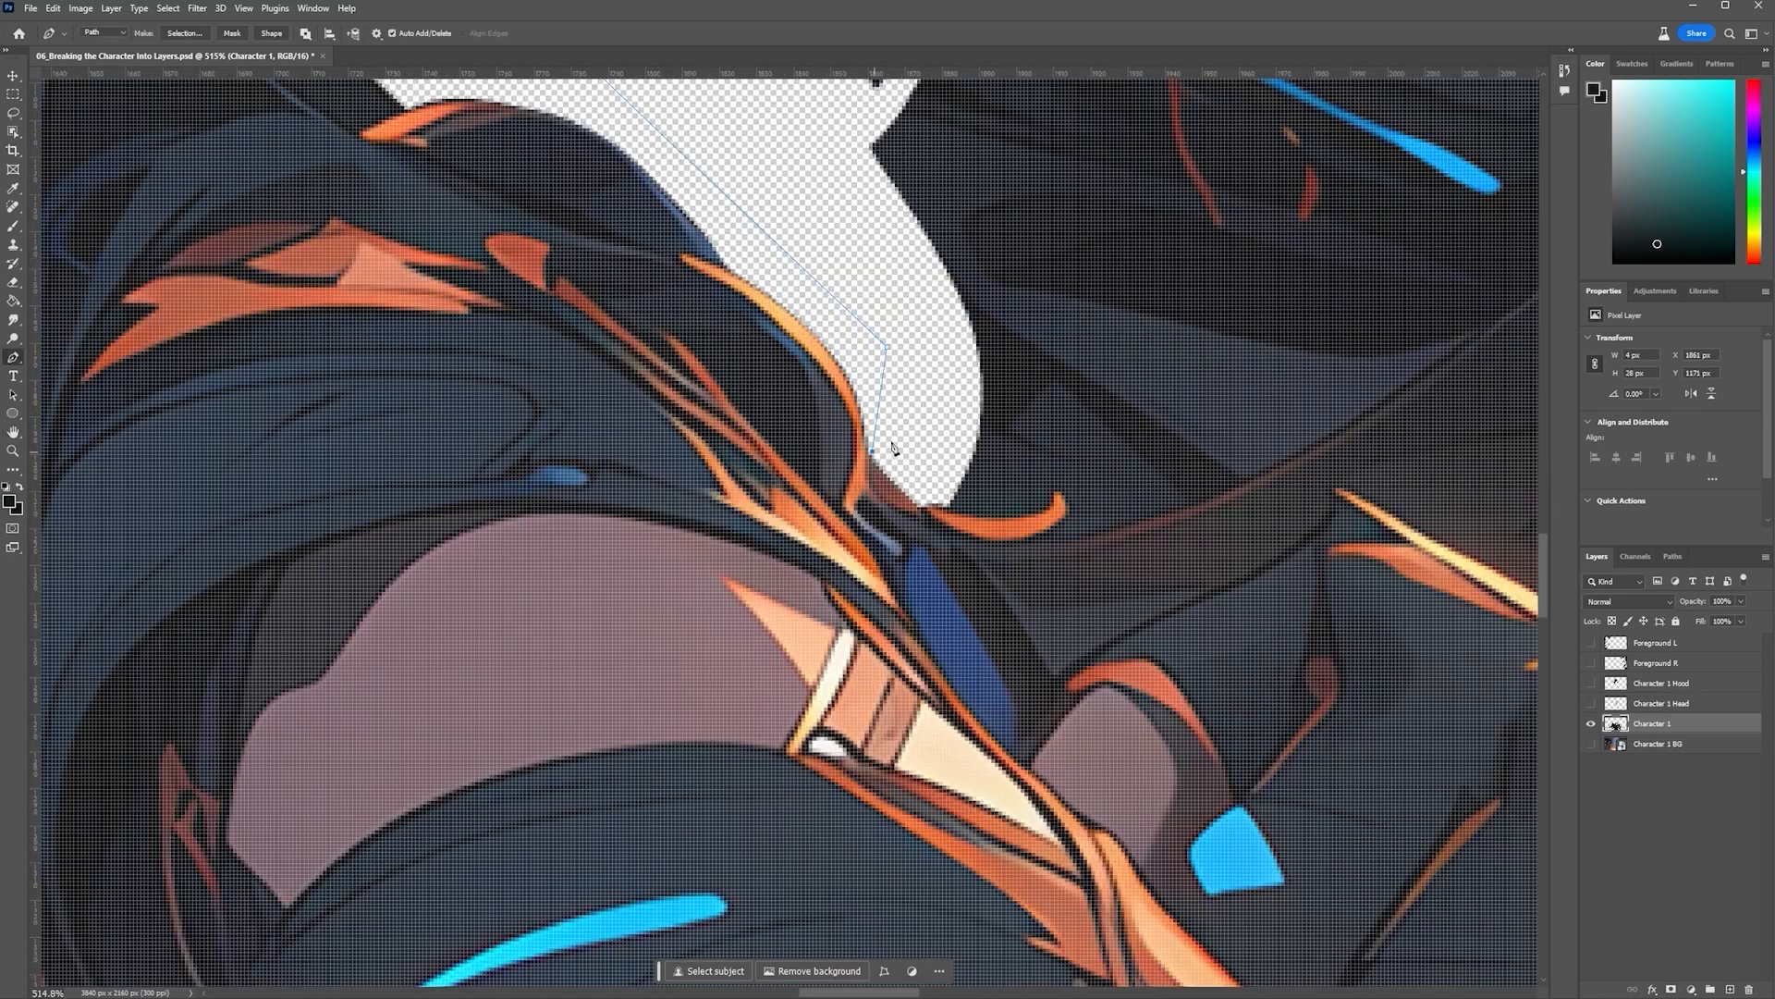
{"action": "left_click", "coordinate": [861, 489]}
{"action": "left_click", "coordinate": [901, 519]}
{"action": "left_click", "coordinate": [907, 534]}
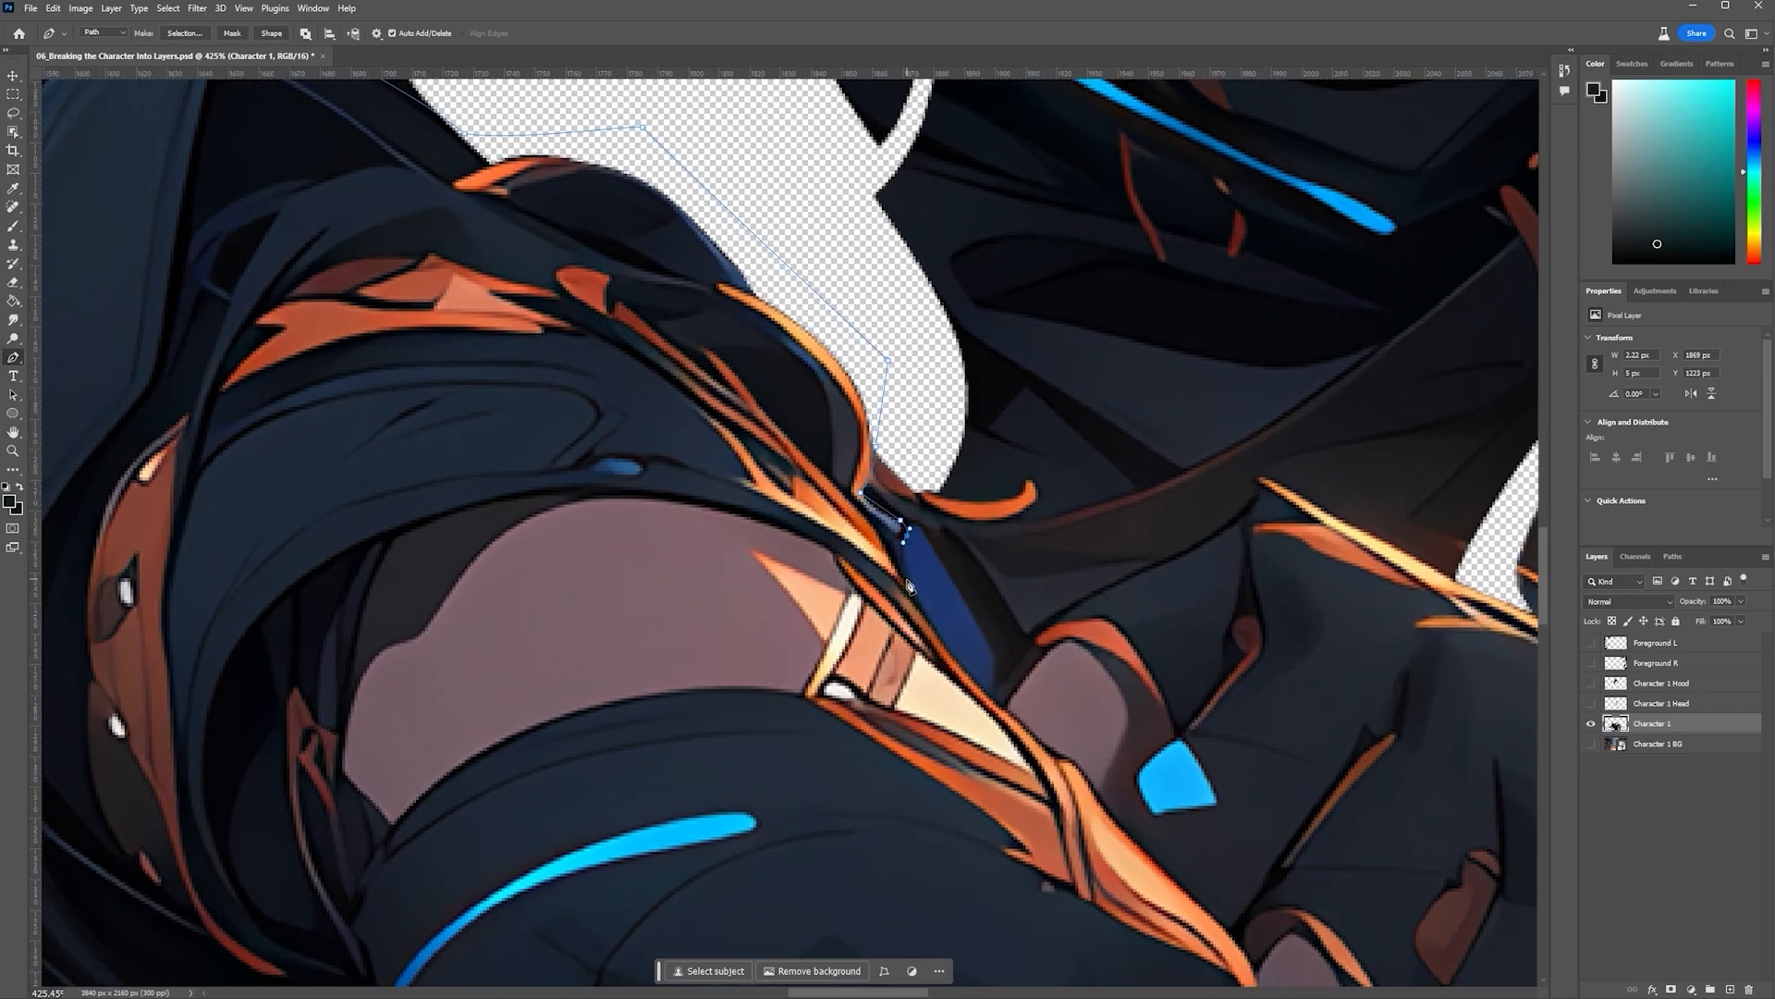
{"action": "scroll", "coordinate": [976, 666], "scroll_direction": "up", "scroll_amount": 2}
{"action": "left_click_drag", "start_coordinate": [906, 581], "coordinate": [1011, 670]}
{"action": "scroll", "coordinate": [981, 638], "scroll_direction": "down", "scroll_amount": 1}
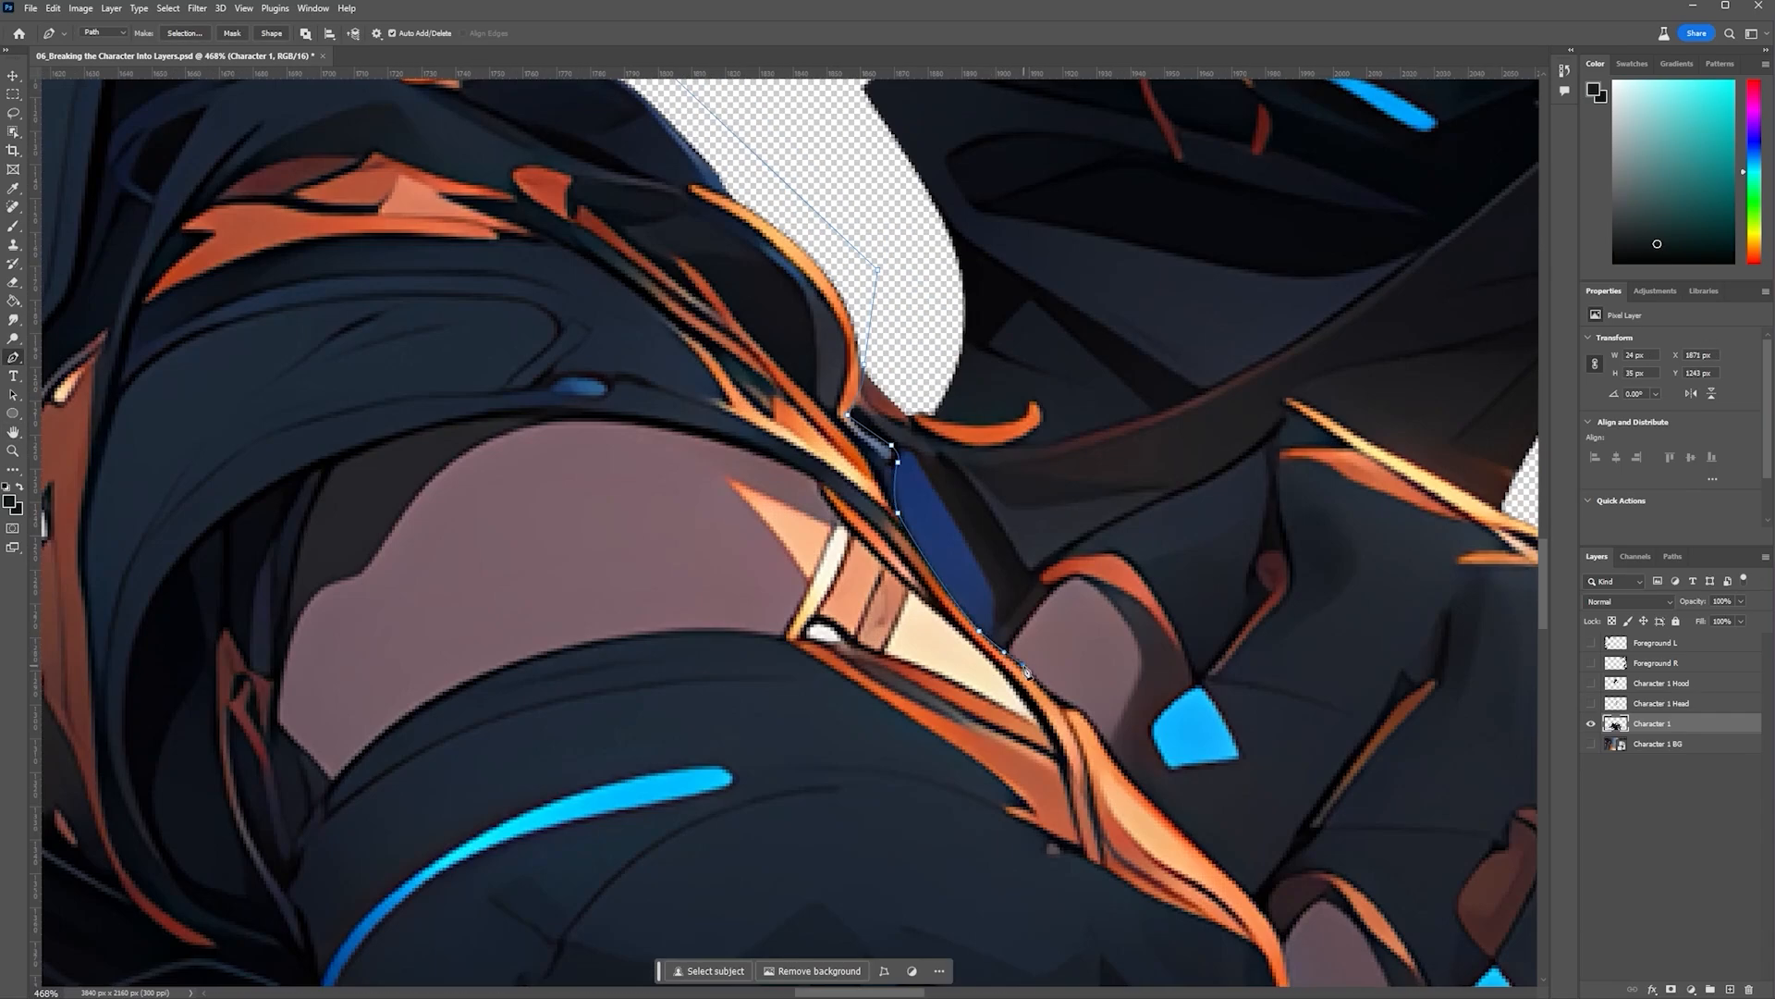
Trace the path down the gloved hand's orange trim toward the sword hilt
{"action": "left_click", "coordinate": [1119, 762]}
{"action": "left_click_drag", "start_coordinate": [1118, 762], "coordinate": [643, 227]}
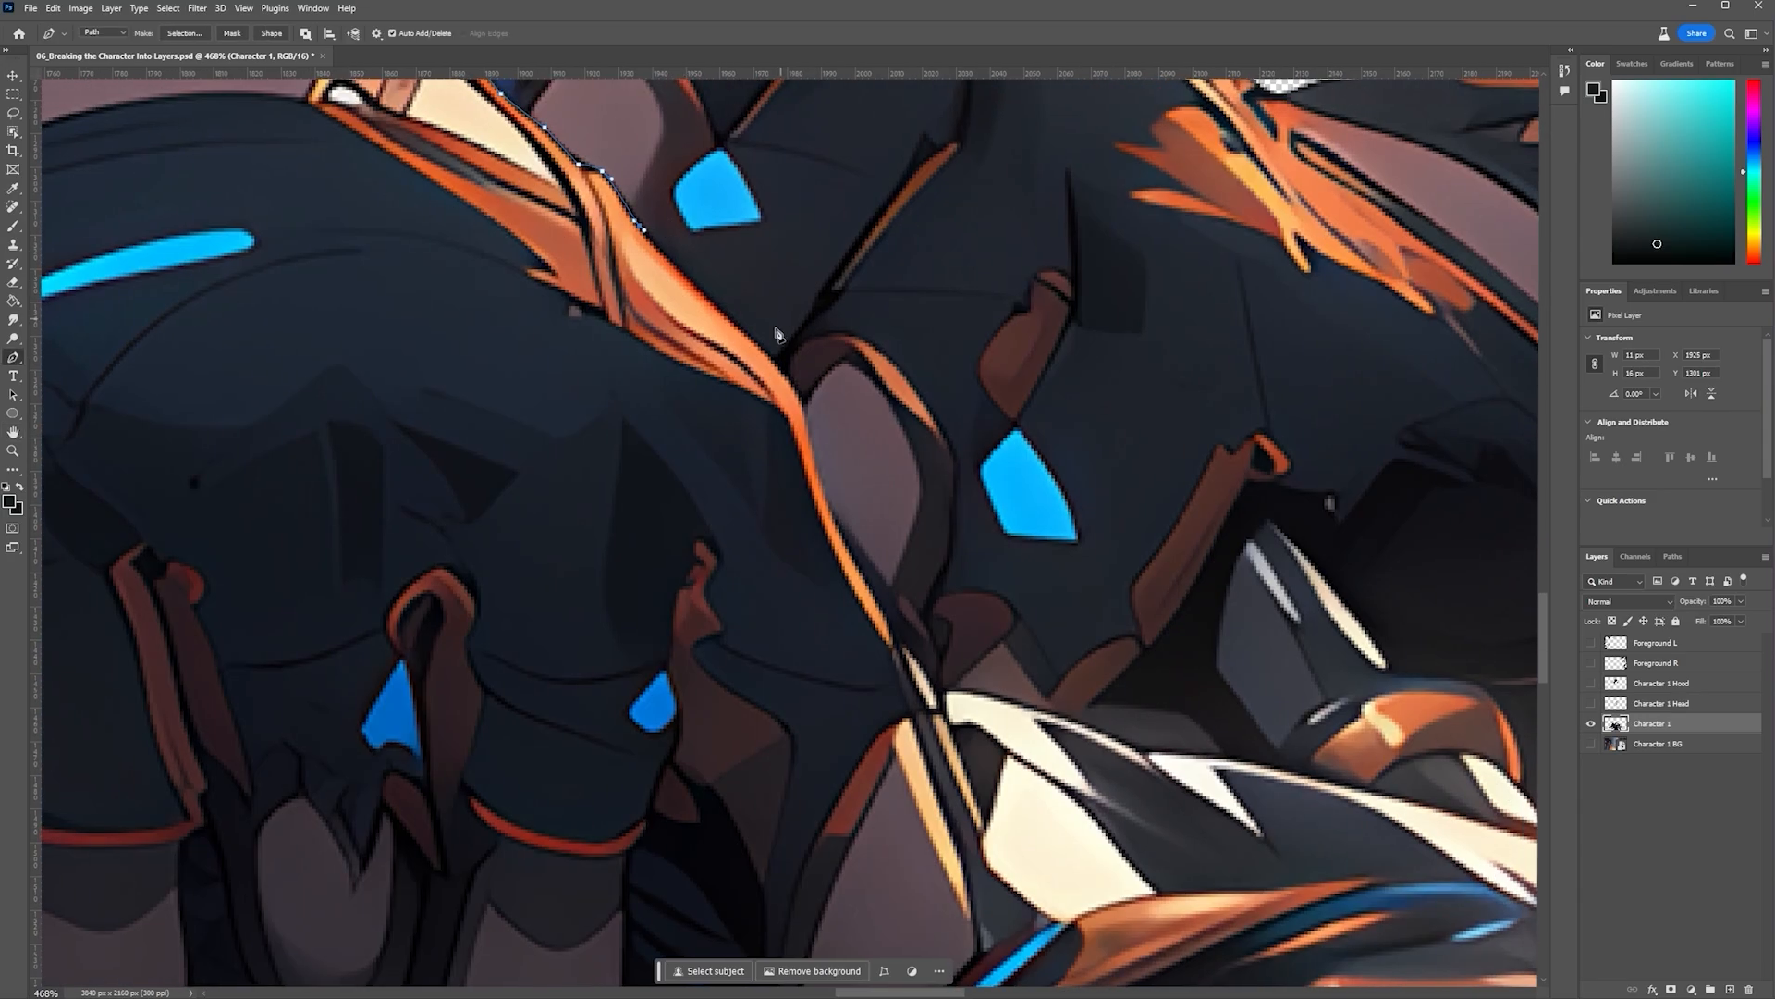
{"action": "left_click", "coordinate": [741, 326]}
{"action": "scroll", "coordinate": [862, 588], "scroll_direction": "down", "scroll_amount": 5}
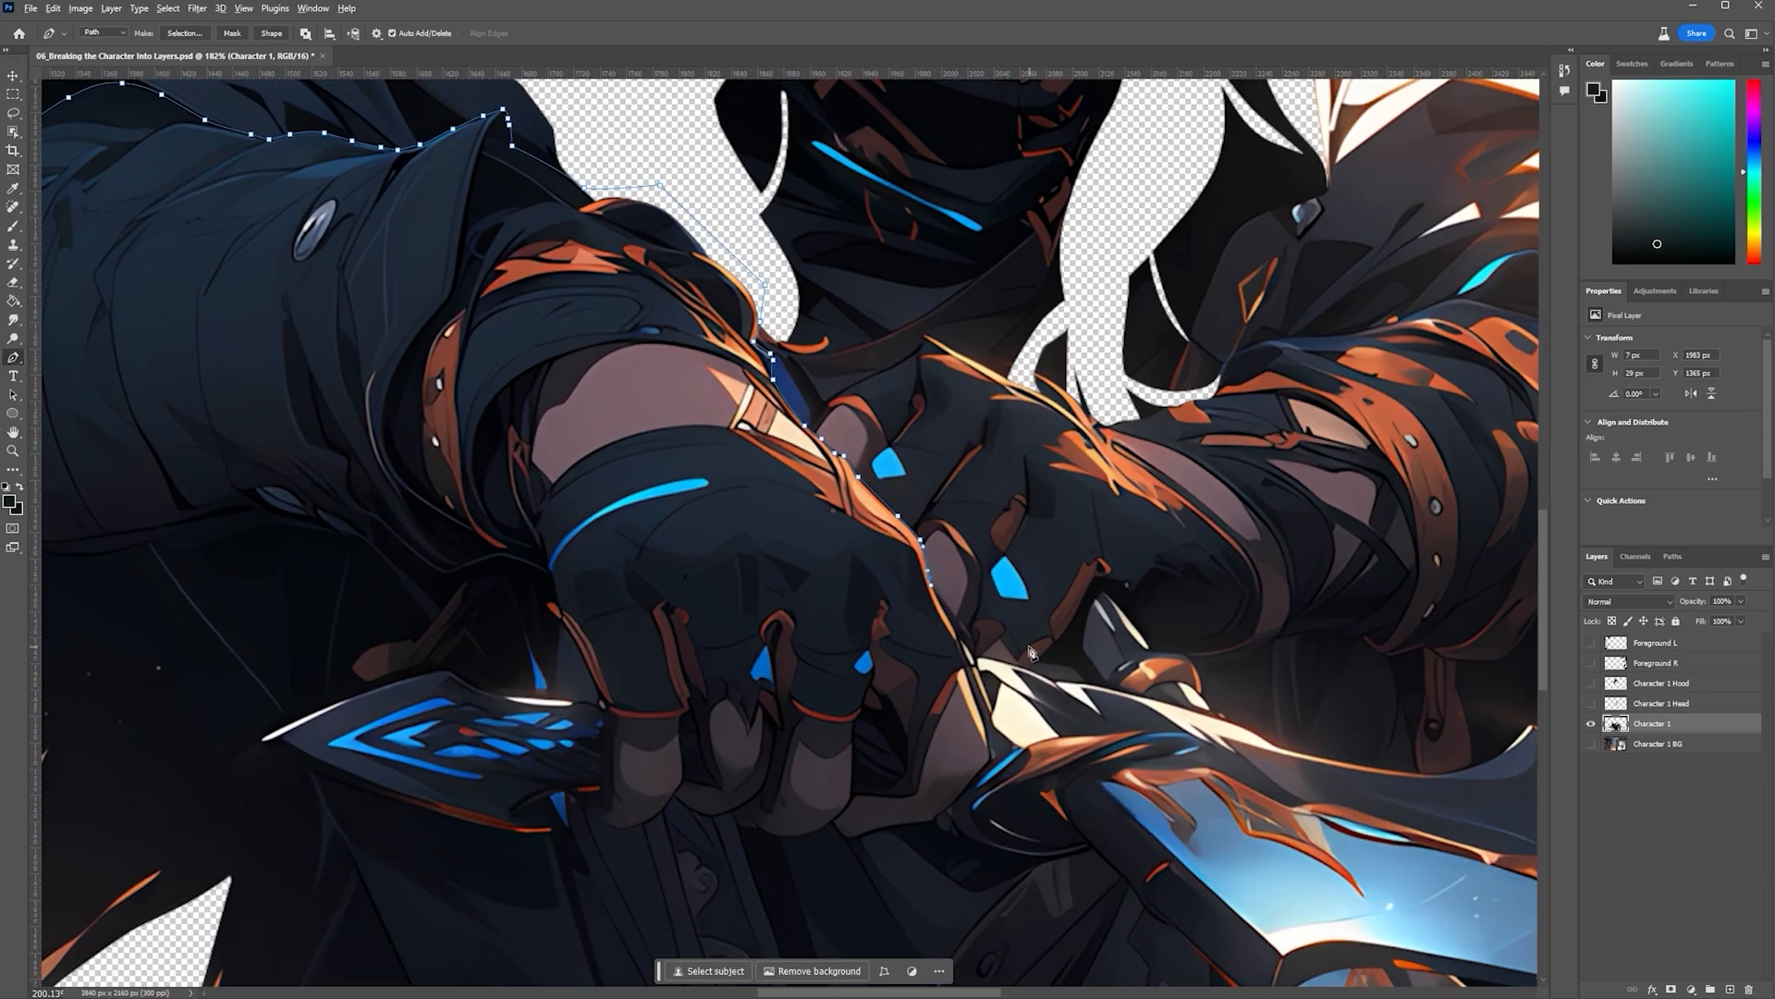
{"action": "scroll", "coordinate": [911, 569], "scroll_direction": "up", "scroll_amount": 4}
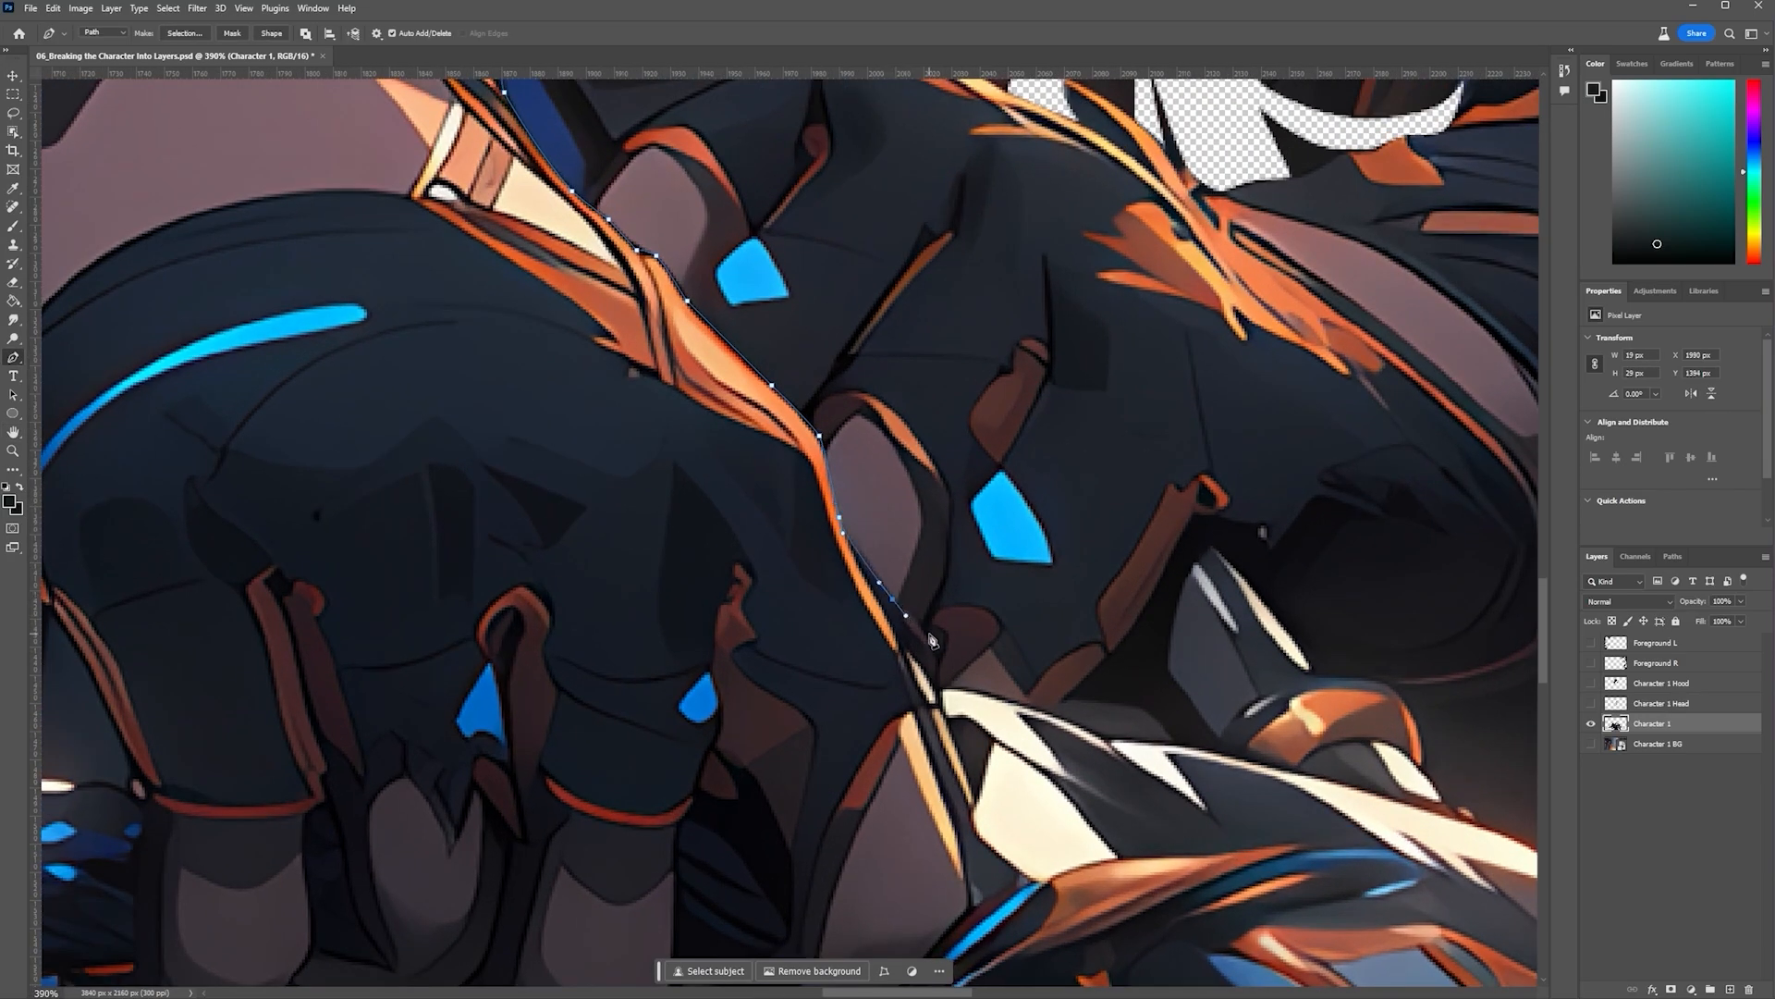
Extend the path along the upper edge of the hilt and onto the dark base of the upper blade
{"action": "left_click_drag", "start_coordinate": [1032, 707], "coordinate": [1076, 720]}
{"action": "left_click_drag", "start_coordinate": [1516, 938], "coordinate": [868, 575]}
{"action": "left_click_drag", "start_coordinate": [455, 368], "coordinate": [464, 374]}
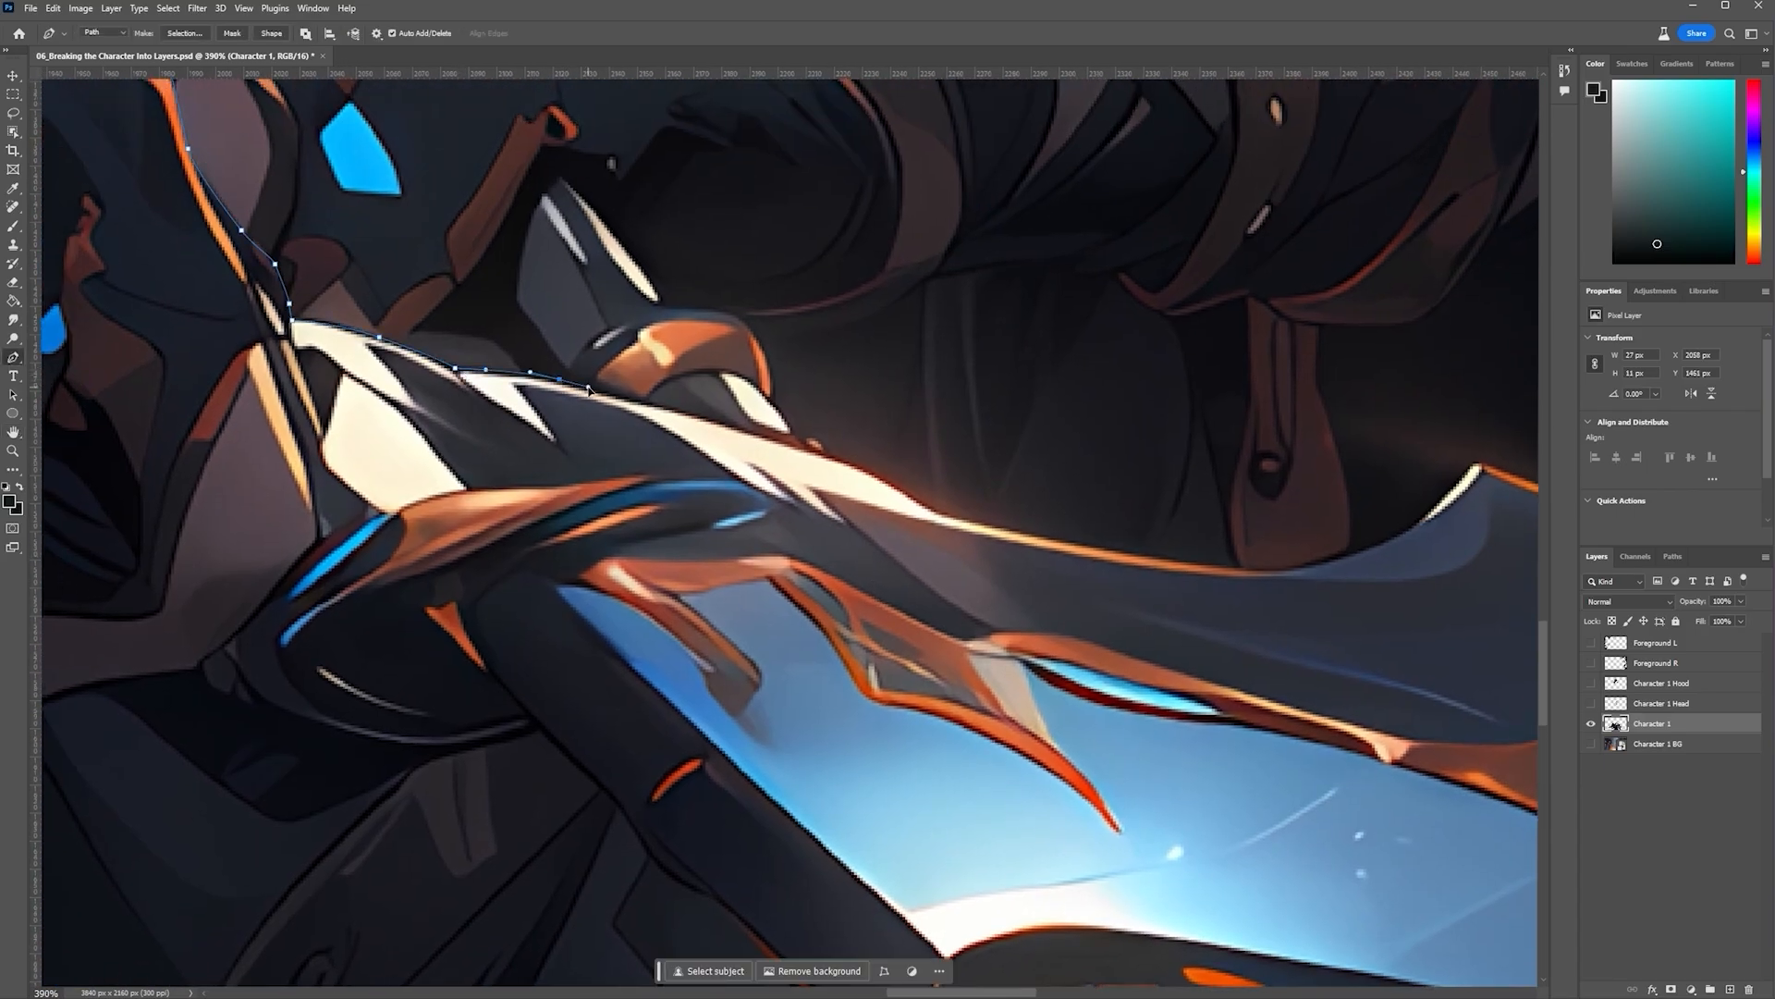
{"action": "left_click", "coordinate": [728, 424]}
{"action": "left_click", "coordinate": [857, 463]}
{"action": "left_click", "coordinate": [905, 480]}
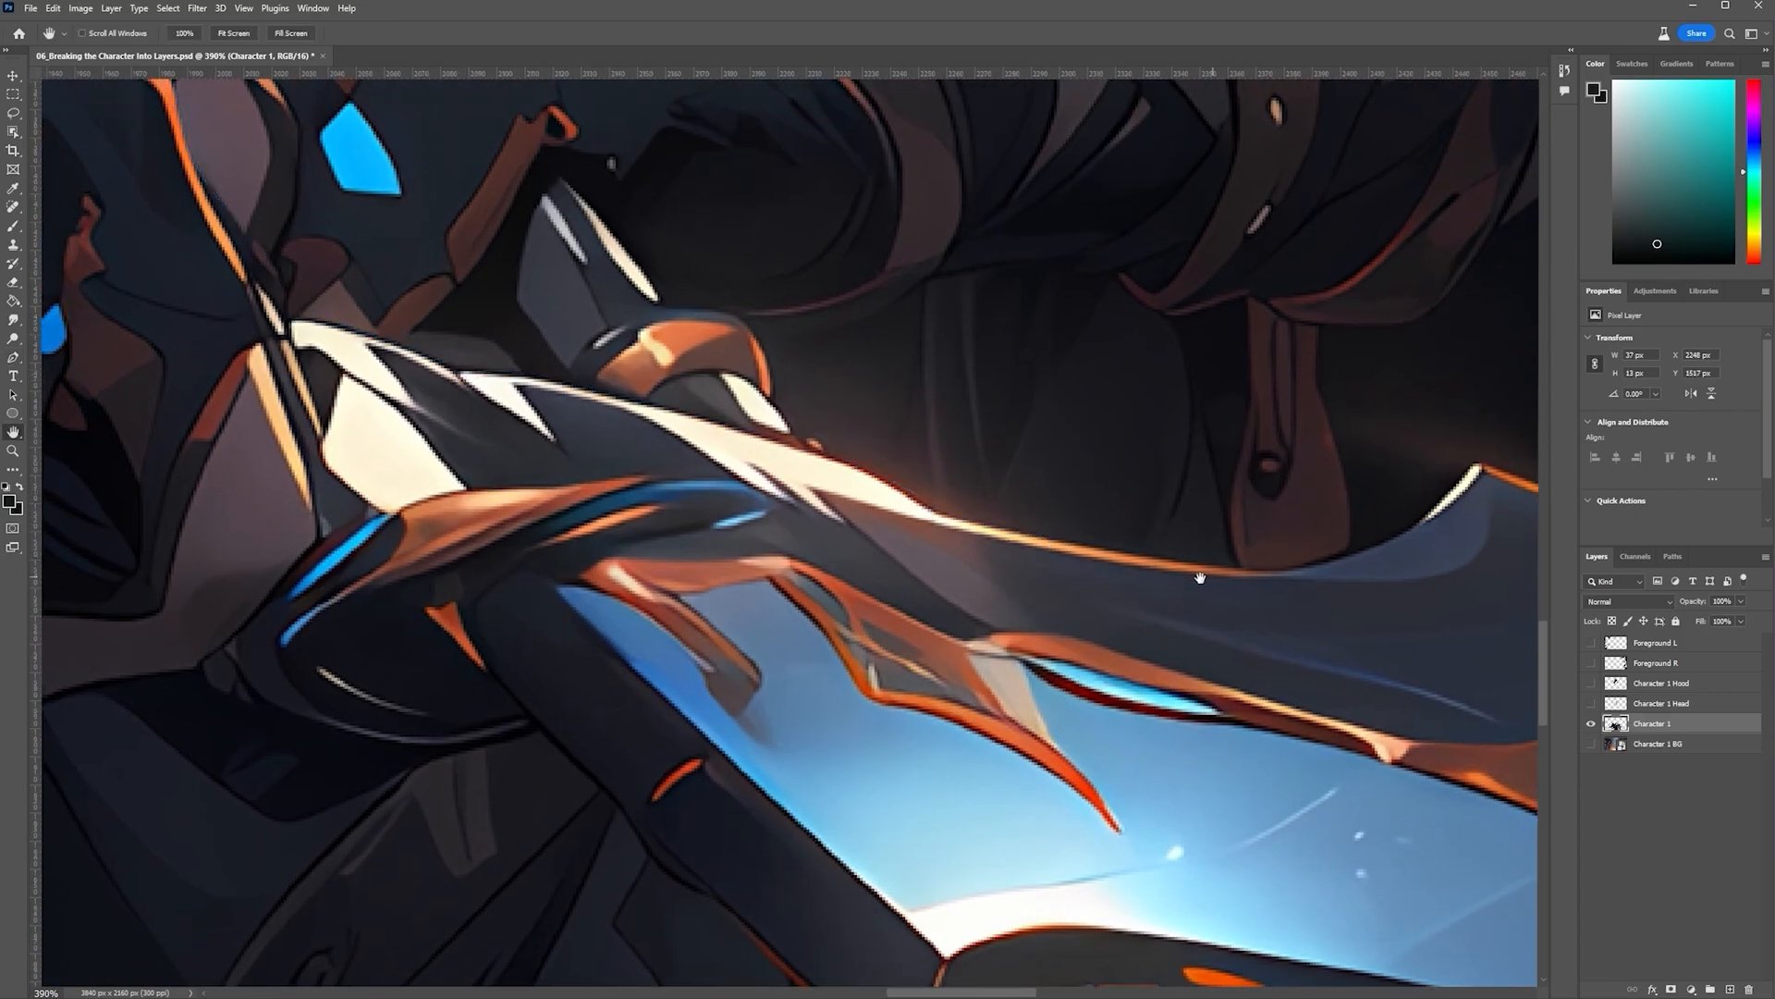
{"action": "left_click_drag", "start_coordinate": [1202, 579], "coordinate": [670, 515]}
{"action": "left_click", "coordinate": [687, 525]}
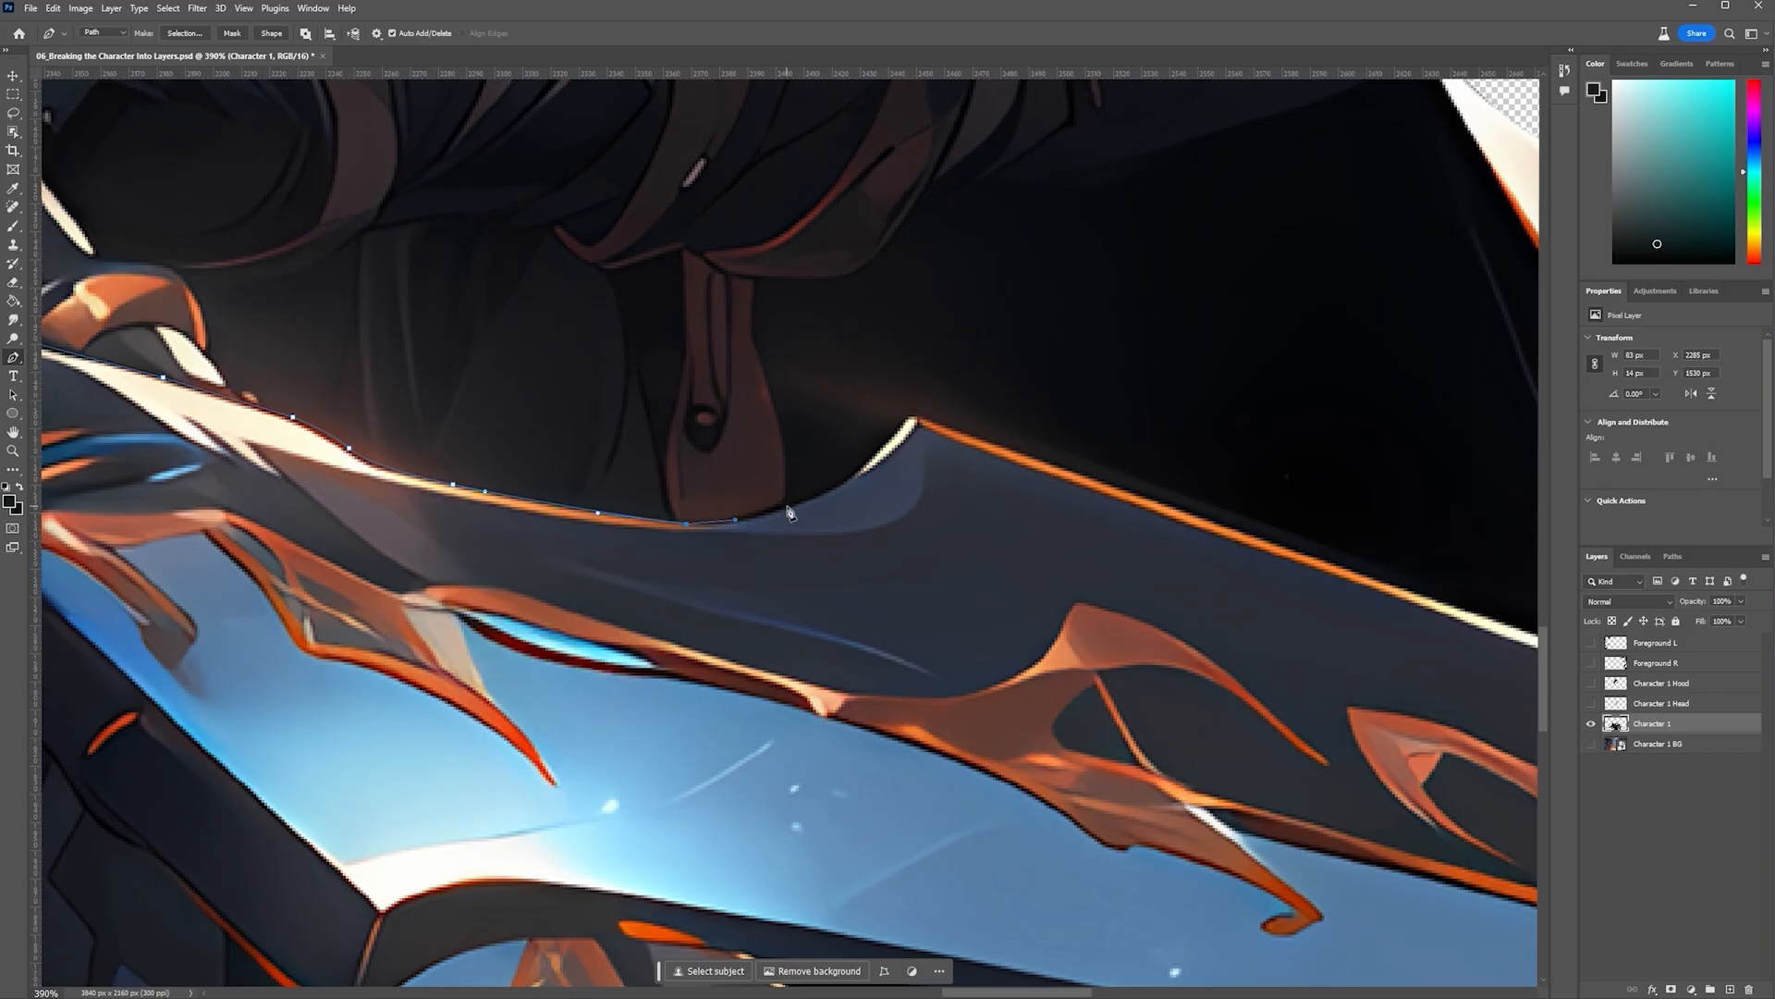
Trace around the blade's raised notch and along its bright upper edge past the end of the cape
{"action": "left_click", "coordinate": [845, 479]}
{"action": "left_click_drag", "start_coordinate": [899, 424], "coordinate": [921, 402]}
{"action": "left_click_drag", "start_coordinate": [1443, 592], "coordinate": [786, 446]}
{"action": "left_click", "coordinate": [816, 464]}
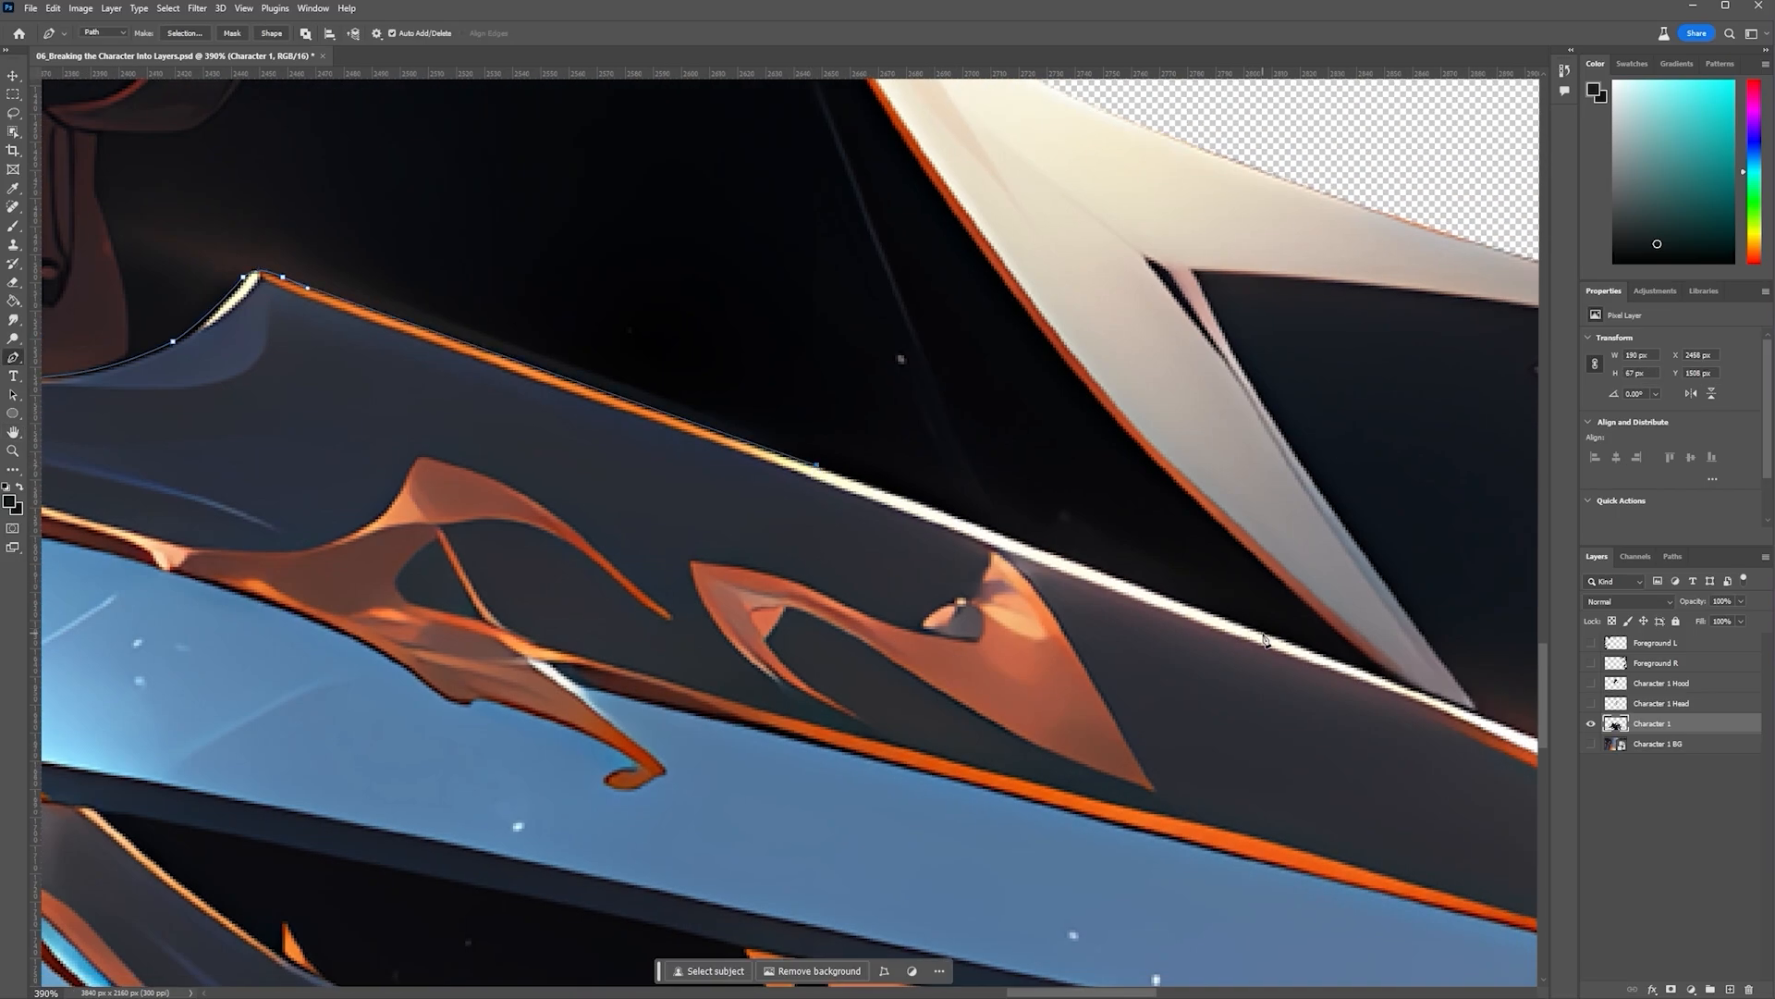
{"action": "left_click_drag", "start_coordinate": [1430, 699], "coordinate": [801, 511]}
{"action": "left_click", "coordinate": [1137, 636]}
{"action": "left_click_drag", "start_coordinate": [1433, 740], "coordinate": [762, 423]}
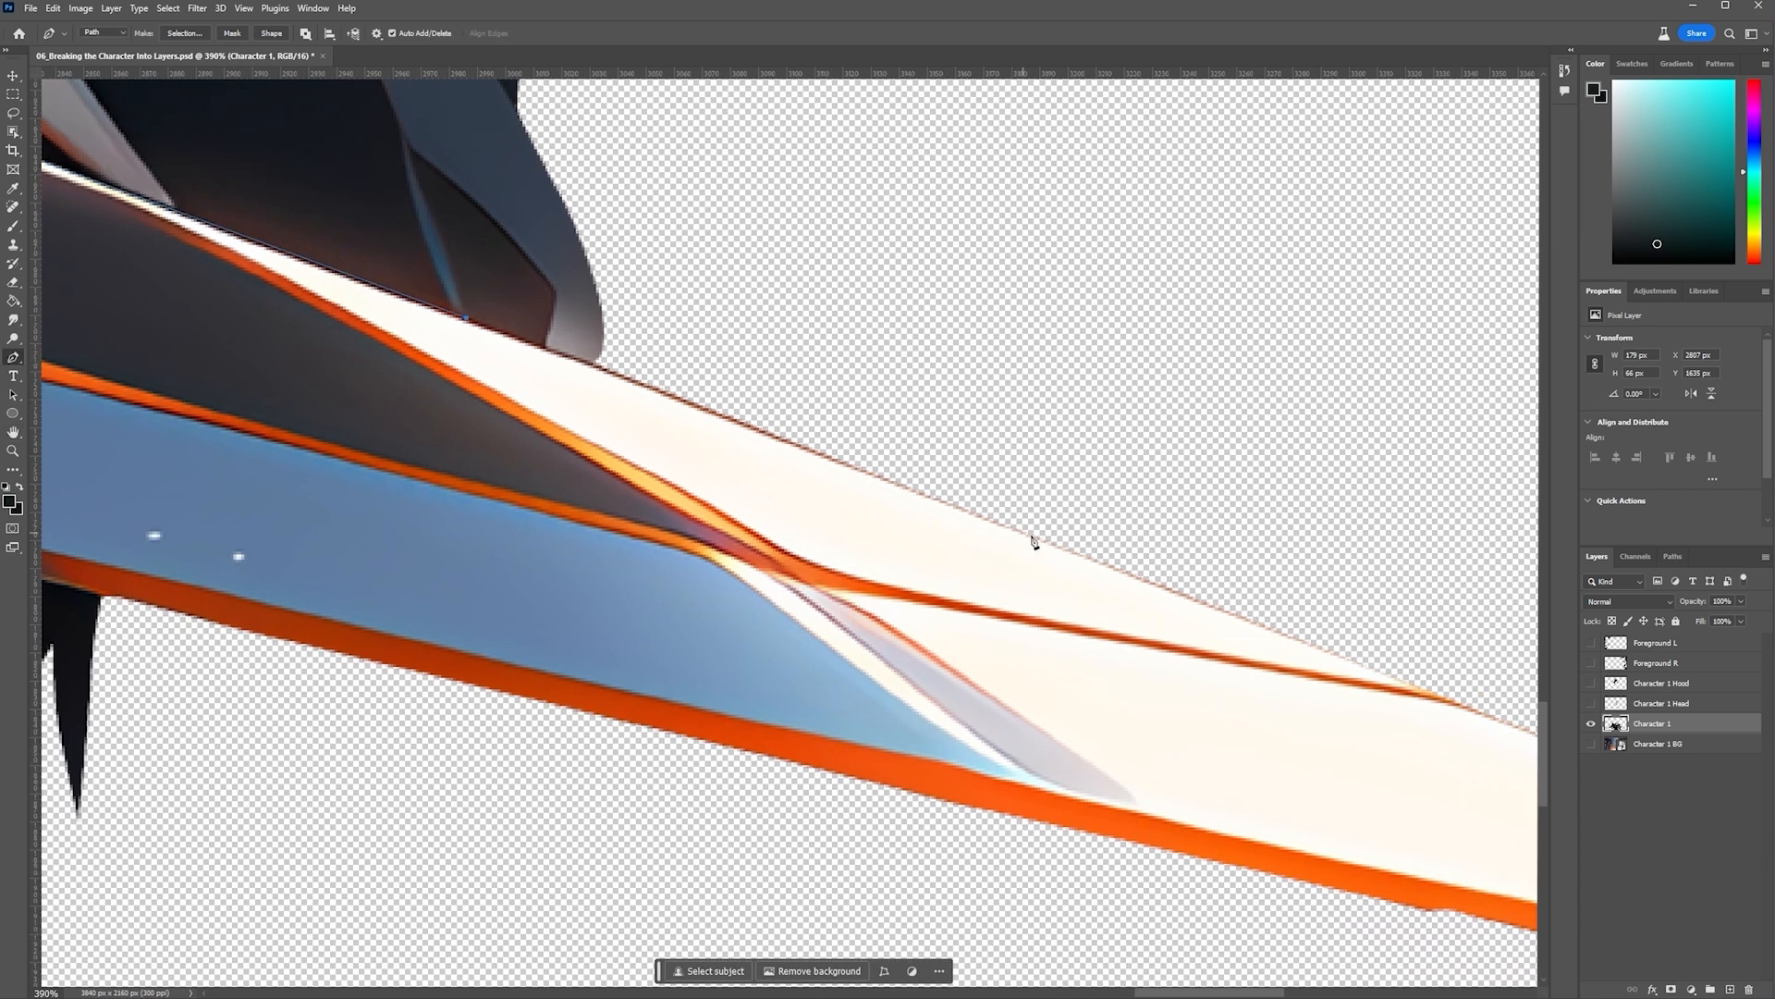
{"action": "left_click", "coordinate": [588, 362]}
Loop the path outside the sword tip and return it to the blade's lower edge where the dark cloth begins
{"action": "scroll", "coordinate": [1208, 515], "scroll_direction": "down", "scroll_amount": 5}
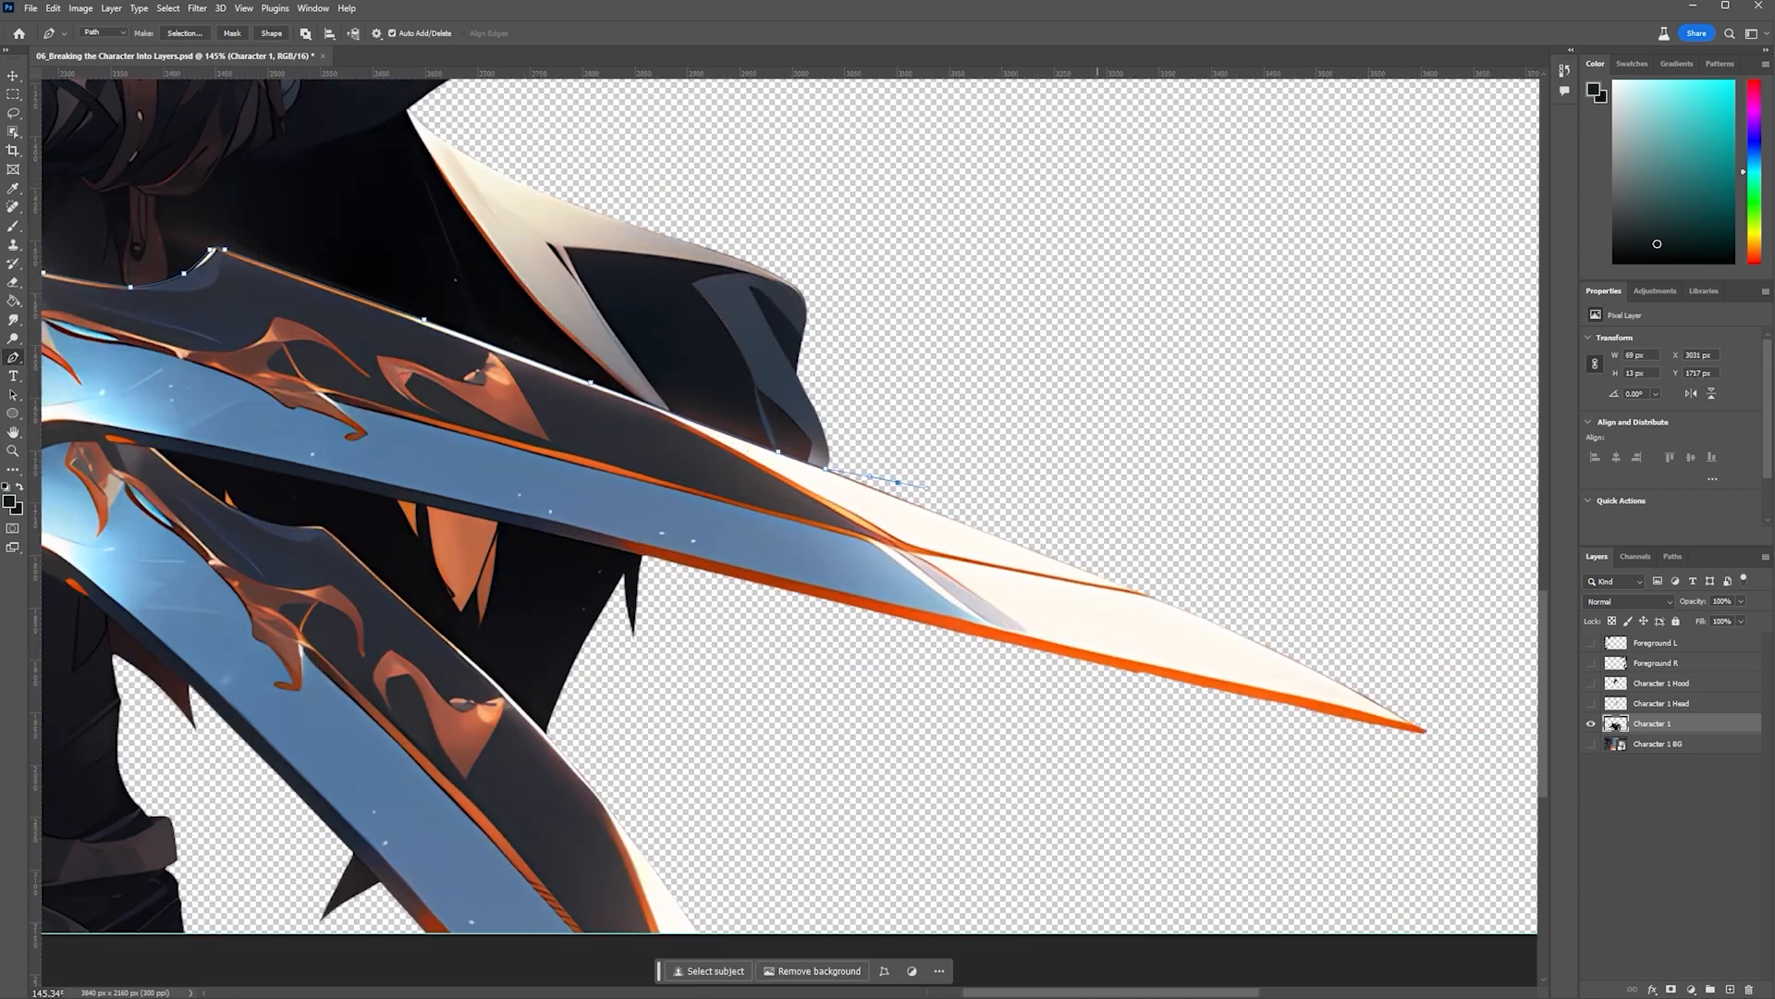
{"action": "left_click", "coordinate": [321, 565]}
{"action": "left_click_drag", "start_coordinate": [323, 567], "coordinate": [1012, 654]}
{"action": "scroll", "coordinate": [1010, 650], "scroll_direction": "up", "scroll_amount": 5}
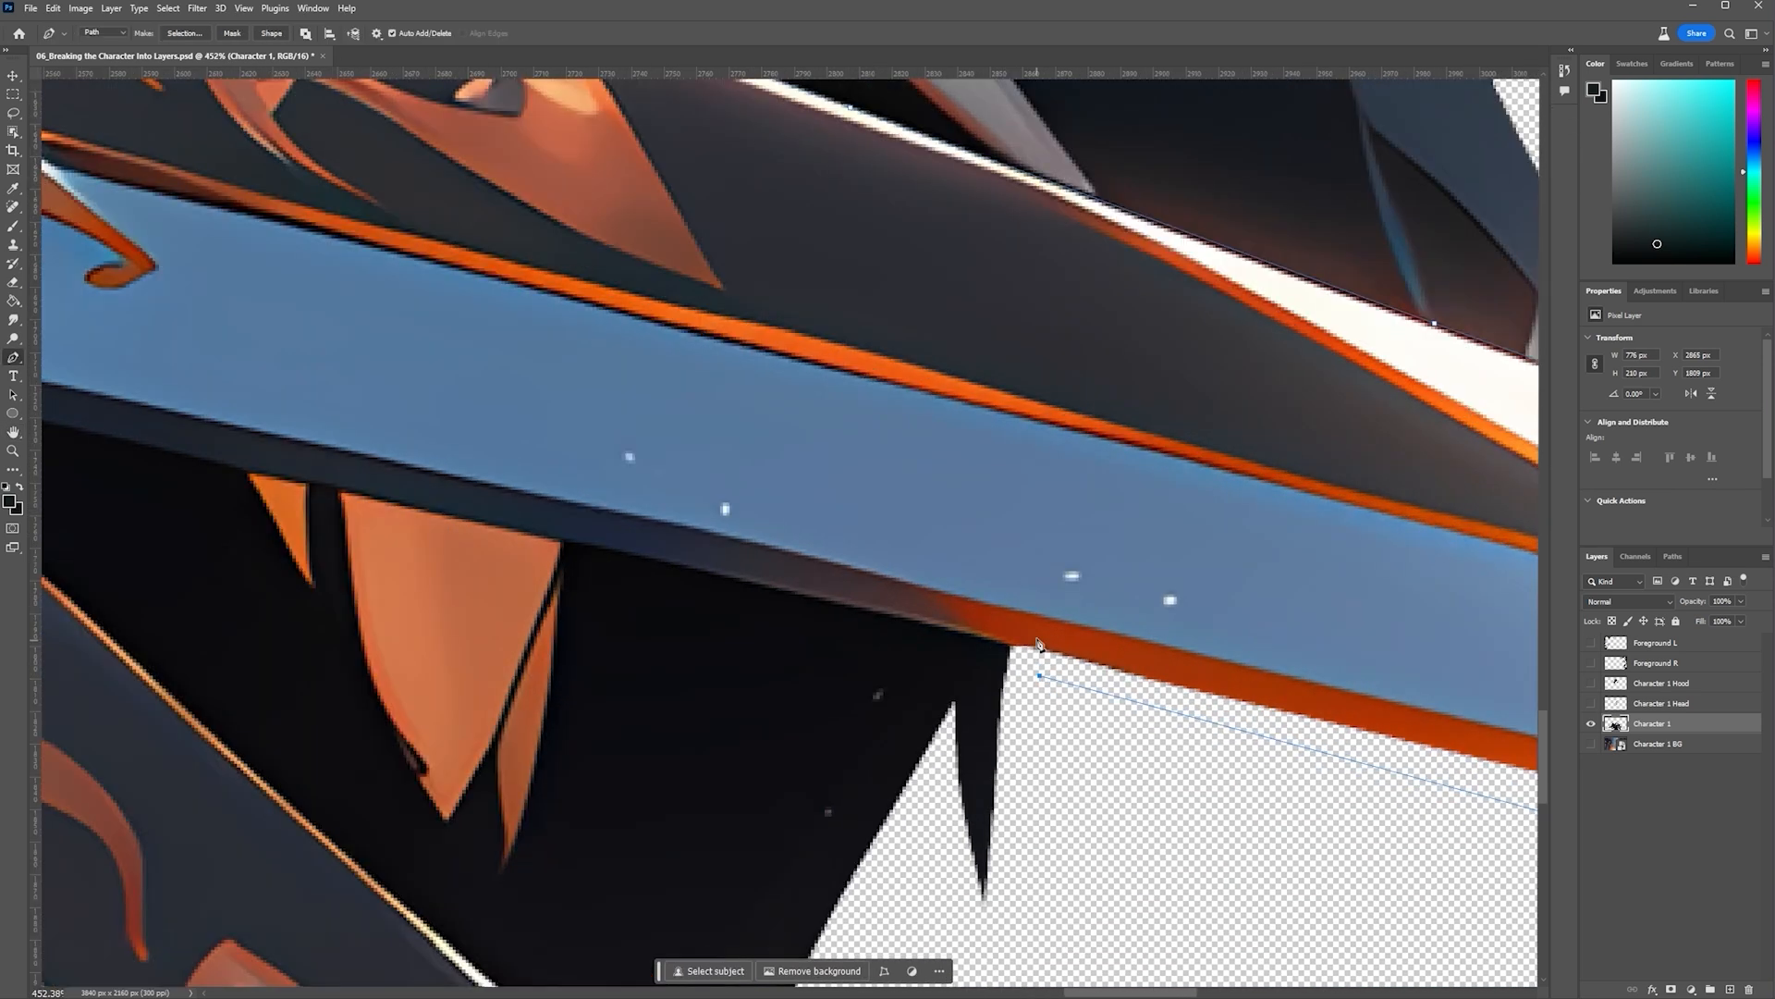
{"action": "left_click", "coordinate": [1013, 646]}
Trace the upper blade's lower edge back to the arch between the two blades
{"action": "scroll", "coordinate": [880, 656], "scroll_direction": "down", "scroll_amount": 2}
{"action": "left_click", "coordinate": [848, 594]}
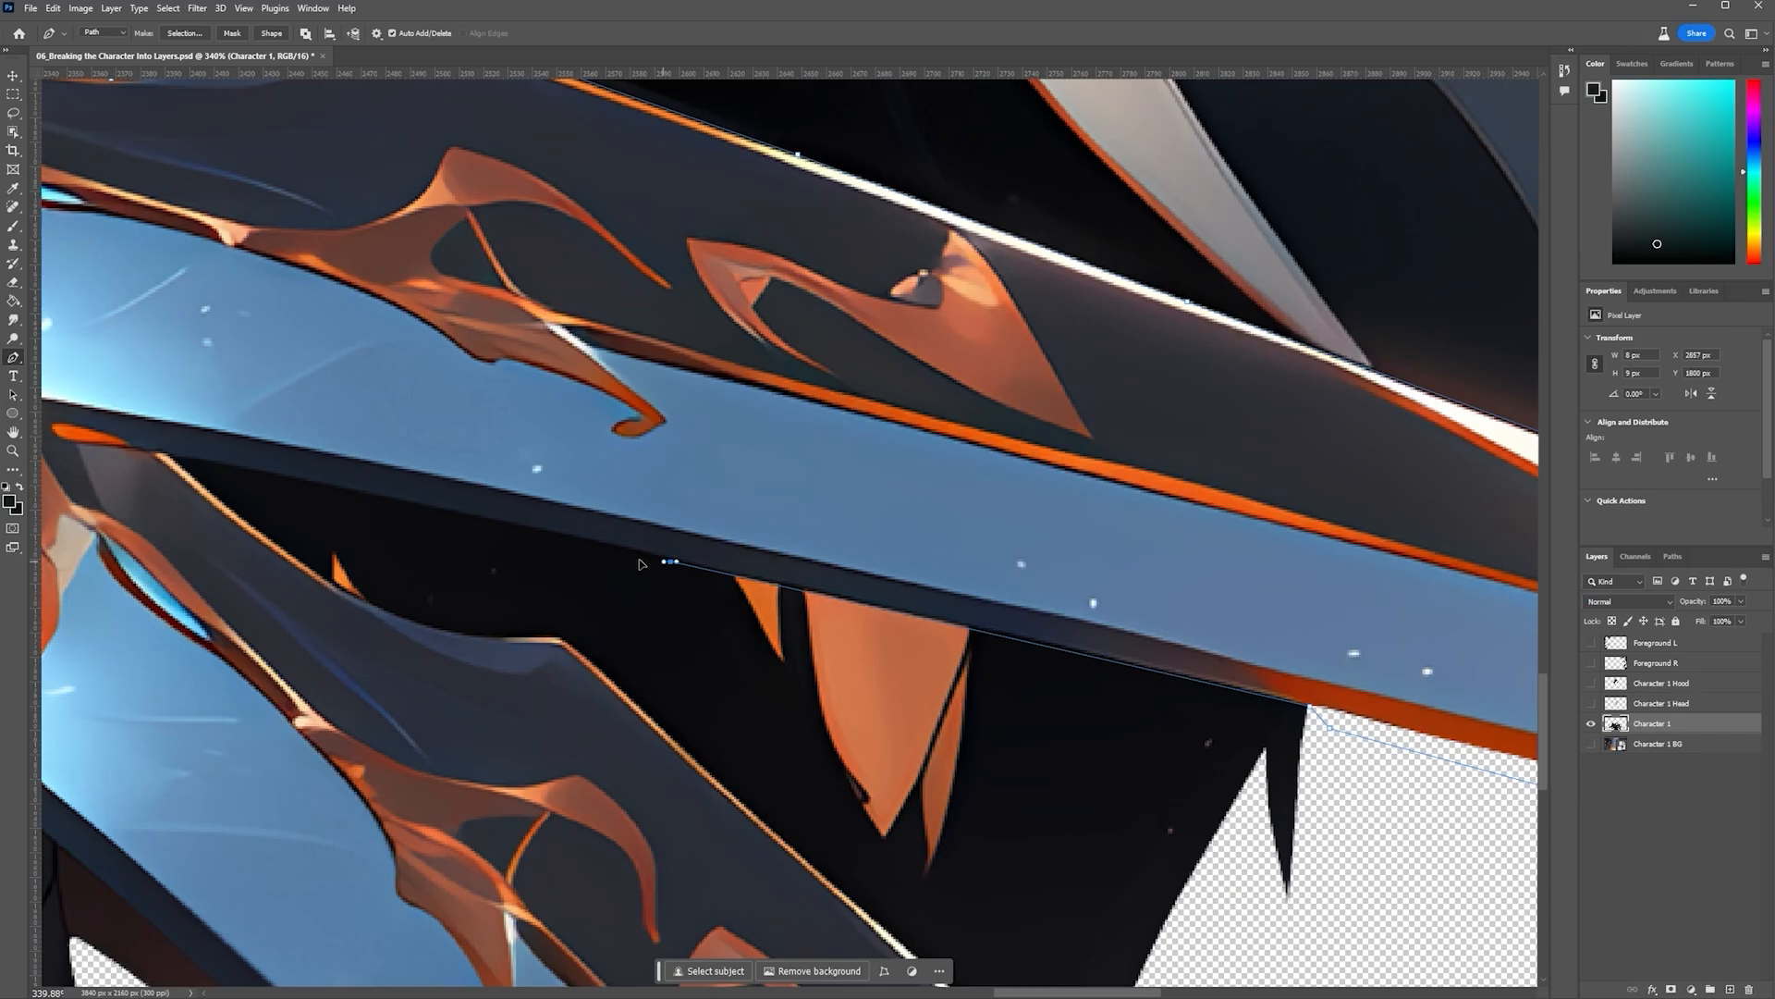
{"action": "left_click", "coordinate": [669, 562]}
{"action": "left_click", "coordinate": [529, 534]}
{"action": "left_click_drag", "start_coordinate": [529, 534], "coordinate": [1041, 662]}
{"action": "left_click", "coordinate": [789, 609]}
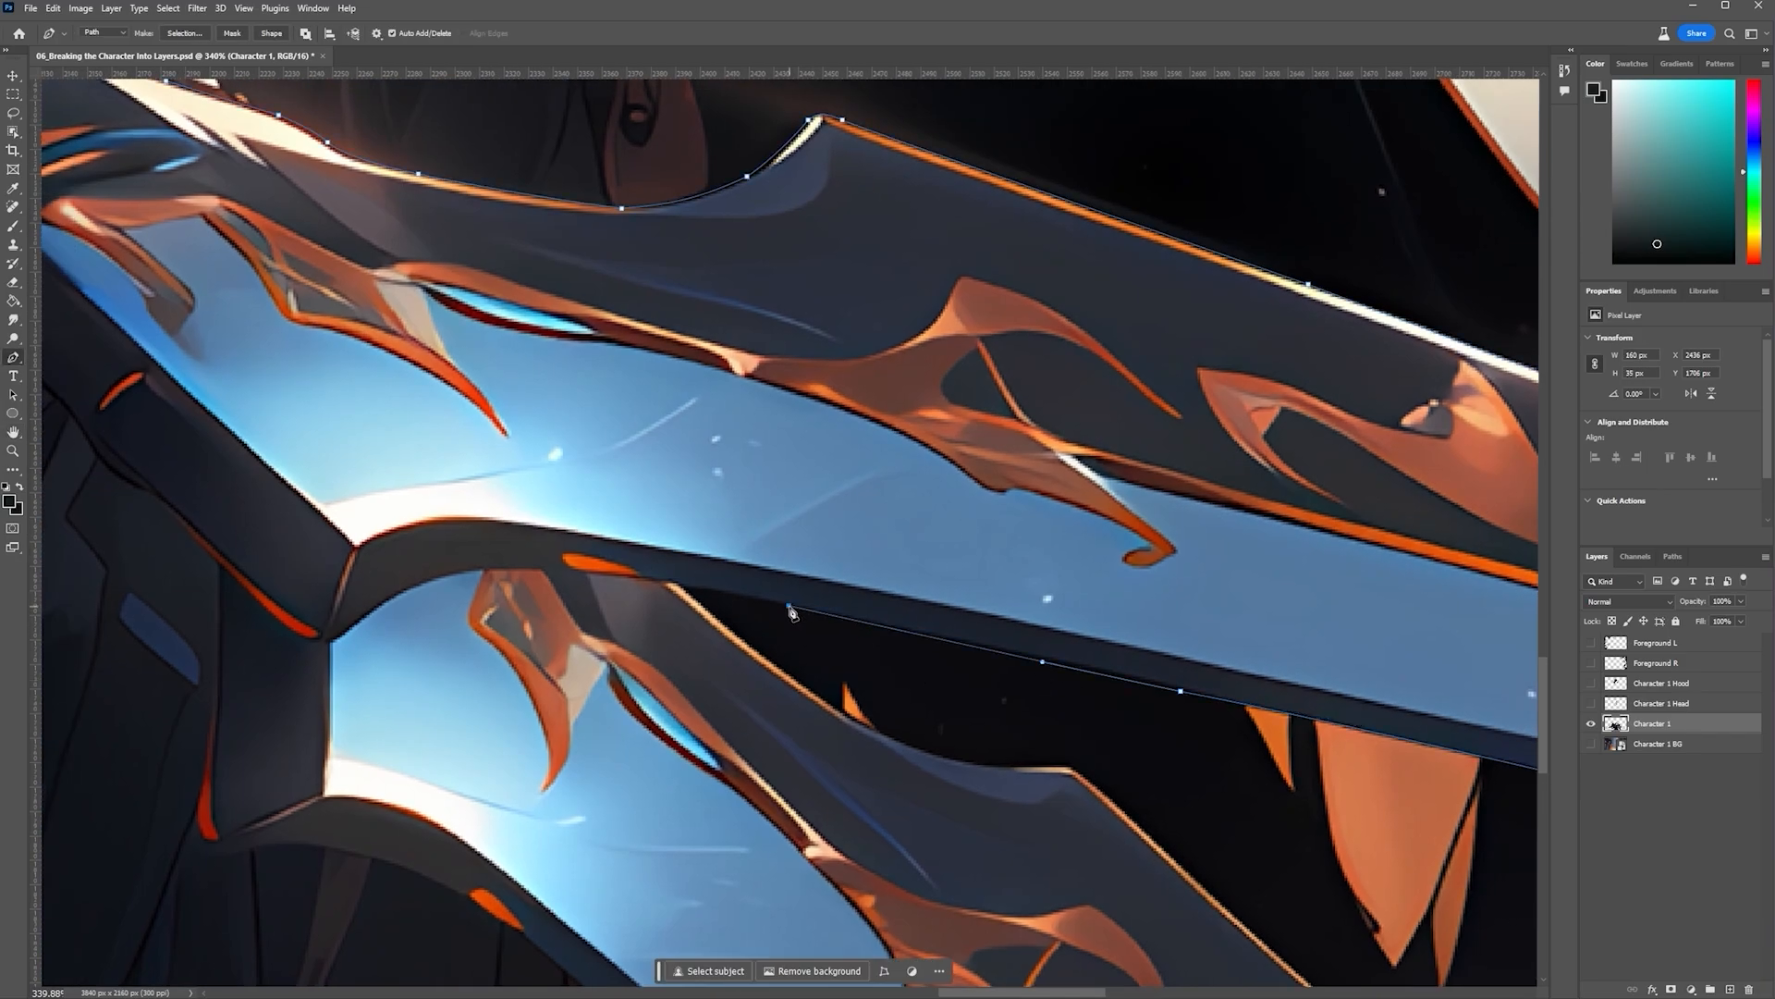
{"action": "left_click_drag", "start_coordinate": [653, 579], "coordinate": [601, 577]}
{"action": "left_click_drag", "start_coordinate": [469, 571], "coordinate": [1051, 646]}
Curve the path under the arch between the blades and up the dark guard's outer edge
{"action": "scroll", "coordinate": [1051, 647], "scroll_direction": "up", "scroll_amount": 2}
{"action": "left_click_drag", "start_coordinate": [930, 678], "coordinate": [873, 688]}
{"action": "left_click_drag", "start_coordinate": [809, 634], "coordinate": [781, 605]}
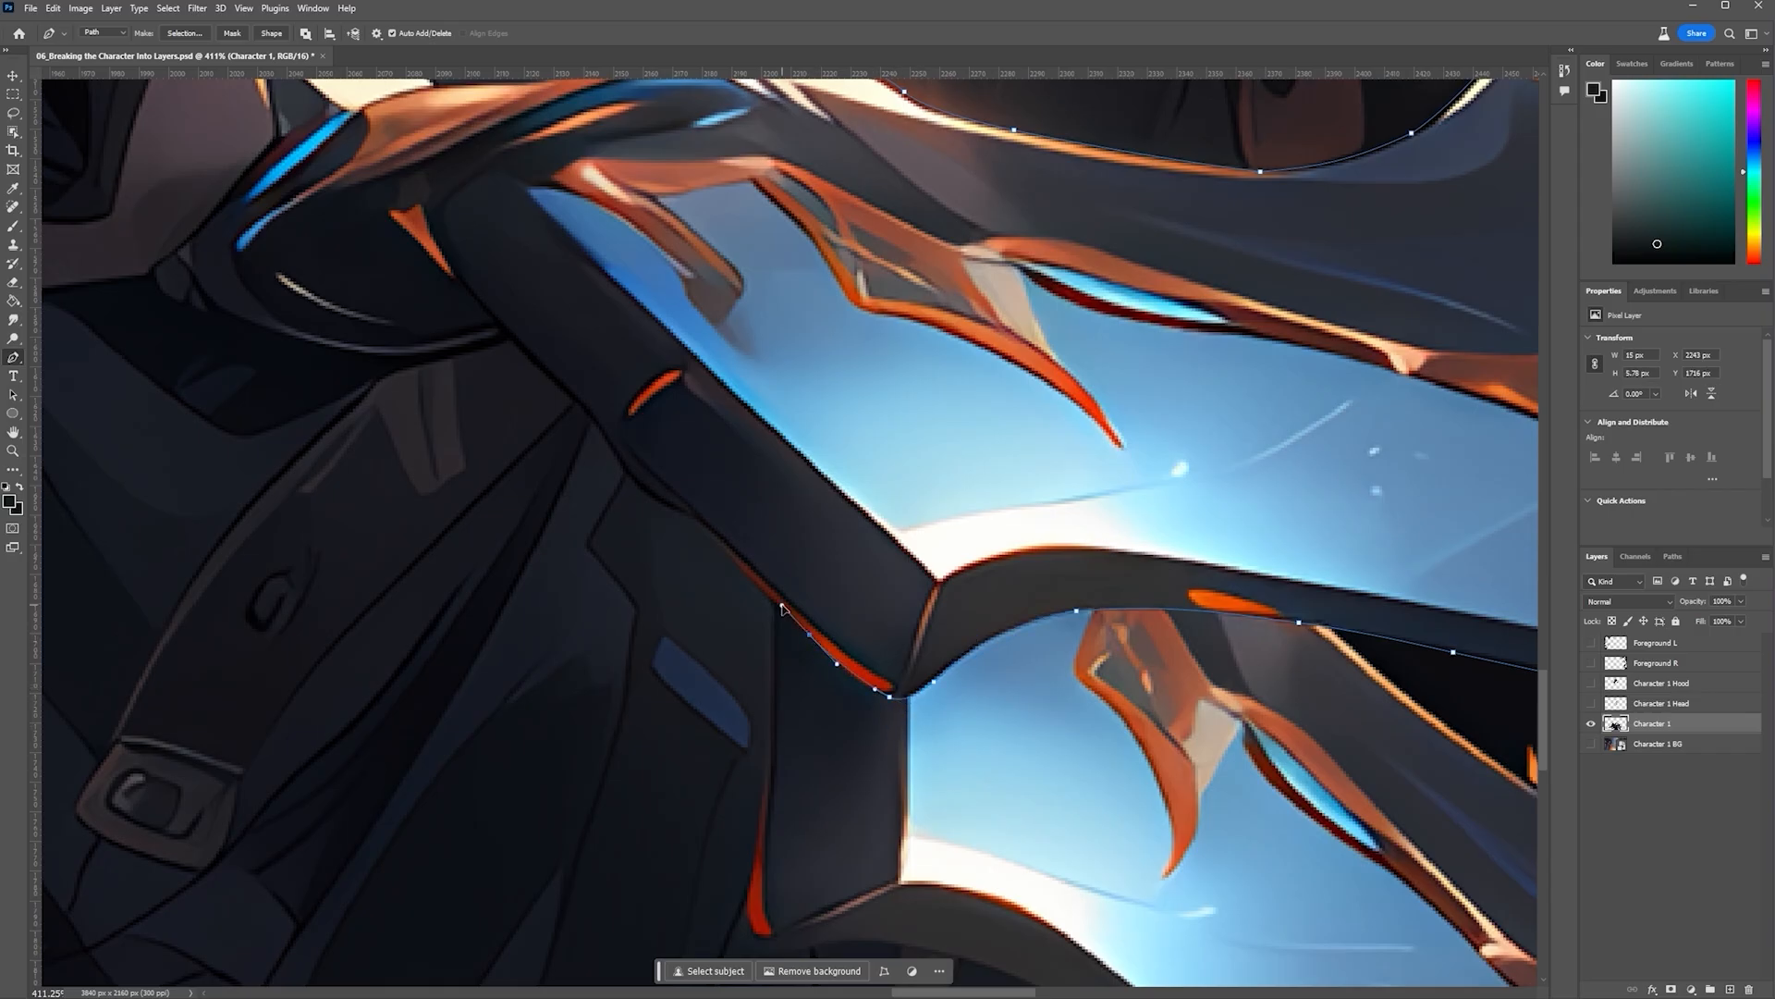
{"action": "left_click", "coordinate": [727, 552]}
{"action": "scroll", "coordinate": [653, 505], "scroll_direction": "down", "scroll_amount": 3}
{"action": "left_click_drag", "start_coordinate": [701, 520], "coordinate": [1053, 730]}
Continue the path up the guard and around the hilt's rounded underside to the hand
{"action": "scroll", "coordinate": [1118, 806], "scroll_direction": "up", "scroll_amount": 2}
{"action": "left_click_drag", "start_coordinate": [986, 669], "coordinate": [903, 689]}
{"action": "left_click_drag", "start_coordinate": [795, 671], "coordinate": [740, 655]}
{"action": "scroll", "coordinate": [713, 559], "scroll_direction": "down", "scroll_amount": 3}
{"action": "left_click_drag", "start_coordinate": [714, 559], "coordinate": [702, 626]}
{"action": "scroll", "coordinate": [702, 626], "scroll_direction": "up", "scroll_amount": 2}
{"action": "left_click", "coordinate": [710, 713]}
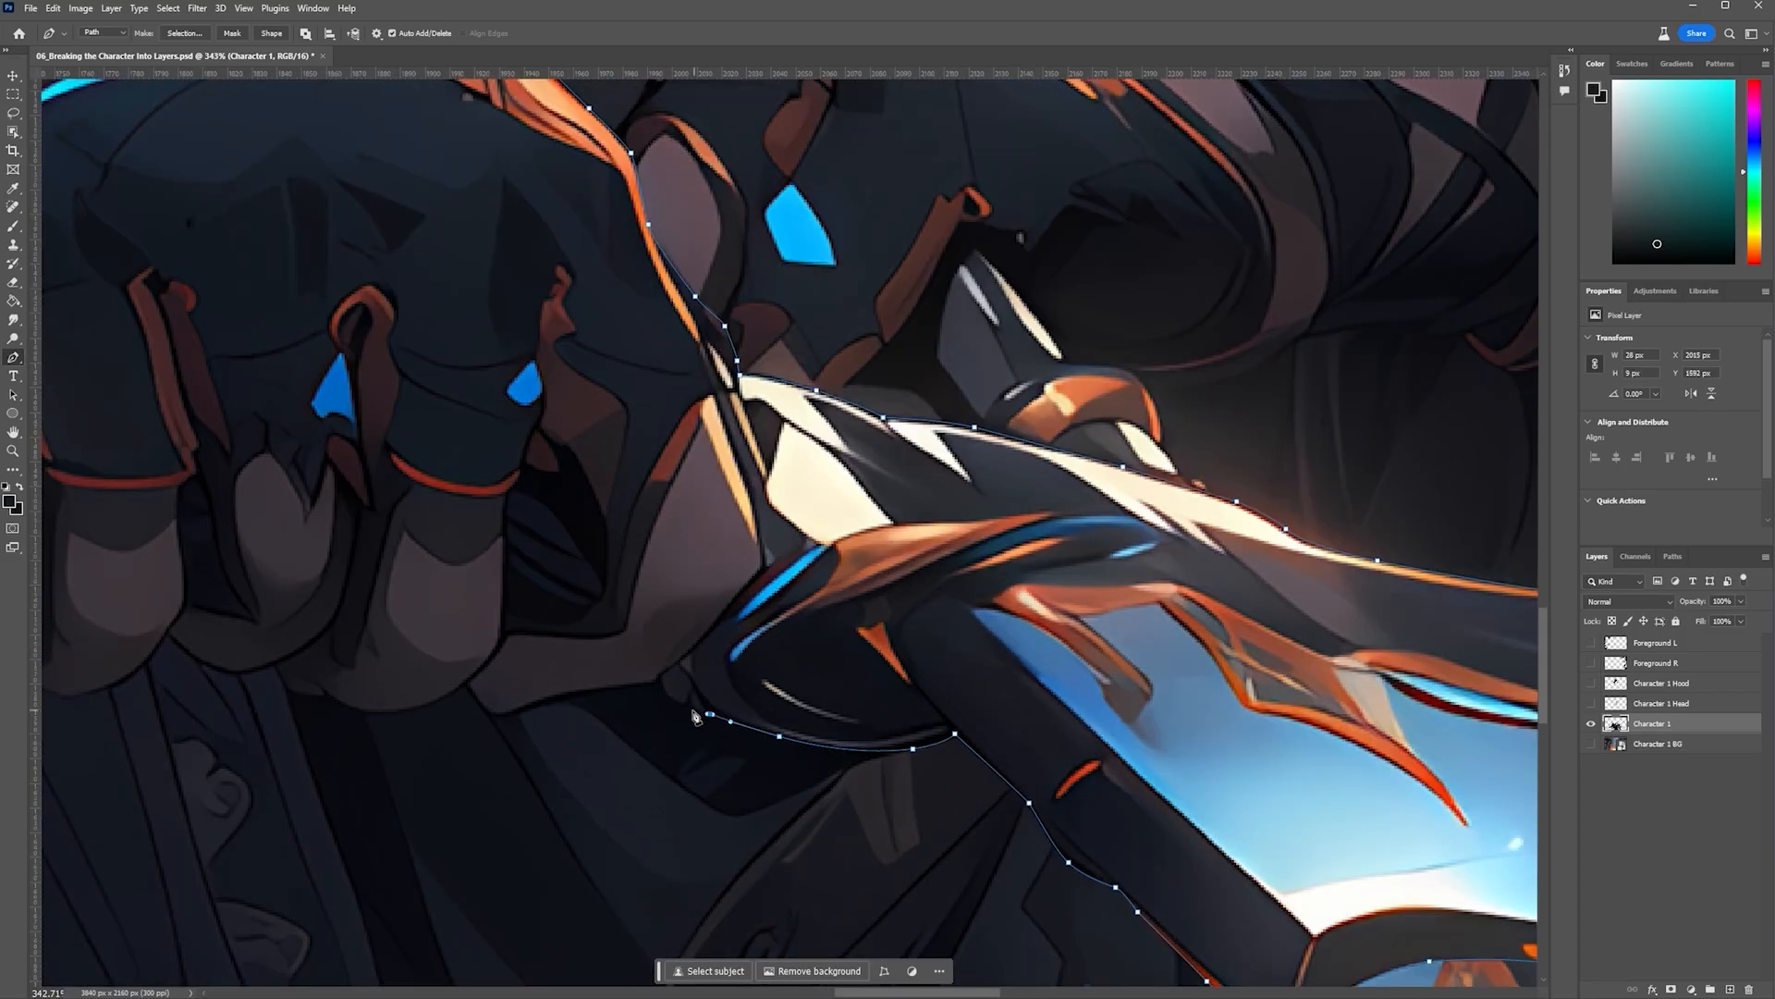
Trace the small notch between hilt and hand and follow the lower edge of the palm to the nearest finger
{"action": "left_click", "coordinate": [691, 707]}
{"action": "left_click_drag", "start_coordinate": [666, 693], "coordinate": [646, 687]}
{"action": "scroll", "coordinate": [657, 691], "scroll_direction": "up", "scroll_amount": 3}
{"action": "left_click", "coordinate": [661, 672]}
{"action": "scroll", "coordinate": [669, 695], "scroll_direction": "down", "scroll_amount": 2}
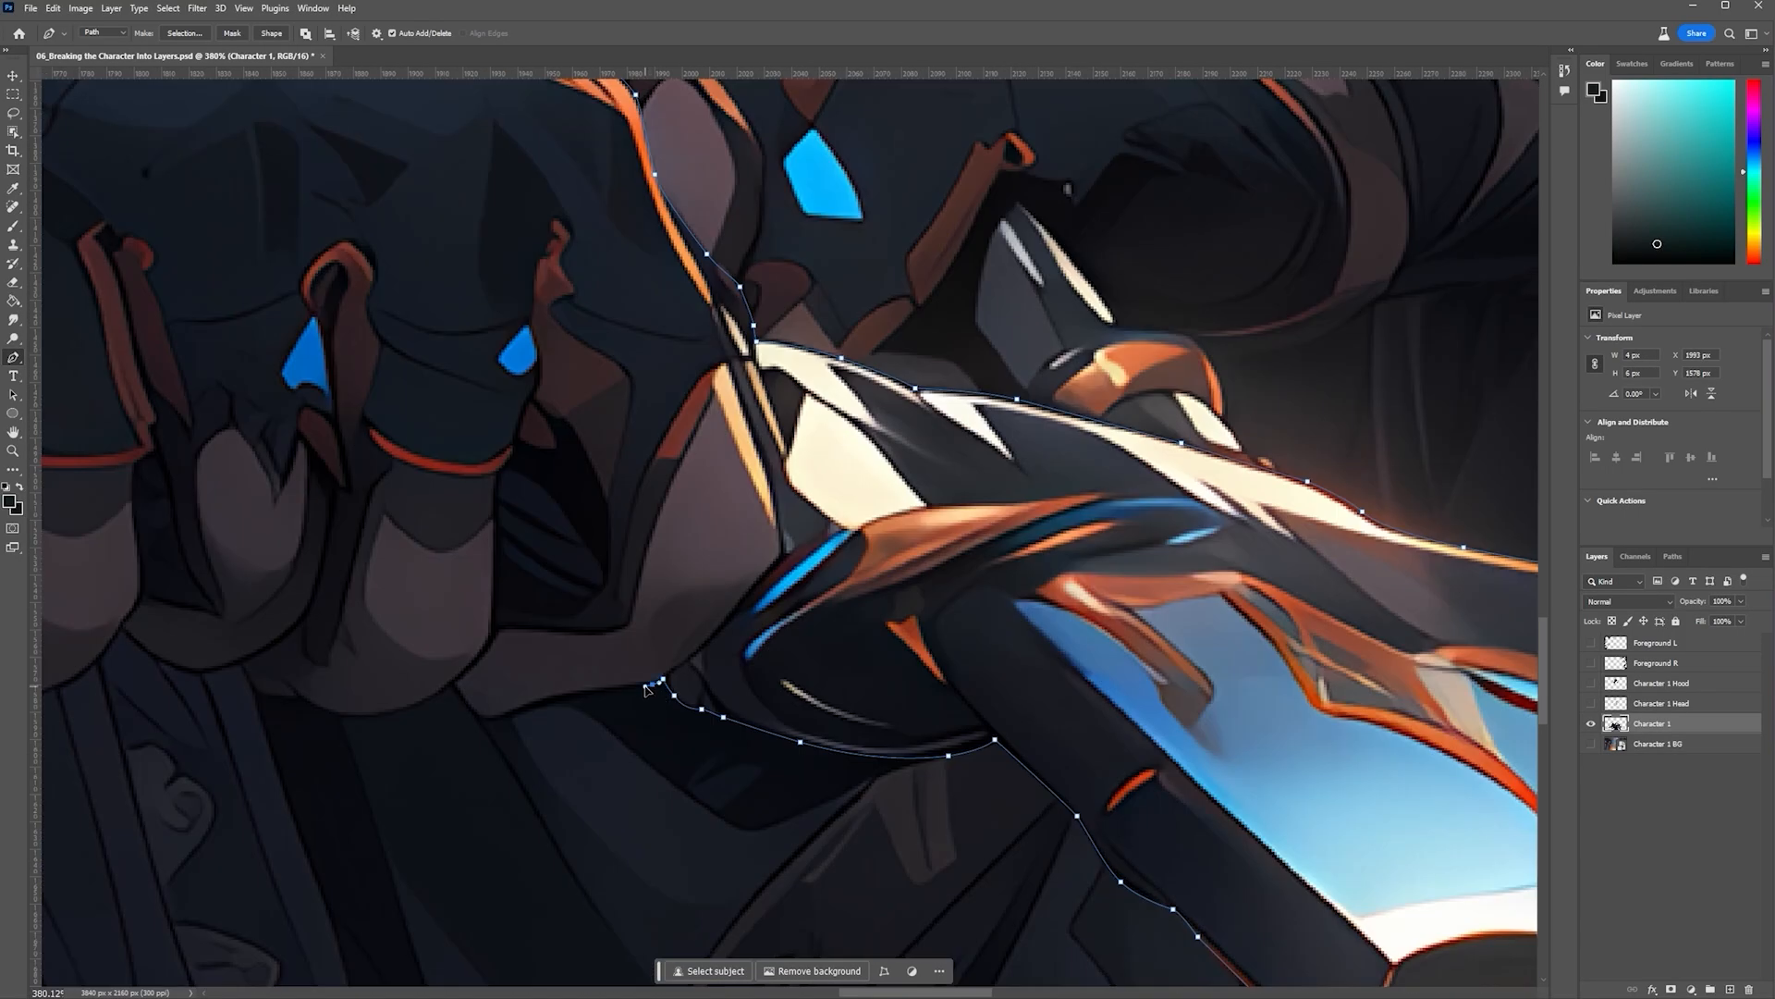
{"action": "left_click", "coordinate": [527, 712]}
{"action": "left_click", "coordinate": [483, 723]}
{"action": "left_click_drag", "start_coordinate": [464, 701], "coordinate": [1120, 762]}
{"action": "left_click", "coordinate": [449, 685]}
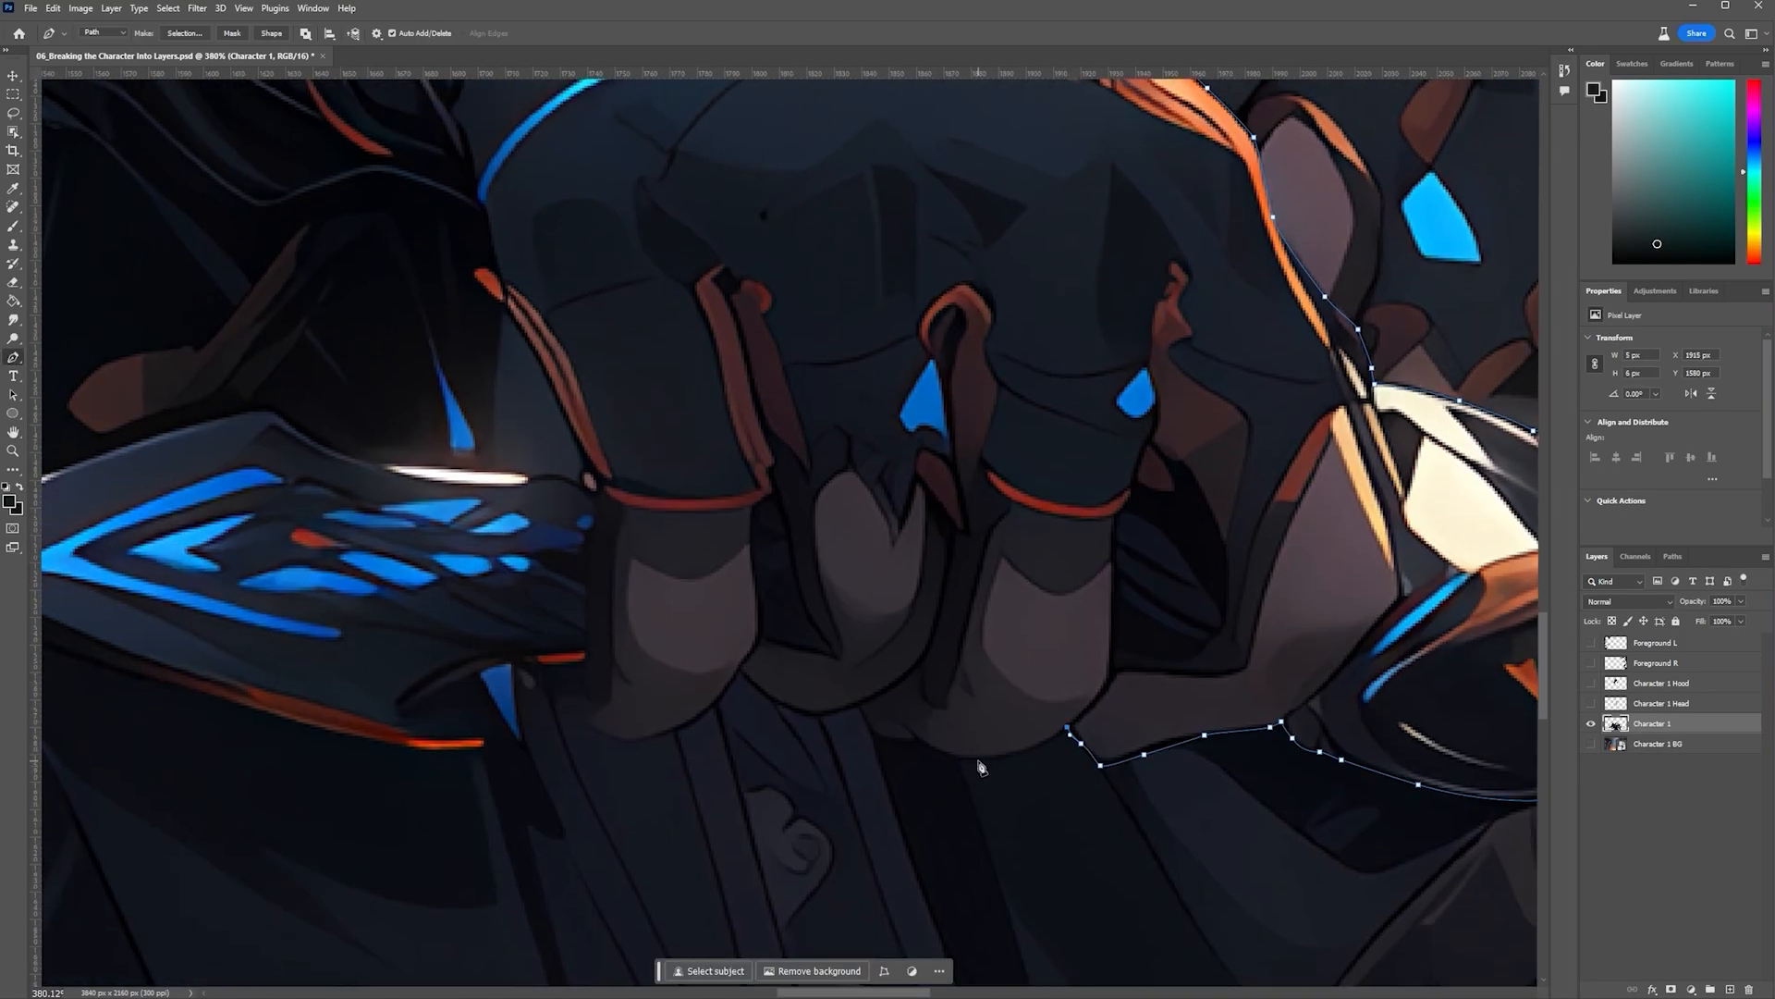
Trace the undersides of the gripping fingers and turn into the rear point of the sword's pommel
{"action": "left_click_drag", "start_coordinate": [980, 759], "coordinate": [810, 773]}
{"action": "left_click", "coordinate": [737, 674]}
{"action": "left_click", "coordinate": [549, 696]}
{"action": "left_click", "coordinate": [534, 686]}
{"action": "left_click", "coordinate": [479, 732]}
{"action": "left_click", "coordinate": [458, 751]}
Trace the pommel's lower edge out to its sharp tip and turn the path around it
{"action": "left_click", "coordinate": [657, 733]}
{"action": "left_click", "coordinate": [591, 712]}
{"action": "left_click", "coordinate": [455, 661]}
{"action": "left_click", "coordinate": [393, 618]}
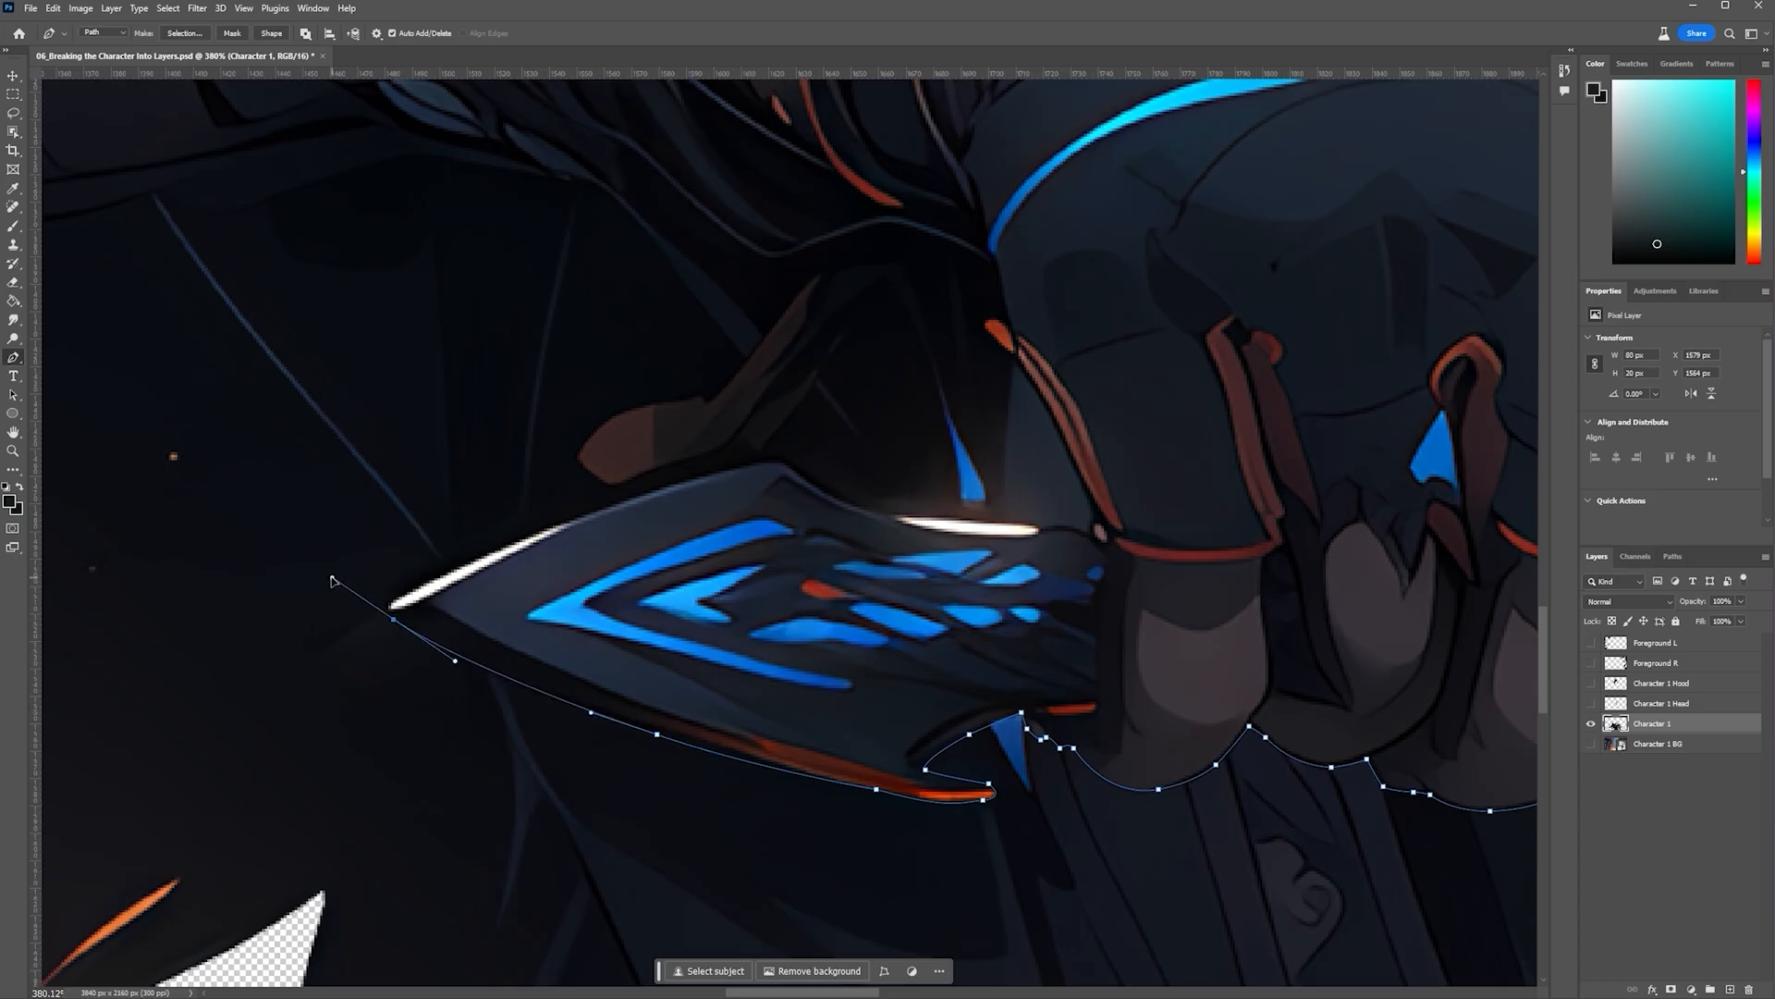
{"action": "scroll", "coordinate": [575, 527], "scroll_direction": "down", "scroll_amount": 5}
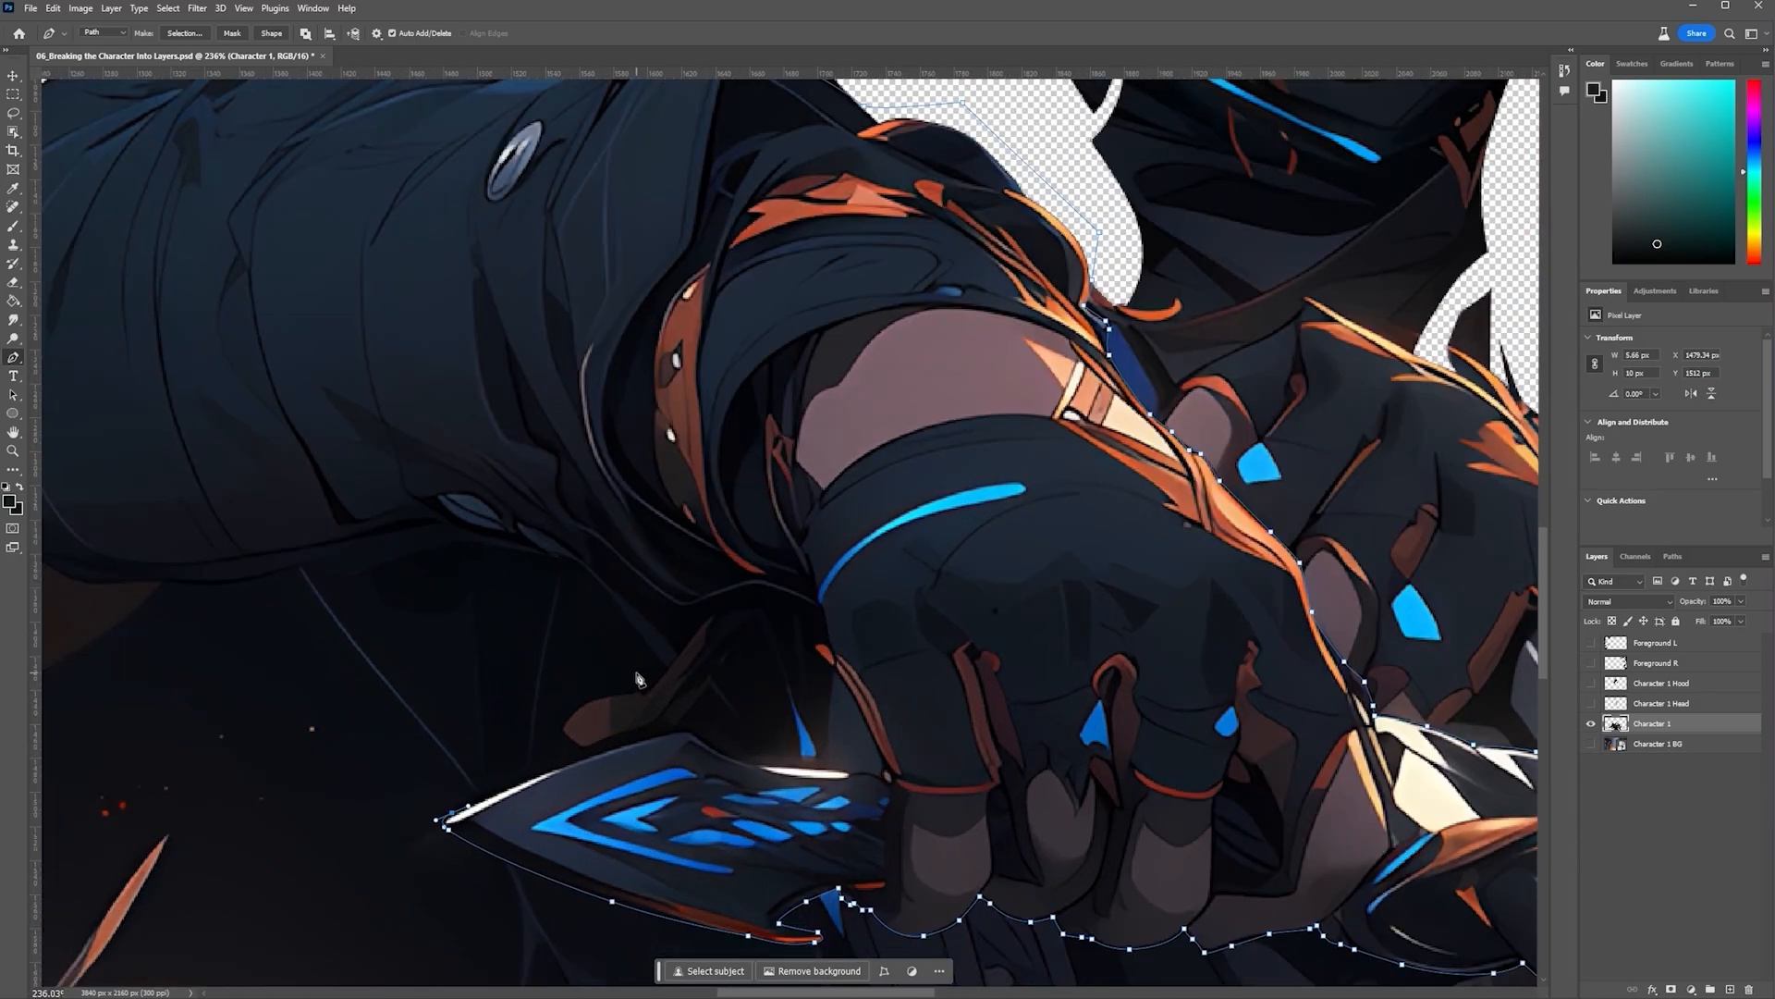
{"action": "scroll", "coordinate": [613, 726], "scroll_direction": "up", "scroll_amount": 4}
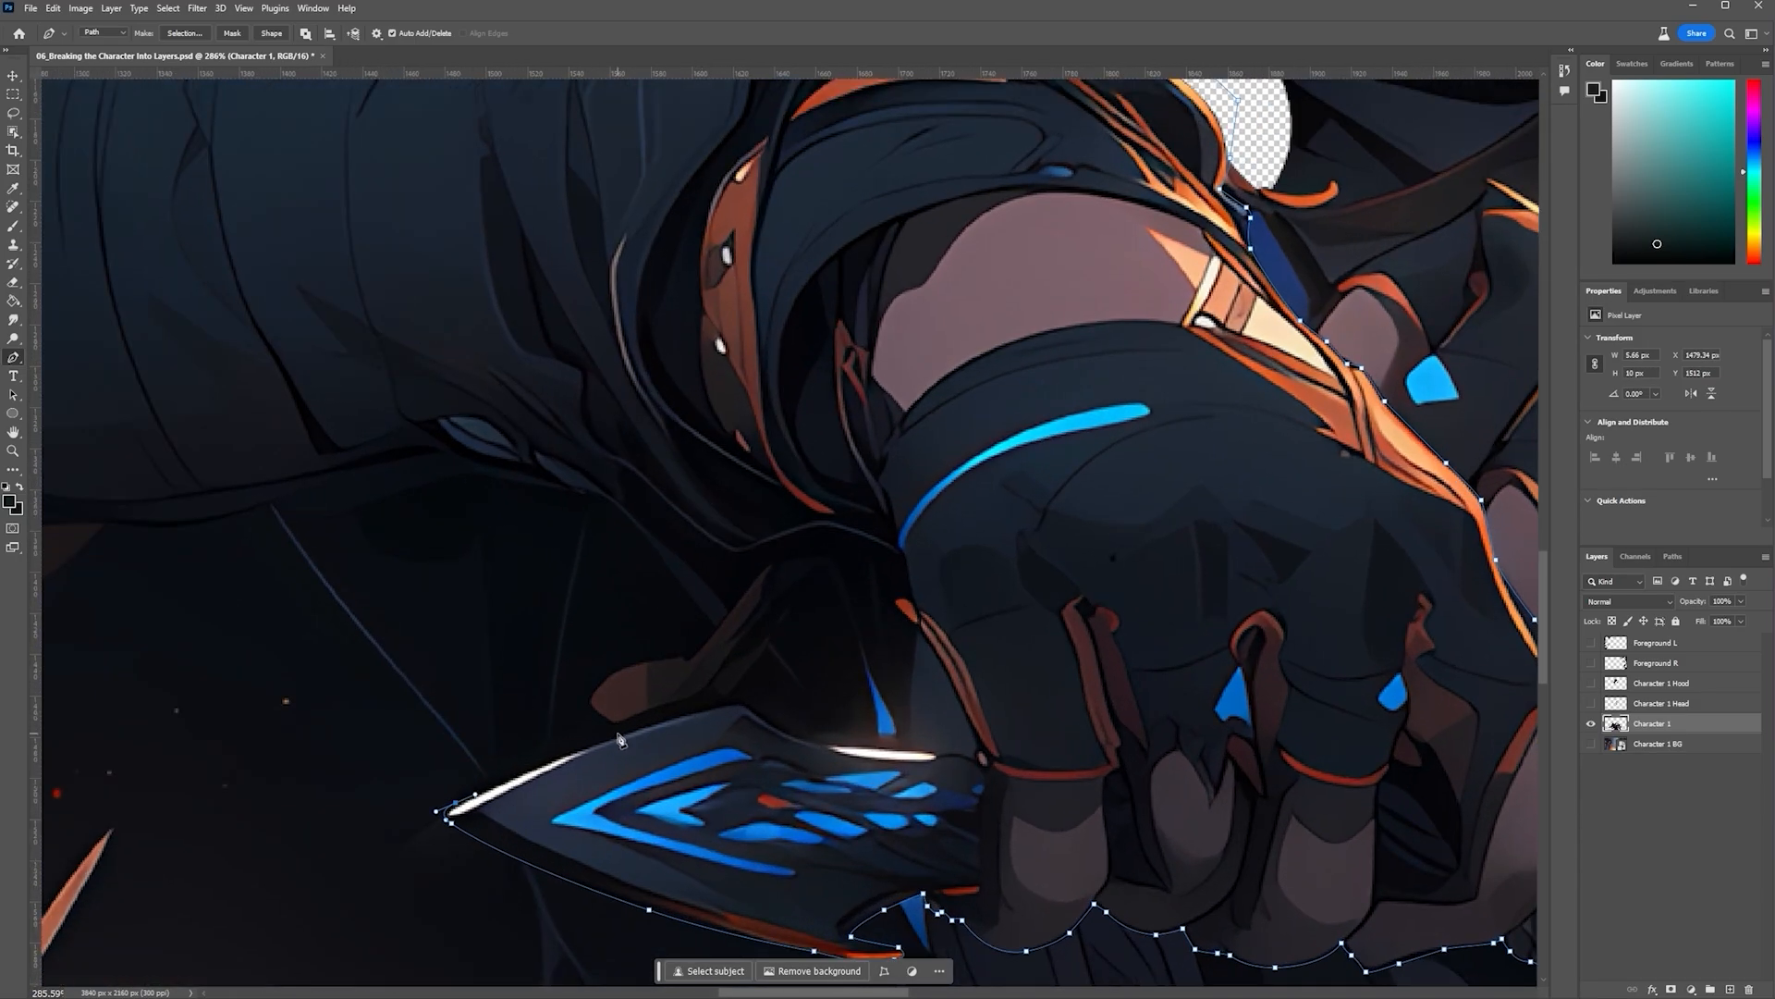
Trace the pommel's upper edge from the tip over its peak toward the hand
{"action": "left_click_drag", "start_coordinate": [622, 728], "coordinate": [708, 700]}
{"action": "left_click", "coordinate": [746, 699]}
{"action": "left_click", "coordinate": [787, 725]}
{"action": "left_click", "coordinate": [816, 737]}
{"action": "left_click", "coordinate": [838, 741]}
{"action": "left_click", "coordinate": [860, 744]}
Trace around the small blue spike above the pommel and curve the path up to the glove's outer edge
{"action": "left_click", "coordinate": [898, 727]}
{"action": "scroll", "coordinate": [896, 731], "scroll_direction": "up", "scroll_amount": 2}
{"action": "left_click", "coordinate": [889, 705]}
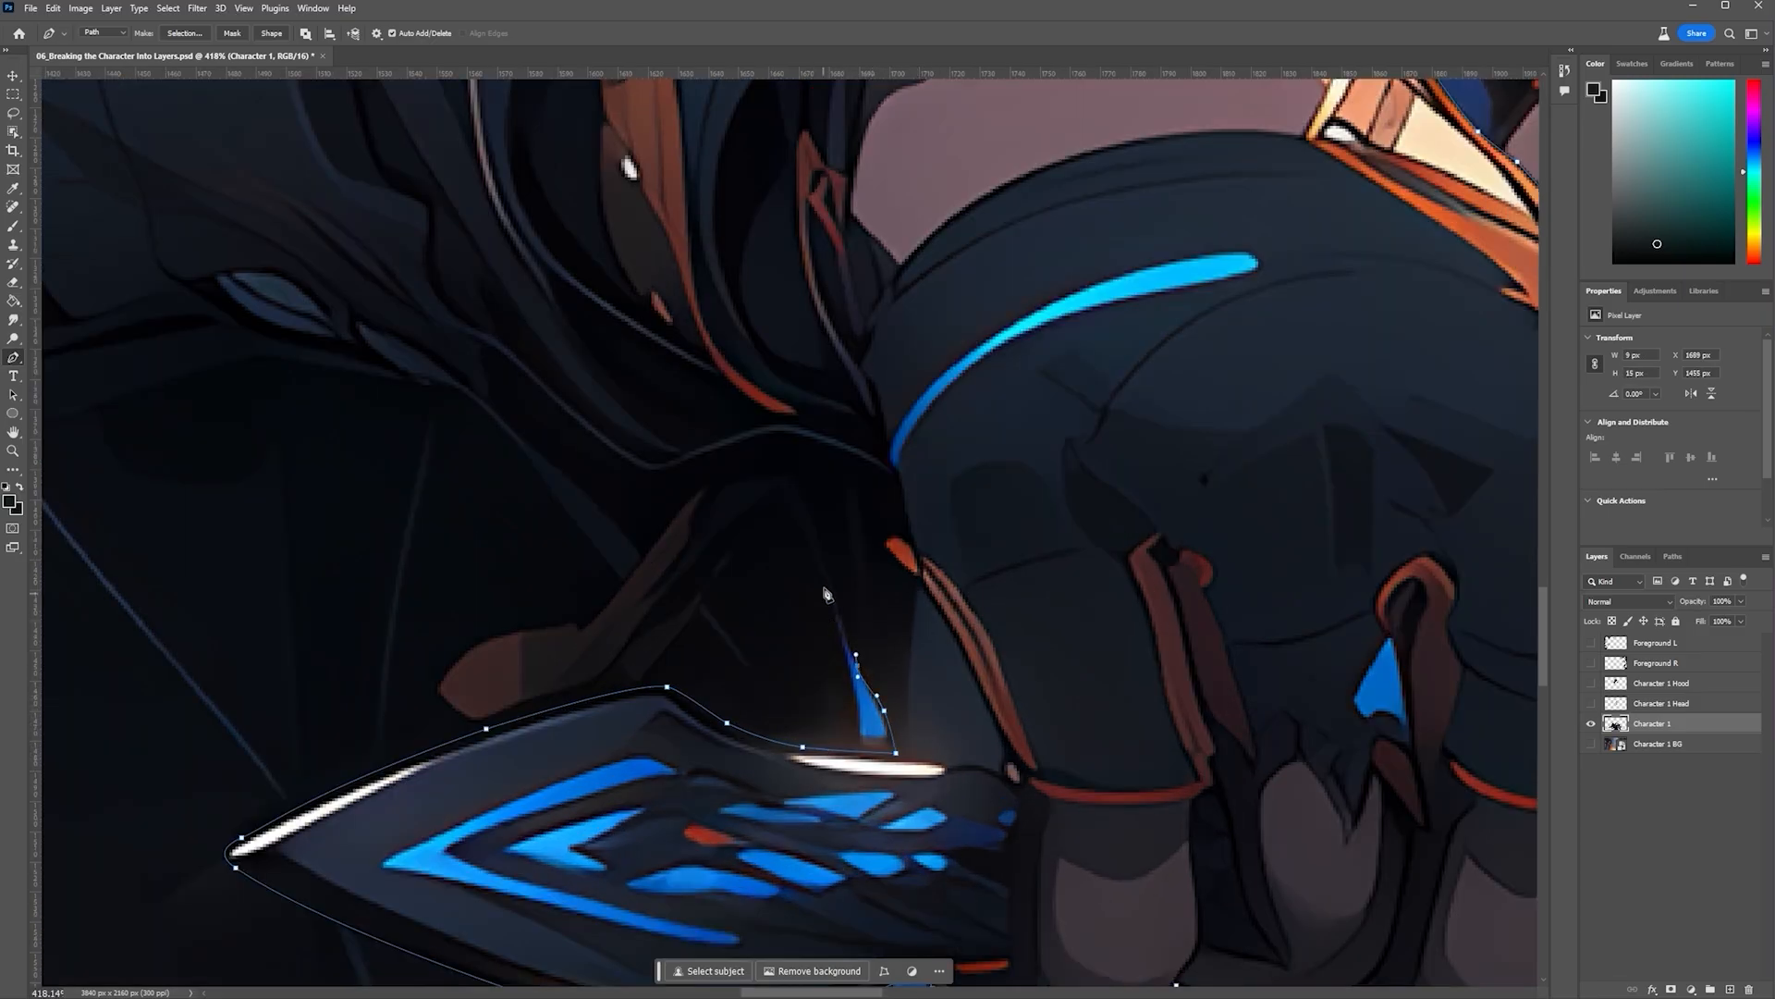
{"action": "left_click_drag", "start_coordinate": [827, 595], "coordinate": [829, 719]}
{"action": "scroll", "coordinate": [865, 720], "scroll_direction": "down", "scroll_amount": 2}
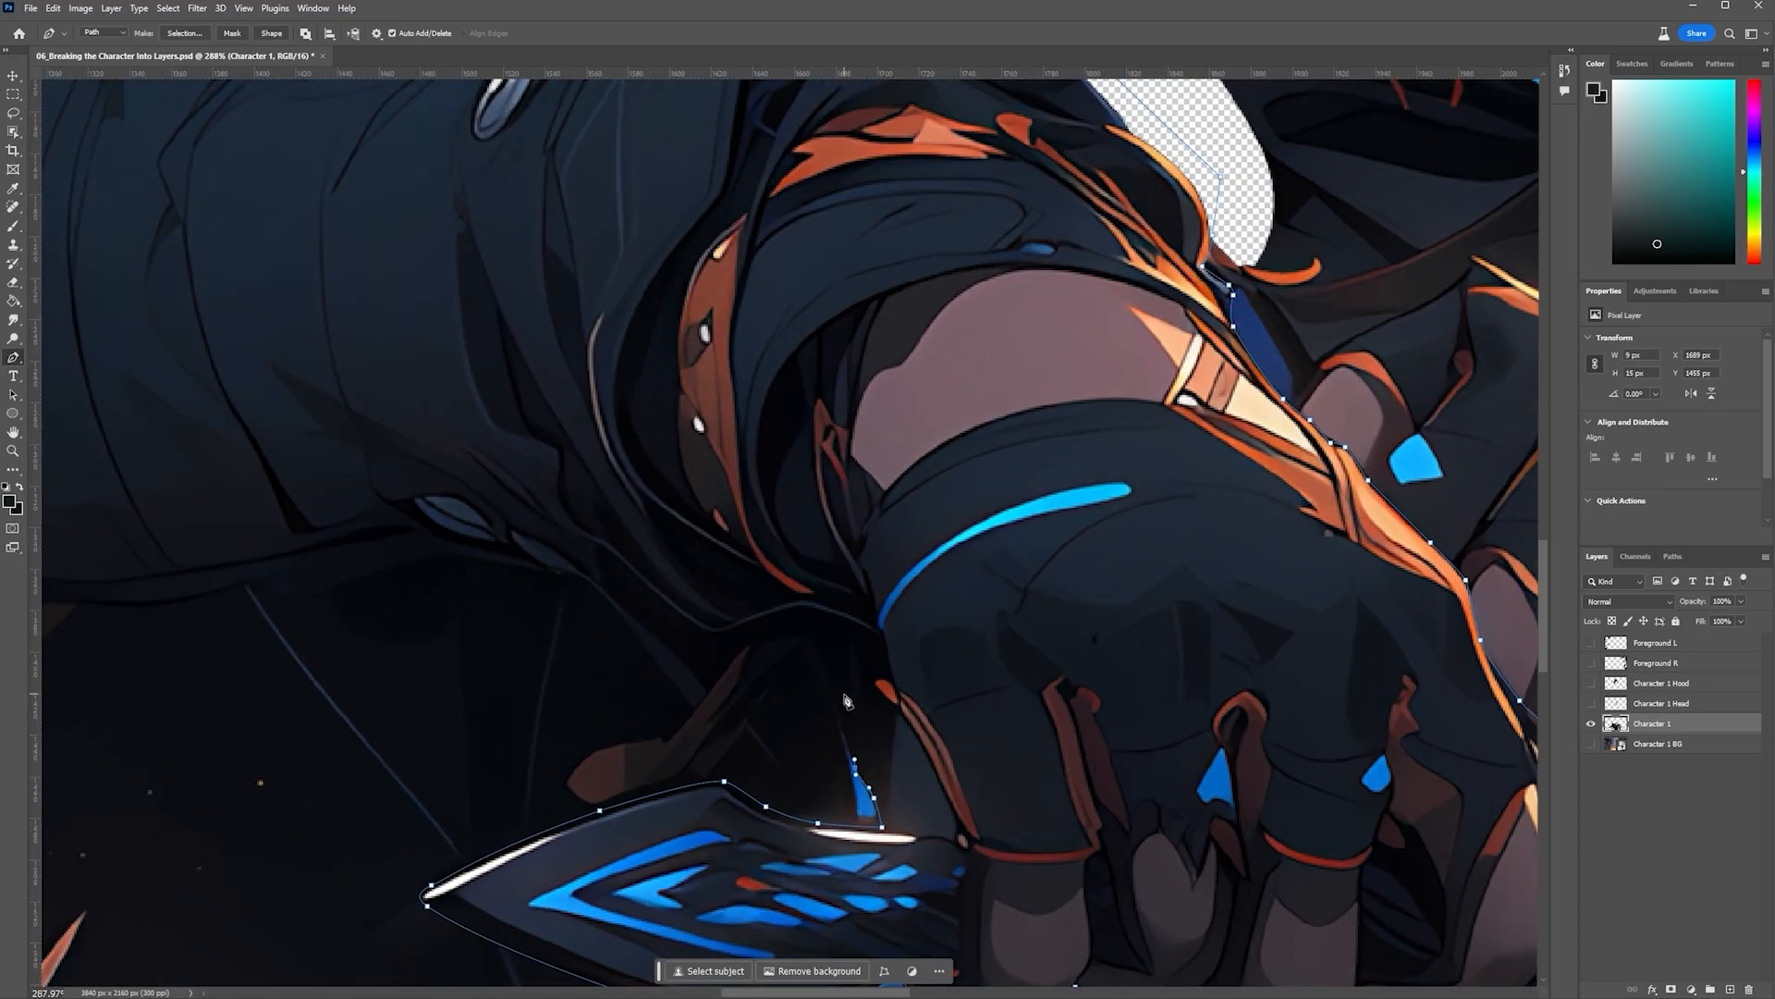
{"action": "left_click_drag", "start_coordinate": [880, 632], "coordinate": [868, 710]}
{"action": "scroll", "coordinate": [869, 710], "scroll_direction": "up", "scroll_amount": 3}
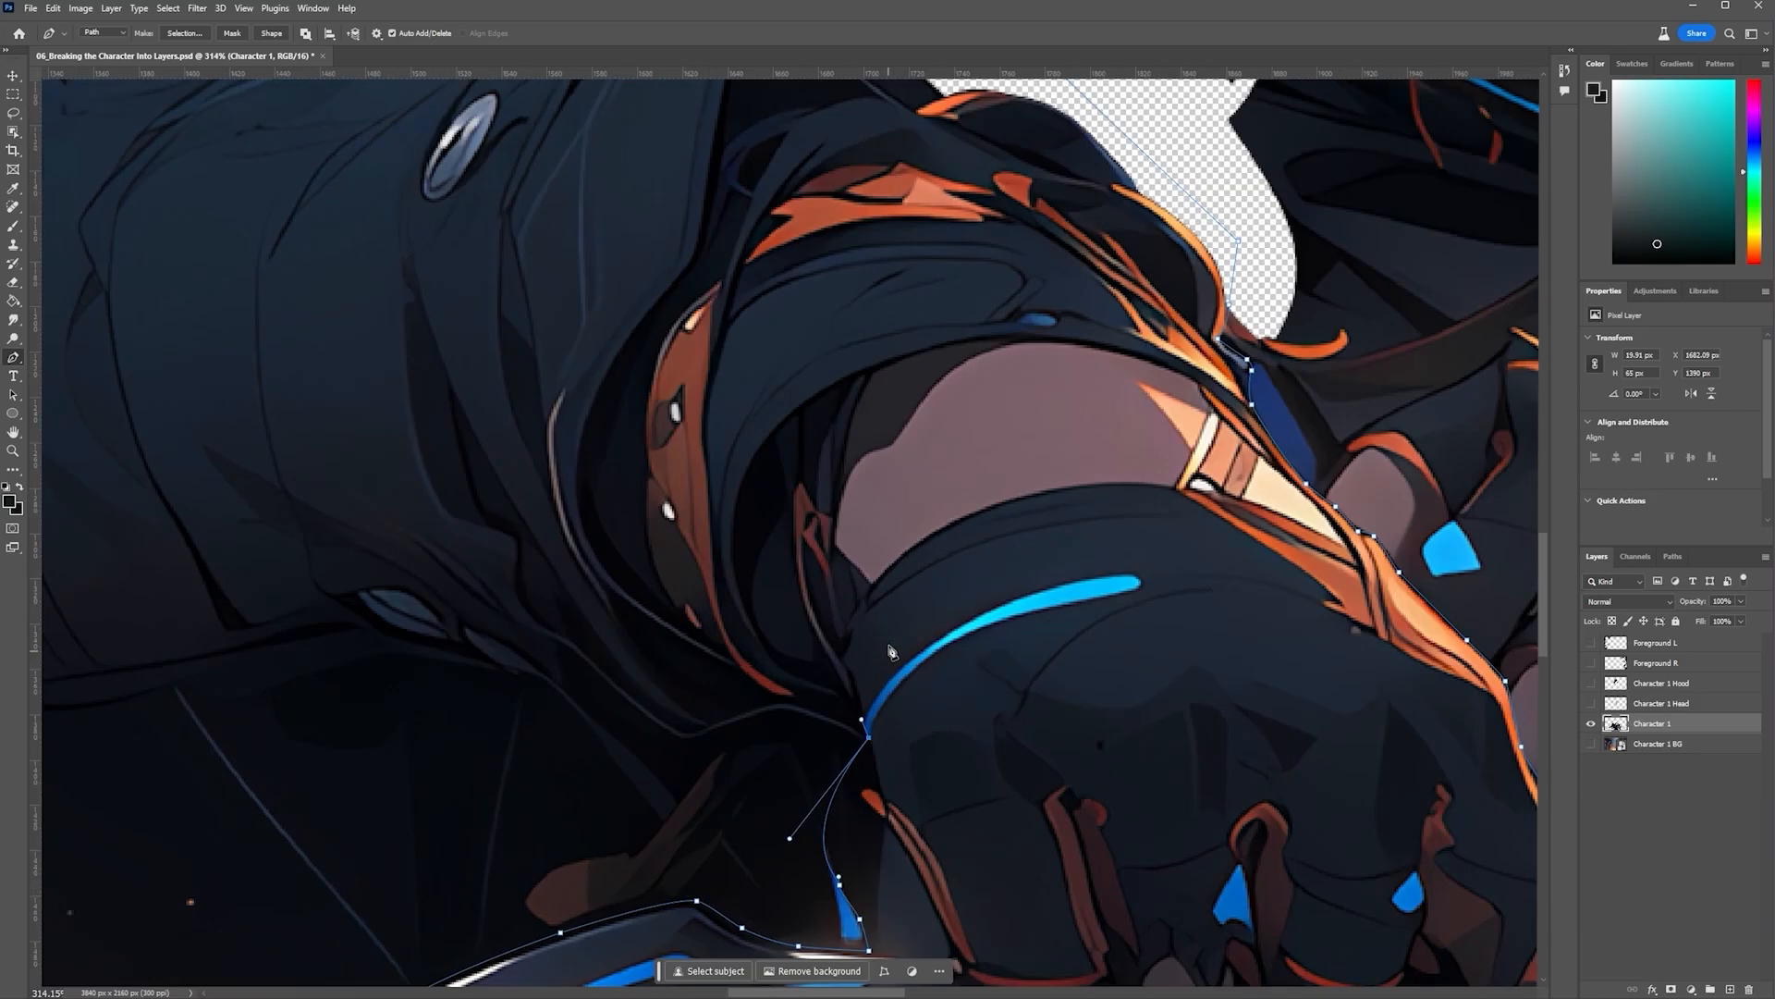
{"action": "left_click", "coordinate": [843, 722]}
{"action": "left_click", "coordinate": [779, 717]}
{"action": "left_click", "coordinate": [730, 711]}
{"action": "left_click", "coordinate": [686, 681]}
{"action": "left_click", "coordinate": [668, 671]}
{"action": "scroll", "coordinate": [638, 670], "scroll_direction": "down", "scroll_amount": 8}
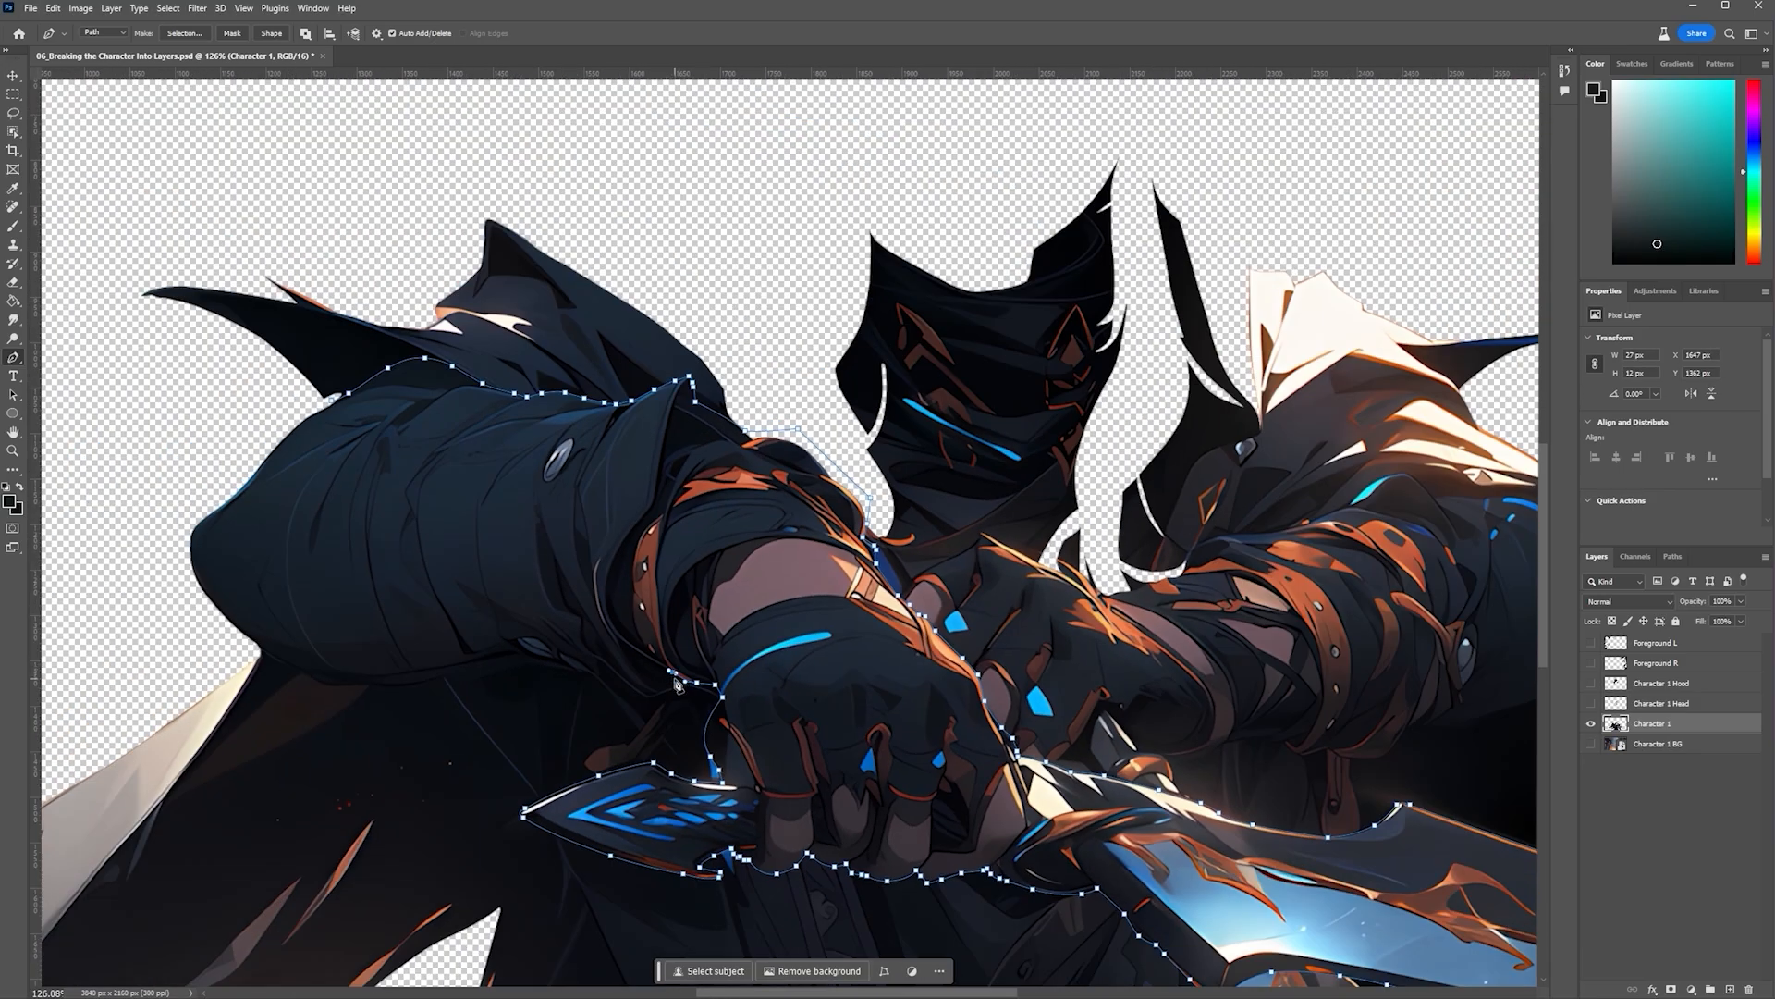
{"action": "scroll", "coordinate": [638, 669], "scroll_direction": "up", "scroll_amount": 6}
{"action": "key", "text": "ctrl+z"}
{"action": "key", "text": "ctrl+z"}
{"action": "key", "text": "ctrl+z"}
{"action": "key", "text": "ctrl+z"}
{"action": "key", "text": "ctrl+z"}
{"action": "scroll", "coordinate": [736, 727], "scroll_direction": "up", "scroll_amount": 3}
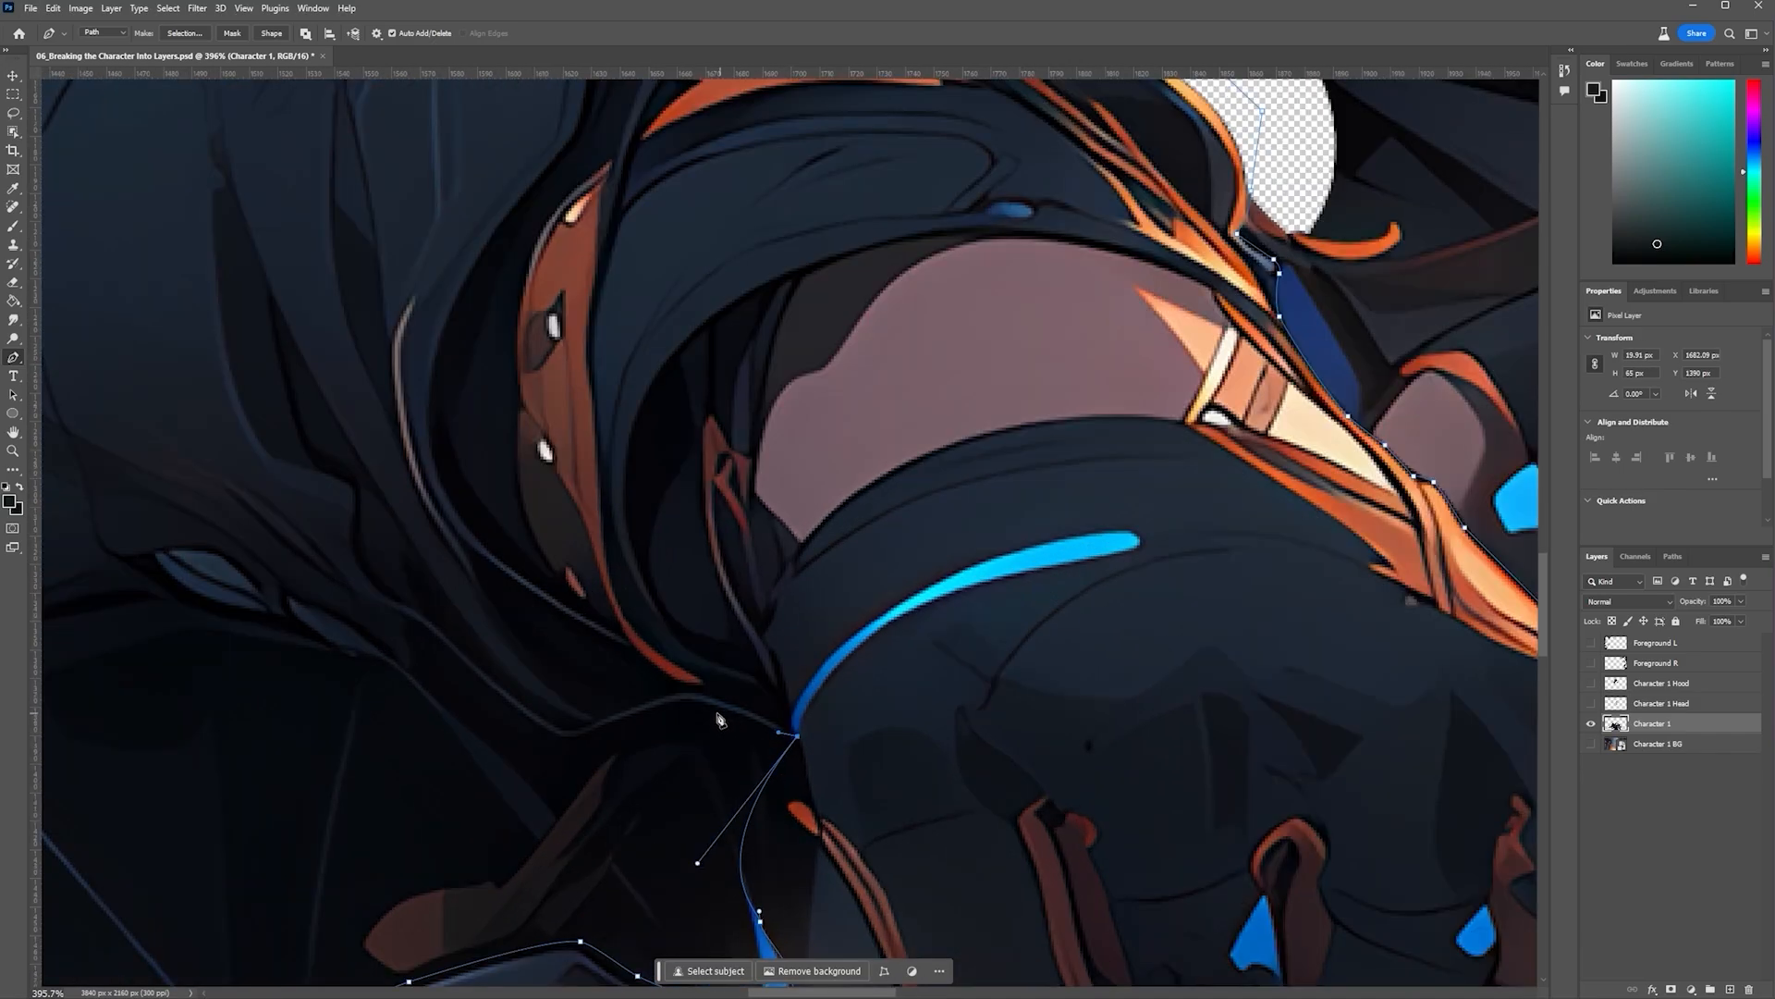
Trace the sleeve's lower edge with the path, from the glove's outer corner along the underside of the arm toward the elbow
{"action": "scroll", "coordinate": [718, 714], "scroll_direction": "down", "scroll_amount": 4}
{"action": "scroll", "coordinate": [718, 712], "scroll_direction": "up", "scroll_amount": 3}
{"action": "left_click_drag", "start_coordinate": [712, 700], "coordinate": [558, 722]}
{"action": "left_click_drag", "start_coordinate": [422, 664], "coordinate": [900, 630]}
{"action": "key", "text": "ctrl+z"}
{"action": "left_click_drag", "start_coordinate": [840, 645], "coordinate": [727, 682]}
{"action": "left_click_drag", "start_coordinate": [685, 674], "coordinate": [651, 667]}
{"action": "left_click_drag", "start_coordinate": [585, 684], "coordinate": [925, 744]}
{"action": "left_click", "coordinate": [453, 690]}
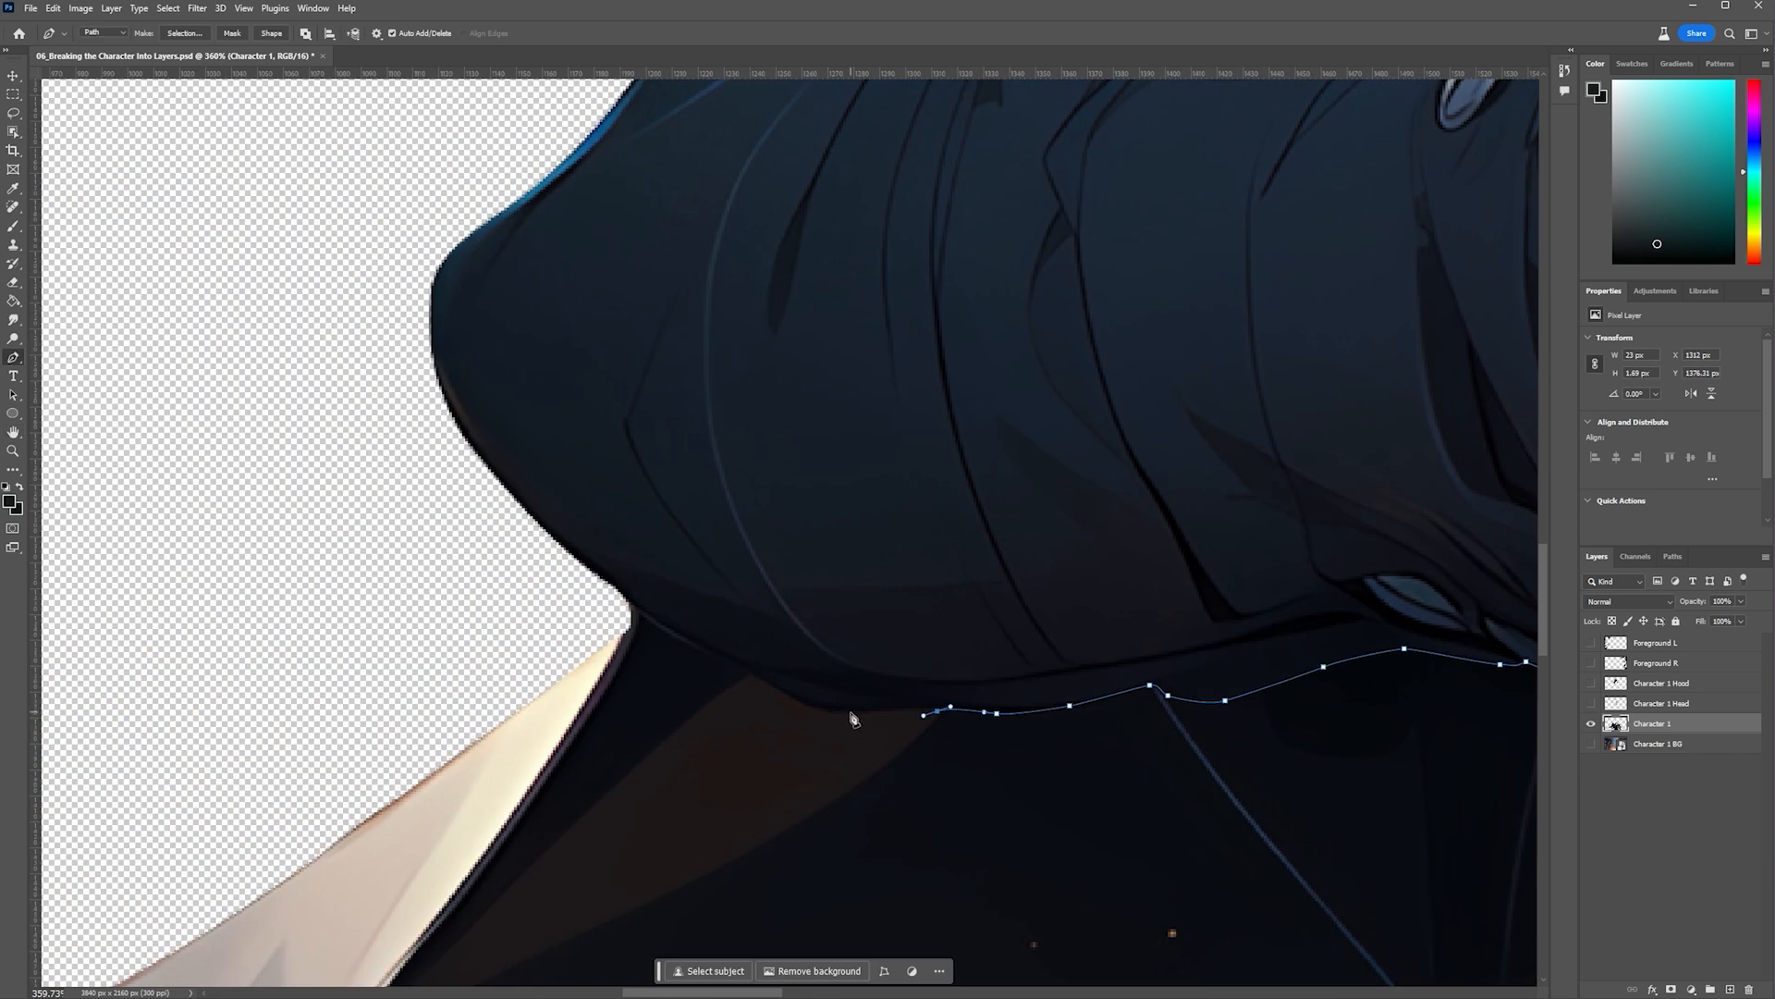
Finish tracing the sleeve's lower edge and close the path through the transparent area around the elbow
{"action": "scroll", "coordinate": [925, 712], "scroll_direction": "up", "scroll_amount": 2}
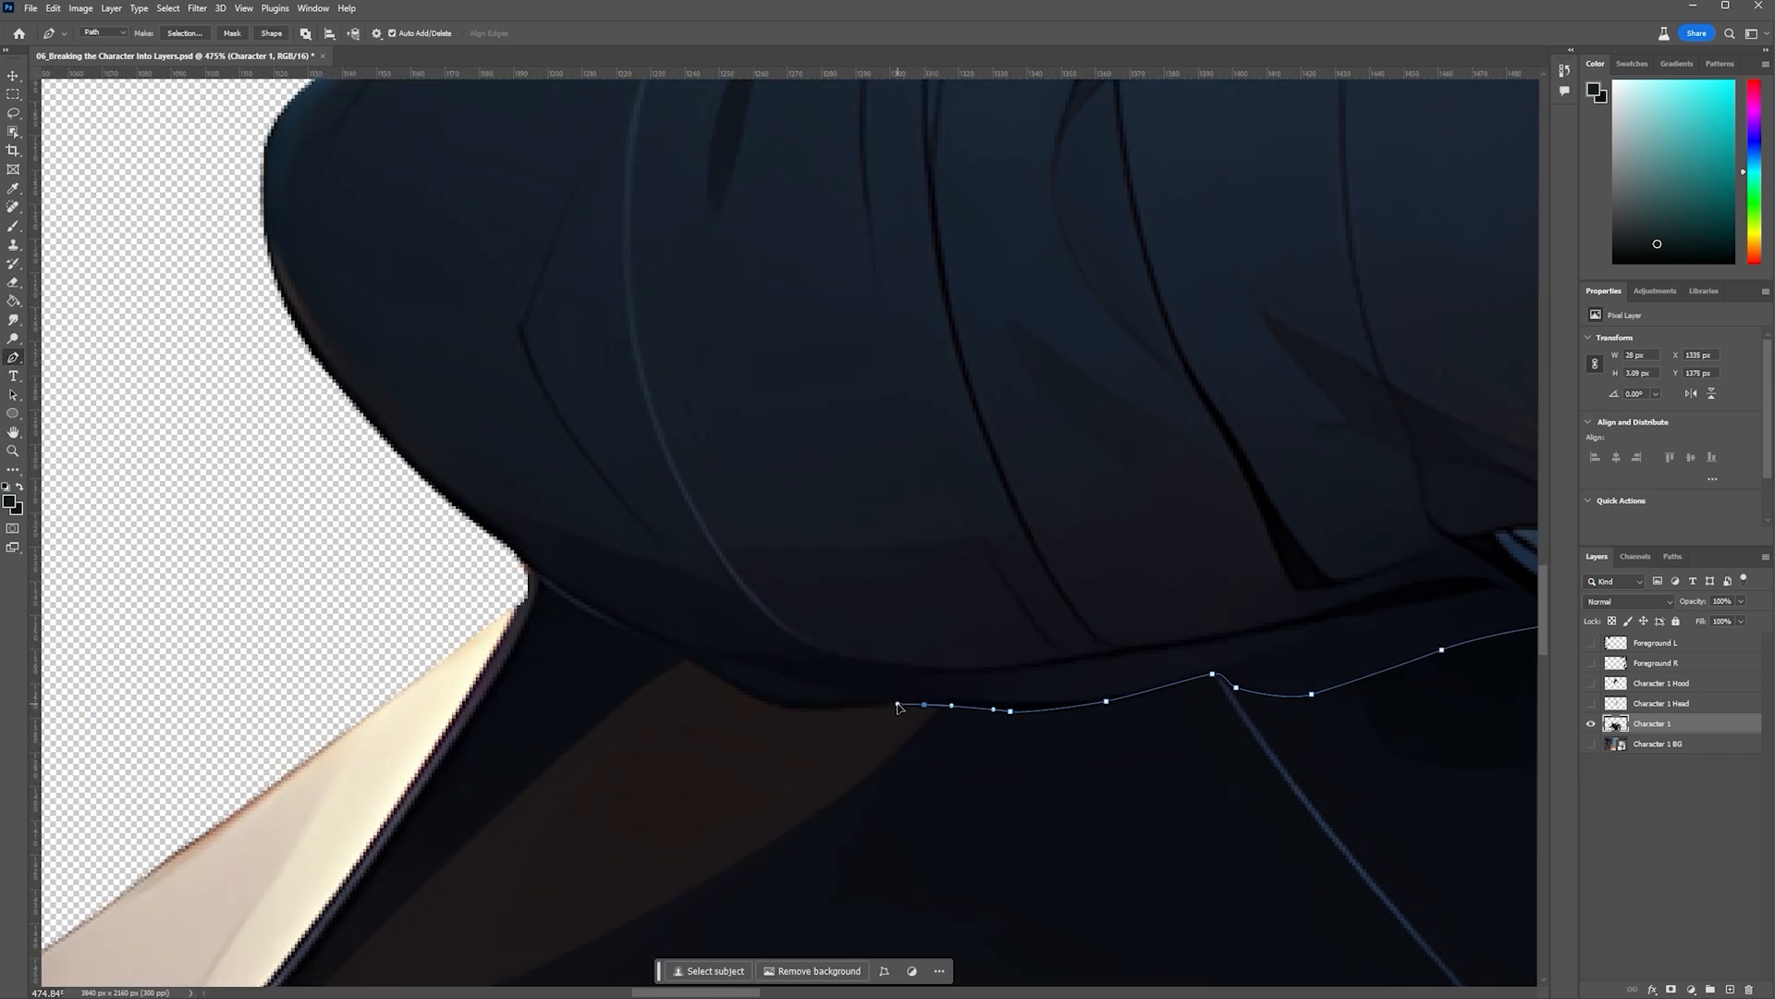
{"action": "left_click_drag", "start_coordinate": [802, 711], "coordinate": [774, 712]}
{"action": "left_click_drag", "start_coordinate": [702, 663], "coordinate": [604, 619]}
{"action": "left_click_drag", "start_coordinate": [504, 544], "coordinate": [459, 506]}
{"action": "scroll", "coordinate": [412, 508], "scroll_direction": "down", "scroll_amount": 10}
{"action": "scroll", "coordinate": [385, 499], "scroll_direction": "up", "scroll_amount": 4}
{"action": "left_click", "coordinate": [405, 687]}
{"action": "left_click", "coordinate": [345, 553]}
{"action": "left_click", "coordinate": [519, 423]}
{"action": "left_click", "coordinate": [578, 404]}
Convert the closed path to a selection and cut the arm and sword out onto a new layer
{"action": "scroll", "coordinate": [1036, 601], "scroll_direction": "down", "scroll_amount": 4}
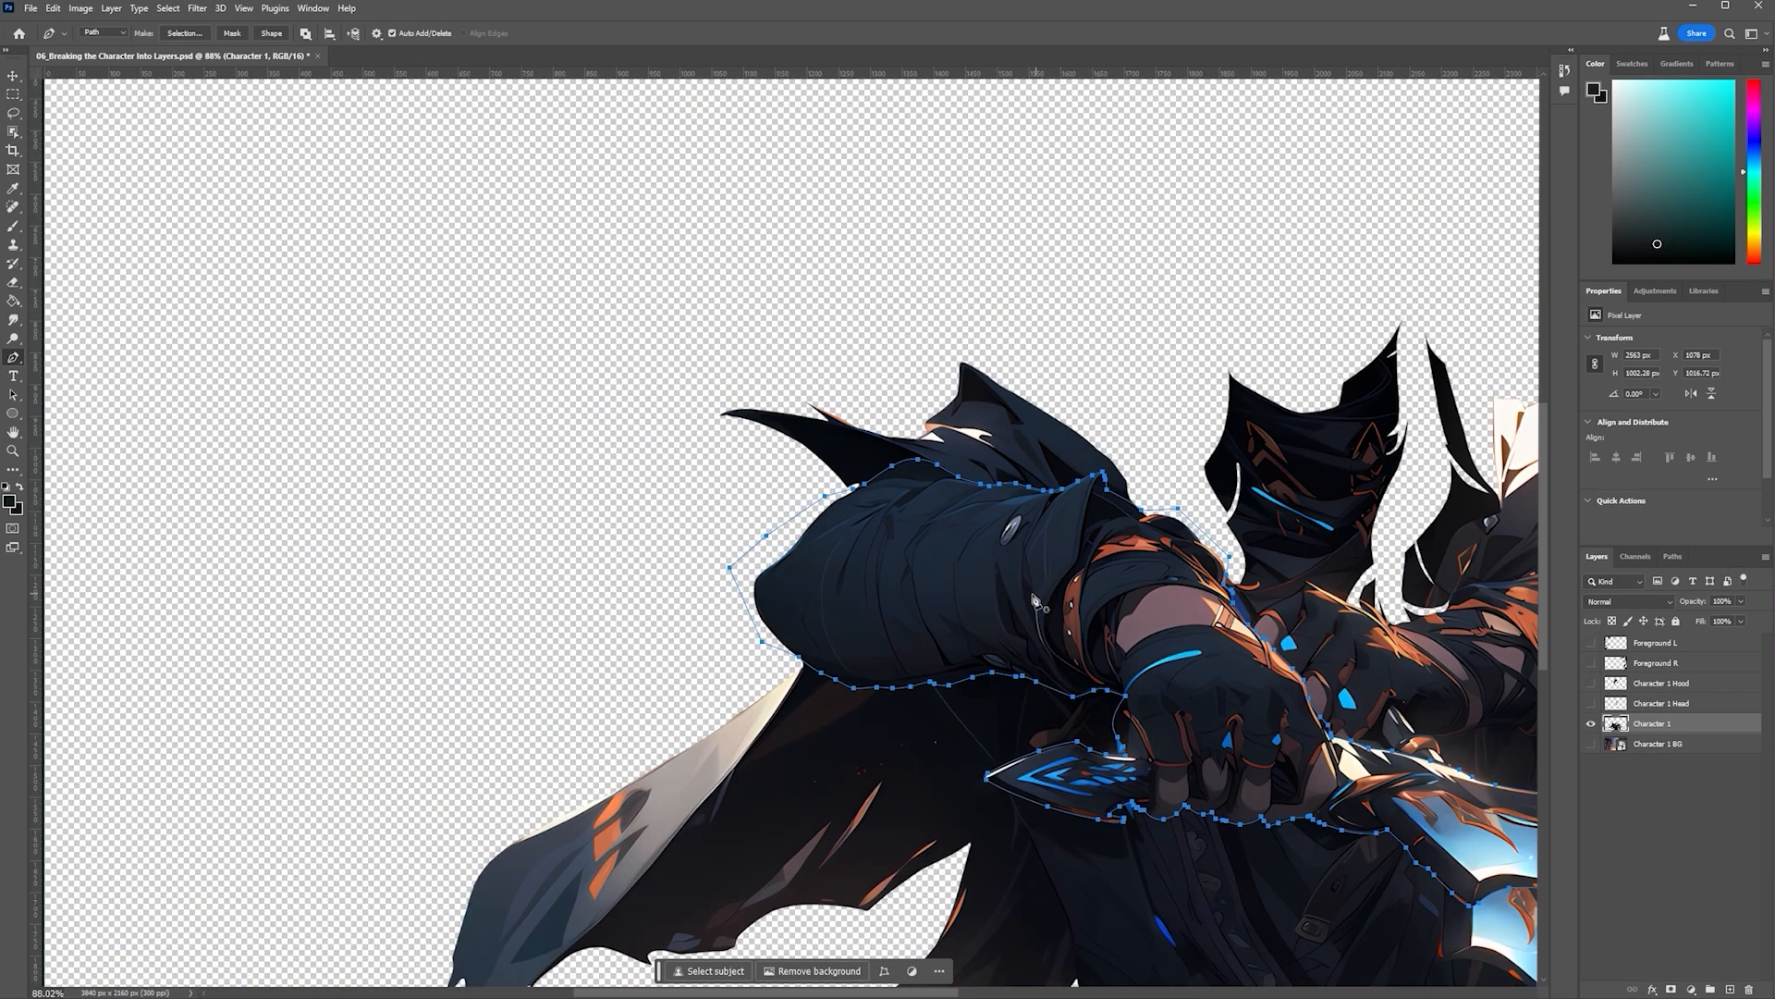
{"action": "right_click", "coordinate": [1021, 597]}
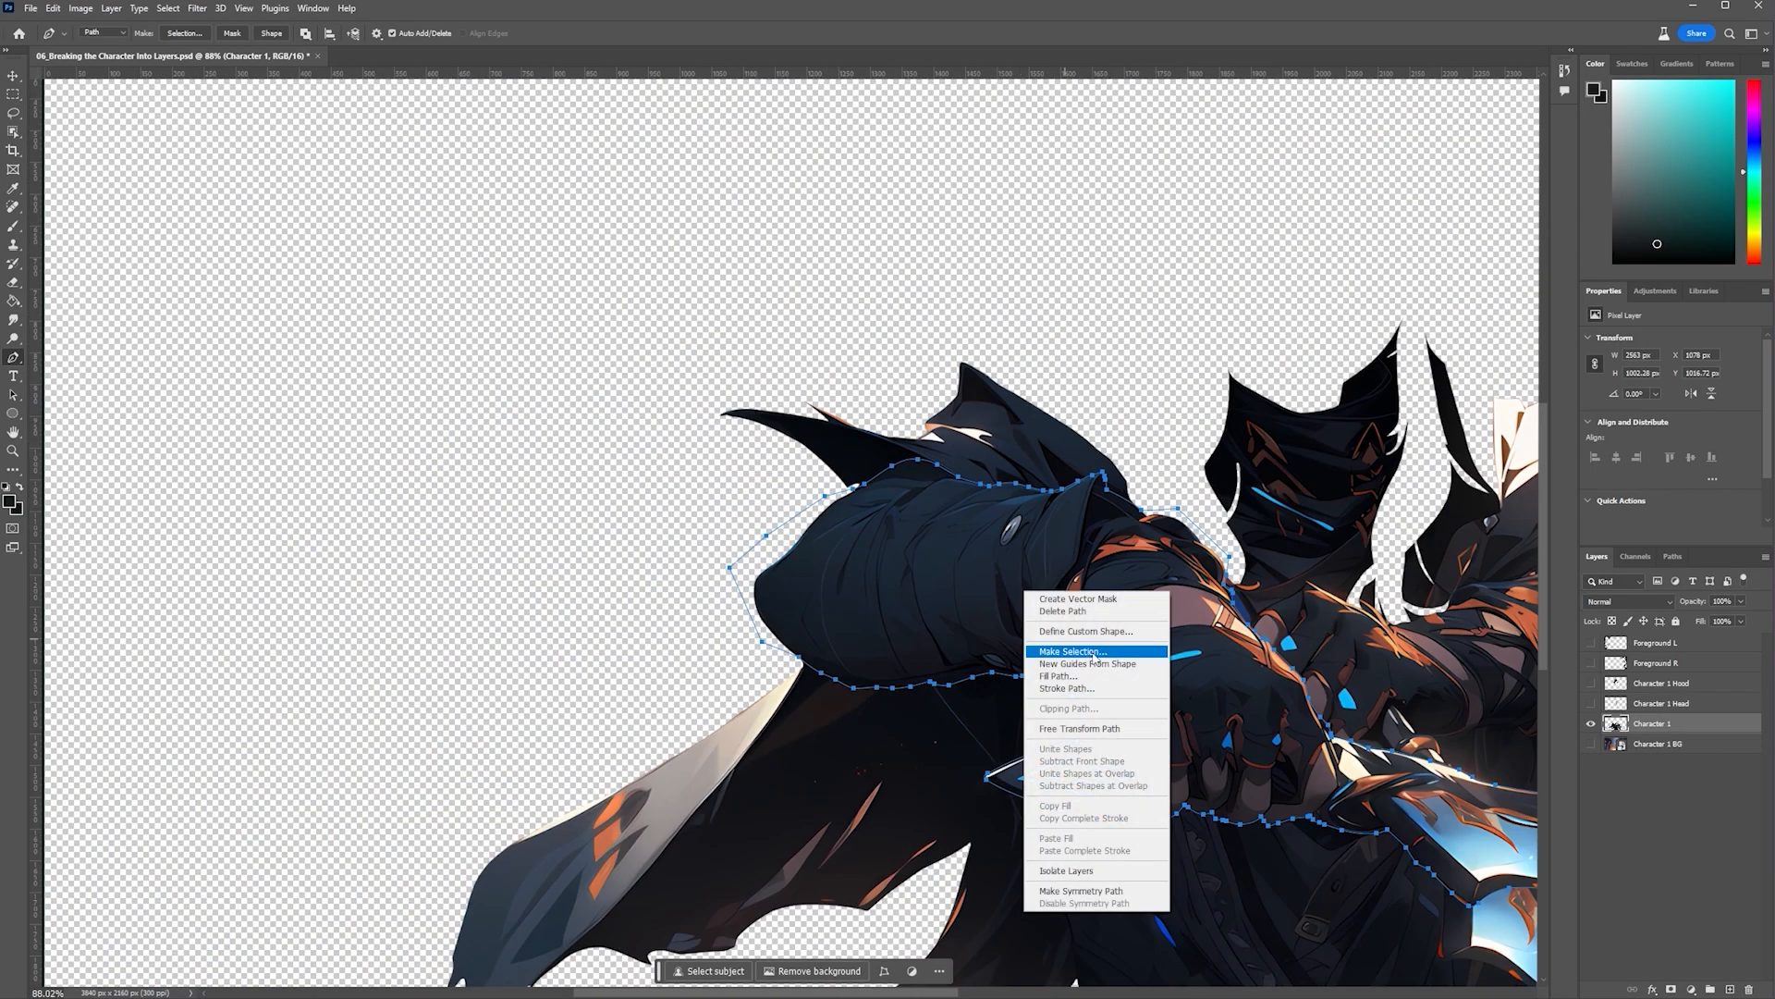
{"action": "left_click", "coordinate": [1063, 654]}
{"action": "left_click", "coordinate": [1312, 282]}
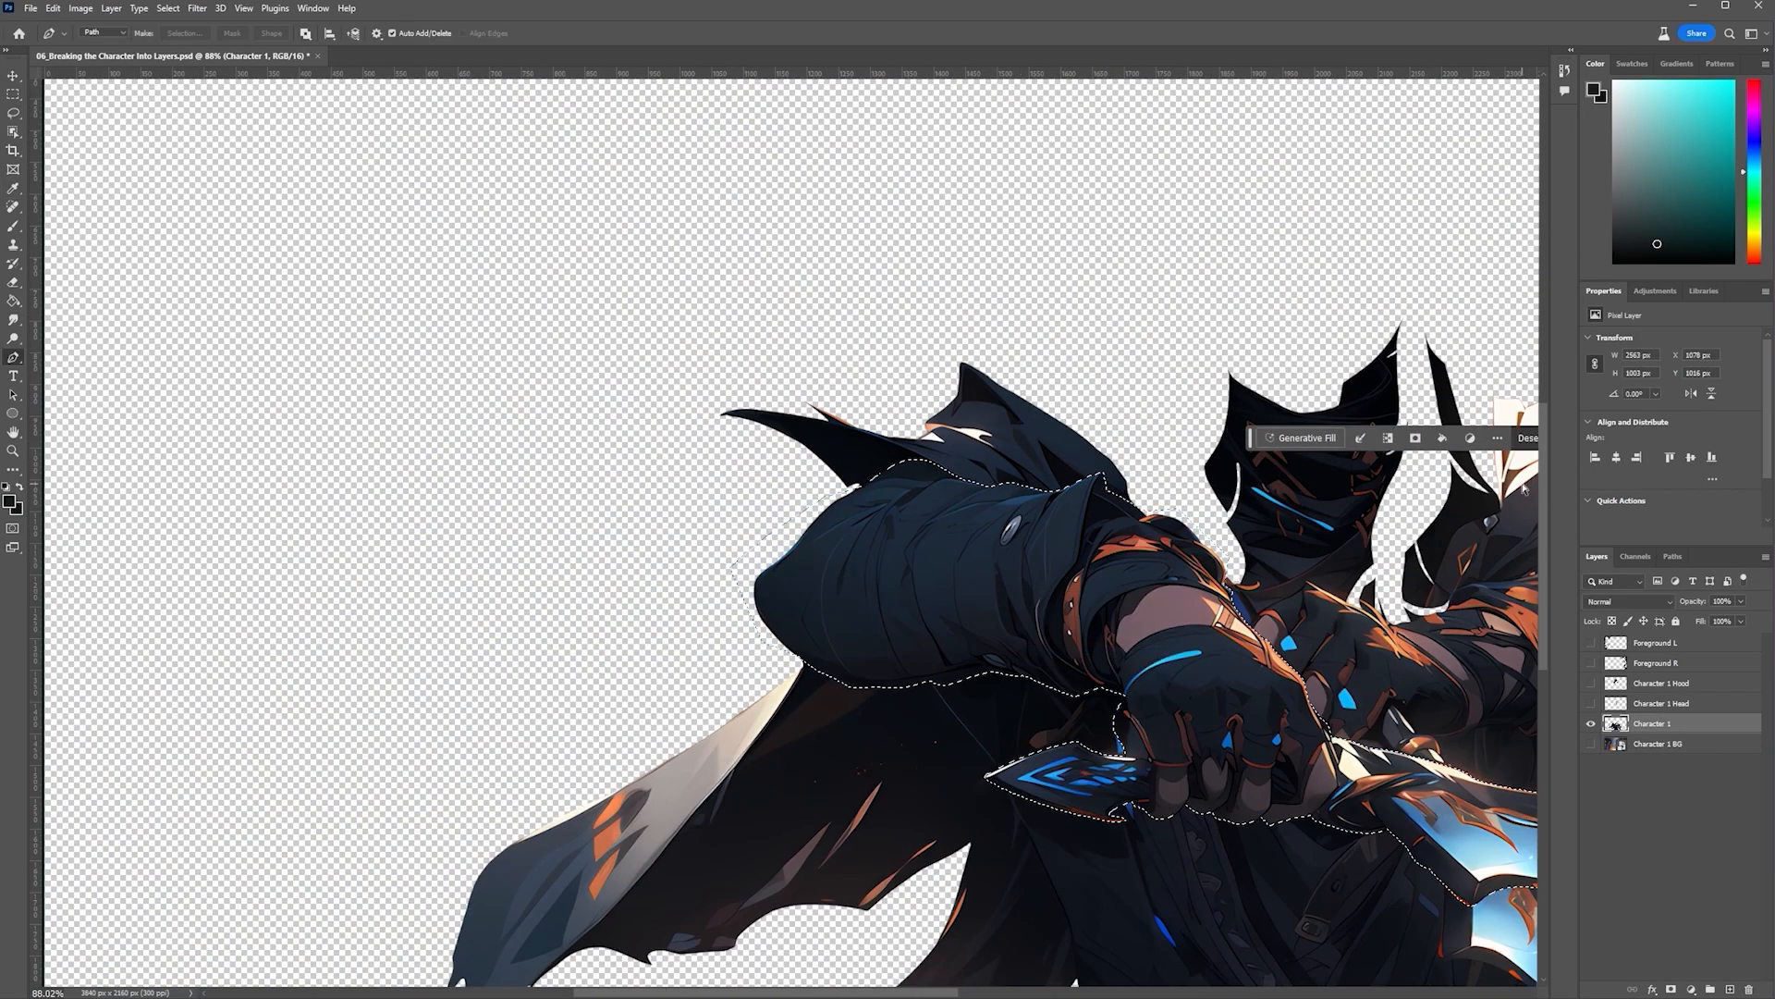
{"action": "key", "text": "Delete"}
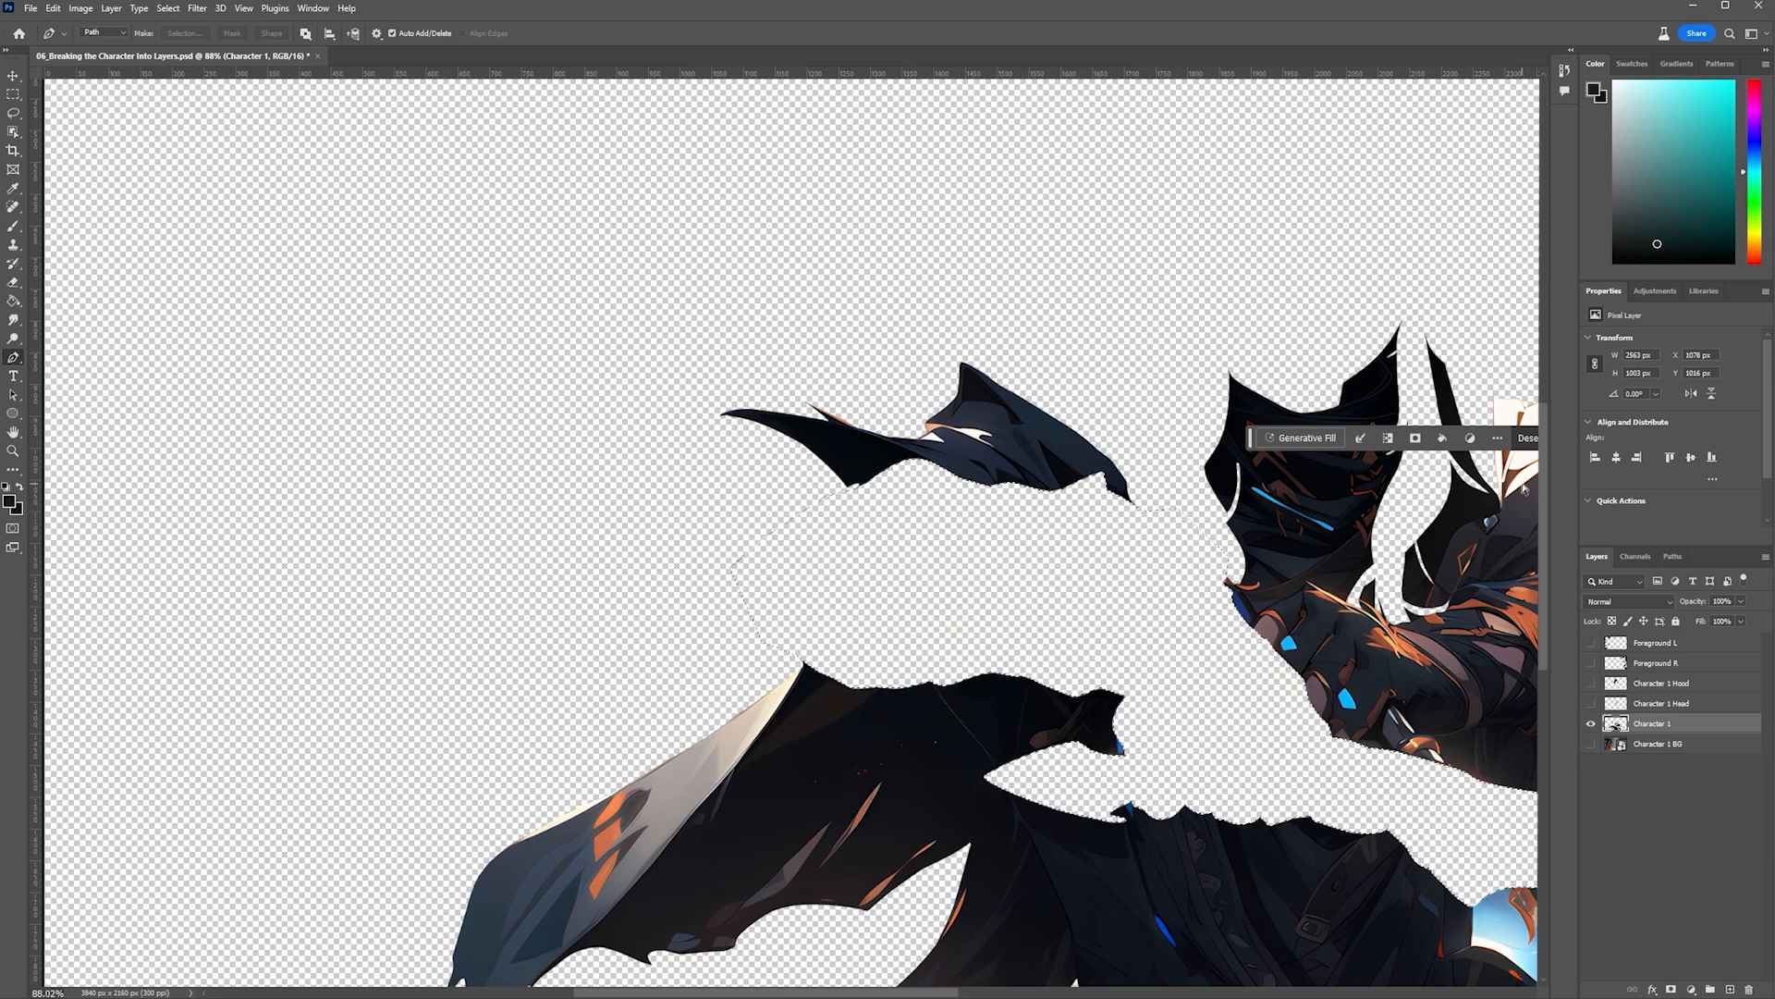
{"action": "key", "text": "ctrl+j"}
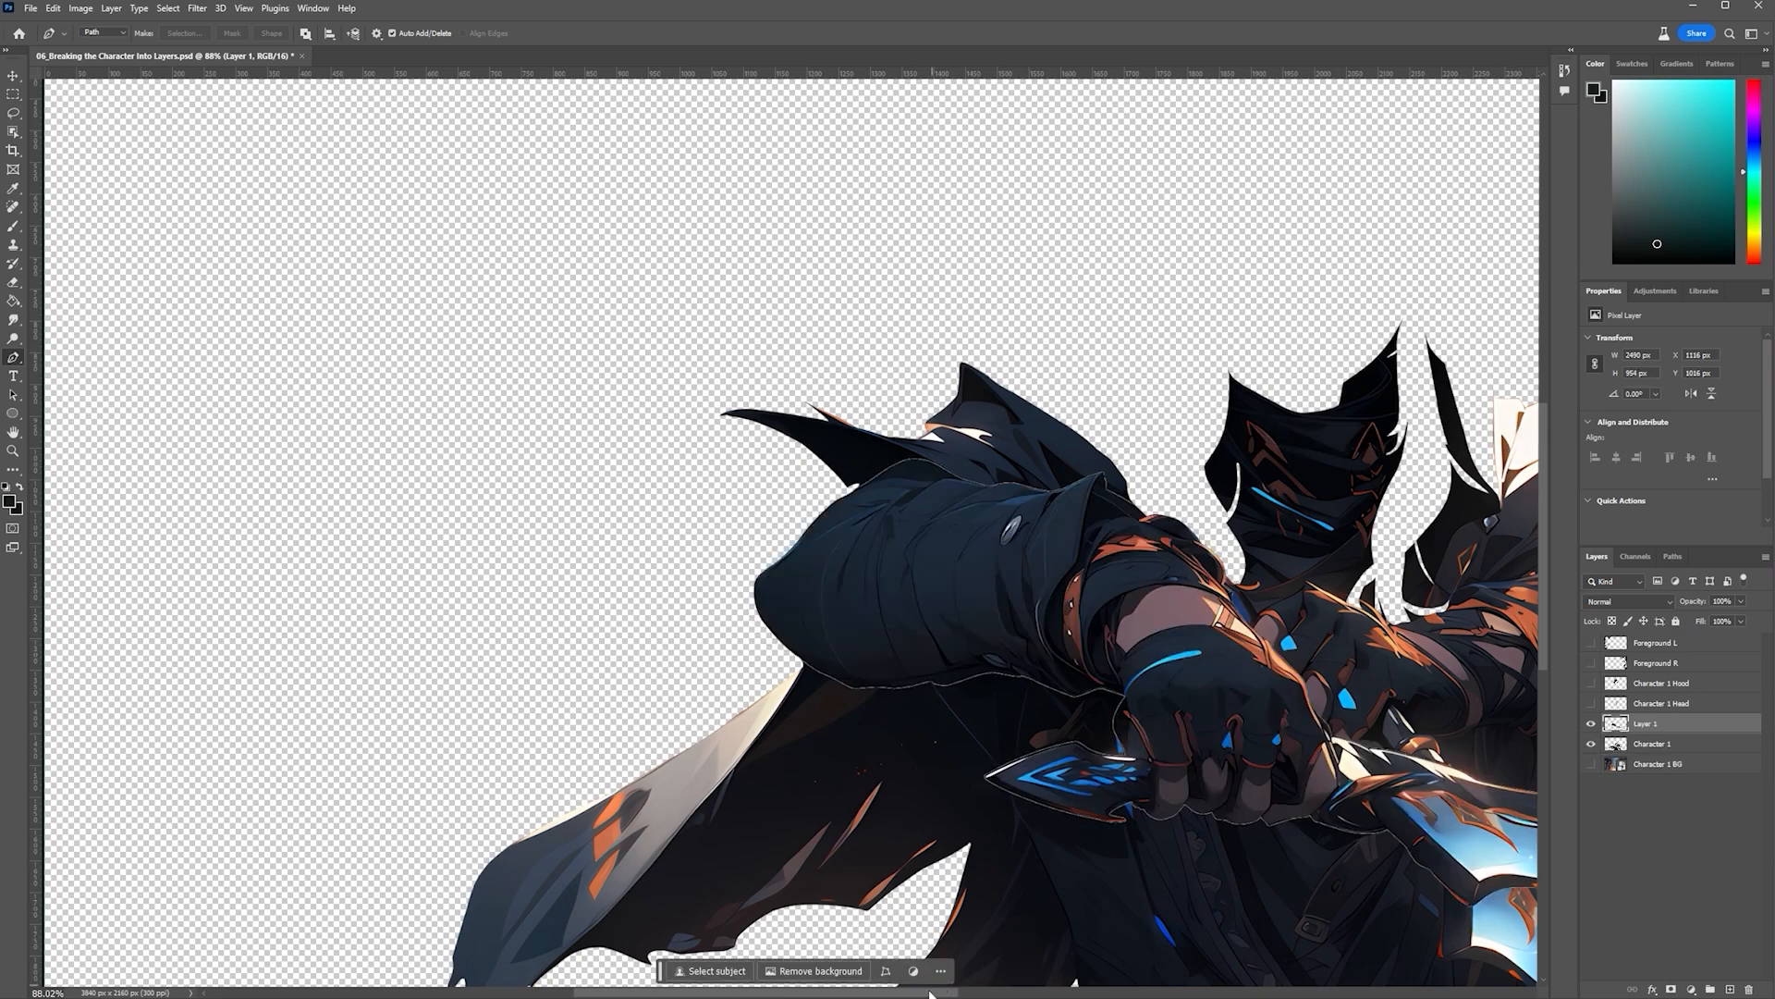
Rename the new arm layer as Character 1 R Arm
{"action": "left_click_drag", "start_coordinate": [941, 992], "coordinate": [1065, 993]}
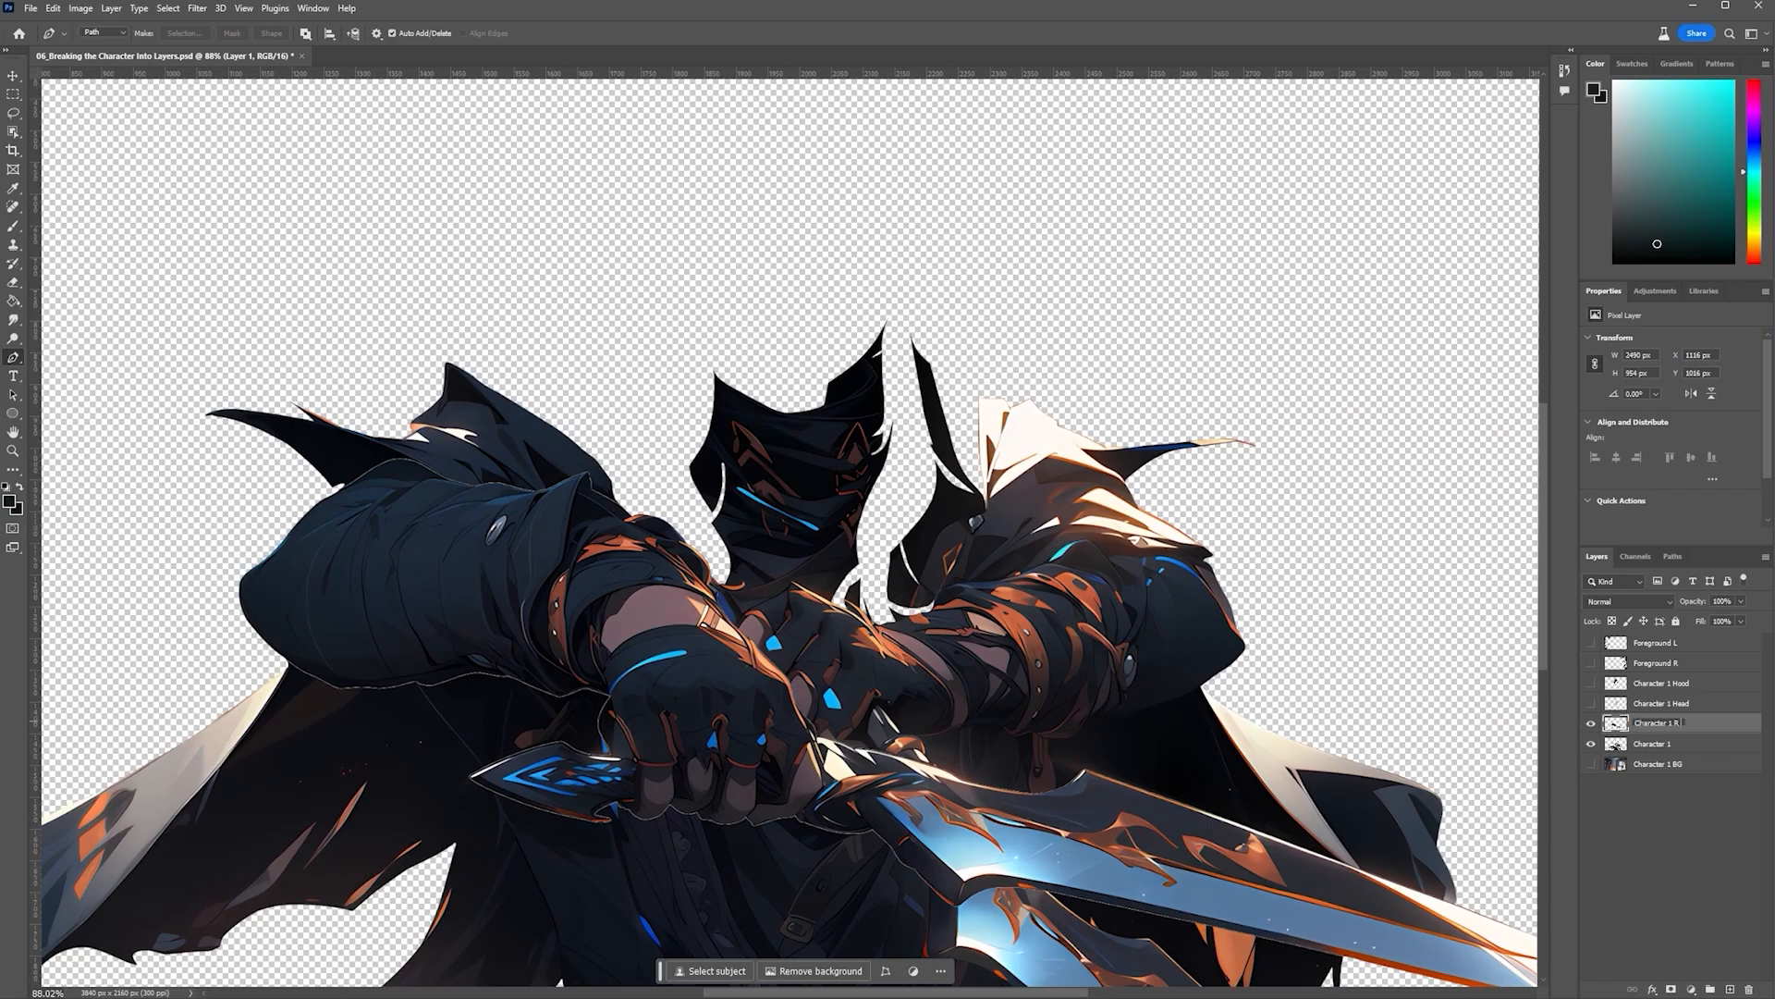
{"action": "type", "text": "mn"}
{"action": "key", "text": "Return"}
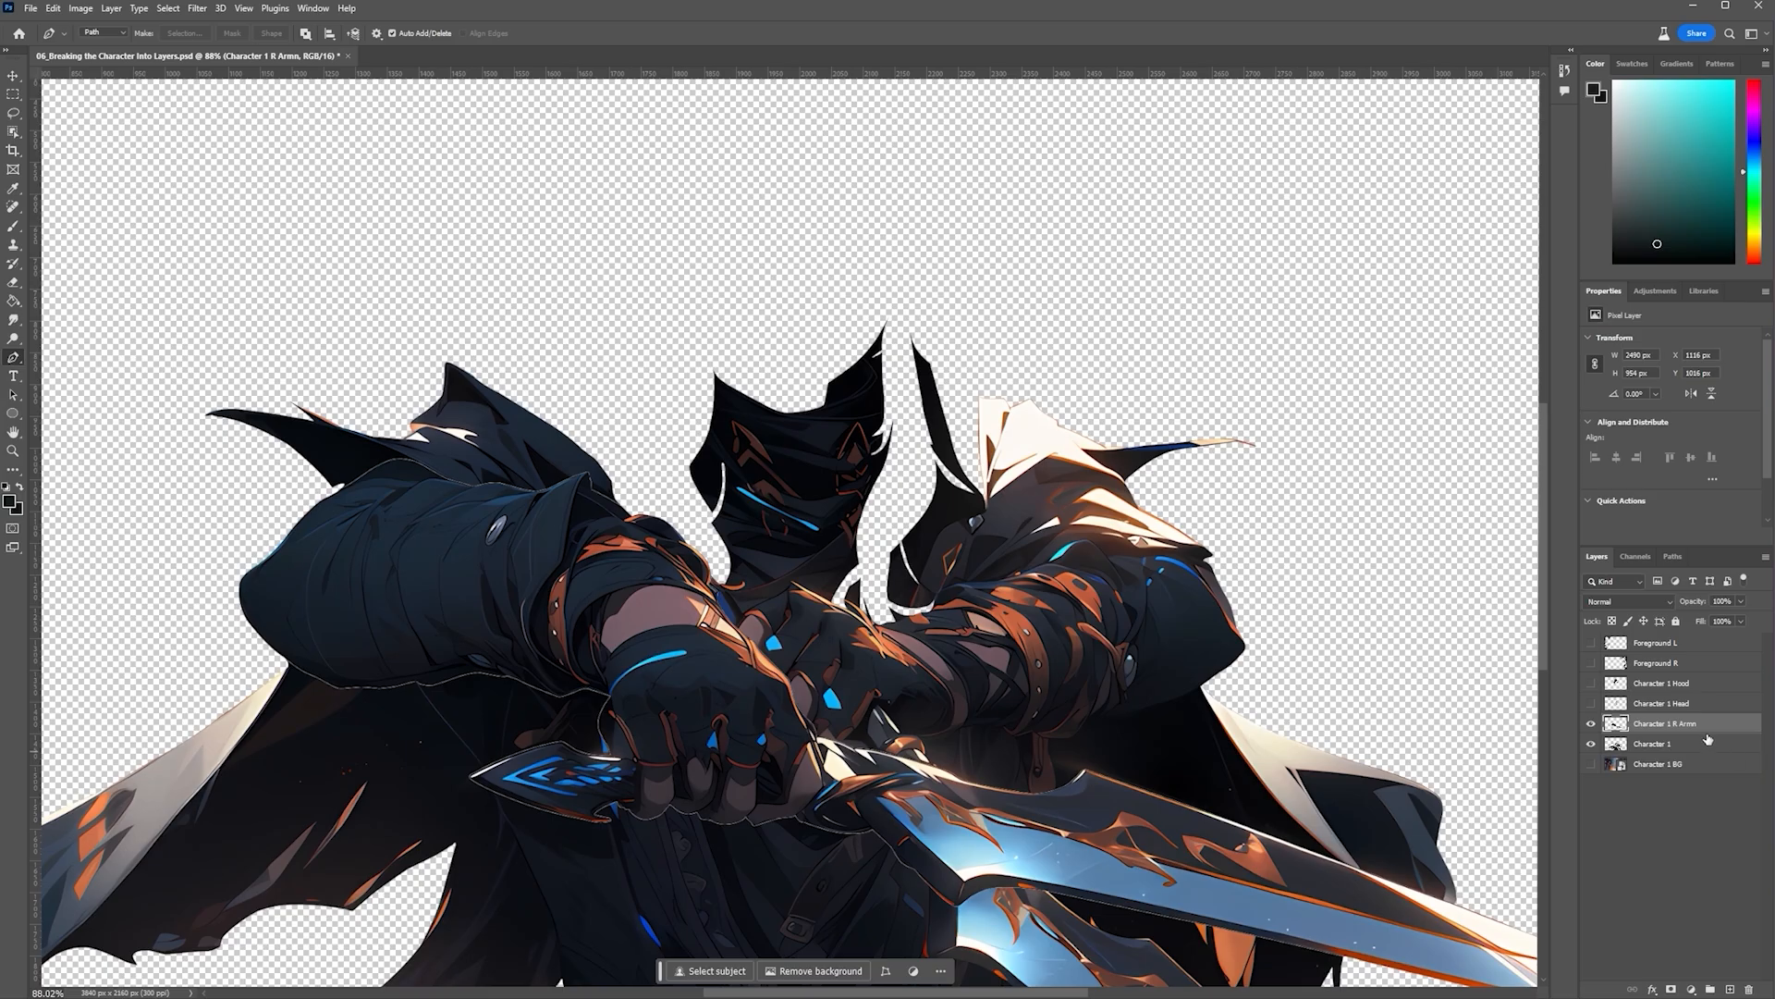
Hide the Character 1 R Arm layer and make the Character 1 layer active
{"action": "left_click", "coordinate": [1591, 723]}
{"action": "key", "text": "ctrl+0"}
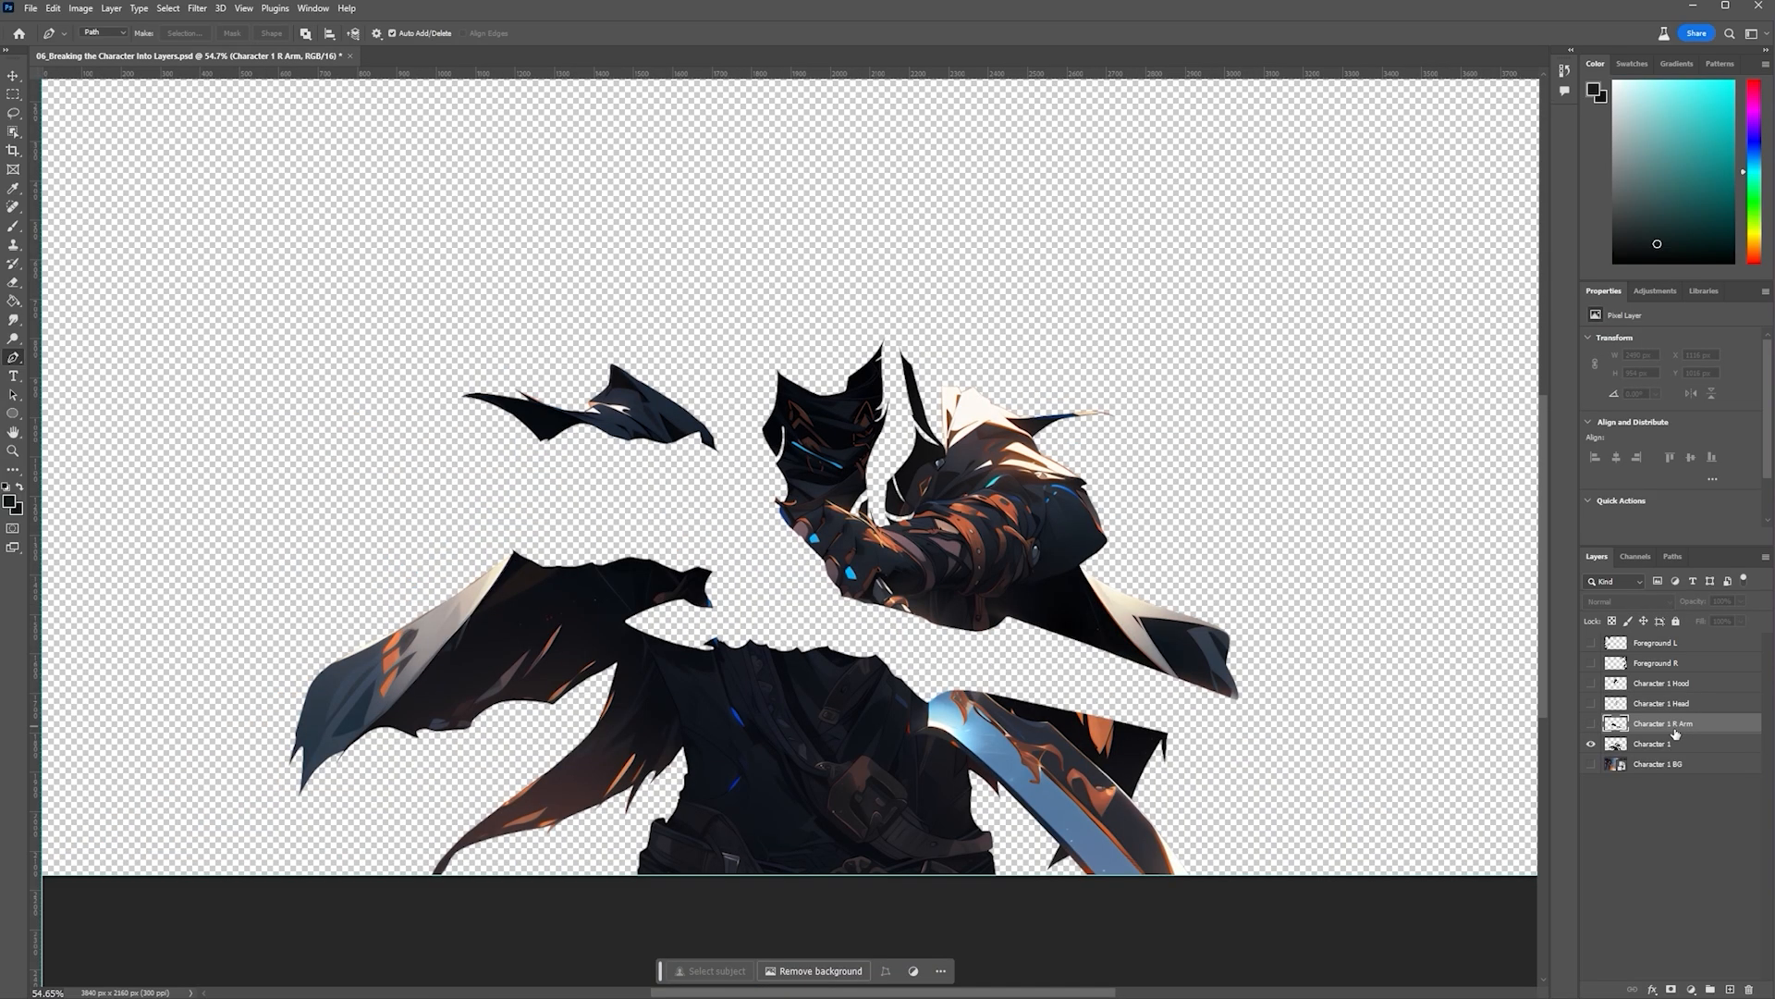
{"action": "left_click", "coordinate": [1672, 746]}
Start a new path at the cape's pointed tip over the other arm and trace its lower edge inward to the small light tab
{"action": "scroll", "coordinate": [1011, 502], "scroll_direction": "up", "scroll_amount": 5}
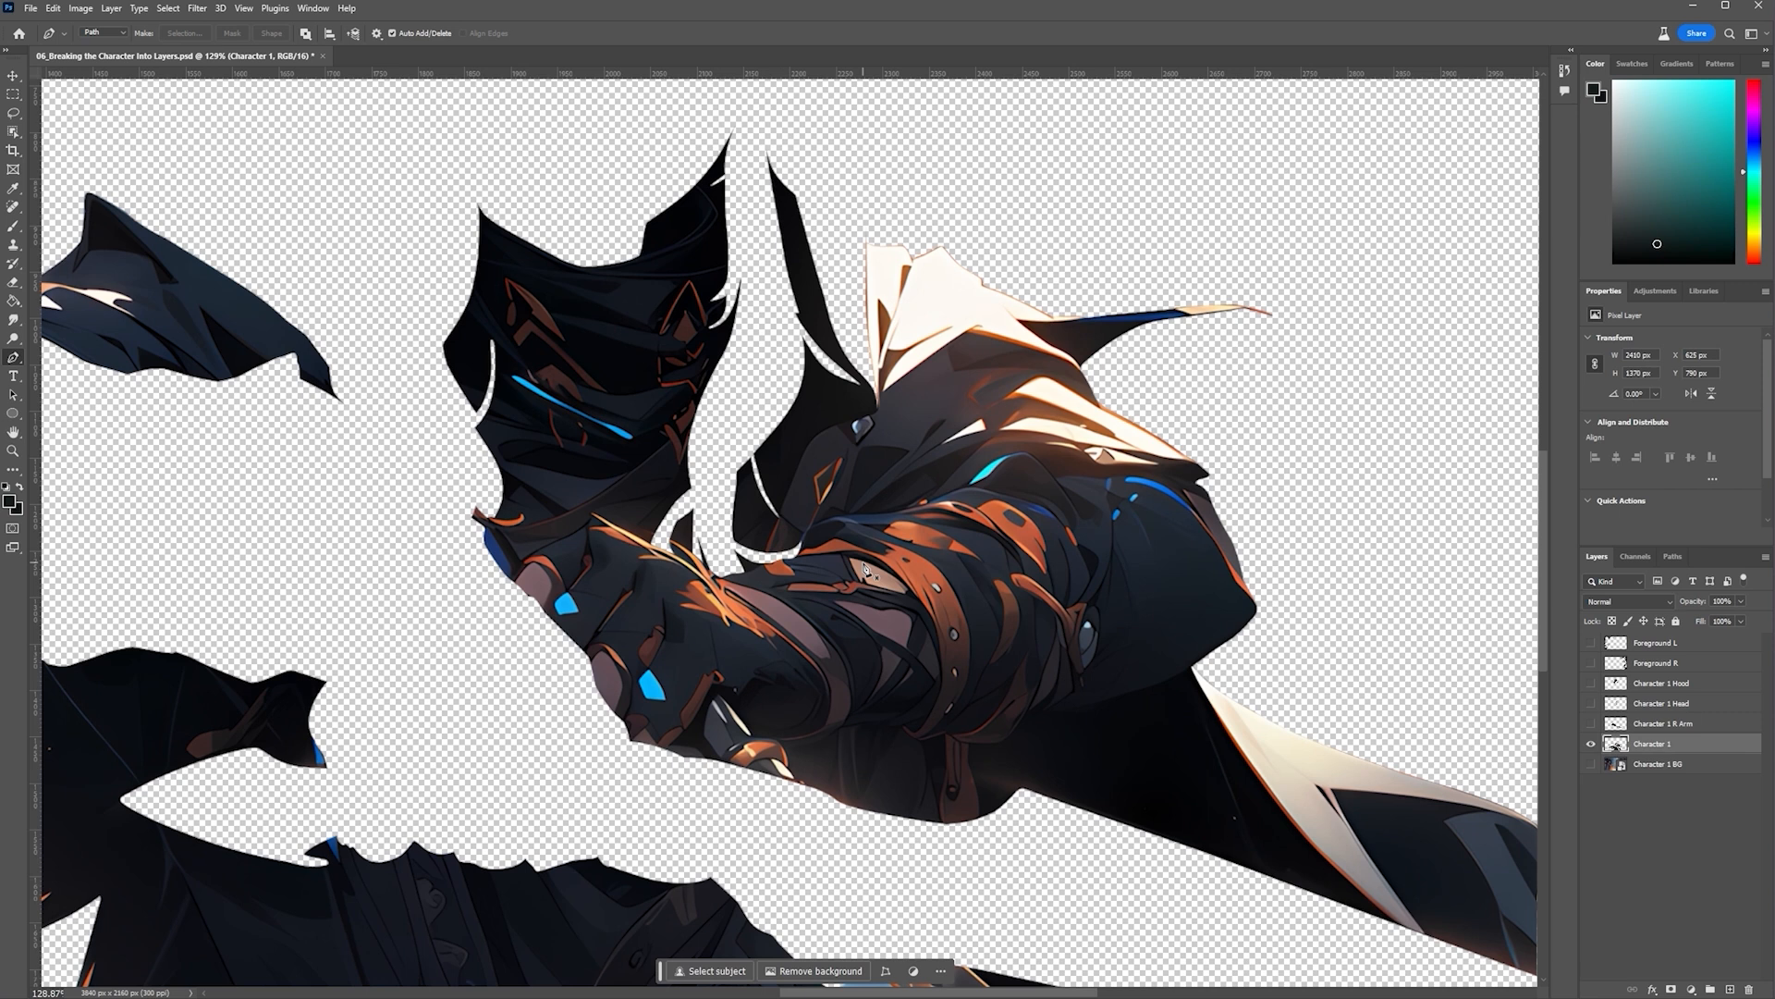
{"action": "scroll", "coordinate": [1173, 497], "scroll_direction": "up", "scroll_amount": 4}
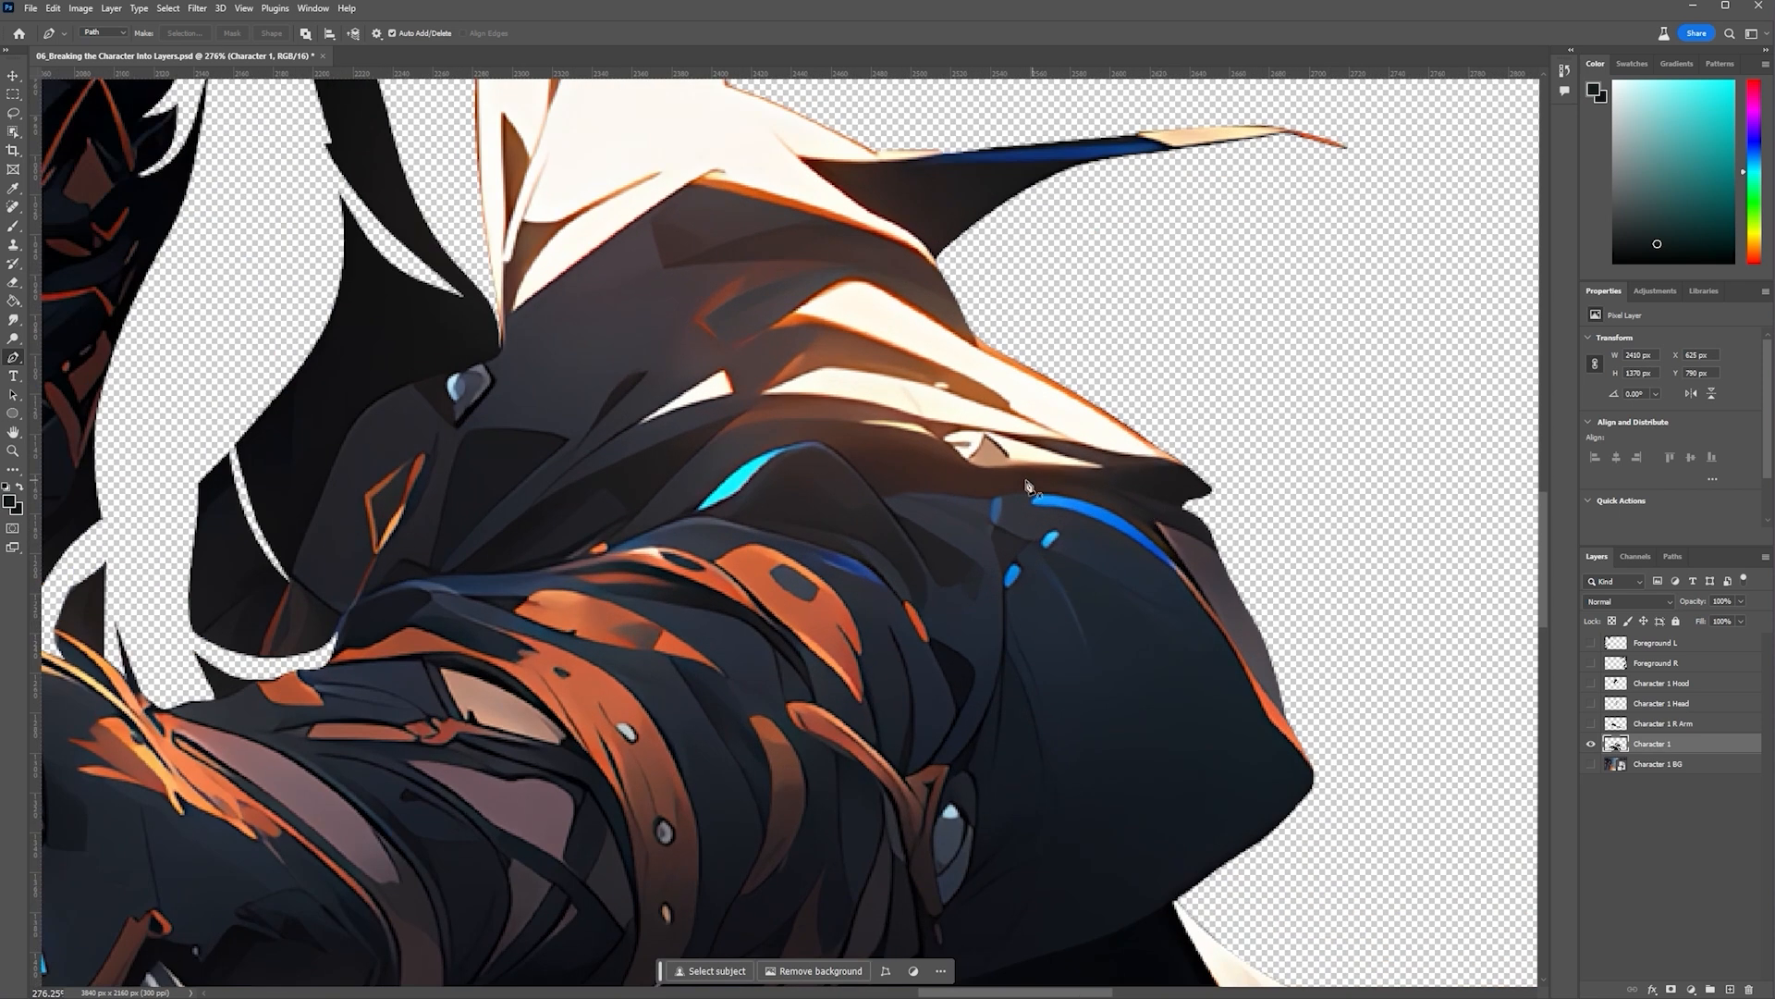
{"action": "scroll", "coordinate": [777, 426], "scroll_direction": "down", "scroll_amount": 4}
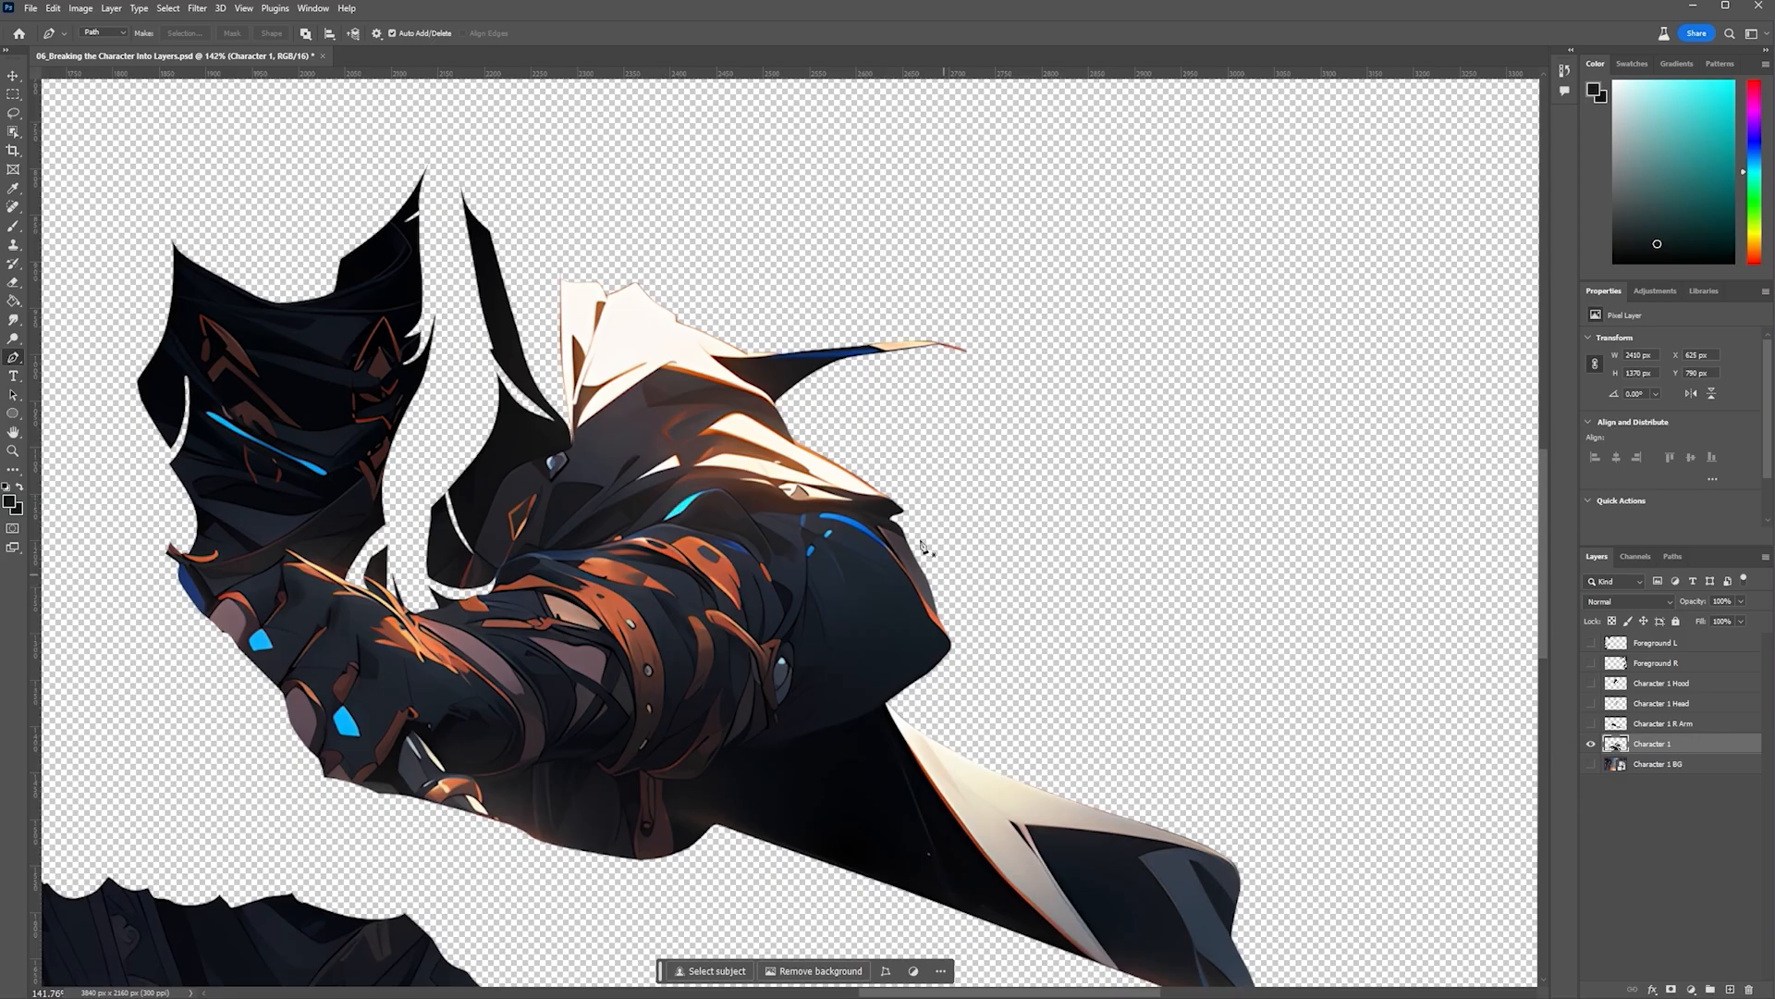
{"action": "scroll", "coordinate": [922, 544], "scroll_direction": "up", "scroll_amount": 8}
{"action": "left_click", "coordinate": [1285, 477]}
{"action": "left_click_drag", "start_coordinate": [1222, 458], "coordinate": [1139, 437]}
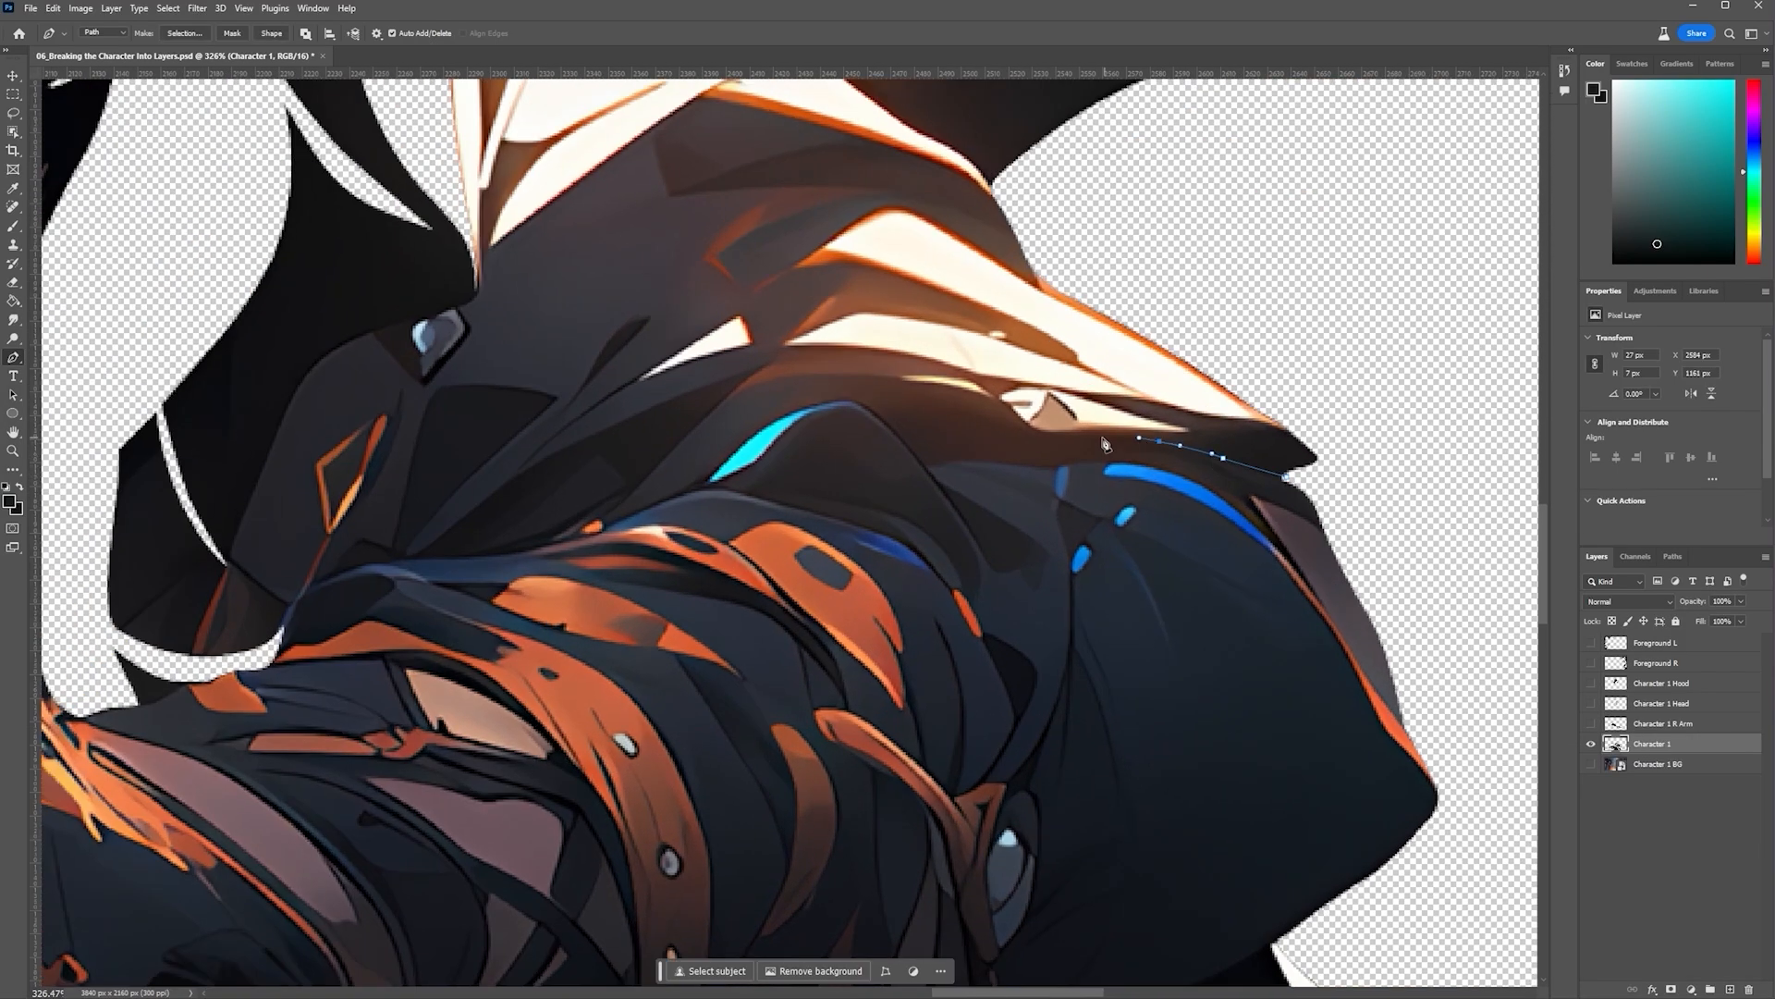
{"action": "left_click", "coordinate": [1098, 437]}
{"action": "left_click", "coordinate": [1044, 435]}
Trace over the sleeve fold with the cyan mark and down to the small orange spot on the arm's upper edge
{"action": "left_click", "coordinate": [1008, 420]}
{"action": "left_click", "coordinate": [957, 392]}
{"action": "left_click", "coordinate": [881, 380]}
{"action": "left_click", "coordinate": [799, 380]}
{"action": "left_click", "coordinate": [765, 384]}
{"action": "left_click_drag", "start_coordinate": [666, 508], "coordinate": [1001, 494]}
{"action": "left_click", "coordinate": [932, 505]}
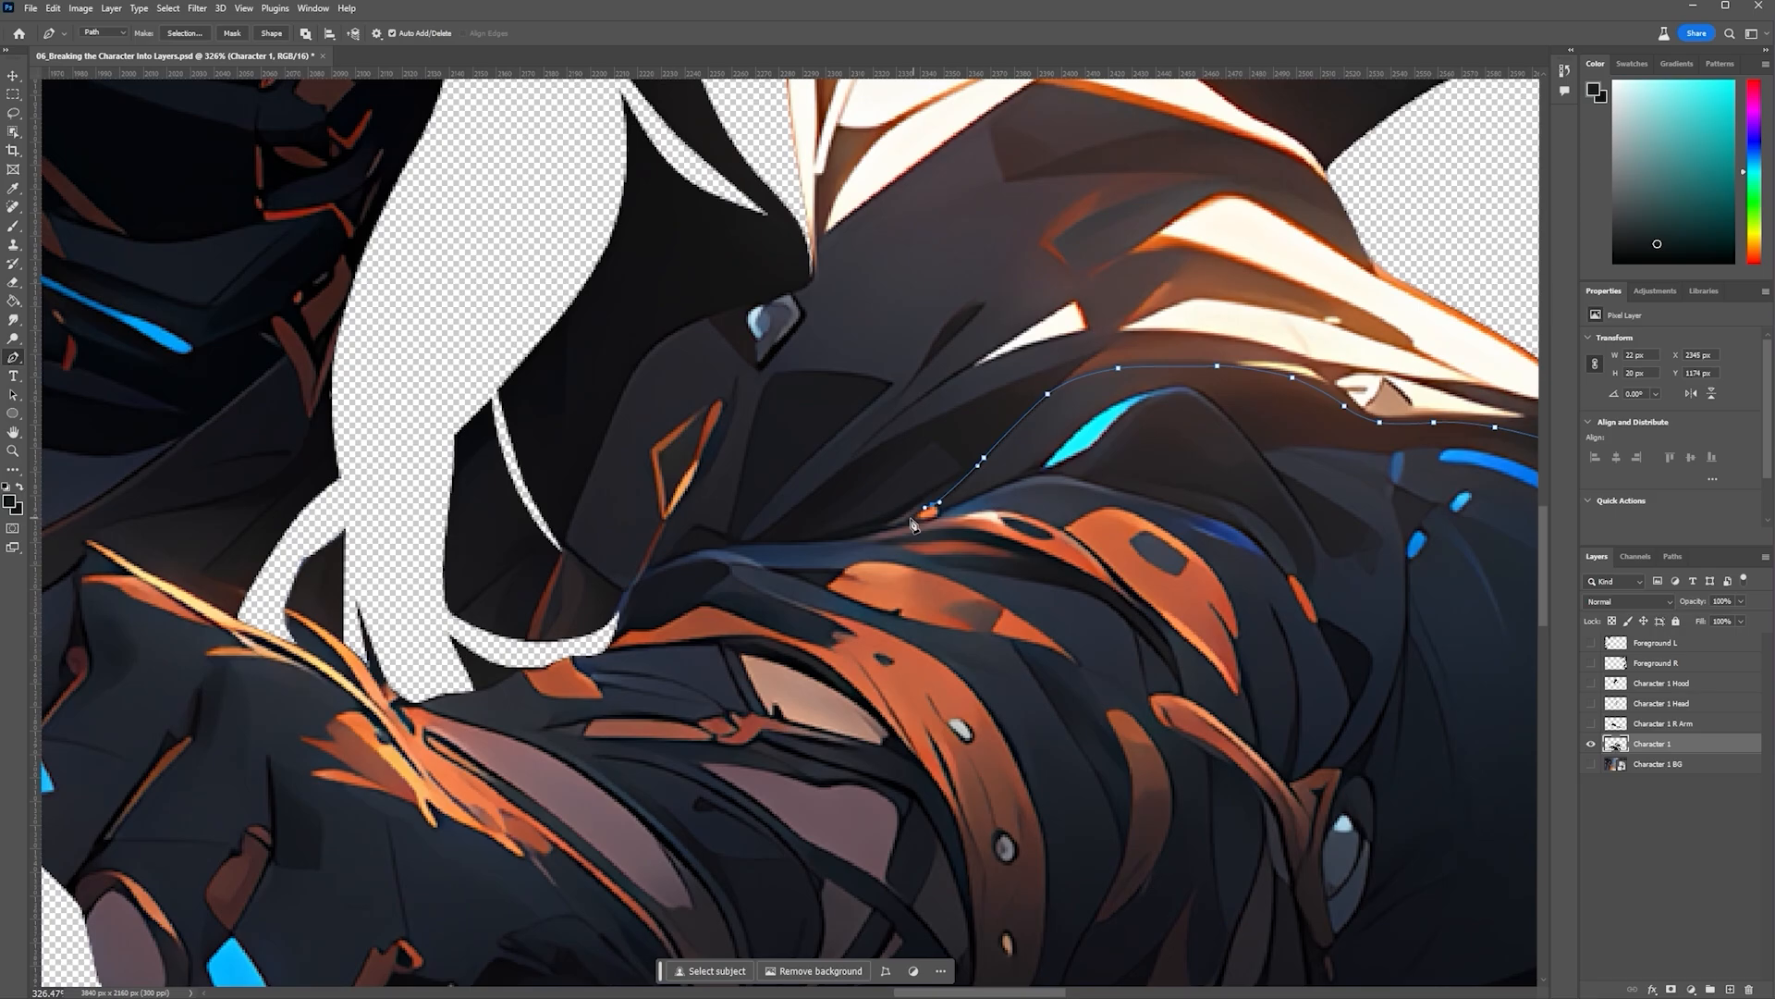
Trace the forearm's upper edge from the orange spot to the curved transparent gap beside the neck
{"action": "left_click", "coordinate": [904, 523]}
{"action": "left_click_drag", "start_coordinate": [845, 540], "coordinate": [822, 542]}
{"action": "left_click", "coordinate": [765, 545]}
{"action": "left_click", "coordinate": [725, 548]}
{"action": "left_click", "coordinate": [679, 557]}
{"action": "left_click", "coordinate": [616, 615]}
Follow the forearm's edge beneath the curved transparent gap down to the gold streaks at the wrist
{"action": "left_click_drag", "start_coordinate": [612, 621], "coordinate": [659, 614]}
{"action": "scroll", "coordinate": [610, 658], "scroll_direction": "up", "scroll_amount": 3}
{"action": "left_click", "coordinate": [659, 620]}
{"action": "left_click", "coordinate": [599, 641]}
{"action": "left_click", "coordinate": [560, 658]}
{"action": "left_click", "coordinate": [418, 684]}
{"action": "left_click_drag", "start_coordinate": [492, 686], "coordinate": [1102, 598]}
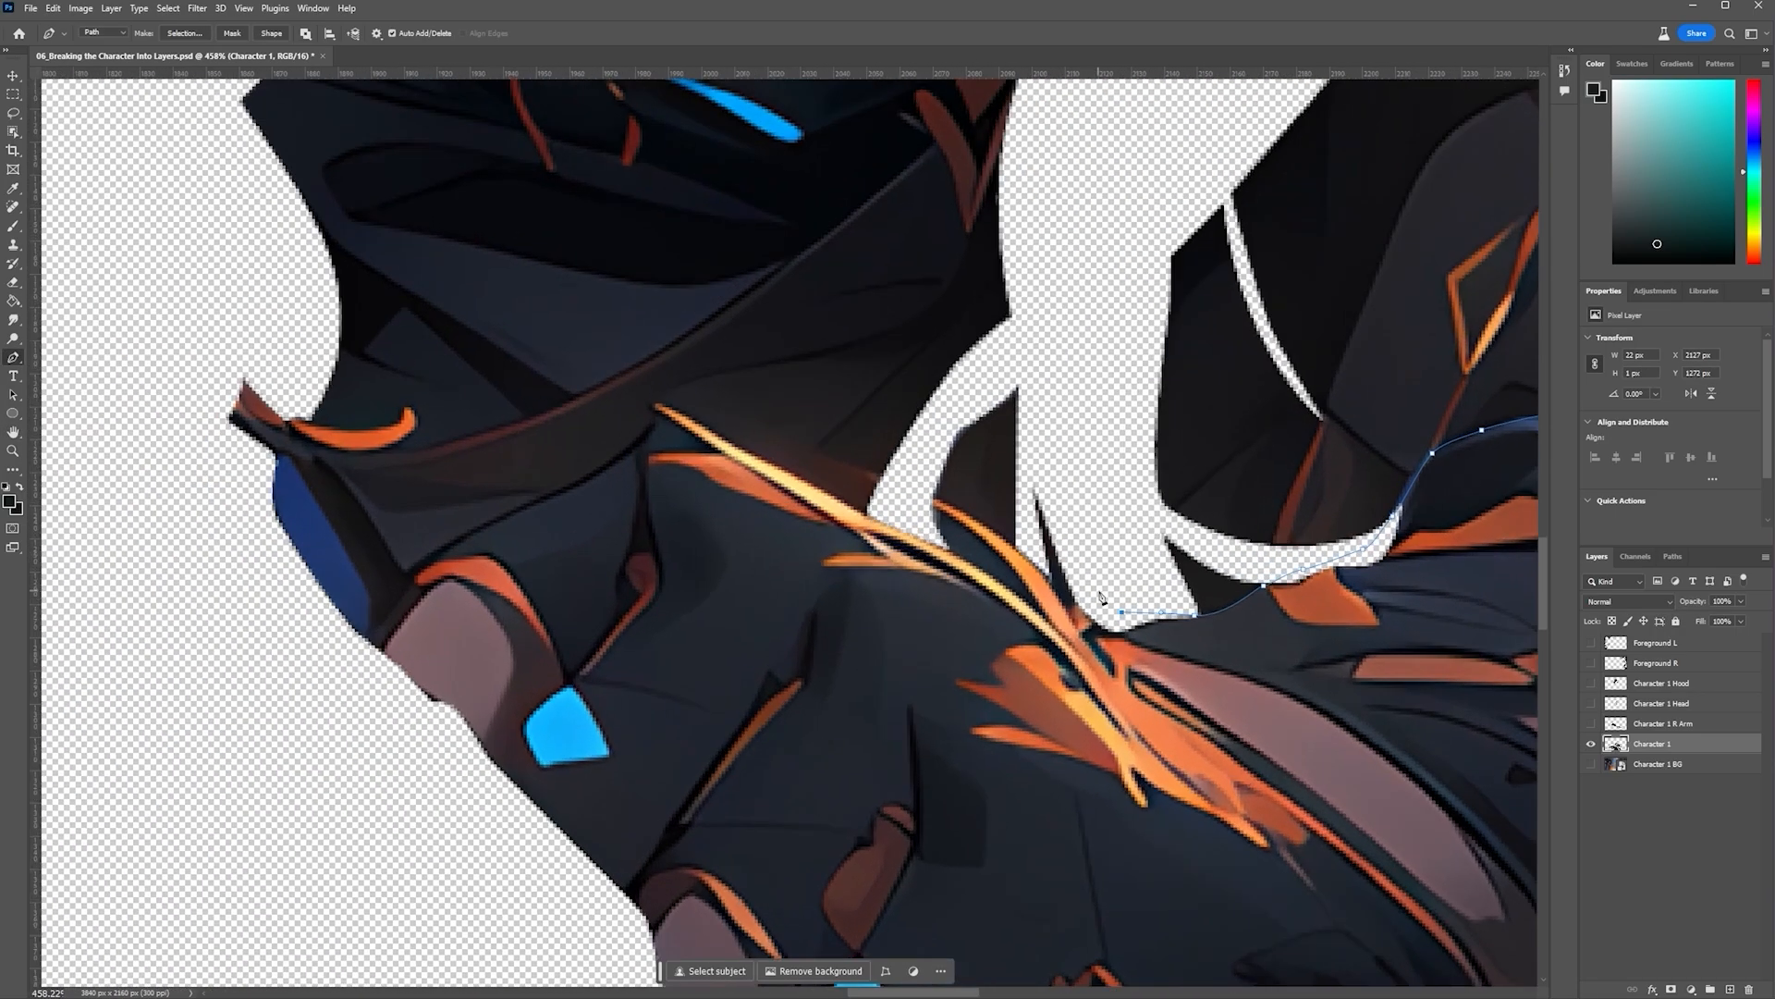
Trace along the gold streaks to their tip and over the top finger to the hand's outer edge
{"action": "left_click", "coordinate": [1012, 592]}
{"action": "left_click", "coordinate": [945, 546]}
{"action": "left_click", "coordinate": [549, 498]}
{"action": "left_click", "coordinate": [444, 542]}
{"action": "left_click", "coordinate": [414, 564]}
{"action": "left_click", "coordinate": [407, 578]}
{"action": "left_click_drag", "start_coordinate": [361, 652], "coordinate": [350, 682]}
Carry the path through the empty area below the hand to the exposed base of the second sword's blade
{"action": "scroll", "coordinate": [390, 704], "scroll_direction": "down", "scroll_amount": 5}
{"action": "left_click_drag", "start_coordinate": [492, 908], "coordinate": [543, 785]}
{"action": "left_click", "coordinate": [552, 816]}
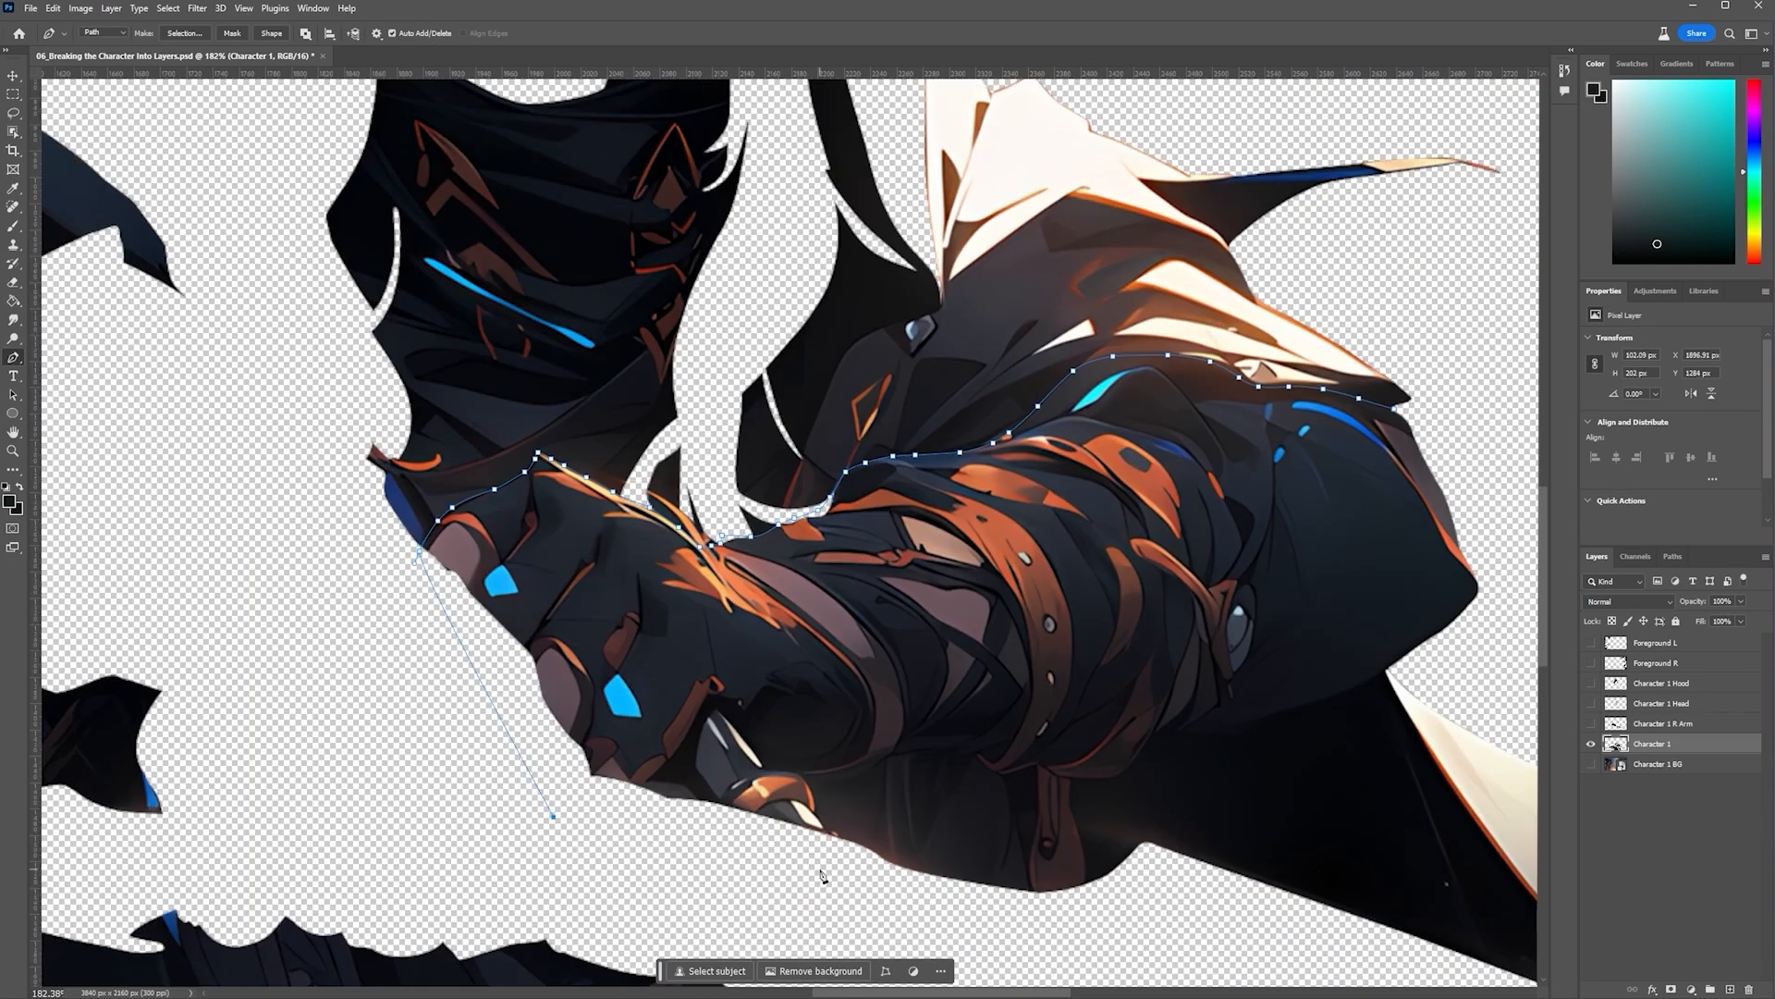
{"action": "scroll", "coordinate": [821, 858], "scroll_direction": "down", "scroll_amount": 8}
{"action": "scroll", "coordinate": [832, 855], "scroll_direction": "up", "scroll_amount": 6}
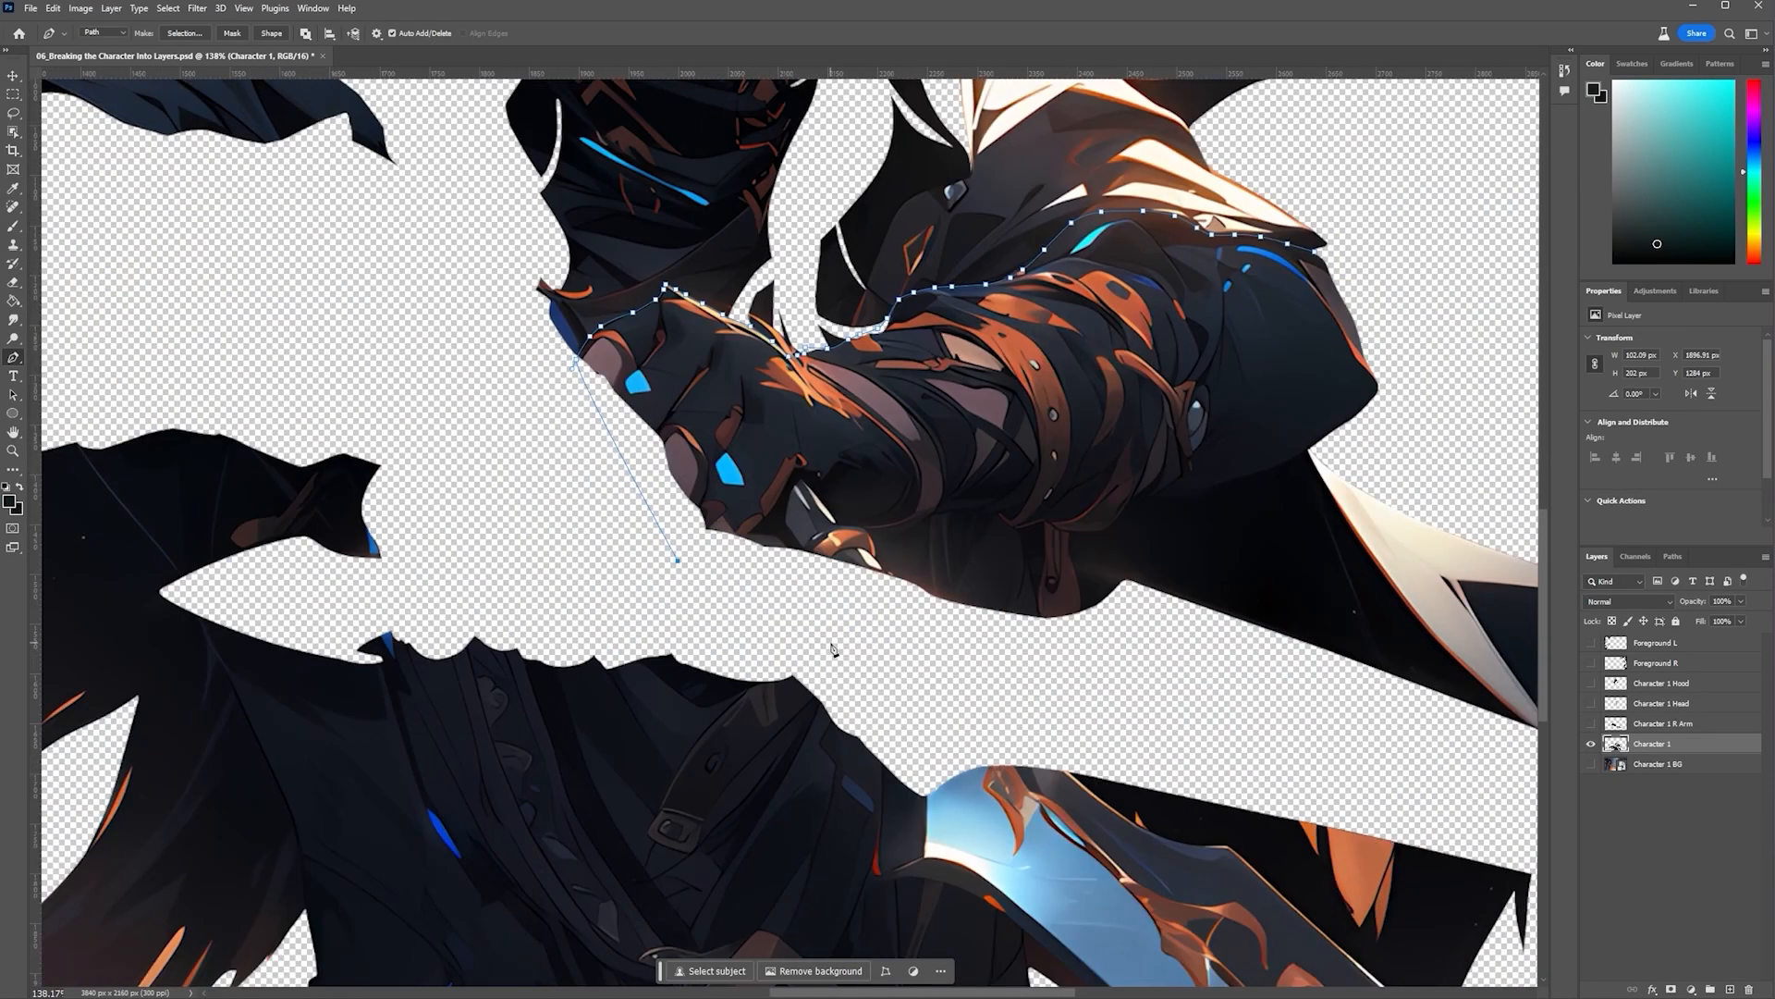
{"action": "scroll", "coordinate": [809, 612], "scroll_direction": "up", "scroll_amount": 3}
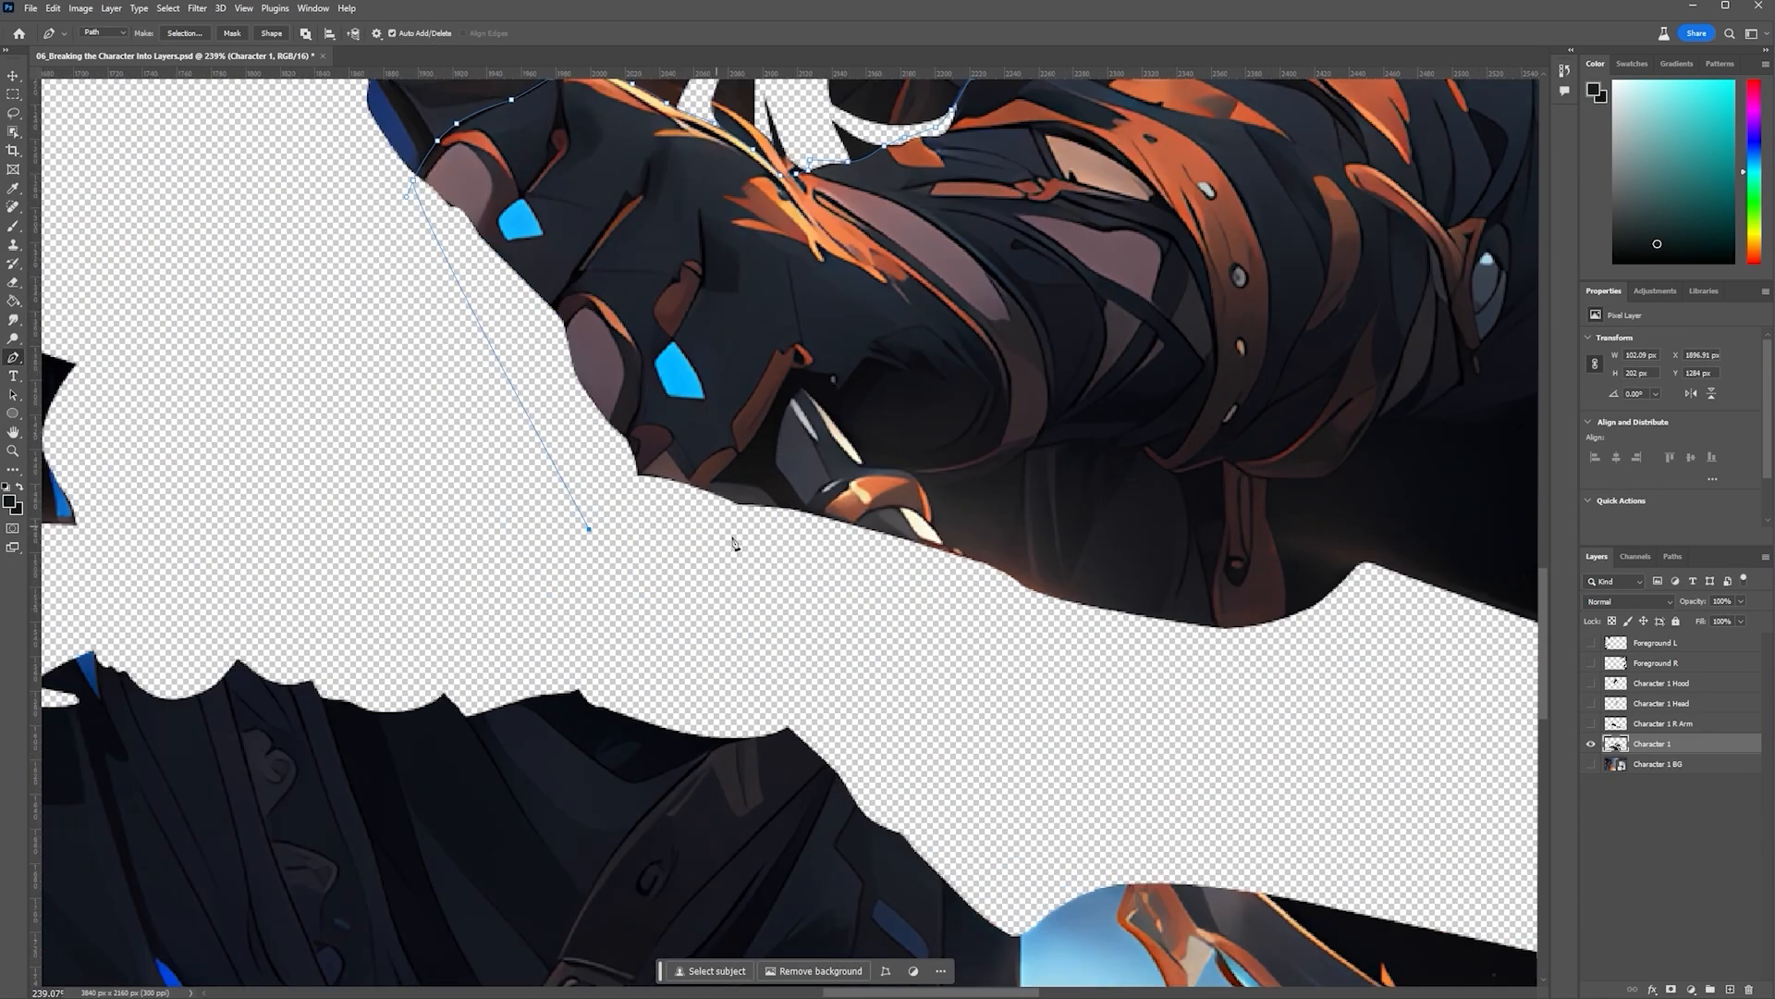
{"action": "scroll", "coordinate": [733, 543], "scroll_direction": "down", "scroll_amount": 4}
{"action": "scroll", "coordinate": [823, 513], "scroll_direction": "up", "scroll_amount": 5}
{"action": "left_click", "coordinate": [822, 509]}
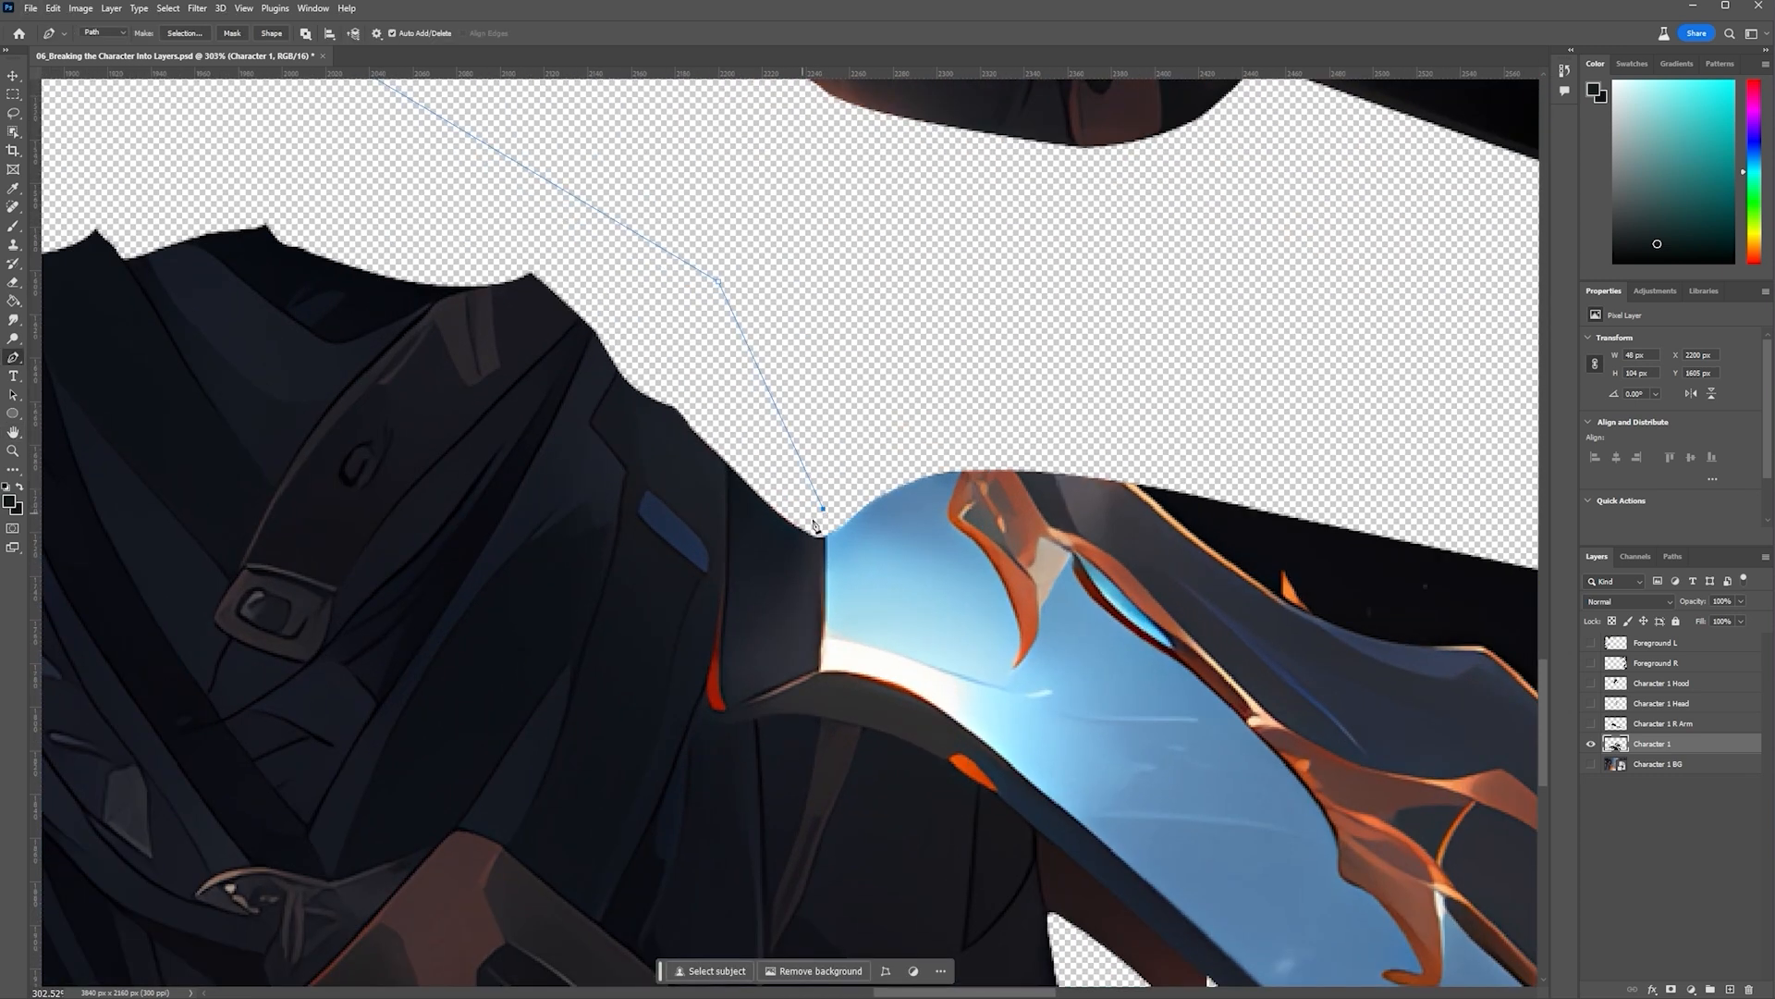
Trace the inner edge of the blade's dark base down along its red trim
{"action": "scroll", "coordinate": [730, 462], "scroll_direction": "up", "scroll_amount": 3}
{"action": "left_click", "coordinate": [725, 456]}
{"action": "left_click", "coordinate": [725, 507]}
{"action": "left_click", "coordinate": [726, 588]}
{"action": "left_click", "coordinate": [713, 653]}
{"action": "left_click", "coordinate": [711, 662]}
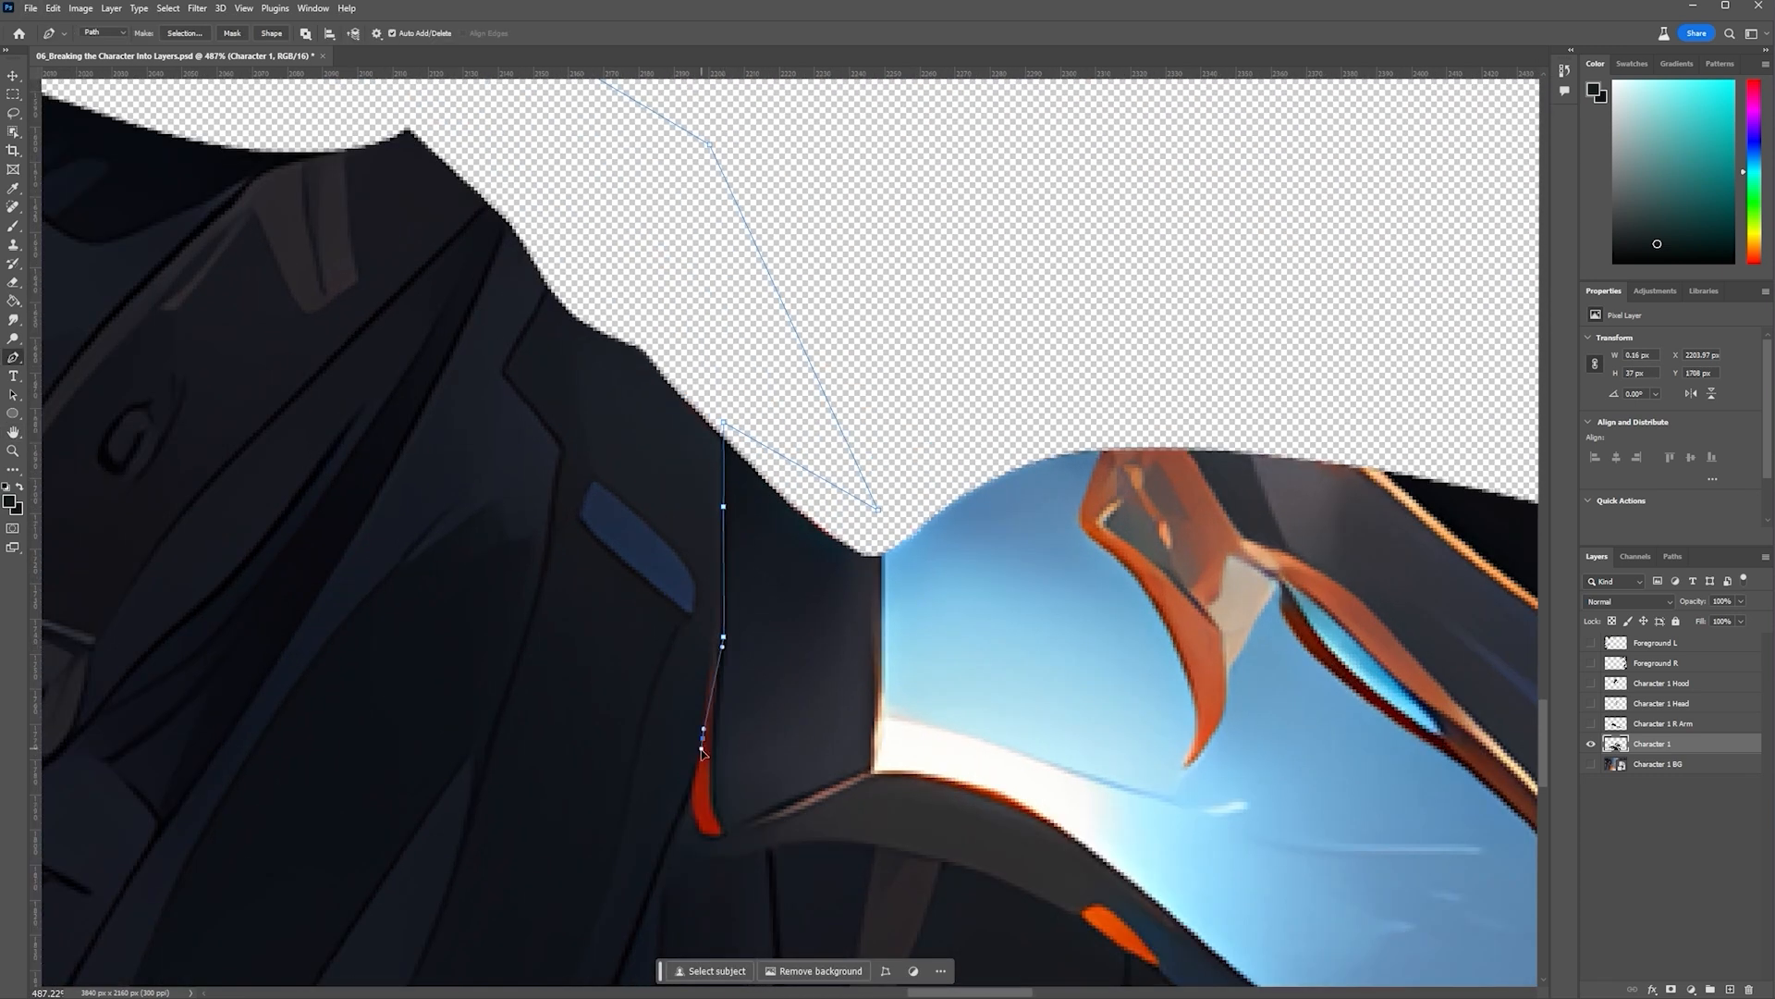
{"action": "left_click", "coordinate": [703, 700]}
Trace around the red trim's tip and along the blade's dark lower edge to the torn brown cloth
{"action": "left_click_drag", "start_coordinate": [717, 861], "coordinate": [849, 841]}
{"action": "left_click_drag", "start_coordinate": [1000, 880], "coordinate": [1032, 893]}
{"action": "left_click_drag", "start_coordinate": [1148, 827], "coordinate": [723, 229]}
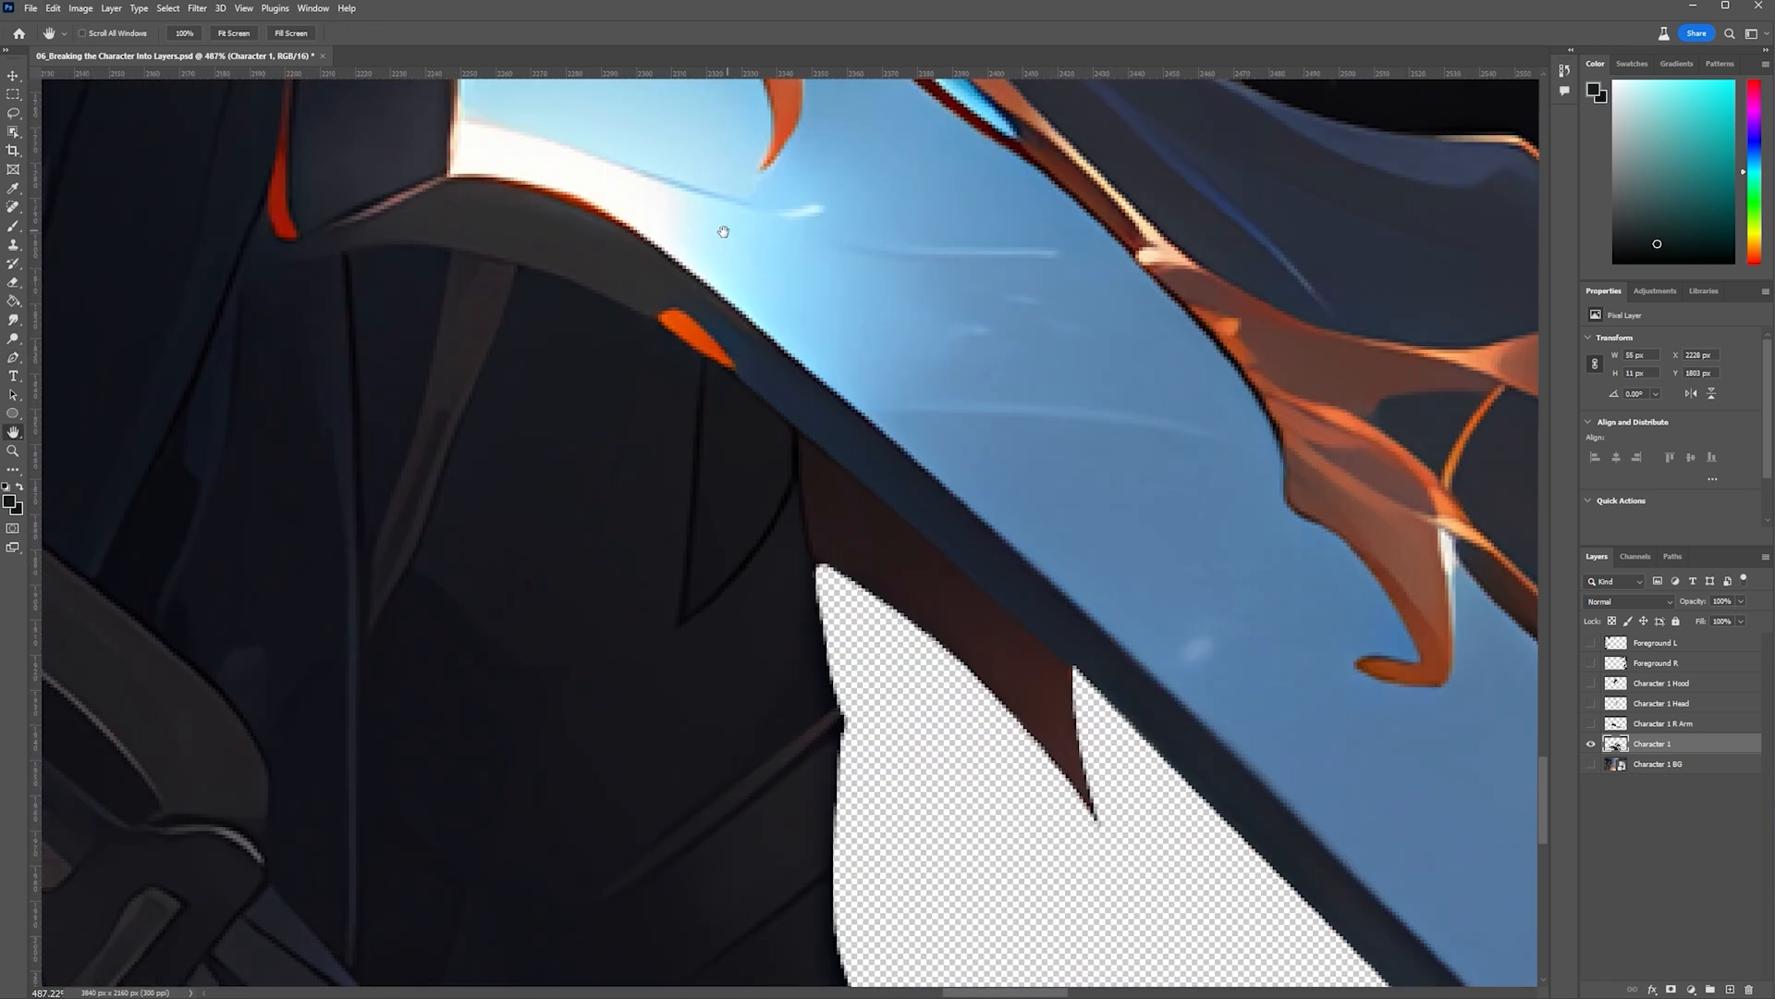
{"action": "scroll", "coordinate": [865, 578], "scroll_direction": "down", "scroll_amount": 4}
{"action": "left_click_drag", "start_coordinate": [867, 536], "coordinate": [1002, 653]}
{"action": "scroll", "coordinate": [1015, 671], "scroll_direction": "up", "scroll_amount": 5}
{"action": "left_click", "coordinate": [987, 629]}
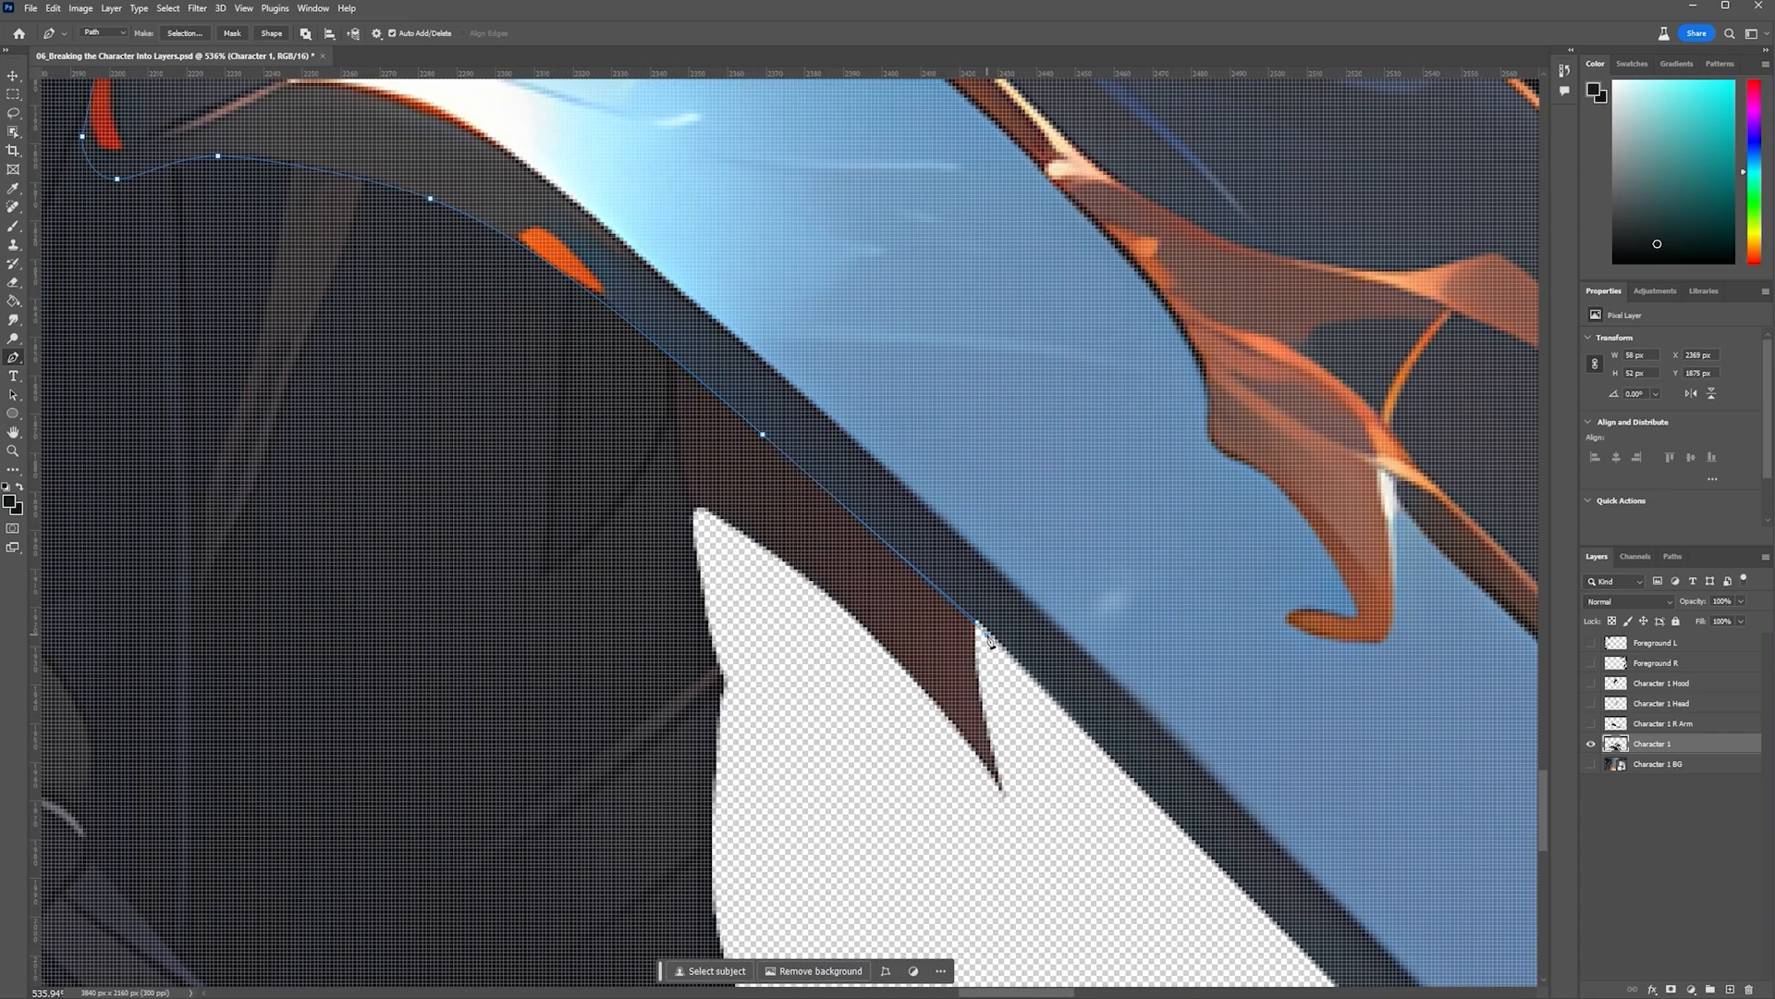
Continue along the blade's lower edge and take the path around its cropped end below the canvas
{"action": "scroll", "coordinate": [998, 656], "scroll_direction": "down", "scroll_amount": 8}
{"action": "scroll", "coordinate": [1063, 767], "scroll_direction": "up", "scroll_amount": 8}
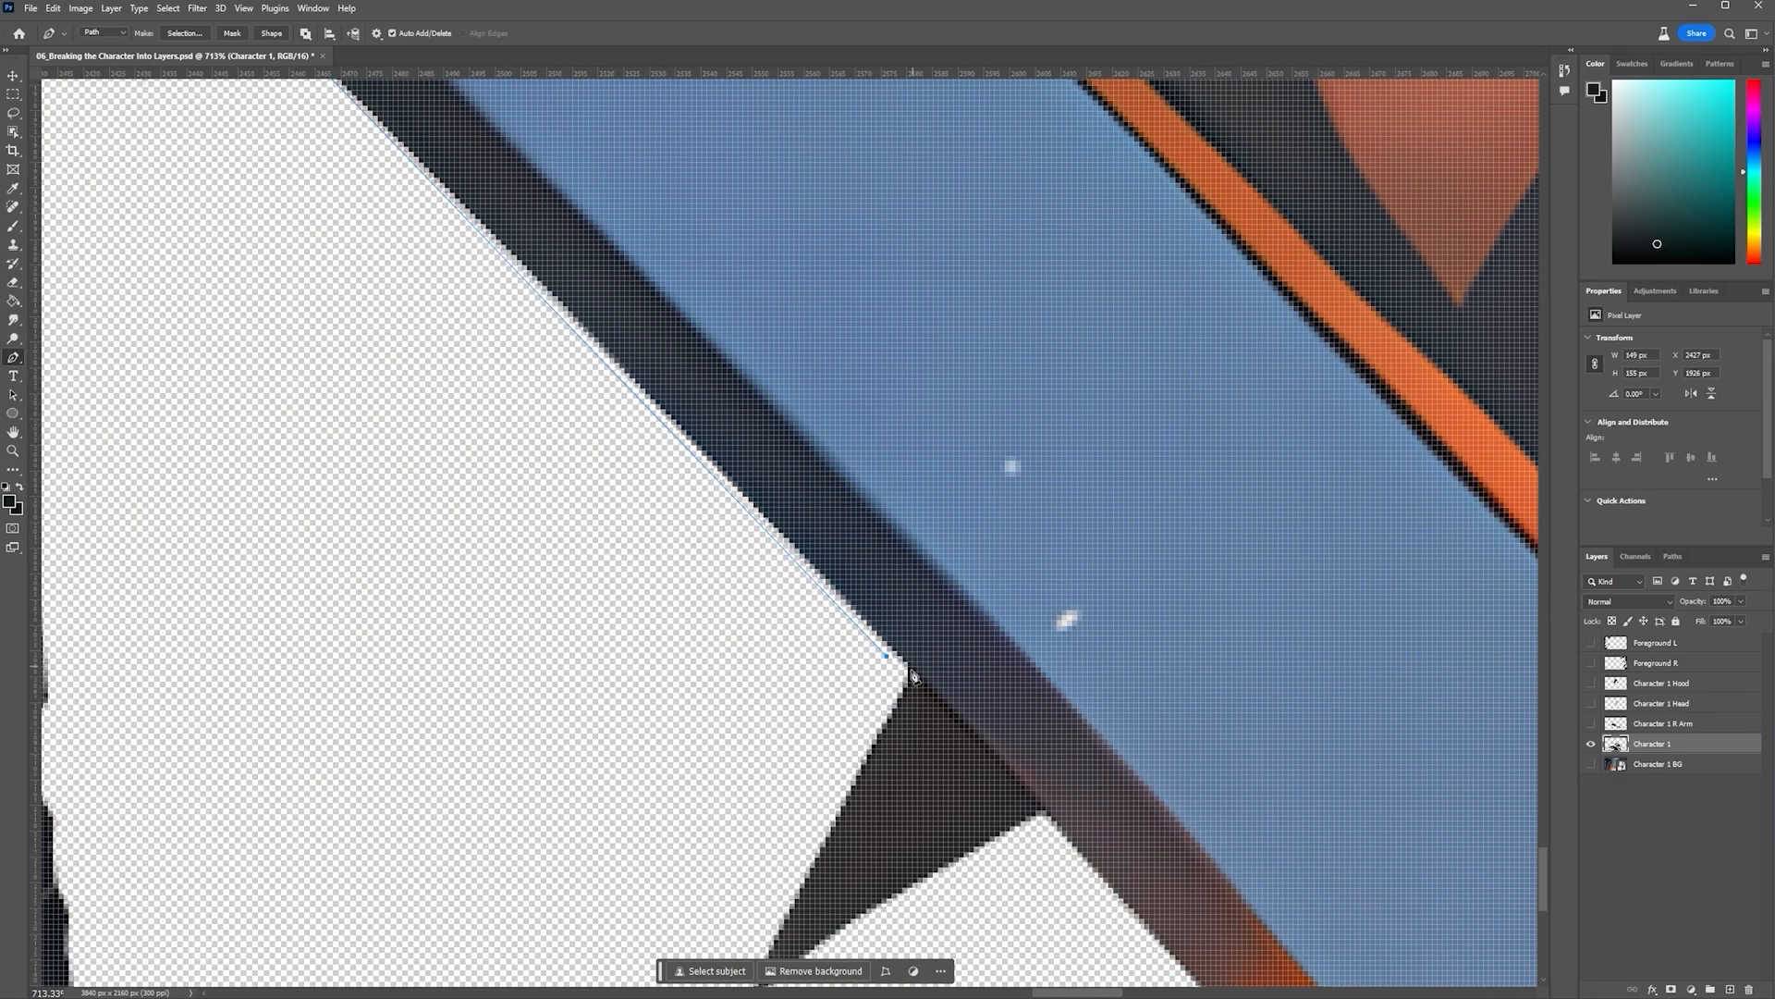
{"action": "left_click", "coordinate": [1045, 762]}
{"action": "left_click", "coordinate": [1129, 908]}
{"action": "scroll", "coordinate": [1239, 906], "scroll_direction": "down", "scroll_amount": 7}
{"action": "left_click", "coordinate": [1260, 957]}
{"action": "scroll", "coordinate": [1261, 957], "scroll_direction": "right", "scroll_amount": 6}
{"action": "left_click", "coordinate": [1156, 948]}
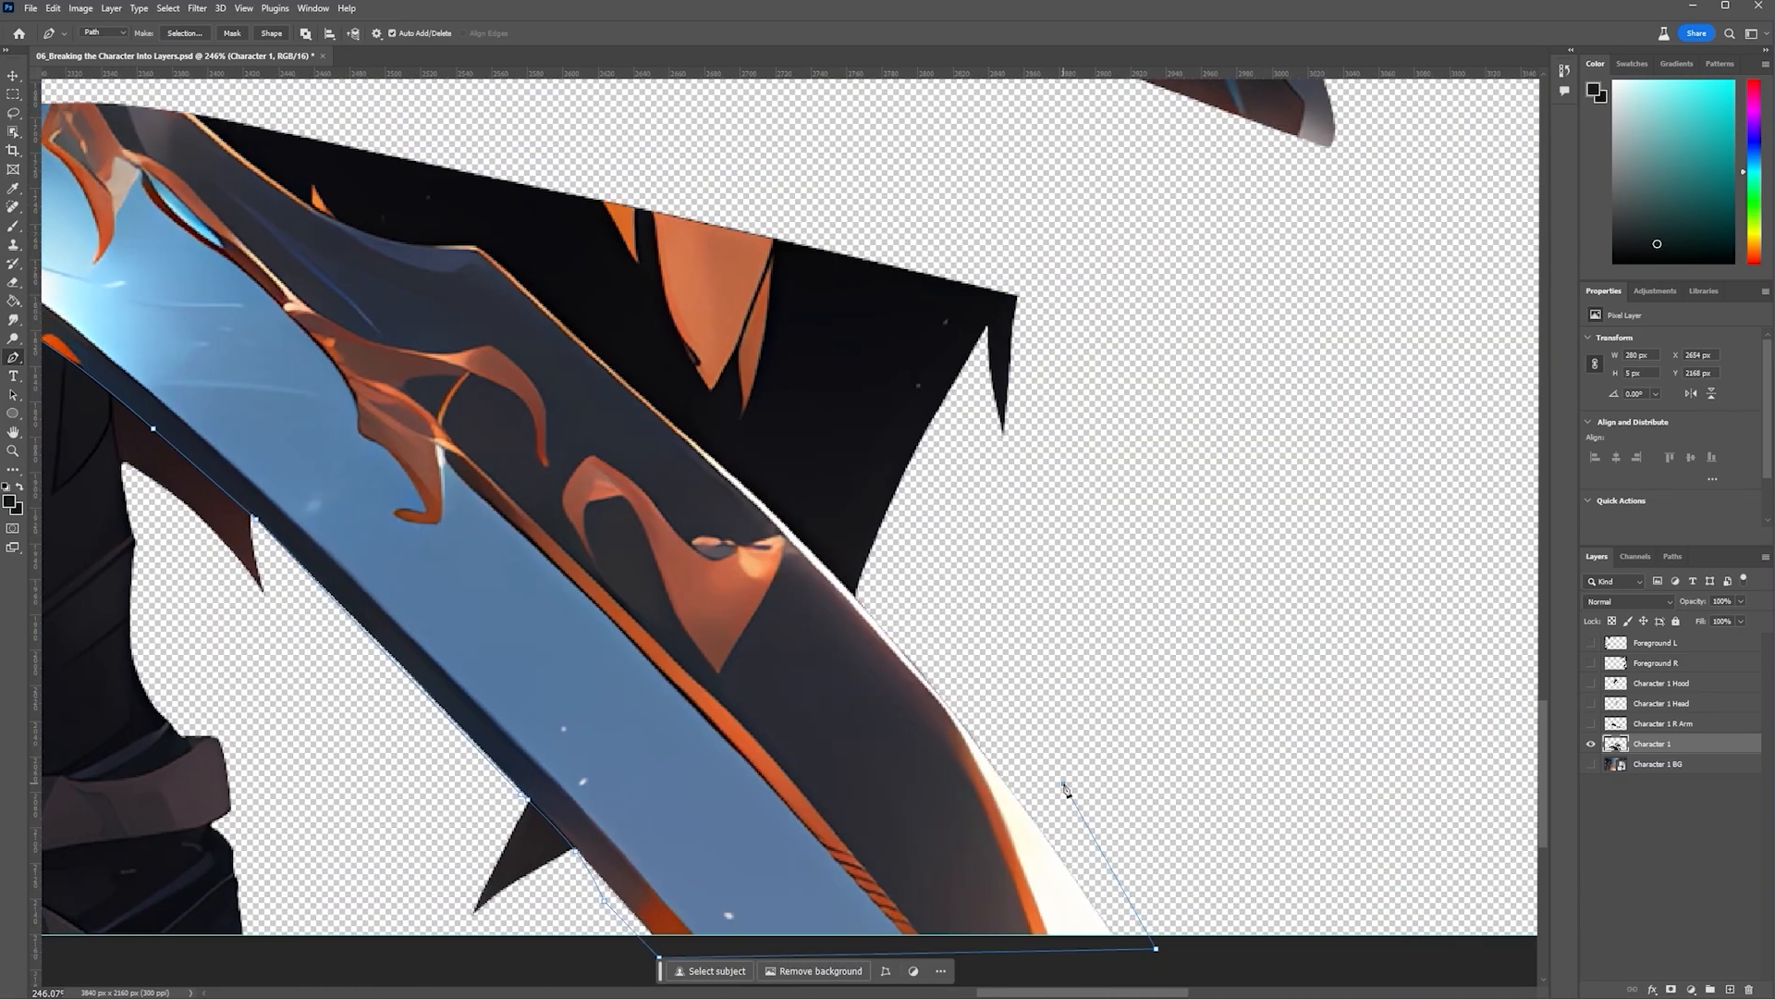
{"action": "left_click", "coordinate": [1063, 784]}
Trace the blade's bright outer edge from the cropped end back up to the angular corner
{"action": "left_click", "coordinate": [862, 599]}
{"action": "scroll", "coordinate": [755, 609], "scroll_direction": "up", "scroll_amount": 6}
{"action": "left_click", "coordinate": [977, 611]}
{"action": "left_click_drag", "start_coordinate": [840, 440], "coordinate": [1229, 730]}
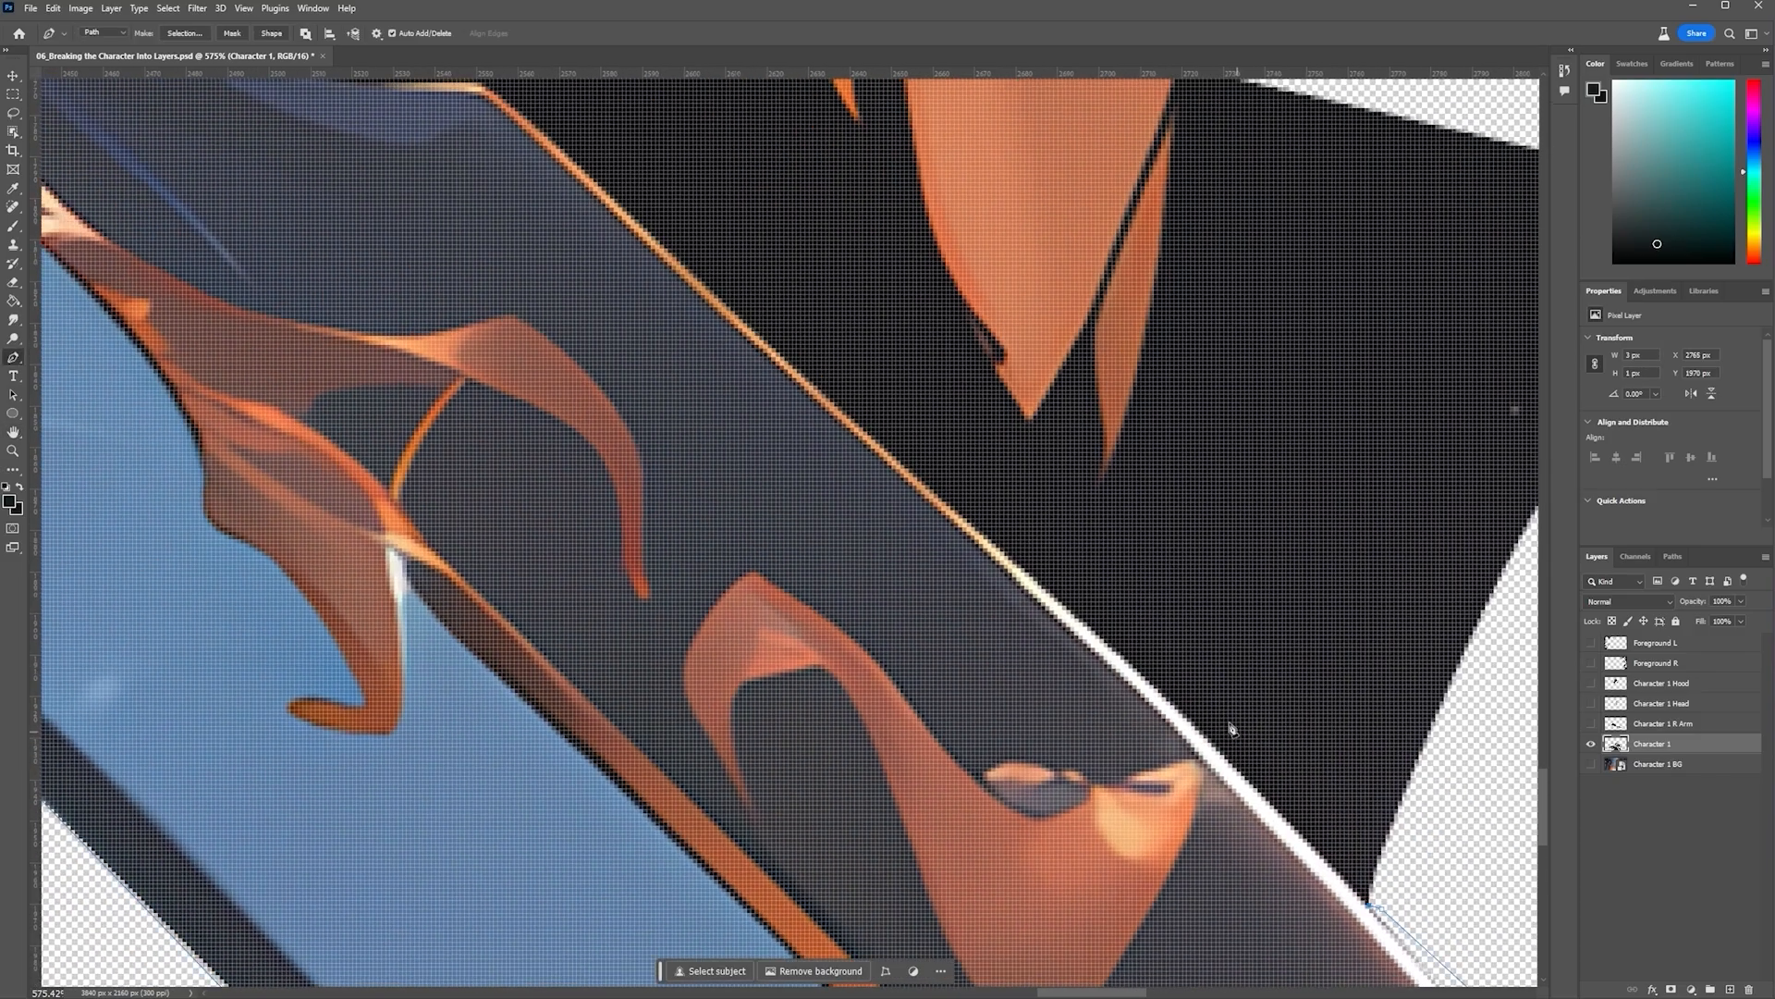
{"action": "scroll", "coordinate": [1230, 735], "scroll_direction": "down", "scroll_amount": 2}
{"action": "left_click", "coordinate": [1178, 695]}
{"action": "left_click", "coordinate": [1131, 656]}
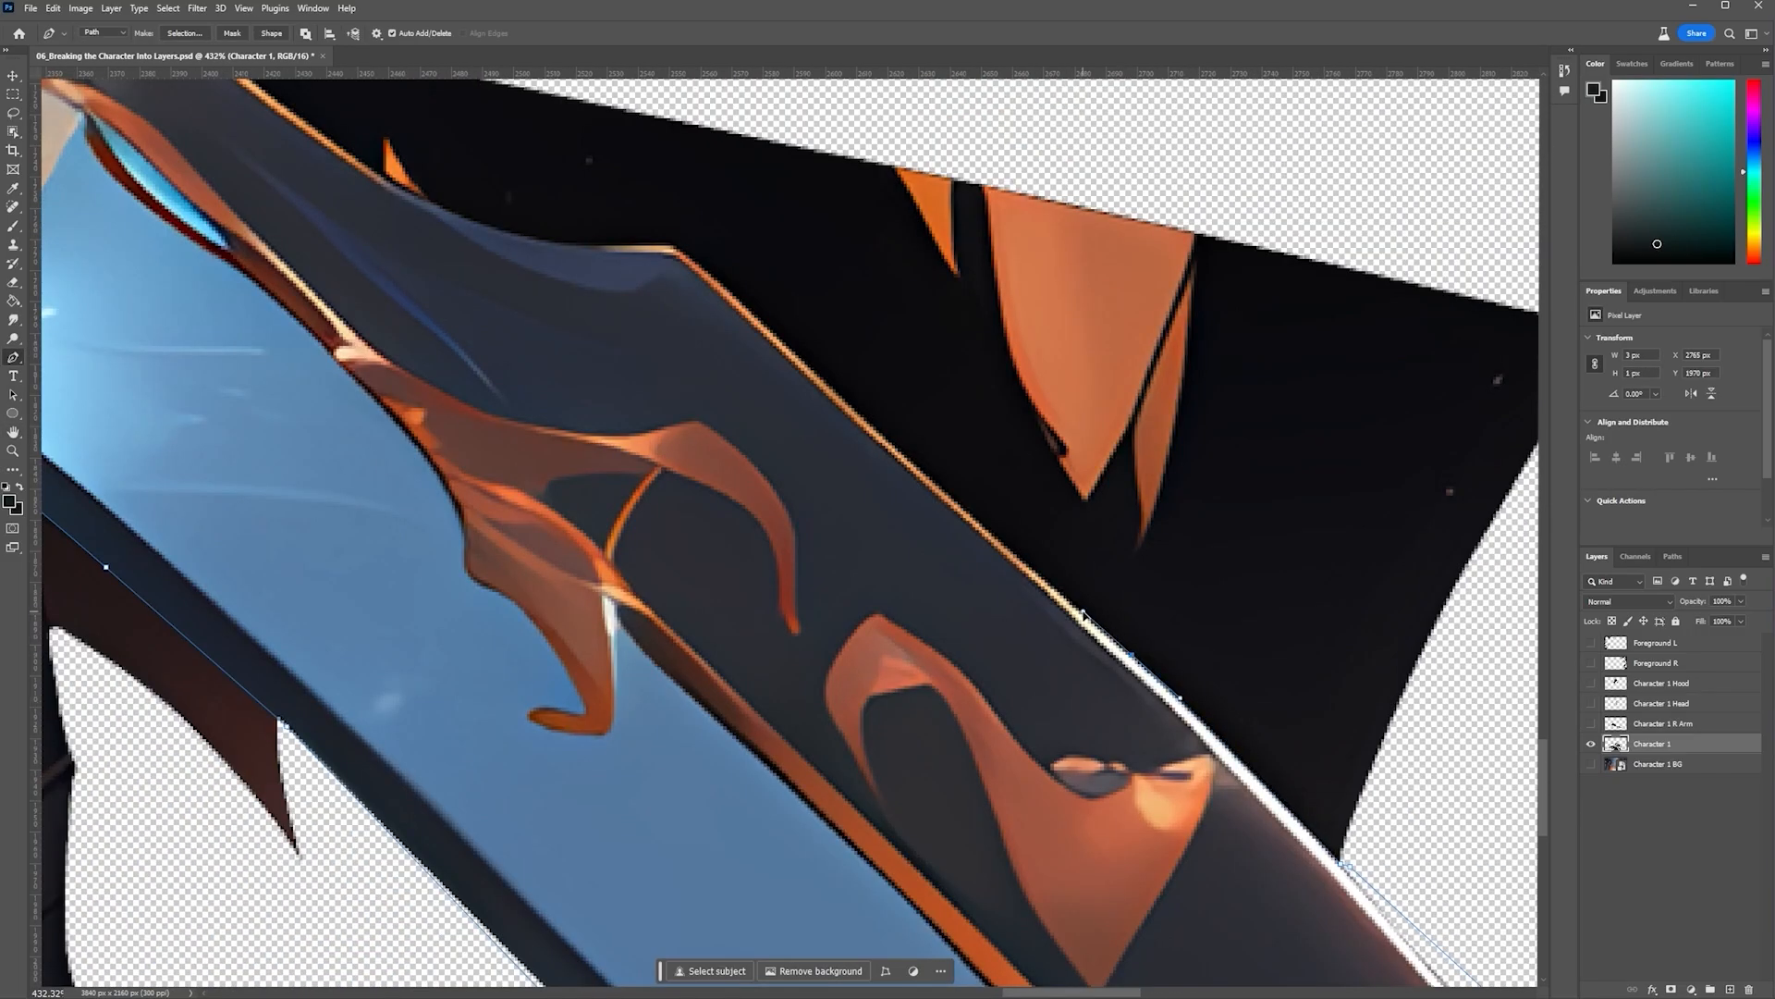
{"action": "left_click", "coordinate": [969, 515]}
{"action": "left_click_drag", "start_coordinate": [969, 516], "coordinate": [1217, 694]}
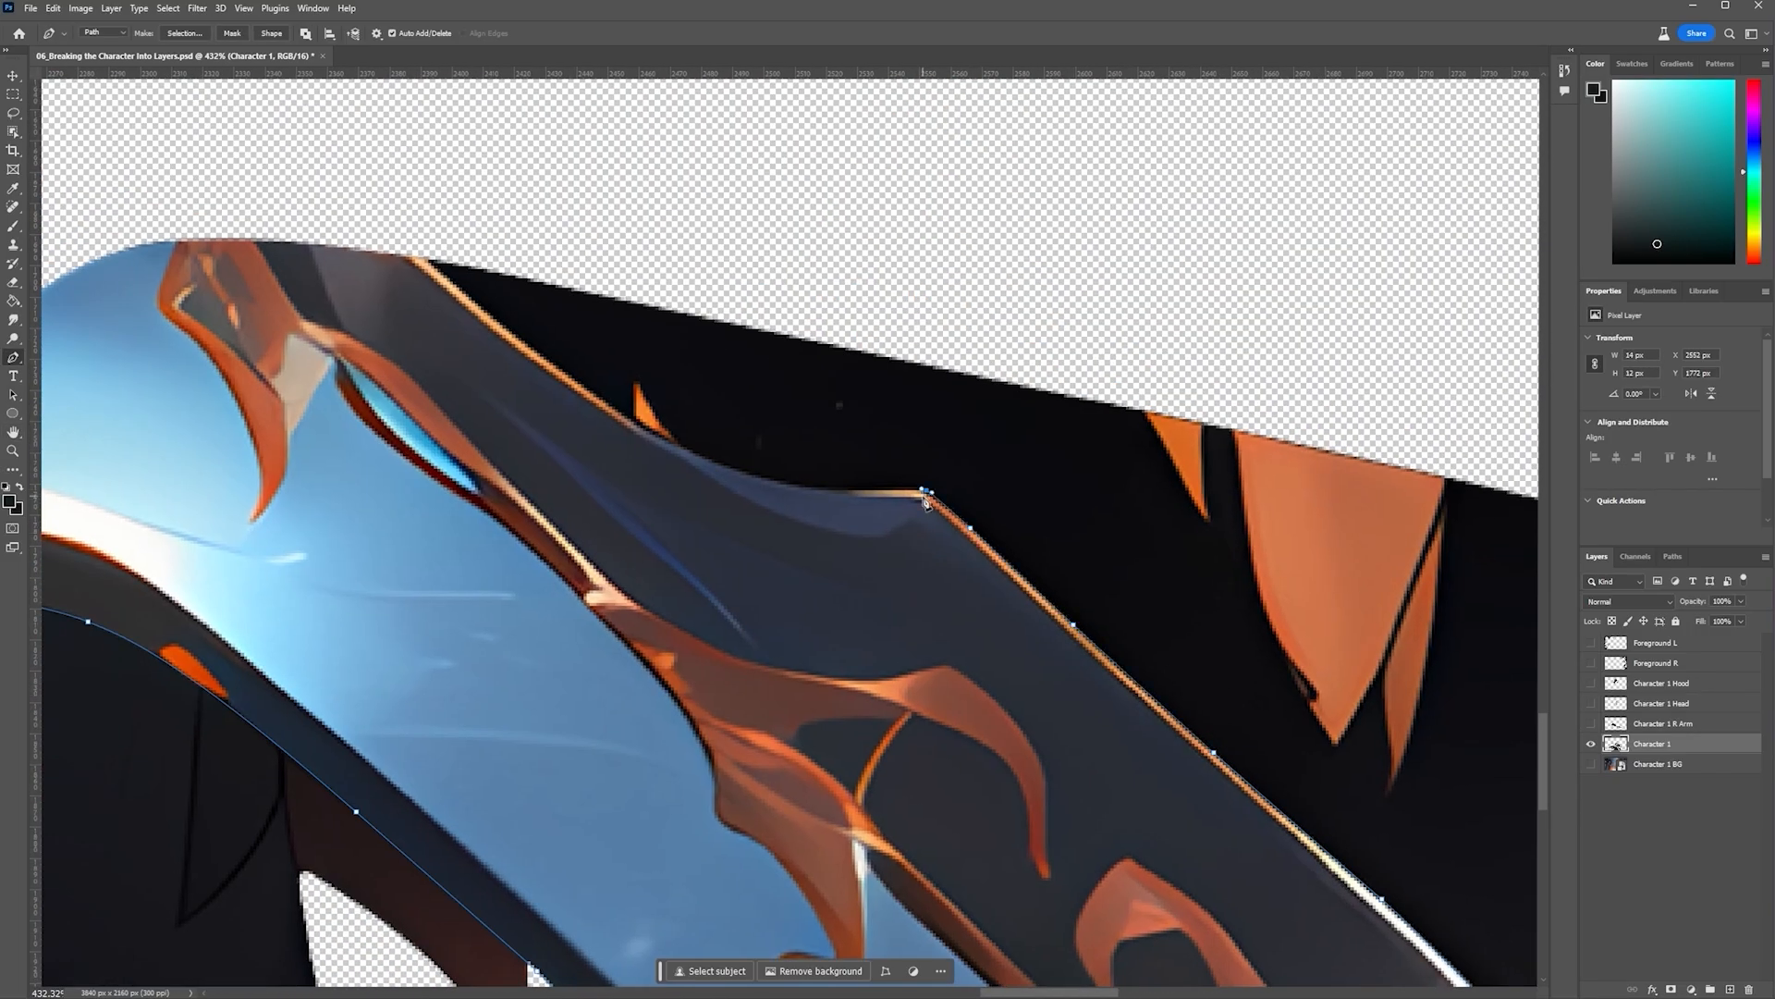
Trace the blade's concave upper edge from the angular corner to where the first sword was cut away
{"action": "left_click_drag", "start_coordinate": [839, 519], "coordinate": [1112, 697]}
{"action": "scroll", "coordinate": [1112, 697], "scroll_direction": "up", "scroll_amount": 2}
{"action": "scroll", "coordinate": [1117, 698], "scroll_direction": "down", "scroll_amount": 1}
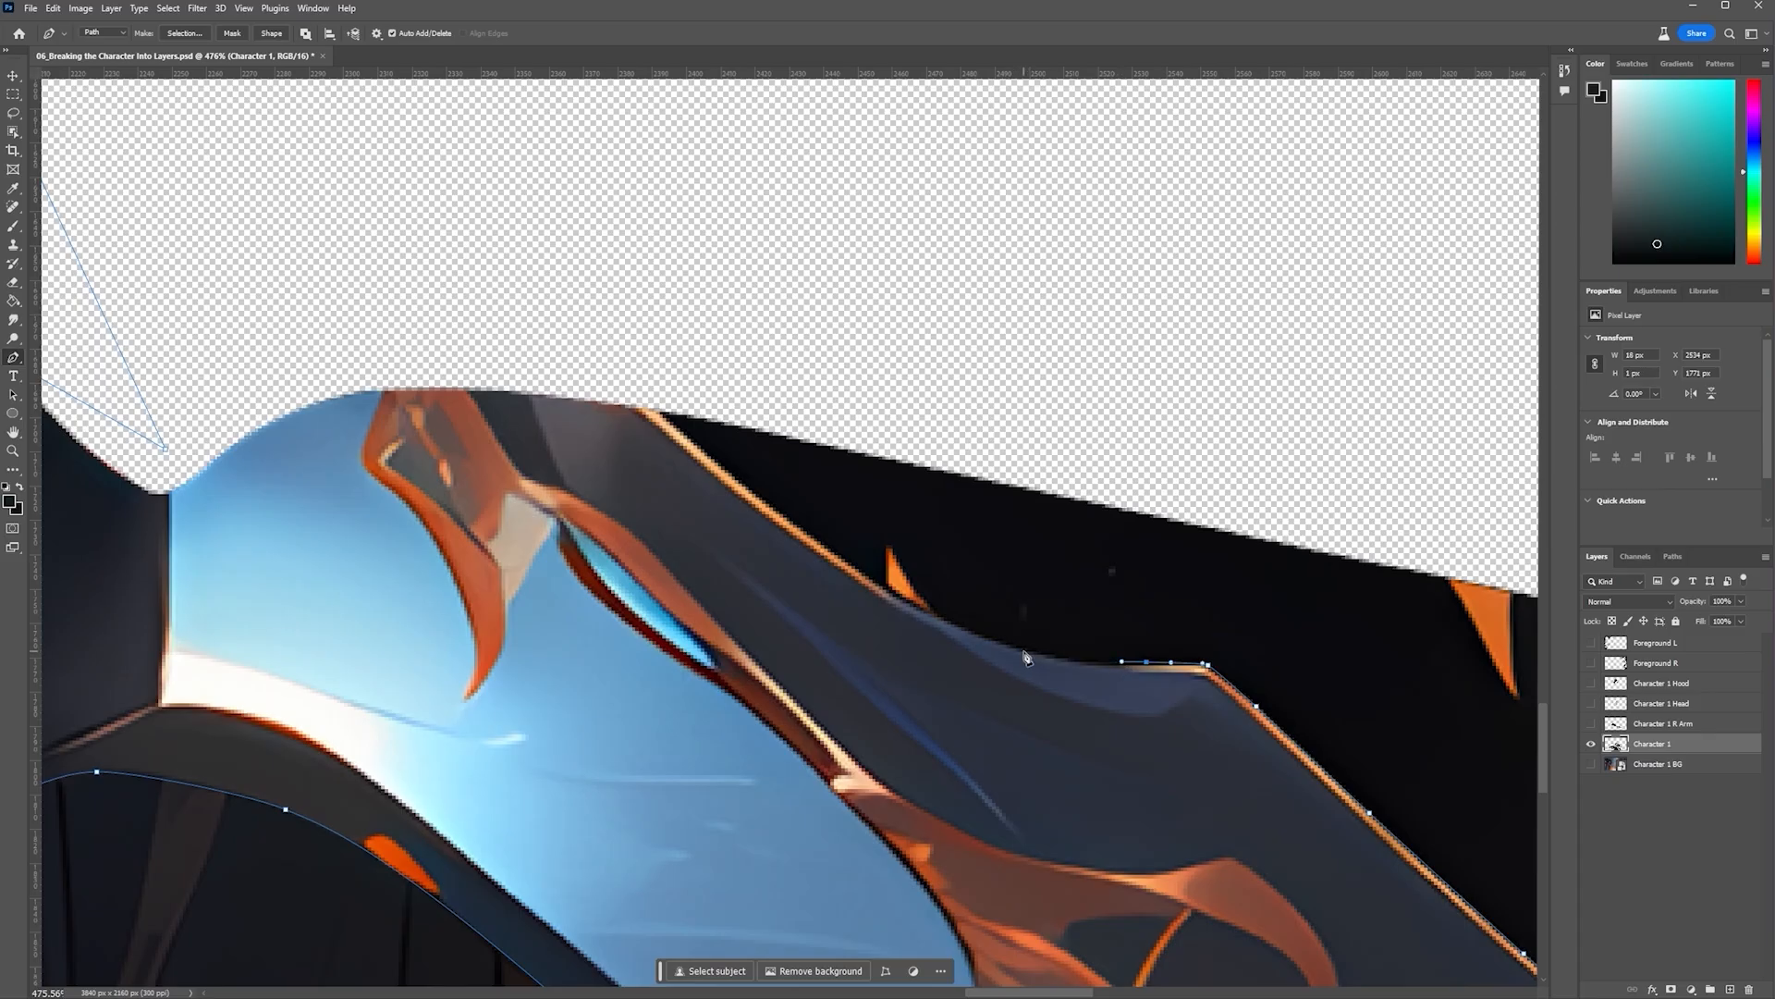
{"action": "left_click_drag", "start_coordinate": [1019, 647], "coordinate": [979, 635]}
{"action": "left_click_drag", "start_coordinate": [888, 589], "coordinate": [860, 574]}
{"action": "left_click_drag", "start_coordinate": [752, 490], "coordinate": [724, 468]}
{"action": "left_click_drag", "start_coordinate": [644, 395], "coordinate": [617, 362]}
Carry the path across the gap to the hilt, then trace up the hilt and along the glove's lower edge
{"action": "scroll", "coordinate": [647, 538], "scroll_direction": "down", "scroll_amount": 5}
{"action": "scroll", "coordinate": [628, 525], "scroll_direction": "up", "scroll_amount": 4}
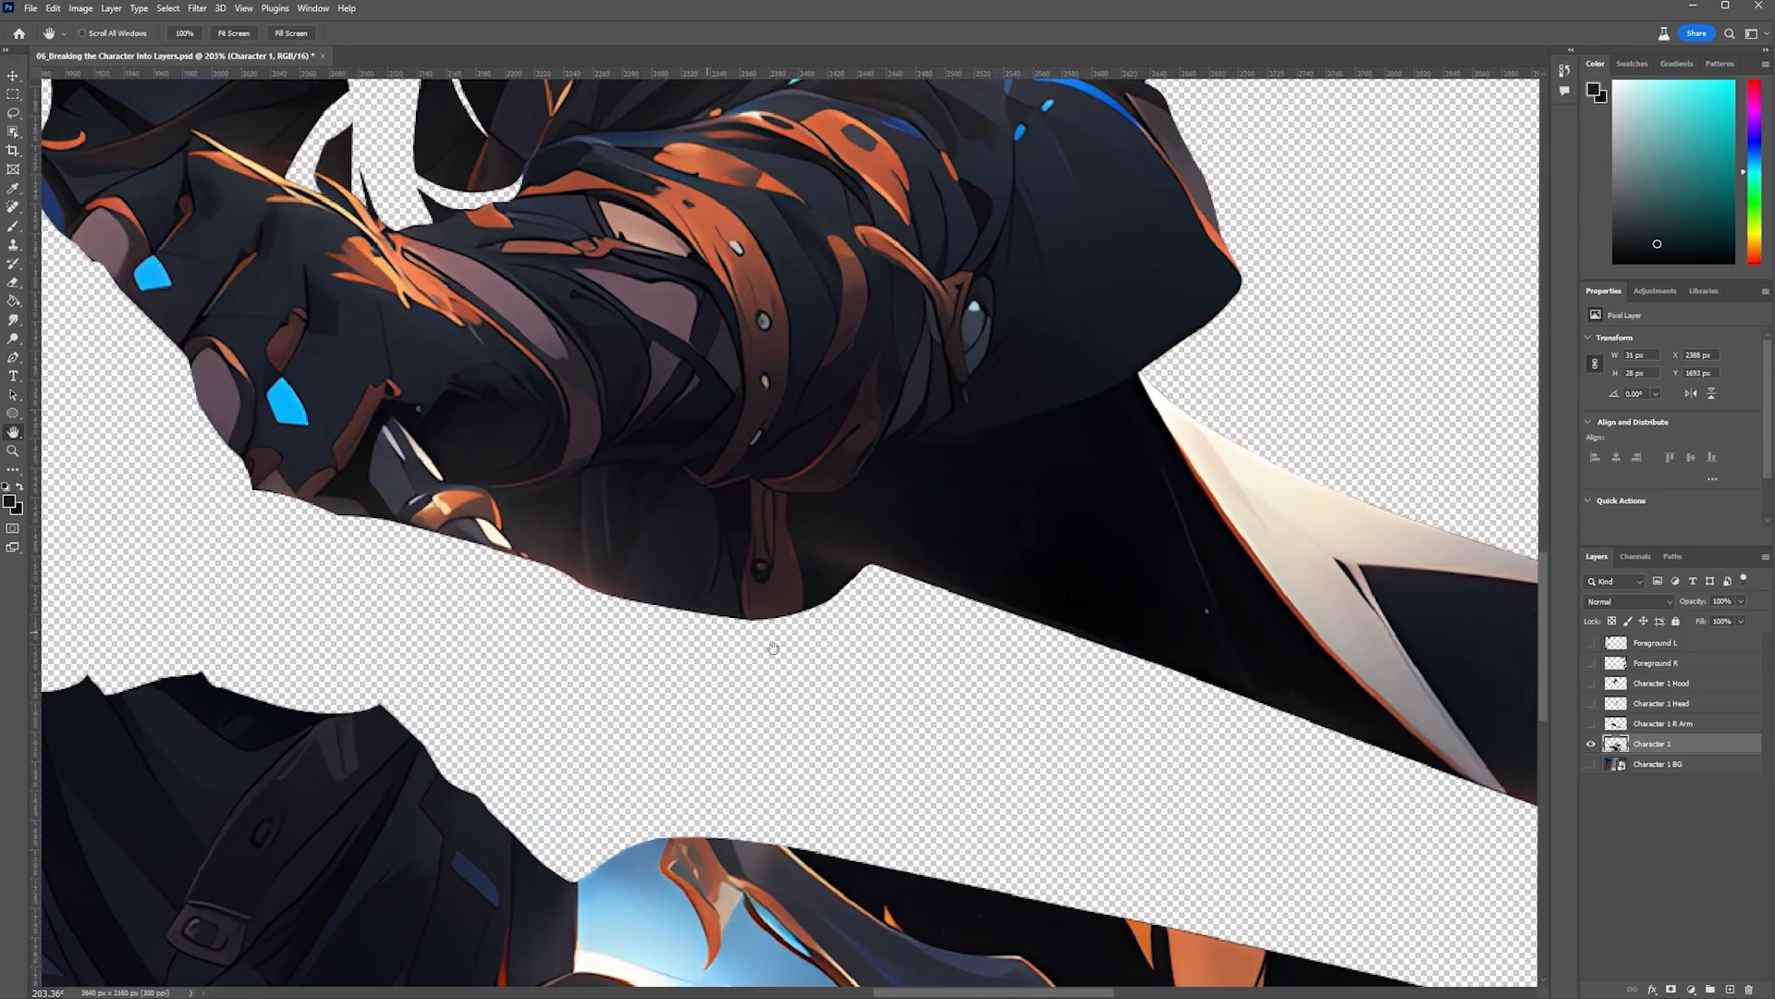
{"action": "scroll", "coordinate": [948, 775], "scroll_direction": "up", "scroll_amount": 4}
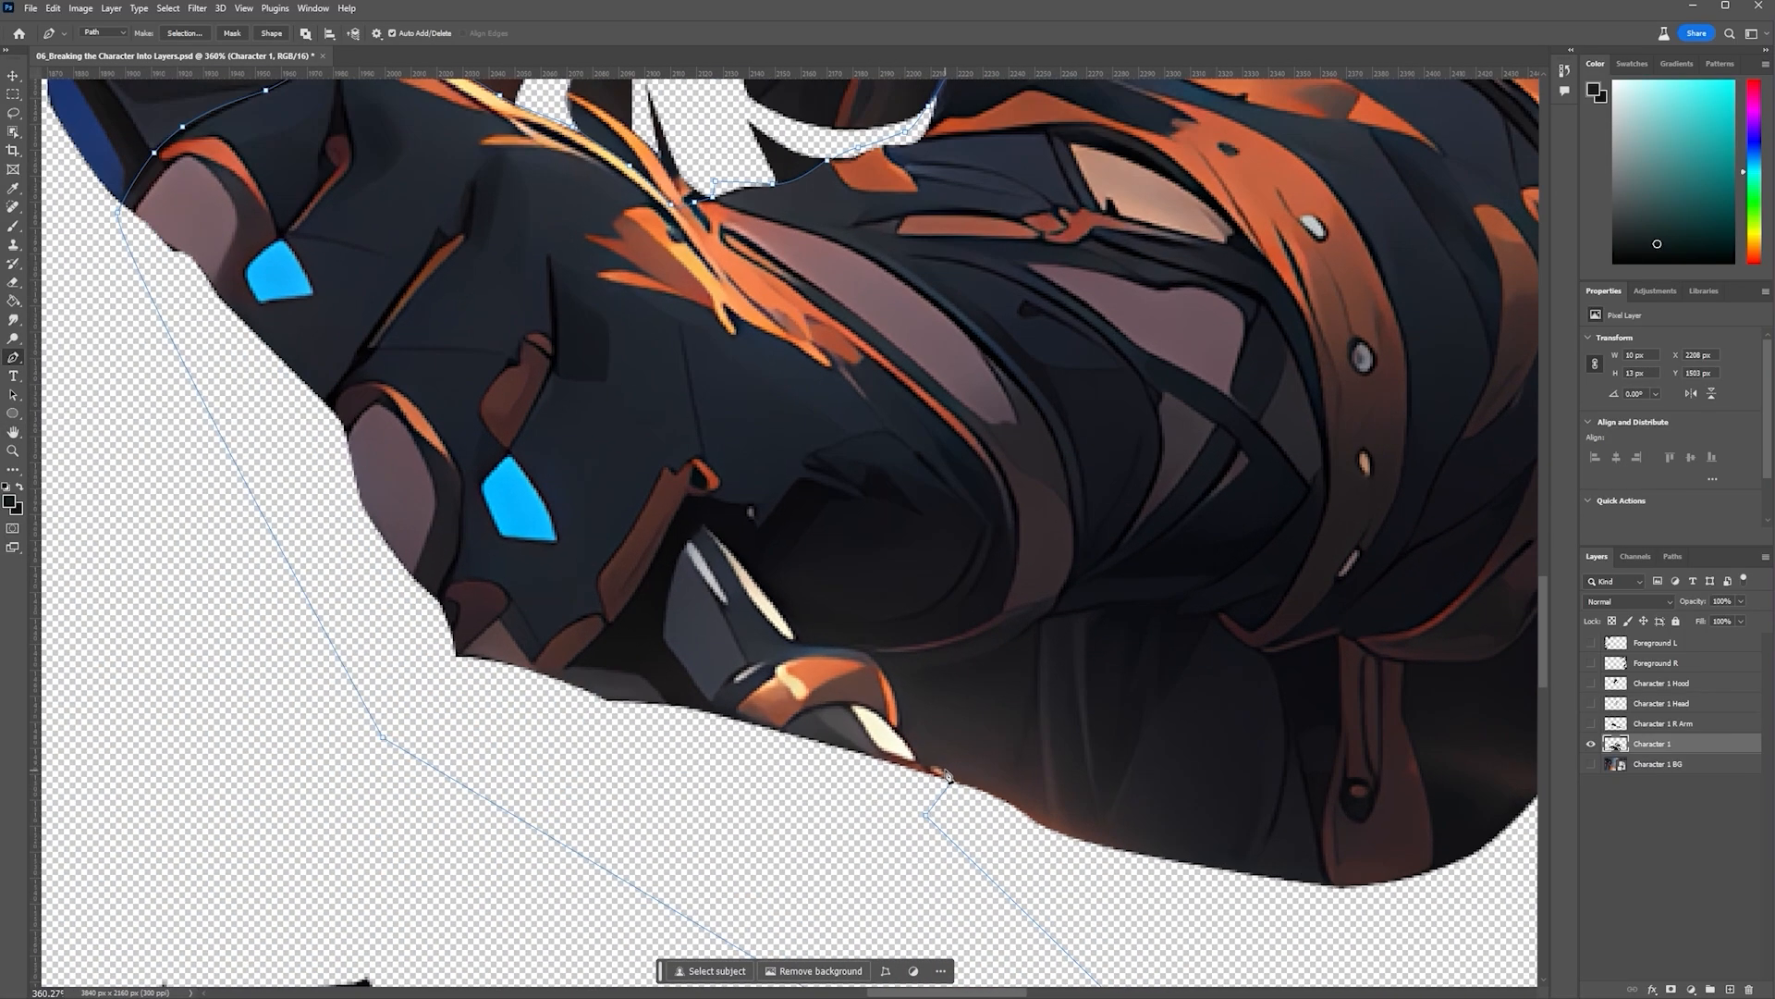
{"action": "left_click_drag", "start_coordinate": [930, 769], "coordinate": [921, 768]}
{"action": "left_click_drag", "start_coordinate": [828, 642], "coordinate": [816, 643]}
{"action": "key", "text": "ctrl+z"}
{"action": "key", "text": "ctrl+z"}
{"action": "key", "text": "ctrl+z"}
{"action": "left_click", "coordinate": [887, 675]}
{"action": "left_click_drag", "start_coordinate": [983, 656], "coordinate": [1075, 611]}
{"action": "key", "text": "space"}
{"action": "left_click_drag", "start_coordinate": [1147, 600], "coordinate": [726, 638]}
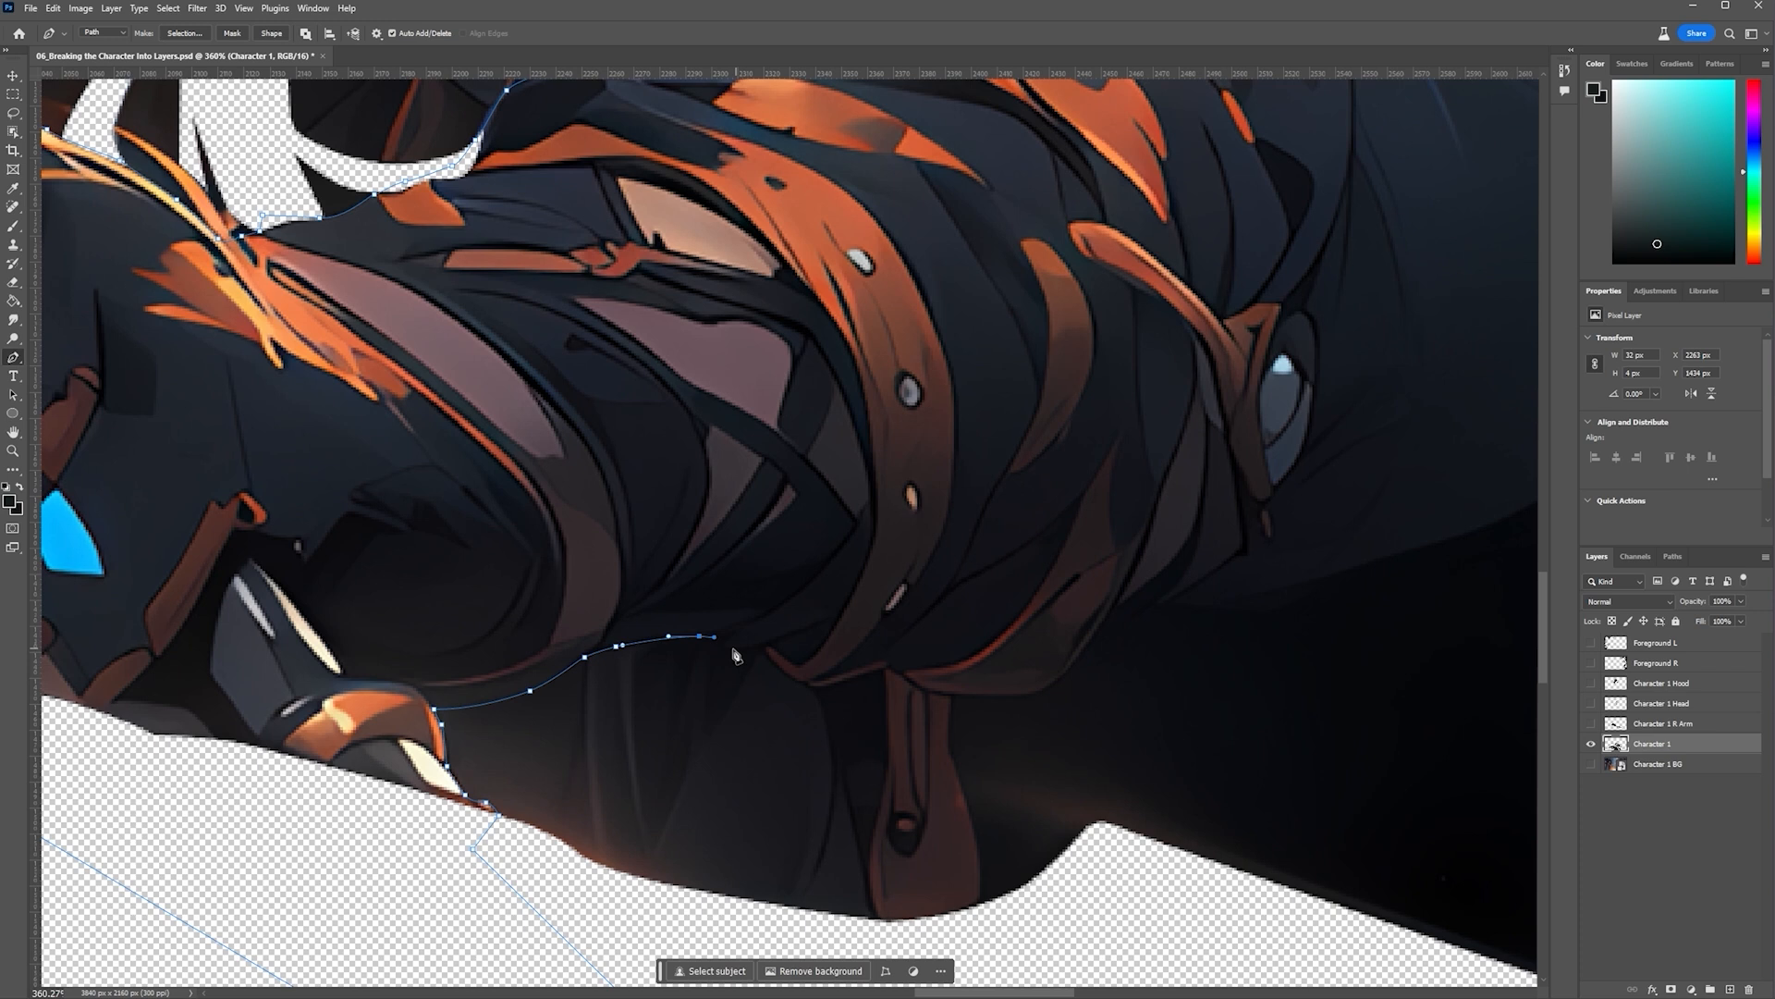
Trace the underside of the wrist wrapping and around the lower end of the studded orange strap
{"action": "left_click", "coordinate": [735, 649]}
{"action": "left_click", "coordinate": [761, 652]}
{"action": "left_click_drag", "start_coordinate": [800, 685], "coordinate": [869, 677]}
{"action": "scroll", "coordinate": [875, 672], "scroll_direction": "down", "scroll_amount": 3}
{"action": "scroll", "coordinate": [865, 675], "scroll_direction": "up", "scroll_amount": 3}
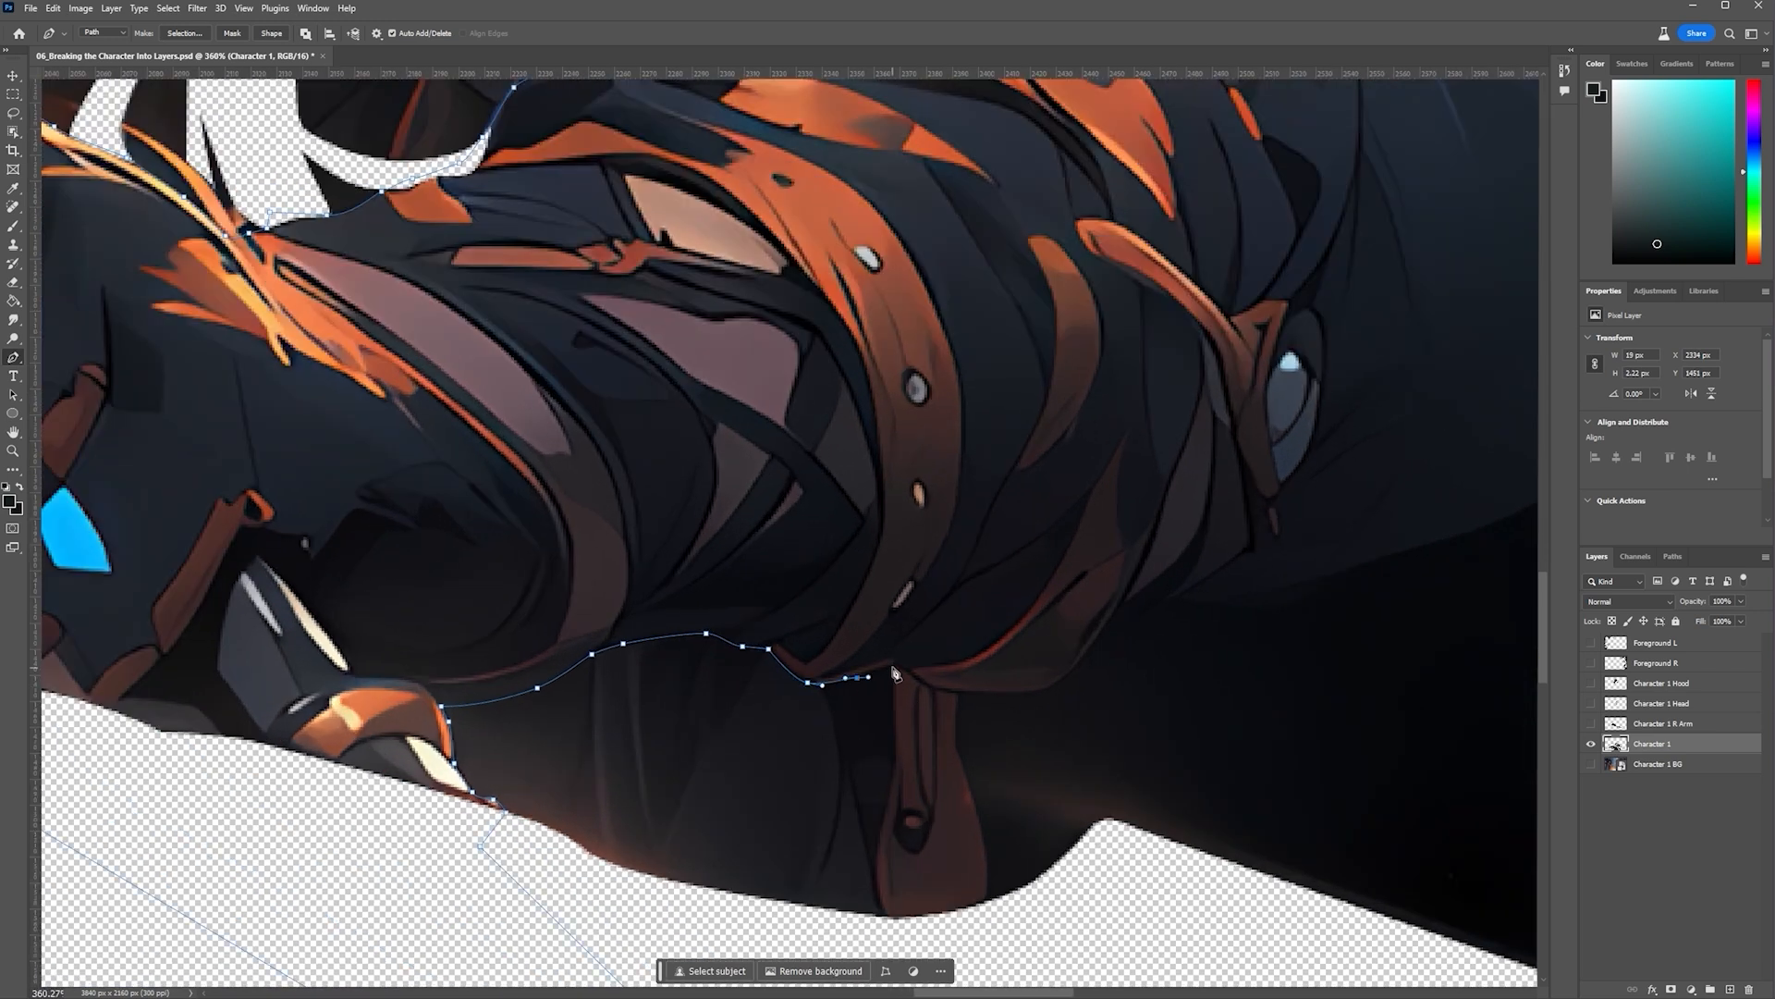
Trace down one side of the hanging strap under the forearm, around its end and back up the other side
{"action": "left_click", "coordinate": [893, 666]}
{"action": "left_click", "coordinate": [895, 752]}
{"action": "left_click_drag", "start_coordinate": [874, 853], "coordinate": [918, 942]}
{"action": "left_click", "coordinate": [877, 905]}
{"action": "left_click", "coordinate": [982, 907]}
{"action": "left_click", "coordinate": [992, 867]}
{"action": "left_click", "coordinate": [977, 795]}
{"action": "left_click", "coordinate": [960, 750]}
{"action": "left_click", "coordinate": [958, 713]}
{"action": "left_click", "coordinate": [963, 694]}
Extend the Pen path from the hanging strap along the underside of the wrapped forearm toward the elbow
{"action": "left_click_drag", "start_coordinate": [1010, 695], "coordinate": [1017, 694]}
{"action": "left_click_drag", "start_coordinate": [1054, 688], "coordinate": [1160, 655]}
{"action": "scroll", "coordinate": [1152, 640], "scroll_direction": "up", "scroll_amount": 1}
{"action": "left_click", "coordinate": [1095, 692]}
{"action": "left_click", "coordinate": [1186, 636]}
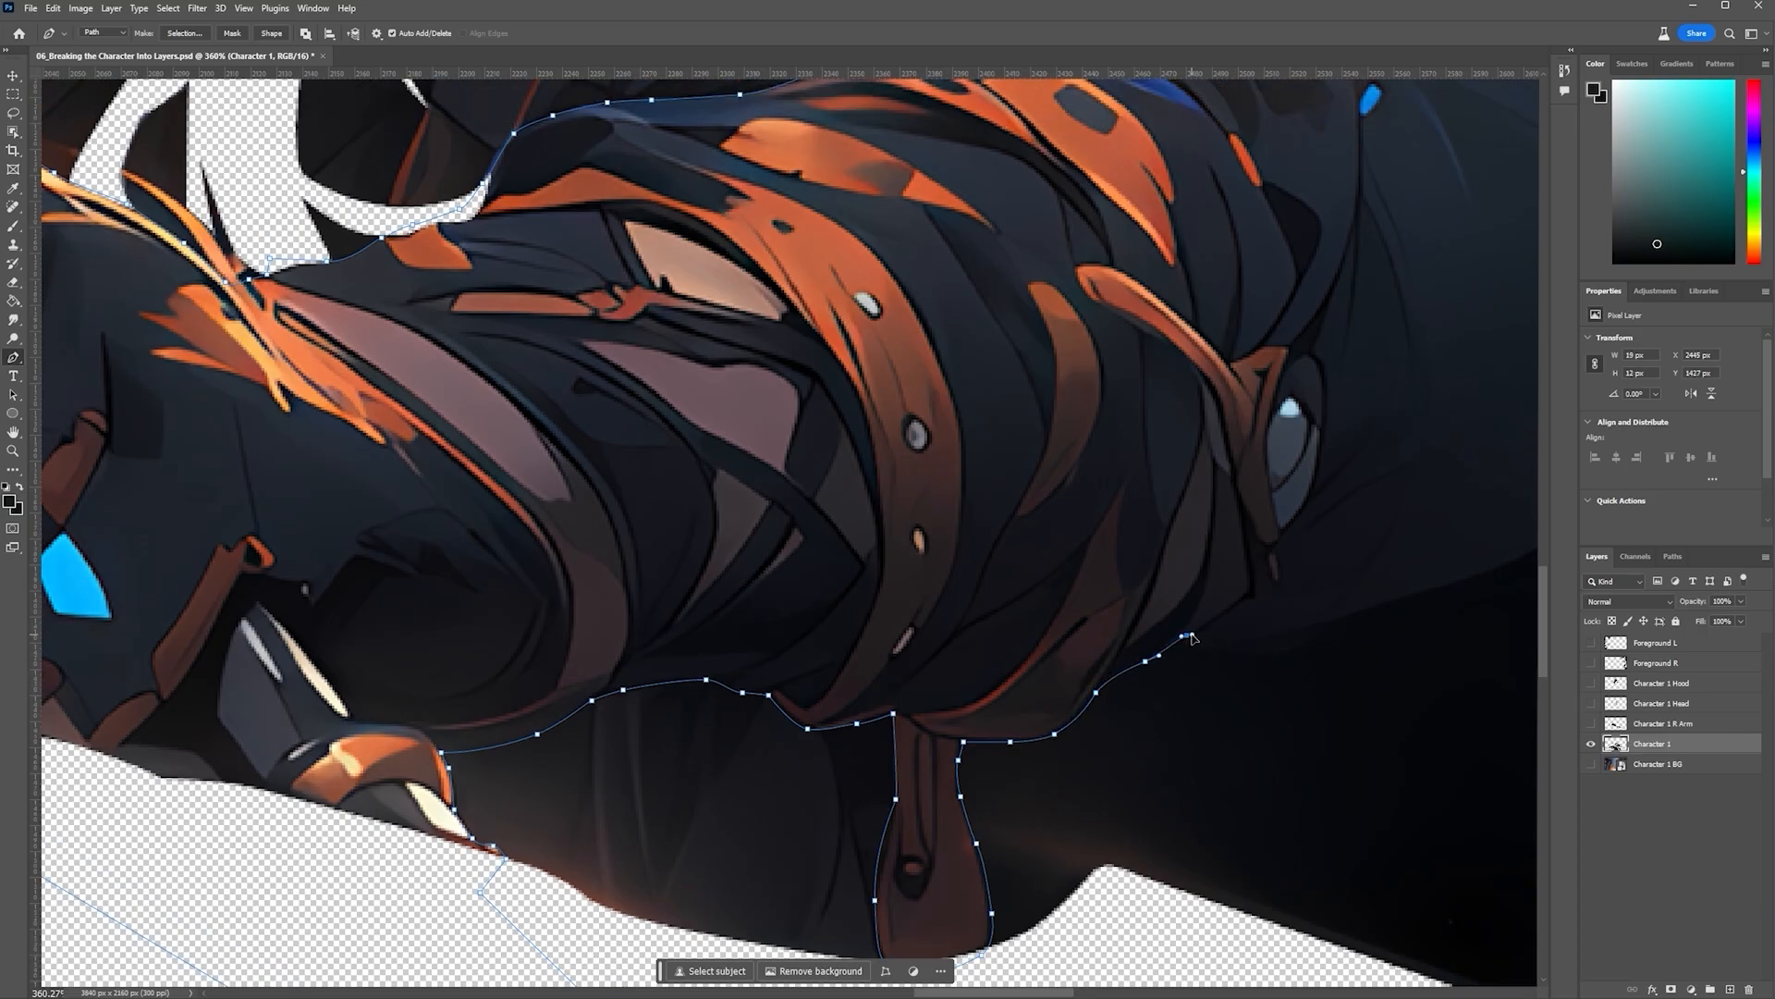
Trace the lower edge of the sleeve from the forearm wrapping to the underside of the elbow
{"action": "left_click_drag", "start_coordinate": [1281, 582], "coordinate": [860, 834]}
{"action": "scroll", "coordinate": [1018, 824], "scroll_direction": "down", "scroll_amount": 3}
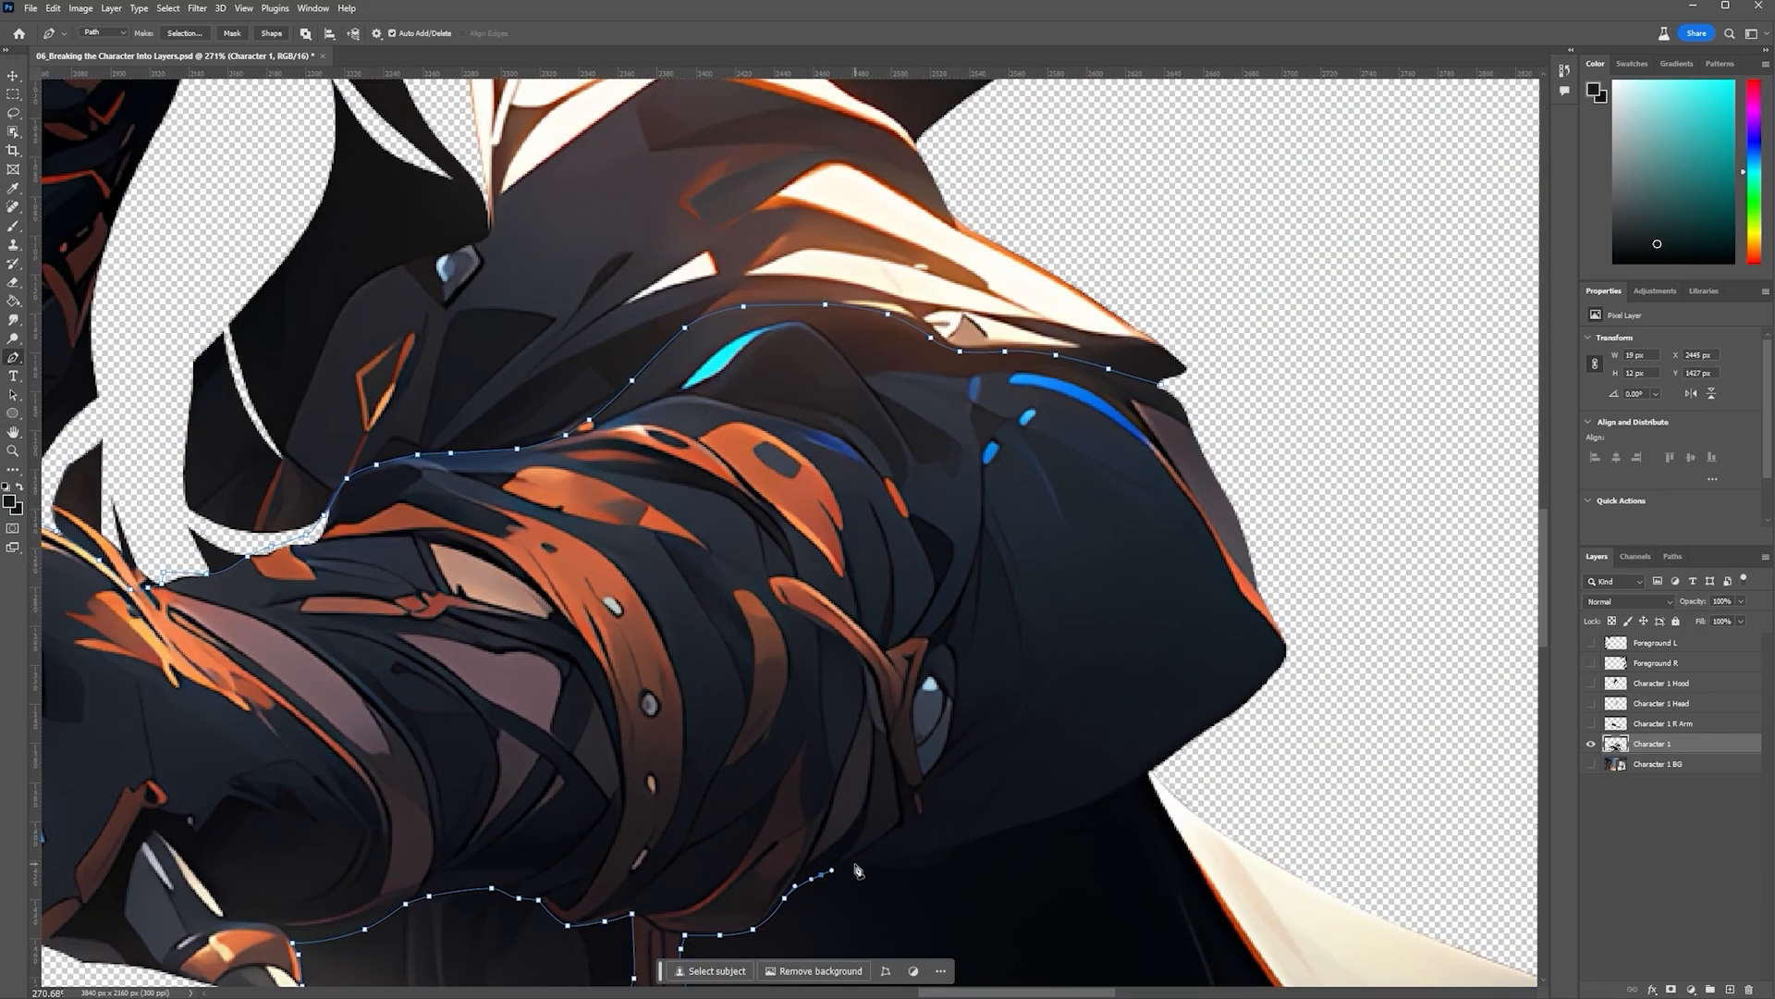
{"action": "left_click", "coordinate": [850, 863]}
{"action": "left_click", "coordinate": [903, 872]}
{"action": "left_click", "coordinate": [945, 865]}
{"action": "left_click", "coordinate": [968, 844]}
{"action": "left_click_drag", "start_coordinate": [1080, 809], "coordinate": [1179, 754]}
{"action": "scroll", "coordinate": [1163, 767], "scroll_direction": "up", "scroll_amount": 6}
{"action": "scroll", "coordinate": [1431, 685], "scroll_direction": "down", "scroll_amount": 8}
Loop the path through the empty area outside the elbow and close it at the shoulder cloth's tip
{"action": "left_click", "coordinate": [1451, 727]}
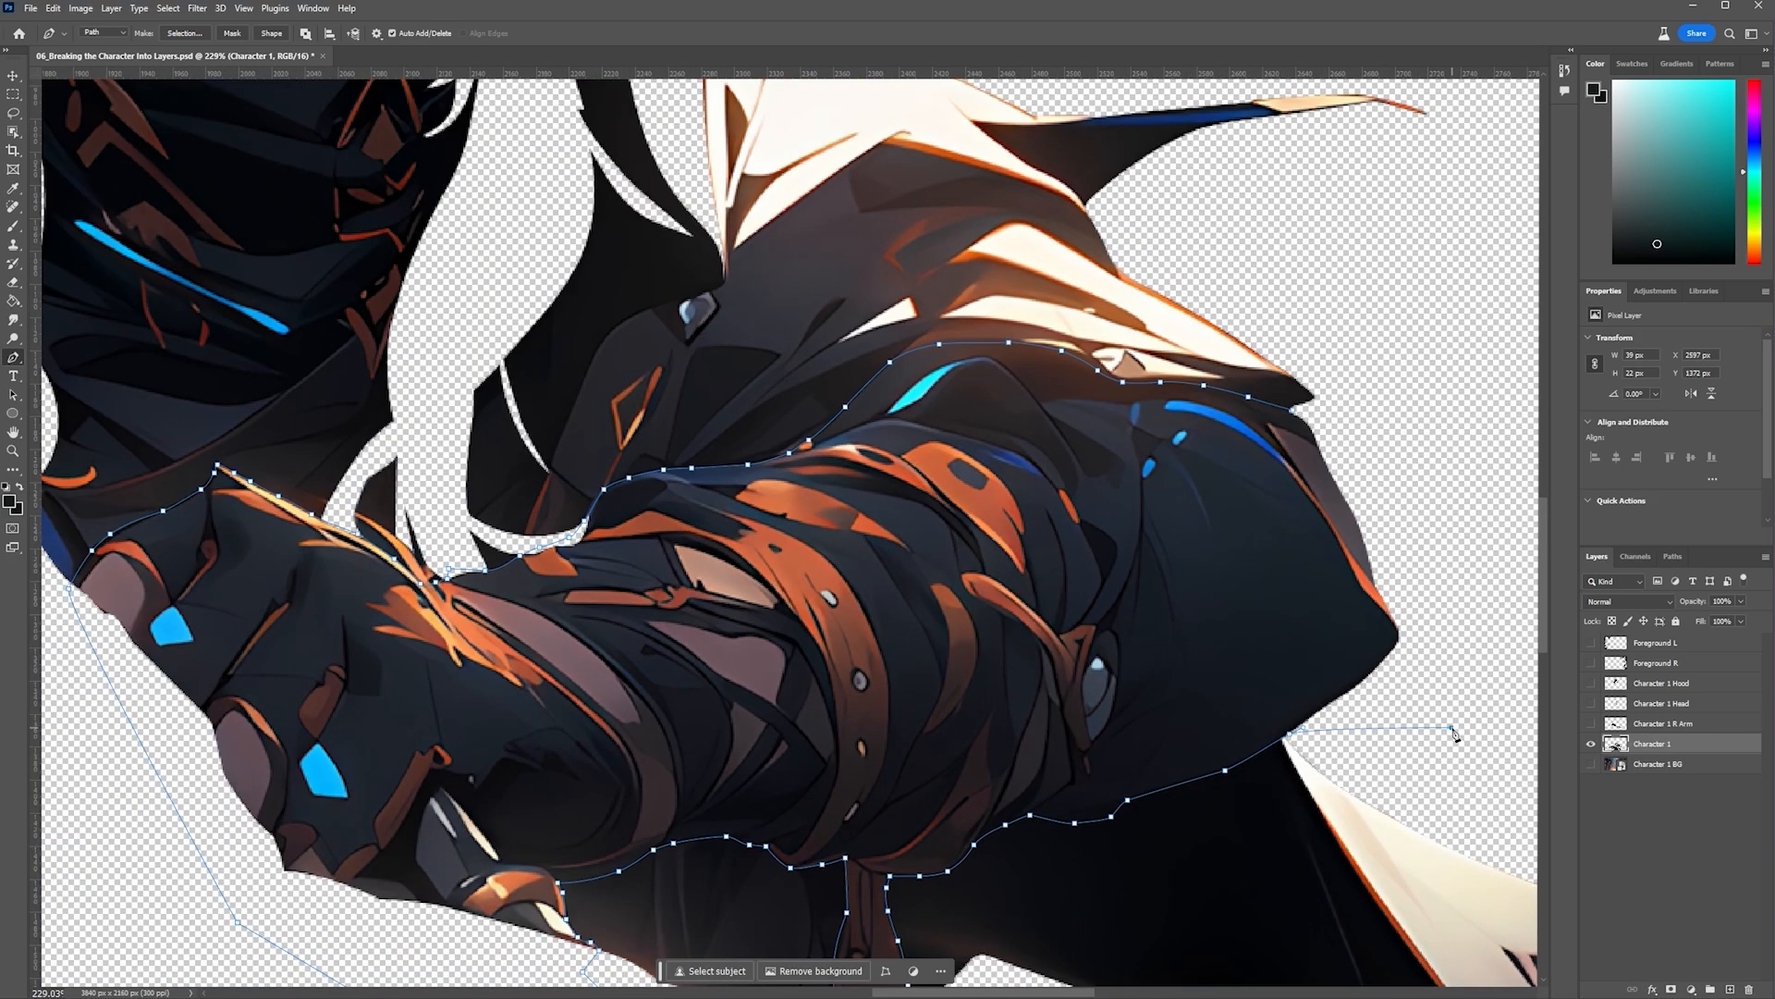
{"action": "left_click", "coordinate": [1443, 505]}
{"action": "left_click", "coordinate": [1360, 410]}
{"action": "left_click", "coordinate": [1294, 411]}
{"action": "scroll", "coordinate": [1081, 583], "scroll_direction": "down", "scroll_amount": 8}
Convert the closed sword-arm path to an anti-aliased selection, then cut the arm out and paste it in place on a new layer
{"action": "right_click", "coordinate": [965, 635]}
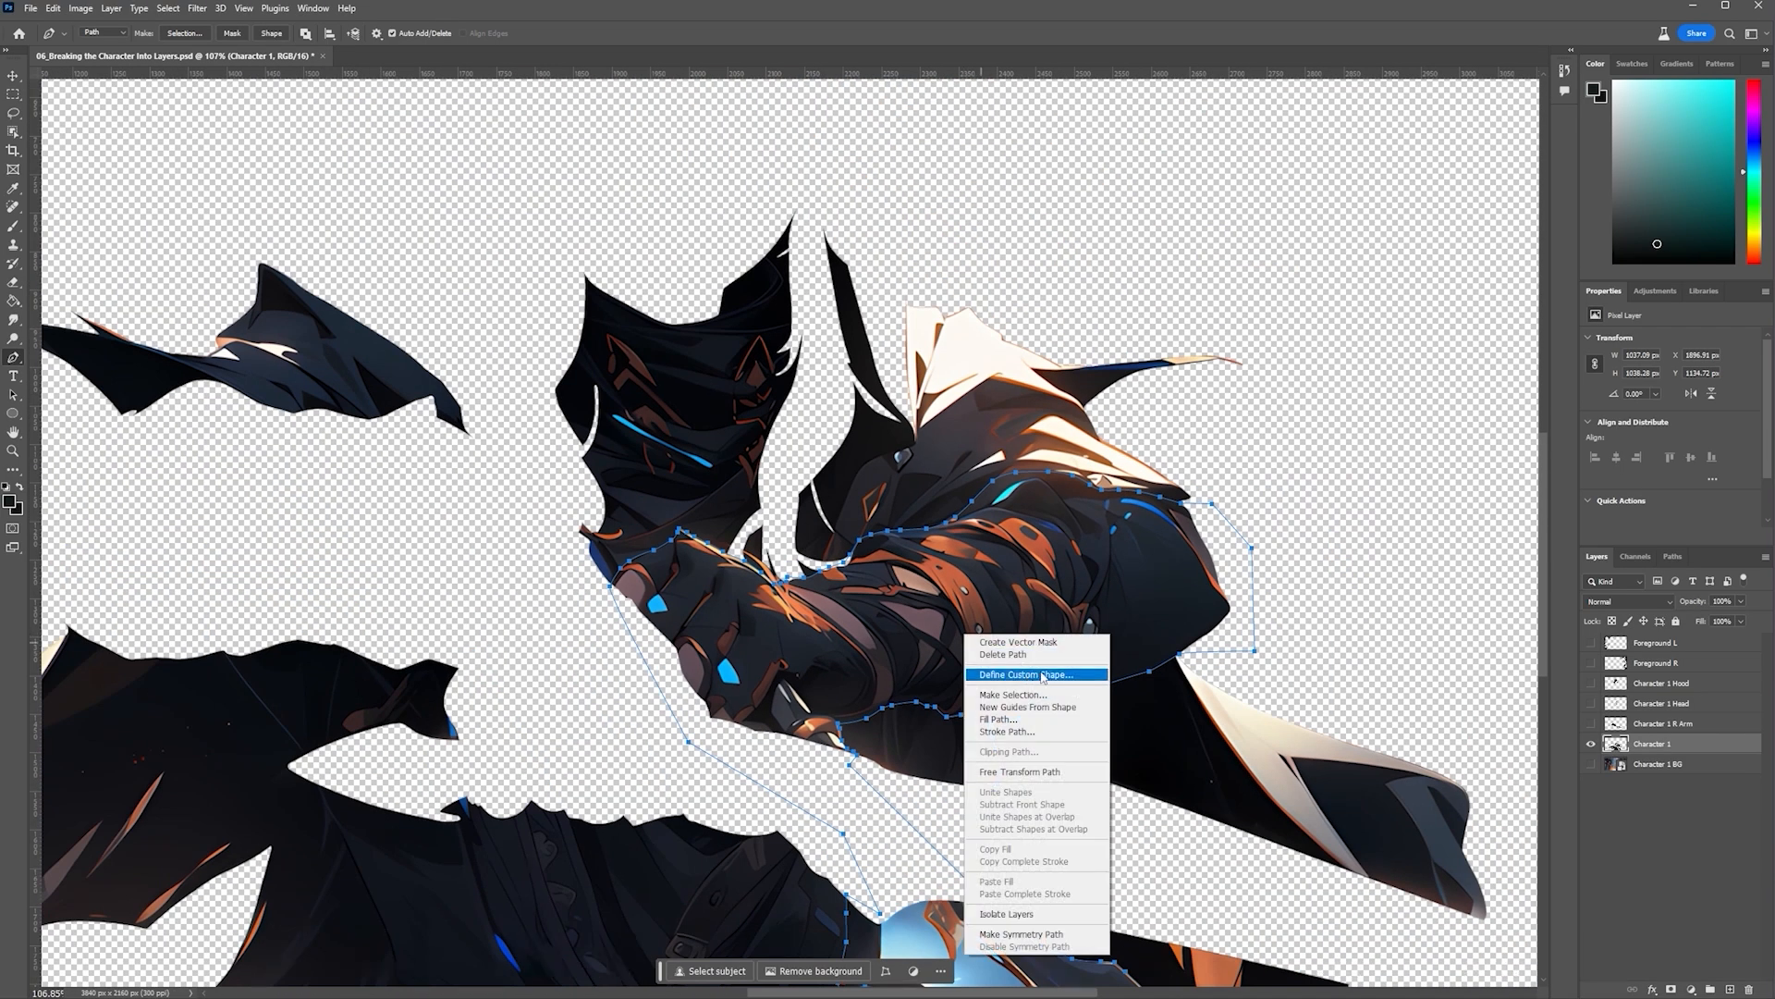
{"action": "left_click", "coordinate": [1013, 694]}
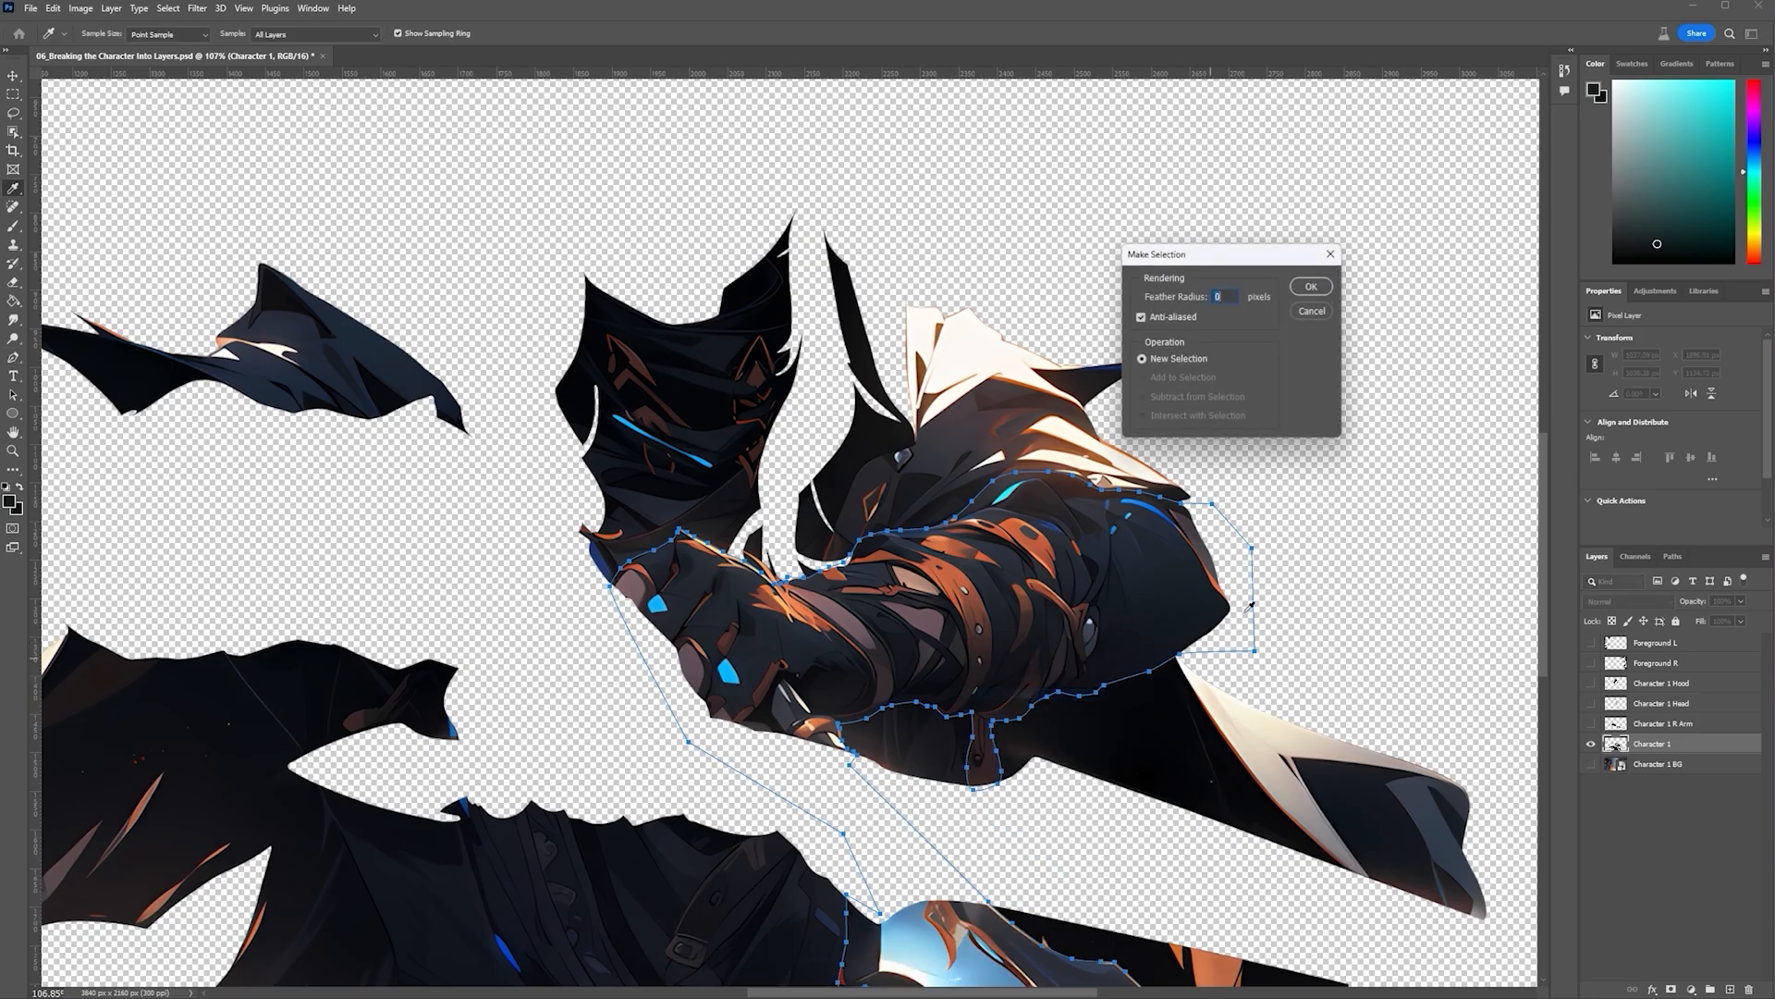
{"action": "left_click", "coordinate": [1311, 287]}
{"action": "scroll", "coordinate": [1294, 518], "scroll_direction": "down", "scroll_amount": 1}
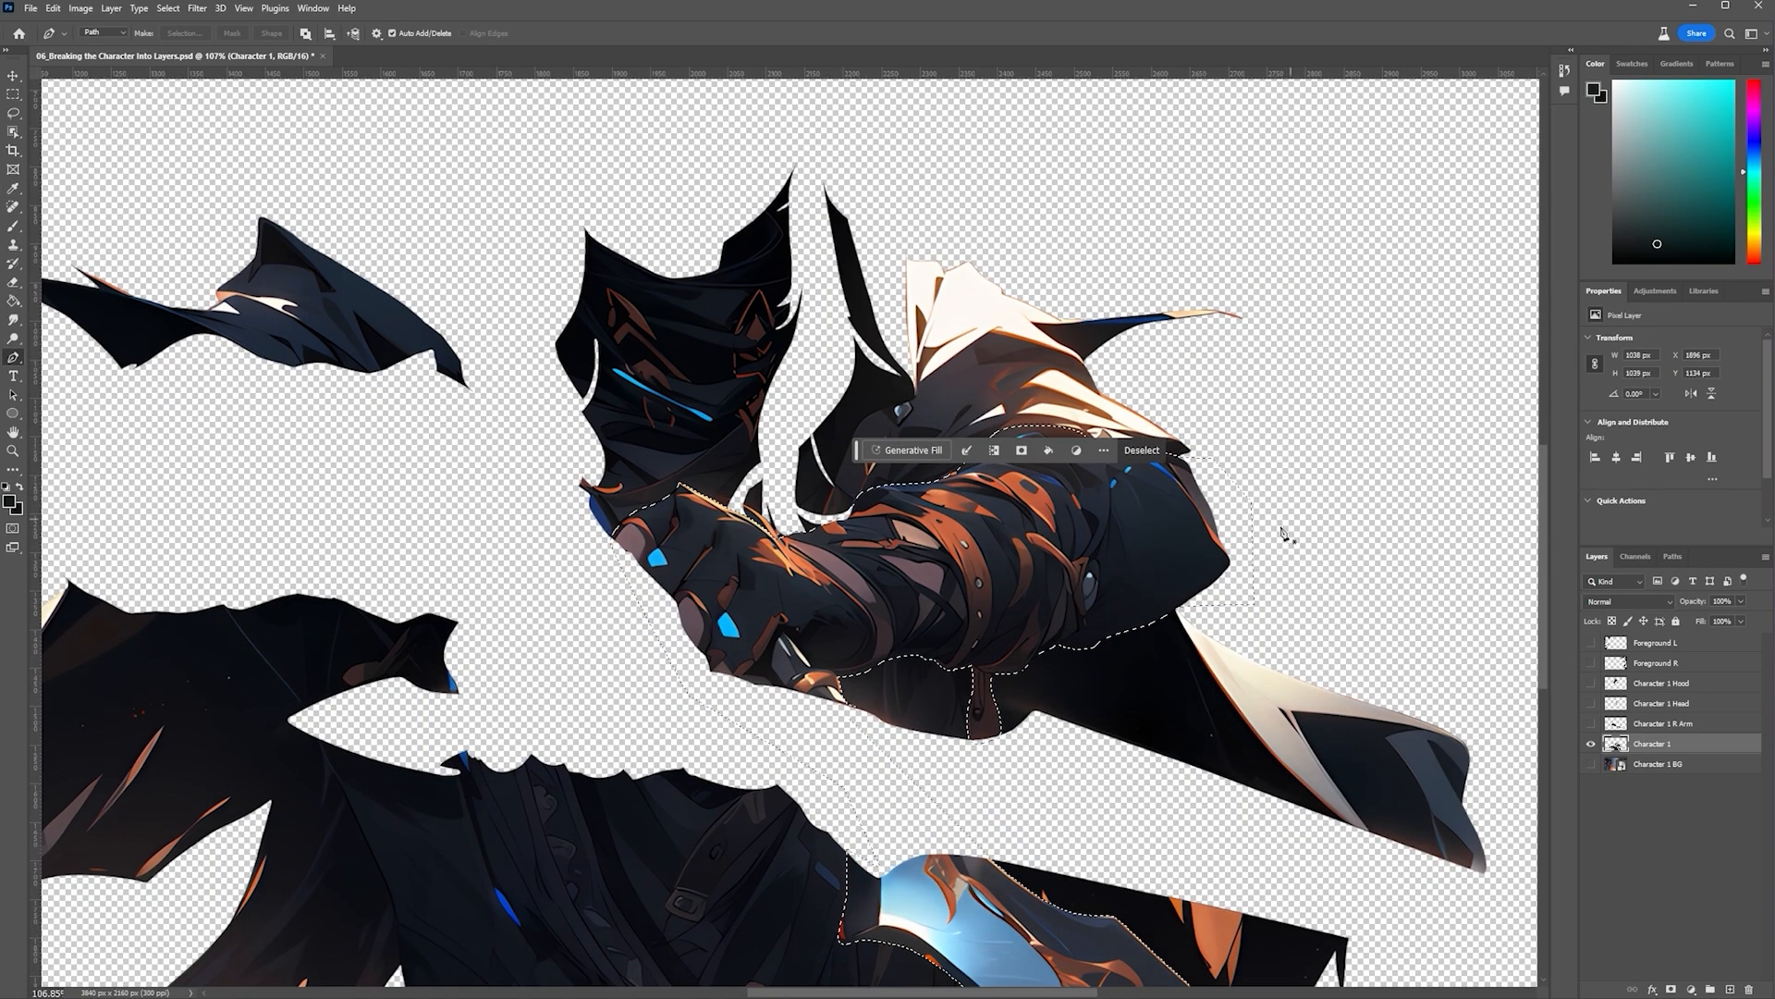
{"action": "scroll", "coordinate": [1283, 535], "scroll_direction": "down", "scroll_amount": 1}
{"action": "key", "text": "Delete"}
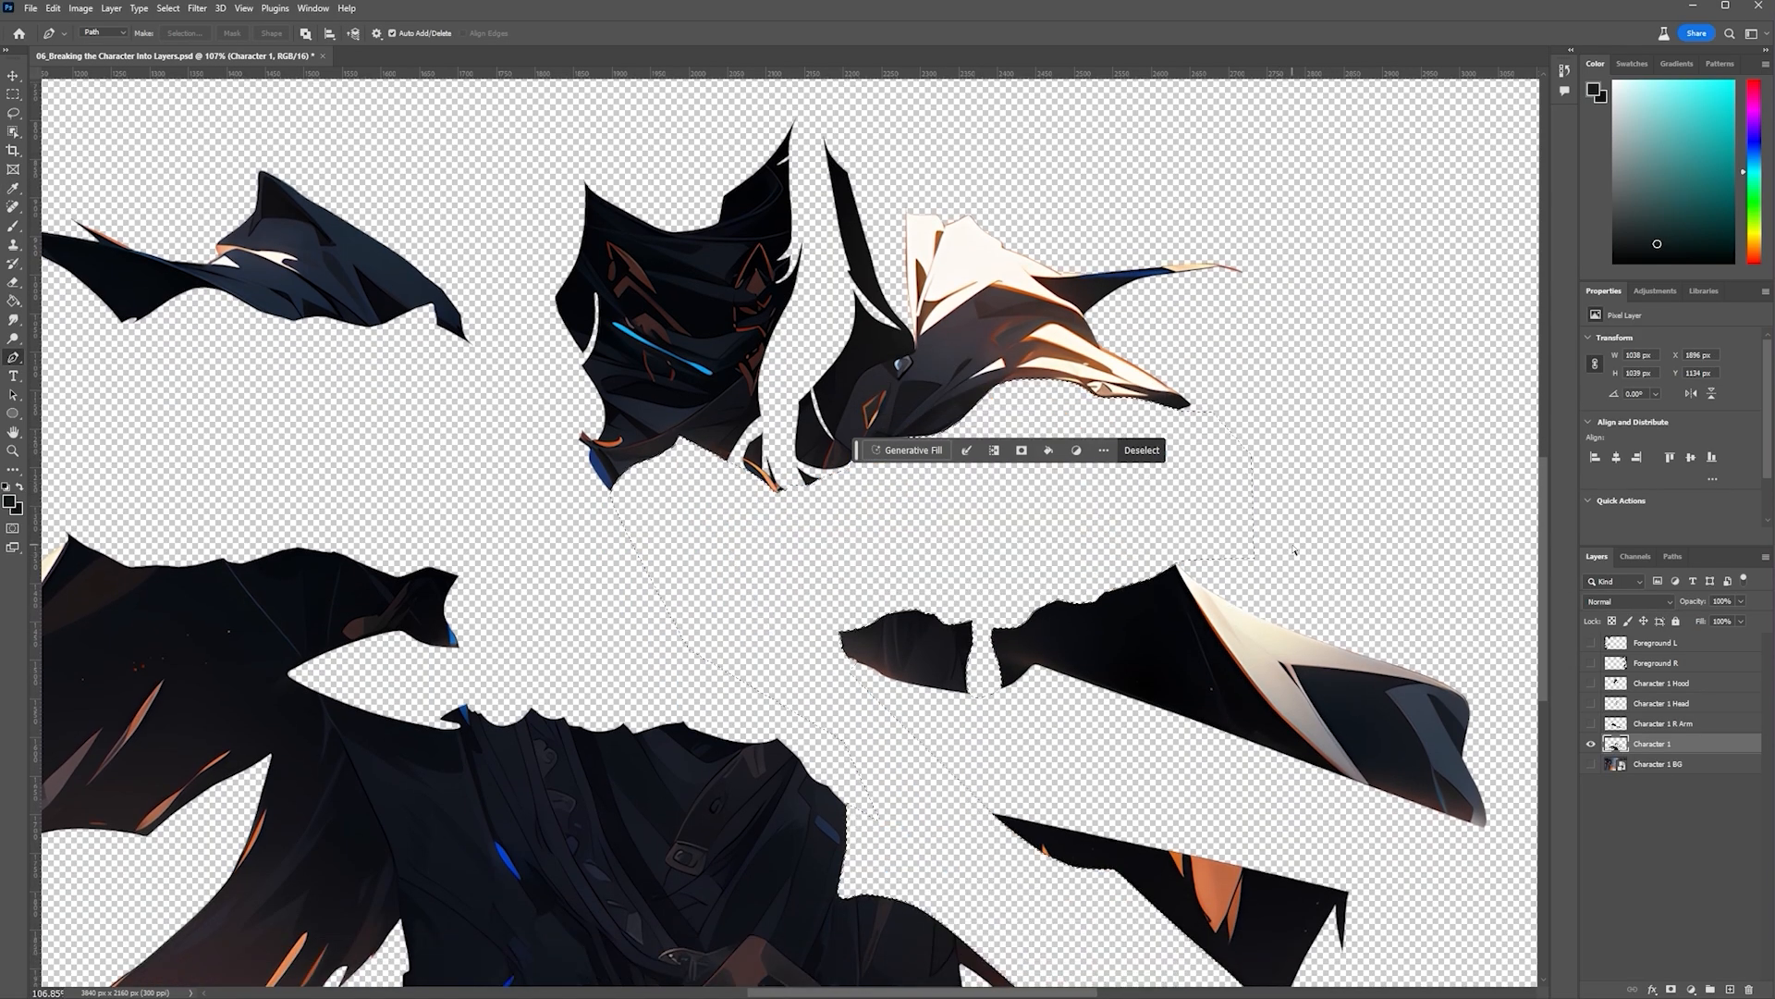
{"action": "key", "text": "ctrl+shift+v"}
{"action": "scroll", "coordinate": [1295, 578], "scroll_direction": "down", "scroll_amount": 5}
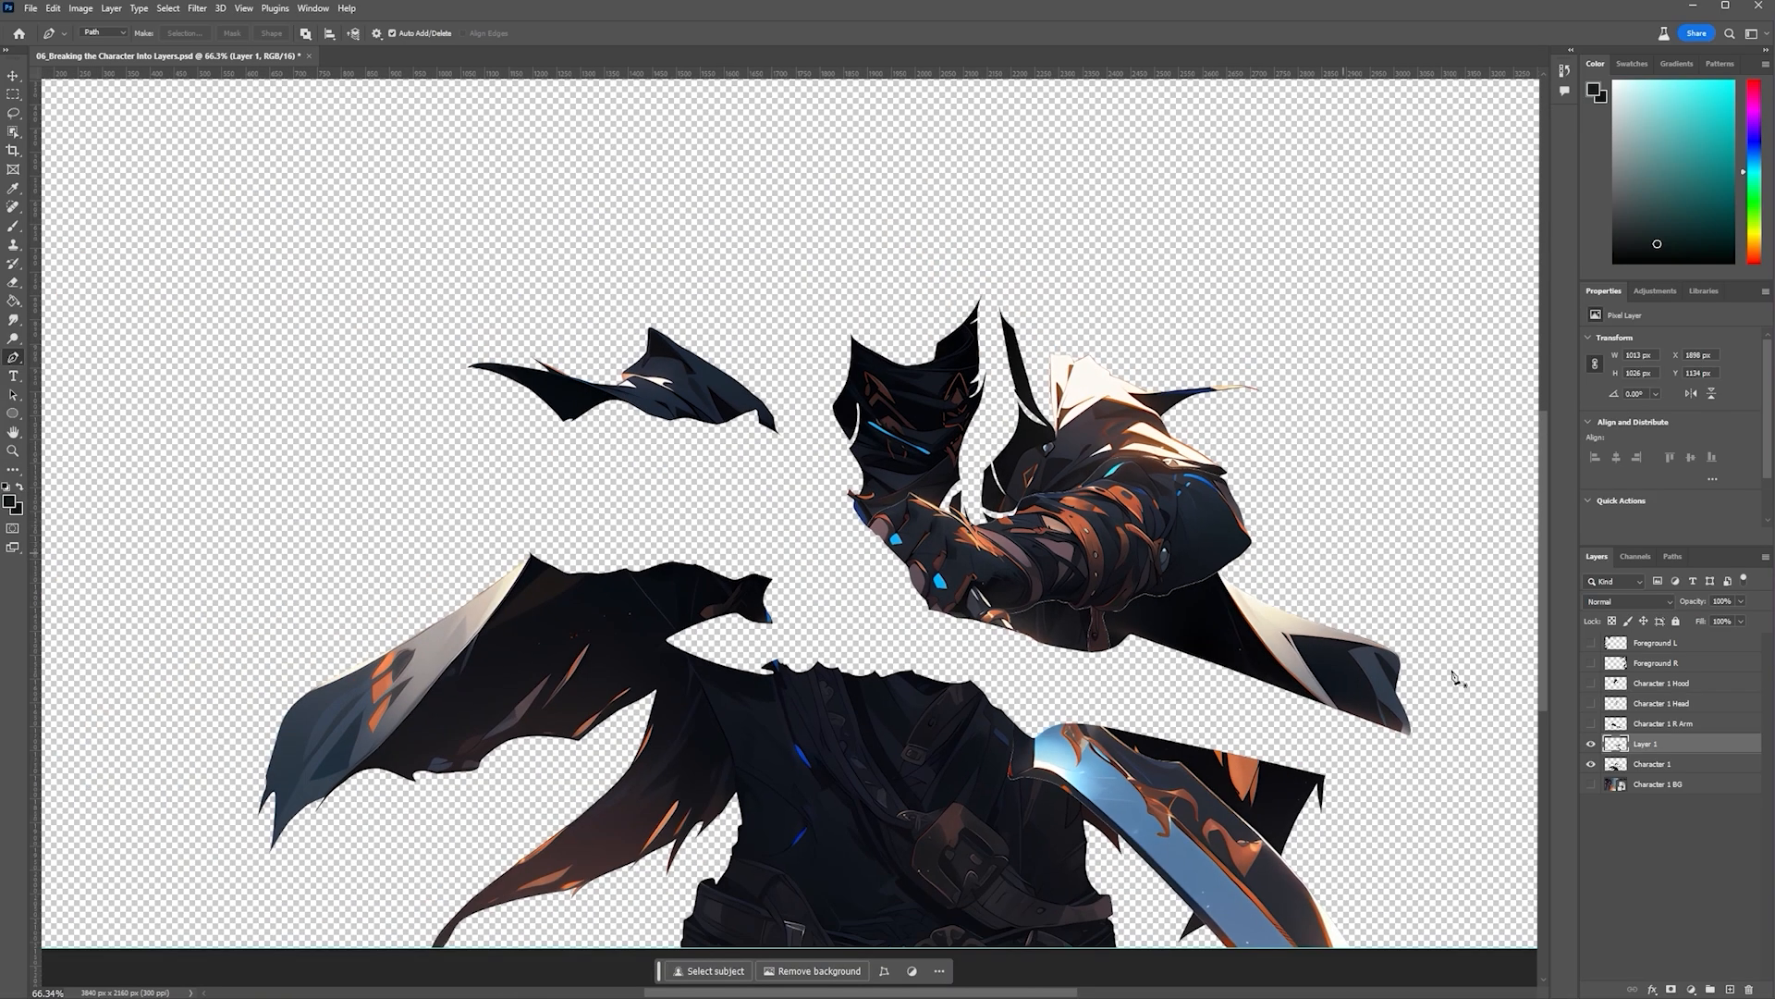
Name the pasted arm layer Character 1 L Arm, hide it, and save the document
{"action": "double_click", "coordinate": [1644, 745]}
{"action": "key", "text": "Return"}
{"action": "left_click", "coordinate": [1591, 747]}
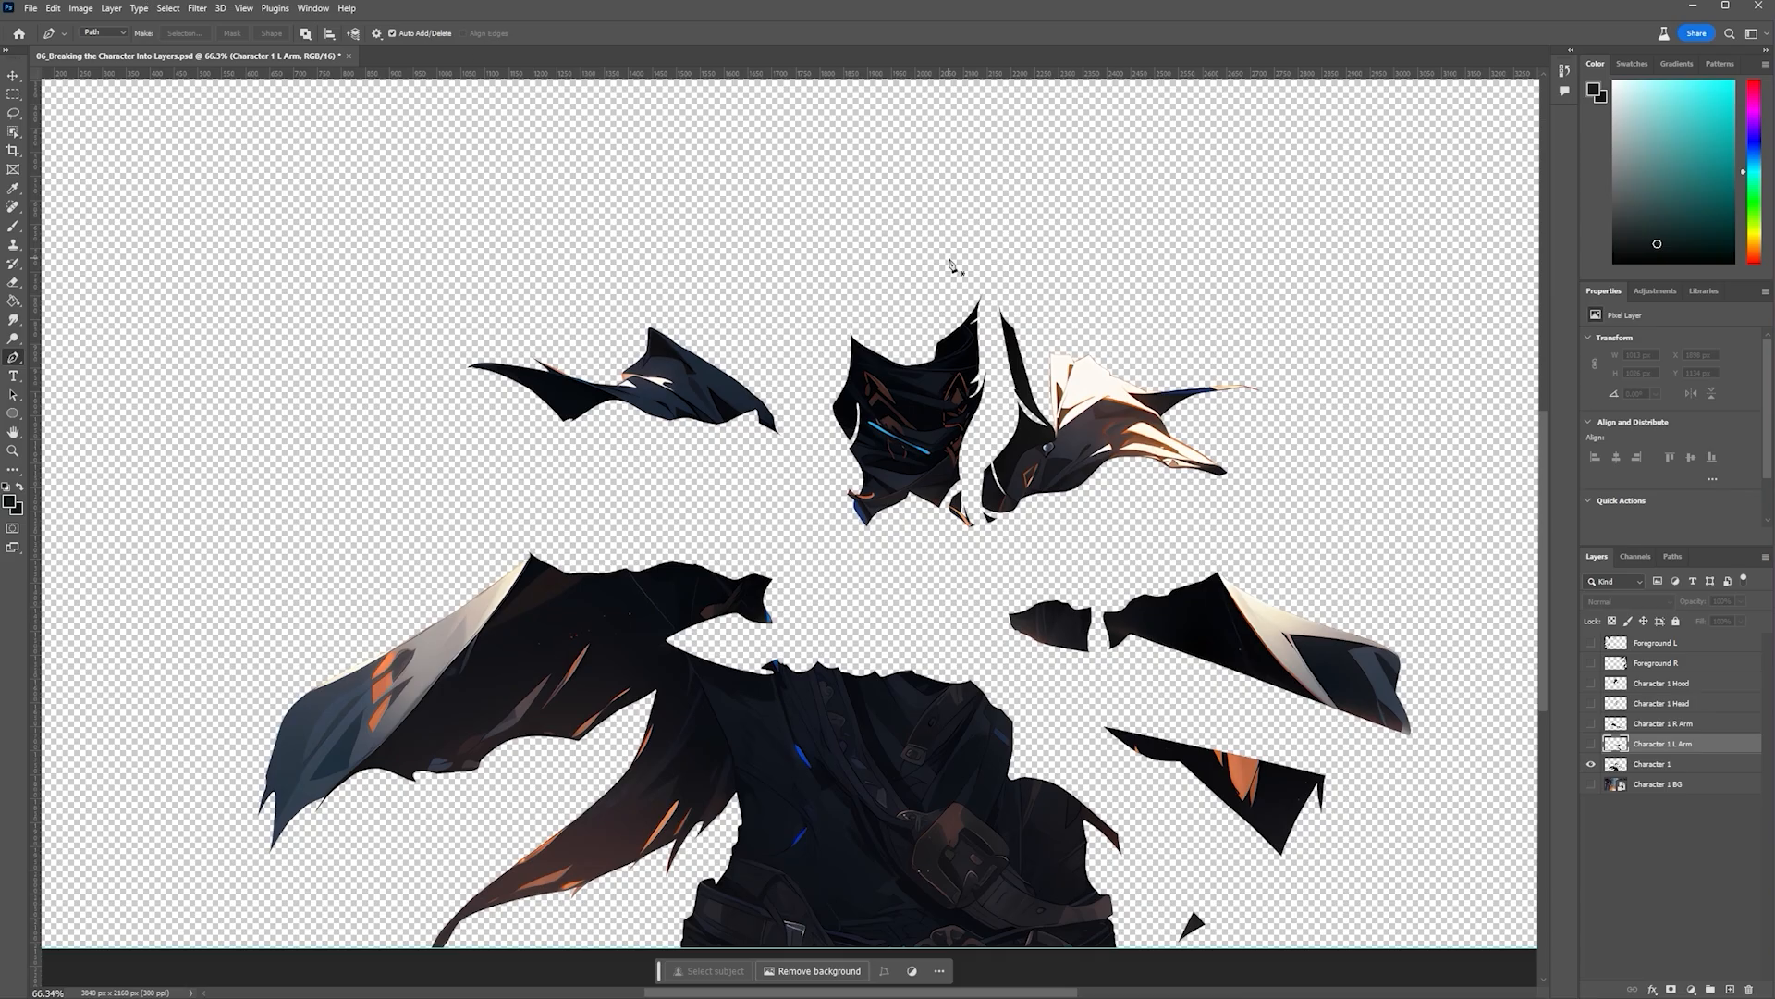
{"action": "key", "text": "ctrl+s"}
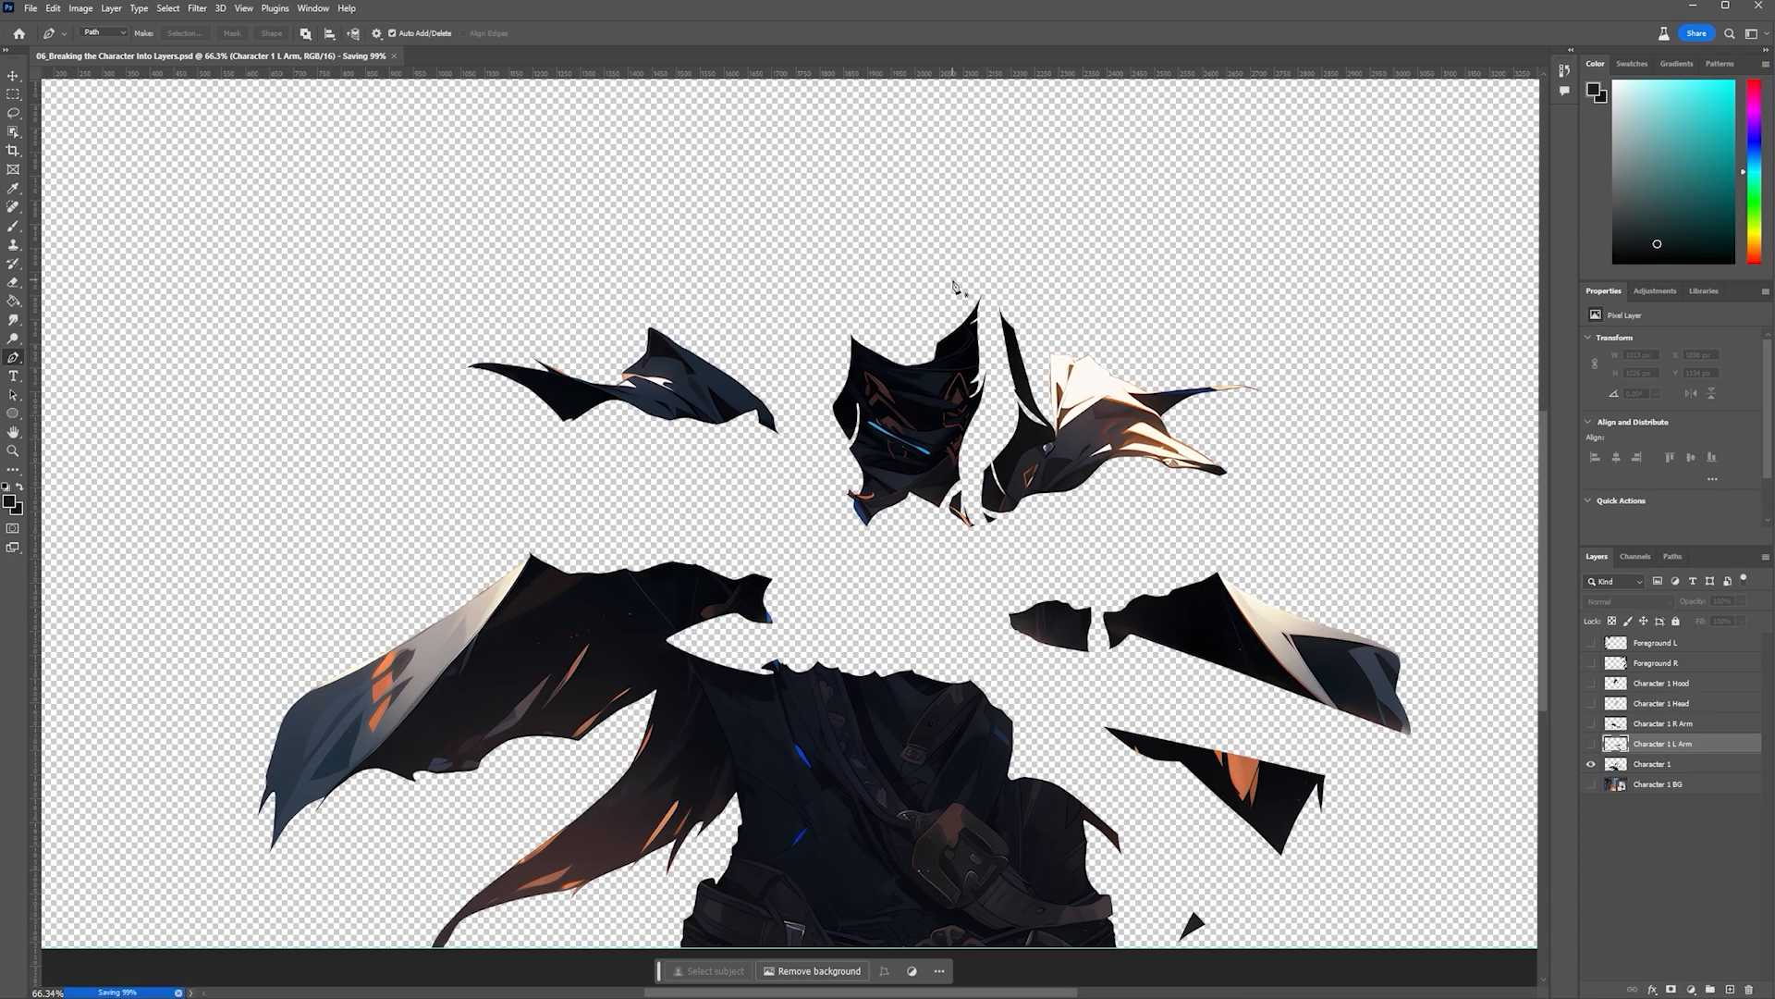
Lasso the detached dark blue shoulder cloth on the Character 1 layer and cut it in place onto a new layer
{"action": "key", "text": "l"}
{"action": "left_click", "coordinate": [1672, 760]}
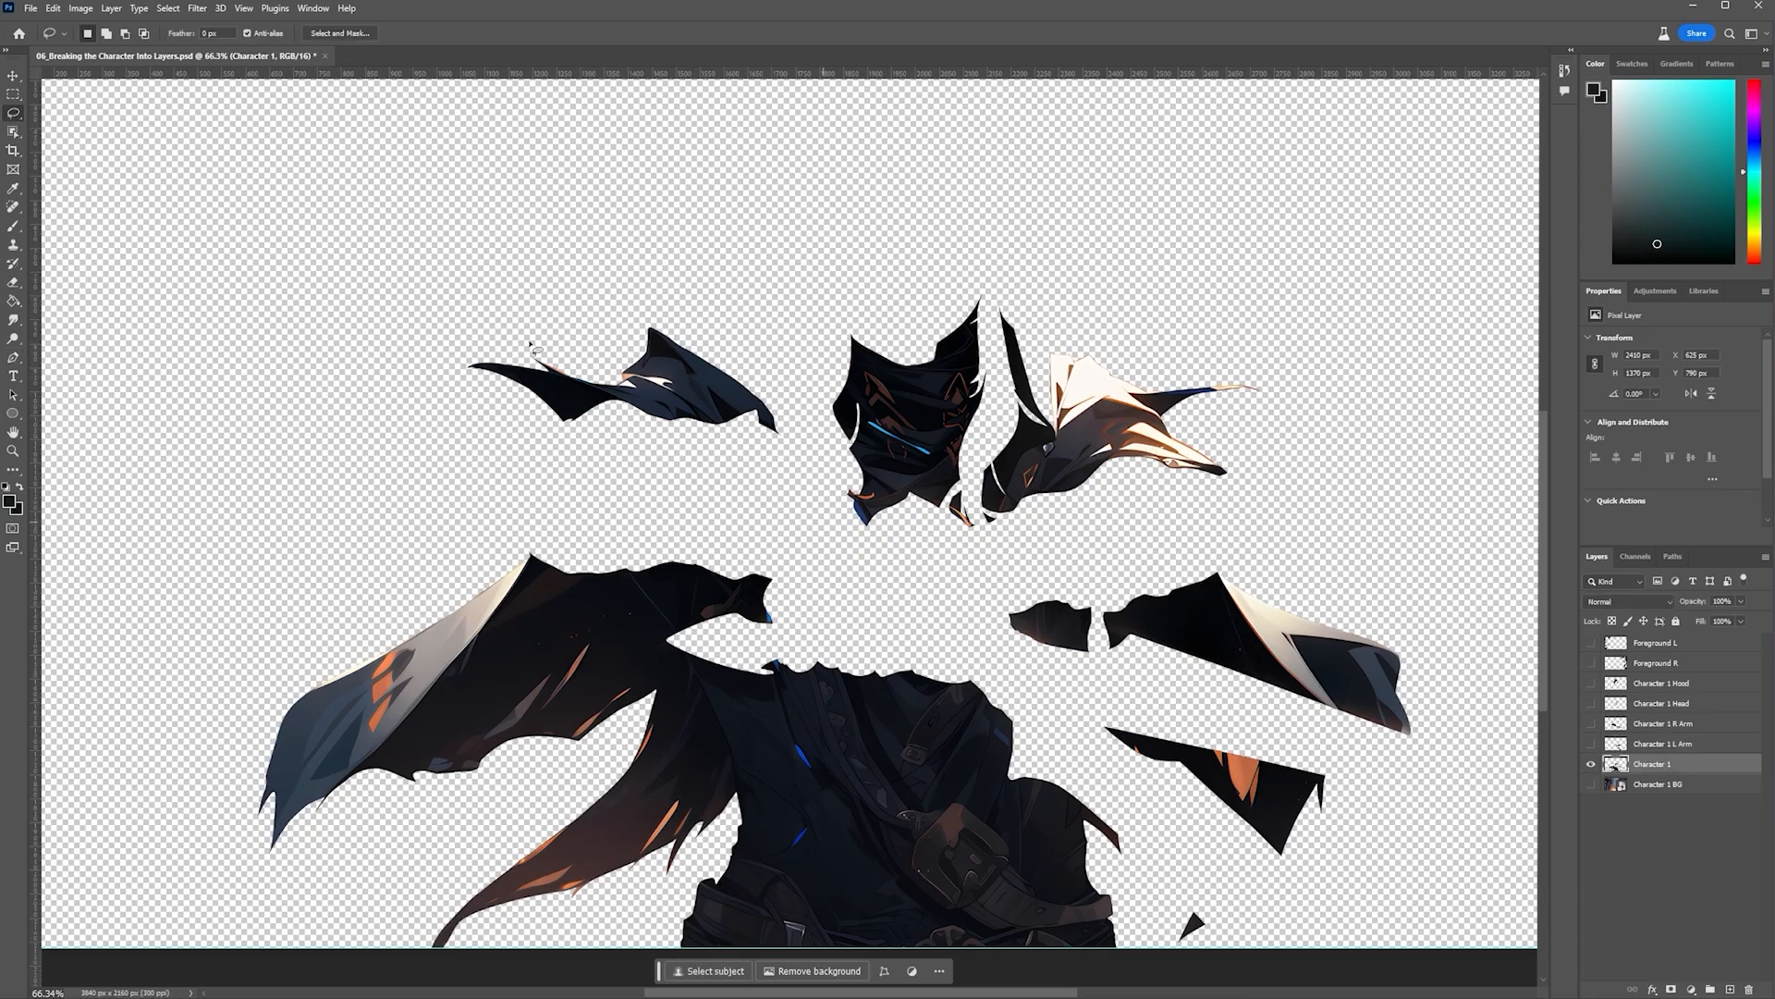
{"action": "mouse_move", "coordinate": [725, 347]}
{"action": "left_mouse_down"}
{"action": "mouse_move", "coordinate": [554, 287]}
{"action": "mouse_move", "coordinate": [440, 300]}
{"action": "mouse_move", "coordinate": [437, 395]}
{"action": "mouse_move", "coordinate": [496, 448]}
{"action": "mouse_move", "coordinate": [699, 501]}
{"action": "mouse_move", "coordinate": [792, 498]}
{"action": "mouse_move", "coordinate": [813, 444]}
{"action": "mouse_move", "coordinate": [784, 363]}
{"action": "left_mouse_up"}
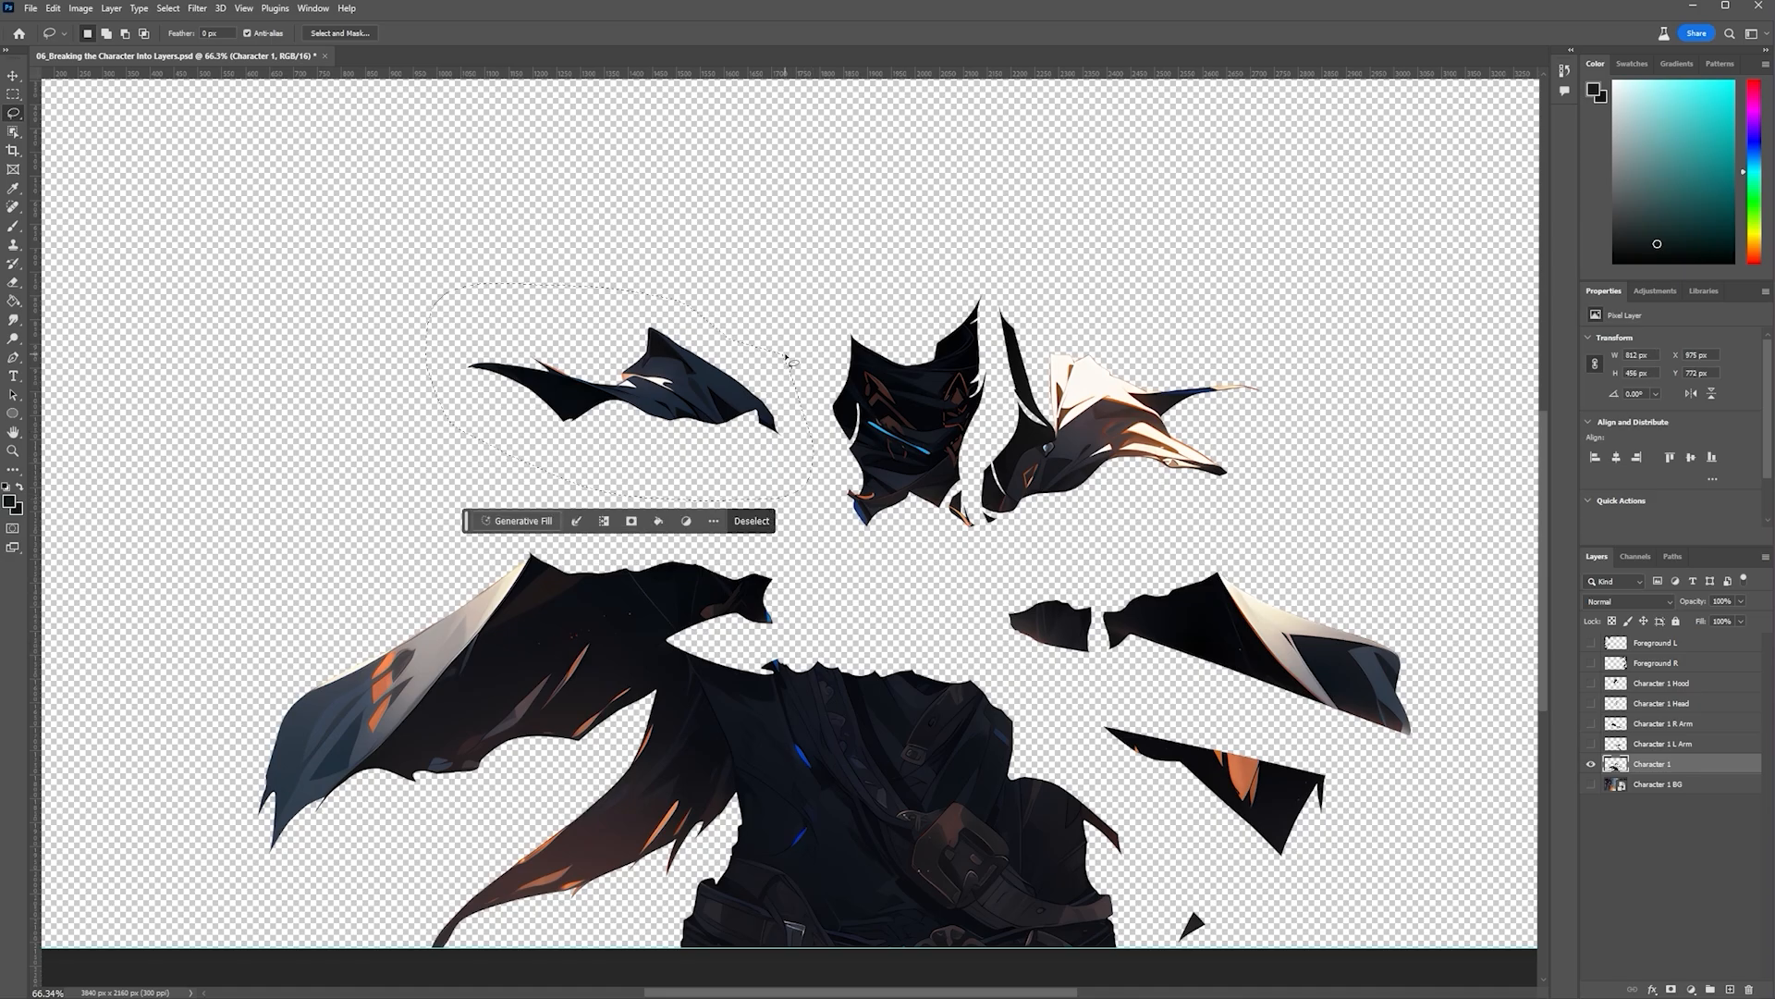
{"action": "key", "text": "Delete"}
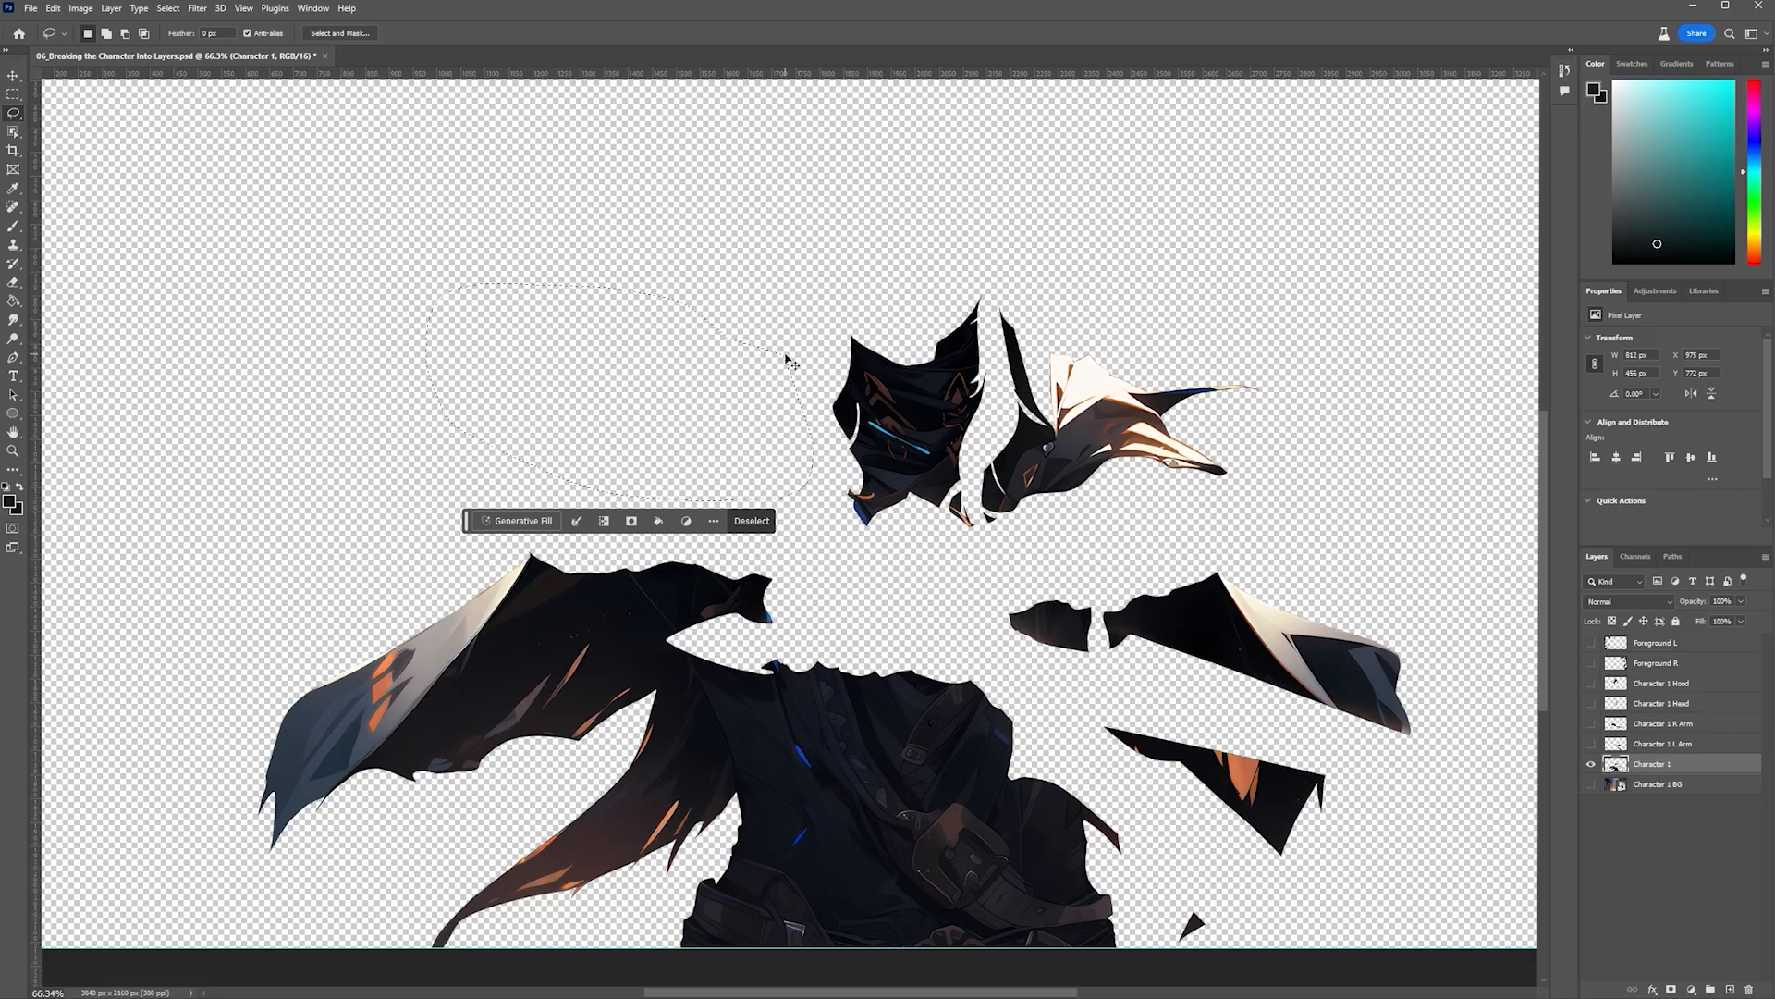
{"action": "key", "text": "ctrl+shift+v"}
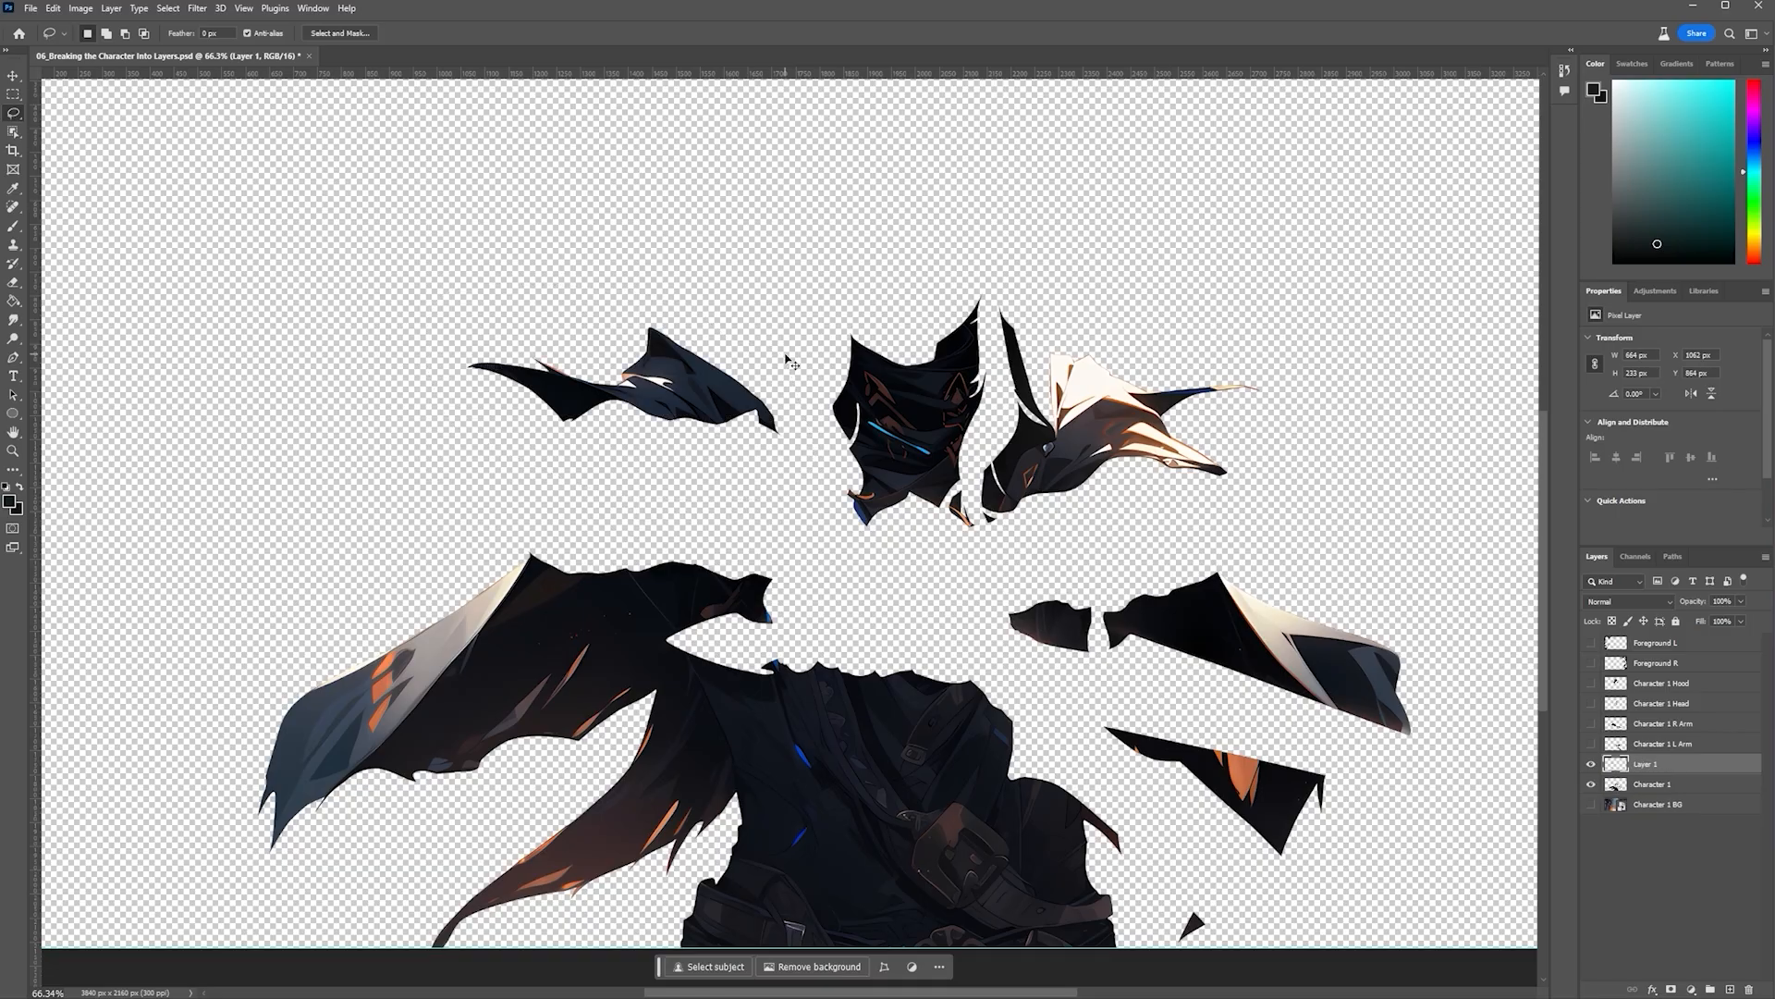
Name the new layer Character 1 R Shoulder, hide it, and make the Character 1 layer active again
{"action": "double_click", "coordinate": [1647, 767]}
{"action": "type", "text": "Charact"}
{"action": "key", "text": "Return"}
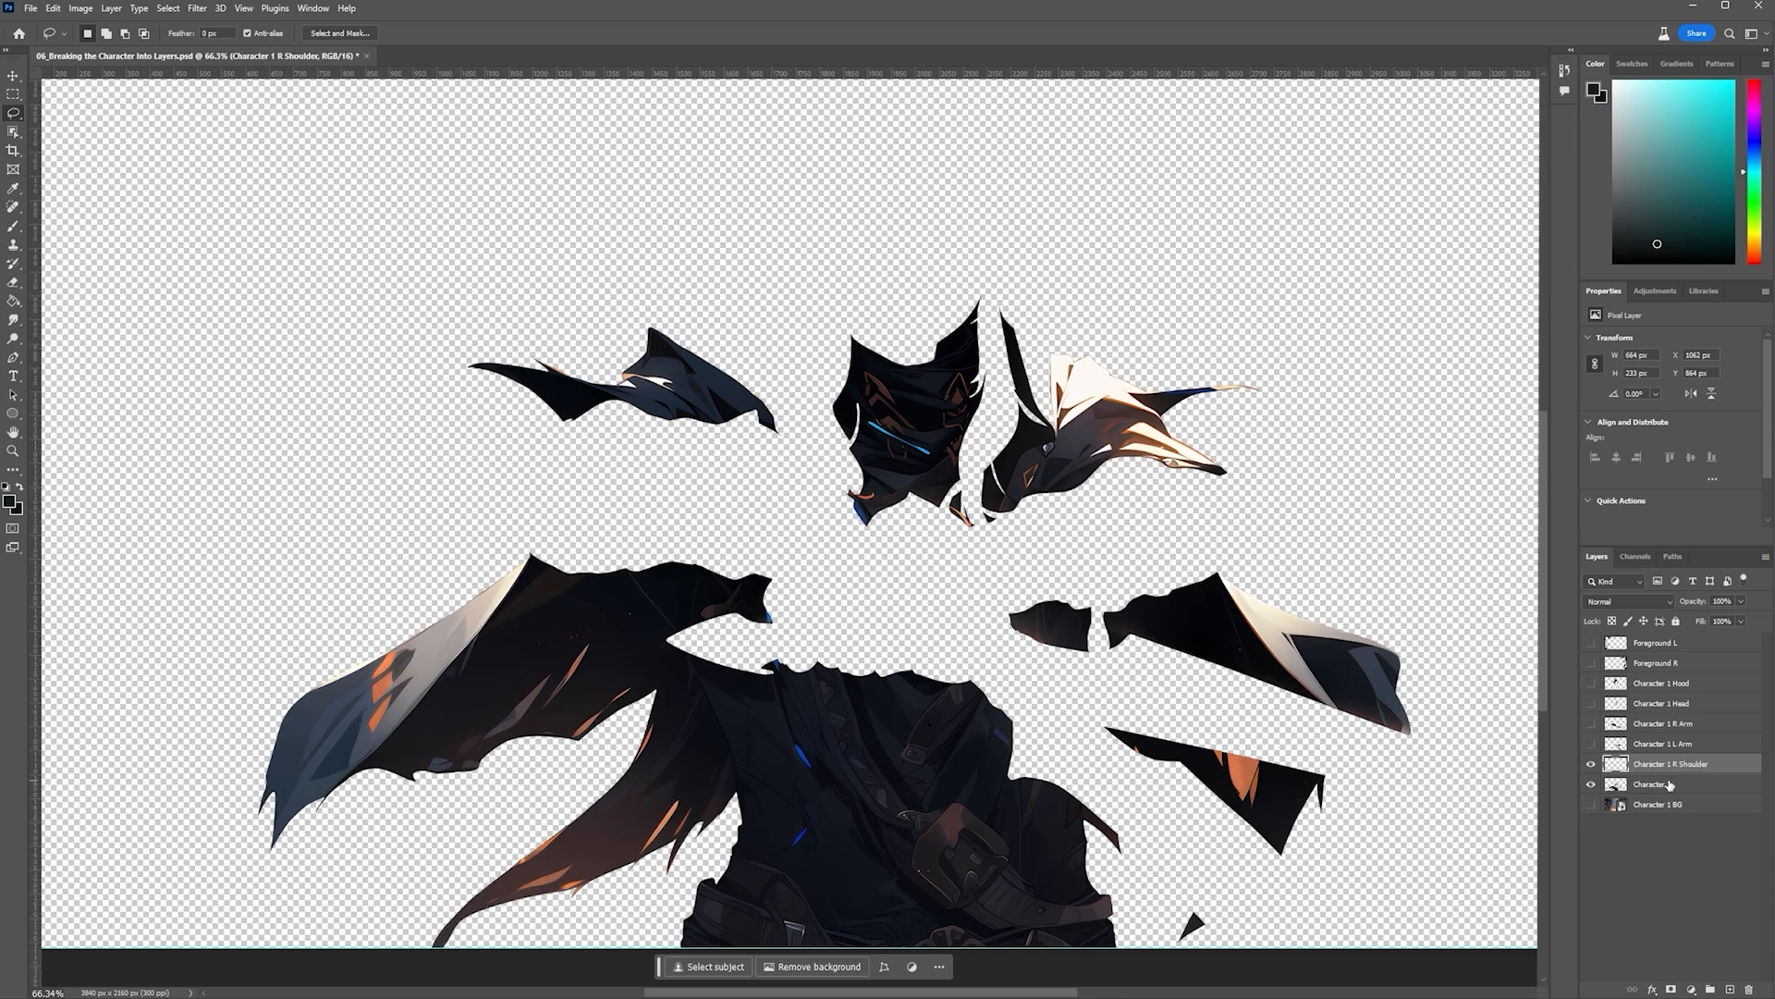
{"action": "left_click", "coordinate": [1590, 764]}
{"action": "left_click", "coordinate": [1666, 784]}
Trace a Pen path from above the character's right cape down the seam between cape and torso
{"action": "key", "text": "p"}
{"action": "scroll", "coordinate": [444, 806], "scroll_direction": "up", "scroll_amount": 3}
{"action": "scroll", "coordinate": [783, 390], "scroll_direction": "up", "scroll_amount": 1}
{"action": "scroll", "coordinate": [745, 389], "scroll_direction": "up", "scroll_amount": 1}
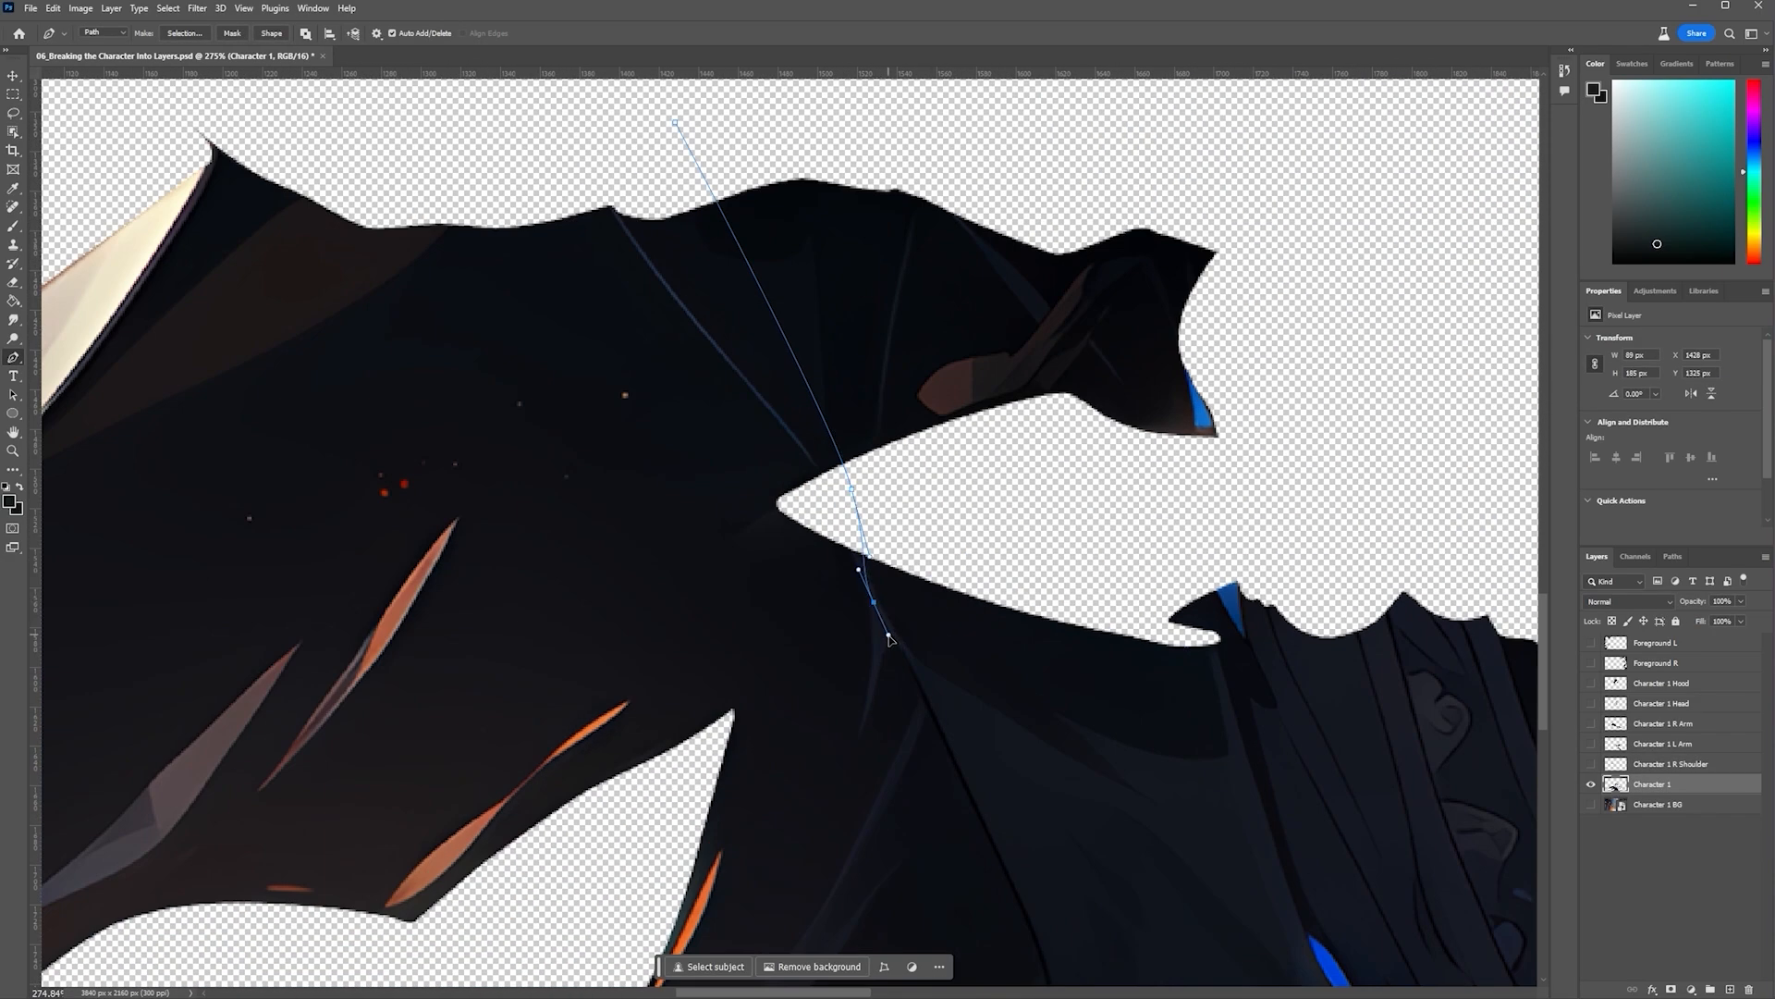
{"action": "scroll", "coordinate": [987, 810], "scroll_direction": "down", "scroll_amount": 1}
{"action": "scroll", "coordinate": [990, 810], "scroll_direction": "down", "scroll_amount": 3}
{"action": "left_click_drag", "start_coordinate": [1013, 563], "coordinate": [1020, 588]}
{"action": "left_click_drag", "start_coordinate": [1035, 711], "coordinate": [1024, 795]}
{"action": "key", "text": "ctrl+z"}
{"action": "left_click", "coordinate": [1035, 708]}
Carry the path around the outside of the right cape's tattered pieces and close it above the seam
{"action": "scroll", "coordinate": [983, 781], "scroll_direction": "down", "scroll_amount": 4}
{"action": "left_click", "coordinate": [972, 822]}
{"action": "left_click", "coordinate": [929, 867]}
{"action": "left_click", "coordinate": [825, 919]}
{"action": "scroll", "coordinate": [813, 920], "scroll_direction": "down", "scroll_amount": 1}
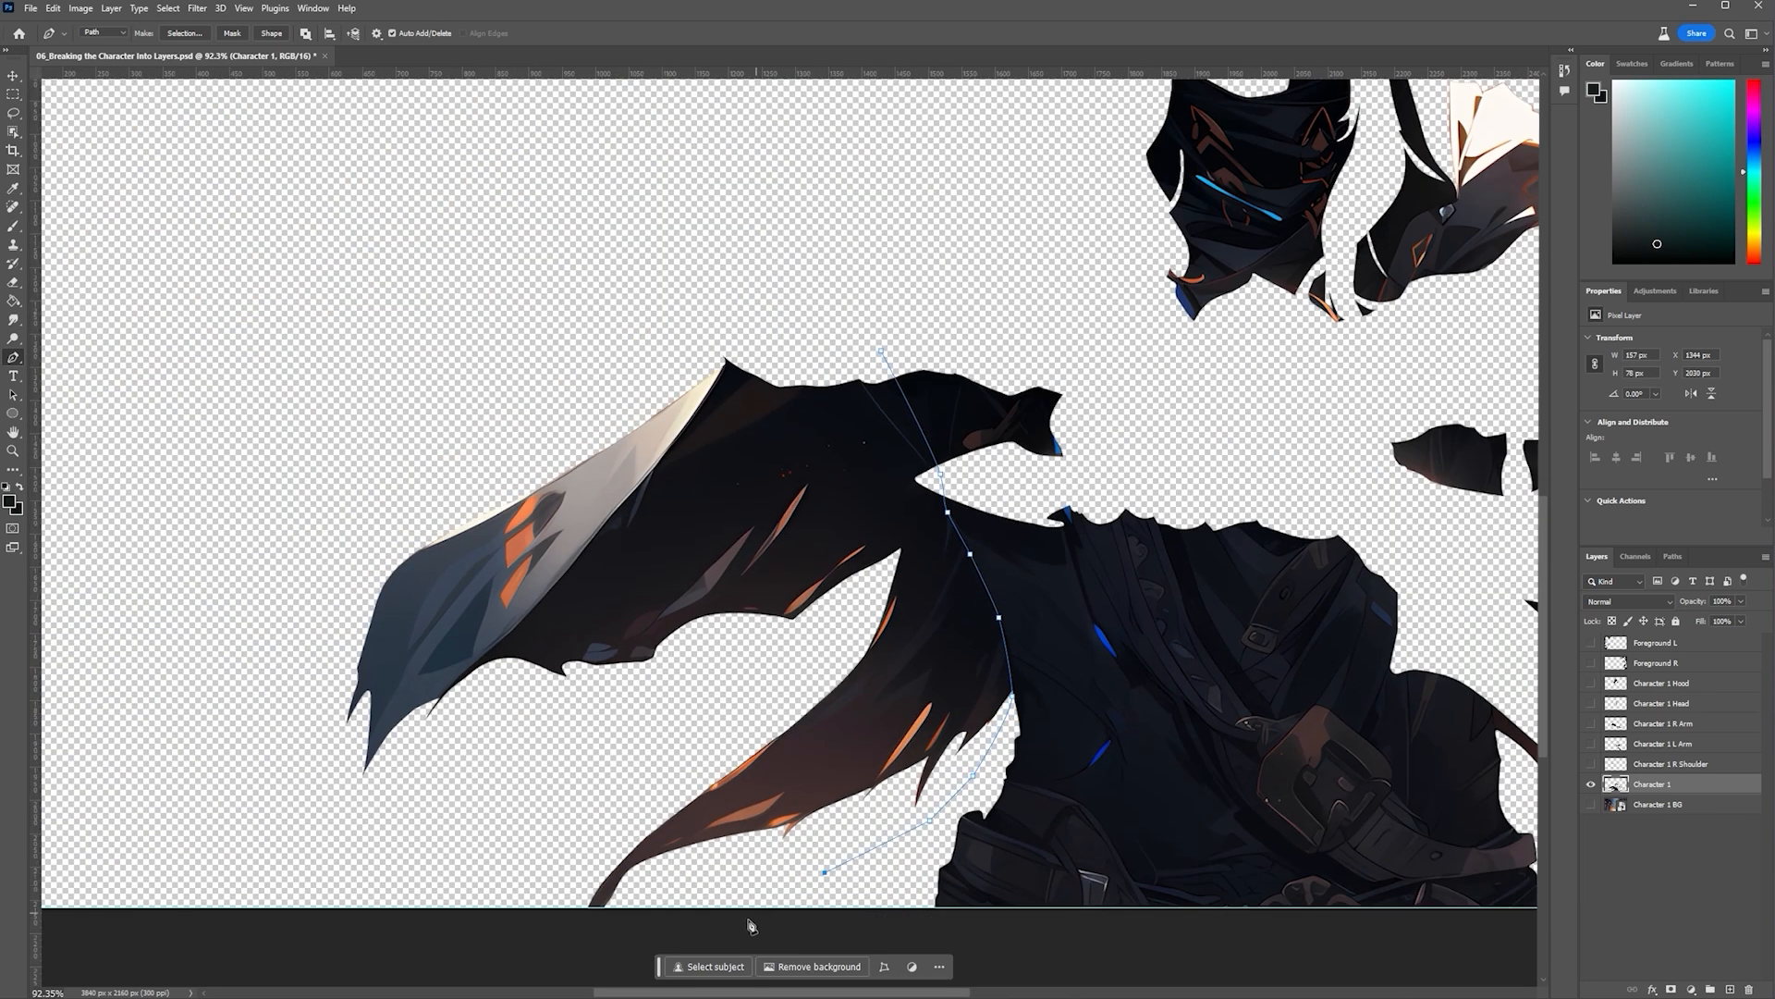
{"action": "left_click", "coordinate": [745, 923]}
{"action": "left_click", "coordinate": [608, 277]}
{"action": "left_click", "coordinate": [852, 294]}
{"action": "left_click", "coordinate": [882, 351]}
Convert the right cape path to an anti-aliased selection and separate the cape onto its own layer
{"action": "right_click", "coordinate": [863, 420]}
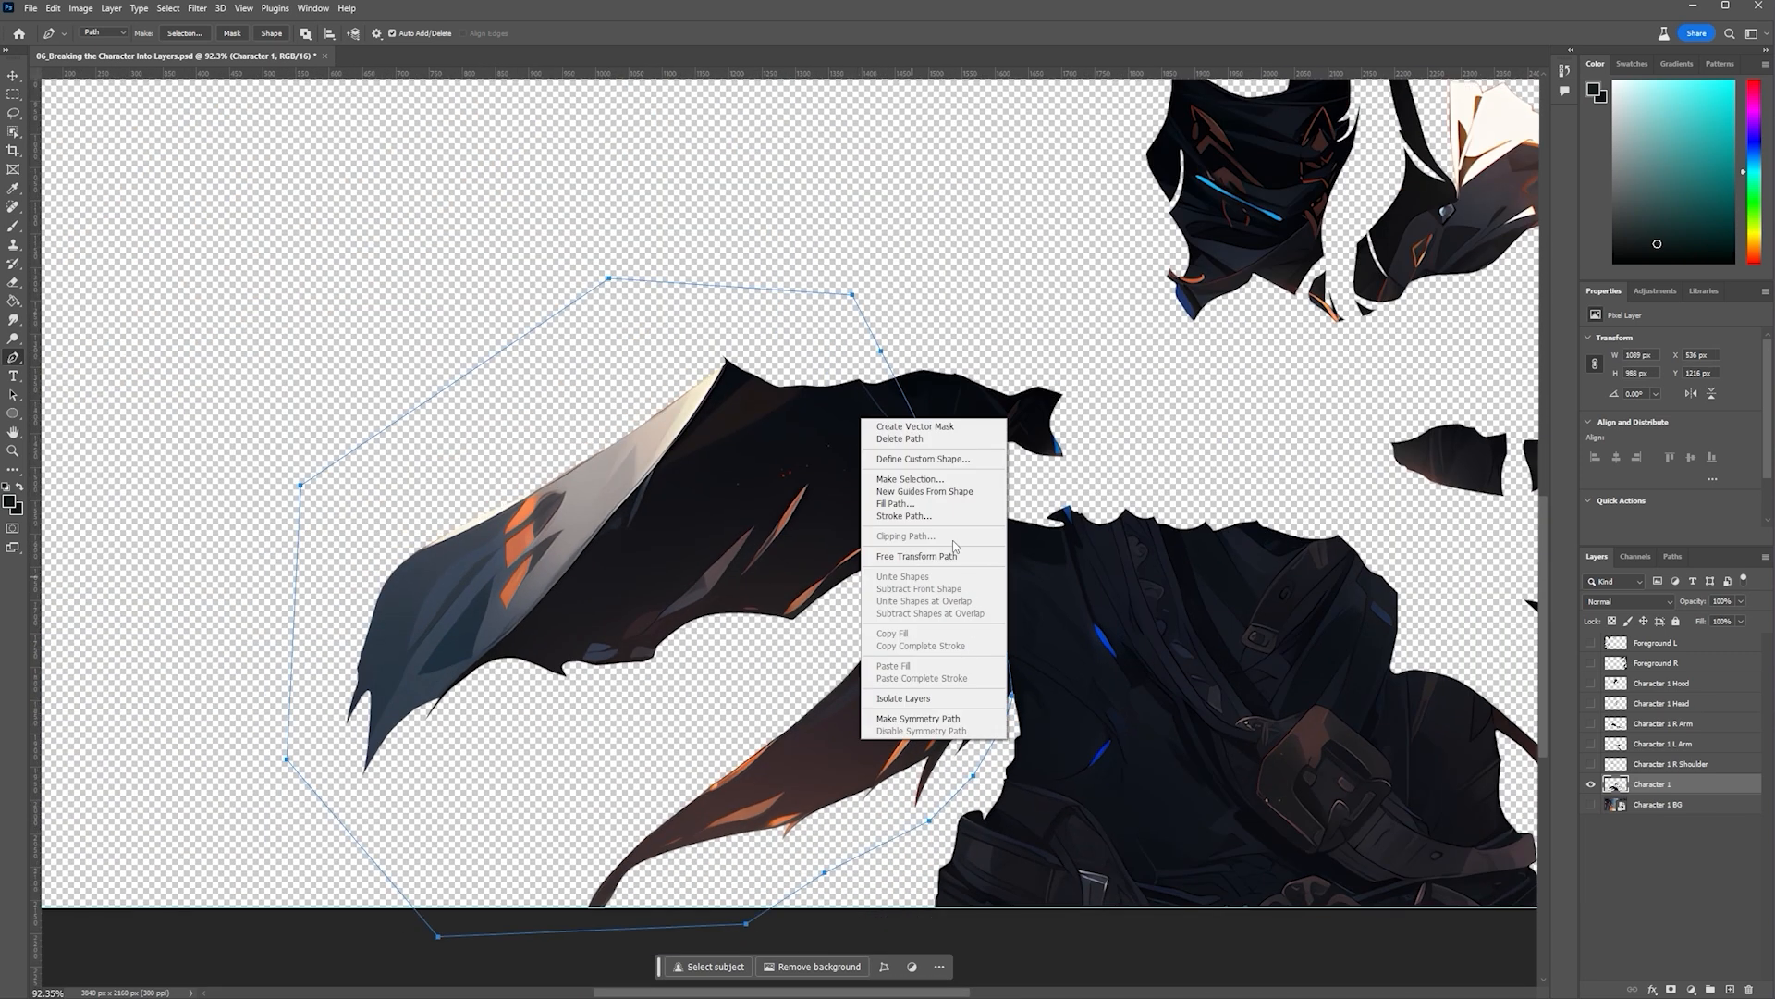
{"action": "left_click", "coordinate": [936, 479]}
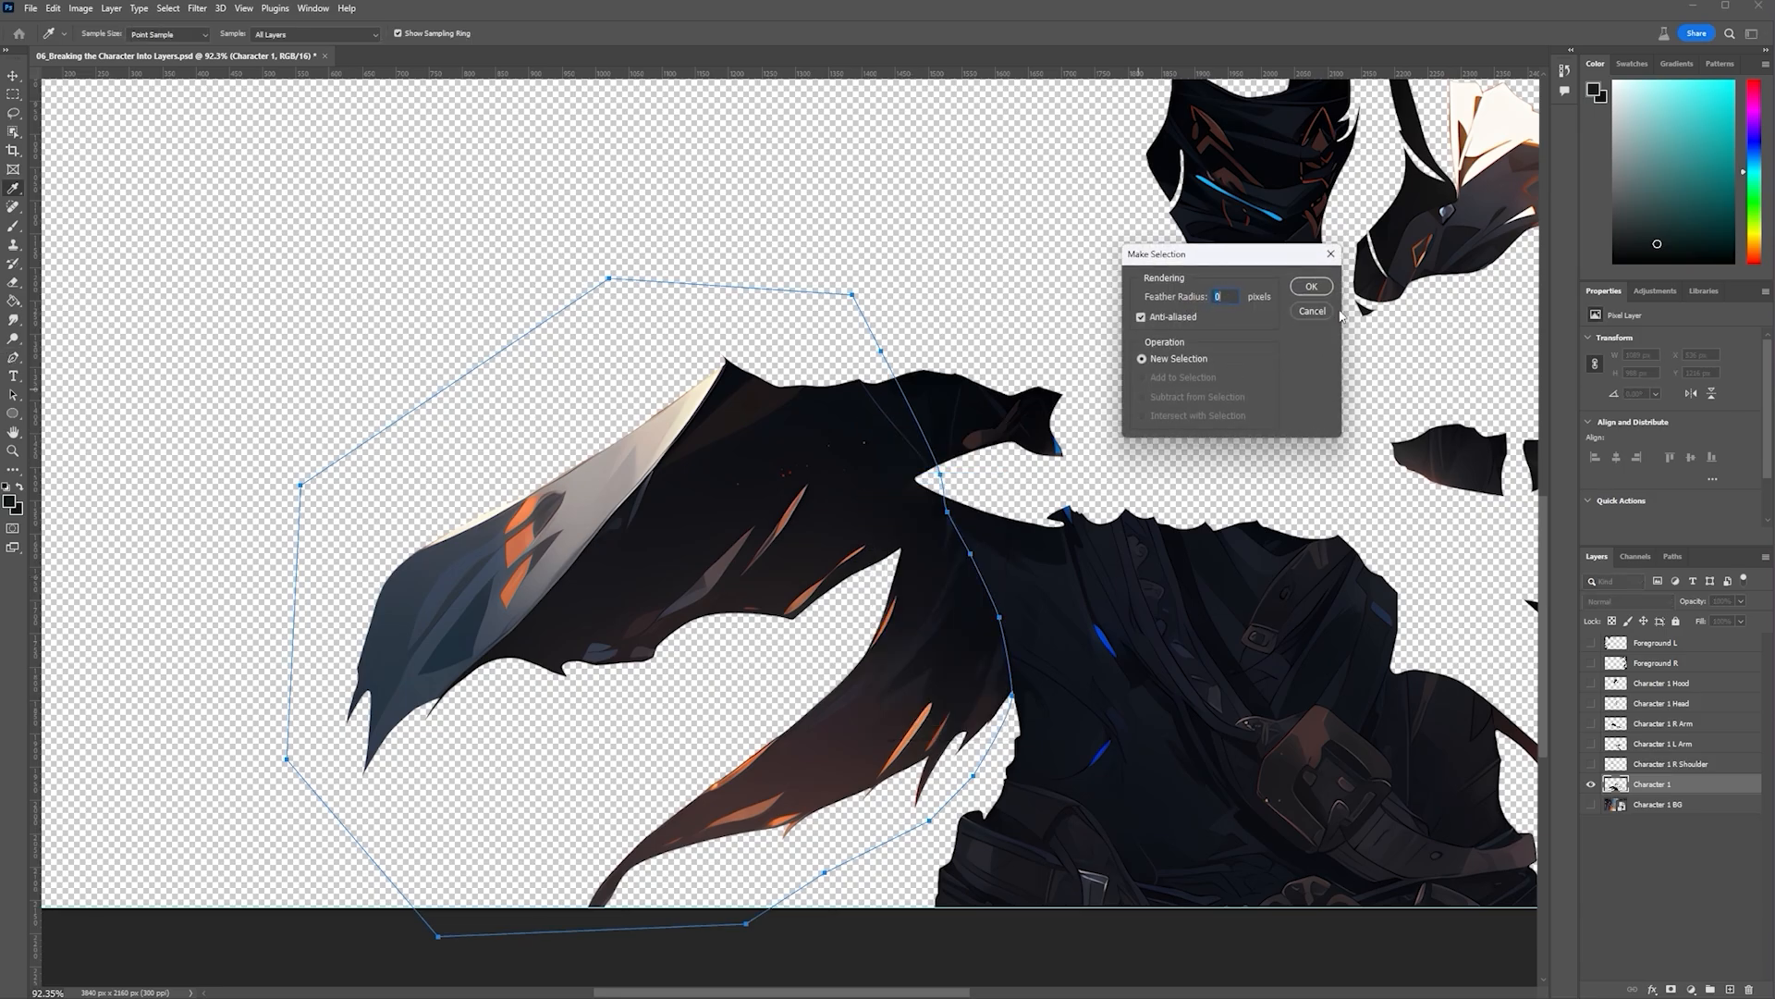
{"action": "left_click", "coordinate": [1311, 287]}
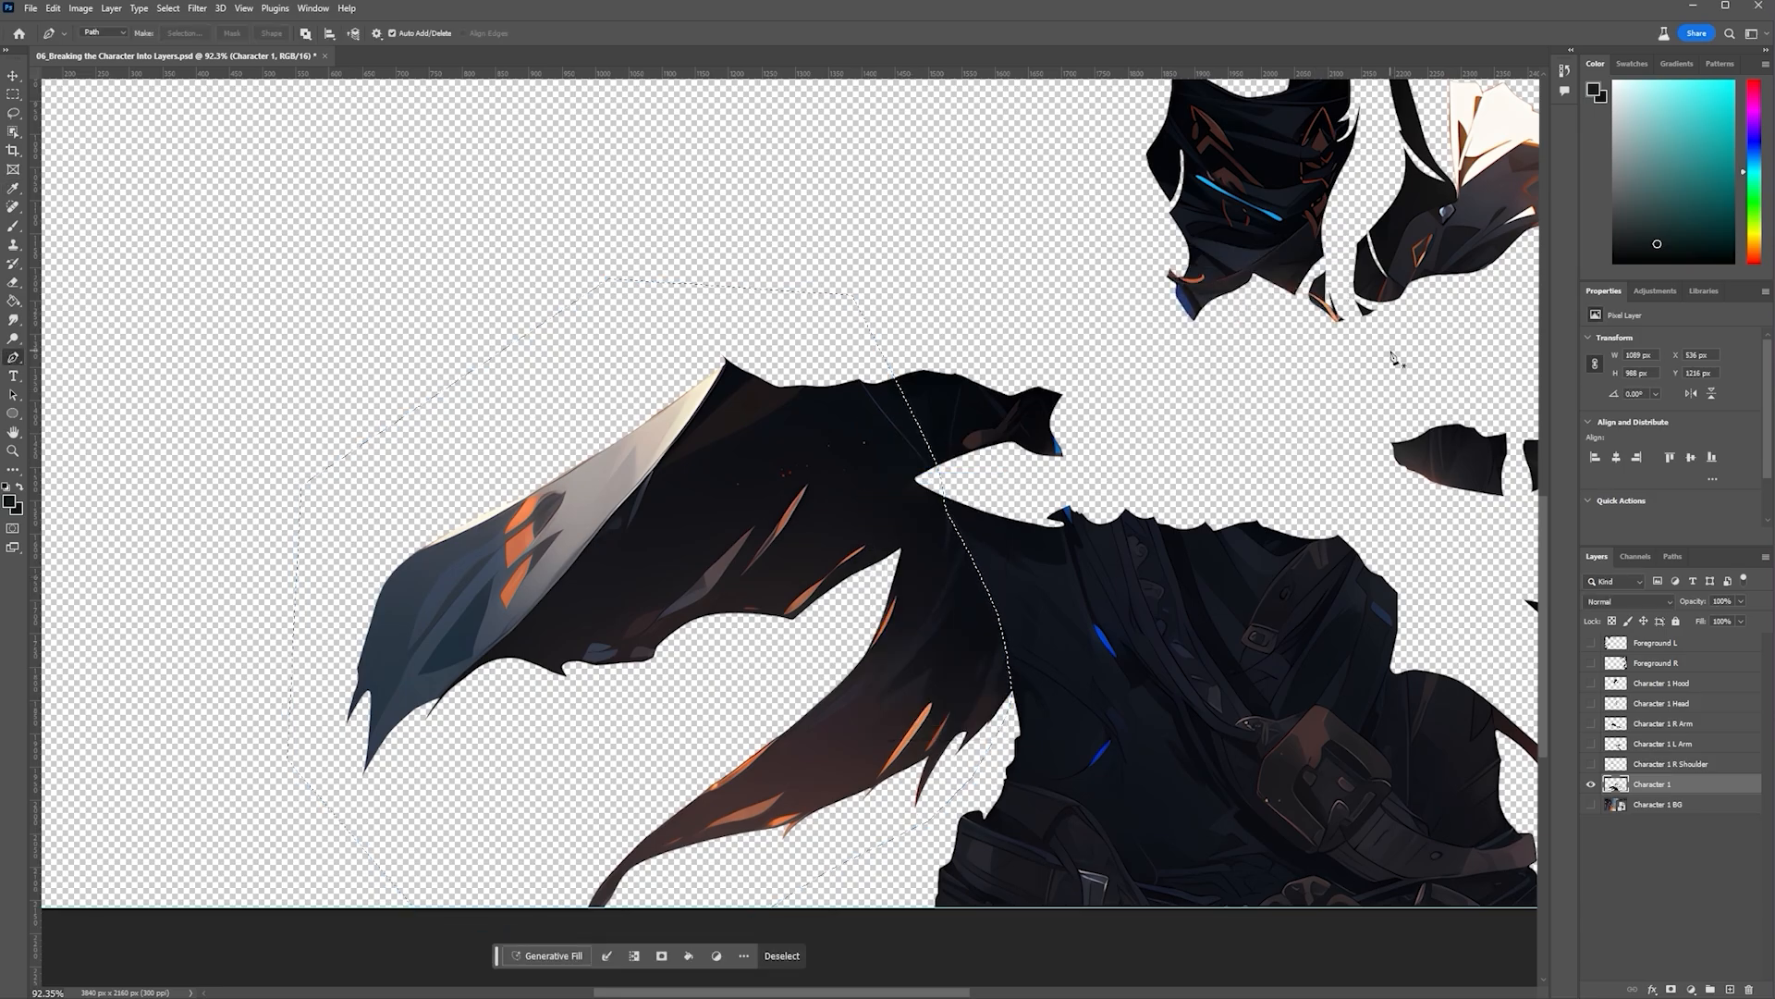
{"action": "key", "text": "ctrl+j"}
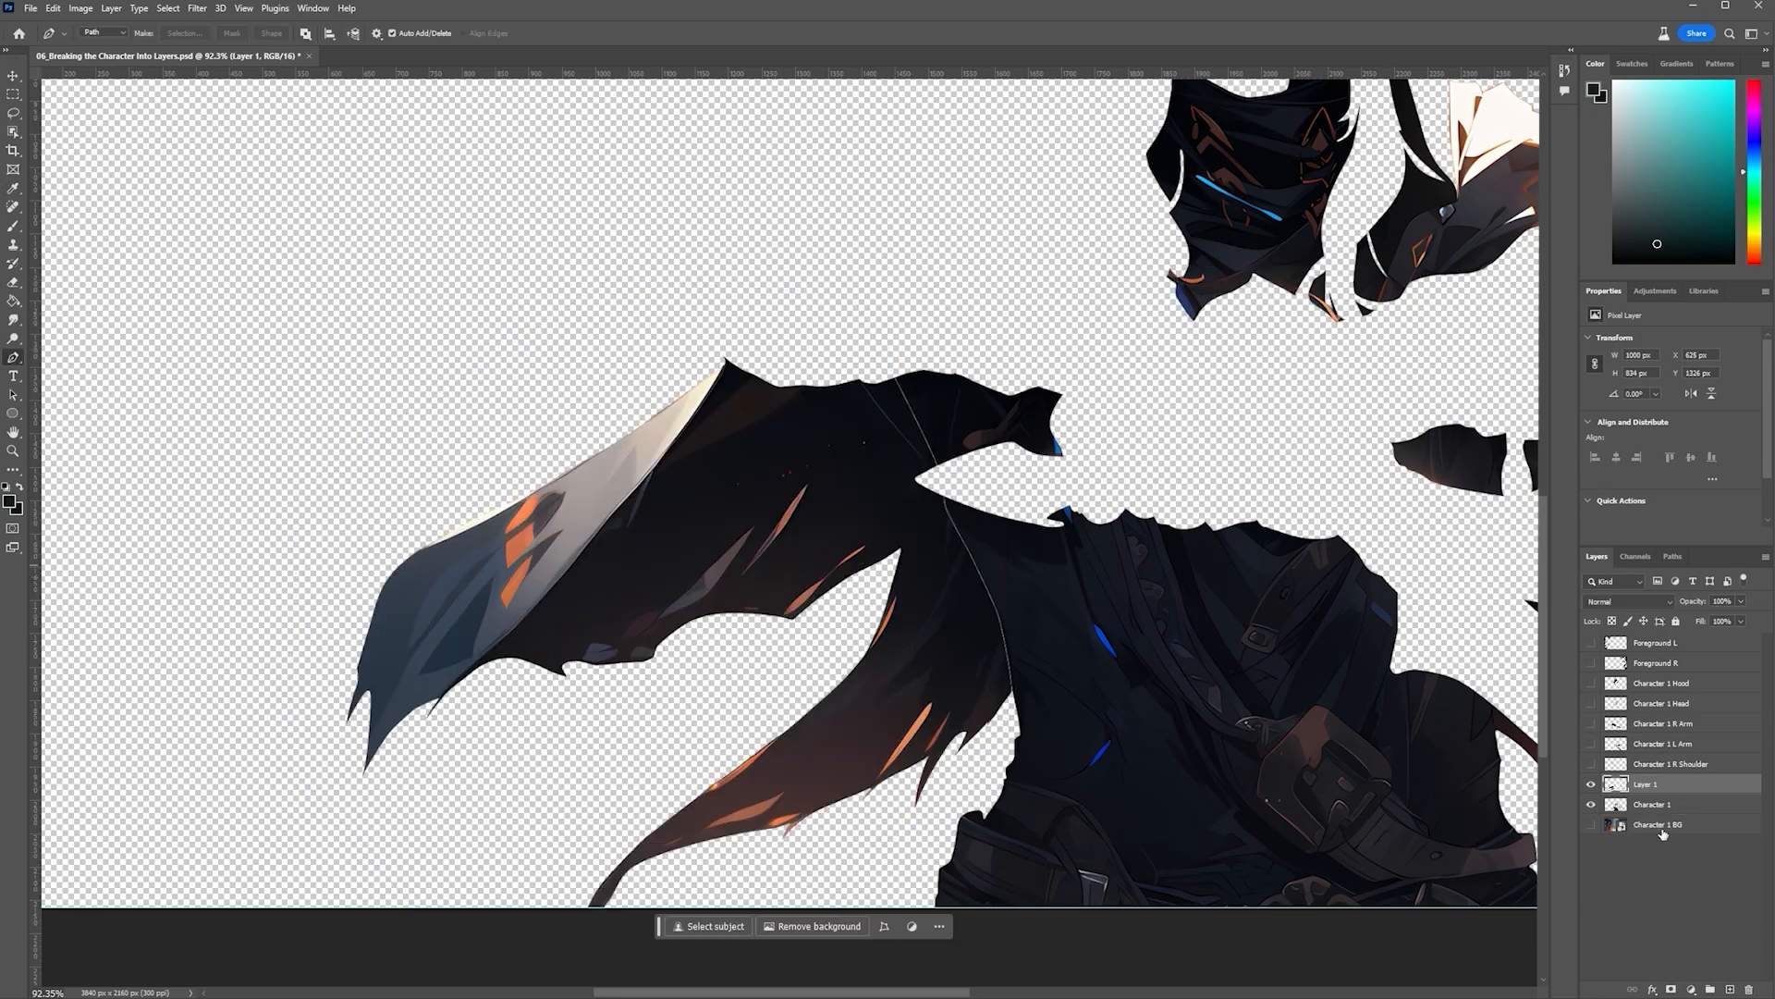
Name the new layer Character 1 R Cape and hide it
{"action": "double_click", "coordinate": [1650, 786]}
{"action": "type", "text": "Character 1 R Cape"}
{"action": "key", "text": "Return"}
{"action": "left_click", "coordinate": [1592, 785]}
Show the separated Character 1 layers together to check the assembled figure, and hide them again
{"action": "scroll", "coordinate": [1429, 820], "scroll_direction": "down", "scroll_amount": 4}
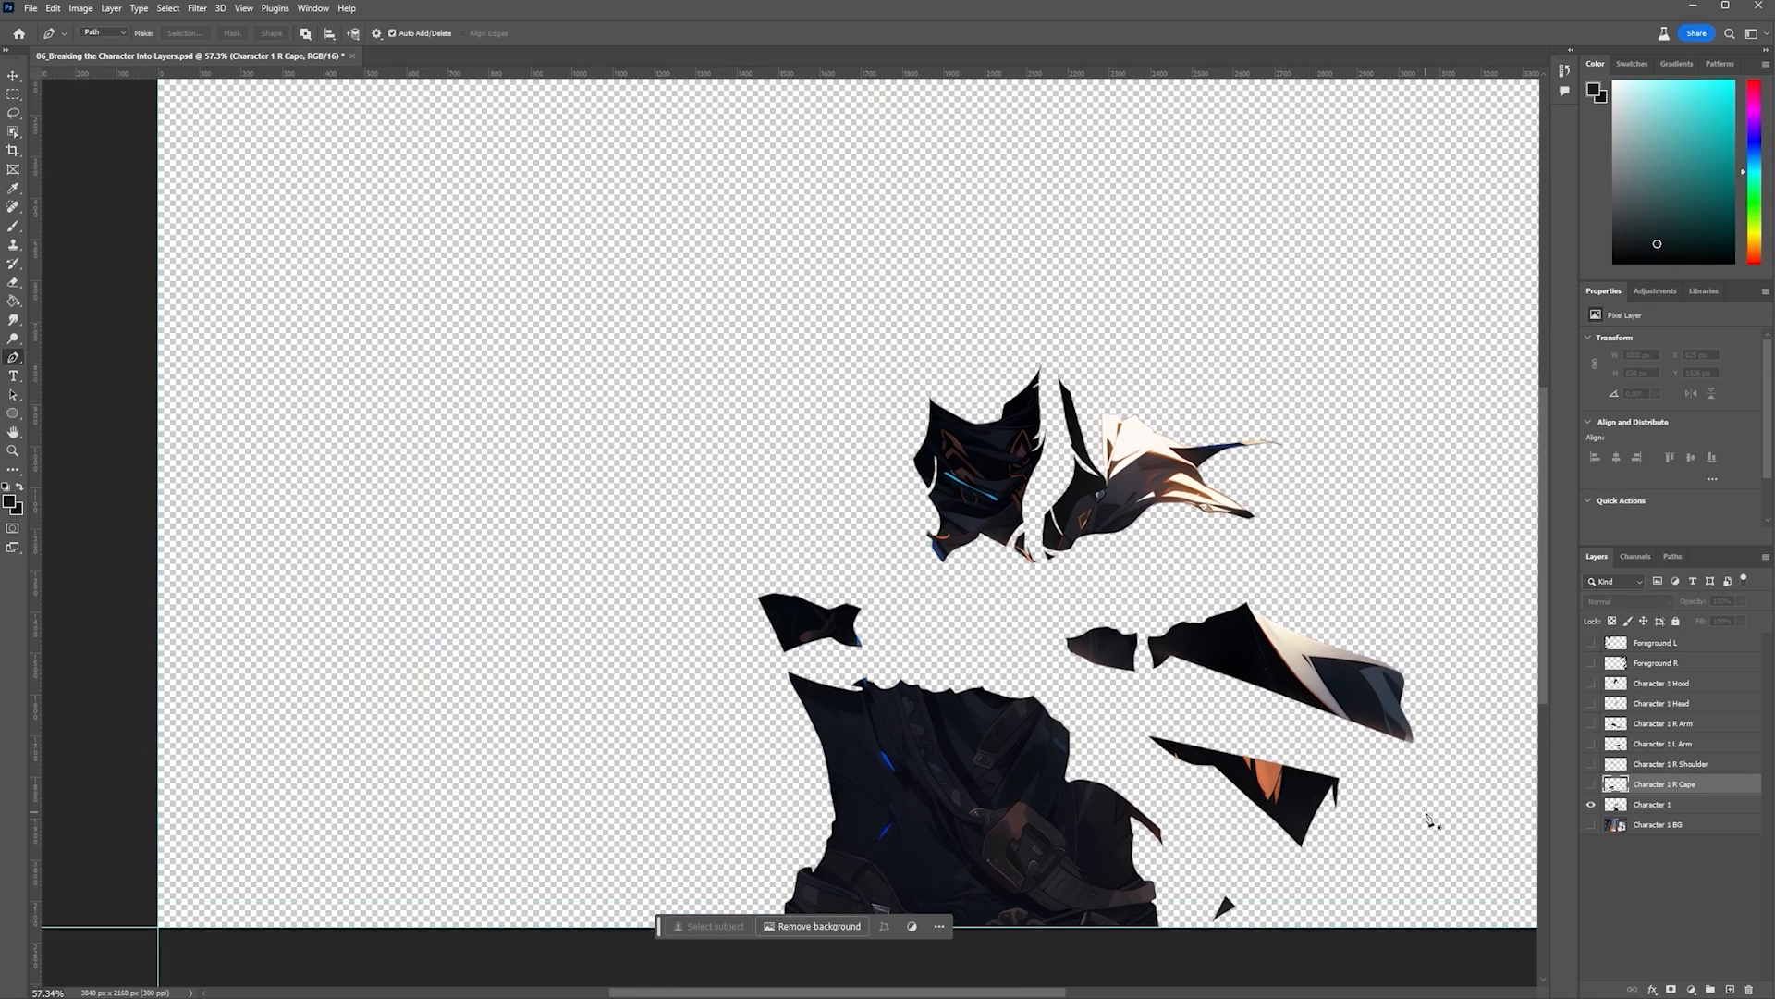
{"action": "left_click_drag", "start_coordinate": [1590, 789], "coordinate": [1590, 704]}
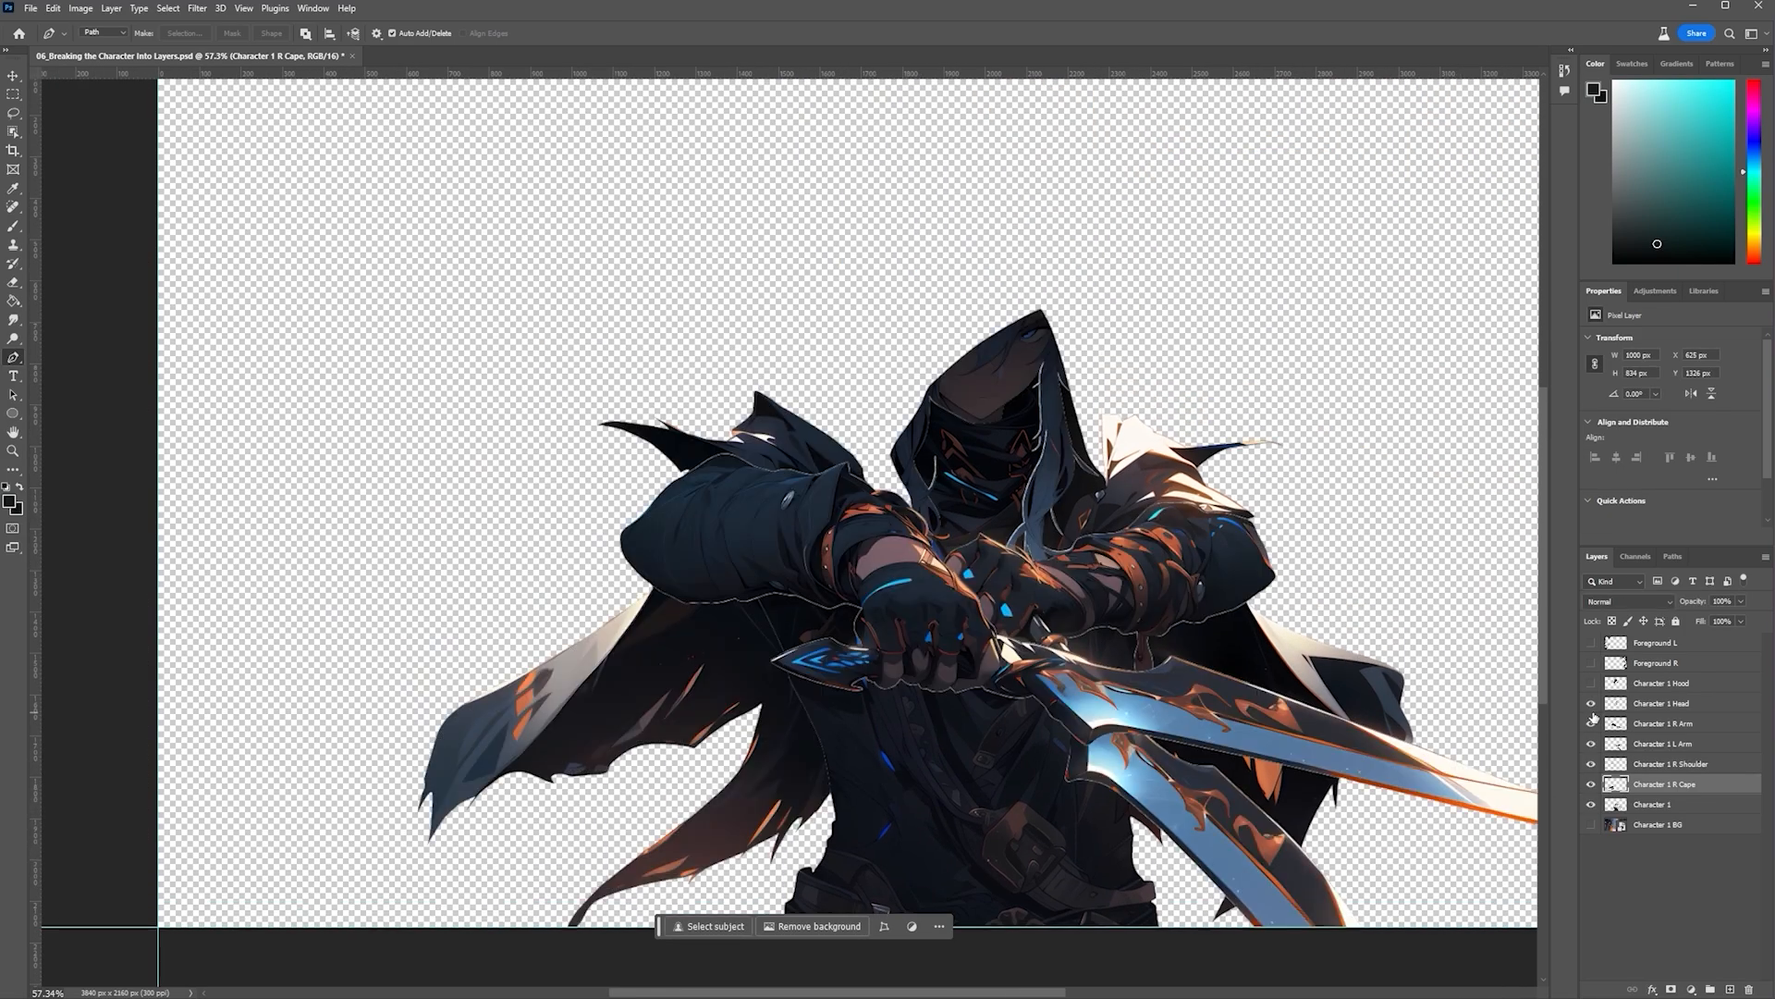
{"action": "left_click_drag", "start_coordinate": [1598, 766], "coordinate": [1594, 786]}
Start a Pen path where the left cape scrap meets the torso and carry it up between the small dark fragment and the cape
{"action": "scroll", "coordinate": [1276, 905], "scroll_direction": "up", "scroll_amount": 13}
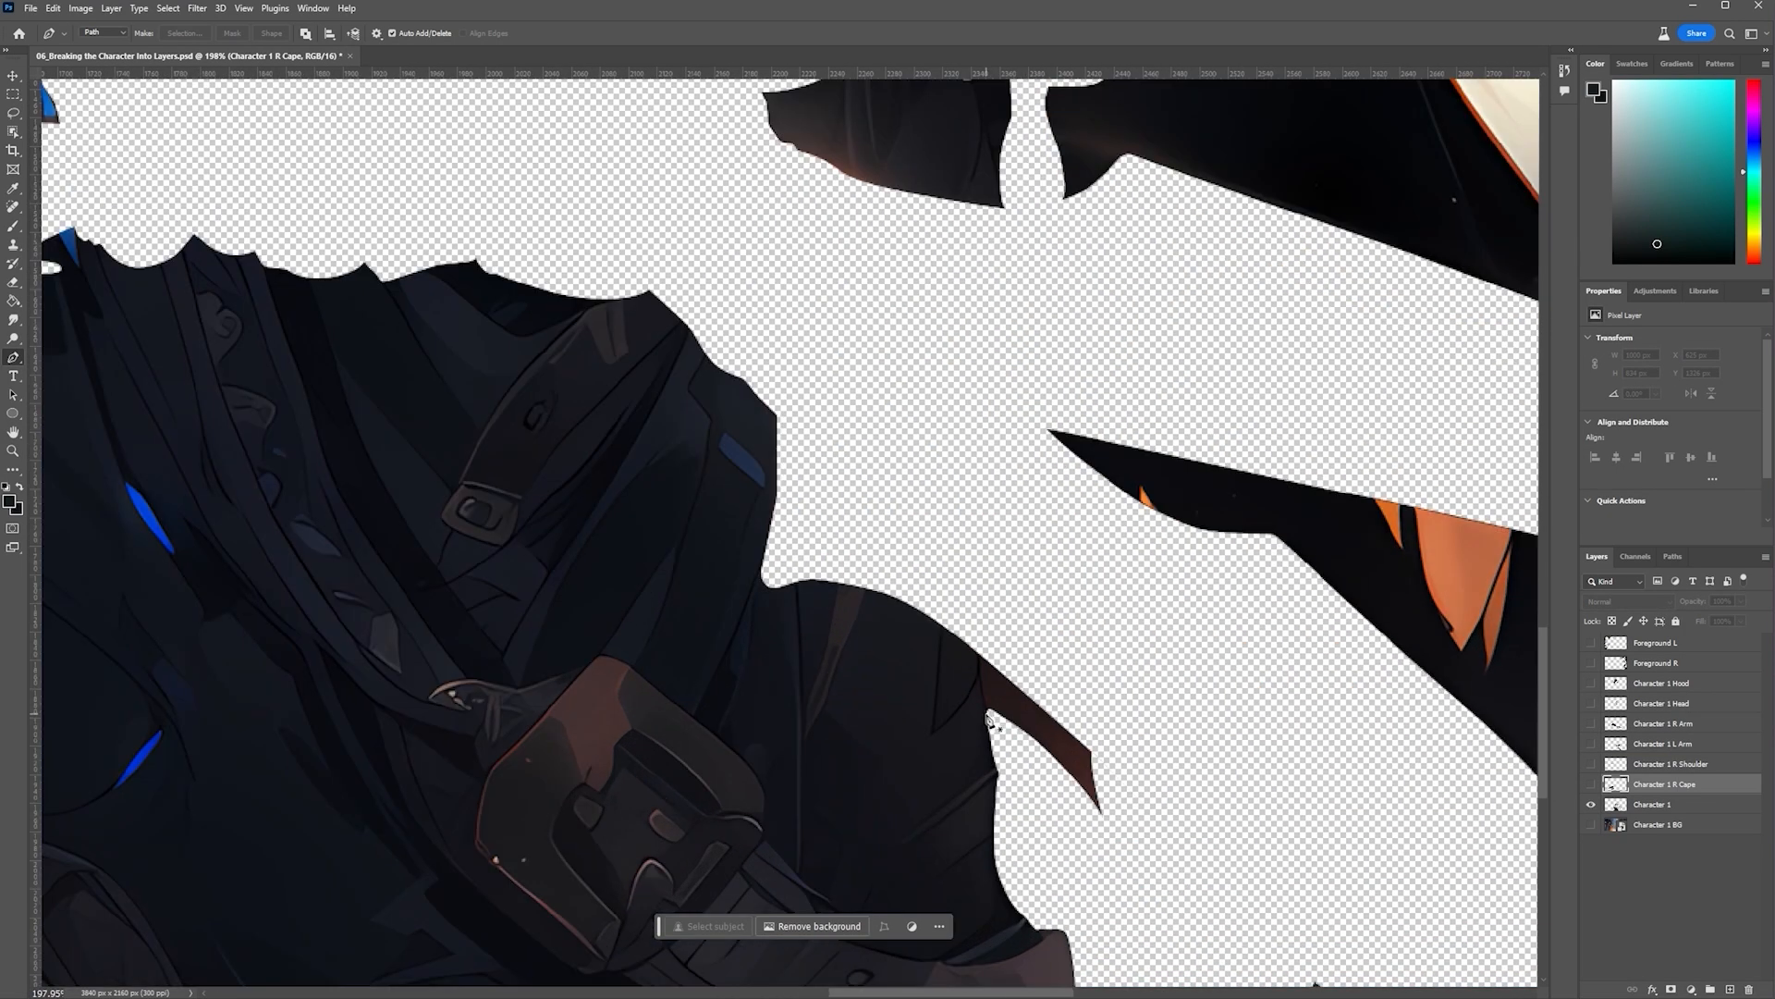
{"action": "left_click", "coordinate": [985, 713]}
{"action": "left_click_drag", "start_coordinate": [980, 668], "coordinate": [980, 650]}
{"action": "left_click", "coordinate": [972, 621]}
{"action": "scroll", "coordinate": [980, 619], "scroll_direction": "down", "scroll_amount": 9}
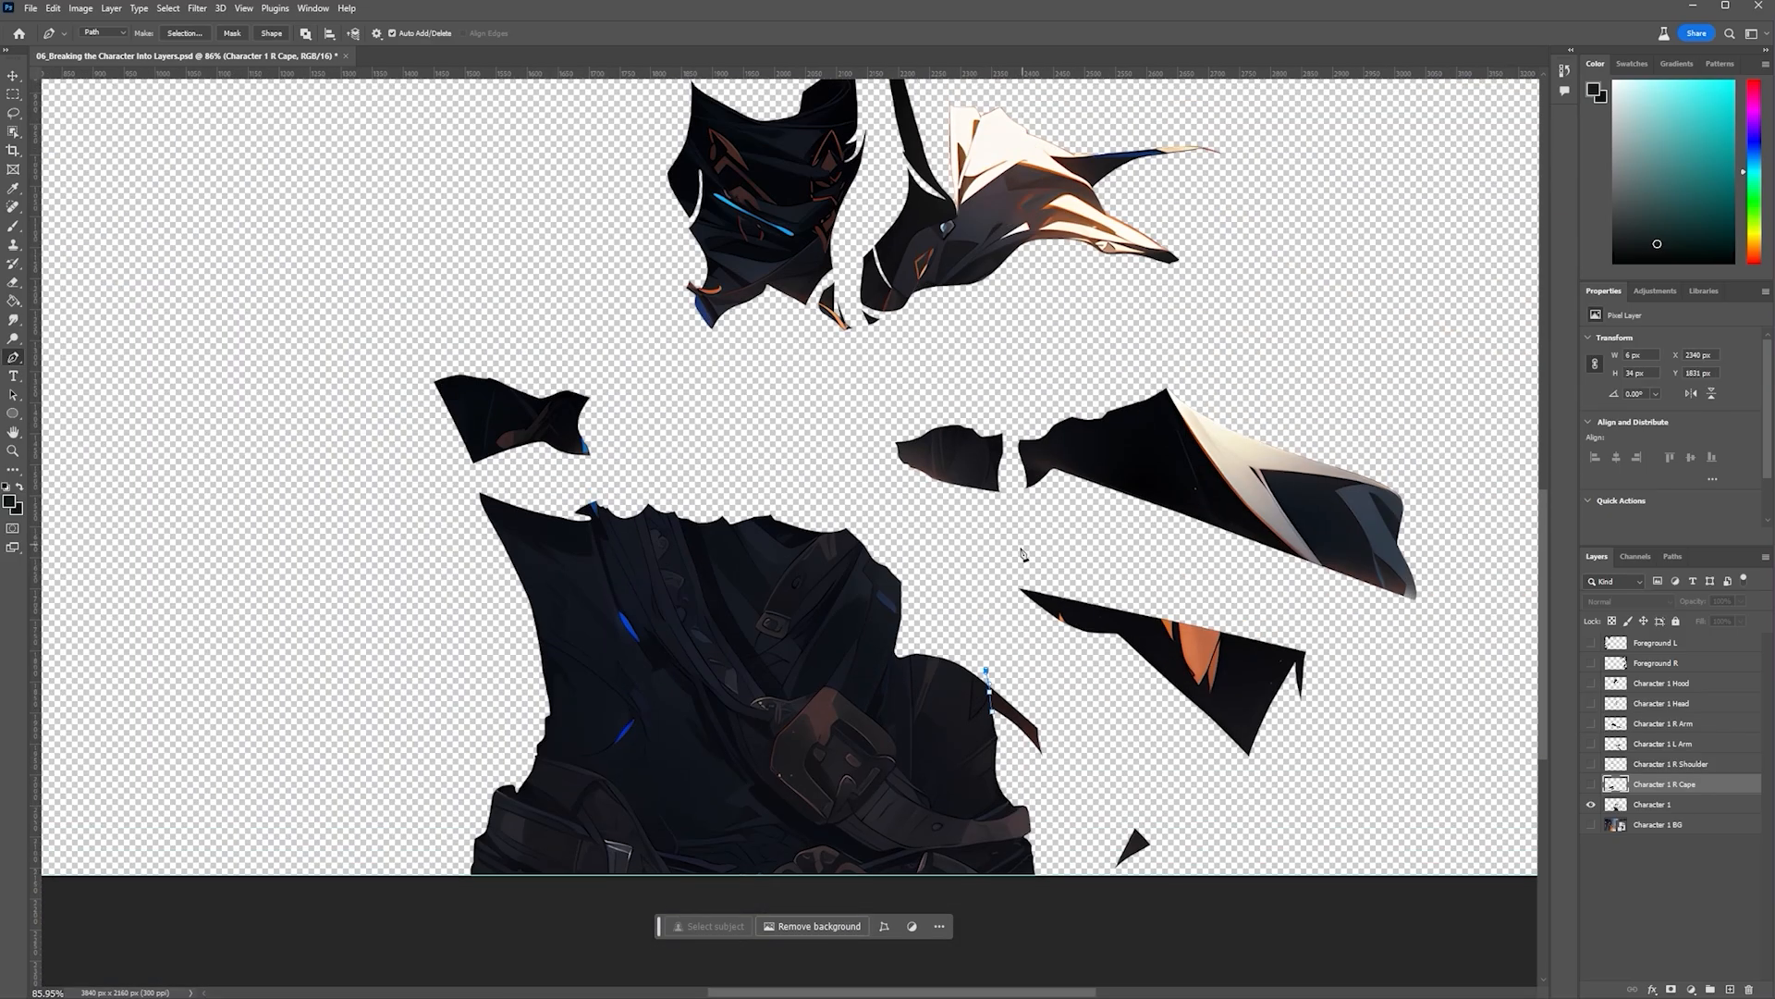
{"action": "left_click", "coordinate": [1022, 555]}
{"action": "scroll", "coordinate": [1014, 416], "scroll_direction": "up", "scroll_amount": 3}
{"action": "left_click_drag", "start_coordinate": [1016, 462], "coordinate": [1018, 448]}
Loop the path around the outside of the left cape pieces and the small triangular scrap, closing it at the torso's edge
{"action": "left_click_drag", "start_coordinate": [1293, 393], "coordinate": [1327, 399]}
{"action": "left_click", "coordinate": [1533, 506]}
{"action": "scroll", "coordinate": [1507, 564], "scroll_direction": "down", "scroll_amount": 3}
{"action": "left_click_drag", "start_coordinate": [1498, 638], "coordinate": [1264, 623]}
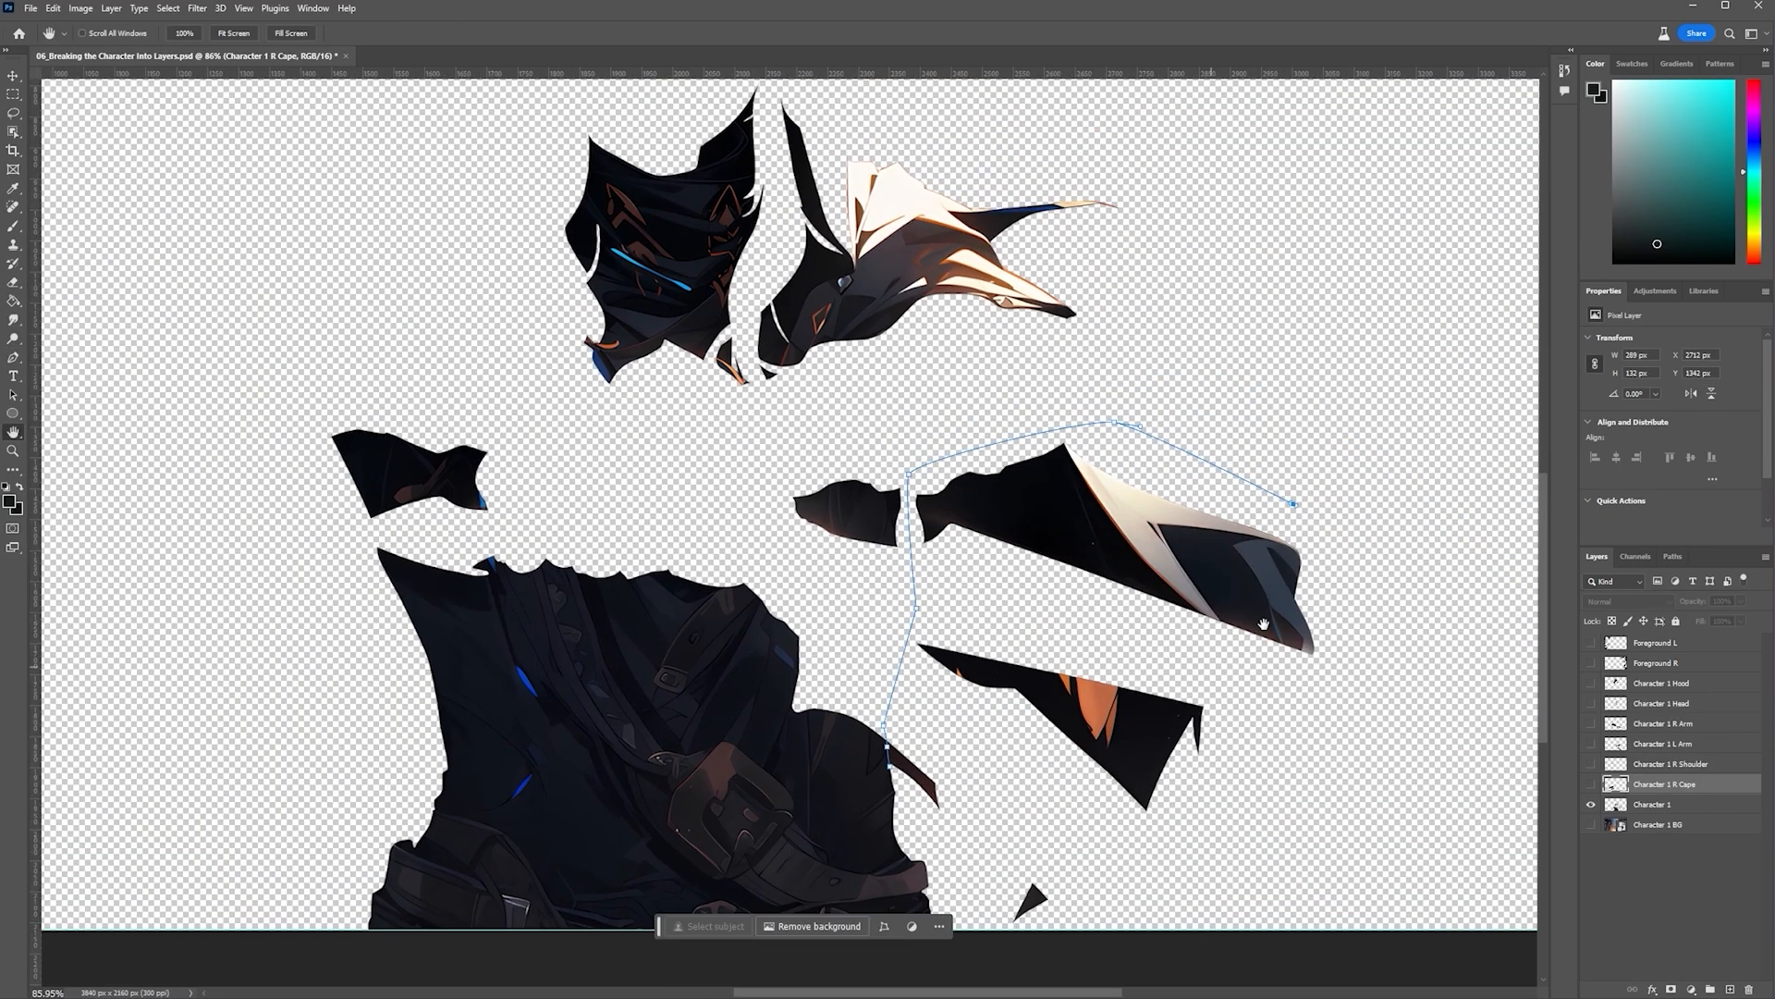
{"action": "left_click_drag", "start_coordinate": [1333, 561], "coordinate": [1345, 586]}
{"action": "left_click_drag", "start_coordinate": [1343, 673], "coordinate": [1328, 686]}
{"action": "left_click_drag", "start_coordinate": [1267, 721], "coordinate": [1260, 755]}
{"action": "left_click_drag", "start_coordinate": [1206, 815], "coordinate": [1188, 840]}
{"action": "left_click", "coordinate": [1039, 947]}
{"action": "left_click", "coordinate": [977, 901]}
{"action": "left_click", "coordinate": [933, 827]}
{"action": "left_click", "coordinate": [890, 767]}
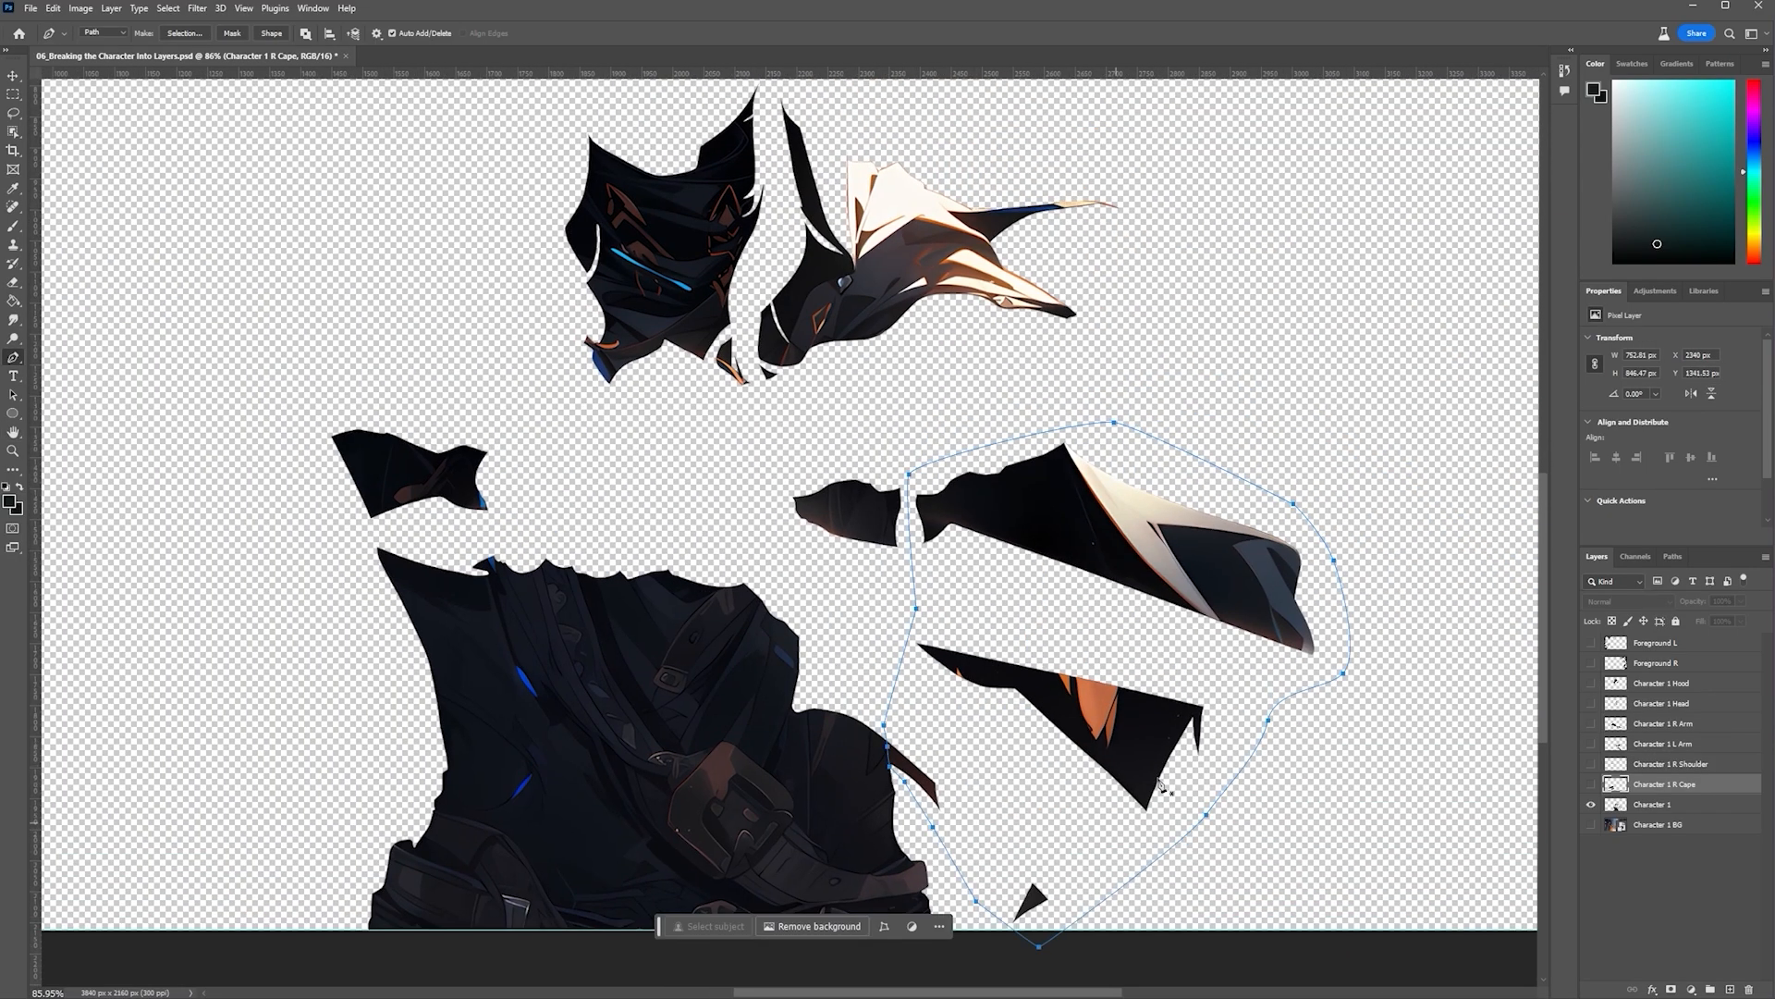
Convert the left cape path to an anti-aliased selection, then cut the cape from the Character 1 layer onto a new layer
{"action": "right_click", "coordinate": [1091, 377]}
{"action": "left_click", "coordinate": [1146, 440]}
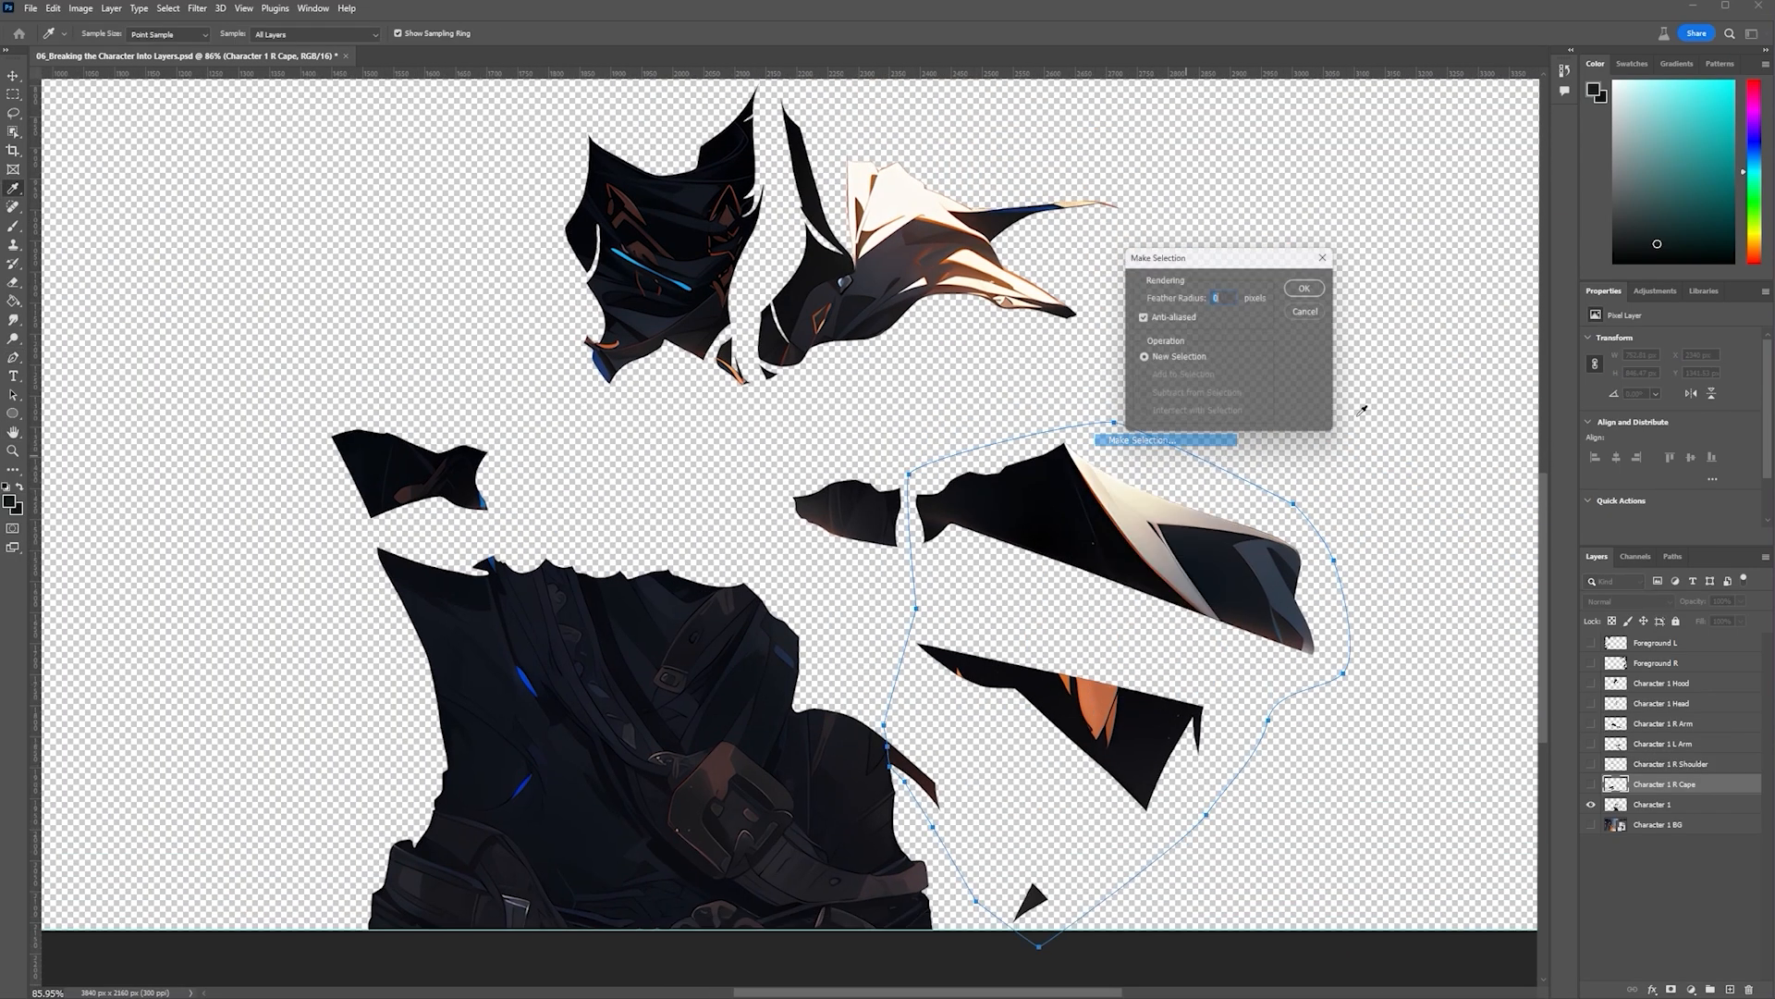
{"action": "left_click", "coordinate": [1304, 287]}
{"action": "left_click", "coordinate": [1659, 803]}
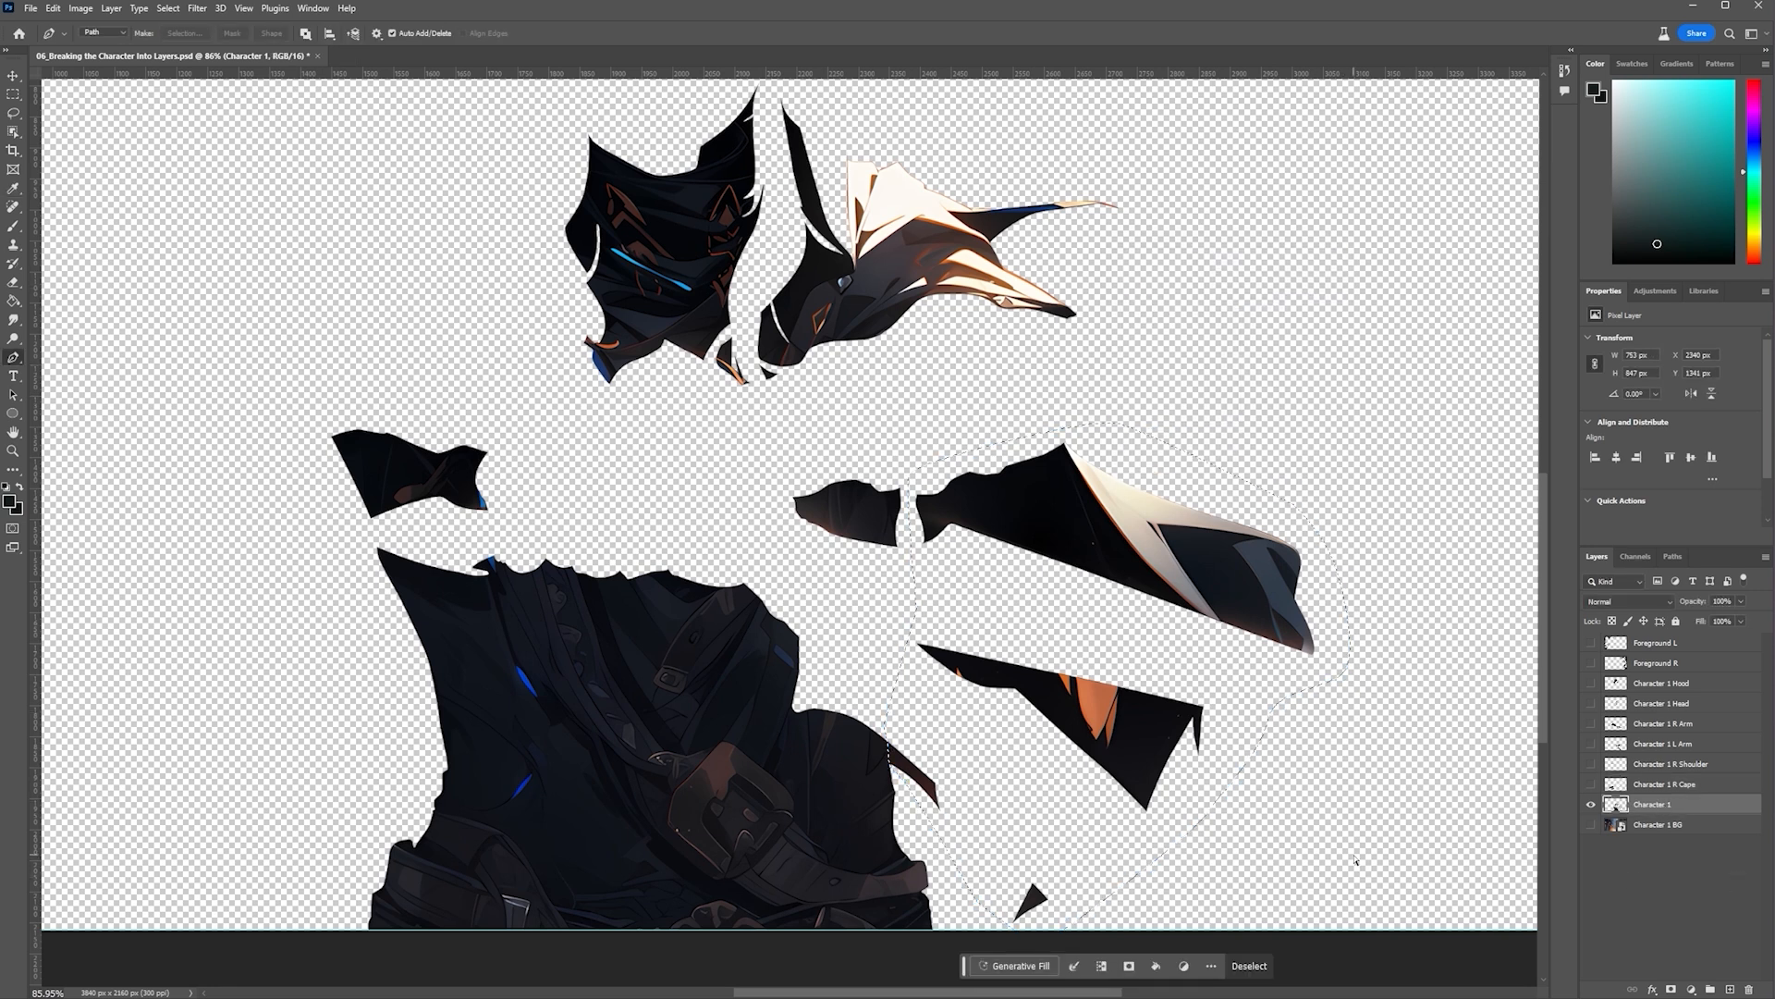
{"action": "key", "text": "Delete"}
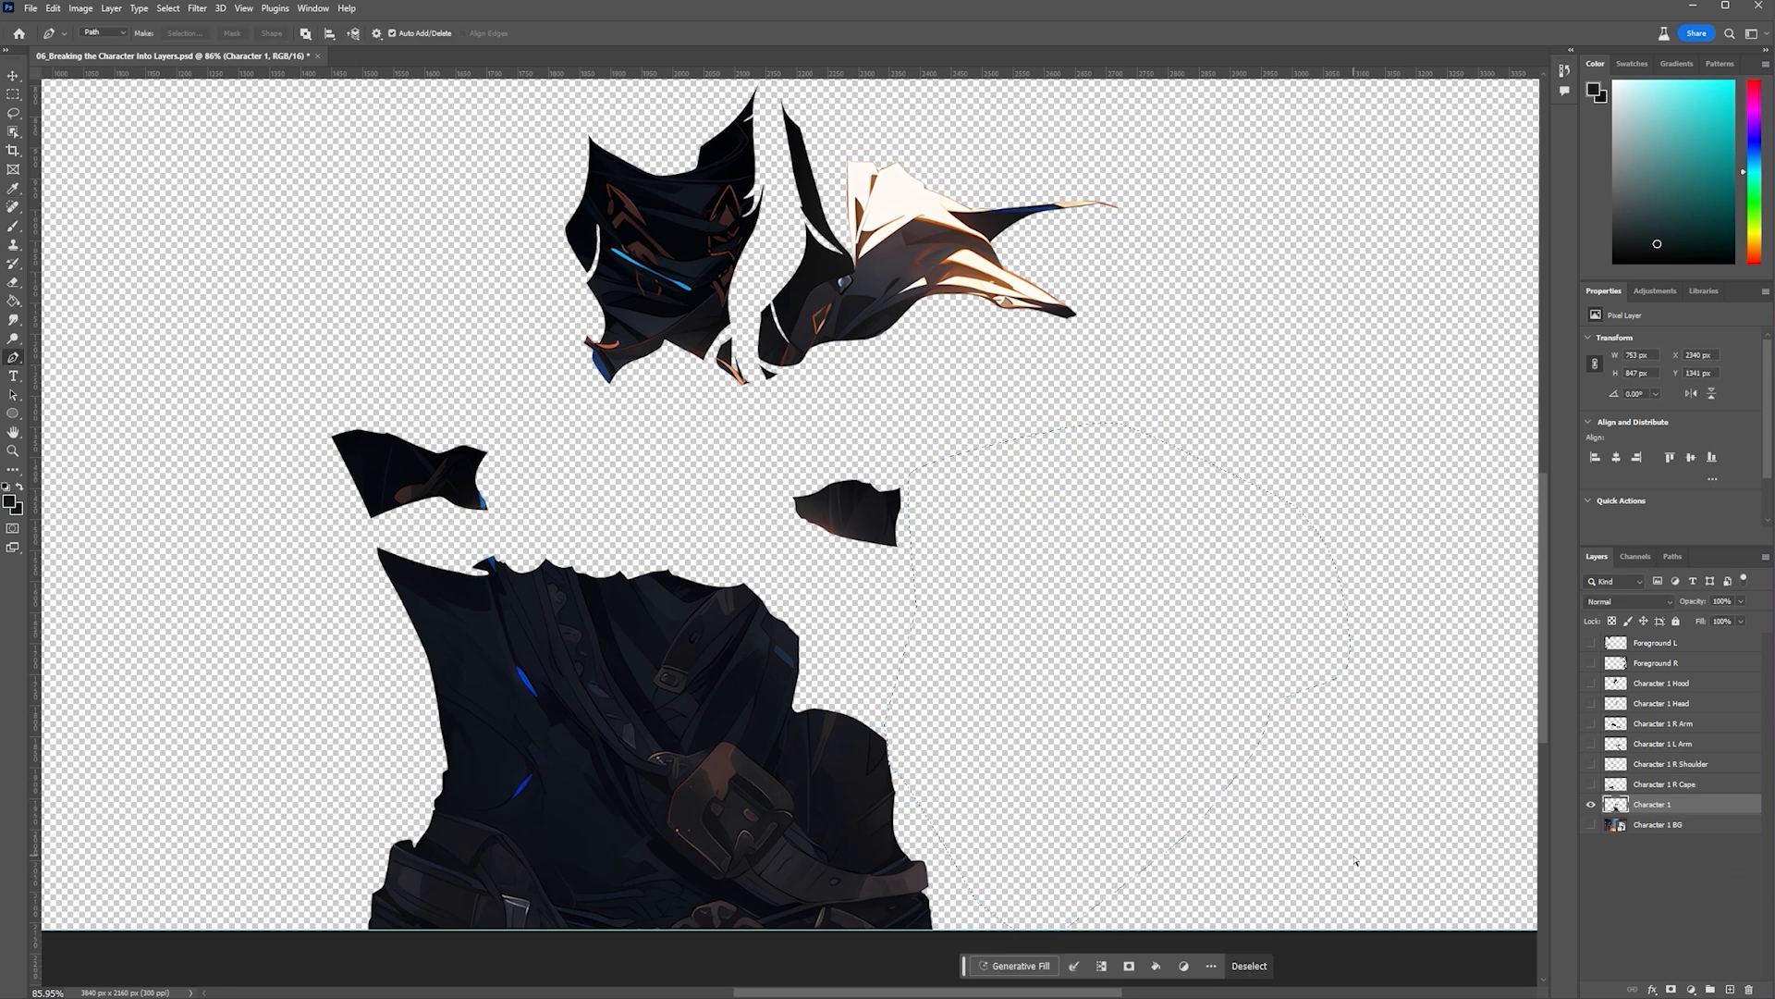
{"action": "key", "text": "ctrl+v"}
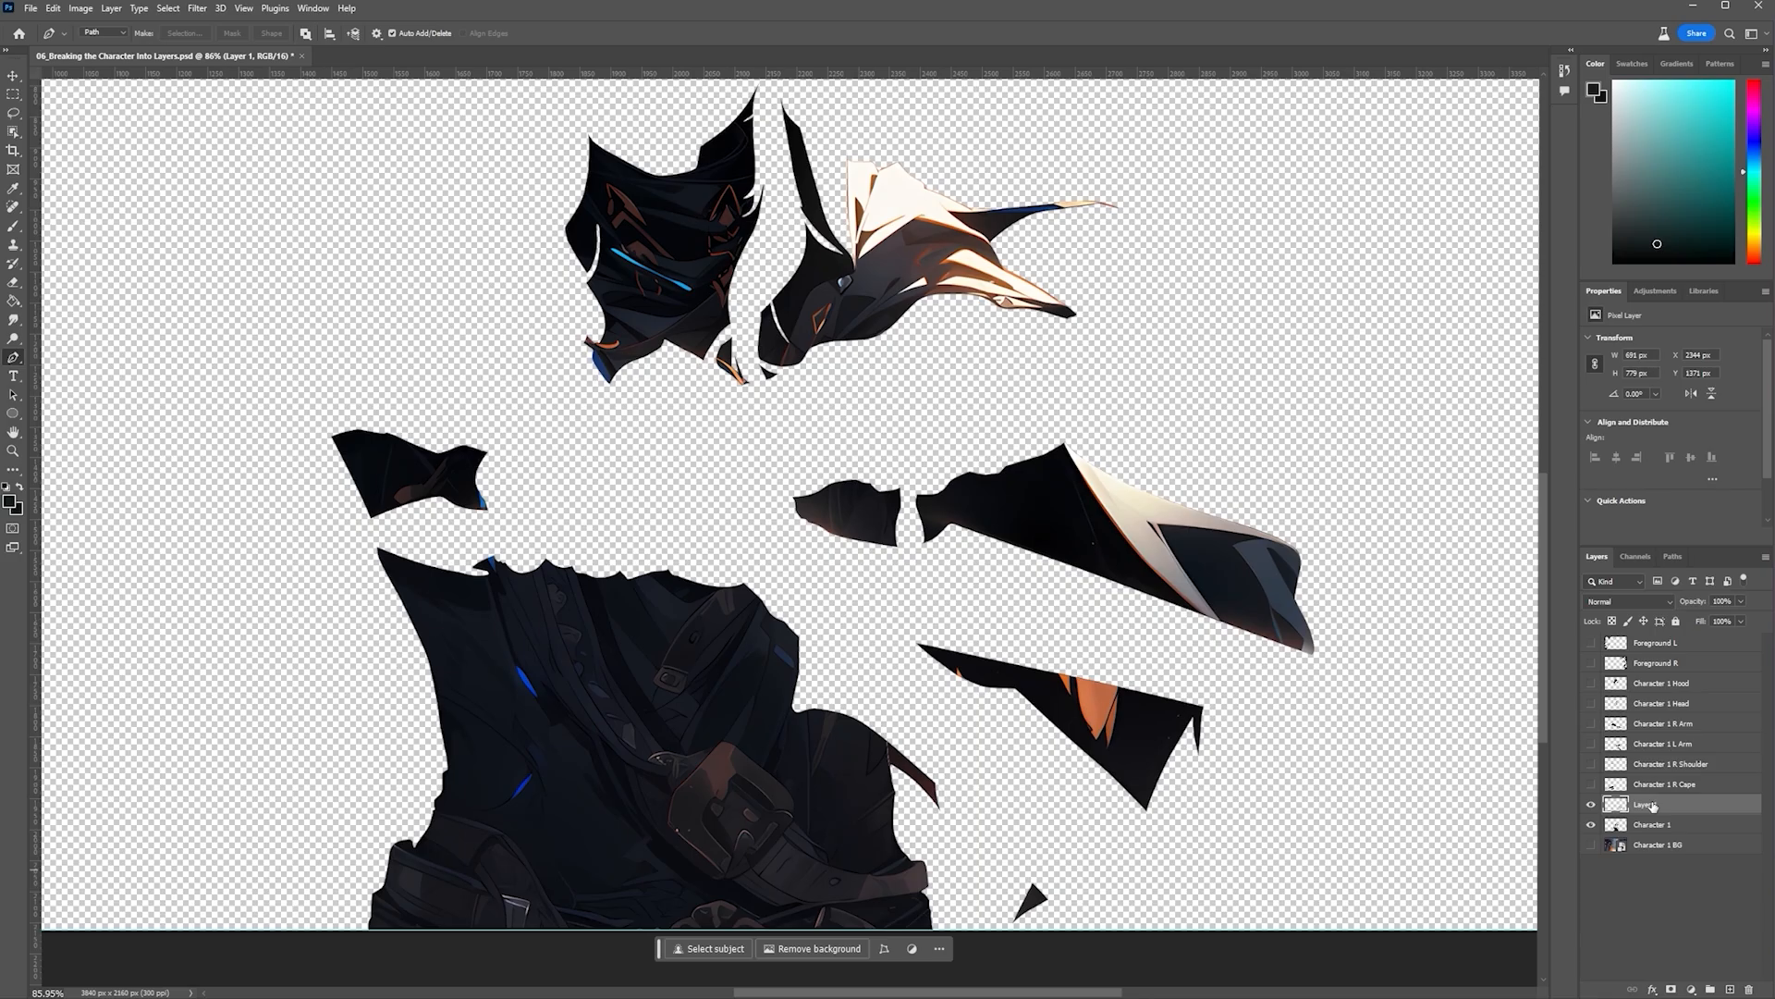
Name the new layer Character 1 L Cape, hide it, and make the Character 1 layer active again
{"action": "double_click", "coordinate": [1654, 804]}
{"action": "type", "text": "Character 1 L Cape"}
{"action": "key", "text": "Return"}
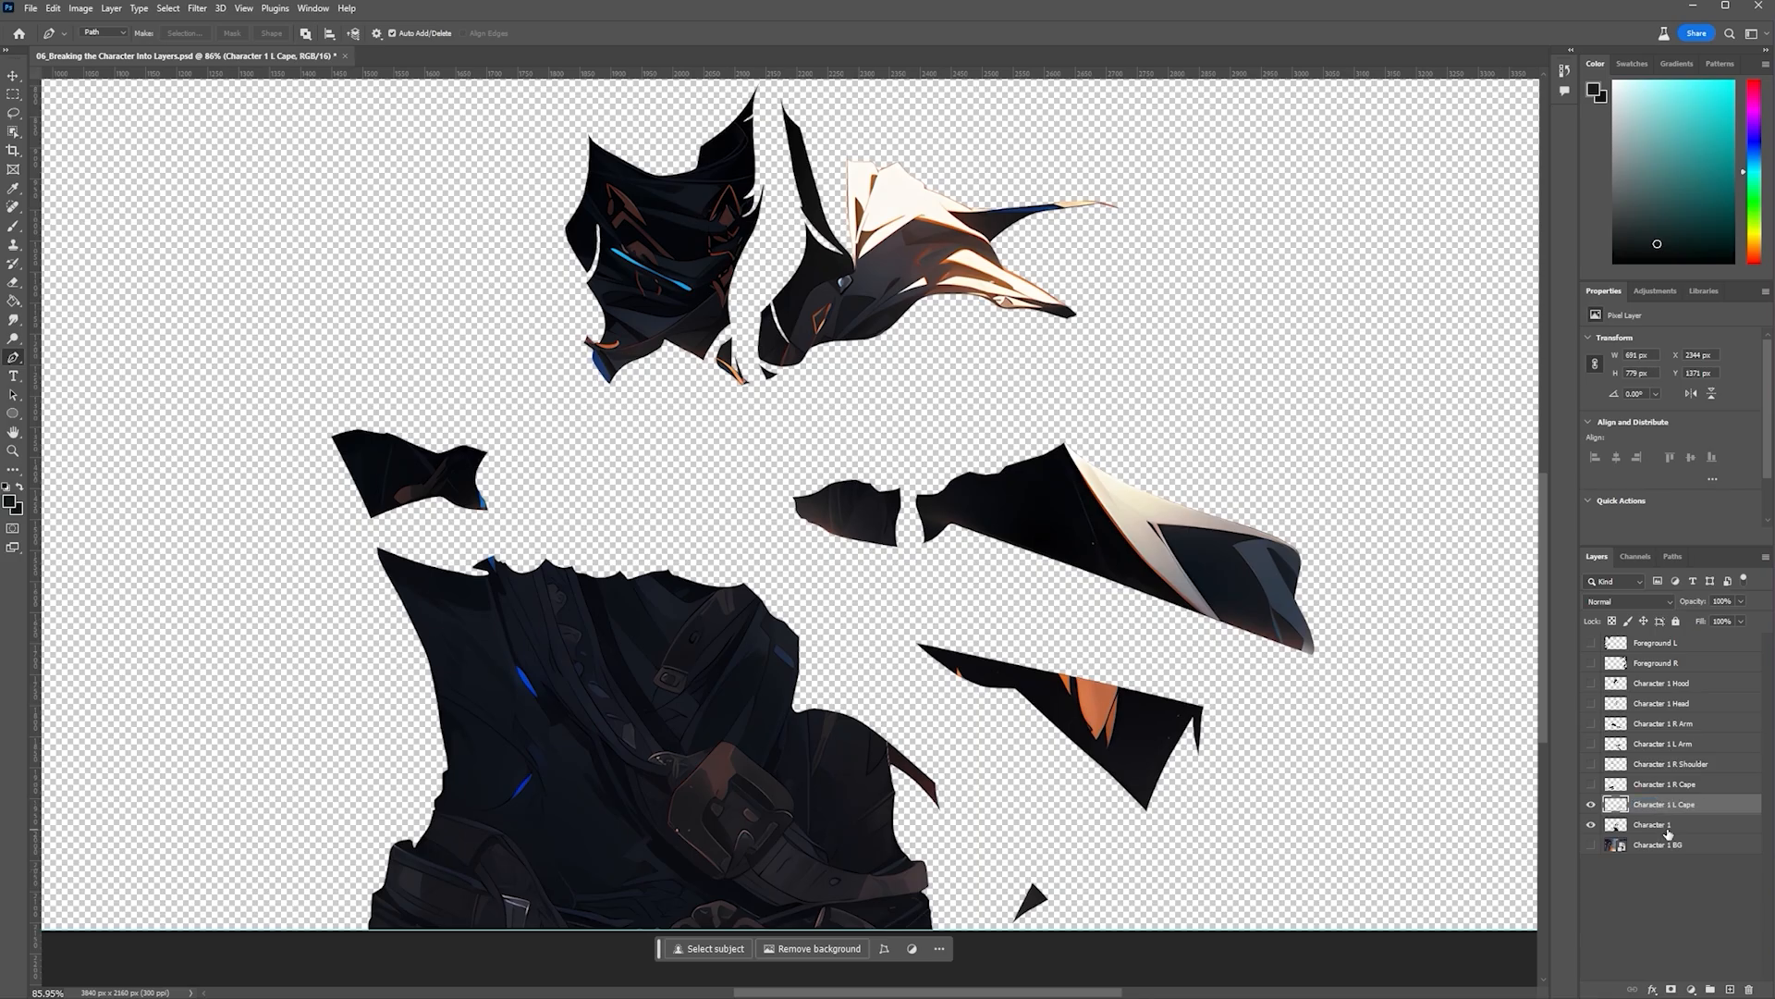
{"action": "left_click", "coordinate": [1591, 804]}
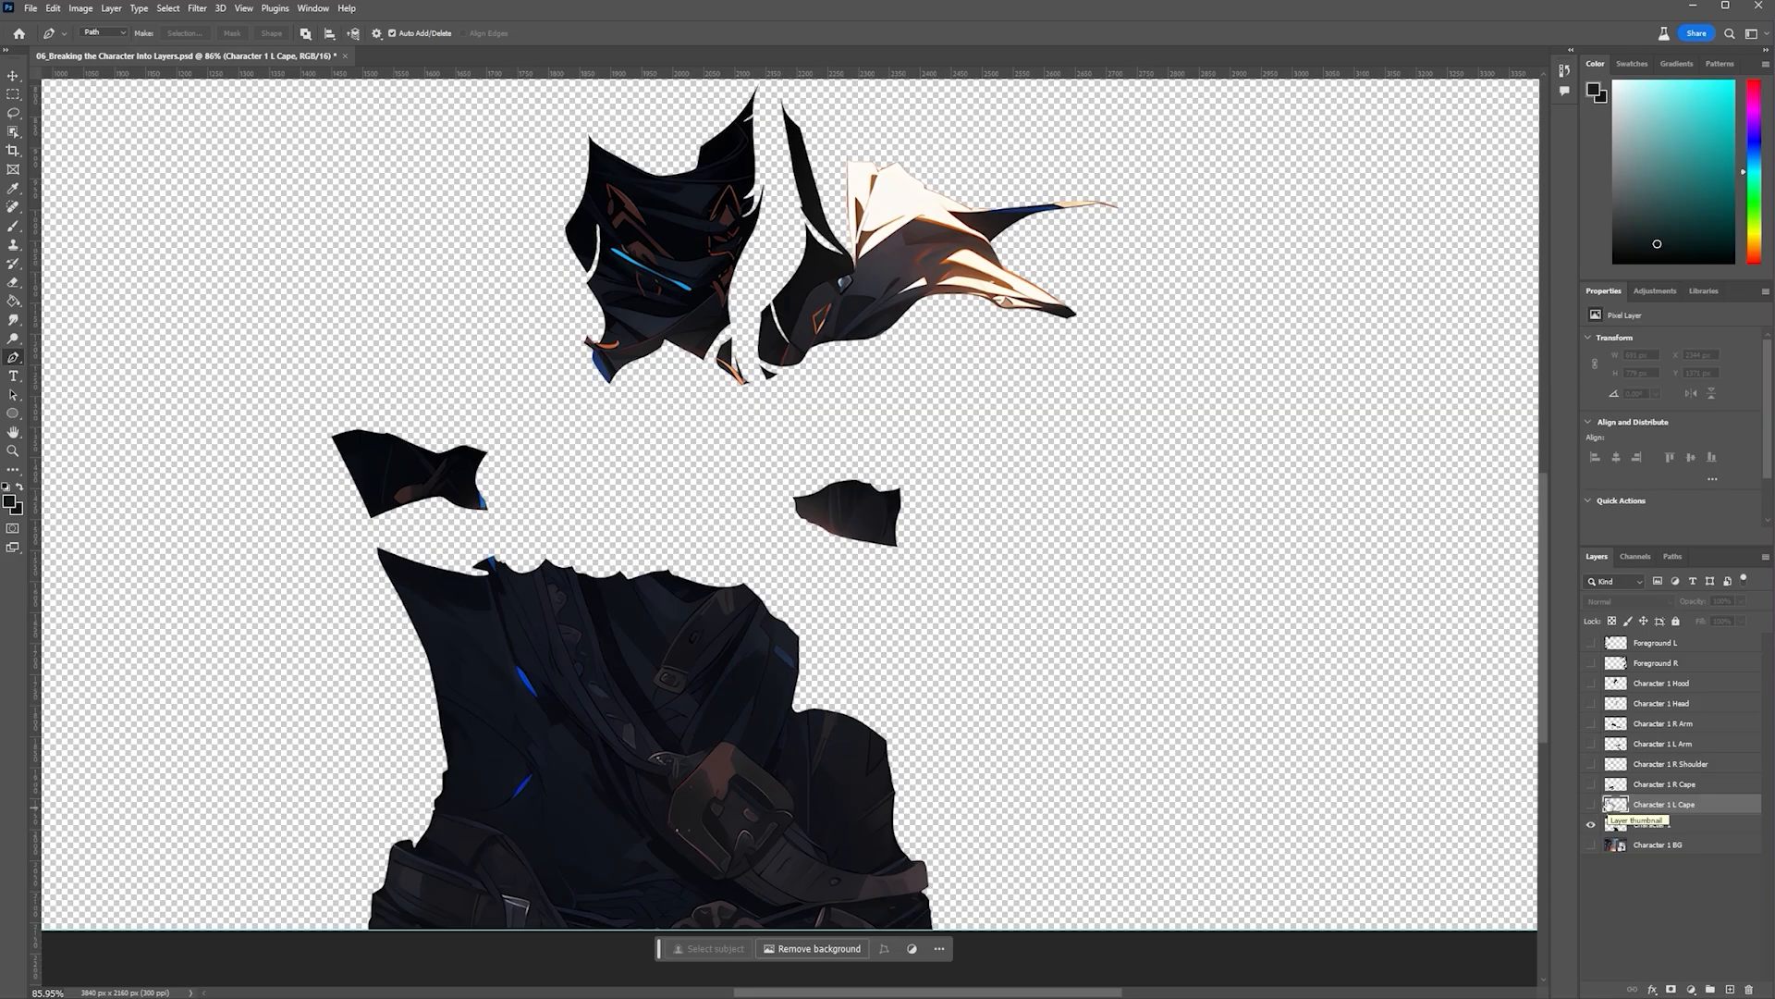
{"action": "scroll", "coordinate": [924, 693], "scroll_direction": "up", "scroll_amount": 3}
{"action": "left_click_drag", "start_coordinate": [1044, 993], "coordinate": [1007, 994]}
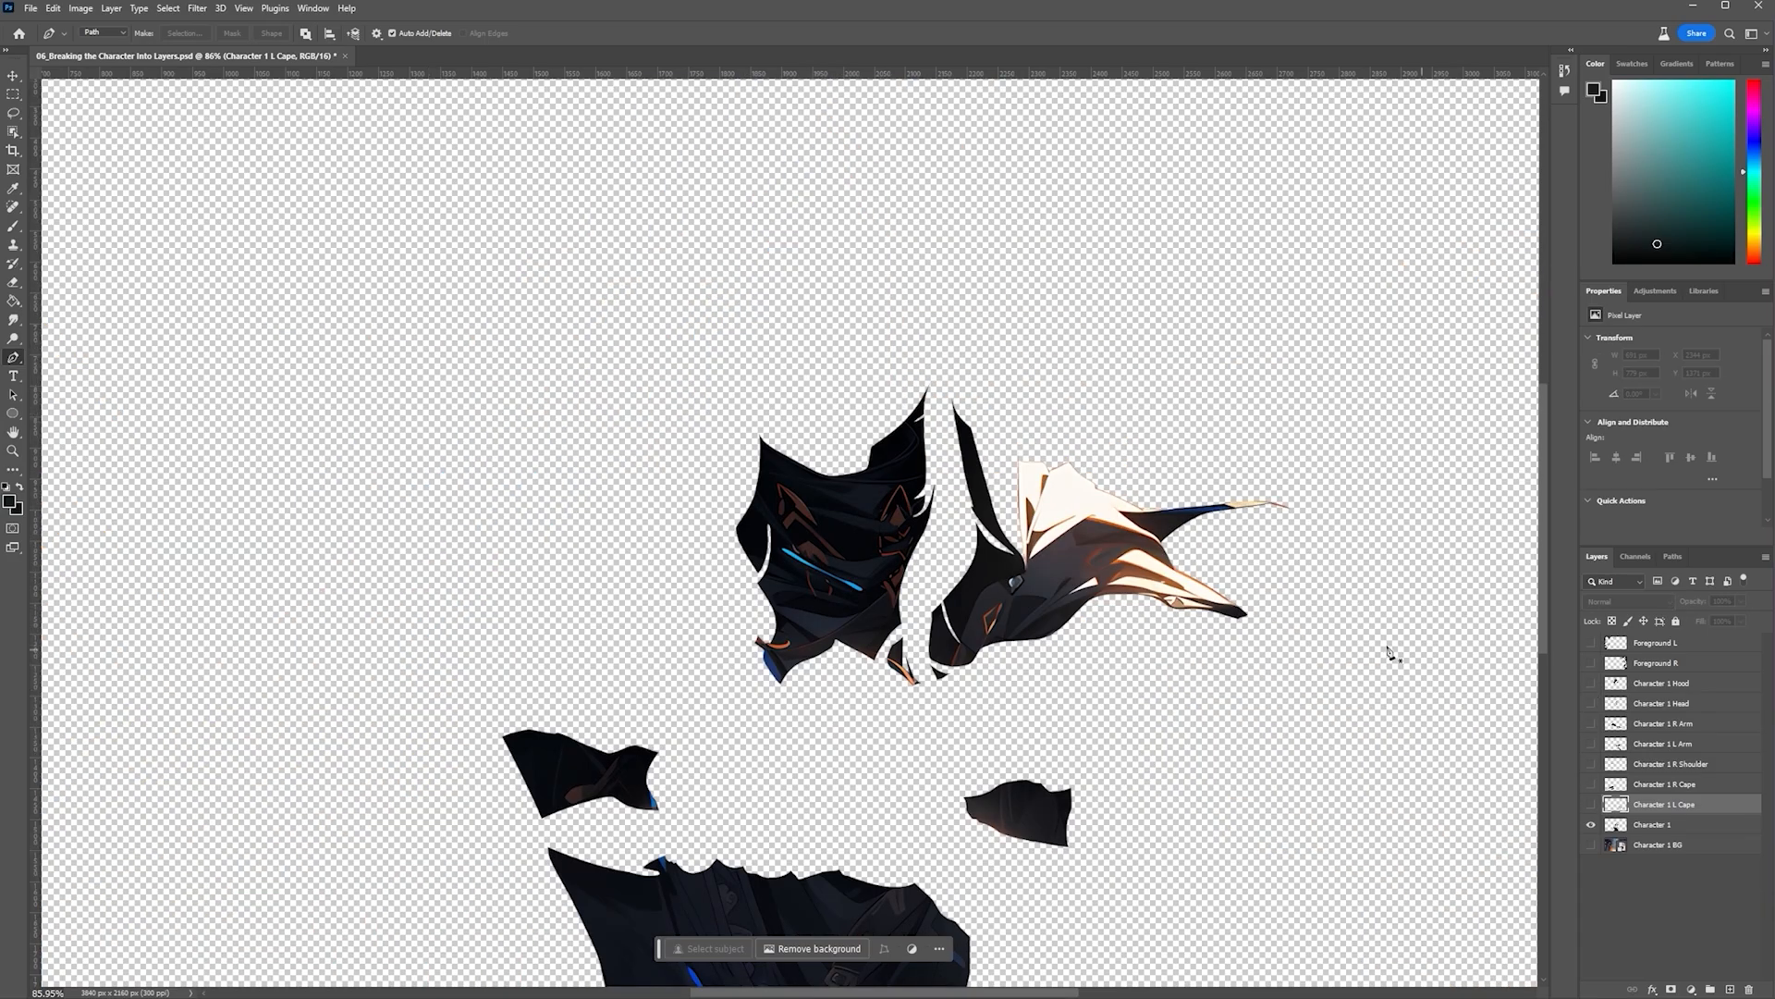
{"action": "left_click", "coordinate": [1664, 826]}
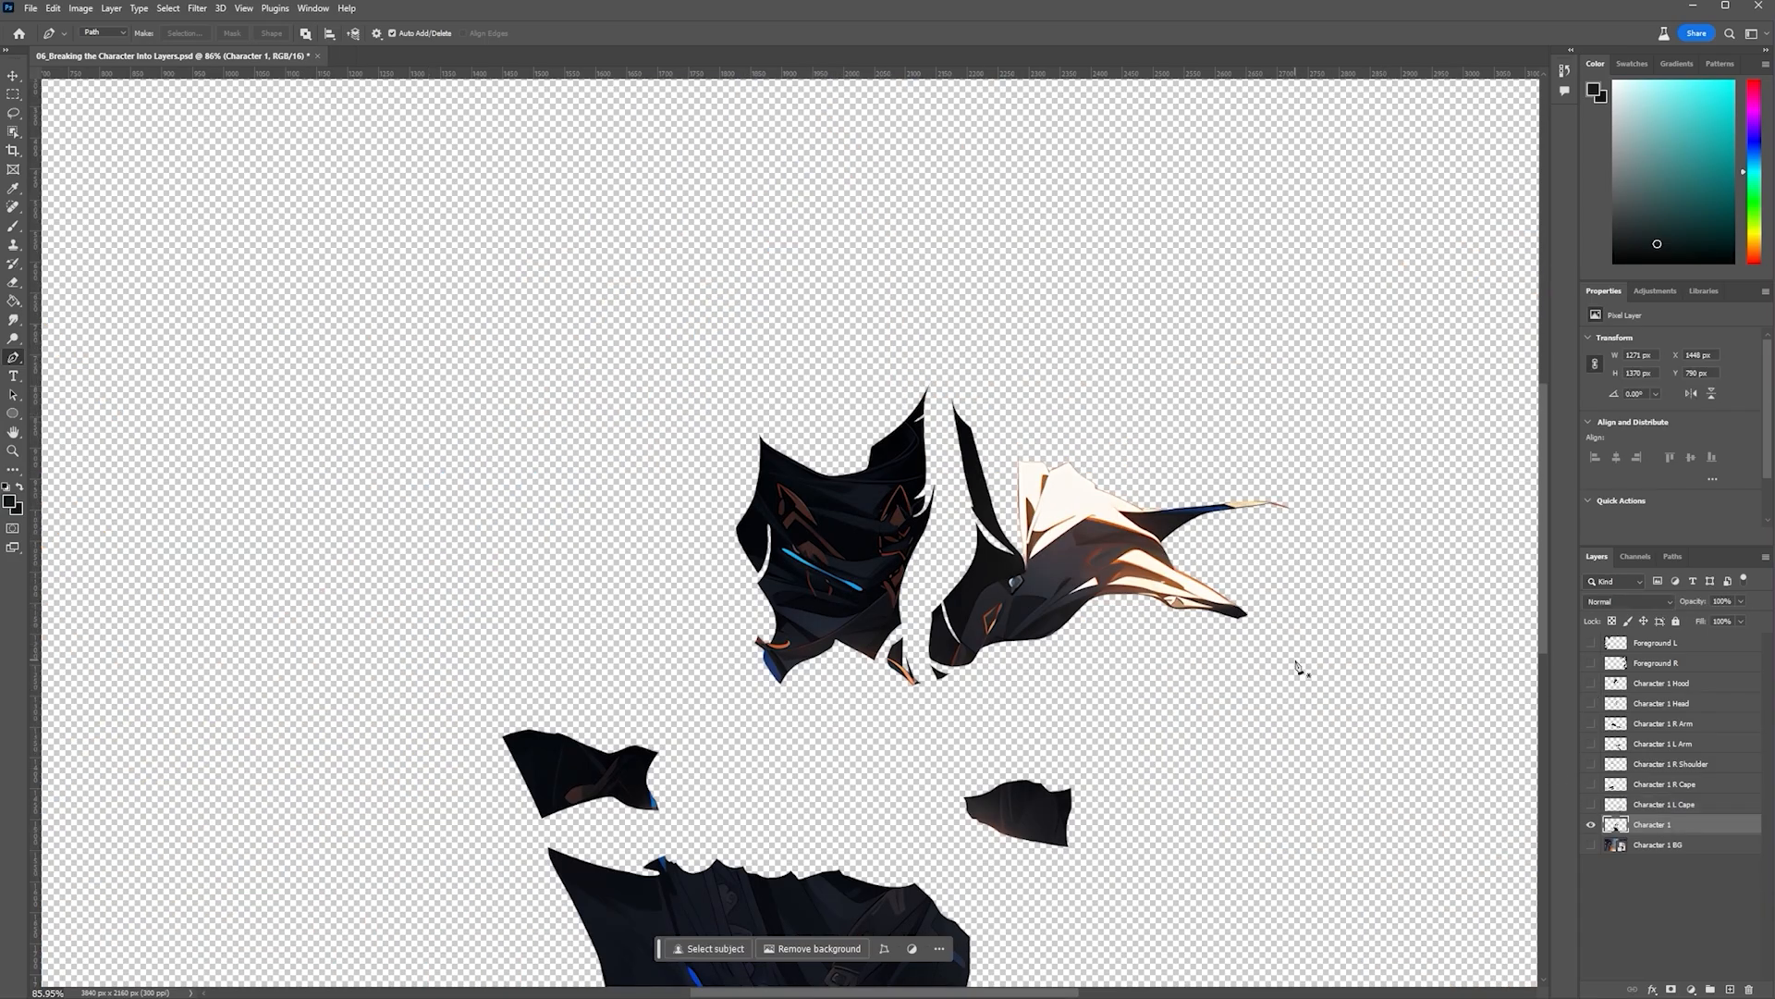
Start a Pen path at the left shoulder clasp and carry it around the clasp down to the shoulder's lower edge
{"action": "scroll", "coordinate": [1051, 592], "scroll_direction": "up", "scroll_amount": 5}
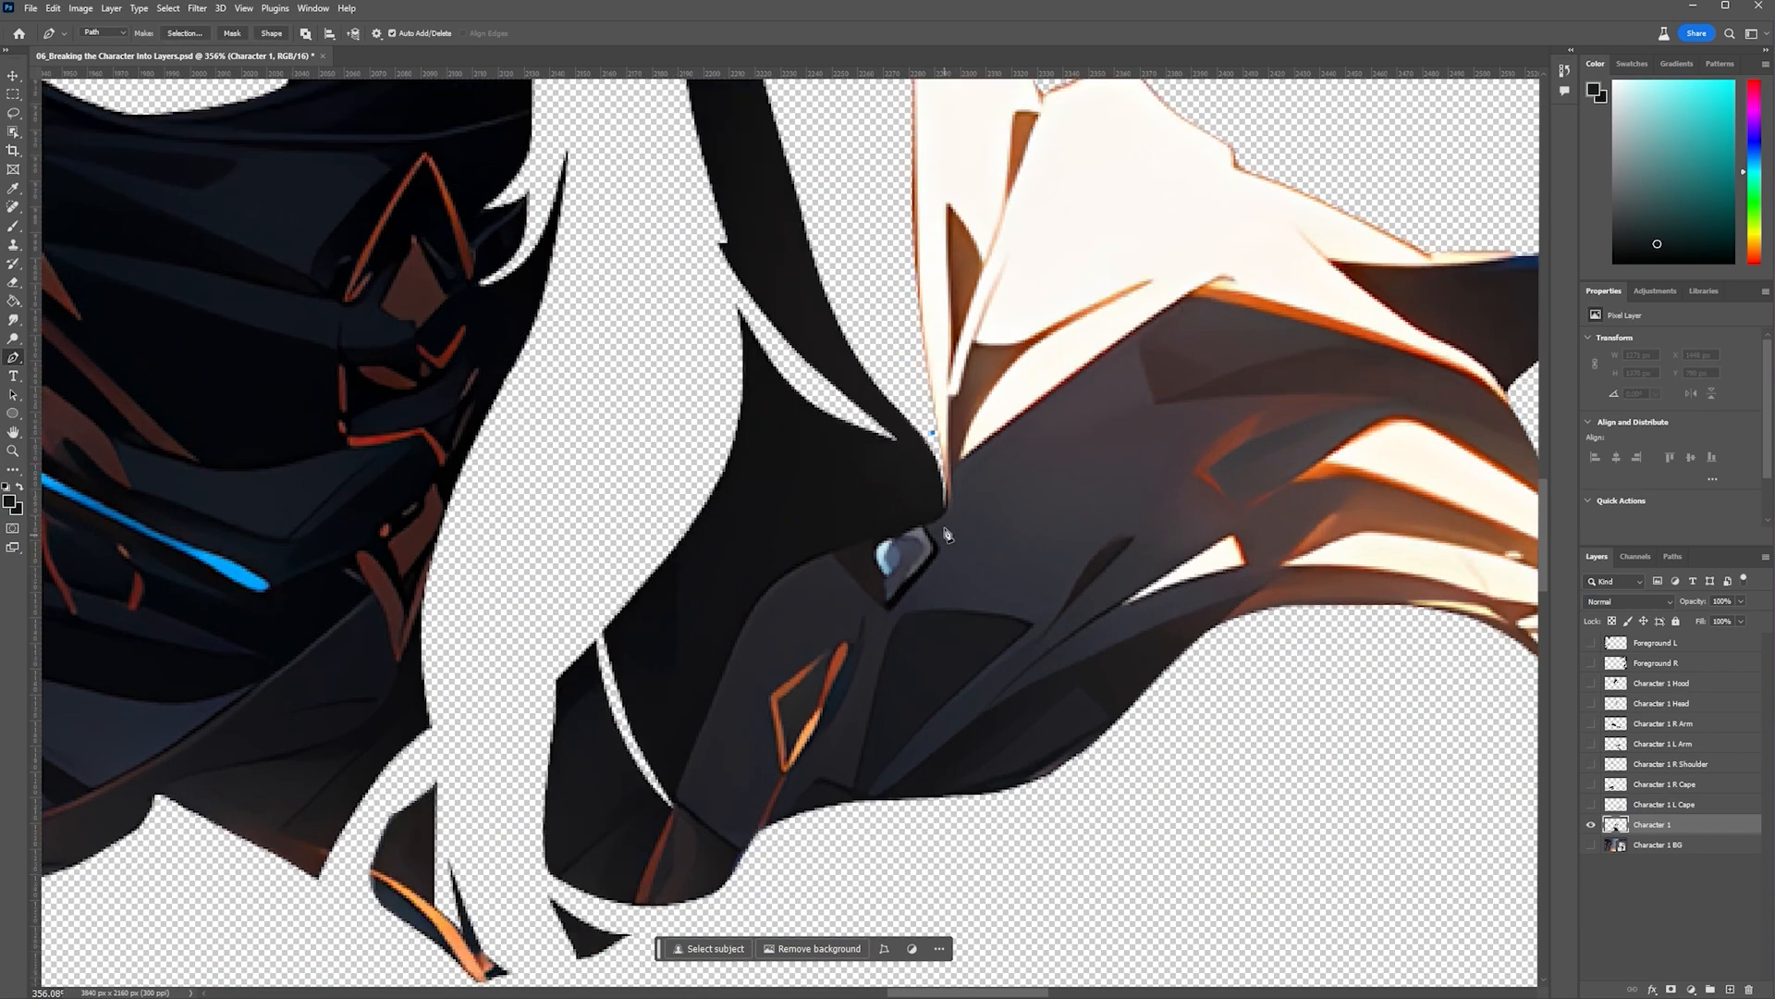
{"action": "left_click_drag", "start_coordinate": [943, 511], "coordinate": [877, 559]}
{"action": "left_click", "coordinate": [901, 536]}
{"action": "left_click_drag", "start_coordinate": [883, 582], "coordinate": [882, 635]}
{"action": "left_click_drag", "start_coordinate": [850, 811], "coordinate": [848, 858]}
{"action": "scroll", "coordinate": [1191, 813], "scroll_direction": "down", "scroll_amount": 4}
Loop the path around the outside of the left shoulder's pale and pointed folds, closing it above the clasp
{"action": "left_click", "coordinate": [1039, 868]}
{"action": "left_click", "coordinate": [1210, 742]}
{"action": "left_click", "coordinate": [1256, 512]}
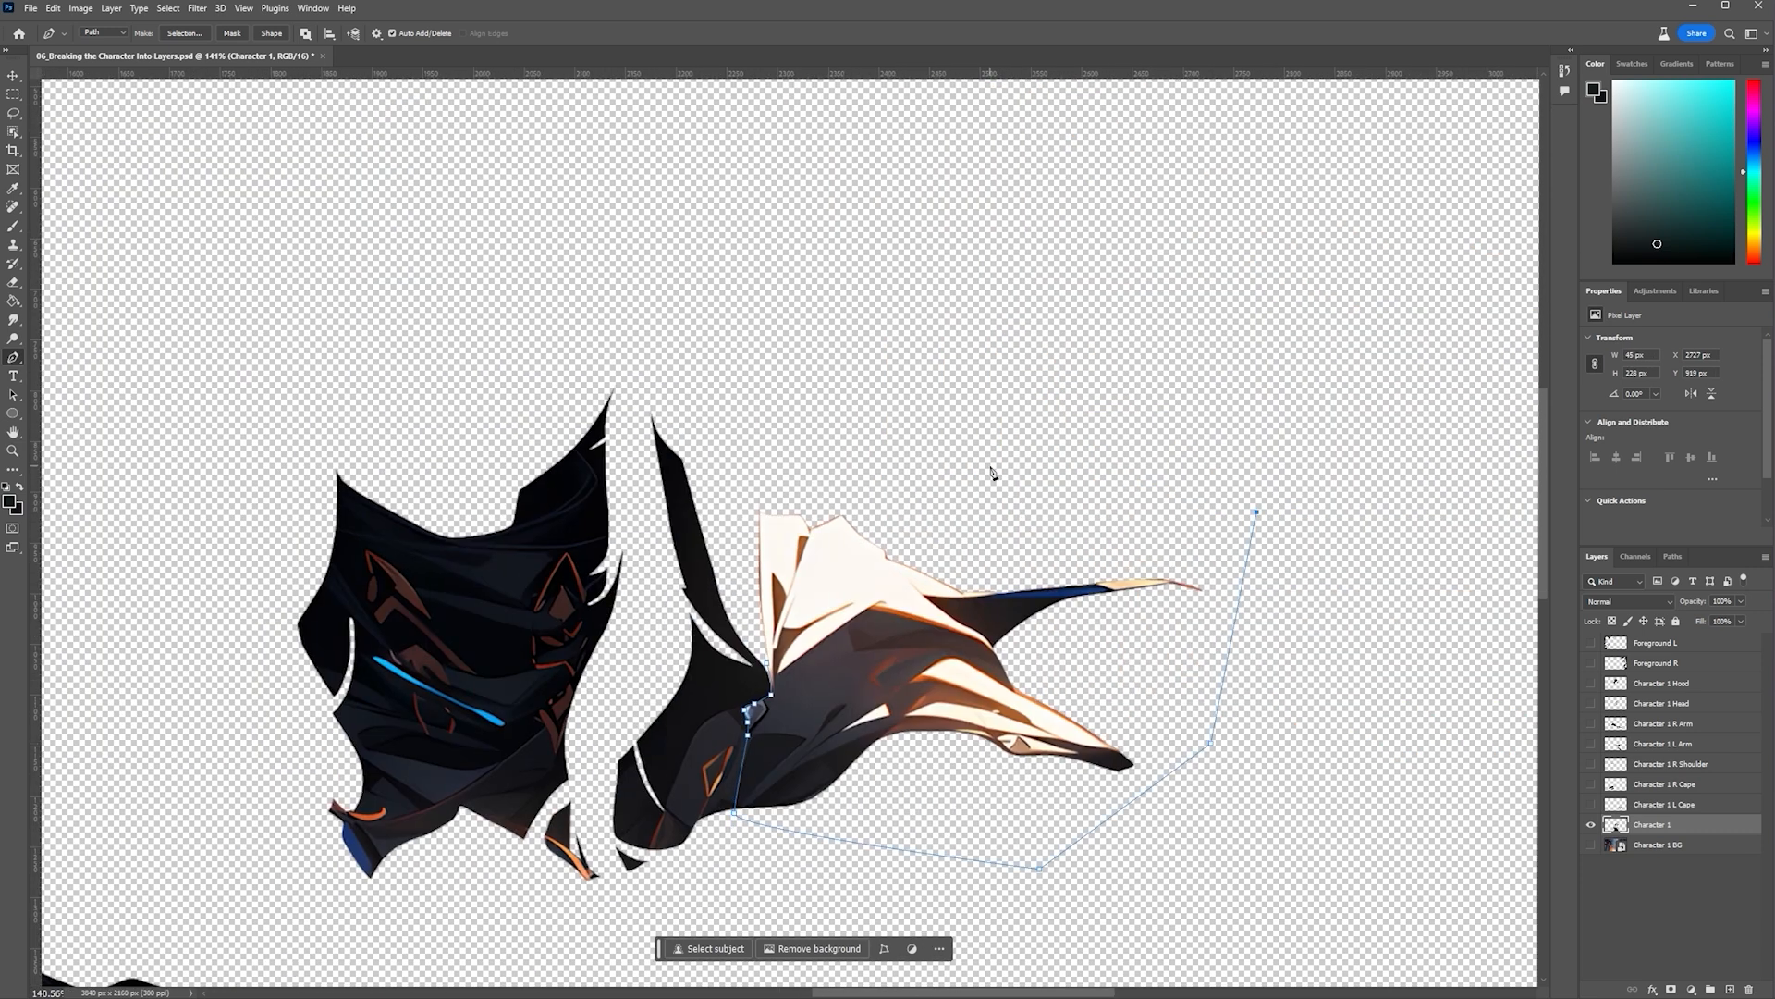
{"action": "left_click", "coordinate": [989, 466]}
{"action": "left_click", "coordinate": [731, 453]}
{"action": "left_click", "coordinate": [731, 569]}
{"action": "left_click", "coordinate": [765, 663]}
Convert the left shoulder path to a selection, then cut the shoulder from the Character 1 layer onto a new layer
{"action": "scroll", "coordinate": [916, 722], "scroll_direction": "down", "scroll_amount": 4}
{"action": "right_click", "coordinate": [936, 693]}
{"action": "left_click", "coordinate": [980, 433]}
{"action": "left_click", "coordinate": [1329, 280]}
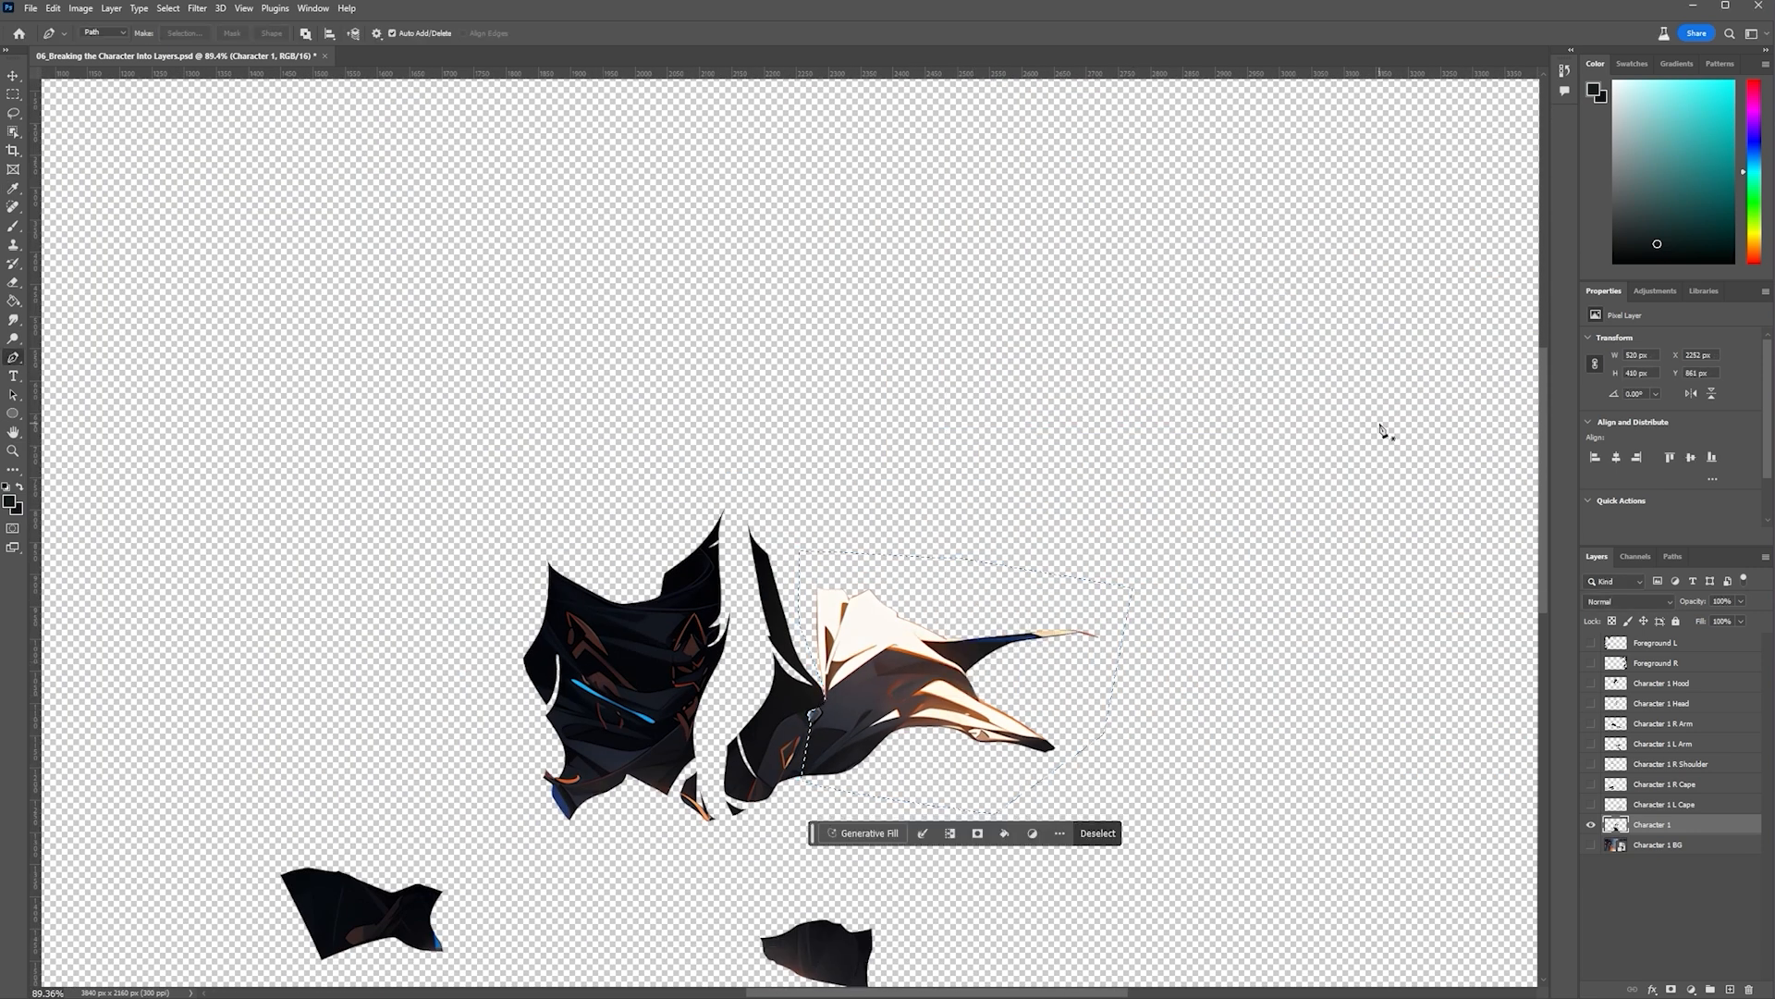
{"action": "key", "text": "ctrl+shift+j"}
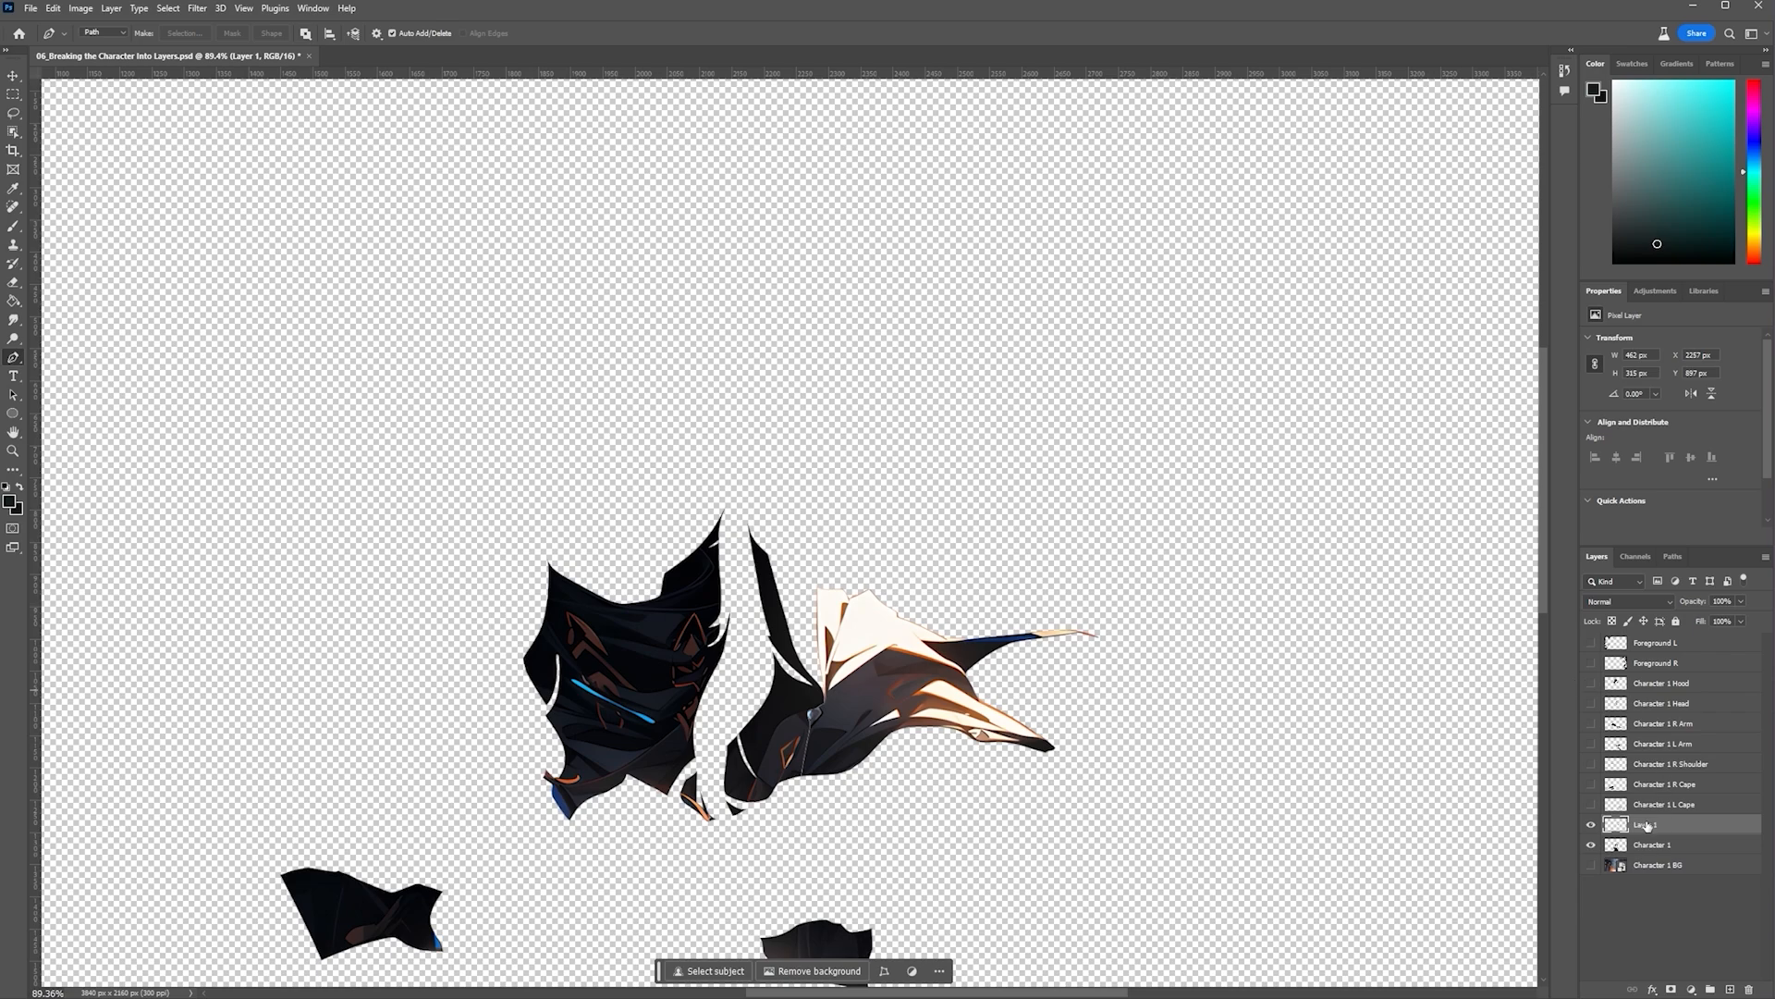
Name the new layer Character 1 L Shoulder, hide it, and make the Character 1 layer active again
{"action": "double_click", "coordinate": [1645, 825]}
{"action": "key", "text": "Return"}
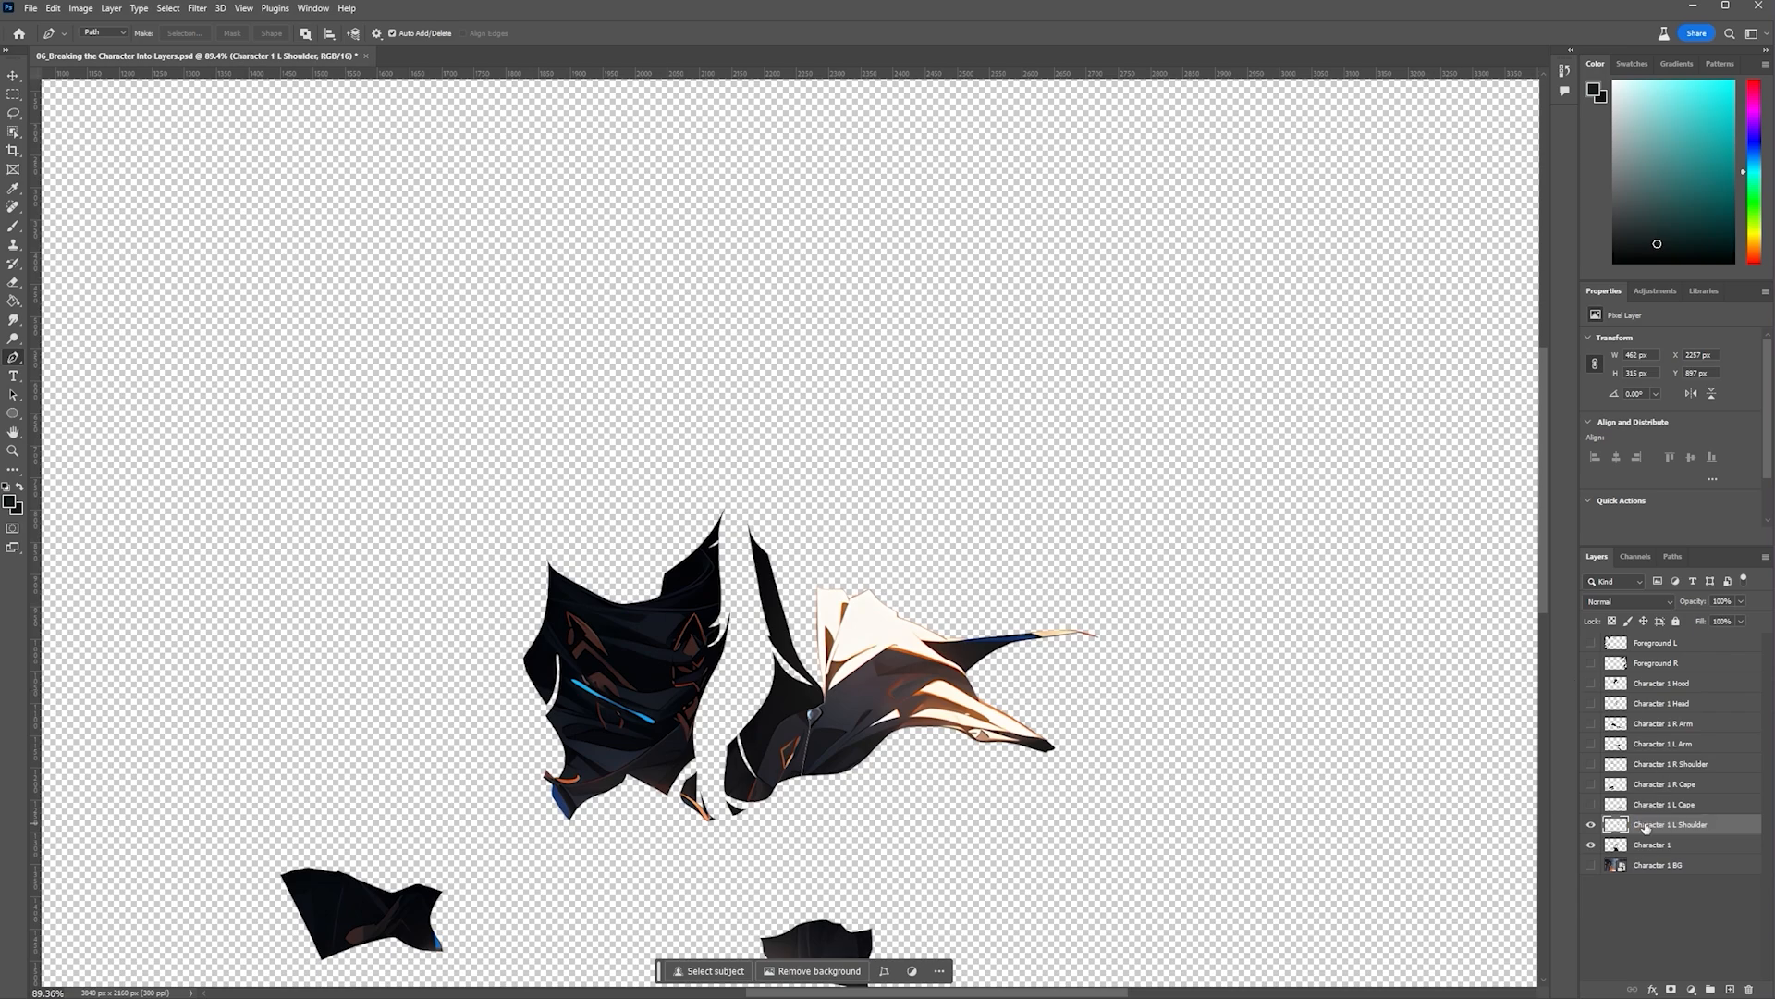
{"action": "left_click", "coordinate": [1591, 824]}
{"action": "scroll", "coordinate": [1017, 721], "scroll_direction": "left", "scroll_amount": 3}
{"action": "scroll", "coordinate": [1017, 721], "scroll_direction": "down", "scroll_amount": 2}
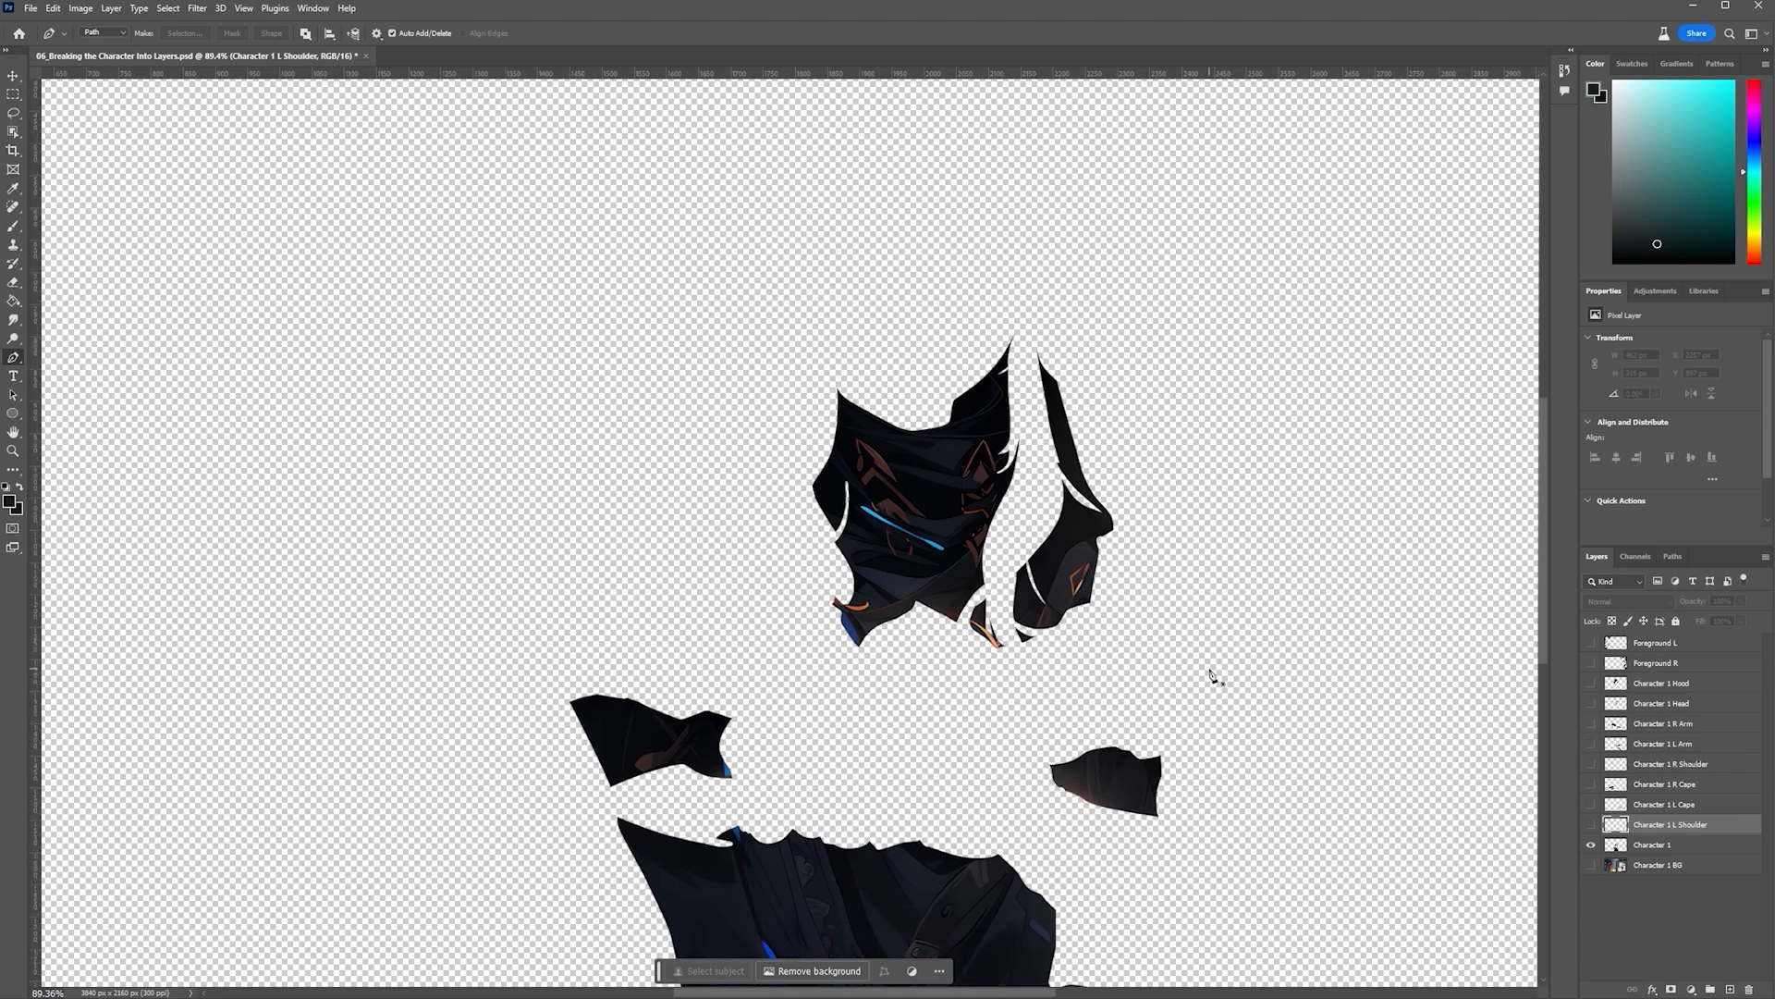
{"action": "left_click", "coordinate": [1653, 844]}
Start a Pen path along the scarf's lower edge, from the orange-trimmed corner up across the collar beneath the folds
{"action": "scroll", "coordinate": [992, 533], "scroll_direction": "up", "scroll_amount": 12}
{"action": "scroll", "coordinate": [380, 812], "scroll_direction": "up", "scroll_amount": 1}
{"action": "left_click", "coordinate": [378, 785]}
{"action": "left_click_drag", "start_coordinate": [450, 836], "coordinate": [490, 842]}
{"action": "left_click_drag", "start_coordinate": [559, 833], "coordinate": [652, 801]}
{"action": "left_click", "coordinate": [748, 749]}
{"action": "left_click", "coordinate": [864, 661]}
{"action": "left_click", "coordinate": [950, 590]}
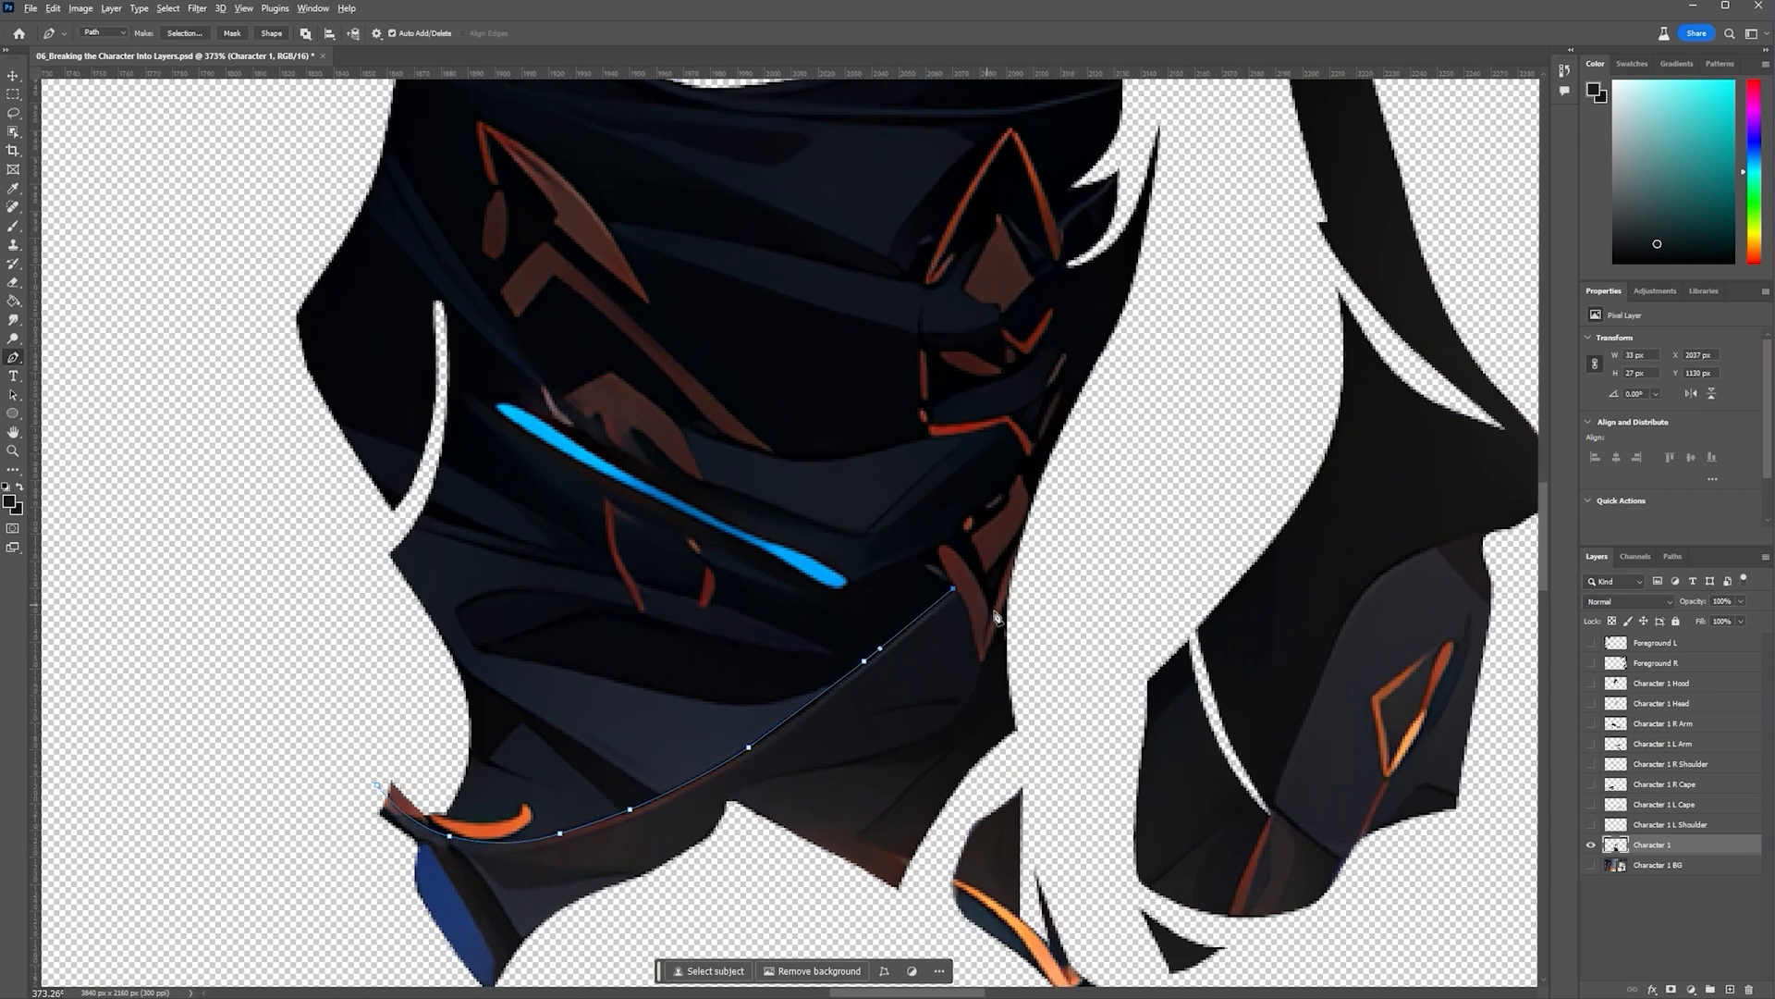
Trace around the scarf's small reddish tip and loop the path outside the whole scarf, closing it at the orange-trimmed corner
{"action": "scroll", "coordinate": [986, 614], "scroll_direction": "up", "scroll_amount": 2}
{"action": "left_click", "coordinate": [975, 651]}
{"action": "left_click", "coordinate": [980, 677]}
{"action": "left_click", "coordinate": [992, 650]}
{"action": "left_click", "coordinate": [1017, 571]}
{"action": "scroll", "coordinate": [1126, 554], "scroll_direction": "down", "scroll_amount": 10}
{"action": "left_click", "coordinate": [1155, 485]}
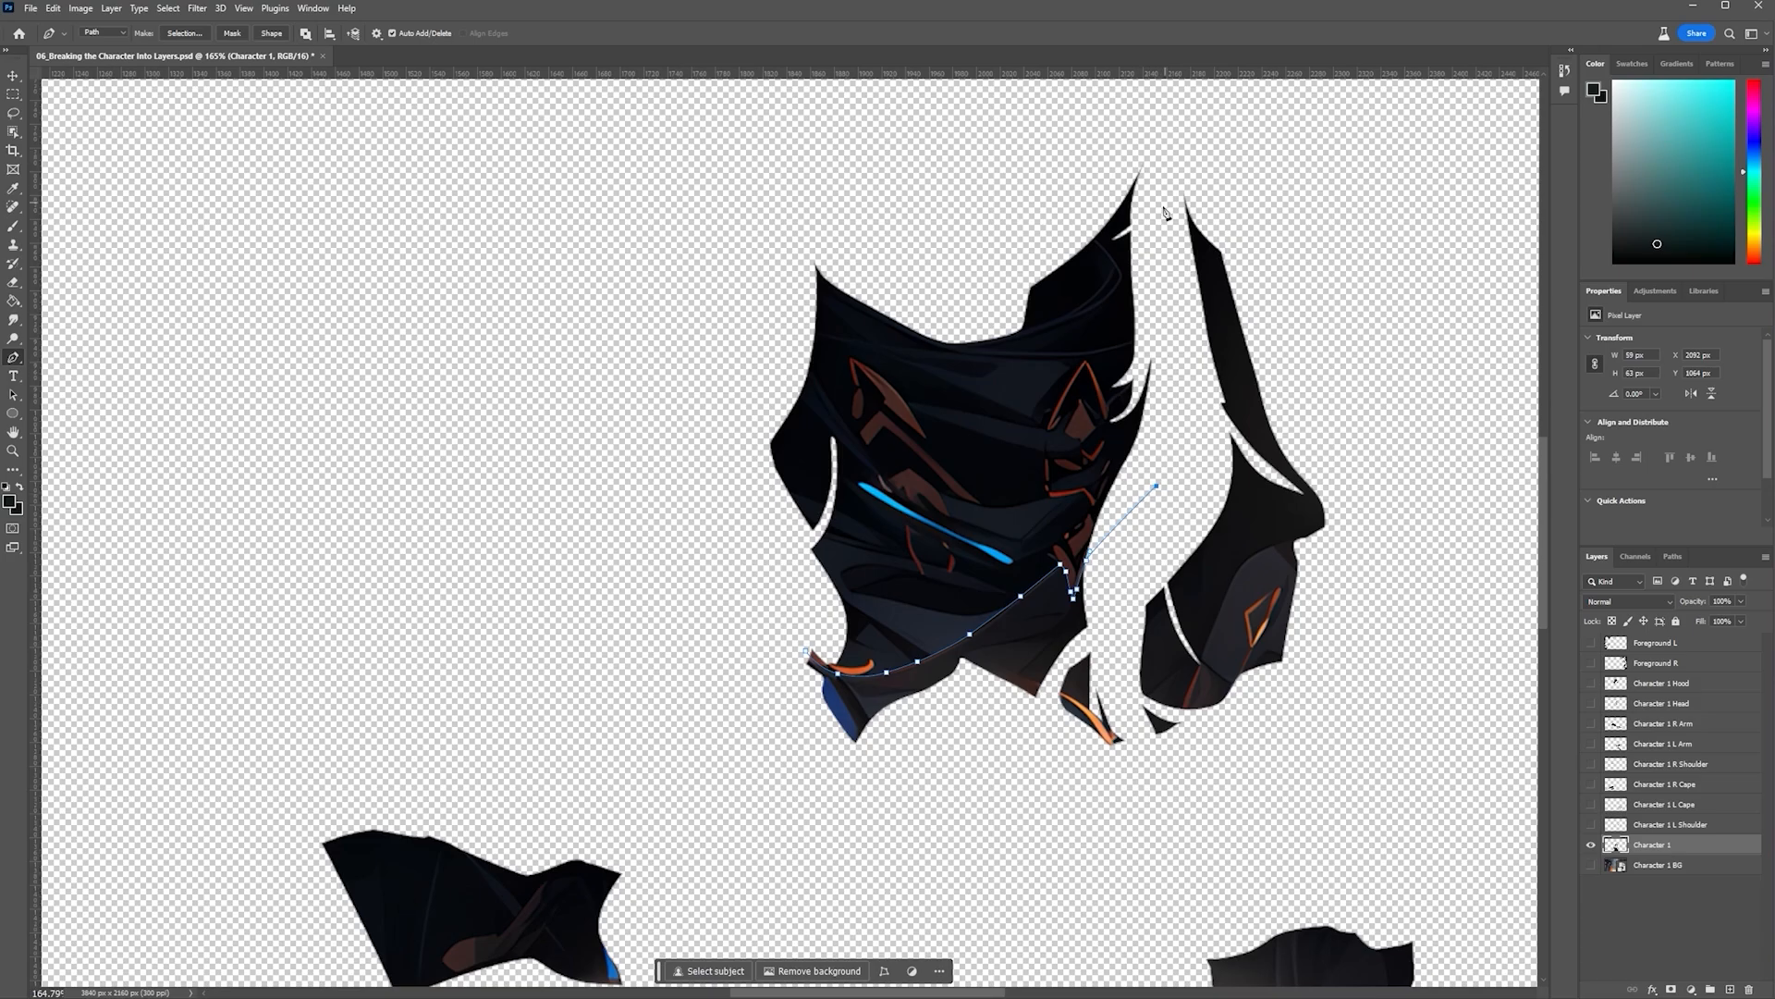
{"action": "left_click", "coordinate": [1163, 206]}
{"action": "left_click", "coordinate": [1133, 127]}
{"action": "left_click", "coordinate": [721, 164]}
{"action": "left_click", "coordinate": [807, 652]}
Convert the scarf path to a selection, then cut the scarf from the Character 1 layer onto a new layer
{"action": "right_click", "coordinate": [968, 518]}
{"action": "left_click", "coordinate": [1052, 614]}
{"action": "left_click", "coordinate": [1316, 291]}
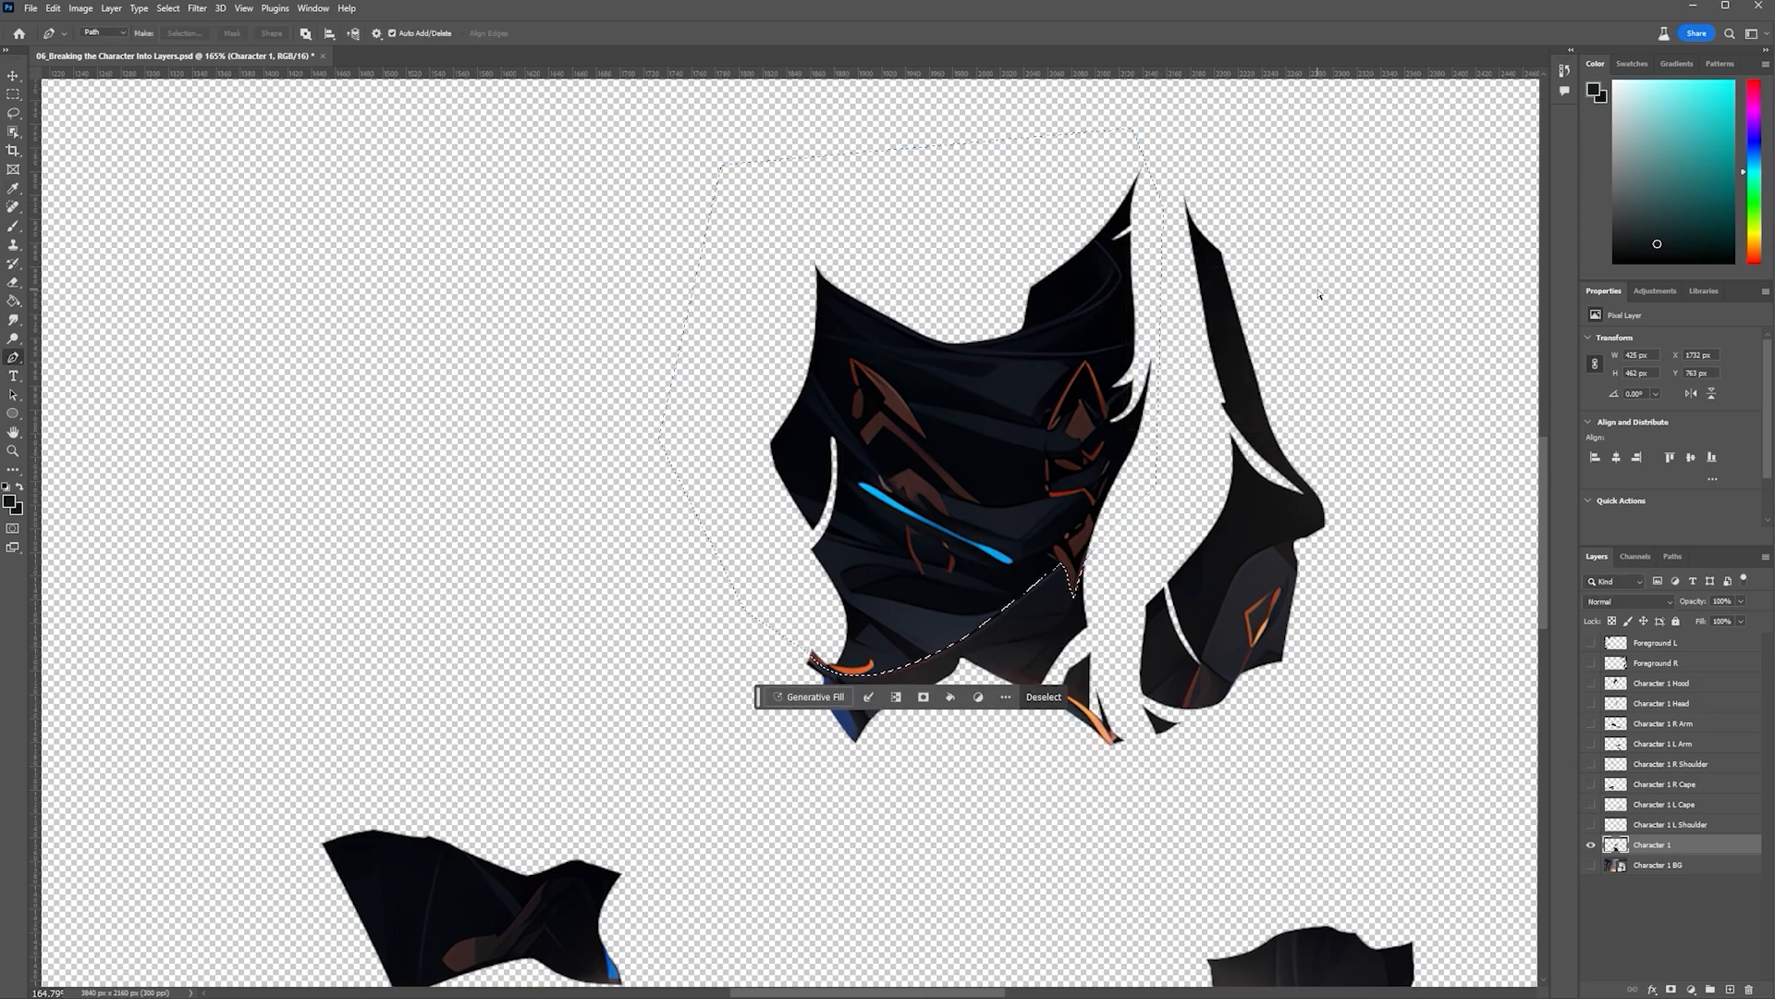
{"action": "key", "text": "ctrl+shift+j"}
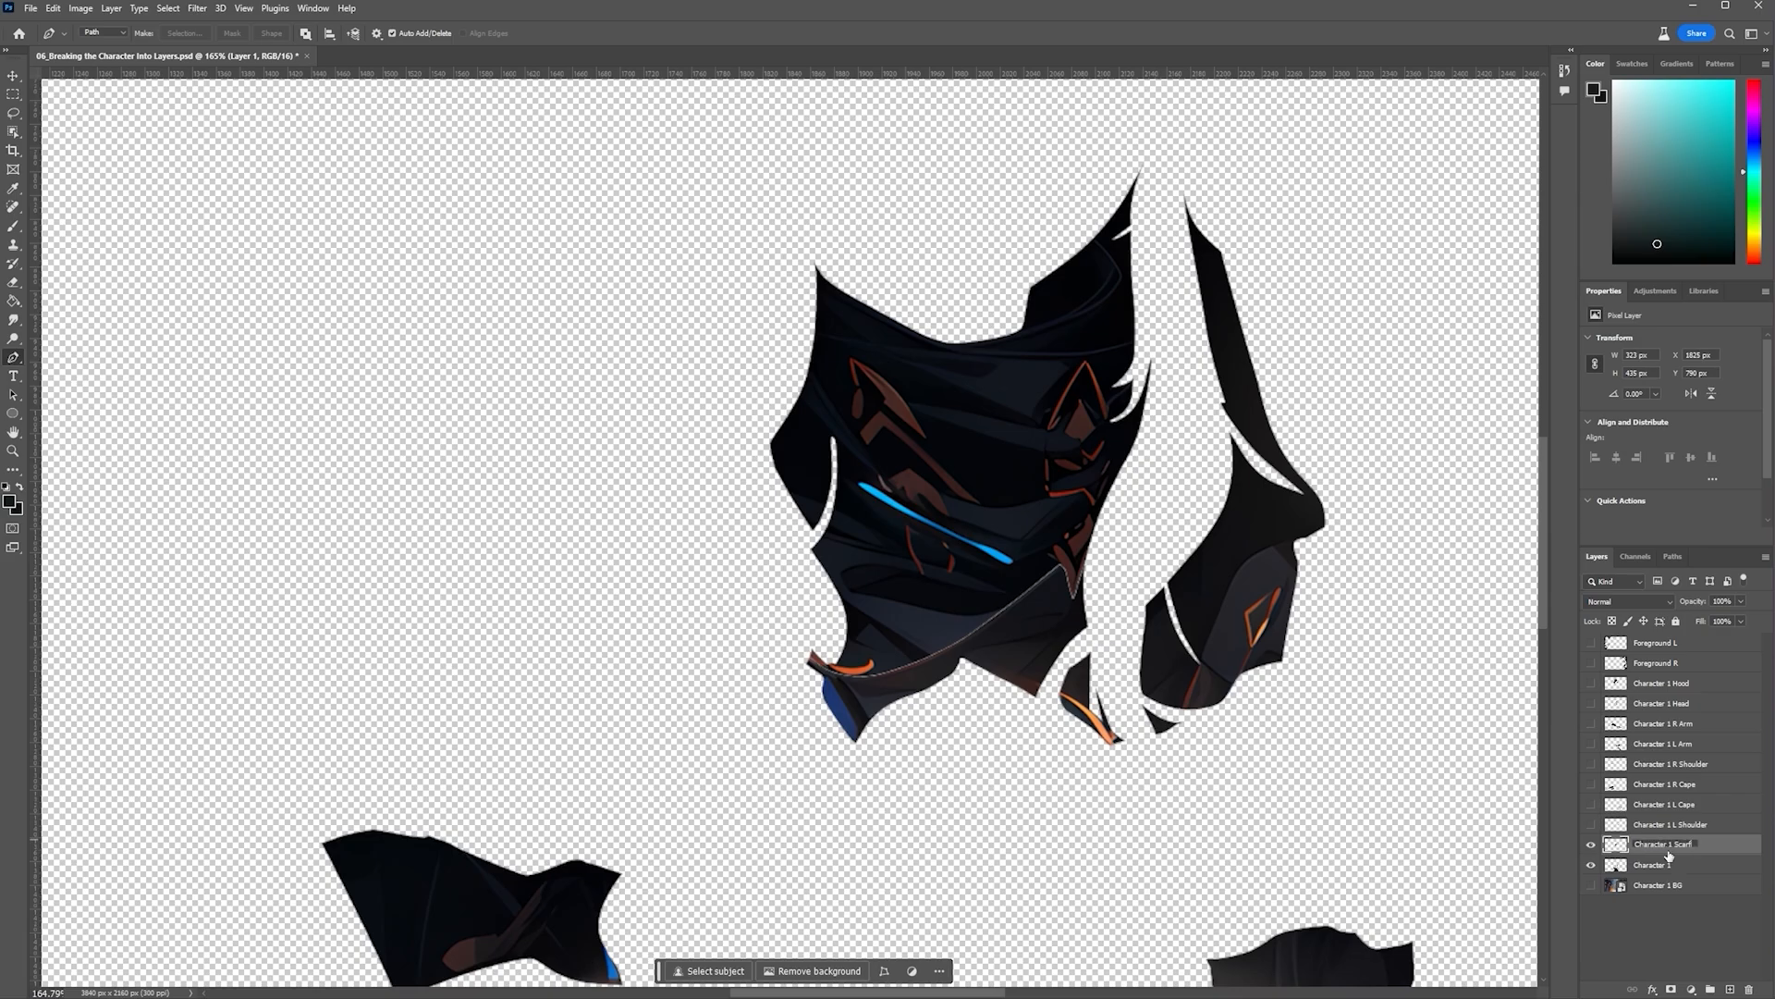
Name the new layer Character 1 Scarf, hide it, and return to the Character 1 layer
{"action": "key", "text": "Return"}
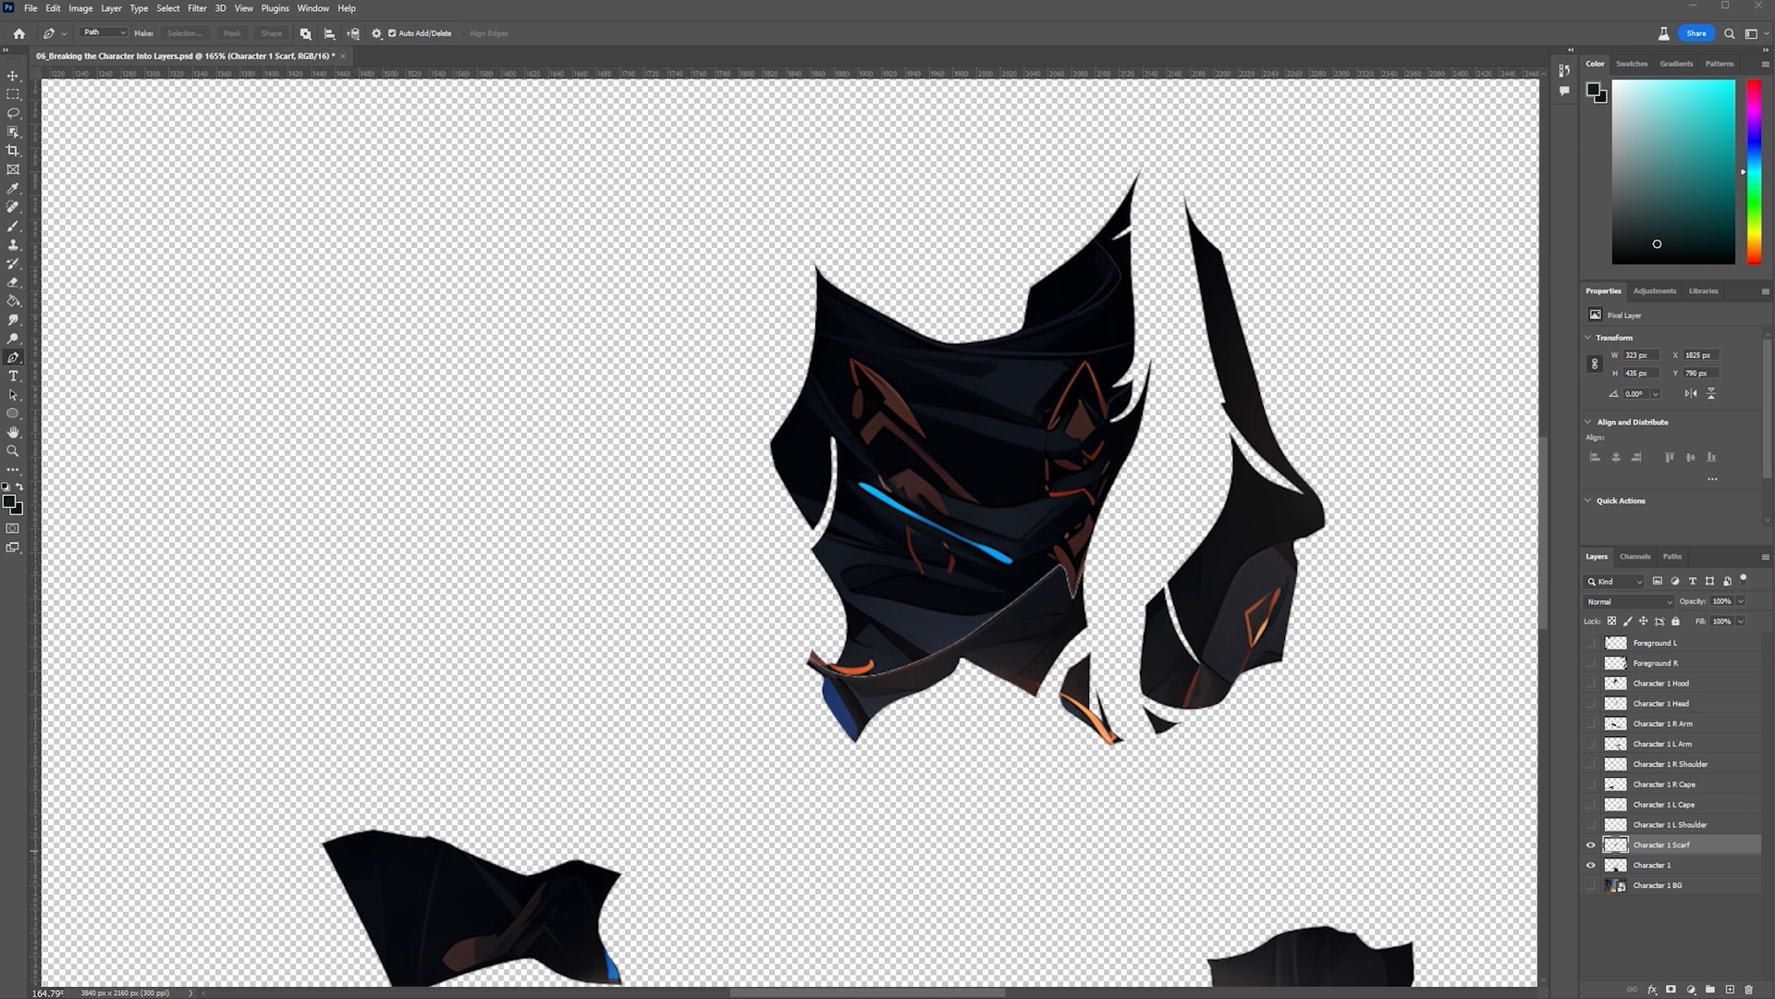
{"action": "left_click", "coordinate": [1591, 844]}
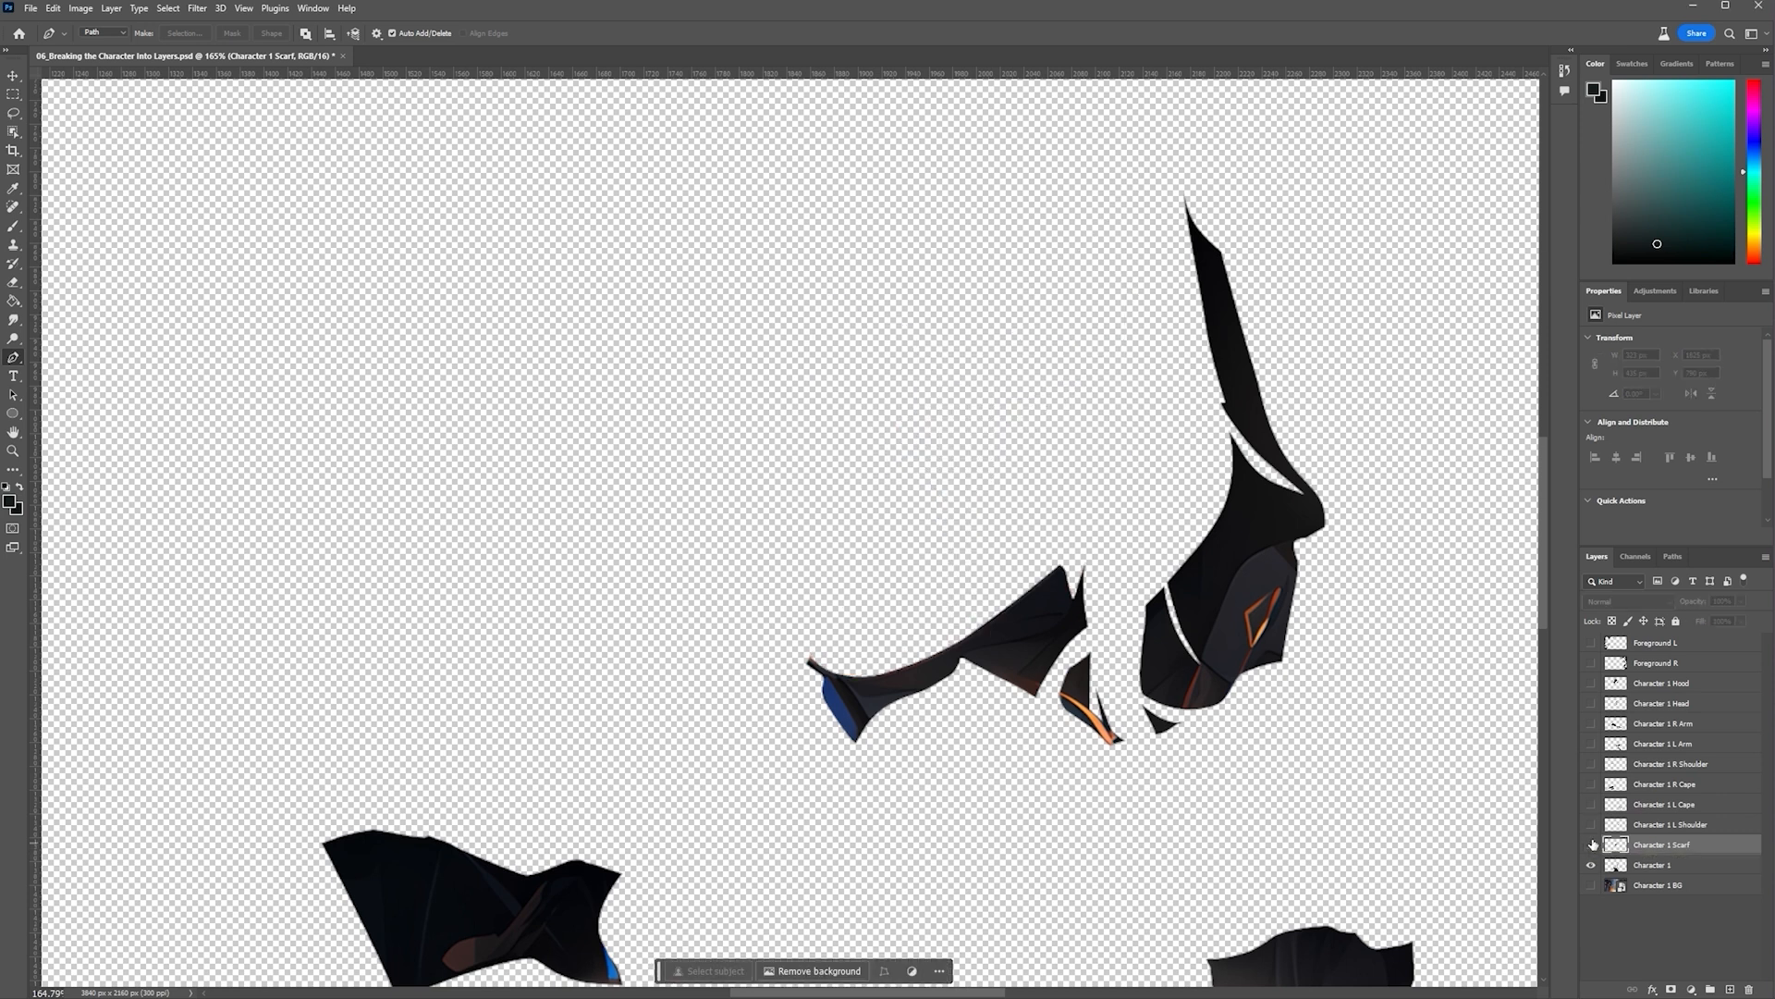
{"action": "scroll", "coordinate": [1292, 716], "scroll_direction": "down", "scroll_amount": 3}
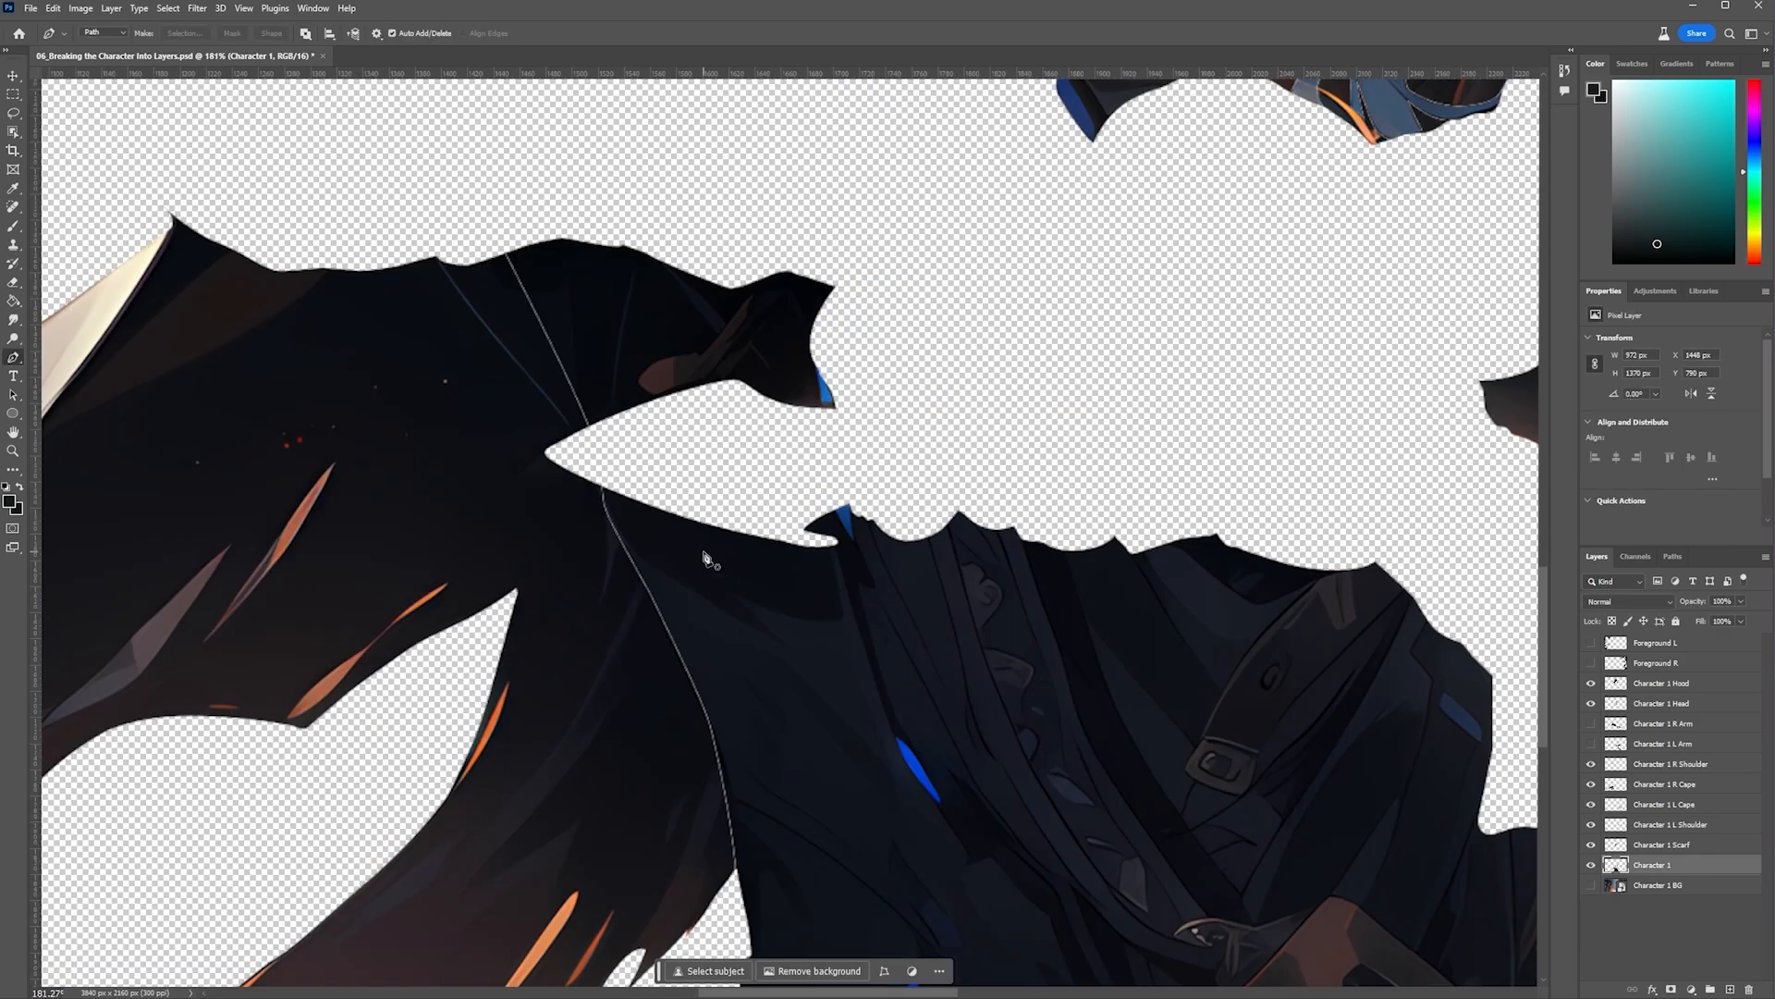
Start the missing-body Pen path at the torso's upper cape-side corner and trace it around the dark fragment below the right shoulder
{"action": "scroll", "coordinate": [566, 388], "scroll_direction": "up", "scroll_amount": 3}
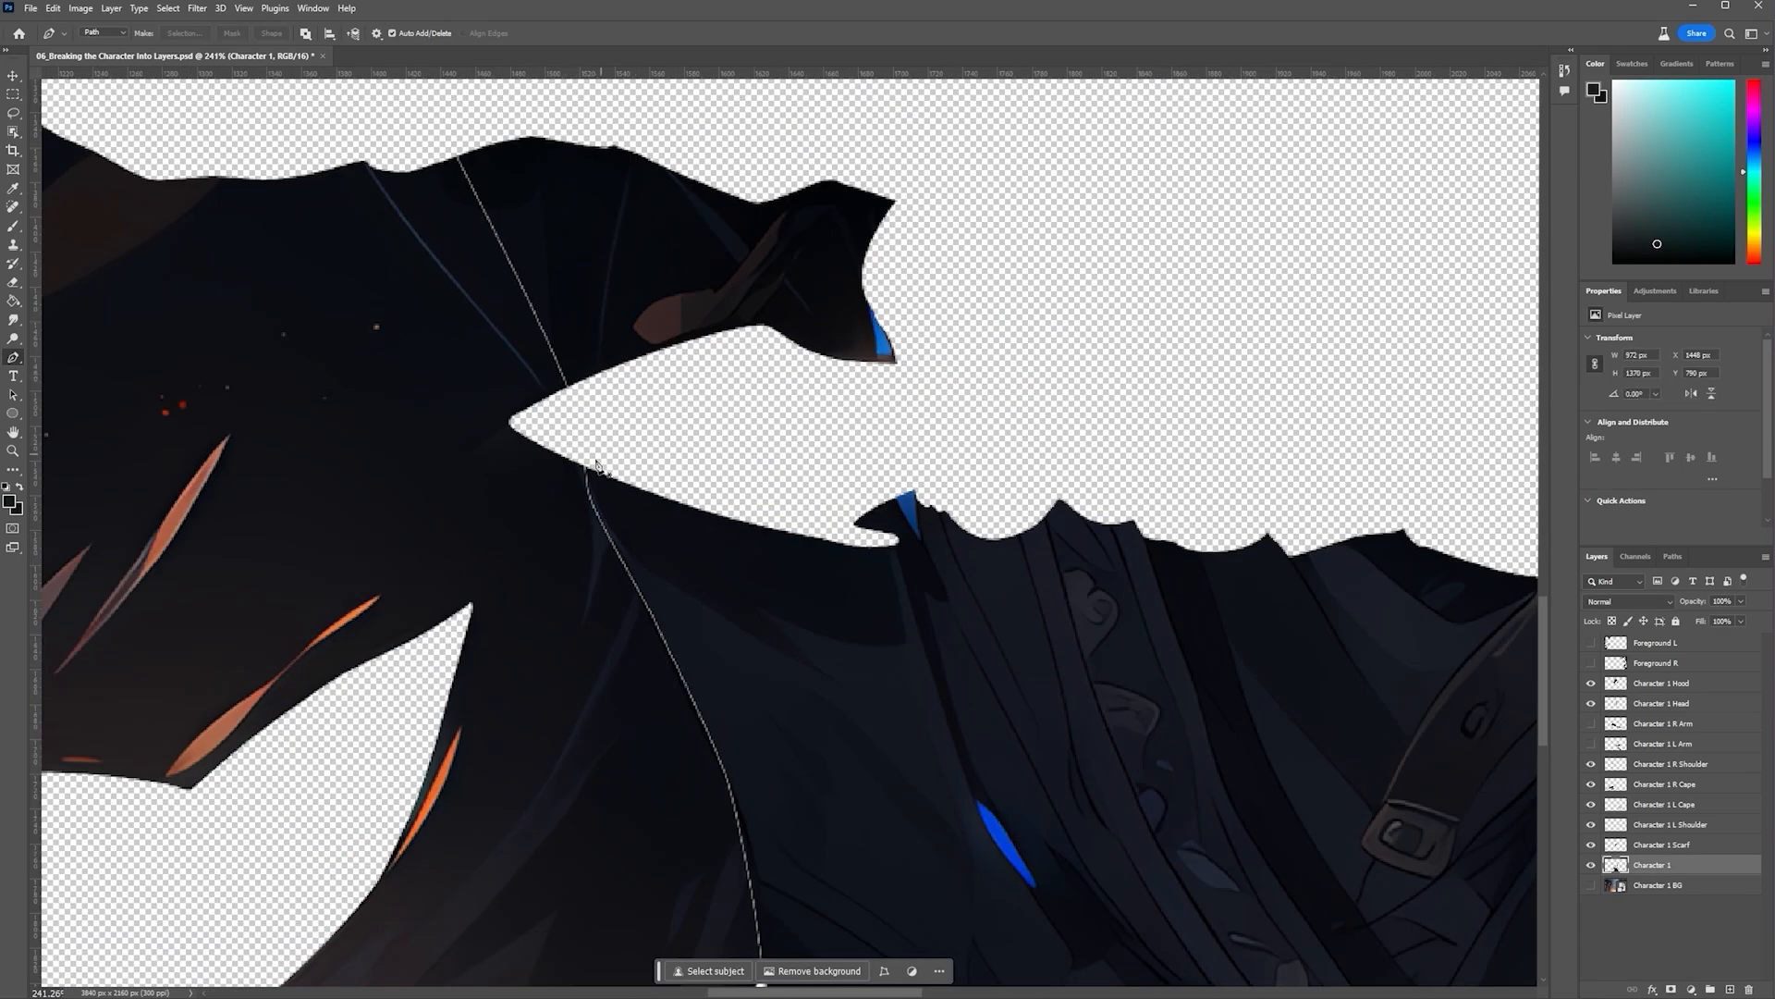
{"action": "scroll", "coordinate": [546, 319], "scroll_direction": "down", "scroll_amount": 2}
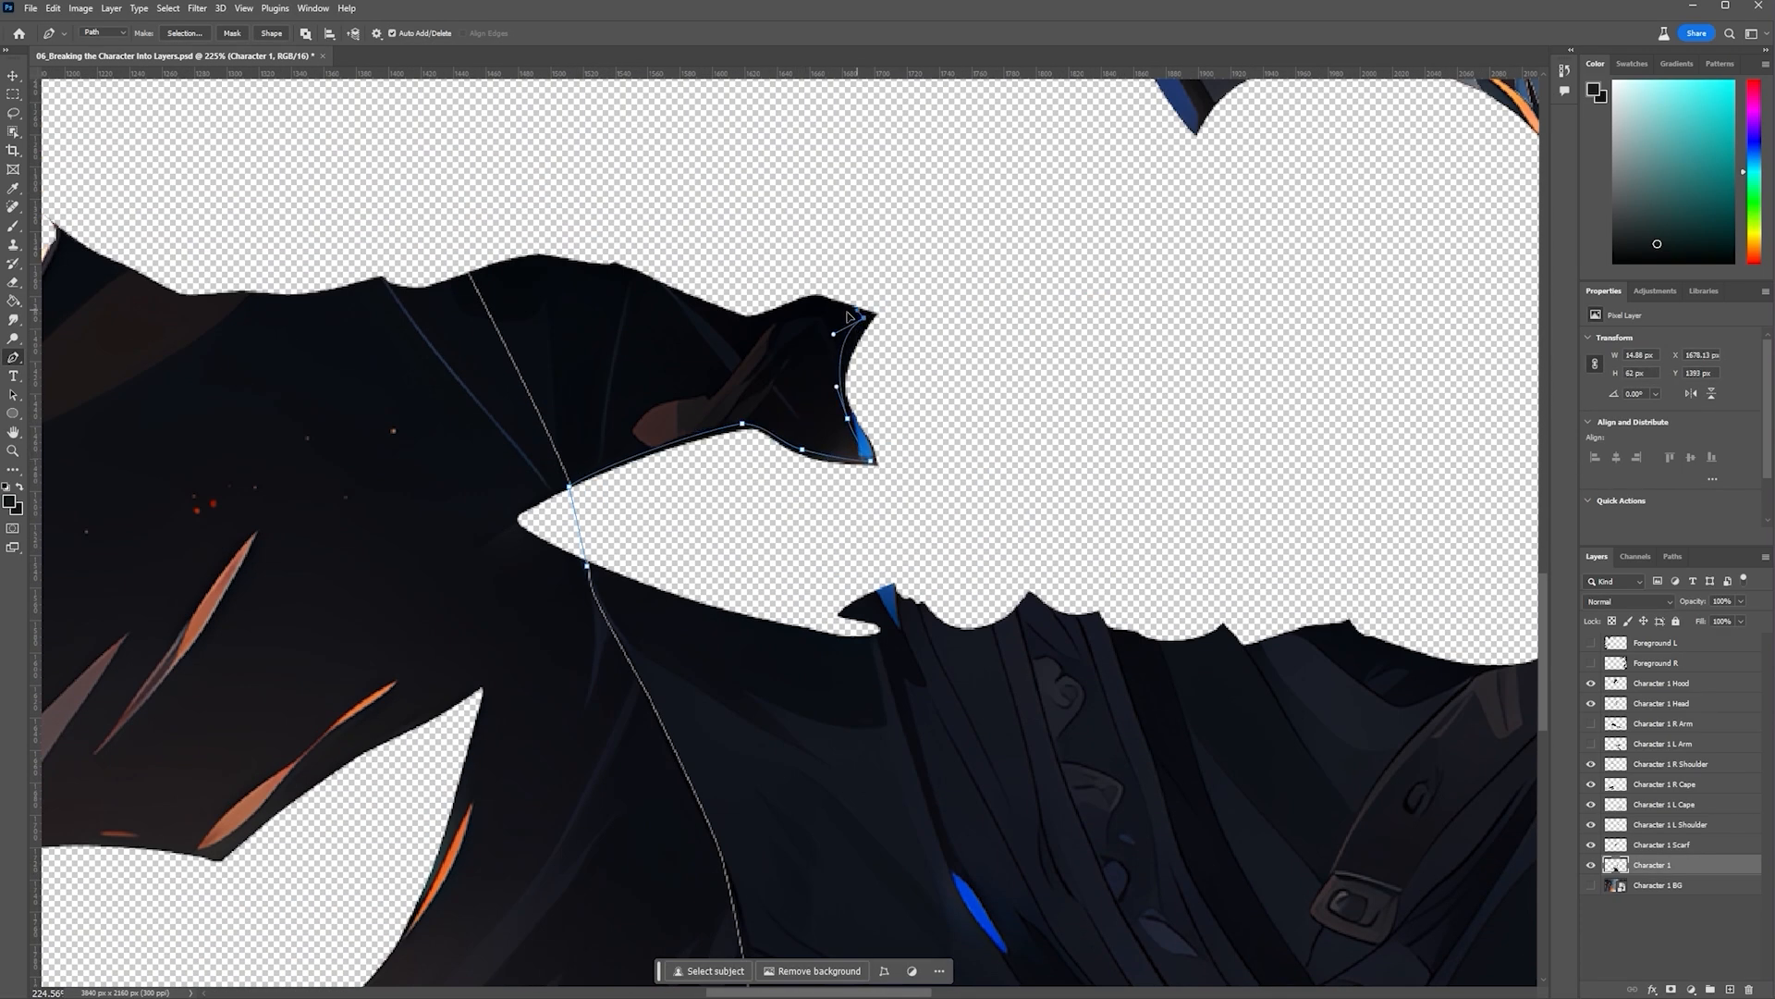
{"action": "left_click", "coordinate": [474, 276]}
{"action": "scroll", "coordinate": [444, 351], "scroll_direction": "down", "scroll_amount": 4}
{"action": "scroll", "coordinate": [407, 383], "scroll_direction": "up", "scroll_amount": 2}
{"action": "left_click_drag", "start_coordinate": [425, 461], "coordinate": [491, 416]}
{"action": "scroll", "coordinate": [606, 502], "scroll_direction": "down", "scroll_amount": 2}
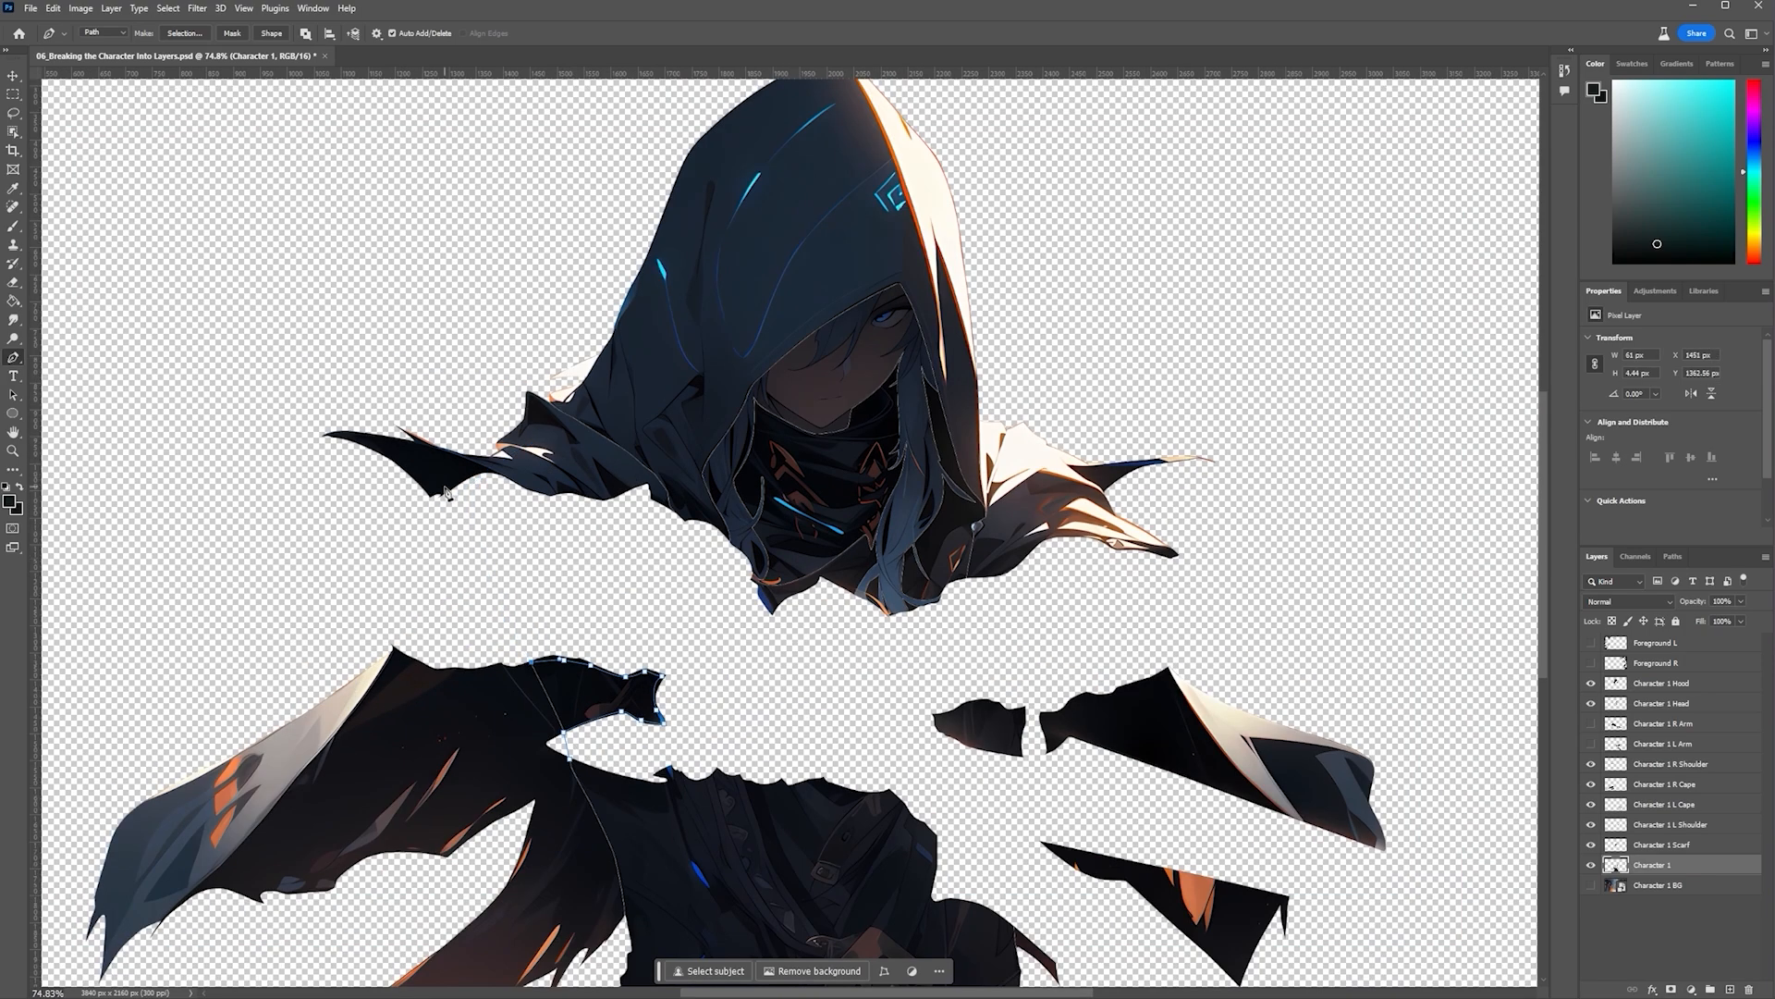
Show the Character 1 R Arm layer as a guide, curve the path up to the right shoulder, and hide the arm again
{"action": "left_click", "coordinate": [1590, 723]}
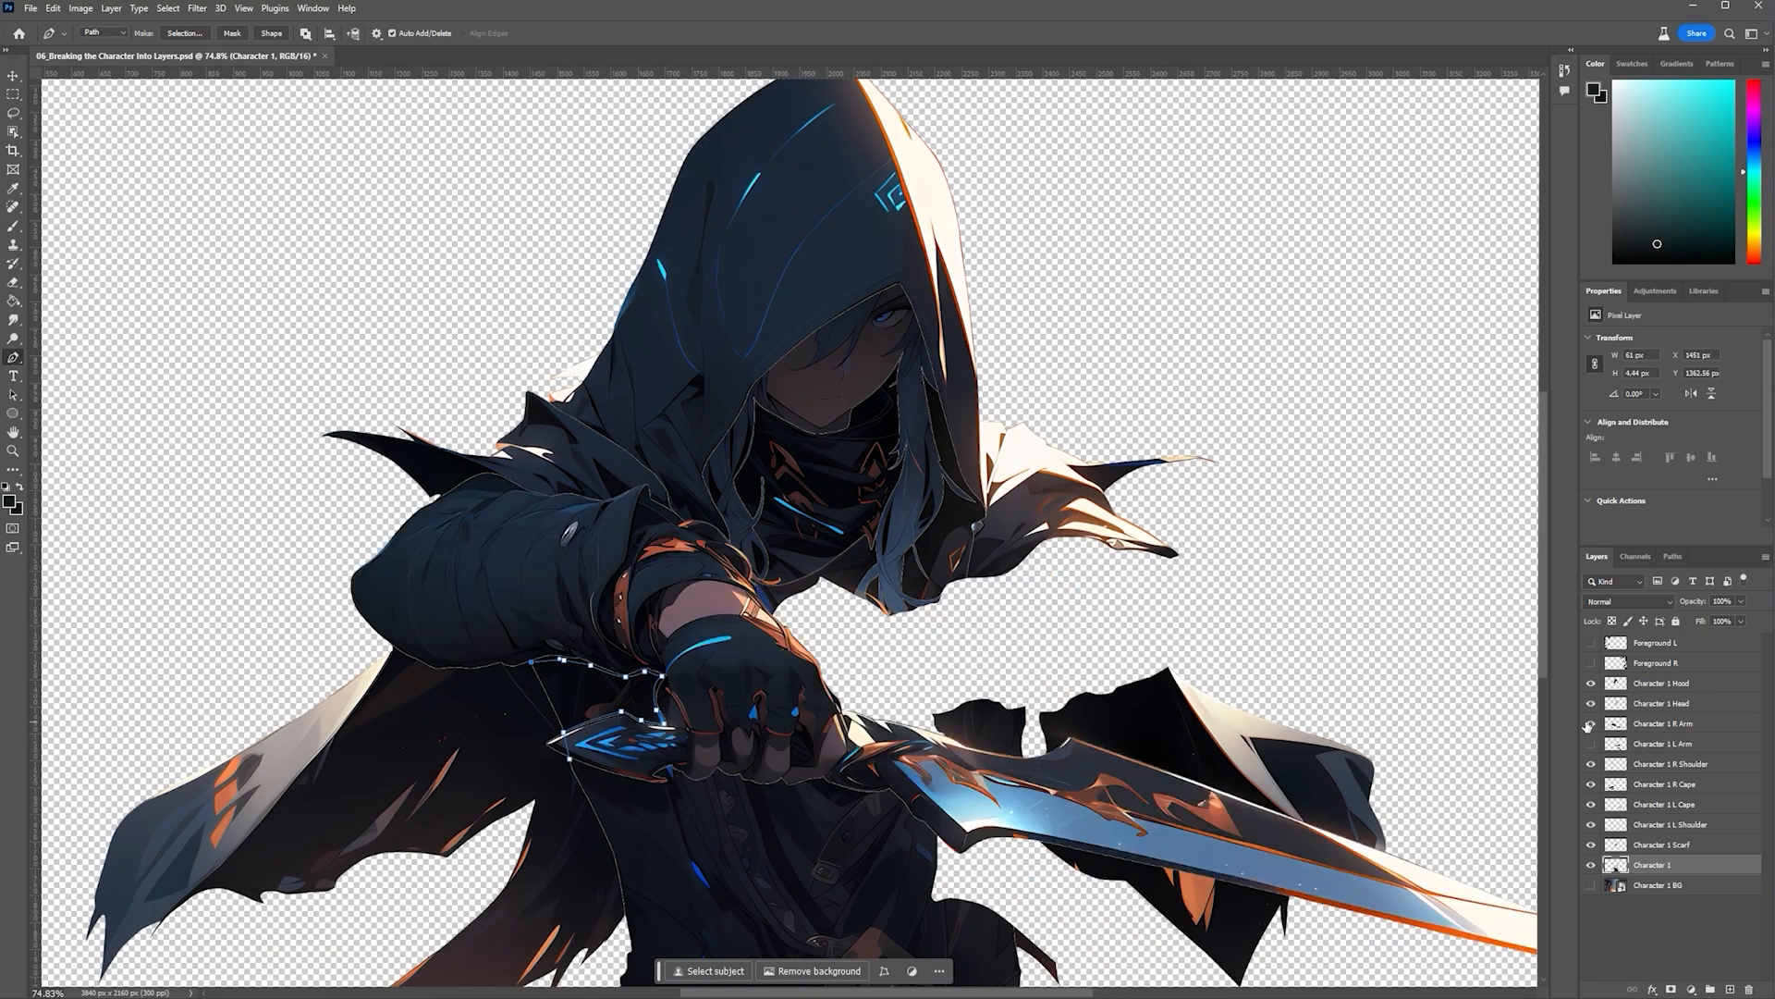
{"action": "left_click_drag", "start_coordinate": [446, 489], "coordinate": [483, 457]}
{"action": "left_click", "coordinate": [1591, 724]}
{"action": "scroll", "coordinate": [529, 471], "scroll_direction": "up", "scroll_amount": 3}
Trace the body path along the right shoulder's lower edge toward the blue-edged collar corner
{"action": "left_click", "coordinate": [555, 523]}
{"action": "left_click", "coordinate": [610, 523]}
{"action": "left_click", "coordinate": [686, 534]}
{"action": "left_click", "coordinate": [772, 504]}
{"action": "left_click", "coordinate": [786, 536]}
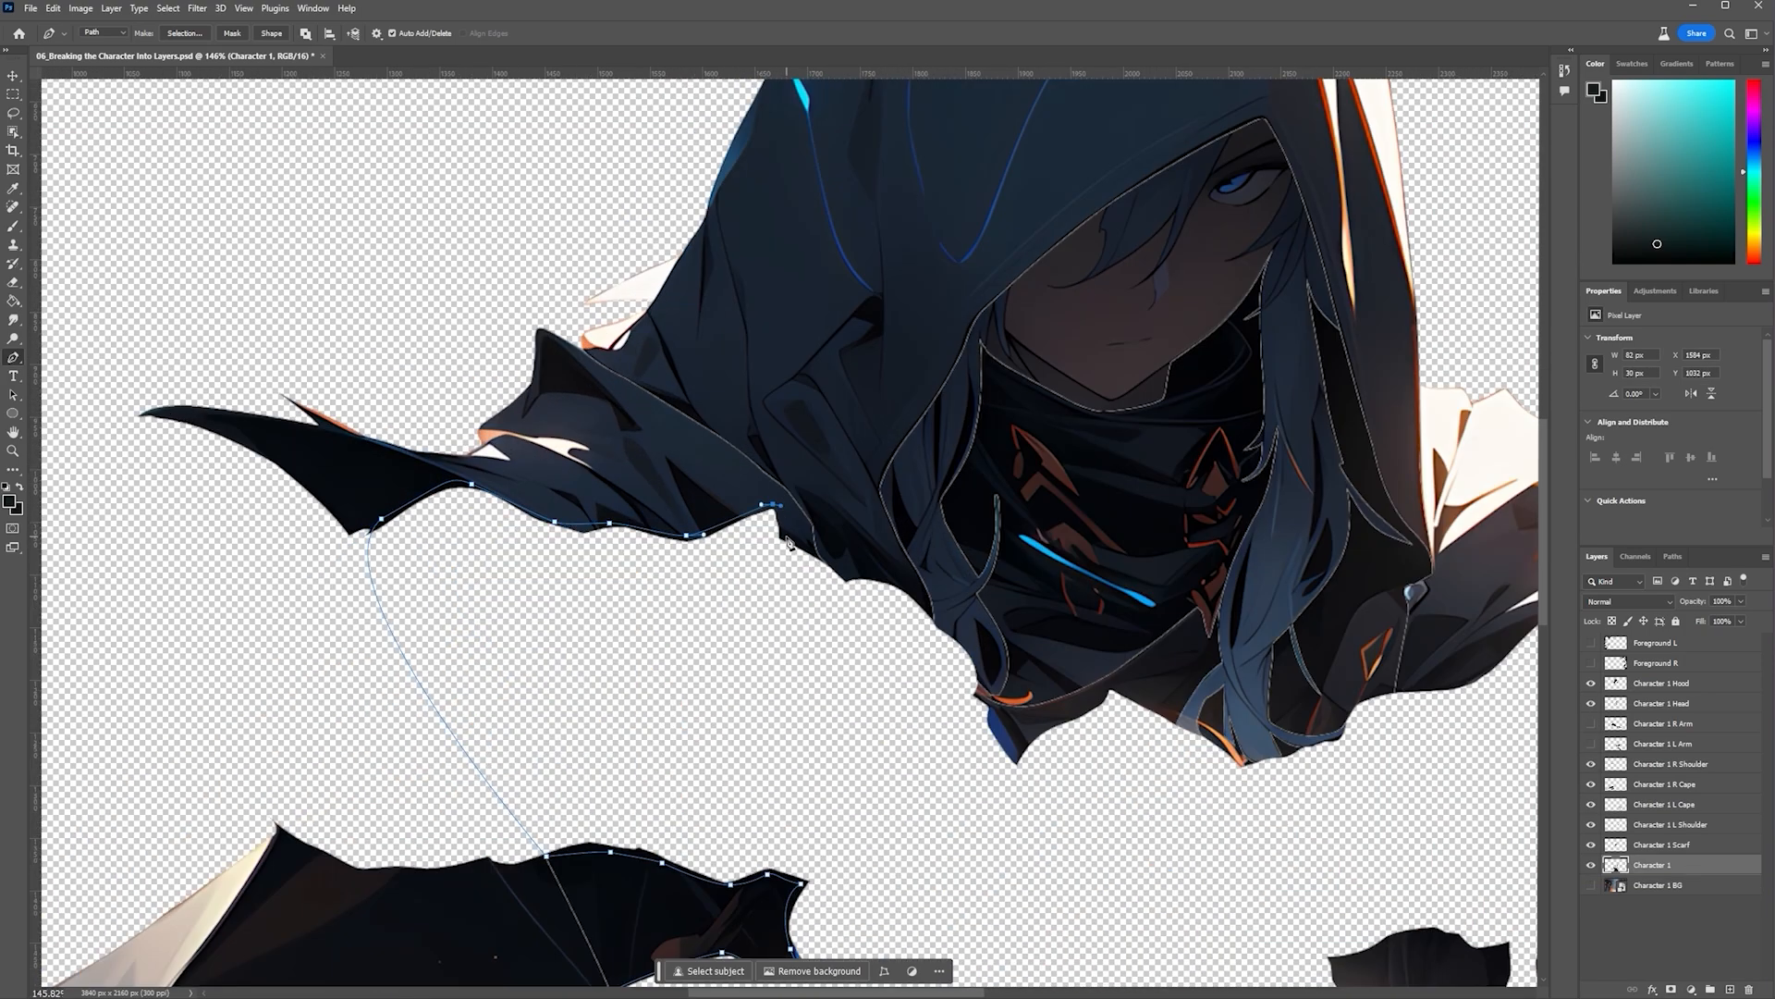
{"action": "left_click", "coordinate": [840, 566]}
{"action": "left_click_drag", "start_coordinate": [926, 606], "coordinate": [959, 624]}
{"action": "left_click_drag", "start_coordinate": [1085, 655], "coordinate": [1058, 675]}
Continue the body path around the blue-edged collar corner and along the collar's lower edge beneath the hair
{"action": "scroll", "coordinate": [1038, 726], "scroll_direction": "down", "scroll_amount": 3}
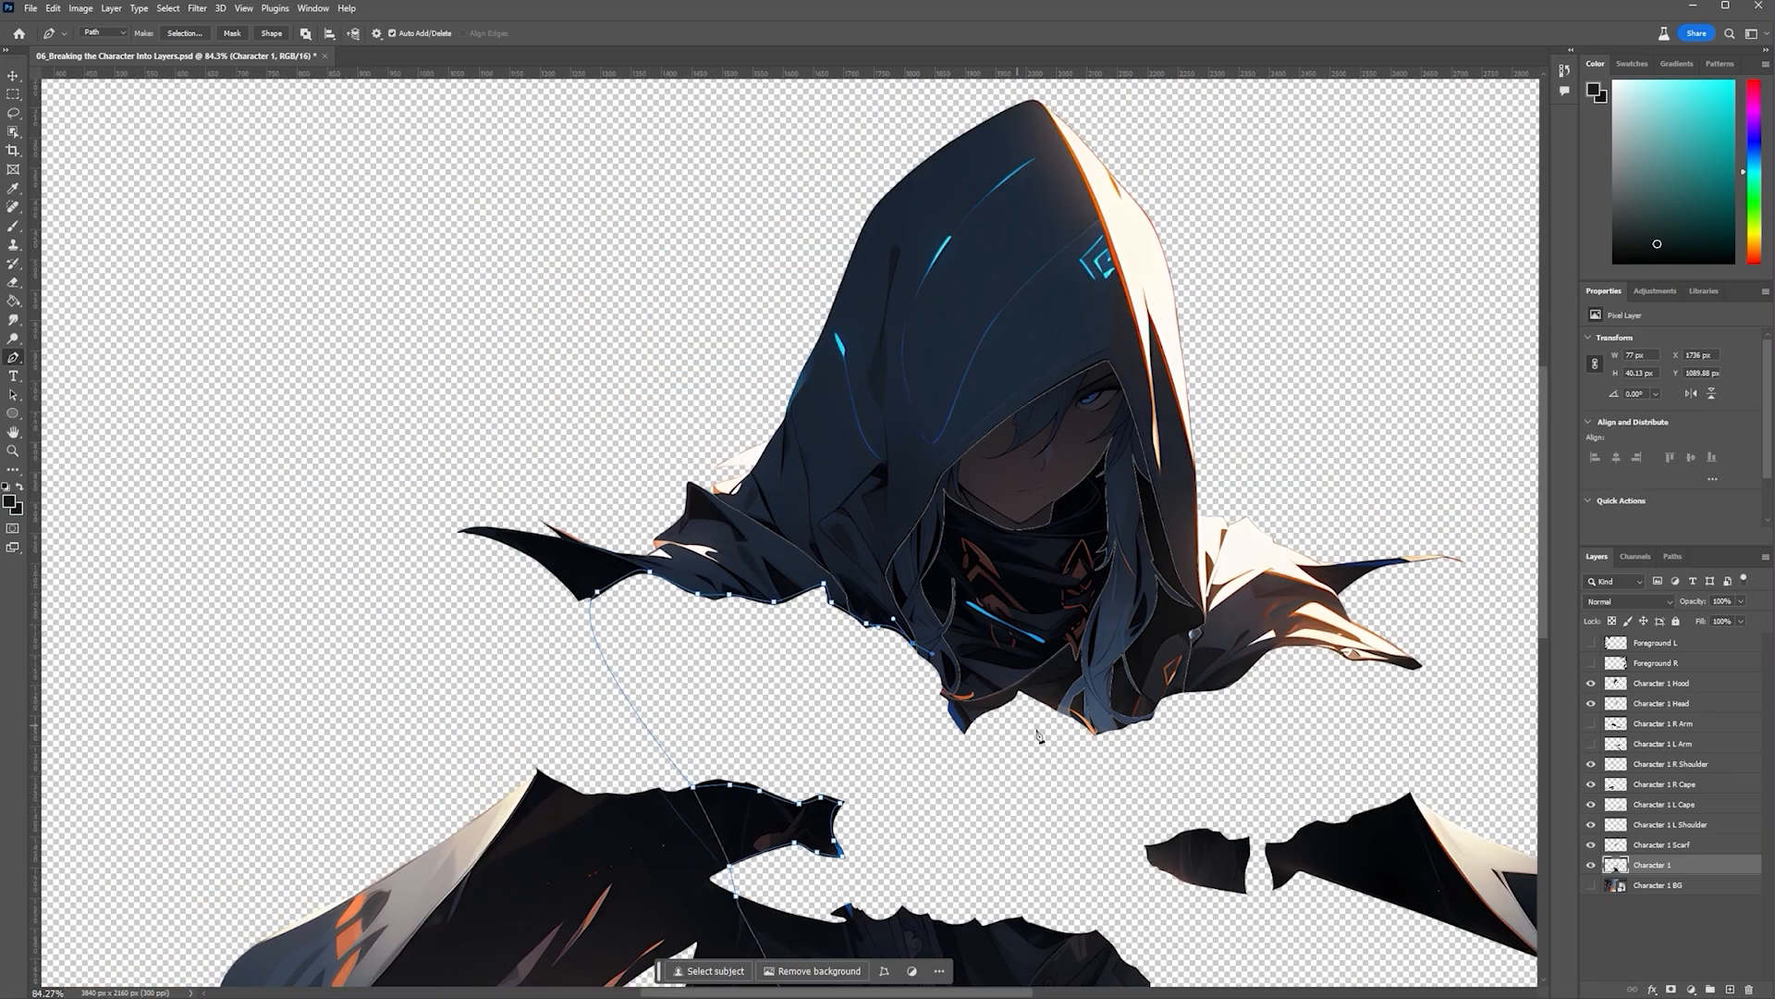
{"action": "scroll", "coordinate": [1026, 708], "scroll_direction": "up", "scroll_amount": 3}
{"action": "left_click", "coordinate": [868, 674]}
{"action": "left_click", "coordinate": [882, 703]}
{"action": "left_click", "coordinate": [903, 742]}
{"action": "left_click", "coordinate": [955, 699]}
{"action": "left_click", "coordinate": [1011, 667]}
{"action": "left_click", "coordinate": [1045, 654]}
{"action": "left_click_drag", "start_coordinate": [1240, 713], "coordinate": [744, 624]}
Extend the body path along the left shoulder's underside to its outer tip, showing the Character 1 L Arm layer as a guide
{"action": "scroll", "coordinate": [744, 623], "scroll_direction": "down", "scroll_amount": 2}
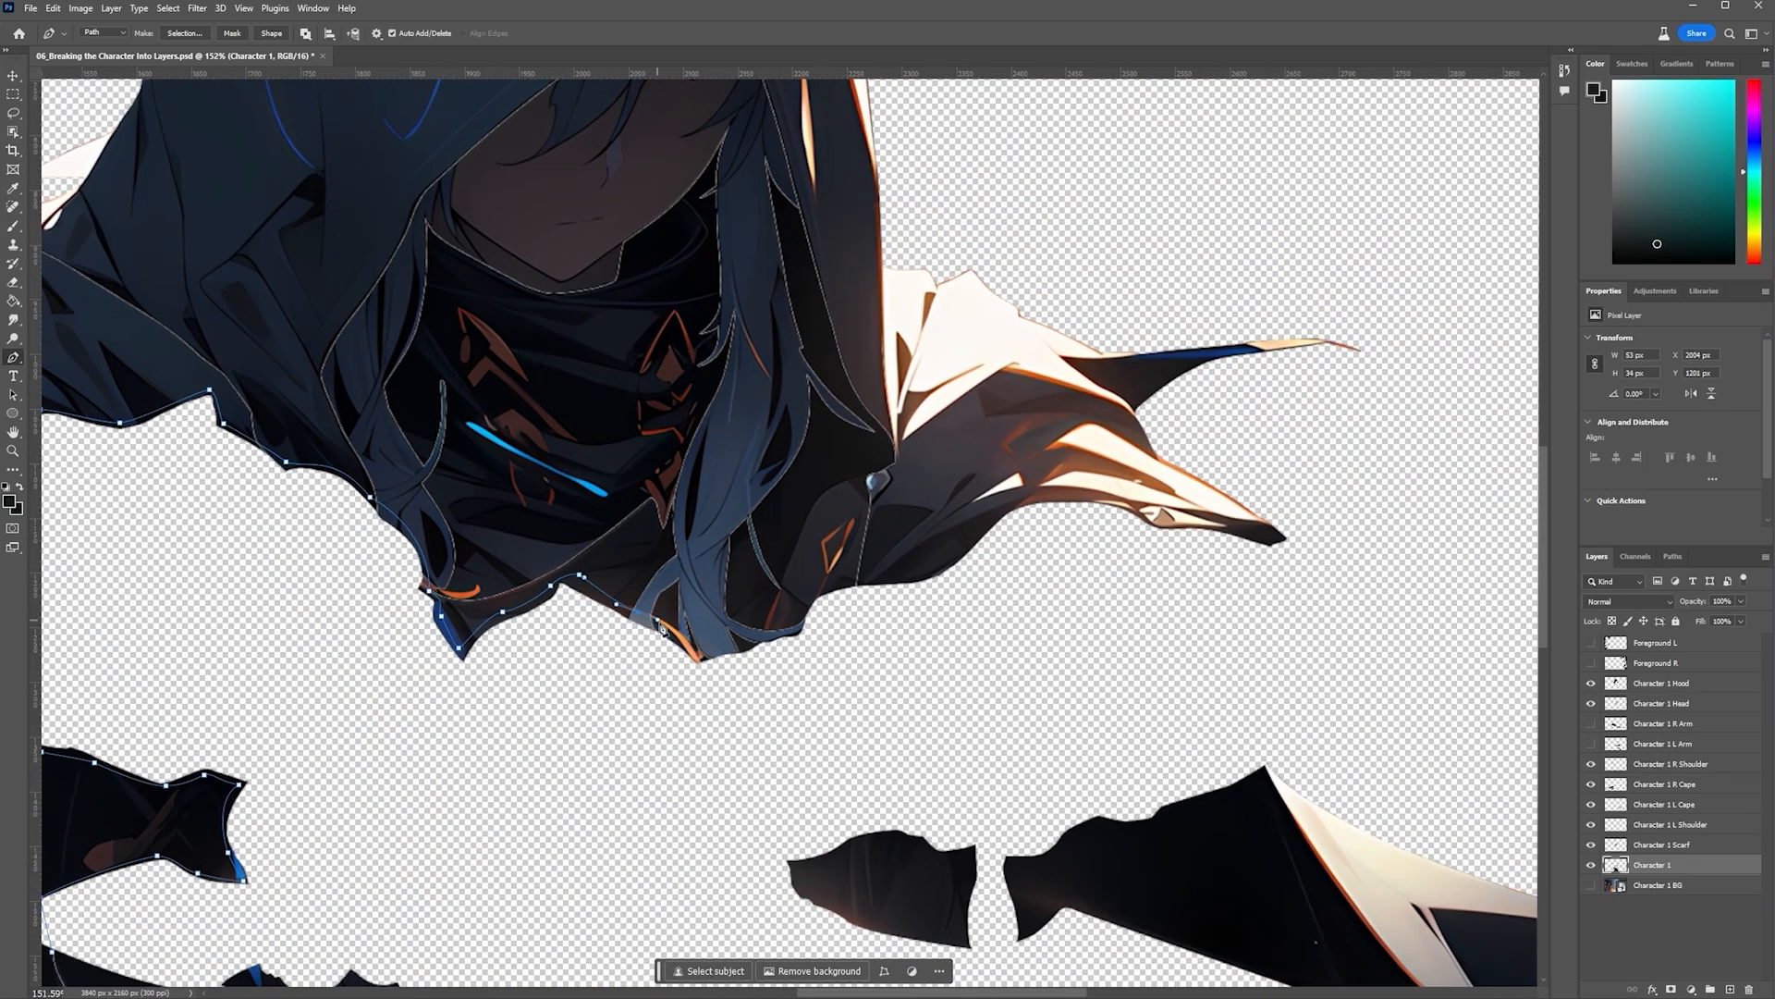
{"action": "left_click", "coordinate": [895, 575]}
{"action": "left_click", "coordinate": [963, 543]}
{"action": "left_click", "coordinate": [1051, 493]}
{"action": "left_click", "coordinate": [1111, 501]}
{"action": "left_click", "coordinate": [1591, 745]}
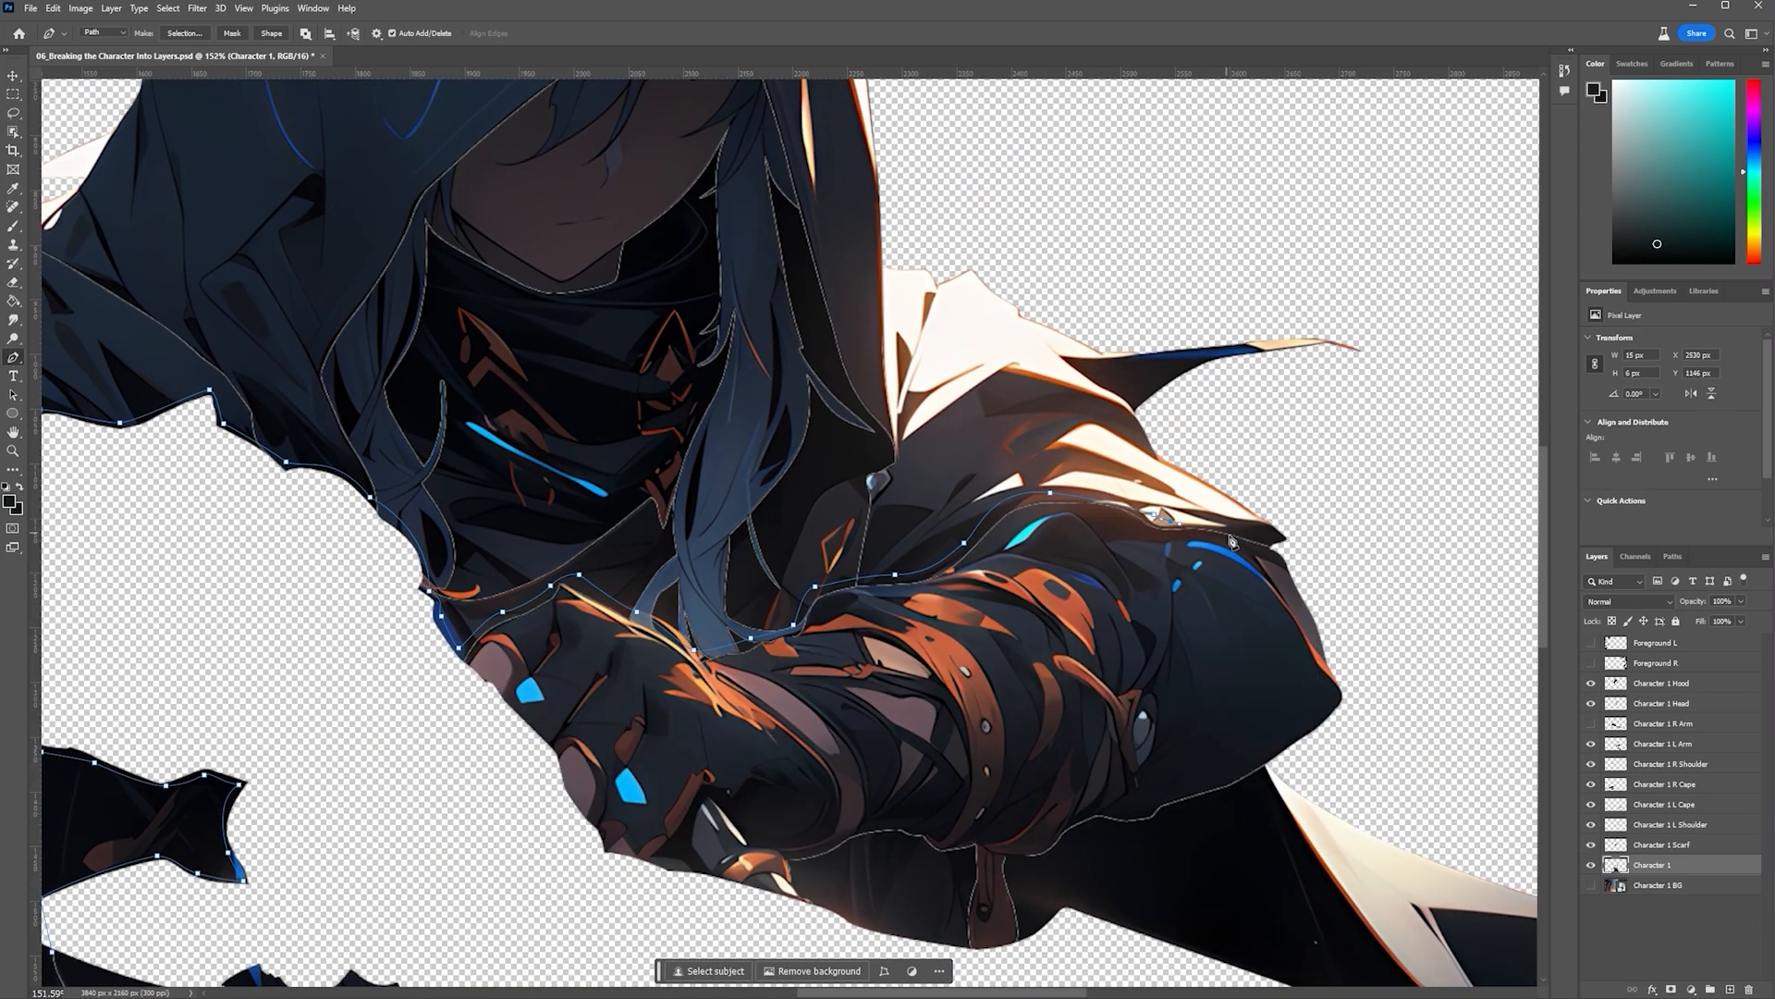
{"action": "left_click", "coordinate": [1267, 545]}
Hide the character part layers above Character 1 and curve the body path down to the torso's outer hip edge
{"action": "scroll", "coordinate": [1265, 548], "scroll_direction": "down", "scroll_amount": 8}
{"action": "scroll", "coordinate": [1266, 547], "scroll_direction": "up", "scroll_amount": 4}
{"action": "left_click_drag", "start_coordinate": [1591, 685], "coordinate": [1591, 845]}
{"action": "left_click_drag", "start_coordinate": [1252, 716], "coordinate": [1136, 595]}
{"action": "scroll", "coordinate": [1091, 759], "scroll_direction": "up", "scroll_amount": 5}
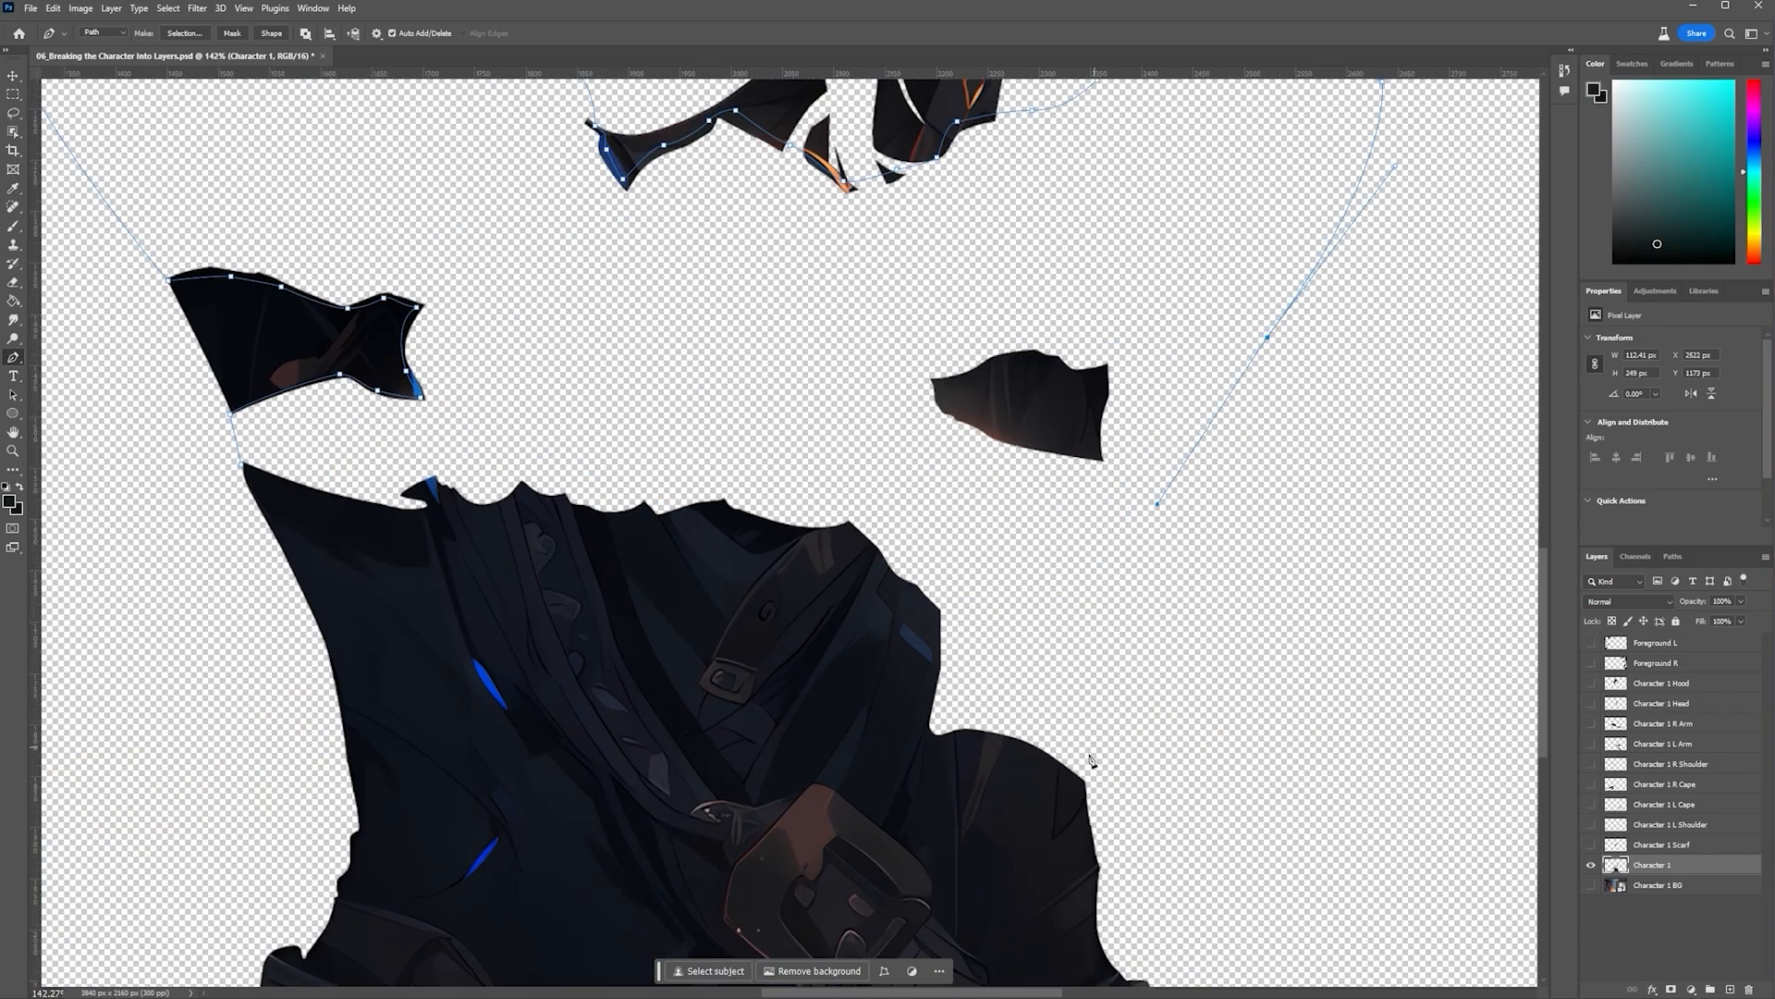
{"action": "scroll", "coordinate": [1092, 759], "scroll_direction": "up", "scroll_amount": 3}
{"action": "left_click", "coordinate": [1070, 678]}
Trace the body path over the hip cloth and up the torso's left side below the cut-out arm
{"action": "scroll", "coordinate": [974, 652], "scroll_direction": "down", "scroll_amount": 2}
{"action": "left_click", "coordinate": [894, 619]}
{"action": "left_click_drag", "start_coordinate": [962, 636], "coordinate": [842, 592]}
{"action": "left_click", "coordinate": [862, 622]}
{"action": "left_click_drag", "start_coordinate": [854, 532], "coordinate": [855, 519]}
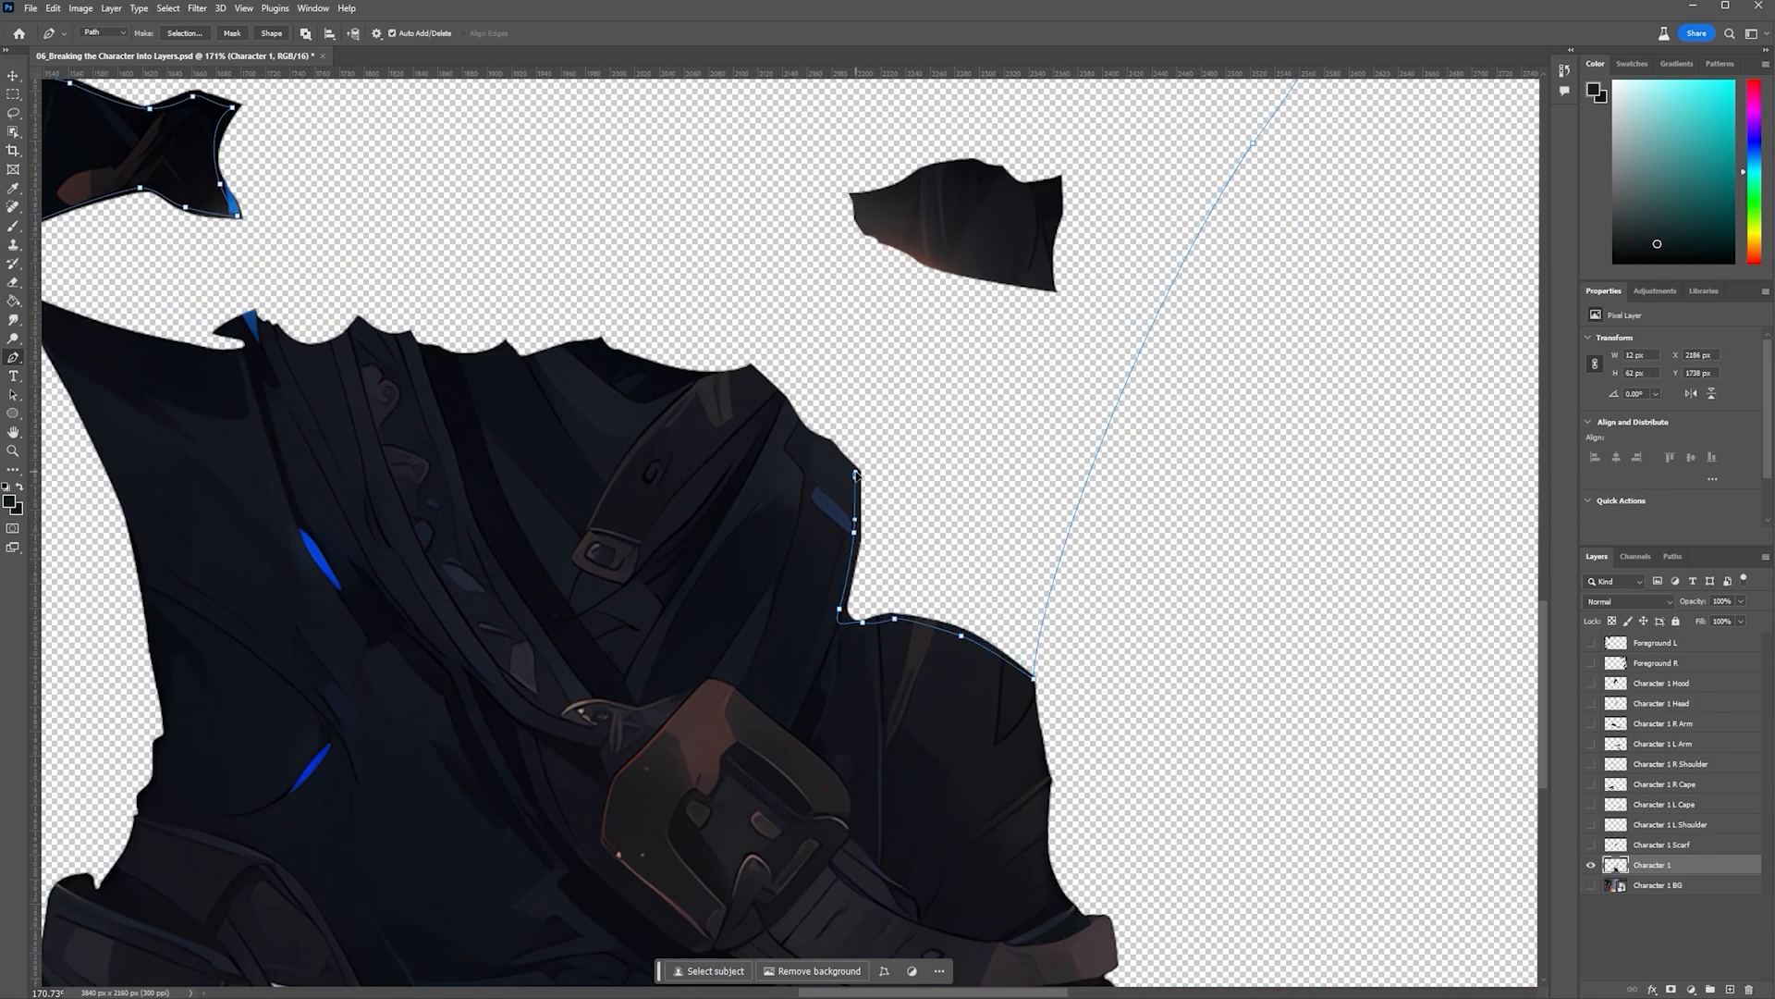
{"action": "scroll", "coordinate": [855, 473], "scroll_direction": "down", "scroll_amount": 5}
{"action": "scroll", "coordinate": [777, 250], "scroll_direction": "up", "scroll_amount": 6}
Trace the body path just inside the torso's jagged upper edge and close it at the starting corner
{"action": "left_click", "coordinate": [893, 655]}
{"action": "left_click", "coordinate": [864, 640]}
{"action": "left_click", "coordinate": [825, 591]}
{"action": "left_click", "coordinate": [779, 584]}
{"action": "left_click", "coordinate": [698, 575]}
{"action": "left_click", "coordinate": [645, 554]}
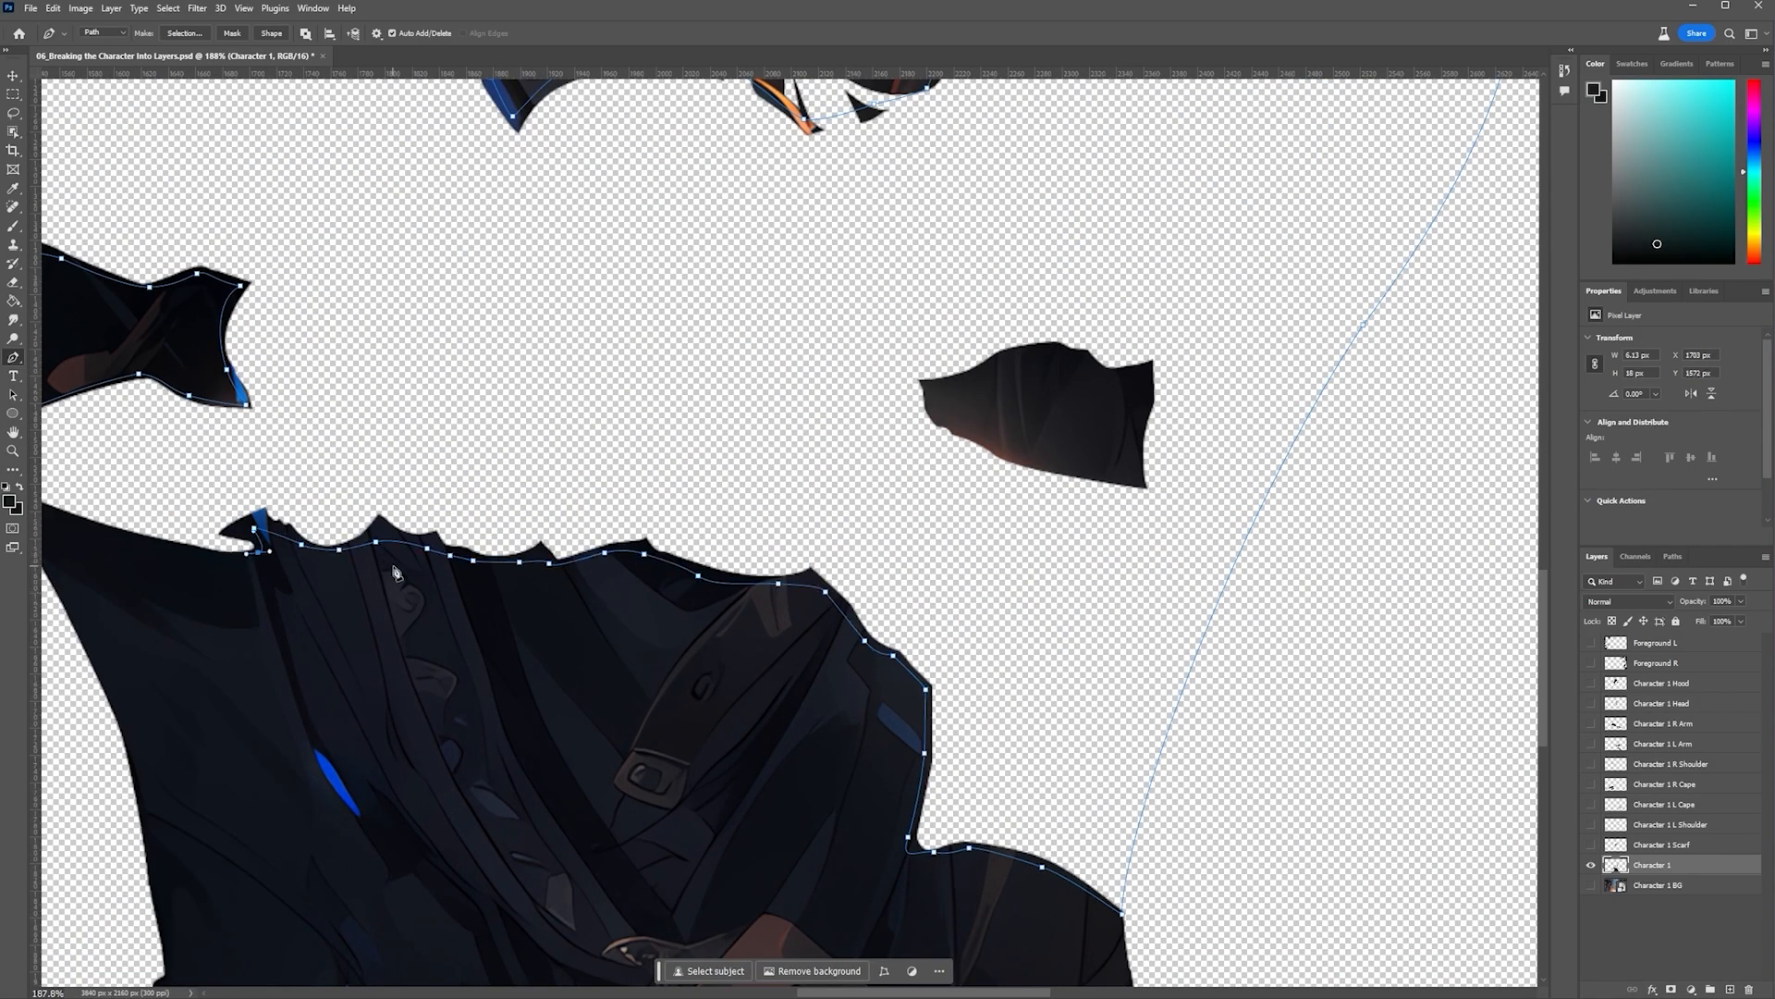
{"action": "scroll", "coordinate": [396, 573], "scroll_direction": "down", "scroll_amount": 5}
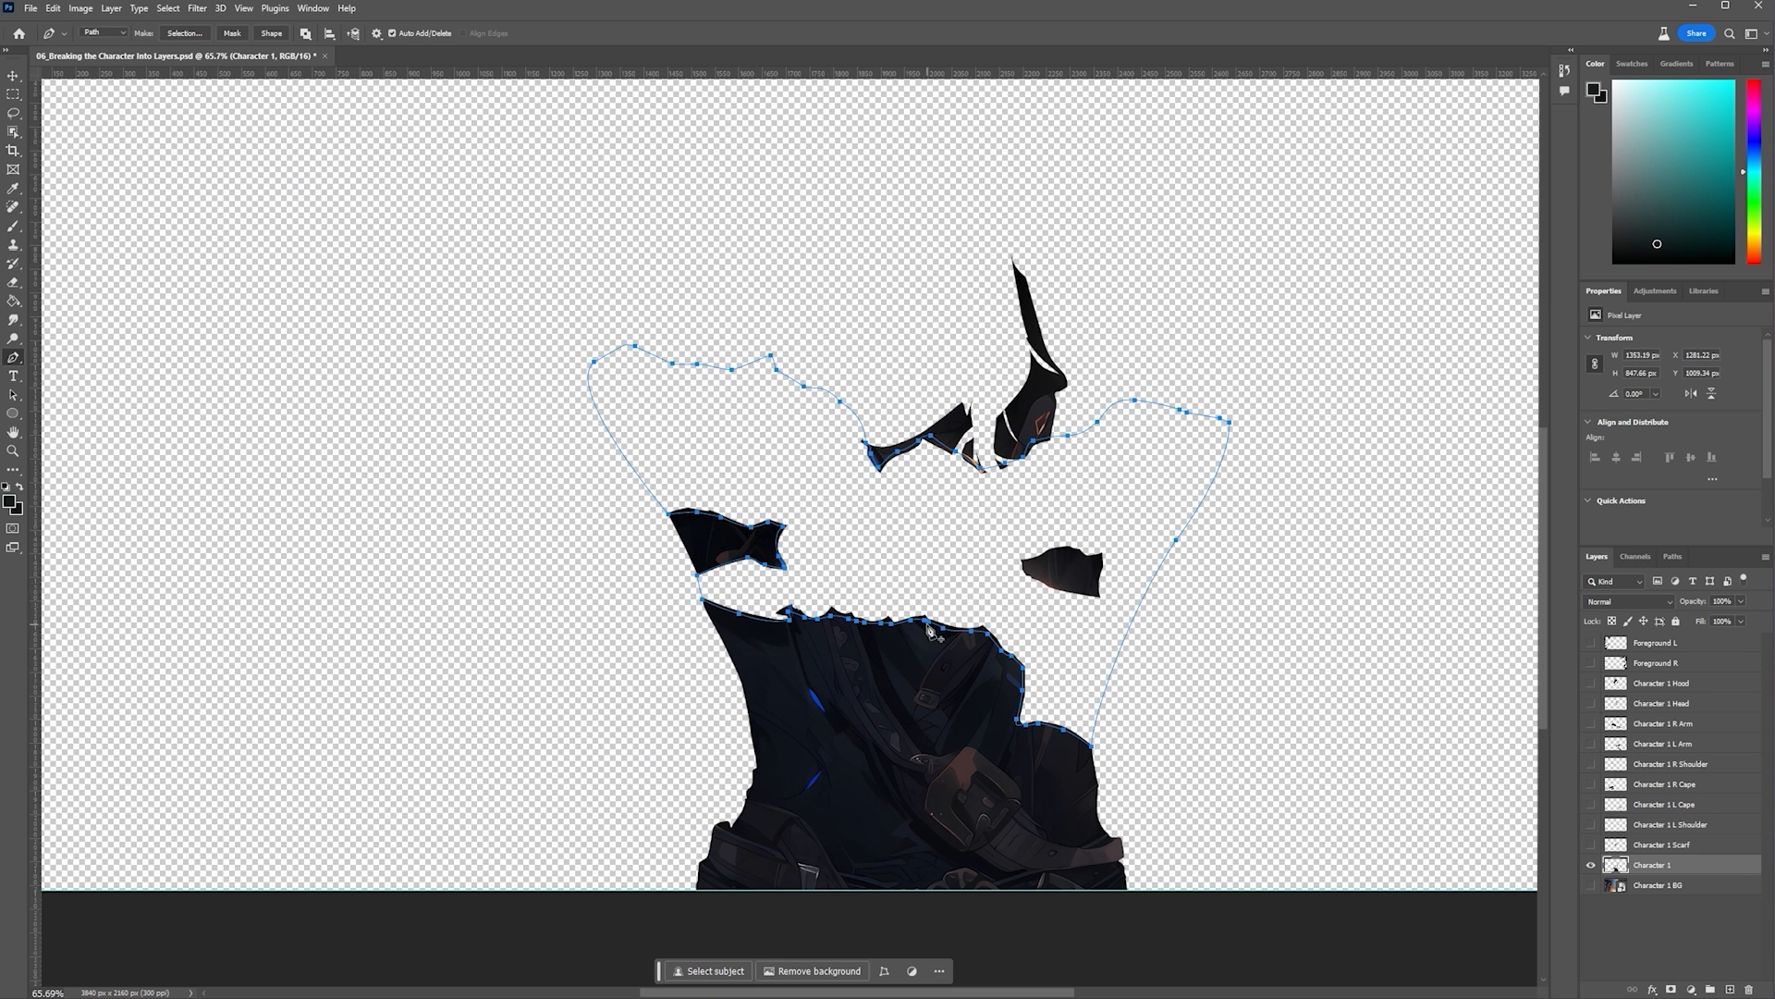
Convert the body path to a selection and fill it using Generative Fill with an empty prompt
{"action": "right_click", "coordinate": [971, 575]}
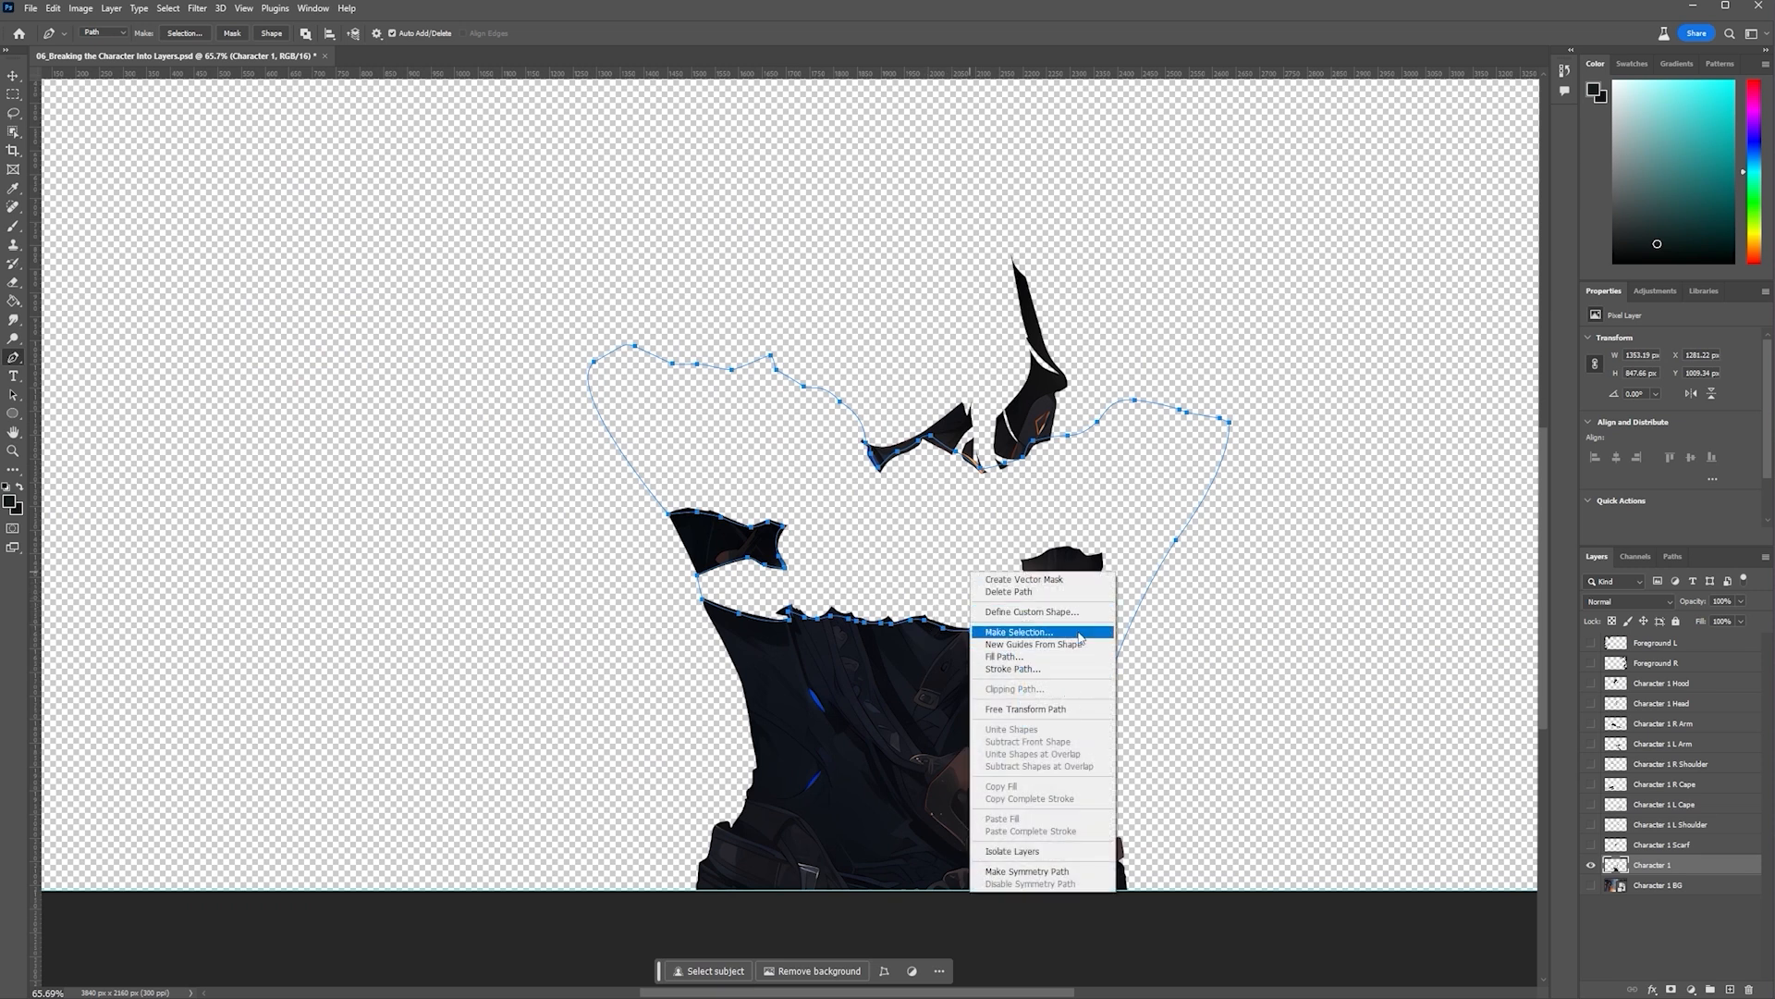
{"action": "left_click", "coordinate": [1017, 626]}
{"action": "left_click", "coordinate": [1310, 286]}
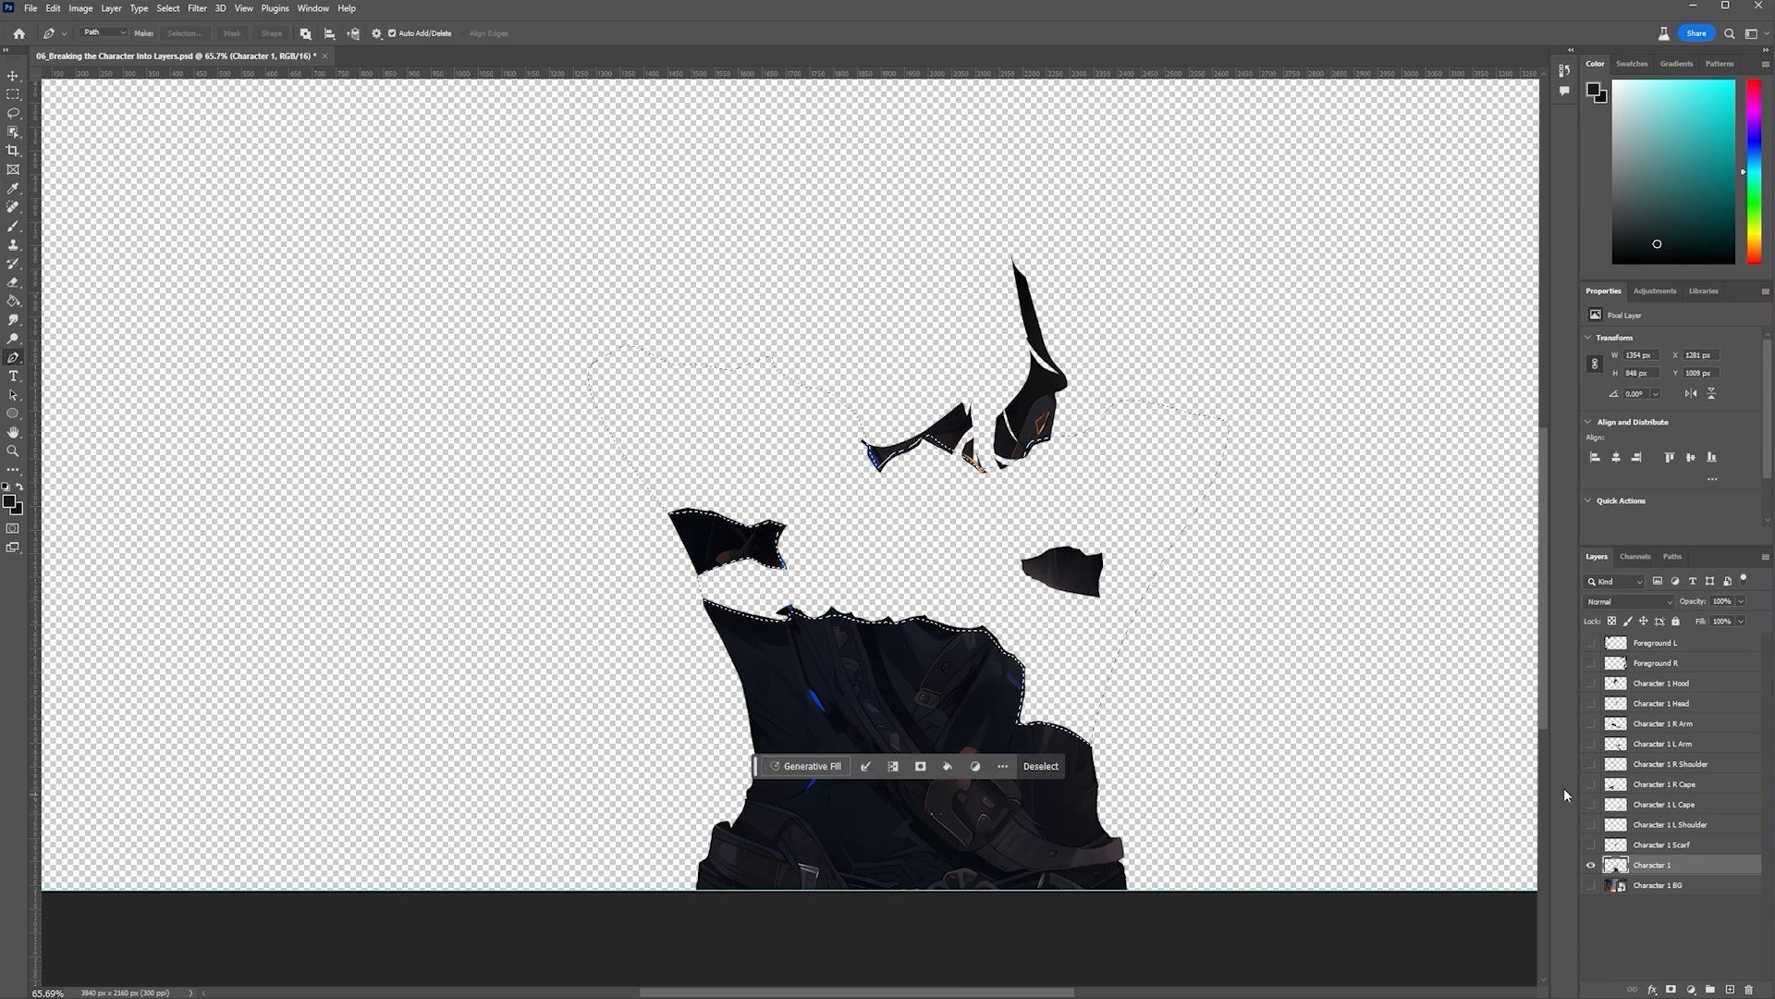
{"action": "key", "text": "m"}
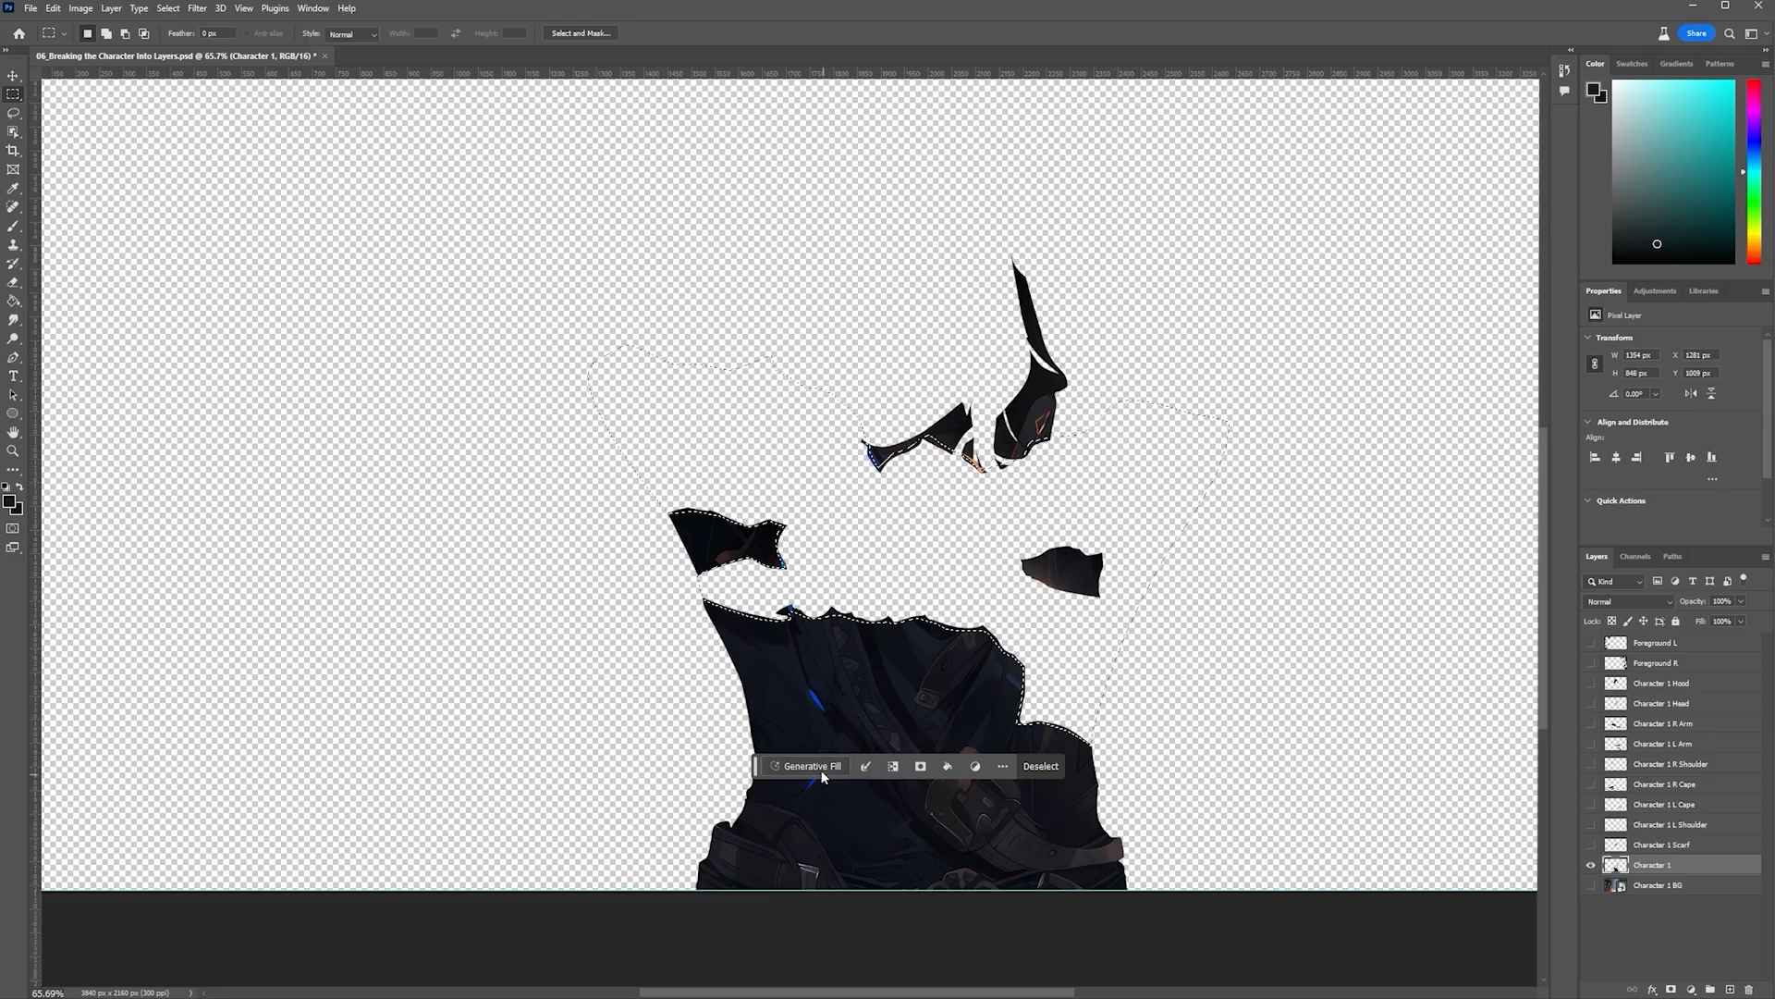
{"action": "left_click", "coordinate": [814, 767]}
{"action": "left_click", "coordinate": [1054, 767]}
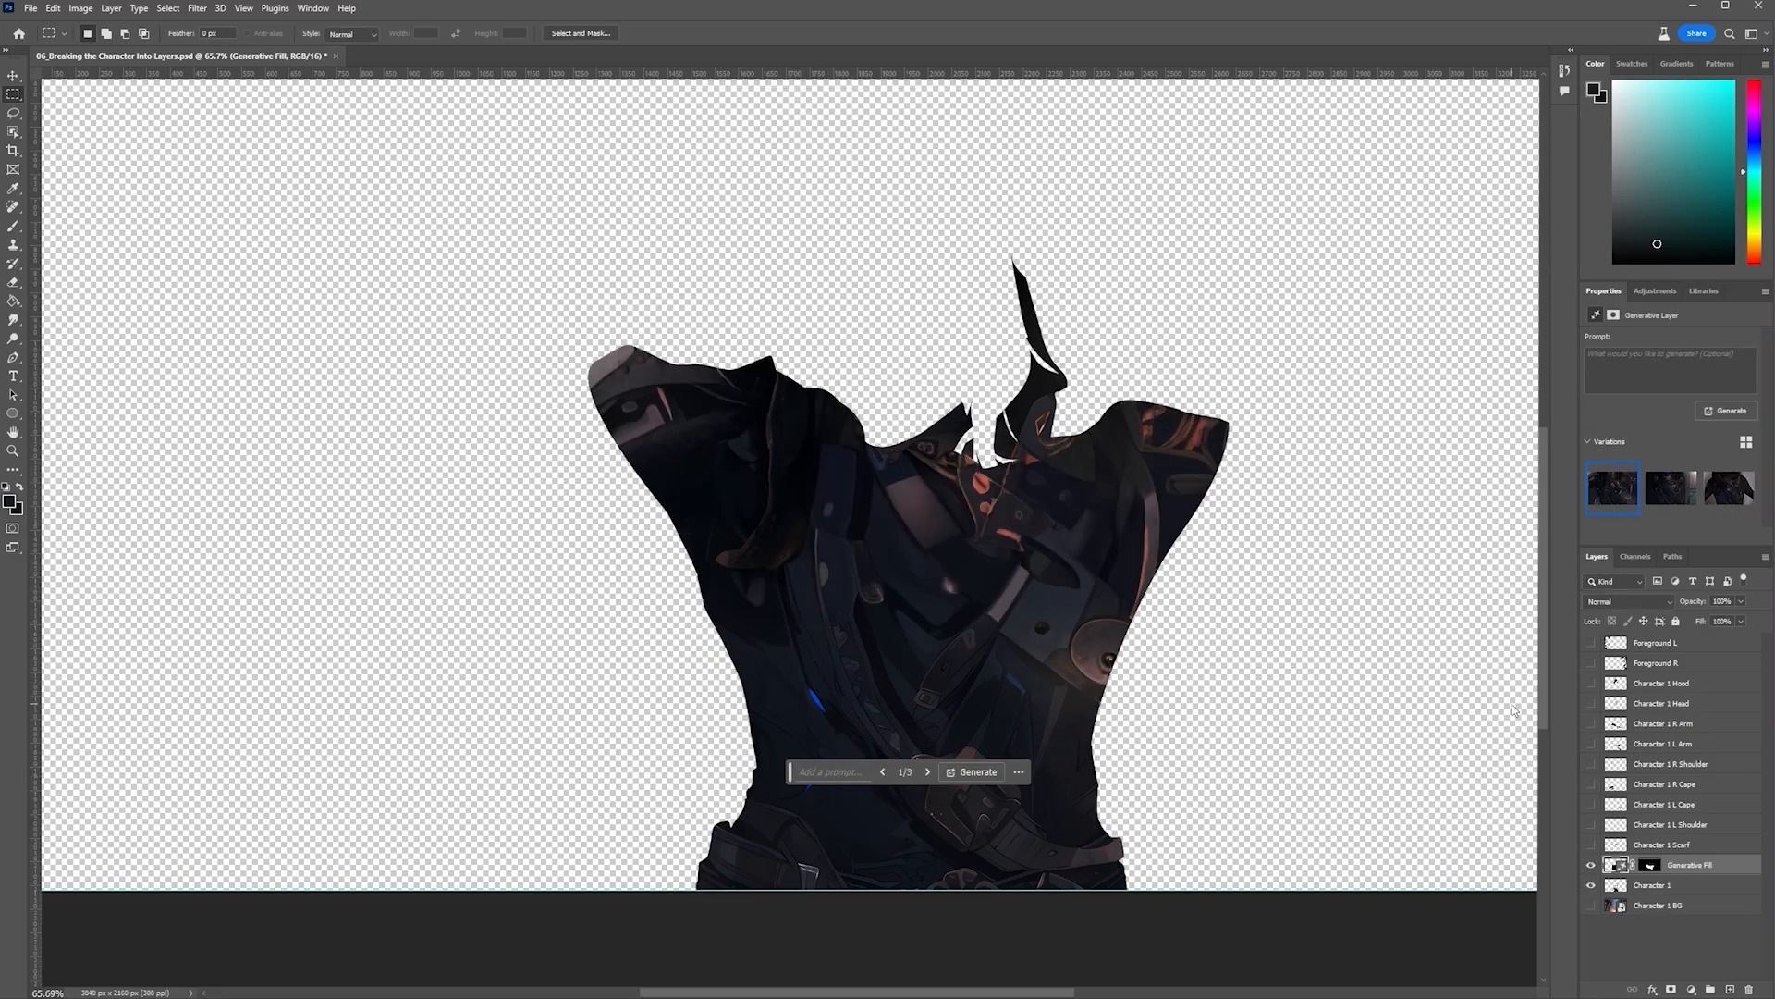
Compare the three generated body variations, both alone and with the other Character 1 layers shown
{"action": "left_click", "coordinate": [928, 772]}
{"action": "left_click", "coordinate": [928, 772]}
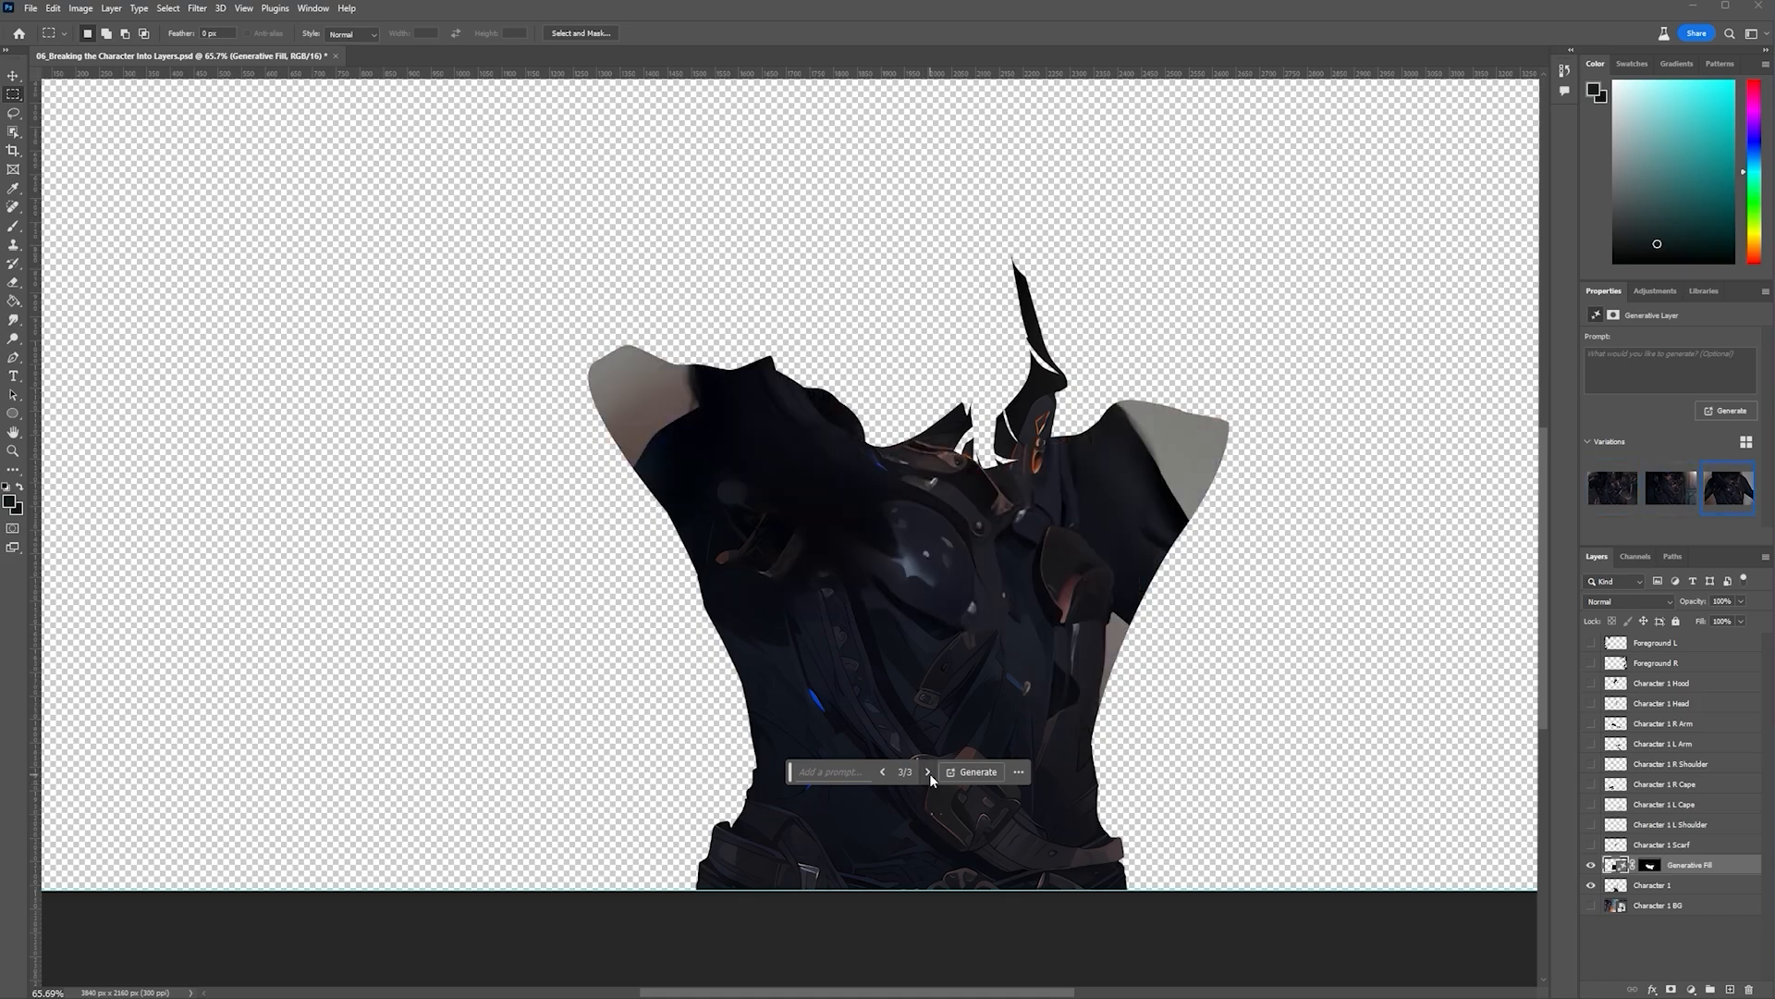
{"action": "left_click", "coordinate": [884, 772]}
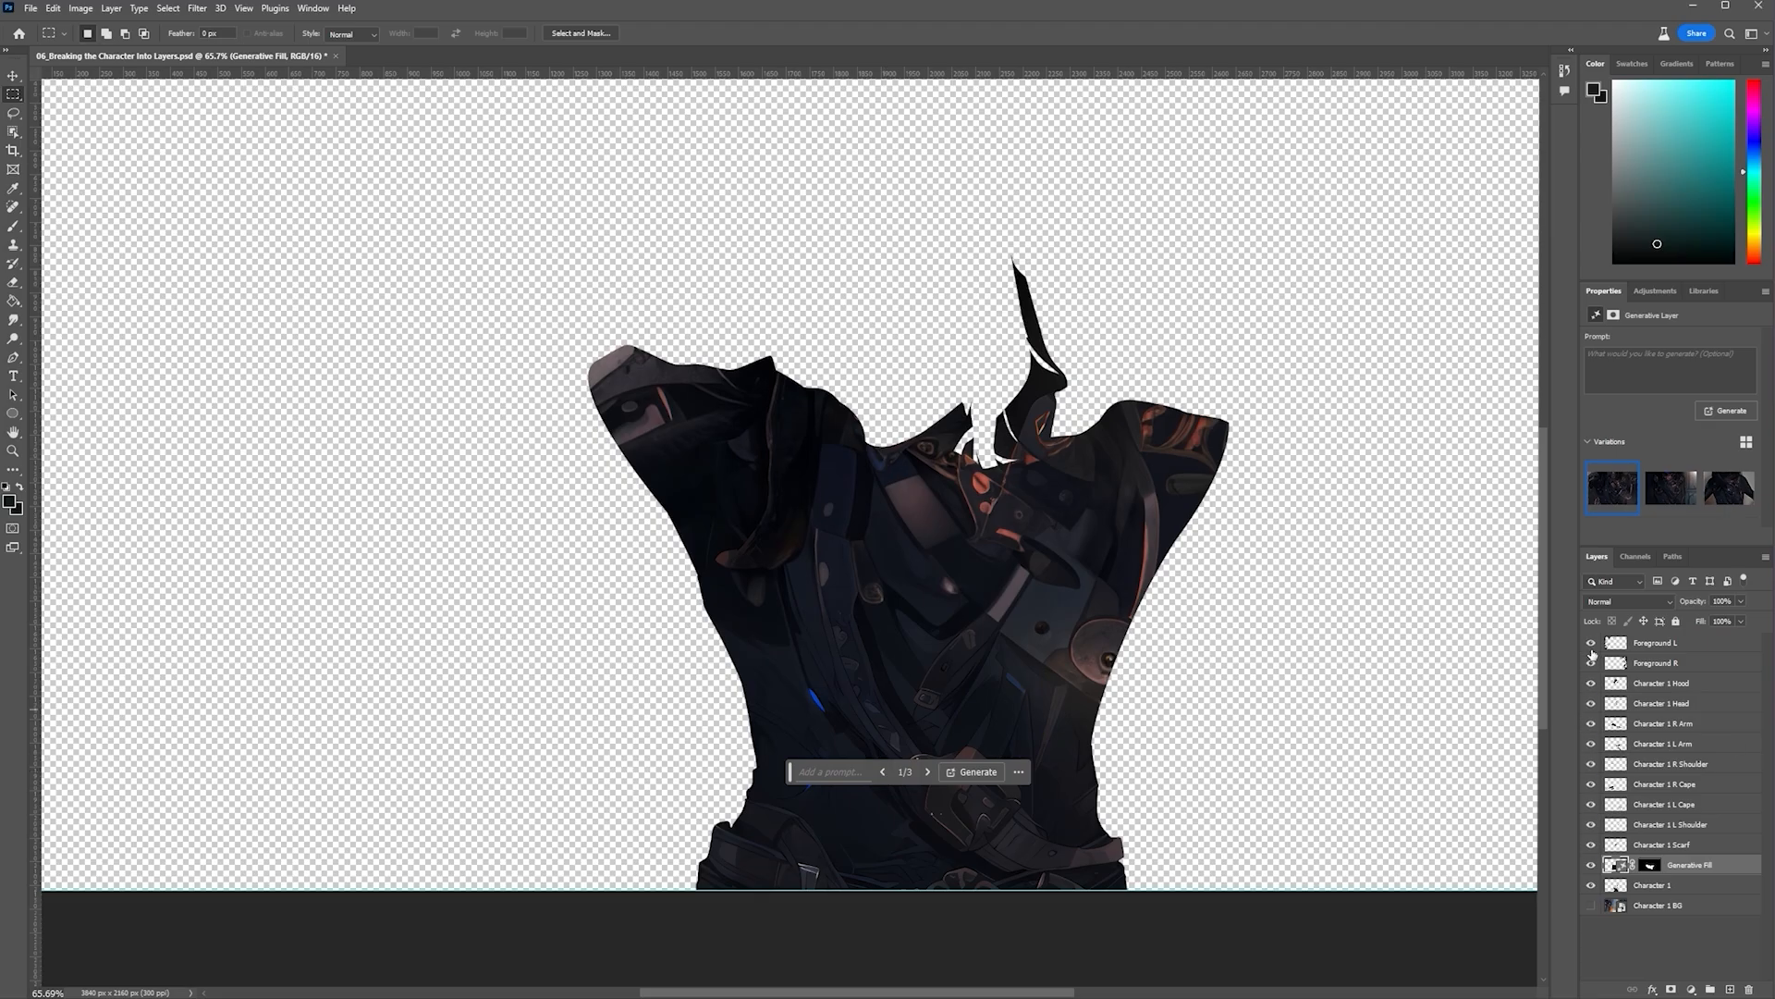
{"action": "left_click_drag", "start_coordinate": [1592, 644], "coordinate": [1592, 664]}
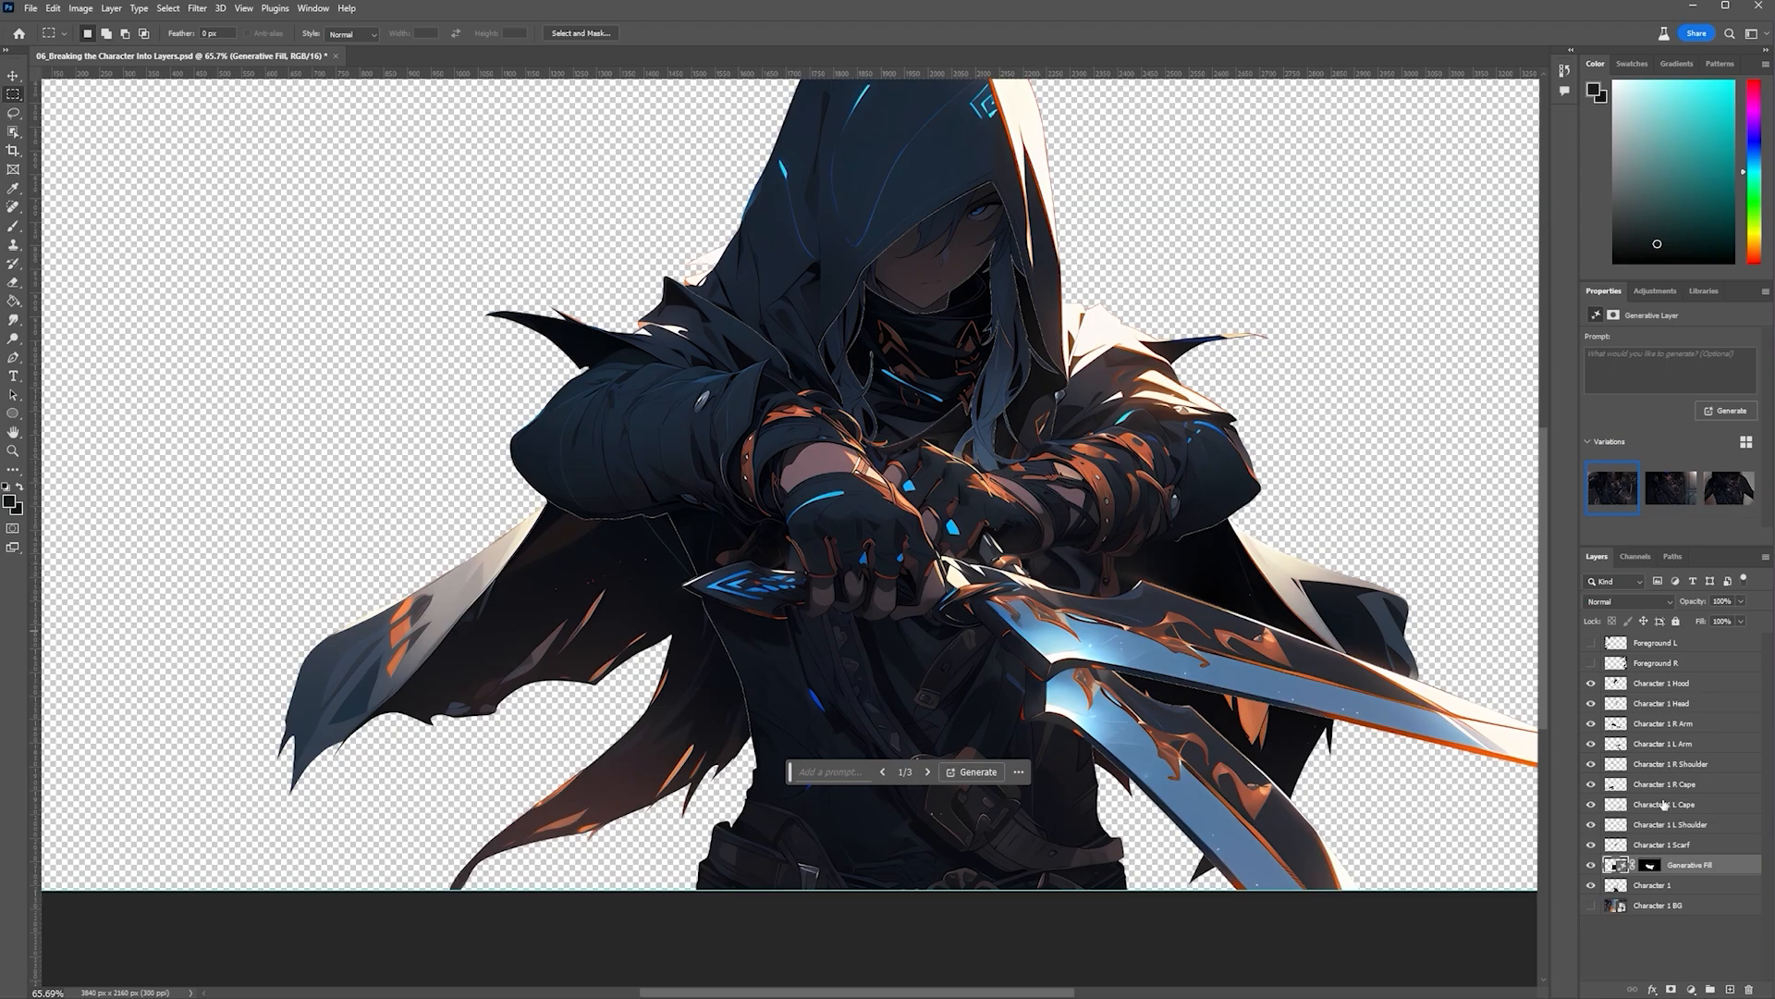
{"action": "left_click", "coordinate": [928, 772]}
{"action": "left_click", "coordinate": [928, 772]}
{"action": "left_click", "coordinate": [1591, 865], "text": "alt"}
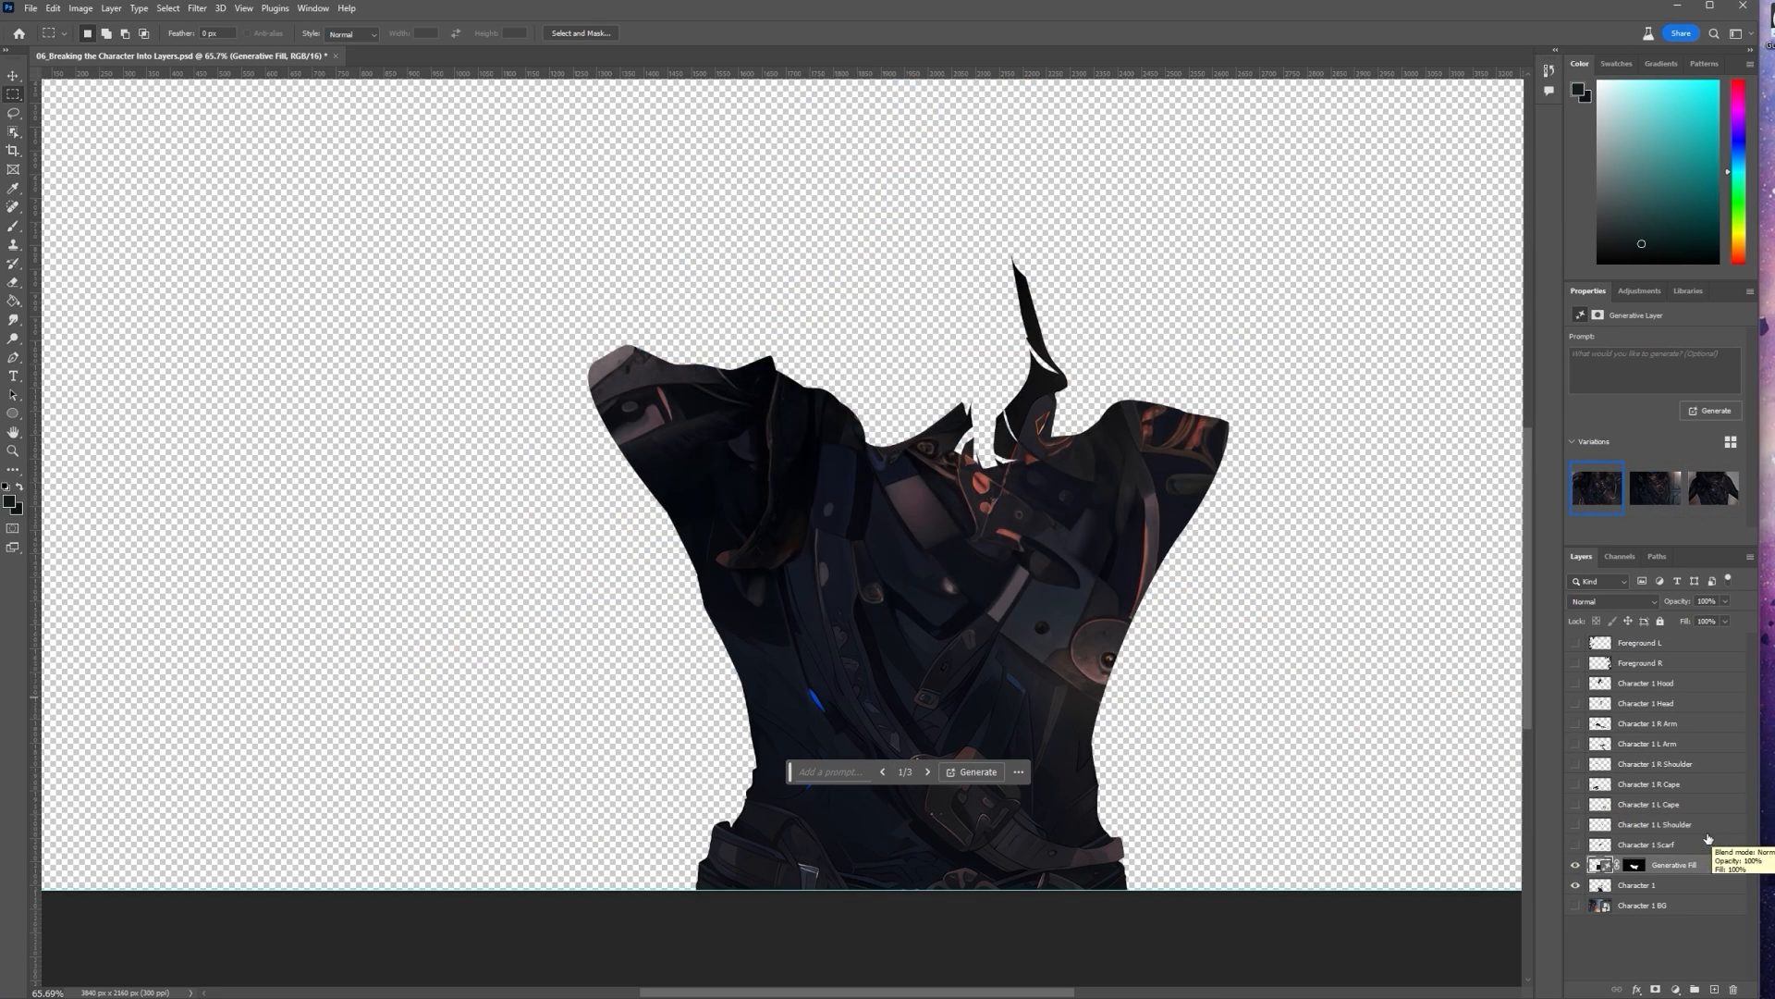
Convert the Generative Fill and Character 1 layers into a single smart object named Character 1 Body
{"action": "right_click", "coordinate": [1620, 885]}
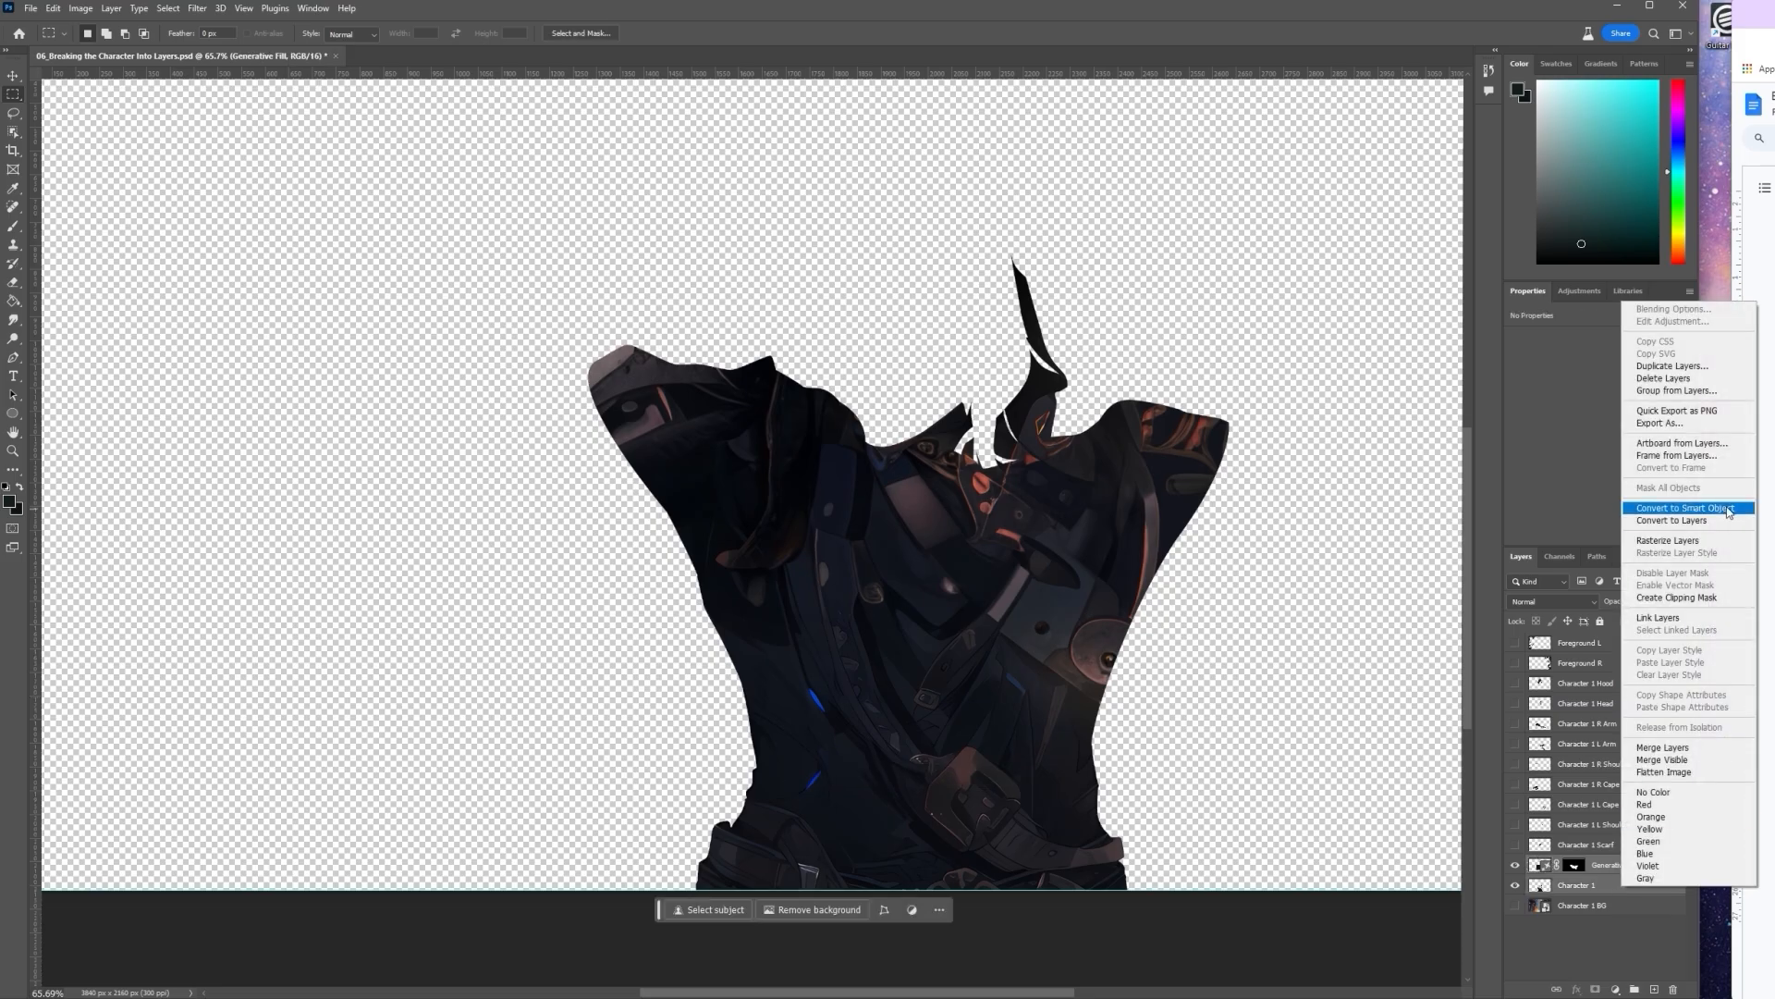
{"action": "left_click", "coordinate": [1728, 512]}
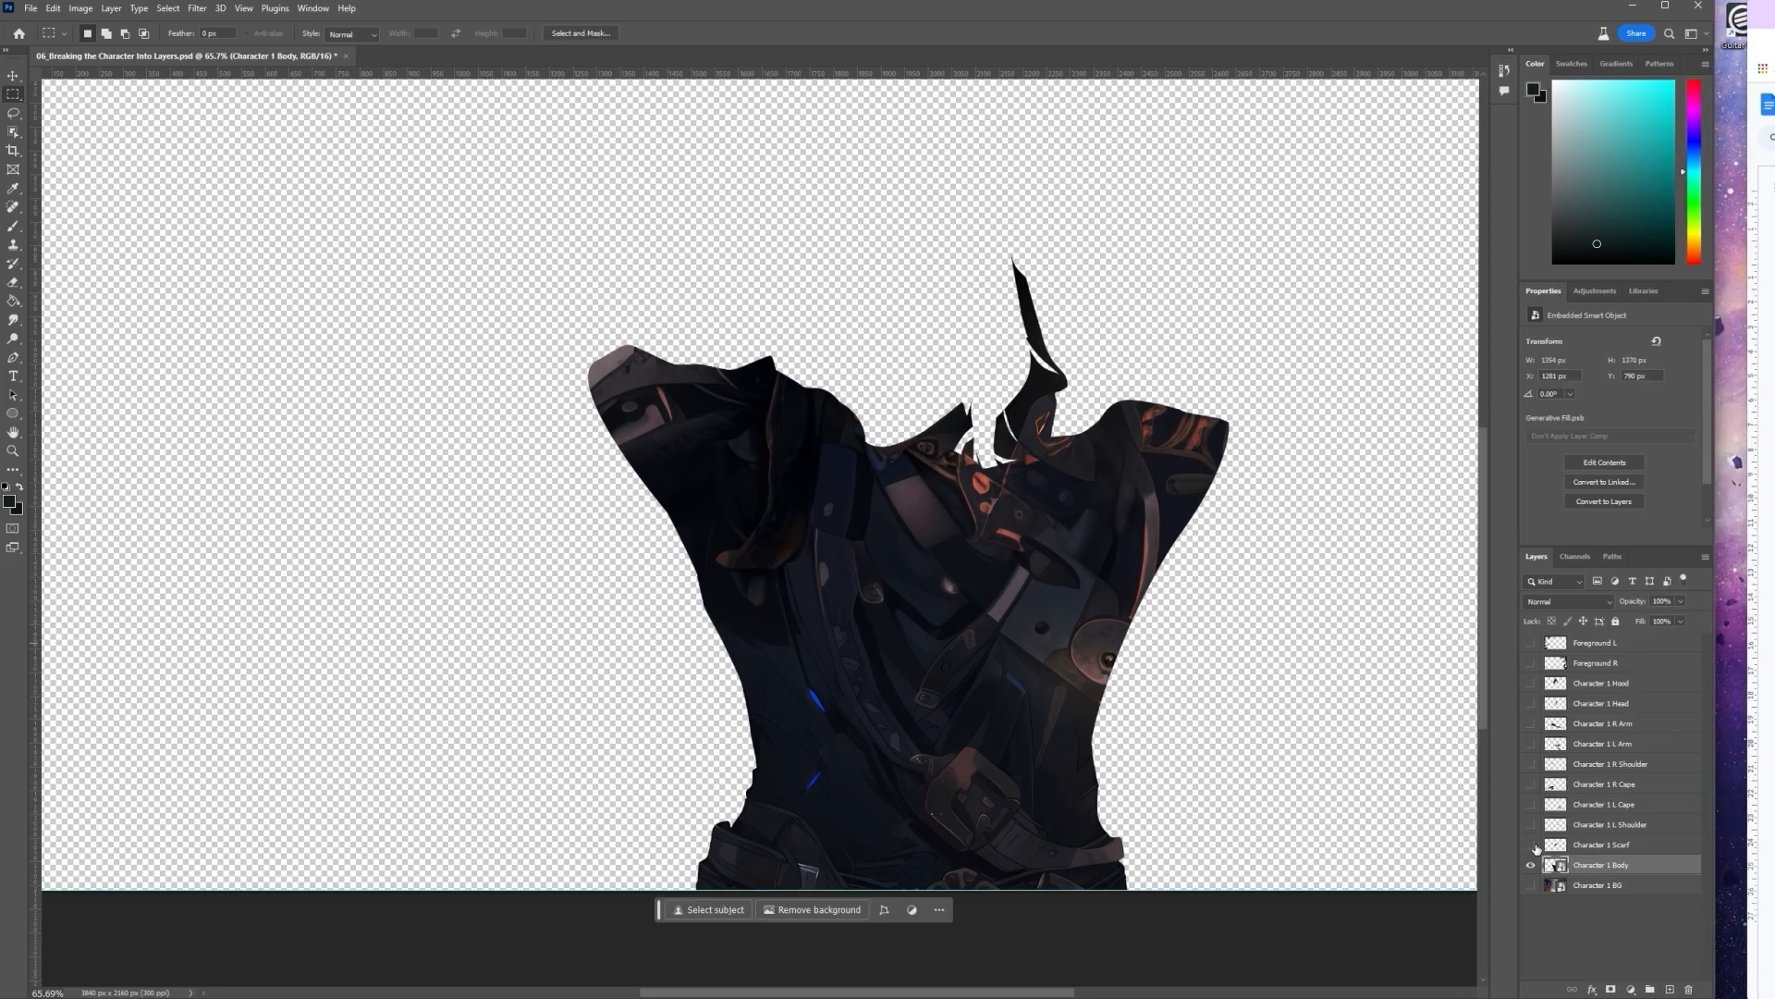
Show the Character 1 L Cape layer and move it directly below the Character 1 Body layer
{"action": "left_click", "coordinate": [1592, 841]}
{"action": "left_click", "coordinate": [1591, 806]}
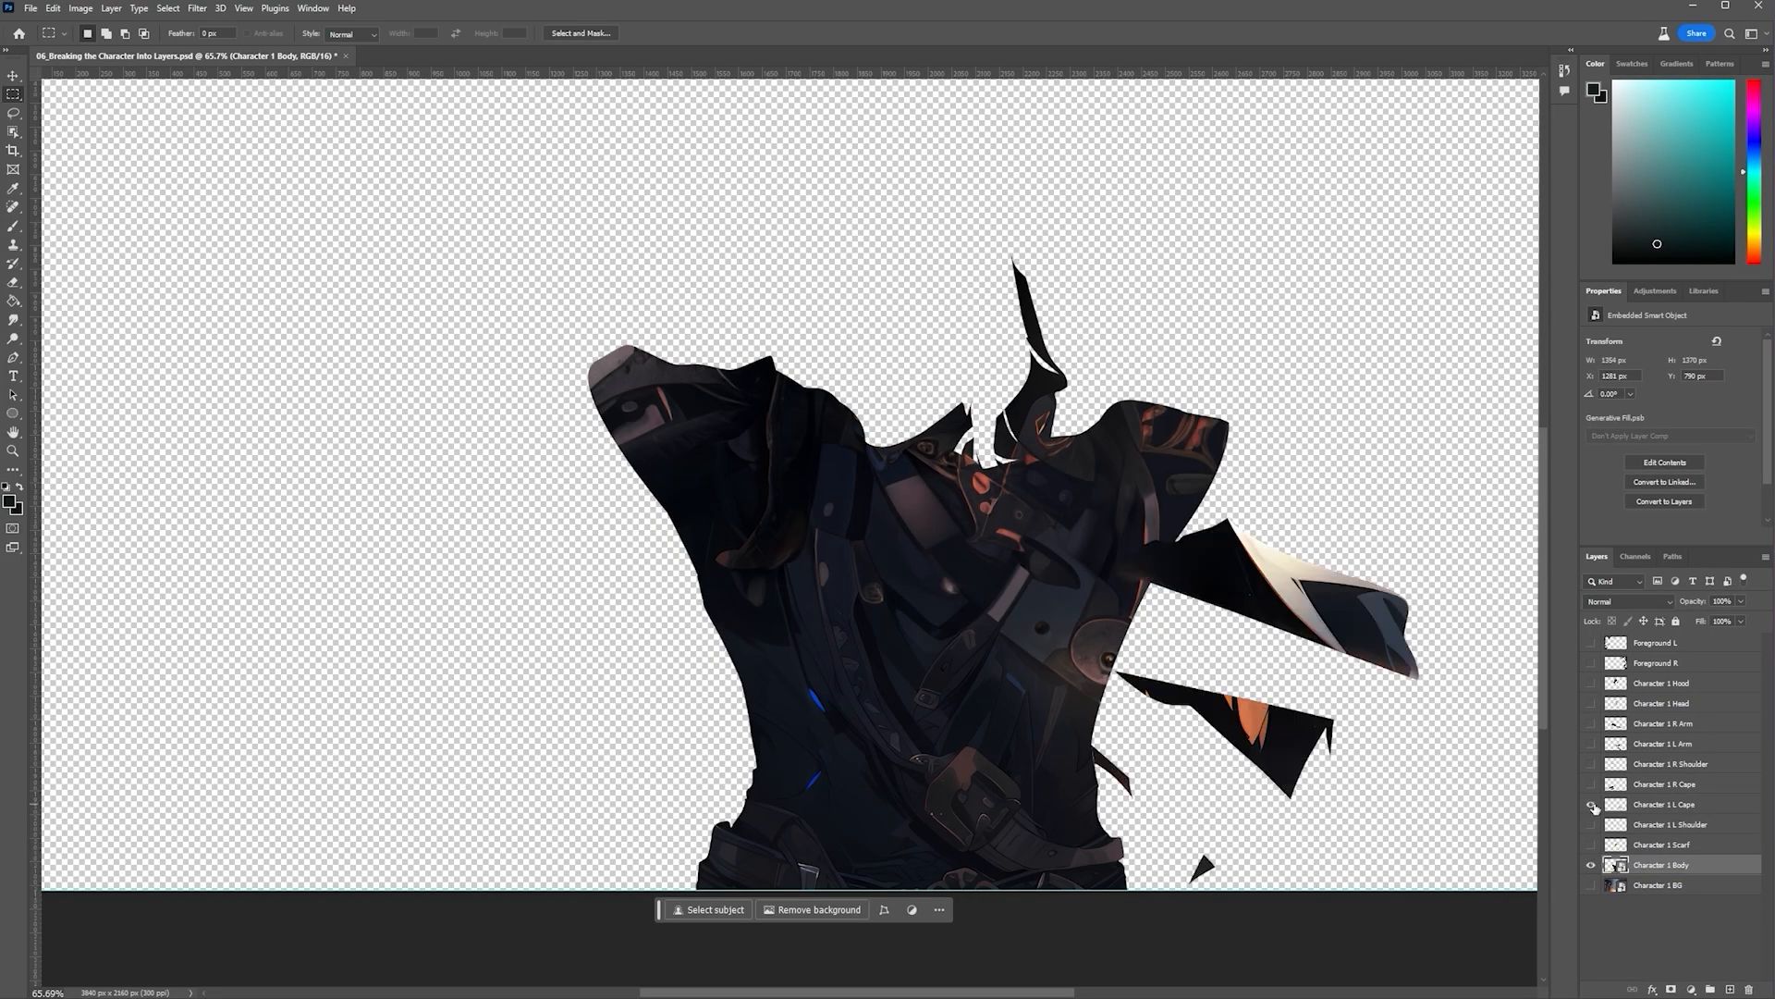
{"action": "left_click_drag", "start_coordinate": [1591, 845], "coordinate": [1592, 663]}
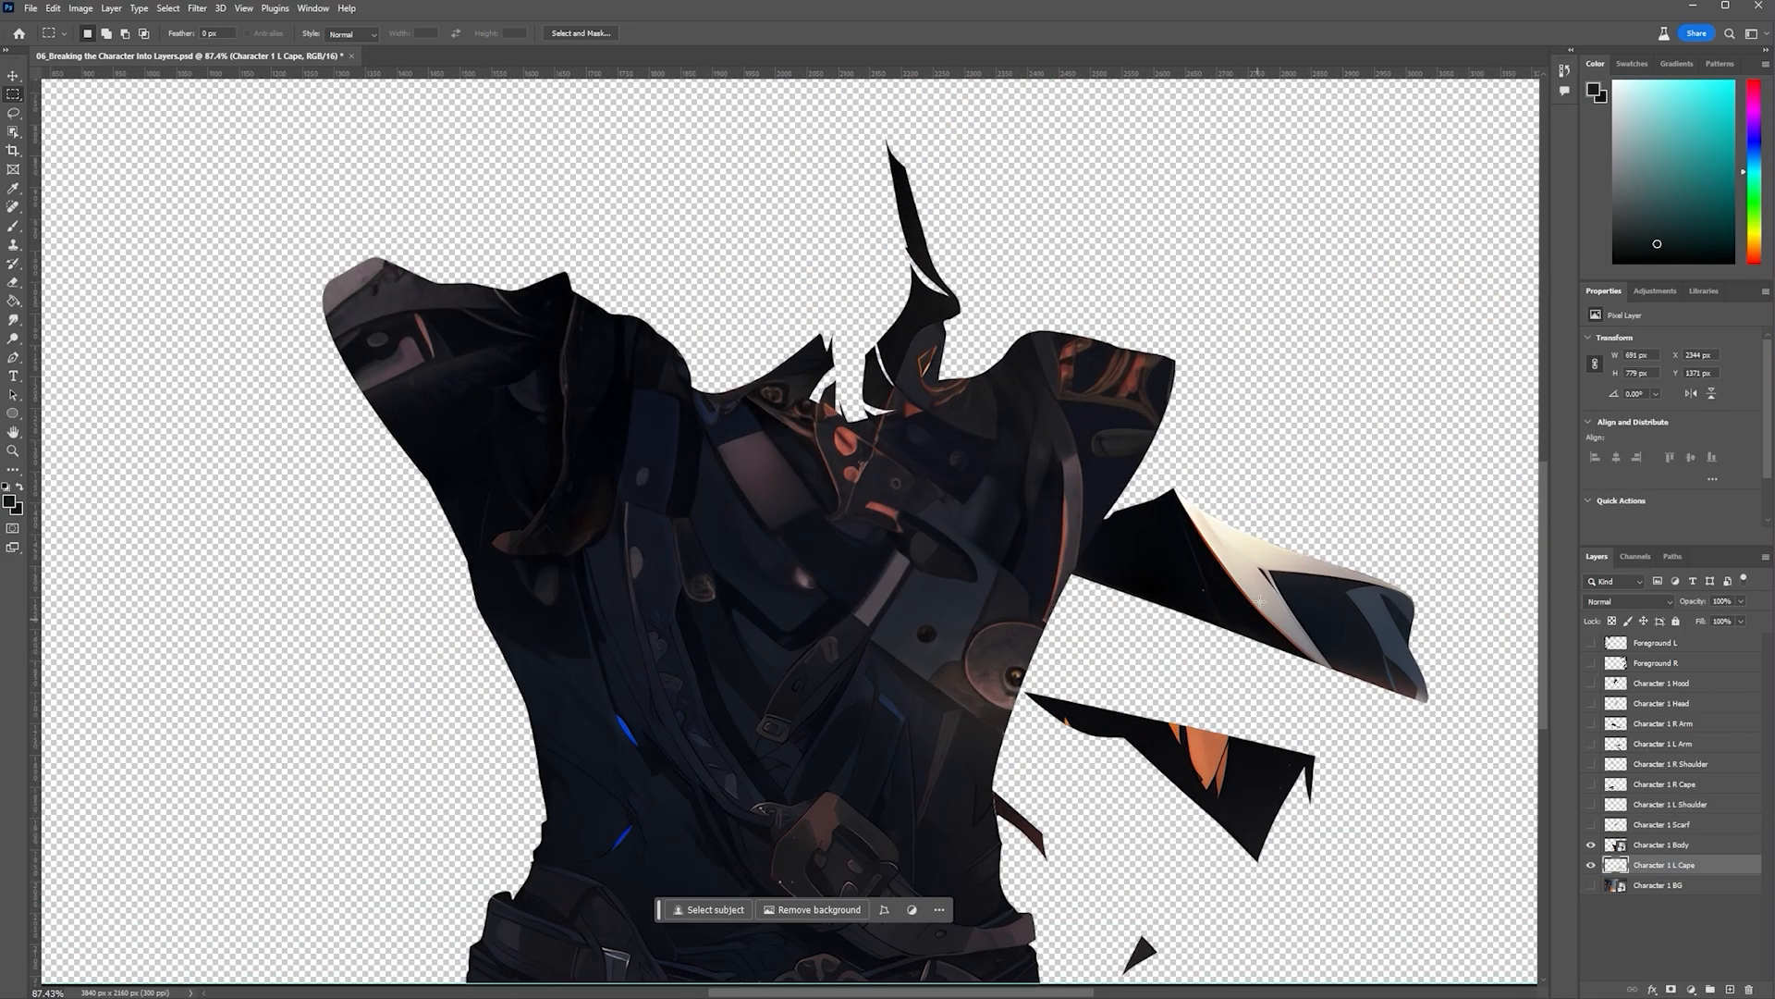
Start a Pen path at the upper cape piece's outer tip and trace pointed hanging folds to the lower piece's outer corner
{"action": "scroll", "coordinate": [1260, 601], "scroll_direction": "up", "scroll_amount": 2}
{"action": "key", "text": "l"}
{"action": "scroll", "coordinate": [1127, 446], "scroll_direction": "up", "scroll_amount": 3}
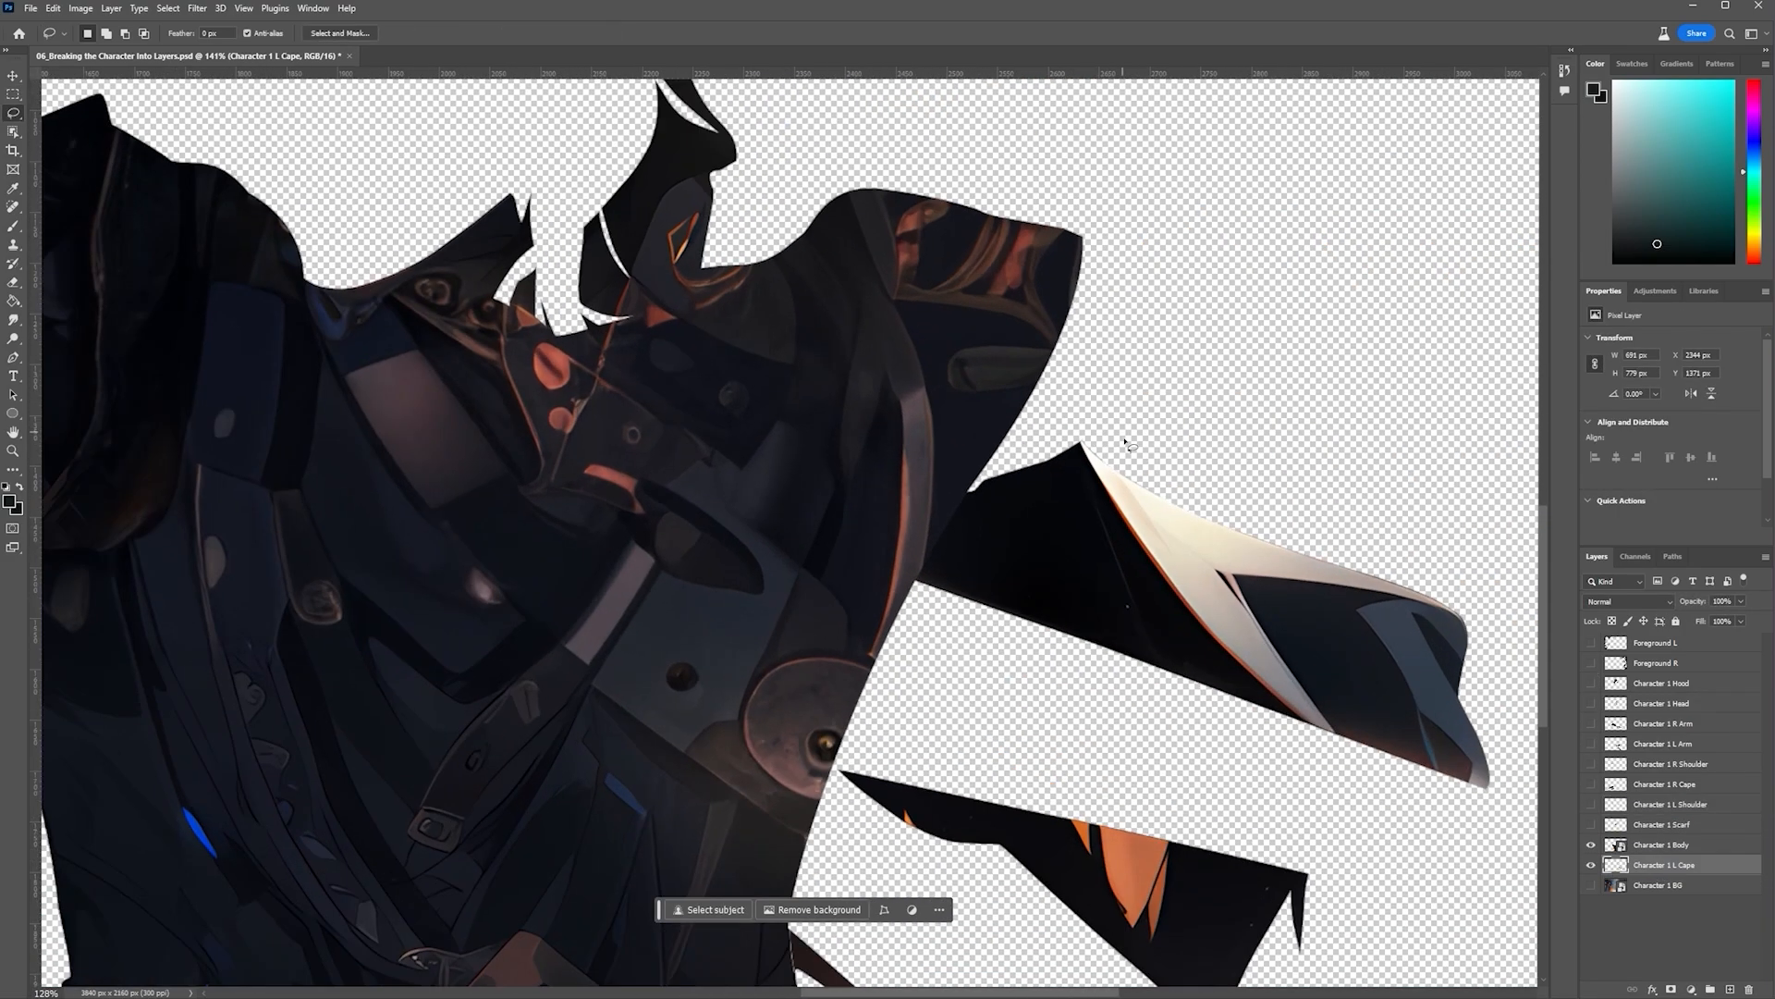
{"action": "scroll", "coordinate": [1147, 467], "scroll_direction": "down", "scroll_amount": 6}
{"action": "scroll", "coordinate": [1202, 536], "scroll_direction": "up", "scroll_amount": 1}
{"action": "scroll", "coordinate": [1187, 539], "scroll_direction": "up", "scroll_amount": 4}
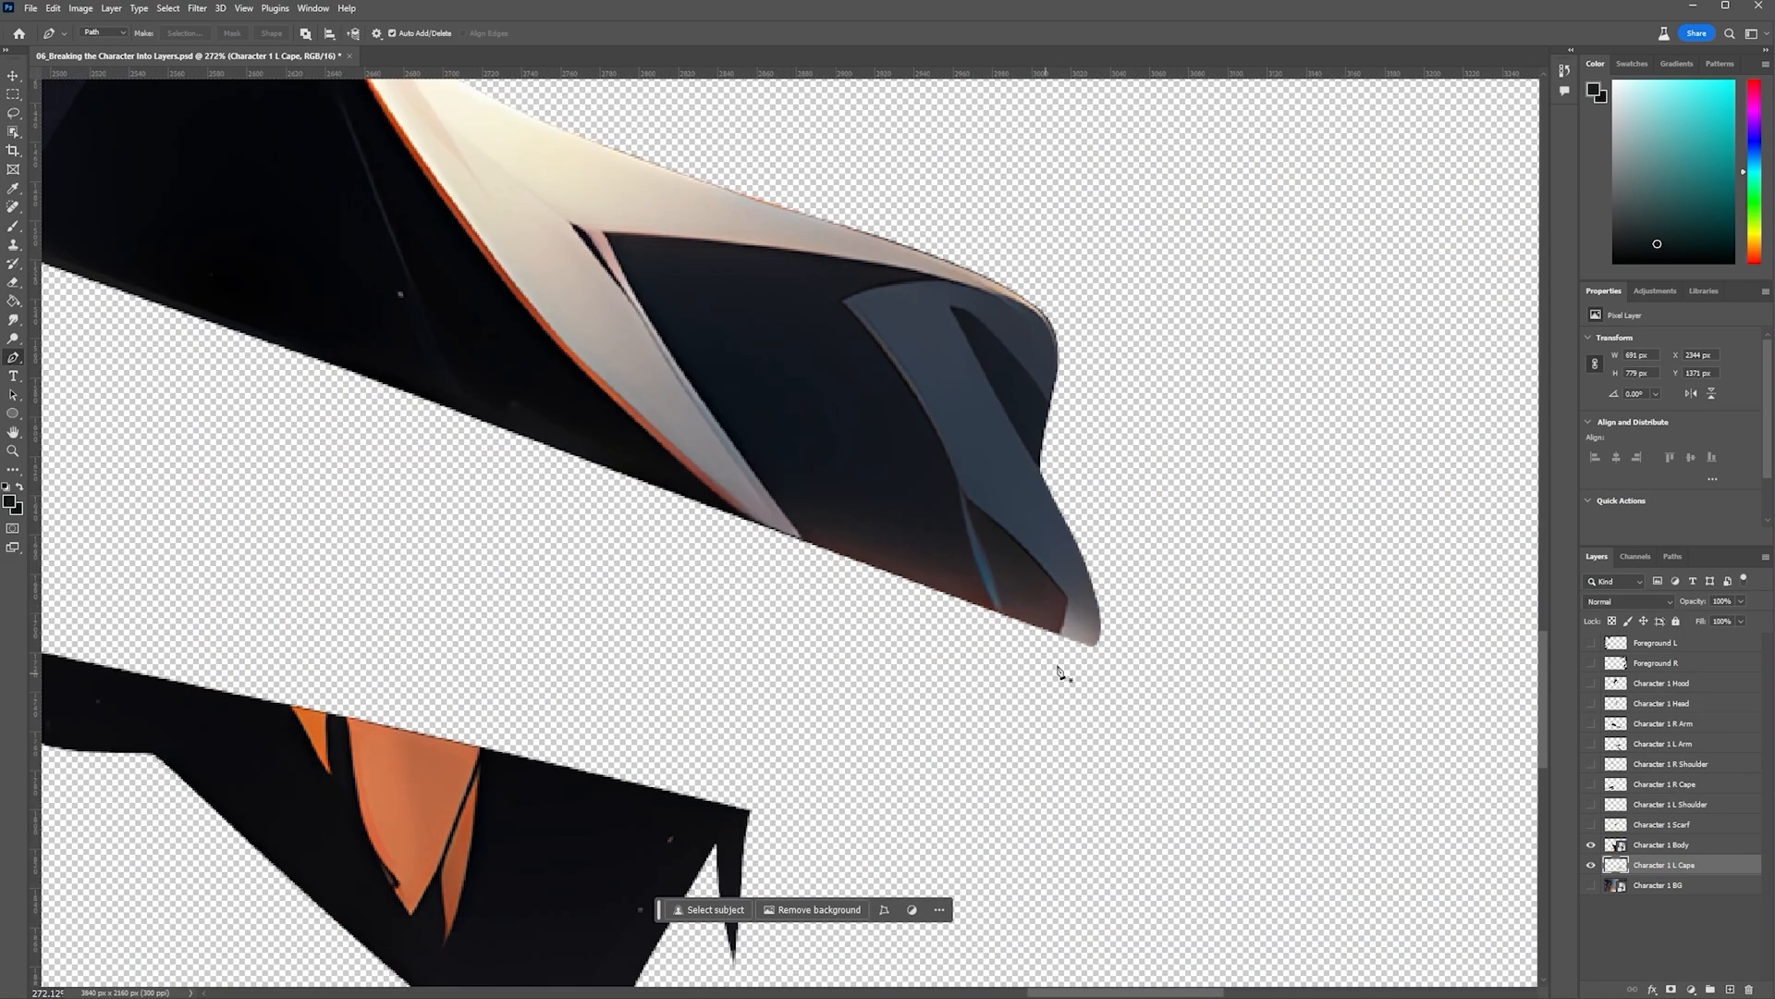
{"action": "key", "text": "p"}
{"action": "scroll", "coordinate": [1072, 684], "scroll_direction": "down", "scroll_amount": 2}
{"action": "left_click_drag", "start_coordinate": [1056, 660], "coordinate": [1006, 738]}
{"action": "left_click_drag", "start_coordinate": [975, 804], "coordinate": [971, 737]}
{"action": "left_click_drag", "start_coordinate": [1002, 653], "coordinate": [1030, 618]}
{"action": "left_click_drag", "start_coordinate": [886, 656], "coordinate": [888, 632]}
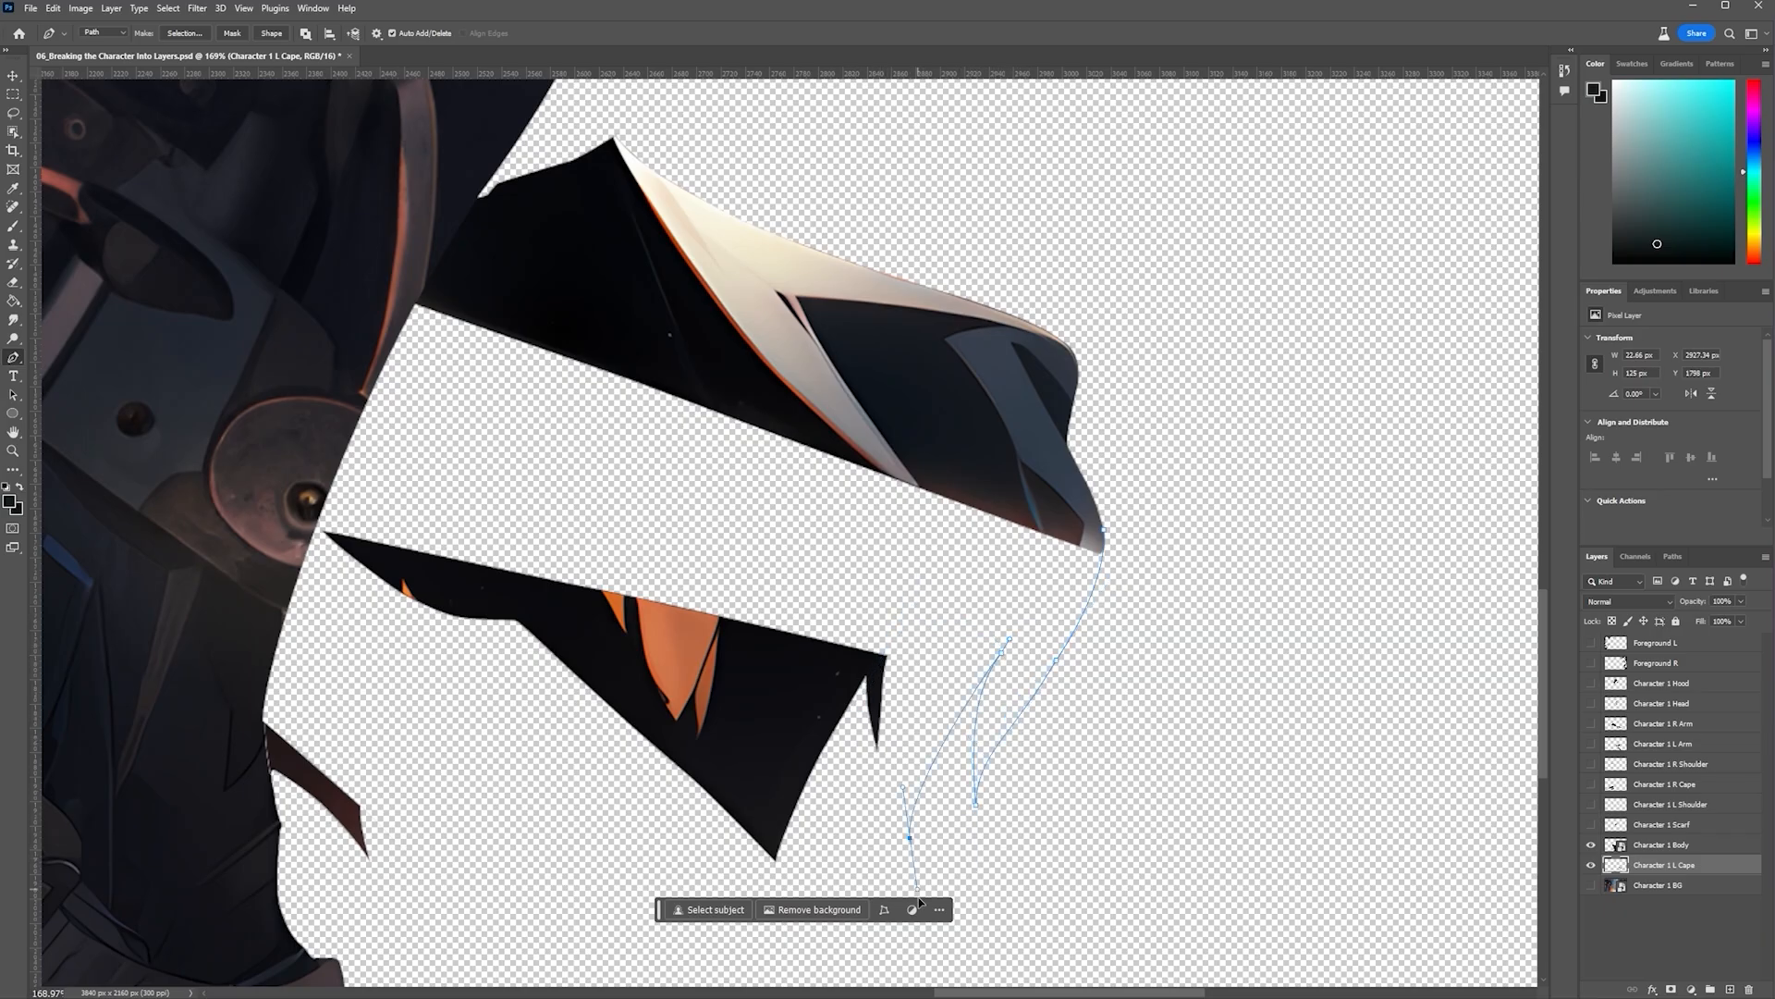
{"action": "scroll", "coordinate": [887, 638], "scroll_direction": "up", "scroll_amount": 4}
{"action": "left_click_drag", "start_coordinate": [897, 545], "coordinate": [843, 594]}
Extend the path along the lower cape piece's upper edge into the body and back along its underside to its lowest tip
{"action": "scroll", "coordinate": [767, 590], "scroll_direction": "down", "scroll_amount": 4}
{"action": "left_click_drag", "start_coordinate": [432, 647], "coordinate": [768, 694]}
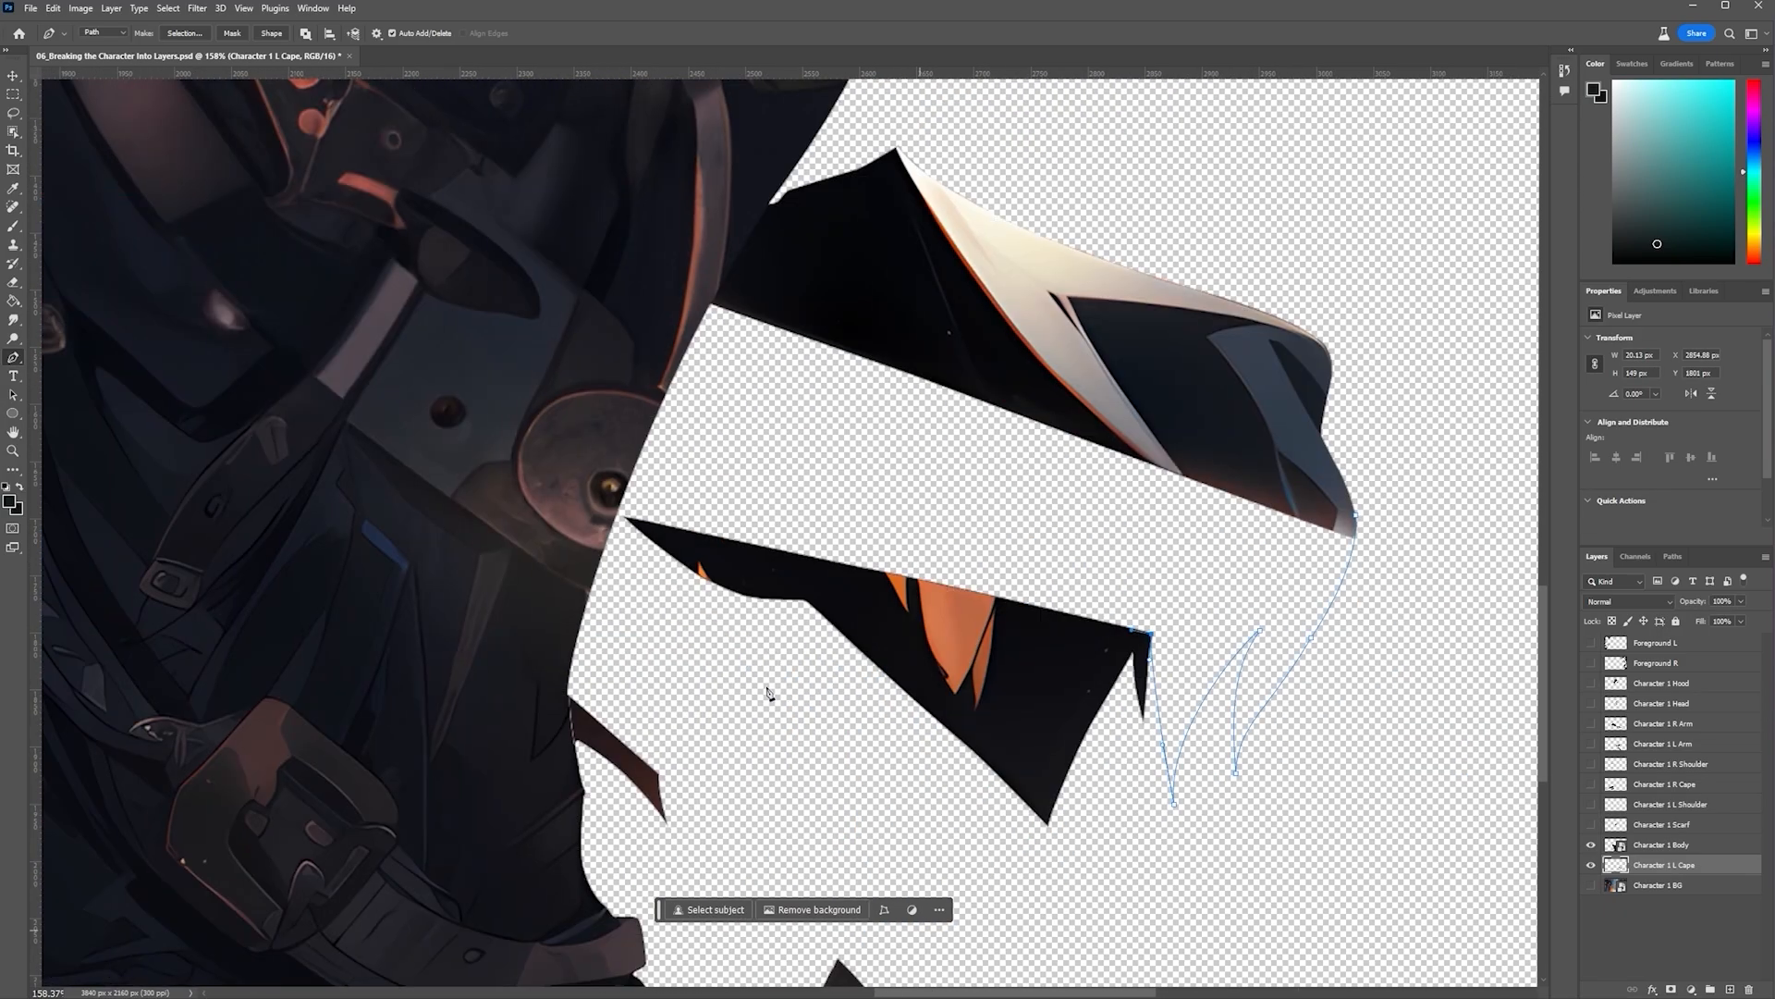
{"action": "scroll", "coordinate": [768, 647], "scroll_direction": "up", "scroll_amount": 2}
{"action": "mouse_move", "coordinate": [505, 483]}
{"action": "left_mouse_down"}
{"action": "mouse_move", "coordinate": [439, 467]}
{"action": "mouse_move", "coordinate": [510, 480]}
{"action": "left_mouse_up"}
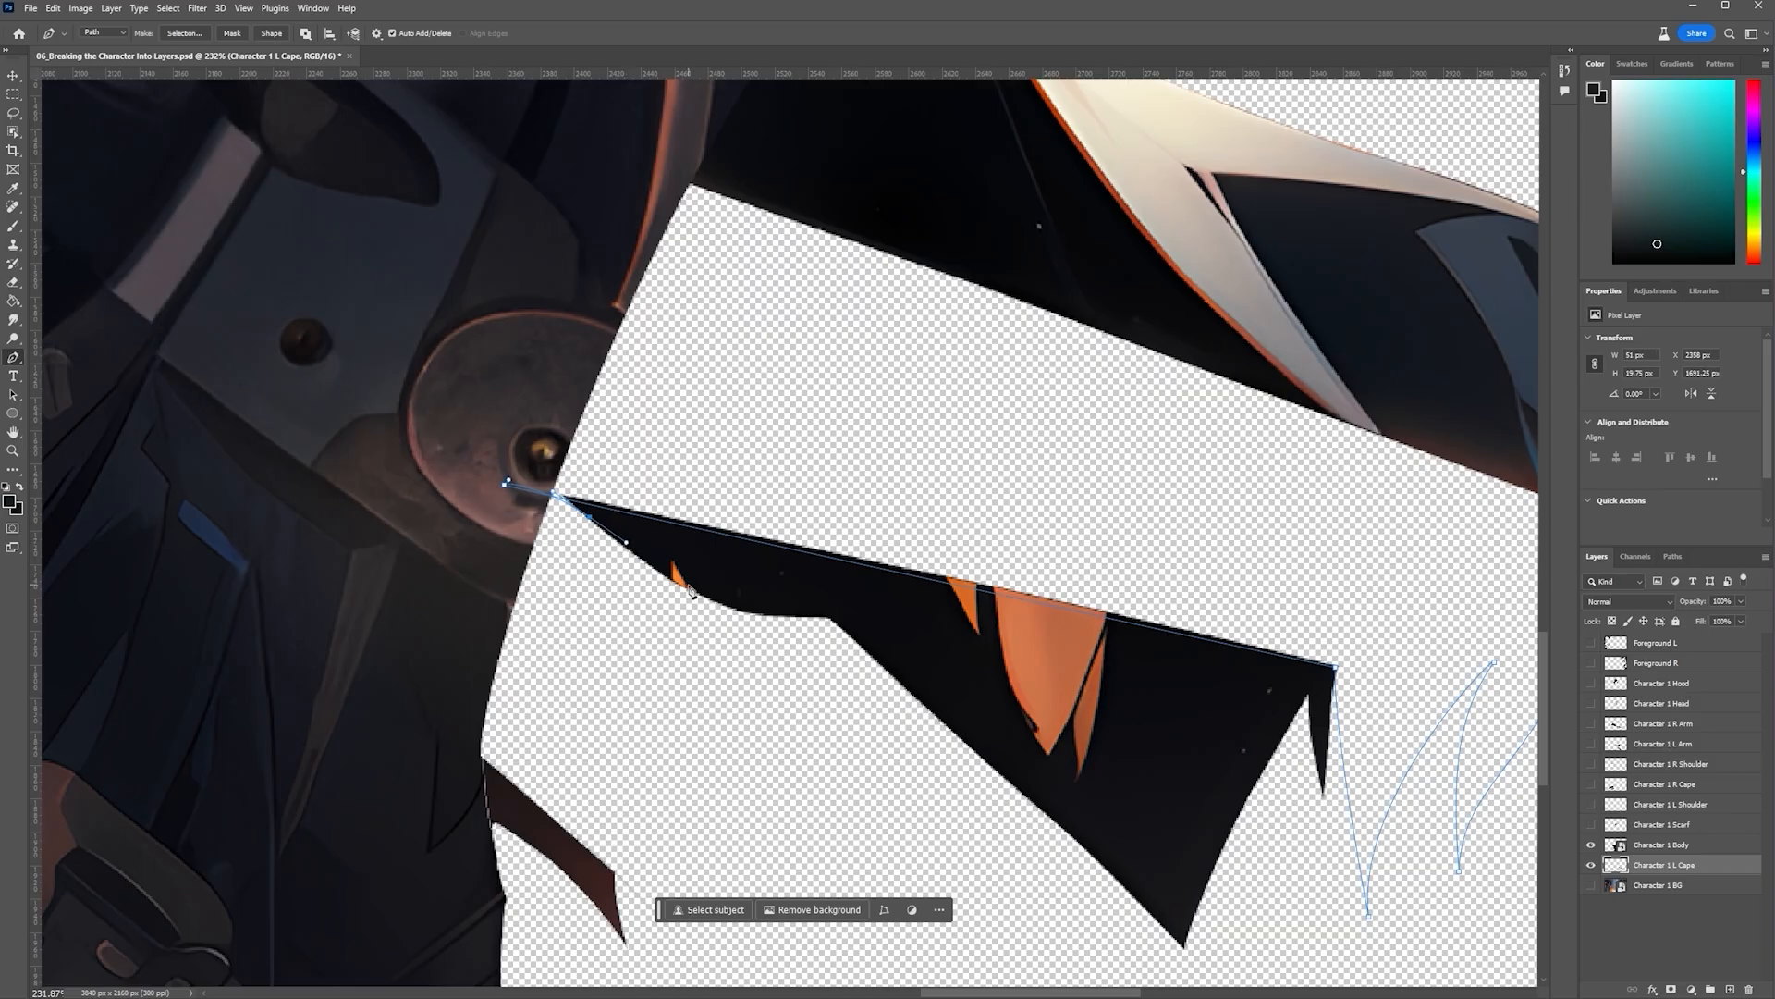
{"action": "left_click", "coordinate": [1116, 877]}
{"action": "scroll", "coordinate": [1118, 879], "scroll_direction": "down", "scroll_amount": 4}
{"action": "scroll", "coordinate": [1150, 638], "scroll_direction": "up", "scroll_amount": 5}
{"action": "left_click_drag", "start_coordinate": [1158, 832], "coordinate": [1126, 766]}
{"action": "left_click", "coordinate": [1157, 648]}
Continue the cape path through a pointed bottom fold, into the waist and up just inside the body's side edge
{"action": "scroll", "coordinate": [1127, 765], "scroll_direction": "down", "scroll_amount": 5}
{"action": "left_click_drag", "start_coordinate": [1100, 846], "coordinate": [1080, 910]}
{"action": "key", "text": "ctrl+z"}
{"action": "left_click_drag", "start_coordinate": [981, 833], "coordinate": [895, 869]}
{"action": "left_click_drag", "start_coordinate": [895, 869], "coordinate": [975, 826]}
{"action": "scroll", "coordinate": [971, 825], "scroll_direction": "up", "scroll_amount": 4}
{"action": "left_click", "coordinate": [950, 789]}
{"action": "scroll", "coordinate": [952, 797], "scroll_direction": "down", "scroll_amount": 4}
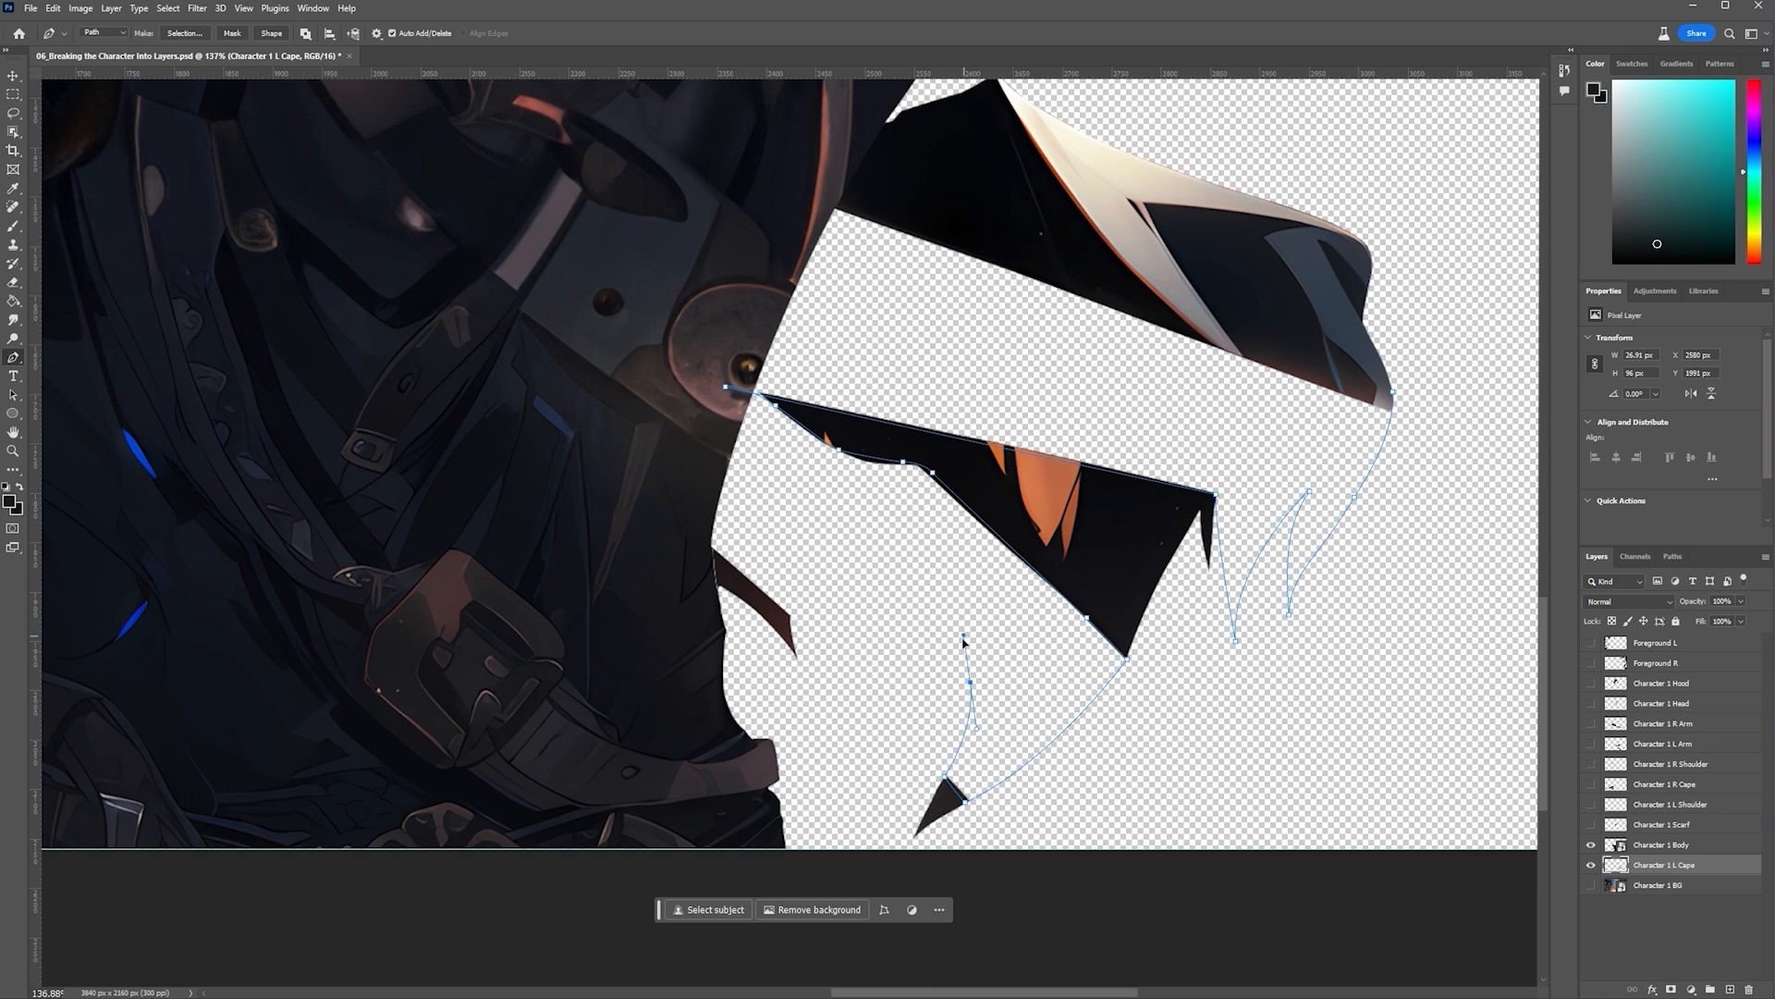
{"action": "left_click_drag", "start_coordinate": [772, 808], "coordinate": [659, 836]}
{"action": "left_click", "coordinate": [772, 808], "text": "alt"}
{"action": "left_click_drag", "start_coordinate": [718, 686], "coordinate": [715, 609]}
{"action": "left_click_drag", "start_coordinate": [700, 541], "coordinate": [703, 526]}
{"action": "left_click", "coordinate": [726, 387]}
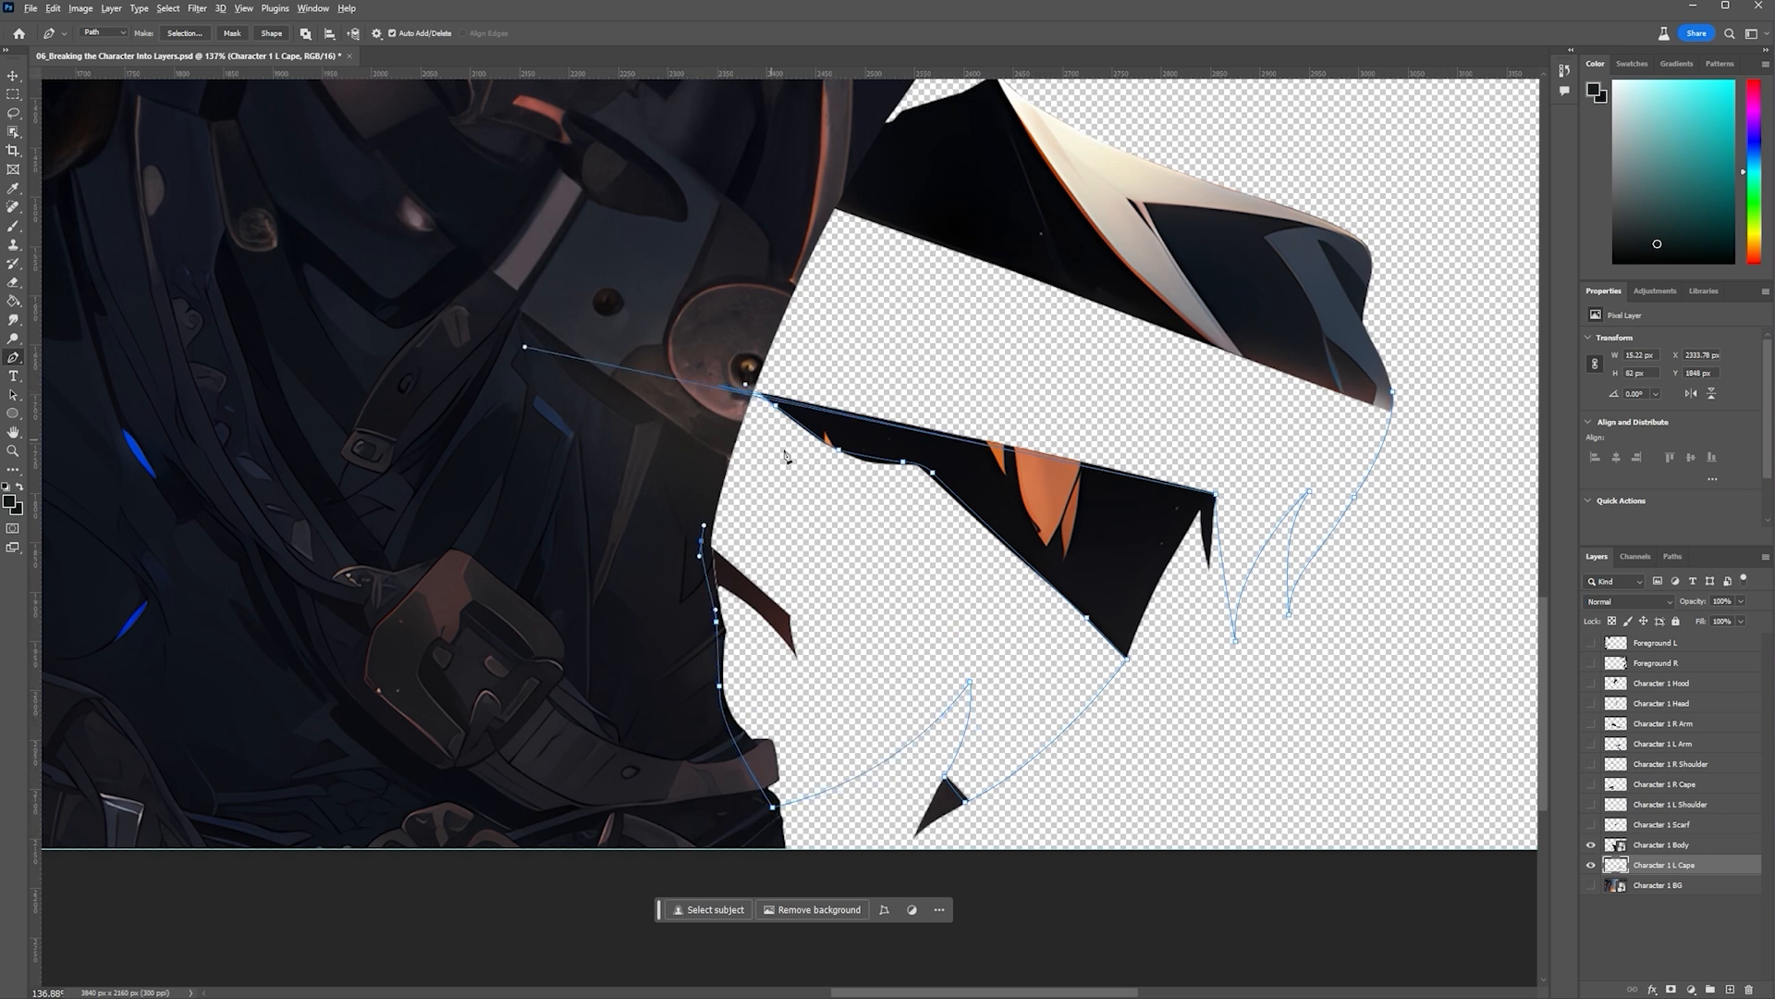
Run the path up to the upper cape piece and along its cut lower edge, closing it at the starting tip
{"action": "scroll", "coordinate": [783, 451], "scroll_direction": "down", "scroll_amount": 3}
{"action": "scroll", "coordinate": [751, 427], "scroll_direction": "up", "scroll_amount": 4}
{"action": "scroll", "coordinate": [749, 427], "scroll_direction": "up", "scroll_amount": 2}
{"action": "scroll", "coordinate": [810, 135], "scroll_direction": "up", "scroll_amount": 5}
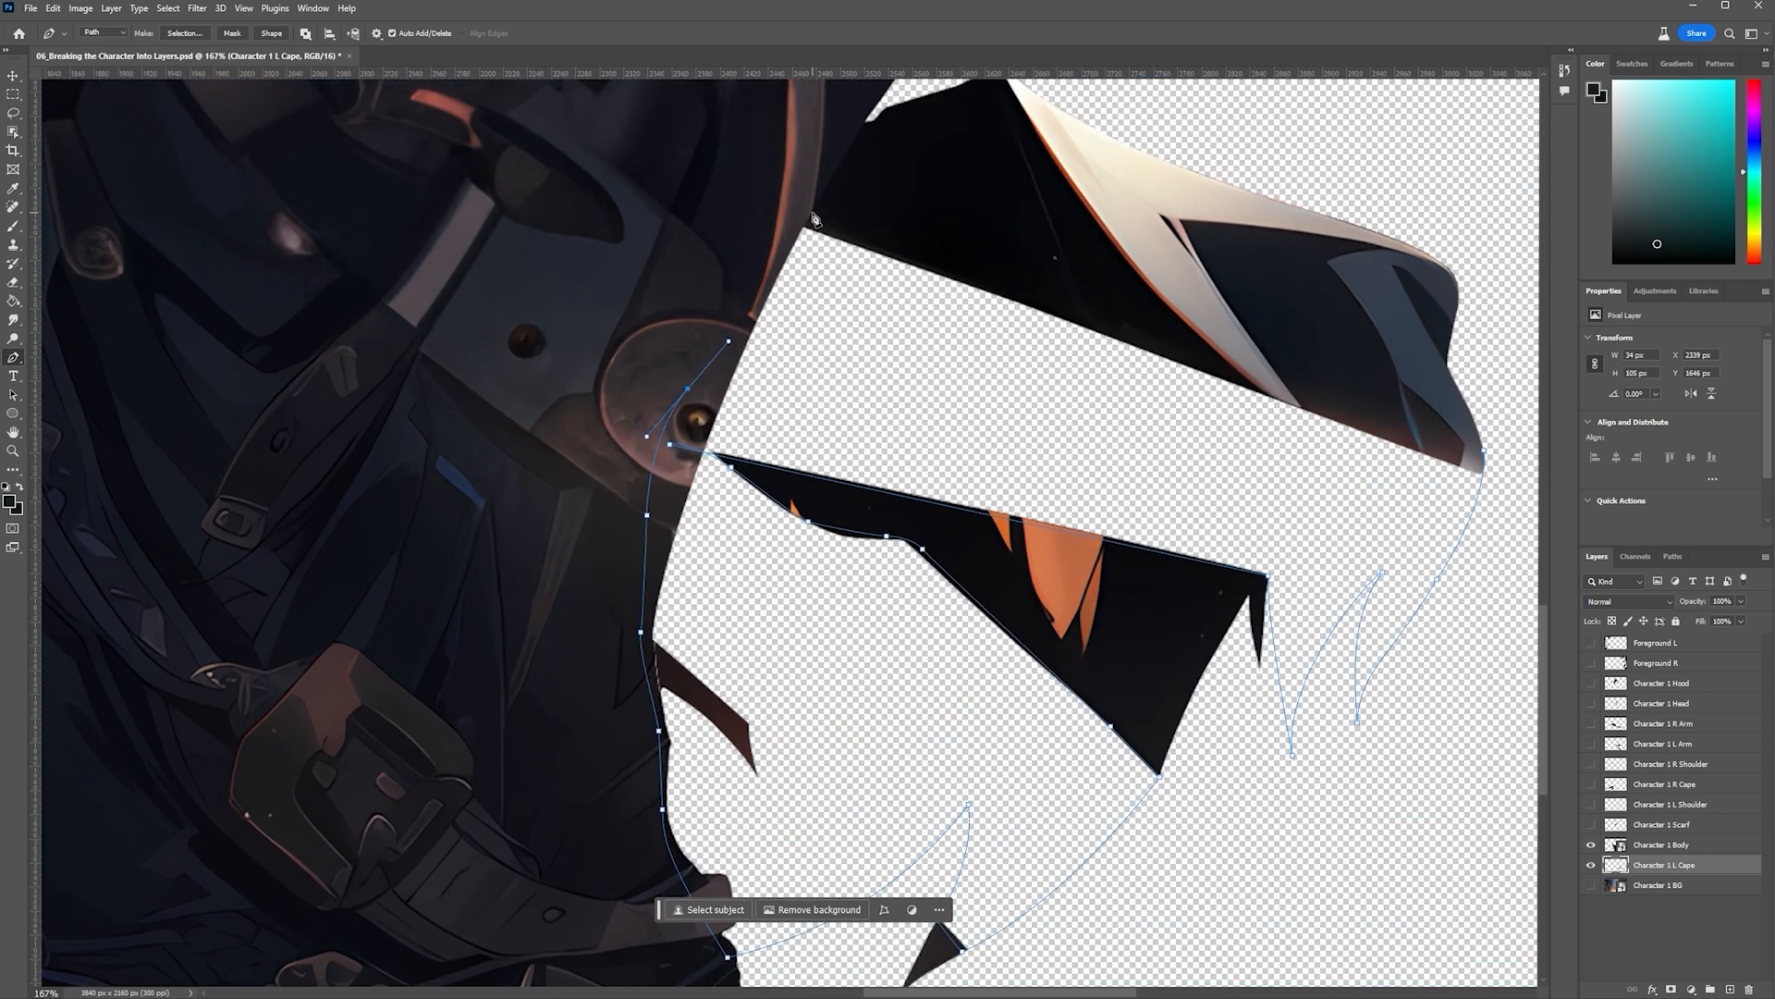
{"action": "scroll", "coordinate": [814, 530], "scroll_direction": "up", "scroll_amount": 2}
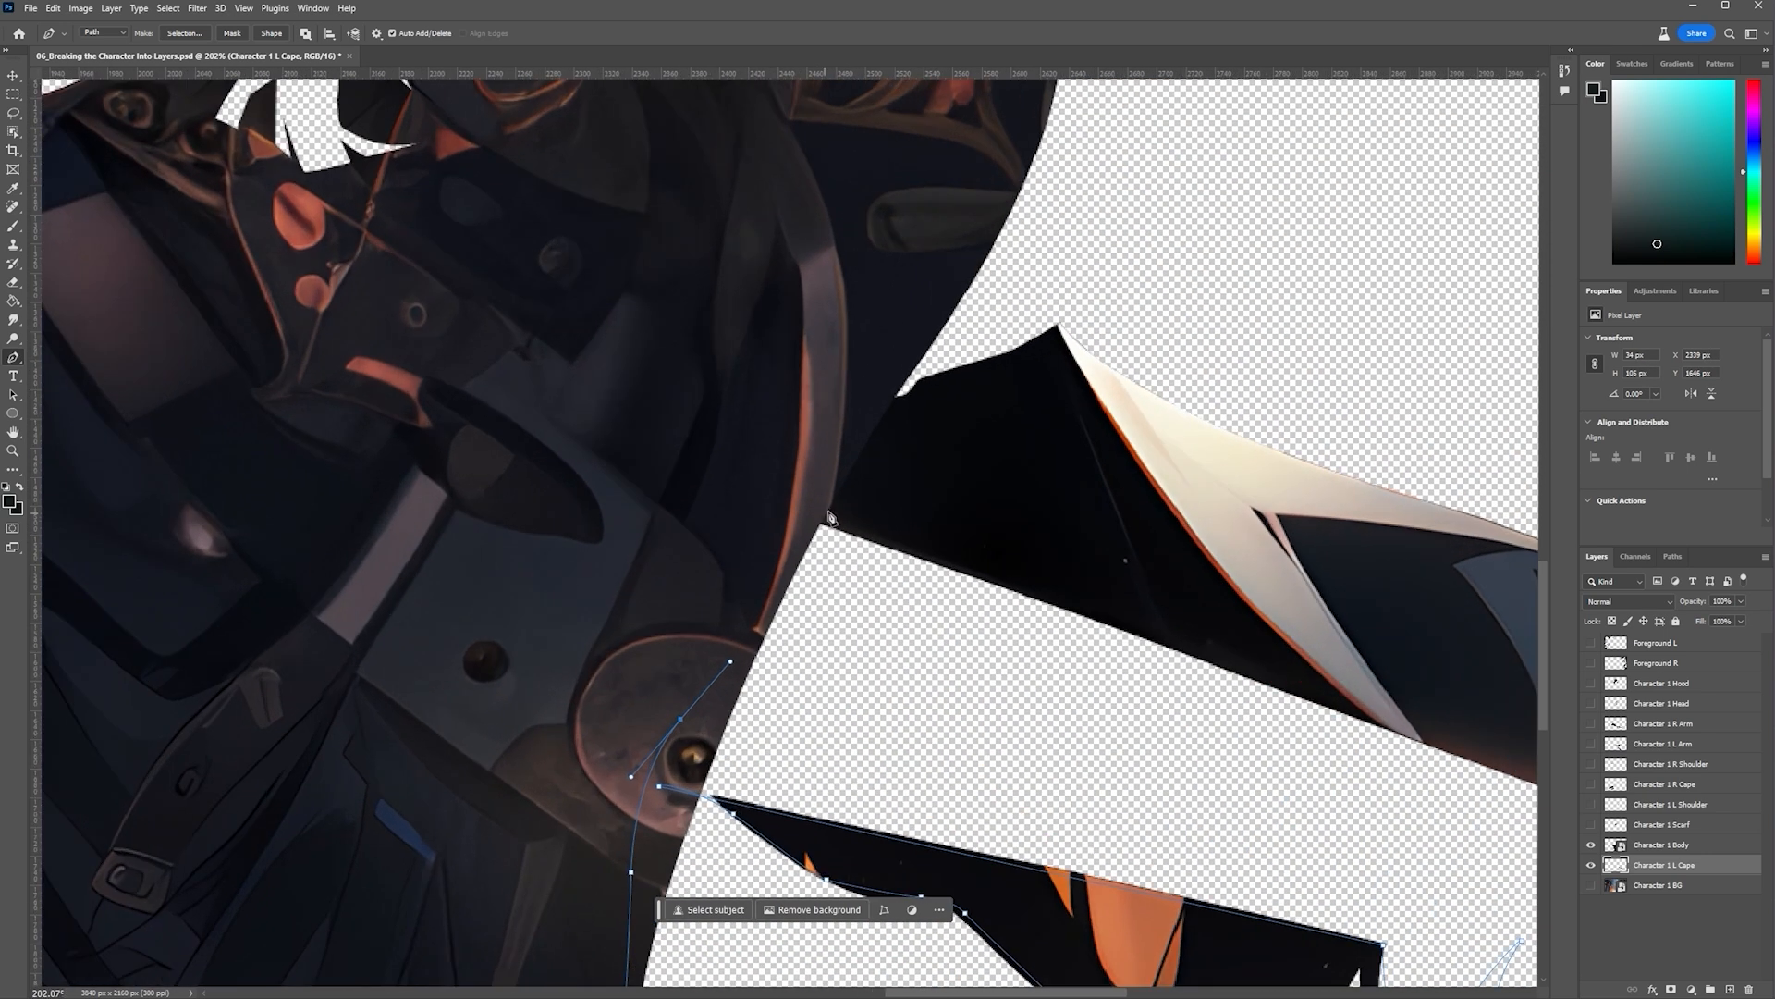
{"action": "left_click_drag", "start_coordinate": [828, 516], "coordinate": [835, 507]}
{"action": "scroll", "coordinate": [938, 570], "scroll_direction": "down", "scroll_amount": 4}
{"action": "scroll", "coordinate": [1266, 689], "scroll_direction": "up", "scroll_amount": 4}
{"action": "left_click_drag", "start_coordinate": [1270, 673], "coordinate": [1342, 705]}
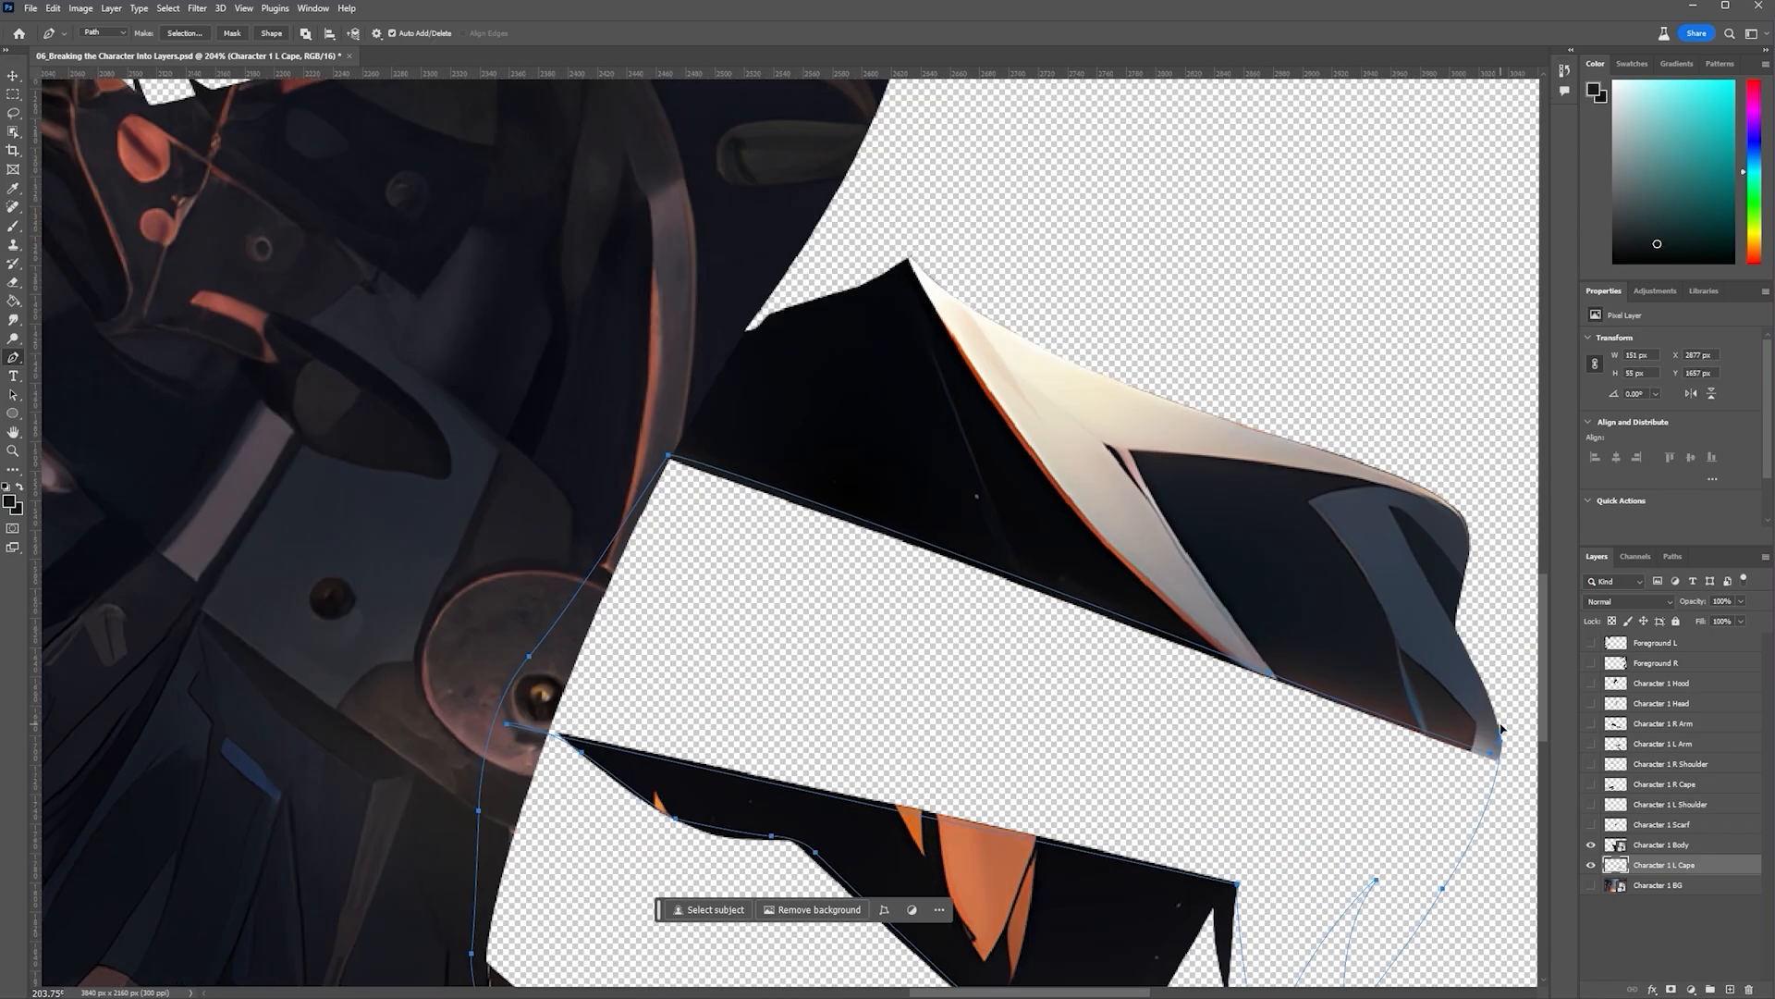
Convert the cape path to a selection and fill it using Generative Fill with an empty prompt
{"action": "scroll", "coordinate": [858, 599], "scroll_direction": "down", "scroll_amount": 8}
{"action": "scroll", "coordinate": [1017, 555], "scroll_direction": "up", "scroll_amount": 3}
{"action": "right_click", "coordinate": [1064, 491]}
{"action": "left_click", "coordinate": [1113, 552]}
{"action": "key", "text": "Return"}
{"action": "left_click", "coordinate": [924, 826]}
{"action": "left_click", "coordinate": [1153, 826]}
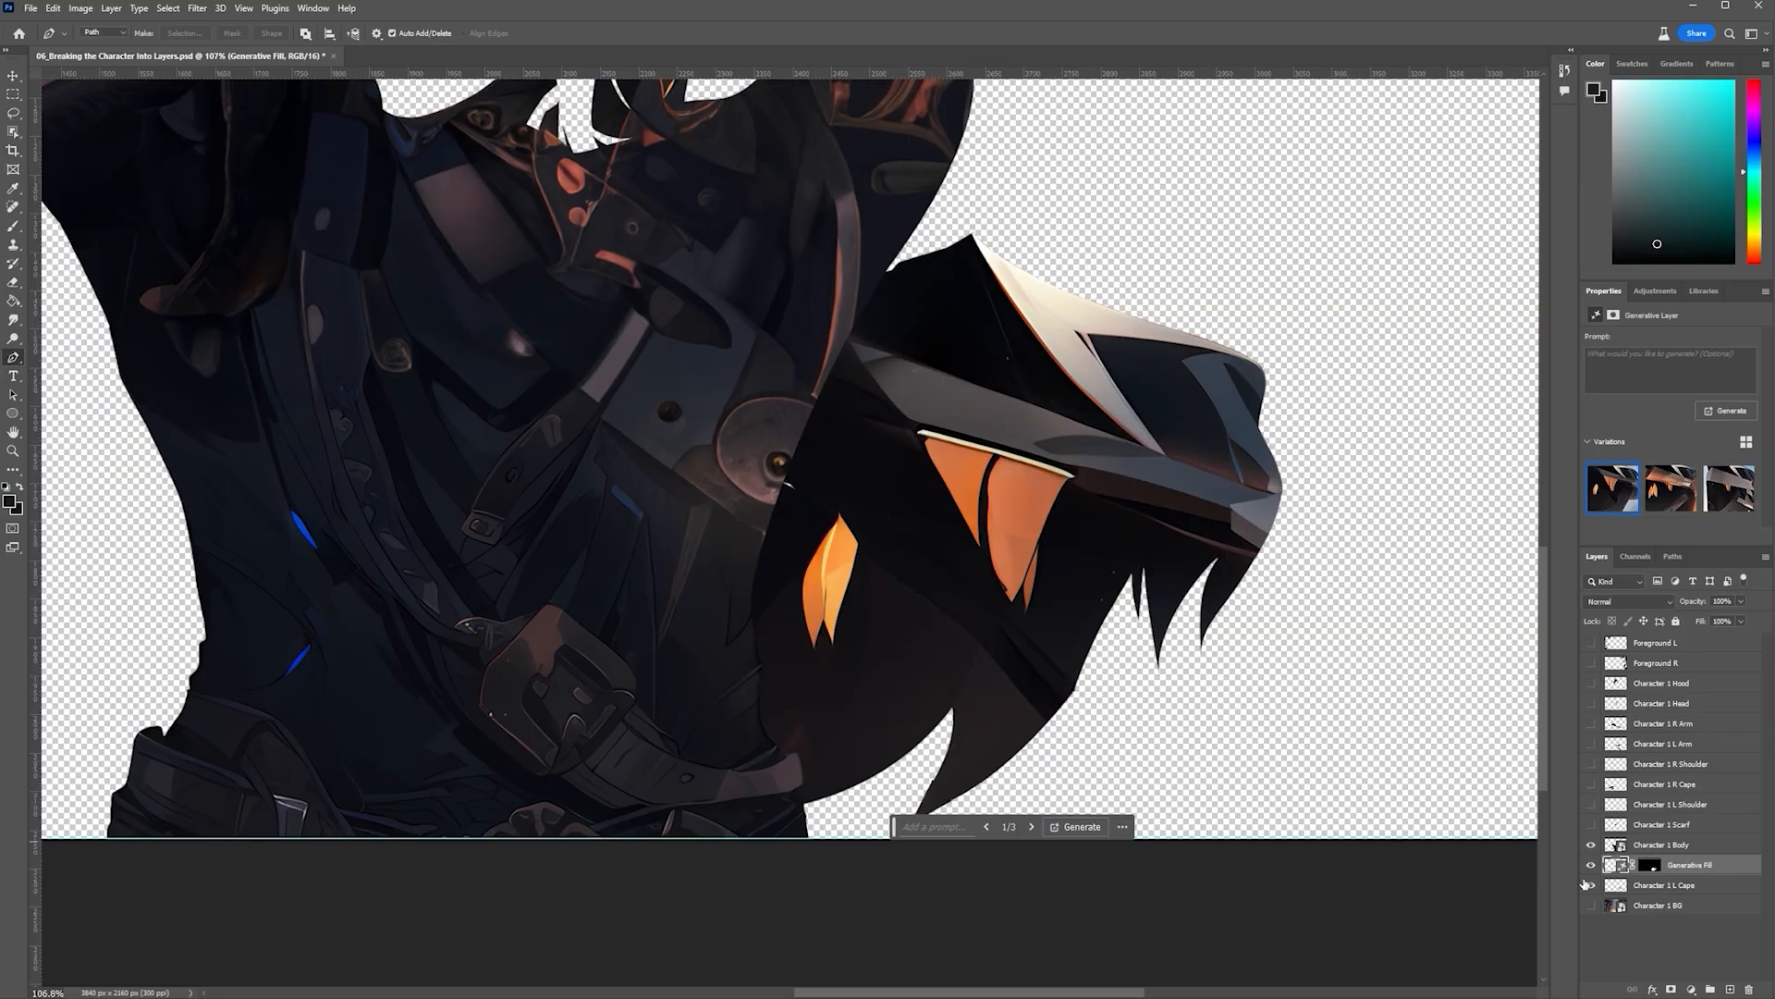
Examine the first generated cape variation with the other character and foreground layers shown, and with them hidden
{"action": "left_click", "coordinate": [987, 827]}
{"action": "scroll", "coordinate": [1031, 518], "scroll_direction": "down", "scroll_amount": 3}
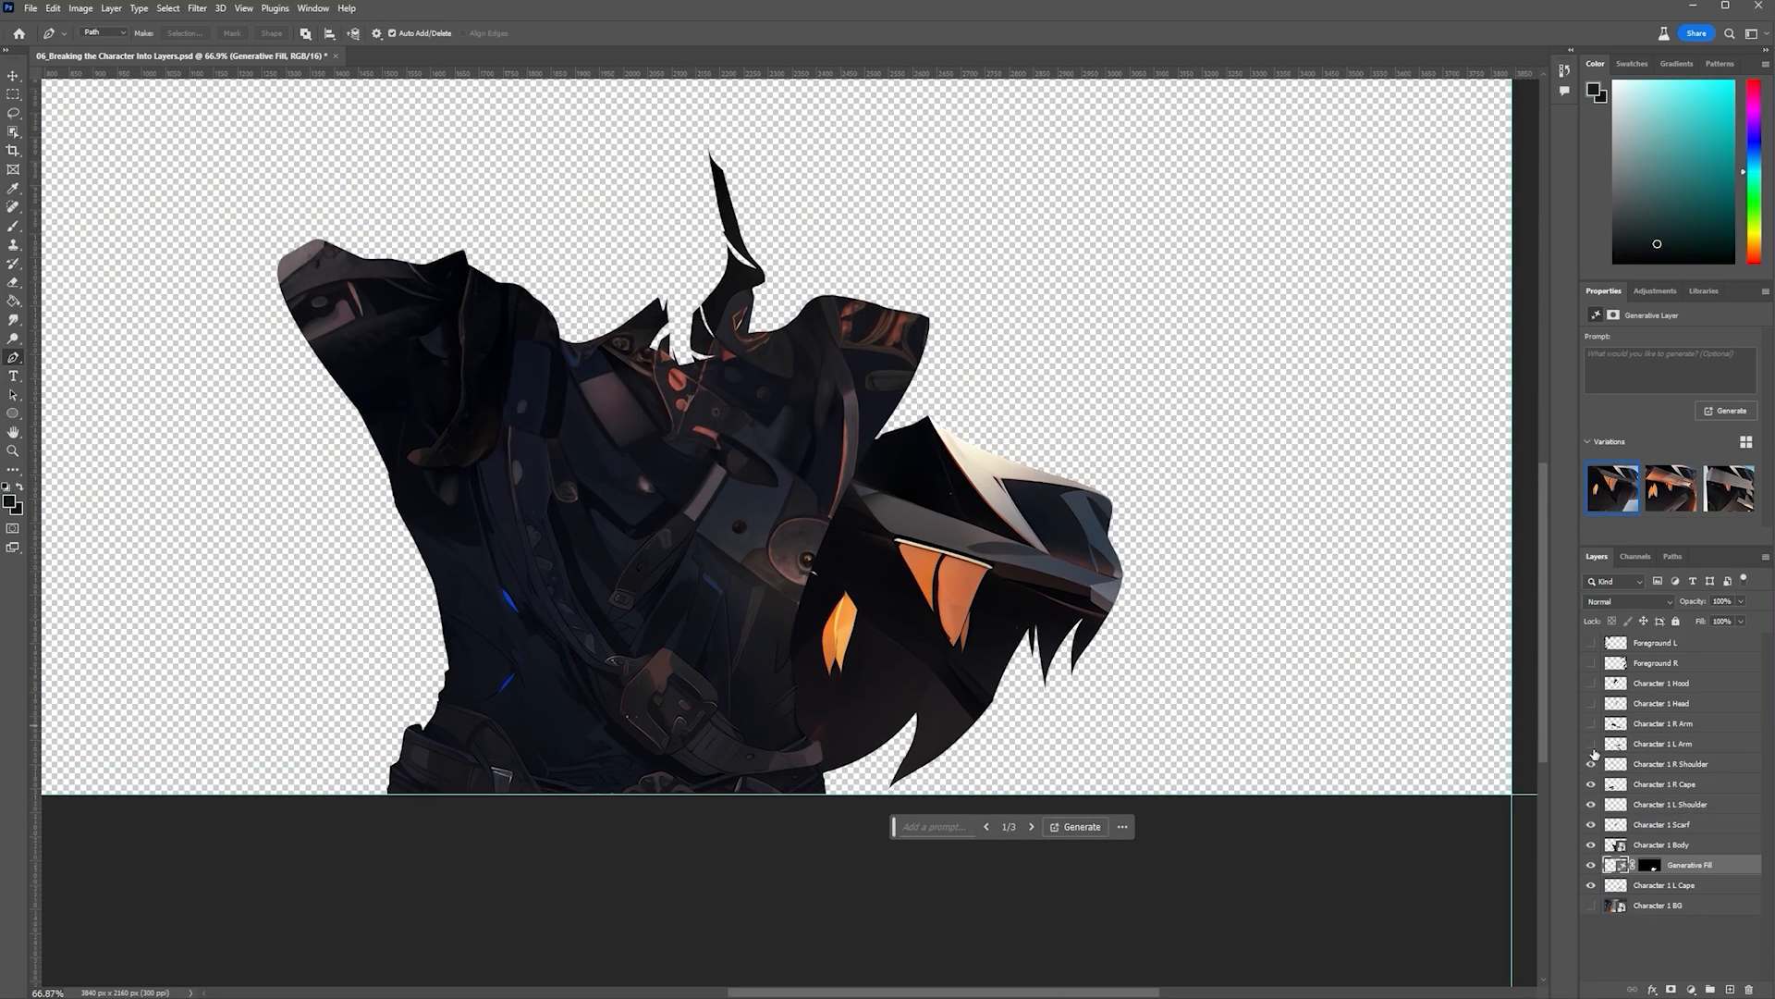
{"action": "left_click_drag", "start_coordinate": [1593, 745], "coordinate": [1592, 644]}
{"action": "scroll", "coordinate": [622, 524], "scroll_direction": "down", "scroll_amount": 2}
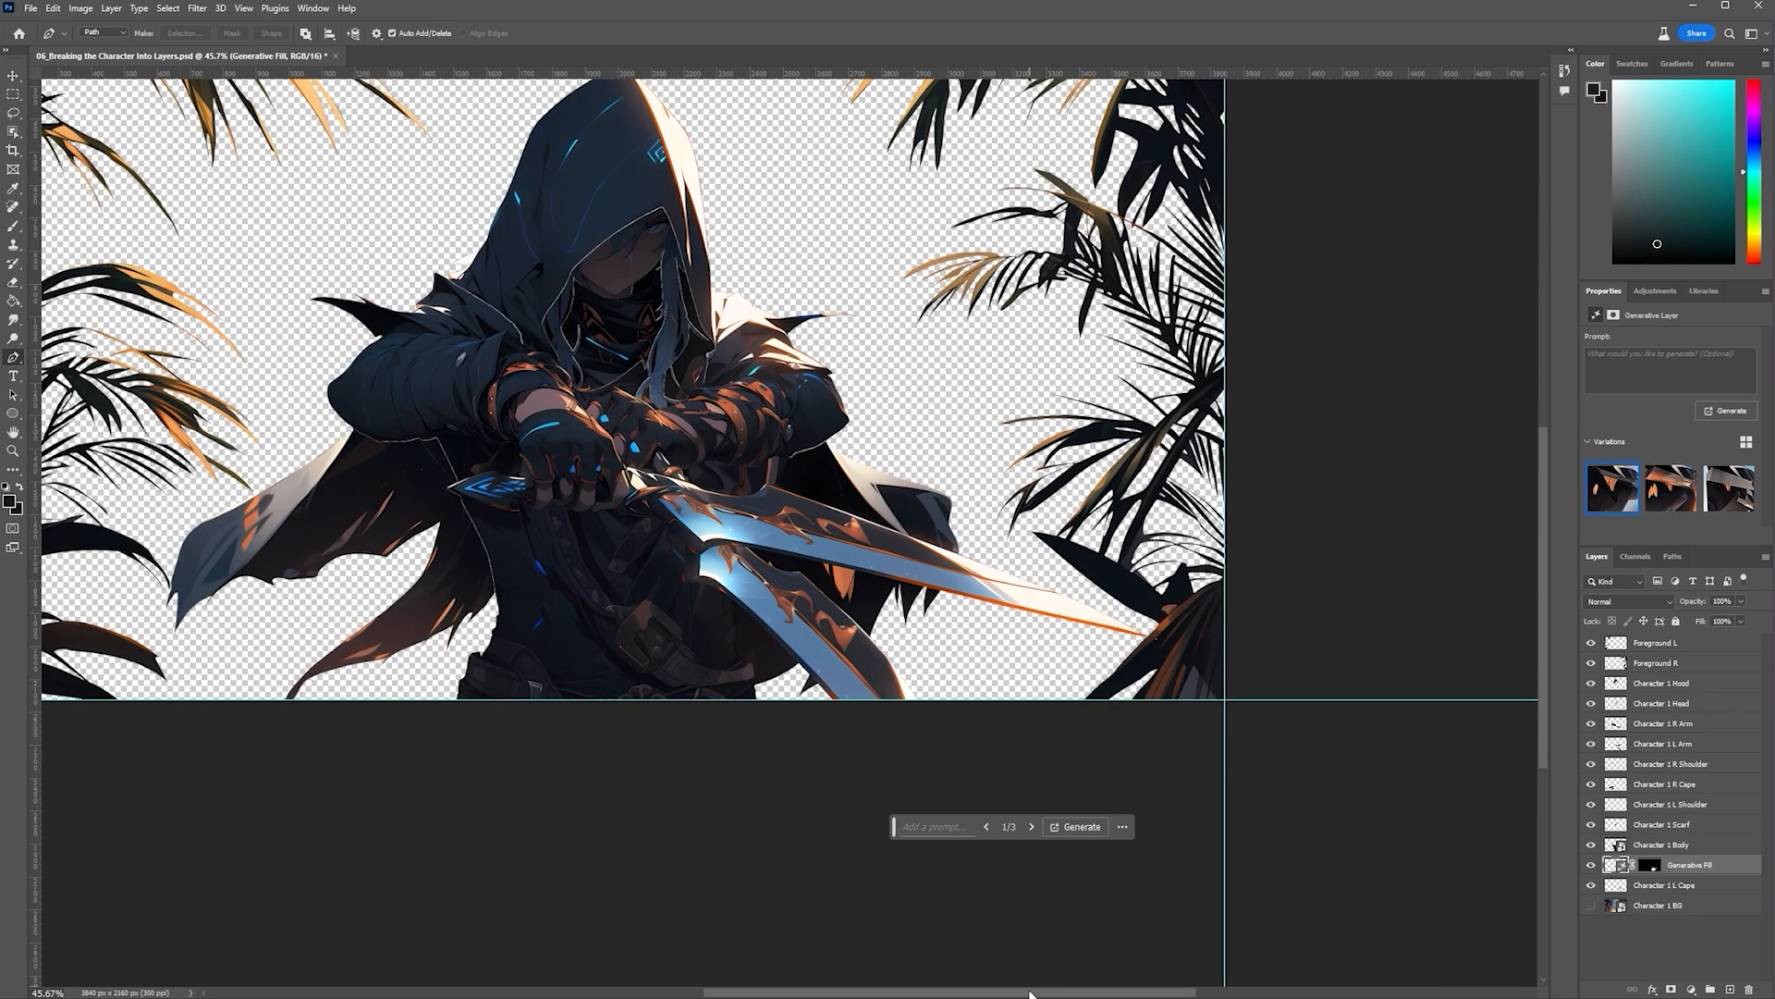
{"action": "scroll", "coordinate": [1045, 589], "scroll_direction": "up", "scroll_amount": 2}
{"action": "scroll", "coordinate": [1096, 645], "scroll_direction": "down", "scroll_amount": 2}
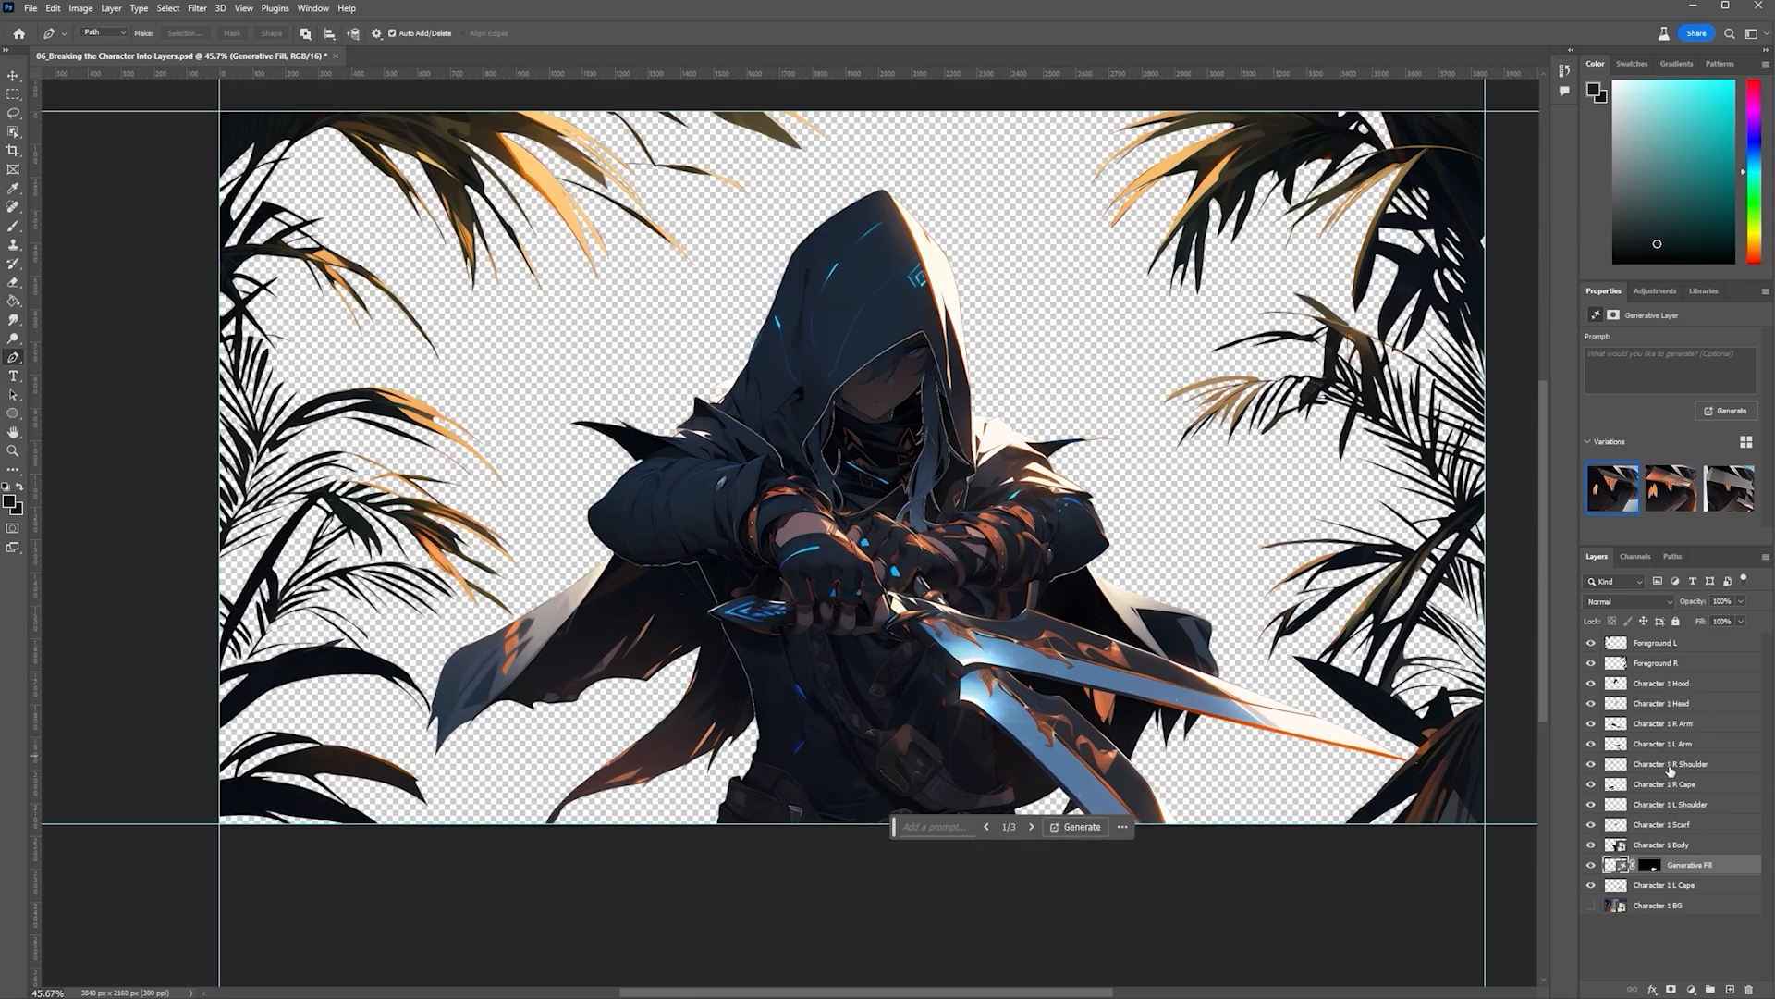
{"action": "left_click_drag", "start_coordinate": [1595, 685], "coordinate": [1592, 642]}
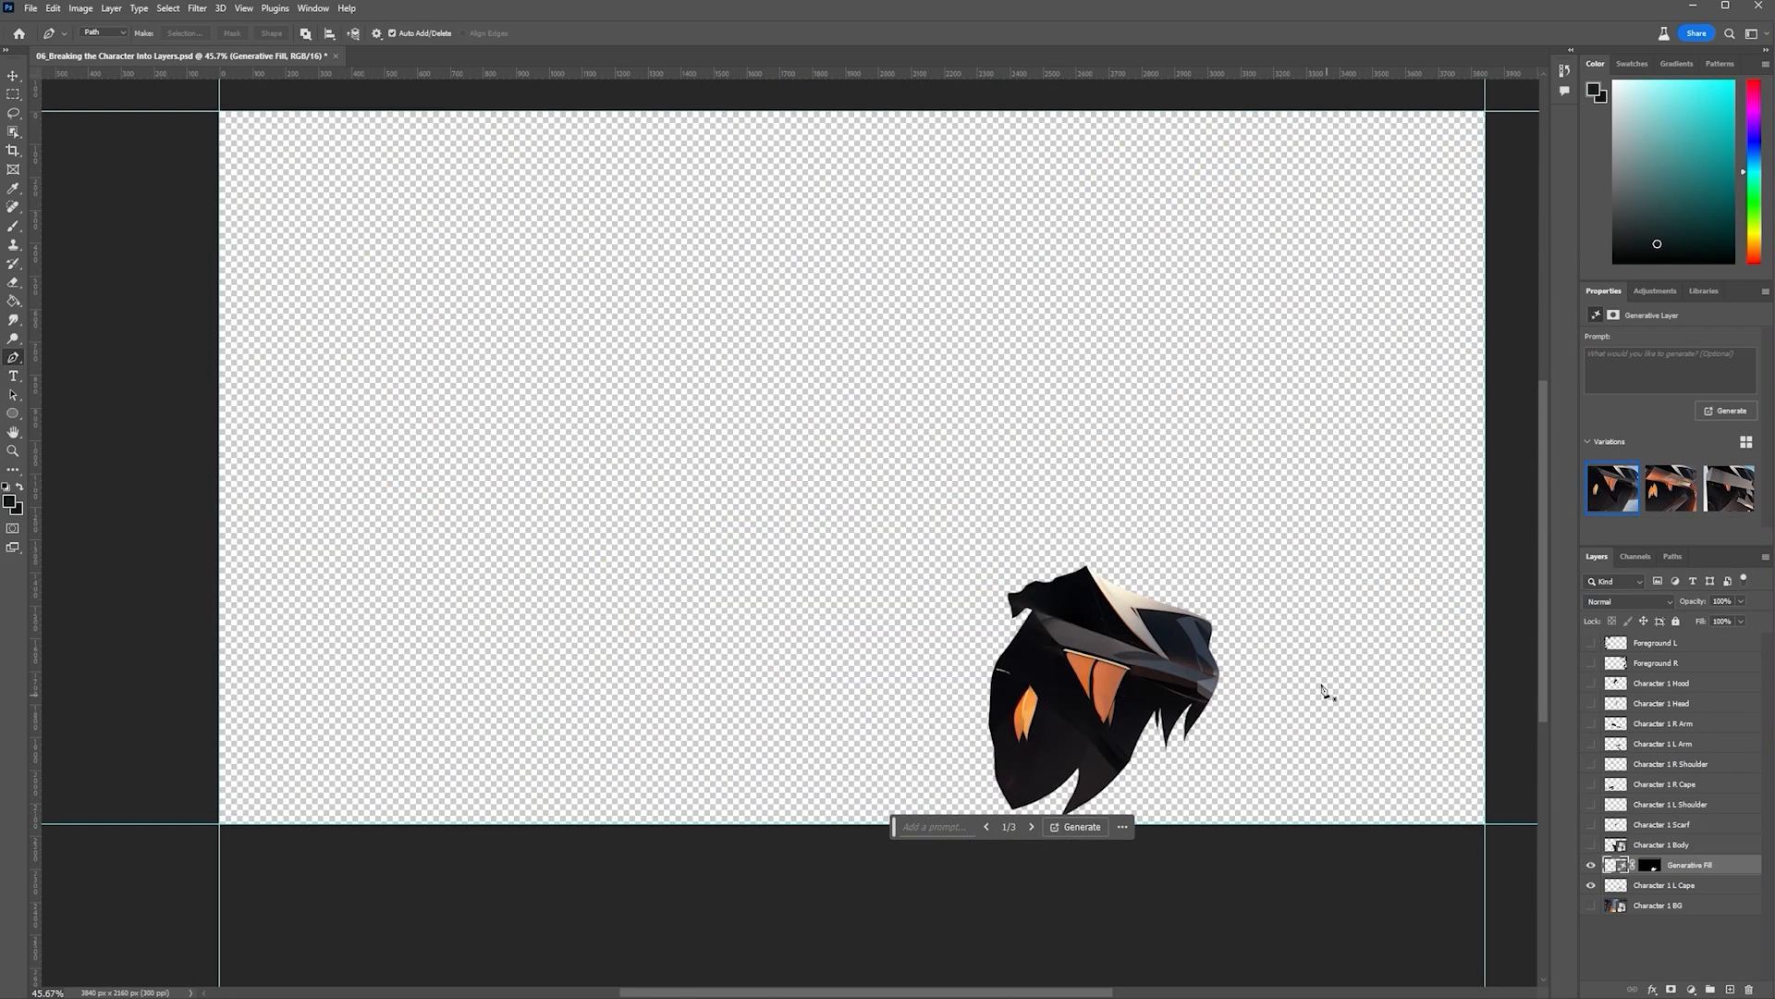
{"action": "scroll", "coordinate": [1334, 682], "scroll_direction": "up", "scroll_amount": 3}
{"action": "scroll", "coordinate": [1183, 687], "scroll_direction": "down", "scroll_amount": 1}
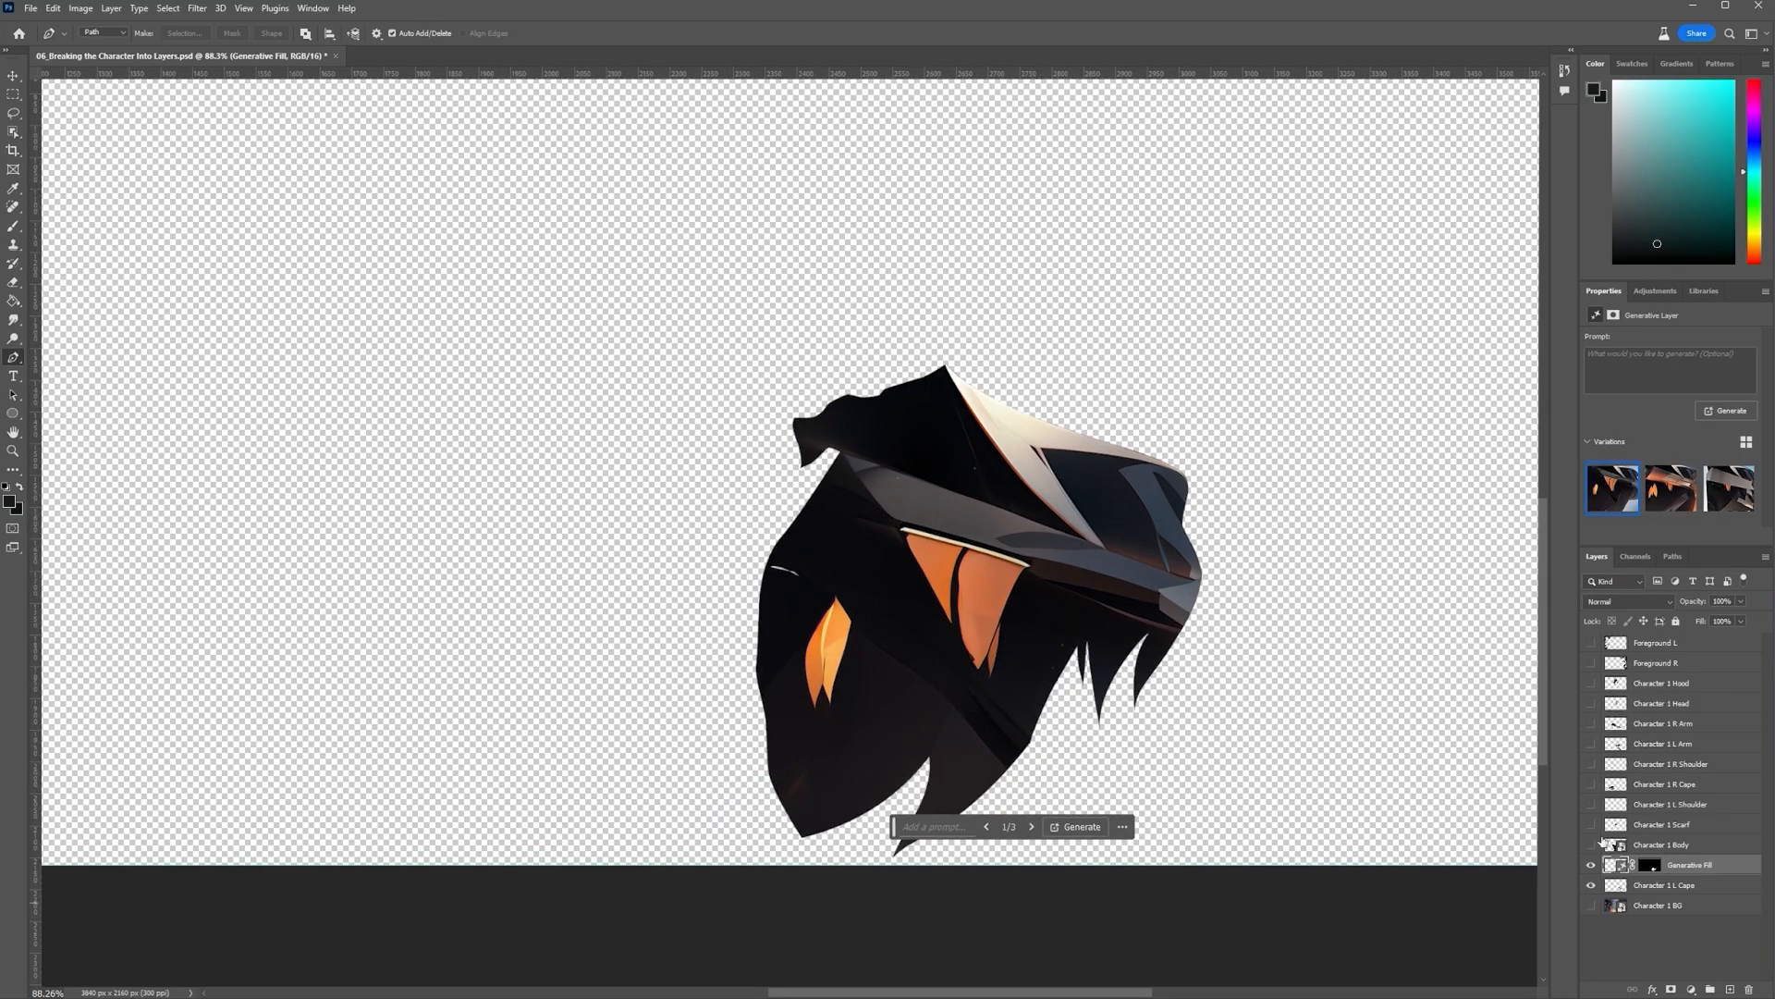
Combine the Generative Fill and cape layers into one smart object named Character 1 L Cape and rasterize it
{"action": "double_click", "coordinate": [1692, 865]}
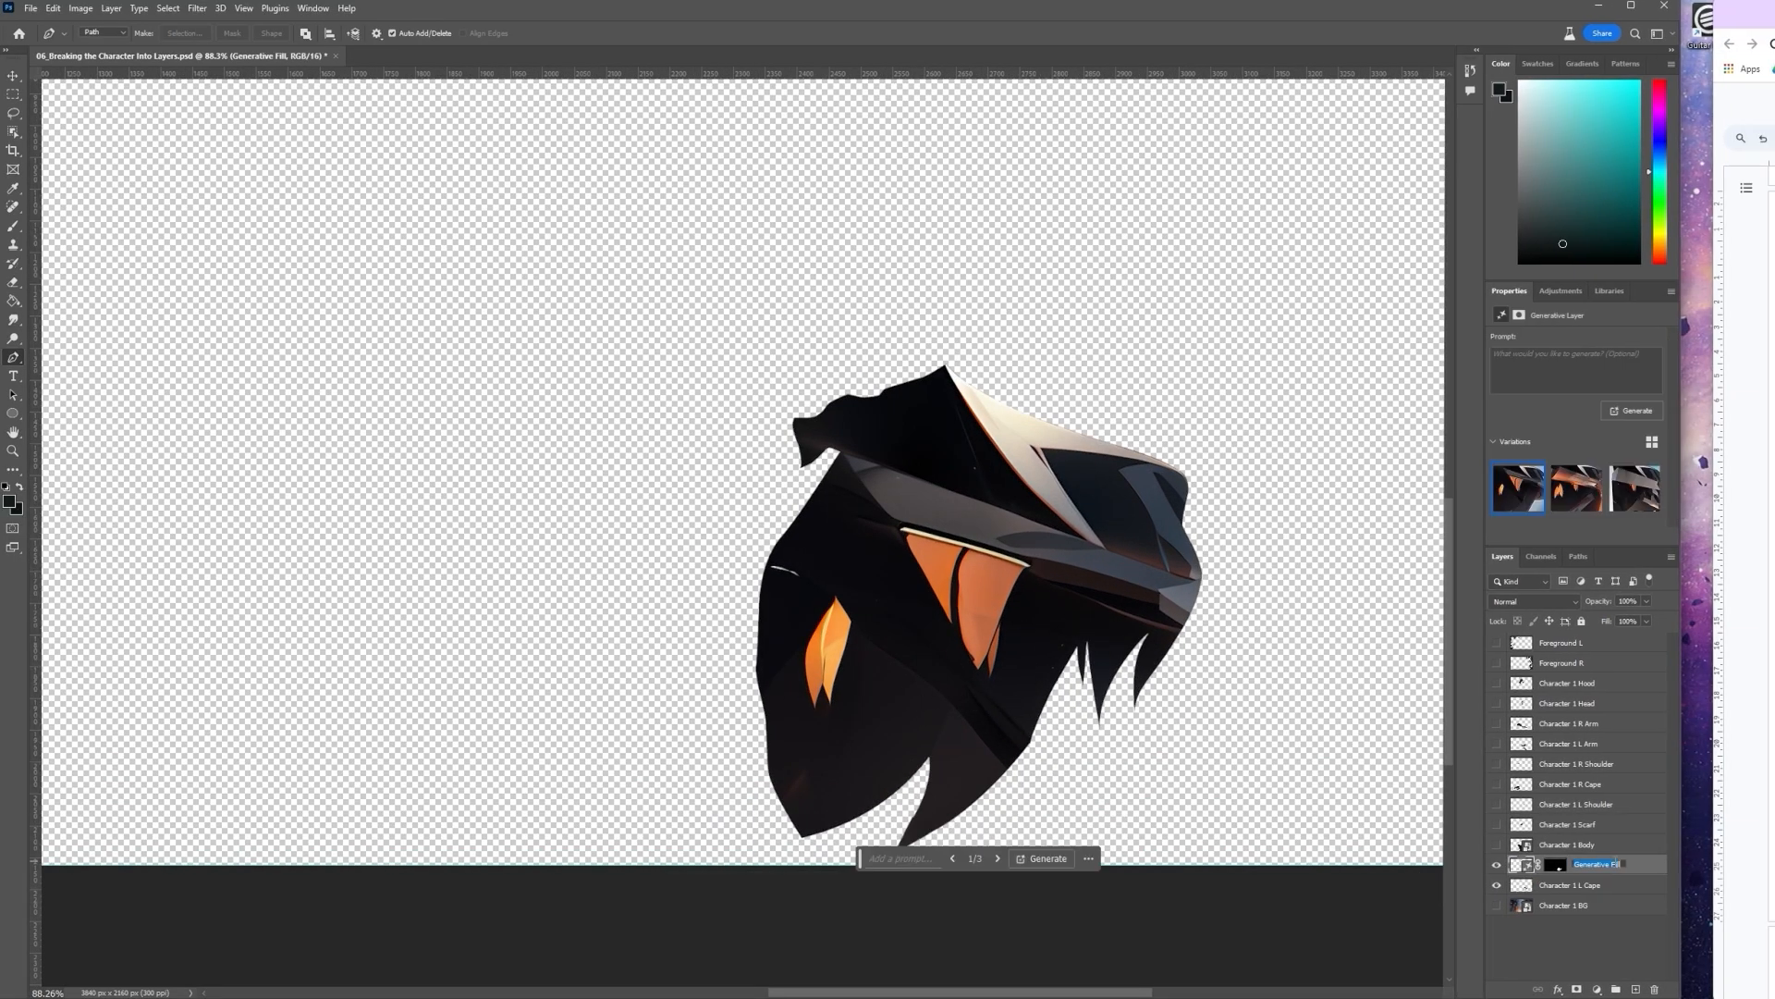
{"action": "left_click", "coordinate": [1618, 885], "text": "shift"}
{"action": "right_click", "coordinate": [1638, 876]}
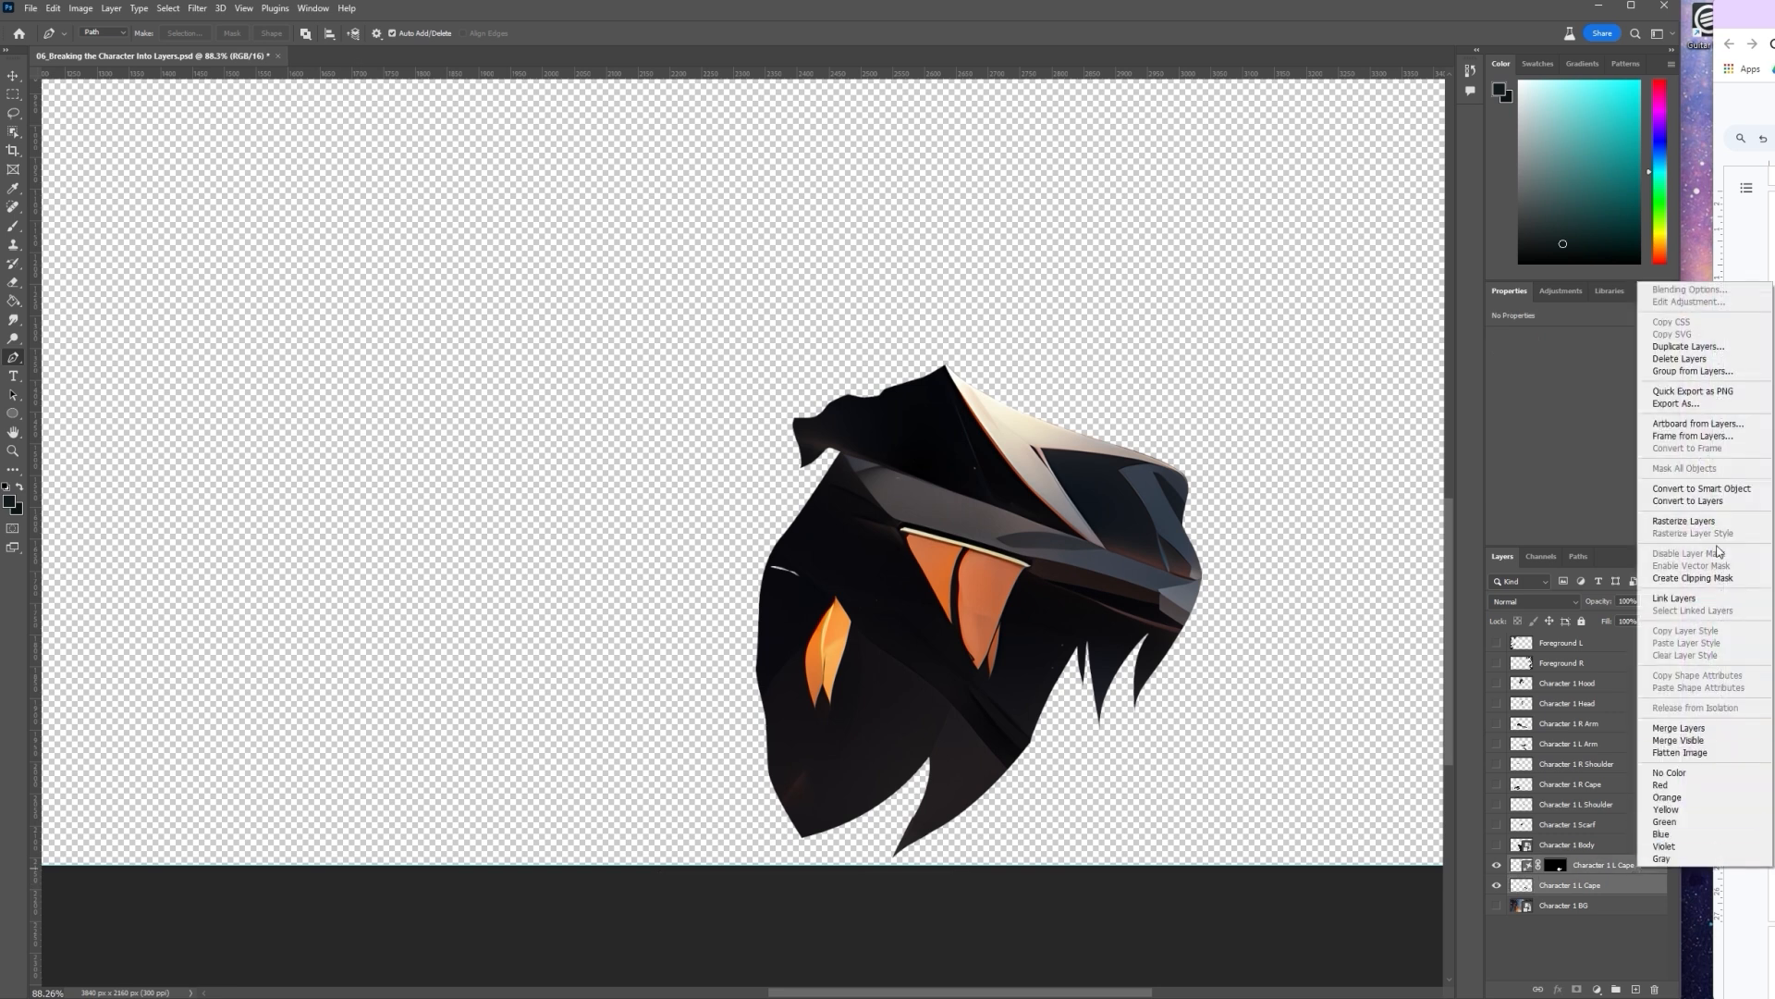
{"action": "left_click", "coordinate": [1728, 488]}
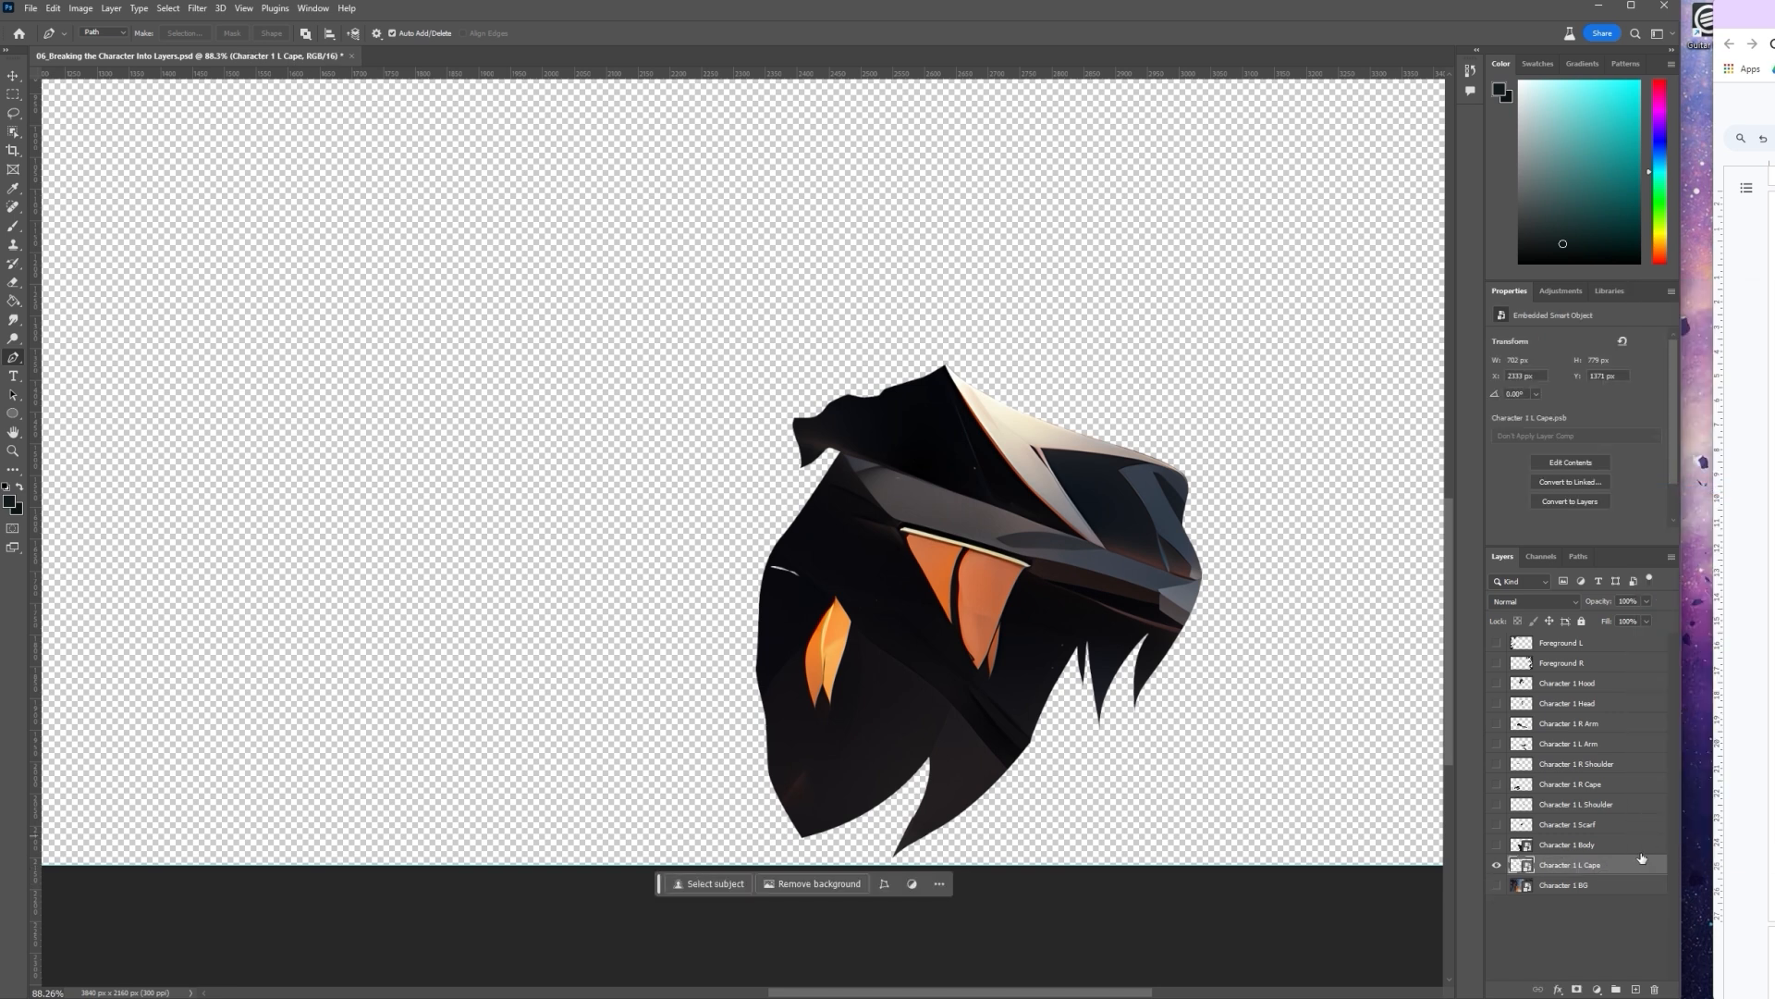
{"action": "right_click", "coordinate": [1643, 865]}
{"action": "left_click", "coordinate": [1685, 551]}
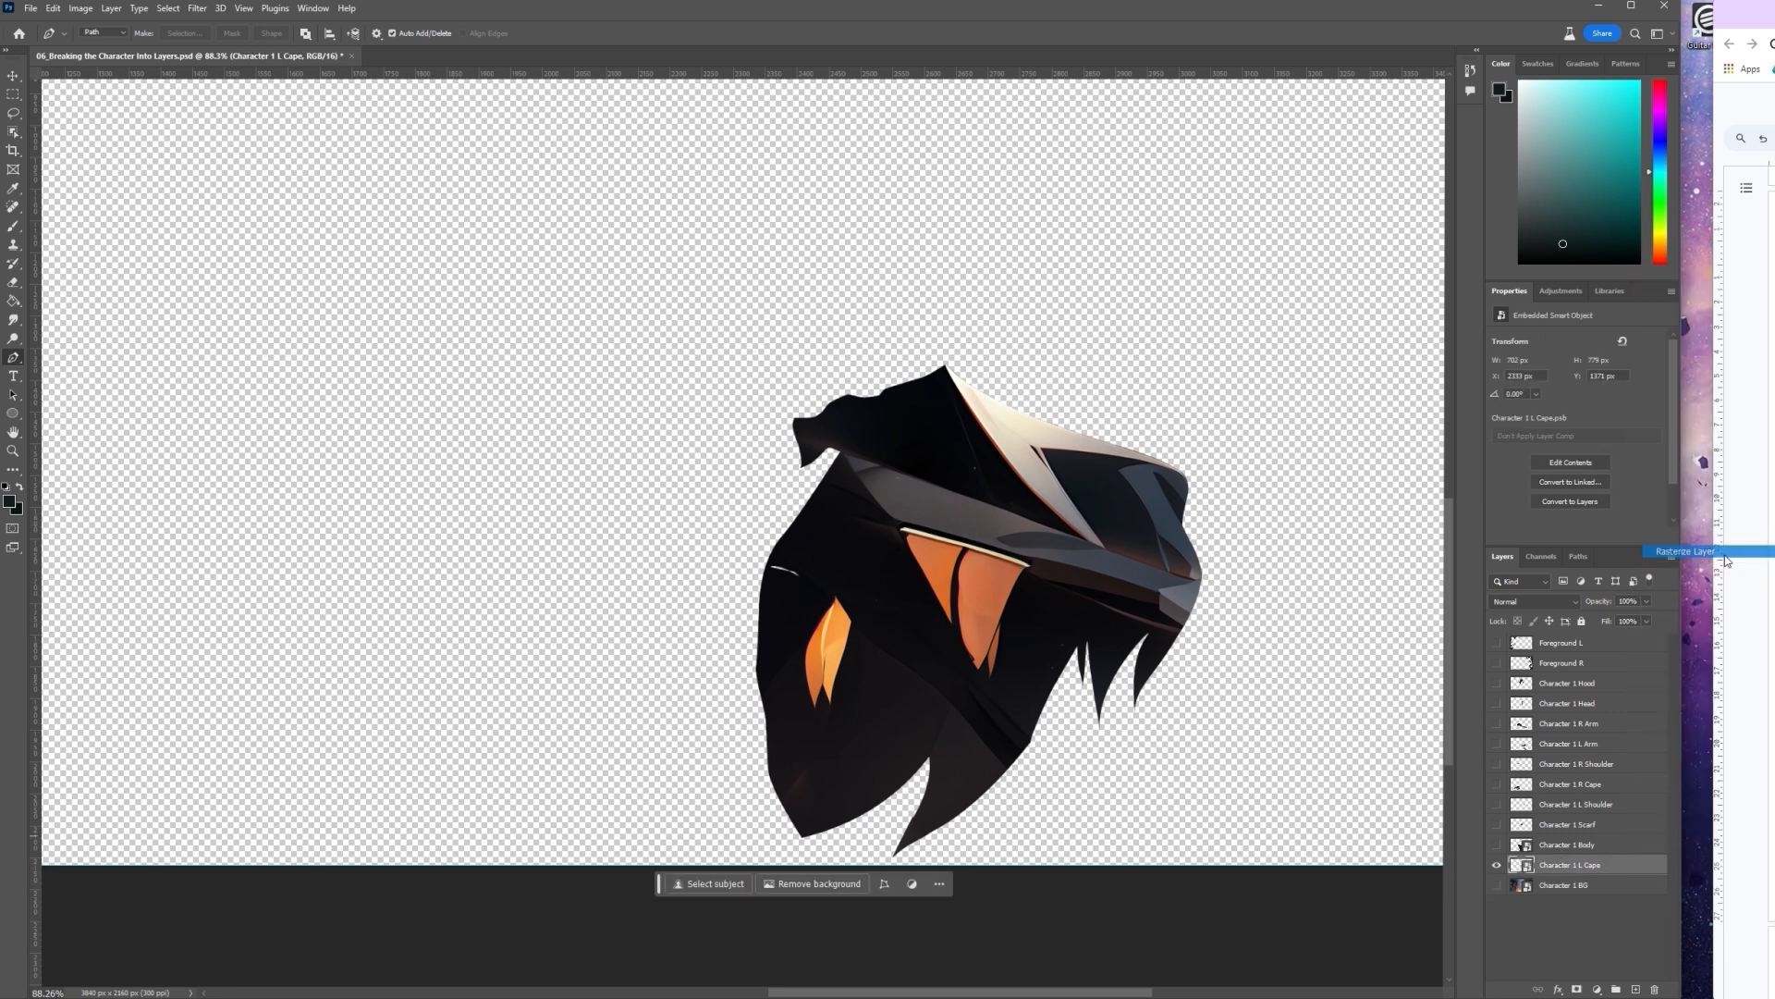
Lasso the small orange flame-shaped patch on the cape's inner side, delete it and clear the selection
{"action": "scroll", "coordinate": [1041, 605], "scroll_direction": "up", "scroll_amount": 2}
{"action": "scroll", "coordinate": [1041, 606], "scroll_direction": "up", "scroll_amount": 2}
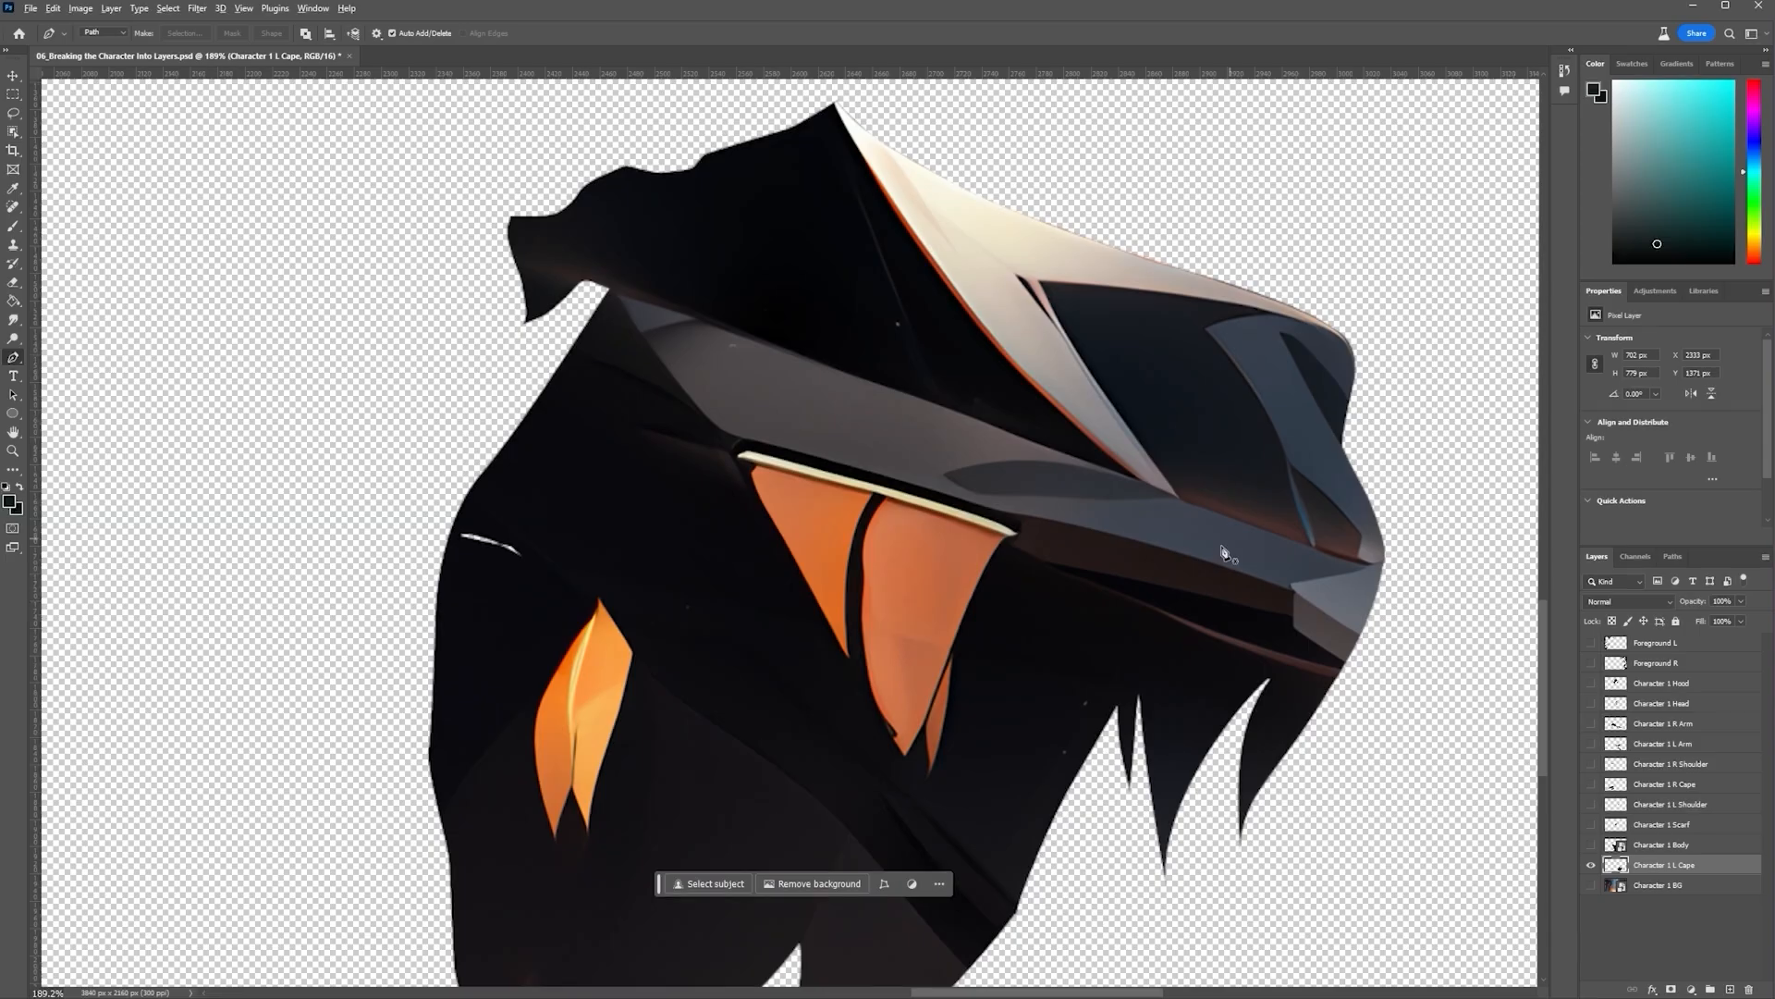
{"action": "scroll", "coordinate": [1225, 553], "scroll_direction": "down", "scroll_amount": 2}
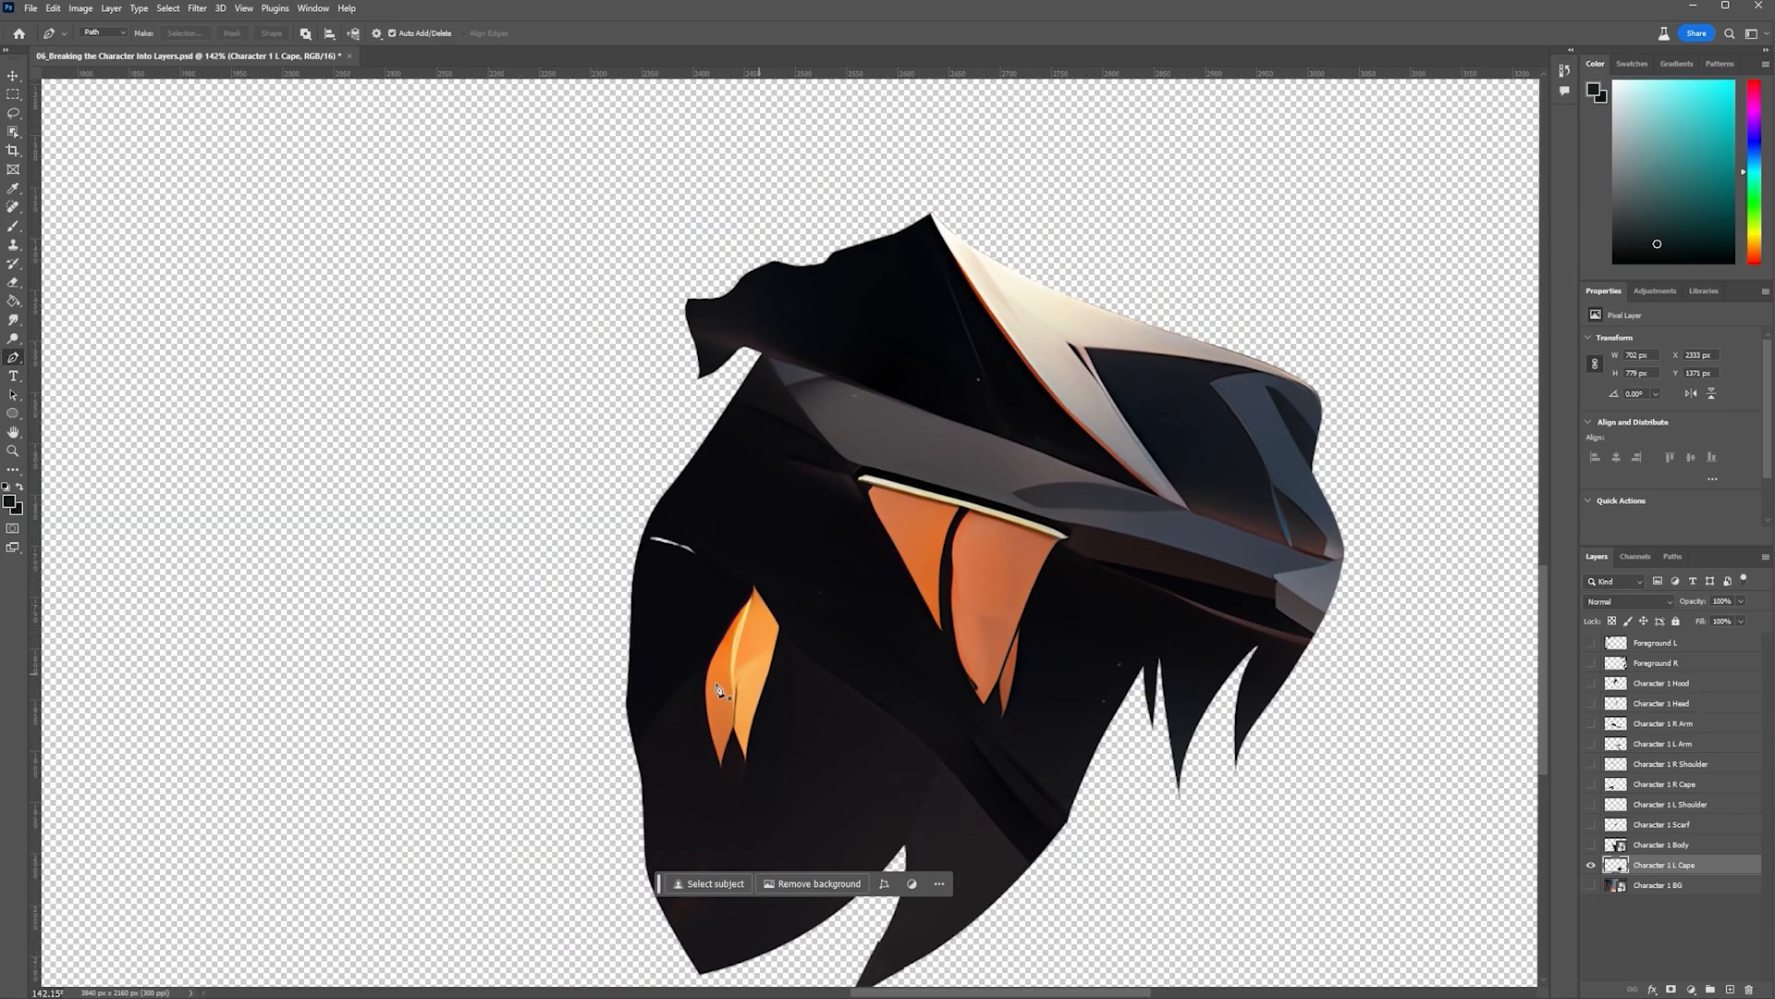
{"action": "scroll", "coordinate": [628, 768], "scroll_direction": "up", "scroll_amount": 4}
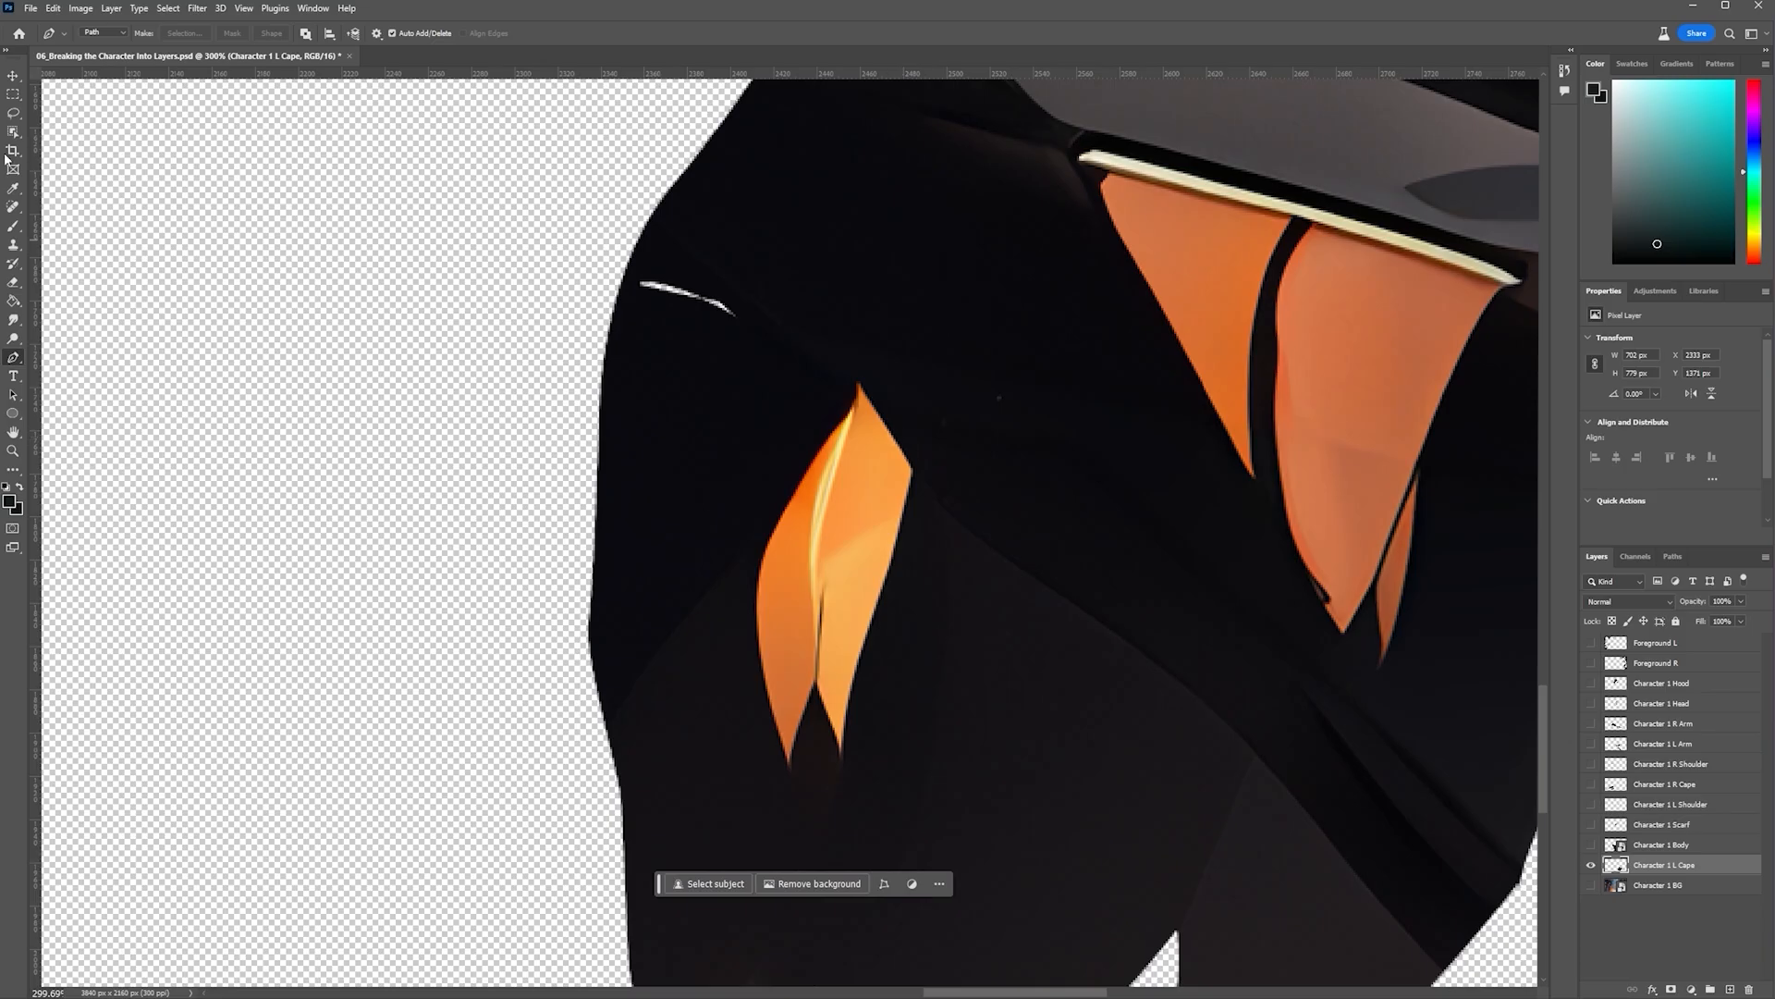
{"action": "key", "text": "l"}
{"action": "mouse_move", "coordinate": [860, 396]}
{"action": "left_mouse_down"}
{"action": "mouse_move", "coordinate": [759, 574]}
{"action": "mouse_move", "coordinate": [769, 728]}
{"action": "mouse_move", "coordinate": [811, 712]}
{"action": "mouse_move", "coordinate": [844, 770]}
{"action": "mouse_move", "coordinate": [916, 447]}
{"action": "mouse_move", "coordinate": [860, 386]}
{"action": "left_mouse_up"}
{"action": "key", "text": "Delete"}
{"action": "key", "text": "ctrl+d"}
Lasso the large orange panel with its pale edge strip and replace it using Content-Aware Fill
{"action": "scroll", "coordinate": [1316, 408], "scroll_direction": "right", "scroll_amount": 3}
{"action": "scroll", "coordinate": [1316, 408], "scroll_direction": "right", "scroll_amount": 5}
{"action": "scroll", "coordinate": [1062, 730], "scroll_direction": "down", "scroll_amount": 3}
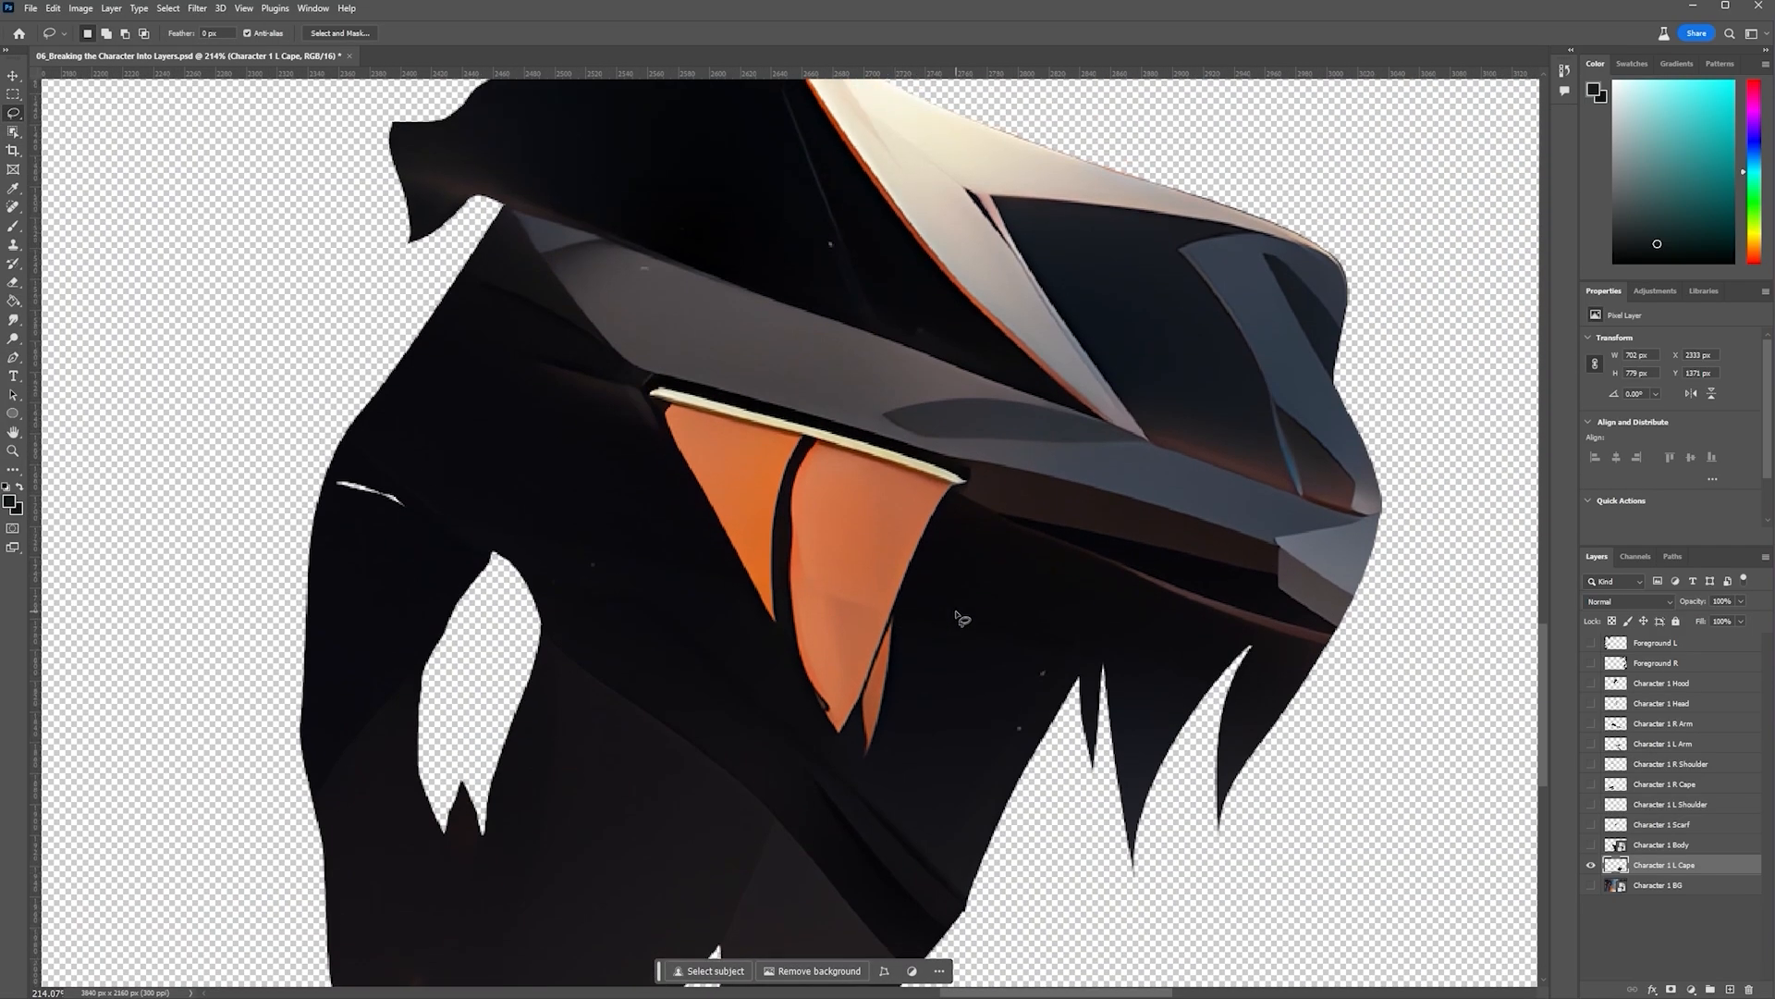
{"action": "scroll", "coordinate": [959, 614], "scroll_direction": "up", "scroll_amount": 2}
{"action": "scroll", "coordinate": [786, 587], "scroll_direction": "up", "scroll_amount": 2}
{"action": "scroll", "coordinate": [922, 495], "scroll_direction": "down", "scroll_amount": 5}
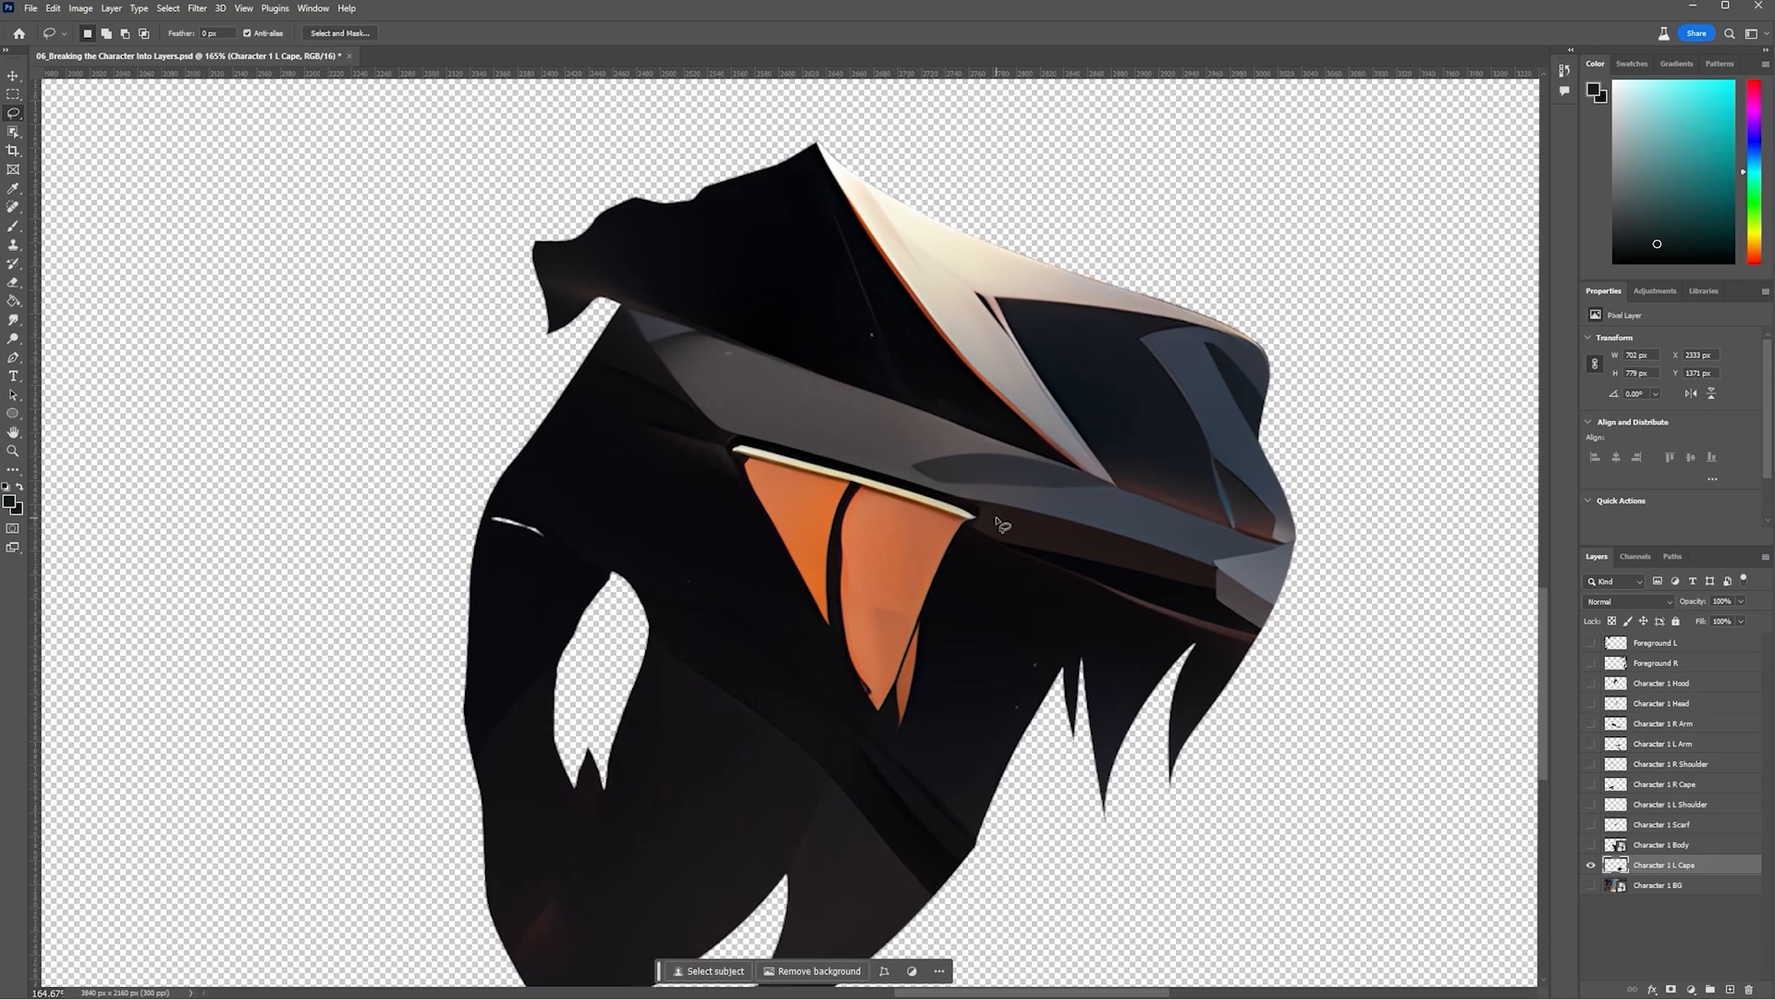
{"action": "mouse_move", "coordinate": [1006, 528]}
{"action": "left_mouse_down"}
{"action": "mouse_move", "coordinate": [759, 418]}
{"action": "mouse_move", "coordinate": [836, 701]}
{"action": "mouse_move", "coordinate": [1001, 525]}
{"action": "left_mouse_up"}
{"action": "right_click", "coordinate": [937, 614]}
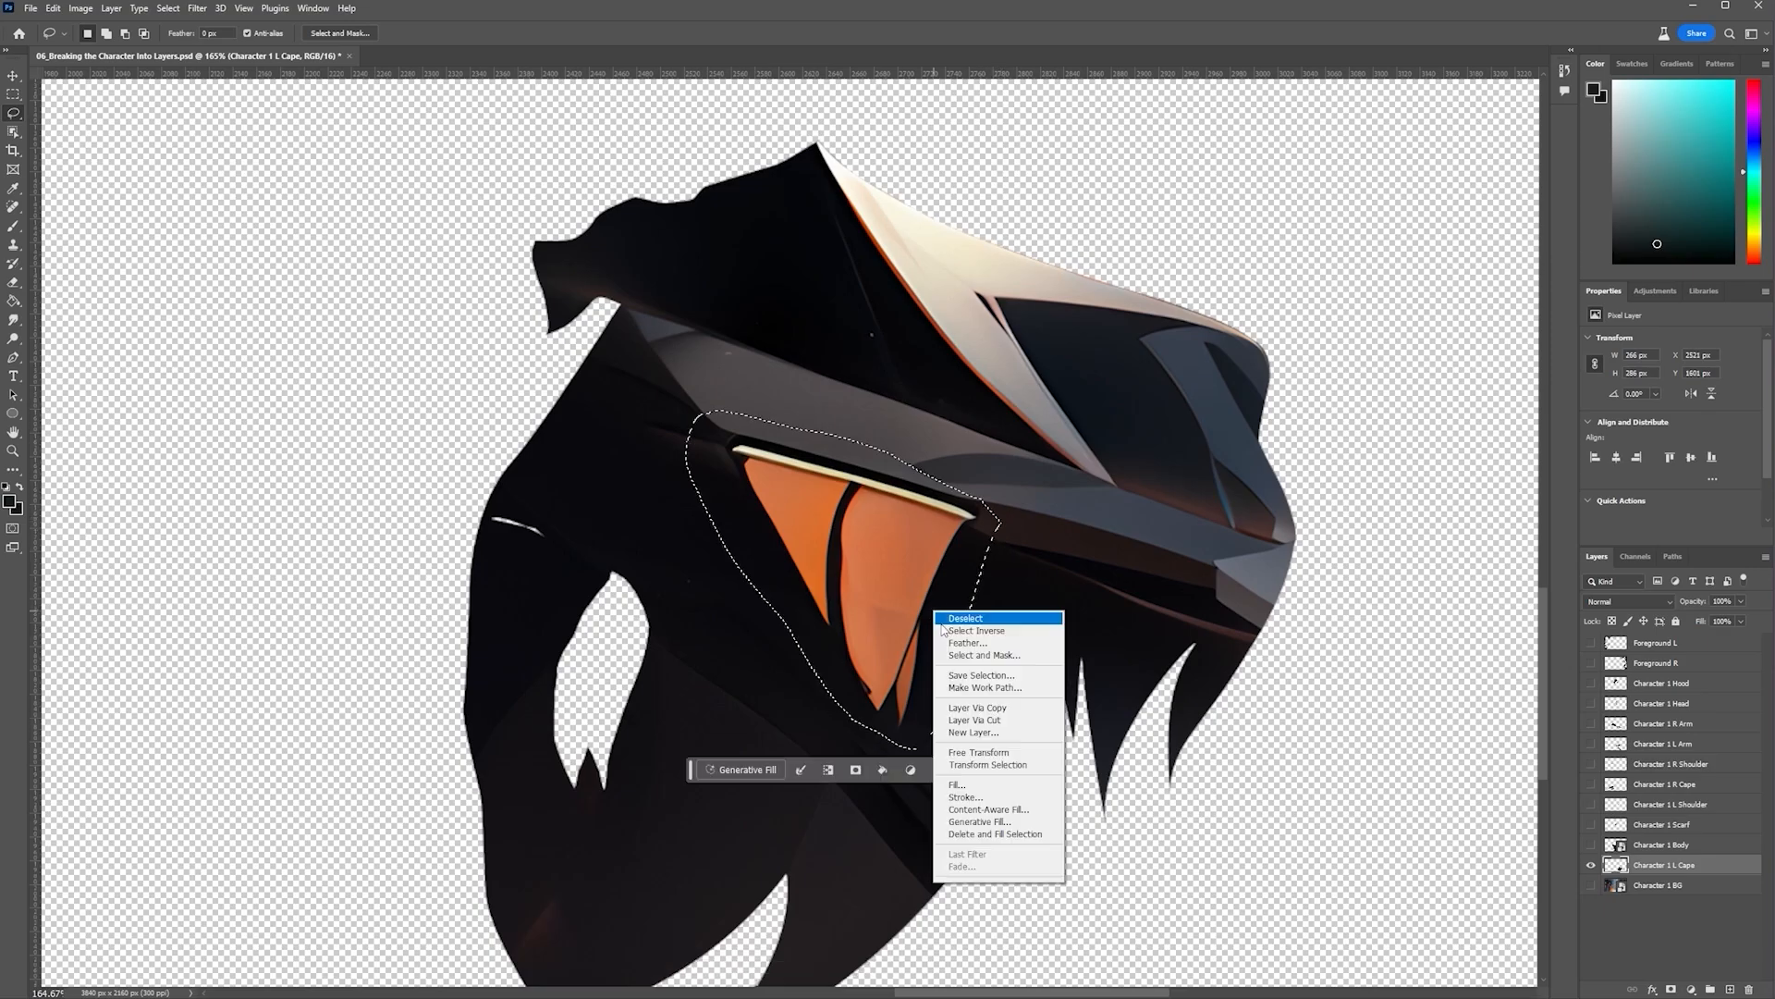
{"action": "left_click", "coordinate": [988, 809]}
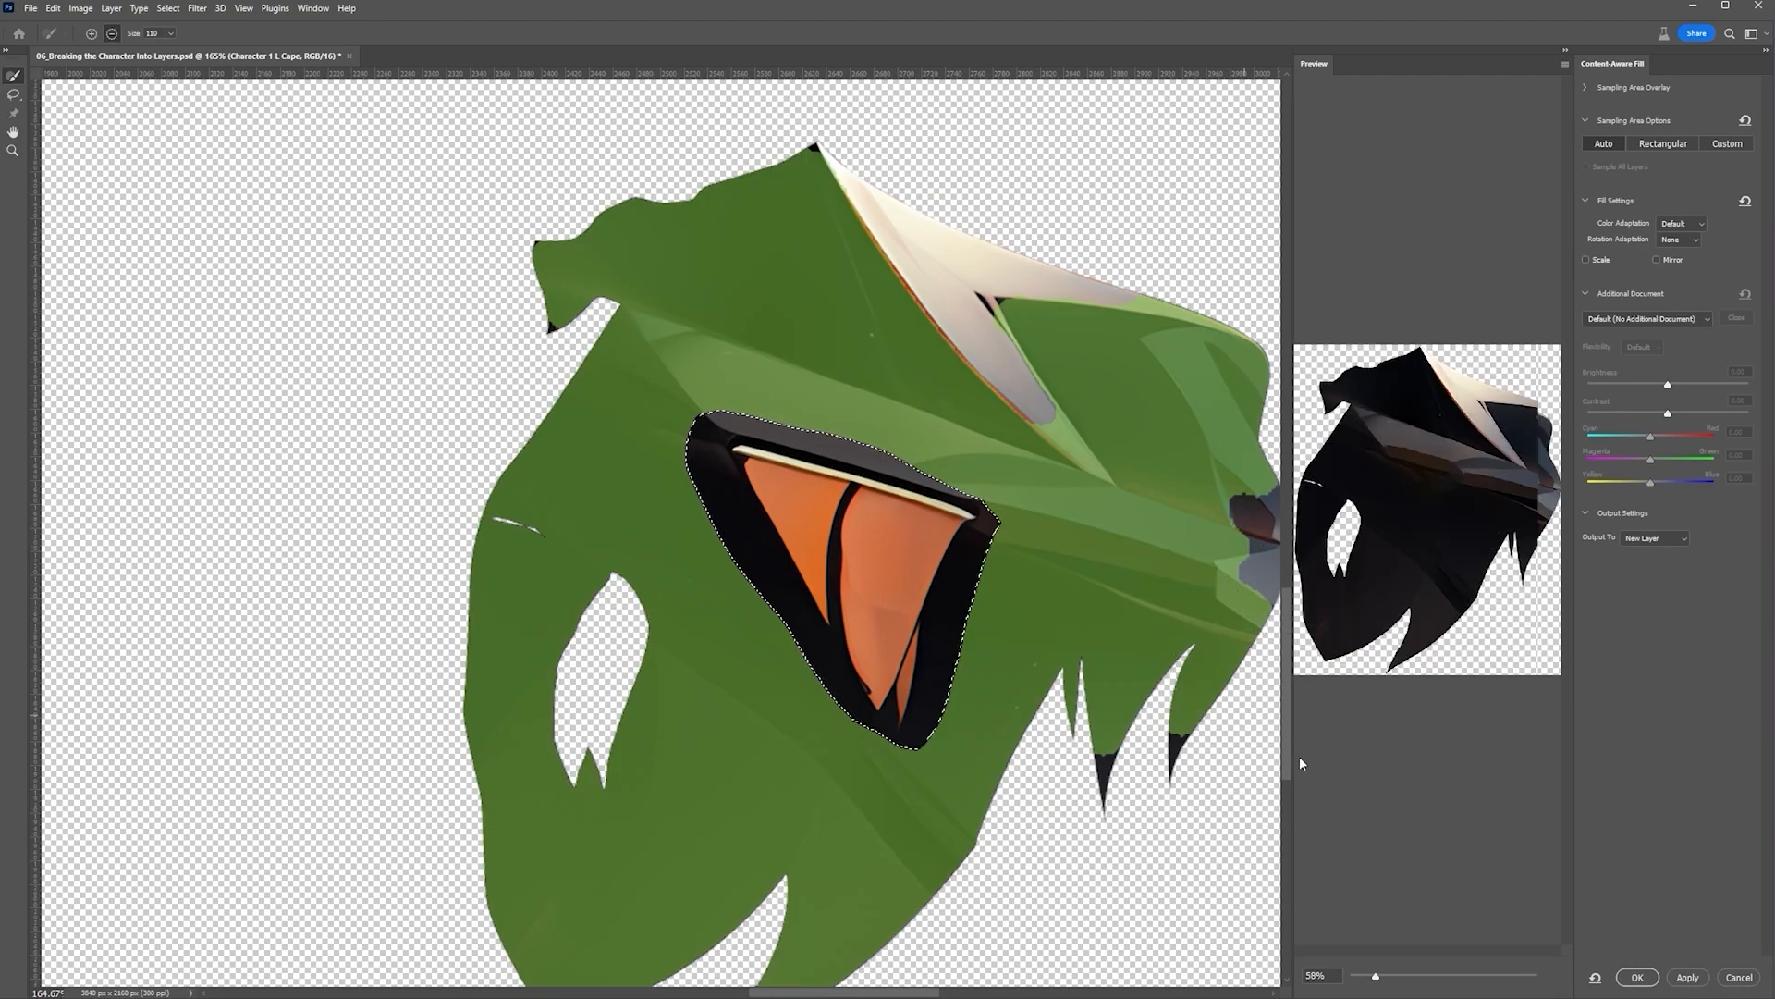
{"action": "left_click", "coordinate": [1701, 976]}
{"action": "left_click", "coordinate": [1637, 977]}
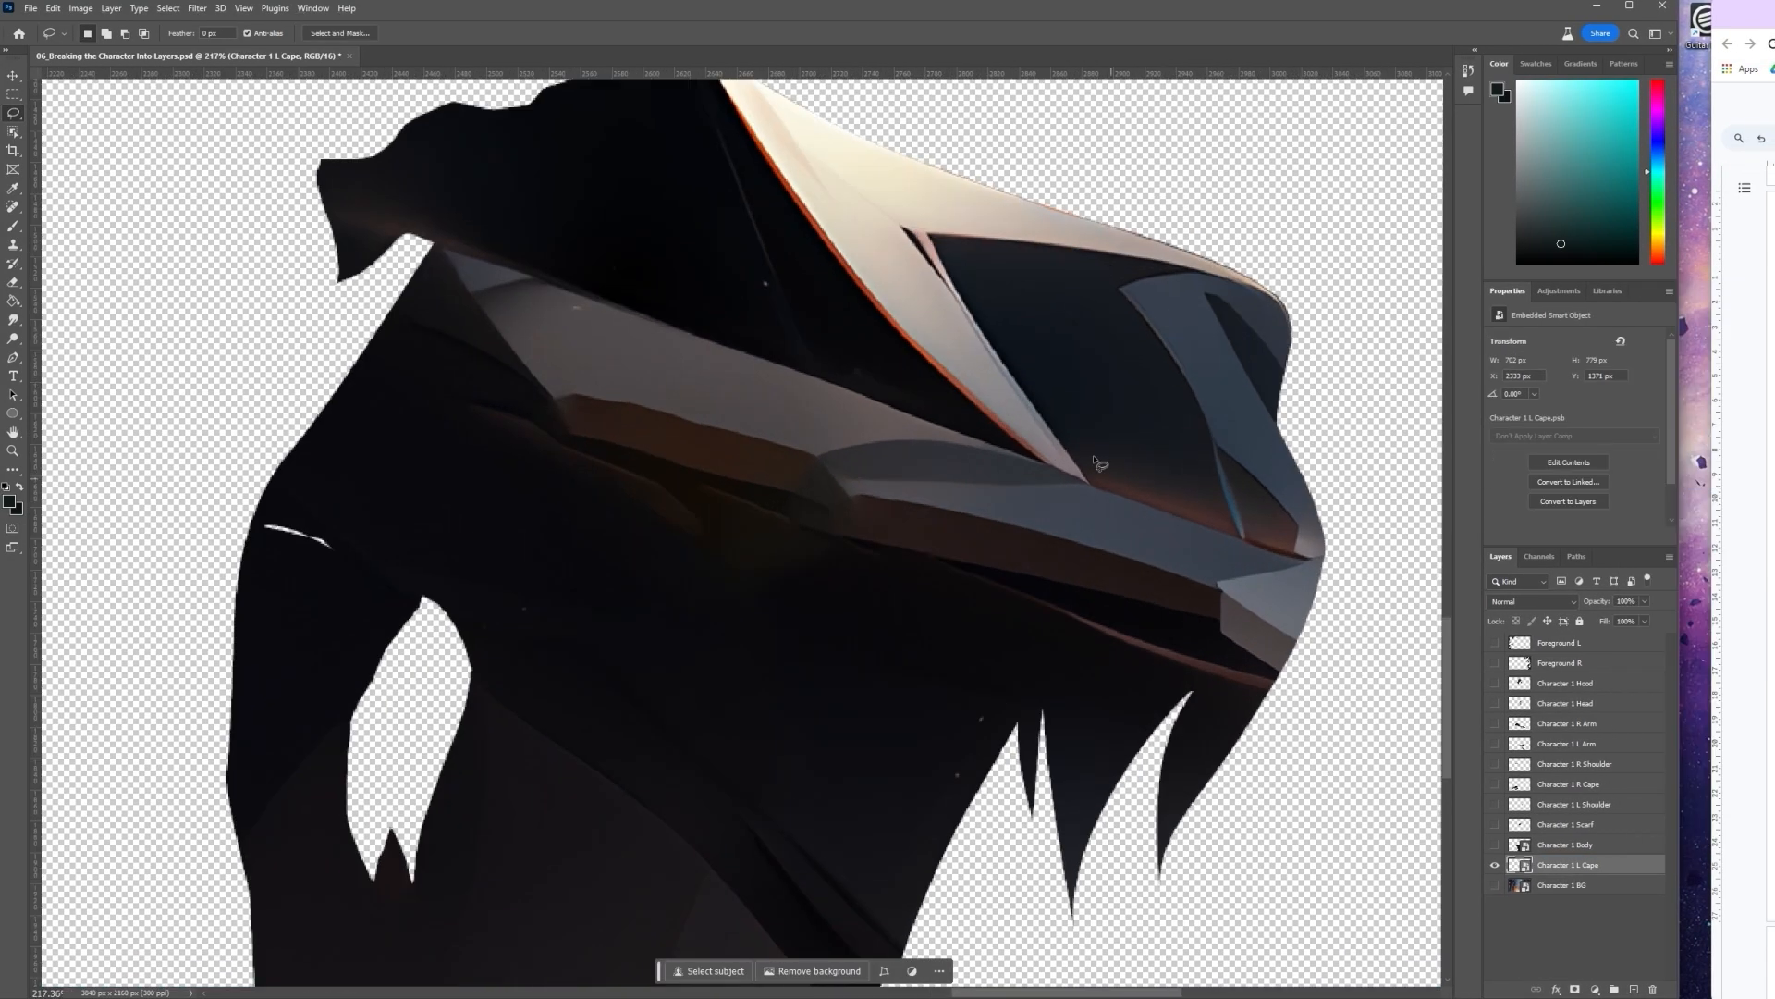
Rasterize the Character 1 L Cape smart object
{"action": "left_click_drag", "start_coordinate": [976, 320], "coordinate": [1020, 380]}
{"action": "right_click", "coordinate": [1634, 869]}
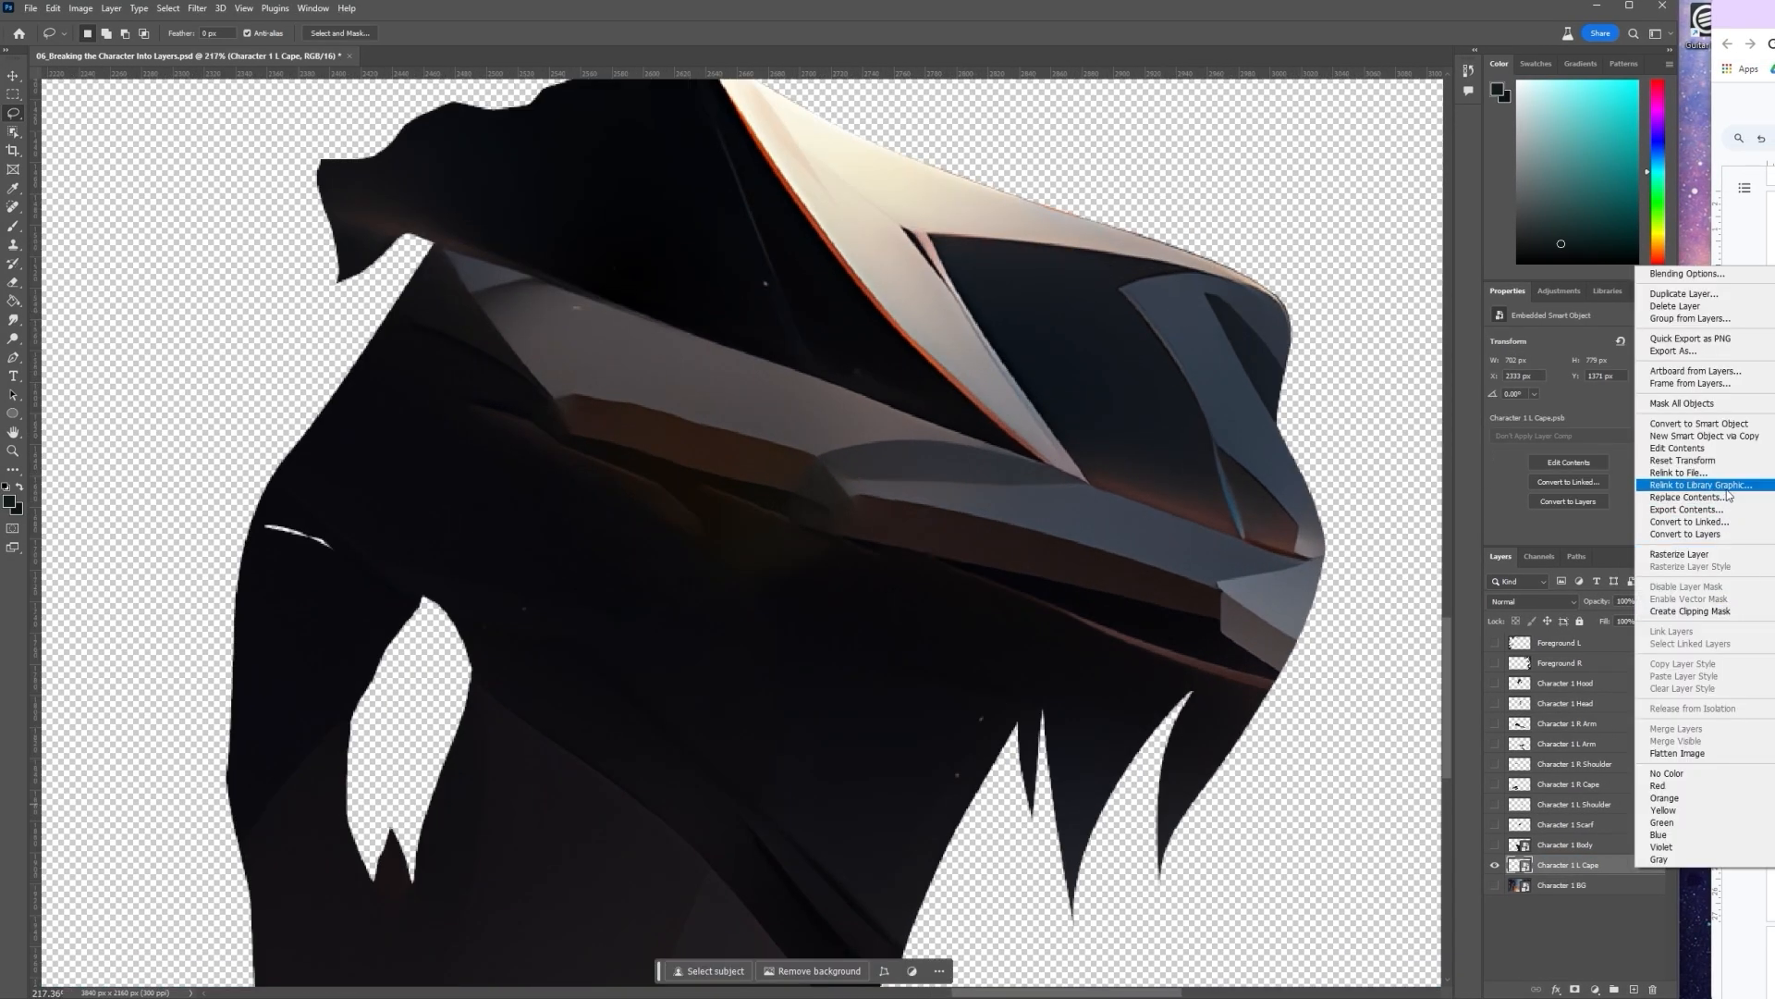
{"action": "left_click", "coordinate": [1685, 555]}
Lasso the outer end of the grey-and-brown band below the cape's pale lapel, up to the cape's outer edge
{"action": "scroll", "coordinate": [1106, 488], "scroll_direction": "up", "scroll_amount": 1}
{"action": "scroll", "coordinate": [1237, 575], "scroll_direction": "down", "scroll_amount": 5}
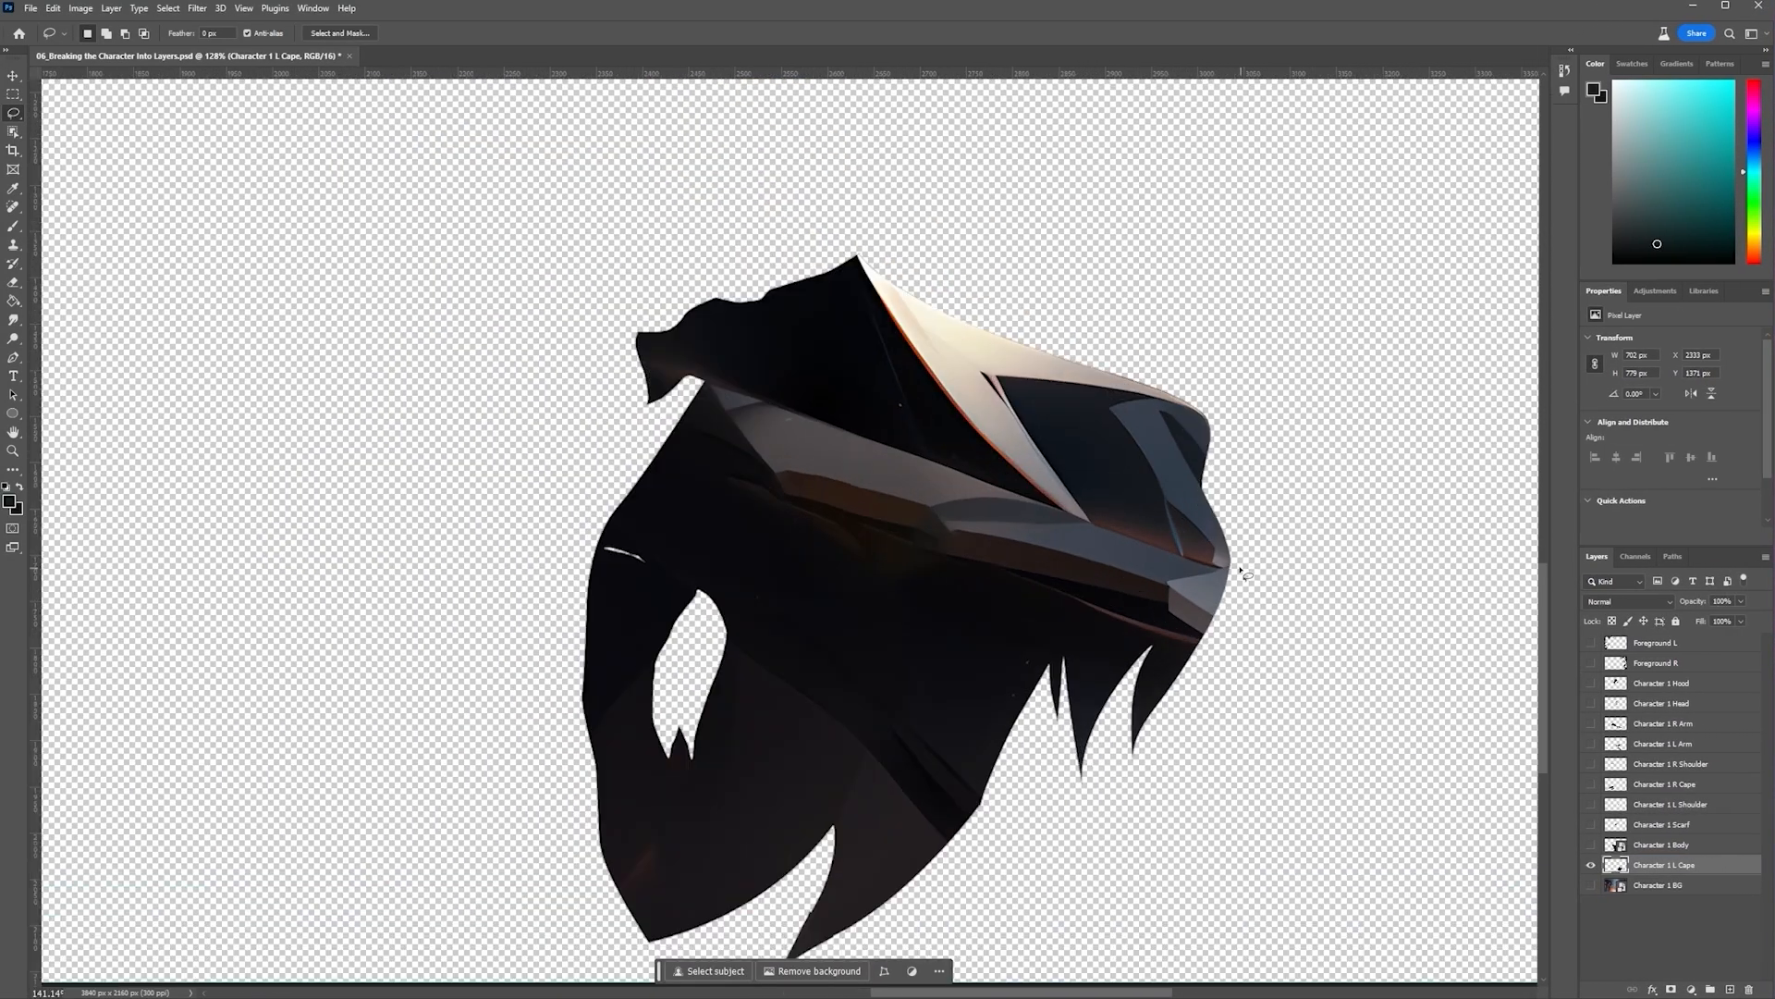
{"action": "scroll", "coordinate": [1237, 577], "scroll_direction": "up", "scroll_amount": 5}
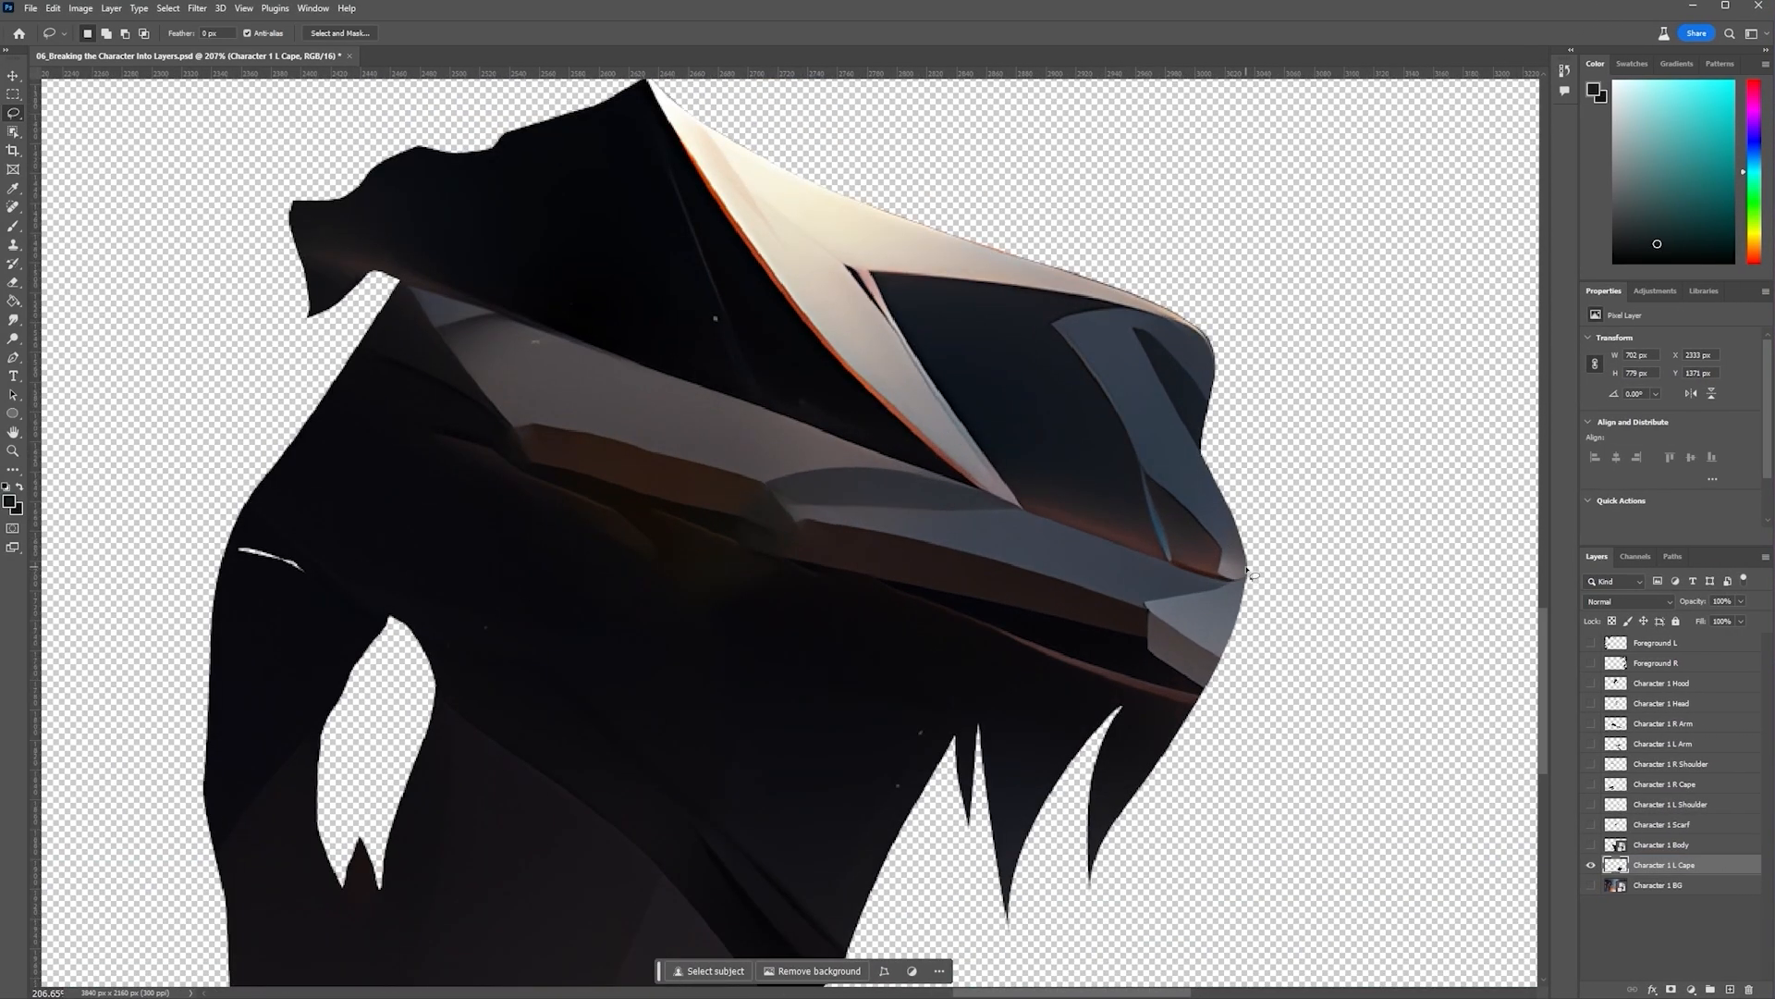
{"action": "left_click_drag", "start_coordinate": [1246, 568], "coordinate": [1247, 567]}
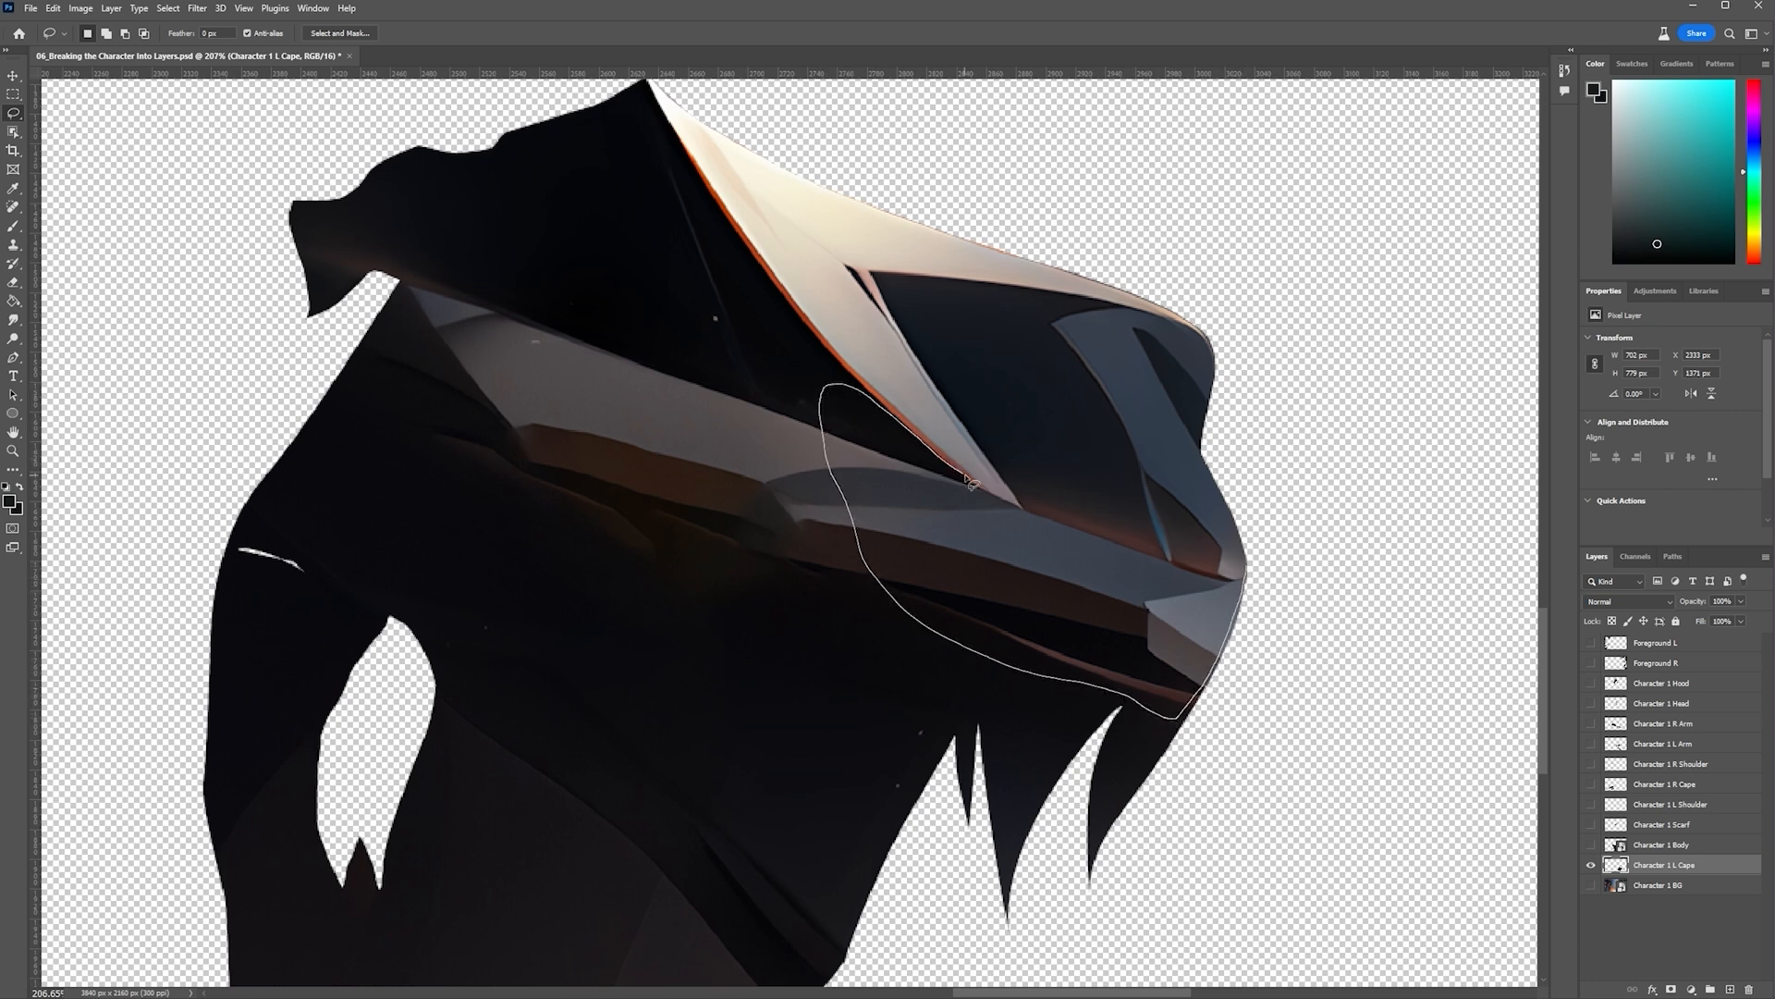
{"action": "left_click_drag", "start_coordinate": [1125, 538], "coordinate": [1211, 564]}
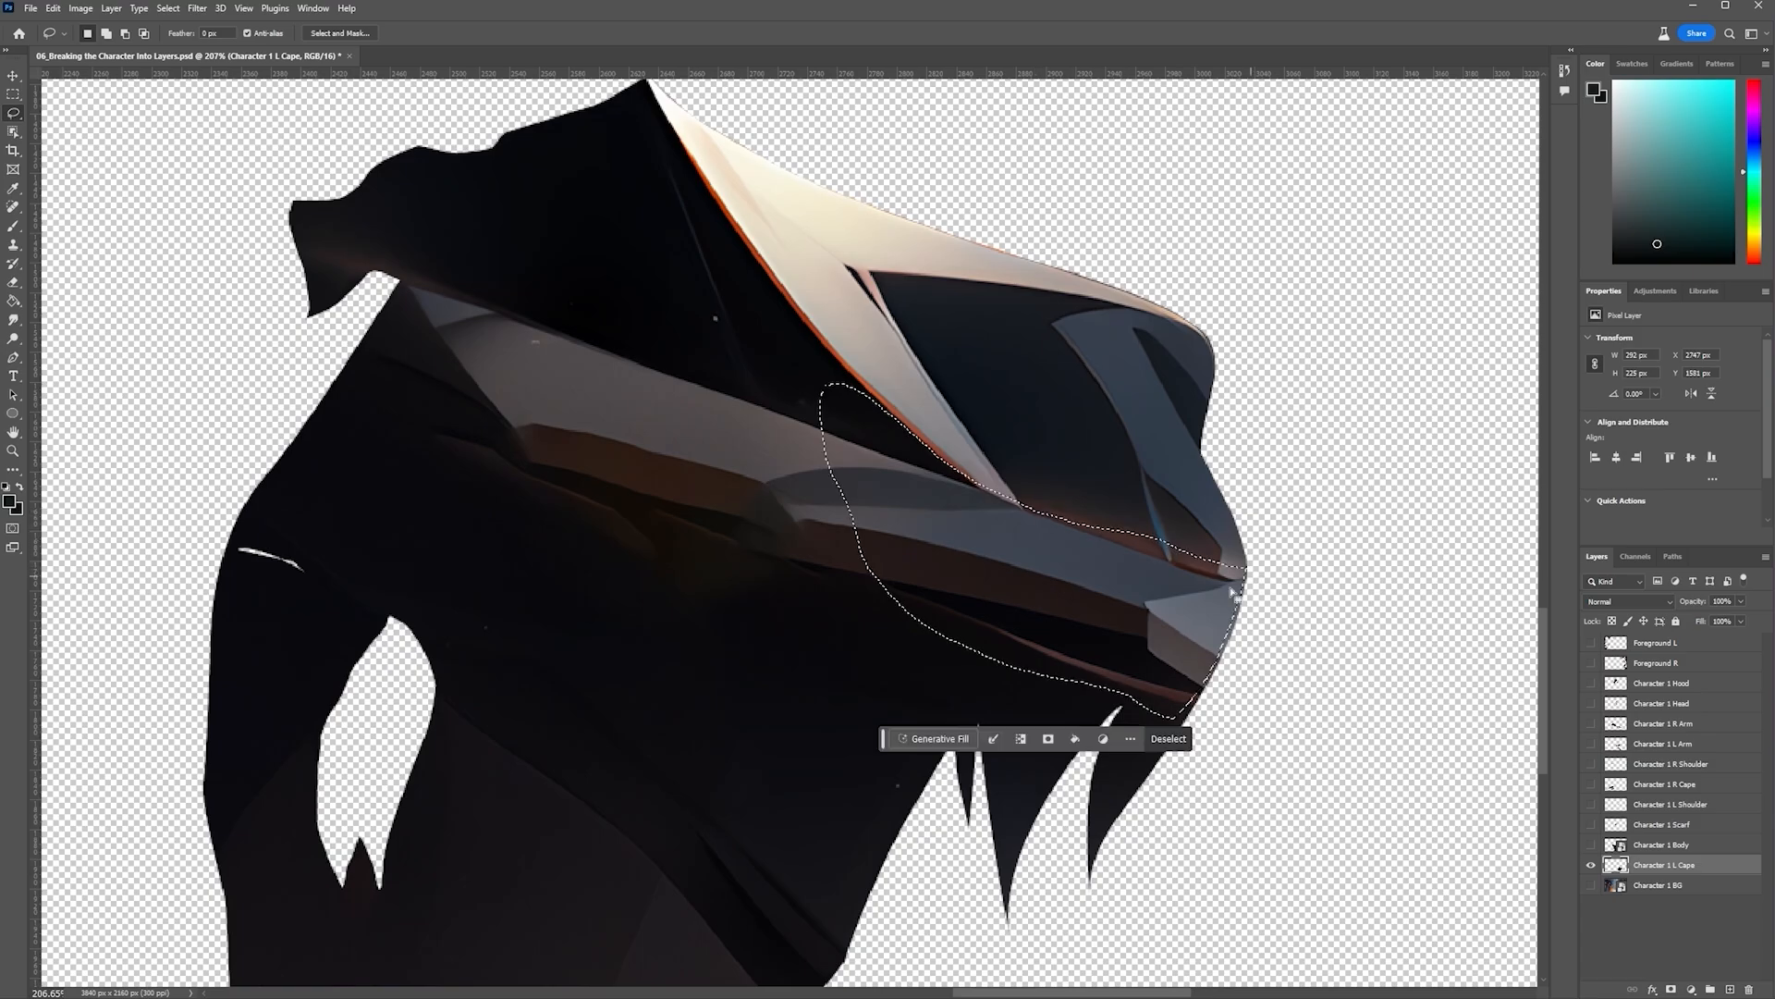
{"action": "left_click", "coordinate": [1166, 737]}
{"action": "left_click", "coordinate": [1188, 817]}
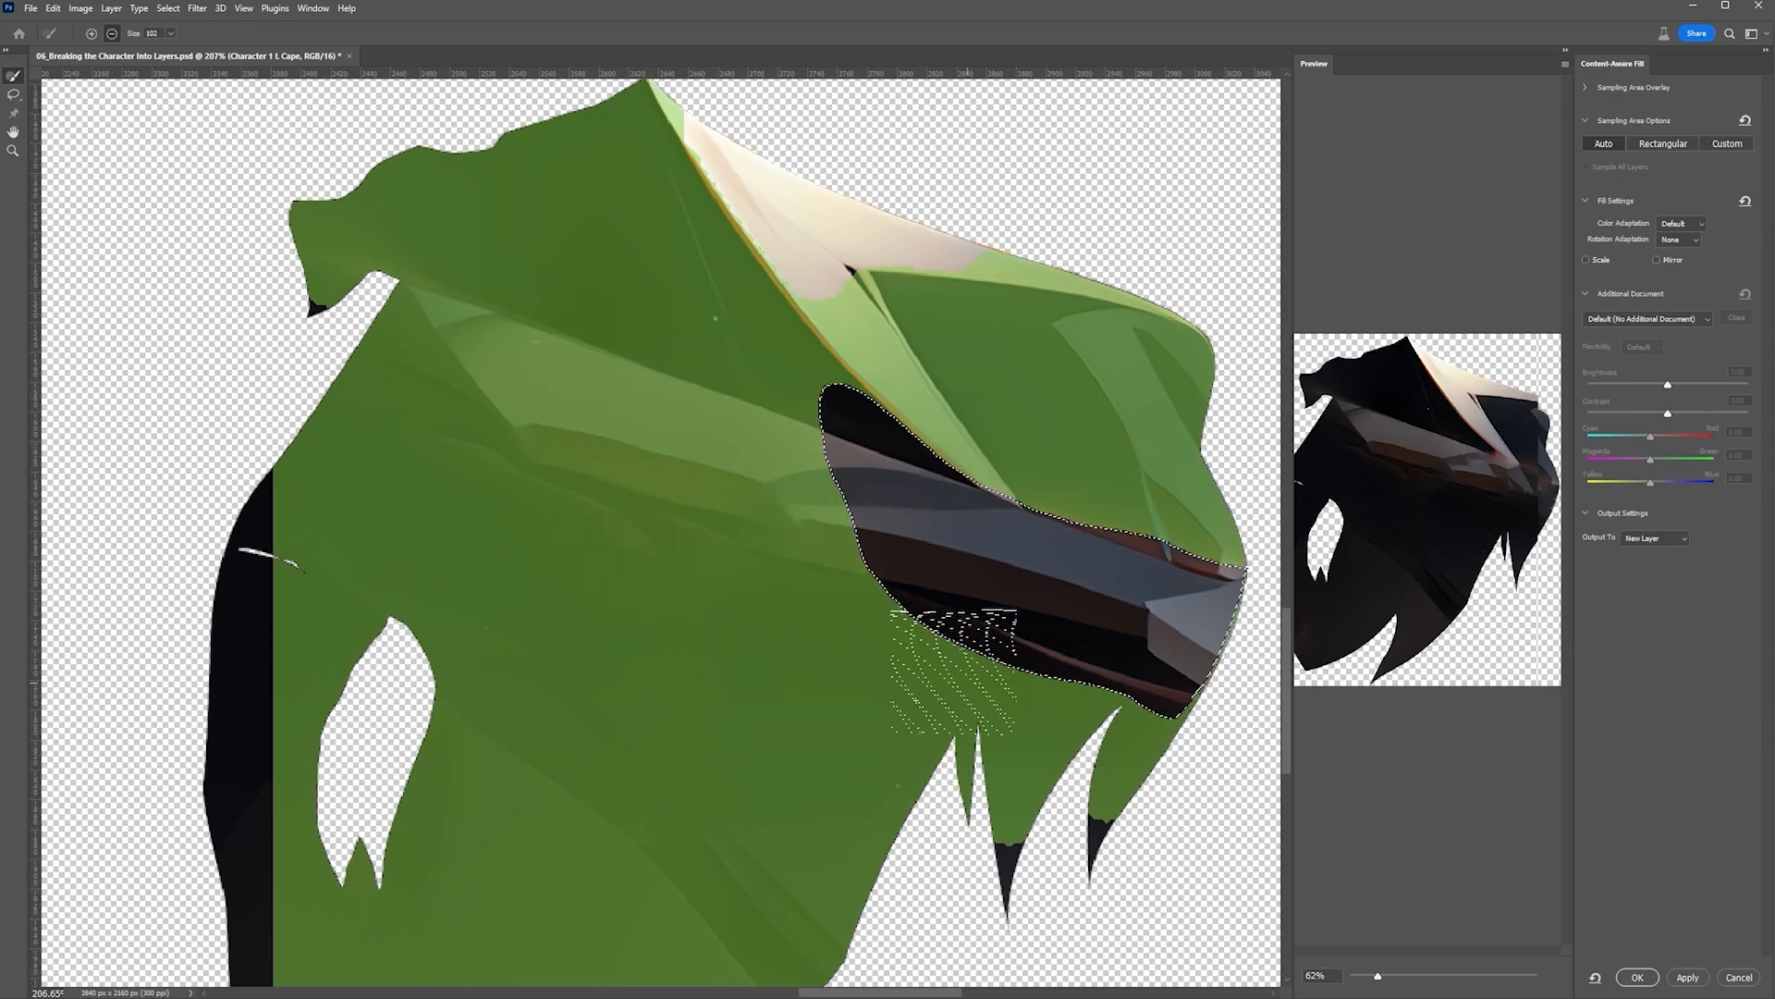
{"action": "left_click", "coordinate": [1739, 977]}
Run Generative Fill with a blank prompt on the lassoed band end and choose the third variation
{"action": "left_click", "coordinate": [933, 738]}
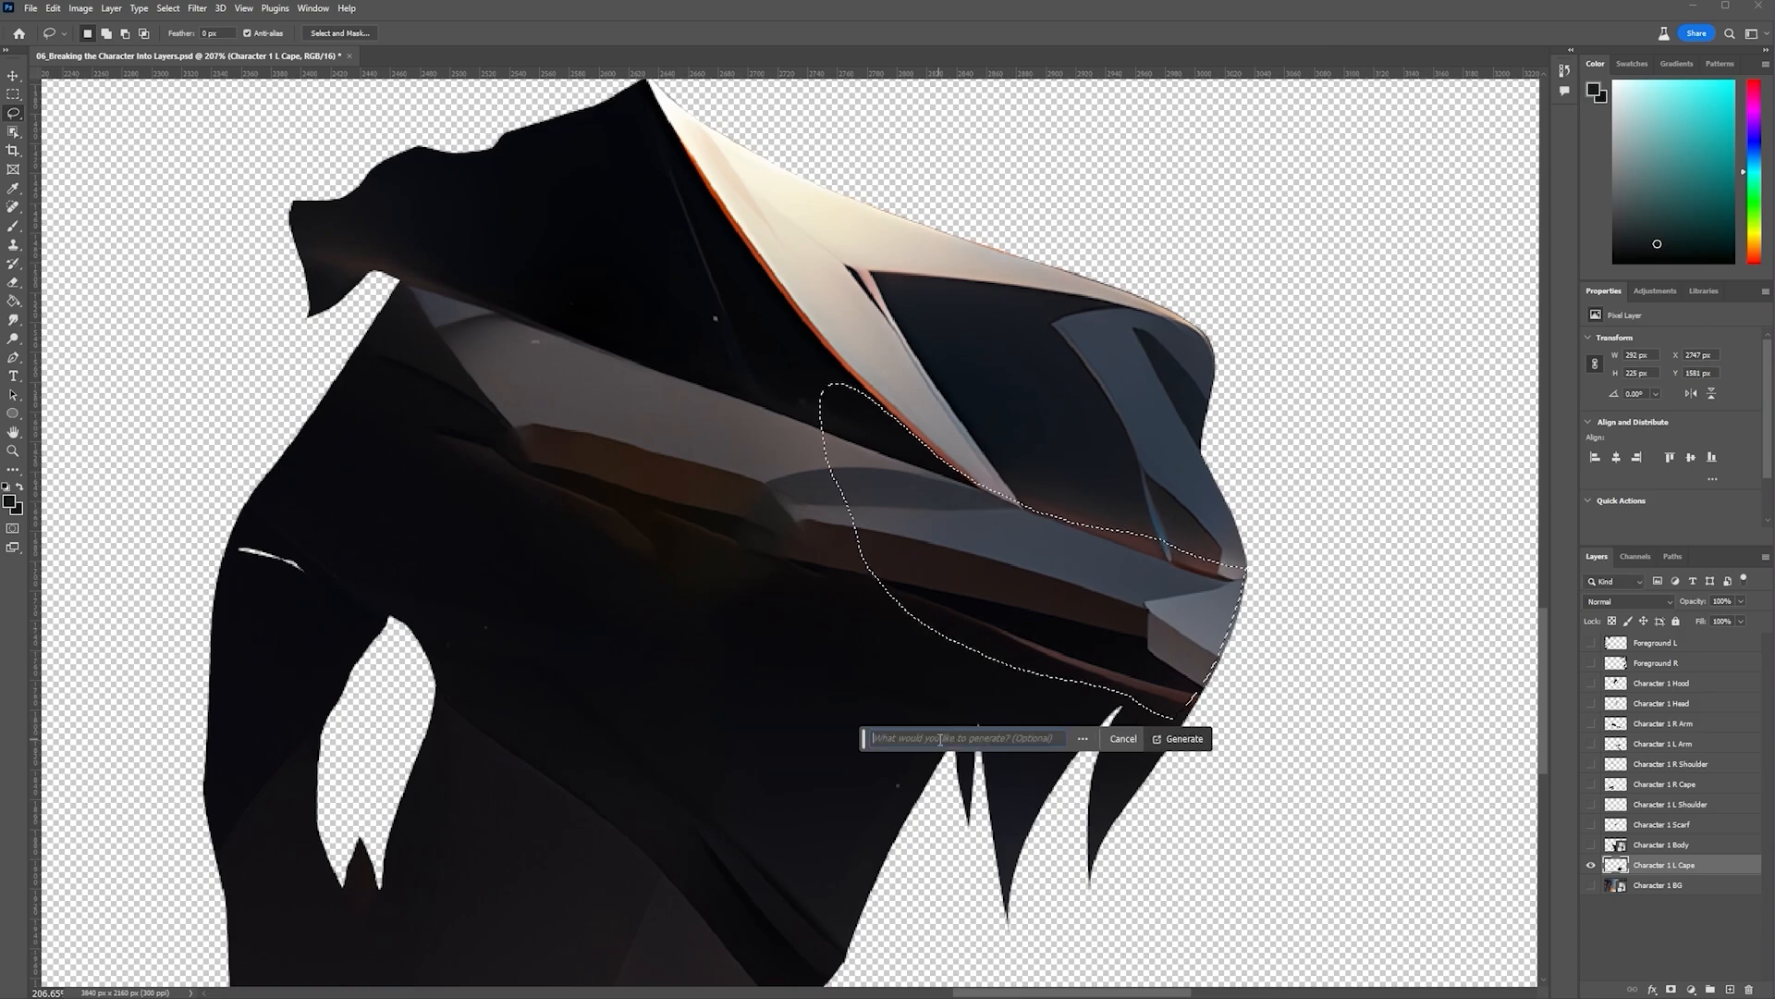
{"action": "left_click", "coordinate": [1189, 739]}
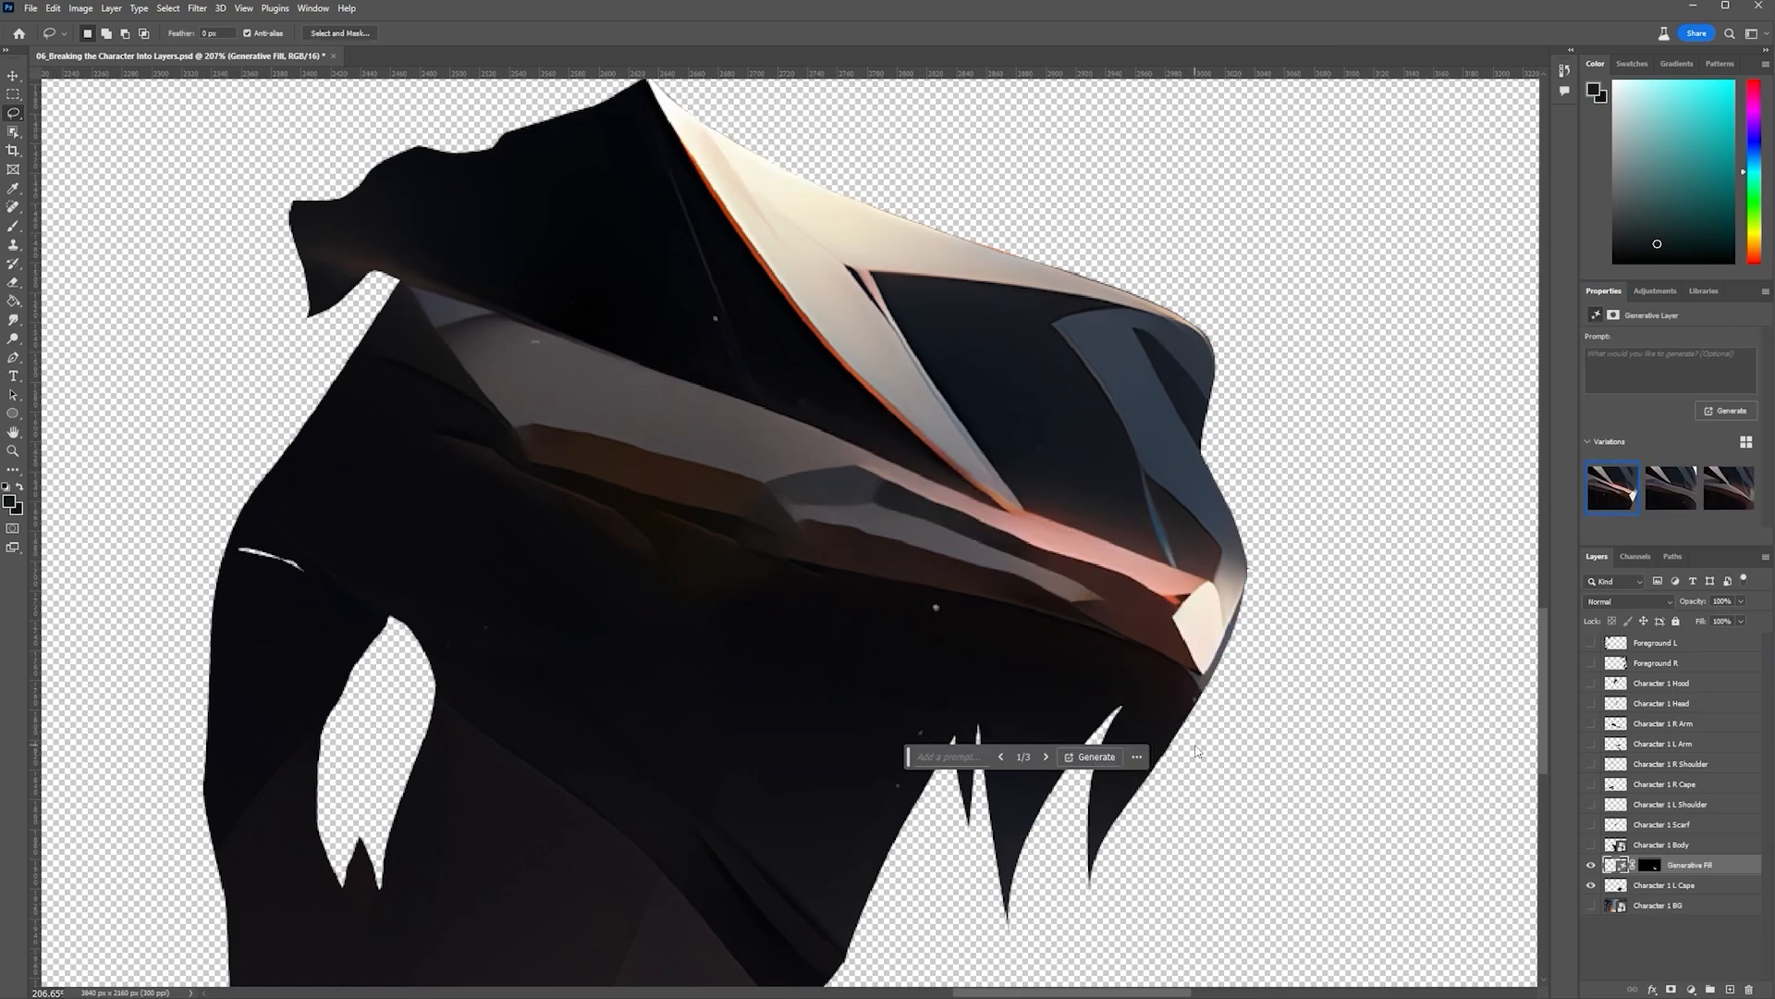
{"action": "left_click", "coordinate": [1044, 757]}
{"action": "left_click", "coordinate": [1044, 756]}
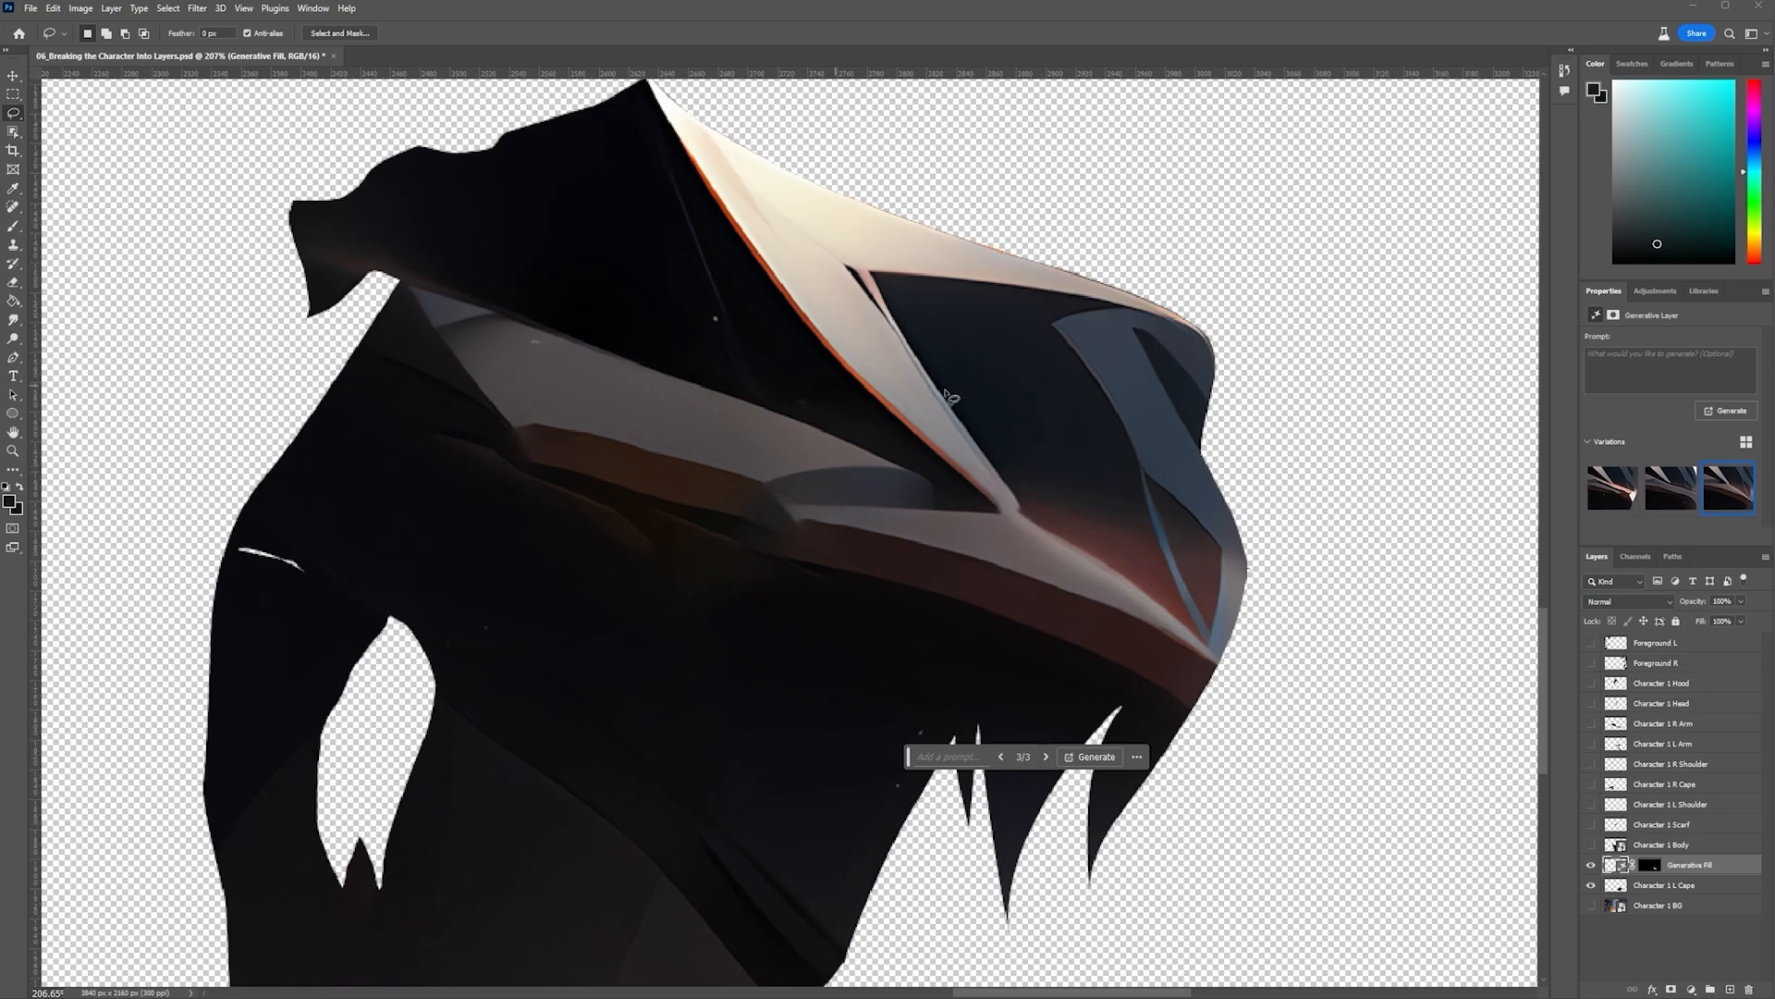
Show all the layers to compare the filled cape with the swords and arms, and isolate the cape layers again
{"action": "left_click_drag", "start_coordinate": [1581, 725], "coordinate": [1589, 643]}
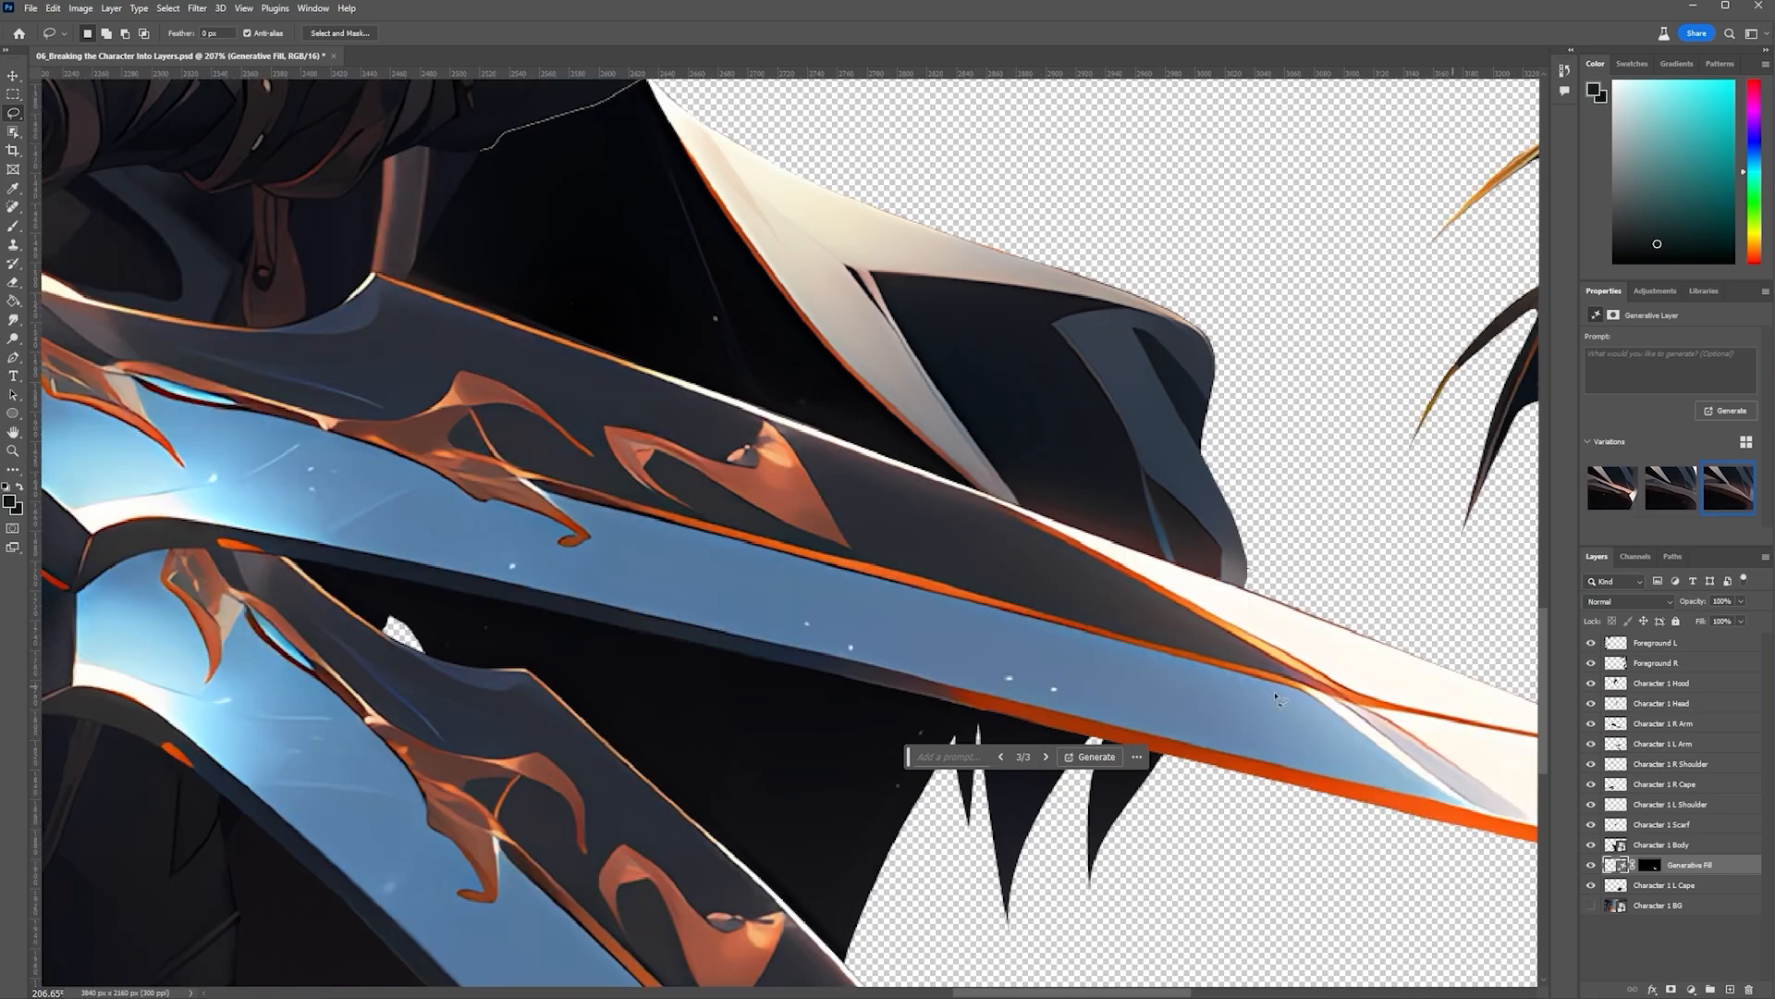
{"action": "scroll", "coordinate": [1161, 656], "scroll_direction": "down", "scroll_amount": 5}
{"action": "left_click", "coordinate": [13, 75]}
{"action": "mouse_move", "coordinate": [996, 618]}
{"action": "left_mouse_down"}
{"action": "mouse_move", "coordinate": [996, 678]}
{"action": "mouse_move", "coordinate": [1005, 576]}
{"action": "mouse_move", "coordinate": [1008, 638]}
{"action": "left_mouse_up"}
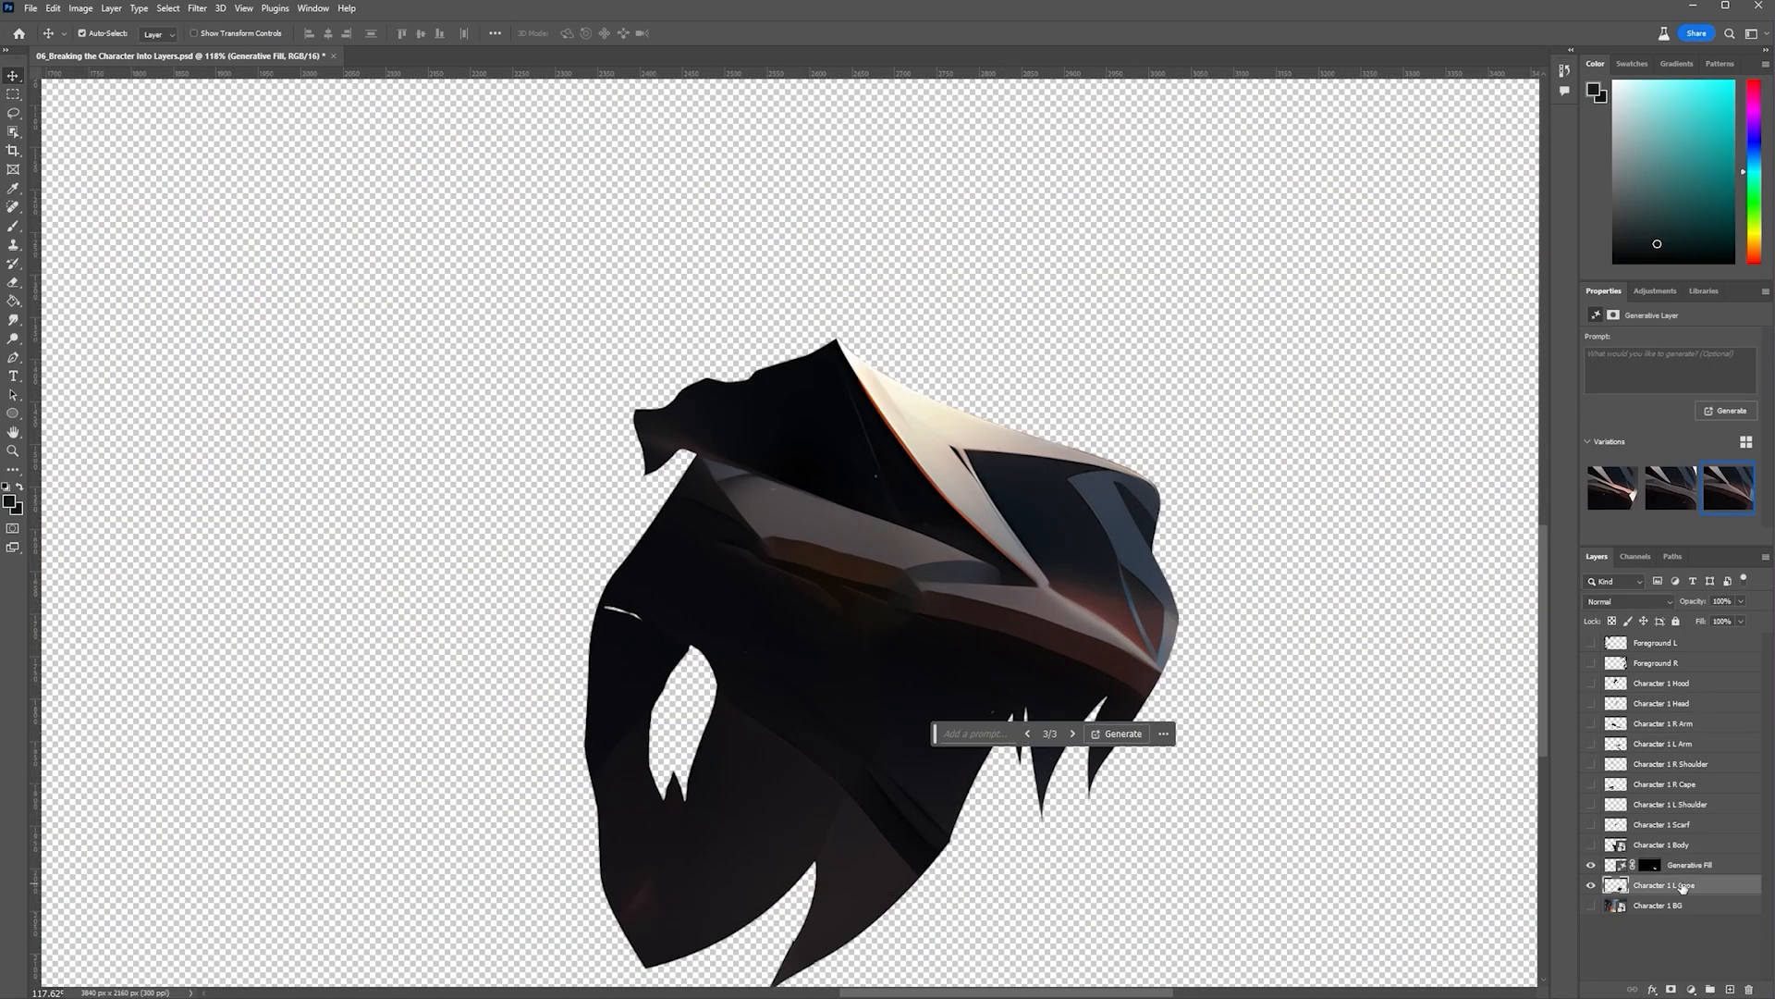
Rename the Generative Fill layer as Character 1 L Cape, copying the name from the cape layer
{"action": "double_click", "coordinate": [1682, 887]}
{"action": "key", "text": "ctrl+c"}
{"action": "double_click", "coordinate": [1690, 865]}
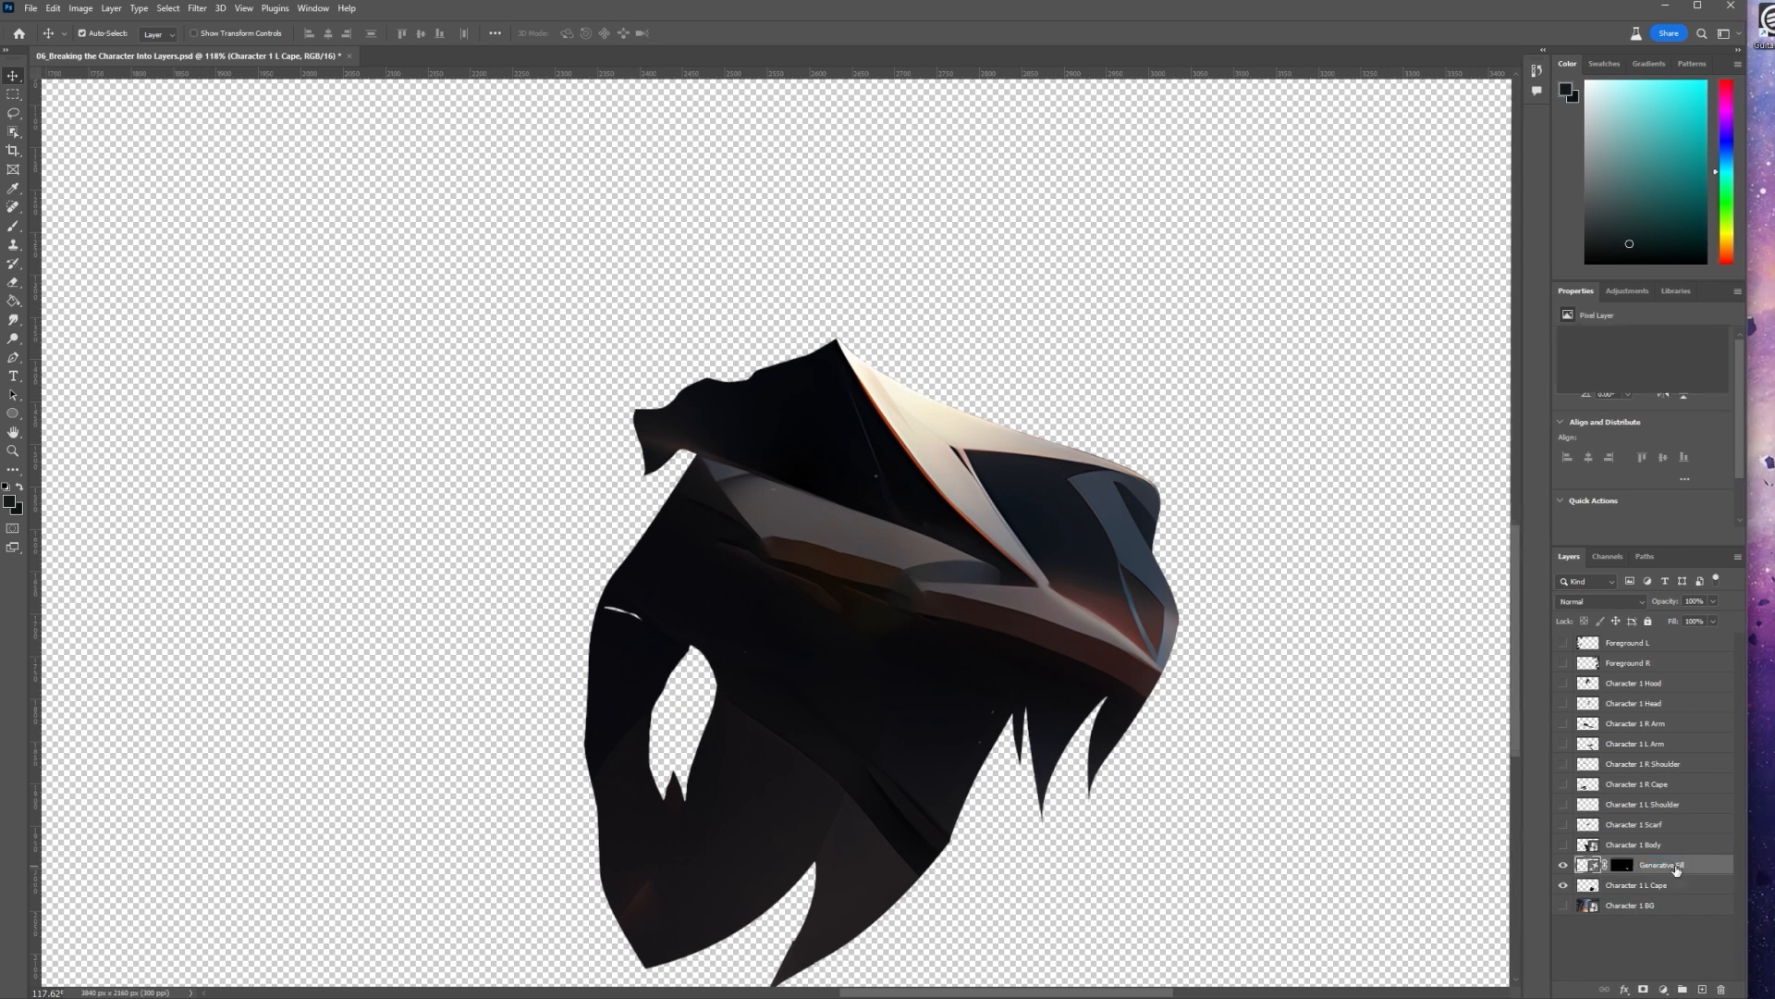
{"action": "key", "text": "ctrl+v"}
{"action": "key", "text": "Return"}
Combine the two Character 1 L Cape layers into one smart object and rasterize it
{"action": "left_click", "coordinate": [1721, 885]}
{"action": "left_click", "coordinate": [1725, 866], "text": "shift"}
{"action": "right_click", "coordinate": [1727, 864]}
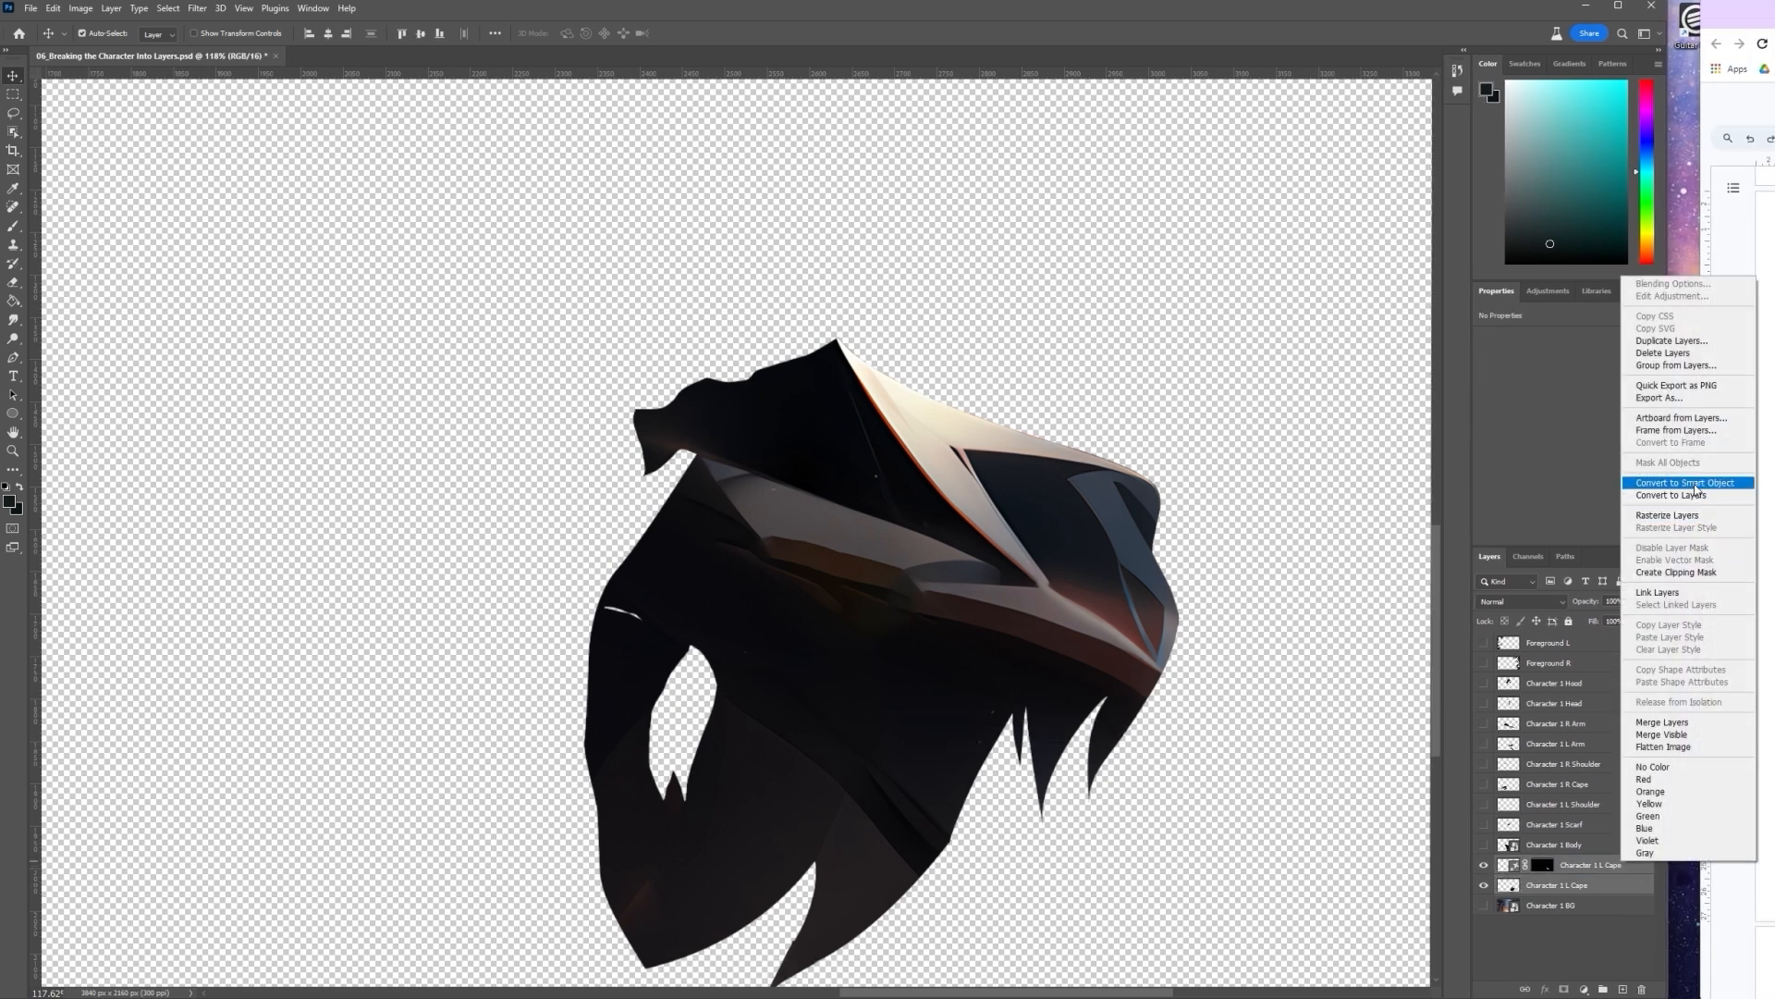
{"action": "left_click", "coordinate": [1692, 482]}
{"action": "right_click", "coordinate": [1614, 858]}
{"action": "left_click", "coordinate": [1679, 547]}
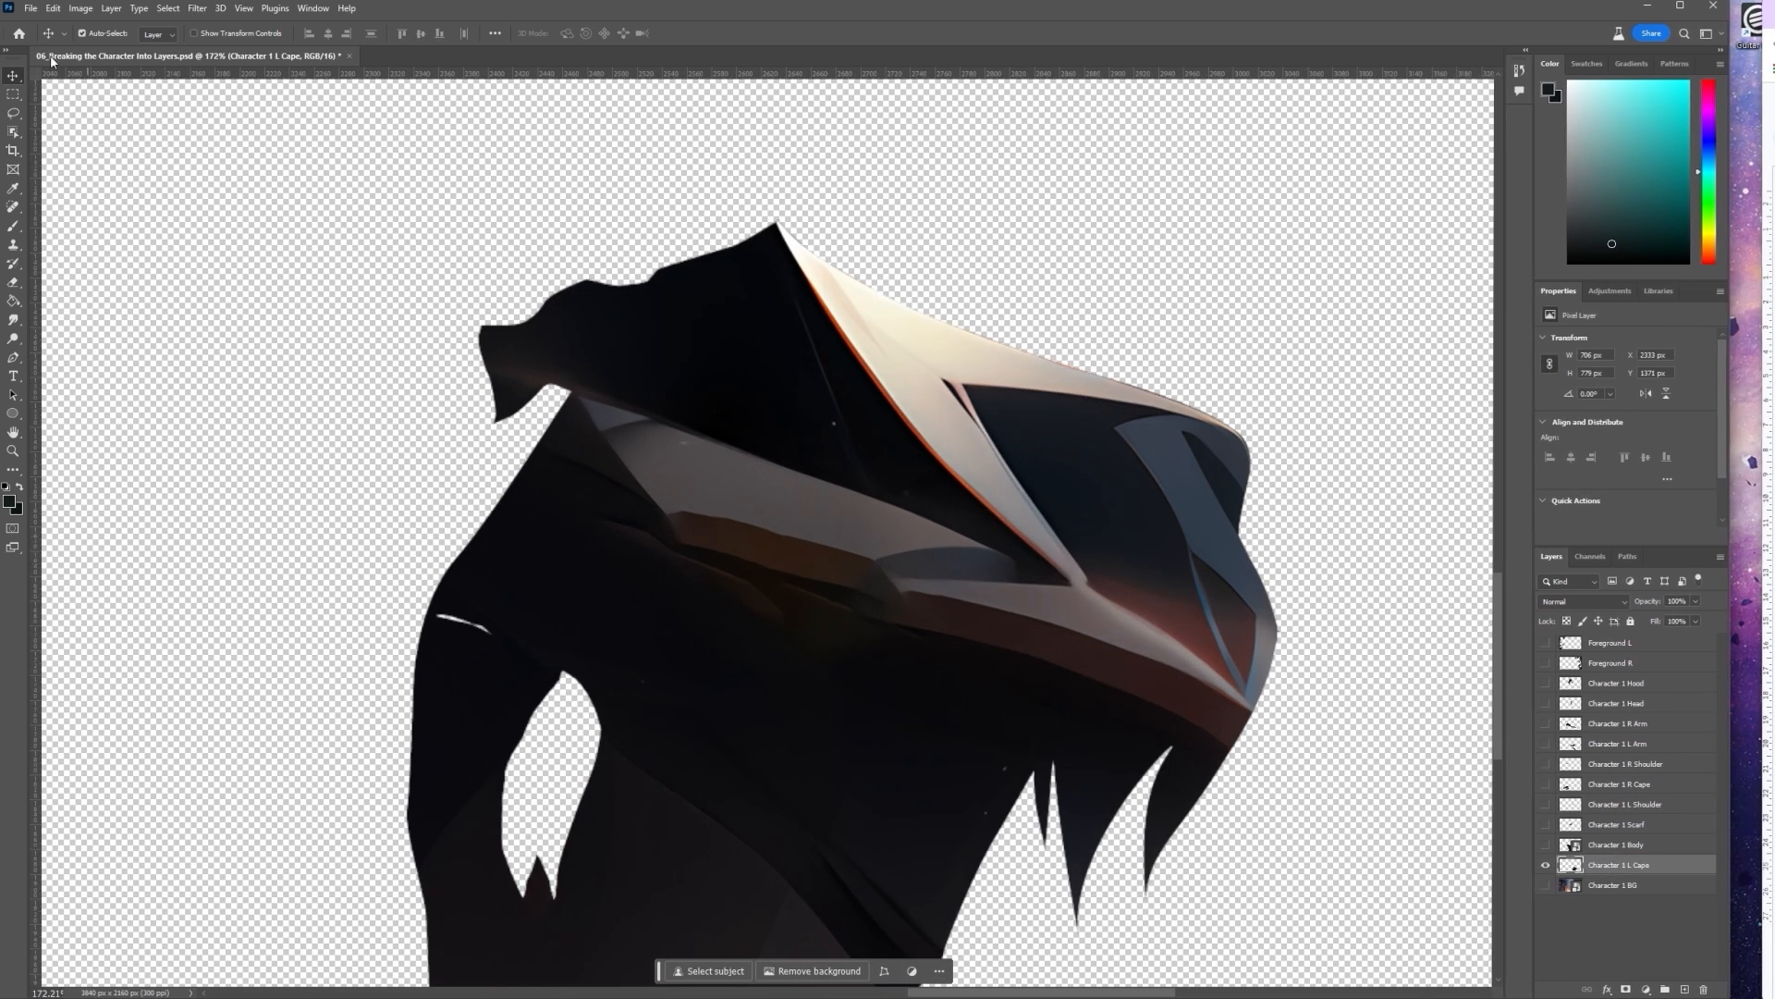
Lasso the whole grey-and-brown band across the cape, from its outer tip to the inner shoulder corner
{"action": "key", "text": "l"}
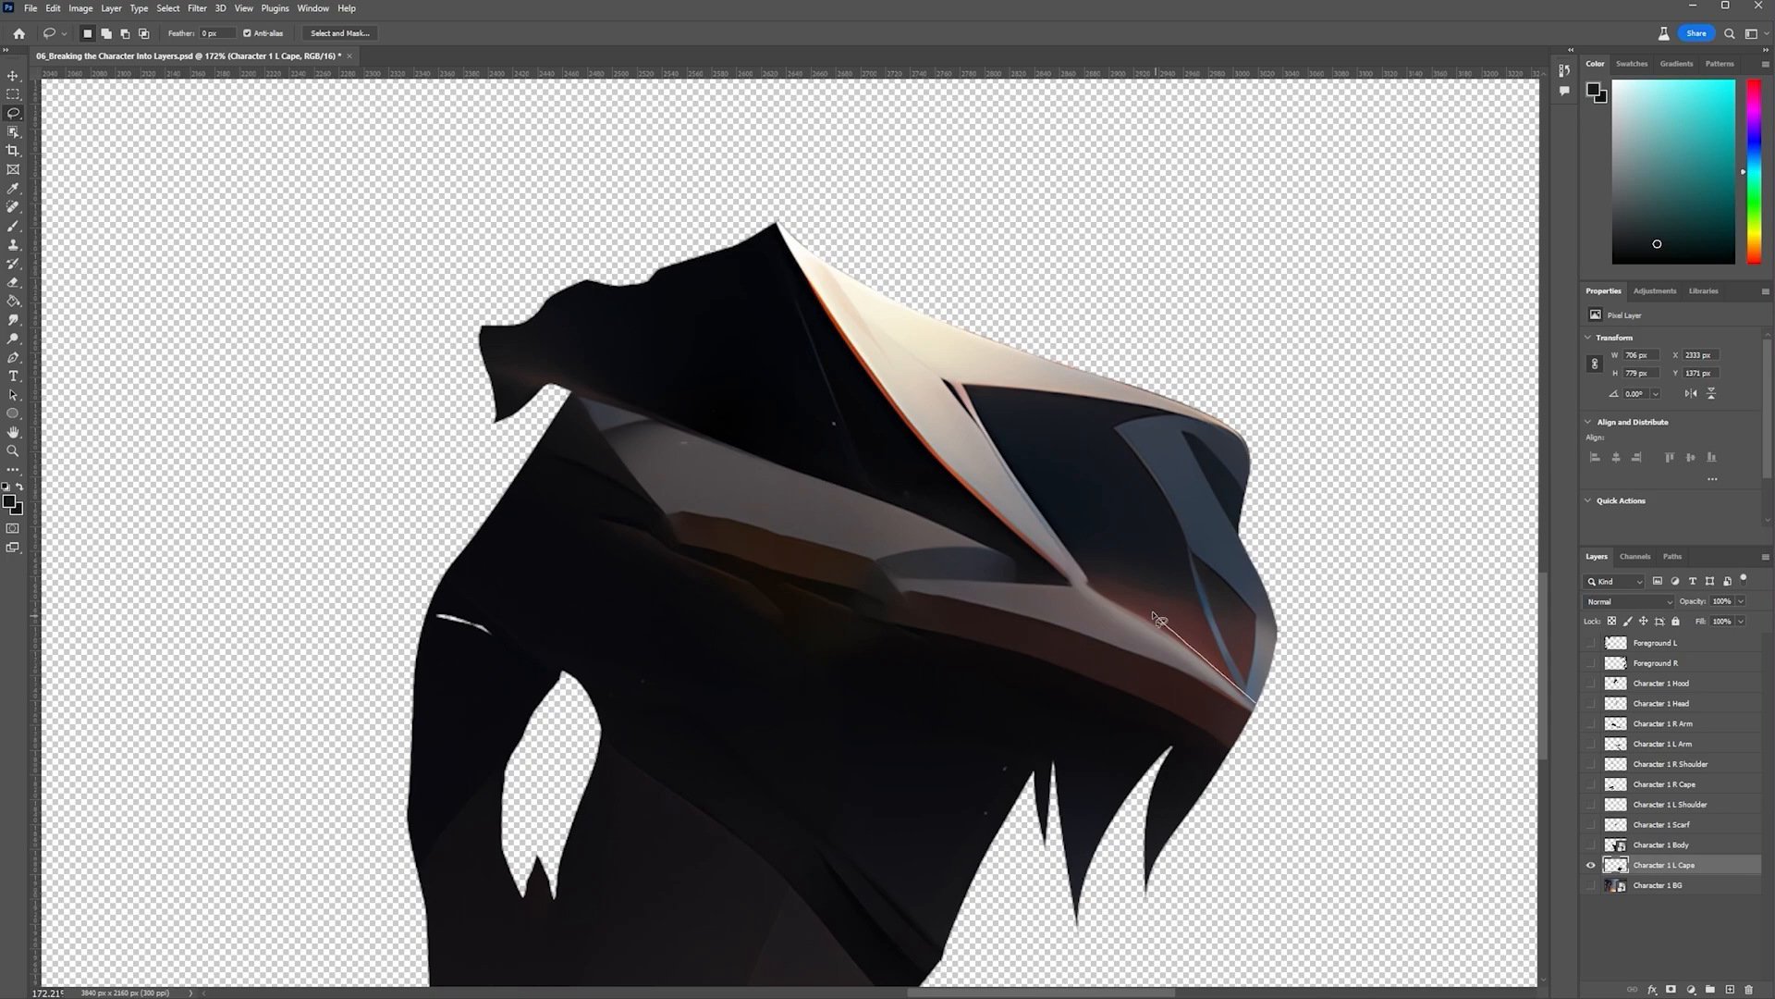
{"action": "left_click_drag", "start_coordinate": [959, 510], "coordinate": [954, 507]}
{"action": "key", "text": "ctrl+z"}
{"action": "left_click_drag", "start_coordinate": [1253, 702], "coordinate": [1201, 649]}
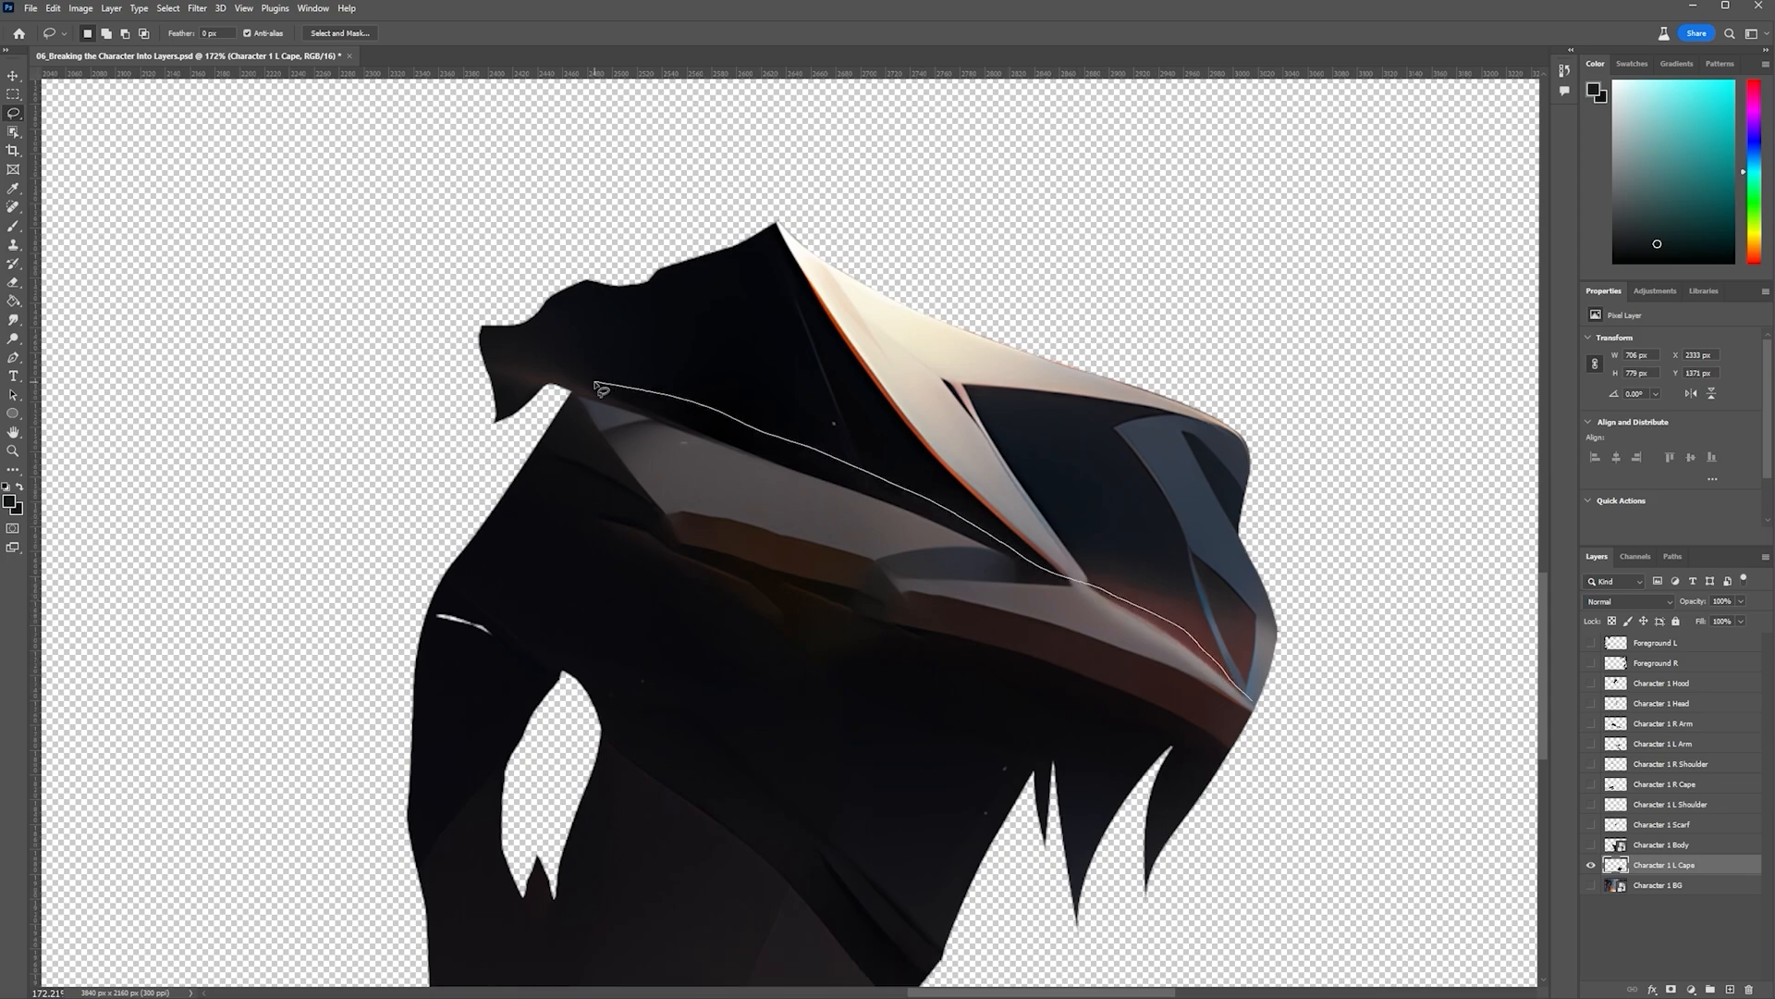
{"action": "mouse_move", "coordinate": [566, 559]}
{"action": "left_mouse_down"}
{"action": "mouse_move", "coordinate": [845, 683]}
{"action": "mouse_move", "coordinate": [1060, 715]}
{"action": "left_mouse_up"}
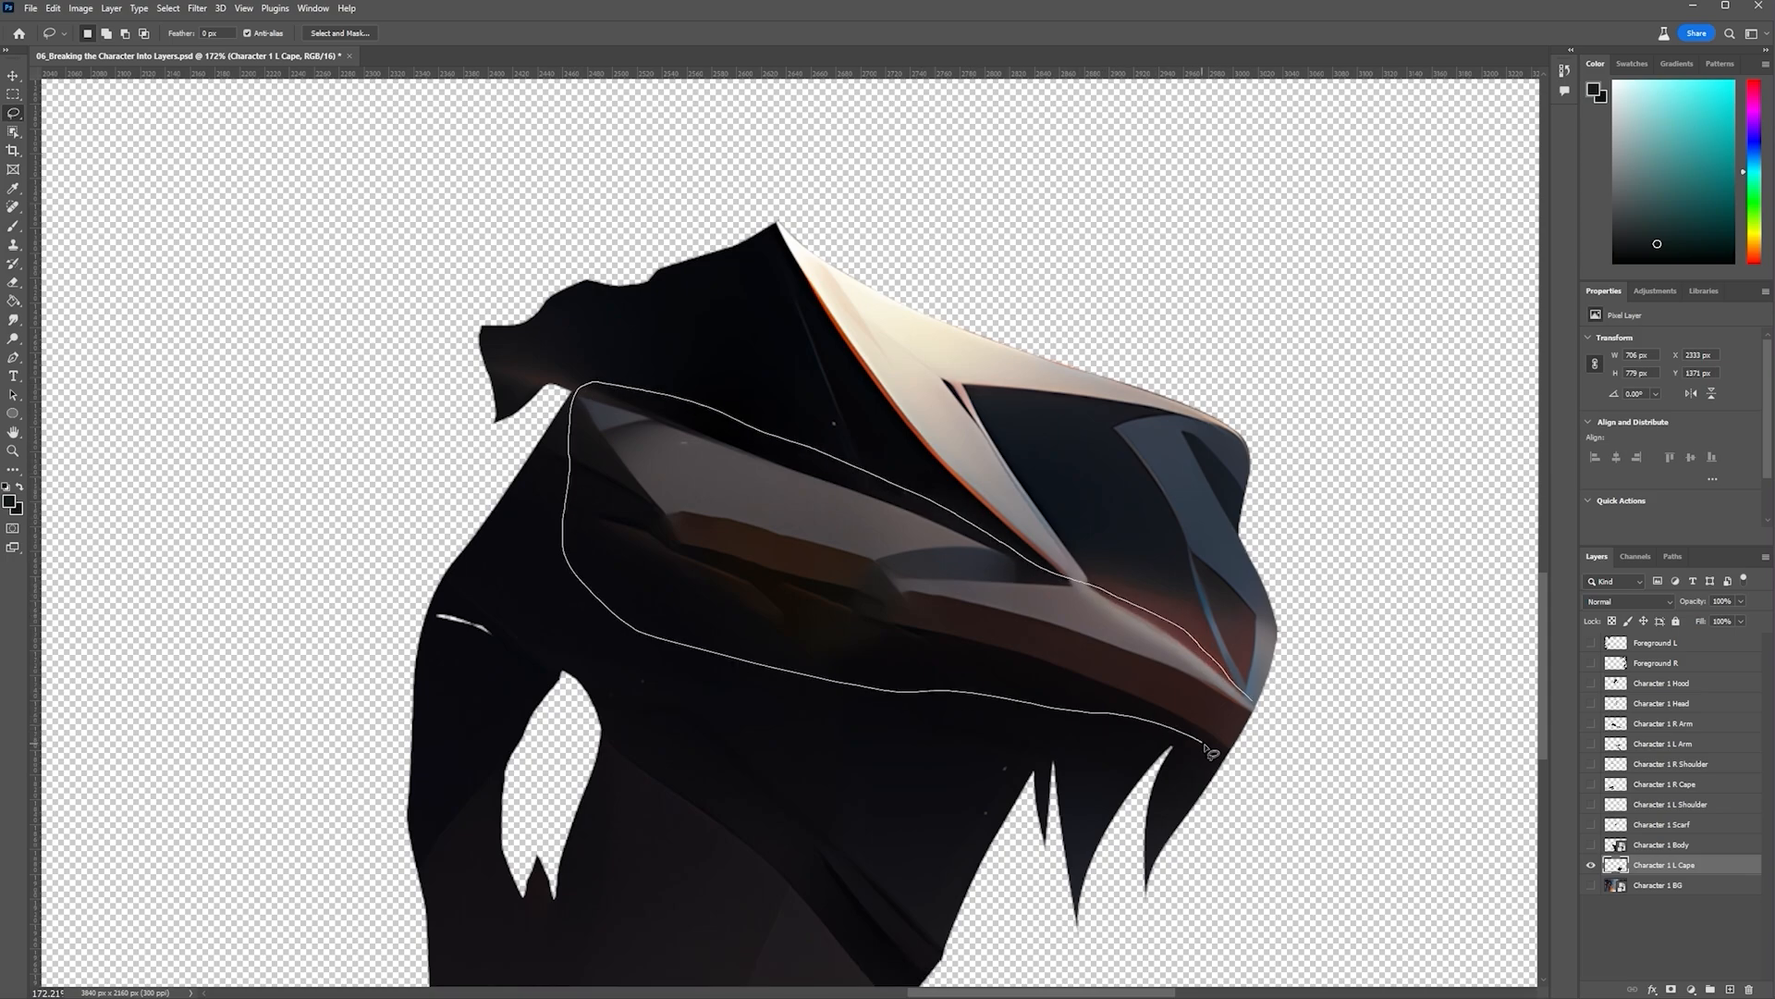
{"action": "left_click_drag", "start_coordinate": [1252, 729], "coordinate": [1249, 730]}
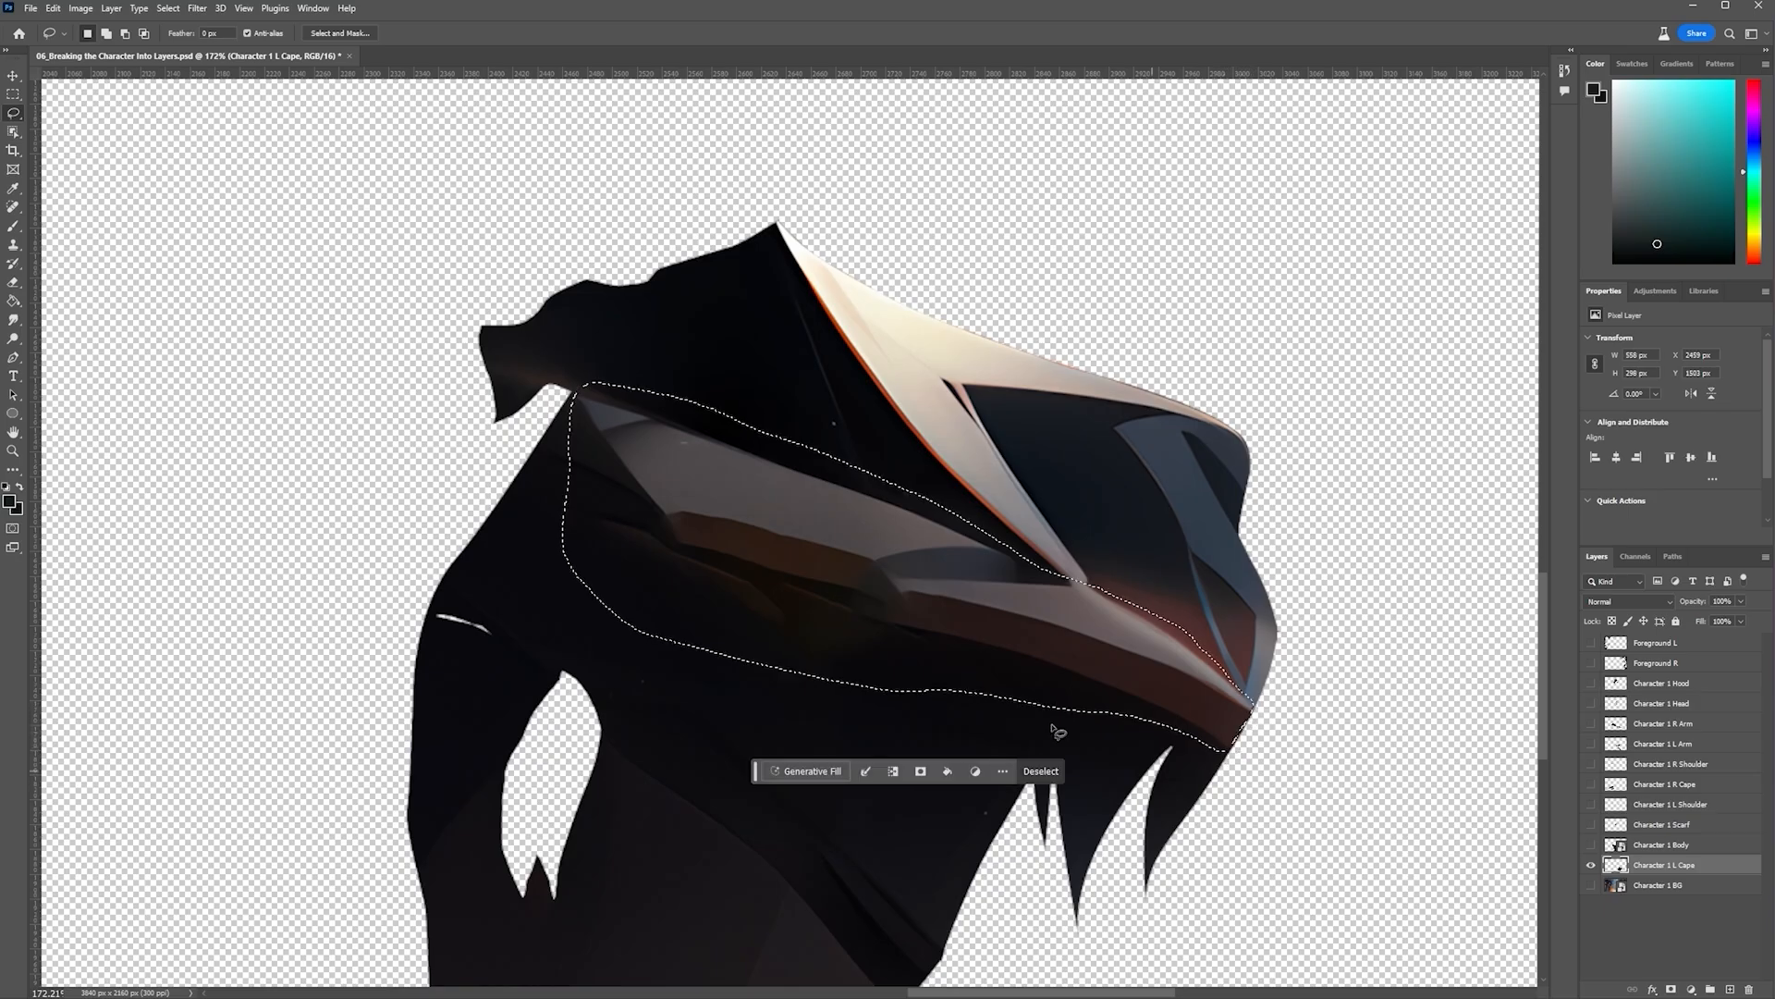
Replace the lassoed band using Content-Aware Fill output to a new layer, and clear the selection
{"action": "right_click", "coordinate": [1043, 627]}
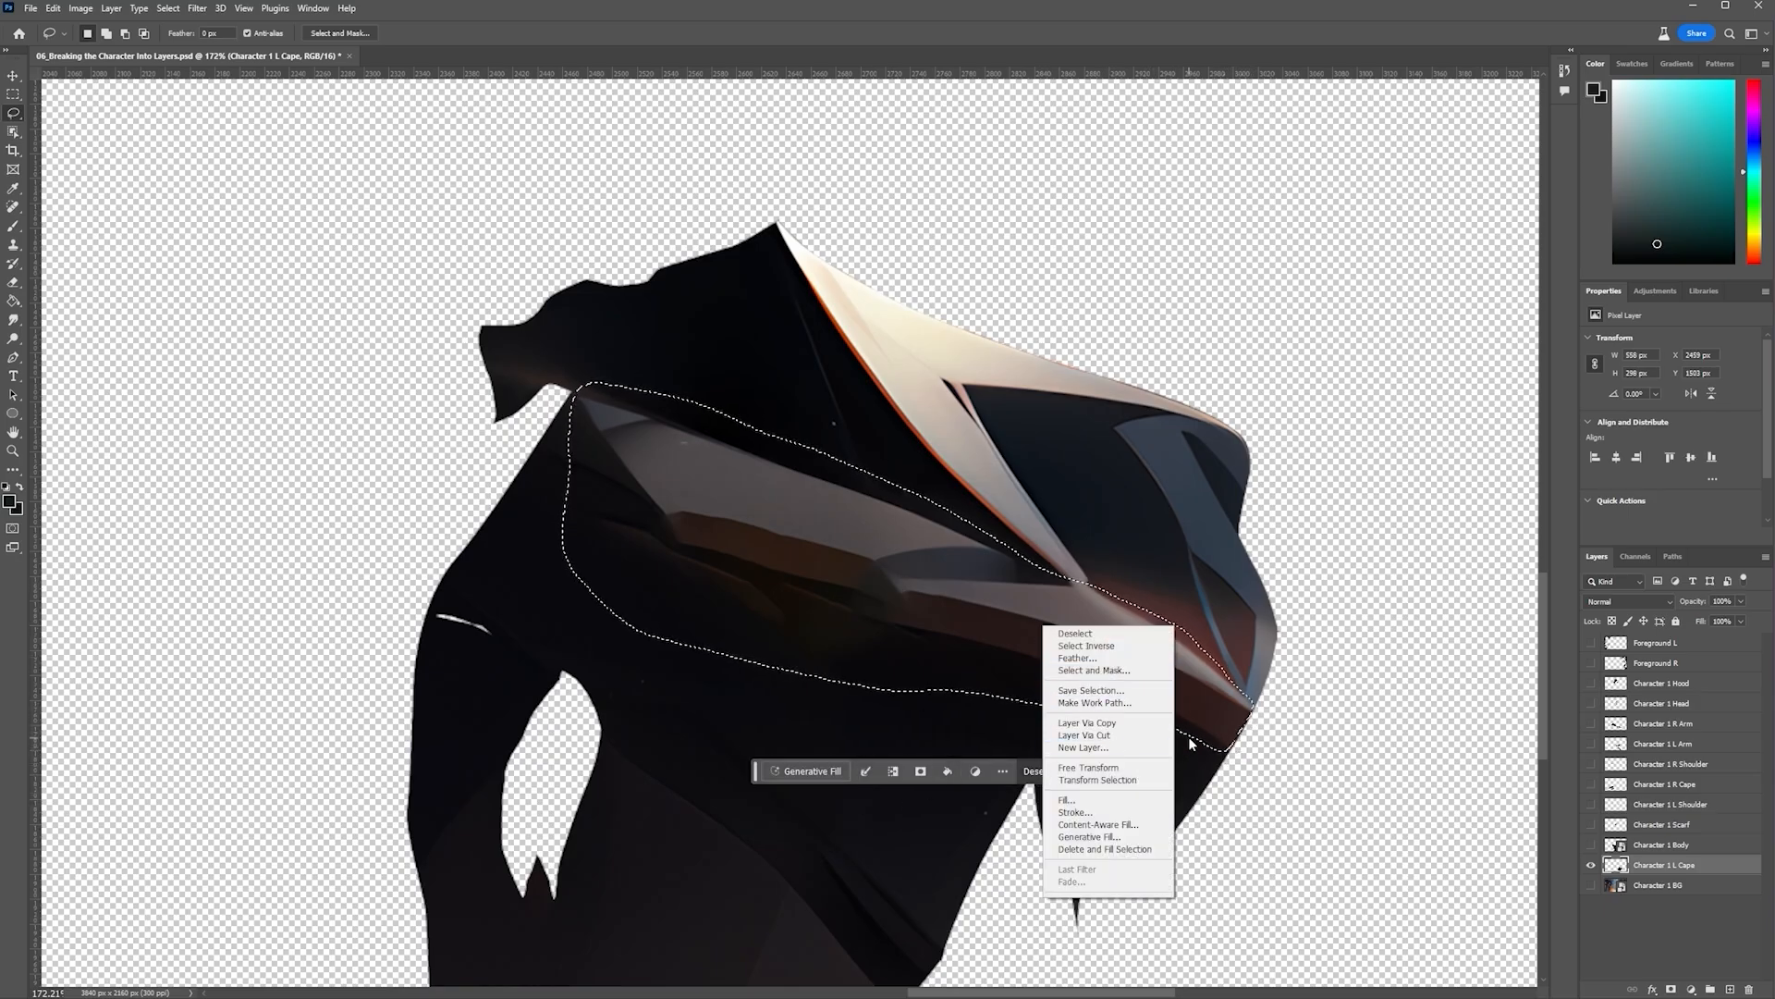
{"action": "left_click", "coordinate": [1097, 824]}
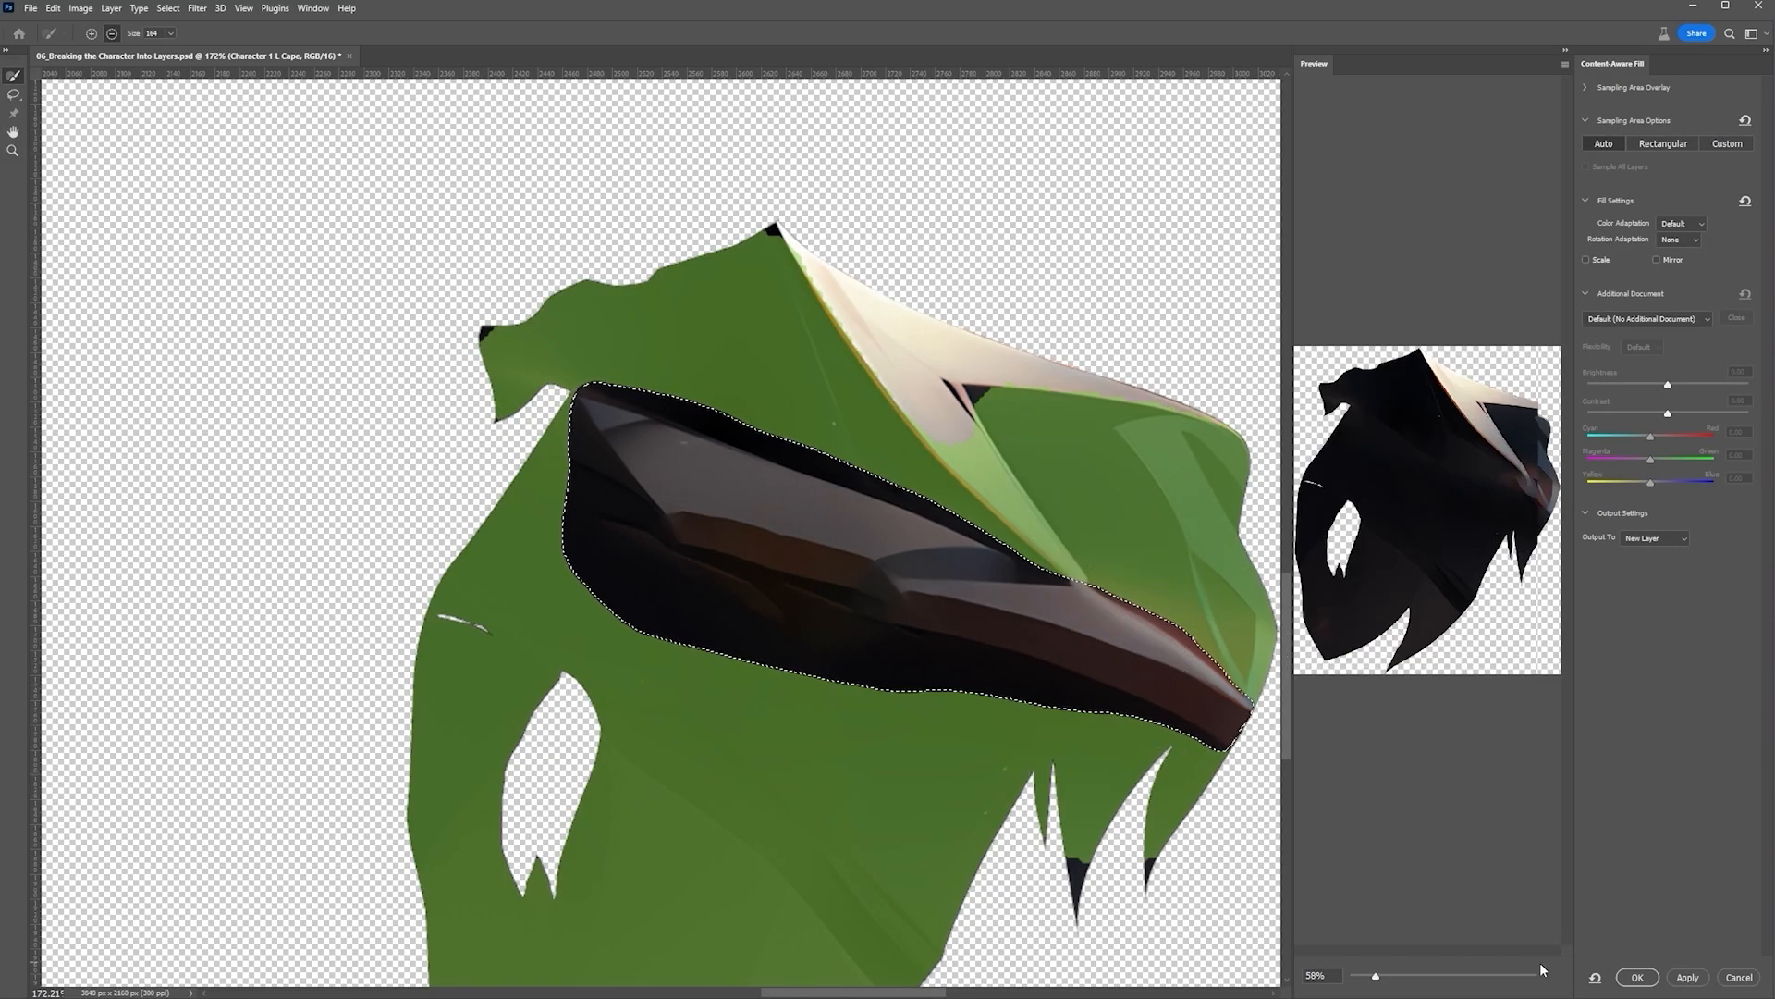
{"action": "left_click", "coordinate": [1681, 980]}
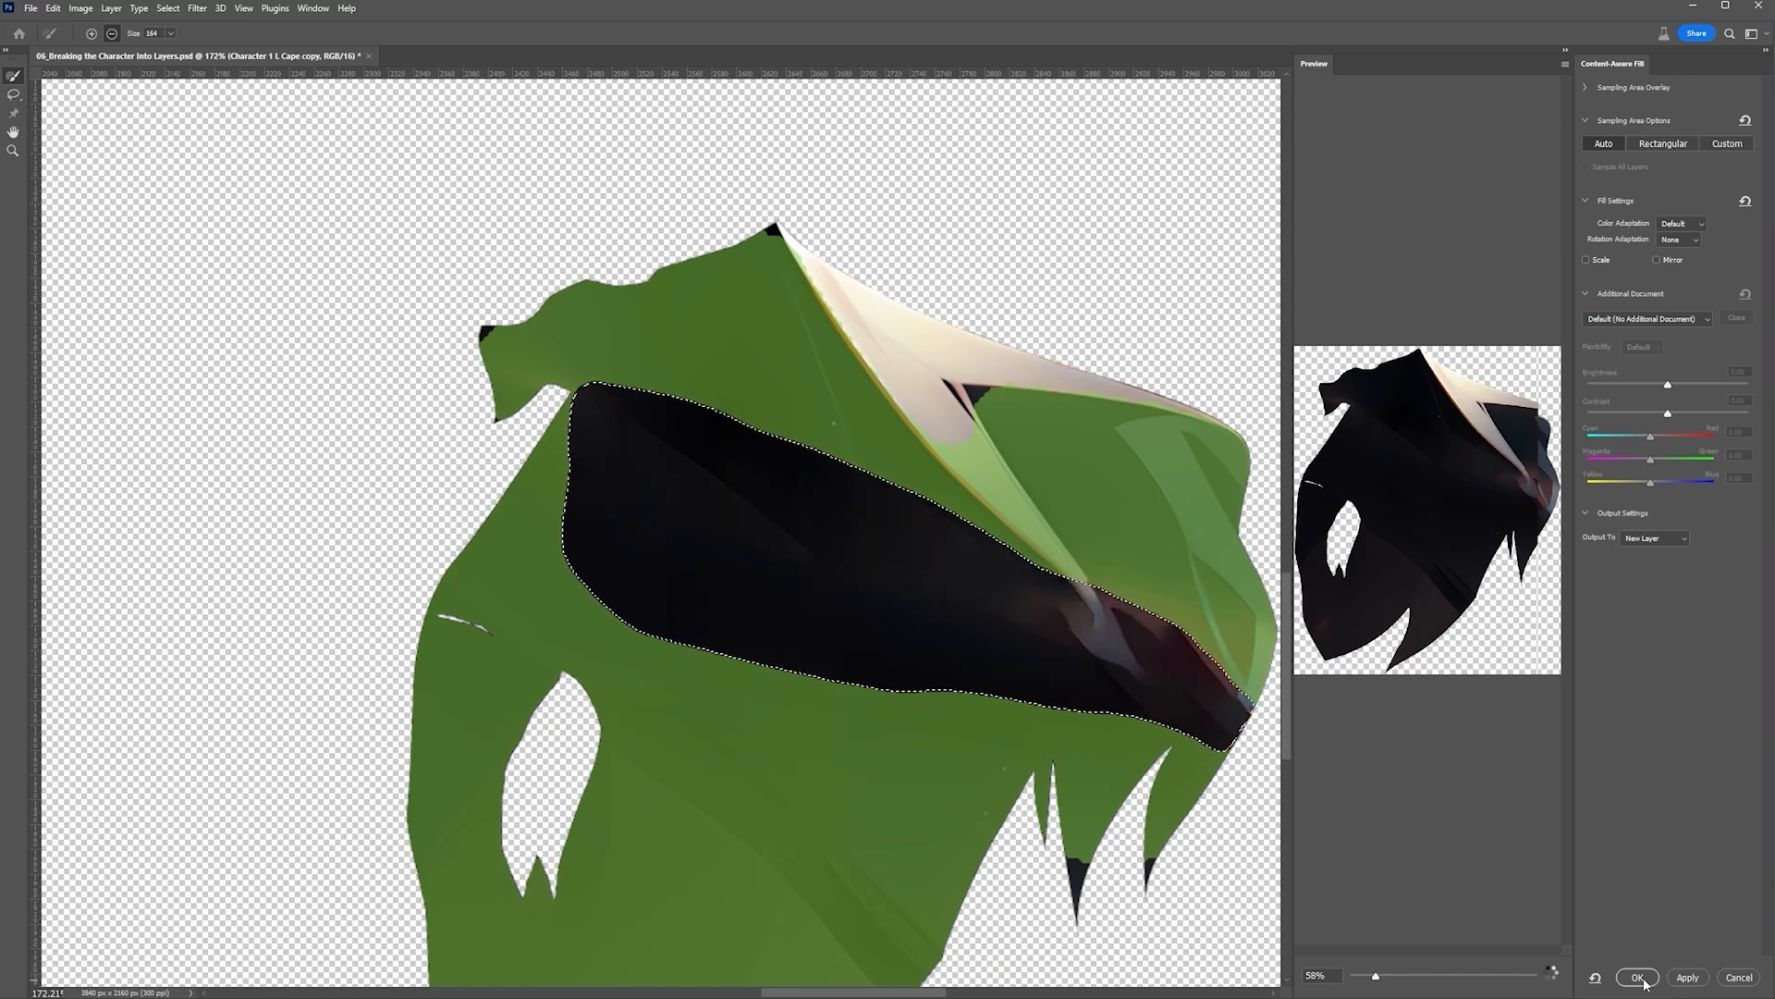
{"action": "left_click", "coordinate": [1637, 978]}
{"action": "key", "text": "ctrl+d"}
{"action": "scroll", "coordinate": [664, 509], "scroll_direction": "down", "scroll_amount": 2}
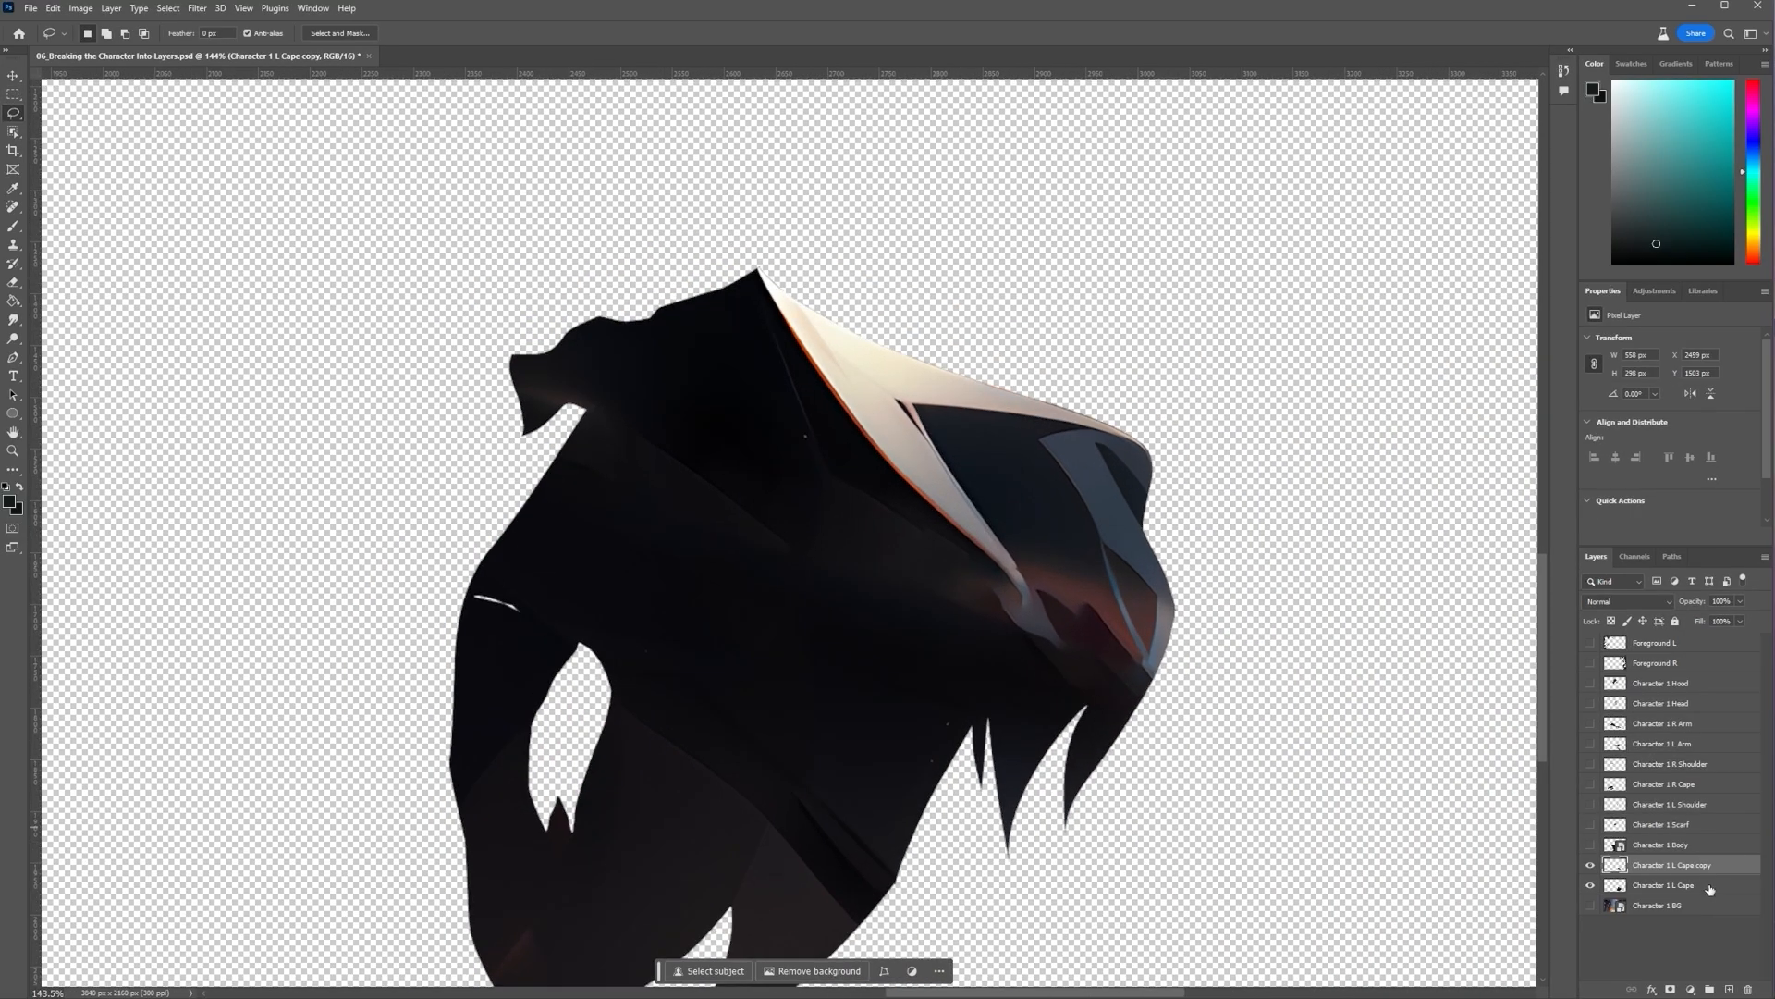
Combine the Character 1 L Cape copy and Character 1 L Cape layers into one smart object and rasterize it
{"action": "right_click", "coordinate": [1566, 882]}
{"action": "left_click", "coordinate": [1669, 508]}
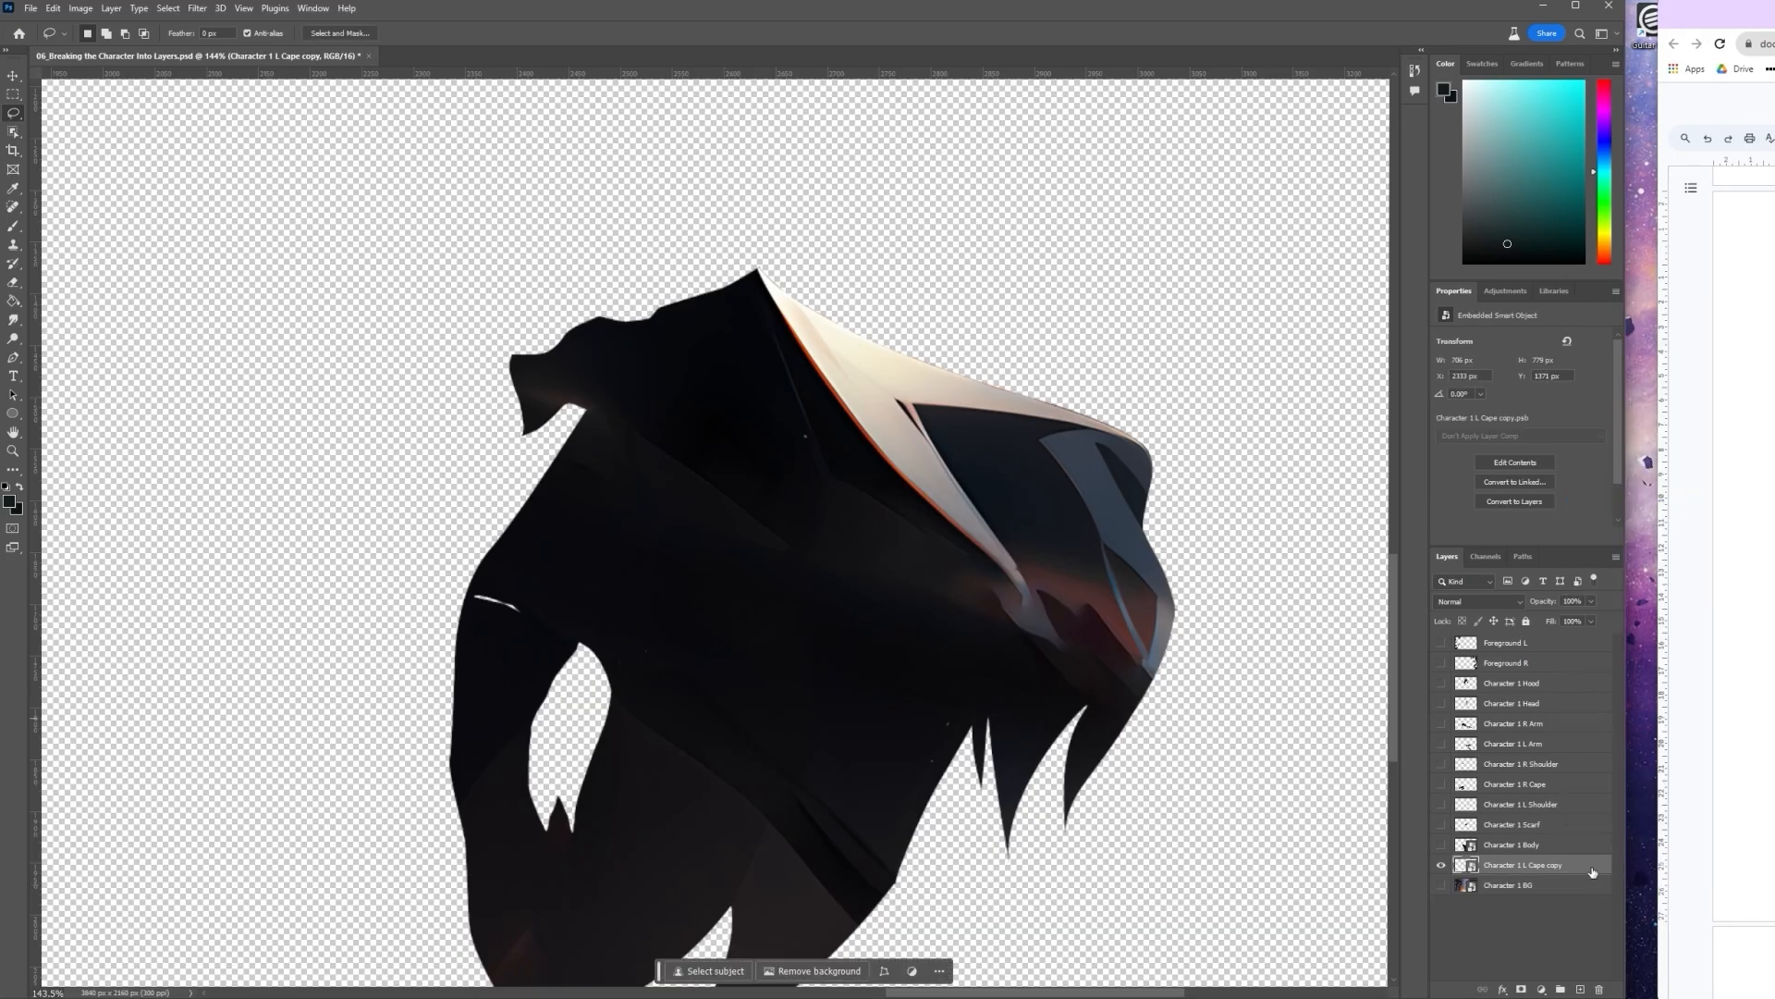
{"action": "right_click", "coordinate": [1588, 867]}
{"action": "left_click", "coordinate": [1676, 555]}
Enlarge the soft round Smudge brush and blend the pale lapel tip and reddish patch into the dark cape
{"action": "scroll", "coordinate": [1080, 668], "scroll_direction": "up", "scroll_amount": 4}
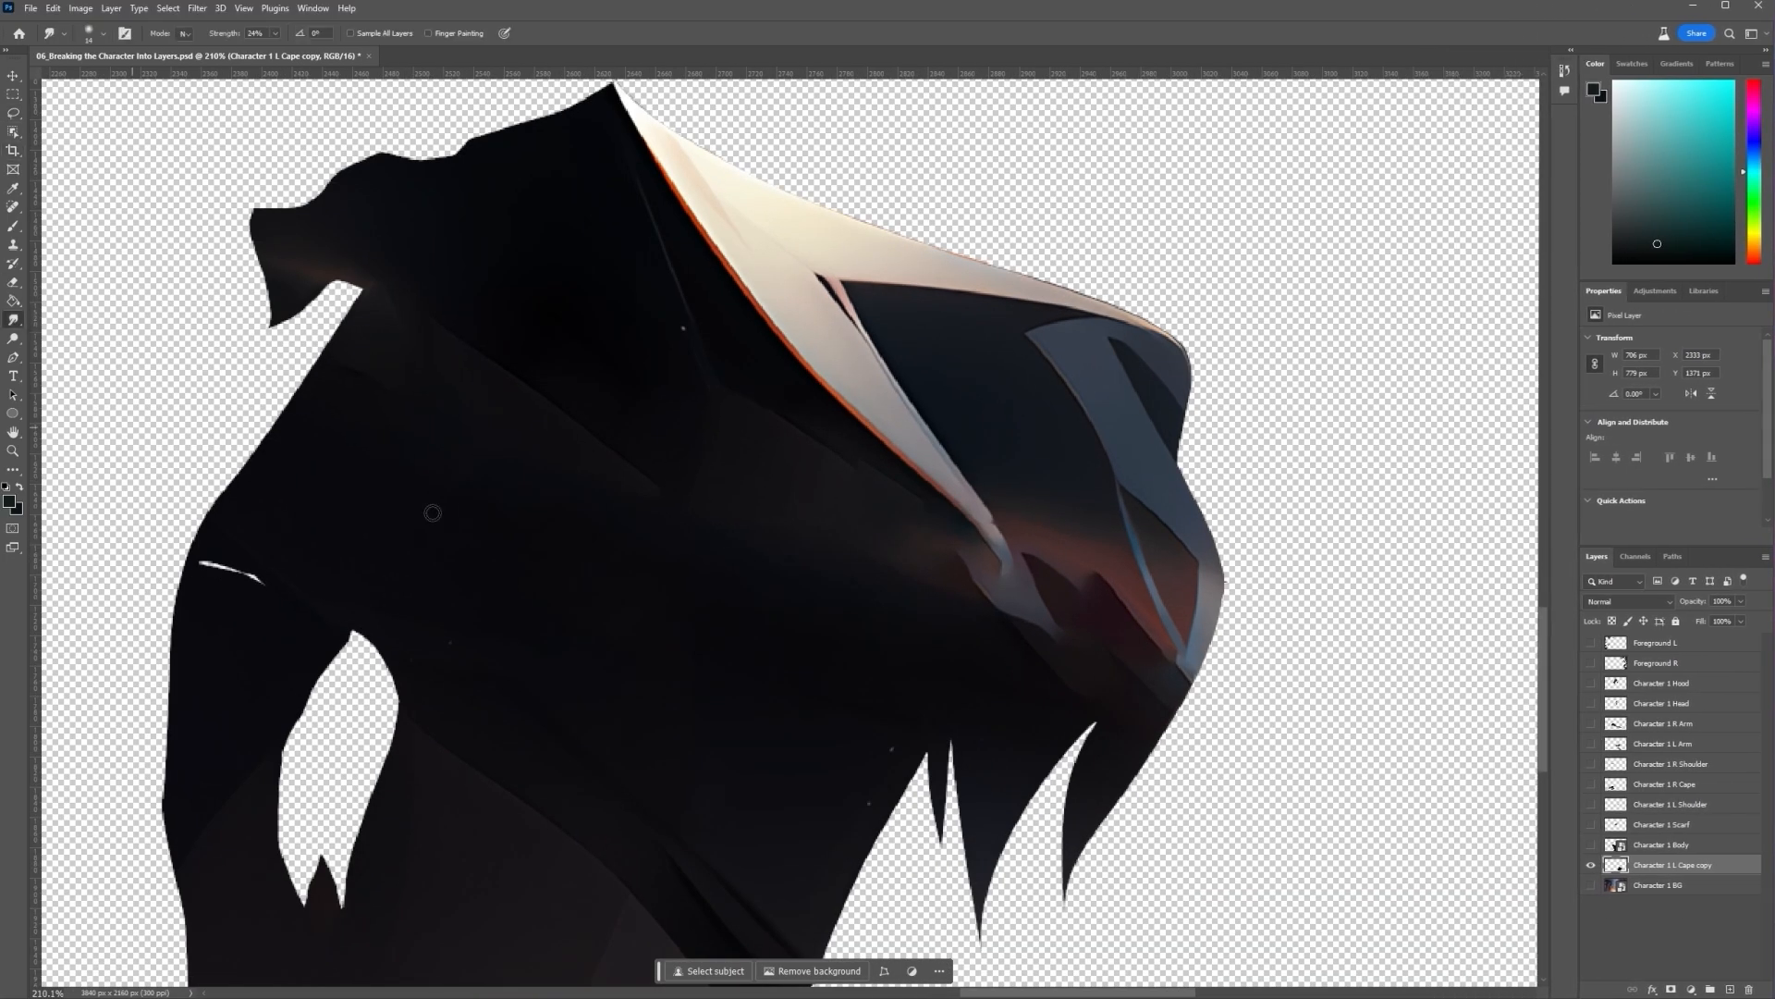
{"action": "left_click", "coordinate": [88, 35]}
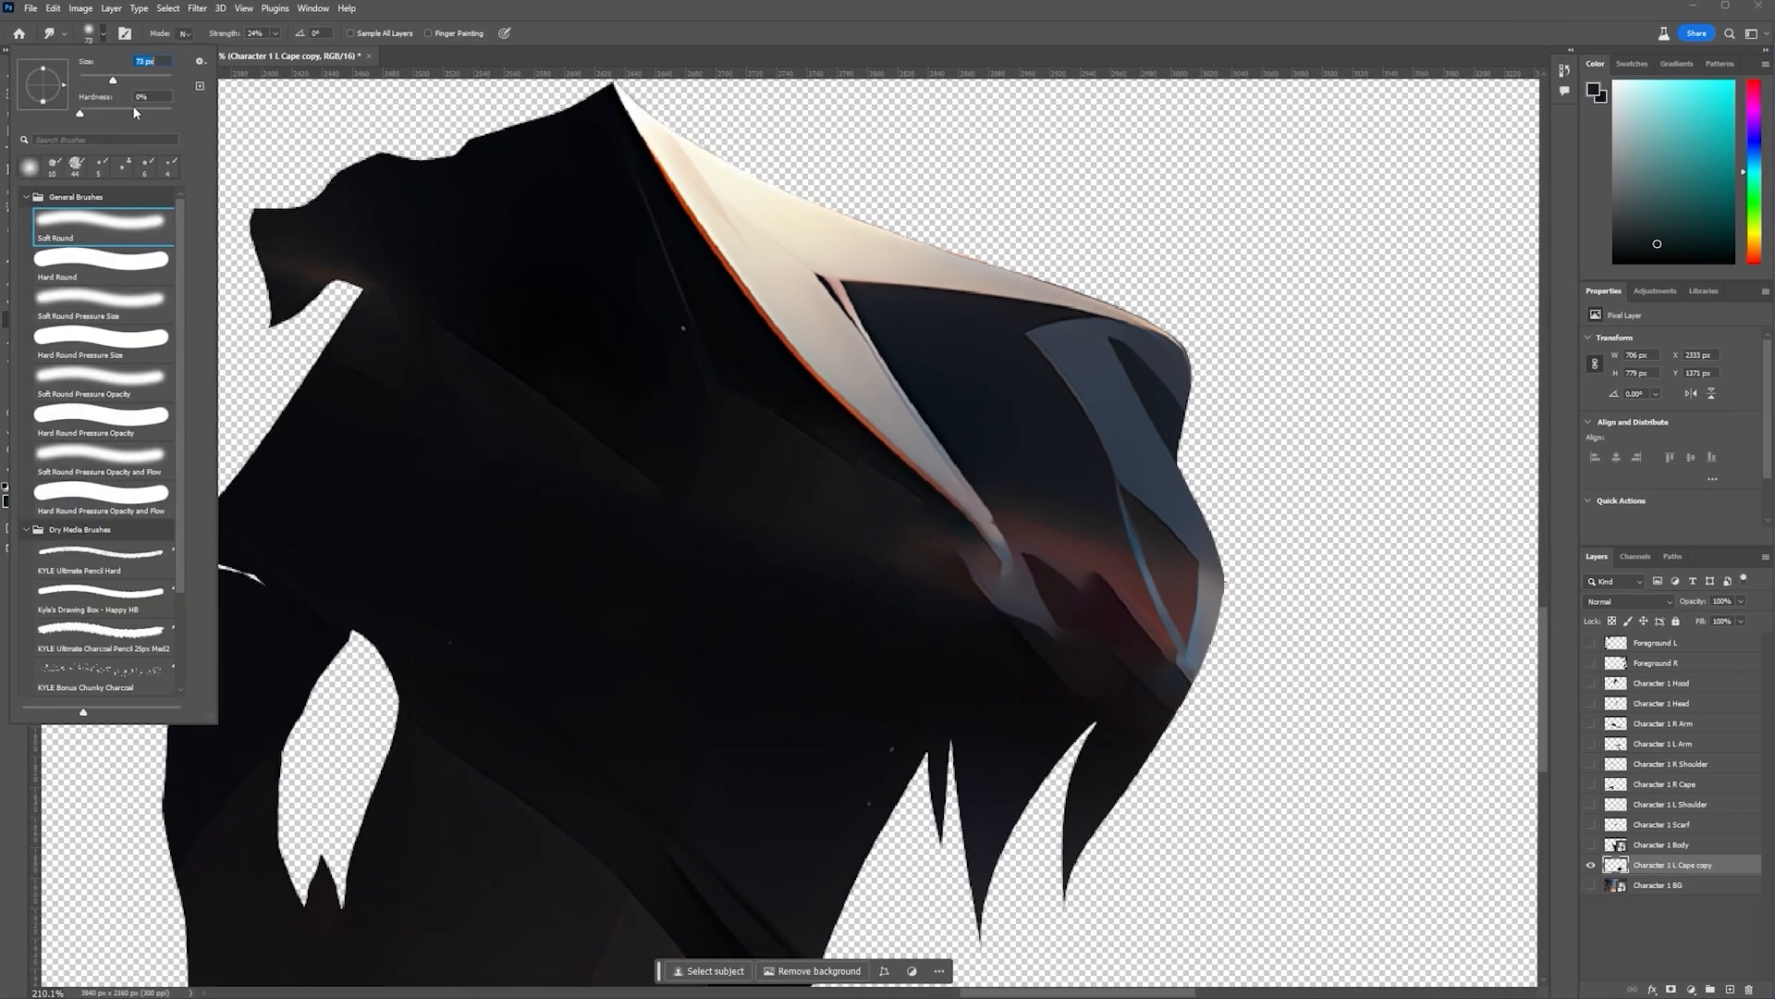
{"action": "mouse_move", "coordinate": [958, 535]}
{"action": "left_mouse_down"}
{"action": "mouse_move", "coordinate": [1089, 653]}
{"action": "mouse_move", "coordinate": [1023, 602]}
{"action": "mouse_move", "coordinate": [963, 588]}
{"action": "mouse_move", "coordinate": [992, 644]}
{"action": "mouse_move", "coordinate": [994, 626]}
{"action": "mouse_move", "coordinate": [1052, 645]}
{"action": "mouse_move", "coordinate": [1044, 691]}
{"action": "mouse_move", "coordinate": [953, 611]}
{"action": "mouse_move", "coordinate": [1026, 625]}
{"action": "mouse_move", "coordinate": [1085, 763]}
{"action": "mouse_move", "coordinate": [810, 694]}
{"action": "mouse_move", "coordinate": [1131, 650]}
{"action": "mouse_move", "coordinate": [1121, 778]}
{"action": "mouse_move", "coordinate": [1088, 689]}
{"action": "mouse_move", "coordinate": [988, 644]}
{"action": "mouse_move", "coordinate": [1020, 649]}
{"action": "mouse_move", "coordinate": [1060, 700]}
{"action": "mouse_move", "coordinate": [1060, 666]}
{"action": "mouse_move", "coordinate": [1091, 735]}
{"action": "left_mouse_up"}
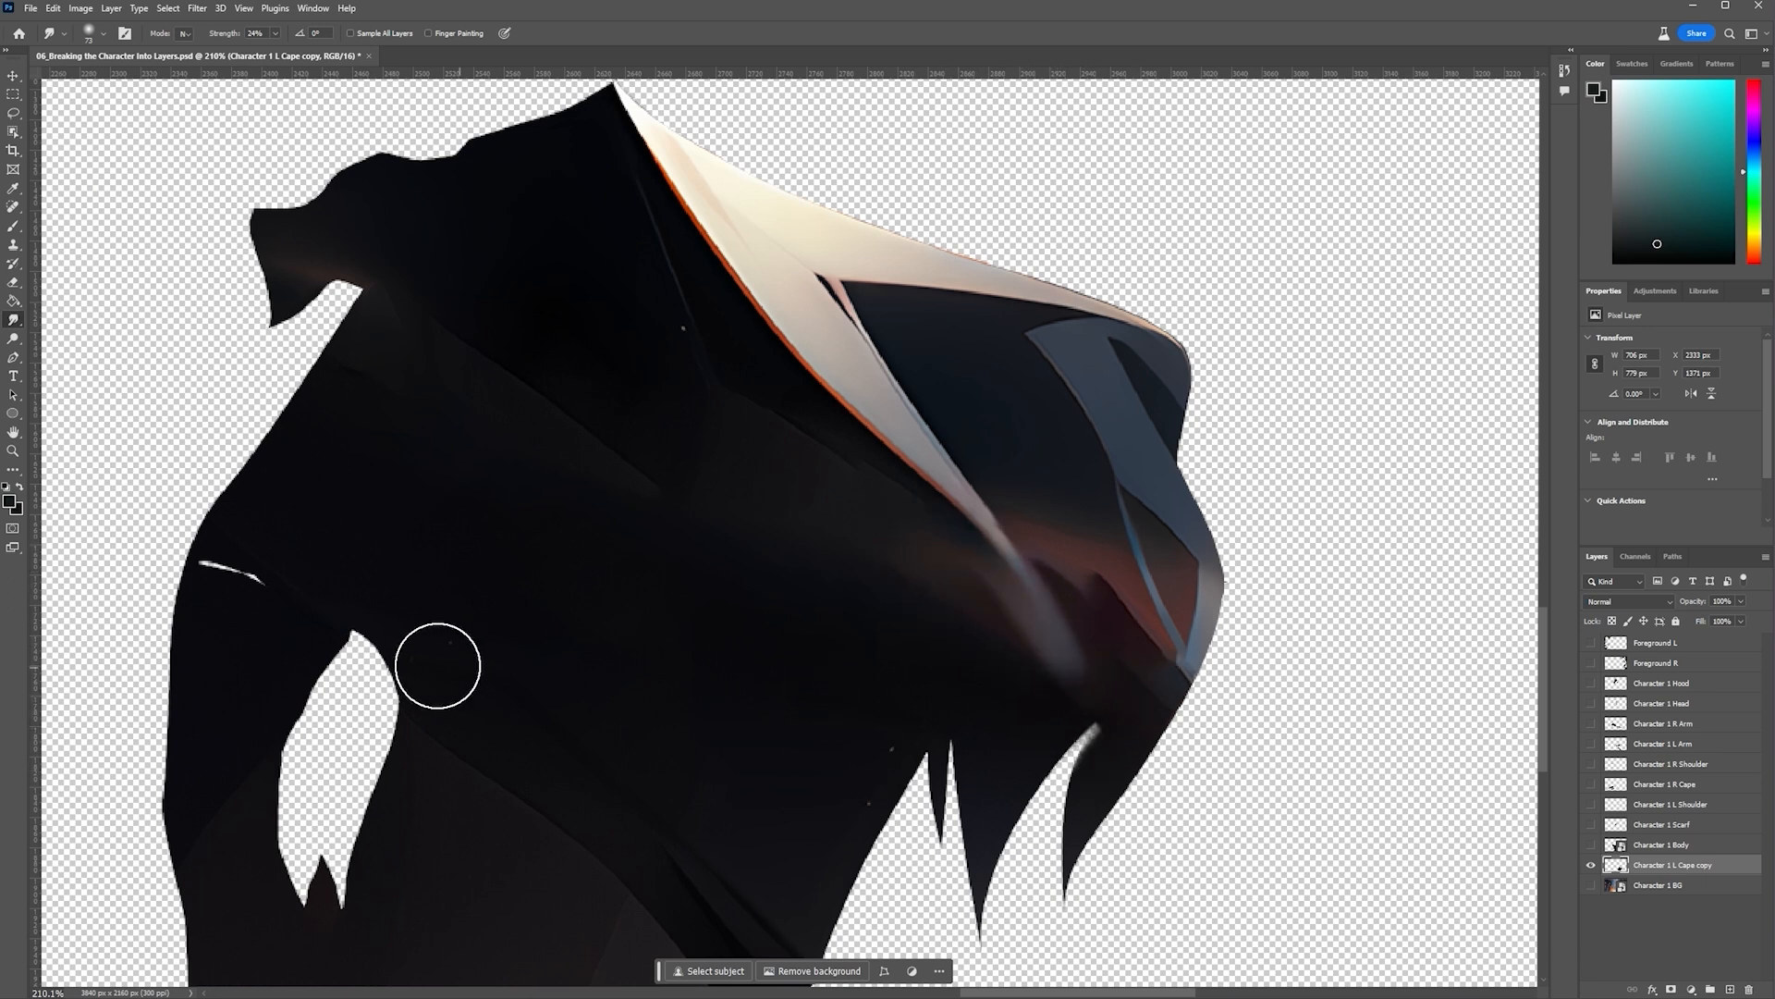
{"action": "scroll", "coordinate": [927, 725], "scroll_direction": "down", "scroll_amount": 3}
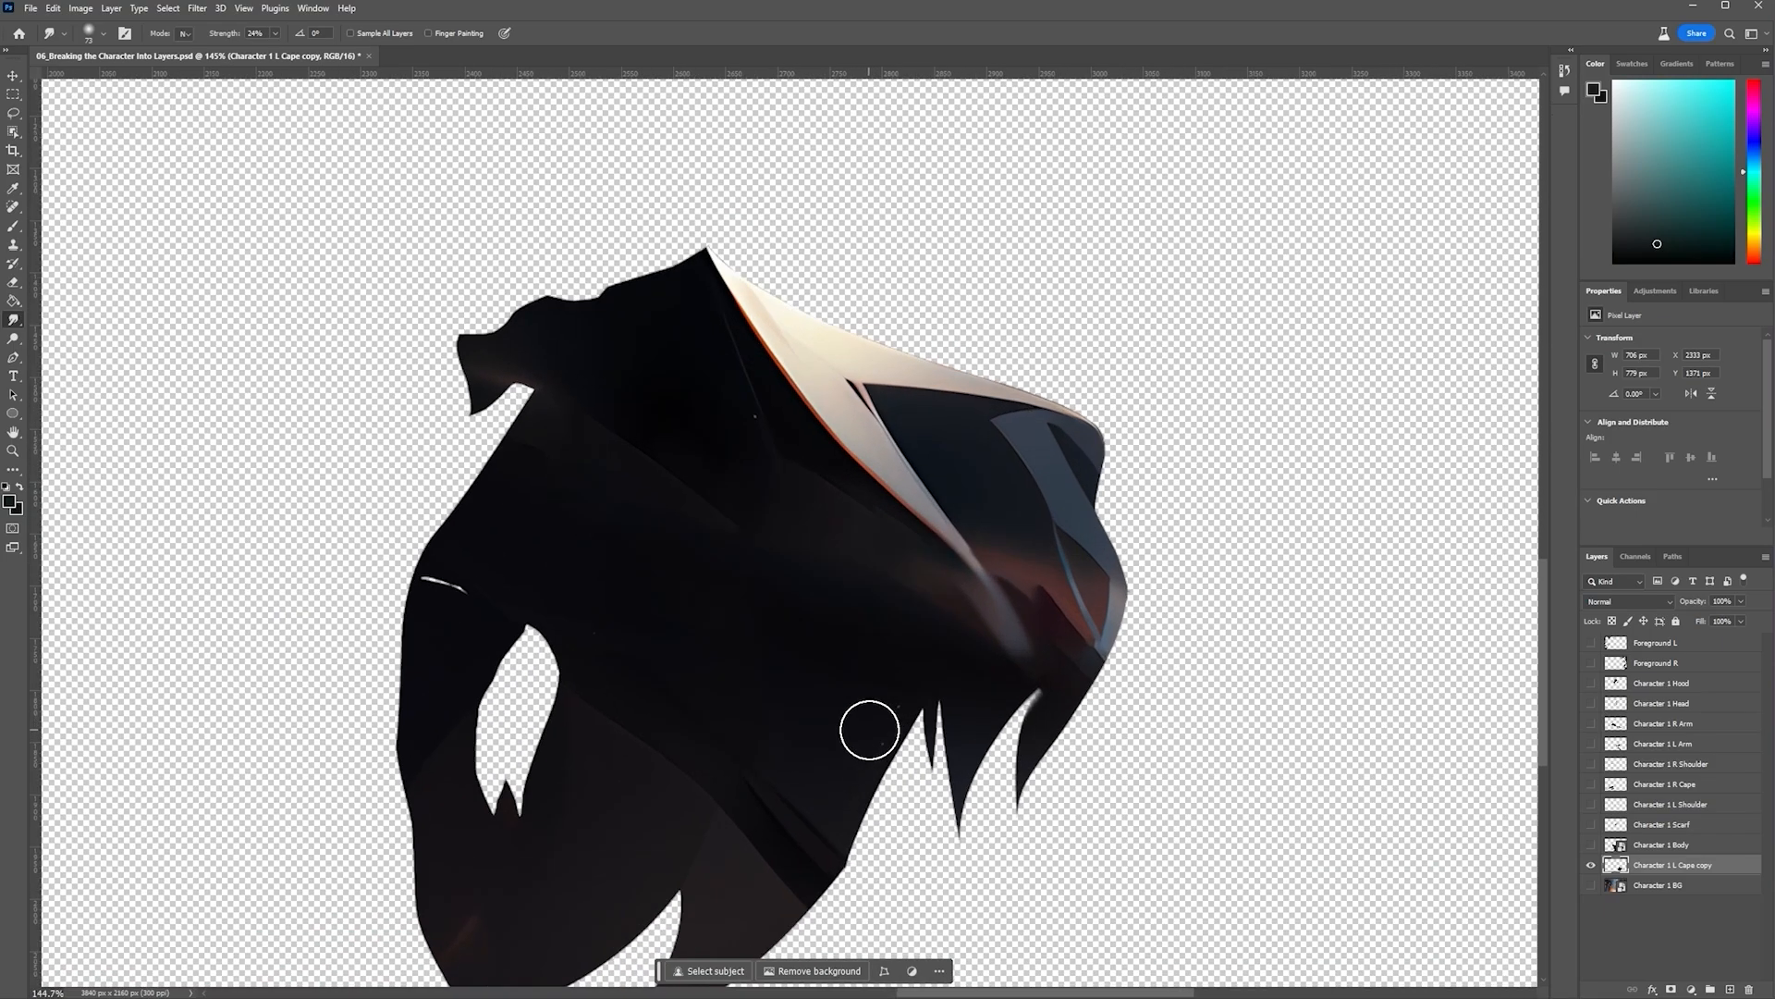
{"action": "scroll", "coordinate": [869, 730], "scroll_direction": "up", "scroll_amount": 3}
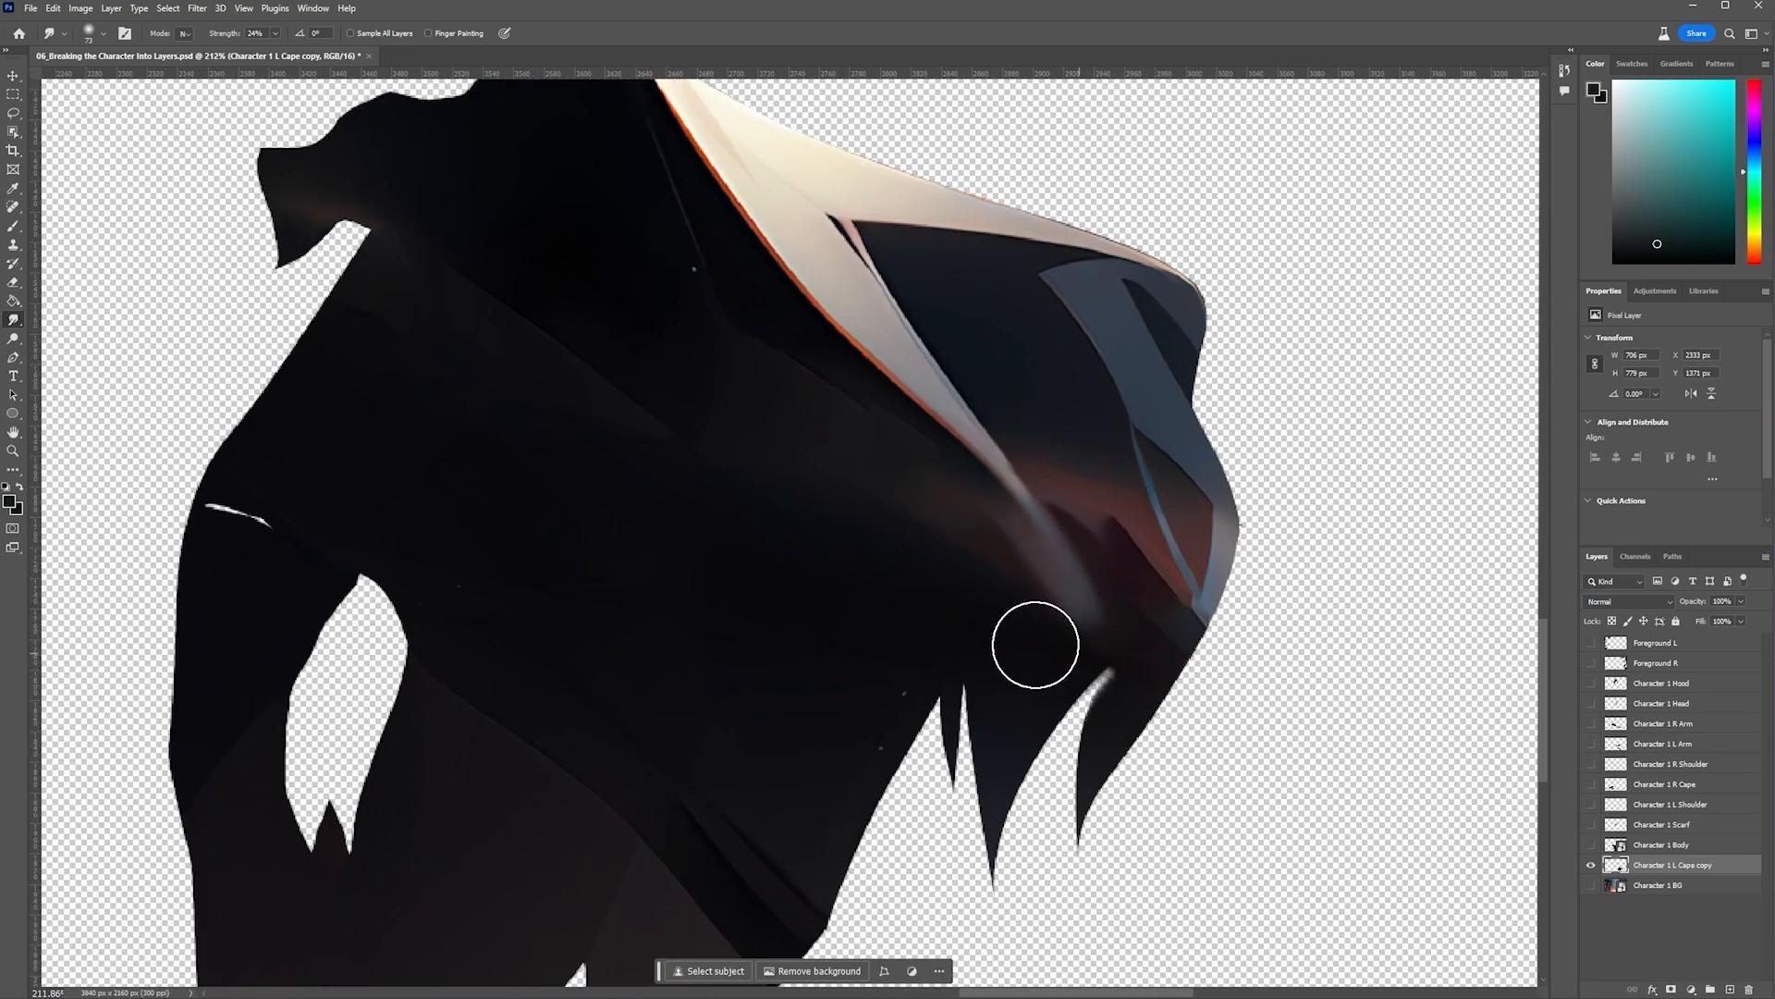
Show the full character and hide the Character 1 R Arm layer to inspect the cape behind it, and isolate the cape layer again
{"action": "scroll", "coordinate": [629, 605], "scroll_direction": "down", "scroll_amount": 3}
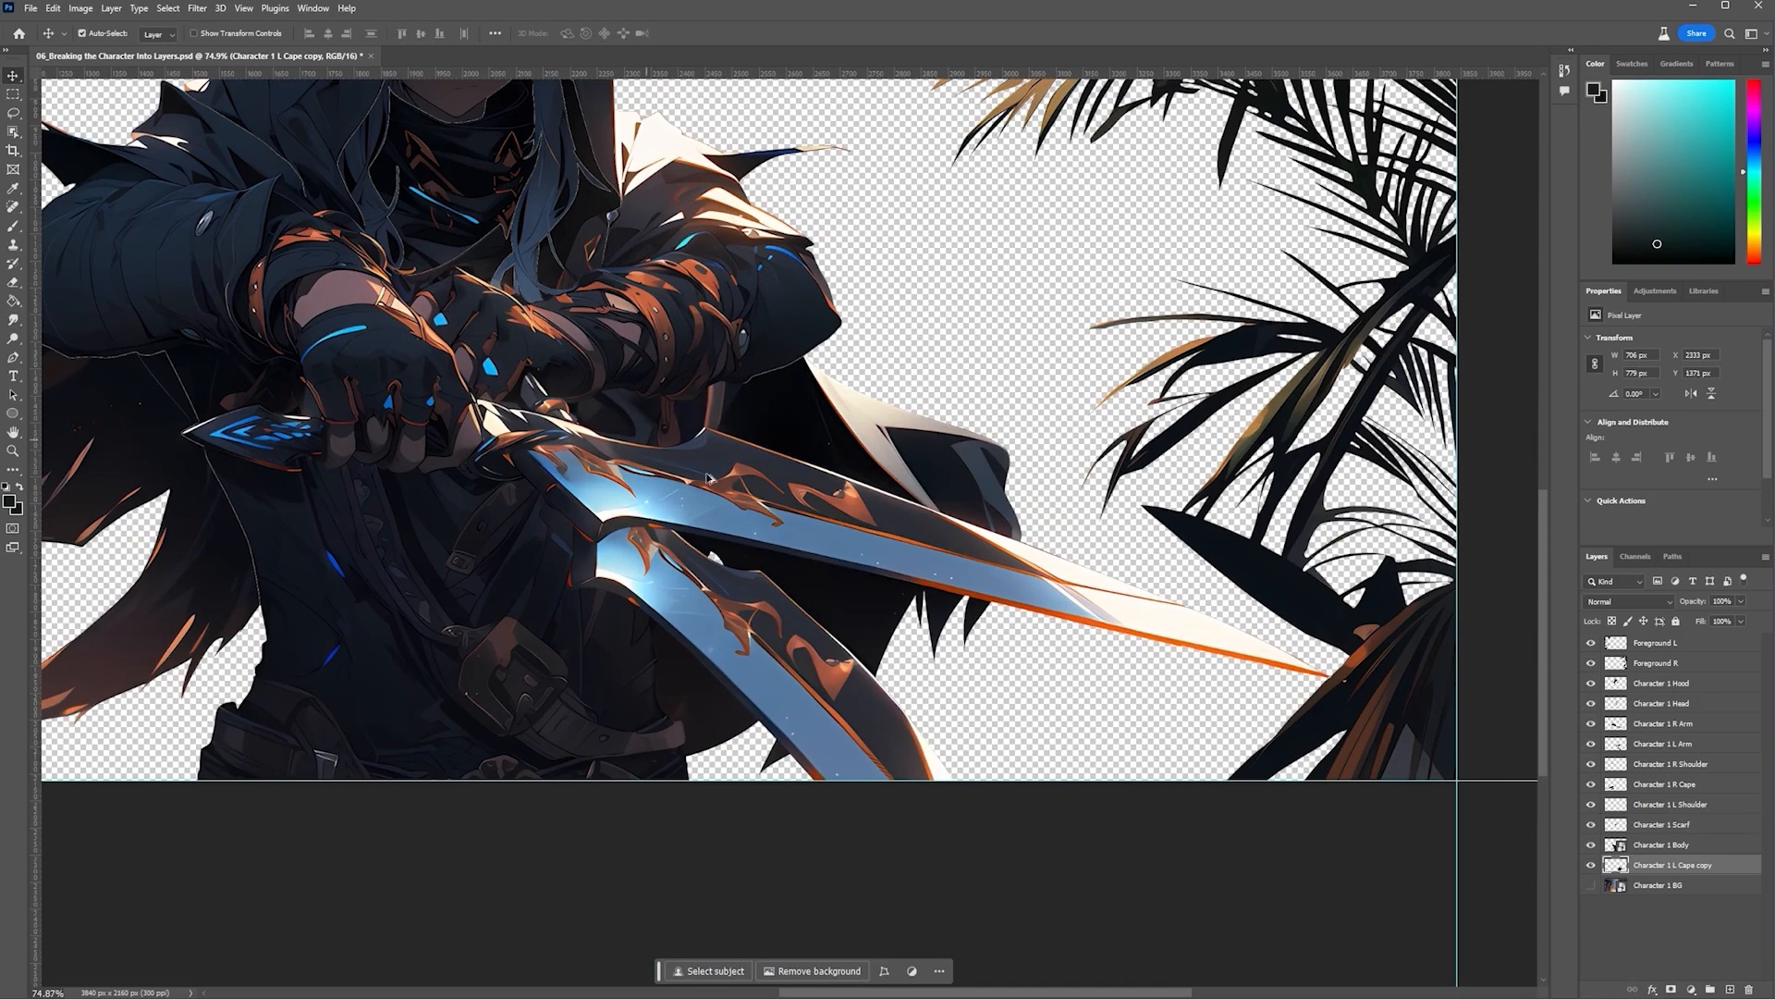
{"action": "mouse_move", "coordinate": [729, 523]}
{"action": "left_mouse_down"}
{"action": "mouse_move", "coordinate": [722, 487]}
{"action": "mouse_move", "coordinate": [716, 530]}
{"action": "mouse_move", "coordinate": [722, 505]}
{"action": "left_mouse_up"}
{"action": "key", "text": "ctrl+z"}
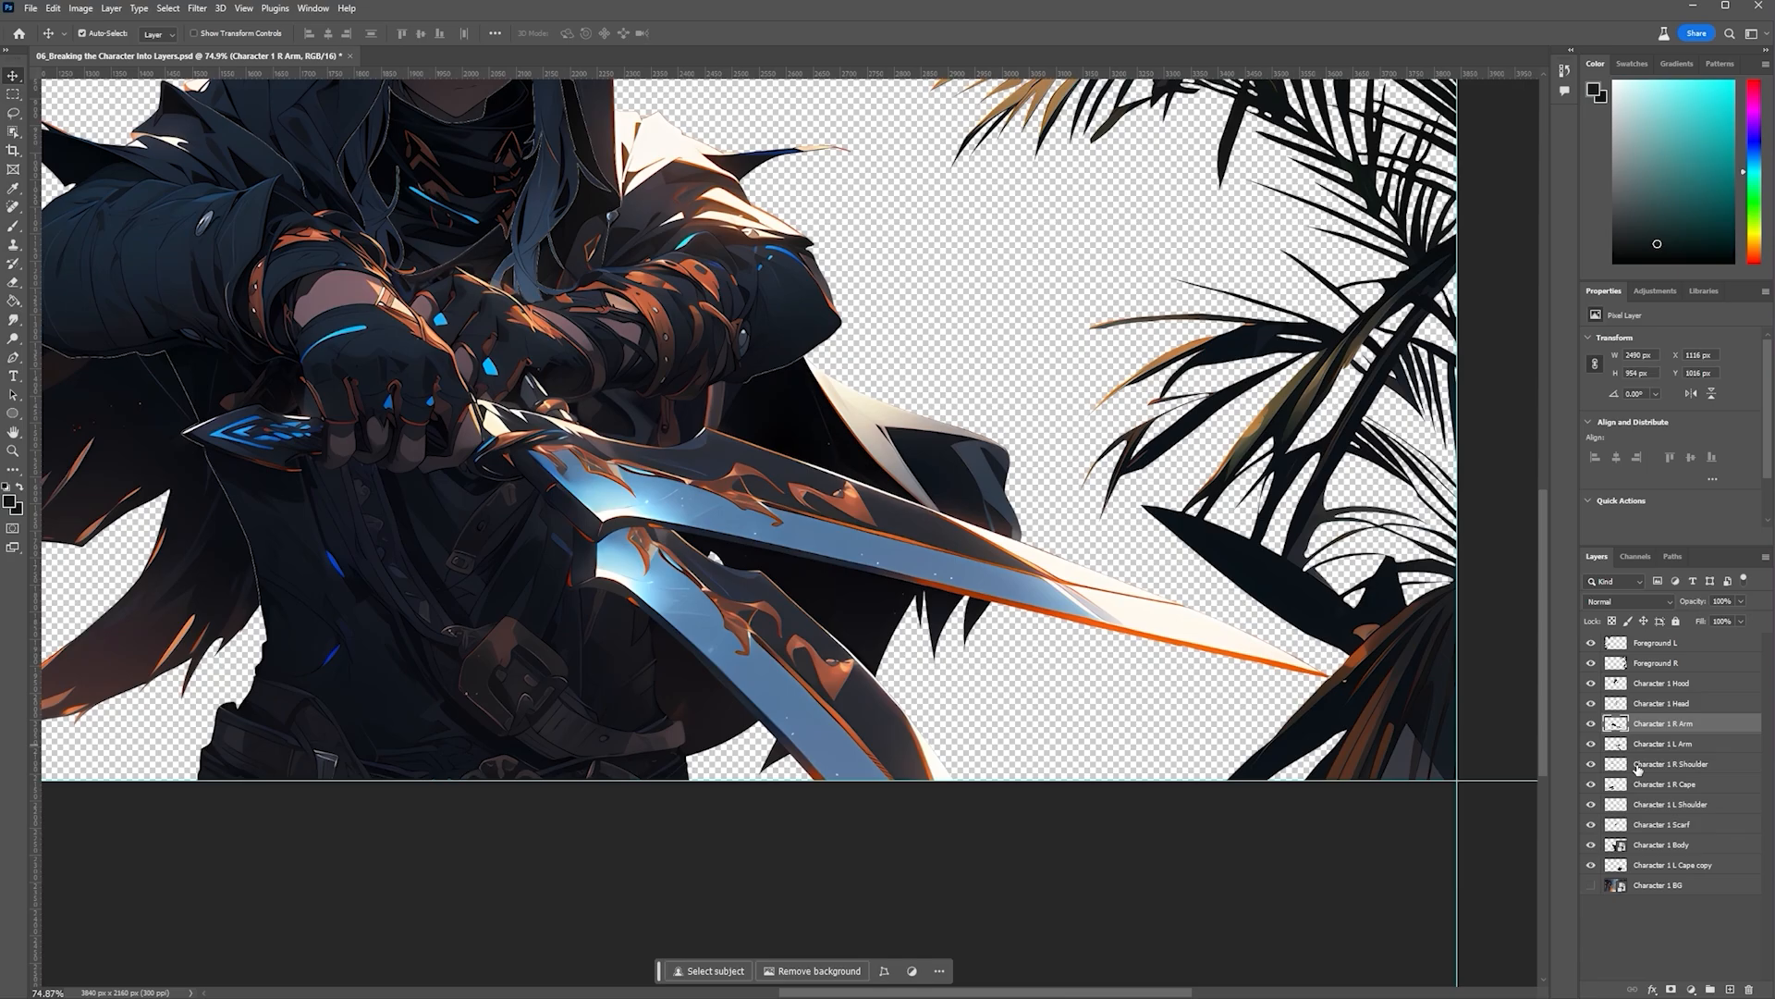
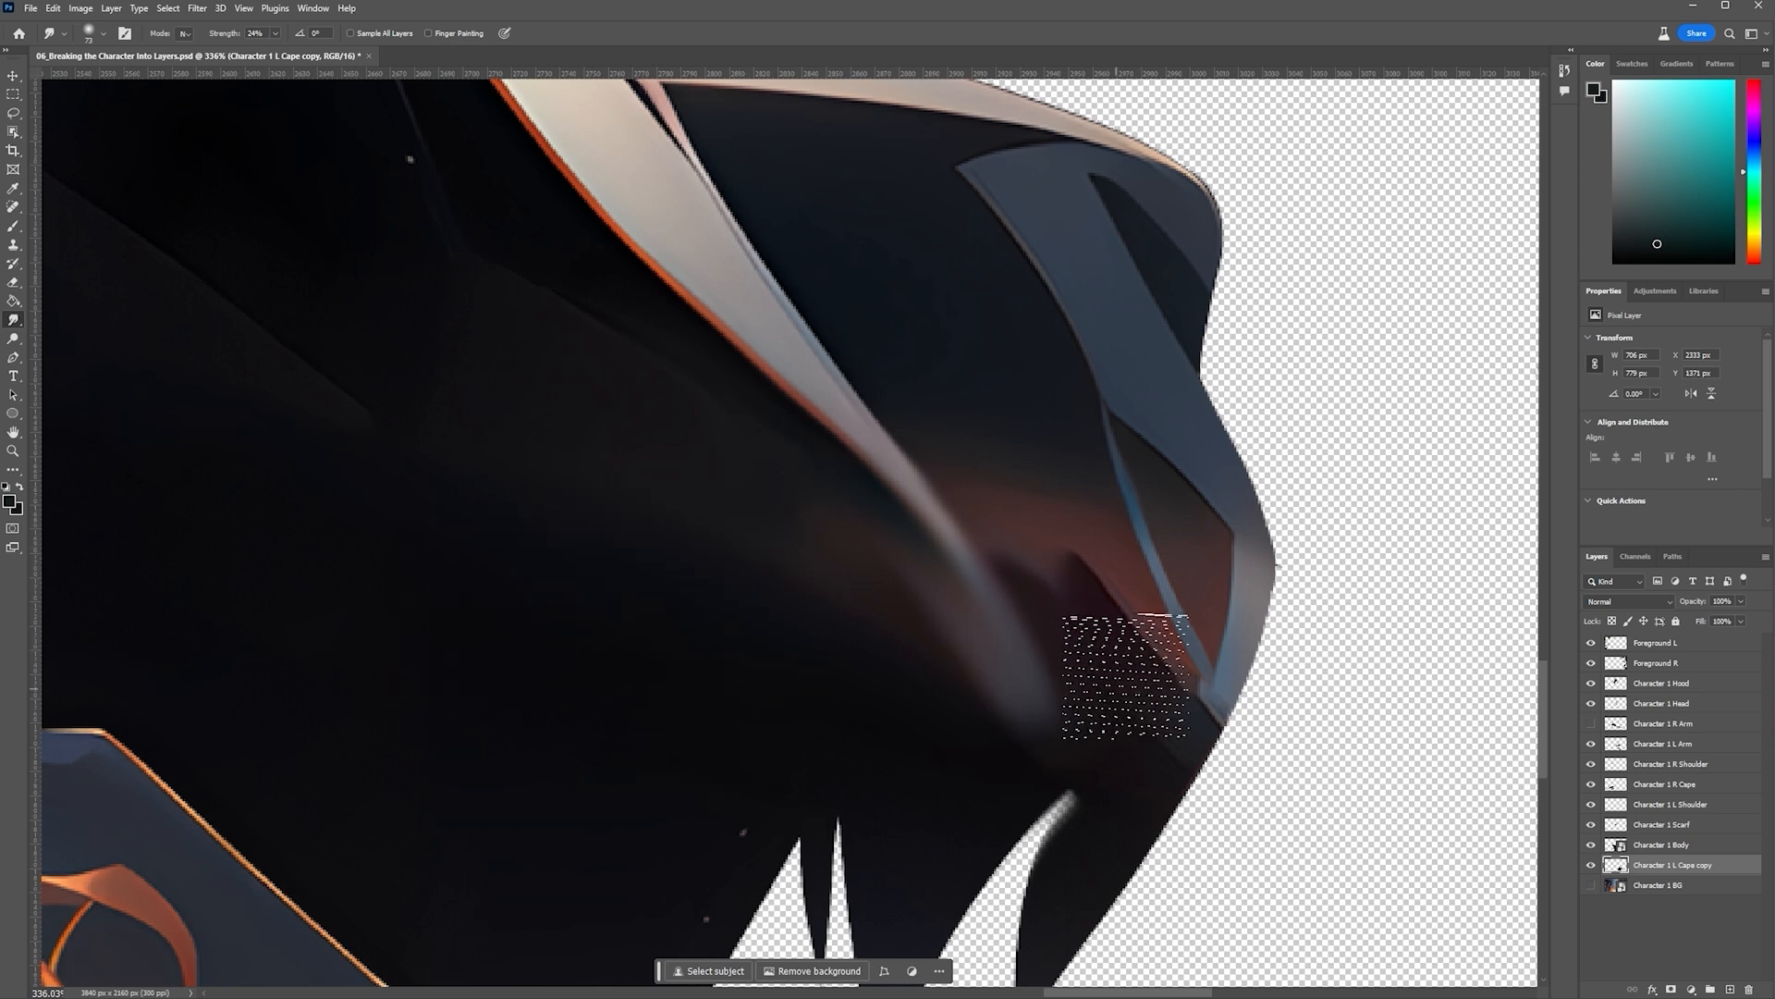
{"action": "scroll", "coordinate": [1129, 731], "scroll_direction": "down", "scroll_amount": 3}
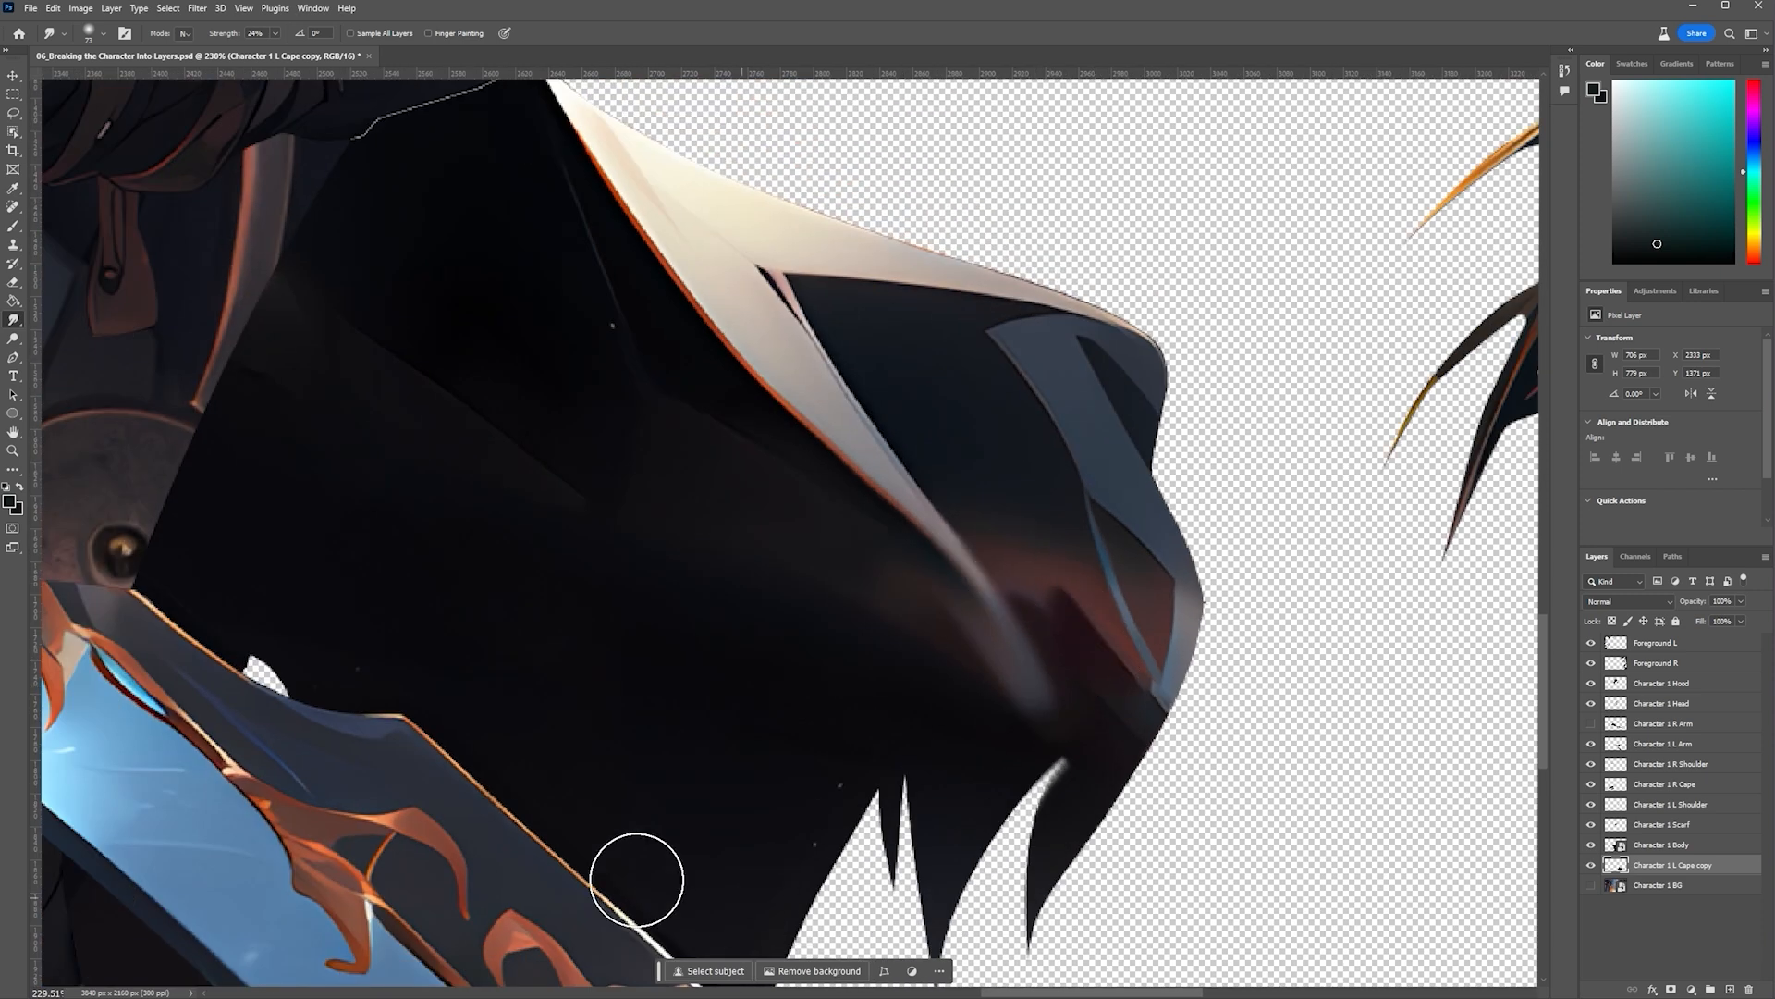
{"action": "scroll", "coordinate": [444, 694], "scroll_direction": "down", "scroll_amount": 5}
{"action": "left_click_drag", "start_coordinate": [444, 693], "coordinate": [866, 635]}
{"action": "scroll", "coordinate": [866, 635], "scroll_direction": "down", "scroll_amount": 5}
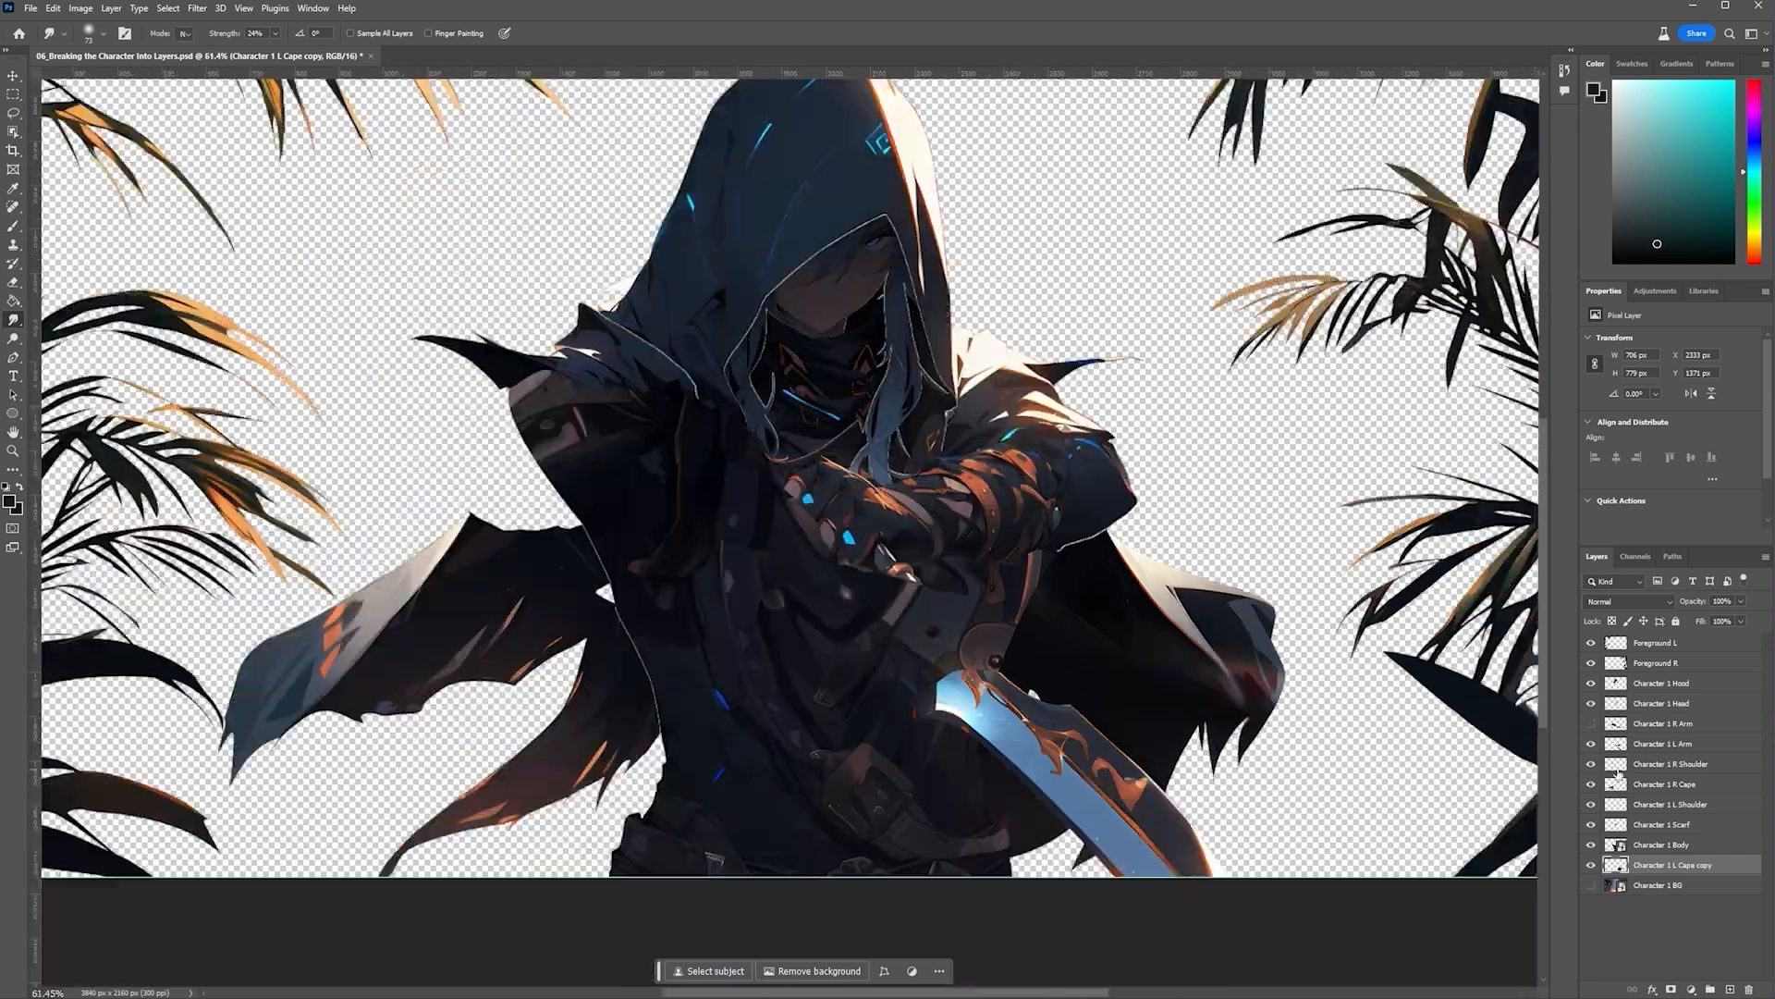
{"action": "mouse_move", "coordinate": [1143, 647]}
{"action": "left_mouse_down"}
{"action": "mouse_move", "coordinate": [1135, 684]}
{"action": "mouse_move", "coordinate": [1162, 674]}
{"action": "left_mouse_up"}
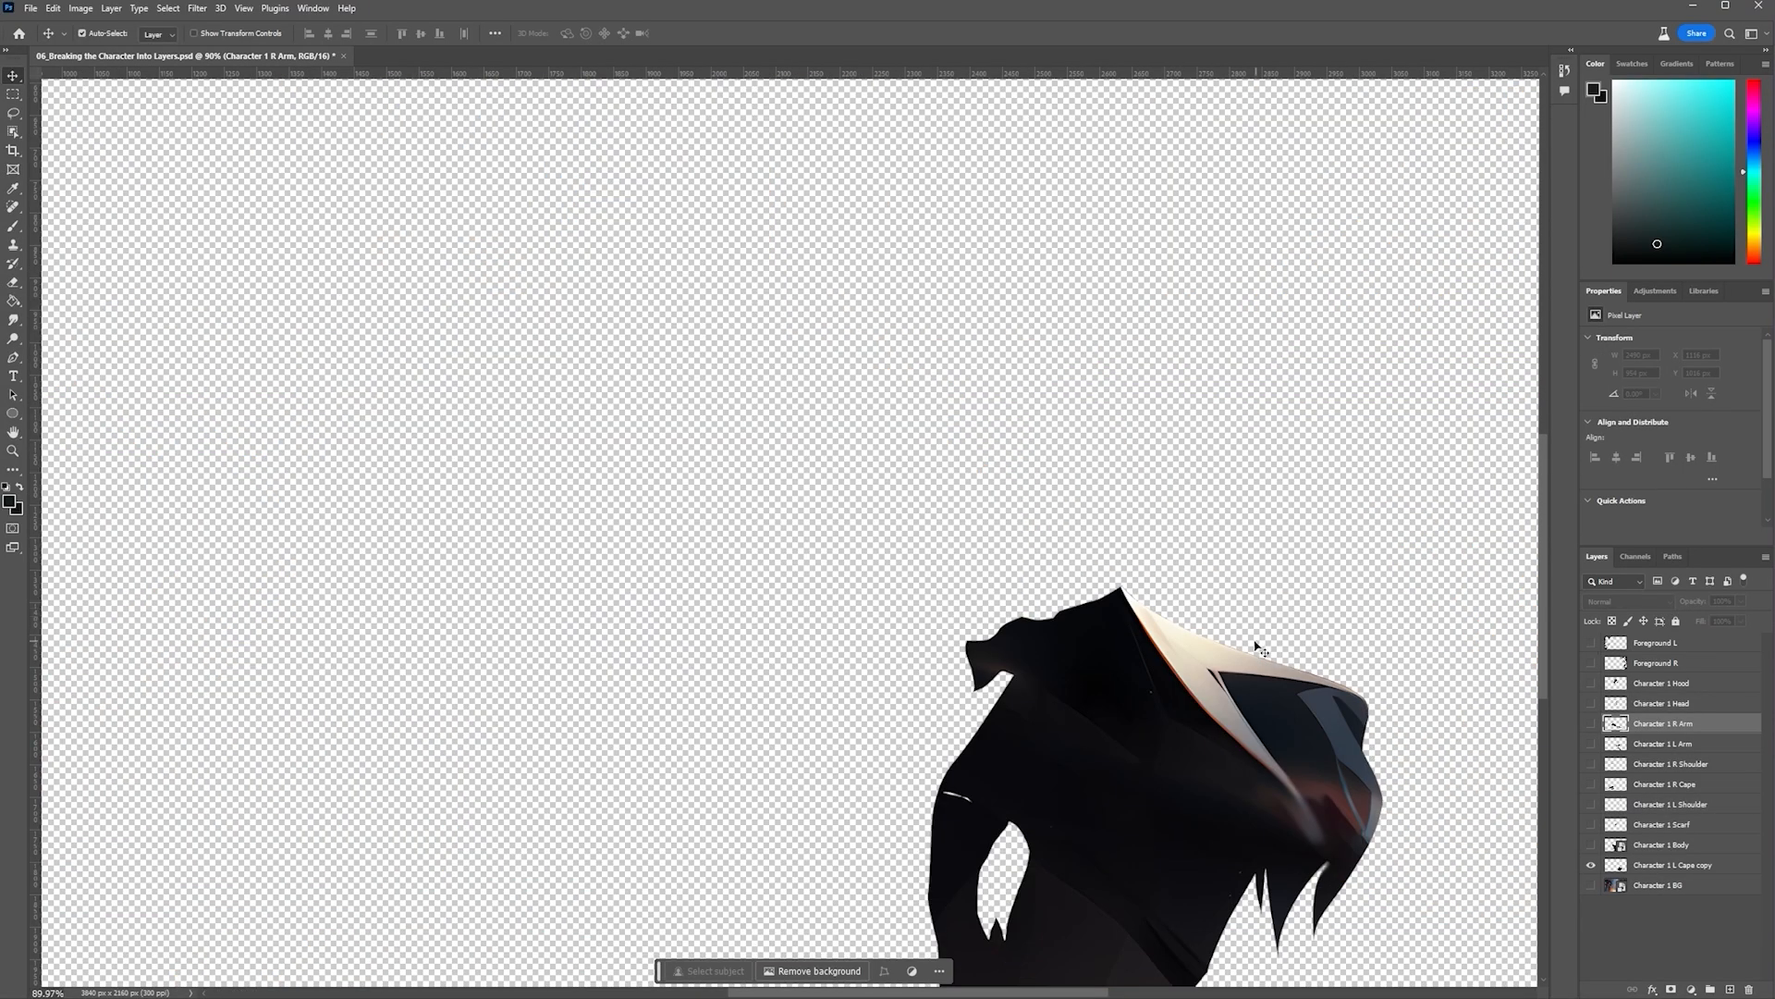
Lasso the upper part of the Character 1 L Cape copy layer and smudge its top edge outward within the selection
{"action": "scroll", "coordinate": [1119, 607], "scroll_direction": "up", "scroll_amount": 4}
{"action": "left_click", "coordinate": [1151, 627]}
{"action": "left_click", "coordinate": [13, 112]}
{"action": "left_click_drag", "start_coordinate": [1122, 585], "coordinate": [936, 547]}
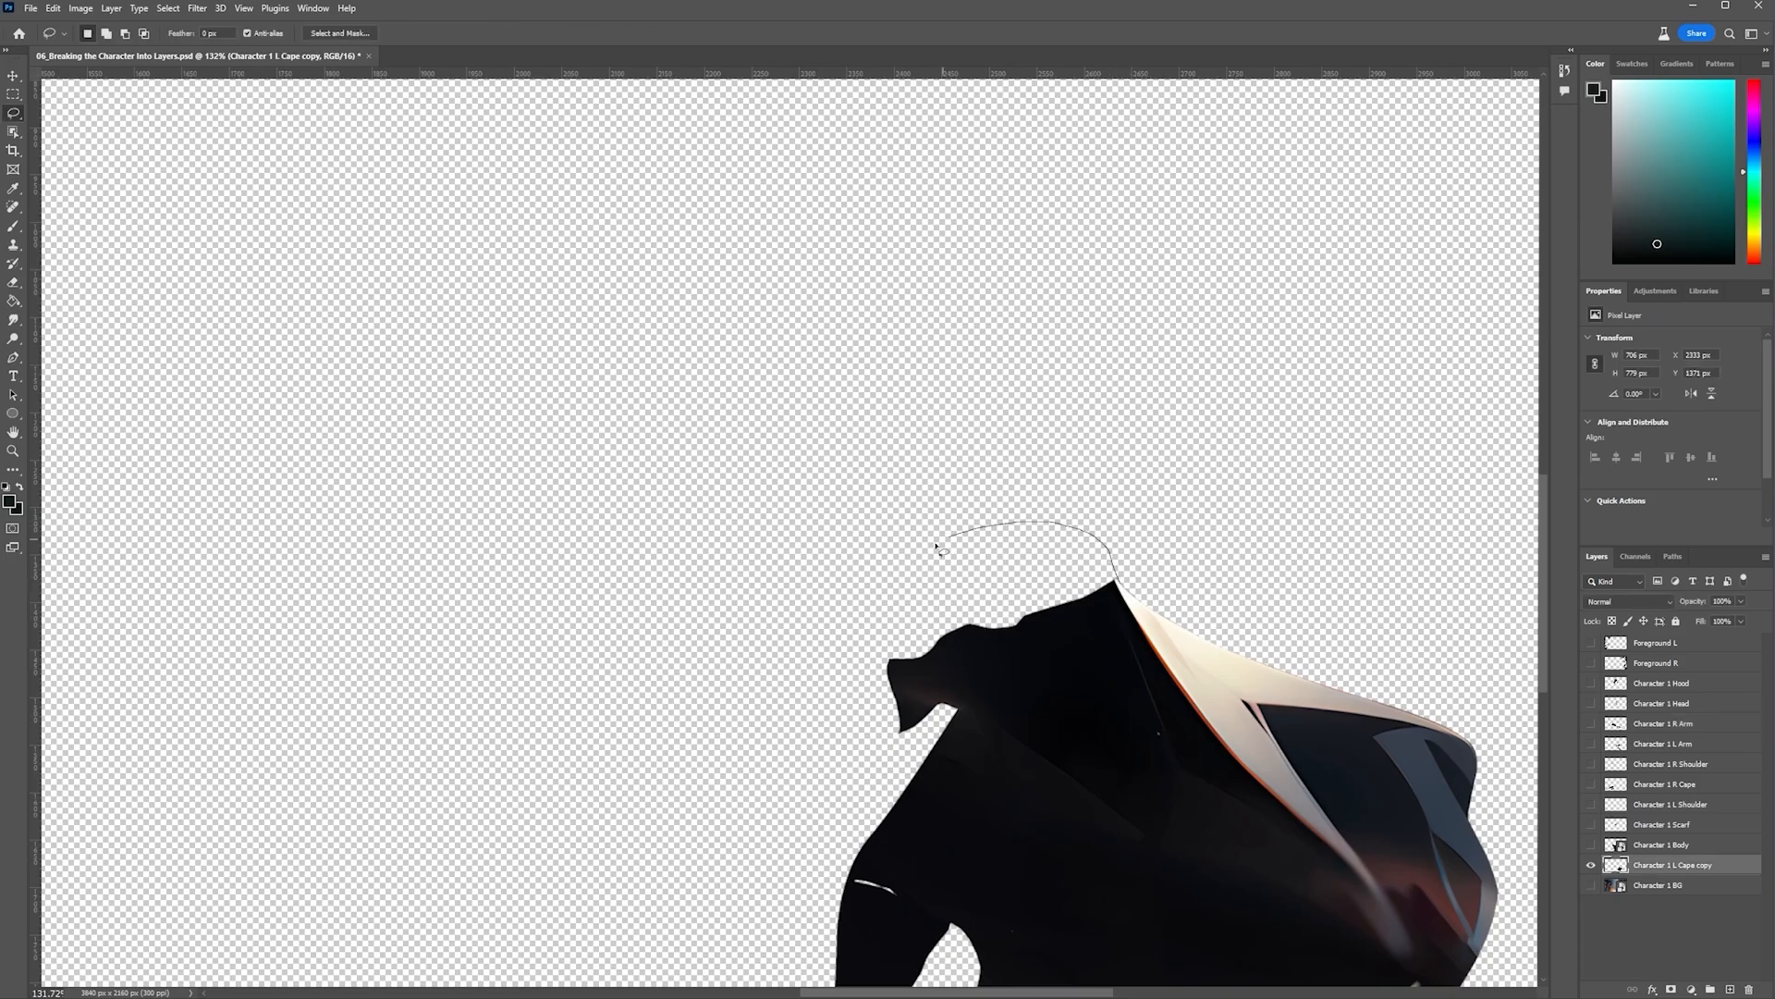
{"action": "left_click_drag", "start_coordinate": [1143, 689], "coordinate": [1144, 686]}
{"action": "left_click", "coordinate": [17, 318]}
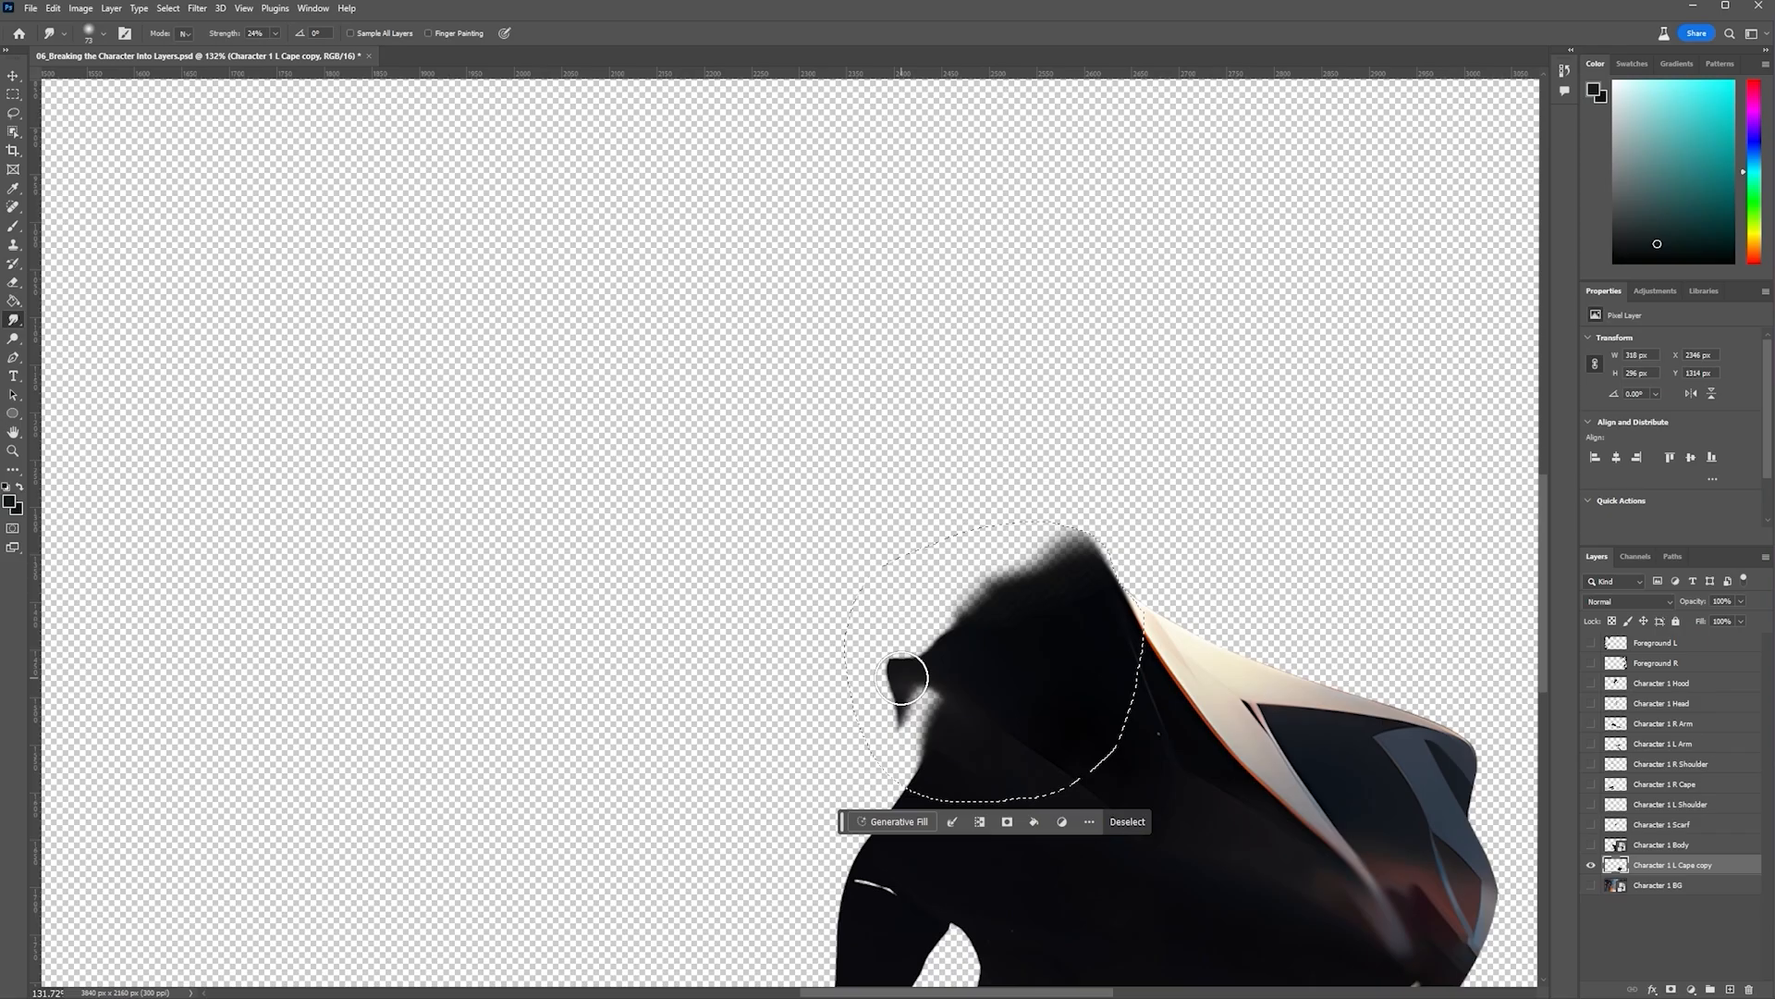
Lasso the blurred upper-left edge of the cape and paint it solid with the sampled dark cape colour
{"action": "key", "text": "l"}
{"action": "left_click_drag", "start_coordinate": [954, 692], "coordinate": [901, 749]}
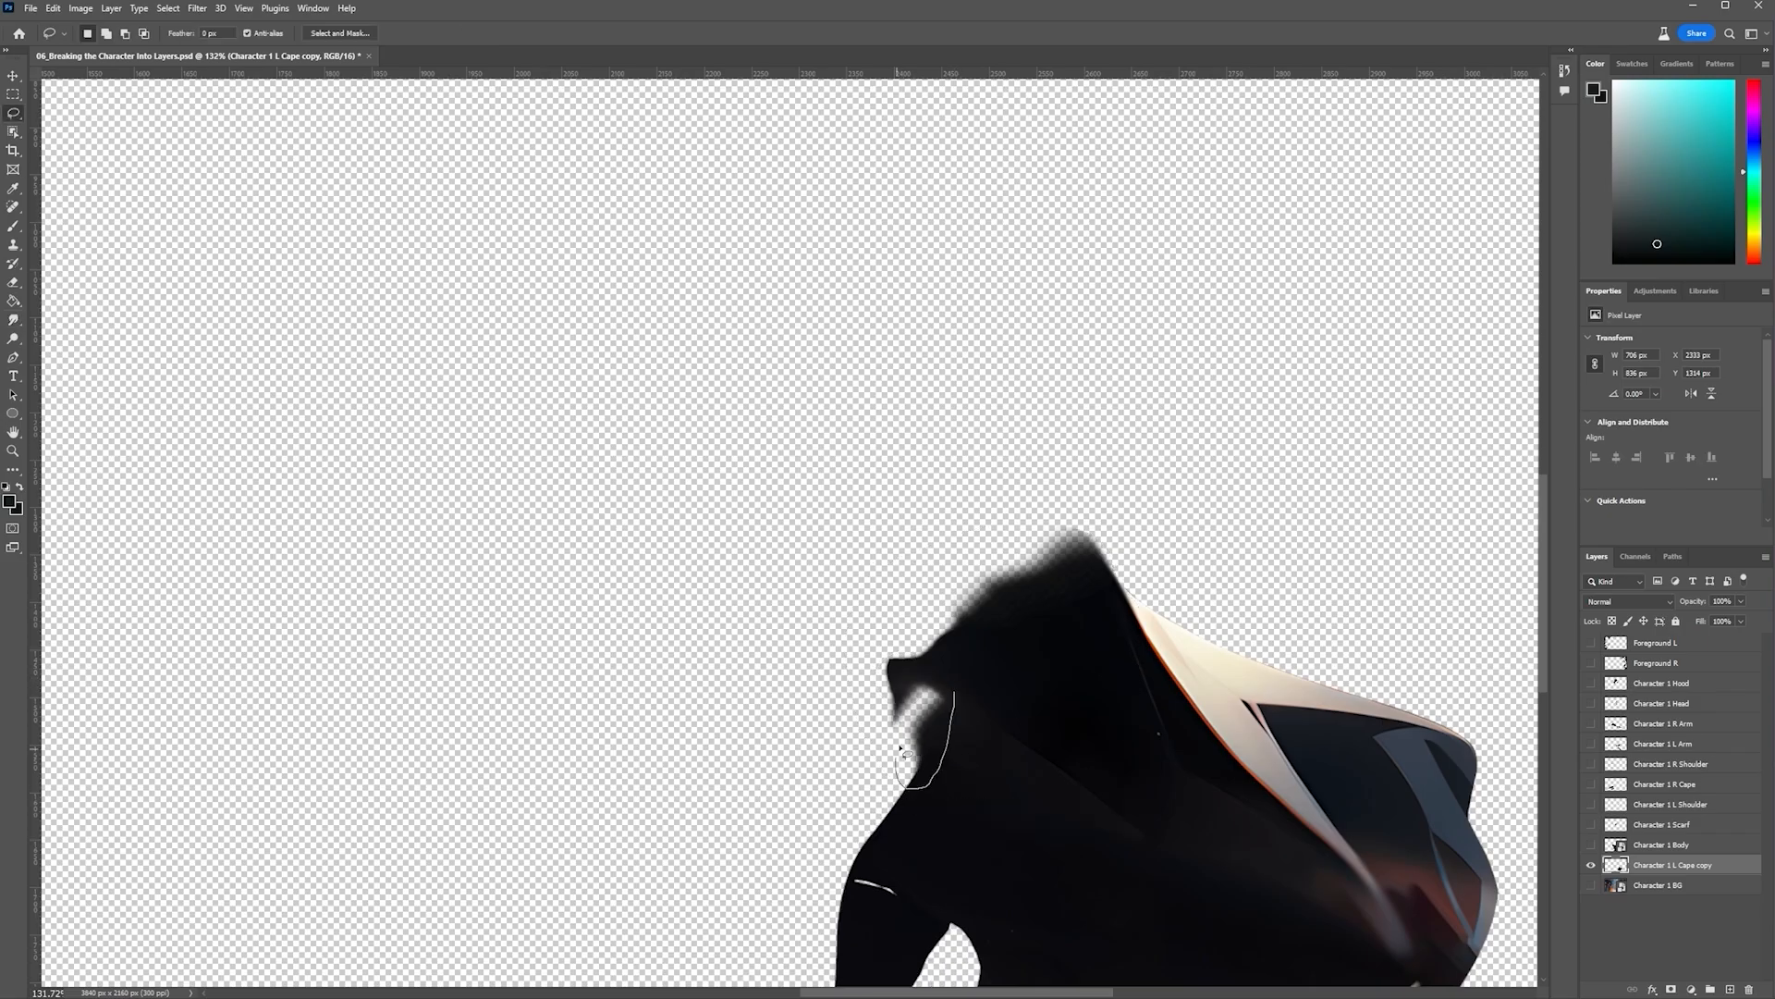
{"action": "left_click_drag", "start_coordinate": [1105, 557], "coordinate": [956, 690]}
{"action": "left_click", "coordinate": [13, 226]}
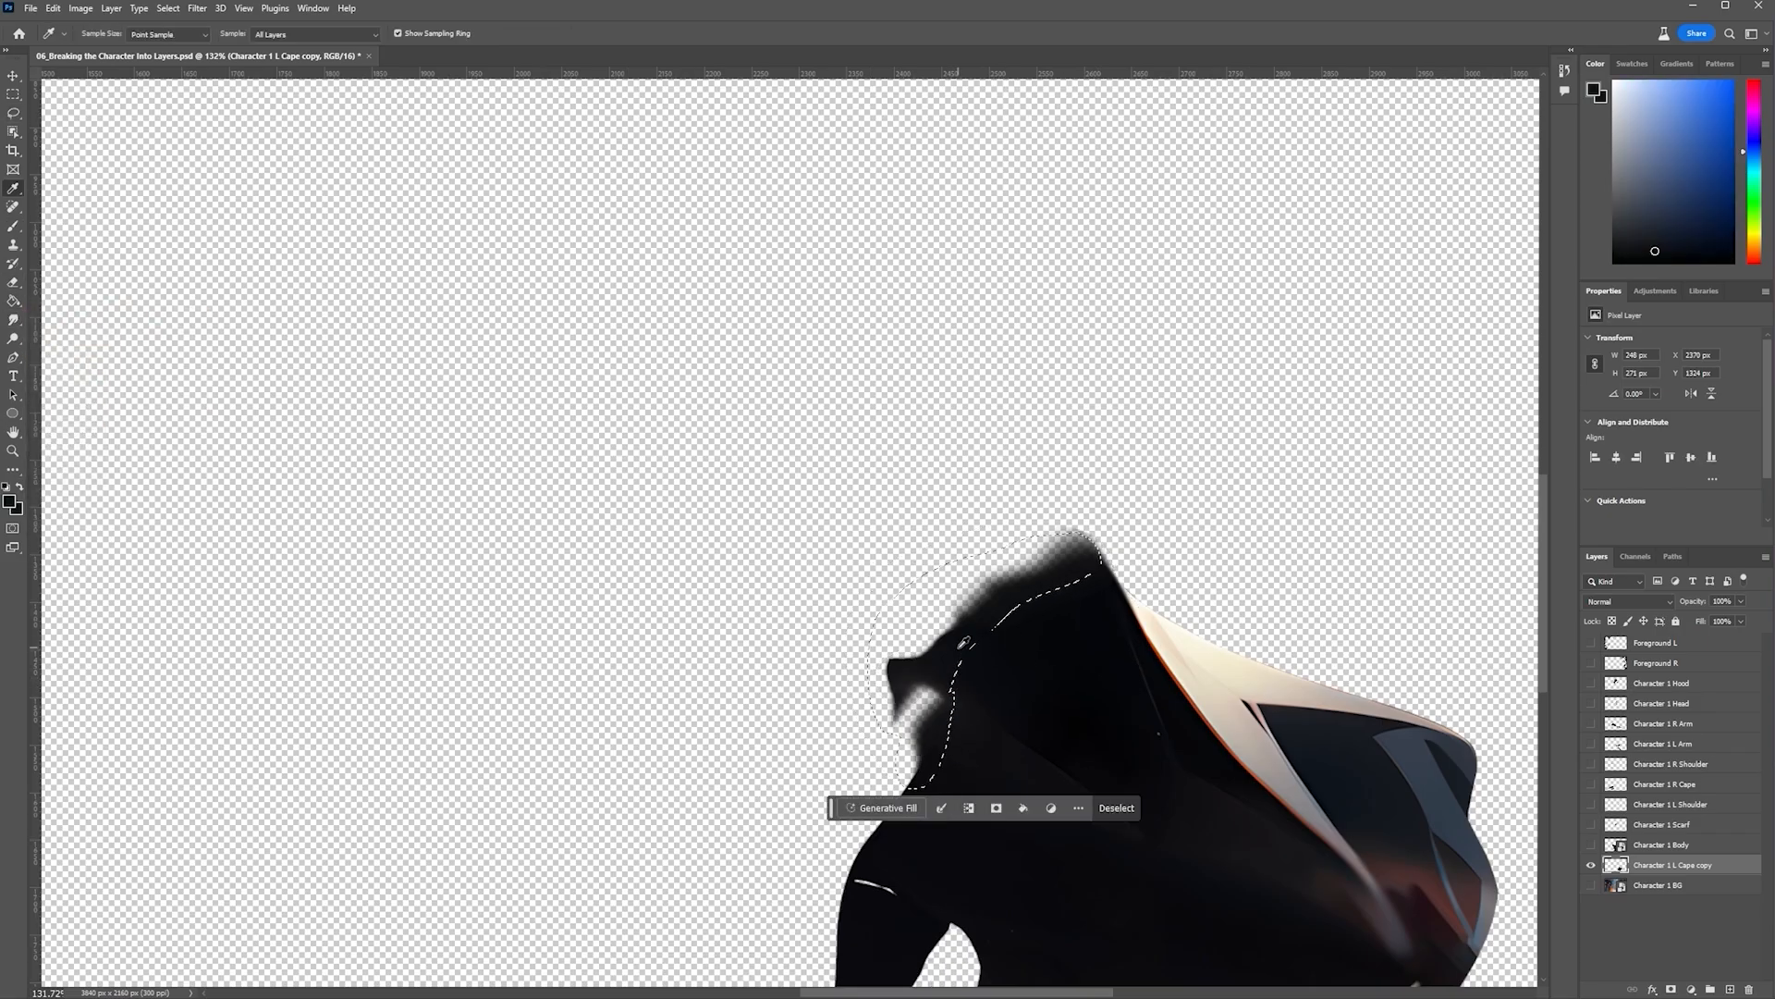
{"action": "mouse_move", "coordinate": [897, 765]}
{"action": "left_mouse_down"}
{"action": "mouse_move", "coordinate": [985, 544]}
{"action": "mouse_move", "coordinate": [887, 592]}
{"action": "left_mouse_up"}
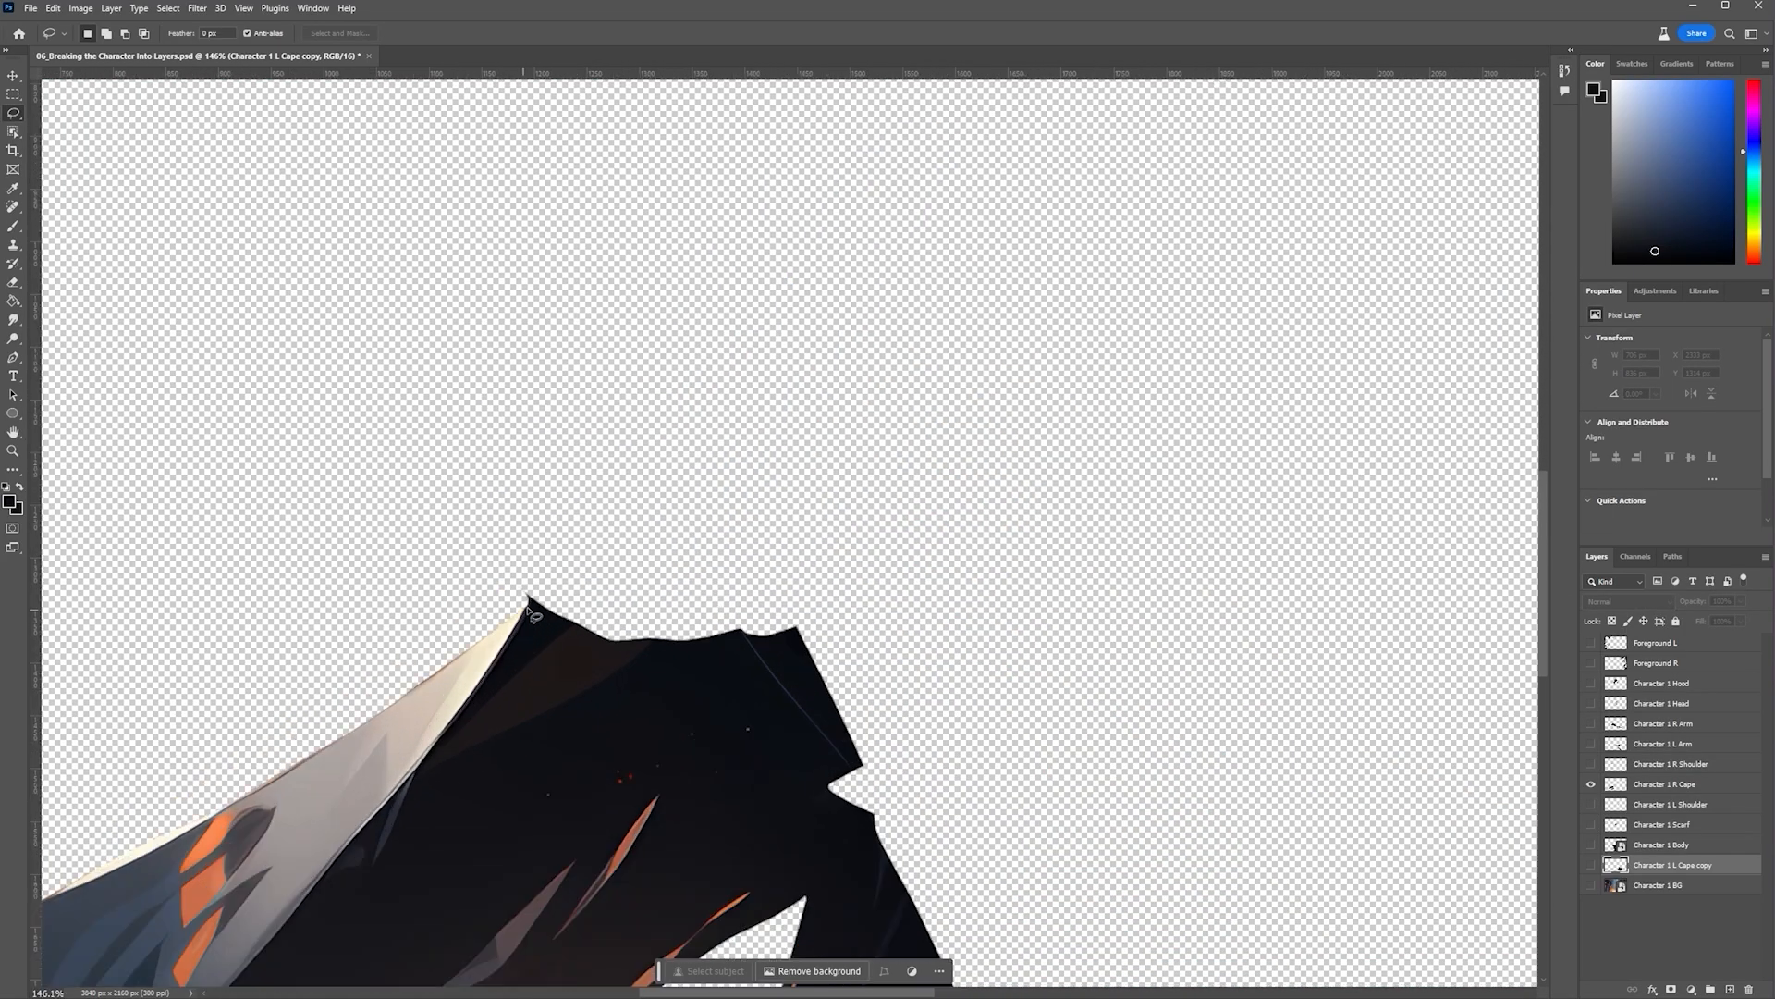
{"action": "scroll", "coordinate": [530, 611], "scroll_direction": "up", "scroll_amount": 3}
{"action": "left_click_drag", "start_coordinate": [741, 455], "coordinate": [1276, 786]}
{"action": "scroll", "coordinate": [1362, 745], "scroll_direction": "down", "scroll_amount": 6}
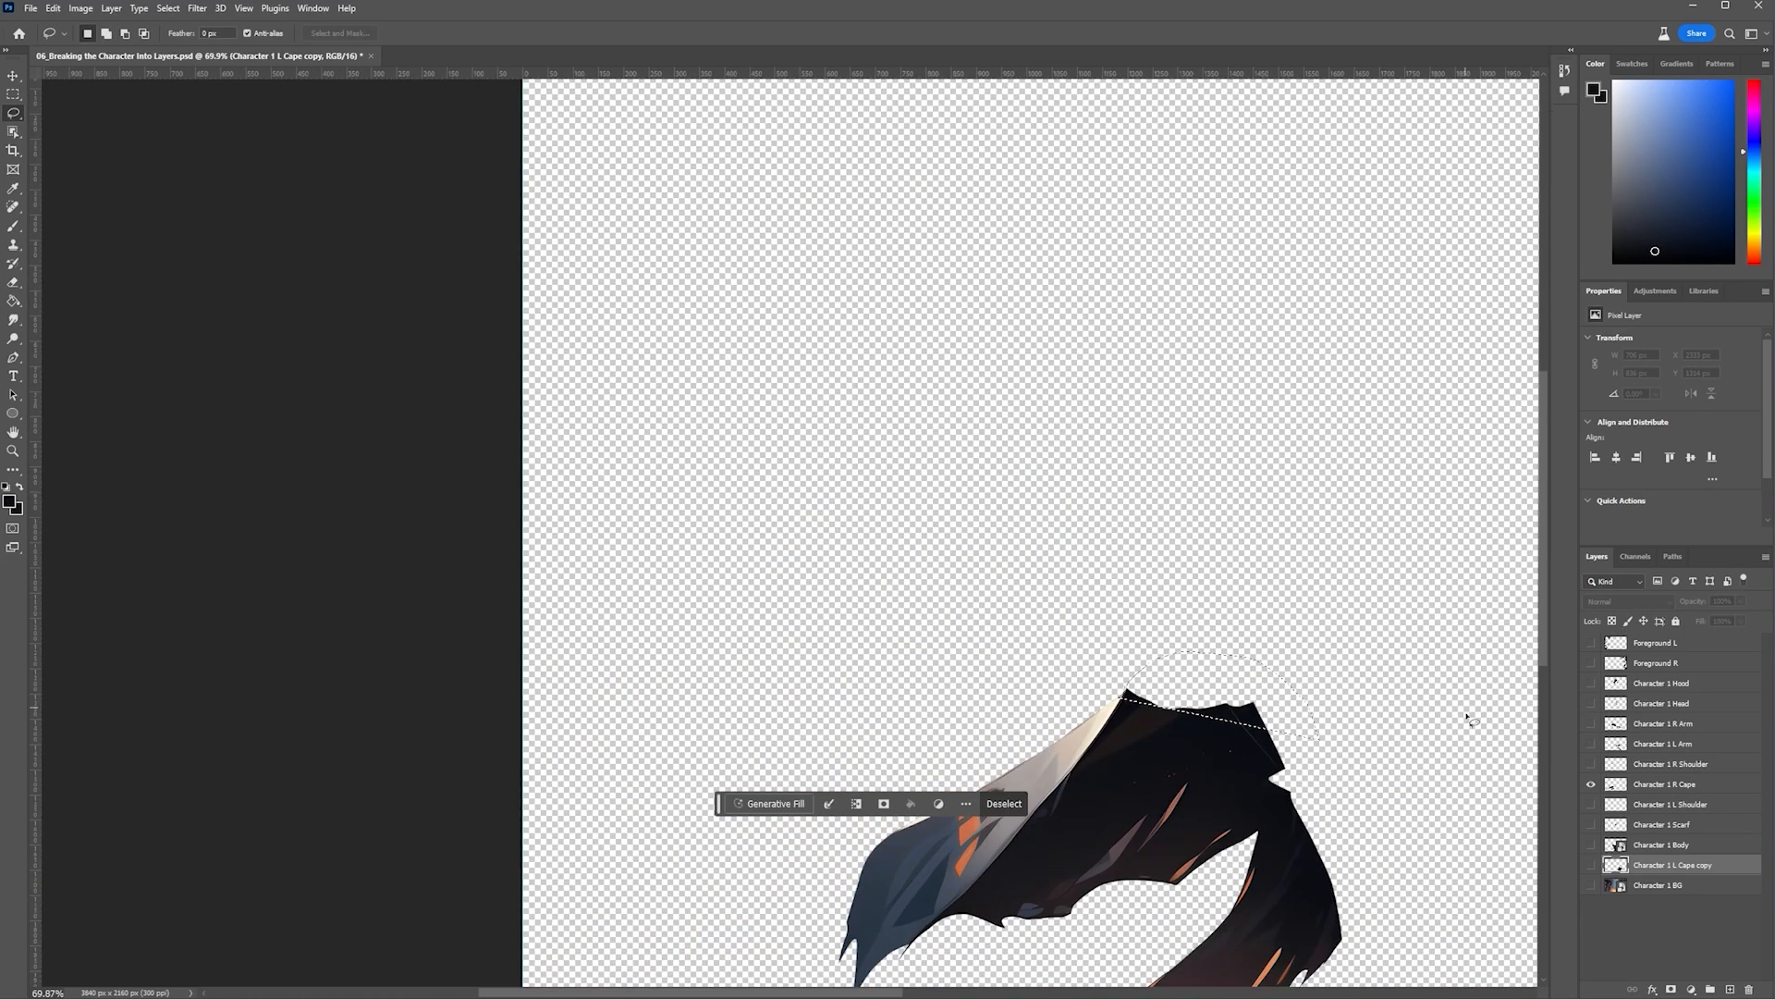
{"action": "left_click_drag", "start_coordinate": [1466, 717], "coordinate": [1118, 477]}
{"action": "key", "text": "ctrl+d"}
Extend the Character 1 R Cape's top and right edges in a lassoed area with Content-Aware Fill on a new layer, and deselect
{"action": "mouse_move", "coordinate": [777, 465]}
{"action": "left_mouse_down"}
{"action": "mouse_move", "coordinate": [922, 443]}
{"action": "mouse_move", "coordinate": [774, 469]}
{"action": "left_mouse_up"}
{"action": "right_click", "coordinate": [952, 512]}
{"action": "left_click", "coordinate": [1664, 784]}
{"action": "right_click", "coordinate": [912, 491]}
{"action": "left_click", "coordinate": [961, 687]}
{"action": "left_click", "coordinate": [1637, 975]}
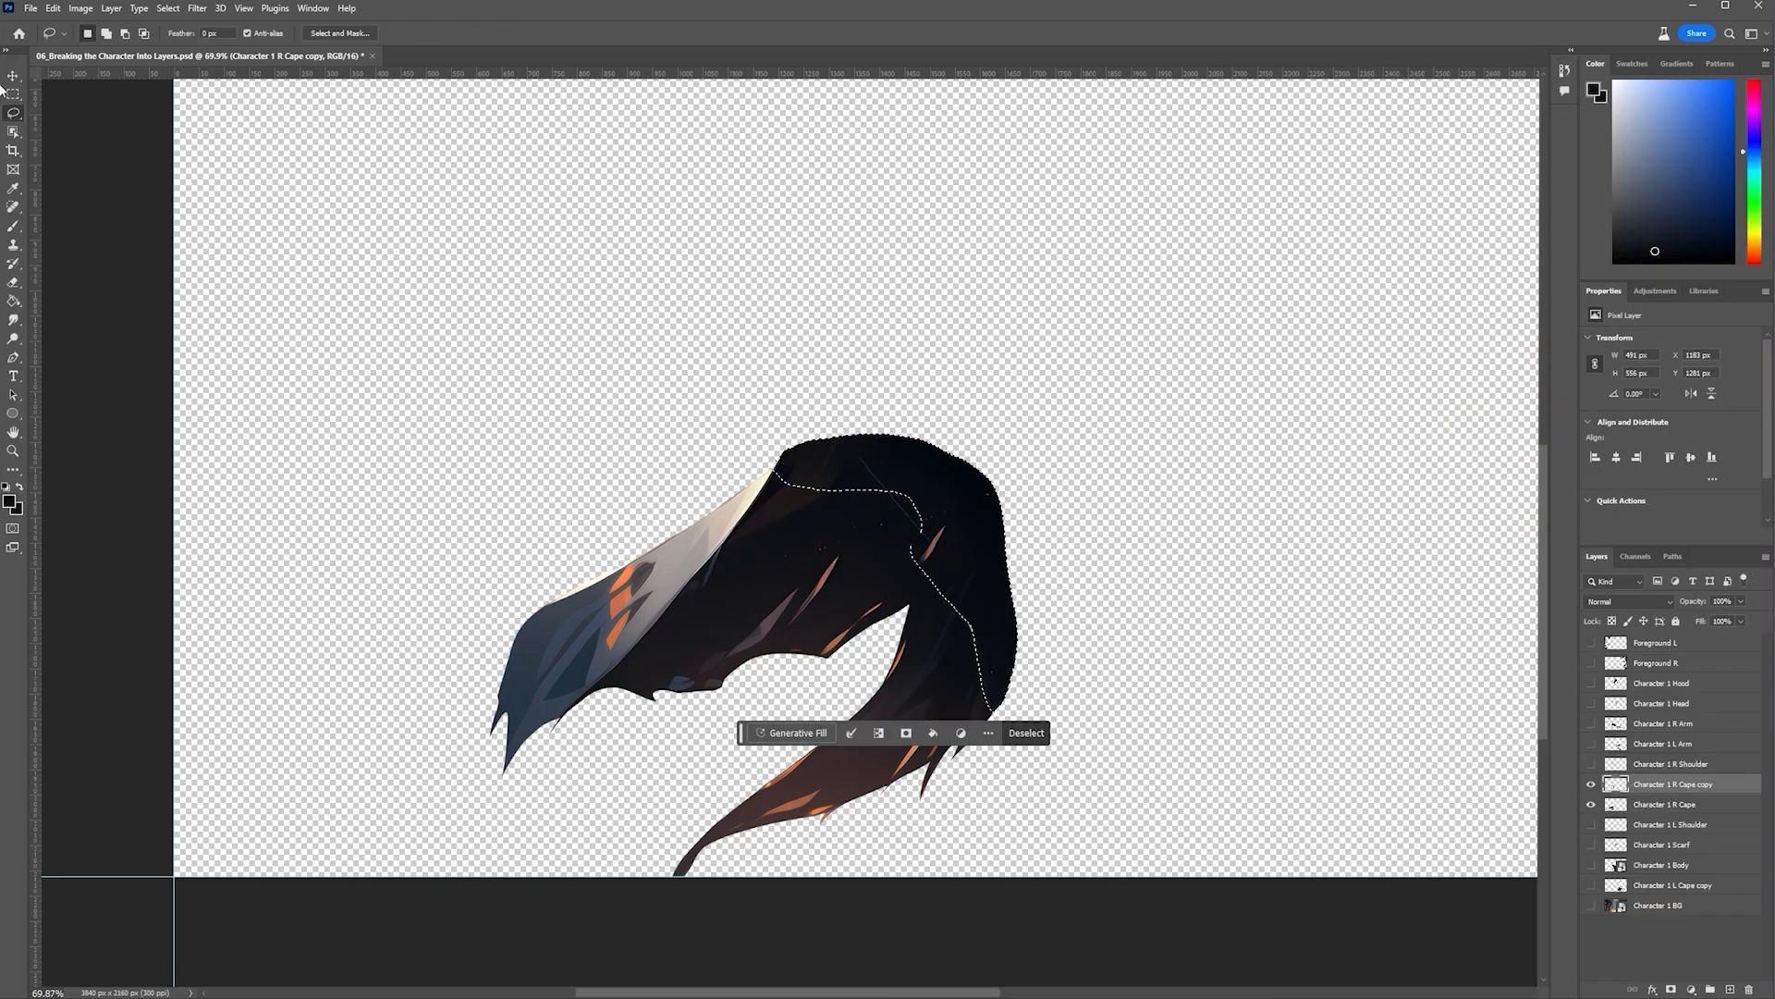
{"action": "key", "text": "ctrl+d"}
{"action": "scroll", "coordinate": [956, 588], "scroll_direction": "up", "scroll_amount": 4}
{"action": "left_click", "coordinate": [13, 357]}
{"action": "left_click", "coordinate": [13, 112]}
{"action": "scroll", "coordinate": [969, 633], "scroll_direction": "up", "scroll_amount": 2}
{"action": "left_click_drag", "start_coordinate": [925, 407], "coordinate": [932, 418]}
{"action": "key", "text": "ctrl+d"}
Combine the Character 1 R Cape copy and Character 1 R Cape layers into one smart object
{"action": "left_click_drag", "start_coordinate": [1773, 764], "coordinate": [1655, 765]}
{"action": "left_click", "coordinate": [1572, 804], "text": "shift"}
{"action": "right_click", "coordinate": [1609, 809]}
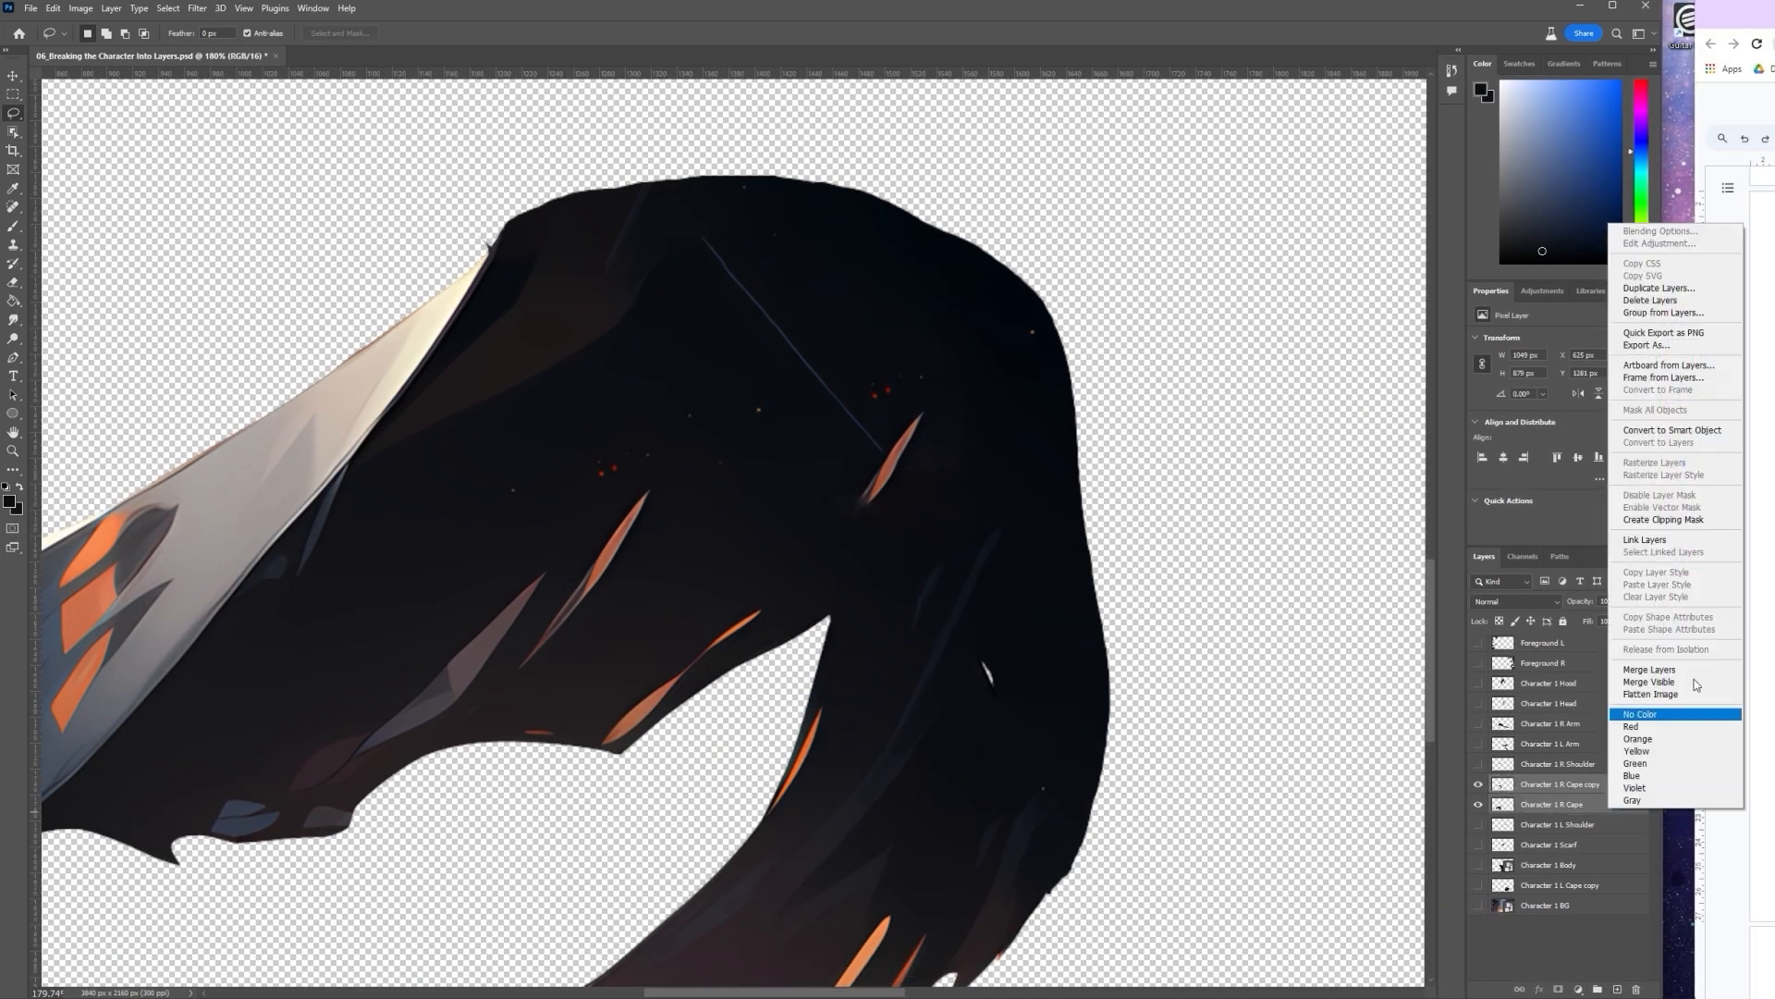
{"action": "left_click", "coordinate": [1701, 430]}
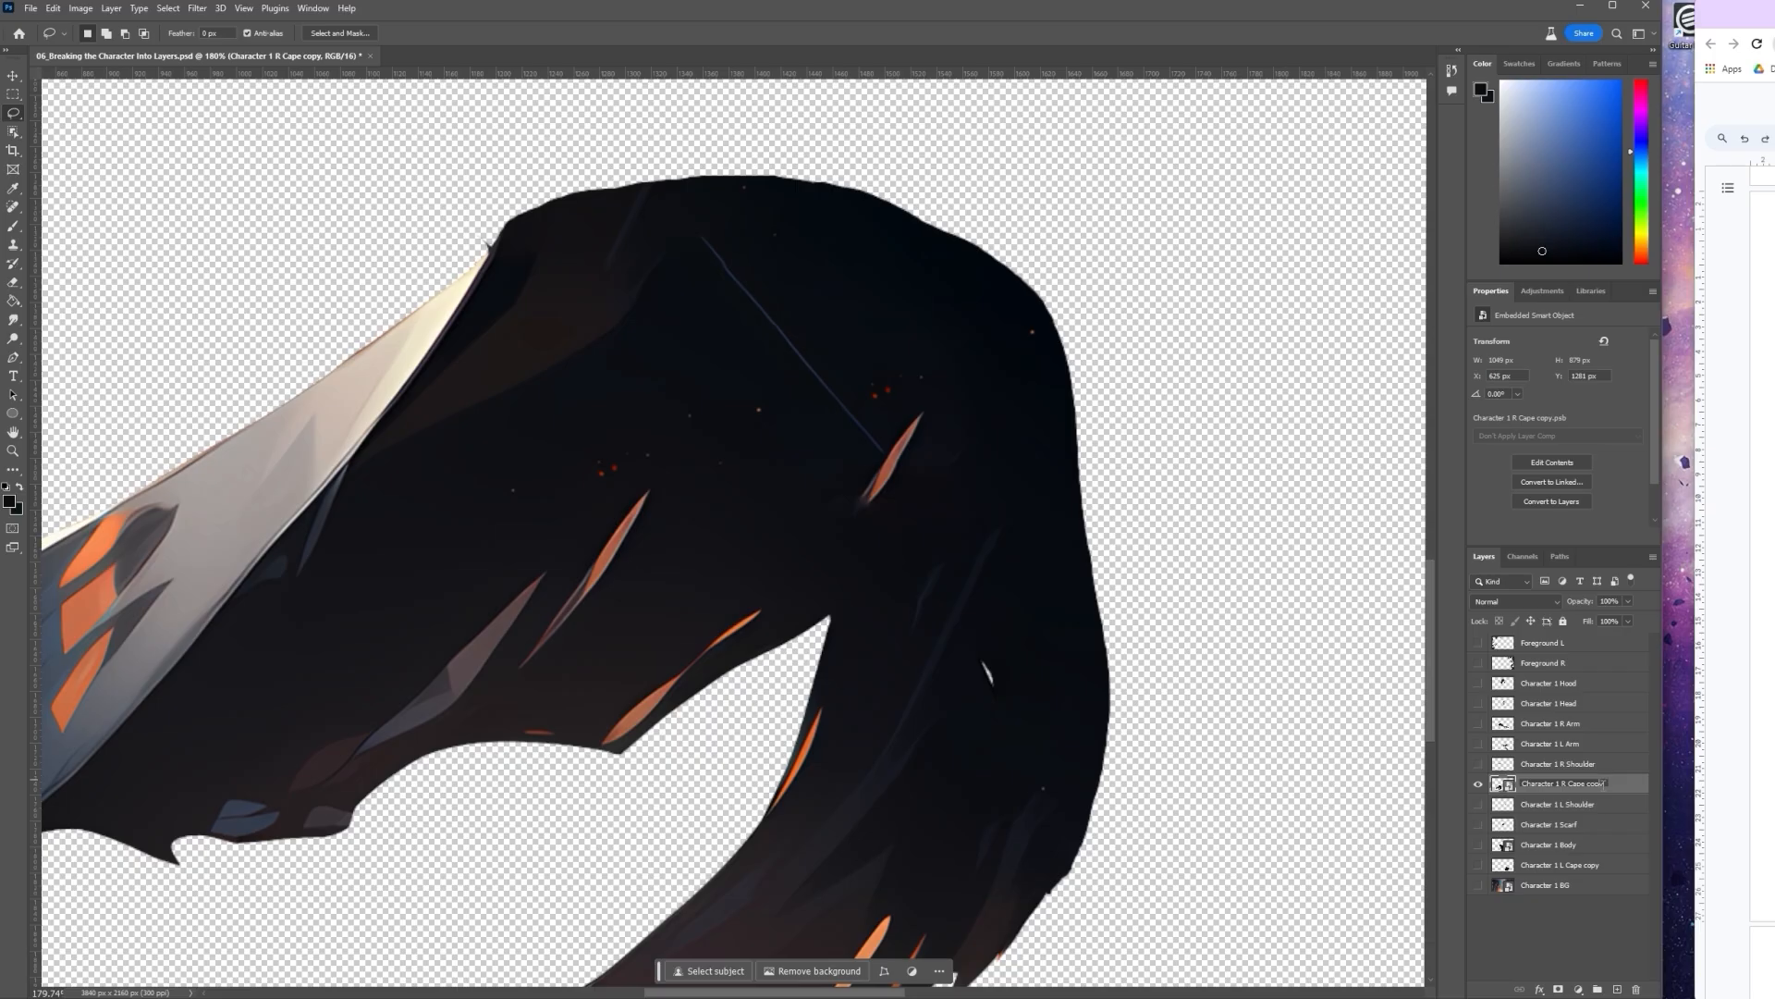
Rename the combined layer as Character 1 R Cape and rasterize it
{"action": "key", "text": "Return"}
{"action": "right_click", "coordinate": [1615, 785]}
{"action": "left_click", "coordinate": [1665, 469]}
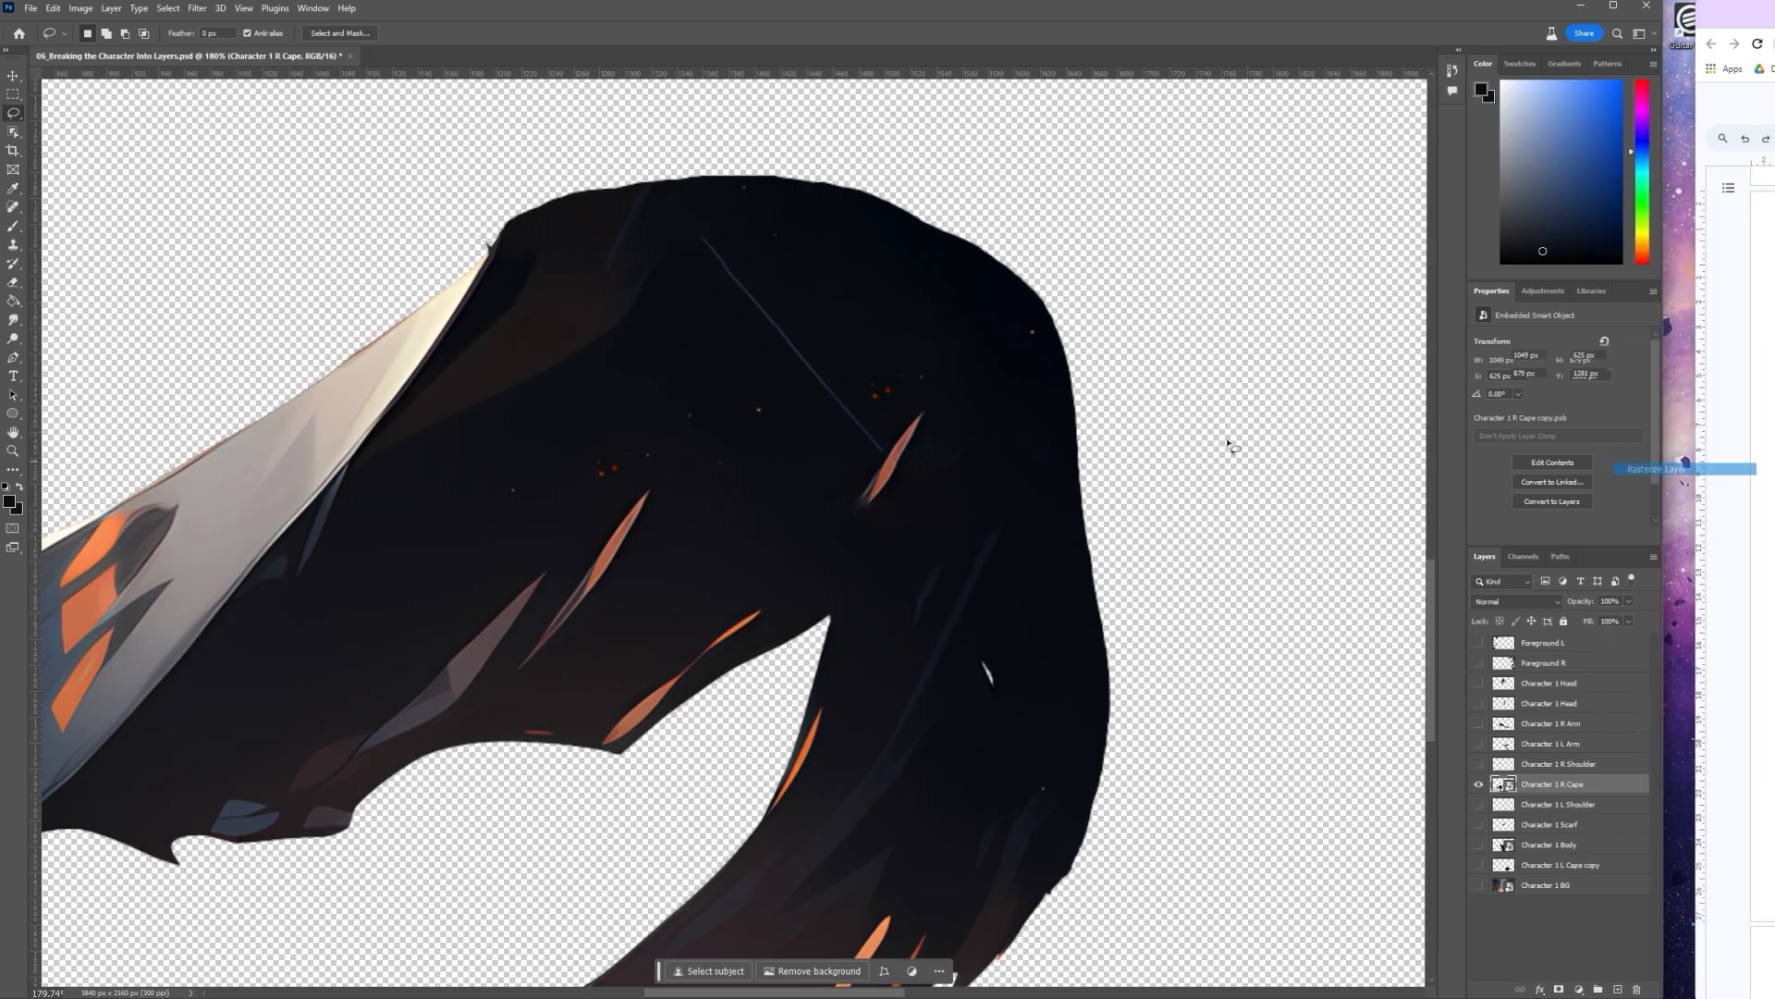
{"action": "key", "text": "super+Up"}
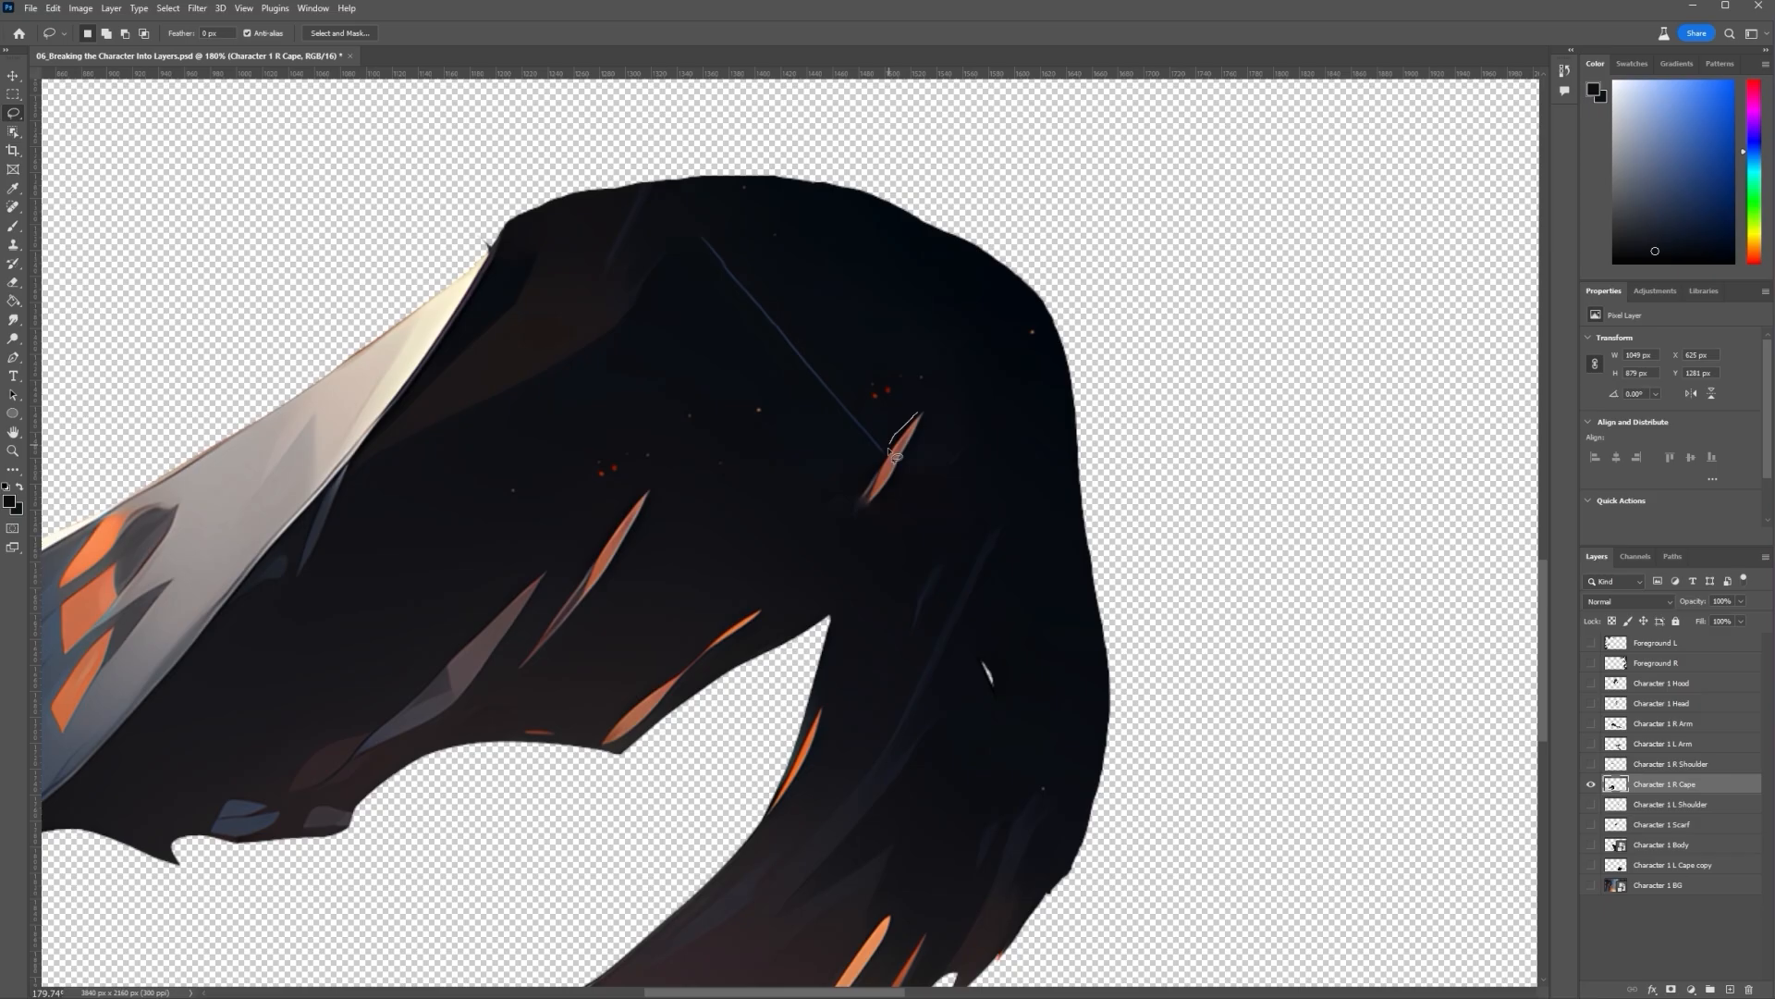
Lasso the orange streak on the upper right part of the cape, delete its pixels and clear the selection
{"action": "left_click_drag", "start_coordinate": [862, 498], "coordinate": [927, 416]}
{"action": "key", "text": "Delete"}
{"action": "key", "text": "ctrl+d"}
Cut out the orange streak along the inner edge of the cape's narrow lower section and deselect
{"action": "scroll", "coordinate": [752, 751], "scroll_direction": "down", "scroll_amount": 1}
{"action": "scroll", "coordinate": [758, 772], "scroll_direction": "up", "scroll_amount": 5}
{"action": "mouse_move", "coordinate": [782, 747]}
{"action": "left_mouse_down"}
{"action": "mouse_move", "coordinate": [854, 594]}
{"action": "mouse_move", "coordinate": [845, 669]}
{"action": "mouse_move", "coordinate": [776, 754]}
{"action": "left_mouse_up"}
{"action": "key", "text": "Delete"}
{"action": "key", "text": "ctrl+d"}
Lasso the short orange streak near the lower right edge of the cape
{"action": "scroll", "coordinate": [1082, 507], "scroll_direction": "up", "scroll_amount": 2}
{"action": "mouse_move", "coordinate": [1038, 953]}
{"action": "left_mouse_down"}
{"action": "mouse_move", "coordinate": [1075, 481]}
{"action": "mouse_move", "coordinate": [992, 579]}
{"action": "left_mouse_up"}
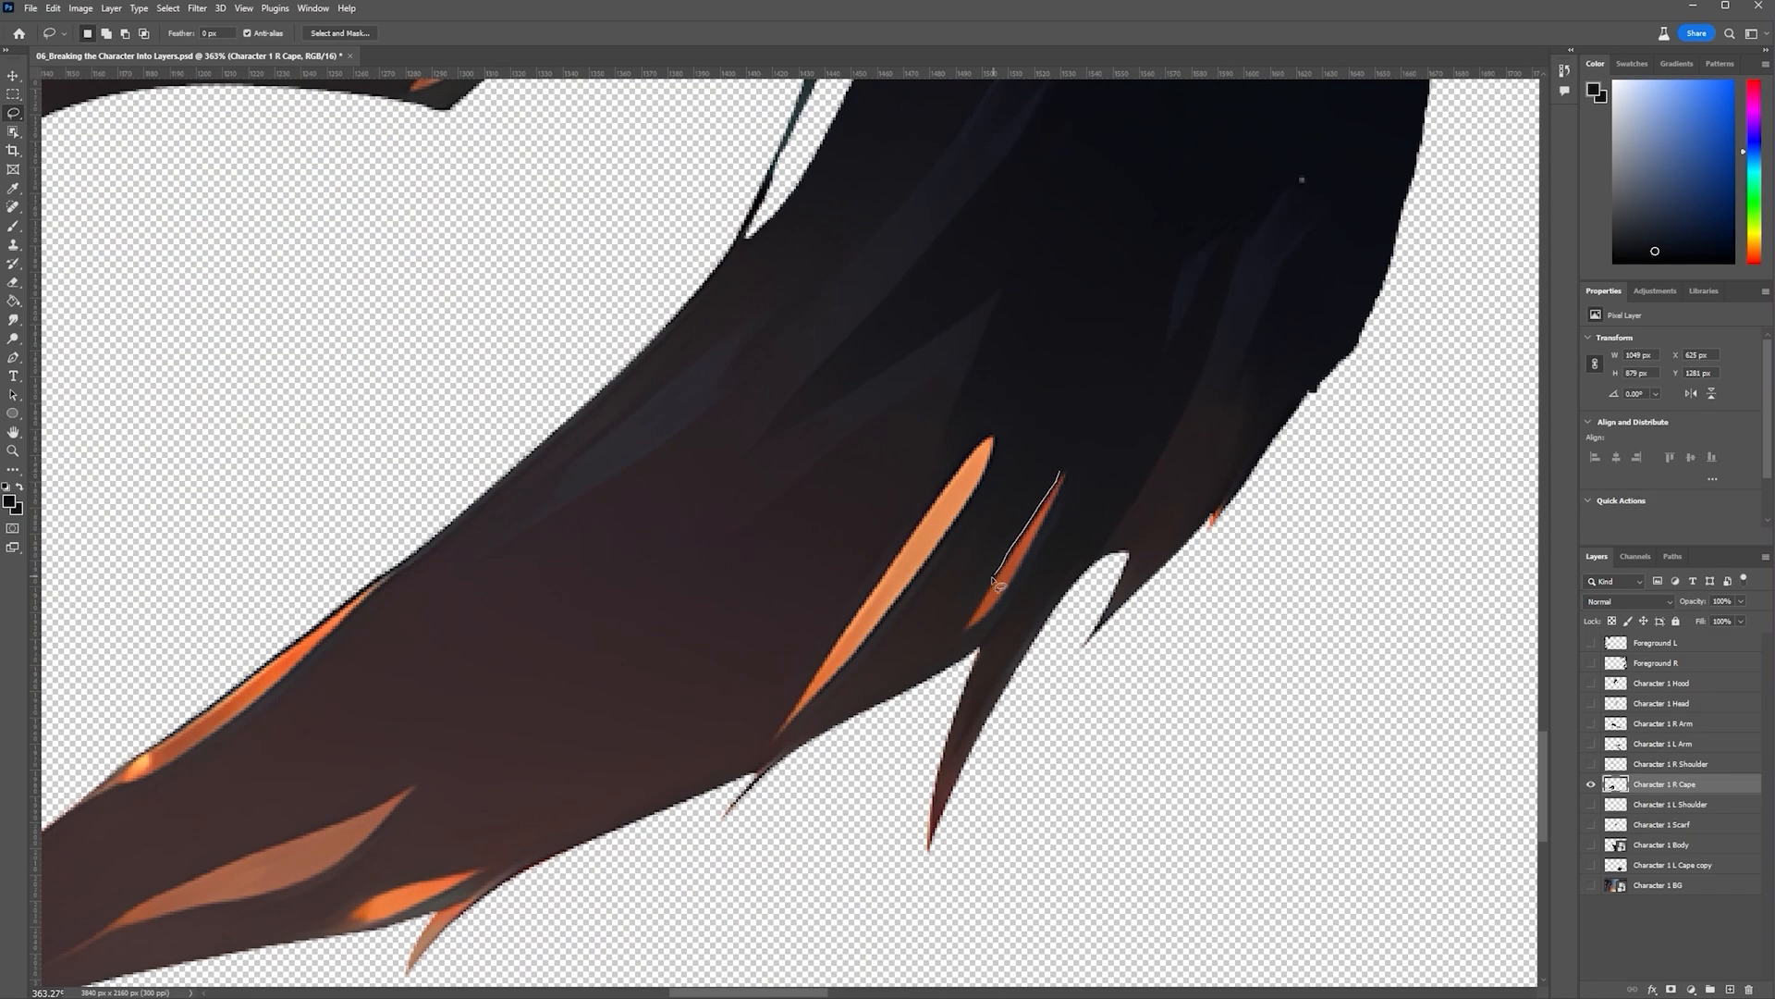
Cut the two narrow orange slivers out of the middle of the Character 1 R Cape layer with Lasso selections
{"action": "left_click_drag", "start_coordinate": [1059, 511], "coordinate": [1060, 473]}
{"action": "key", "text": "Delete"}
{"action": "key", "text": "ctrl+d"}
{"action": "scroll", "coordinate": [1017, 444], "scroll_direction": "down", "scroll_amount": 1}
{"action": "left_click_drag", "start_coordinate": [989, 404], "coordinate": [859, 569]}
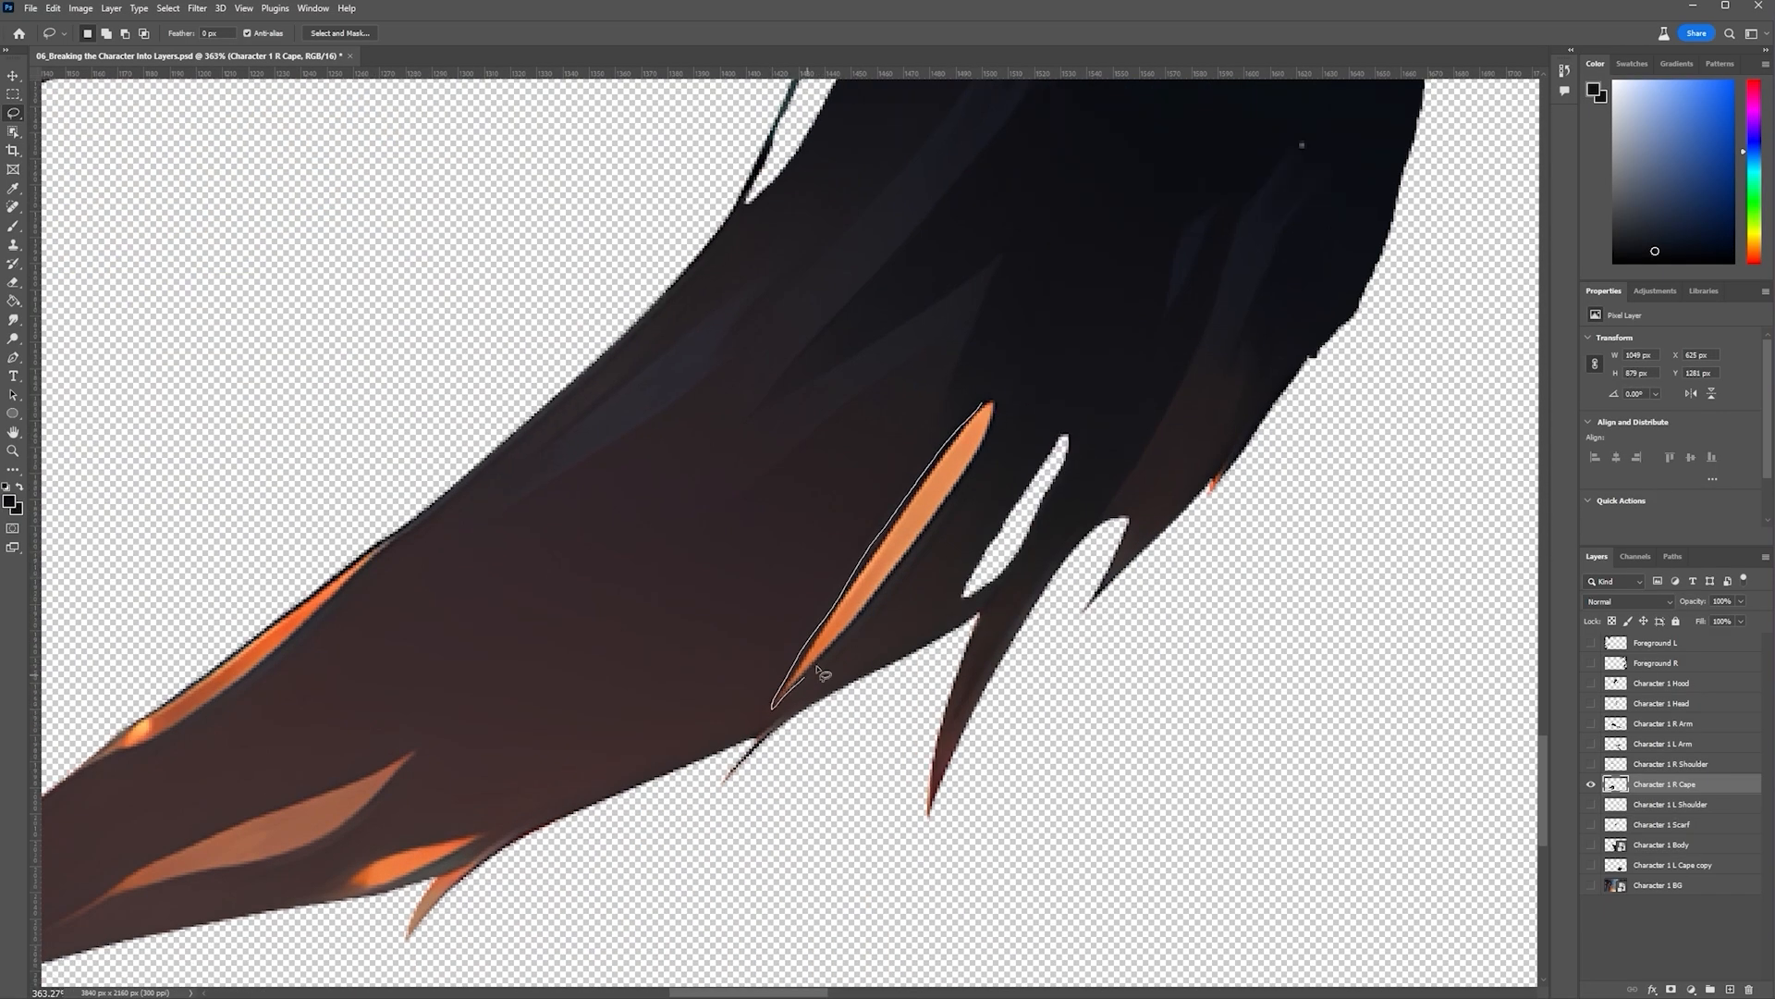
{"action": "left_click_drag", "start_coordinate": [971, 478], "coordinate": [986, 404]}
{"action": "key", "text": "Delete"}
Lasso and delete the two small orange patches along the lower edge of the cape's trailing strip
{"action": "left_click_drag", "start_coordinate": [666, 555], "coordinate": [1283, 336]}
{"action": "key", "text": "p"}
{"action": "key", "text": "l"}
{"action": "mouse_move", "coordinate": [1095, 611]}
{"action": "left_mouse_down"}
{"action": "mouse_move", "coordinate": [962, 673]}
{"action": "mouse_move", "coordinate": [1094, 612]}
{"action": "left_mouse_up"}
{"action": "key", "text": "Delete"}
{"action": "key", "text": "ctrl+d"}
{"action": "scroll", "coordinate": [1017, 341], "scroll_direction": "down", "scroll_amount": 4}
{"action": "mouse_move", "coordinate": [629, 660]}
{"action": "left_mouse_down"}
{"action": "mouse_move", "coordinate": [560, 705]}
{"action": "mouse_move", "coordinate": [638, 660]}
{"action": "left_mouse_up"}
{"action": "key", "text": "Delete"}
{"action": "key", "text": "ctrl+d"}
Lasso and delete the large orange-brown patch inside the cape's trailing strip
{"action": "scroll", "coordinate": [1017, 582], "scroll_direction": "up", "scroll_amount": 5}
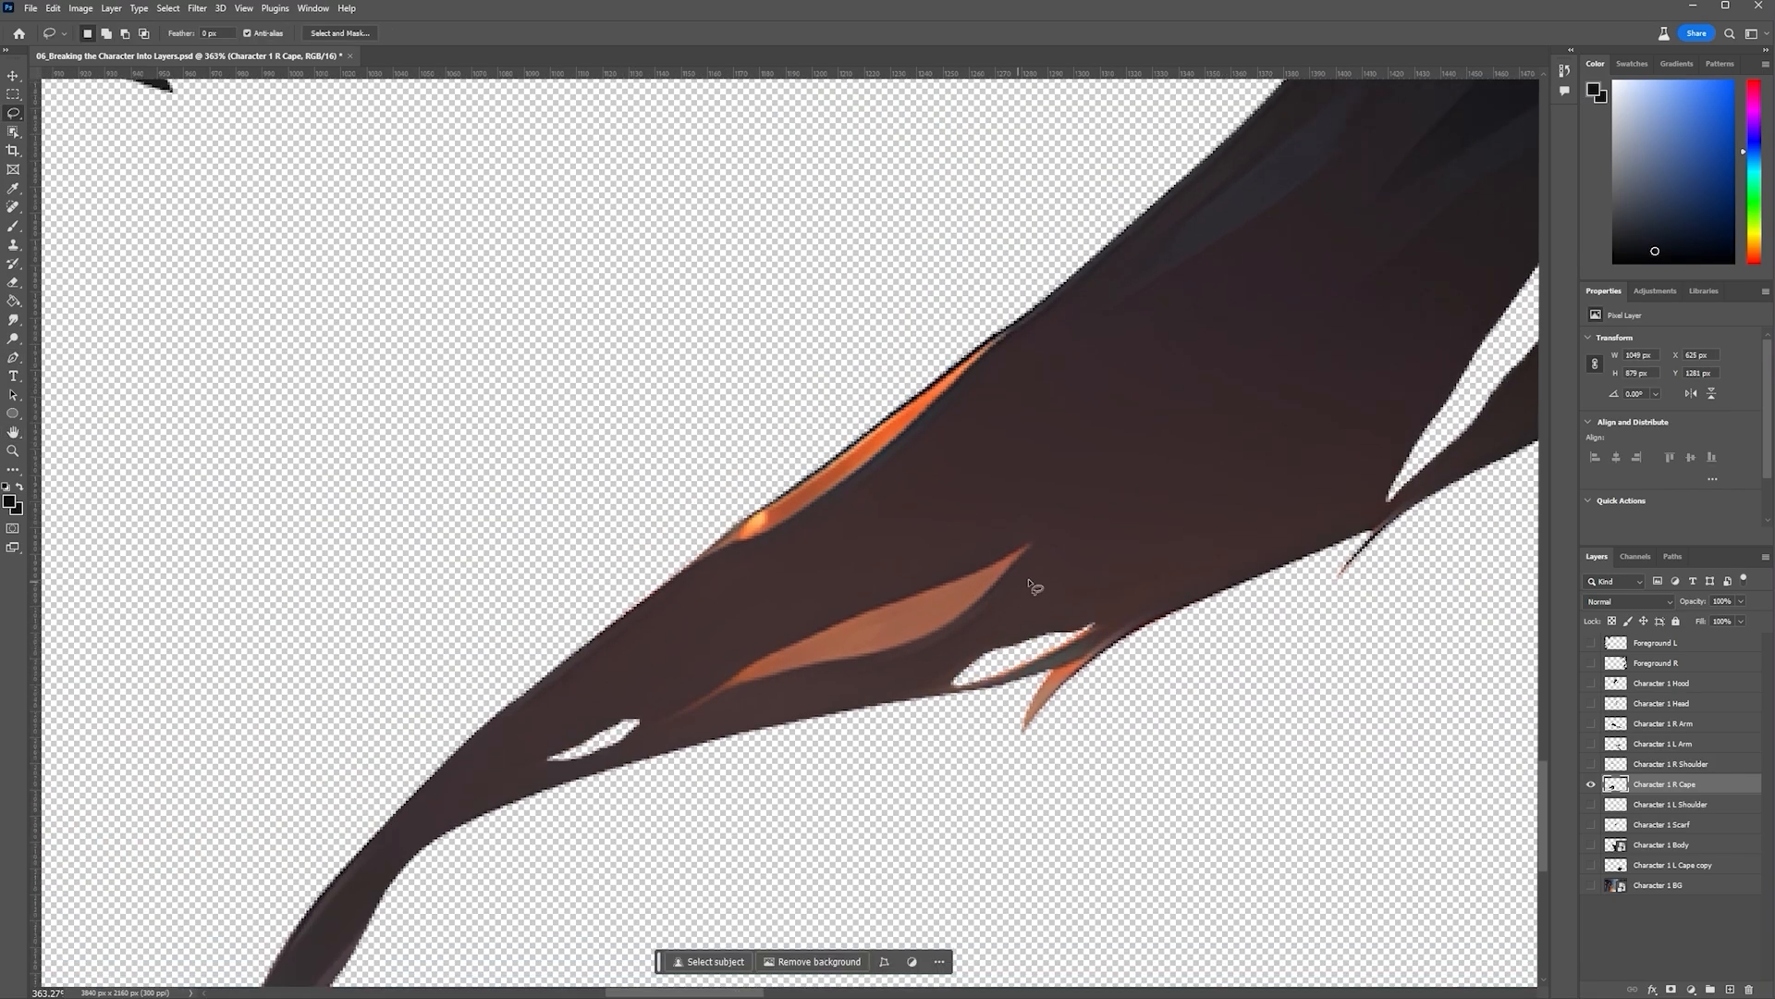
{"action": "left_click_drag", "start_coordinate": [1023, 541], "coordinate": [826, 624]}
{"action": "left_click_drag", "start_coordinate": [977, 627], "coordinate": [1023, 543]}
{"action": "key", "text": "Delete"}
{"action": "key", "text": "ctrl+d"}
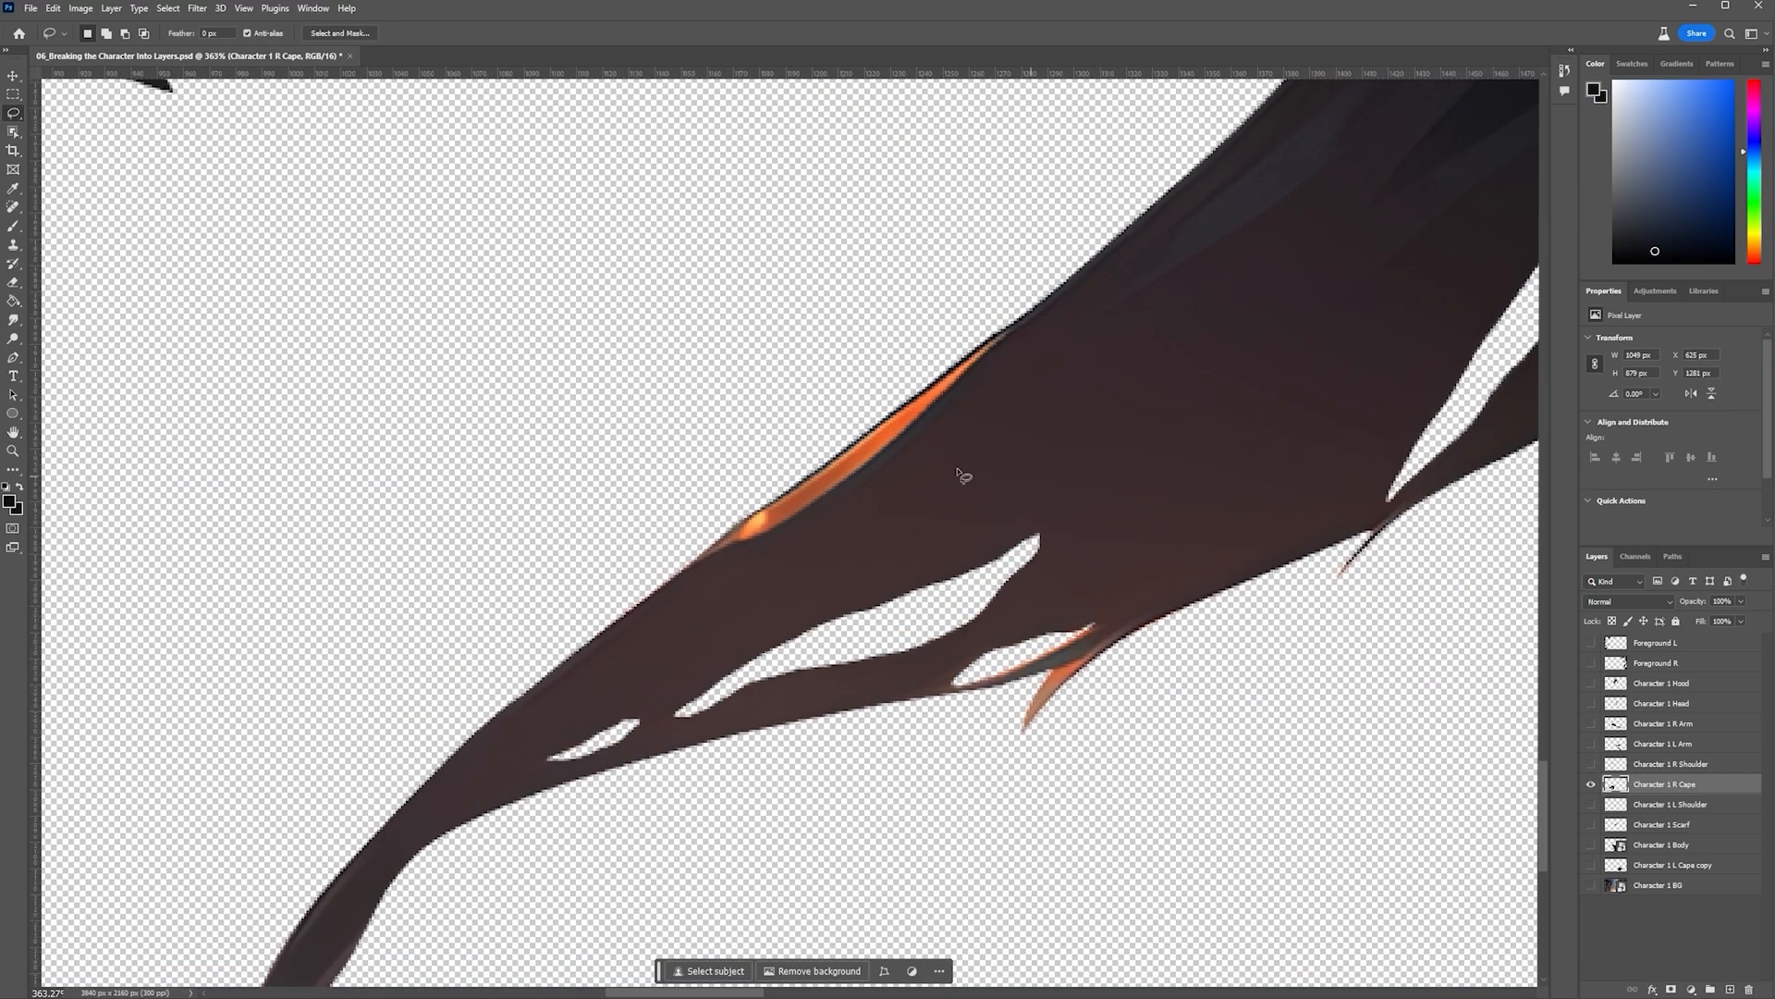
Try to cut the orange streak off the trailing strip's upper edge with a freehand Lasso selection
{"action": "scroll", "coordinate": [966, 529], "scroll_direction": "up", "scroll_amount": 3}
{"action": "left_click_drag", "start_coordinate": [844, 604], "coordinate": [1002, 487]}
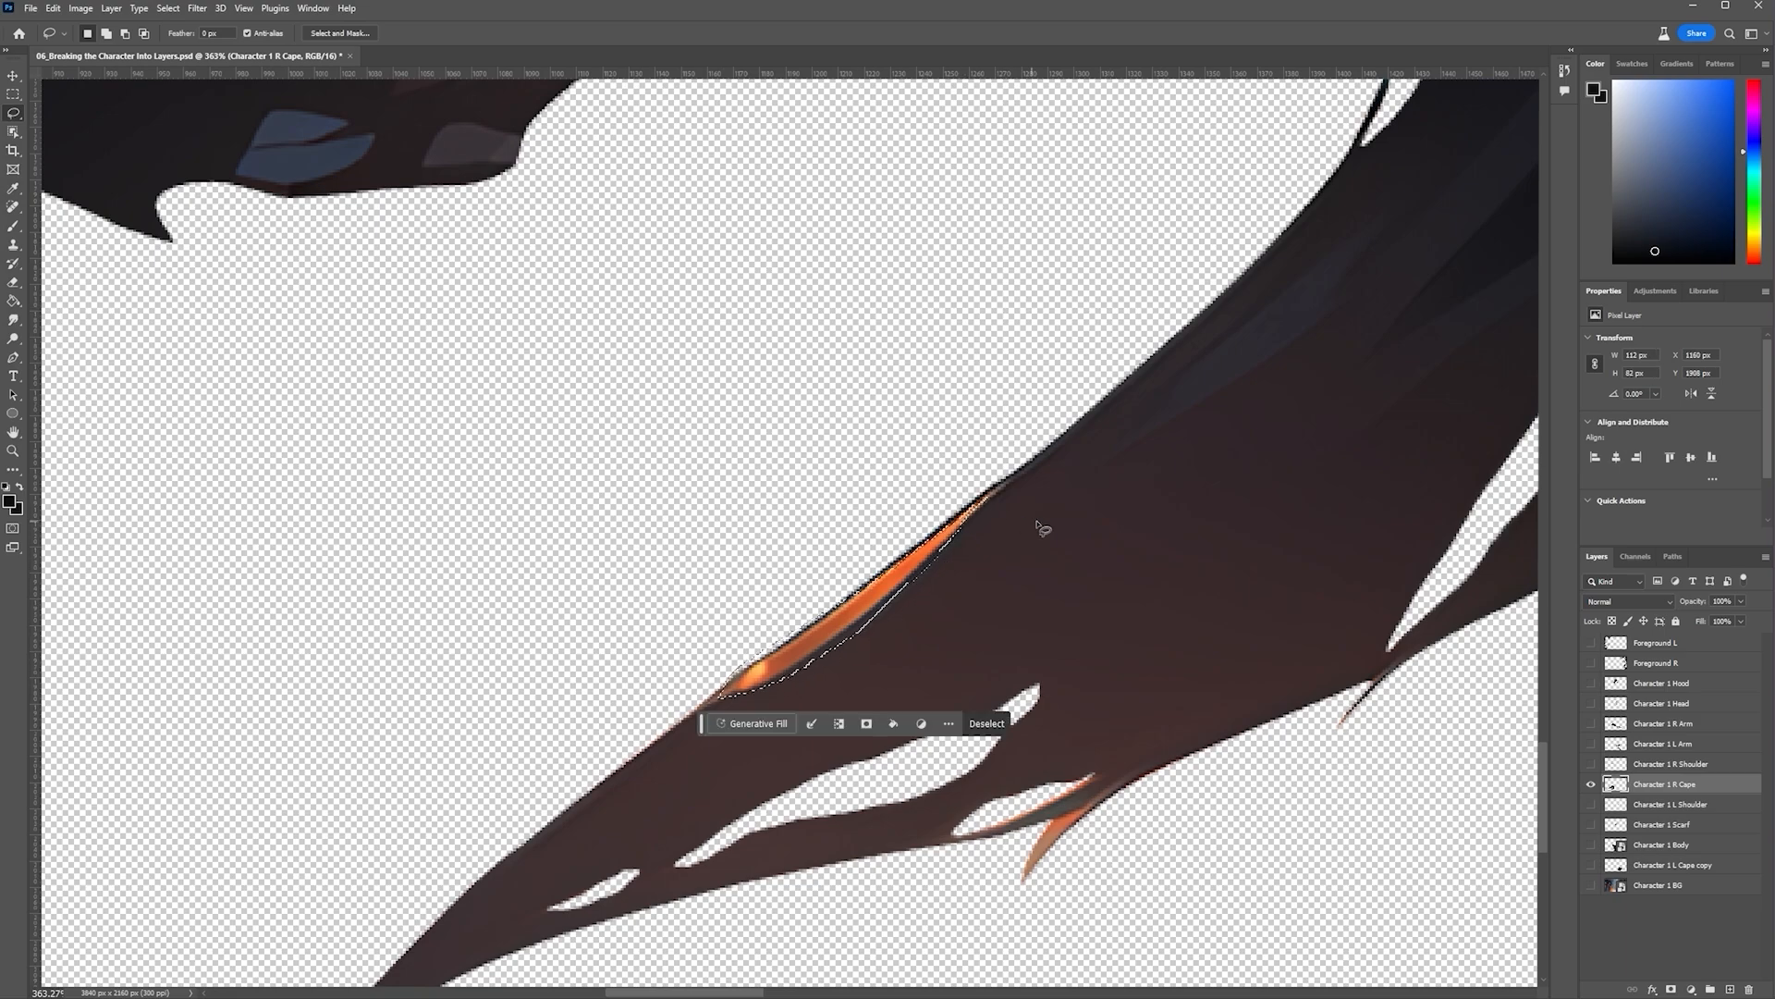
{"action": "key", "text": "Delete"}
{"action": "key", "text": "ctrl+d"}
{"action": "scroll", "coordinate": [1073, 538], "scroll_direction": "down", "scroll_amount": 3}
{"action": "scroll", "coordinate": [1074, 539], "scroll_direction": "up", "scroll_amount": 4}
{"action": "key", "text": "ctrl+z"}
{"action": "key", "text": "ctrl+z"}
{"action": "key", "text": "ctrl+z"}
Outline the orange streak on the strip's upper edge with the Pen tool, make it a selection with feather radius 0, and delete it
{"action": "key", "text": "p"}
{"action": "left_click", "coordinate": [702, 711]}
{"action": "left_click_drag", "start_coordinate": [753, 664], "coordinate": [768, 655]}
{"action": "left_click_drag", "start_coordinate": [815, 625], "coordinate": [829, 616]}
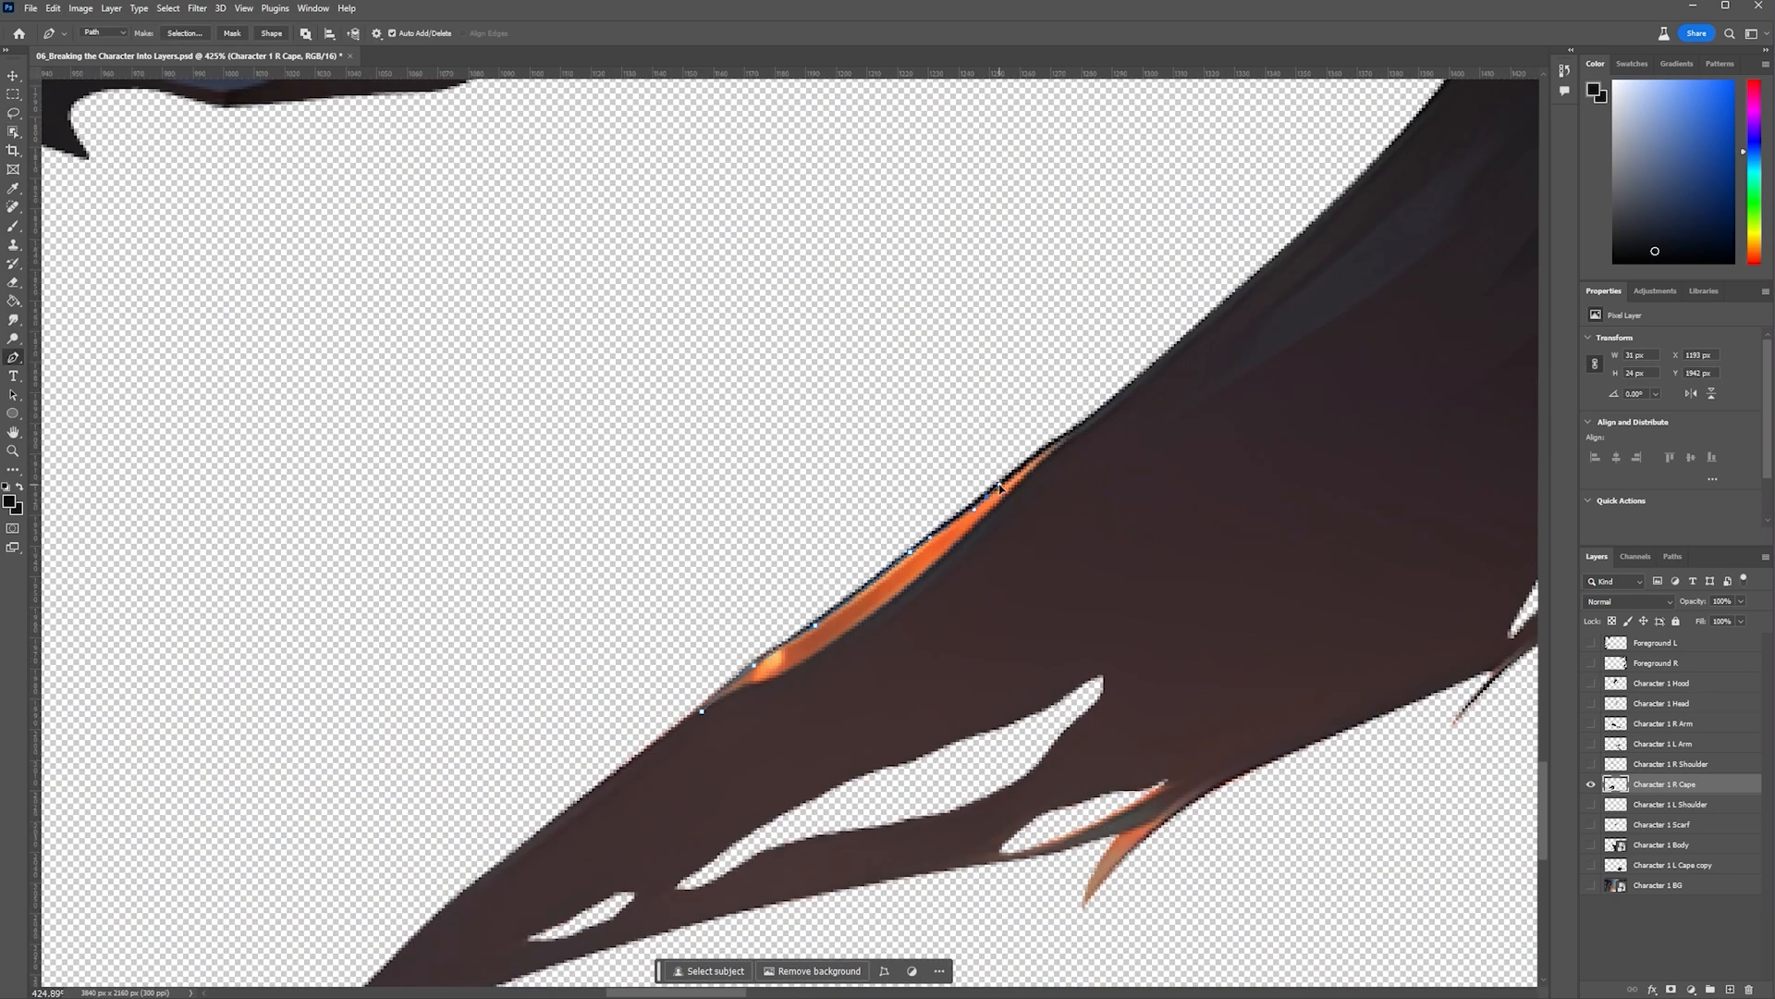
{"action": "scroll", "coordinate": [770, 684], "scroll_direction": "down", "scroll_amount": 3}
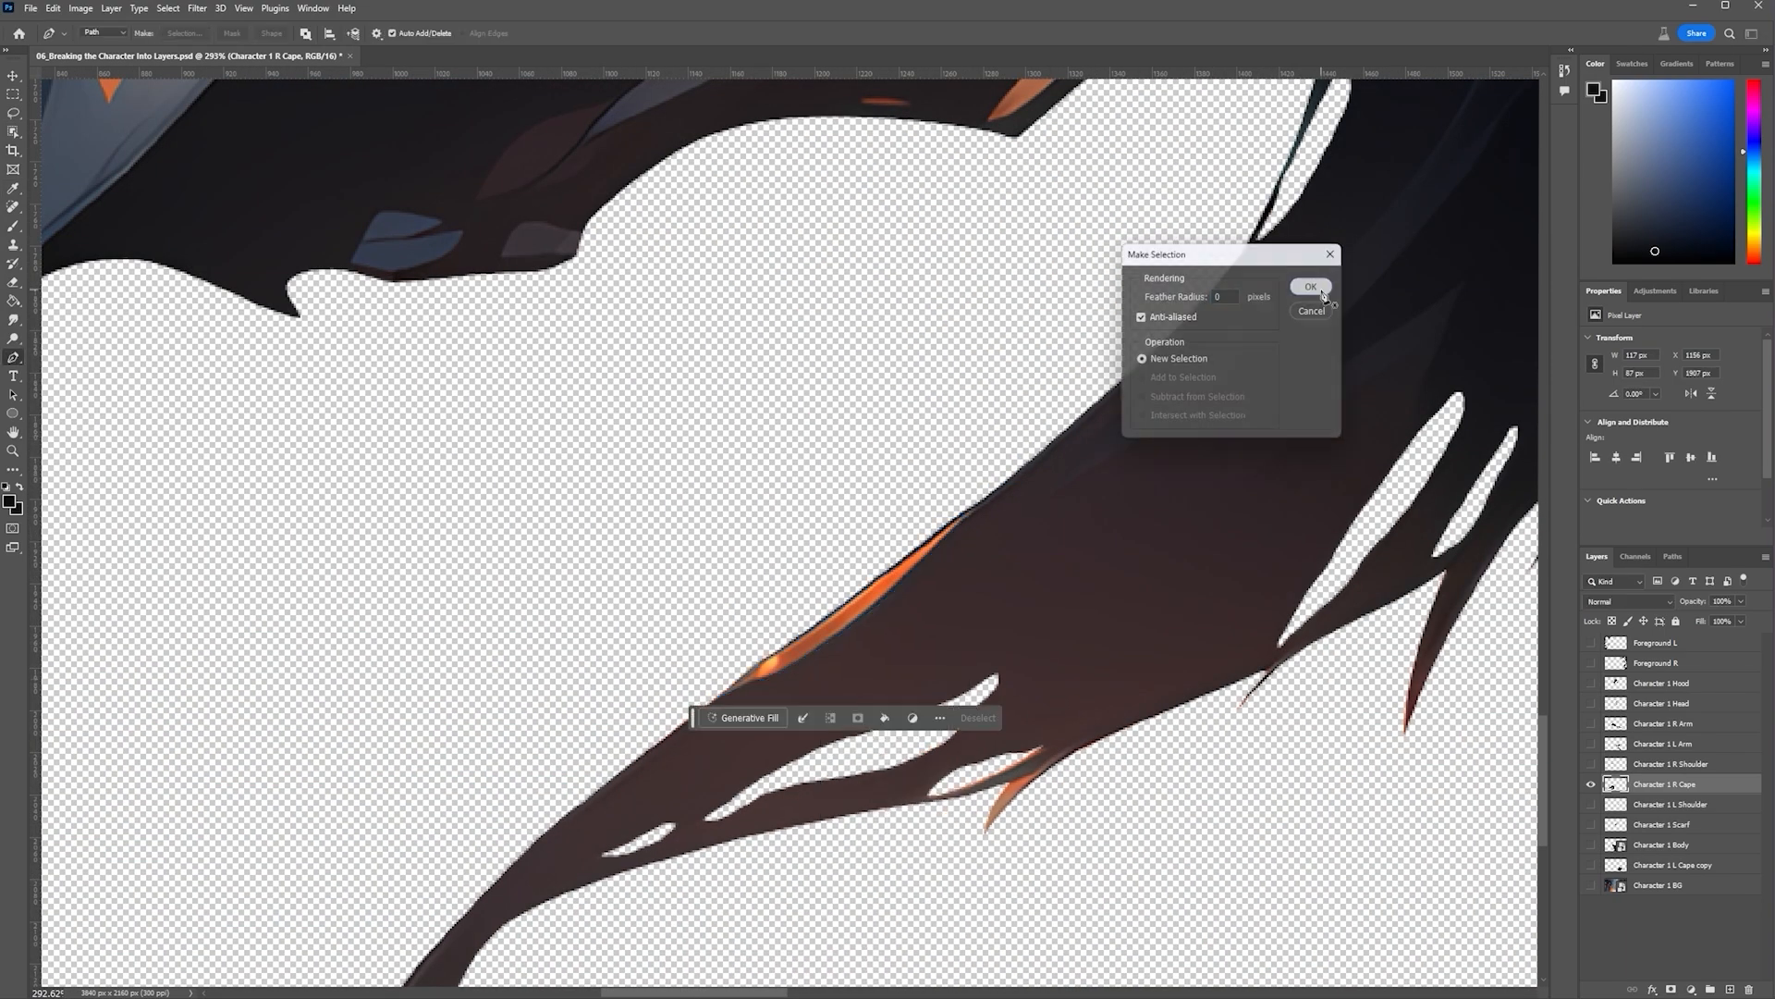
{"action": "left_click", "coordinate": [1316, 285]}
{"action": "key", "text": "Delete"}
{"action": "key", "text": "ctrl+d"}
Outline the double-lobed orange sliver just above the cape's torn hem with the Pen tool and delete it through a selection
{"action": "left_click_drag", "start_coordinate": [674, 317], "coordinate": [623, 909]}
{"action": "scroll", "coordinate": [1184, 536], "scroll_direction": "up", "scroll_amount": 3}
{"action": "left_click", "coordinate": [1179, 529]}
{"action": "left_click", "coordinate": [1143, 551]}
{"action": "left_click_drag", "start_coordinate": [843, 818], "coordinate": [839, 843]}
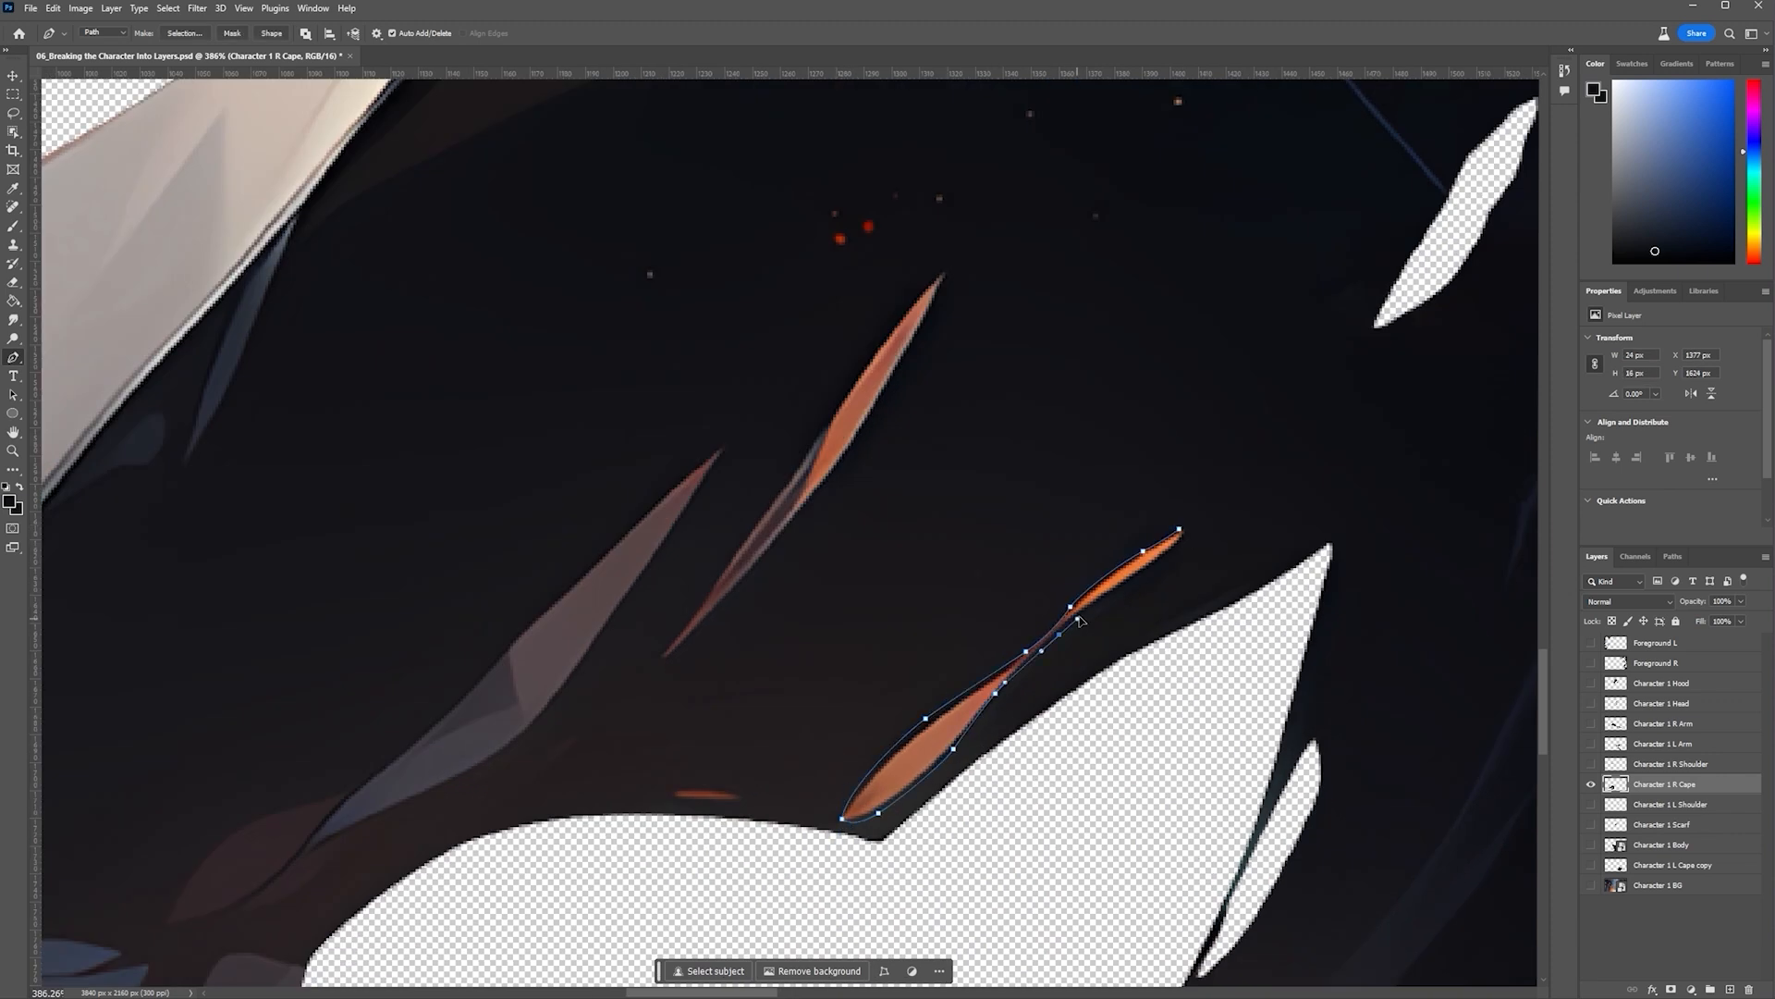
{"action": "left_click", "coordinate": [1179, 529]}
{"action": "left_click", "coordinate": [1328, 289]}
{"action": "key", "text": "Delete"}
{"action": "key", "text": "ctrl+d"}
Trace the long slanted orange-and-grey sliver in the dark cape lining with the Pen tool and delete the selected area
{"action": "left_click_drag", "start_coordinate": [930, 285], "coordinate": [1264, 432]}
{"action": "left_click", "coordinate": [1279, 414]}
{"action": "left_click_drag", "start_coordinate": [1194, 520], "coordinate": [1182, 544]}
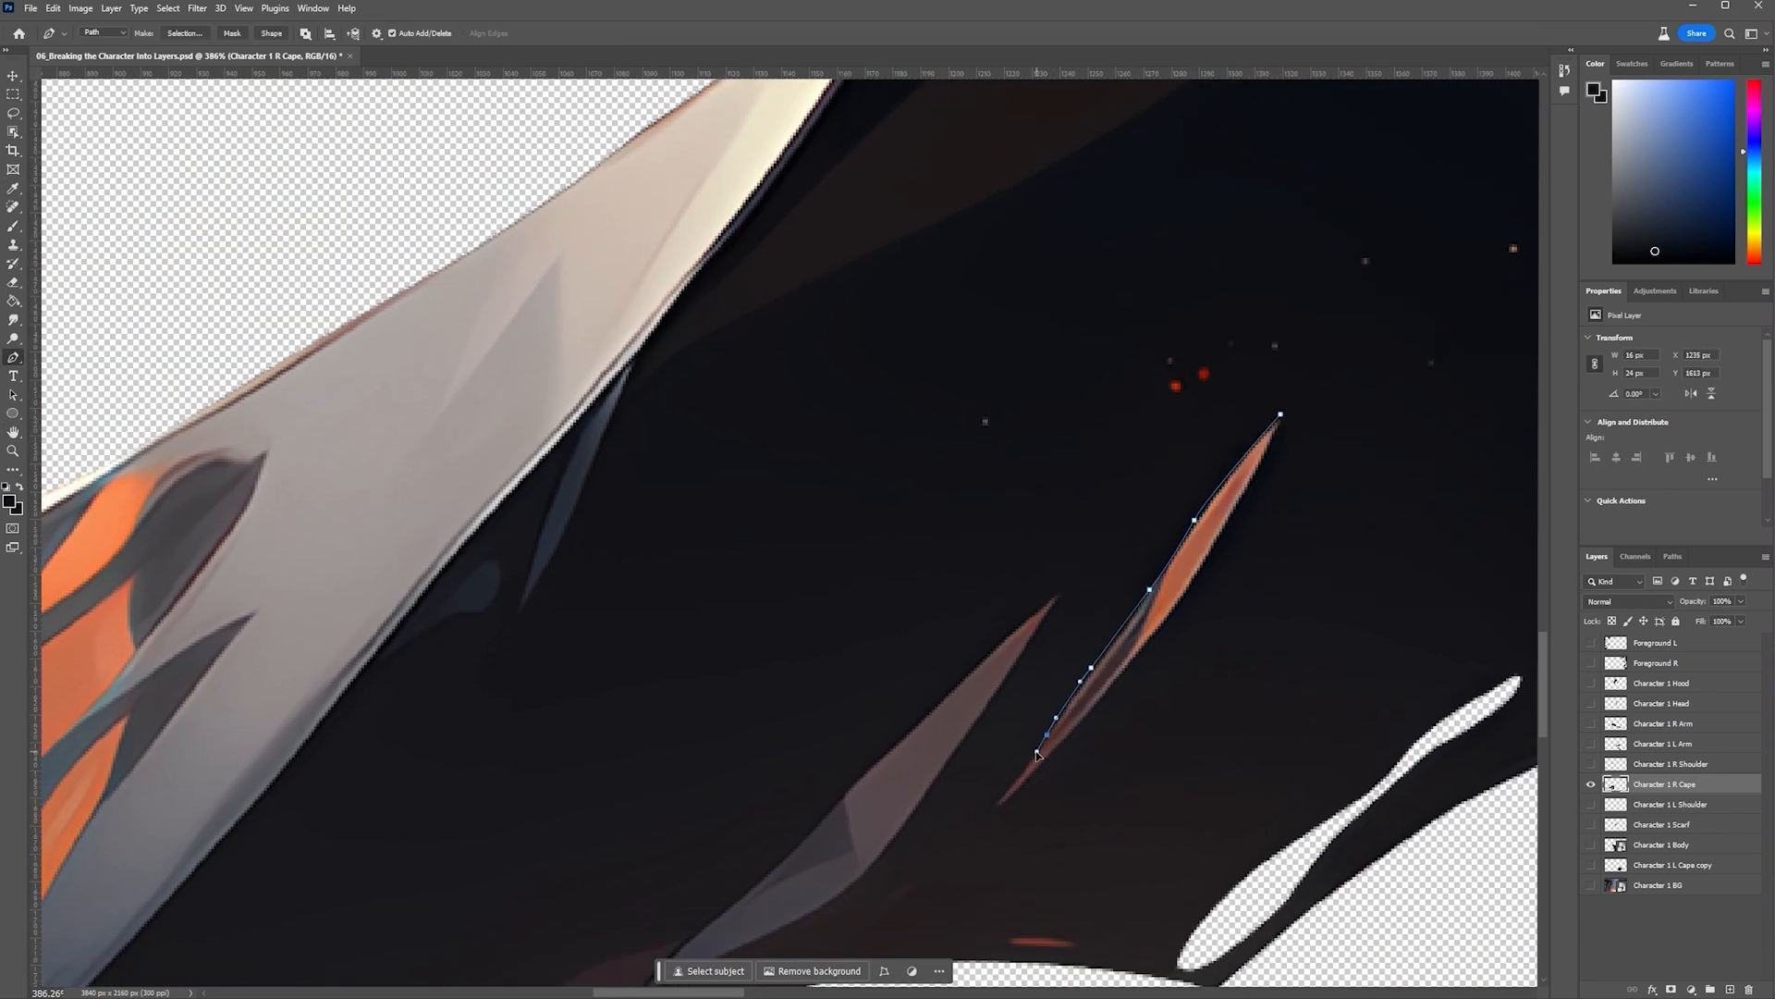
{"action": "left_click", "coordinate": [1279, 414]}
{"action": "left_click", "coordinate": [1313, 290]}
{"action": "key", "text": "Delete"}
{"action": "key", "text": "ctrl+d"}
Trace the brownish-grey shard near the cape's ragged hem with the Pen tool, convert it to a selection and delete it
{"action": "scroll", "coordinate": [1276, 342], "scroll_direction": "down", "scroll_amount": 8}
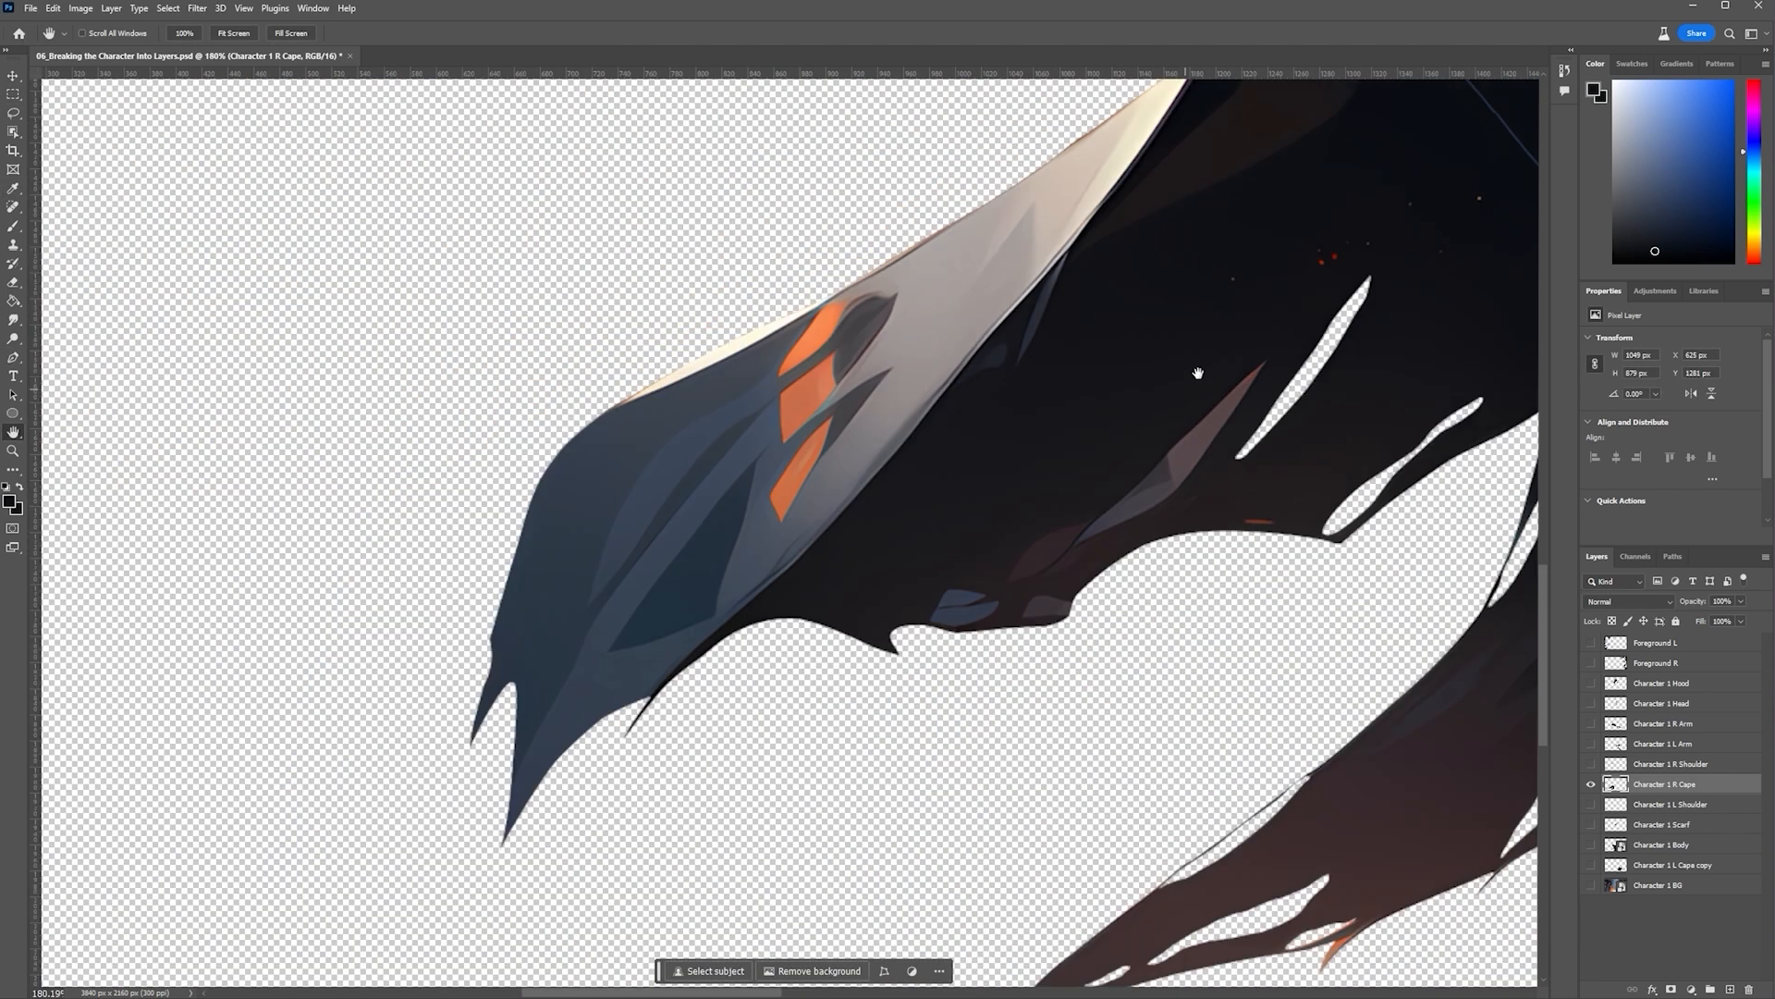
{"action": "scroll", "coordinate": [932, 472], "scroll_direction": "up", "scroll_amount": 7}
{"action": "left_click", "coordinate": [1085, 434]}
{"action": "left_click_drag", "start_coordinate": [951, 554], "coordinate": [923, 585]}
{"action": "left_click_drag", "start_coordinate": [872, 629], "coordinate": [850, 651]}
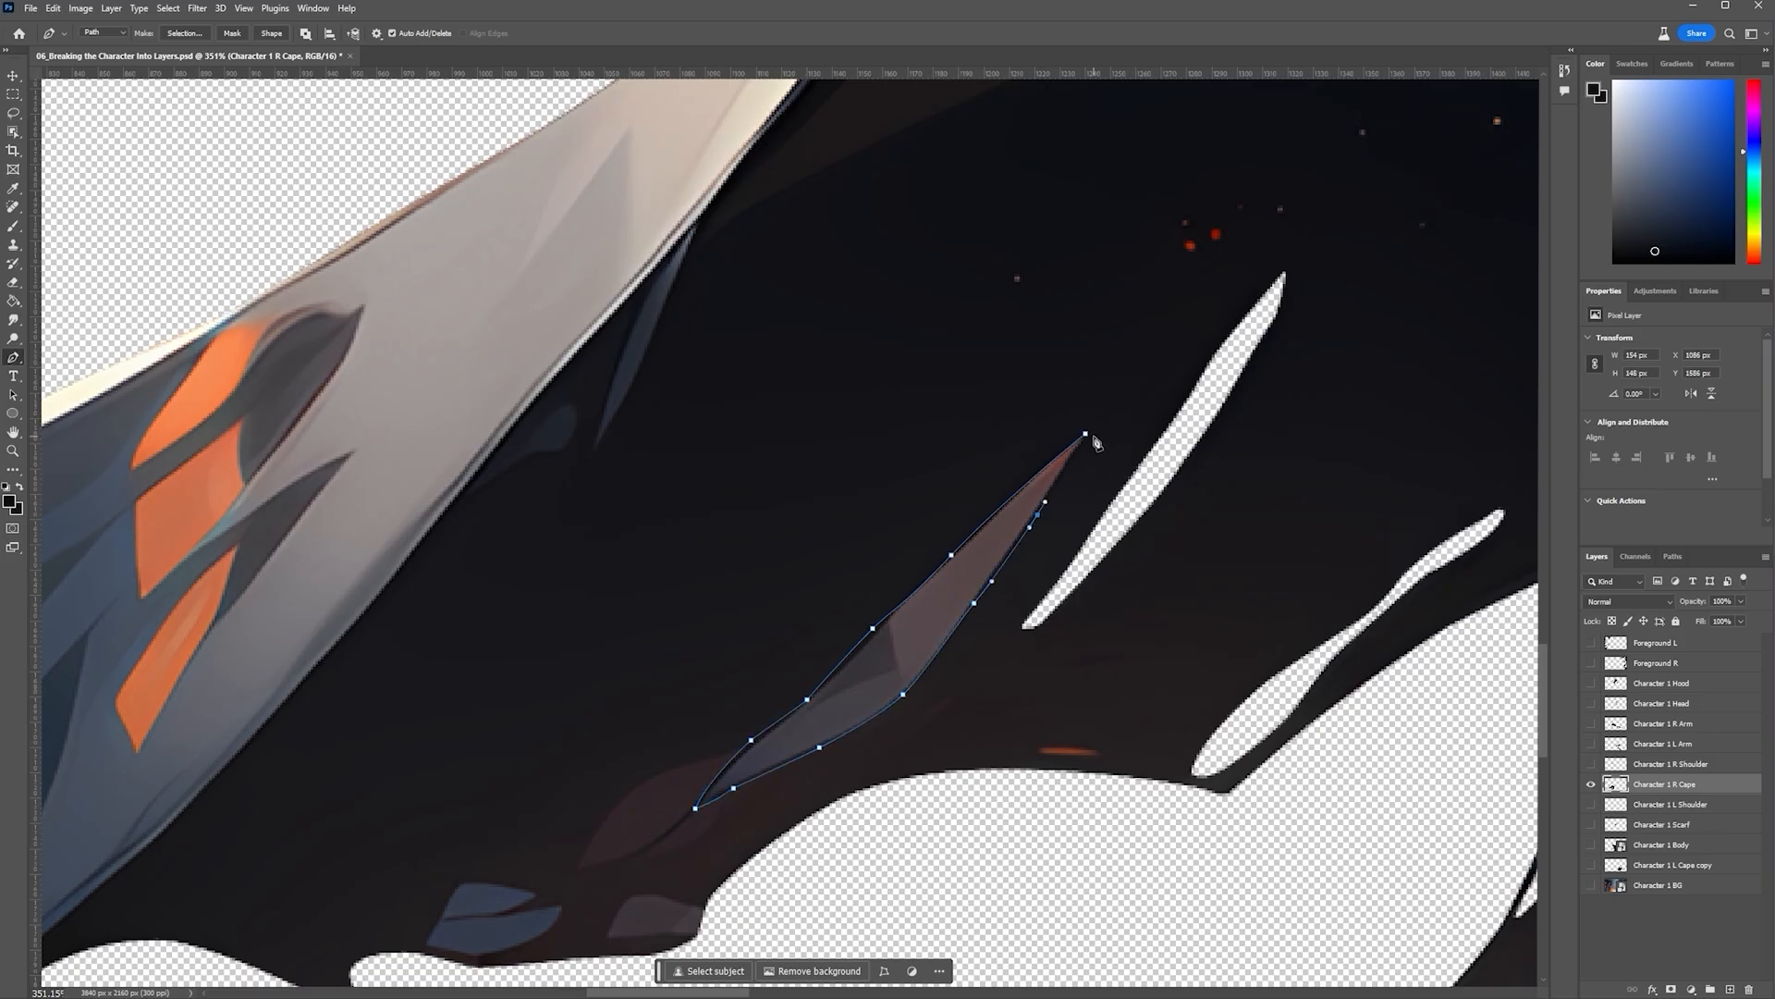
{"action": "left_click", "coordinate": [1086, 433]}
{"action": "left_click", "coordinate": [1313, 288]}
{"action": "key", "text": "m"}
{"action": "key", "text": "Delete"}
{"action": "key", "text": "ctrl+d"}
Lasso the three orange marks on the cape's light folded side and replace them using Content-Aware Fill output to a new layer
{"action": "scroll", "coordinate": [1077, 537], "scroll_direction": "down", "scroll_amount": 9}
{"action": "scroll", "coordinate": [832, 518], "scroll_direction": "up", "scroll_amount": 7}
{"action": "key", "text": "l"}
{"action": "mouse_move", "coordinate": [754, 395]}
{"action": "left_mouse_down"}
{"action": "mouse_move", "coordinate": [723, 476]}
{"action": "mouse_move", "coordinate": [667, 544]}
{"action": "left_mouse_up"}
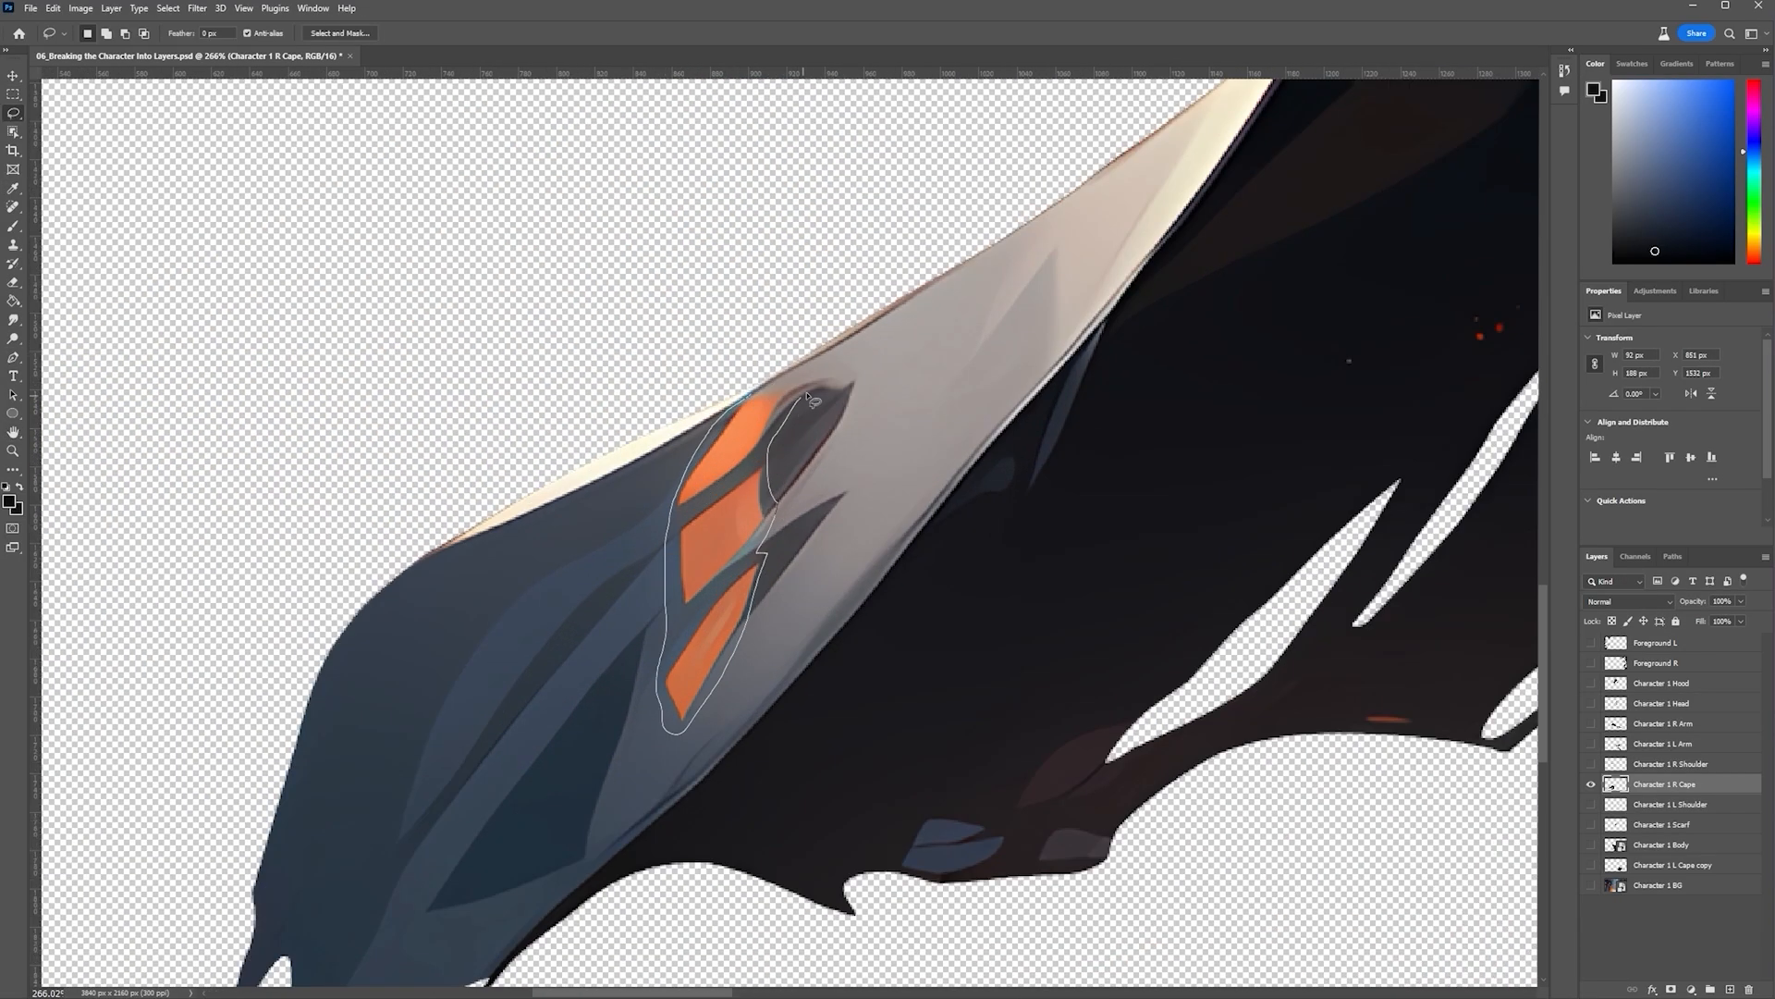
{"action": "left_click_drag", "start_coordinate": [817, 383], "coordinate": [815, 387]}
{"action": "scroll", "coordinate": [782, 461], "scroll_direction": "down", "scroll_amount": 2}
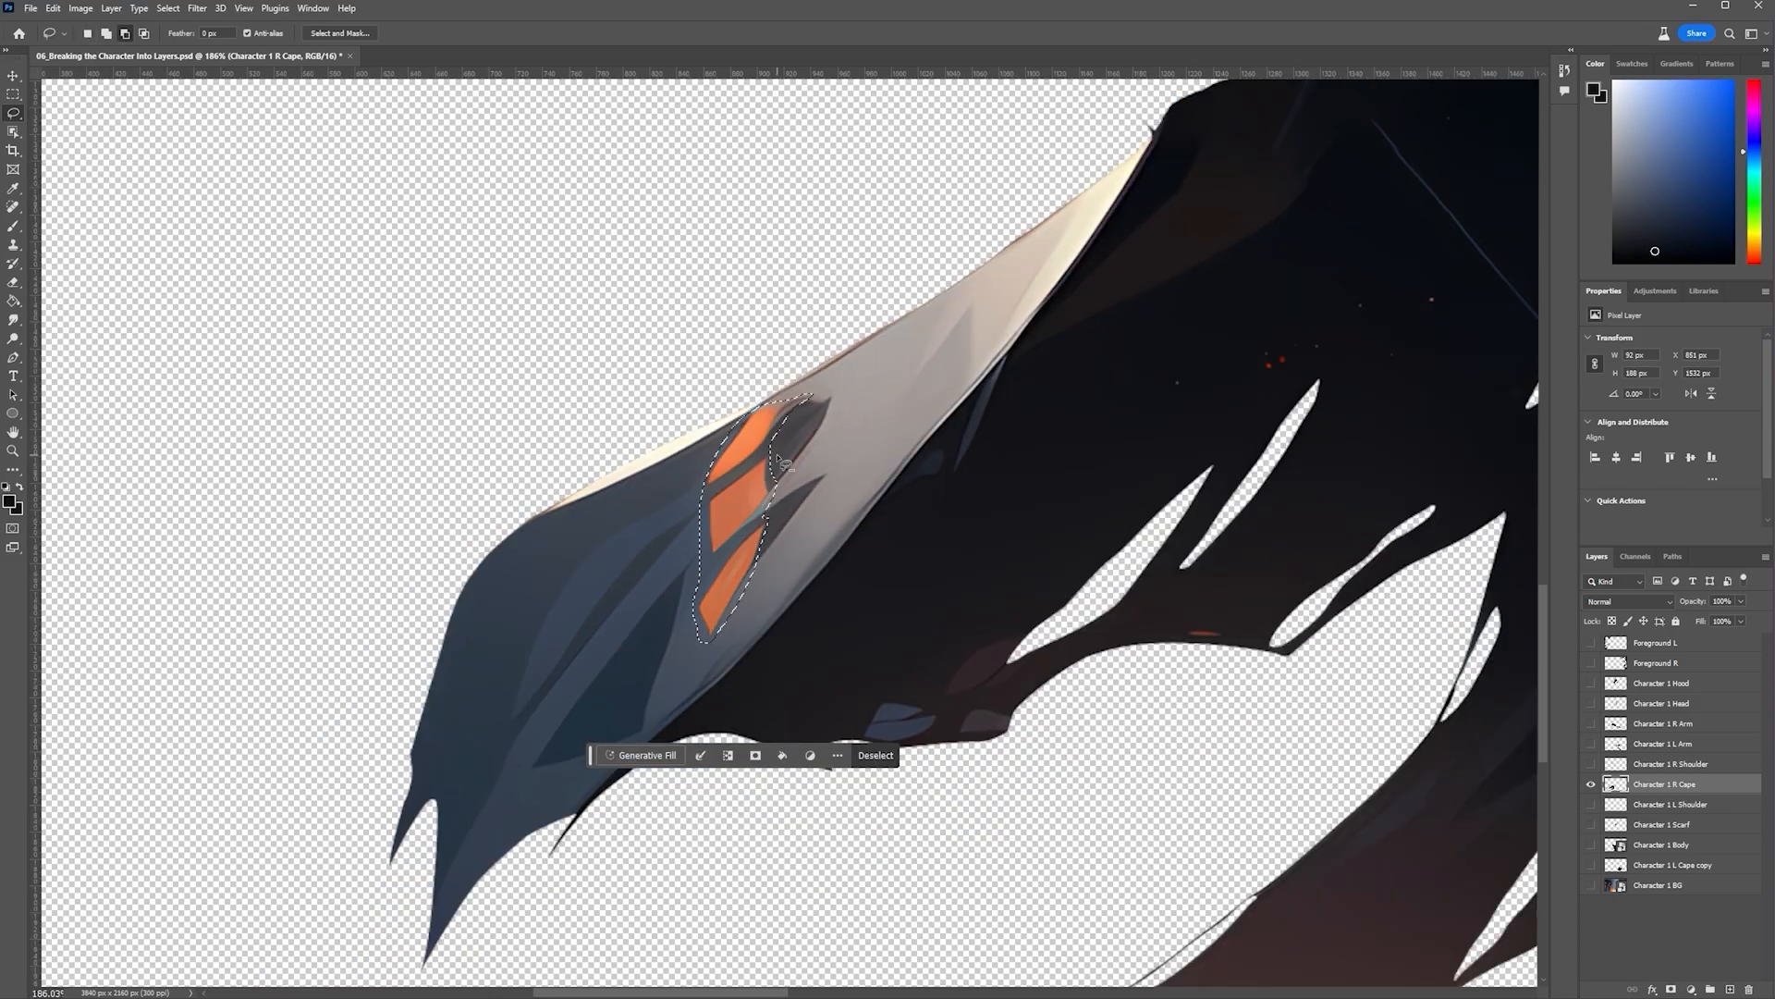
{"action": "right_click", "coordinate": [744, 515]}
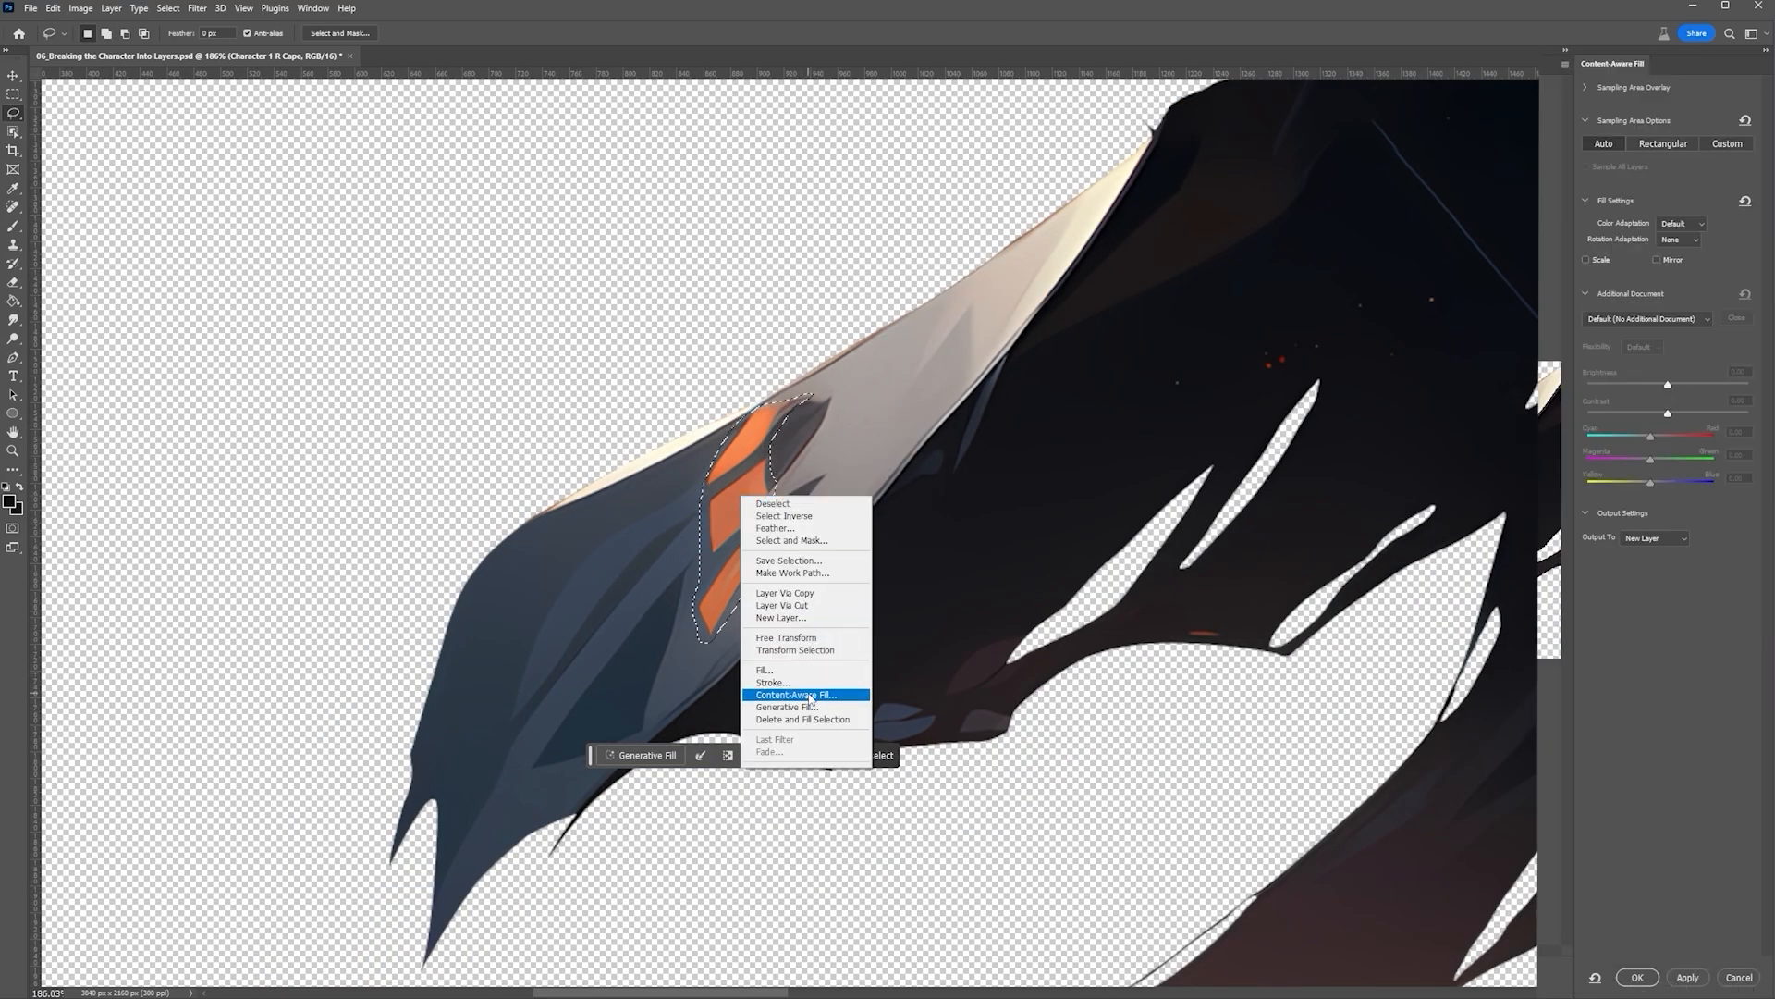
{"action": "left_click", "coordinate": [795, 689]}
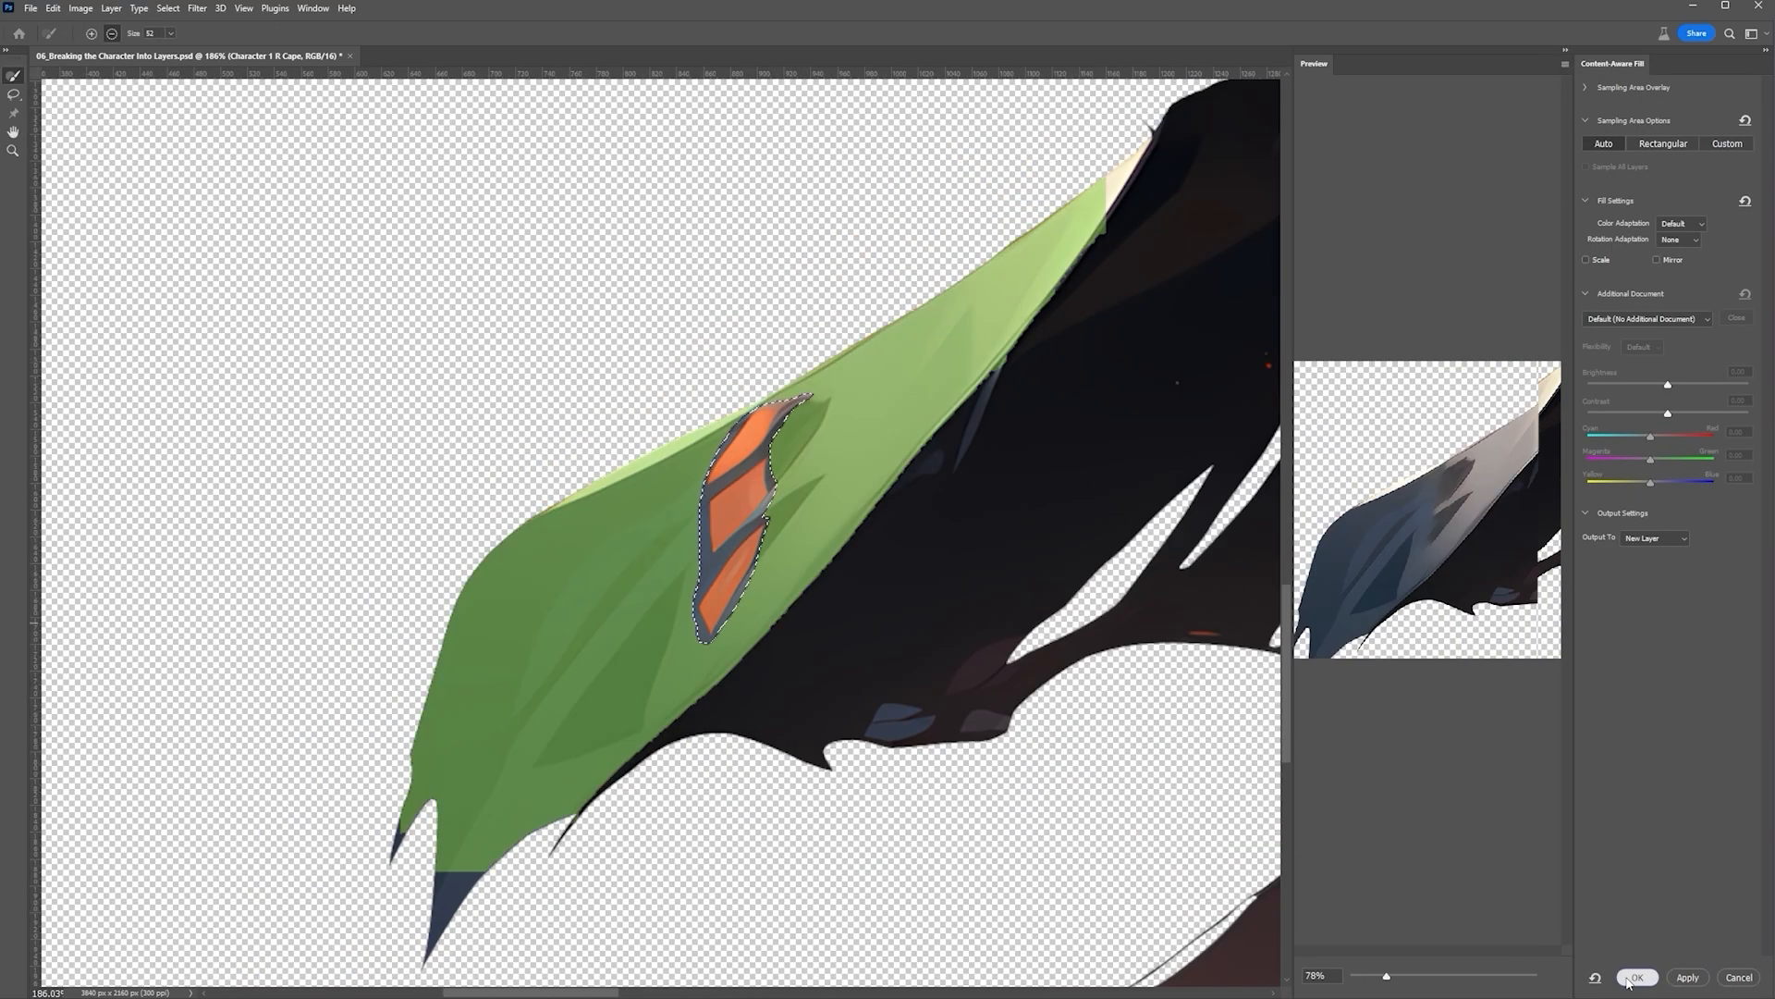
{"action": "key", "text": "Return"}
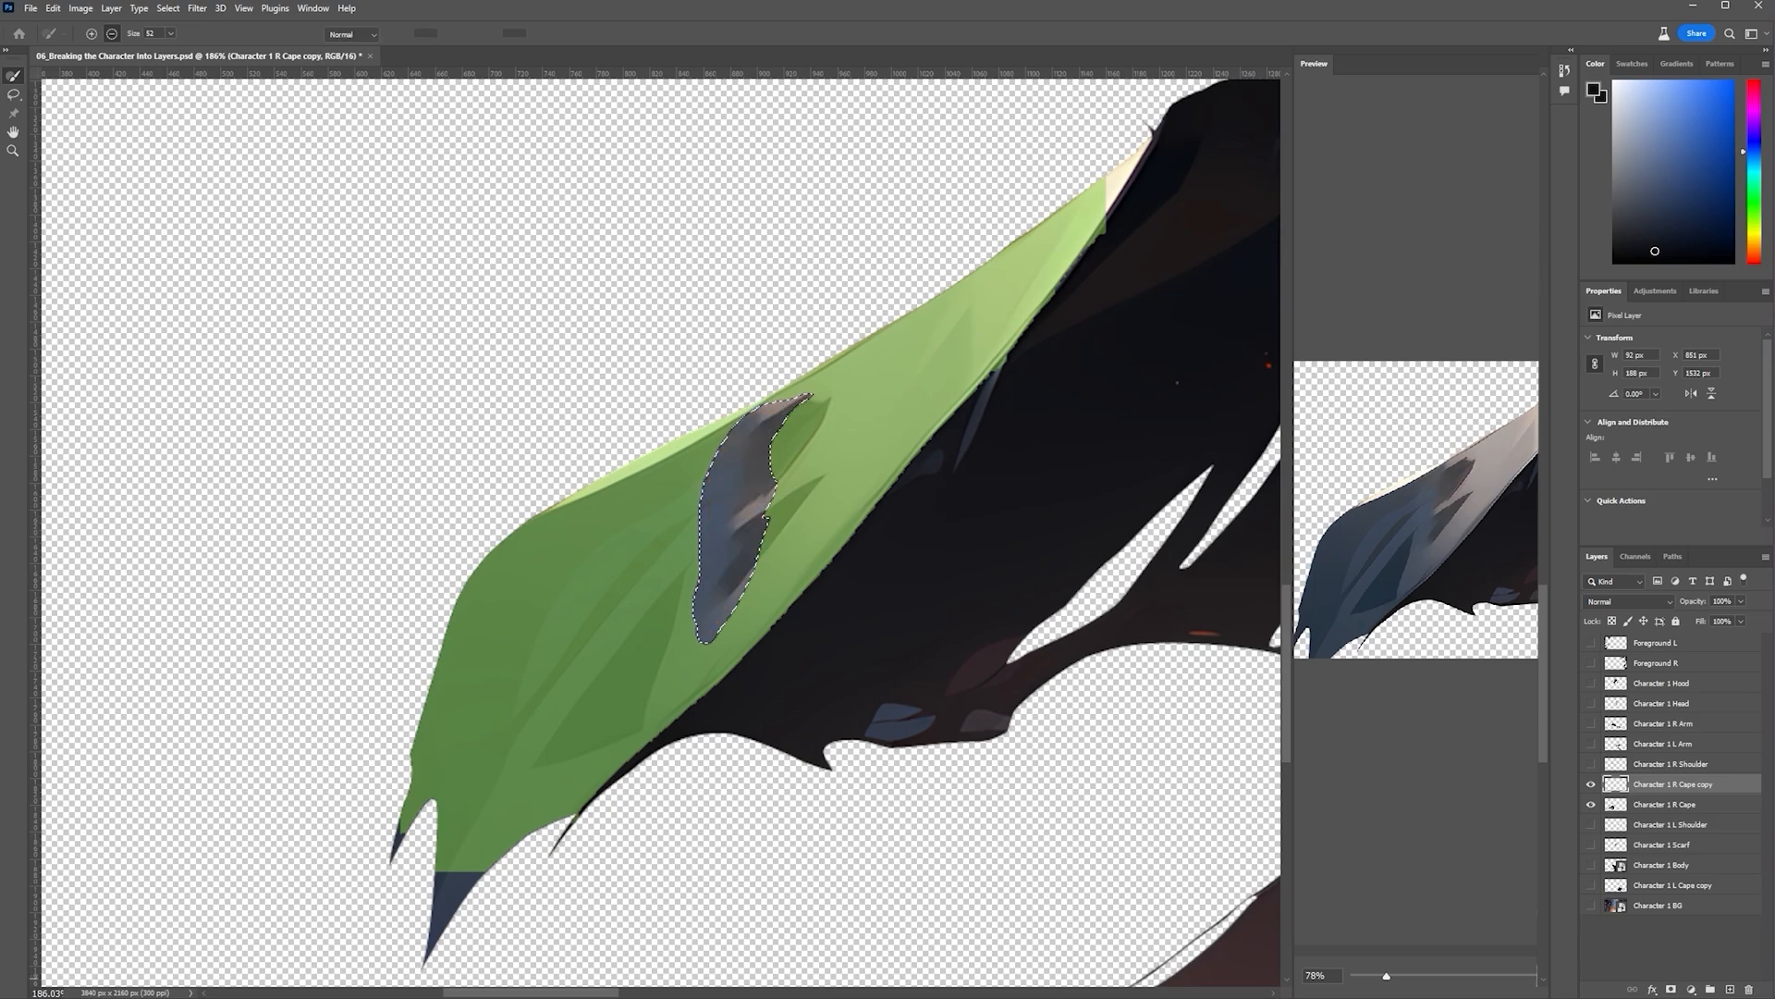
{"action": "scroll", "coordinate": [869, 513], "scroll_direction": "up", "scroll_amount": 3}
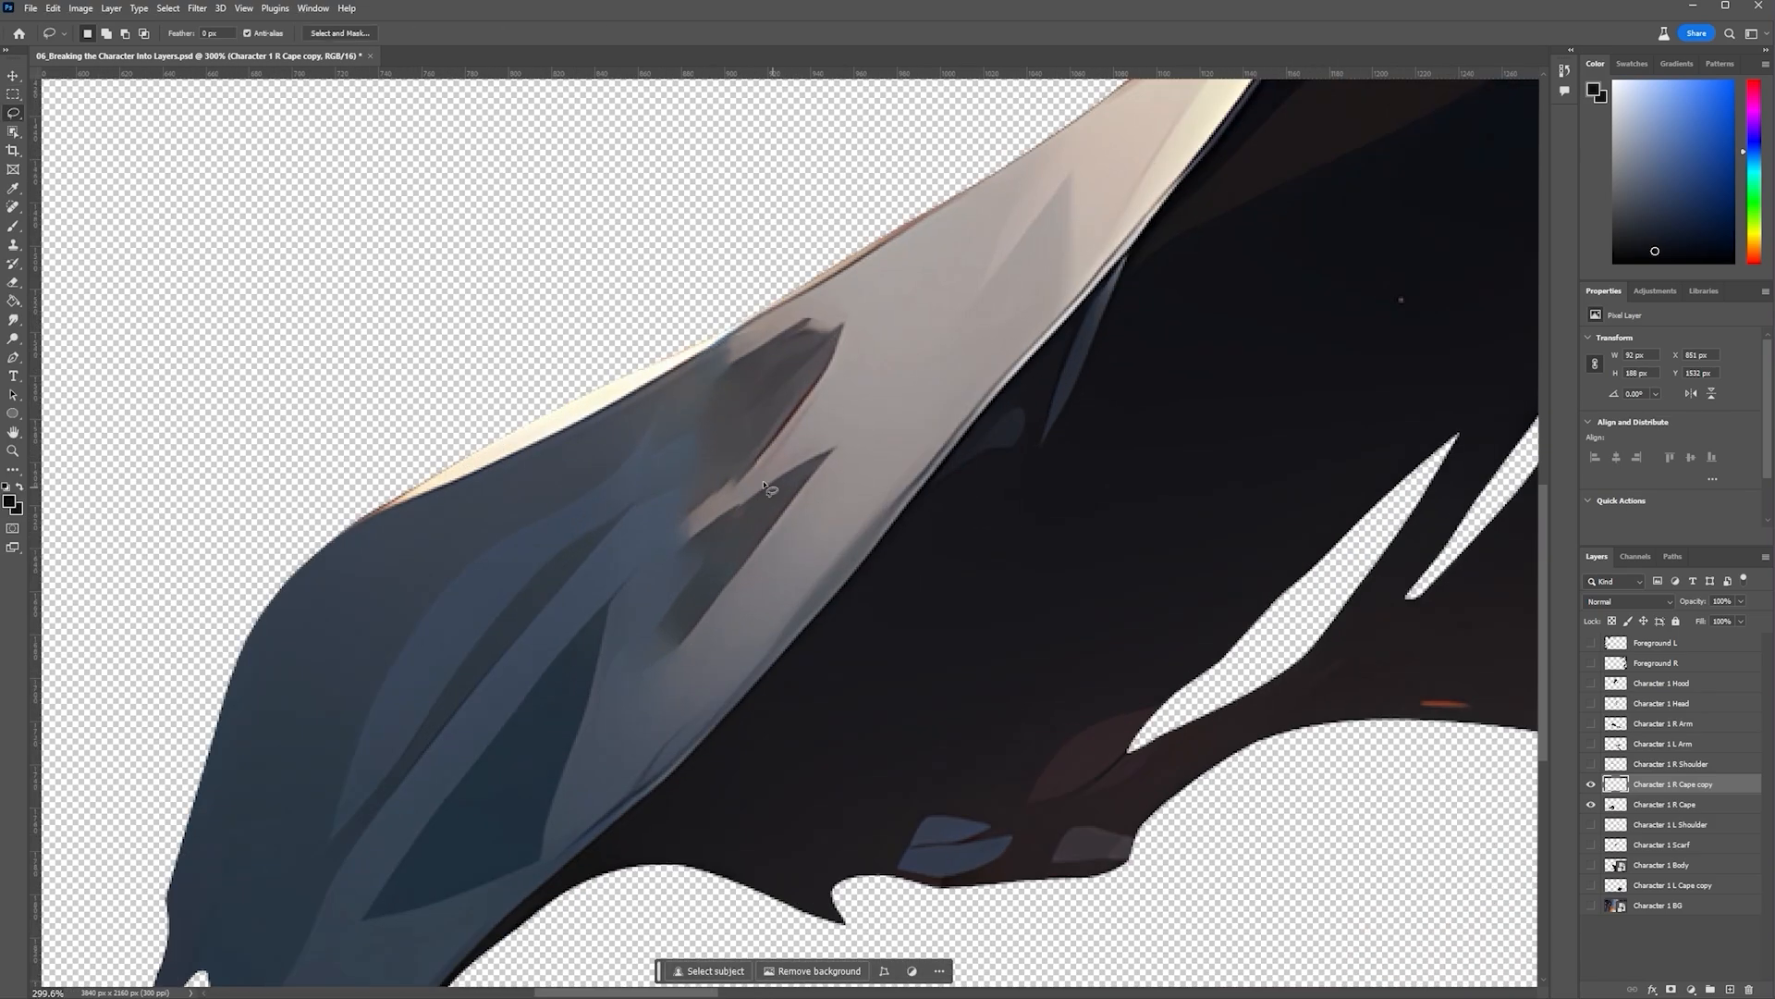
Rename the filled copy layer to Character 1 R Cape and convert it together with the original cape layer into one smart object
{"action": "scroll", "coordinate": [1244, 549], "scroll_direction": "down", "scroll_amount": 9}
{"action": "double_click", "coordinate": [1675, 784]}
{"action": "left_click_drag", "start_coordinate": [1697, 784], "coordinate": [1736, 786]}
{"action": "key", "text": "BackSpace"}
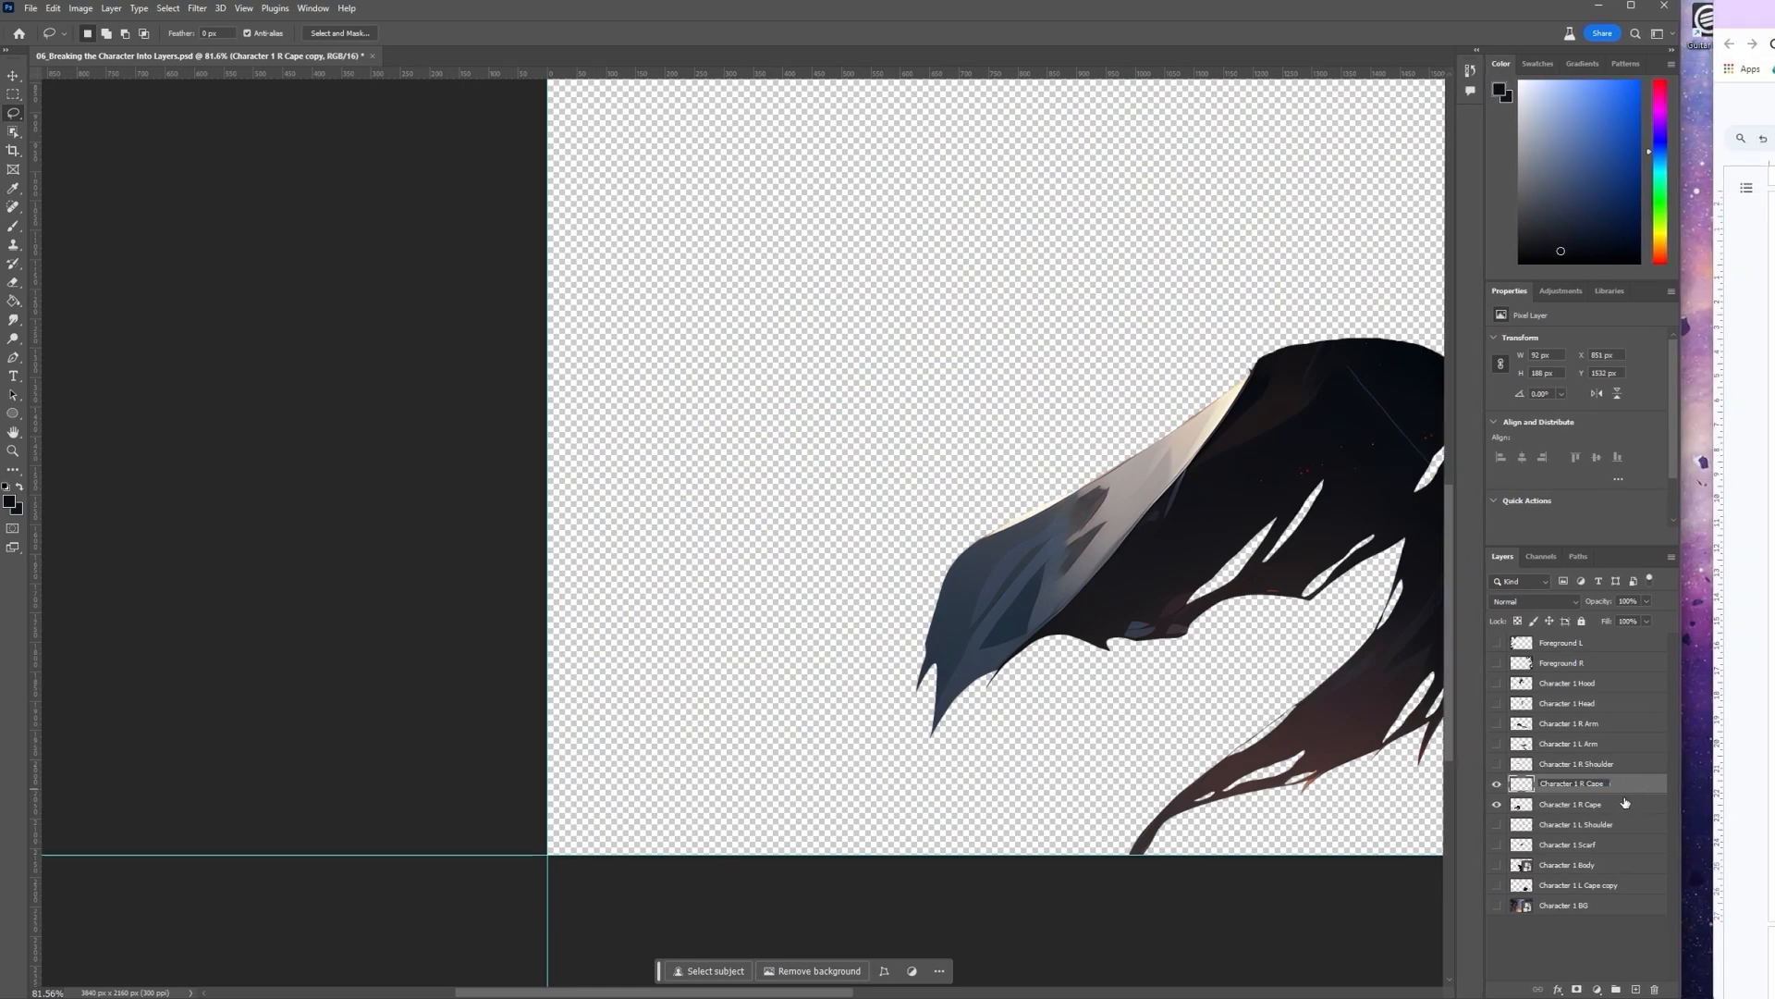
{"action": "left_click", "coordinate": [1625, 803]}
{"action": "left_click", "coordinate": [1625, 784], "text": "shift"}
{"action": "right_click", "coordinate": [1625, 784]}
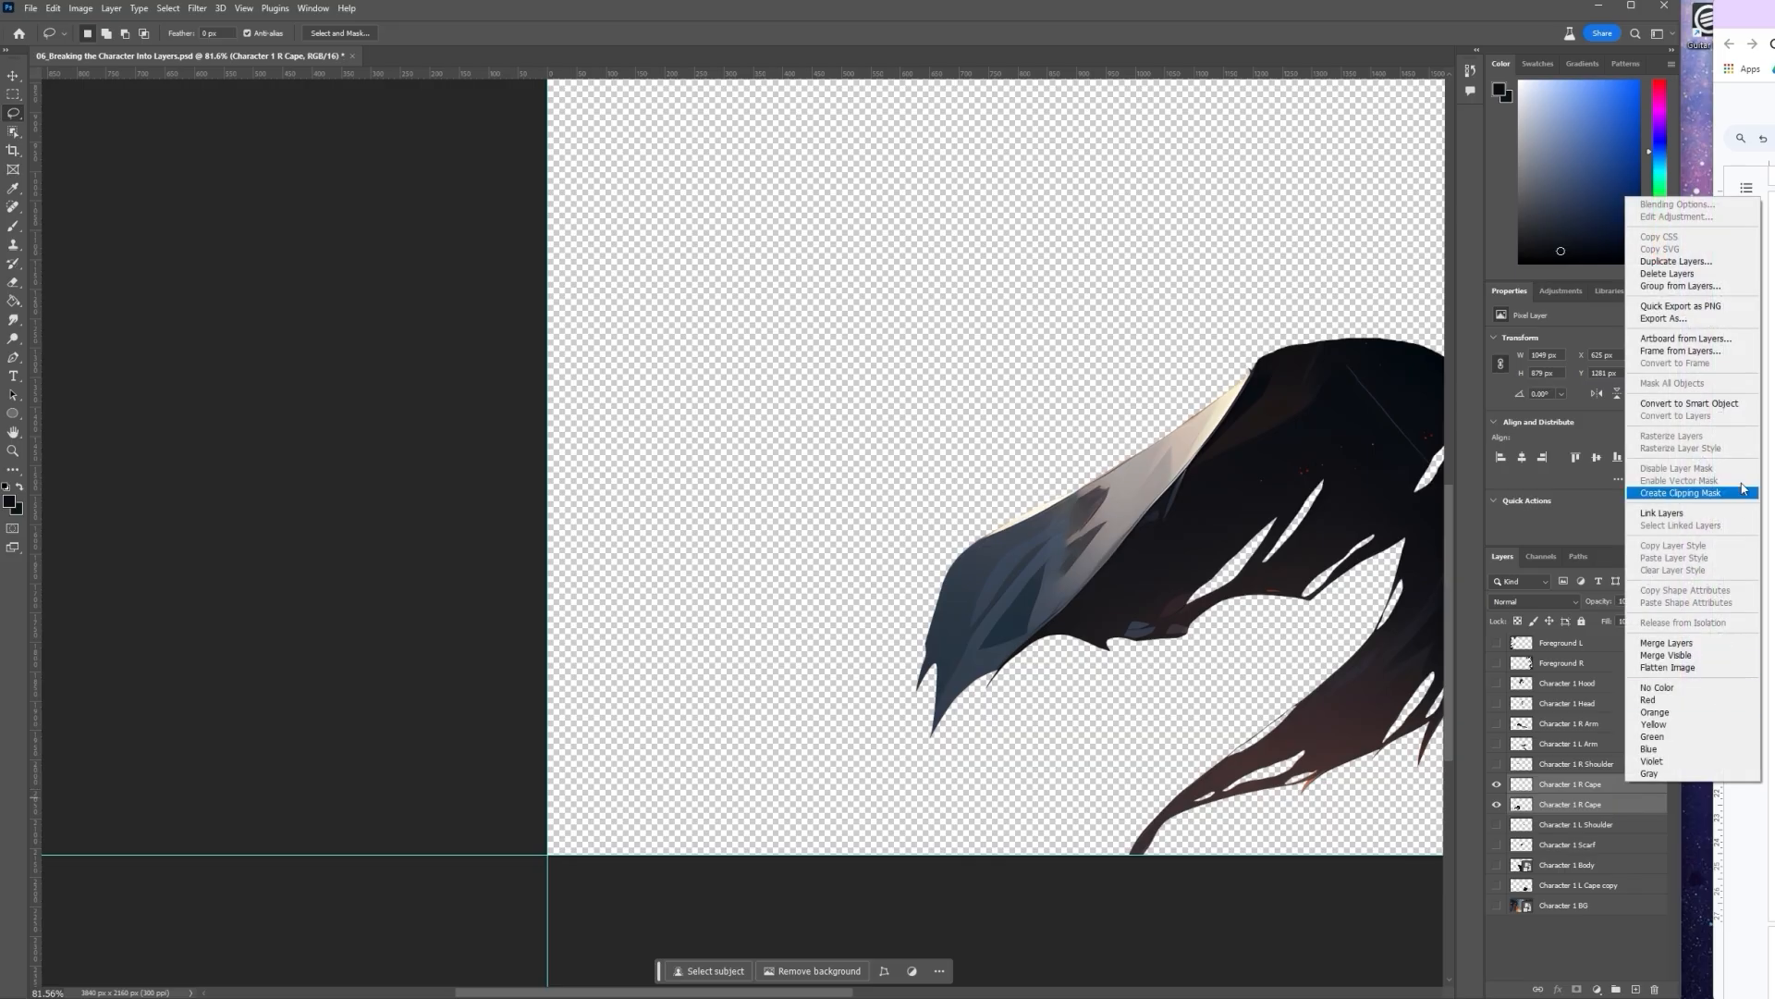
{"action": "left_click", "coordinate": [1692, 409]}
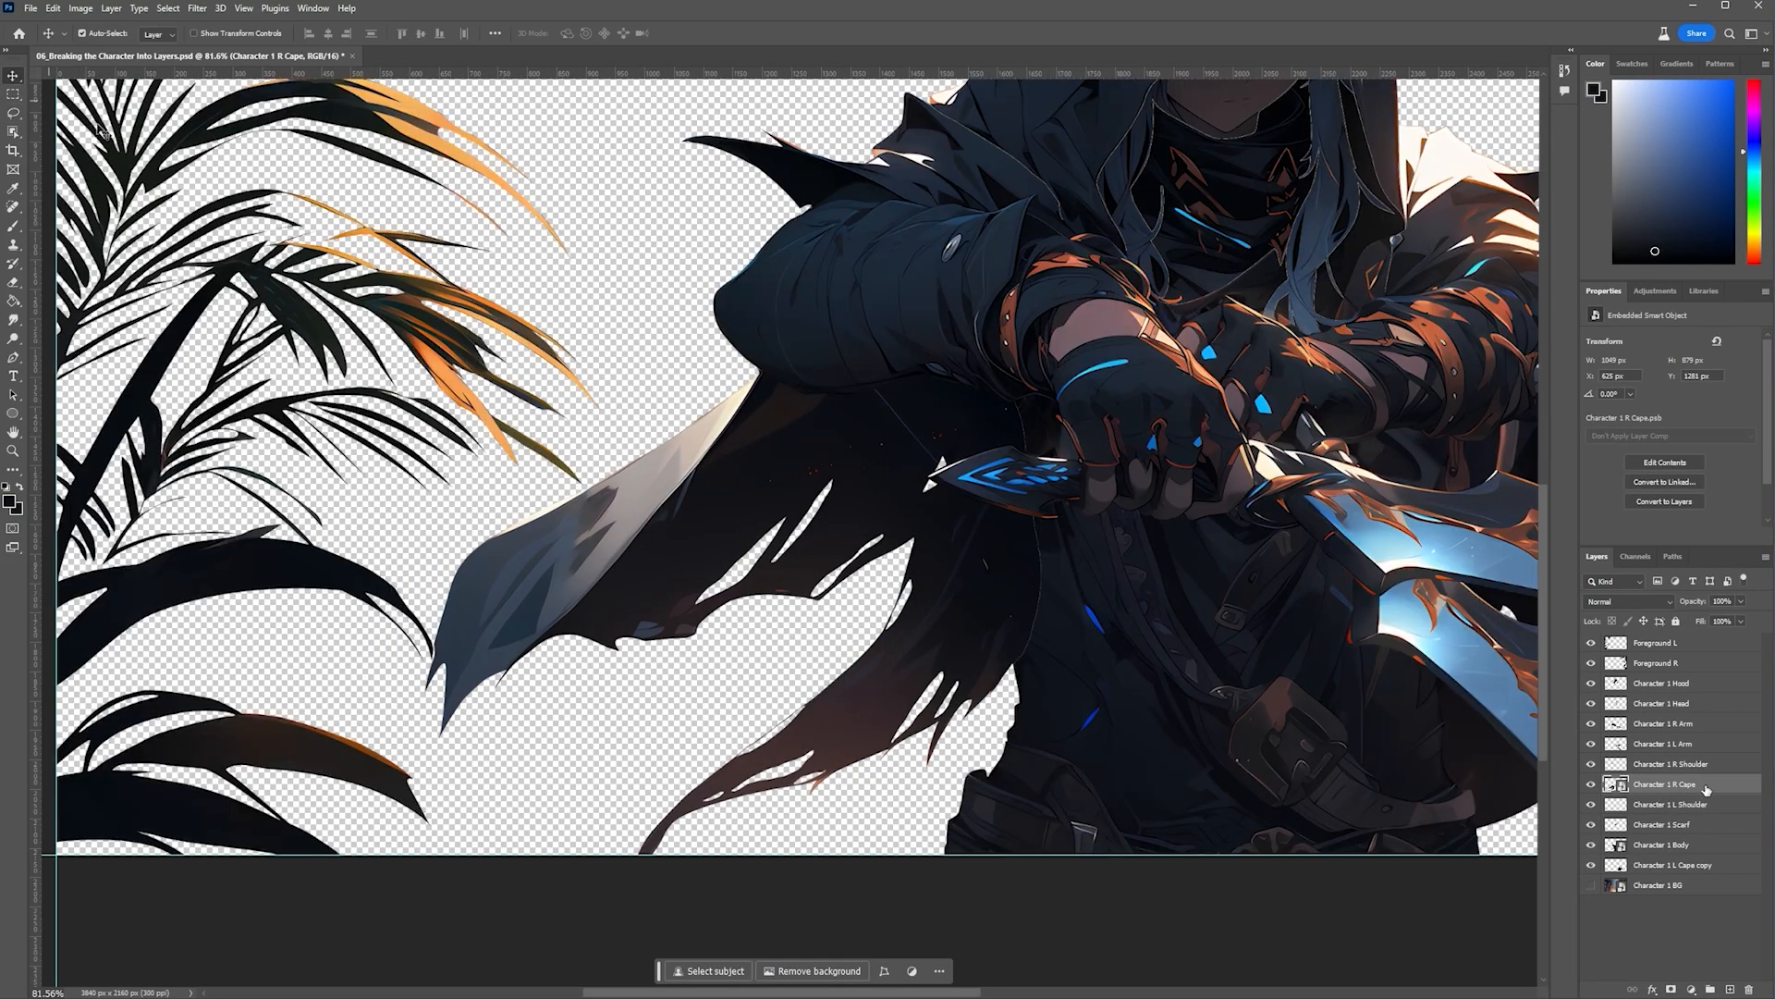
Move the Character 1 R Cape layer below Character 1 Body and rename the copied left cape layer to Character 1 L Cape
{"action": "key", "text": "ctrl+bracketleft"}
{"action": "key", "text": "ctrl+bracketleft"}
{"action": "key", "text": "ctrl+bracketleft"}
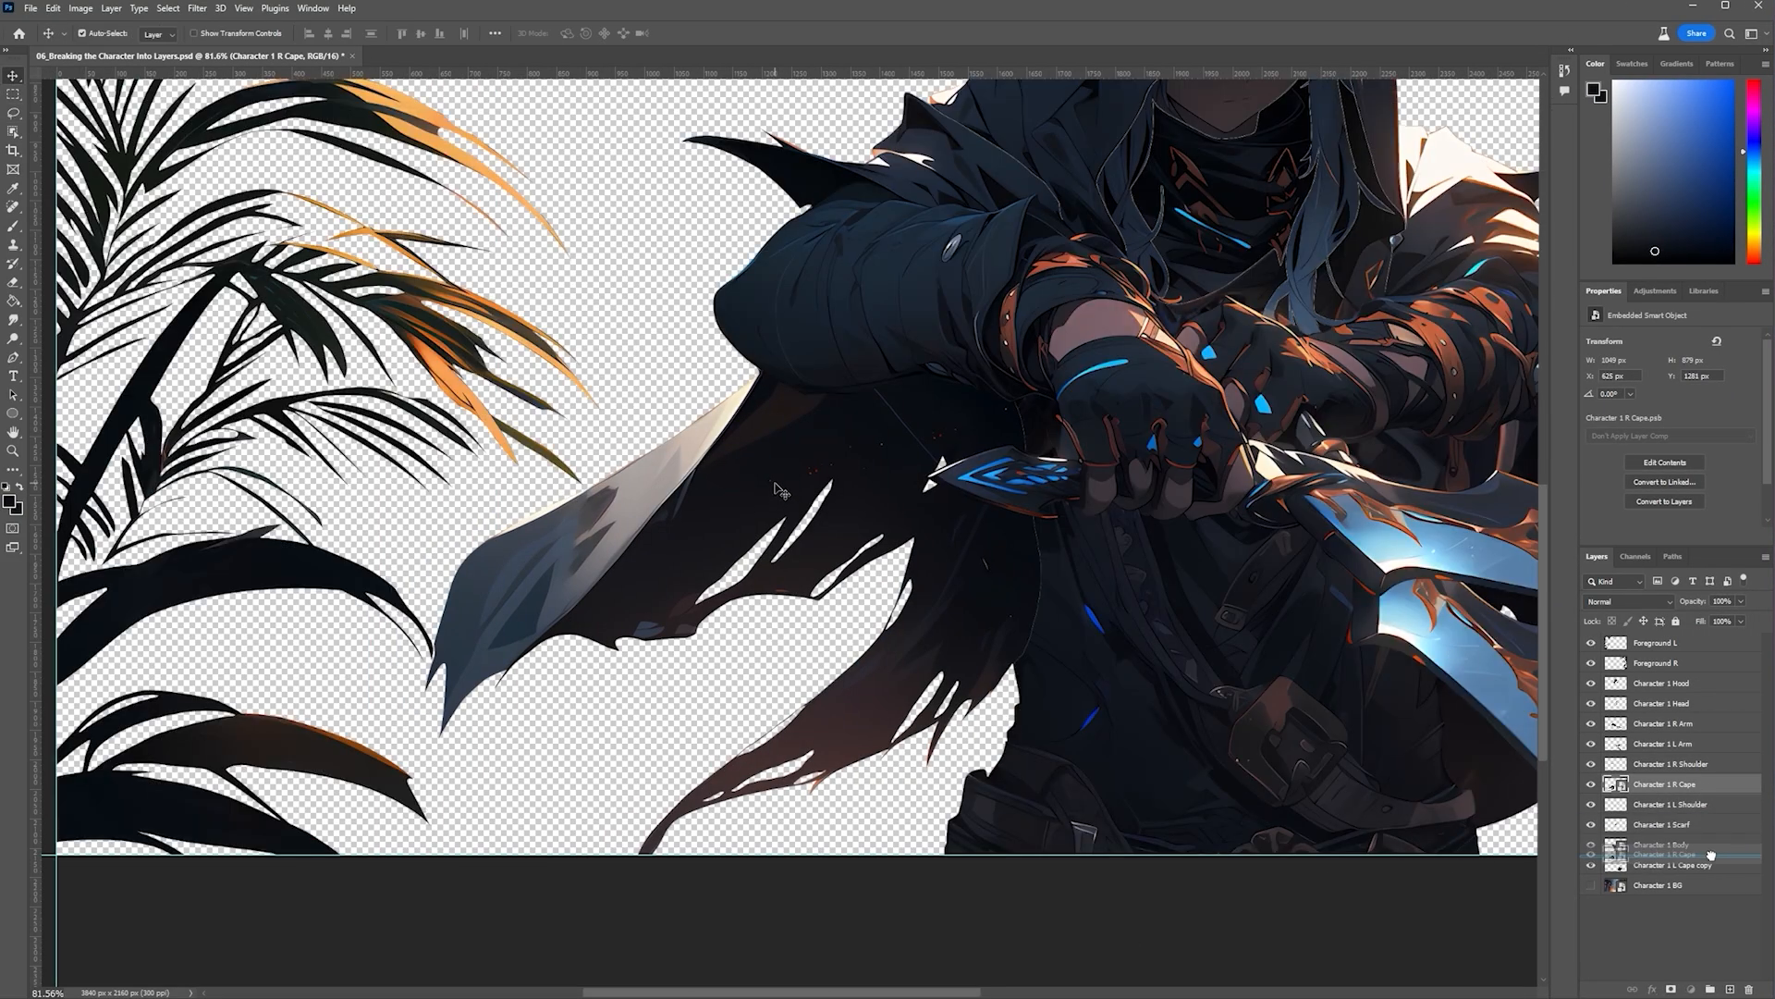
{"action": "left_click", "coordinate": [1664, 864]}
{"action": "double_click", "coordinate": [1673, 865]}
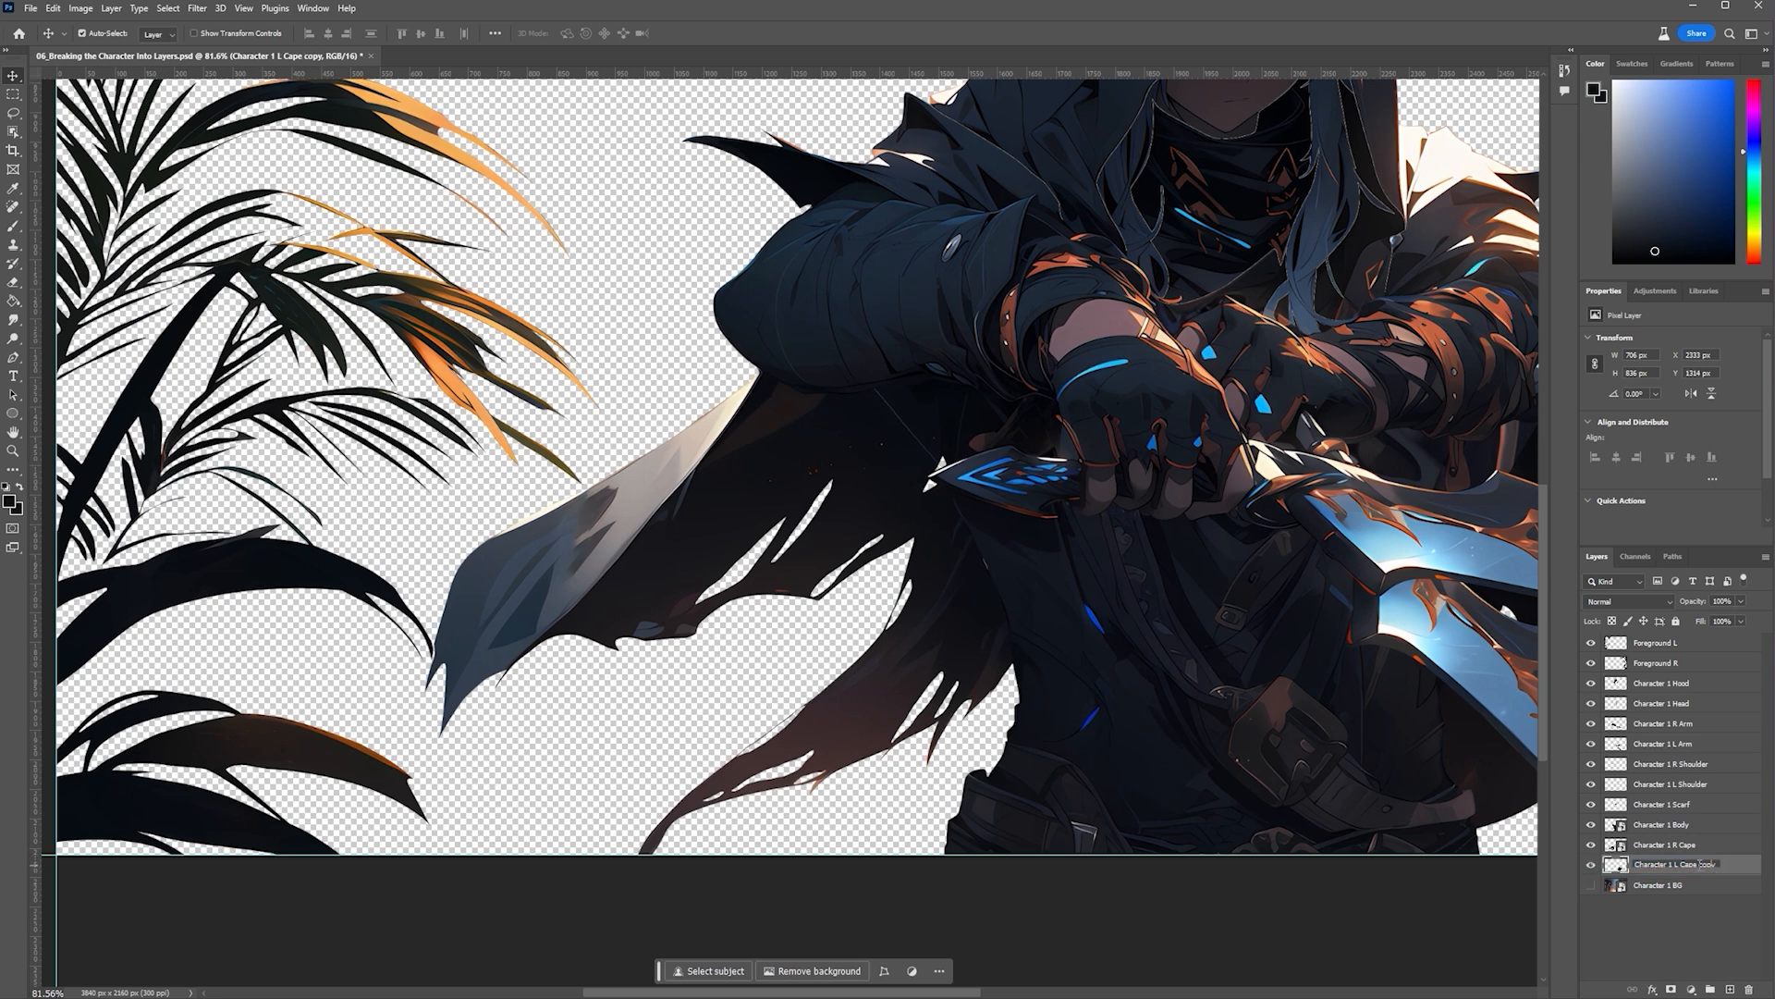
{"action": "left_click", "coordinate": [1737, 832]}
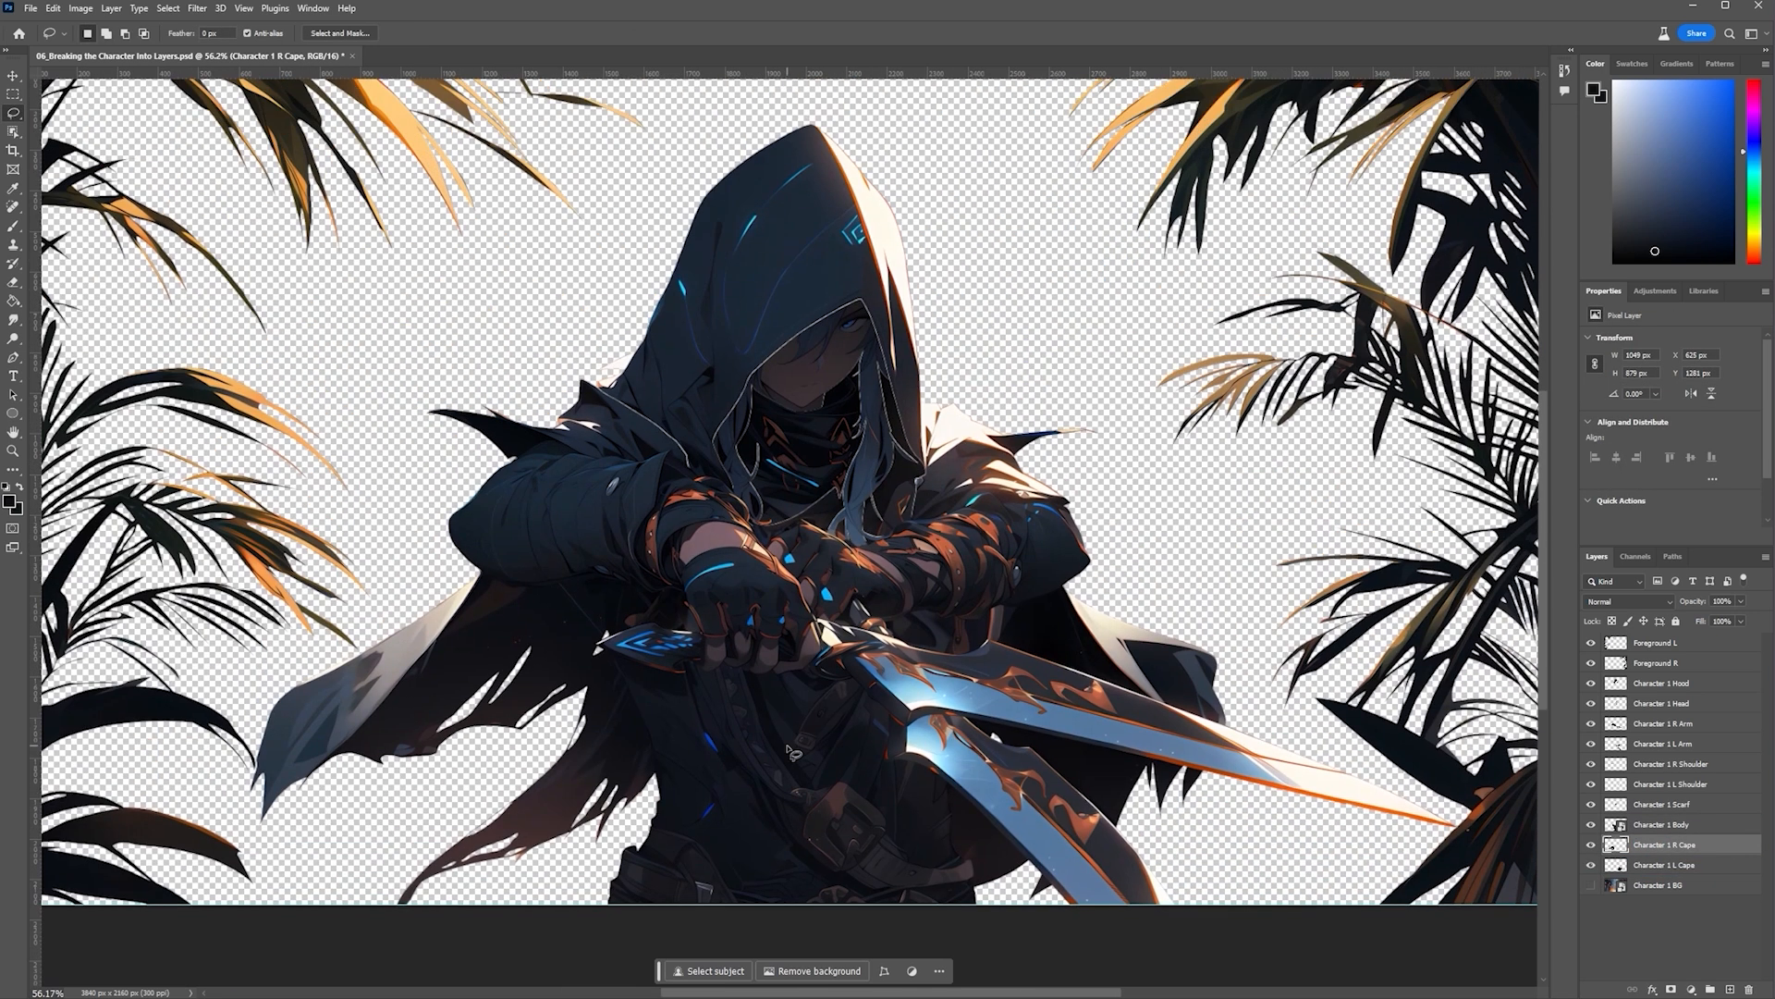
Hide every layer except Character 1 R Arm and make that layer active
{"action": "left_click_drag", "start_coordinate": [1590, 643], "coordinate": [1591, 684]}
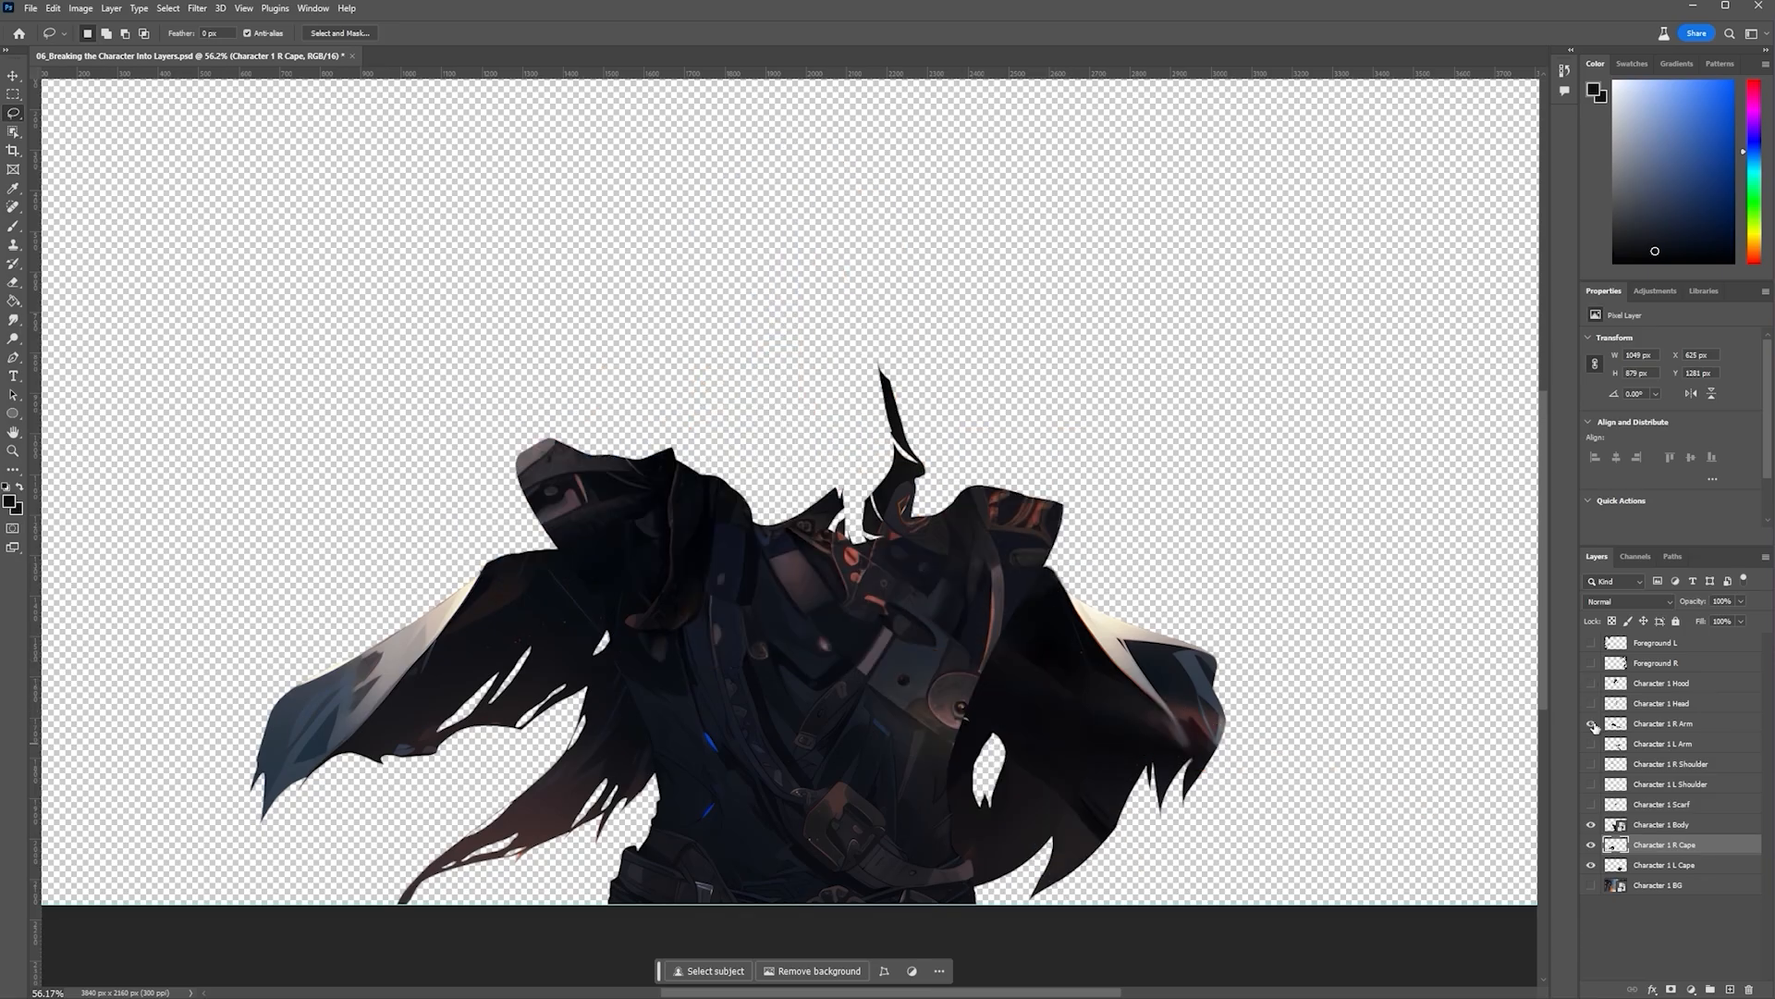
{"action": "left_click", "coordinate": [1592, 723]}
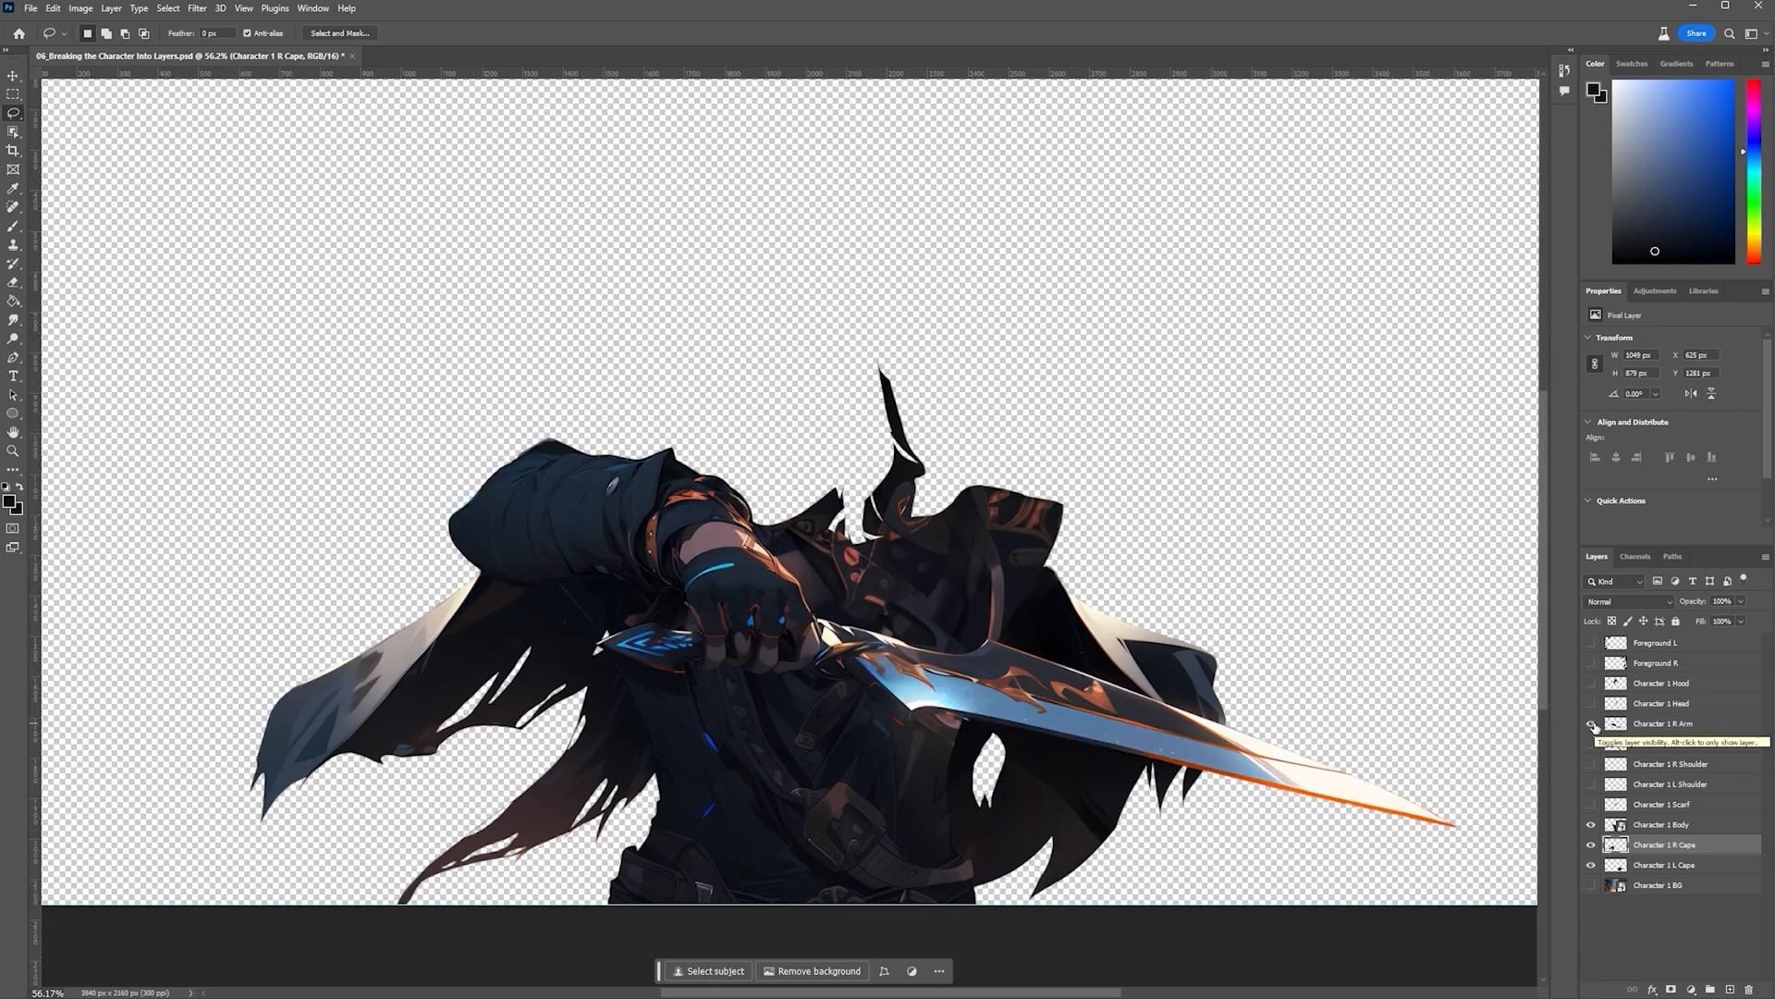
{"action": "left_click_drag", "start_coordinate": [1592, 866], "coordinate": [1592, 824]}
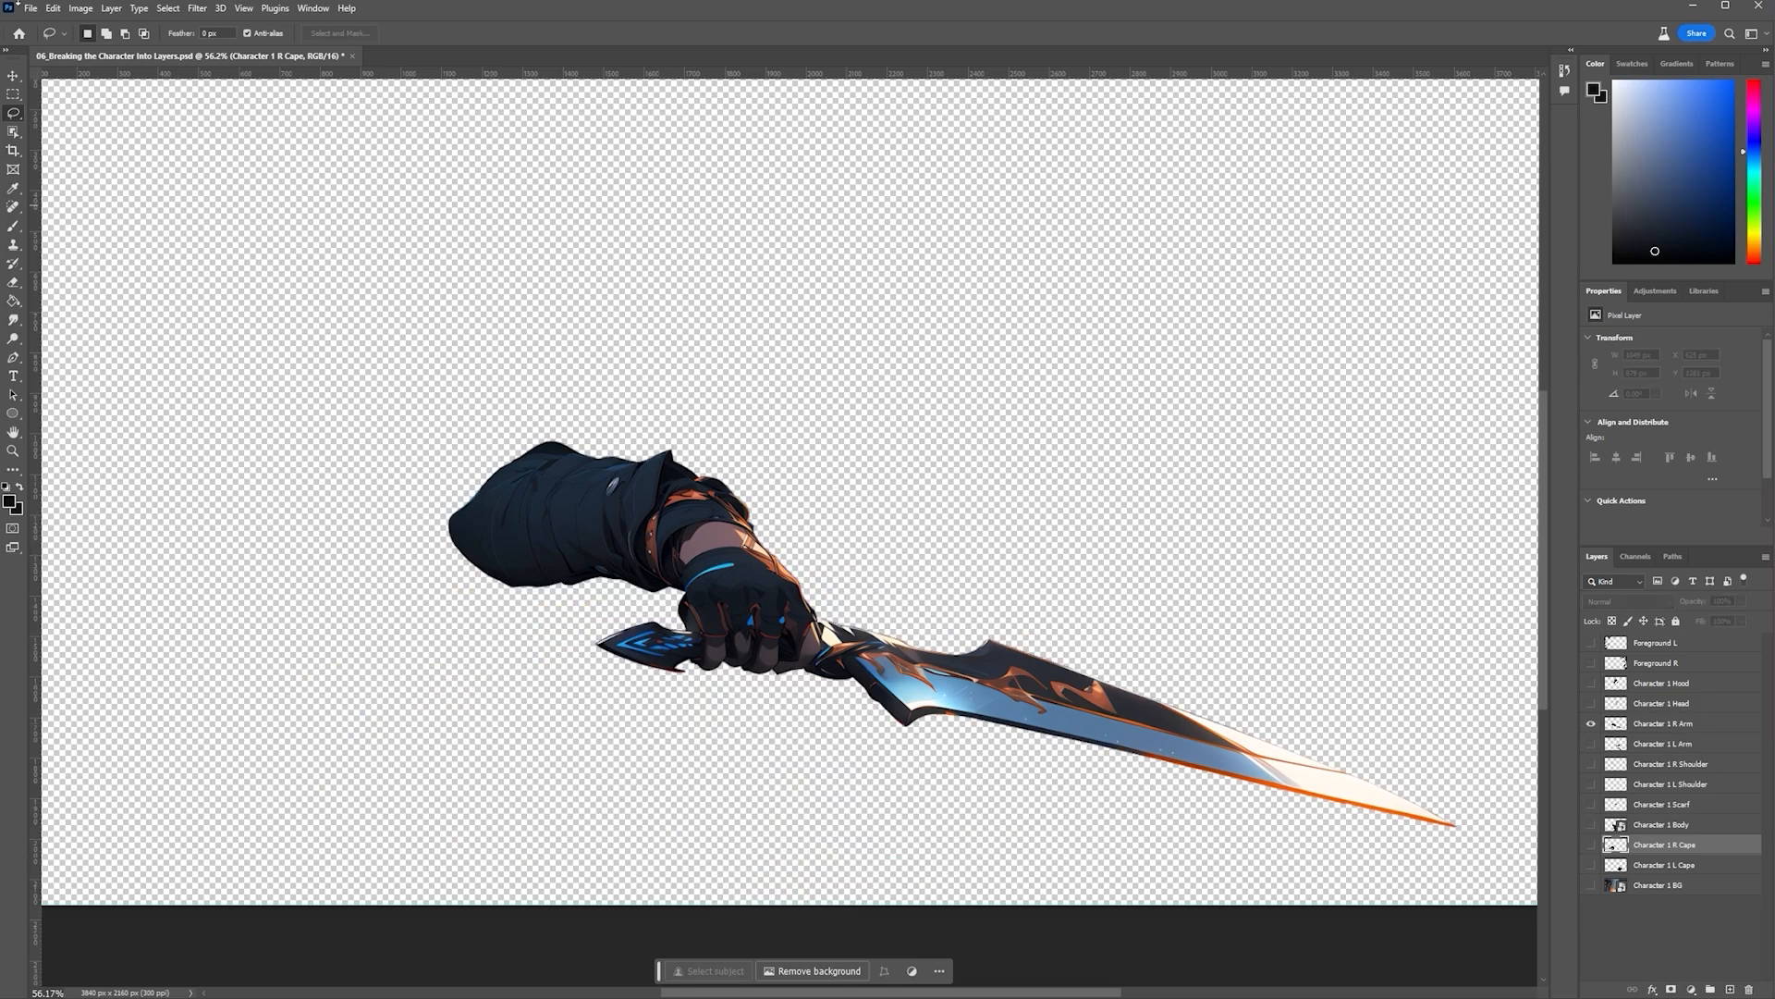
{"action": "left_click", "coordinate": [1663, 724]}
{"action": "key", "text": "v"}
Start a Pen path at the sleeve's lower edge and trace up along the glove cuff beside the bare wrist
{"action": "scroll", "coordinate": [691, 565], "scroll_direction": "up", "scroll_amount": 8}
{"action": "key", "text": "p"}
{"action": "left_click", "coordinate": [659, 705]}
{"action": "left_click_drag", "start_coordinate": [644, 661], "coordinate": [640, 648]}
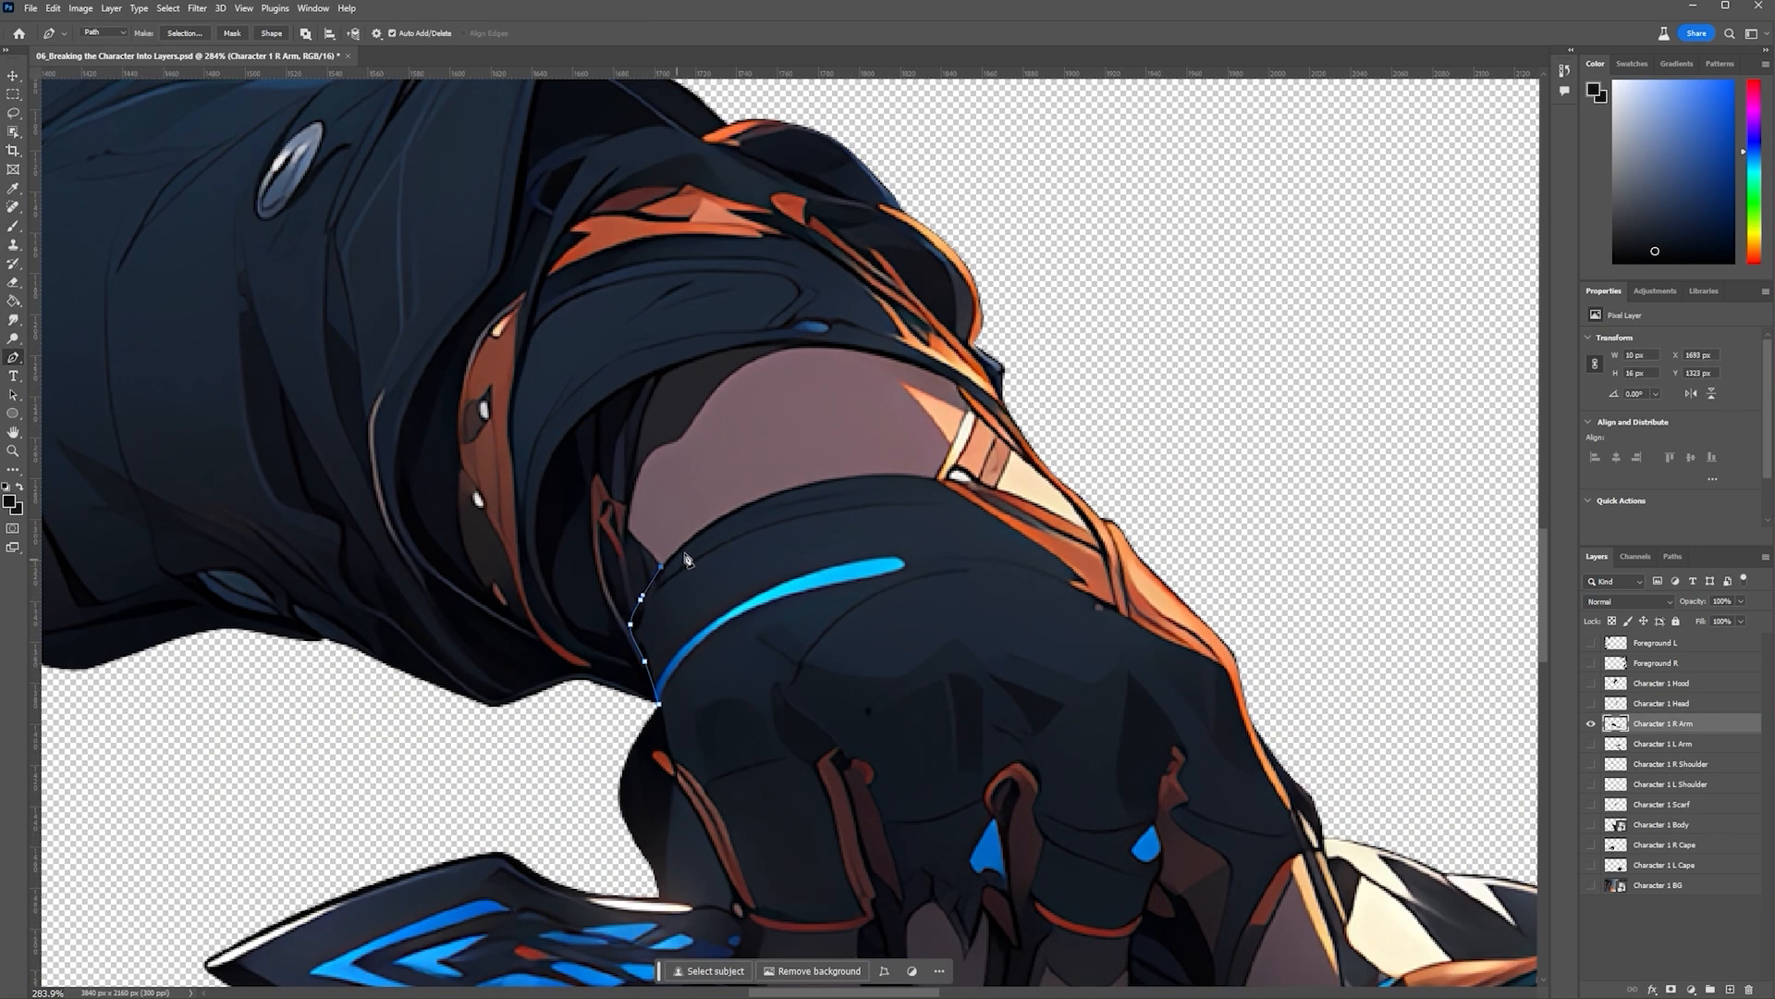
{"action": "scroll", "coordinate": [687, 559], "scroll_direction": "up", "scroll_amount": 3}
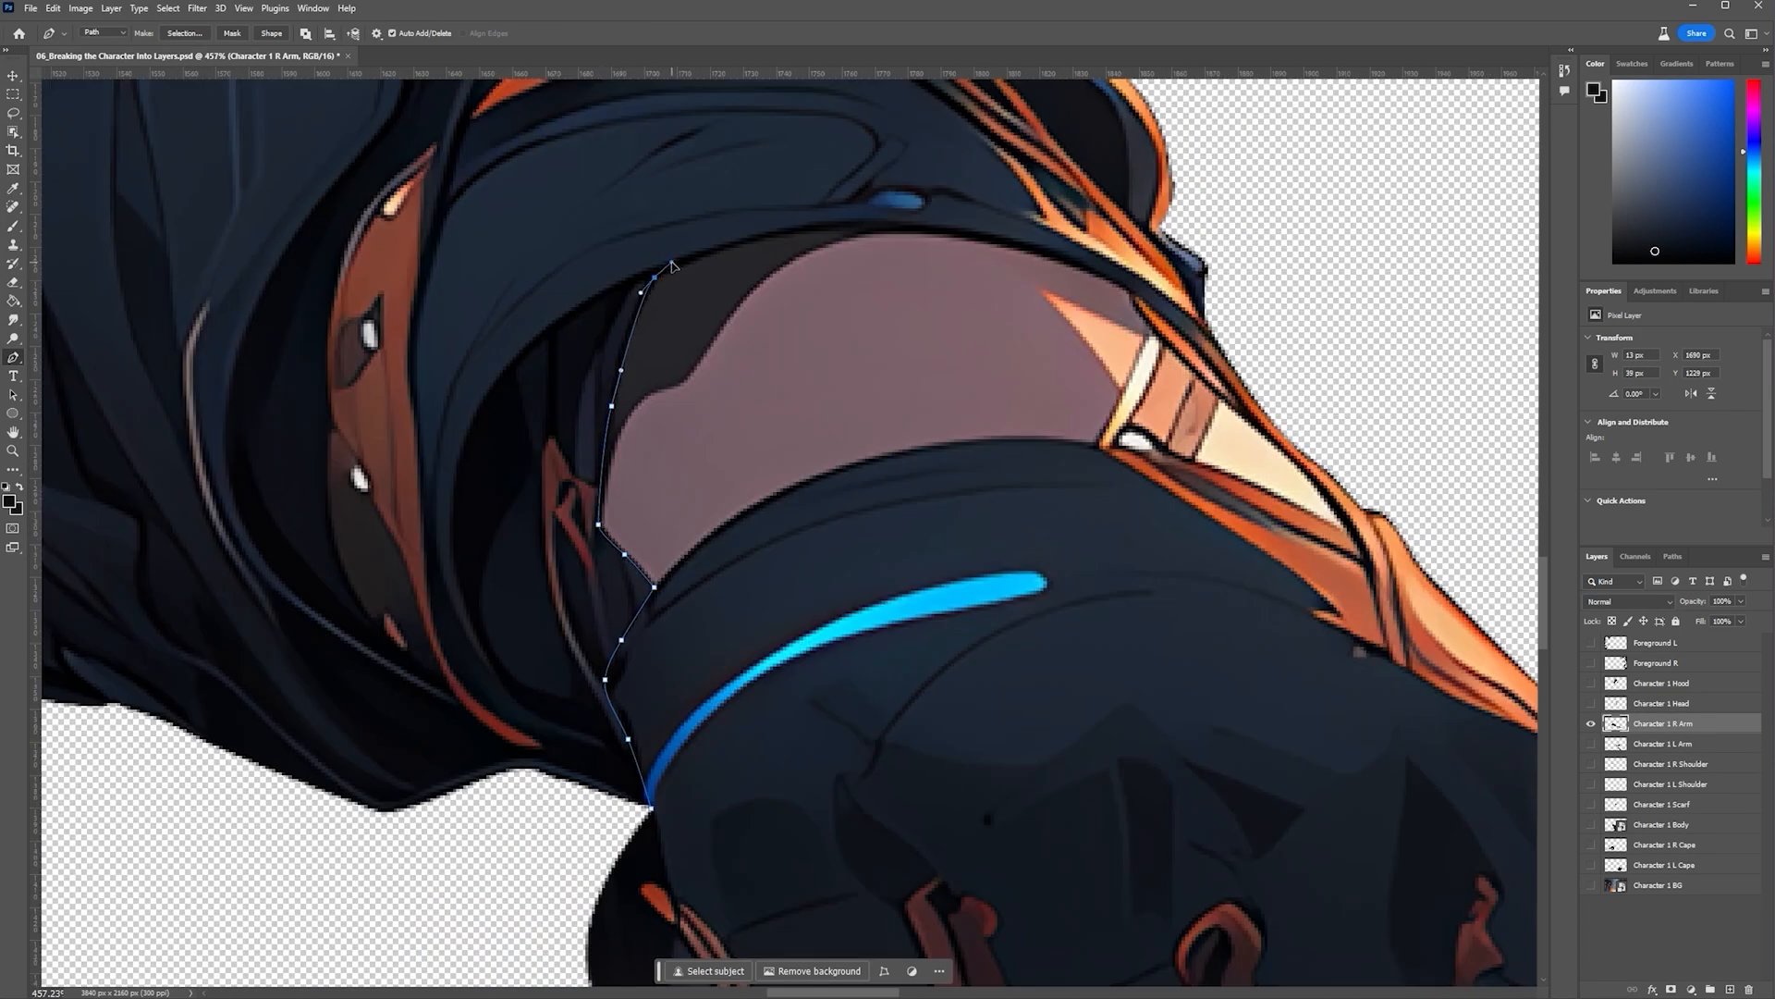
{"action": "left_click_drag", "start_coordinate": [1146, 304], "coordinate": [1212, 362]}
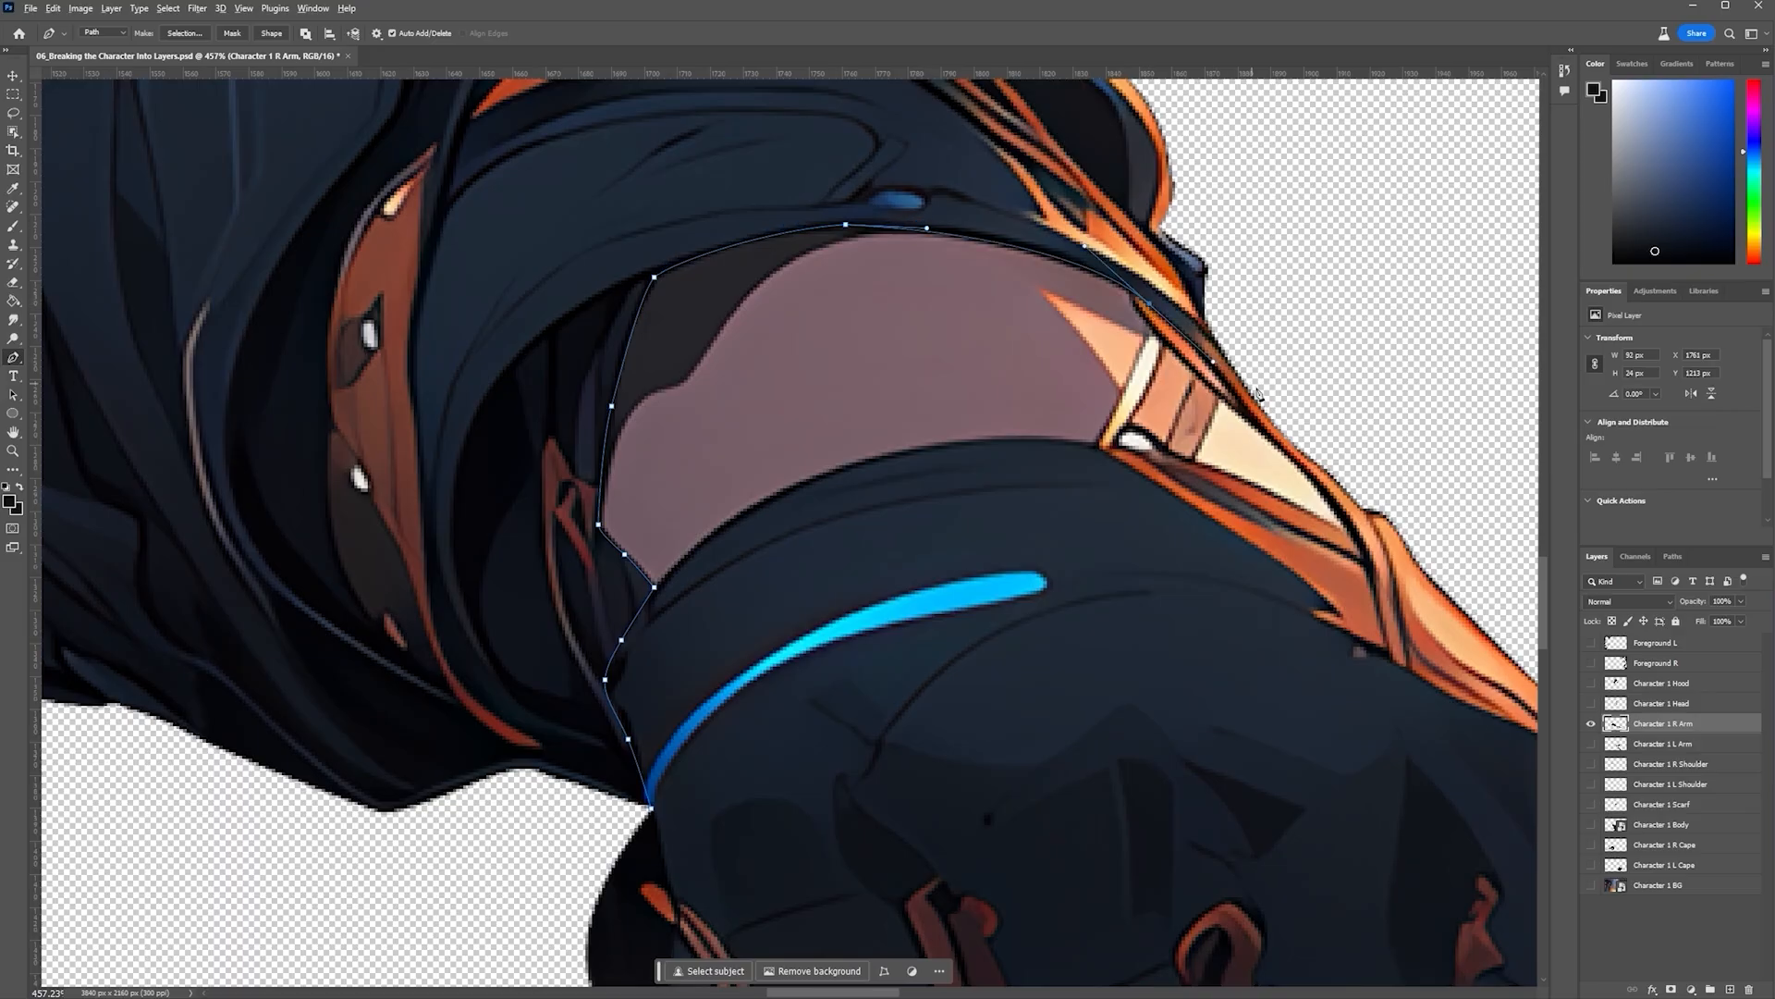
{"action": "scroll", "coordinate": [1244, 369], "scroll_direction": "down", "scroll_amount": 4}
{"action": "left_click_drag", "start_coordinate": [1331, 416], "coordinate": [759, 429]}
{"action": "scroll", "coordinate": [758, 436], "scroll_direction": "down", "scroll_amount": 2}
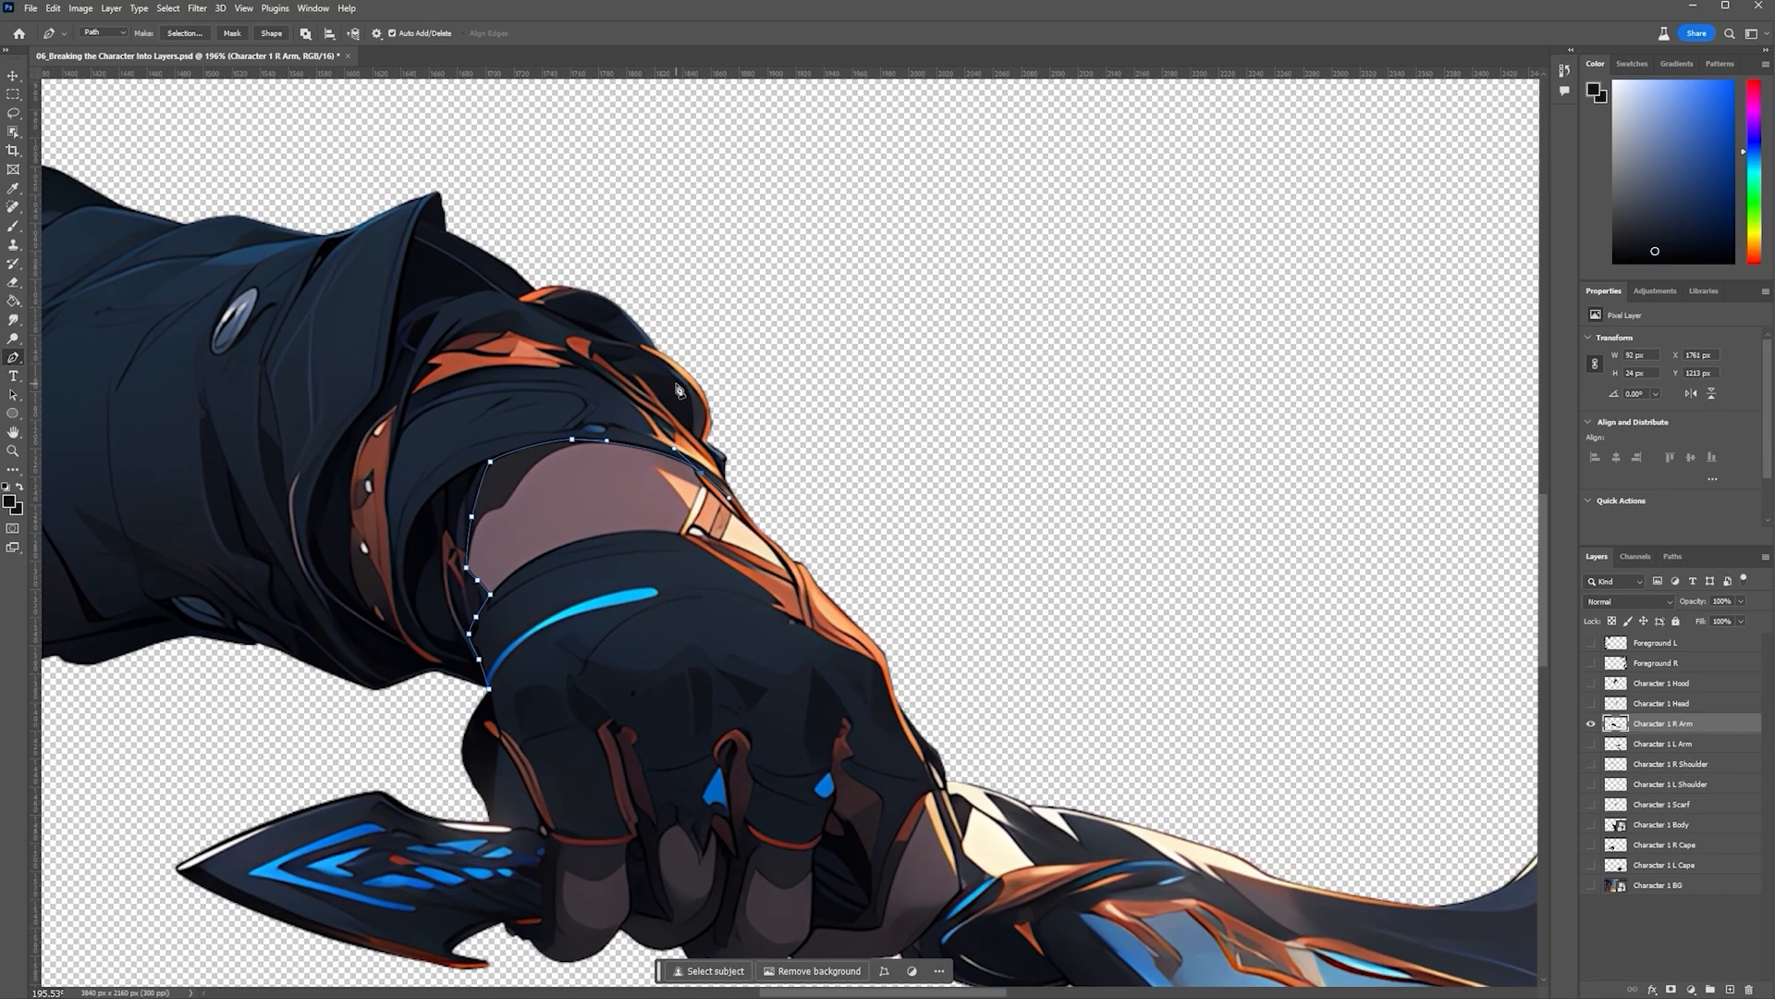
{"action": "scroll", "coordinate": [809, 516], "scroll_direction": "down", "scroll_amount": 2}
{"action": "scroll", "coordinate": [666, 490], "scroll_direction": "up", "scroll_amount": 5}
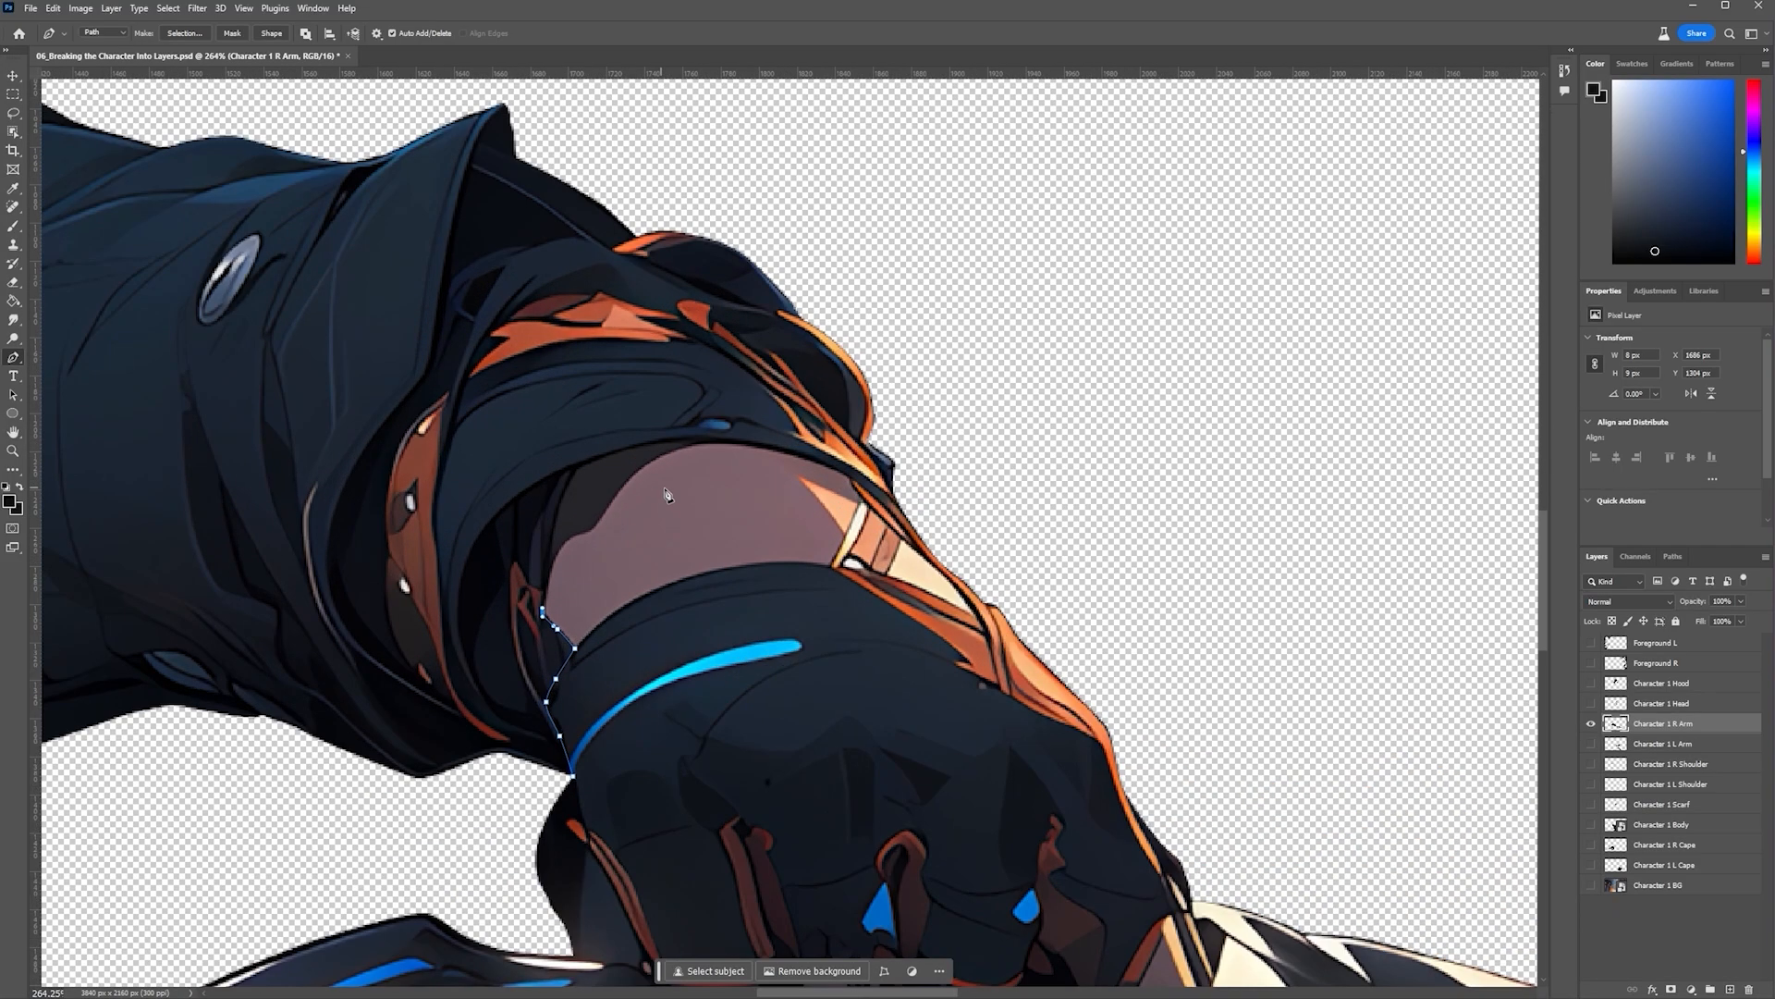
Retrace the Pen path along the sleeve opening above the bare wrist to the arm's orange-trimmed outer edge
{"action": "left_click_drag", "start_coordinate": [783, 407], "coordinate": [811, 408]}
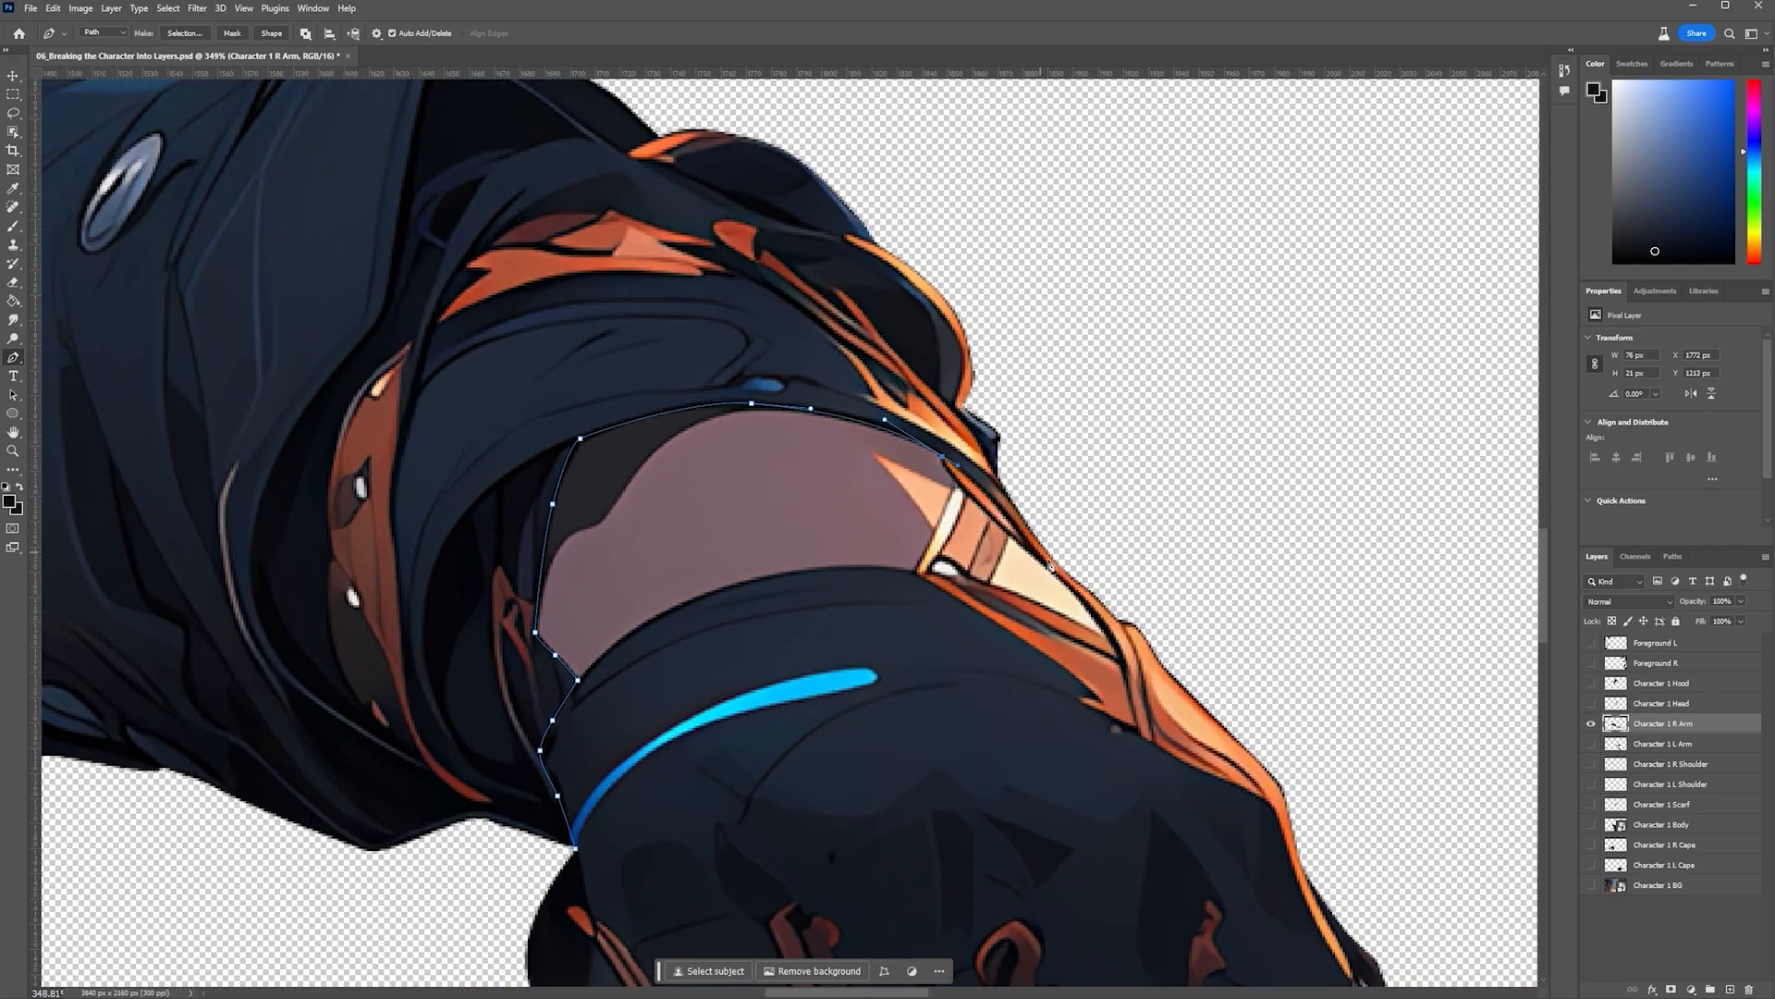
{"action": "scroll", "coordinate": [1051, 566], "scroll_direction": "down", "scroll_amount": 3}
{"action": "scroll", "coordinate": [1064, 500], "scroll_direction": "up", "scroll_amount": 3}
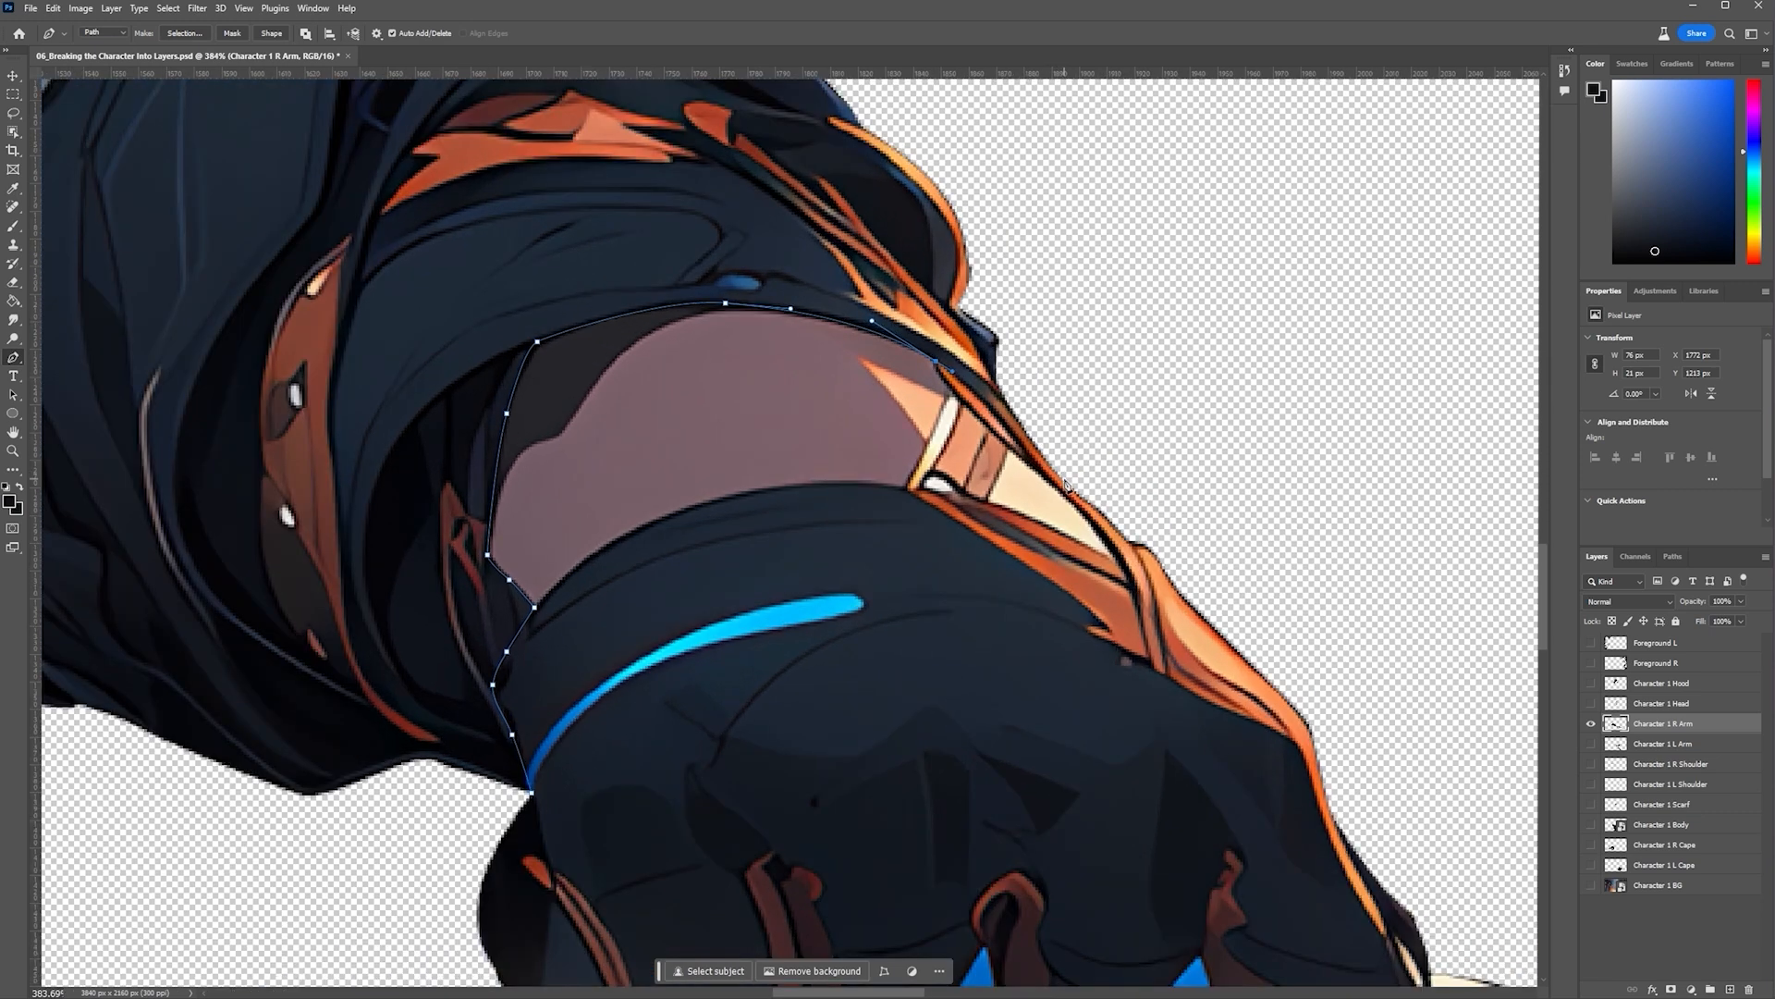
{"action": "scroll", "coordinate": [1066, 486], "scroll_direction": "down", "scroll_amount": 3}
{"action": "scroll", "coordinate": [1054, 486], "scroll_direction": "up", "scroll_amount": 4}
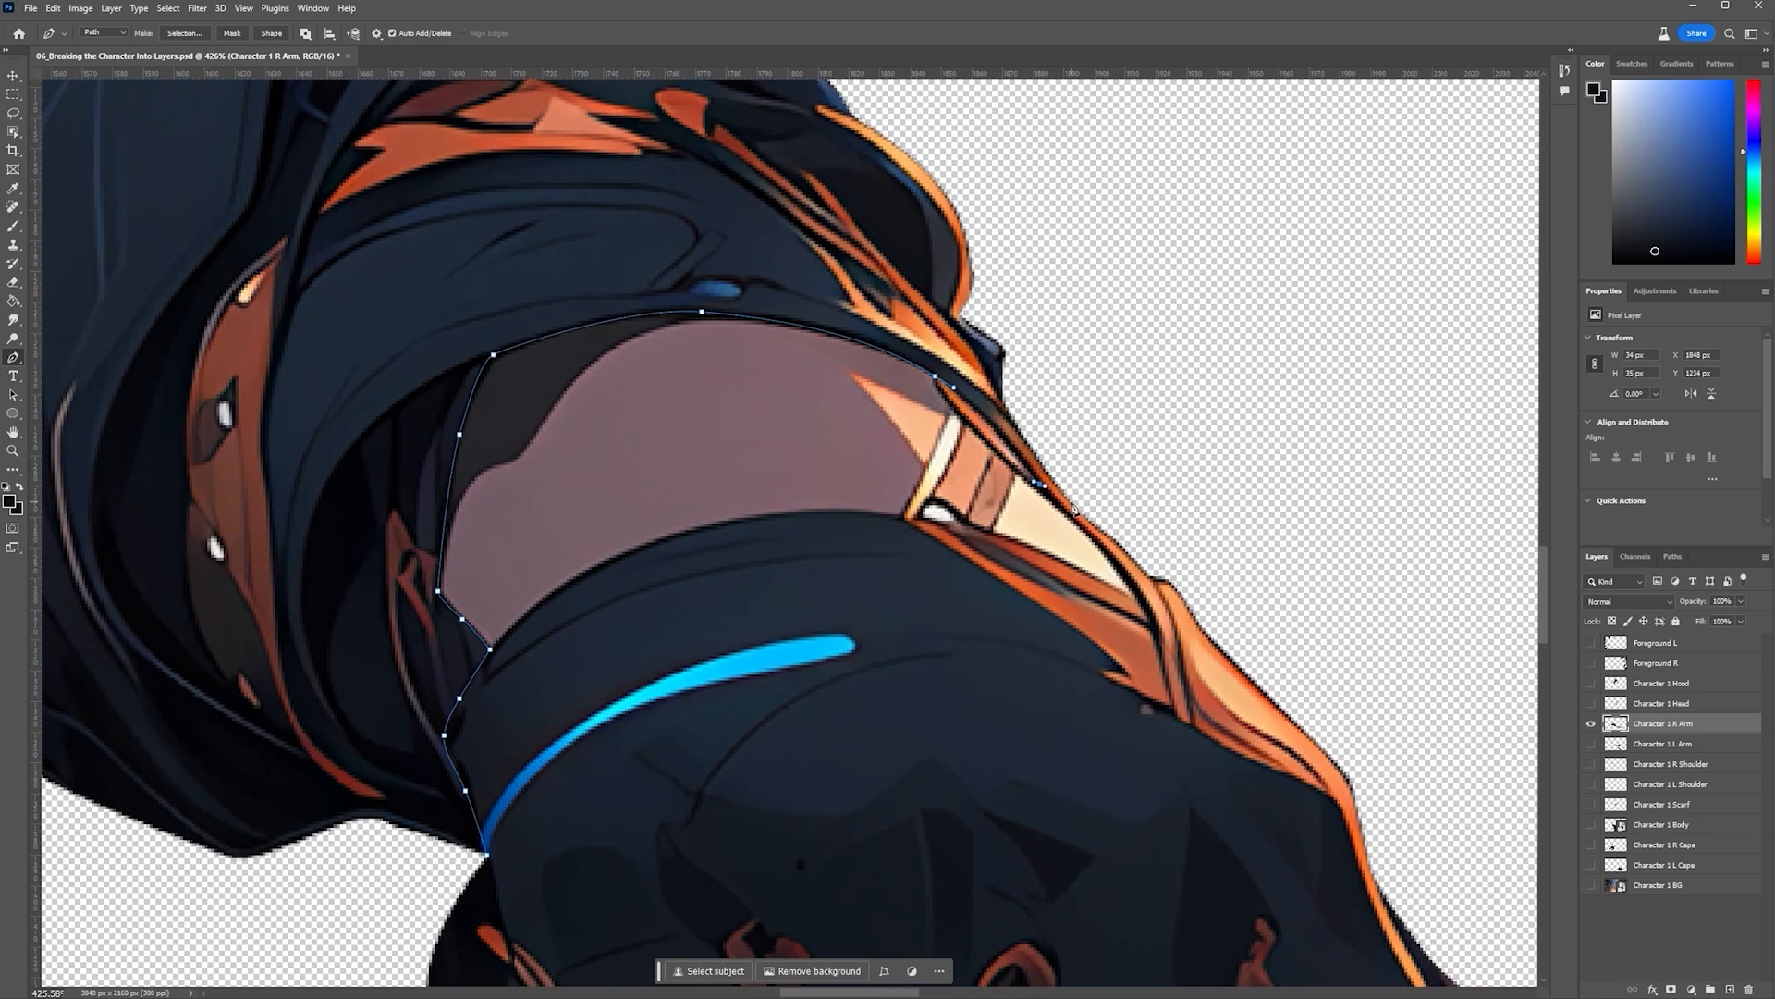
Extend the Pen path around the sword tip, back beneath the blade and handle, and close it at the glove cuff
{"action": "scroll", "coordinate": [1200, 544], "scroll_direction": "down", "scroll_amount": 5}
{"action": "left_click", "coordinate": [1254, 575]}
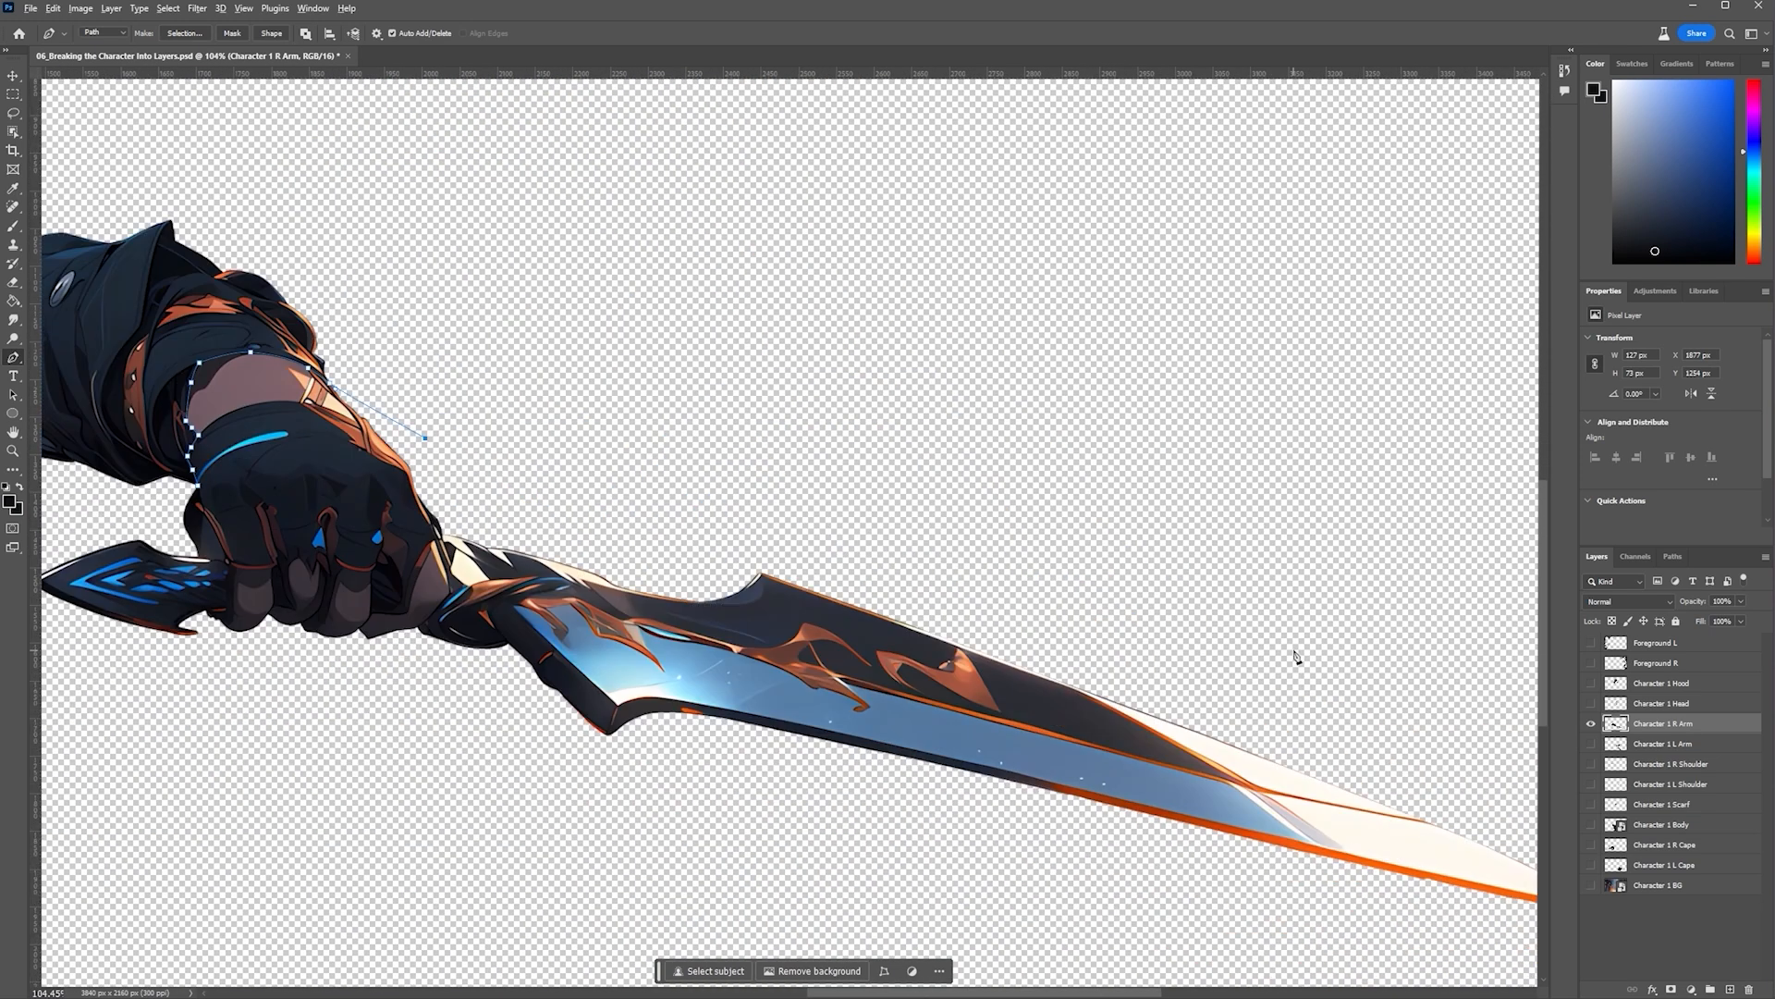
{"action": "scroll", "coordinate": [1295, 656], "scroll_direction": "down", "scroll_amount": 2}
{"action": "left_click", "coordinate": [1330, 617]}
{"action": "left_click", "coordinate": [1525, 821]}
{"action": "left_click", "coordinate": [1488, 860]}
{"action": "left_click", "coordinate": [1008, 814]}
{"action": "left_click", "coordinate": [687, 745]}
{"action": "left_click", "coordinate": [460, 634]}
{"action": "left_click", "coordinate": [505, 574]}
{"action": "scroll", "coordinate": [592, 547], "scroll_direction": "up", "scroll_amount": 4}
{"action": "left_click", "coordinate": [599, 562]}
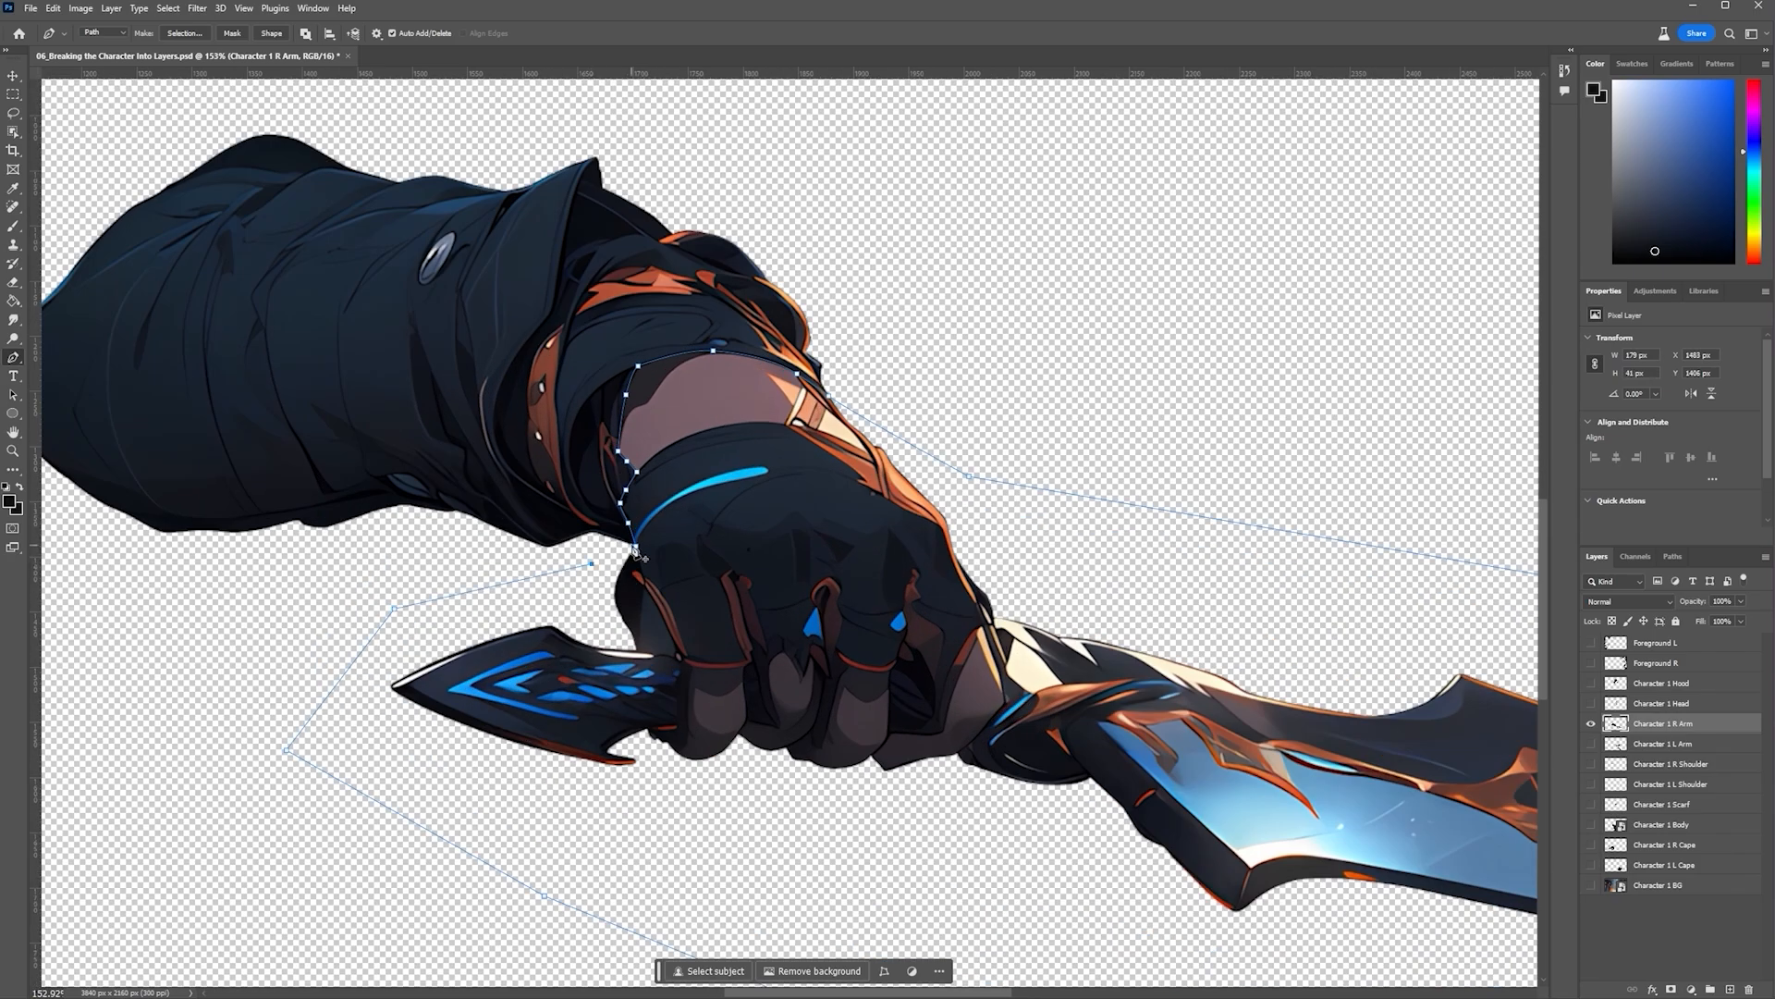
{"action": "left_click", "coordinate": [635, 546]}
Convert the path to a selection, separate the hand and sword onto a new layer, and name it Character 1 R Hand/ Sword
{"action": "right_click", "coordinate": [764, 552]}
{"action": "left_click", "coordinate": [855, 617]}
{"action": "key", "text": "Return"}
{"action": "key", "text": "ctrl+j"}
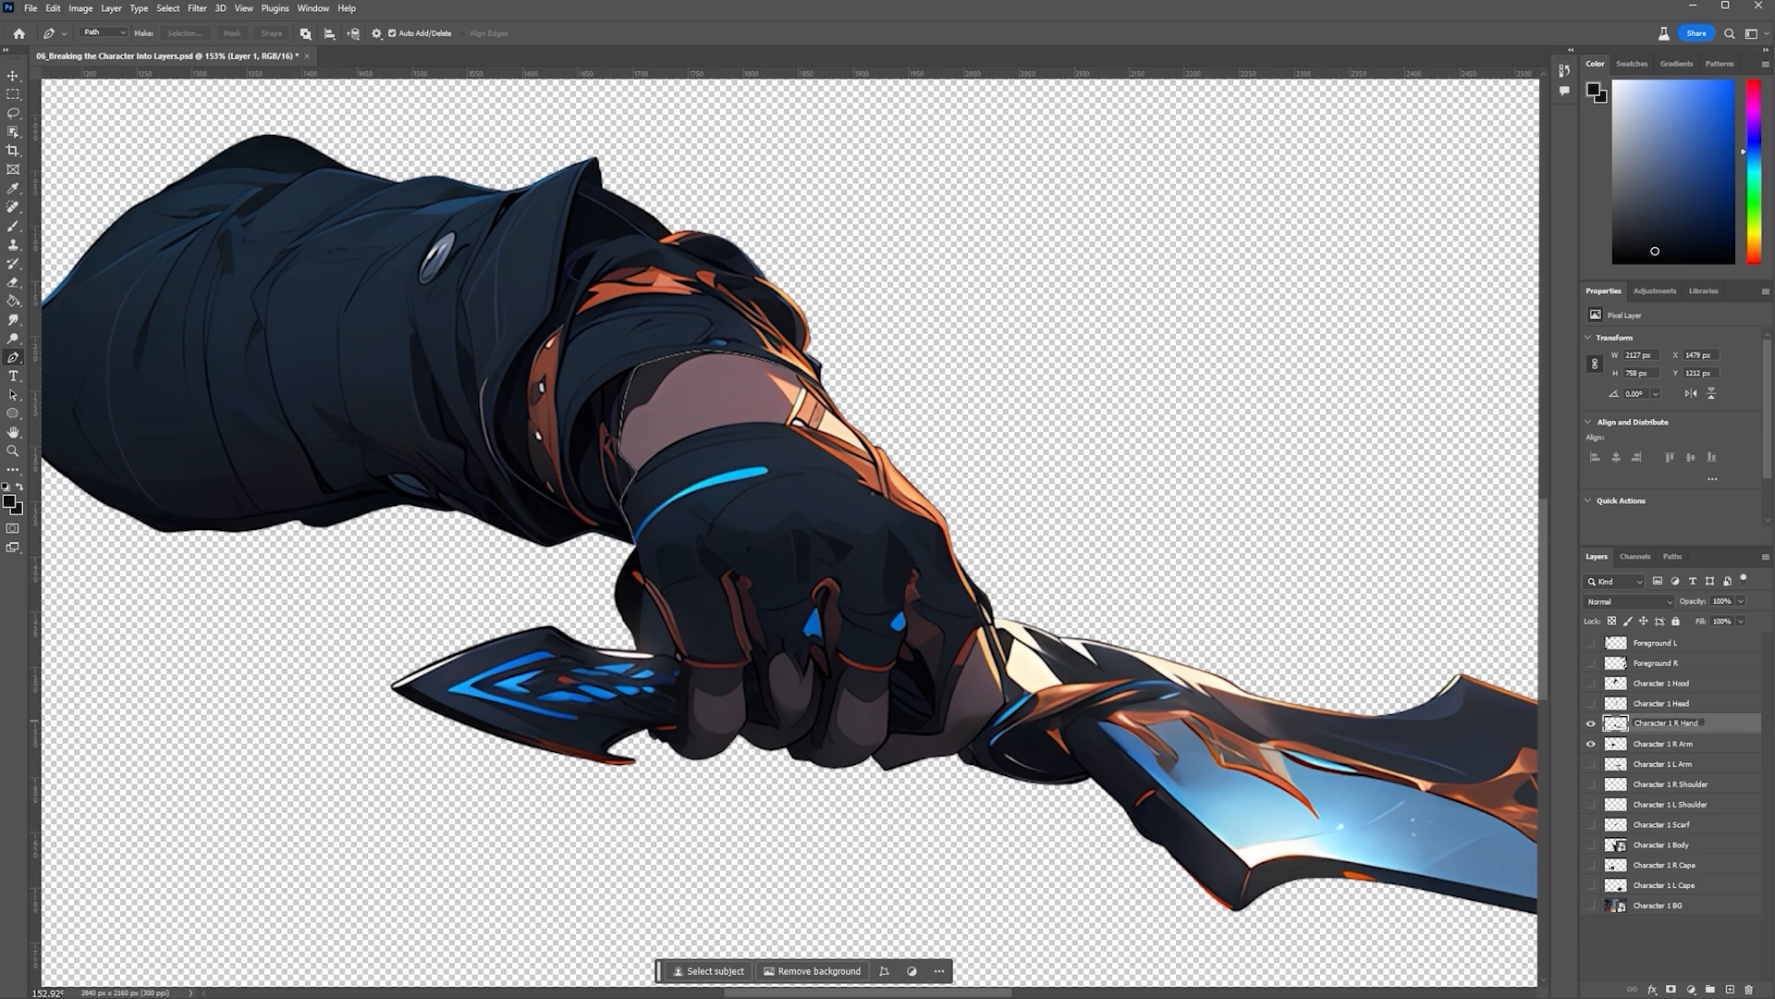
{"action": "key", "text": "Return"}
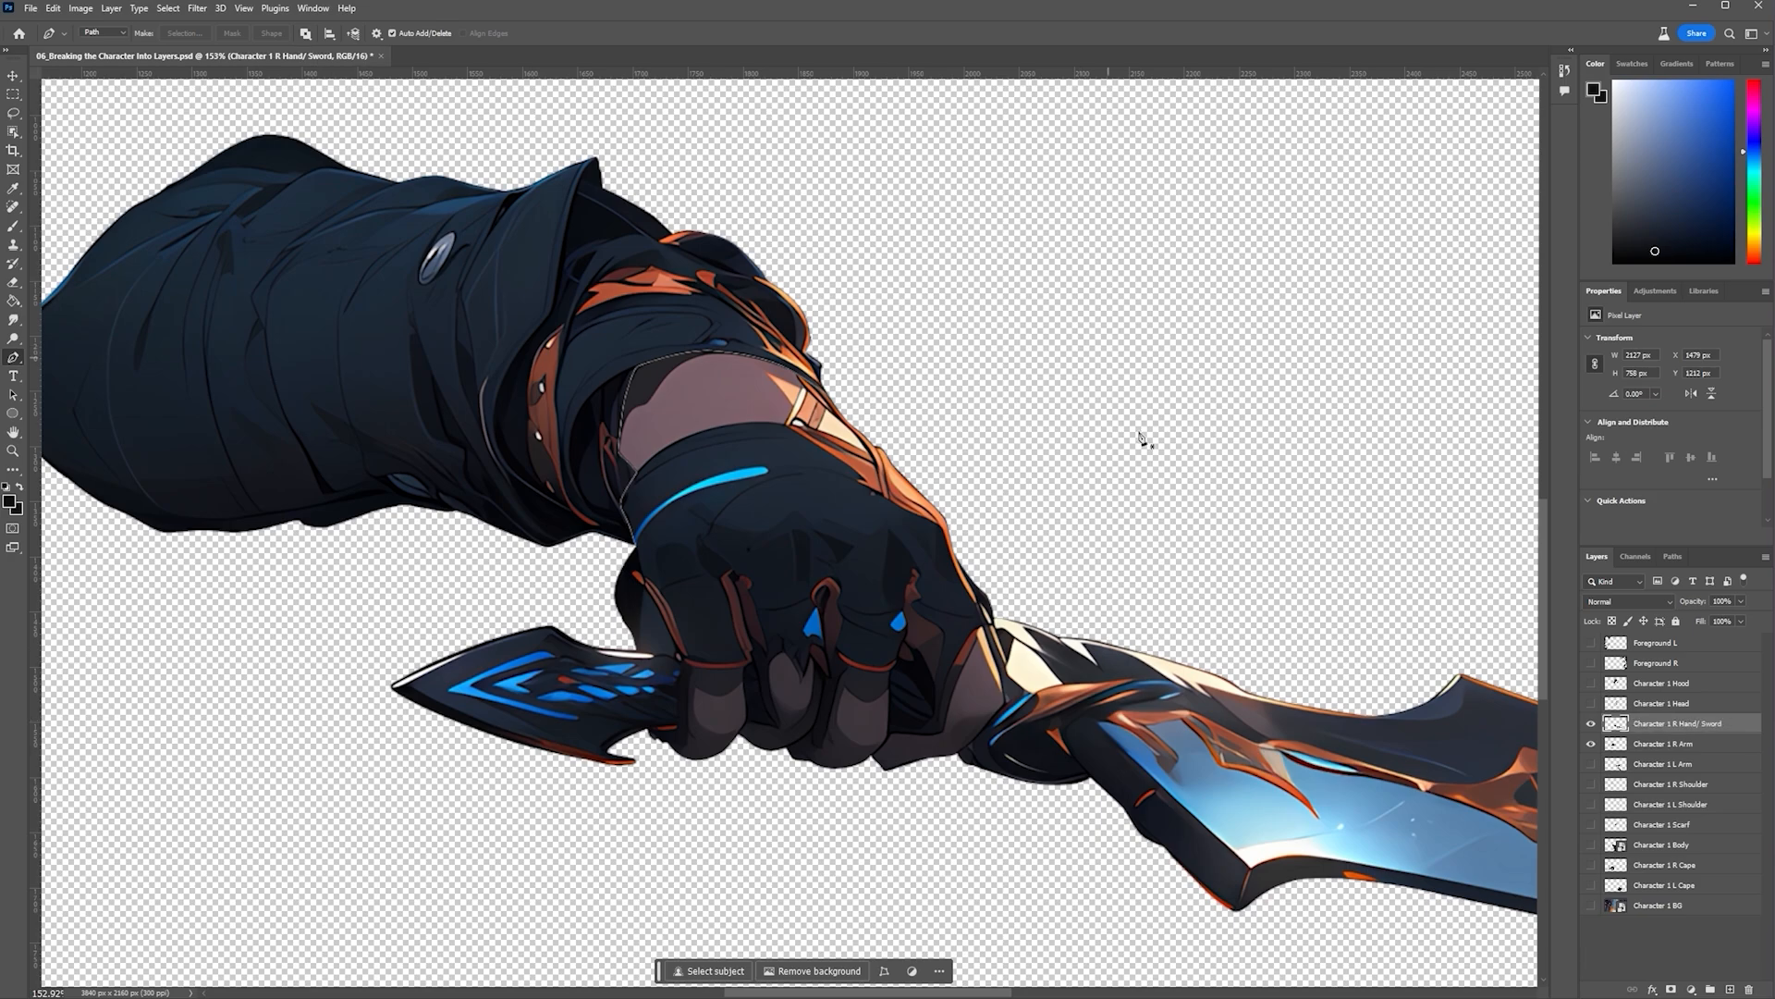
Move the Character 1 R Hand/ Sword layer below Character 1 R Arm and convert it to a Smart Object
{"action": "scroll", "coordinate": [1202, 504], "scroll_direction": "down", "scroll_amount": 10}
{"action": "scroll", "coordinate": [1476, 593], "scroll_direction": "up", "scroll_amount": 3}
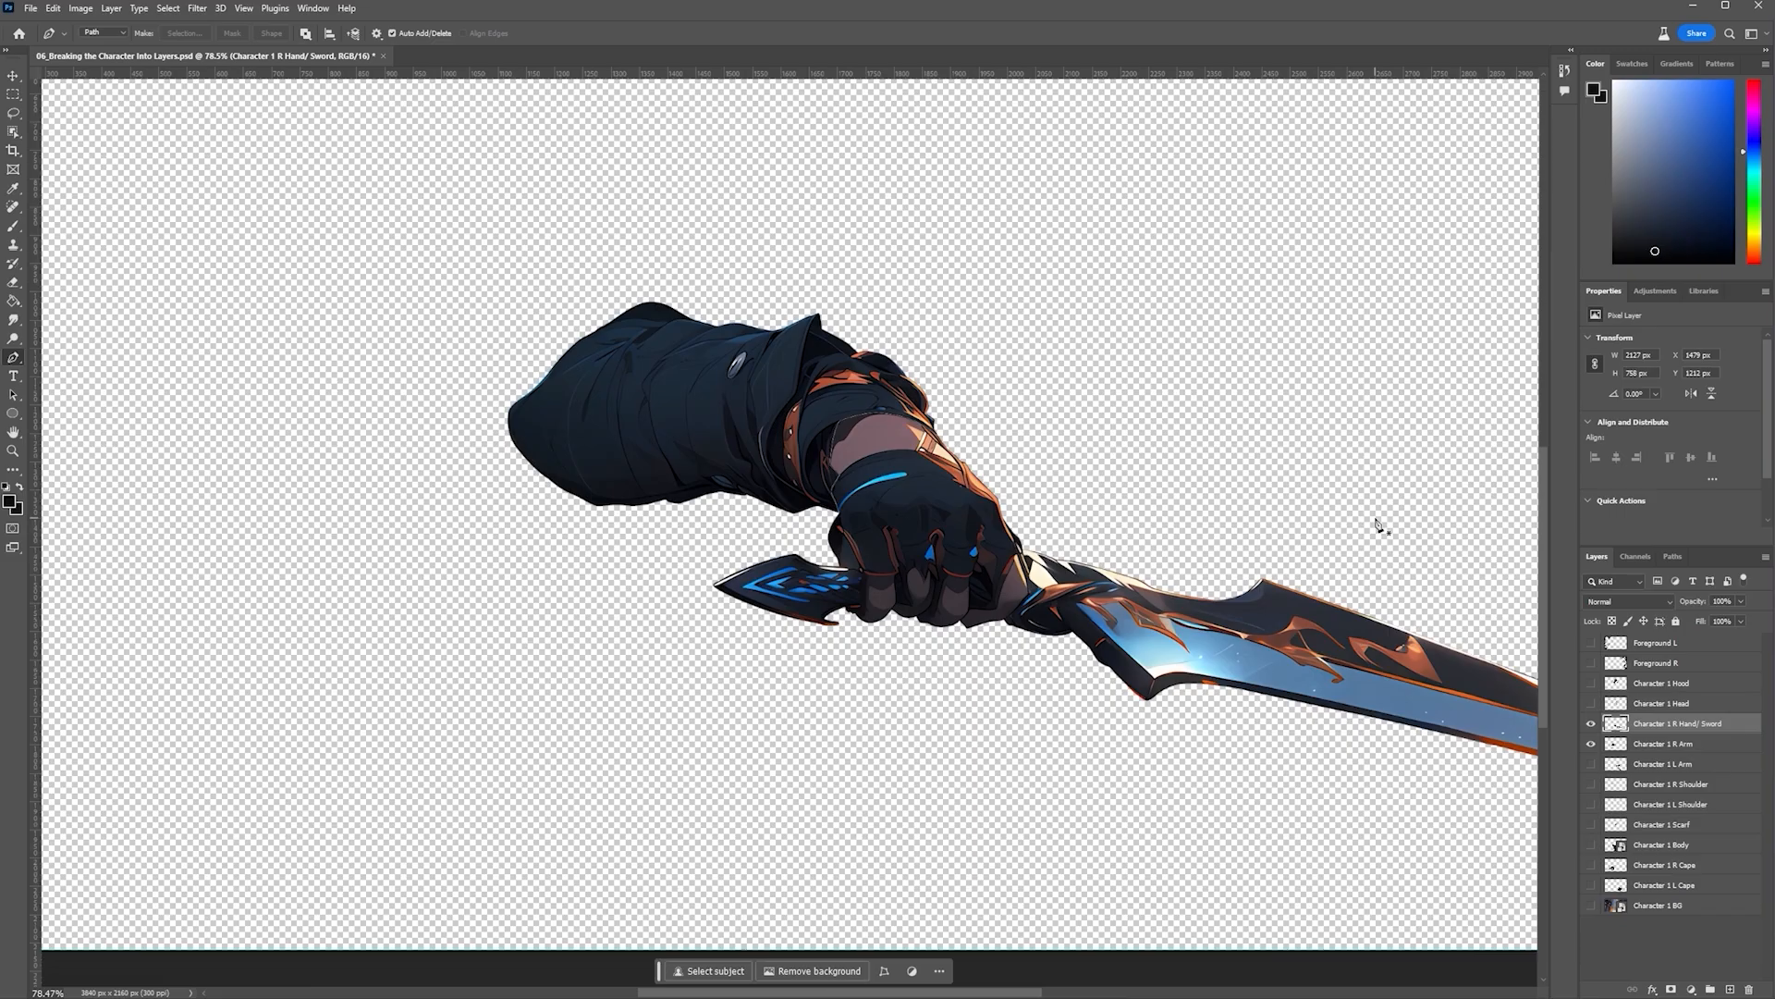
{"action": "left_click_drag", "start_coordinate": [1378, 525], "coordinate": [1174, 561]}
{"action": "left_click_drag", "start_coordinate": [1719, 725], "coordinate": [1724, 747]}
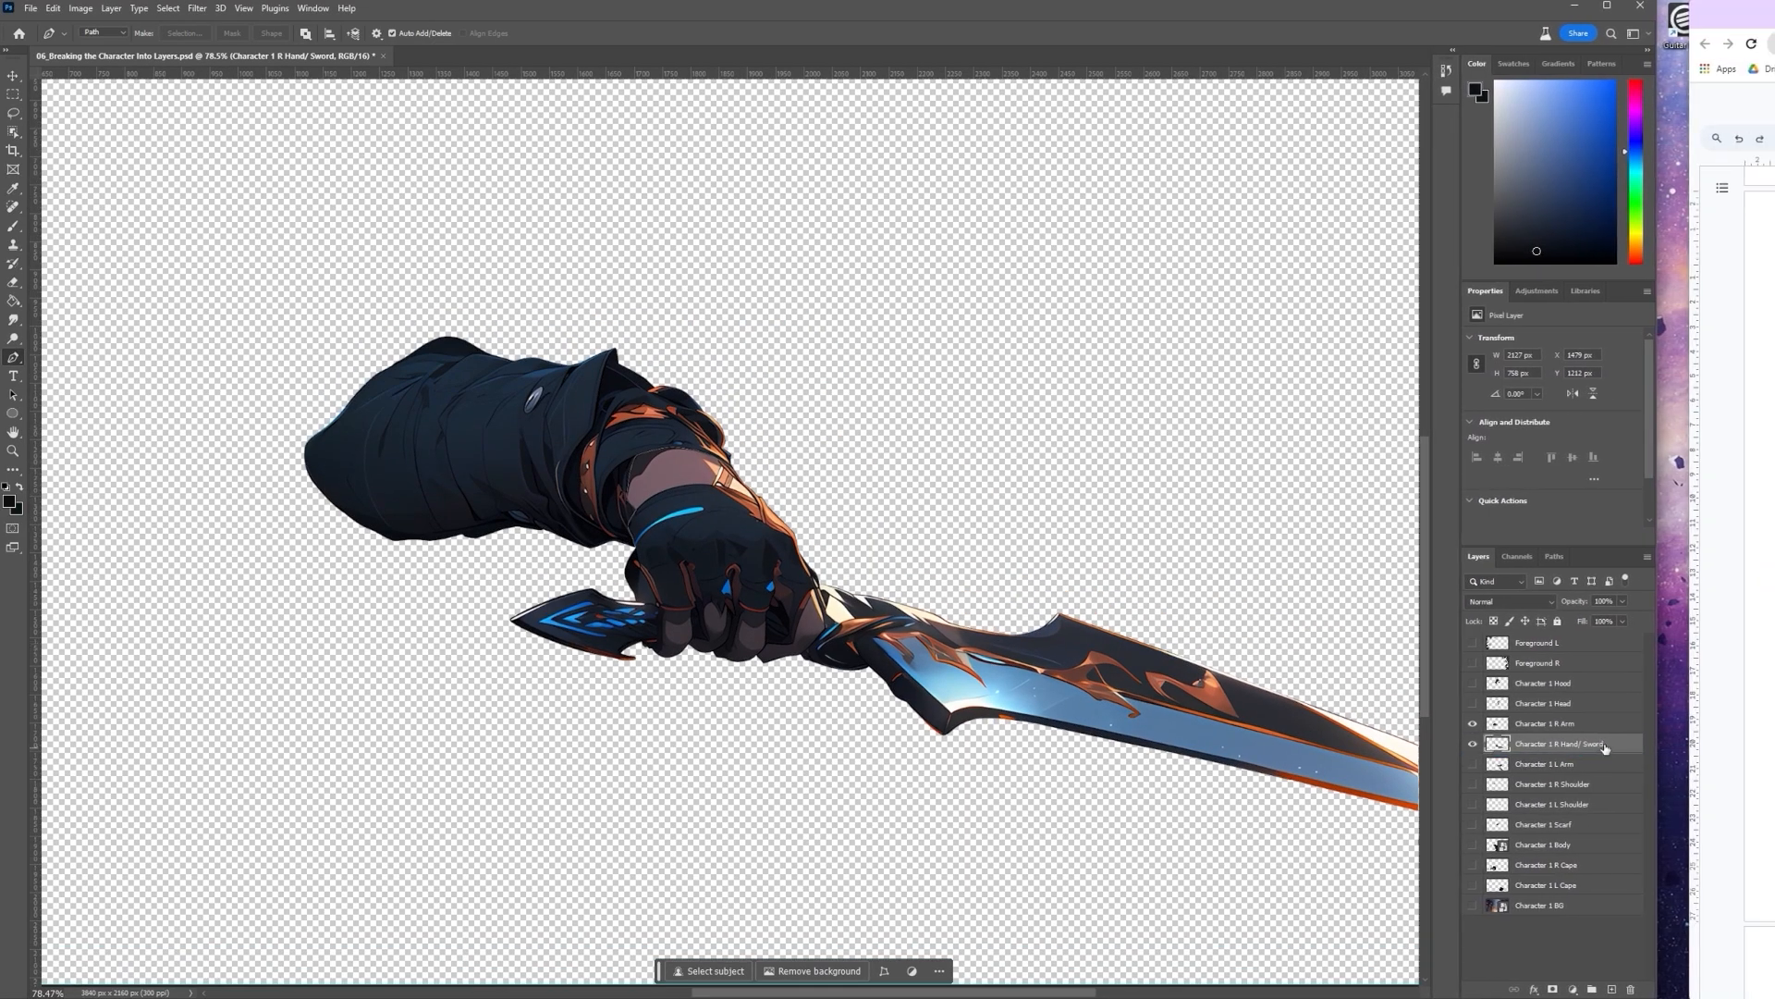
{"action": "right_click", "coordinate": [1613, 747]}
{"action": "left_click", "coordinate": [1720, 369]}
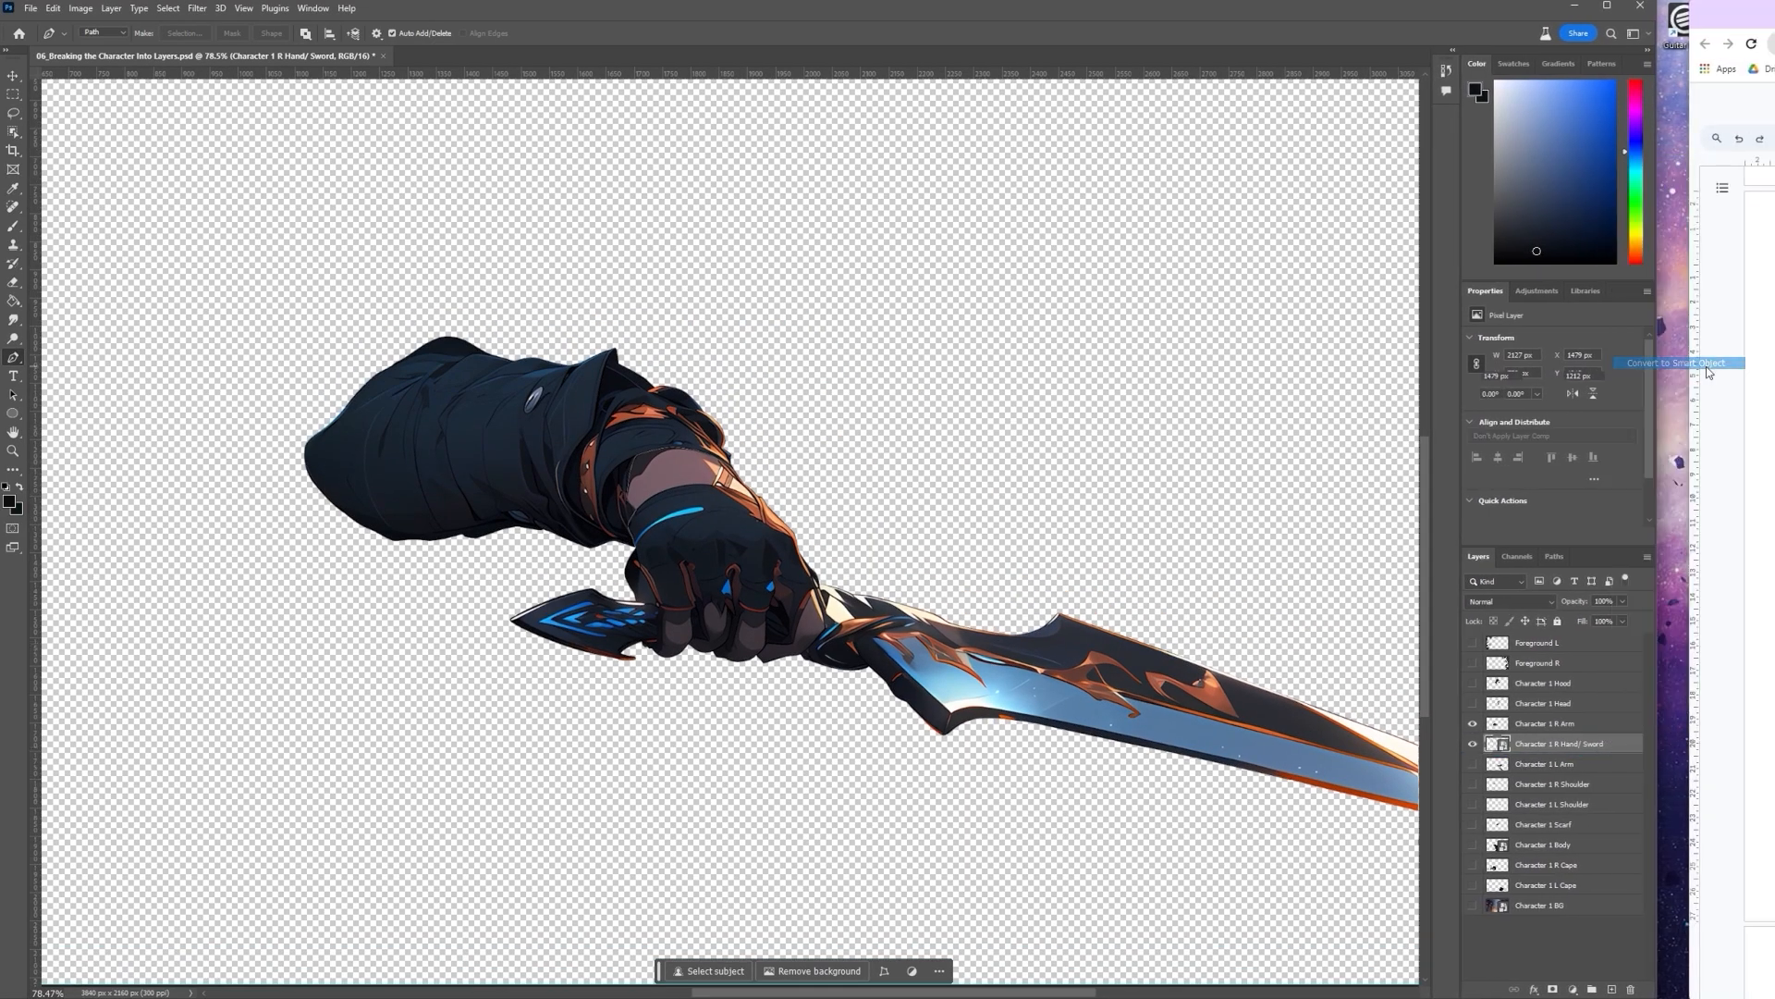
Try moving the right hand and sword and rotating them about -12° against the sleeve with Free Transform
{"action": "key", "text": "ctrl+t"}
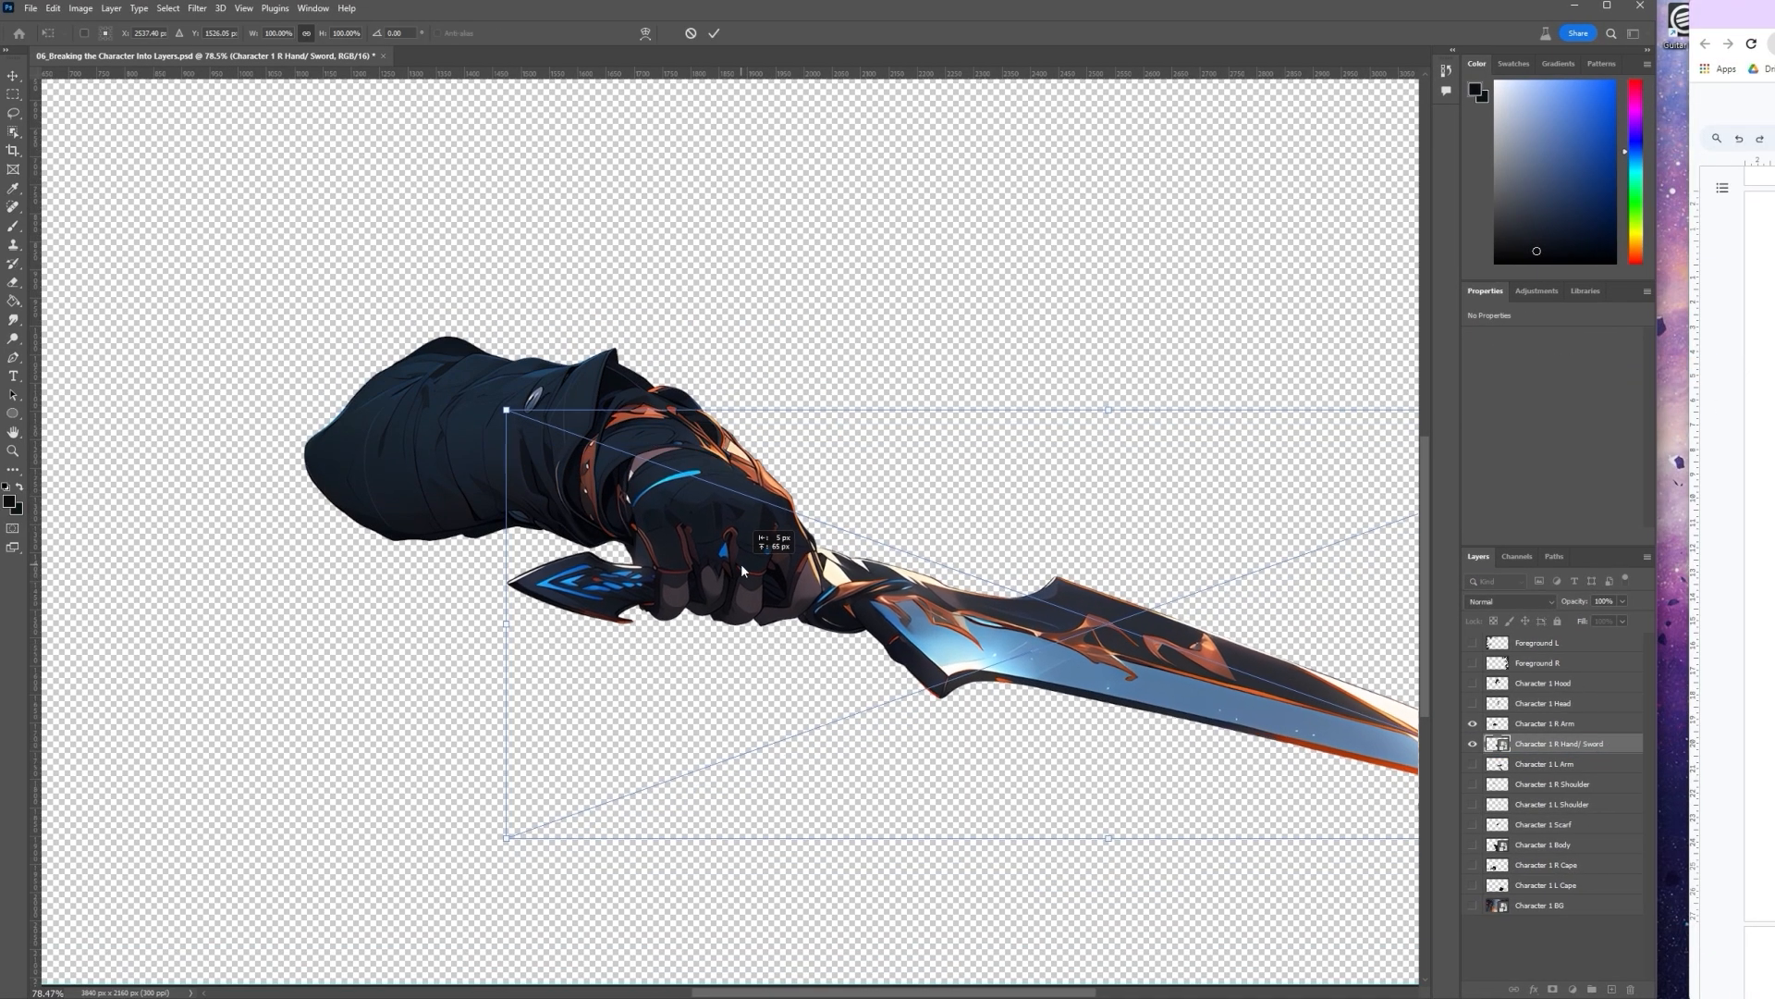
{"action": "left_click_drag", "start_coordinate": [745, 605], "coordinate": [742, 606]}
{"action": "scroll", "coordinate": [1022, 652], "scroll_direction": "down", "scroll_amount": 3}
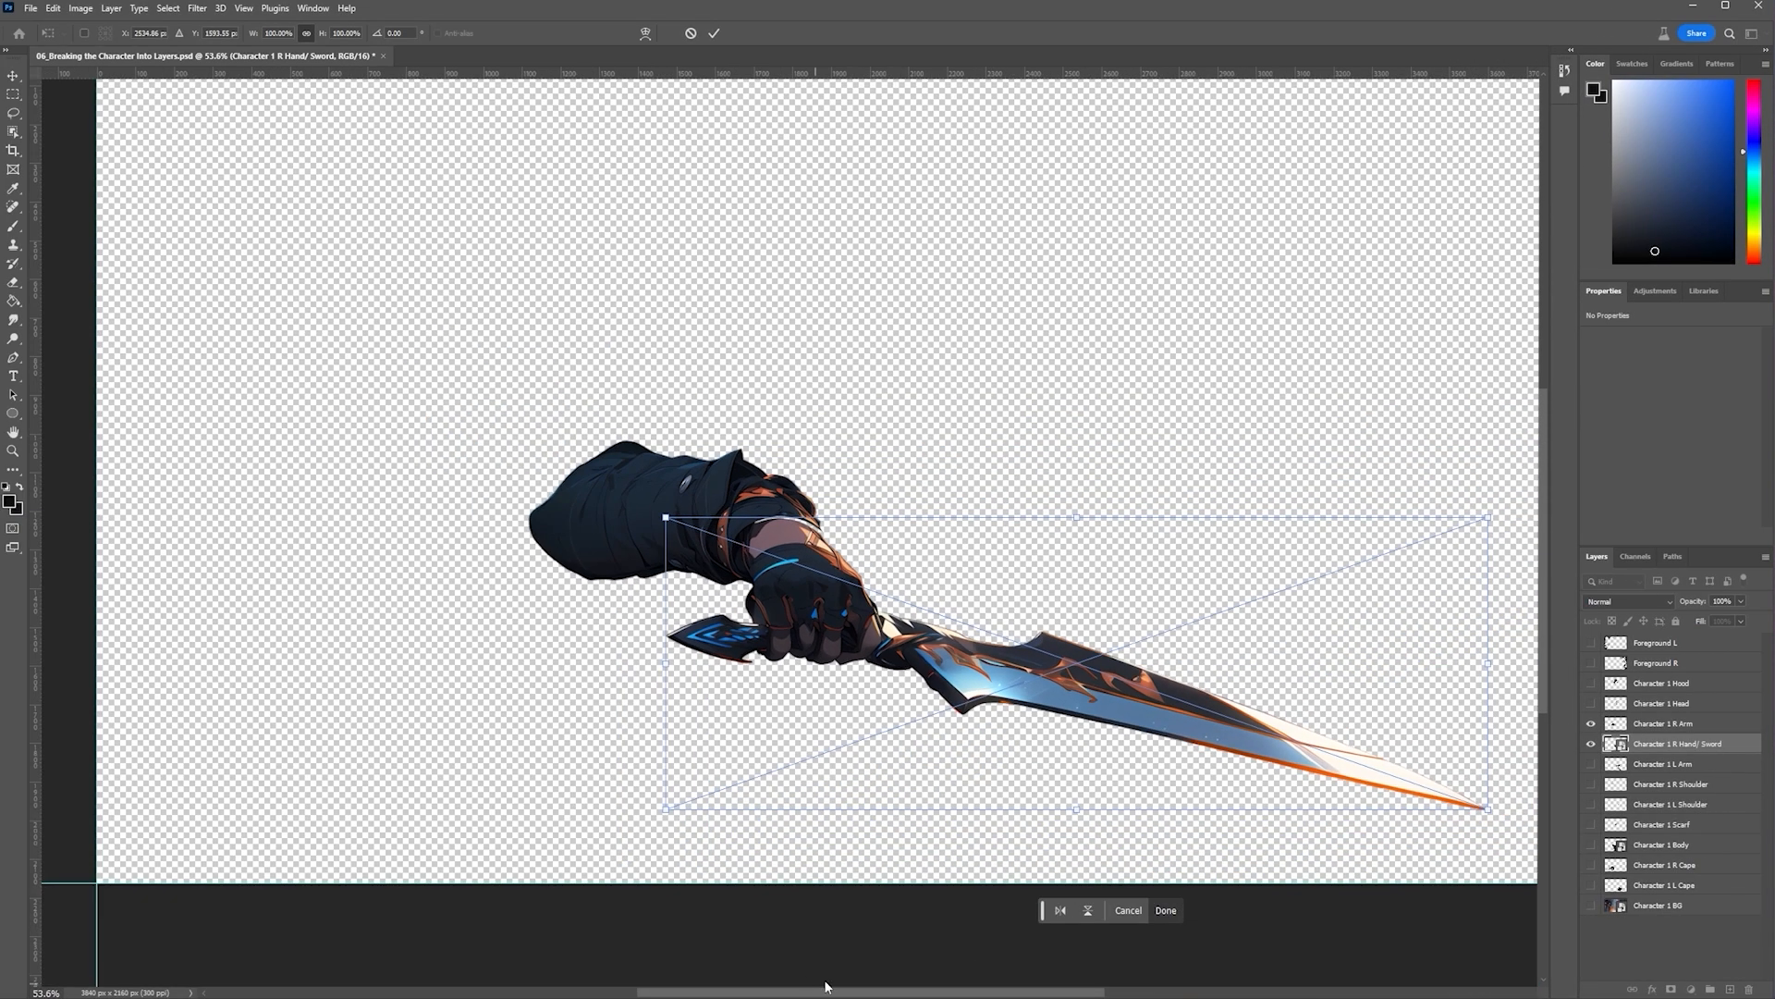
{"action": "left_click_drag", "start_coordinate": [825, 987], "coordinate": [863, 986]}
{"action": "left_click_drag", "start_coordinate": [1488, 518], "coordinate": [1382, 404]}
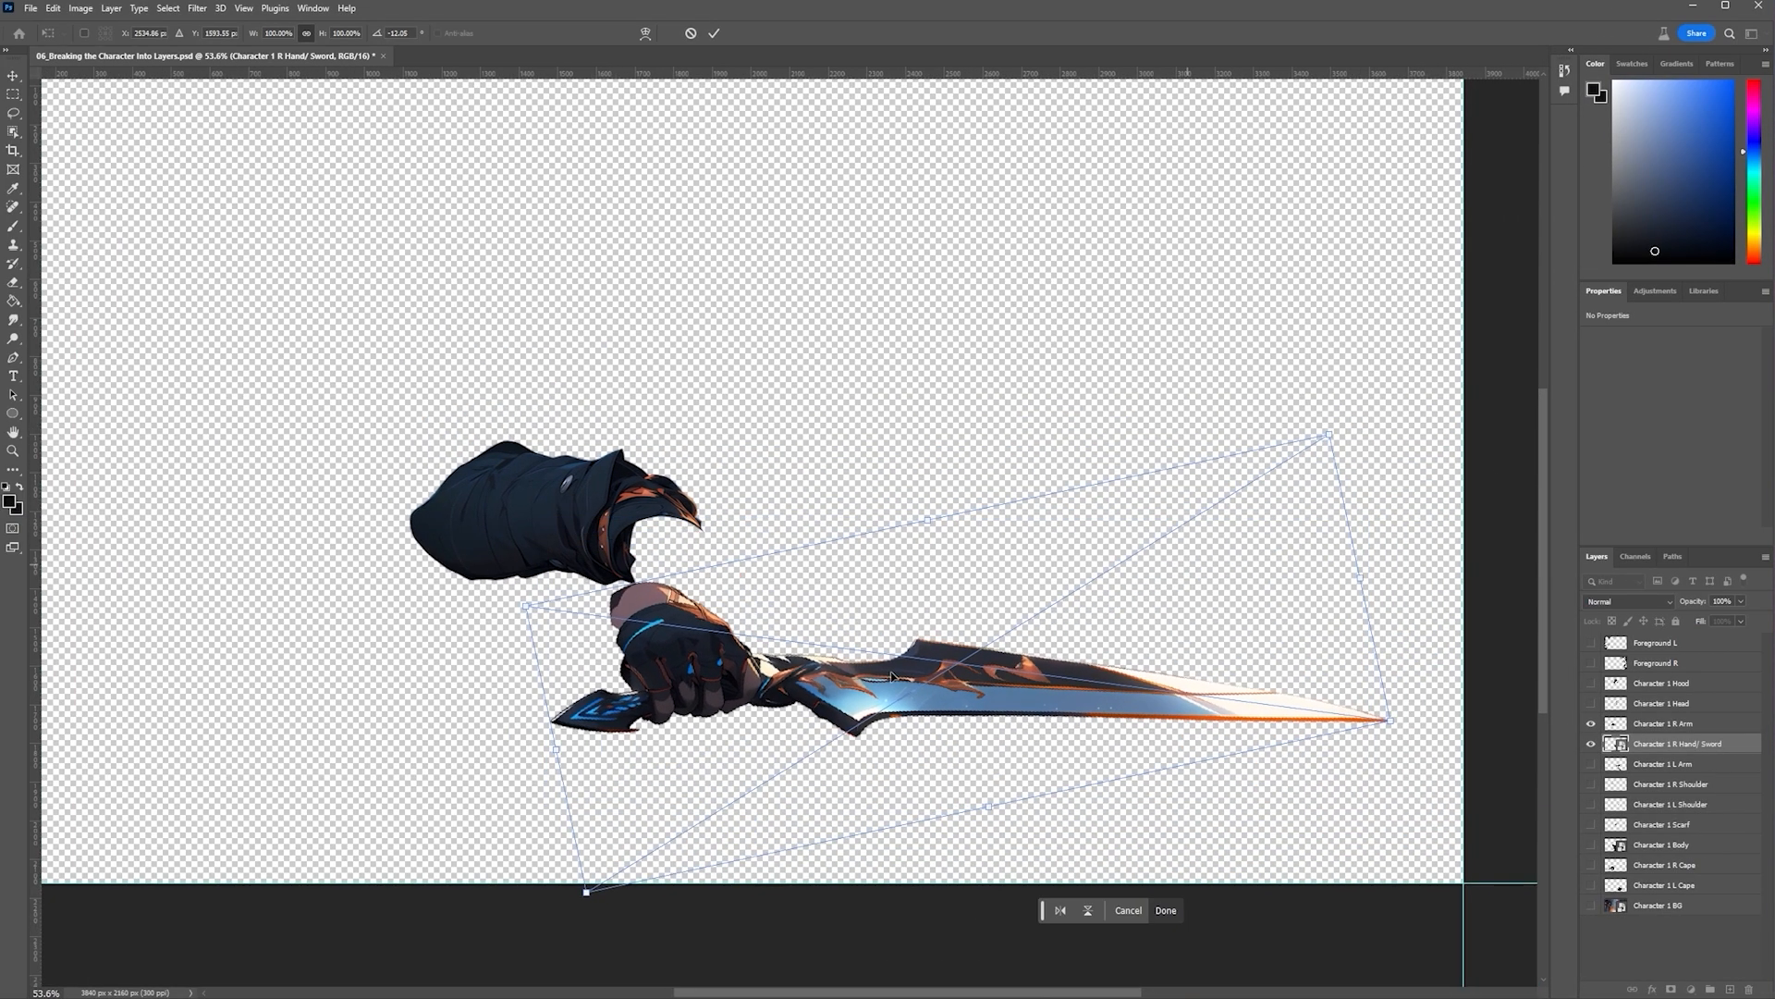
{"action": "left_click_drag", "start_coordinate": [668, 695], "coordinate": [682, 631]}
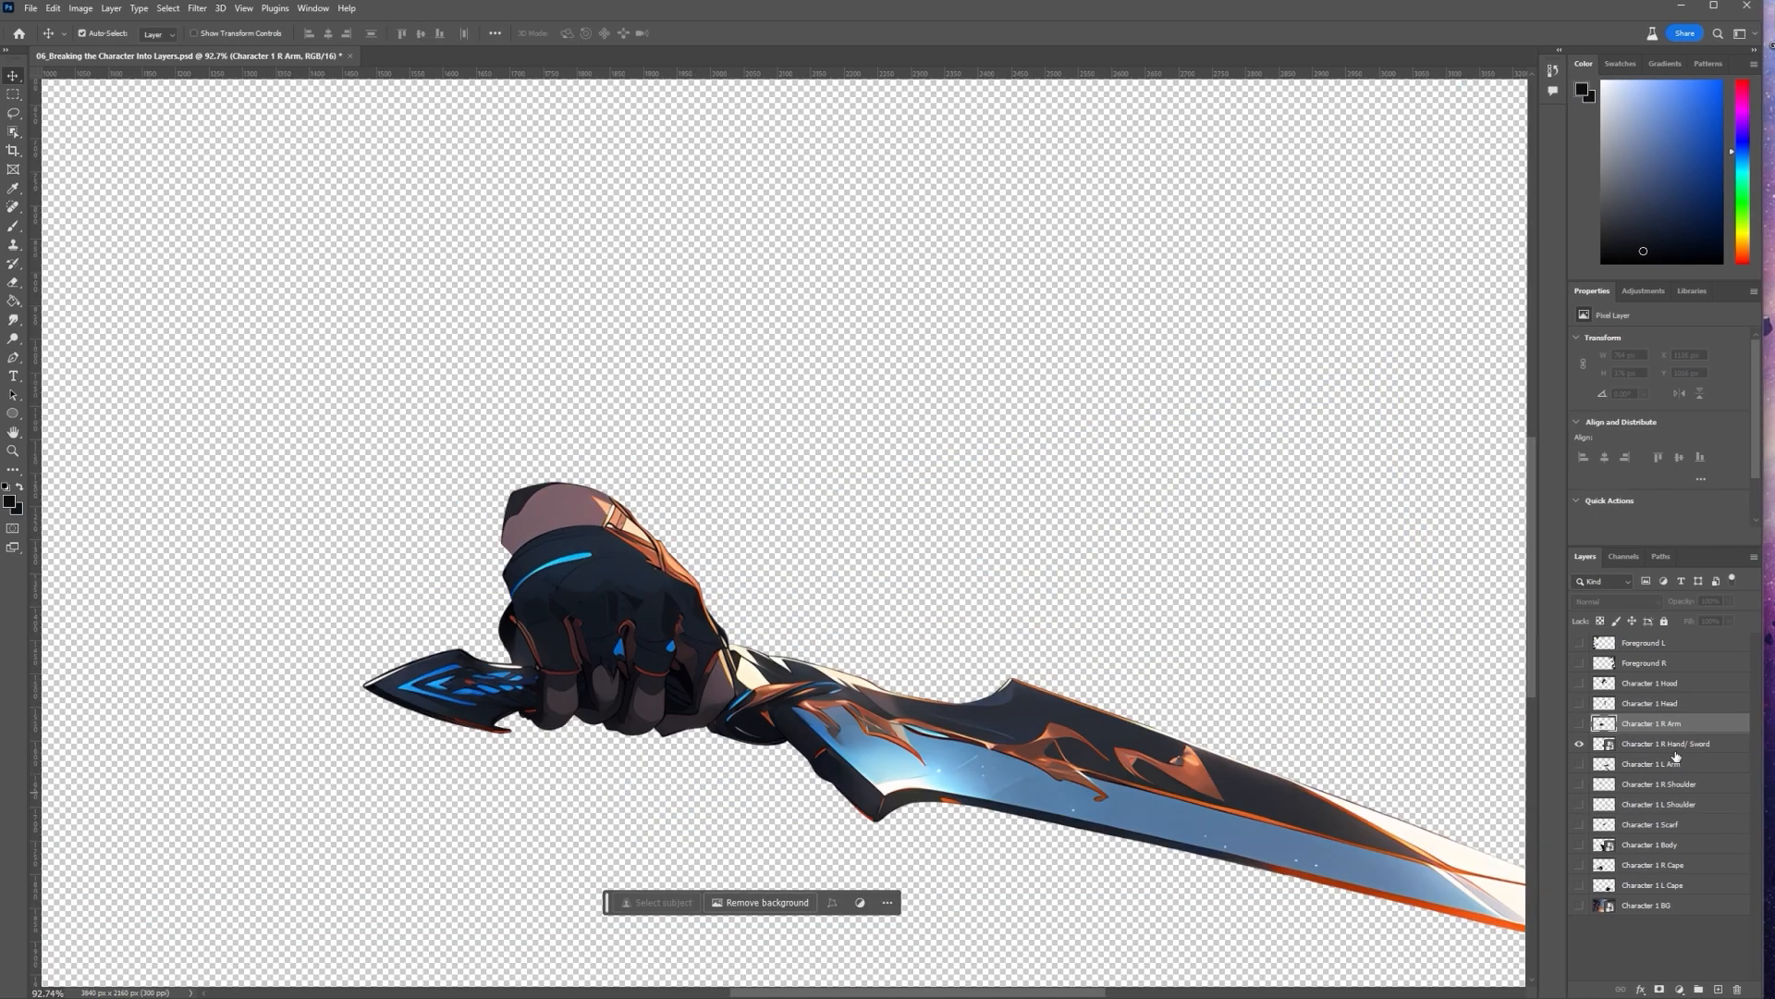
Rasterize the Character 1 R Hand/ Sword layer and smudge the cut edge of the wrist outward
{"action": "right_click", "coordinate": [1613, 744]}
{"action": "left_click", "coordinate": [1682, 436]}
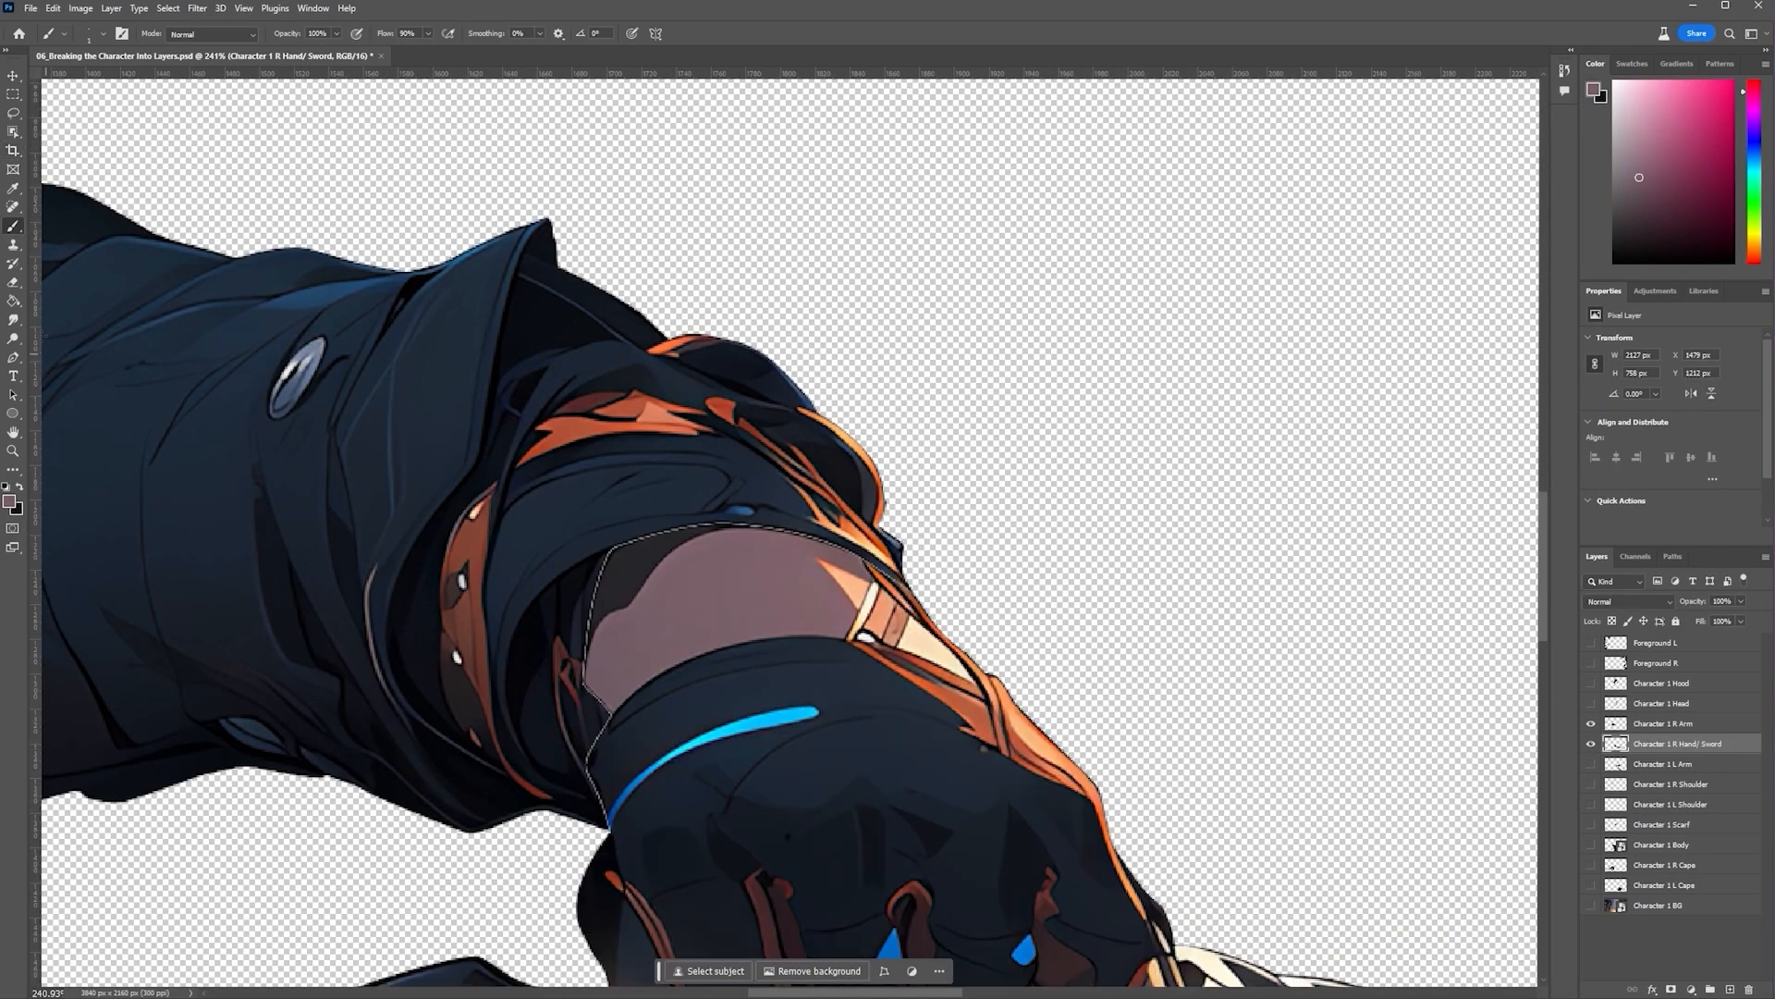
{"action": "left_click", "coordinate": [13, 320]}
{"action": "mouse_move", "coordinate": [856, 591]}
{"action": "left_mouse_down"}
{"action": "mouse_move", "coordinate": [860, 541]}
{"action": "mouse_move", "coordinate": [796, 514]}
{"action": "mouse_move", "coordinate": [595, 511]}
{"action": "mouse_move", "coordinate": [497, 733]}
{"action": "mouse_move", "coordinate": [568, 709]}
{"action": "mouse_move", "coordinate": [564, 804]}
{"action": "left_mouse_up"}
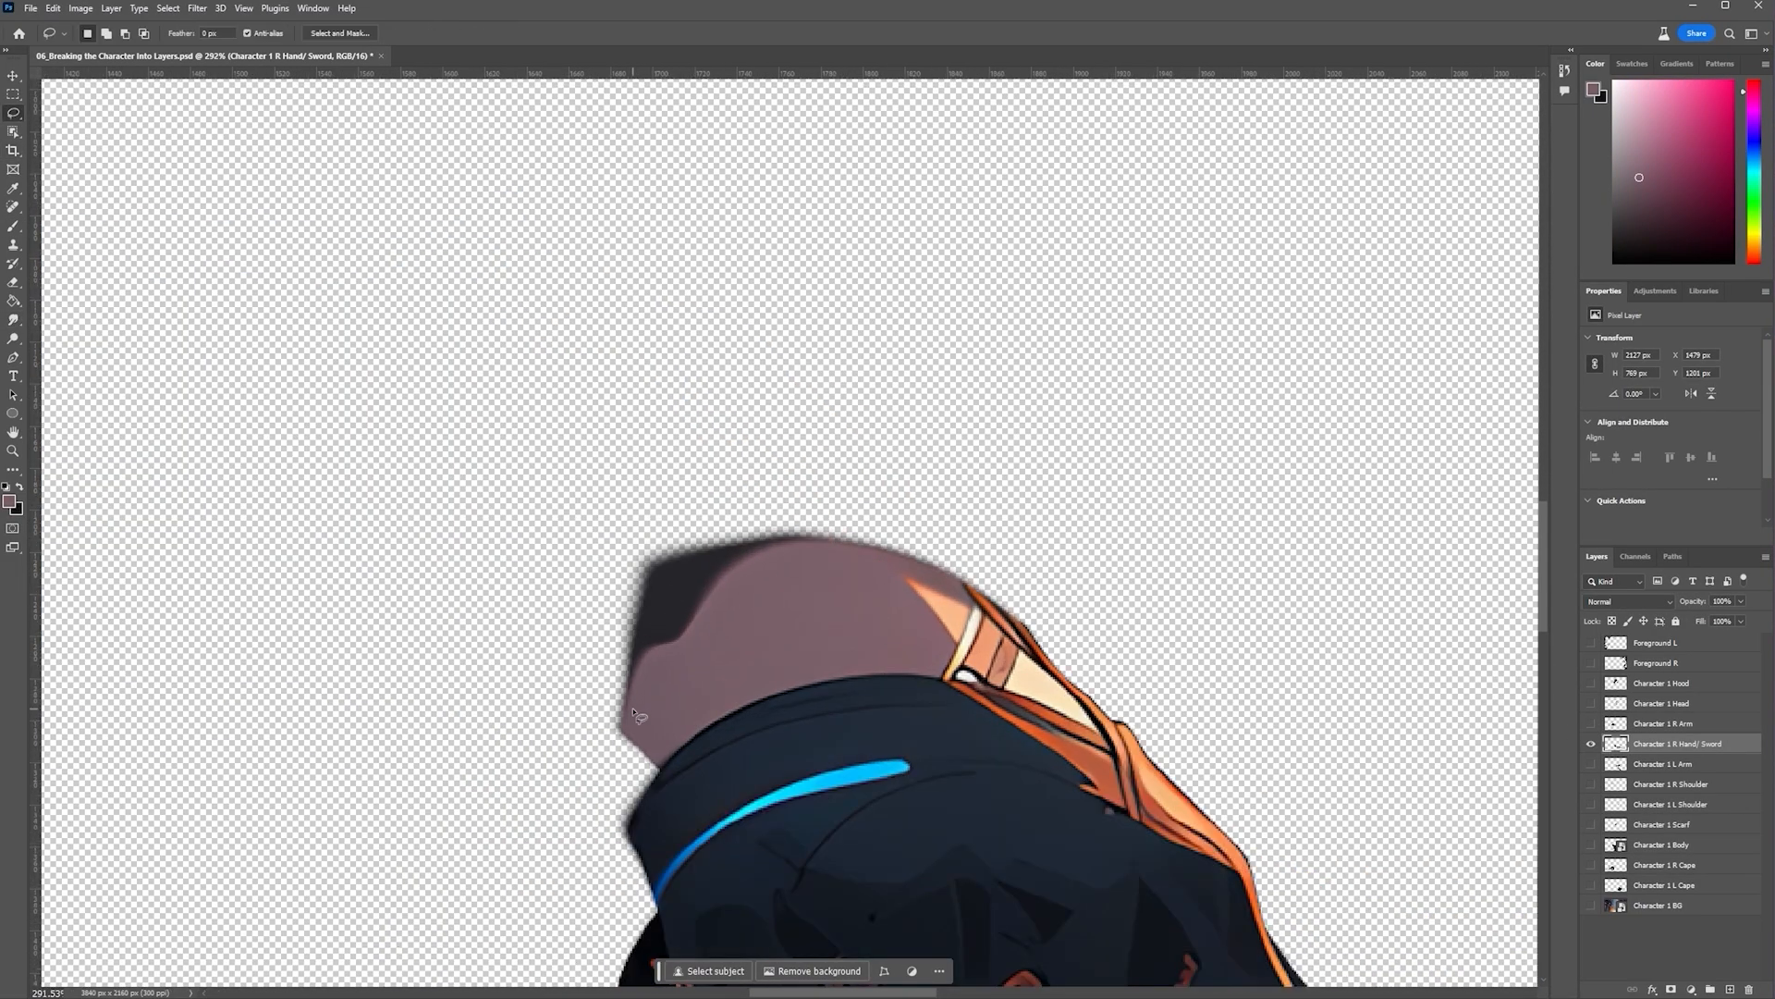
Lasso a band around the wrist's upper edge and extend the skin there with Content-Aware Fill on a new layer
{"action": "left_click_drag", "start_coordinate": [630, 739], "coordinate": [611, 710]}
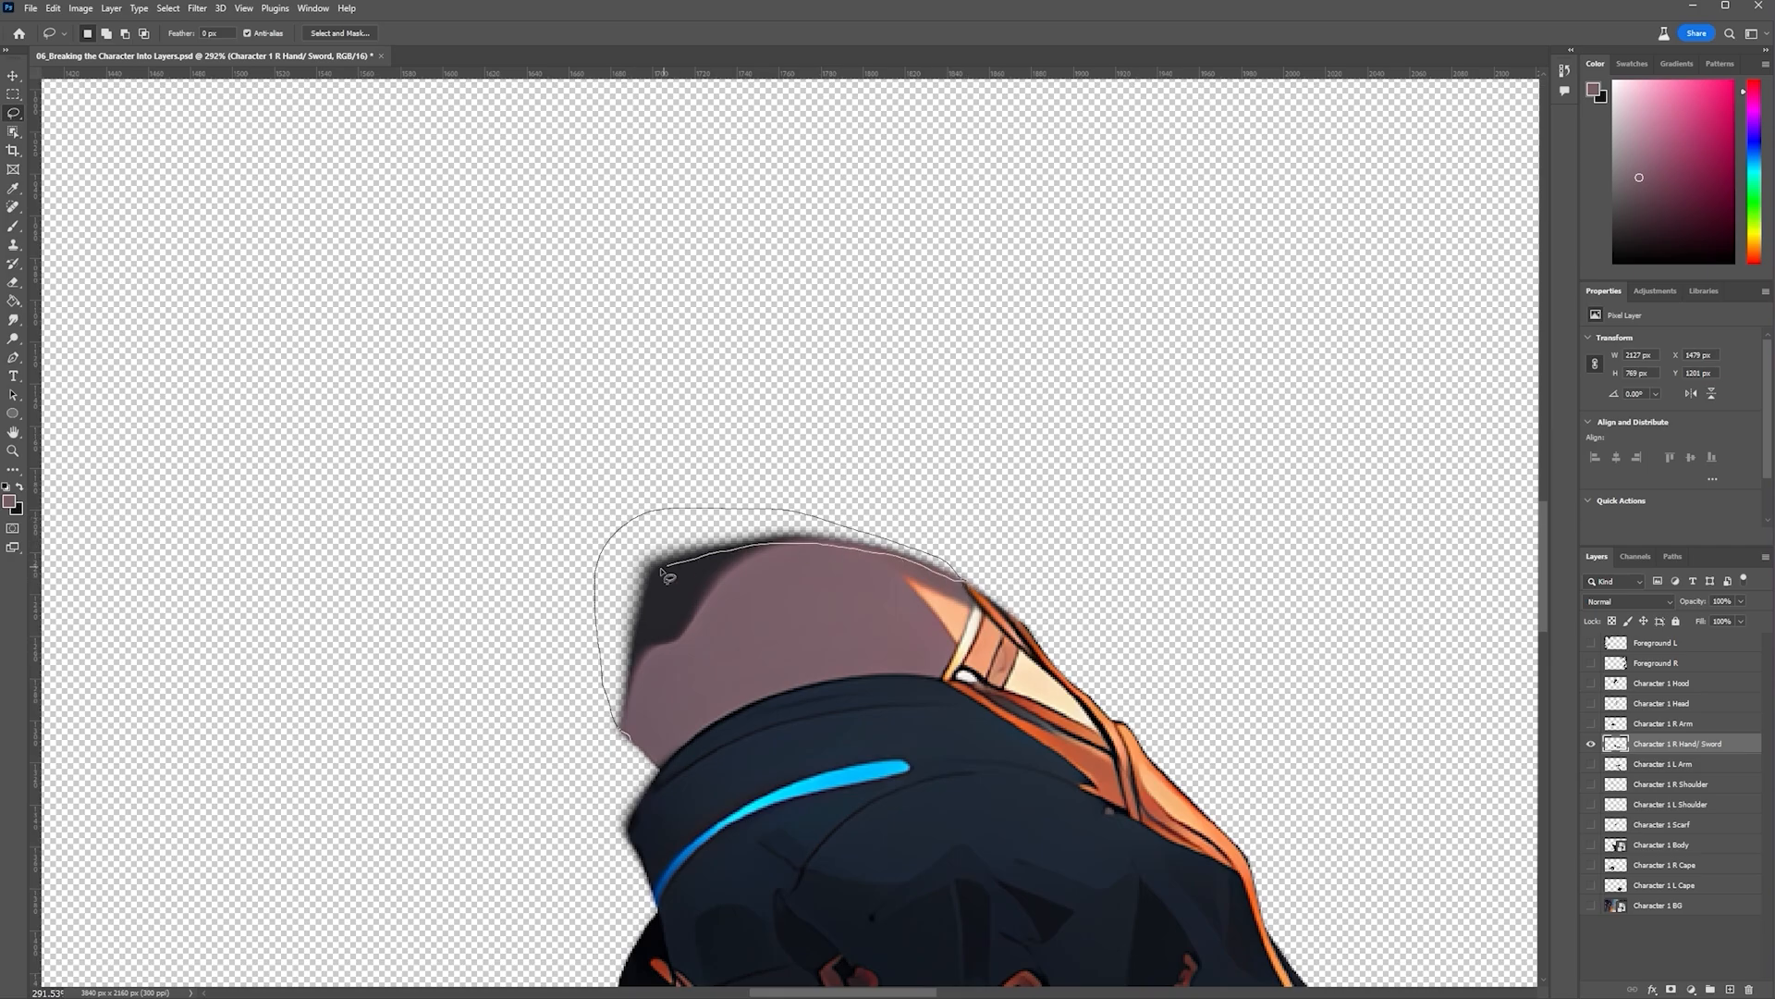
{"action": "left_click_drag", "start_coordinate": [662, 571], "coordinate": [631, 736]}
{"action": "right_click", "coordinate": [615, 558]}
{"action": "left_click", "coordinate": [667, 779]}
{"action": "left_click", "coordinate": [1638, 978]}
{"action": "key", "text": "ctrl+d"}
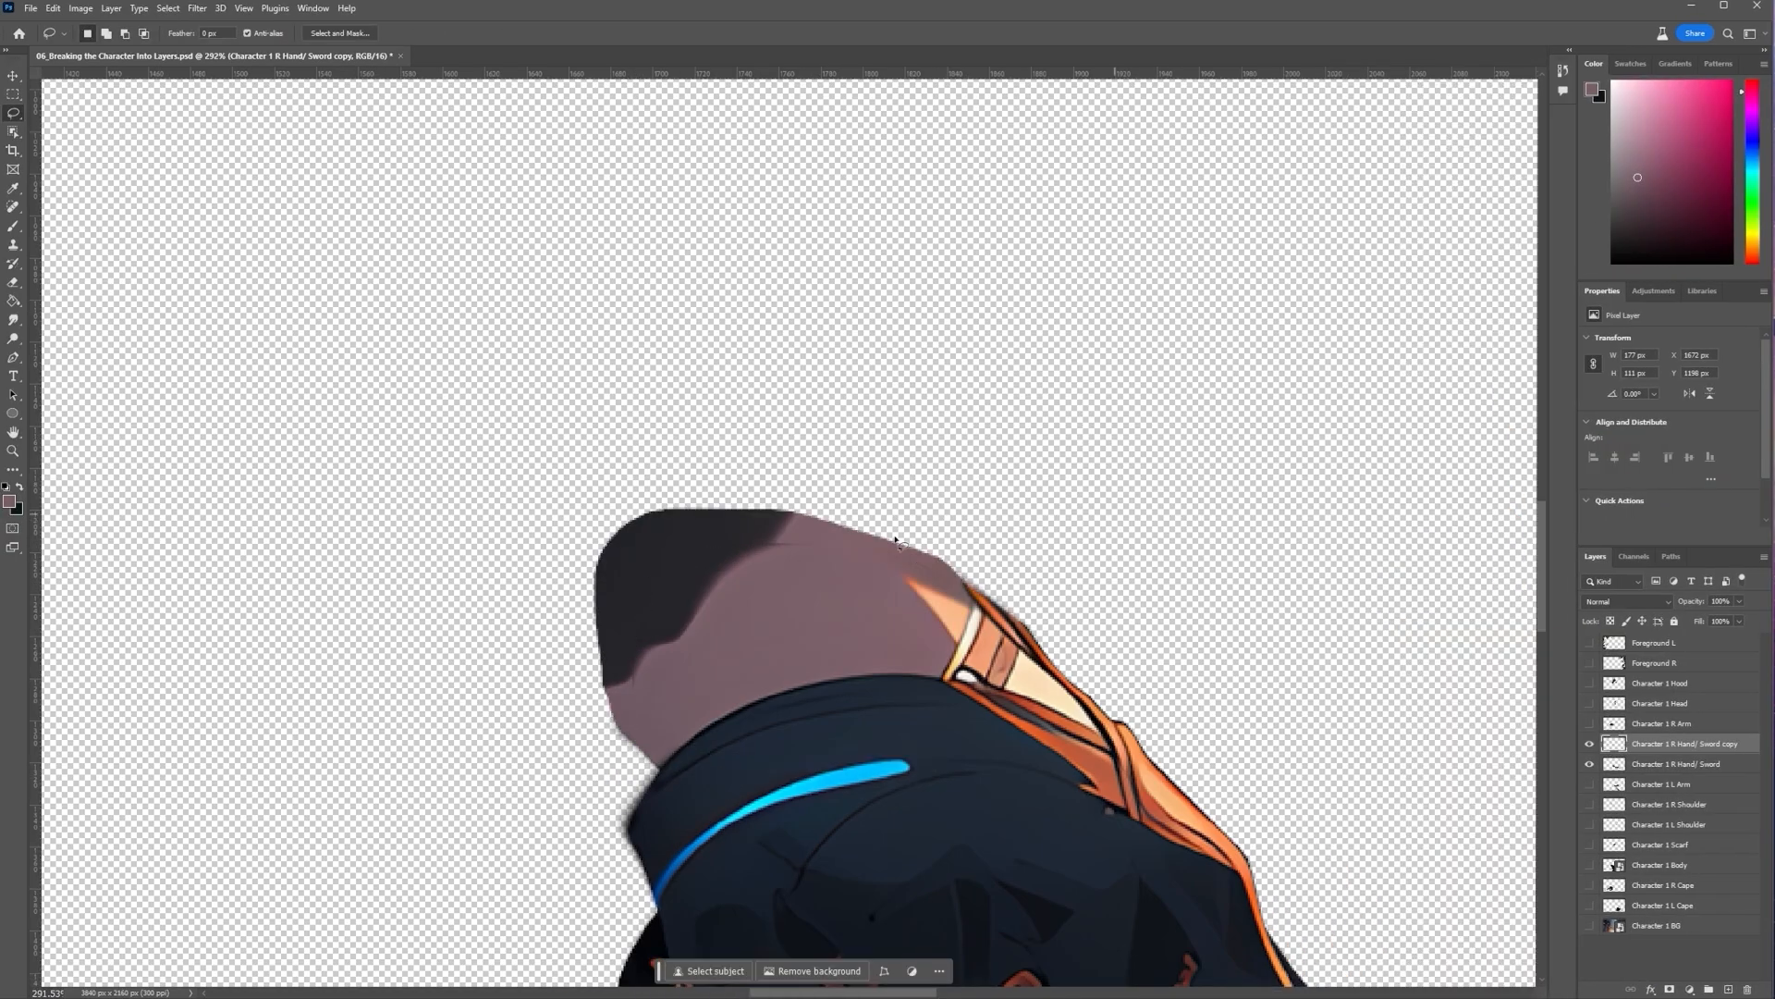
Combine the filled wrist layer and Character 1 R Hand/ Sword into one Smart Object and rasterize it
{"action": "scroll", "coordinate": [802, 546], "scroll_direction": "up", "scroll_amount": 1}
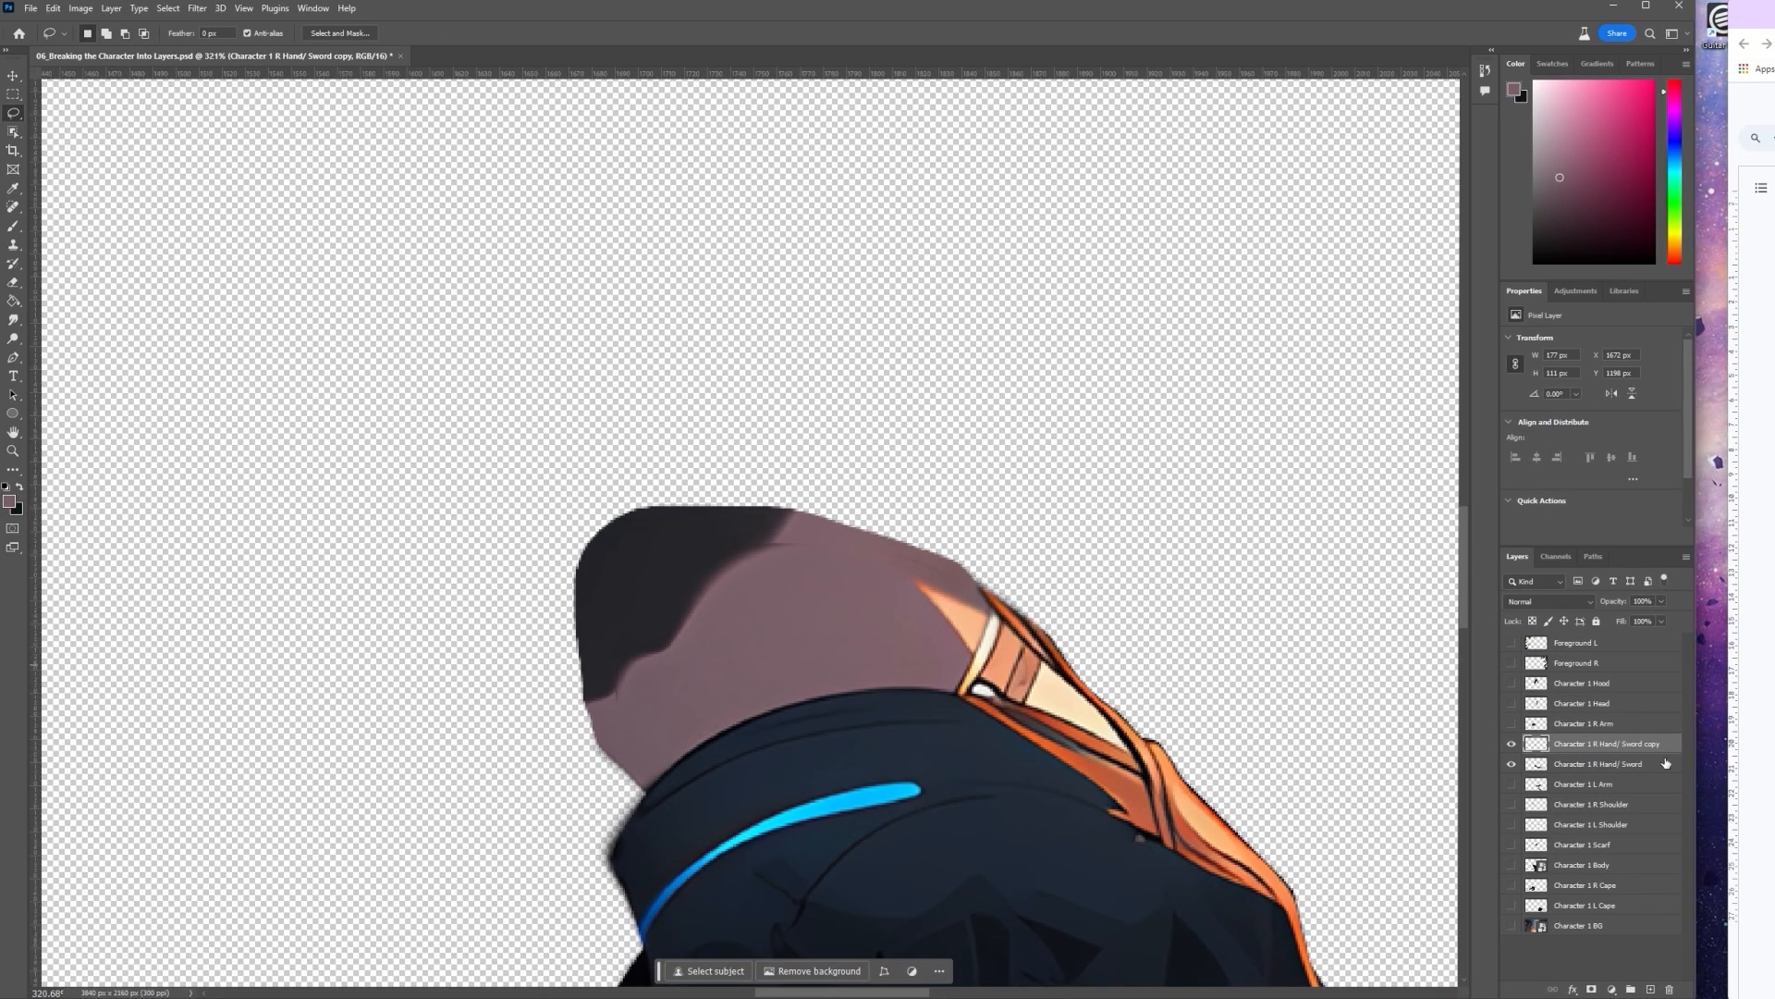
{"action": "left_click", "coordinate": [1607, 764], "text": "ctrl"}
{"action": "right_click", "coordinate": [1611, 764]}
{"action": "left_click", "coordinate": [1695, 387]}
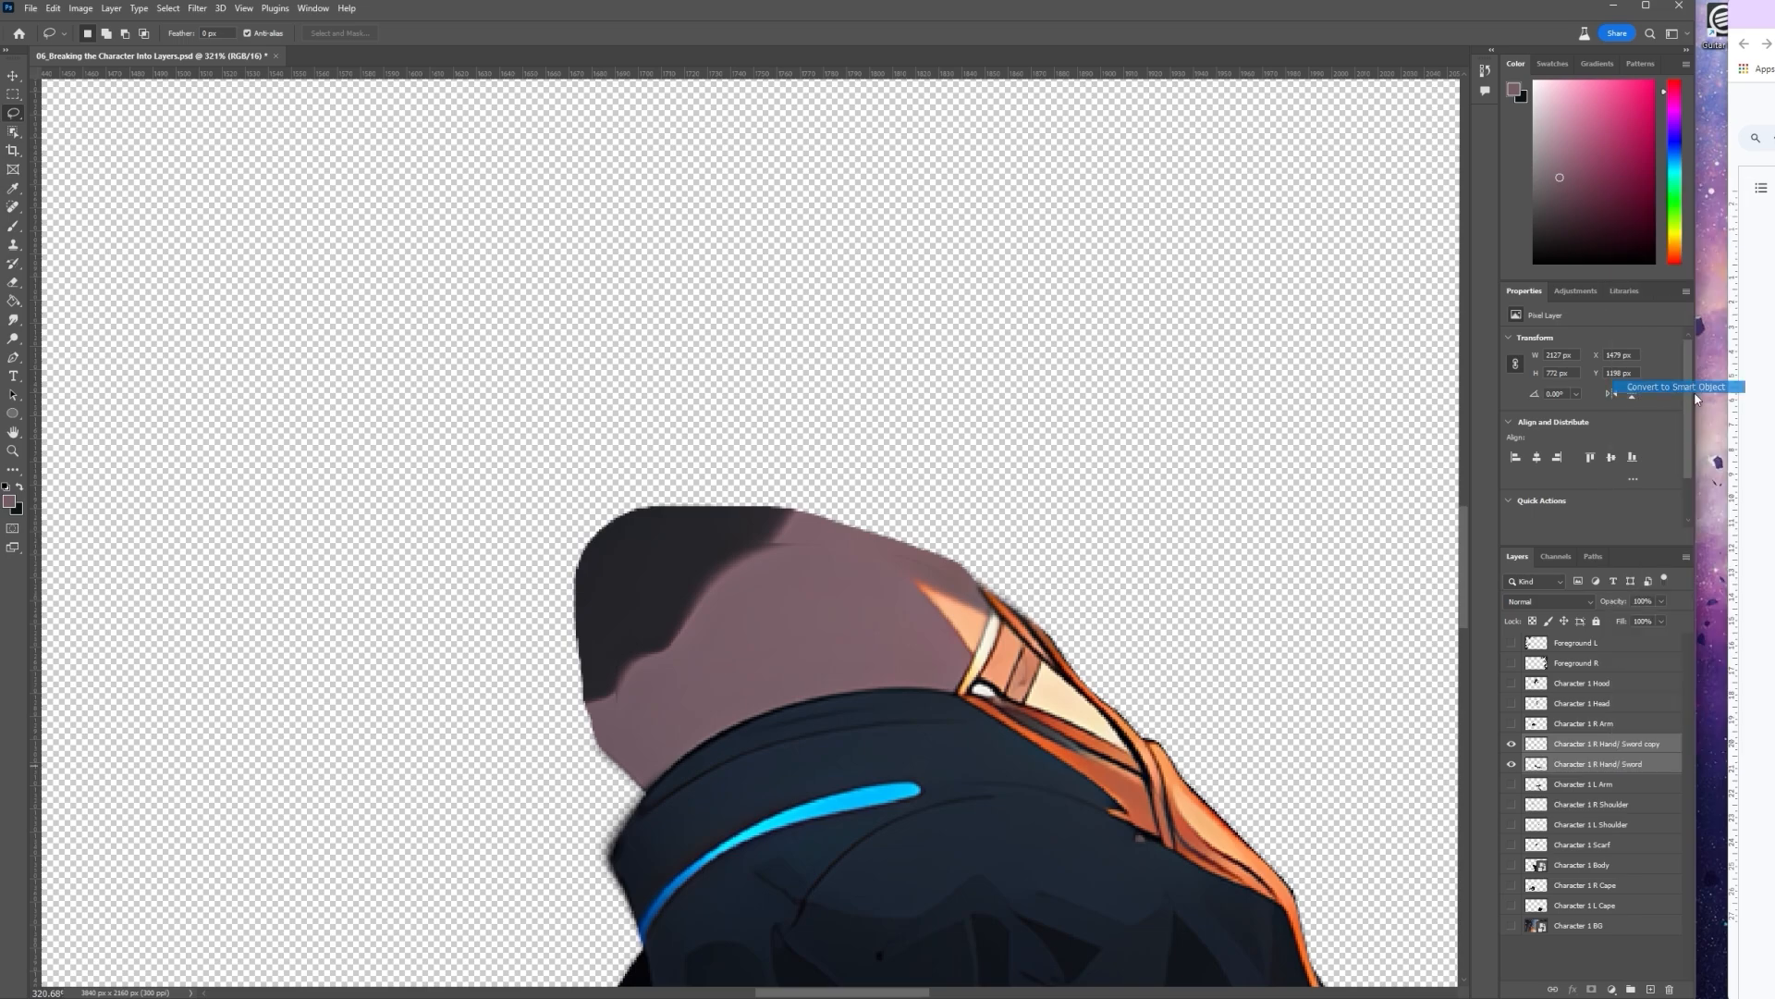
{"action": "right_click", "coordinate": [1642, 745]}
{"action": "left_click", "coordinate": [1718, 430]}
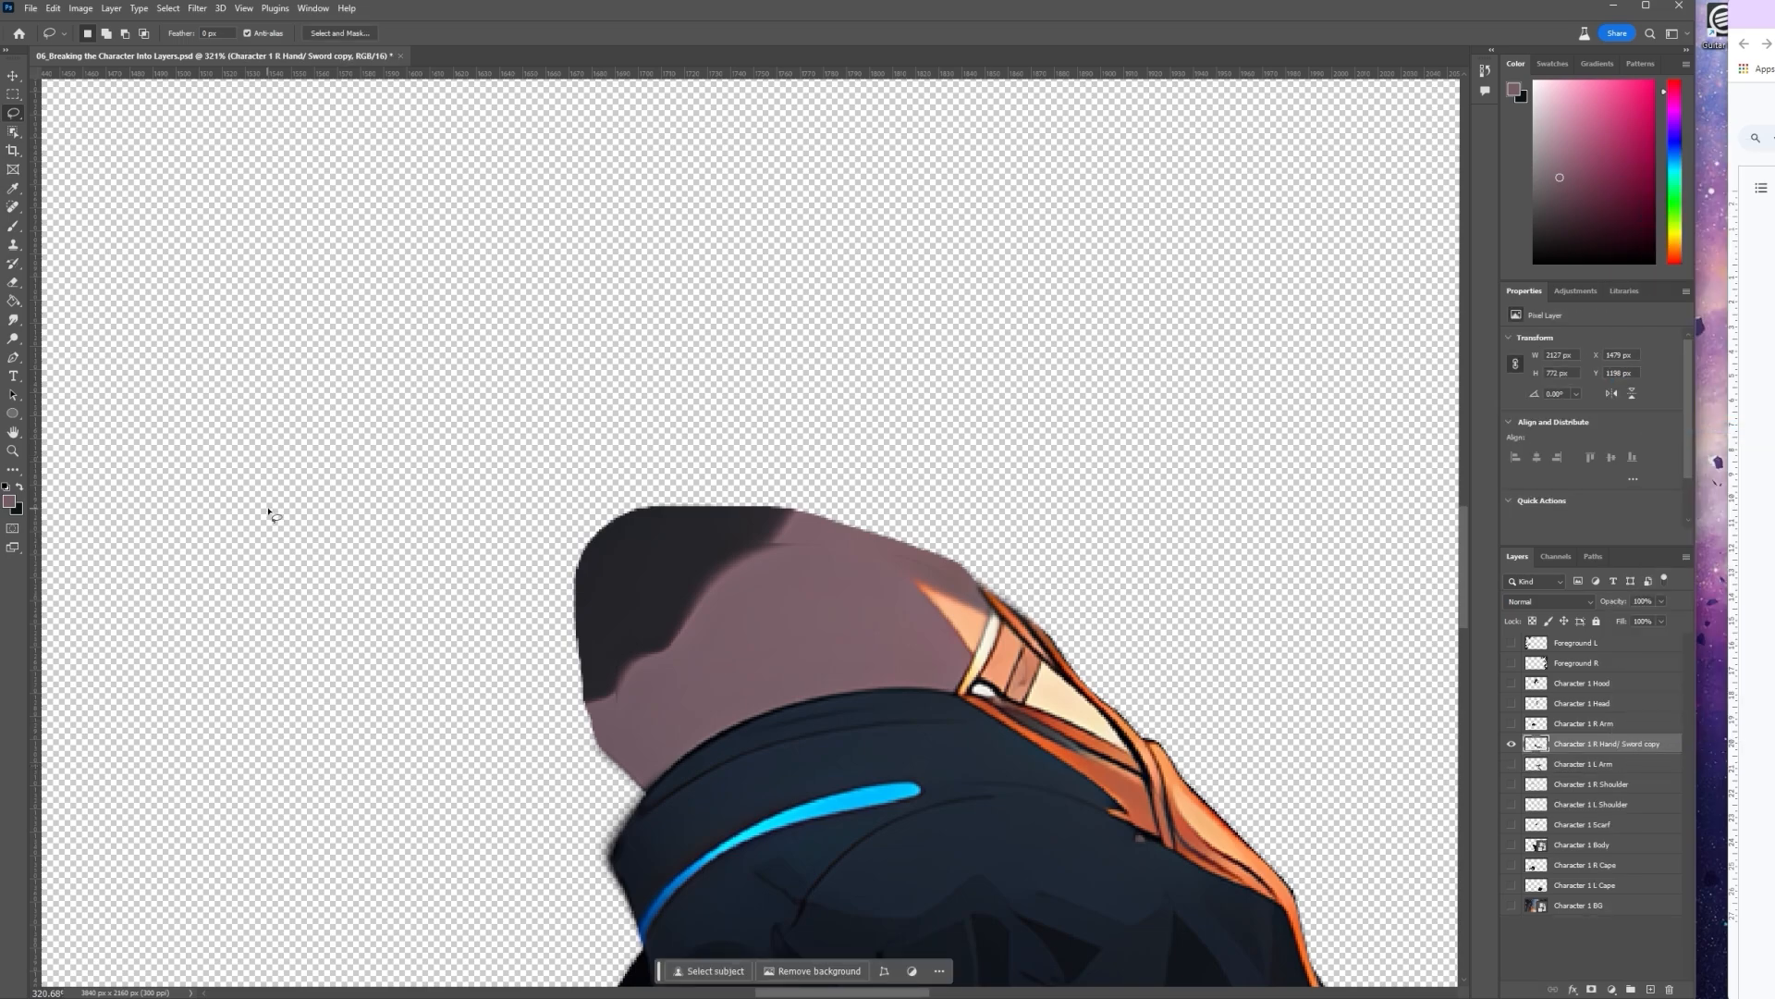
Smudge the outer edge of the extended wrist to soften it
{"action": "left_click", "coordinate": [13, 320]}
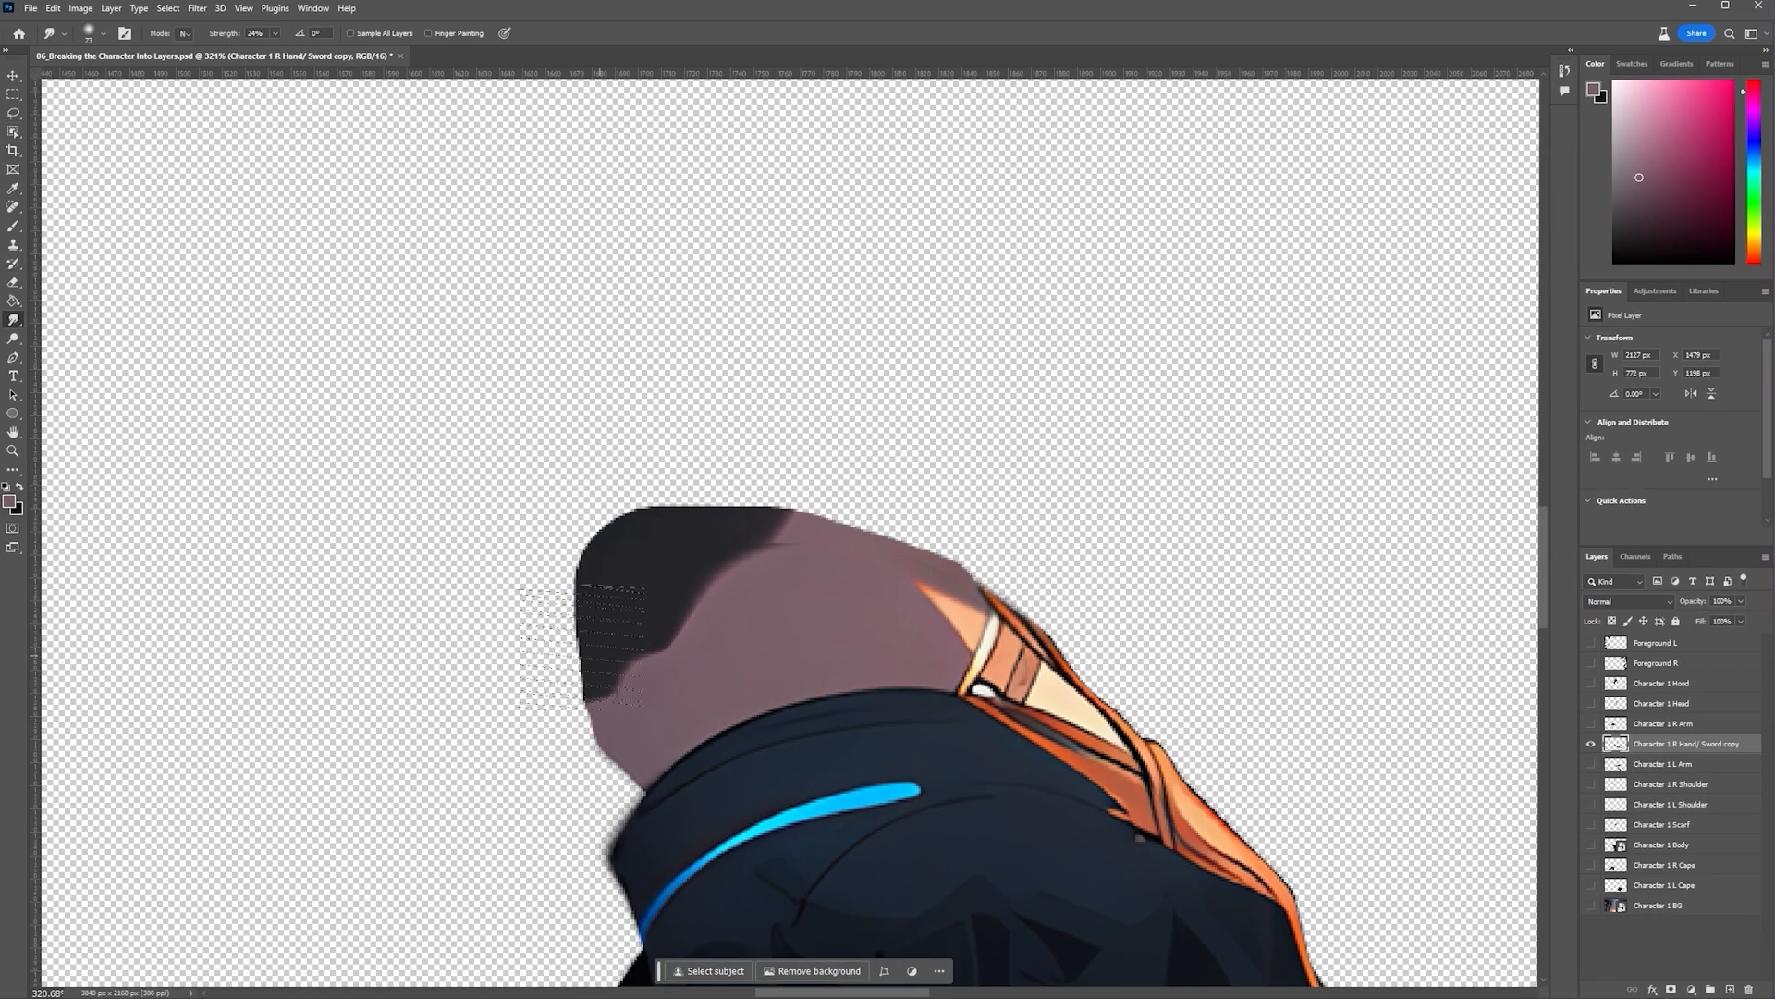
{"action": "left_click_drag", "start_coordinate": [740, 546], "coordinate": [738, 497]}
{"action": "left_click_drag", "start_coordinate": [751, 516], "coordinate": [823, 506]}
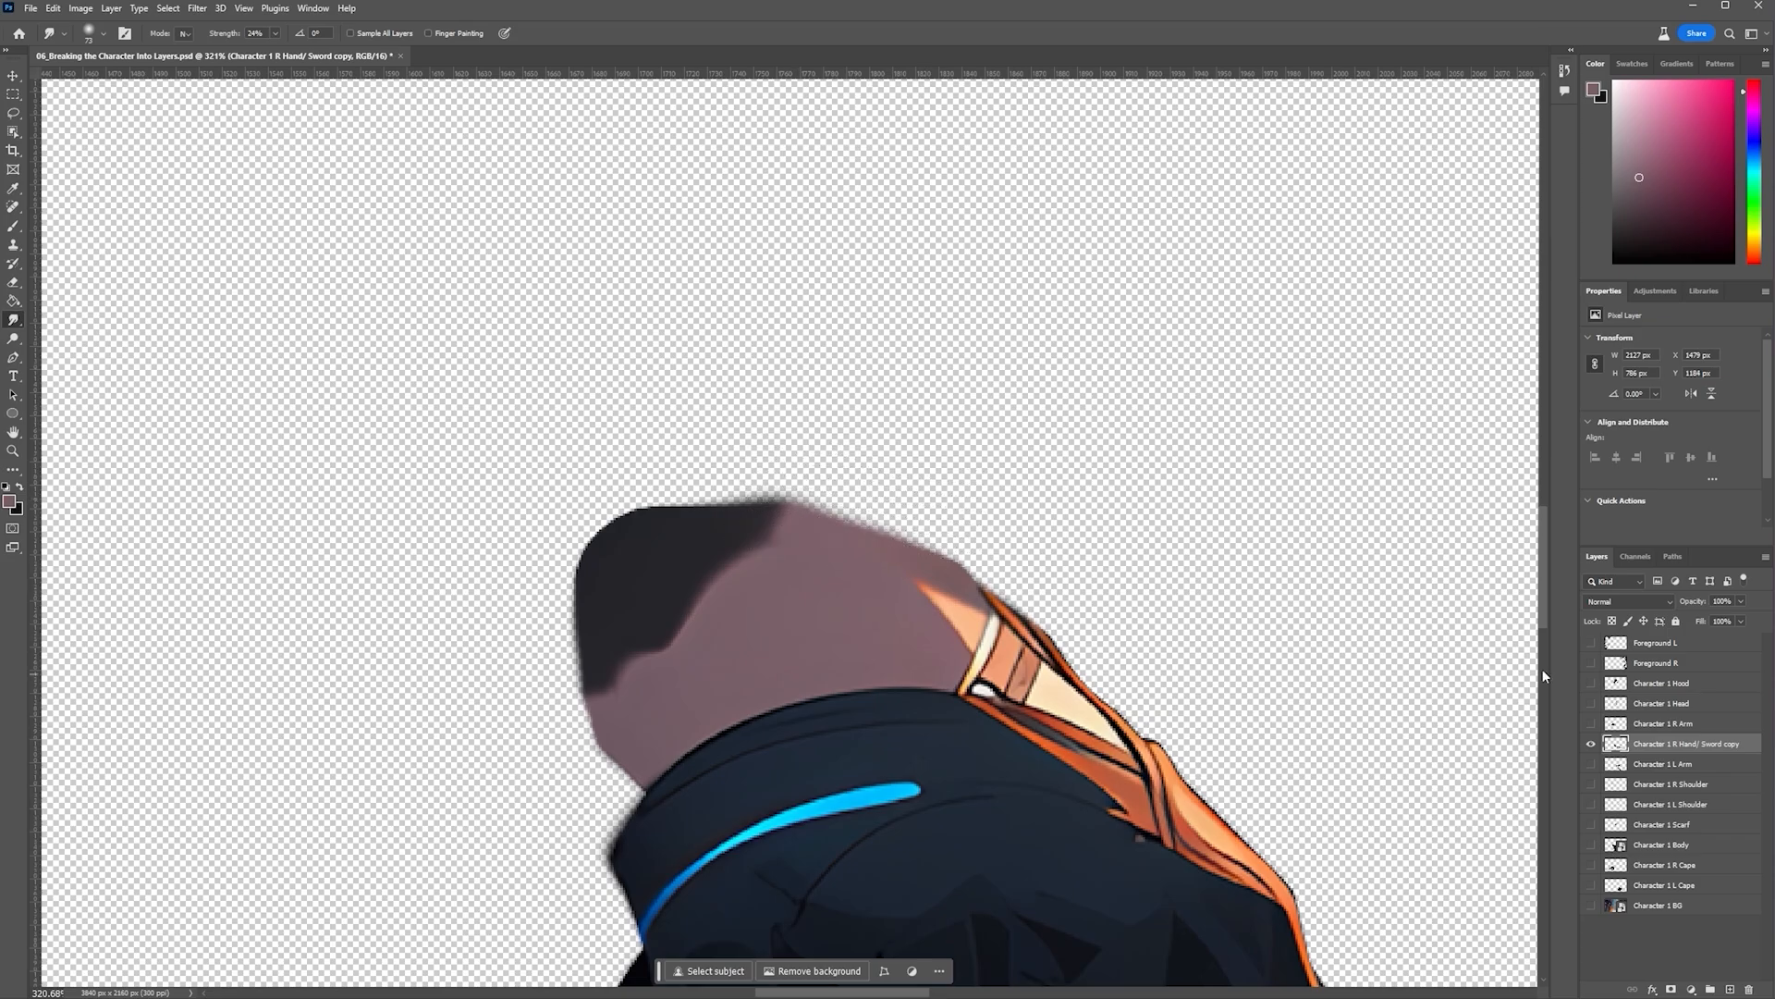
Show Character 1 R Arm and all layers from Character 1 L Arm through Character 1 L Cape, and save the document
{"action": "scroll", "coordinate": [1174, 694], "scroll_direction": "down", "scroll_amount": 4}
{"action": "left_click_drag", "start_coordinate": [1590, 764], "coordinate": [1590, 885]}
{"action": "scroll", "coordinate": [1419, 712], "scroll_direction": "down", "scroll_amount": 1}
{"action": "left_click", "coordinate": [1591, 724]}
{"action": "scroll", "coordinate": [786, 555], "scroll_direction": "down", "scroll_amount": 5}
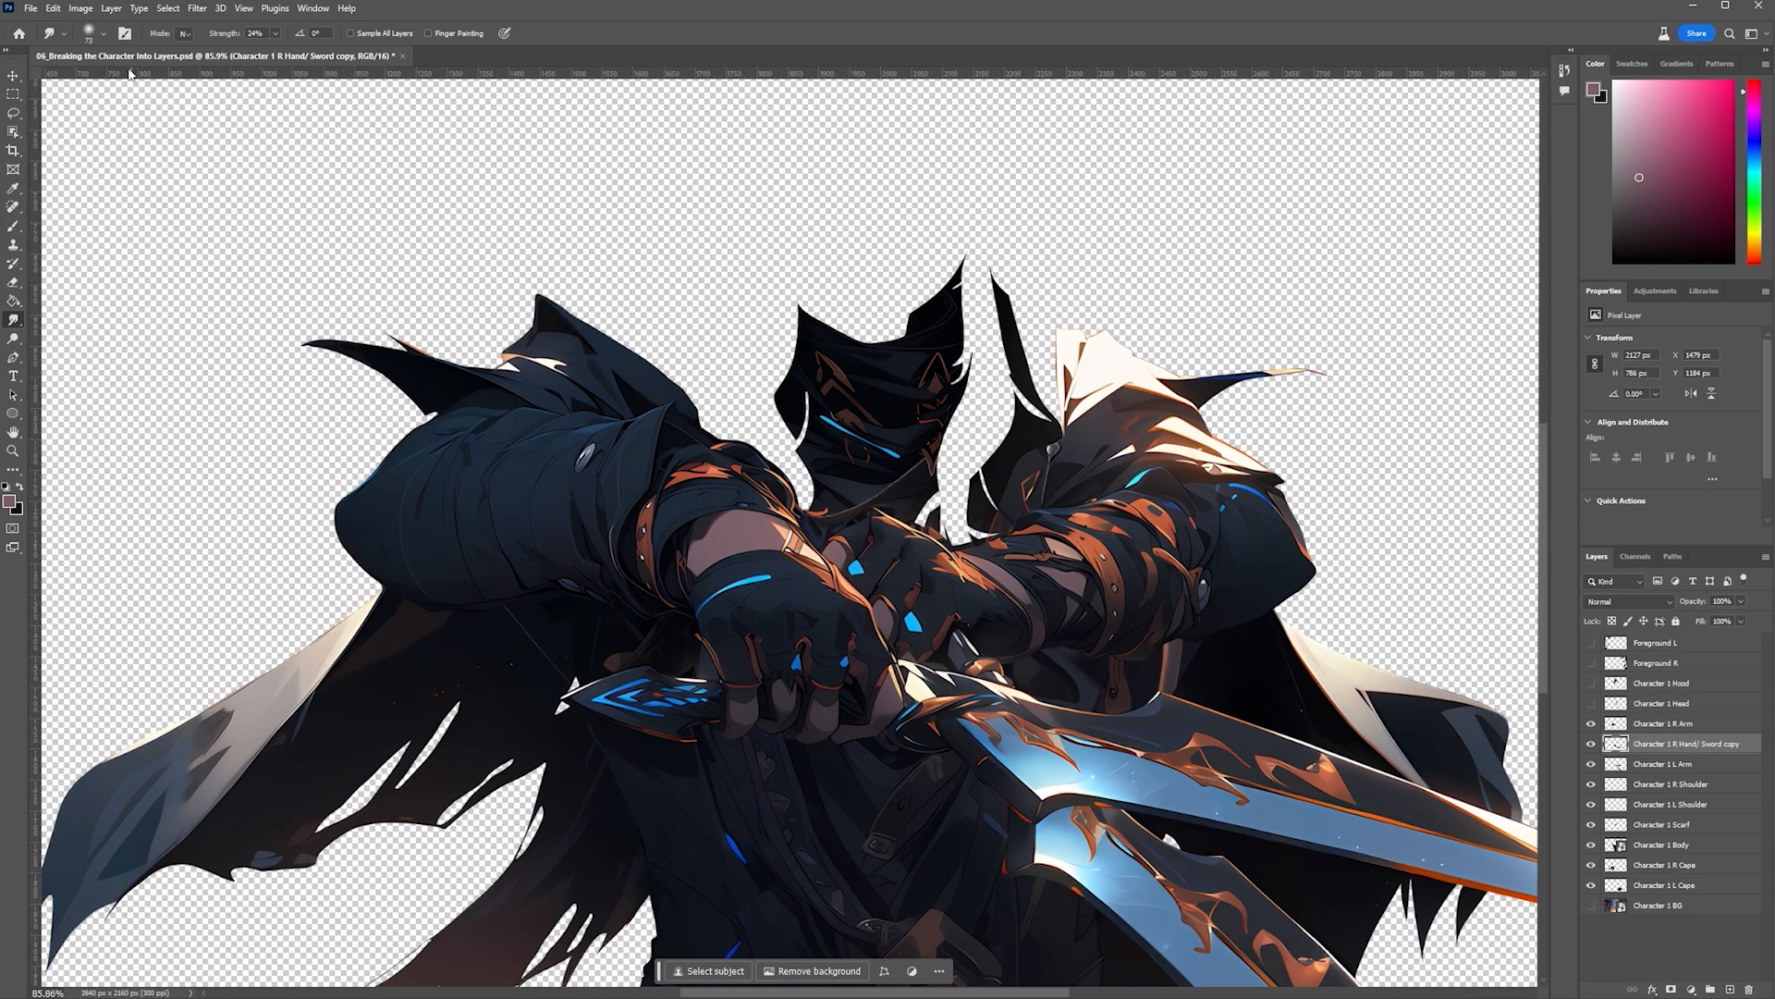
{"action": "left_click", "coordinate": [30, 9]}
{"action": "left_click", "coordinate": [55, 165]}
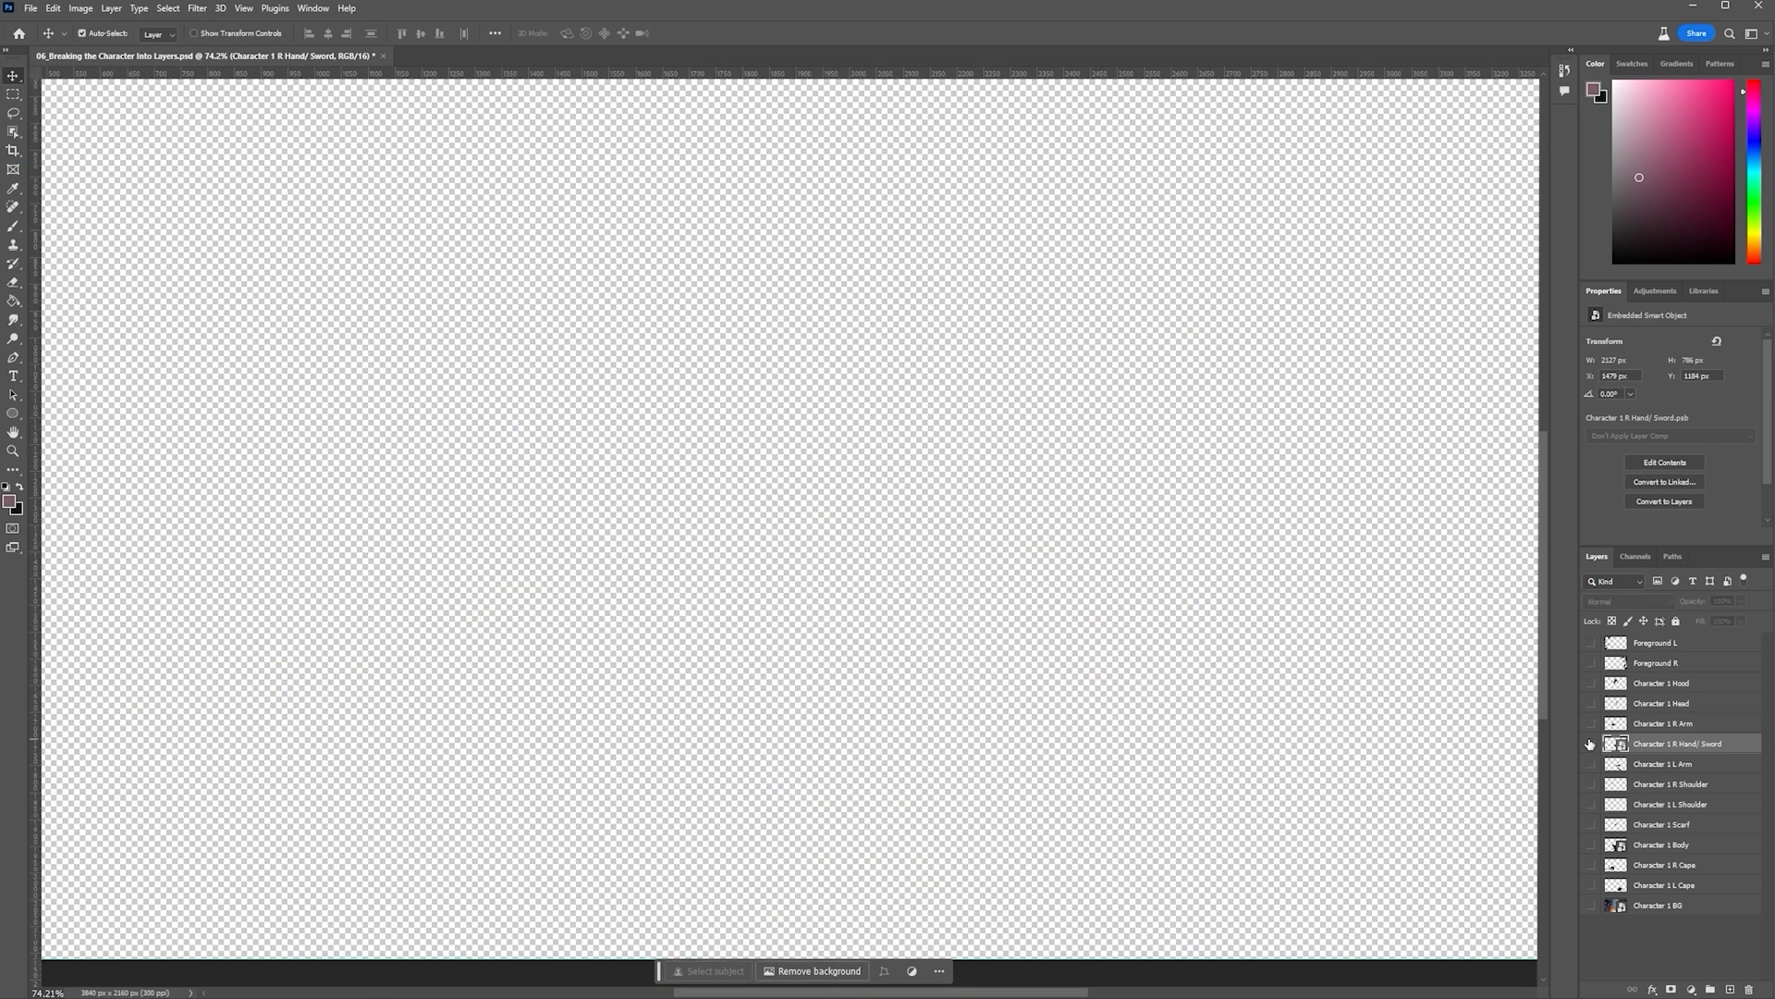
Show Character 1 L Arm, check it against Character 1 Body, leave only the arm visible and make its layer active
{"action": "left_click", "coordinate": [1591, 764]}
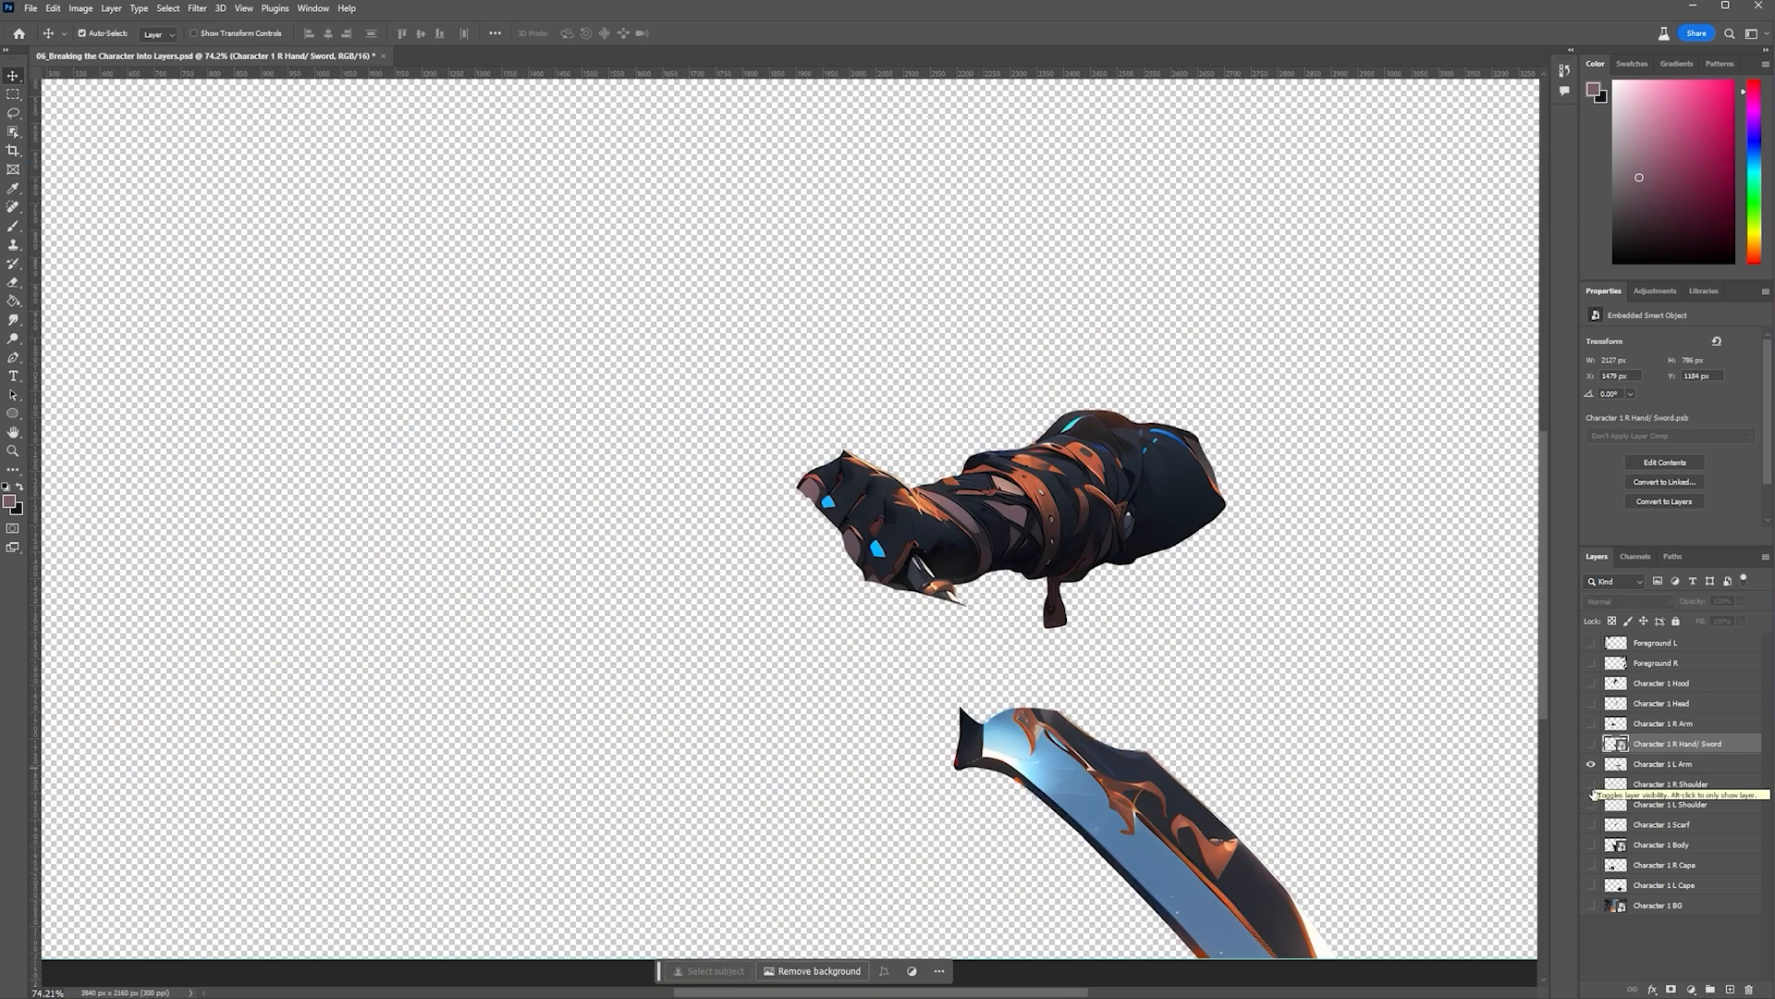
{"action": "left_click", "coordinate": [1591, 845]}
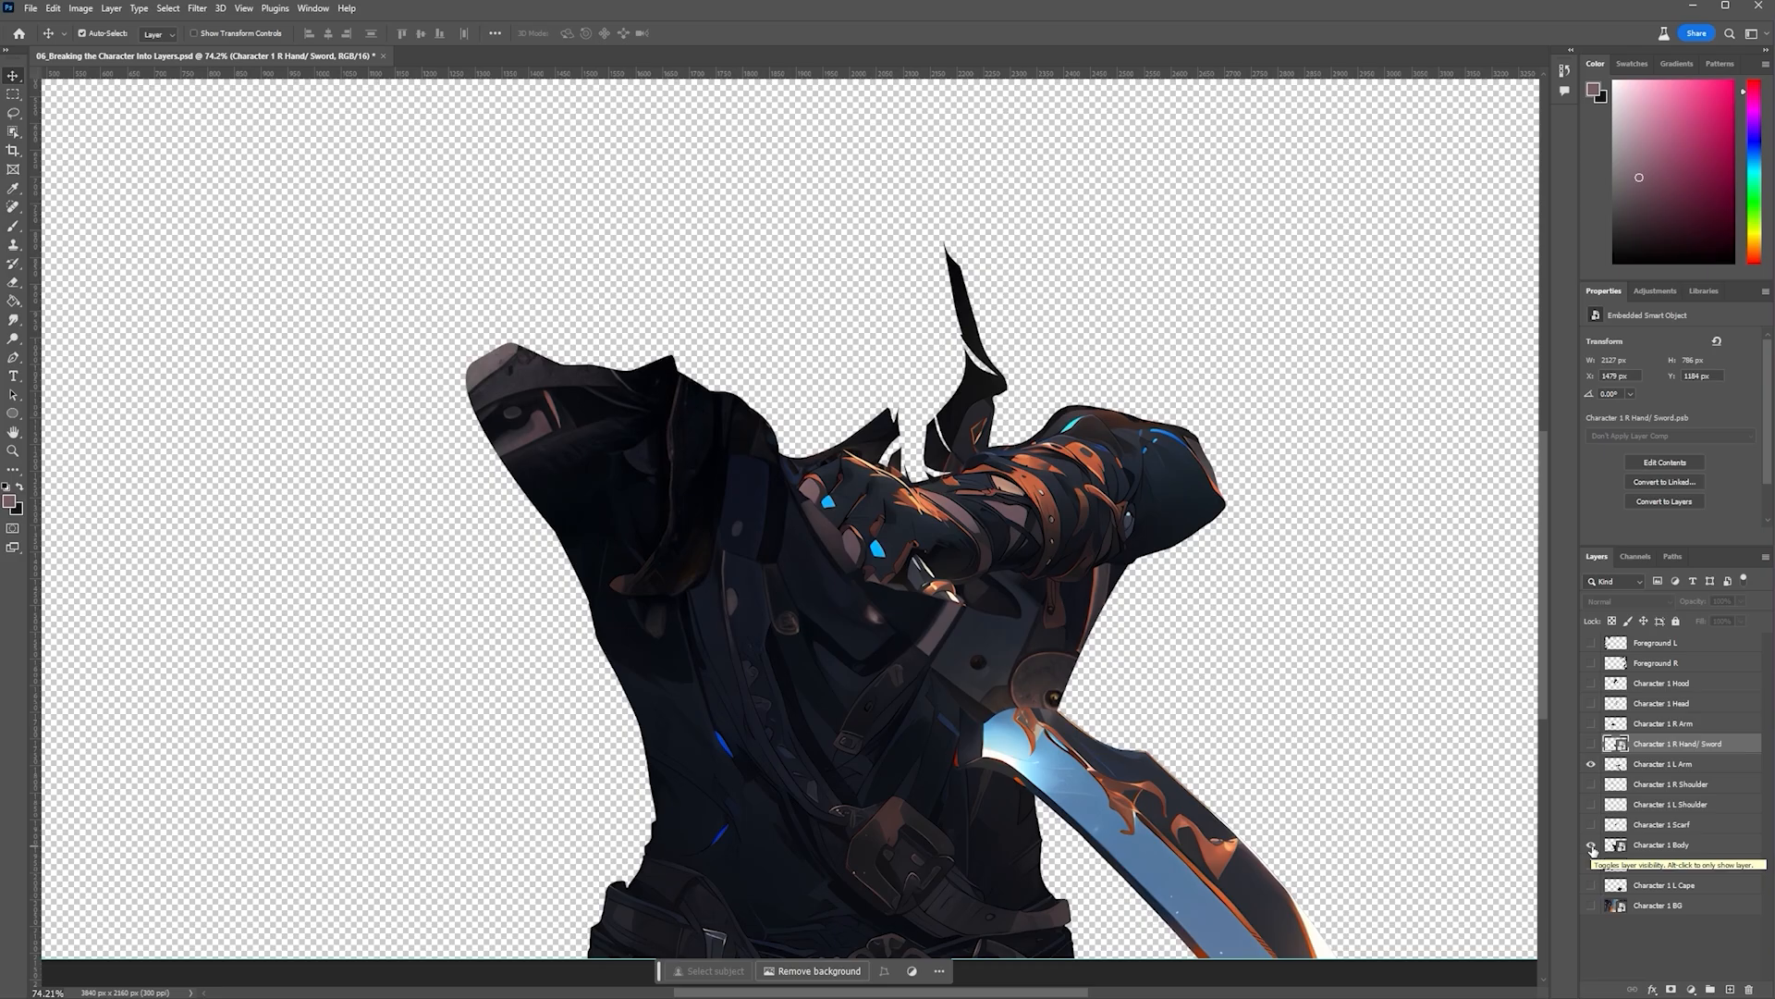
{"action": "left_click", "coordinate": [1592, 846]}
{"action": "key", "text": "p"}
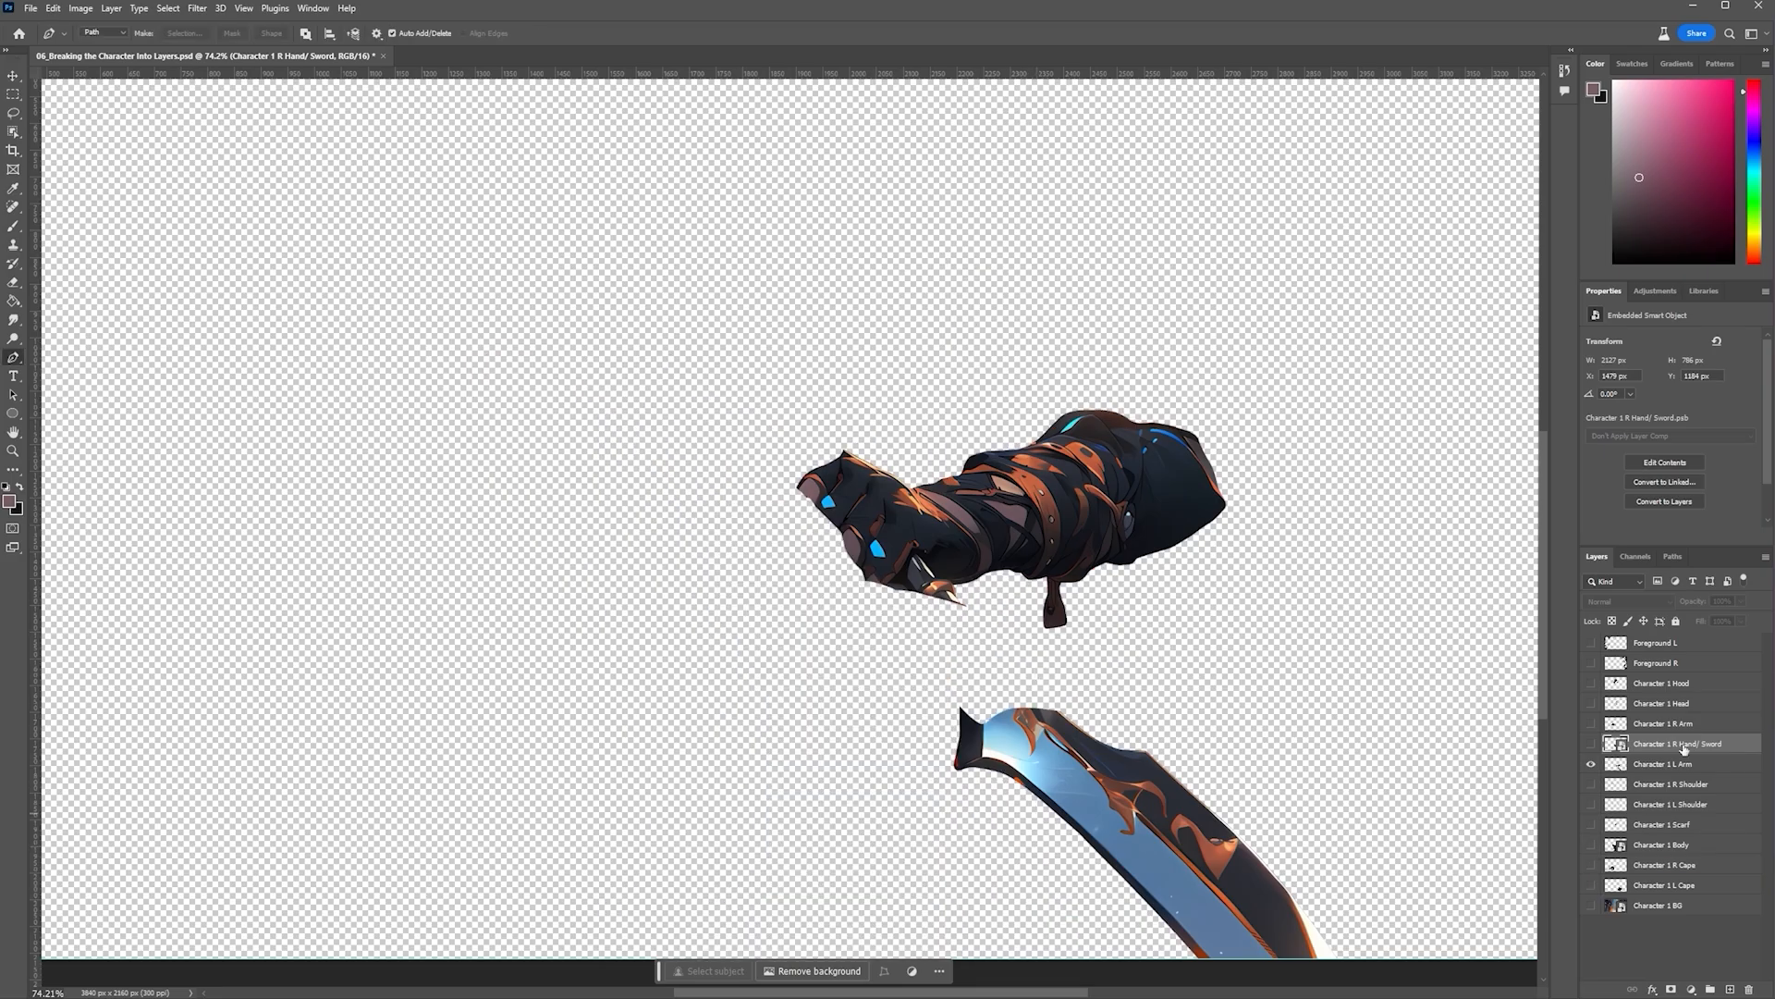
{"action": "left_click", "coordinate": [1689, 767]}
Start a Pen path at the sword piece under the left hand, cross the gap, and trace the blade's upper edge
{"action": "scroll", "coordinate": [1017, 721], "scroll_direction": "up", "scroll_amount": 15}
{"action": "left_click", "coordinate": [747, 401]}
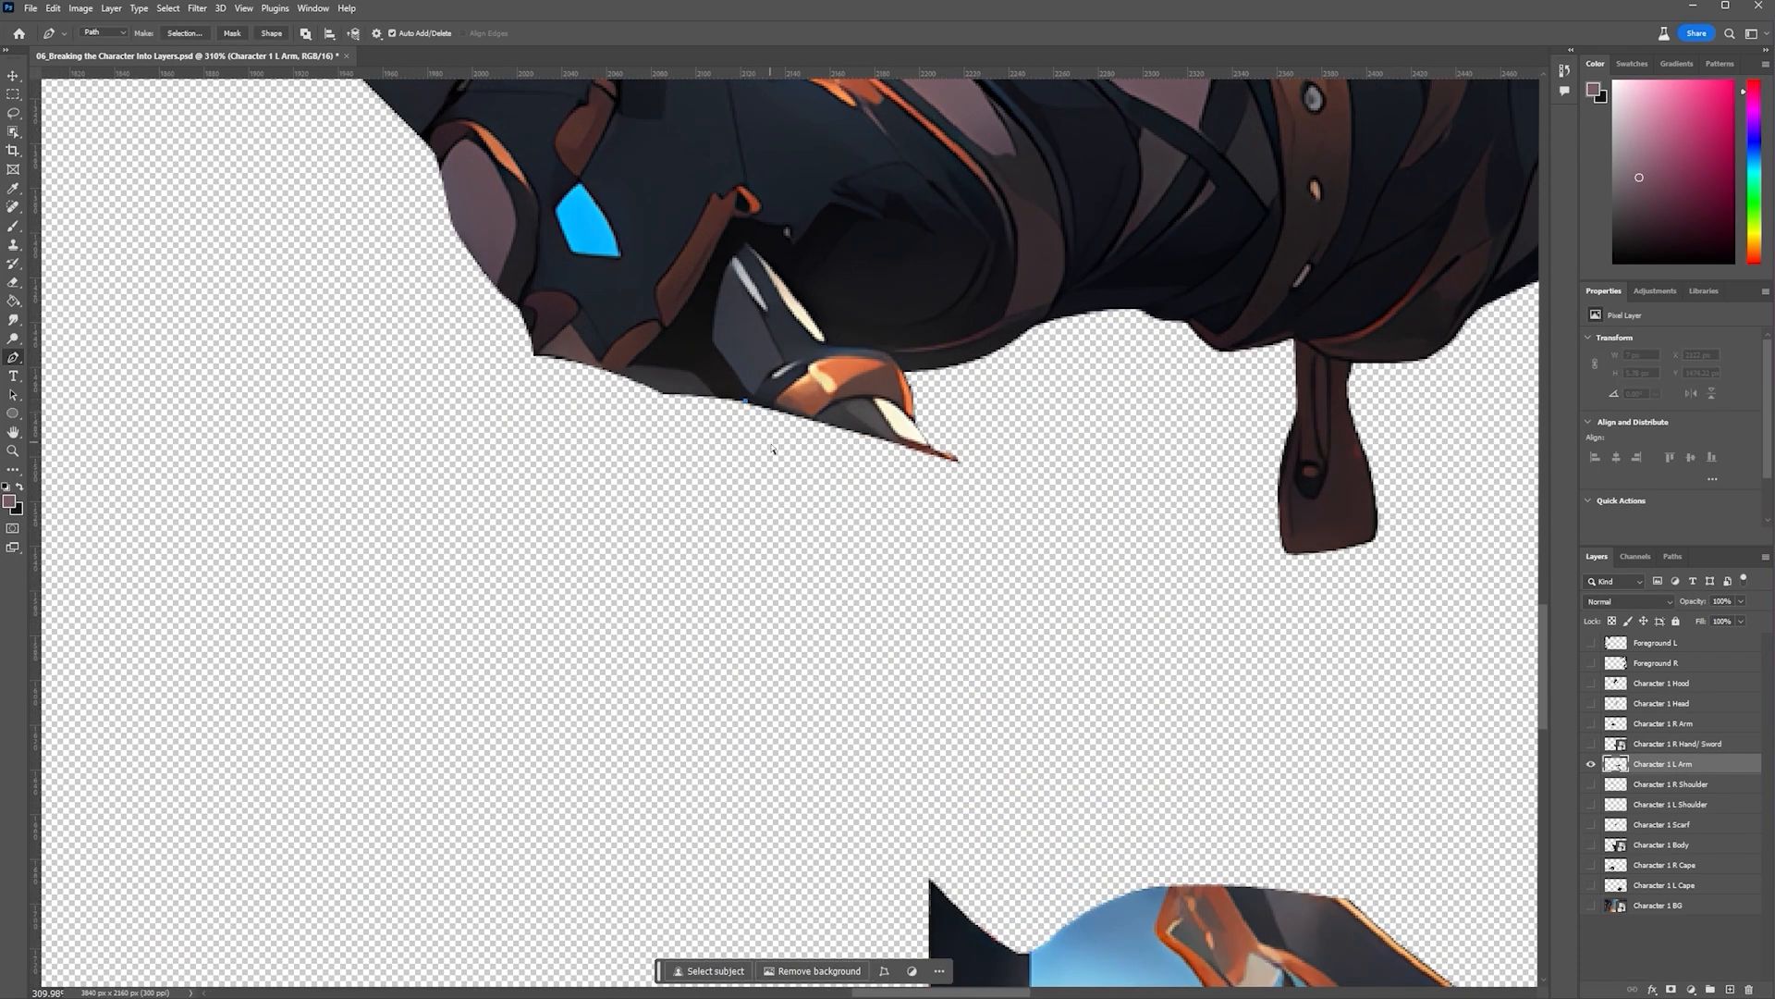
{"action": "left_click_drag", "start_coordinate": [774, 445], "coordinate": [788, 475]}
{"action": "scroll", "coordinate": [852, 547], "scroll_direction": "down", "scroll_amount": 5}
{"action": "scroll", "coordinate": [913, 804], "scroll_direction": "up", "scroll_amount": 4}
{"action": "left_click_drag", "start_coordinate": [911, 754], "coordinate": [995, 823]}
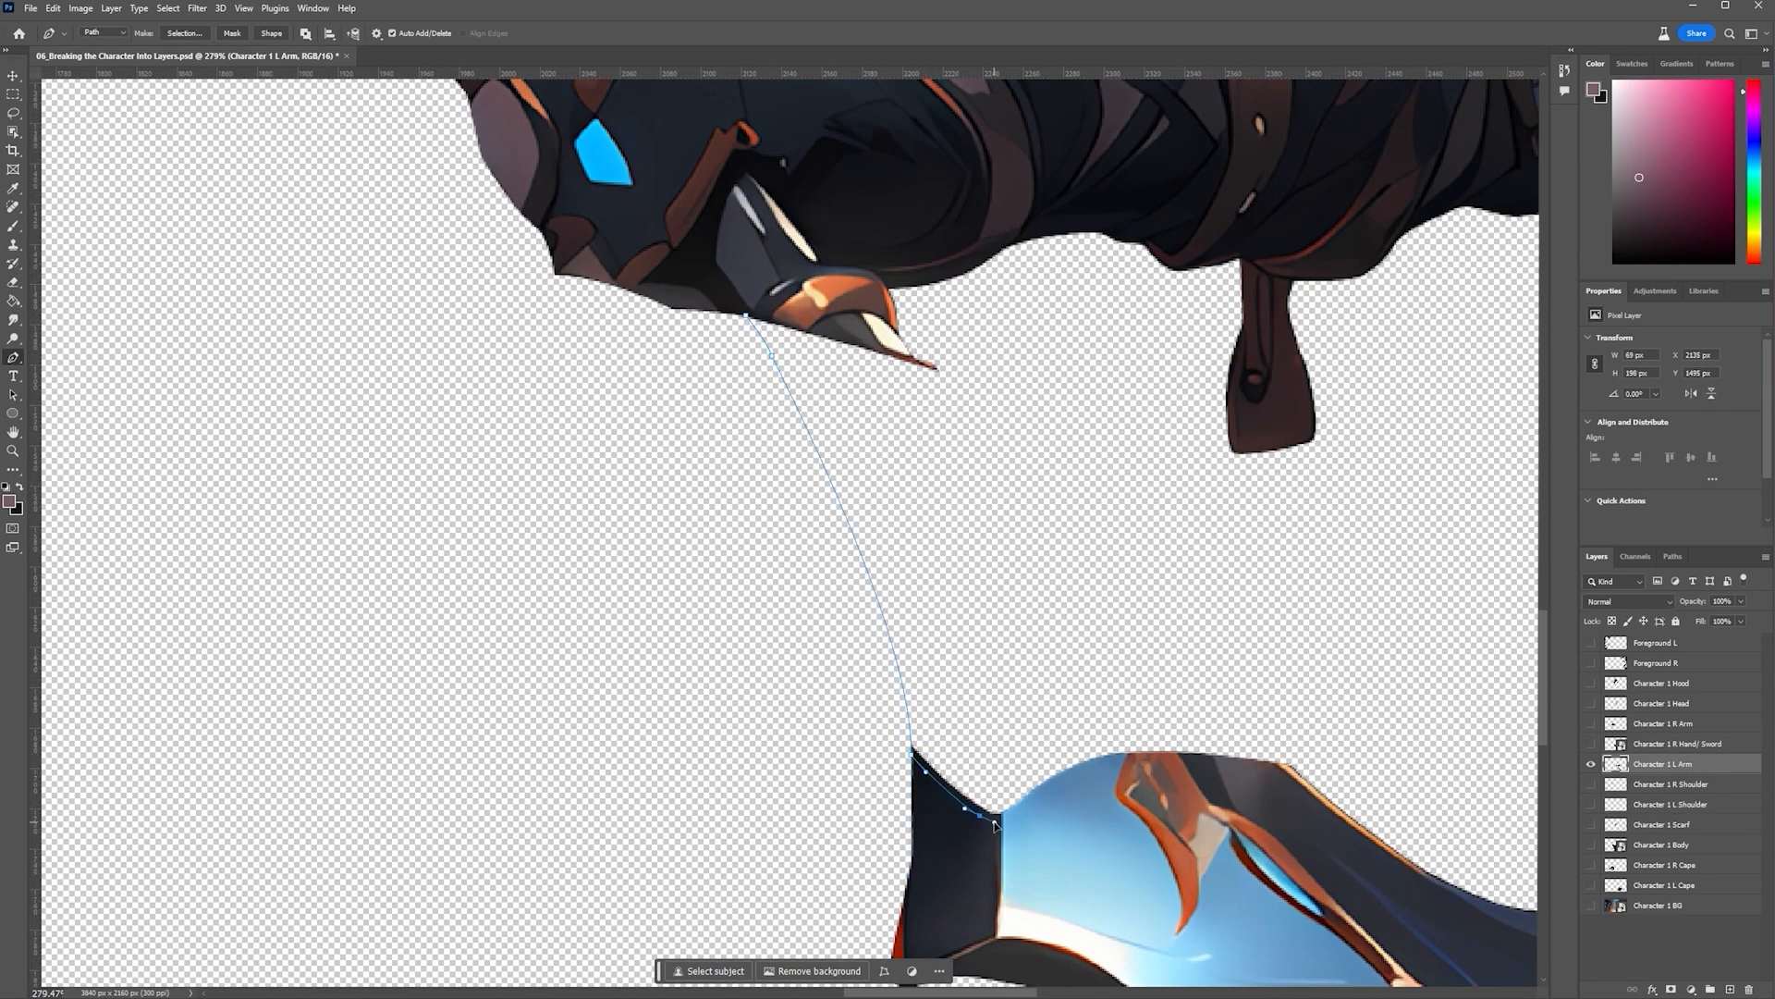
{"action": "left_click_drag", "start_coordinate": [1101, 761], "coordinate": [1116, 759]}
{"action": "scroll", "coordinate": [1248, 786], "scroll_direction": "down", "scroll_amount": 4}
{"action": "left_click_drag", "start_coordinate": [1226, 768], "coordinate": [1236, 771]}
Run the Pen path from the blade back up to the sword piece's tip and close it along its lower edge
{"action": "scroll", "coordinate": [1276, 779], "scroll_direction": "up", "scroll_amount": 6}
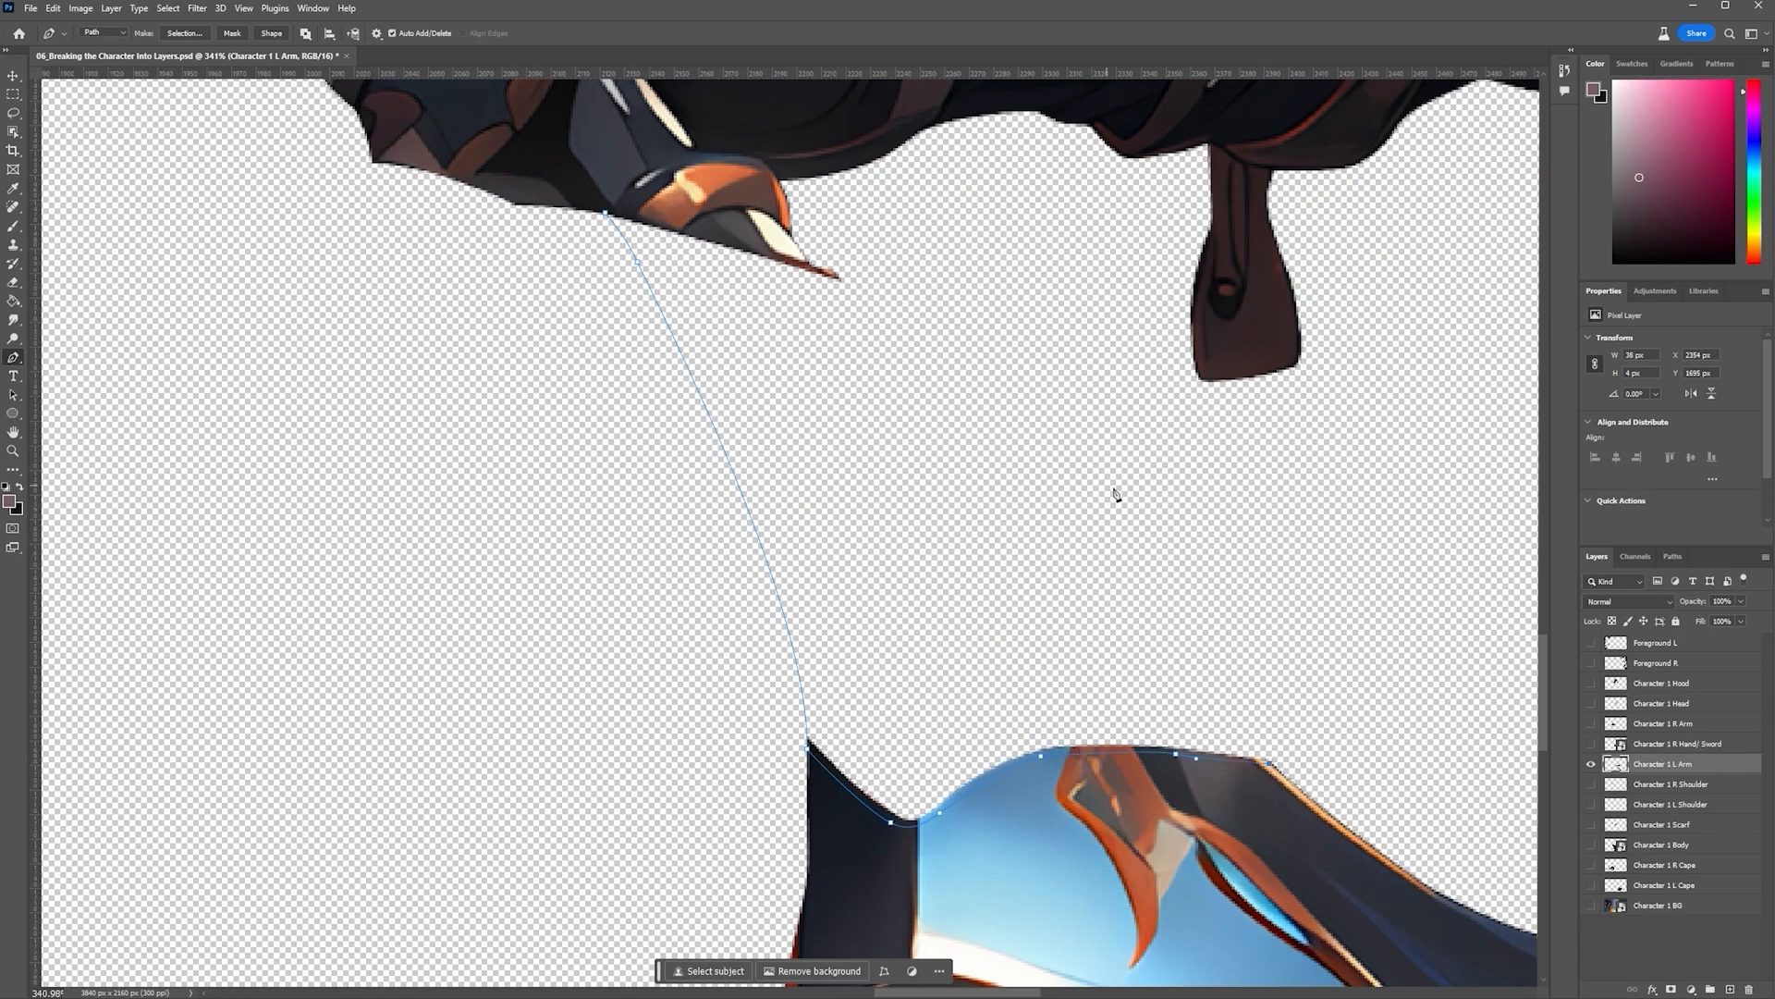
{"action": "scroll", "coordinate": [1109, 490], "scroll_direction": "down", "scroll_amount": 6}
{"action": "left_click_drag", "start_coordinate": [952, 456], "coordinate": [911, 440]}
{"action": "scroll", "coordinate": [856, 429], "scroll_direction": "up", "scroll_amount": 8}
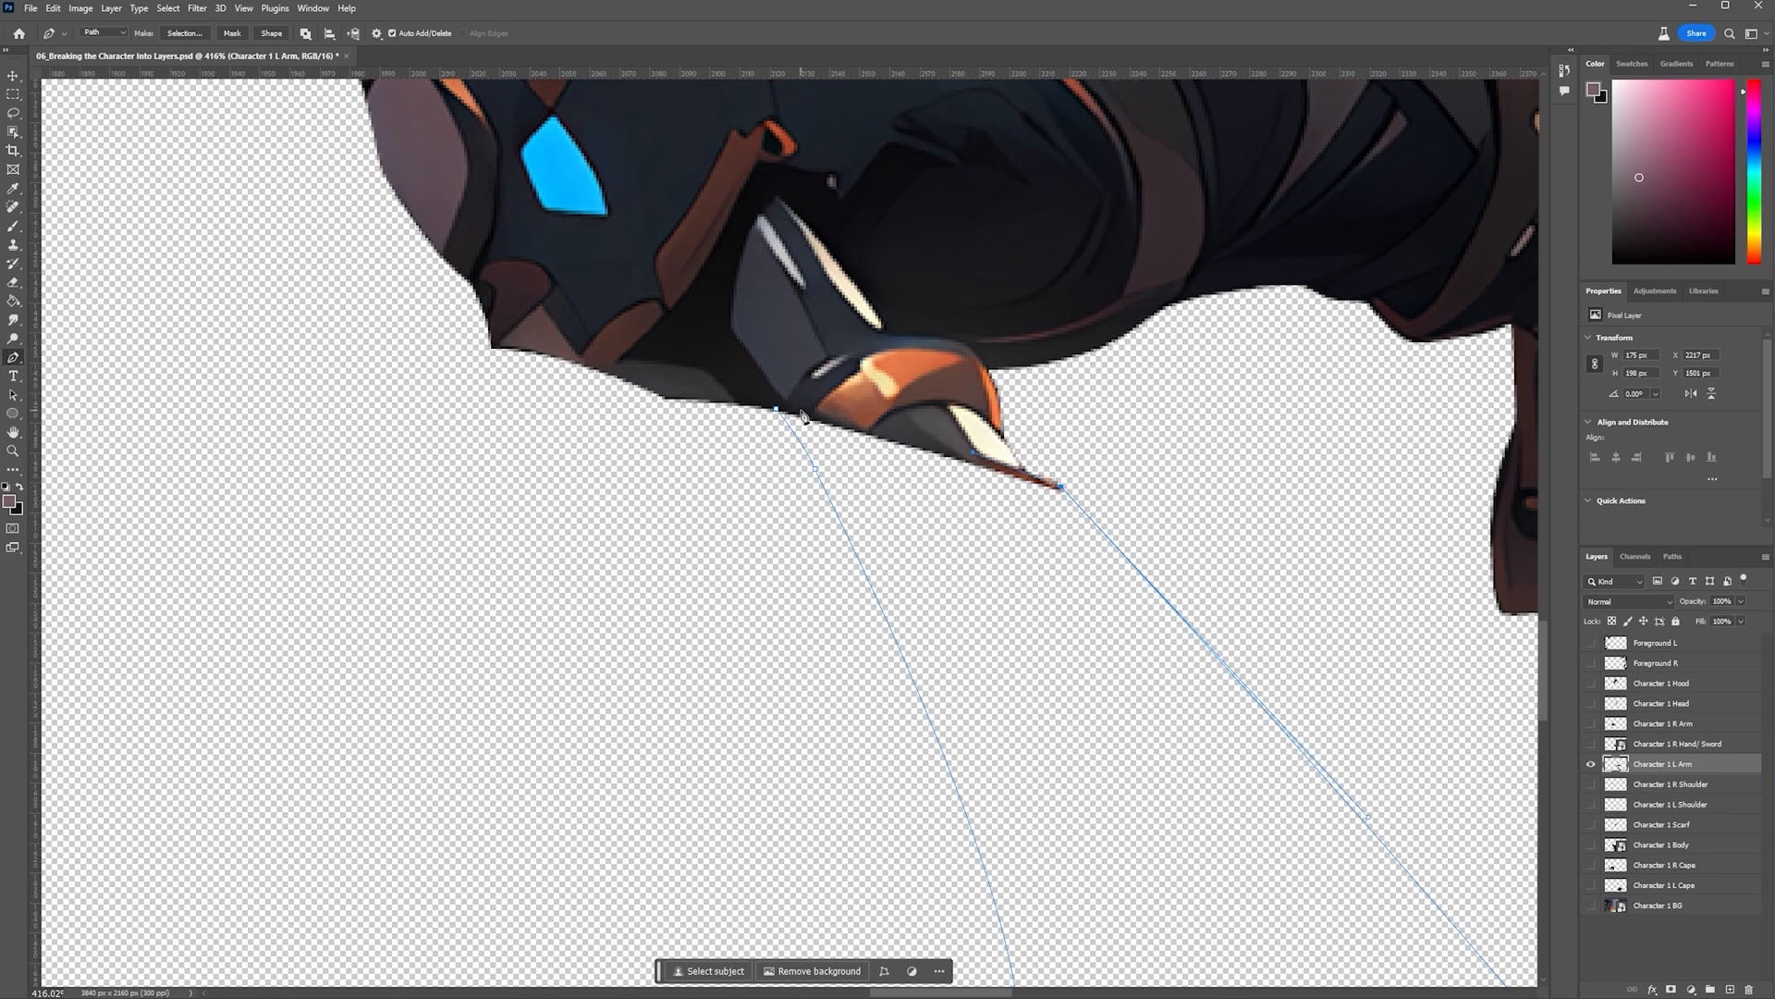
{"action": "left_click", "coordinate": [776, 409]}
Convert the path to a selection and fill the missing sword section using Generative Fill without a prompt
{"action": "scroll", "coordinate": [1099, 698], "scroll_direction": "down", "scroll_amount": 8}
{"action": "scroll", "coordinate": [915, 610], "scroll_direction": "up", "scroll_amount": 2}
{"action": "right_click", "coordinate": [912, 602]}
{"action": "left_click", "coordinate": [1004, 675]}
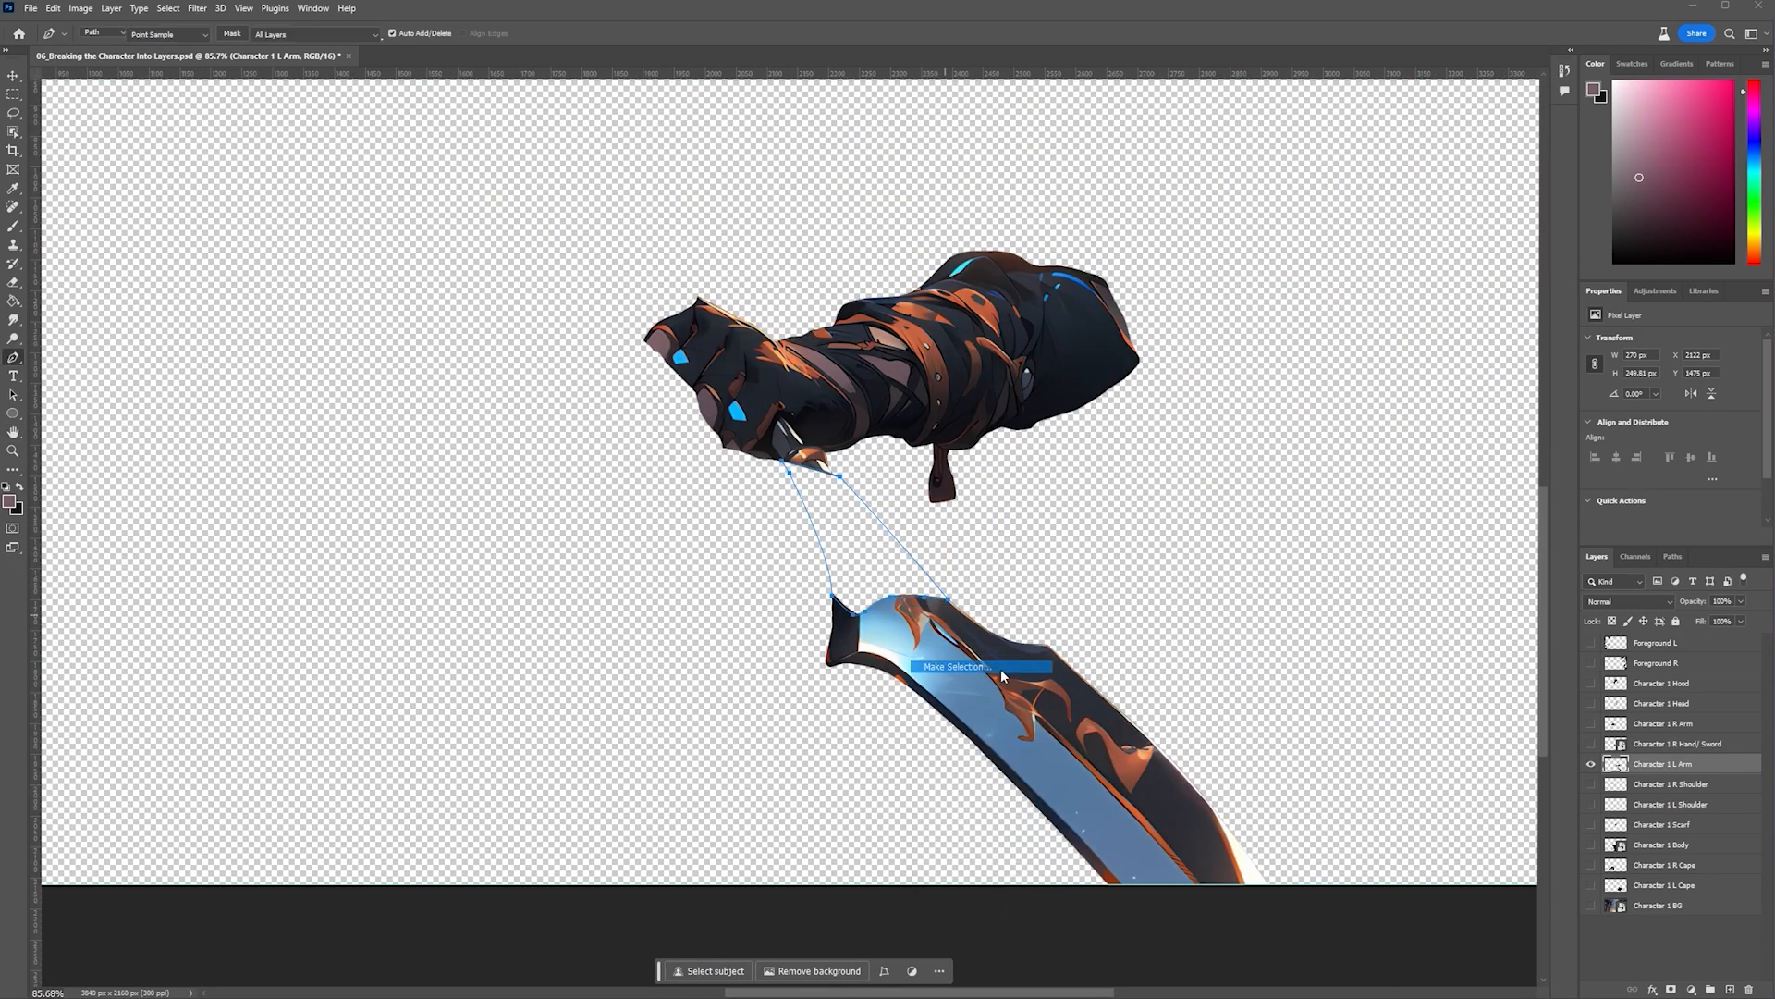
{"action": "left_click", "coordinate": [1312, 286]}
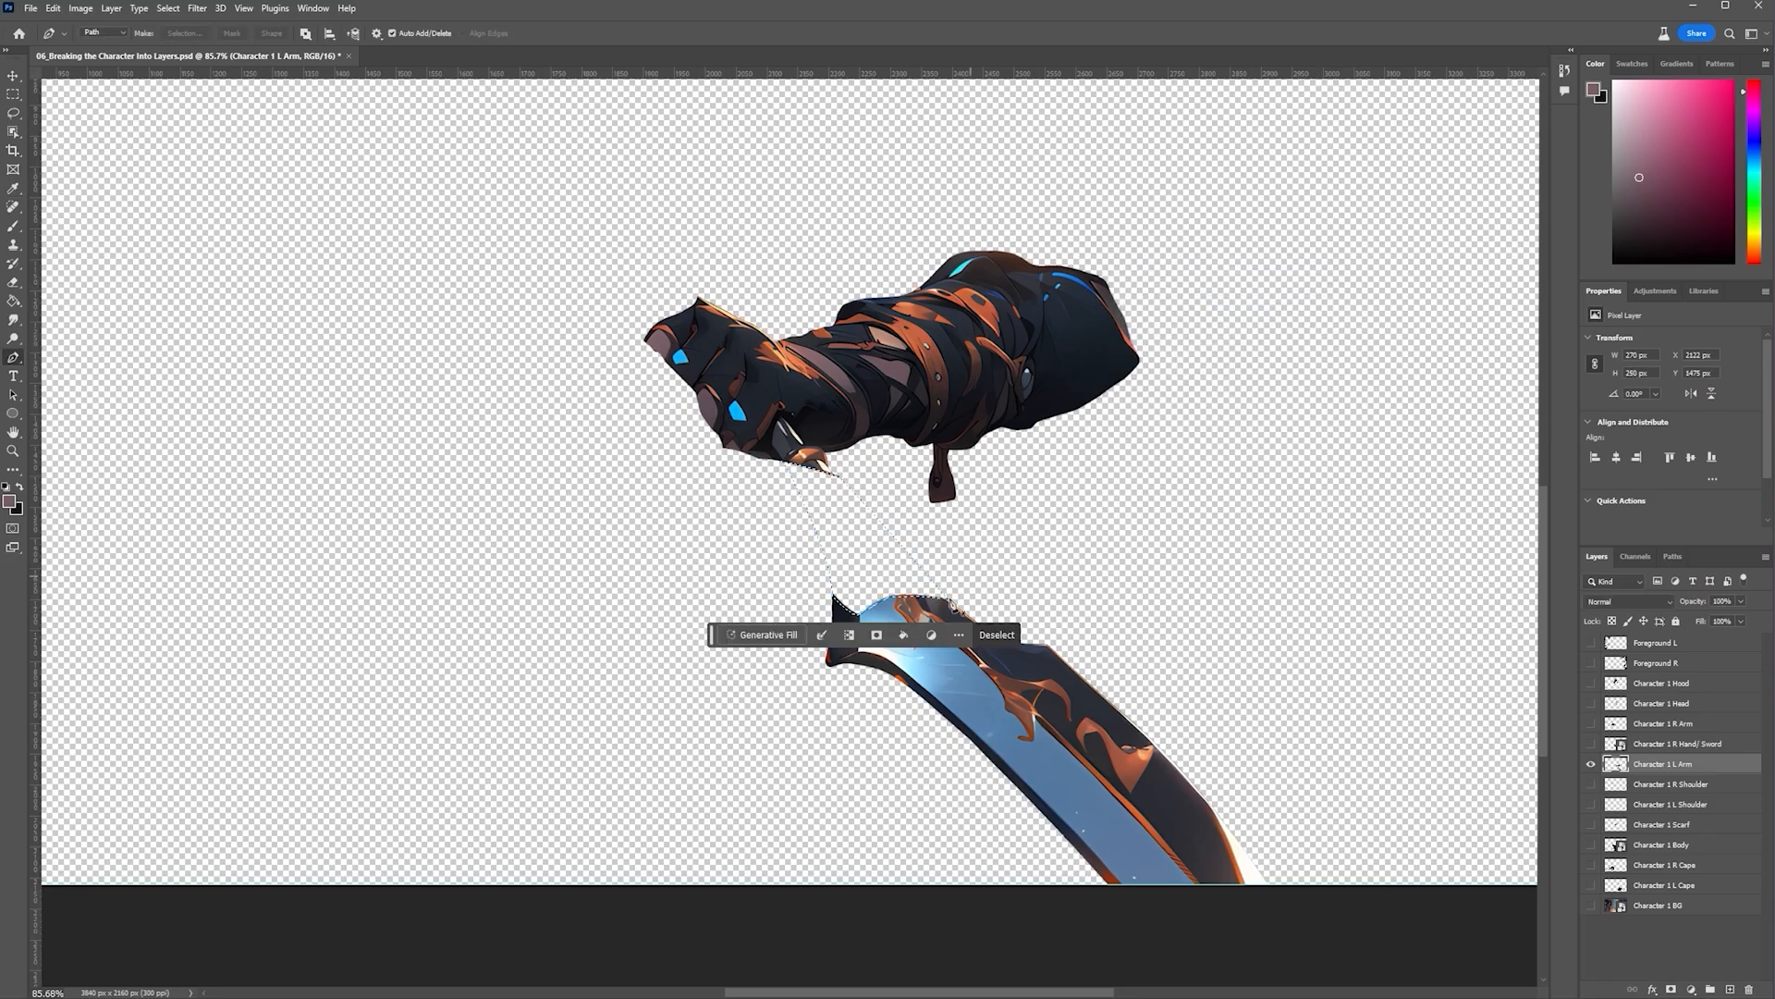
{"action": "left_click", "coordinate": [803, 634]}
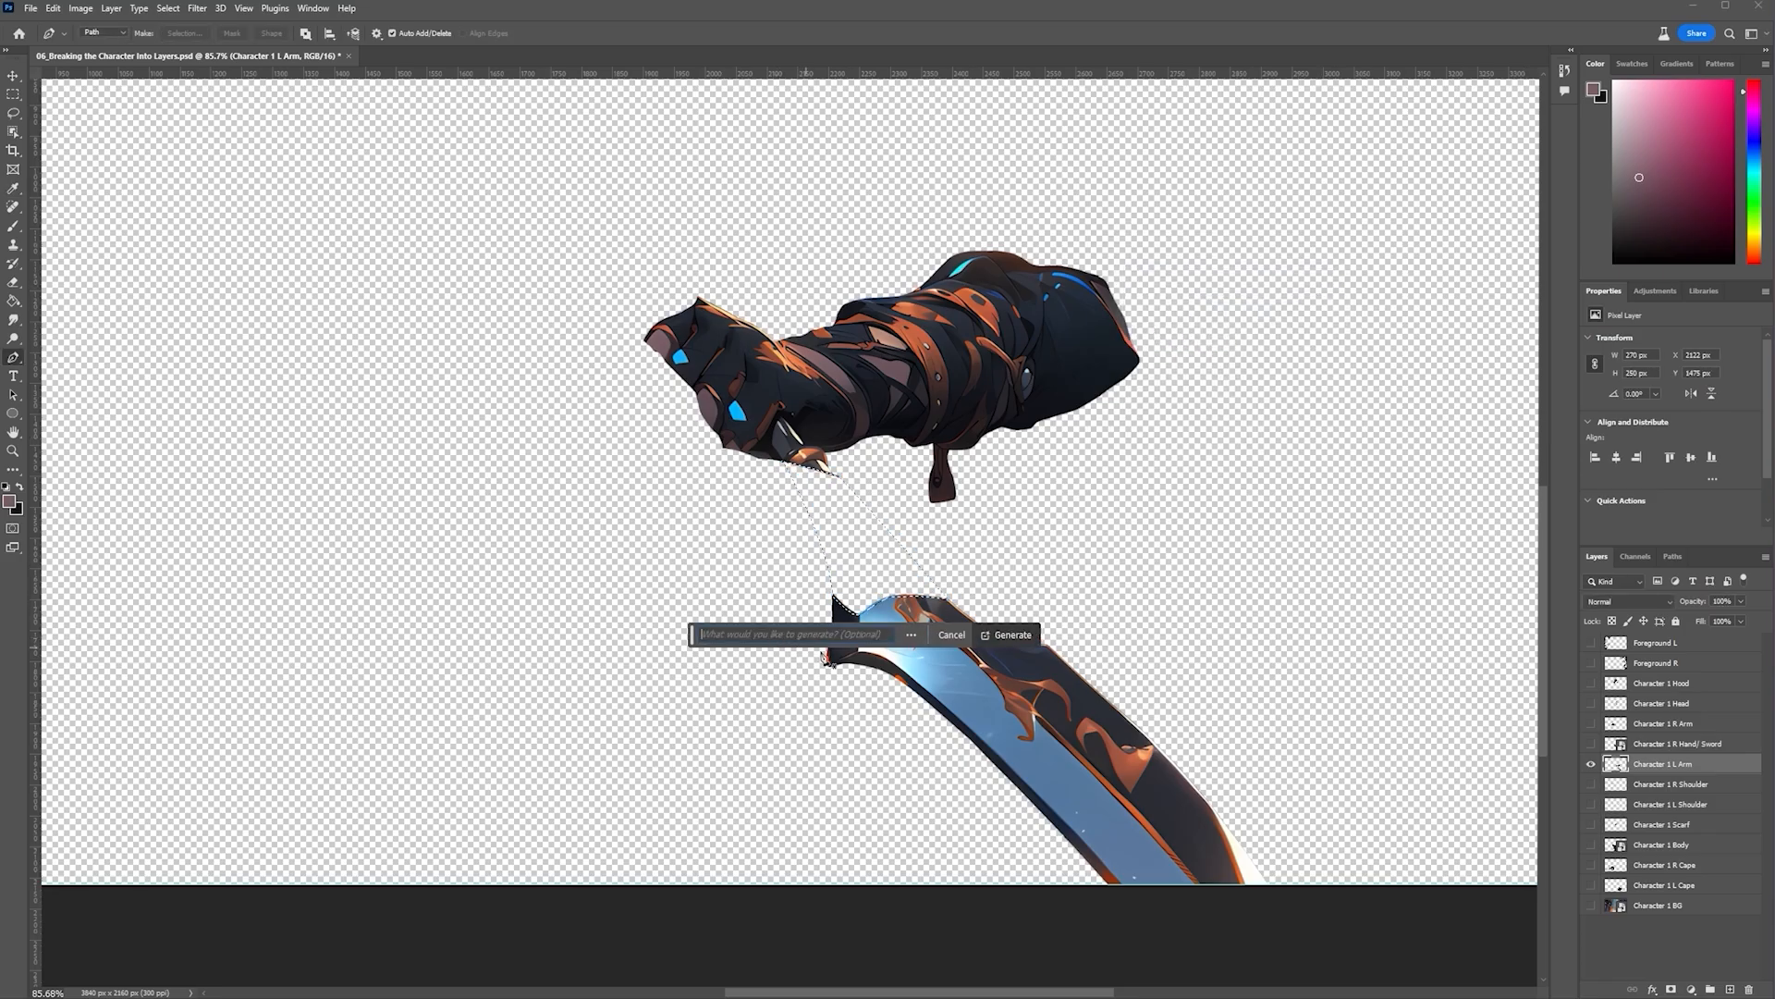
{"action": "left_click", "coordinate": [995, 634]}
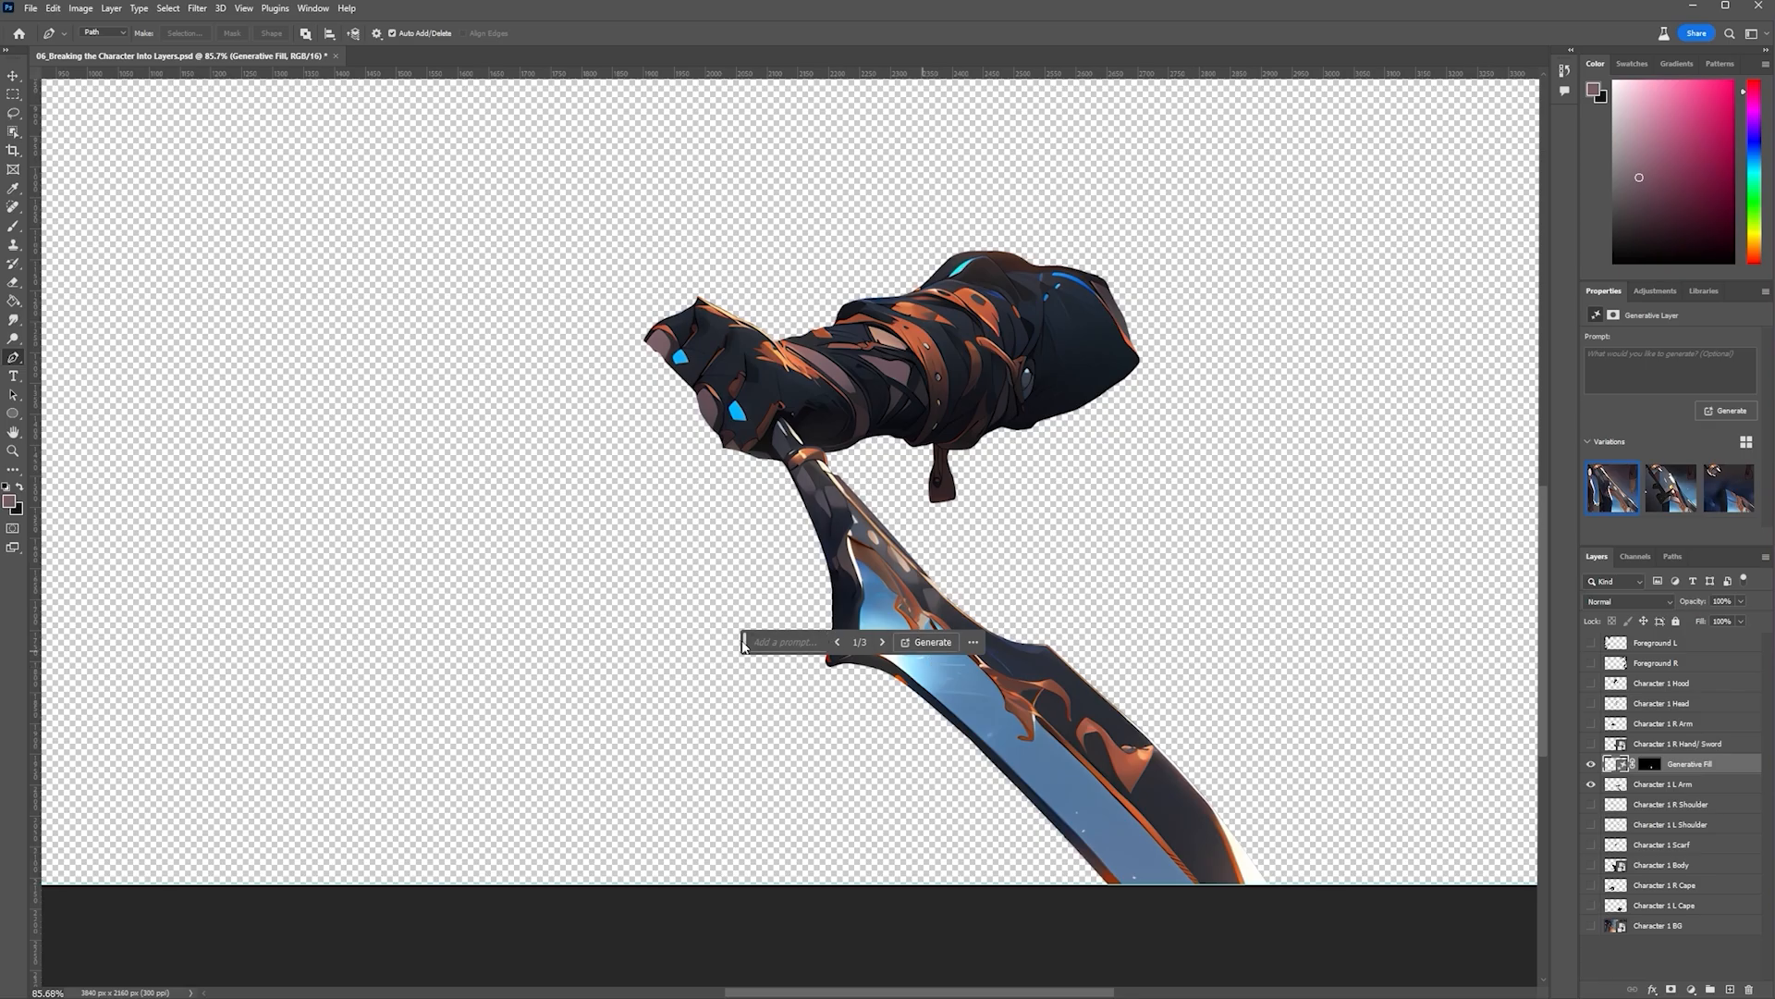
Compare the Generative Fill variations for the sword section between the left hand and the blade
{"action": "left_click_drag", "start_coordinate": [747, 642], "coordinate": [585, 766]}
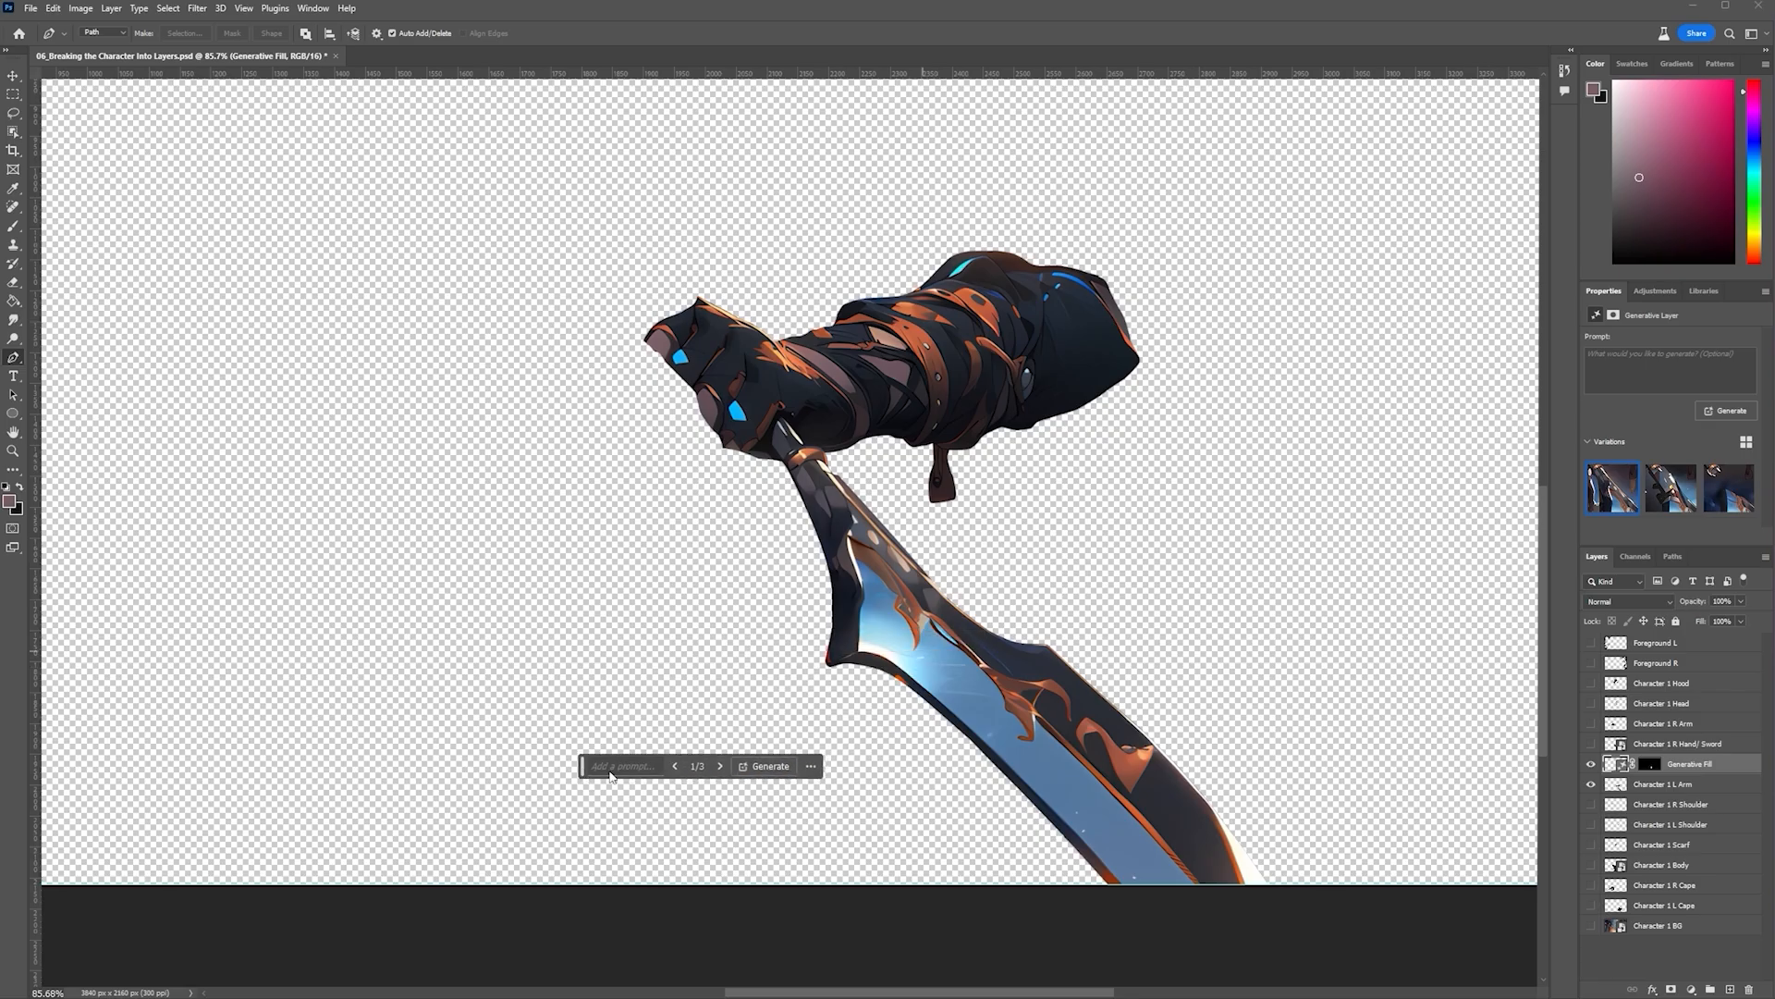
{"action": "left_click", "coordinate": [721, 766]}
{"action": "left_click", "coordinate": [721, 766]}
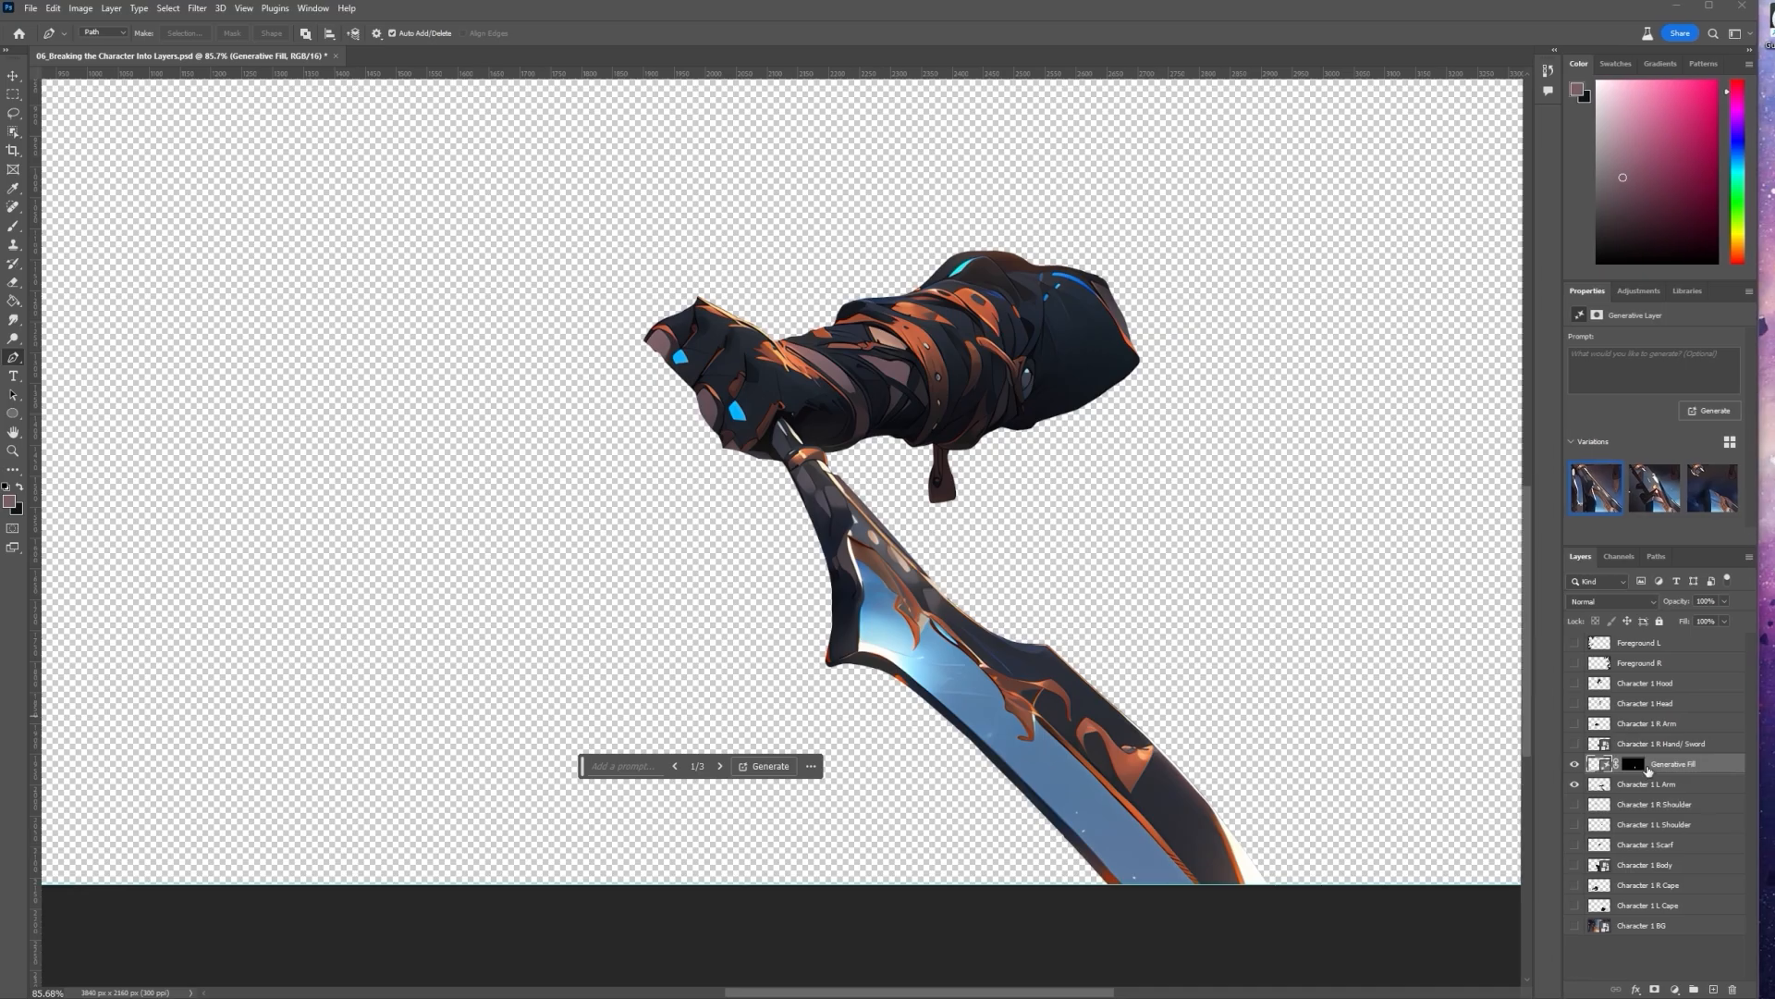
Rename the Generative Fill layer as Character 1 L Arm, copying the name of the arm layer beneath it
{"action": "double_click", "coordinate": [1579, 784]}
{"action": "key", "text": "ctrl+c"}
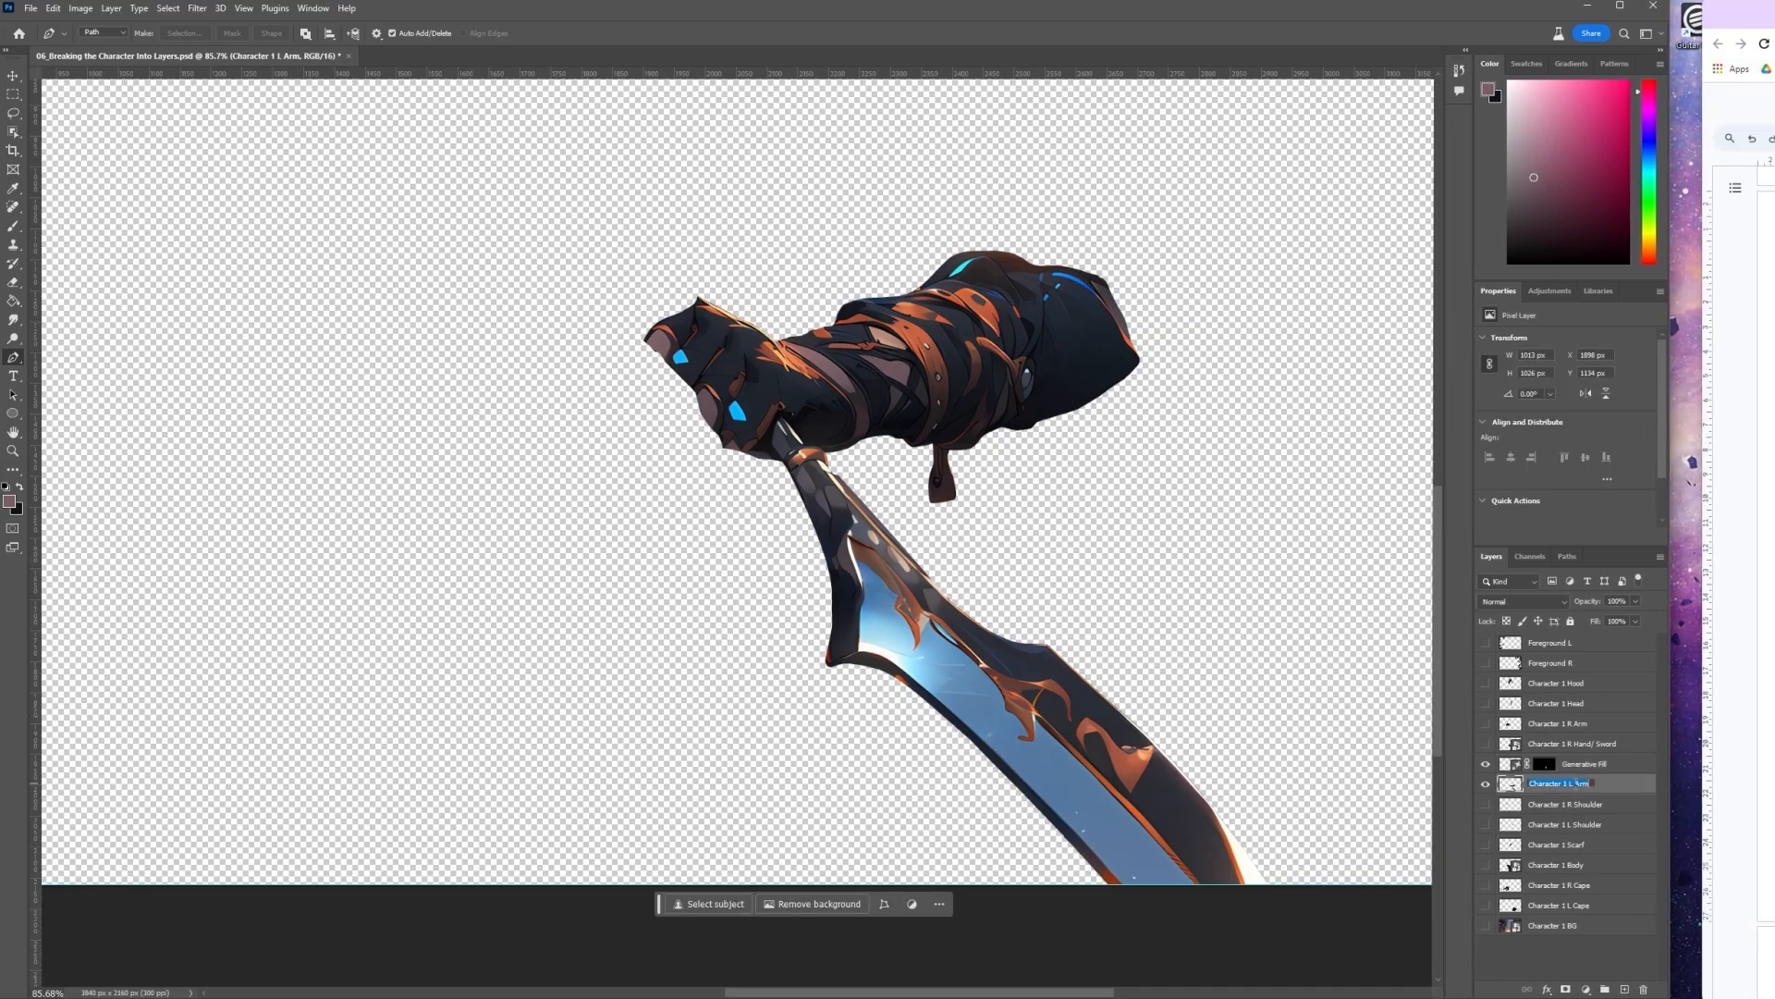
{"action": "double_click", "coordinate": [1598, 765]}
{"action": "key", "text": "ctrl+v"}
{"action": "key", "text": "Return"}
Combine the two Character 1 L Arm layers into one smart object and rasterize the result
{"action": "left_click", "coordinate": [1605, 786]}
{"action": "left_click", "coordinate": [1619, 769], "text": "shift"}
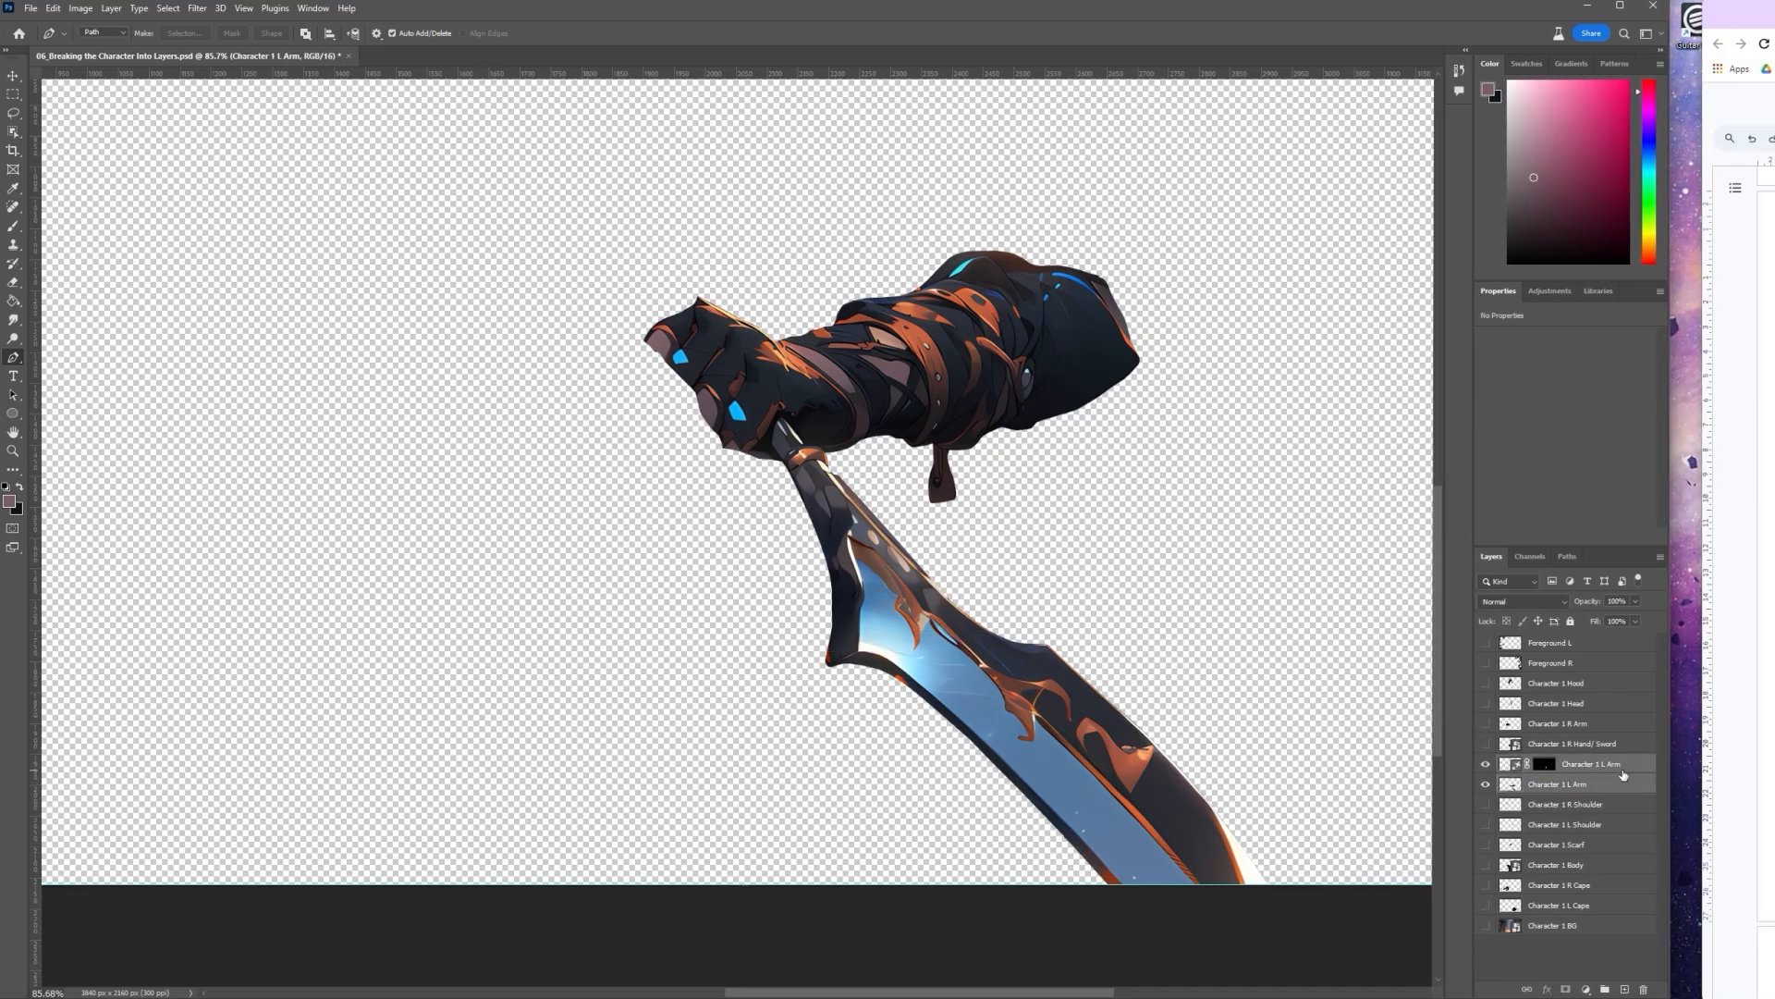
{"action": "right_click", "coordinate": [1624, 770]}
{"action": "left_click", "coordinate": [1682, 392]}
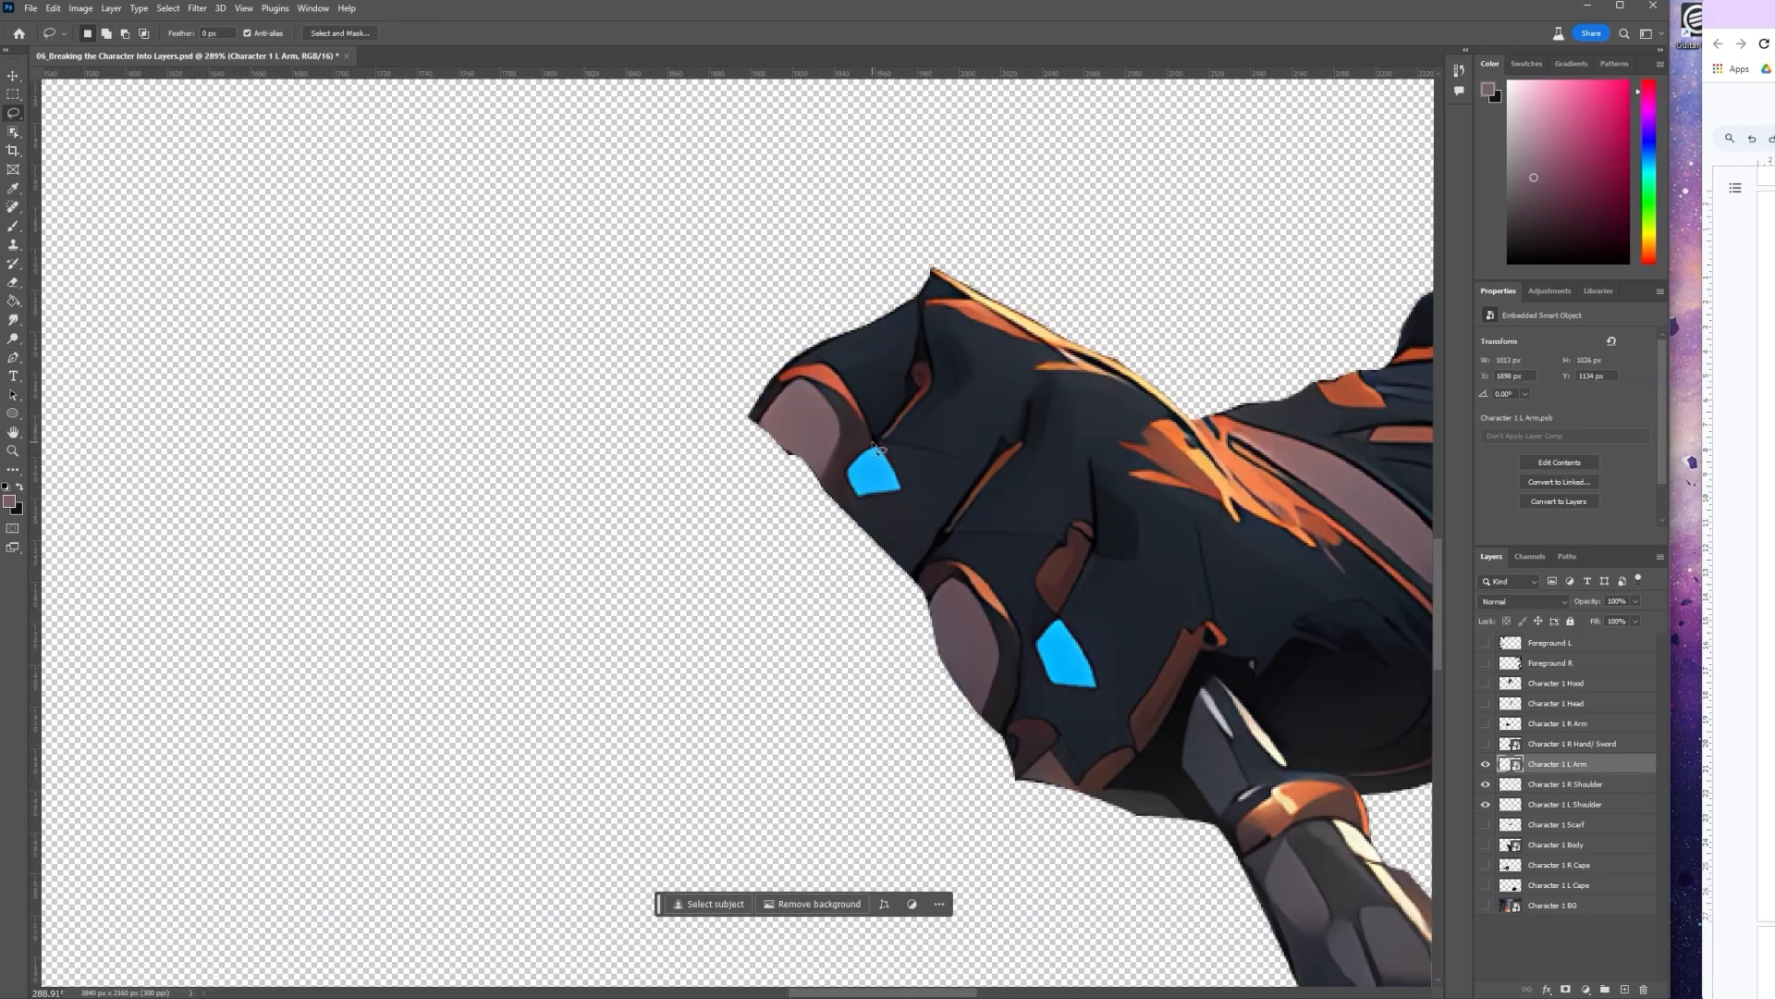
{"action": "right_click", "coordinate": [1598, 765]}
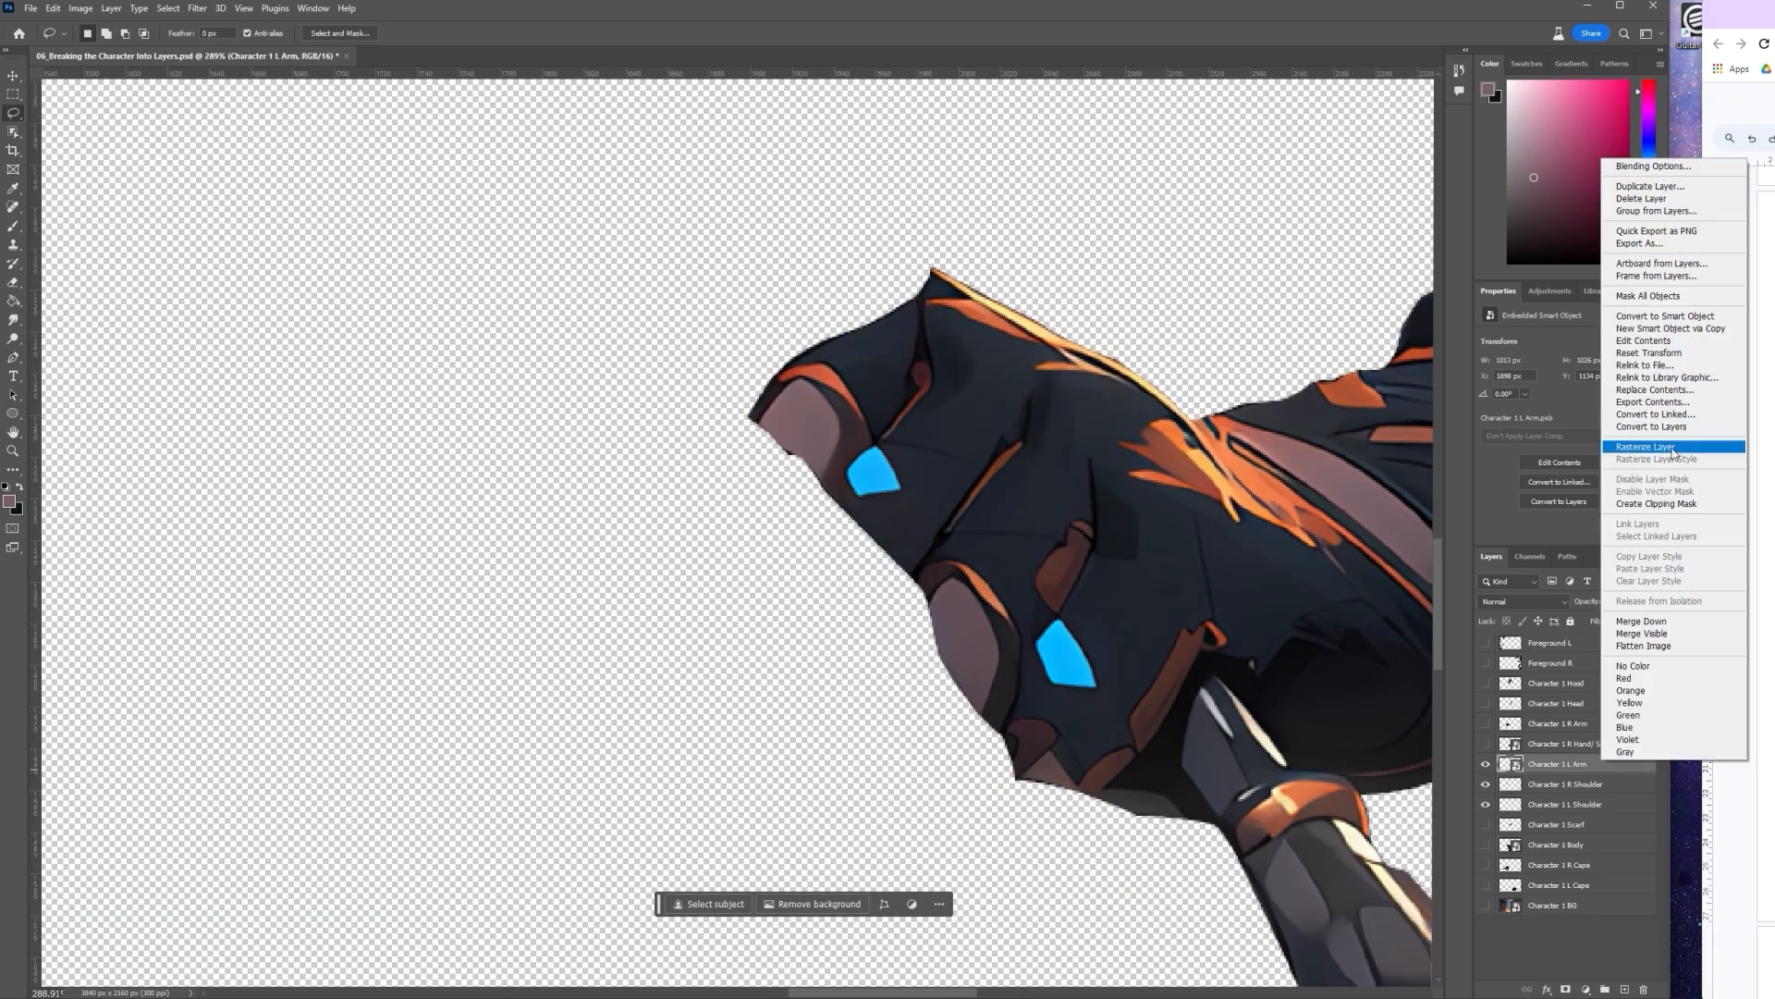
{"action": "left_click", "coordinate": [1639, 452]}
Lasso a finger-shaped area extending down from the cut-off end of the left hand's outermost finger
{"action": "scroll", "coordinate": [783, 452], "scroll_direction": "up", "scroll_amount": 3}
{"action": "left_click_drag", "start_coordinate": [904, 441], "coordinate": [880, 460]}
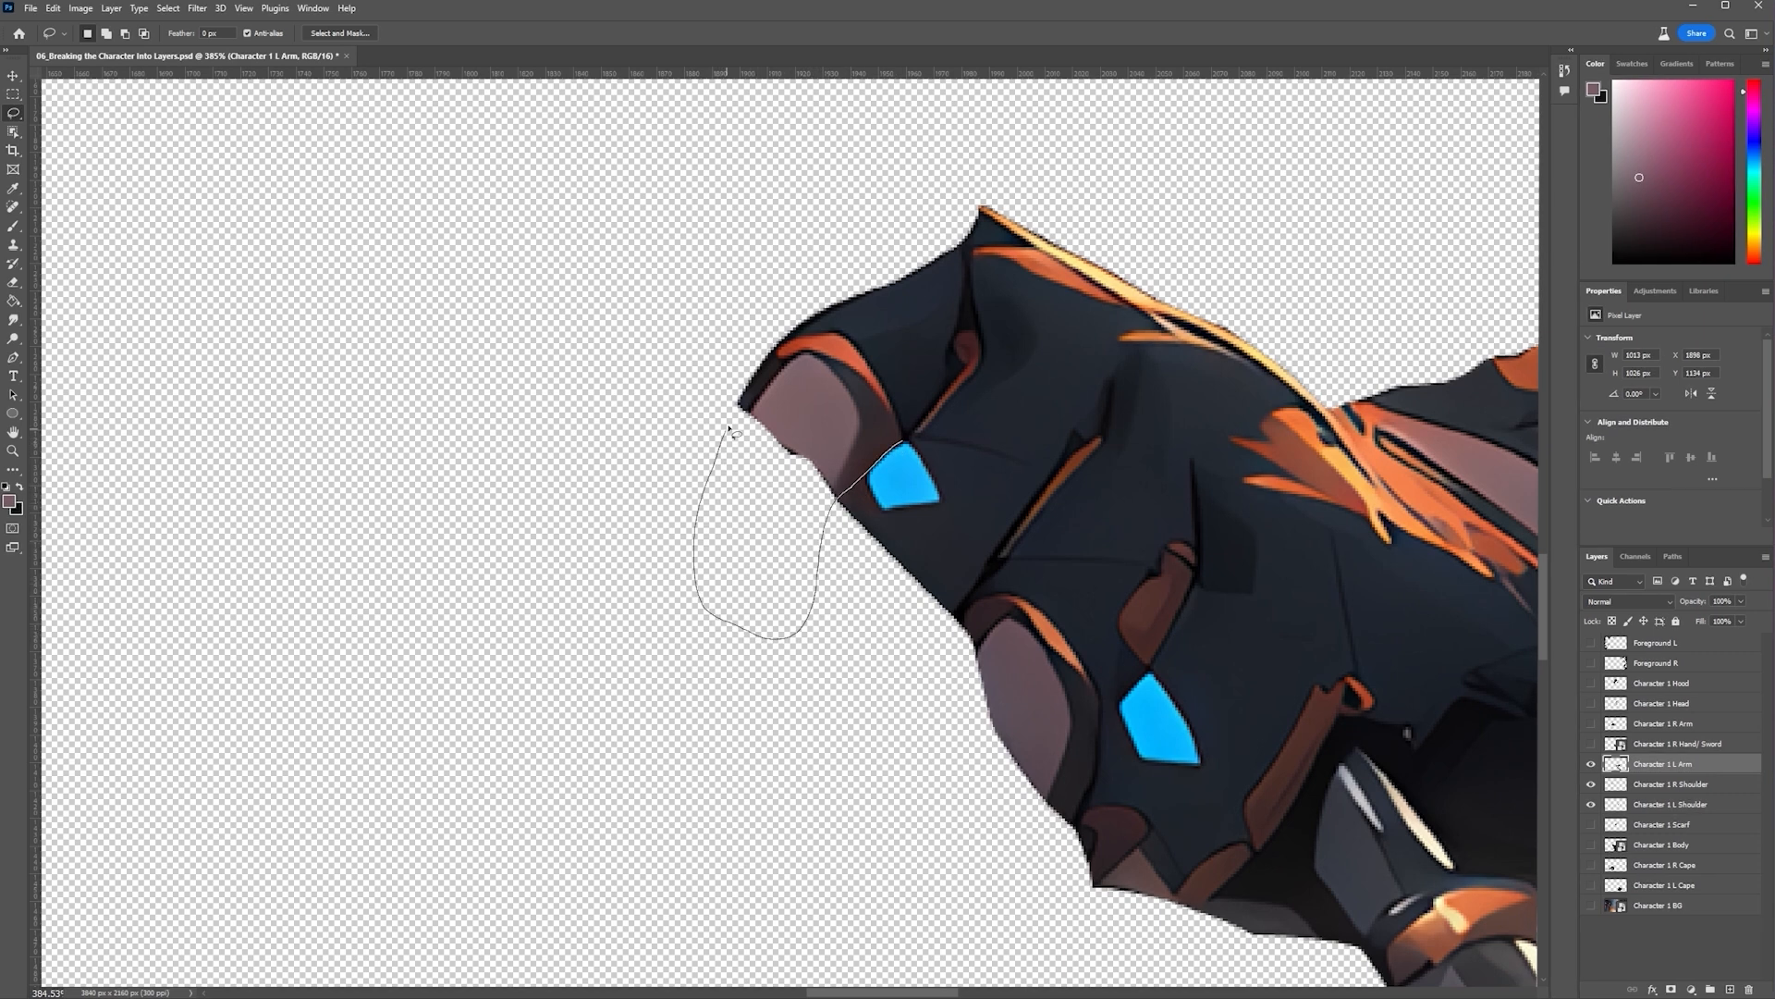
{"action": "left_click_drag", "start_coordinate": [866, 462], "coordinate": [870, 467]}
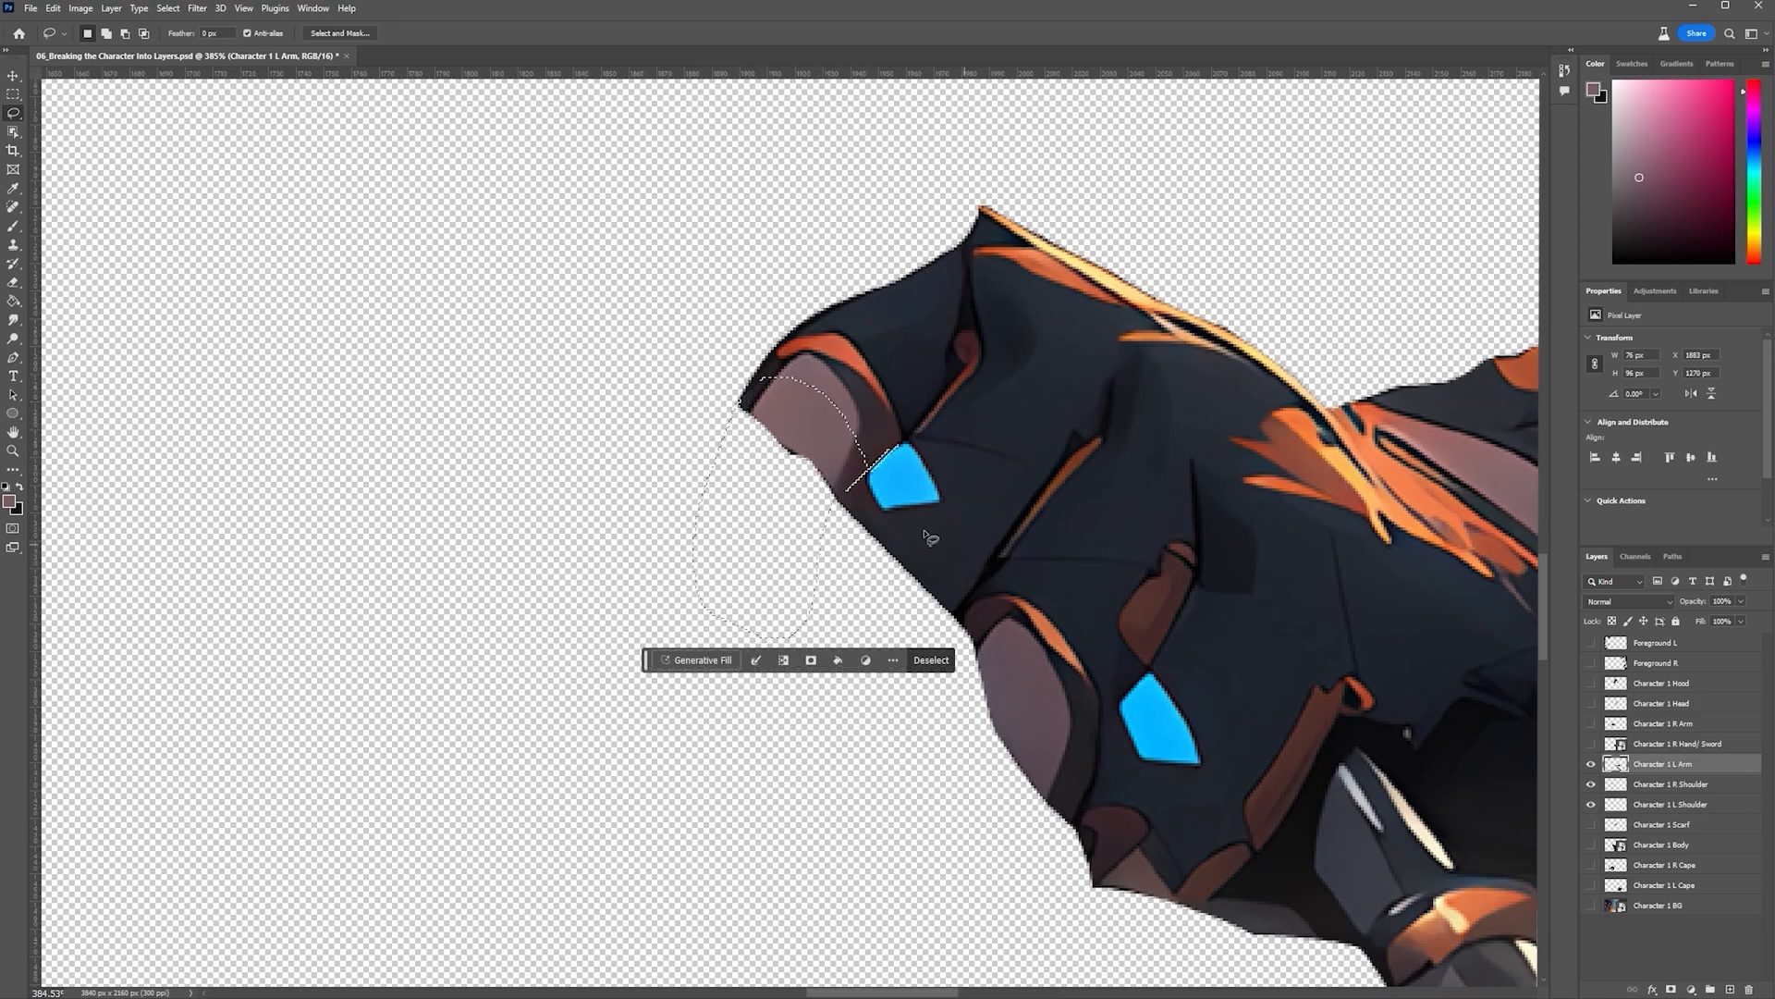
Smudge the skin color down through the selection to lengthen the outermost finger, and deselect
{"action": "left_click", "coordinate": [13, 319]}
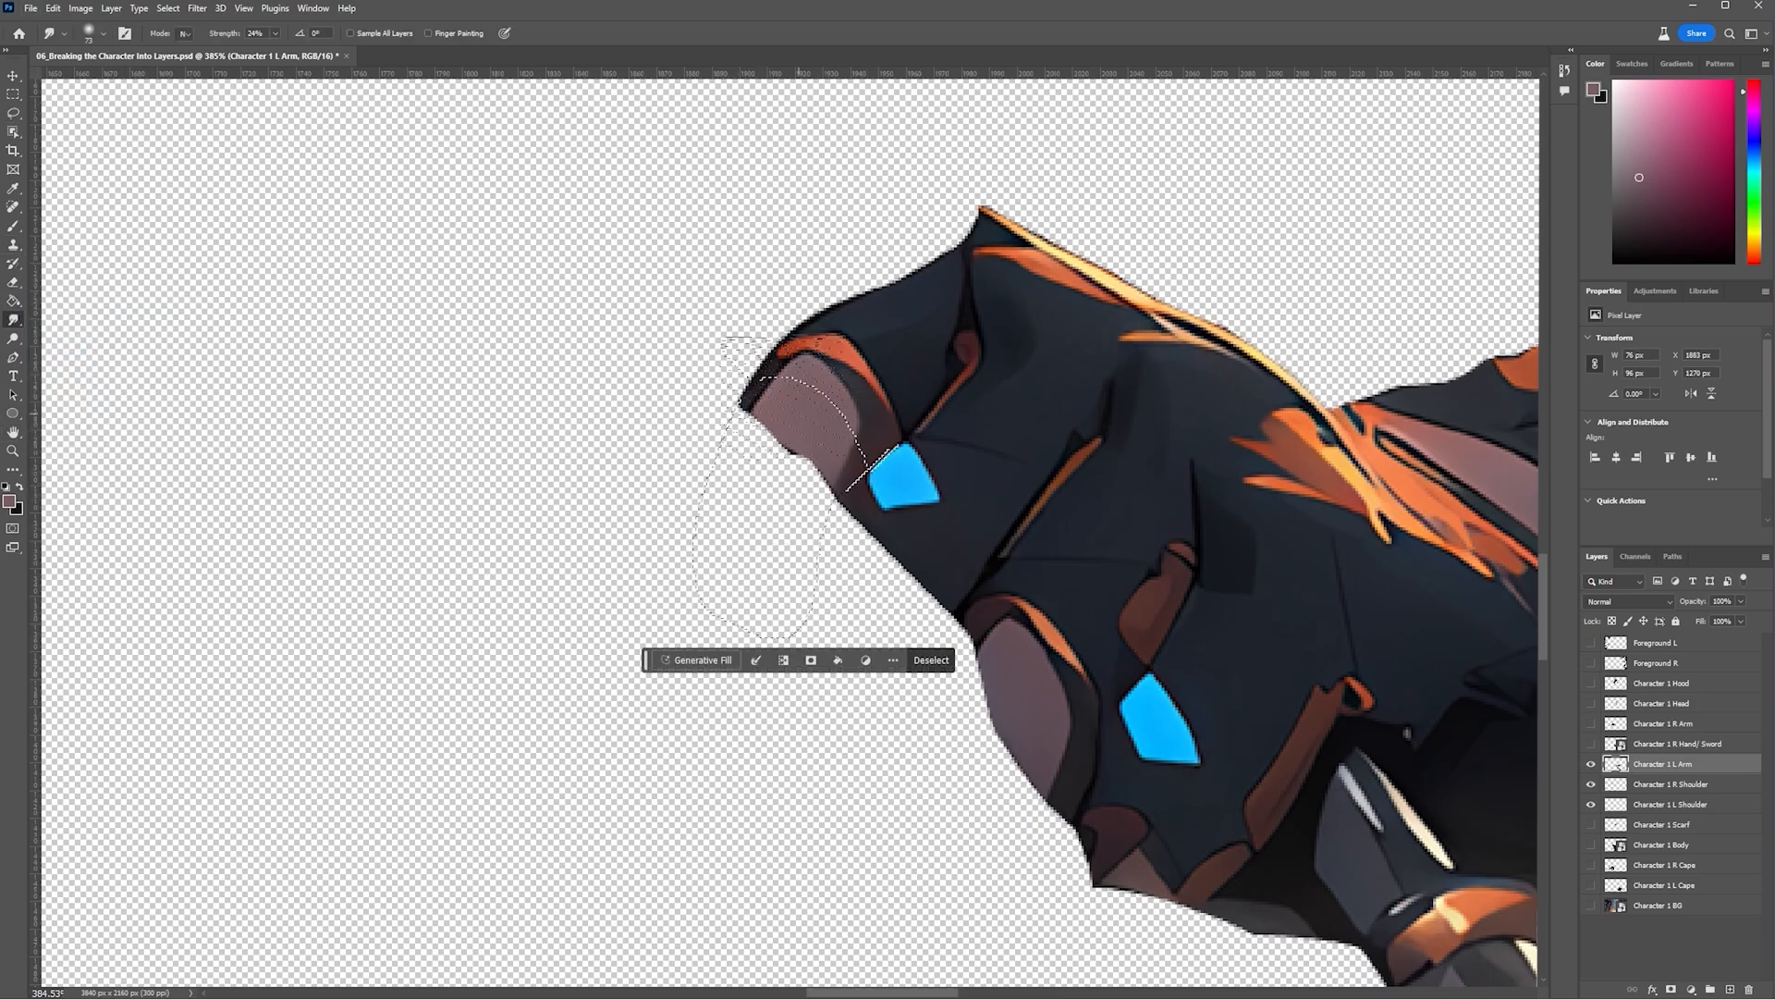
{"action": "left_click_drag", "start_coordinate": [786, 403], "coordinate": [710, 544]}
{"action": "mouse_move", "coordinate": [773, 433]}
{"action": "left_mouse_down"}
{"action": "mouse_move", "coordinate": [711, 497]}
{"action": "mouse_move", "coordinate": [664, 678]}
{"action": "mouse_move", "coordinate": [697, 481]}
{"action": "mouse_move", "coordinate": [767, 525]}
{"action": "mouse_move", "coordinate": [725, 590]}
{"action": "mouse_move", "coordinate": [757, 570]}
{"action": "left_mouse_up"}
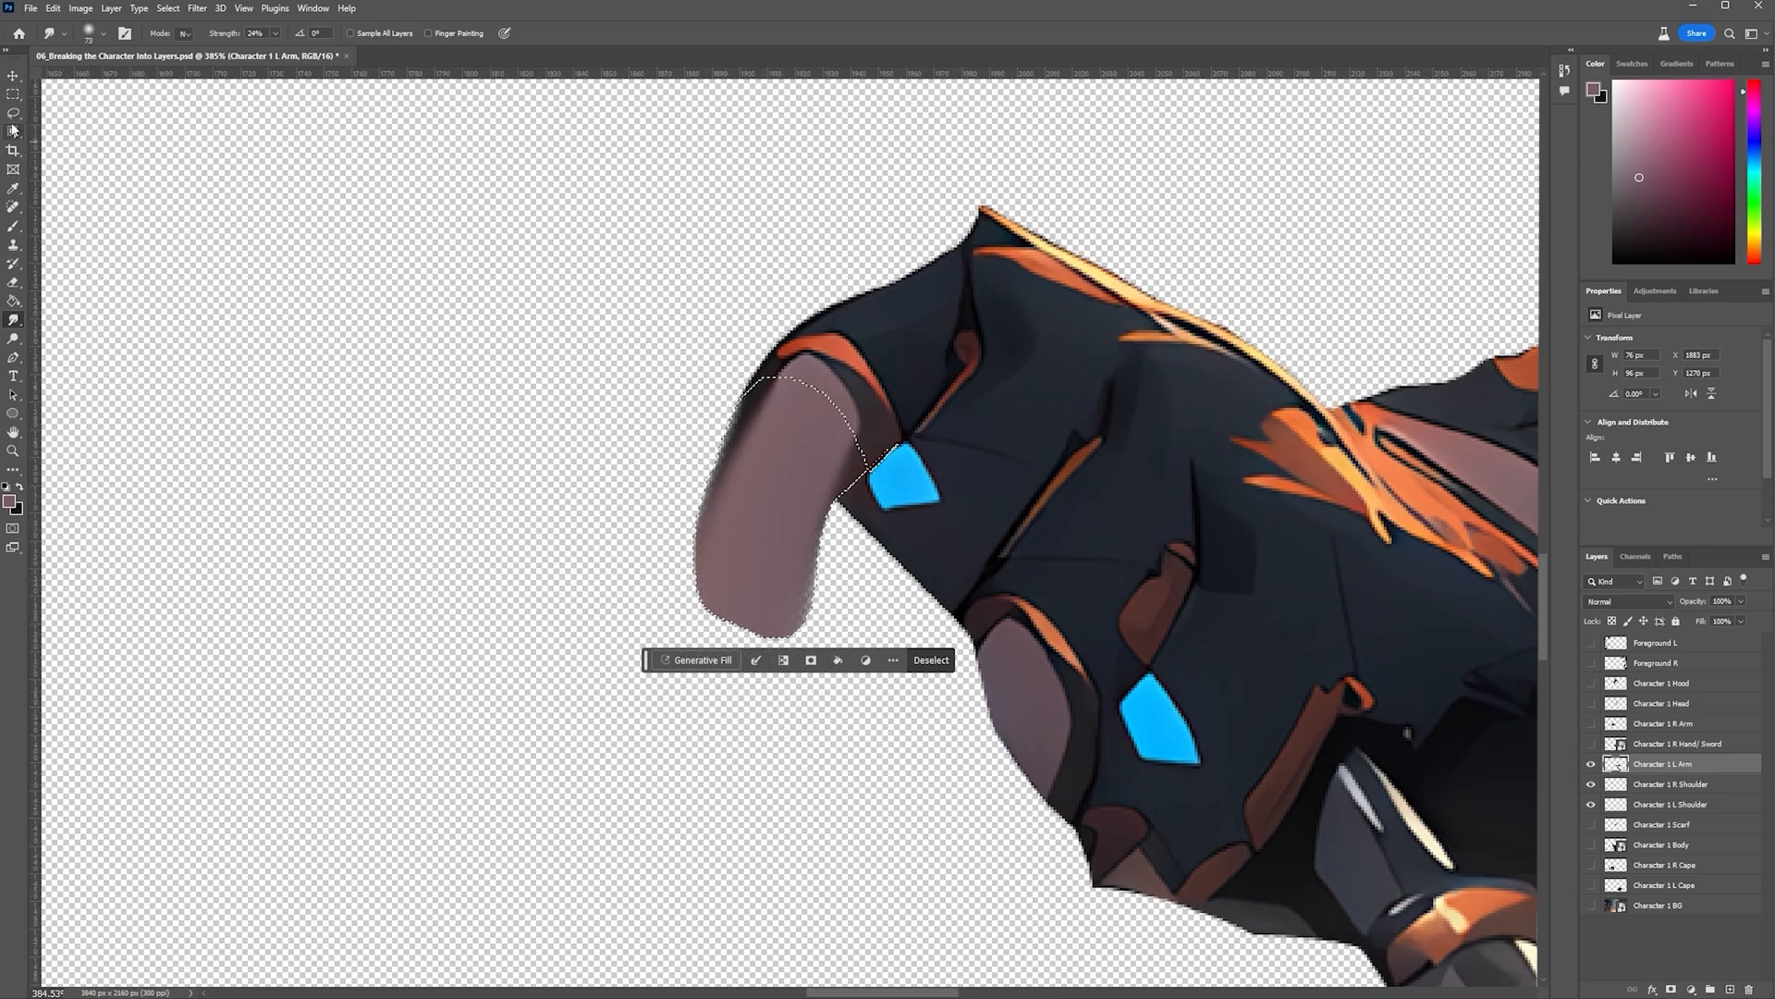
{"action": "key", "text": "m"}
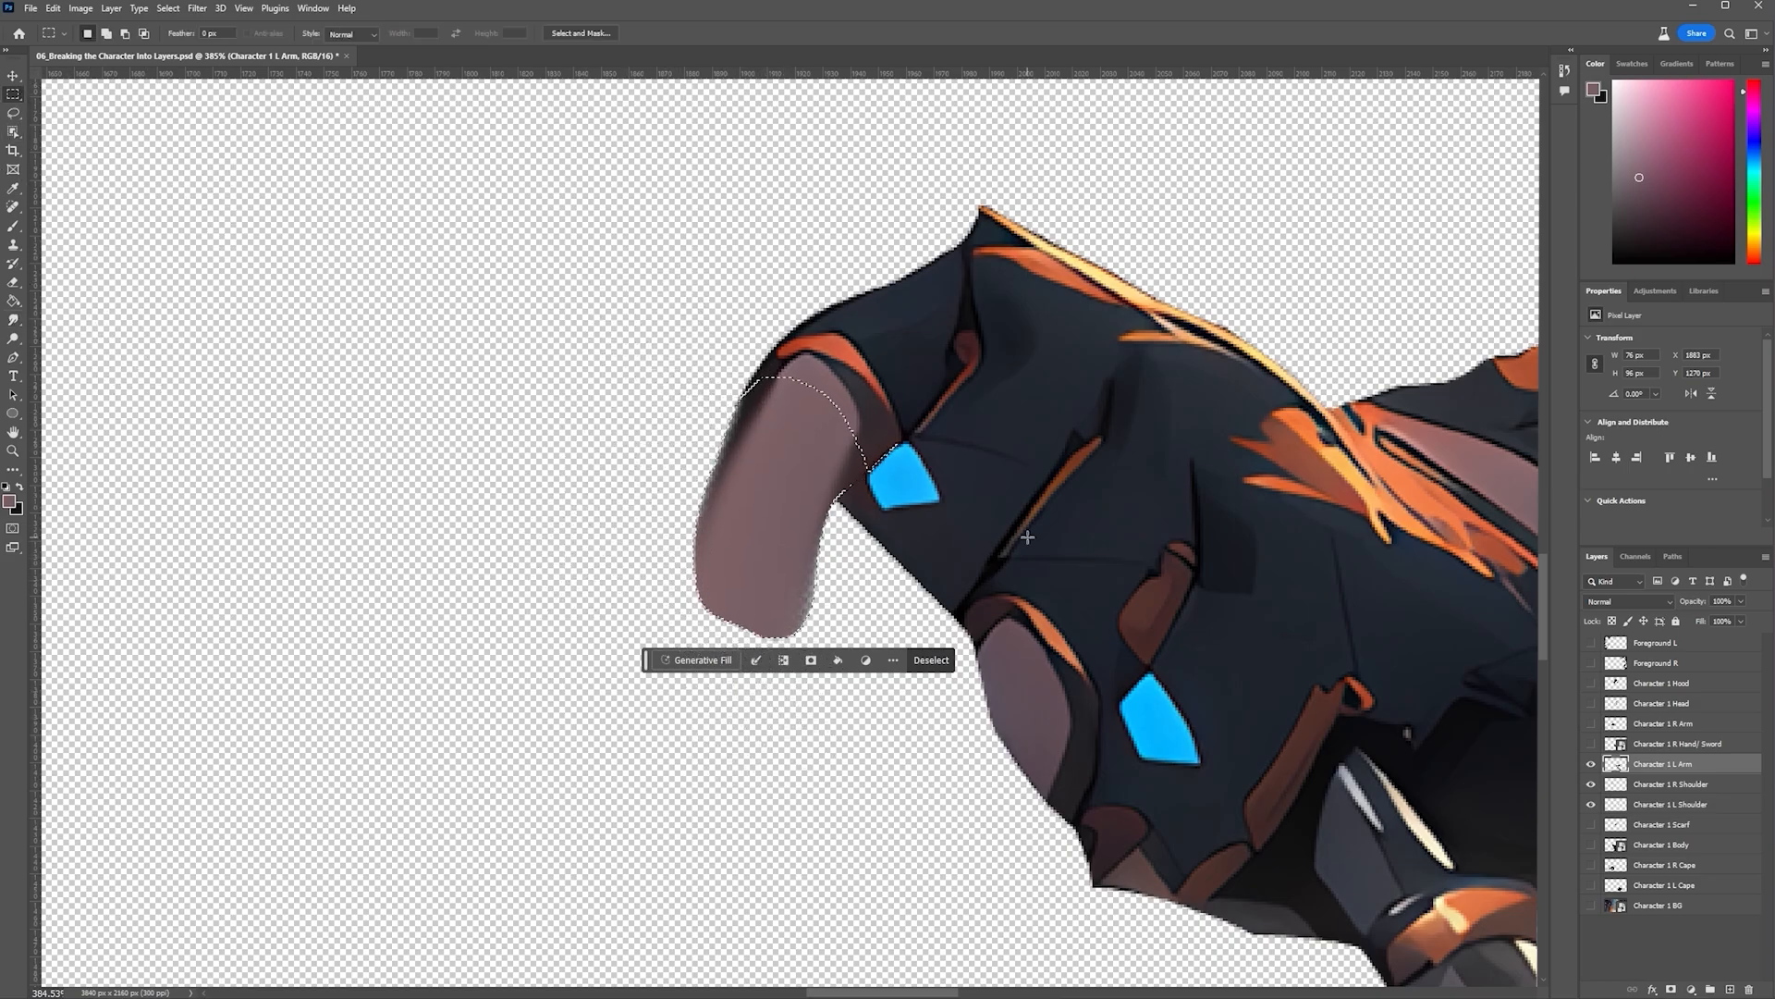
{"action": "key", "text": "ctrl+d"}
Lasso the lengthened finger along with its orange glove trim and copy it to a new layer
{"action": "scroll", "coordinate": [988, 549], "scroll_direction": "down", "scroll_amount": 5}
{"action": "scroll", "coordinate": [987, 550], "scroll_direction": "down", "scroll_amount": 3}
{"action": "scroll", "coordinate": [994, 564], "scroll_direction": "up", "scroll_amount": 5}
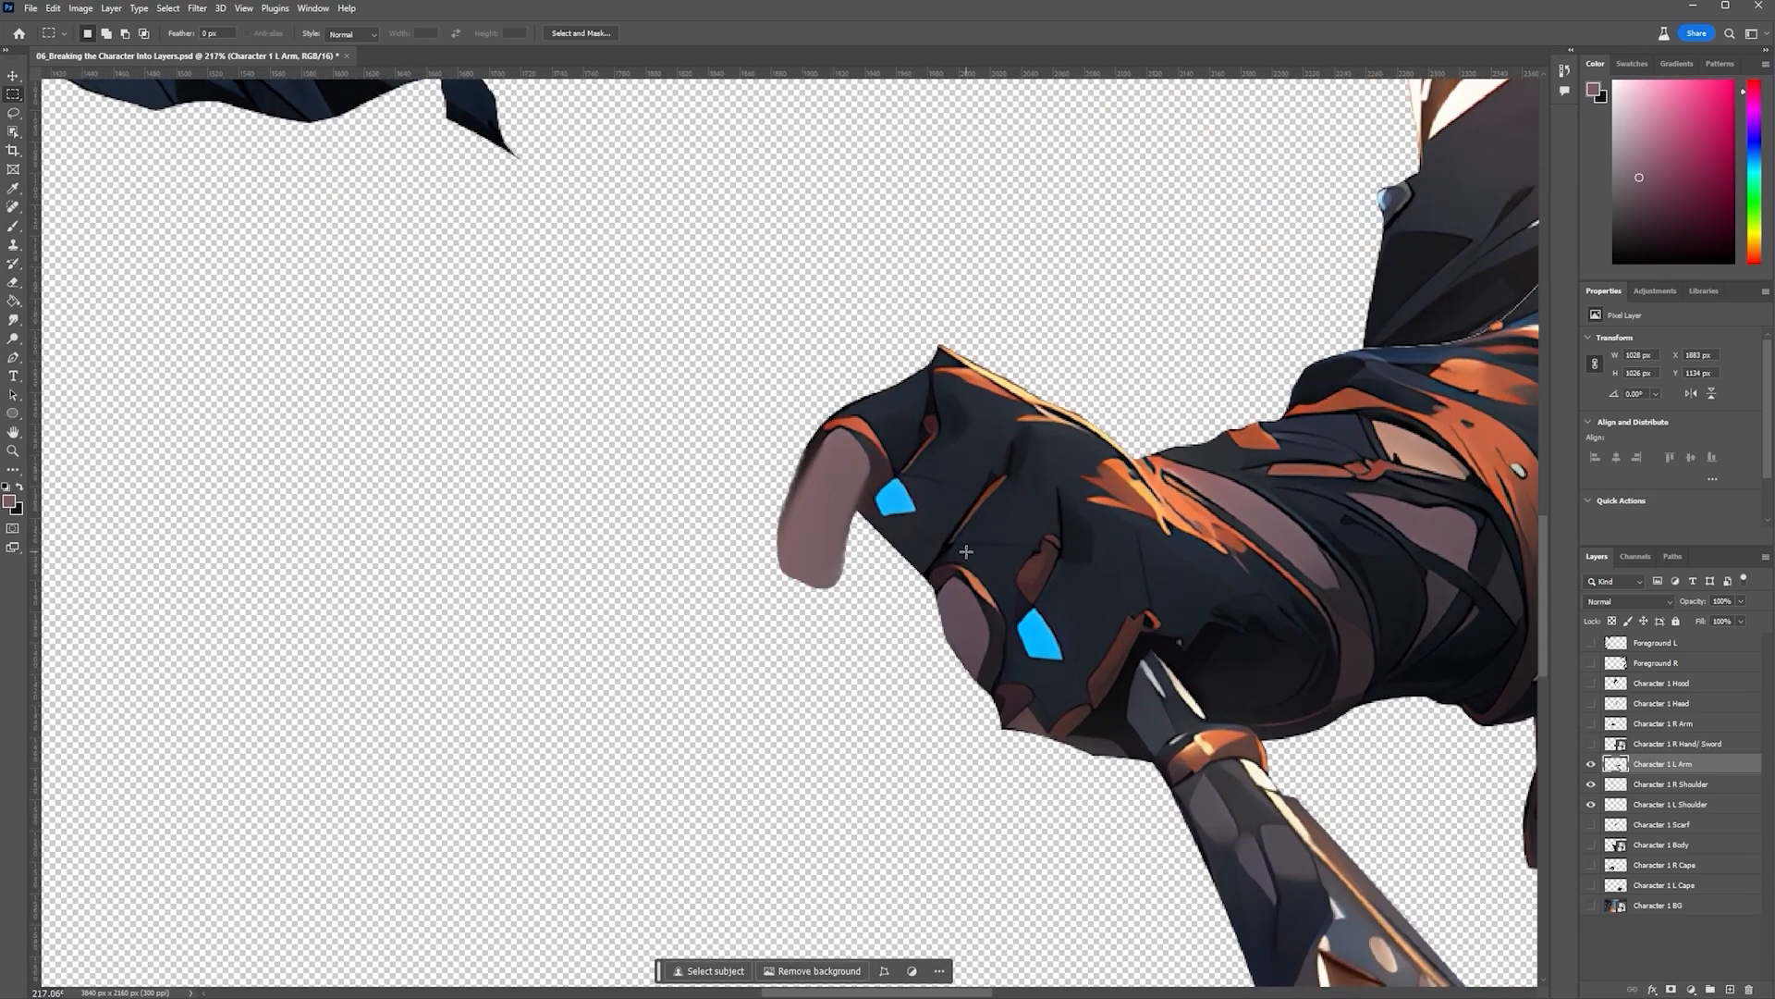
{"action": "scroll", "coordinate": [917, 525], "scroll_direction": "up", "scroll_amount": 1}
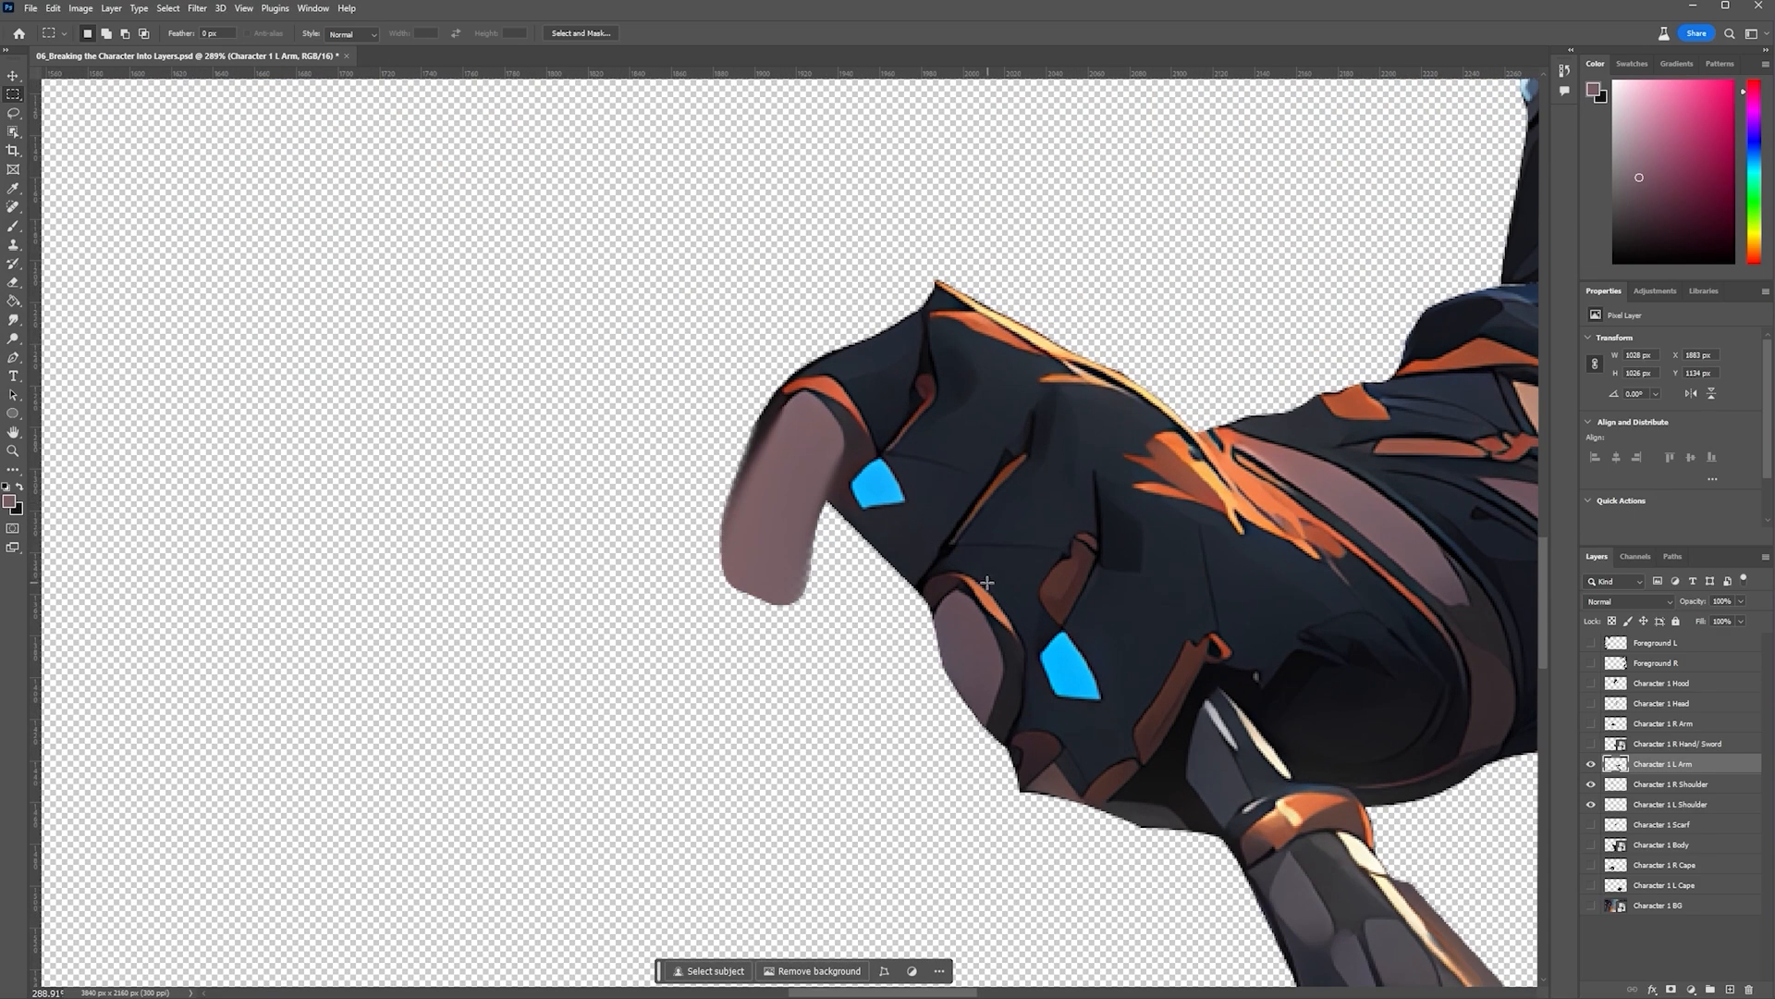
{"action": "scroll", "coordinate": [925, 573], "scroll_direction": "up", "scroll_amount": 2}
{"action": "left_click", "coordinate": [15, 115]}
{"action": "scroll", "coordinate": [909, 359], "scroll_direction": "up", "scroll_amount": 2}
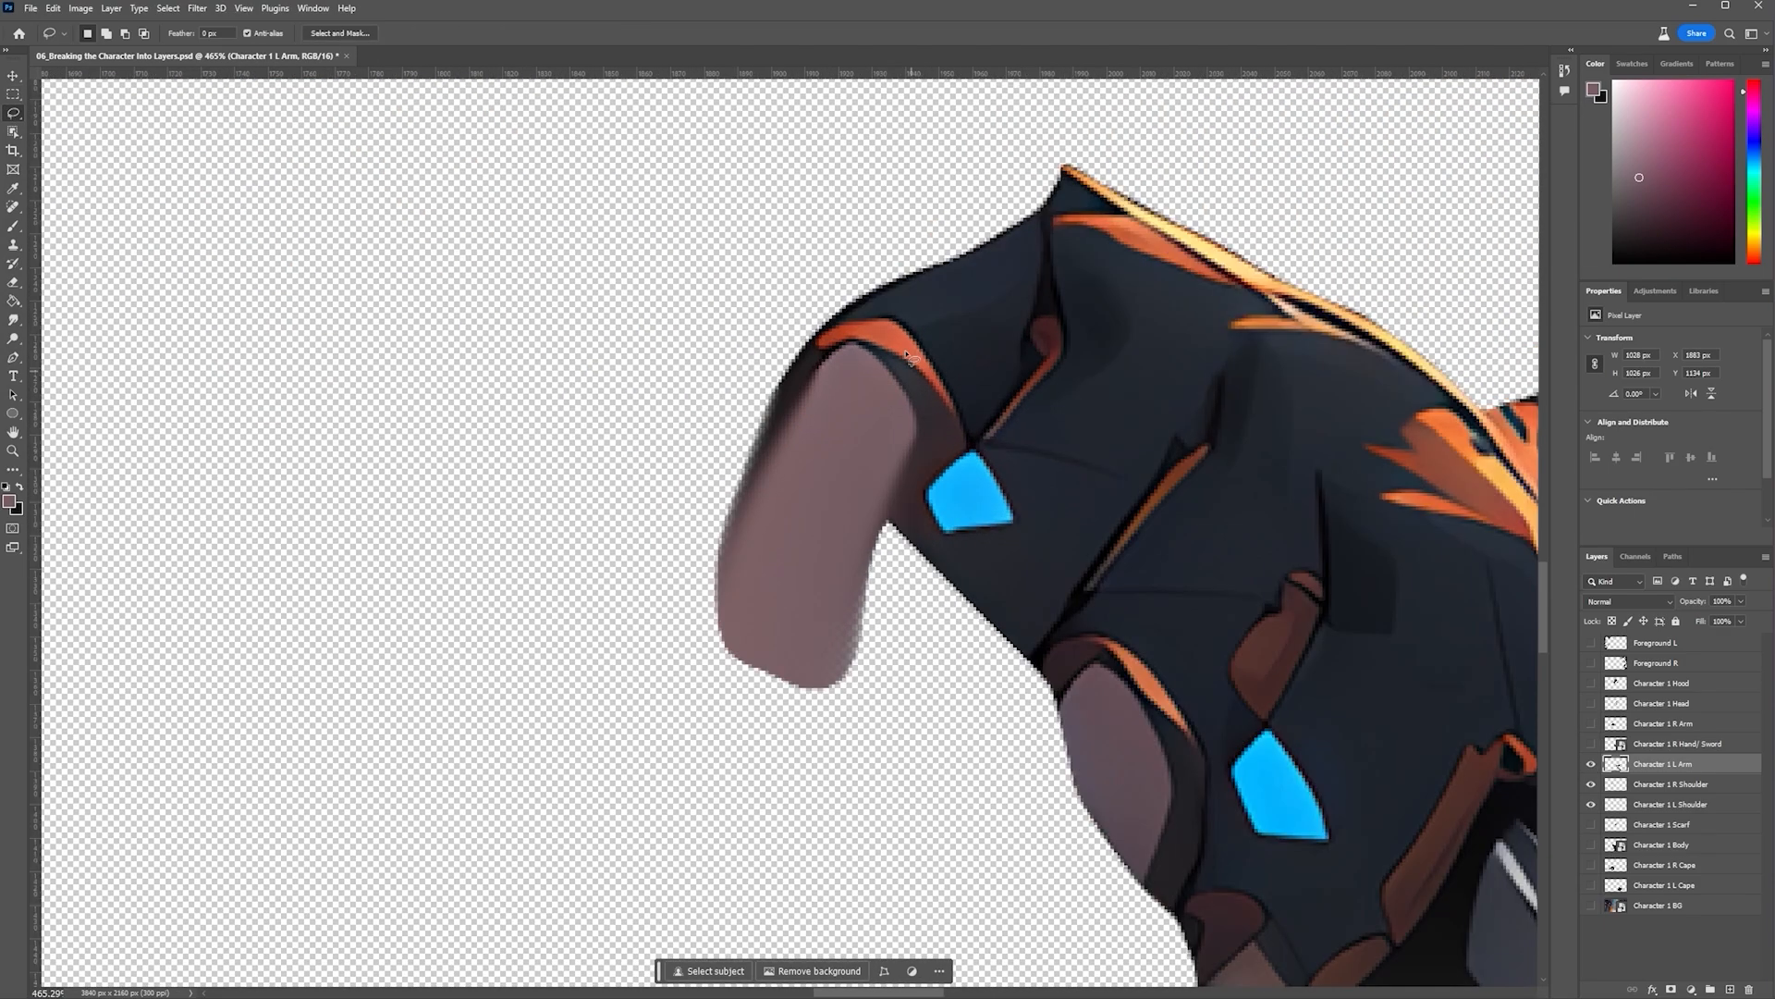
{"action": "left_click_drag", "start_coordinate": [973, 452], "coordinate": [961, 404]}
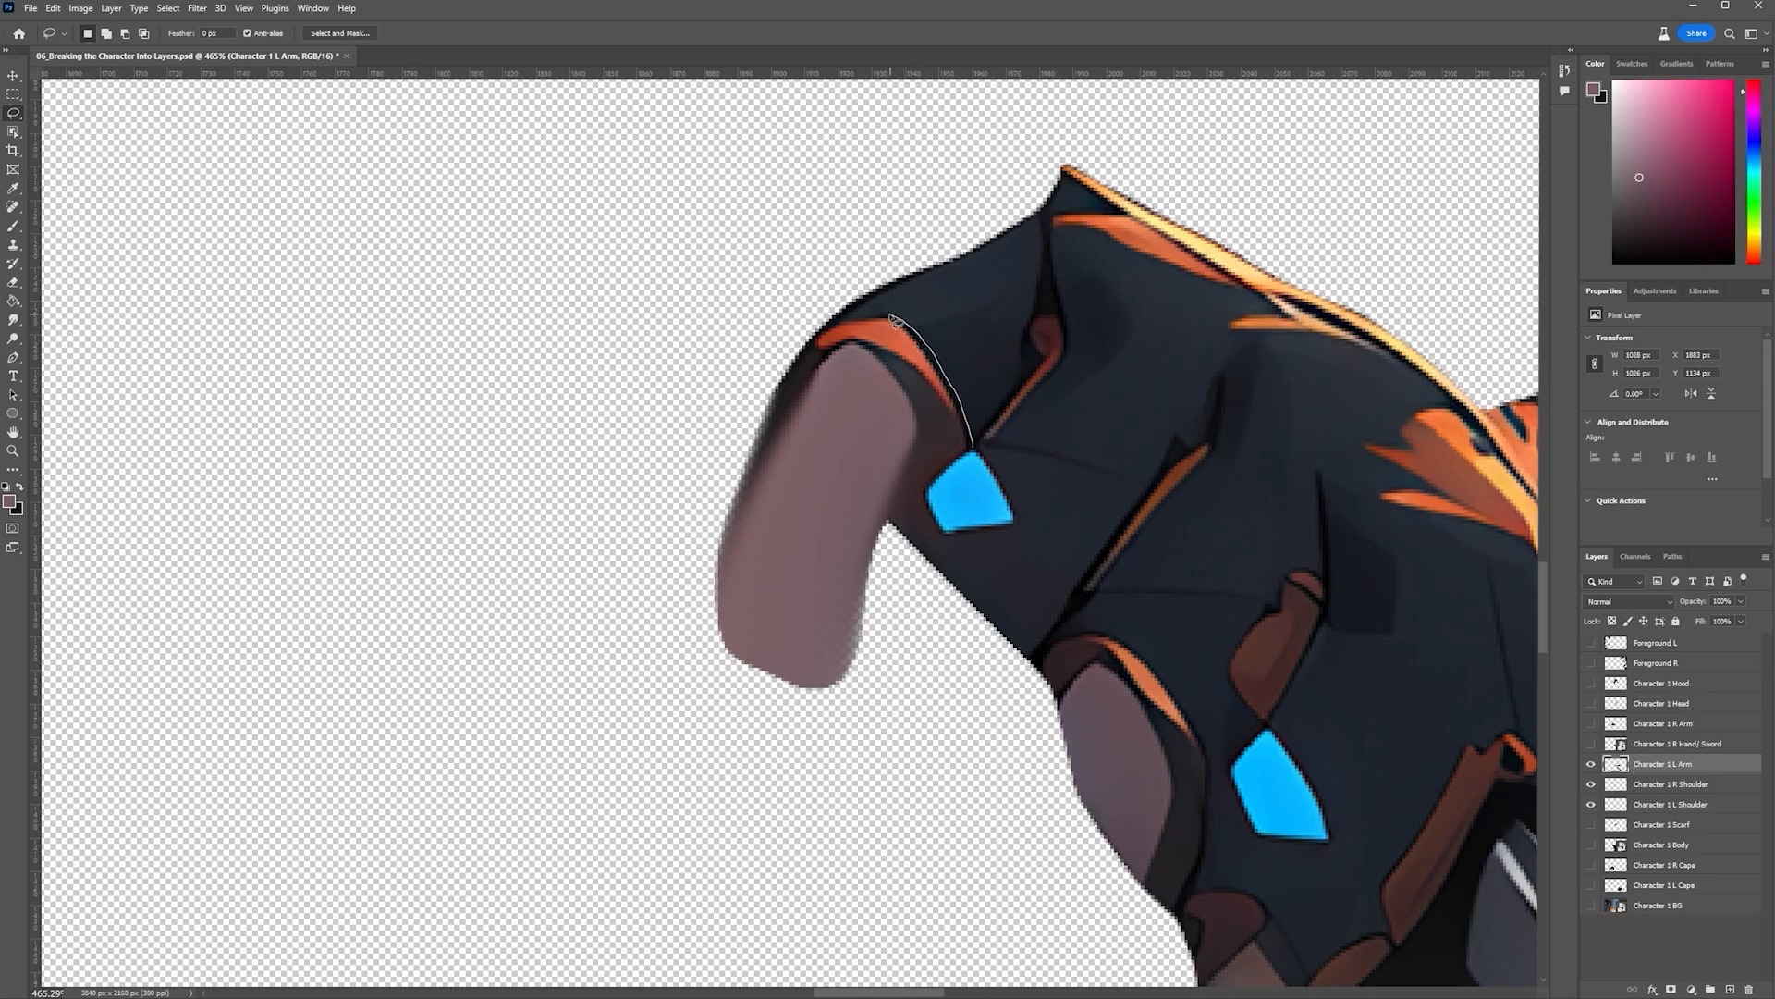
{"action": "mouse_move", "coordinate": [828, 327]}
{"action": "left_mouse_down"}
{"action": "mouse_move", "coordinate": [723, 384]}
{"action": "mouse_move", "coordinate": [678, 712]}
{"action": "mouse_move", "coordinate": [868, 616]}
{"action": "left_mouse_up"}
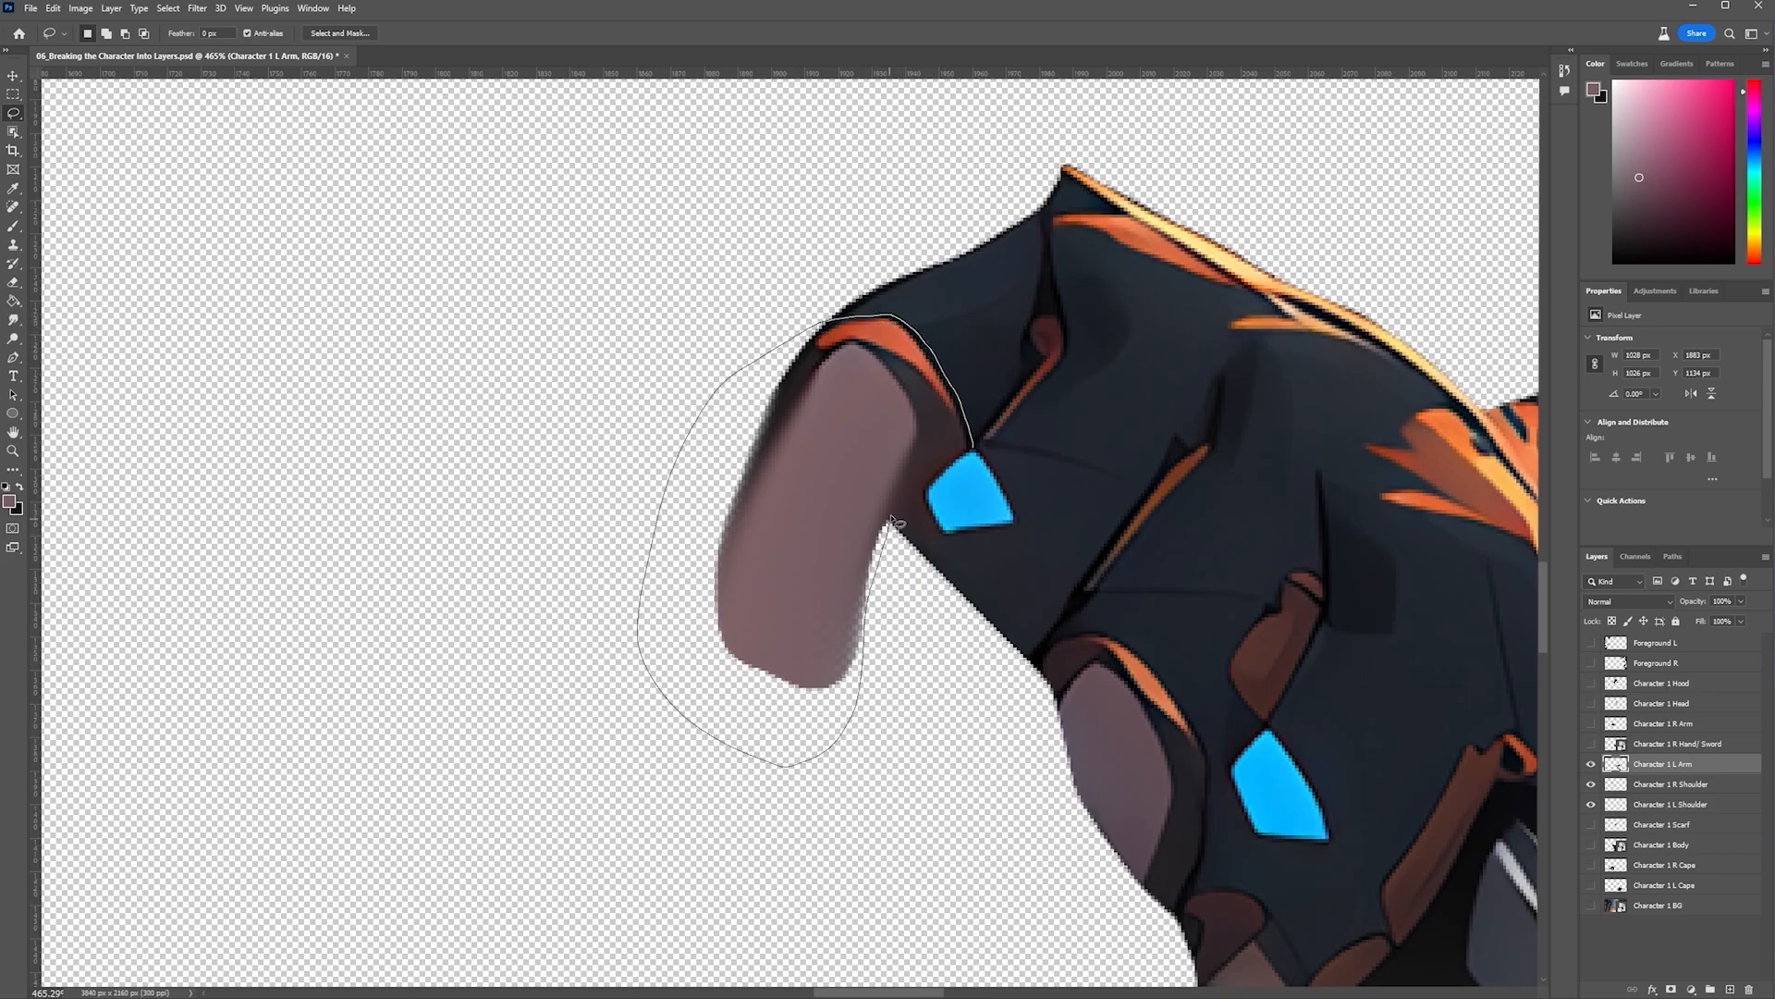
{"action": "left_click_drag", "start_coordinate": [932, 483], "coordinate": [971, 452]}
{"action": "key", "text": "ctrl+j"}
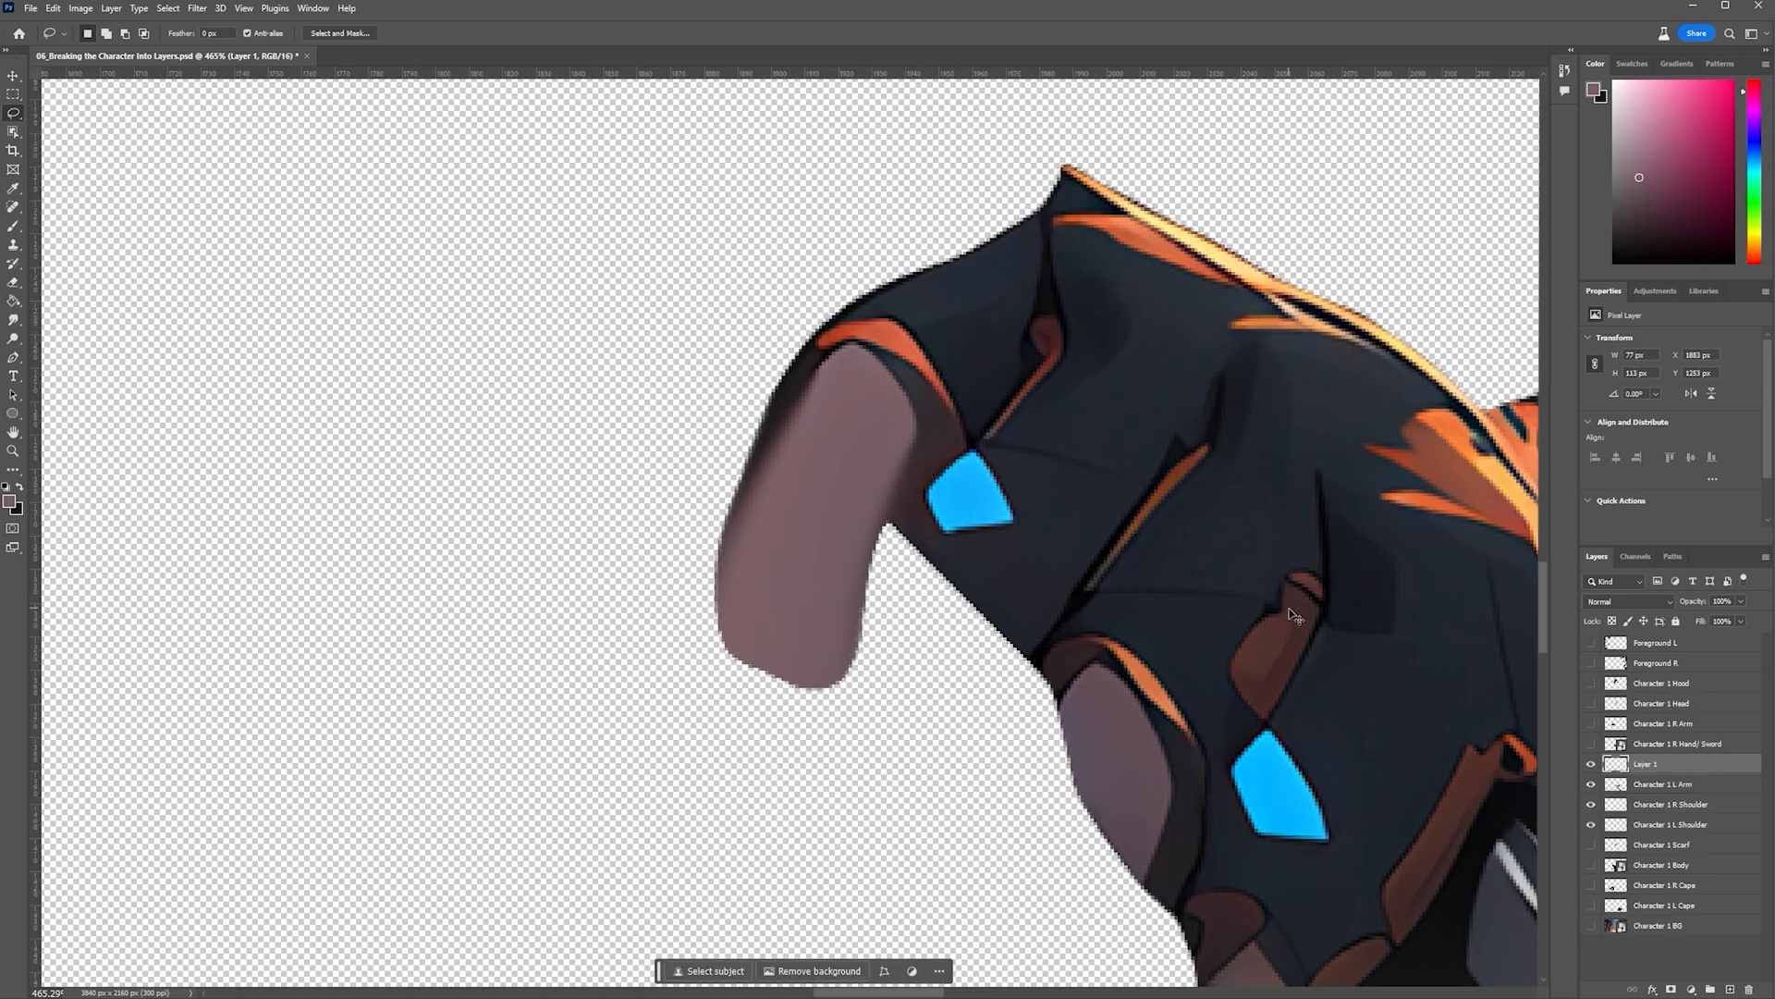
Move the copied finger down beside the first as the second finger and convert its layer to a smart object
{"action": "key", "text": "ctrl+t"}
{"action": "mouse_move", "coordinate": [848, 590]}
{"action": "left_mouse_down"}
{"action": "mouse_move", "coordinate": [904, 753]}
{"action": "mouse_move", "coordinate": [872, 707]}
{"action": "left_mouse_up"}
{"action": "key", "text": "Return"}
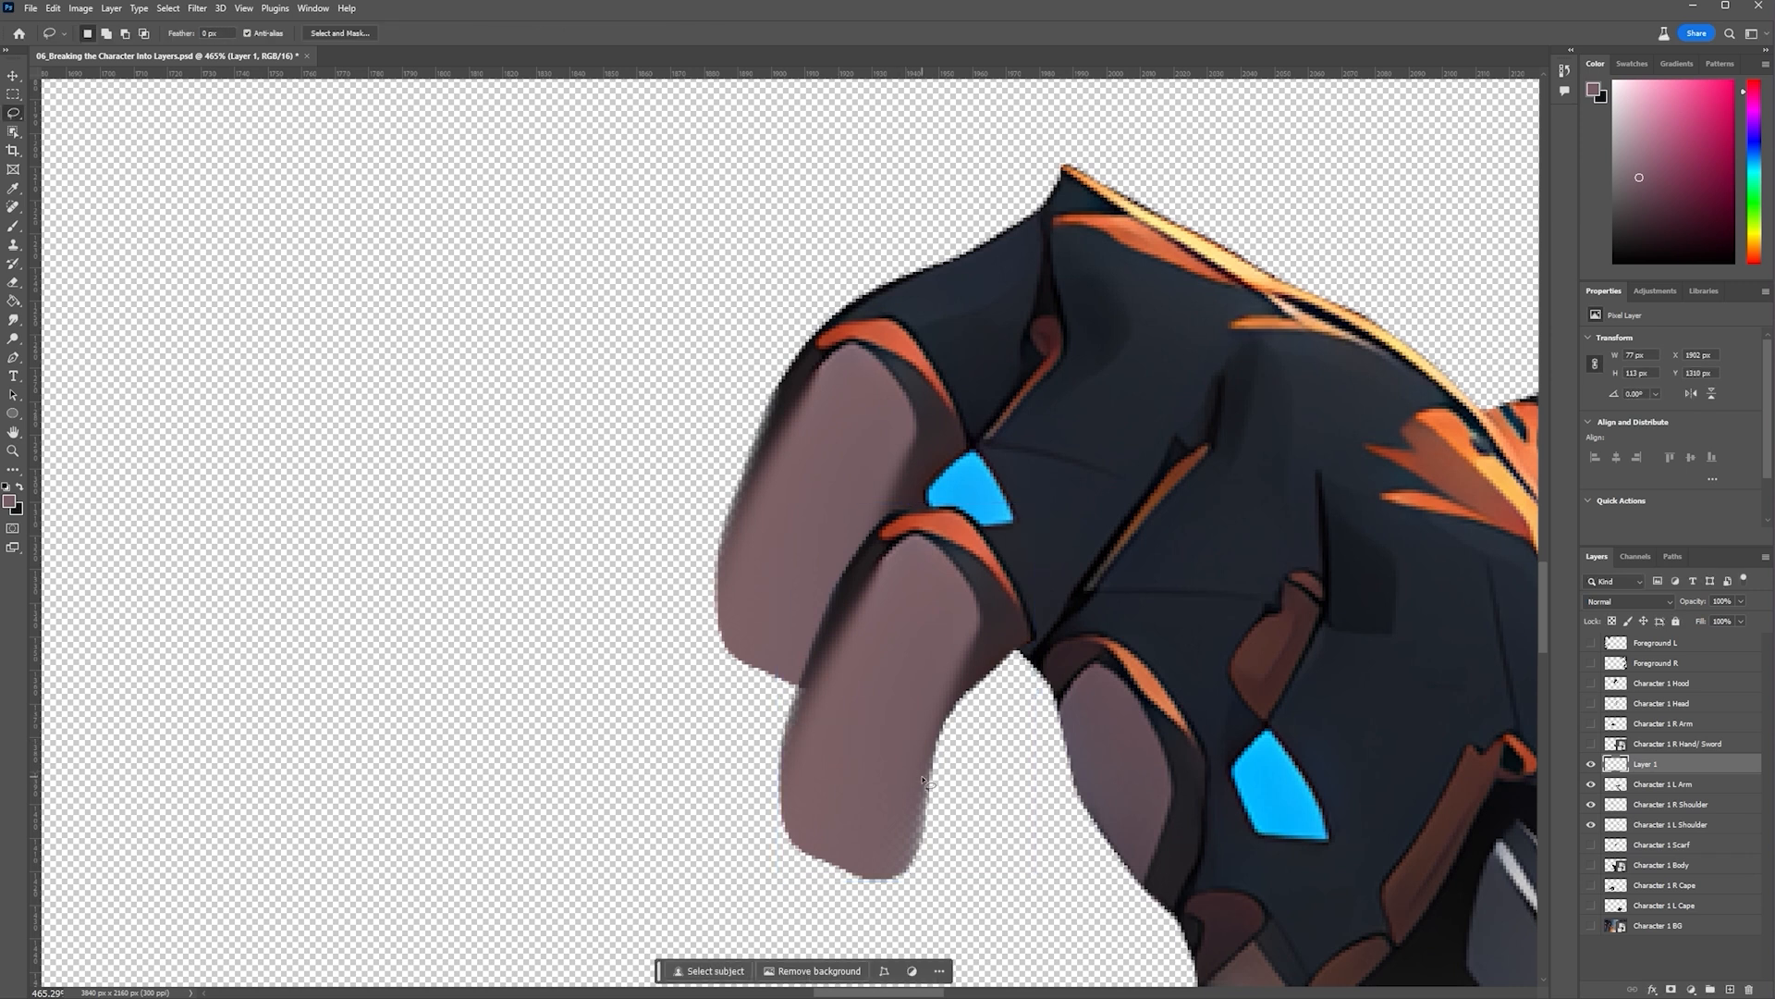
{"action": "scroll", "coordinate": [1158, 730], "scroll_direction": "down", "scroll_amount": 2}
{"action": "right_click", "coordinate": [1645, 770]}
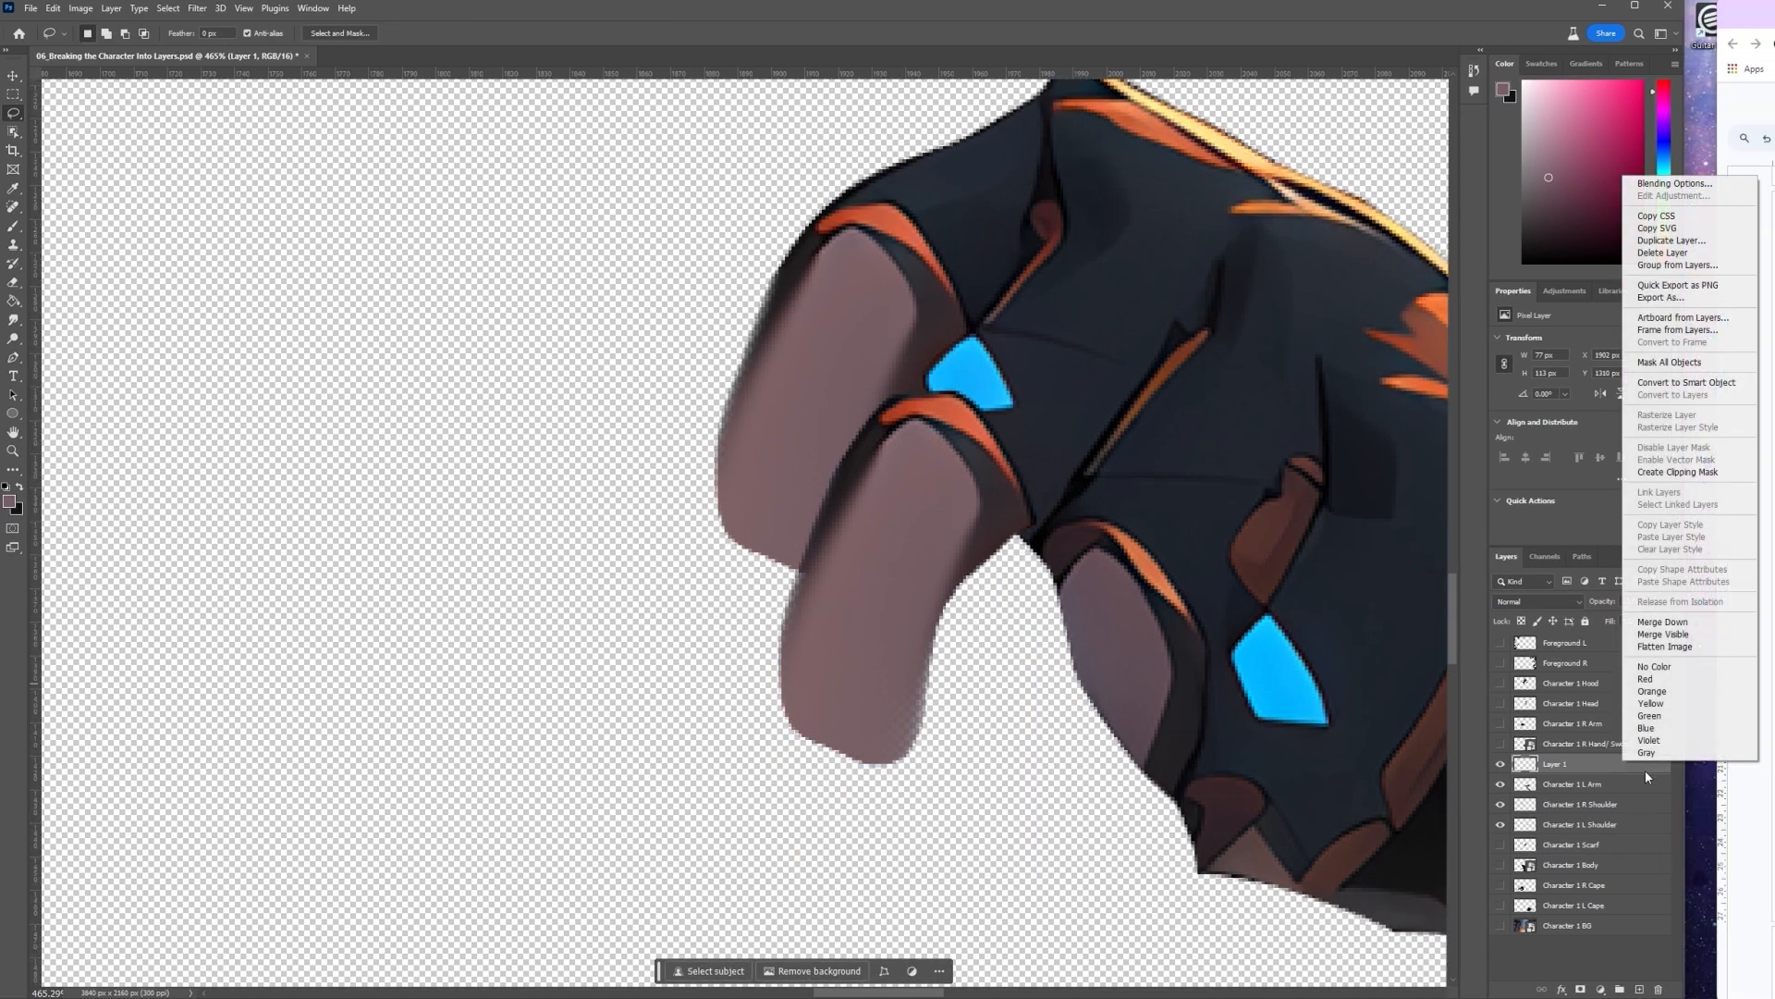
{"action": "left_click", "coordinate": [1710, 382]}
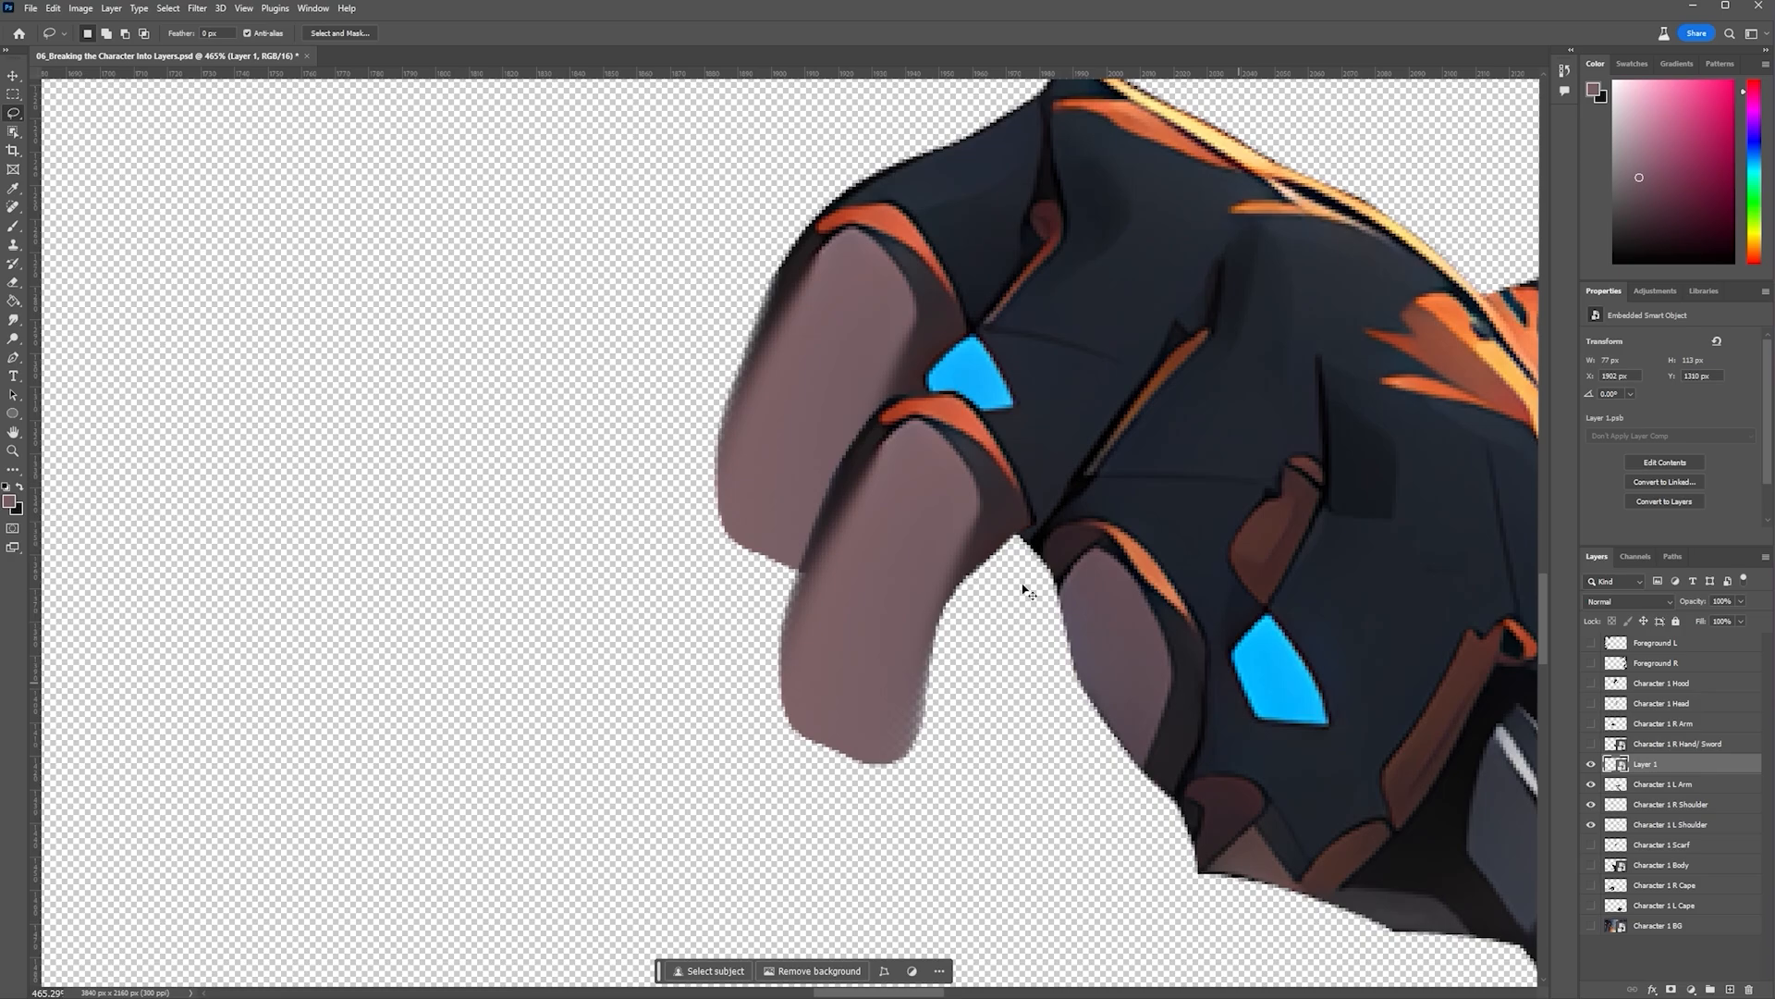
Nudge the second finger toward its knuckle and warp it so its trim and edges meet the glove
{"action": "key", "text": "ctrl+t"}
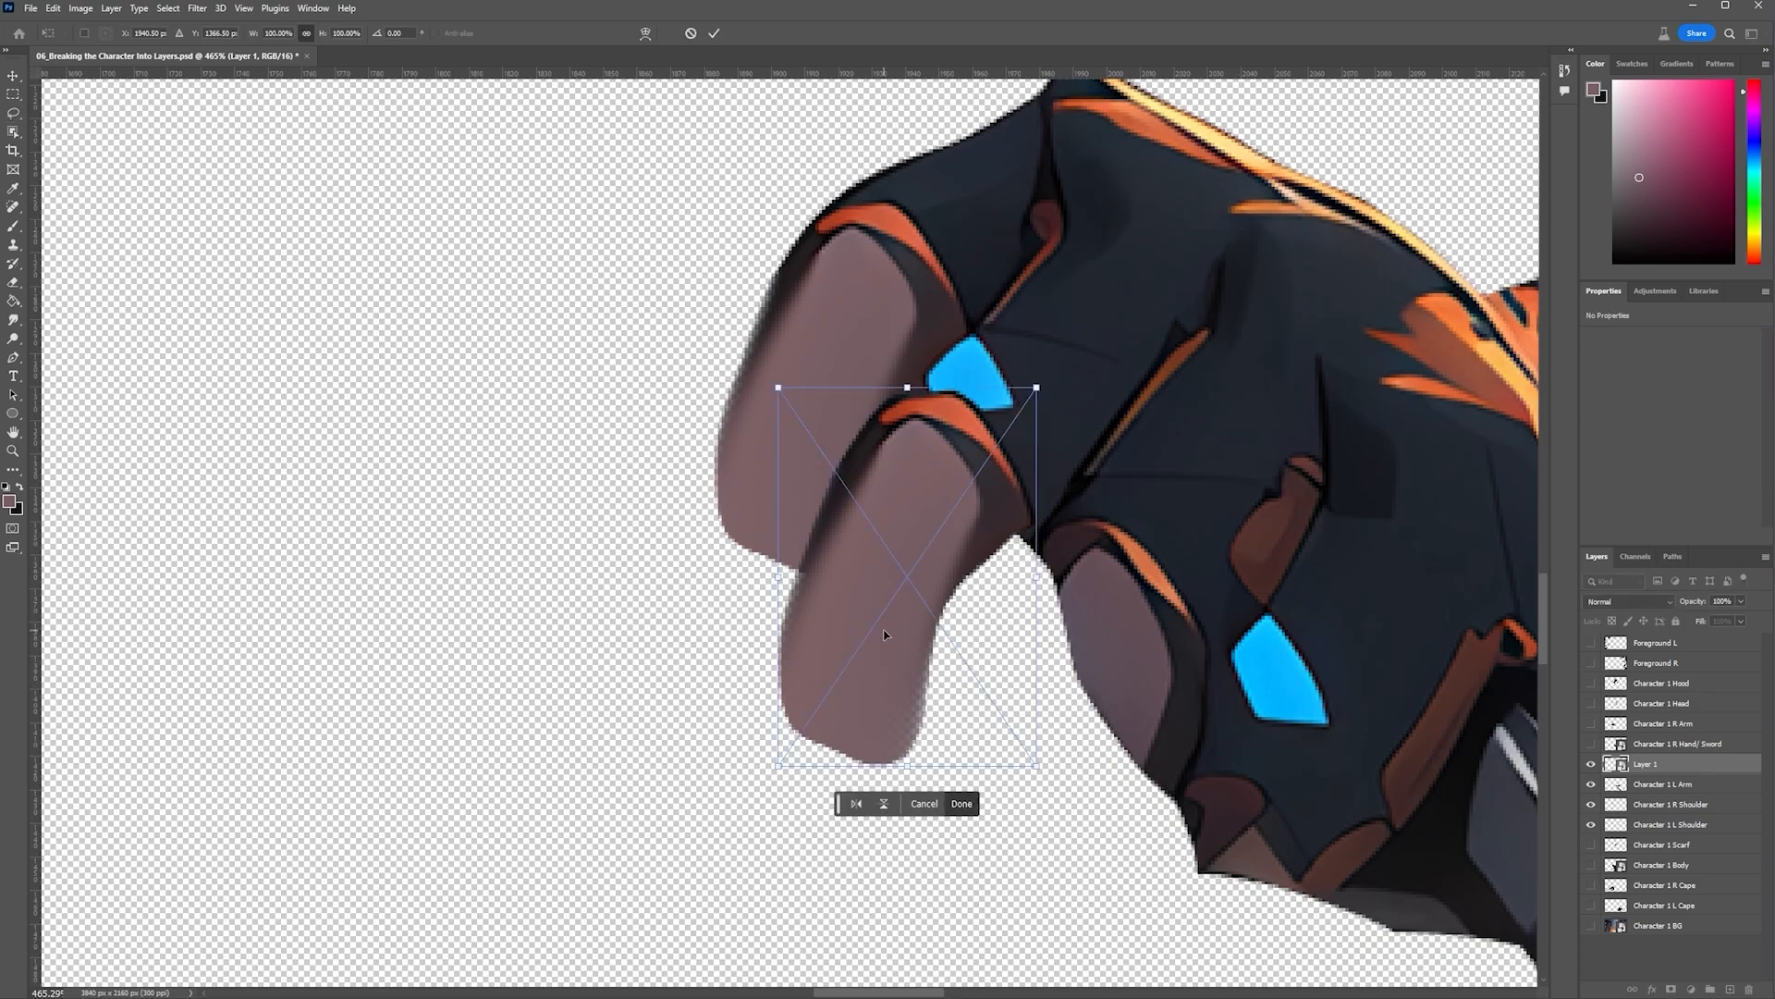
{"action": "mouse_move", "coordinate": [879, 626]}
{"action": "left_mouse_down"}
{"action": "mouse_move", "coordinate": [906, 647]}
{"action": "mouse_move", "coordinate": [900, 626]}
{"action": "left_mouse_up"}
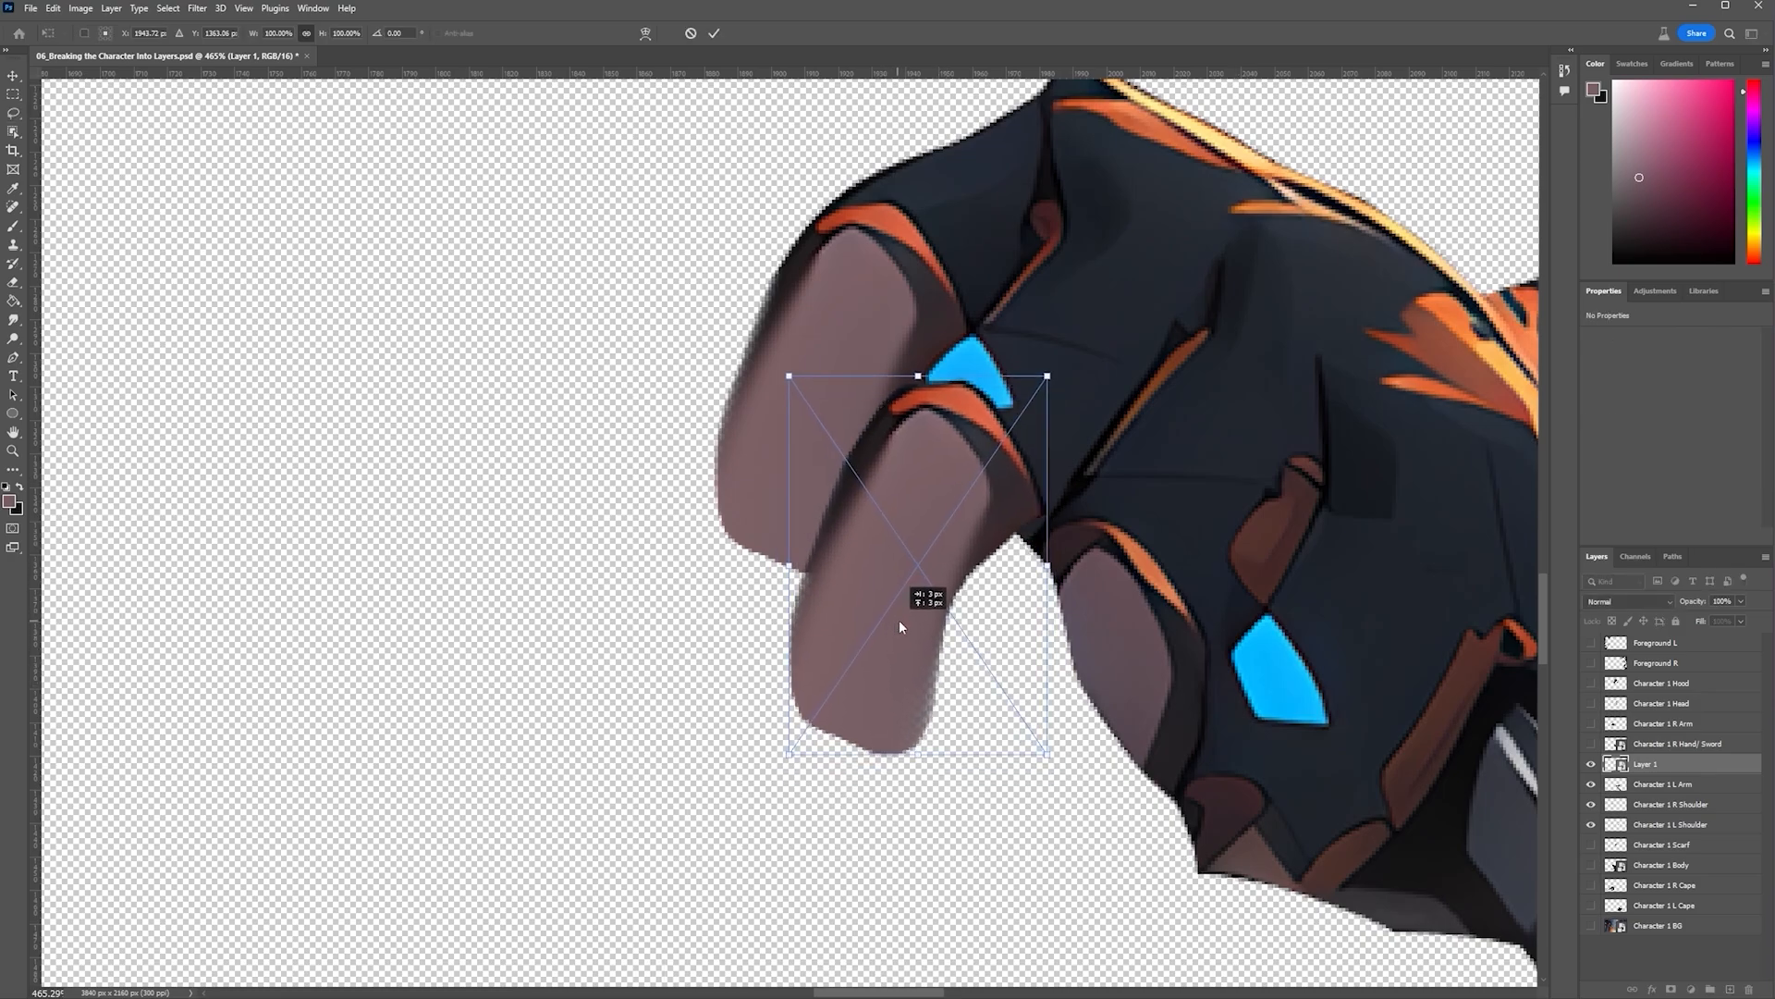
{"action": "right_click", "coordinate": [969, 537]}
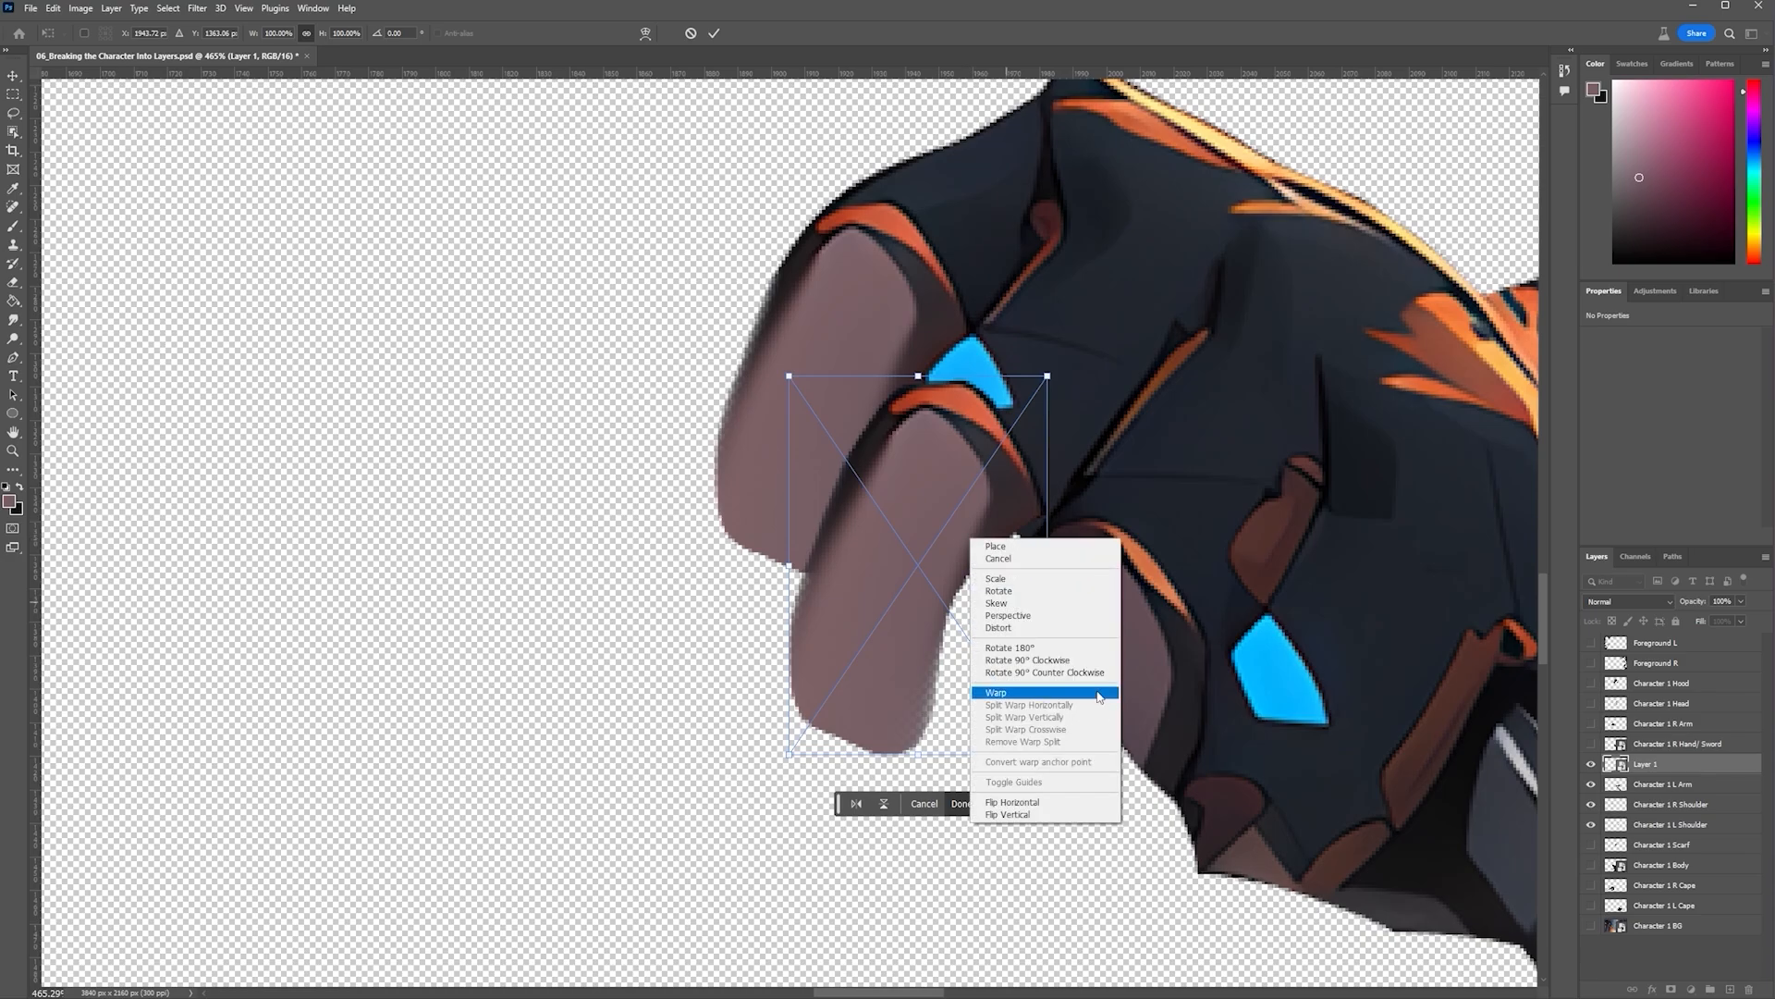
{"action": "left_click", "coordinate": [1043, 693]}
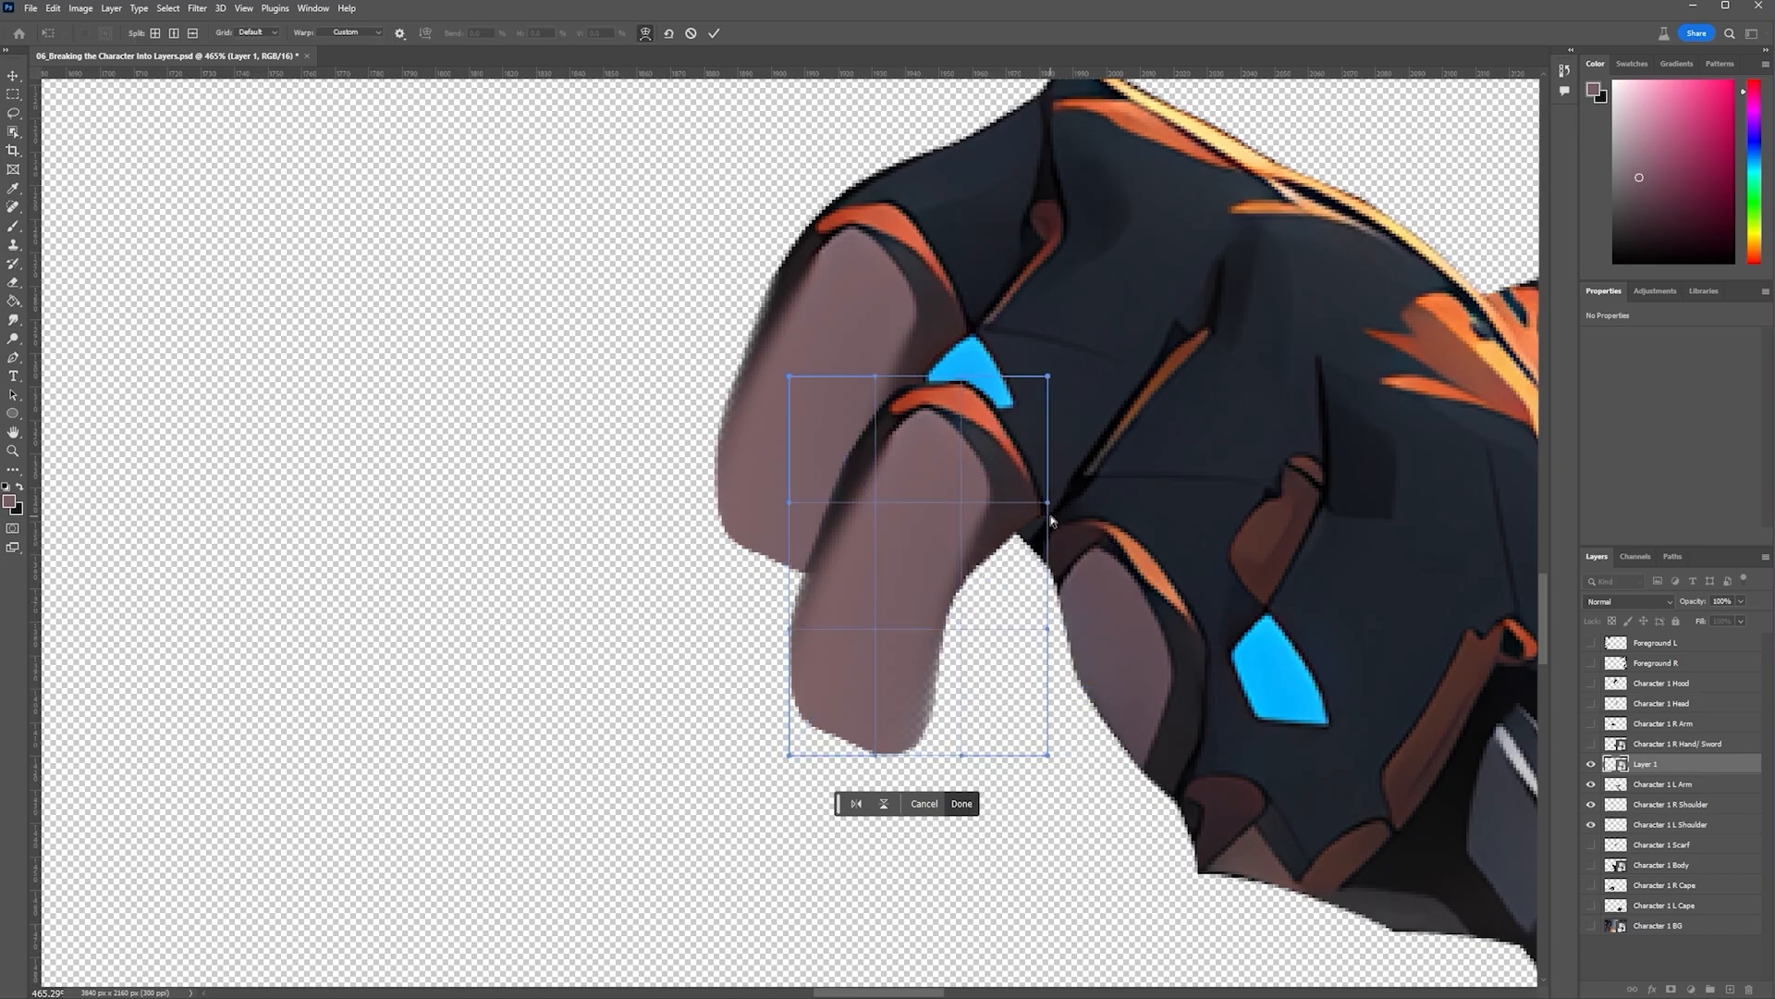
{"action": "mouse_move", "coordinate": [988, 523]}
{"action": "left_mouse_down"}
{"action": "mouse_move", "coordinate": [973, 512]}
{"action": "mouse_move", "coordinate": [991, 529]}
{"action": "left_mouse_up"}
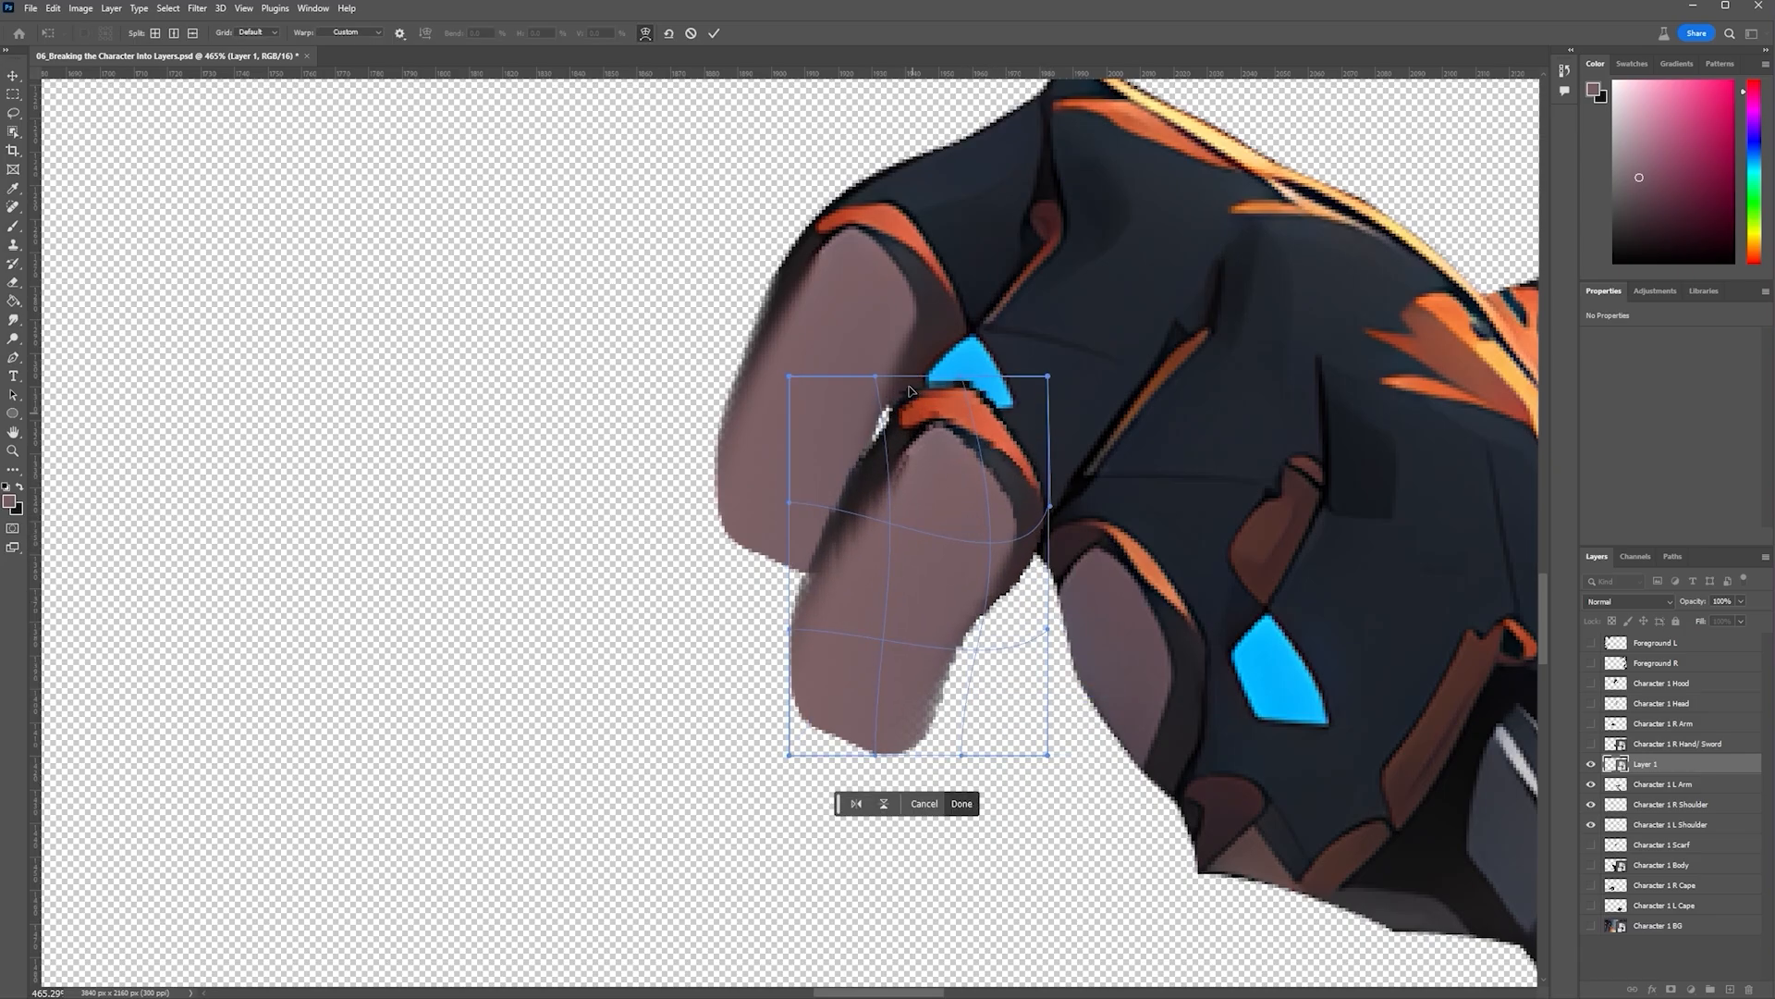
{"action": "left_click_drag", "start_coordinate": [878, 384], "coordinate": [847, 311]}
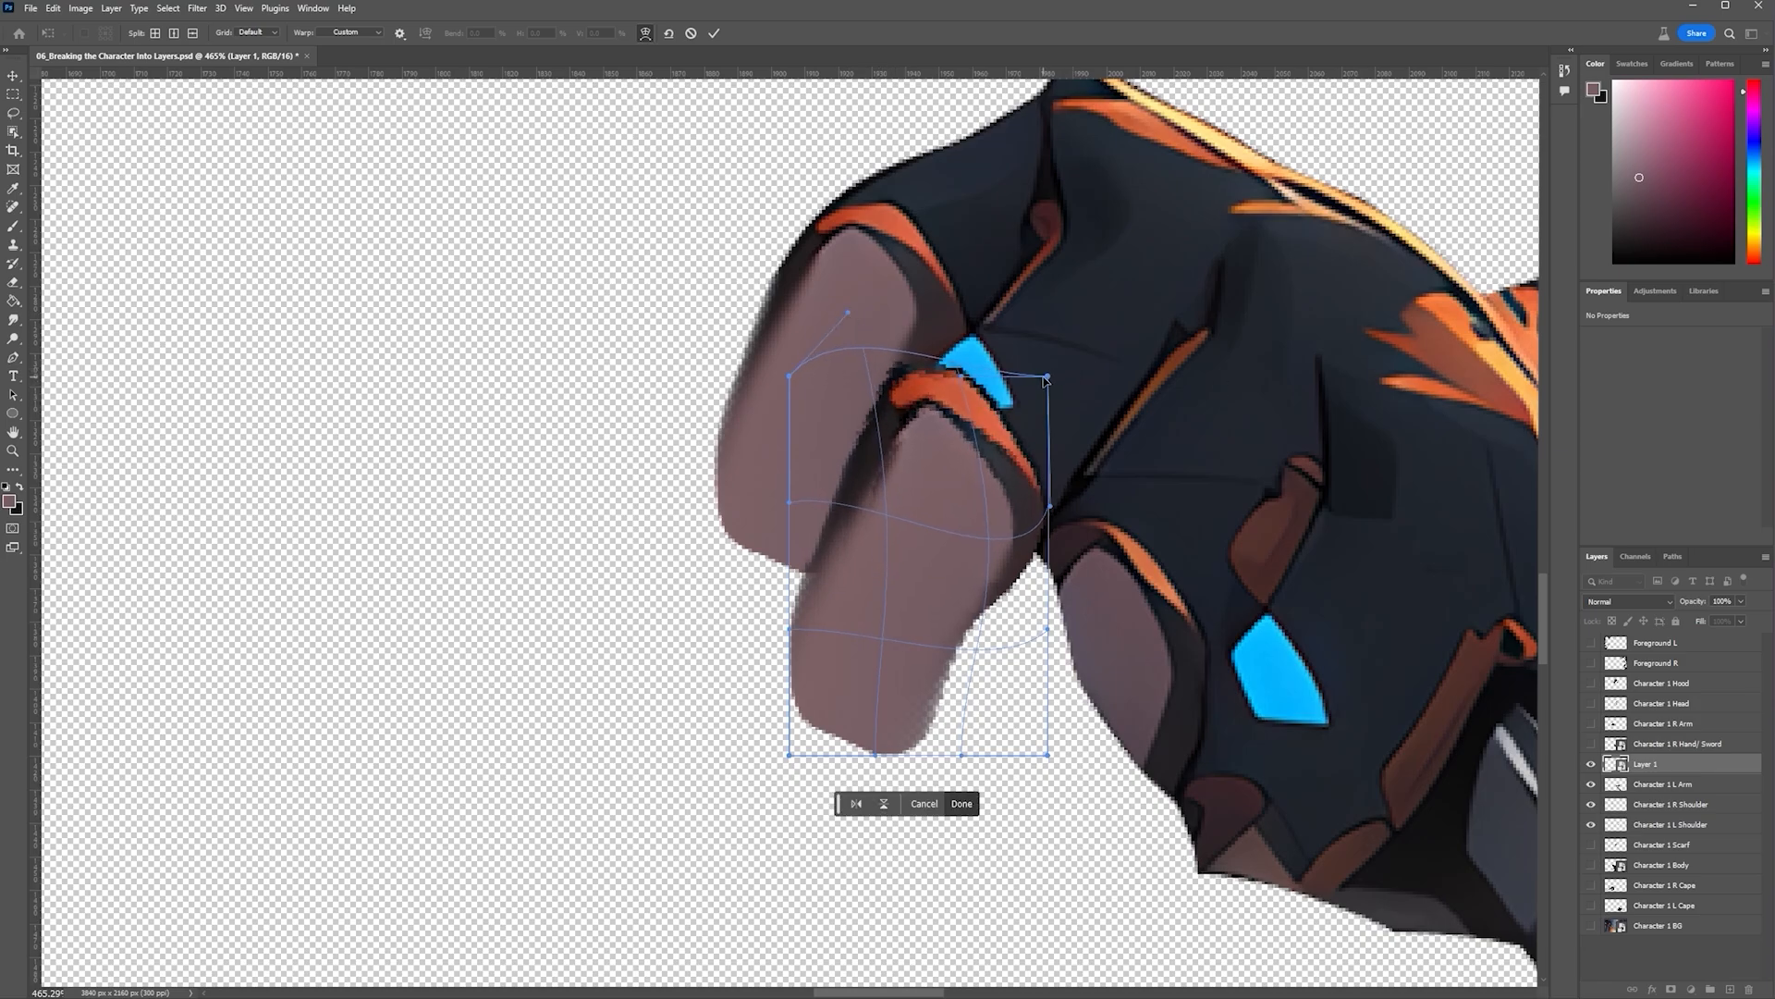
{"action": "left_click_drag", "start_coordinate": [1046, 377], "coordinate": [1062, 404]}
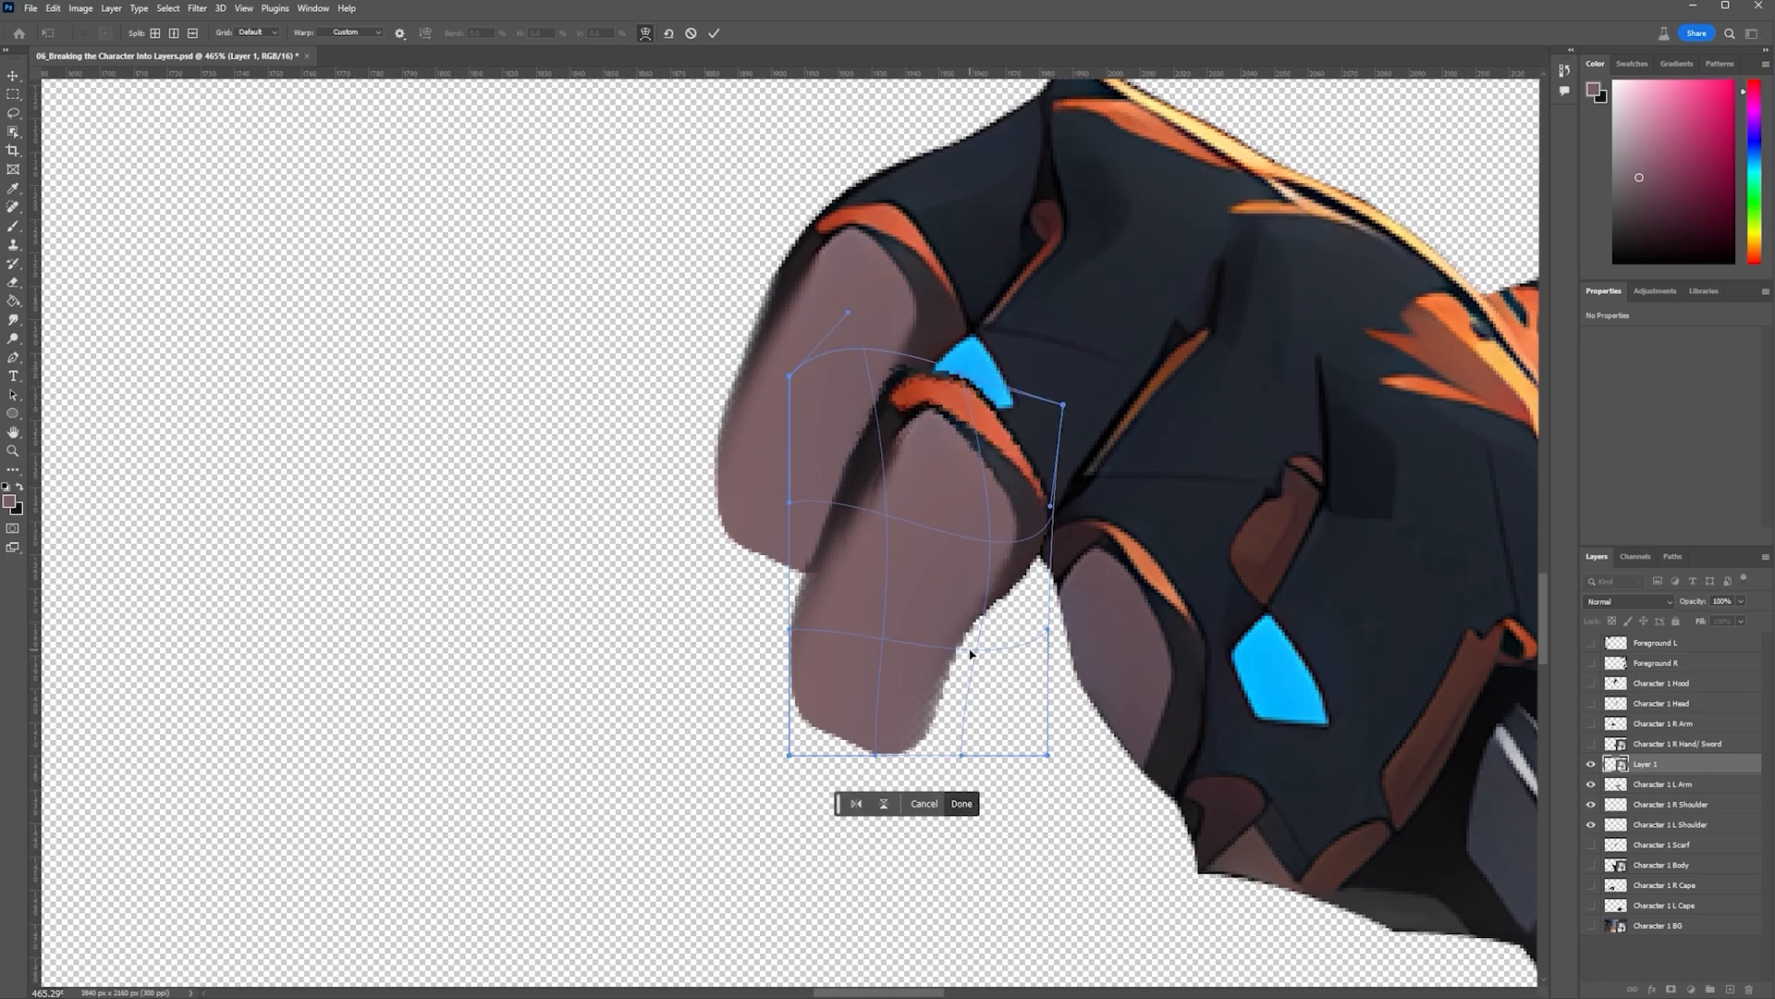
{"action": "left_click_drag", "start_coordinate": [970, 654], "coordinate": [988, 670]}
{"action": "left_click_drag", "start_coordinate": [888, 761], "coordinate": [986, 765]}
{"action": "key", "text": "l"}
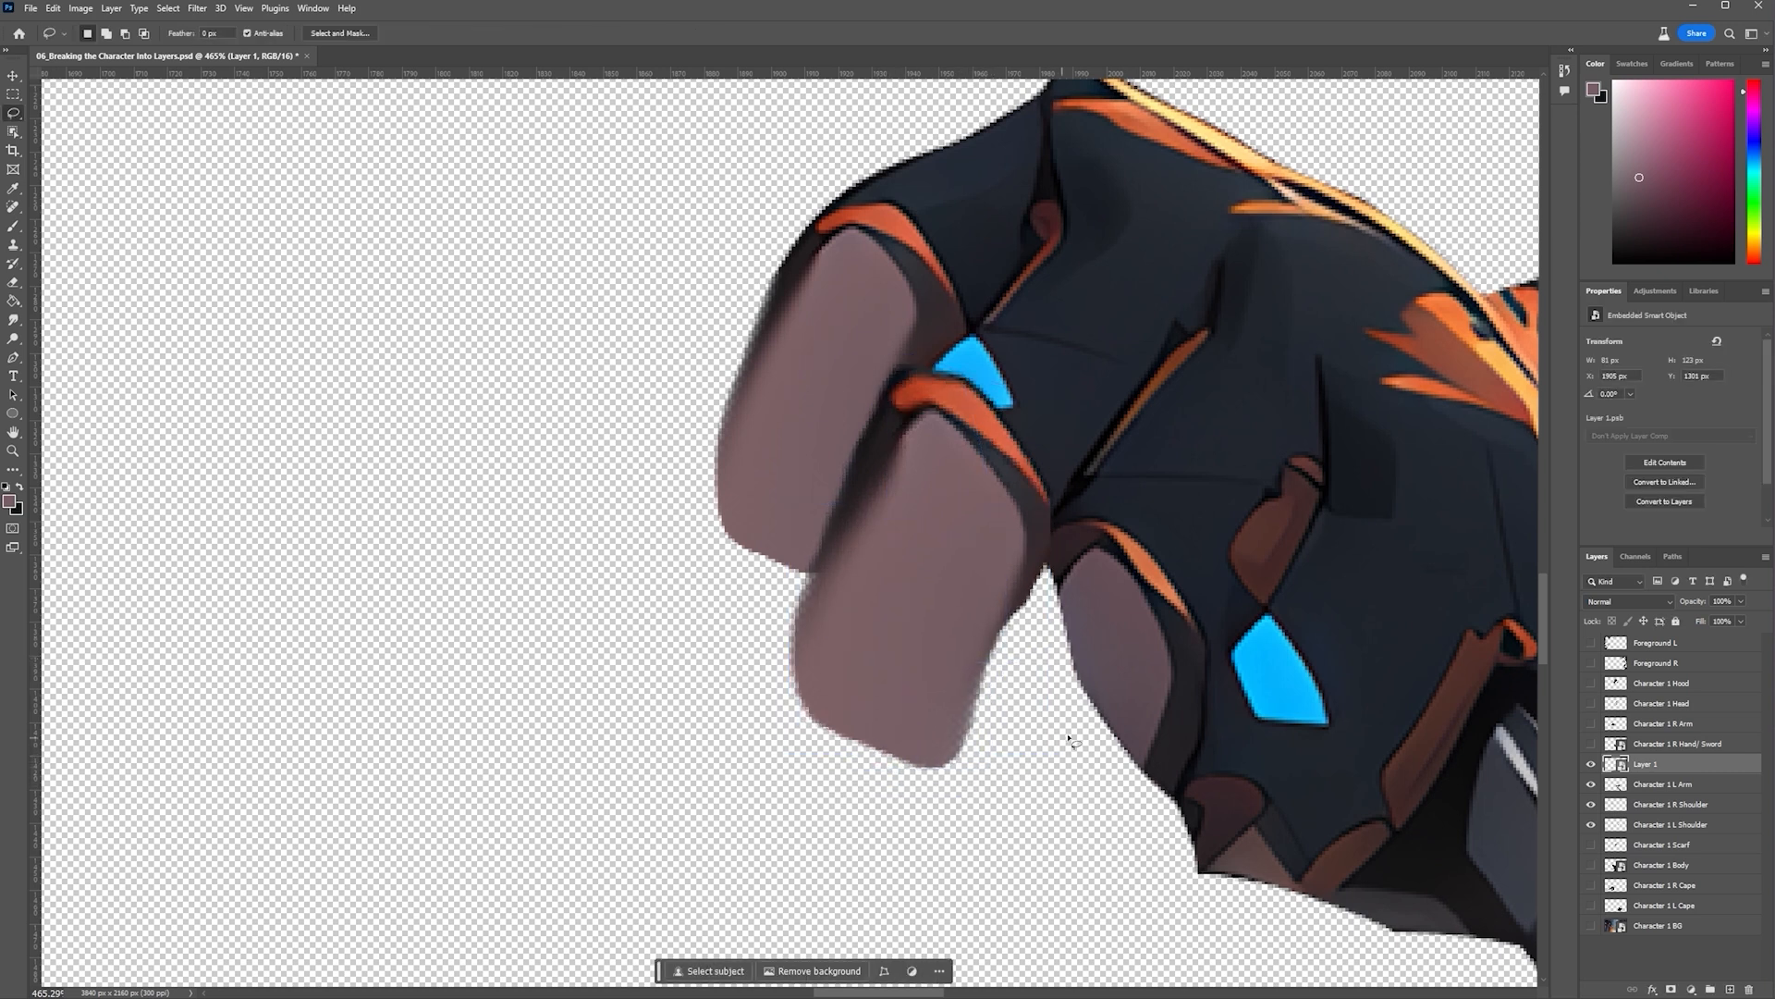
Duplicate the second finger's layer, place the copy as the third finger, and warp it to fit the glove
{"action": "scroll", "coordinate": [1088, 739], "scroll_direction": "down", "scroll_amount": 7}
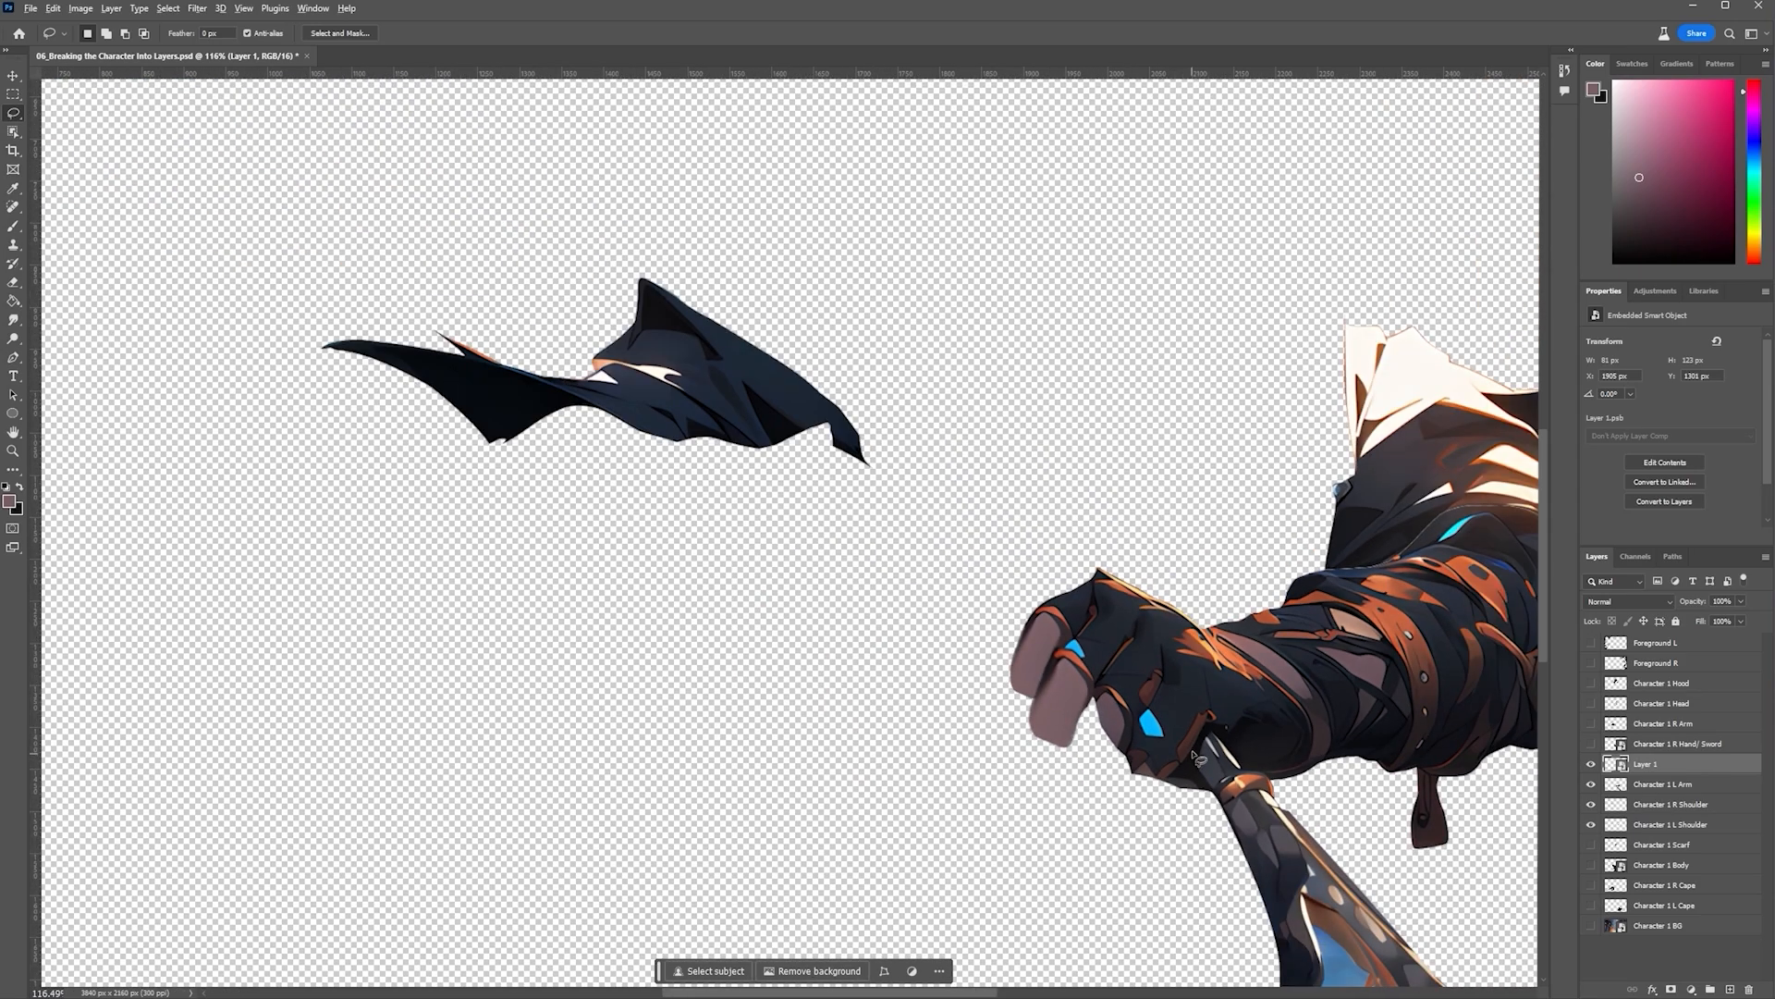
{"action": "scroll", "coordinate": [1205, 760], "scroll_direction": "up", "scroll_amount": 3}
{"action": "scroll", "coordinate": [1073, 739], "scroll_direction": "up", "scroll_amount": 1}
{"action": "key", "text": "ctrl+j"}
{"action": "key", "text": "ctrl+t"}
{"action": "right_click", "coordinate": [998, 735]}
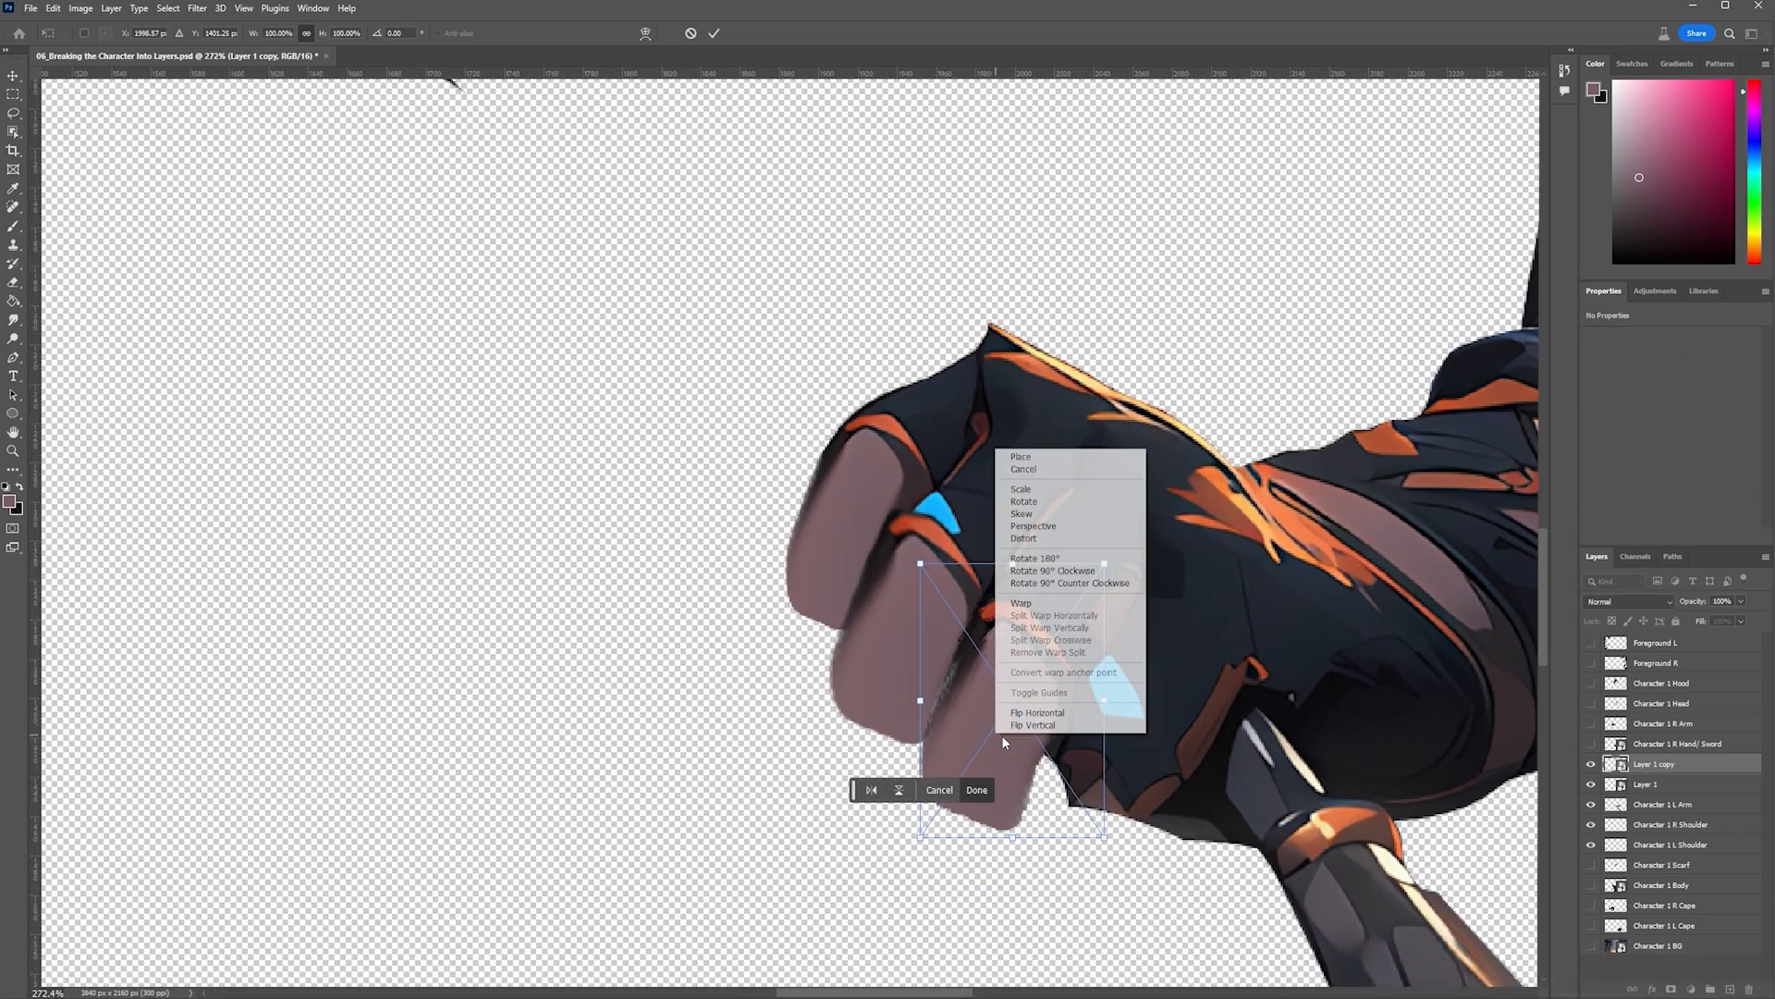
{"action": "left_click", "coordinate": [1070, 605]}
{"action": "left_click_drag", "start_coordinate": [995, 682], "coordinate": [966, 682]}
{"action": "left_click_drag", "start_coordinate": [920, 817], "coordinate": [922, 809]}
{"action": "left_click_drag", "start_coordinate": [1034, 830], "coordinate": [1052, 814]}
{"action": "key", "text": "Return"}
Duplicate the third finger's layer and position the copy below the lower blue gem as the fourth finger
{"action": "scroll", "coordinate": [1124, 818], "scroll_direction": "down", "scroll_amount": 4}
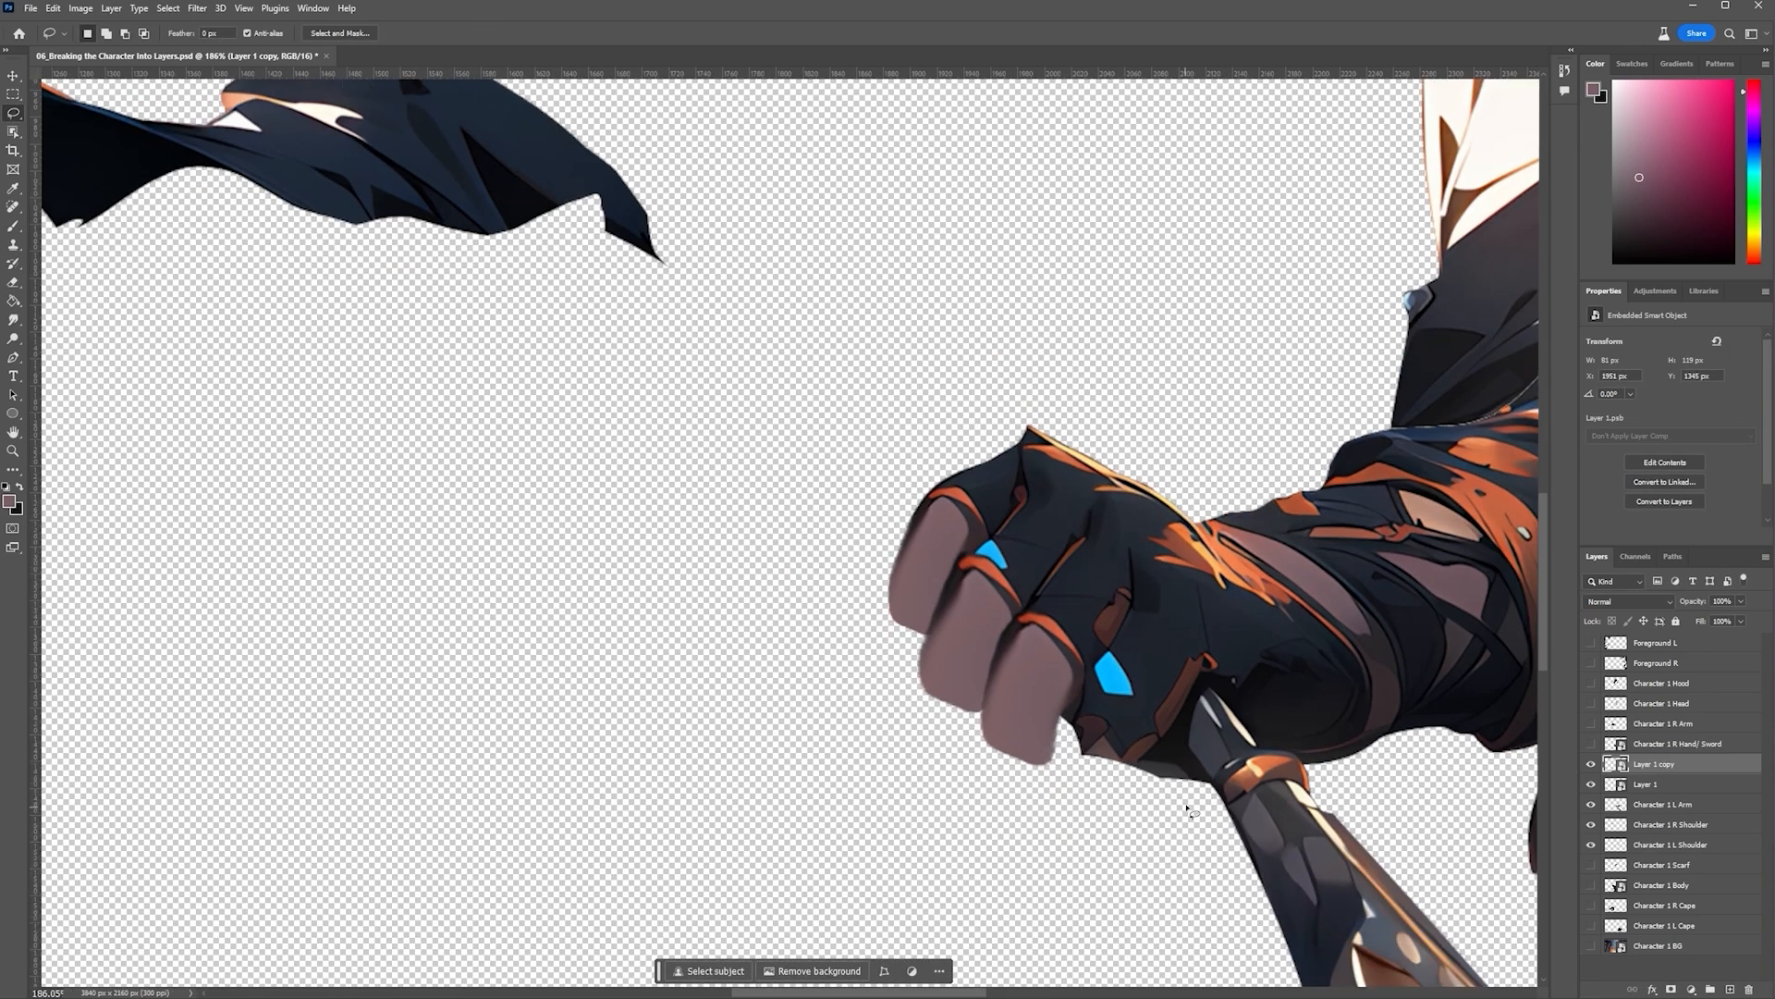
{"action": "scroll", "coordinate": [1193, 797], "scroll_direction": "up", "scroll_amount": 3}
{"action": "scroll", "coordinate": [1194, 797], "scroll_direction": "down", "scroll_amount": 5}
{"action": "scroll", "coordinate": [1106, 631], "scroll_direction": "up", "scroll_amount": 6}
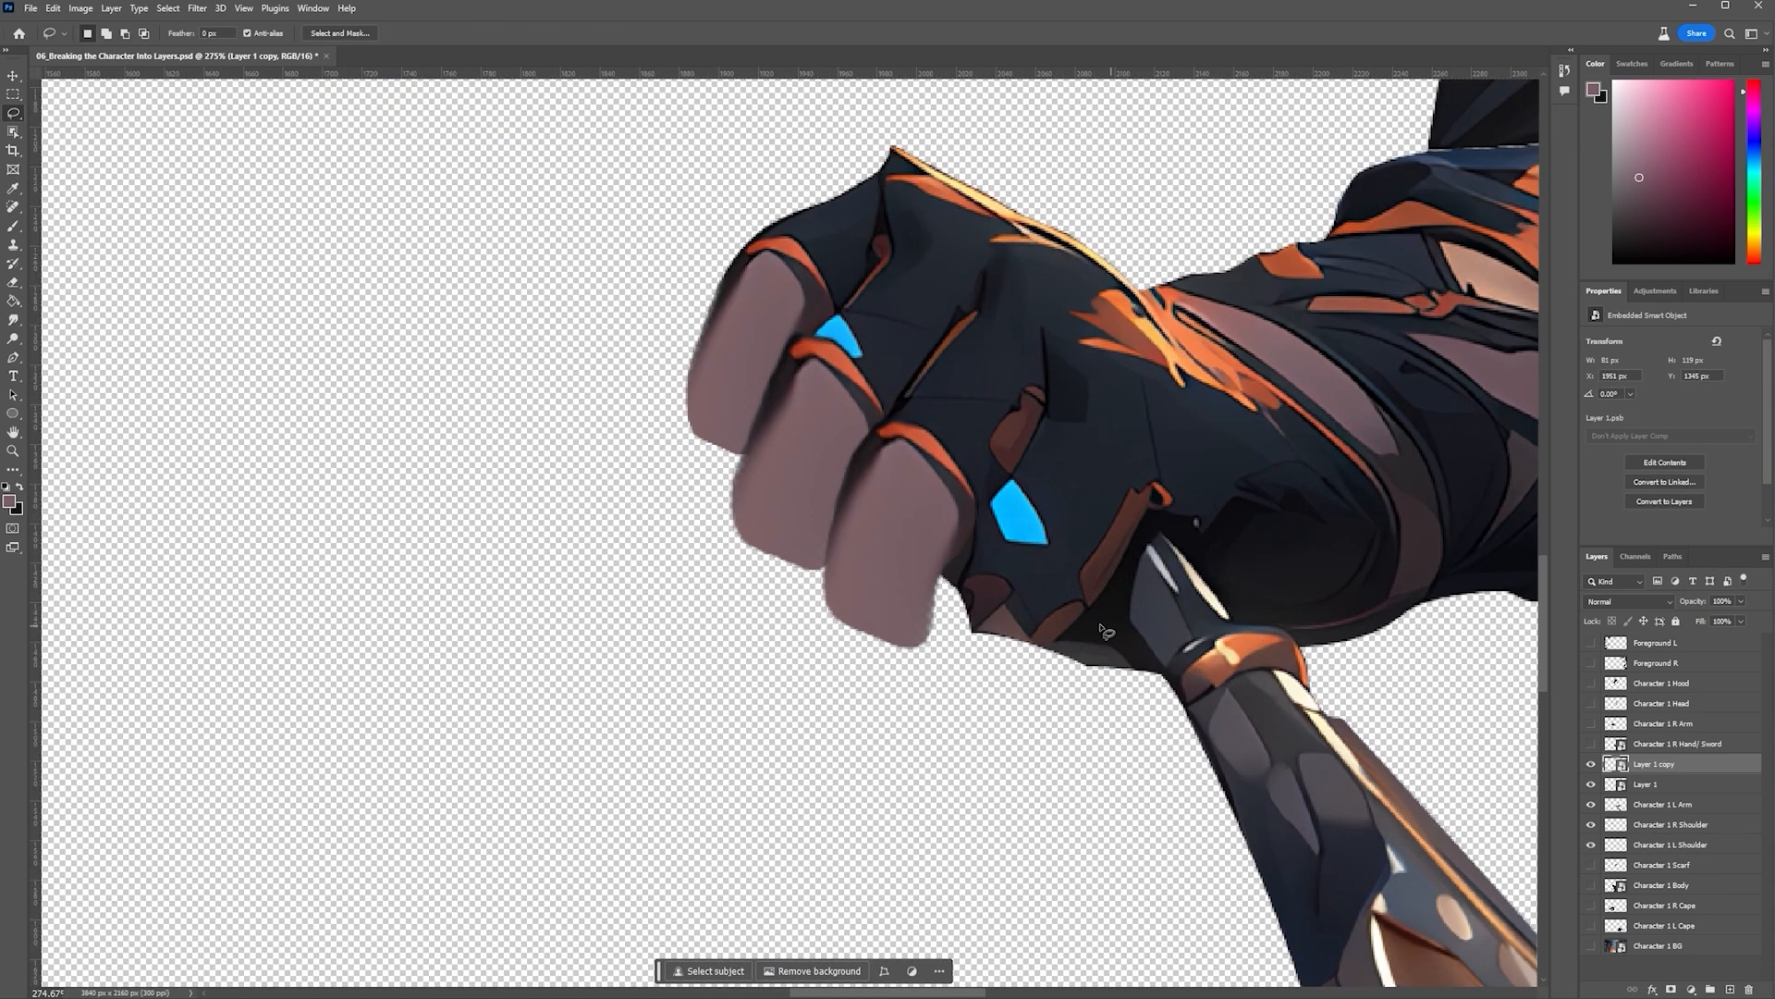
{"action": "key", "text": "ctrl+j"}
{"action": "key", "text": "ctrl+t"}
{"action": "left_click_drag", "start_coordinate": [911, 557], "coordinate": [1004, 636]}
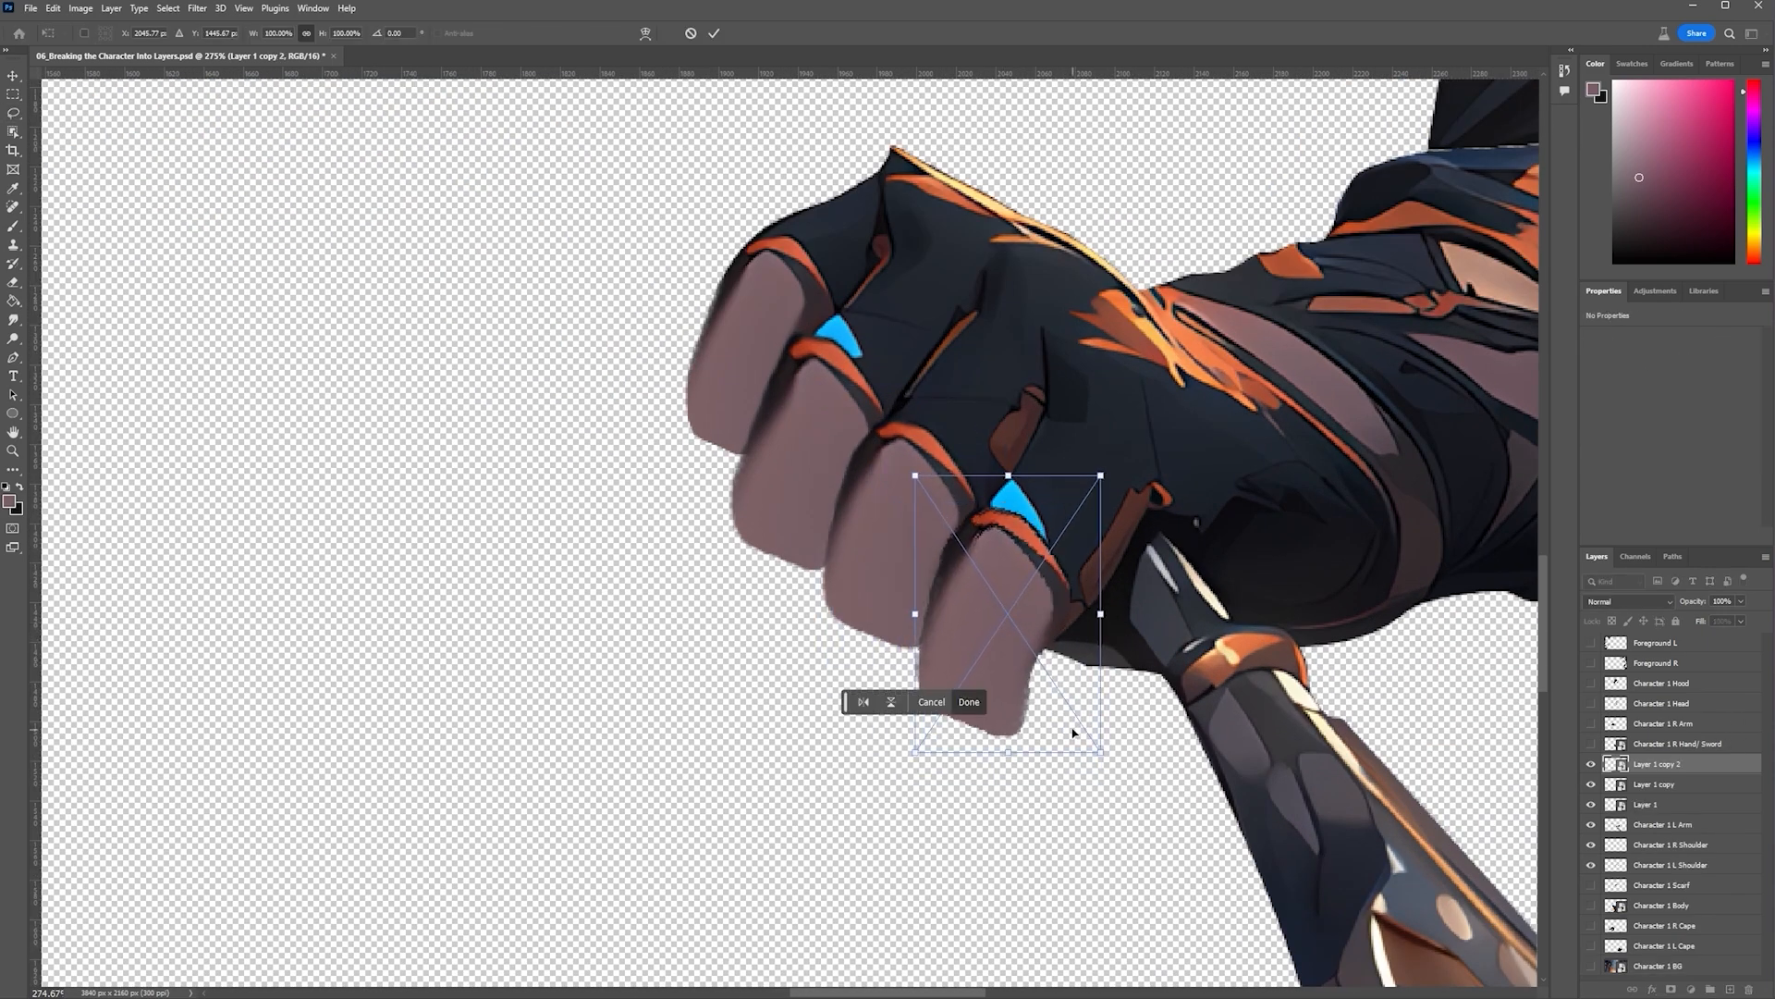
{"action": "left_click_drag", "start_coordinate": [1069, 725], "coordinate": [1062, 730]}
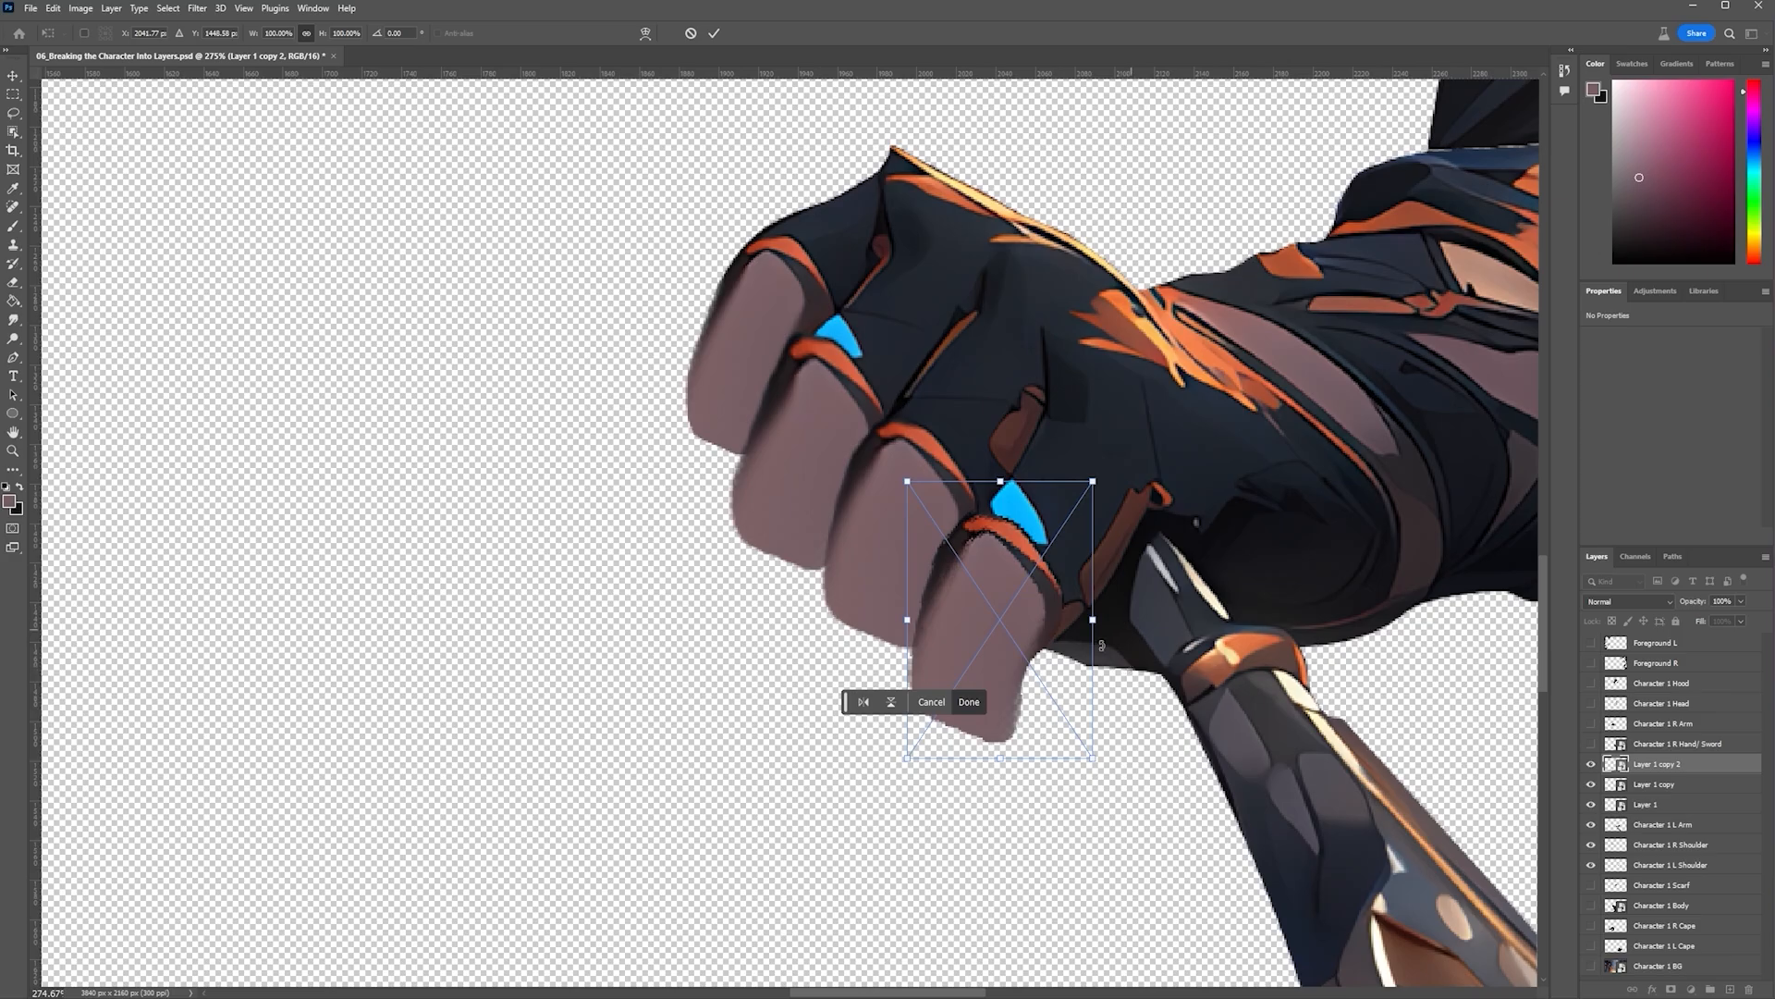
Warp the fourth finger's lower end upward to make it shorter than the other fingers
{"action": "scroll", "coordinate": [1055, 708], "scroll_direction": "up", "scroll_amount": 2}
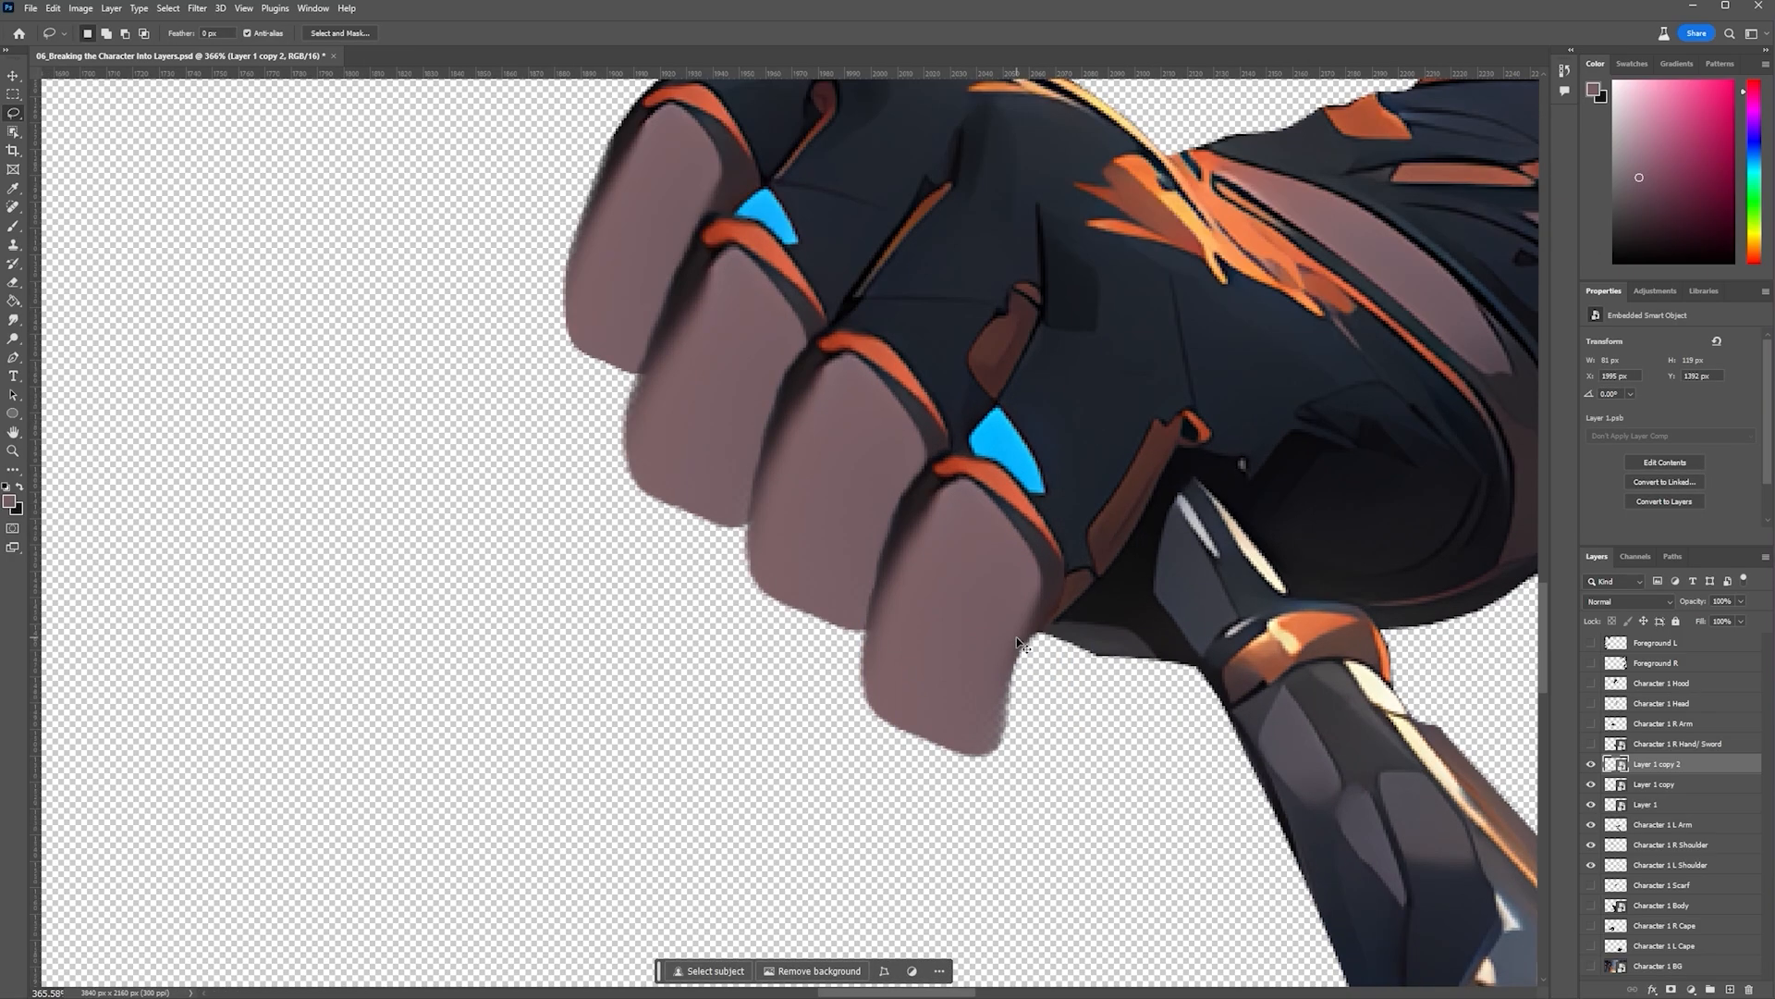
{"action": "right_click", "coordinate": [991, 584]}
{"action": "left_click", "coordinate": [1027, 737]}
{"action": "left_click_drag", "start_coordinate": [993, 779], "coordinate": [957, 651]}
{"action": "left_click_drag", "start_coordinate": [861, 739], "coordinate": [1149, 651]}
{"action": "mouse_move", "coordinate": [930, 631]}
{"action": "left_mouse_down"}
{"action": "mouse_move", "coordinate": [945, 626]}
{"action": "mouse_move", "coordinate": [932, 612]}
{"action": "left_mouse_up"}
{"action": "key", "text": "Return"}
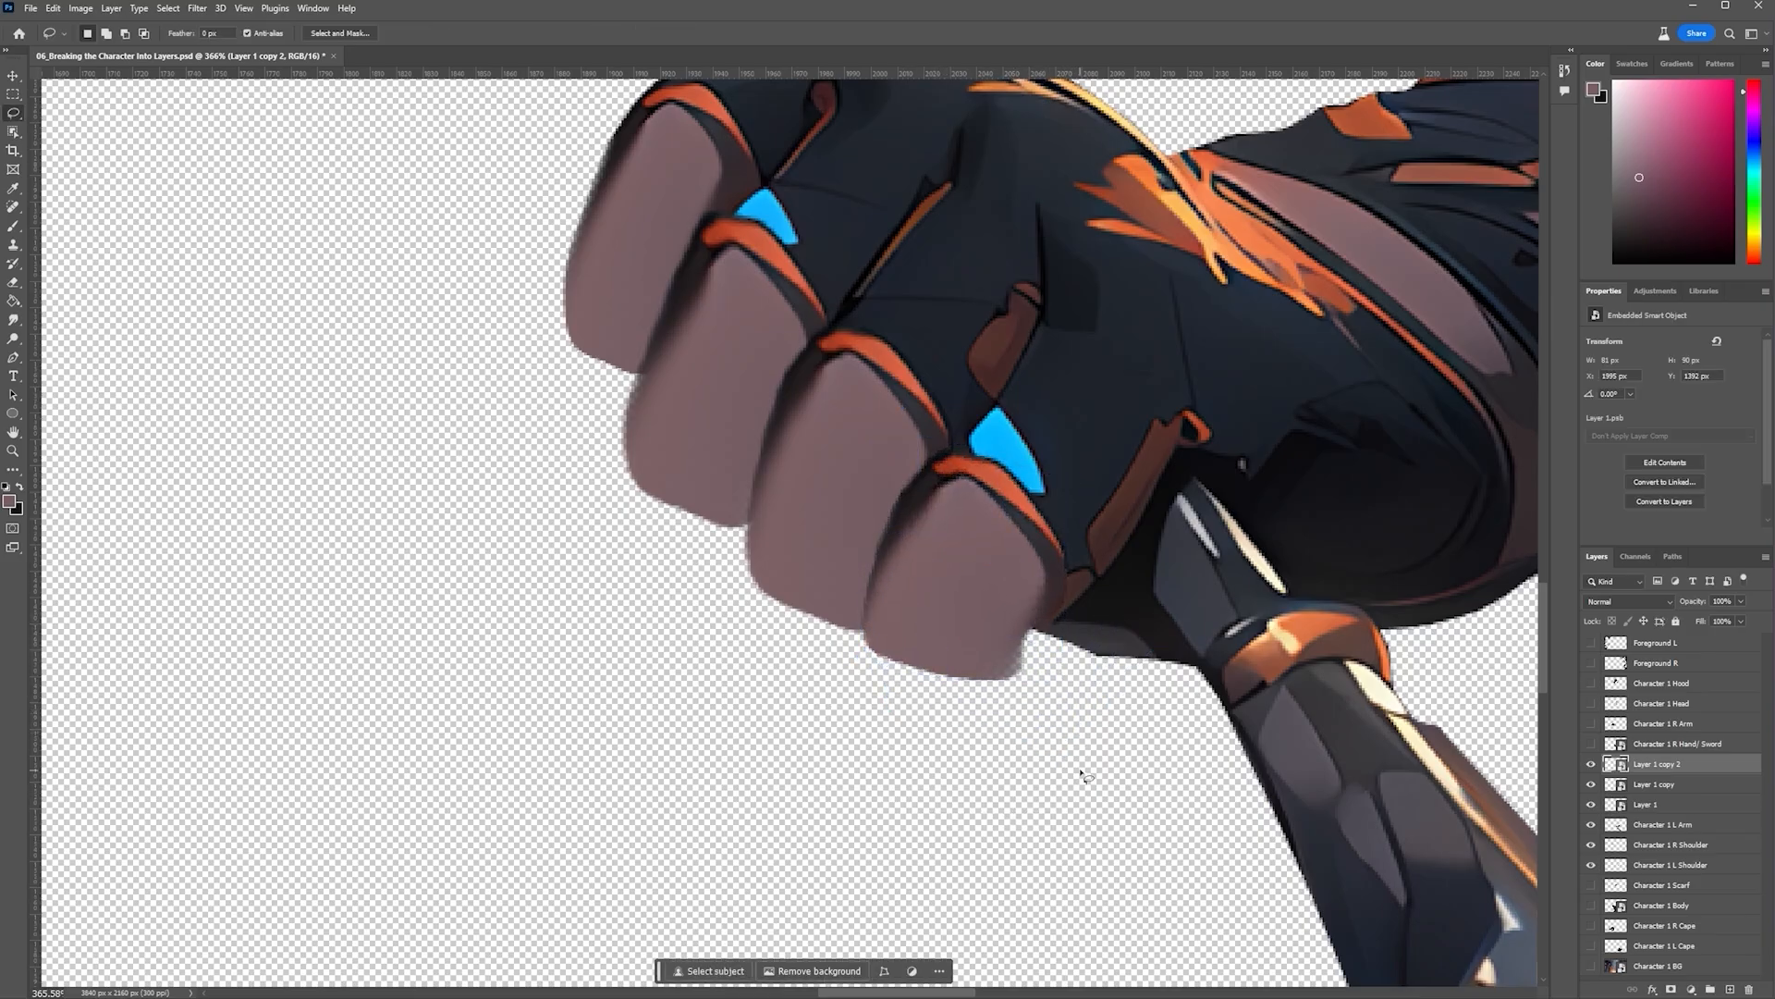
{"action": "scroll", "coordinate": [1121, 692], "scroll_direction": "down", "scroll_amount": 7}
{"action": "scroll", "coordinate": [1132, 677], "scroll_direction": "up", "scroll_amount": 8}
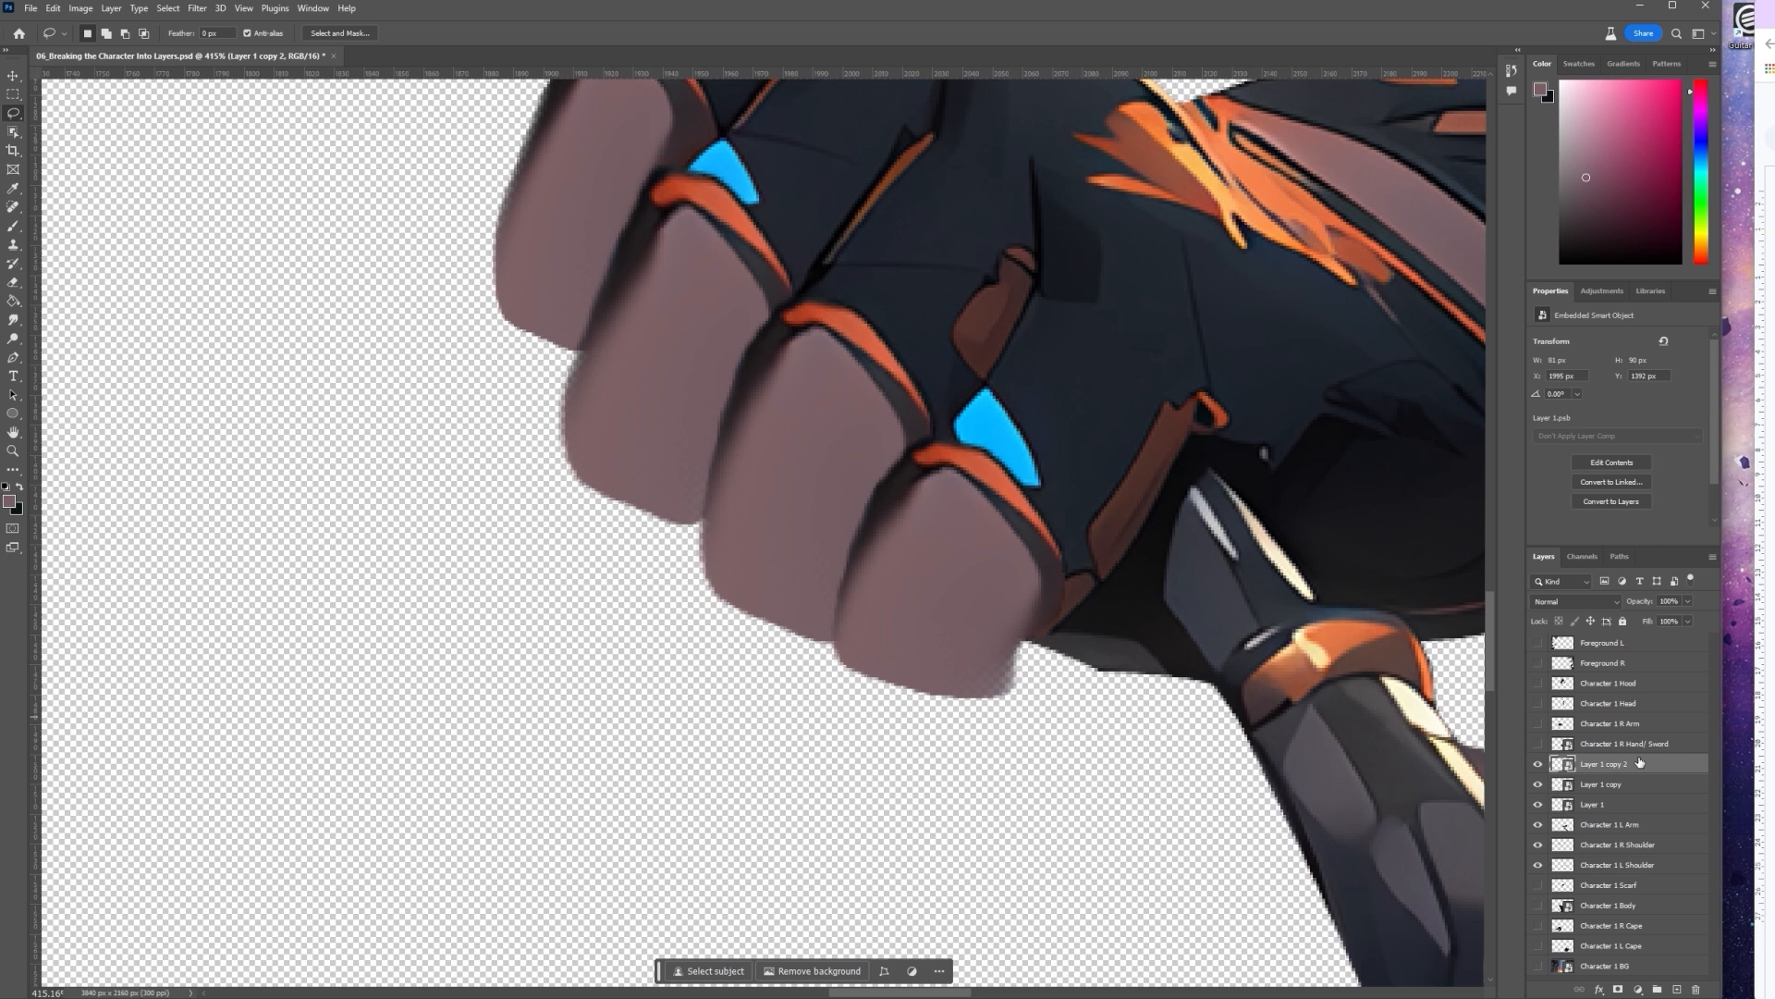
Rasterize the fourth finger's layer, then fill and smooth its lower edge with the skin colour
{"action": "right_click", "coordinate": [1706, 765]}
{"action": "left_click", "coordinate": [1709, 449]}
{"action": "mouse_move", "coordinate": [1017, 643]}
{"action": "left_mouse_down"}
{"action": "mouse_move", "coordinate": [991, 692]}
{"action": "mouse_move", "coordinate": [904, 686]}
{"action": "left_mouse_up"}
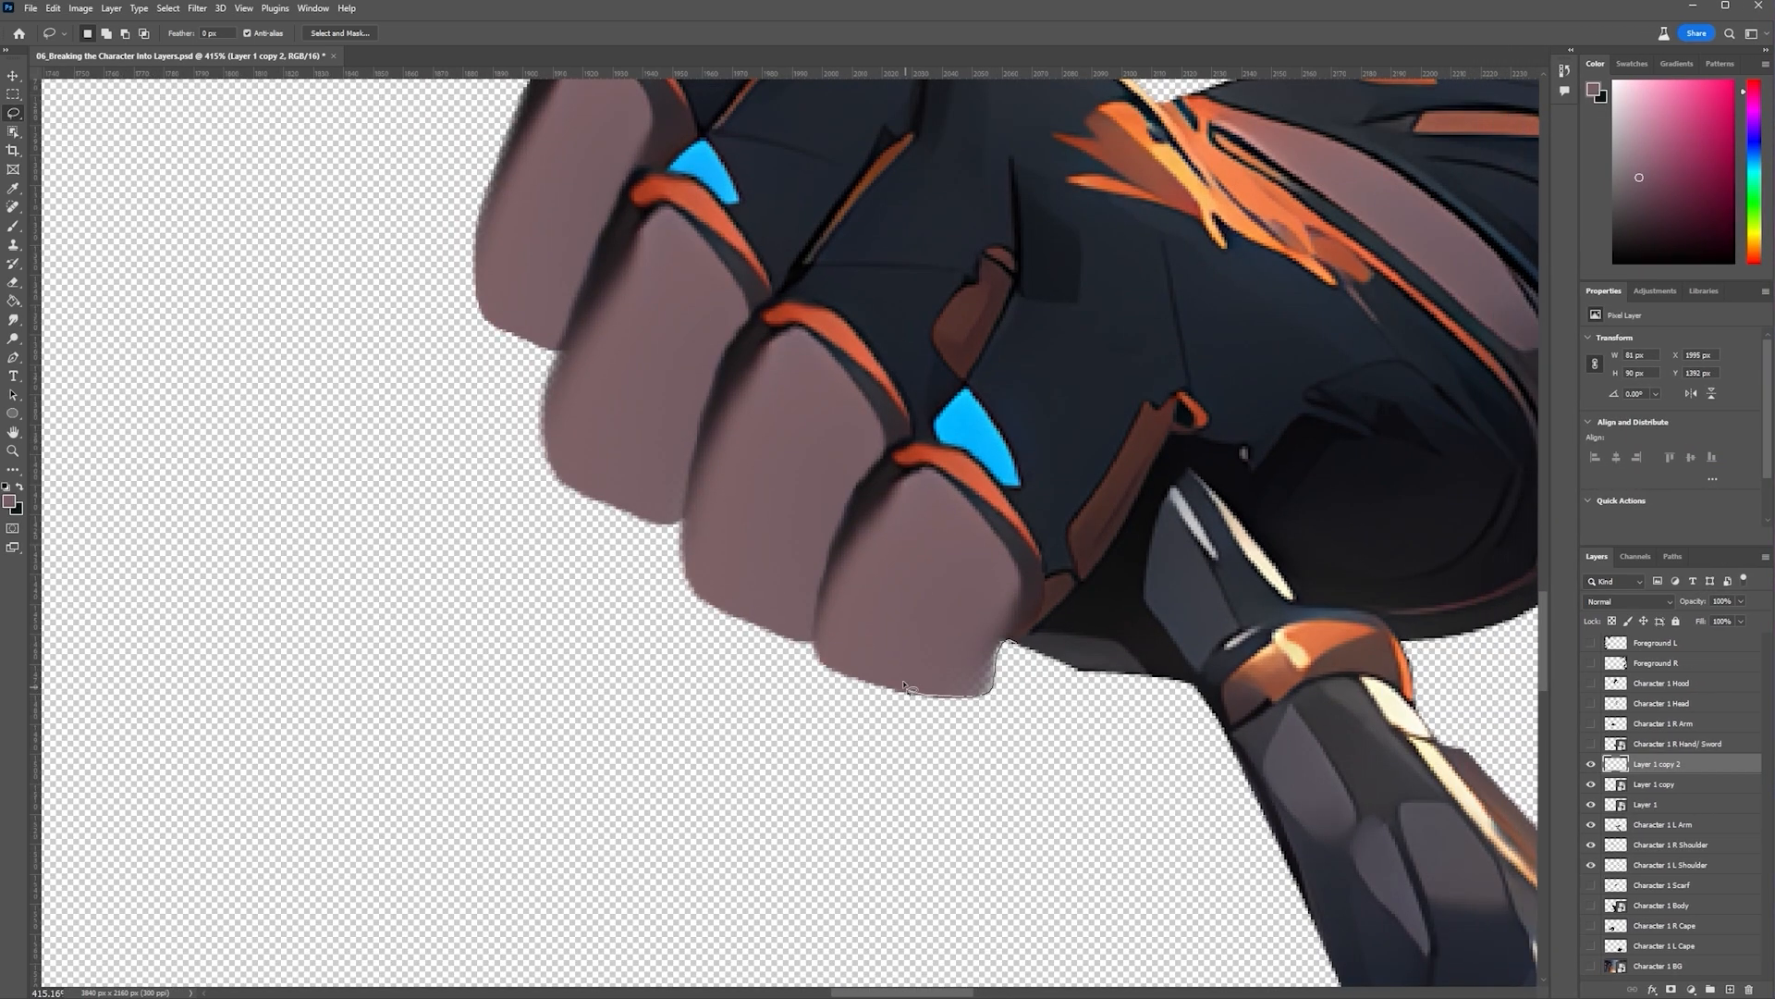
{"action": "left_click_drag", "start_coordinate": [1012, 576], "coordinate": [1013, 610]}
{"action": "key", "text": "alt+BackSpace"}
{"action": "left_click", "coordinate": [13, 320]}
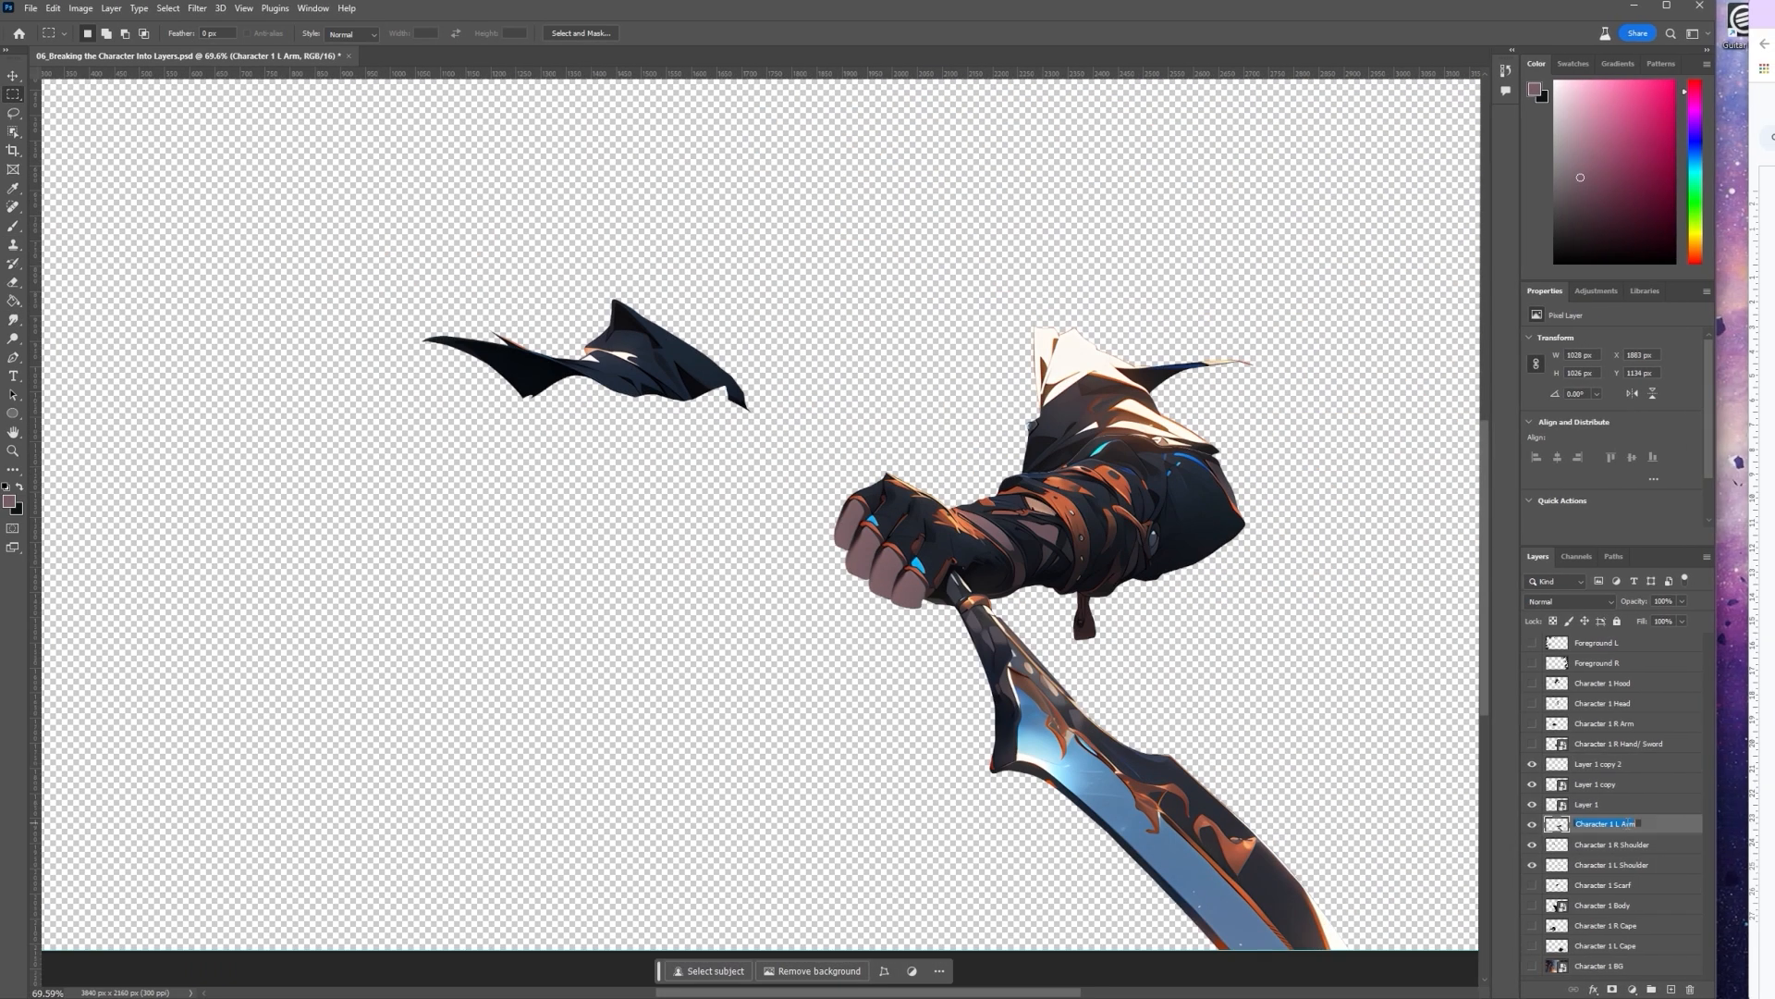
Rename the three separate finger layers as Character 1 L Arm to match the arm layer
{"action": "key", "text": "ctrl+c"}
{"action": "left_click", "coordinate": [1596, 784]}
{"action": "double_click", "coordinate": [1586, 805]}
{"action": "key", "text": "ctrl+v"}
{"action": "double_click", "coordinate": [1598, 784]}
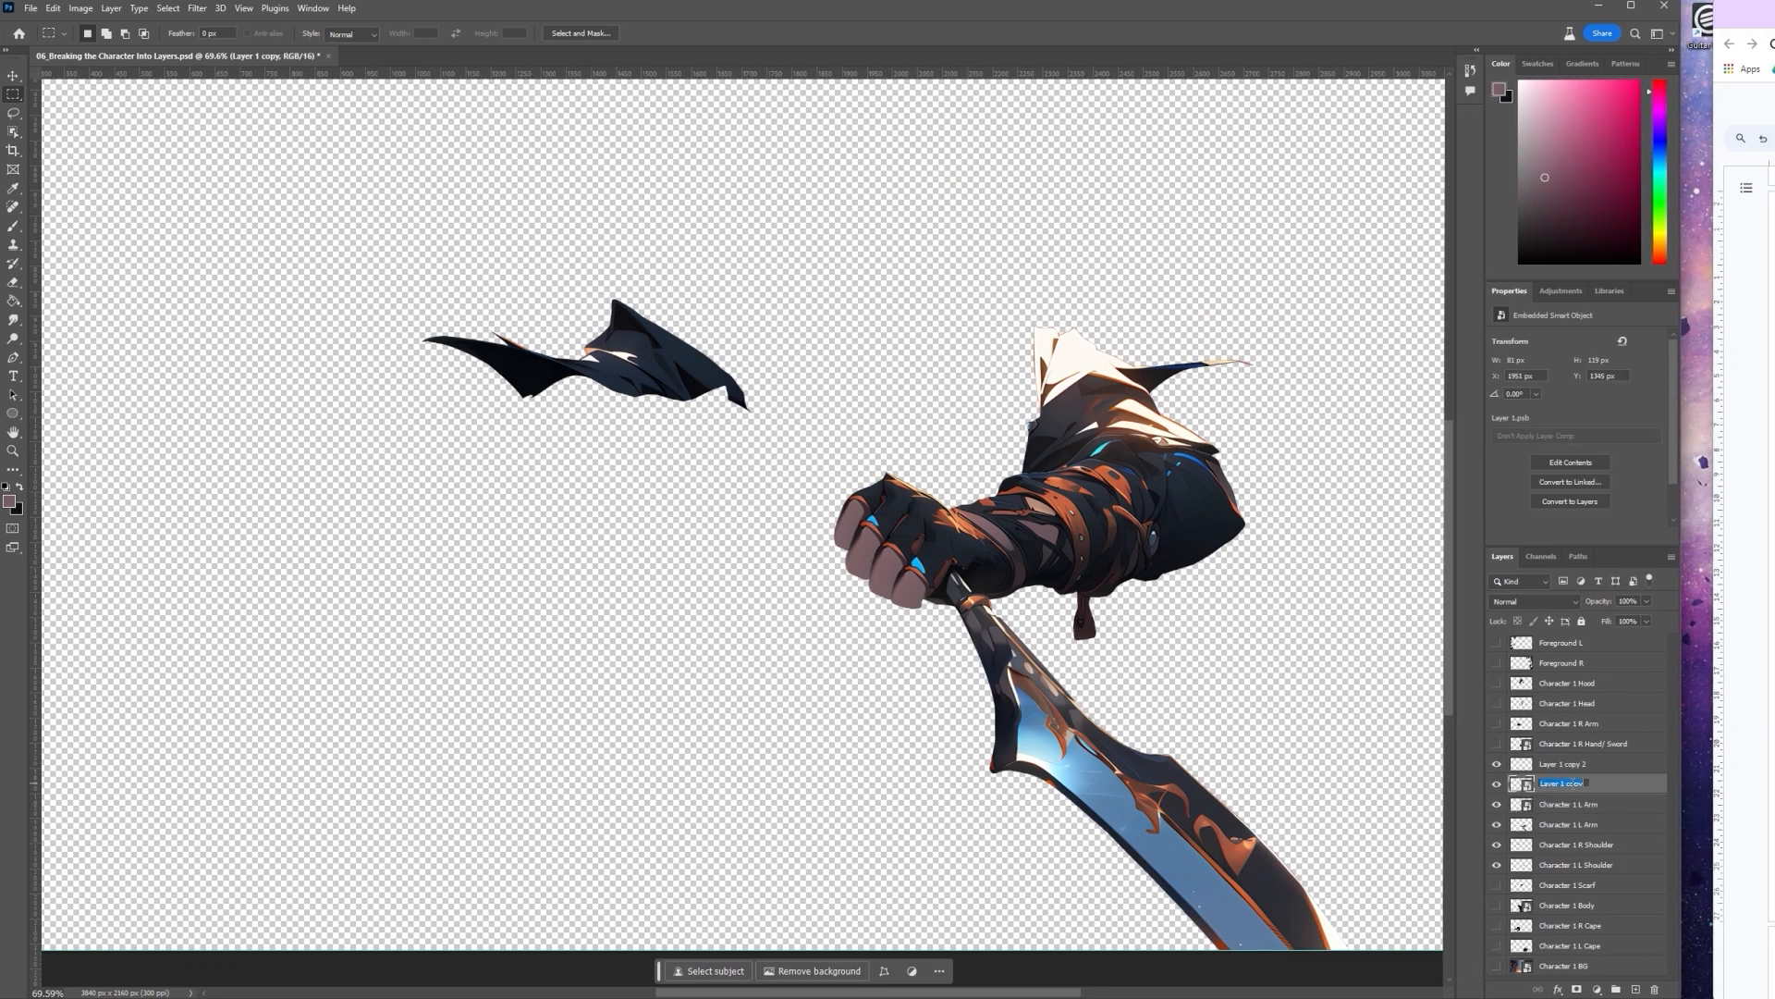
{"action": "key", "text": "ctrl+v"}
{"action": "double_click", "coordinate": [1600, 764]}
{"action": "key", "text": "ctrl+v"}
Combine the finger layers and the left arm layer into a single smart object
{"action": "left_click", "coordinate": [1607, 824], "text": "shift"}
{"action": "right_click", "coordinate": [1613, 823]}
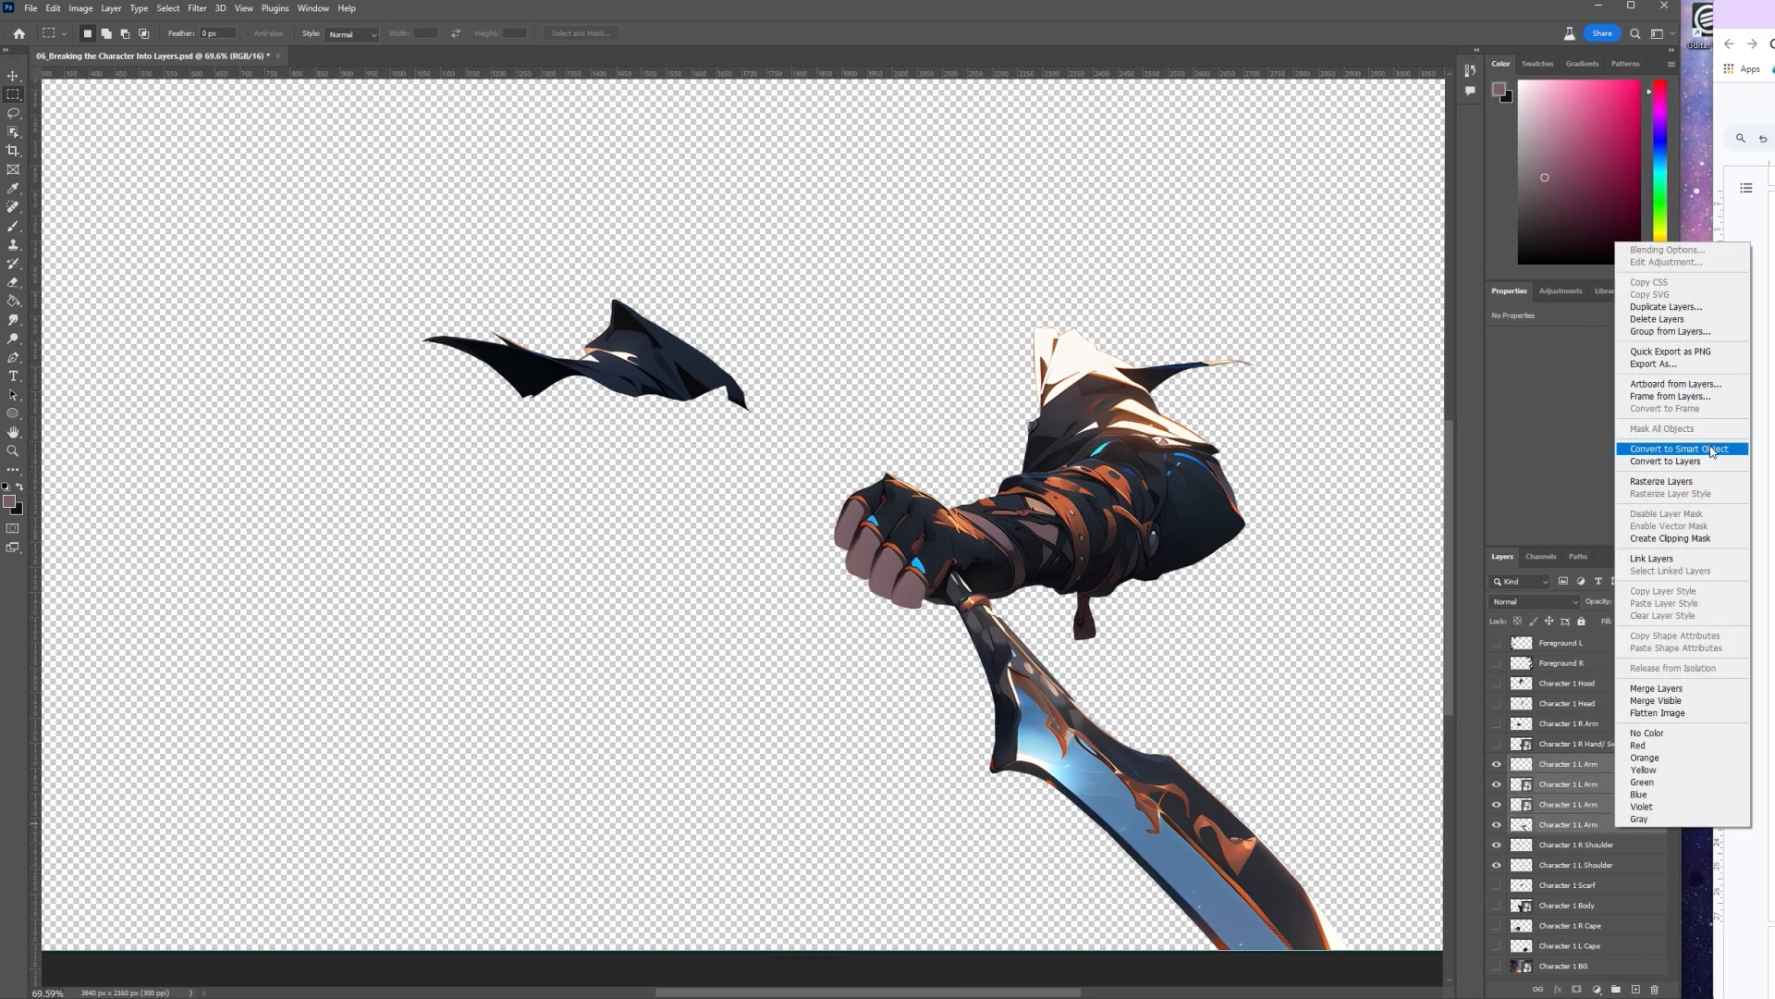
{"action": "left_click", "coordinate": [1712, 450]}
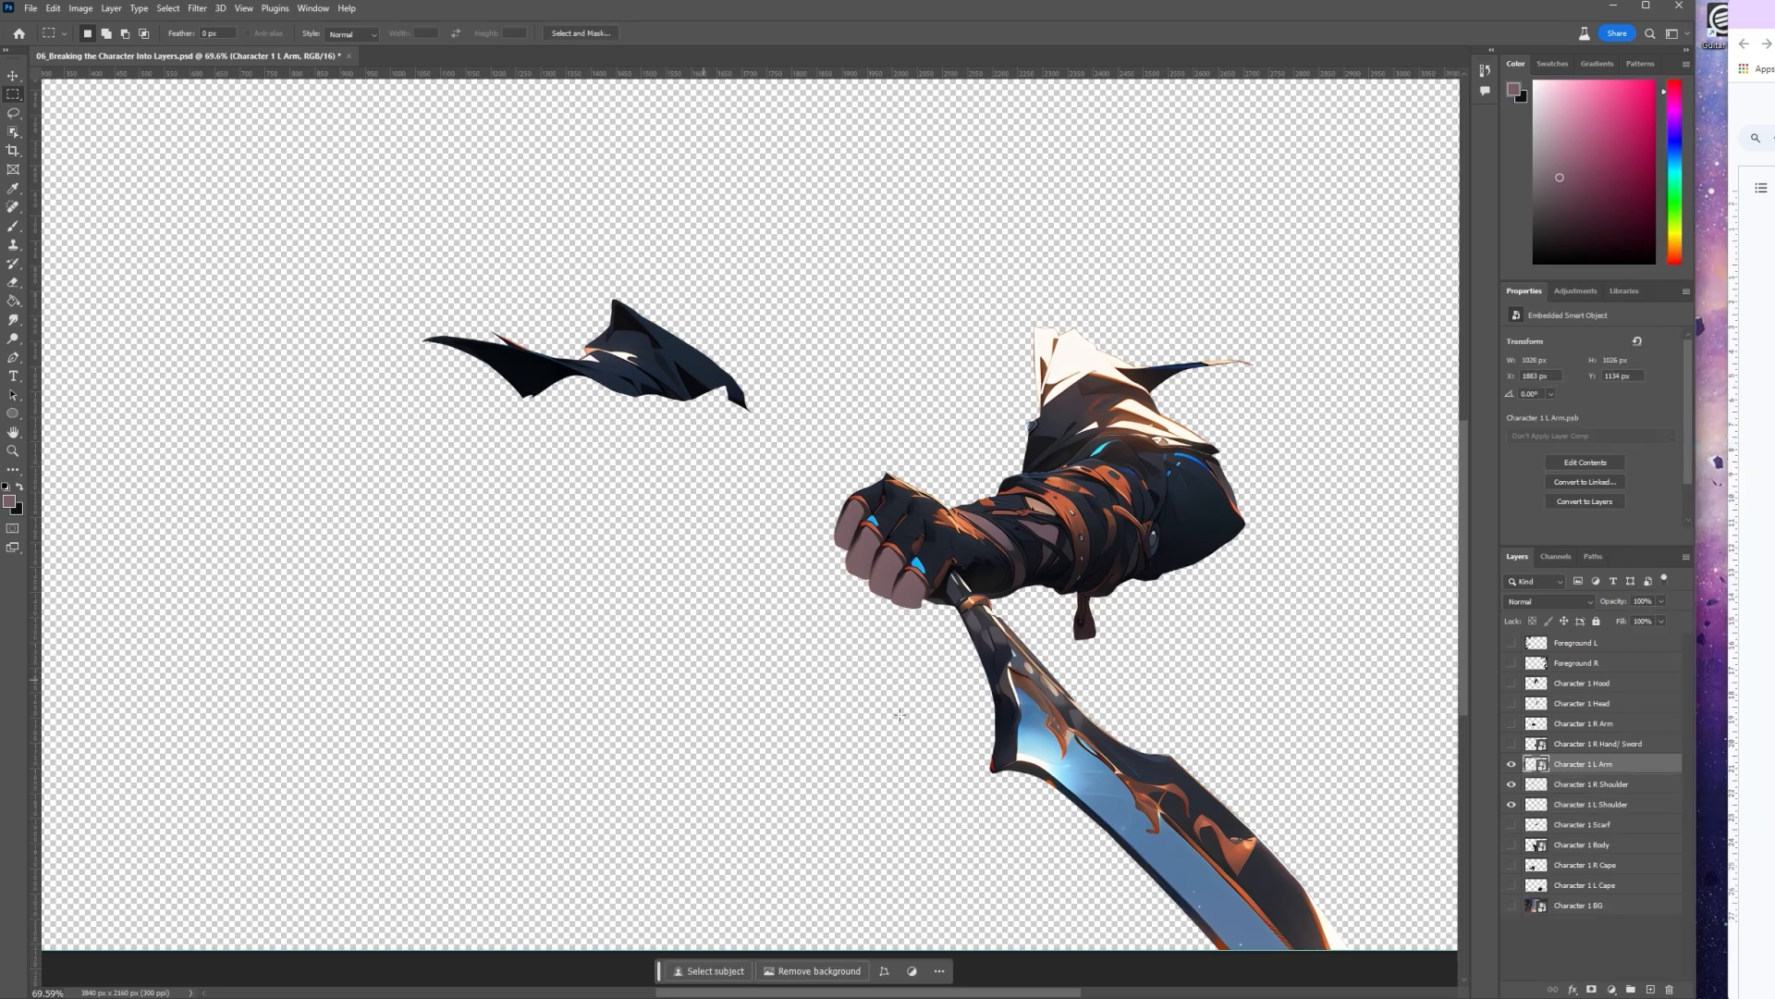
Show the background and the other character layers to check how the completed left arm sits against them
{"action": "left_click_drag", "start_coordinate": [1576, 824], "coordinate": [1576, 905]}
{"action": "left_click", "coordinate": [1577, 744]}
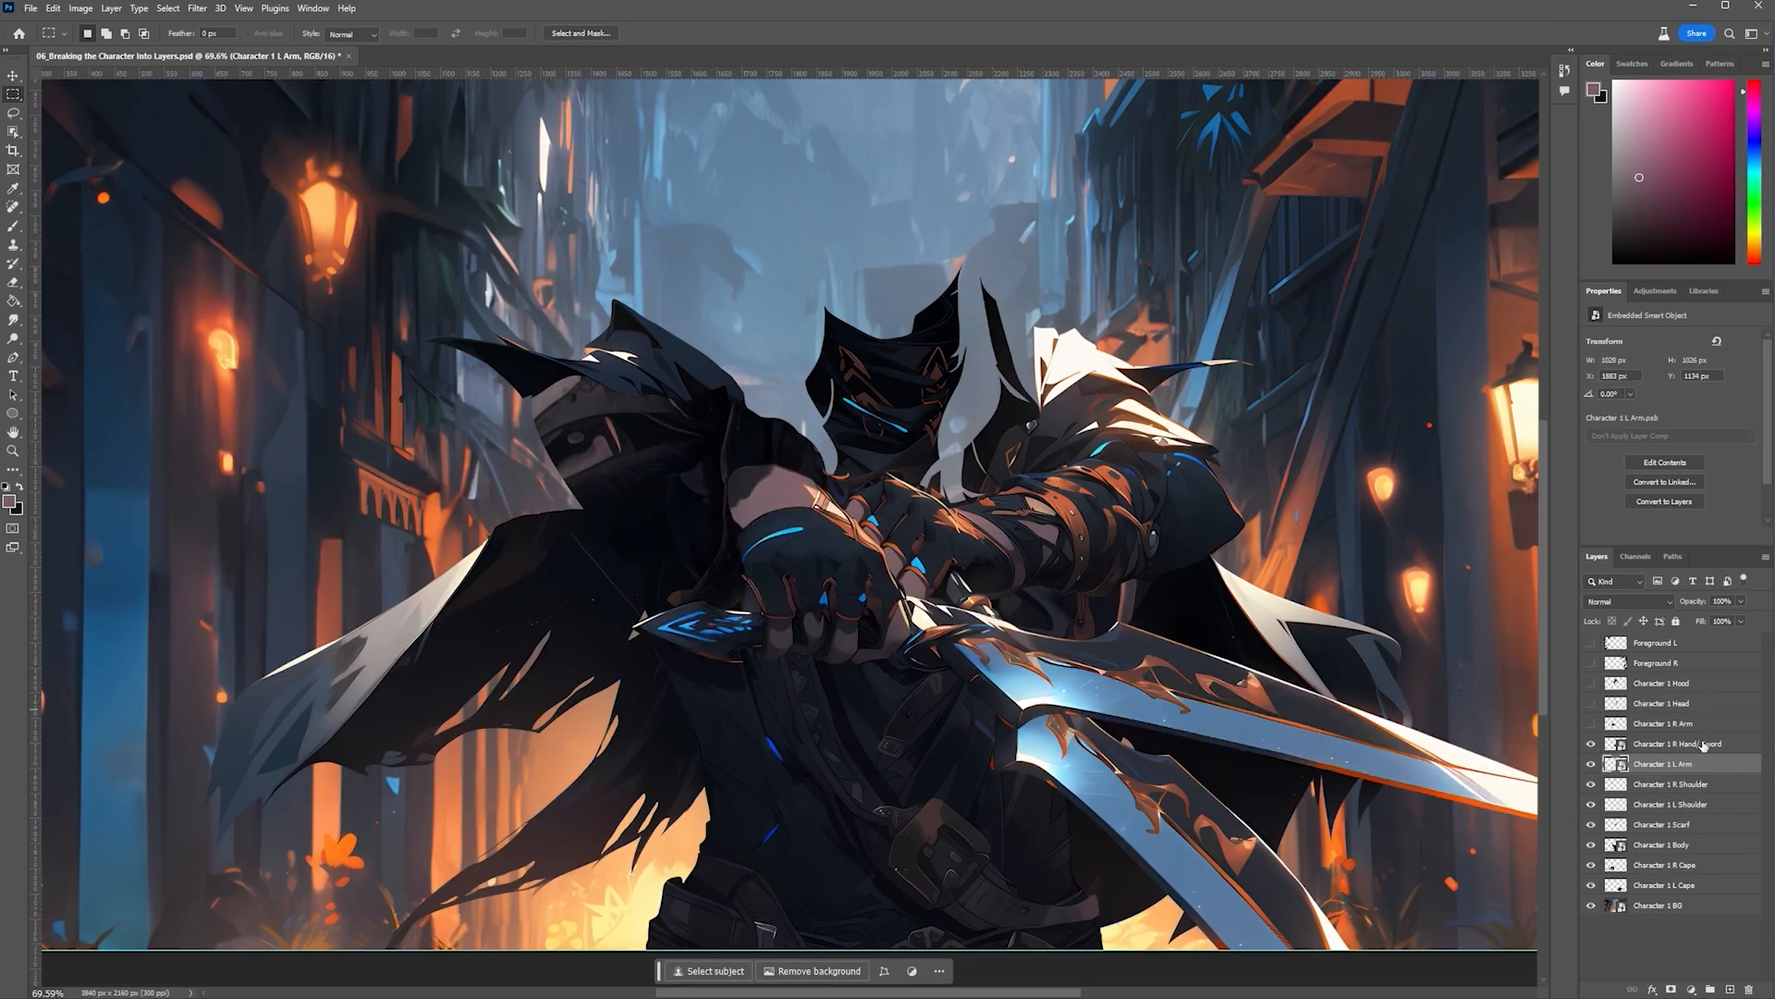
{"action": "key", "text": "ctrl+t"}
{"action": "mouse_move", "coordinate": [1075, 589]}
{"action": "left_mouse_down"}
{"action": "mouse_move", "coordinate": [1076, 555]}
{"action": "mouse_move", "coordinate": [1078, 586]}
{"action": "mouse_move", "coordinate": [1076, 570]}
{"action": "left_mouse_up"}
{"action": "key", "text": "Escape"}
Isolate the left arm over the background, lasso the notch beside the fourth finger, and pick a darker skin shade as foreground colour
{"action": "left_click", "coordinate": [1592, 764], "text": "alt"}
{"action": "scroll", "coordinate": [819, 620], "scroll_direction": "up", "scroll_amount": 10}
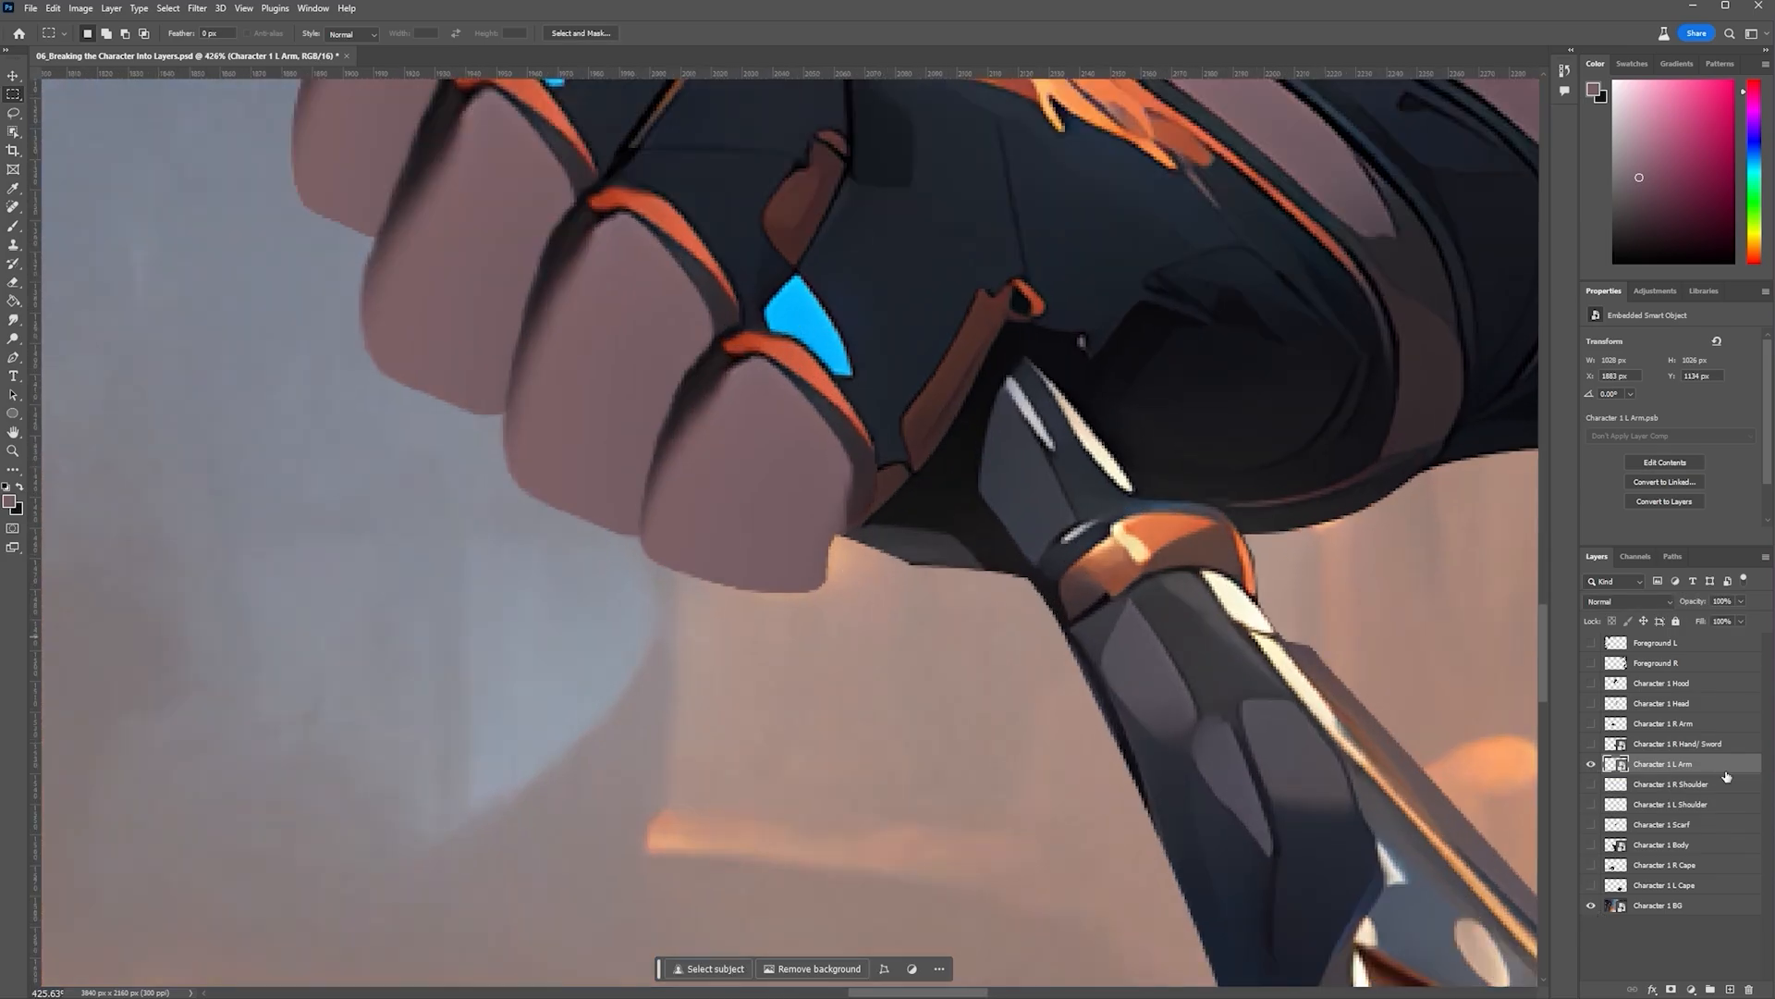
{"action": "key", "text": "l"}
{"action": "mouse_move", "coordinate": [818, 620]}
{"action": "left_mouse_down"}
{"action": "mouse_move", "coordinate": [879, 557]}
{"action": "mouse_move", "coordinate": [823, 542]}
{"action": "mouse_move", "coordinate": [810, 601]}
{"action": "left_mouse_up"}
{"action": "scroll", "coordinate": [902, 584], "scroll_direction": "down", "scroll_amount": 3}
{"action": "left_click", "coordinate": [10, 501]}
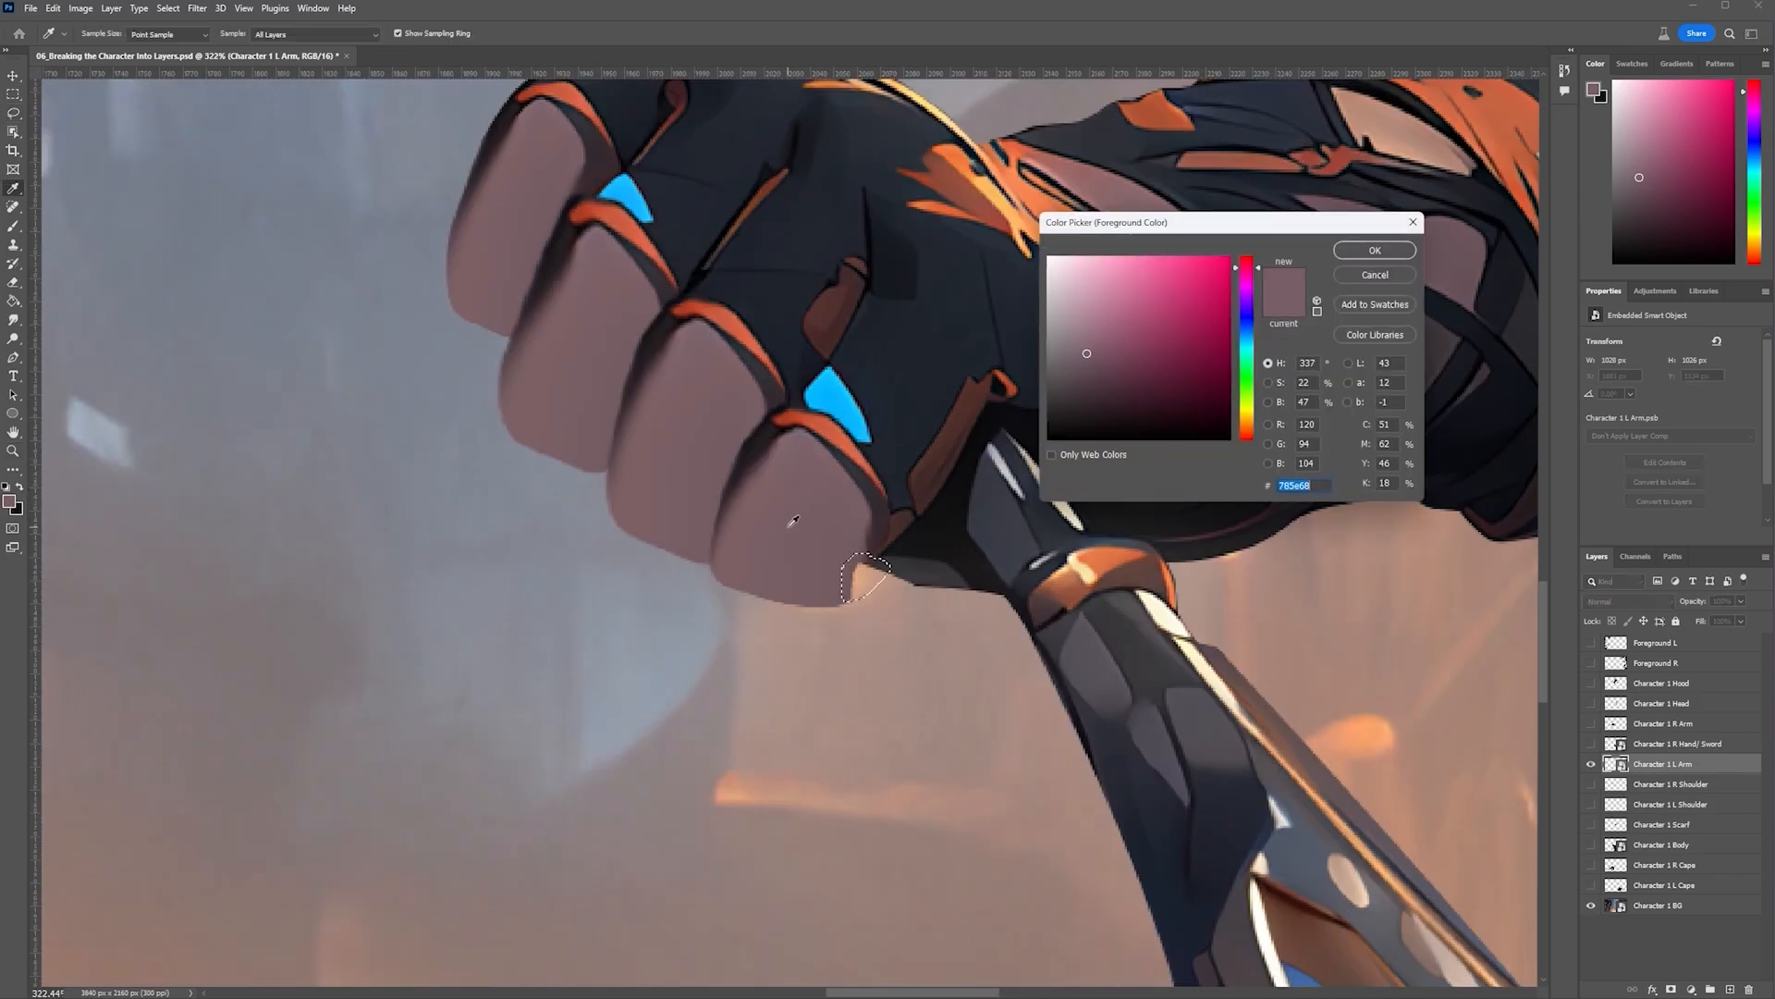
{"action": "left_click", "coordinate": [1088, 383]}
{"action": "left_click", "coordinate": [1374, 249]}
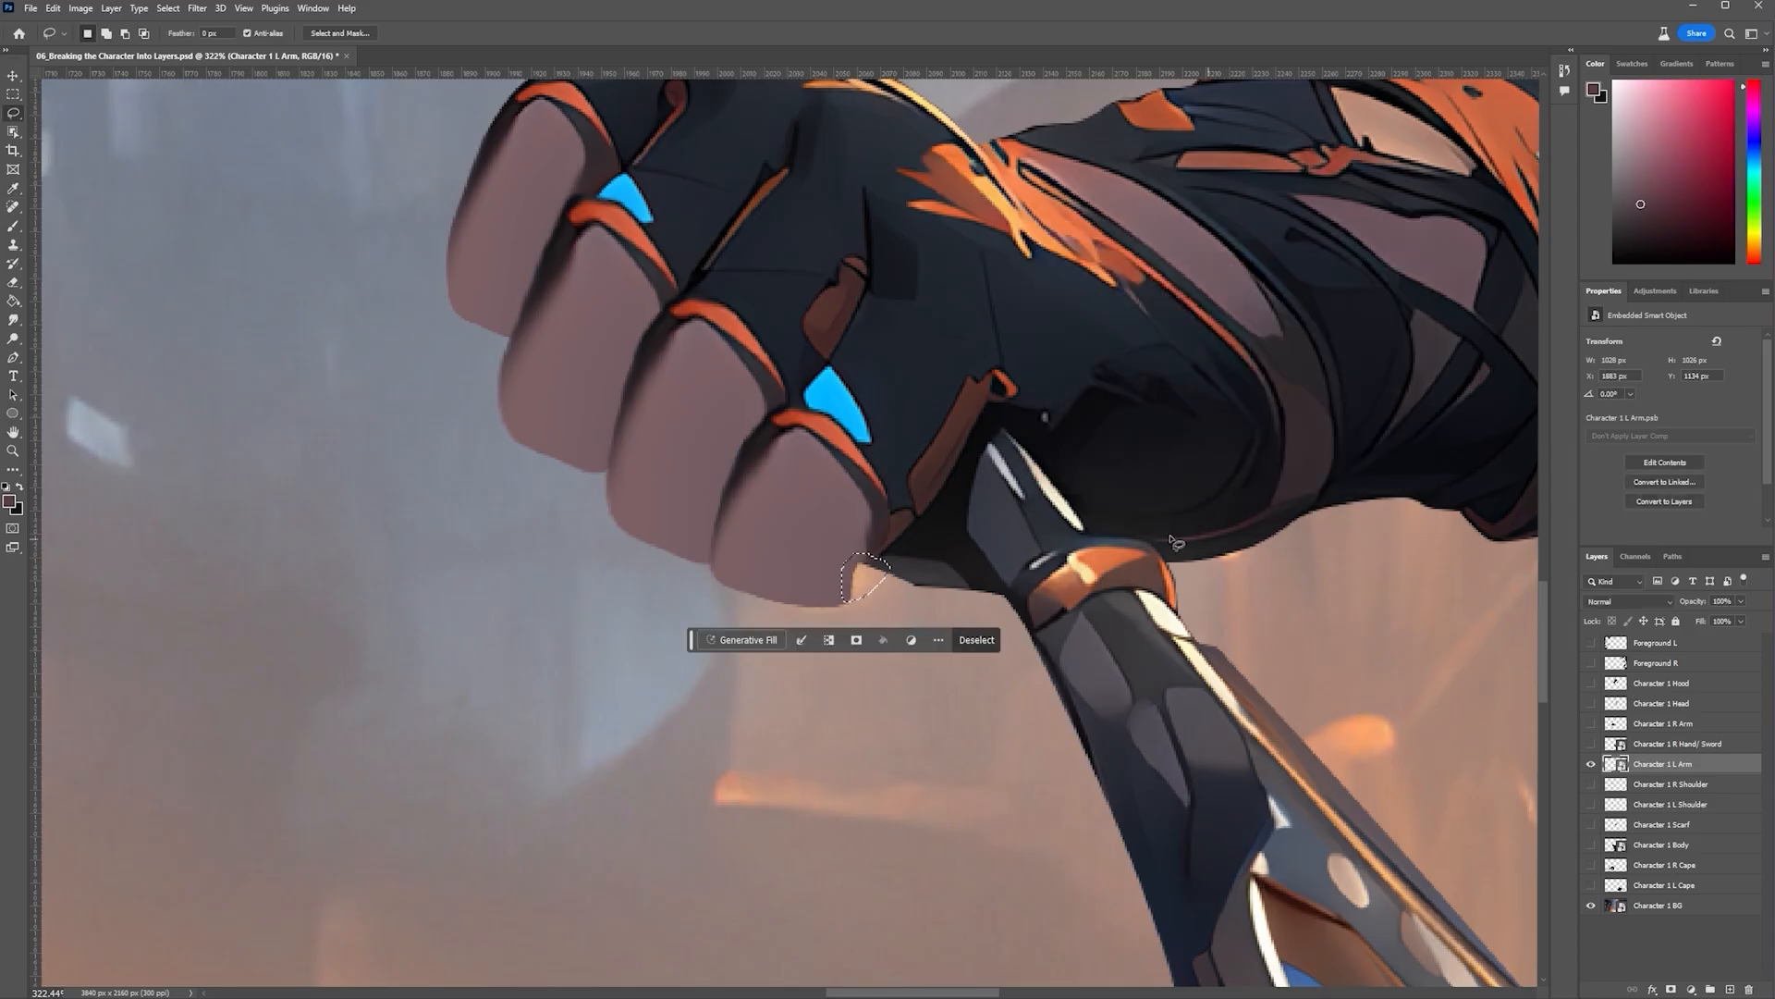
Paint the selected notch on a new layer with a Hard Round brush and place that layer beneath the left arm
{"action": "left_click", "coordinate": [1731, 987]}
{"action": "key", "text": "b"}
{"action": "left_click", "coordinate": [91, 35]}
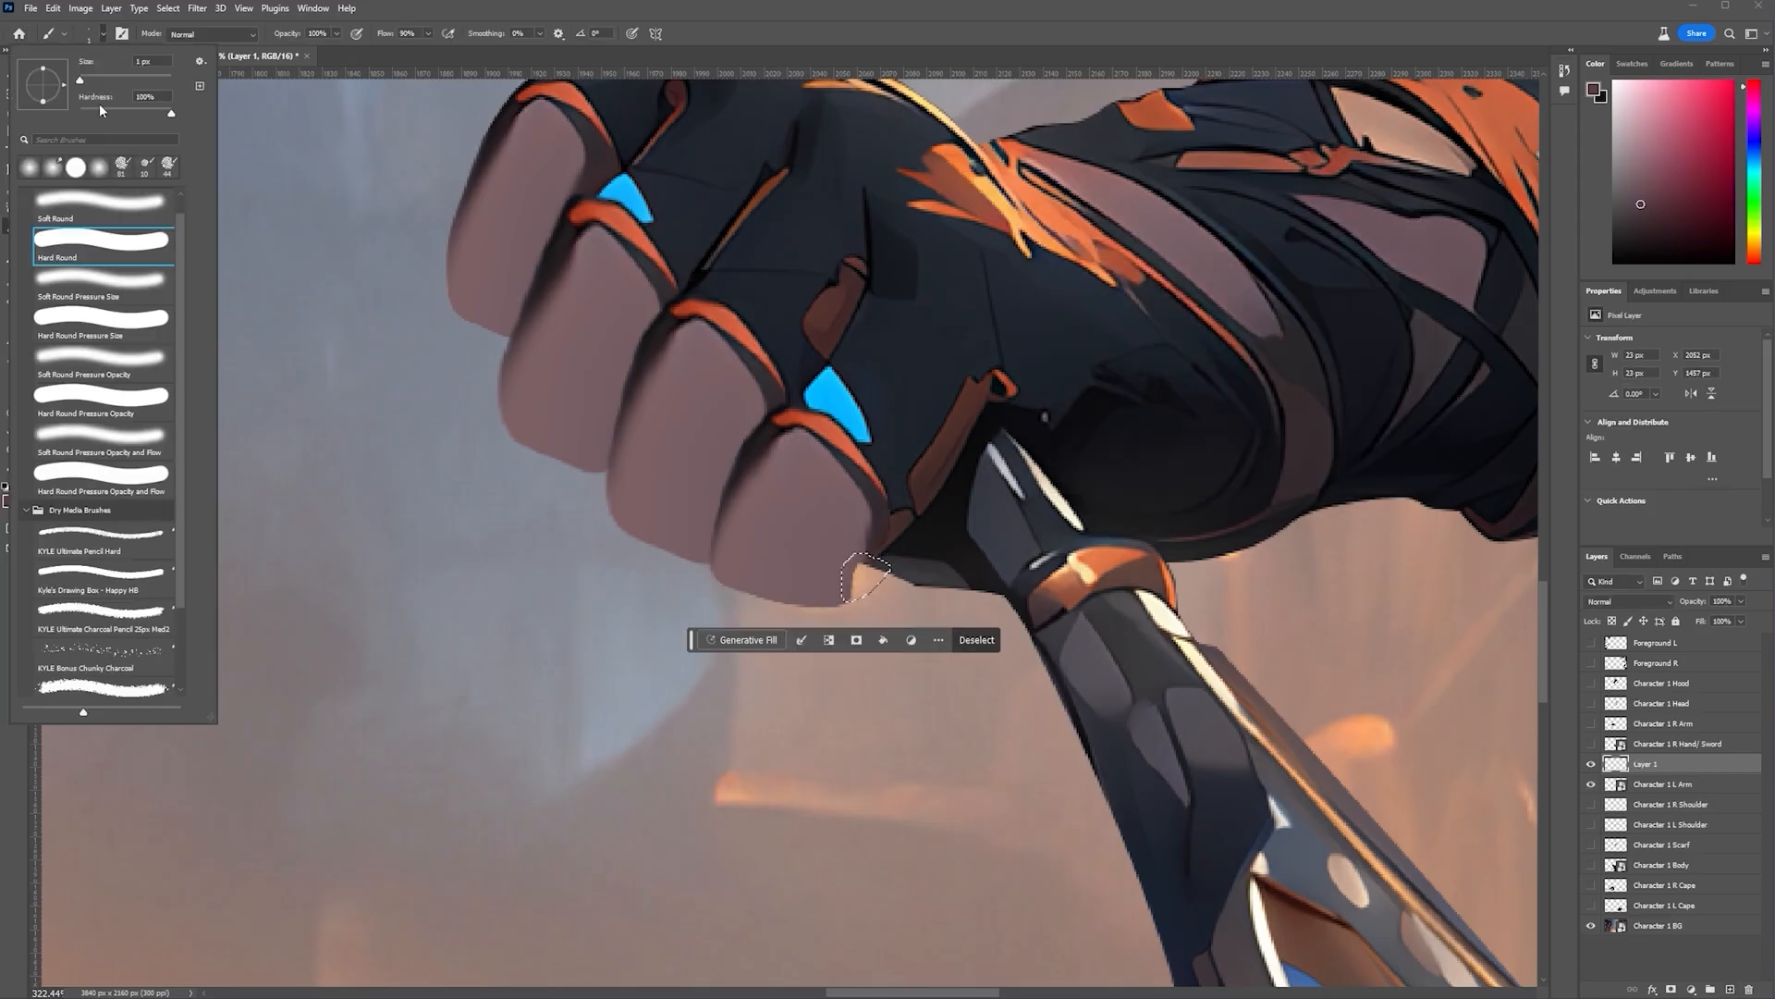
{"action": "left_click", "coordinate": [820, 540]}
{"action": "left_click", "coordinate": [13, 95]}
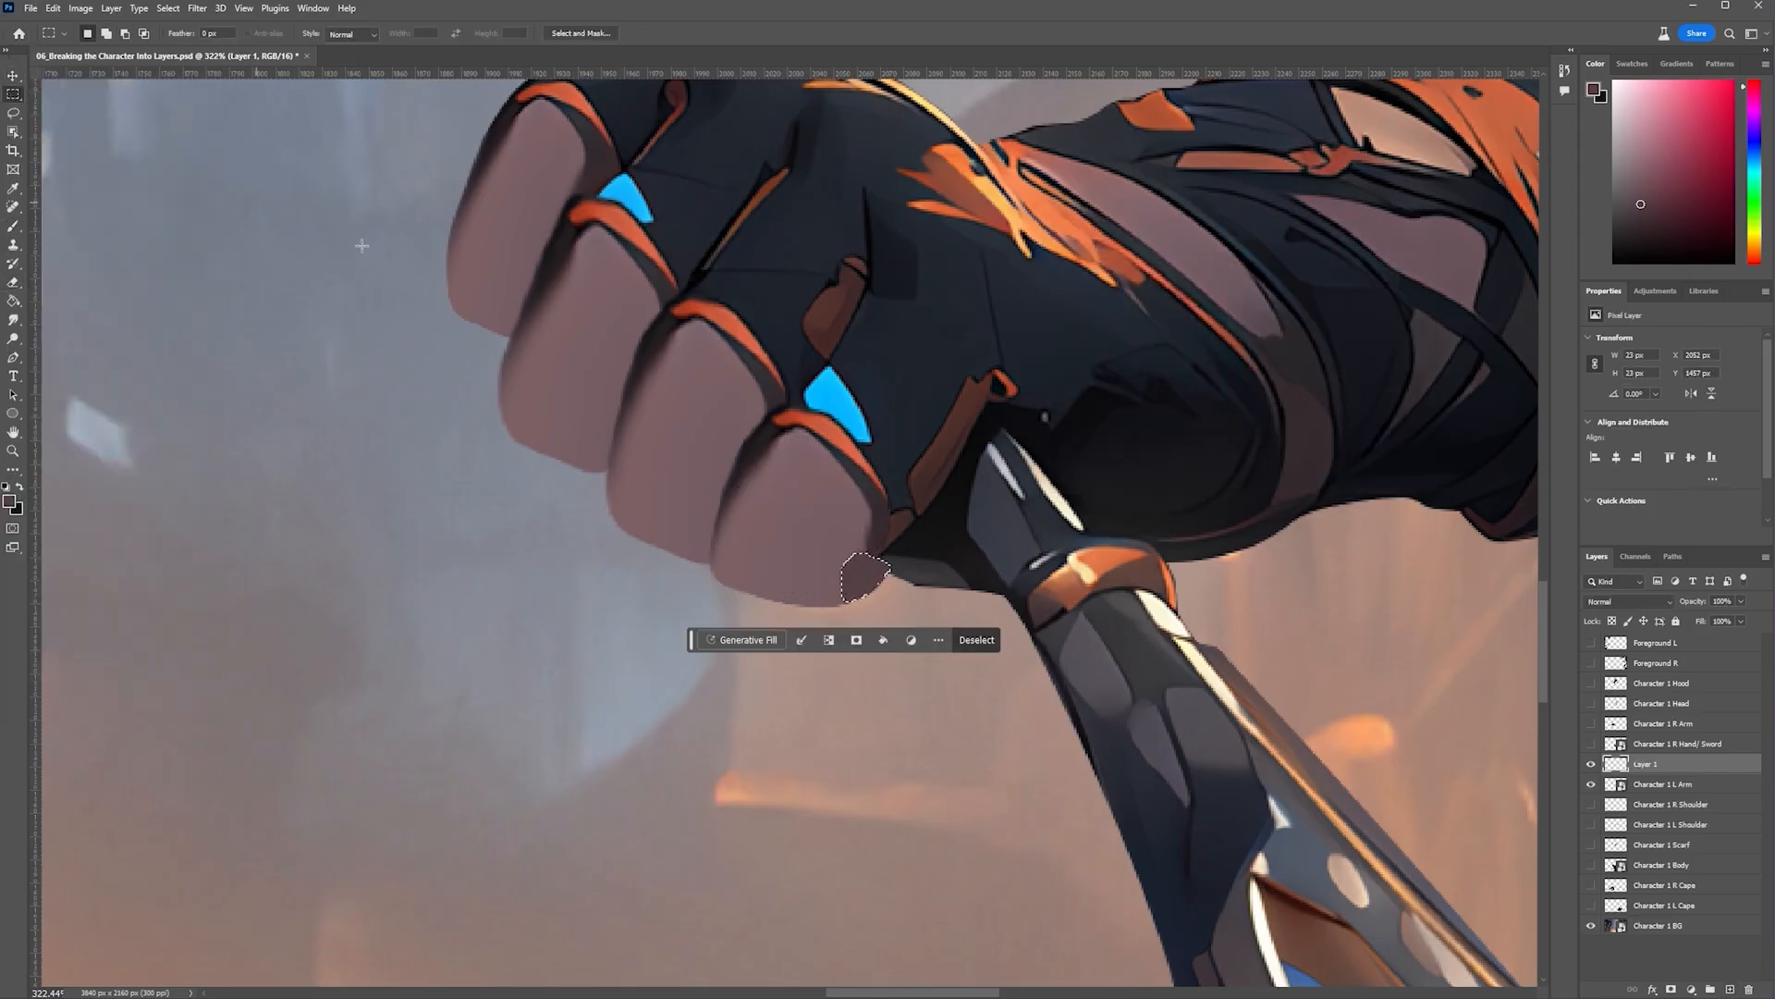
{"action": "key", "text": "ctrl+d"}
{"action": "left_click_drag", "start_coordinate": [1711, 766], "coordinate": [1712, 787]}
Combine the patch layer with the left arm into one smart object named Character 1 L Arm, and show the other character layers
{"action": "scroll", "coordinate": [930, 611], "scroll_direction": "down", "scroll_amount": 5}
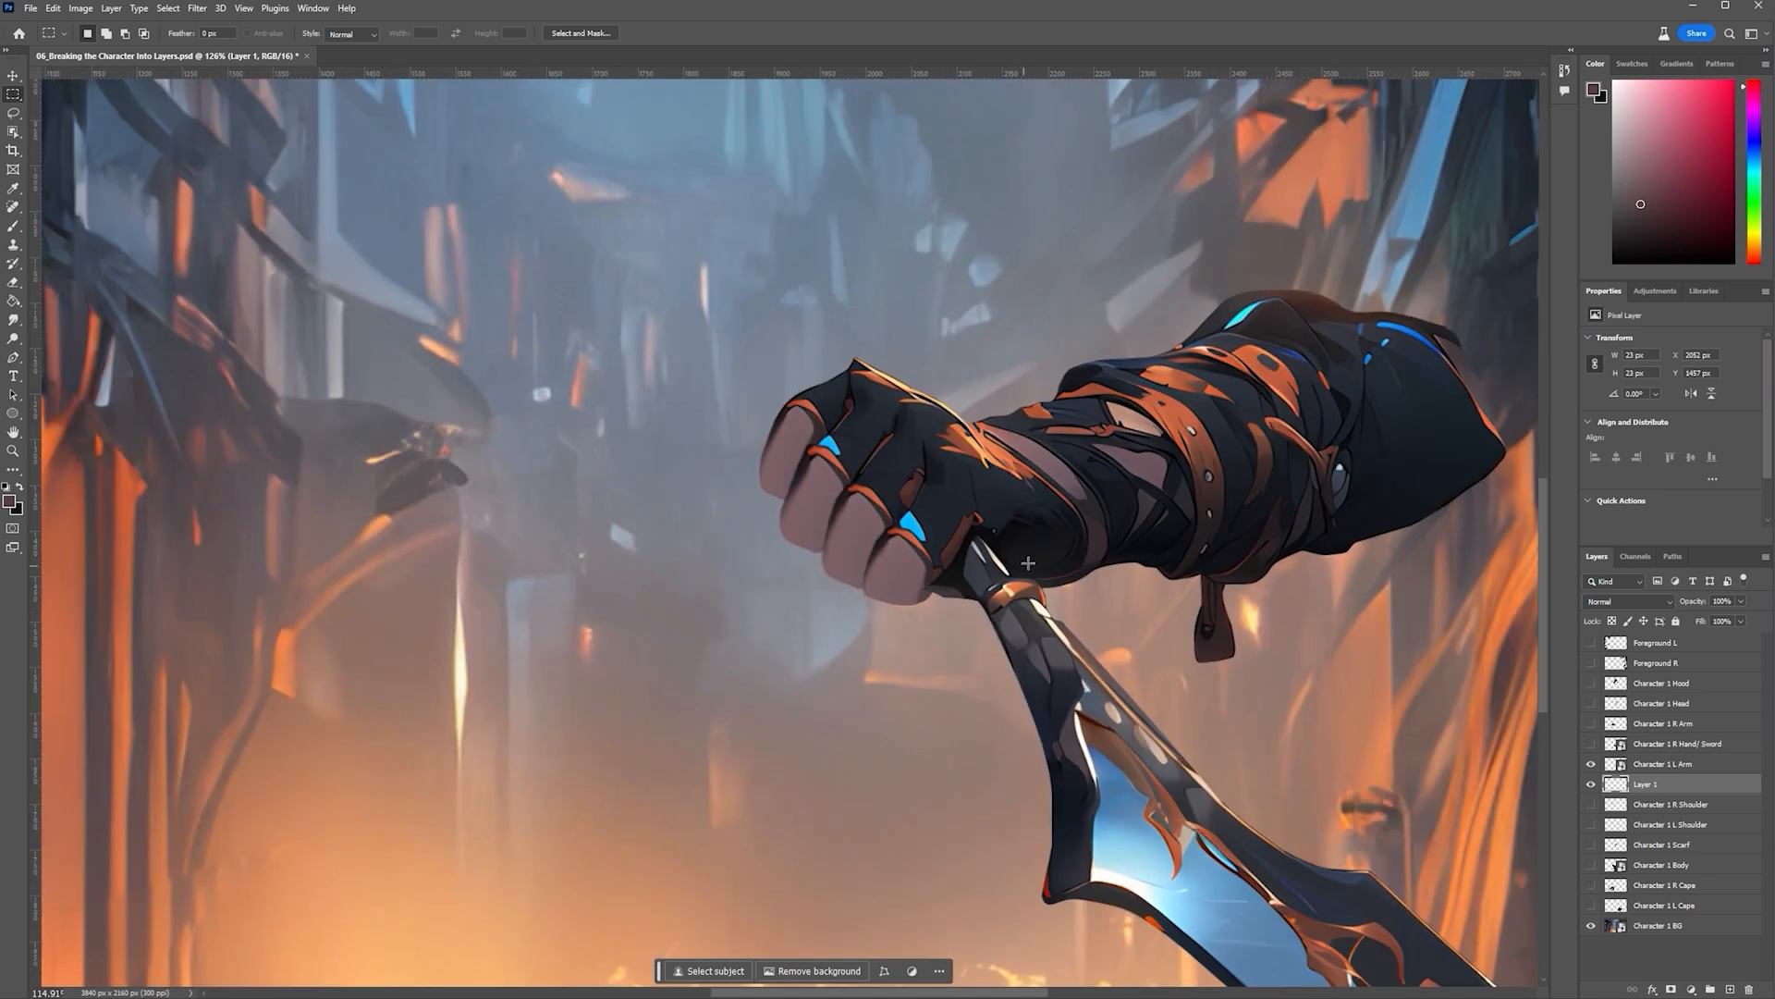
{"action": "scroll", "coordinate": [930, 611], "scroll_direction": "up", "scroll_amount": 5}
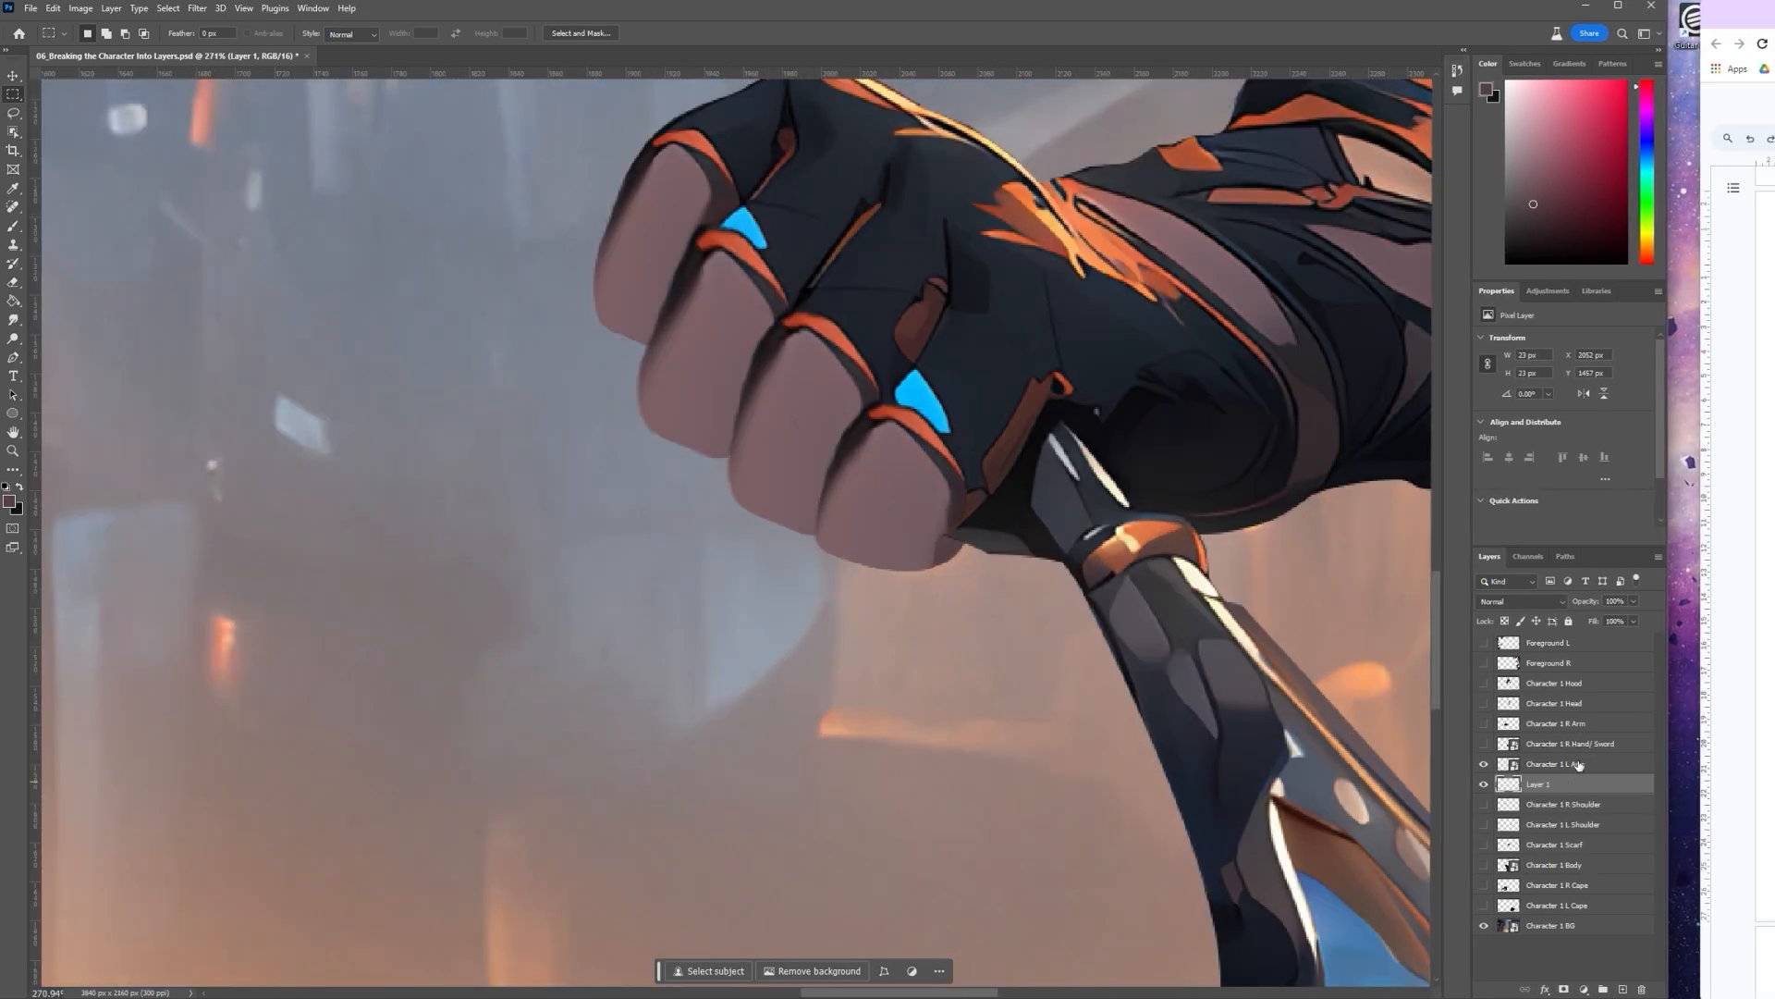
{"action": "left_click", "coordinate": [1563, 764], "text": "shift"}
{"action": "right_click", "coordinate": [1597, 763]}
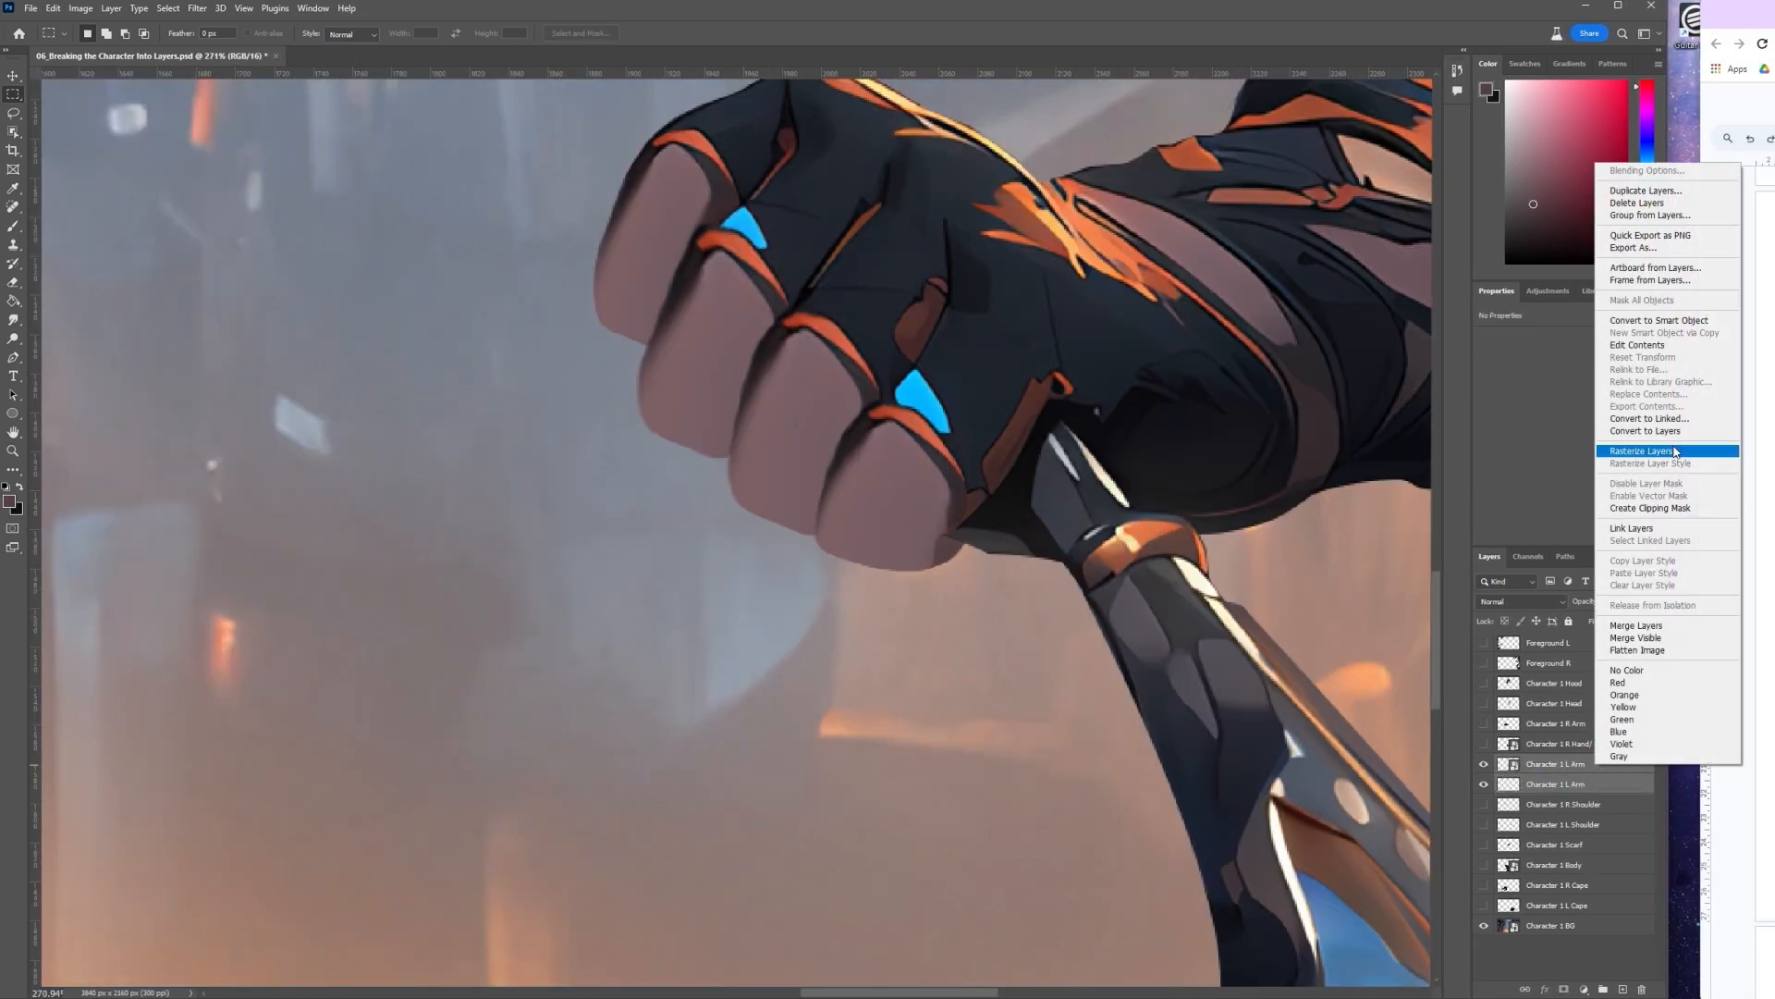
{"action": "left_click", "coordinate": [1659, 320]}
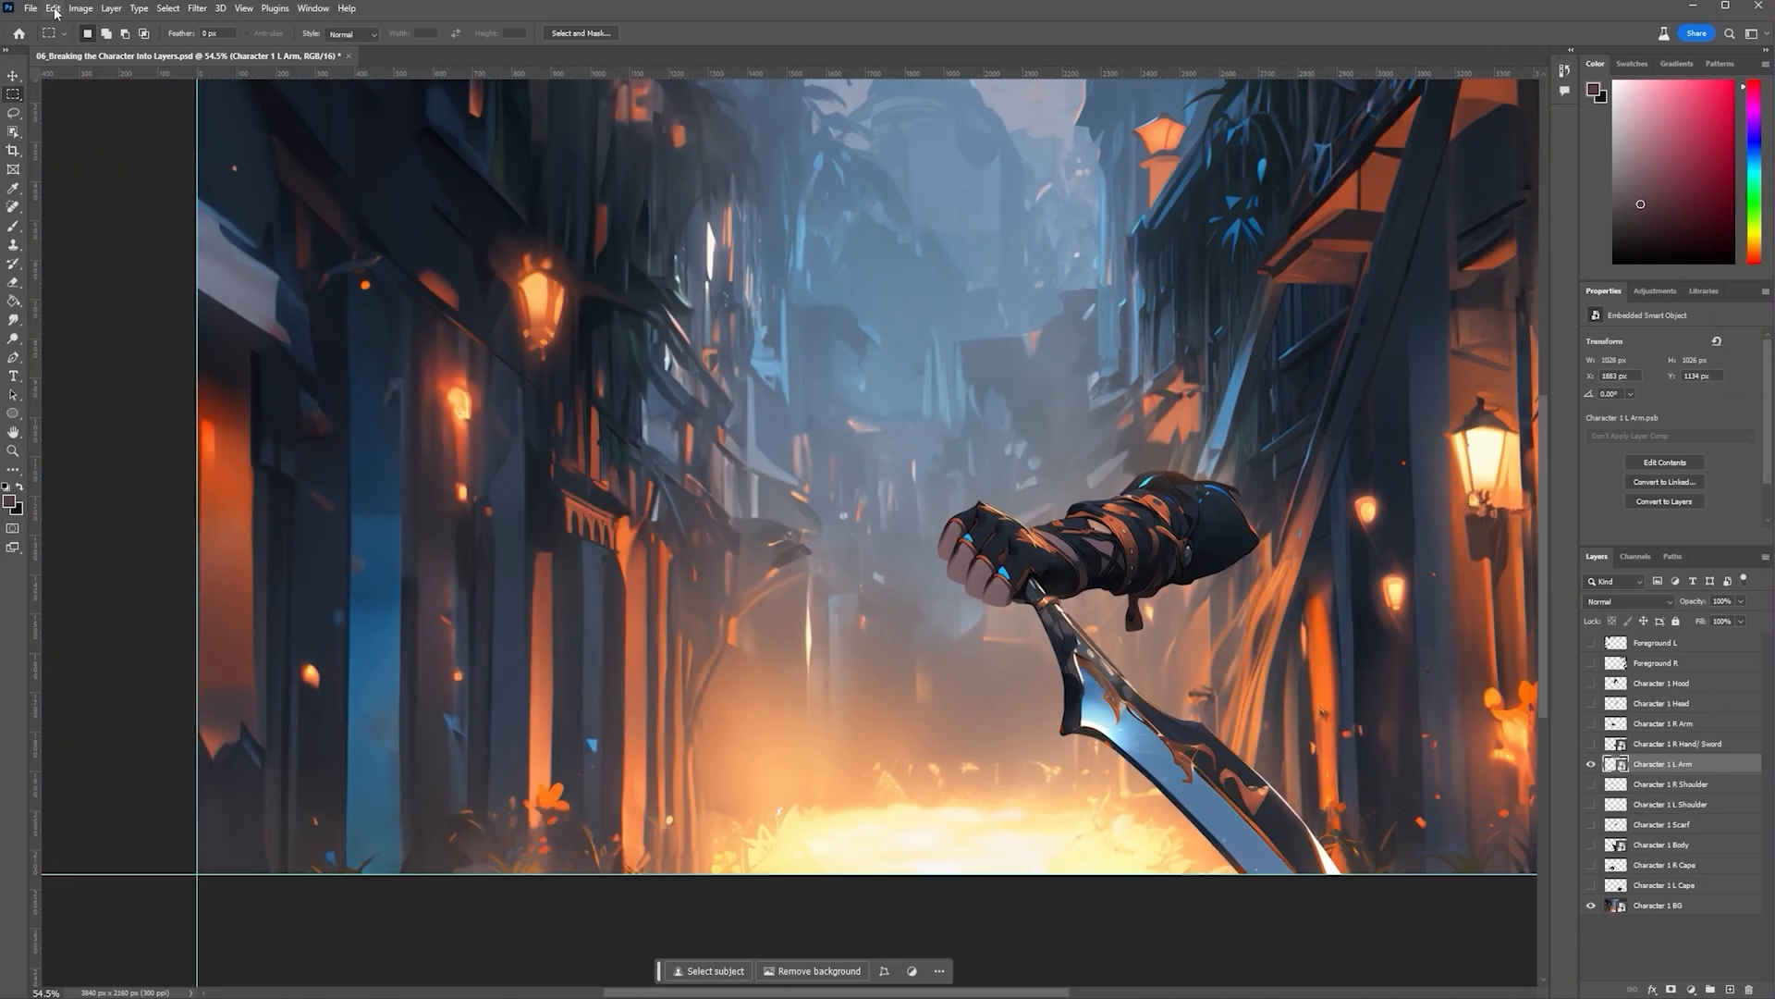
{"action": "left_click_drag", "start_coordinate": [1590, 819], "coordinate": [1592, 784]}
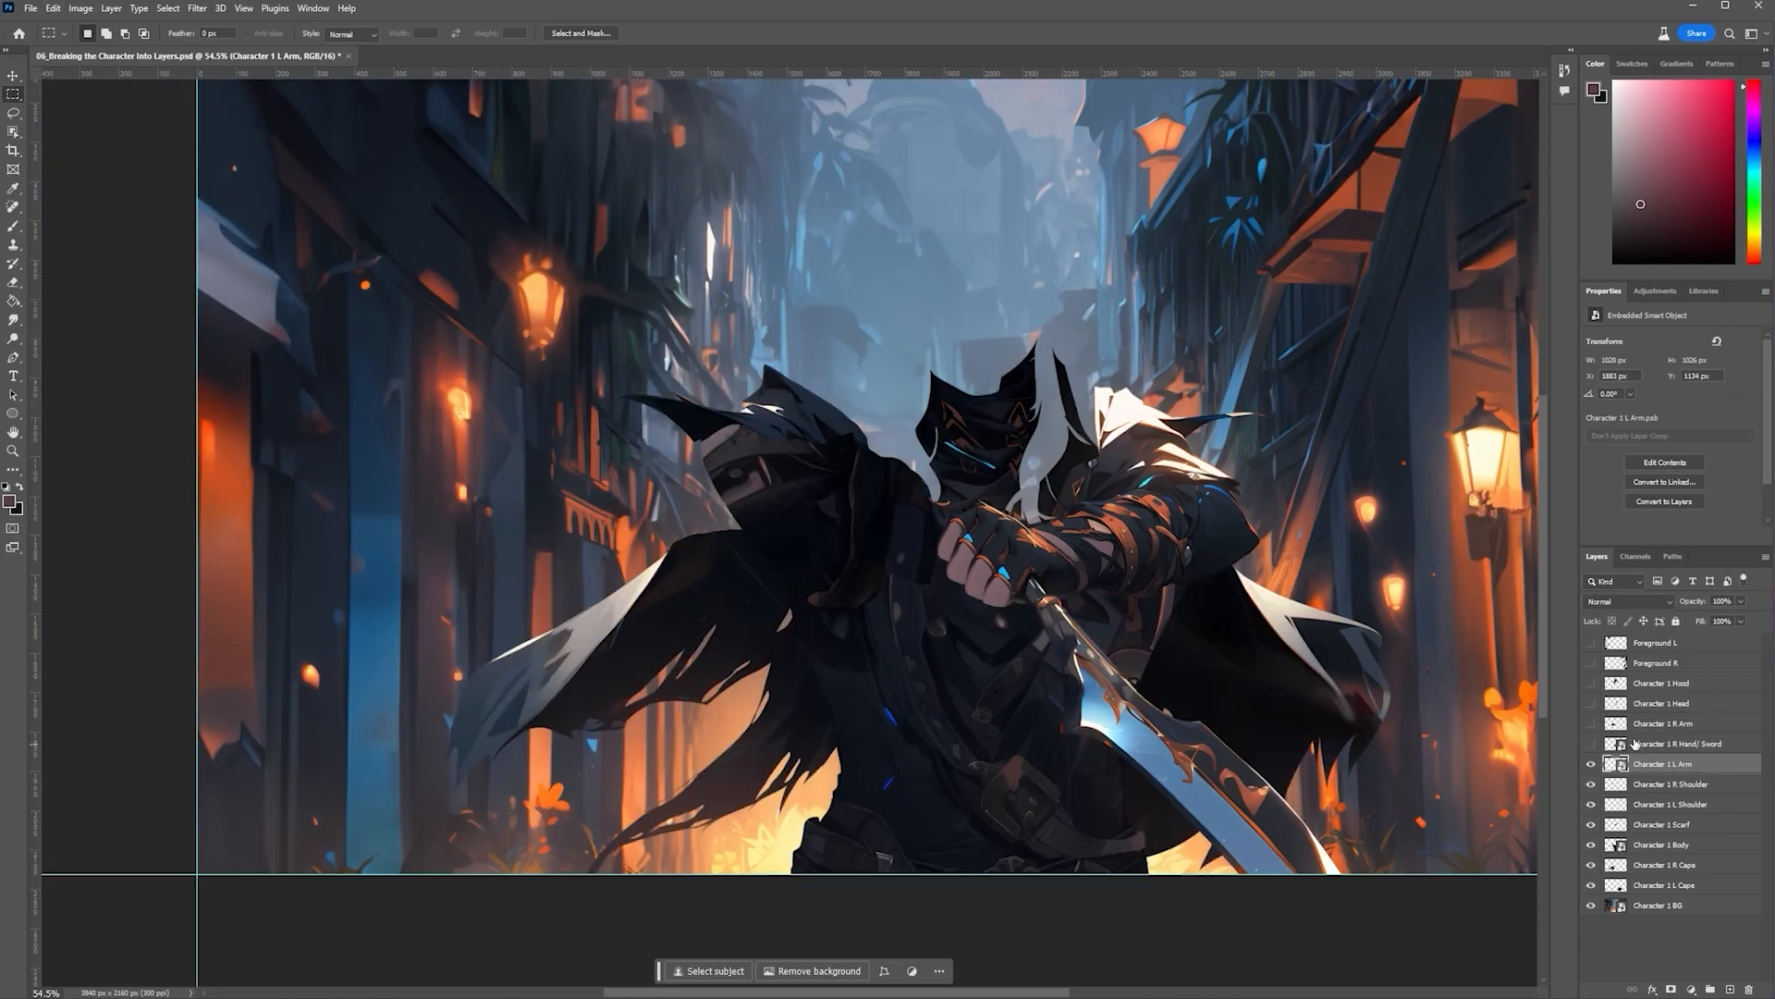
{"action": "left_click", "coordinate": [1591, 743]}
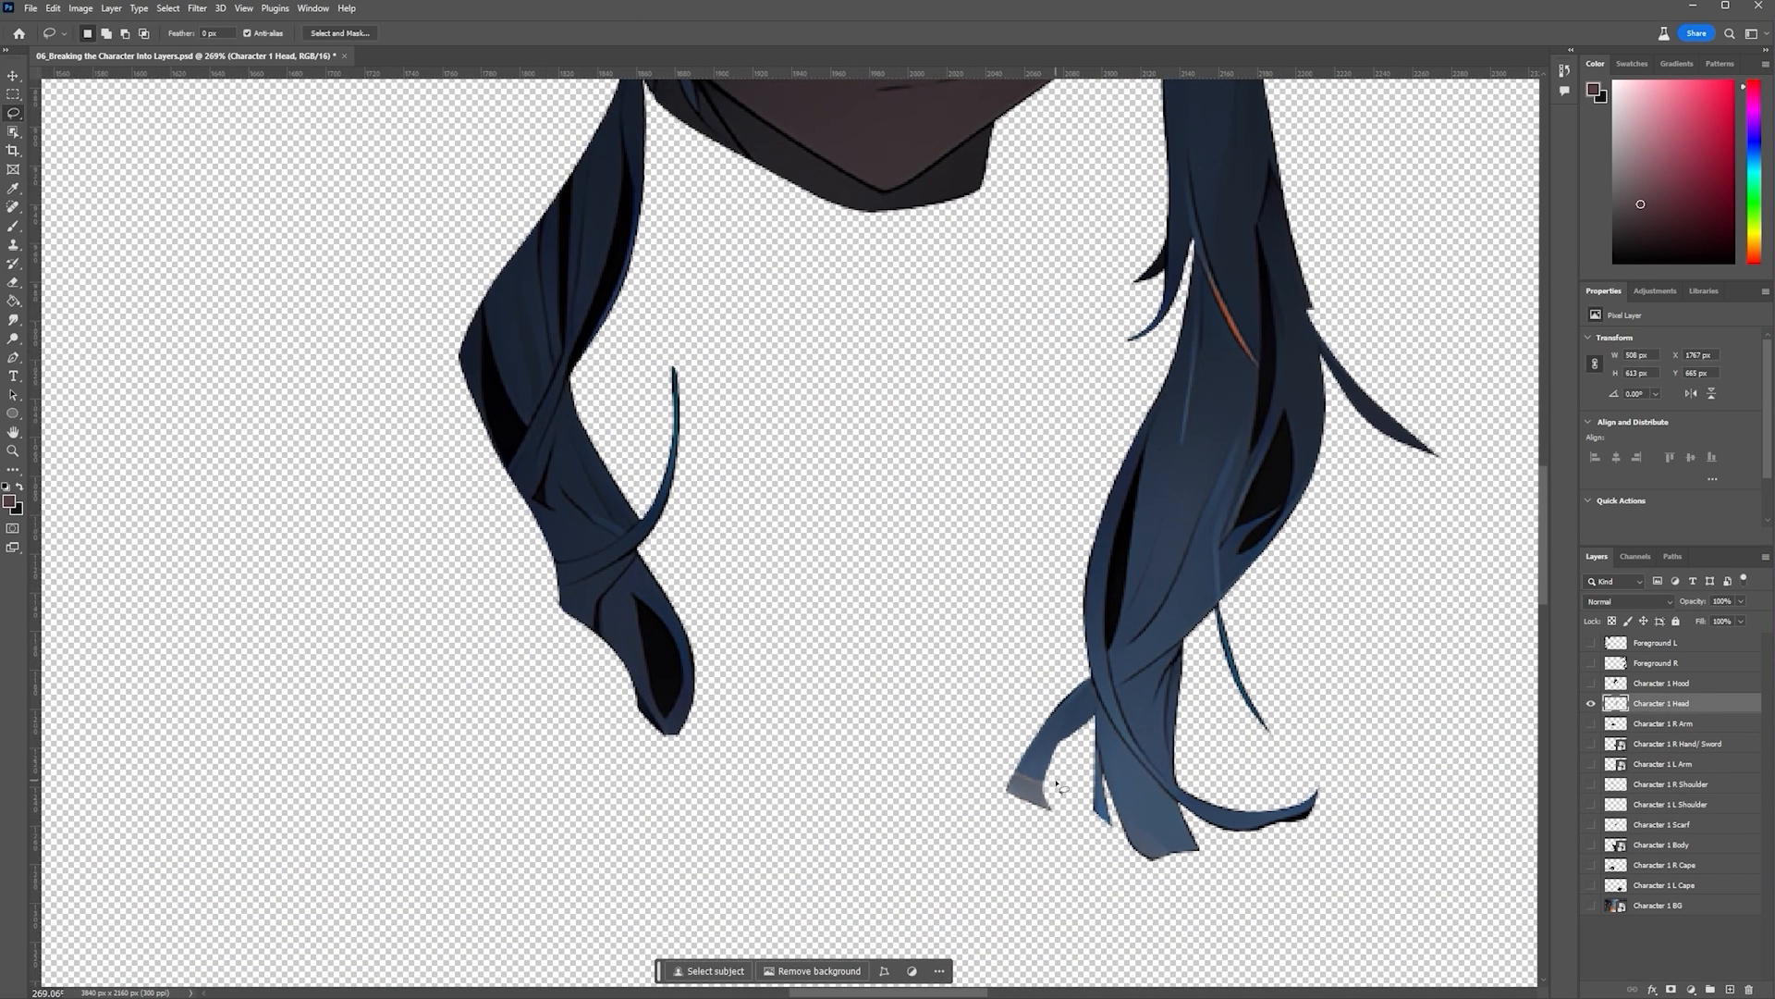
Extend the two cut-off strands at the bottom of the head layer's right hair lock into curved, pointed tips
{"action": "mouse_move", "coordinate": [1059, 786]}
{"action": "left_mouse_down"}
{"action": "mouse_move", "coordinate": [1011, 761]}
{"action": "mouse_move", "coordinate": [1047, 846]}
{"action": "mouse_move", "coordinate": [1040, 707]}
{"action": "mouse_move", "coordinate": [1041, 856]}
{"action": "mouse_move", "coordinate": [1000, 757]}
{"action": "mouse_move", "coordinate": [1001, 707]}
{"action": "mouse_move", "coordinate": [1053, 684]}
{"action": "left_mouse_up"}
{"action": "key", "text": "ctrl+d"}
{"action": "scroll", "coordinate": [1071, 731], "scroll_direction": "up", "scroll_amount": 3}
{"action": "scroll", "coordinate": [1052, 684], "scroll_direction": "down", "scroll_amount": 2}
{"action": "left_click", "coordinate": [13, 320]}
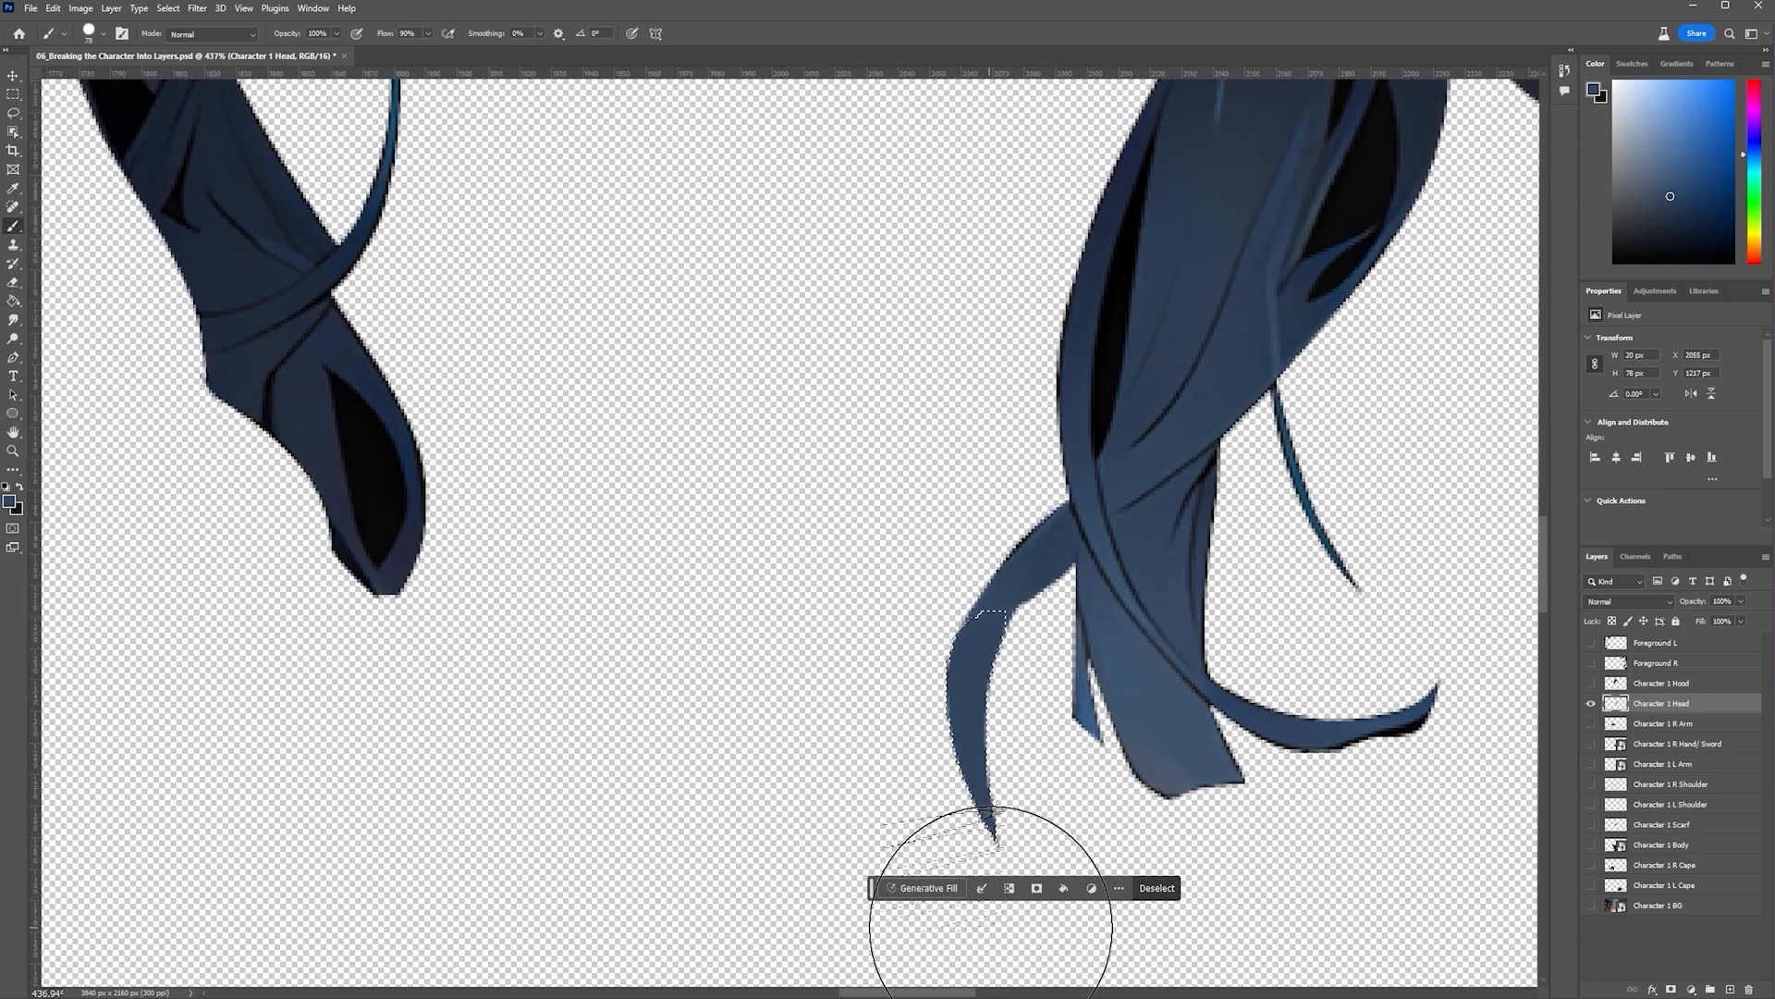
{"action": "key", "text": "ctrl+d"}
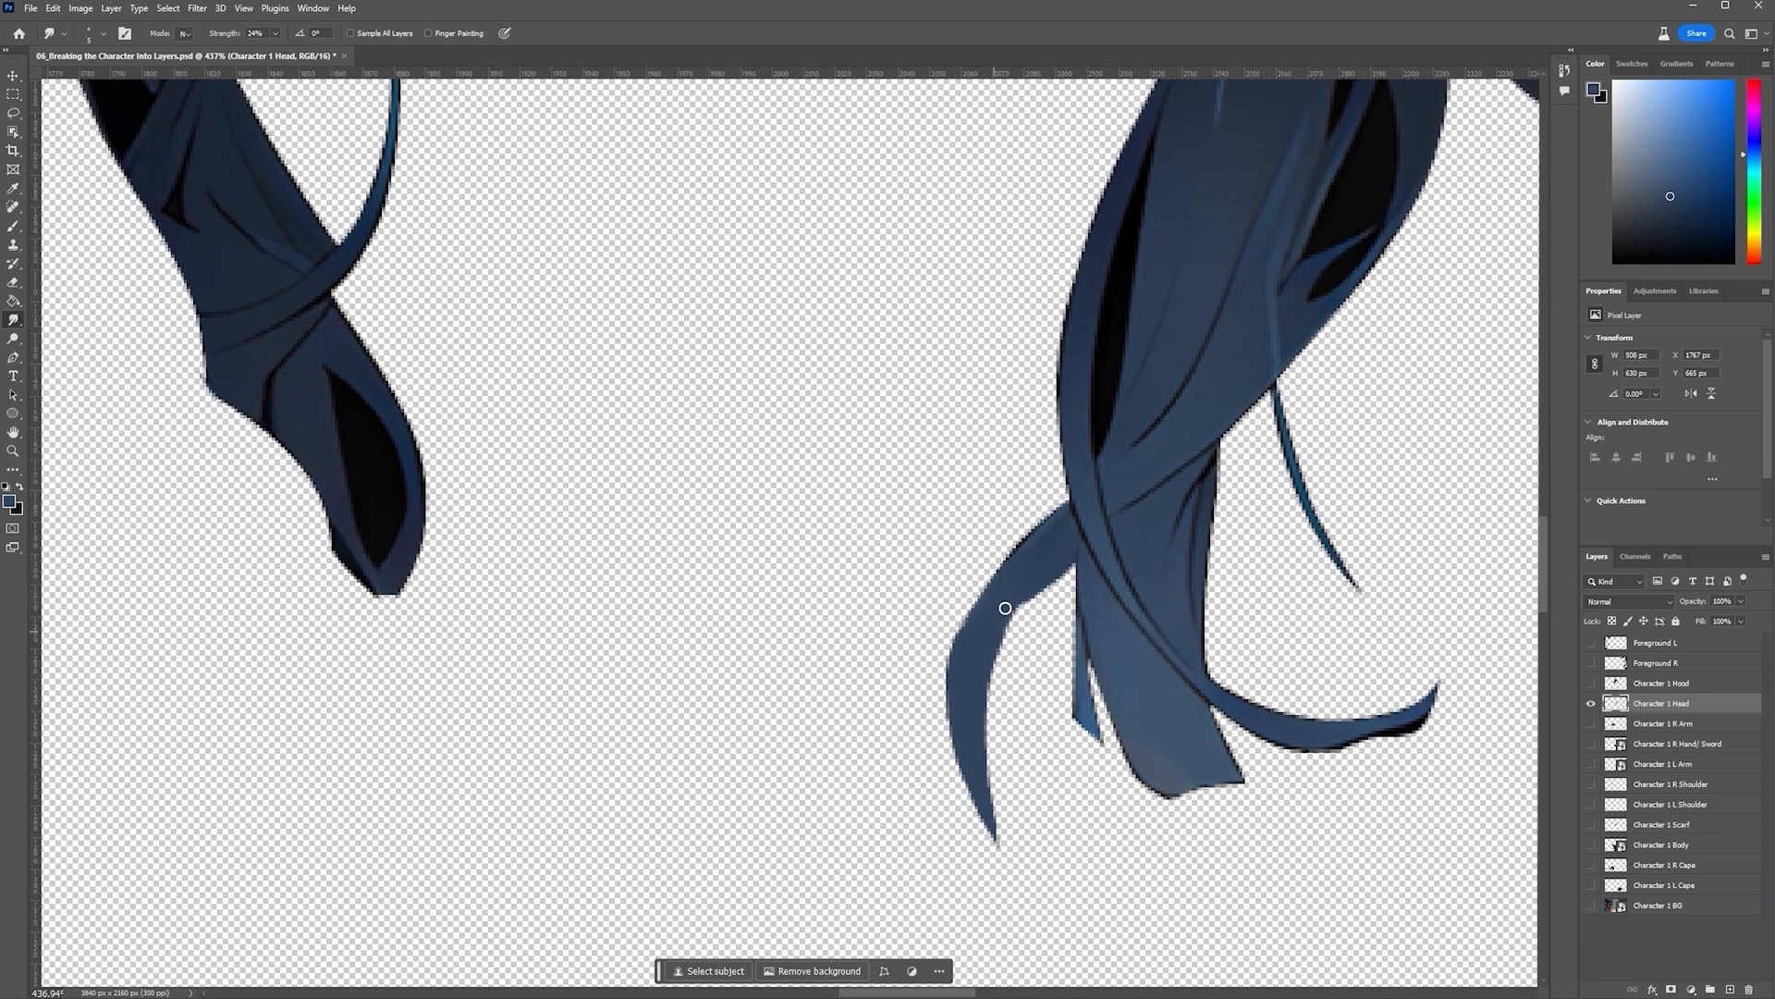
{"action": "scroll", "coordinate": [1162, 778], "scroll_direction": "down", "scroll_amount": 3}
{"action": "key", "text": "l"}
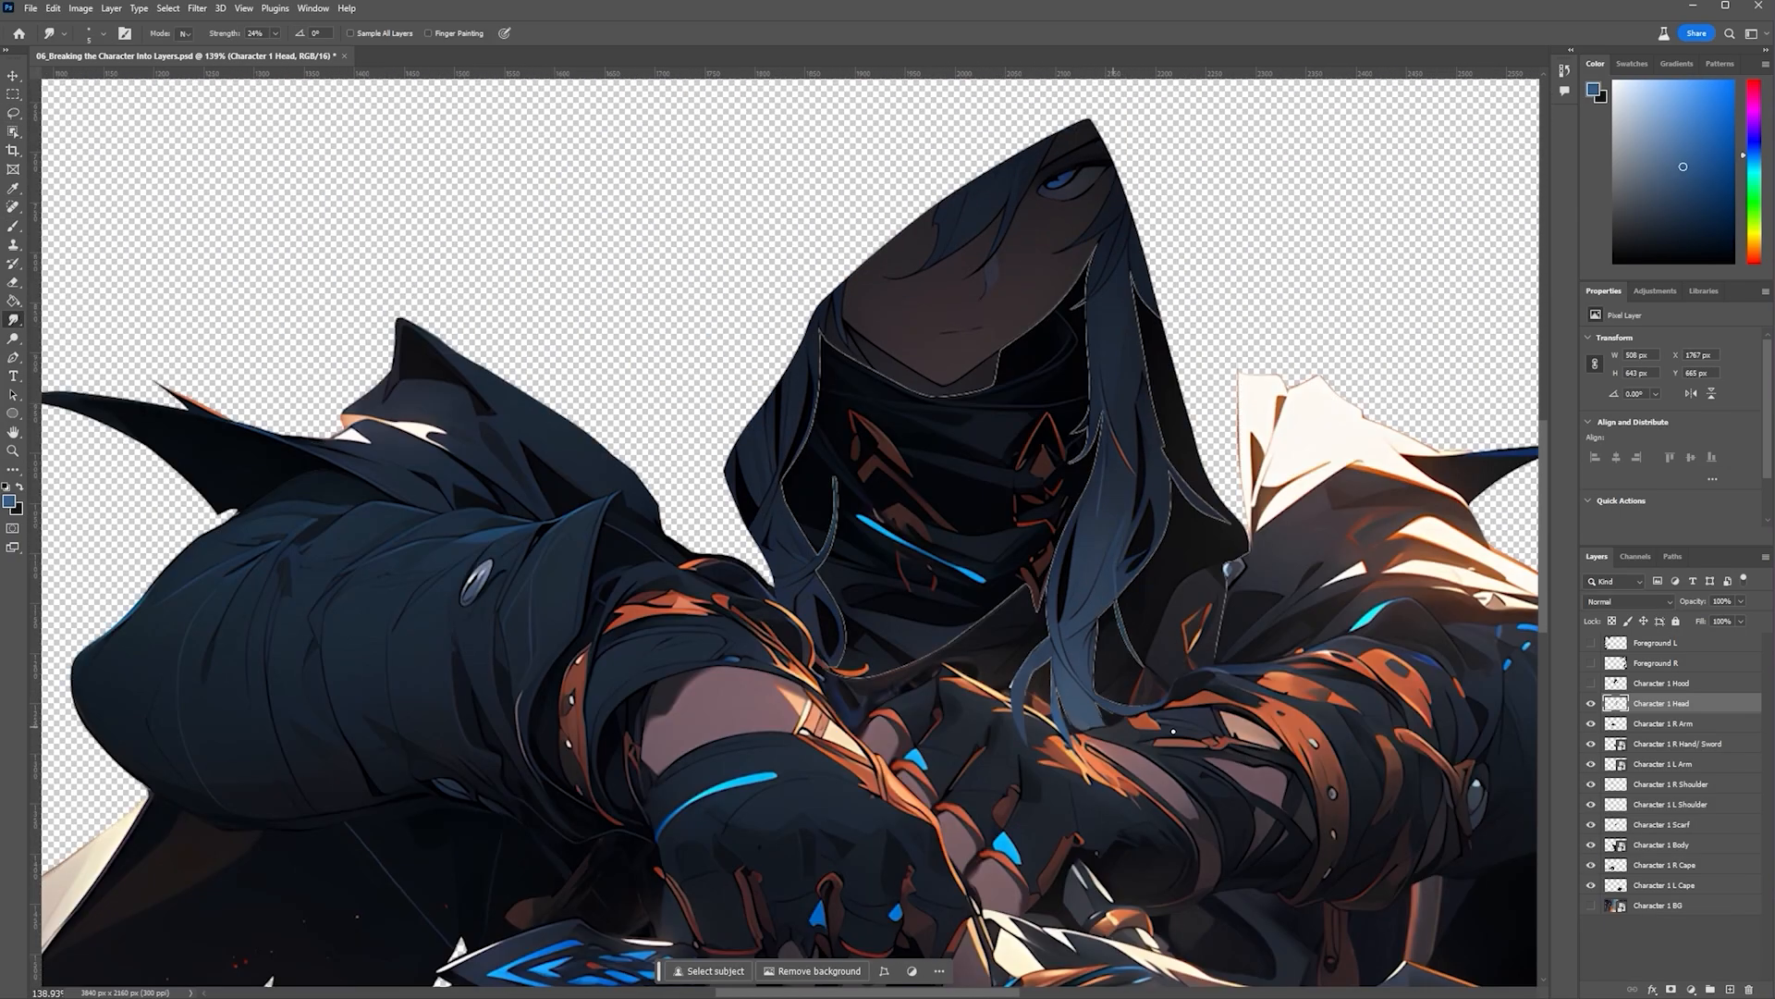
Isolate the head layer, then lasso and smudge the cut edge of the left hair lock
{"action": "left_click_drag", "start_coordinate": [1590, 808], "coordinate": [1590, 885]}
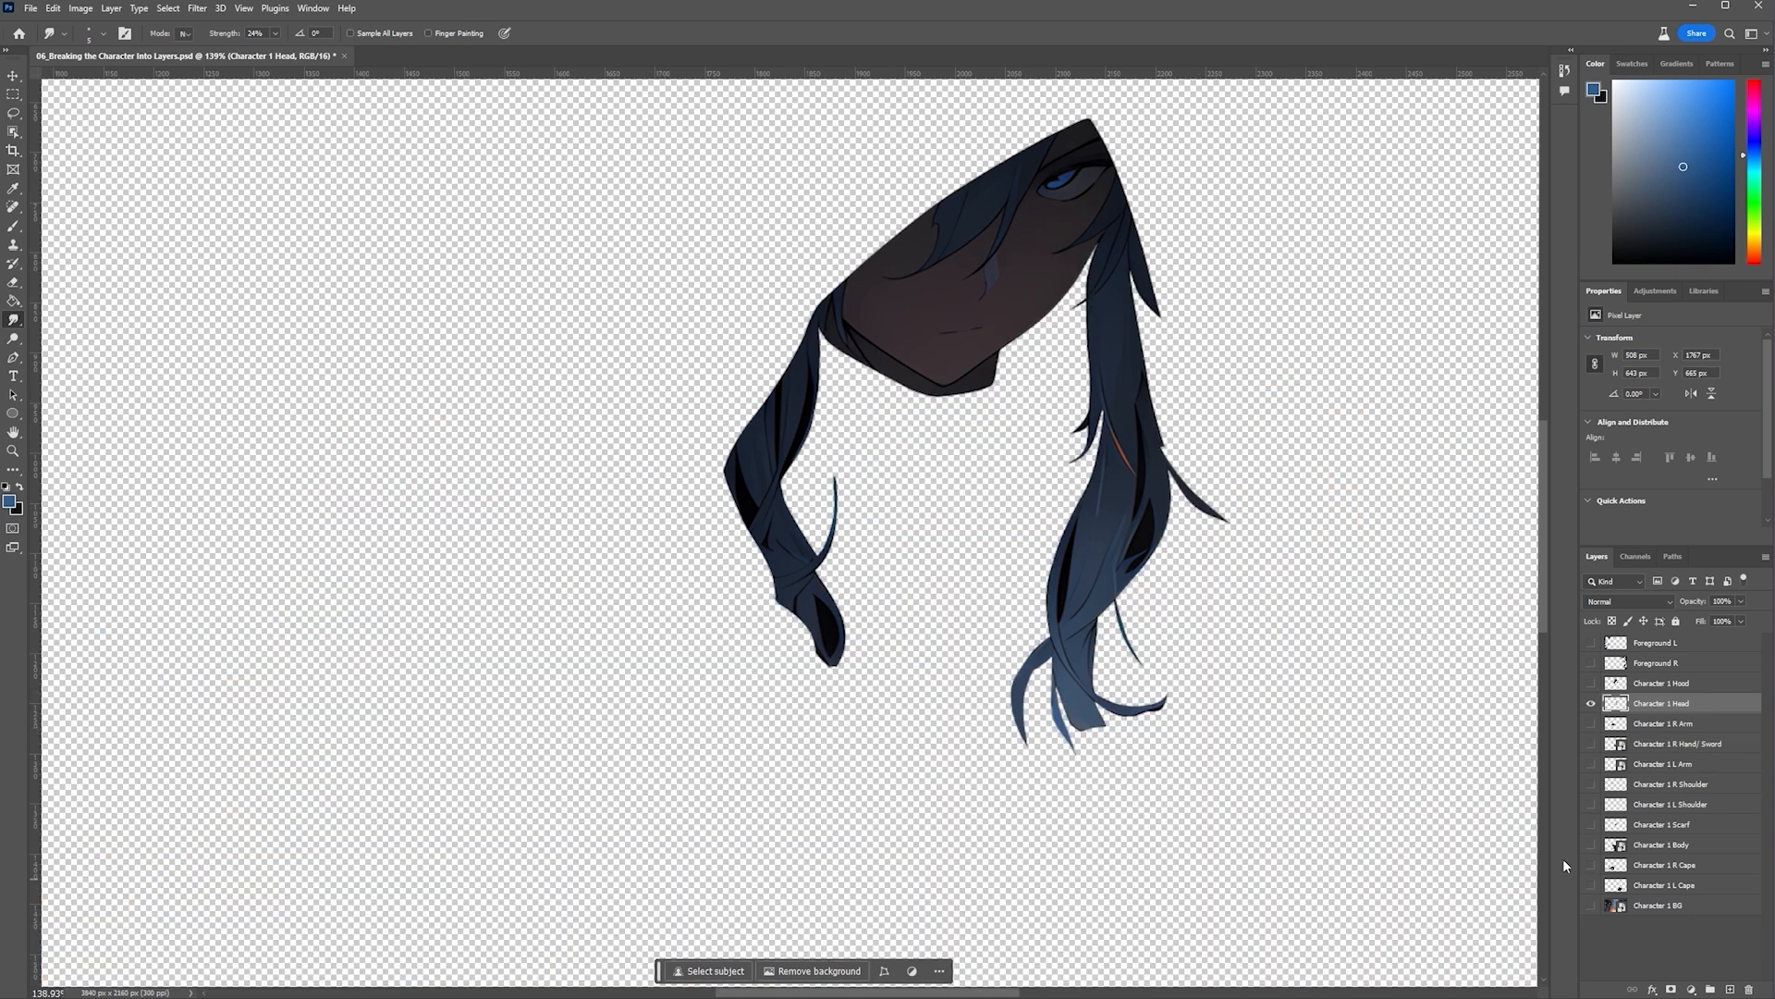
{"action": "scroll", "coordinate": [855, 670], "scroll_direction": "up", "scroll_amount": 8}
{"action": "key", "text": "l"}
{"action": "mouse_move", "coordinate": [791, 617]}
{"action": "left_mouse_down"}
{"action": "mouse_move", "coordinate": [811, 604]}
{"action": "mouse_move", "coordinate": [801, 684]}
{"action": "left_mouse_up"}
{"action": "left_click", "coordinate": [13, 319]}
{"action": "left_click", "coordinate": [103, 33]}
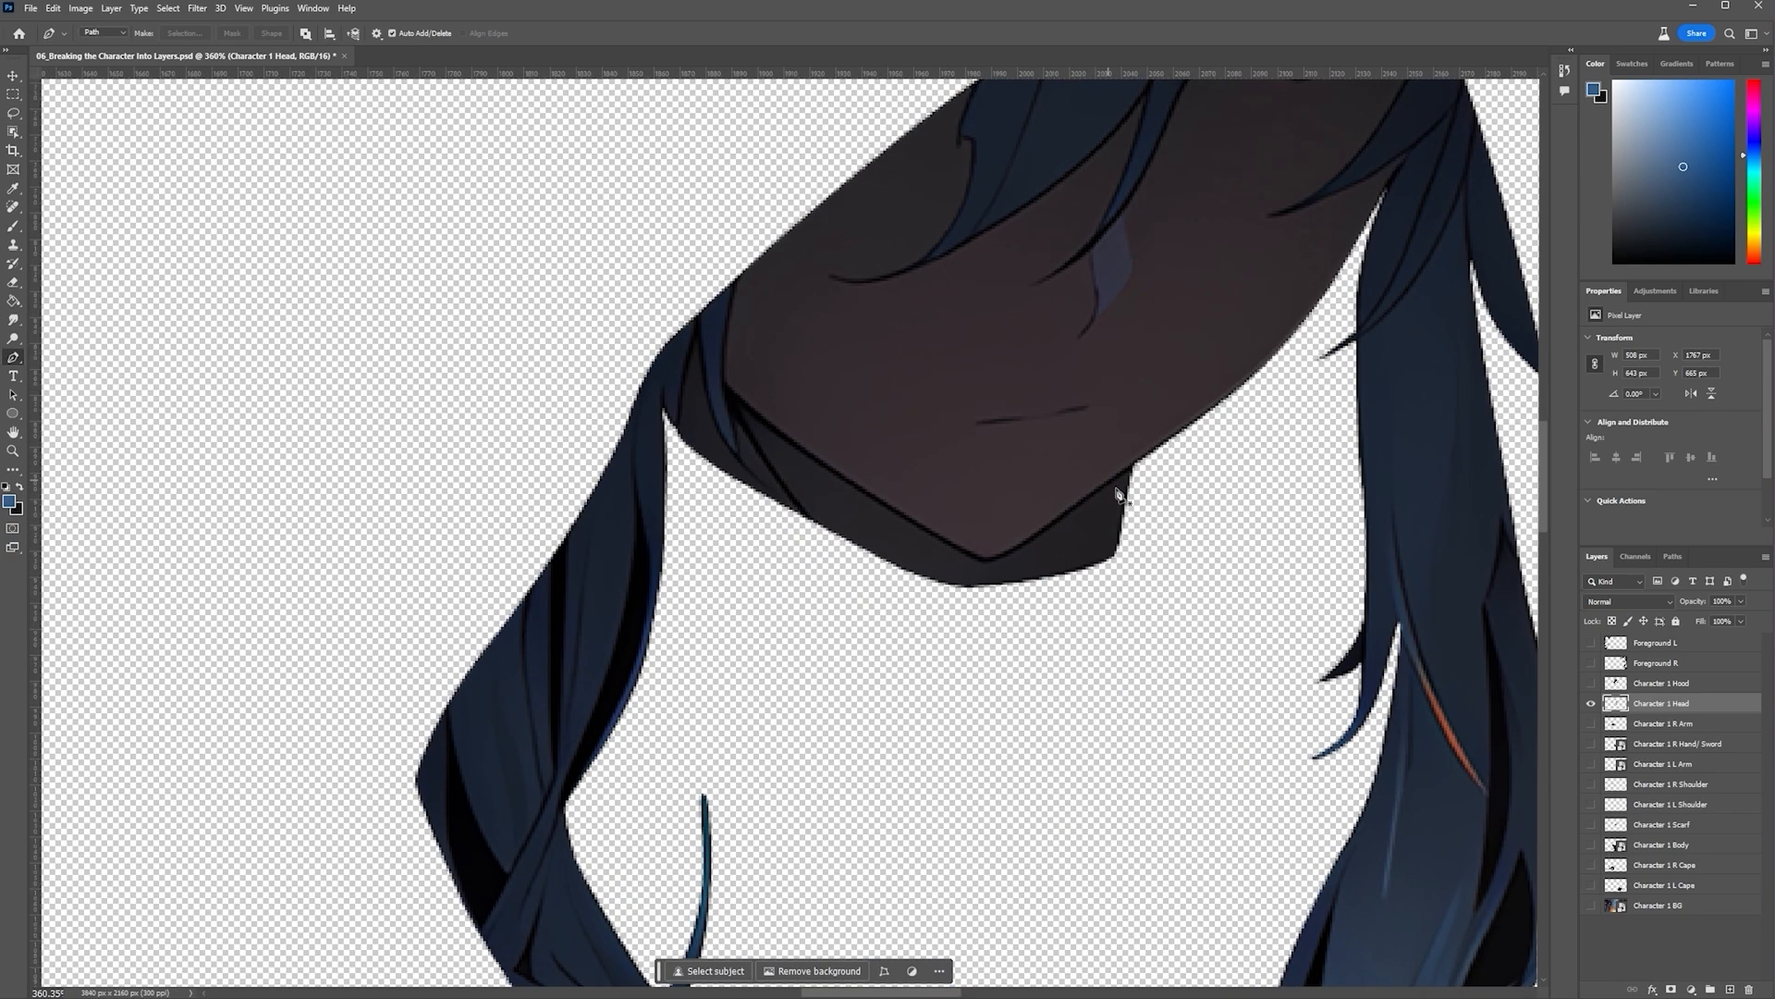
Trace a closed Pen path around the neck, following the jawline and the hair strands beside the face
{"action": "scroll", "coordinate": [1119, 493], "scroll_direction": "up", "scroll_amount": 2}
{"action": "left_click", "coordinate": [1133, 453]}
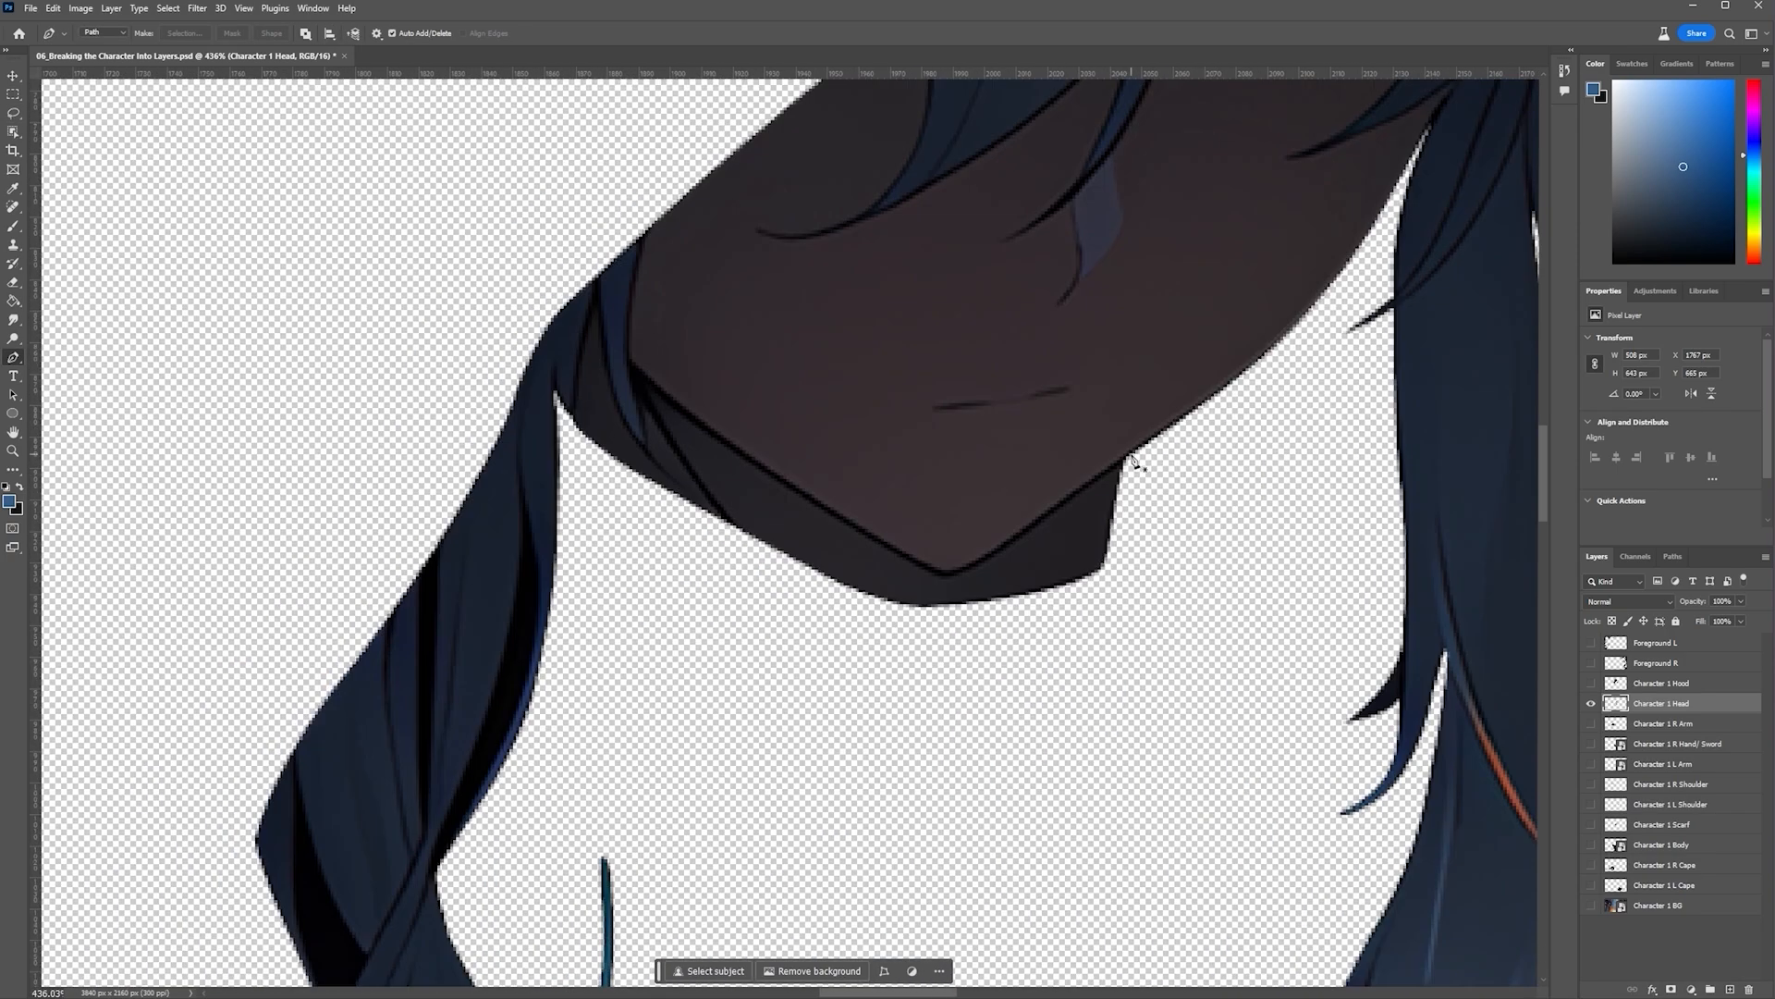
{"action": "left_click_drag", "start_coordinate": [1091, 481], "coordinate": [1080, 491]}
{"action": "left_click_drag", "start_coordinate": [1035, 523], "coordinate": [1020, 535]}
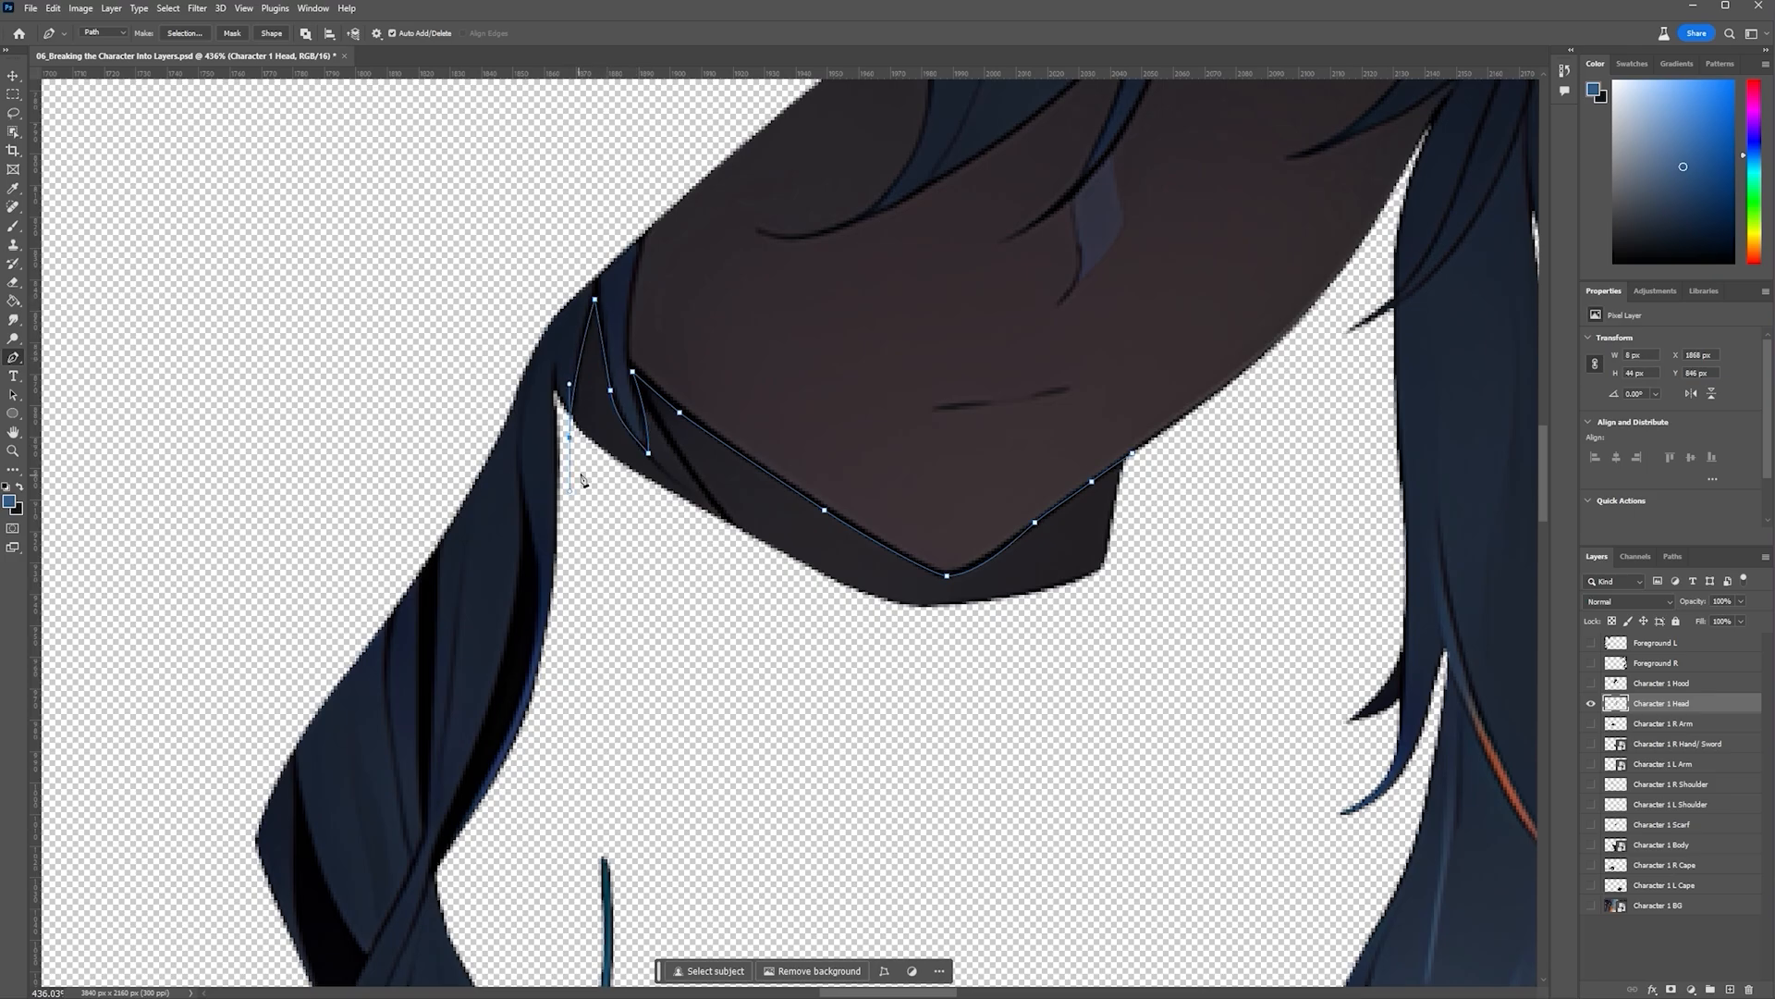
{"action": "left_click_drag", "start_coordinate": [572, 490], "coordinate": [569, 497]}
{"action": "left_click", "coordinate": [664, 572]}
{"action": "left_click", "coordinate": [993, 694]}
{"action": "left_click", "coordinate": [1170, 662]}
{"action": "left_click", "coordinate": [1216, 529]}
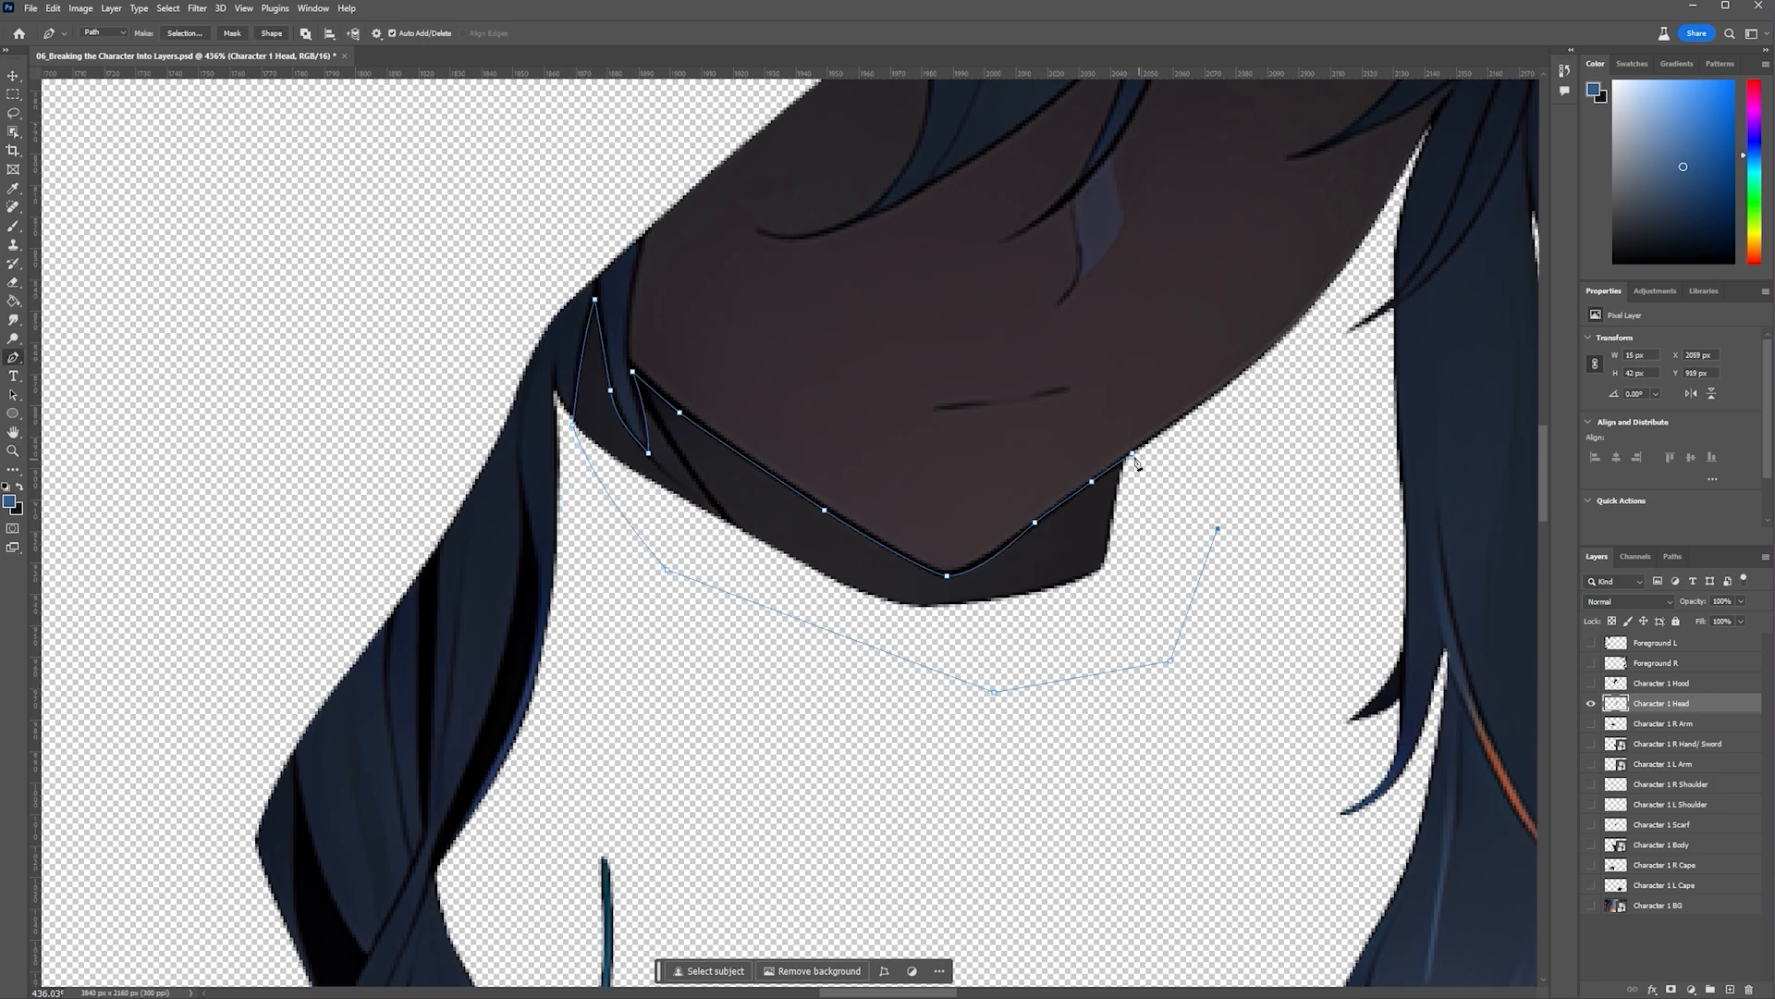
{"action": "left_click", "coordinate": [1133, 453]}
Turn the neck path into a selection, separate the neck onto its own layer, and name it Character 1 Neck
{"action": "scroll", "coordinate": [1166, 518], "scroll_direction": "down", "scroll_amount": 4}
{"action": "right_click", "coordinate": [1220, 553]}
{"action": "left_click", "coordinate": [1124, 610]}
{"action": "key", "text": "Return"}
{"action": "key", "text": "ctrl+j"}
{"action": "type", "text": "C"}
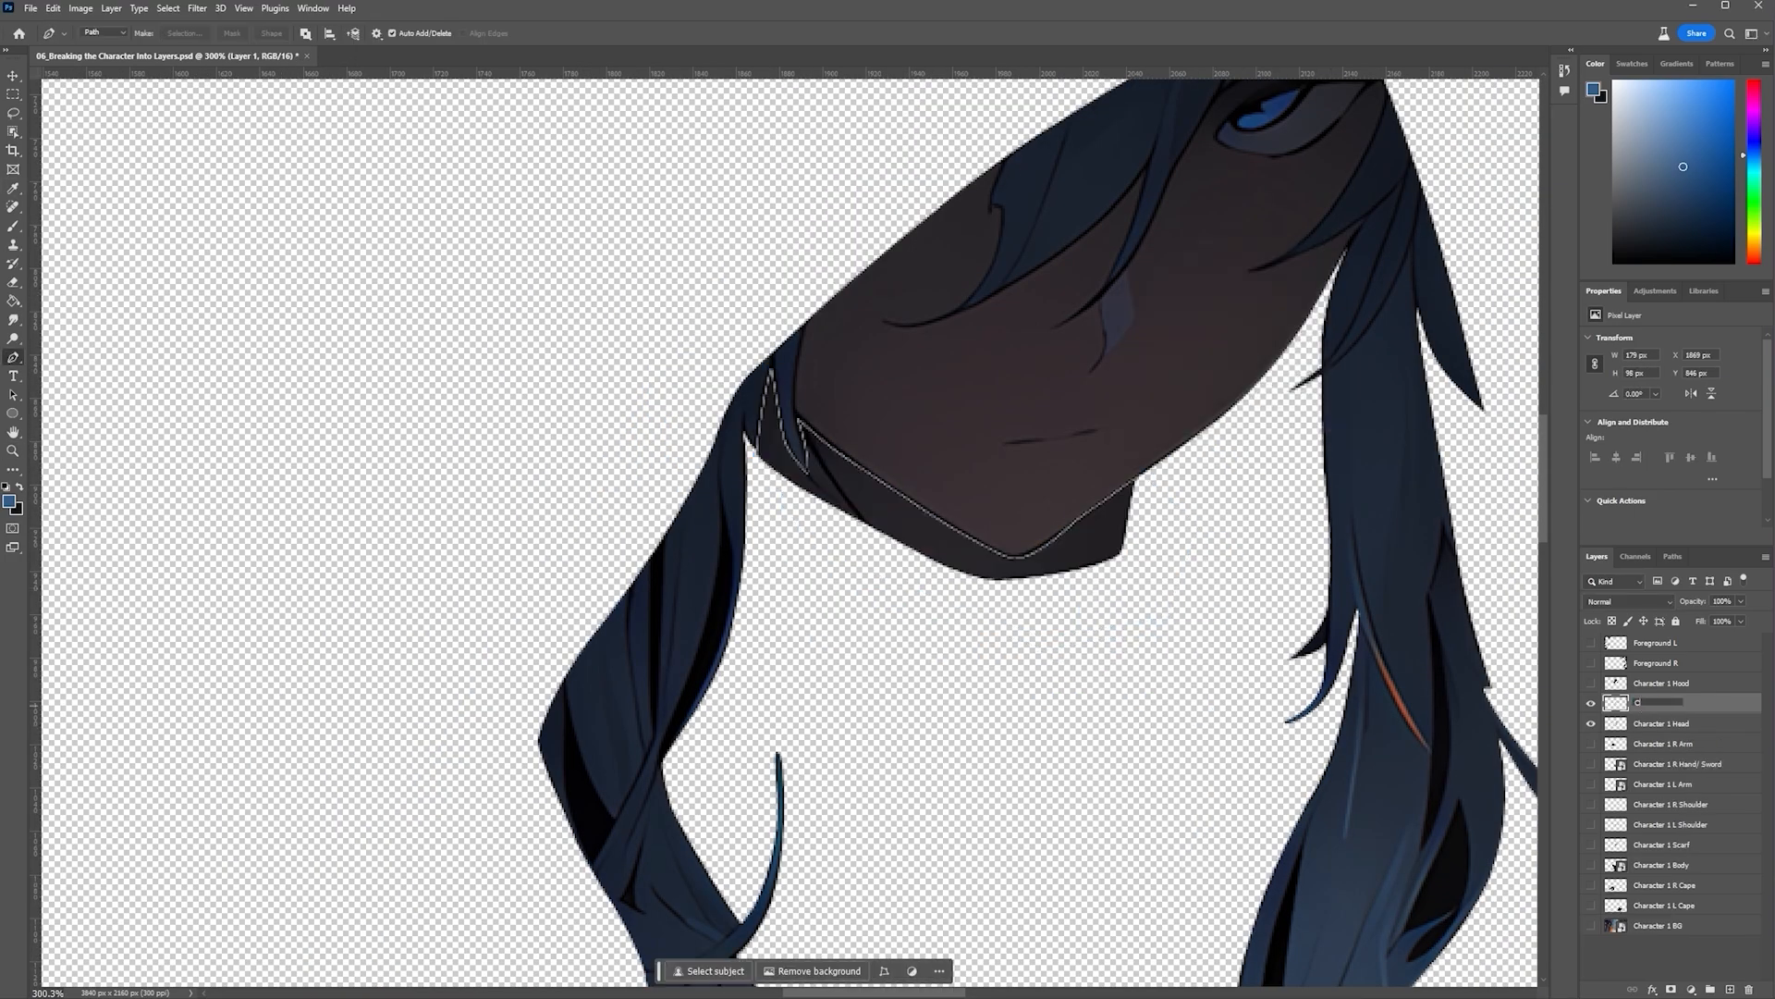
{"action": "type", "text": "haracter 1 Neck"}
{"action": "key", "text": "Return"}
Isolate the neck layer and trace a Pen path around the missing area along its upper edge
{"action": "left_click", "coordinate": [1591, 724]}
{"action": "scroll", "coordinate": [845, 440], "scroll_direction": "up", "scroll_amount": 2}
{"action": "left_click_drag", "start_coordinate": [845, 440], "coordinate": [845, 547]}
{"action": "left_click", "coordinate": [13, 114]}
{"action": "left_click", "coordinate": [13, 357]}
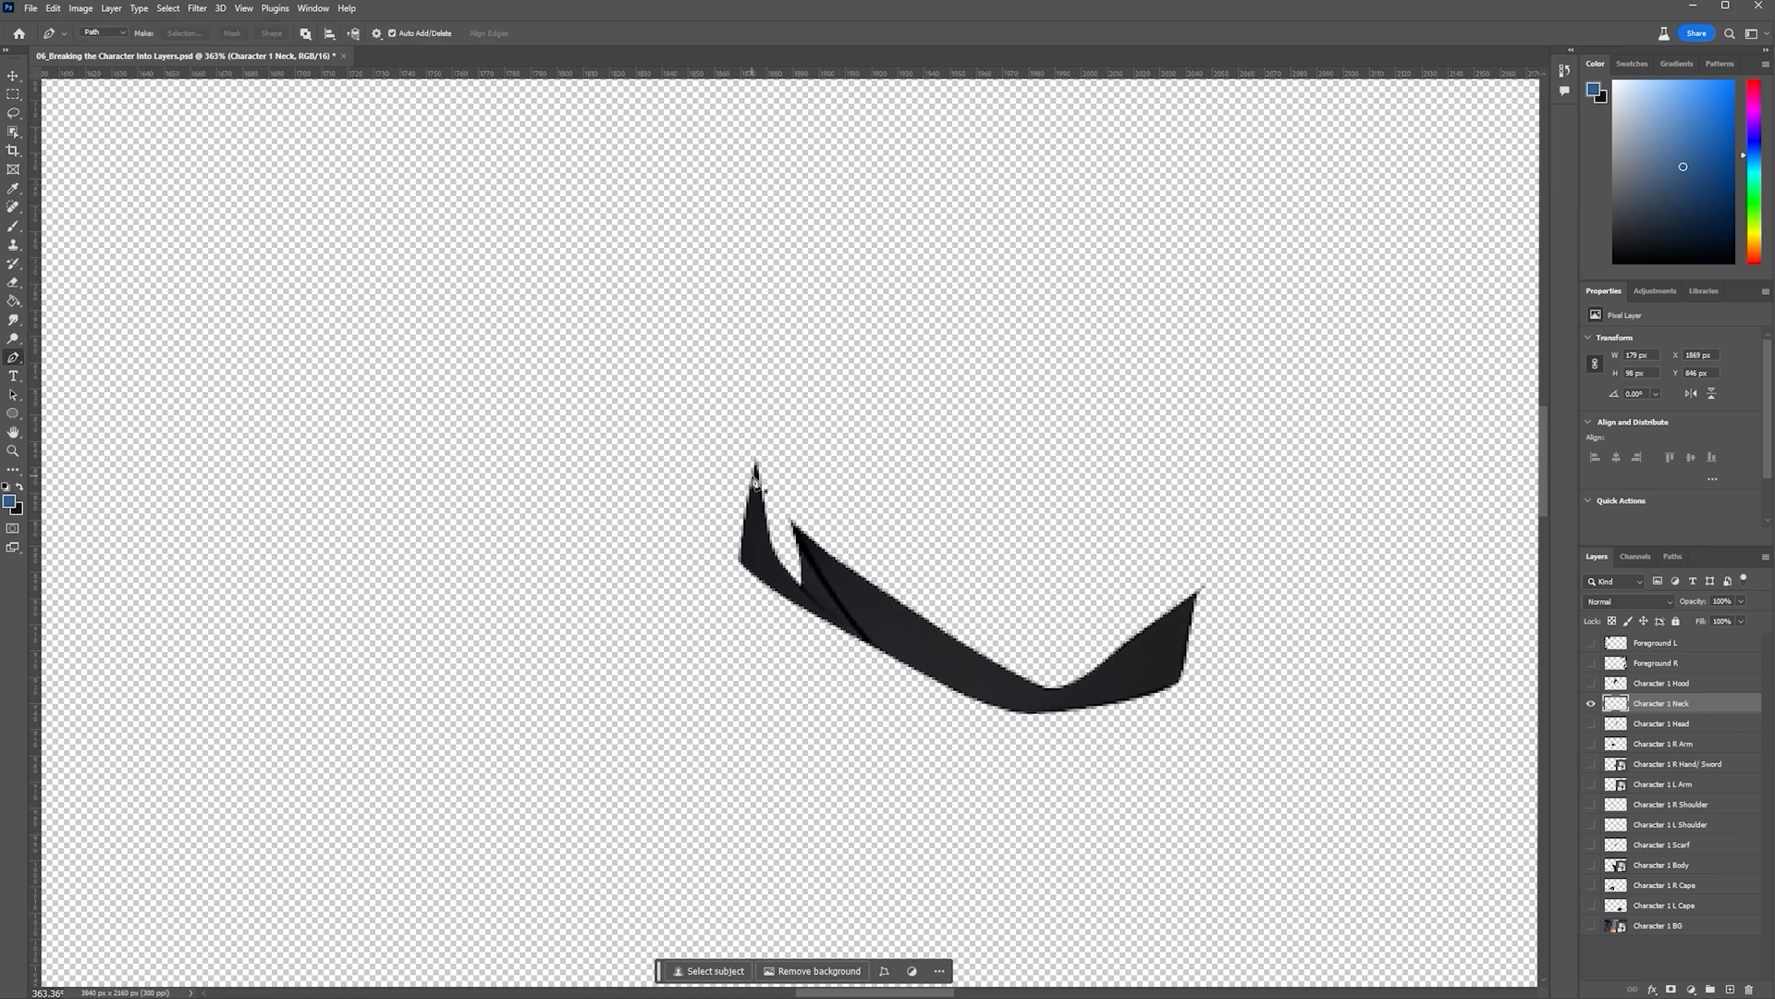
{"action": "left_click", "coordinate": [753, 476]}
{"action": "left_click", "coordinate": [761, 409]}
{"action": "left_click", "coordinate": [819, 483]}
{"action": "left_click", "coordinate": [959, 601]}
{"action": "left_click", "coordinate": [1063, 651]}
{"action": "left_click", "coordinate": [1149, 593]}
{"action": "left_click", "coordinate": [1199, 575]}
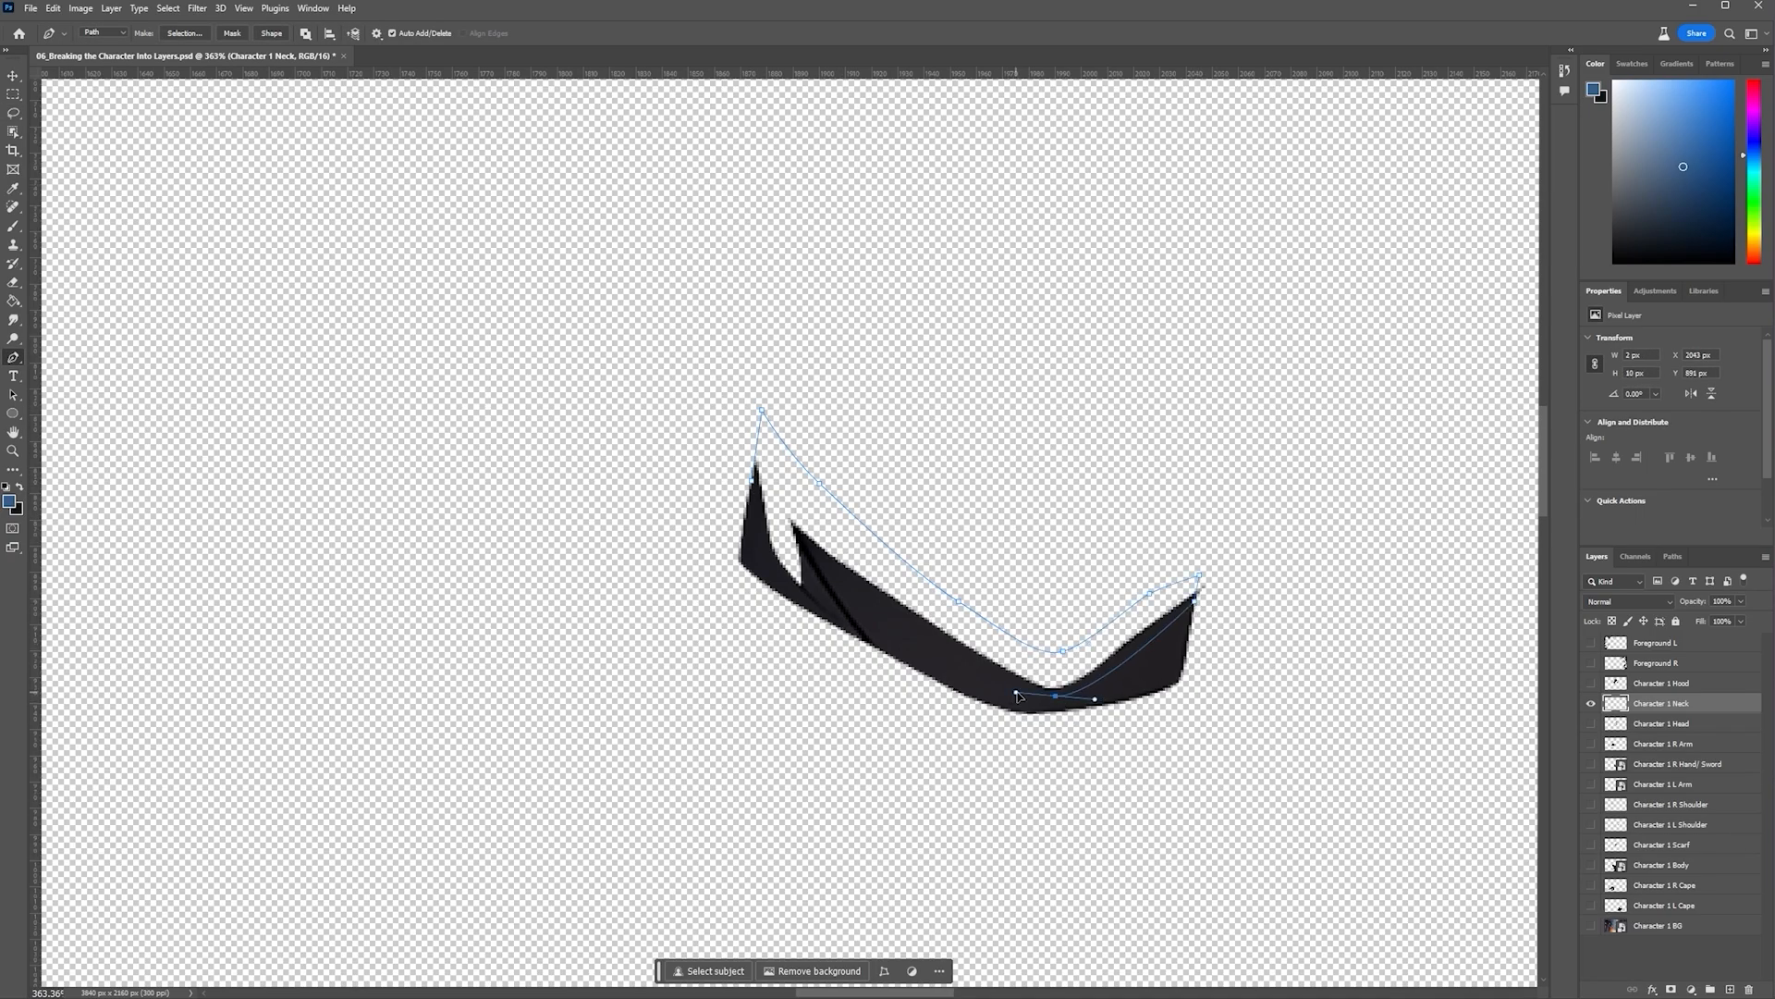
Convert the path to a selection and fill it so the neck extends up behind the face
{"action": "right_click", "coordinate": [894, 587]}
{"action": "left_click", "coordinate": [969, 645]}
{"action": "key", "text": "Return"}
{"action": "right_click", "coordinate": [1100, 645]}
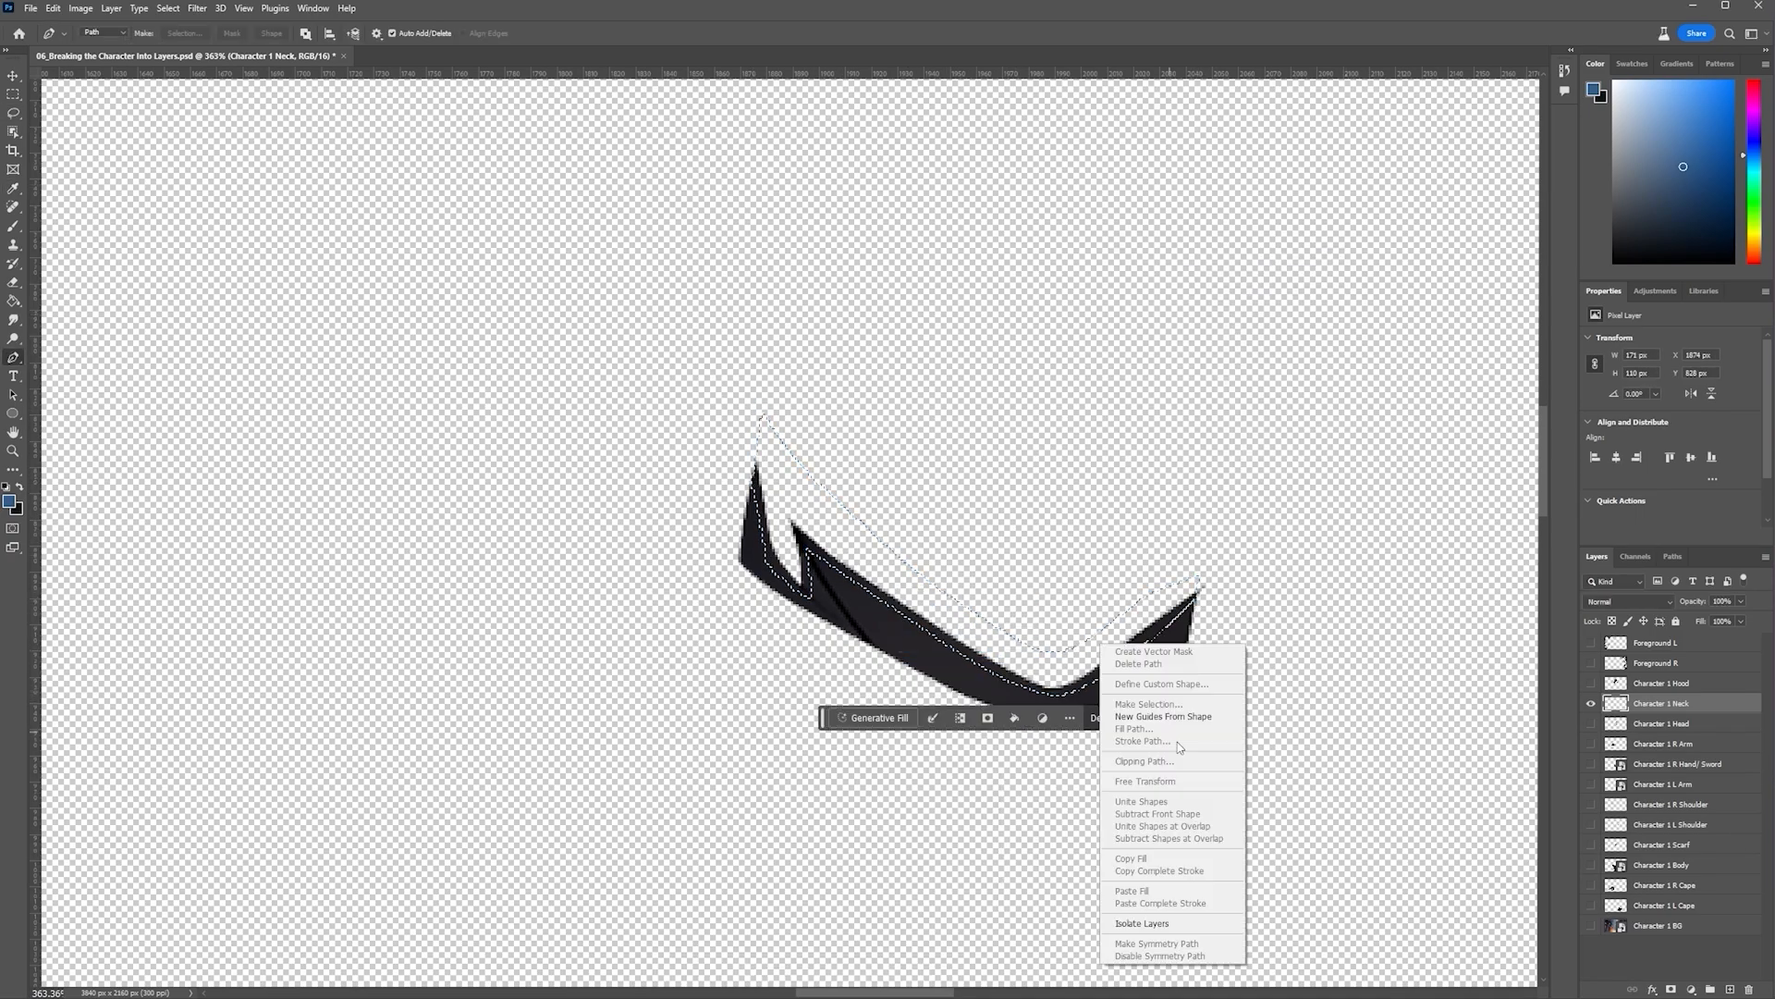
{"action": "key", "text": "m"}
{"action": "right_click", "coordinate": [1003, 668]}
{"action": "left_click", "coordinate": [1046, 813]}
{"action": "left_click", "coordinate": [1698, 978]}
{"action": "left_click", "coordinate": [1637, 977]}
{"action": "key", "text": "ctrl+d"}
Combine the neck pieces into one smart object beneath the head layer, and switch layer visibility to check the fit
{"action": "mouse_move", "coordinate": [1721, 724]}
{"action": "left_mouse_down"}
{"action": "mouse_move", "coordinate": [1722, 695]}
{"action": "mouse_move", "coordinate": [1690, 698]}
{"action": "left_mouse_up"}
{"action": "left_click", "coordinate": [1722, 724], "text": "shift"}
{"action": "right_click", "coordinate": [1717, 705]}
{"action": "left_click", "coordinate": [1740, 321]}
{"action": "left_click", "coordinate": [1588, 685]}
{"action": "left_click", "coordinate": [1588, 685]}
{"action": "left_click", "coordinate": [1591, 723]}
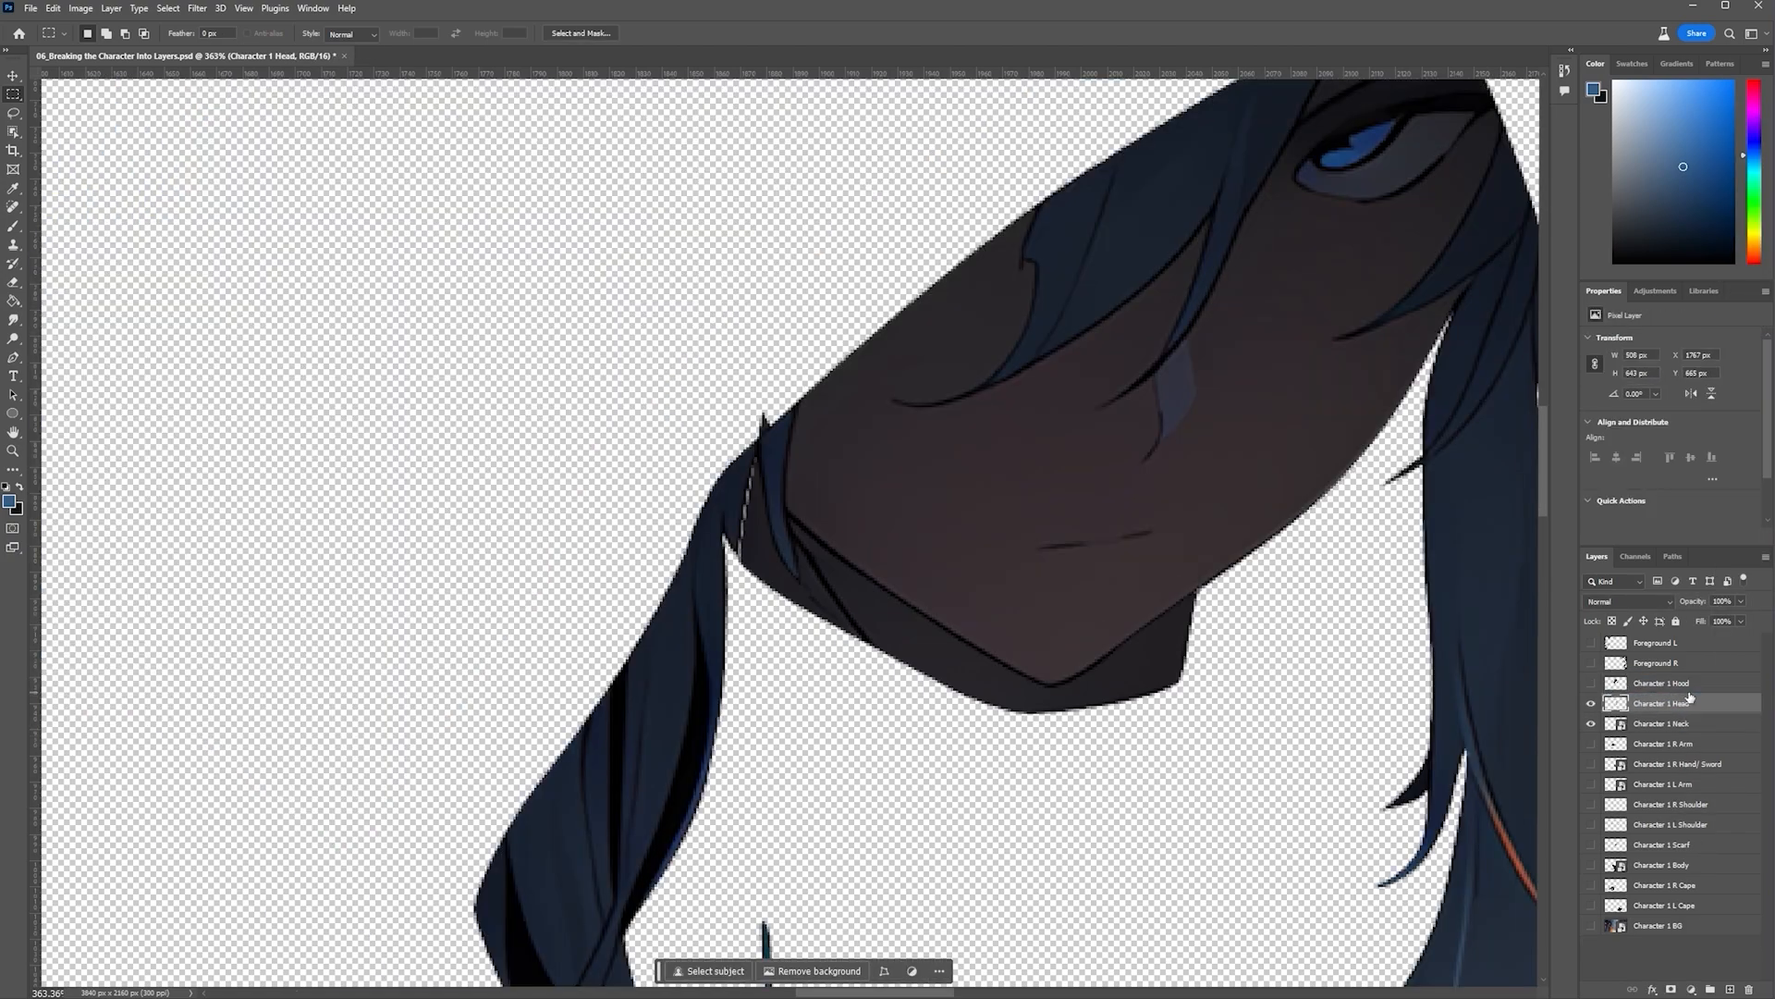
Start a Pen path on the head layer along the left inner edge of the hood opening, slightly overlapping the hood
{"action": "left_click", "coordinate": [852, 877]}
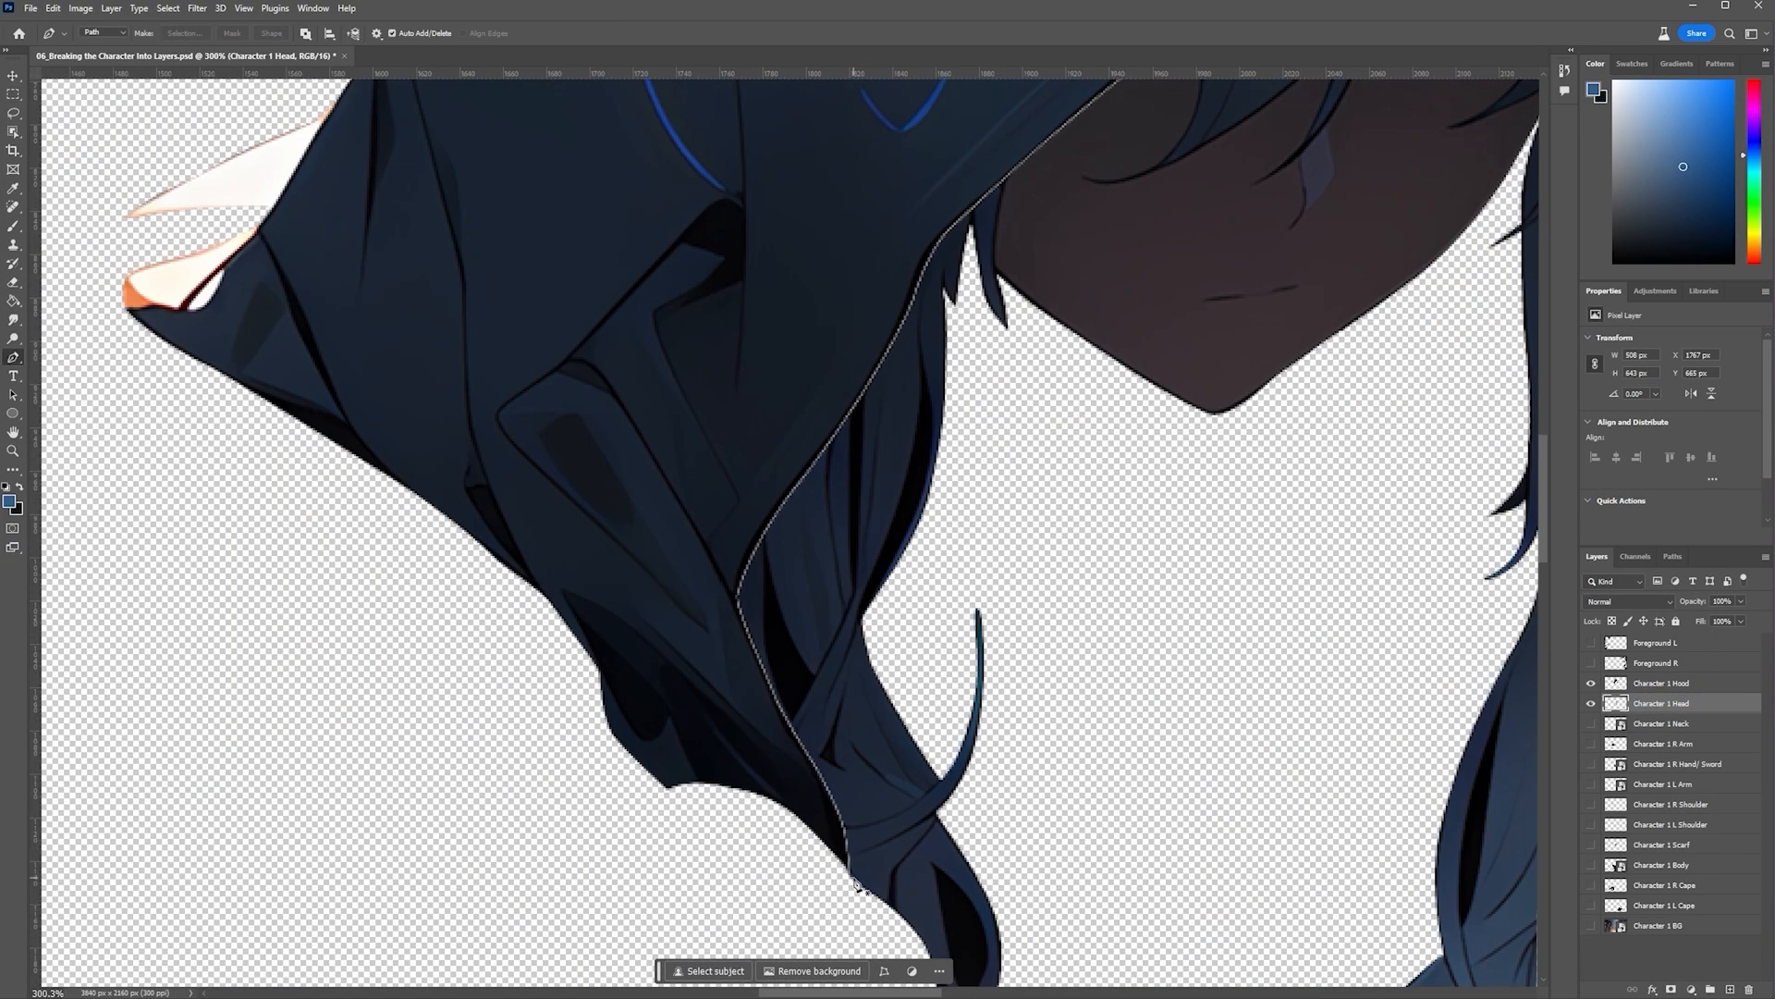
{"action": "left_click", "coordinate": [744, 659]}
{"action": "left_click_drag", "start_coordinate": [741, 651], "coordinate": [755, 509]}
{"action": "scroll", "coordinate": [762, 507], "scroll_direction": "down", "scroll_amount": 2}
{"action": "scroll", "coordinate": [823, 518], "scroll_direction": "up", "scroll_amount": 3}
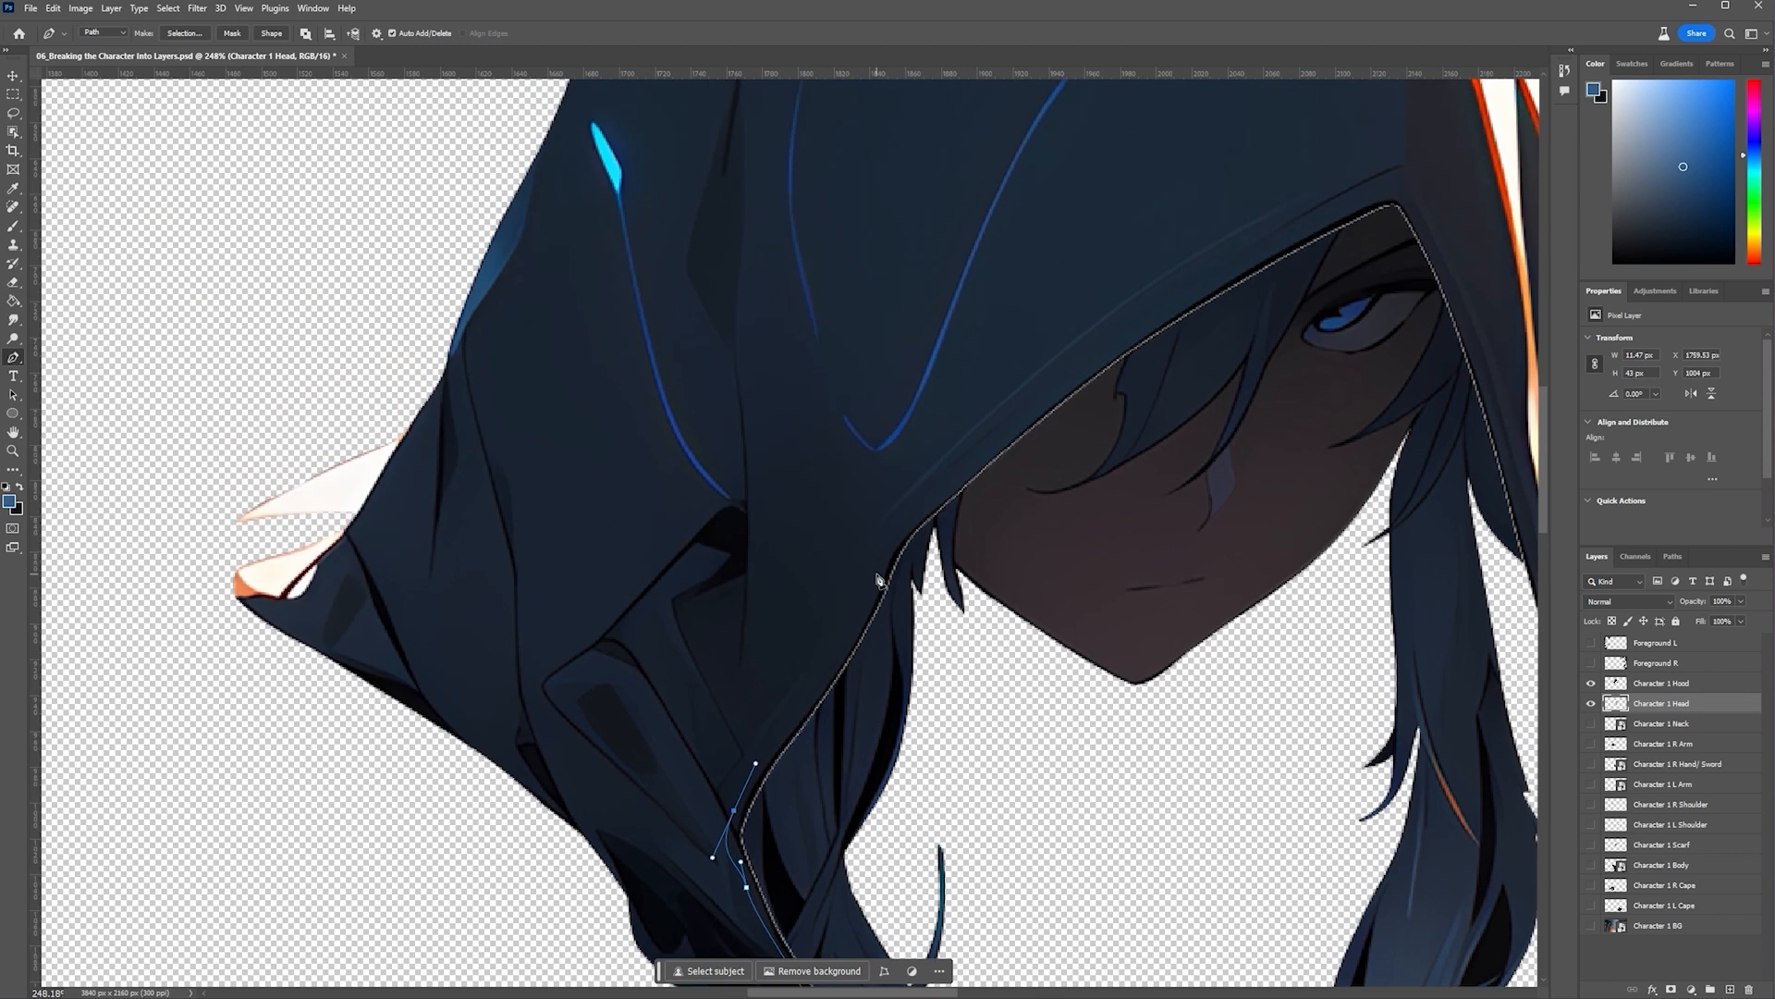
{"action": "left_click_drag", "start_coordinate": [875, 573], "coordinate": [891, 543]}
{"action": "scroll", "coordinate": [926, 514], "scroll_direction": "down", "scroll_amount": 2}
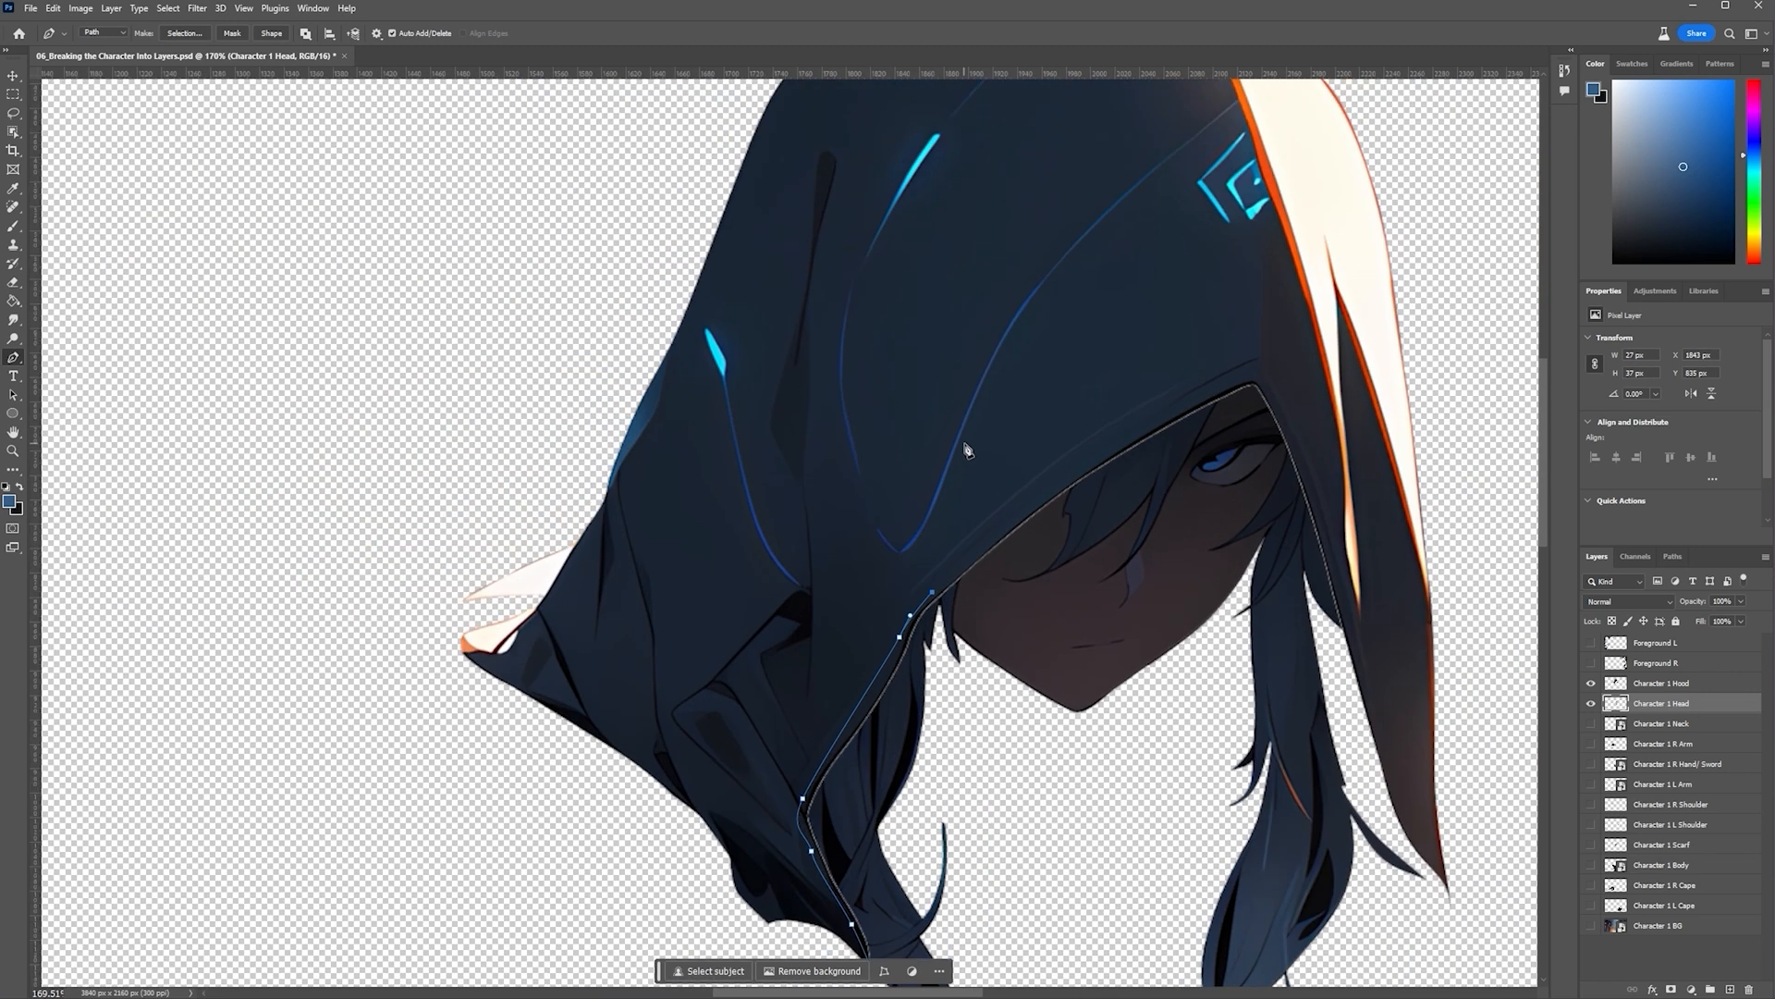
Continue the Pen path as a rounded crown behind the hood and down the face opening's right edge, overlapping the hood slightly
{"action": "left_click_drag", "start_coordinate": [994, 245], "coordinate": [1142, 156]}
{"action": "left_click_drag", "start_coordinate": [1263, 271], "coordinate": [1309, 354]}
{"action": "scroll", "coordinate": [1309, 354], "scroll_direction": "up", "scroll_amount": 6}
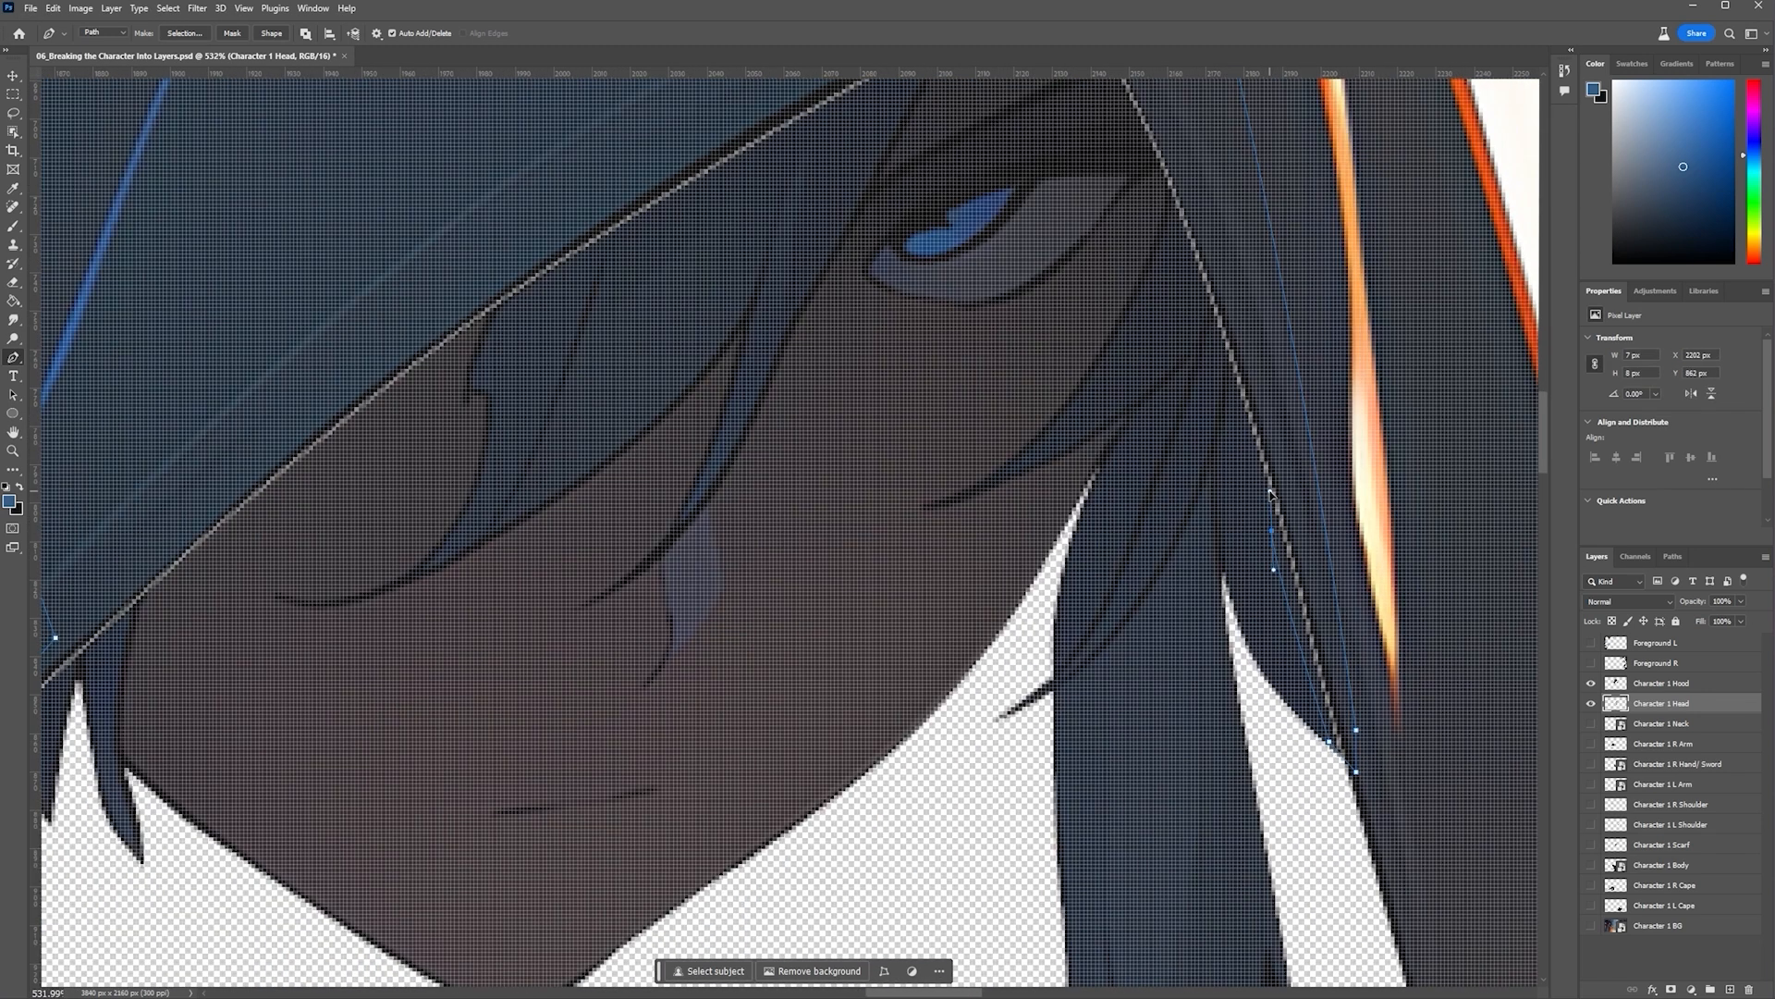
{"action": "key", "text": "space"}
{"action": "left_click_drag", "start_coordinate": [1207, 309], "coordinate": [1298, 593]}
{"action": "left_click_drag", "start_coordinate": [1279, 409], "coordinate": [1260, 371]}
{"action": "scroll", "coordinate": [430, 817], "scroll_direction": "down", "scroll_amount": 2}
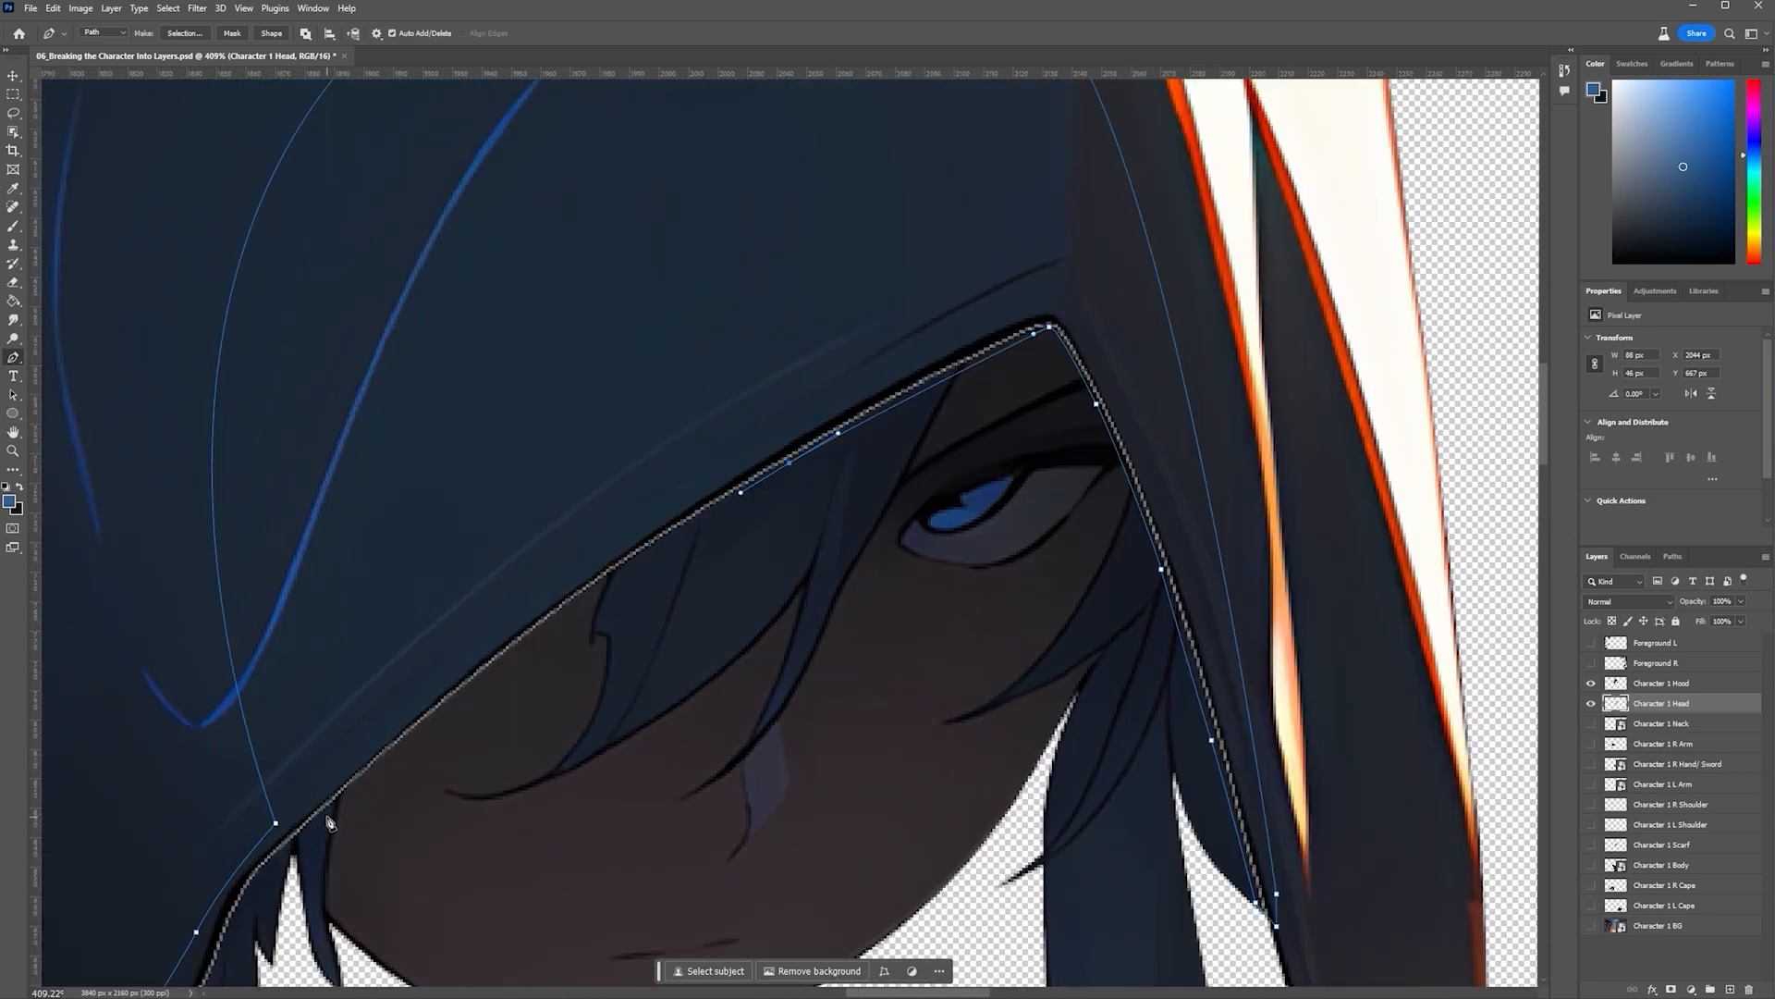
Trace the Pen path back along the inside of the hood opening and down the left hair lock to close it
{"action": "left_click_drag", "start_coordinate": [329, 821], "coordinate": [151, 990]}
{"action": "left_click", "coordinate": [327, 798], "text": "alt"}
{"action": "key", "text": "space"}
{"action": "left_click_drag", "start_coordinate": [576, 883], "coordinate": [1116, 360]}
{"action": "scroll", "coordinate": [814, 348], "scroll_direction": "up", "scroll_amount": 2}
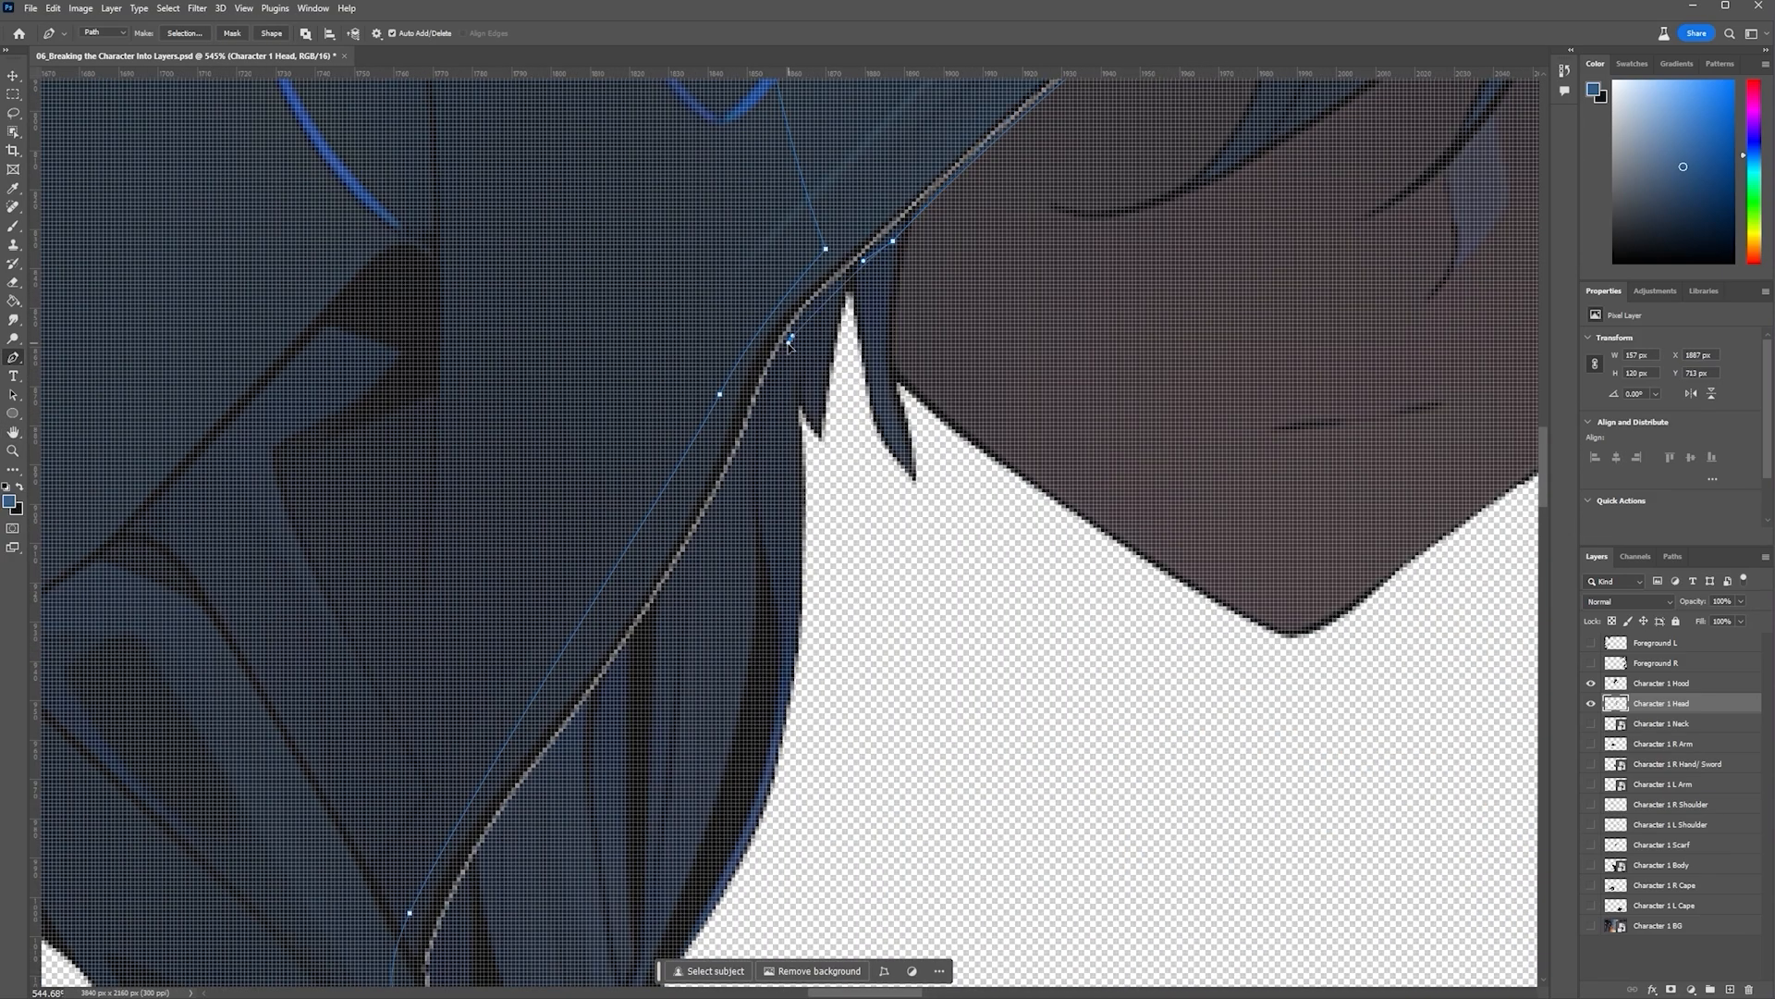
{"action": "left_click_drag", "start_coordinate": [536, 769], "coordinate": [553, 746]}
{"action": "key", "text": "space"}
{"action": "left_click_drag", "start_coordinate": [695, 774], "coordinate": [1272, 357]}
{"action": "scroll", "coordinate": [1171, 449], "scroll_direction": "down", "scroll_amount": 2}
{"action": "mouse_move", "coordinate": [1036, 537]}
{"action": "left_mouse_down"}
{"action": "mouse_move", "coordinate": [1018, 601]}
{"action": "mouse_move", "coordinate": [1045, 565]}
{"action": "left_mouse_up"}
{"action": "scroll", "coordinate": [1060, 588], "scroll_direction": "down", "scroll_amount": 1}
{"action": "left_click_drag", "start_coordinate": [1104, 650], "coordinate": [1118, 678]}
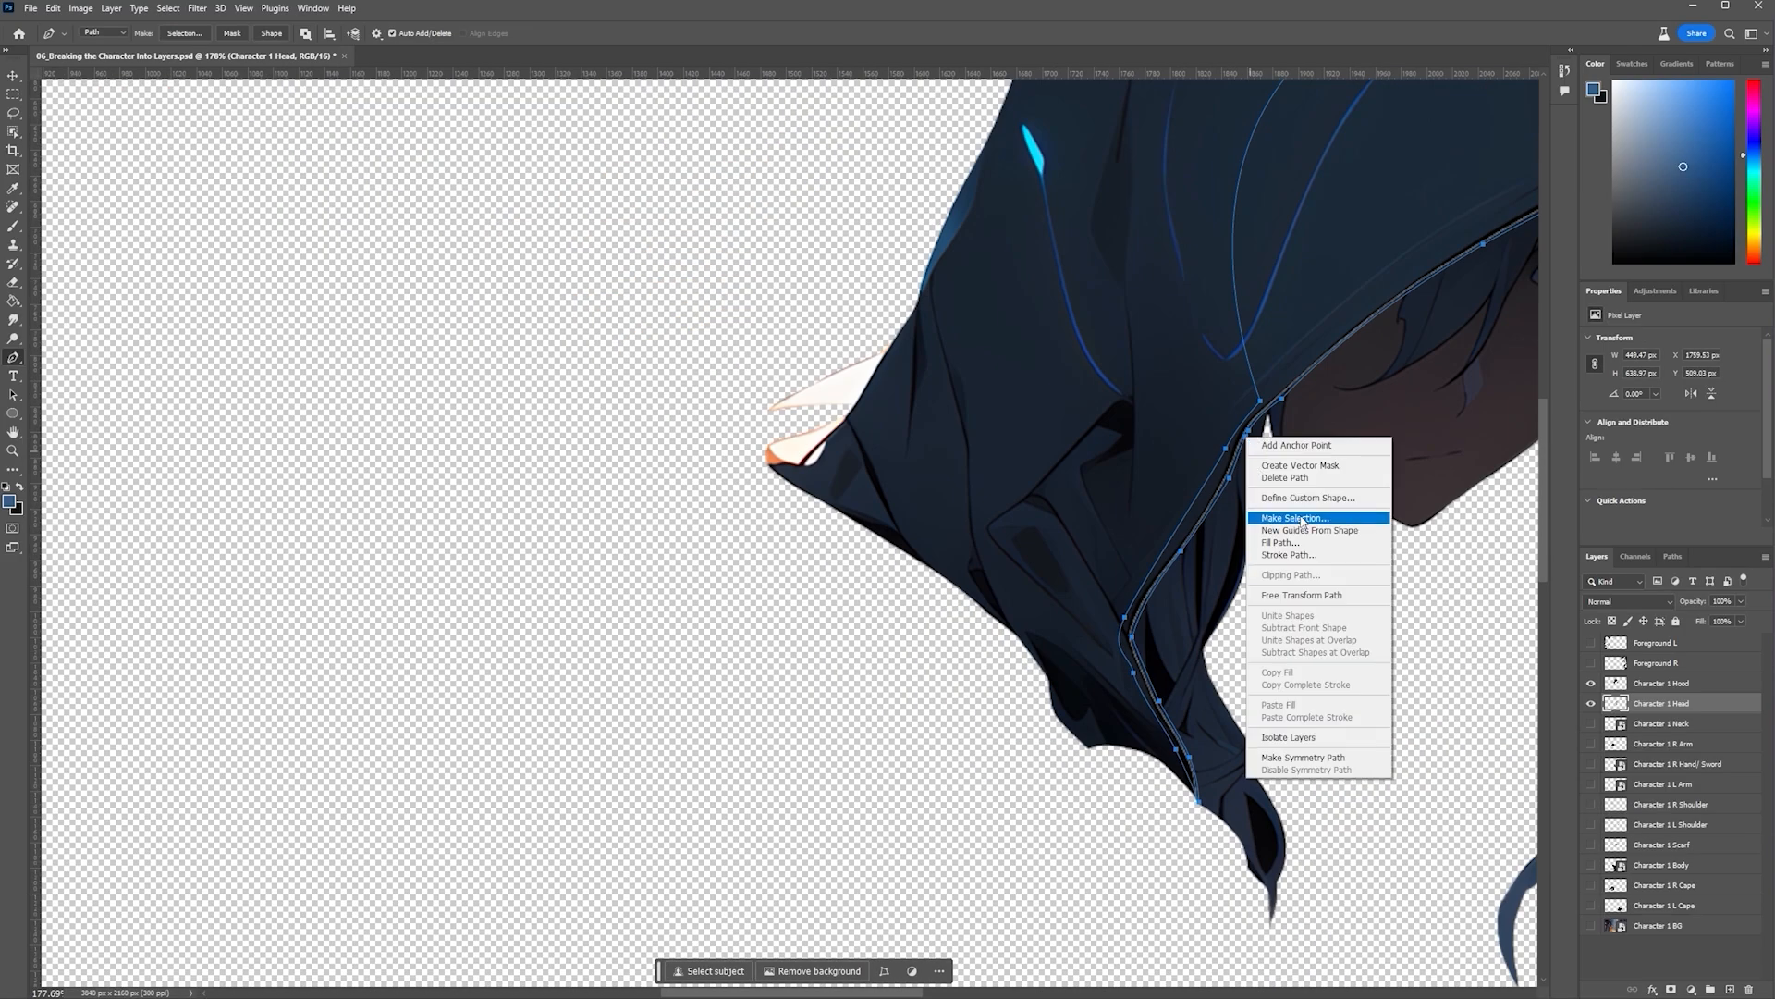
Convert the path to a selection, generate a fill for the hidden head area without a prompt, and choose the third variation
{"action": "left_click", "coordinate": [1308, 515]}
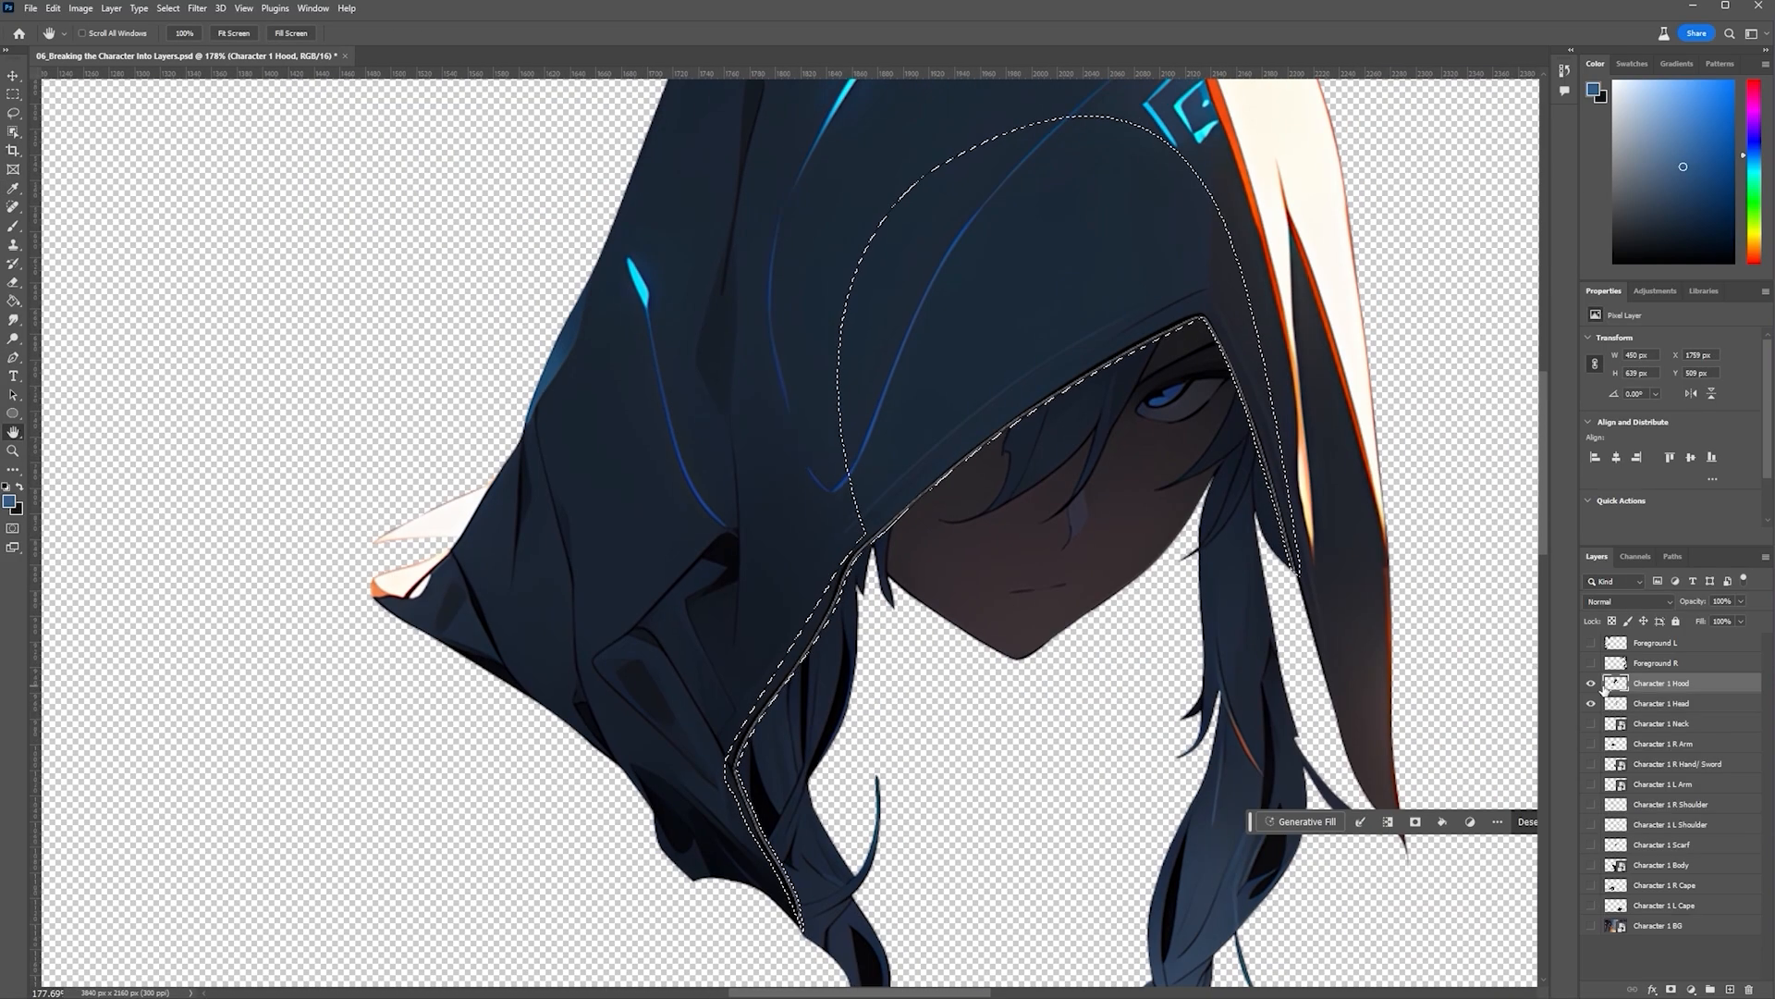
{"action": "left_click", "coordinate": [1156, 954]}
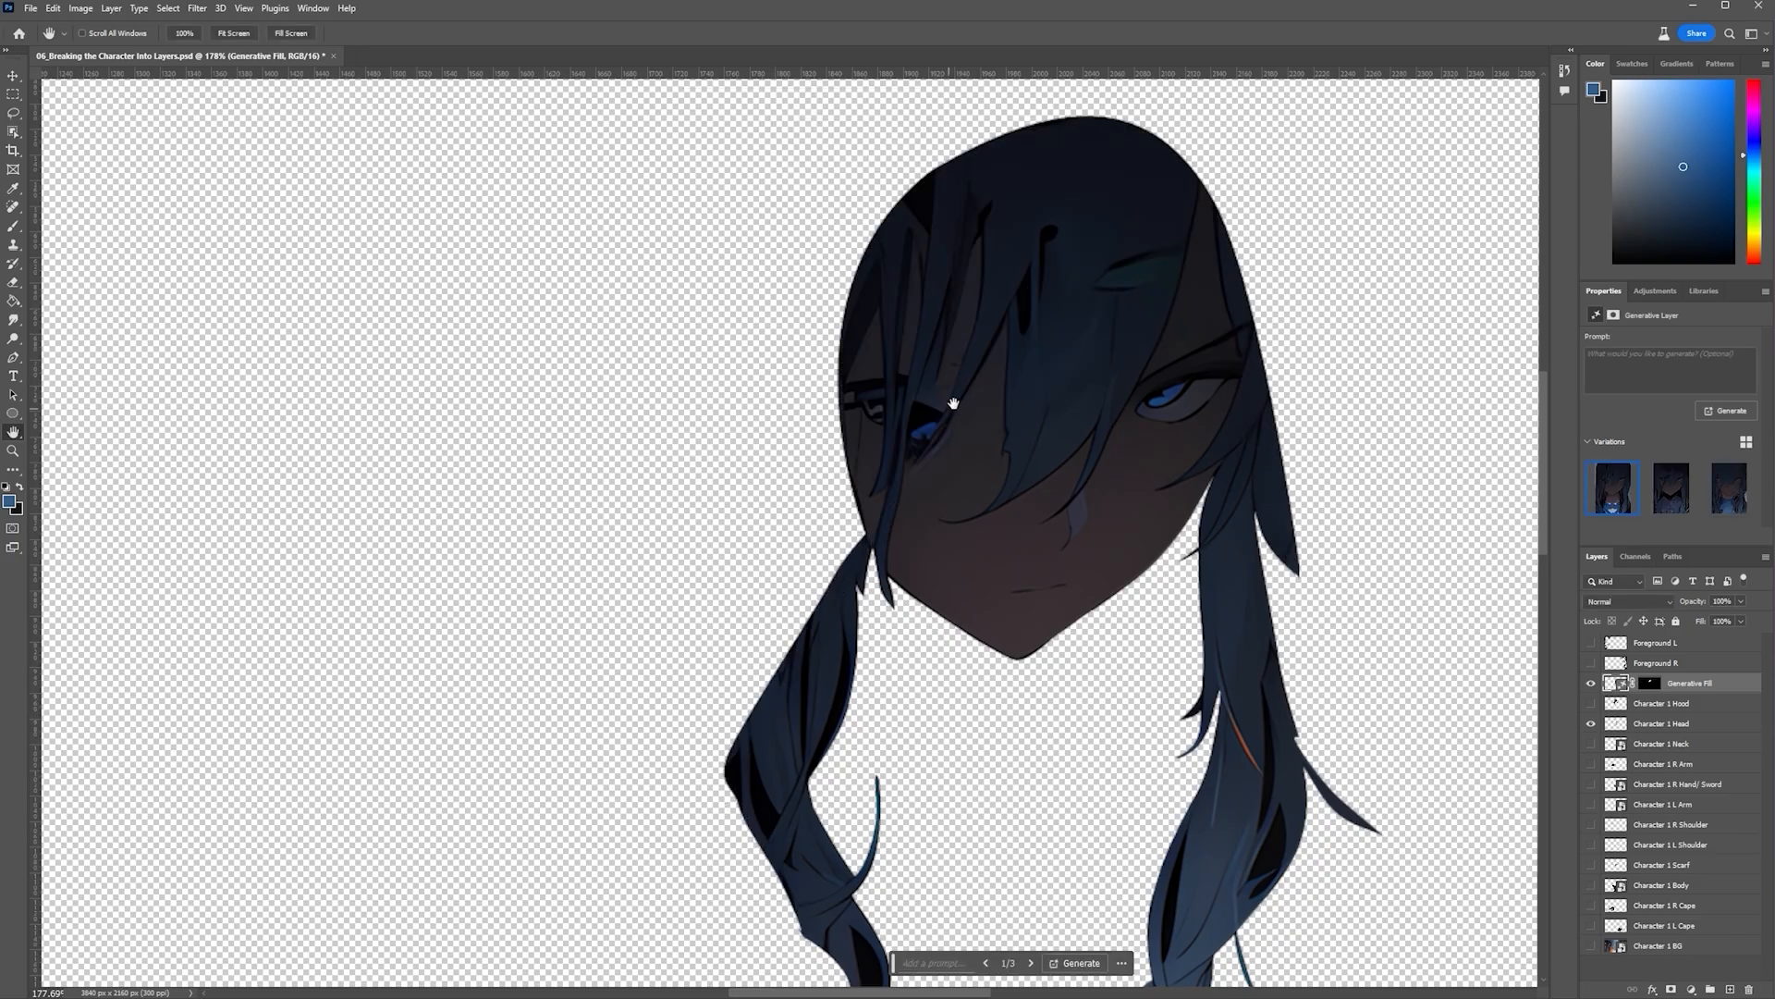
{"action": "double_click", "coordinate": [1031, 965]}
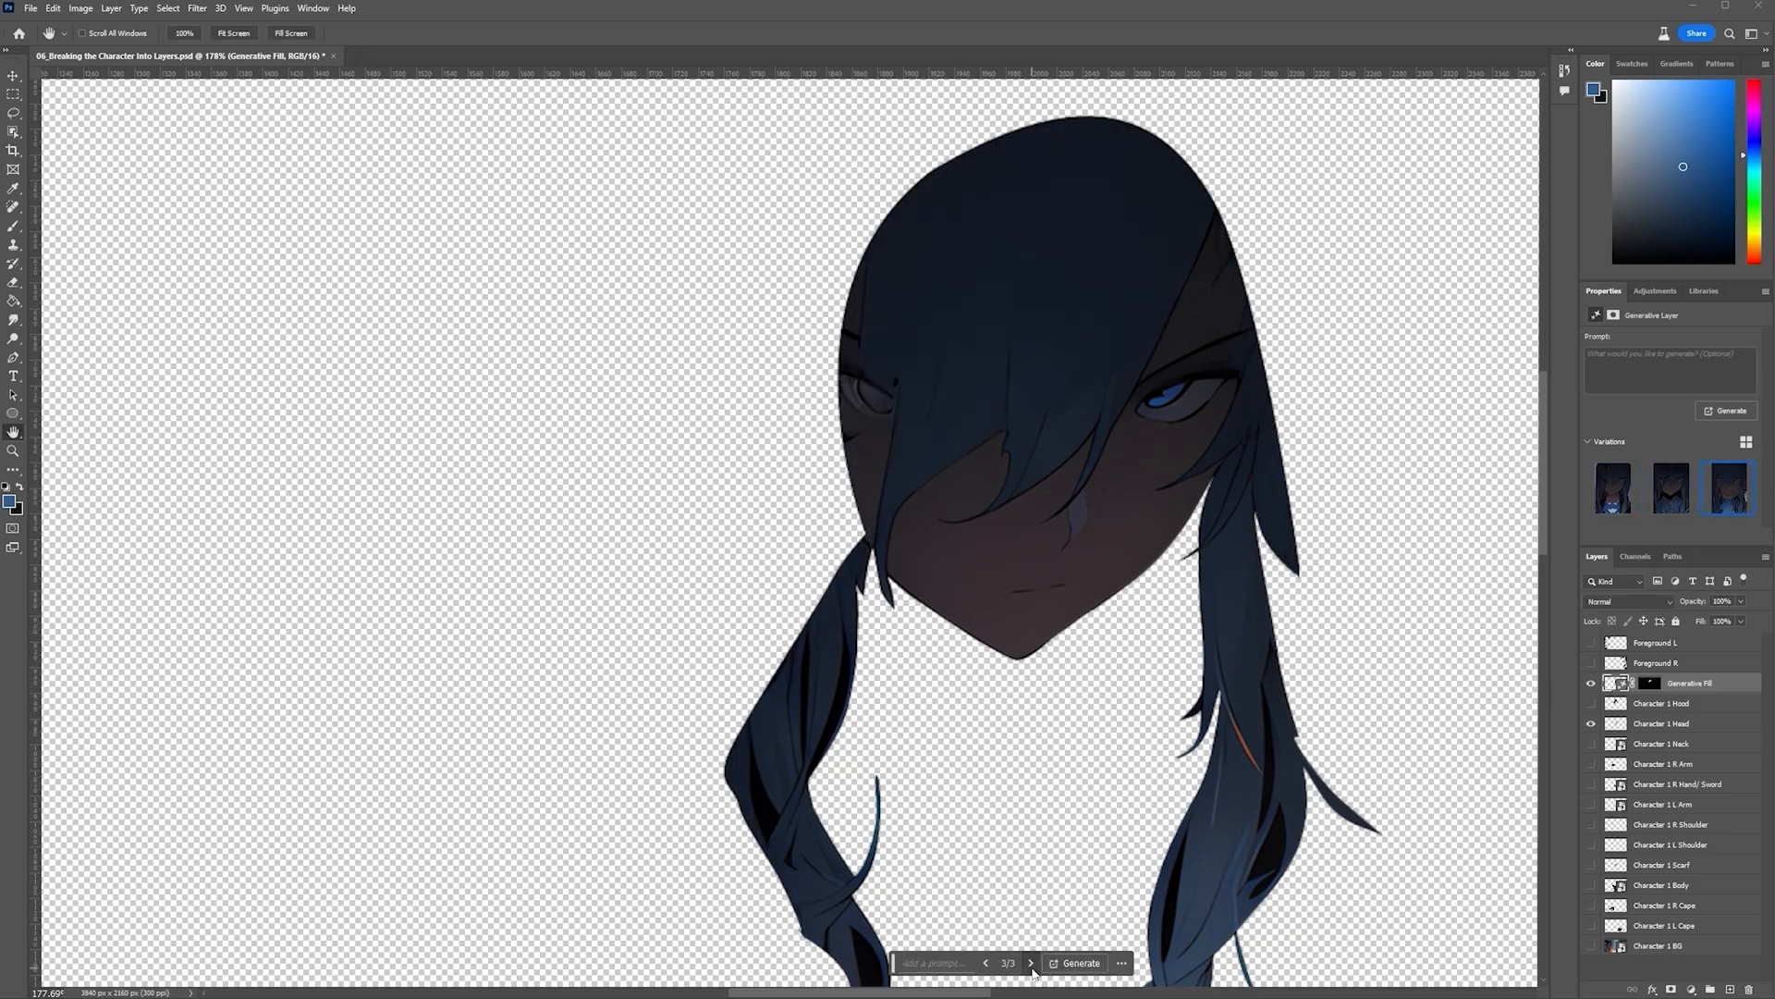
Move the generated fill layer beneath the hood layer and switch the hood's visibility to check the fit
{"action": "left_click_drag", "start_coordinate": [1595, 706], "coordinate": [1594, 711]}
{"action": "left_click", "coordinate": [1592, 684]}
{"action": "left_click", "coordinate": [1592, 684]}
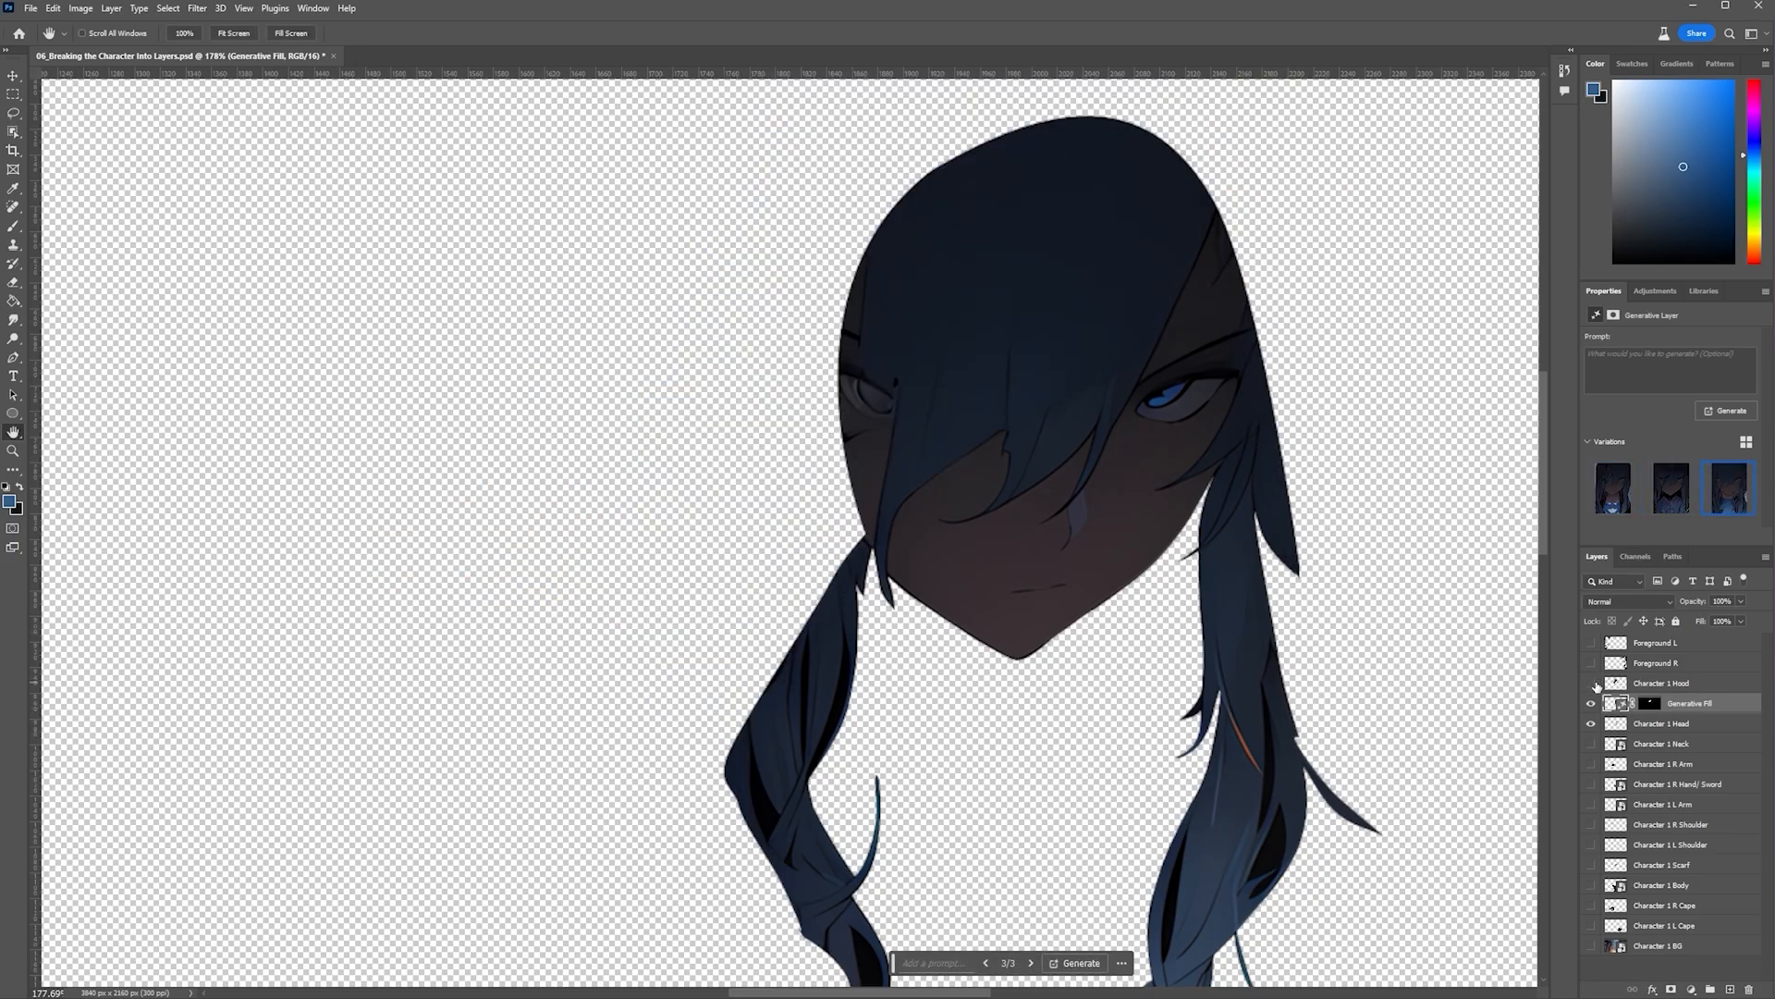
{"action": "left_click", "coordinate": [1592, 684]}
{"action": "left_click", "coordinate": [1593, 685]}
{"action": "left_click", "coordinate": [1592, 685]}
Combine the generated fill and head layers into one smart object and name it Character 1 Head
{"action": "key", "text": "v"}
{"action": "left_click_drag", "start_coordinate": [952, 342], "coordinate": [978, 372]}
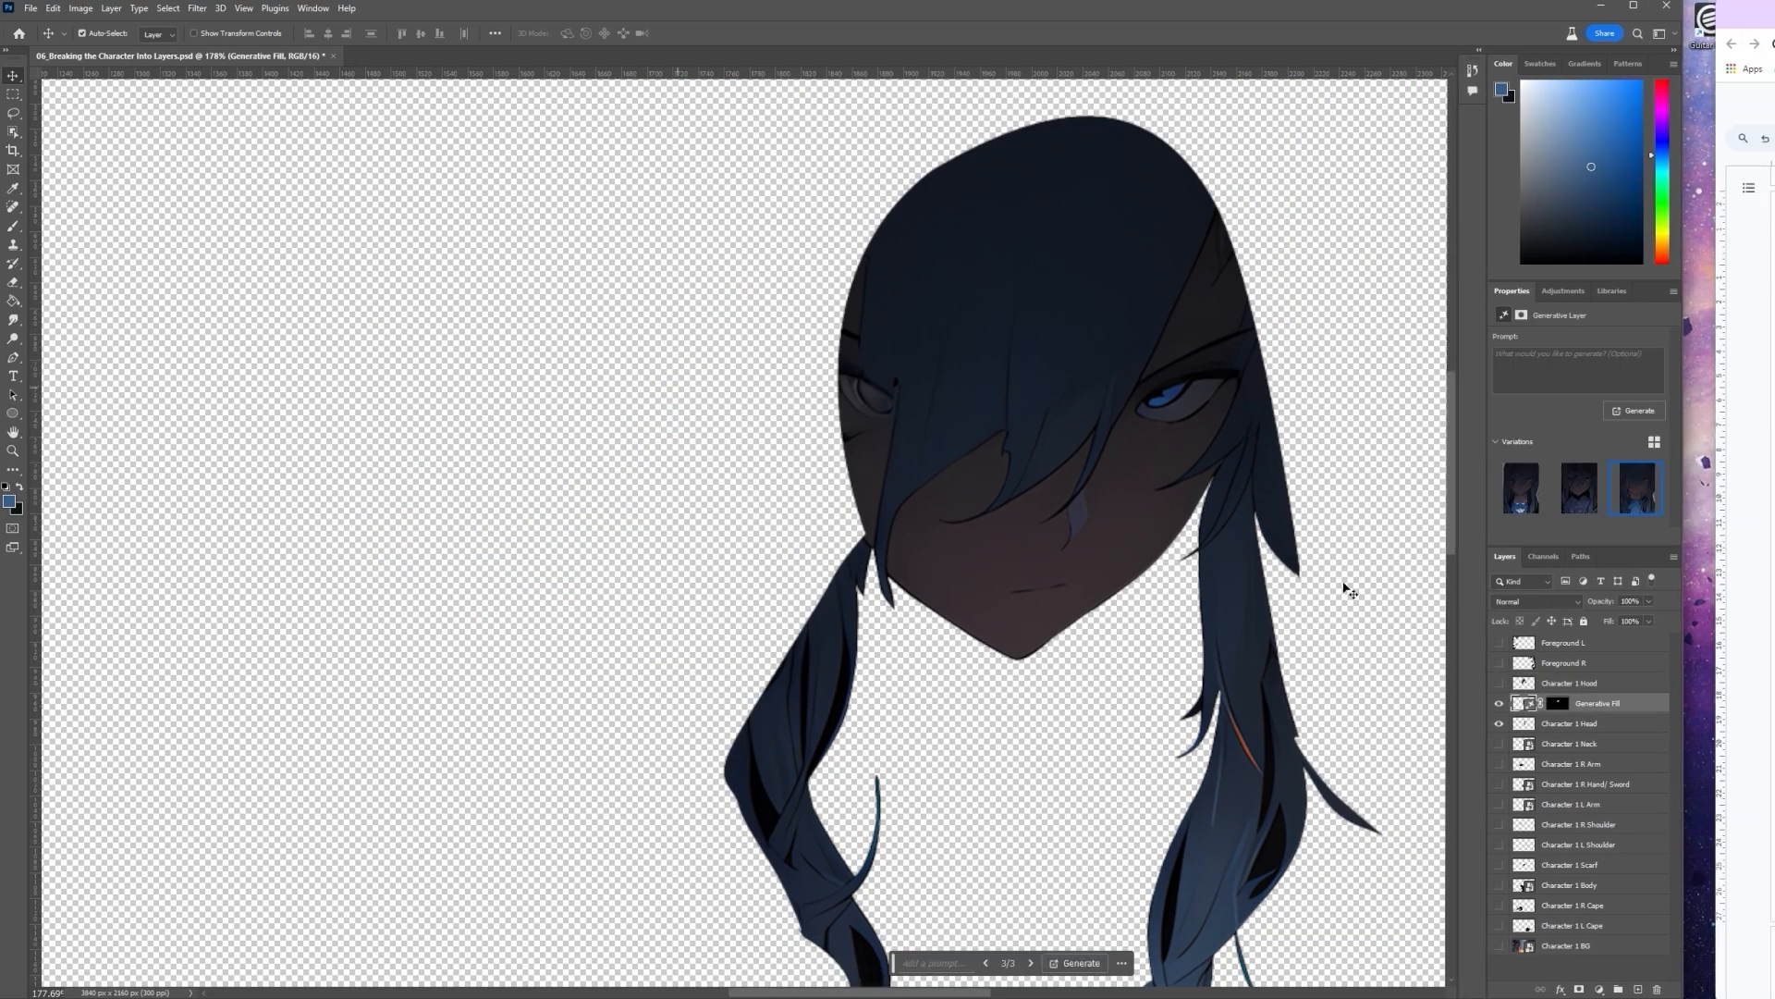
{"action": "left_click", "coordinate": [1627, 725], "text": "shift"}
{"action": "right_click", "coordinate": [1627, 725]}
{"action": "left_click", "coordinate": [1727, 361]}
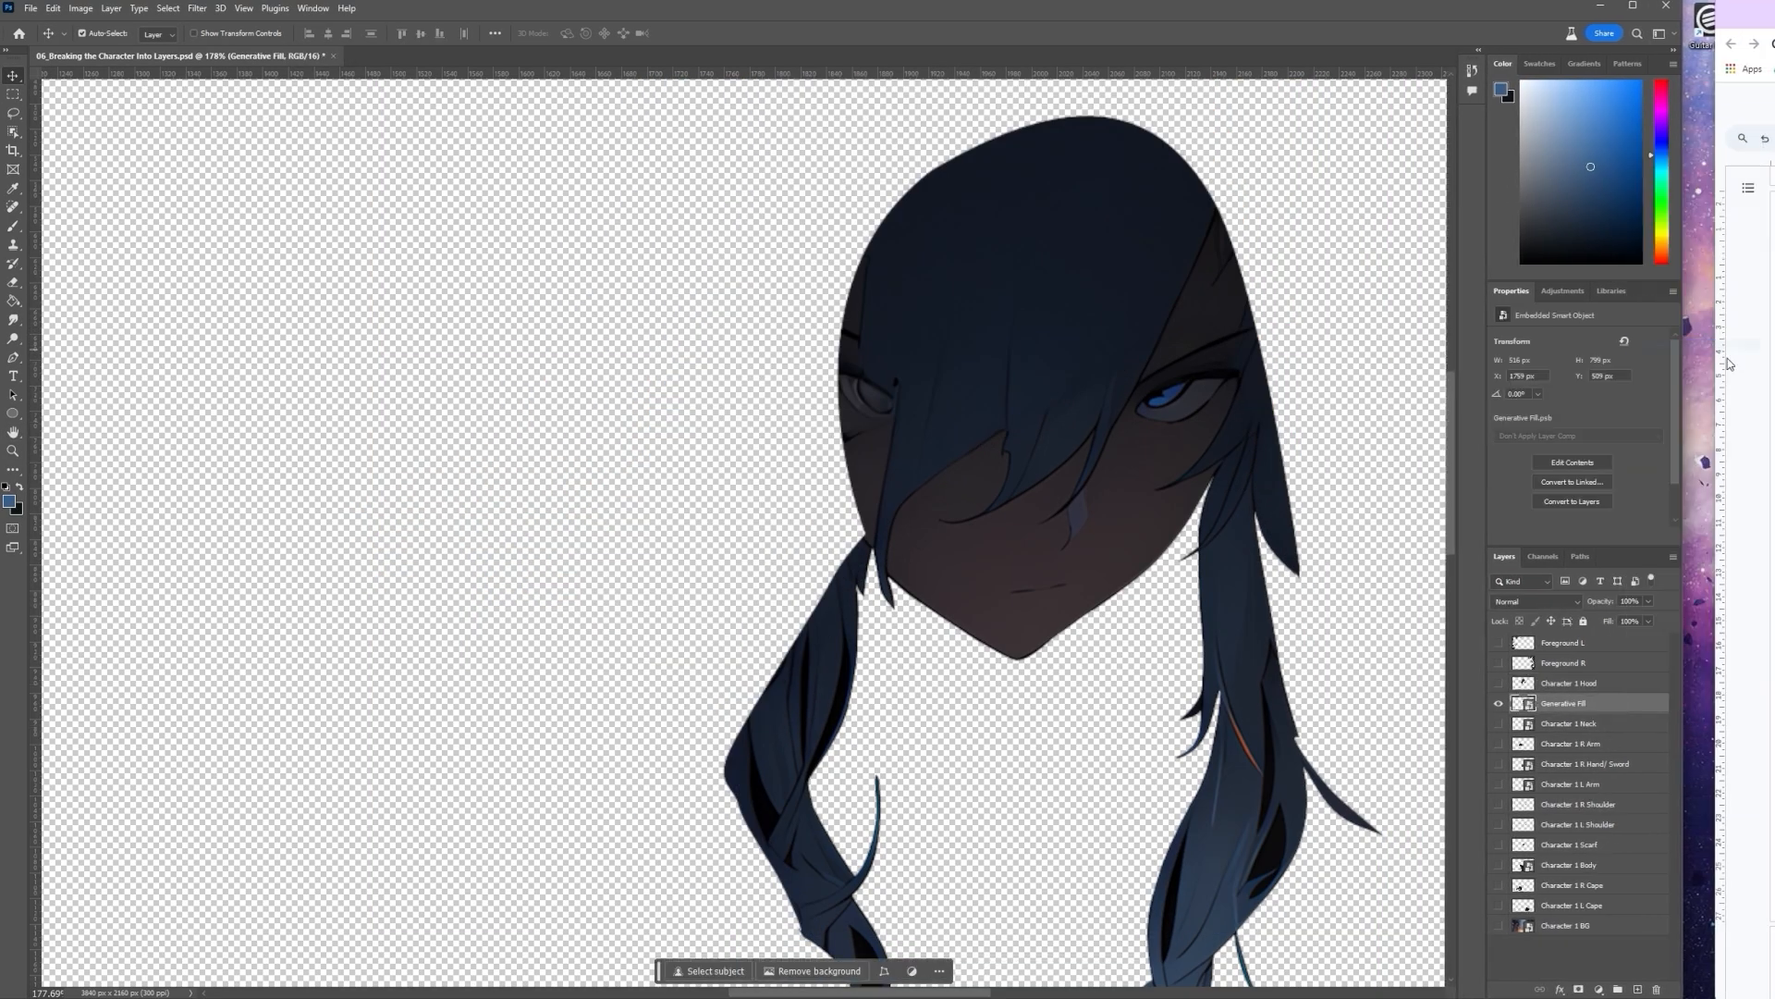
{"action": "type", "text": "1 Head"}
{"action": "key", "text": "Return"}
Rasterize the head layer and cover the extra eye at the head's left edge with a fill inside a lasso selection
{"action": "key", "text": "l"}
{"action": "scroll", "coordinate": [828, 359], "scroll_direction": "up", "scroll_amount": 3}
{"action": "right_click", "coordinate": [1618, 702]}
{"action": "left_click", "coordinate": [1692, 364]}
{"action": "mouse_move", "coordinate": [939, 368]}
{"action": "left_mouse_down"}
{"action": "mouse_move", "coordinate": [864, 485]}
{"action": "mouse_move", "coordinate": [925, 251]}
{"action": "left_mouse_up"}
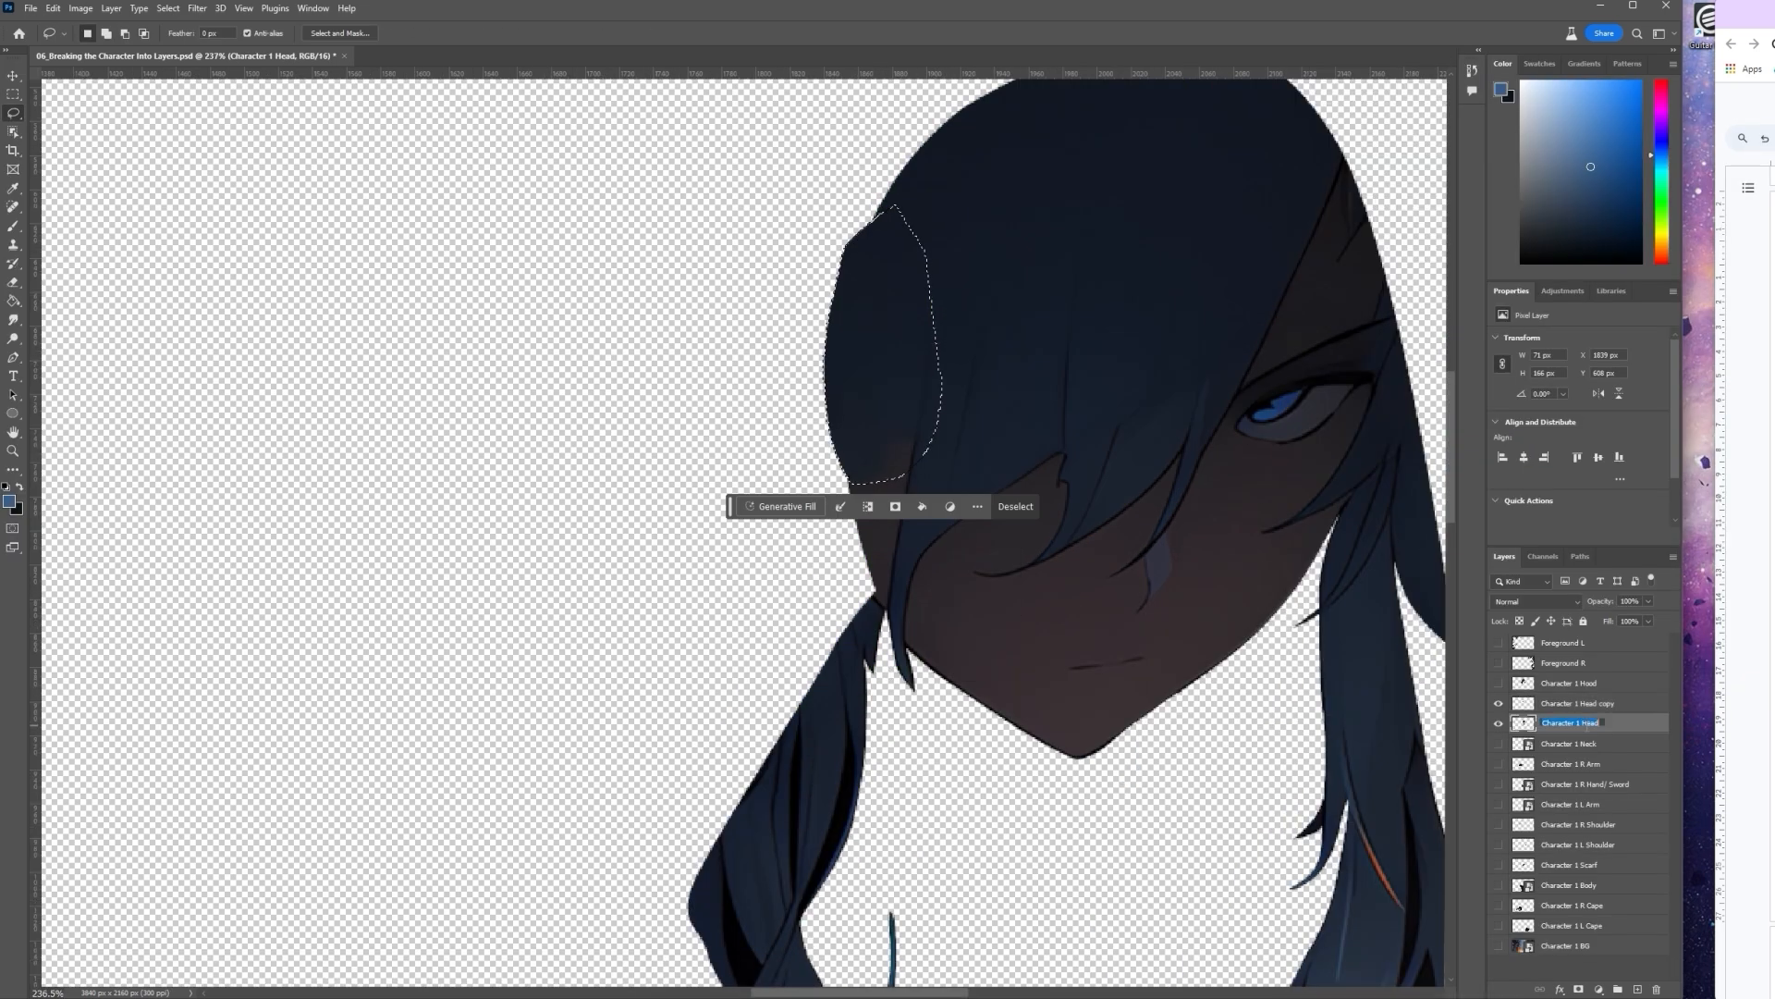
Combine the two head layers into one smart object and switch the hood's visibility to check the fit
{"action": "right_click", "coordinate": [1618, 702]}
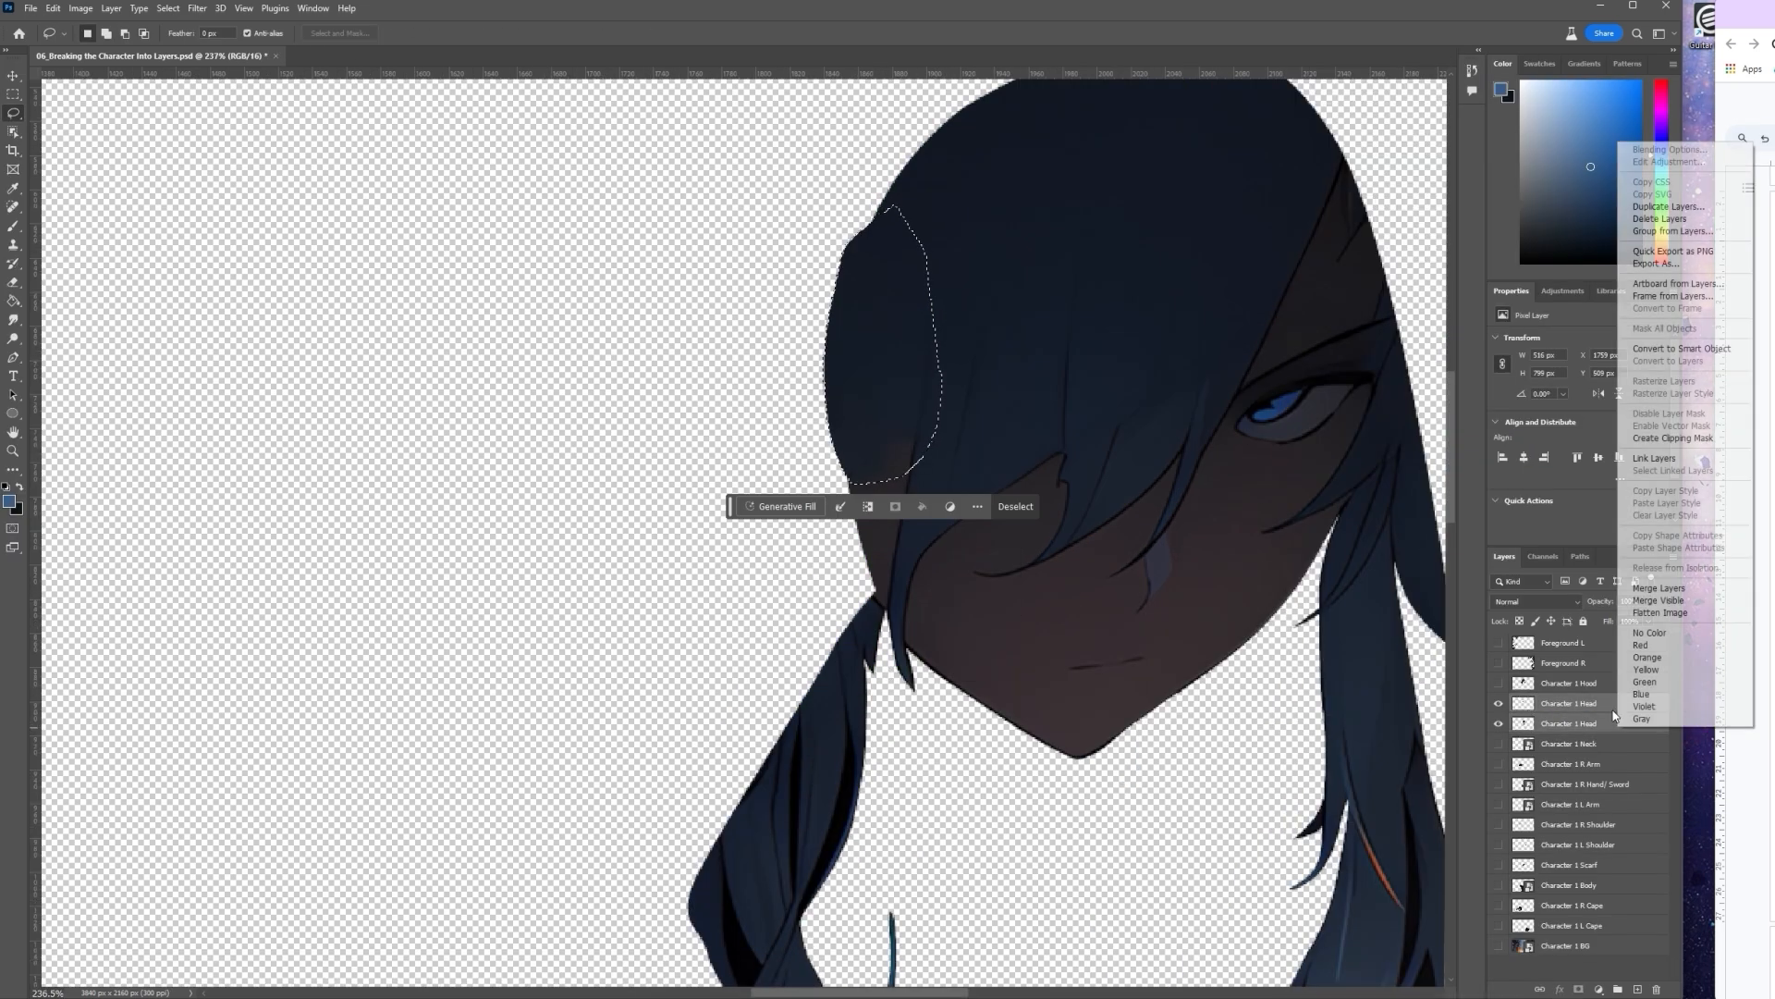
{"action": "left_click", "coordinate": [1683, 388]}
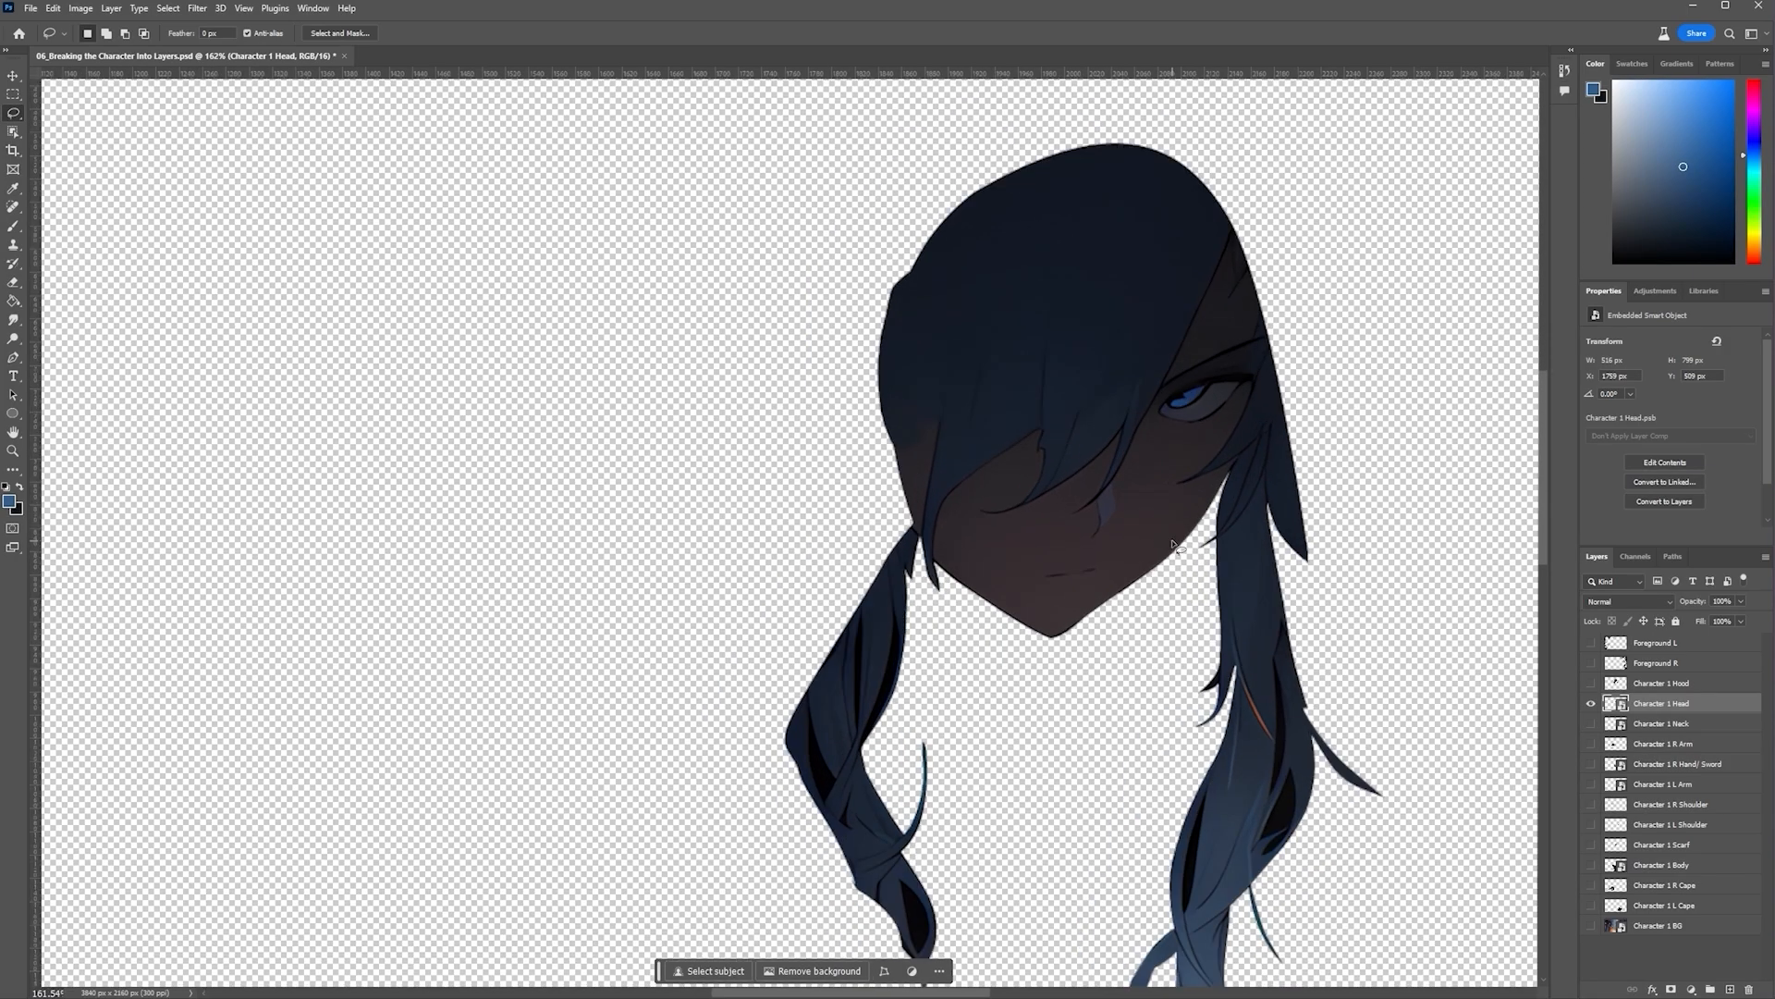
{"action": "left_click", "coordinate": [1591, 684]}
{"action": "left_click", "coordinate": [1591, 684]}
{"action": "left_click", "coordinate": [1591, 685]}
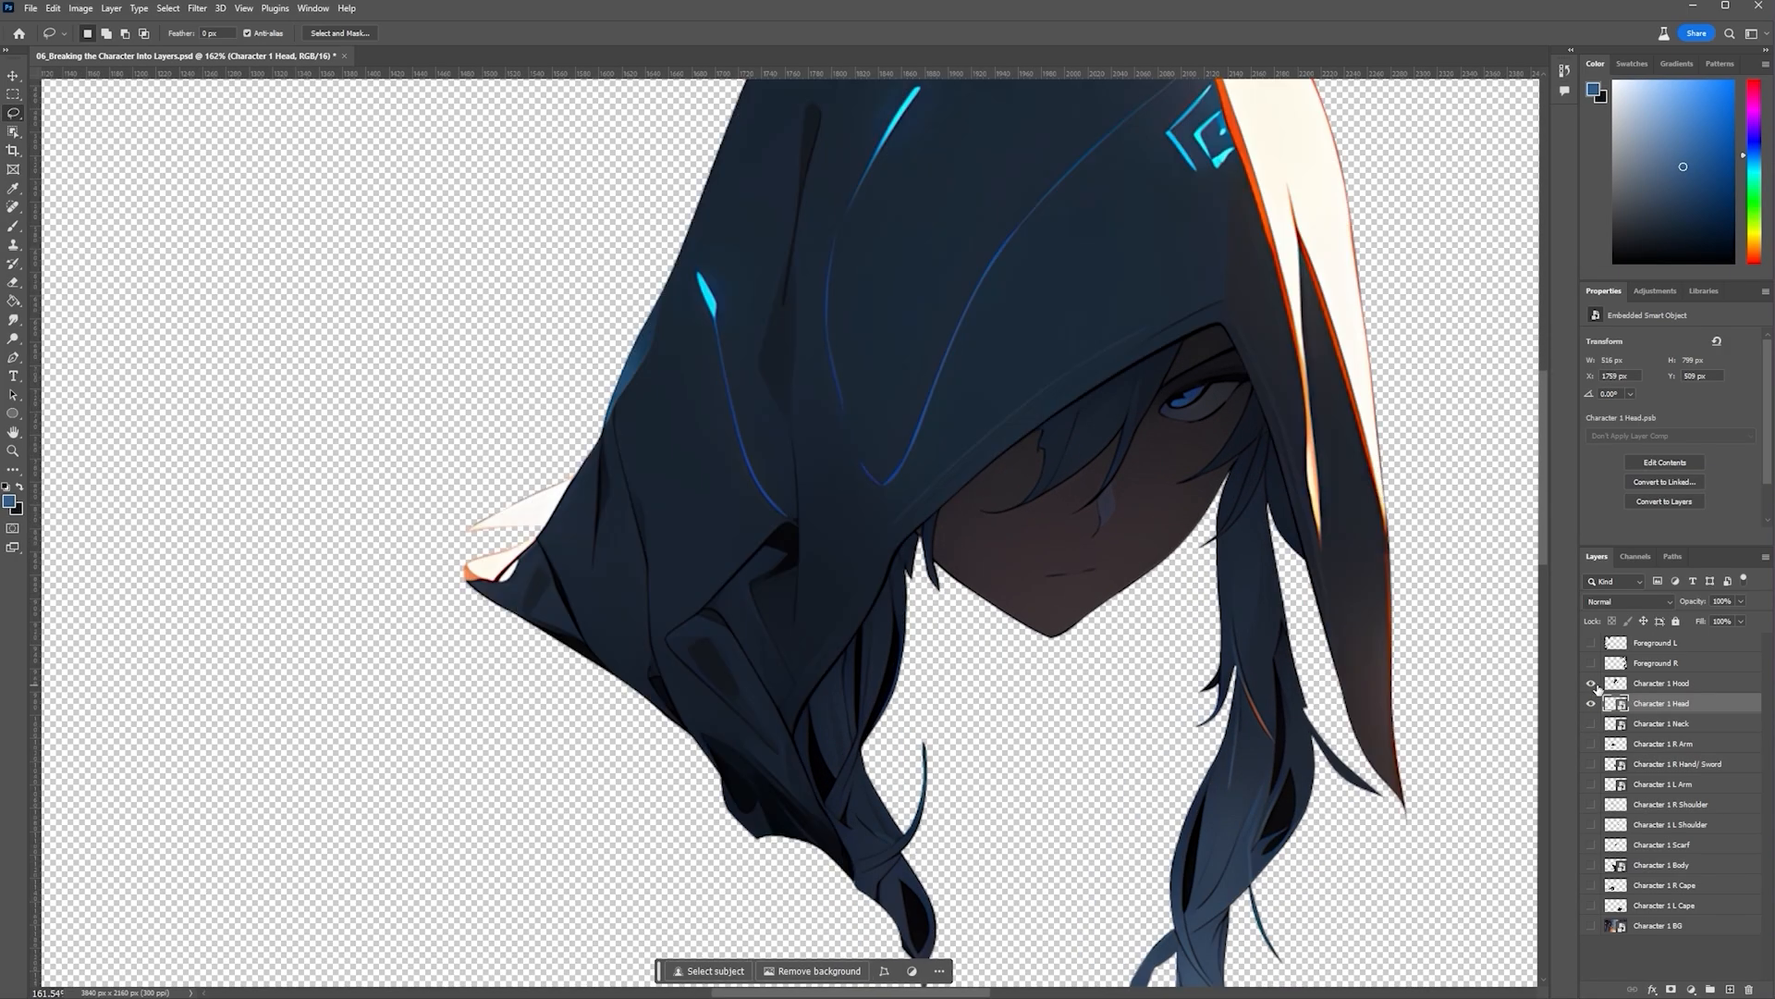
{"action": "left_click", "coordinate": [1591, 684]}
Start a Pen path at the jaw's left corner and trace the fringe's lower edge up to the small notch
{"action": "scroll", "coordinate": [1174, 670], "scroll_direction": "up", "scroll_amount": 3}
{"action": "key", "text": "p"}
{"action": "scroll", "coordinate": [874, 531], "scroll_direction": "up", "scroll_amount": 6}
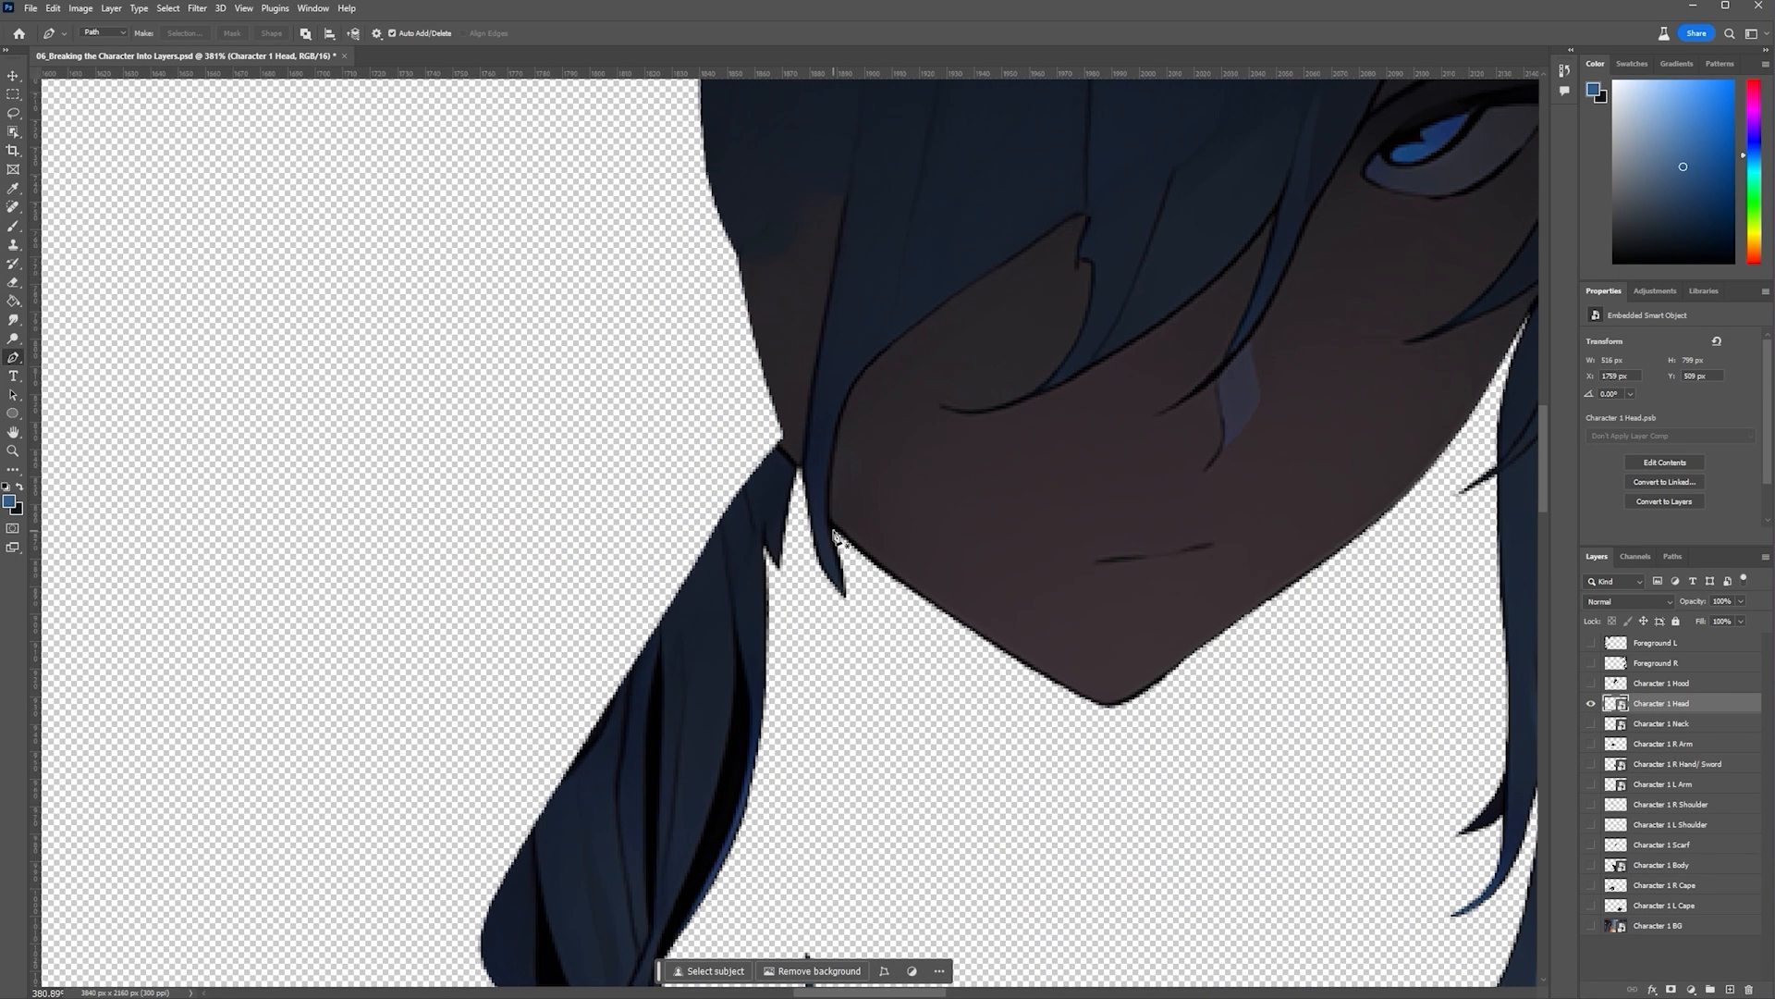
{"action": "left_click", "coordinate": [840, 533]}
{"action": "scroll", "coordinate": [916, 383], "scroll_direction": "up", "scroll_amount": 2}
{"action": "key", "text": "space"}
{"action": "left_click_drag", "start_coordinate": [1032, 227], "coordinate": [765, 537]}
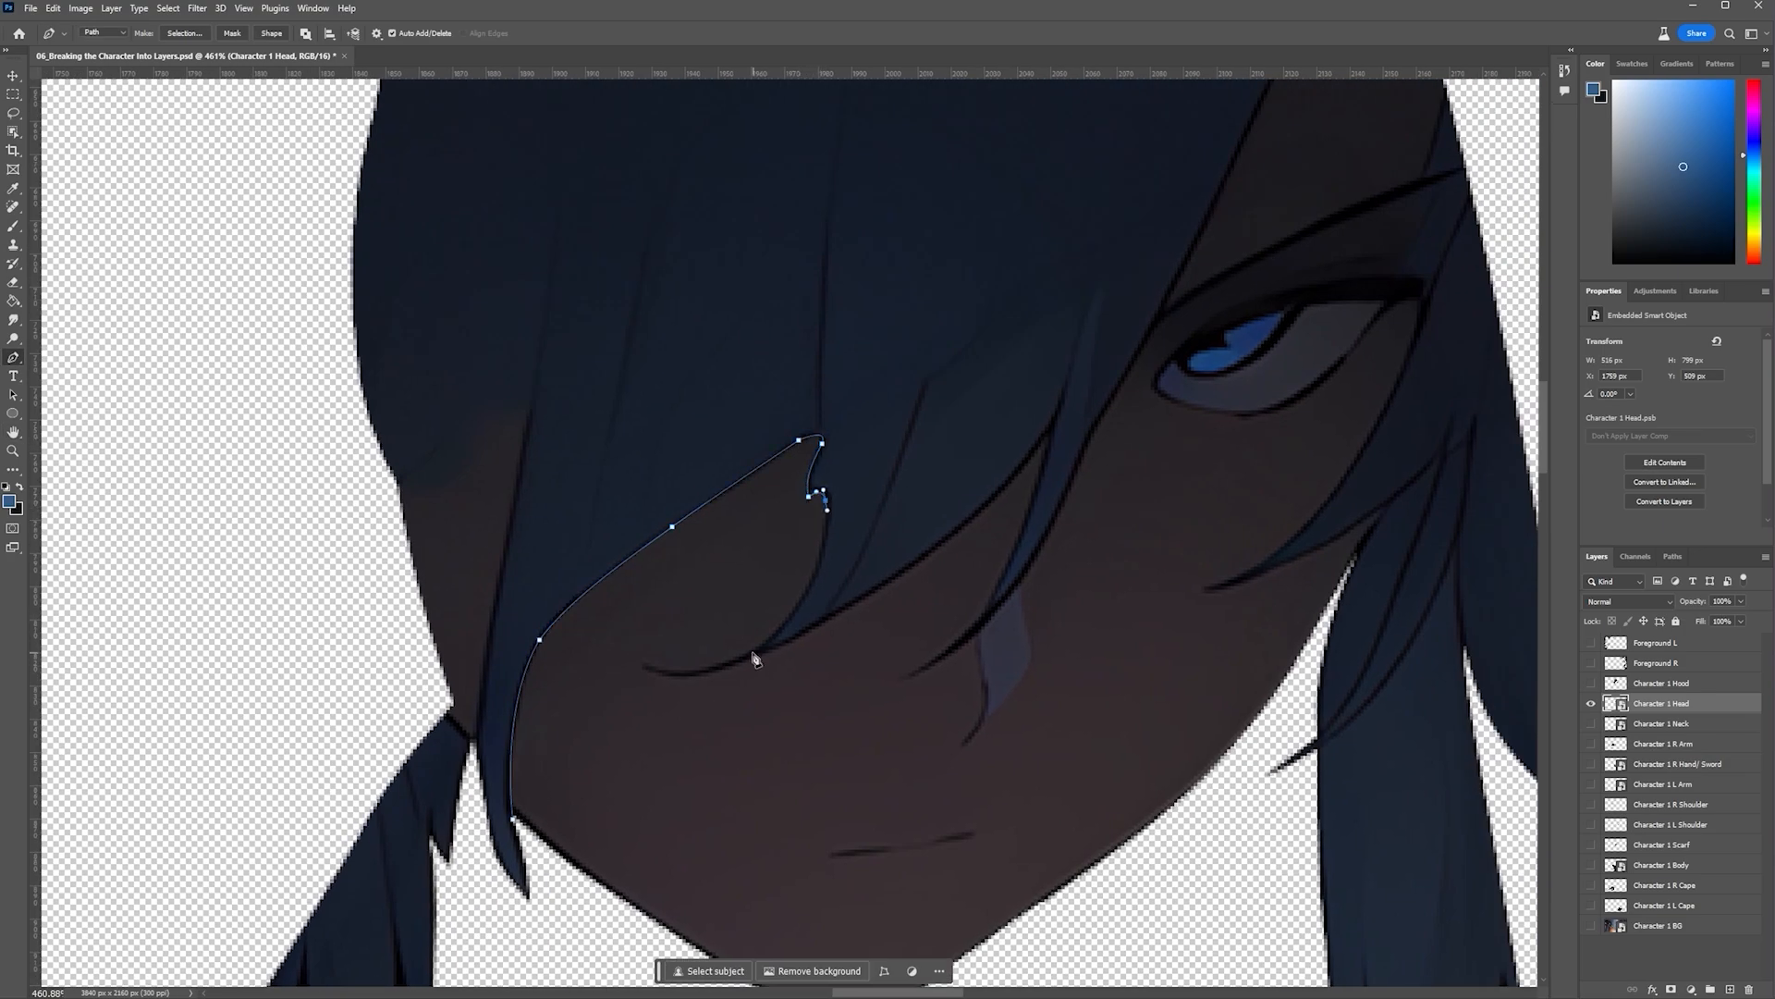
Continue the Pen path around the pointed fringe tips over the face and up the hair edge beside the visible eye
{"action": "left_click_drag", "start_coordinate": [688, 681], "coordinate": [691, 682]}
{"action": "left_click_drag", "start_coordinate": [715, 673], "coordinate": [734, 668]}
{"action": "left_click_drag", "start_coordinate": [862, 599], "coordinate": [915, 567]}
{"action": "left_click_drag", "start_coordinate": [1008, 484], "coordinate": [1023, 467]}
{"action": "left_click_drag", "start_coordinate": [988, 606], "coordinate": [977, 620]}
{"action": "left_click_drag", "start_coordinate": [1115, 401], "coordinate": [1119, 390]}
{"action": "key", "text": "space"}
{"action": "left_click_drag", "start_coordinate": [1218, 373], "coordinate": [895, 555]}
{"action": "left_click_drag", "start_coordinate": [897, 379], "coordinate": [907, 359]}
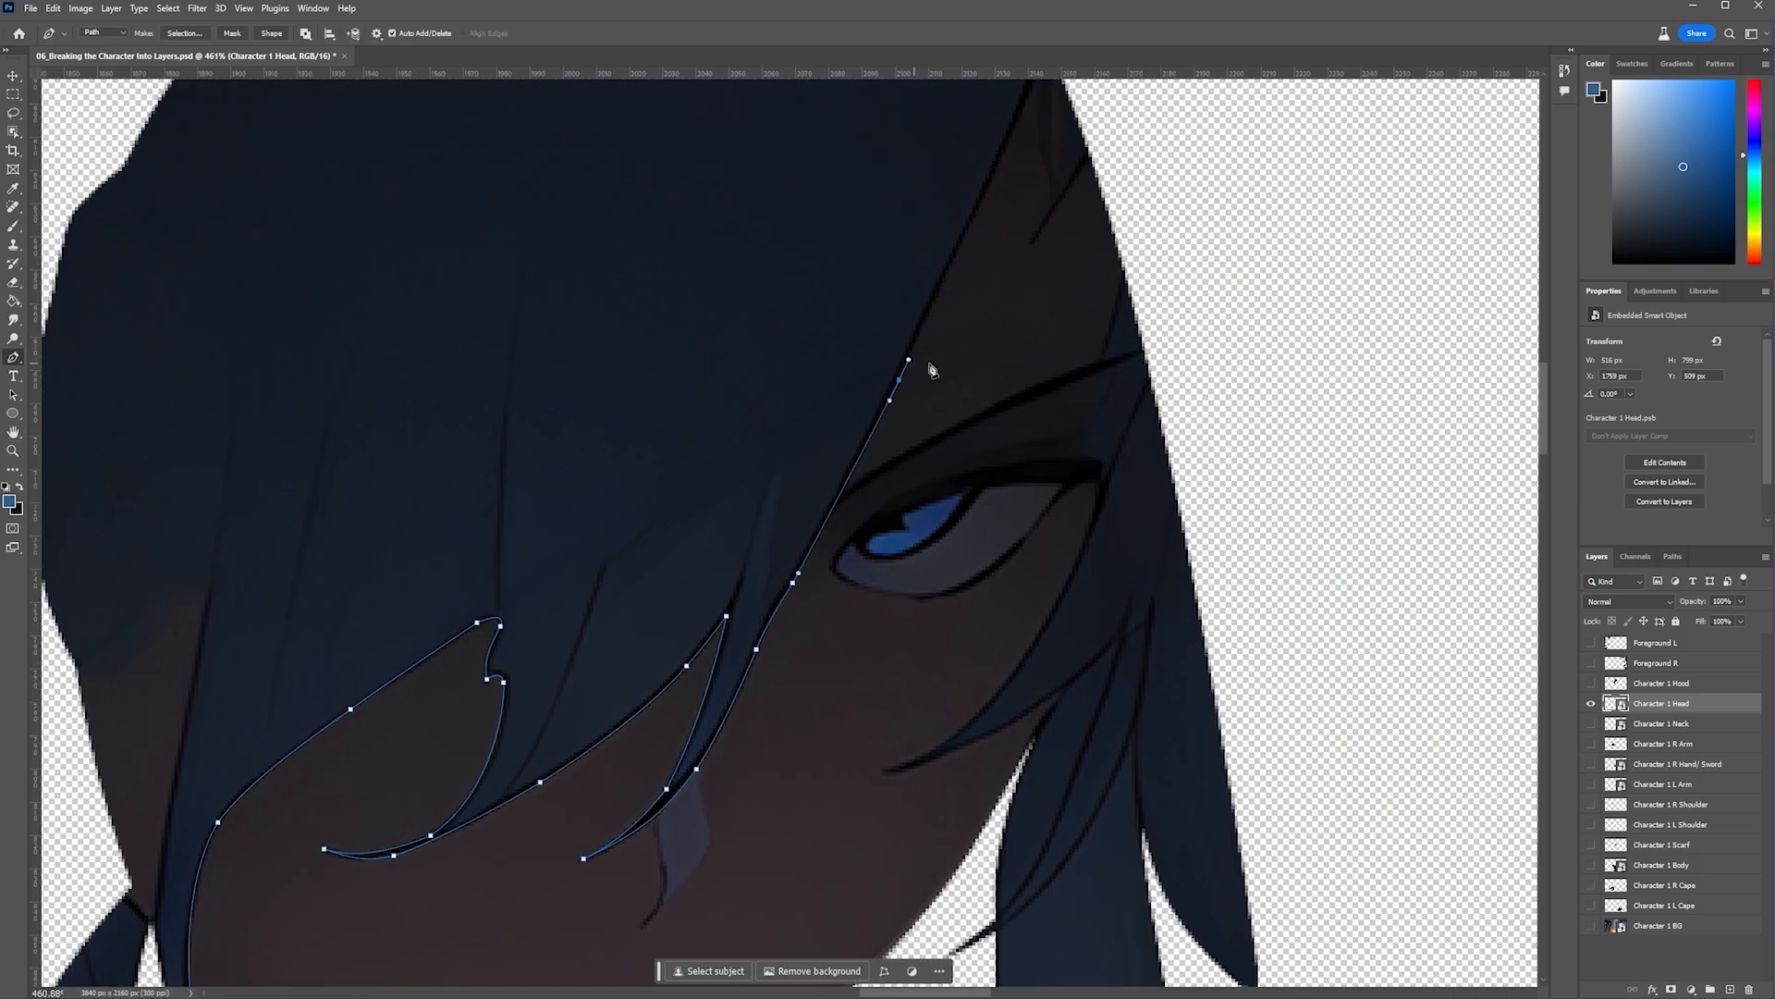
Carry the Pen path up to the forehead's top point, down the face's outer edge and around the eyebrow's end
{"action": "key", "text": "space"}
{"action": "left_click_drag", "start_coordinate": [1027, 135], "coordinate": [846, 370]}
{"action": "left_click_drag", "start_coordinate": [869, 263], "coordinate": [917, 379]}
{"action": "scroll", "coordinate": [963, 398], "scroll_direction": "down", "scroll_amount": 5}
{"action": "scroll", "coordinate": [963, 448], "scroll_direction": "up", "scroll_amount": 5}
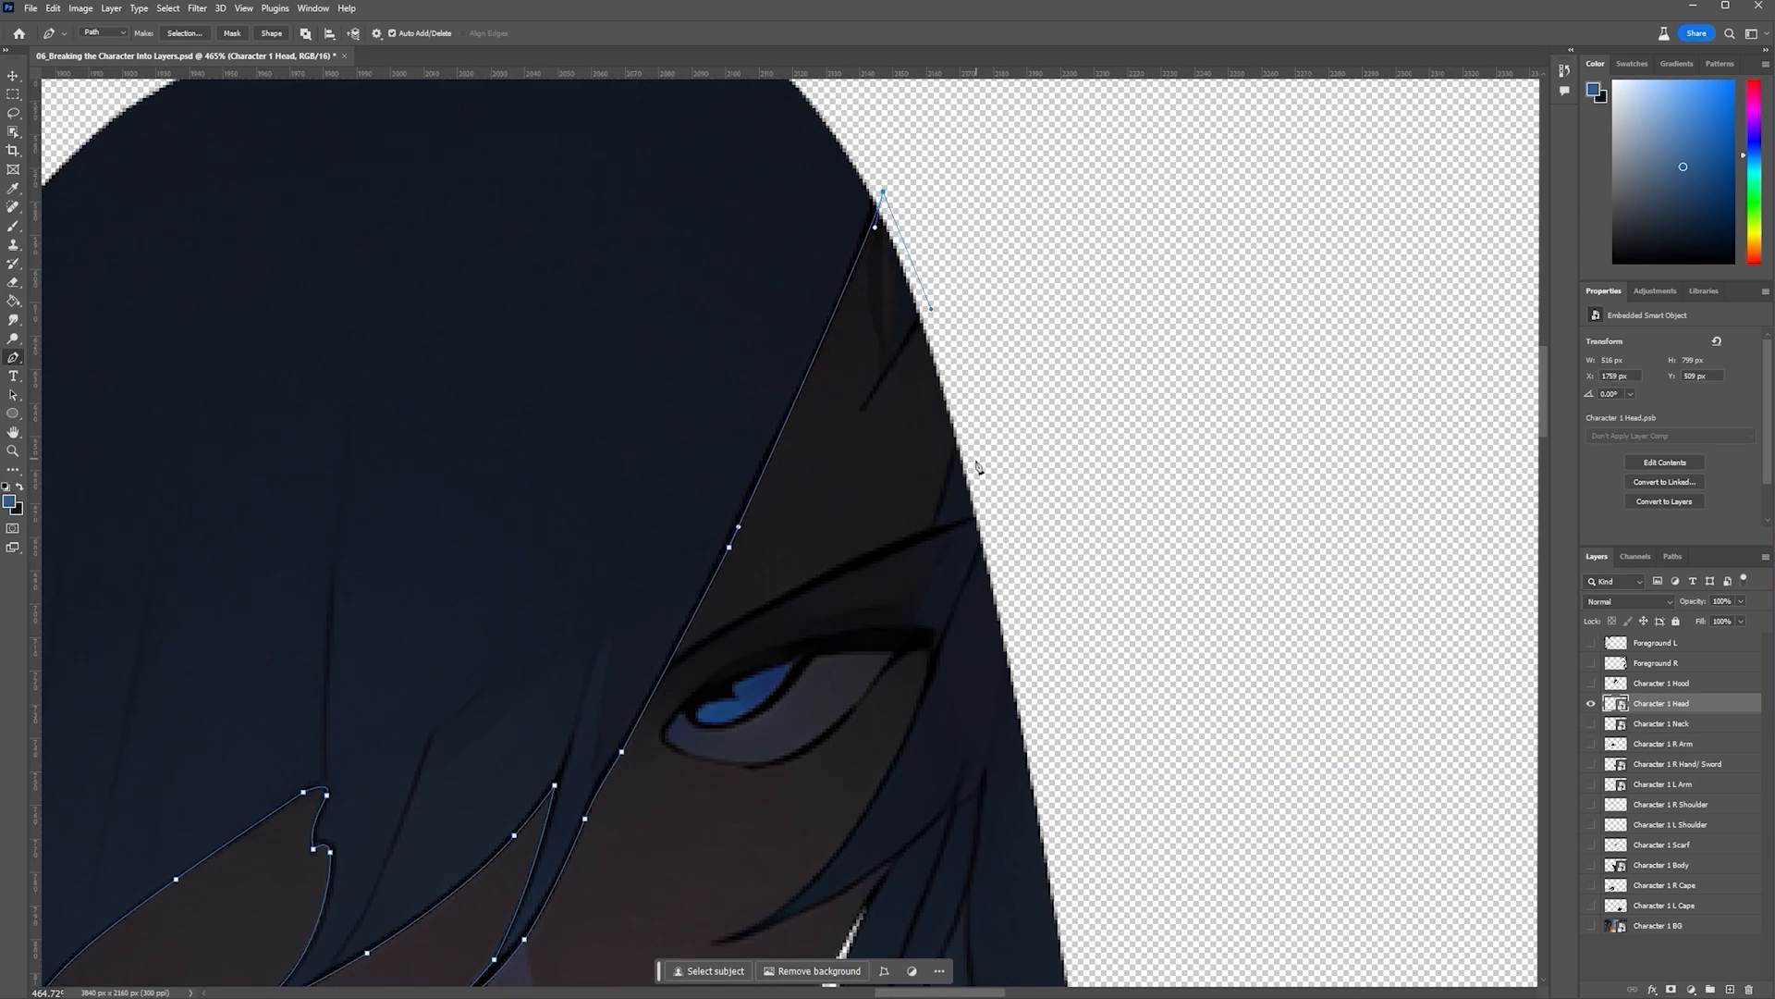
{"action": "key", "text": "space"}
{"action": "left_click_drag", "start_coordinate": [979, 468], "coordinate": [980, 411]}
{"action": "left_click", "coordinate": [964, 379]}
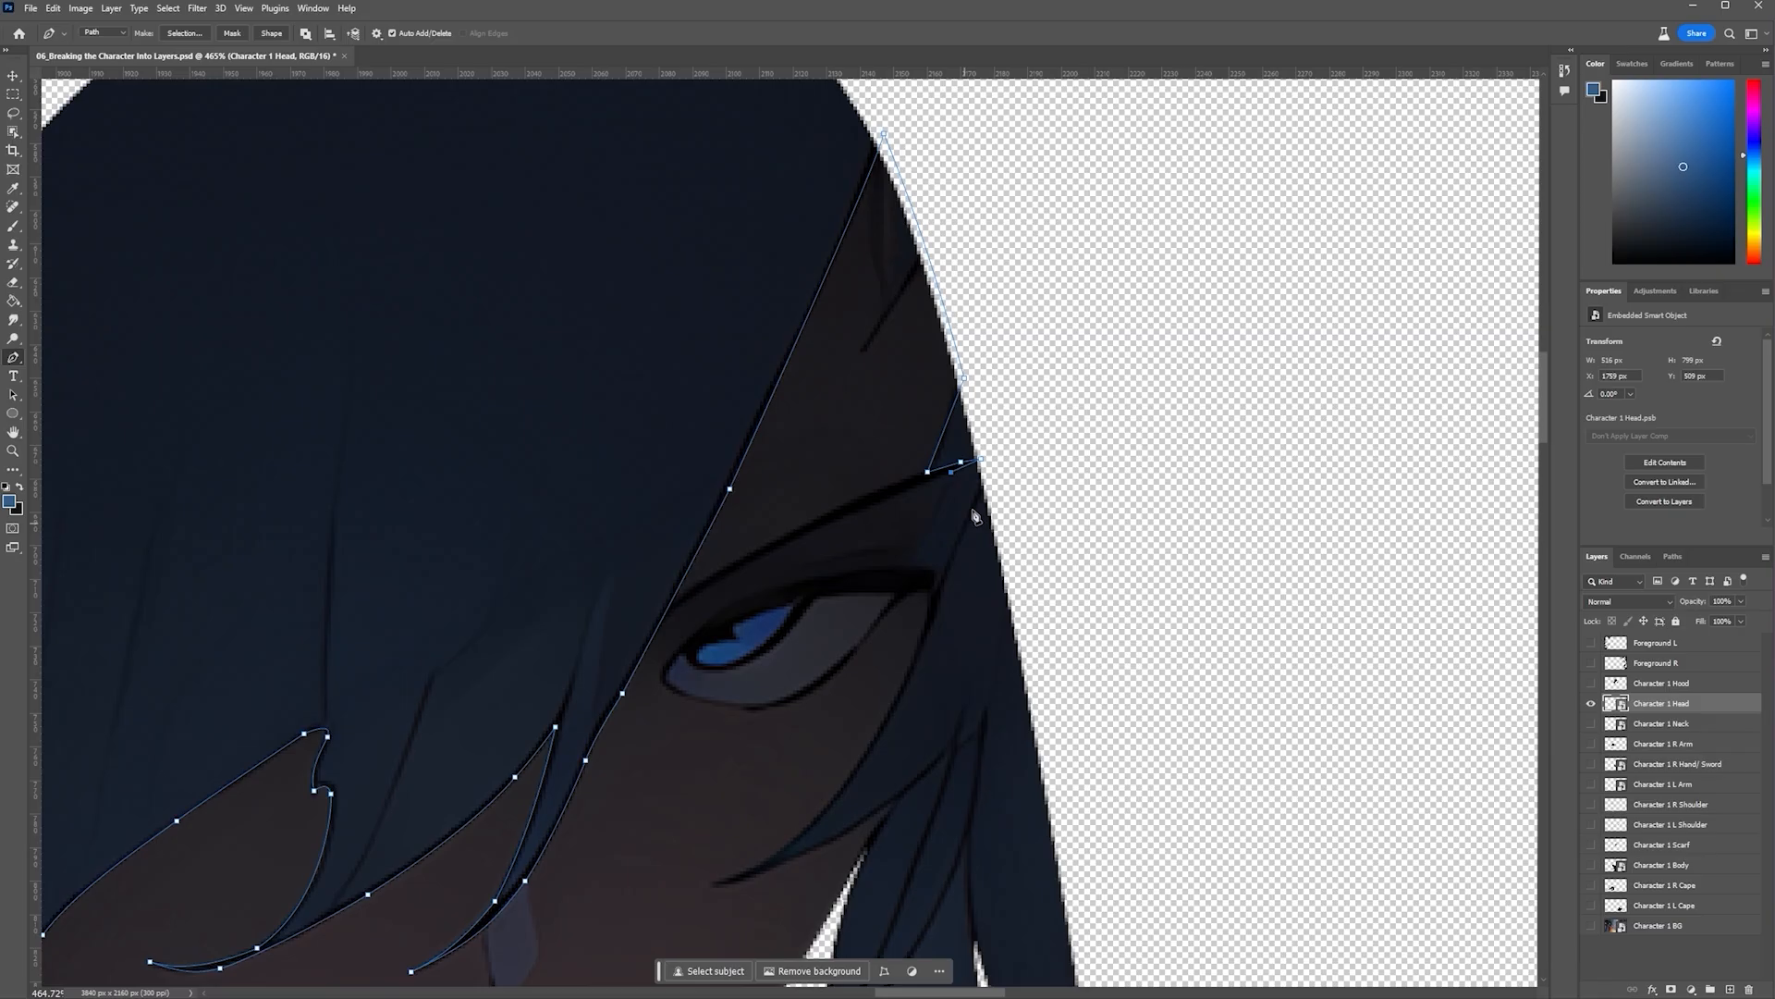
{"action": "key", "text": "ctrl+z"}
{"action": "left_click", "coordinate": [978, 500]}
Trace the Pen path down the side hair next to the eye, around its pointed tip and back to the cheek edge
{"action": "scroll", "coordinate": [970, 509], "scroll_direction": "down", "scroll_amount": 3}
{"action": "left_click_drag", "start_coordinate": [808, 658], "coordinate": [718, 786]}
{"action": "key", "text": "ctrl+z"}
{"action": "mouse_move", "coordinate": [911, 507]}
{"action": "left_mouse_down"}
{"action": "mouse_move", "coordinate": [888, 582]}
{"action": "mouse_move", "coordinate": [901, 522]}
{"action": "left_mouse_up"}
{"action": "left_click_drag", "start_coordinate": [717, 722], "coordinate": [655, 745]}
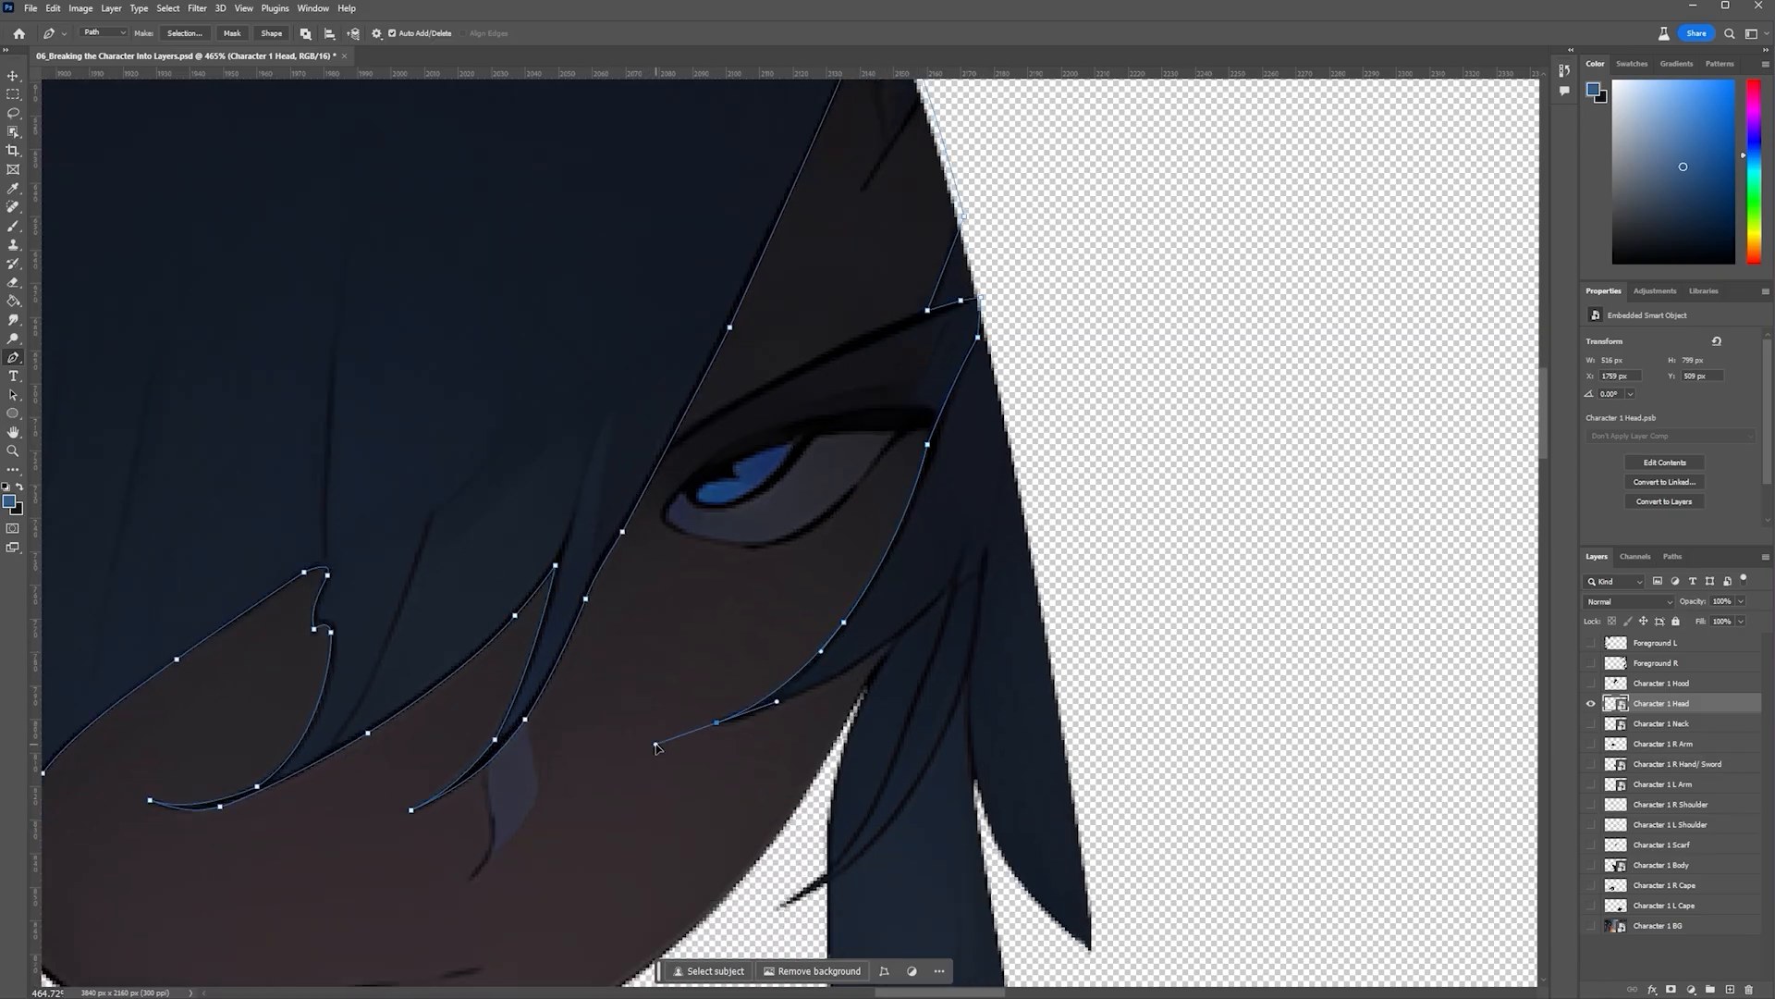
{"action": "scroll", "coordinate": [896, 642], "scroll_direction": "down", "scroll_amount": 1}
{"action": "left_click_drag", "start_coordinate": [830, 677], "coordinate": [797, 763]}
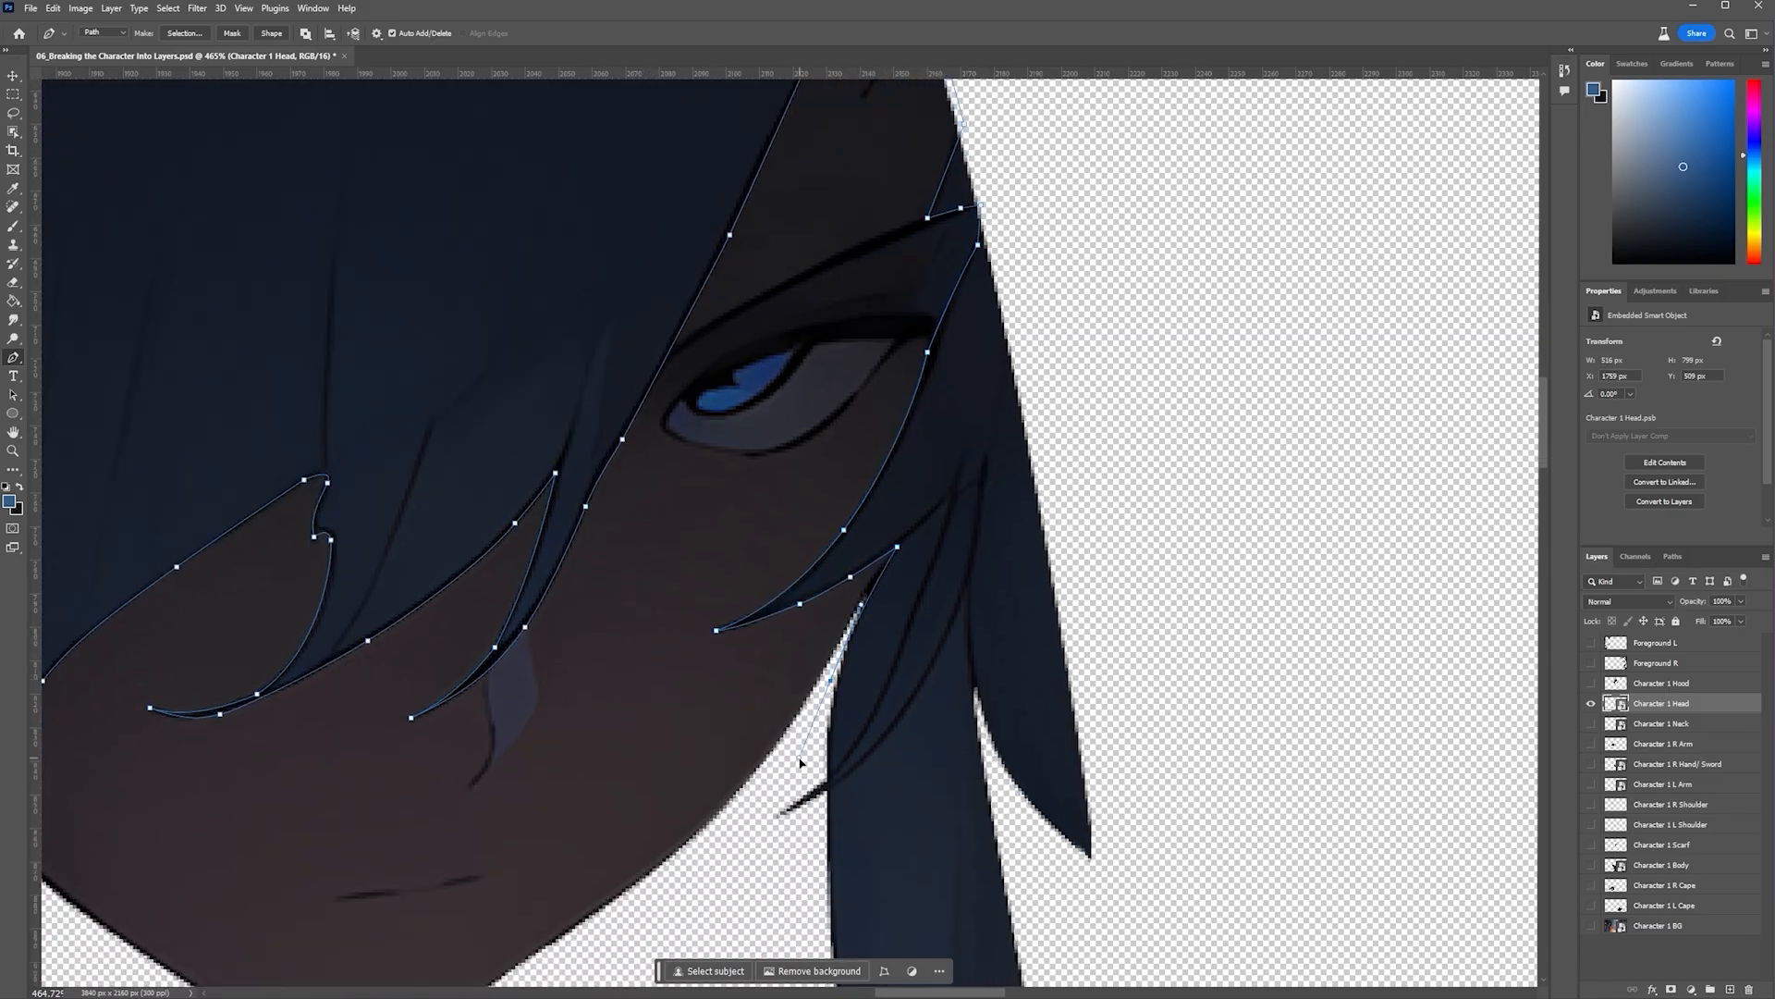
Run the Pen path loosely down through the empty area along the inner side of the right hair lock
{"action": "scroll", "coordinate": [793, 781], "scroll_direction": "down", "scroll_amount": 2}
{"action": "left_click", "coordinate": [773, 796]}
{"action": "scroll", "coordinate": [773, 796], "scroll_direction": "down", "scroll_amount": 3}
{"action": "left_click", "coordinate": [781, 721]}
{"action": "left_click", "coordinate": [741, 807]}
{"action": "scroll", "coordinate": [702, 749], "scroll_direction": "down", "scroll_amount": 5}
{"action": "scroll", "coordinate": [661, 686], "scroll_direction": "down", "scroll_amount": 2}
{"action": "left_click", "coordinate": [669, 665]}
{"action": "left_click", "coordinate": [654, 838]}
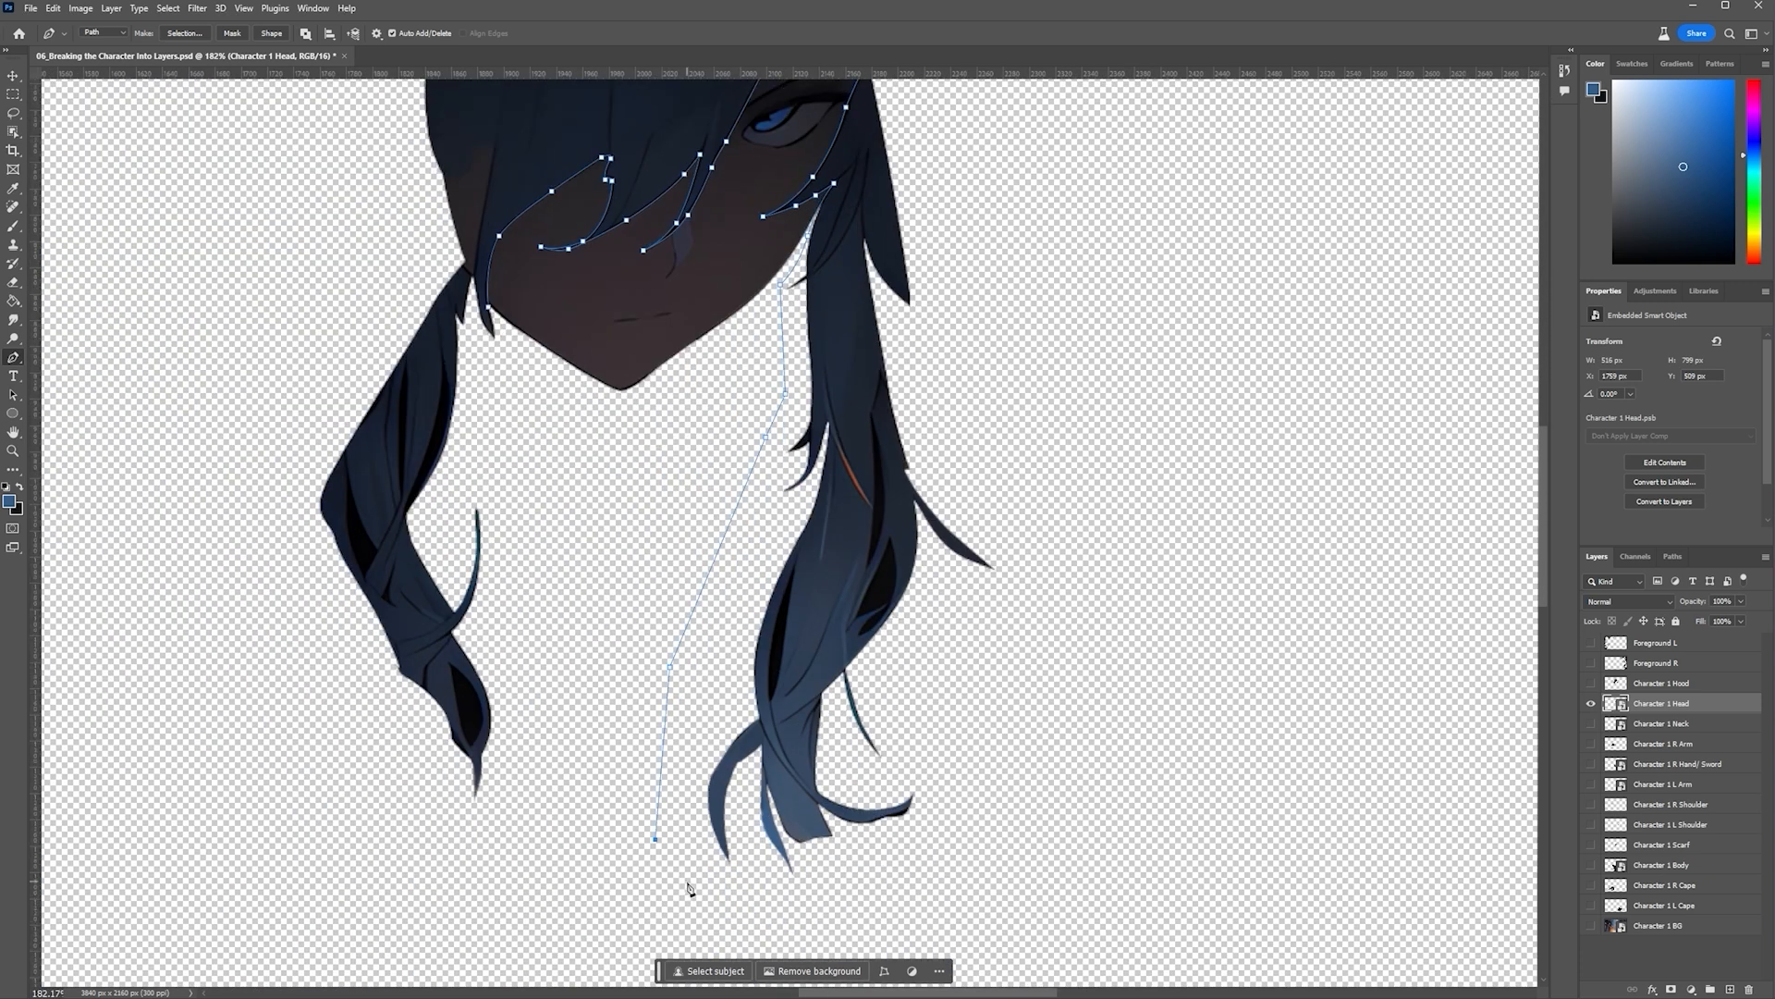
Take the Pen path loosely around the outside of all the hair and close it at the jaw's left corner
{"action": "left_click", "coordinate": [711, 887]}
{"action": "left_click", "coordinate": [967, 881]}
{"action": "left_click", "coordinate": [1053, 661]}
{"action": "scroll", "coordinate": [1054, 487], "scroll_direction": "down", "scroll_amount": 3}
{"action": "left_click", "coordinate": [1073, 428]}
{"action": "left_click", "coordinate": [566, 879]}
{"action": "left_click", "coordinate": [658, 898]}
{"action": "left_click", "coordinate": [668, 689]}
{"action": "left_click", "coordinate": [641, 530]}
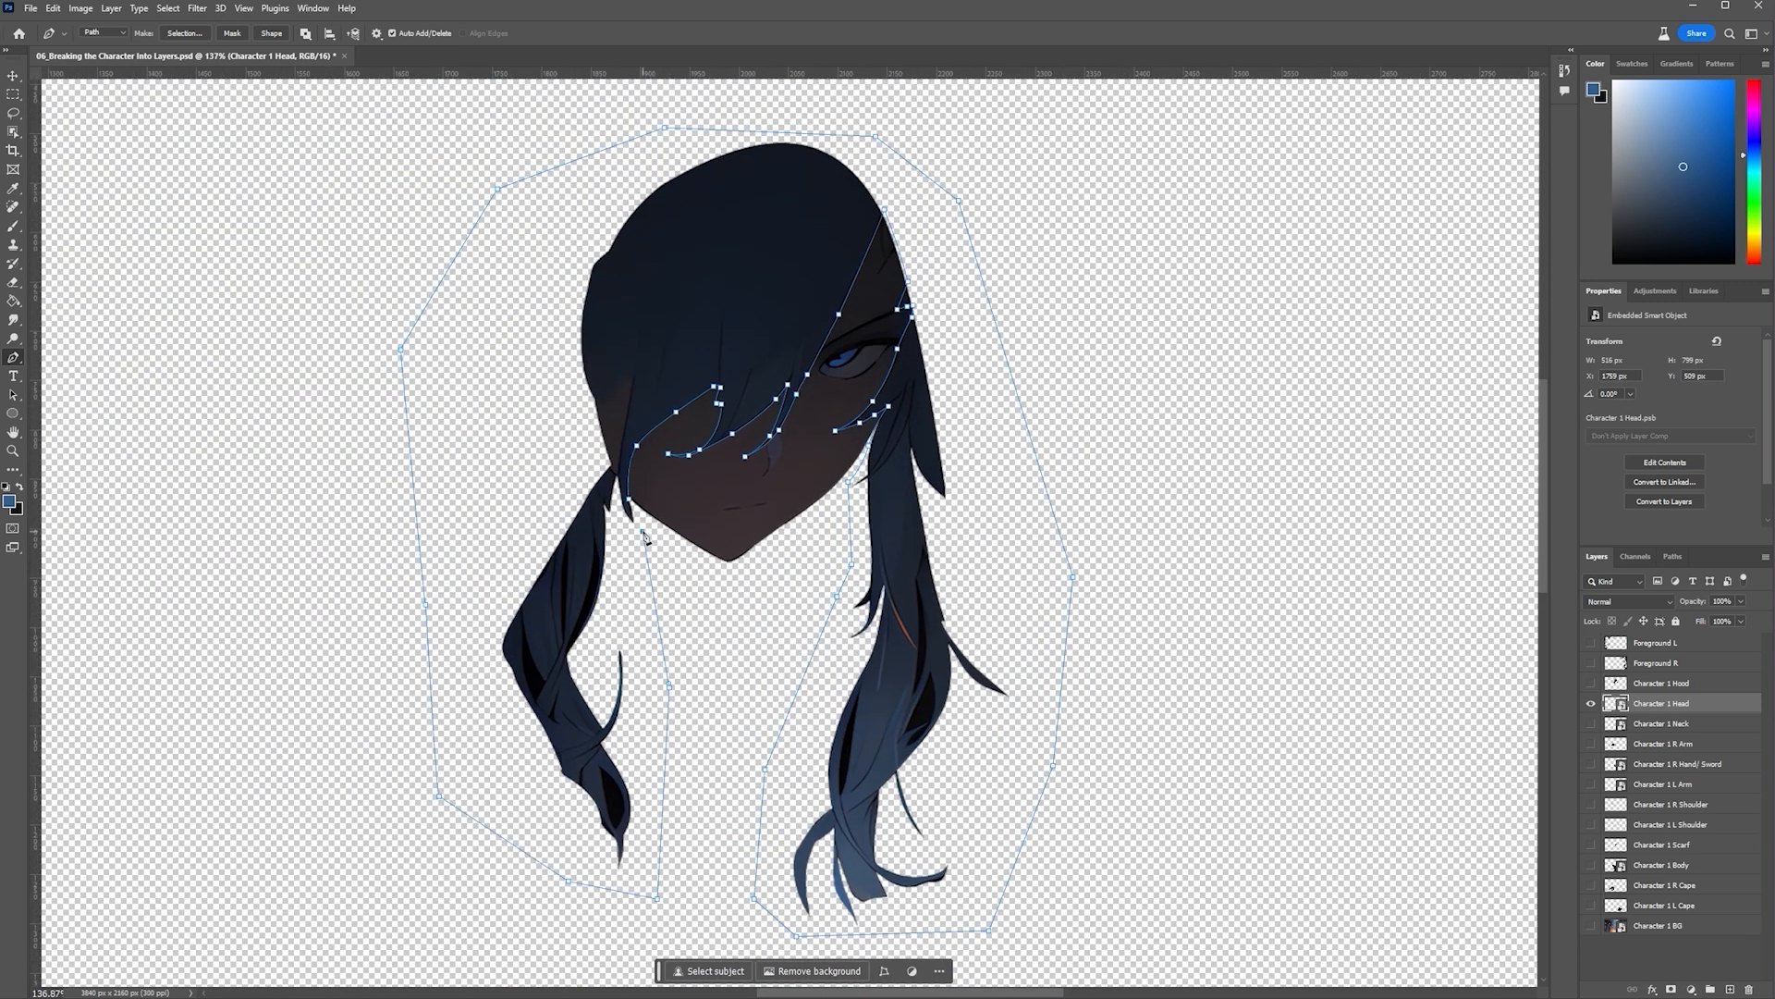
{"action": "left_click", "coordinate": [629, 499]}
Convert the hair path to a selection and rasterize the Character 1 Head layer
{"action": "right_click", "coordinate": [753, 269]}
{"action": "left_click", "coordinate": [809, 329]}
{"action": "left_click", "coordinate": [1320, 276]}
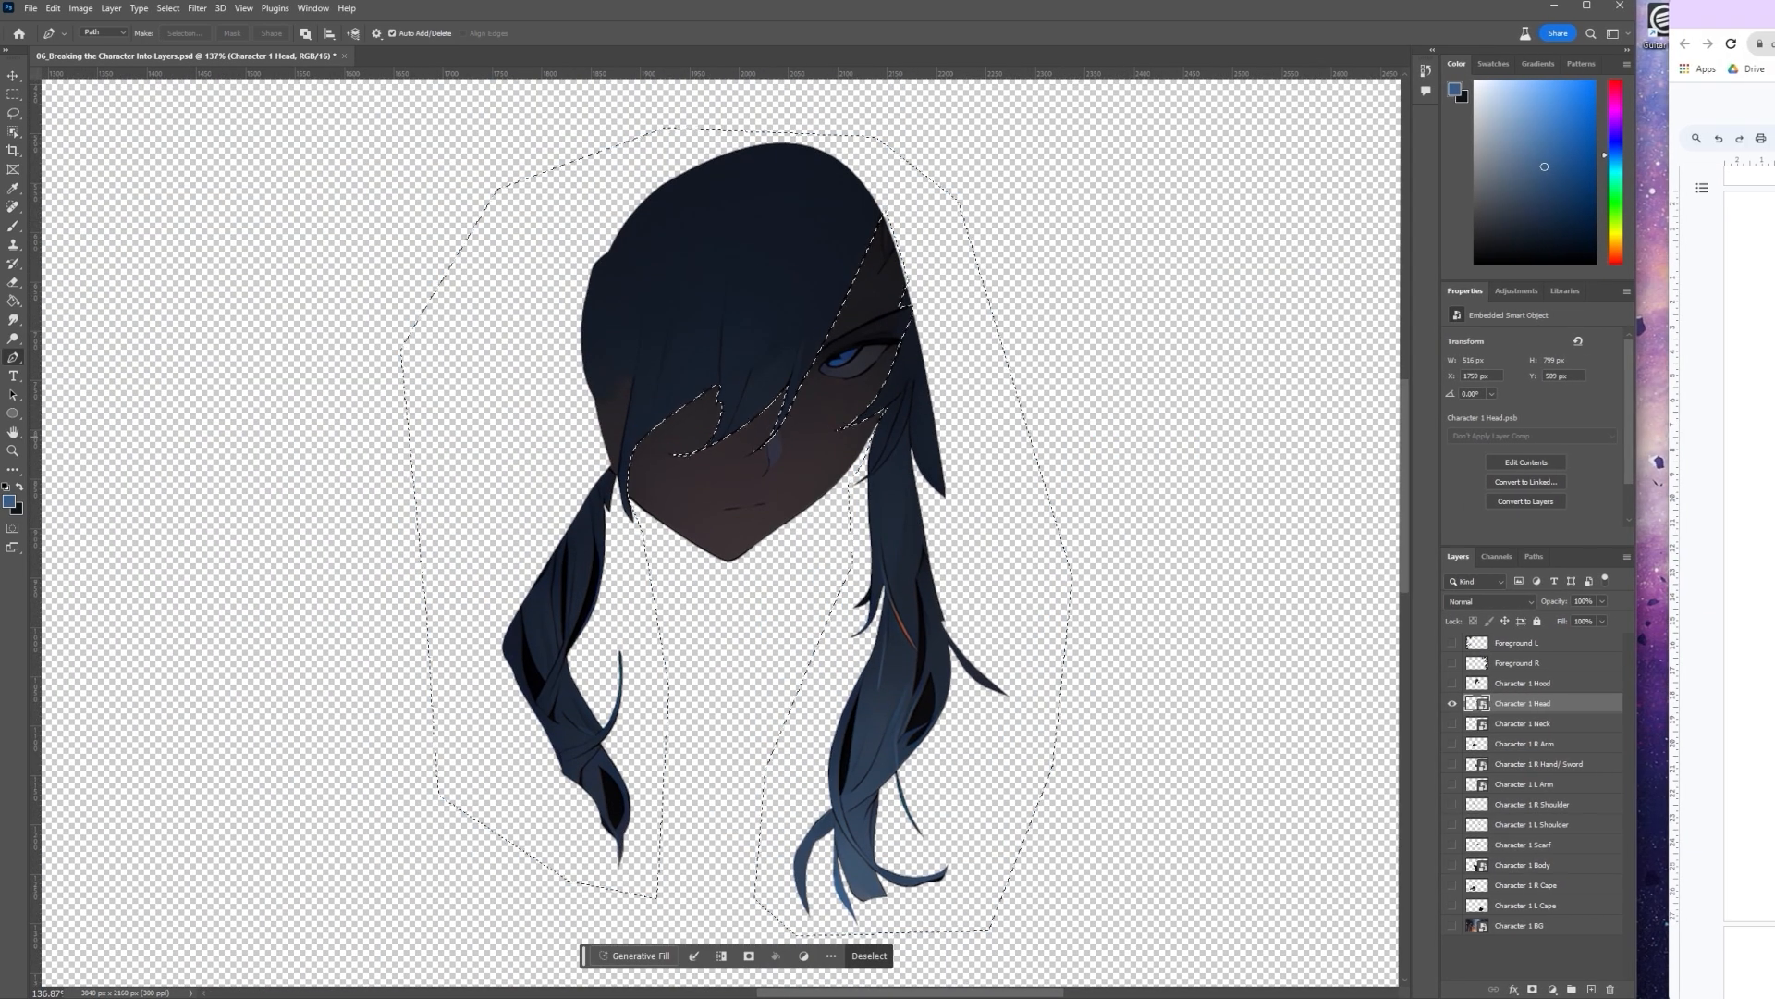
{"action": "right_click", "coordinate": [1589, 707]}
{"action": "left_click", "coordinate": [1635, 385]}
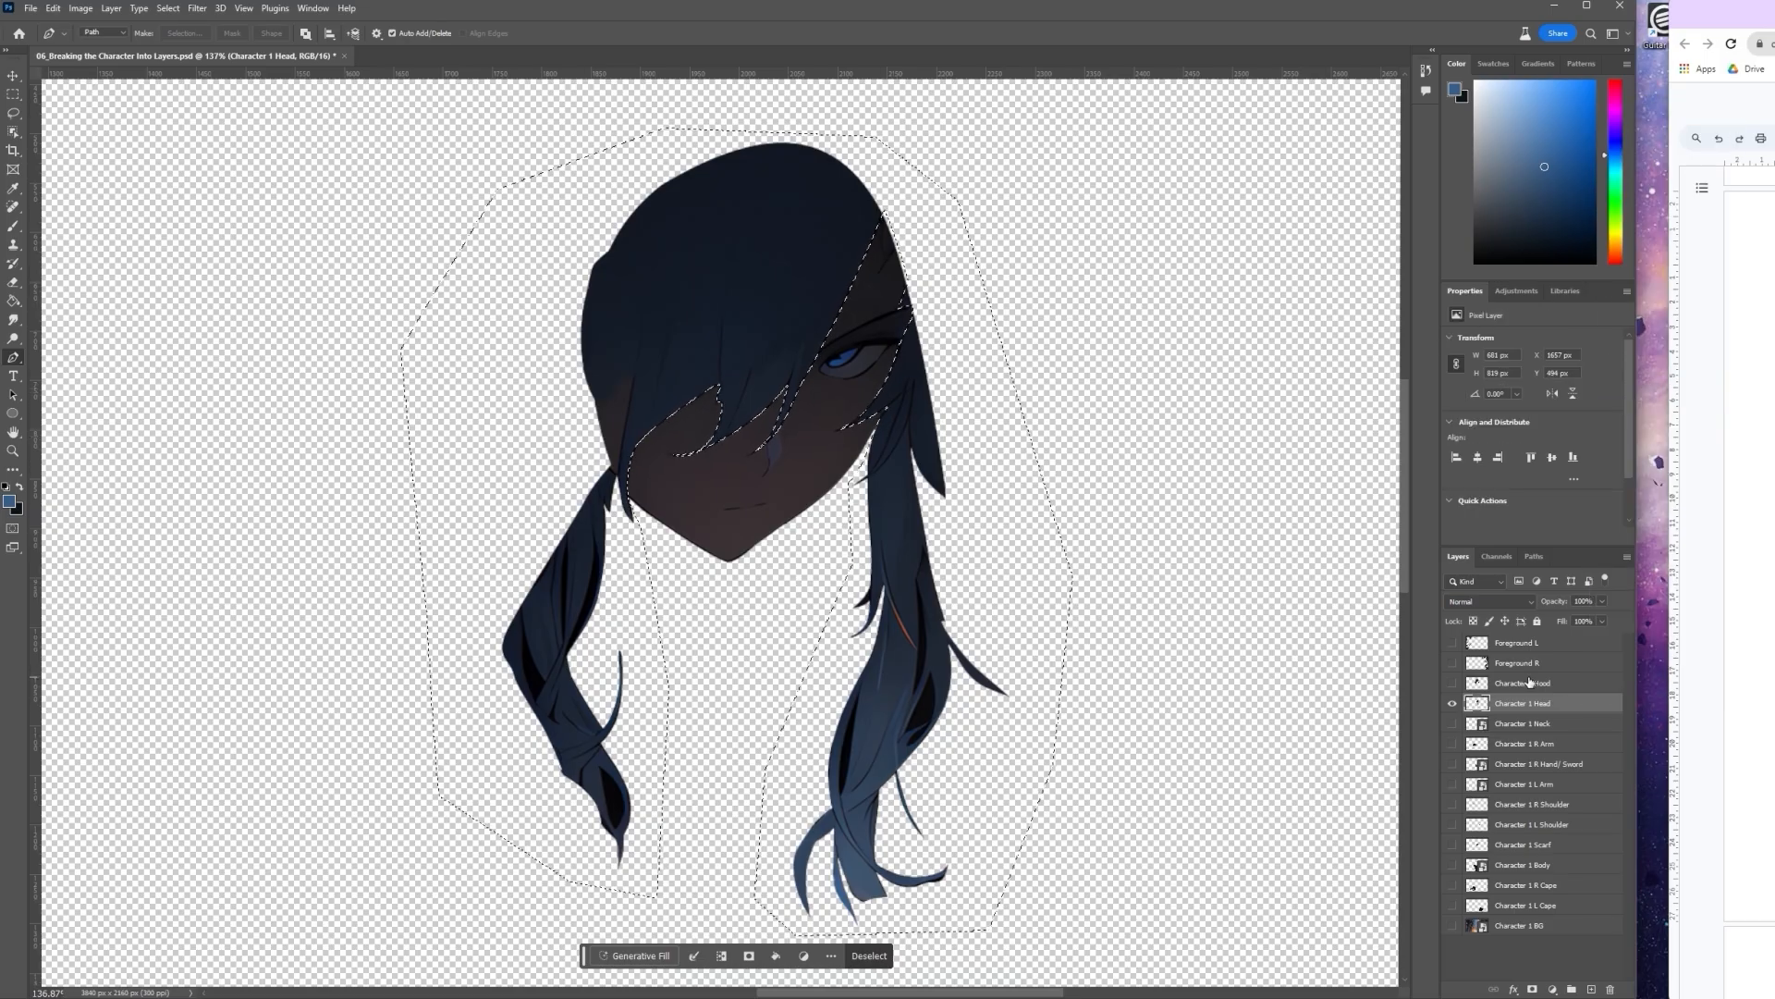
Cut the selected hair to its own layer and name it Character 1 Hair
{"action": "key", "text": "ctrl+j"}
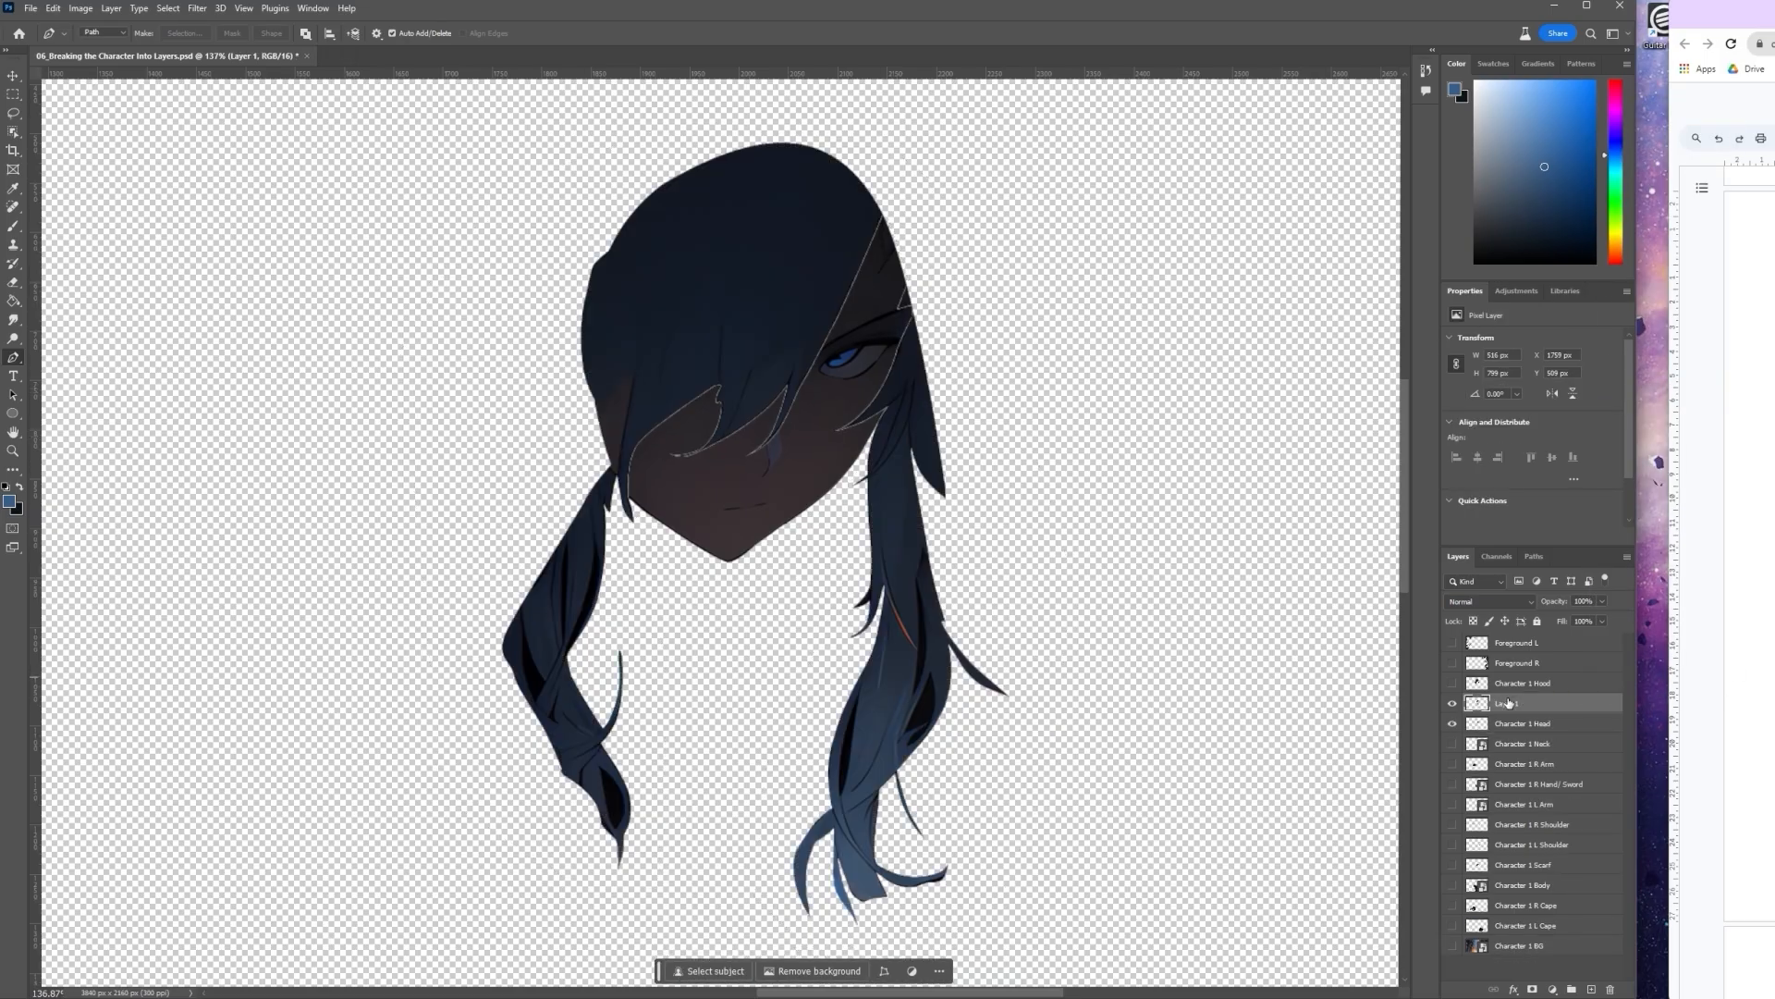
{"action": "type", "text": "Character 1 Hair"}
{"action": "key", "text": "Return"}
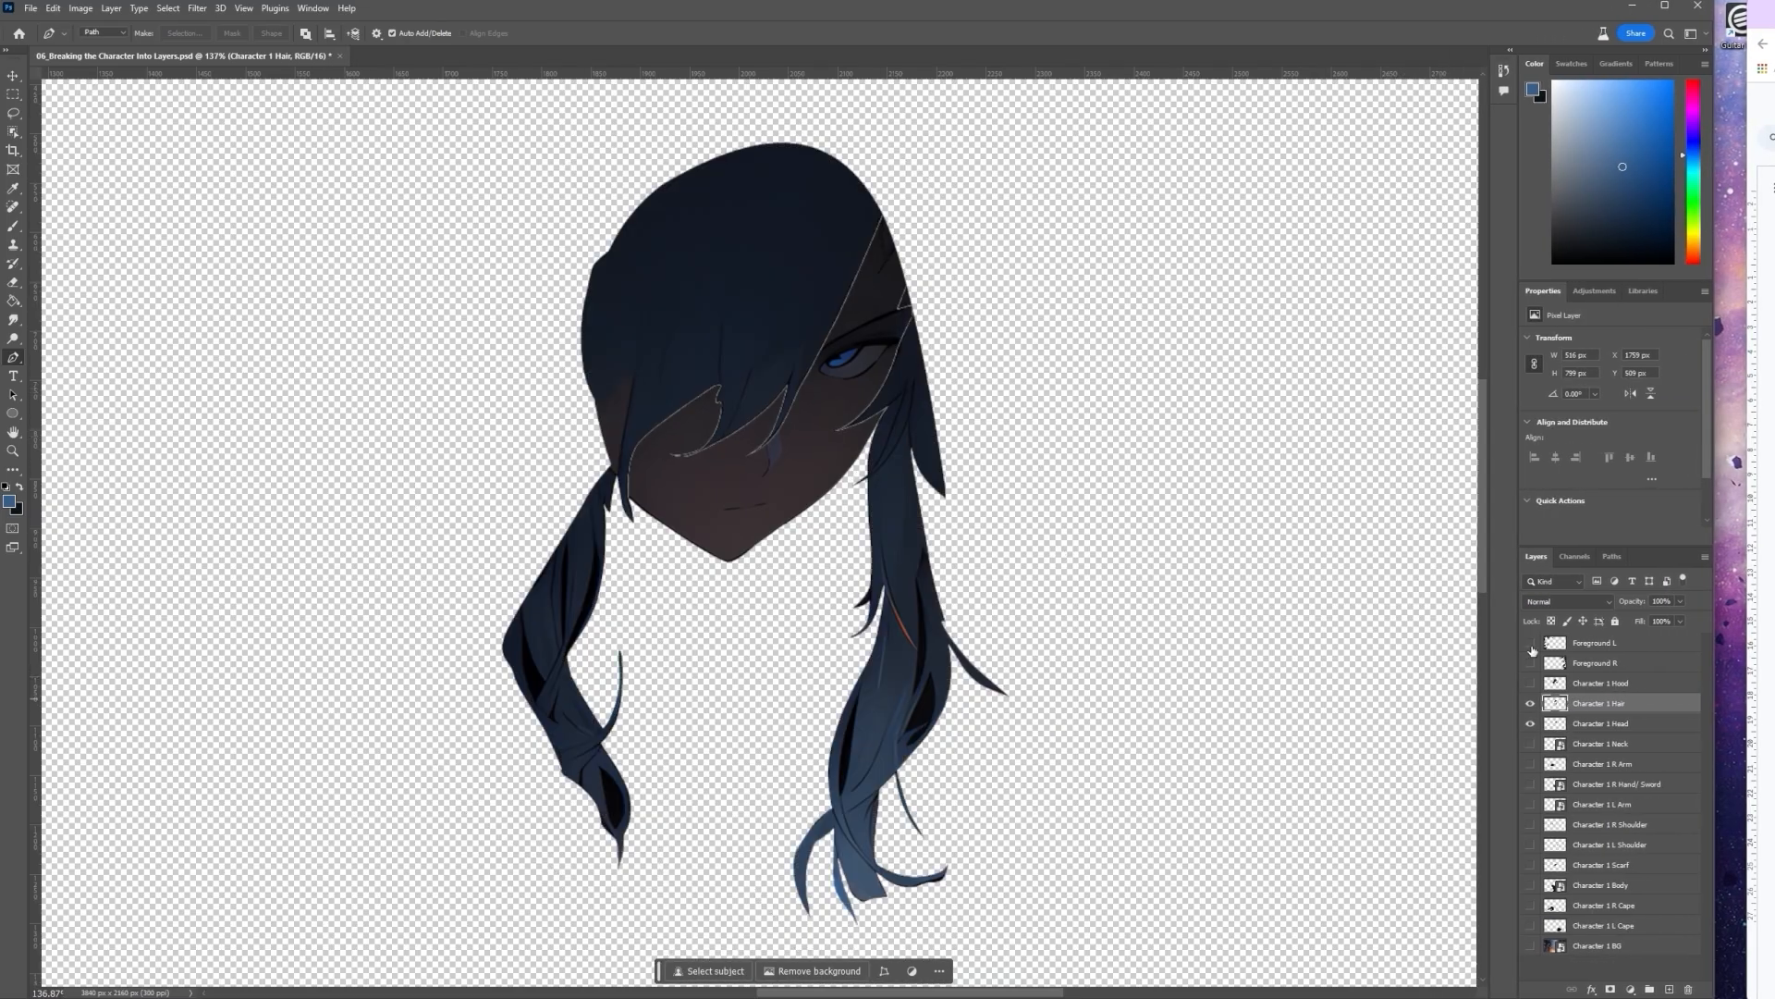
Isolate the Character 1 Head layer and draw a Pen path from the left jaw corner around the missing forehead to the top tip
{"action": "left_click", "coordinate": [1592, 702]}
{"action": "left_click", "coordinate": [1663, 723]}
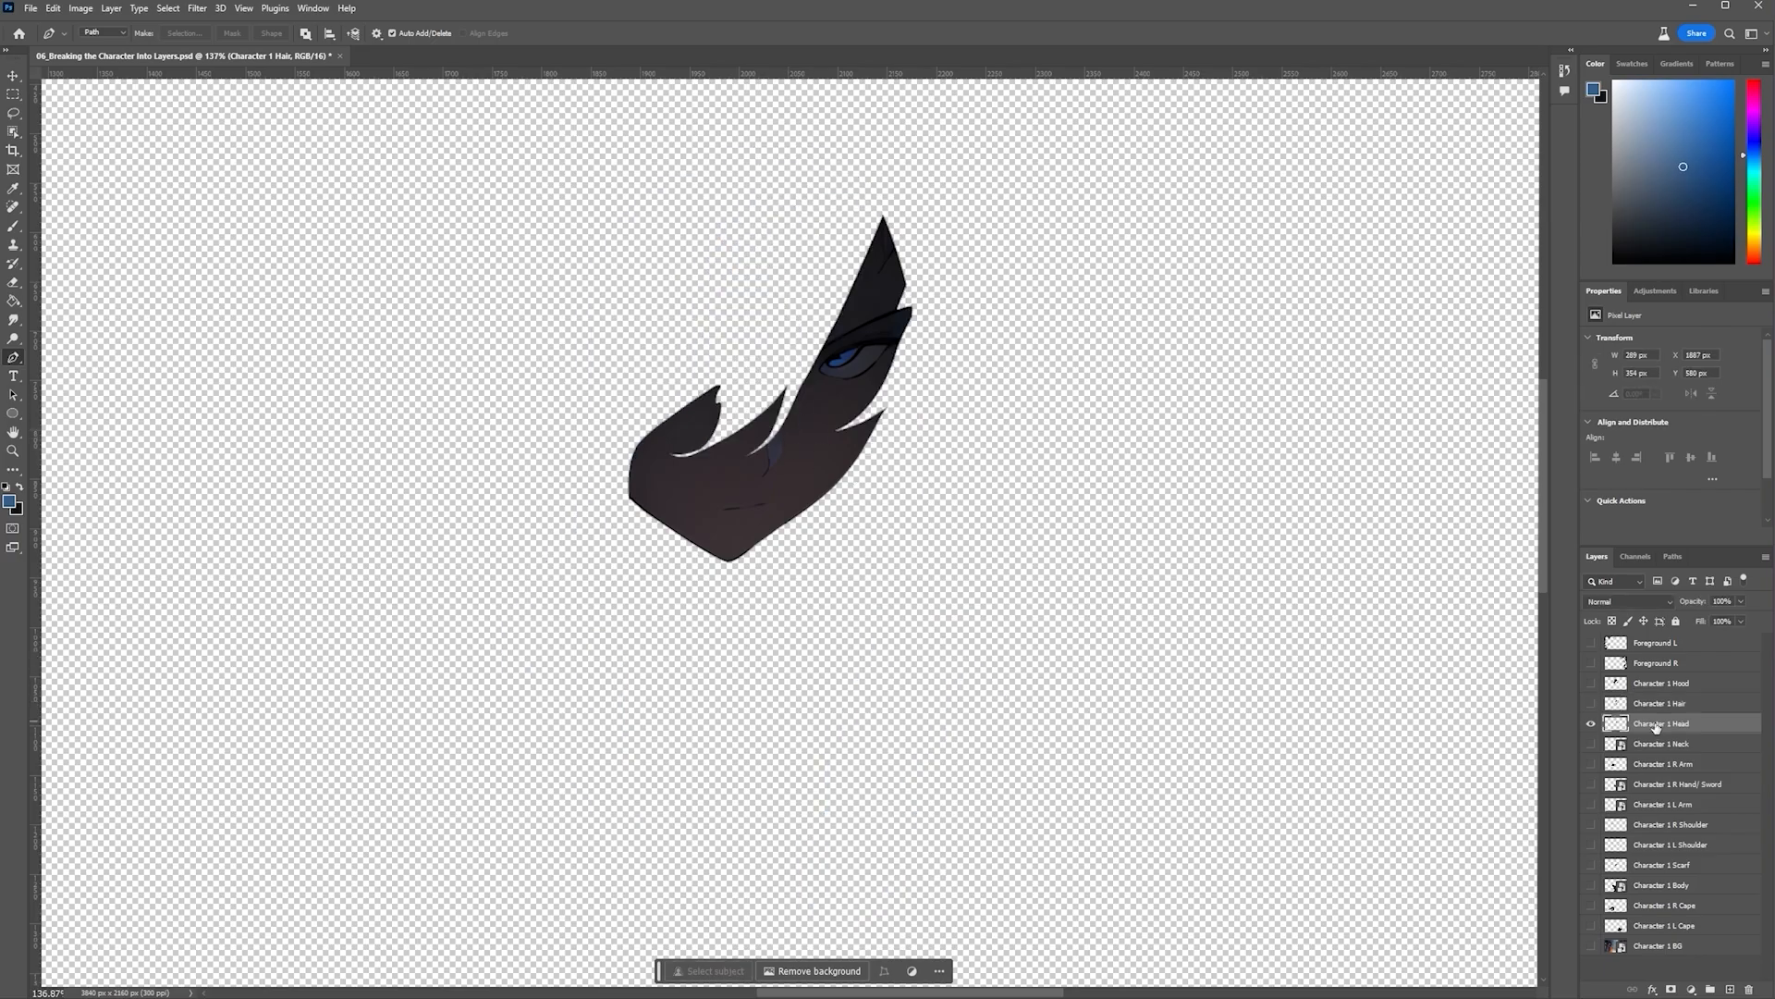
{"action": "scroll", "coordinate": [863, 479], "scroll_direction": "up", "scroll_amount": 5}
{"action": "key", "text": "l"}
{"action": "scroll", "coordinate": [717, 805], "scroll_direction": "up", "scroll_amount": 1}
{"action": "key", "text": "p"}
{"action": "left_click", "coordinate": [515, 775]}
{"action": "left_click_drag", "start_coordinate": [491, 646], "coordinate": [515, 543]}
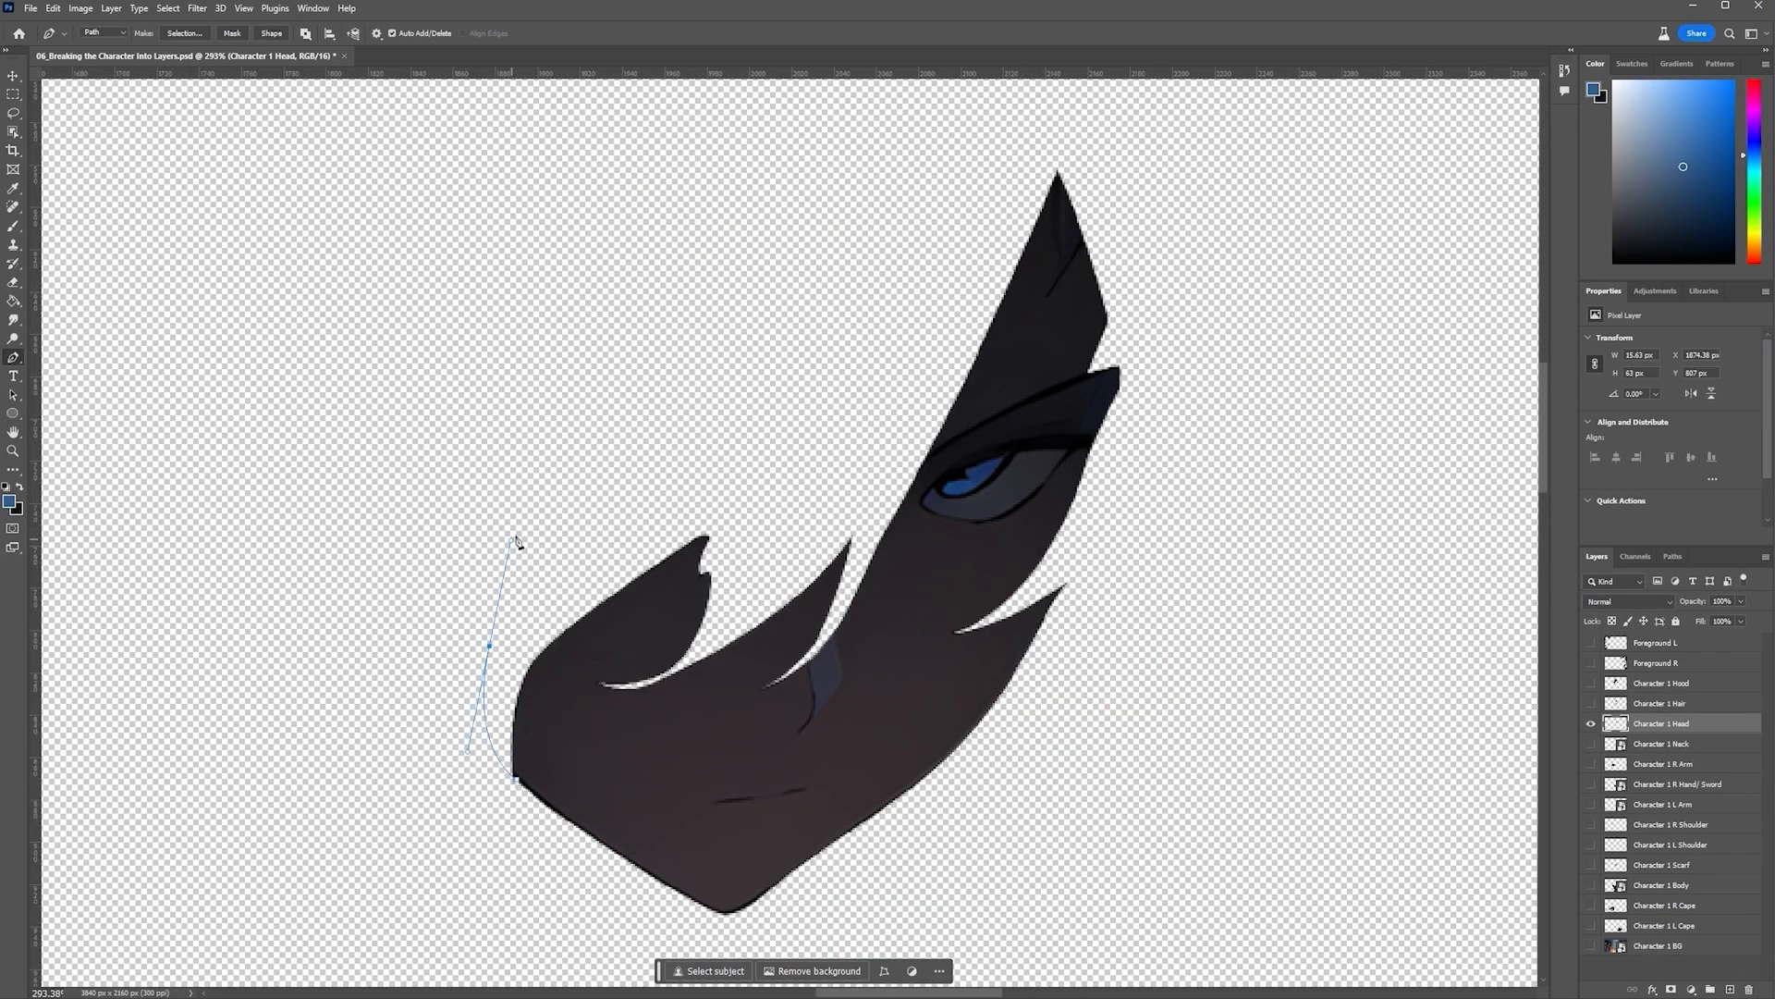
{"action": "left_click_drag", "start_coordinate": [637, 437], "coordinate": [709, 374]}
{"action": "left_click_drag", "start_coordinate": [1010, 137], "coordinate": [1060, 192]}
Trace the Pen path back along the face's cut edges, following the gaps left by the fringe, and close it at the jaw
{"action": "scroll", "coordinate": [1056, 167], "scroll_direction": "up", "scroll_amount": 5}
{"action": "scroll", "coordinate": [836, 539], "scroll_direction": "down", "scroll_amount": 4}
{"action": "left_click_drag", "start_coordinate": [835, 536], "coordinate": [709, 631]}
{"action": "scroll", "coordinate": [789, 630], "scroll_direction": "down", "scroll_amount": 2}
{"action": "left_click_drag", "start_coordinate": [534, 840], "coordinate": [532, 843]}
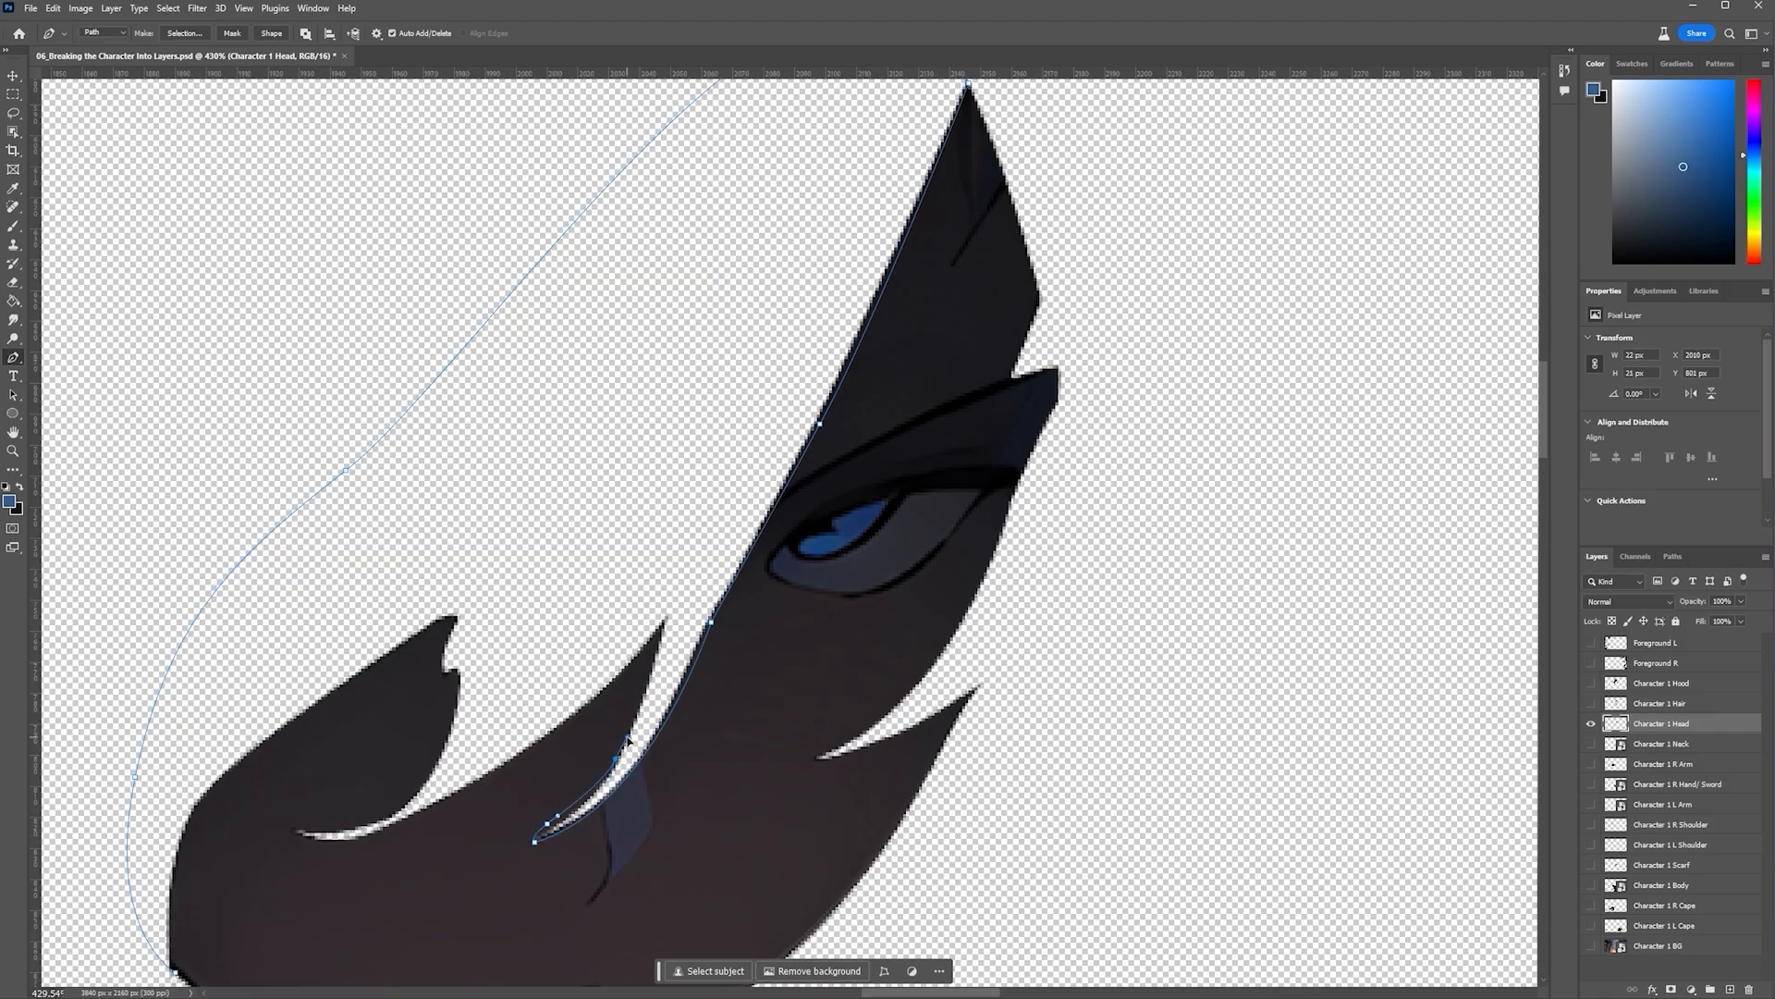
{"action": "left_click_drag", "start_coordinate": [627, 739], "coordinate": [628, 737]}
{"action": "left_click", "coordinate": [659, 631]}
{"action": "left_click_drag", "start_coordinate": [438, 808], "coordinate": [387, 832]}
{"action": "left_click_drag", "start_coordinate": [283, 830], "coordinate": [187, 809]}
{"action": "scroll", "coordinate": [188, 809], "scroll_direction": "down", "scroll_amount": 2}
{"action": "left_click", "coordinate": [180, 802]}
{"action": "left_click", "coordinate": [175, 880]}
Convert the path to a selection, fill the missing forehead and left side of the face, and merge the fill into the head layer
{"action": "scroll", "coordinate": [251, 768], "scroll_direction": "down", "scroll_amount": 4}
{"action": "right_click", "coordinate": [484, 578]}
{"action": "left_click", "coordinate": [524, 635]}
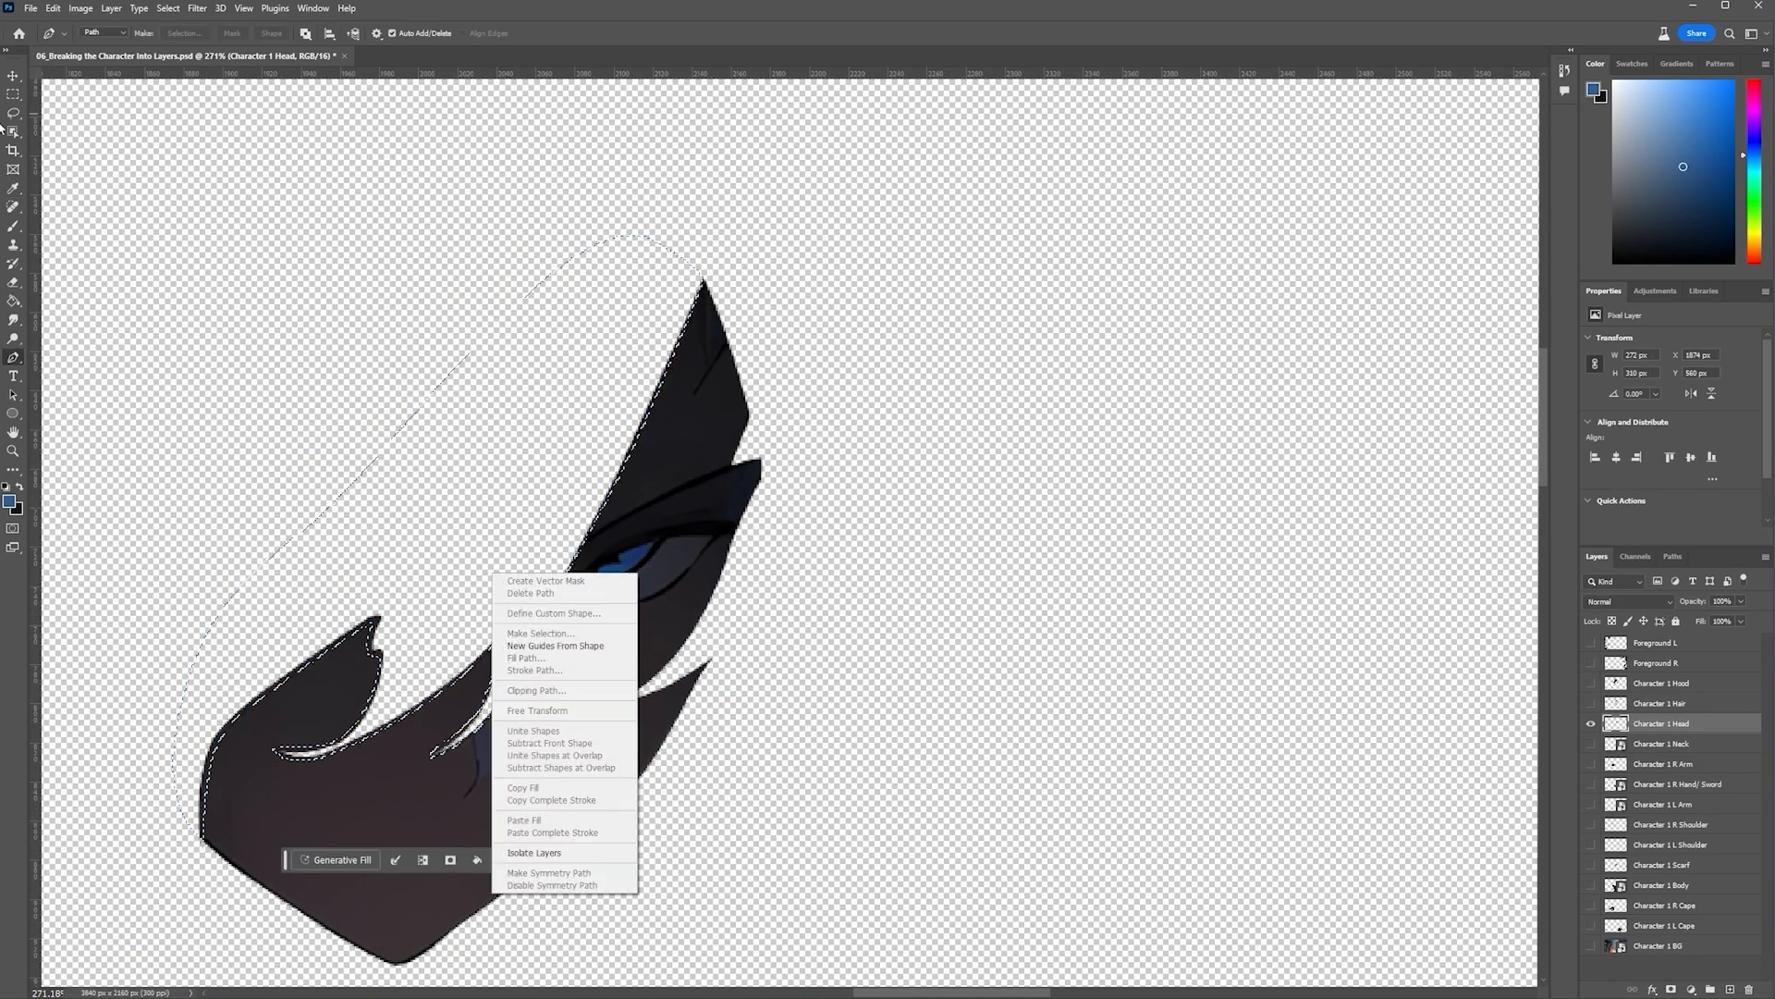
{"action": "left_click", "coordinate": [546, 645]}
{"action": "key", "text": "Return"}
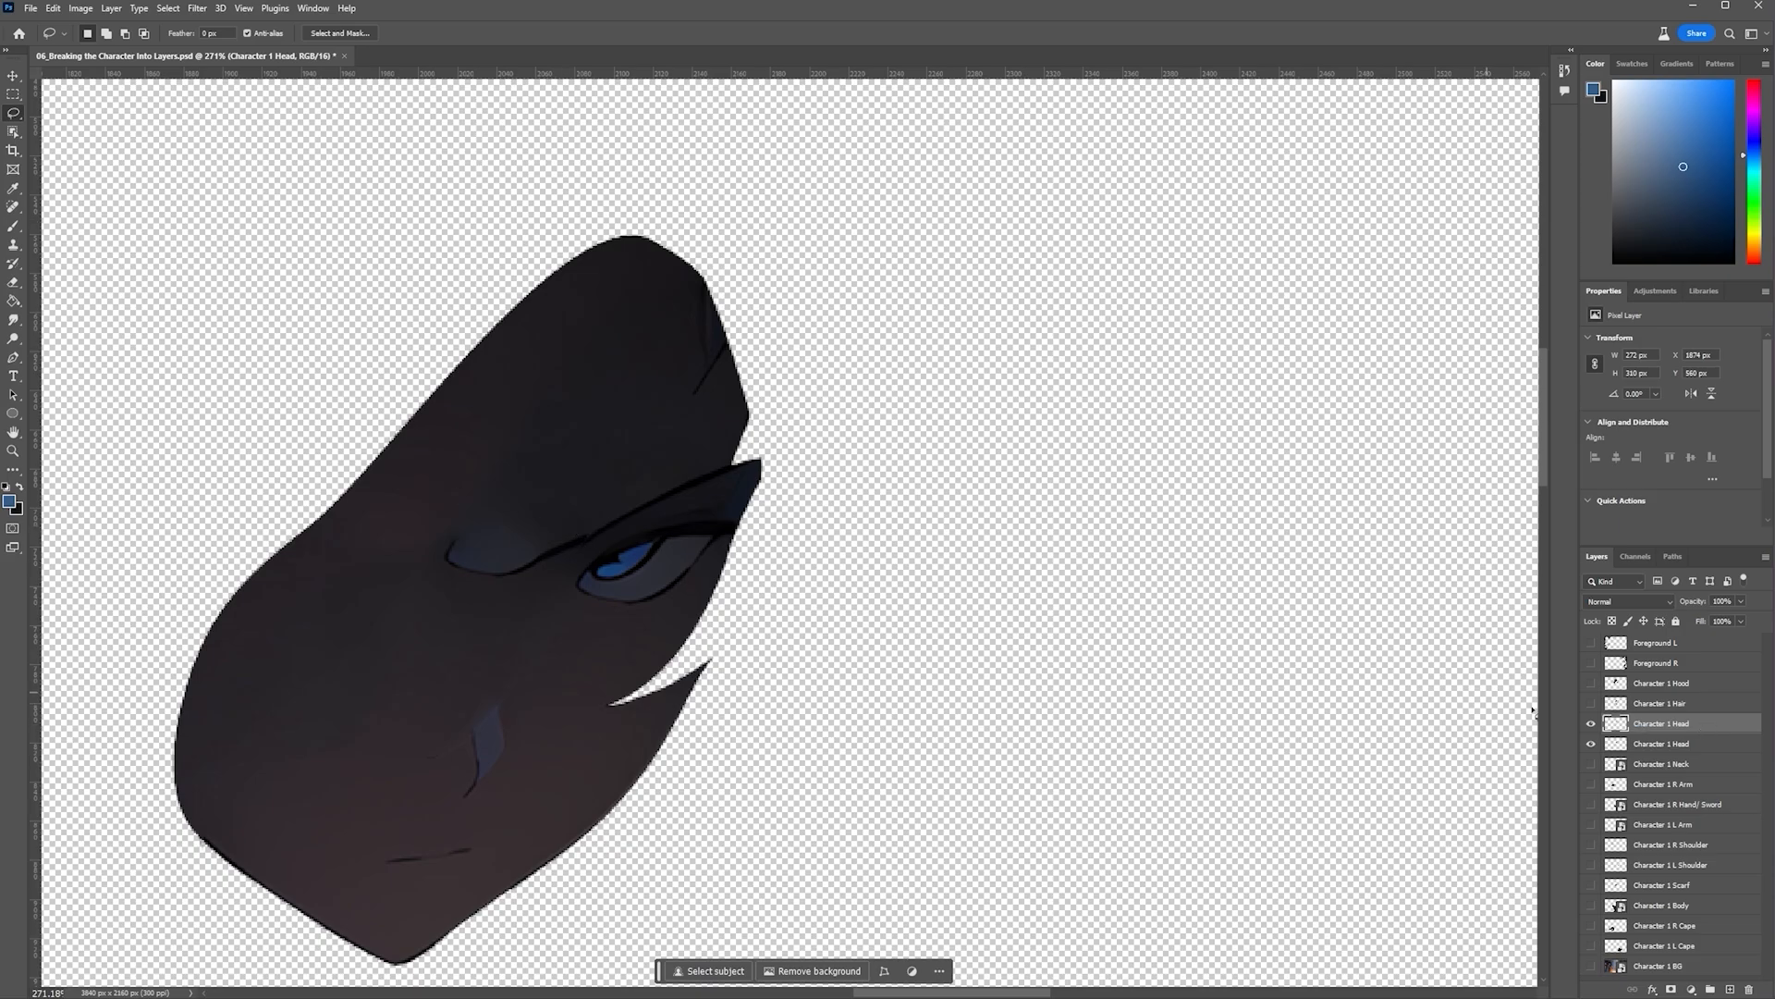
{"action": "key", "text": "ctrl+e"}
Lasso the stray eye shape left of the visible eye and replace it with a Content-Aware Fill output to a new layer
{"action": "mouse_move", "coordinate": [534, 544]}
{"action": "left_mouse_down"}
{"action": "mouse_move", "coordinate": [505, 602]}
{"action": "mouse_move", "coordinate": [532, 542]}
{"action": "left_mouse_up"}
{"action": "right_click", "coordinate": [502, 541]}
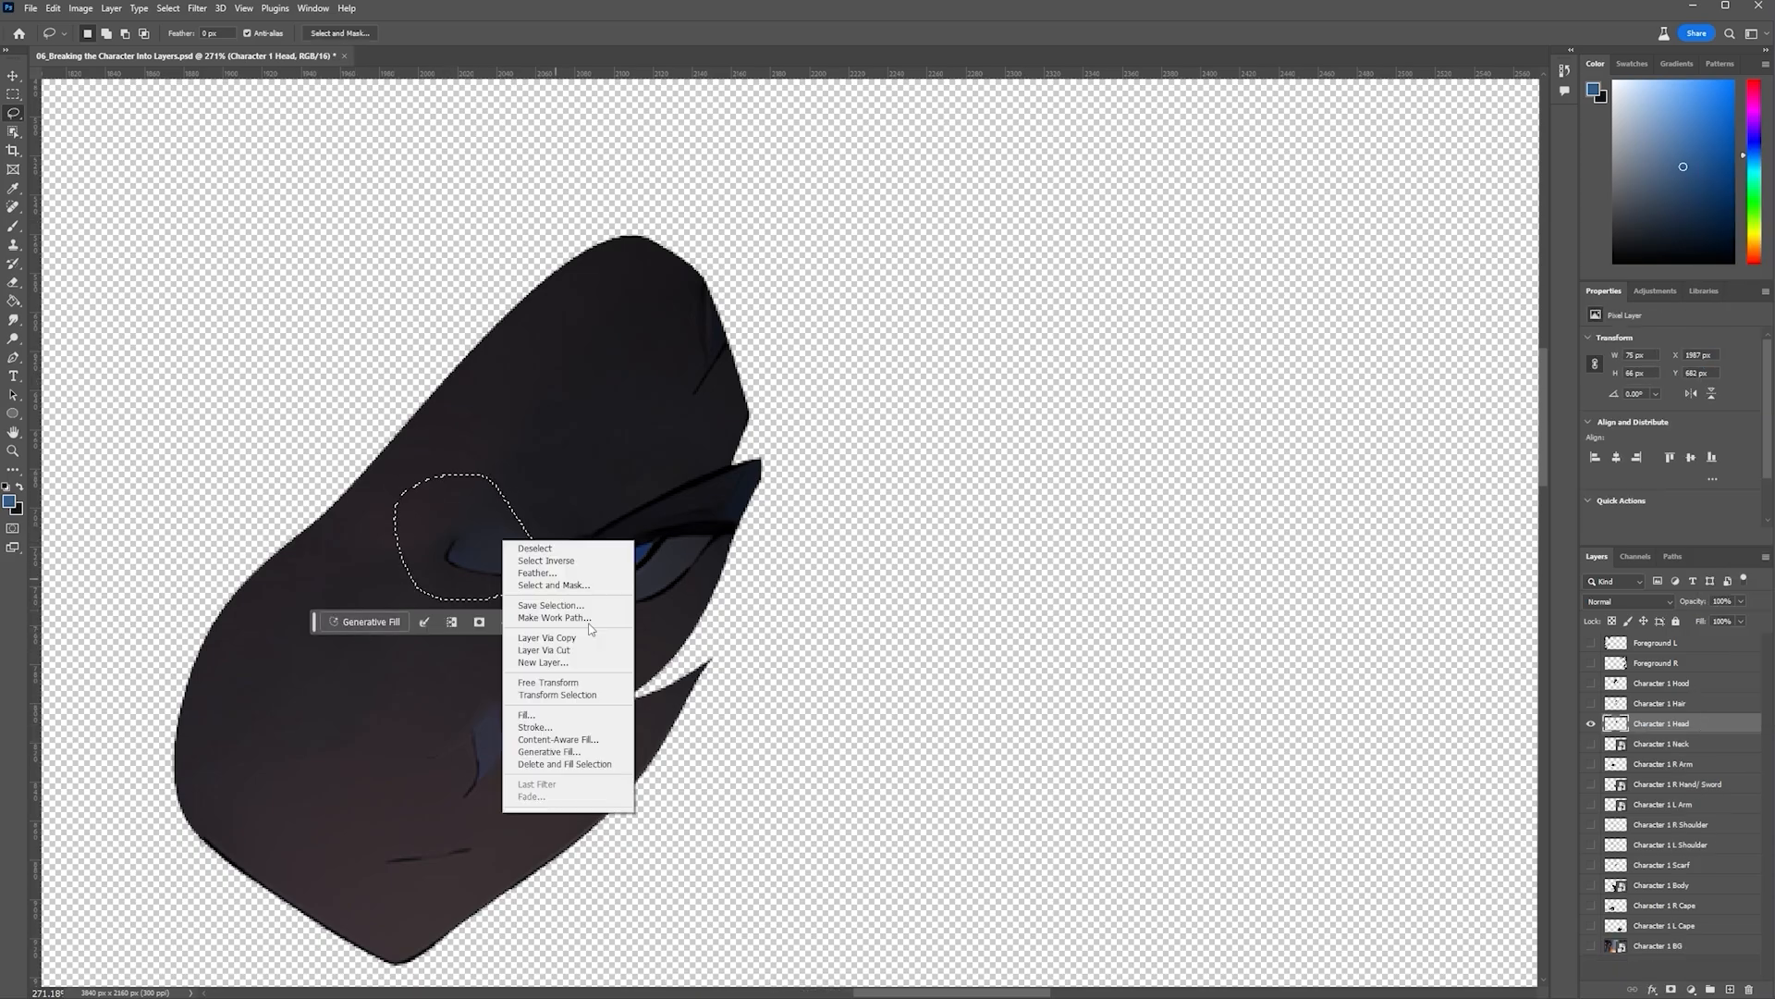
{"action": "left_click", "coordinate": [555, 739]}
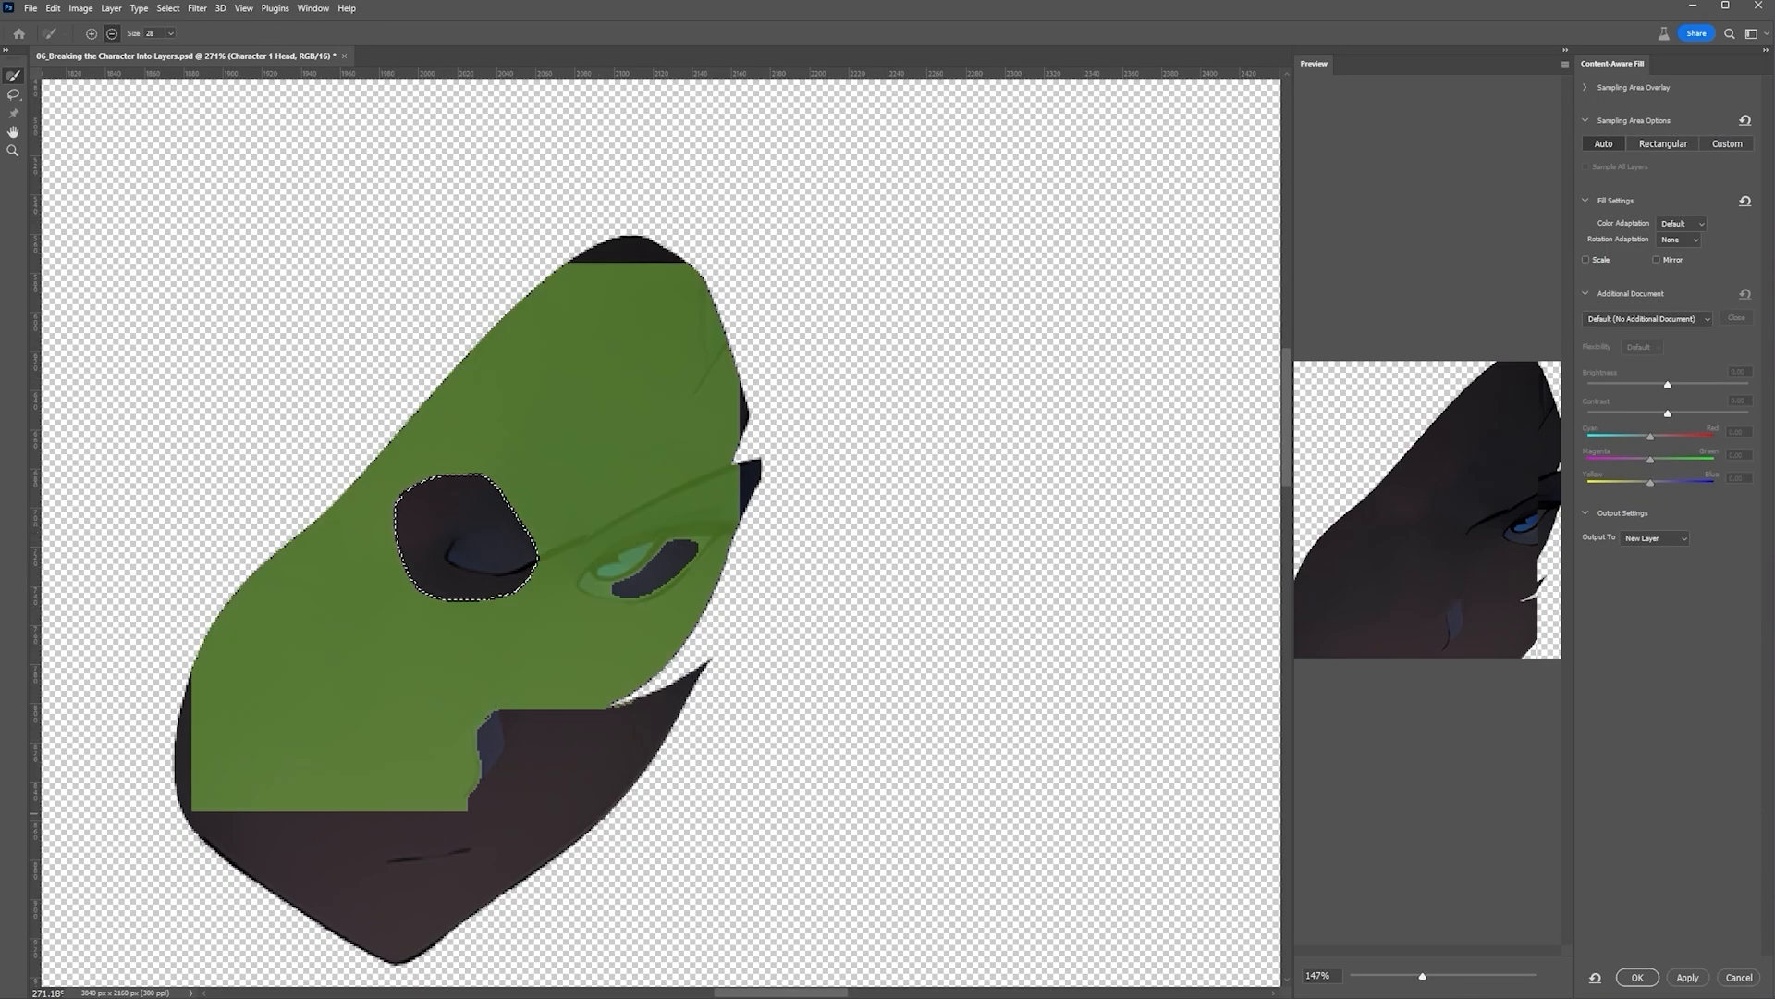
{"action": "key", "text": "Return"}
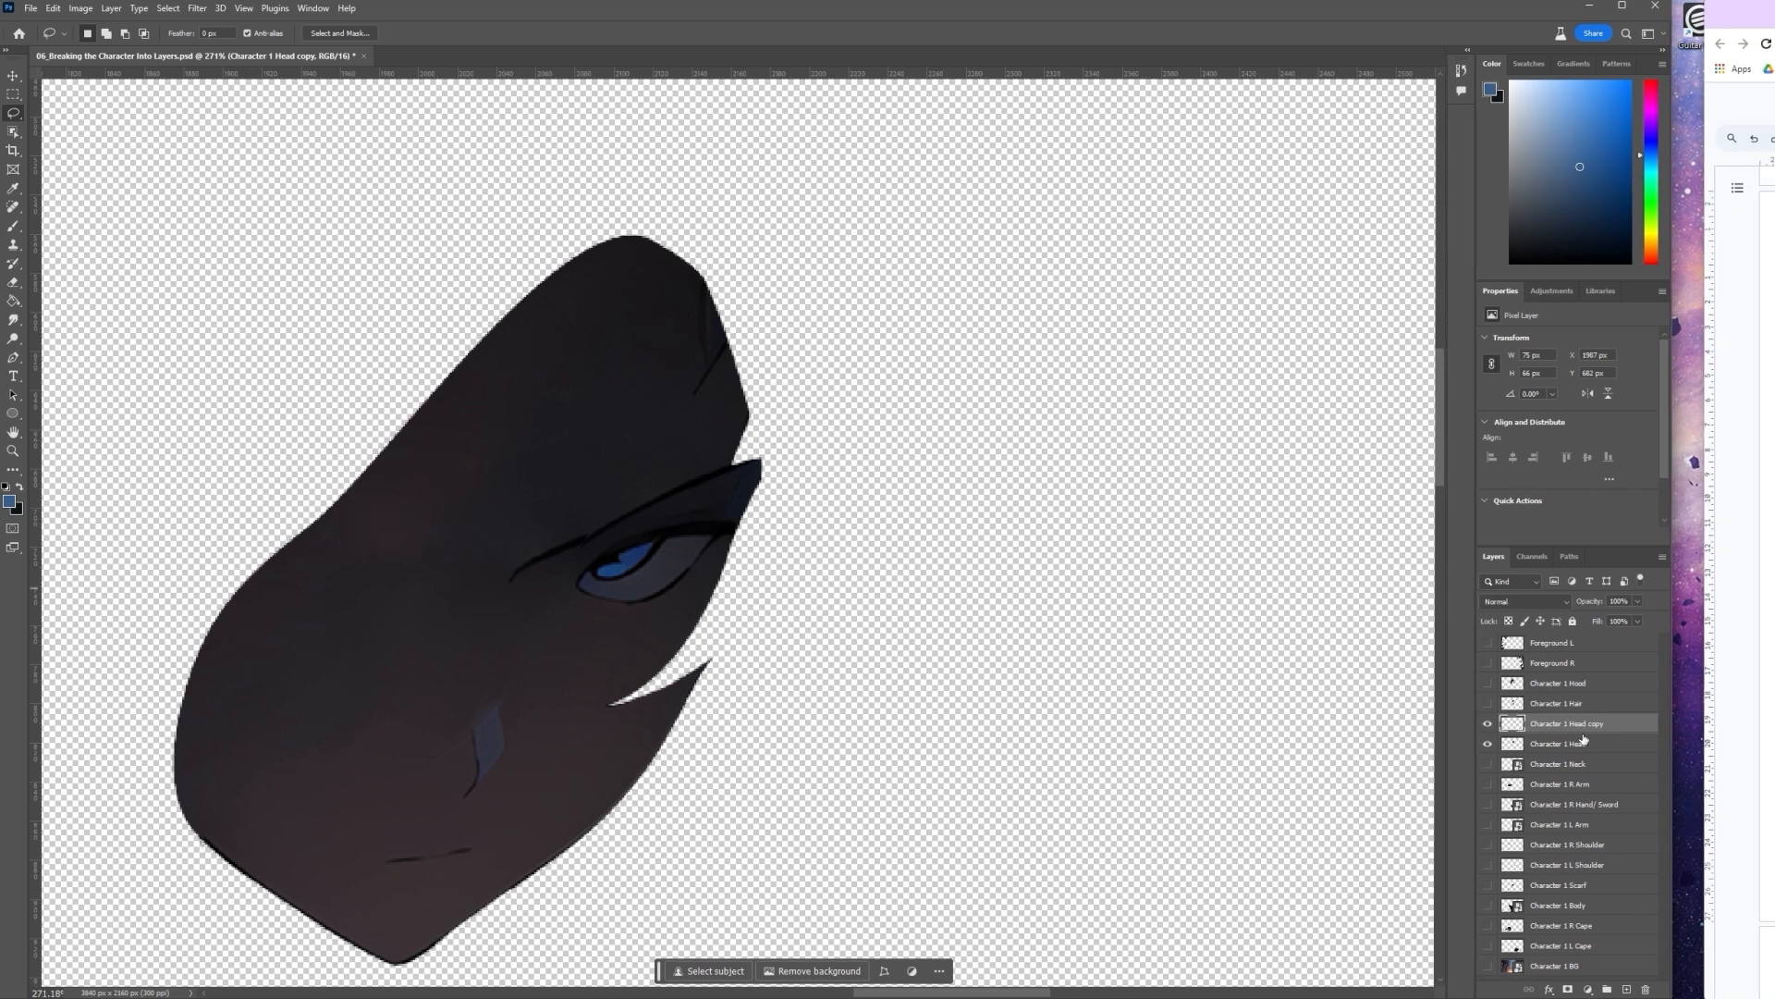
Combine the Character 1 Head copy and Character 1 Head layers into one smart object
{"action": "left_click", "coordinate": [1572, 743], "text": "shift"}
{"action": "right_click", "coordinate": [1608, 742]}
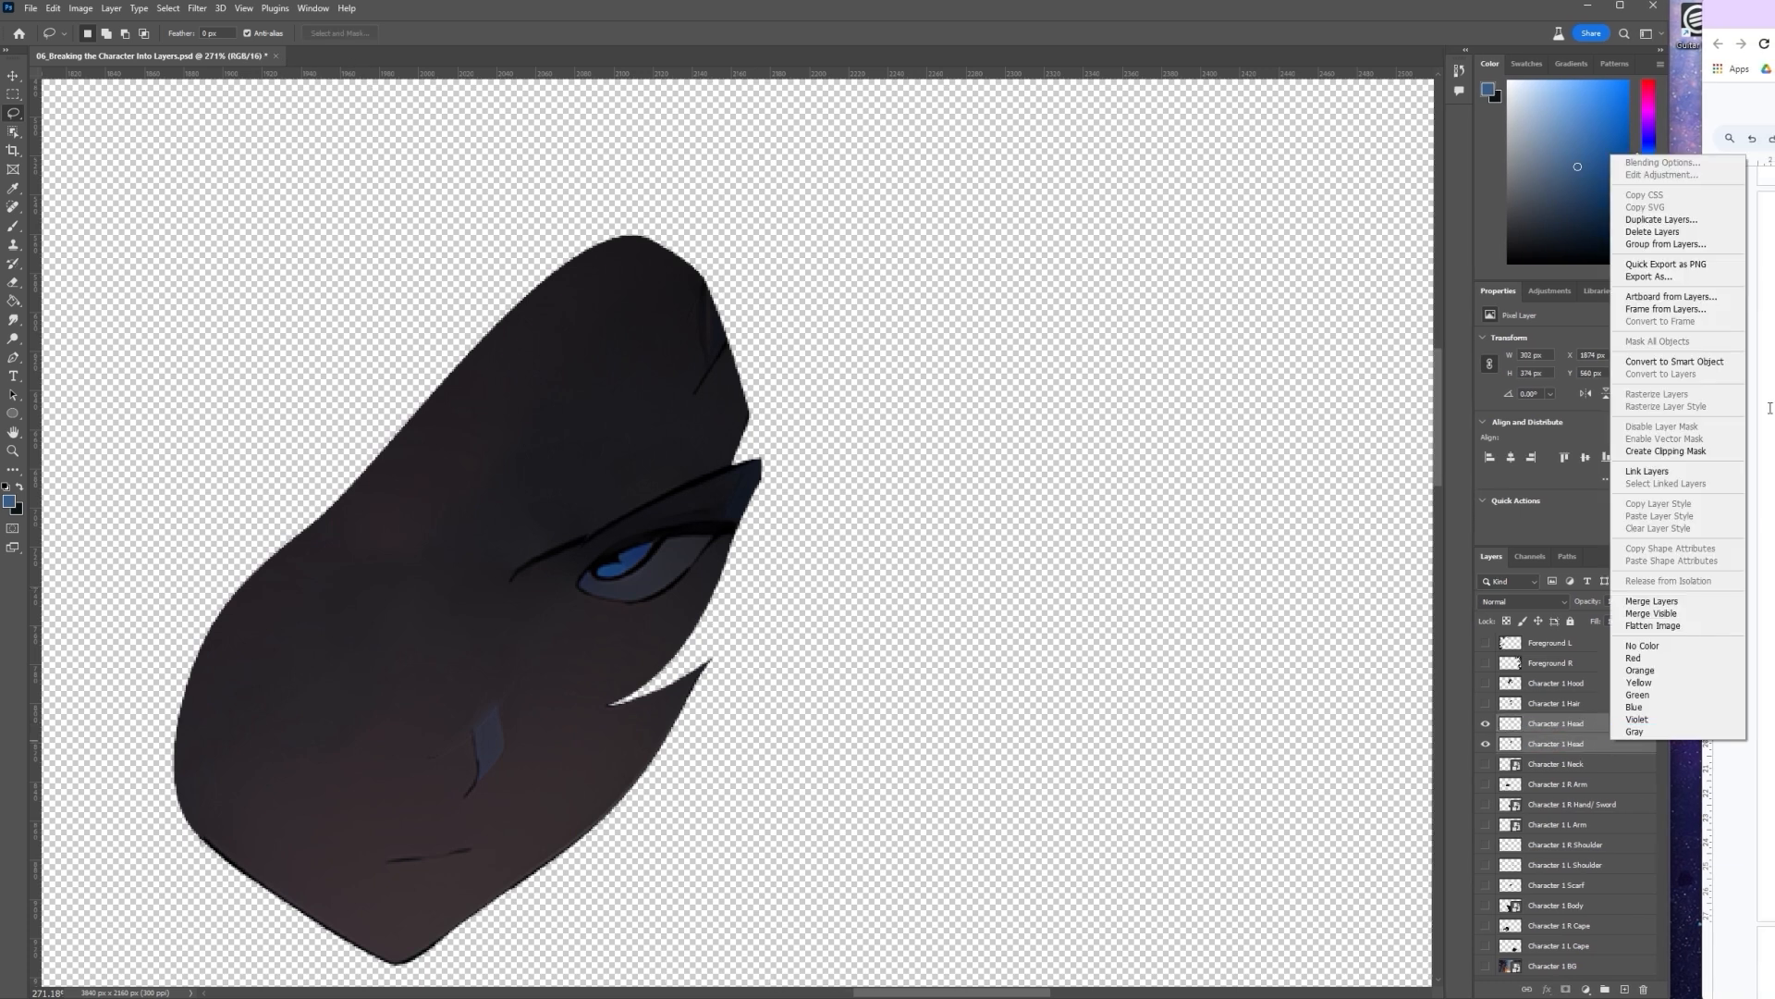
{"action": "left_click", "coordinate": [1673, 361]}
Repair the notch beside the eyebrow and the gap in the cheek edge with Content-Aware Fill output to new layers
{"action": "scroll", "coordinate": [797, 551], "scroll_direction": "down", "scroll_amount": 2}
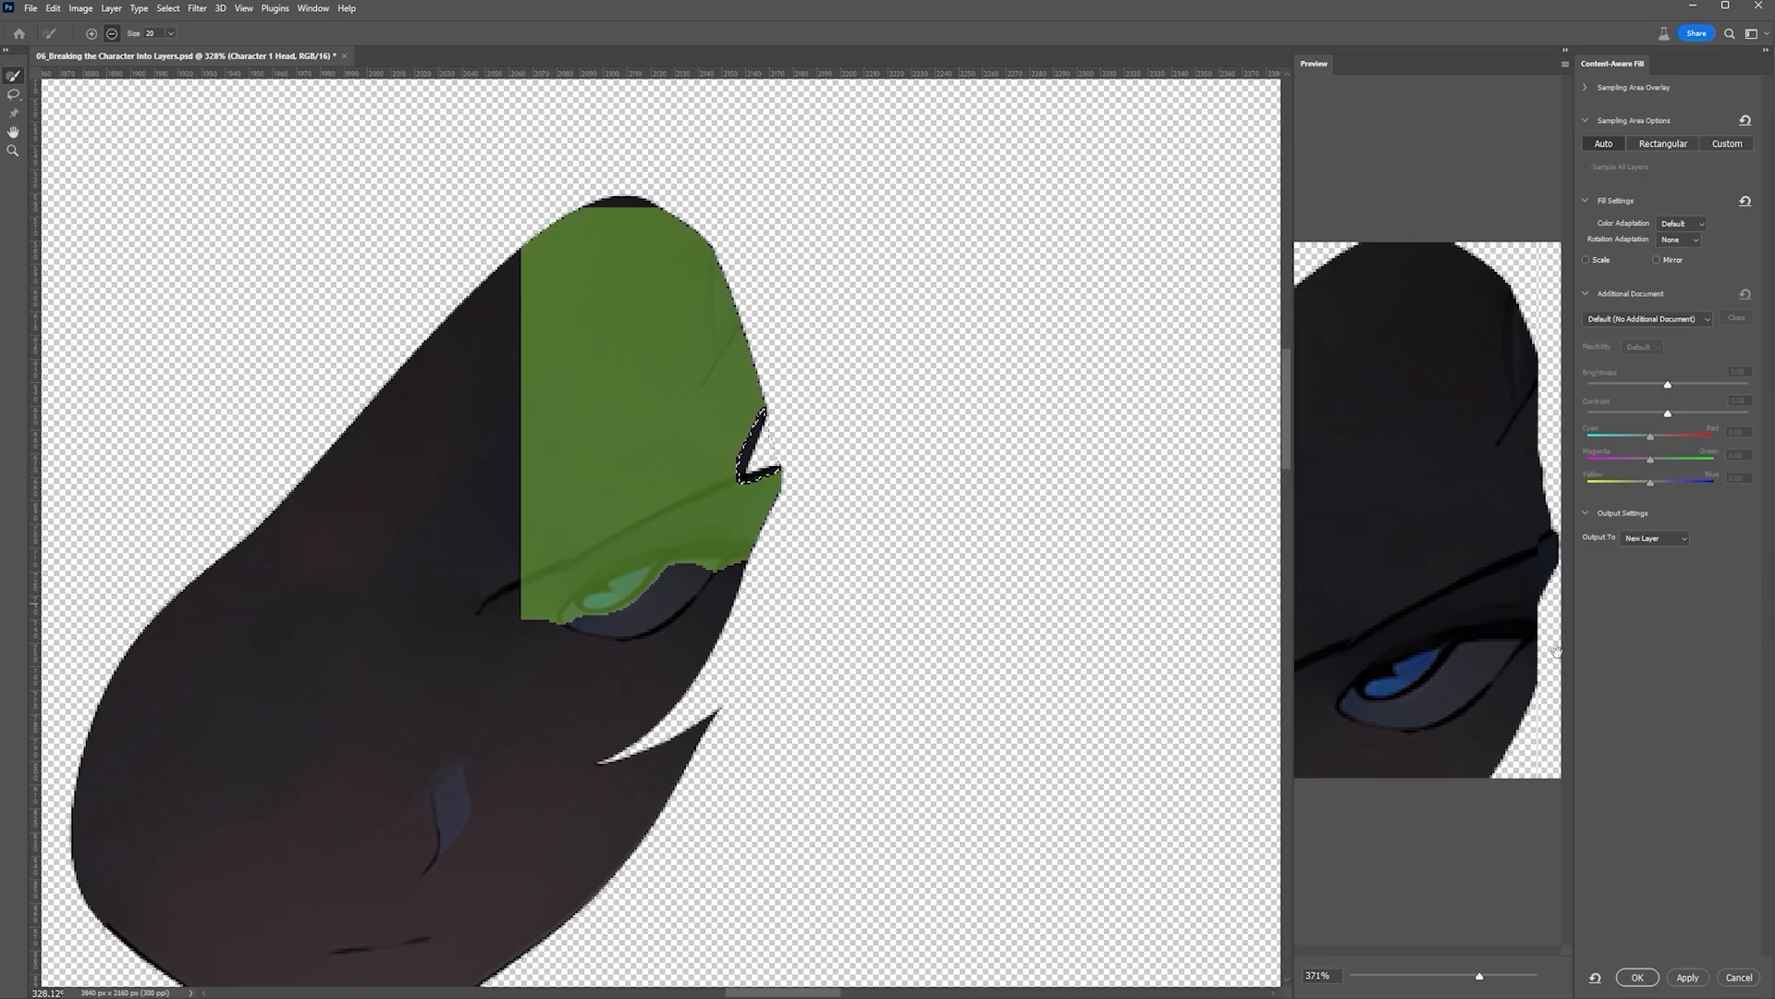
{"action": "left_click_drag", "start_coordinate": [765, 459], "coordinate": [748, 514]}
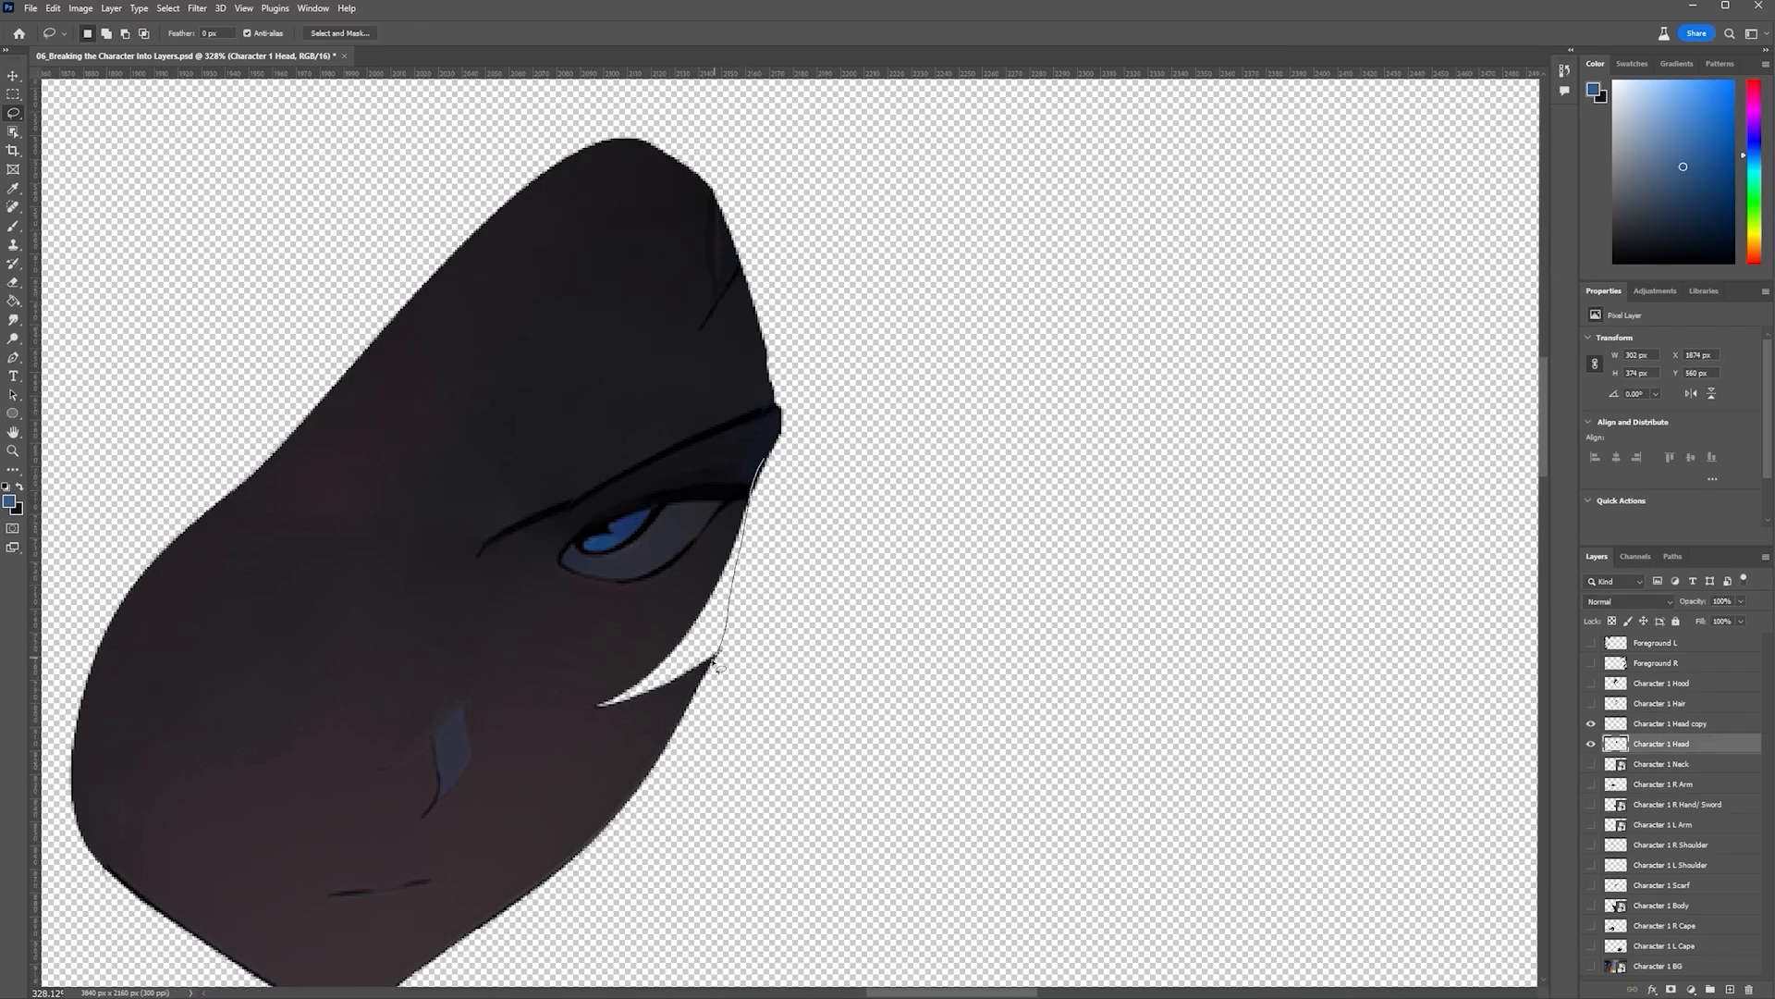
{"action": "left_click_drag", "start_coordinate": [619, 666], "coordinate": [613, 662]}
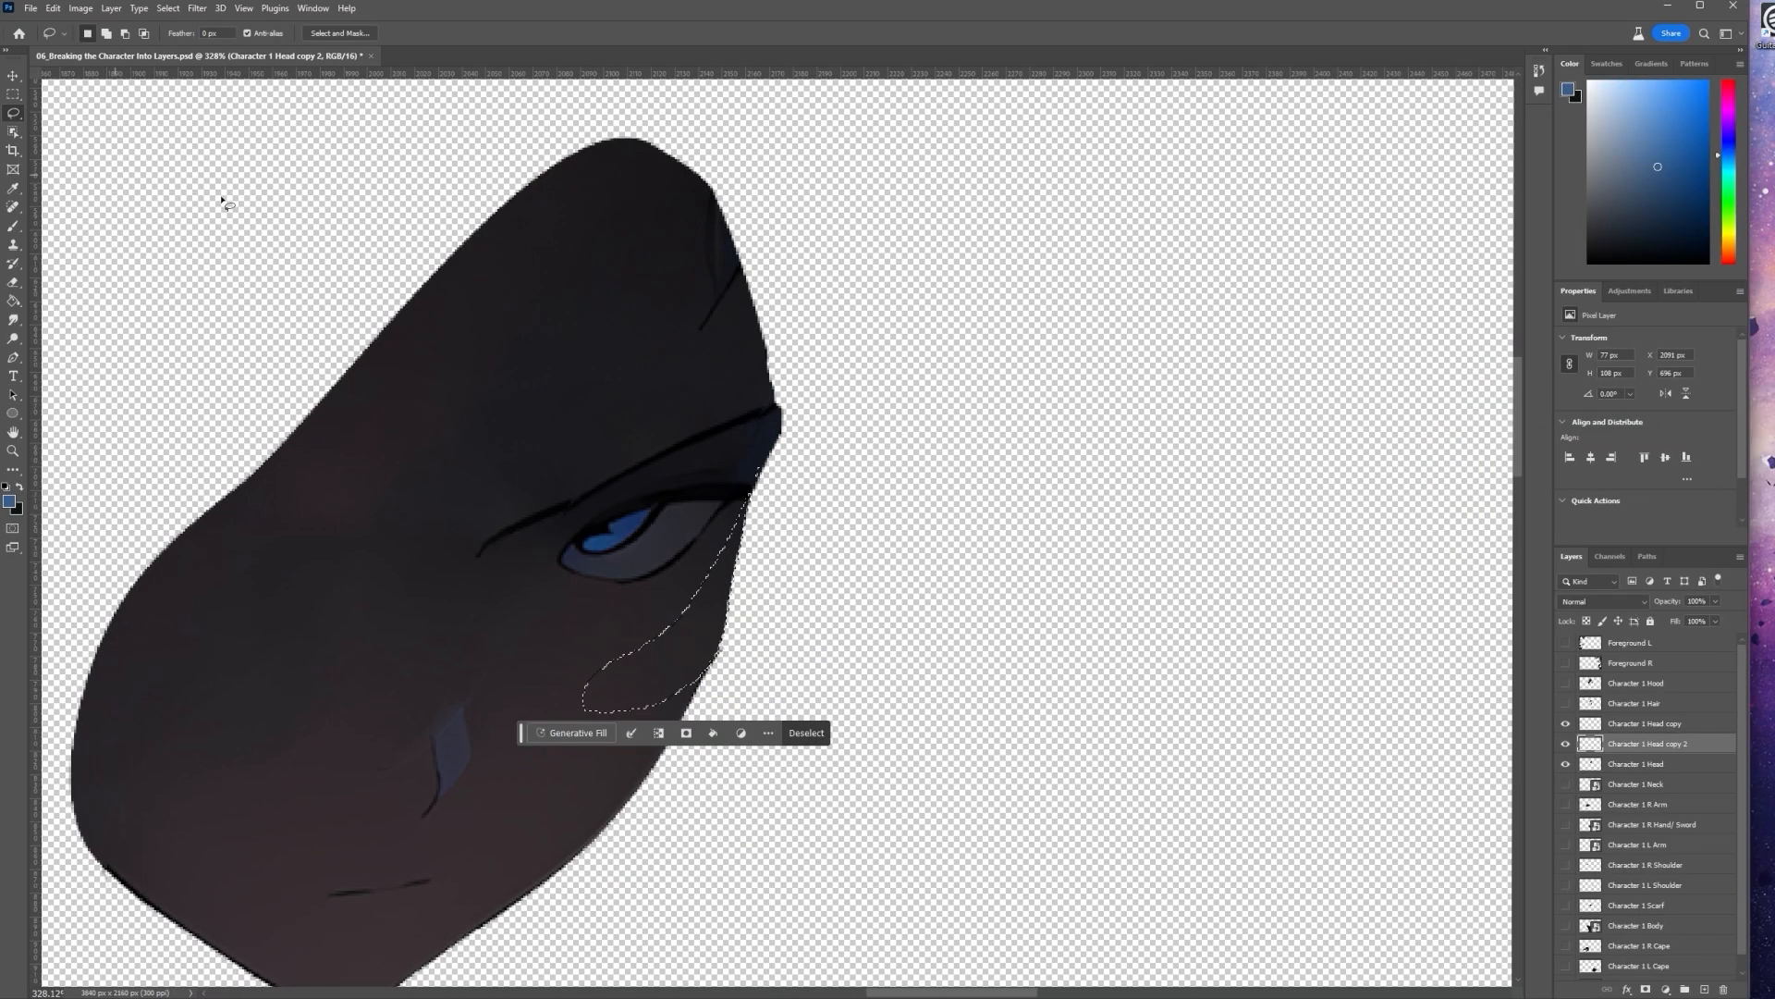
{"action": "key", "text": "ctrl+d"}
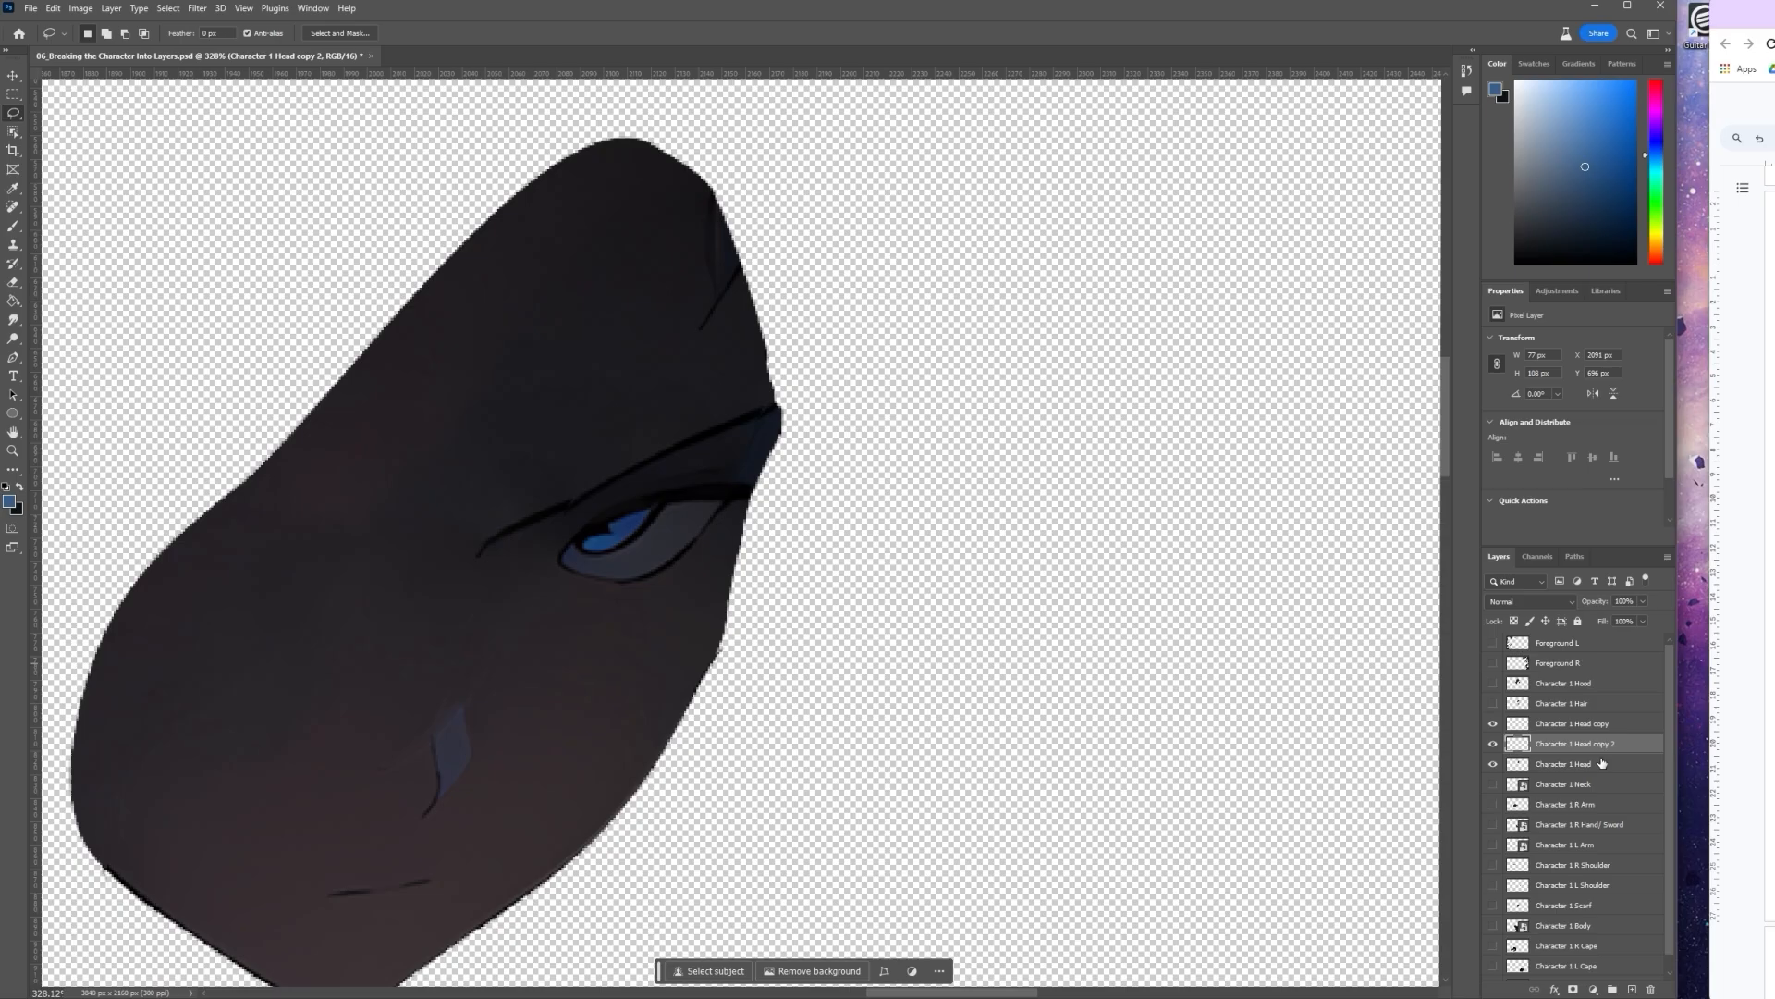
Convert the head layer and its two fill copies into a single smart object
{"action": "left_click", "coordinate": [1602, 762], "text": "shift"}
{"action": "right_click", "coordinate": [1607, 724]}
{"action": "left_click", "coordinate": [1681, 348]}
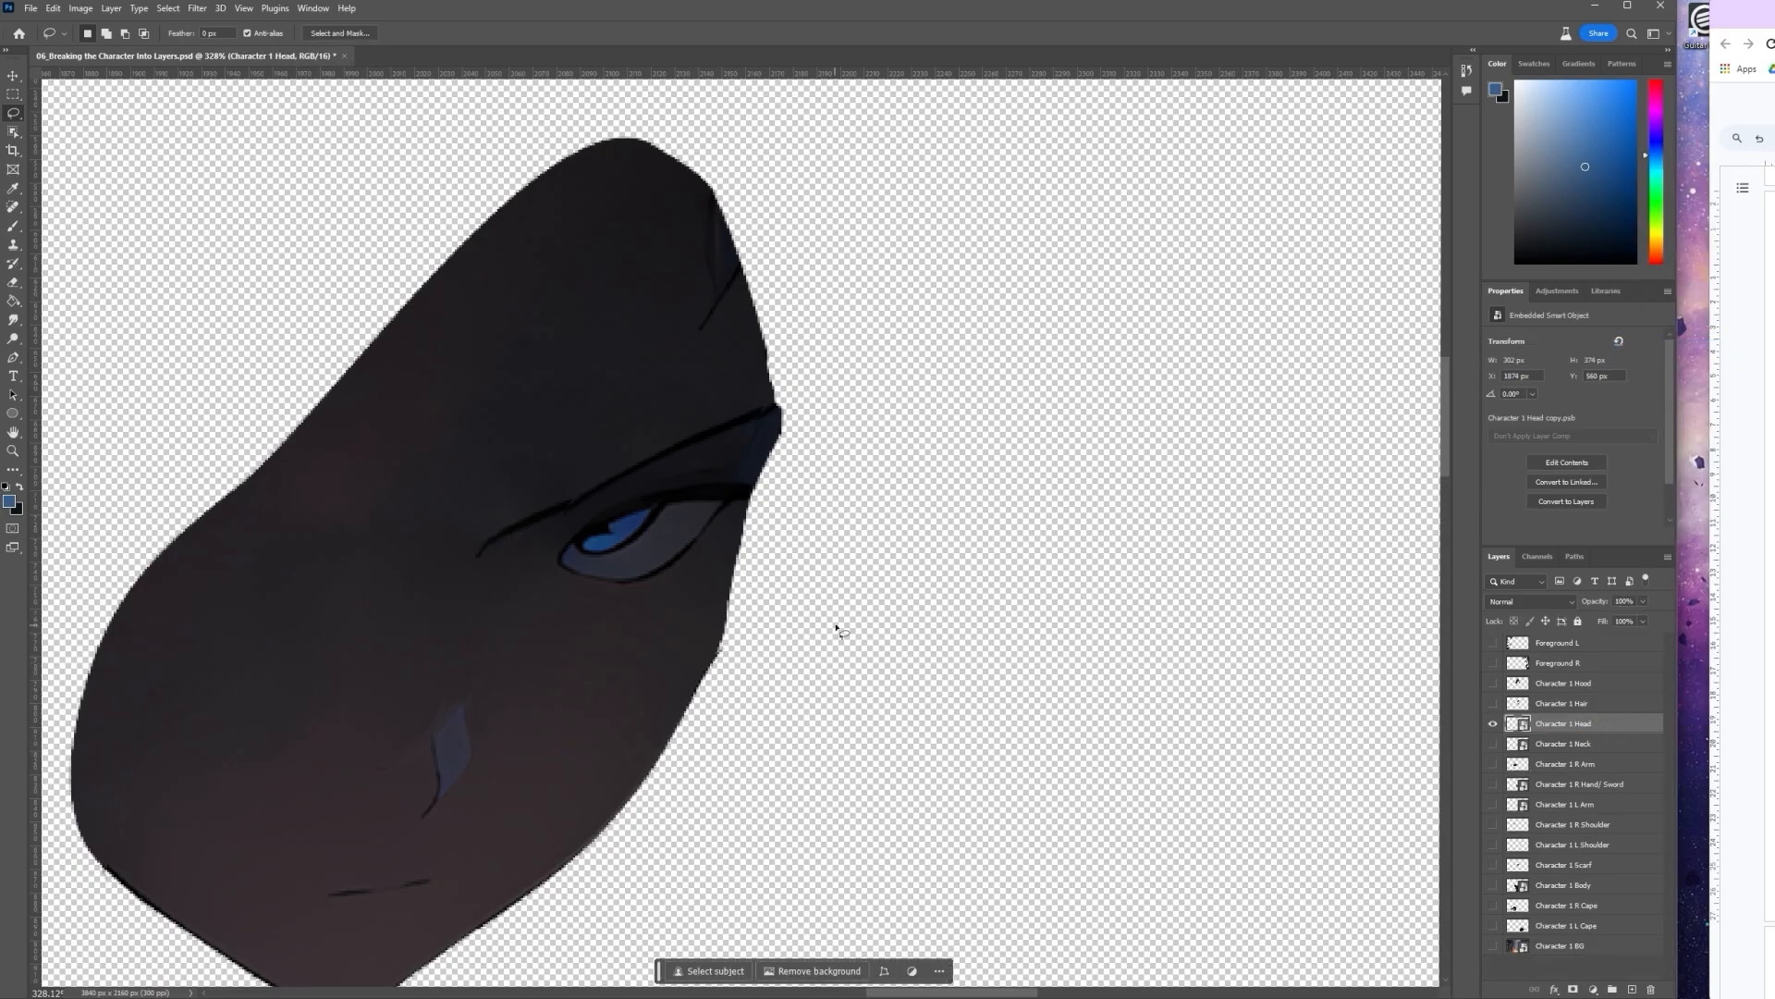
Check the completed face beneath the hair and hood by showing those layers temporarily, leaving only the head visible
{"action": "scroll", "coordinate": [924, 712], "scroll_direction": "down", "scroll_amount": 1}
{"action": "scroll", "coordinate": [605, 761], "scroll_direction": "down", "scroll_amount": 3}
{"action": "left_click_drag", "start_coordinate": [605, 761], "coordinate": [975, 694]}
{"action": "left_click", "coordinate": [1494, 704]}
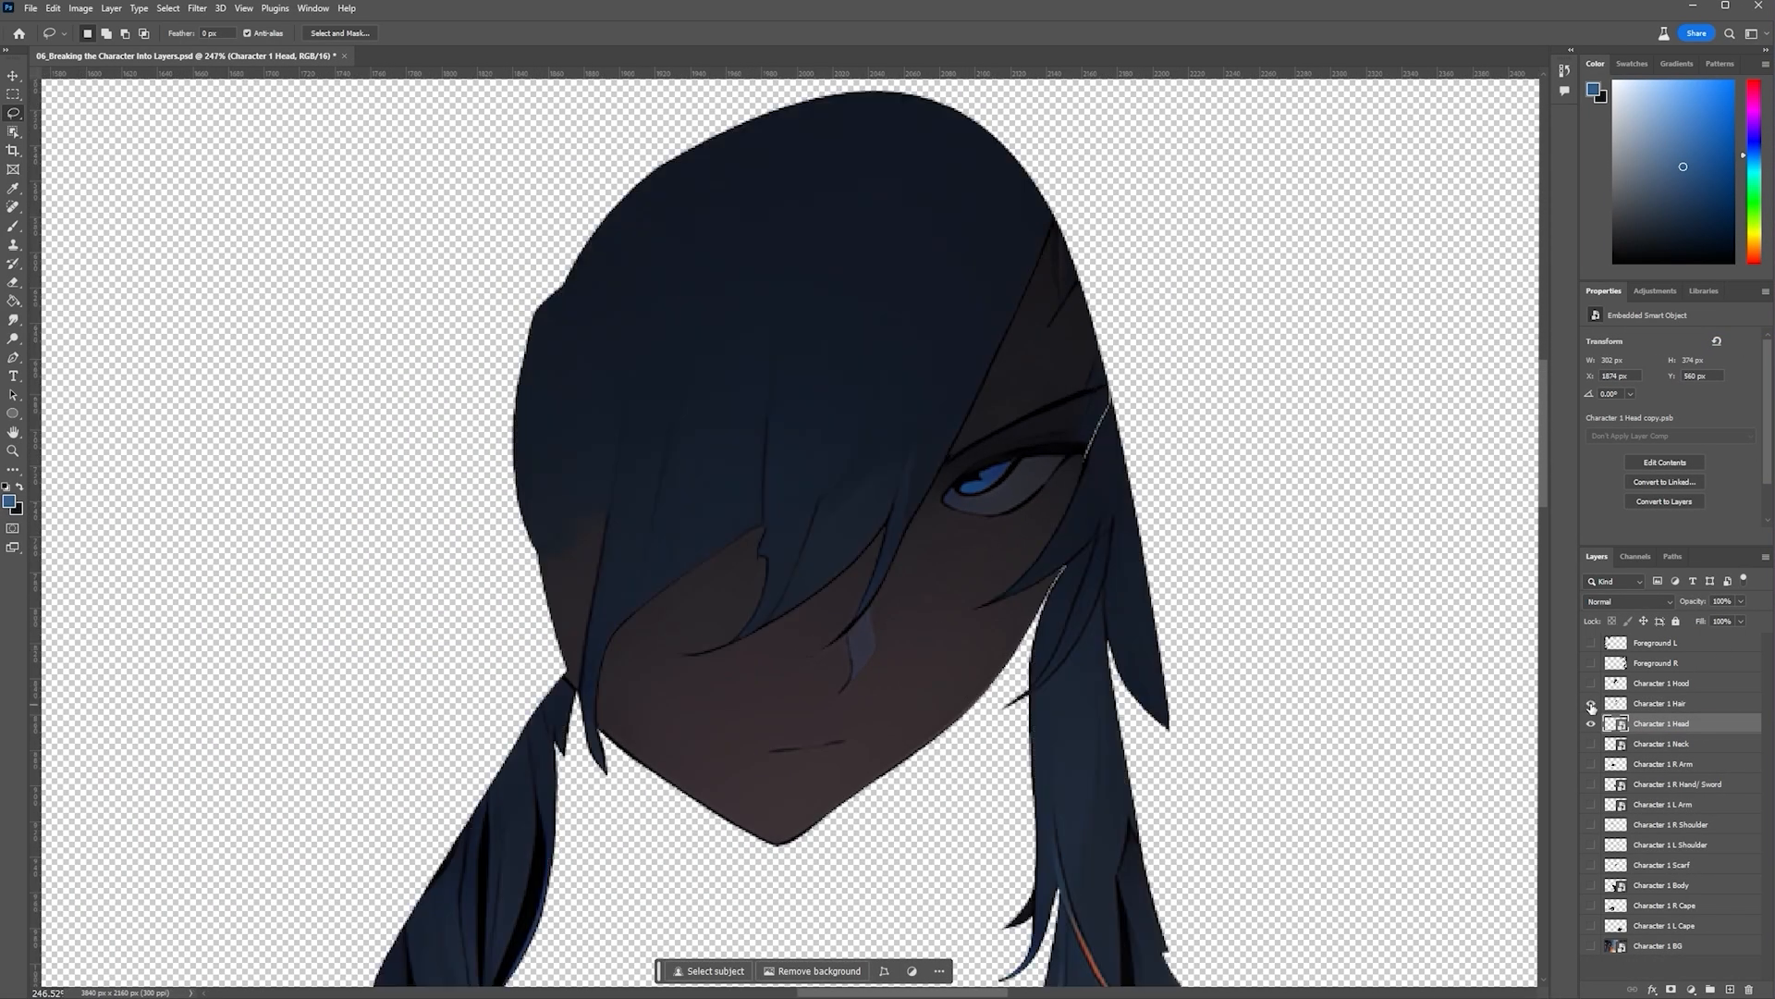
{"action": "scroll", "coordinate": [1208, 662], "scroll_direction": "down", "scroll_amount": 5}
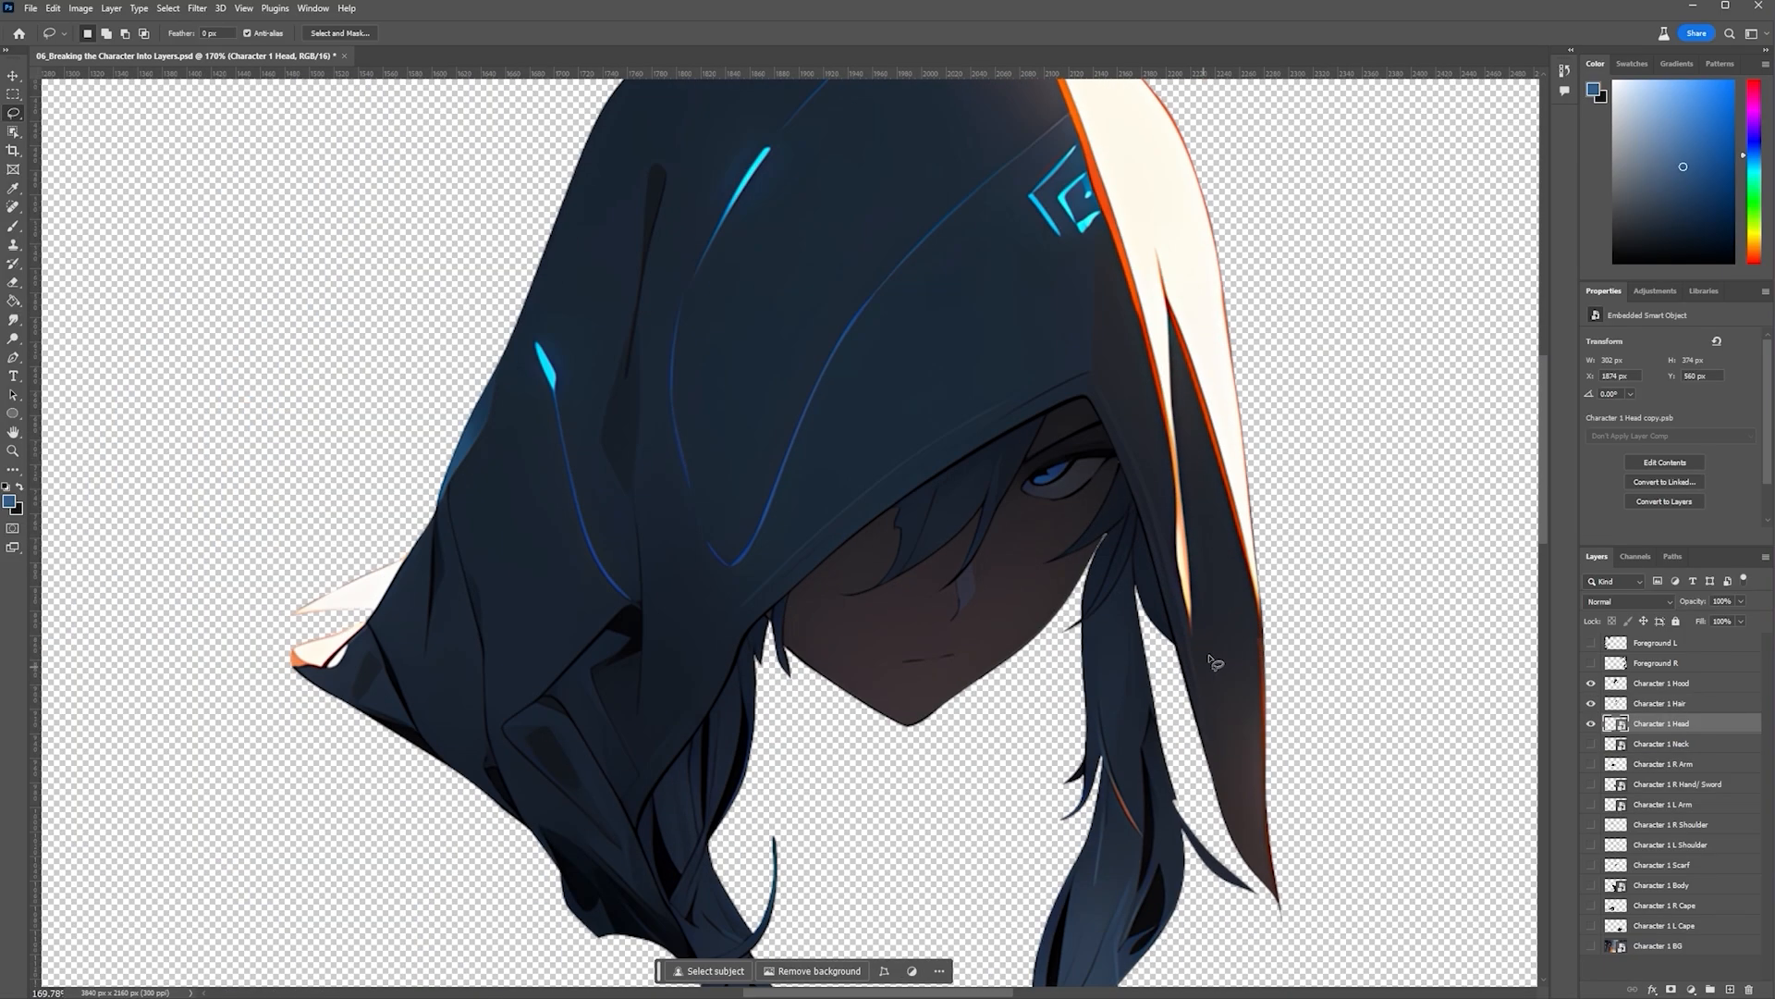
{"action": "key", "text": "v"}
{"action": "left_click_drag", "start_coordinate": [1121, 607], "coordinate": [1123, 610]}
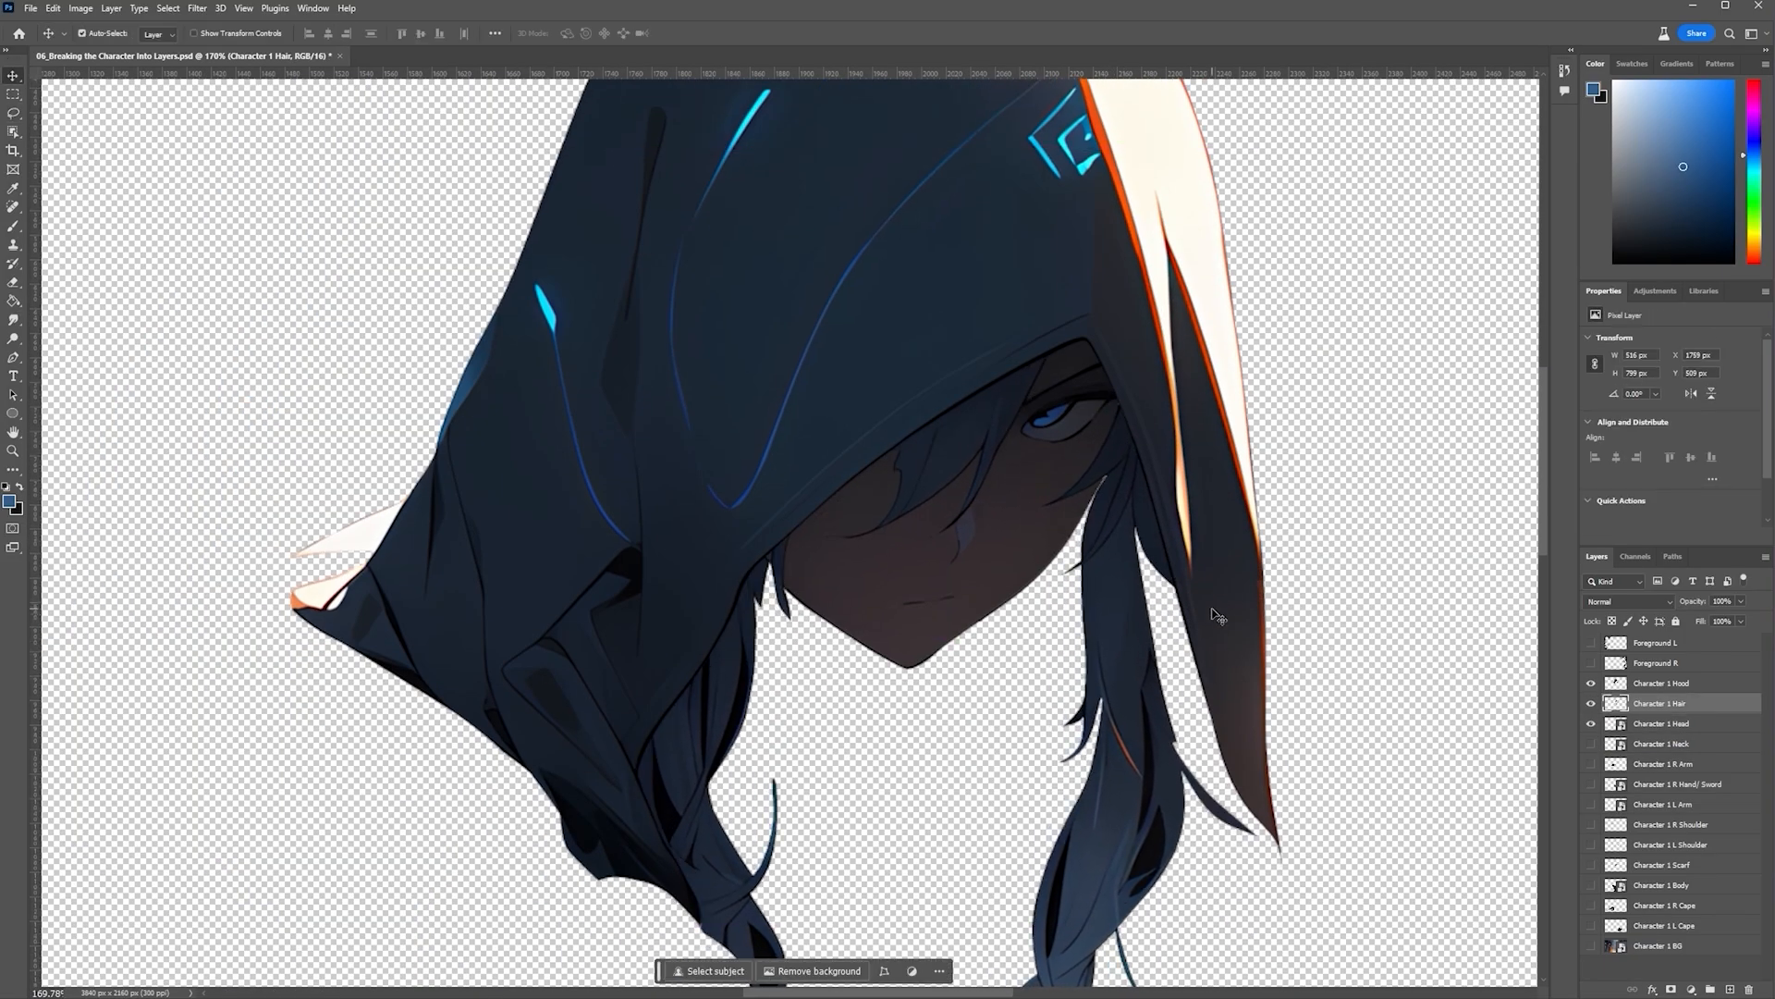
{"action": "scroll", "coordinate": [1216, 616], "scroll_direction": "down", "scroll_amount": 3}
{"action": "left_click", "coordinate": [1591, 703]}
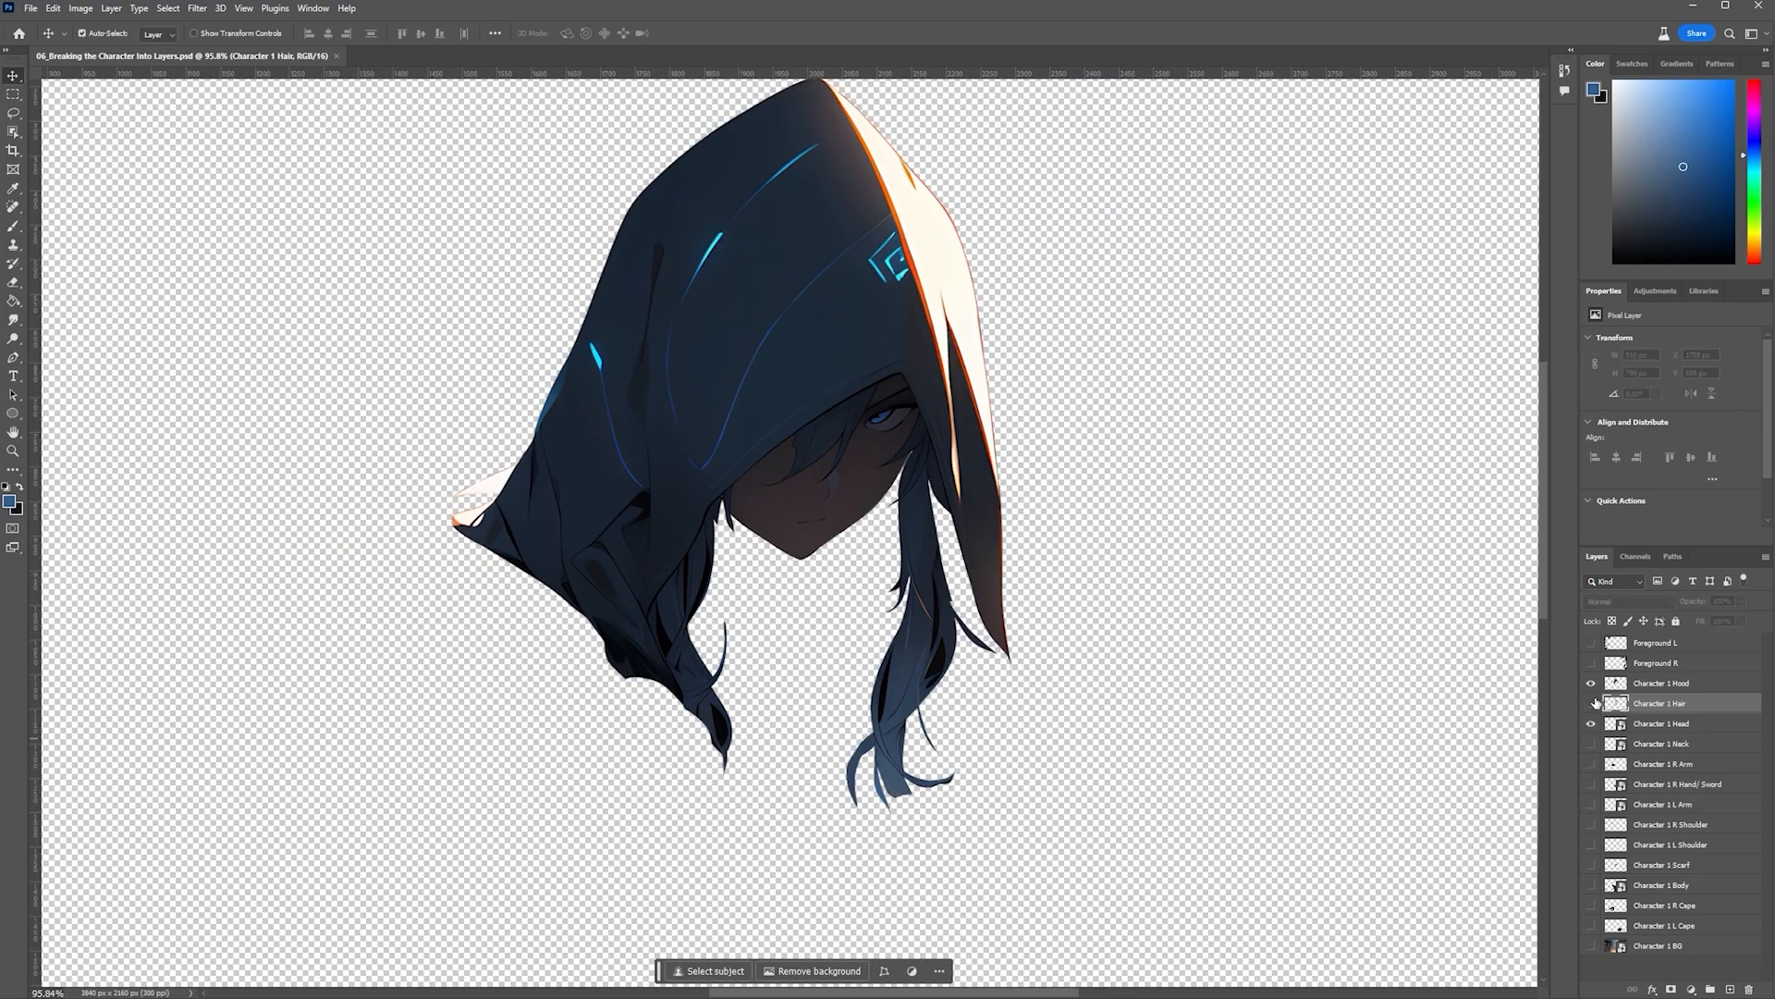
{"action": "left_click", "coordinate": [1592, 682]}
{"action": "scroll", "coordinate": [910, 409], "scroll_direction": "up", "scroll_amount": 5}
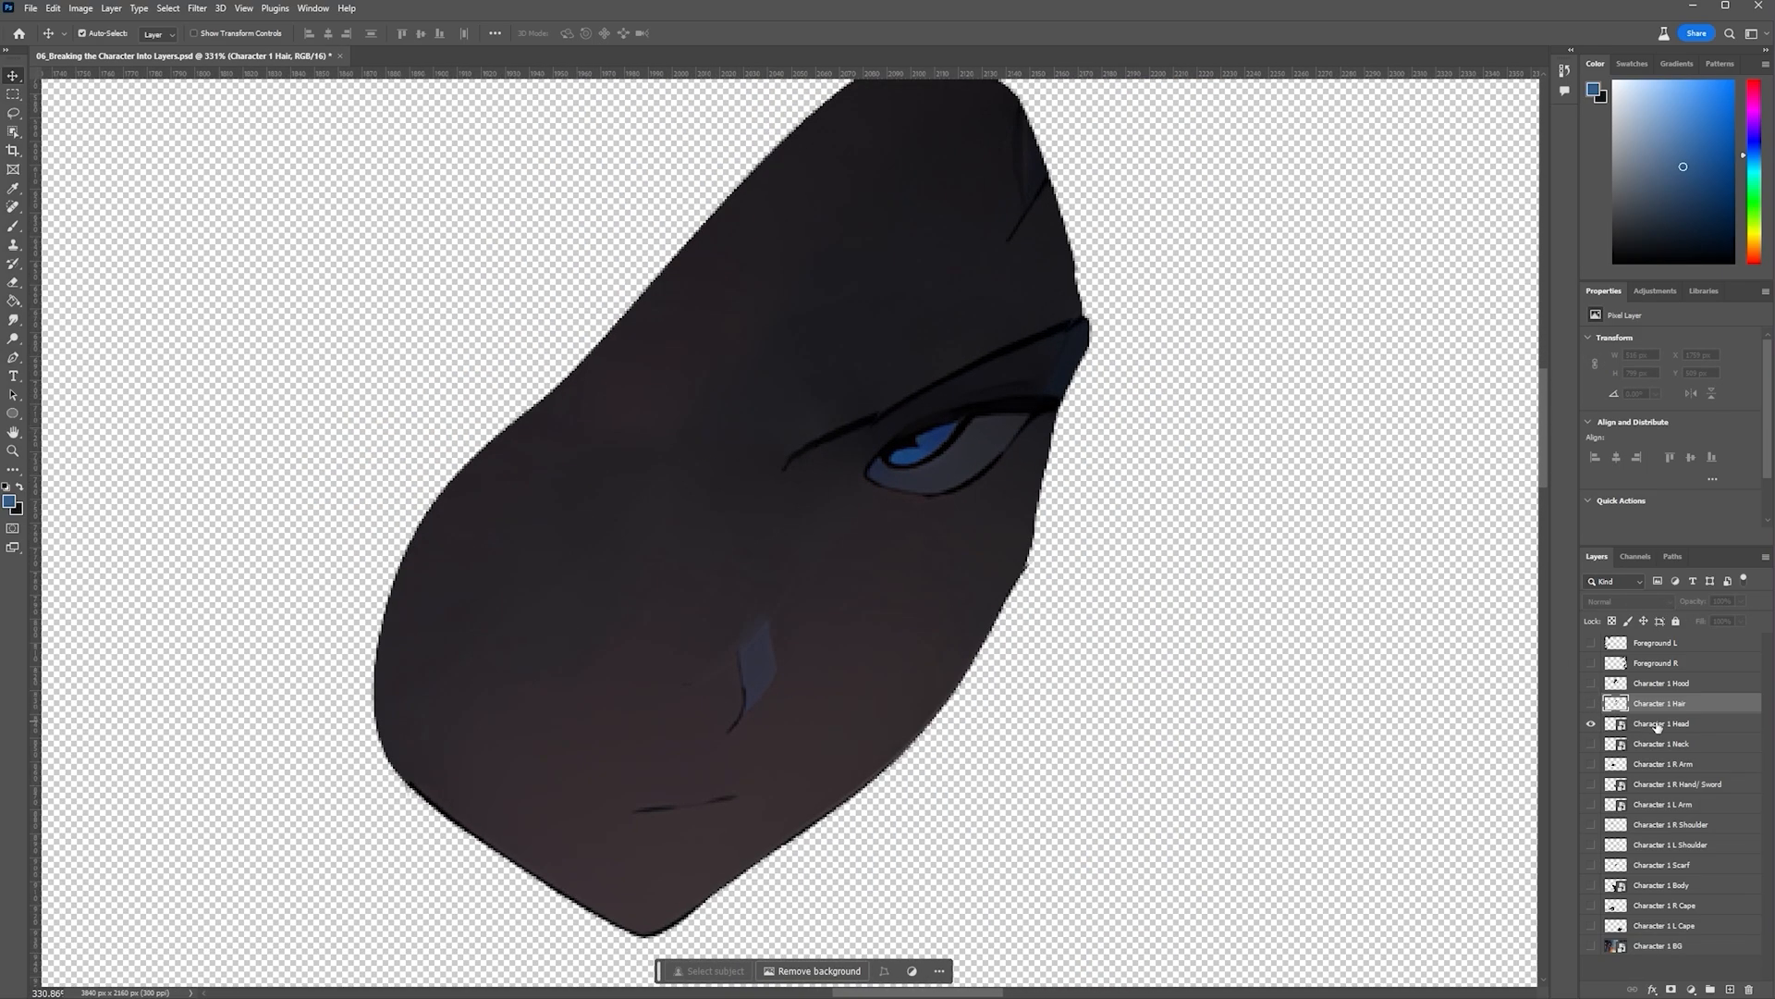
Rasterize the Character 1 Head layer and trace a closed Pen path around the visible eye, including its outline
{"action": "right_click", "coordinate": [1624, 729]}
{"action": "left_click", "coordinate": [1662, 415]}
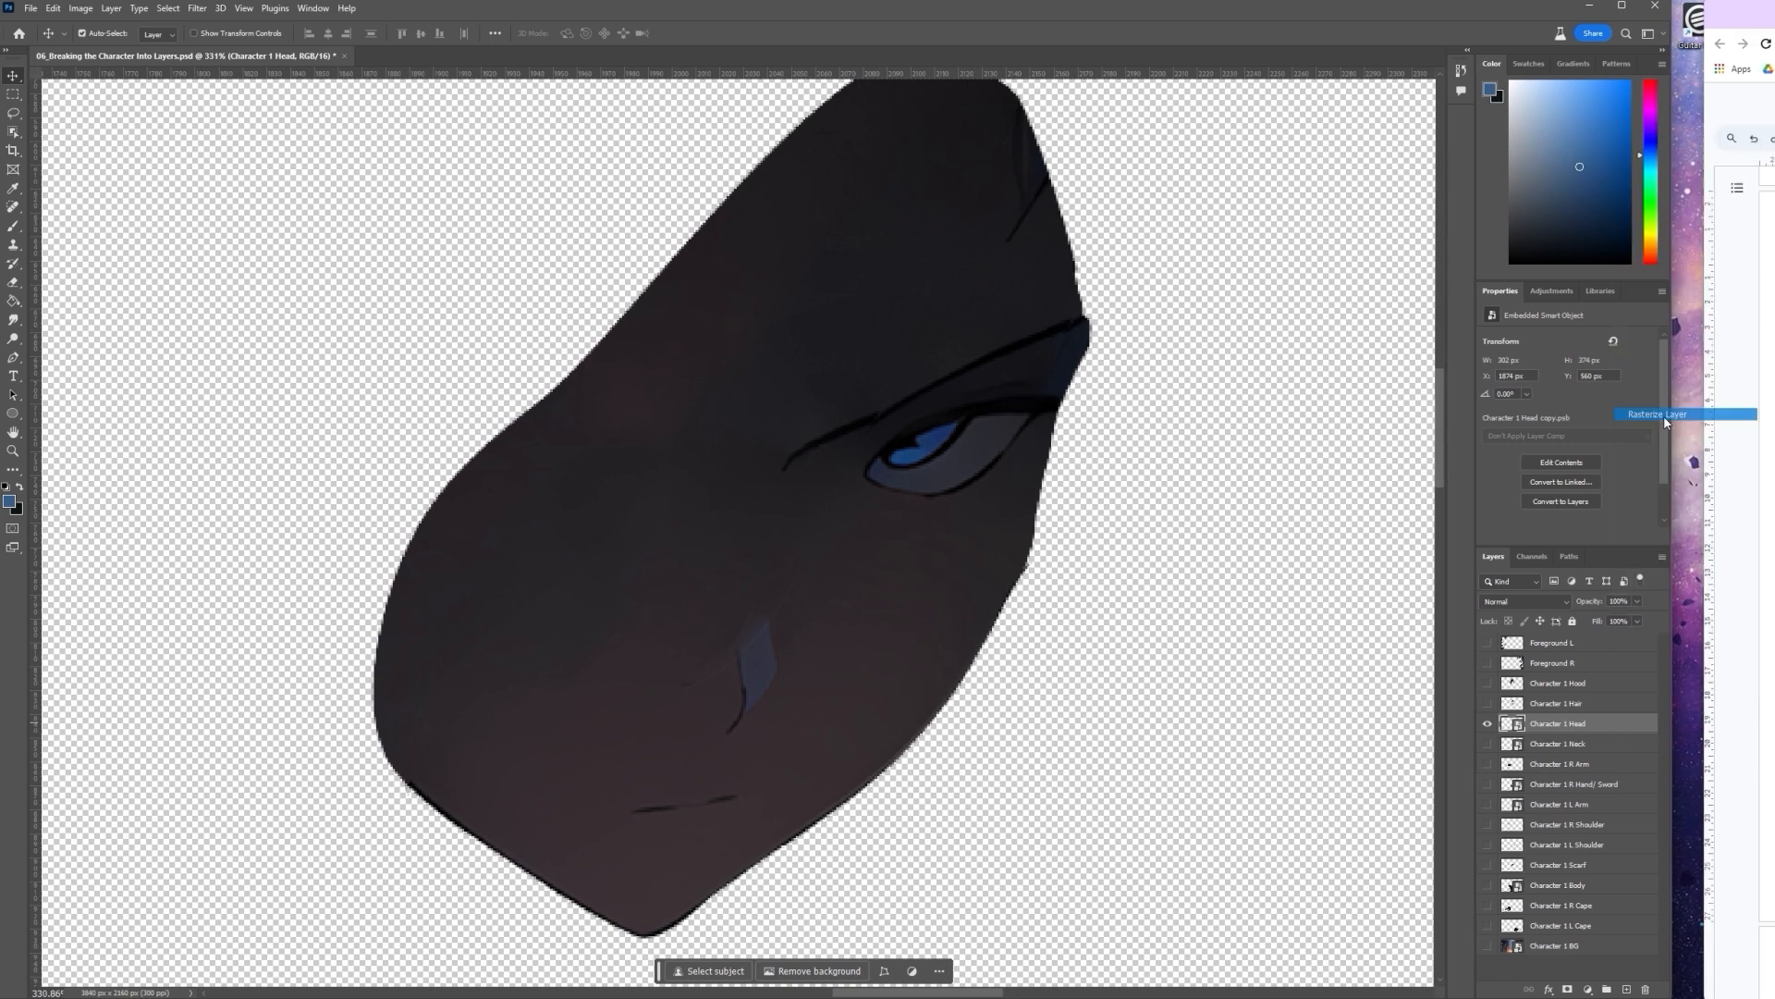
{"action": "key", "text": "p"}
{"action": "scroll", "coordinate": [915, 443], "scroll_direction": "up", "scroll_amount": 3}
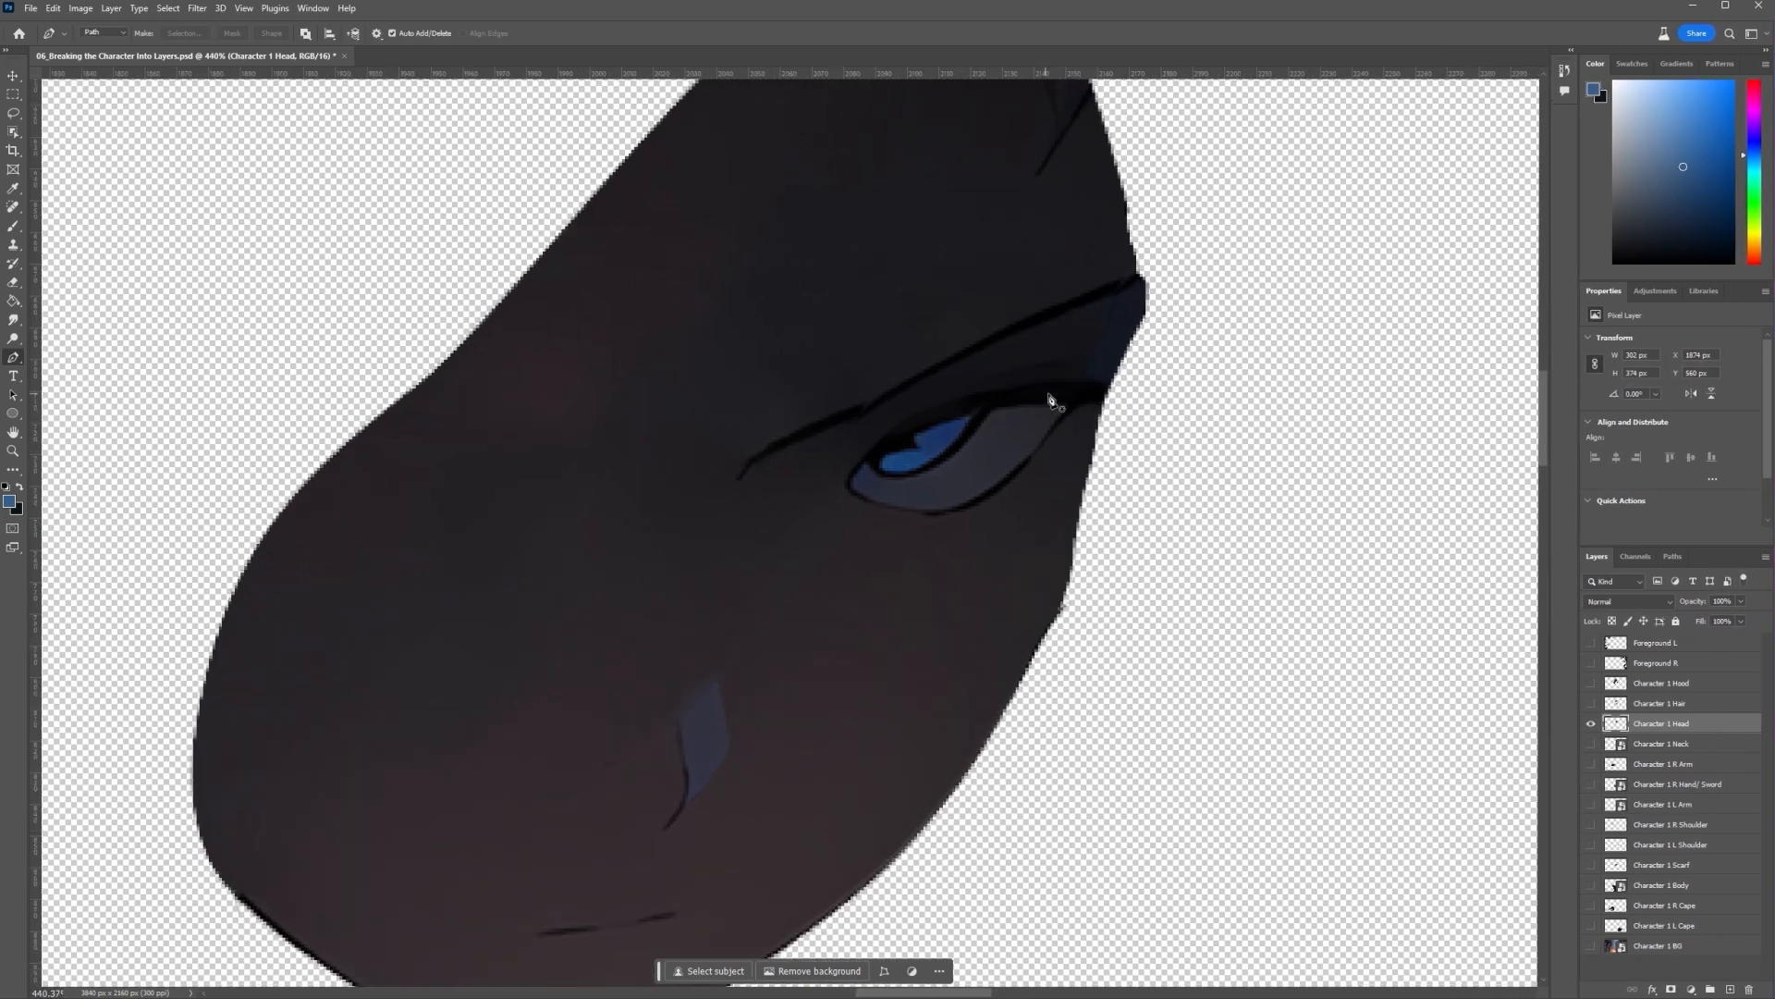
{"action": "left_click", "coordinate": [1111, 379]}
{"action": "left_click_drag", "start_coordinate": [968, 394], "coordinate": [904, 412]}
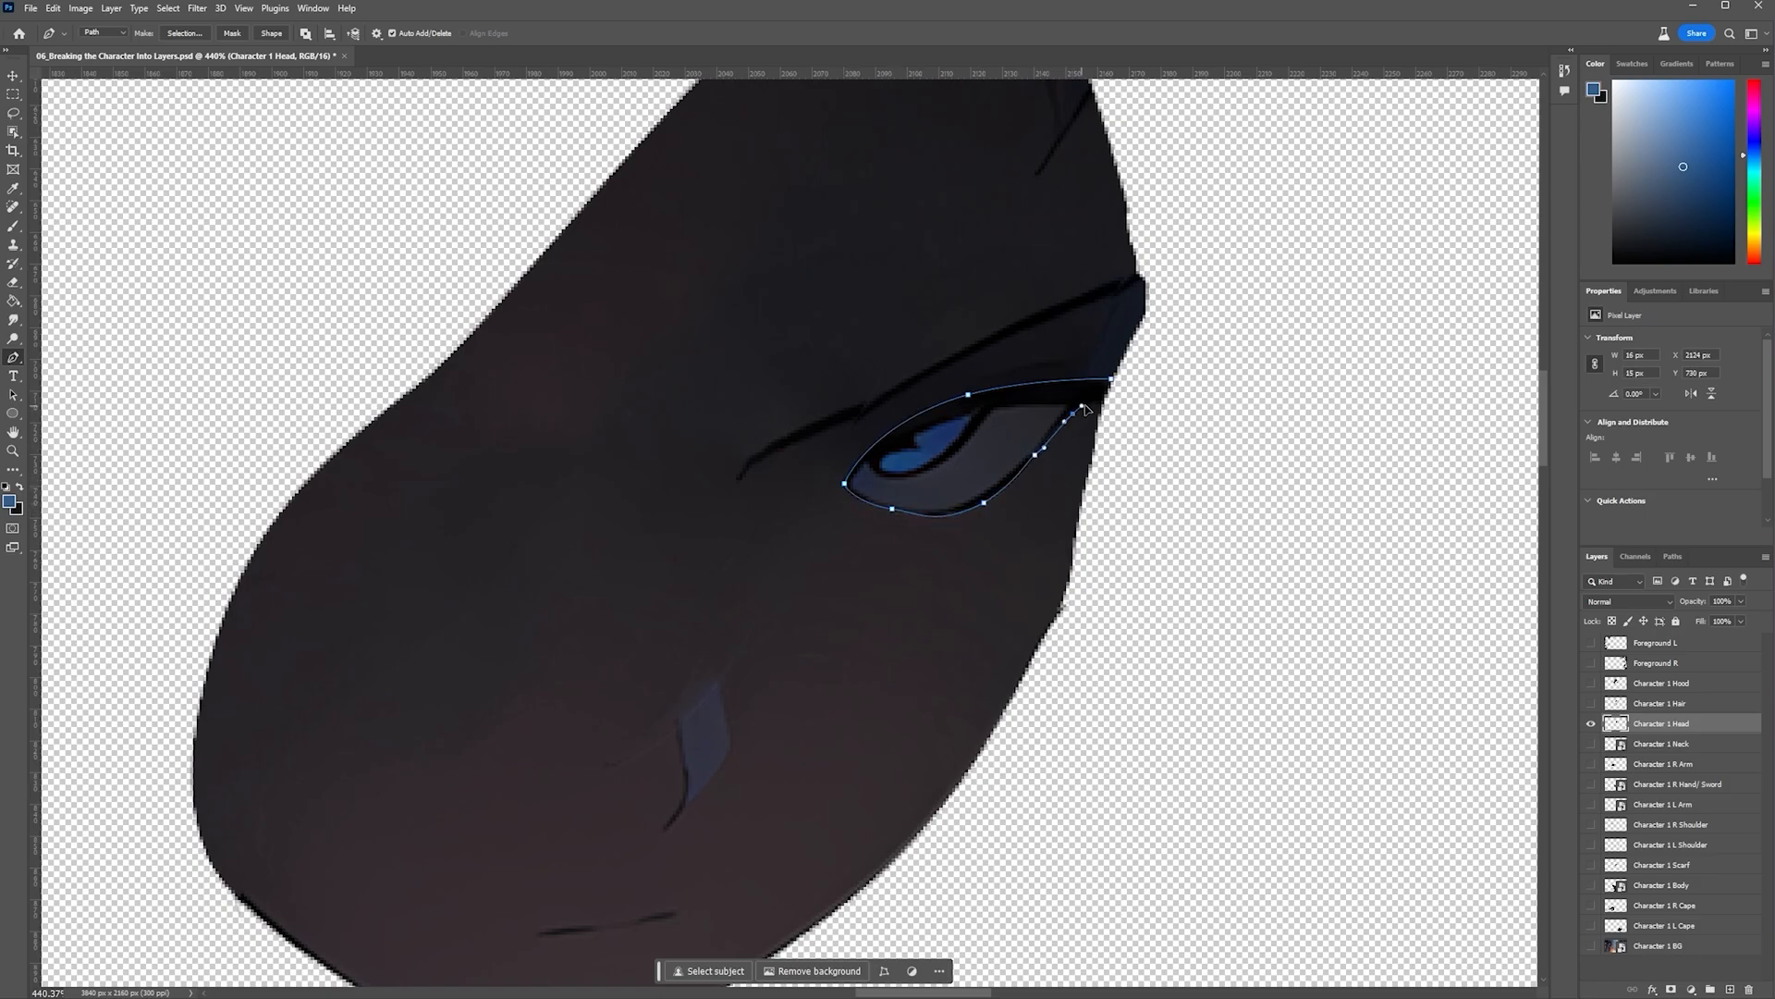
Convert the eye path to a selection, cut the eye to a new layer, and name it Character 1 Eye
{"action": "key", "text": "ctrl+Return"}
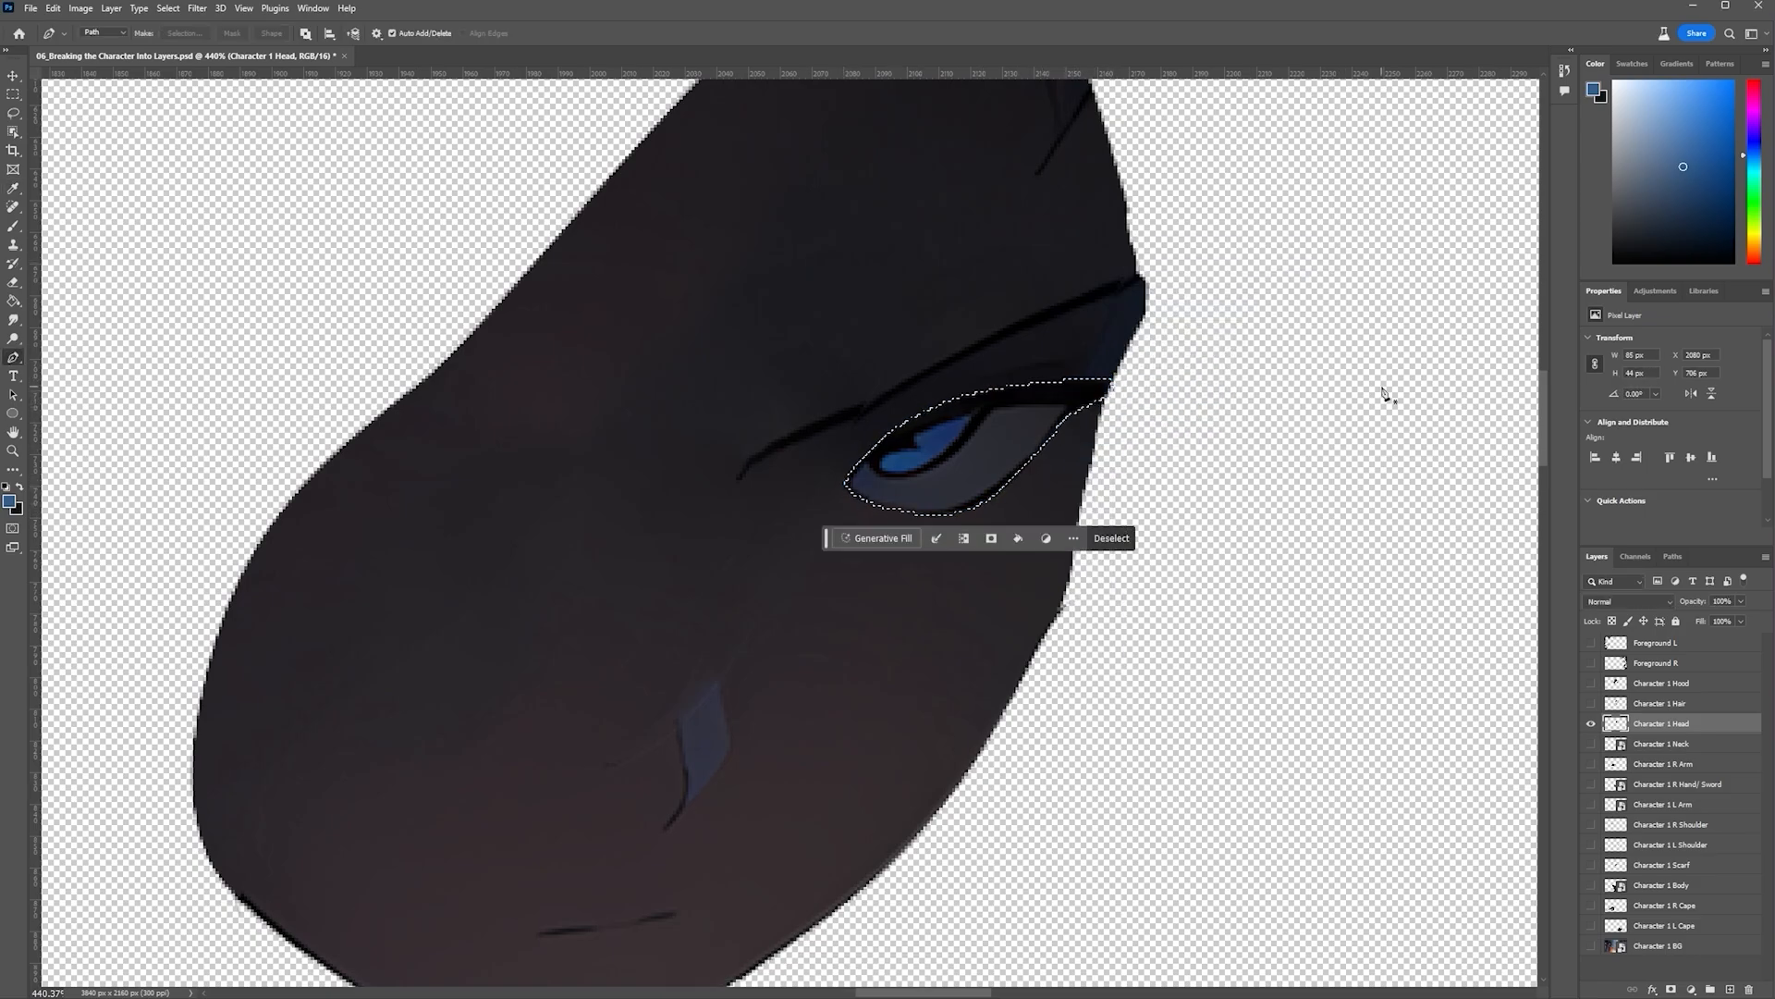
{"action": "key", "text": "ctrl+j"}
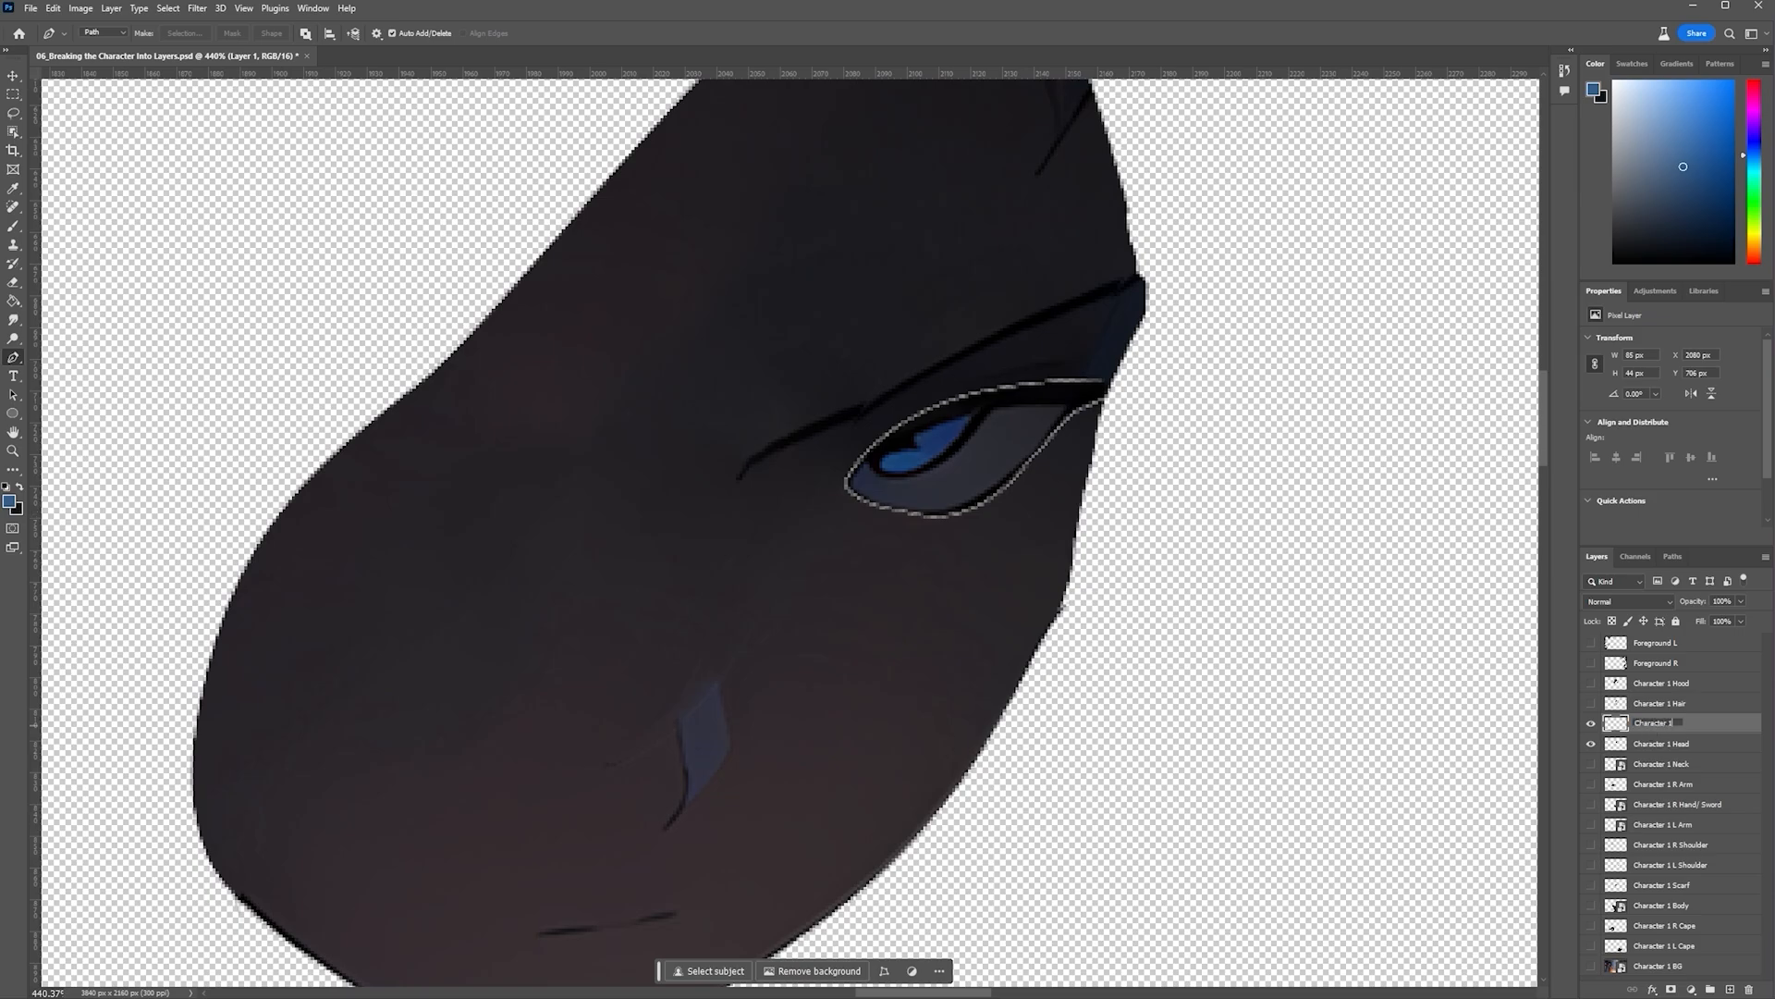
{"action": "type", "text": "ye"}
{"action": "key", "text": "Return"}
Hide the eye layer, lasso the eye hole on Character 1 Head and fill it with Content-Aware
{"action": "left_click", "coordinate": [1590, 723]}
{"action": "left_click", "coordinate": [1661, 743]}
{"action": "key", "text": "l"}
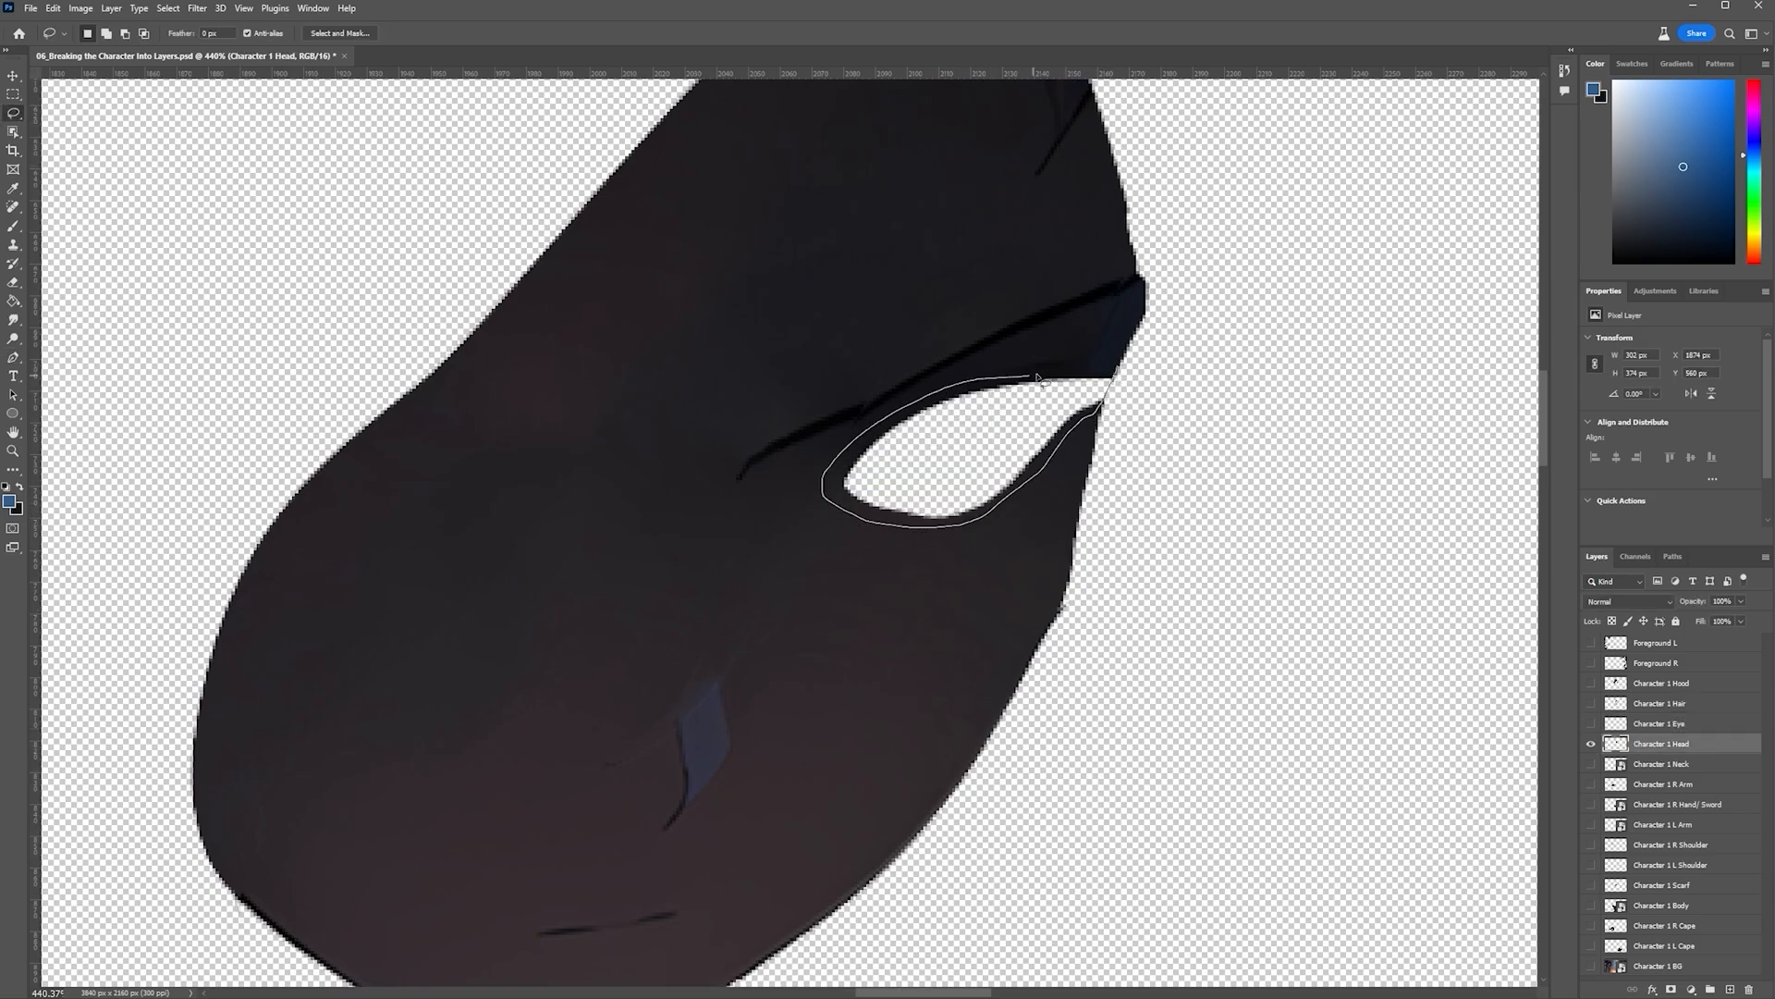
{"action": "left_click_drag", "start_coordinate": [1038, 378], "coordinate": [1110, 371]}
{"action": "right_click", "coordinate": [953, 467]}
{"action": "left_click", "coordinate": [881, 425]}
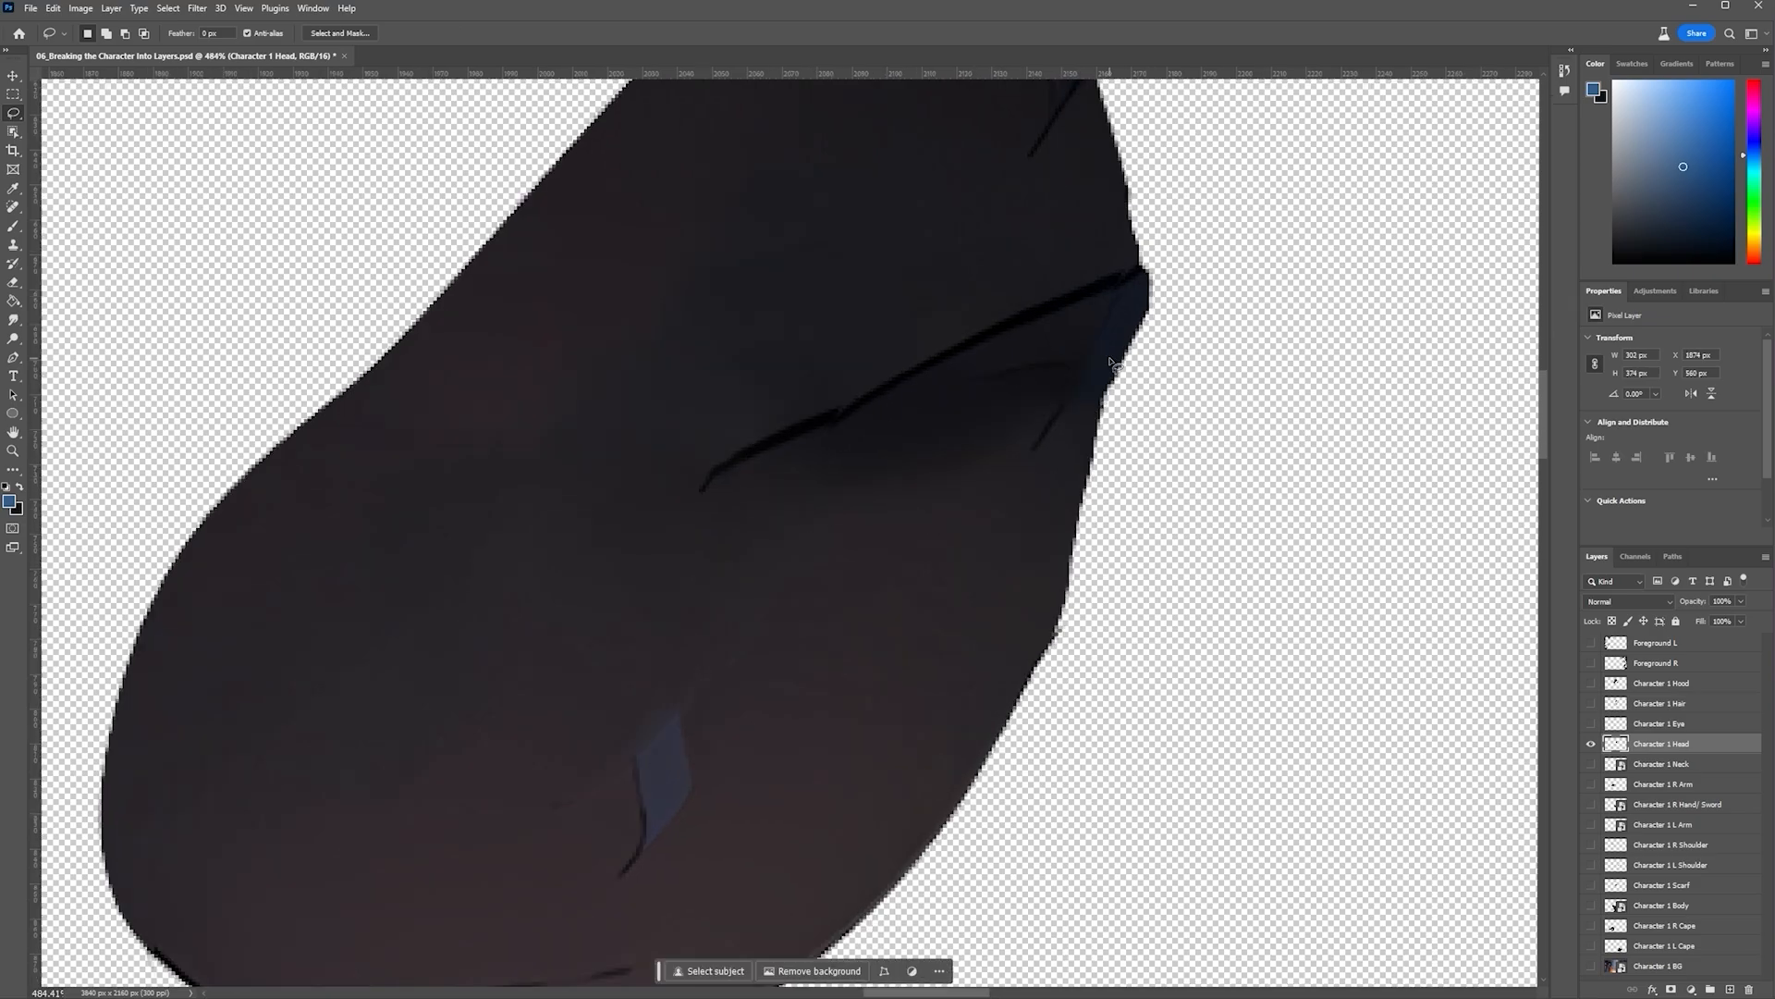
Lasso the stray dark line left near the eye's outer corner and remove it with a Content-Aware fill
{"action": "mouse_move", "coordinate": [1073, 387]}
{"action": "left_mouse_down"}
{"action": "mouse_move", "coordinate": [1033, 460]}
{"action": "mouse_move", "coordinate": [1072, 388]}
{"action": "left_mouse_up"}
{"action": "right_click", "coordinate": [1070, 407]}
{"action": "left_click", "coordinate": [1112, 578]}
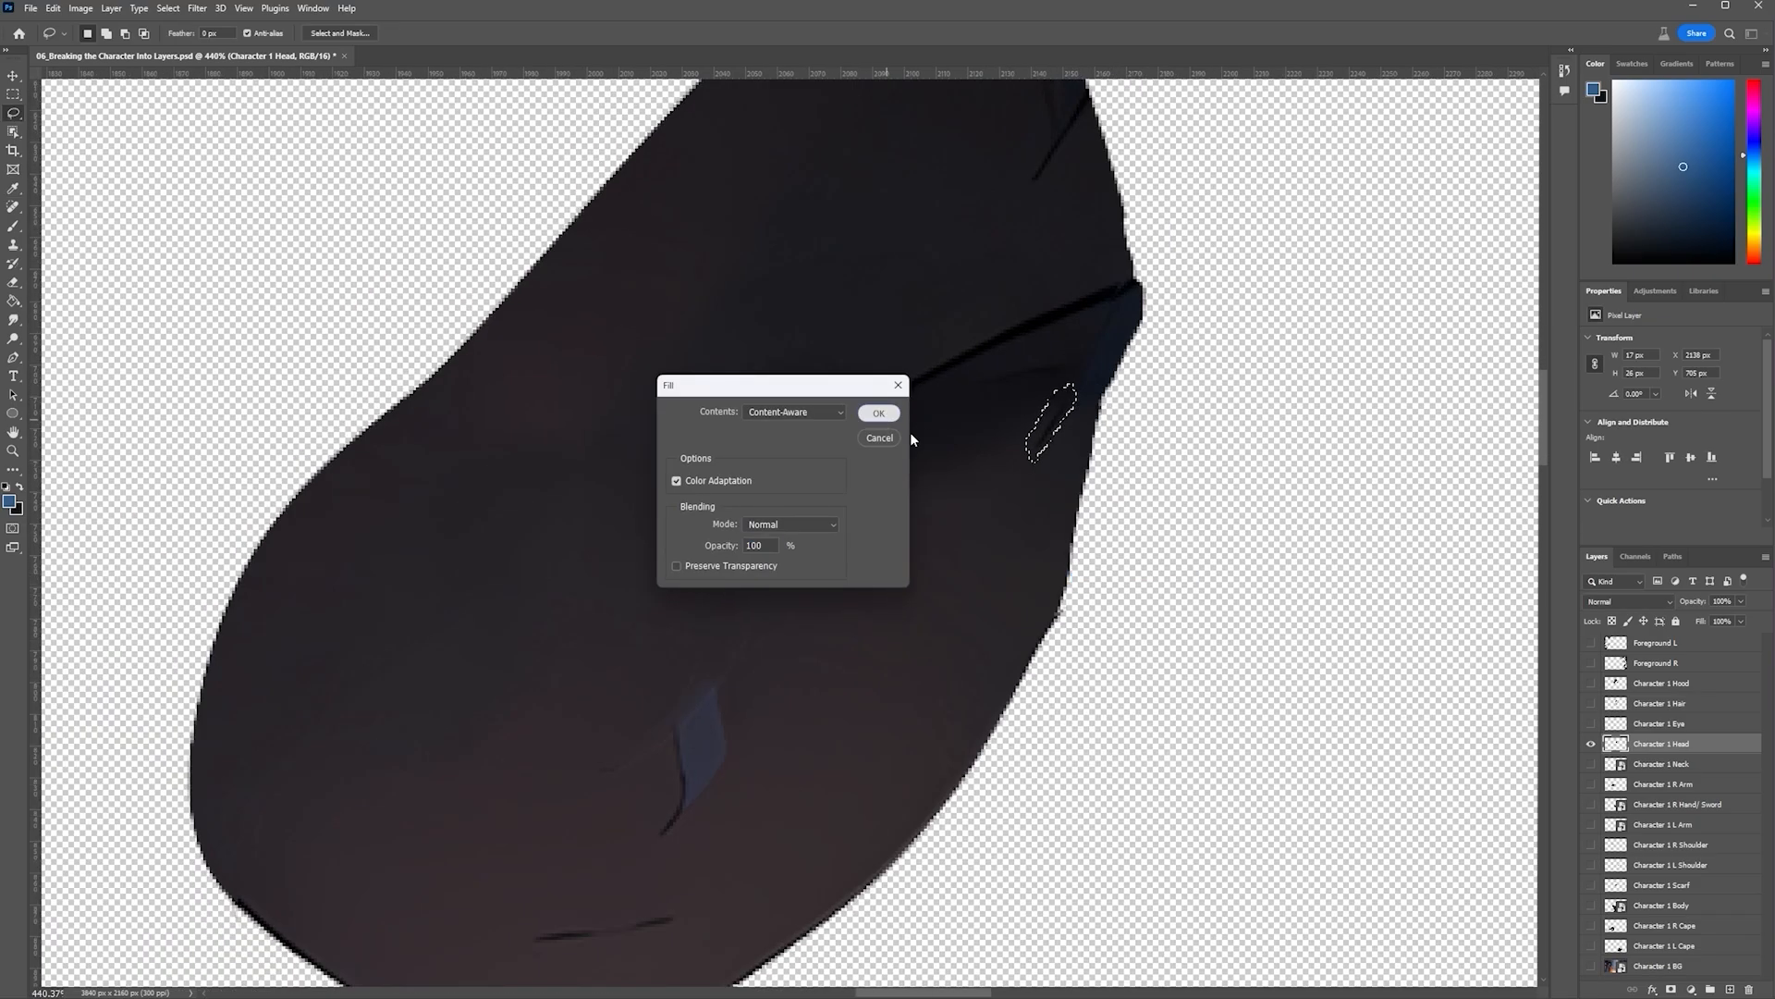
{"action": "left_click", "coordinate": [880, 415]}
{"action": "key", "text": "ctrl+d"}
Show the eye layer again and rename it Character 1 Eye Open
{"action": "scroll", "coordinate": [979, 462], "scroll_direction": "down", "scroll_amount": 4}
{"action": "left_click", "coordinate": [1590, 724]}
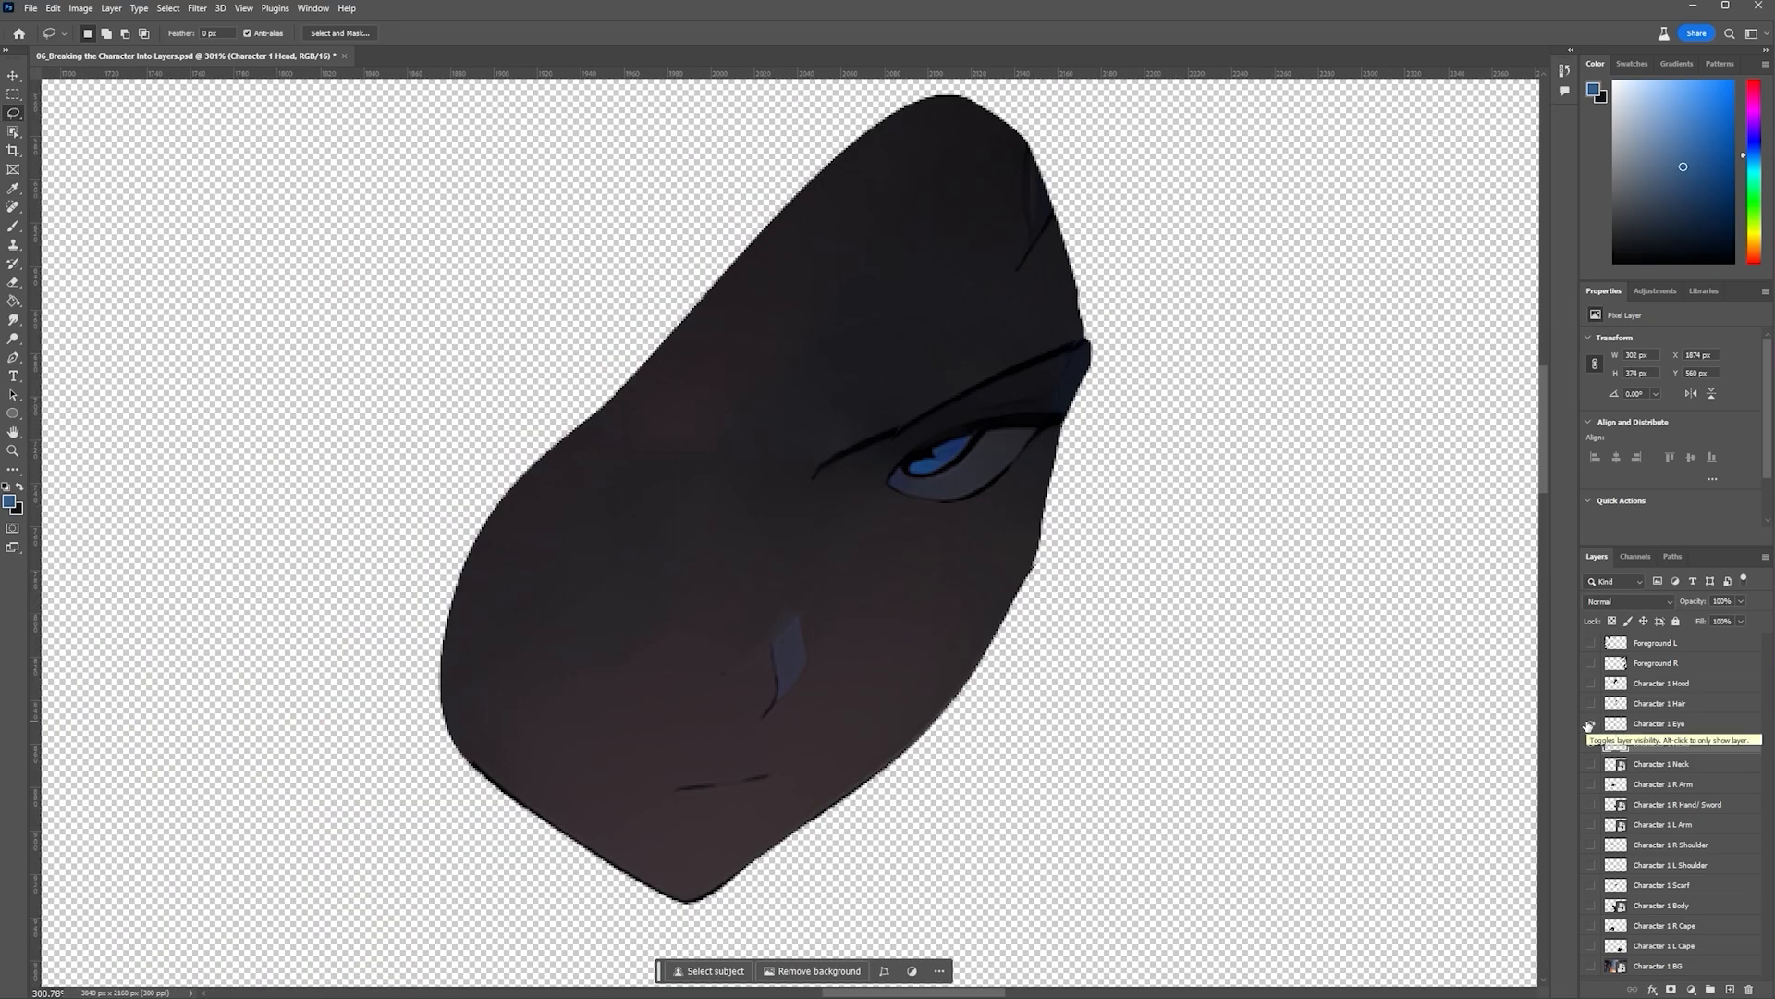
{"action": "double_click", "coordinate": [1693, 724]}
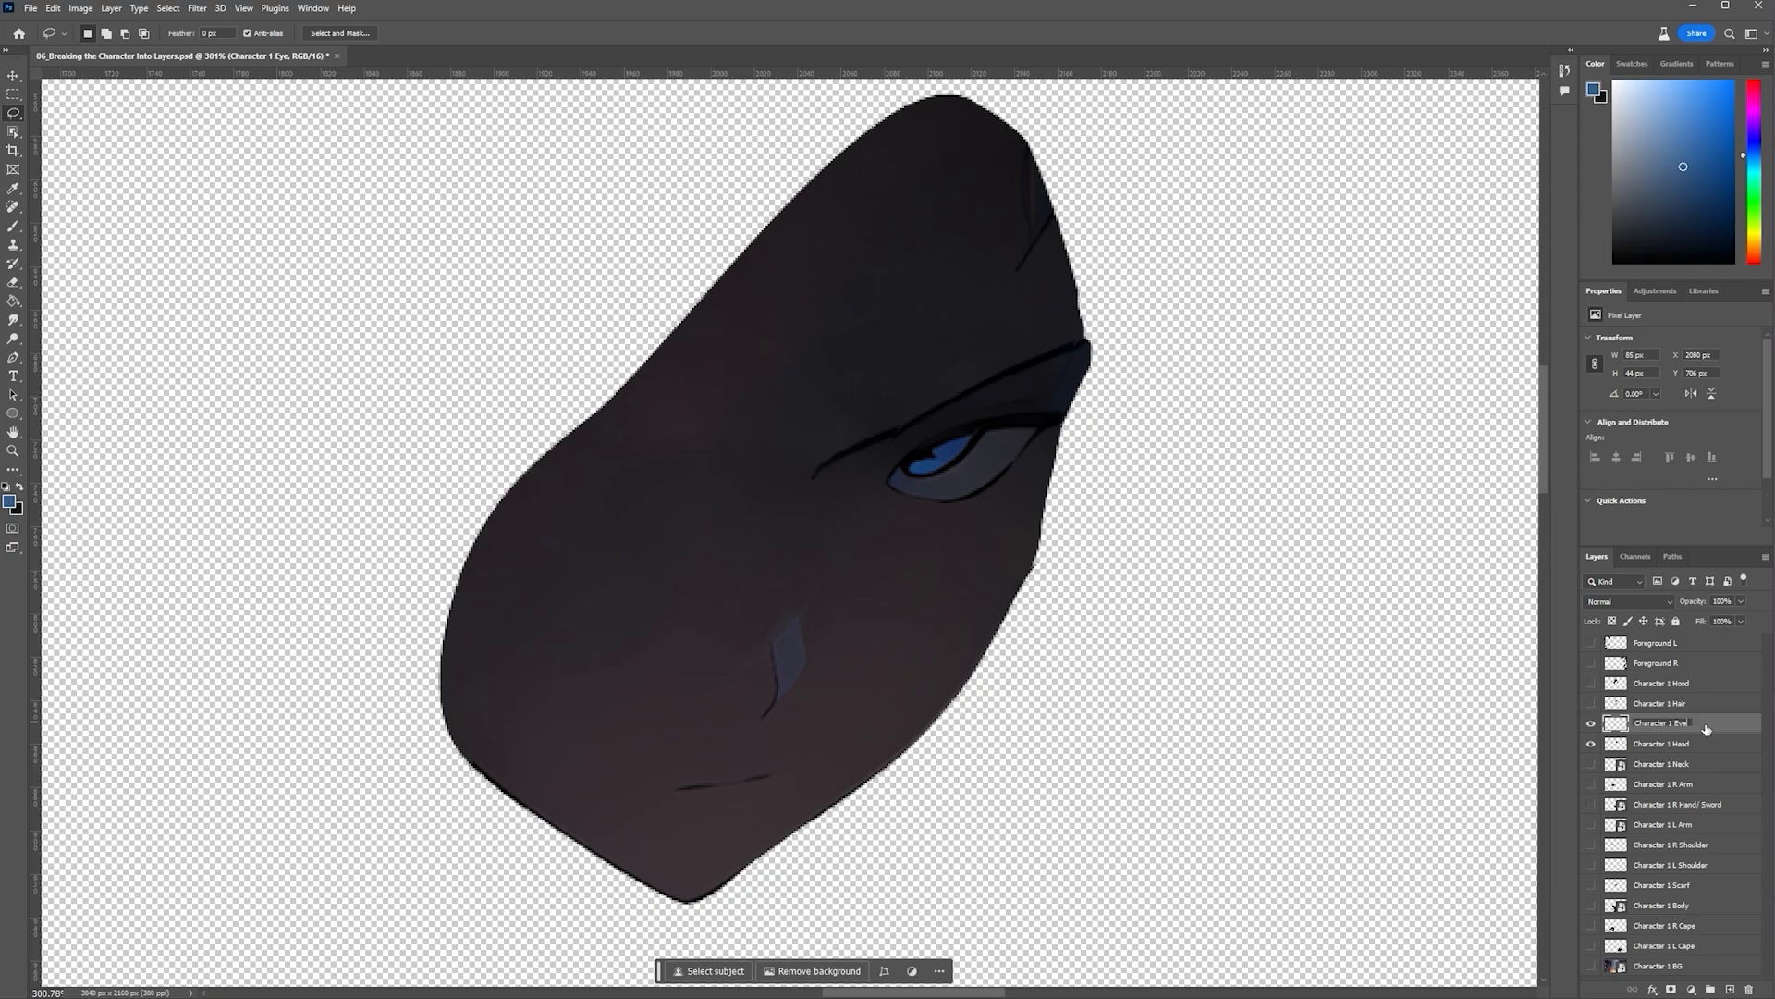
{"action": "type", "text": "Open"}
{"action": "key", "text": "Return"}
Trace a closed Pen path around the thick upper lash line of the open eye
{"action": "scroll", "coordinate": [957, 468], "scroll_direction": "up", "scroll_amount": 3}
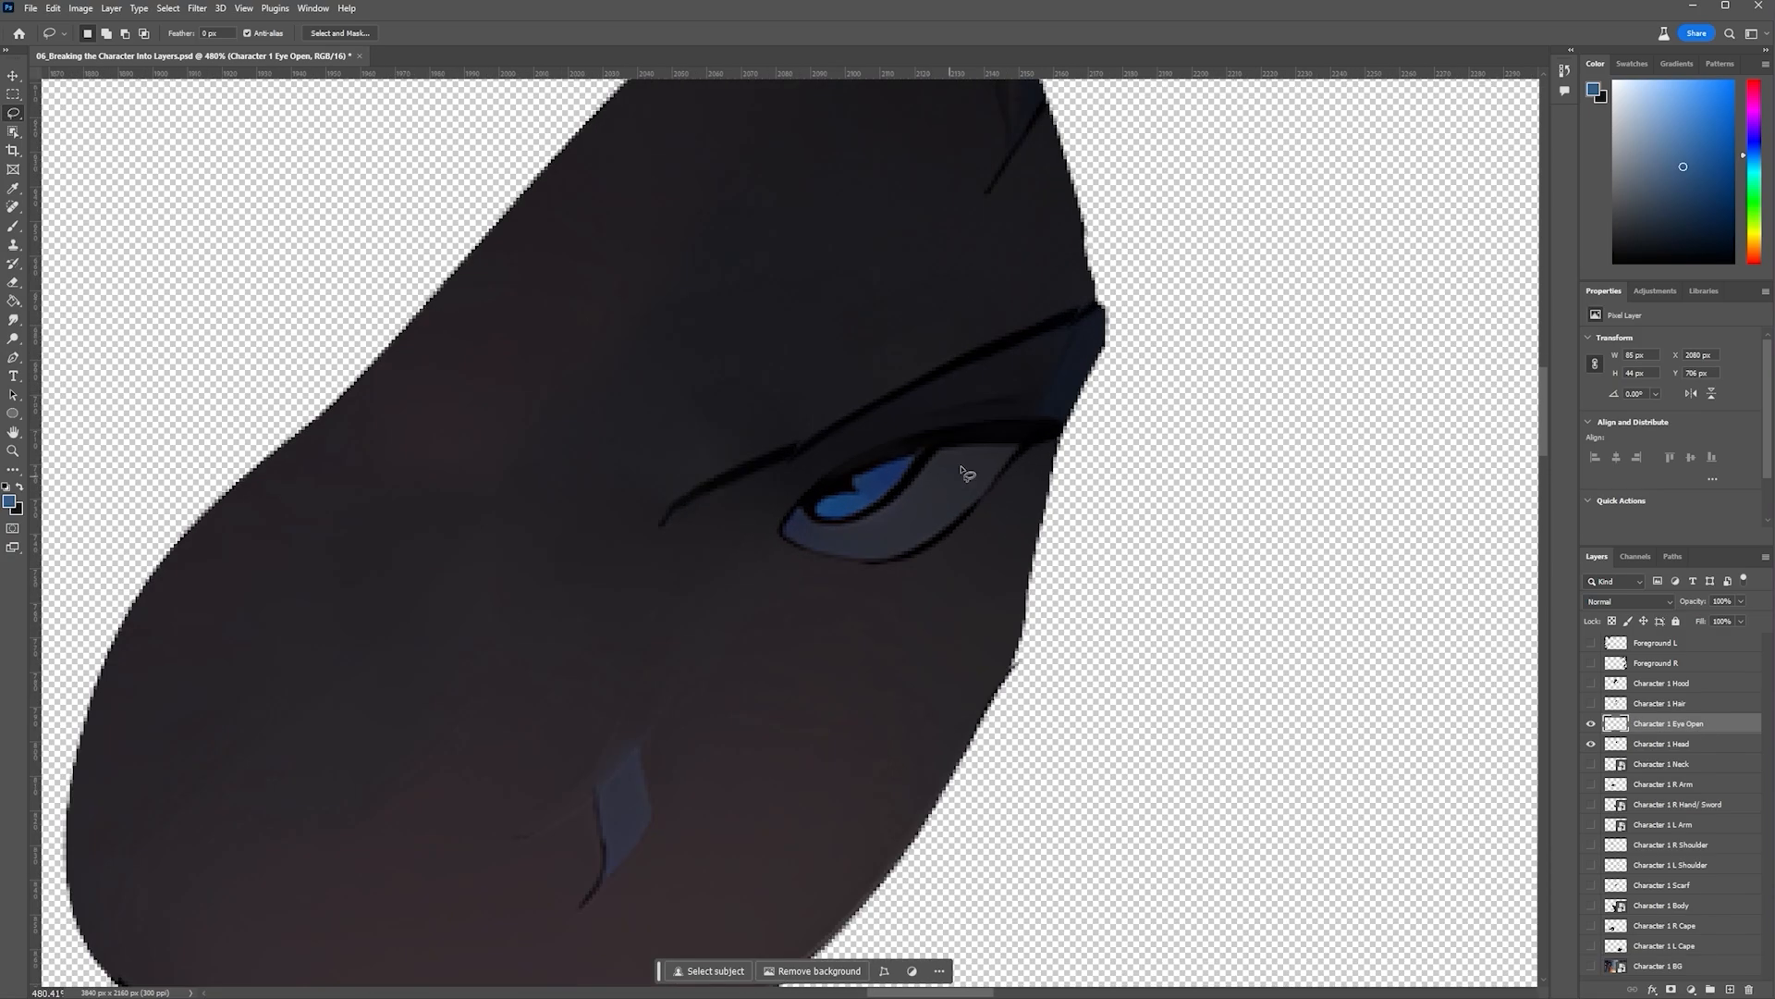
{"action": "left_click_drag", "start_coordinate": [1034, 451], "coordinate": [1056, 451]}
{"action": "key", "text": "ctrl+d"}
{"action": "key", "text": "p"}
{"action": "left_click", "coordinate": [1036, 444]}
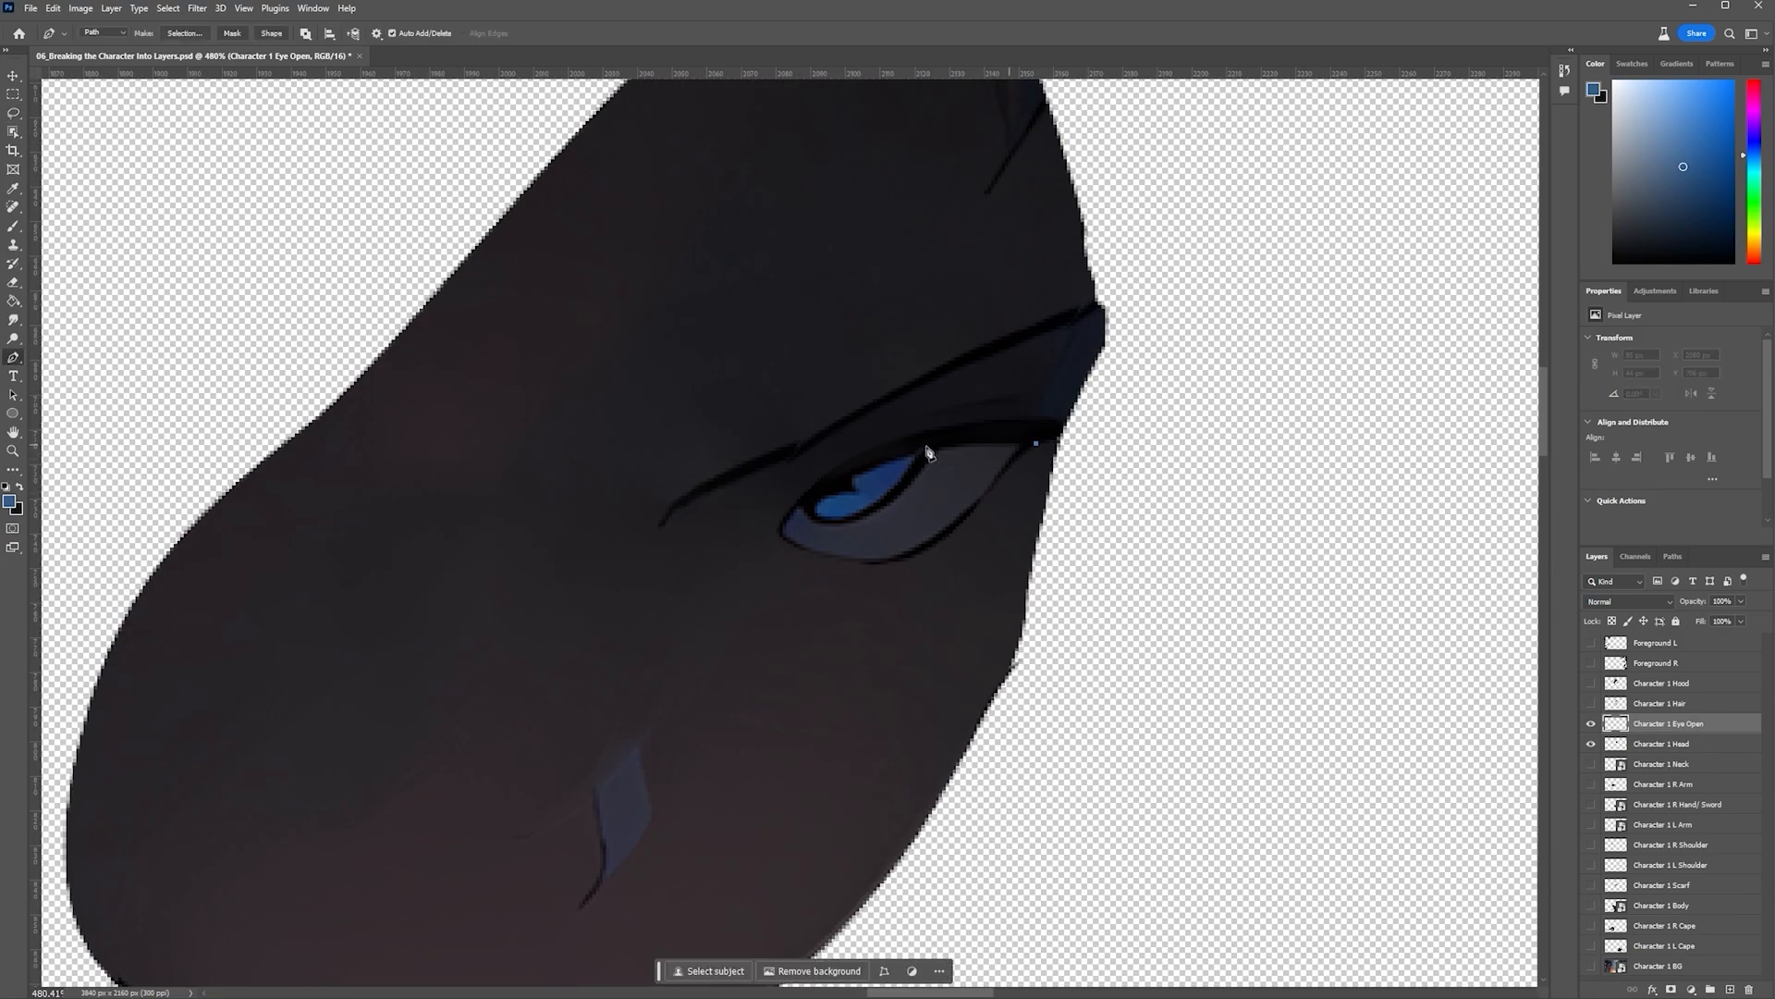
{"action": "mouse_move", "coordinate": [779, 536]}
{"action": "left_mouse_down"}
{"action": "mouse_move", "coordinate": [724, 634]}
{"action": "mouse_move", "coordinate": [797, 507]}
{"action": "left_mouse_up"}
{"action": "mouse_move", "coordinate": [1022, 420]}
{"action": "left_mouse_down"}
{"action": "mouse_move", "coordinate": [1125, 420]}
{"action": "mouse_move", "coordinate": [1046, 425]}
{"action": "left_mouse_up"}
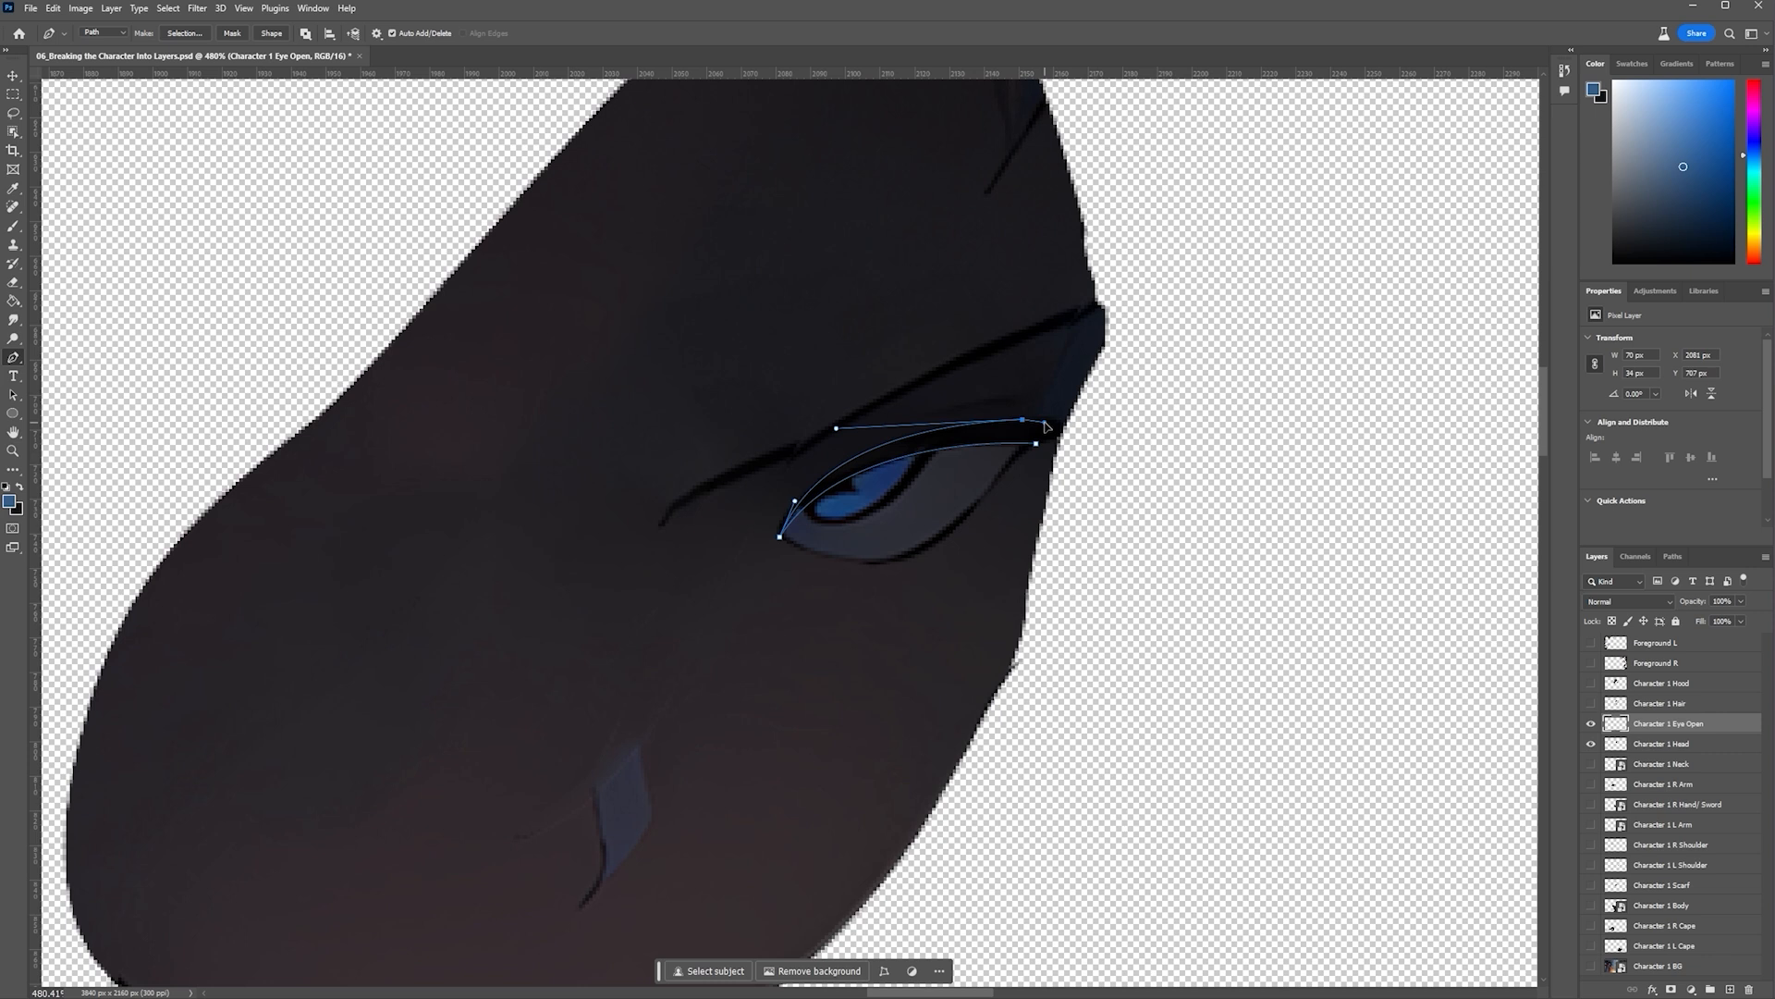
{"action": "left_click", "coordinate": [1035, 445]}
Make a selection from the lash path and copy the lash line in place onto a new layer
{"action": "right_click", "coordinate": [1025, 439]}
{"action": "left_click", "coordinate": [1089, 503]}
{"action": "left_click", "coordinate": [1311, 289]}
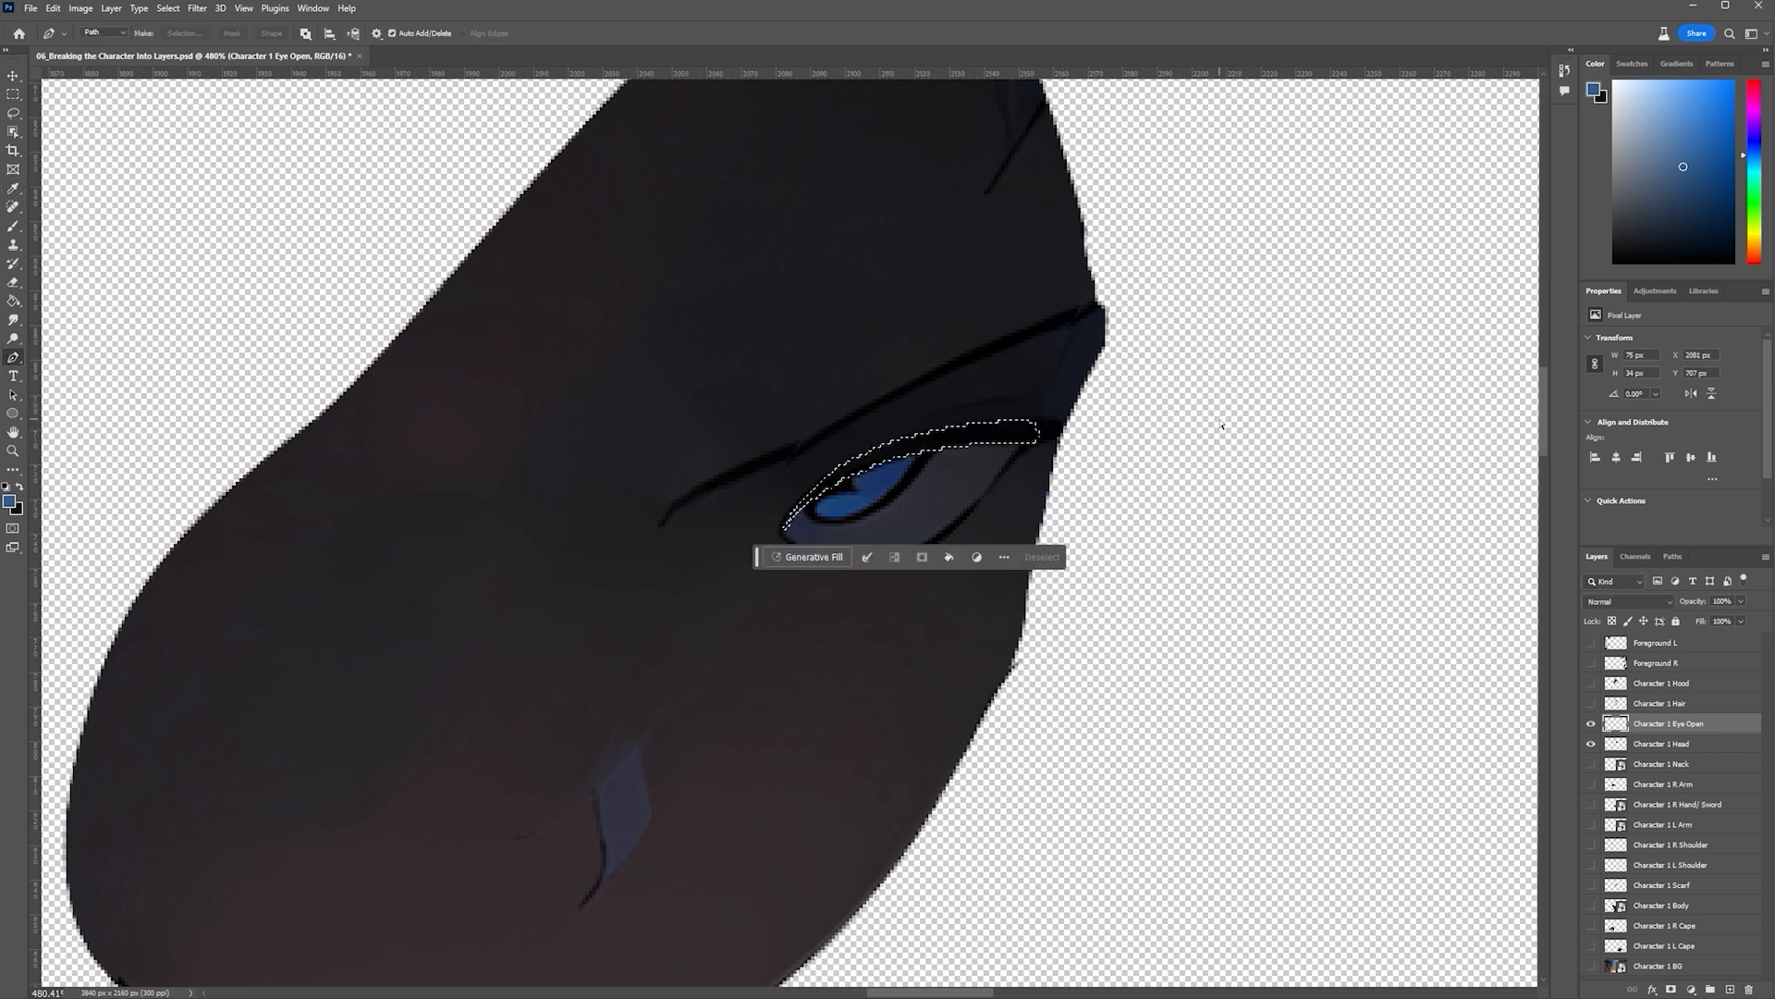
{"action": "left_click", "coordinate": [14, 93]}
{"action": "key", "text": "ctrl+d"}
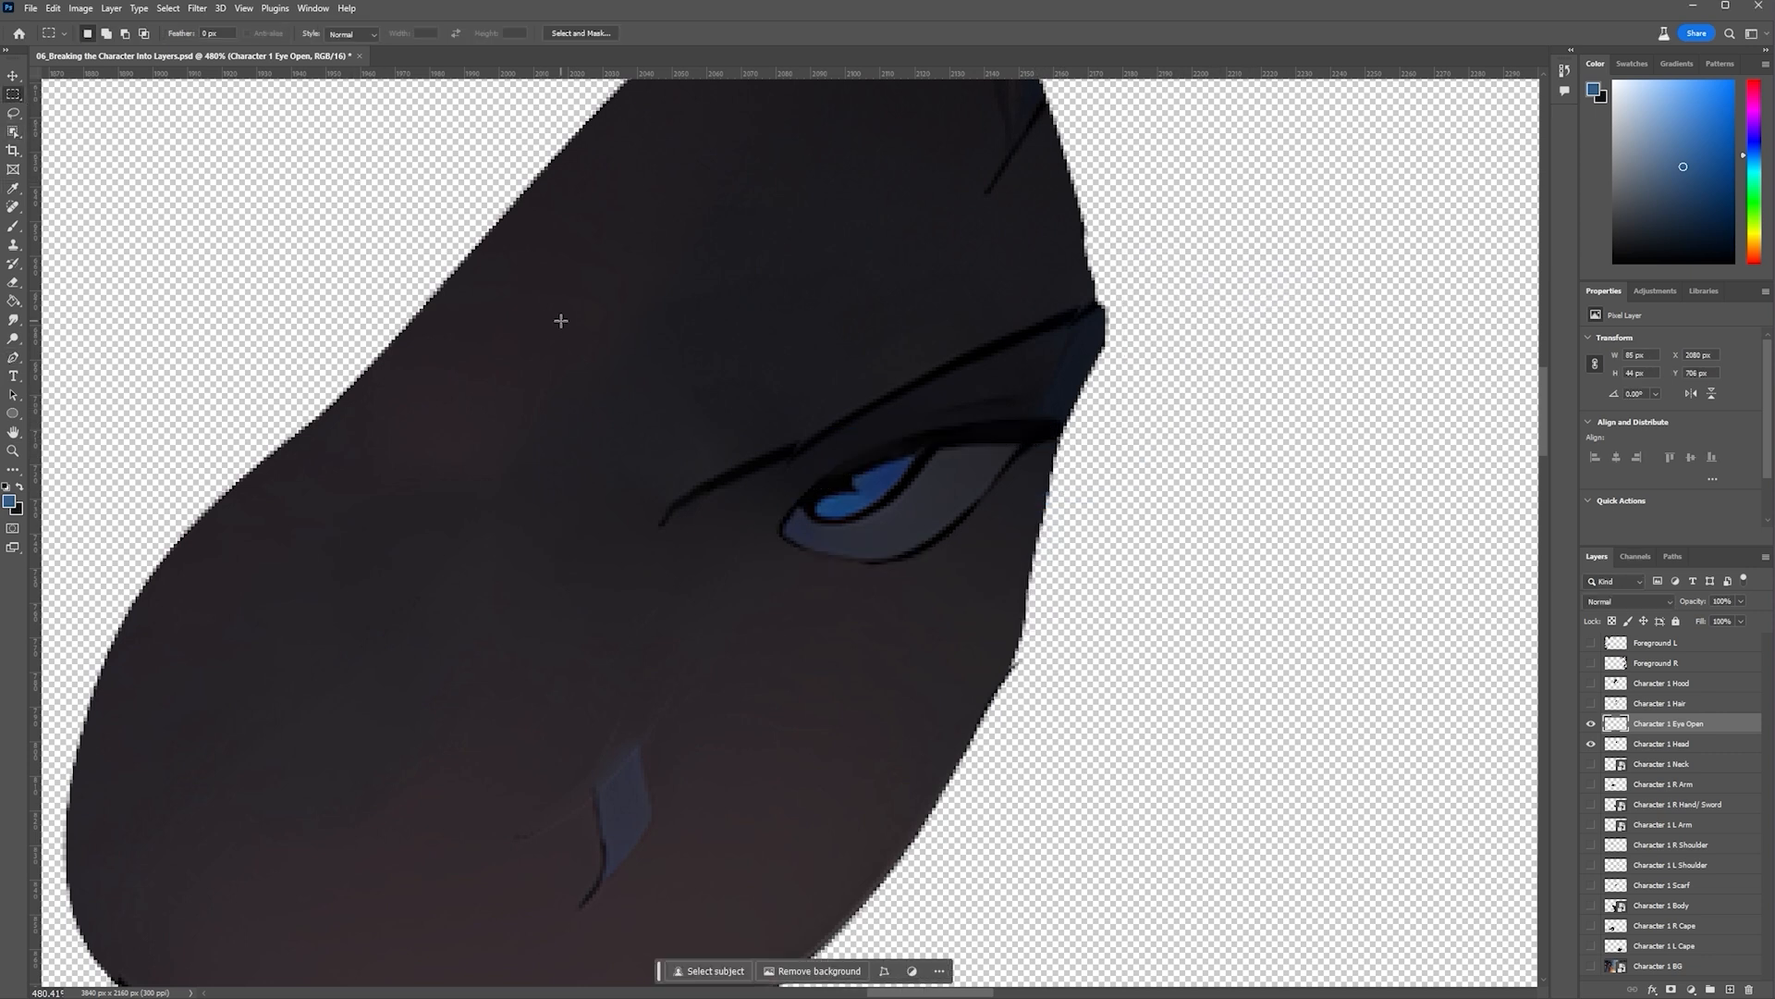
{"action": "key", "text": "ctrl+shift+v"}
Rename the copied lash layer Character 1 Eye Closed, reusing the open-eye layer's name
{"action": "left_click", "coordinate": [1656, 745]}
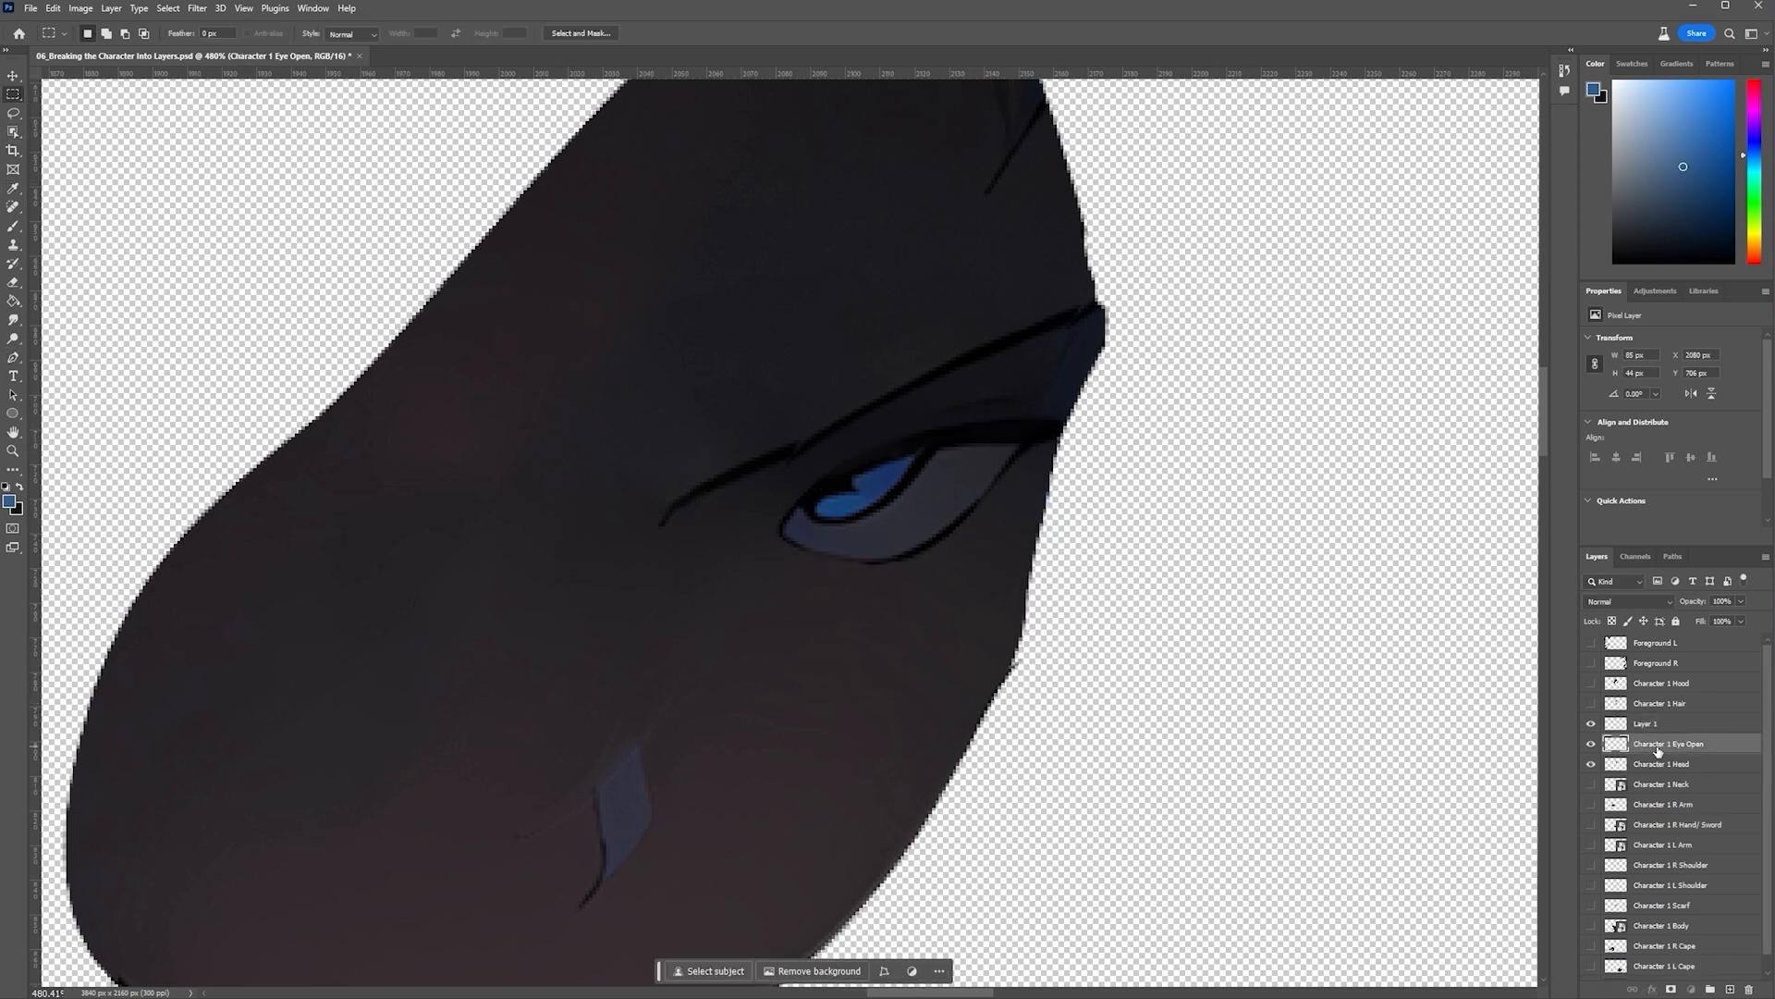
{"action": "double_click", "coordinate": [1656, 745]}
{"action": "key", "text": "ctrl+c"}
{"action": "double_click", "coordinate": [1644, 724]}
{"action": "key", "text": "ctrl+v"}
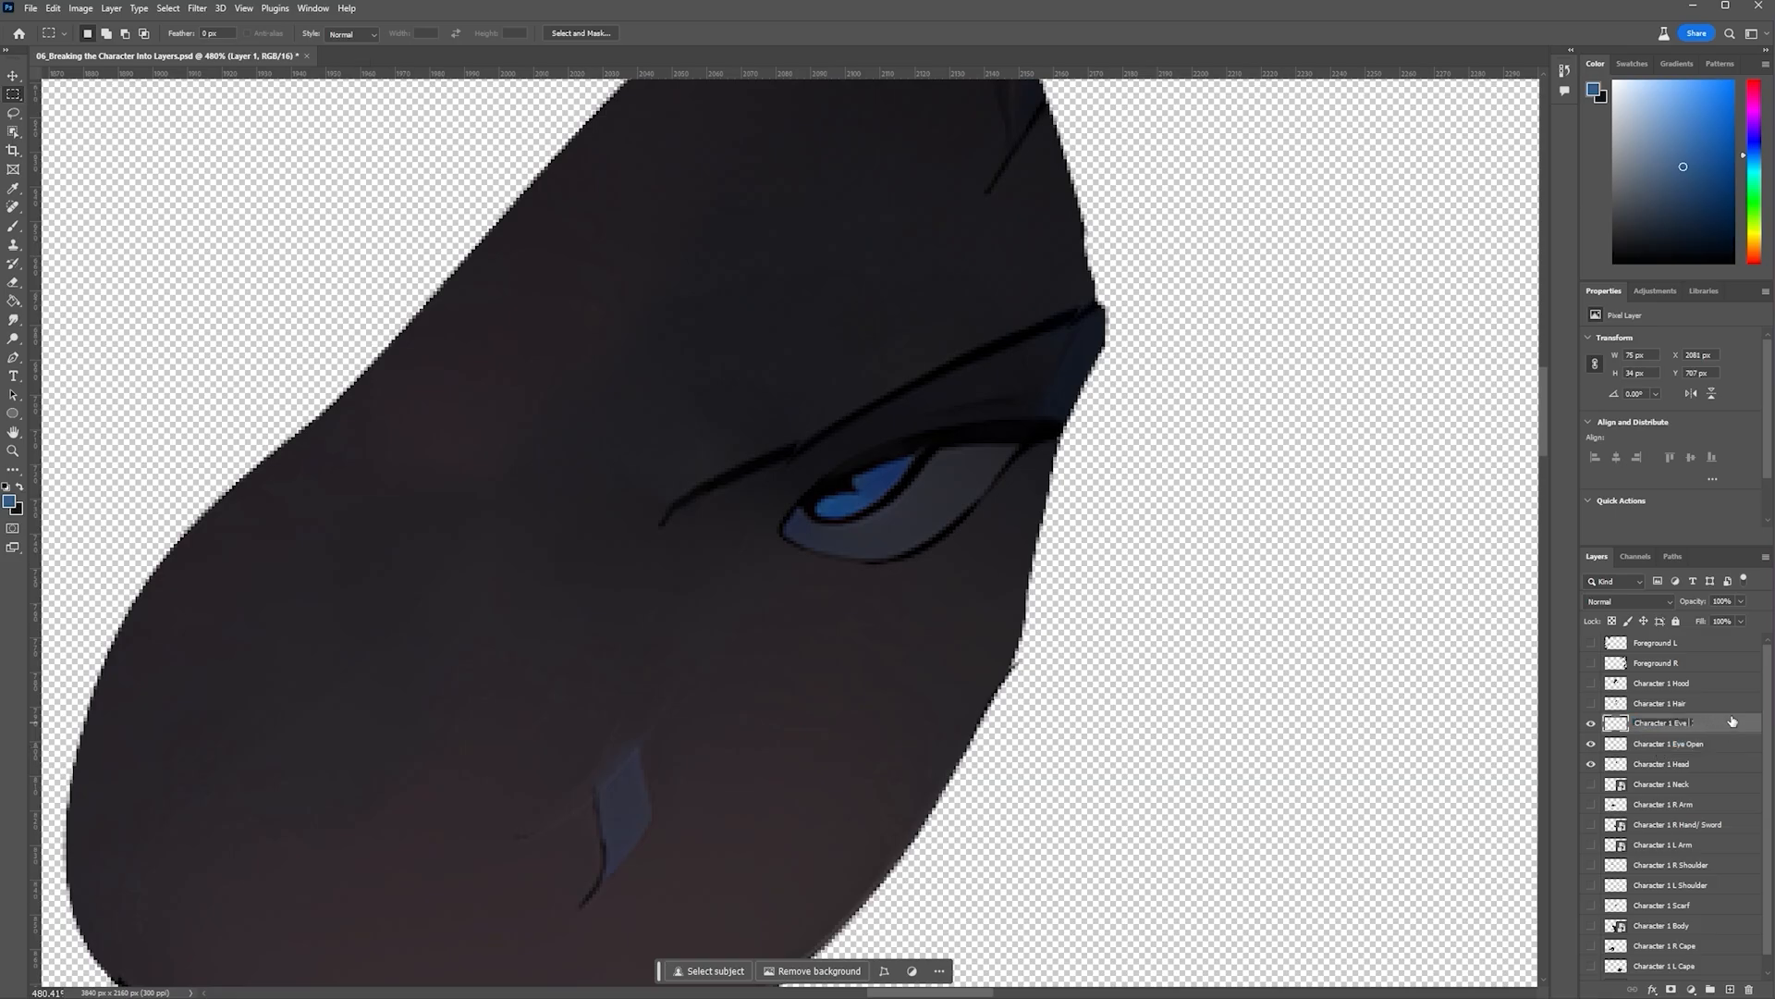
{"action": "type", "text": "Closed"}
{"action": "key", "text": "Return"}
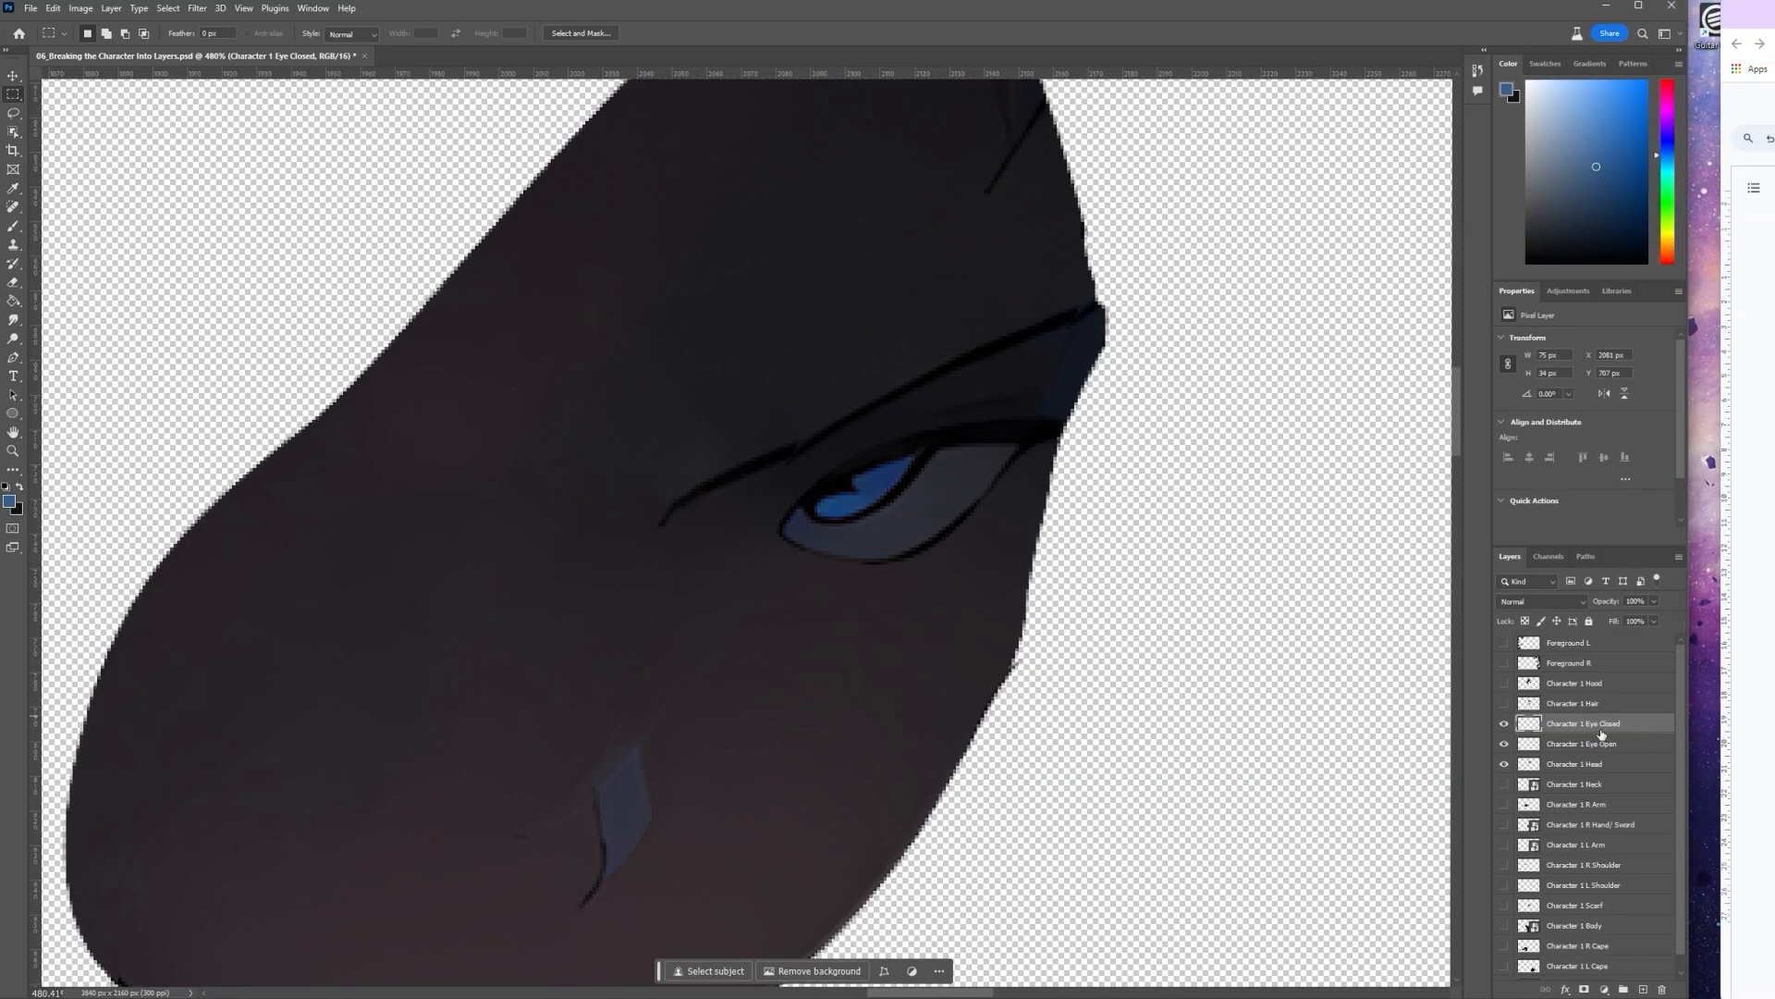
Convert the Character 1 Eye Closed layer to a smart object, rotate it 177.5° and scale it to about 86%
{"action": "right_click", "coordinate": [1630, 731]}
{"action": "left_click", "coordinate": [1710, 352]}
{"action": "key", "text": "ctrl+t"}
{"action": "left_click_drag", "start_coordinate": [1109, 555], "coordinate": [323, 274]}
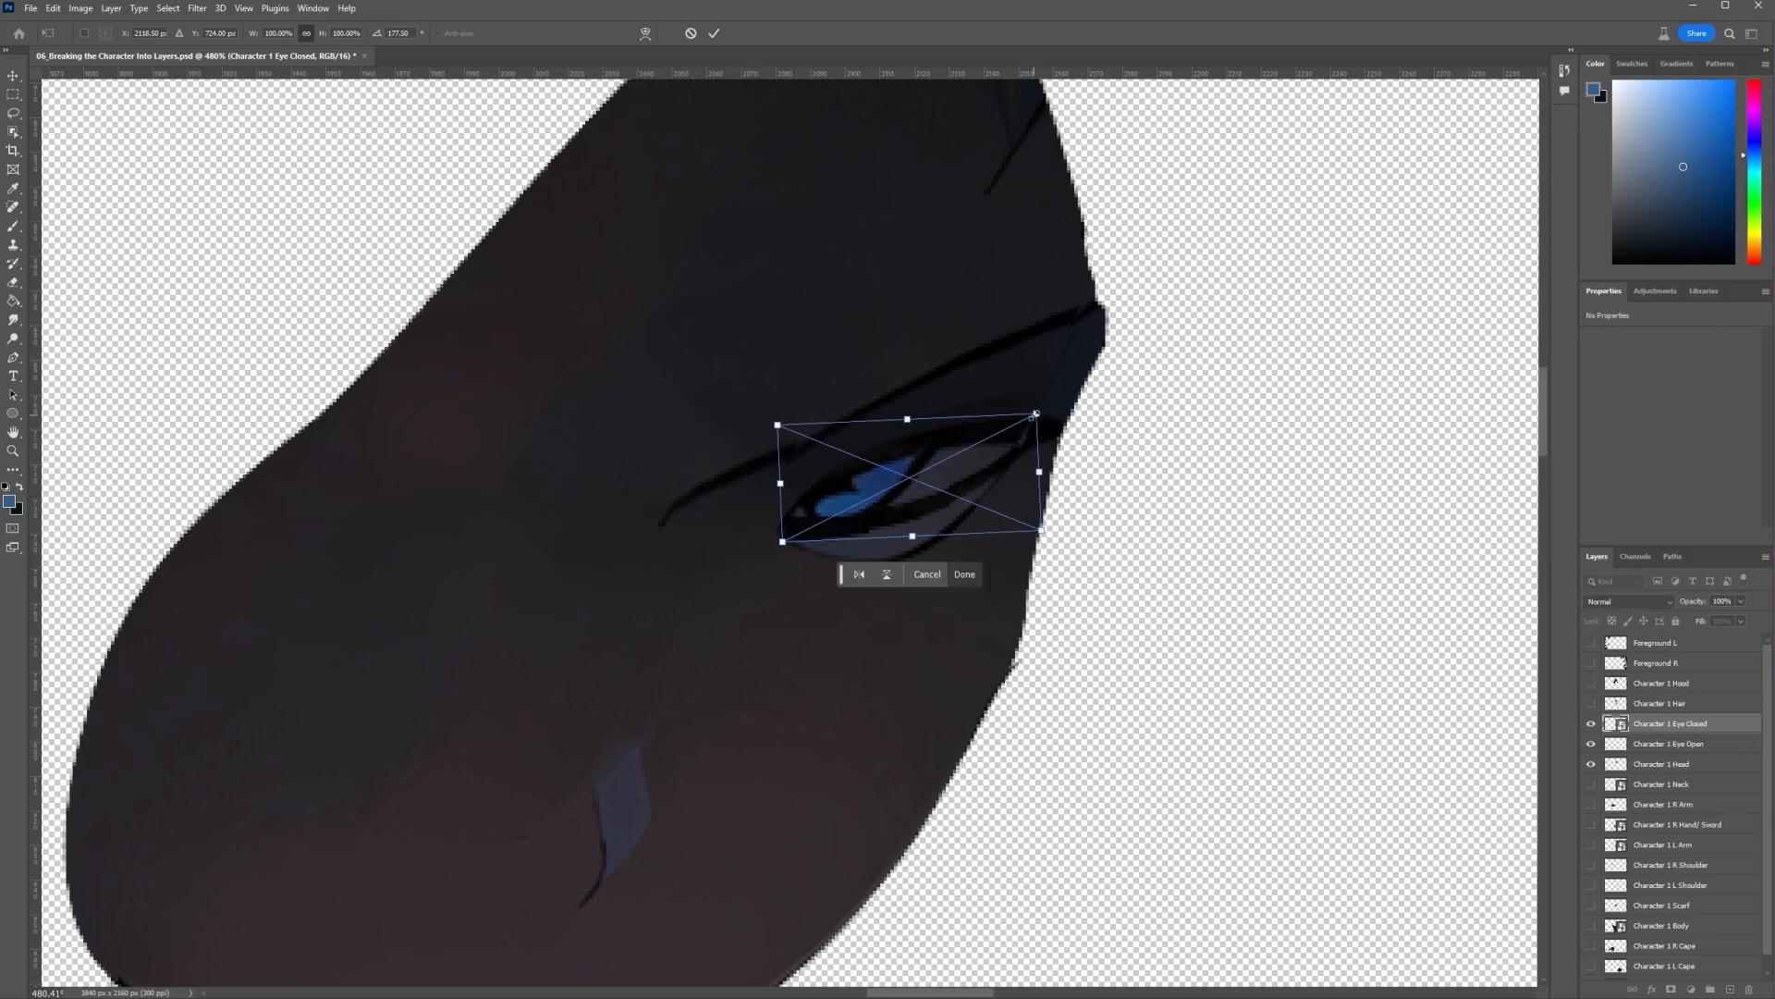
{"action": "left_click_drag", "start_coordinate": [1035, 414], "coordinate": [1004, 430]}
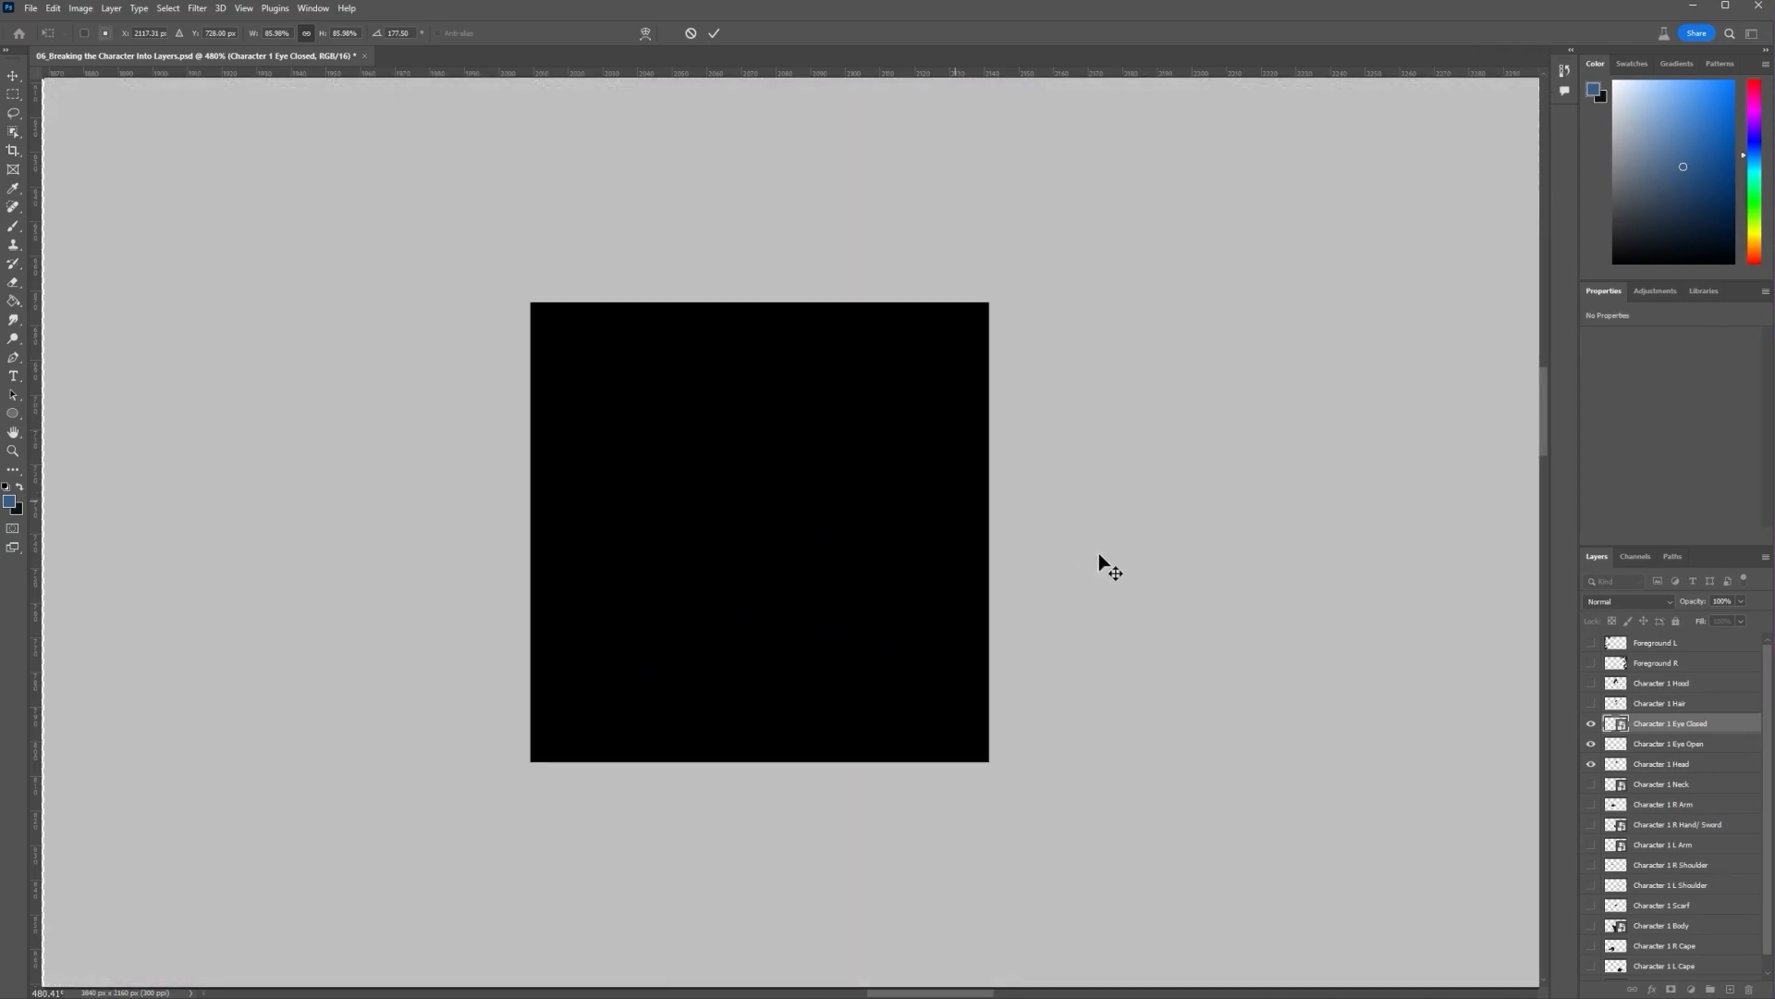
{"action": "key", "text": "Return"}
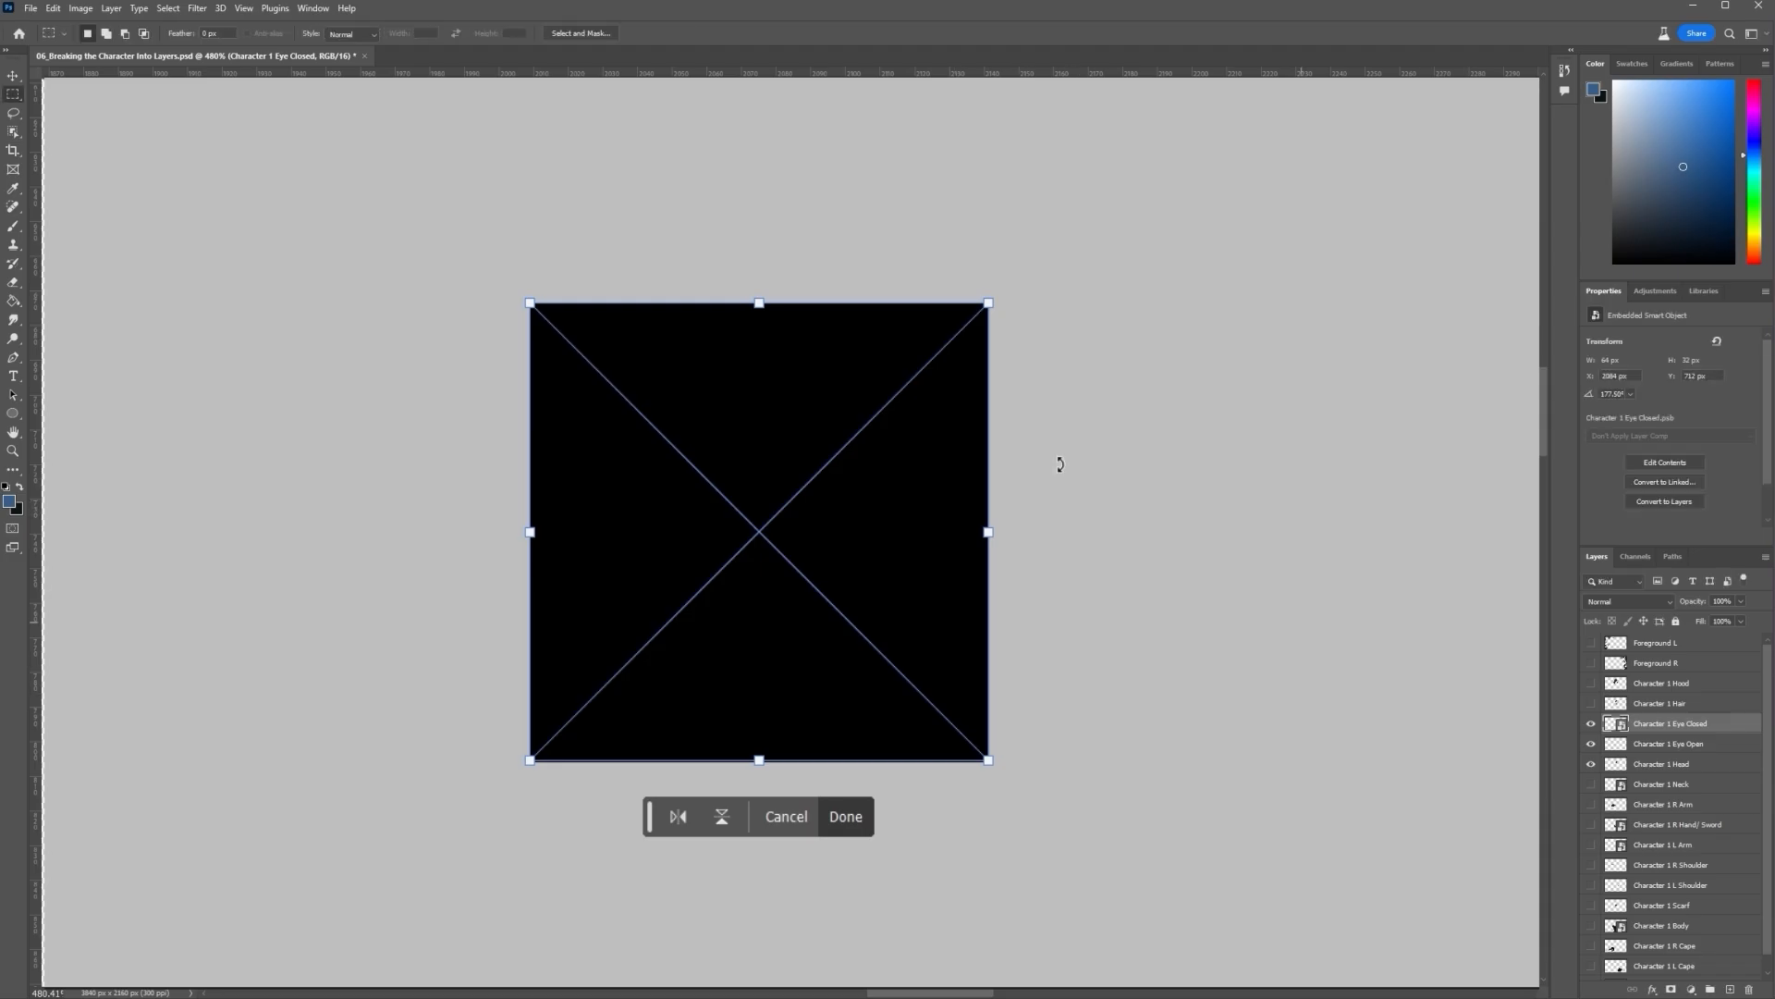
Hide Character 1 Eye Open and show the other character layers to see the closed eye in the full figure
{"action": "left_click", "coordinate": [1592, 744]}
{"action": "left_click_drag", "start_coordinate": [1034, 270], "coordinate": [962, 920]}
{"action": "left_click", "coordinate": [1591, 762]}
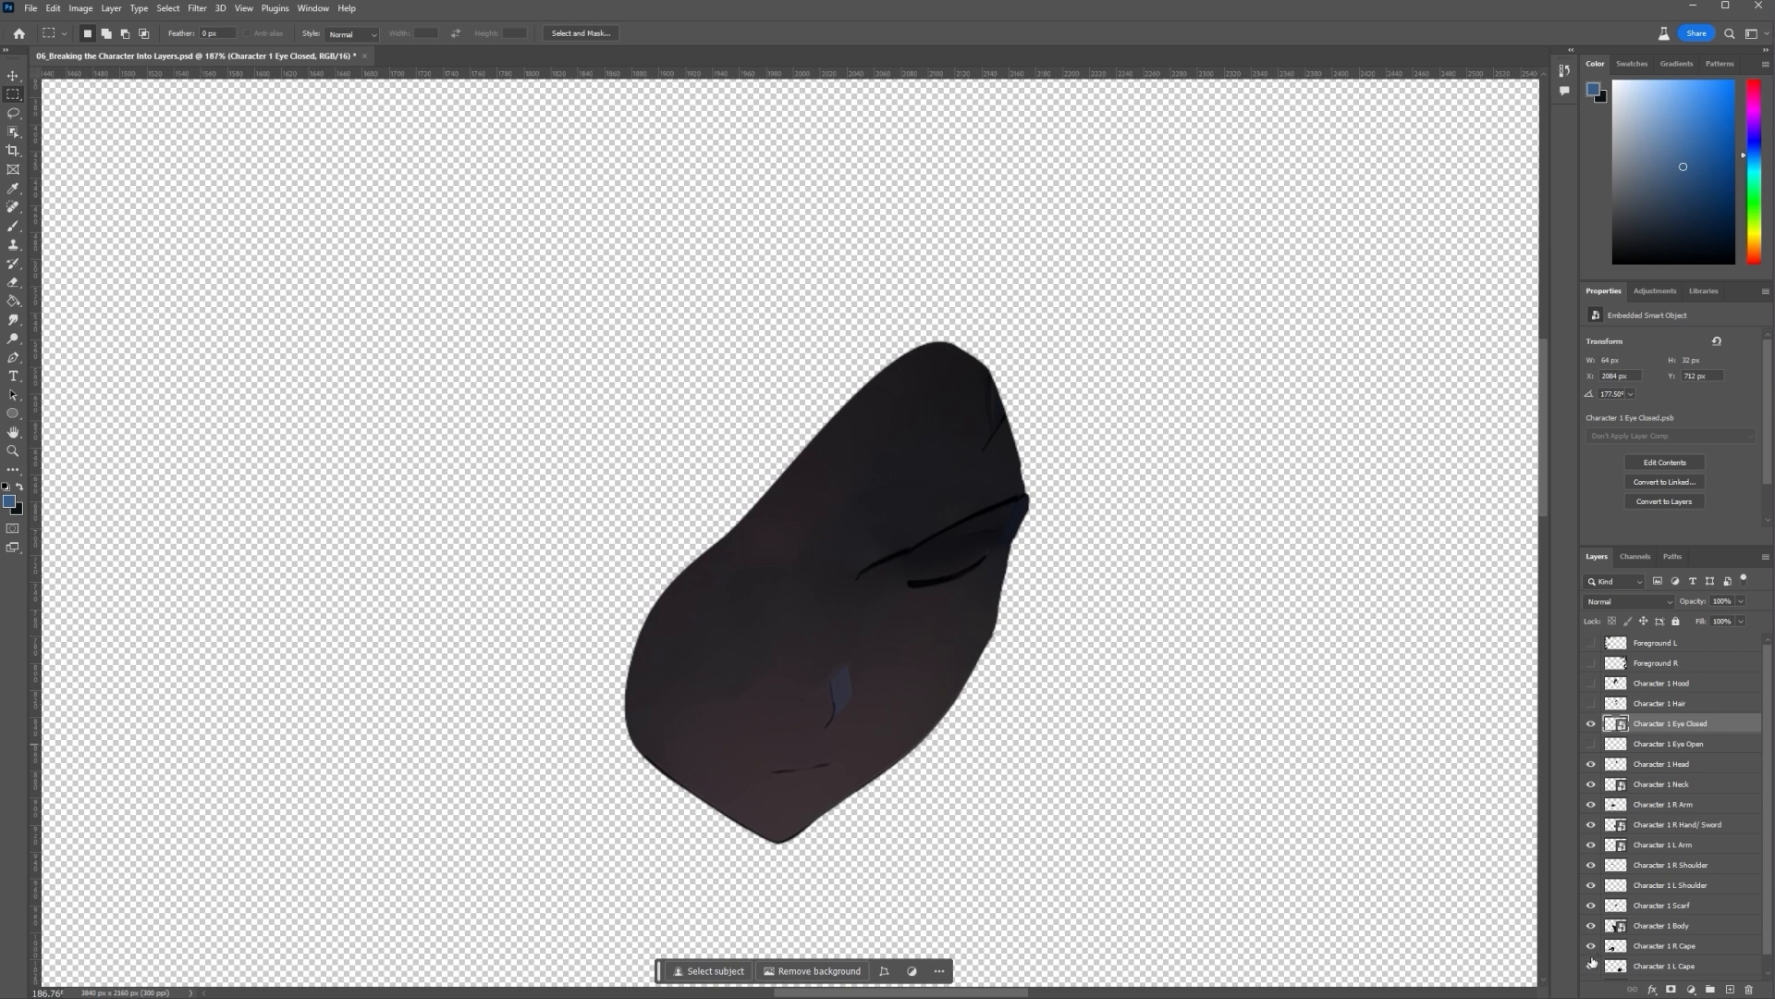
{"action": "left_click_drag", "start_coordinate": [1592, 962], "coordinate": [1592, 967]}
{"action": "scroll", "coordinate": [1225, 667], "scroll_direction": "down", "scroll_amount": 4}
{"action": "scroll", "coordinate": [1294, 670], "scroll_direction": "down", "scroll_amount": 2}
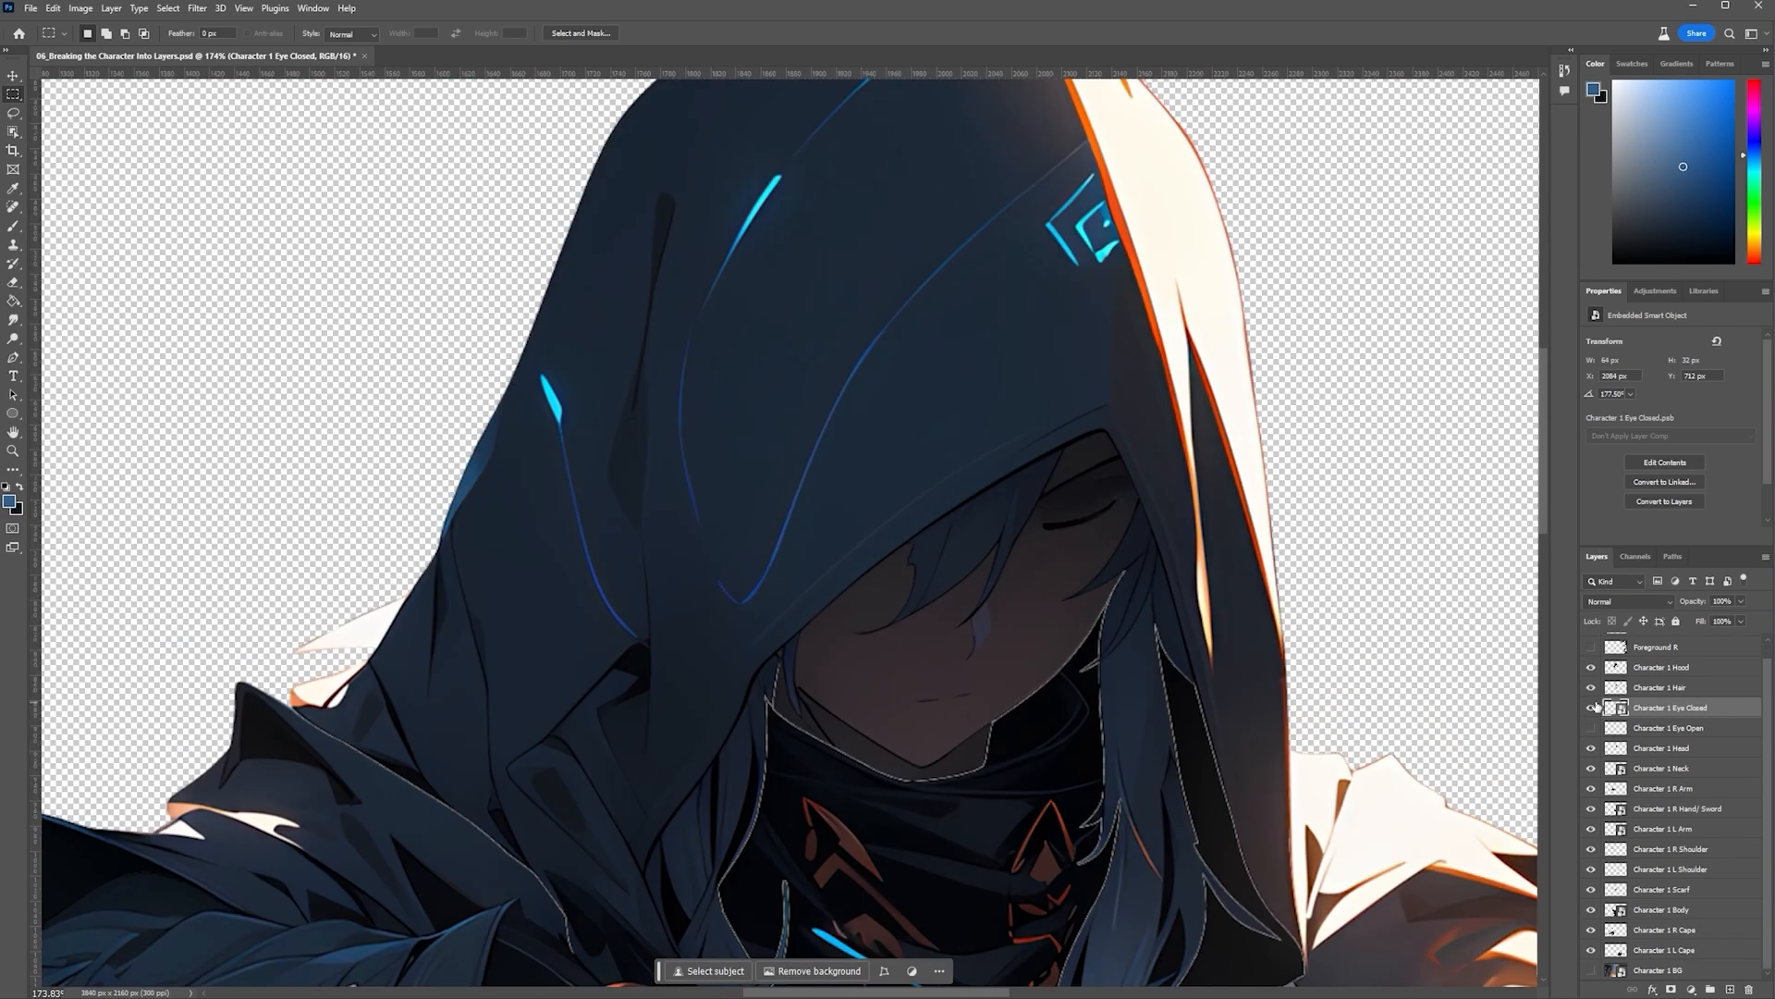
Hide Character 1 Eye Closed, show Character 1 Eye Open and convert the open-eye layer to a smart object
{"action": "left_click", "coordinate": [1592, 707]}
{"action": "left_click", "coordinate": [1591, 728]}
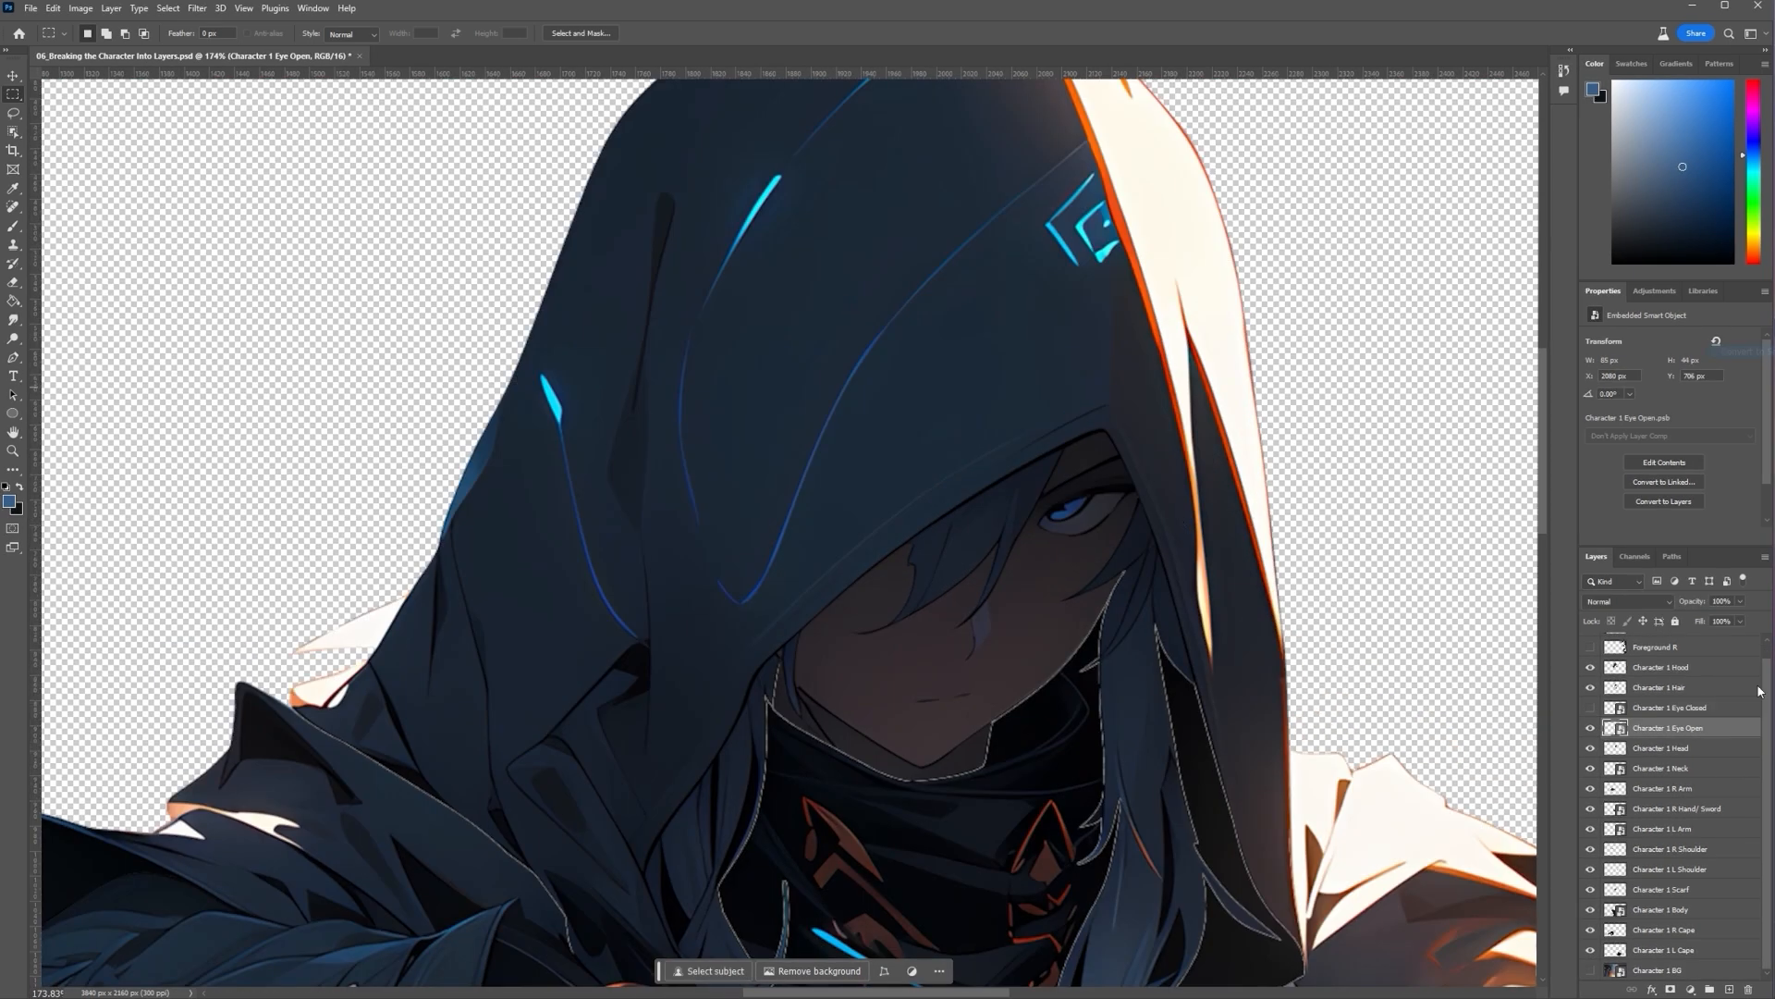
Duplicate the Character 1 Eye Open layer and name the copy Character 1 Eye Mid
{"action": "right_click", "coordinate": [1733, 728]}
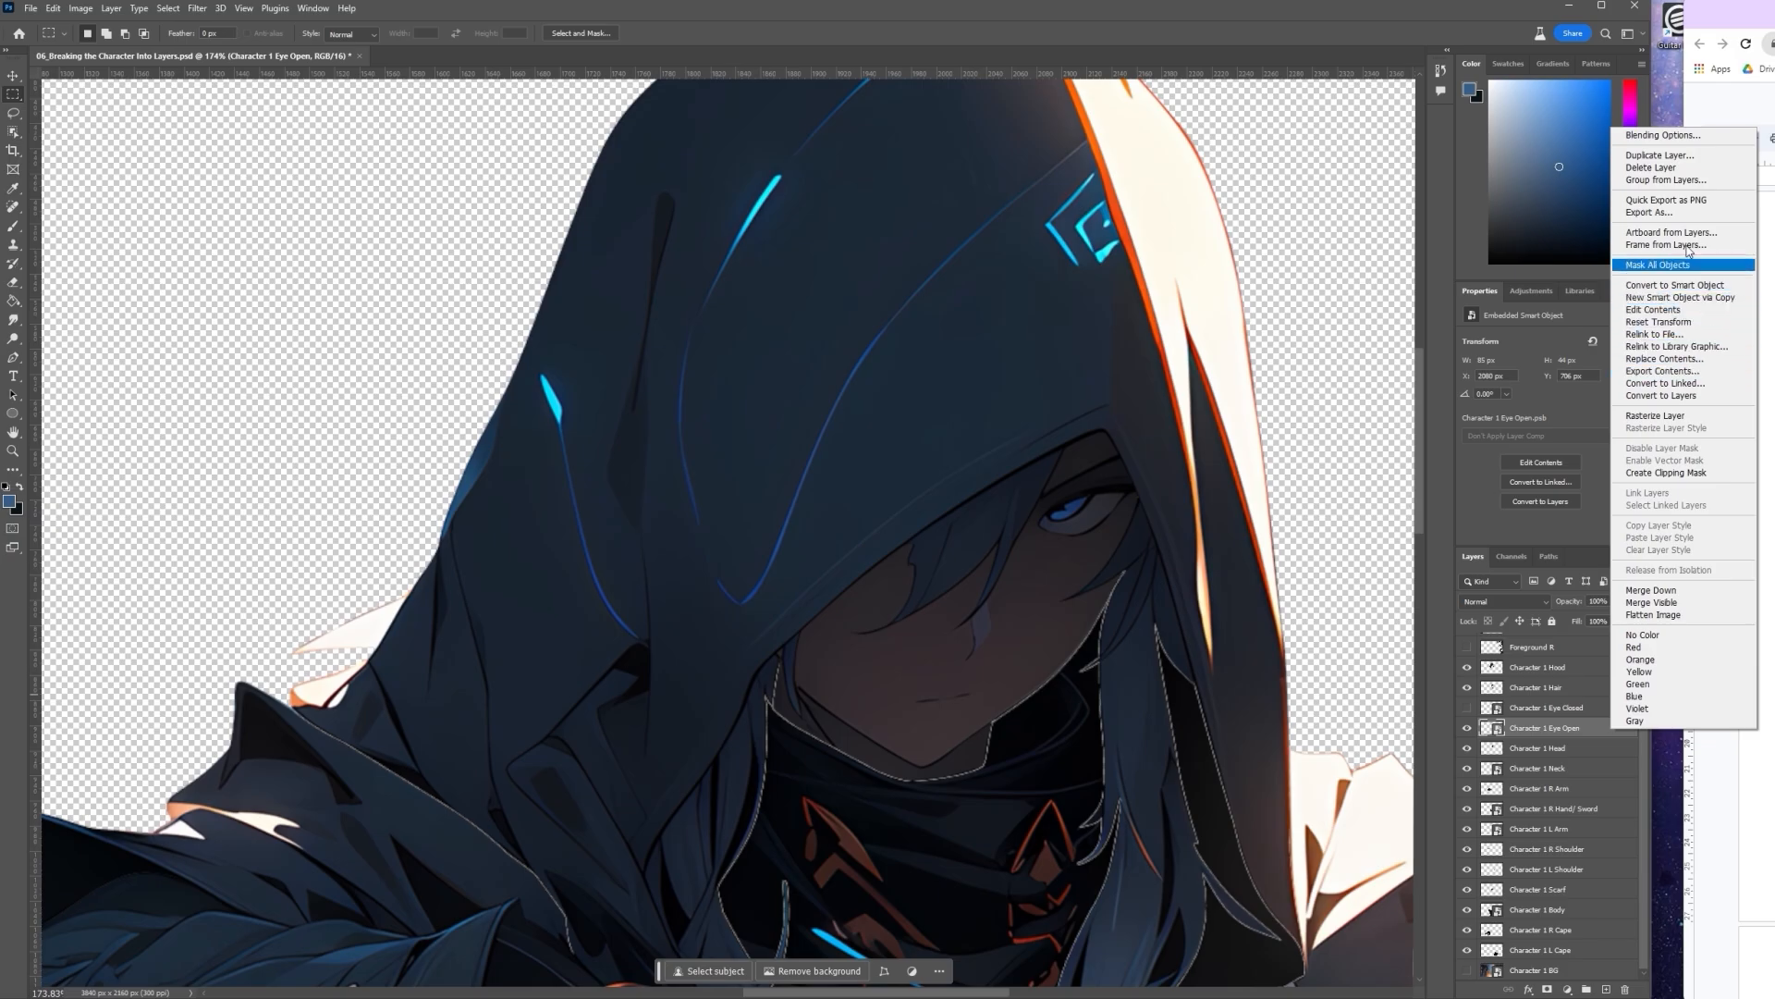
{"action": "left_click", "coordinate": [1662, 157]}
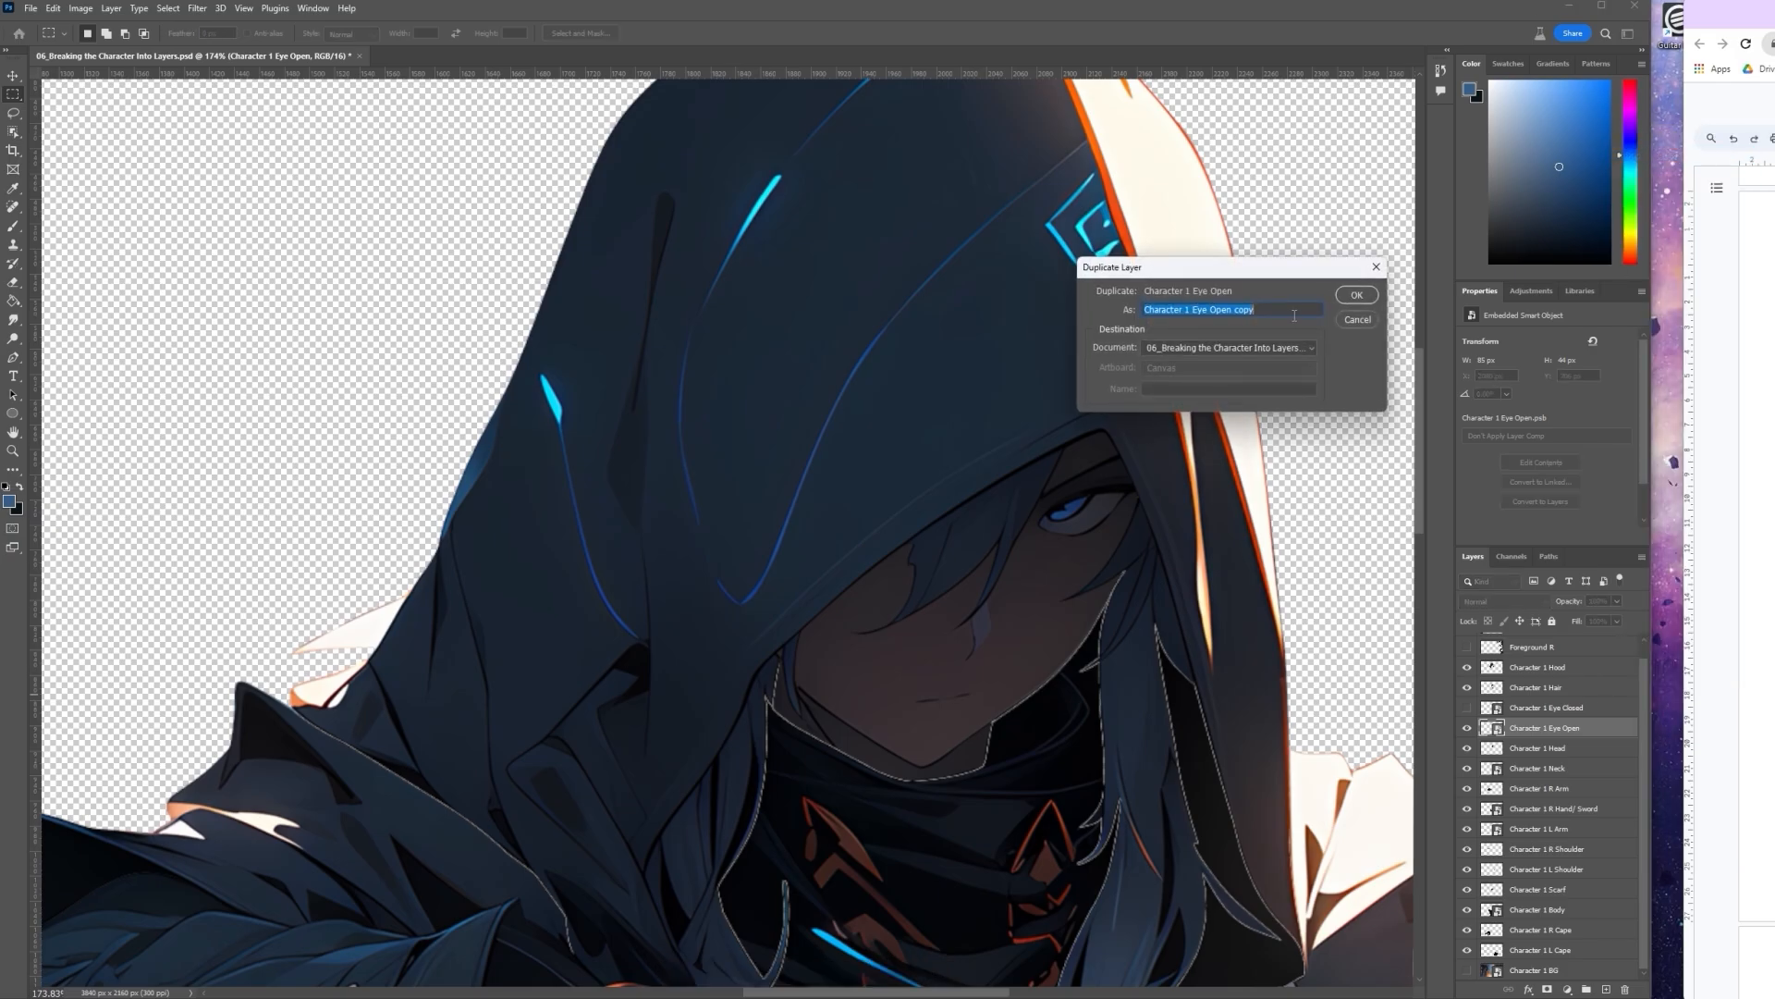
{"action": "left_click", "coordinate": [1272, 313]}
{"action": "left_click_drag", "start_coordinate": [1279, 309], "coordinate": [1213, 314]}
{"action": "type", "text": "Mid"}
{"action": "key", "text": "Return"}
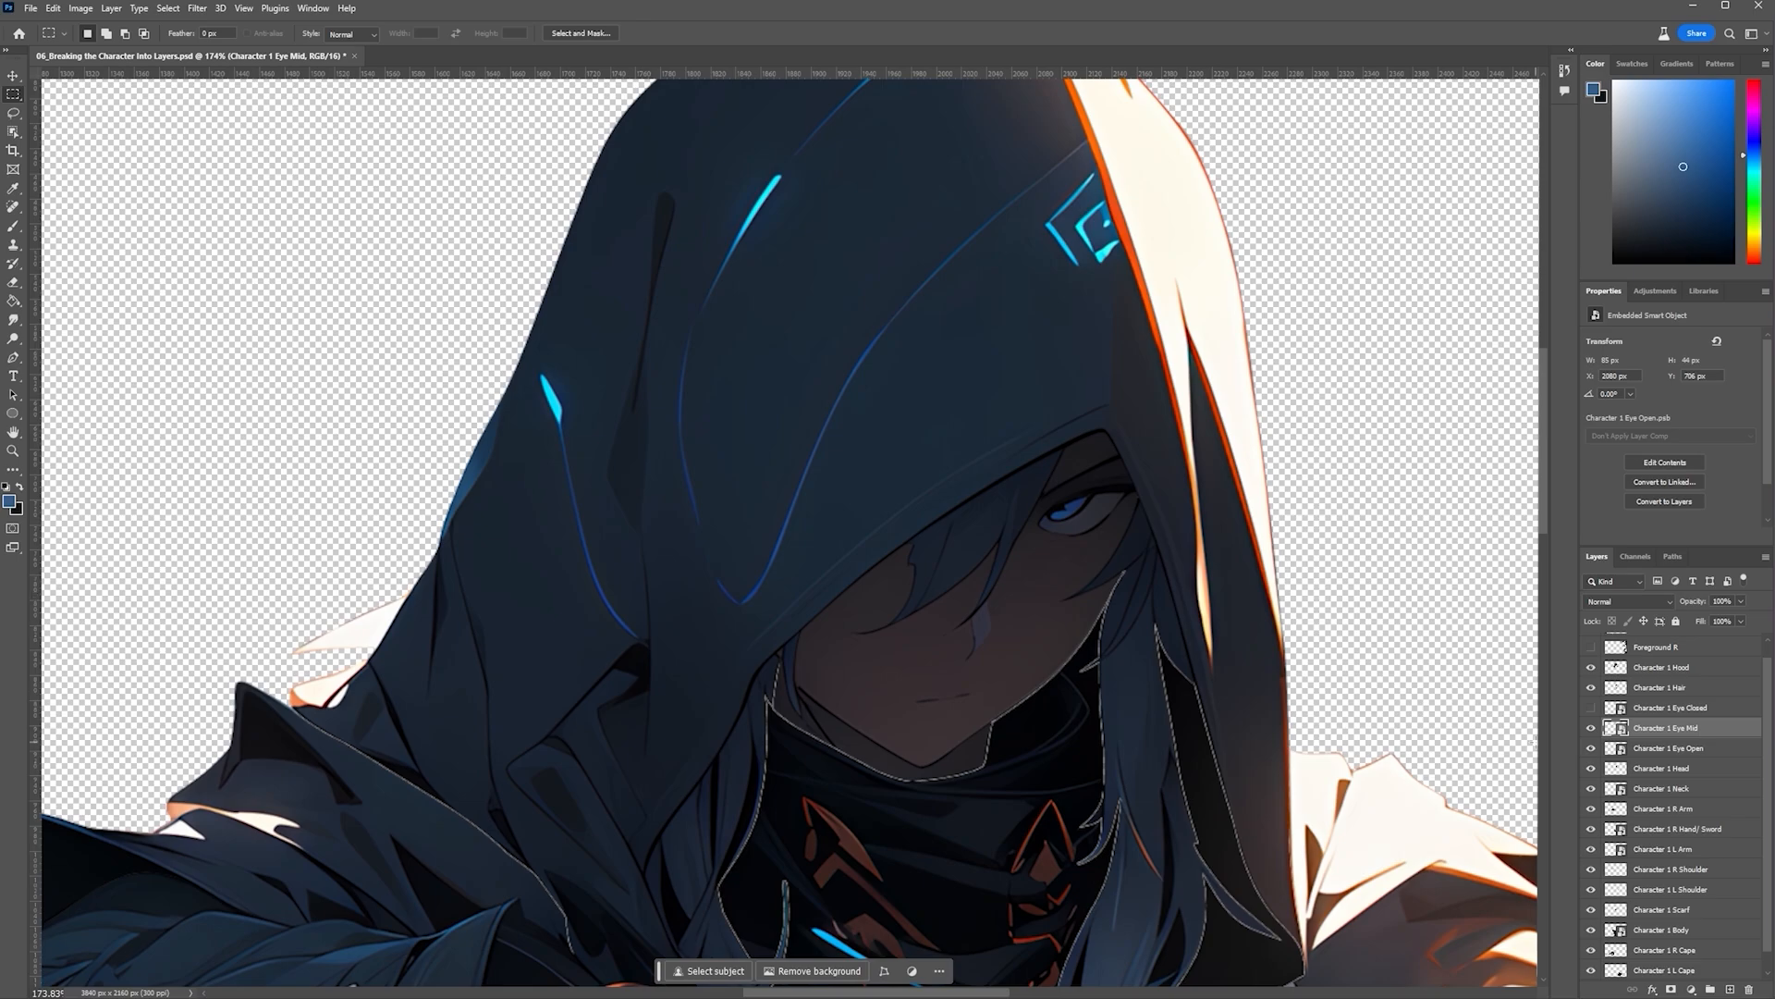
Show the Character 1 Eye Closed layer as a reference over the eye and make Character 1 Eye Mid the active layer
{"action": "scroll", "coordinate": [1071, 491], "scroll_direction": "up", "scroll_amount": 5}
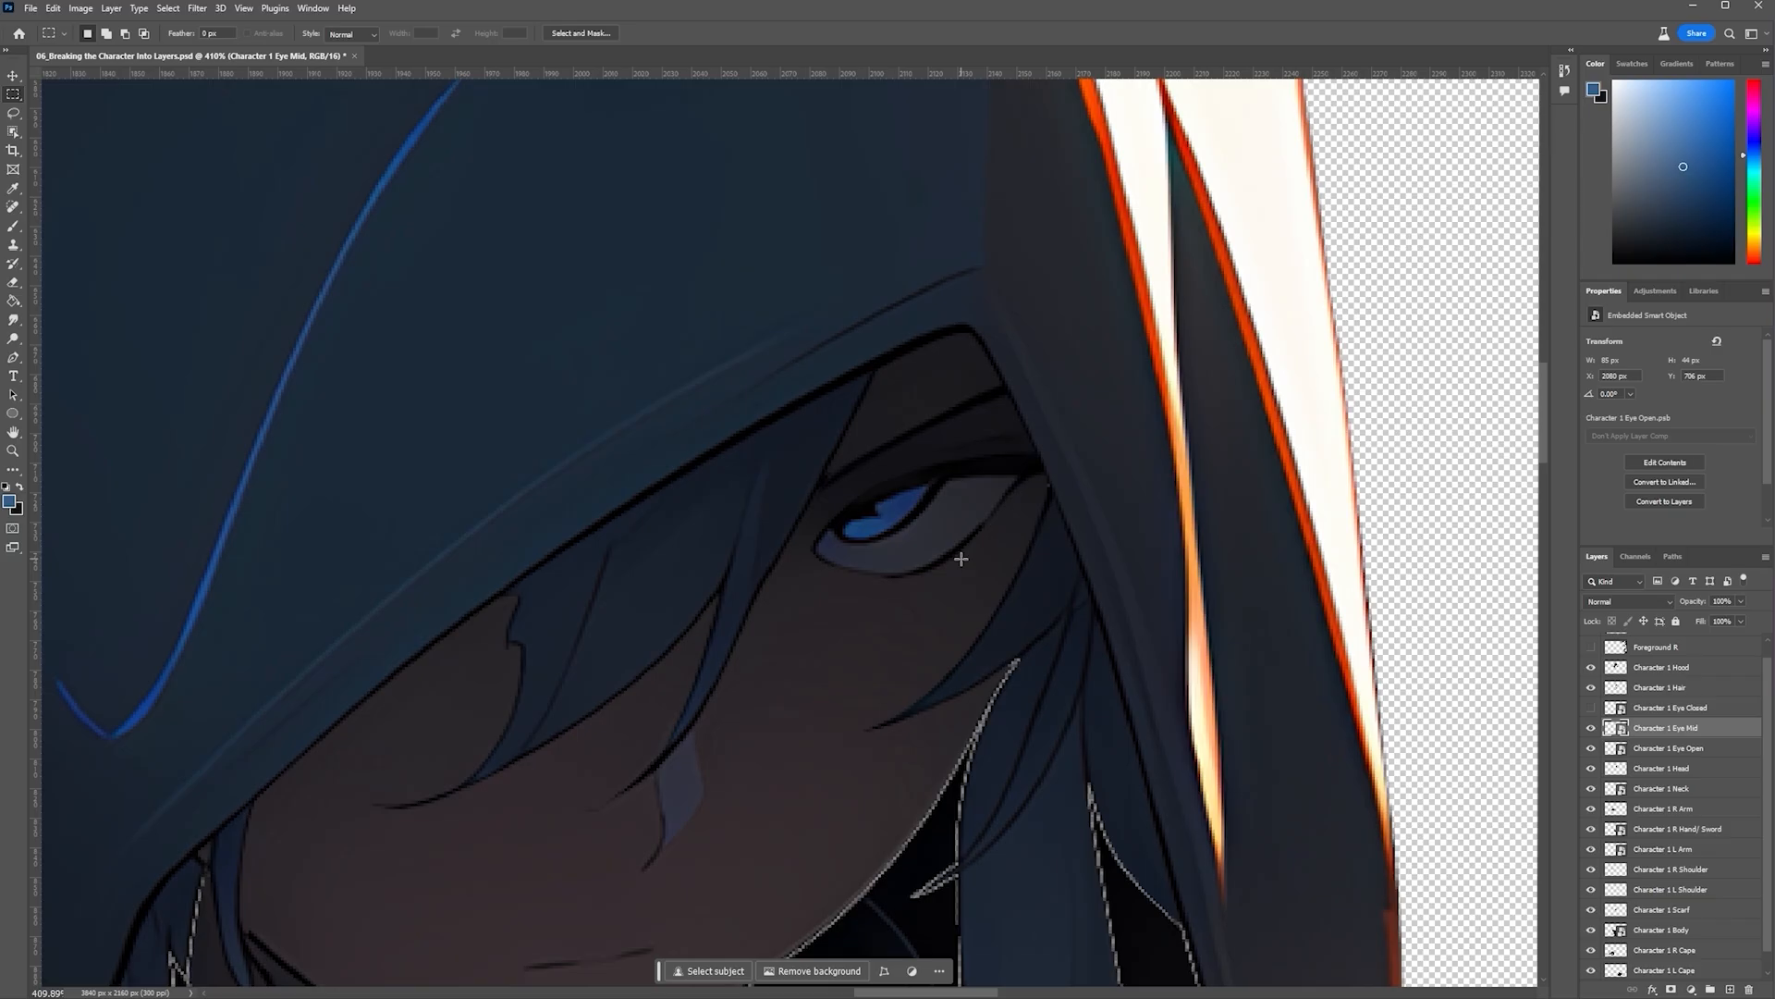
{"action": "left_click", "coordinate": [1655, 708]}
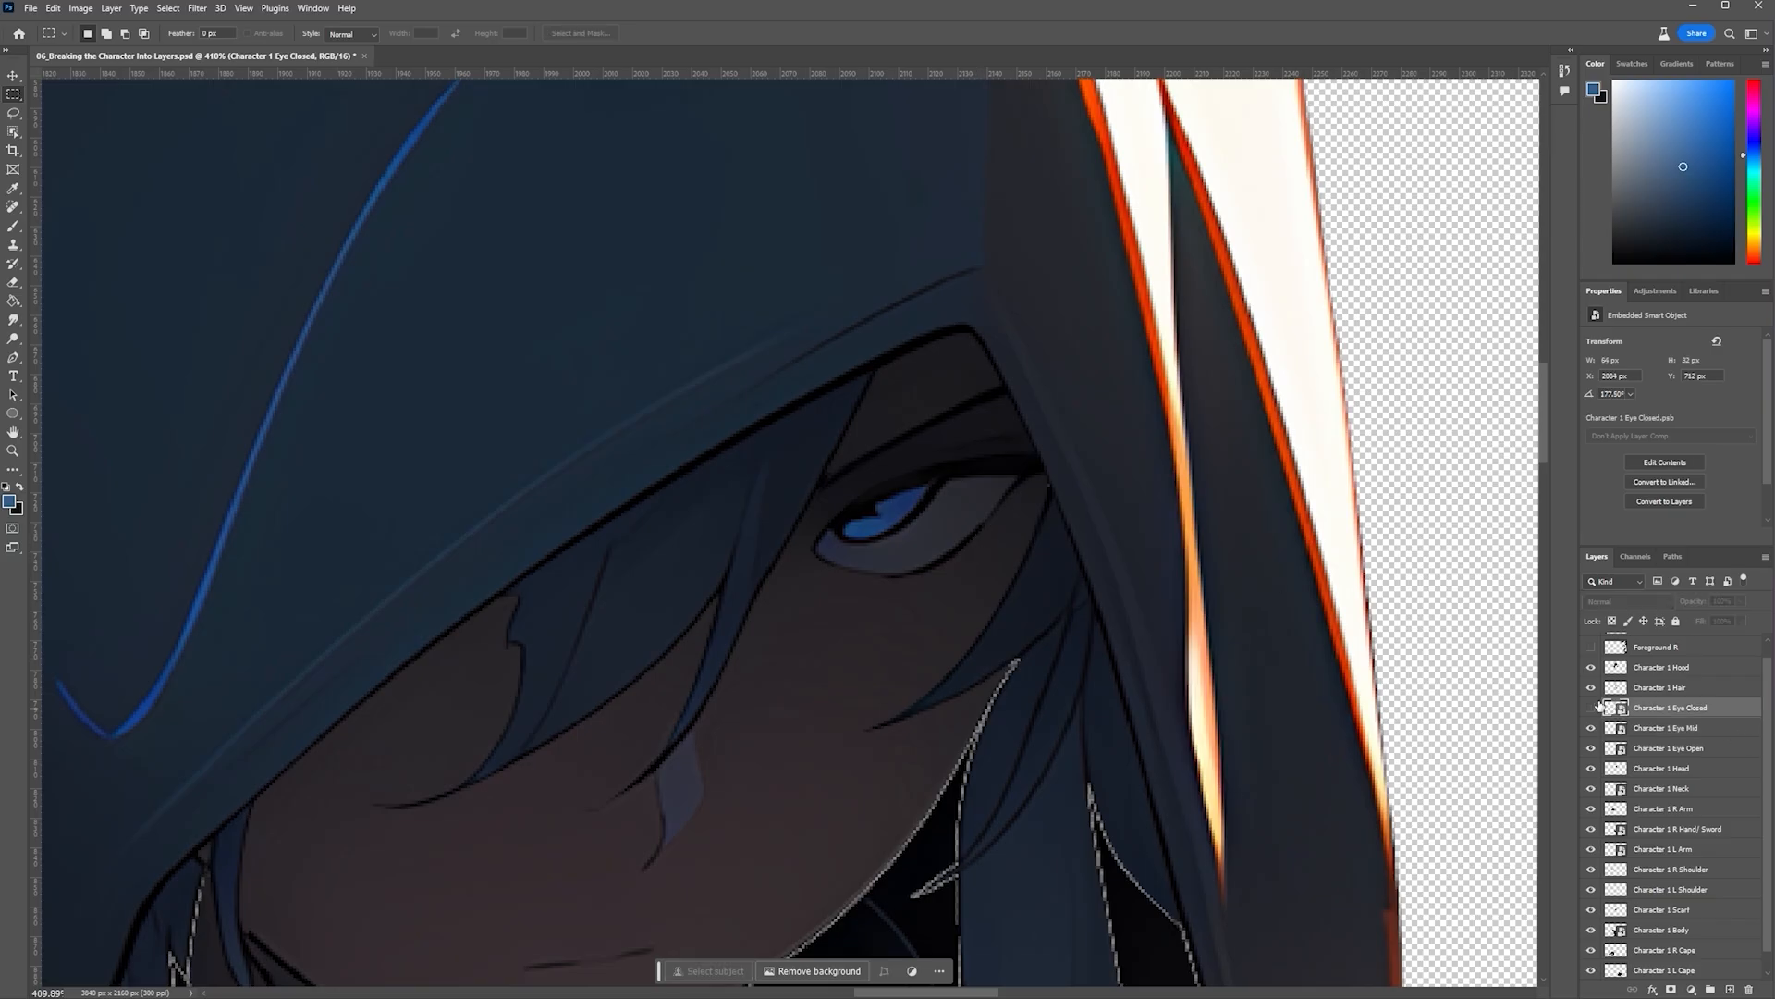
{"action": "left_click", "coordinate": [1591, 708]}
{"action": "left_click", "coordinate": [1679, 730]}
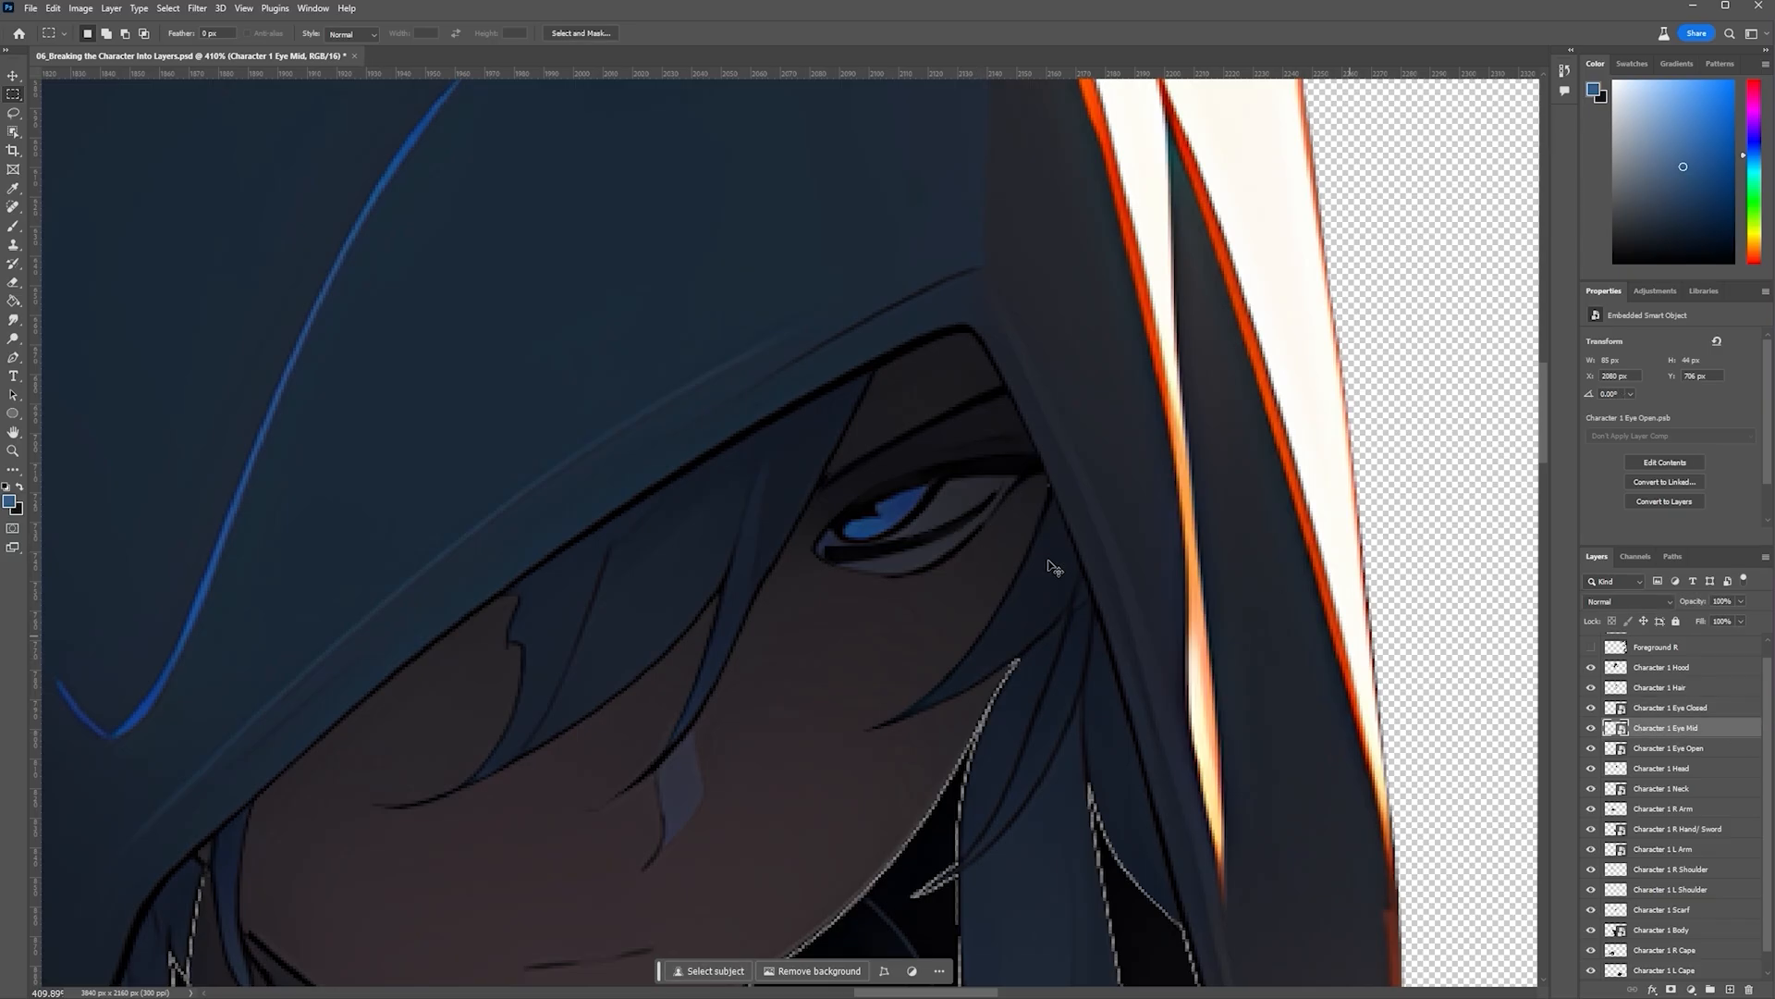
Warp Character 1 Eye Mid, raising its lower edge and lowering its upper lid toward the closed lash line
{"action": "key", "text": "ctrl+t"}
{"action": "scroll", "coordinate": [948, 535], "scroll_direction": "up", "scroll_amount": 2}
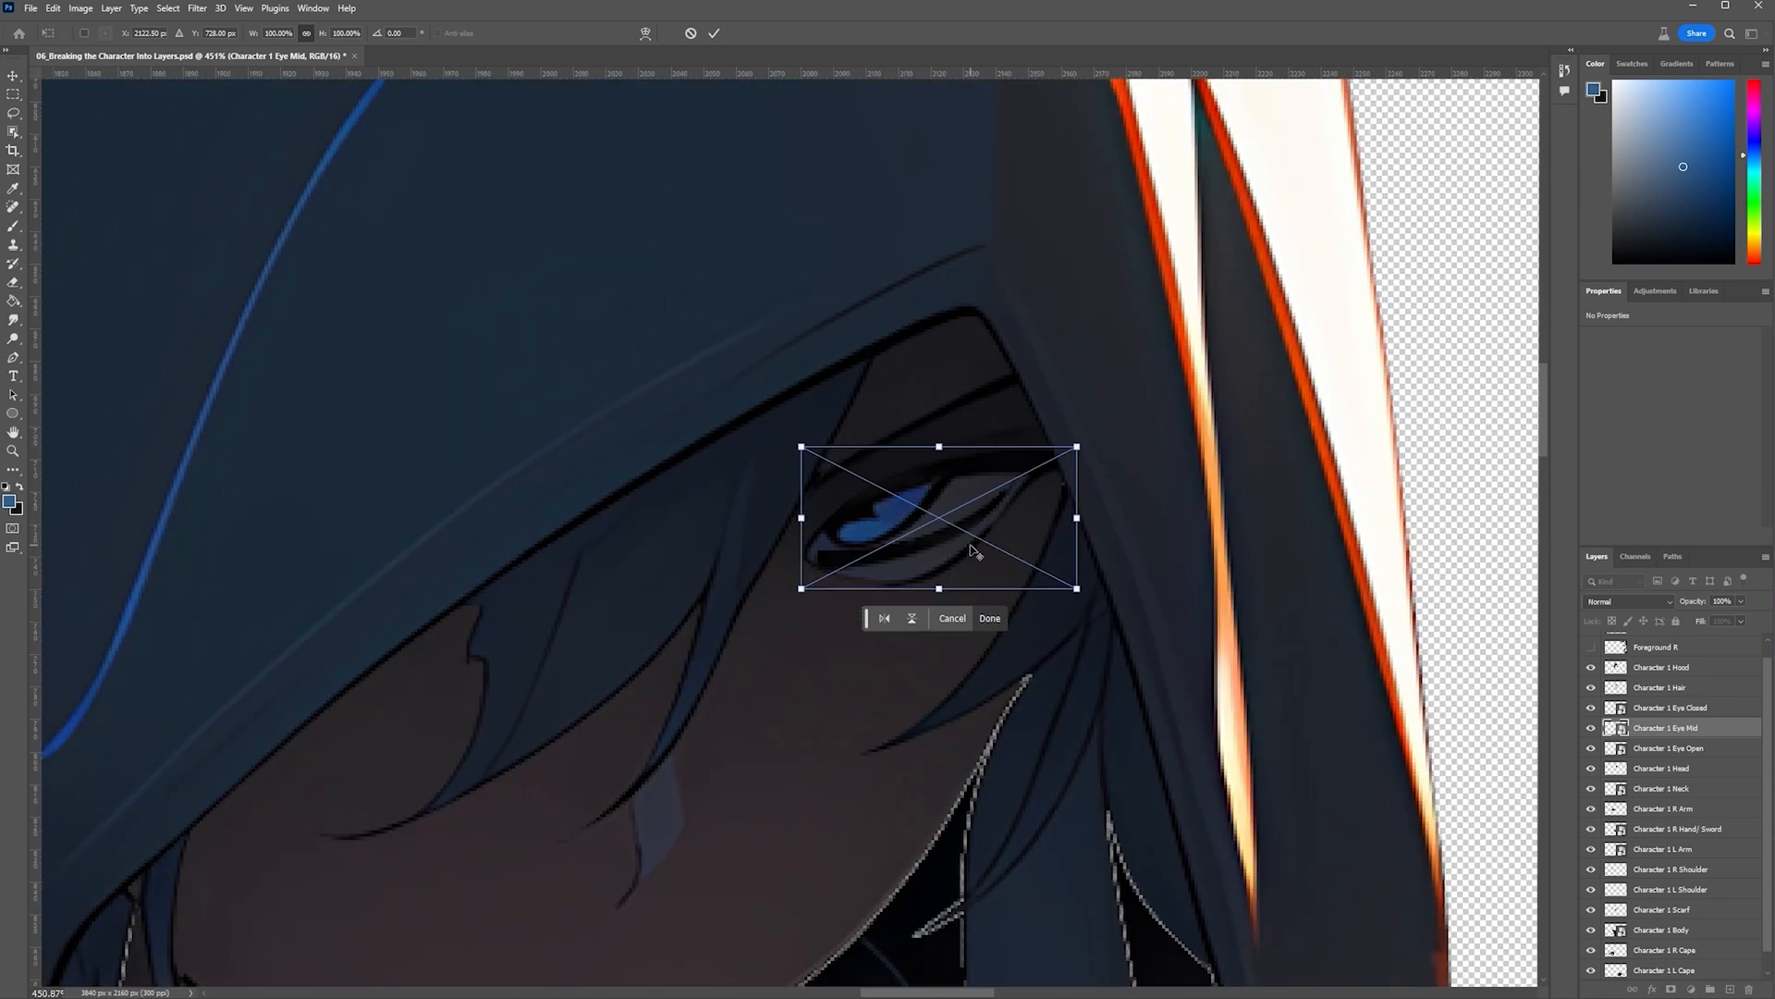
{"action": "right_click", "coordinate": [971, 548]}
{"action": "left_click", "coordinate": [1058, 705]}
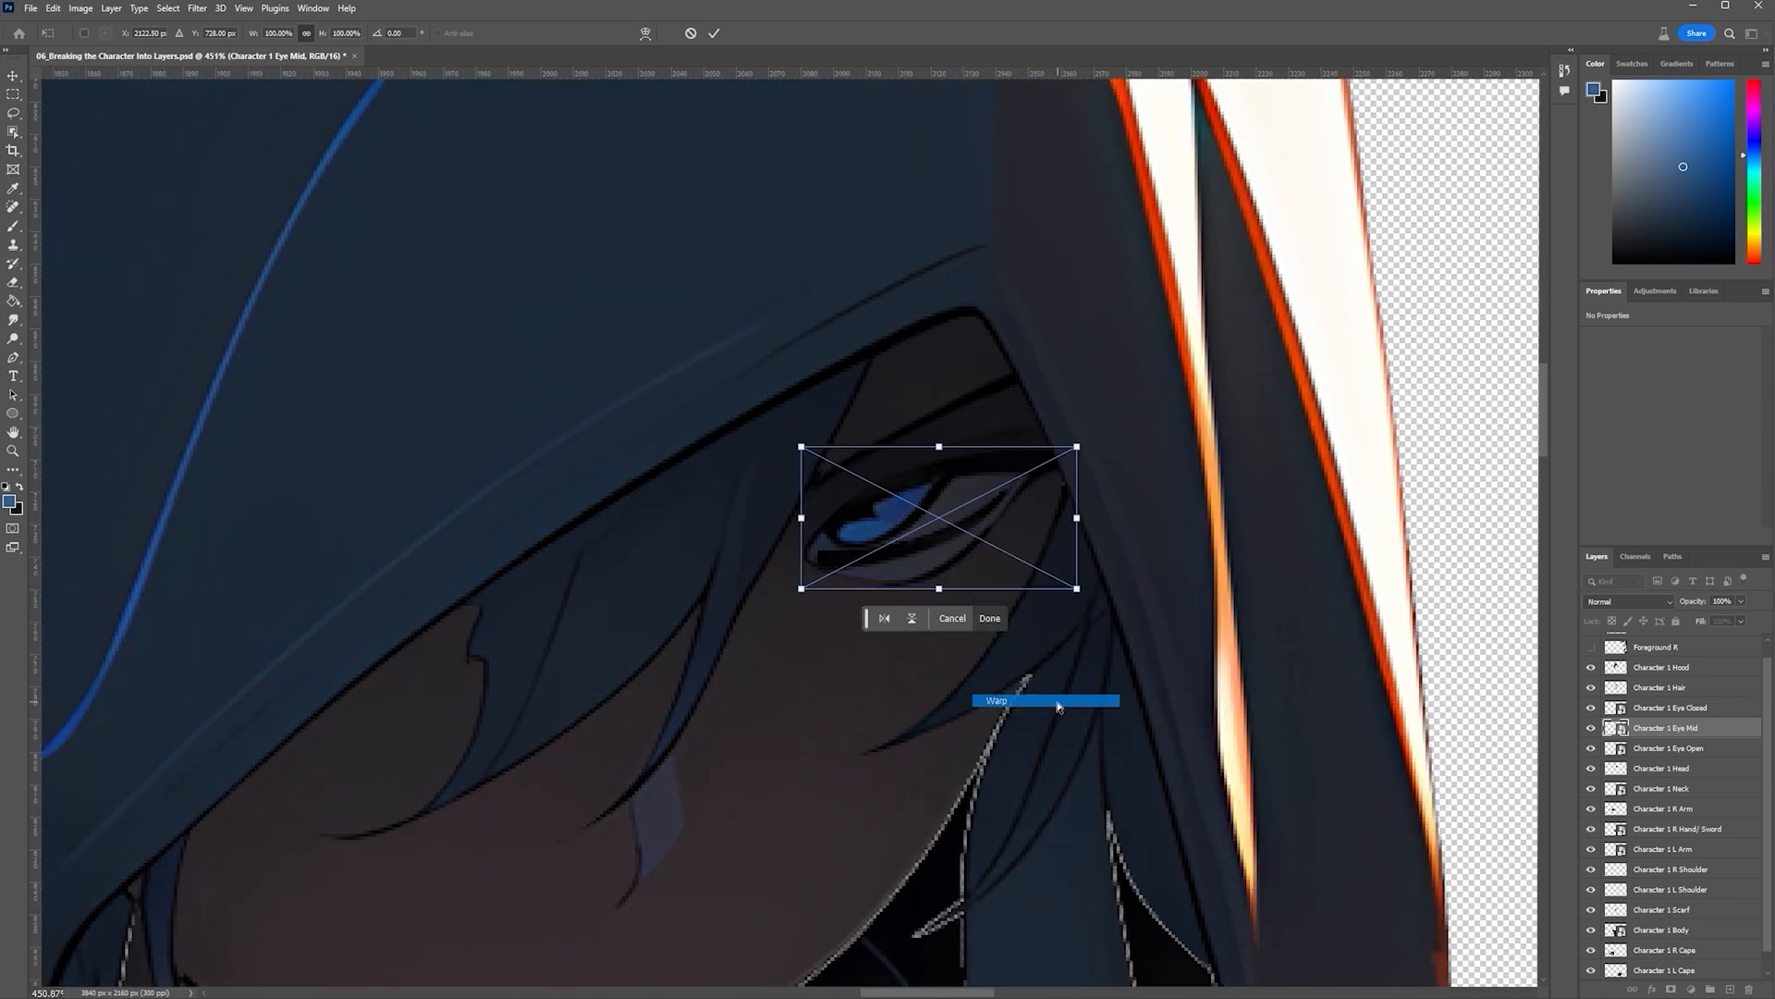
{"action": "left_click_drag", "start_coordinate": [897, 592], "coordinate": [878, 551]}
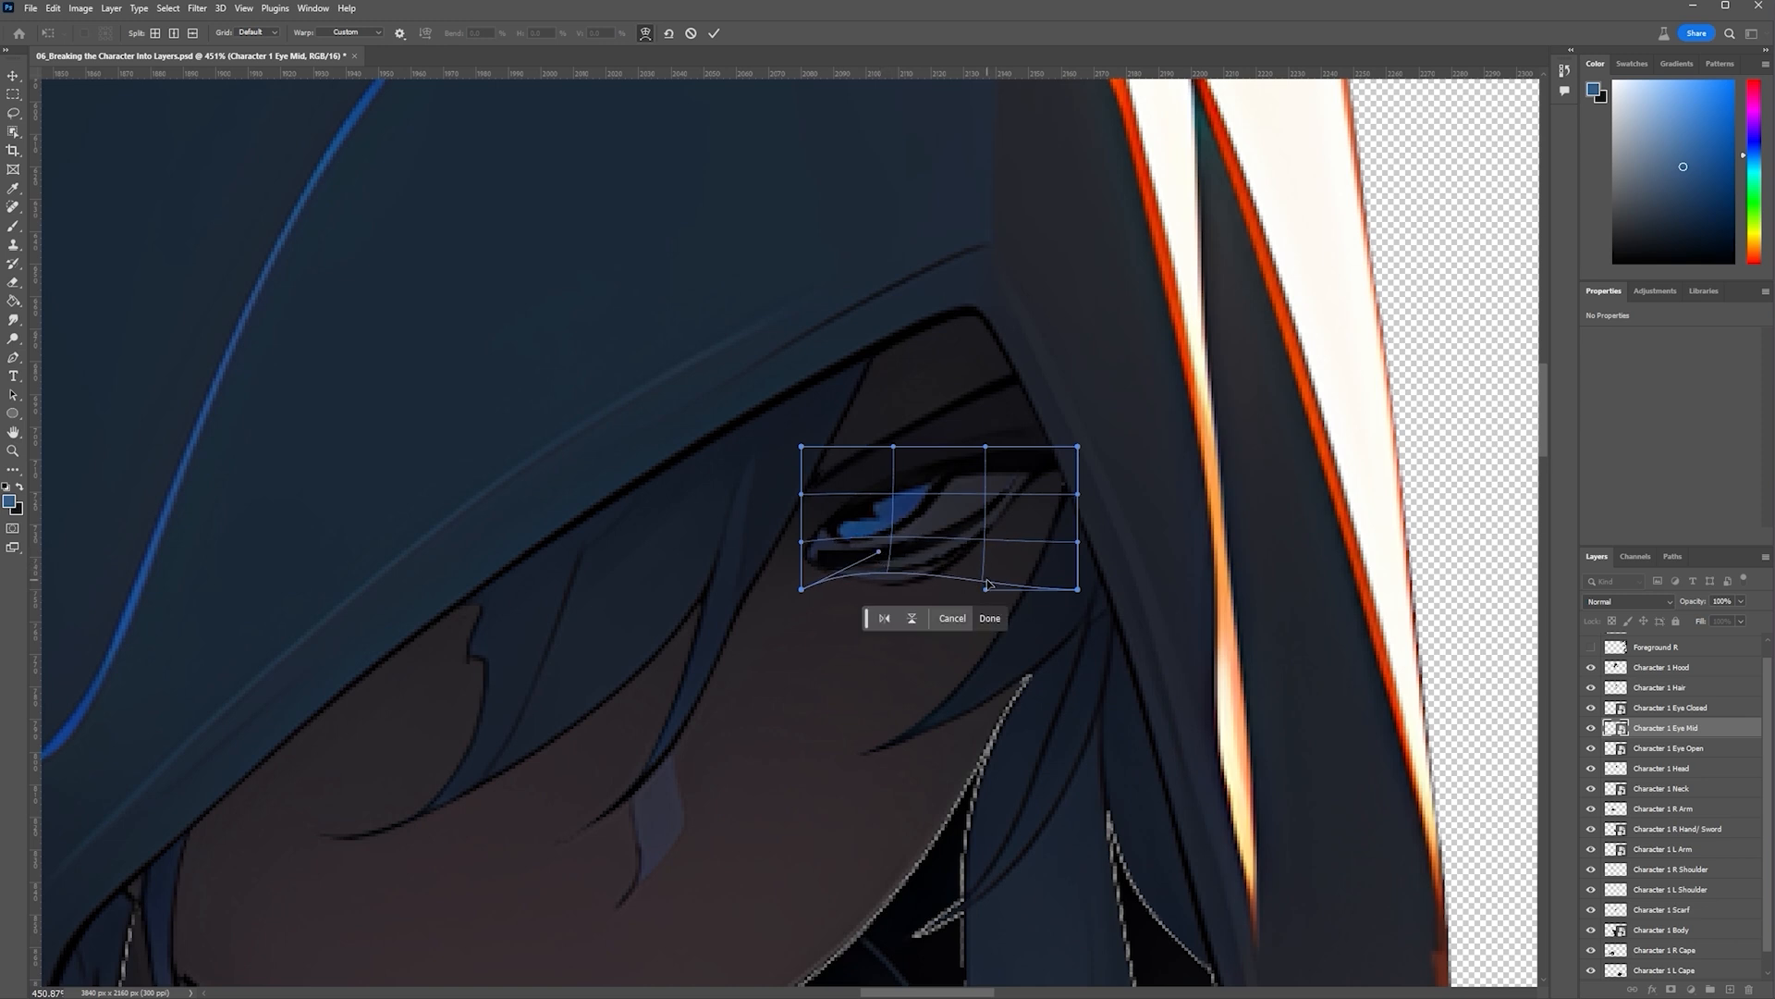
{"action": "left_click_drag", "start_coordinate": [986, 589], "coordinate": [976, 544]}
{"action": "left_click_drag", "start_coordinate": [1078, 589], "coordinate": [1073, 564]}
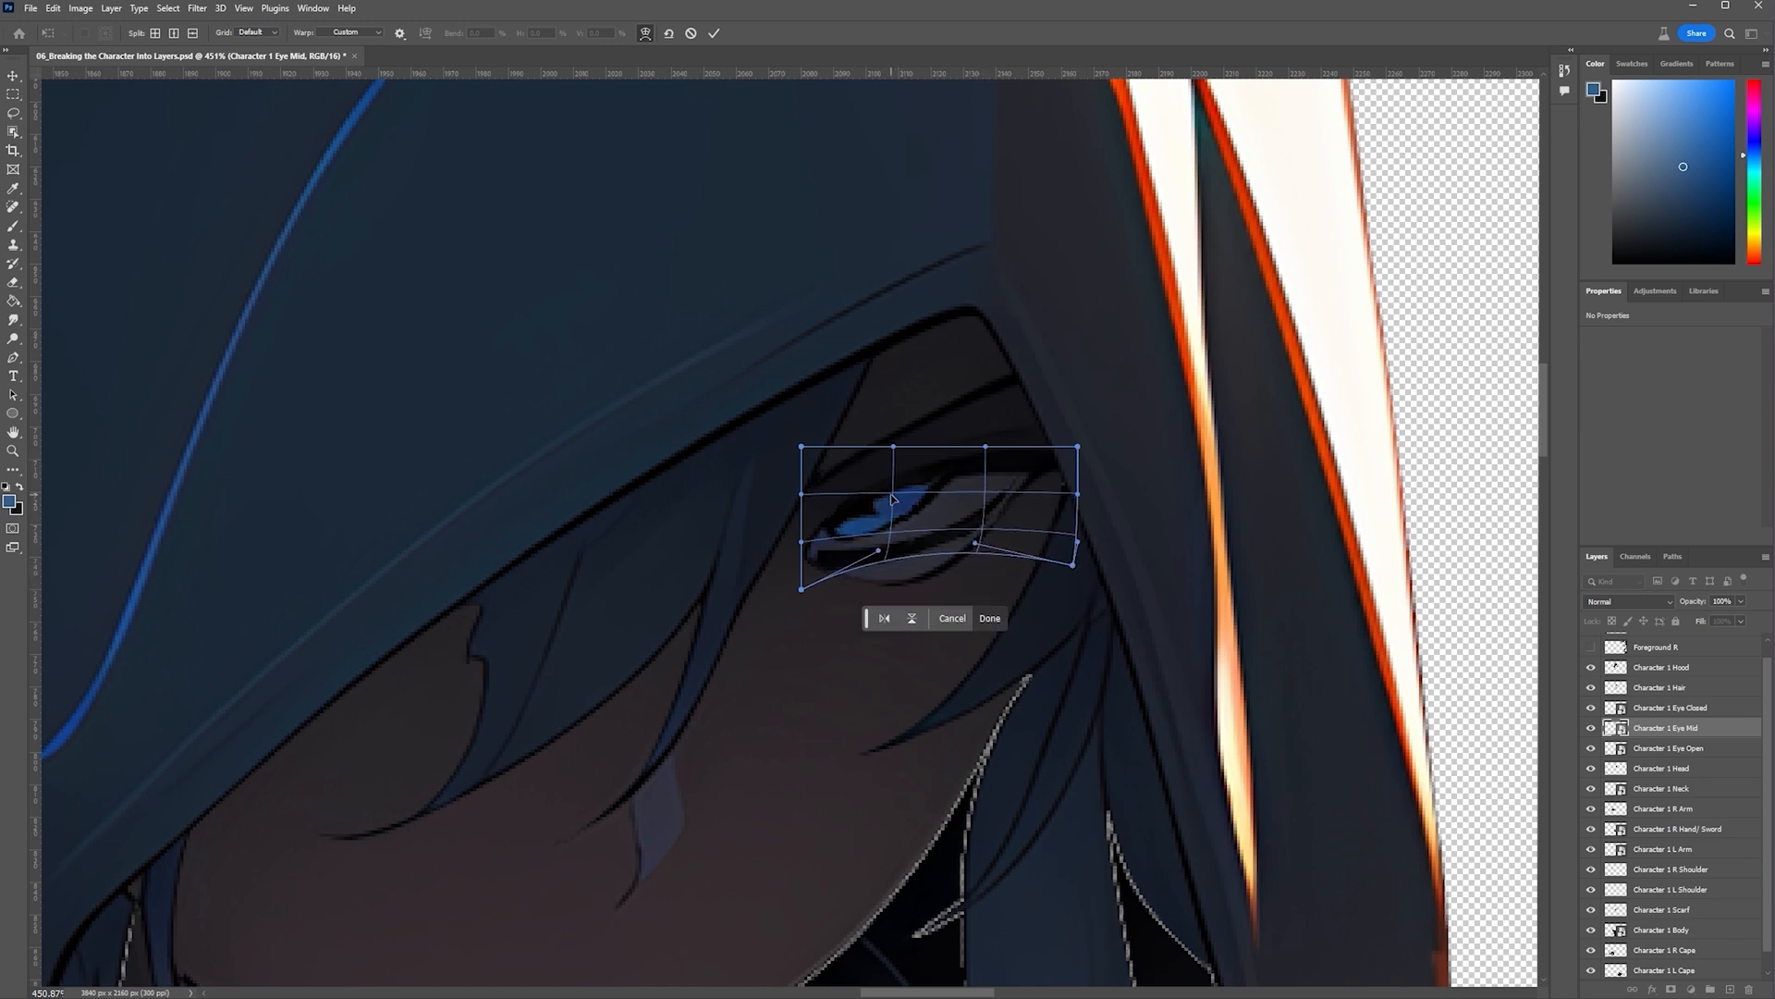
{"action": "left_click_drag", "start_coordinate": [985, 494], "coordinate": [897, 510]}
{"action": "left_click_drag", "start_coordinate": [985, 446], "coordinate": [894, 460]}
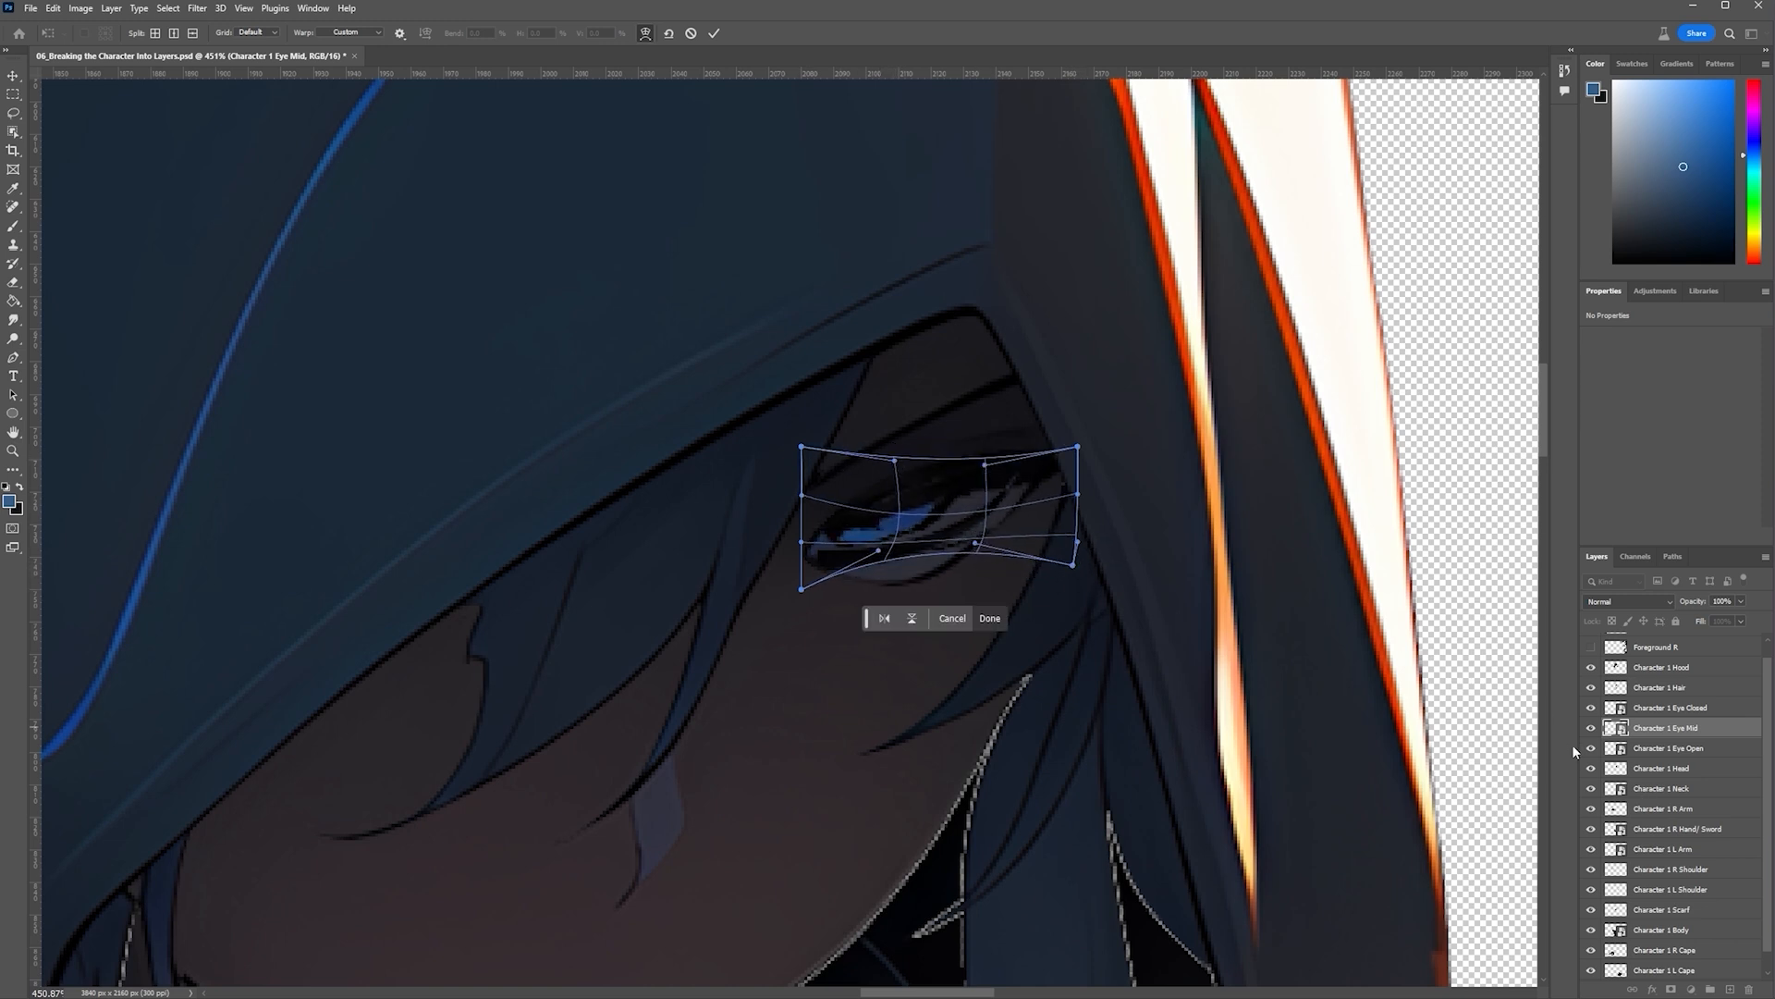
Hide Character 1 Eye Open and warp the outer lower corner of Character 1 Eye Mid further upward
{"action": "left_click", "coordinate": [1591, 748]}
{"action": "key", "text": "ctrl+t"}
{"action": "right_click", "coordinate": [1026, 554]}
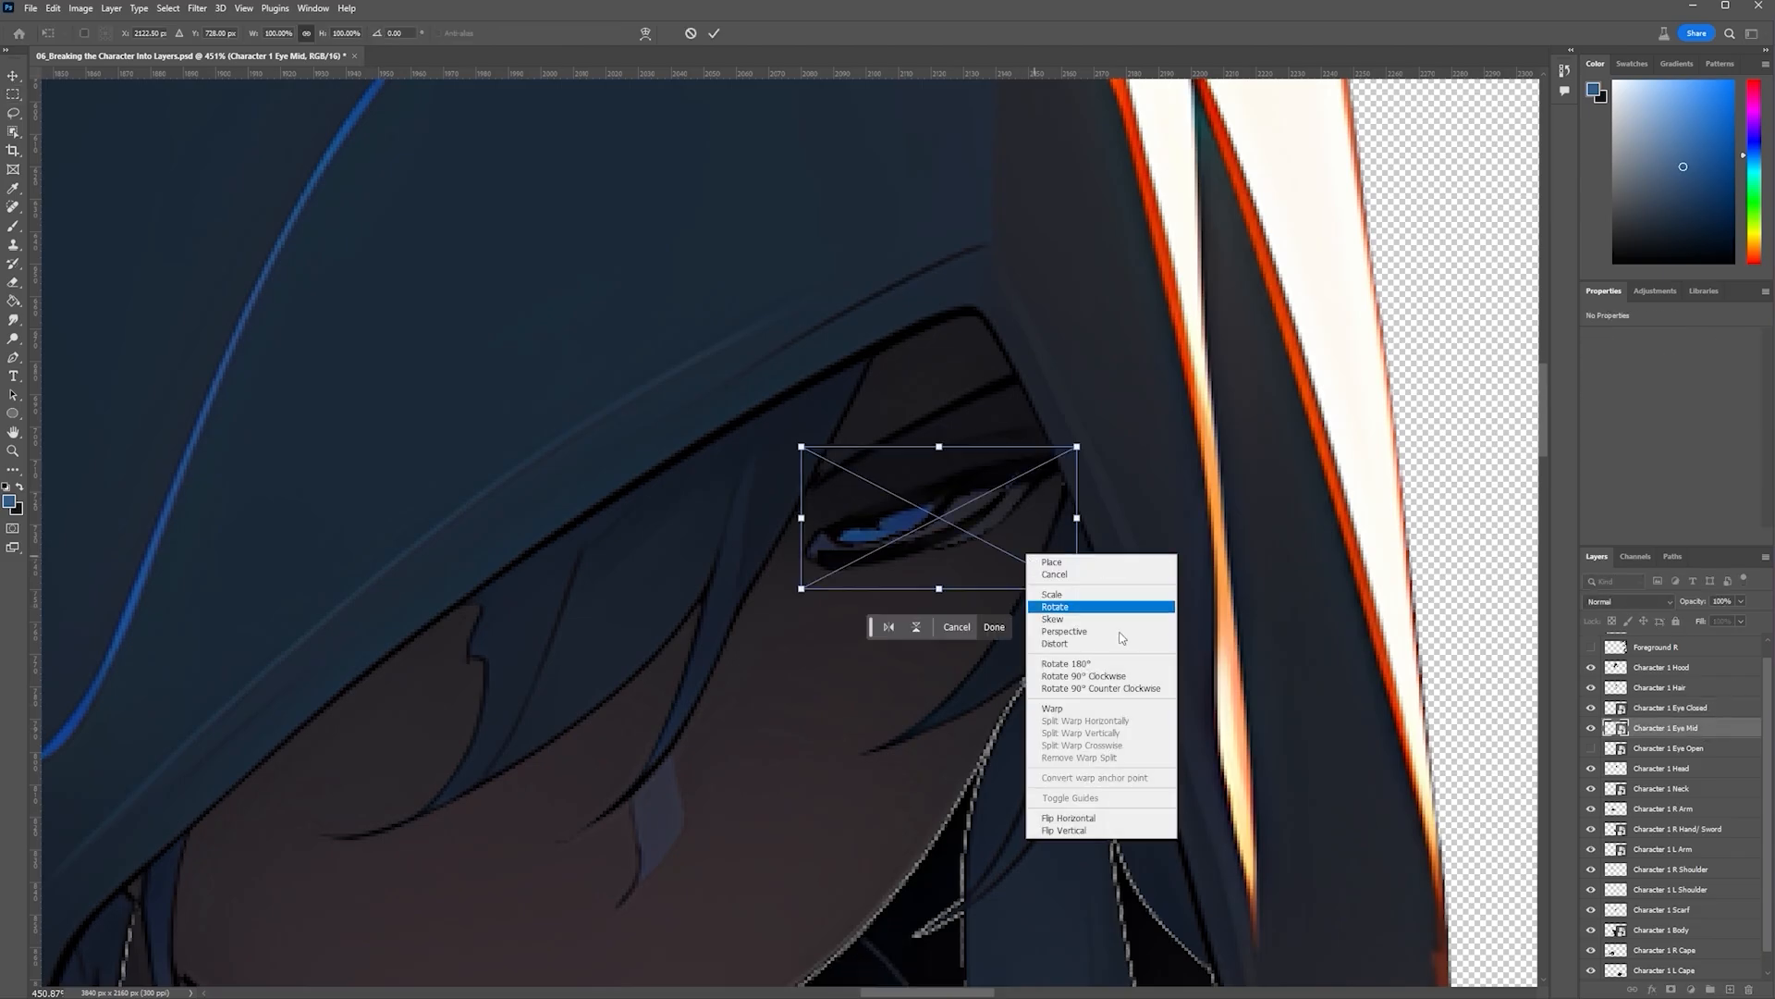
{"action": "left_click", "coordinate": [1077, 709]}
{"action": "left_click_drag", "start_coordinate": [1072, 564], "coordinate": [1046, 503]}
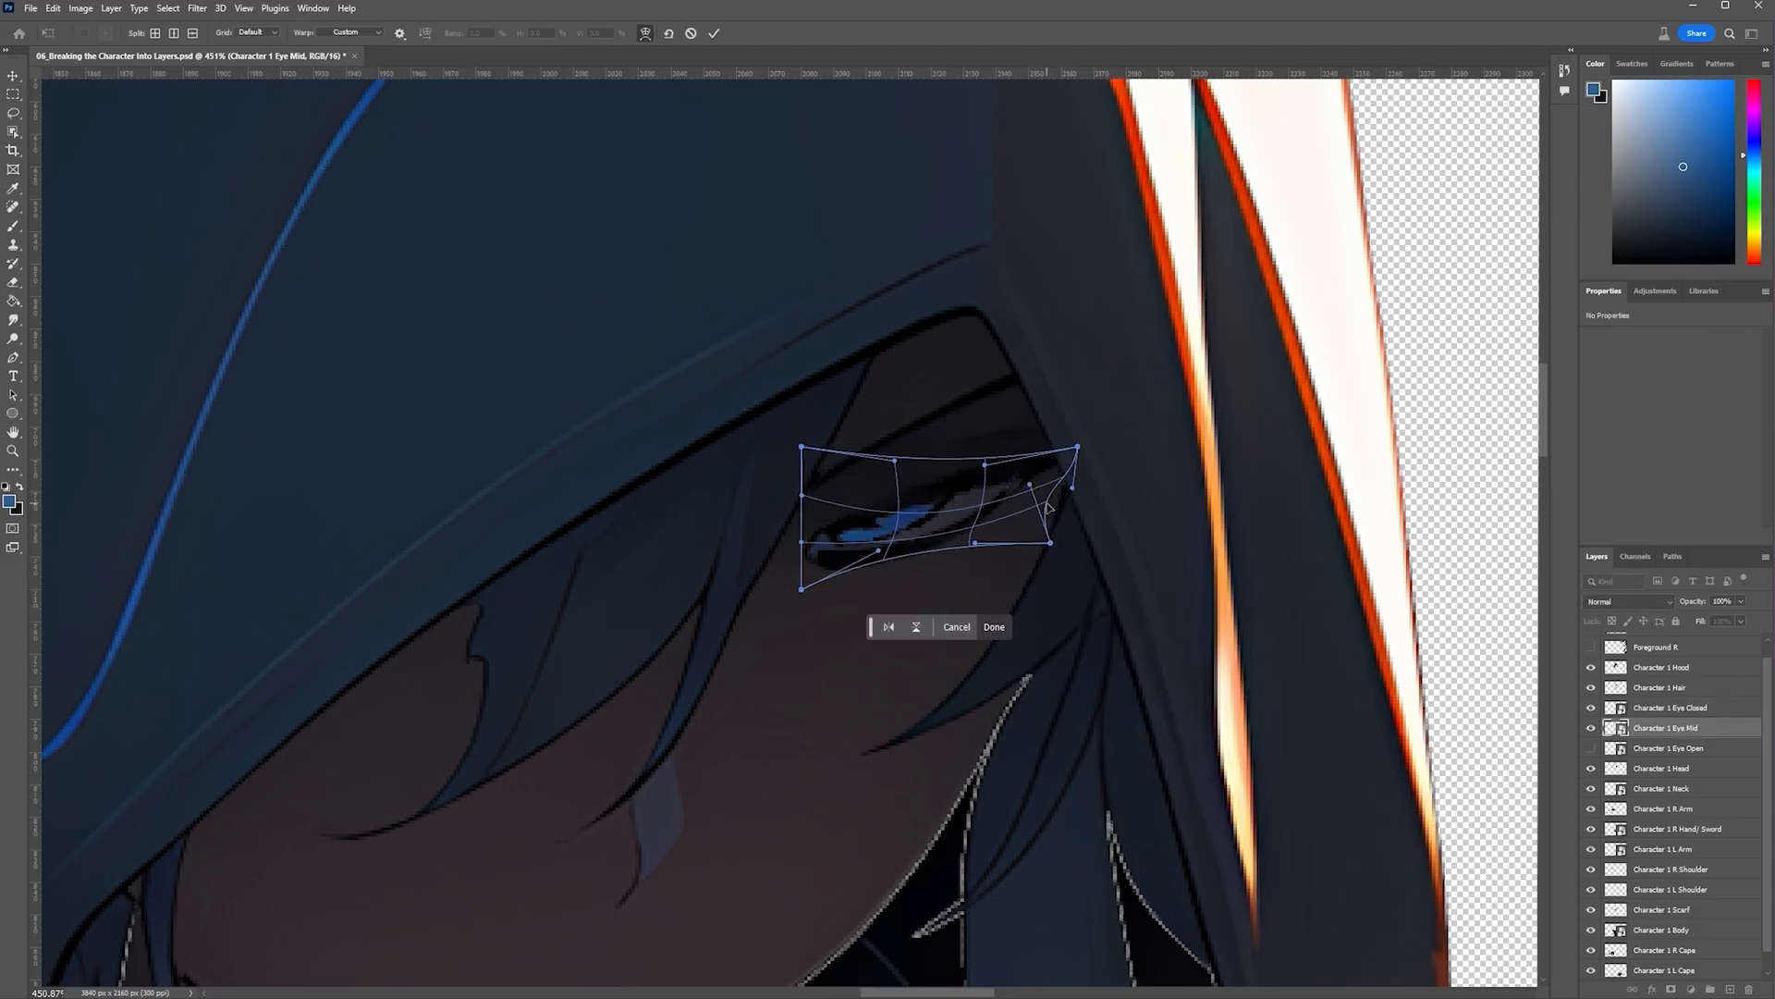
{"action": "key", "text": "Return"}
{"action": "scroll", "coordinate": [936, 581], "scroll_direction": "down", "scroll_amount": 7}
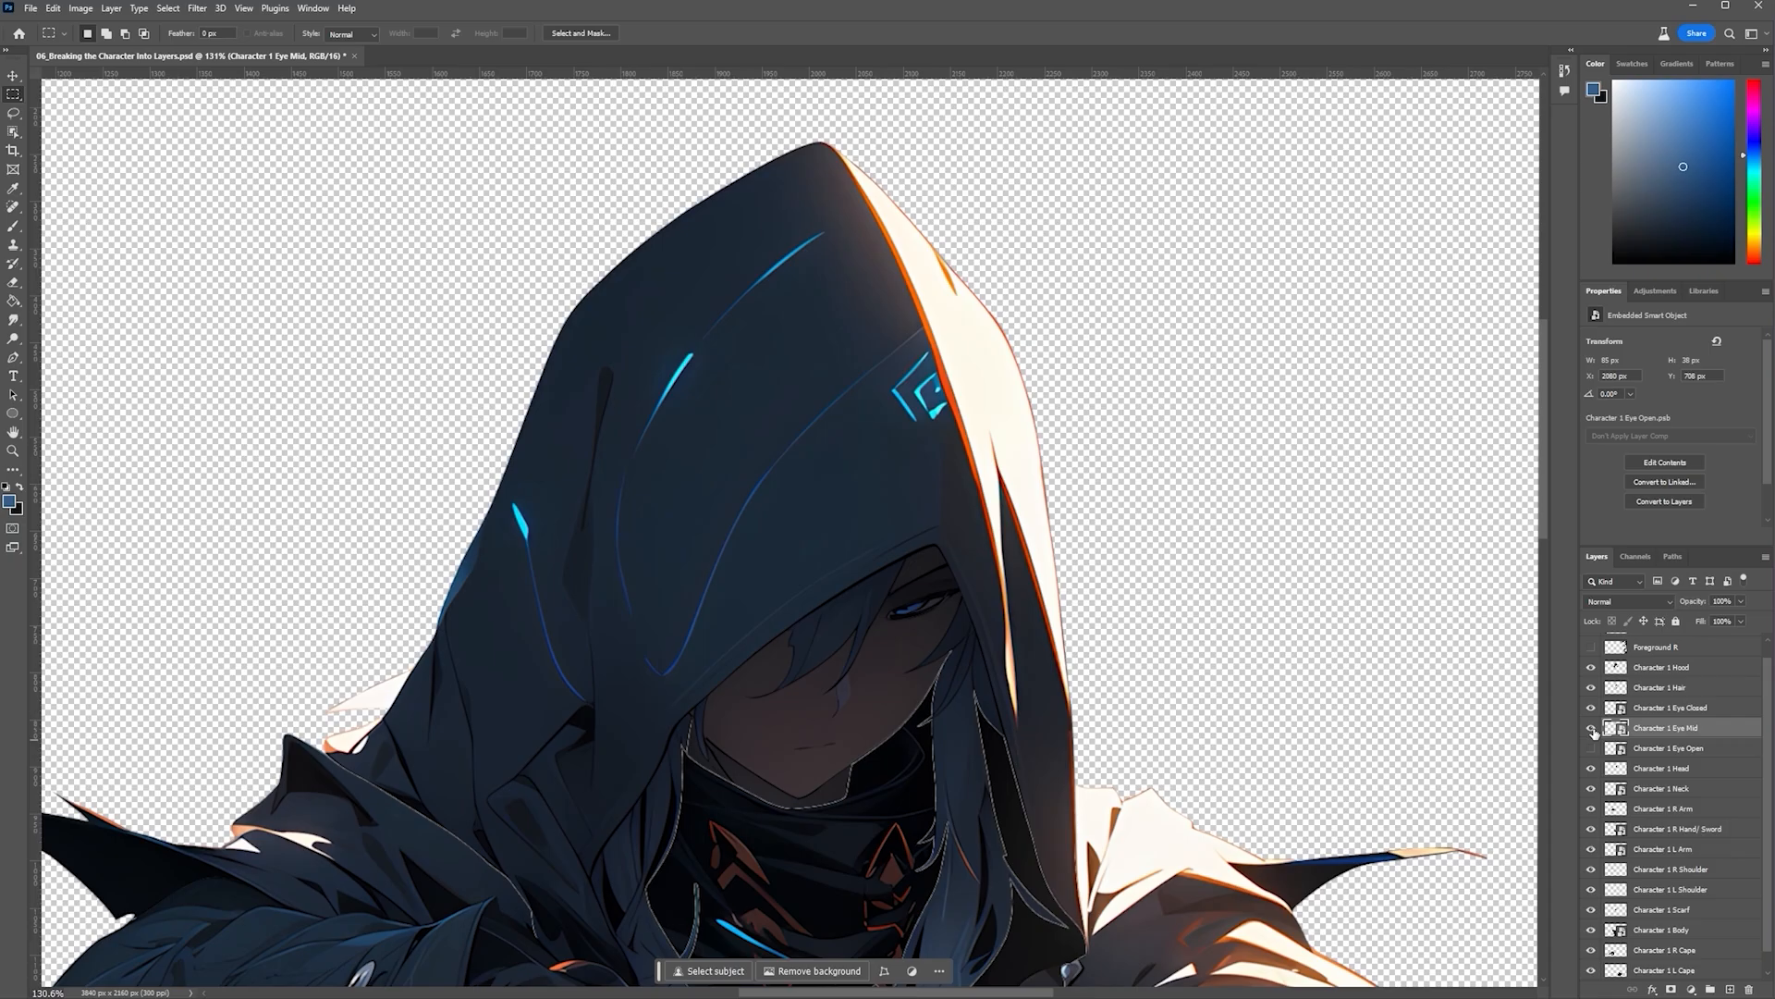
Toggle the closed, mid and open eye layers to compare the blink stages, leaving only Character 1 Eye Open shown
{"action": "left_click", "coordinate": [1592, 730]}
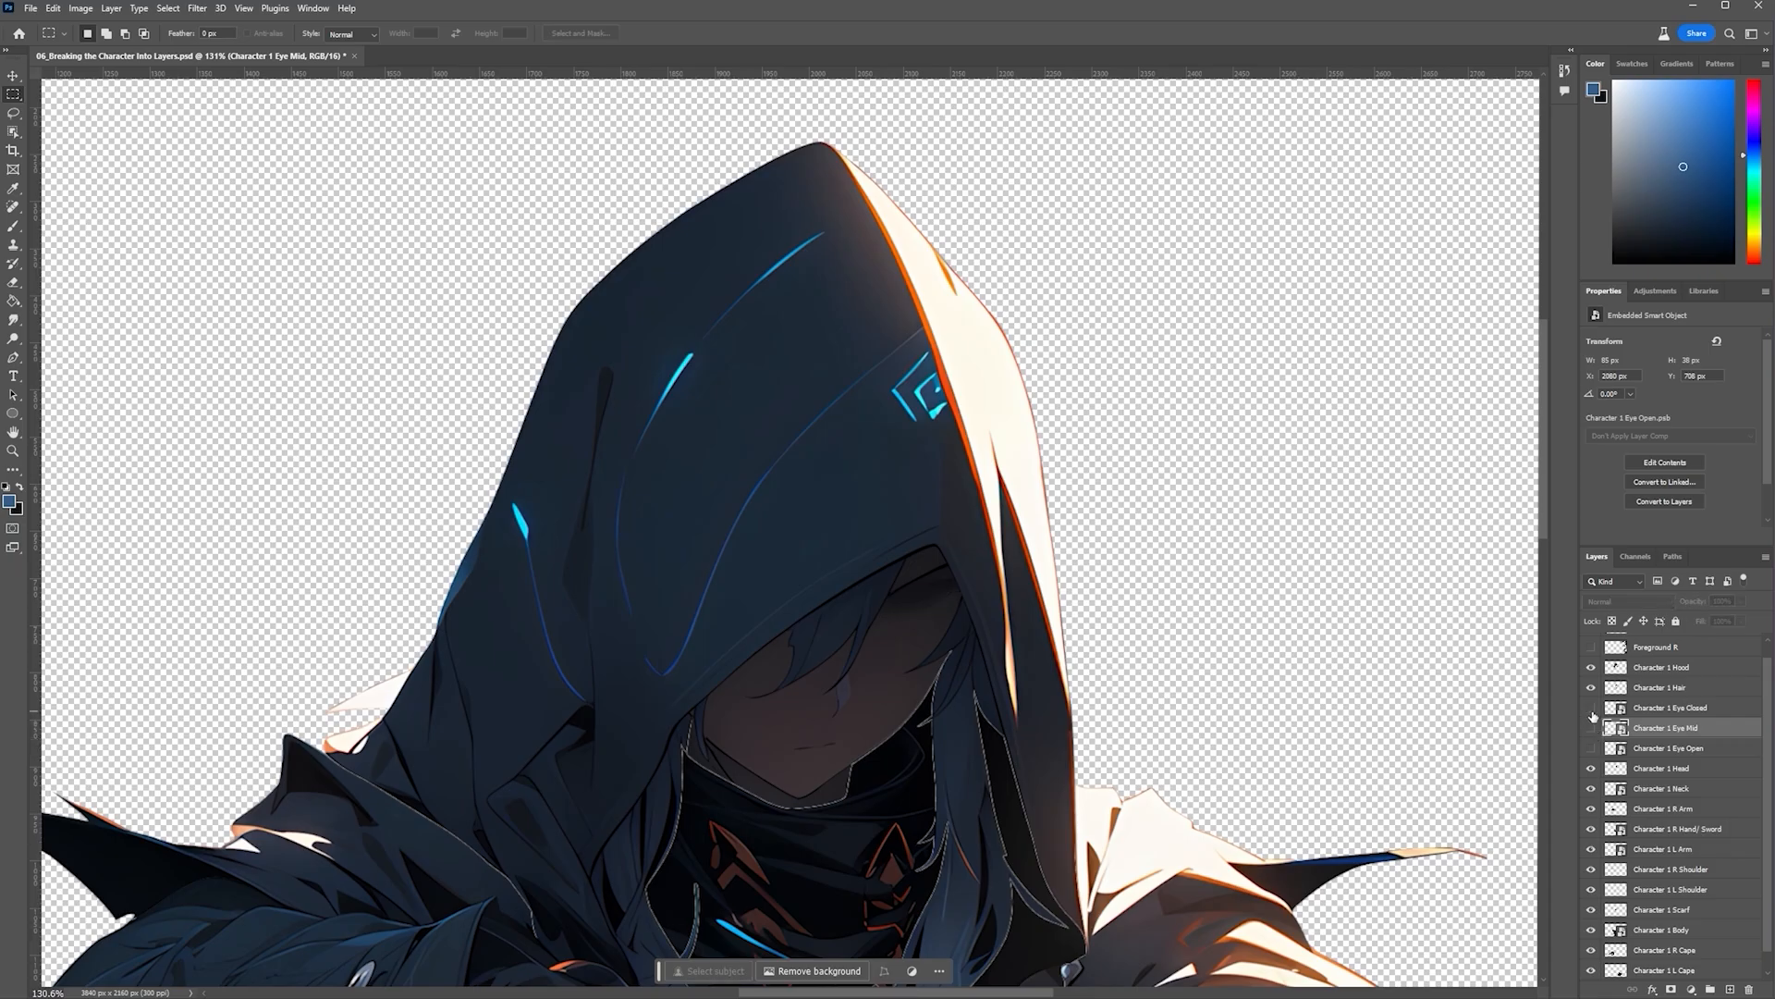
{"action": "left_click", "coordinate": [1590, 751]}
{"action": "left_click", "coordinate": [1591, 729]}
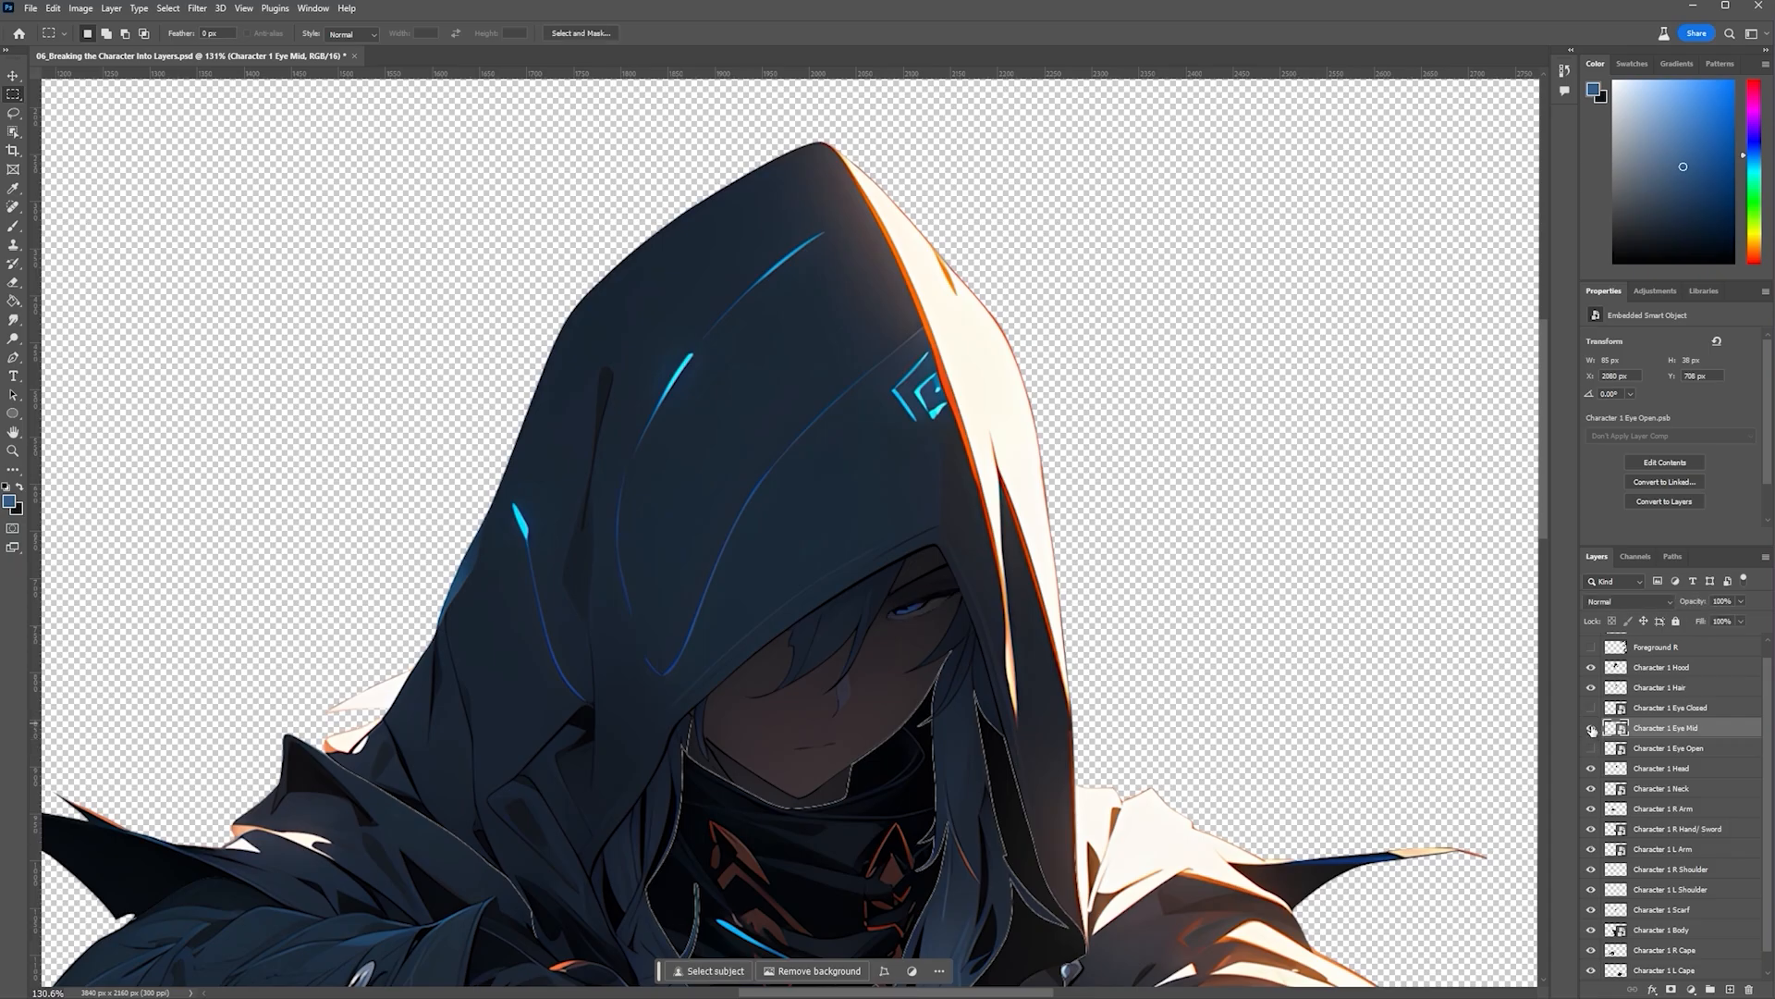
{"action": "left_click", "coordinate": [1592, 729]}
{"action": "left_click", "coordinate": [1591, 749]}
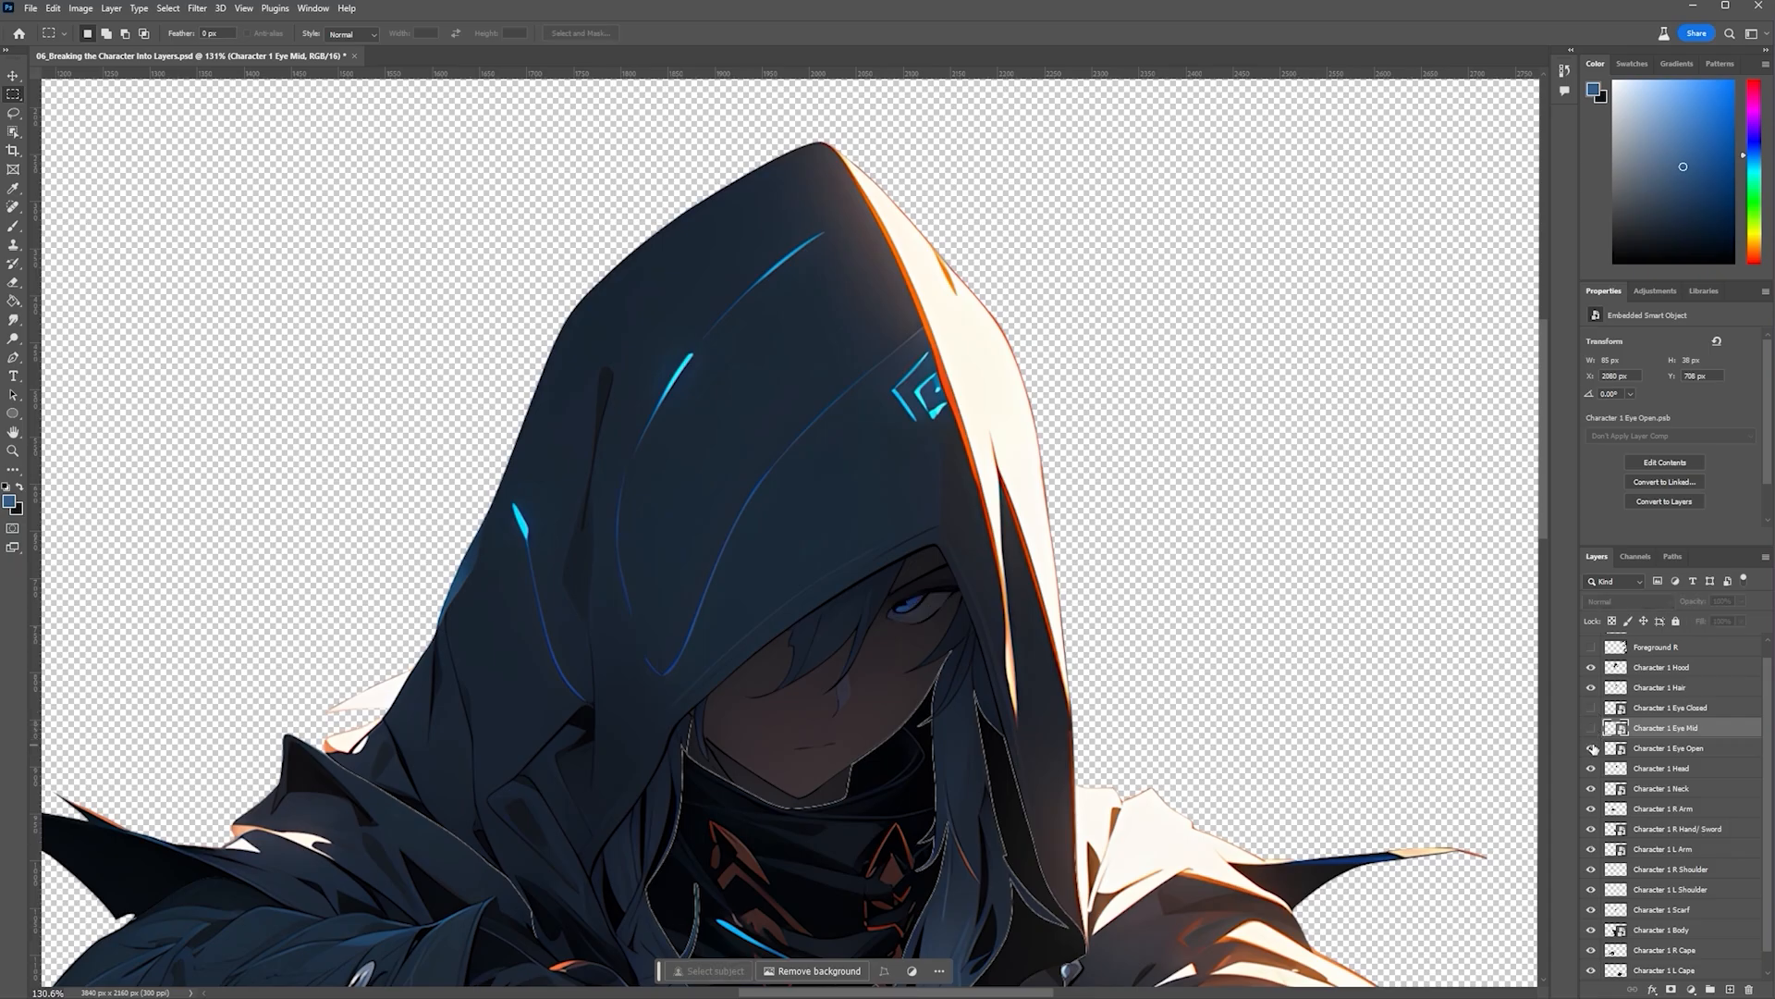
{"action": "left_click", "coordinate": [1592, 749]}
{"action": "left_click", "coordinate": [1591, 708]}
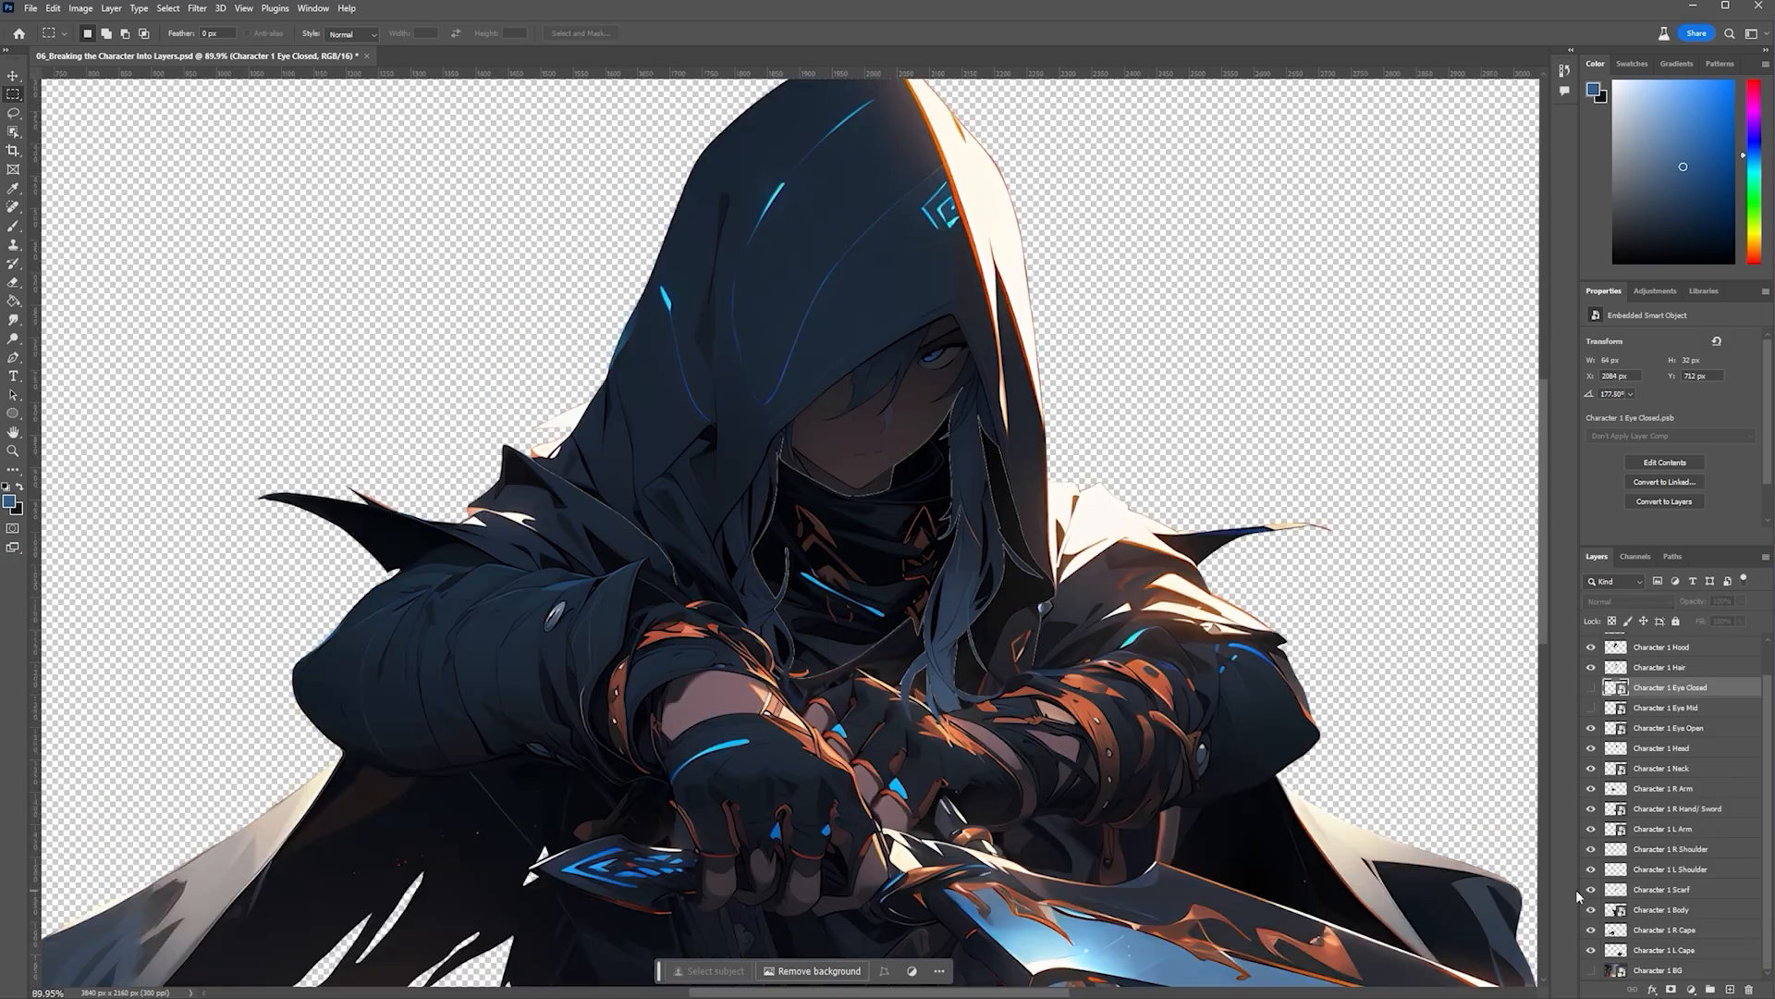
Hide the Character 1 Scarf layer and rasterize the Character 1 Body layer
{"action": "left_click", "coordinate": [1590, 889]}
{"action": "left_click", "coordinate": [1659, 909]}
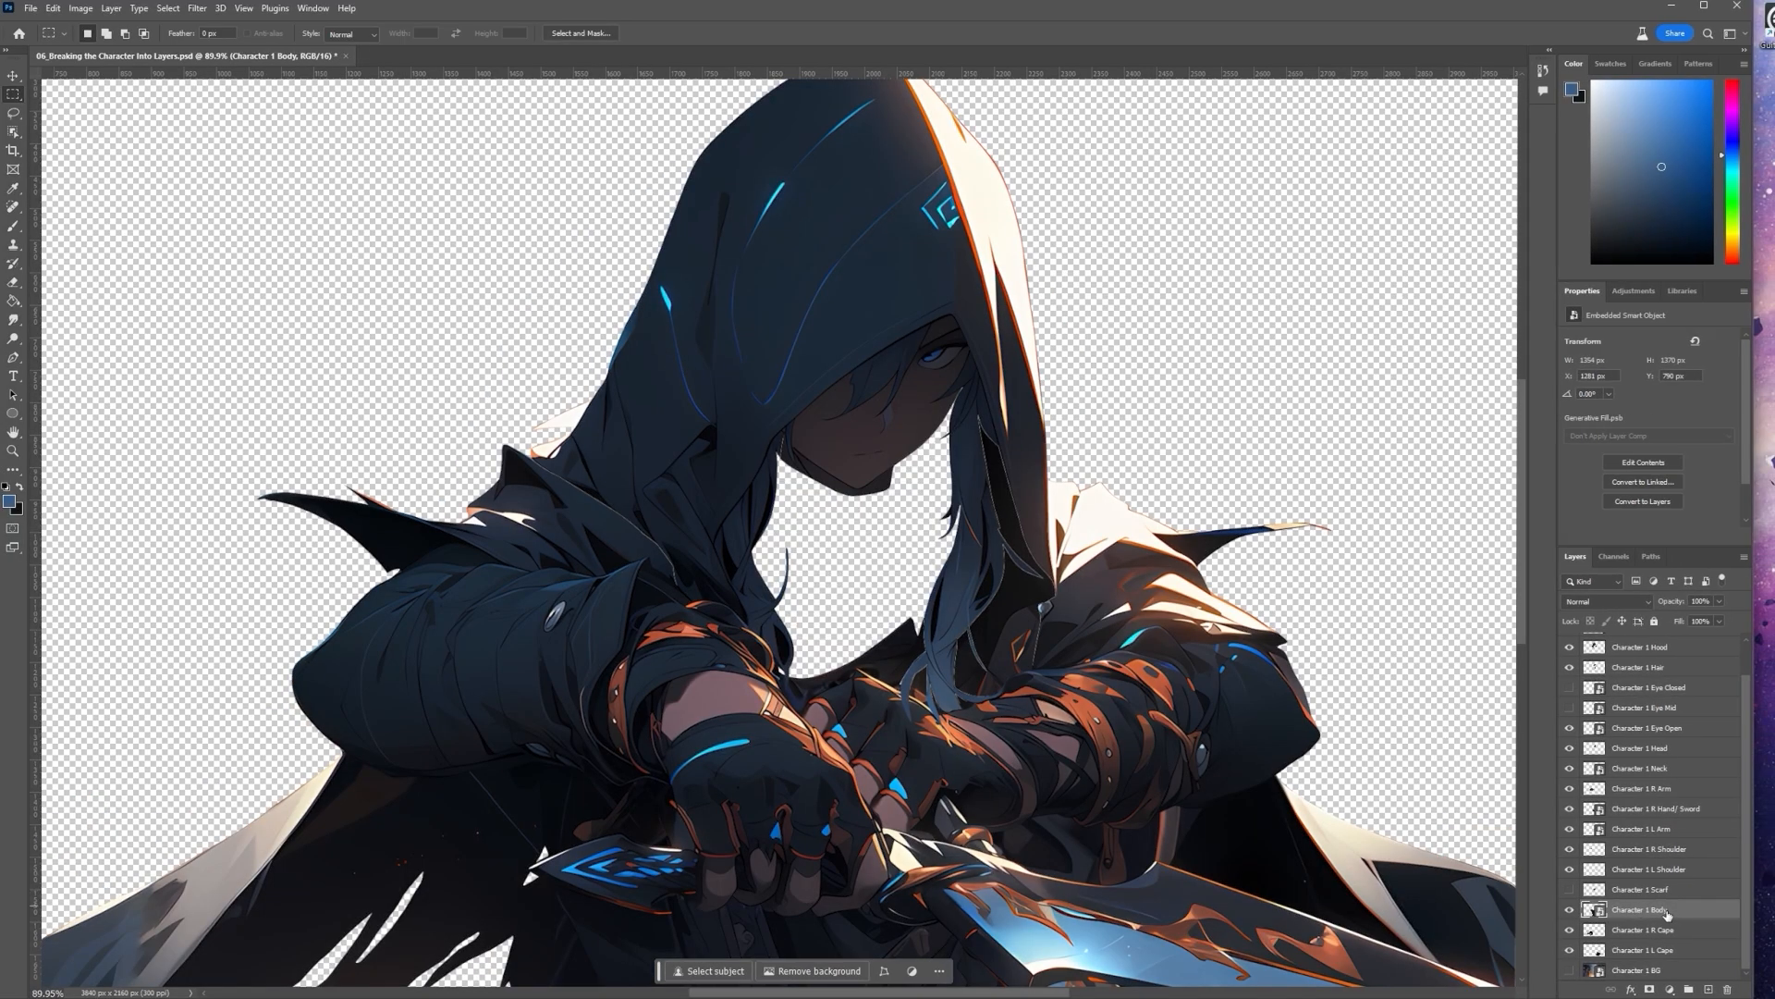
{"action": "right_click", "coordinate": [1620, 912]}
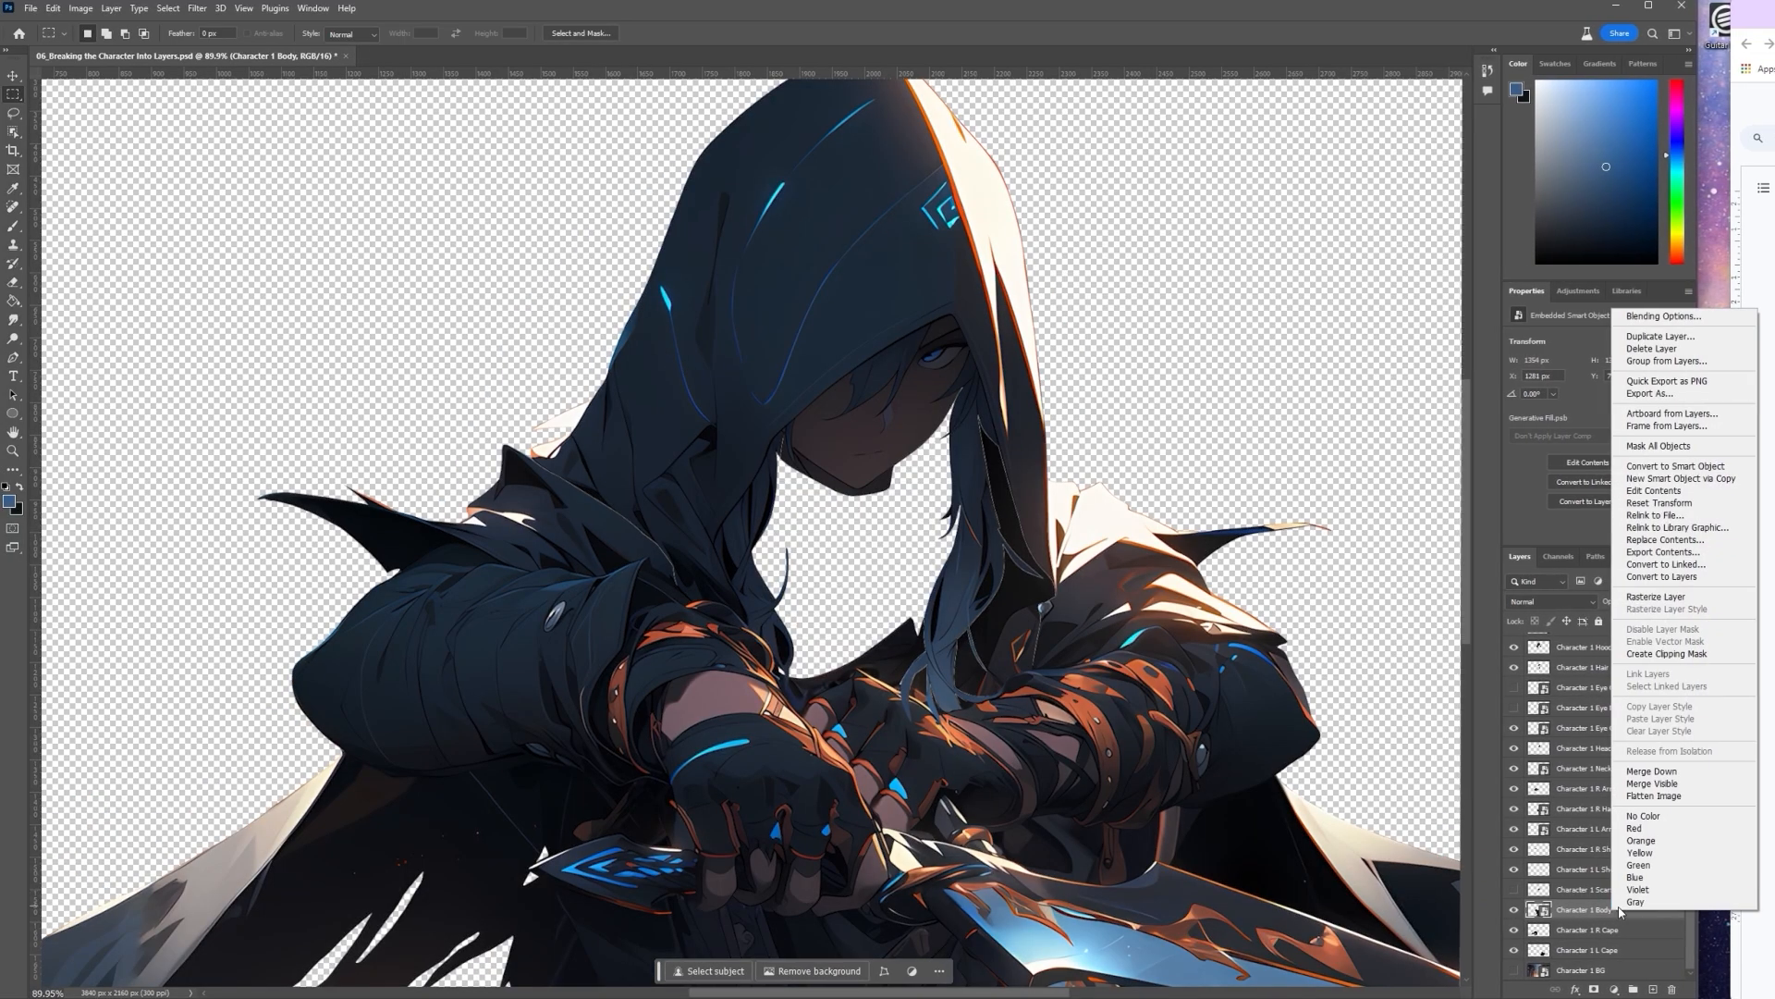
{"action": "left_click", "coordinate": [1656, 596]}
Lasso the empty neck and chest area of the body and fill it with Content-Aware Fill, output to a new layer
{"action": "key", "text": "l"}
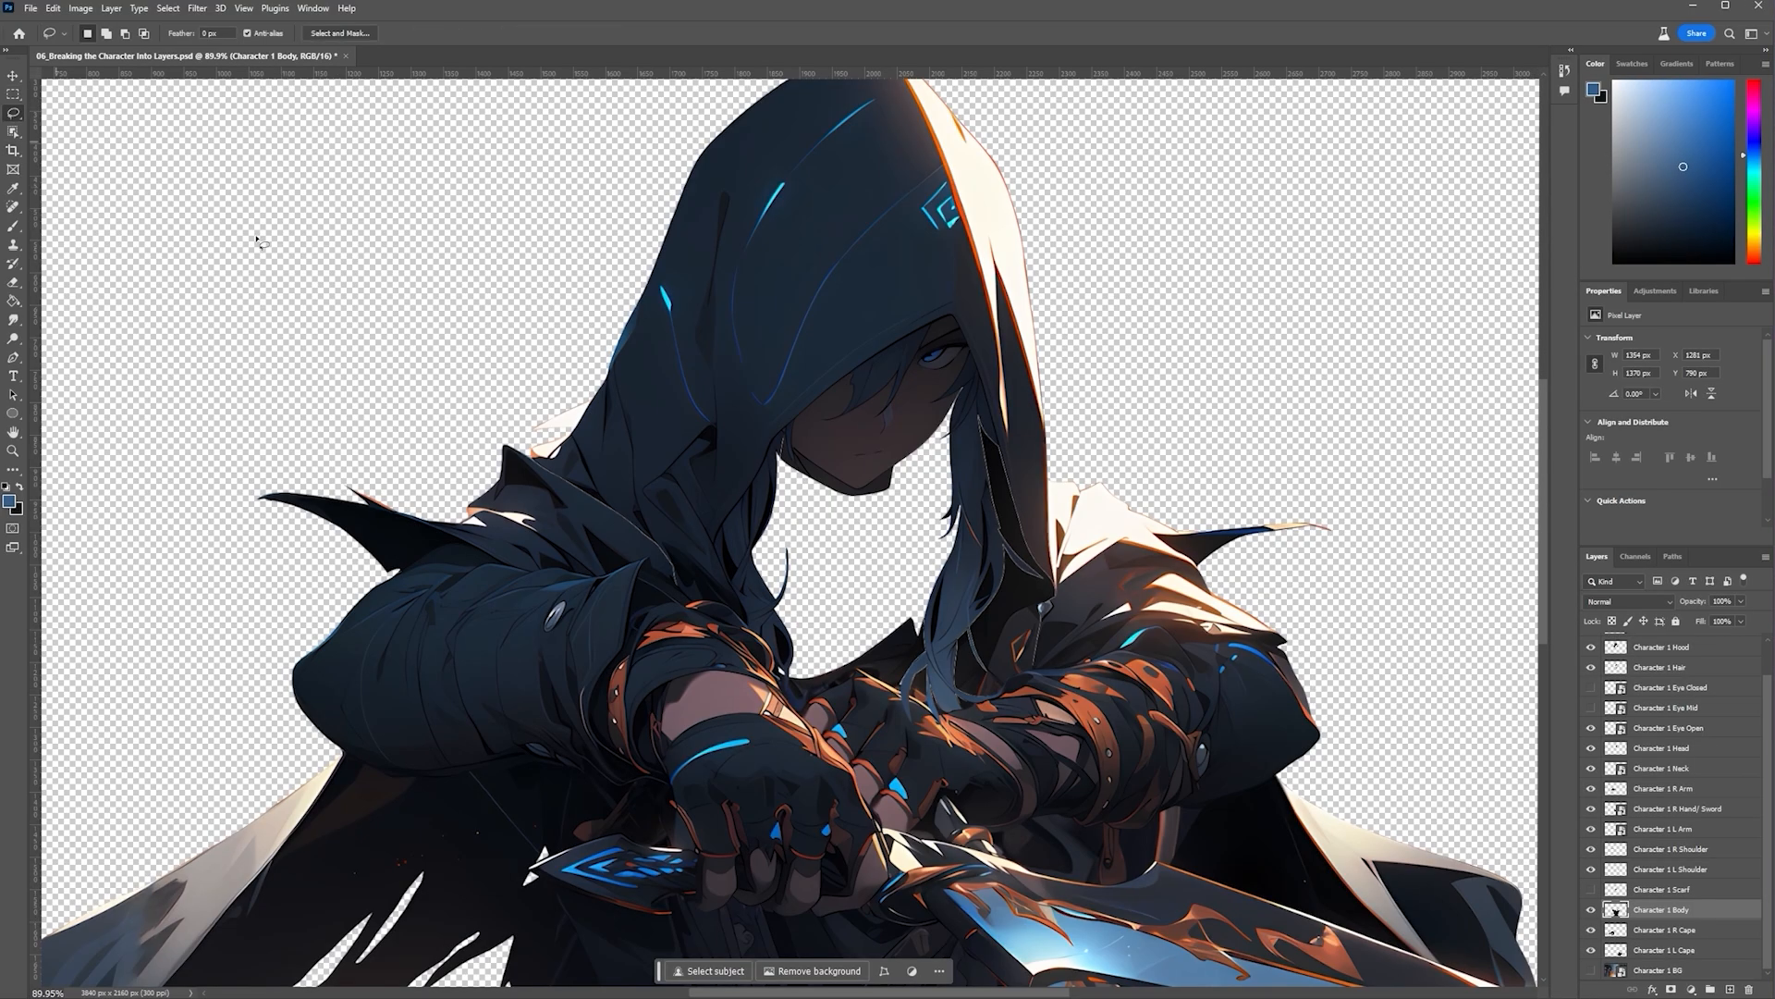
{"action": "mouse_move", "coordinate": [775, 690]}
{"action": "left_mouse_down"}
{"action": "mouse_move", "coordinate": [980, 657]}
{"action": "mouse_move", "coordinate": [1050, 590]}
{"action": "mouse_move", "coordinate": [1017, 462]}
{"action": "mouse_move", "coordinate": [968, 382]}
{"action": "mouse_move", "coordinate": [880, 474]}
{"action": "mouse_move", "coordinate": [760, 452]}
{"action": "mouse_move", "coordinate": [745, 605]}
{"action": "mouse_move", "coordinate": [767, 684]}
{"action": "left_mouse_up"}
{"action": "right_click", "coordinate": [843, 616]}
{"action": "left_click", "coordinate": [902, 826]}
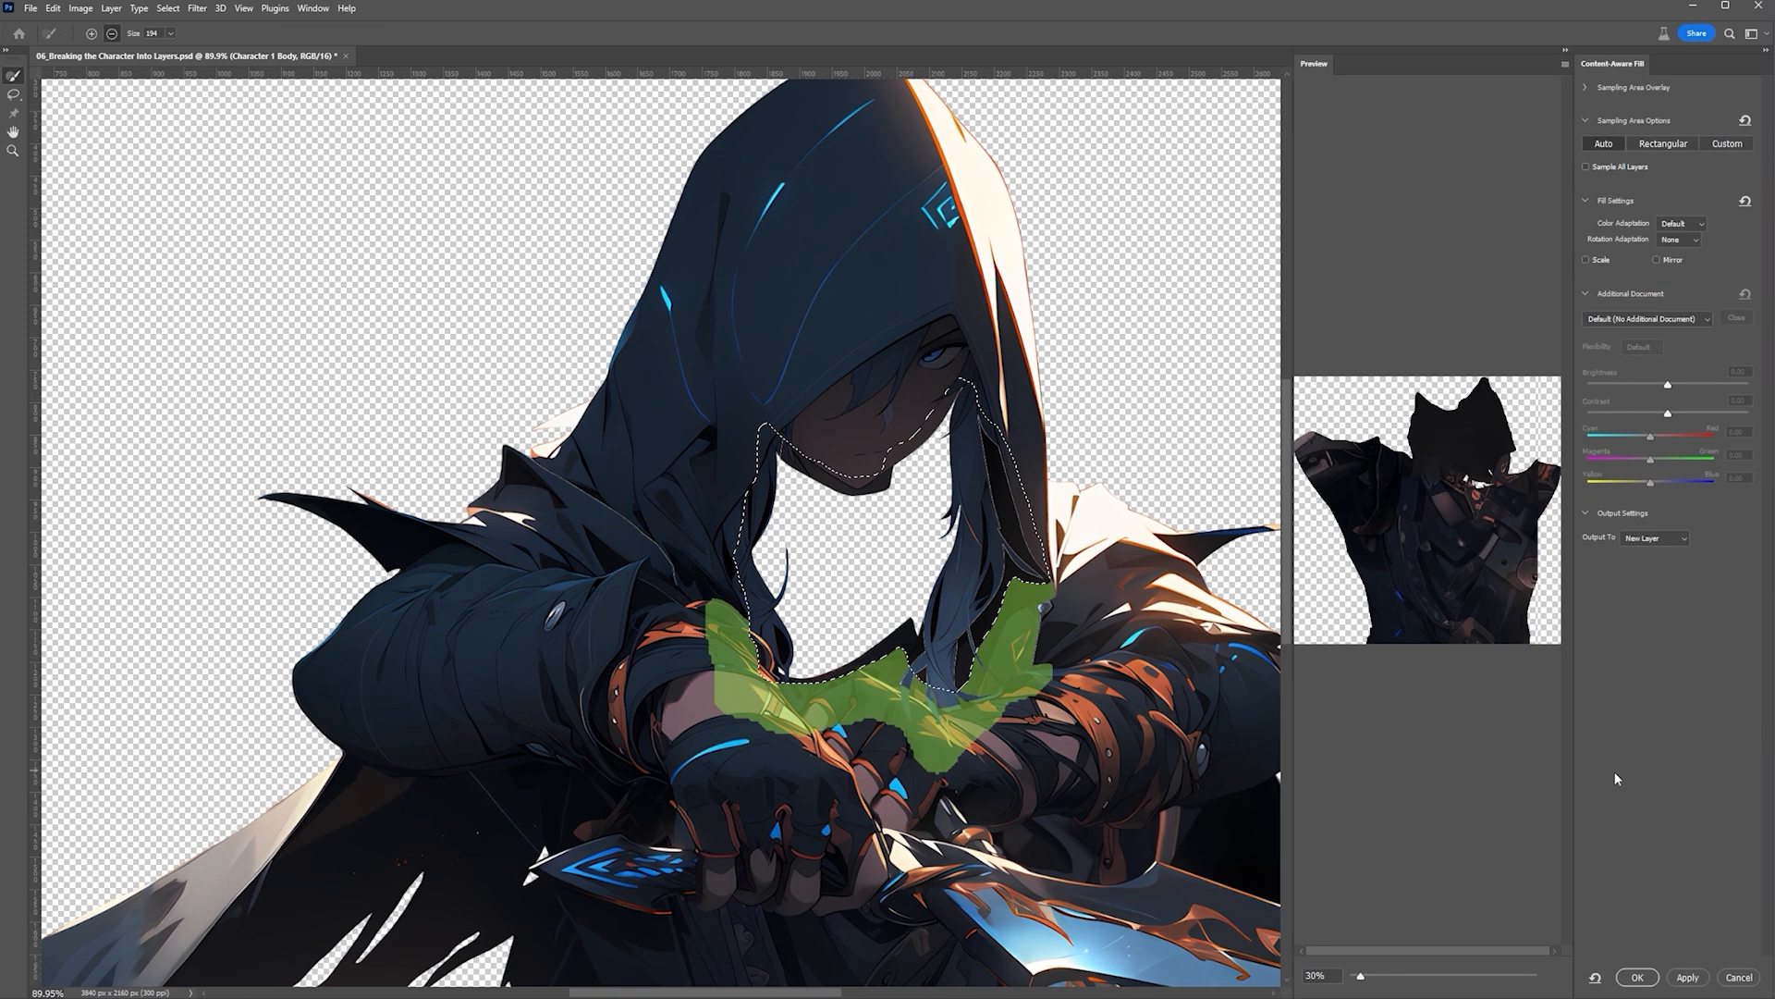
{"action": "left_click", "coordinate": [1635, 978]}
{"action": "key", "text": "ctrl+d"}
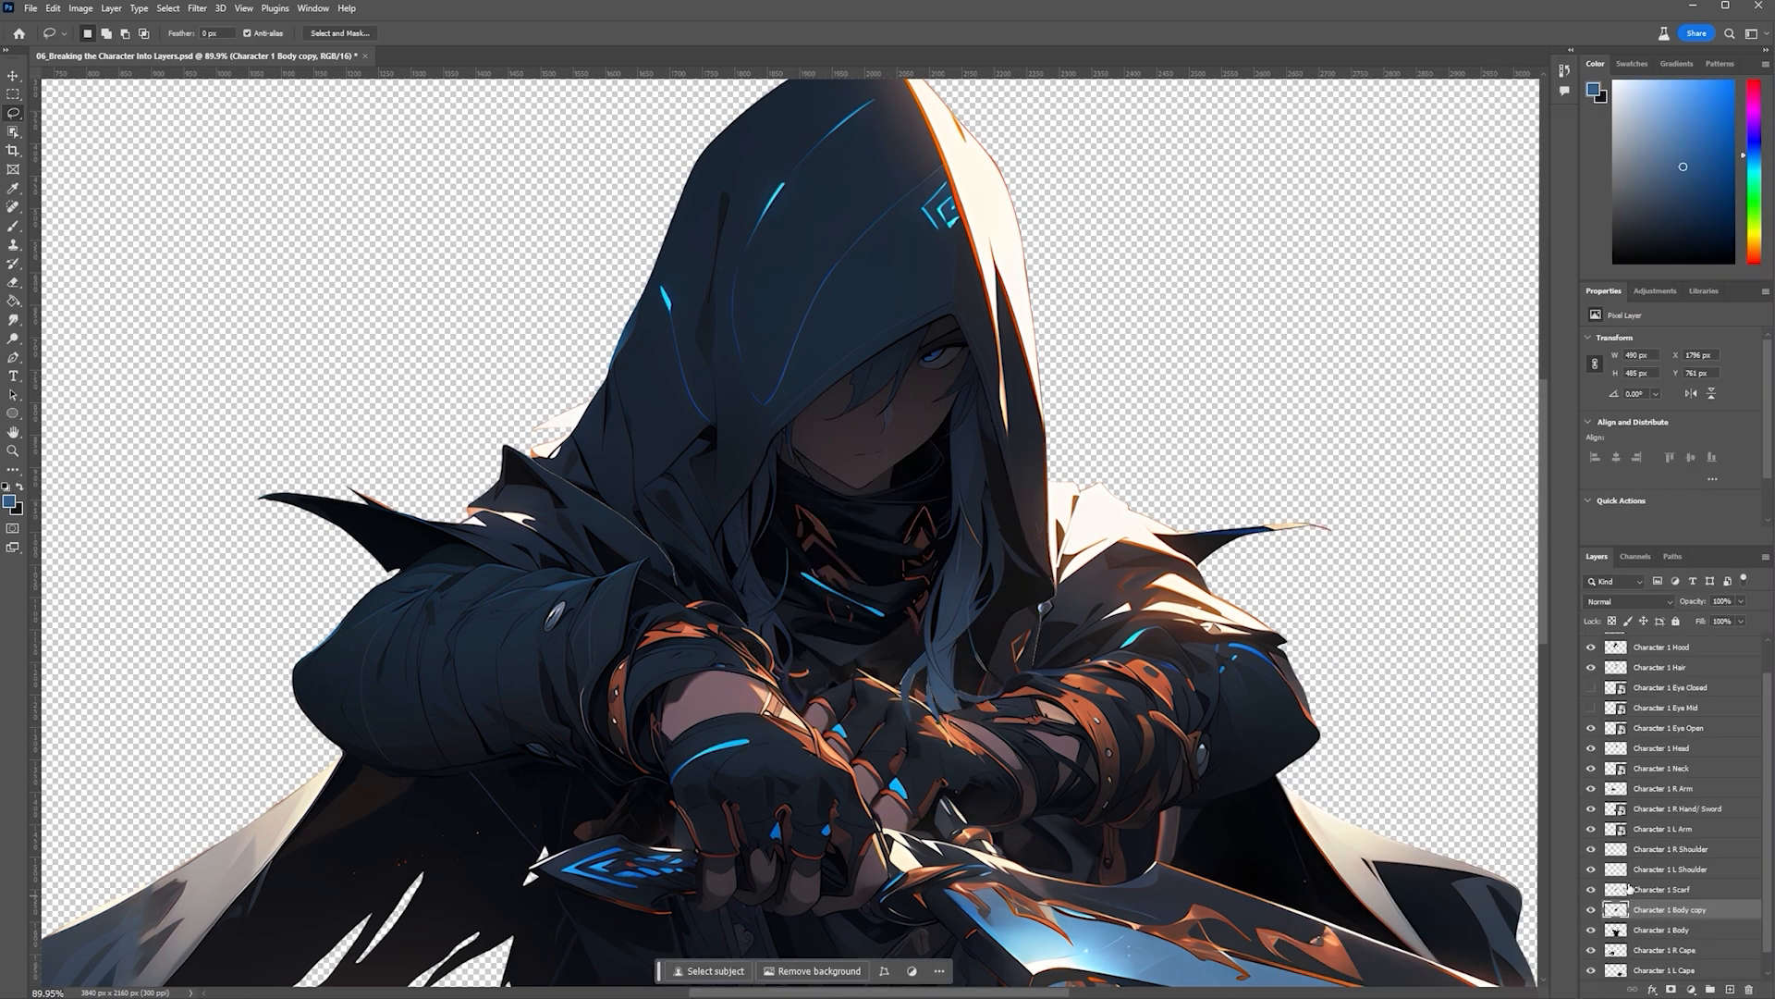
Rename the filled copy layer Character 1 Body and convert it together with the original body layer into one smart object
{"action": "double_click", "coordinate": [1693, 910]}
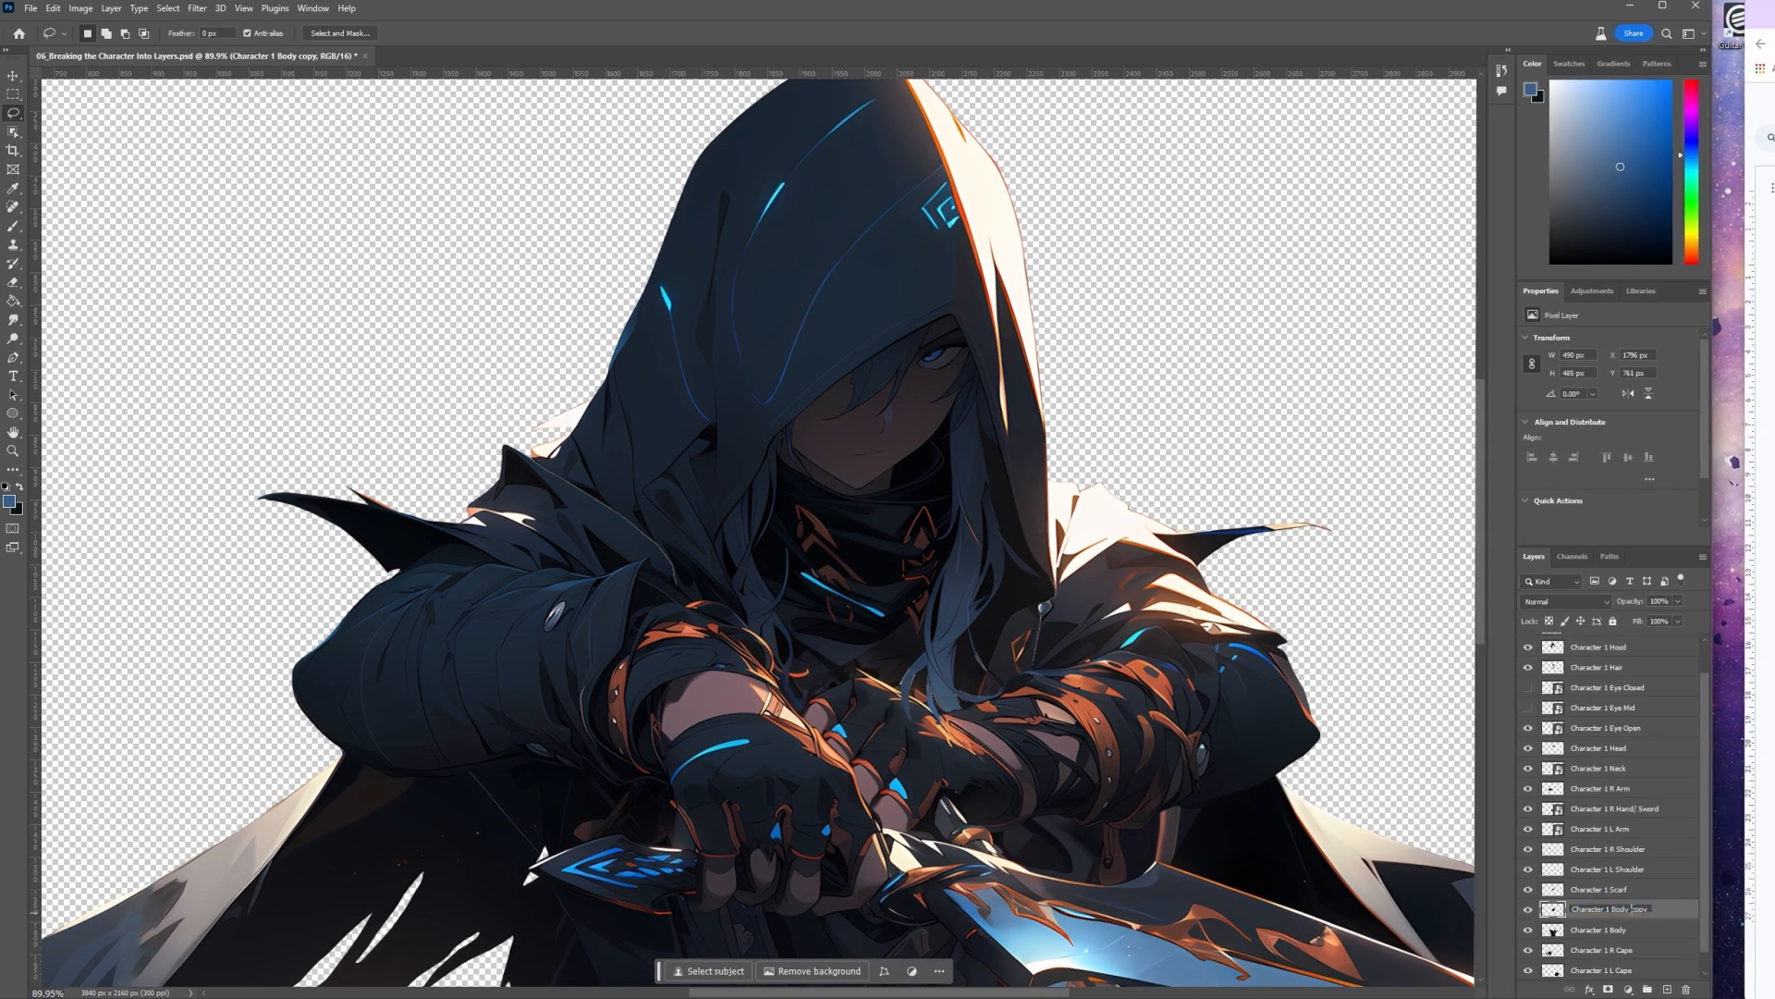
{"action": "key", "text": "Return"}
{"action": "left_click", "coordinate": [1631, 932], "text": "shift"}
{"action": "right_click", "coordinate": [1631, 932]}
{"action": "left_click", "coordinate": [1673, 550]}
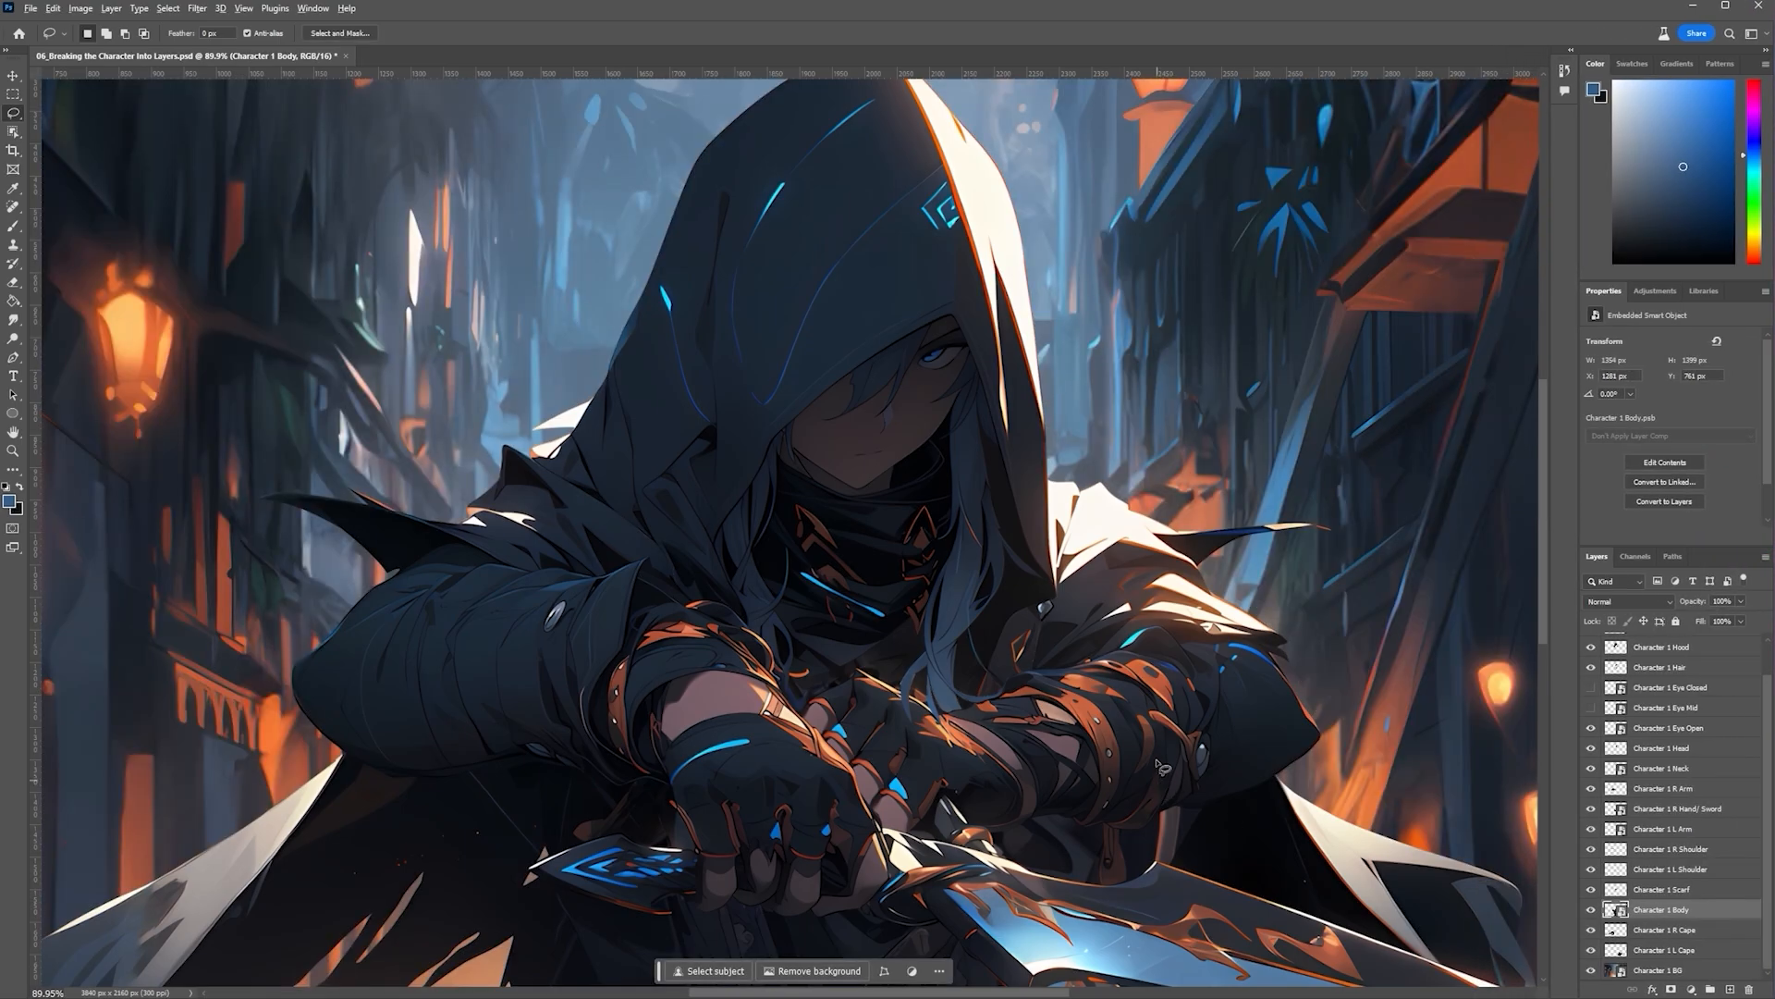
Show the Foreground L and Foreground R layers and bring the whole composition into view
{"action": "scroll", "coordinate": [1192, 764], "scroll_direction": "down", "scroll_amount": 3}
{"action": "scroll", "coordinate": [1193, 764], "scroll_direction": "down", "scroll_amount": 1}
{"action": "scroll", "coordinate": [1622, 743], "scroll_direction": "up", "scroll_amount": 1}
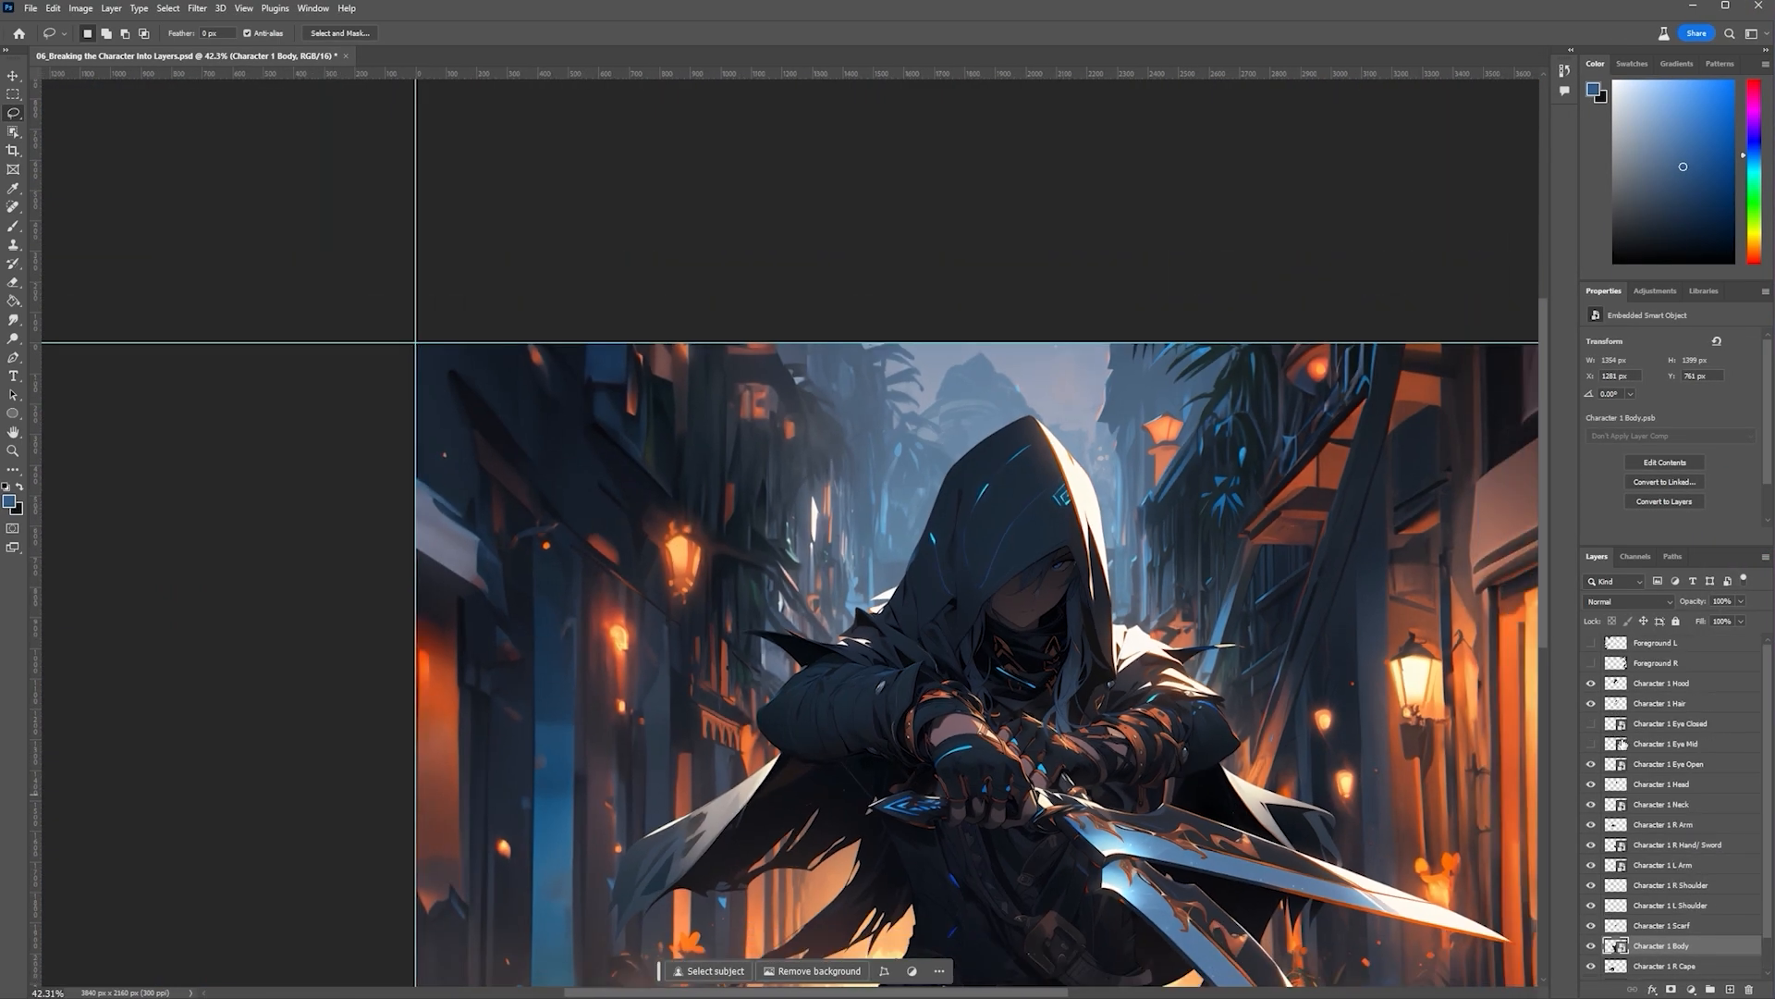
{"action": "left_click", "coordinate": [1591, 641]}
{"action": "key", "text": "h"}
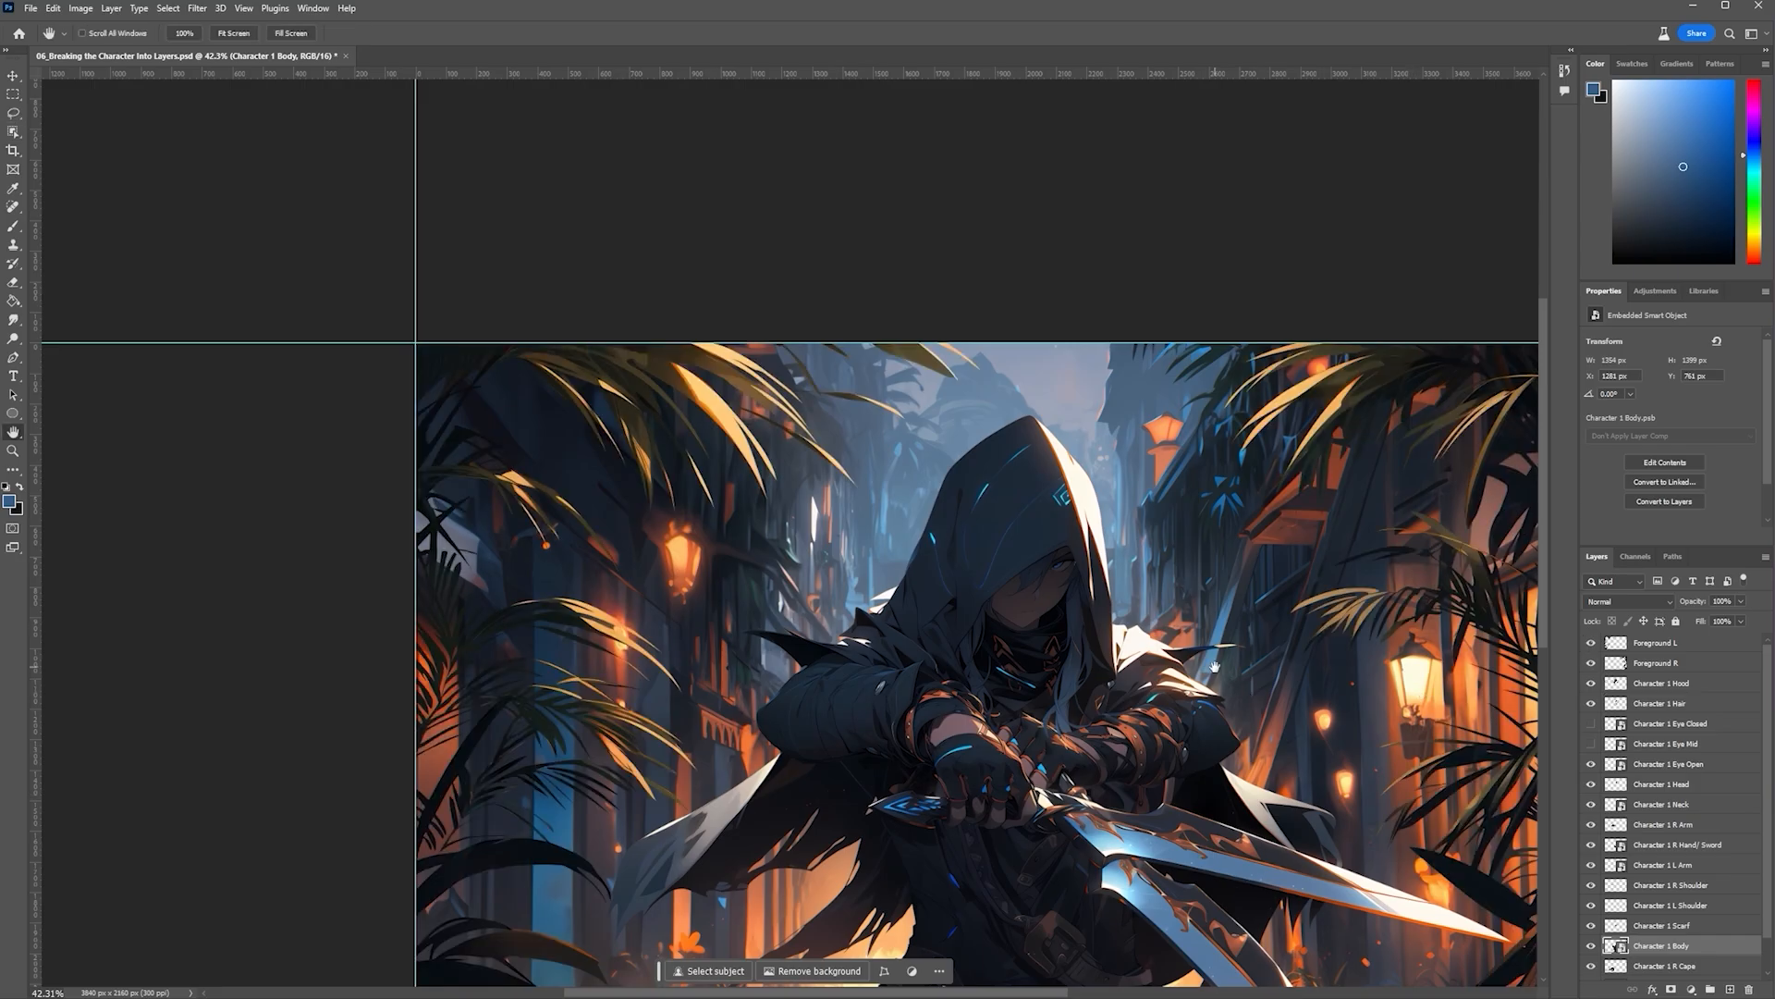
{"action": "left_click_drag", "start_coordinate": [1204, 667], "coordinate": [988, 548]}
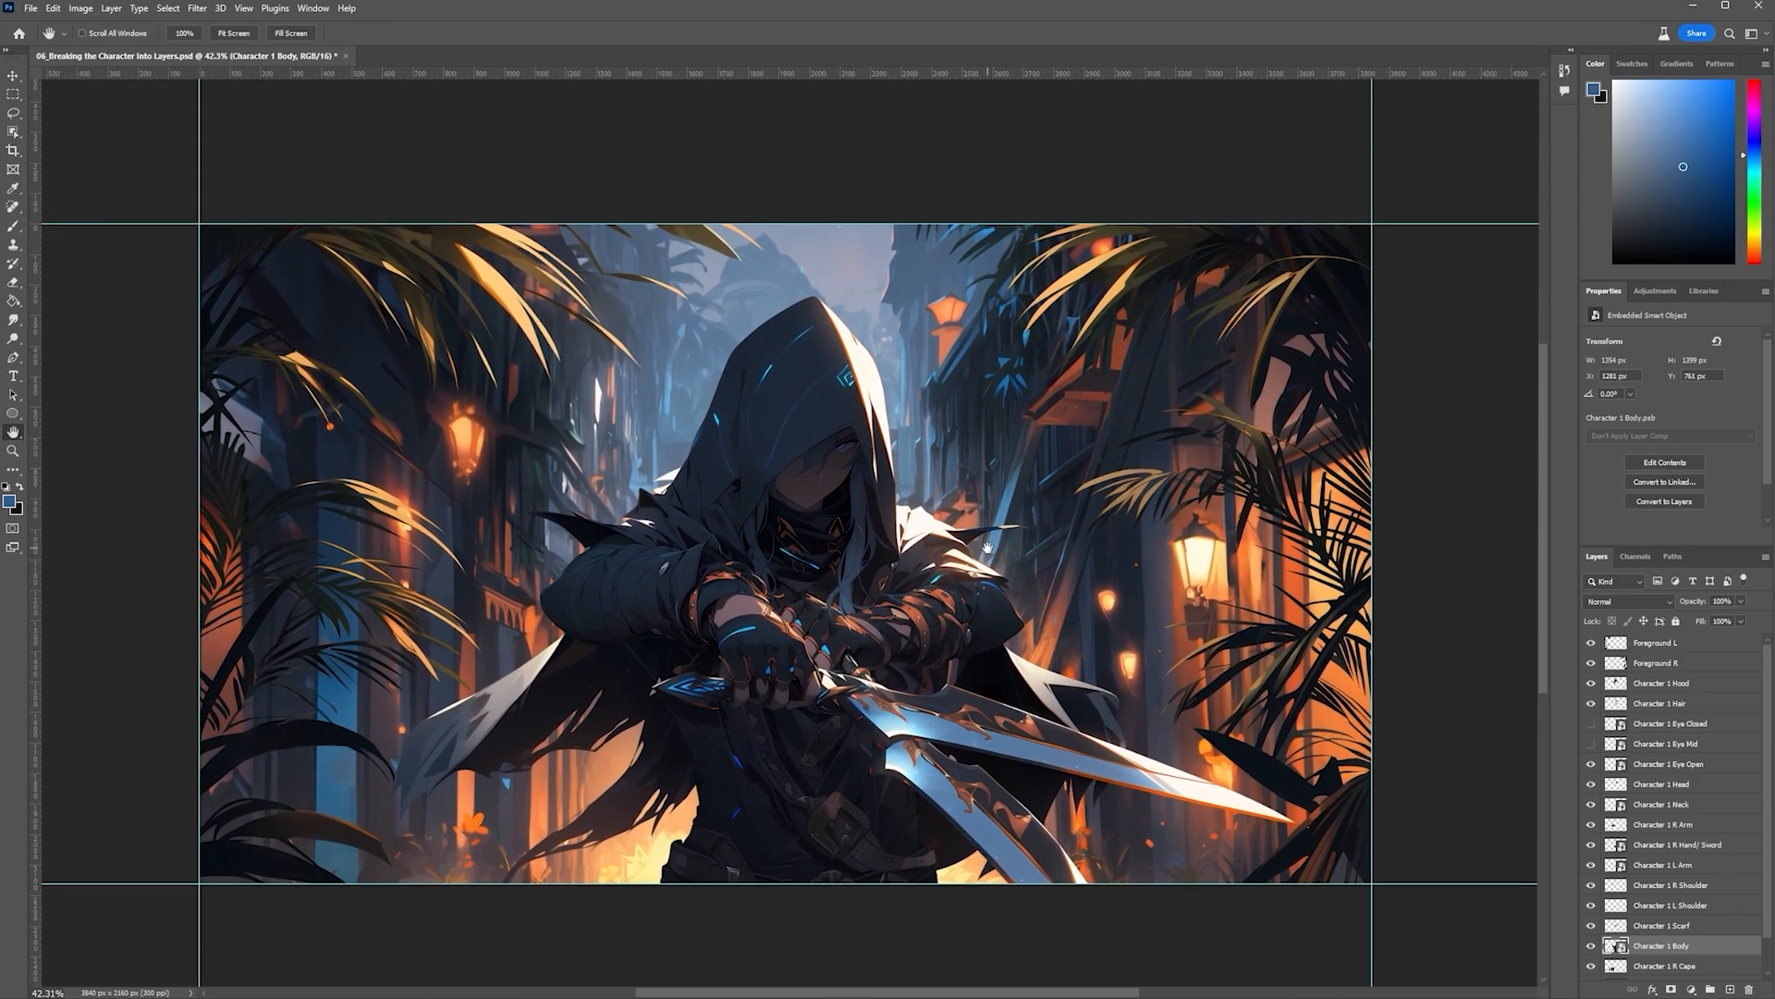
{"action": "key", "text": "v"}
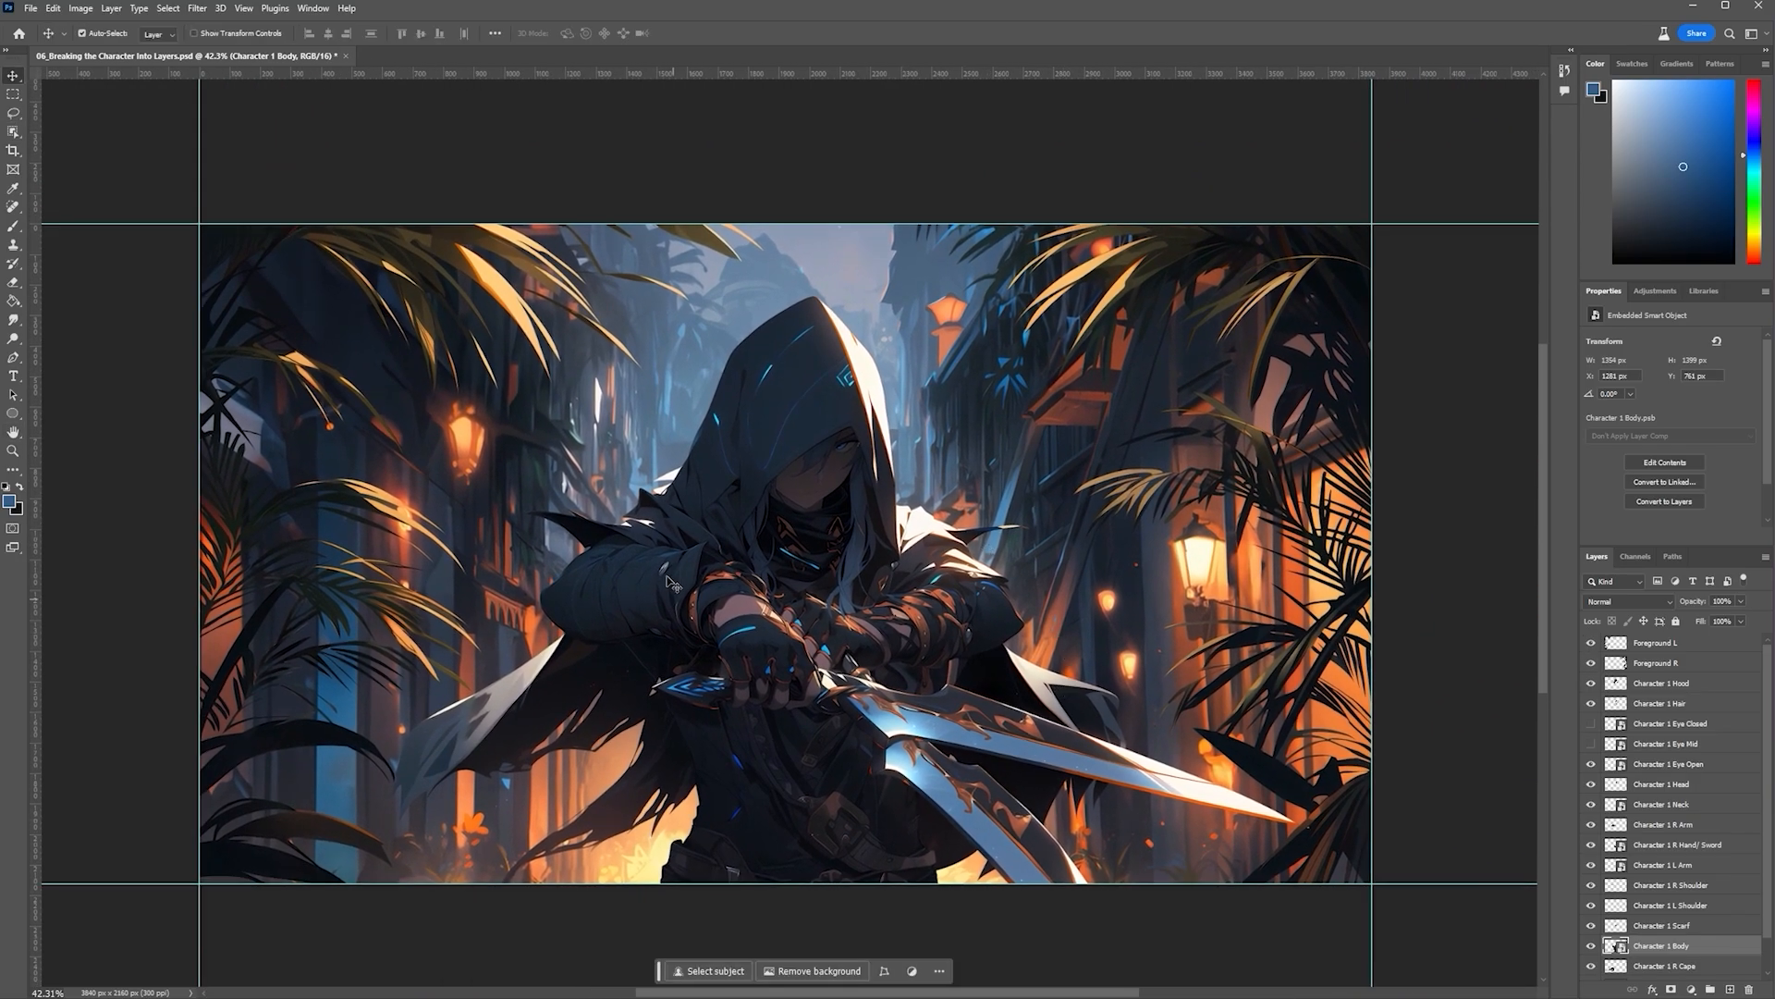
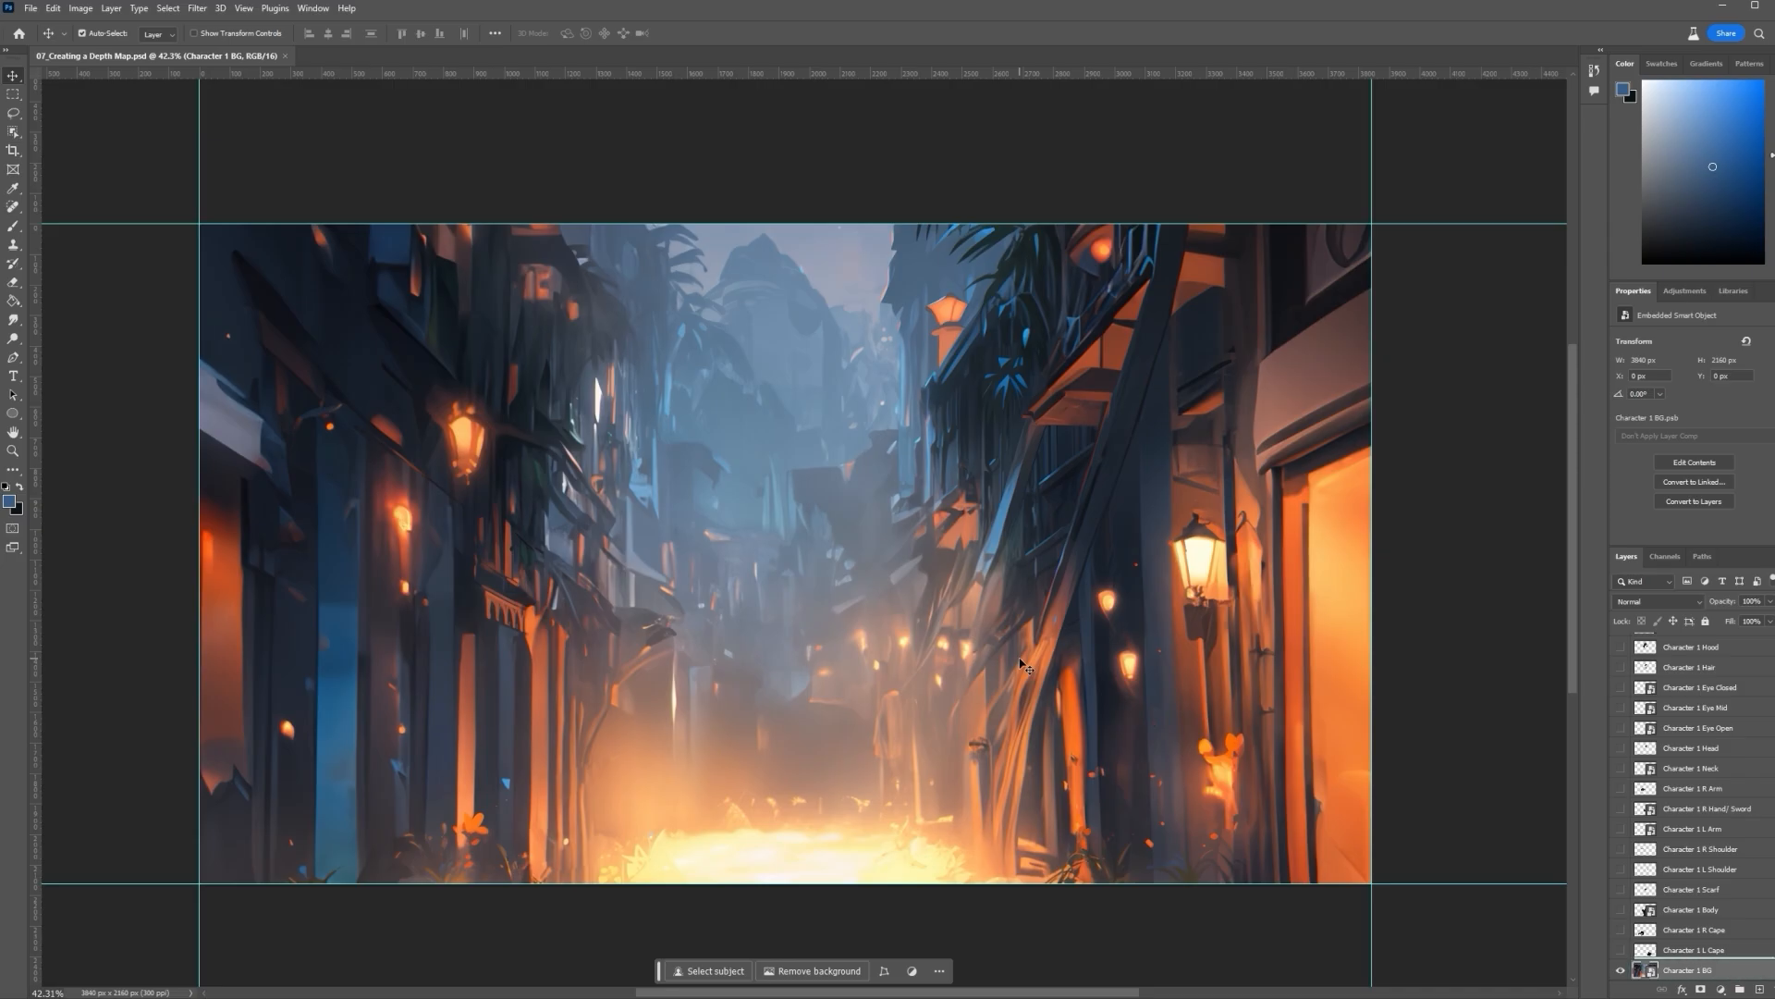
Open Neural Filters for the Character 1 BG layer, skip the tour, and download the Depth Blur filter
{"action": "left_click", "coordinate": [197, 9]}
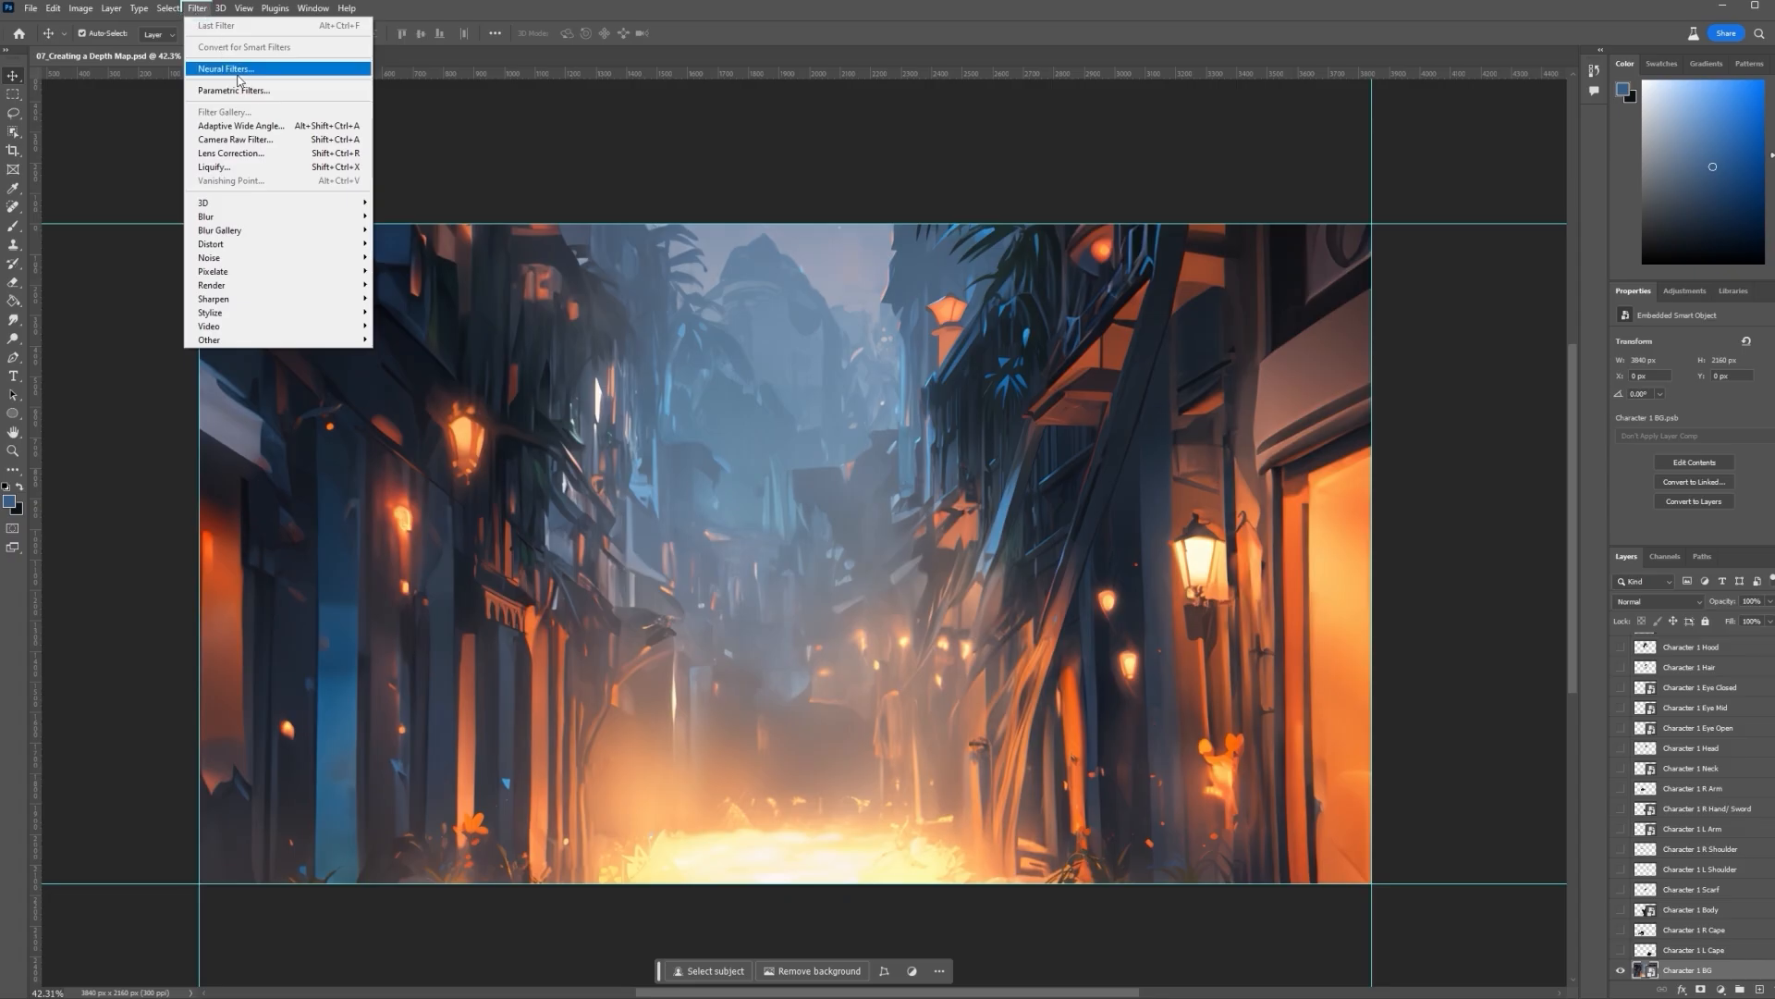
{"action": "left_click", "coordinate": [277, 74]}
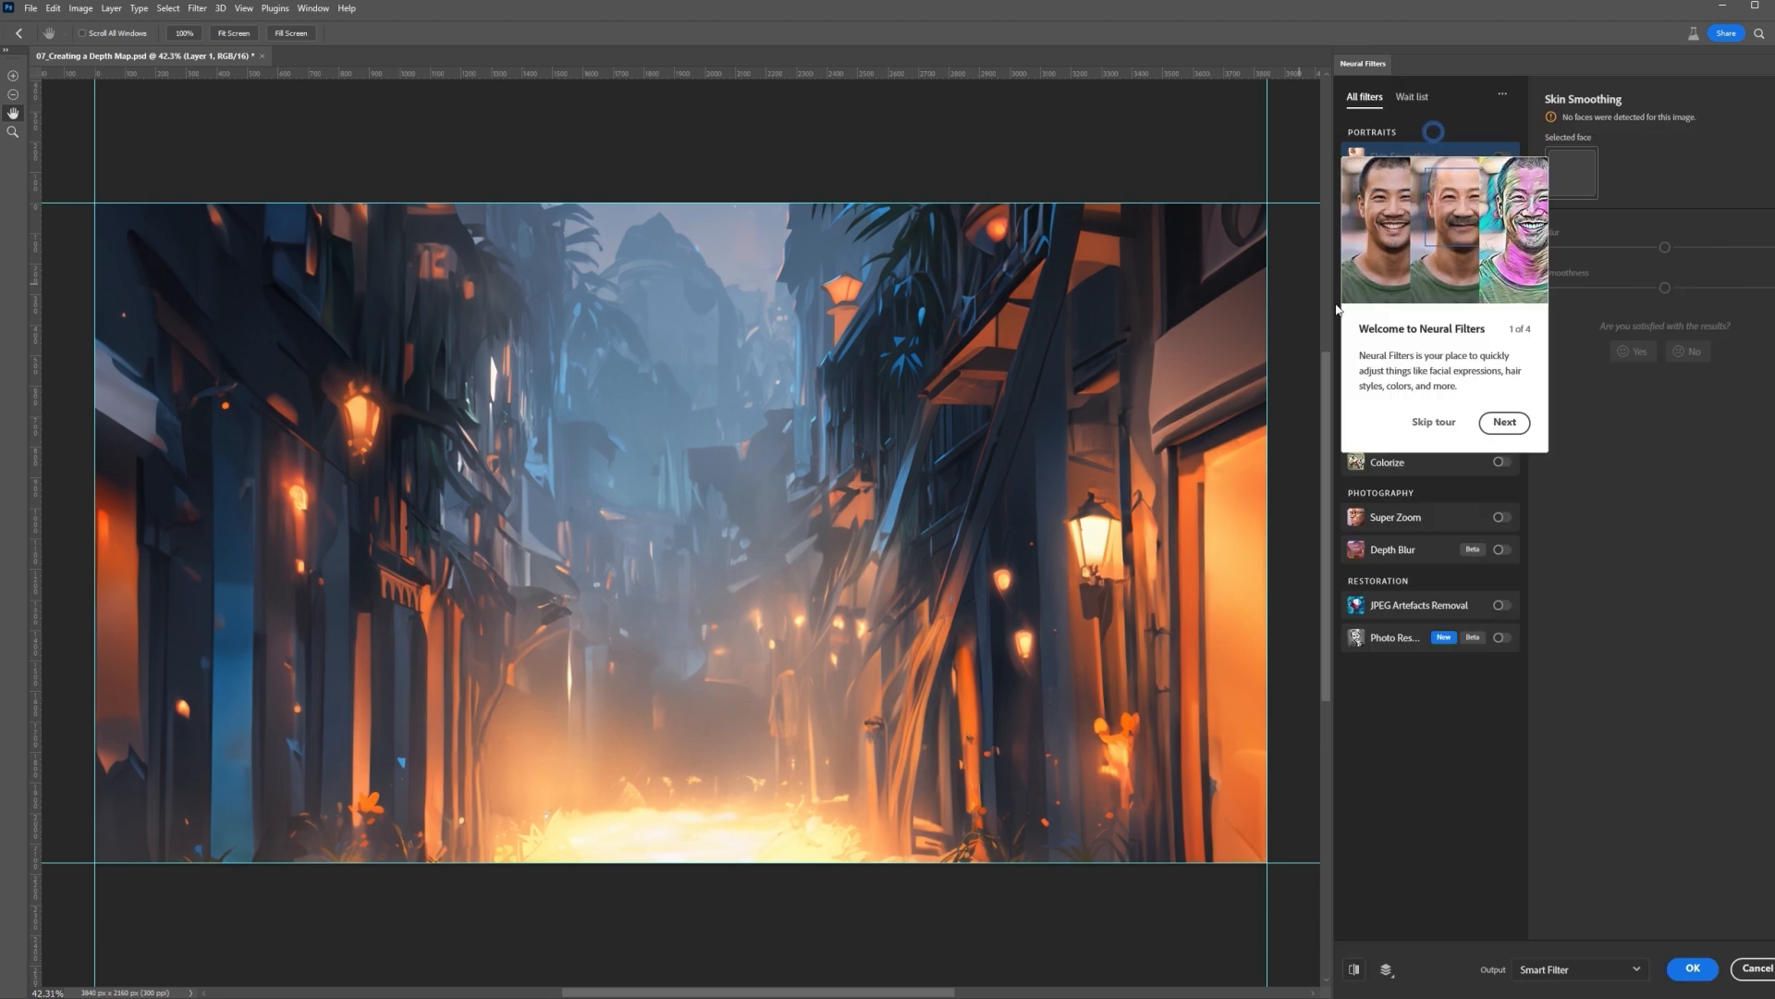
{"action": "left_click", "coordinate": [1433, 421]}
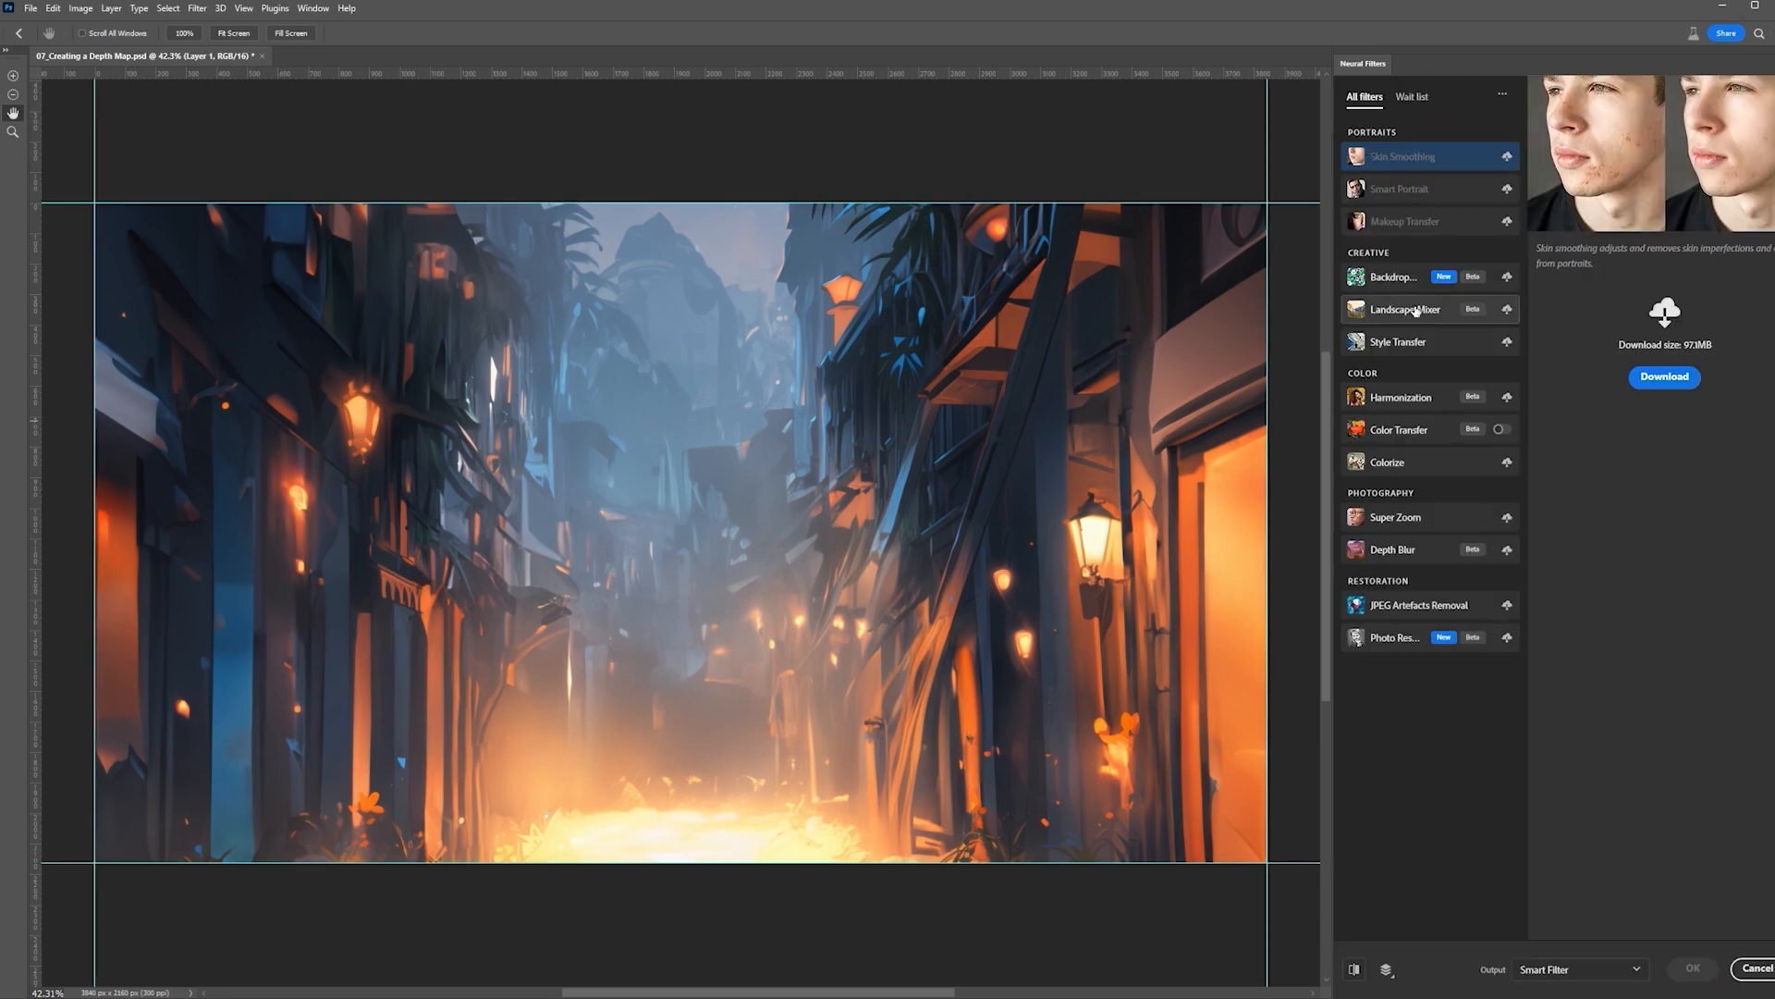
{"action": "left_click", "coordinate": [1442, 555]}
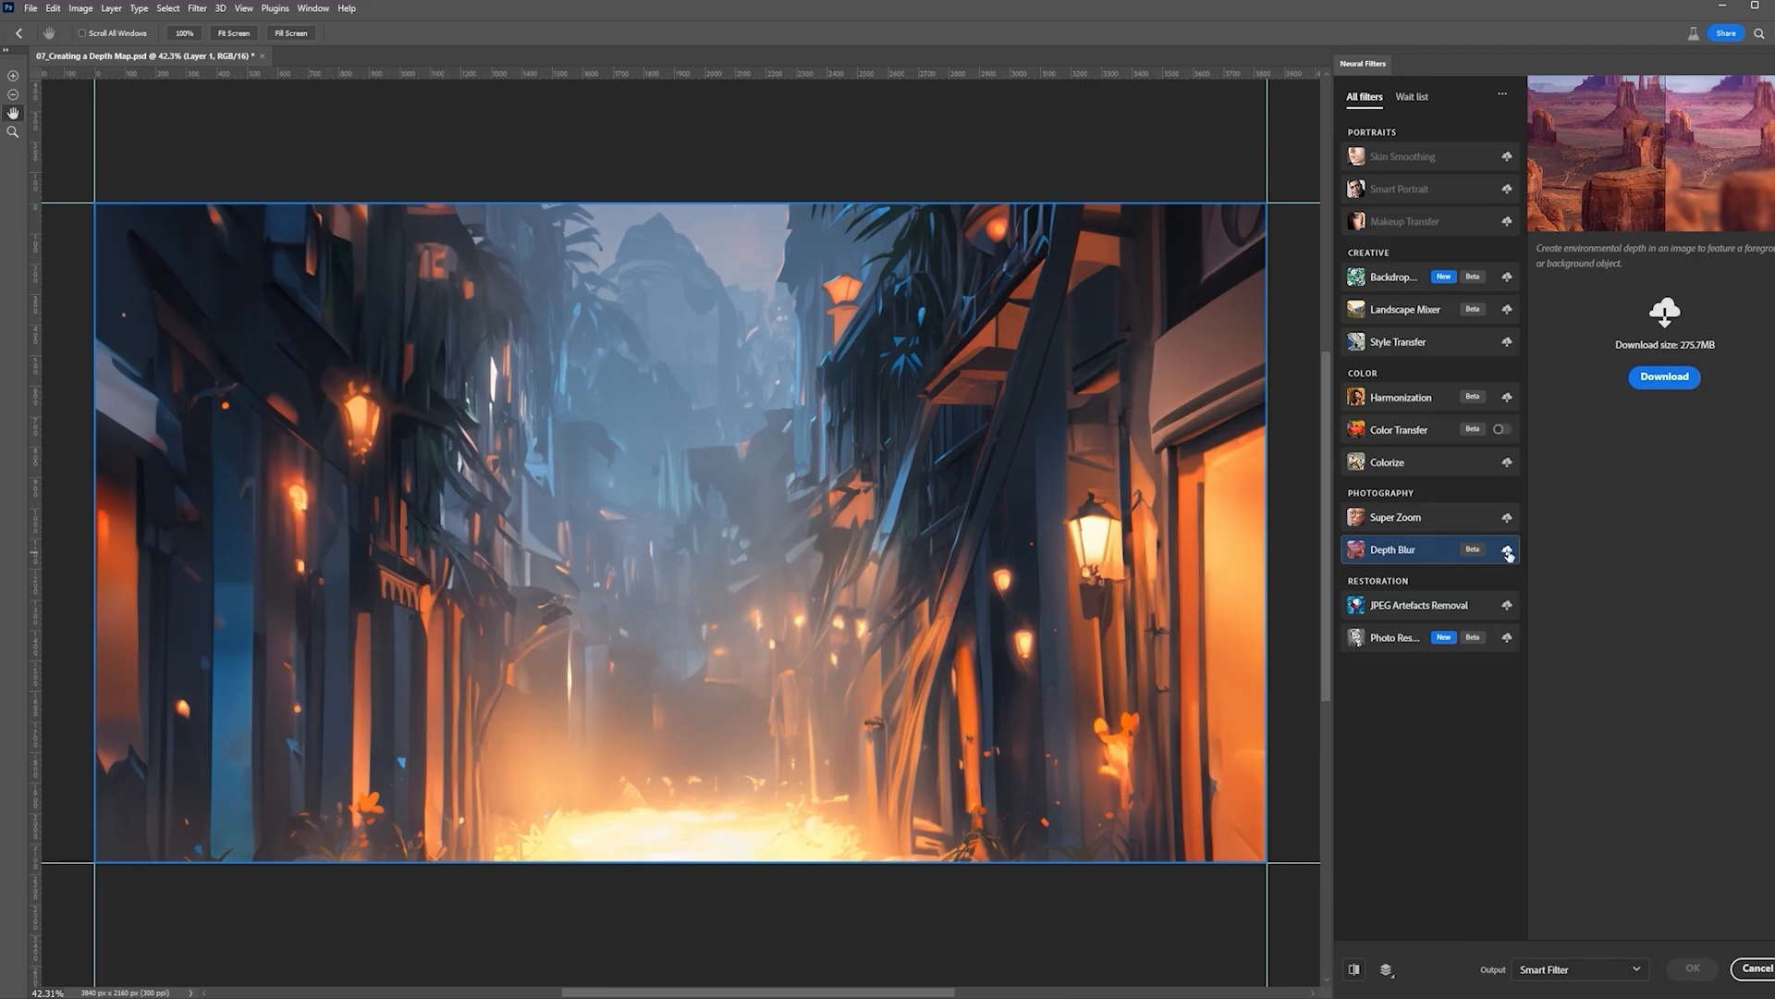
{"action": "left_click", "coordinate": [1689, 380]}
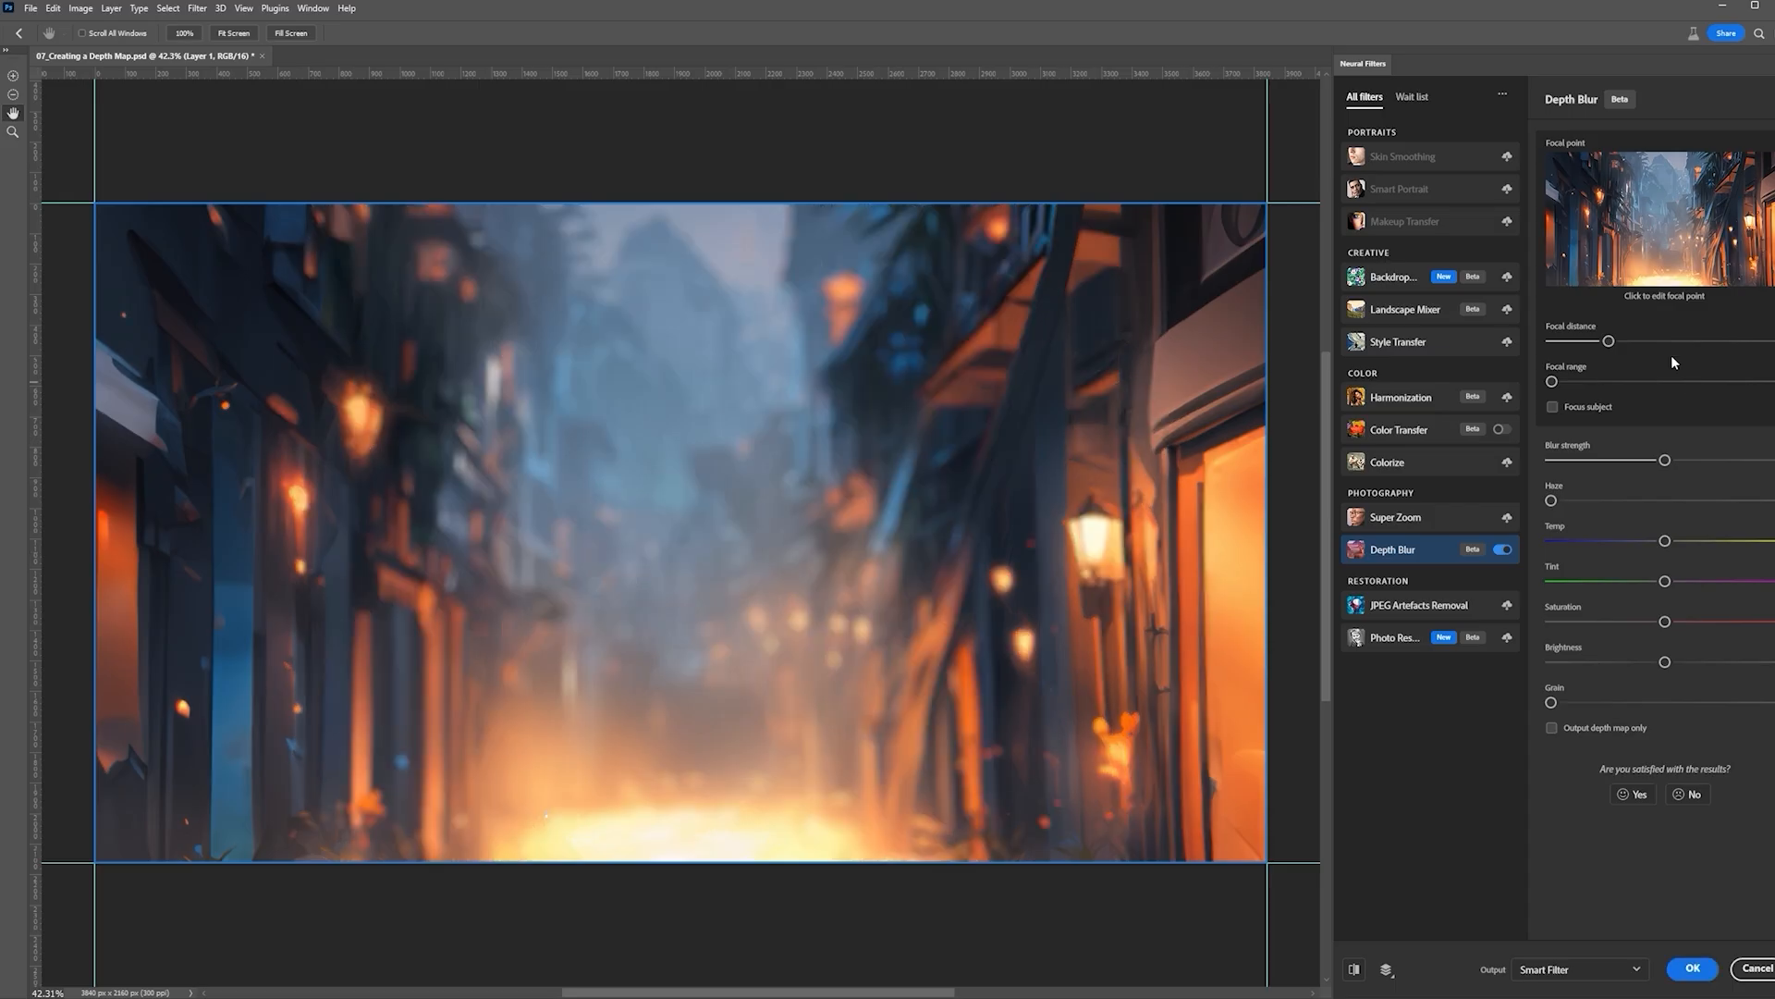
Output only the Depth Blur depth map as a new layer and rename it CHaracter 1 Depth Map
{"action": "left_click", "coordinate": [1553, 728]}
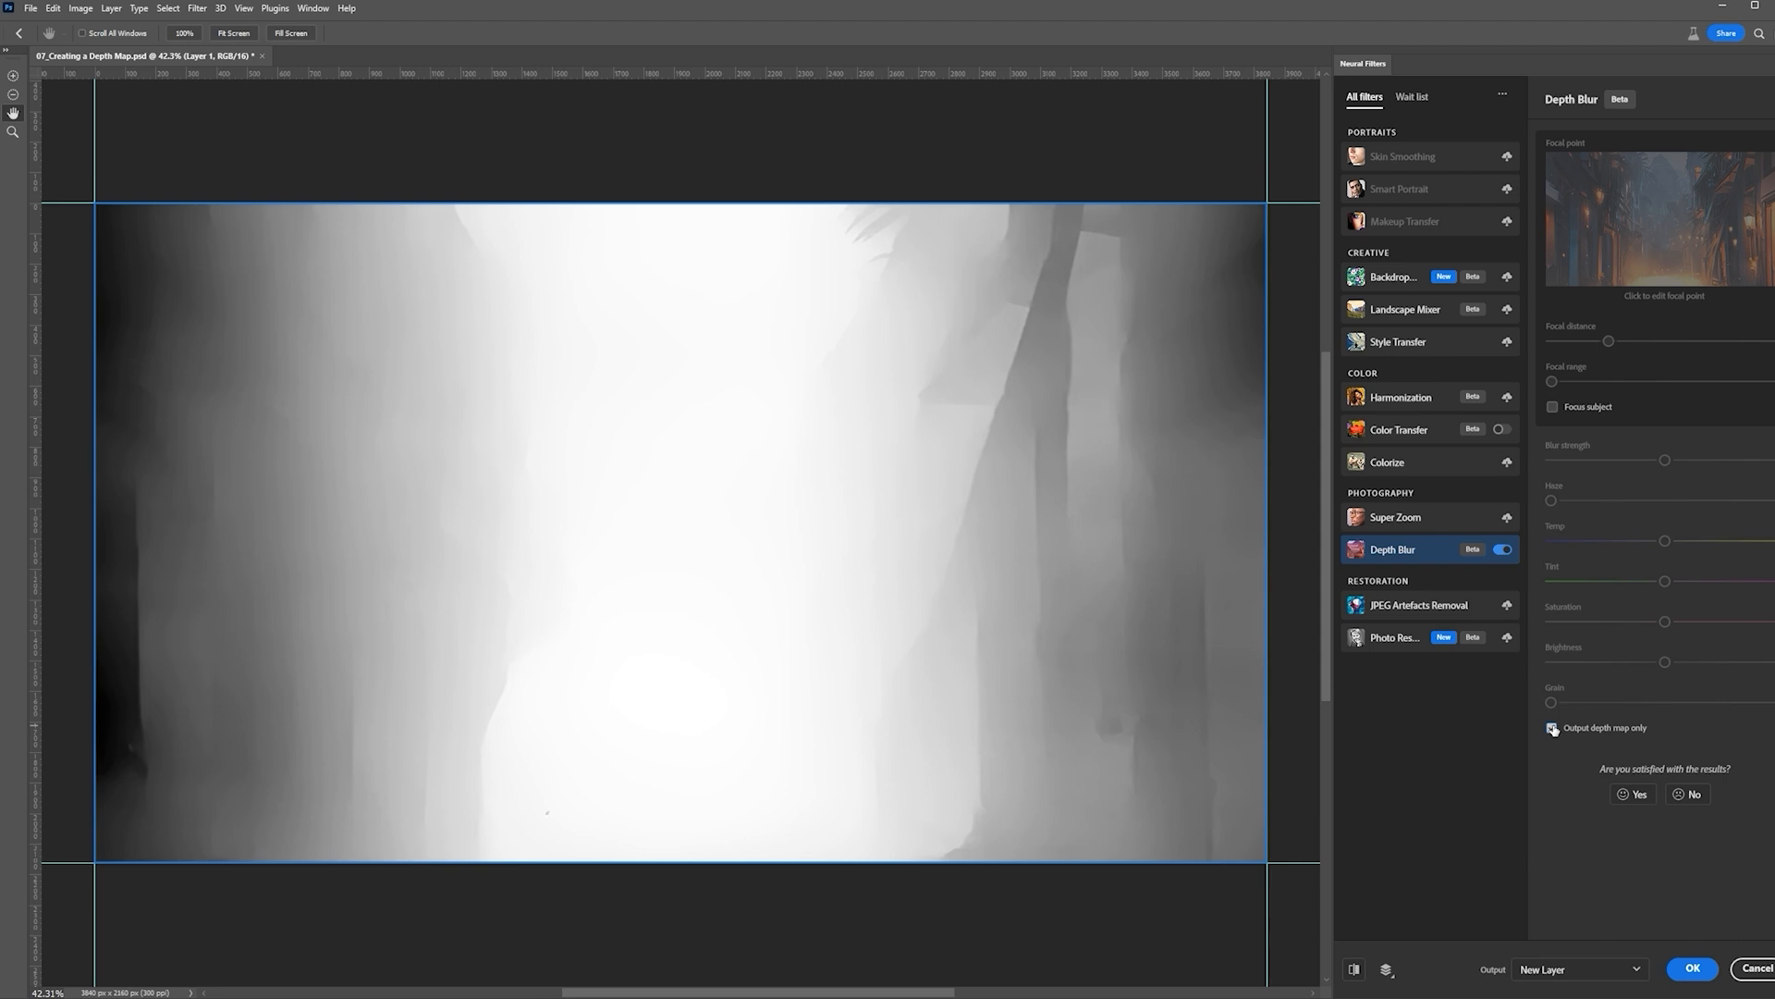
{"action": "left_click", "coordinate": [1692, 969]}
{"action": "double_click", "coordinate": [1669, 976]}
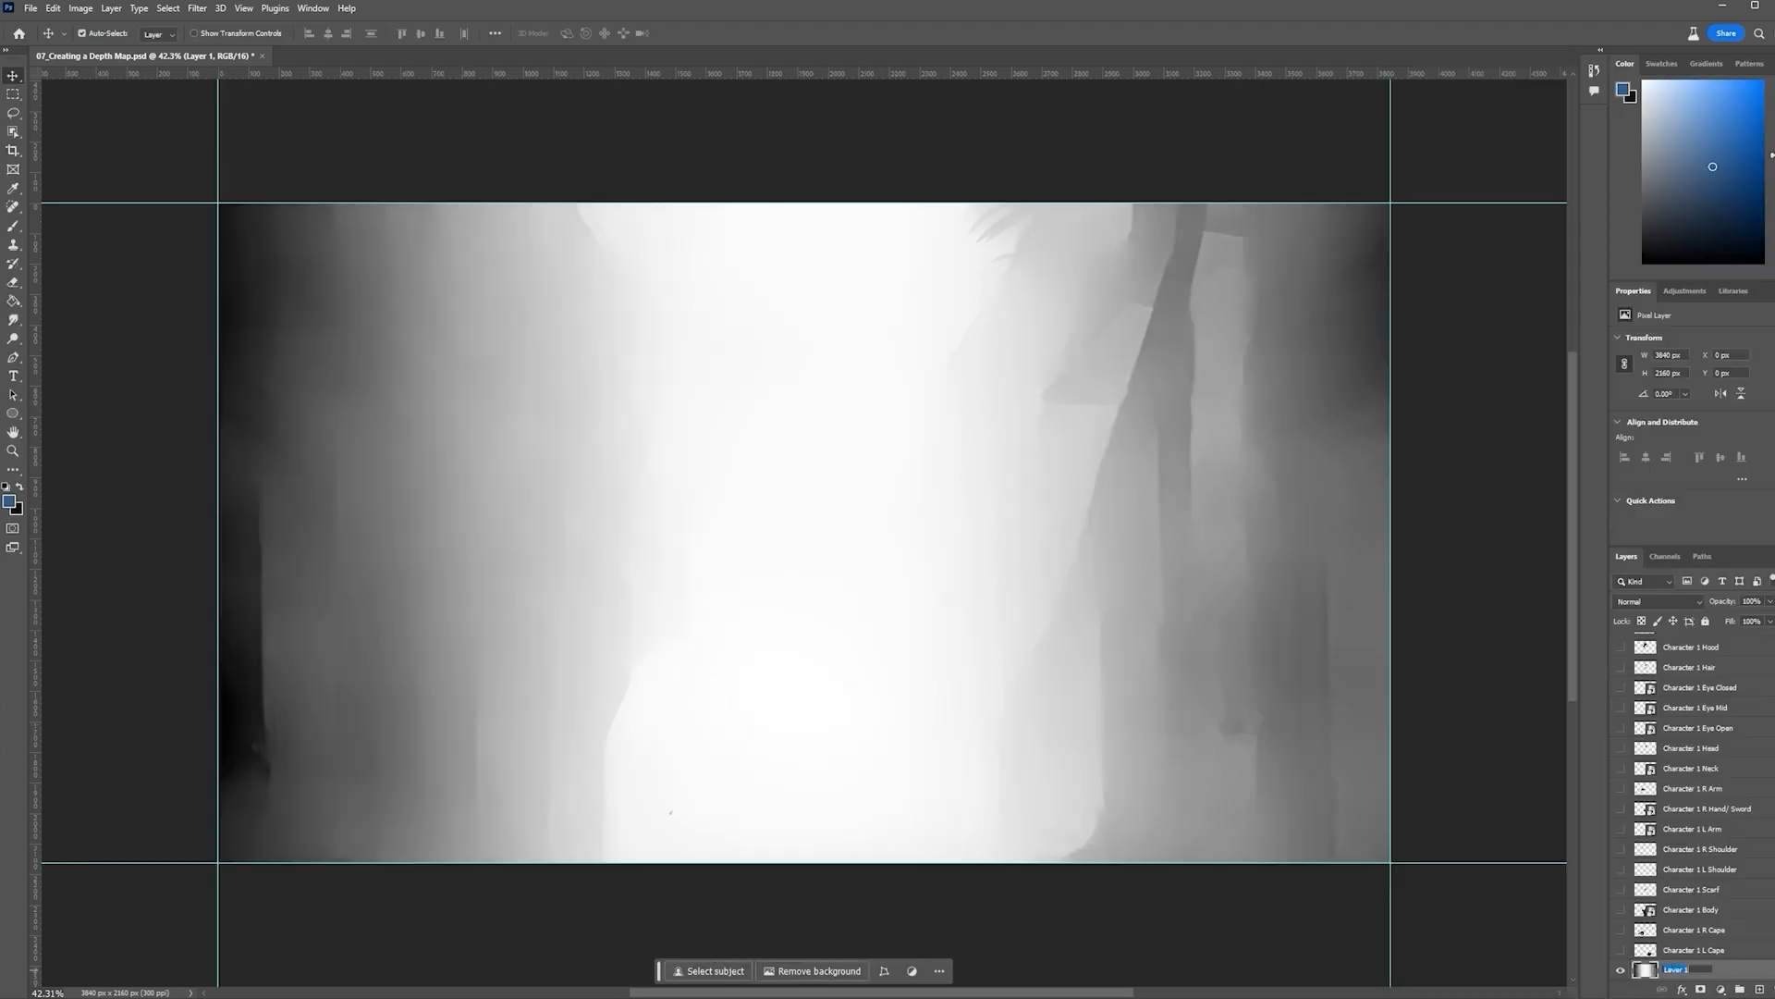
{"action": "type", "text": "CHaracter 1 Depth Map"}
{"action": "key", "text": "Return"}
Show all the hidden character layers above the depth map and save the document
{"action": "left_click_drag", "start_coordinate": [1619, 929], "coordinate": [1620, 646]}
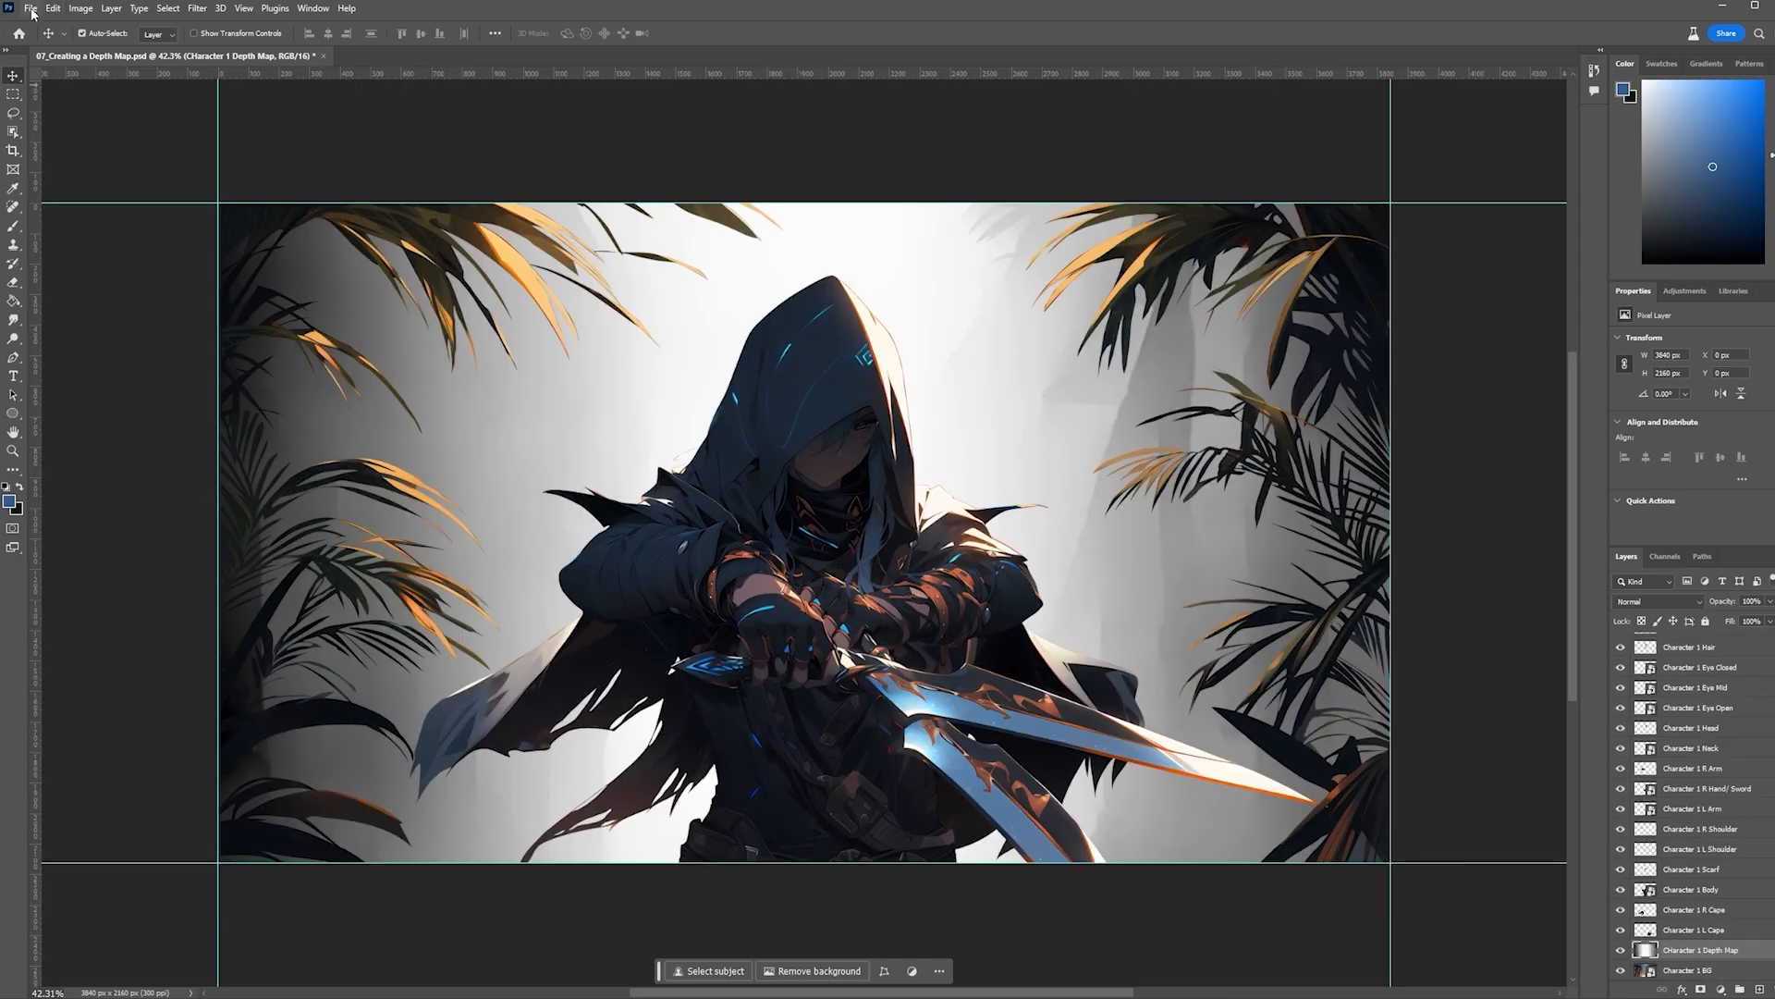
{"action": "left_click", "coordinate": [32, 10]}
{"action": "left_click", "coordinate": [42, 171]}
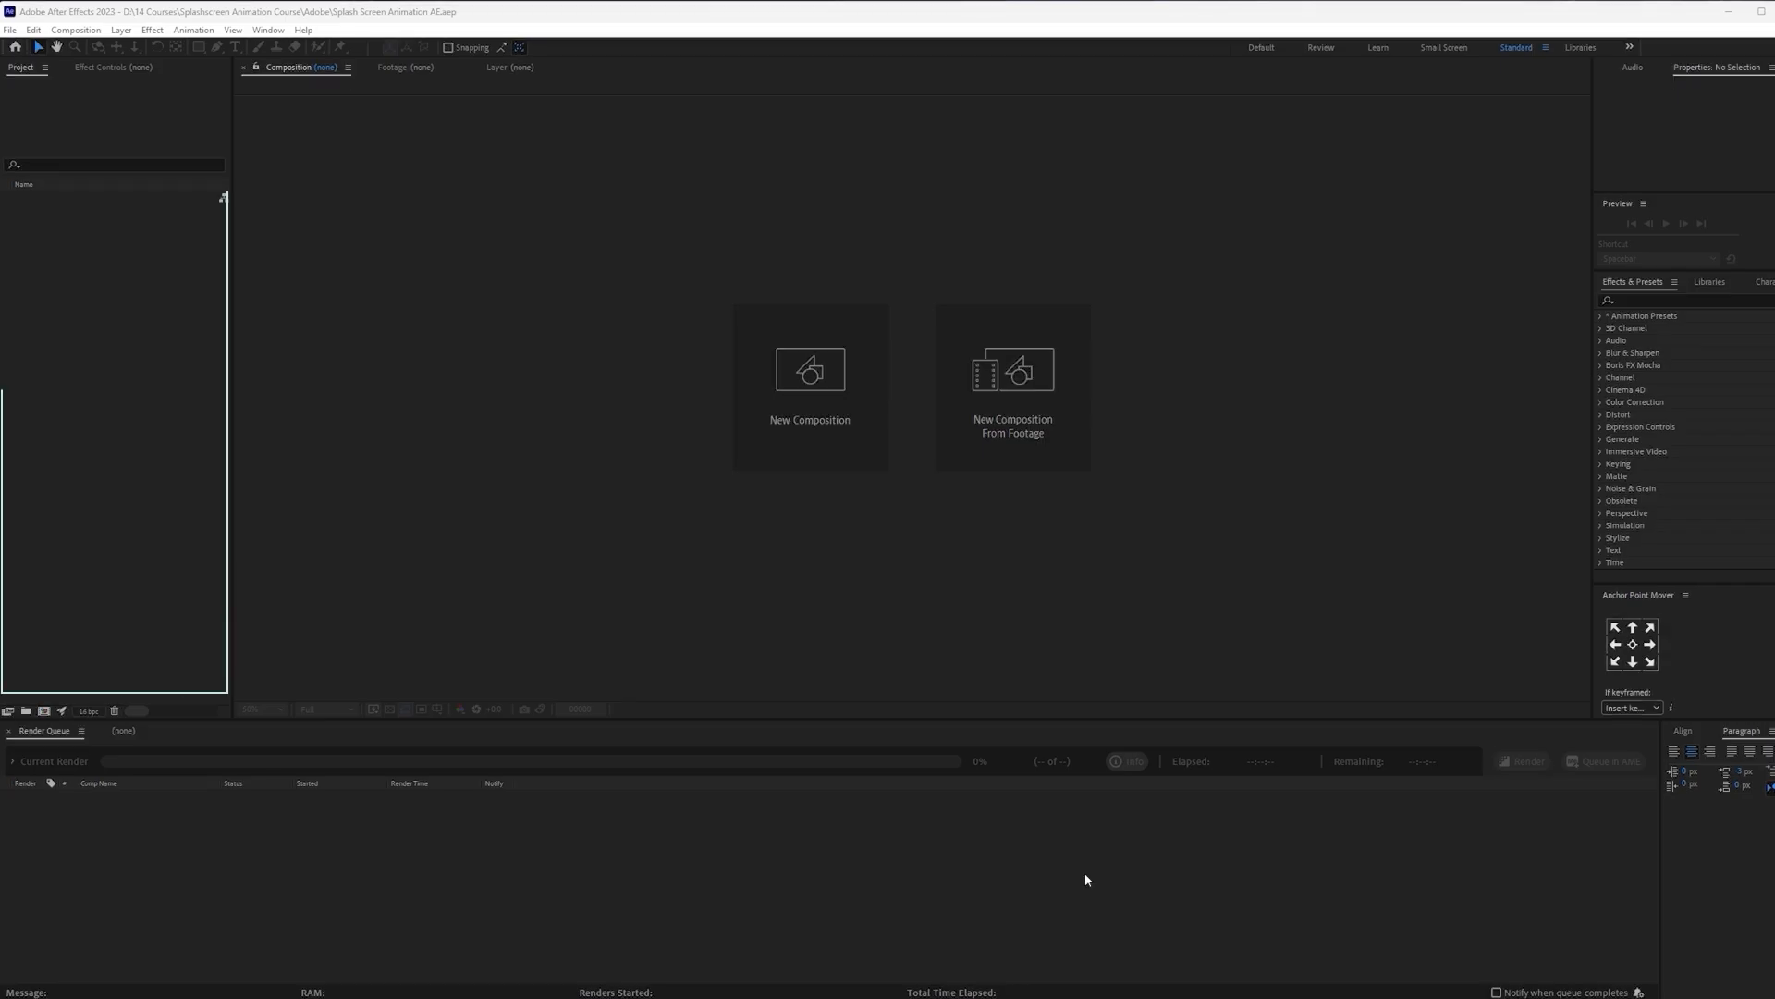
In After Effects, create two project folders named Sequences and Assets
{"action": "right_click", "coordinate": [119, 300]}
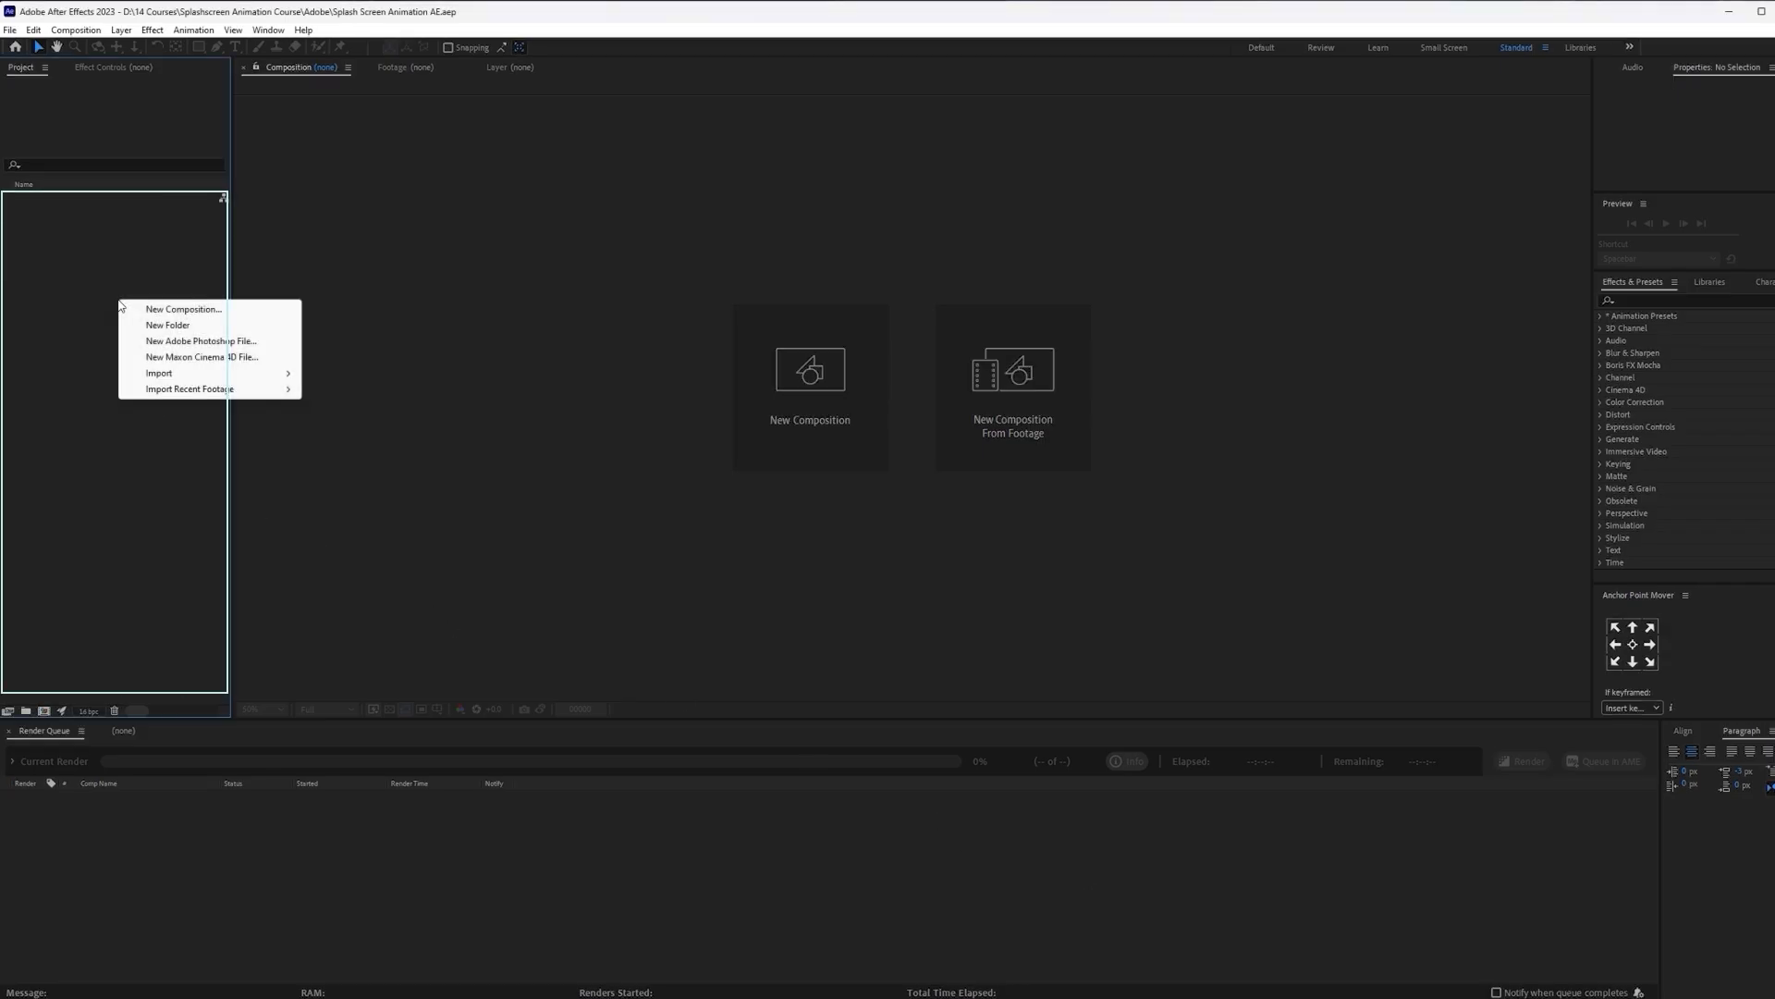
{"action": "left_click", "coordinate": [167, 326]}
{"action": "type", "text": "Sequences"}
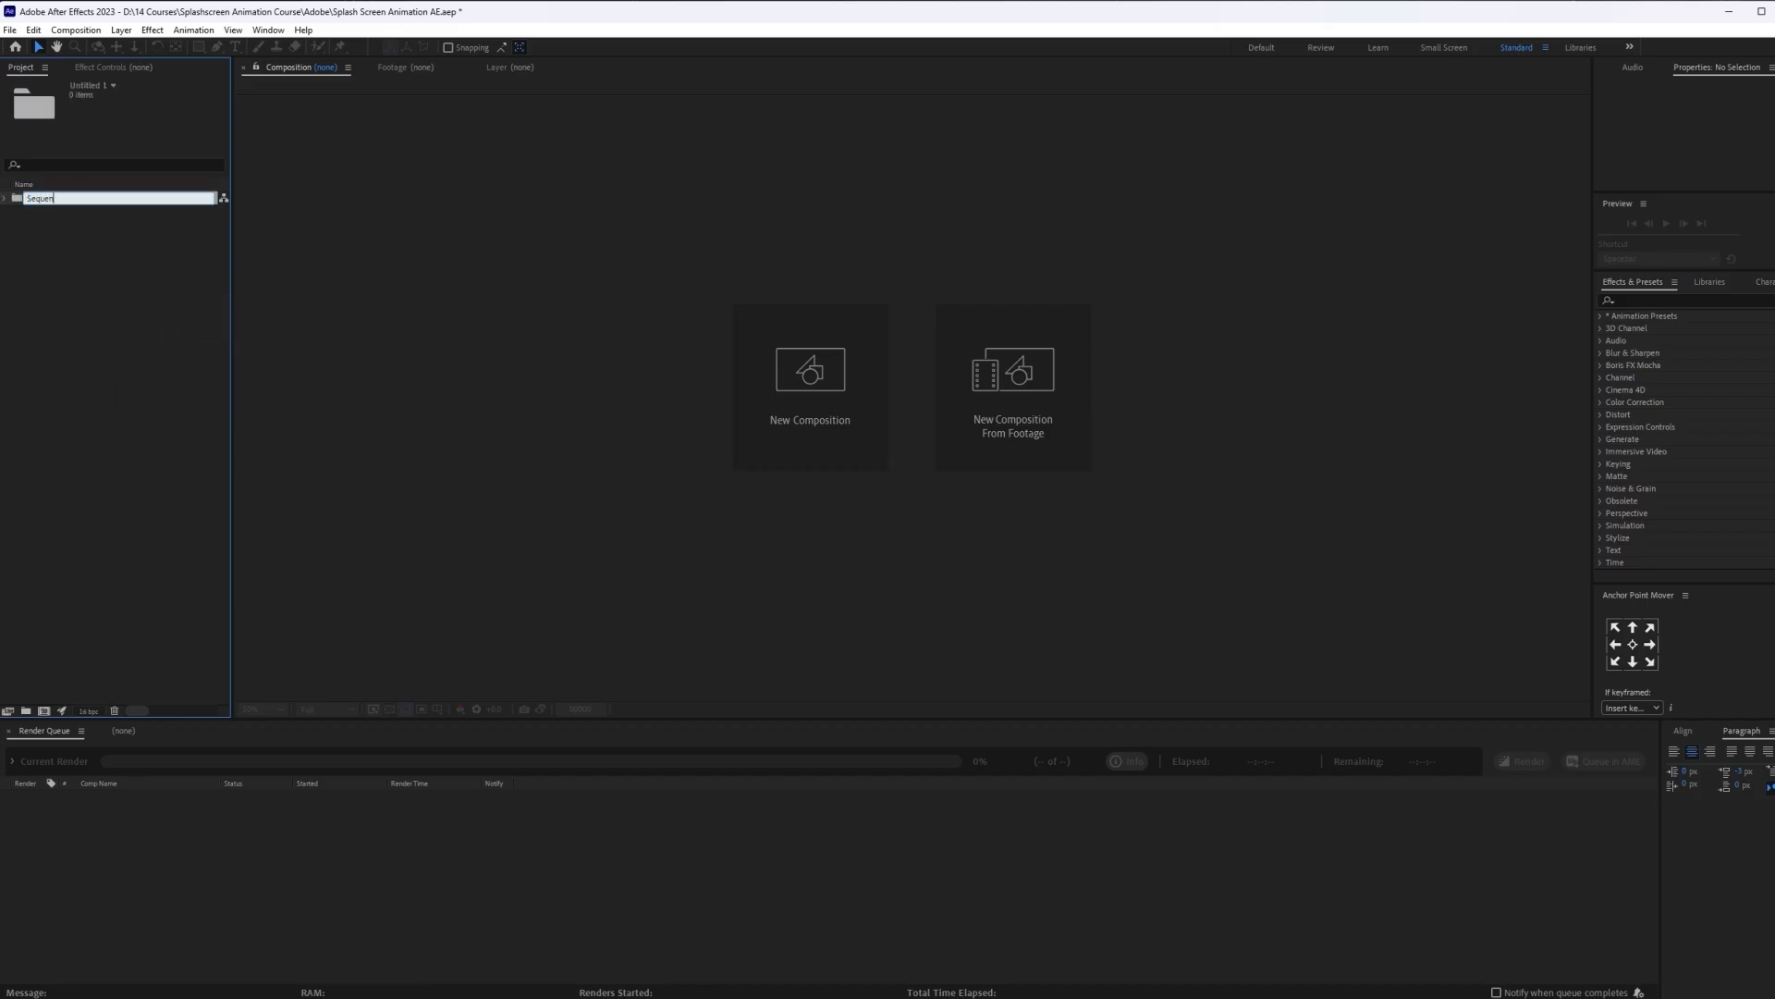
{"action": "key", "text": "Return"}
{"action": "right_click", "coordinate": [165, 329]}
{"action": "left_click", "coordinate": [200, 351]}
{"action": "type", "text": "Assets"}
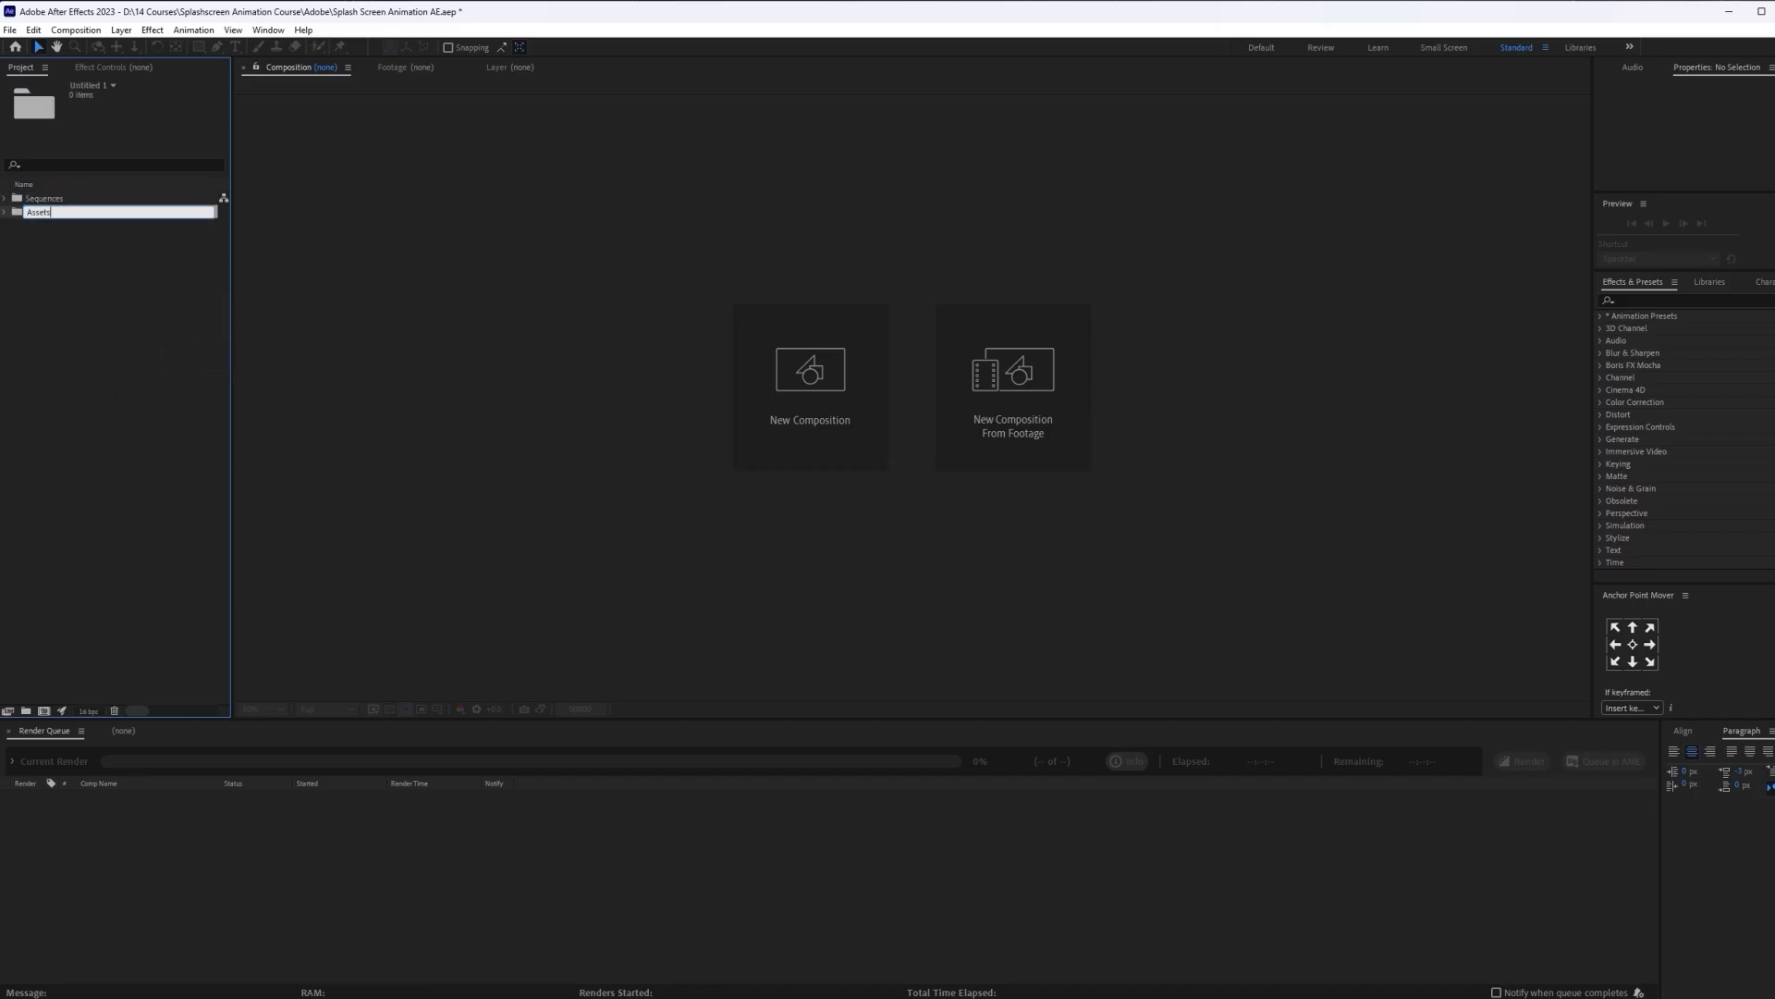
{"action": "key", "text": "Return"}
Create a project folder named Character and move it into the Assets folder
{"action": "right_click", "coordinate": [163, 309]}
{"action": "left_click", "coordinate": [213, 333]}
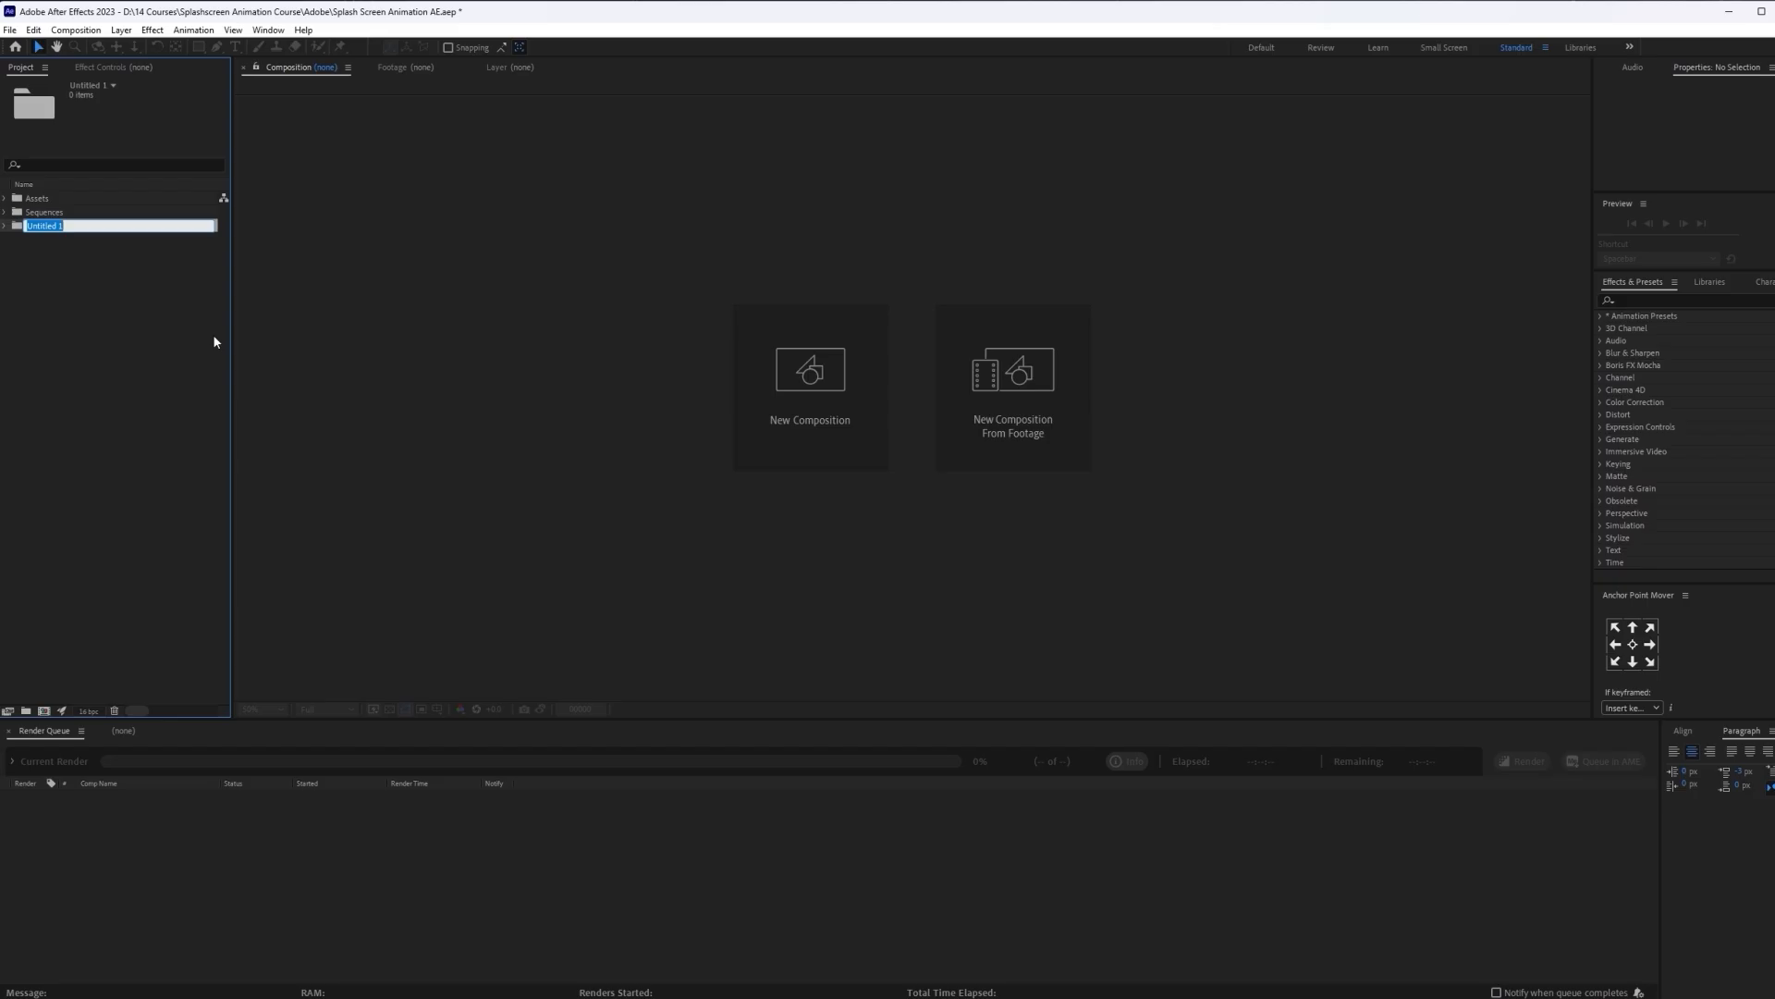
{"action": "type", "text": "Character"}
{"action": "key", "text": "Return"}
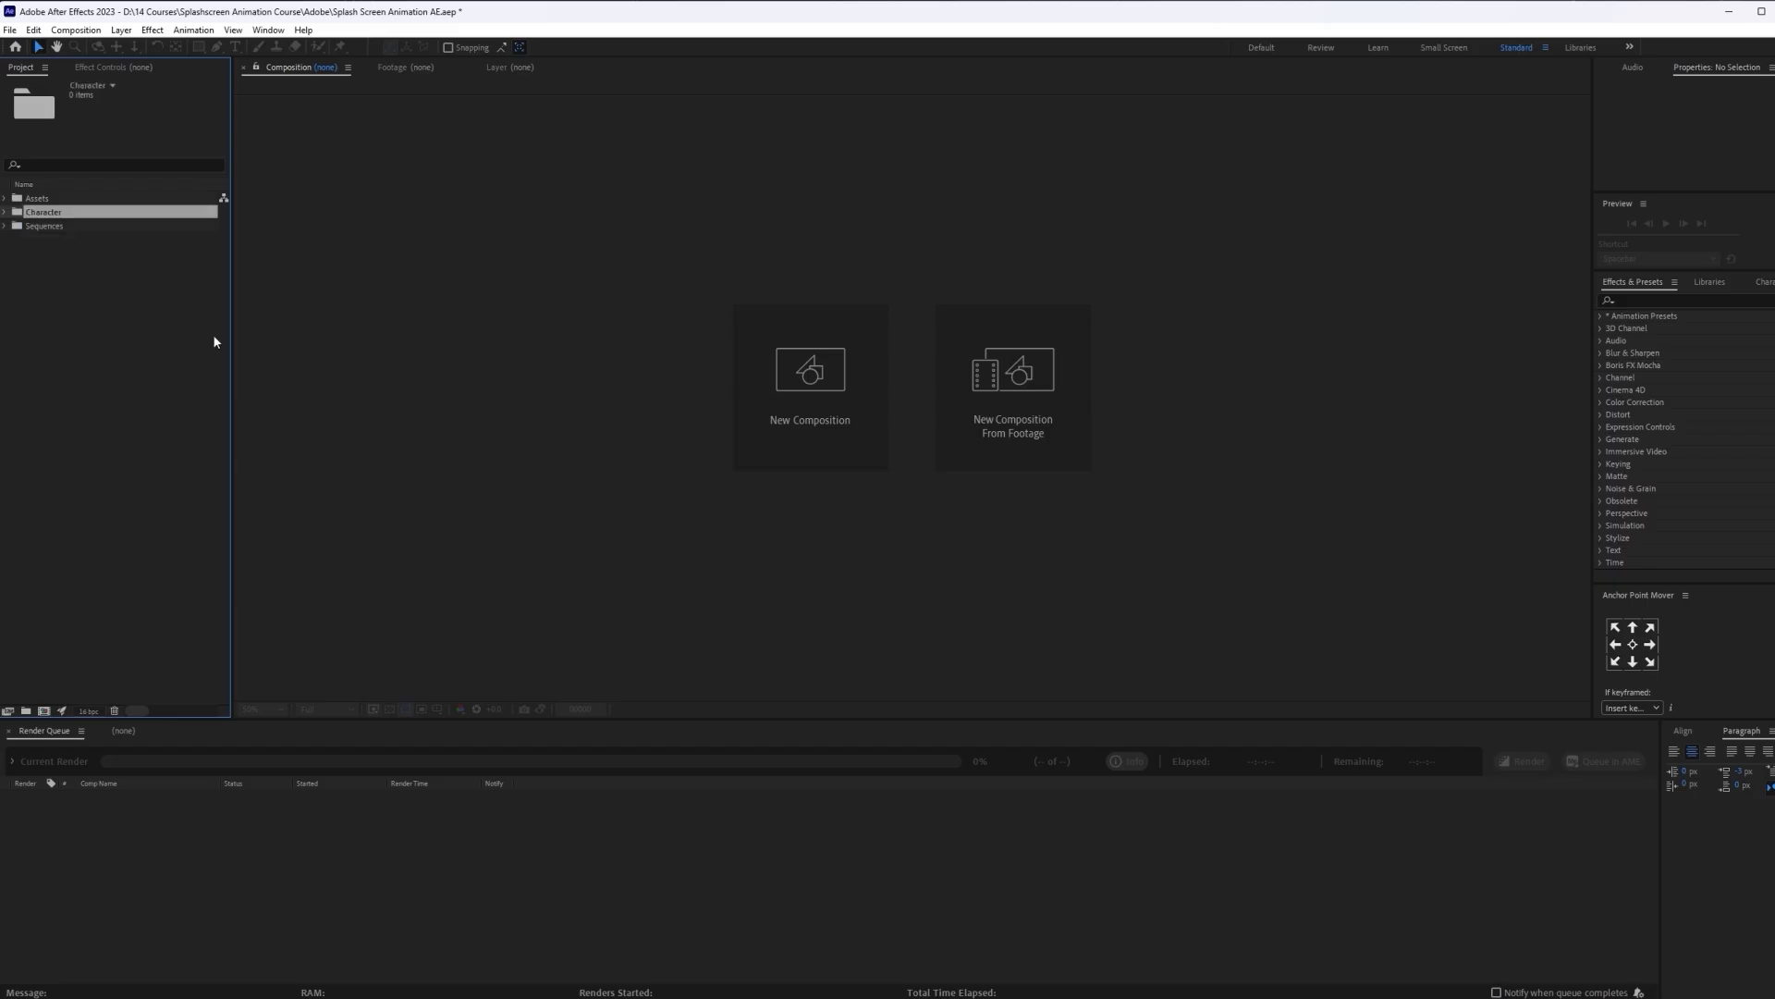
{"action": "left_click_drag", "start_coordinate": [51, 213], "coordinate": [51, 199]}
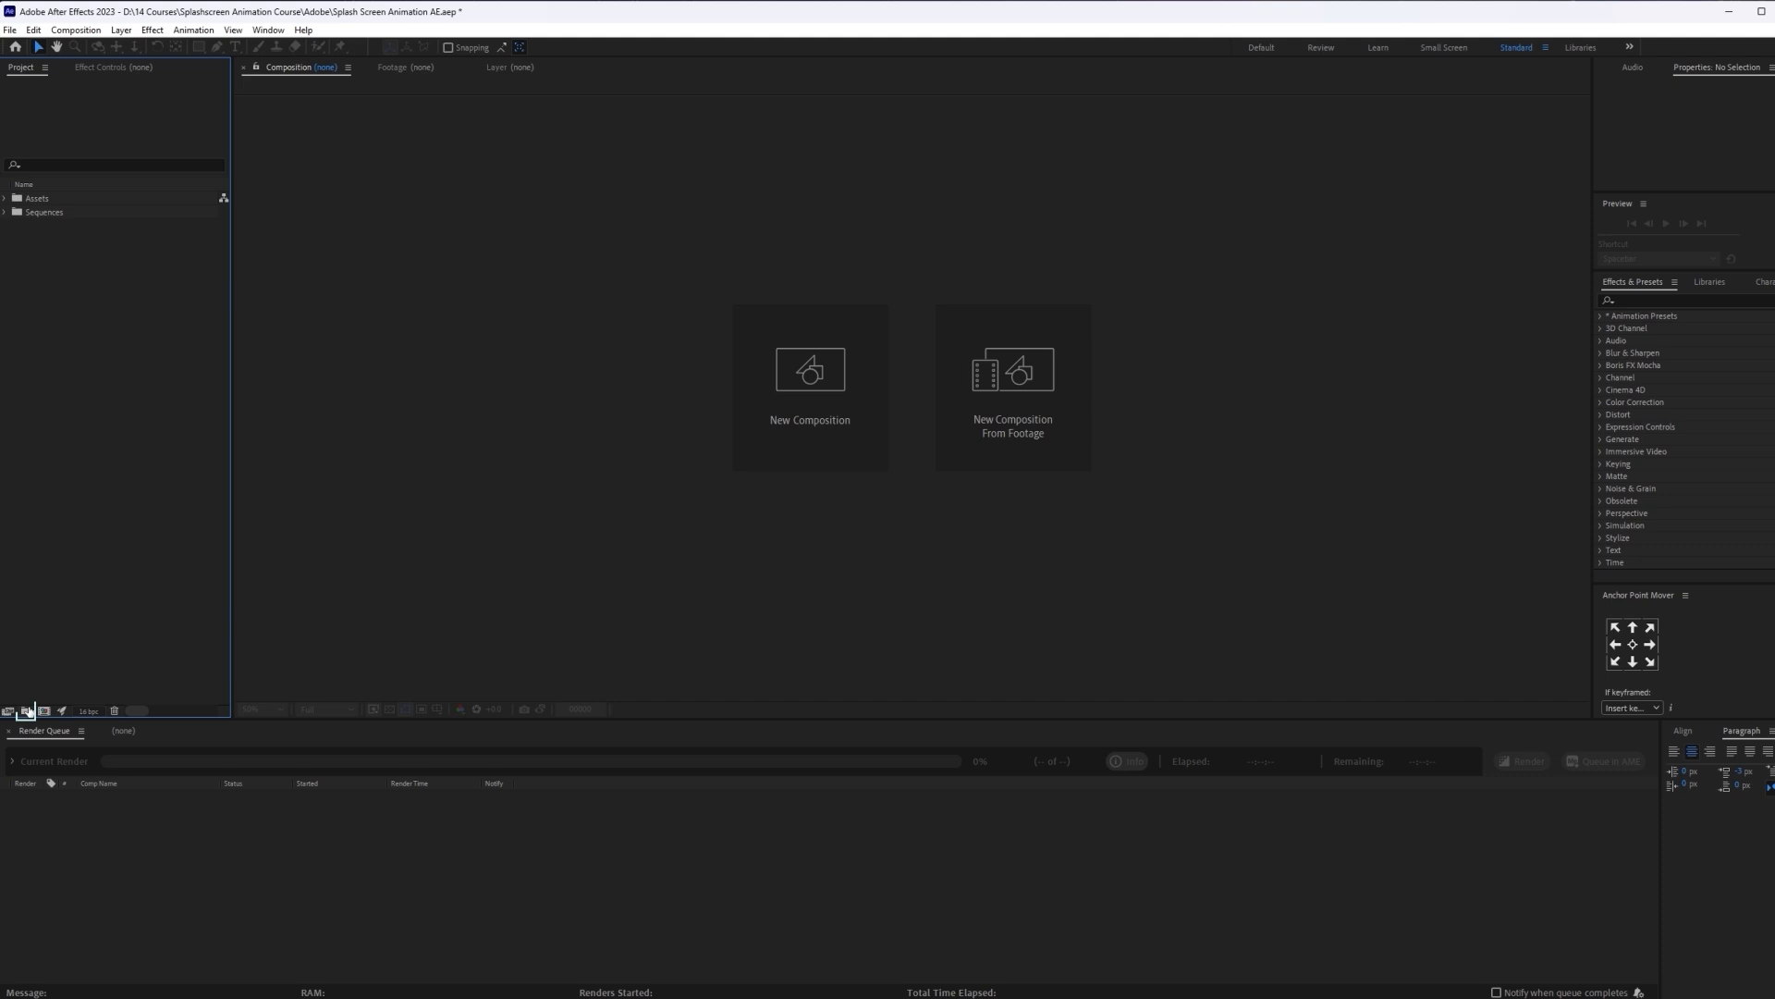
Create two more folders named Extra and BG, move both into the Assets folder, and expand it
{"action": "left_click", "coordinate": [26, 710]}
{"action": "type", "text": "Extra"}
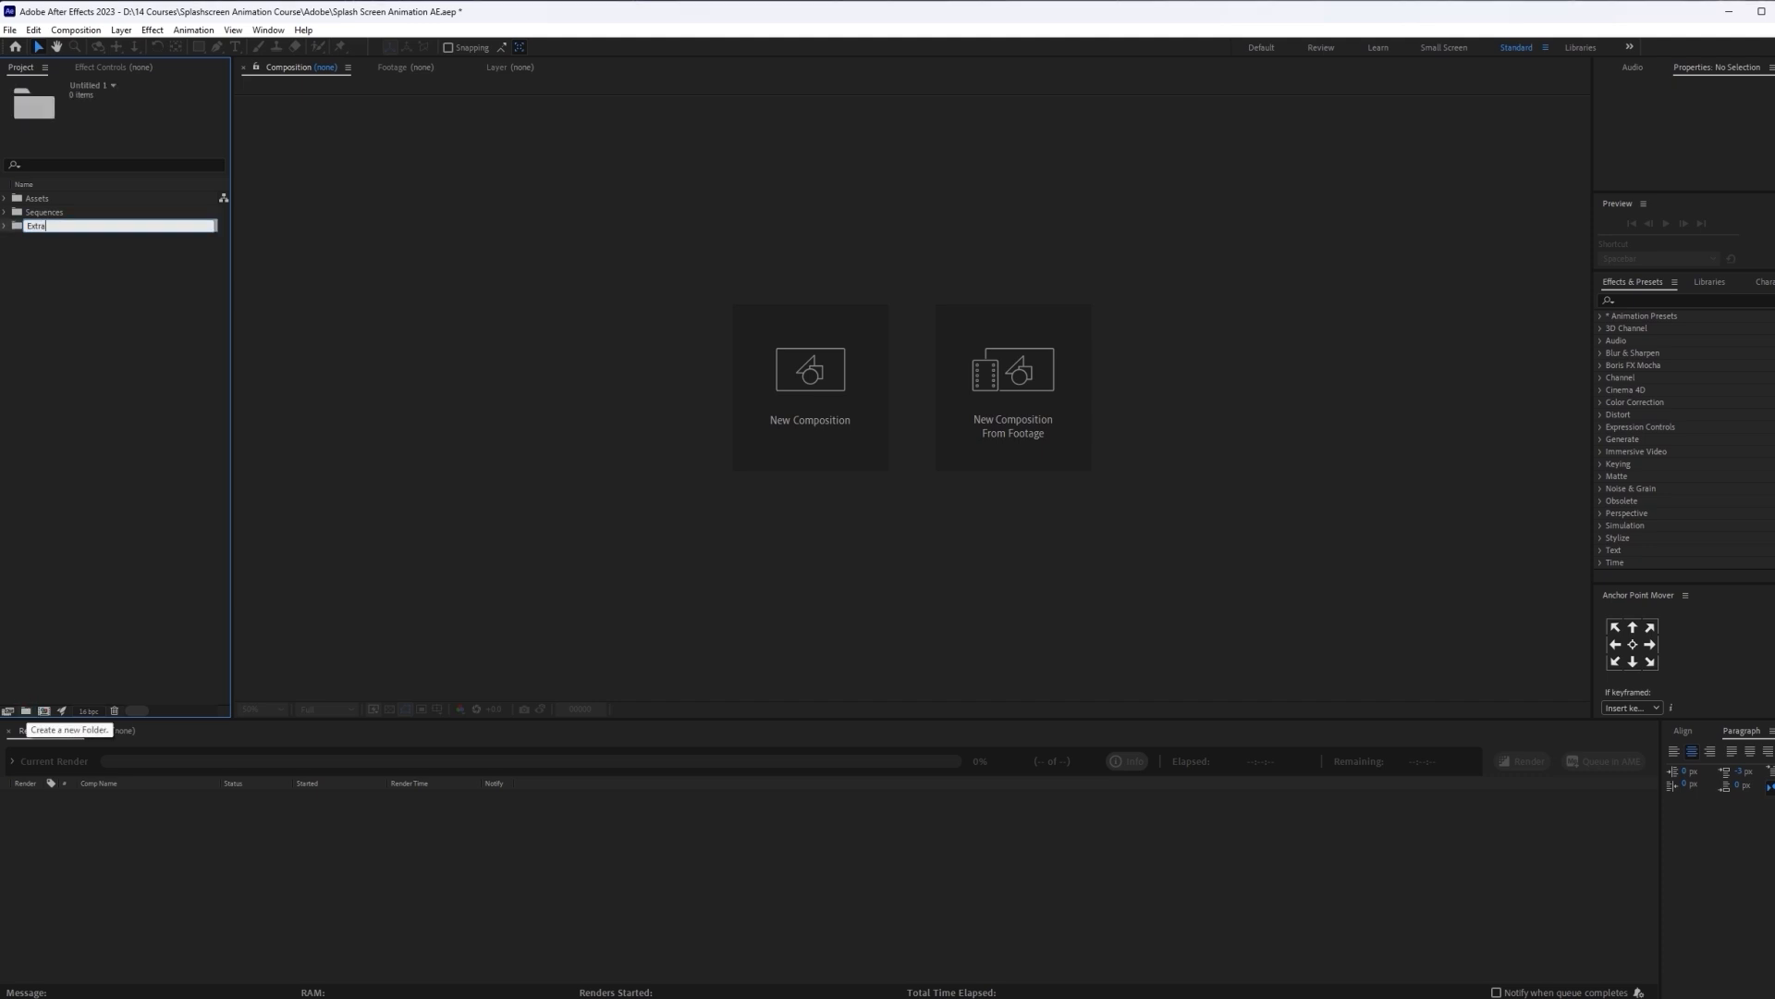
{"action": "key", "text": "Return"}
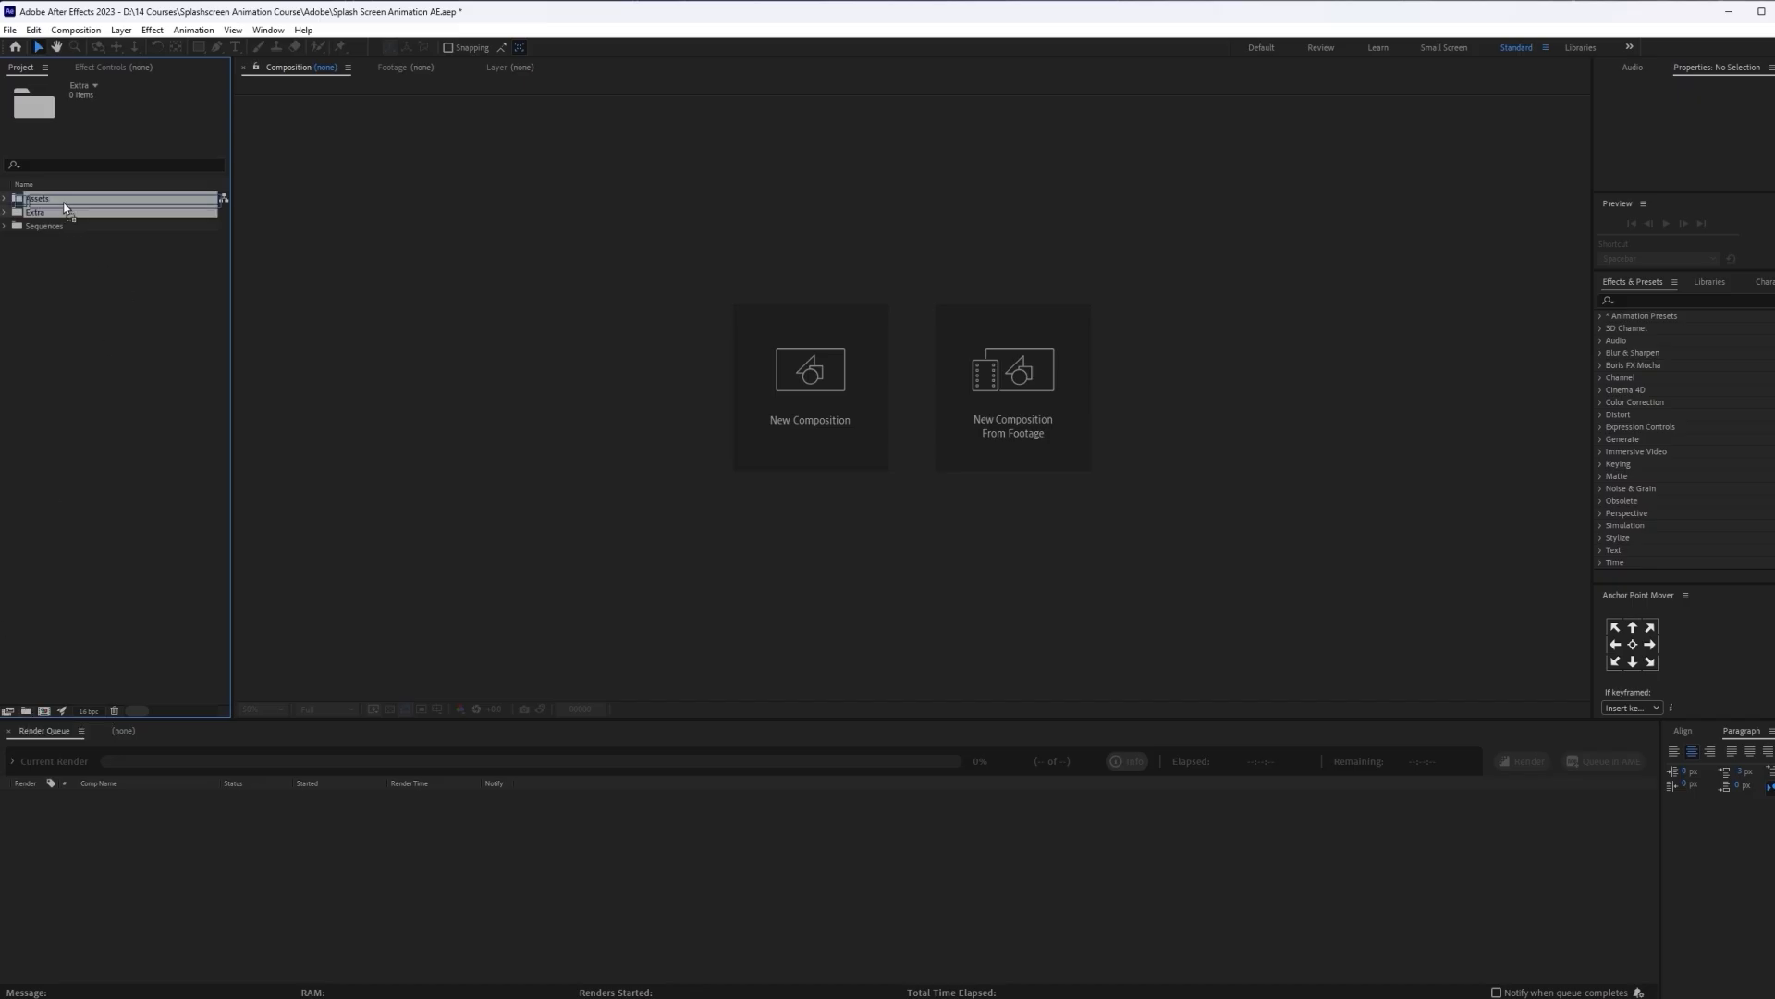
{"action": "key", "text": "Delete"}
{"action": "left_click", "coordinate": [25, 710]}
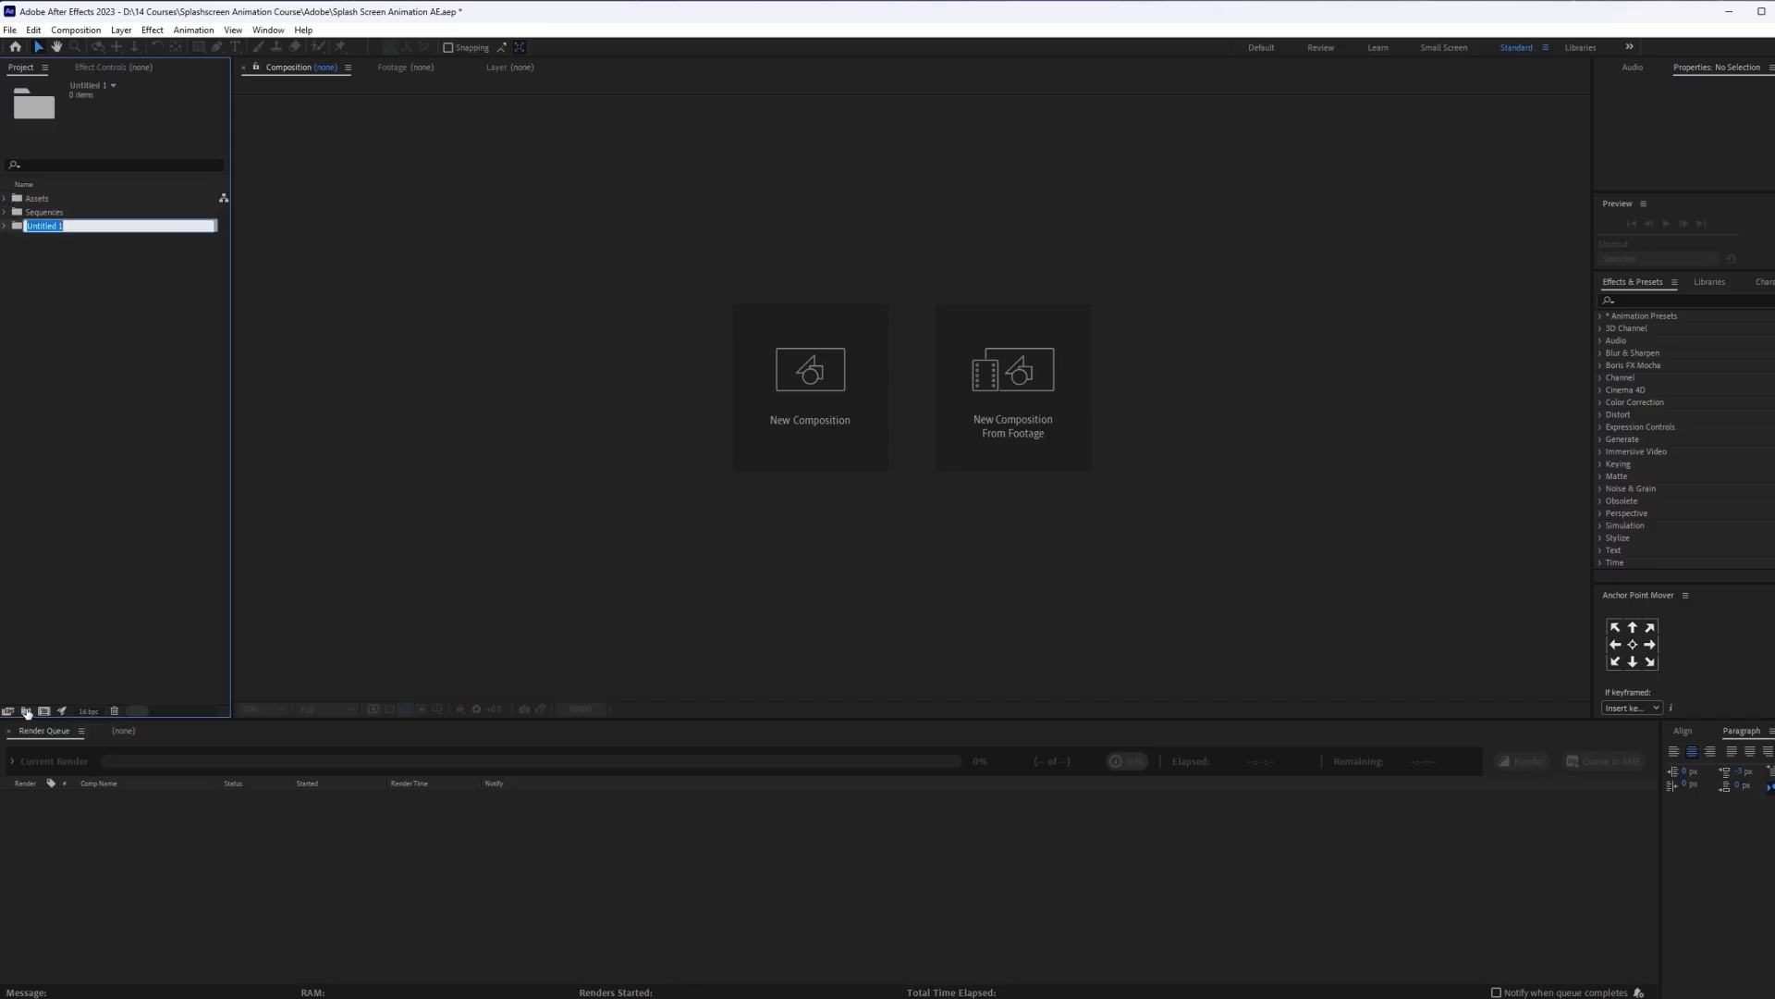
{"action": "type", "text": "BG"}
{"action": "key", "text": "Return"}
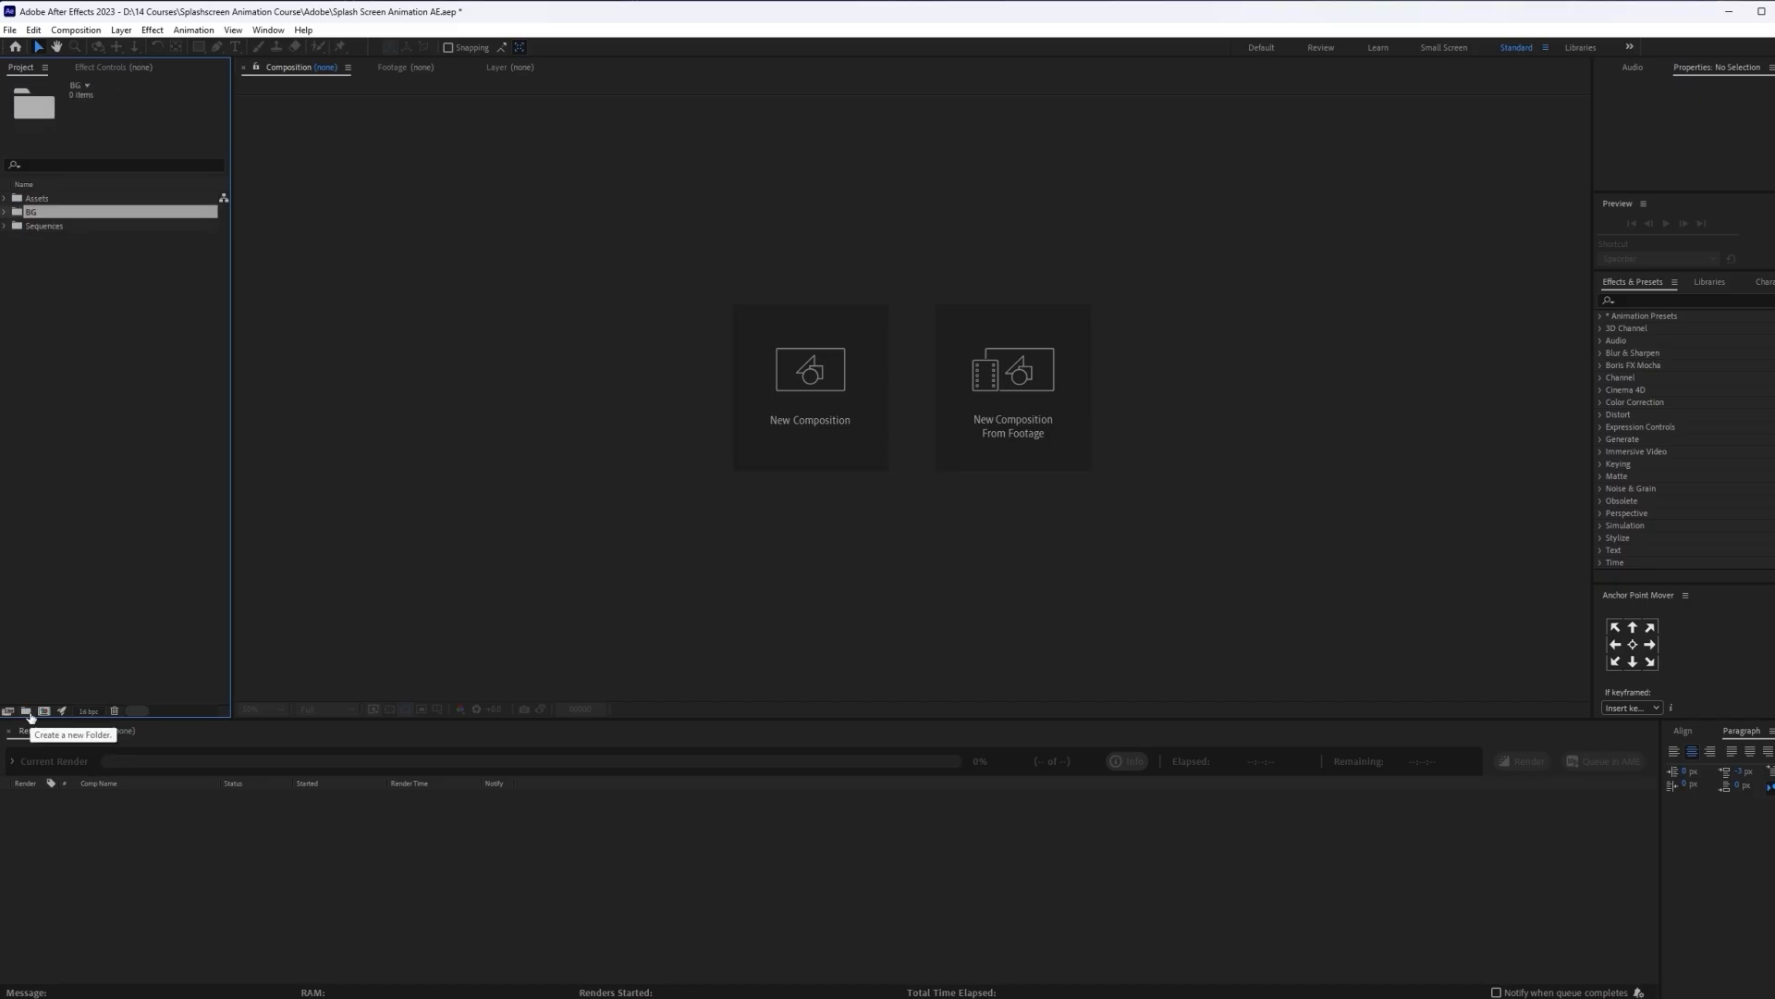
{"action": "left_click_drag", "start_coordinate": [41, 222], "coordinate": [52, 198]}
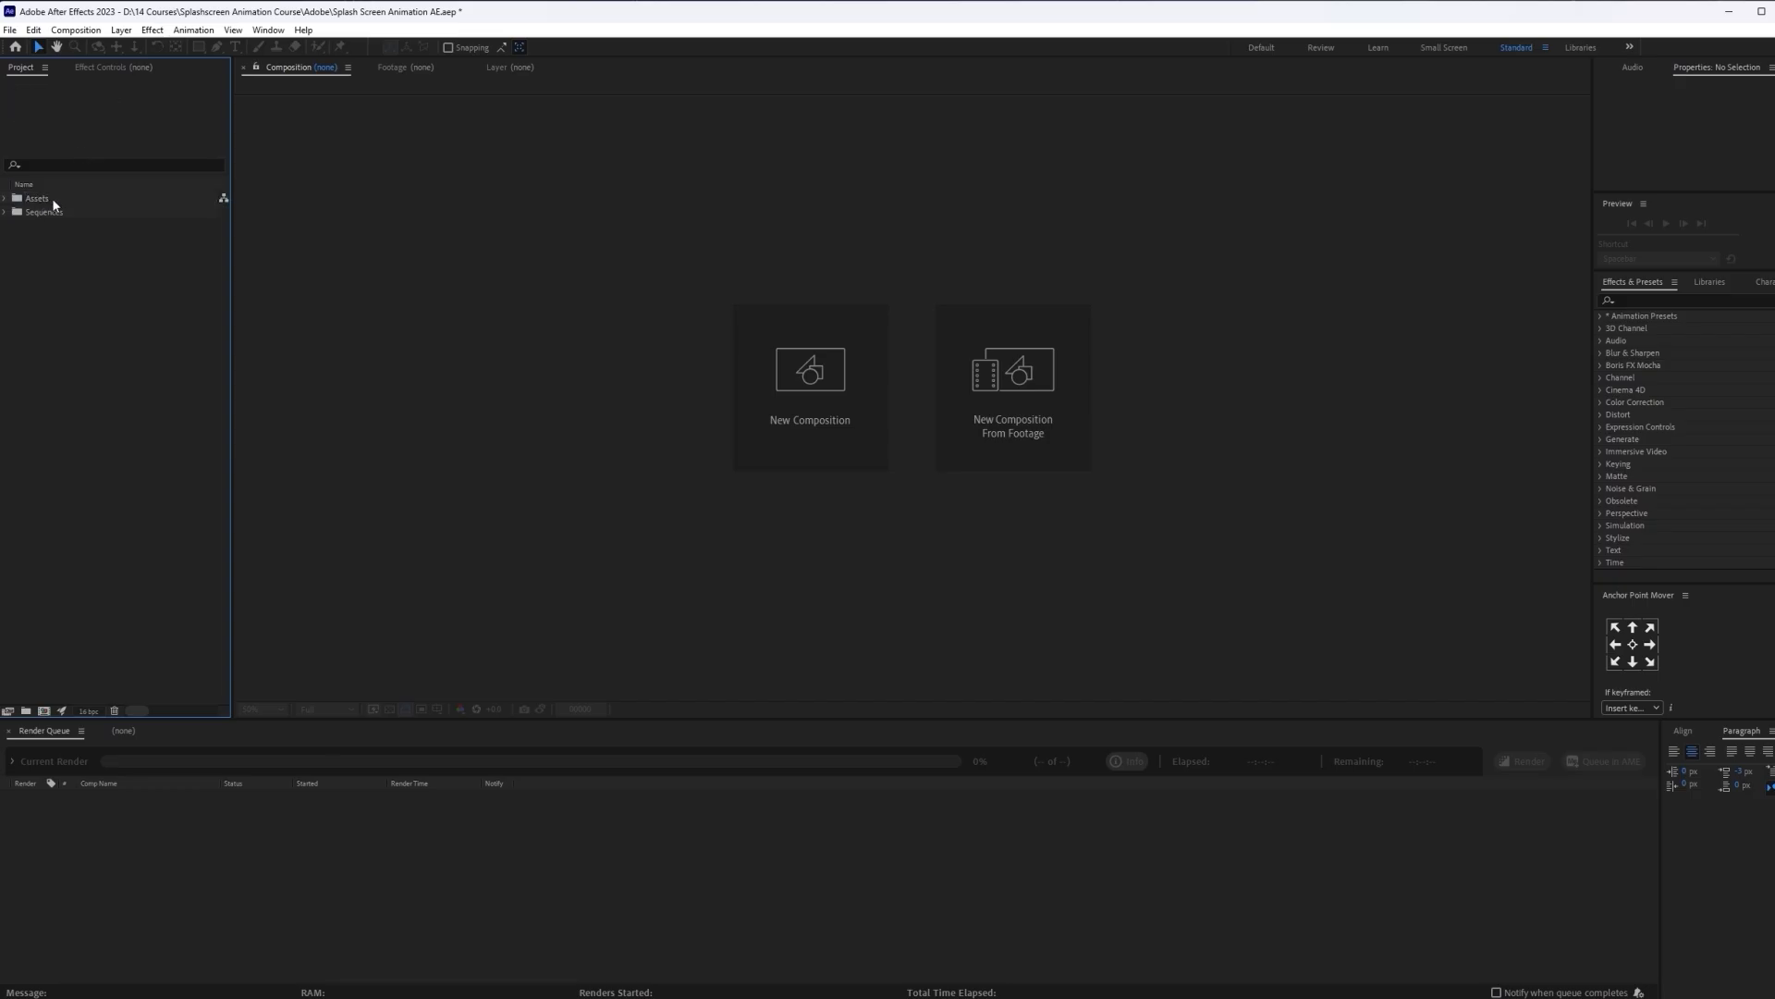
{"action": "left_click", "coordinate": [4, 198]}
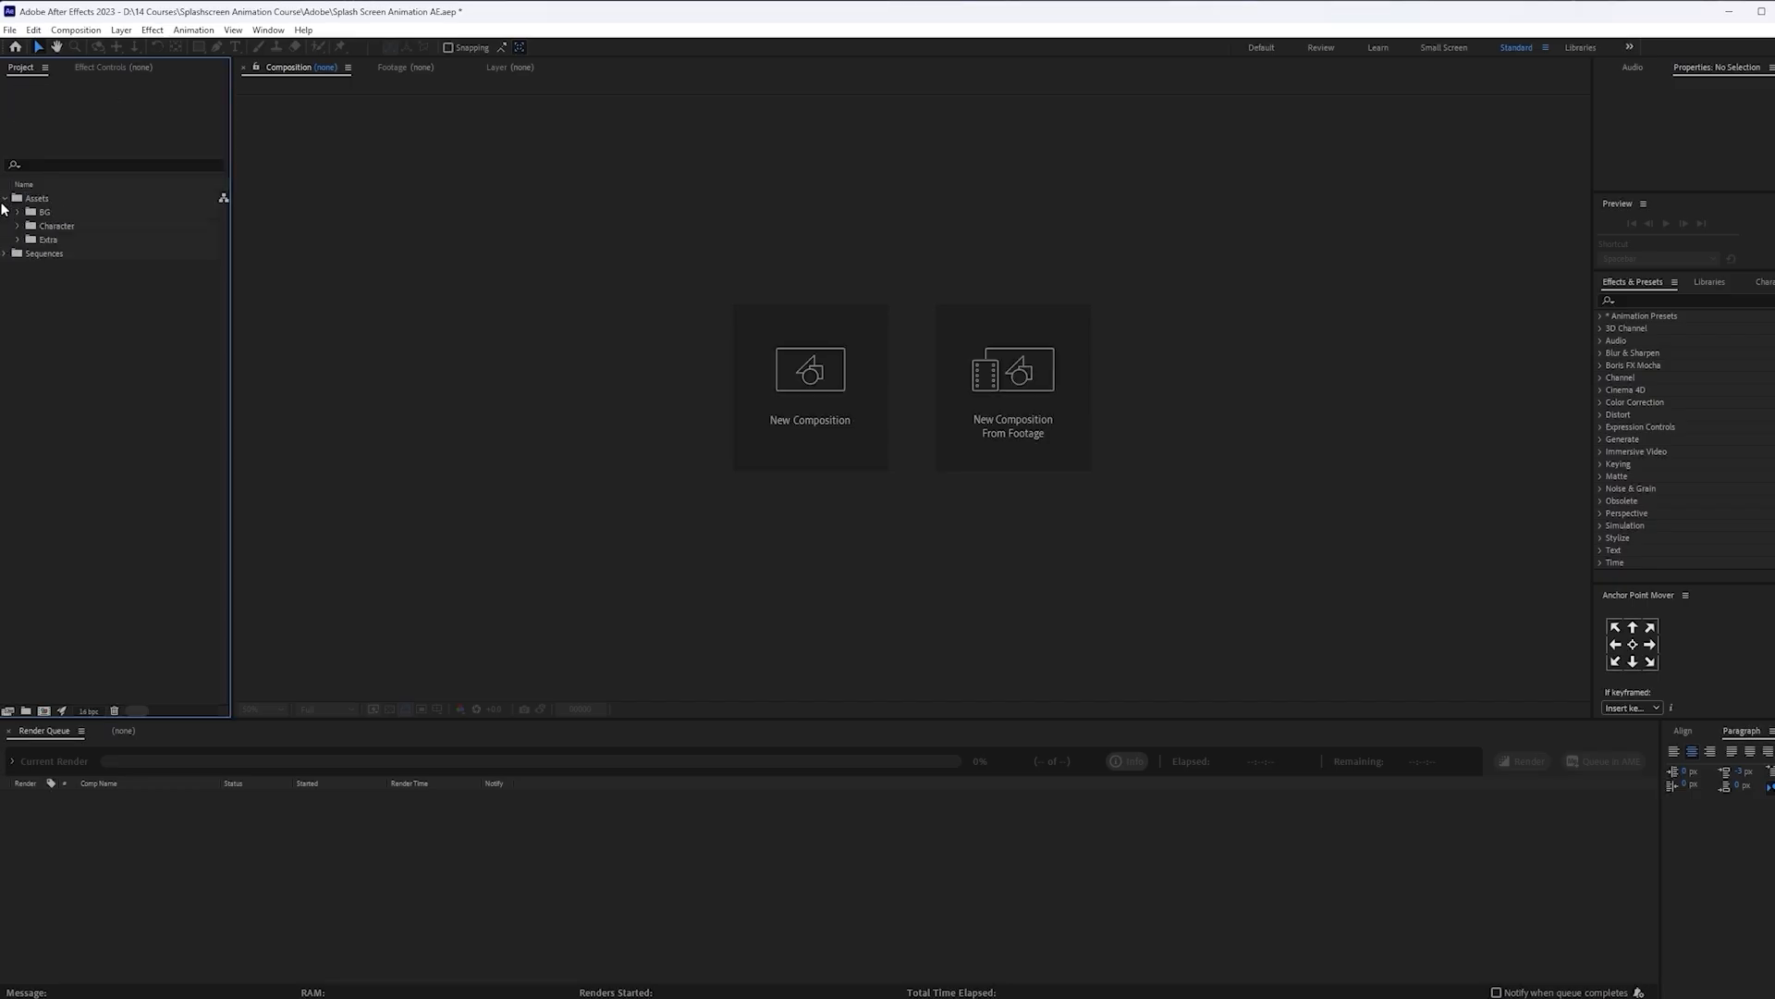
Import 08_Character 1_Animation Ready.psd as a composition with layer styles merged into footage, and move the composition into the Sequences folder
{"action": "left_click", "coordinate": [1320, 997]}
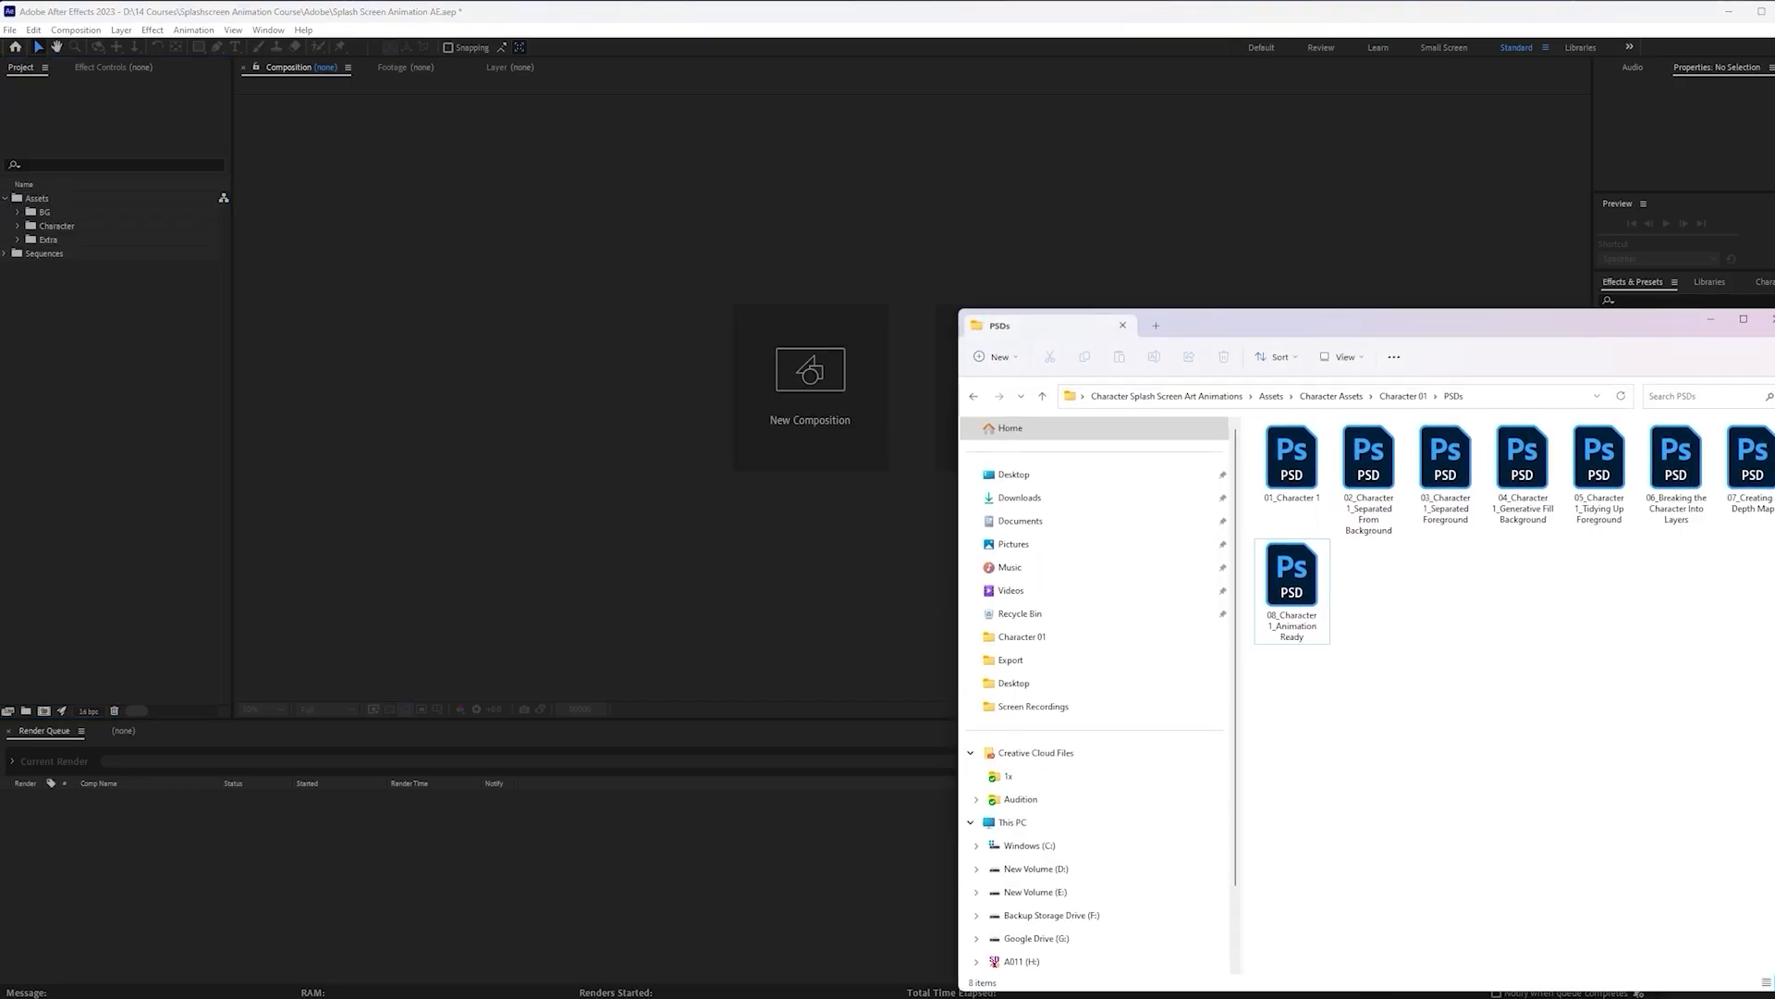
{"action": "left_click", "coordinate": [1298, 592]}
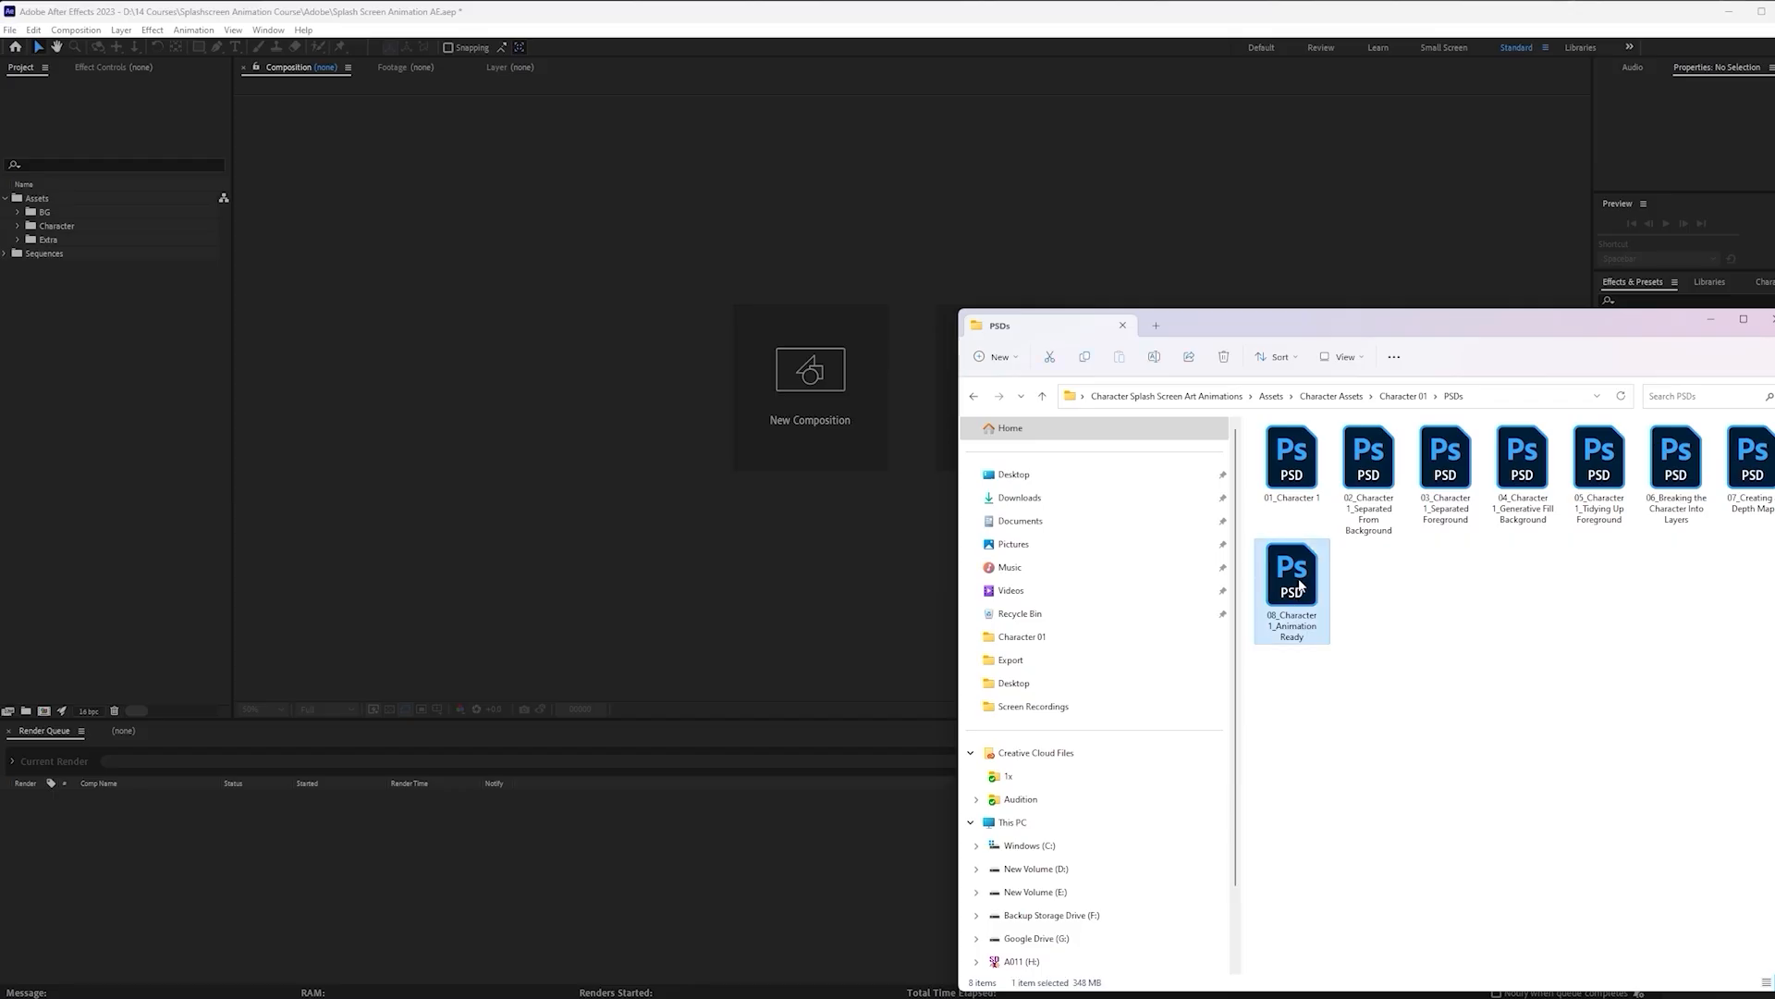
{"action": "left_click_drag", "start_coordinate": [1299, 586], "coordinate": [115, 379]}
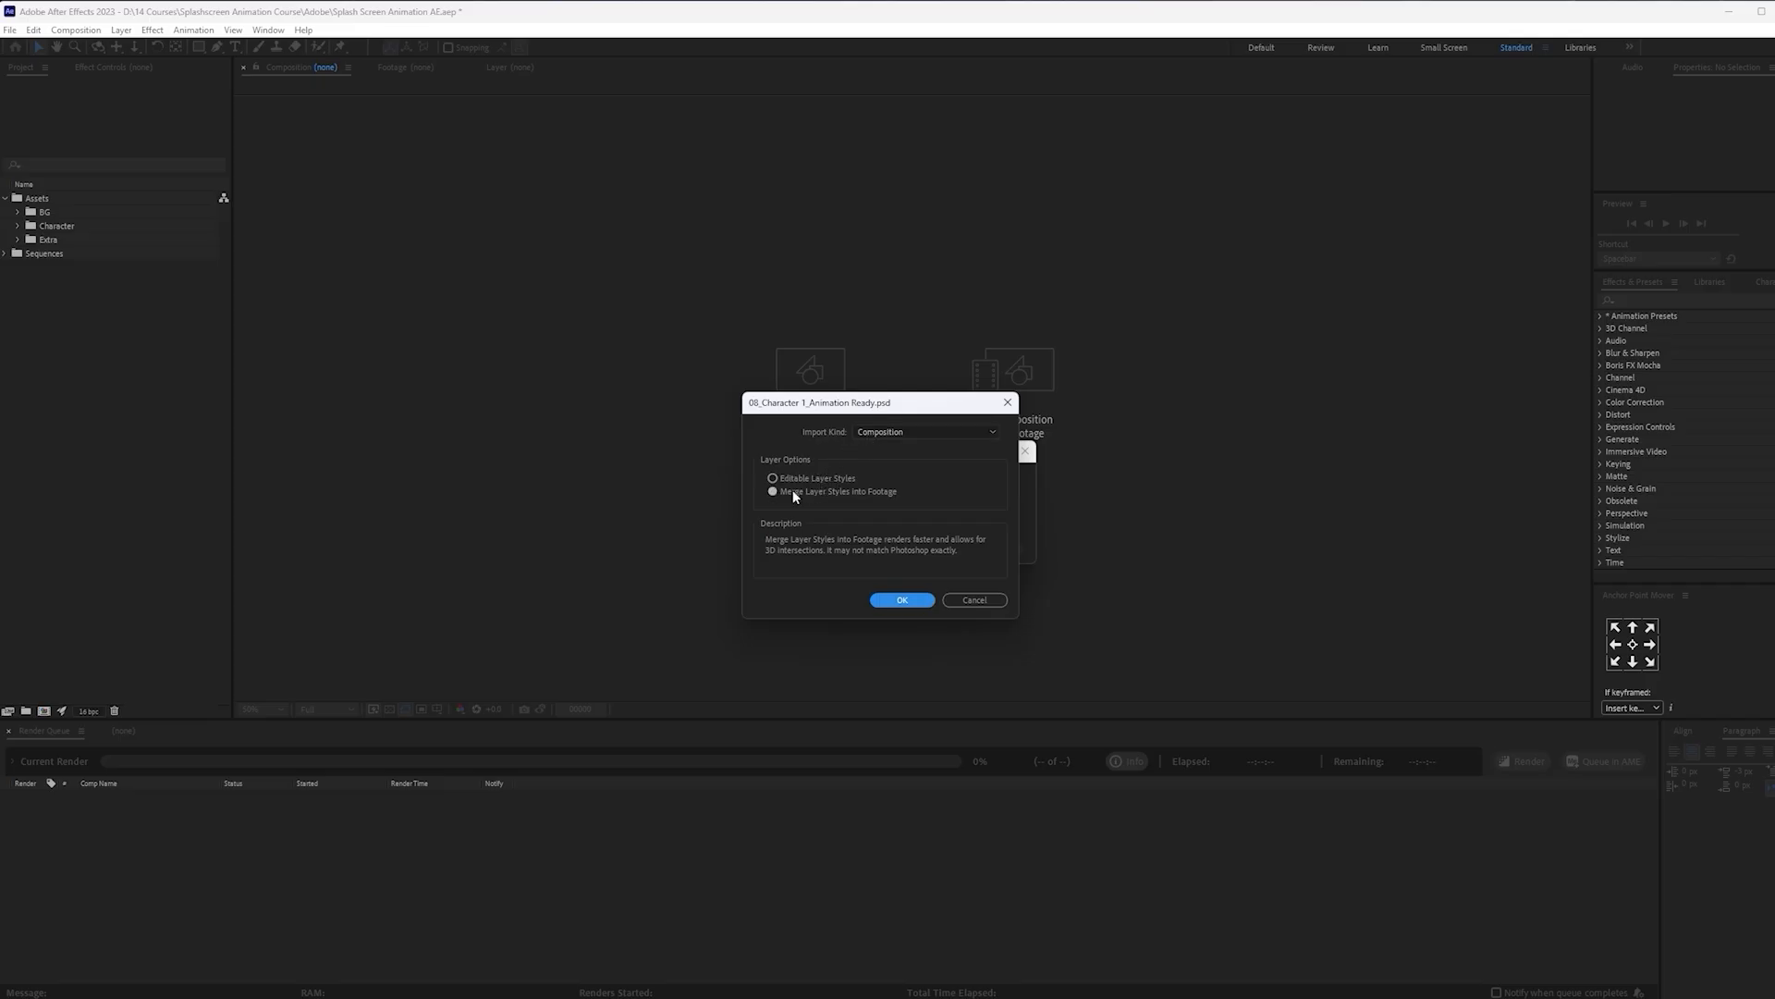
{"action": "left_click", "coordinate": [908, 601]}
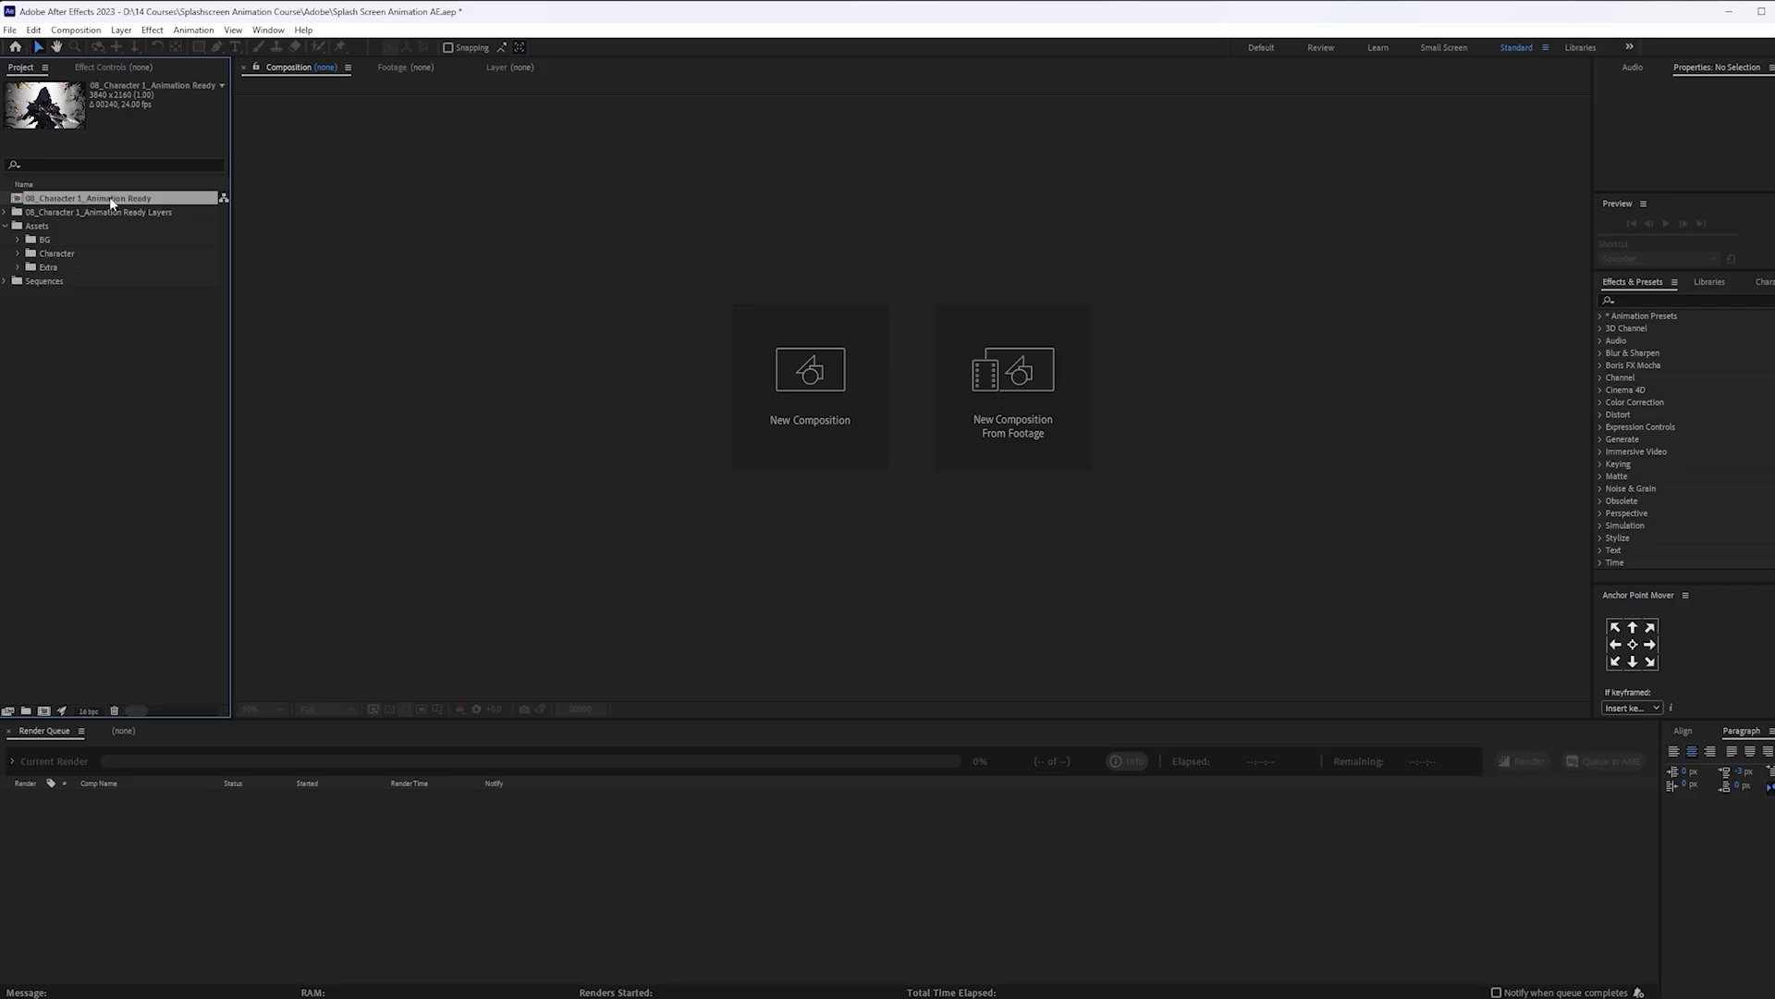
{"action": "left_click_drag", "start_coordinate": [109, 196], "coordinate": [84, 284]}
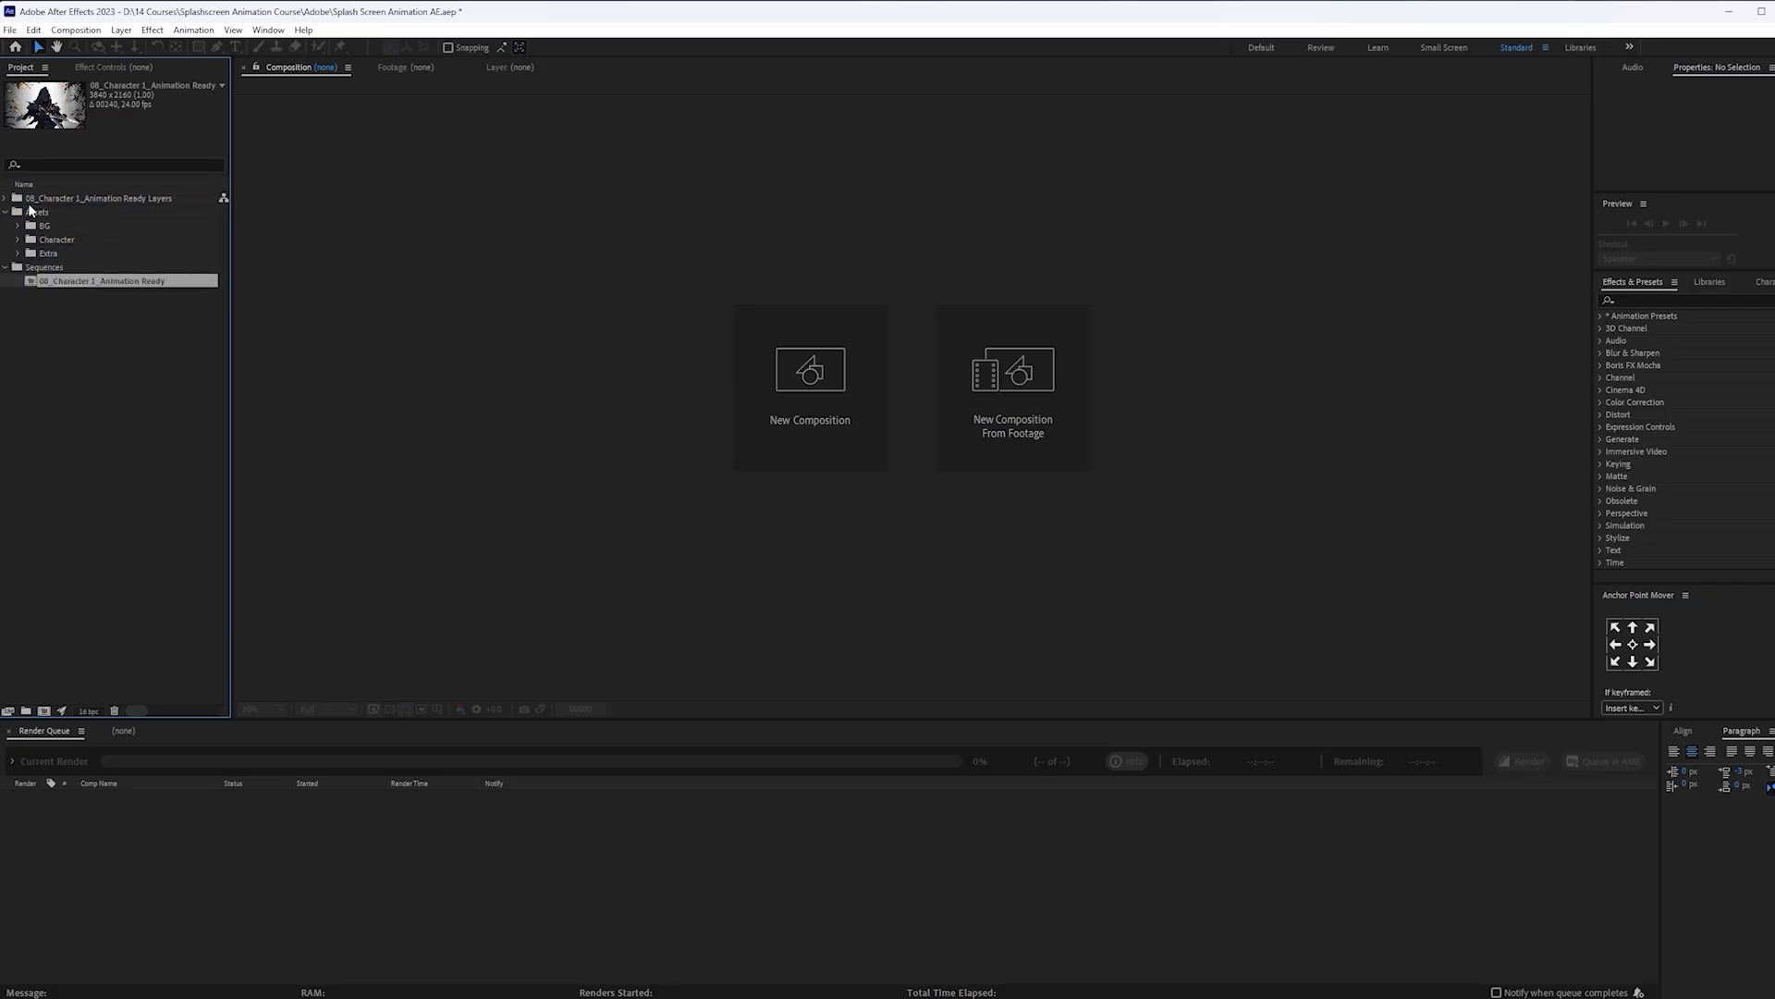
Rename the BG folder BG + Foreground and move the Foreground L and Foreground R footage from the imported layers folder into it
{"action": "left_click", "coordinate": [5, 198]}
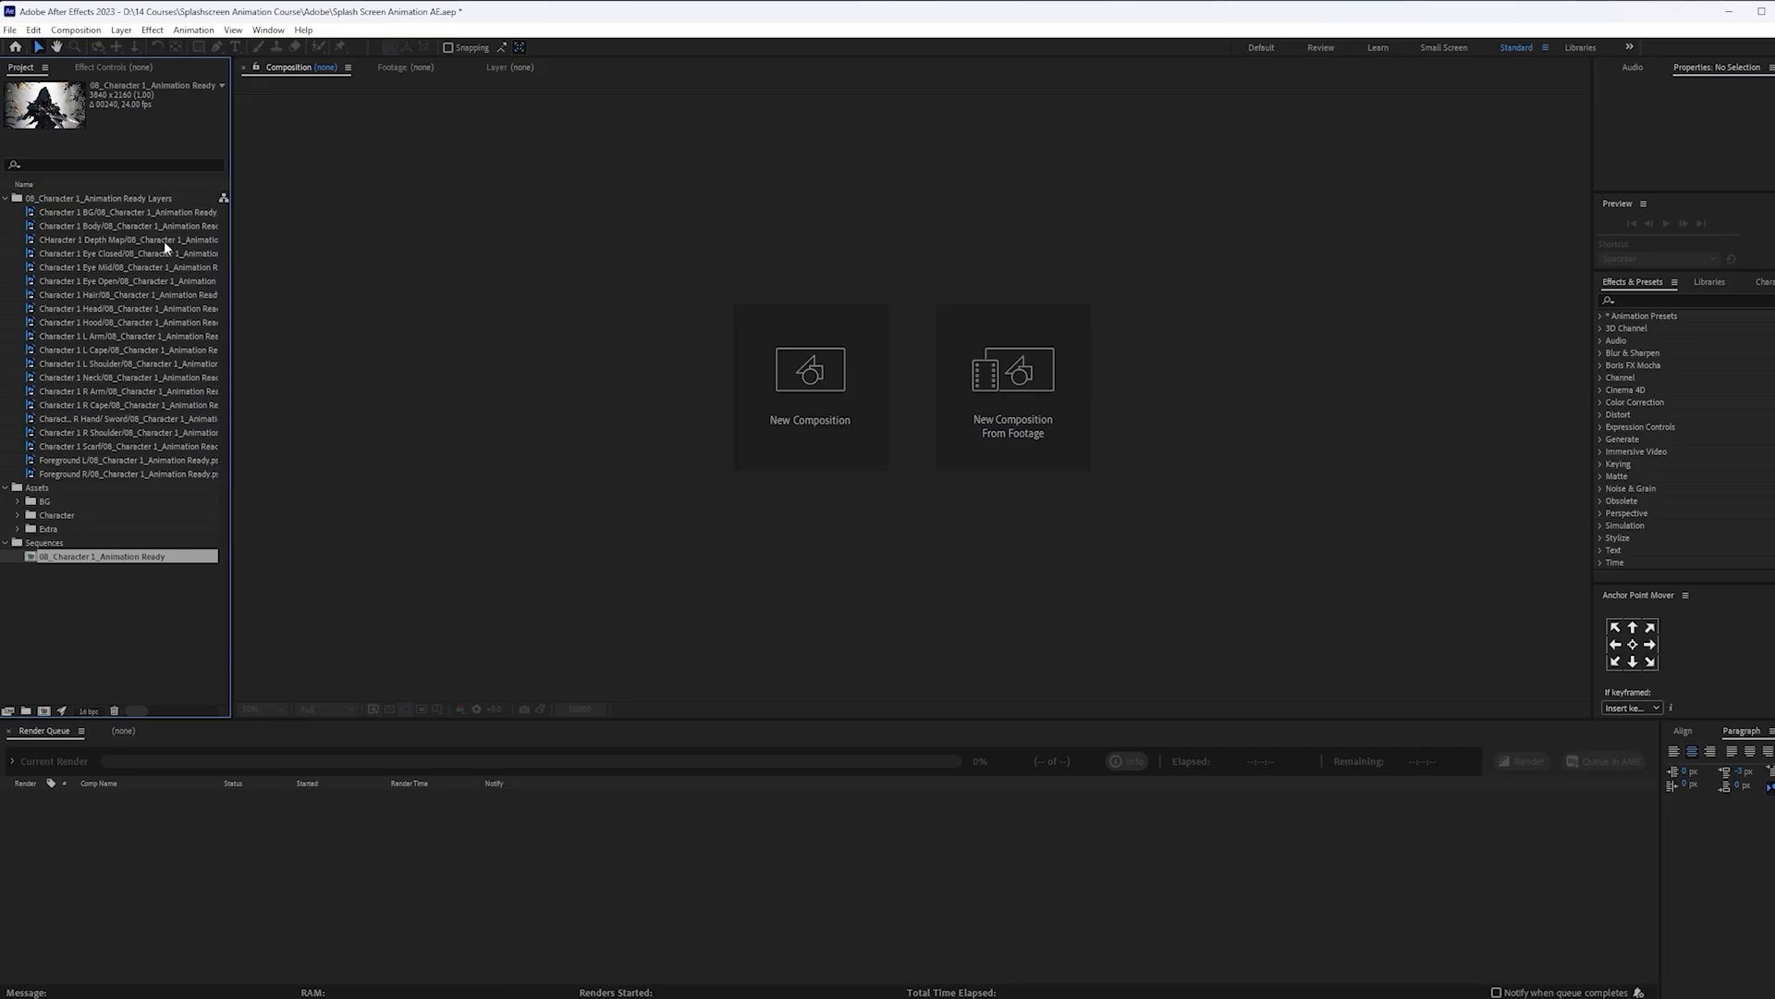
{"action": "left_click_drag", "start_coordinate": [232, 239], "coordinate": [378, 237]}
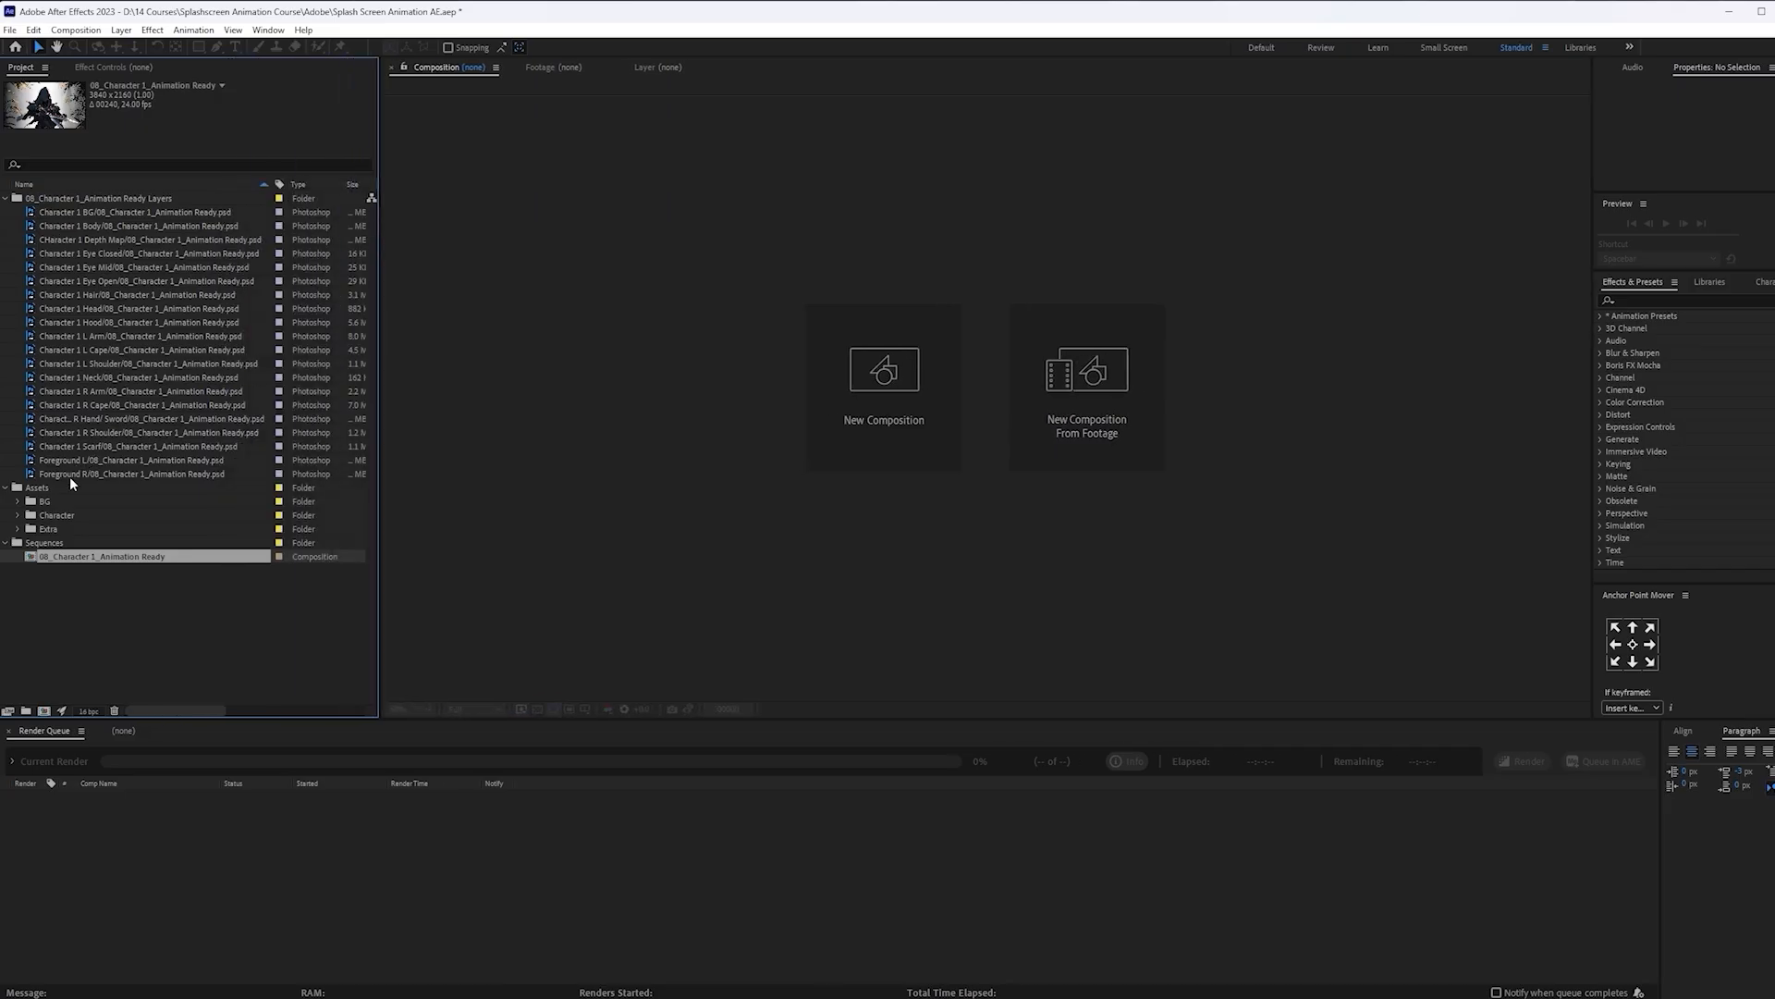
{"action": "left_click", "coordinate": [74, 500]}
{"action": "key", "text": "Return"}
{"action": "type", "text": "BG + Foreground"}
{"action": "key", "text": "Return"}
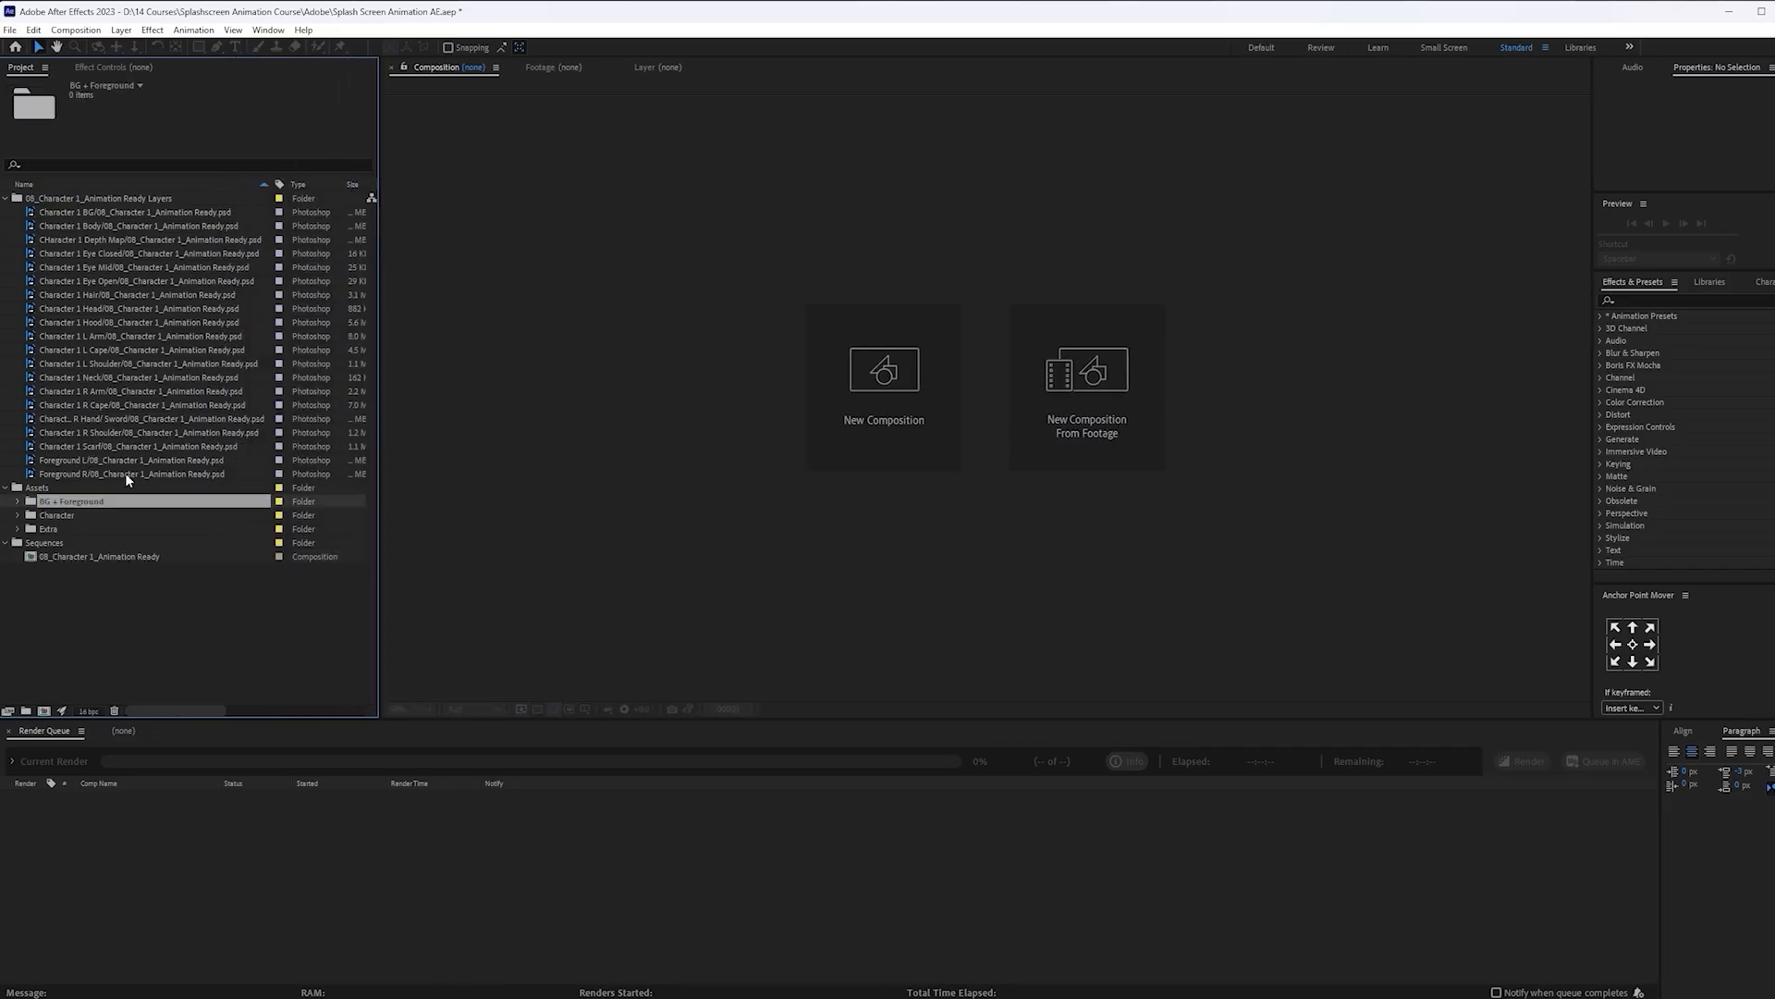
{"action": "left_click", "coordinate": [187, 477]}
{"action": "left_click", "coordinate": [174, 459], "text": "shift"}
{"action": "left_click_drag", "start_coordinate": [174, 459], "coordinate": [92, 500]}
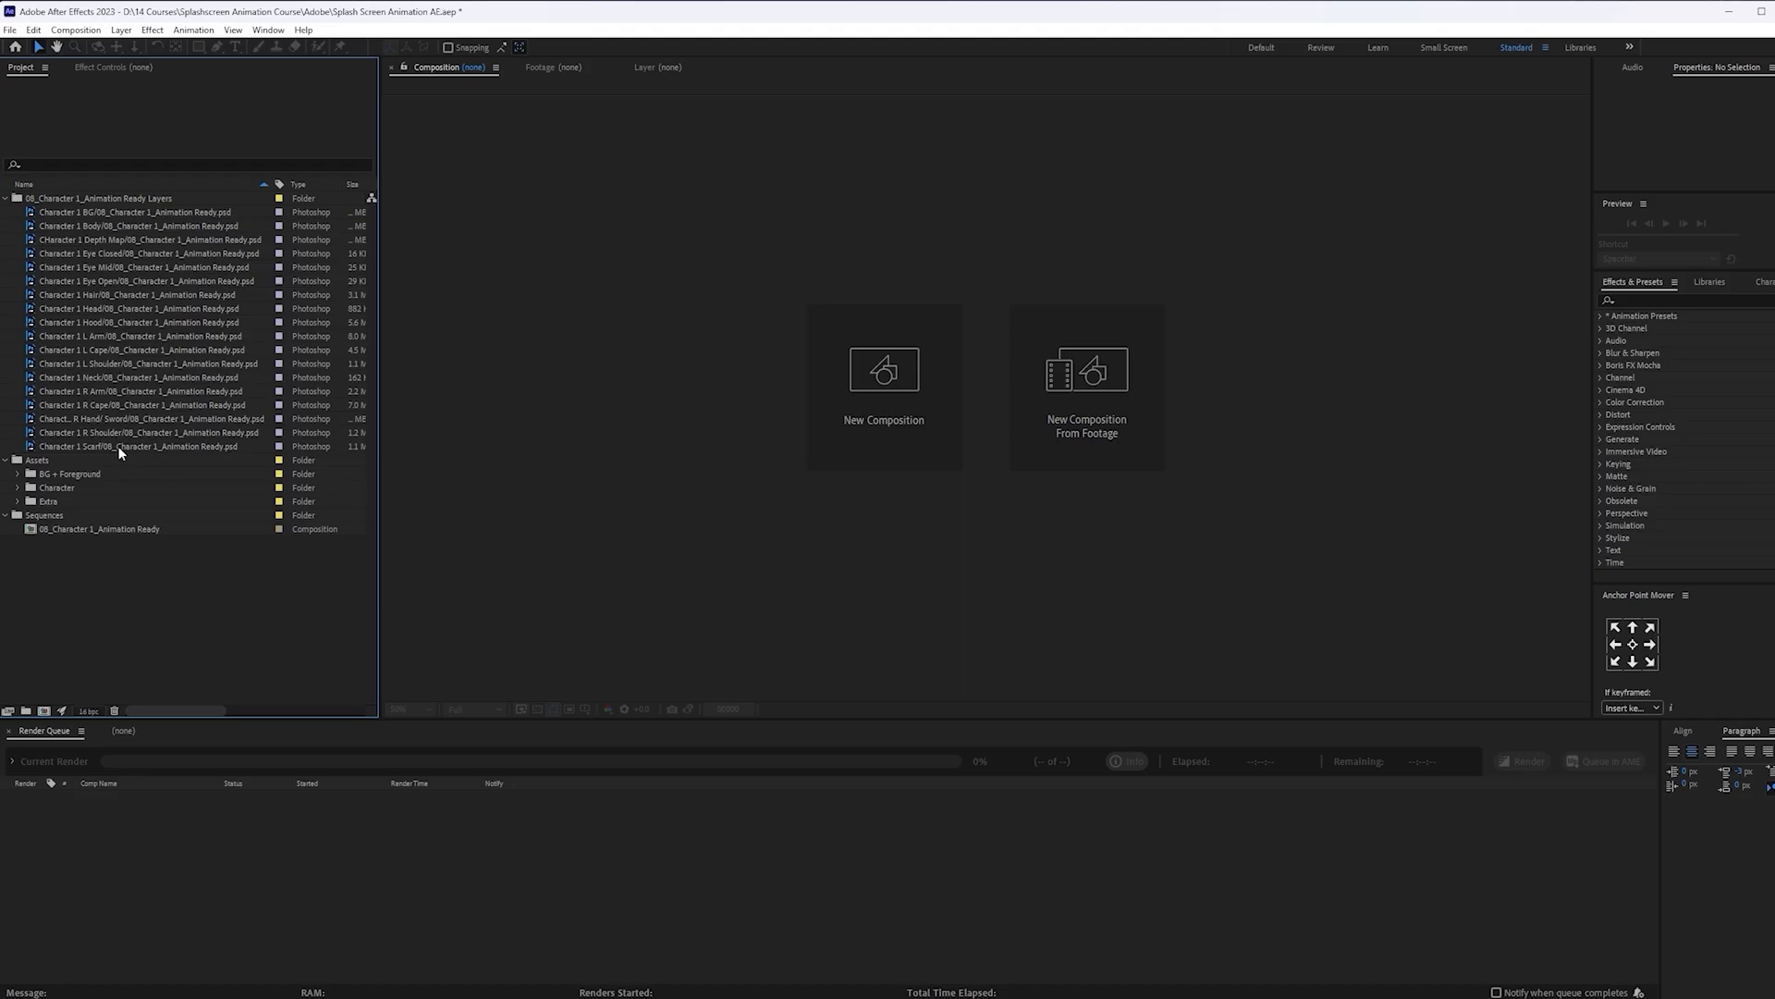
Move all the character part footage, including the body but not the background or depth map, into the Character folder
{"action": "left_click", "coordinate": [118, 446]}
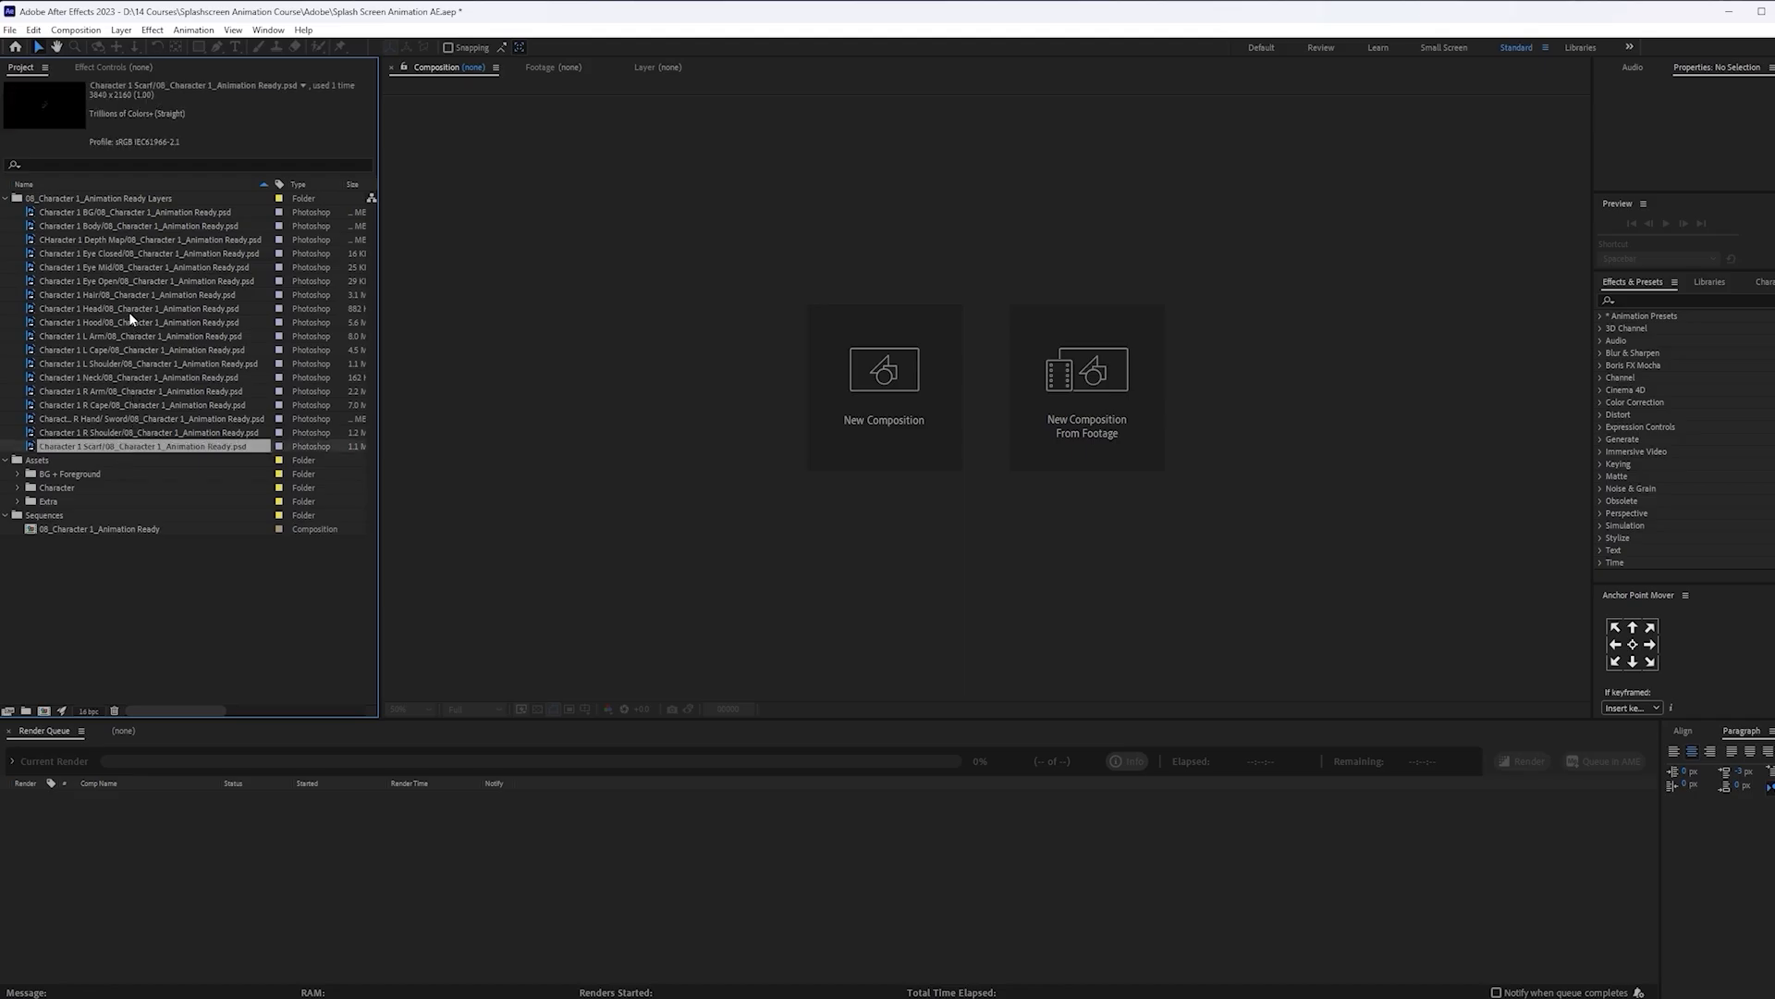
{"action": "left_click", "coordinate": [135, 252], "text": "shift"}
{"action": "left_click", "coordinate": [118, 228], "text": "ctrl"}
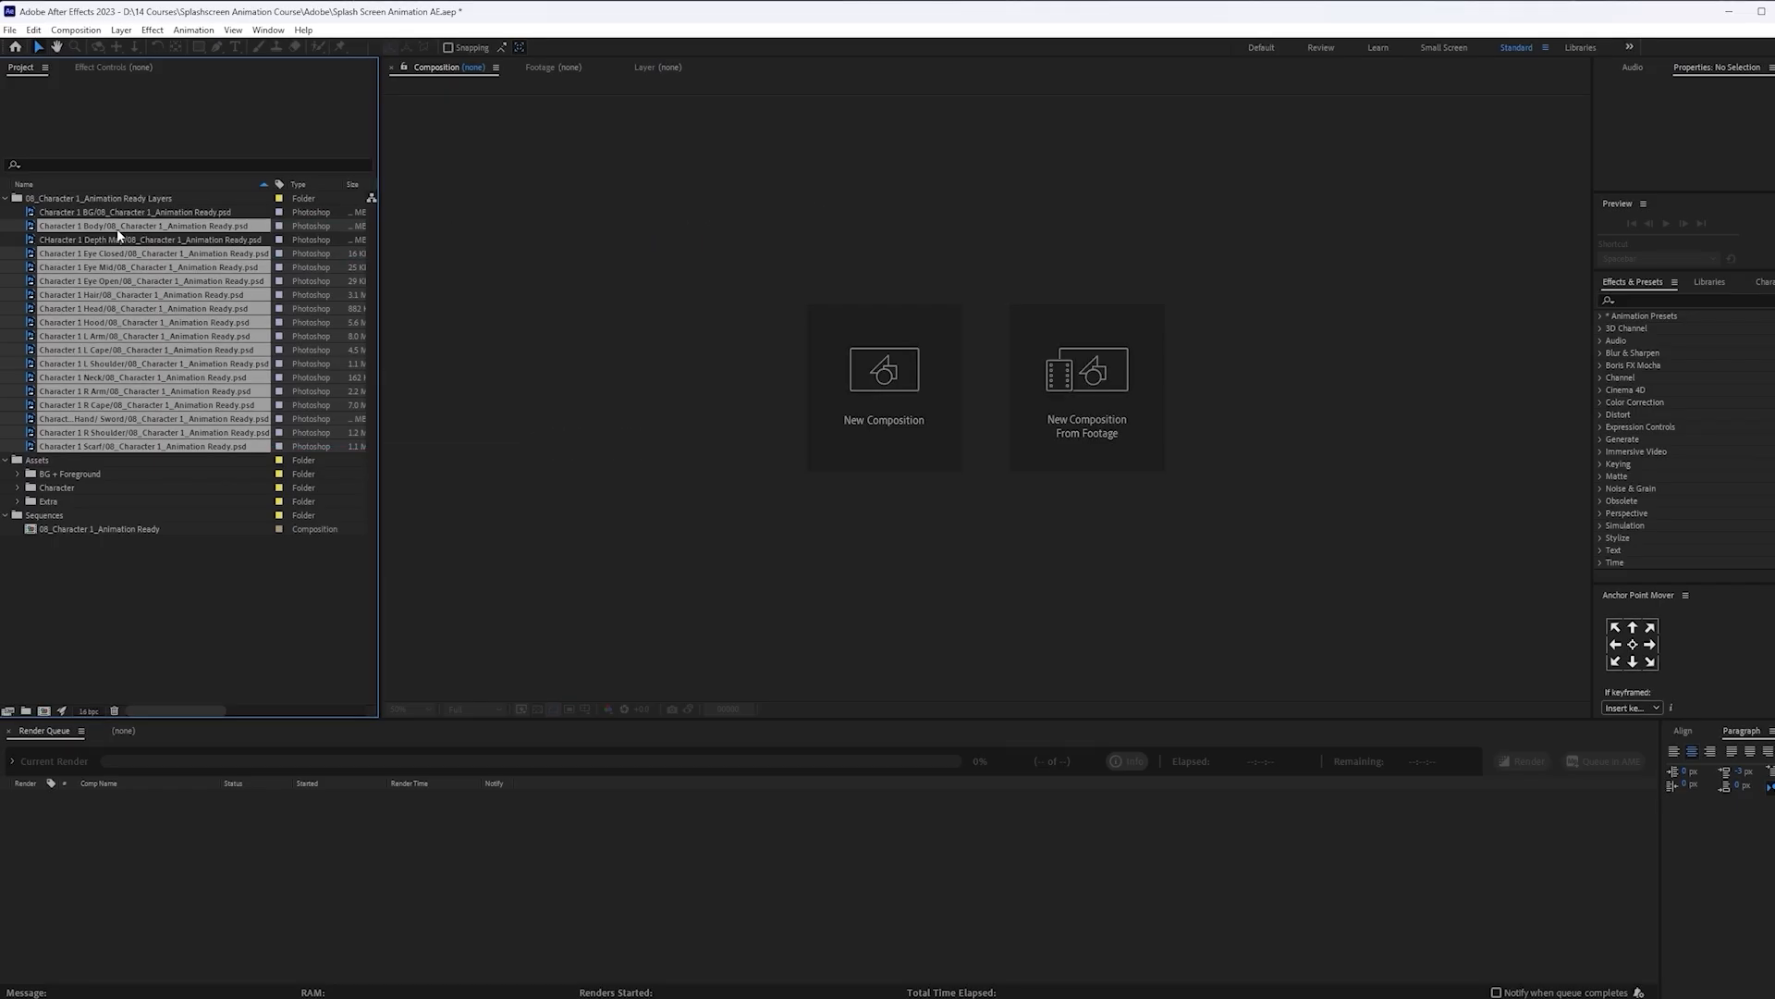
{"action": "left_click_drag", "start_coordinate": [117, 232], "coordinate": [62, 489]}
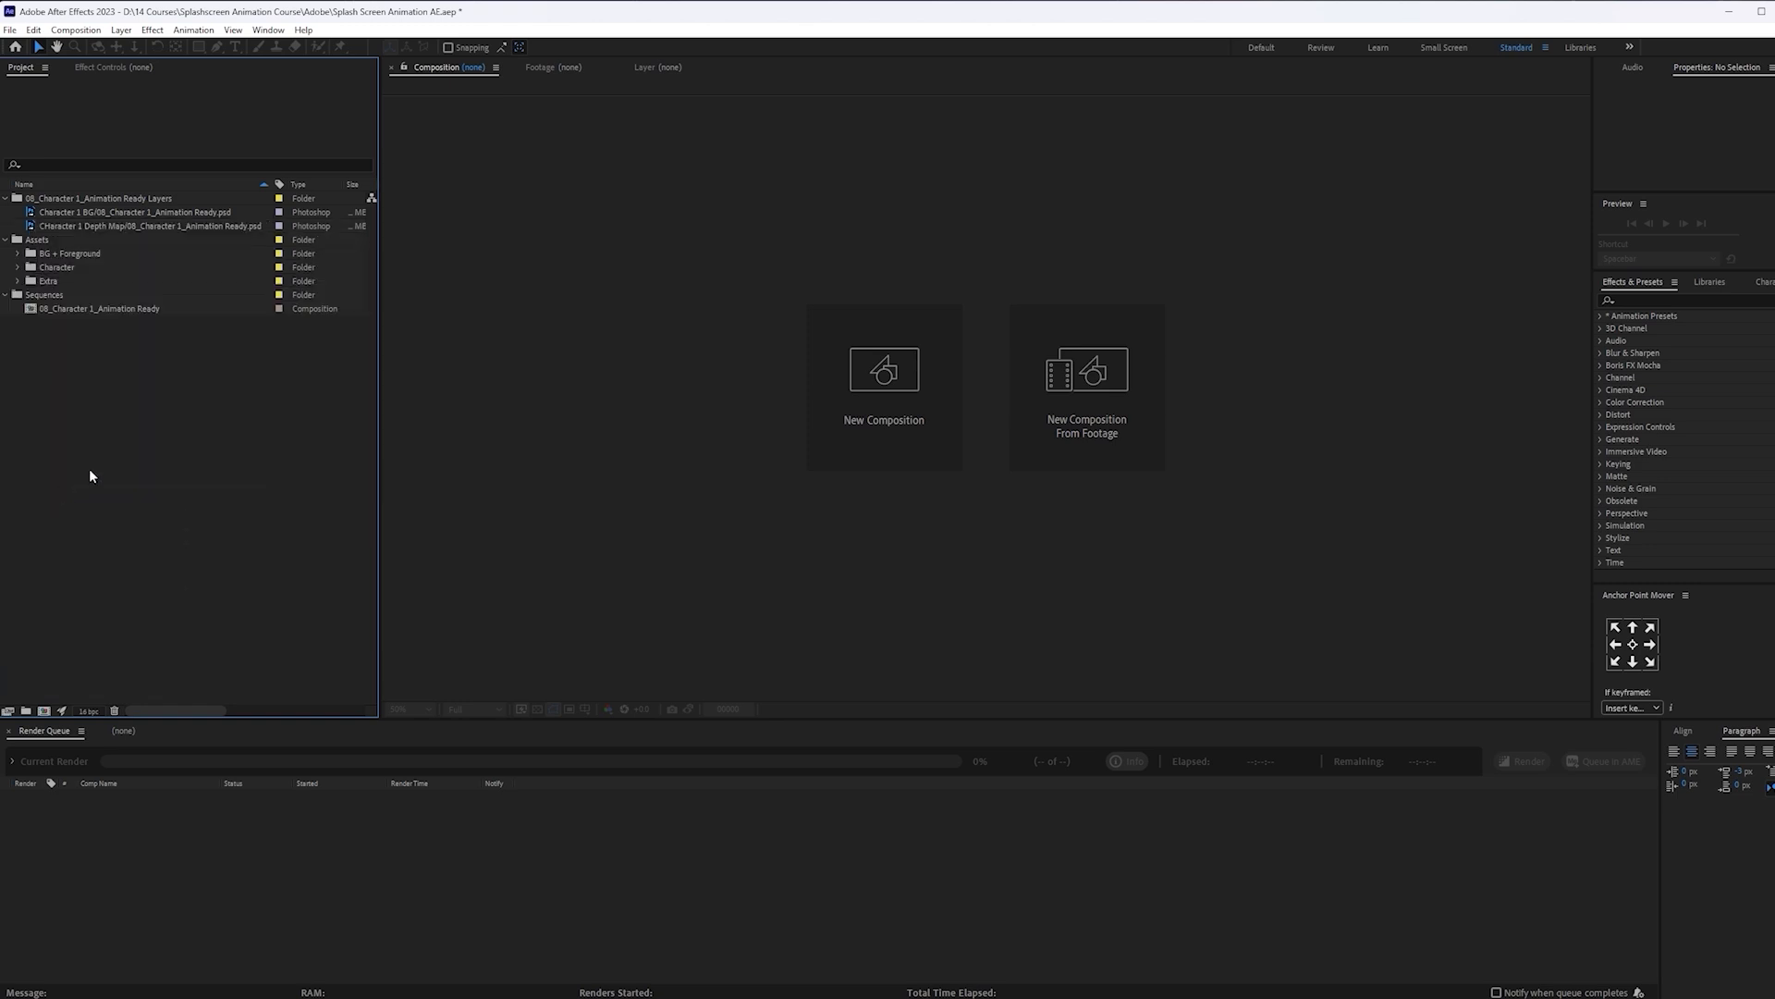
Move the Character 1 BG and depth map footage from the imported layers folder into Assets, and delete the emptied folder
{"action": "left_click", "coordinate": [144, 225]}
{"action": "left_click", "coordinate": [123, 219], "text": "shift"}
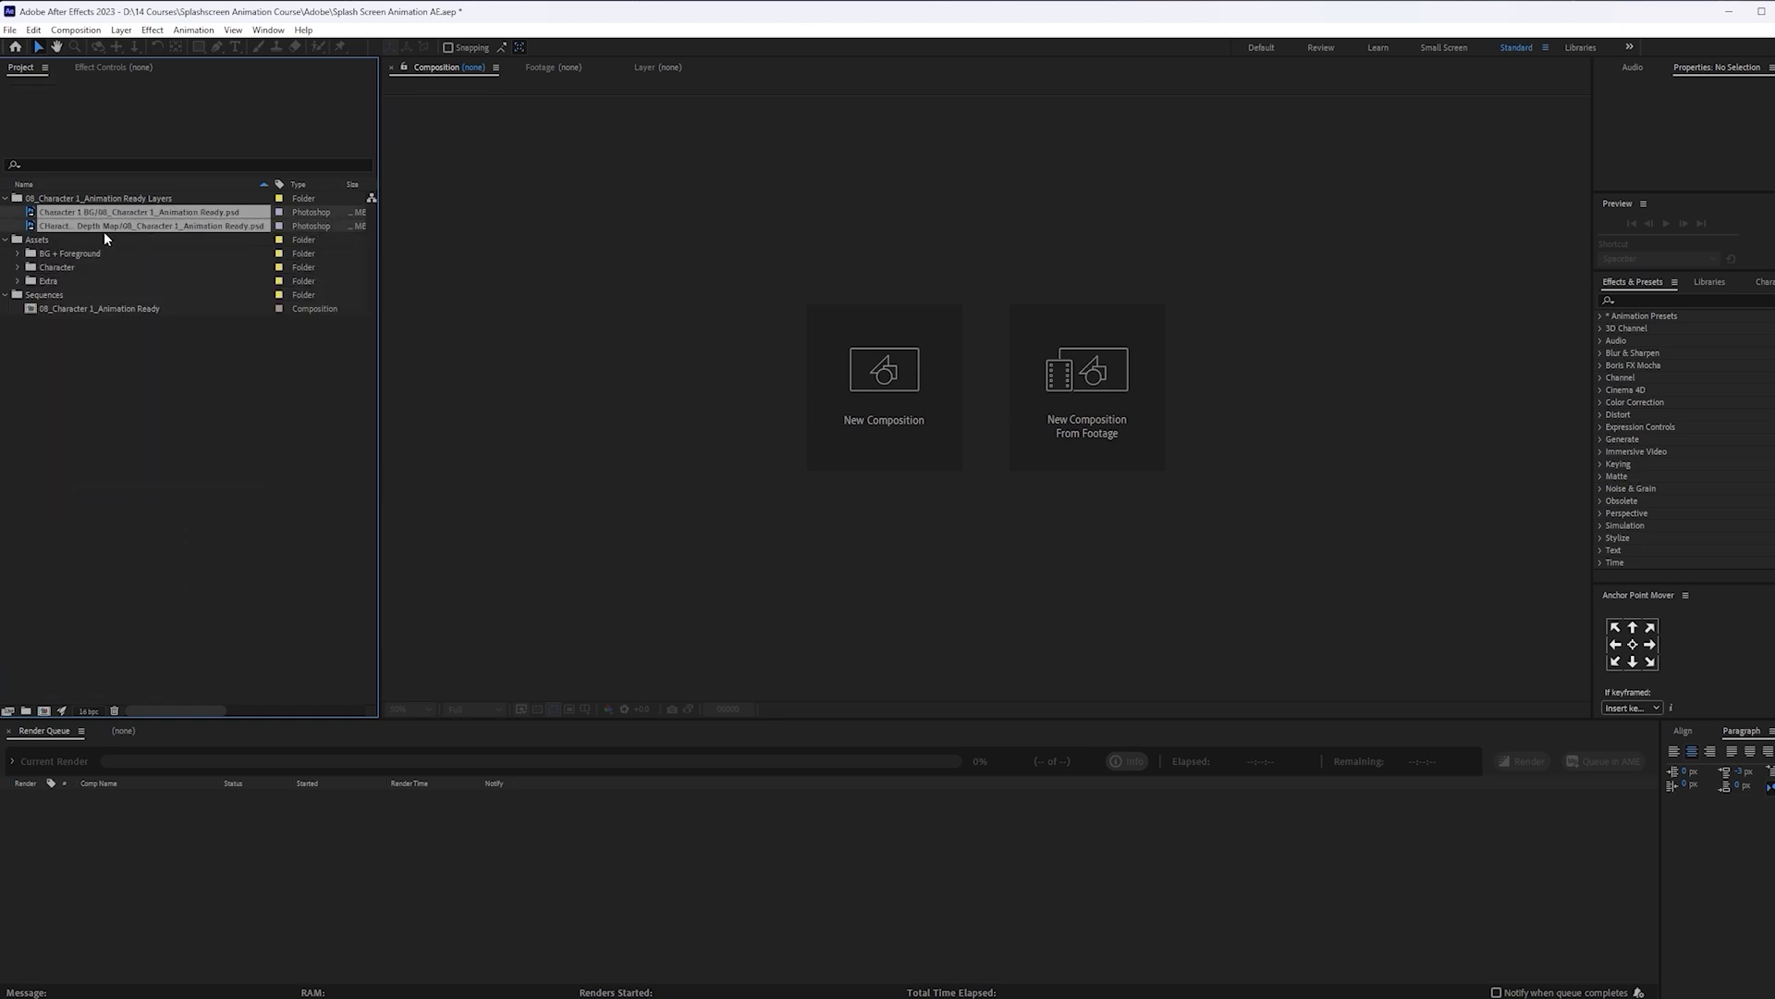
{"action": "left_click_drag", "start_coordinate": [98, 228], "coordinate": [91, 268]}
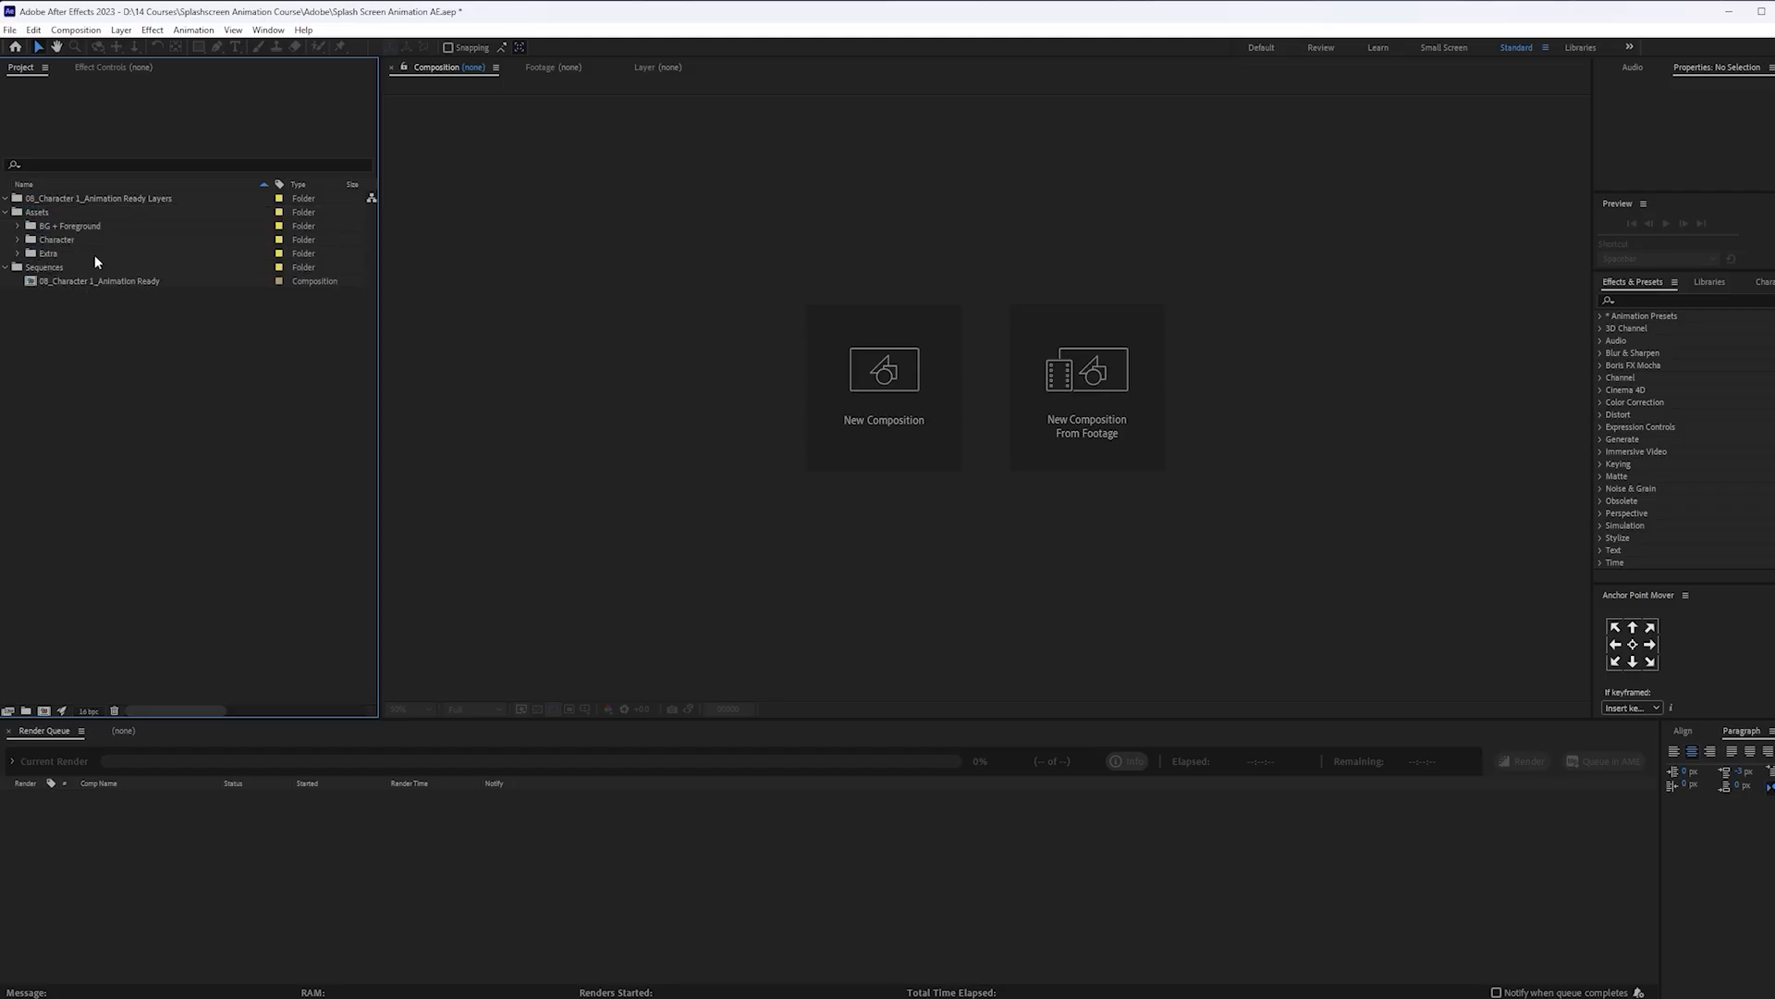
{"action": "left_click", "coordinate": [95, 200]}
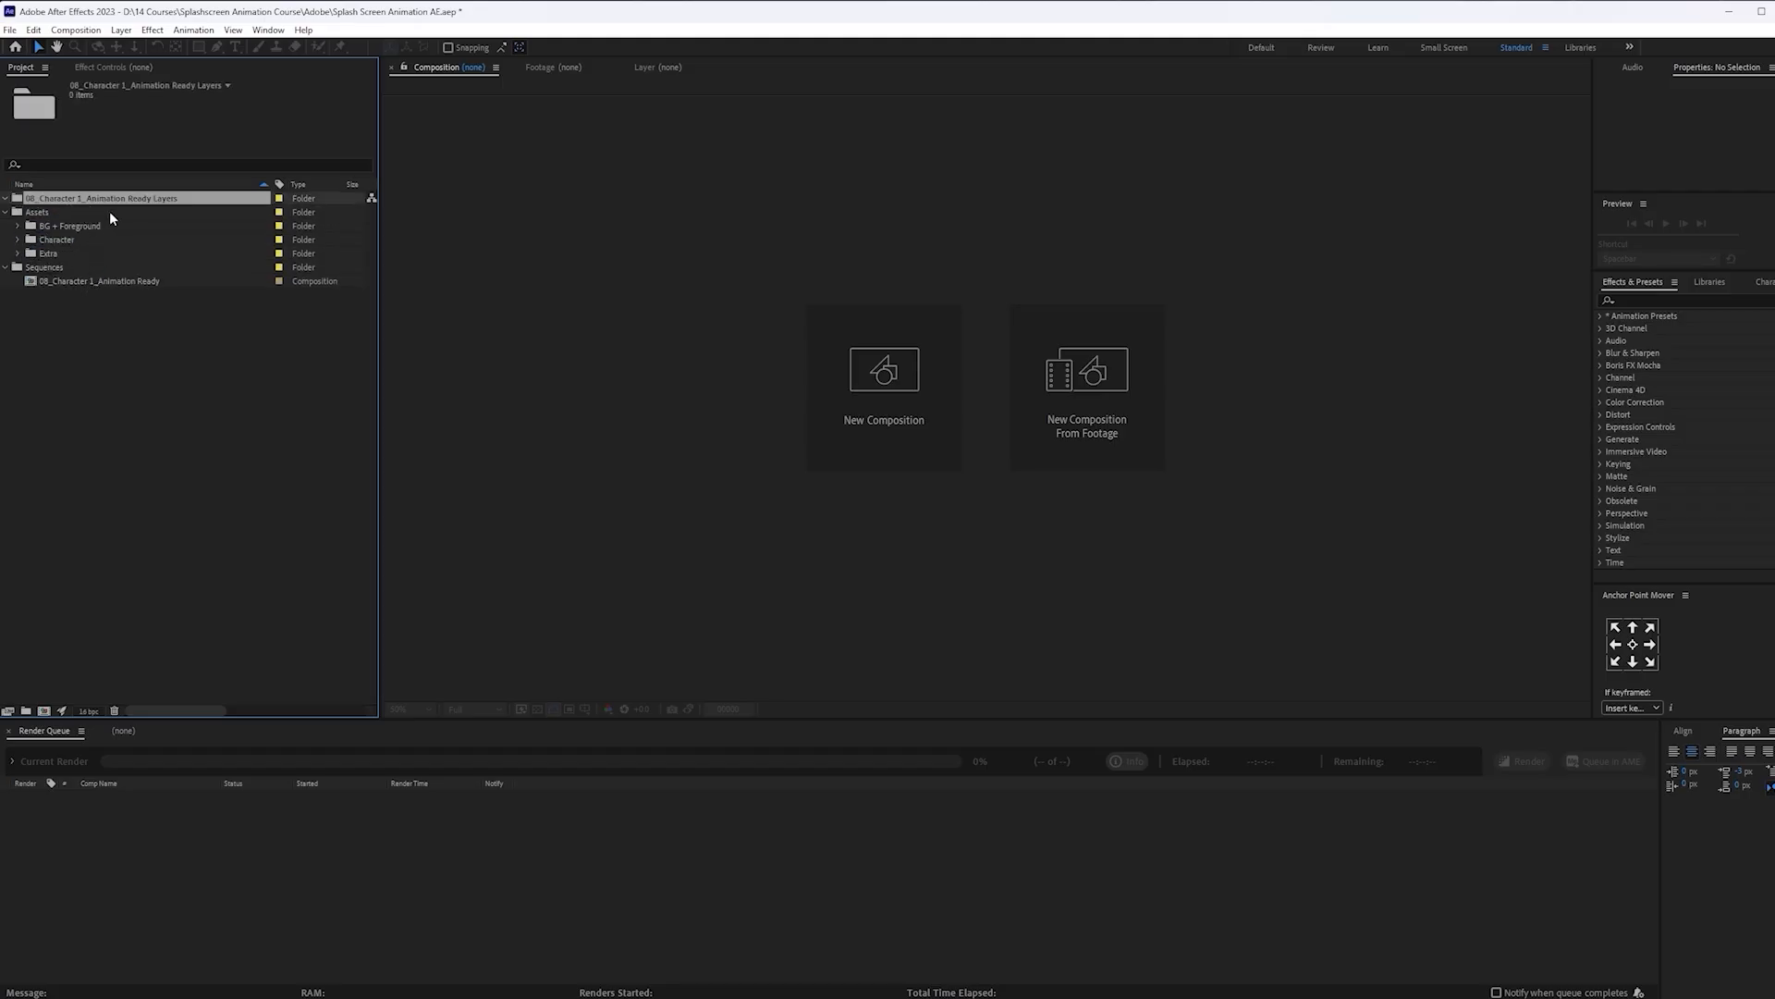
{"action": "key", "text": "Delete"}
Open the 08_Character 1_Animation Ready composition and check the duration in its composition settings
{"action": "double_click", "coordinate": [100, 268]}
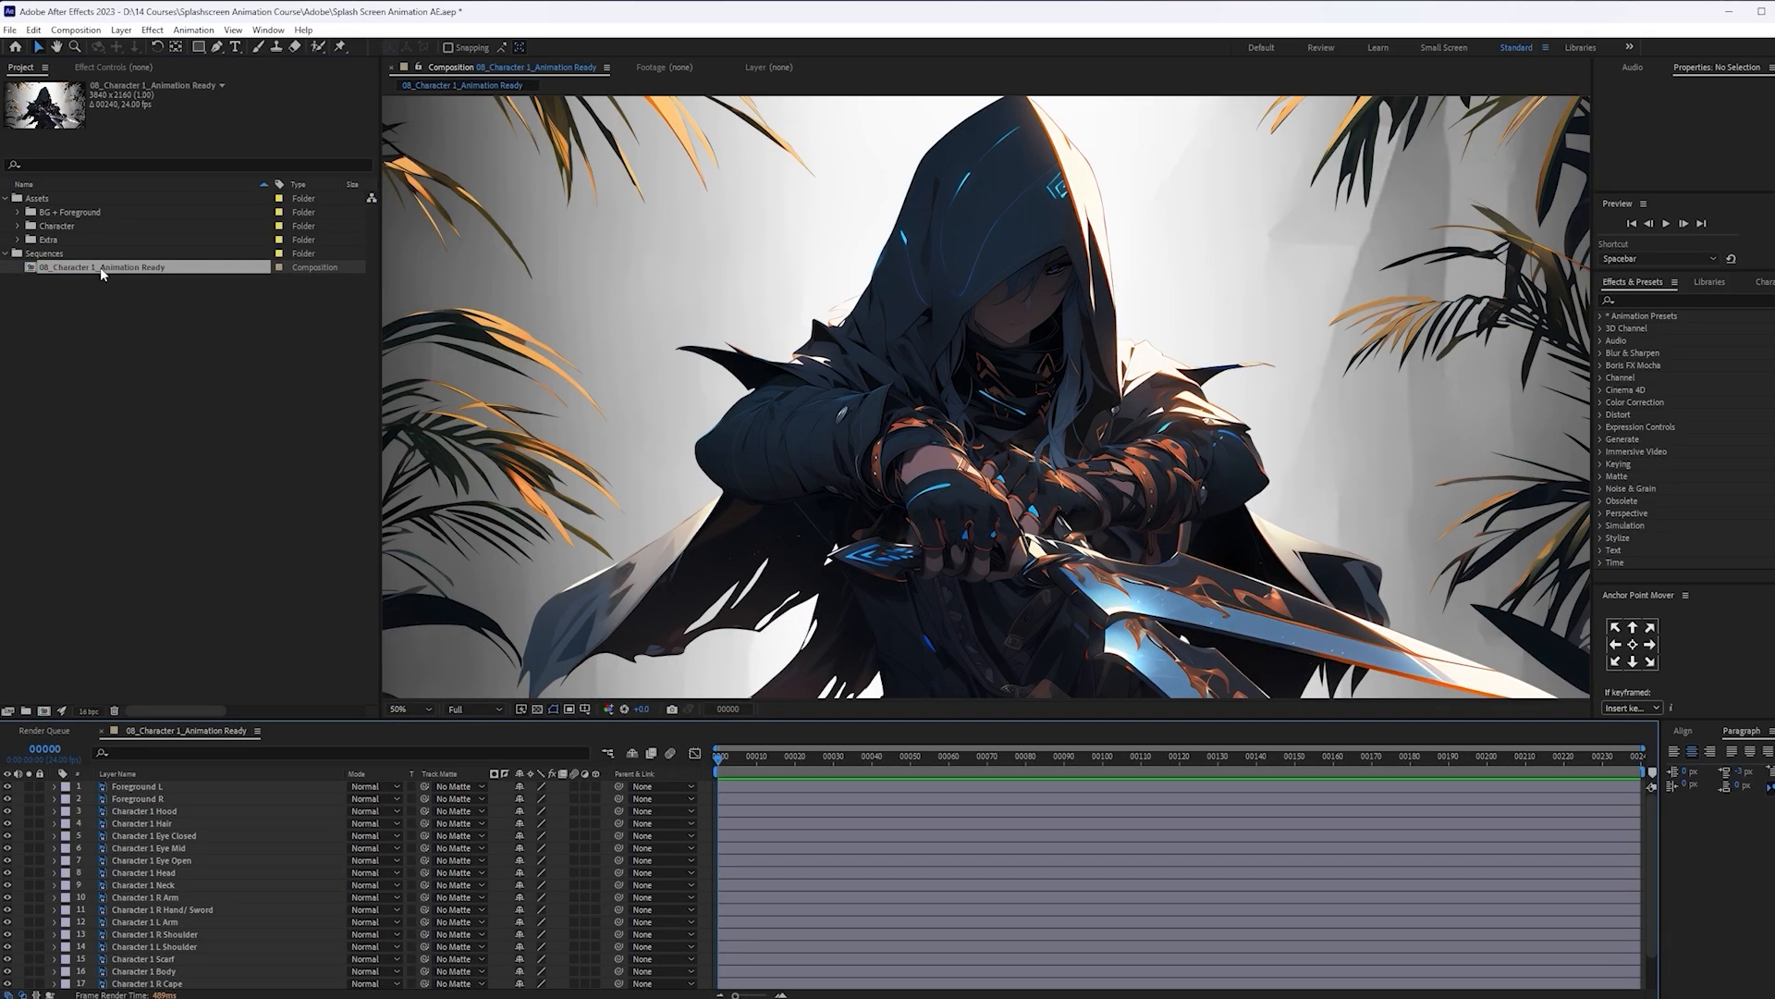
{"action": "right_click", "coordinate": [102, 274]}
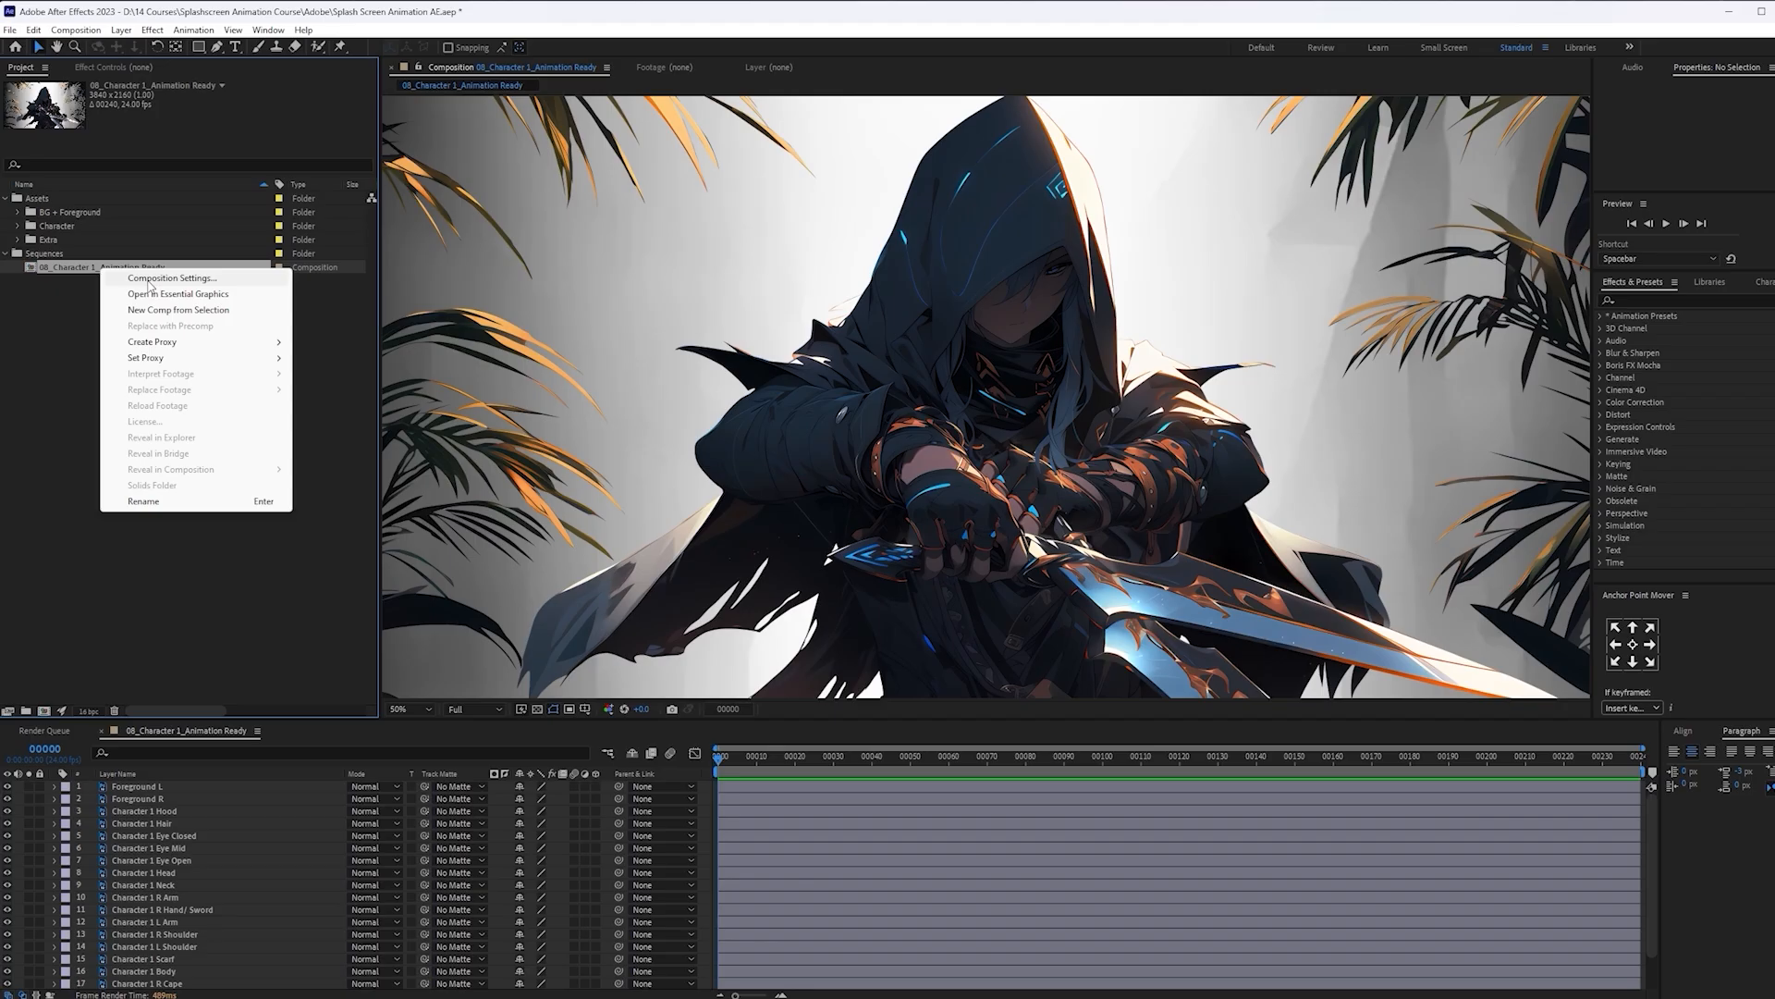
{"action": "left_click", "coordinate": [150, 280]}
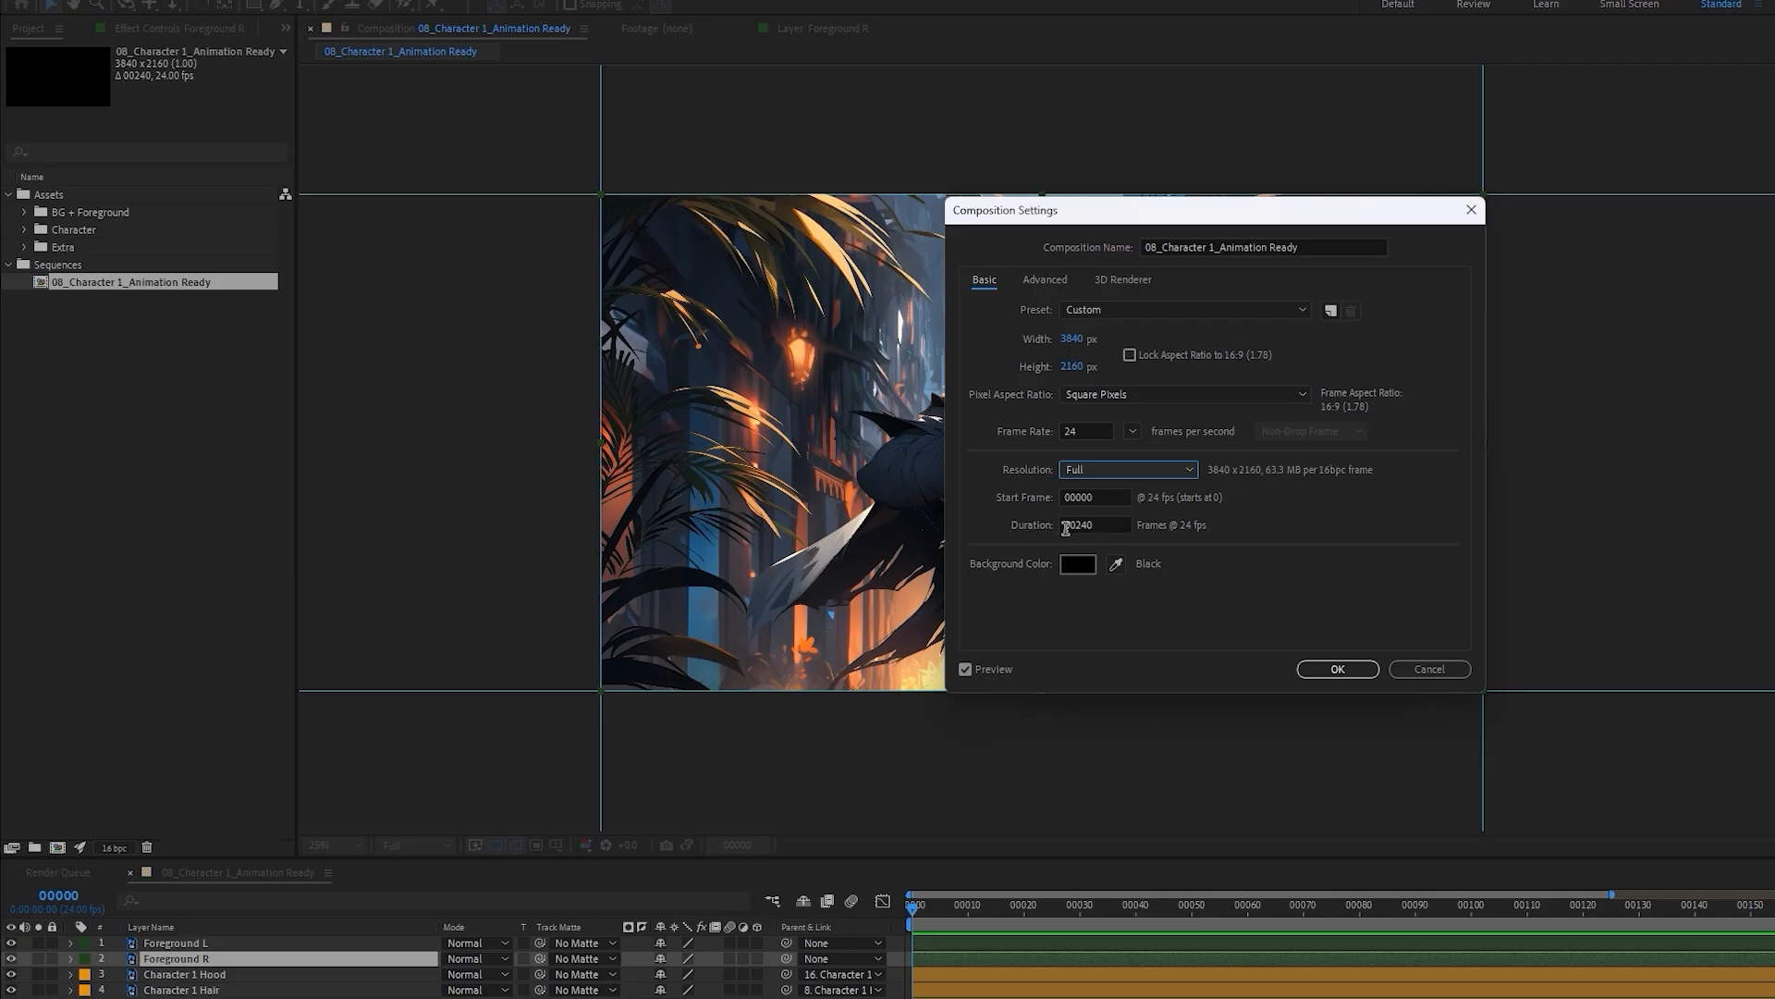
{"action": "left_click_drag", "start_coordinate": [1069, 526], "coordinate": [1110, 526]}
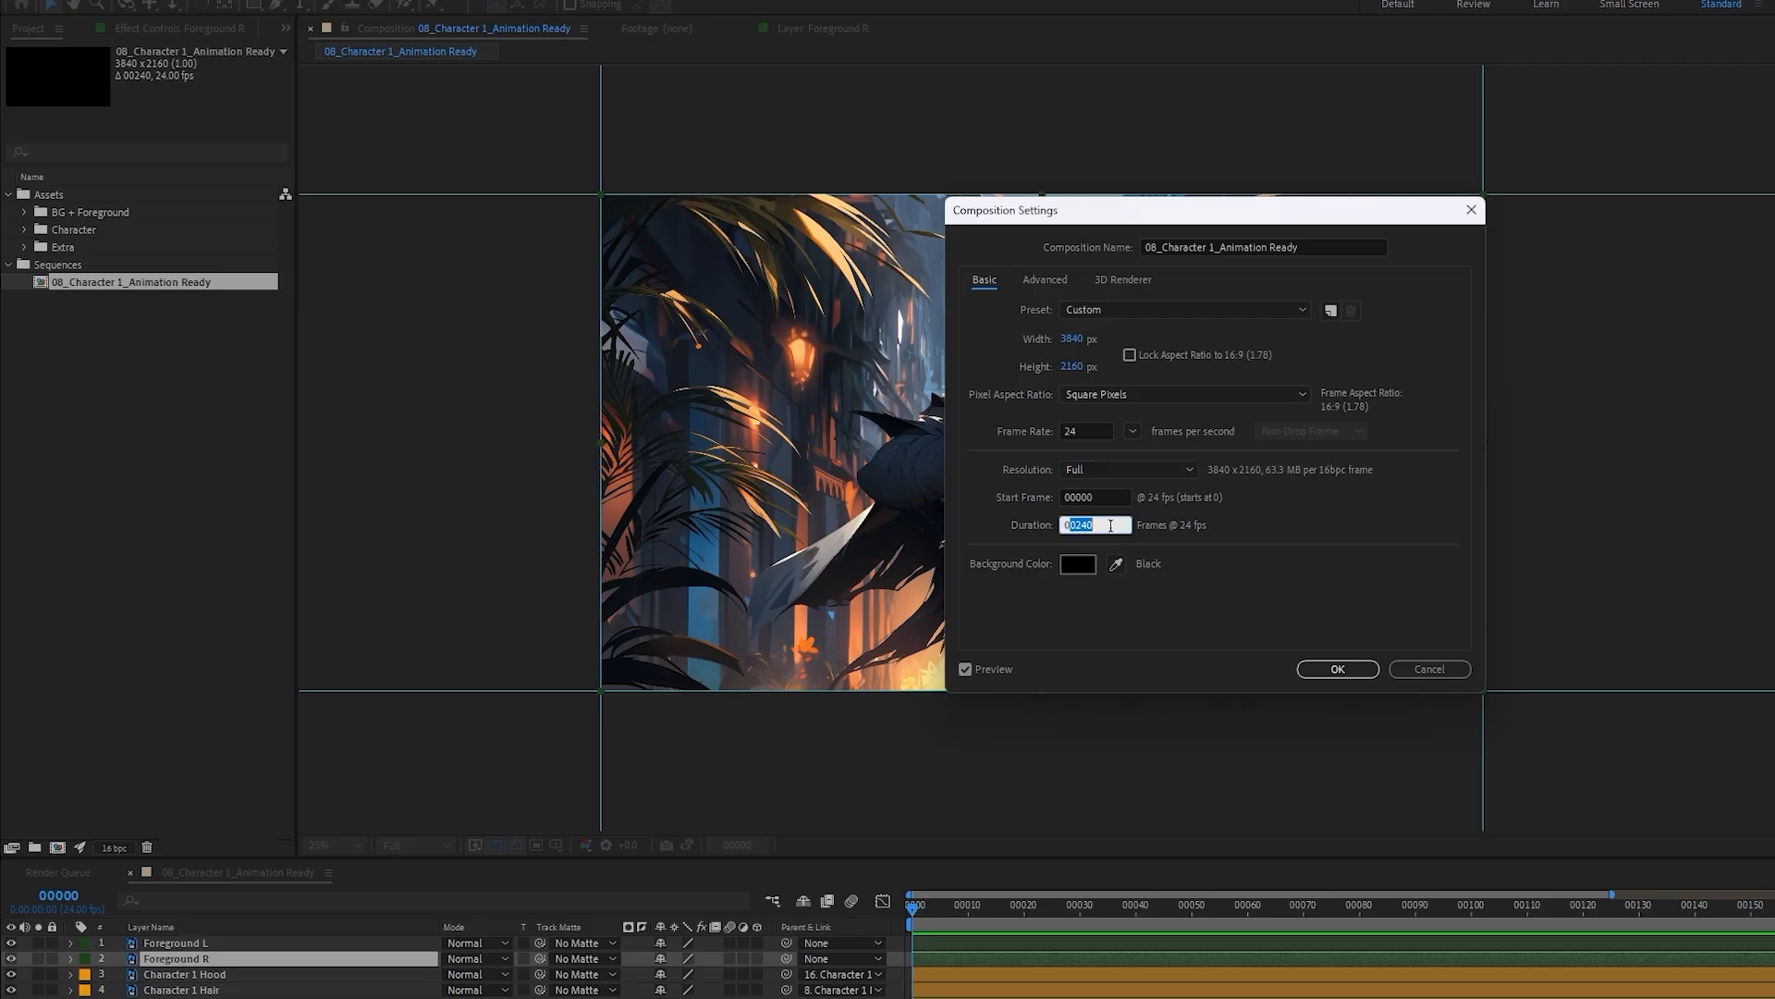
{"action": "left_click", "coordinate": [1171, 536]}
{"action": "left_click", "coordinate": [1338, 669]}
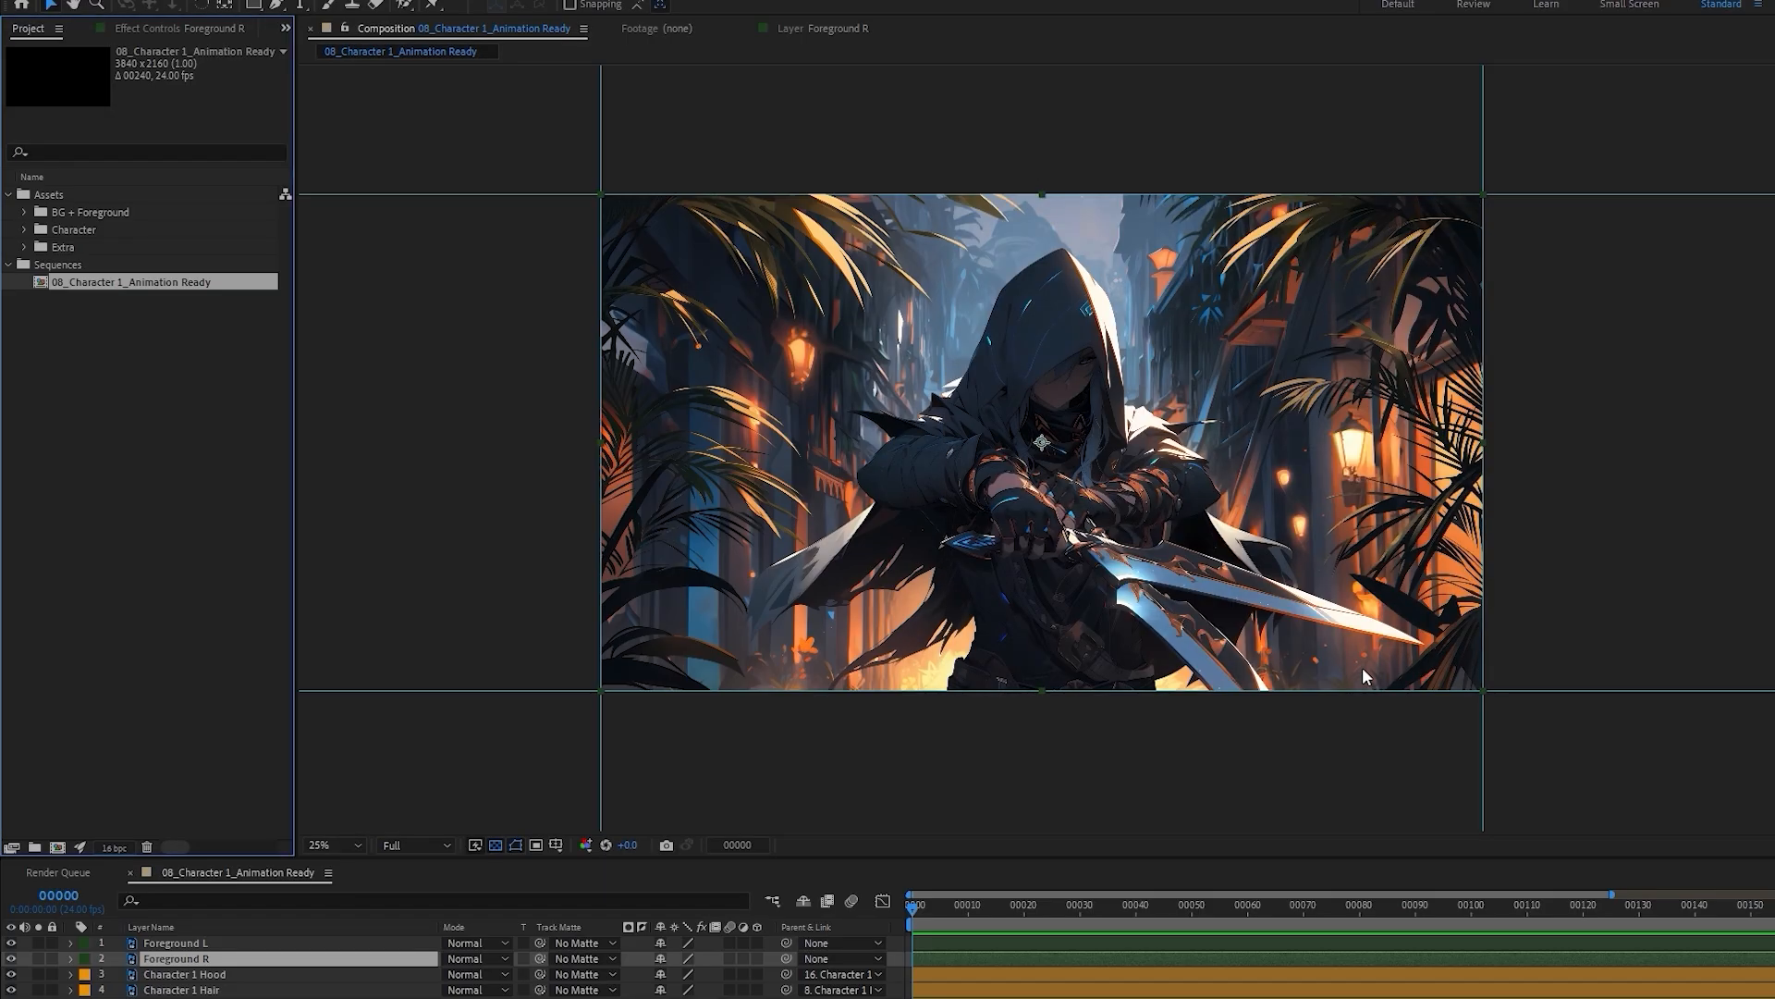
Switch the timeline's time display to timecode and set the composition size to 1920 × 1080 px
{"action": "left_click", "coordinate": [73, 907], "text": "ctrl"}
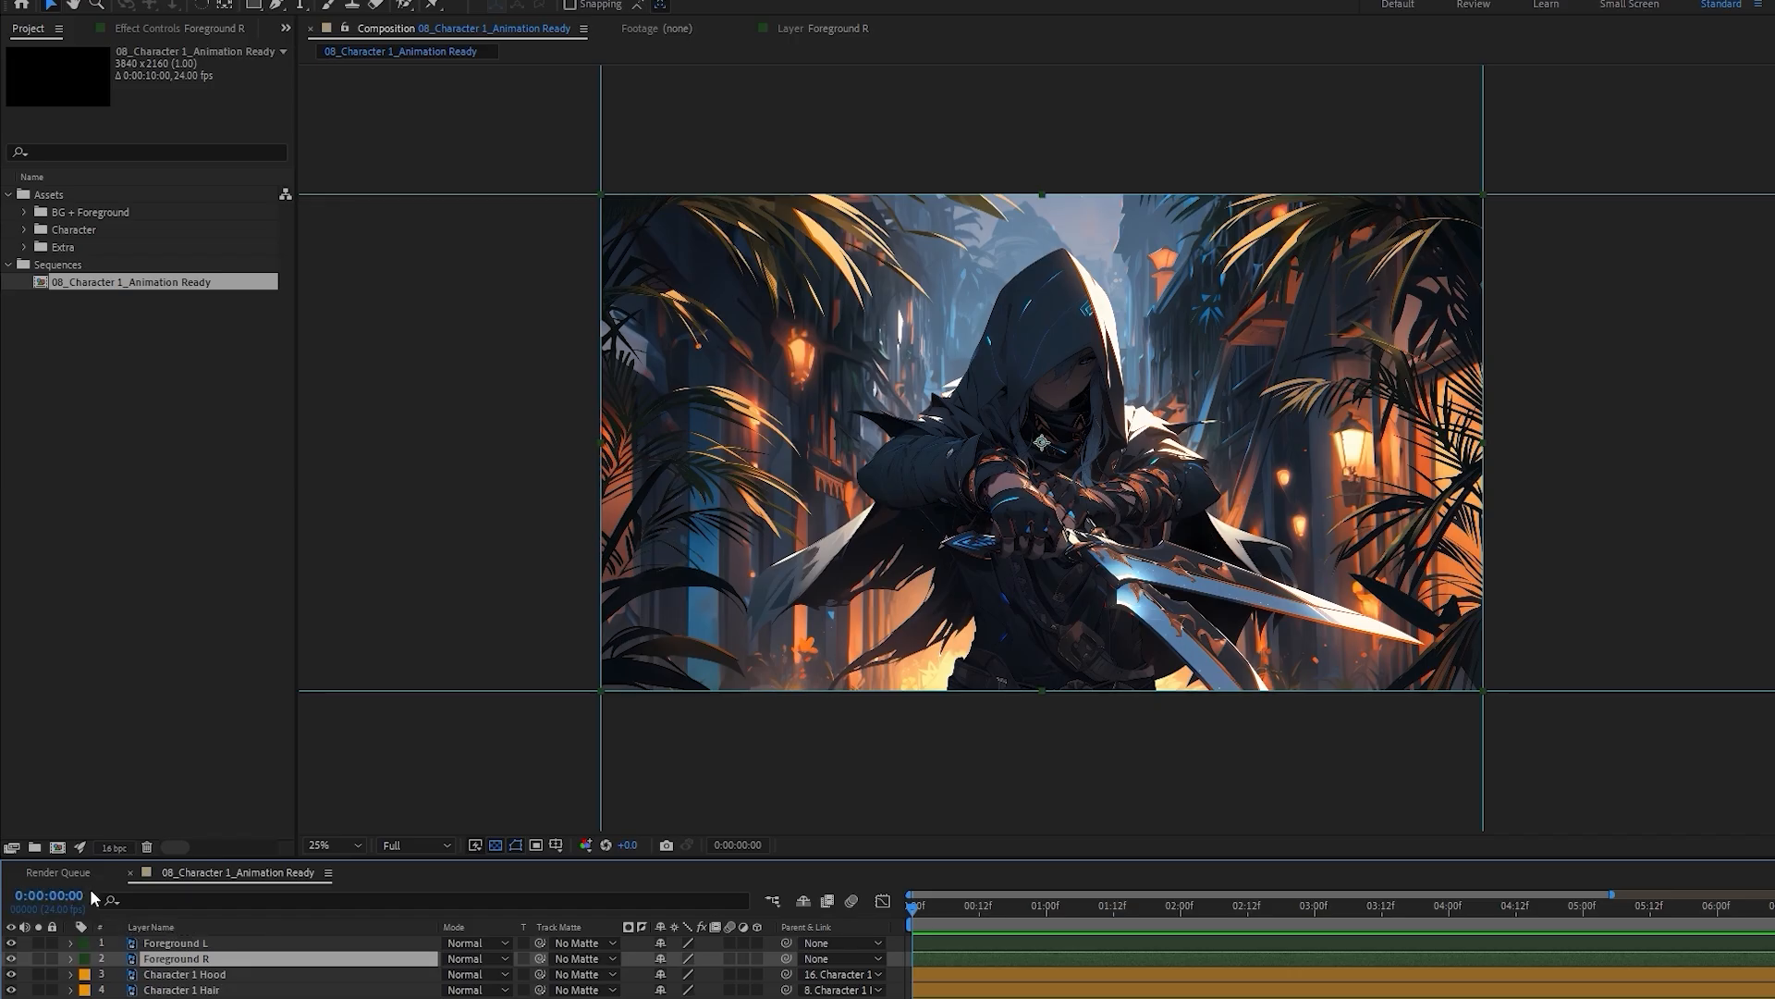
{"action": "right_click", "coordinate": [163, 283]}
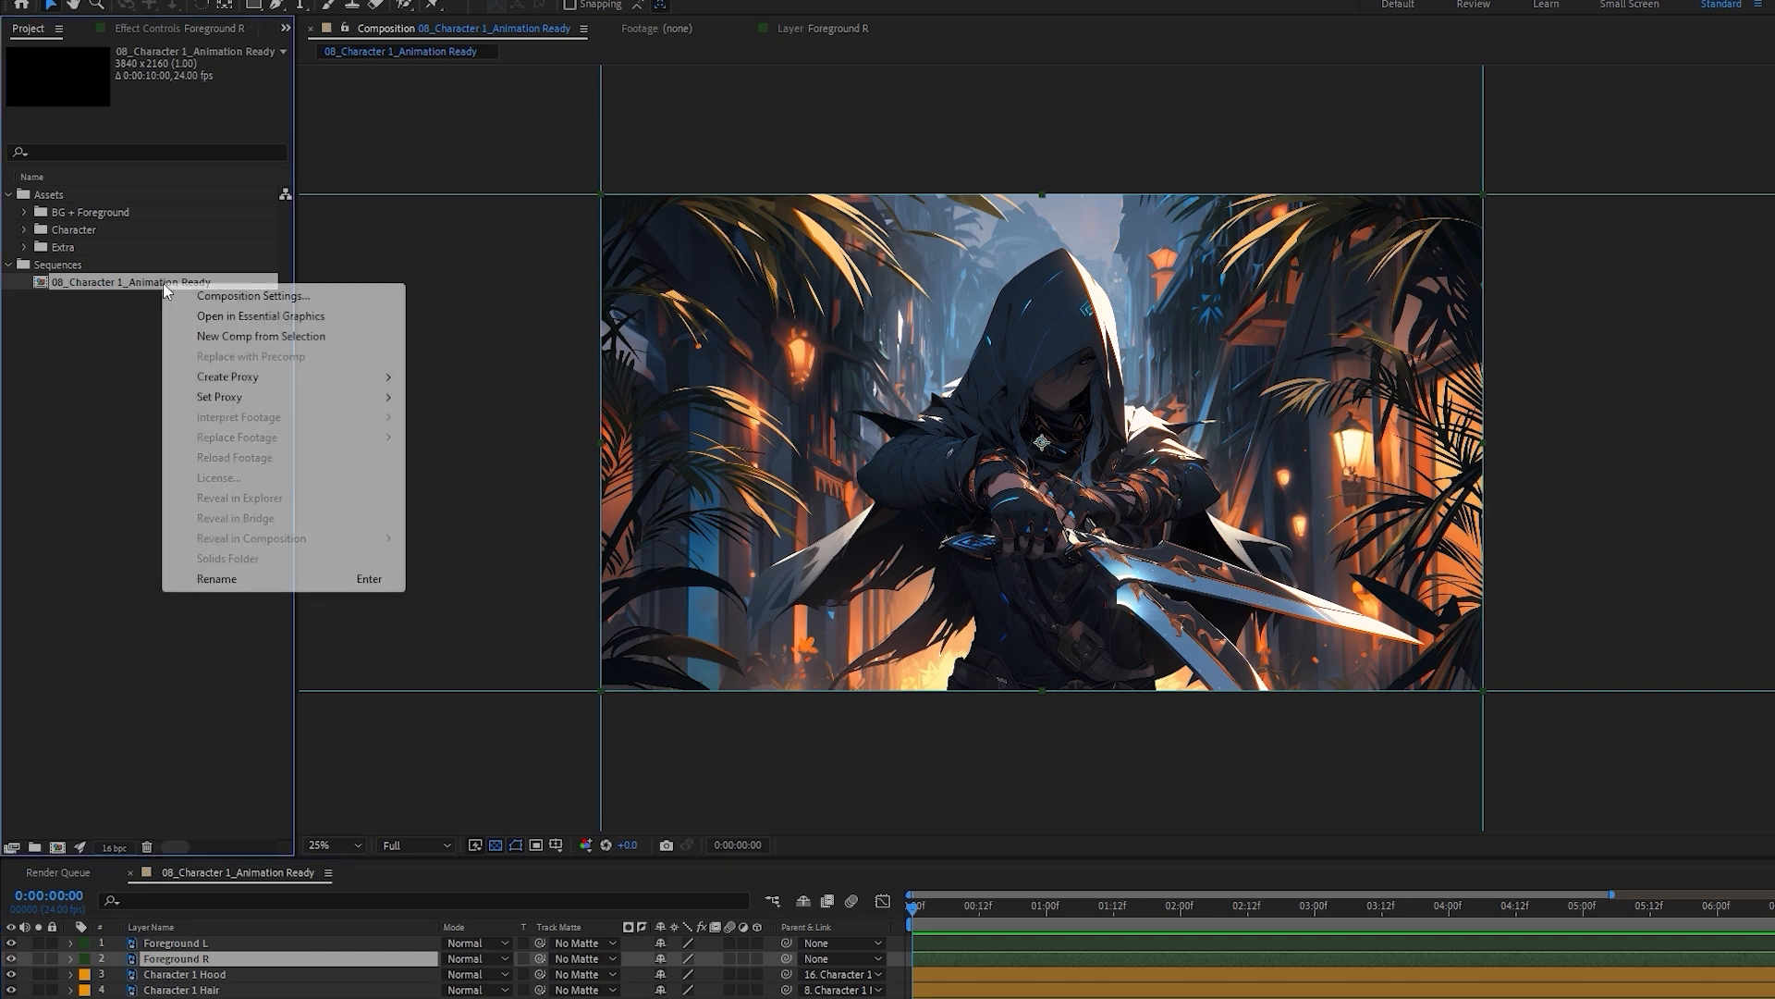
{"action": "left_click", "coordinate": [222, 297]}
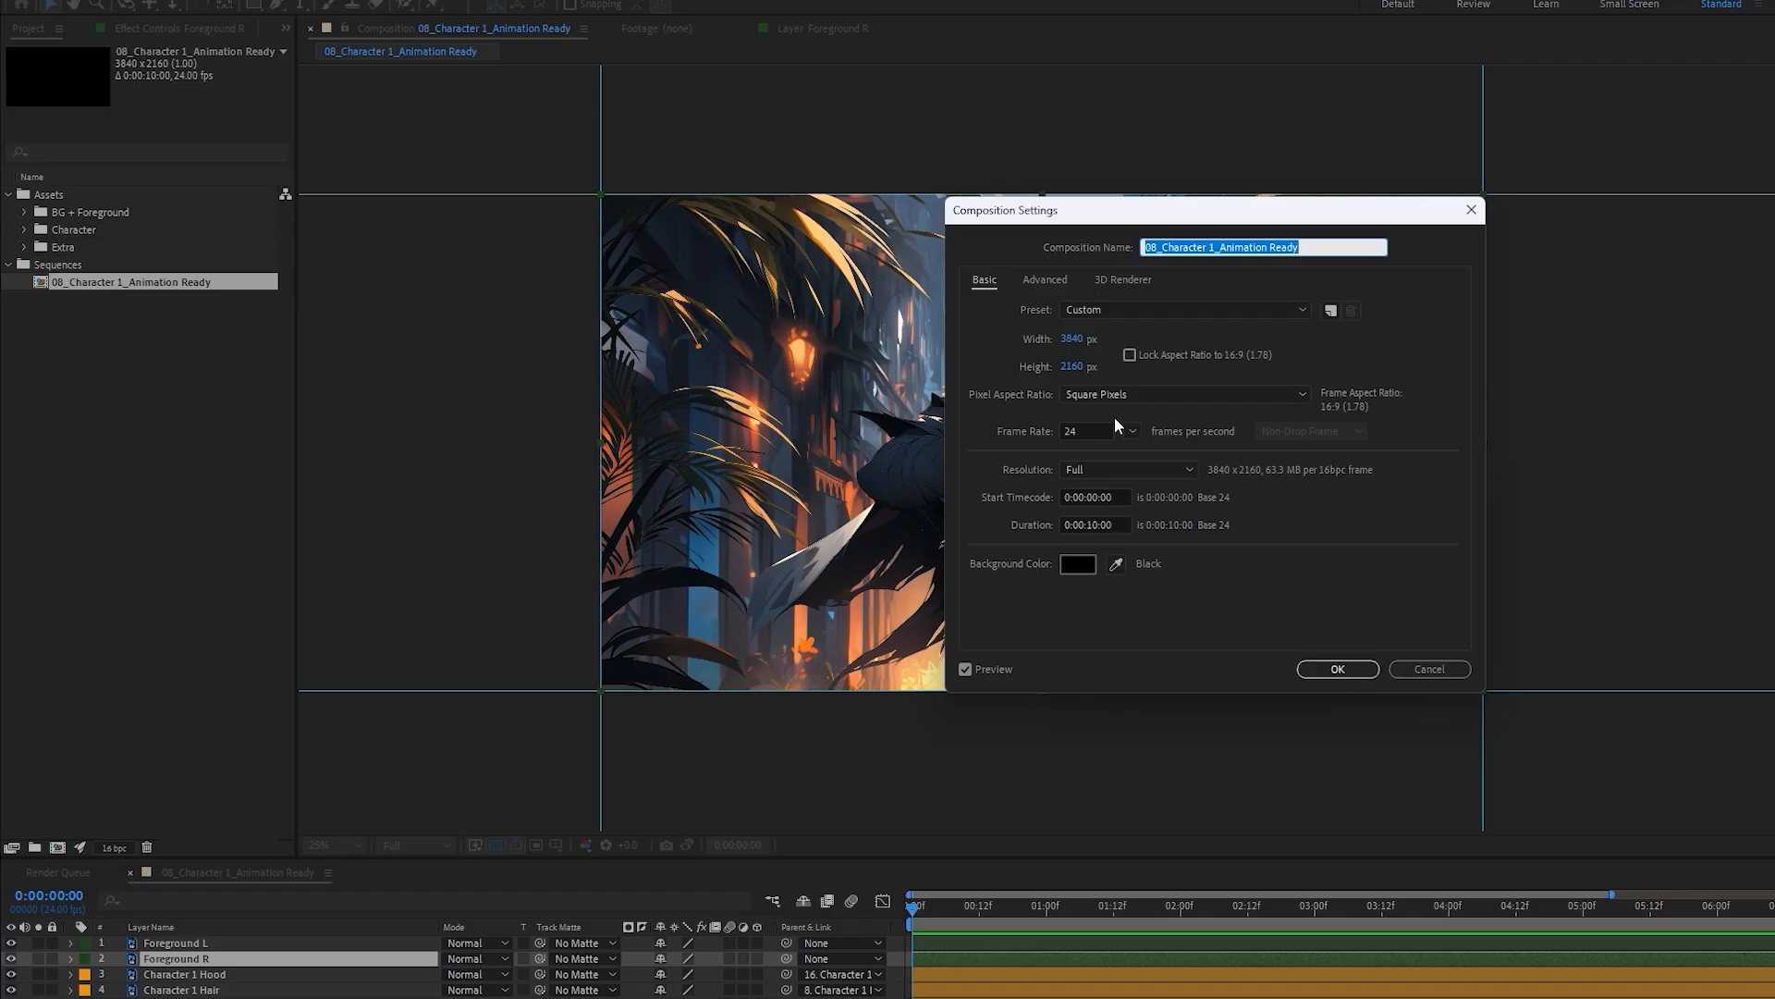
{"action": "left_click", "coordinate": [1071, 339]}
{"action": "type", "text": "1"}
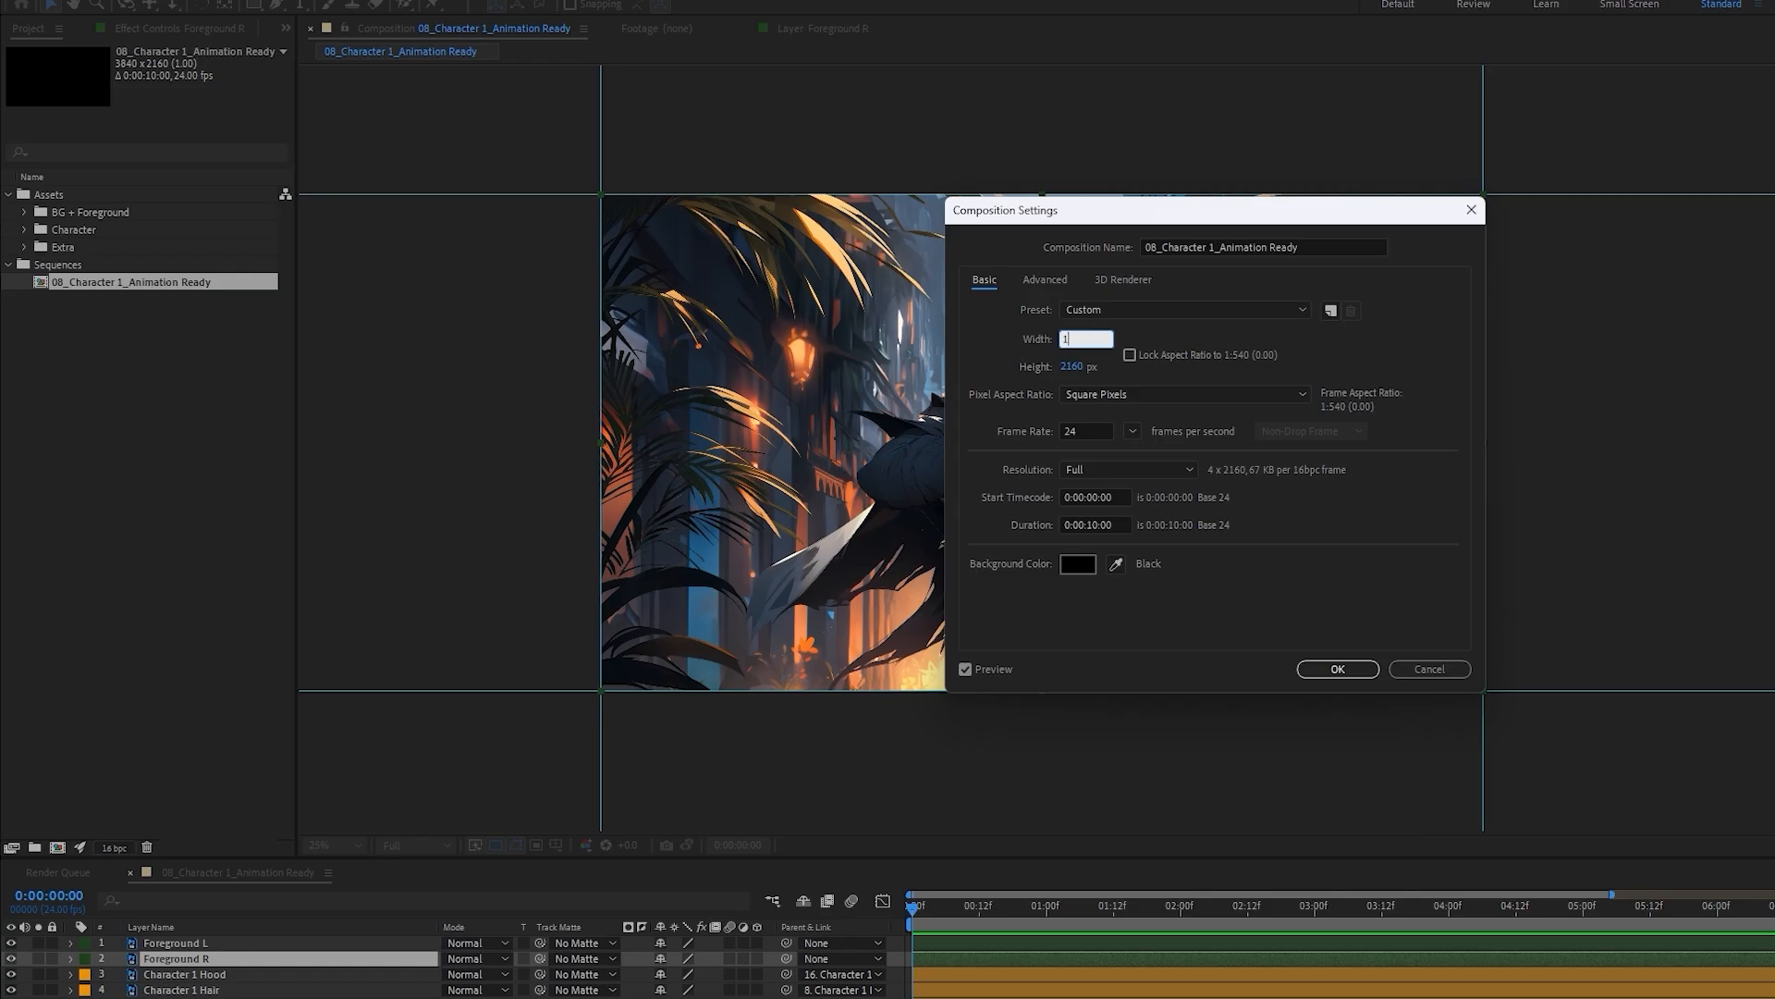
{"action": "type", "text": "920"}
{"action": "key", "text": "Tab"}
{"action": "type", "text": "1"}
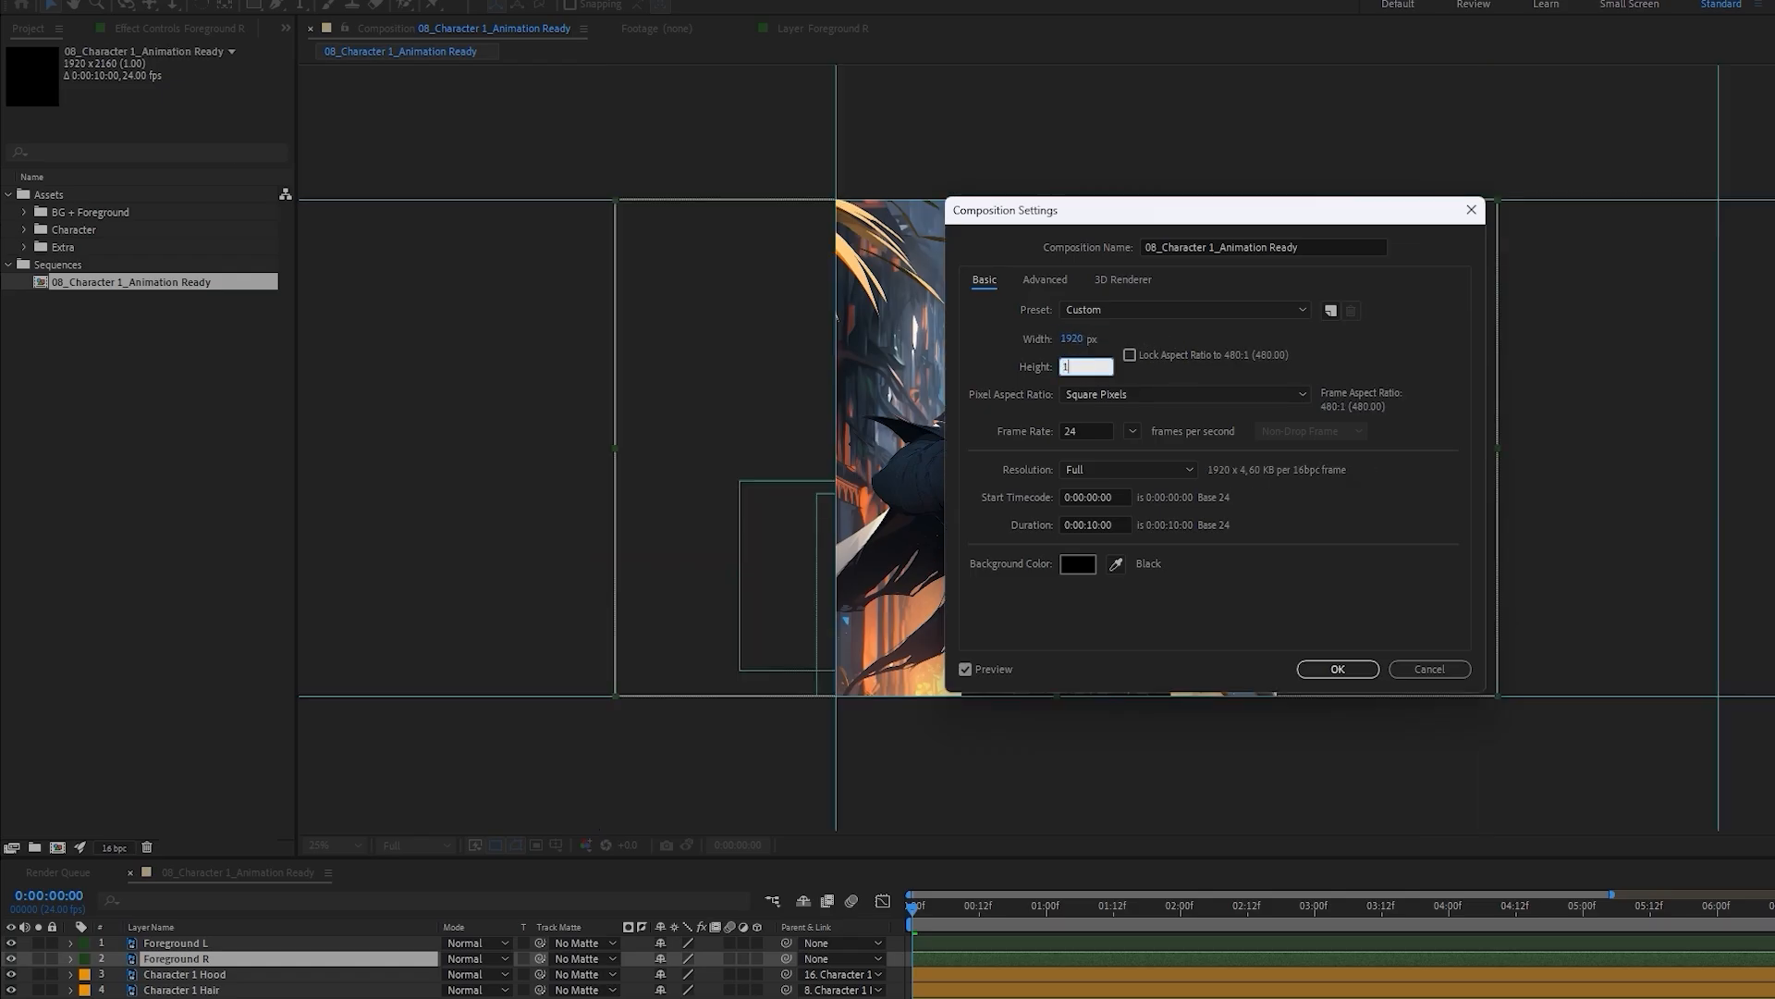
{"action": "type", "text": "080"}
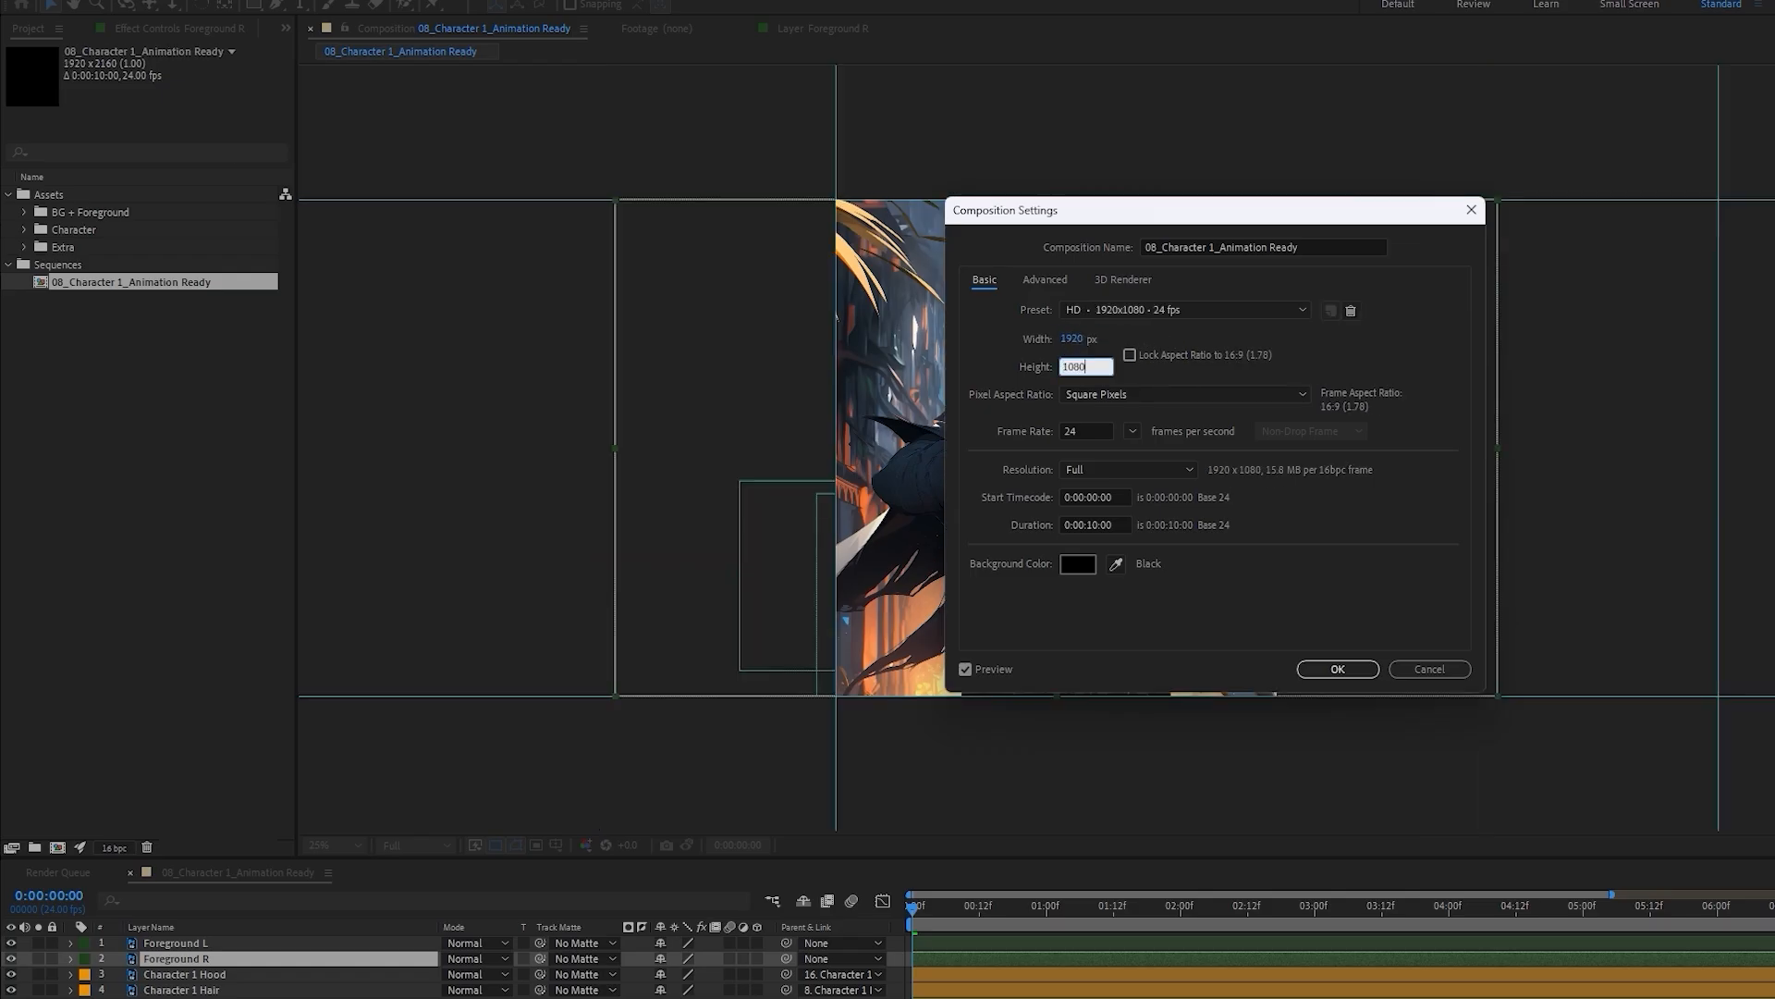
{"action": "key", "text": "Return"}
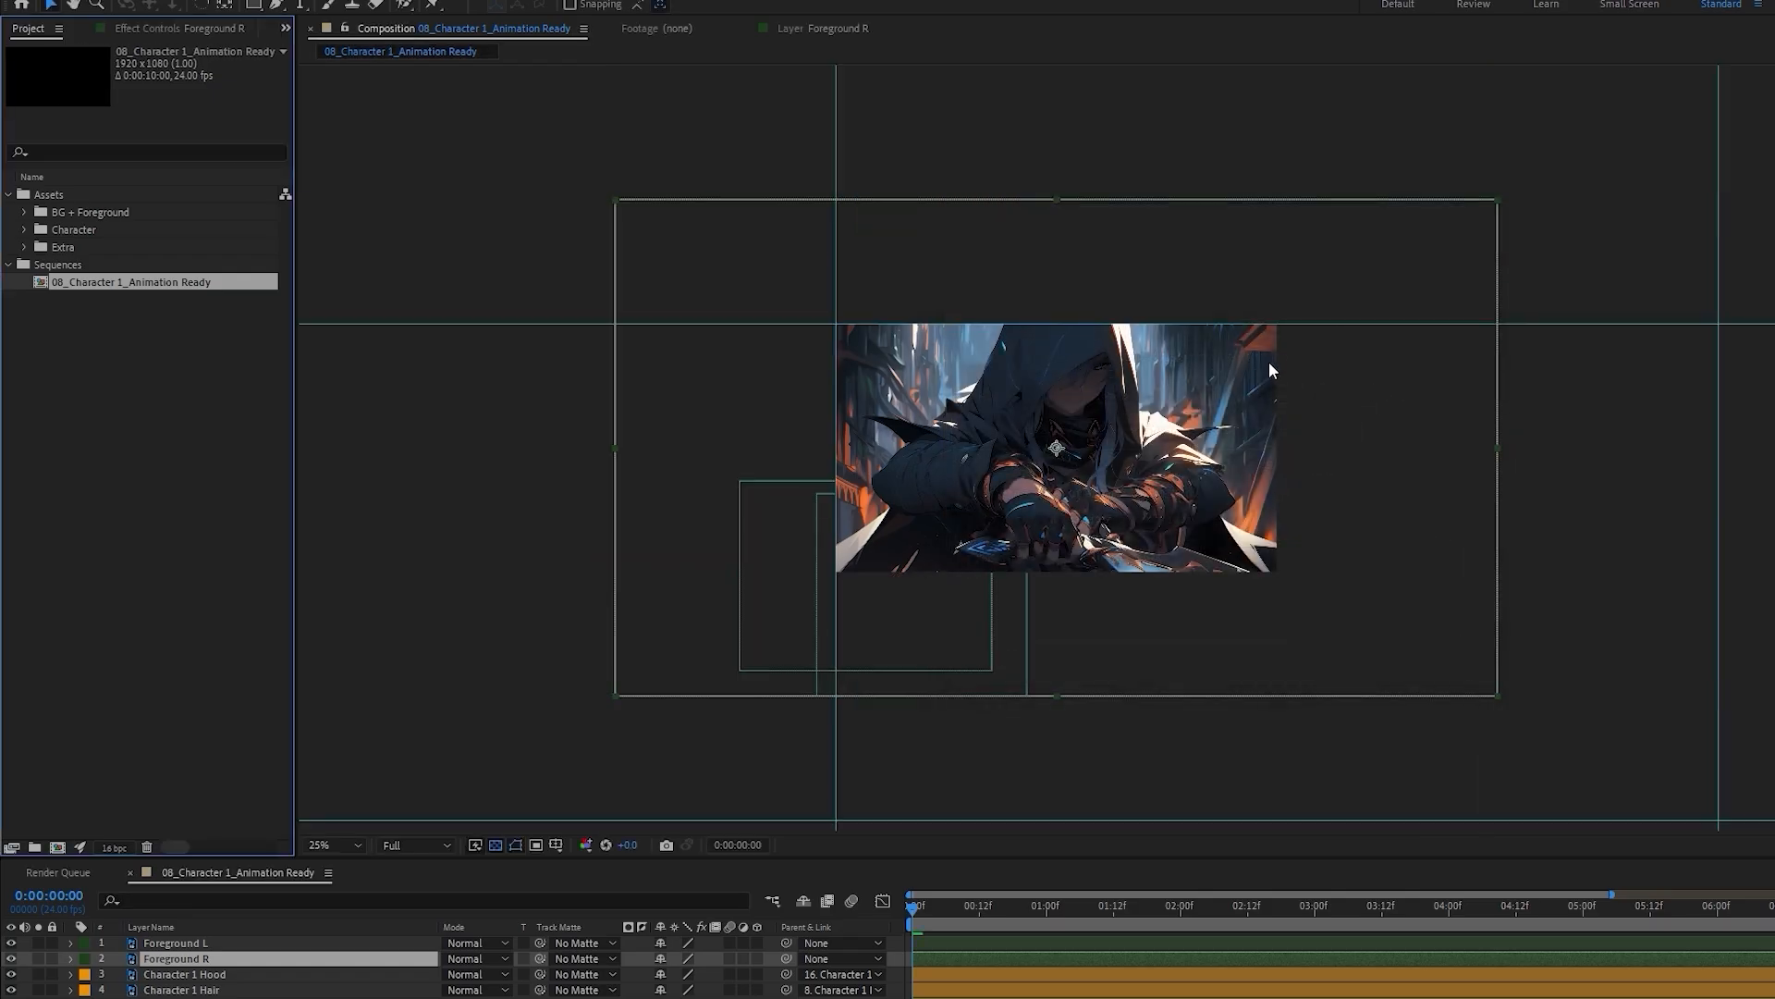
Parent all layers from Foreground L down to Character 1 Depth Map to the Character 1 BG layer
{"action": "left_click_drag", "start_coordinate": [638, 857], "coordinate": [624, 636]}
{"action": "left_click", "coordinate": [235, 727]}
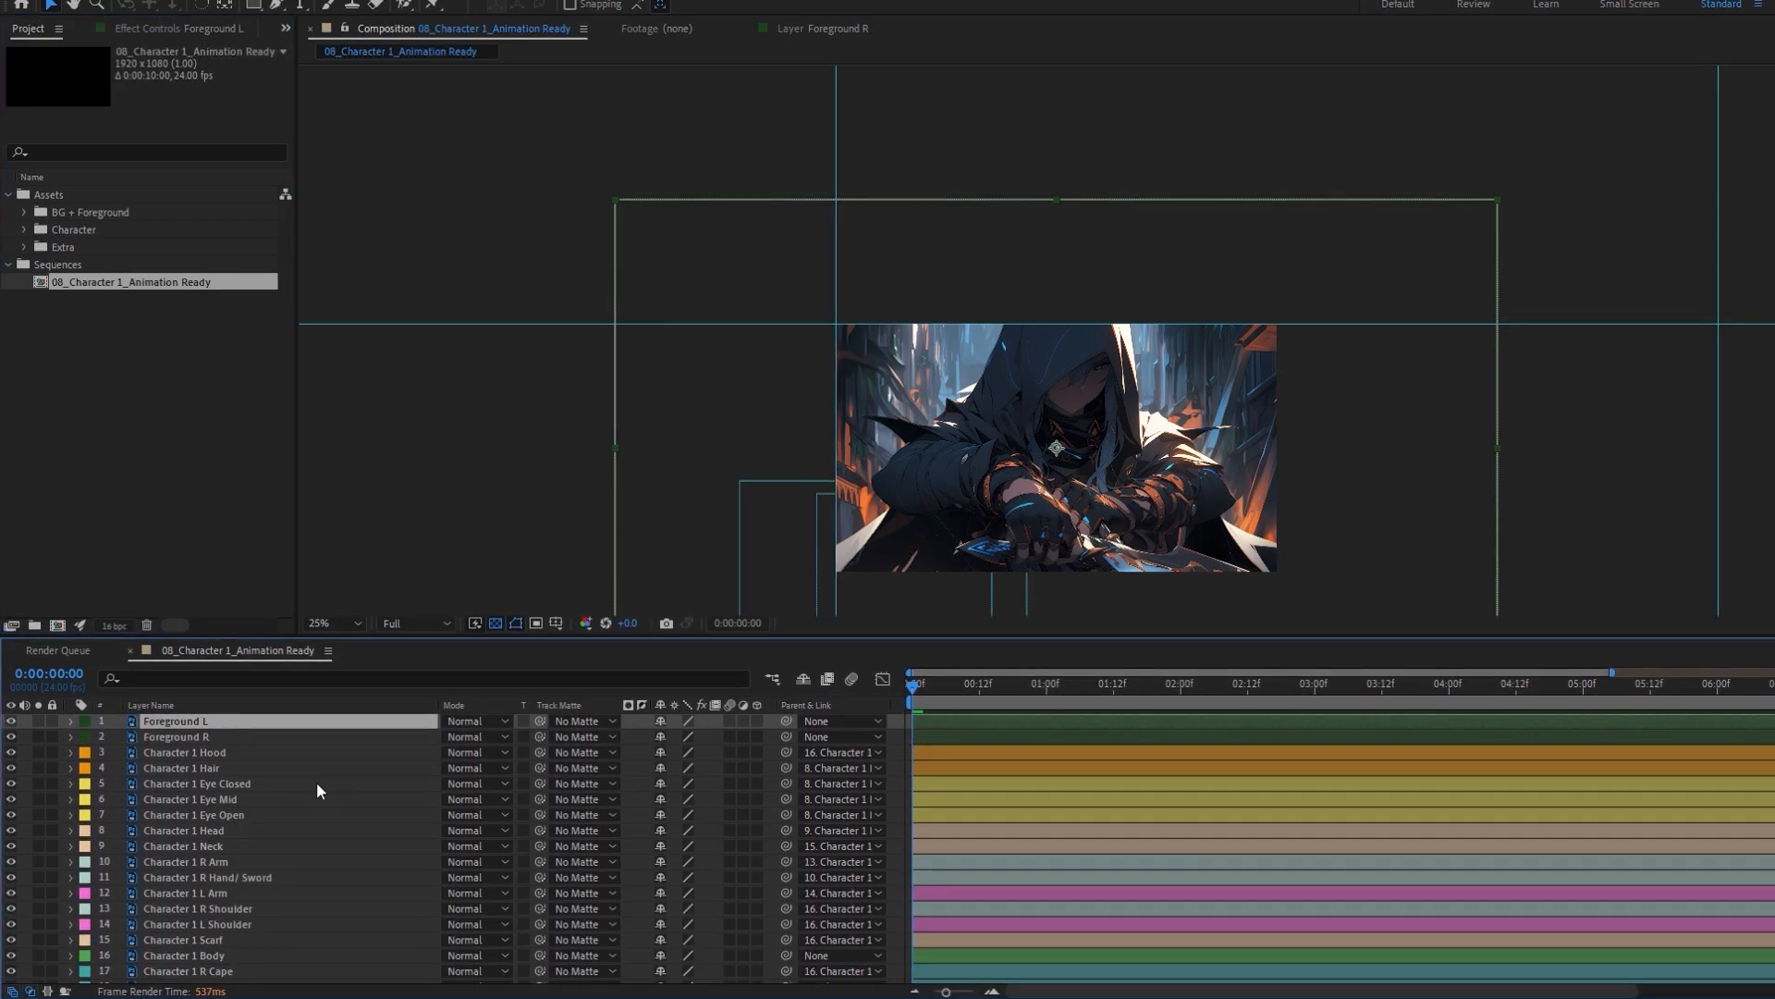
{"action": "scroll", "coordinate": [314, 813], "scroll_direction": "down", "scroll_amount": 2}
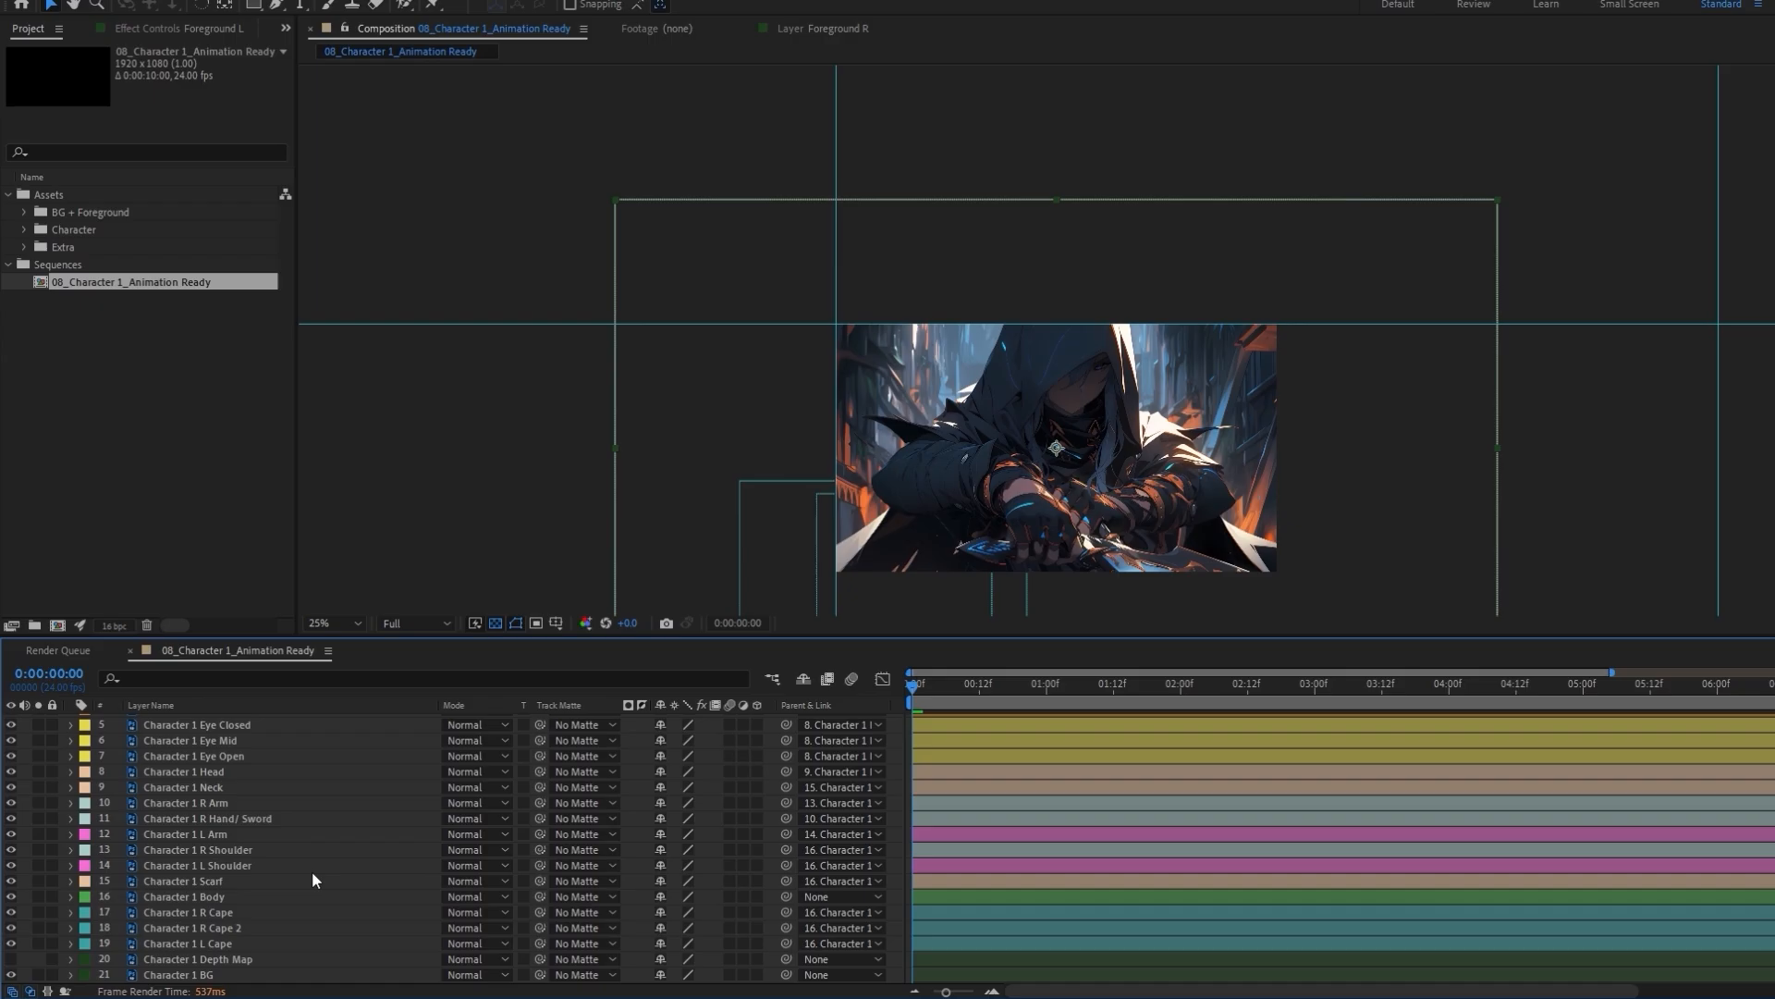
{"action": "left_click", "coordinate": [264, 962], "text": "shift"}
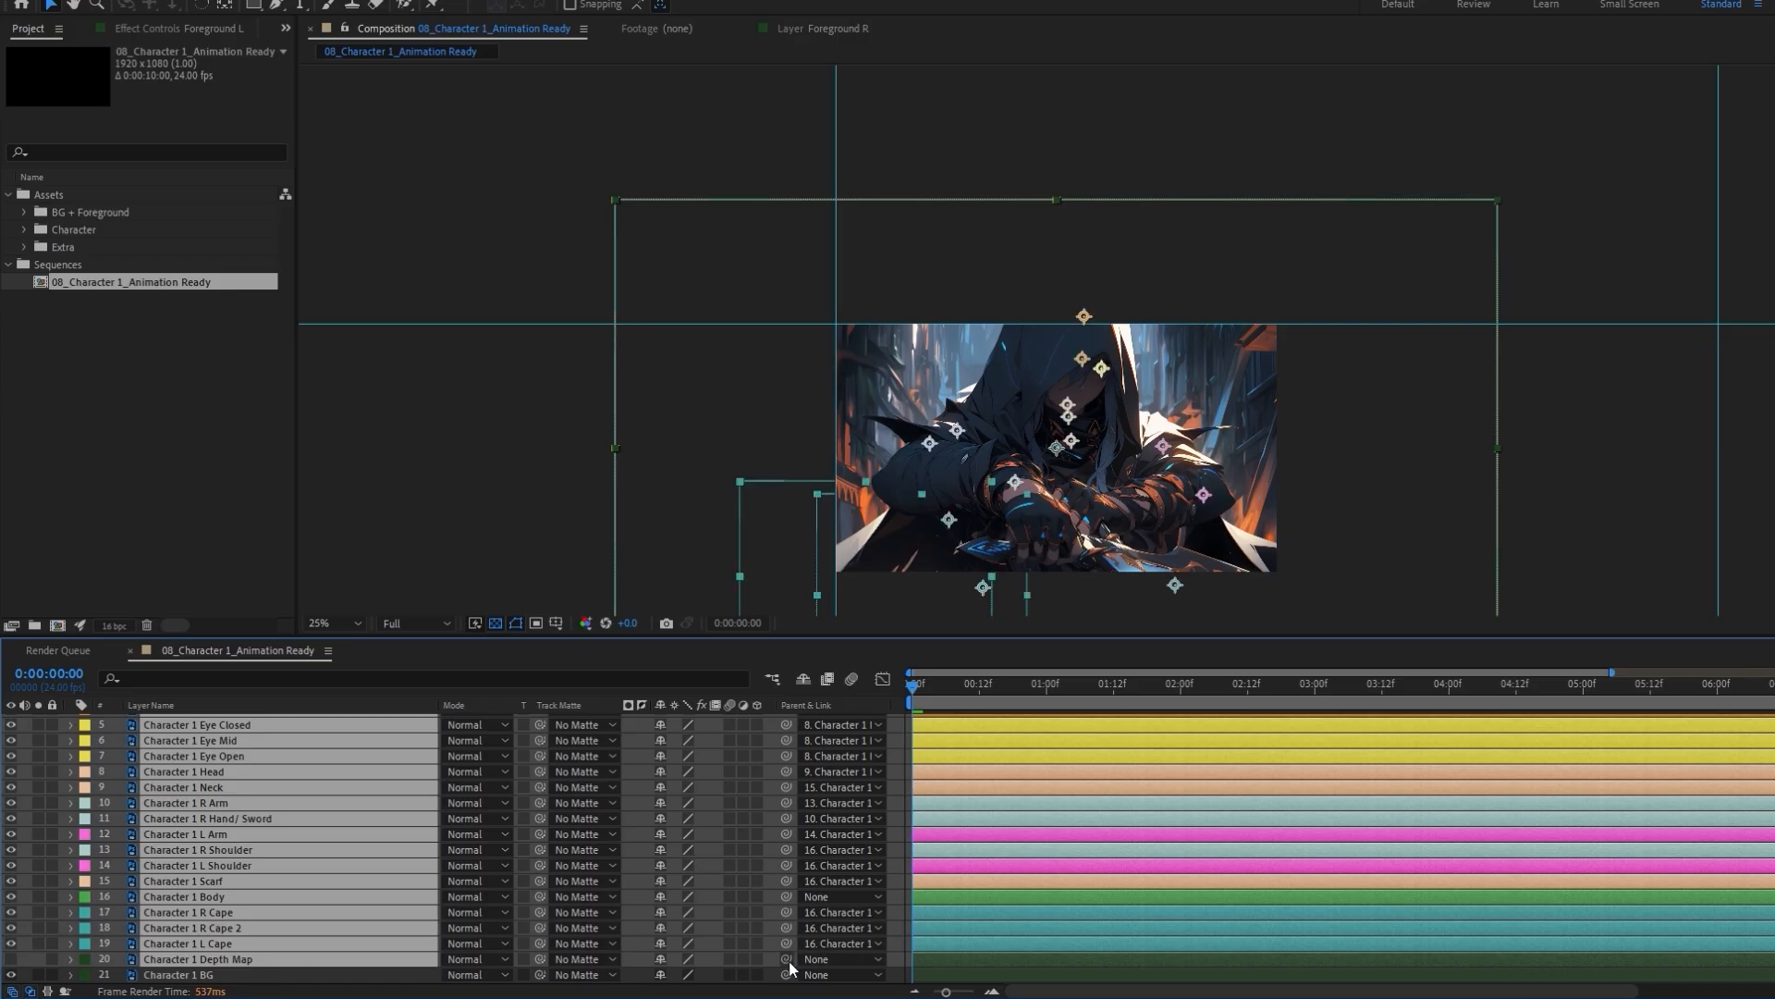
{"action": "left_click_drag", "start_coordinate": [788, 961], "coordinate": [394, 978]}
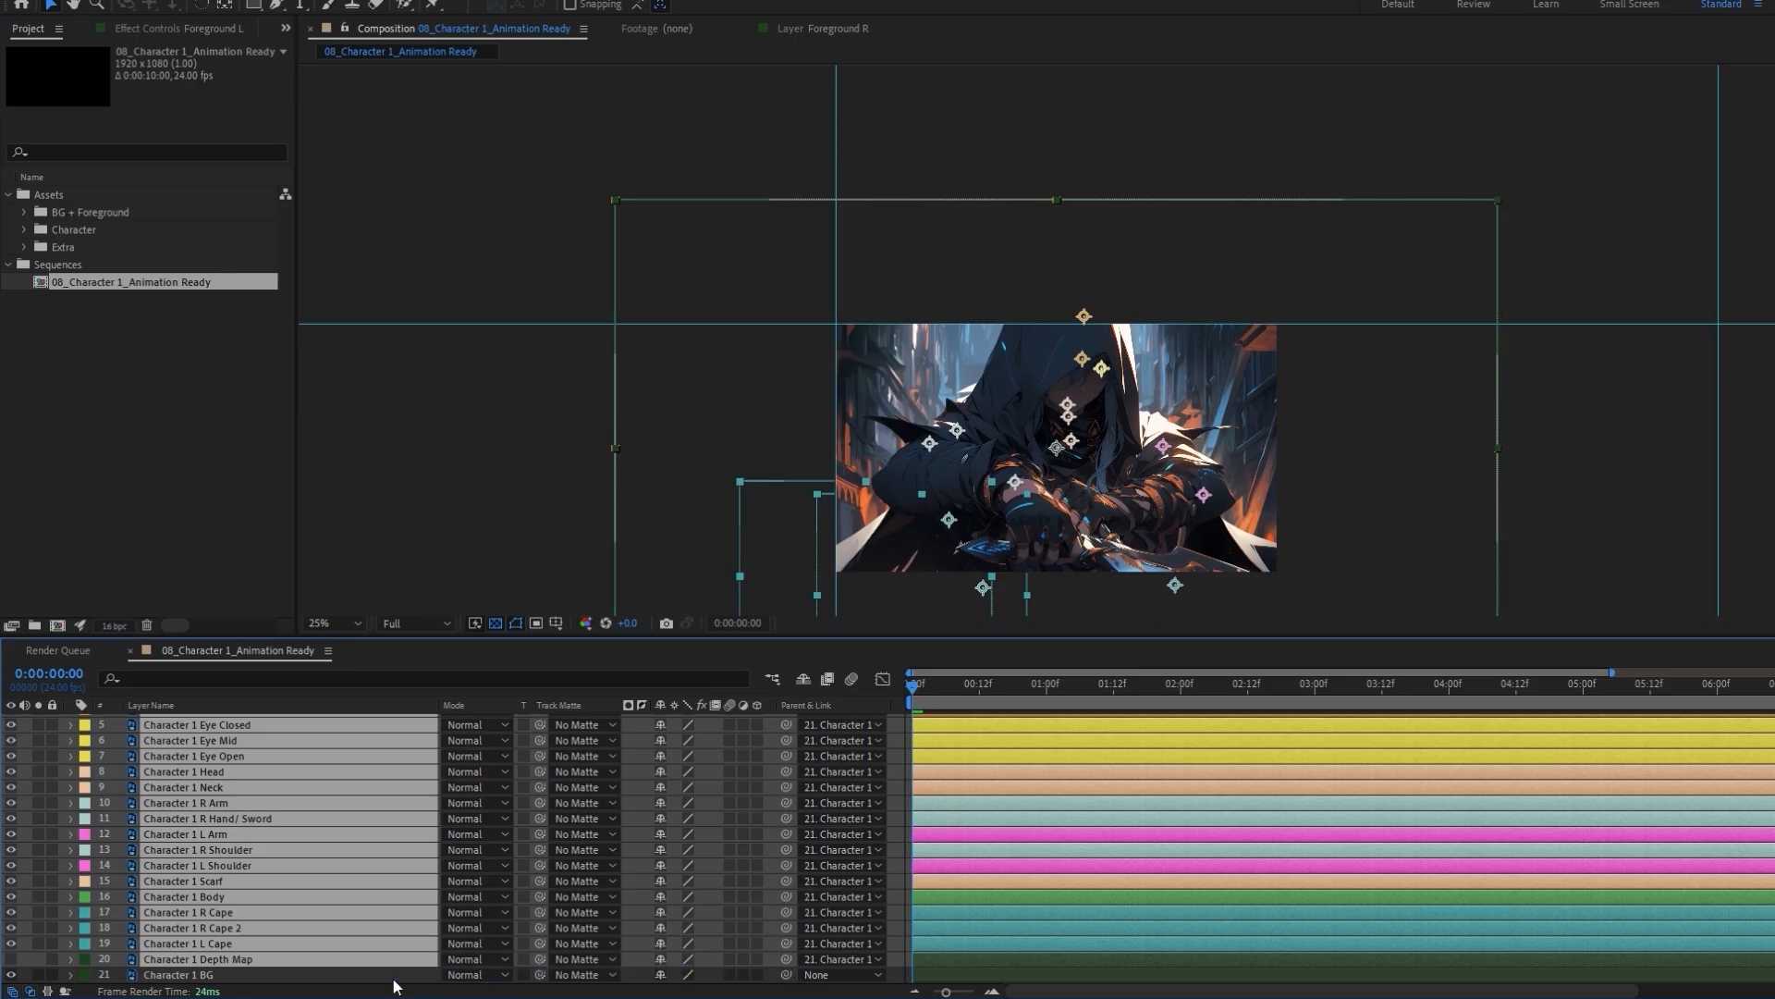
Scale the Character 1 BG layer to 50% so the parented artwork shrinks with it
{"action": "left_click", "coordinate": [394, 977]}
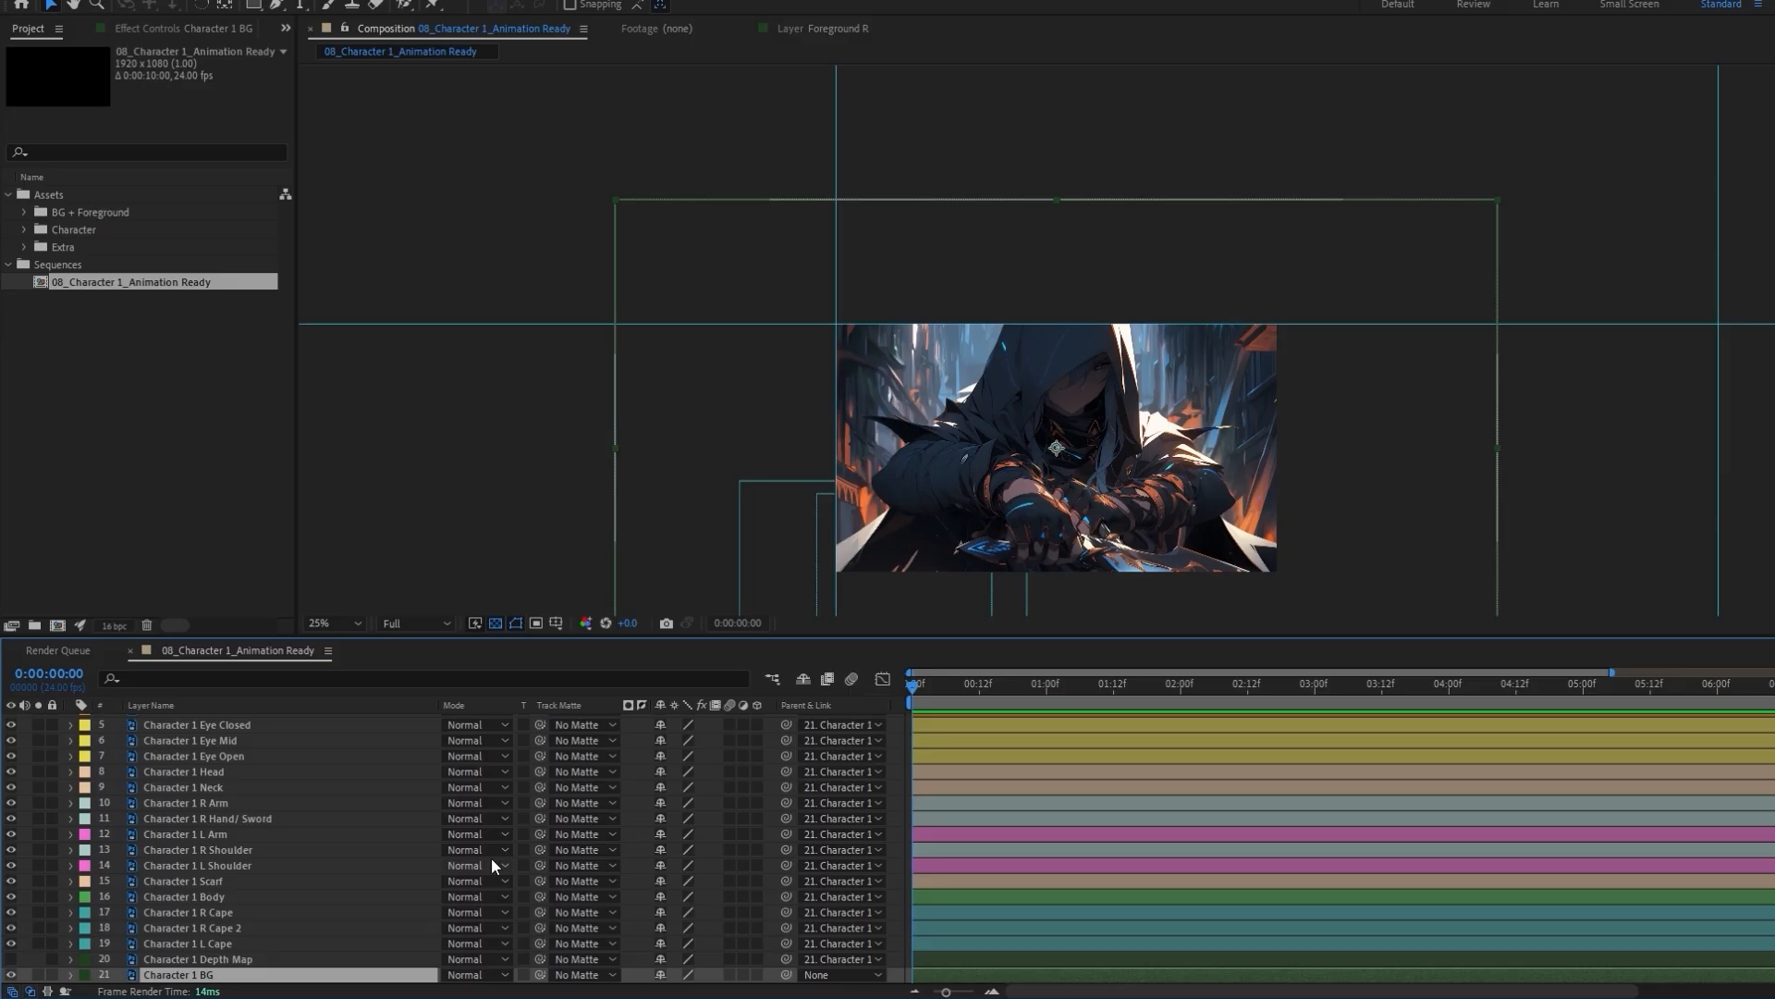
{"action": "key", "text": "s"}
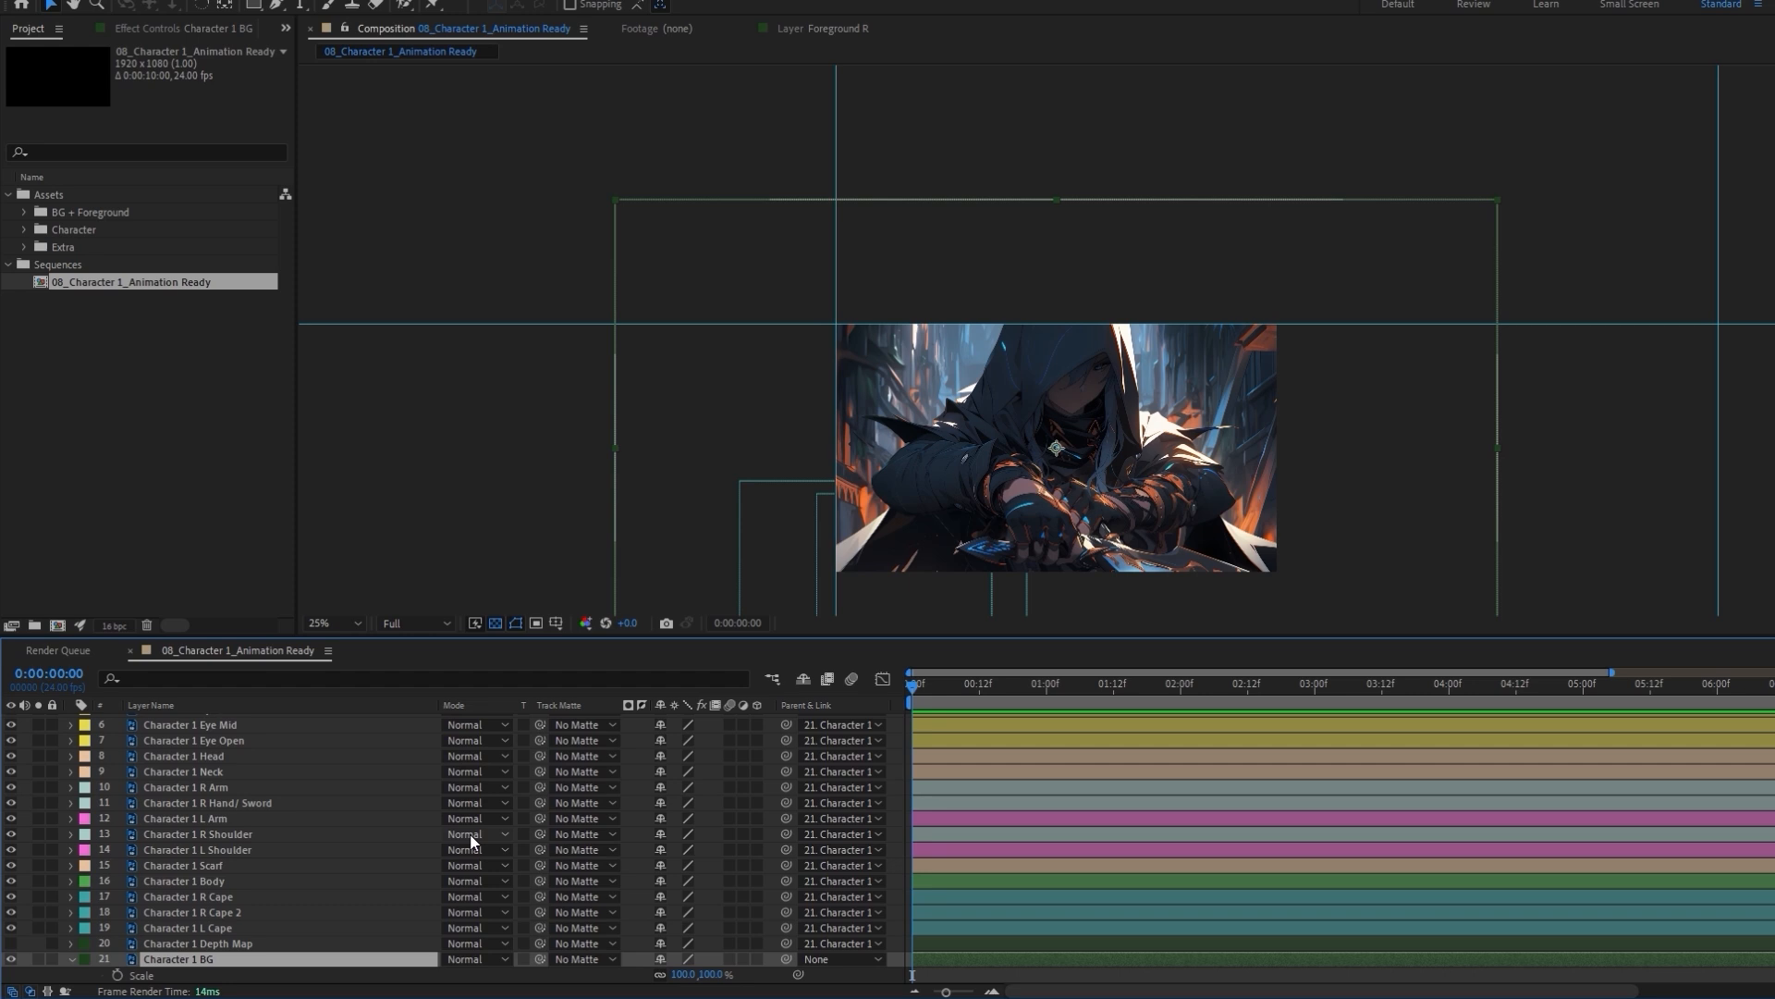
{"action": "left_click", "coordinate": [684, 975]}
{"action": "type", "text": "50"}
{"action": "key", "text": "Return"}
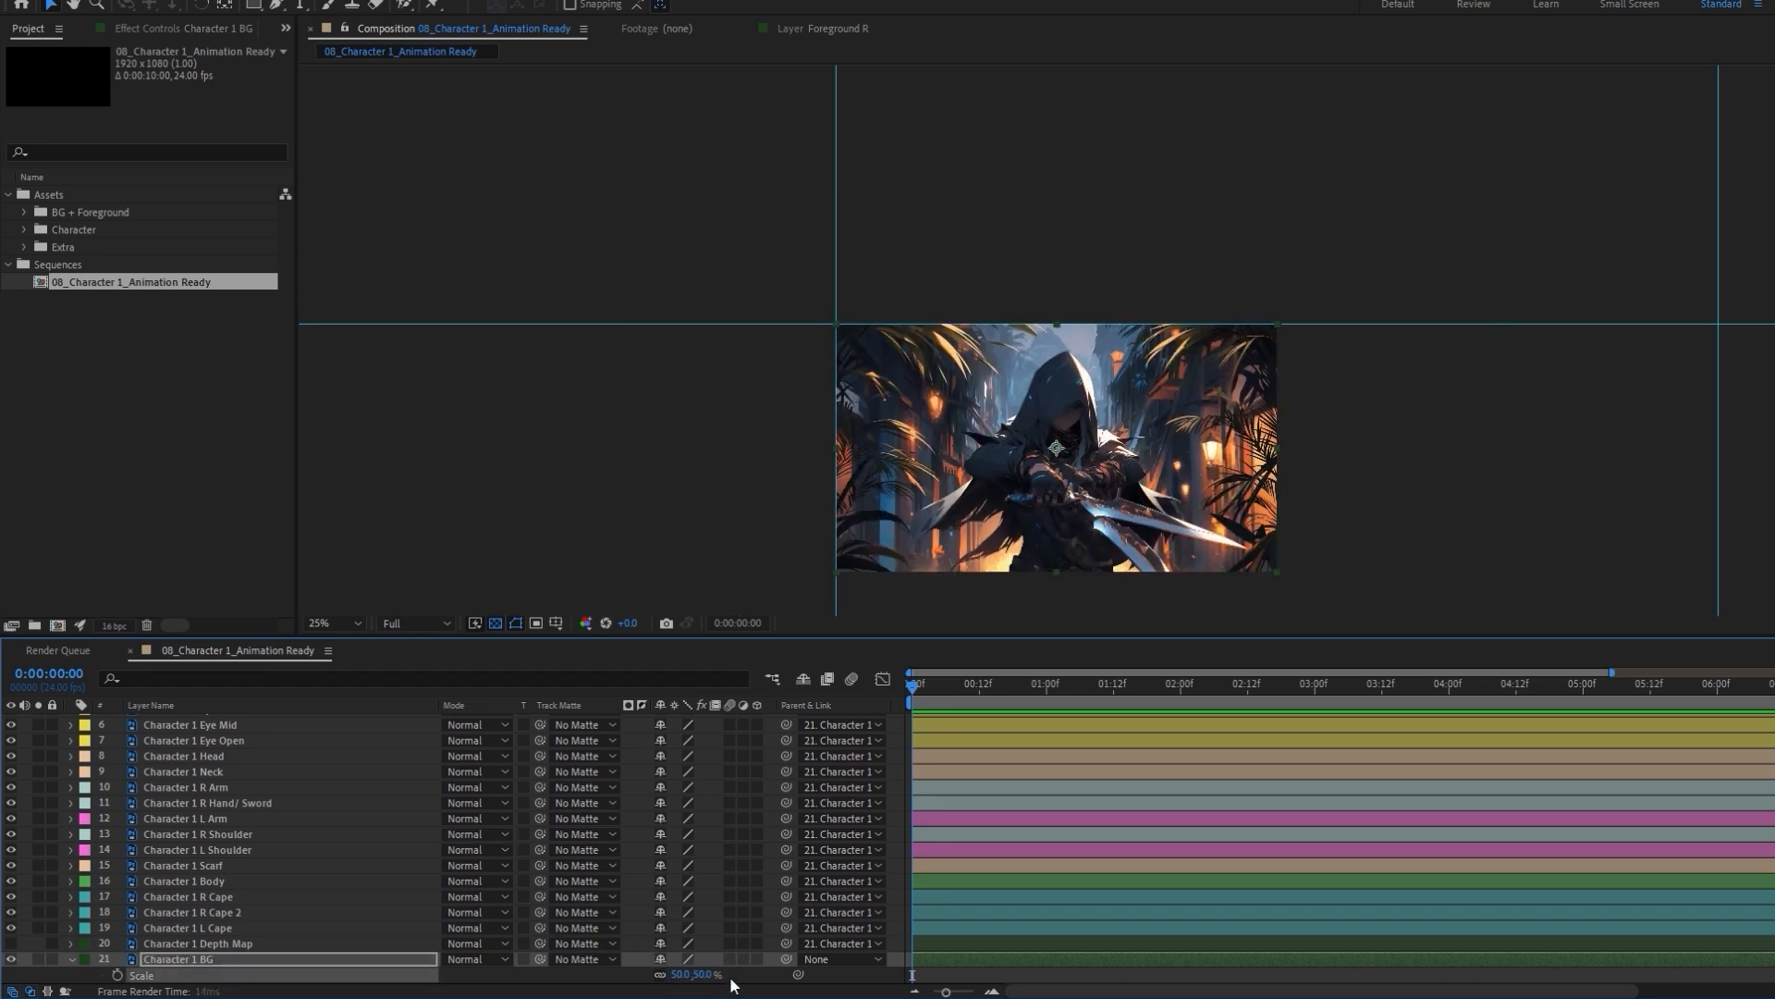
Remove the parent link from all layers by setting it to None, and clear the layer selection
{"action": "left_click", "coordinate": [335, 942]}
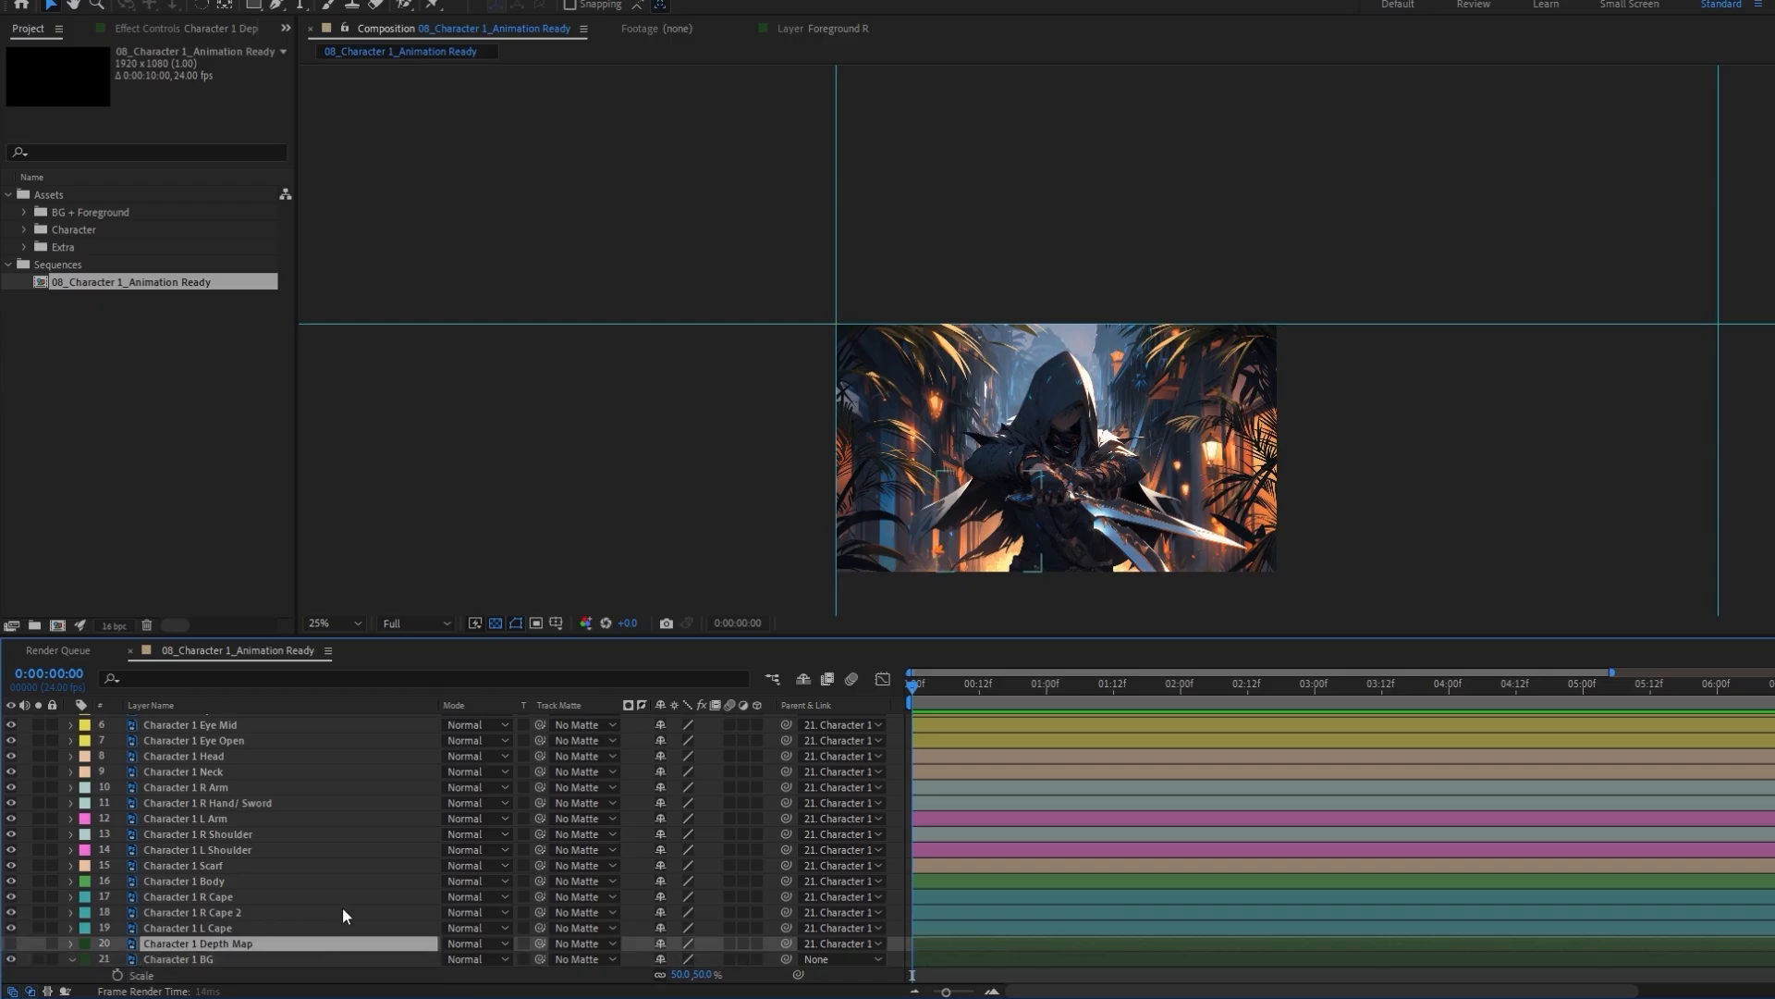
{"action": "scroll", "coordinate": [342, 907], "scroll_direction": "up", "scroll_amount": 3}
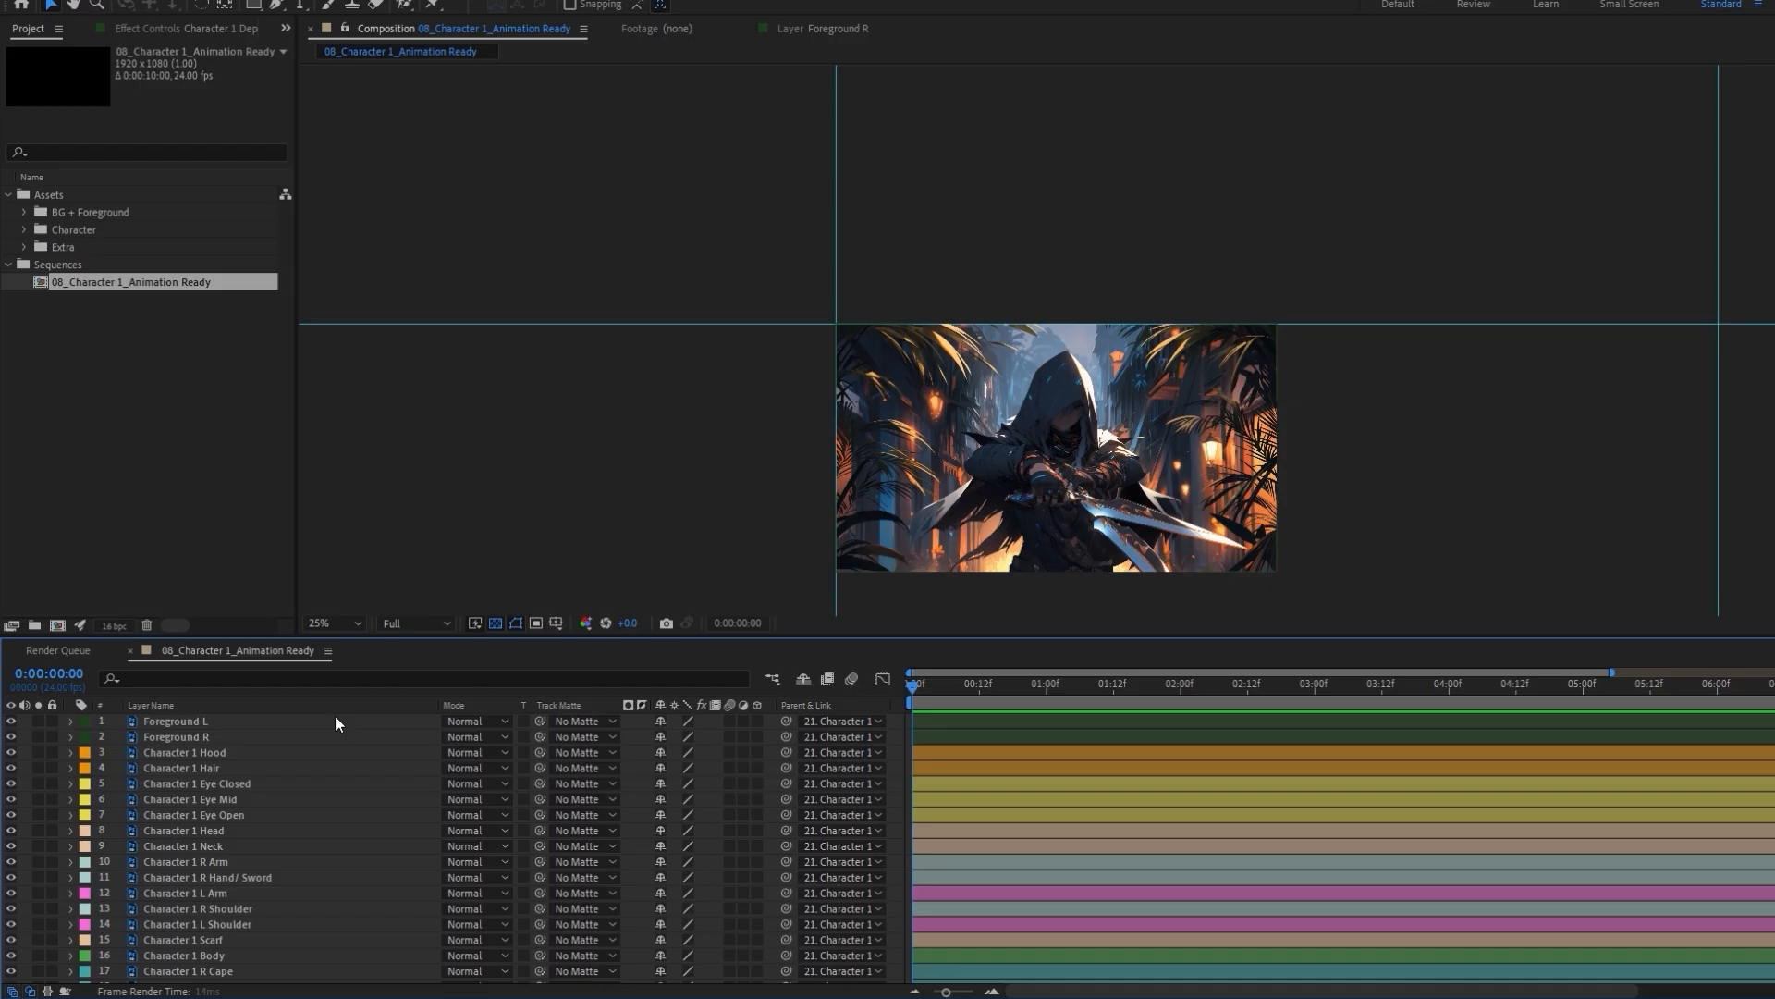
{"action": "key", "text": "ctrl+a"}
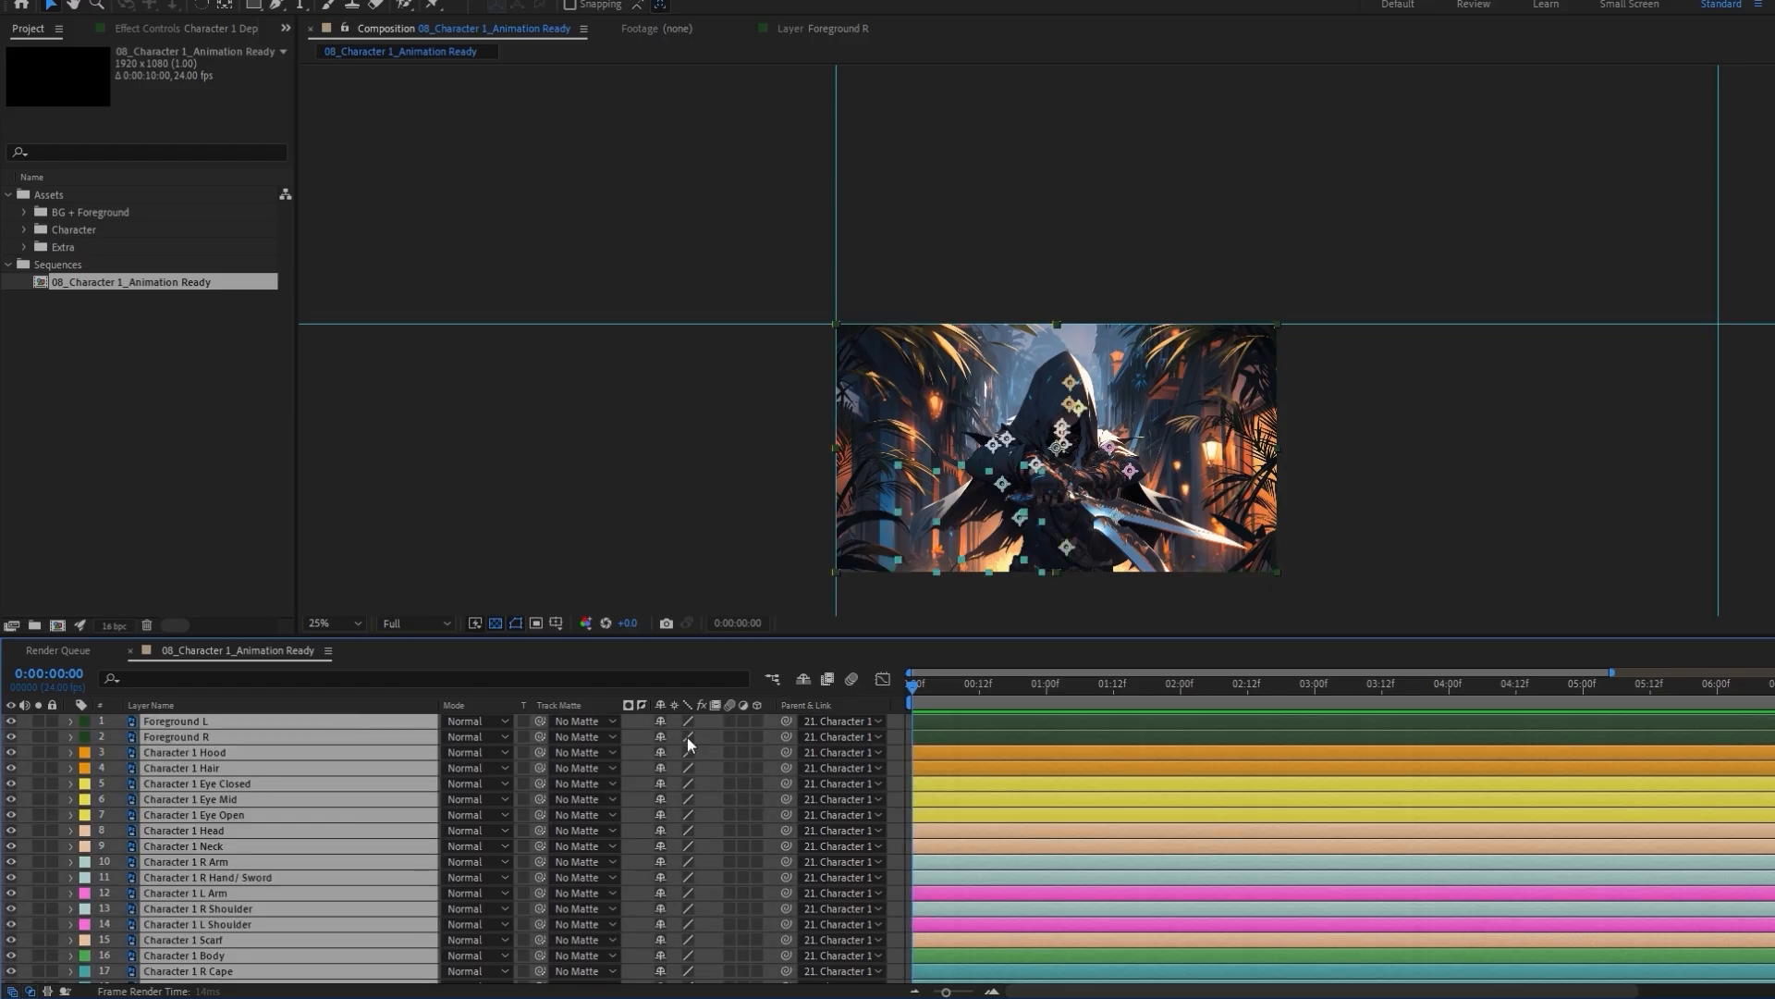
{"action": "left_click", "coordinate": [852, 718]}
{"action": "left_click", "coordinate": [873, 492]}
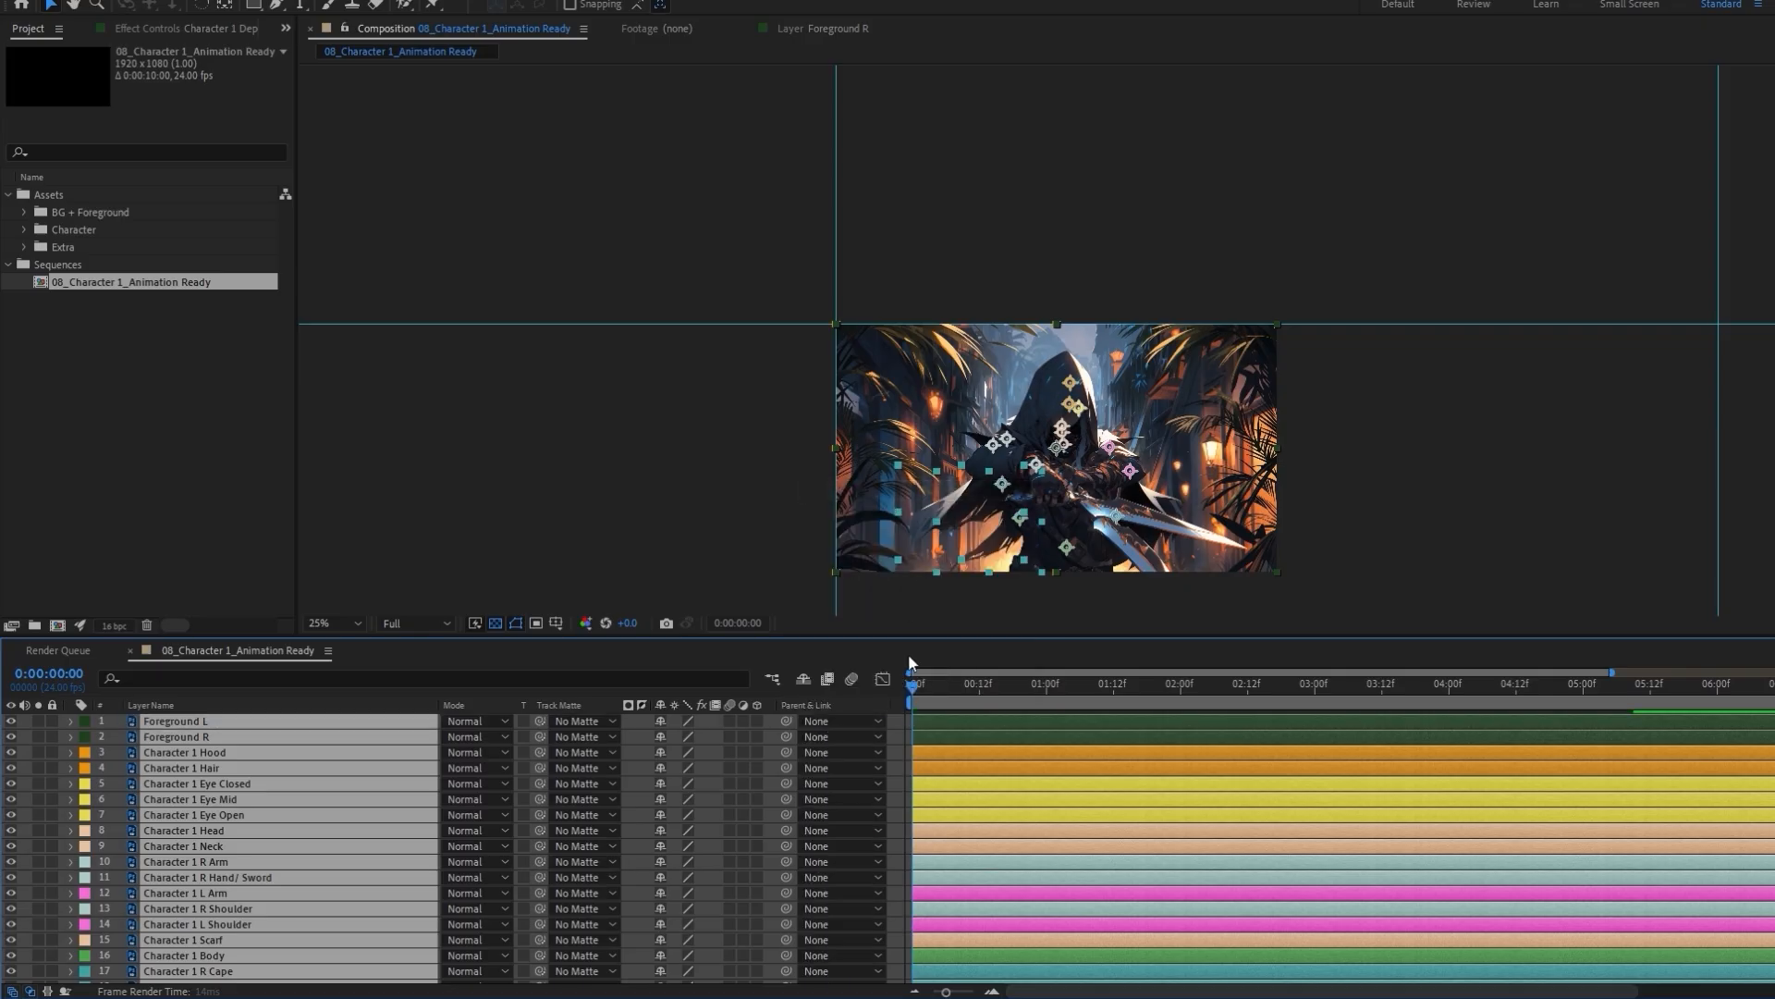
{"action": "key", "text": "ctrl+shift+a"}
{"action": "left_click_drag", "start_coordinate": [1019, 637], "coordinate": [1045, 832]}
{"action": "scroll", "coordinate": [1119, 459], "scroll_direction": "up", "scroll_amount": 2}
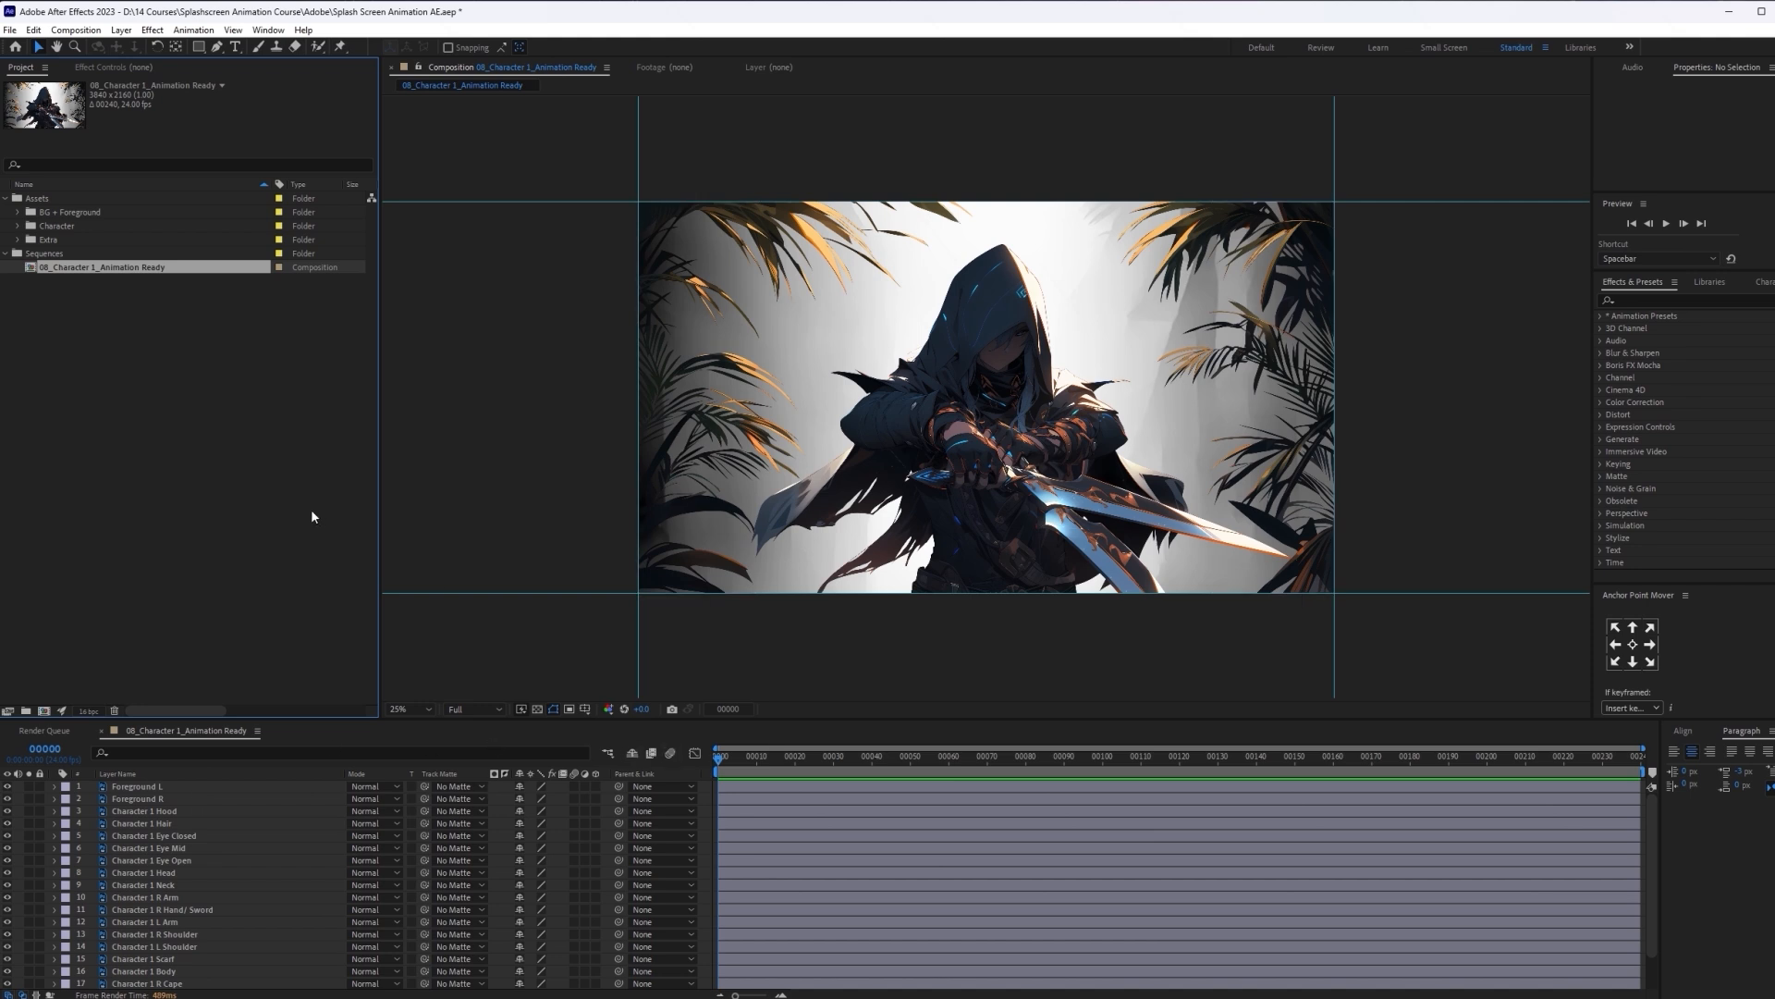
Try selecting a continuous range of layers from Foreground L to Character 1 Neck, and several separate, non-adjacent layers
{"action": "mouse_move", "coordinate": [720, 759]}
{"action": "left_mouse_down"}
{"action": "mouse_move", "coordinate": [1580, 772]}
{"action": "mouse_move", "coordinate": [642, 793]}
{"action": "left_mouse_up"}
{"action": "left_click", "coordinate": [196, 786]}
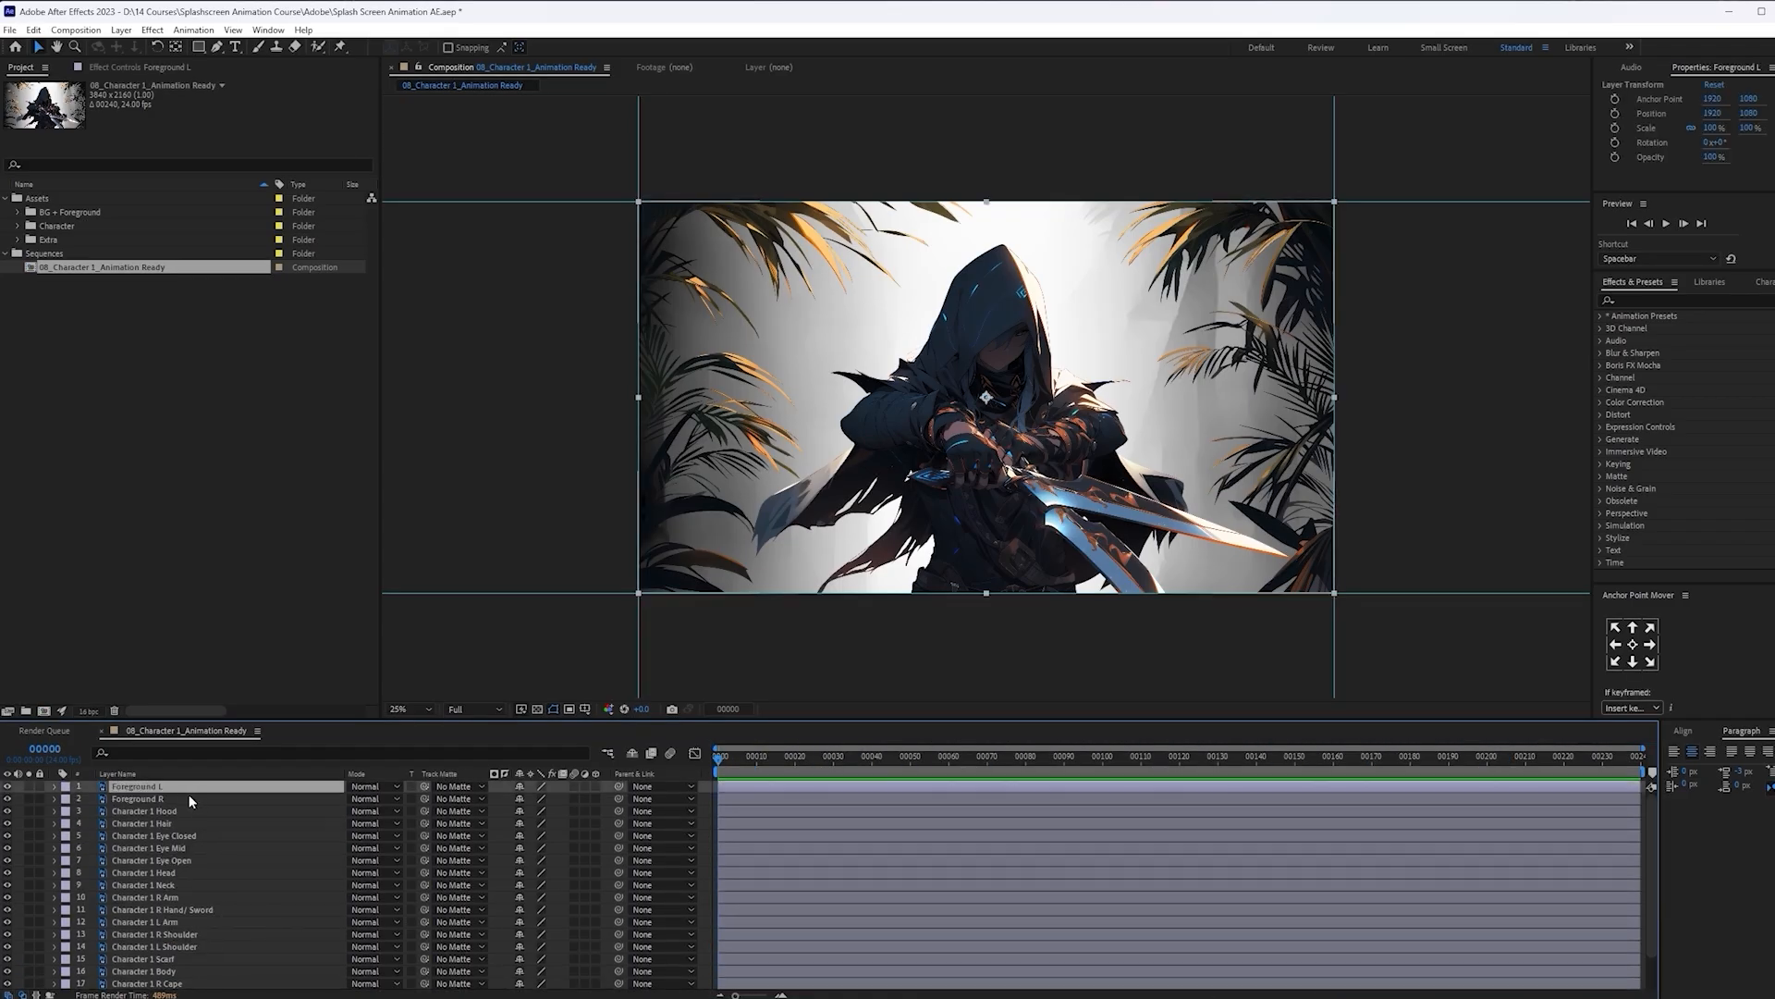
{"action": "left_click", "coordinate": [187, 795], "text": "shift"}
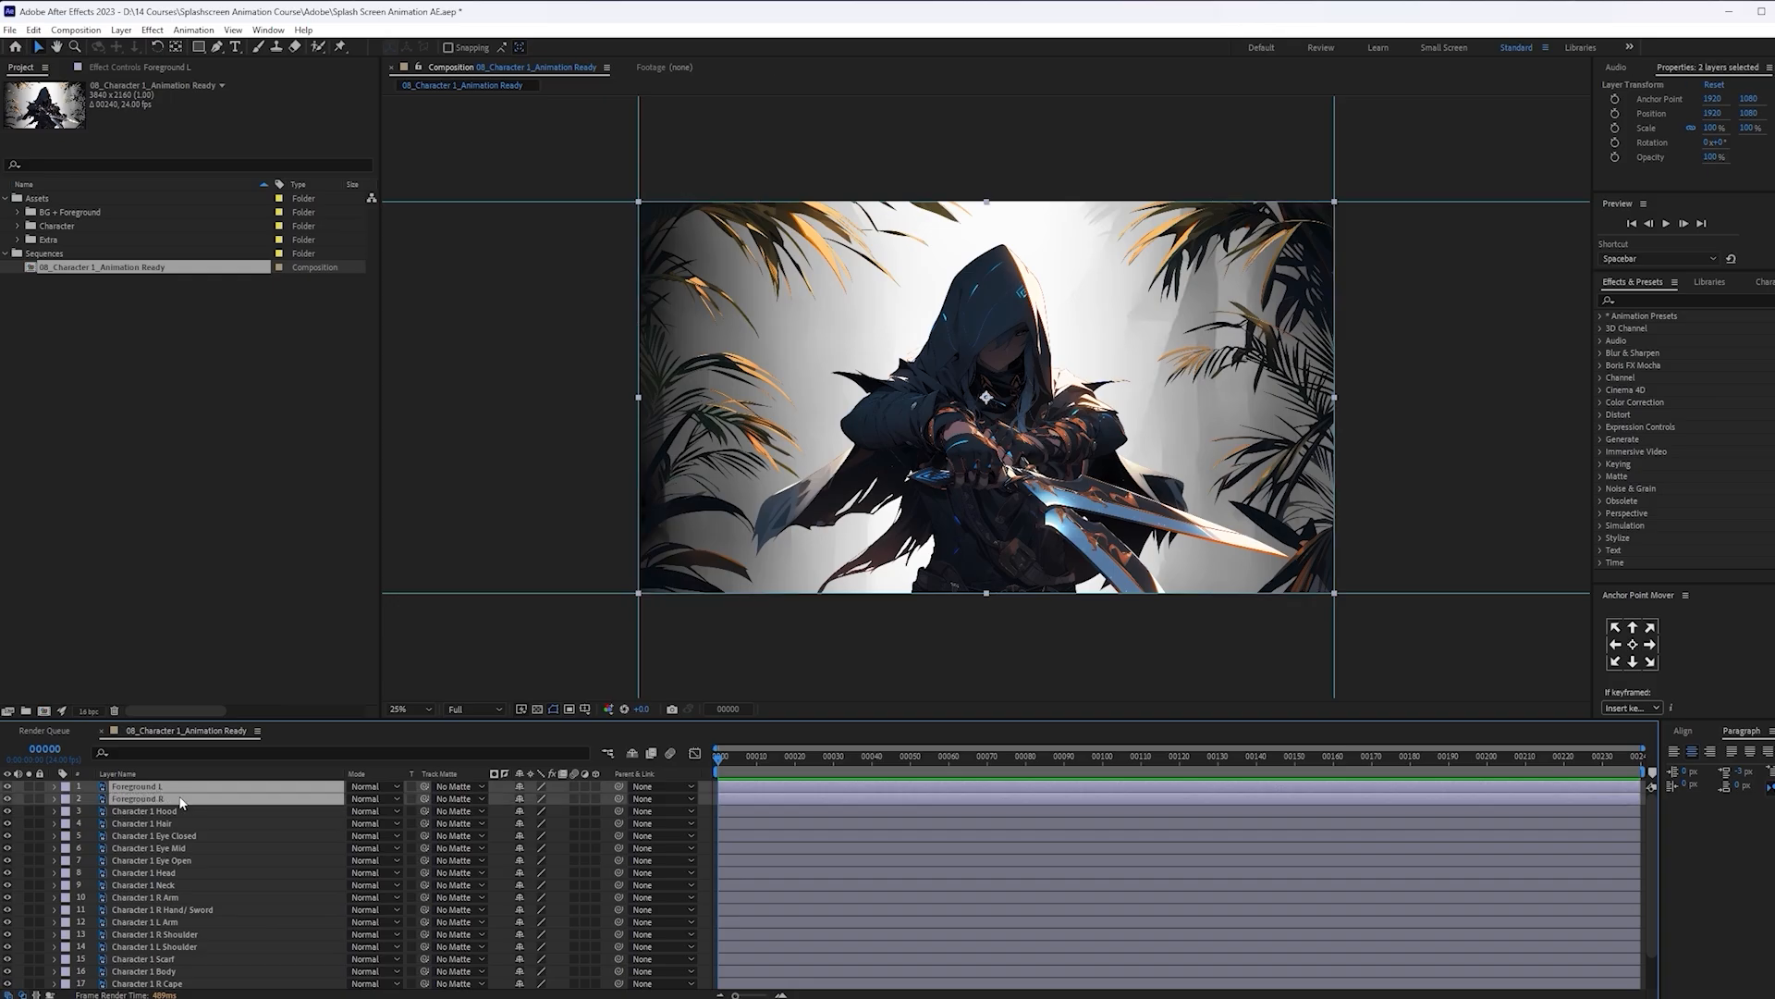
{"action": "left_click", "coordinate": [194, 885], "text": "shift"}
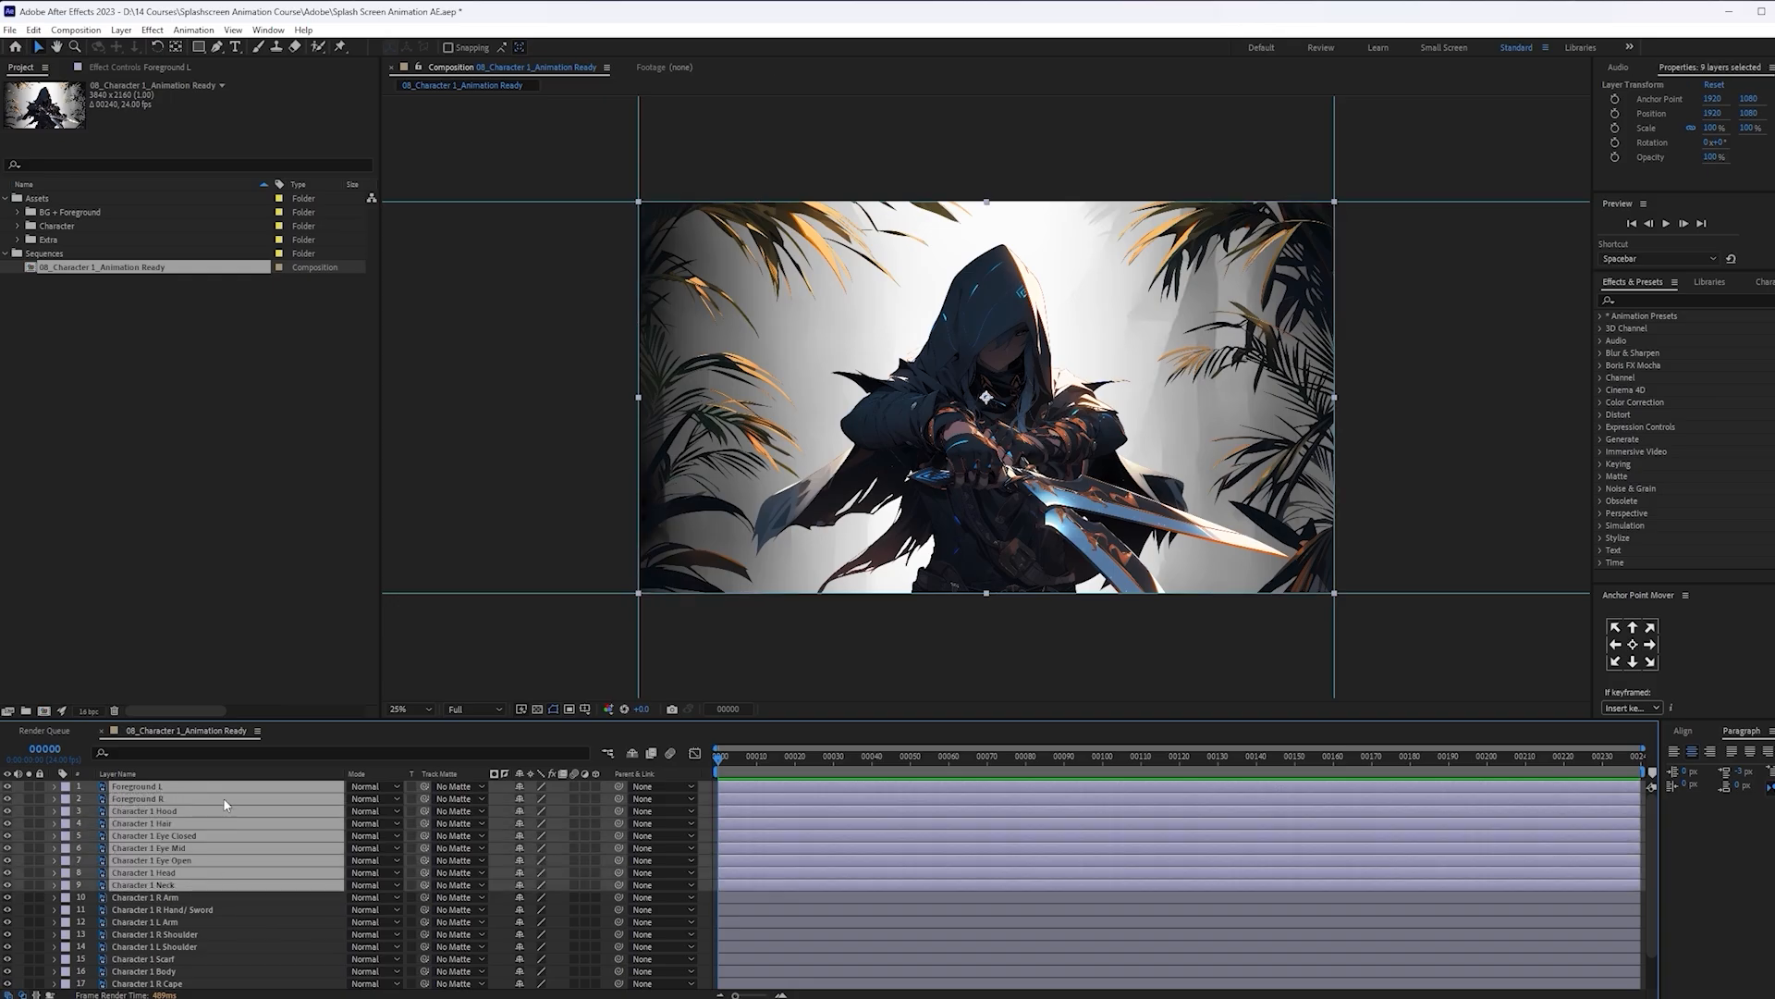
{"action": "left_click", "coordinate": [217, 911]}
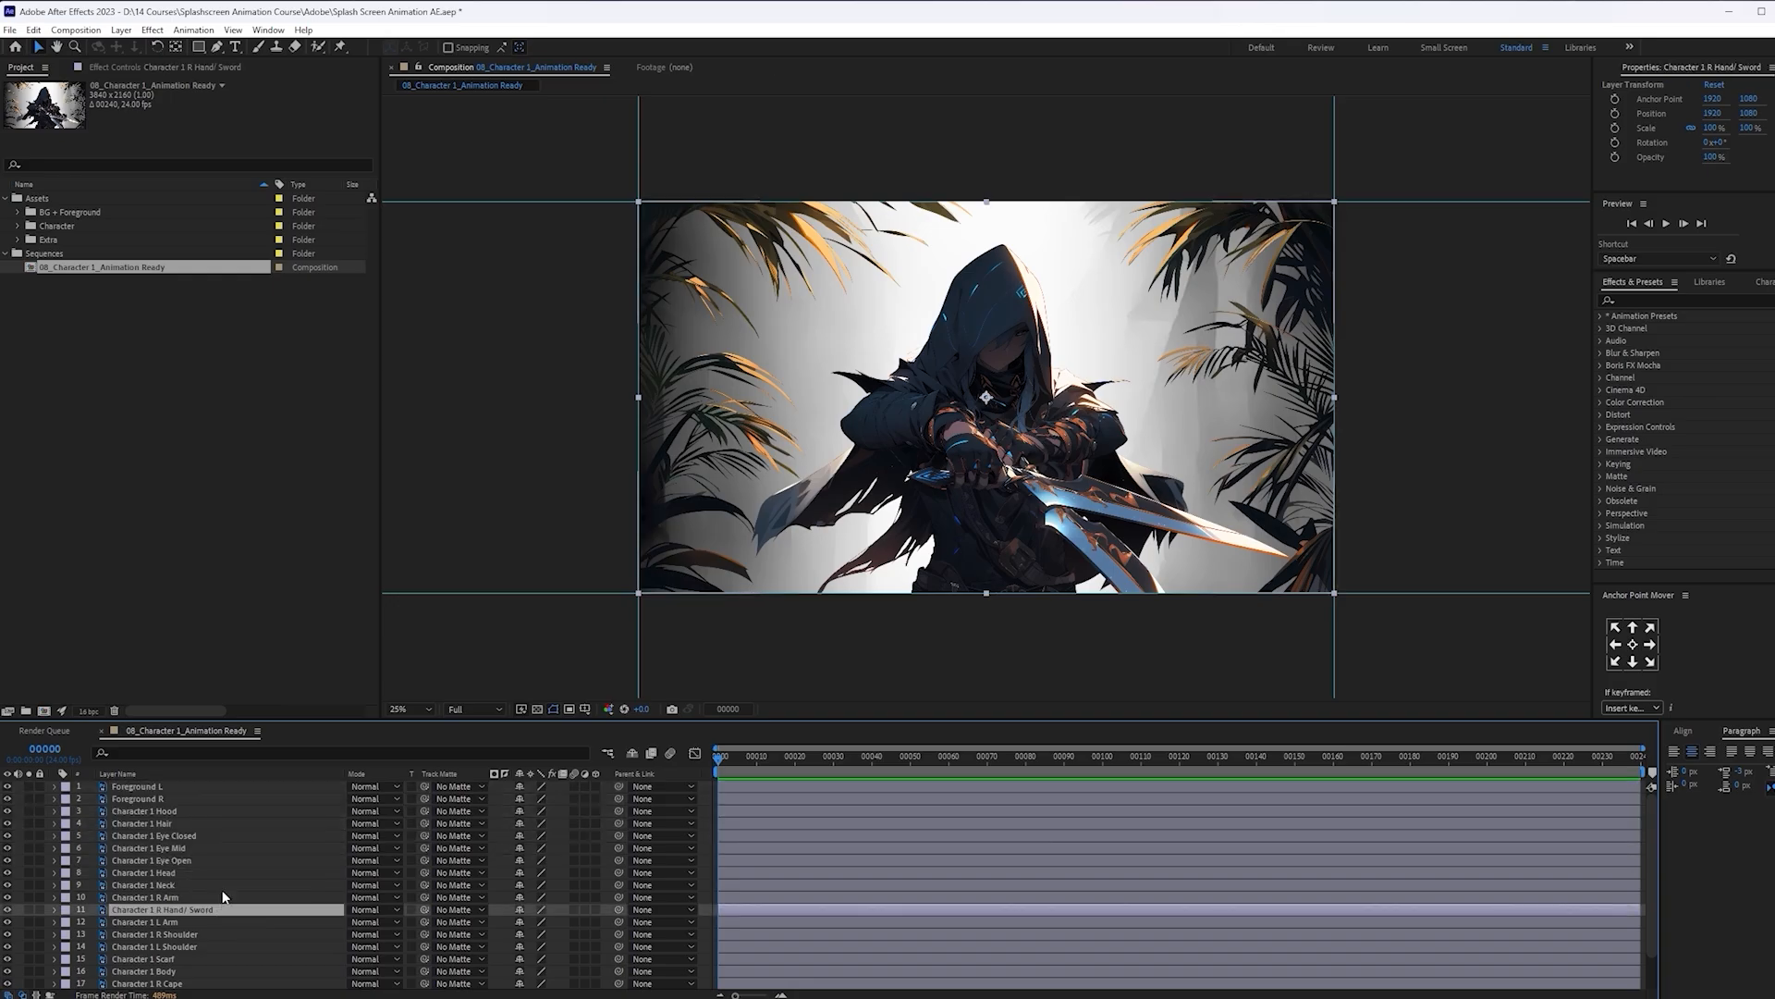
{"action": "left_click", "coordinate": [222, 872], "text": "ctrl"}
{"action": "left_click", "coordinate": [225, 834], "text": "ctrl"}
{"action": "left_click", "coordinate": [229, 797], "text": "ctrl"}
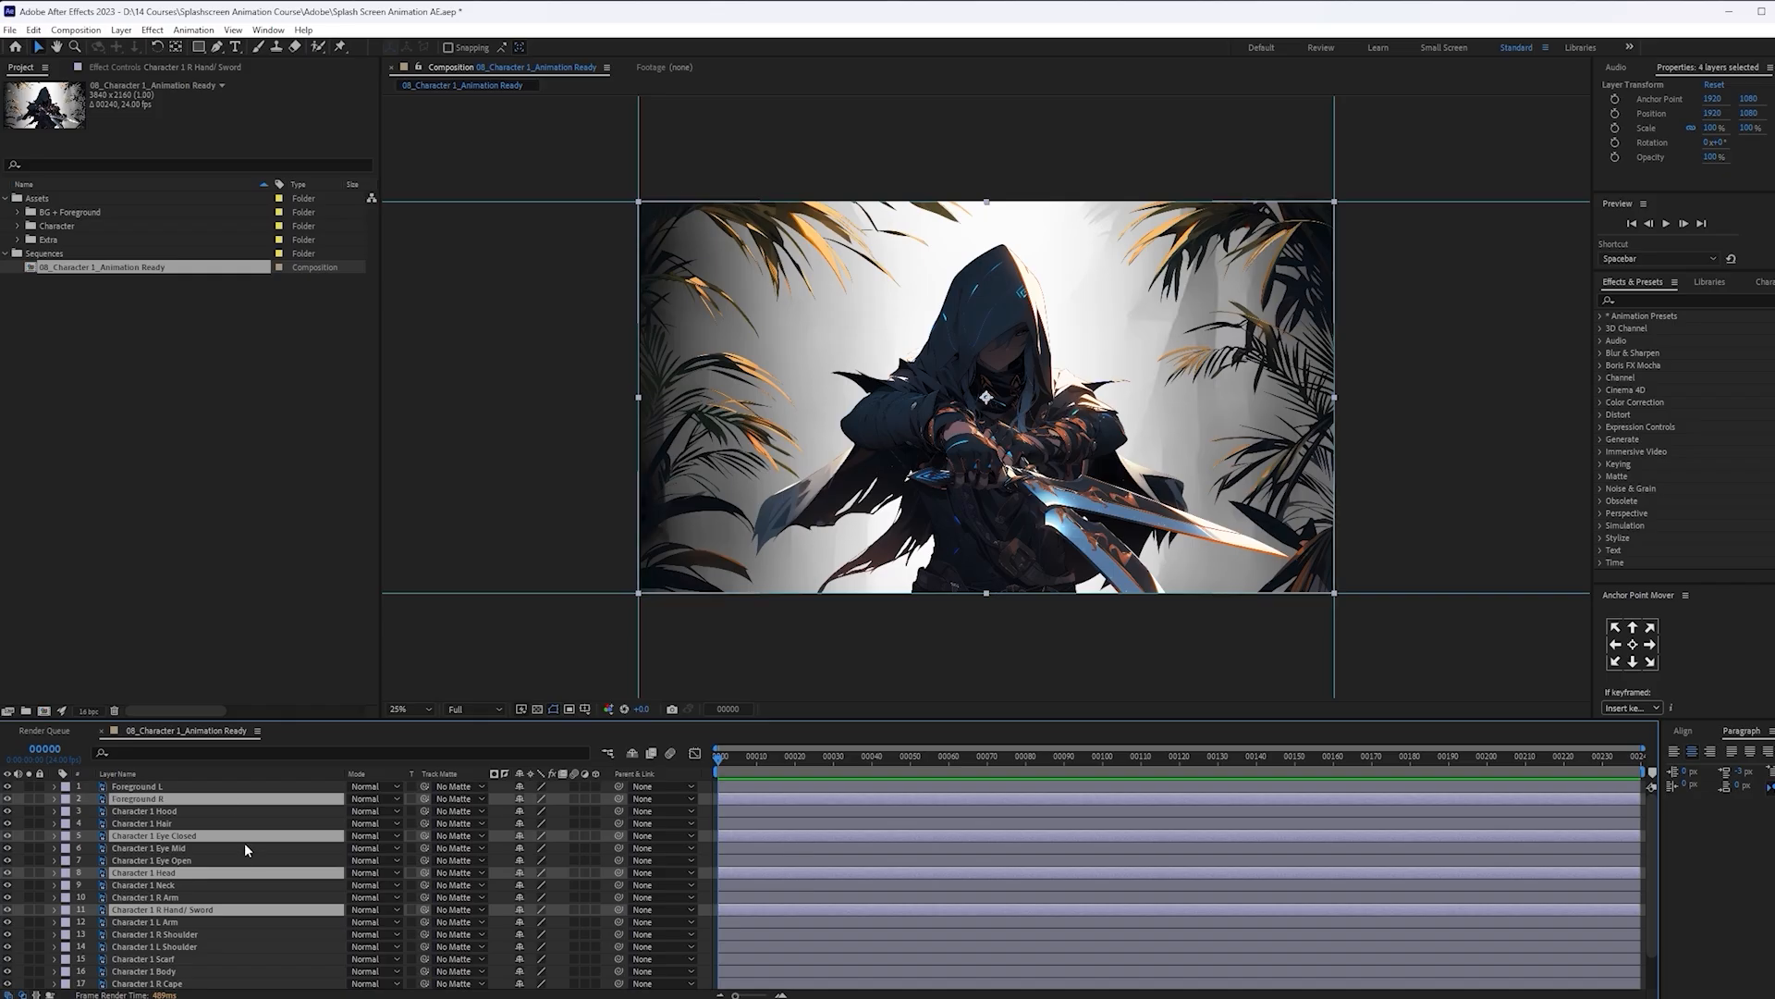
Set the label color of the Foreground L and Foreground R layers to Dark Green
{"action": "left_click", "coordinate": [192, 788]}
{"action": "left_click", "coordinate": [181, 797], "text": "ctrl"}
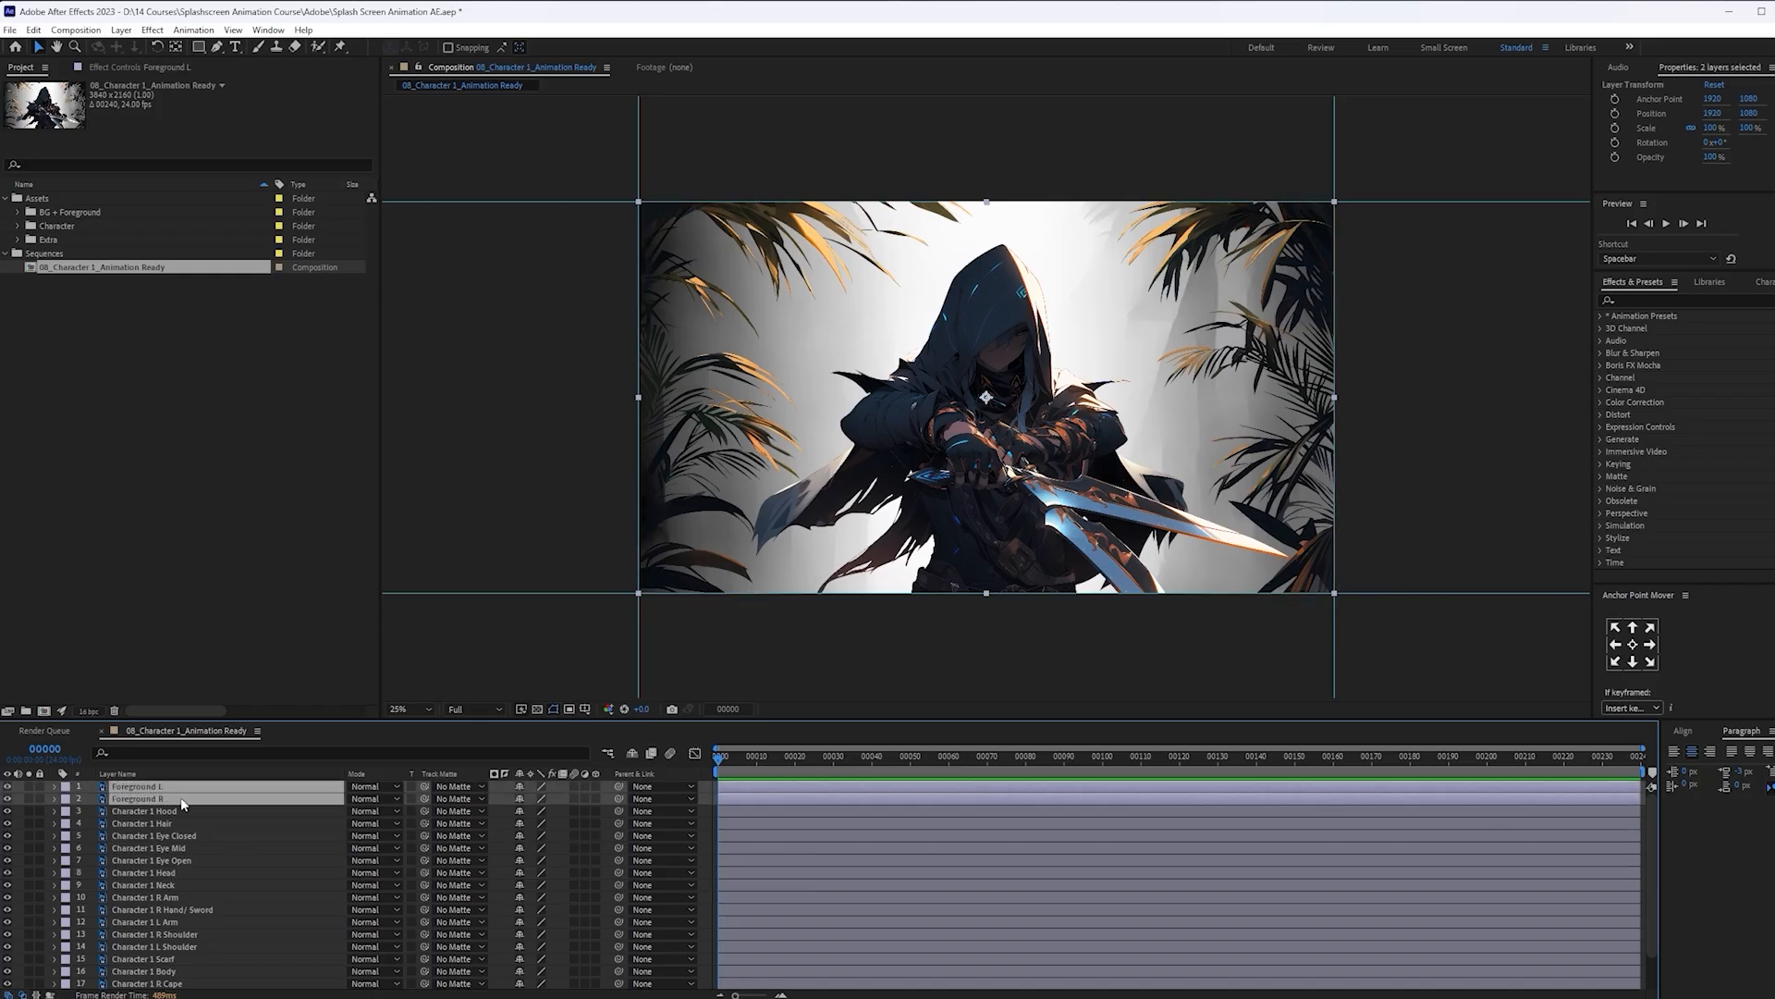
{"action": "left_click", "coordinate": [66, 798]}
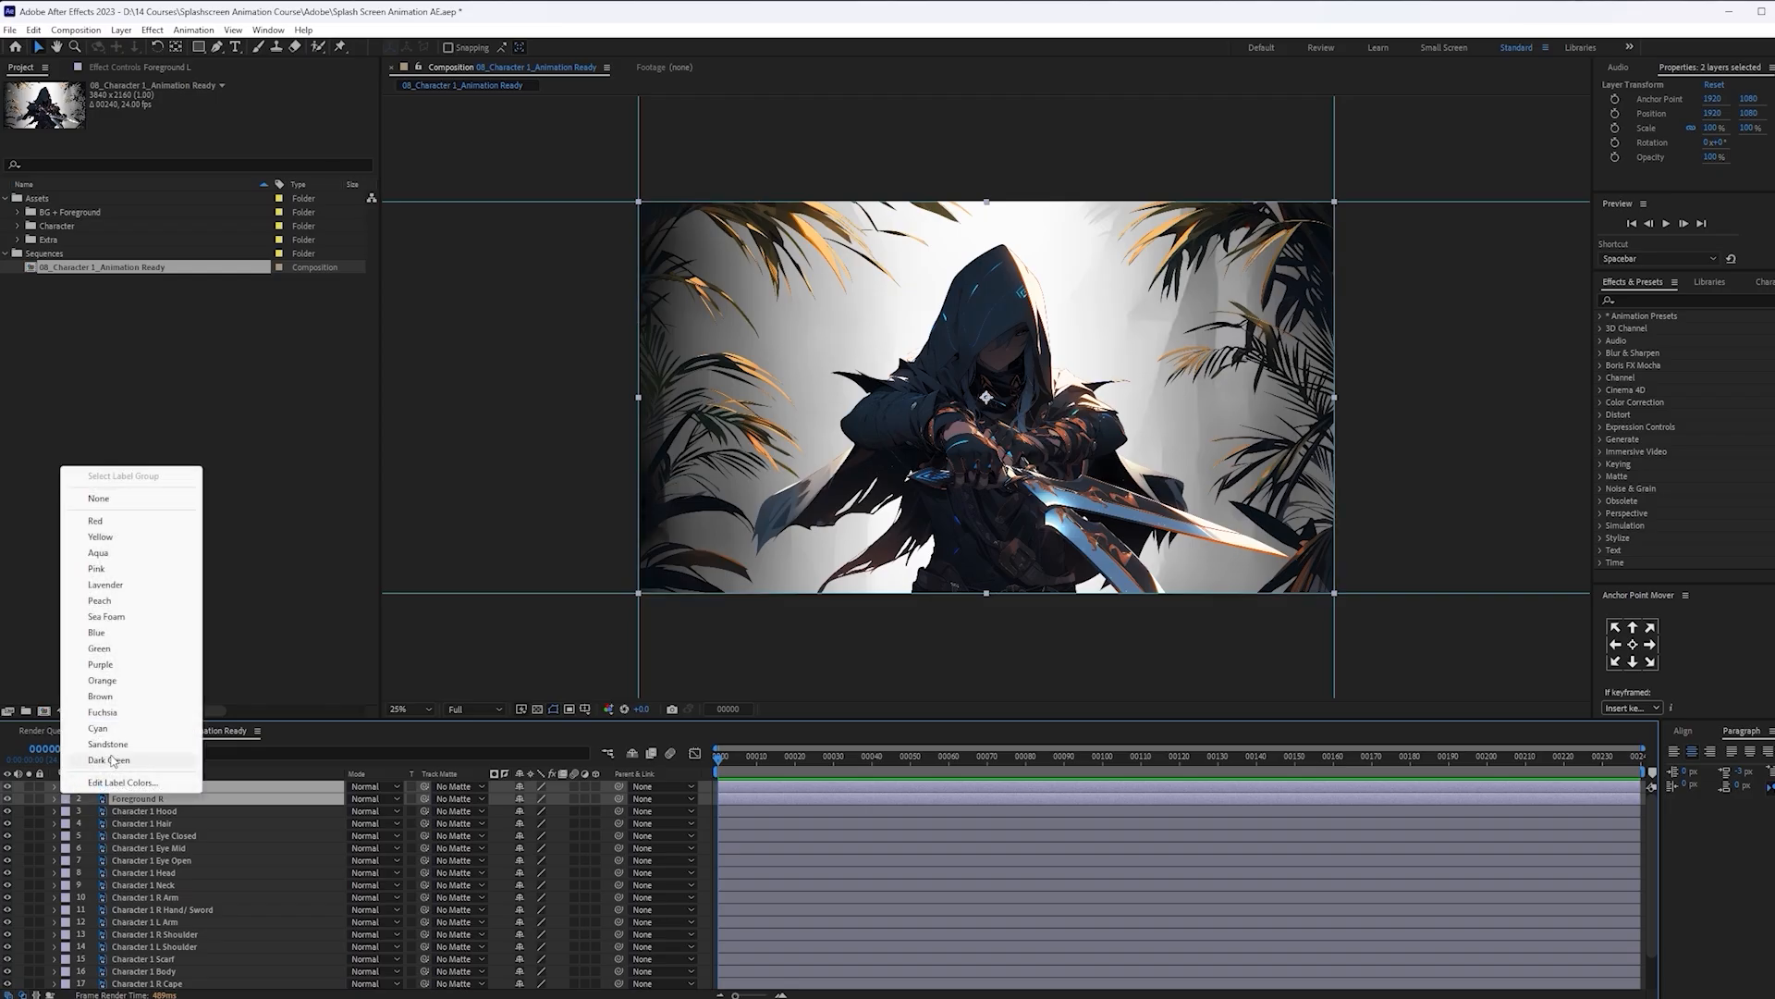
{"action": "left_click", "coordinate": [108, 759]}
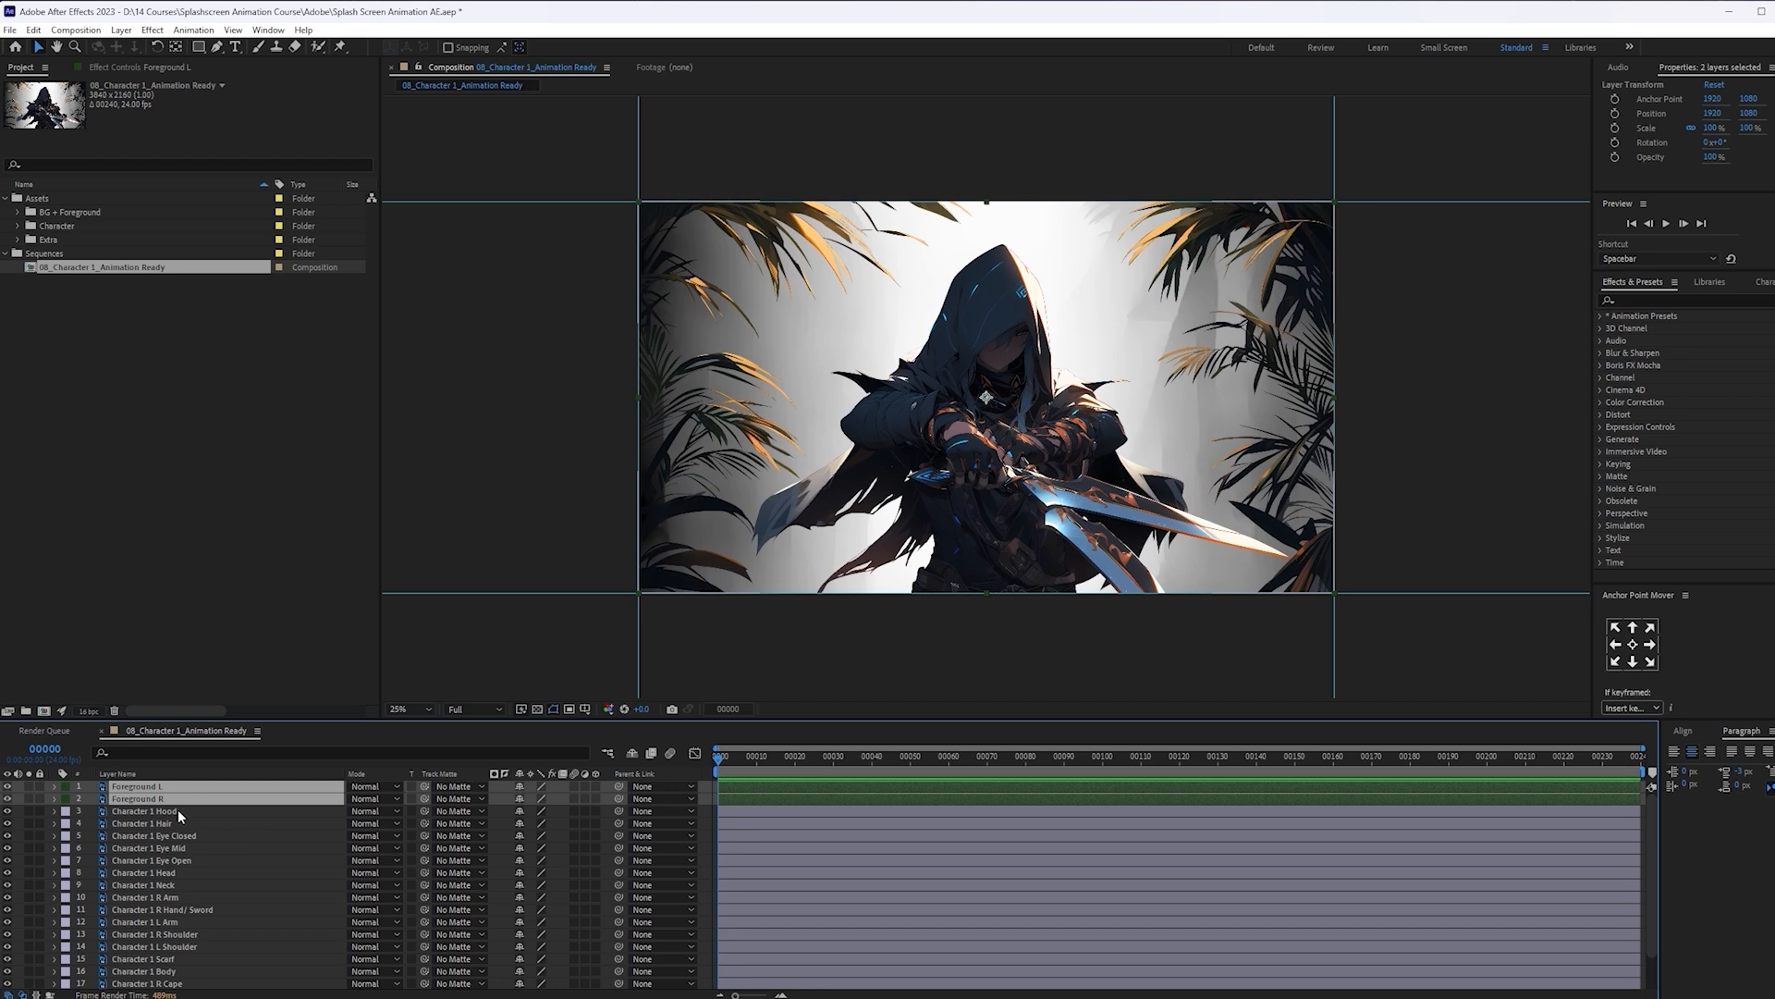
Set the label color of the Character 1 Depth Map and Character 1 BG layers to Dark Green, and hide the Depth Map layer
{"action": "scroll", "coordinate": [182, 819], "scroll_direction": "down", "scroll_amount": 3}
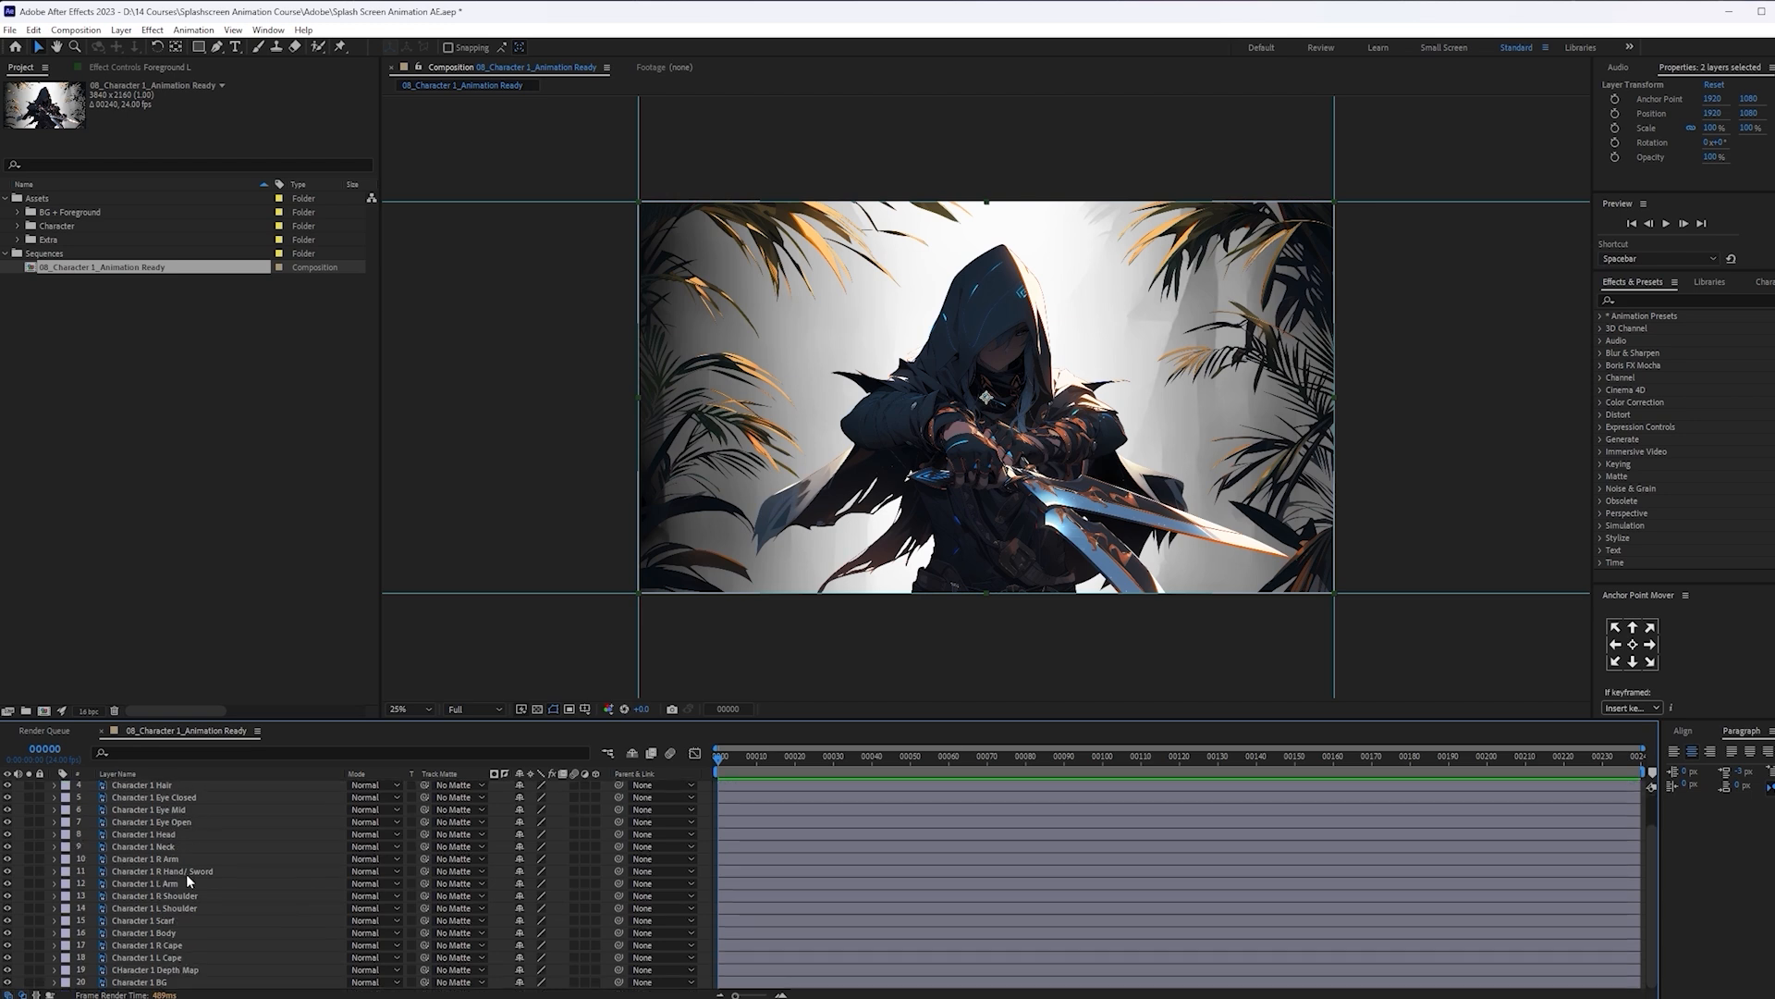
{"action": "left_click", "coordinate": [185, 982]}
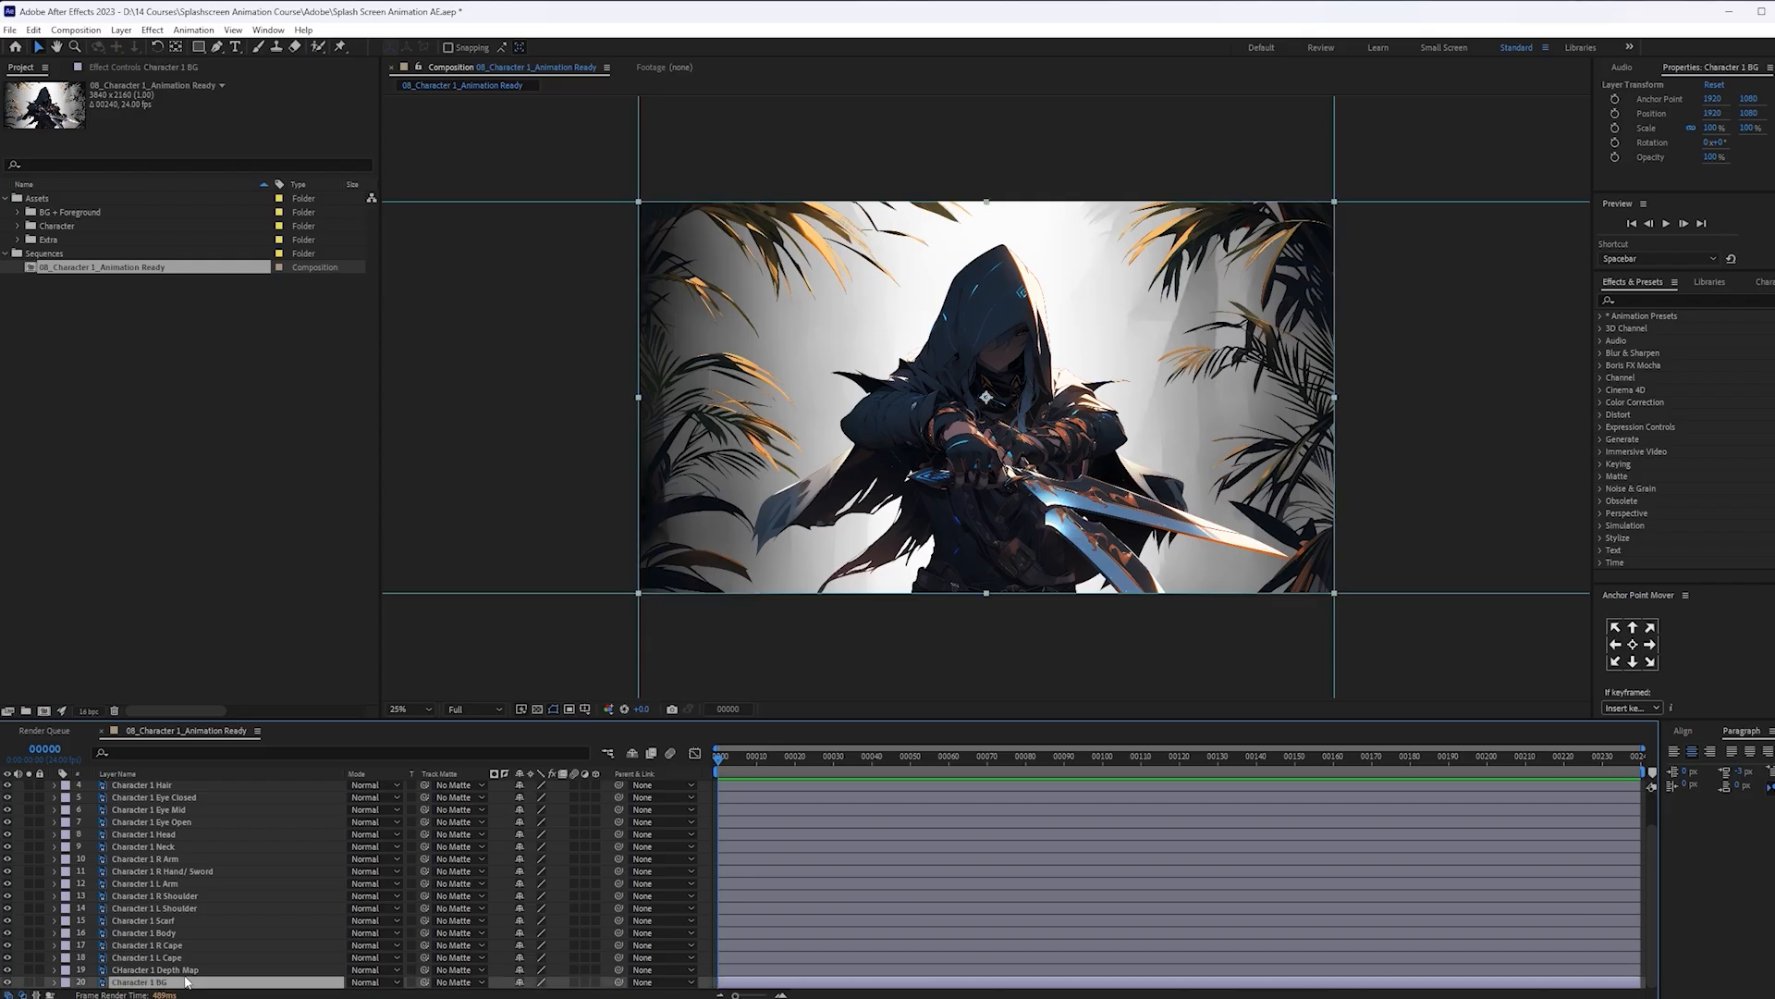
{"action": "left_click", "coordinate": [113, 971], "text": "shift"}
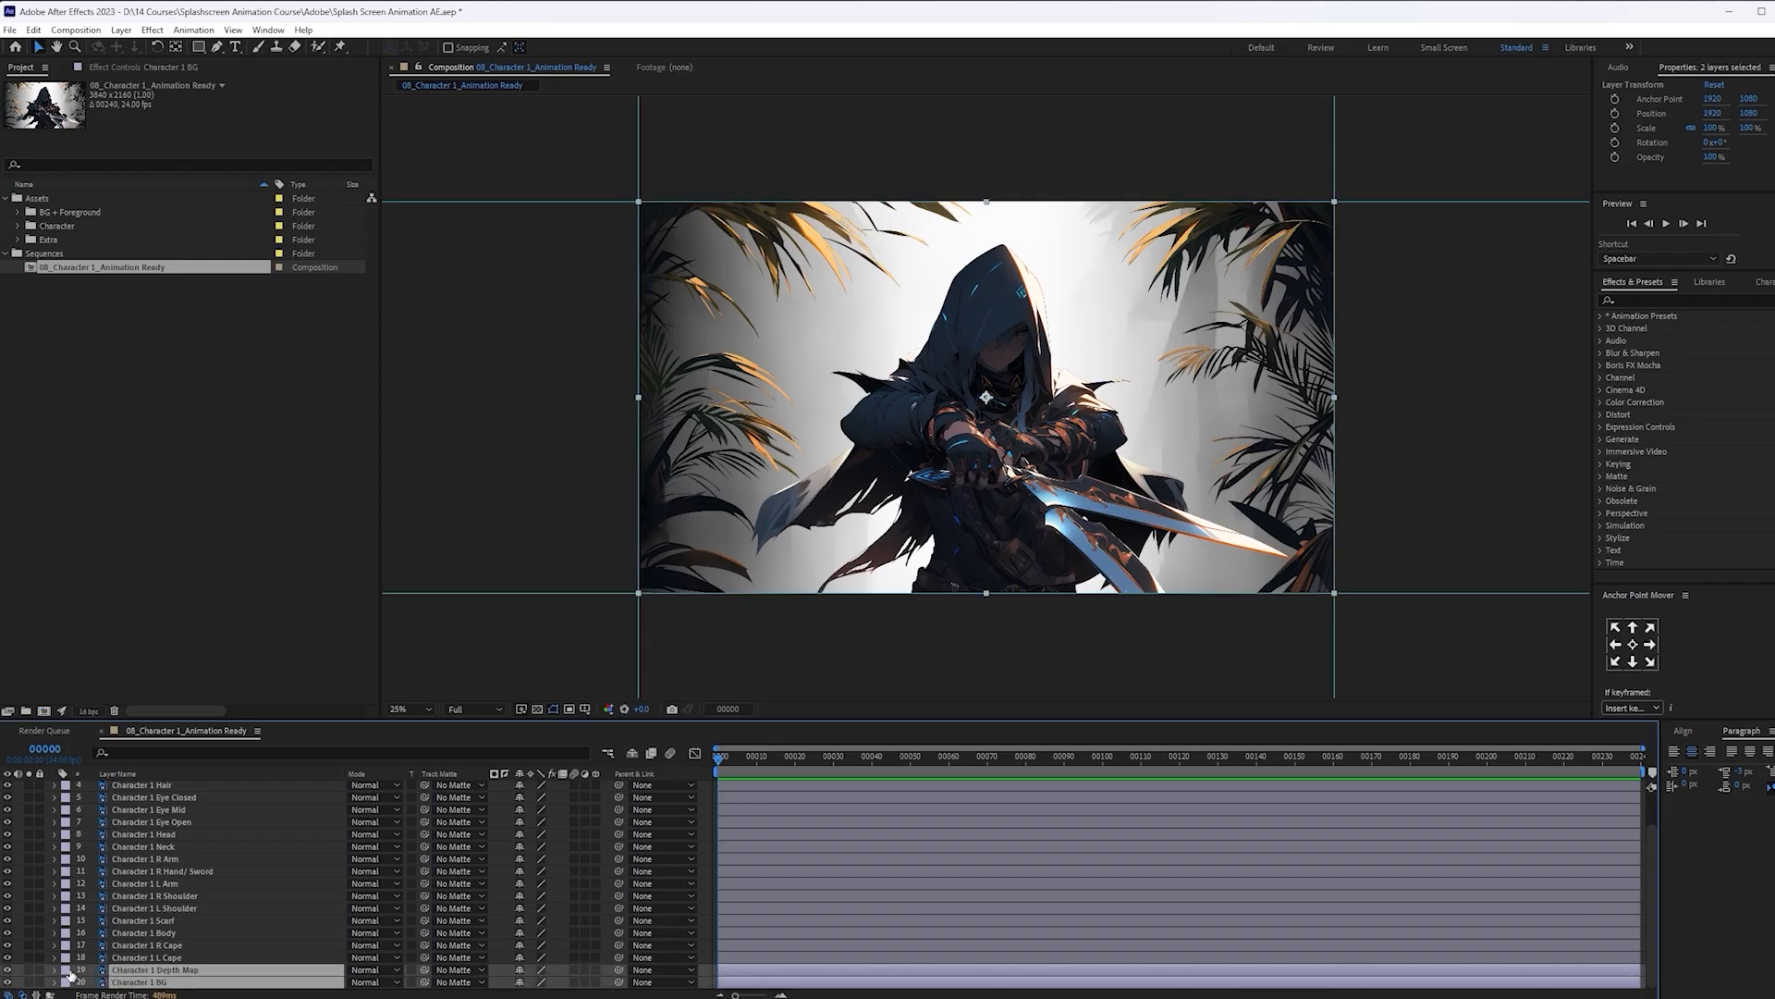
{"action": "left_click", "coordinate": [67, 971]}
{"action": "left_click", "coordinate": [145, 943]}
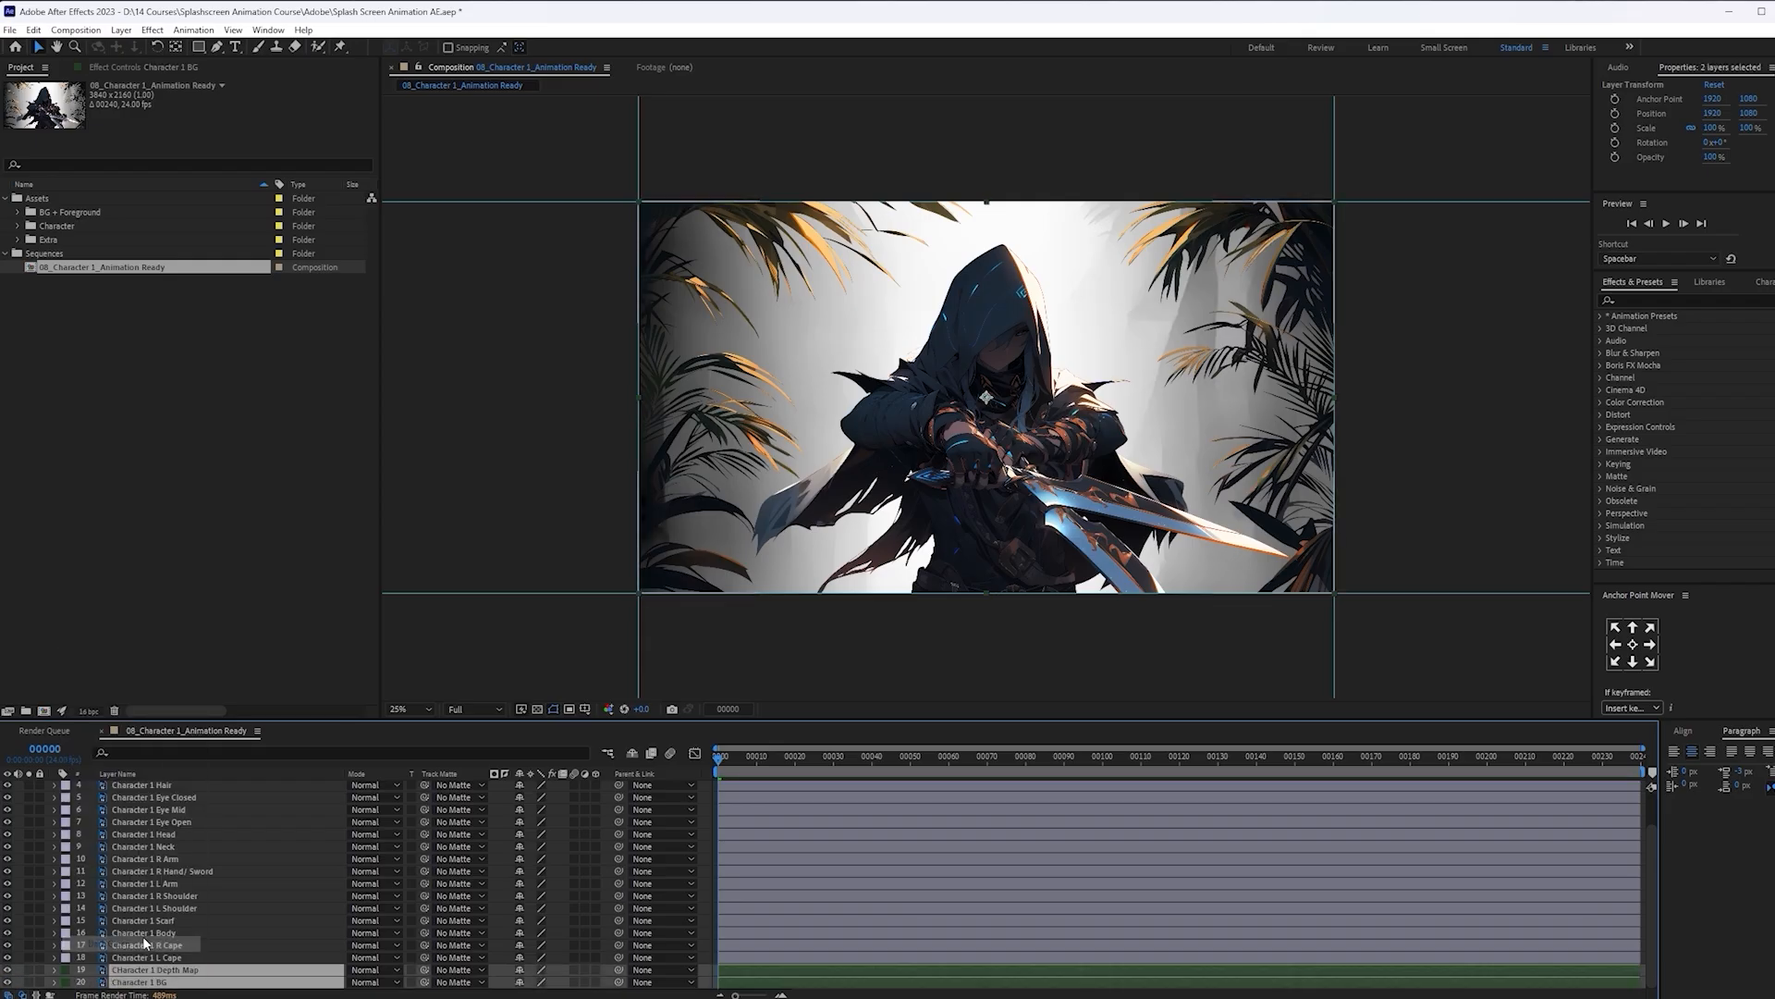
{"action": "left_click", "coordinate": [257, 959]}
{"action": "left_click", "coordinate": [192, 971]}
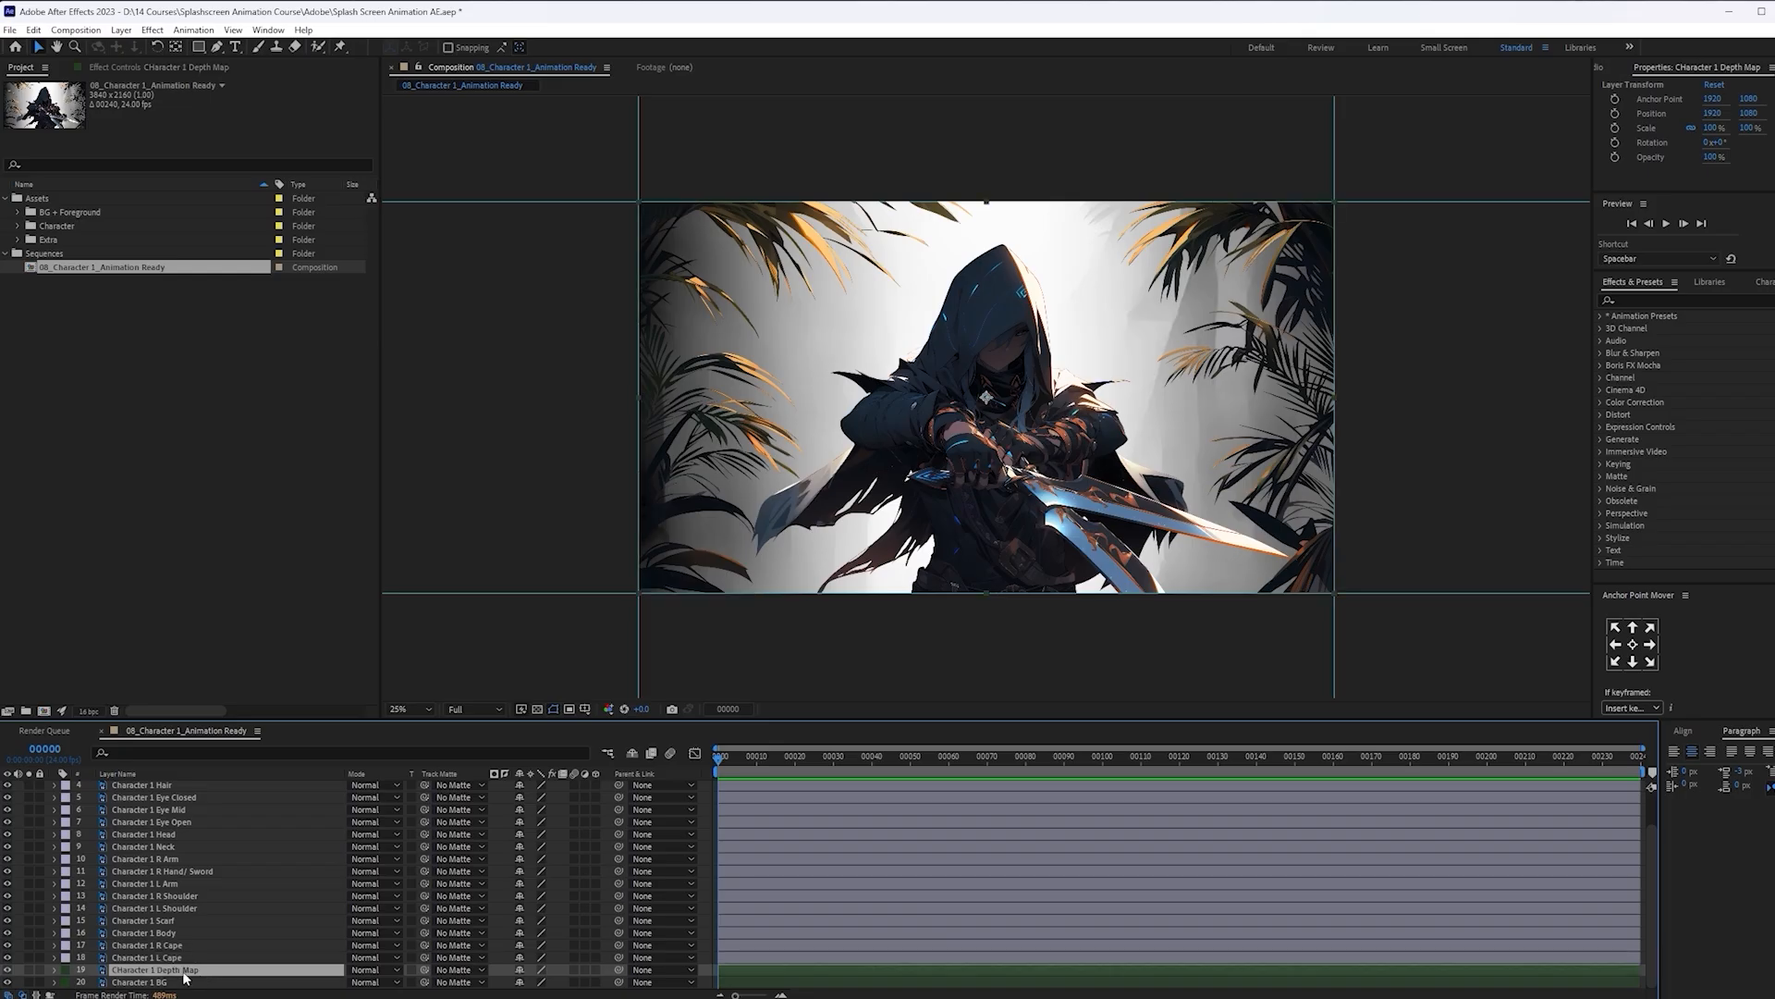
{"action": "left_click", "coordinate": [8, 970]}
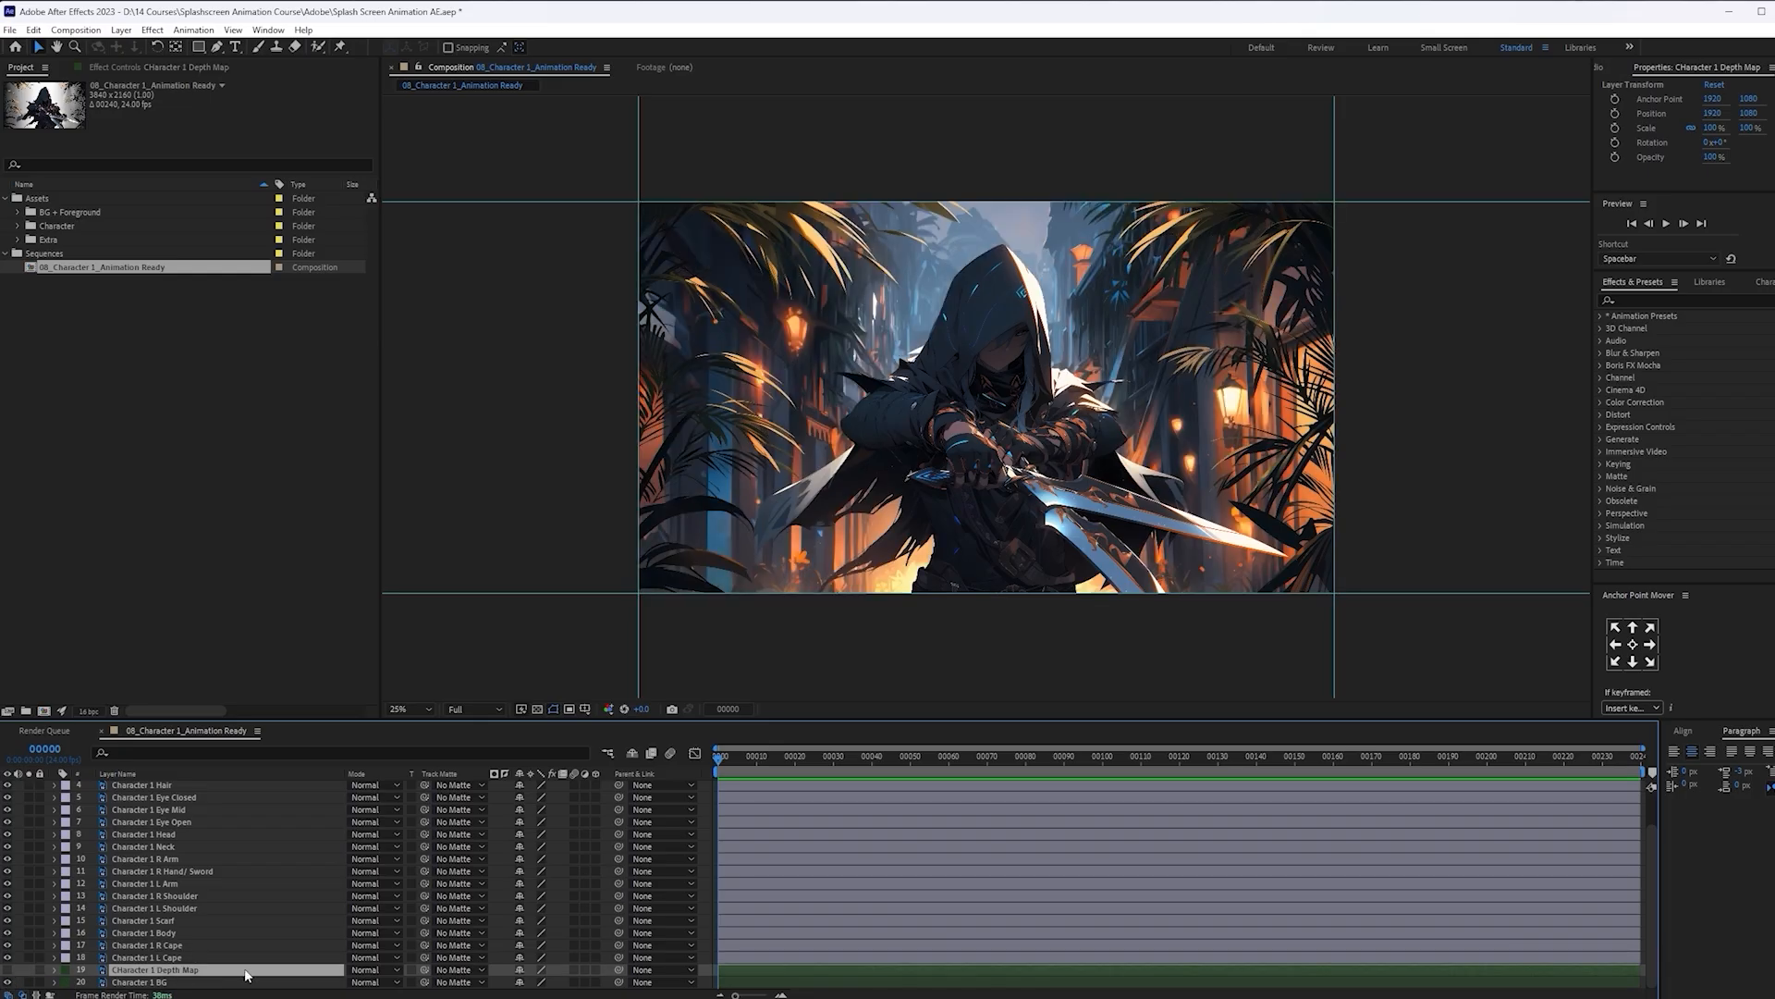
Correct the capitalization in the depth map layer's name to read Character 1 Depth Map, and save the project
{"action": "key", "text": "Return"}
{"action": "left_click", "coordinate": [144, 969]}
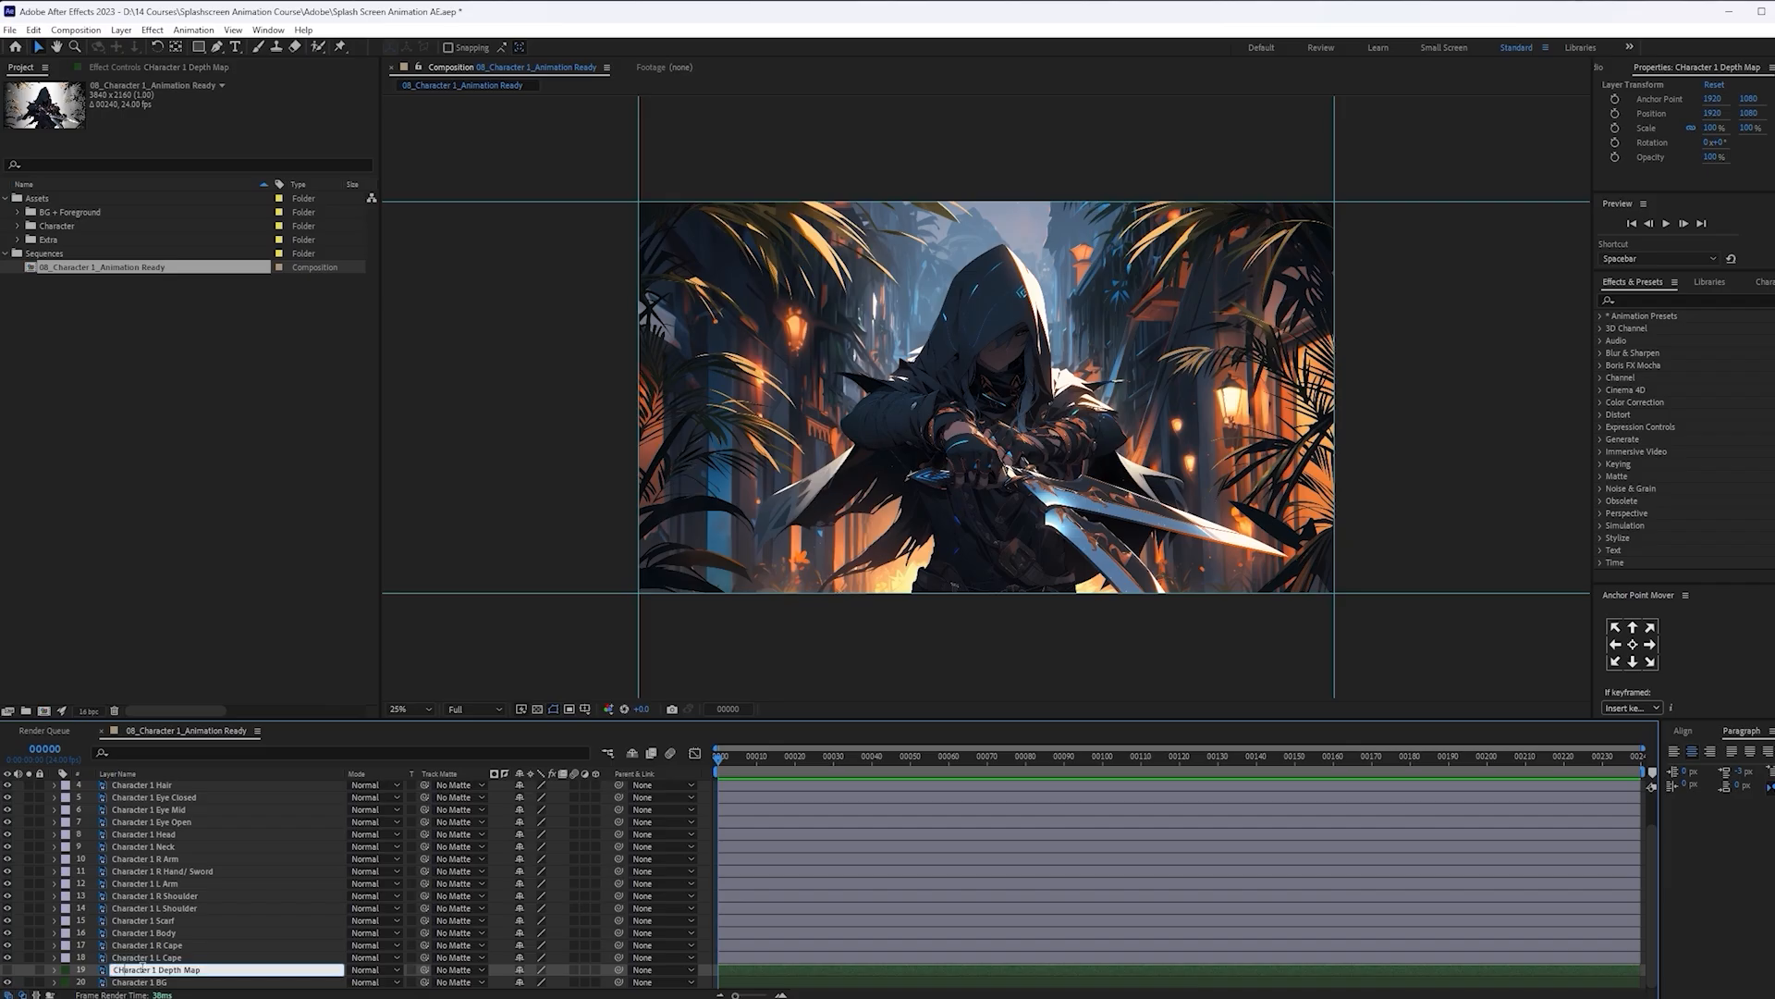
{"action": "key", "text": "BackSpace"}
{"action": "type", "text": "h"}
{"action": "key", "text": "Return"}
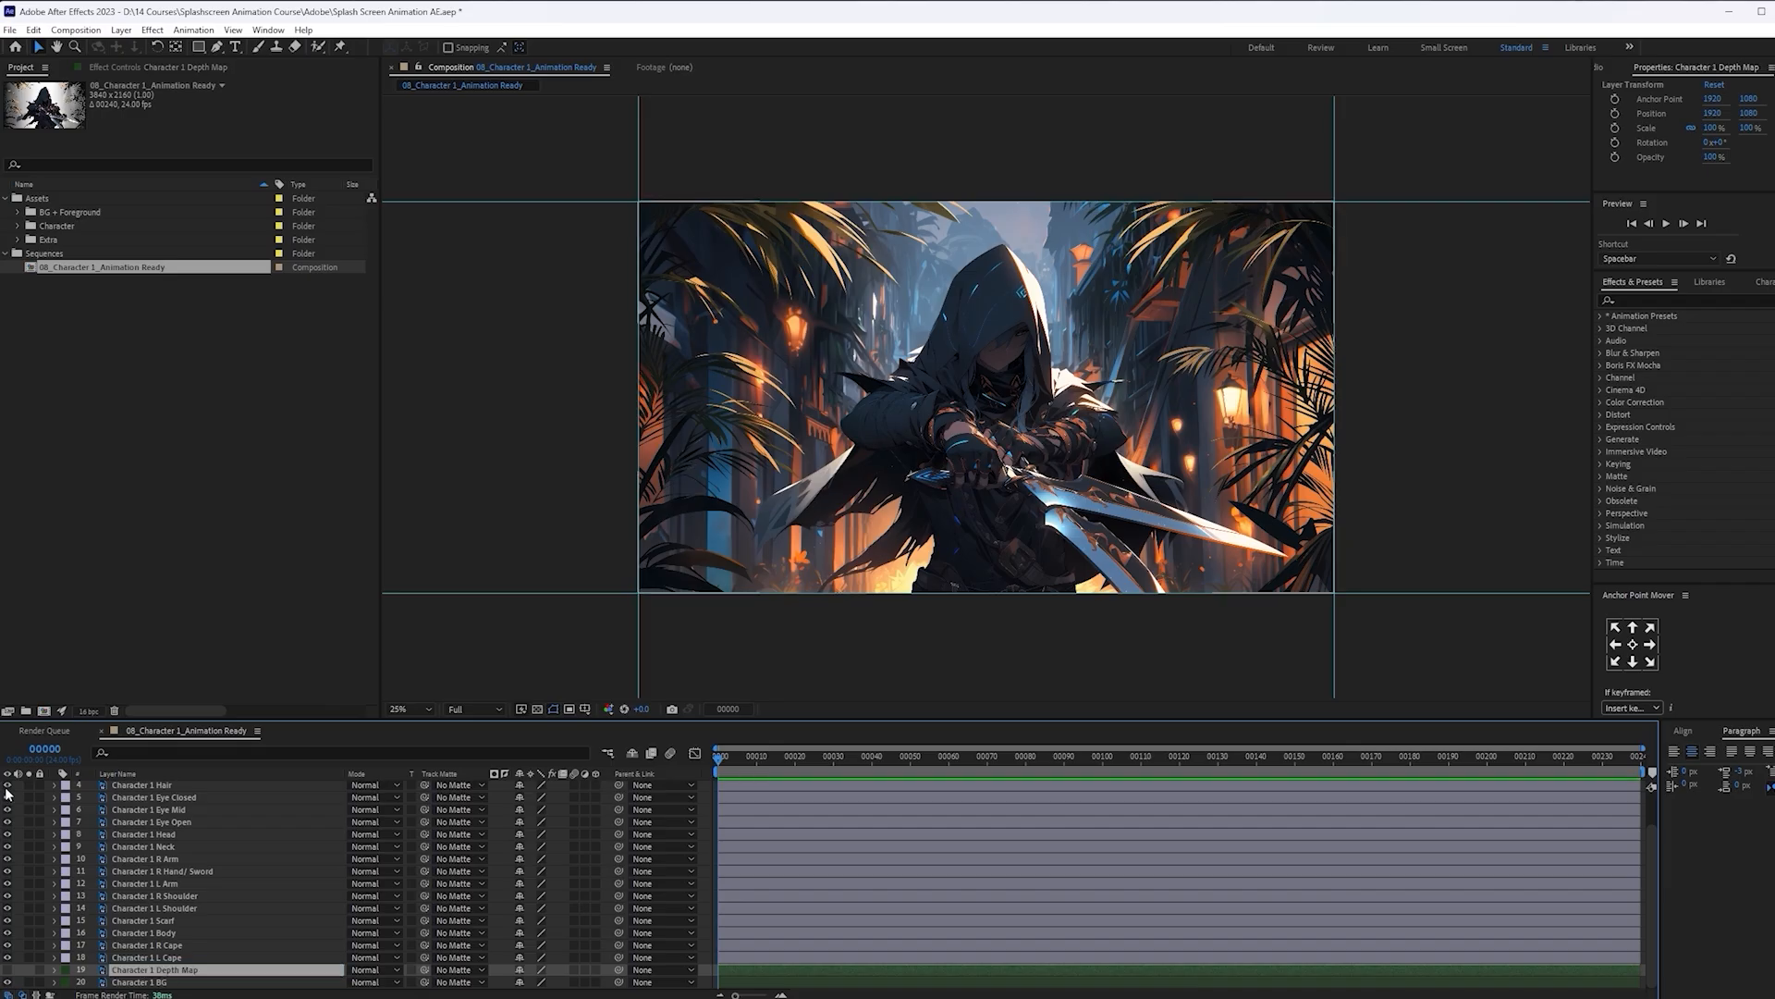
{"action": "left_click", "coordinate": [11, 30]}
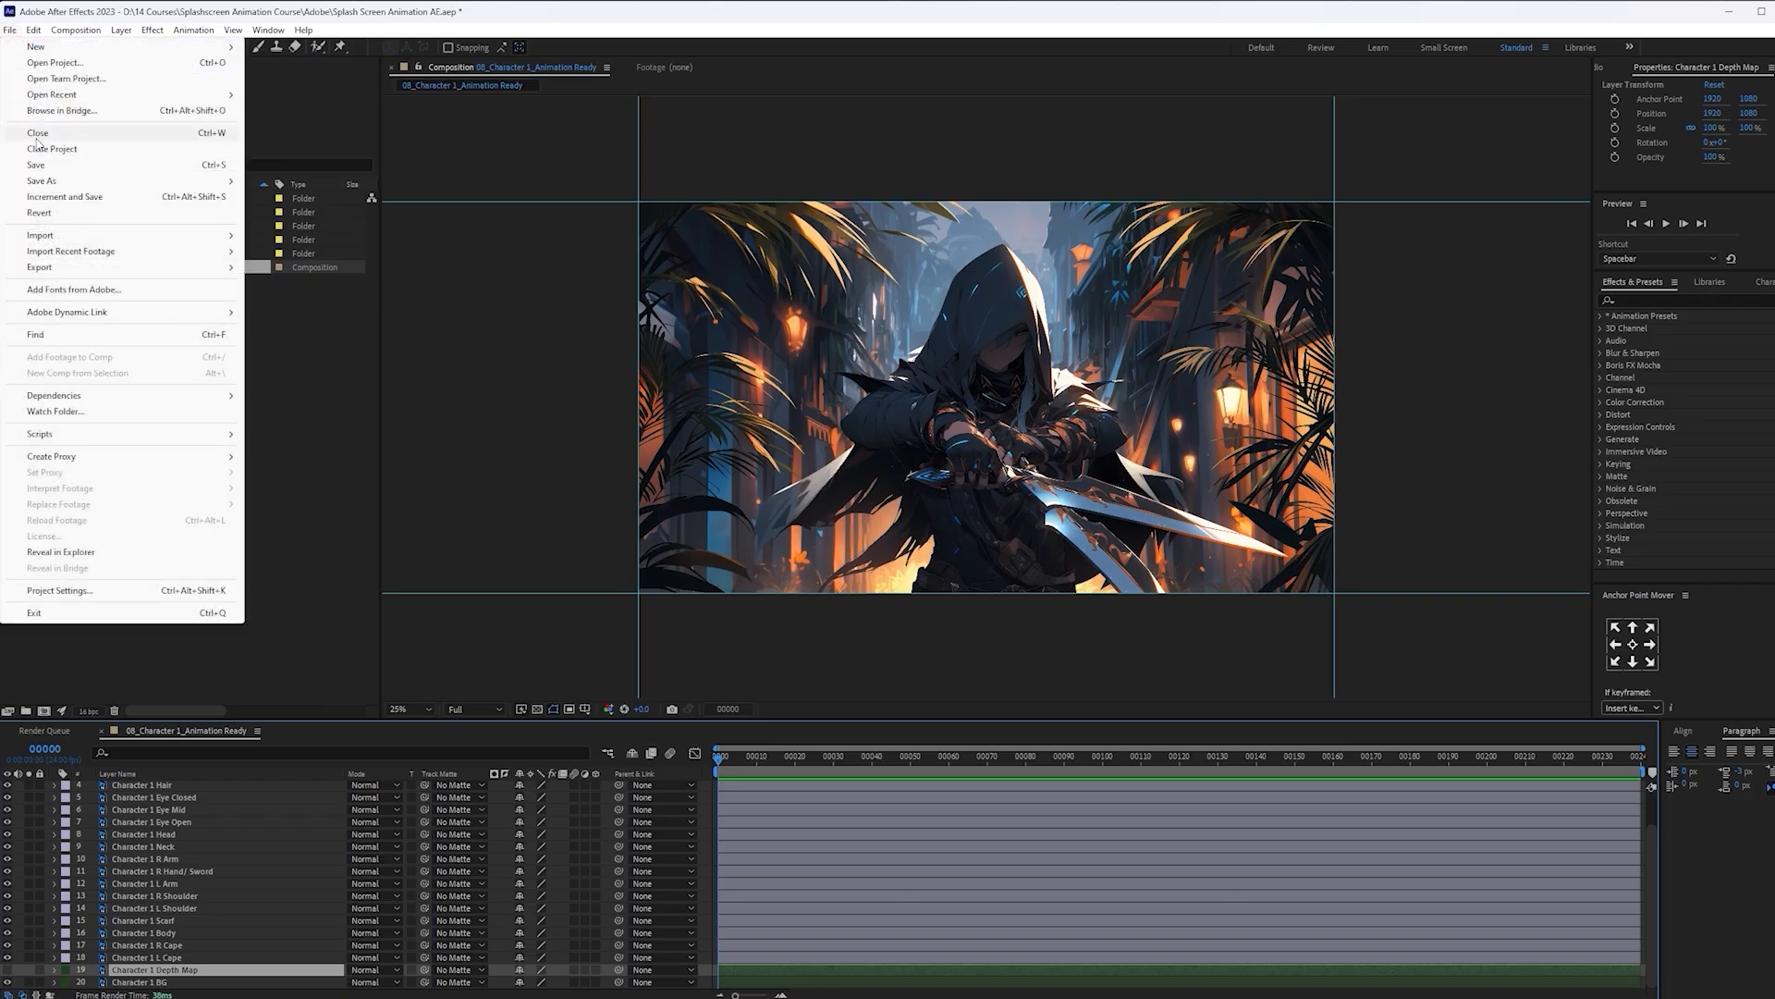
{"action": "left_click", "coordinate": [43, 167]}
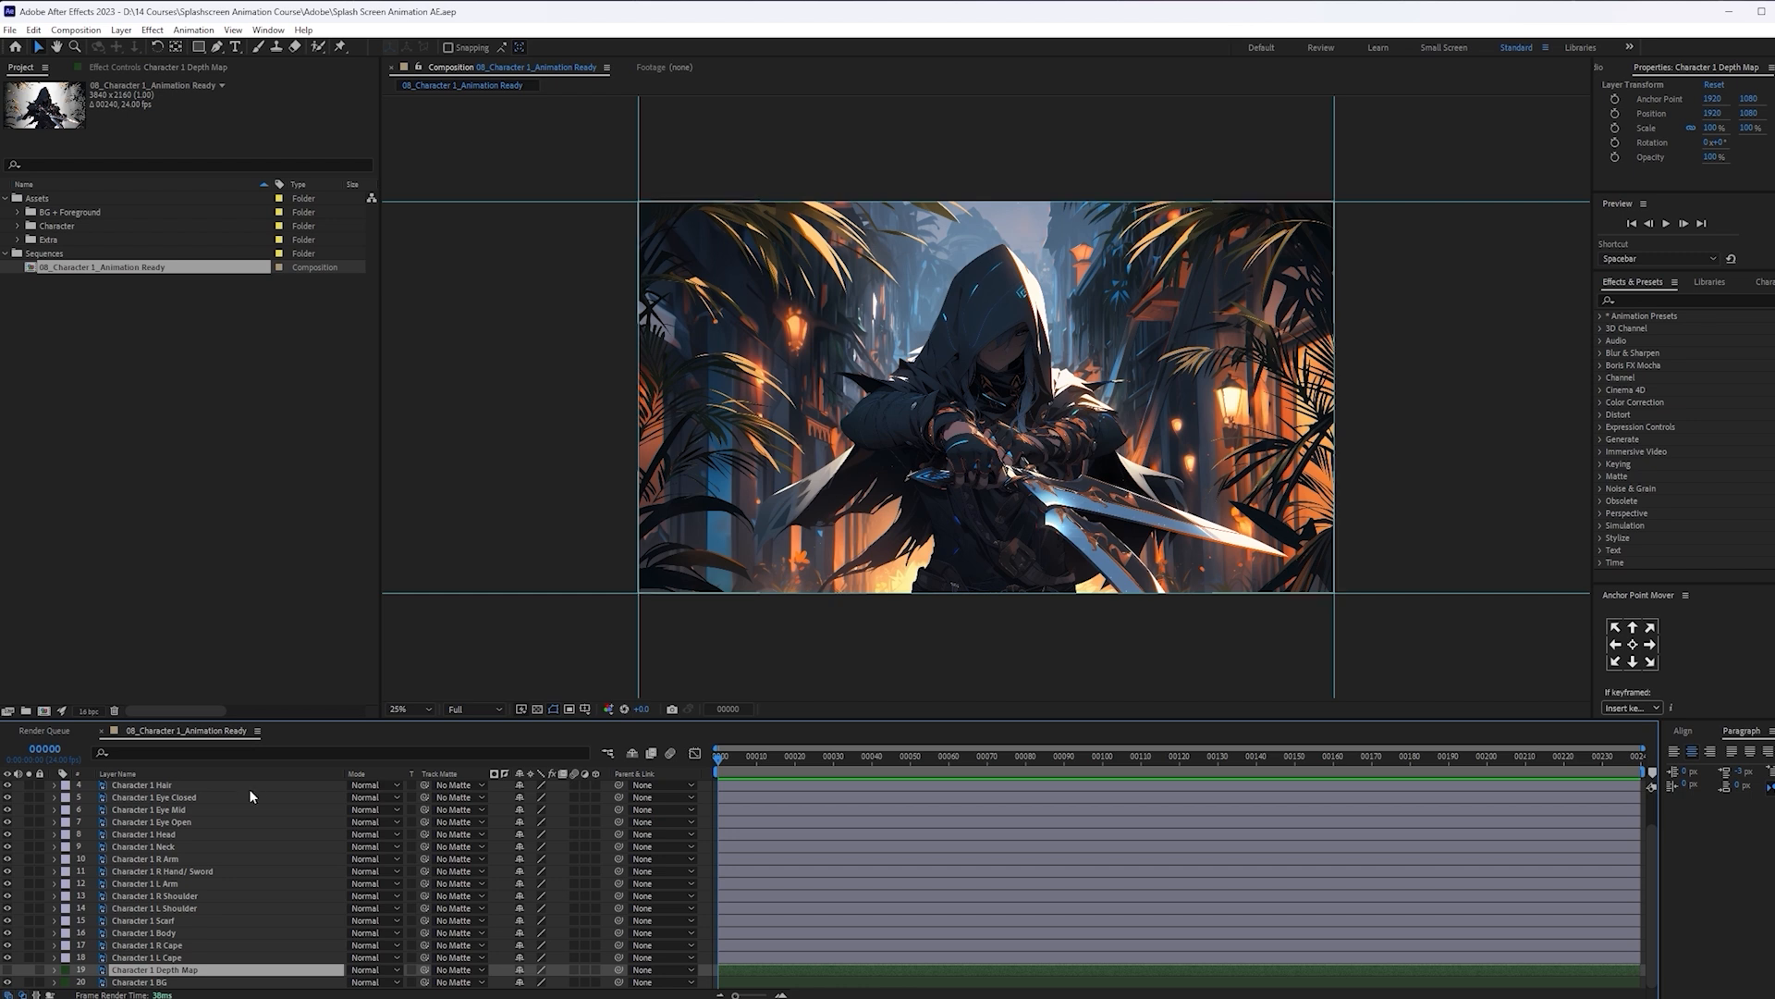
Set the label color of the Character 1 R Cape and Character 1 L Cape layers to Cyan
{"action": "left_click_drag", "start_coordinate": [893, 723], "coordinate": [894, 753]}
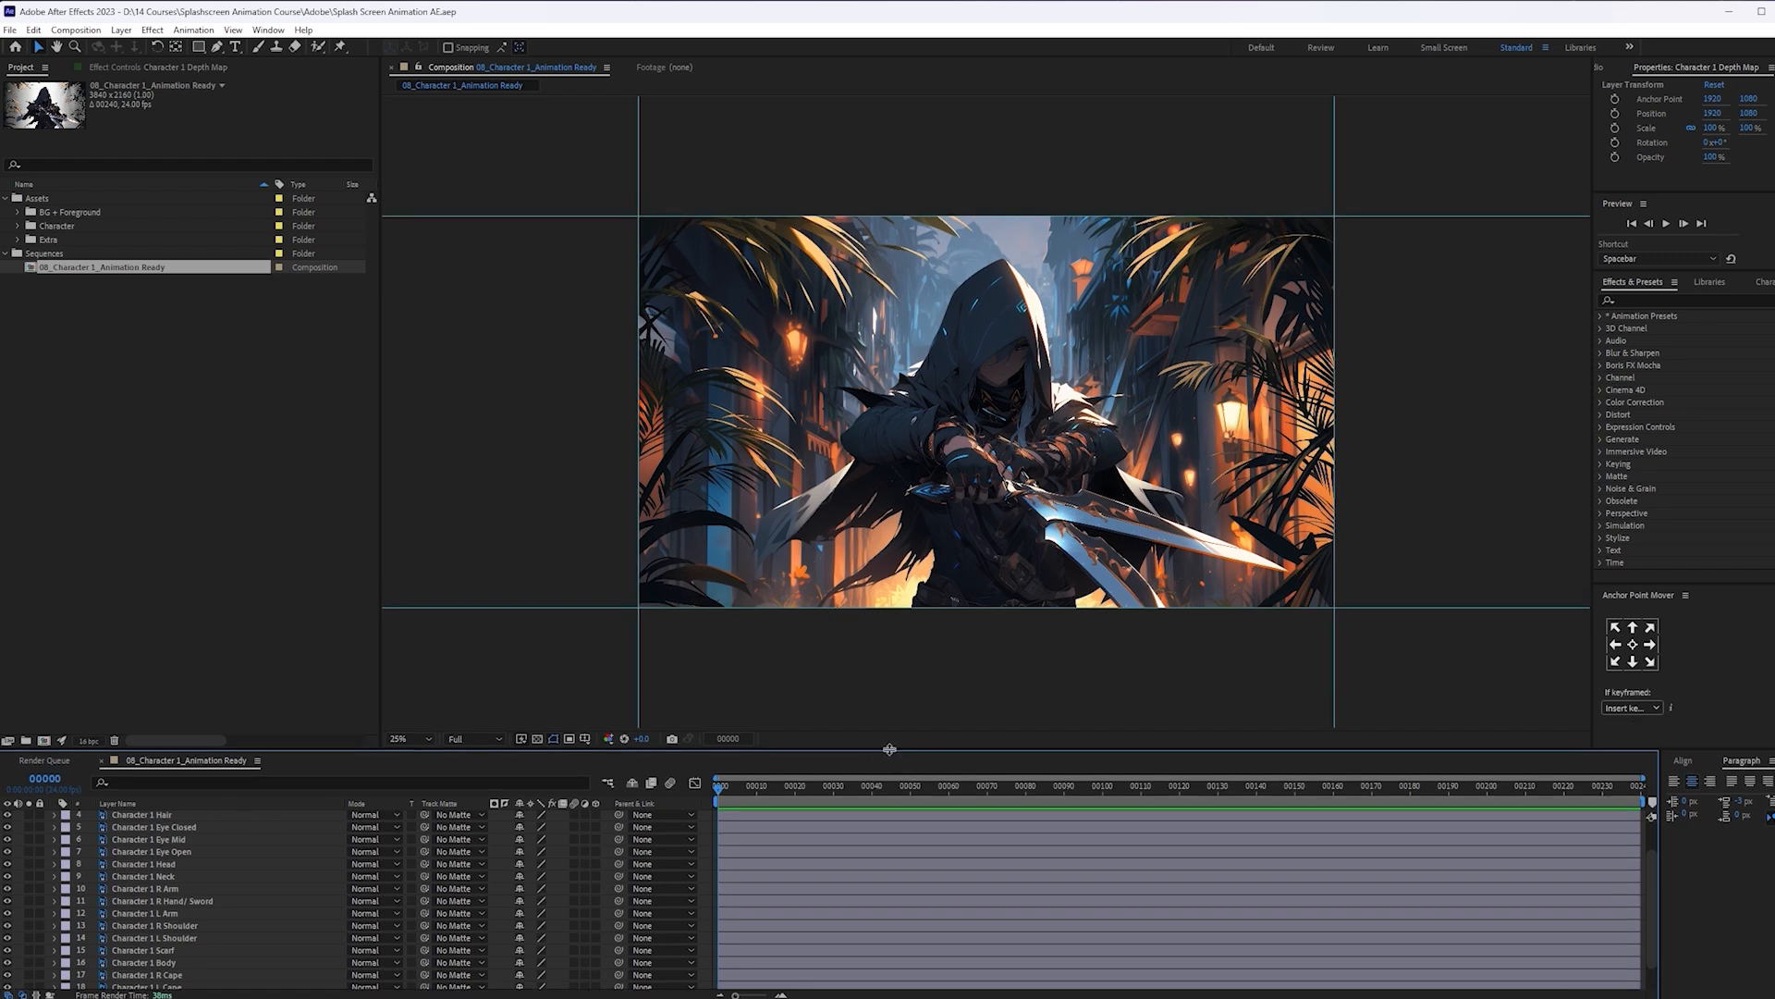
{"action": "scroll", "coordinate": [203, 924], "scroll_direction": "down", "scroll_amount": 2}
{"action": "left_click", "coordinate": [201, 959]}
{"action": "left_click", "coordinate": [185, 945], "text": "shift"}
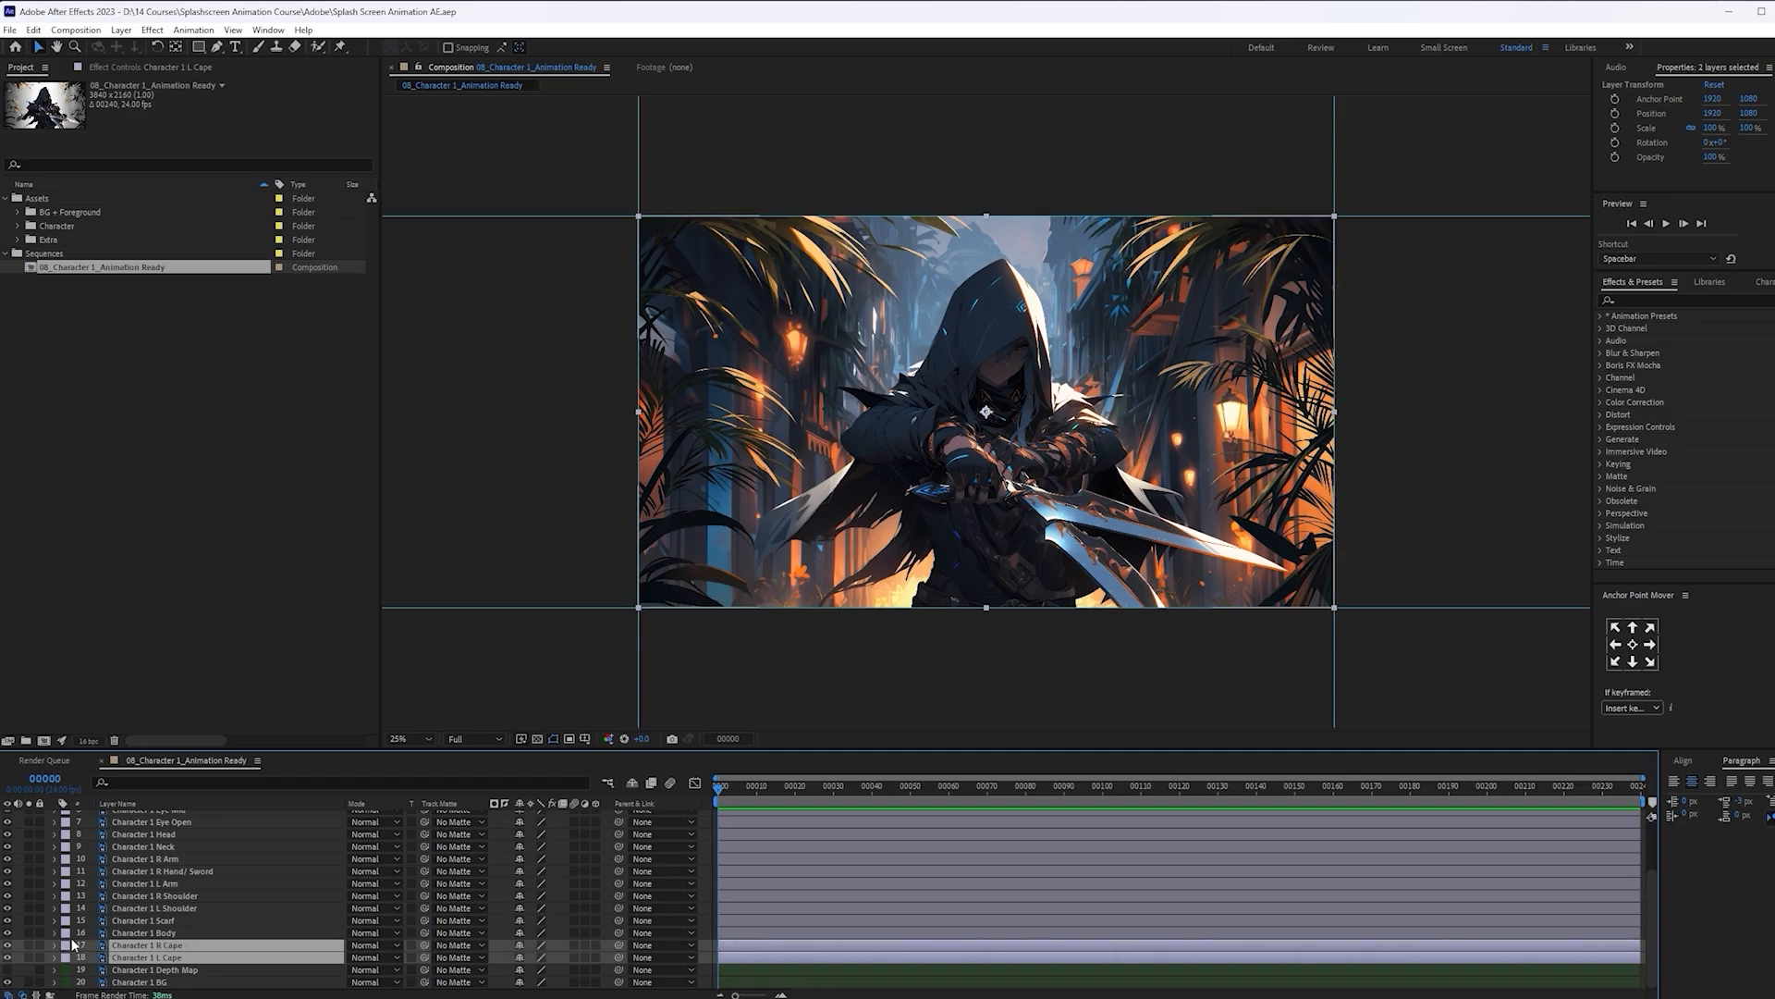
{"action": "left_click", "coordinate": [65, 951]}
{"action": "left_click", "coordinate": [124, 888]}
Set the label color of the Character 1 Body layer to Green
{"action": "left_click", "coordinate": [176, 932]}
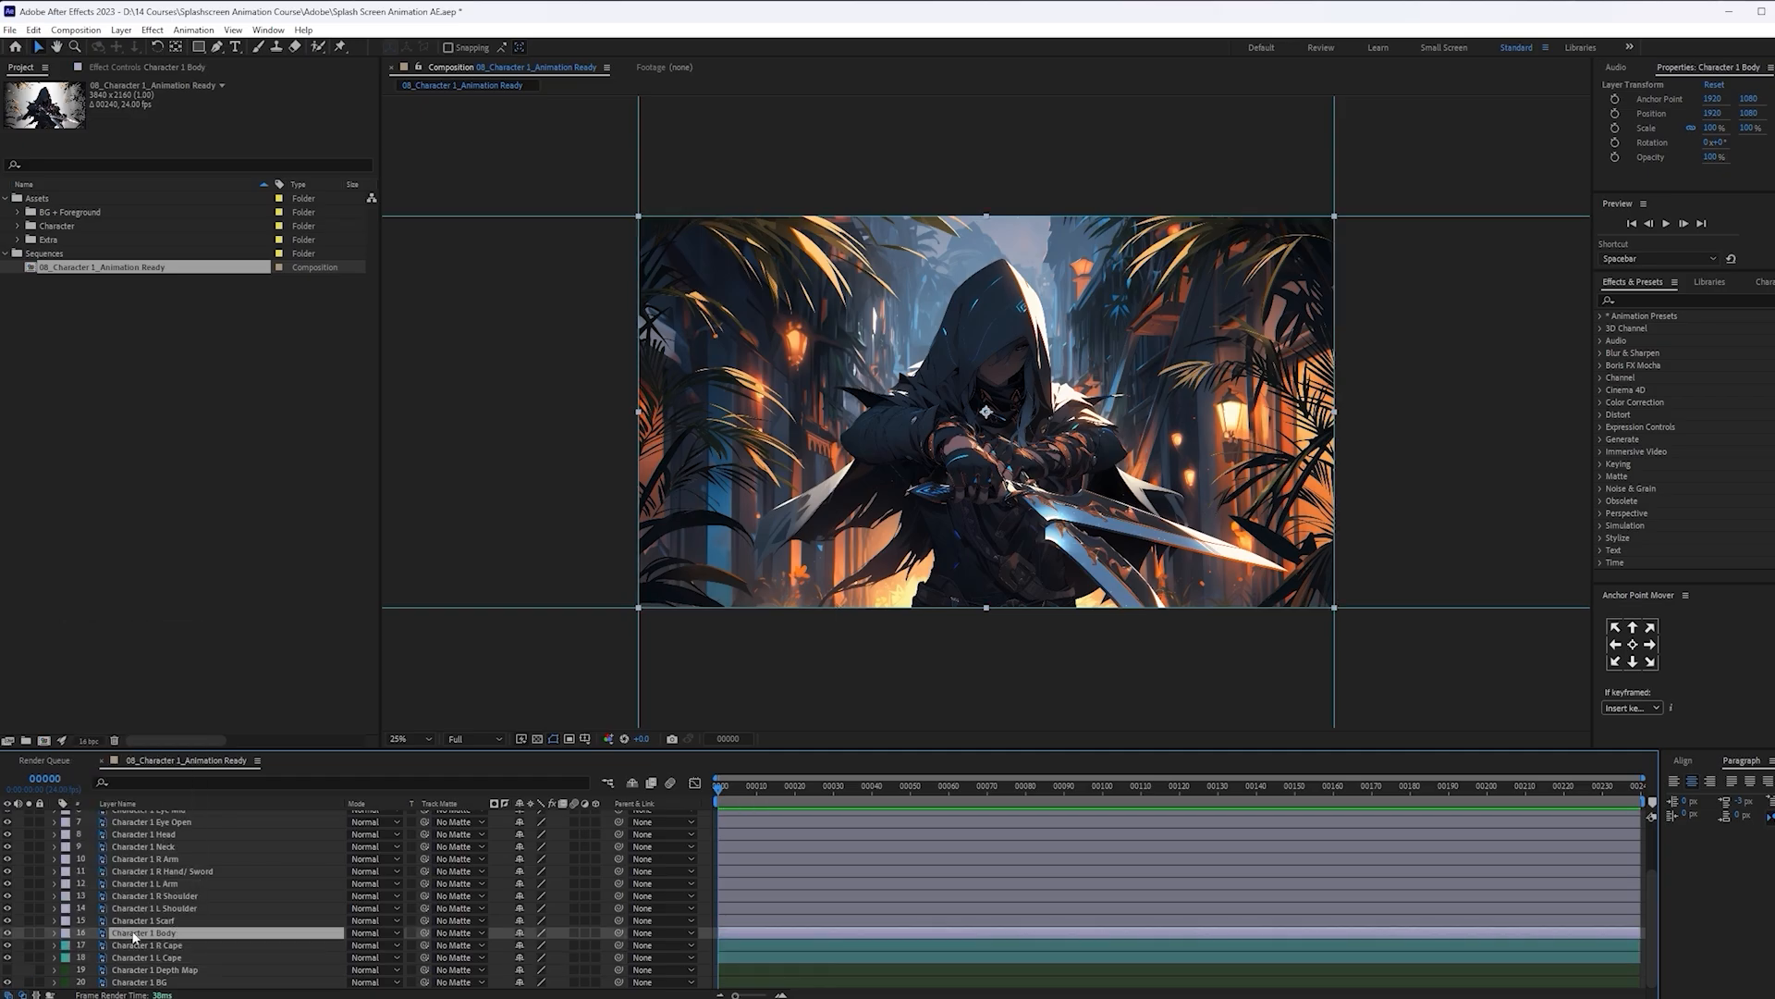
{"action": "left_click", "coordinate": [66, 933]}
{"action": "left_click", "coordinate": [129, 801]}
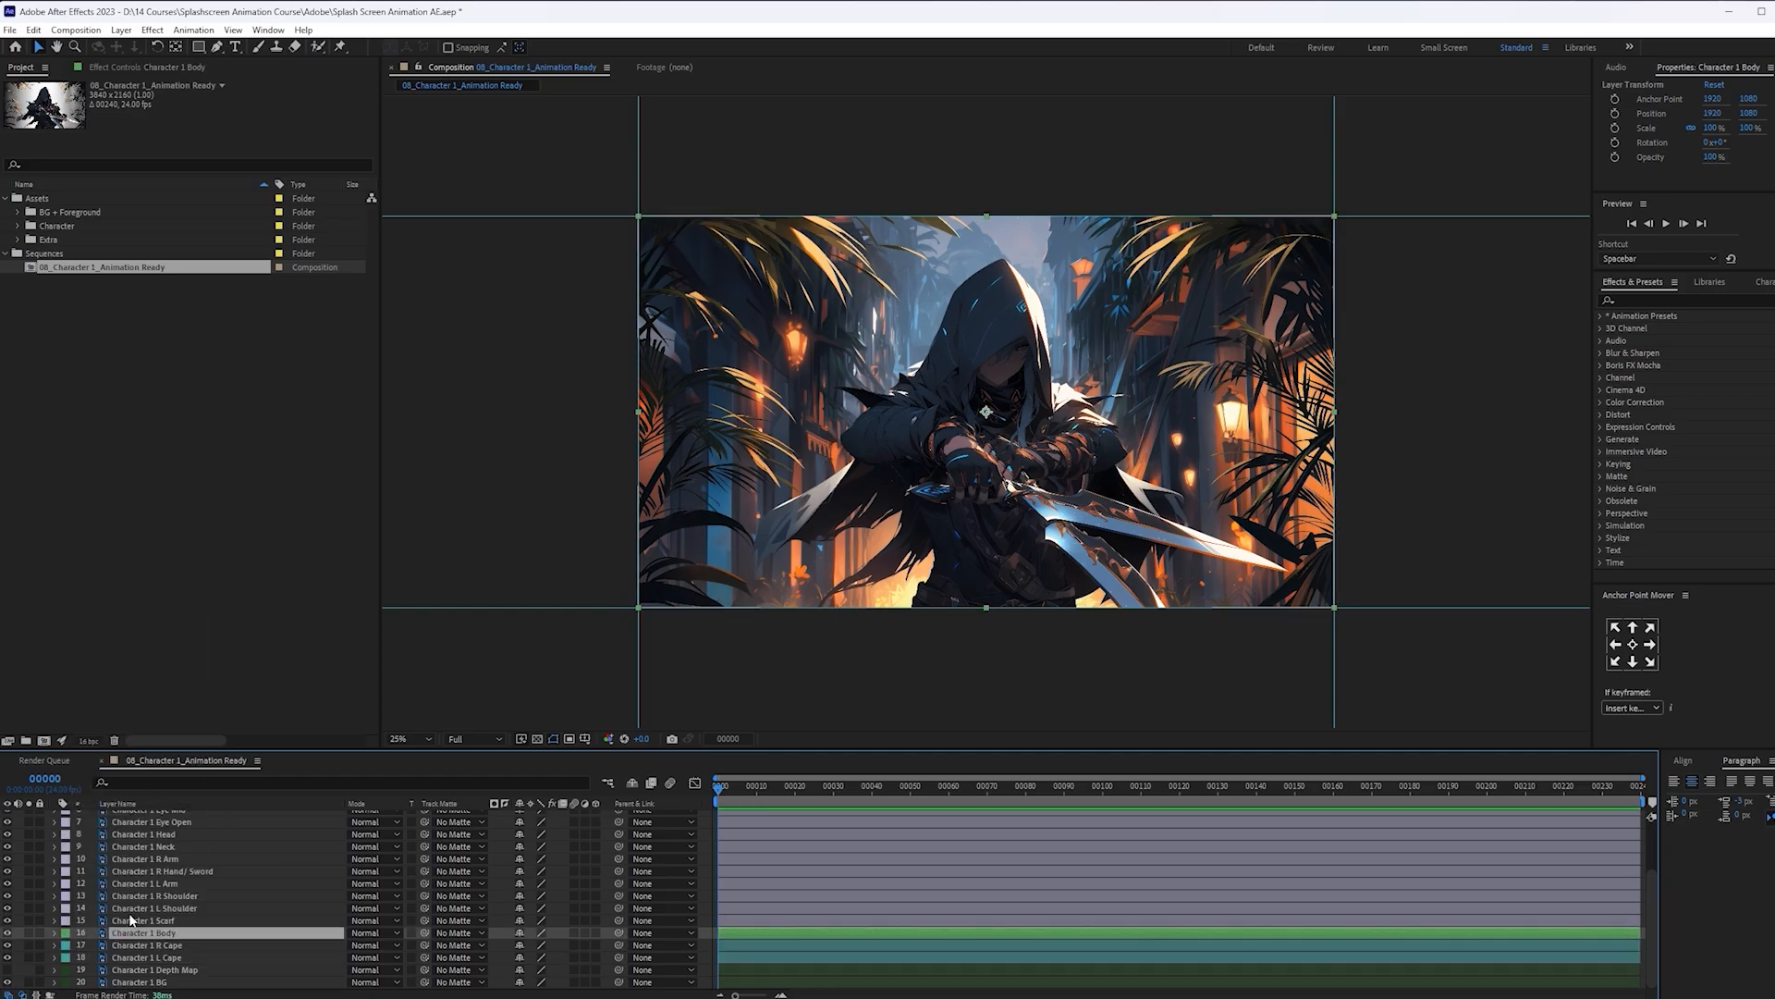
Set the label color of the Character 1 Scarf, Neck and Head layers to Peach
{"action": "left_click", "coordinate": [145, 923]}
{"action": "left_click", "coordinate": [163, 845], "text": "ctrl"}
{"action": "left_click", "coordinate": [147, 834], "text": "ctrl"}
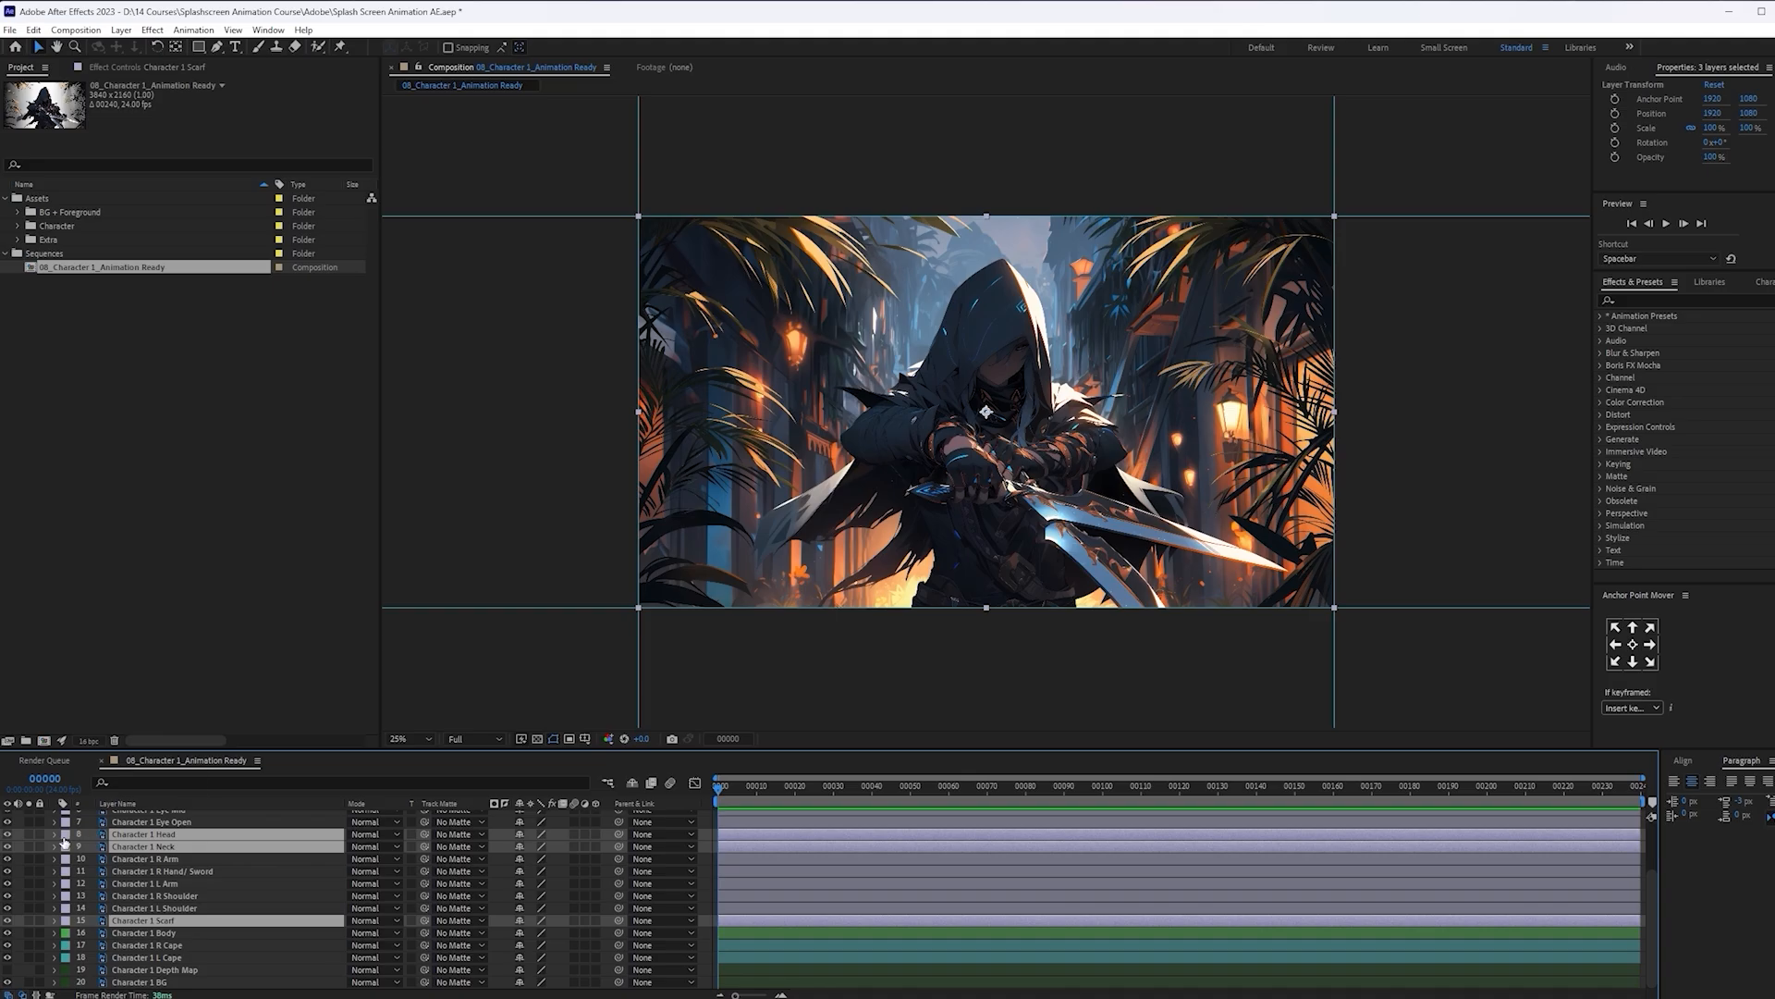
{"action": "left_click", "coordinate": [65, 834]}
{"action": "left_click", "coordinate": [139, 646]}
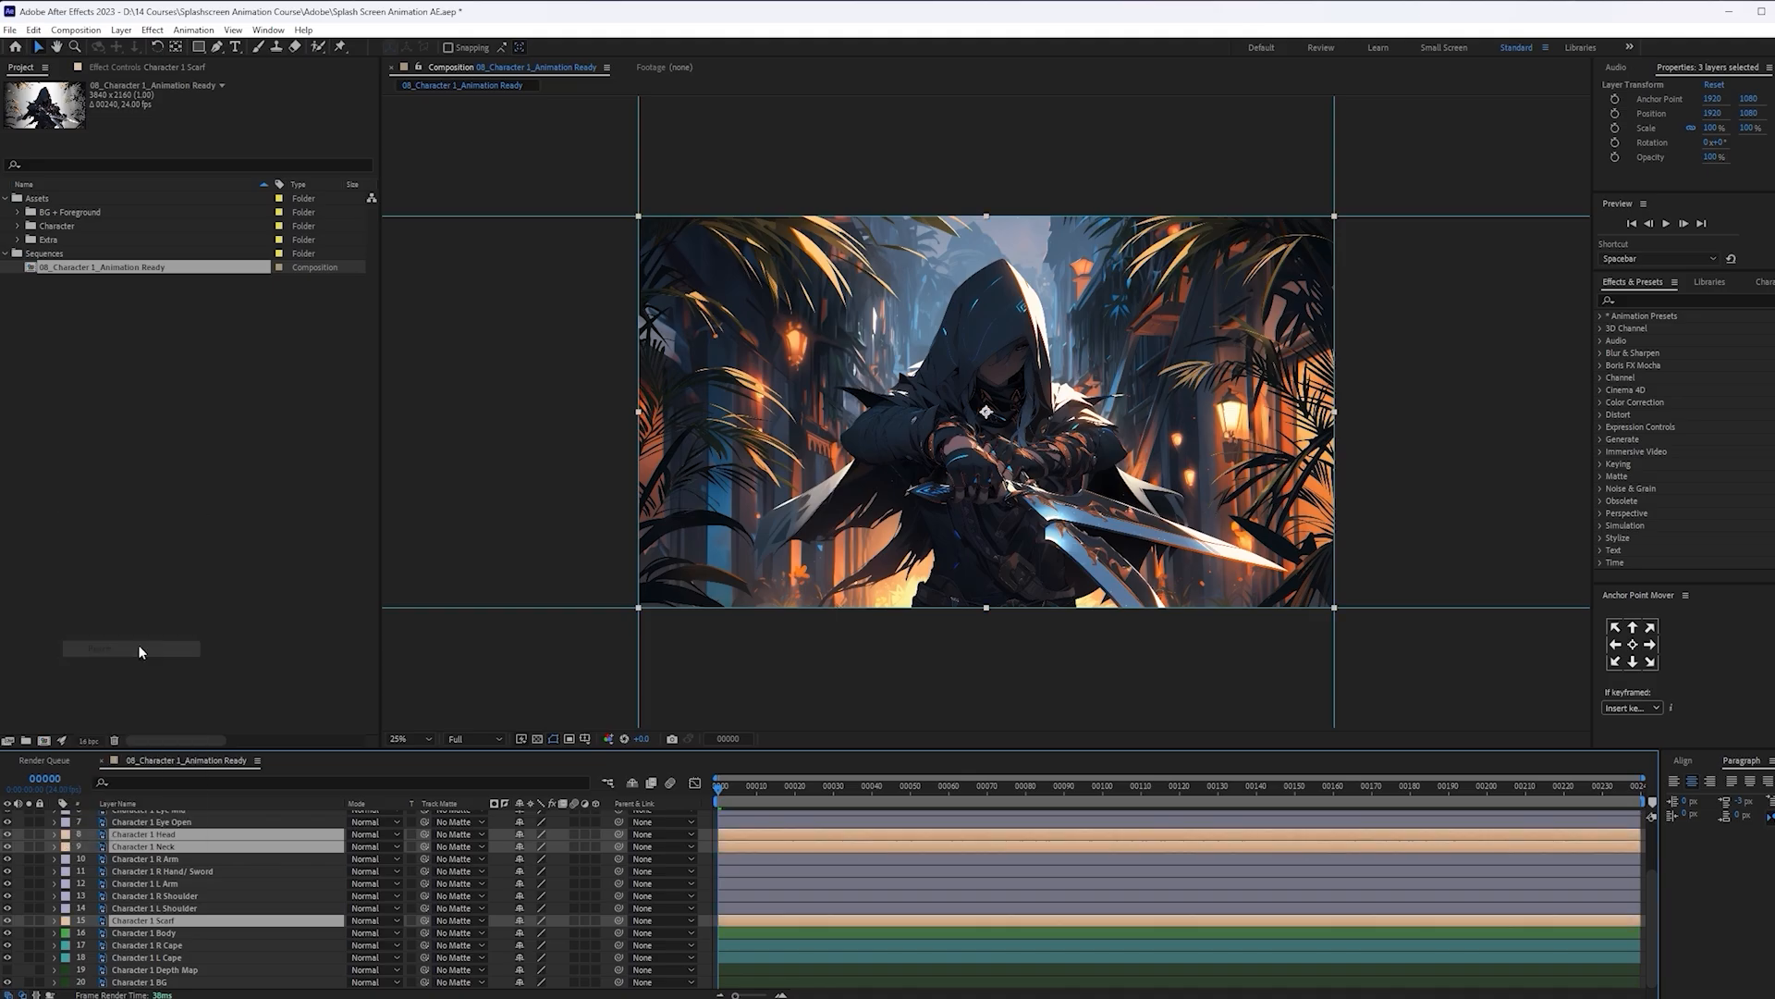
Set the label color of the Character 1 L Shoulder and L Arm layers to Fuchsia
{"action": "left_click", "coordinate": [194, 909]}
{"action": "left_click", "coordinate": [201, 885], "text": "ctrl"}
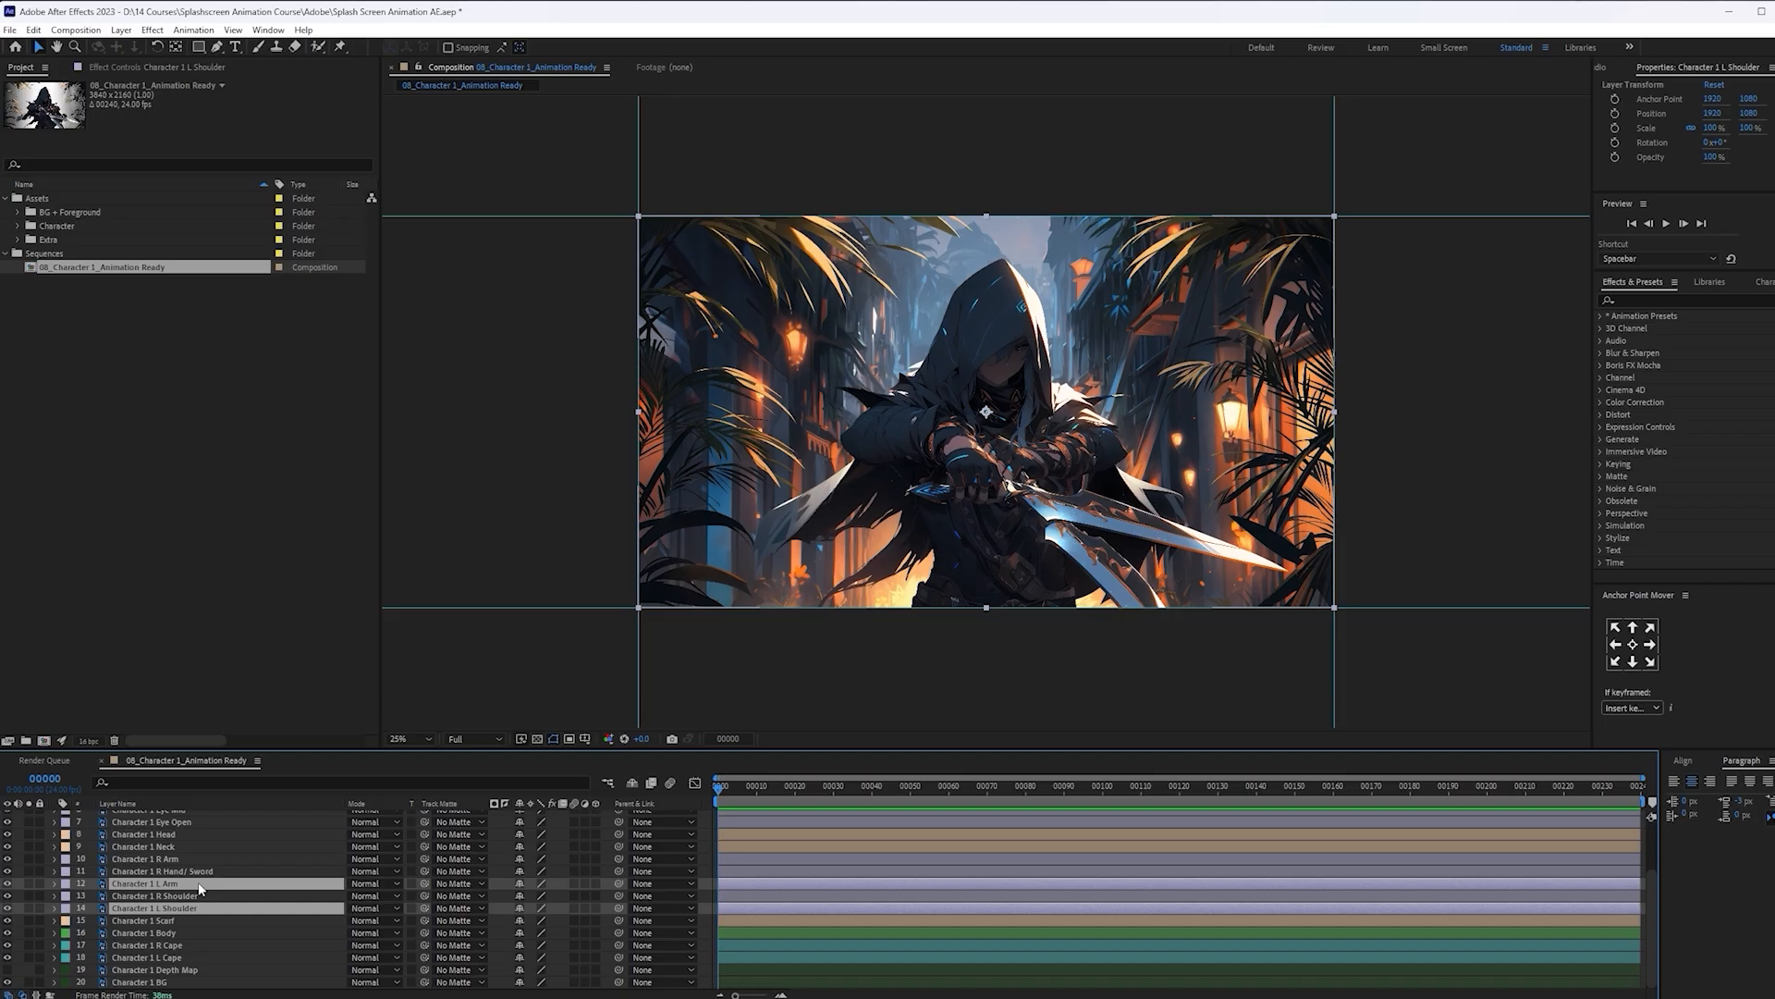
{"action": "left_click", "coordinate": [65, 884]}
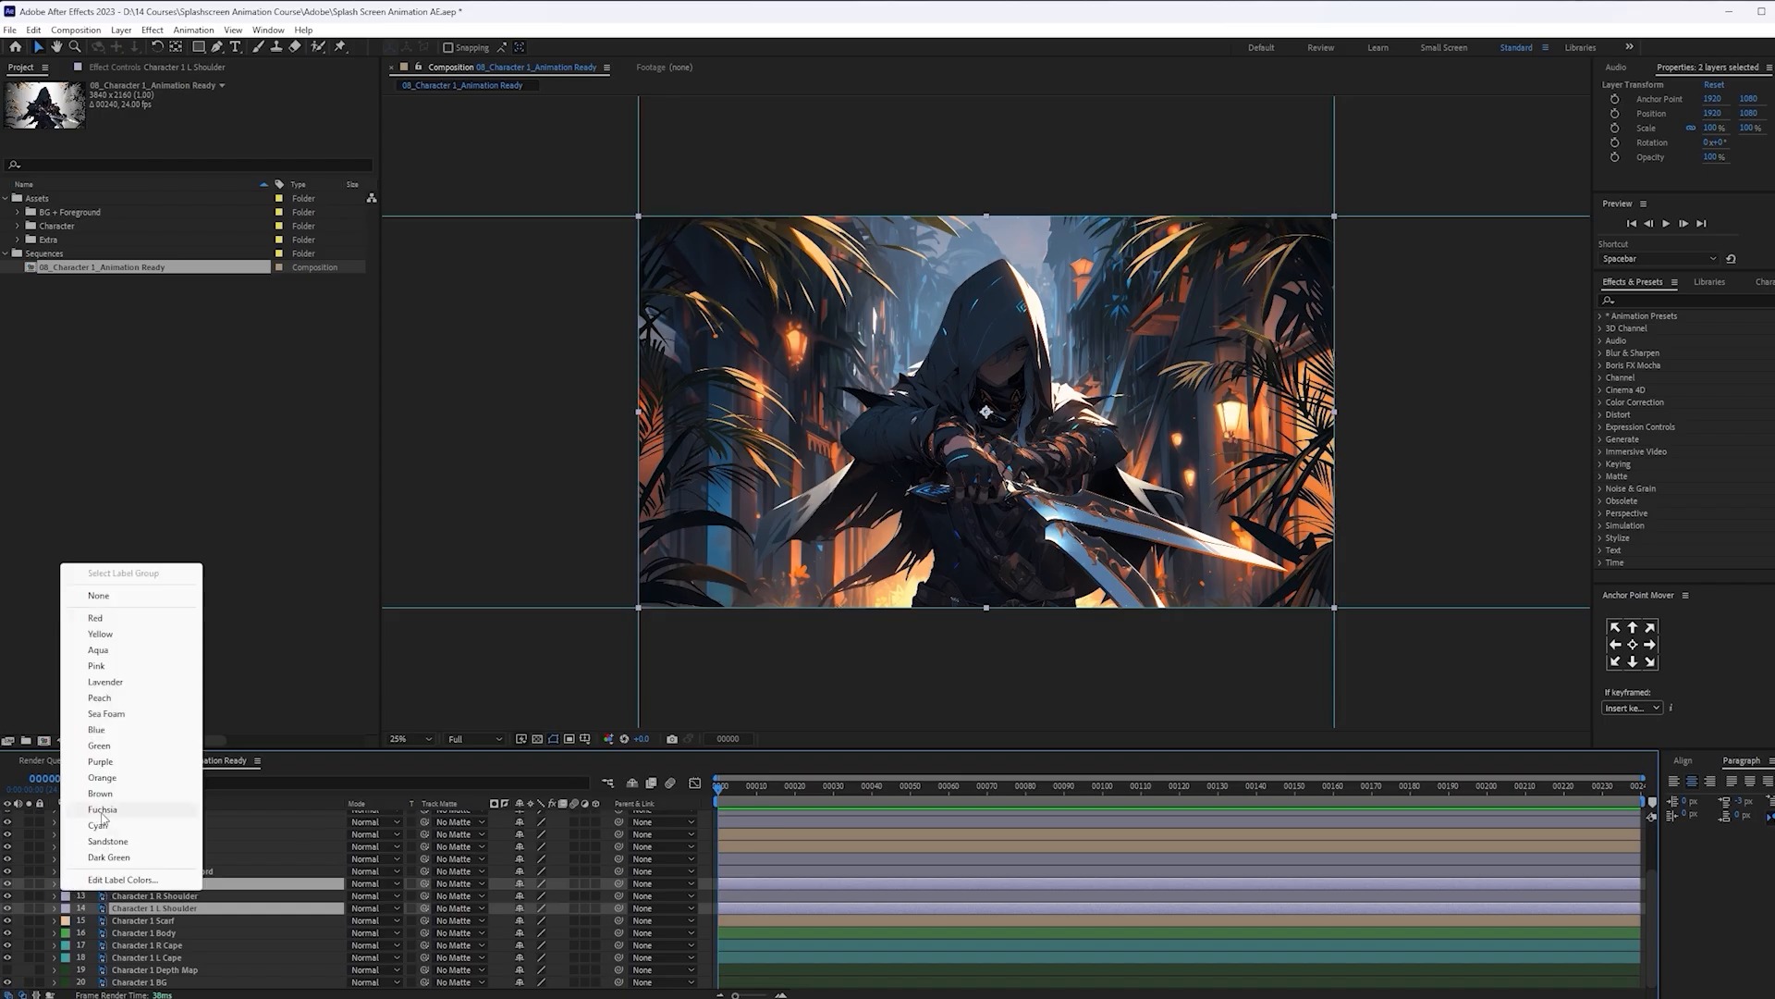
{"action": "left_click", "coordinate": [102, 809]}
Set the label color of the Character 1 R Shoulder, R Hand/ Sword and R Arm layers to Aqua
{"action": "left_click", "coordinate": [166, 895]}
{"action": "left_click", "coordinate": [168, 871], "text": "ctrl"}
{"action": "left_click", "coordinate": [168, 858], "text": "ctrl"}
{"action": "left_click", "coordinate": [66, 859]}
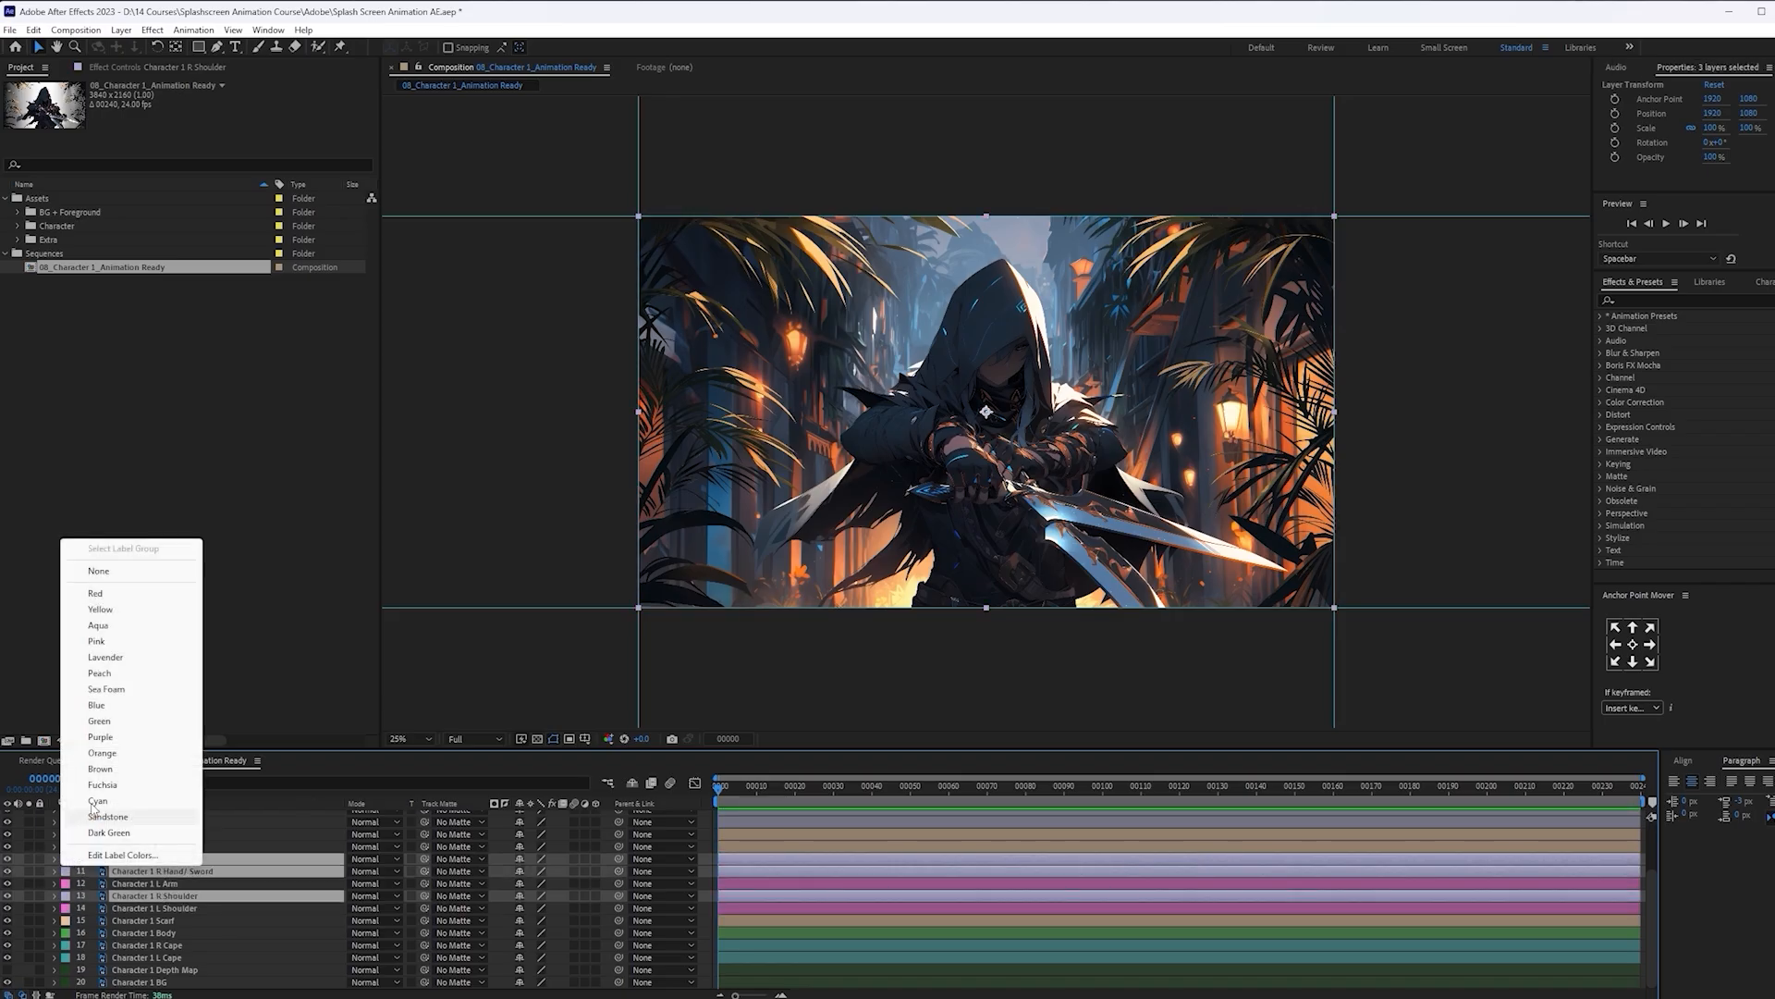
{"action": "left_click", "coordinate": [109, 626]}
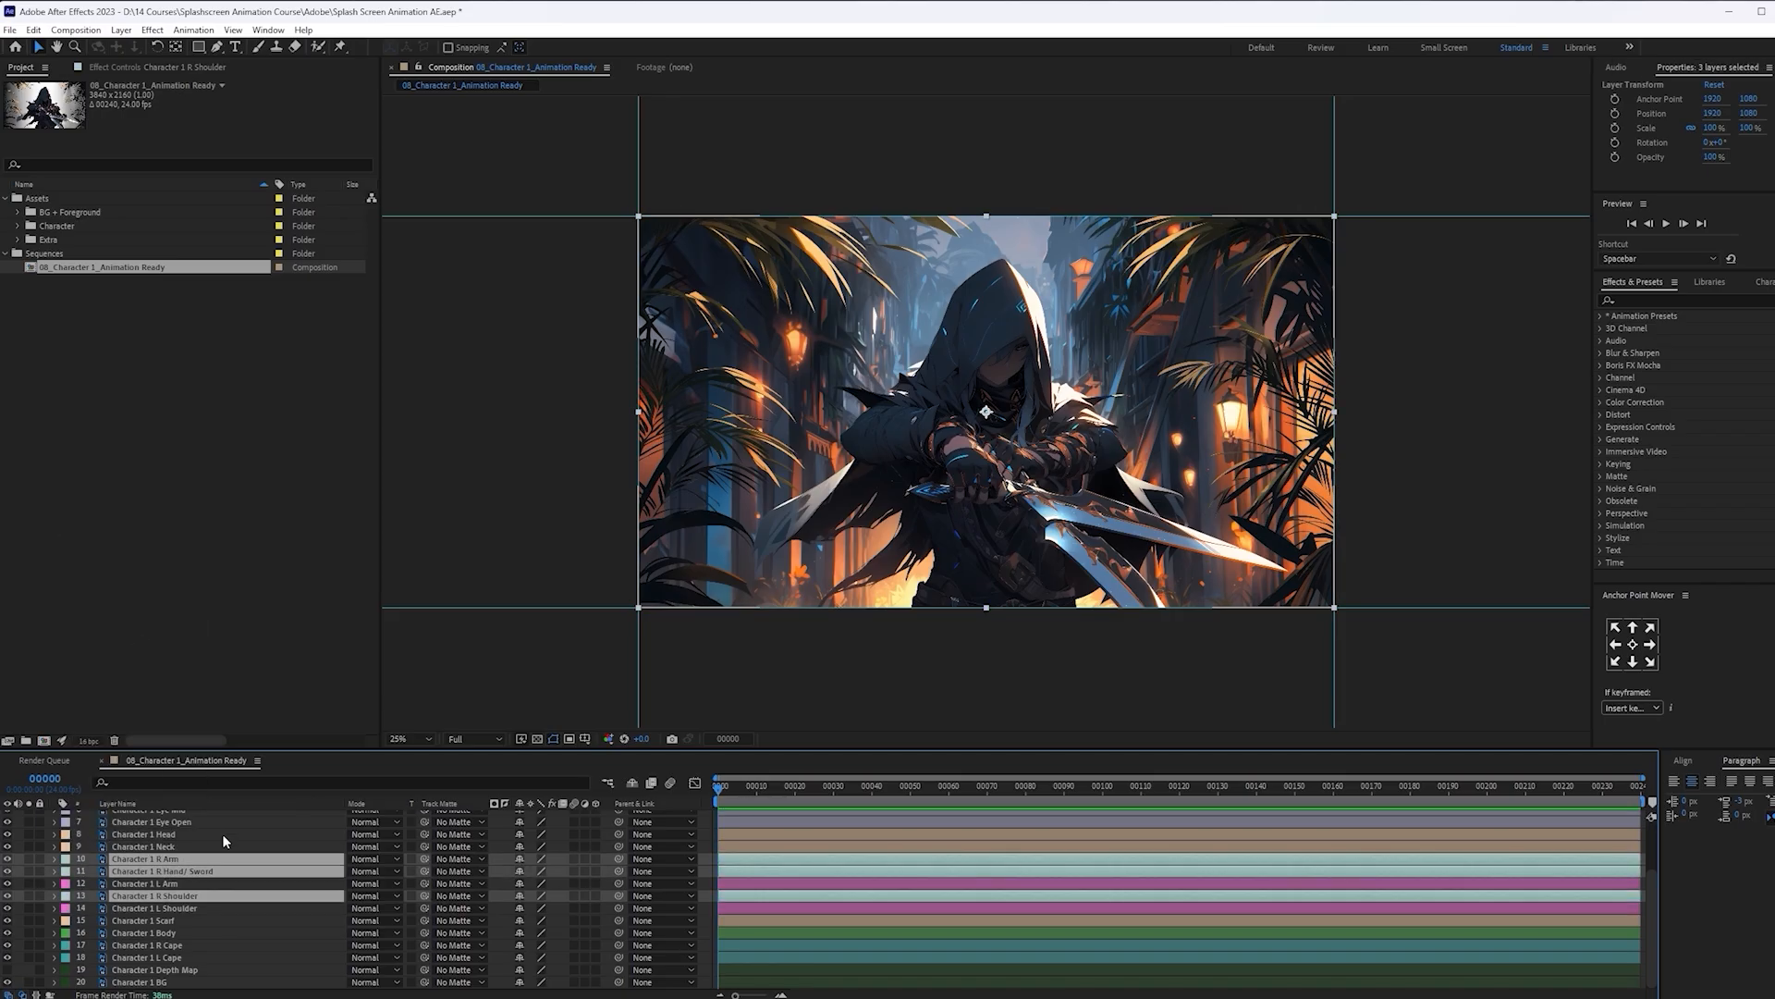
Set the label color of the Character 1 Eye Open, Eye Mid and Eye Closed layers to Yellow
{"action": "scroll", "coordinate": [222, 834], "scroll_direction": "up", "scroll_amount": 3}
{"action": "left_click", "coordinate": [175, 890]}
{"action": "left_click", "coordinate": [176, 865], "text": "ctrl"}
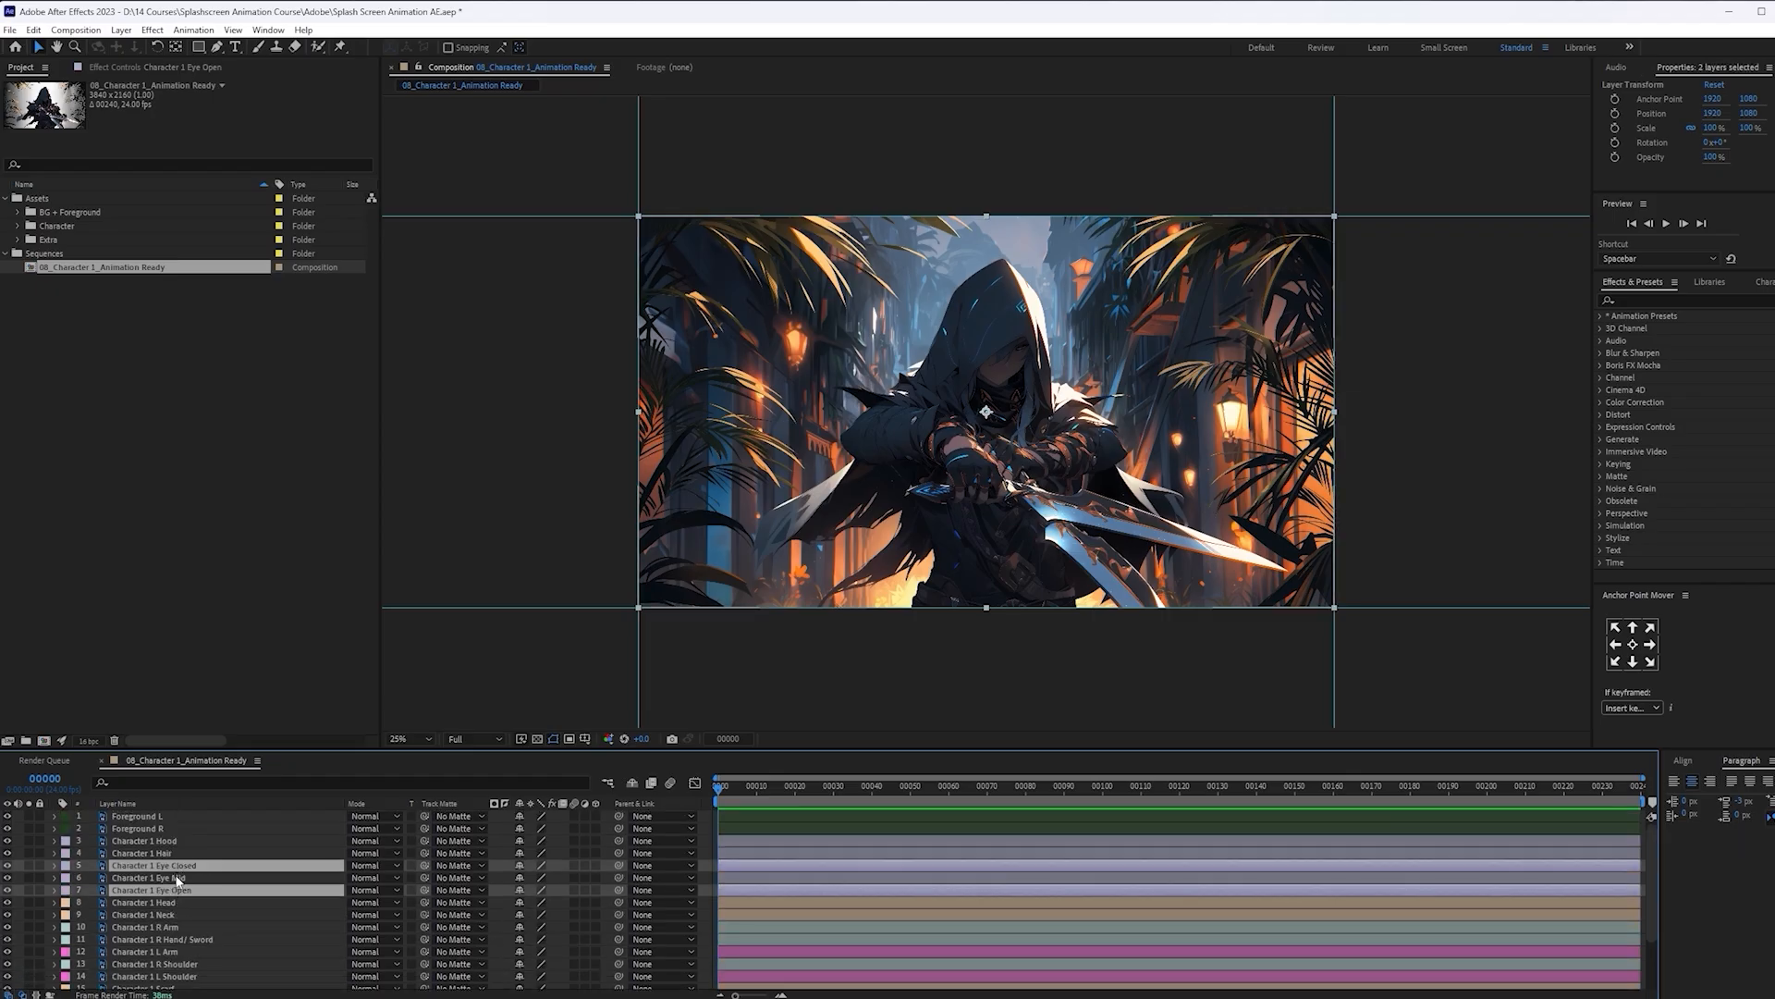
{"action": "left_click", "coordinate": [177, 878], "text": "ctrl"}
{"action": "left_click", "coordinate": [66, 869]}
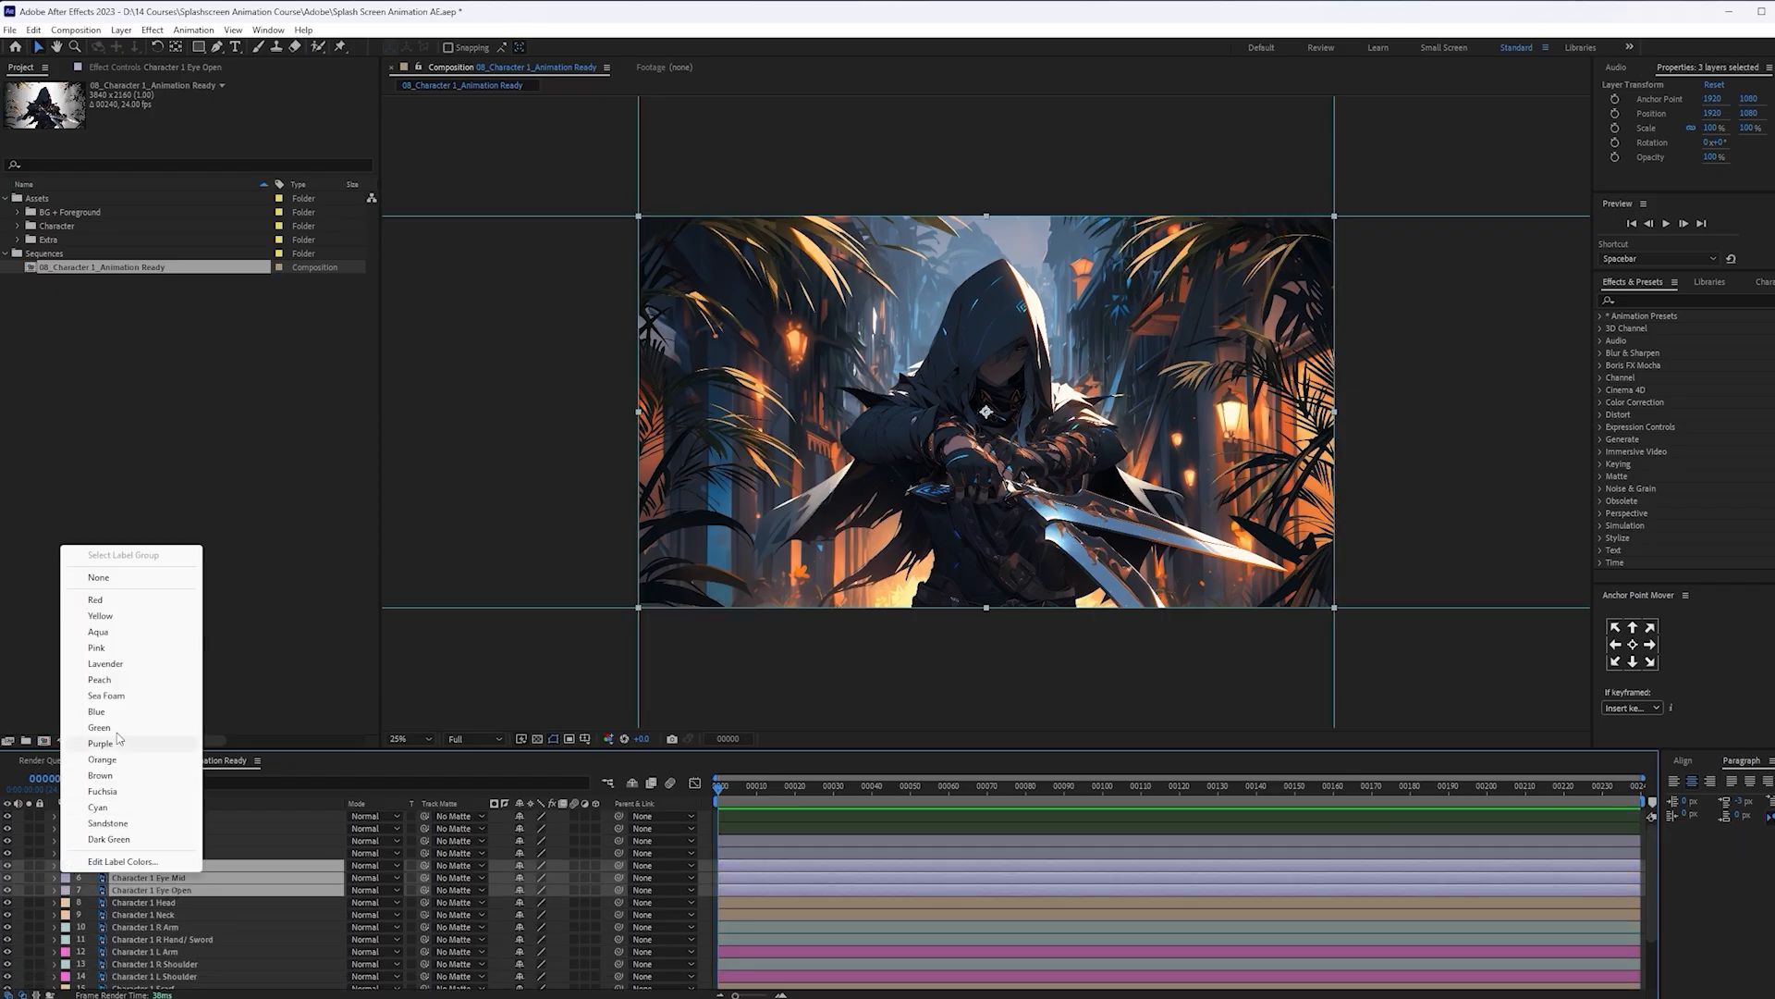
{"action": "left_click", "coordinate": [129, 616]}
Set the label color of the Character 1 Hood and Character 1 Hair layers to Orange
{"action": "left_click", "coordinate": [164, 841]}
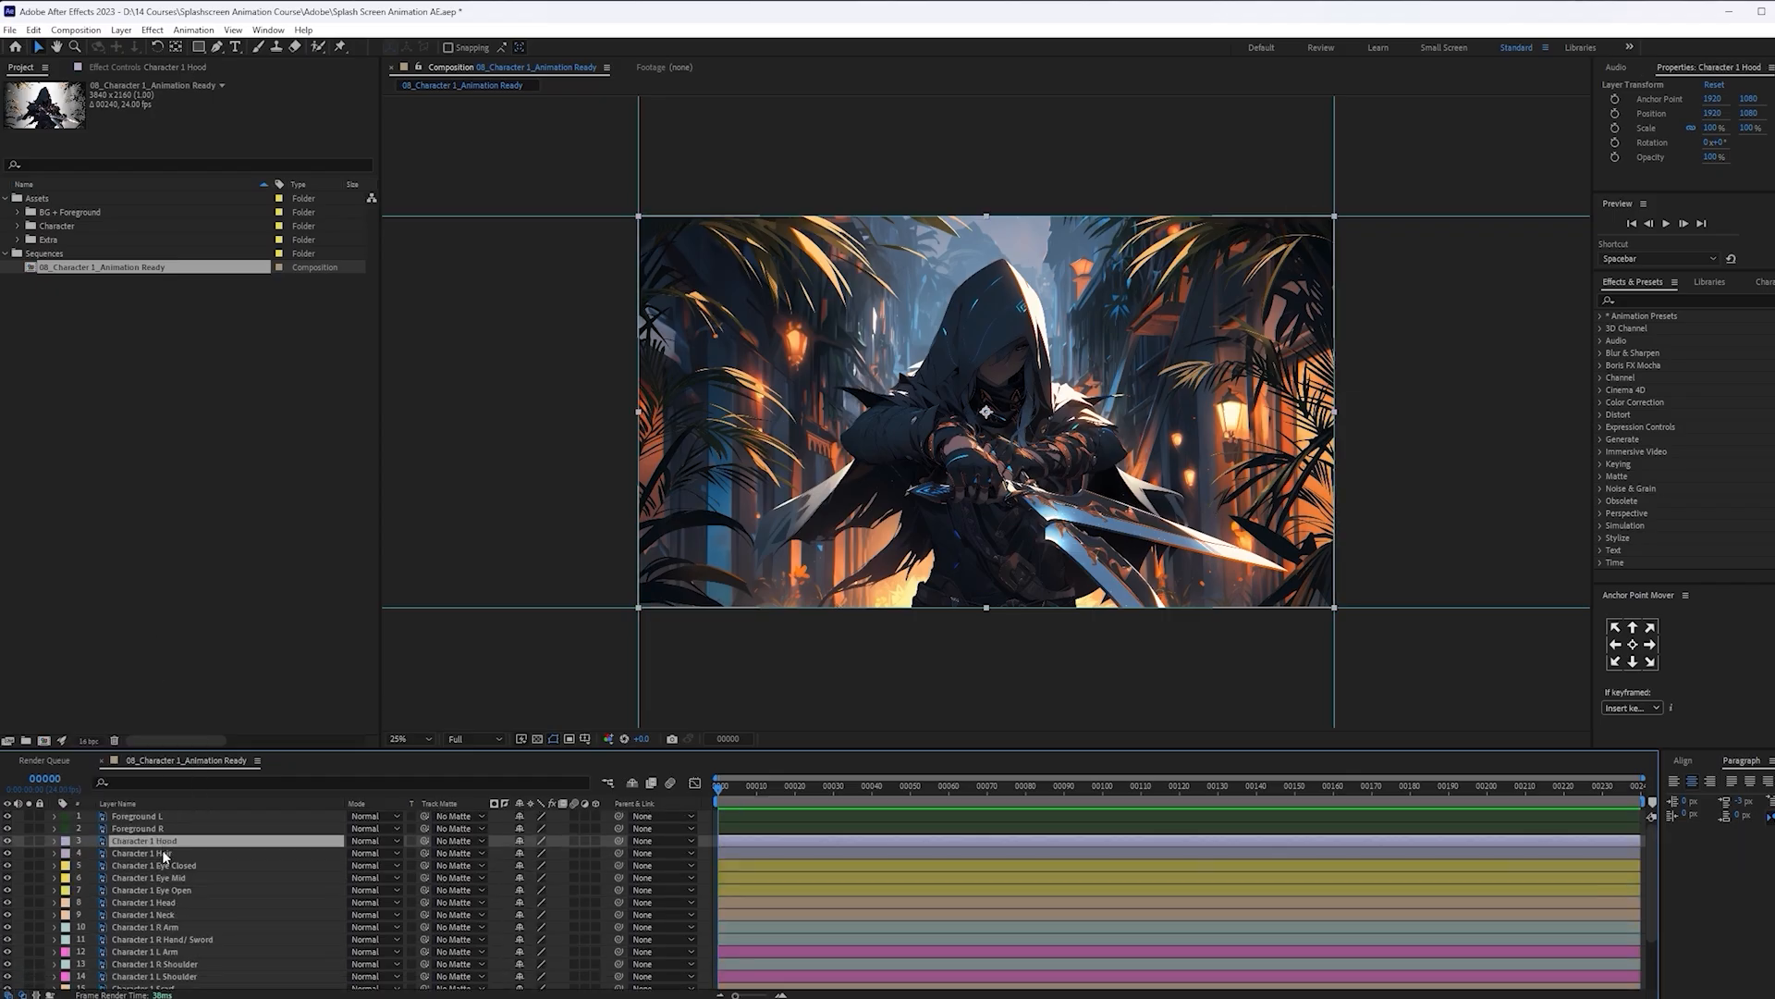
{"action": "left_click", "coordinate": [164, 852], "text": "ctrl"}
{"action": "left_click", "coordinate": [66, 852]}
{"action": "left_click", "coordinate": [126, 740]}
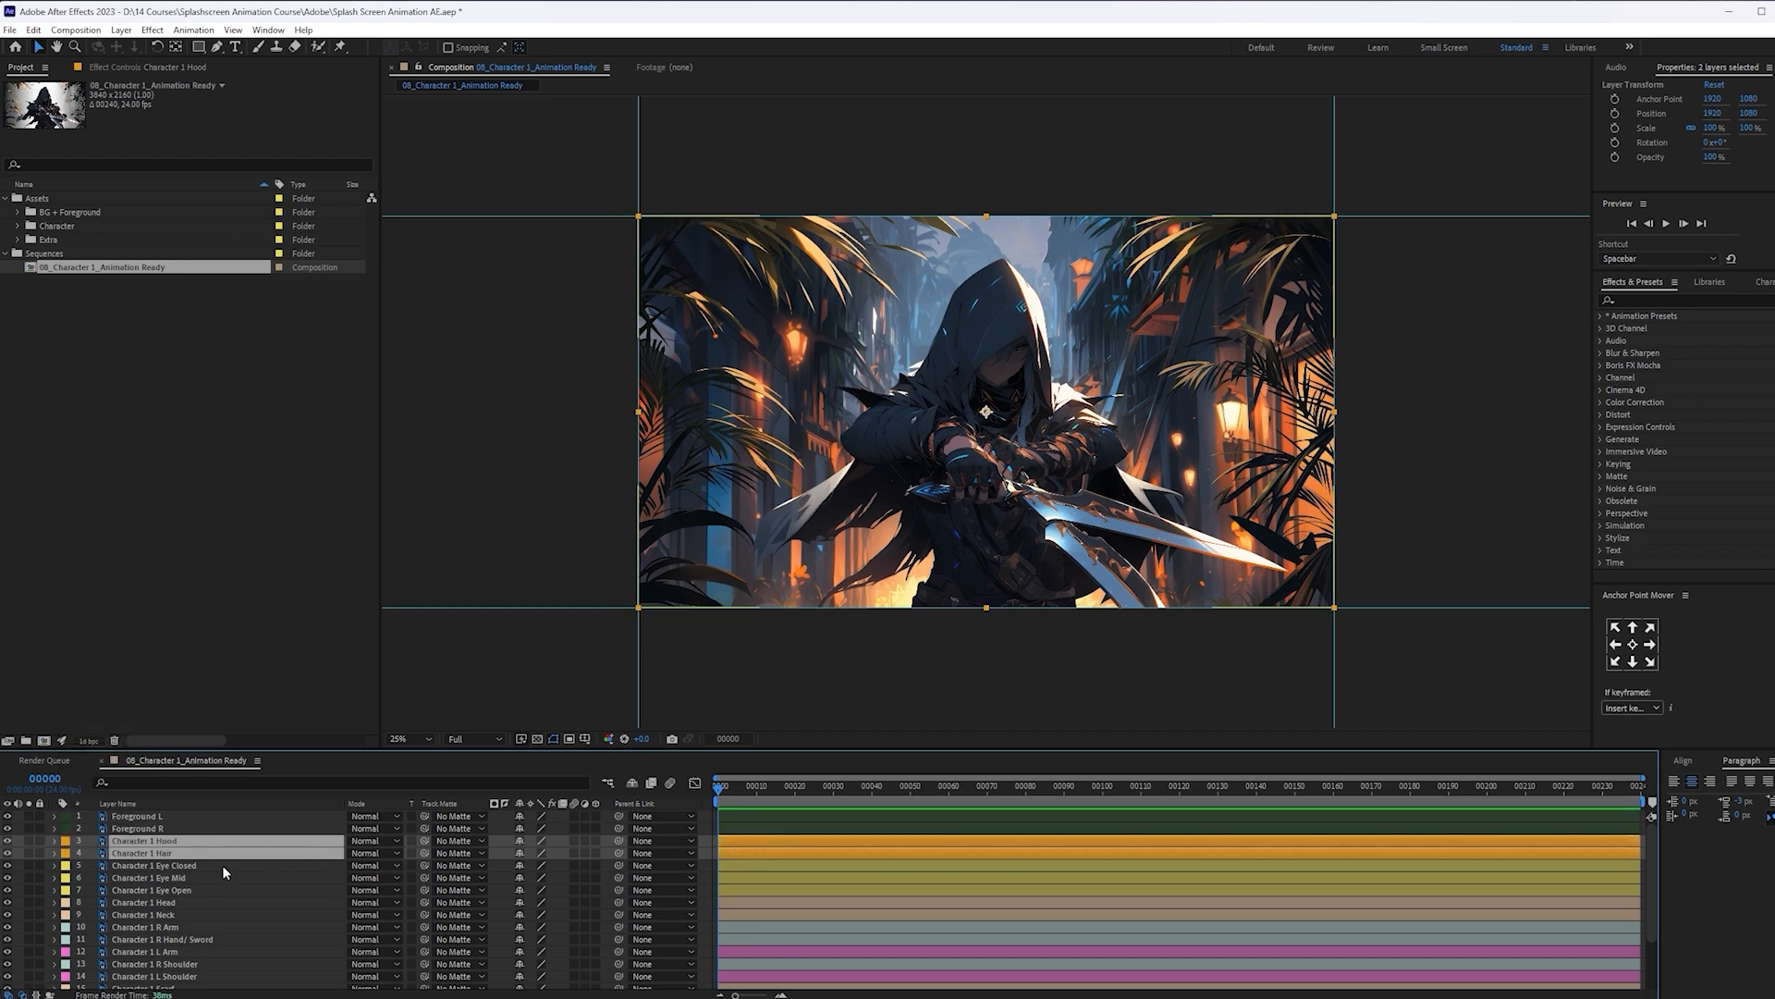
{"action": "left_click", "coordinate": [231, 889]}
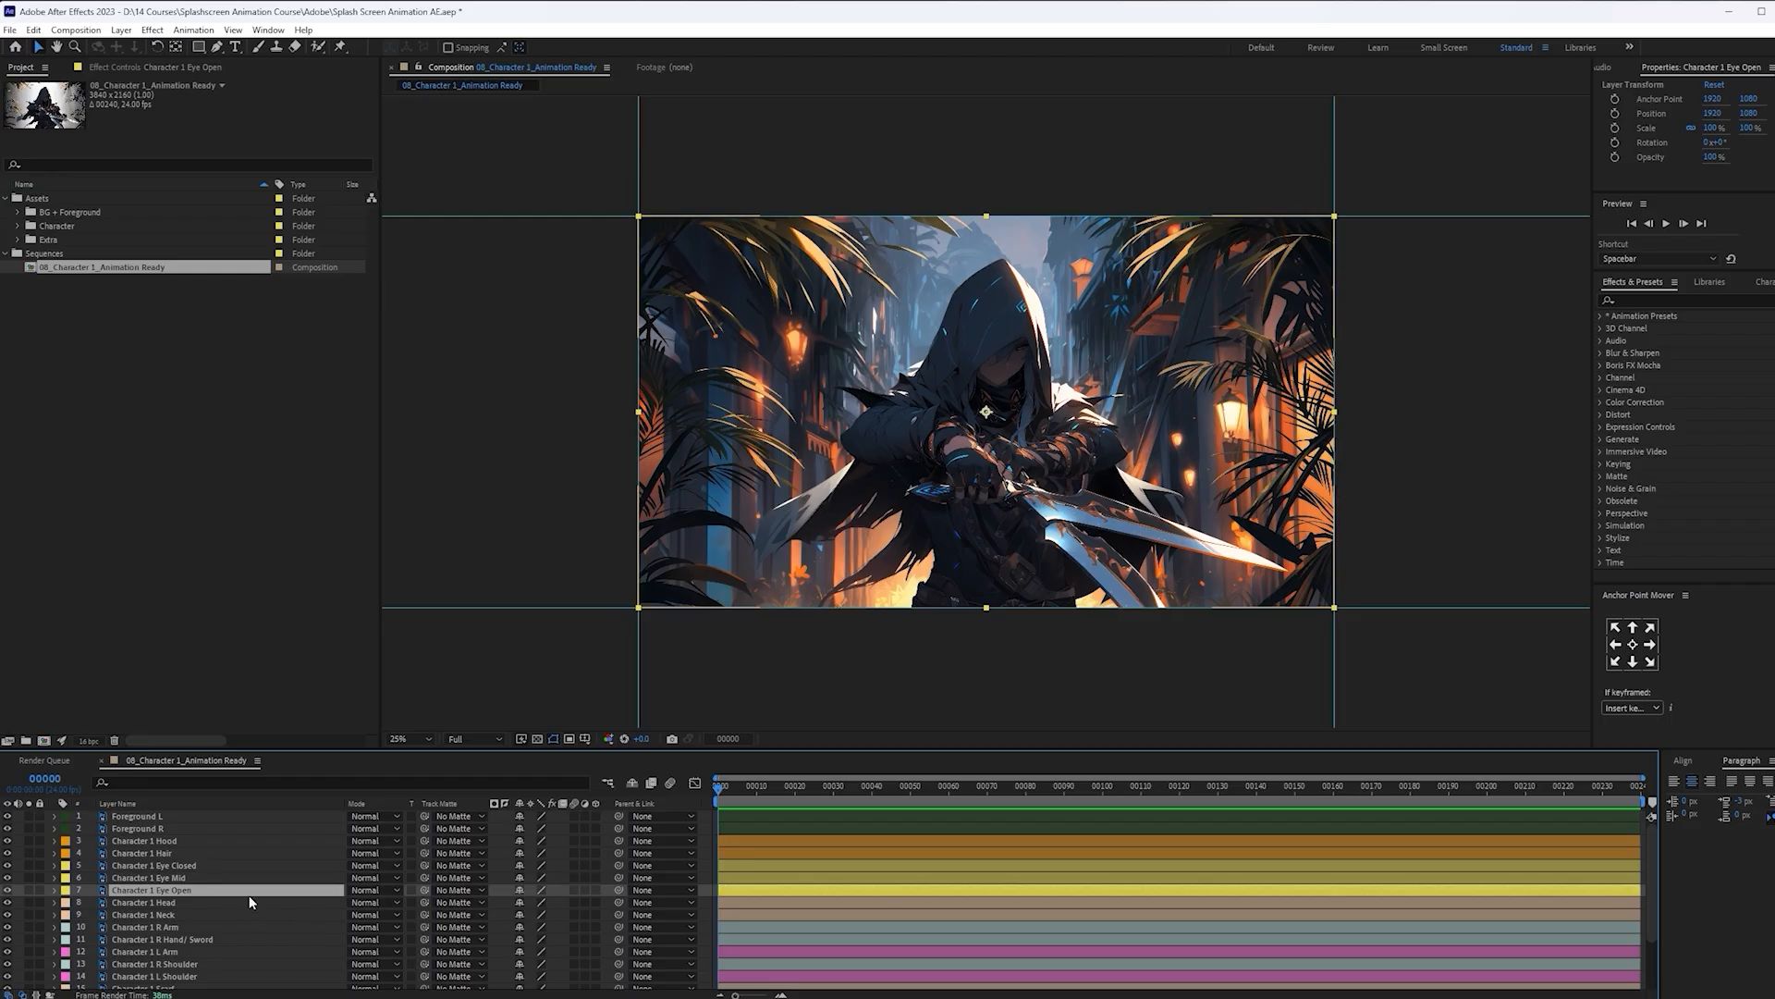
{"action": "scroll", "coordinate": [254, 877], "scroll_direction": "down", "scroll_amount": 3}
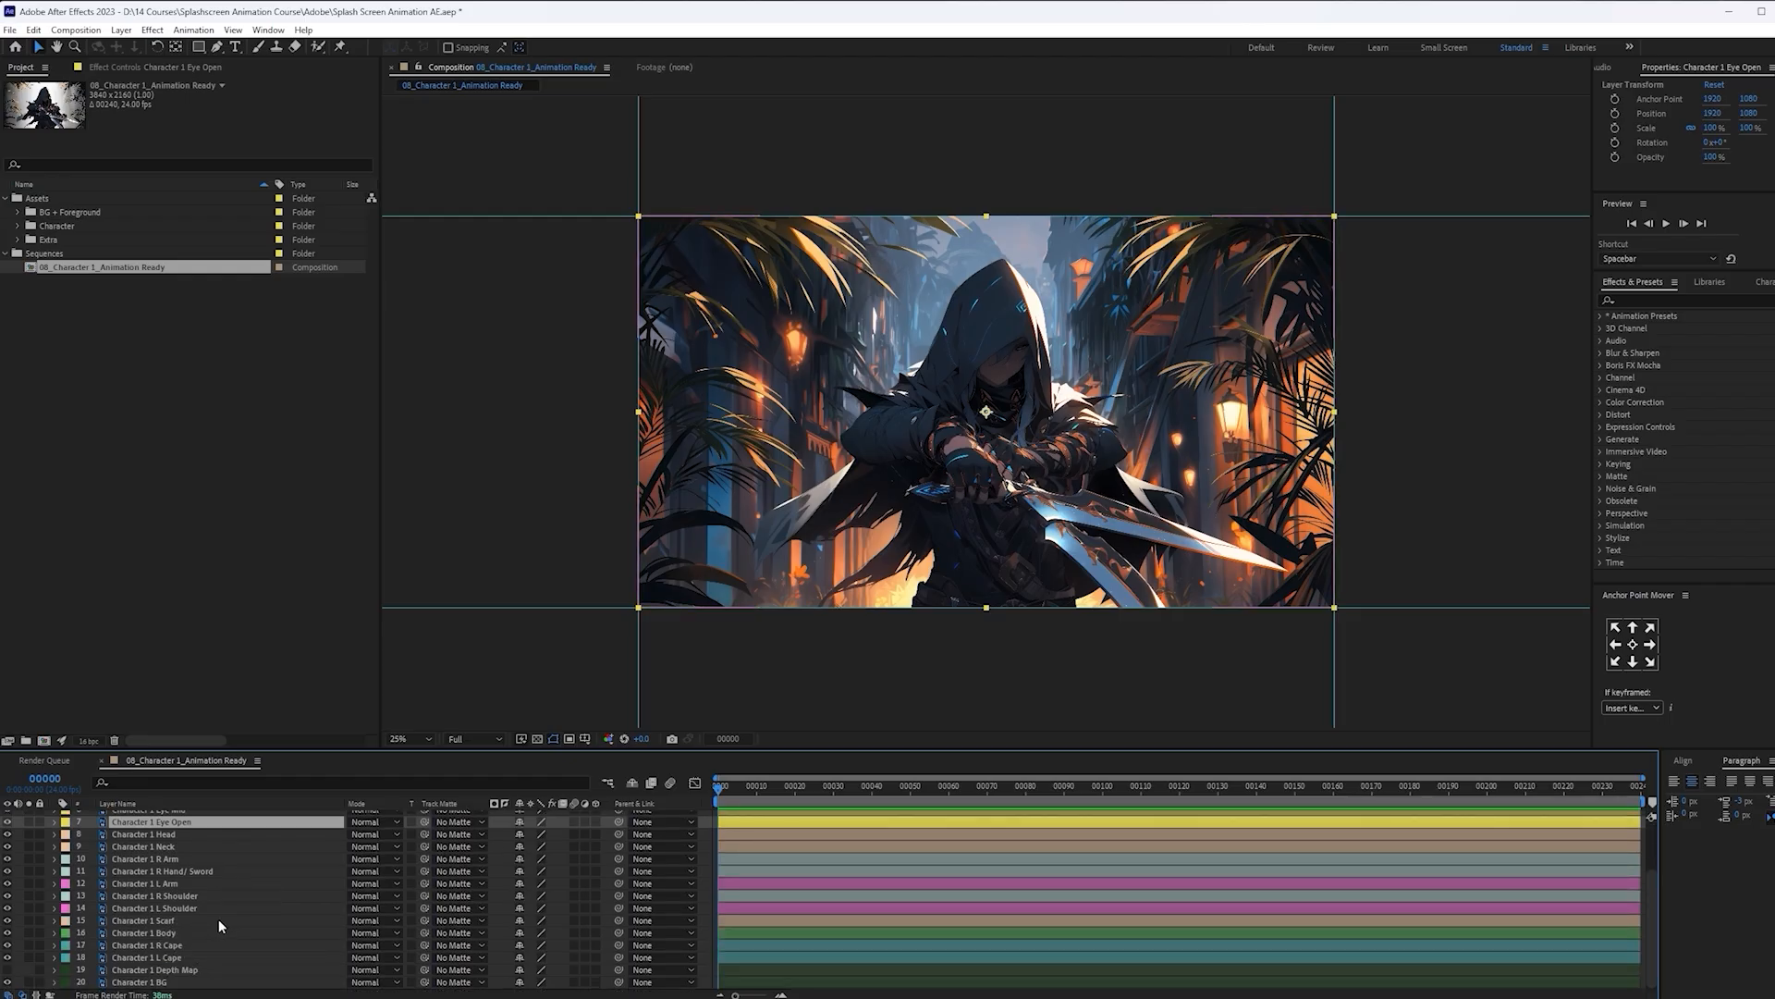
{"action": "scroll", "coordinate": [239, 912], "scroll_direction": "up", "scroll_amount": 3}
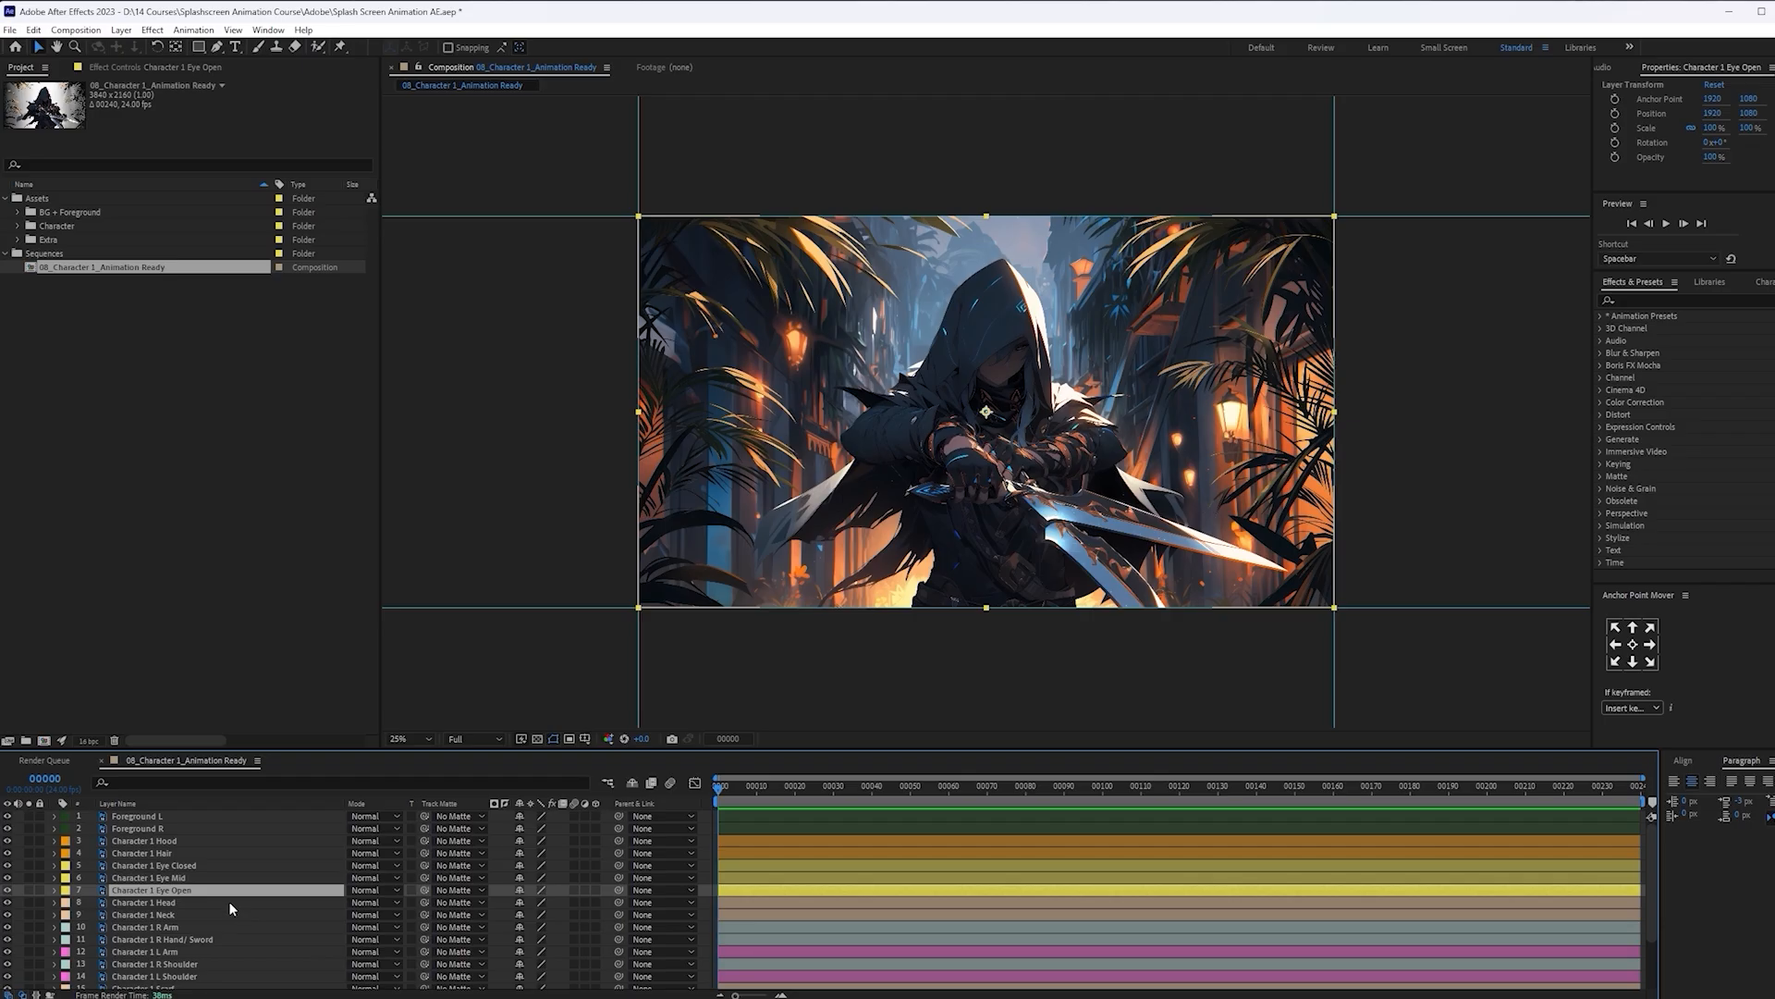
{"action": "left_click", "coordinate": [270, 815]}
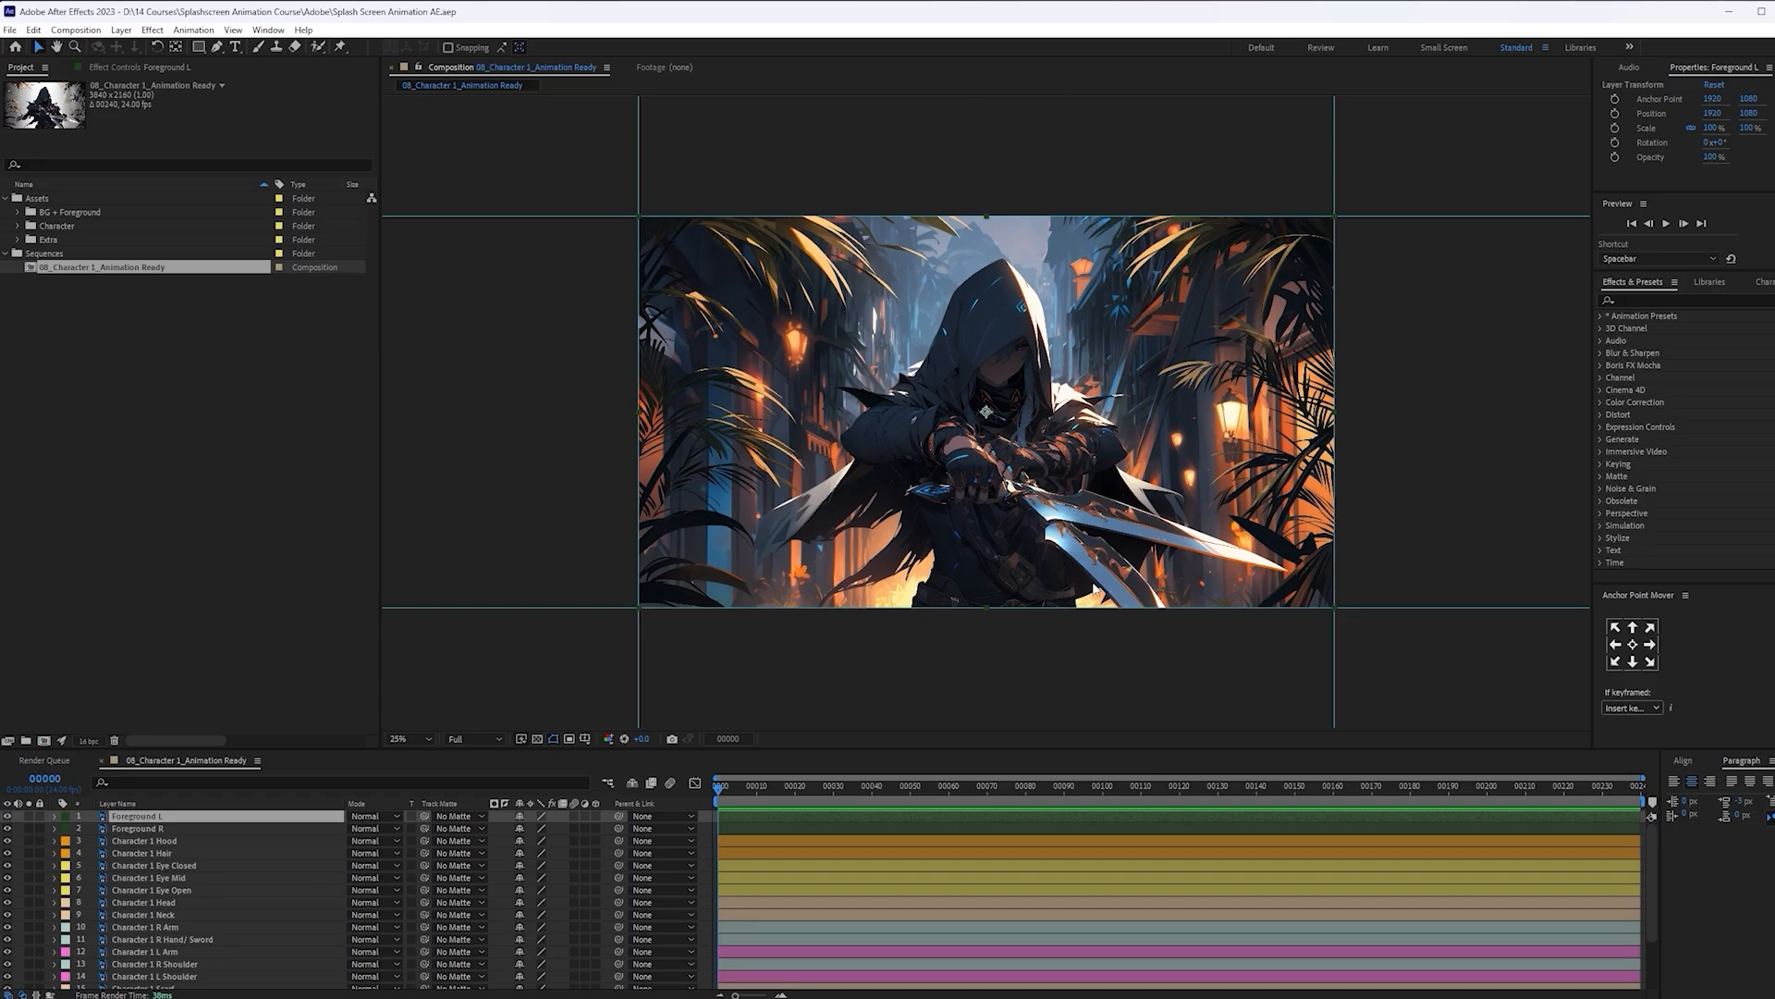
Magnify the composition view to 50% and pan it with the Hand tool to examine the character's head, arms and swords
{"action": "scroll", "coordinate": [1094, 597], "scroll_direction": "up", "scroll_amount": 2}
{"action": "scroll", "coordinate": [1082, 596], "scroll_direction": "down", "scroll_amount": 2}
{"action": "scroll", "coordinate": [1092, 601], "scroll_direction": "up", "scroll_amount": 2}
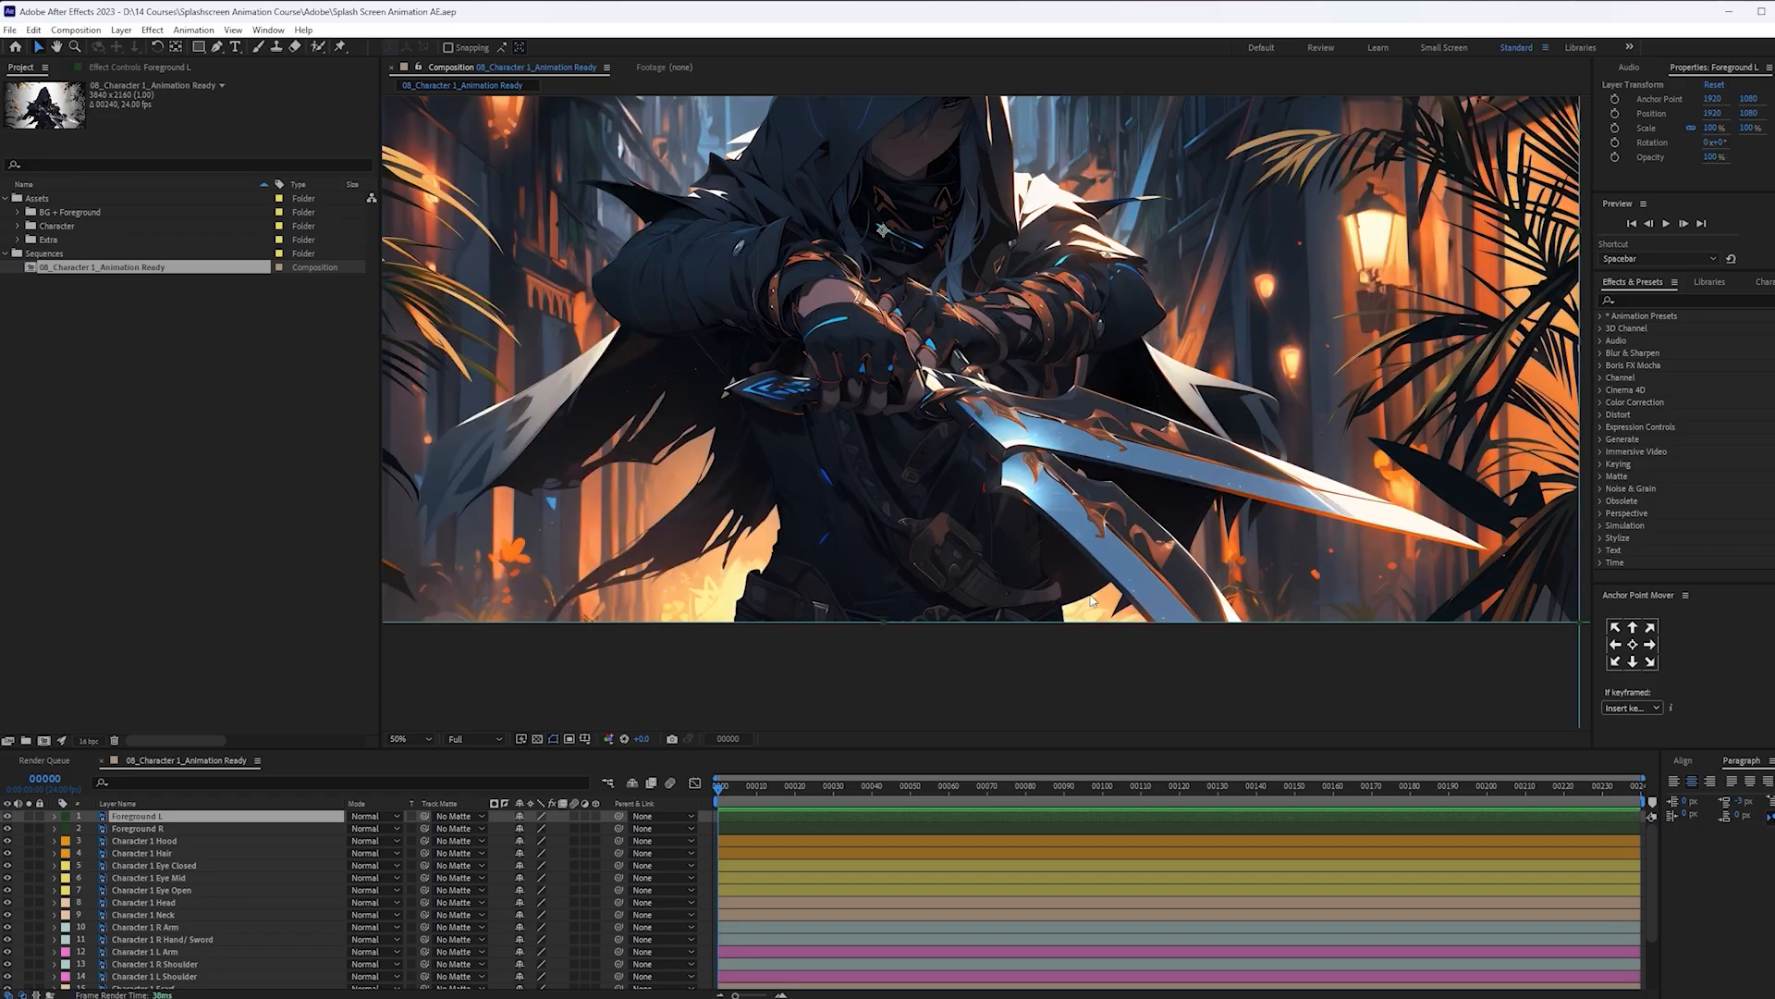
{"action": "left_click_drag", "start_coordinate": [1037, 398], "coordinate": [1125, 631]}
{"action": "left_click_drag", "start_coordinate": [844, 434], "coordinate": [869, 324]}
{"action": "left_click_drag", "start_coordinate": [971, 486], "coordinate": [935, 456]}
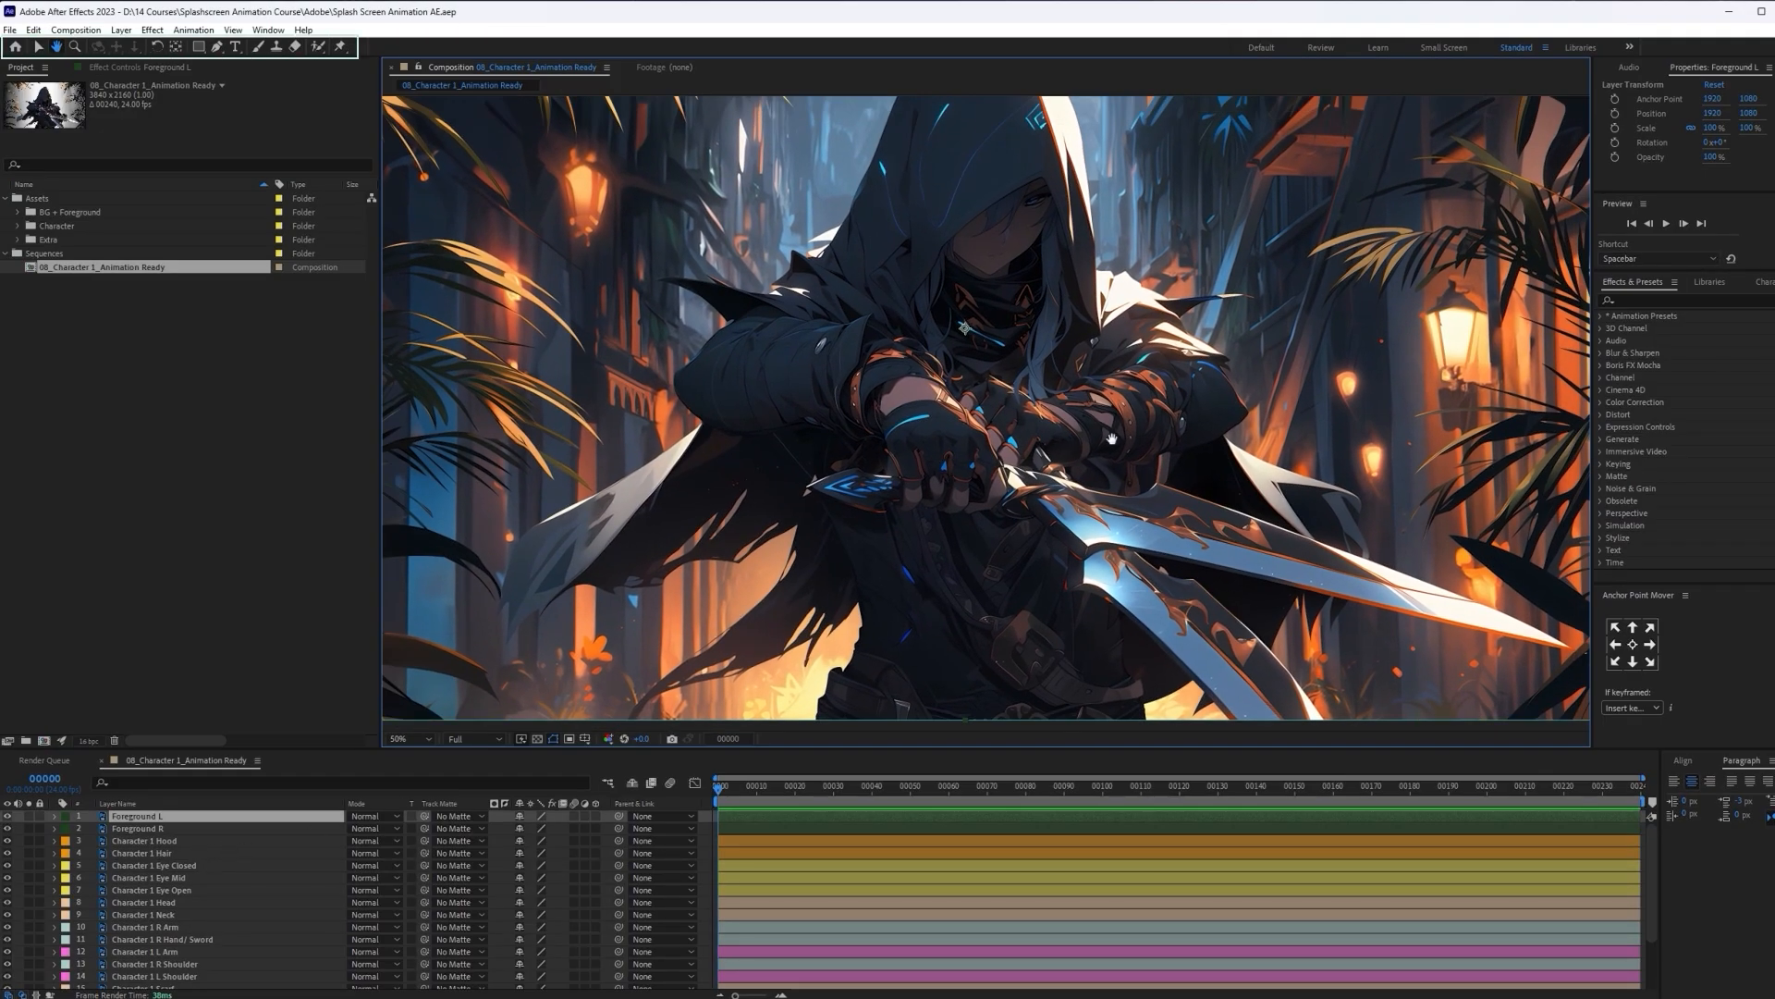
Try switching among the Selection, Hand and Pan Behind tools, shifting the composition view slightly with the Hand tool
{"action": "key", "text": "v"}
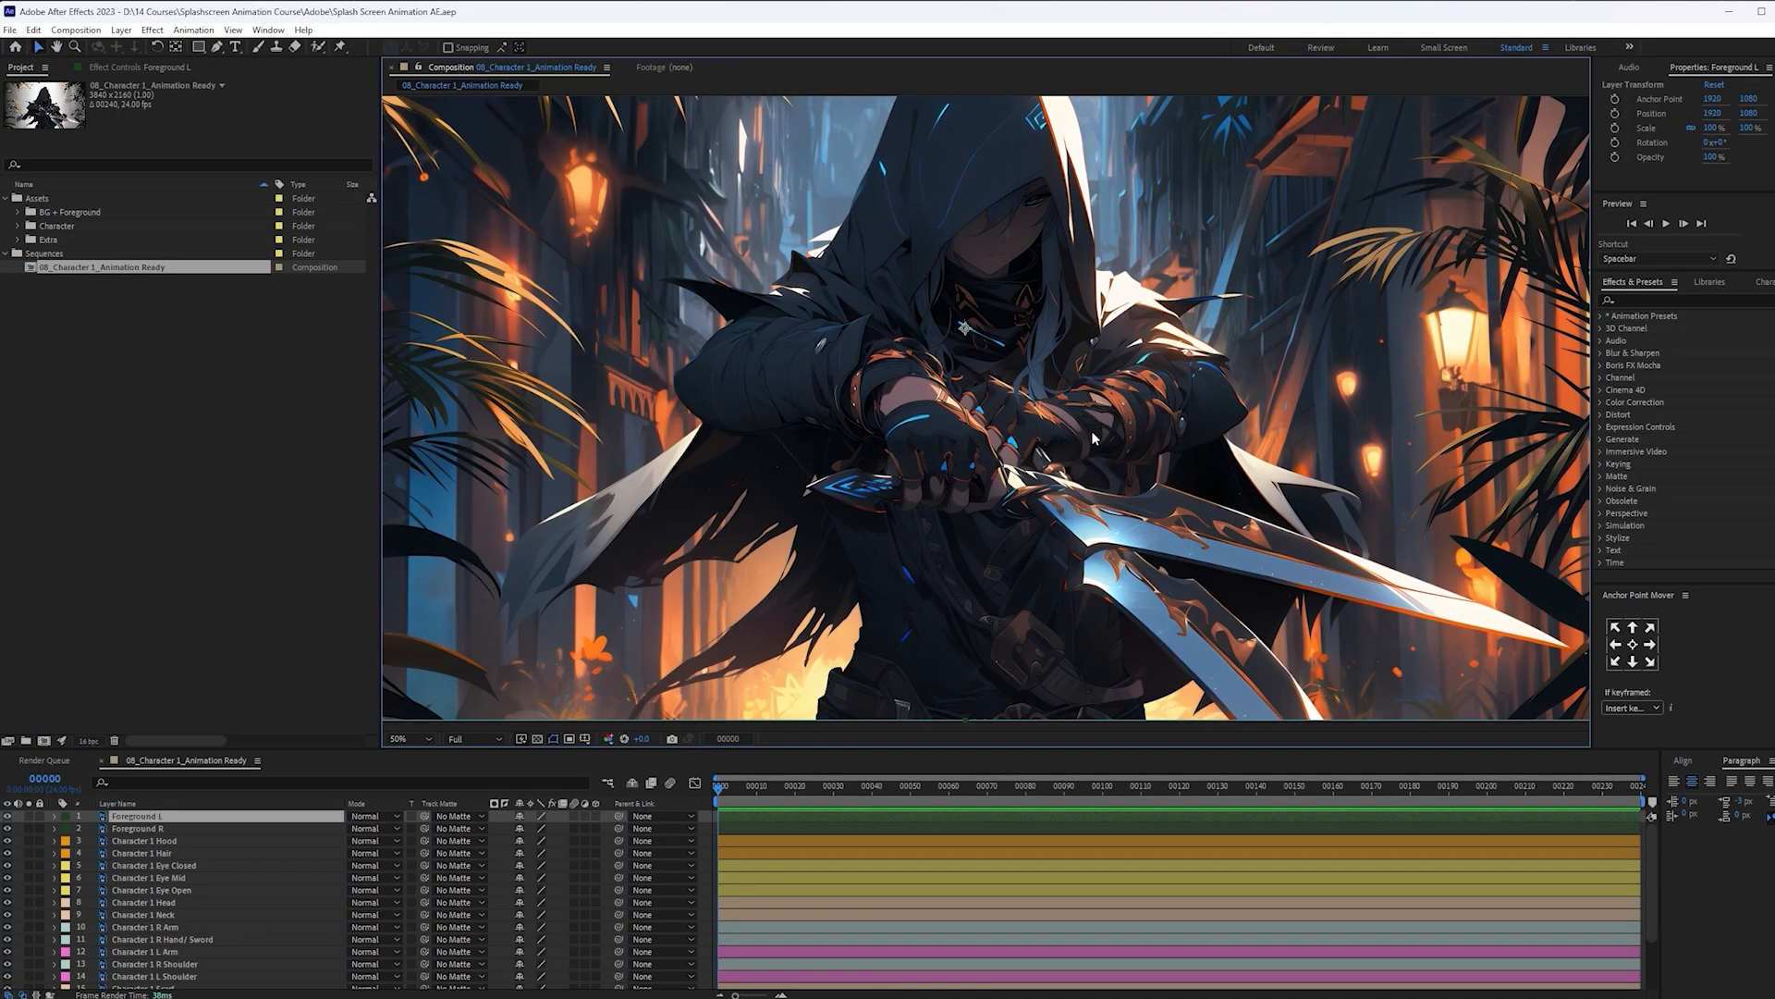
{"action": "key", "text": "h"}
{"action": "mouse_move", "coordinate": [1065, 430]}
{"action": "left_mouse_down"}
{"action": "mouse_move", "coordinate": [1122, 477]}
{"action": "mouse_move", "coordinate": [990, 439]}
{"action": "mouse_move", "coordinate": [1039, 427]}
{"action": "left_mouse_up"}
{"action": "key", "text": "v"}
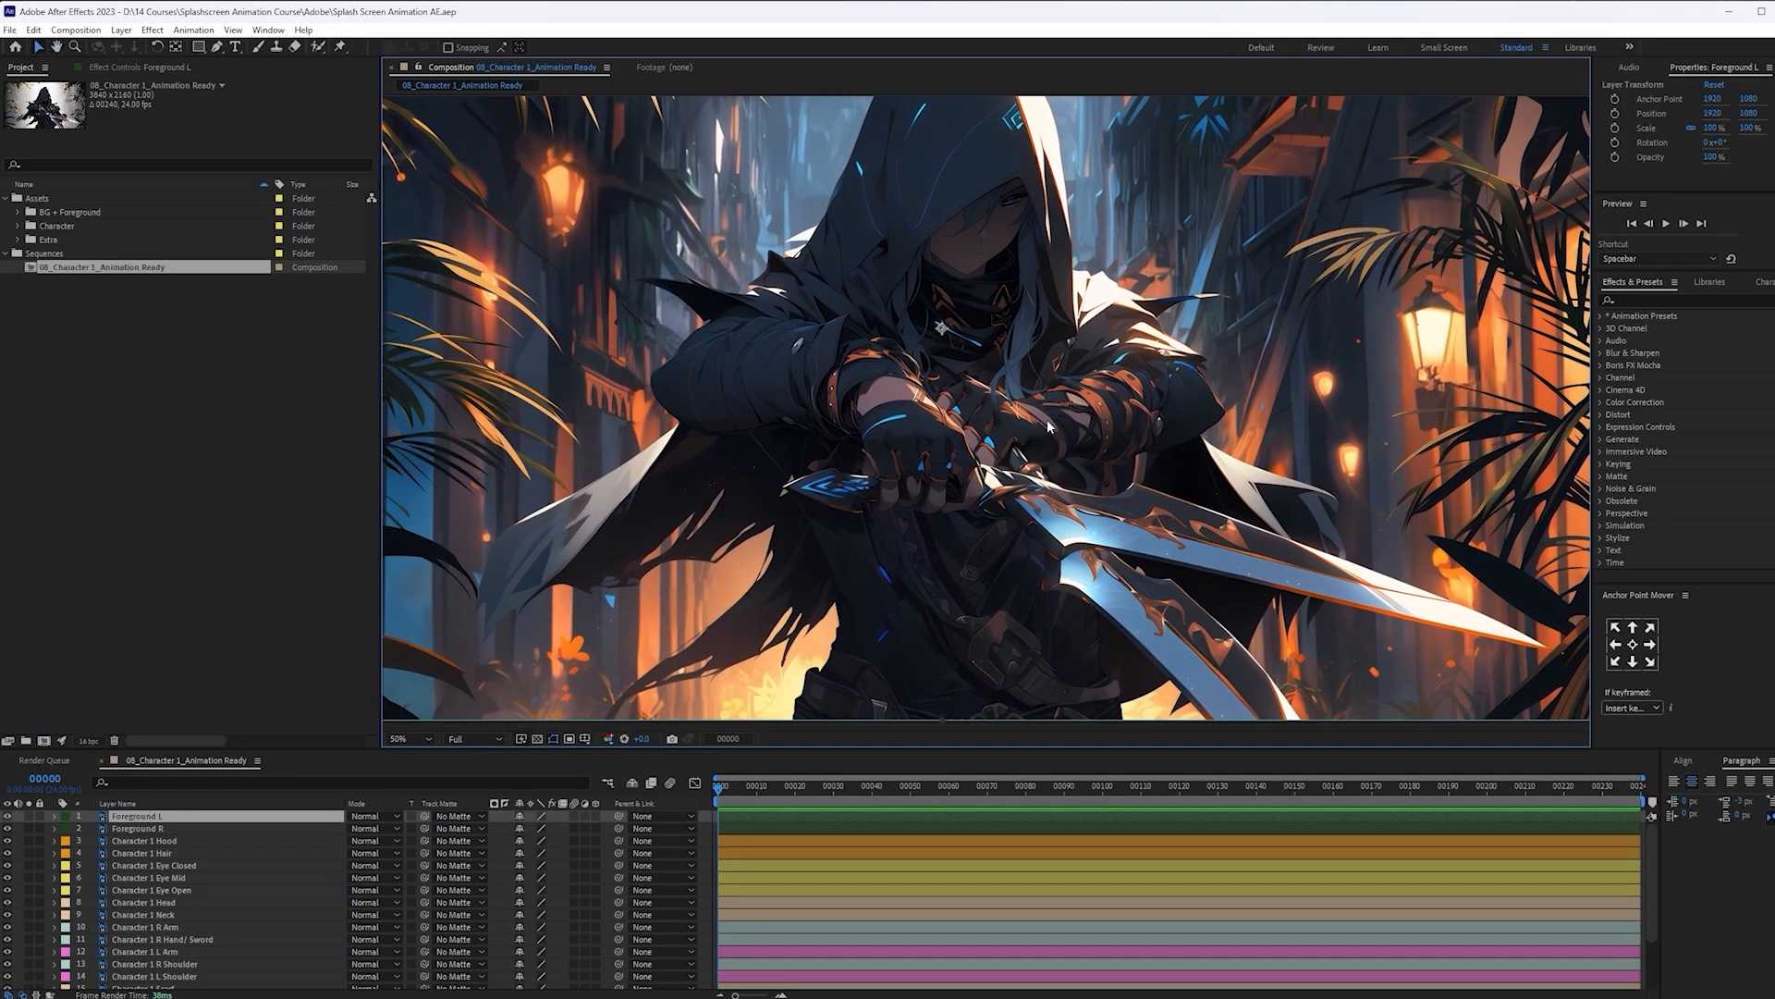
{"action": "key", "text": "h"}
{"action": "key", "text": "v"}
{"action": "key", "text": "h"}
{"action": "key", "text": "v"}
{"action": "key", "text": "y"}
{"action": "key", "text": "v"}
Move the Character 1 Body layer's anchor point down to the belt with the Pan Behind tool, at about 2008, 1942
{"action": "scroll", "coordinate": [175, 873], "scroll_direction": "down", "scroll_amount": 3}
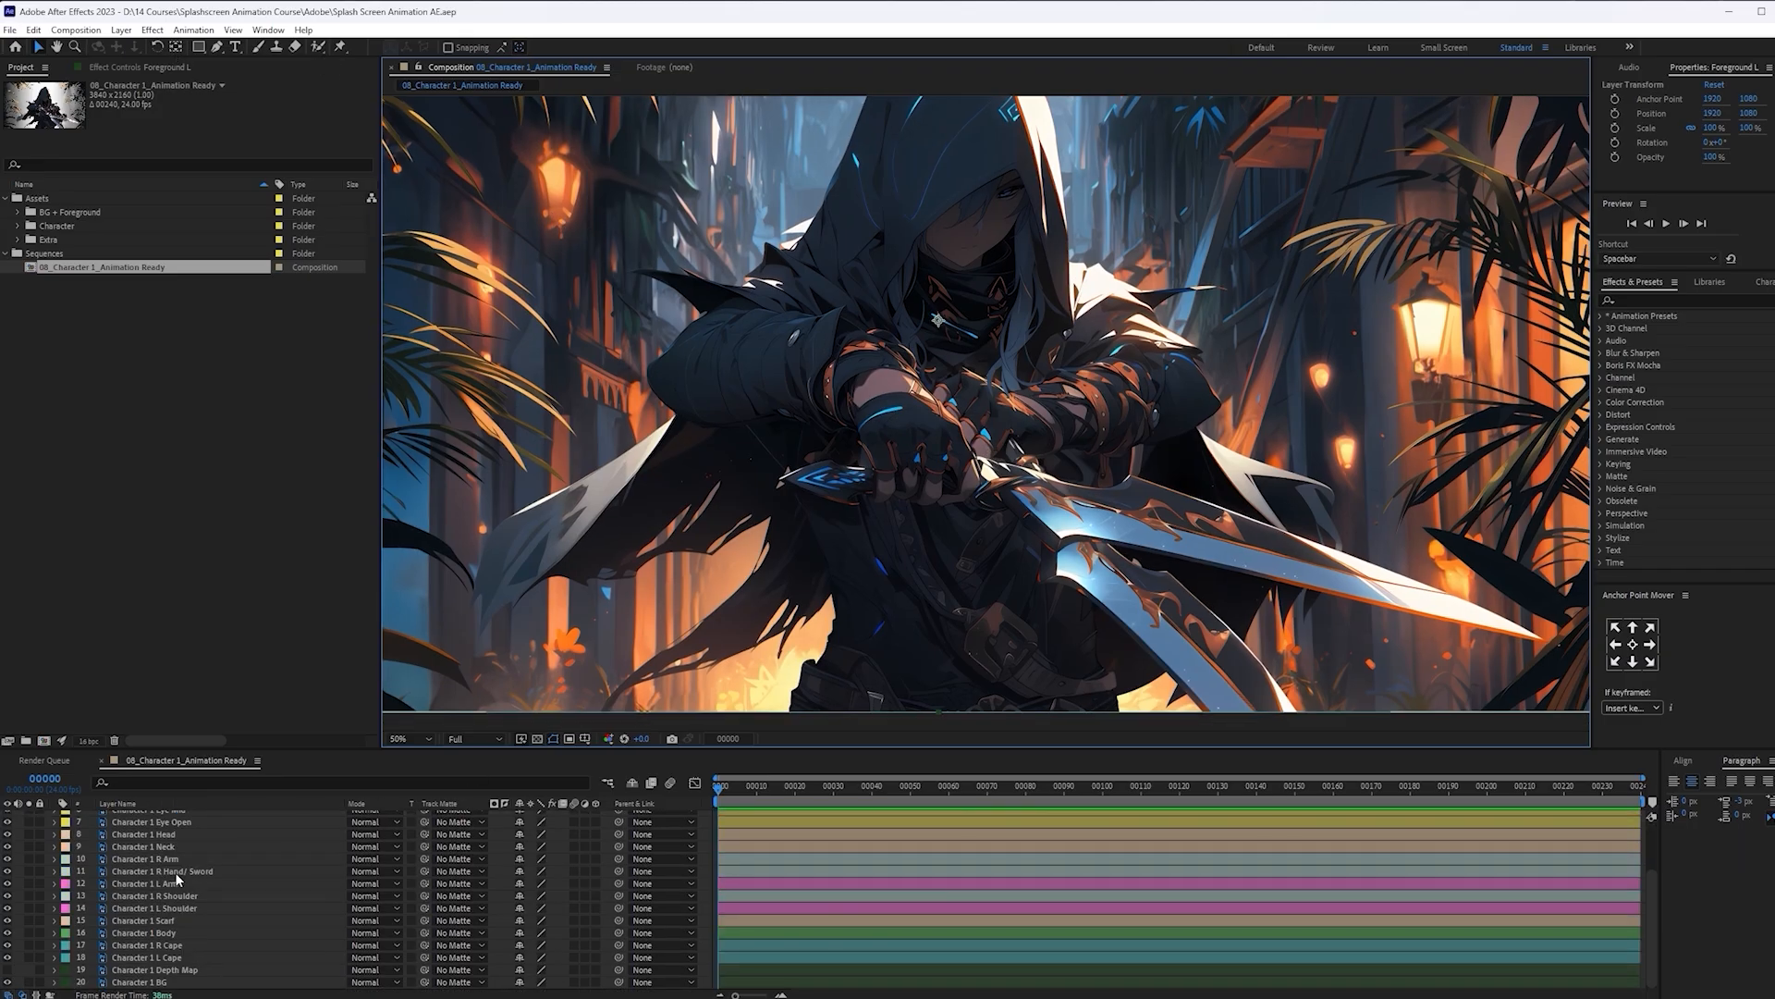
{"action": "left_click", "coordinate": [181, 933]}
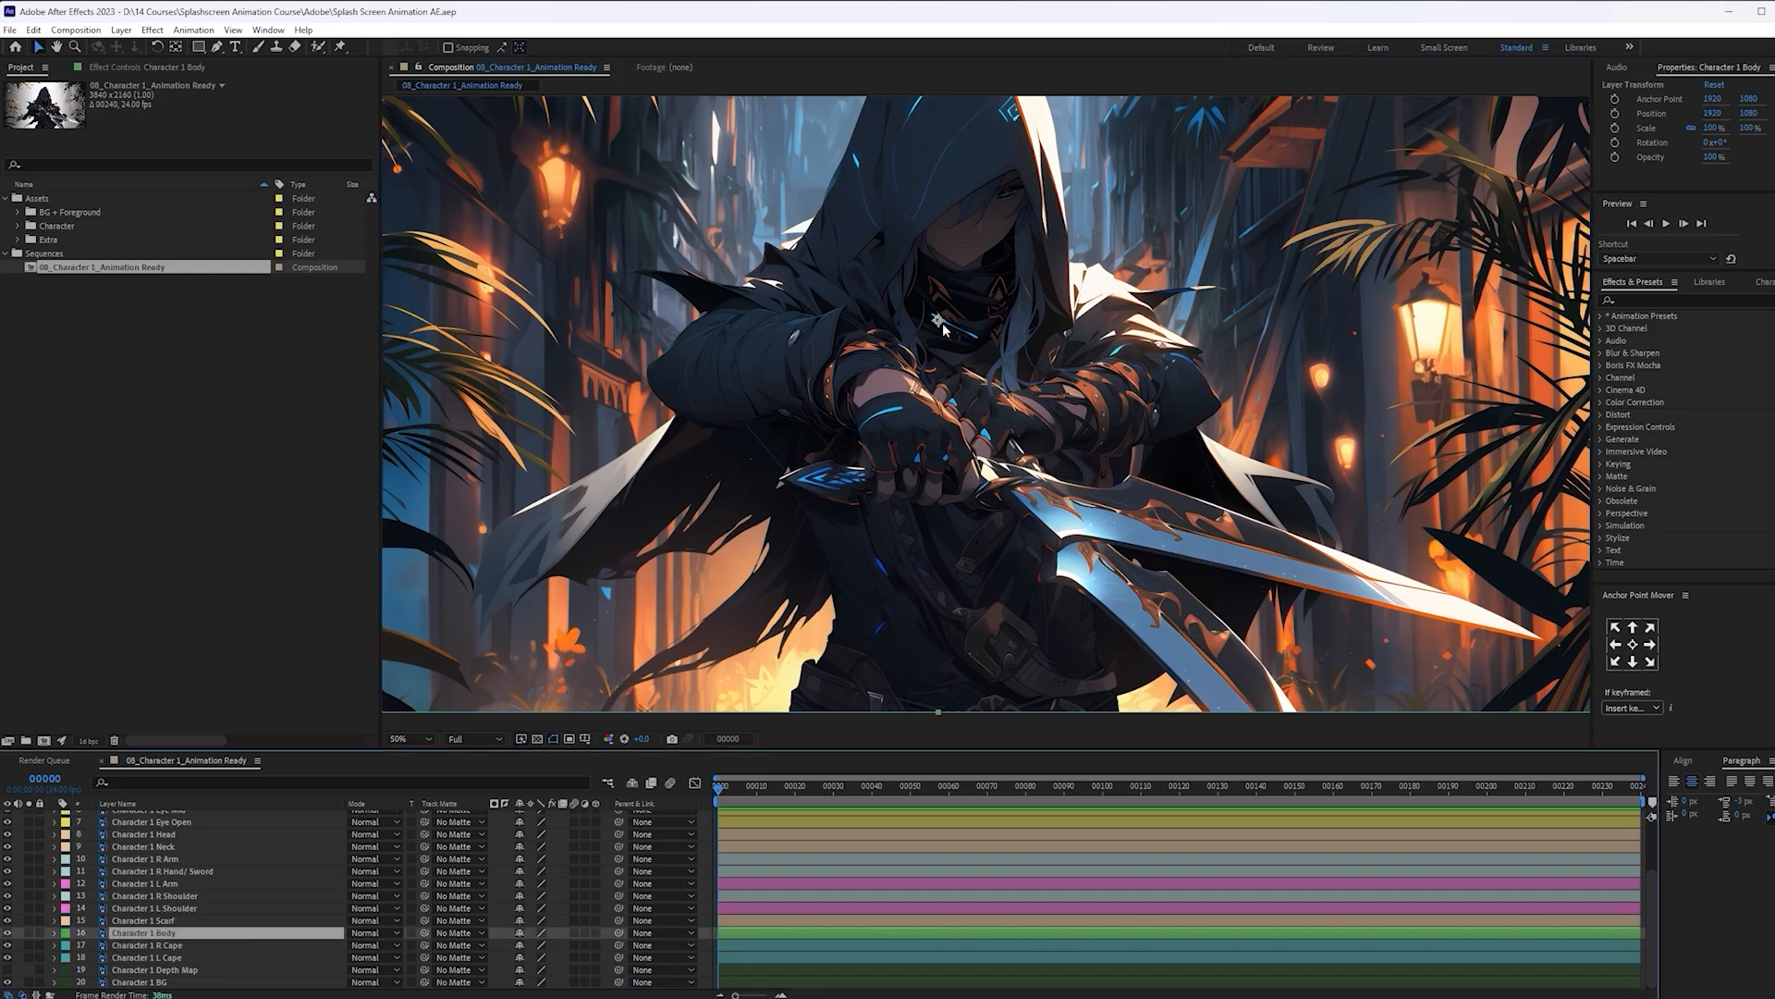
{"action": "key", "text": "y"}
{"action": "left_click_drag", "start_coordinate": [938, 322], "coordinate": [970, 634]}
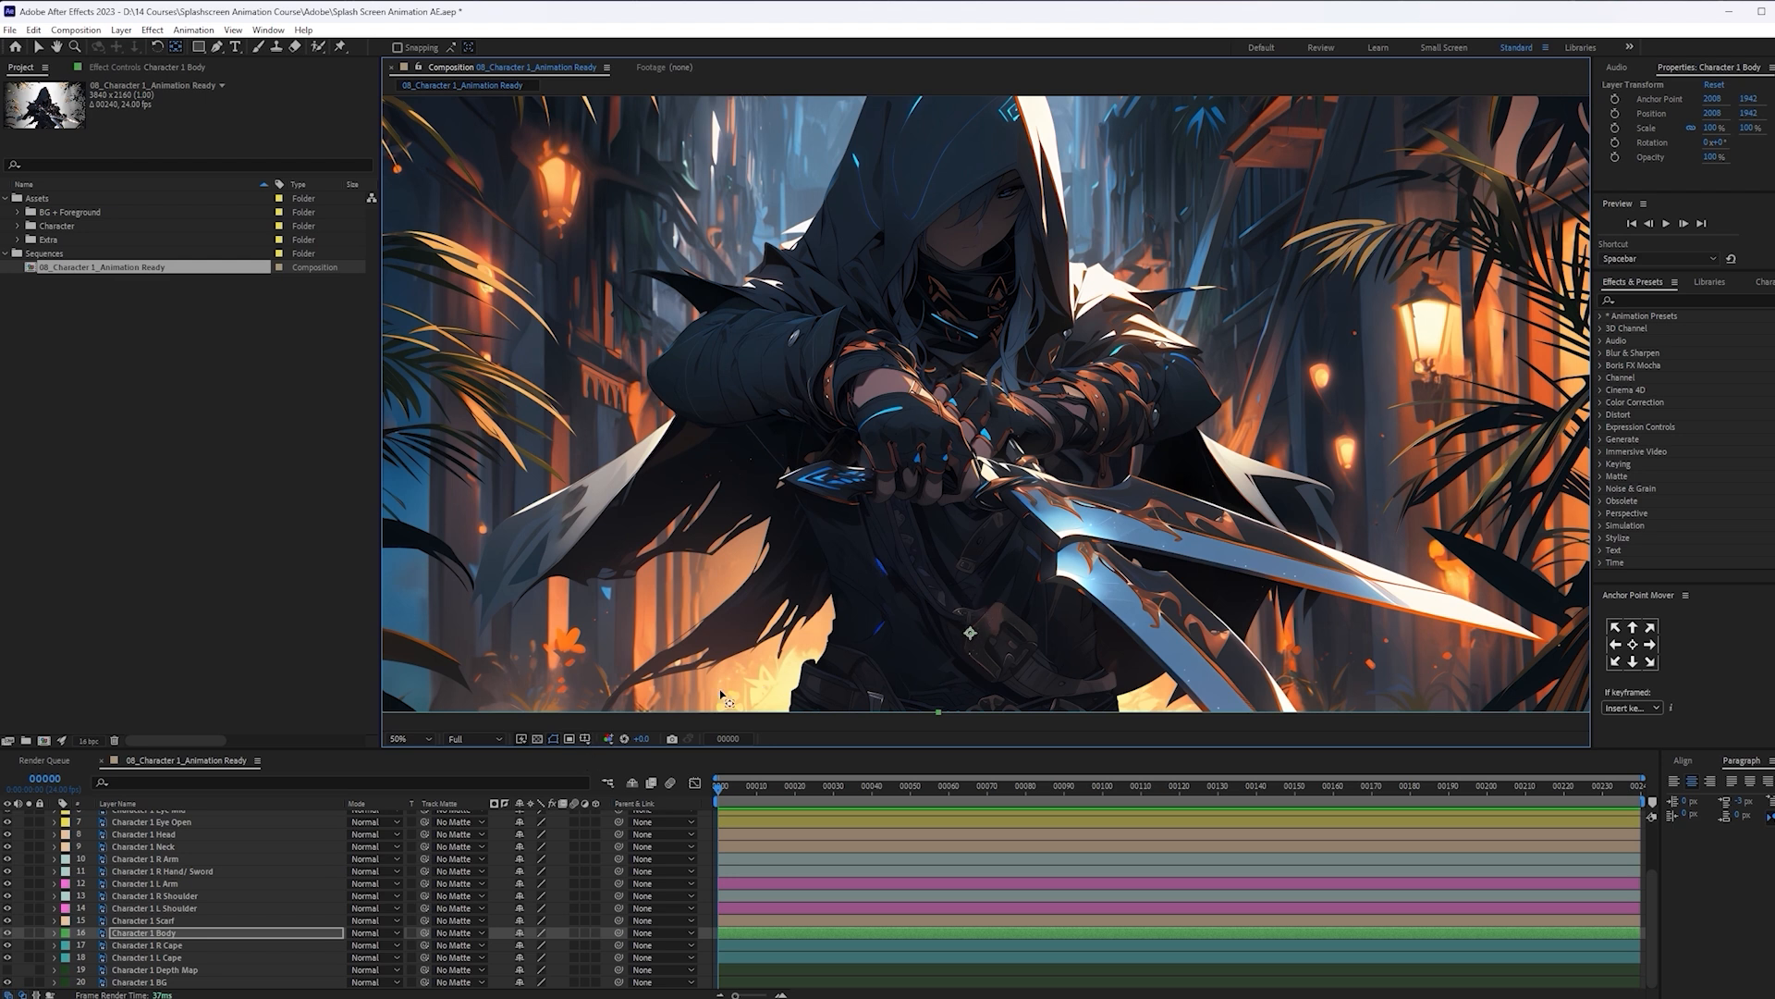
Move the Character 1 R Cape layer's anchor point to the cape's upper end below the shoulder, at about 1450, 1390
{"action": "left_click", "coordinate": [215, 944]}
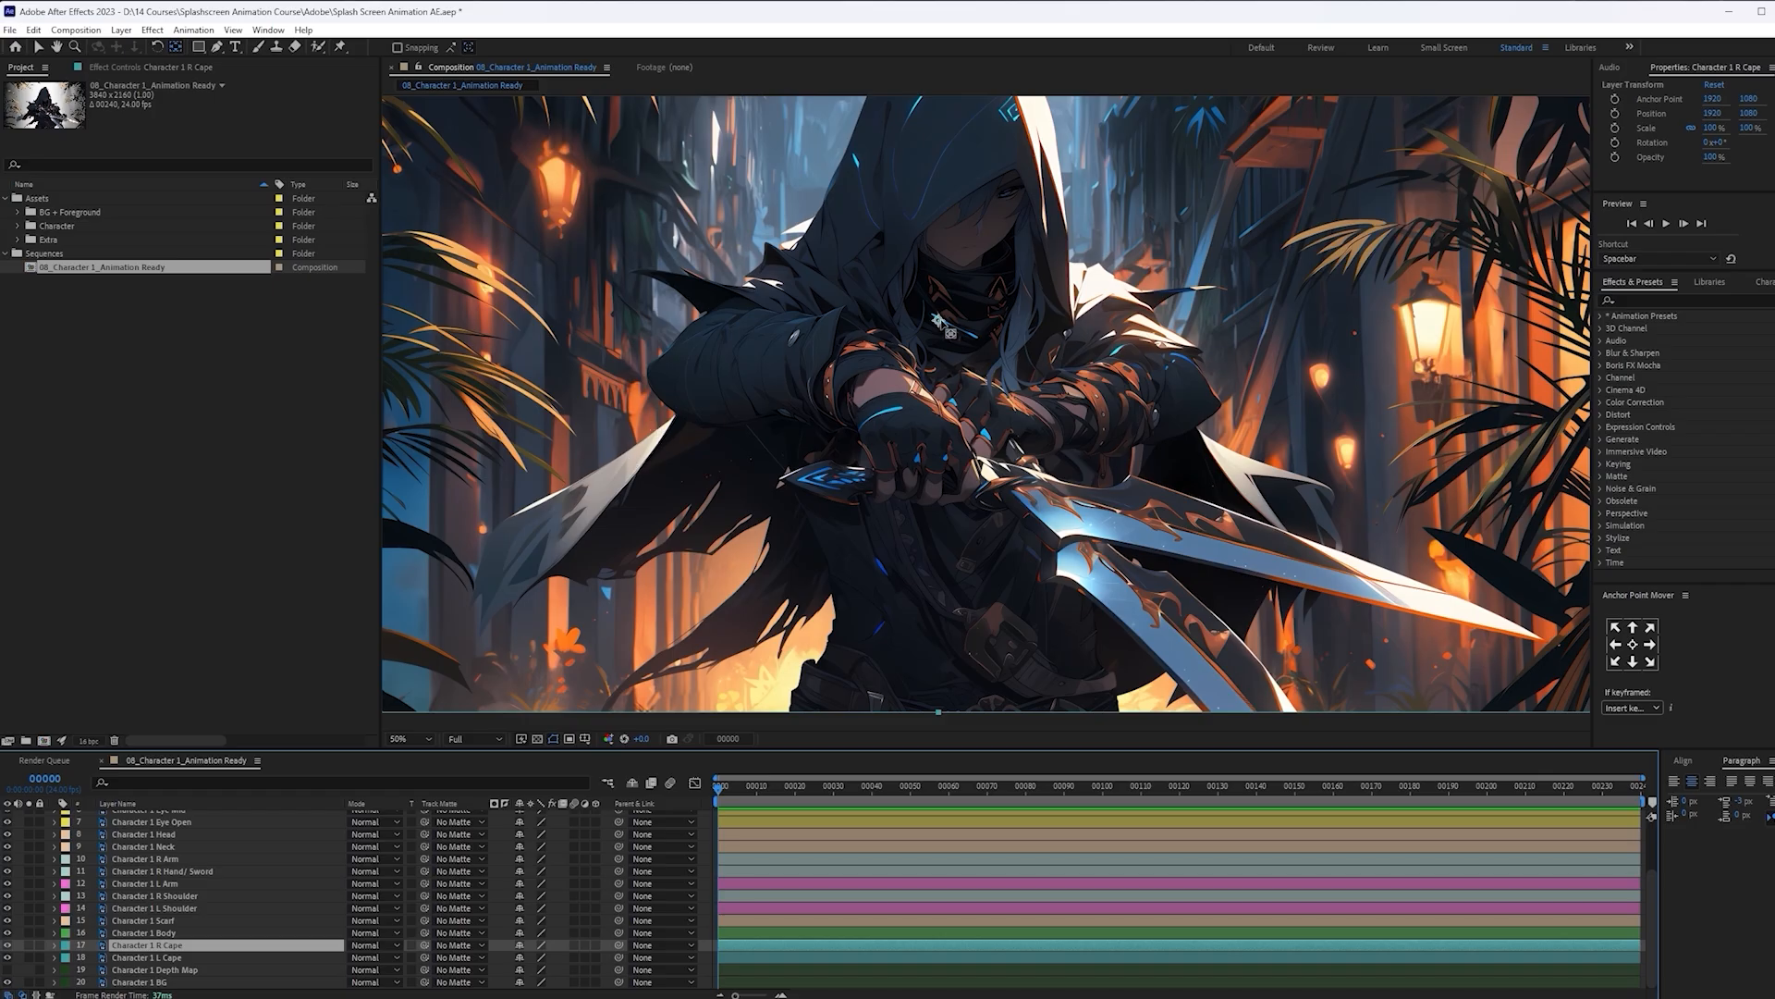
{"action": "left_click_drag", "start_coordinate": [938, 322], "coordinate": [779, 447]}
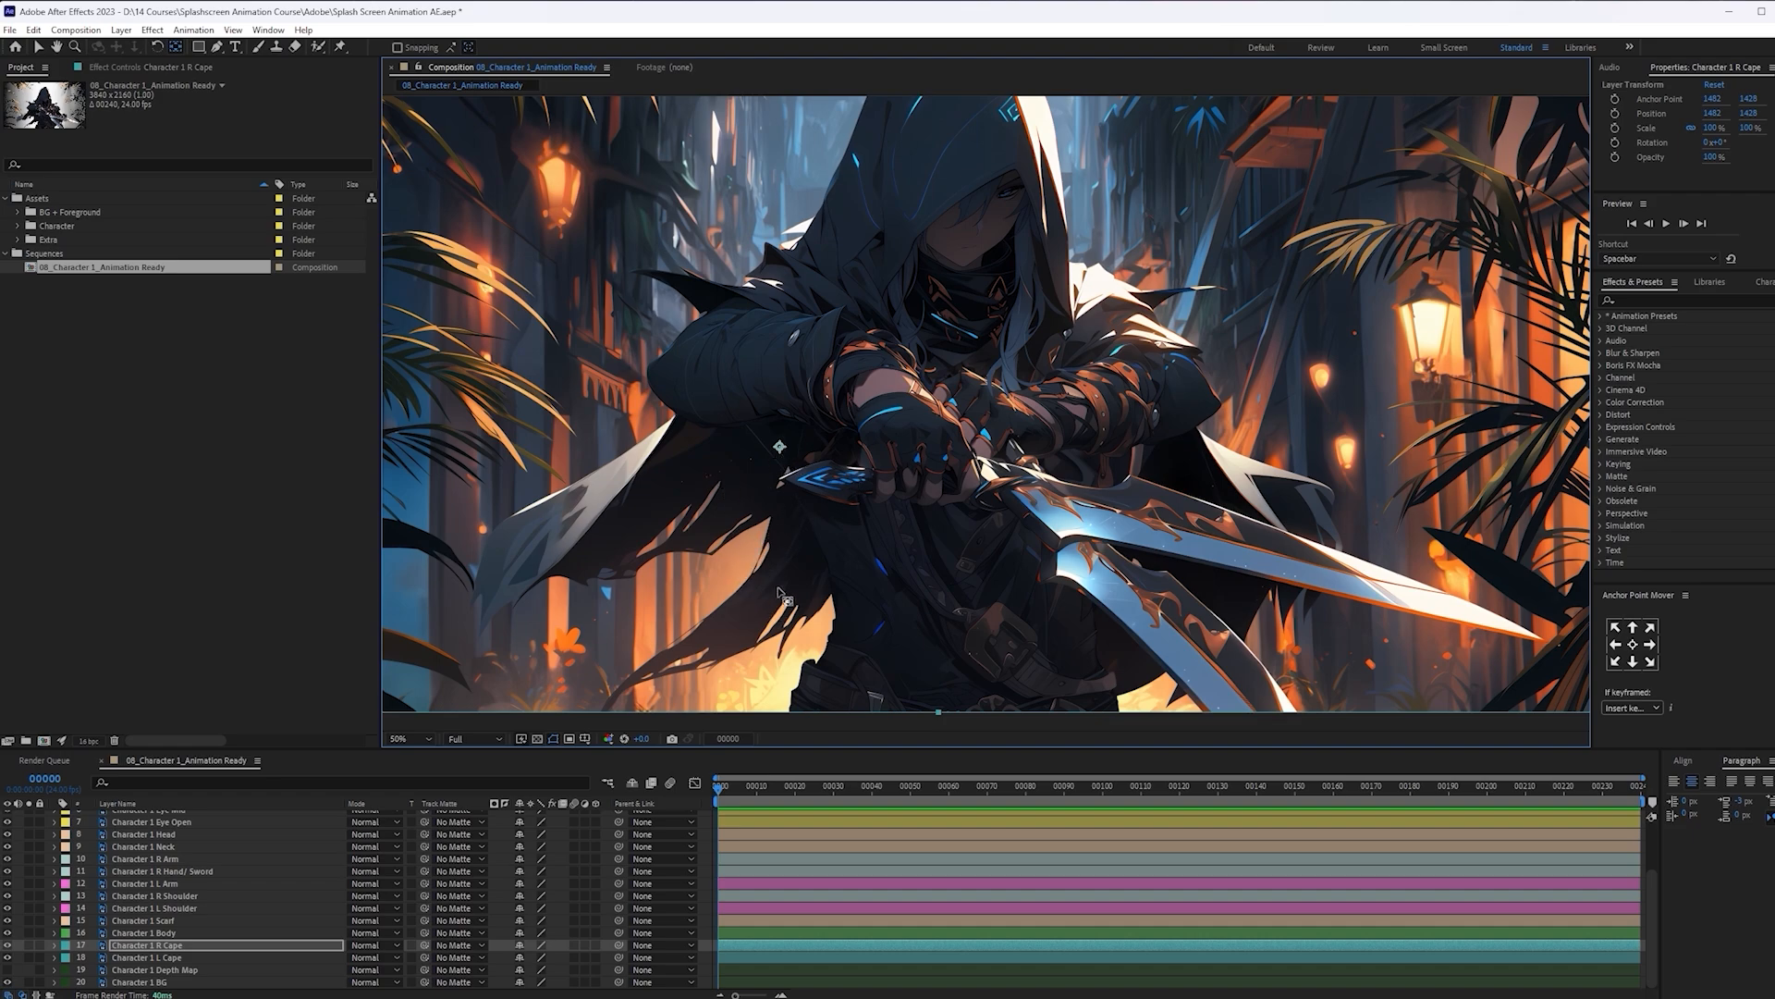
{"action": "left_click", "coordinate": [245, 947]}
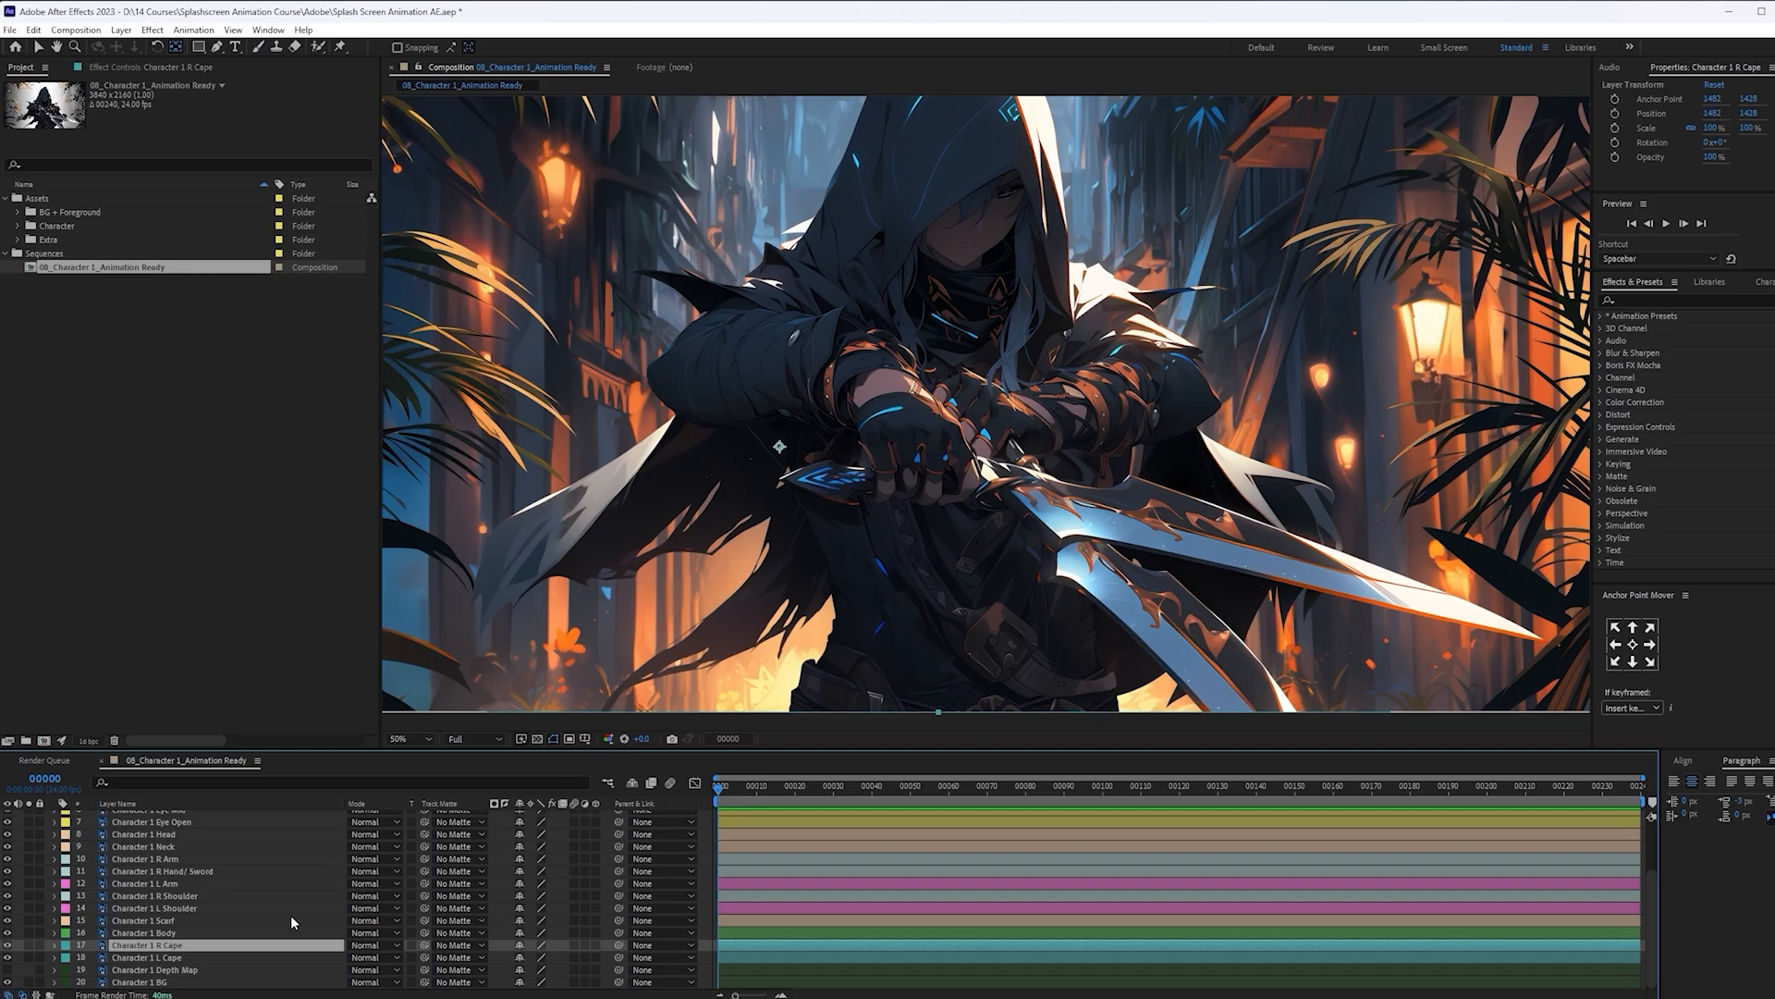
{"action": "left_click_drag", "start_coordinate": [780, 446], "coordinate": [768, 432]}
Duplicate the Character 1 R Cape layer and move the duplicate's anchor point down beside the waist, at about 1600, 1686
{"action": "left_click", "coordinate": [228, 946]}
{"action": "key", "text": "ctrl+d"}
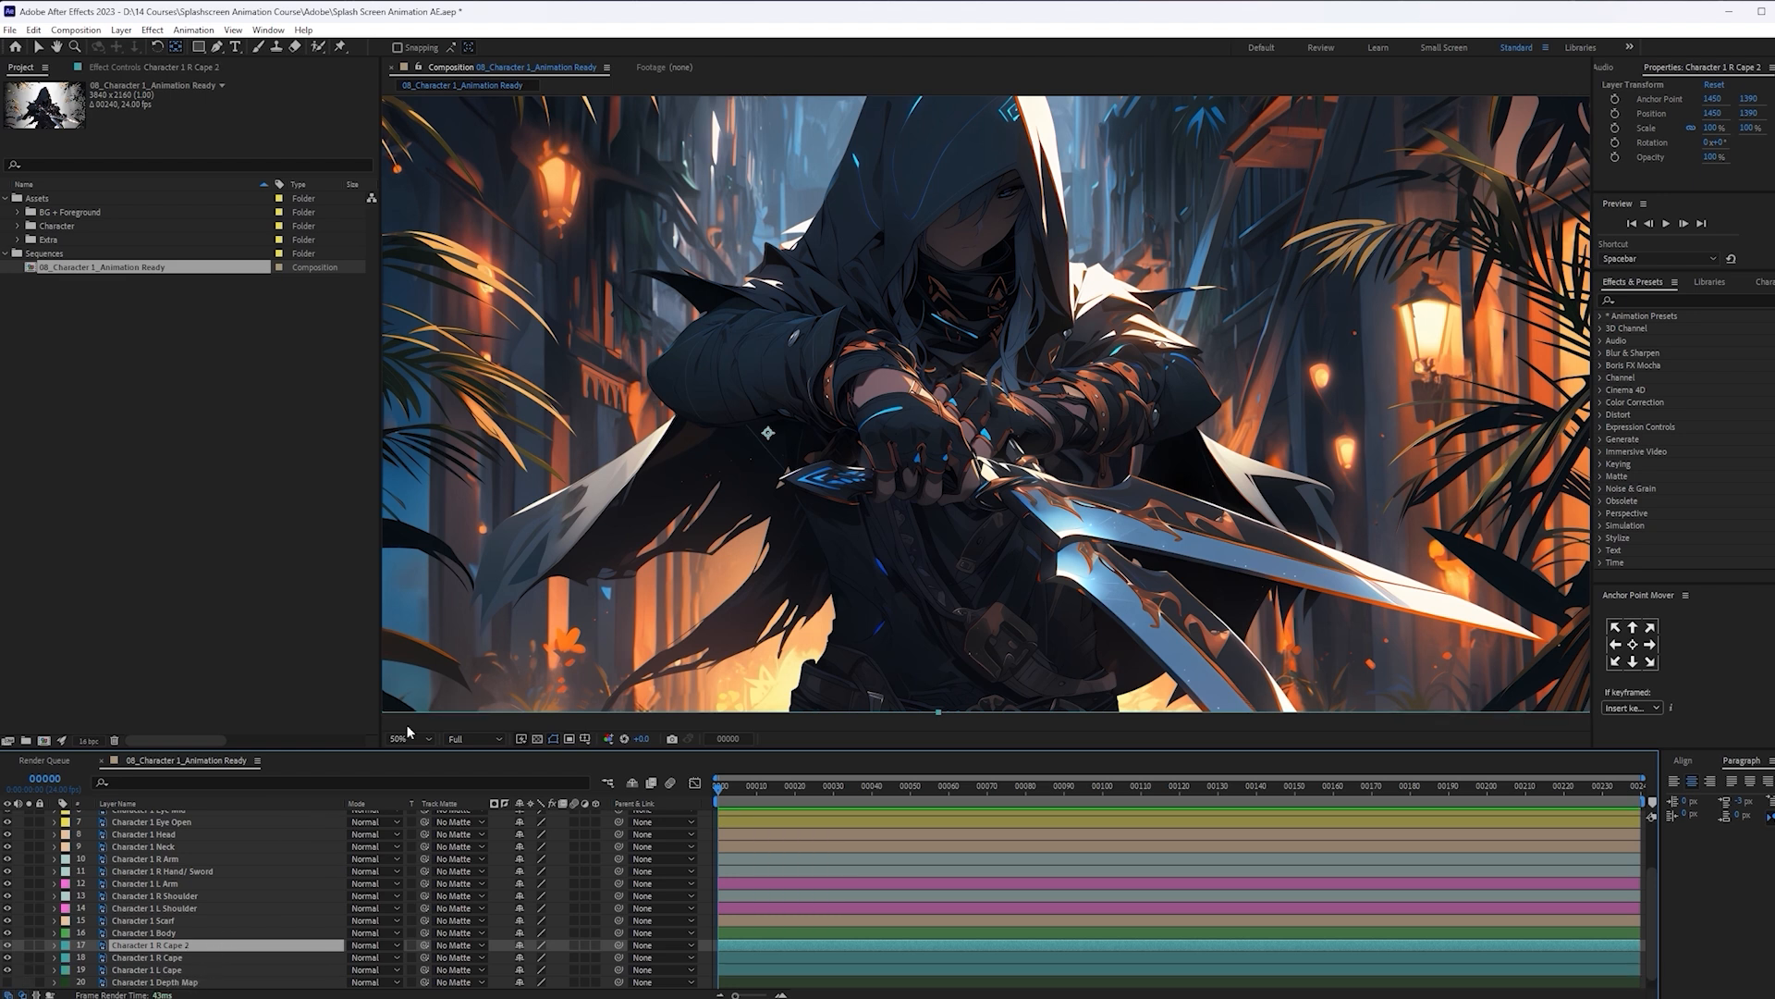
{"action": "left_click_drag", "start_coordinate": [767, 445], "coordinate": [823, 544]}
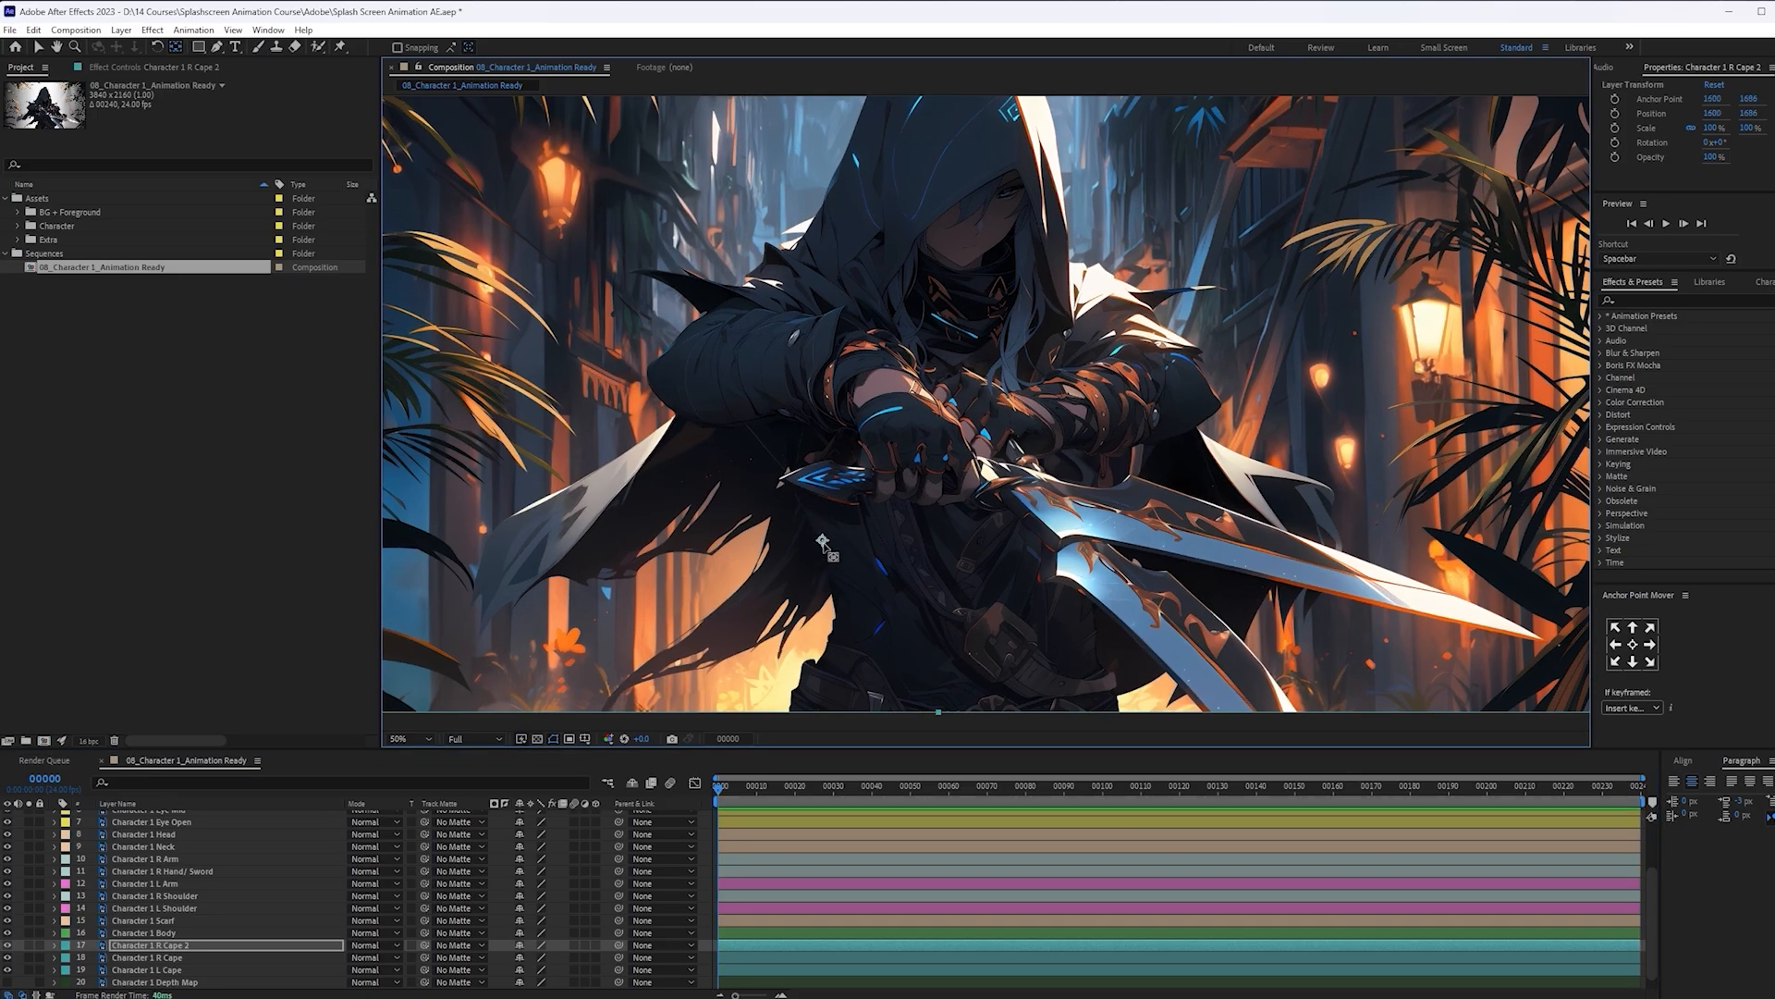
Hide the Character 1 R Cape 2 layer and solo Character 1 R Cape over the transparency grid
{"action": "left_click", "coordinate": [9, 946]}
{"action": "left_click", "coordinate": [21, 957]}
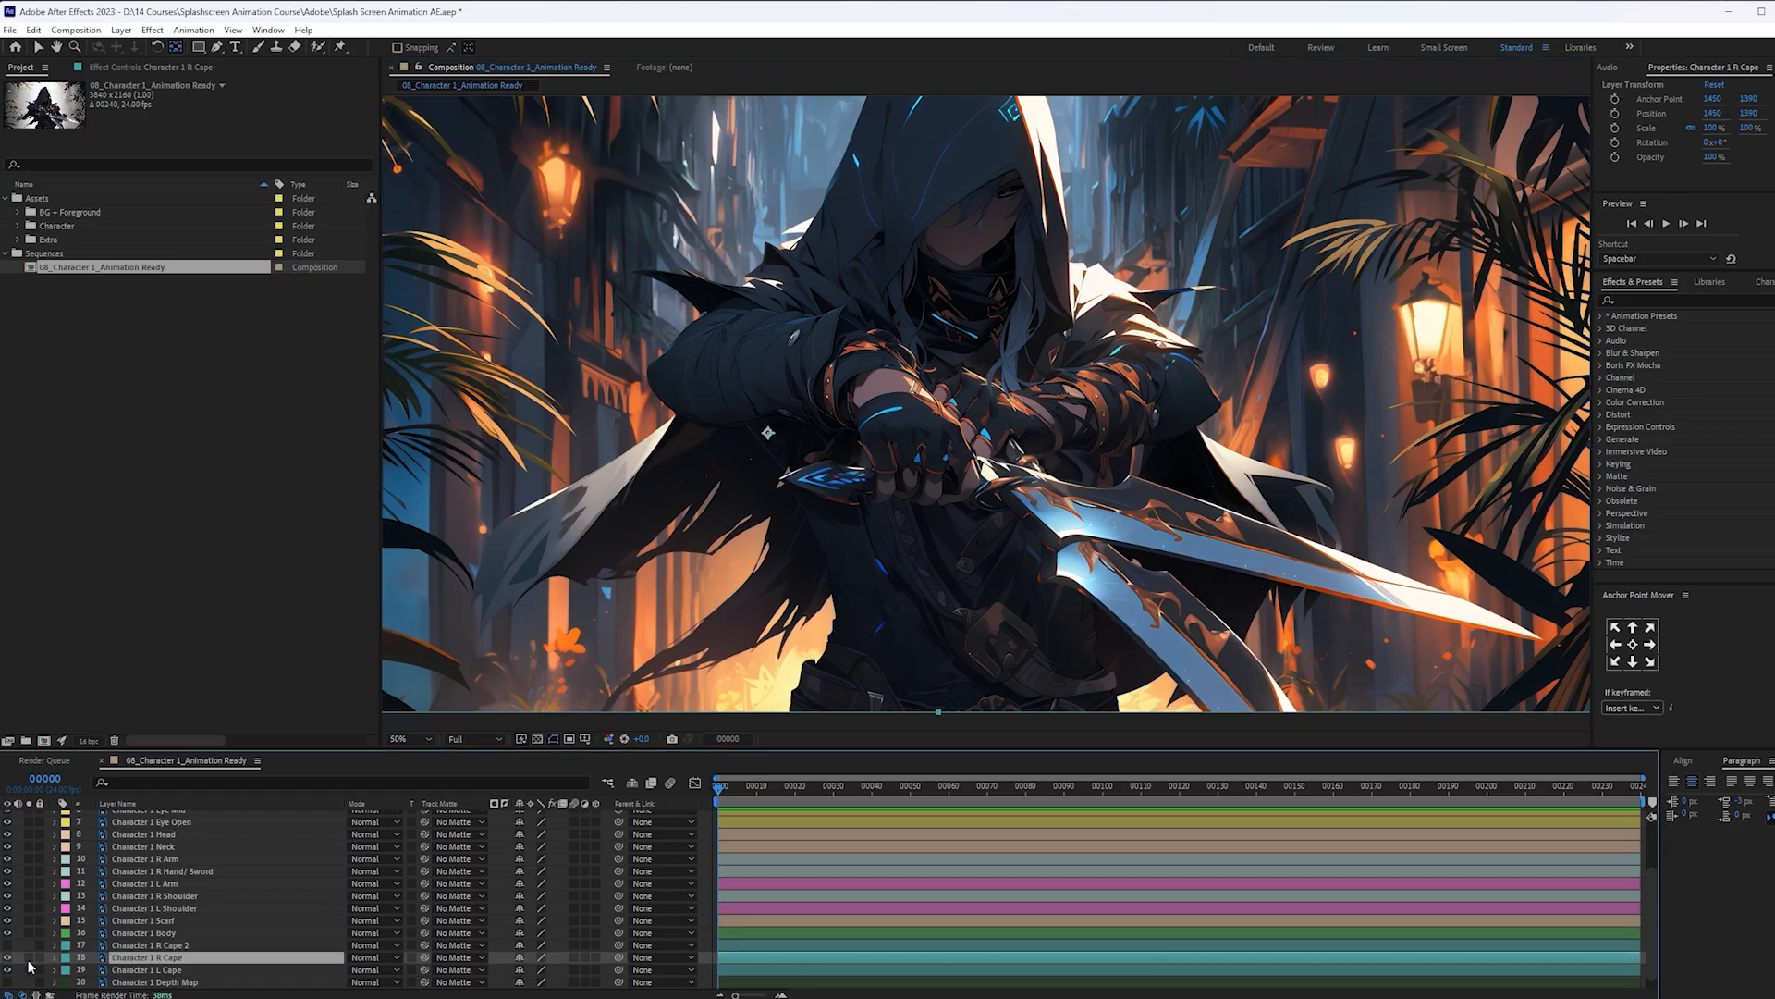
{"action": "left_click", "coordinate": [28, 957]}
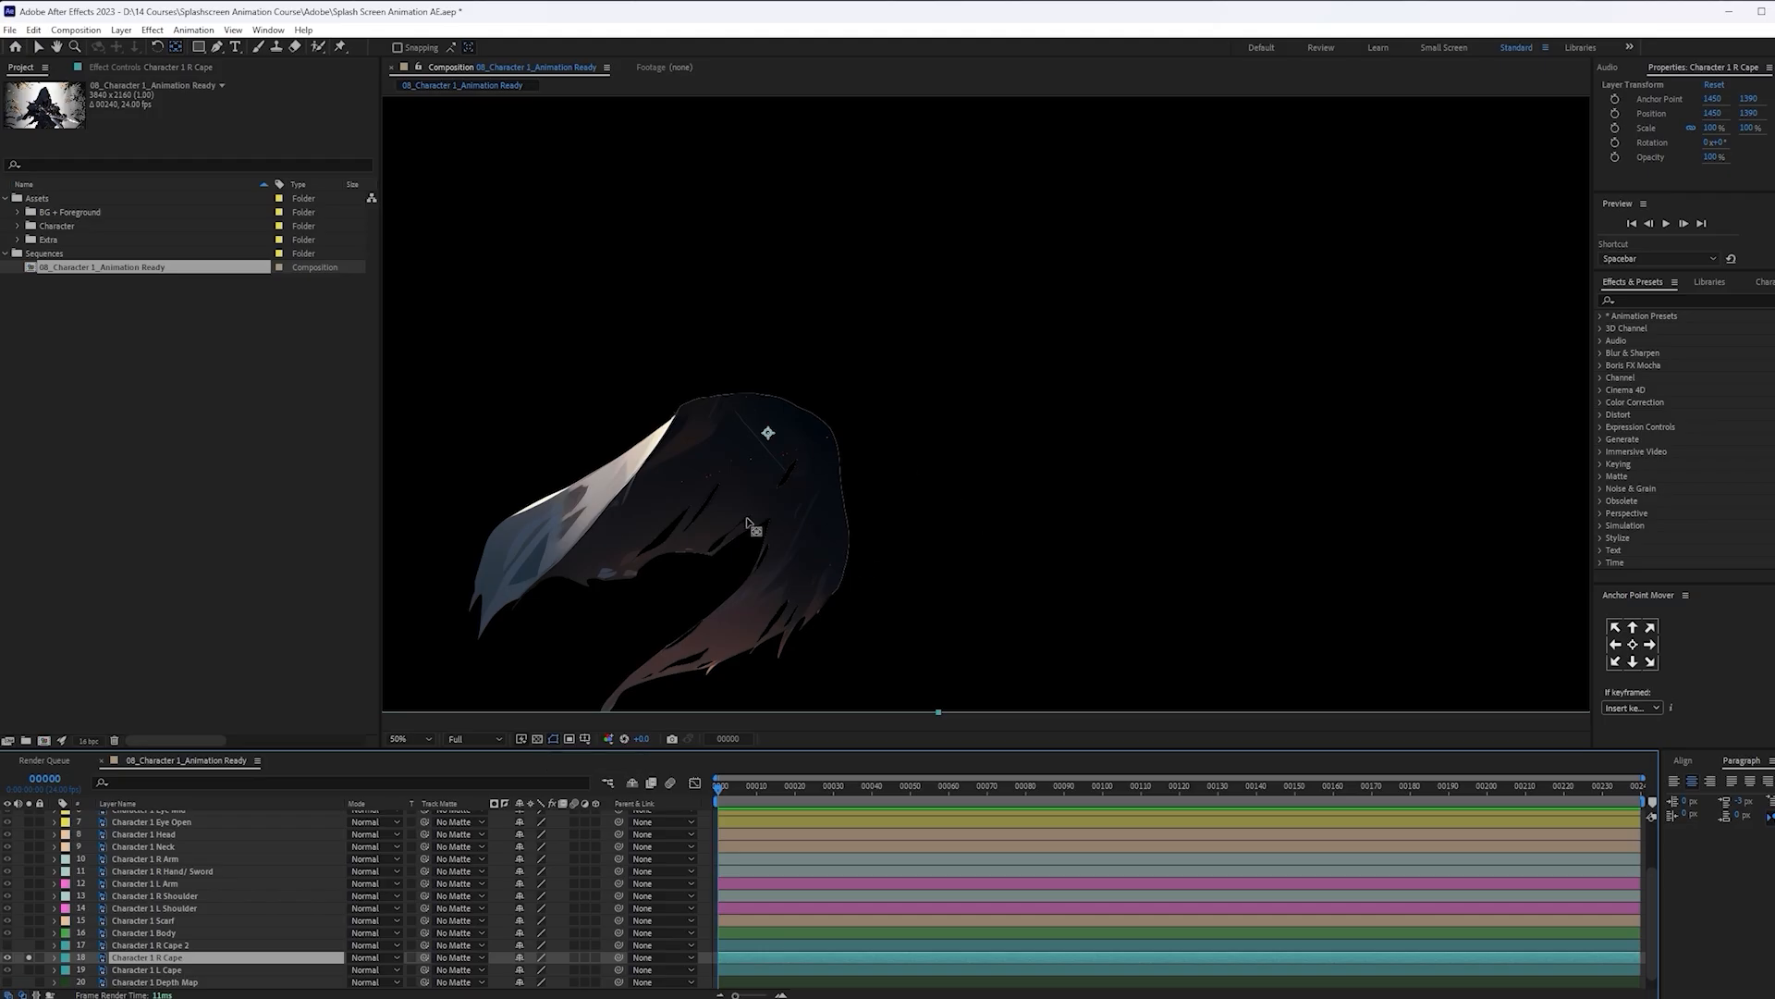
{"action": "left_click", "coordinate": [537, 740]}
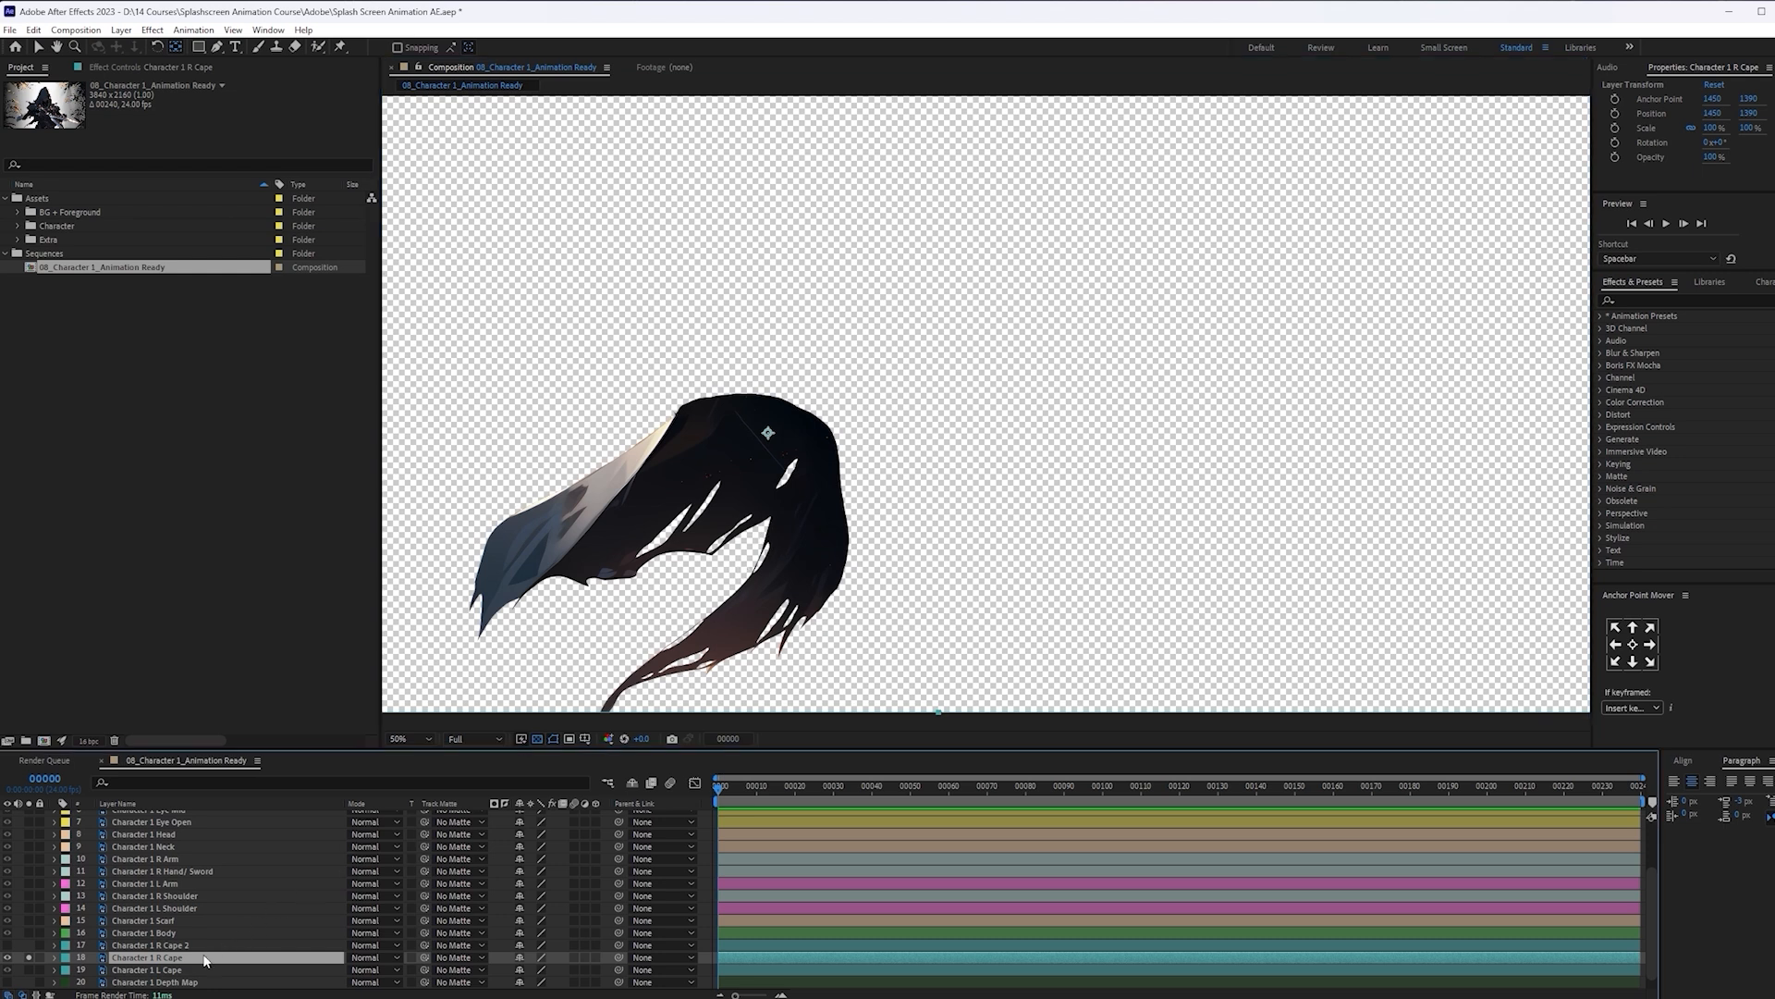
Draw a closed curved Pen mask around the outer flap of the Character 1 R Cape layer, excluding the inner hanging strip
{"action": "left_click", "coordinate": [217, 47]}
{"action": "key", "text": "p"}
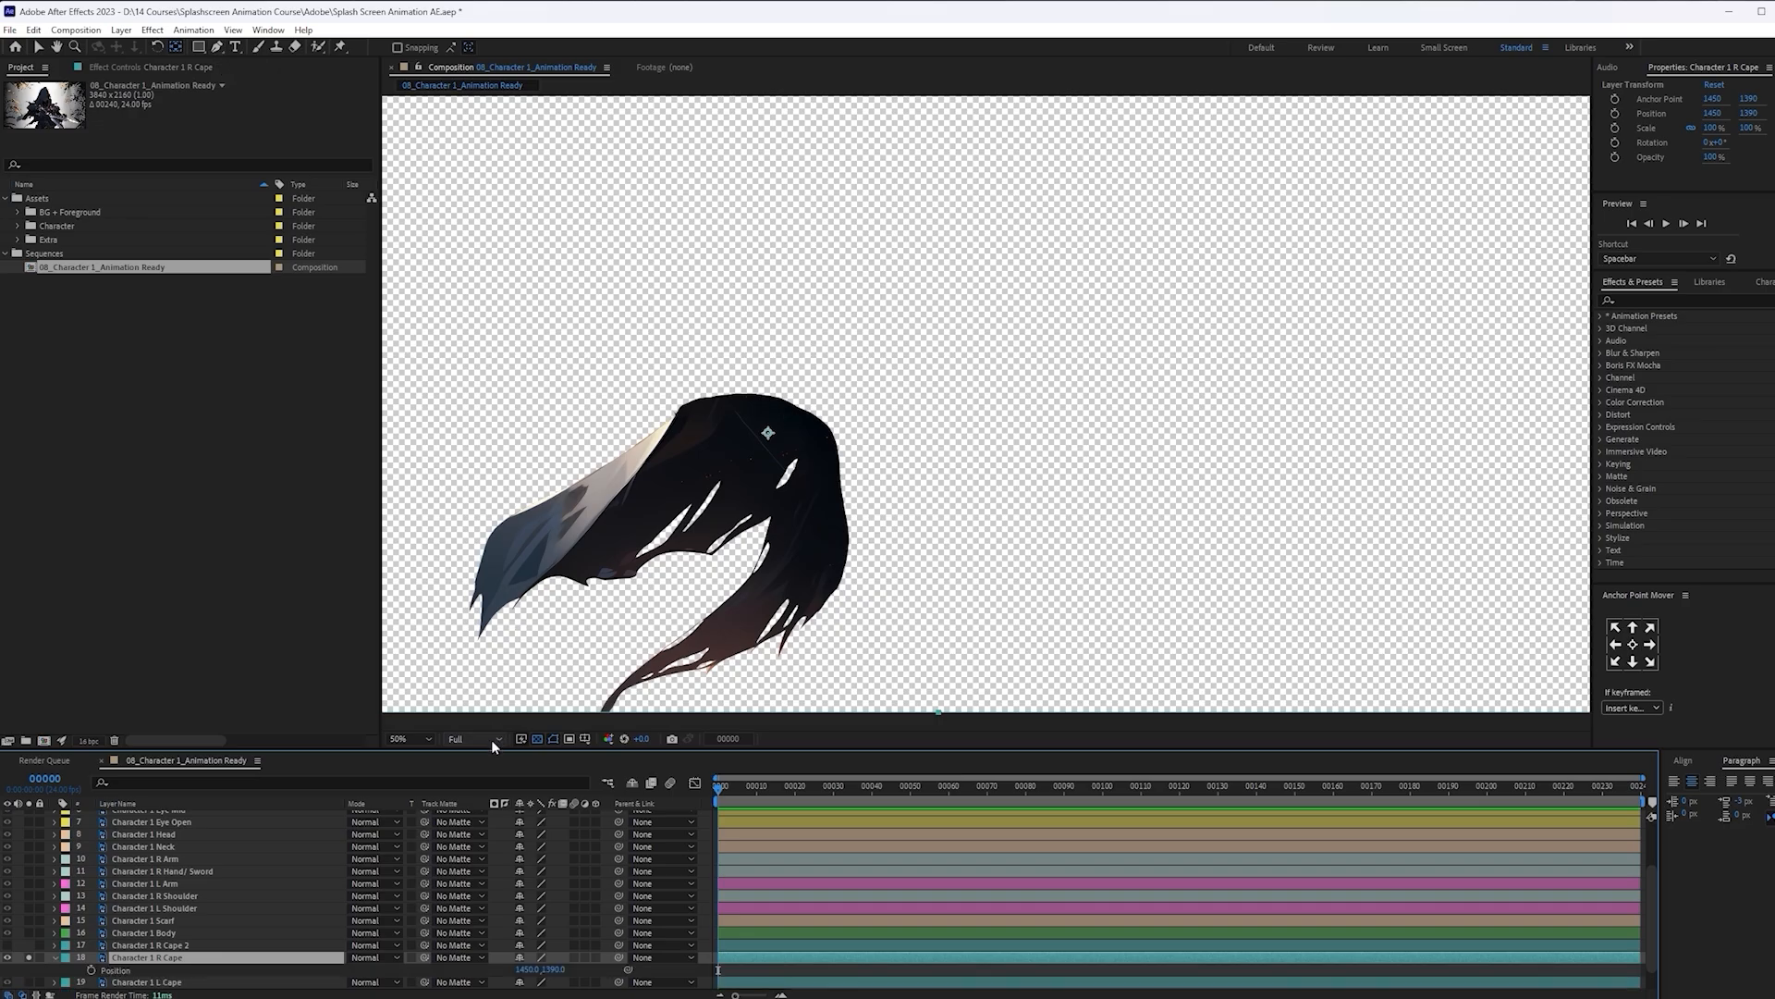
{"action": "key", "text": "p"}
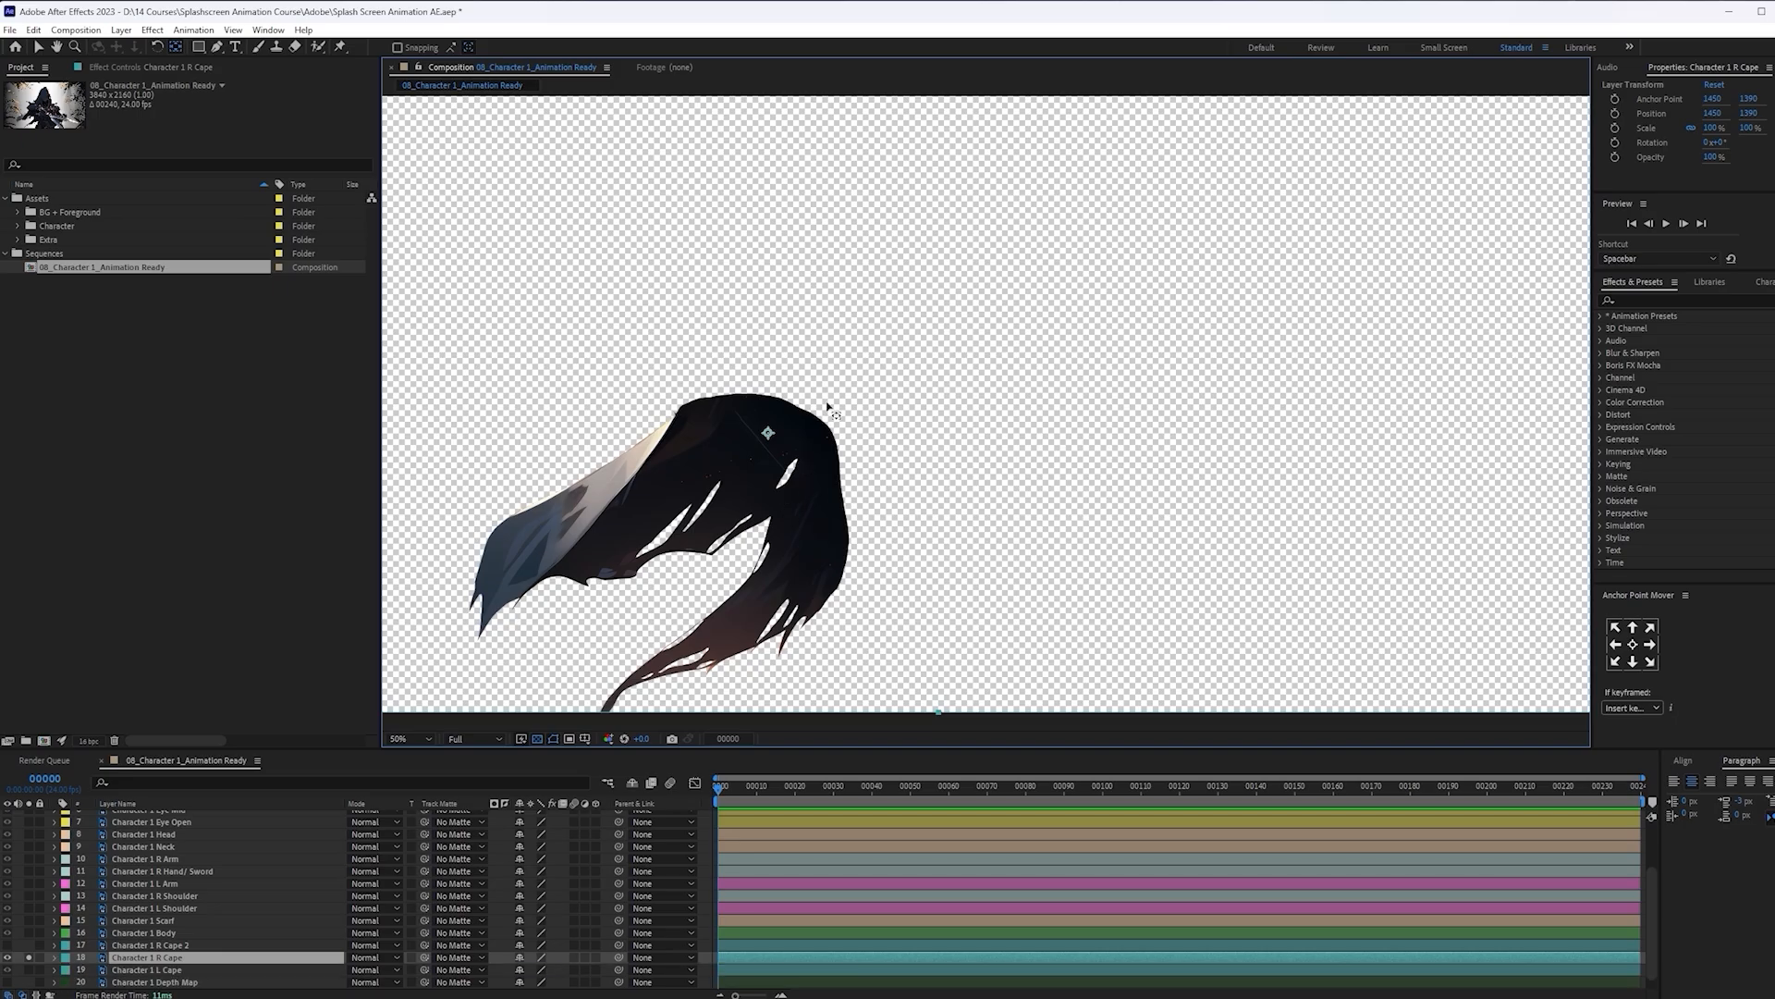
{"action": "key", "text": "g"}
{"action": "scroll", "coordinate": [753, 552], "scroll_direction": "up", "scroll_amount": 2}
{"action": "left_click_drag", "start_coordinate": [797, 367], "coordinate": [1212, 176]}
{"action": "left_click", "coordinate": [940, 538]}
{"action": "scroll", "coordinate": [1211, 176], "scroll_direction": "down", "scroll_amount": 2}
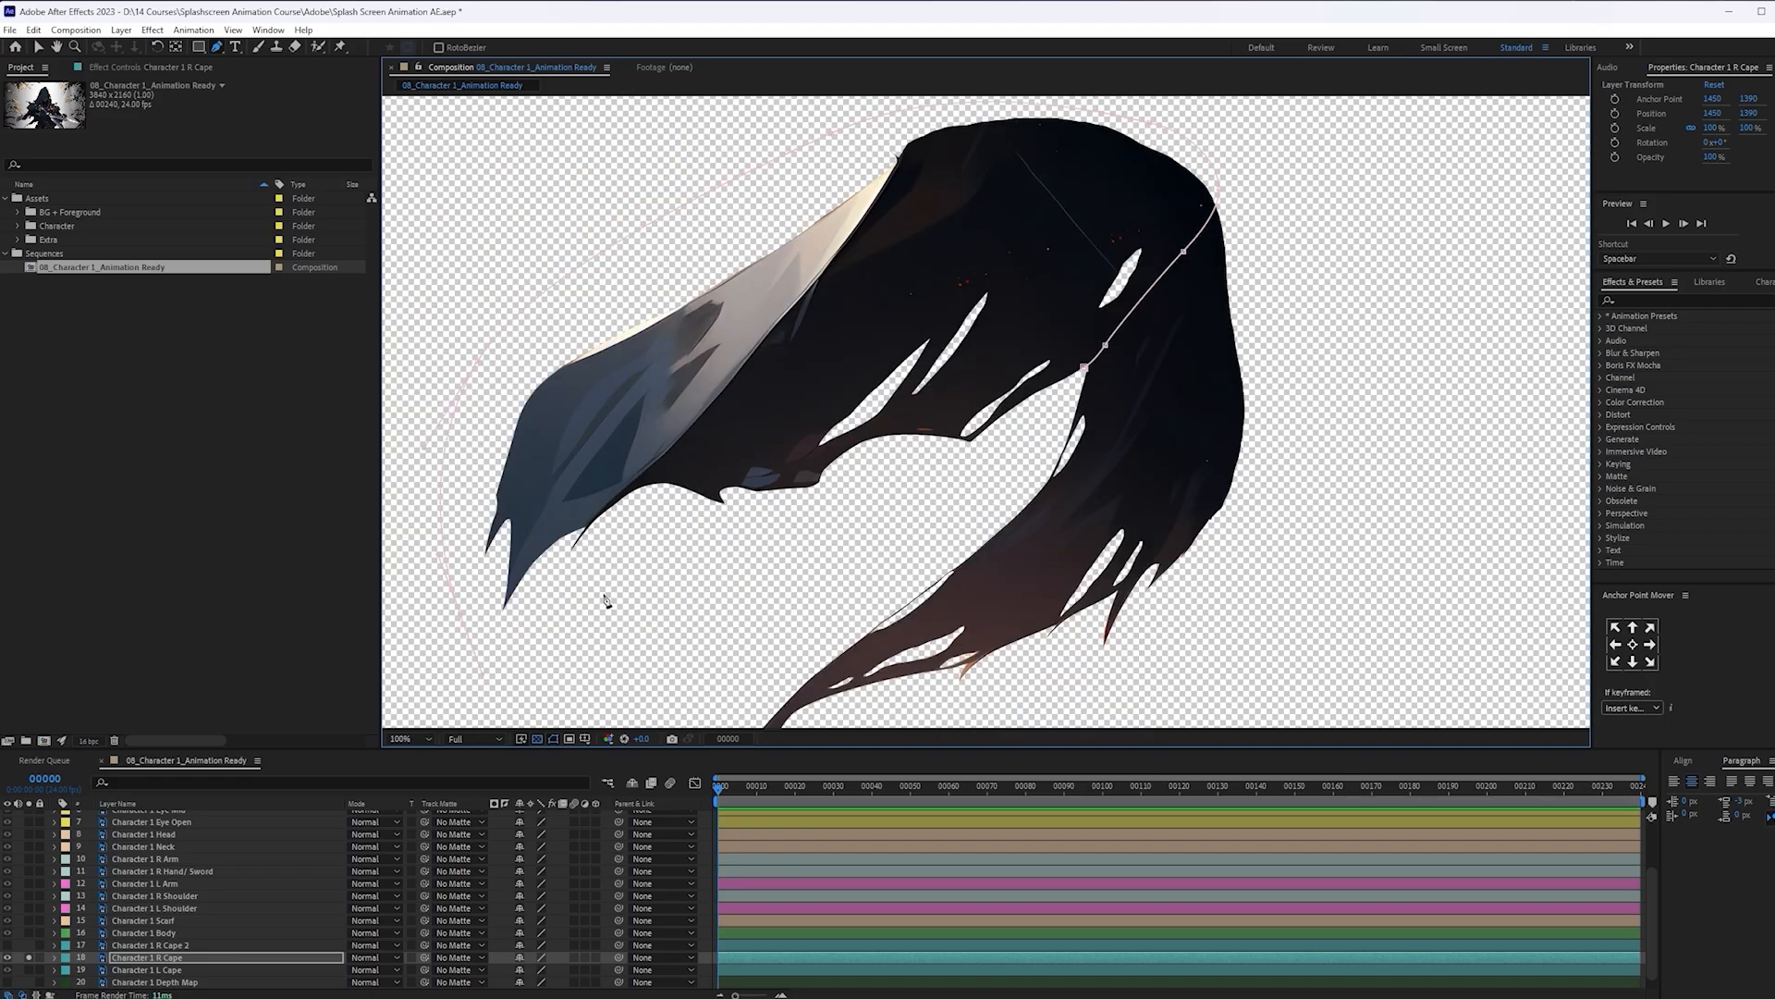
{"action": "left_click", "coordinate": [1084, 371]}
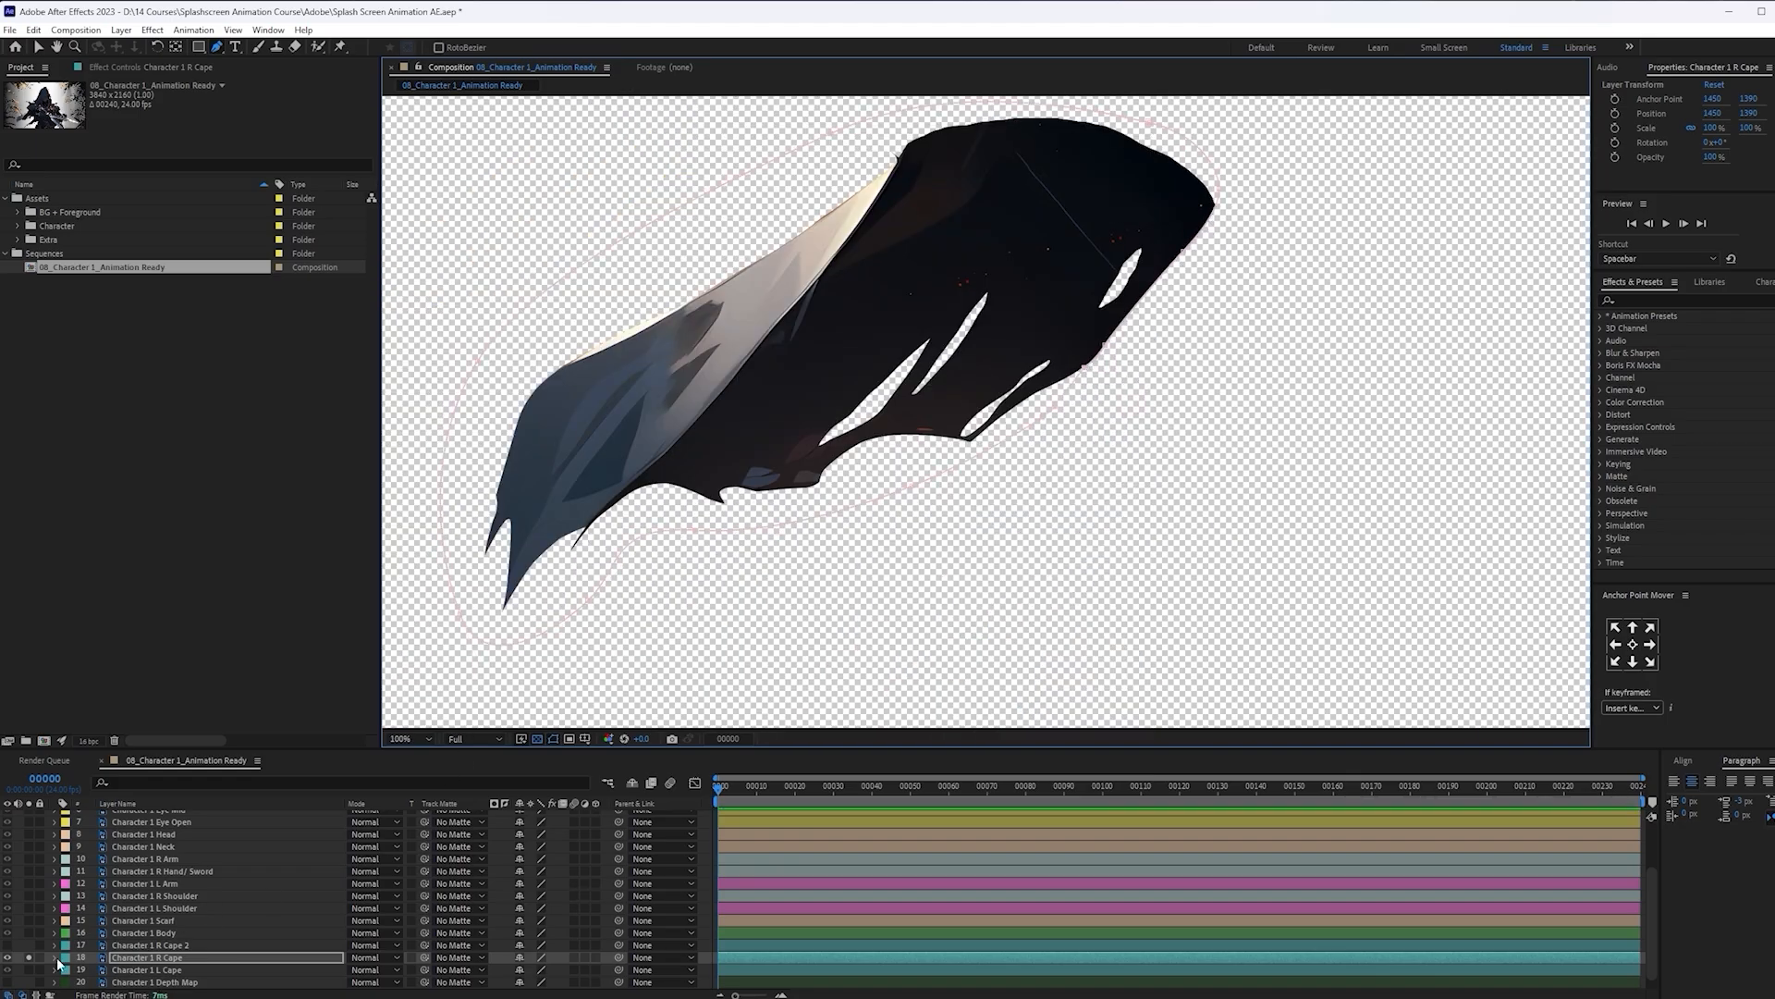
End the solo of Character 1 R Cape and make the Character 1 R Cape 2 layer visible again
{"action": "left_click", "coordinate": [19, 957]}
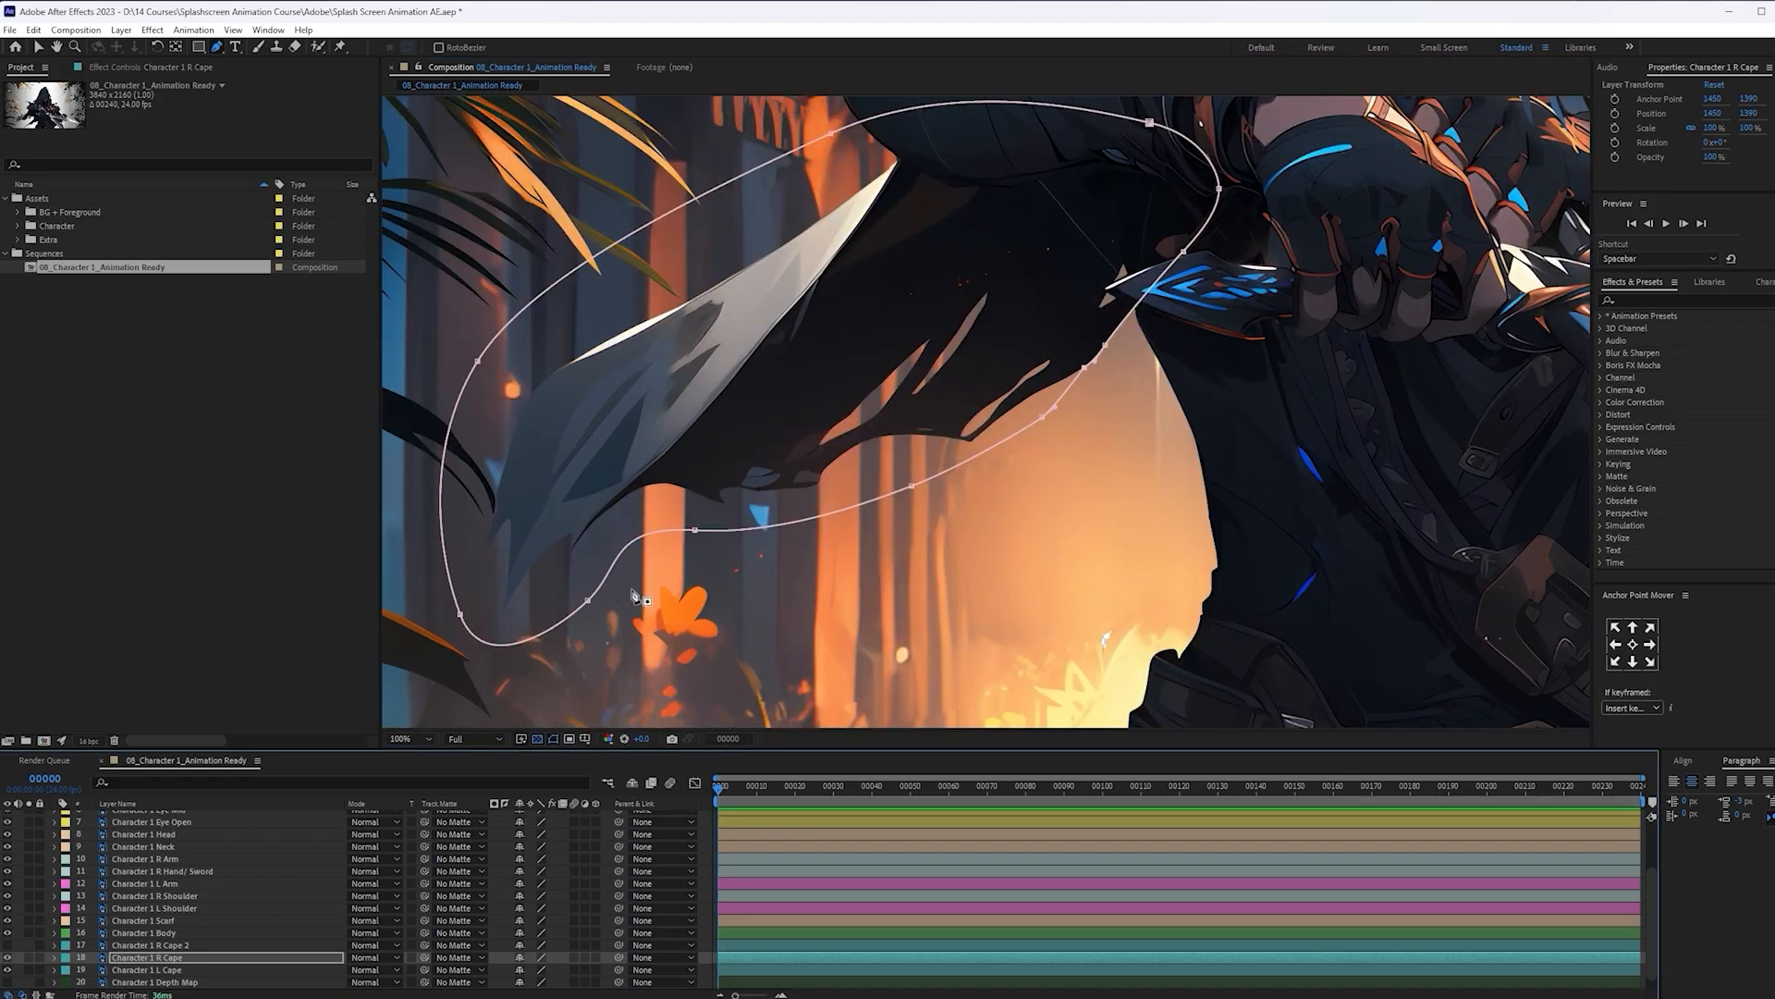
{"action": "key", "text": "comma"}
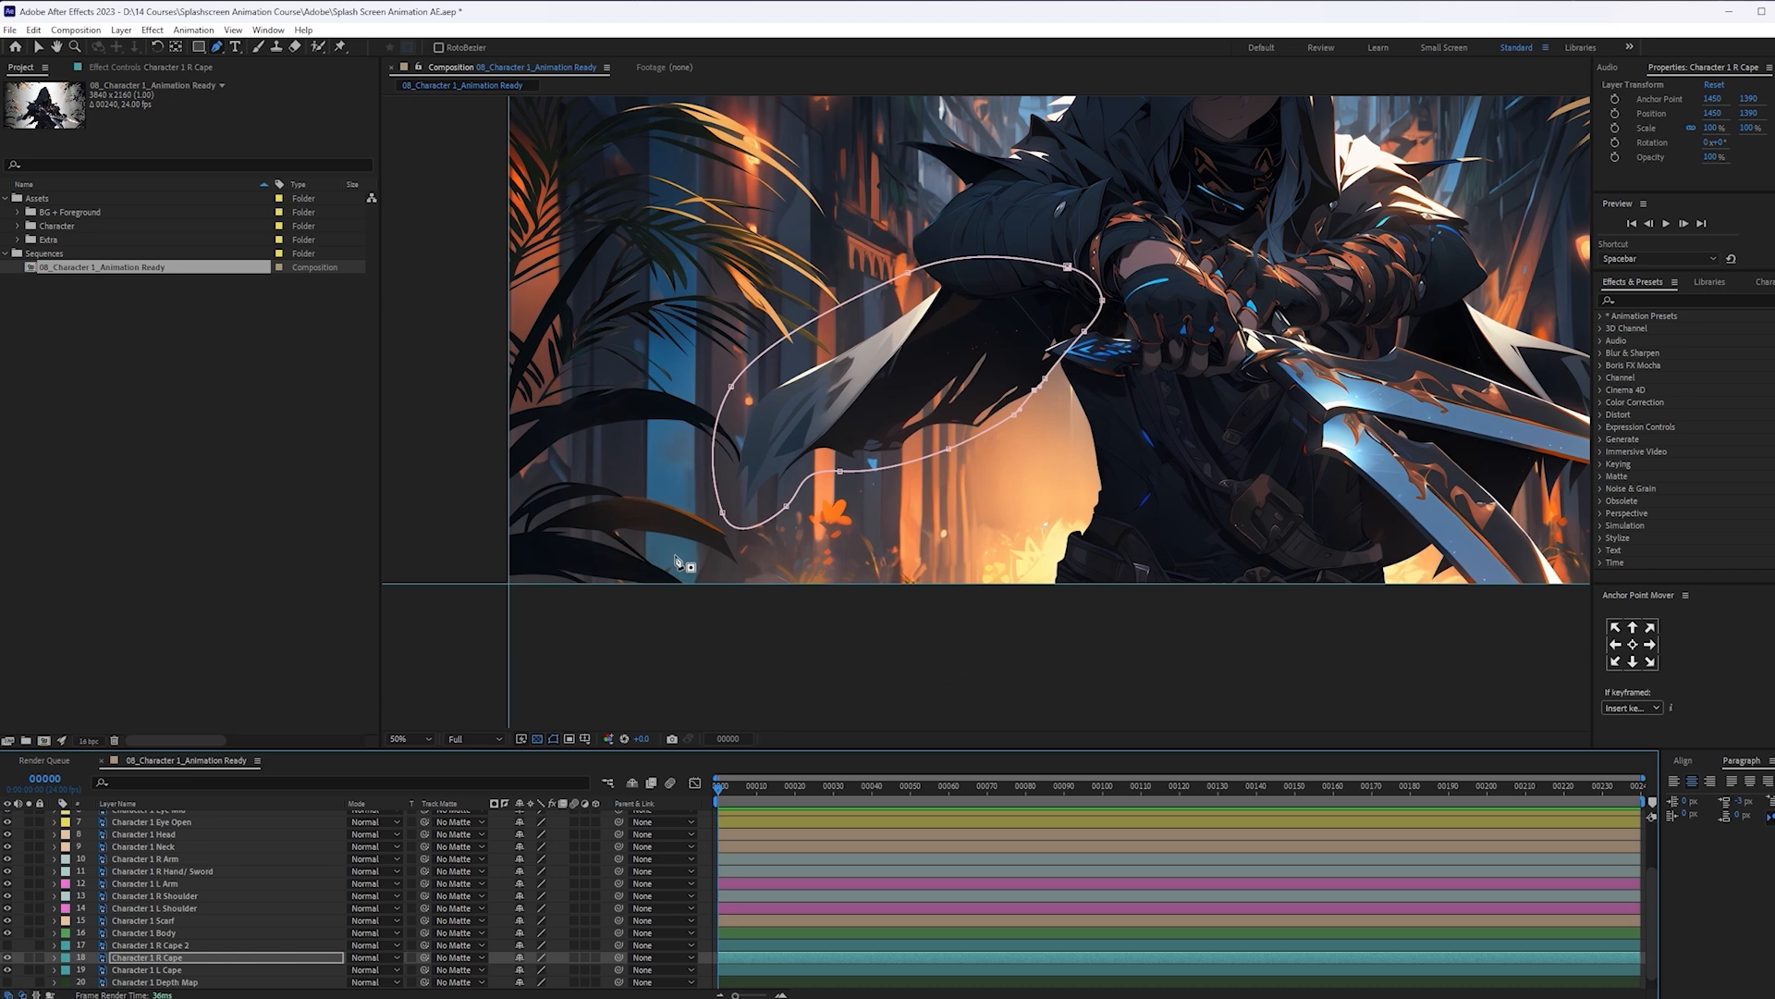
{"action": "left_click", "coordinate": [8, 946]}
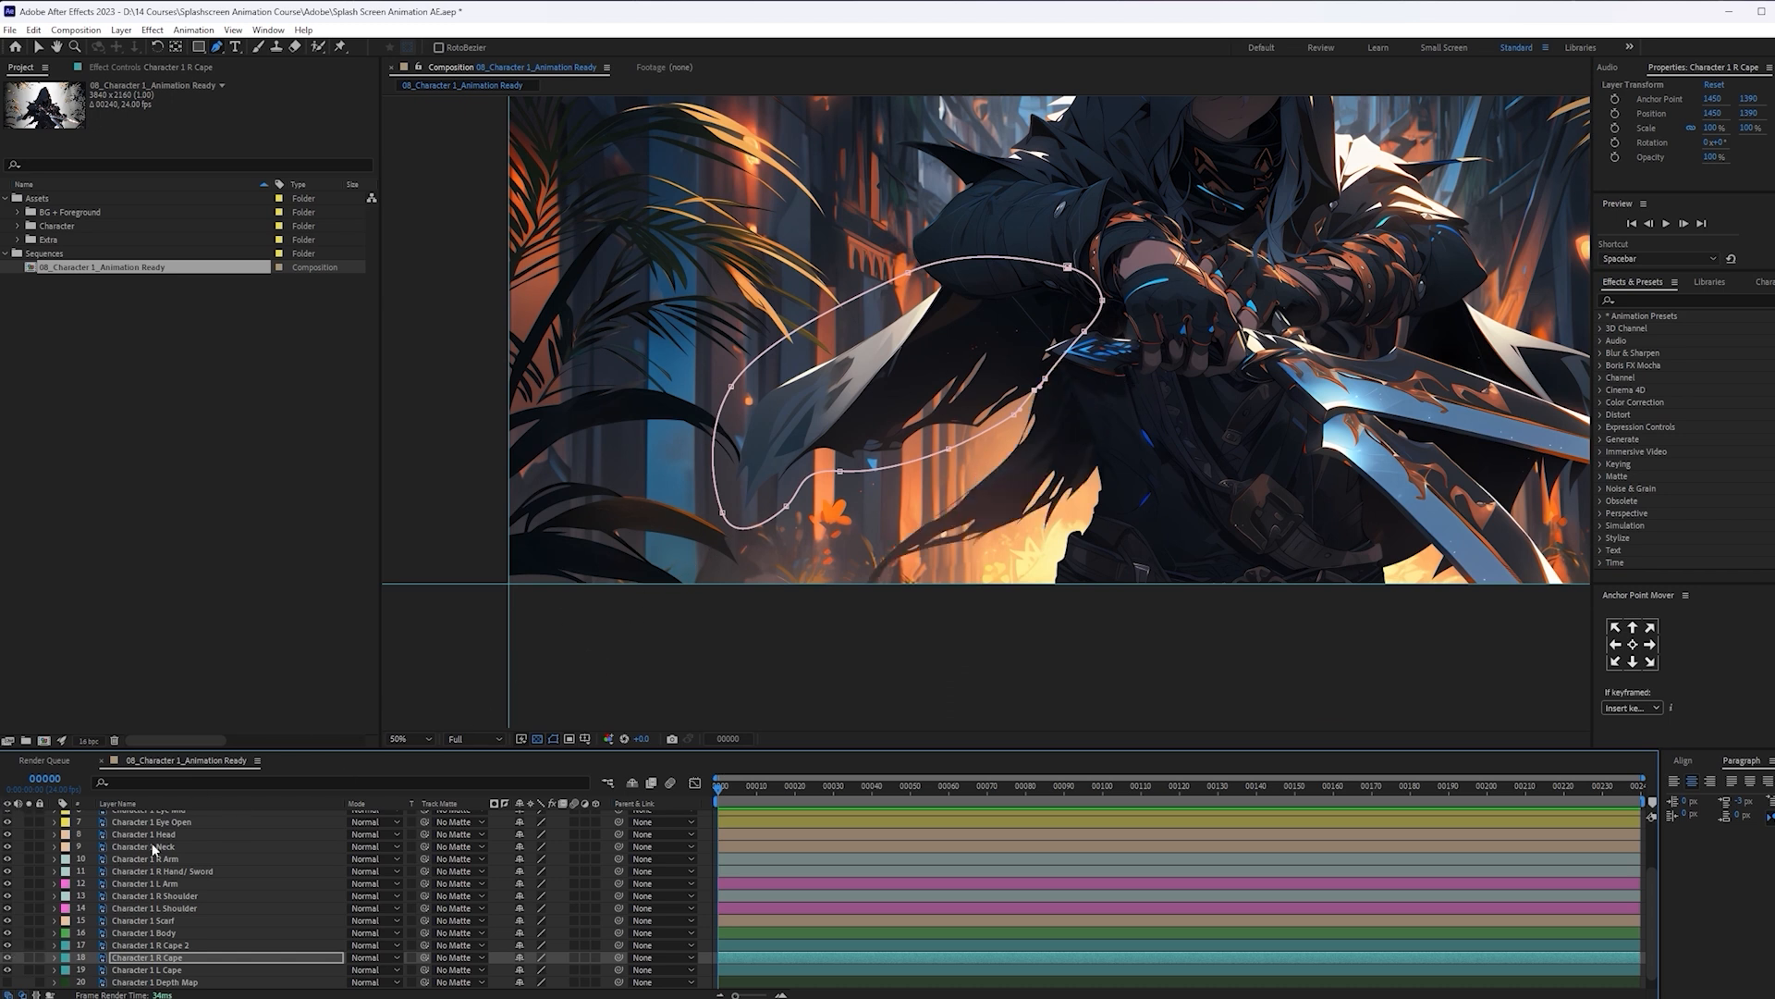
Solo the Character 1 R Cape 2 layer and draw a closed Pen mask around its inner hanging strip down past the frame's edge
{"action": "left_click", "coordinate": [138, 945]}
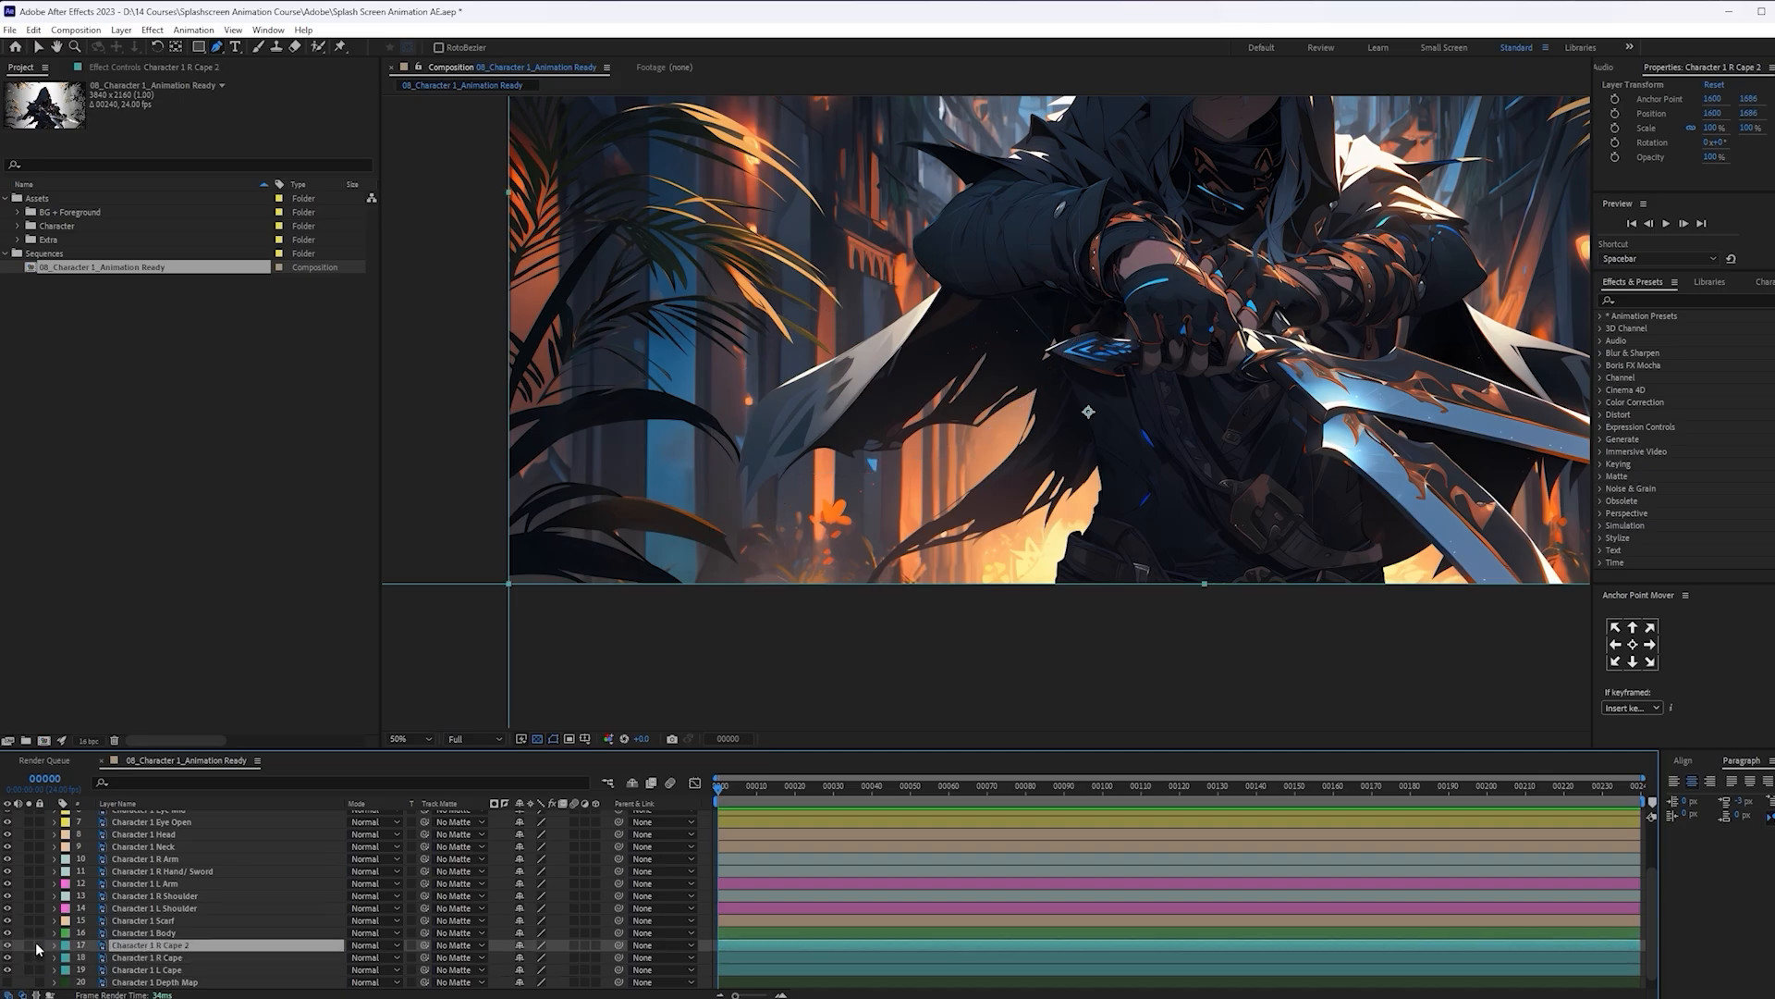
{"action": "left_click", "coordinate": [29, 945]}
{"action": "scroll", "coordinate": [1165, 370], "scroll_direction": "up", "scroll_amount": 4}
{"action": "key", "text": "g"}
{"action": "mouse_move", "coordinate": [1214, 345]}
{"action": "left_mouse_down"}
{"action": "mouse_move", "coordinate": [981, 549]}
{"action": "mouse_move", "coordinate": [964, 470]}
{"action": "left_mouse_up"}
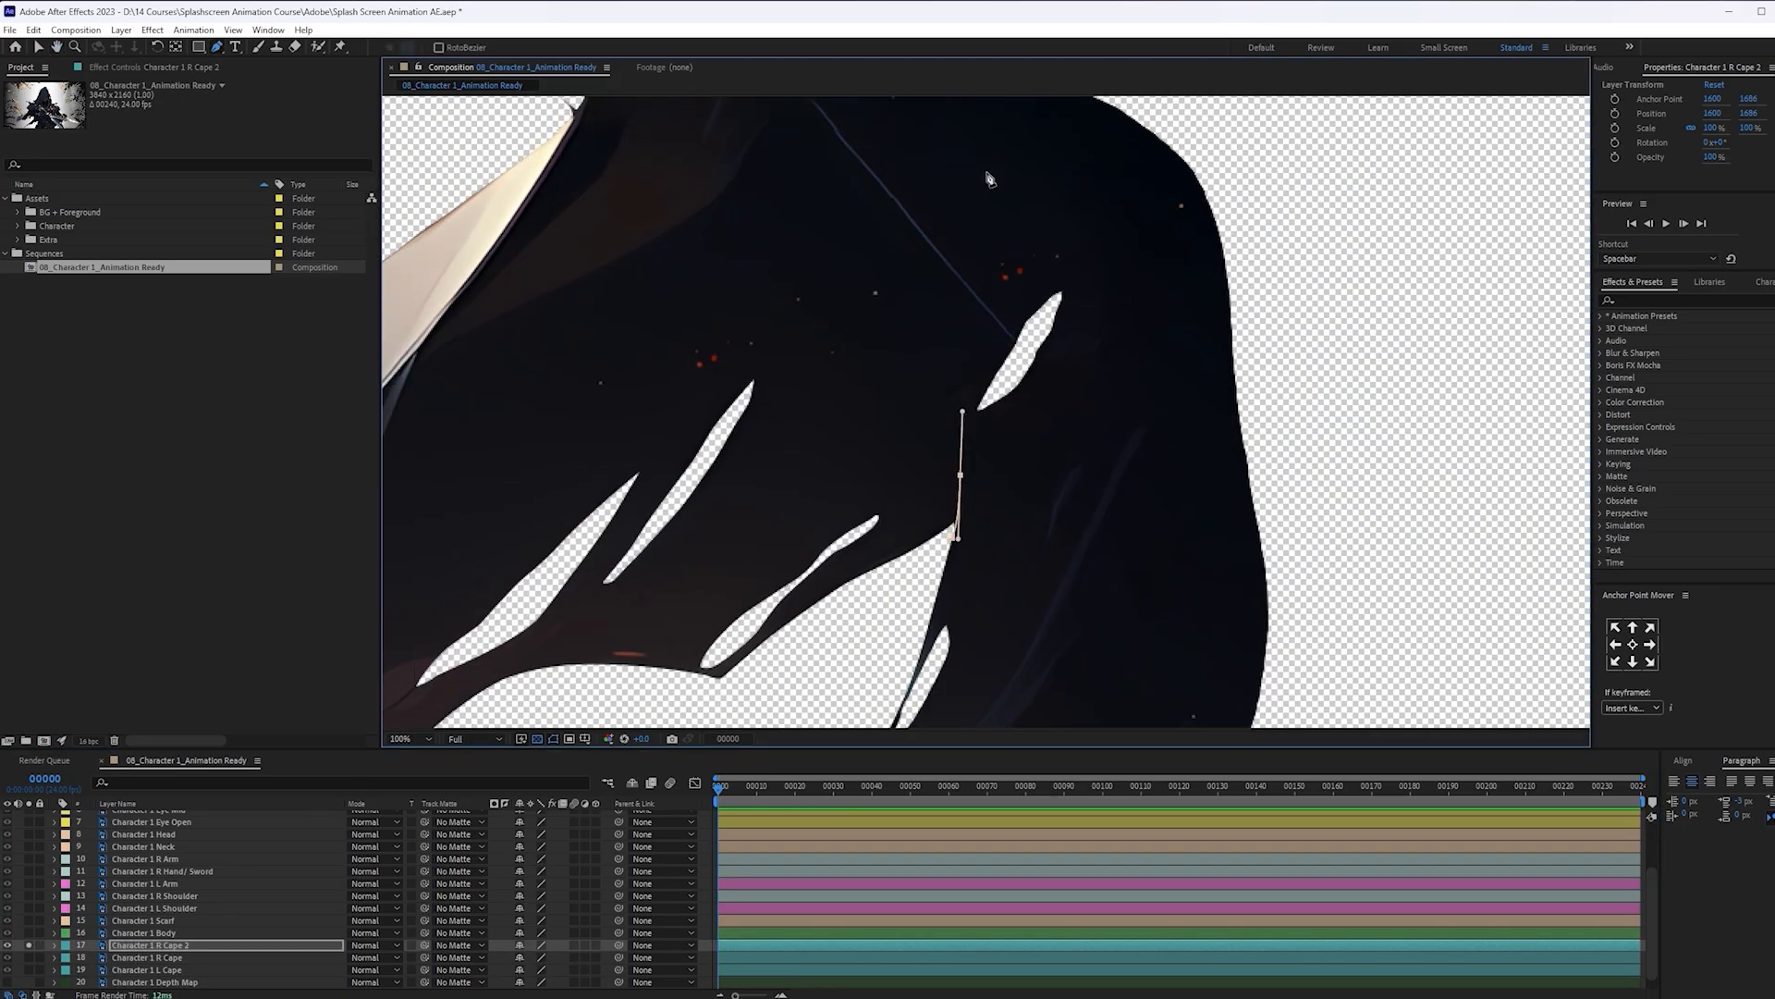
{"action": "scroll", "coordinate": [987, 185], "scroll_direction": "down", "scroll_amount": 1}
{"action": "left_click_drag", "start_coordinate": [1037, 239], "coordinate": [1121, 229]}
{"action": "left_click_drag", "start_coordinate": [1147, 340], "coordinate": [1156, 398]}
{"action": "scroll", "coordinate": [1174, 481], "scroll_direction": "down", "scroll_amount": 1}
{"action": "left_click_drag", "start_coordinate": [1172, 601], "coordinate": [1163, 625]}
{"action": "left_click_drag", "start_coordinate": [965, 675], "coordinate": [956, 682]}
{"action": "left_click", "coordinate": [926, 704]}
{"action": "left_click", "coordinate": [869, 689]}
{"action": "left_click_drag", "start_coordinate": [891, 625], "coordinate": [905, 615]}
{"action": "left_click", "coordinate": [1046, 517]}
{"action": "left_click", "coordinate": [1078, 484]}
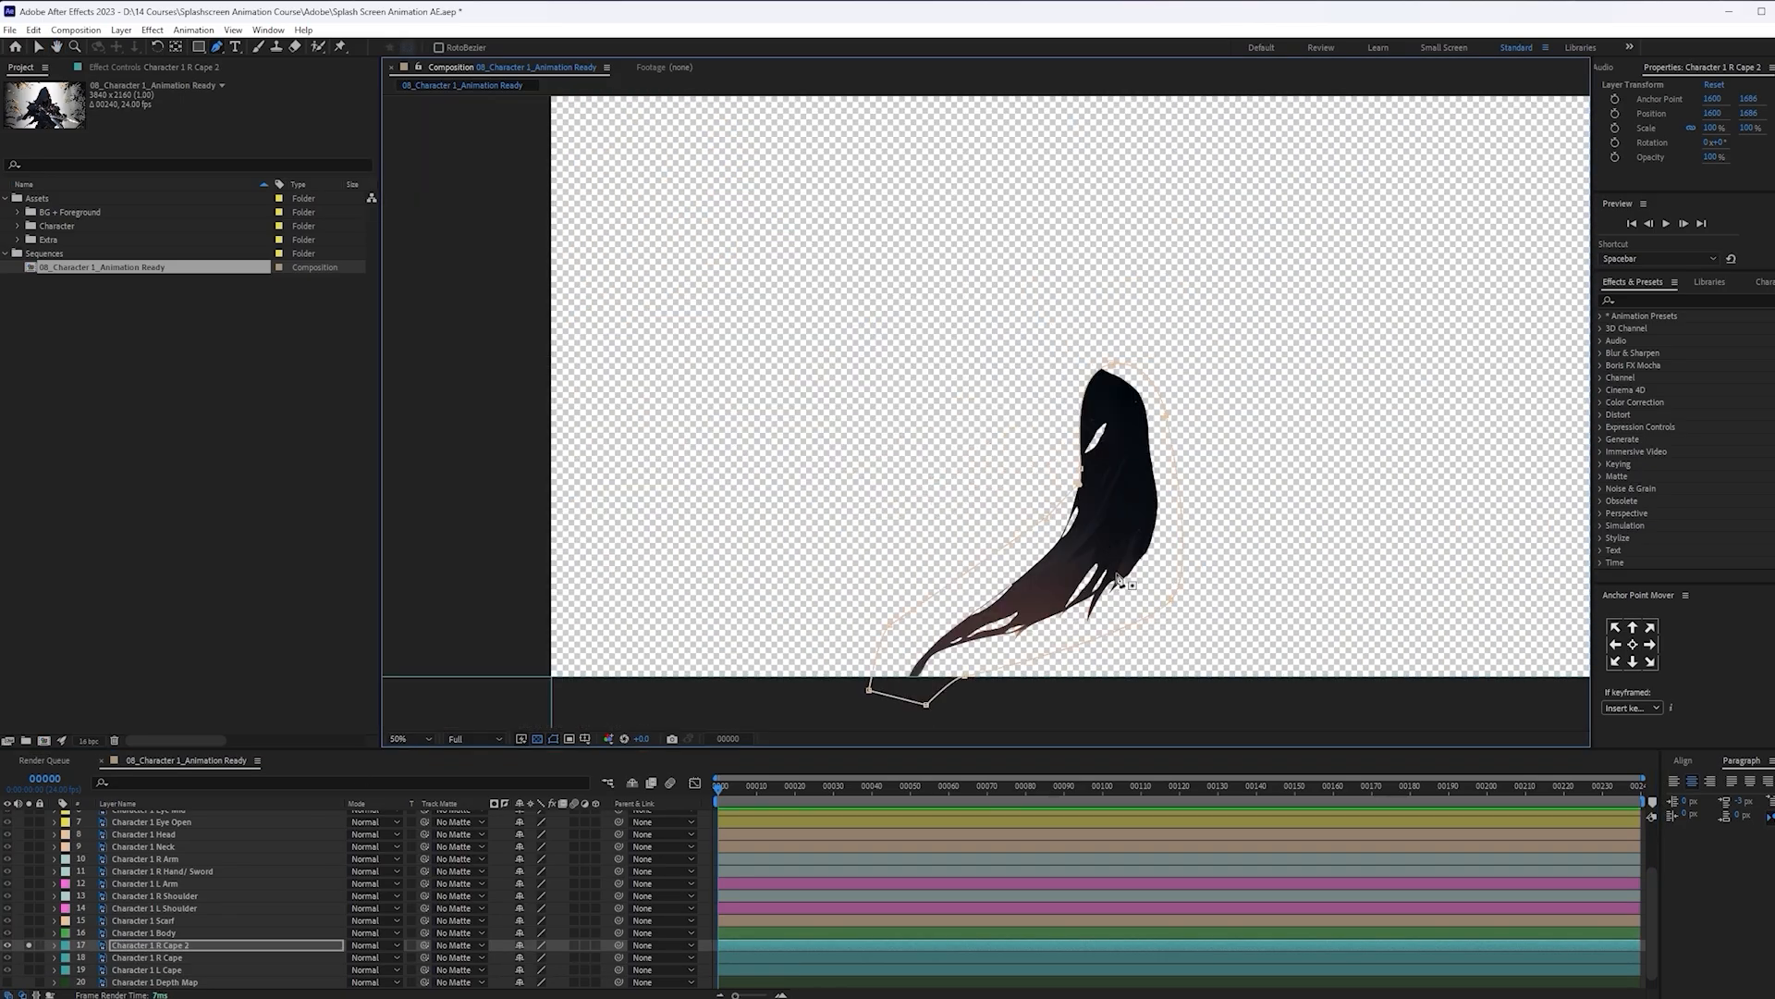
Move the Character 1 R Cape 2 layer, with its solo turned off, below Character 1 R Cape and save the project
{"action": "left_click", "coordinate": [29, 945]}
{"action": "left_click_drag", "start_coordinate": [209, 947], "coordinate": [182, 962]}
{"action": "left_click_drag", "start_coordinate": [1260, 515], "coordinate": [969, 530]}
{"action": "key", "text": "v"}
{"action": "key", "text": "ctrl+shift+a"}
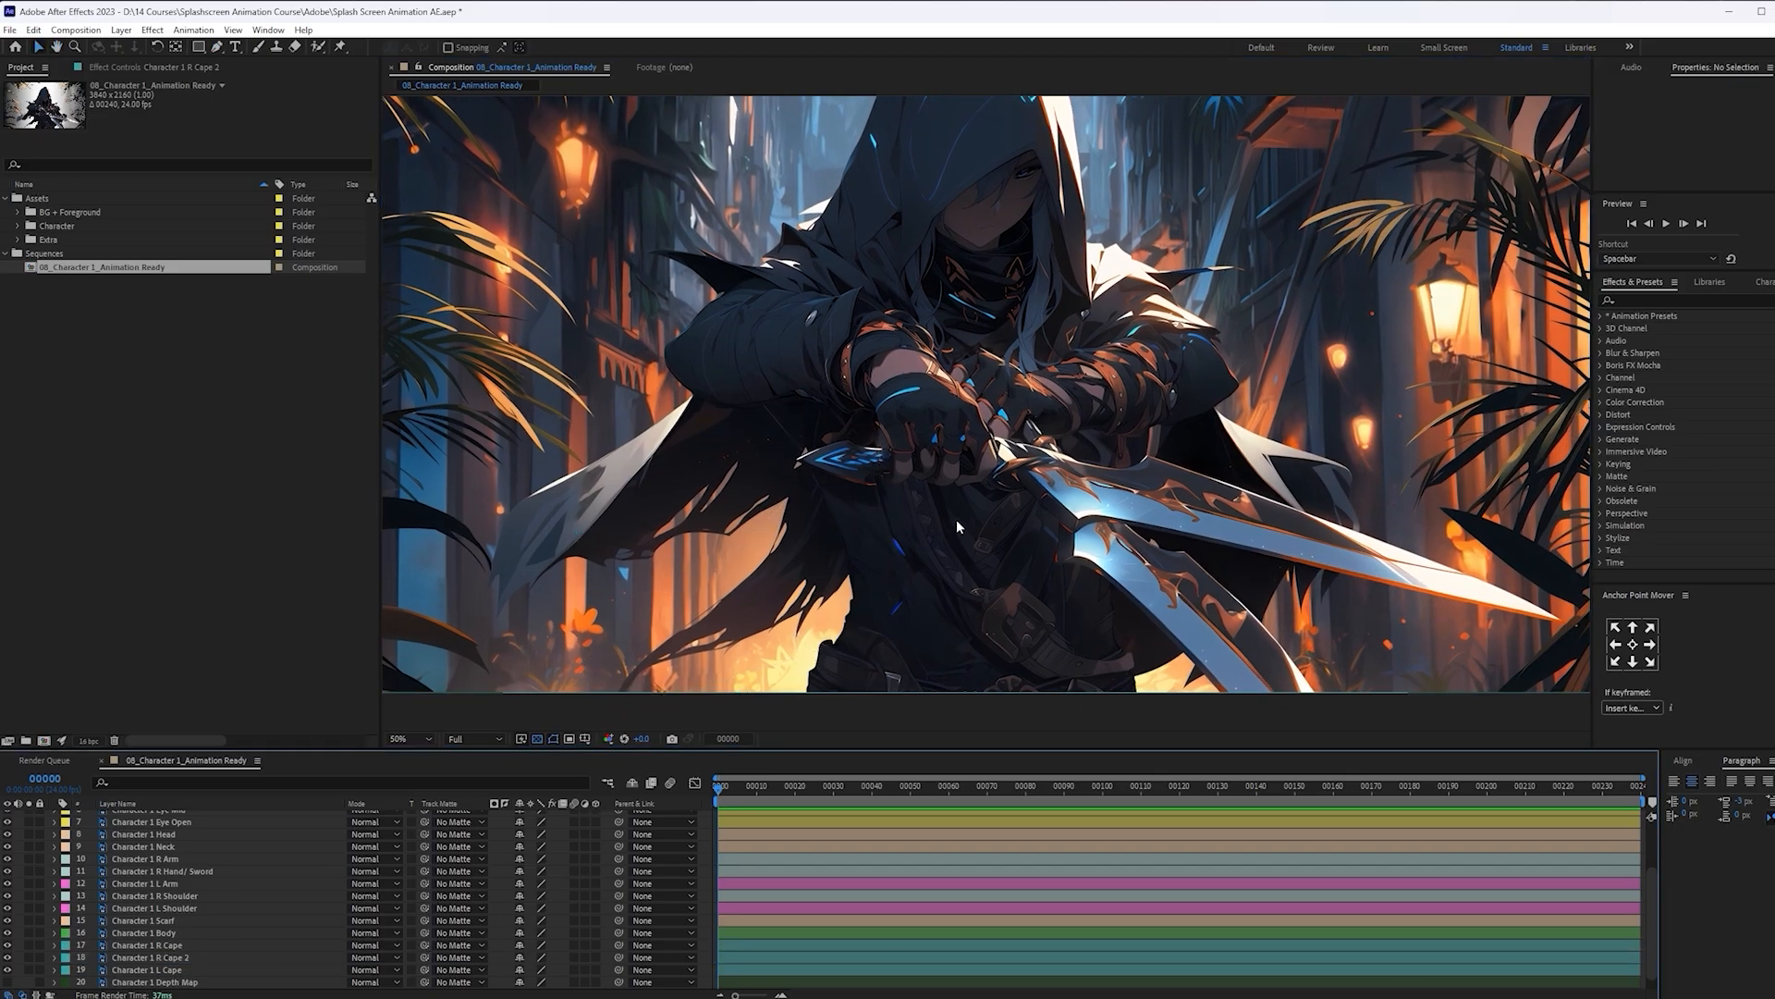
{"action": "key", "text": "ctrl+s"}
Check the Character 1 L Cape layer by toggling its visibility, and move its anchor point to about 2436, 1674
{"action": "left_click", "coordinate": [286, 967]}
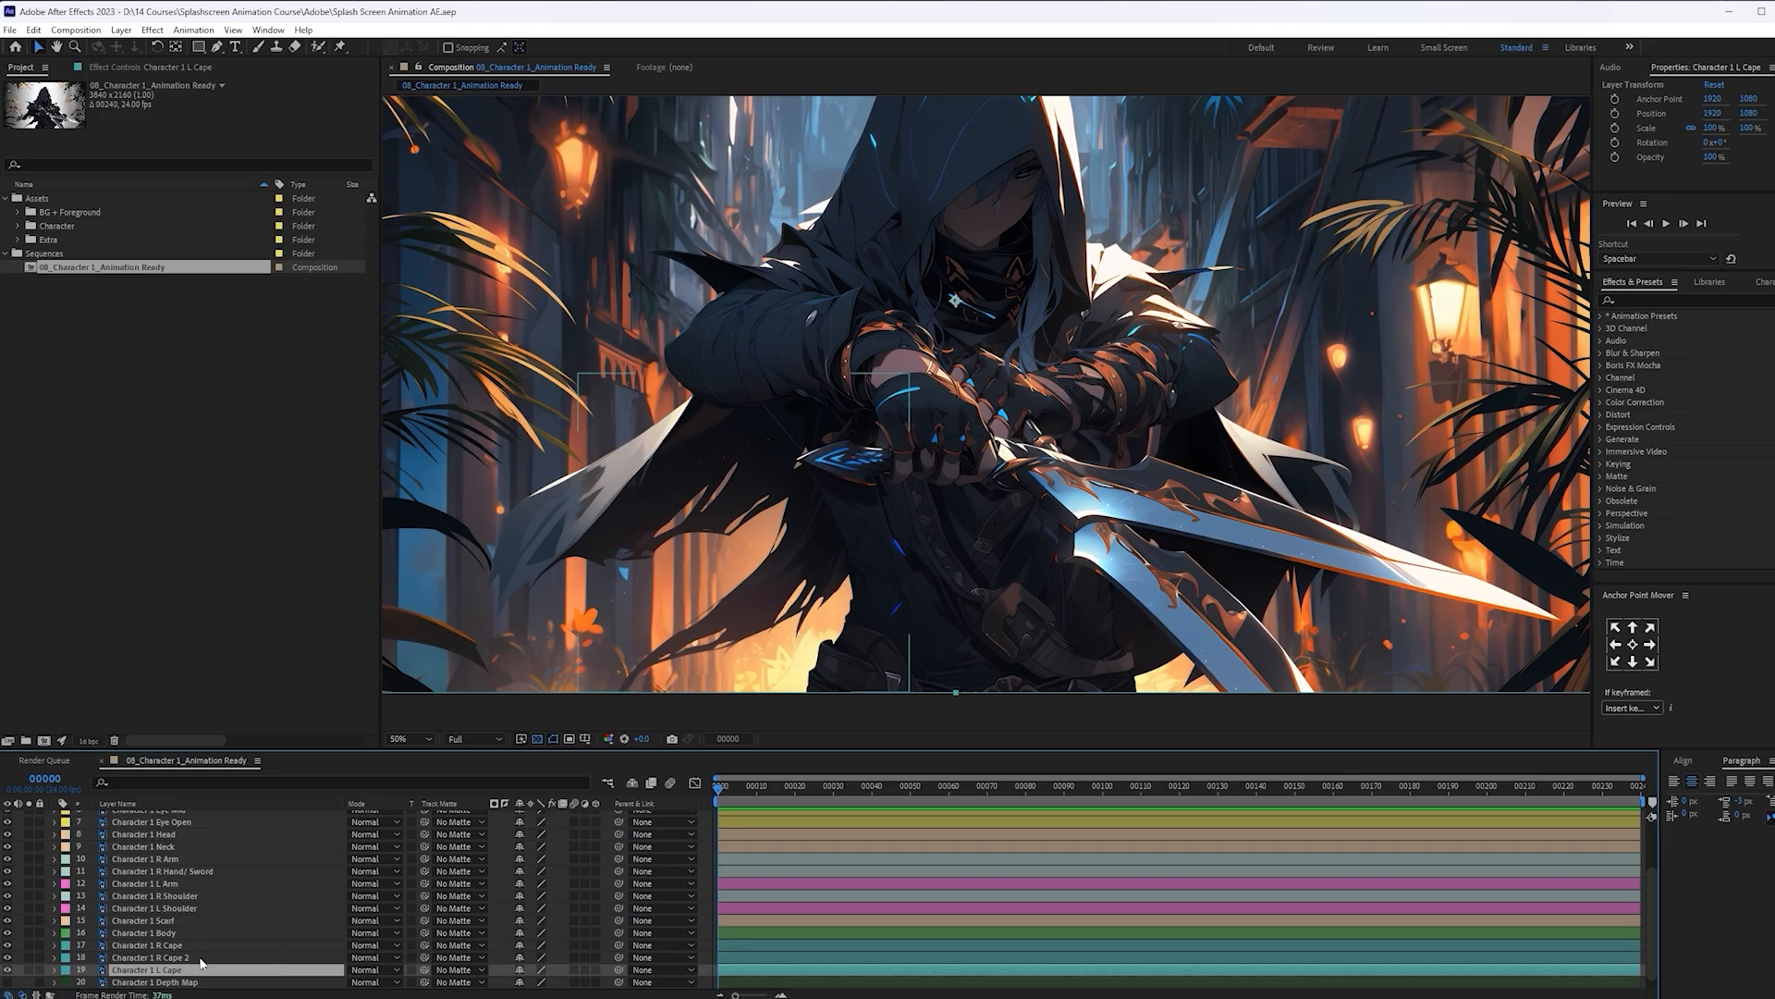
{"action": "scroll", "coordinate": [110, 965], "scroll_direction": "down", "scroll_amount": 1}
{"action": "left_click", "coordinate": [8, 958]}
{"action": "left_click", "coordinate": [8, 958]}
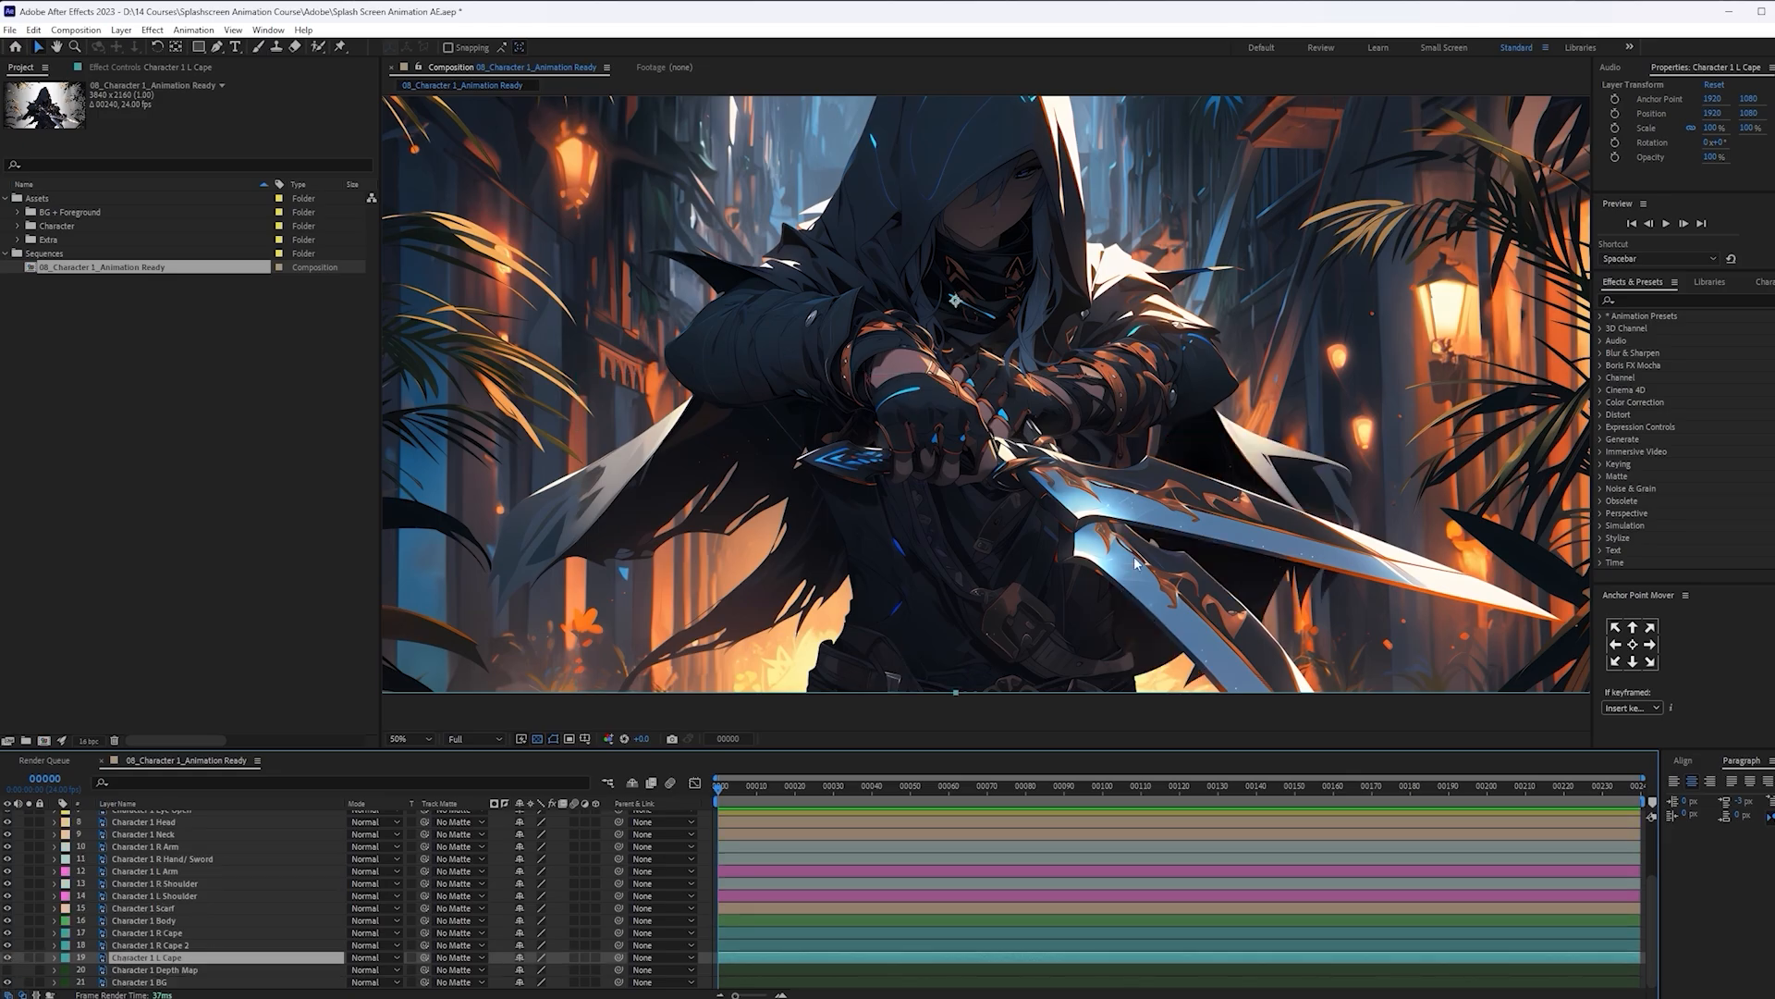
{"action": "key", "text": "y"}
{"action": "left_click_drag", "start_coordinate": [955, 300], "coordinate": [1143, 525]}
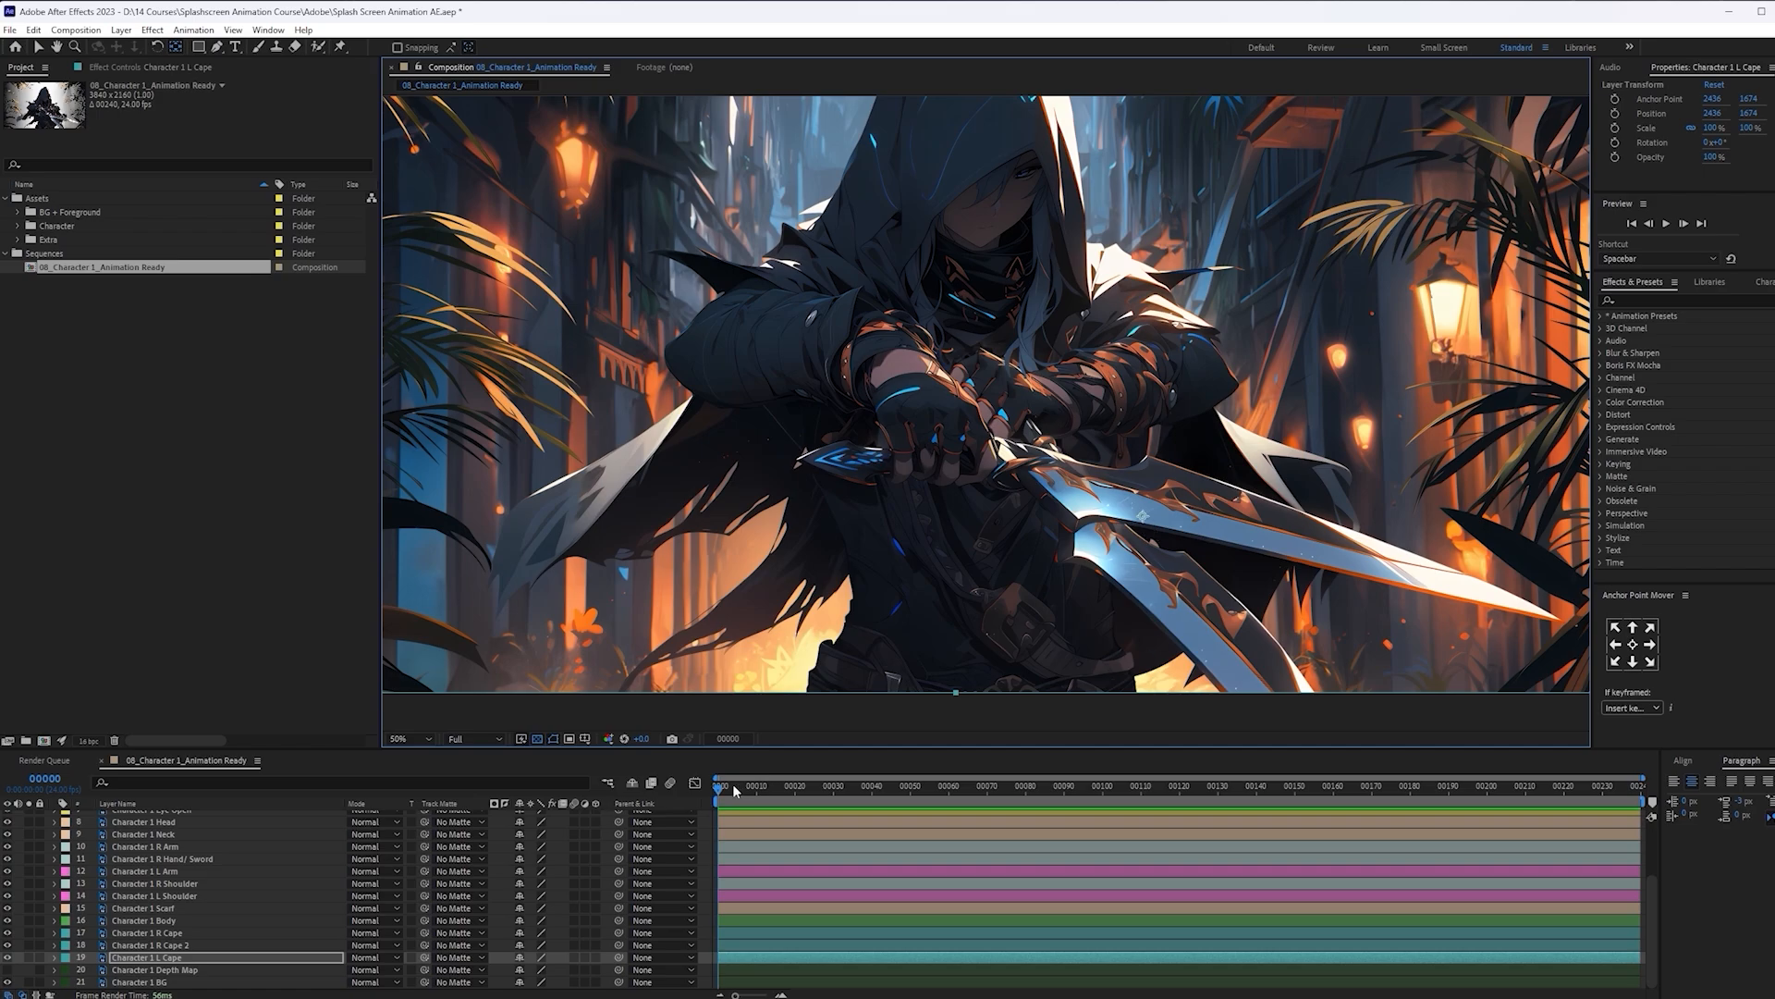
Parent the Character 1 R Cape, R Cape 2 and L Cape layers to Character 1 Body
{"action": "left_click", "coordinate": [212, 935], "text": "shift"}
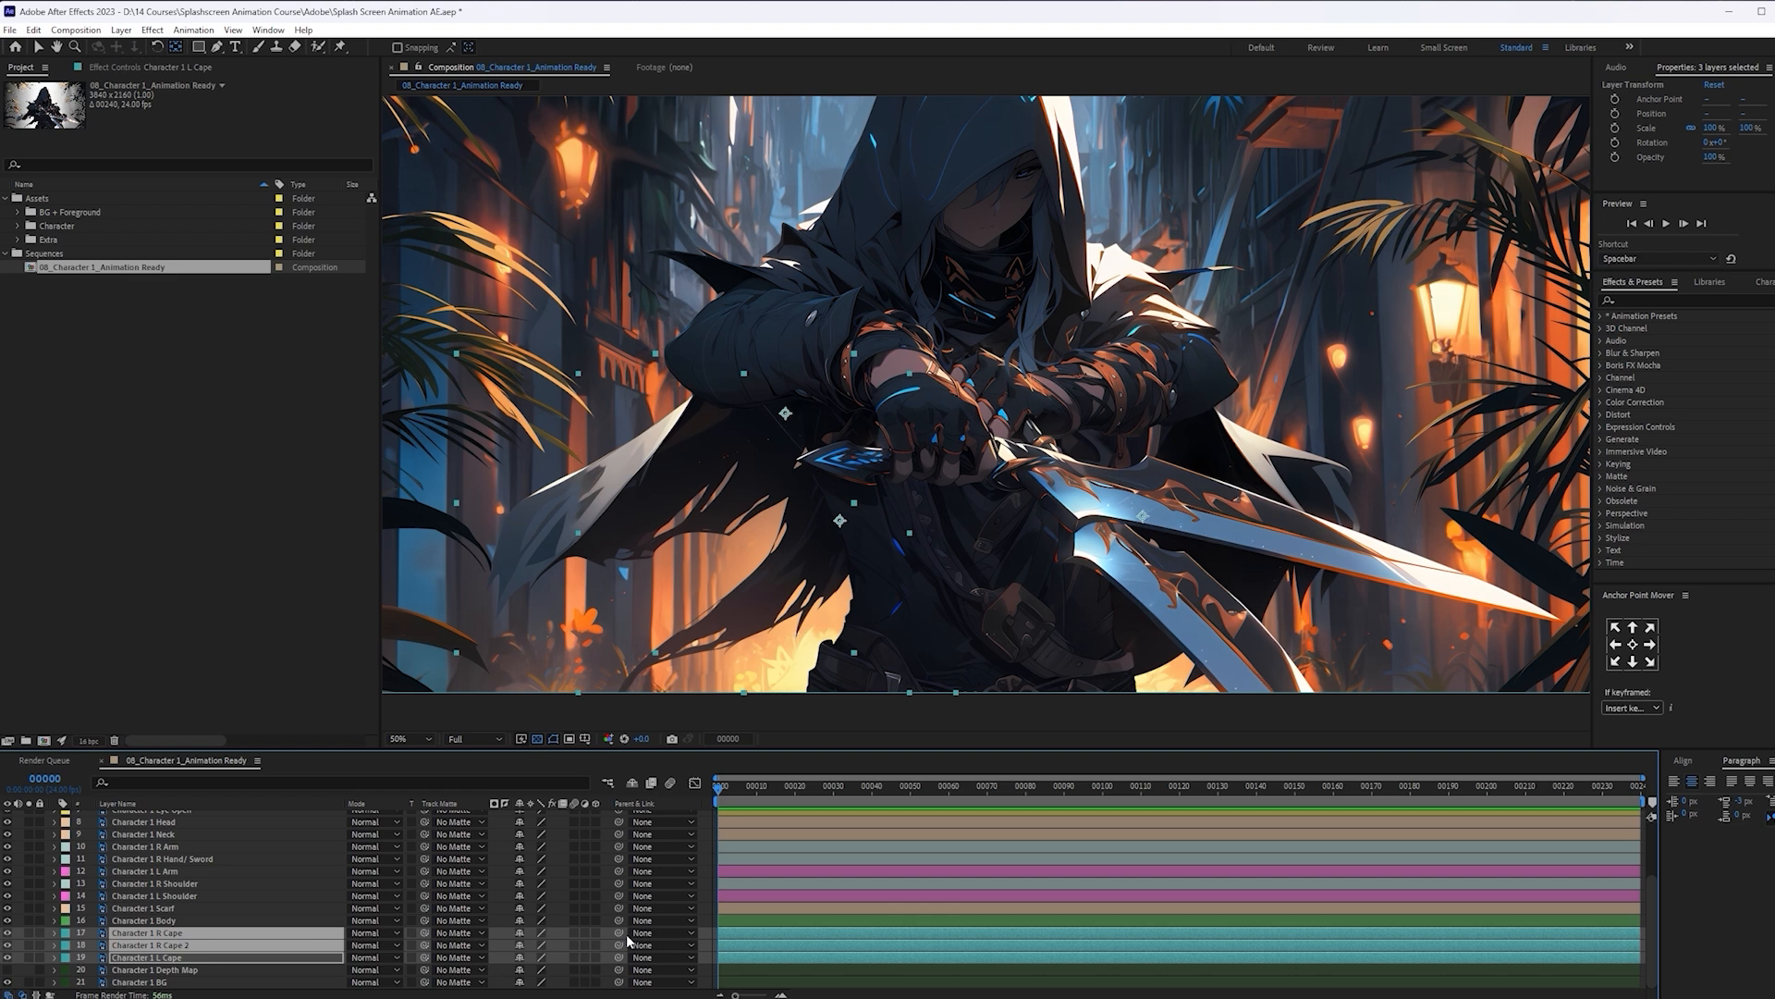
{"action": "left_click_drag", "start_coordinate": [619, 933], "coordinate": [268, 931]}
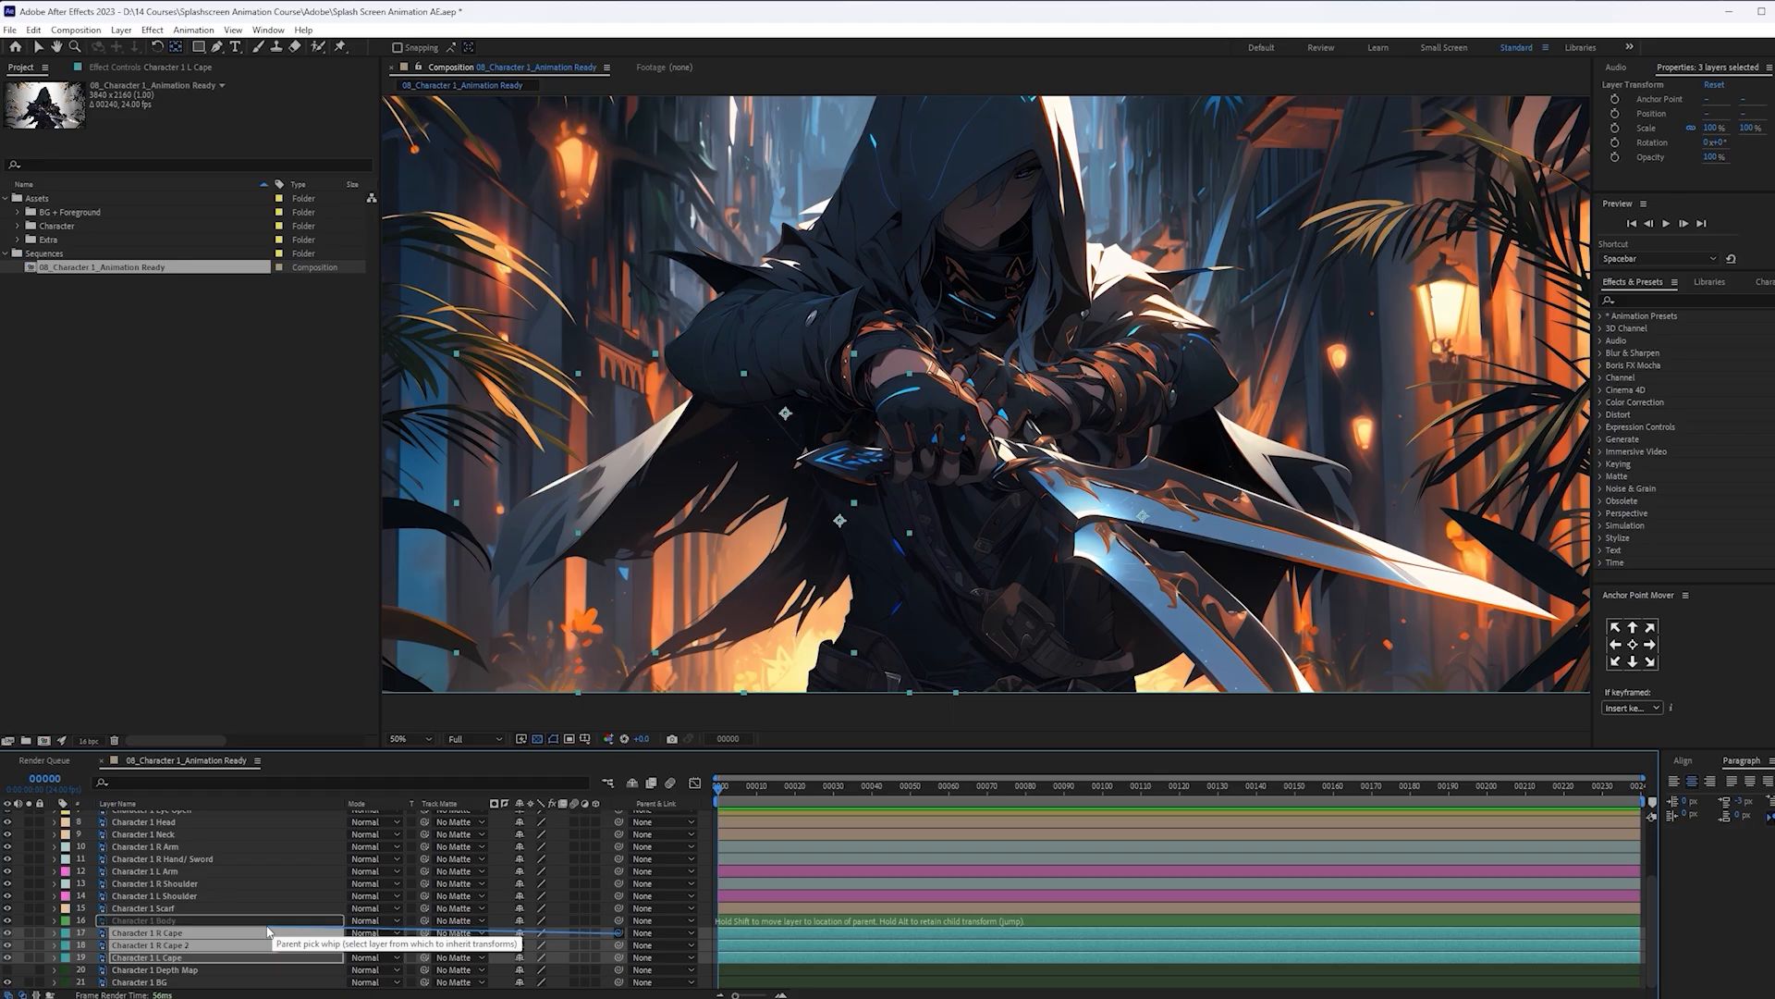
{"action": "left_click_drag", "start_coordinate": [268, 930], "coordinate": [261, 919]}
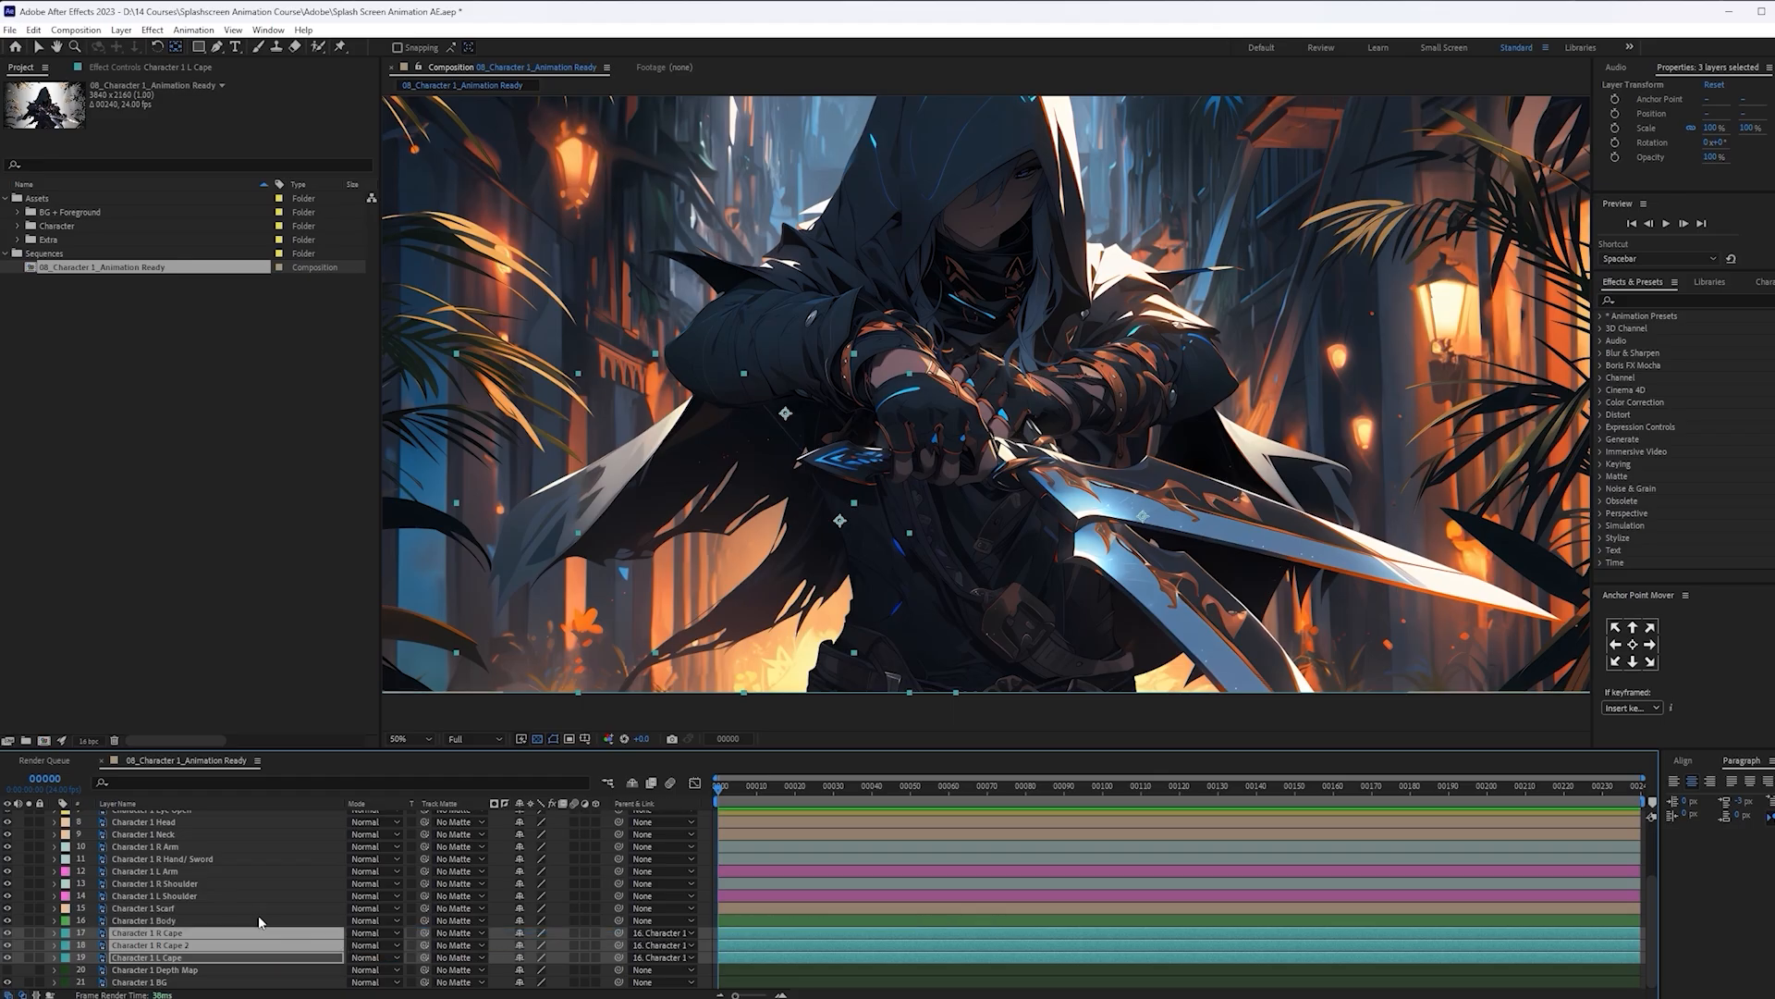
Move the Character 1 Scarf layer's anchor point to about 1982, 1046 and parent the layer to Character 1 Body
{"action": "left_click", "coordinate": [259, 919]}
{"action": "left_click", "coordinate": [258, 911]}
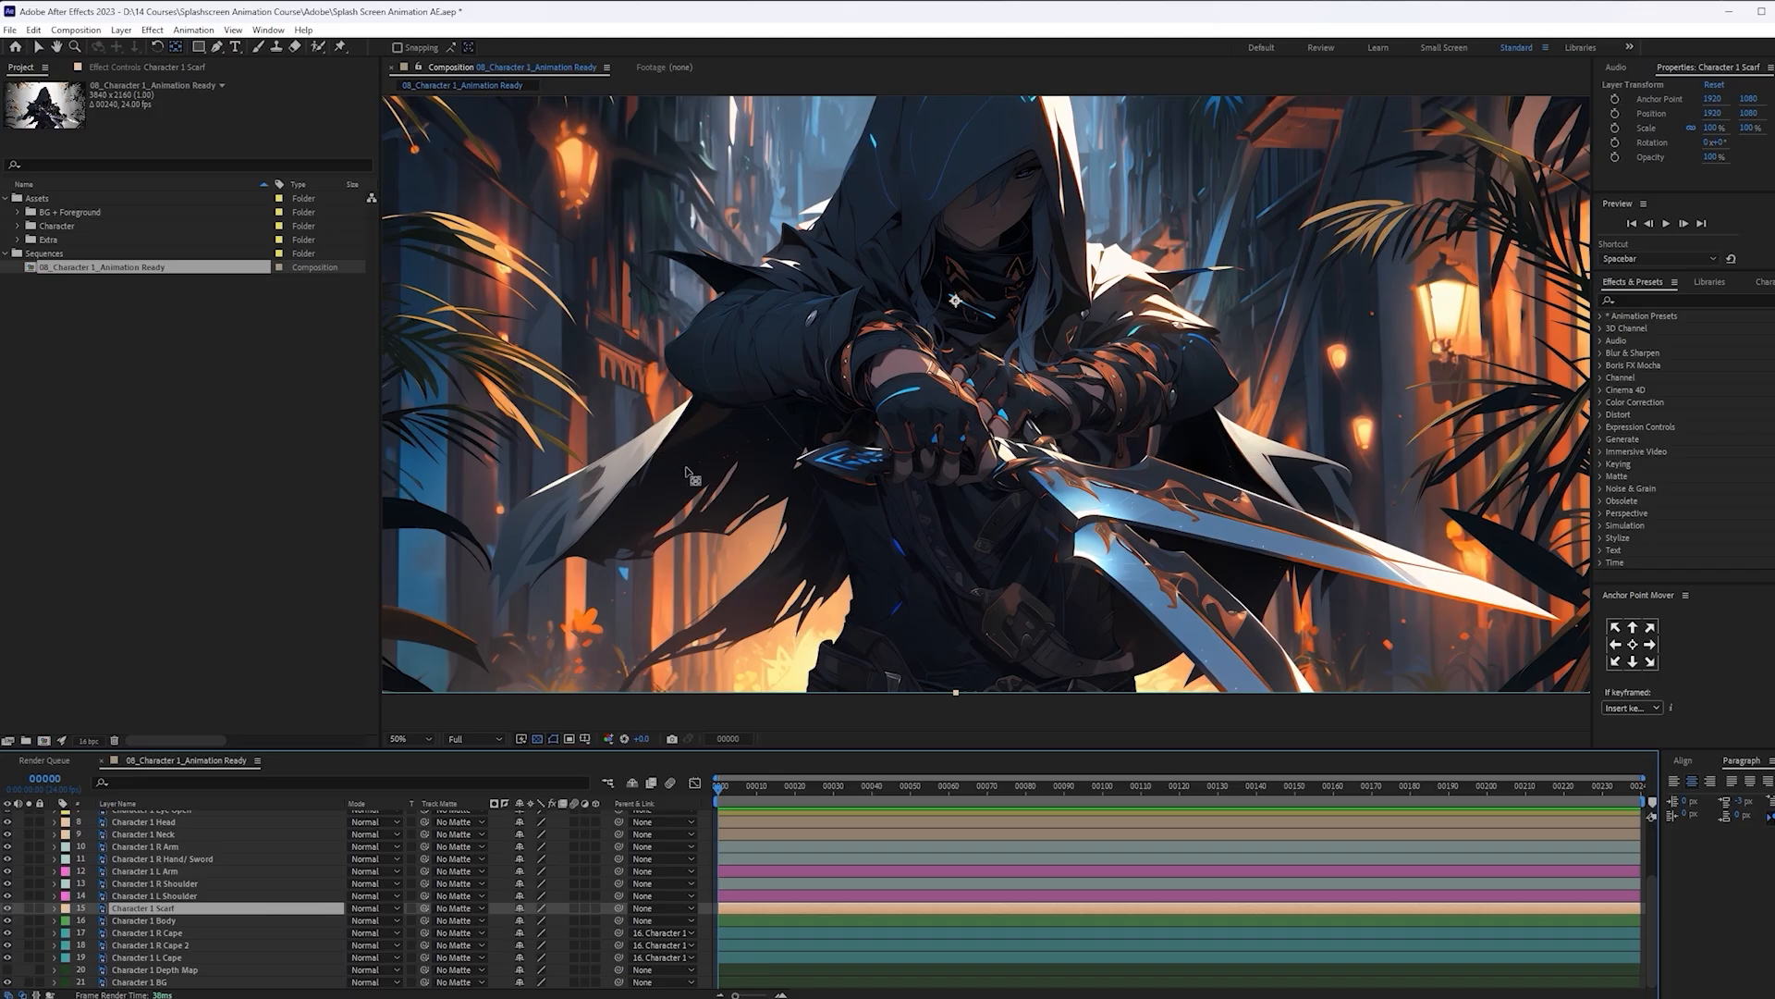
{"action": "left_click_drag", "start_coordinate": [968, 316], "coordinate": [987, 304]}
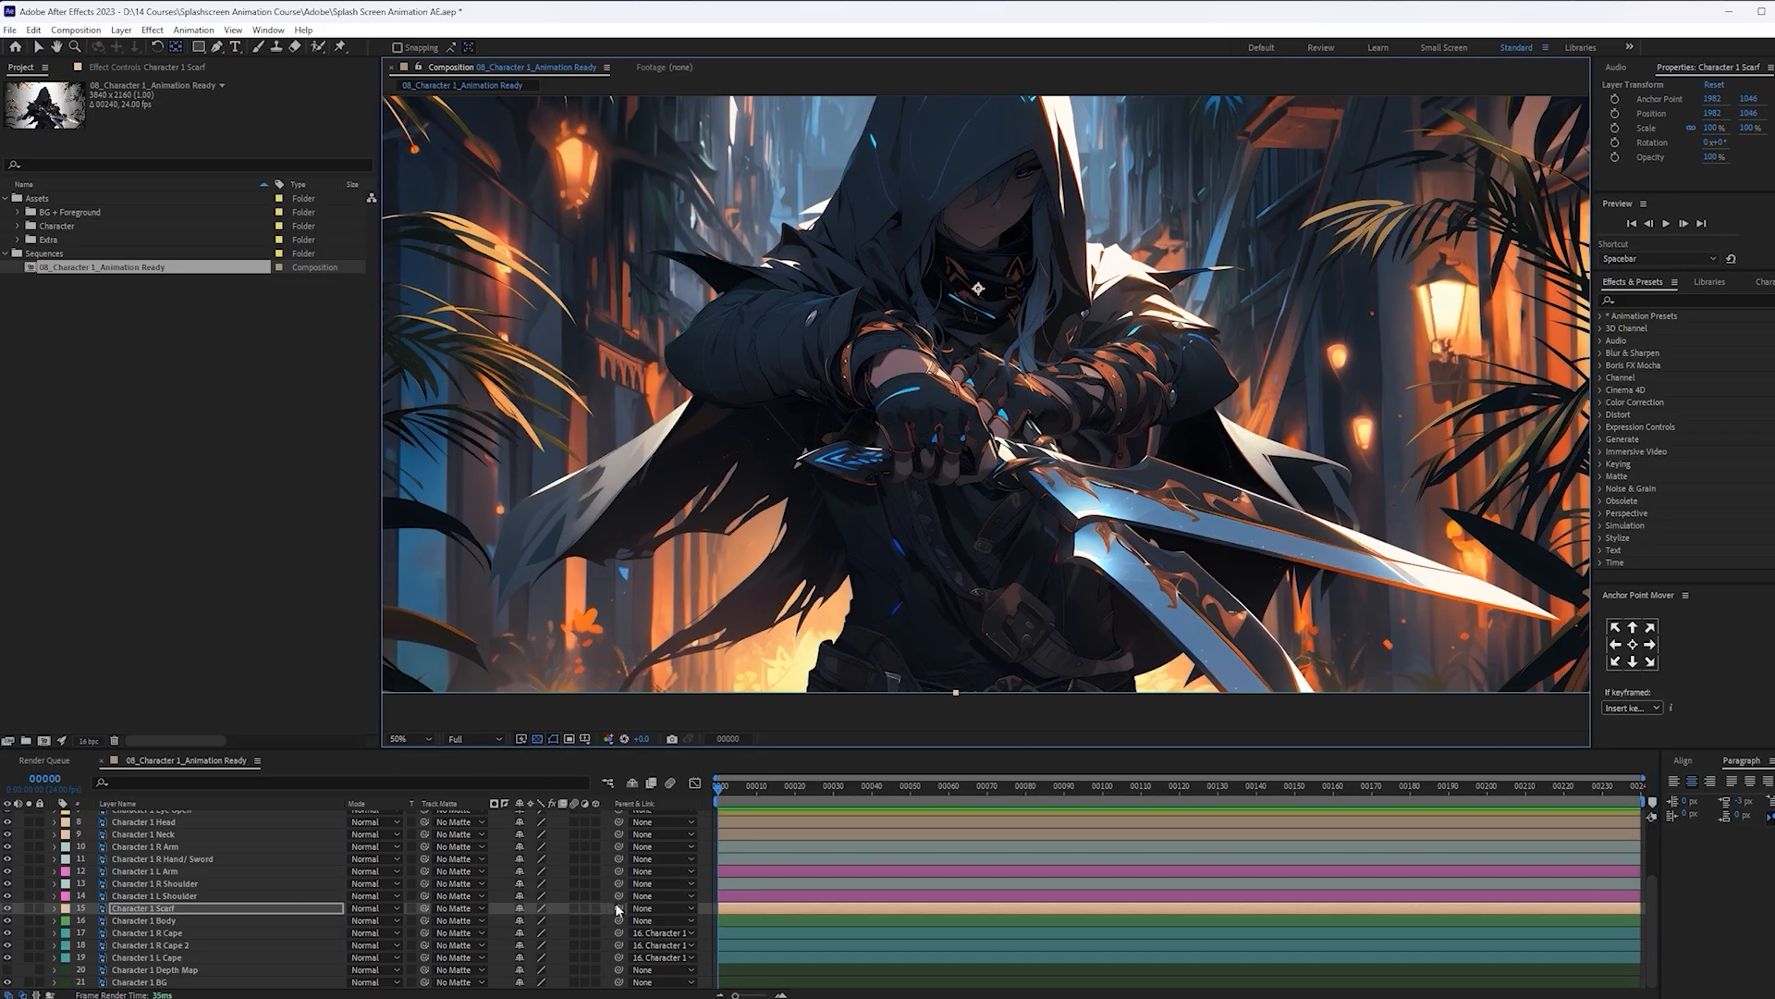
{"action": "left_click_drag", "start_coordinate": [618, 909], "coordinate": [261, 923]}
Move the Character 1 L Shoulder layer's anchor point to about 2384, 1072 and parent the layer to Character 1 Body
{"action": "left_click", "coordinate": [269, 896]}
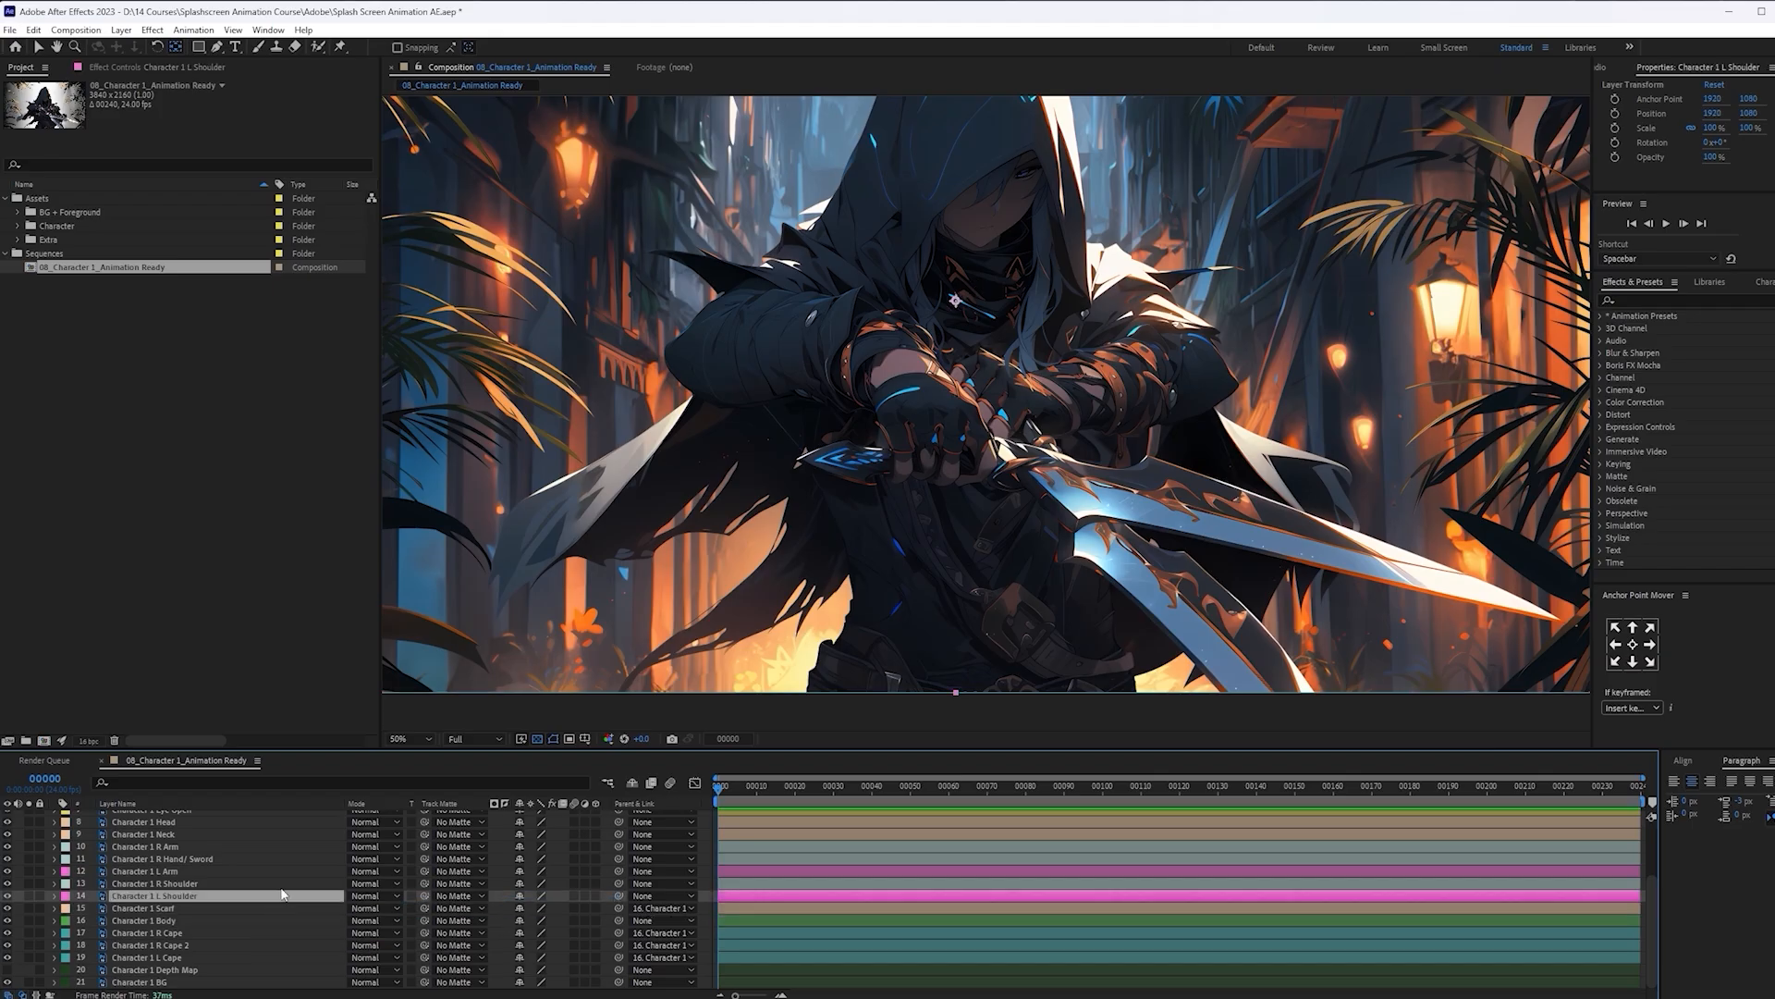
{"action": "left_click", "coordinate": [7, 896]}
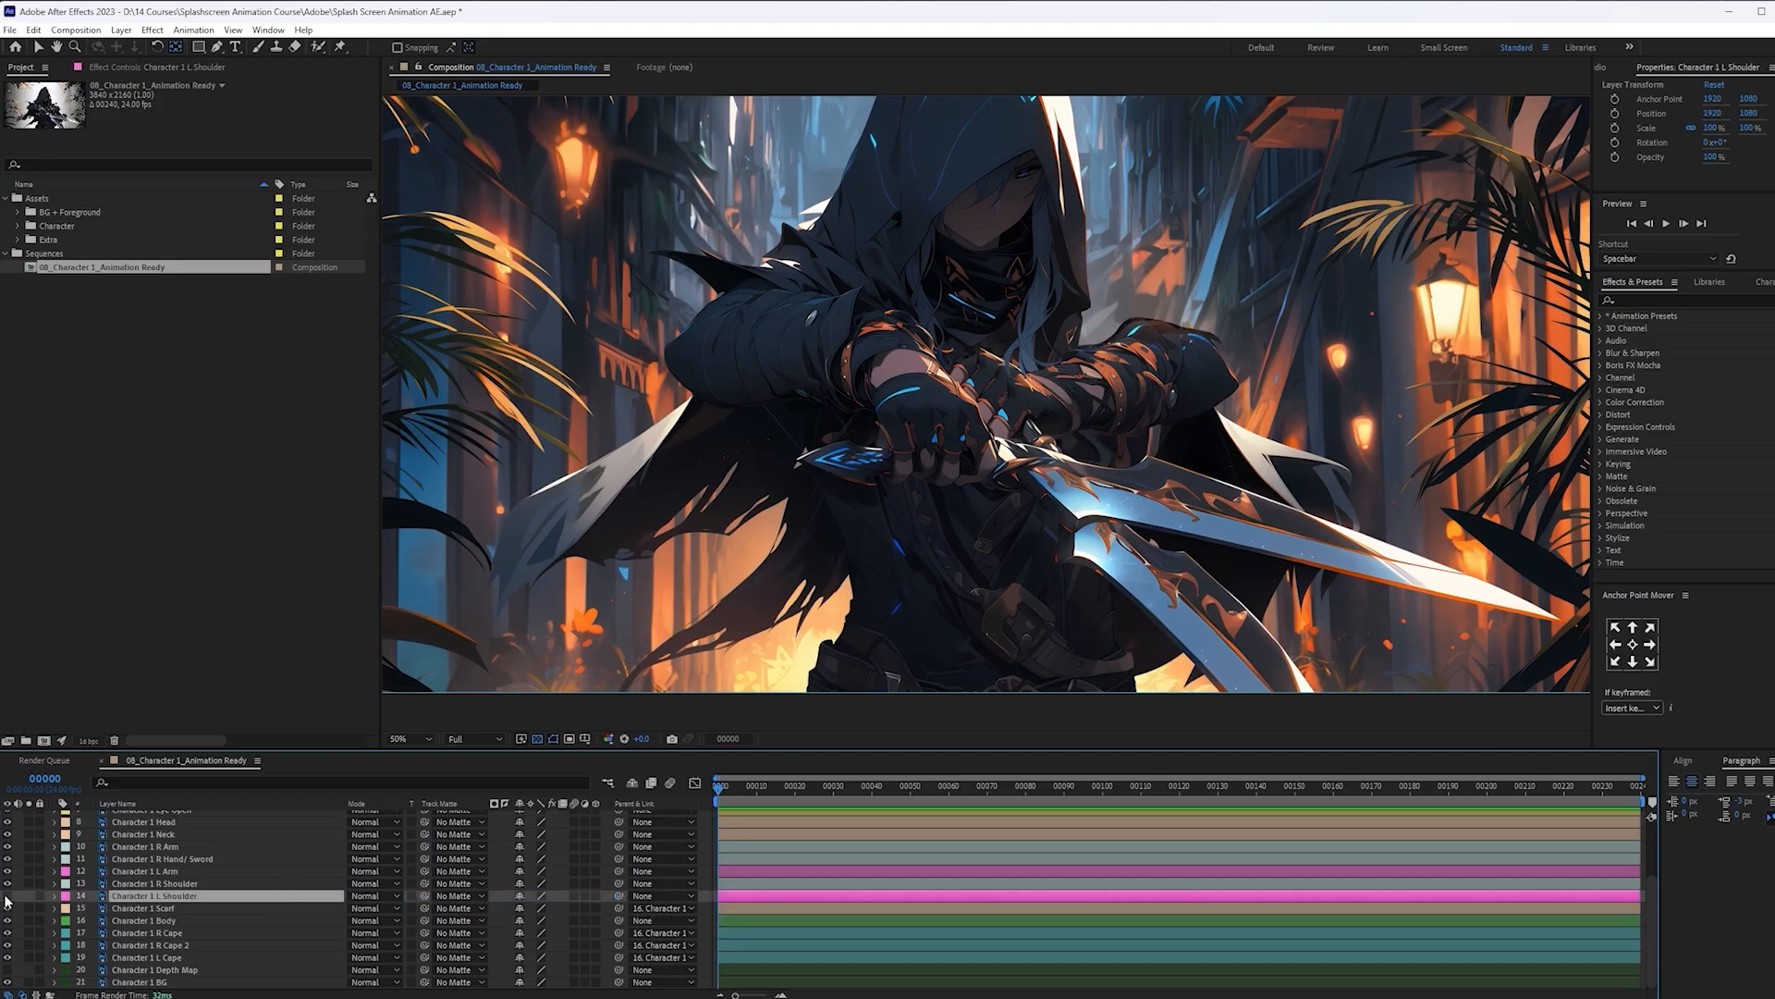
{"action": "left_click", "coordinate": [8, 896]}
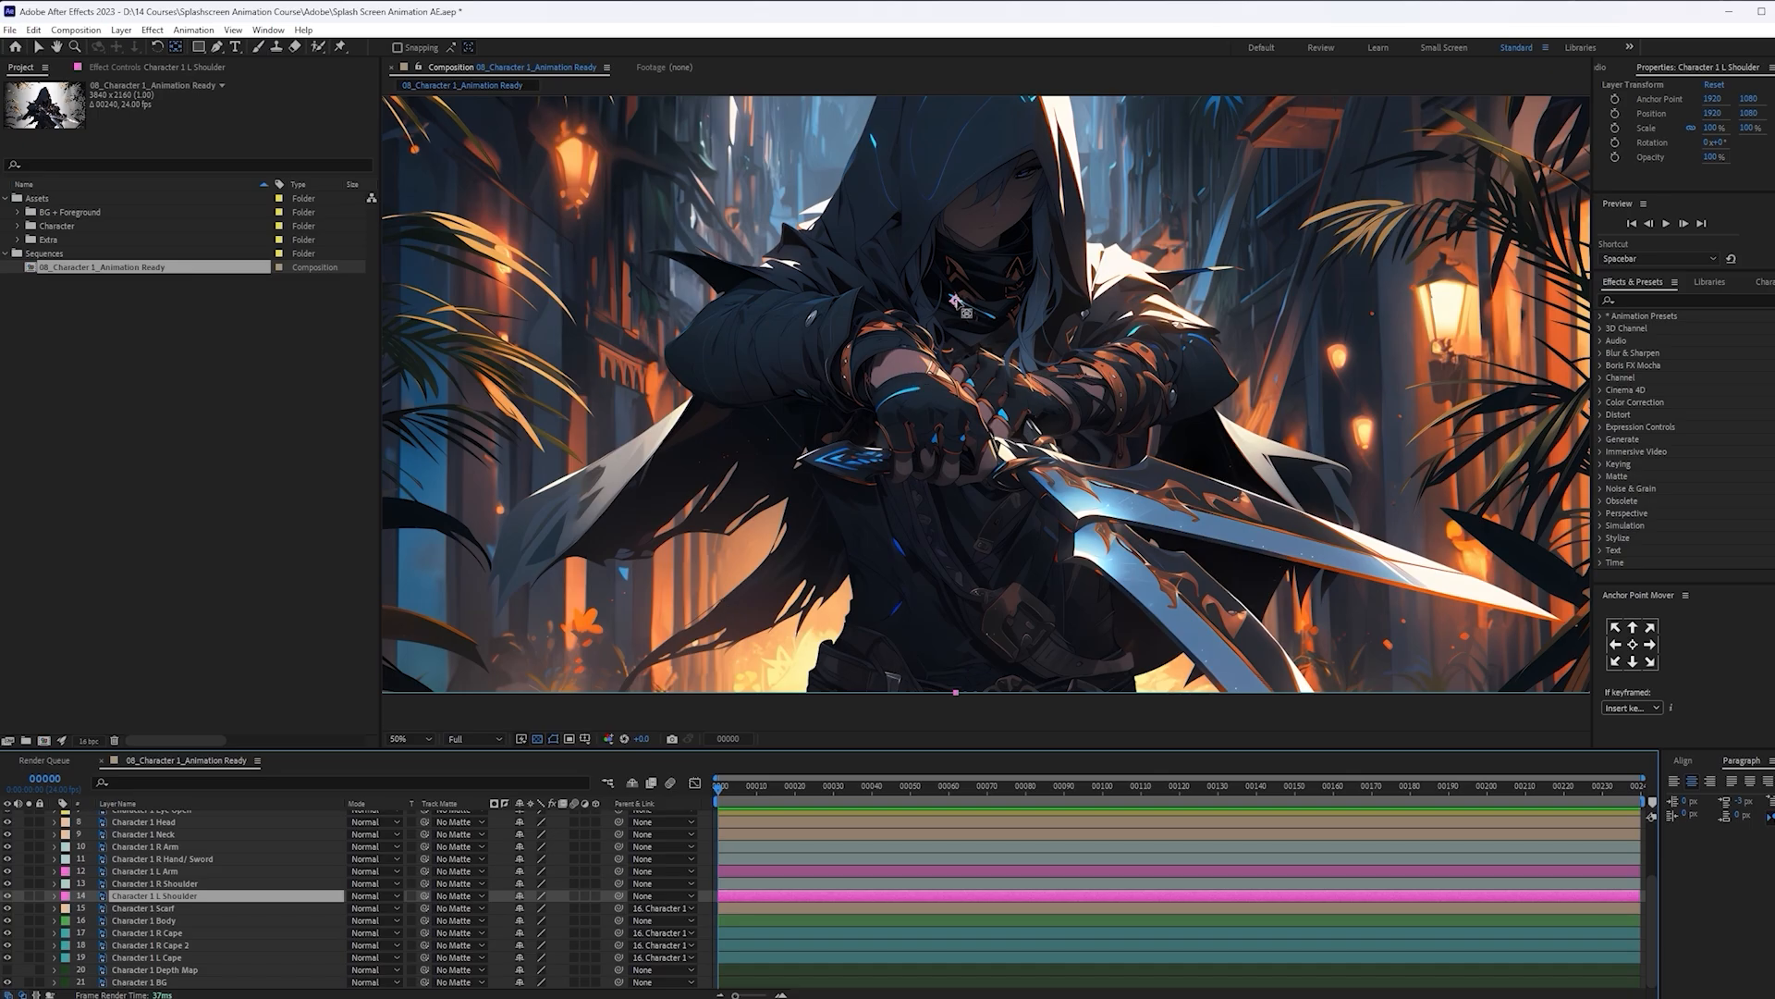
{"action": "left_click_drag", "start_coordinate": [957, 305], "coordinate": [1123, 300]}
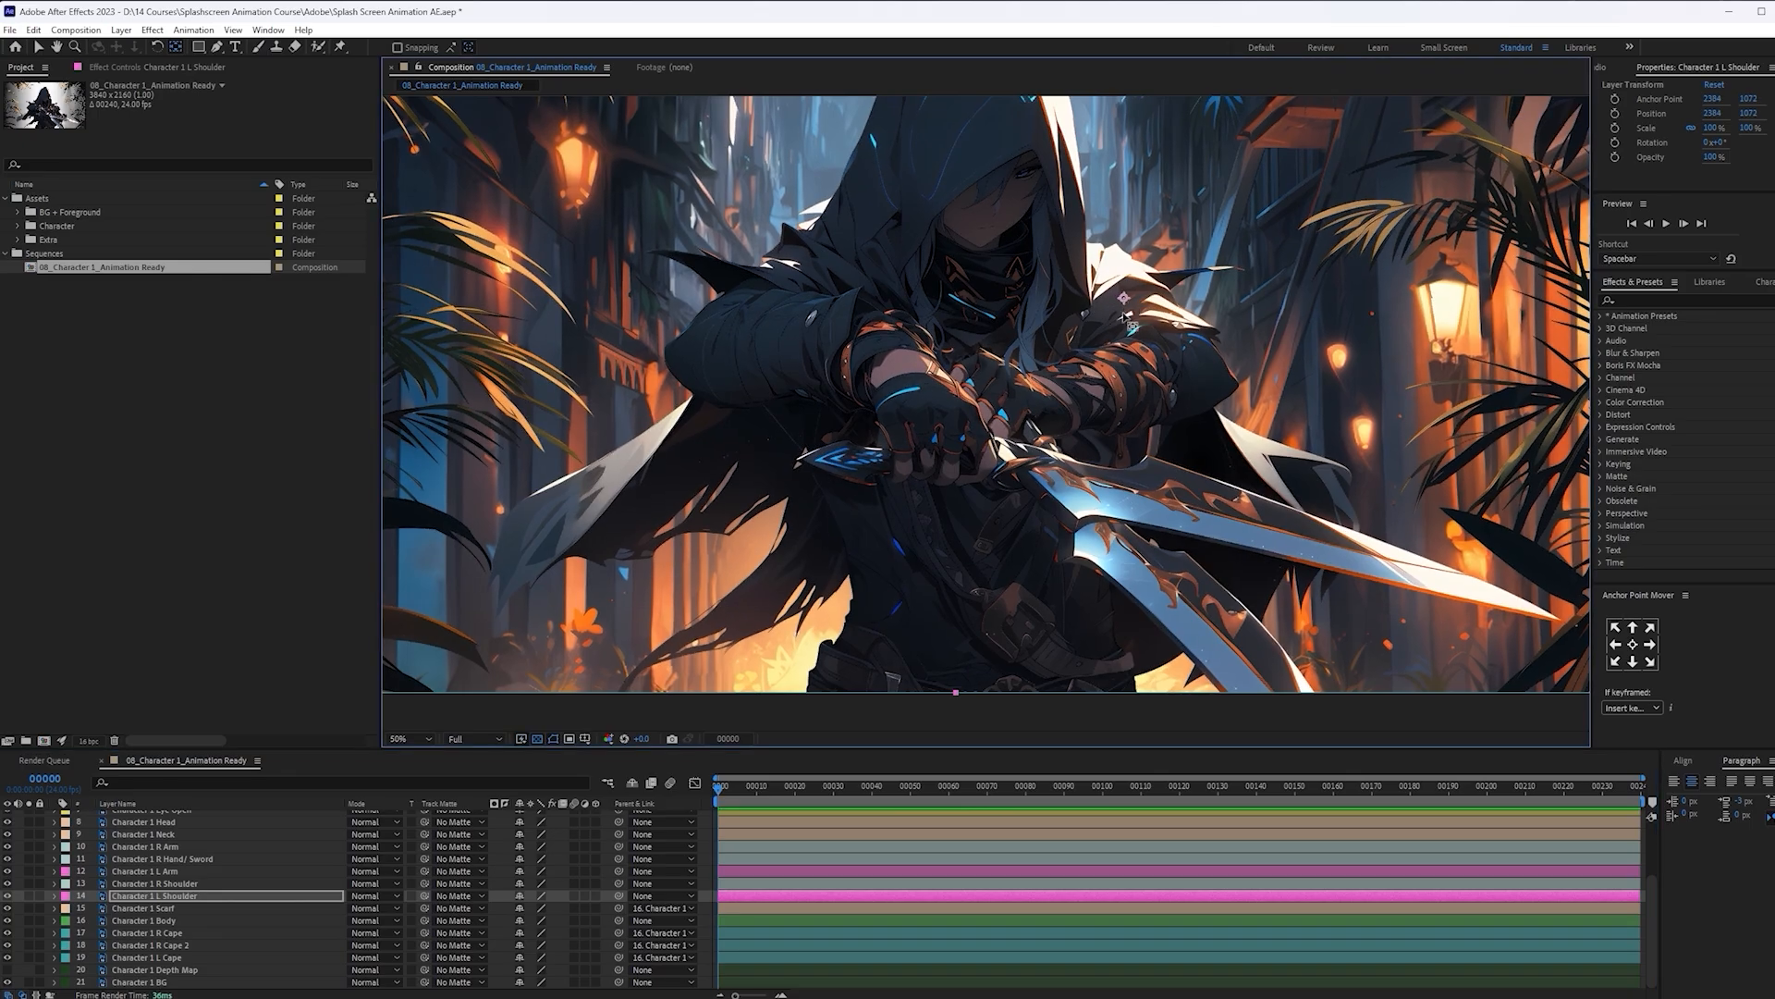
{"action": "left_click_drag", "start_coordinate": [618, 895], "coordinate": [196, 918]}
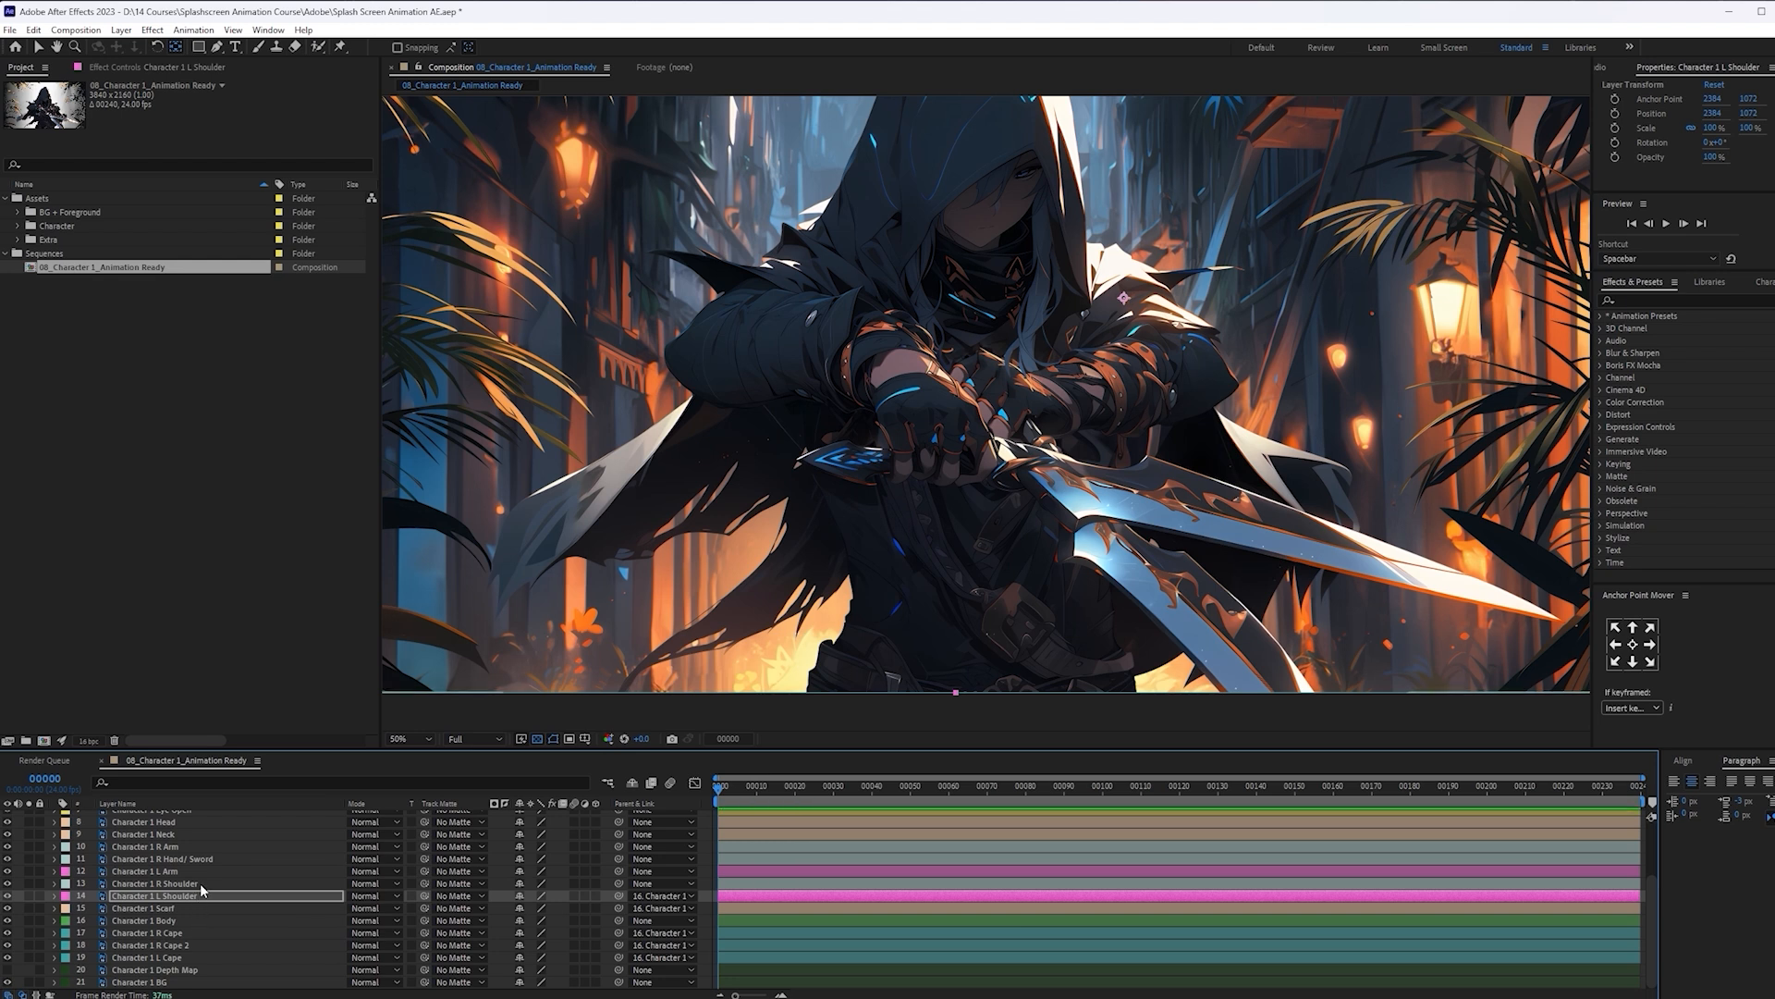
Move the Character 1 R Shoulder layer's anchor point to about 1486, 1002 and parent the layer to Character 1 Body
{"action": "left_click", "coordinate": [200, 884]}
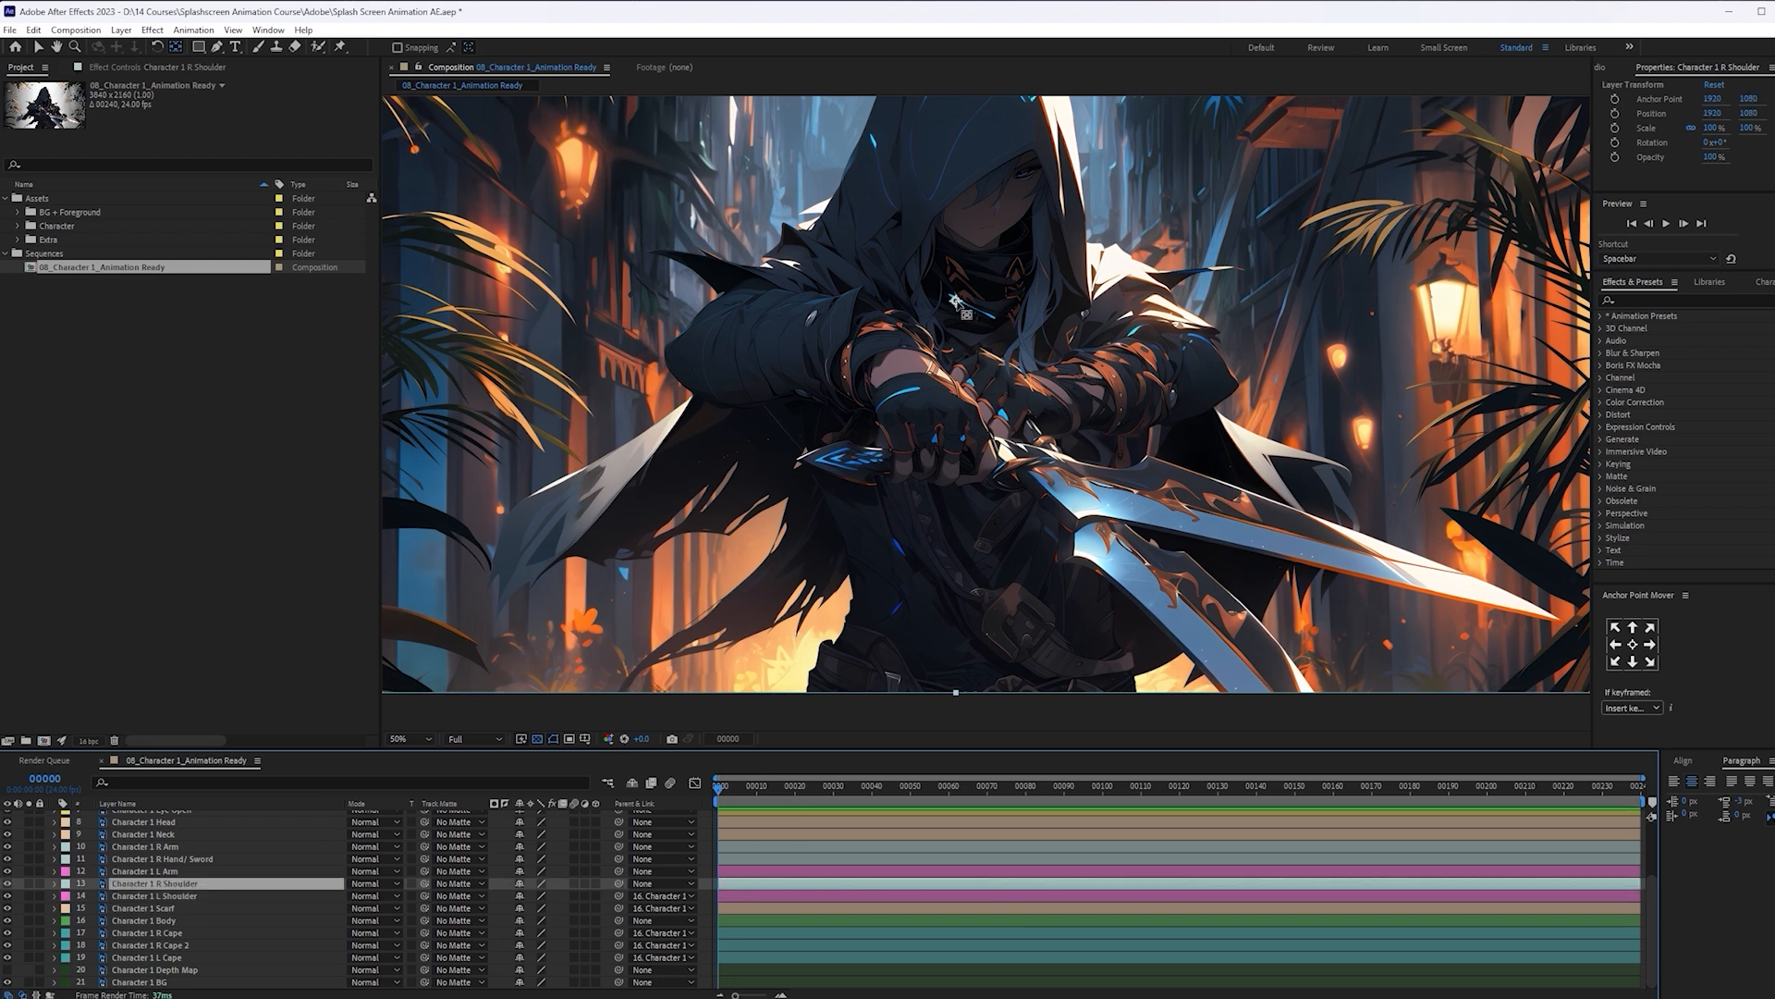
{"action": "left_click_drag", "start_coordinate": [956, 301], "coordinate": [798, 273]}
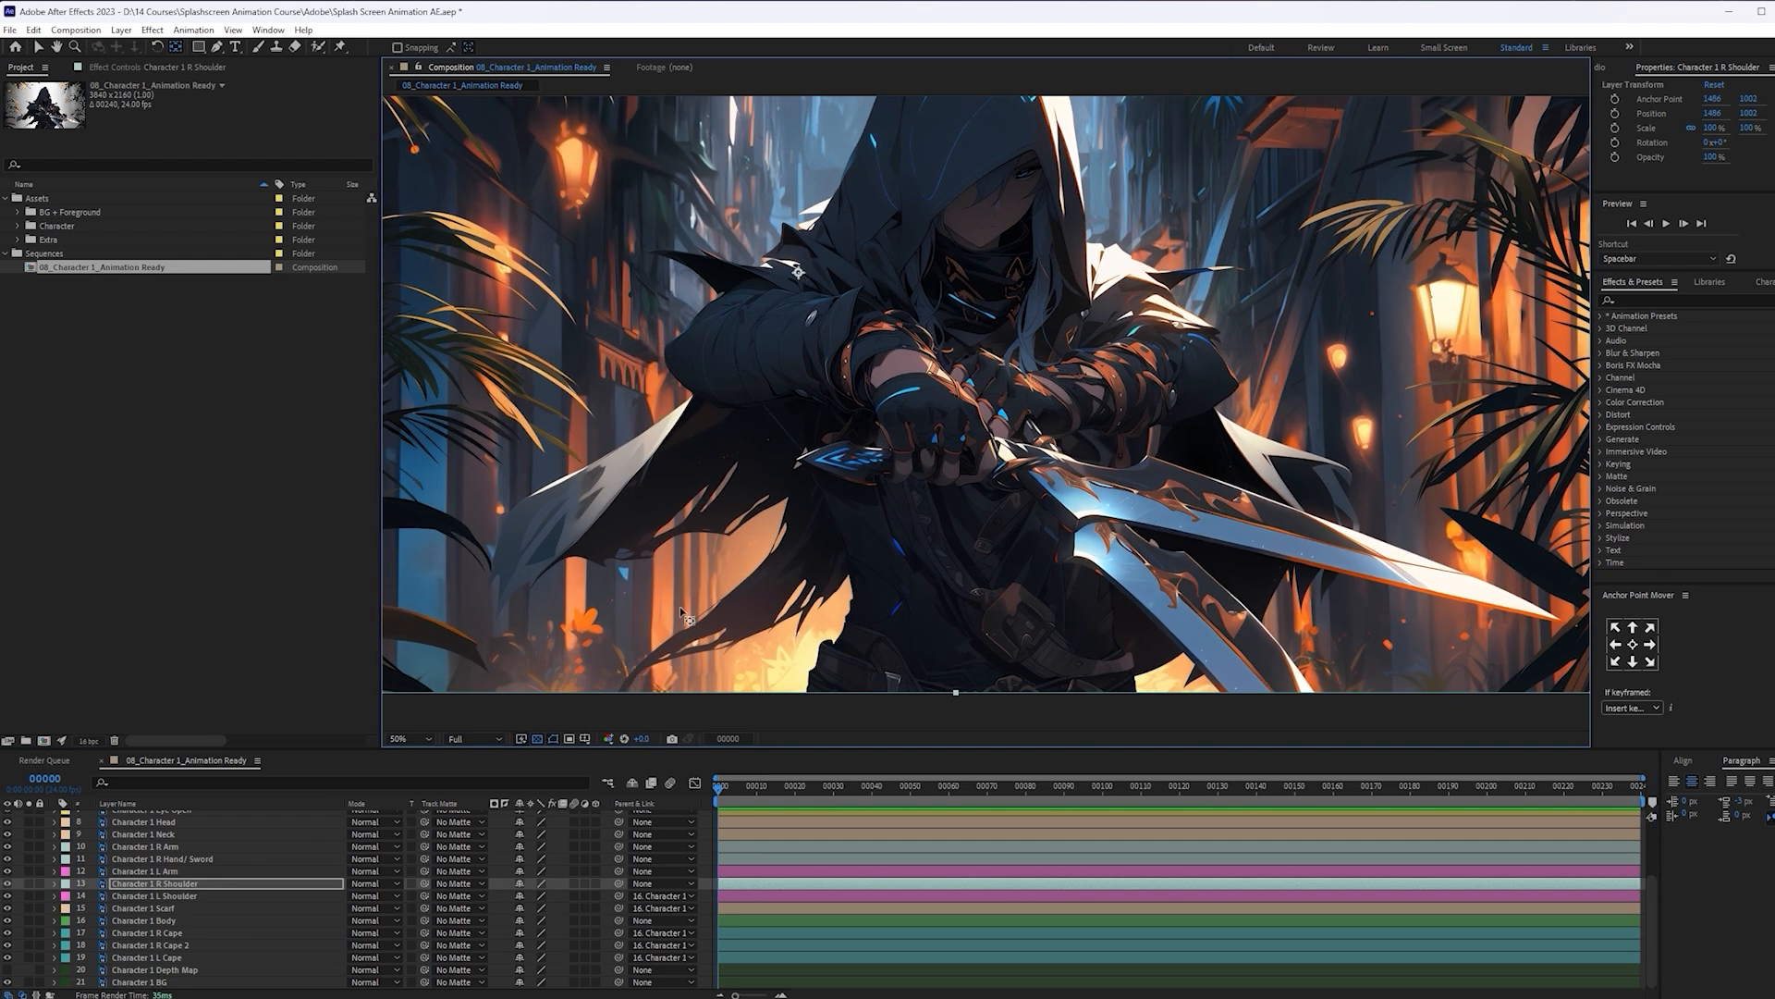
{"action": "left_click_drag", "start_coordinate": [618, 883], "coordinate": [198, 923]}
Parent the Character 1 L Arm layer to Character 1 L Shoulder and move its anchor point to about 2558, 1282
{"action": "left_click", "coordinate": [215, 872]}
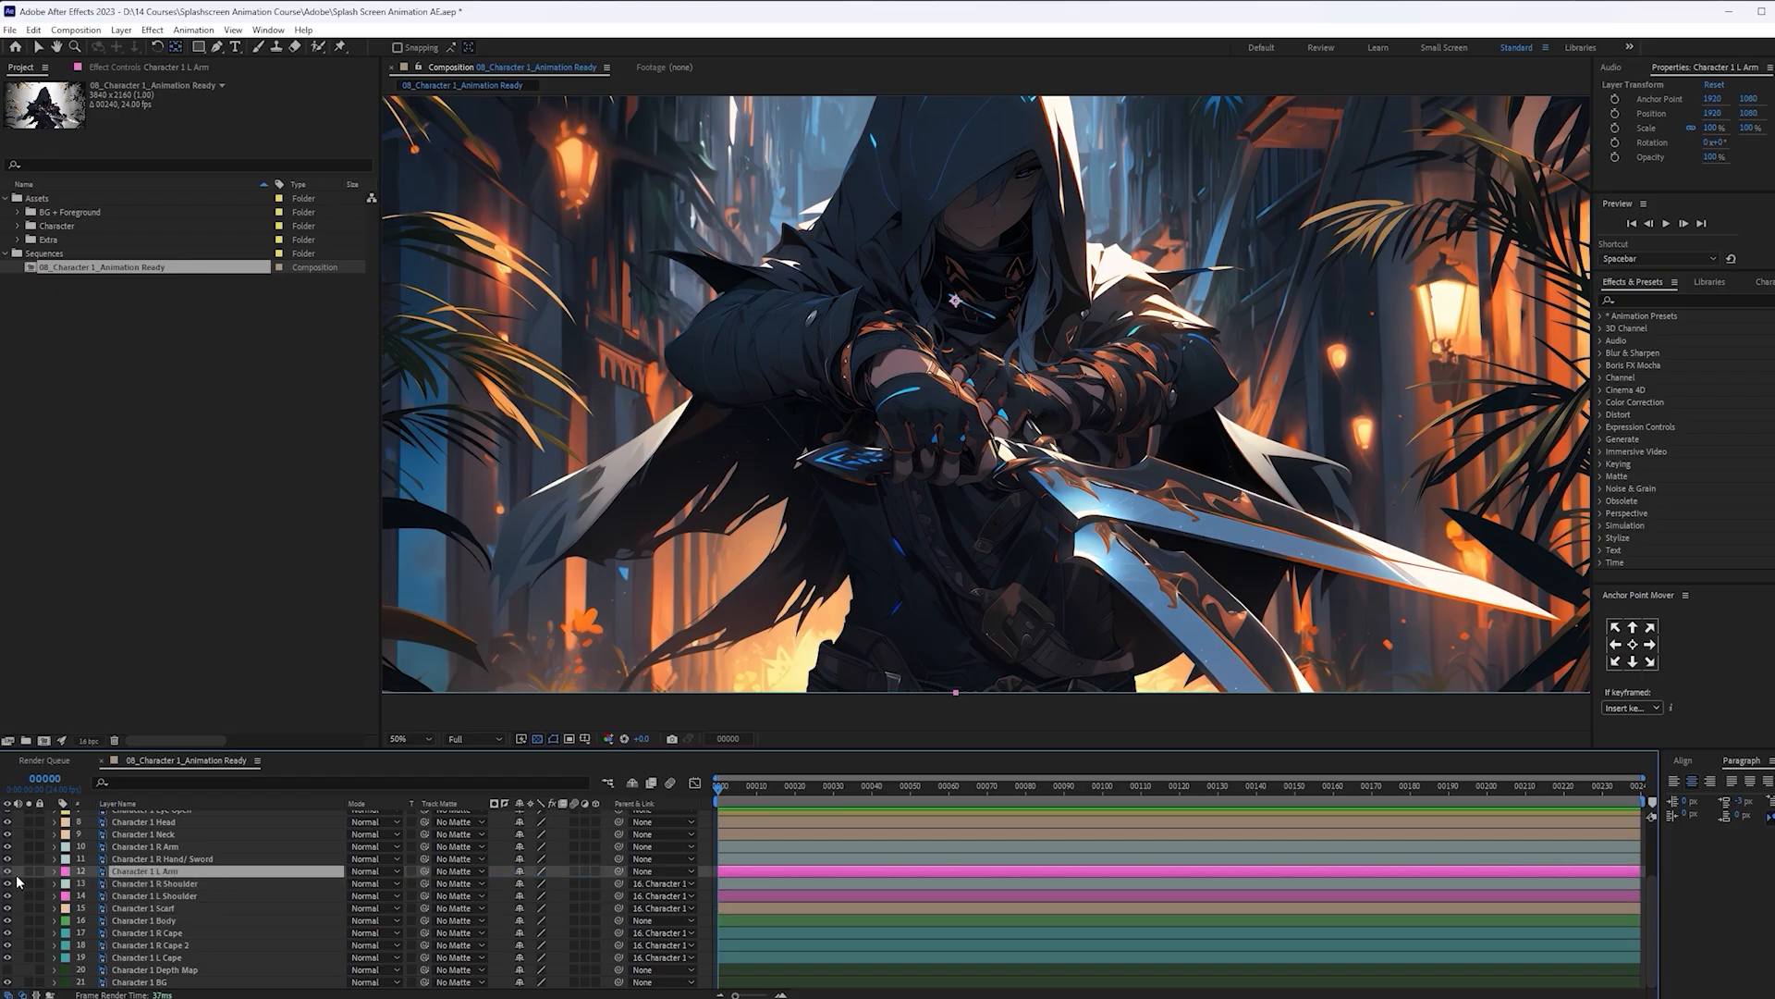
{"action": "left_click", "coordinate": [8, 871]}
{"action": "left_click", "coordinate": [9, 871]}
{"action": "left_click", "coordinate": [9, 871]}
{"action": "left_click", "coordinate": [9, 871]}
{"action": "left_click_drag", "start_coordinate": [619, 871], "coordinate": [220, 896]}
{"action": "left_click", "coordinate": [220, 896]}
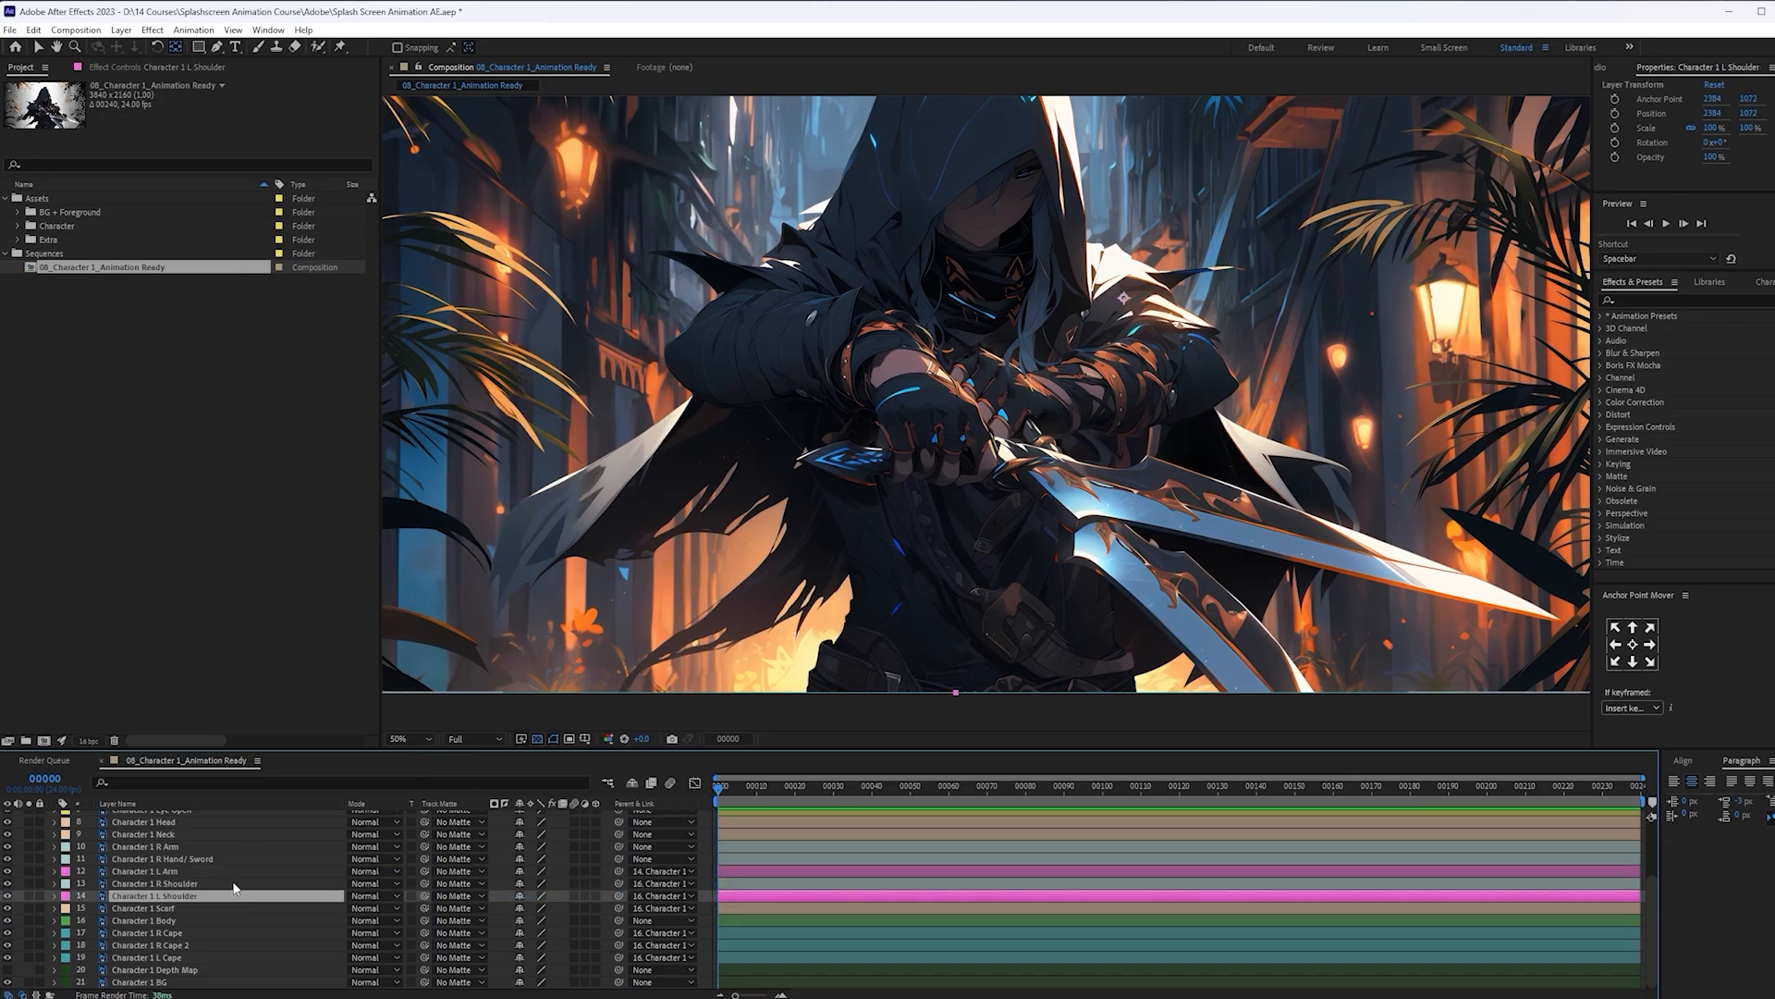
{"action": "left_click", "coordinate": [233, 872]}
{"action": "left_click_drag", "start_coordinate": [955, 301], "coordinate": [1187, 374]}
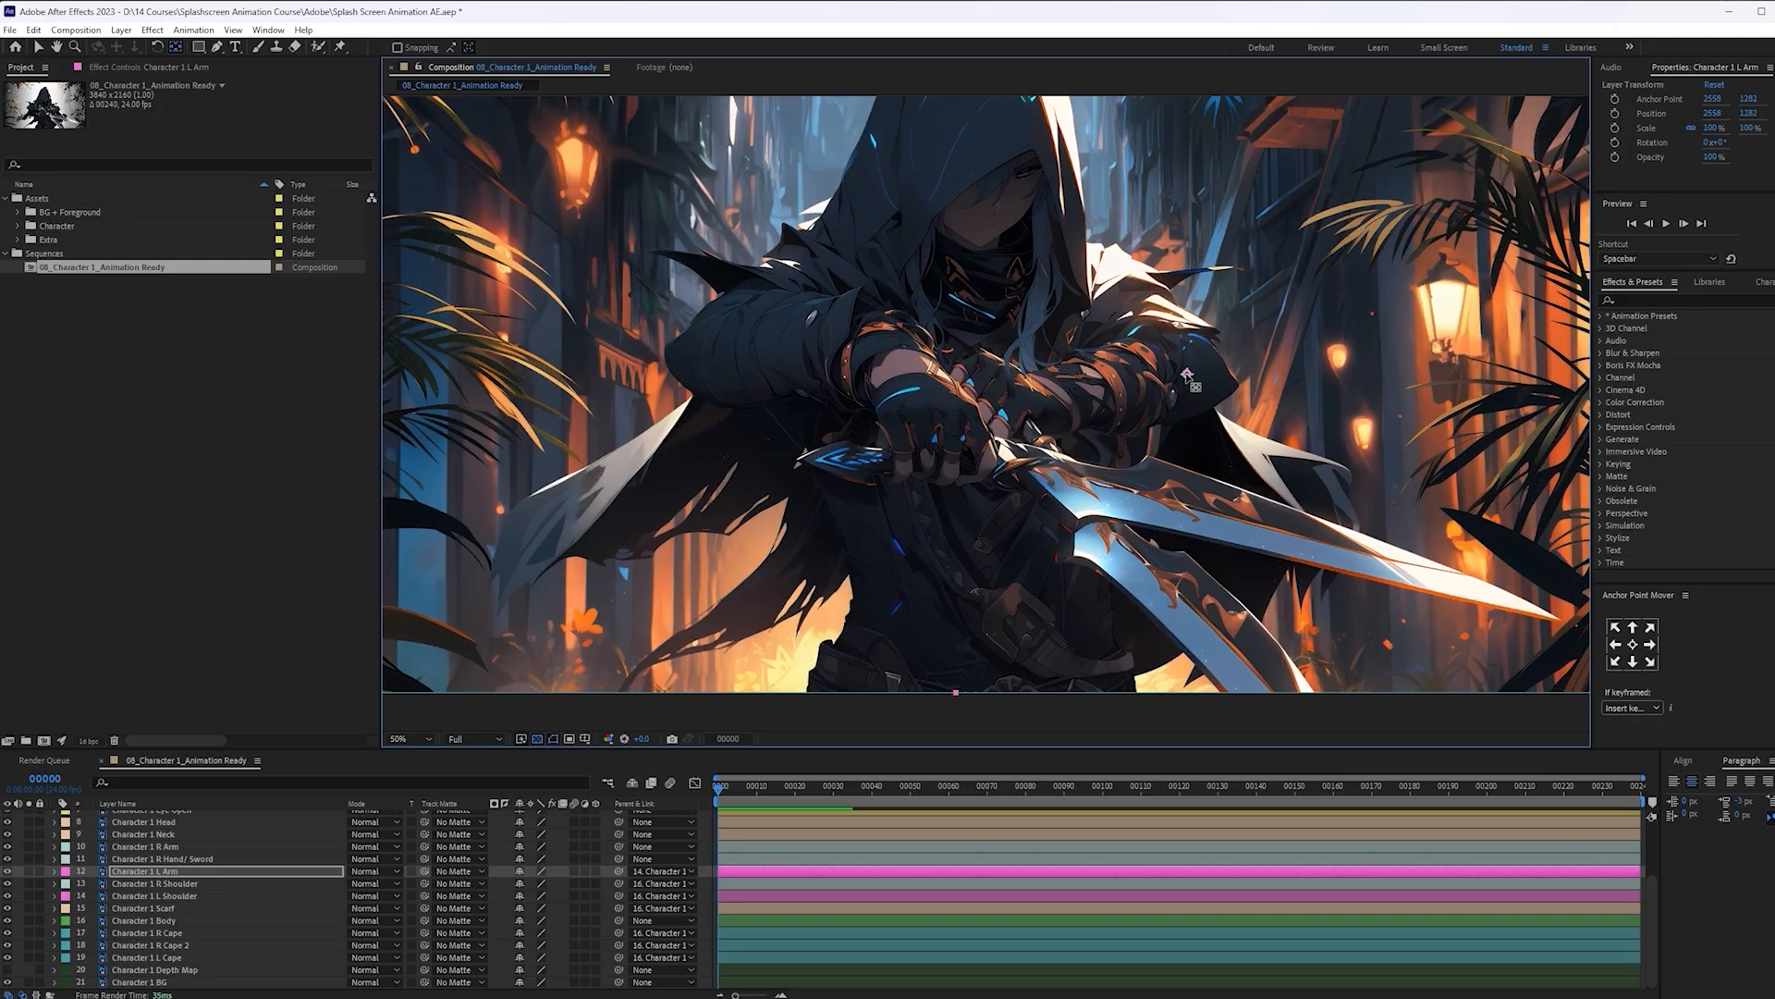
Test the Character 1 L Arm layer's rotation around its anchor point and undo the rotation
{"action": "left_click", "coordinate": [237, 871]}
{"action": "key", "text": "r"}
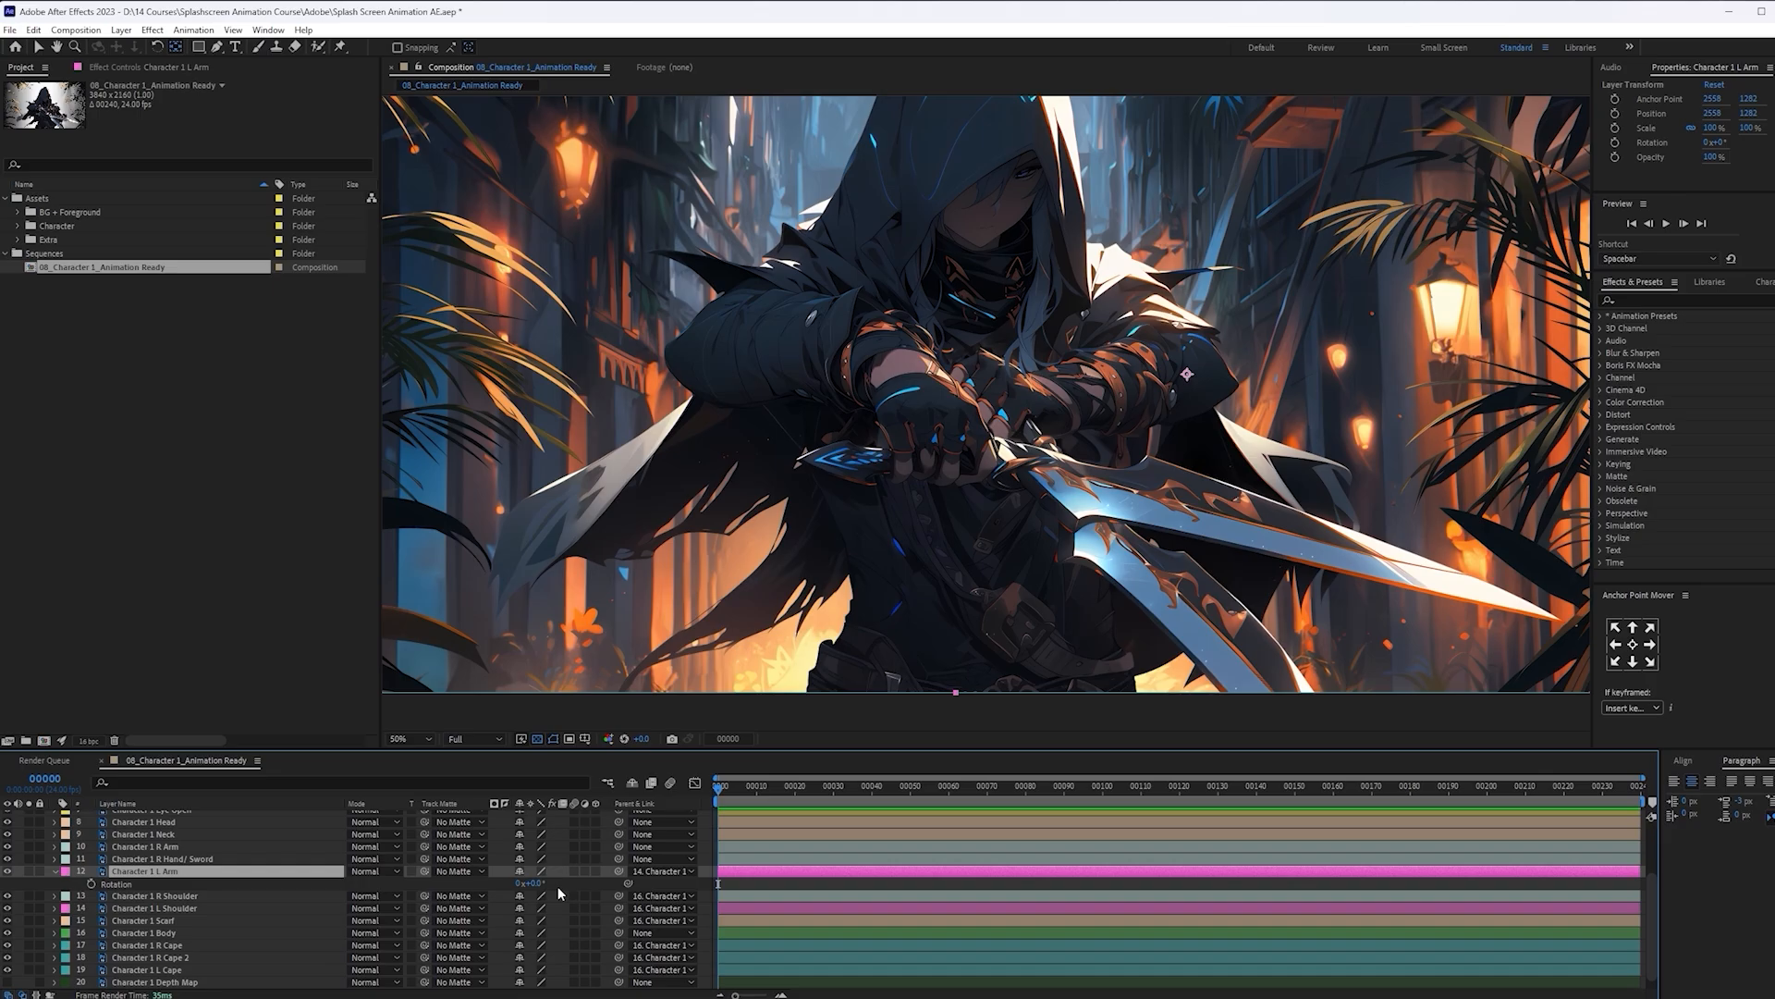
{"action": "left_click_drag", "start_coordinate": [536, 882], "coordinate": [489, 825]}
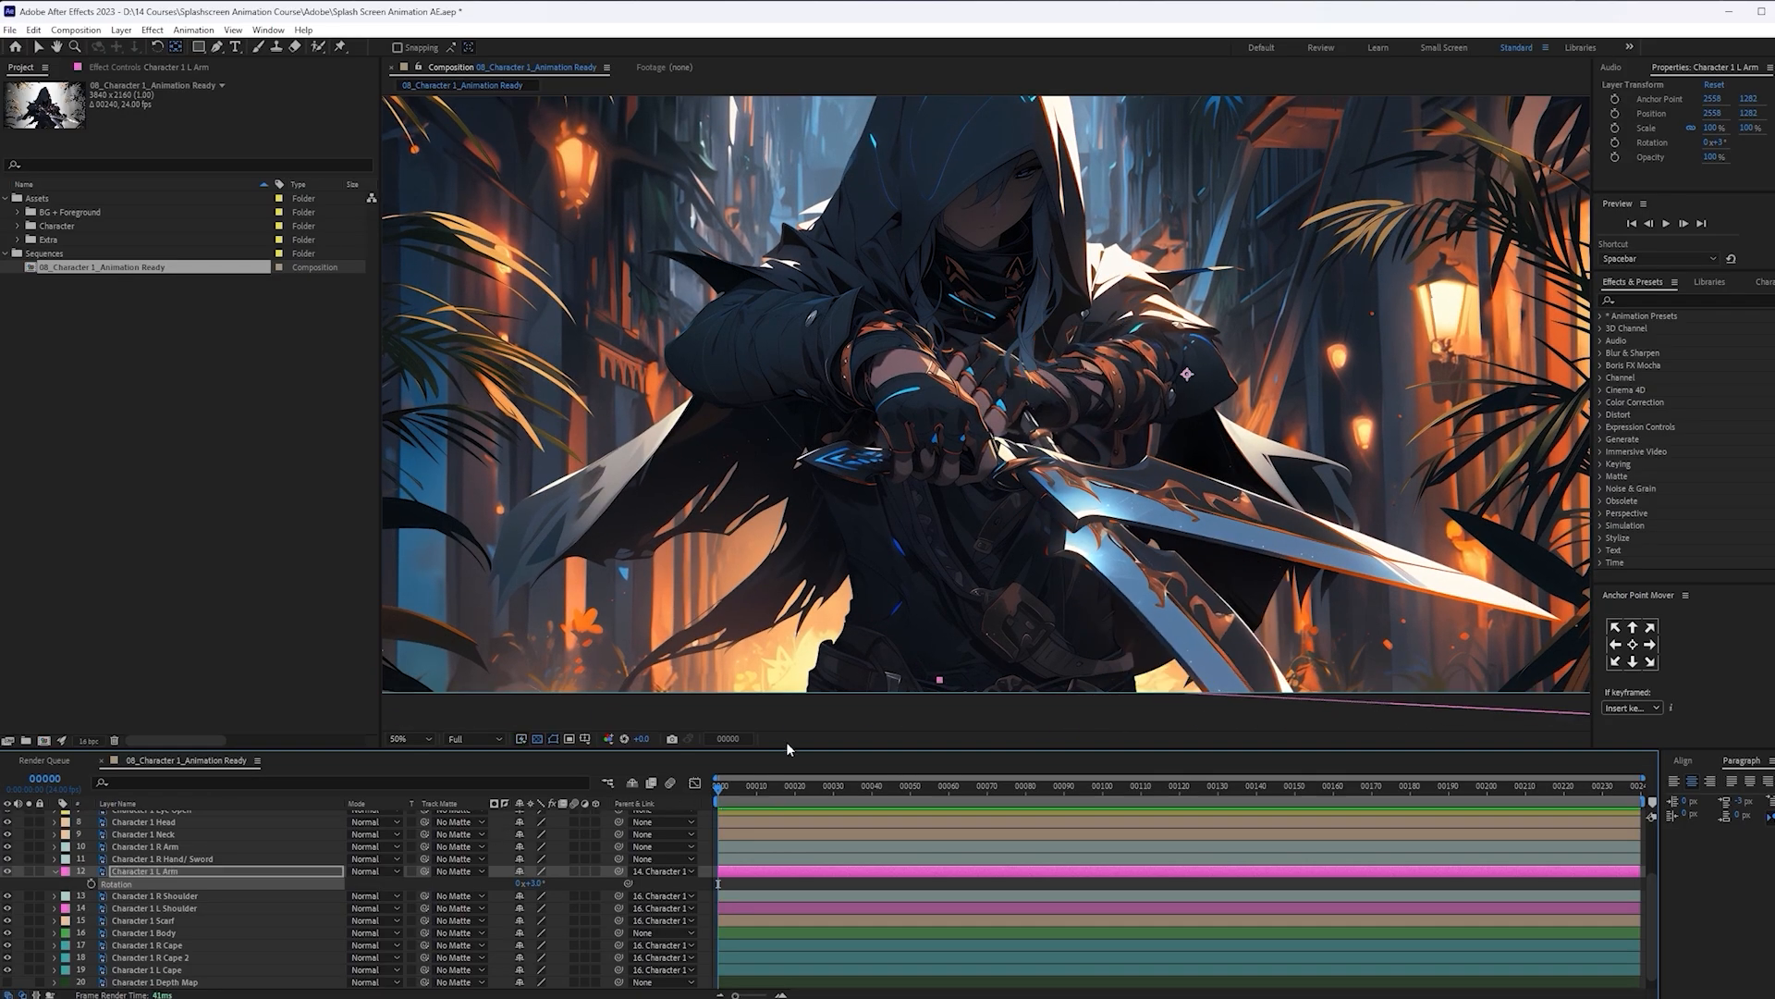
{"action": "key", "text": "ctrl+z"}
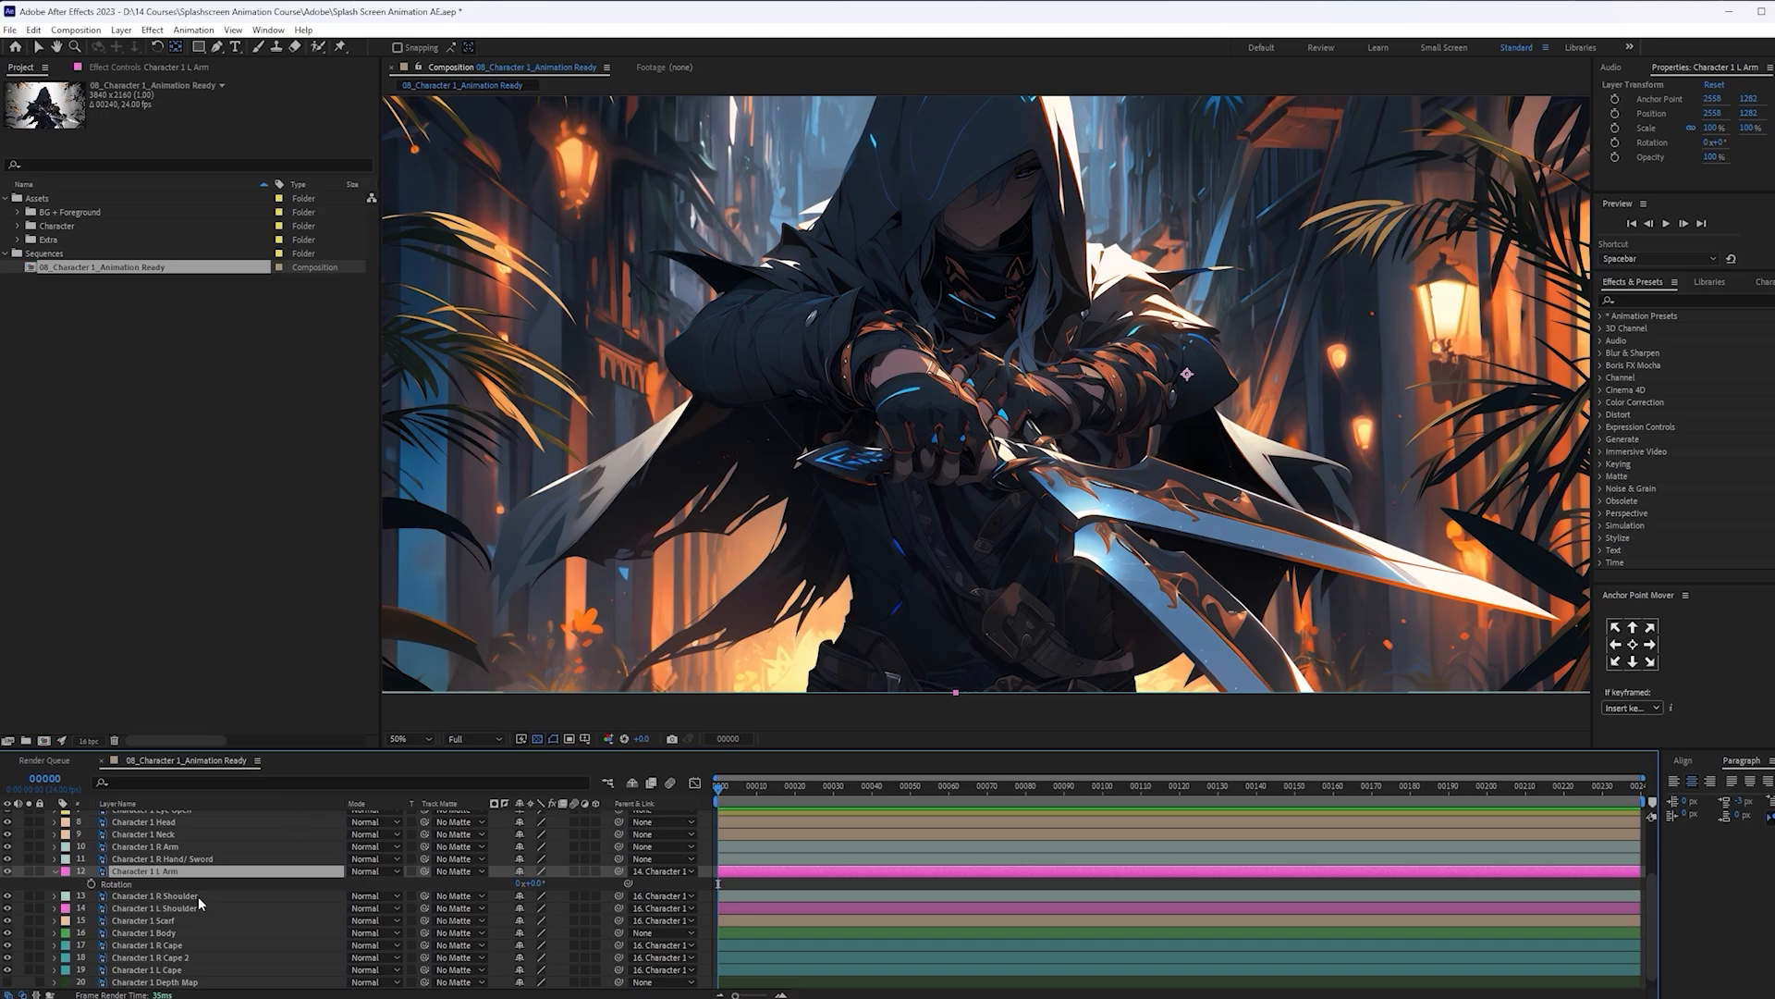
{"action": "left_click", "coordinate": [204, 897]}
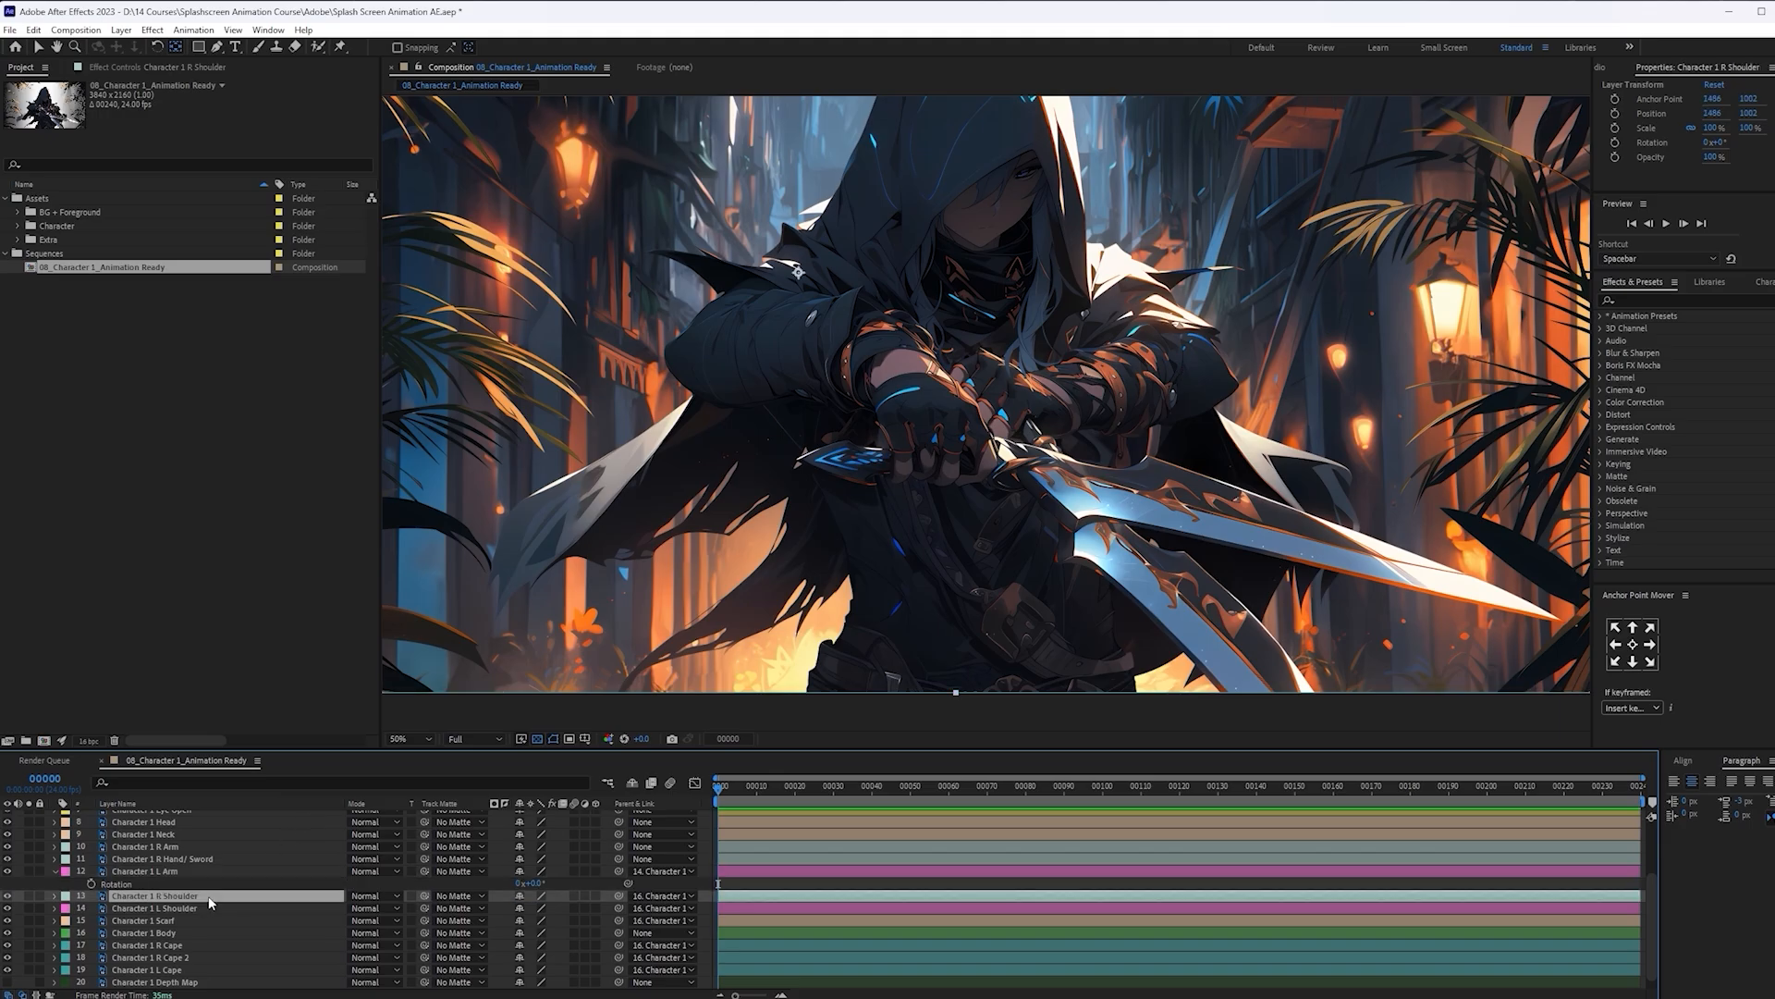
{"action": "left_click", "coordinate": [55, 872]}
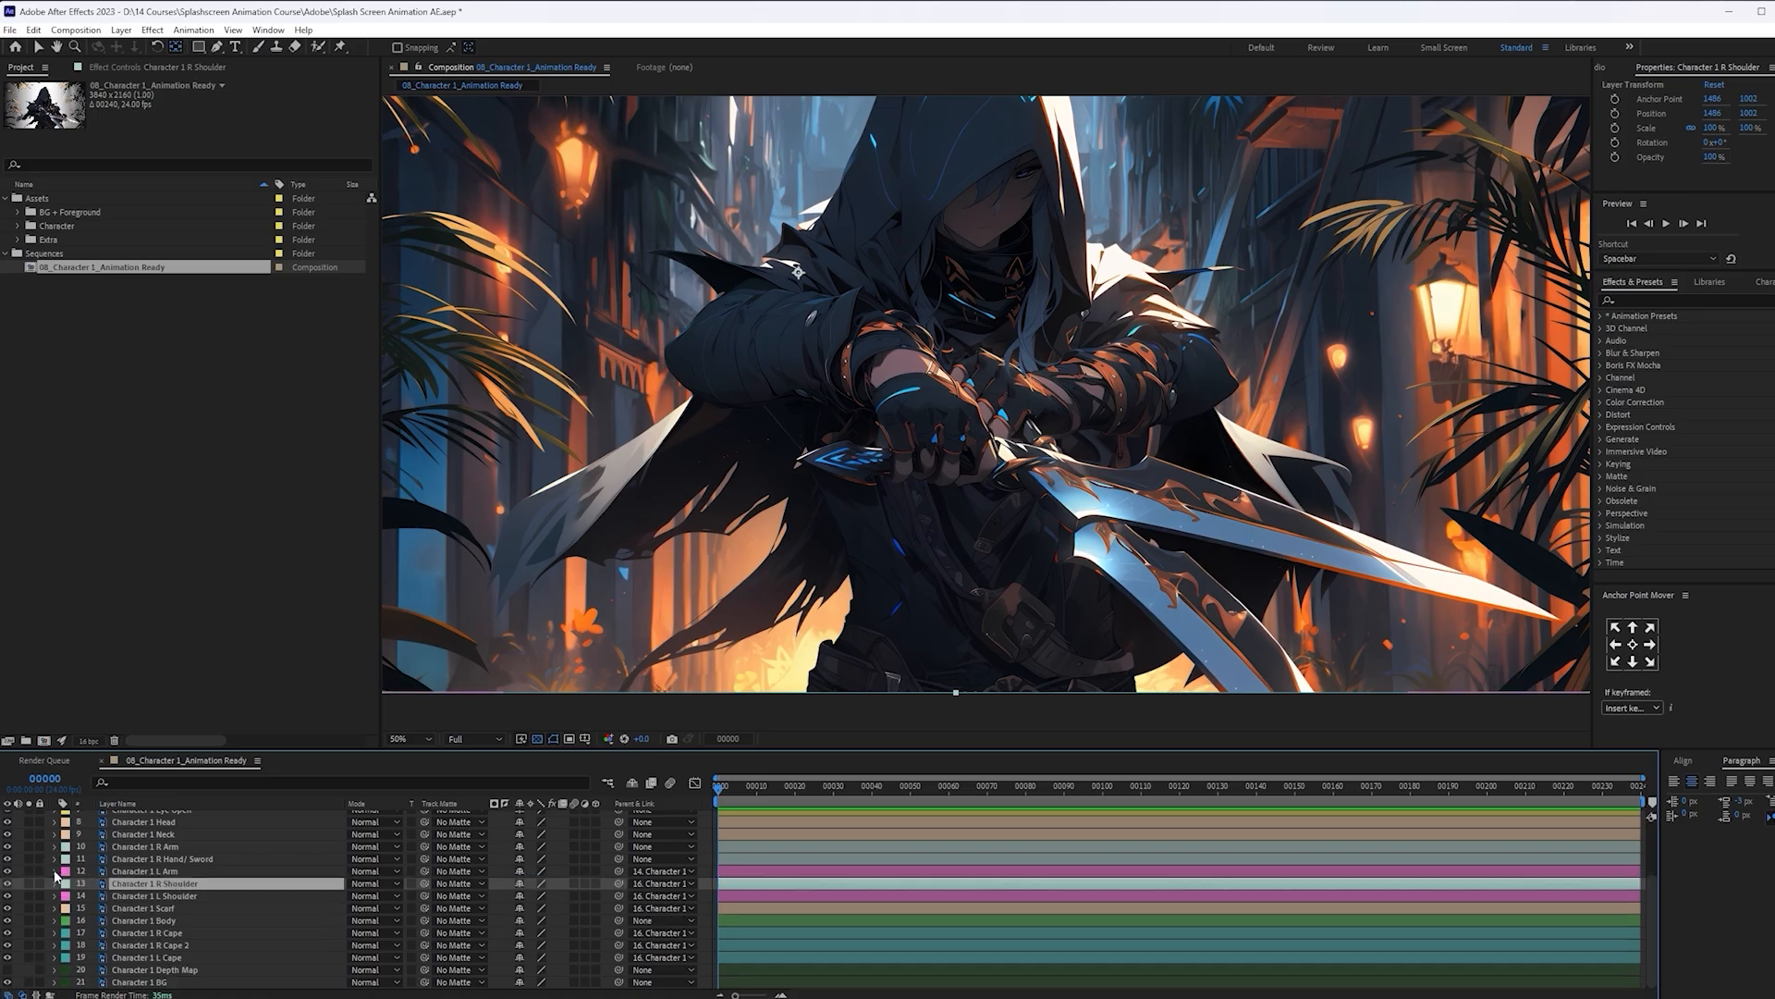
Identify the Character 1 R Hand/ Sword layer by toggling its visibility and move its anchor point to about 1740, 1226 at the wrist
{"action": "left_click", "coordinate": [222, 858]}
{"action": "left_click", "coordinate": [8, 859]}
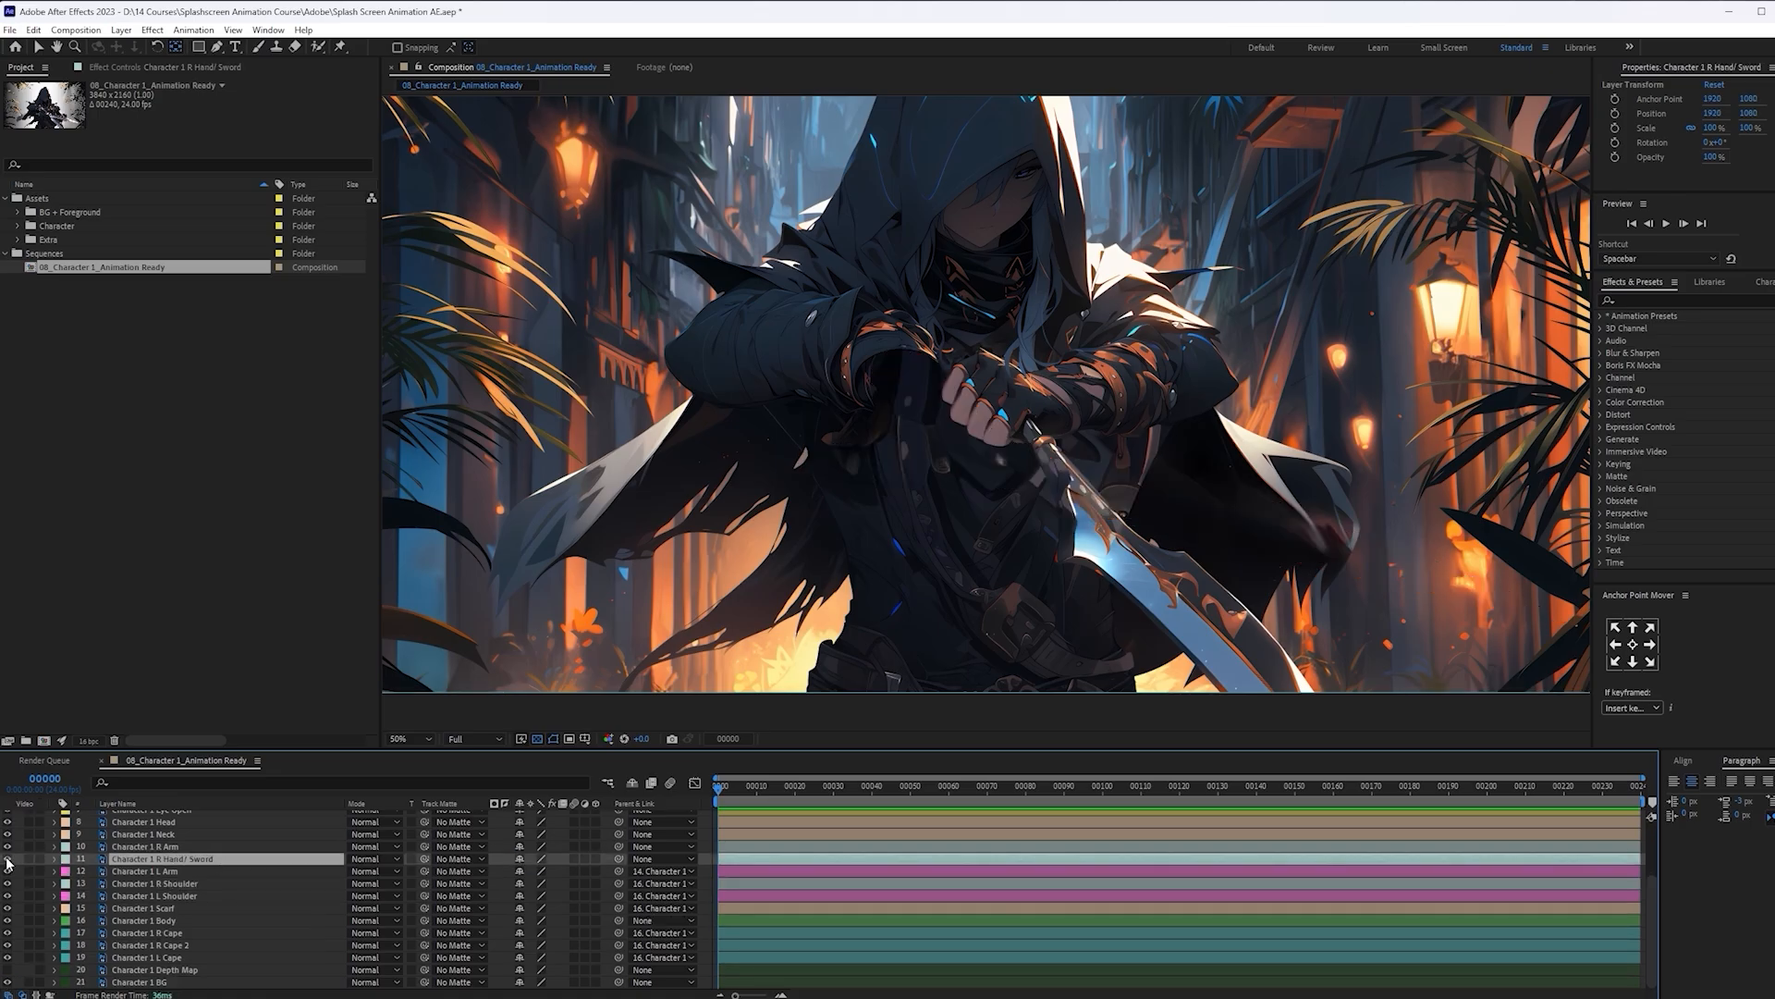
{"action": "left_click", "coordinate": [7, 859]}
{"action": "left_click", "coordinate": [7, 859]}
{"action": "left_click", "coordinate": [8, 859]}
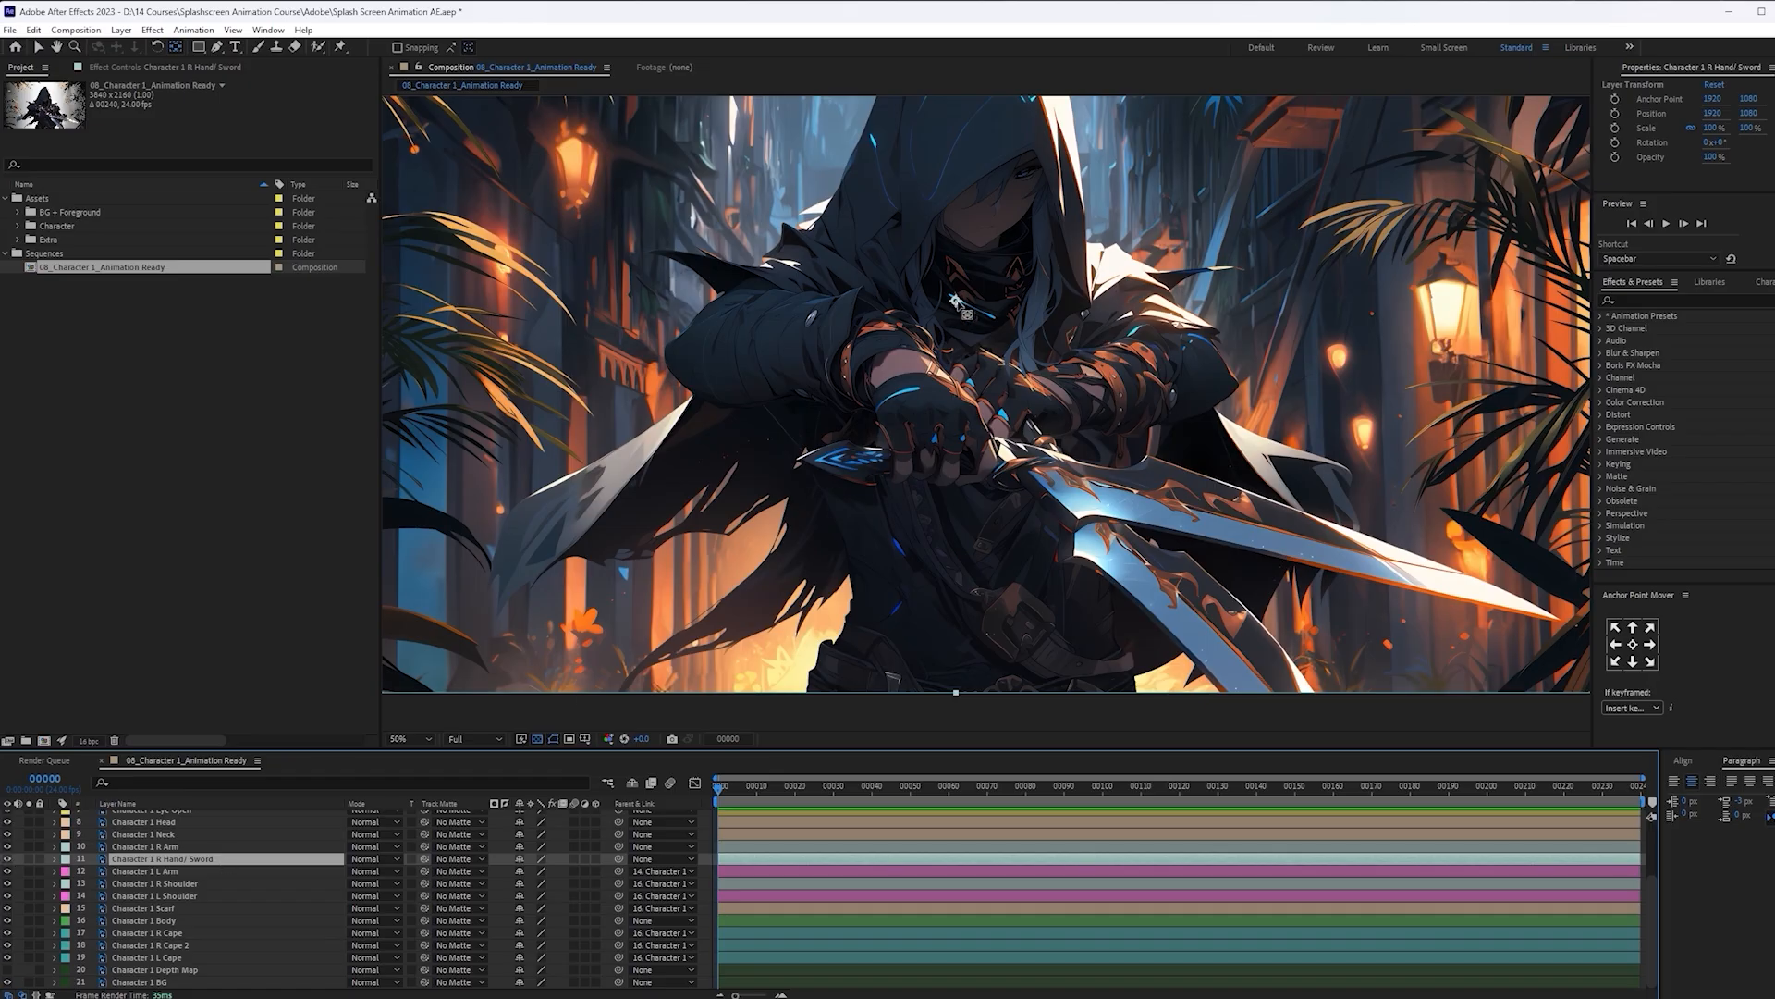
{"action": "left_click_drag", "start_coordinate": [956, 302], "coordinate": [884, 361]}
Test the Character 1 R Hand/ Sword layer's rotation around its anchor point and restore it to 0°
{"action": "key", "text": "r"}
{"action": "mouse_move", "coordinate": [539, 871]}
{"action": "left_mouse_down"}
{"action": "mouse_move", "coordinate": [513, 870]}
{"action": "mouse_move", "coordinate": [544, 867]}
{"action": "left_mouse_up"}
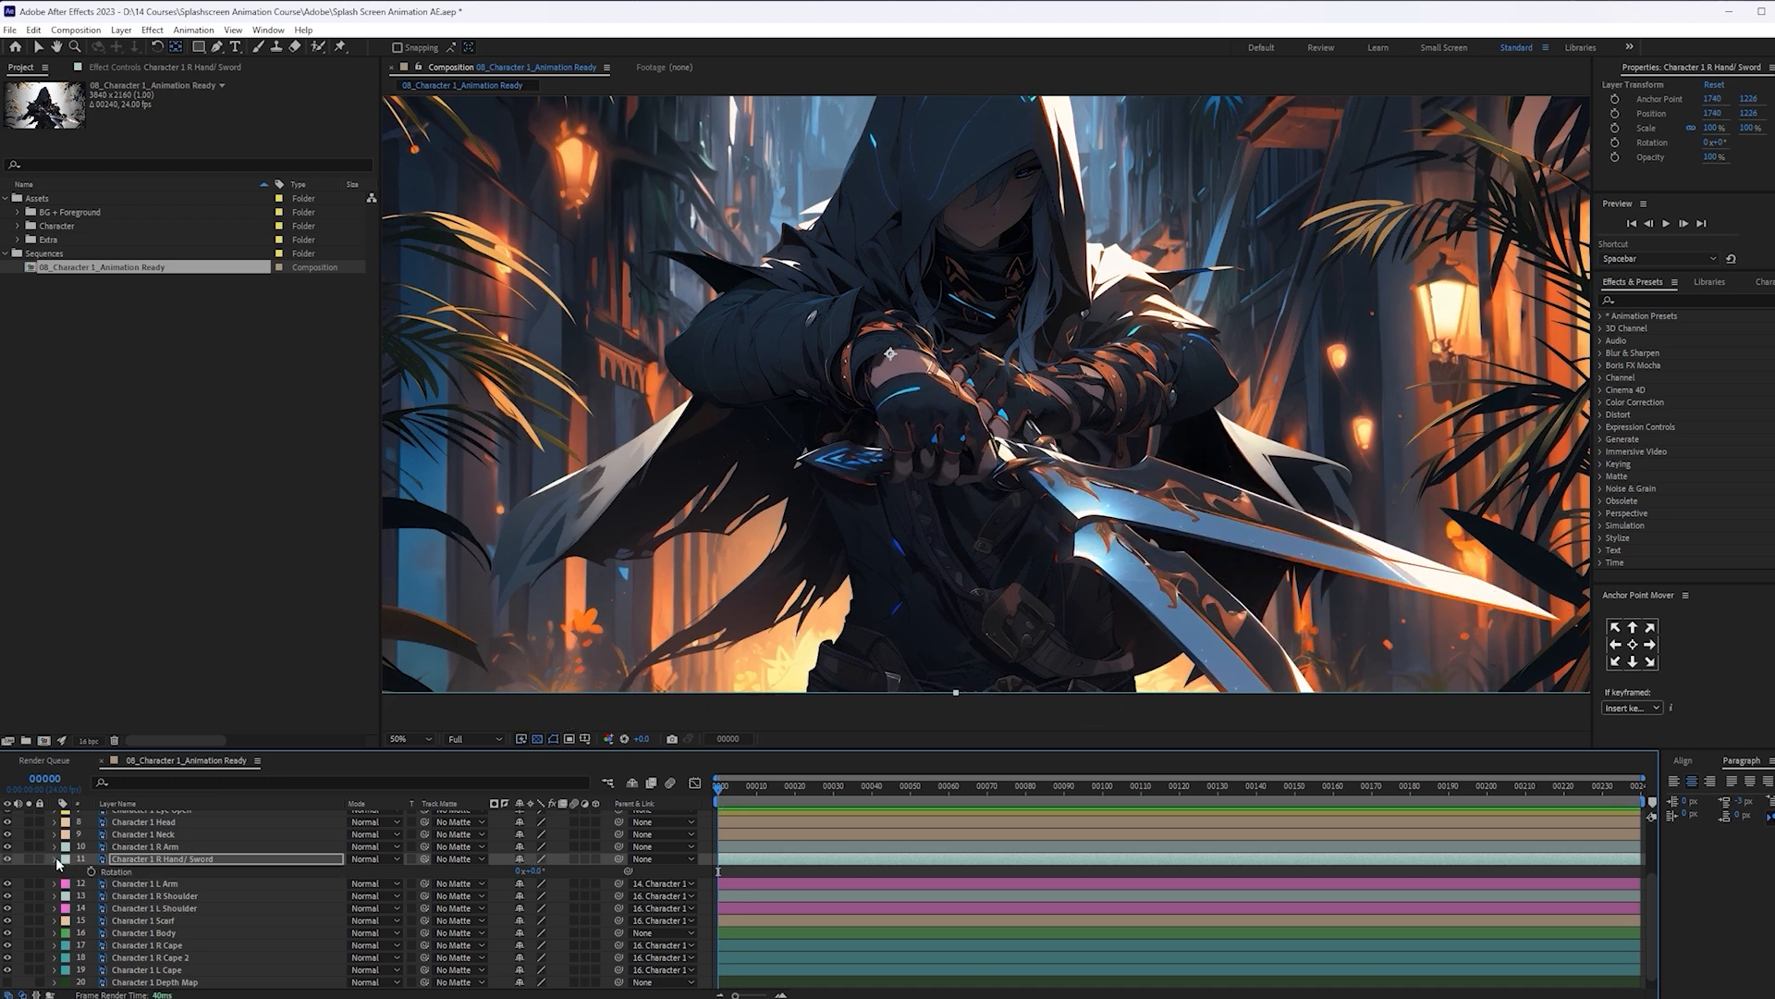
{"action": "left_click", "coordinate": [55, 860]}
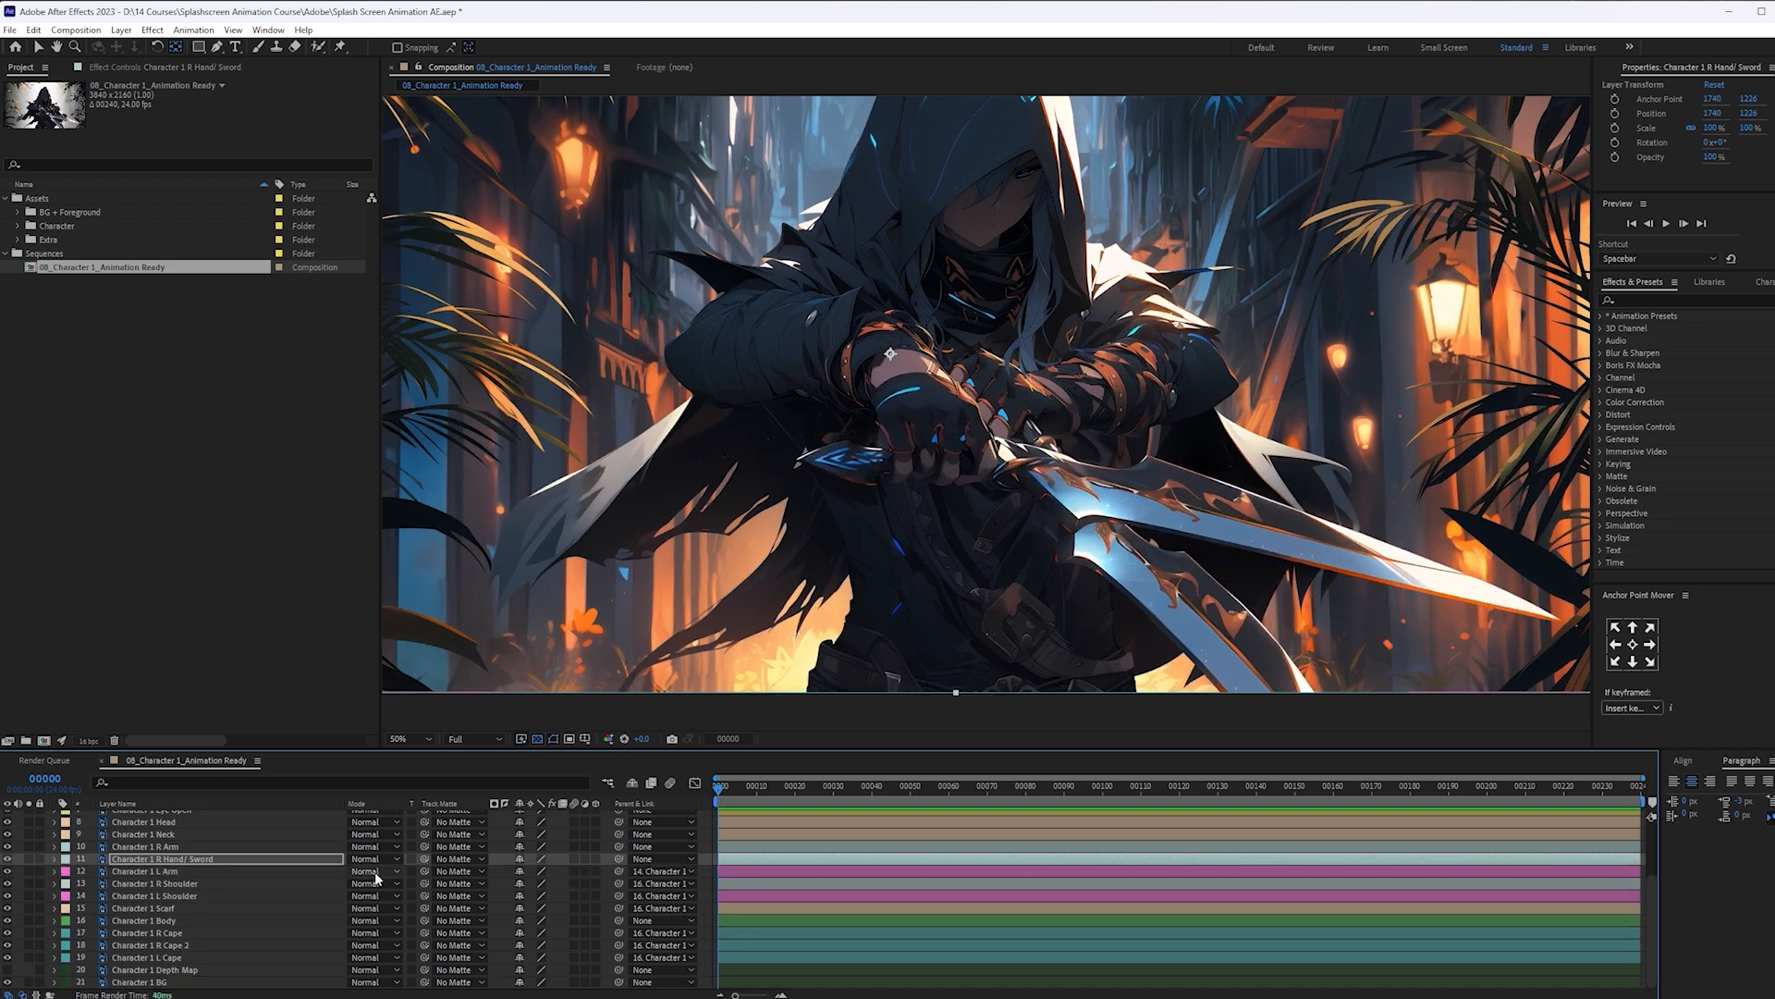
{"action": "left_click", "coordinate": [261, 858]}
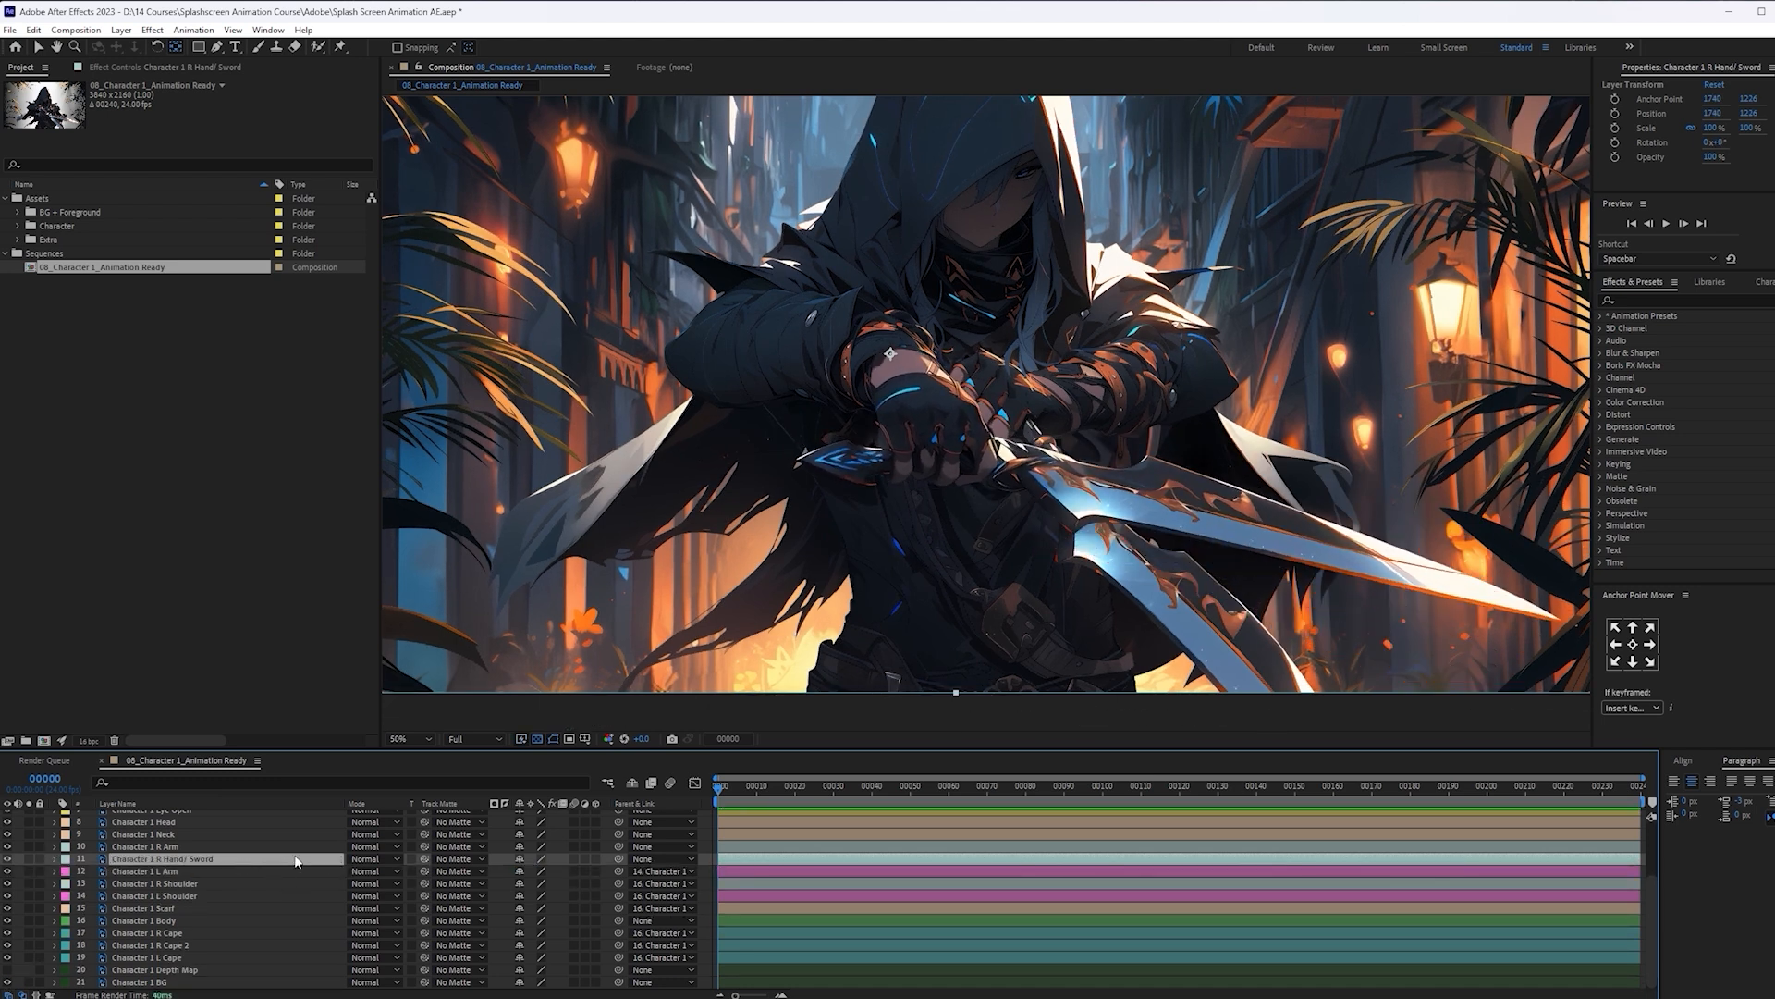
Parent the R Hand/Sword layer to R Arm and move the R Arm's anchor point to the shoulder at about 1366, 1058
{"action": "left_click_drag", "start_coordinate": [619, 859], "coordinate": [265, 848]}
{"action": "left_click", "coordinate": [265, 849]}
{"action": "left_click_drag", "start_coordinate": [955, 300], "coordinate": [755, 293]}
Try rotating the R Arm layer around its new anchor point and undo the rotation
{"action": "key", "text": "r"}
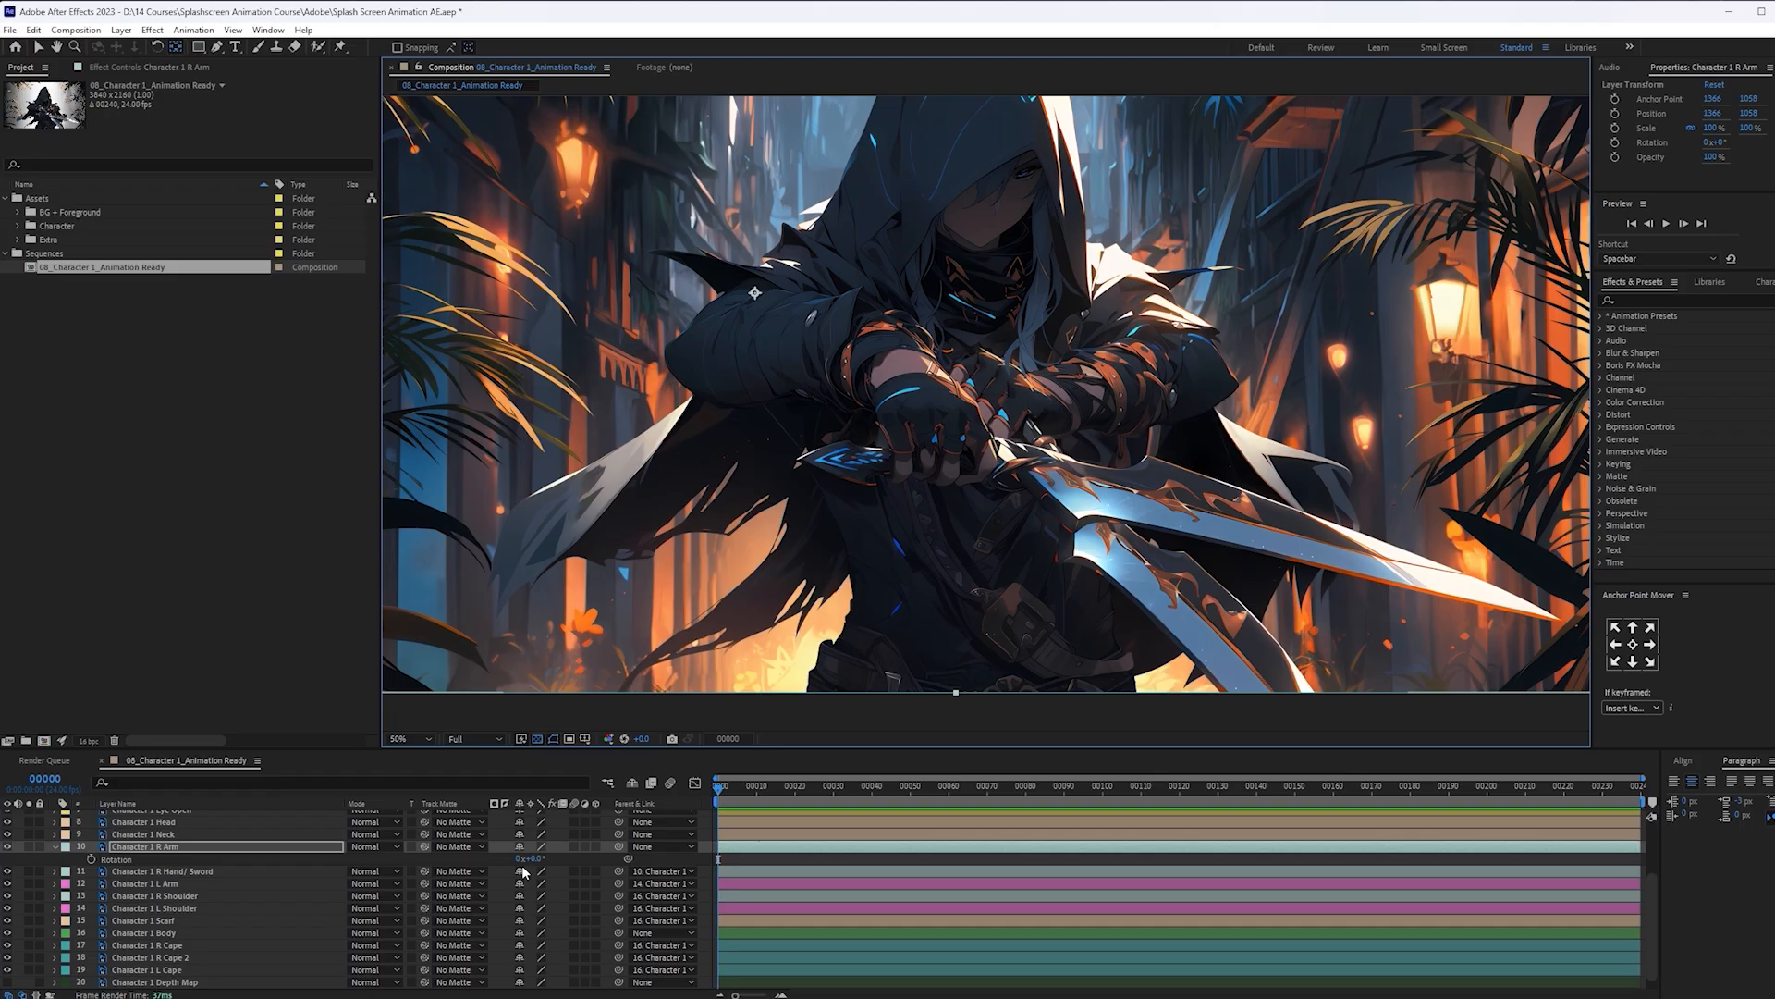
{"action": "mouse_move", "coordinate": [528, 859]}
{"action": "left_mouse_down"}
{"action": "mouse_move", "coordinate": [557, 859]}
{"action": "mouse_move", "coordinate": [511, 833]}
{"action": "left_mouse_up"}
{"action": "key", "text": "ctrl+z"}
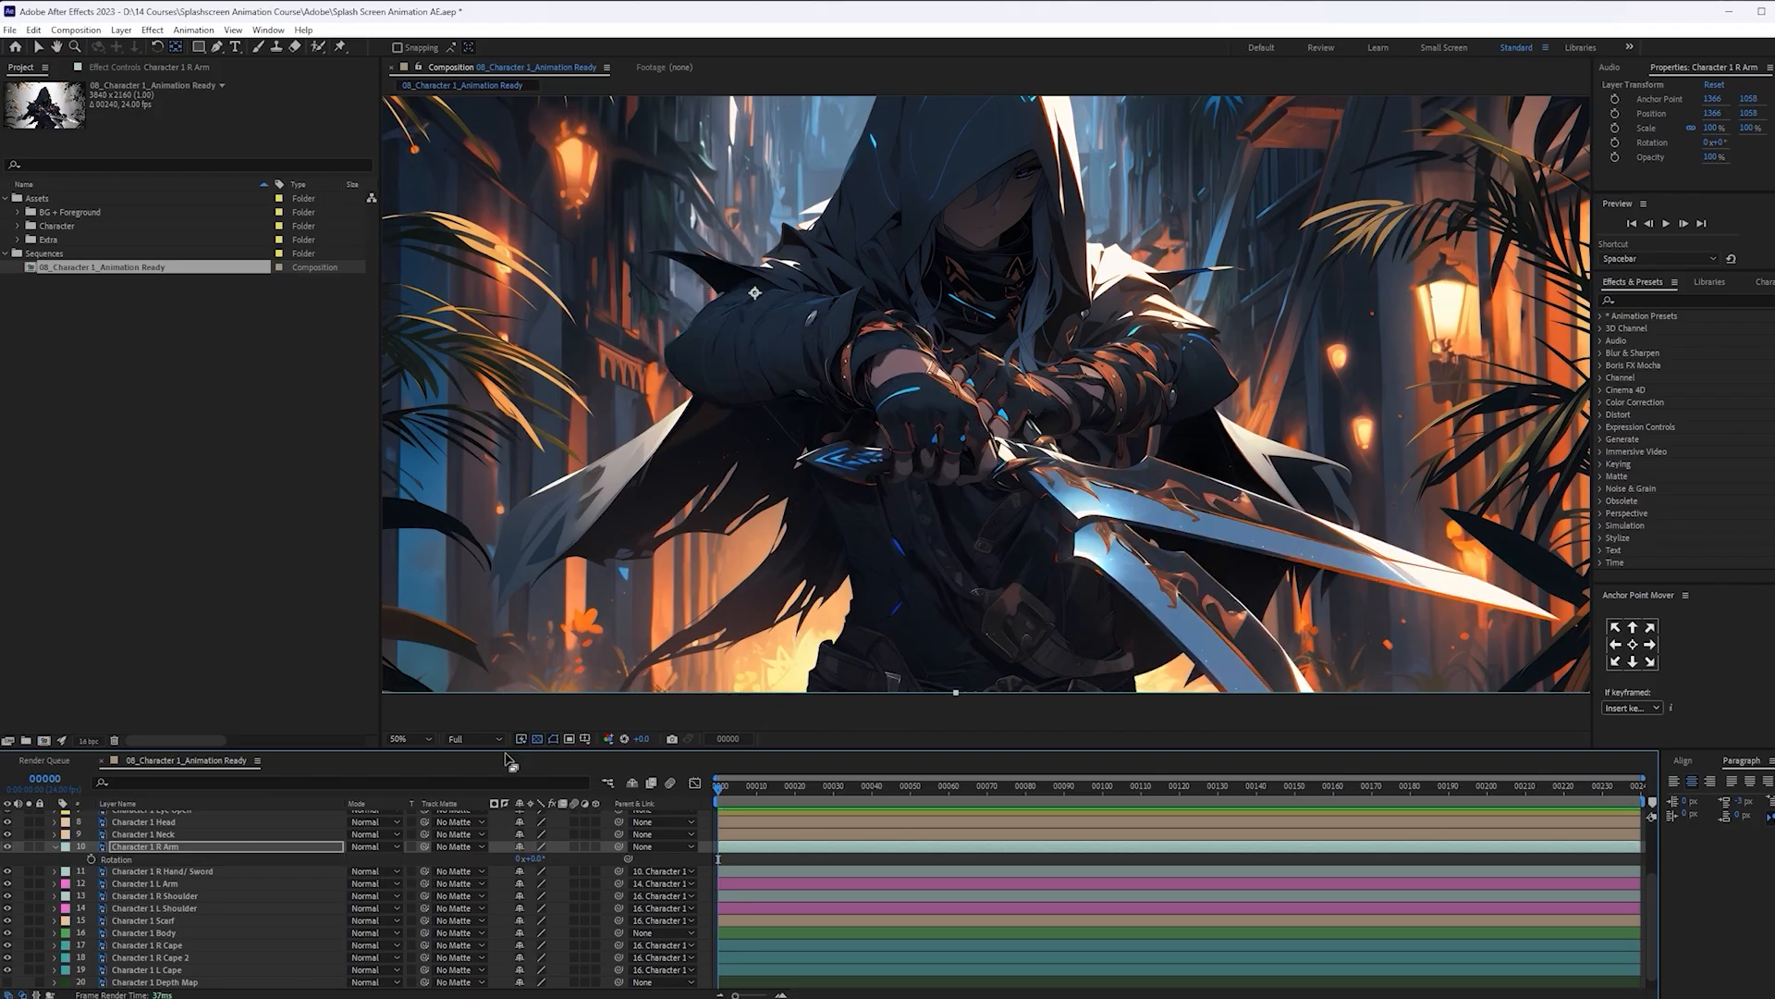
Parent the R Arm layer to the R Shoulder layer and collapse its Rotation property
{"action": "left_click_drag", "start_coordinate": [618, 845], "coordinate": [190, 893]}
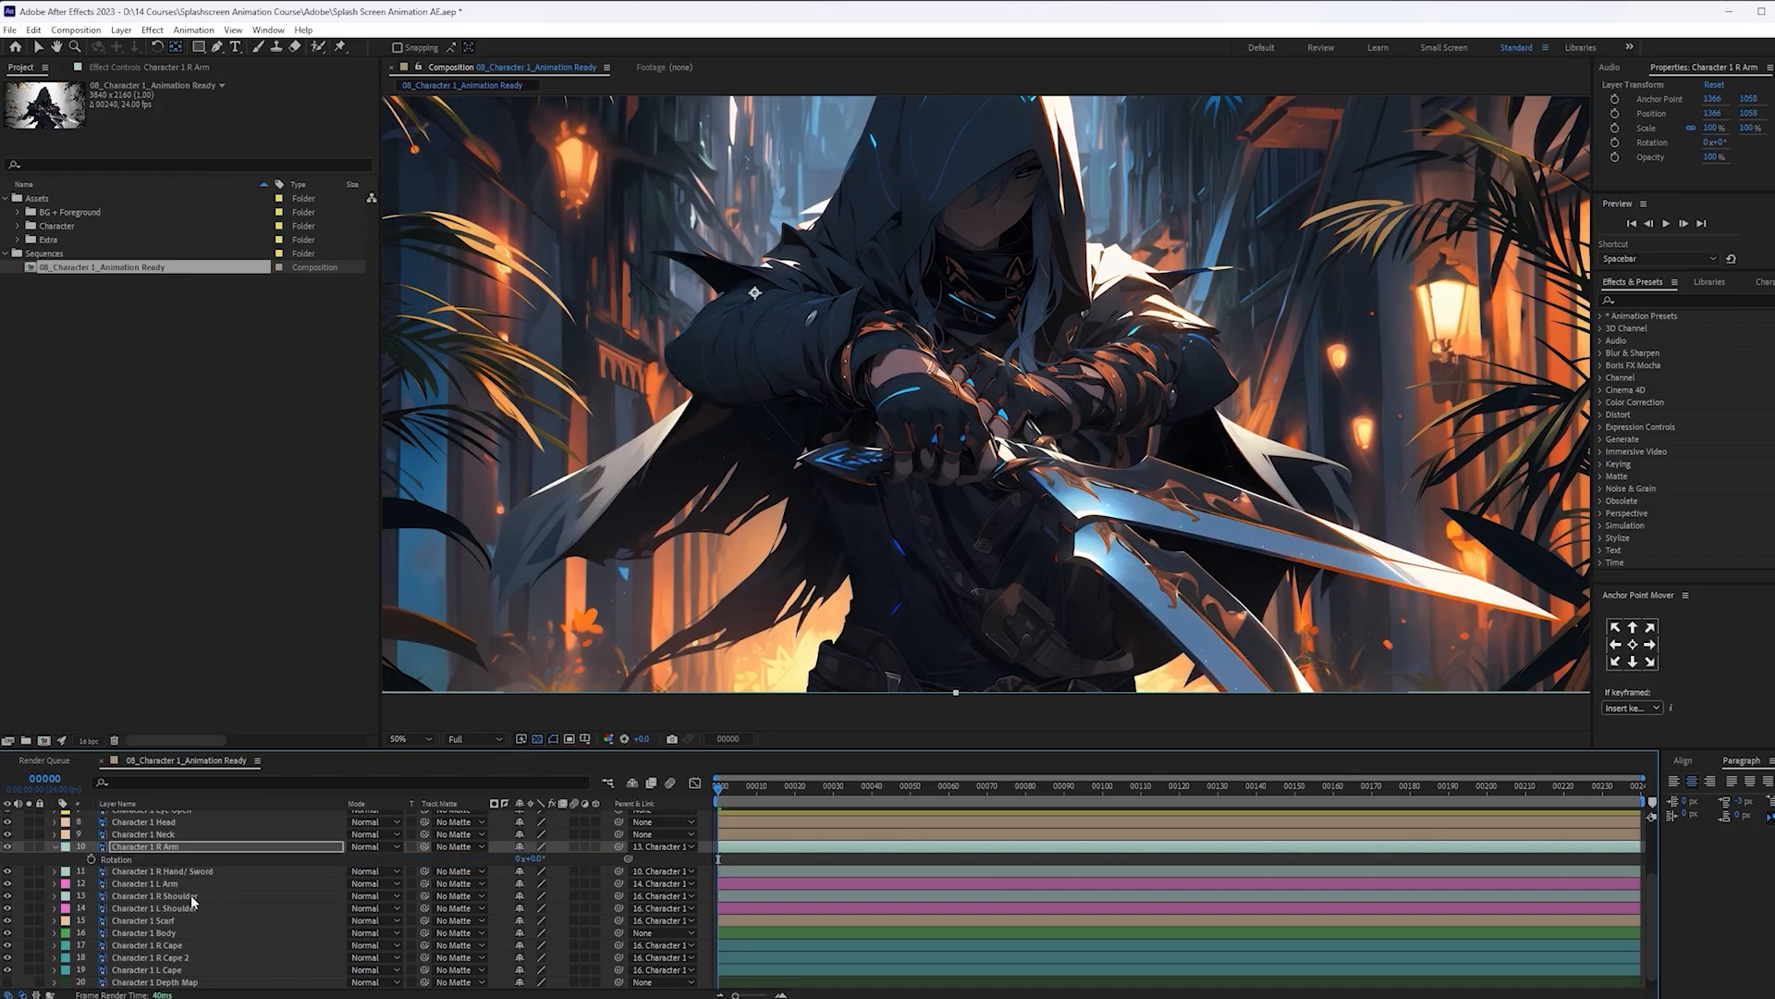
{"action": "key", "text": "r"}
Move the Neck layer's anchor point to the top of the neck at about 1970, 944 and parent the layer to Scarf
{"action": "scroll", "coordinate": [243, 890], "scroll_direction": "up", "scroll_amount": 2}
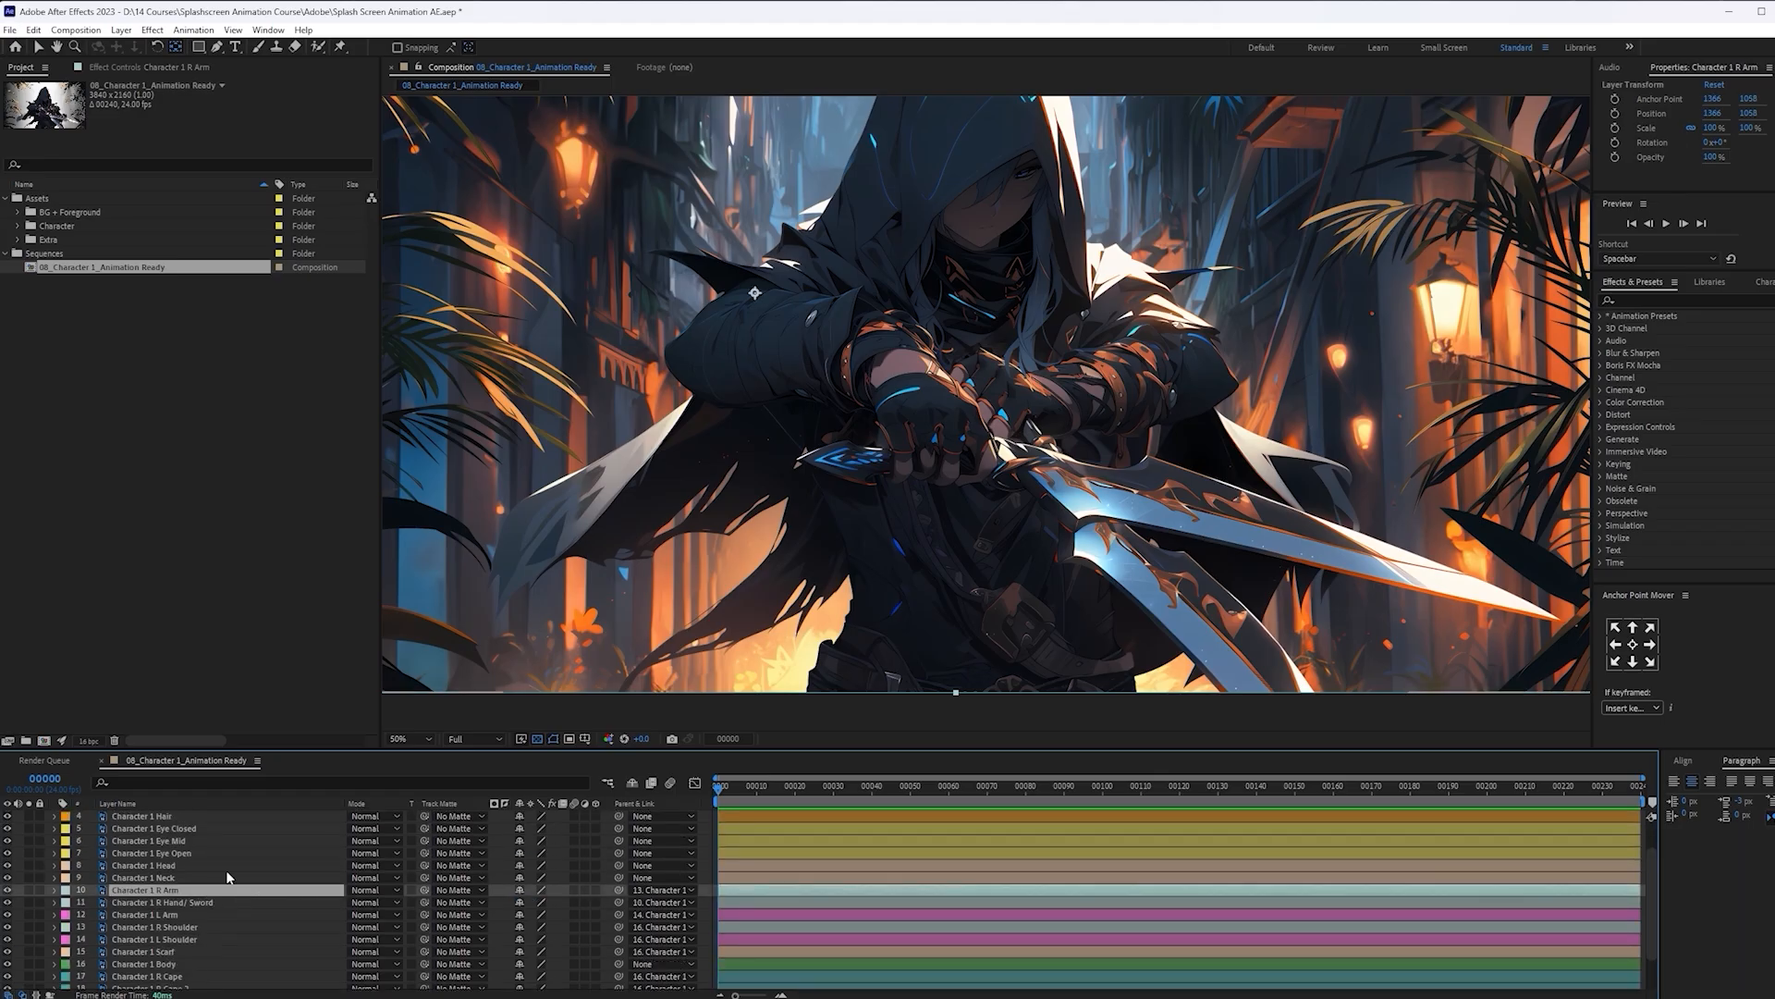
{"action": "left_click", "coordinate": [222, 881]}
{"action": "left_click_drag", "start_coordinate": [956, 300], "coordinate": [975, 252]}
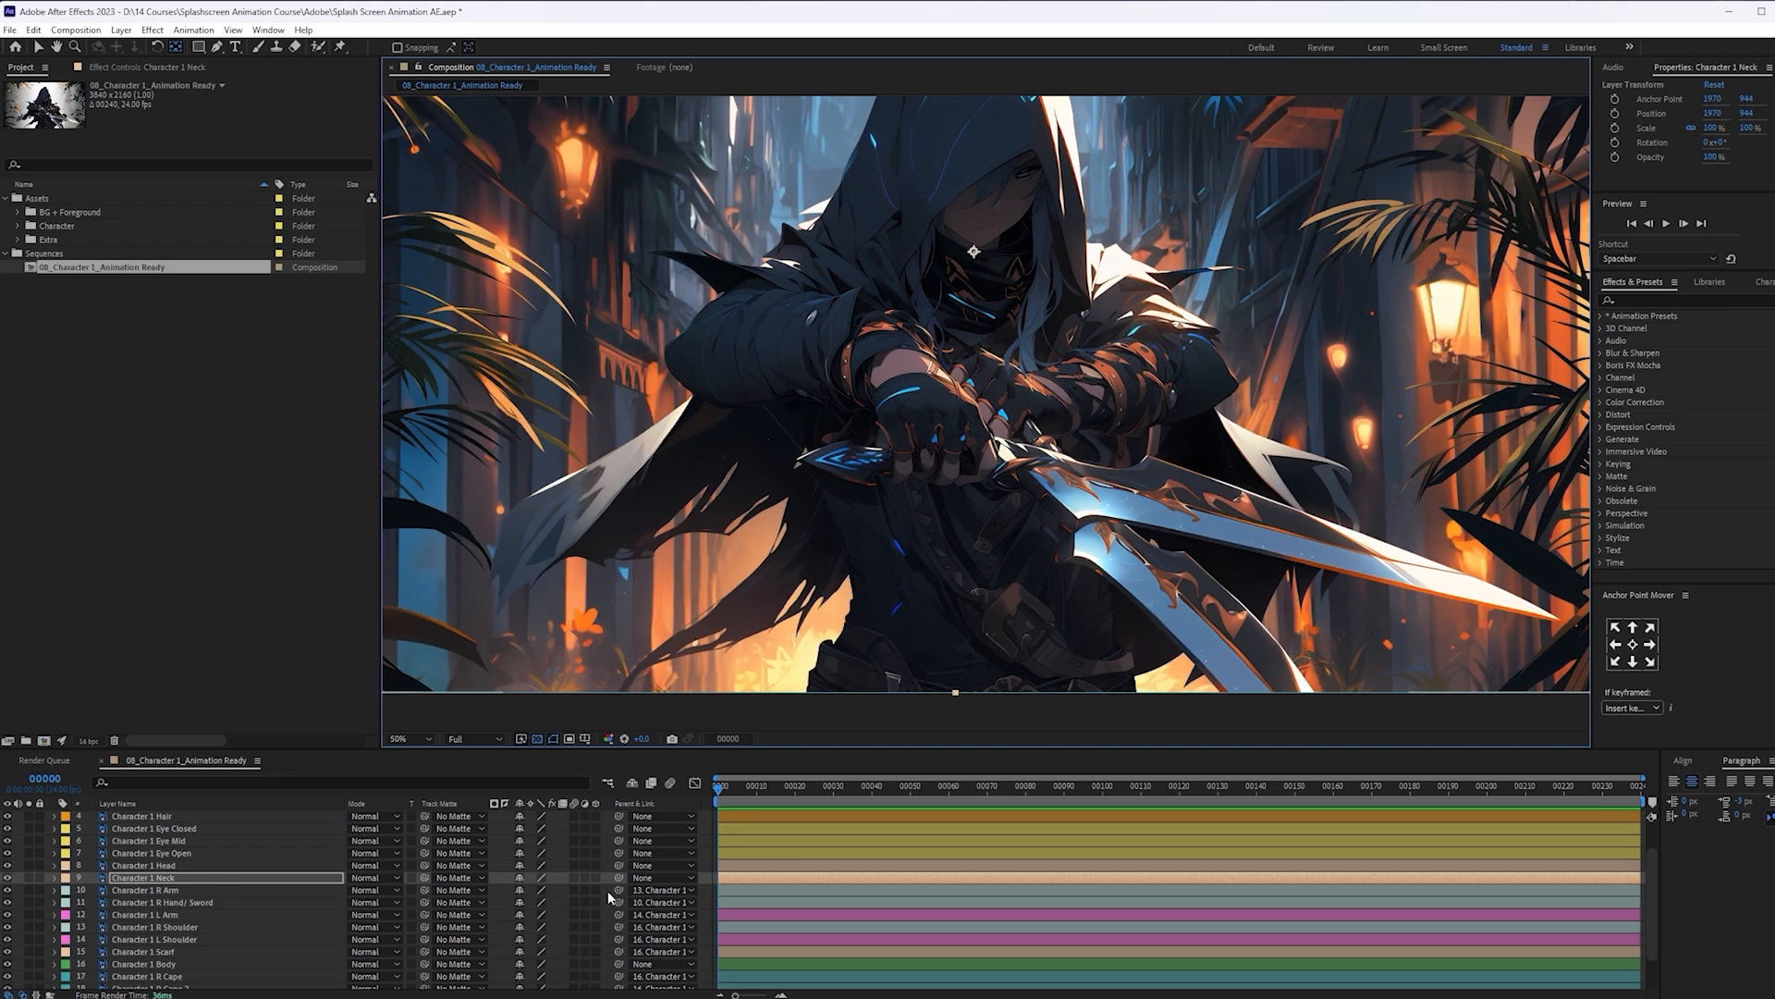
{"action": "left_click_drag", "start_coordinate": [617, 878], "coordinate": [196, 952]}
Move the Head layer's anchor point to the chin at about 1968, 890 and parent the layer to Neck
{"action": "left_click", "coordinate": [199, 865]}
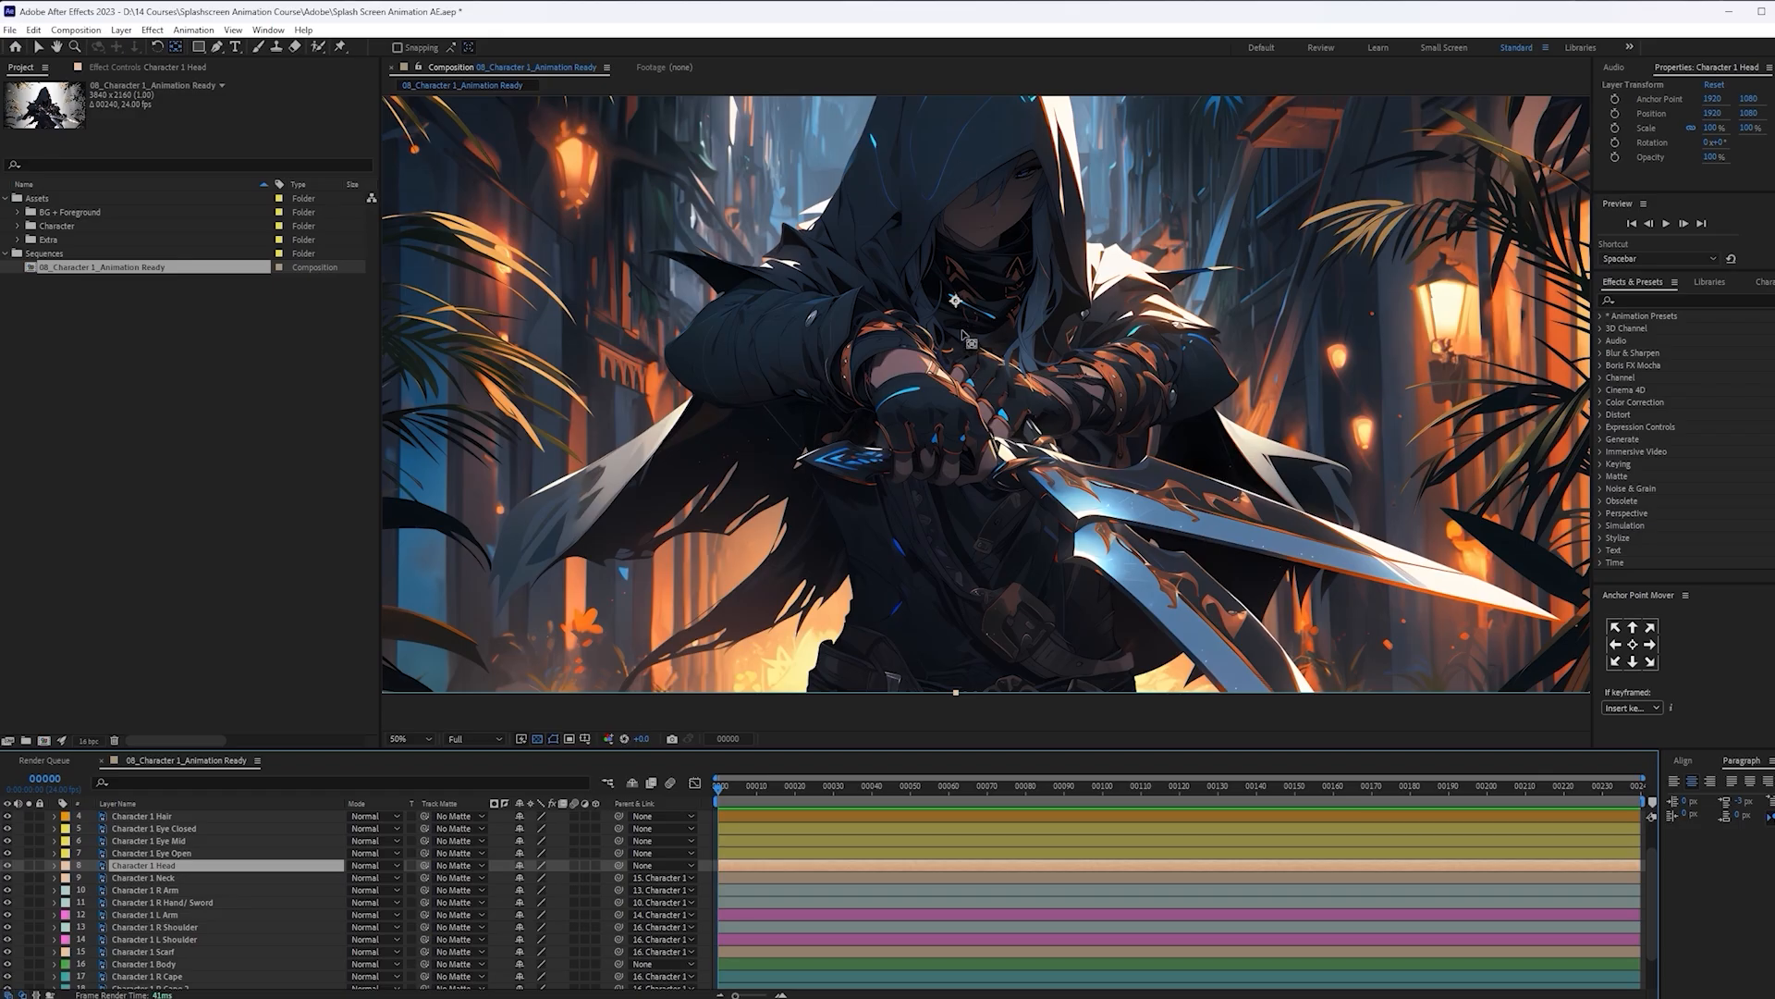
{"action": "left_click_drag", "start_coordinate": [956, 301], "coordinate": [973, 232]}
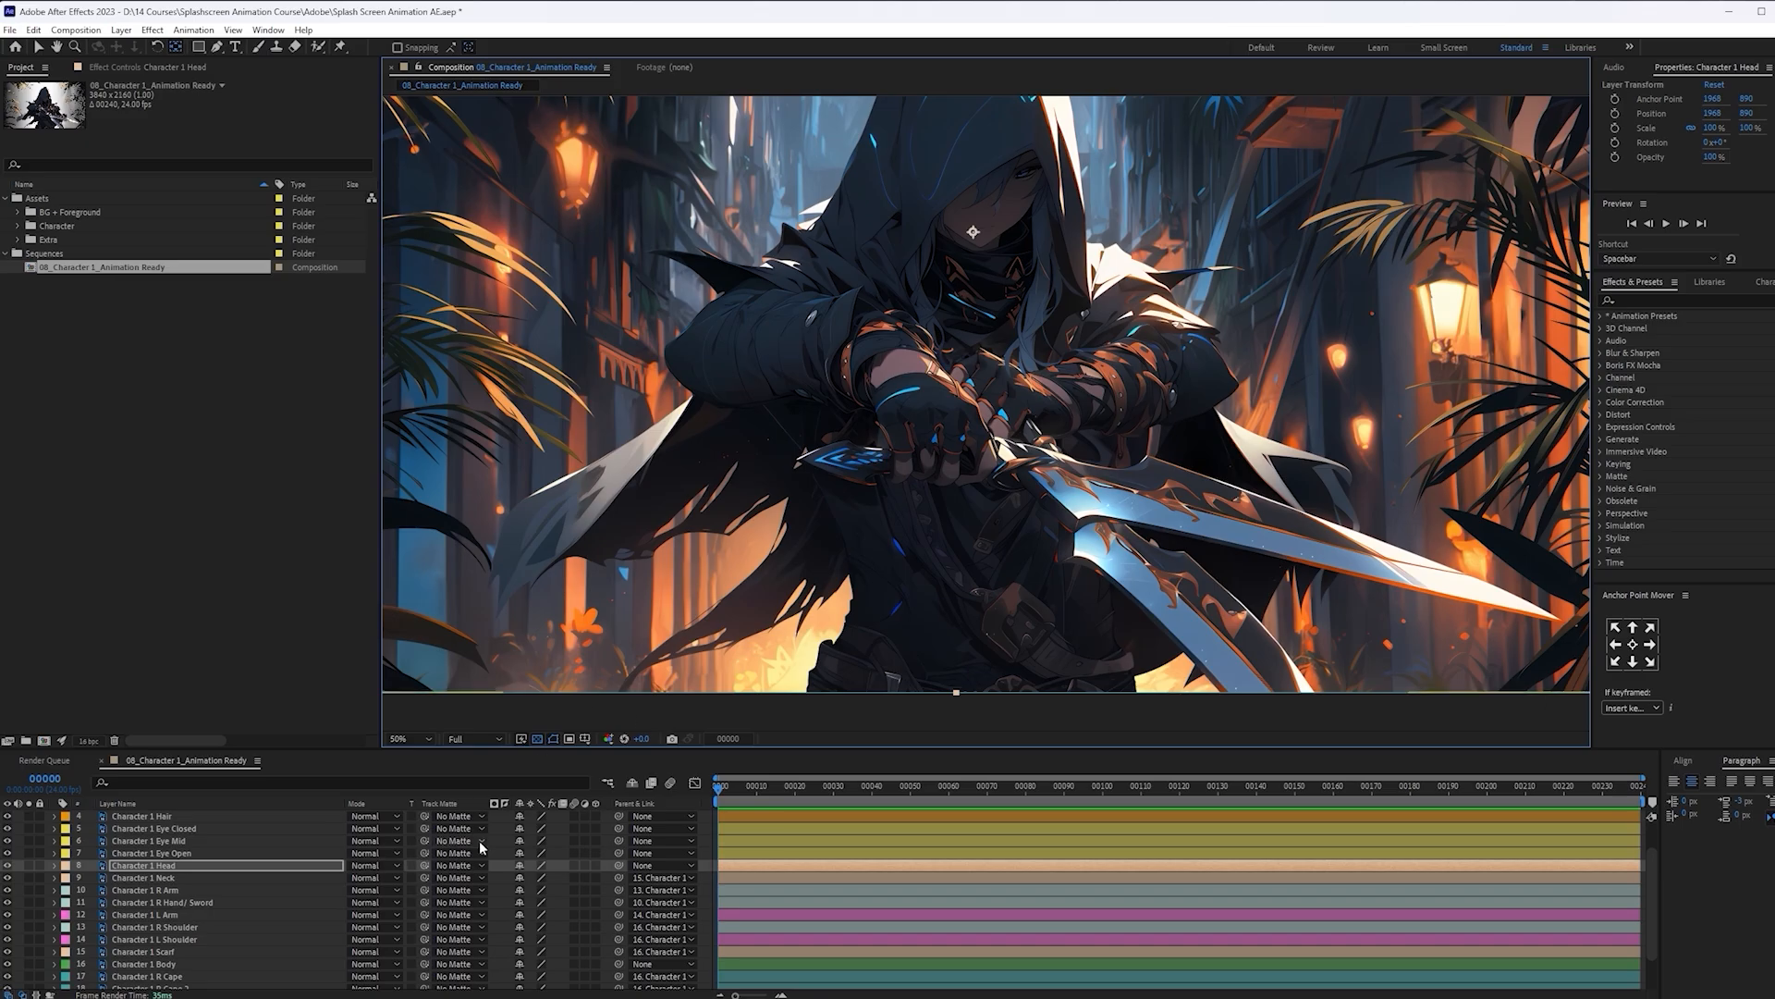
{"action": "left_click_drag", "start_coordinate": [618, 867], "coordinate": [218, 878]}
Parent the Eye Open, Eye Mid, Eye Closed and Hair layers to the Head layer
{"action": "left_click", "coordinate": [216, 851]}
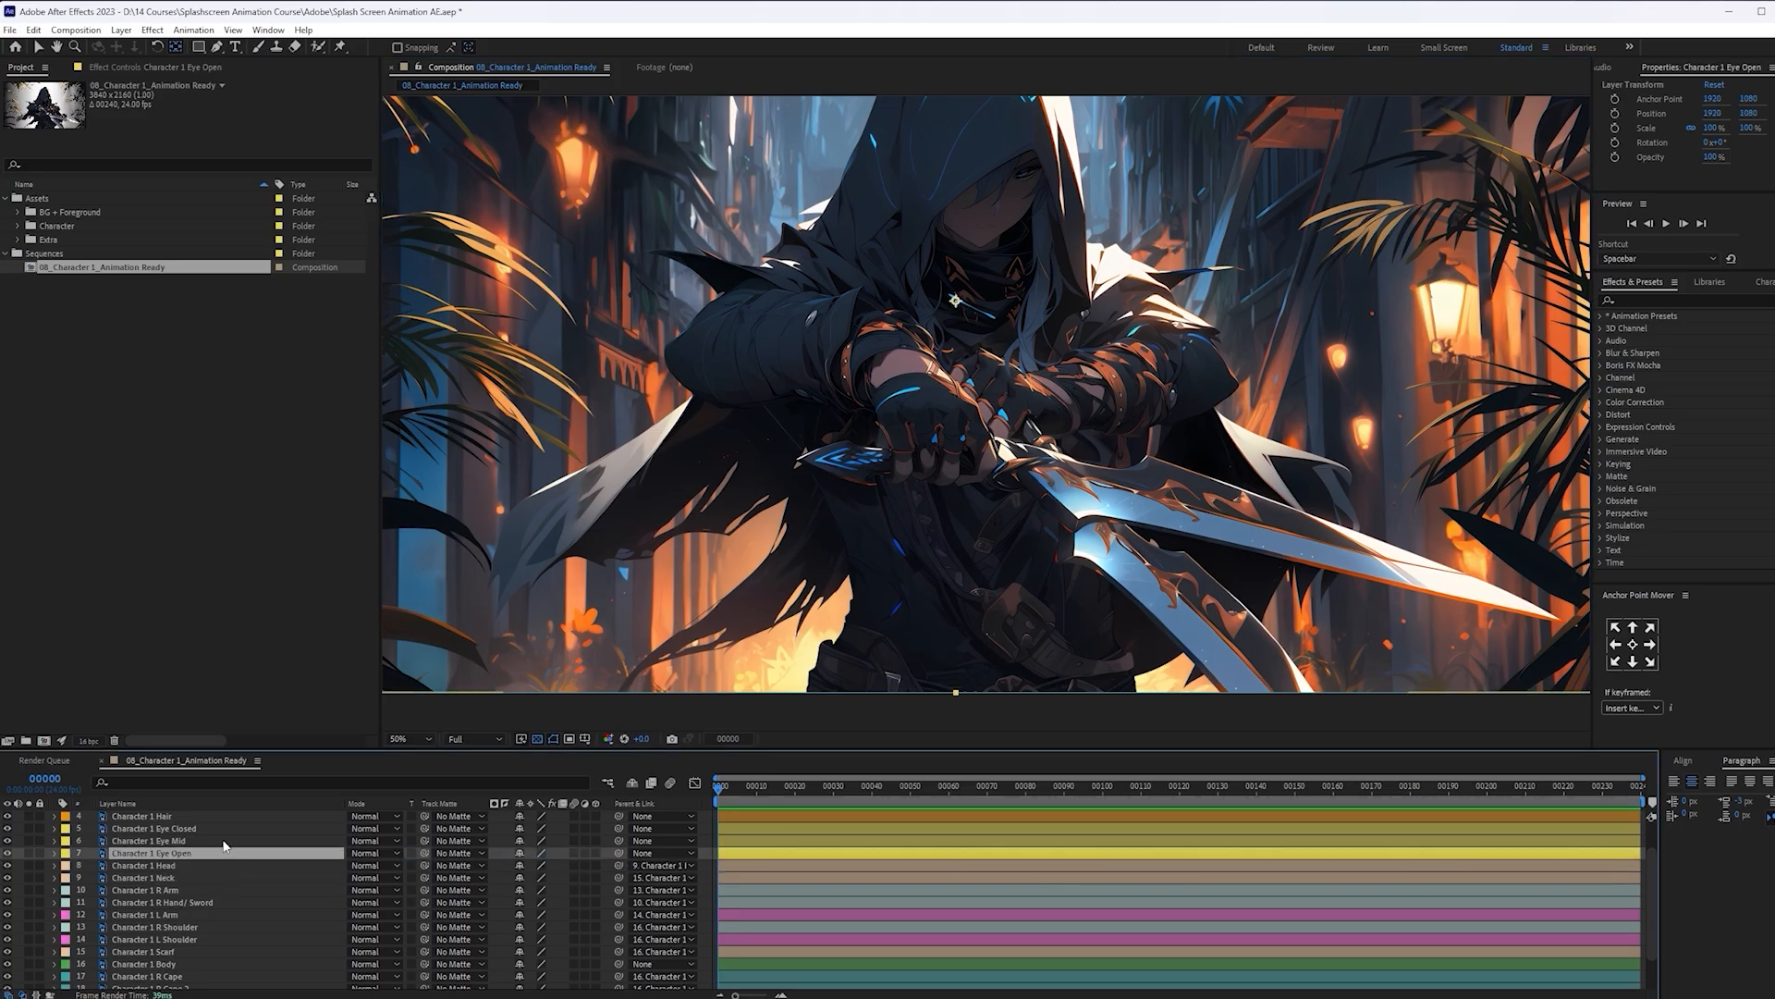
{"action": "left_click", "coordinate": [226, 829], "text": "shift"}
{"action": "left_click_drag", "start_coordinate": [627, 831], "coordinate": [242, 866]}
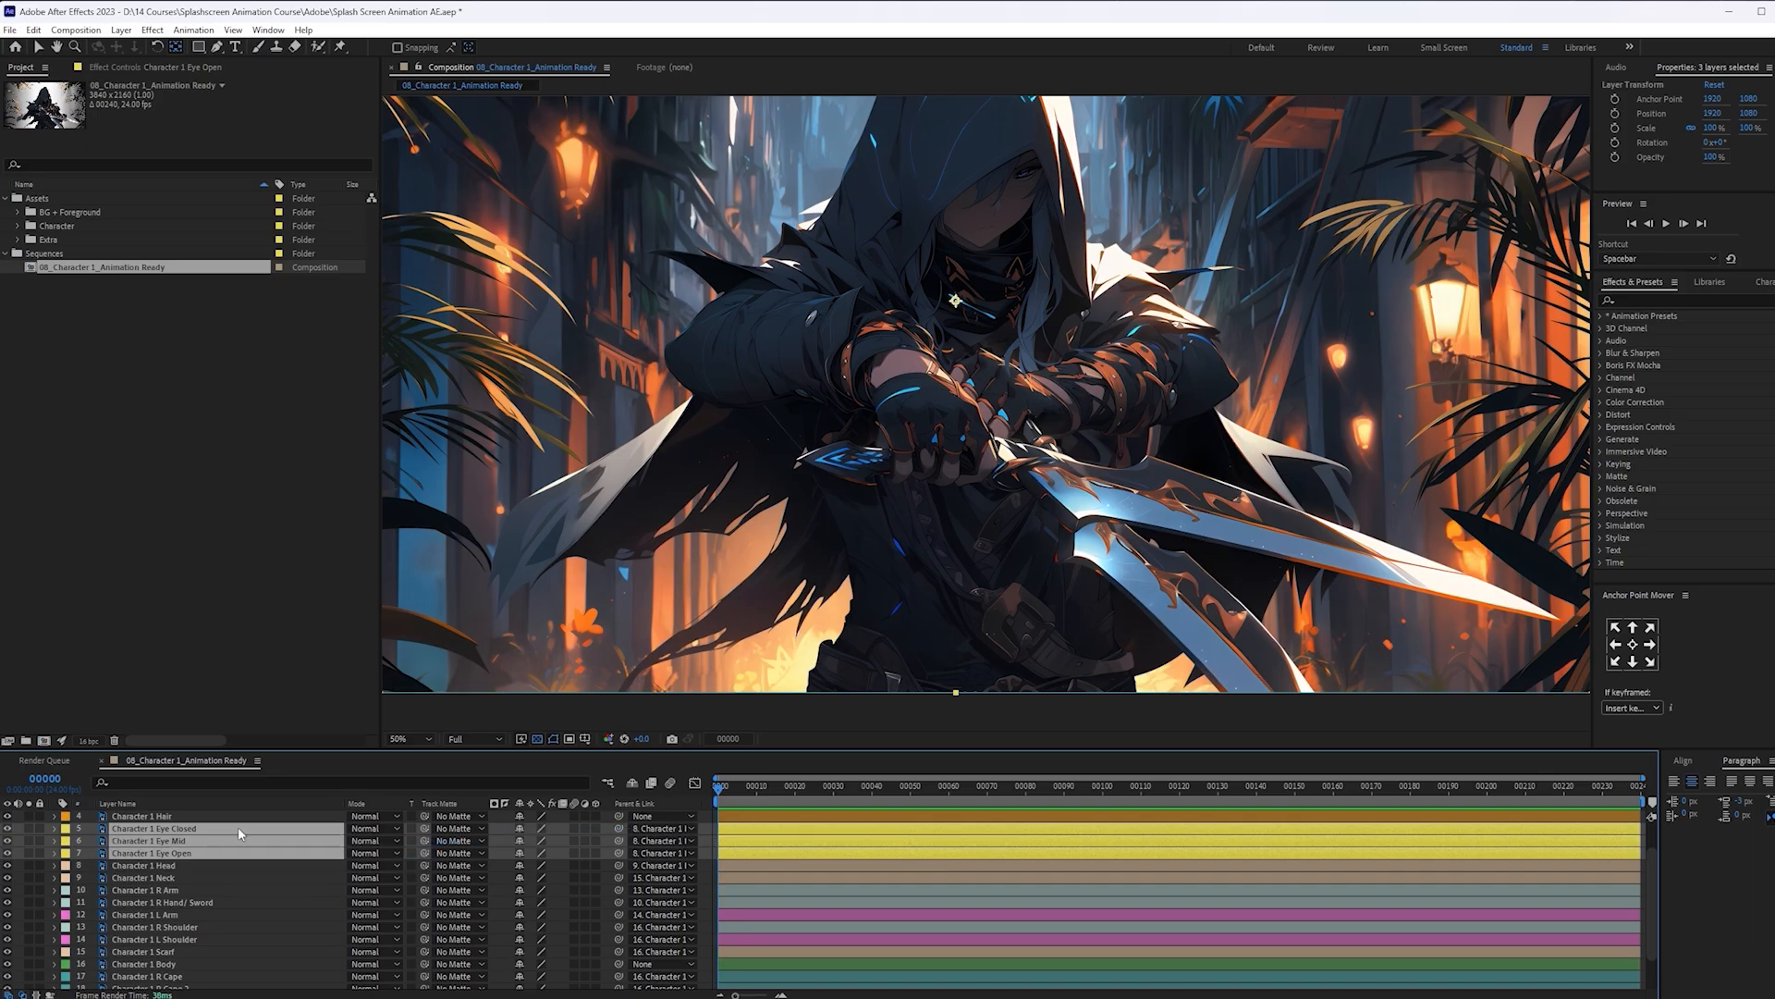
{"action": "left_click", "coordinate": [594, 818]}
{"action": "left_click_drag", "start_coordinate": [619, 817], "coordinate": [244, 902]}
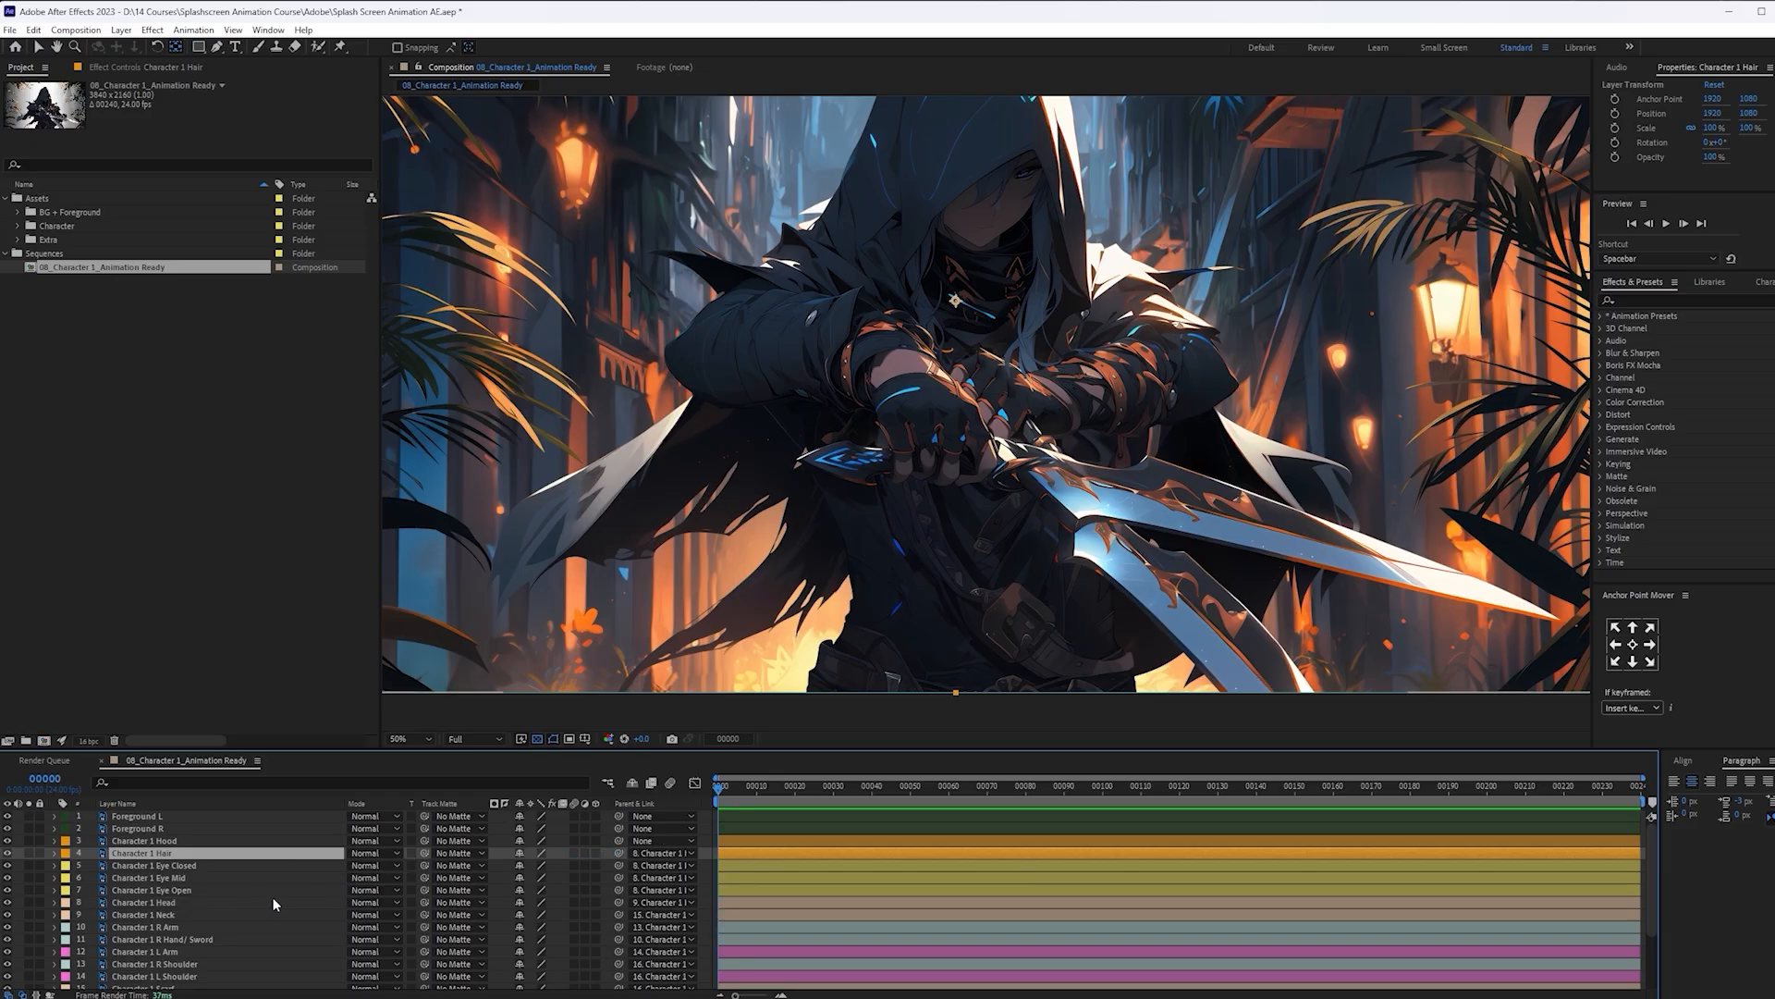
Move the anchor points of the Eye Open, Eye Mid and Eye Closed layers onto the eye and the Hair layer's onto the forehead
{"action": "left_click_drag", "start_coordinate": [615, 482], "coordinate": [595, 645]}
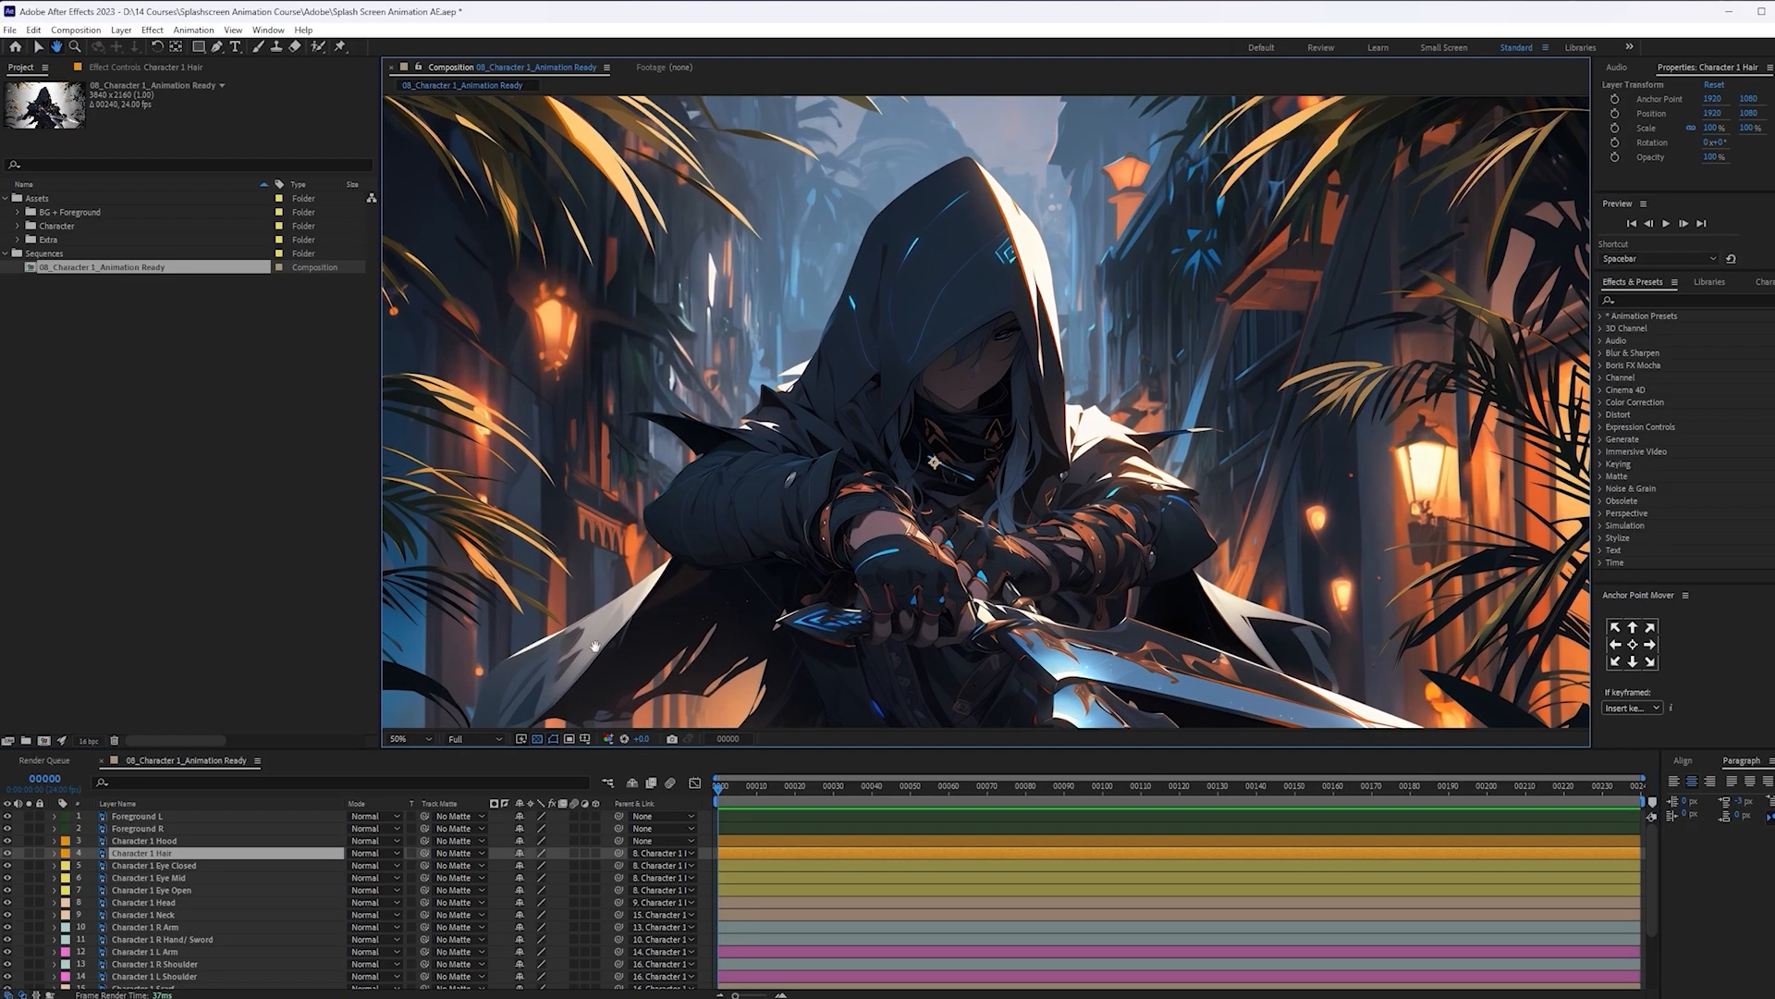
{"action": "left_click", "coordinate": [215, 889]}
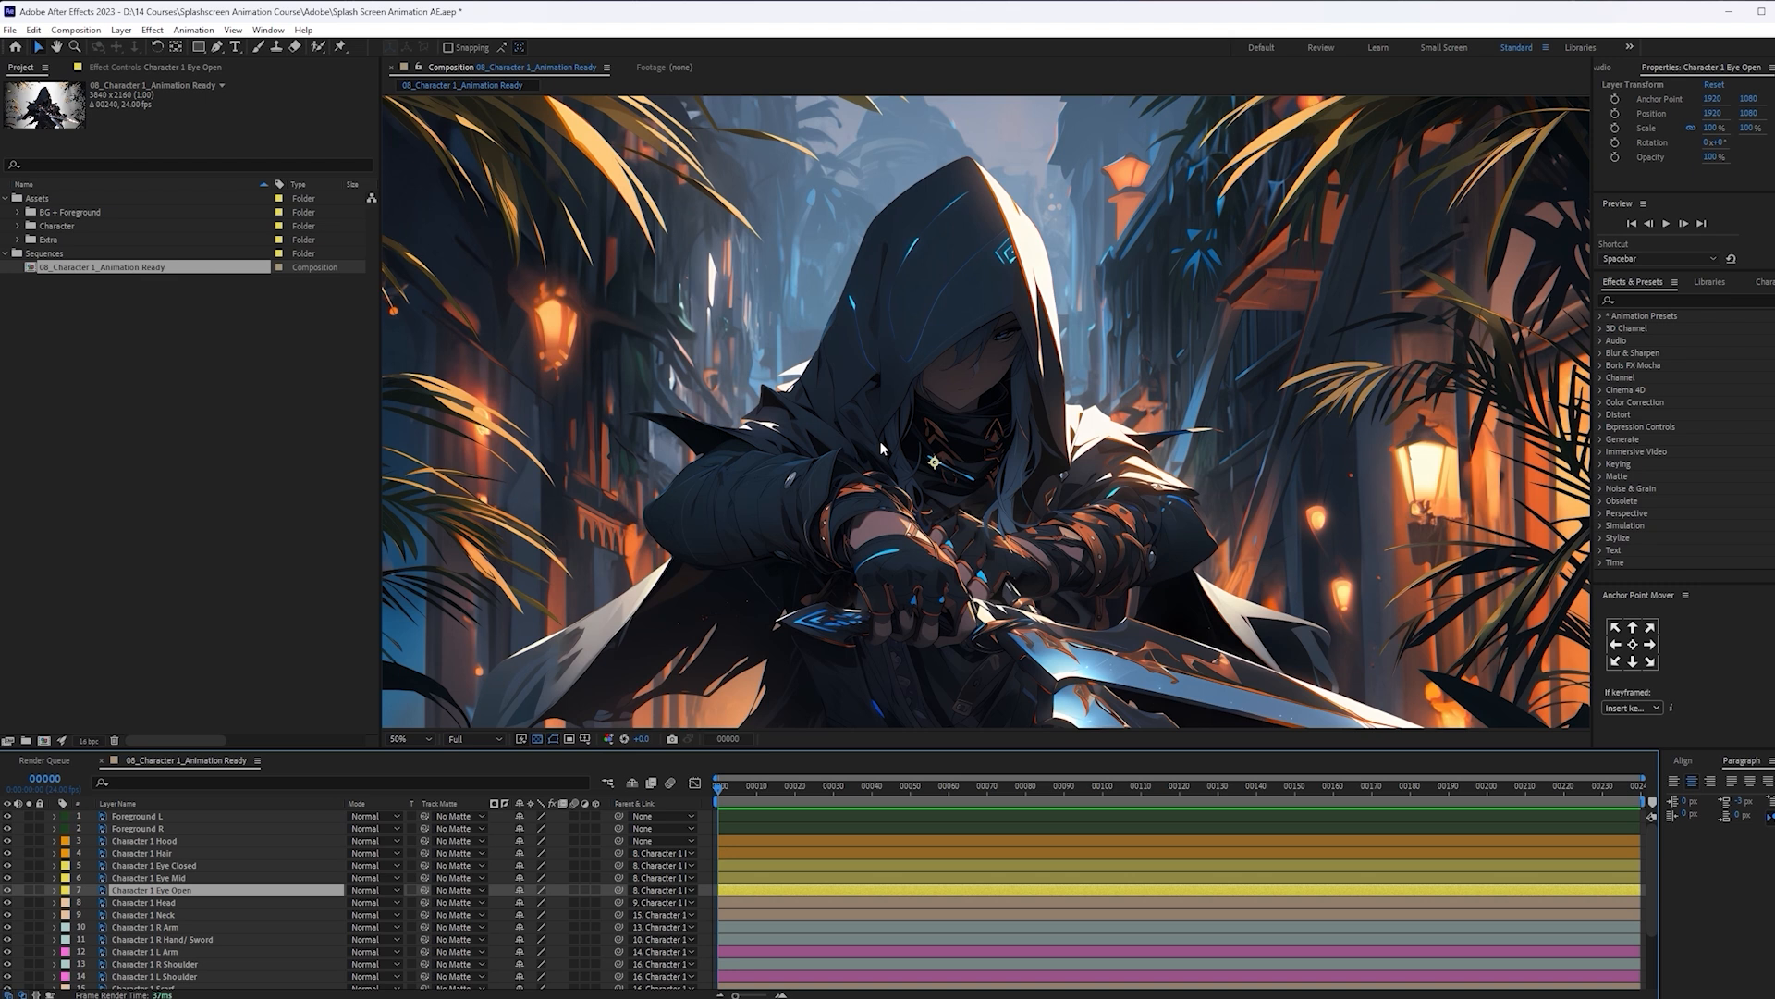
{"action": "scroll", "coordinate": [881, 449], "scroll_direction": "up", "scroll_amount": 1}
{"action": "key", "text": "y"}
{"action": "left_click_drag", "start_coordinate": [883, 520], "coordinate": [1029, 260]}
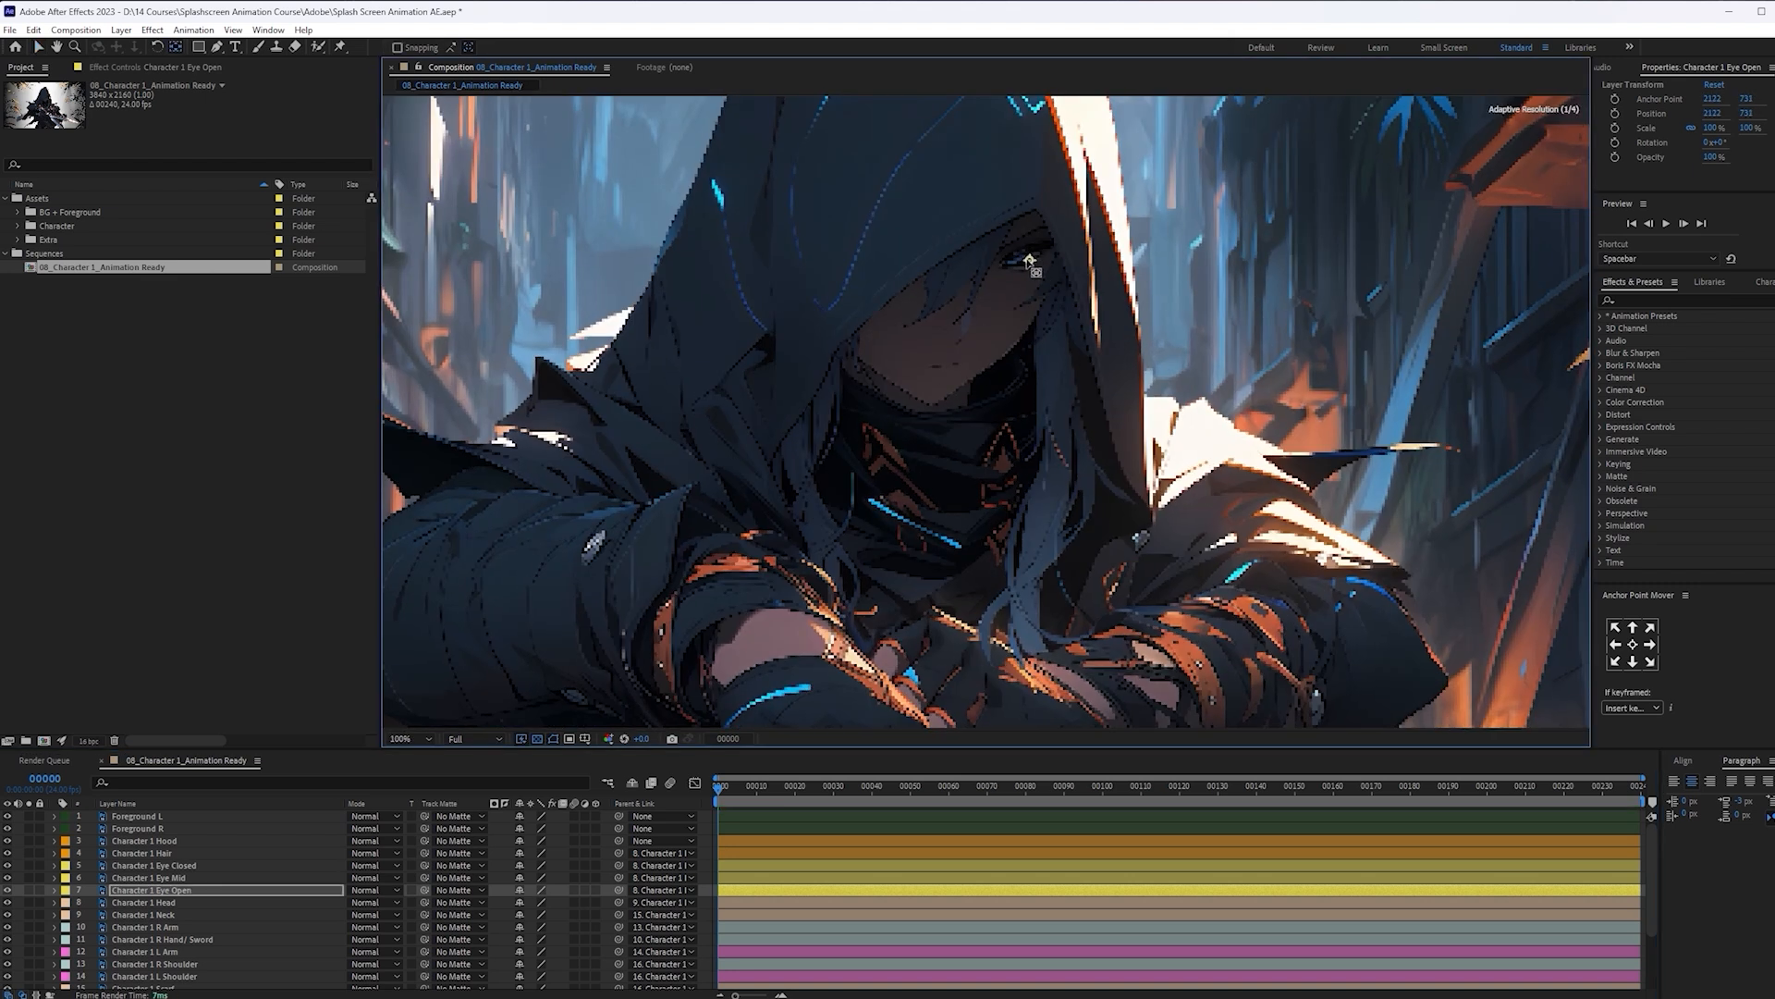
{"action": "left_click", "coordinate": [219, 878]}
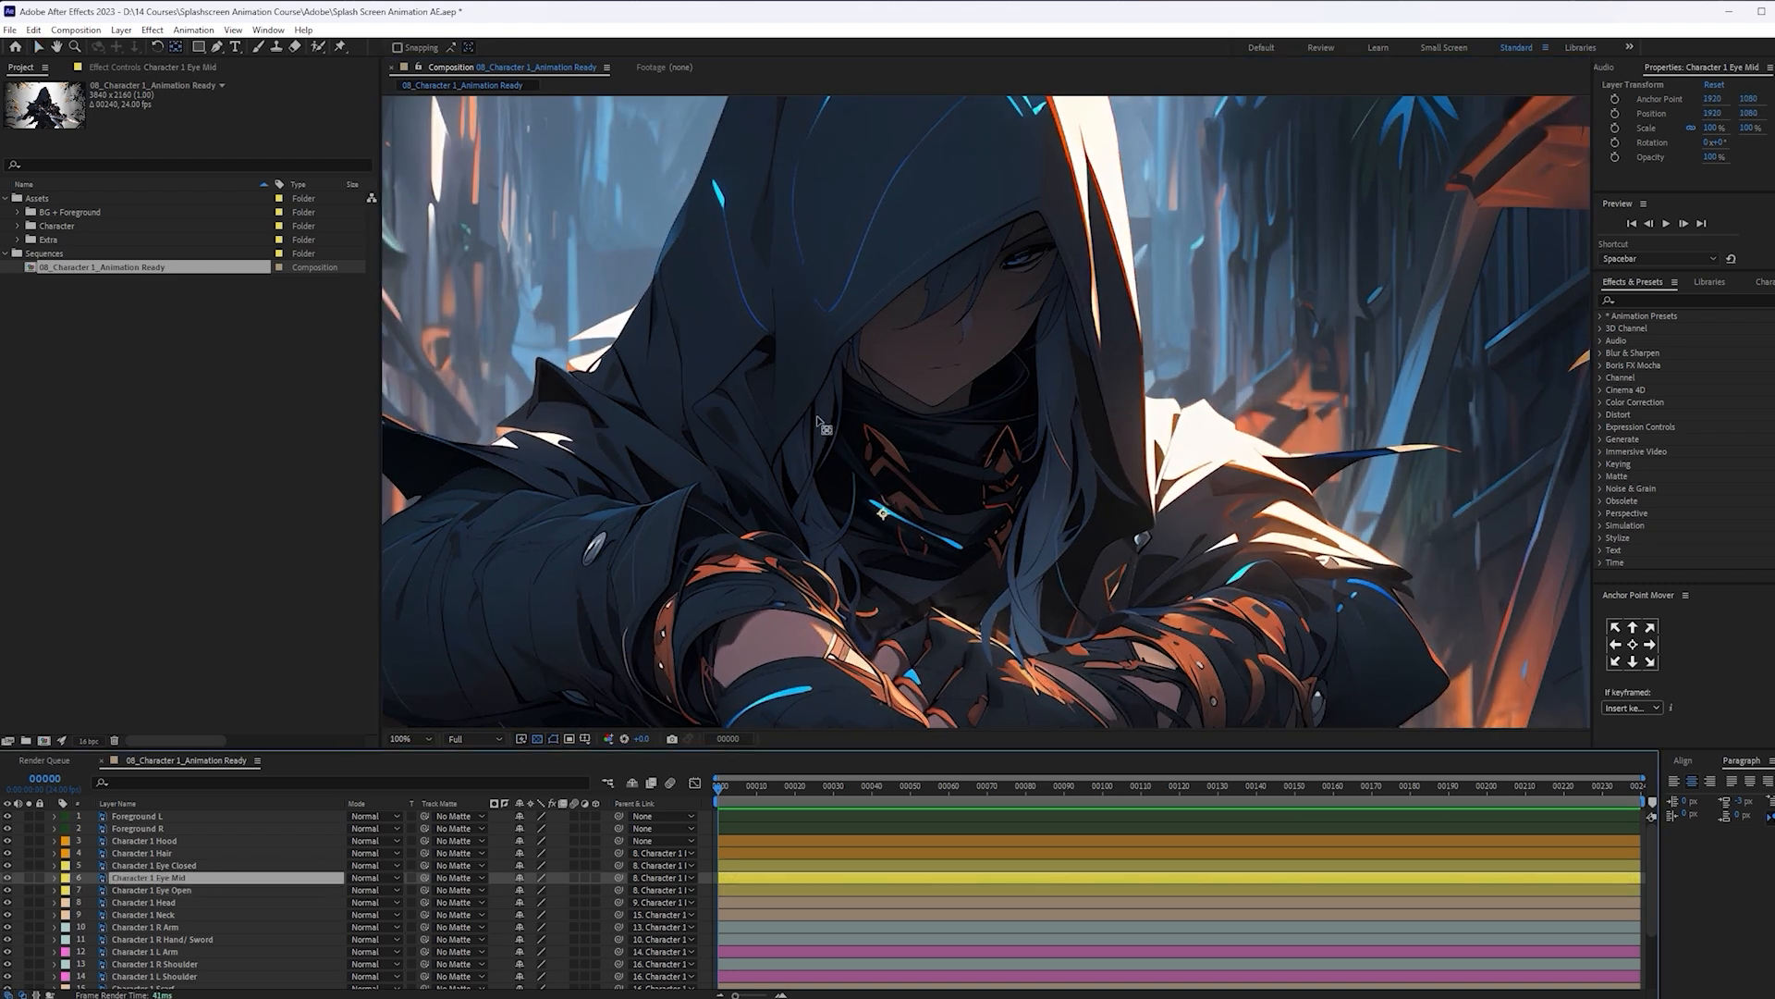
{"action": "left_click_drag", "start_coordinate": [883, 514], "coordinate": [1024, 263]}
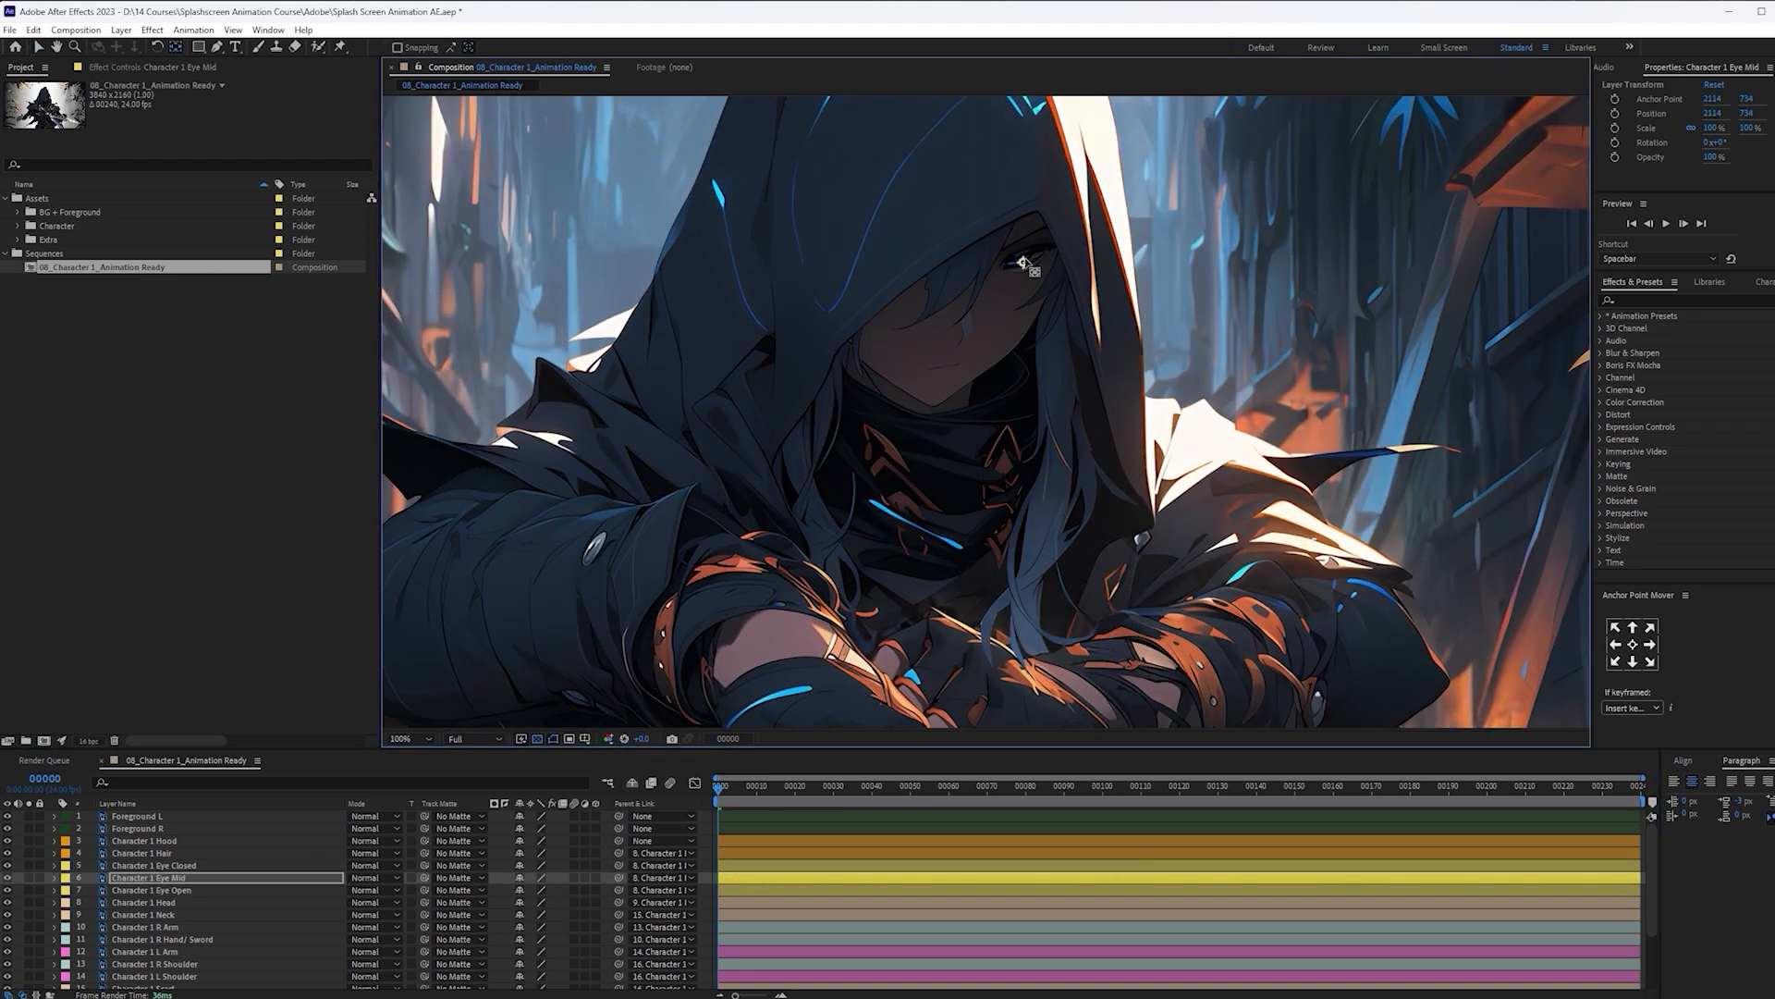
{"action": "left_click", "coordinate": [264, 864]}
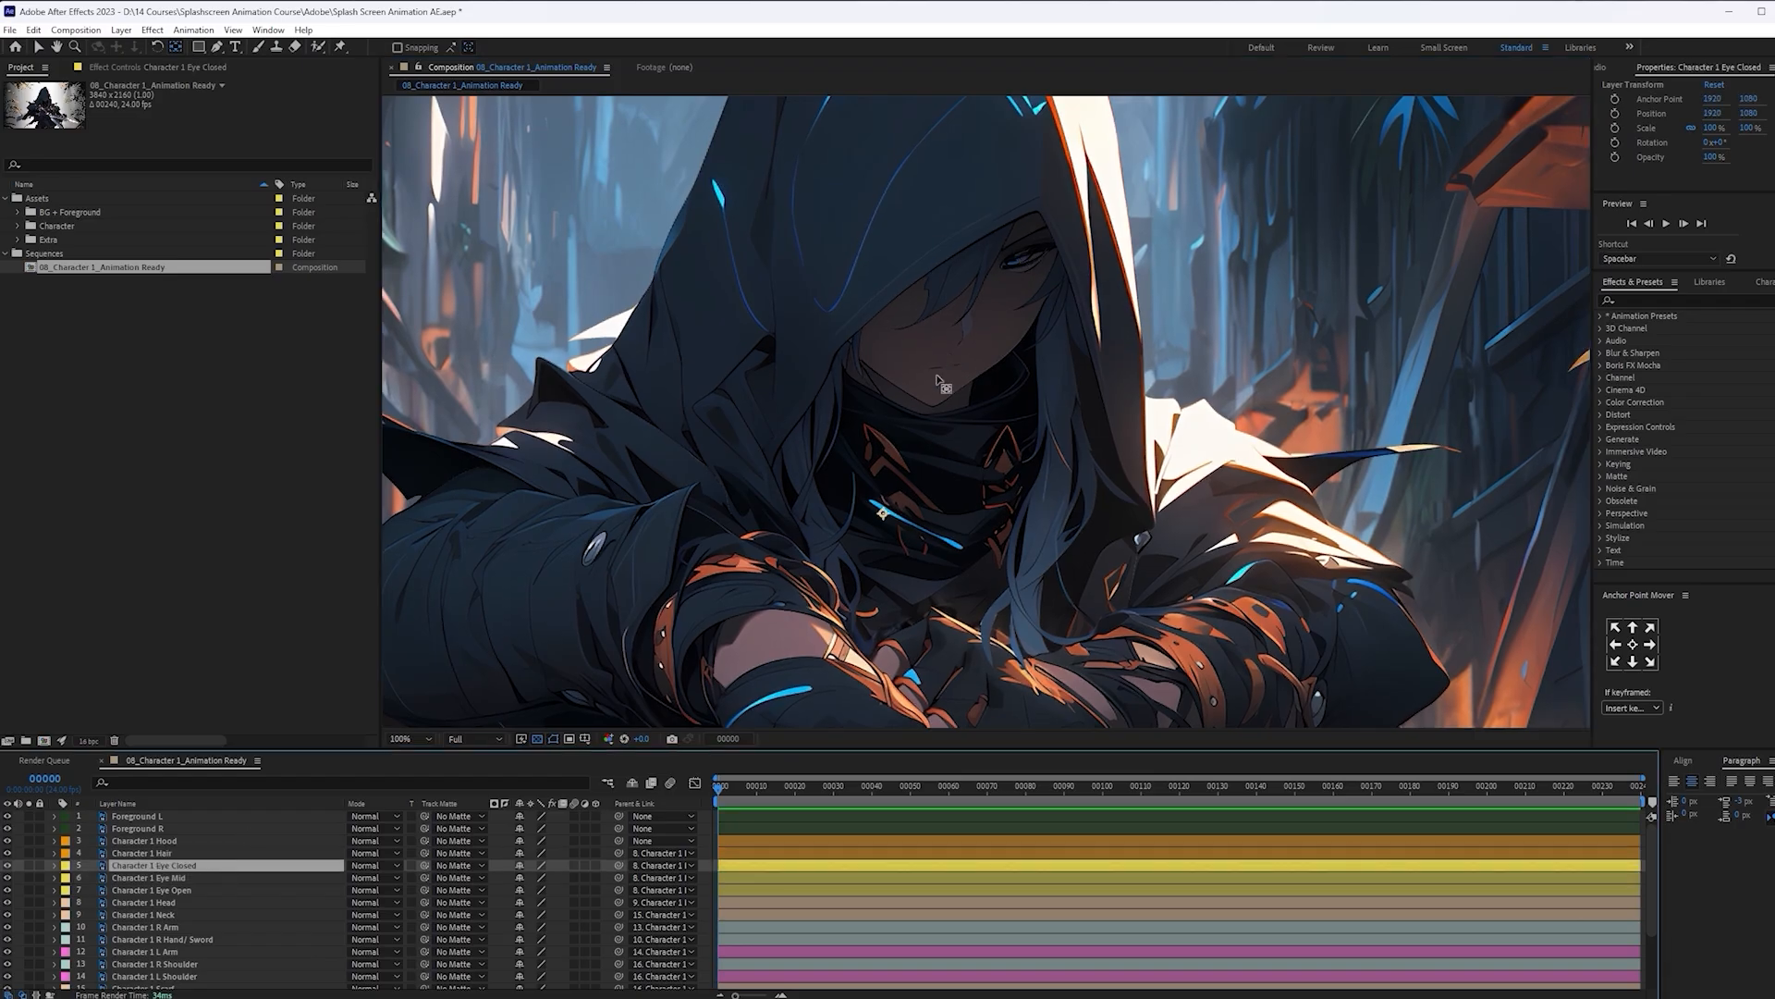
{"action": "left_click_drag", "start_coordinate": [885, 515], "coordinate": [1028, 261]}
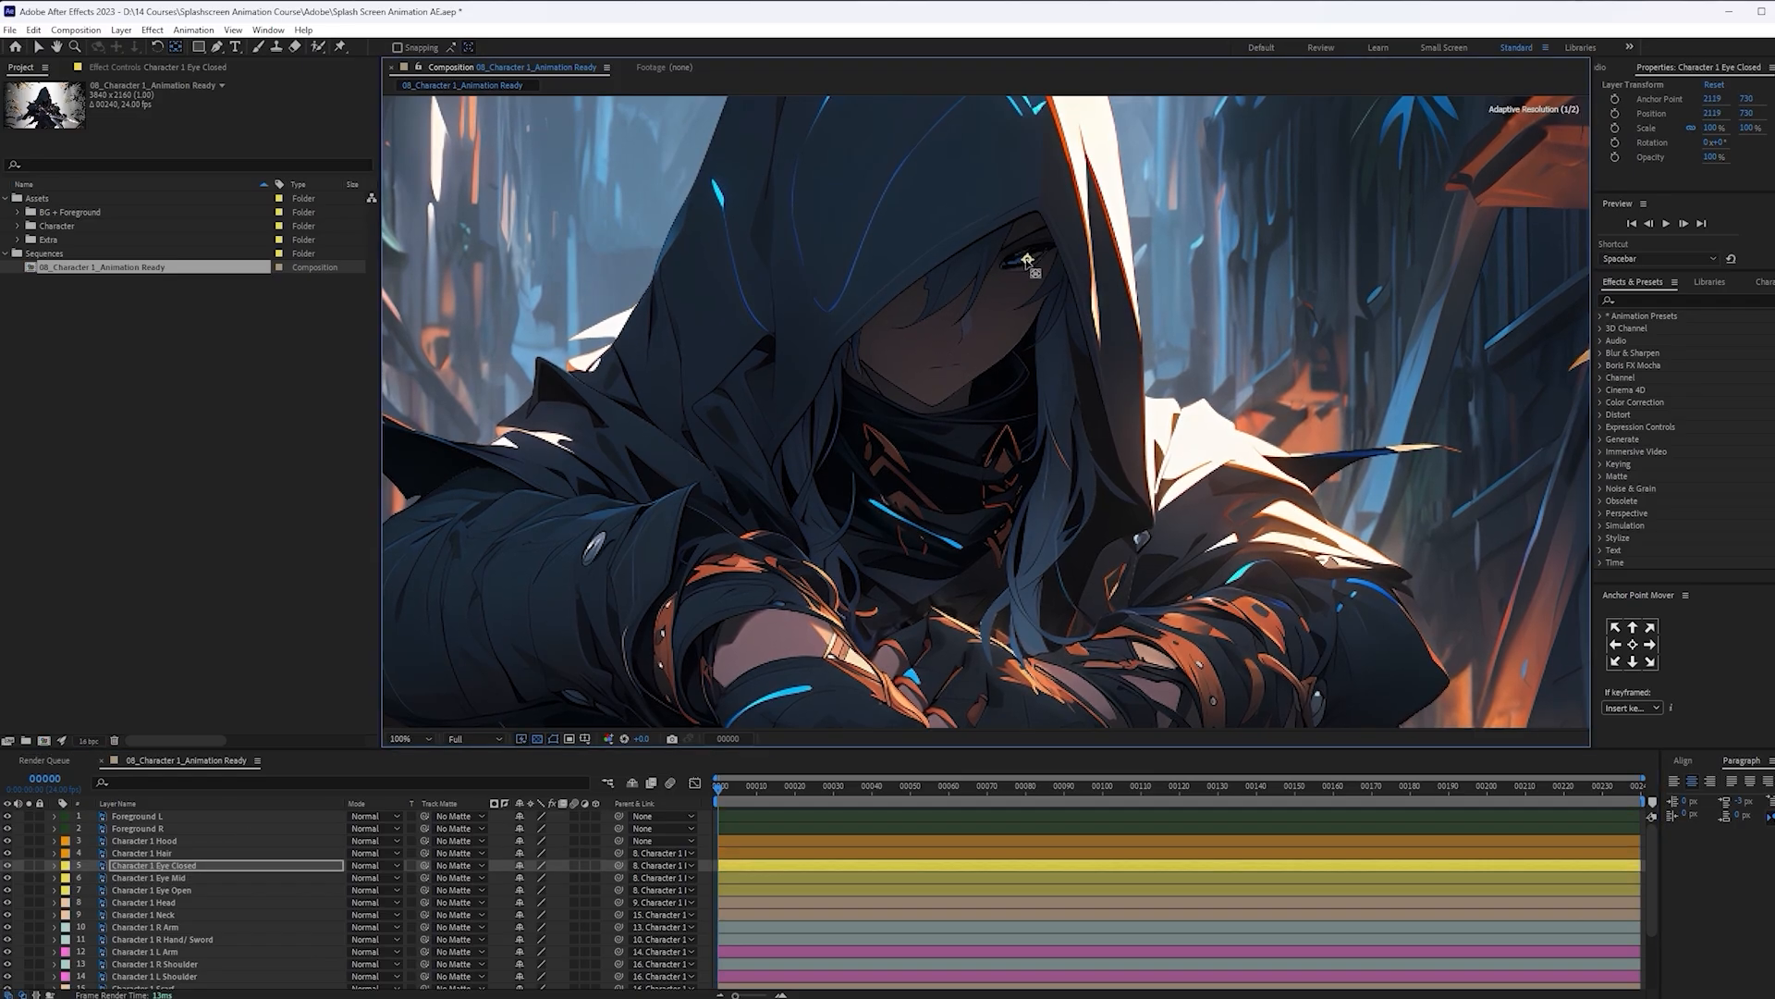
{"action": "left_click", "coordinate": [222, 852]}
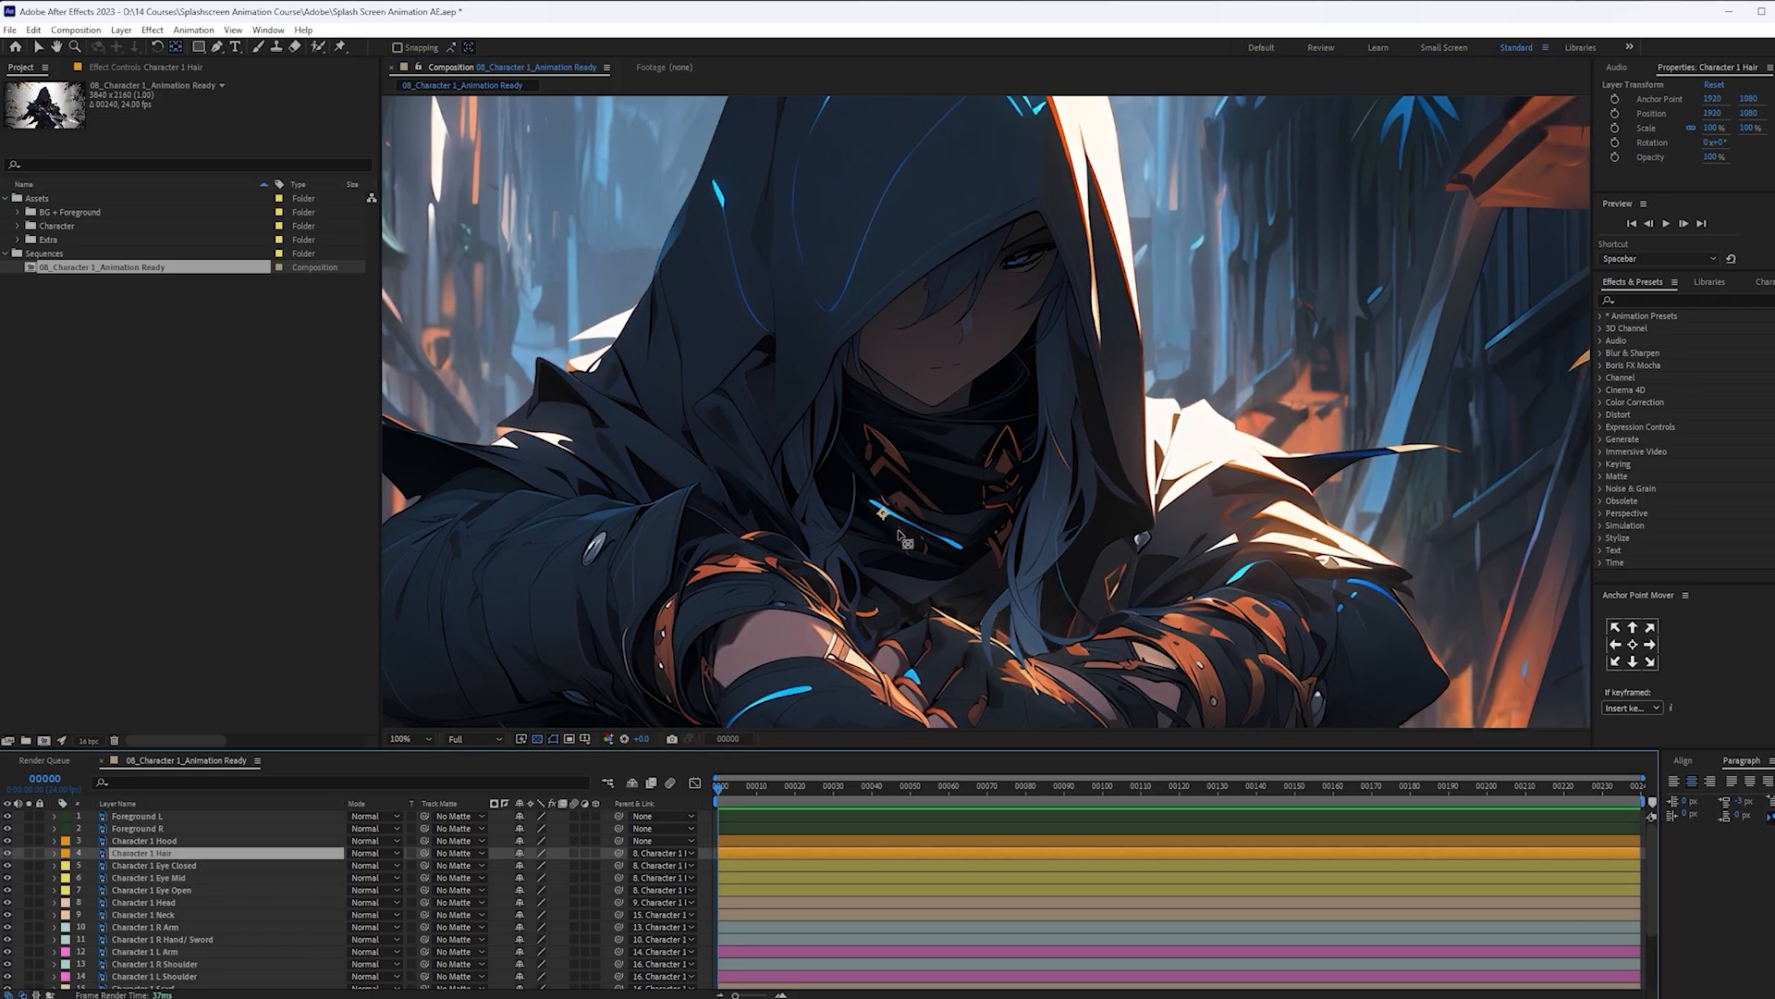
{"action": "left_click_drag", "start_coordinate": [885, 515], "coordinate": [963, 233]}
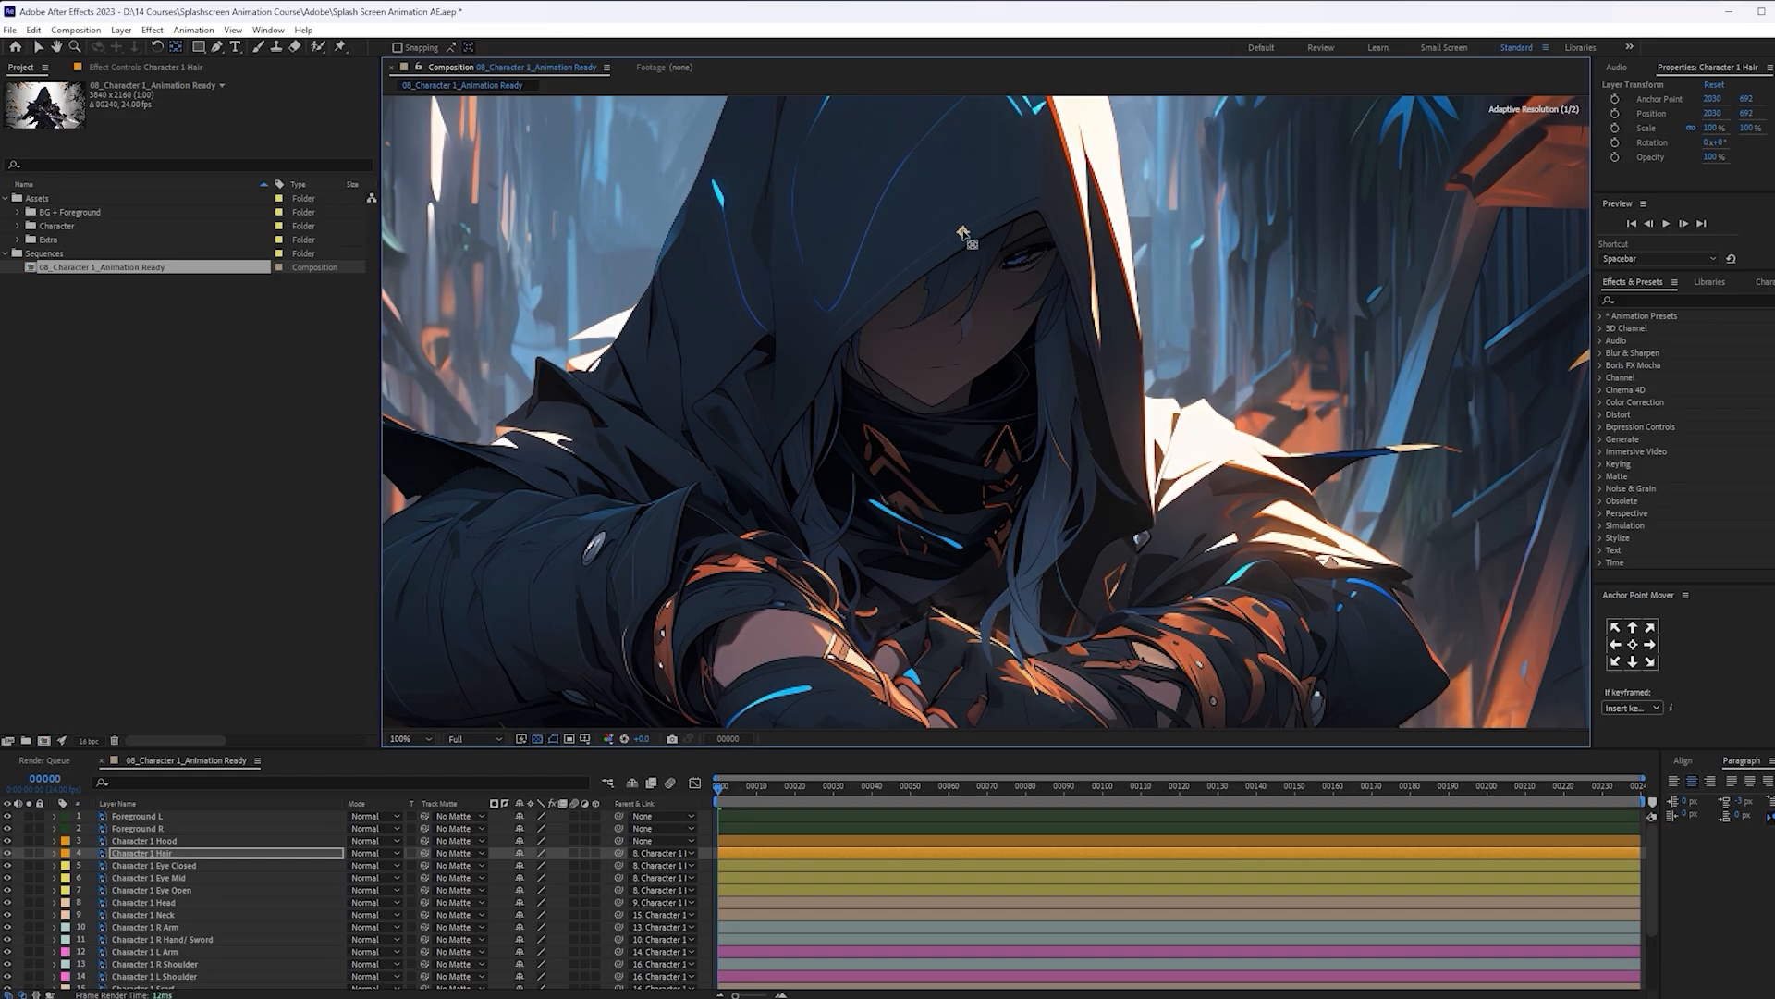
Parent the Hood layer to Body and move its anchor point to the upper hood at about 2038, 508
{"action": "left_click", "coordinate": [162, 842]}
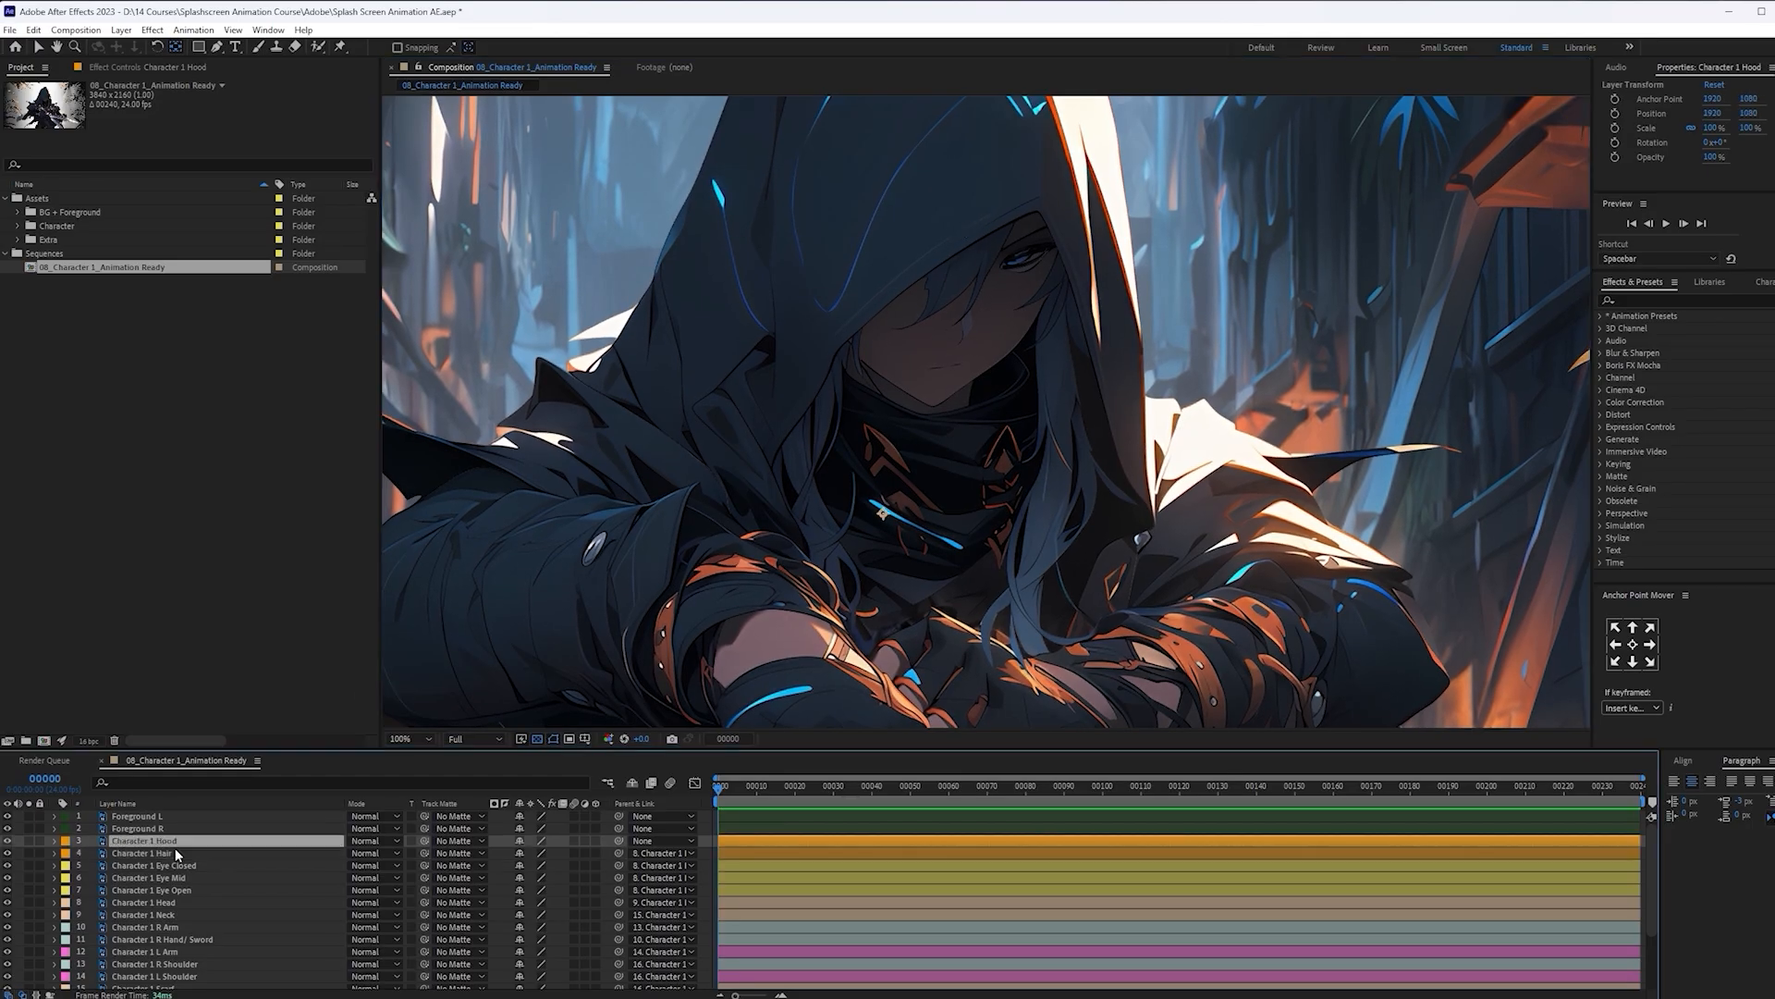
{"action": "scroll", "coordinate": [625, 575], "scroll_direction": "down", "scroll_amount": 2}
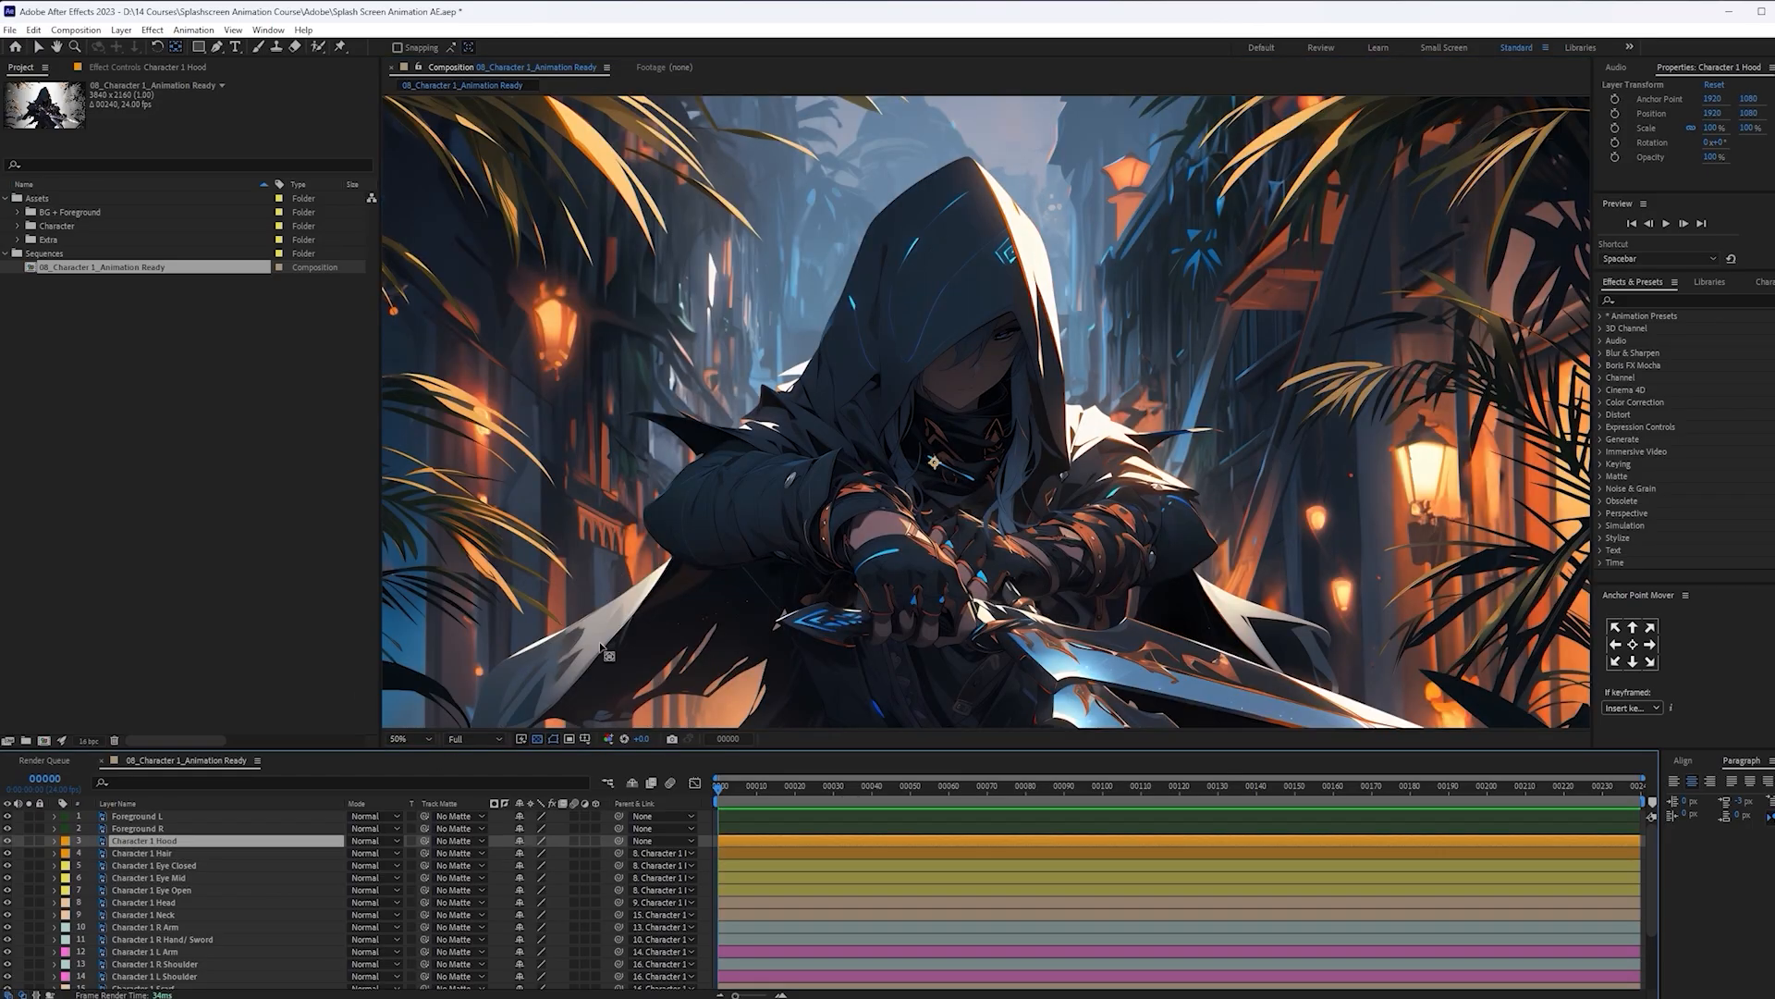
{"action": "left_click_drag", "start_coordinate": [618, 841], "coordinate": [204, 968]}
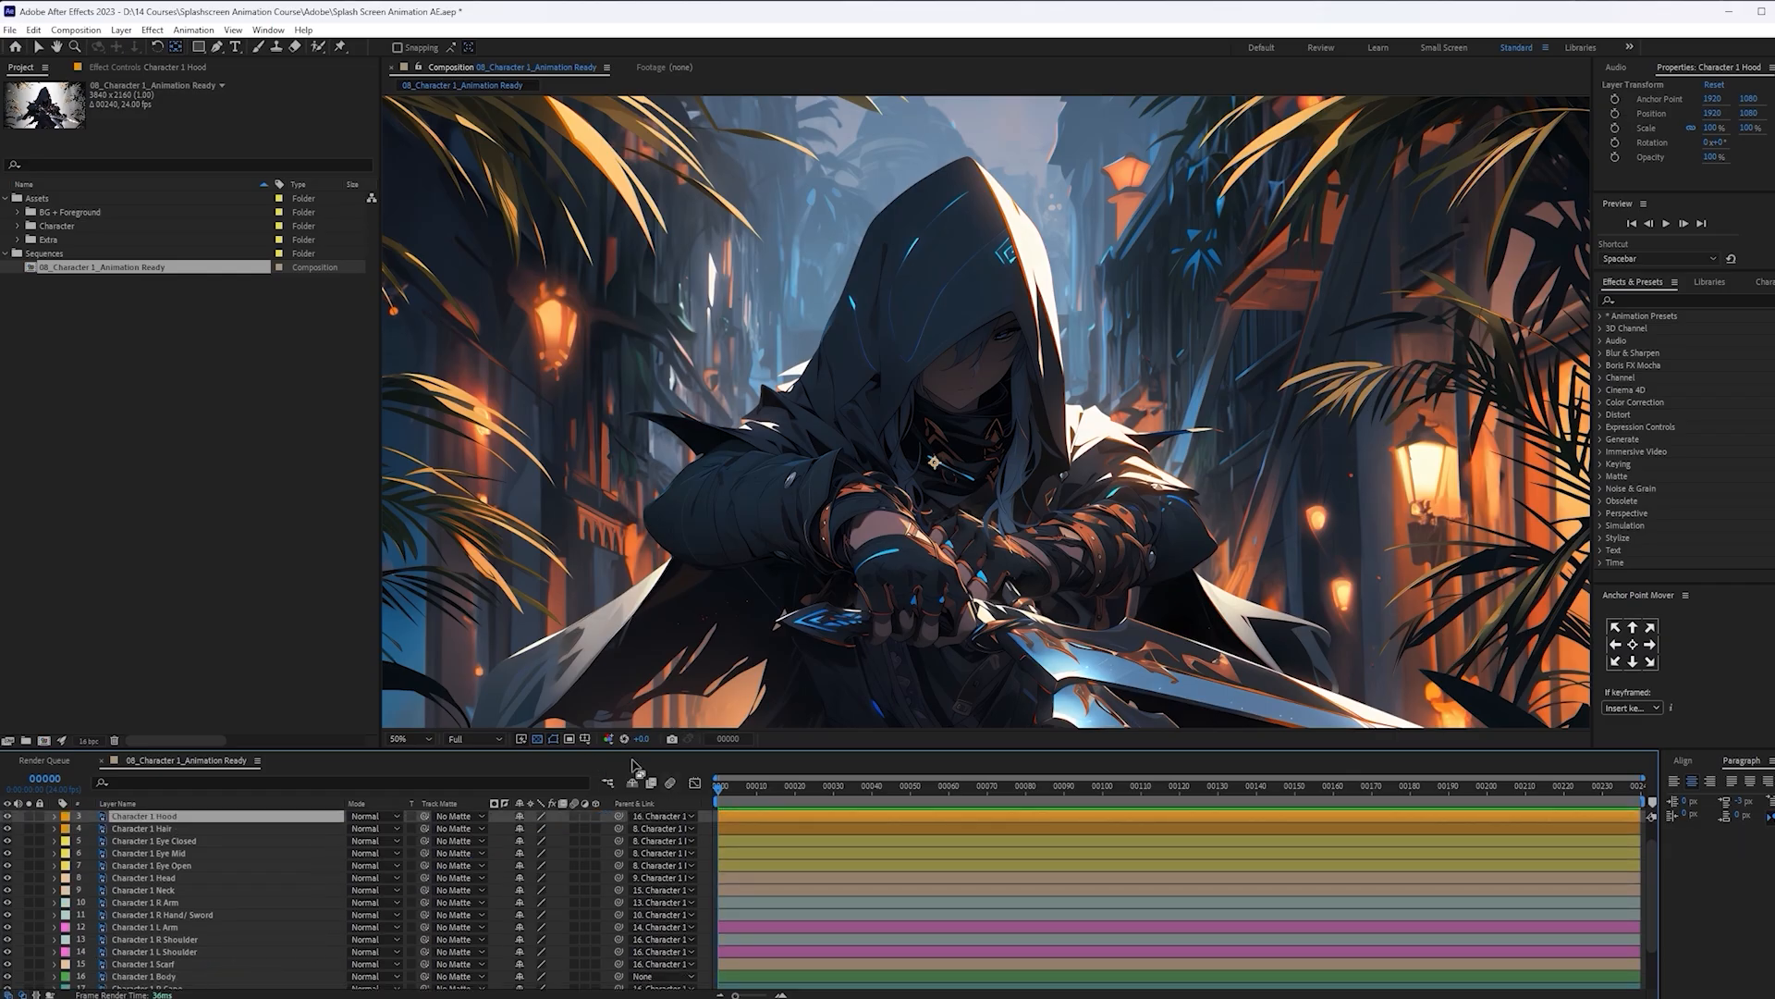
{"action": "scroll", "coordinate": [384, 855], "scroll_direction": "up", "scroll_amount": 2}
{"action": "left_click_drag", "start_coordinate": [934, 461], "coordinate": [977, 257]}
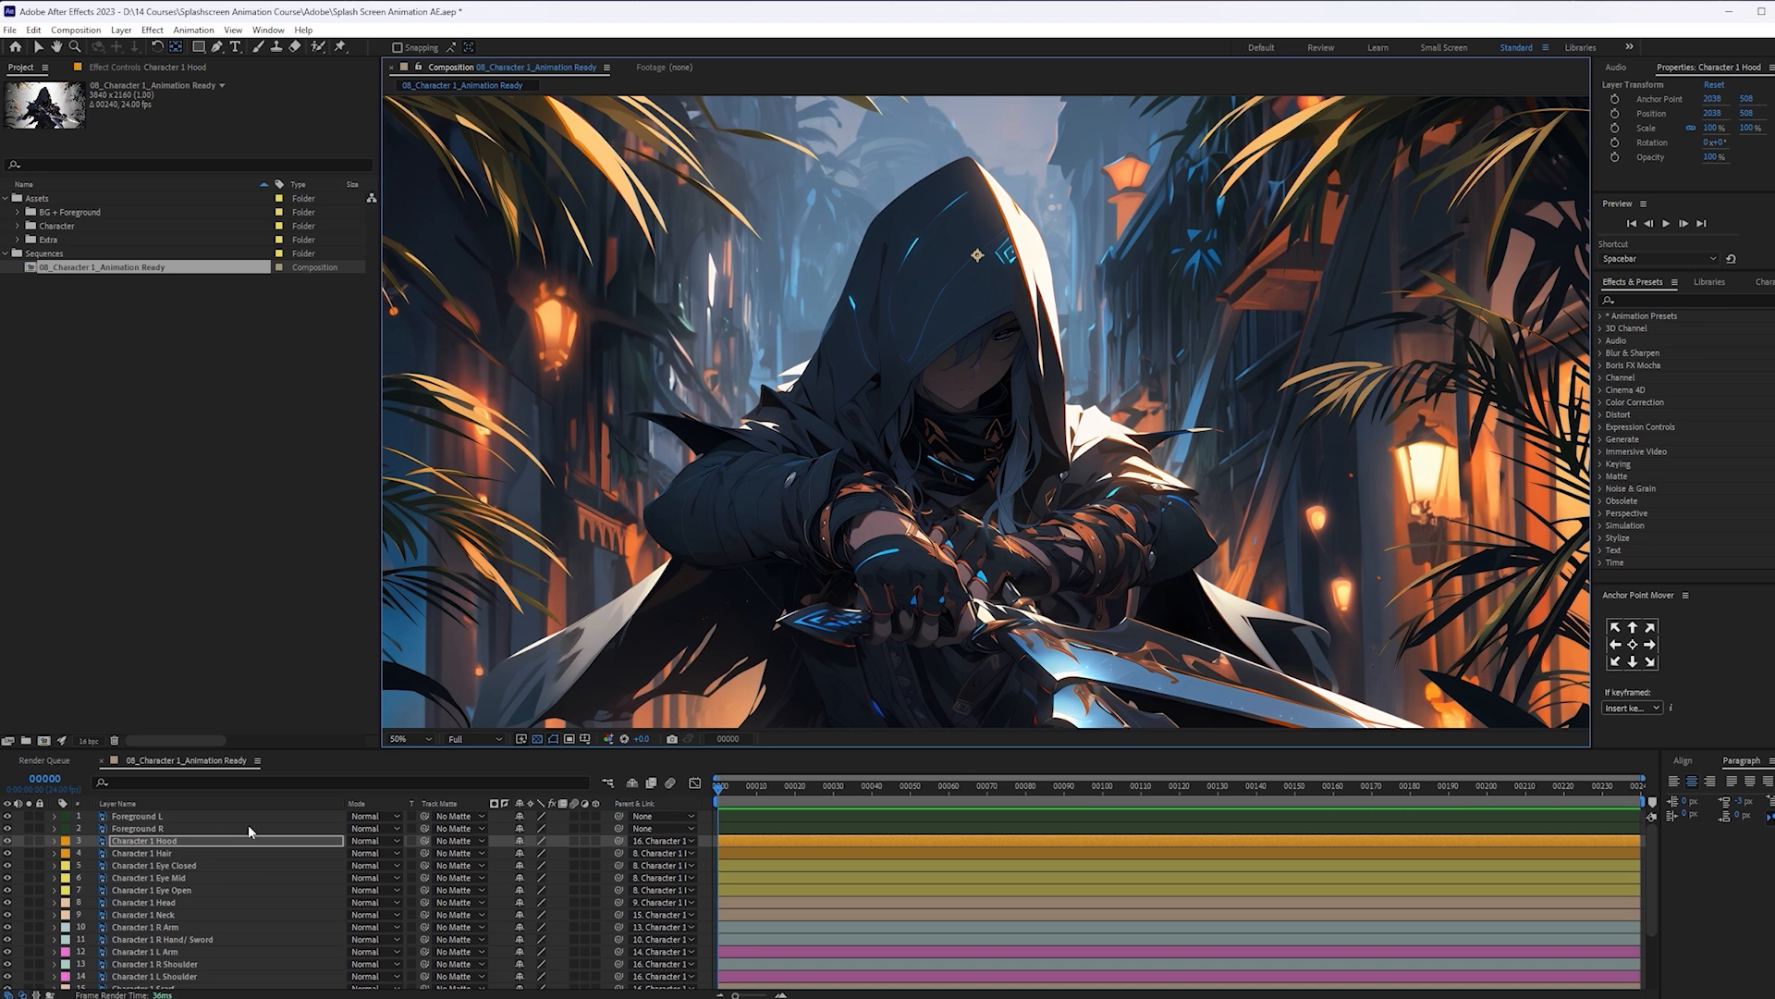
{"action": "key", "text": "comma"}
{"action": "key", "text": "comma"}
{"action": "left_click_drag", "start_coordinate": [944, 519], "coordinate": [996, 563]}
{"action": "key", "text": "v"}
Reveal the Character 1 Body layer's Position property and set its first keyframe at the start of the composition
{"action": "scroll", "coordinate": [241, 916], "scroll_direction": "down", "scroll_amount": 2}
{"action": "left_click", "coordinate": [240, 926]}
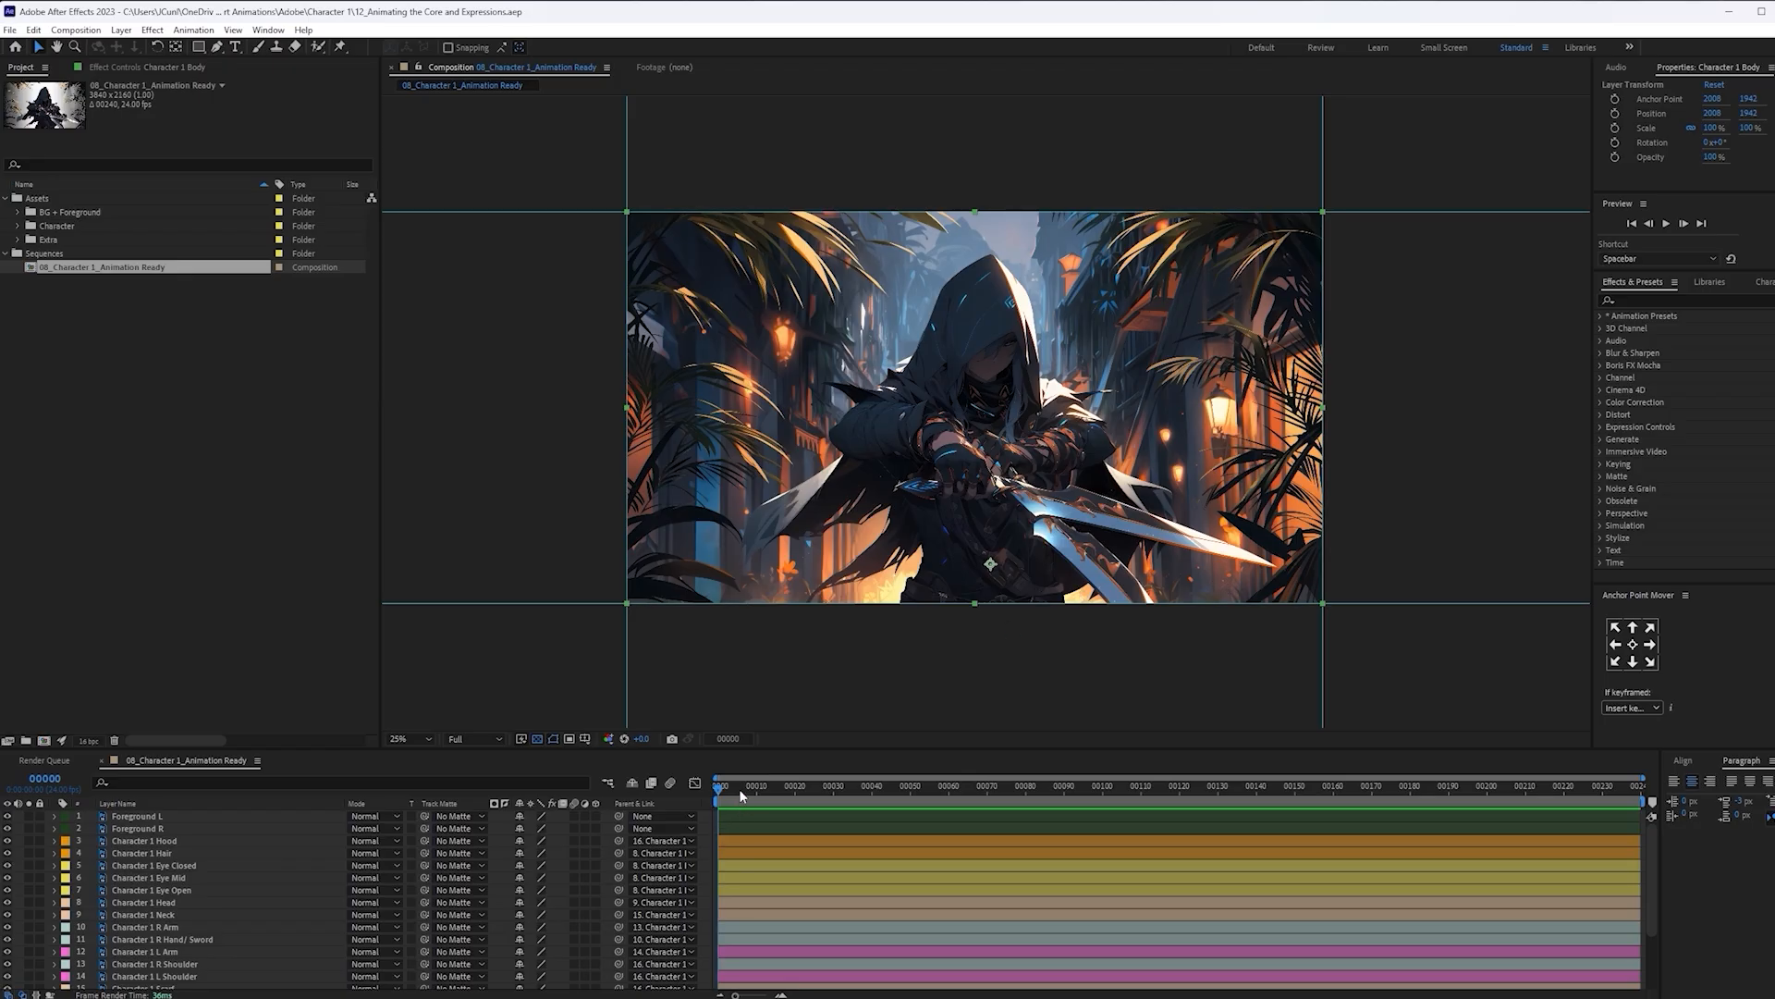
{"action": "scroll", "coordinate": [309, 868], "scroll_direction": "down", "scroll_amount": 2}
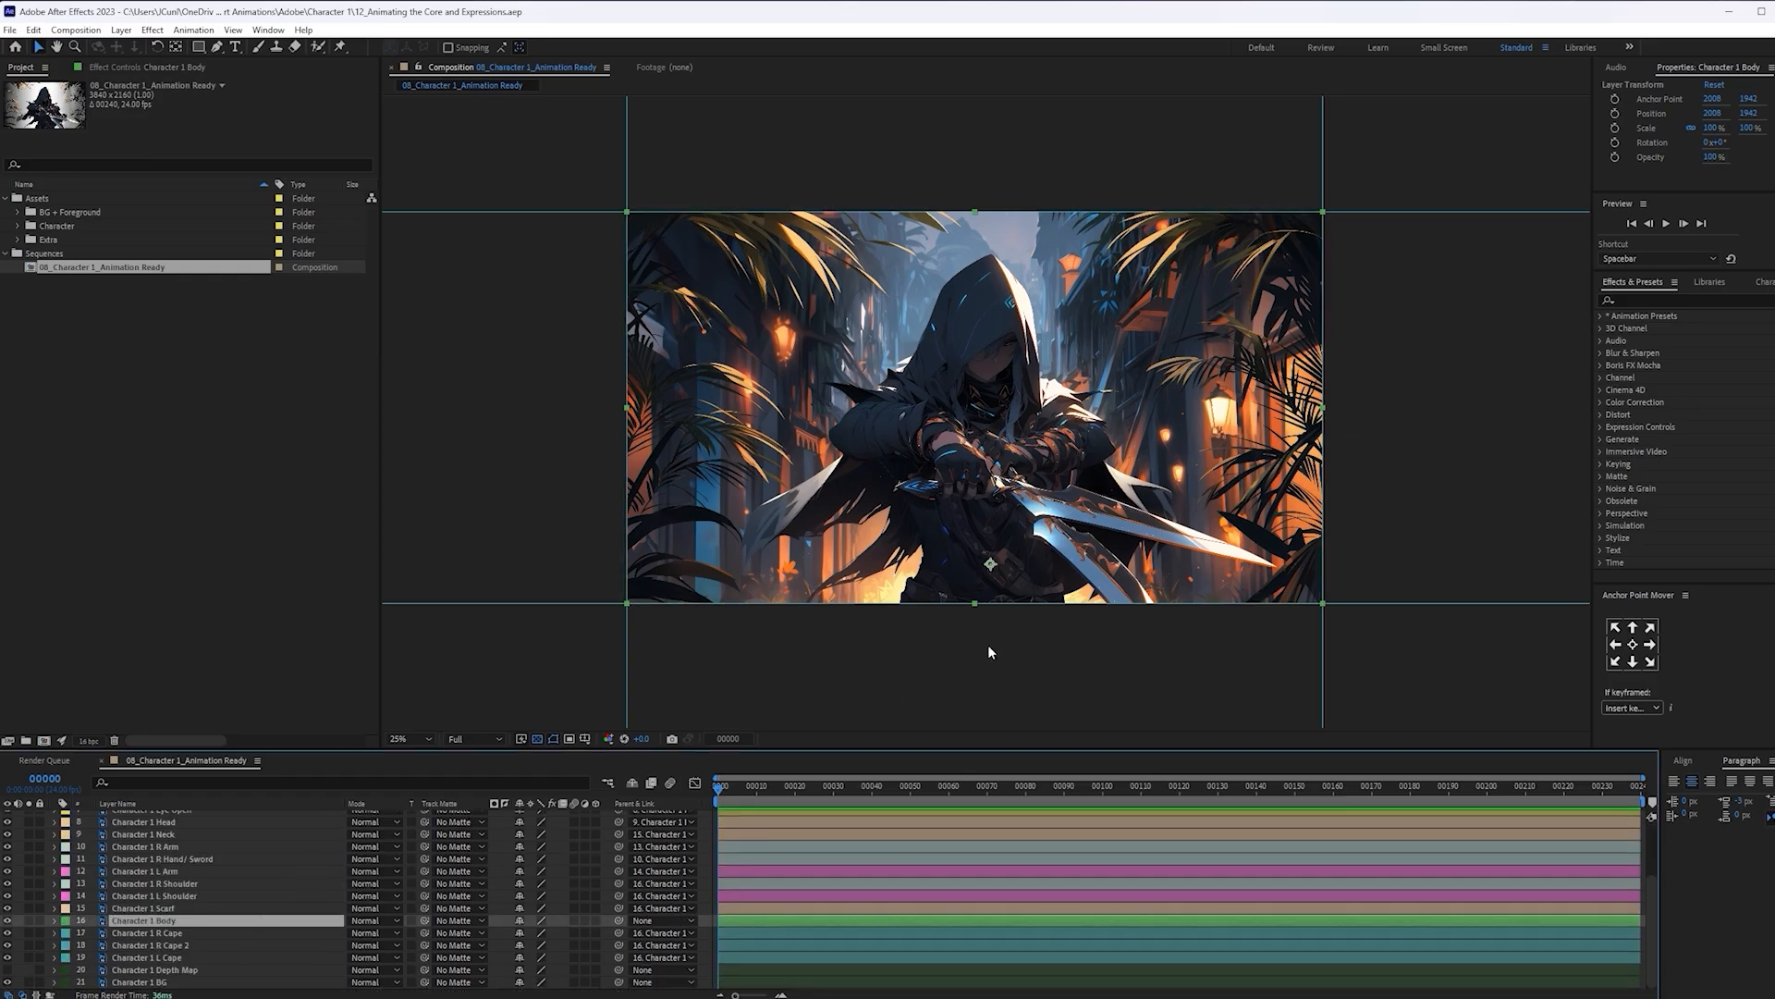
{"action": "key", "text": "period"}
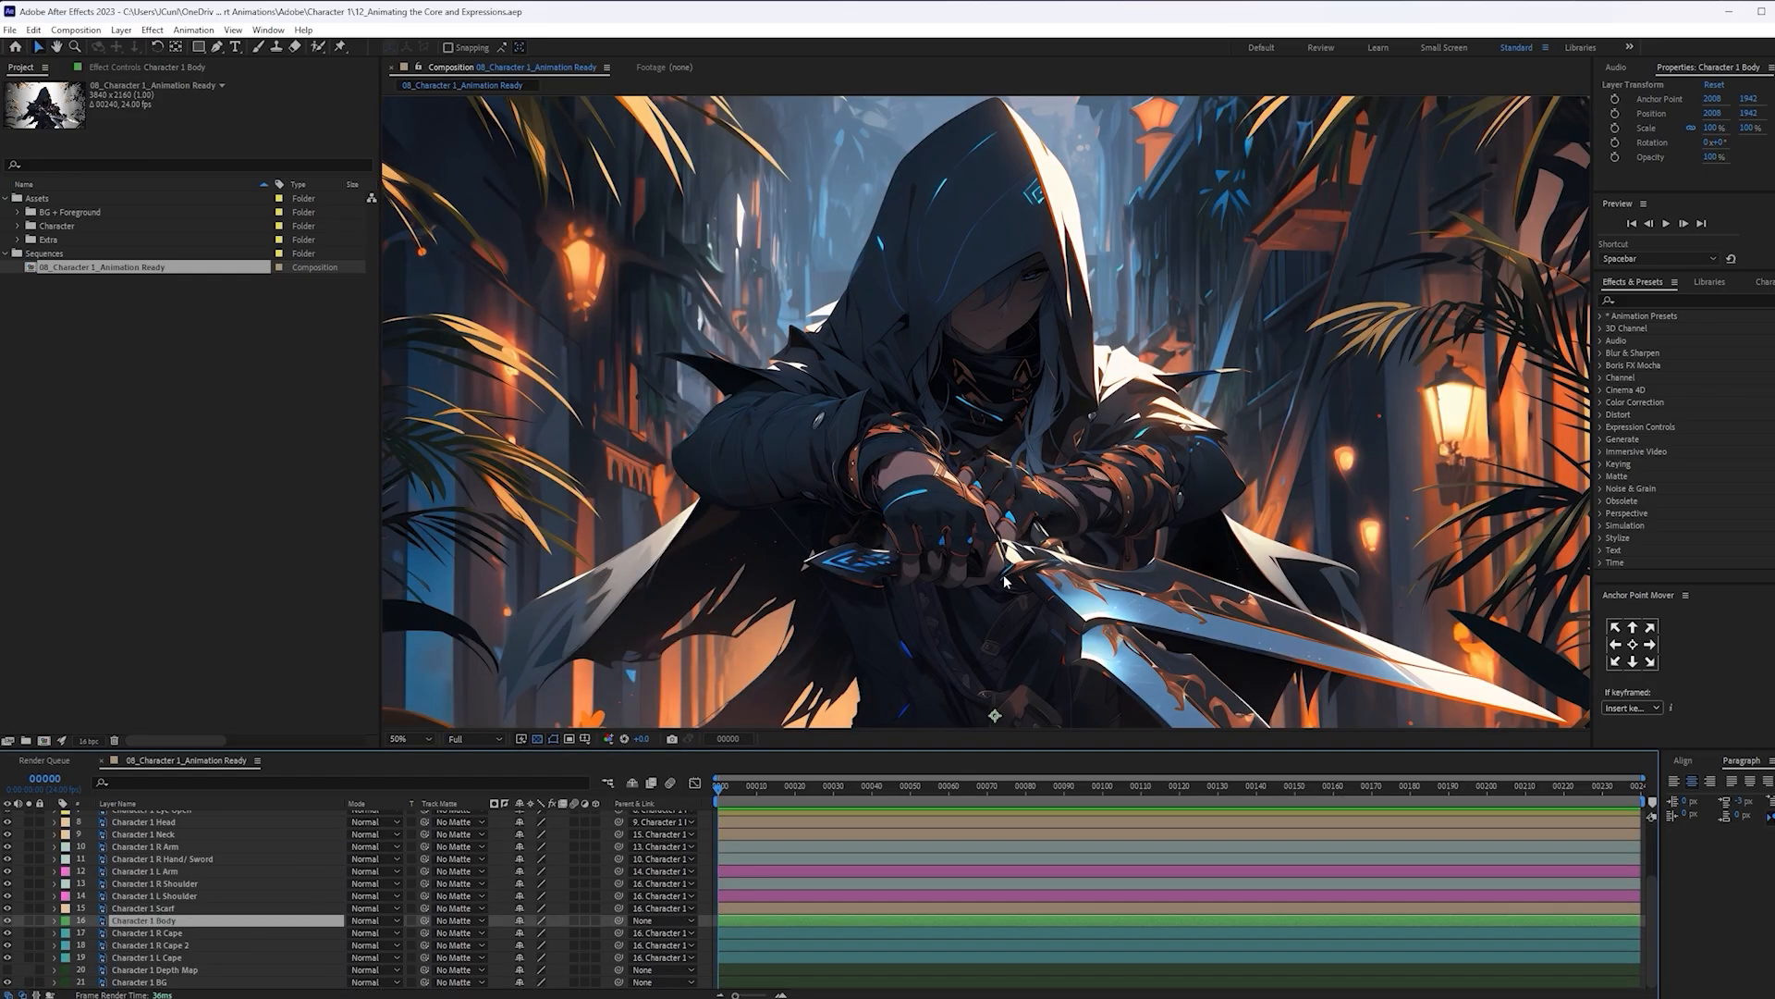
{"action": "key", "text": "h"}
{"action": "left_click_drag", "start_coordinate": [1005, 581], "coordinate": [1007, 478]}
{"action": "key", "text": "v"}
{"action": "left_click", "coordinate": [224, 921]}
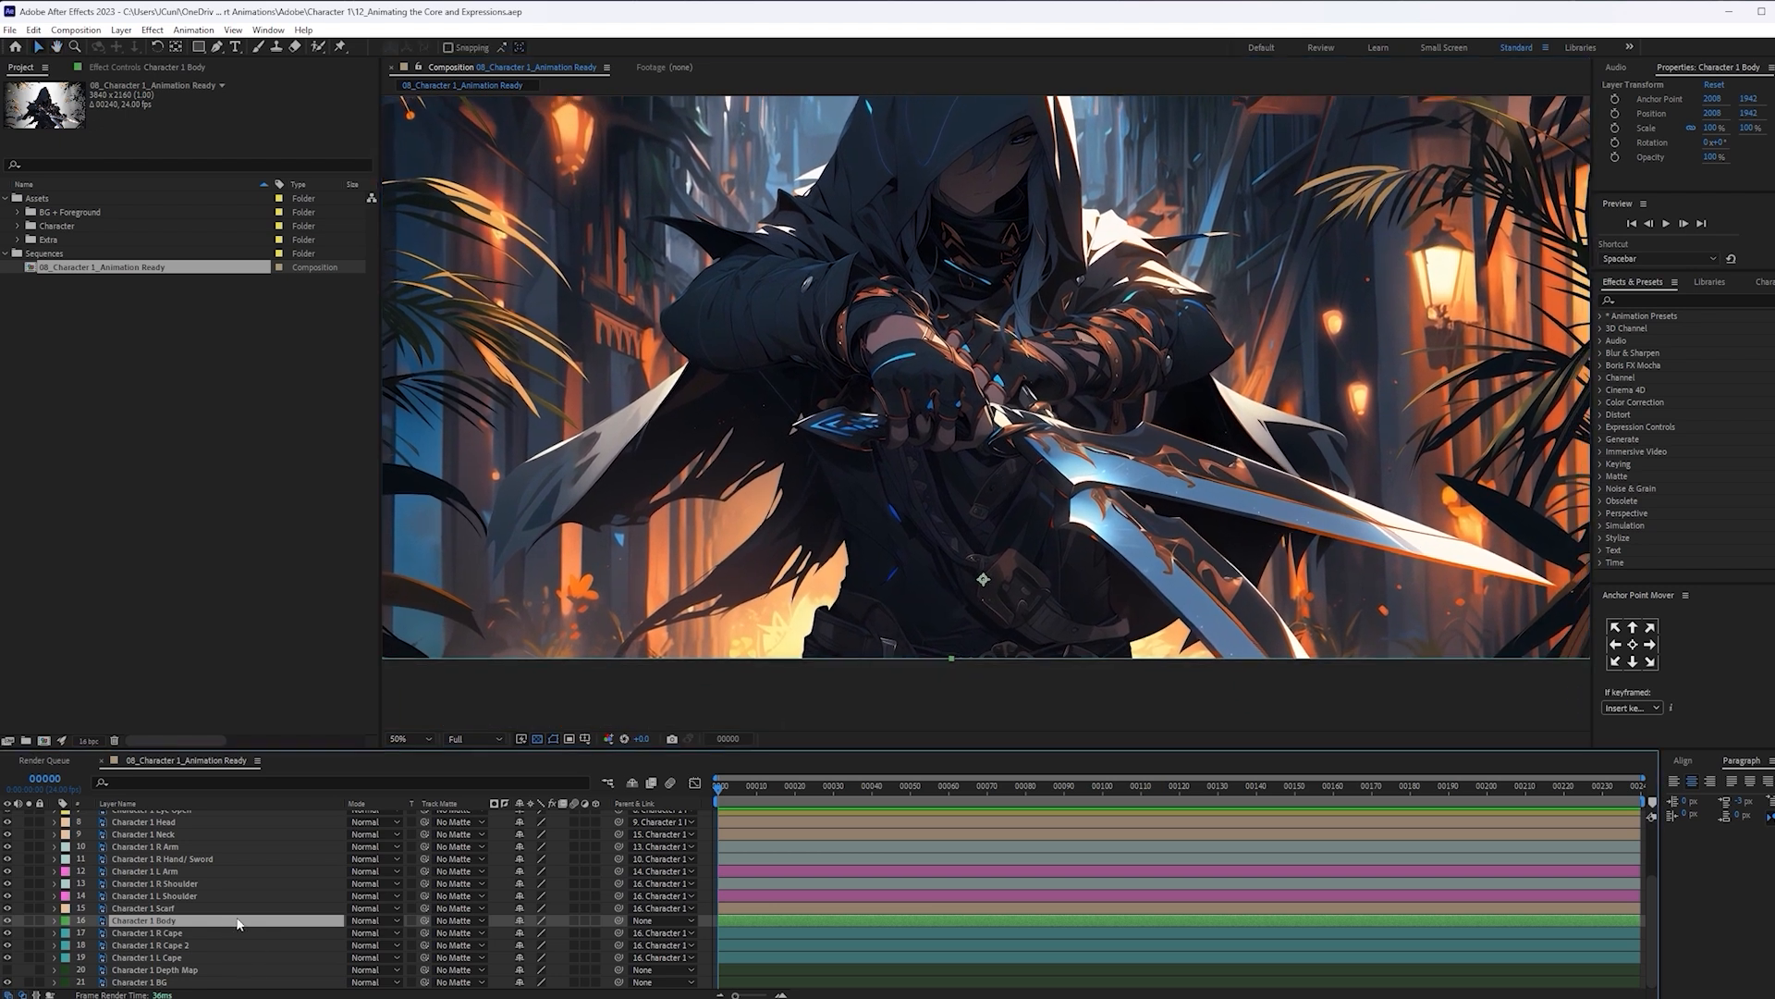
{"action": "key", "text": "p"}
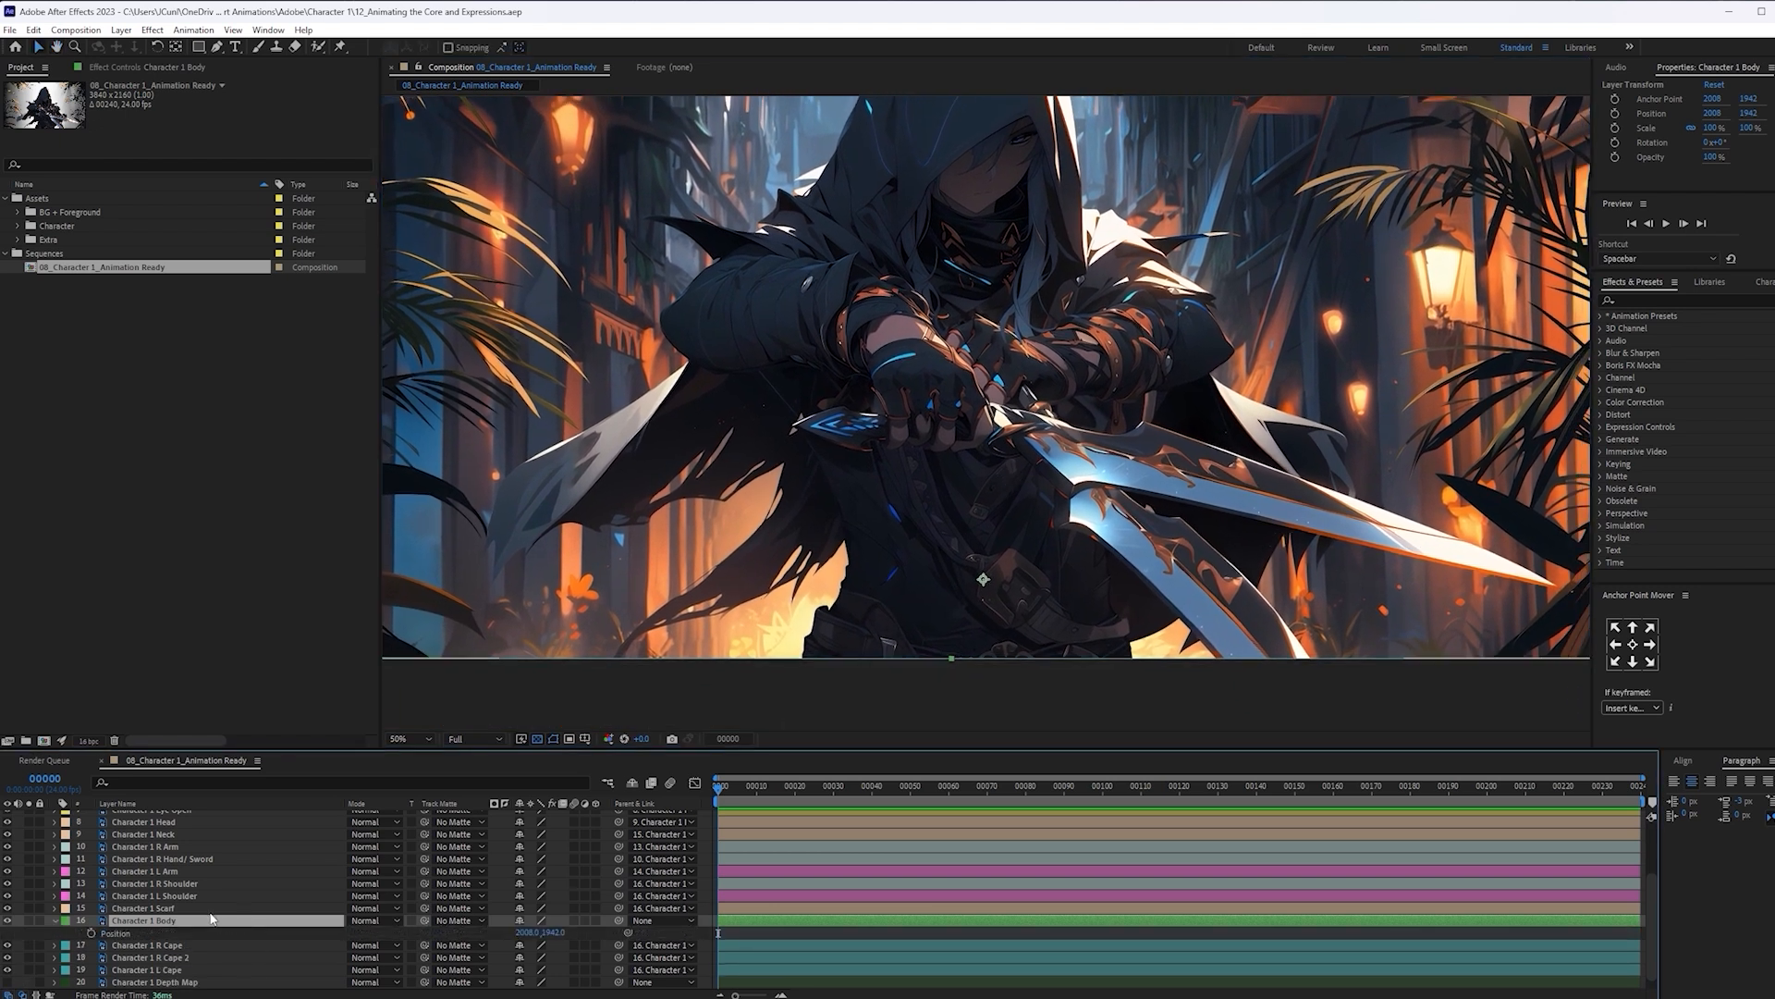
{"action": "left_click", "coordinate": [91, 933]}
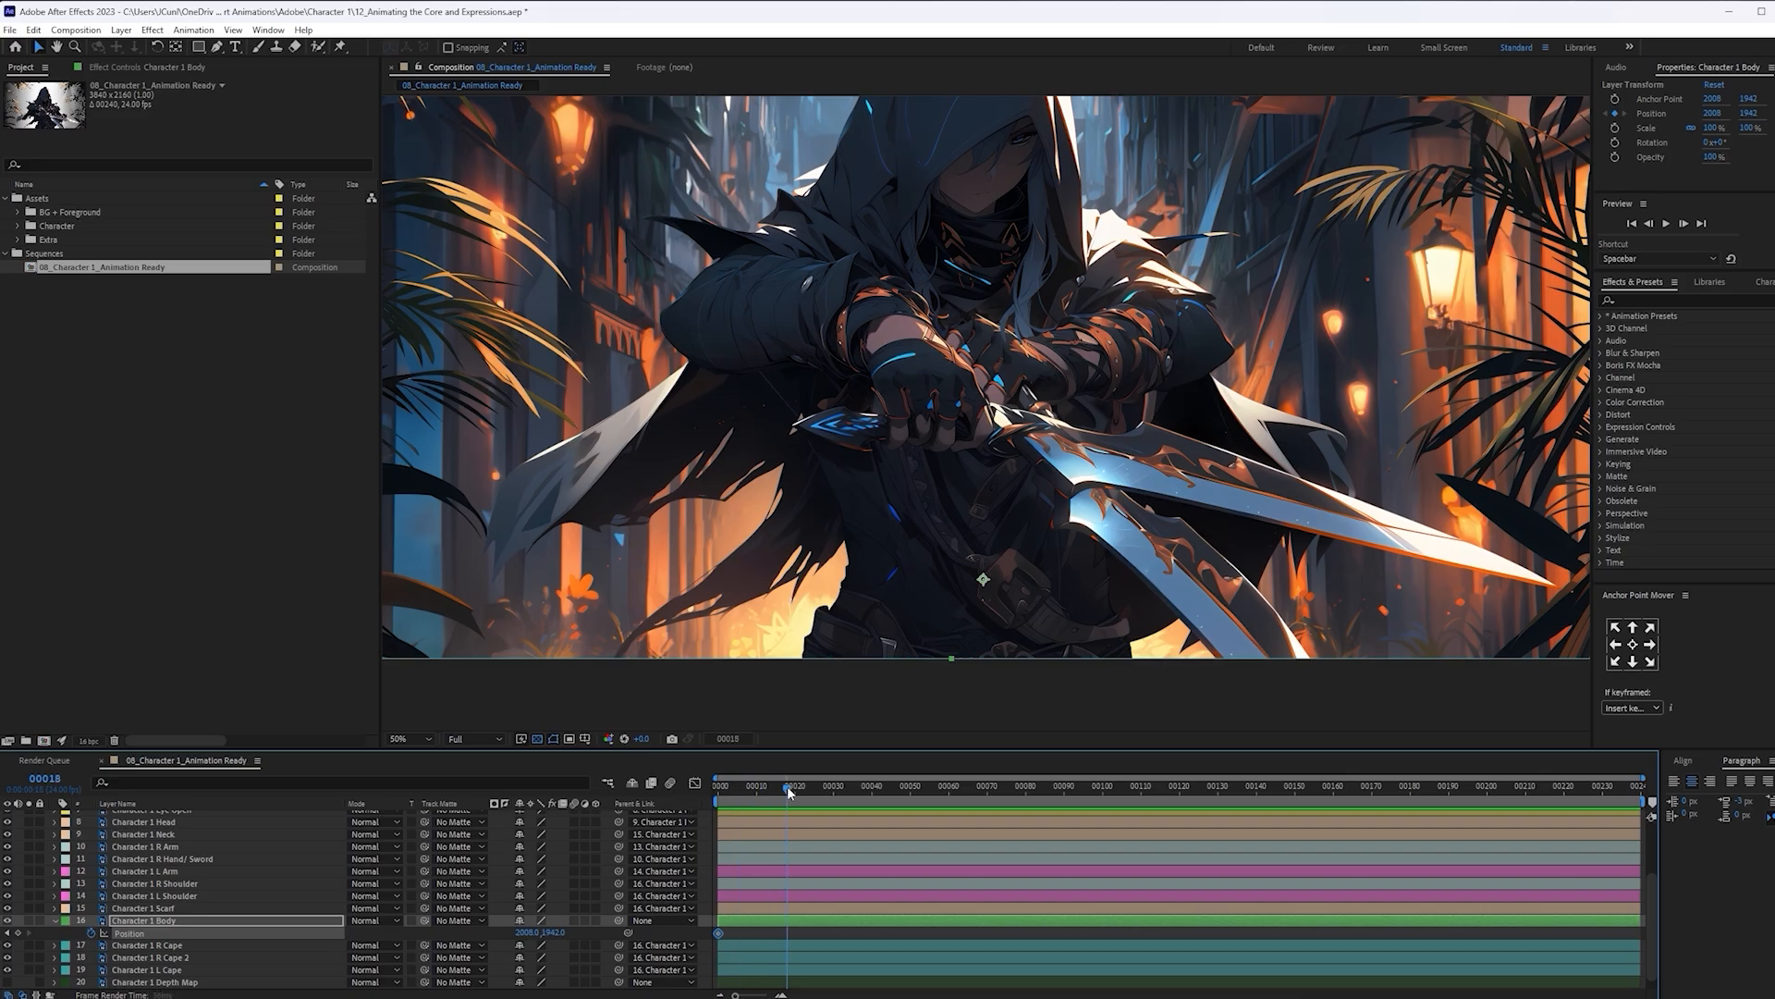
Switch the time display from frames to timecode and return the playhead to 0:00:00:00
{"action": "left_click_drag", "start_coordinate": [789, 793], "coordinate": [792, 792]}
{"action": "left_click", "coordinate": [63, 791]}
{"action": "left_click", "coordinate": [24, 793], "text": "ctrl"}
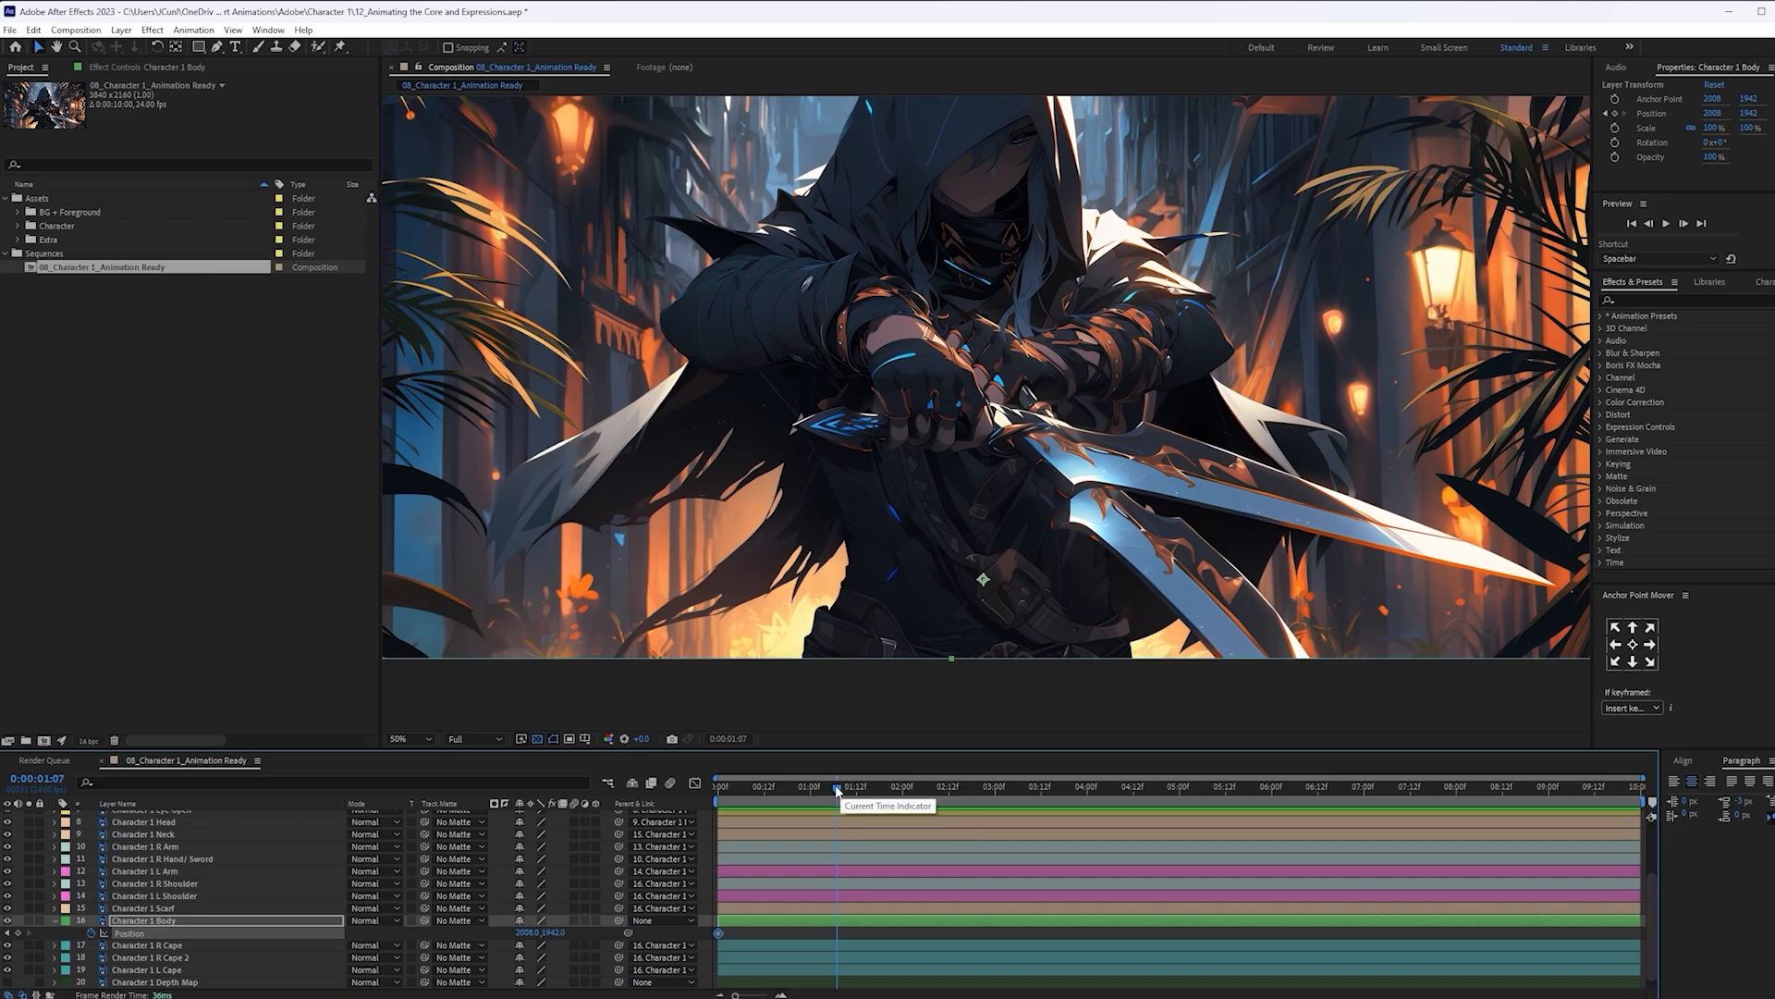
{"action": "left_click_drag", "start_coordinate": [837, 790], "coordinate": [607, 793]}
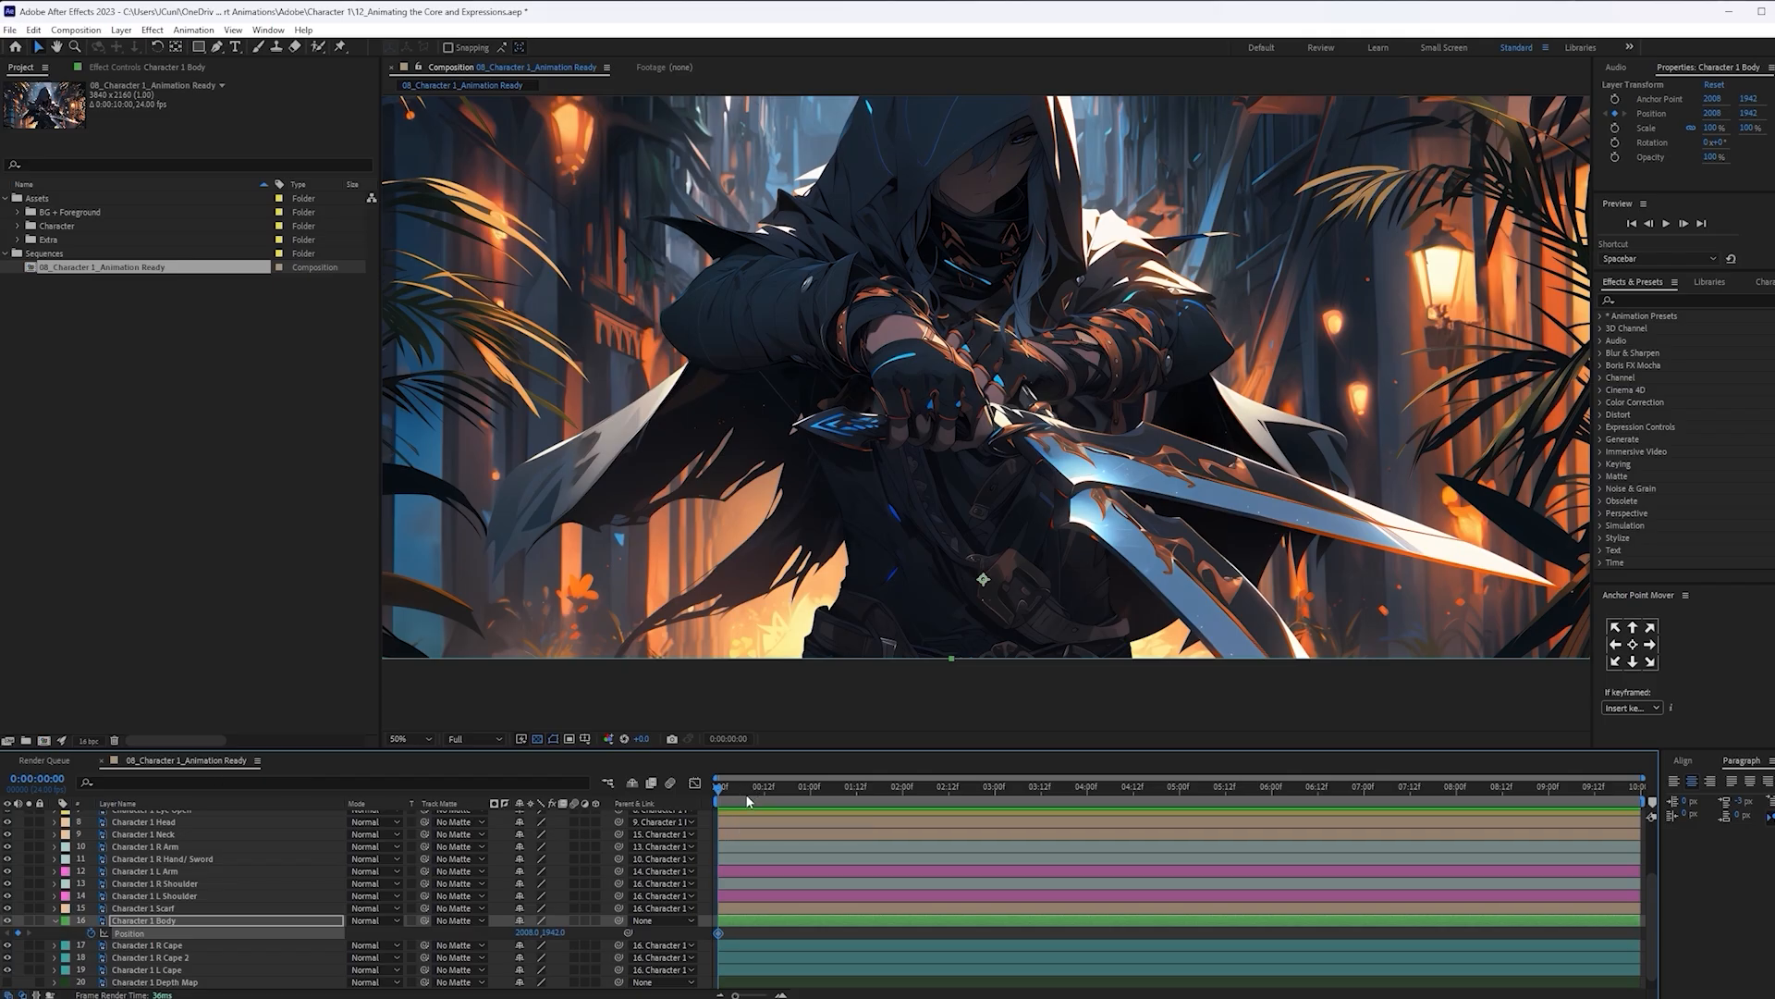
At 0:00:01:00, nudge the Body layer down to a Y position of 1948 to add a second Position keyframe
{"action": "left_click", "coordinate": [814, 792]}
{"action": "key", "text": "Down"}
{"action": "key", "text": "Down"}
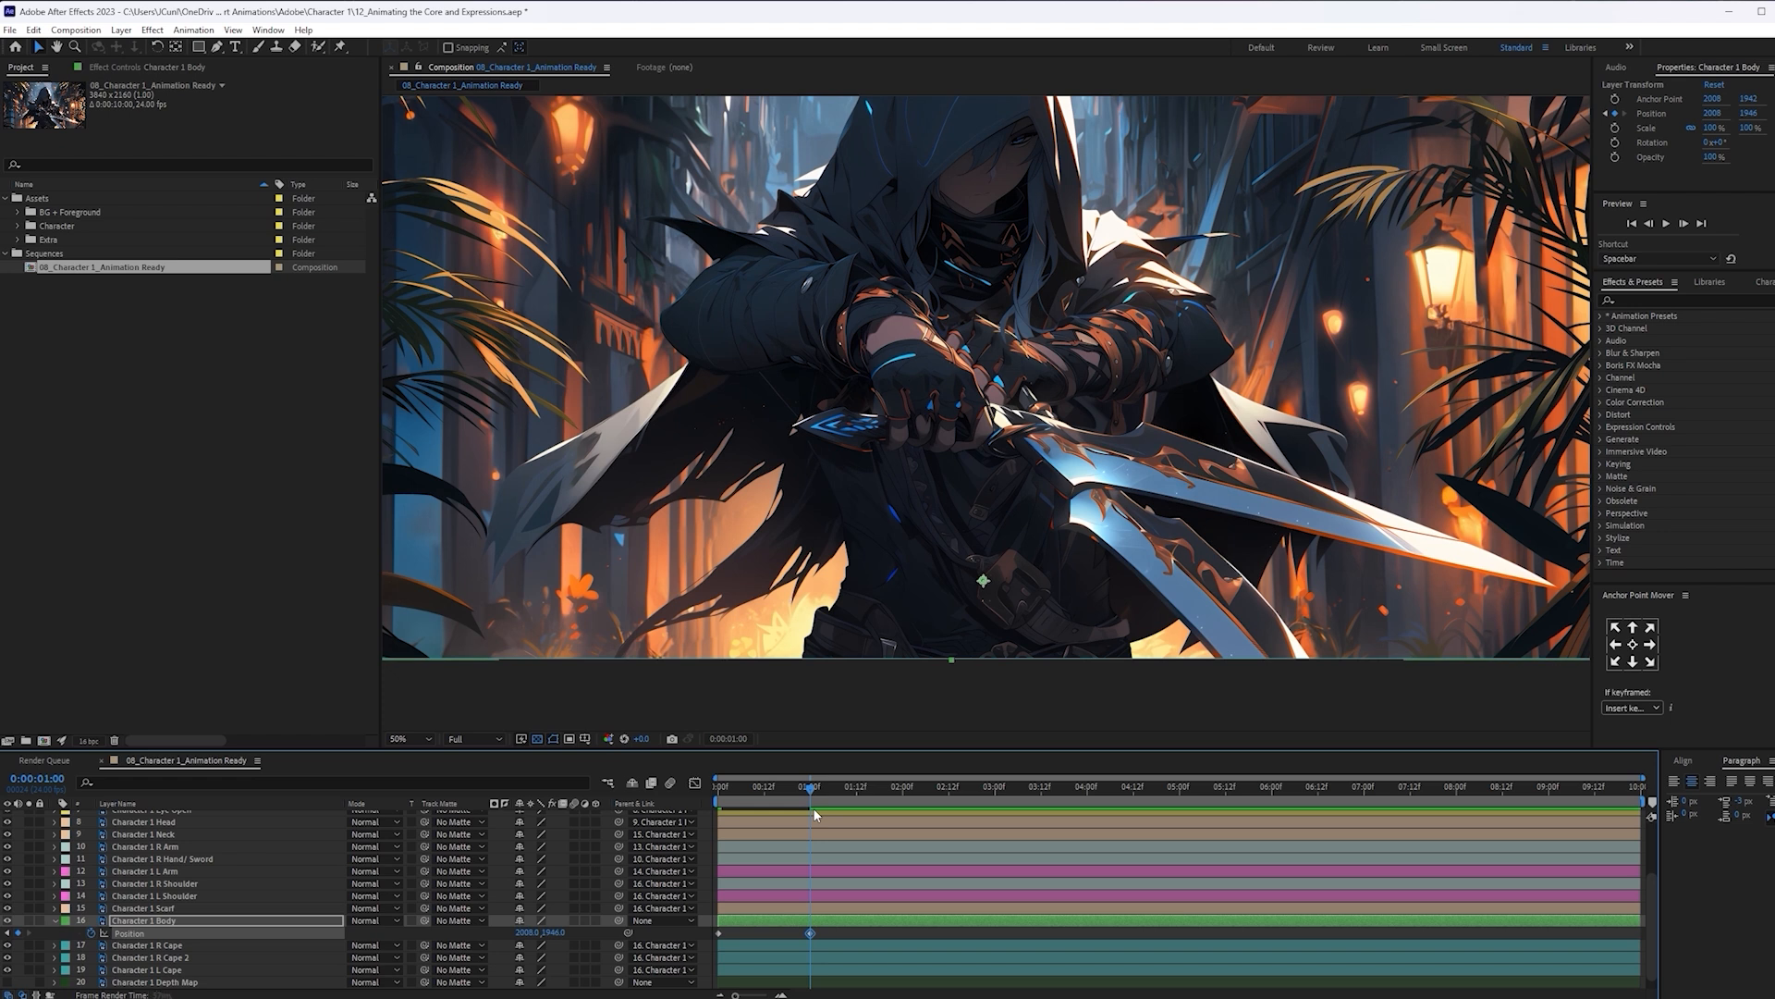
{"action": "key", "text": "Down"}
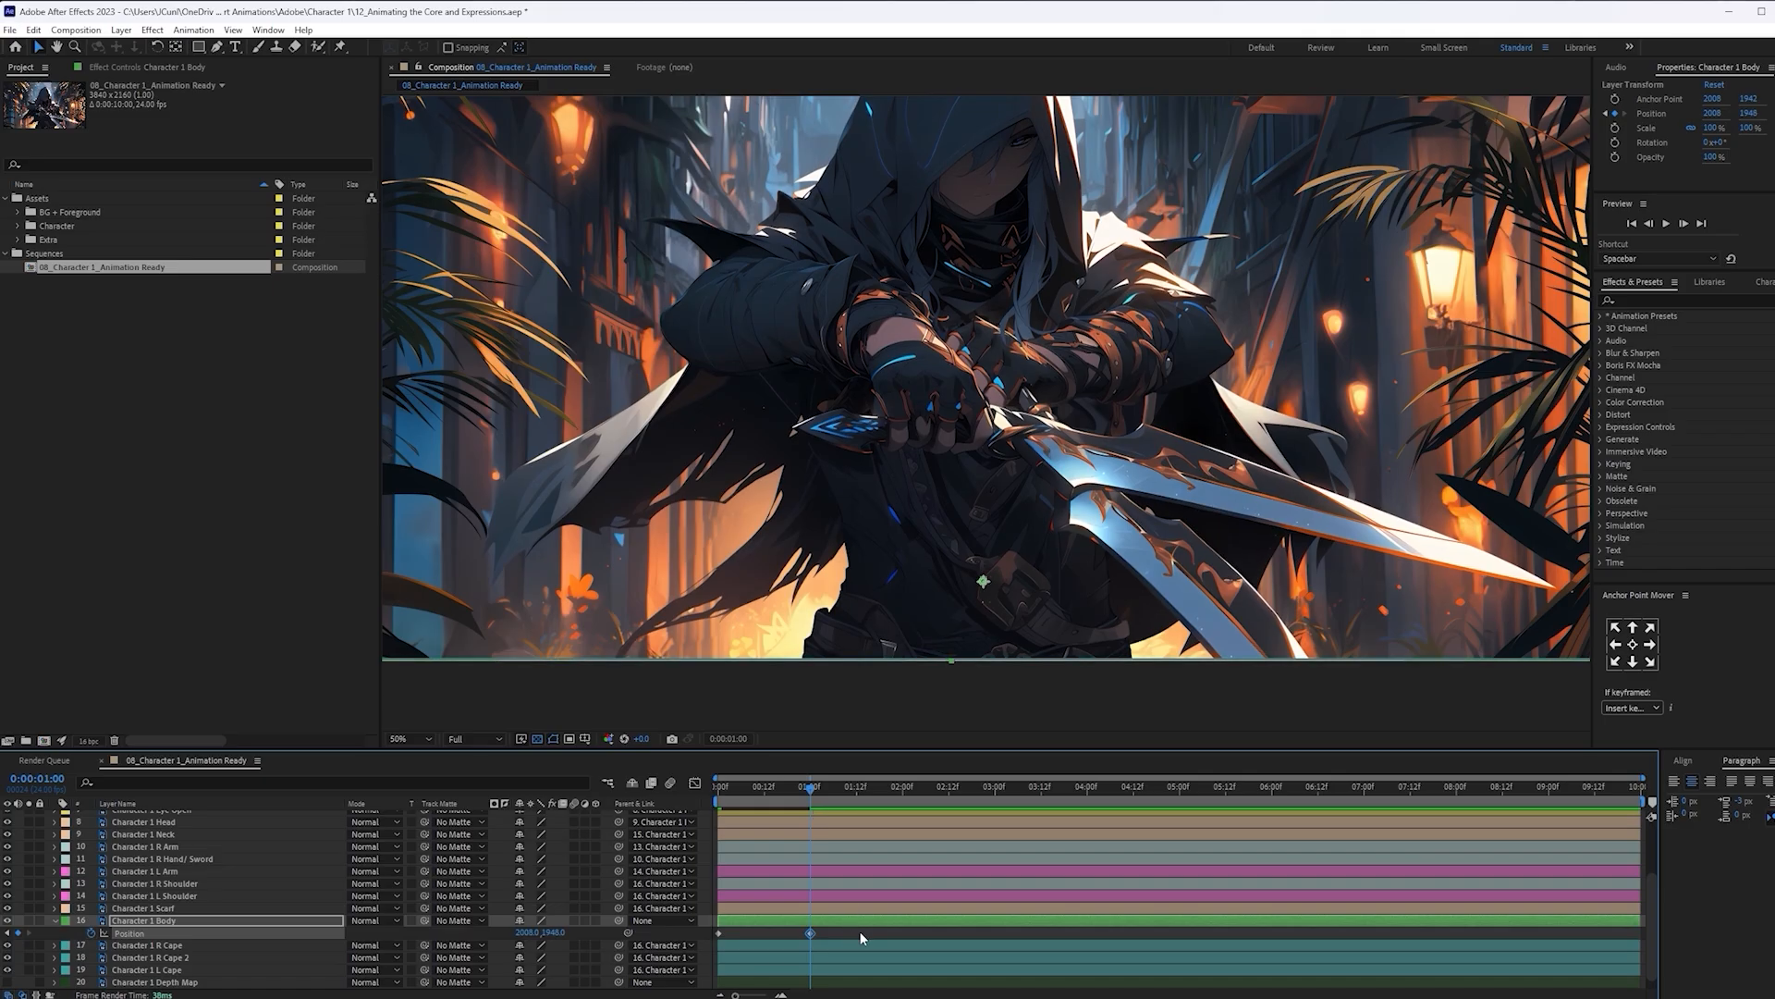
Apply Easy Ease to both Position keyframes of the Character 1 Body layer
{"action": "left_click_drag", "start_coordinate": [860, 930], "coordinate": [680, 936]}
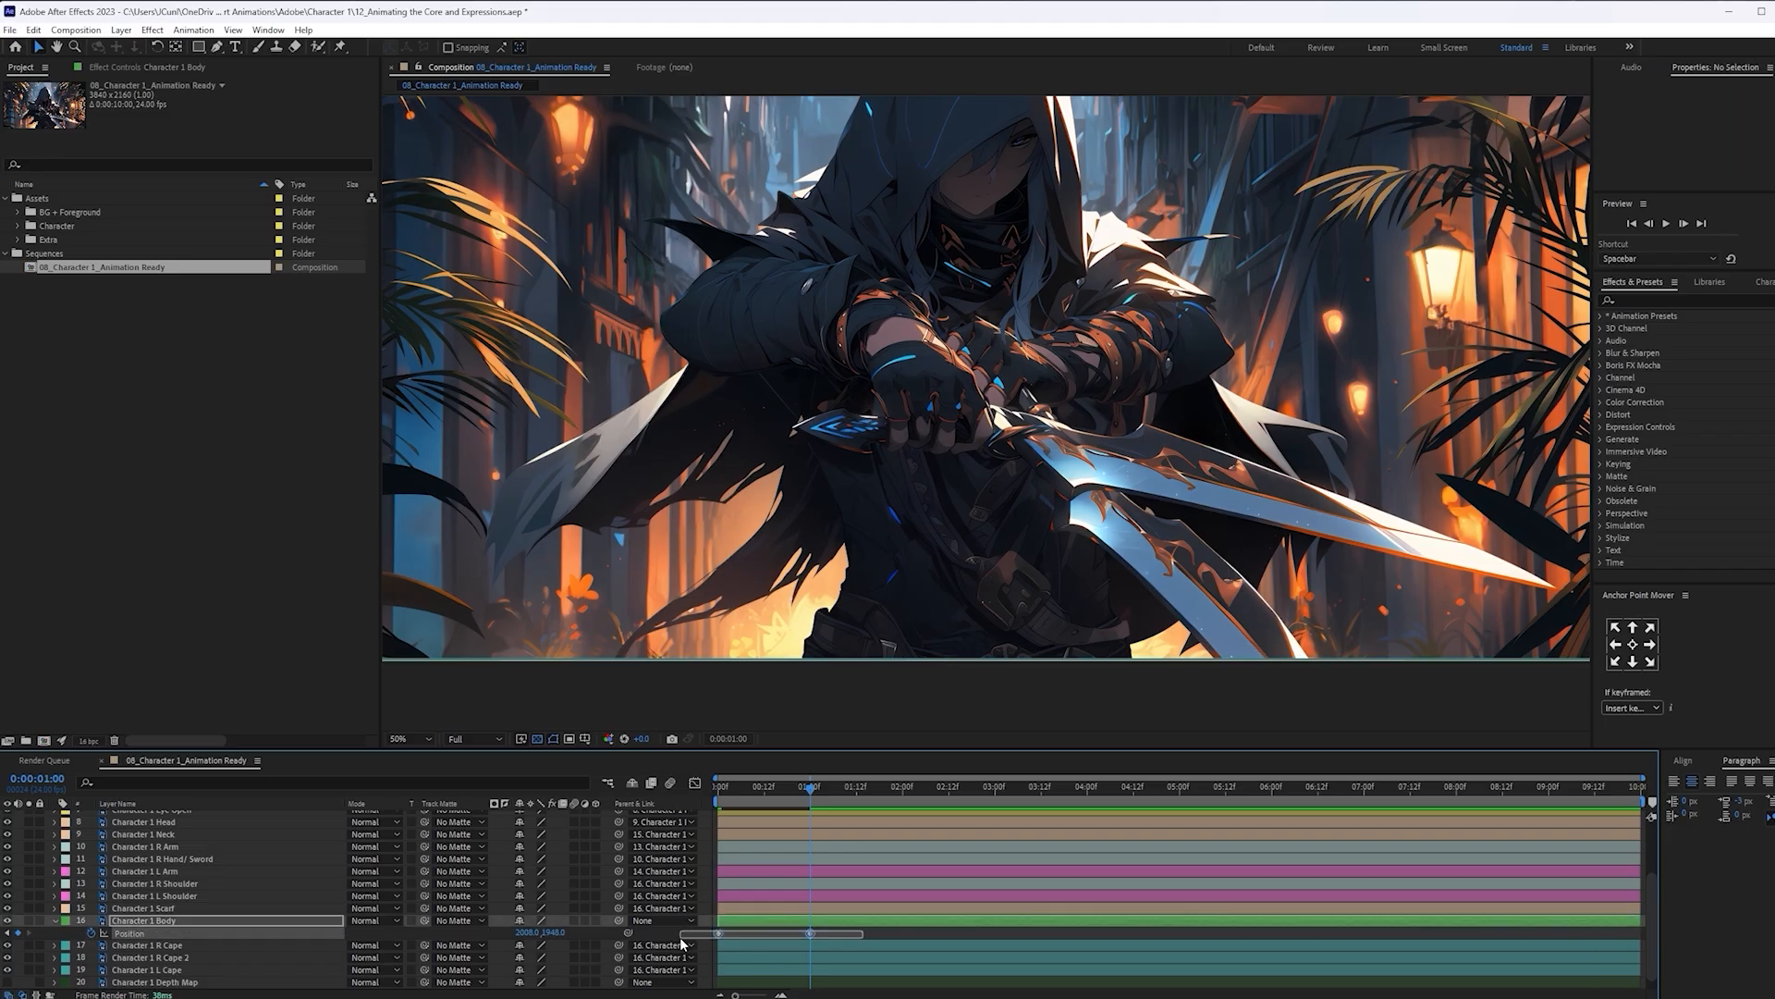
{"action": "right_click", "coordinate": [811, 933]}
{"action": "mouse_move", "coordinate": [871, 927]}
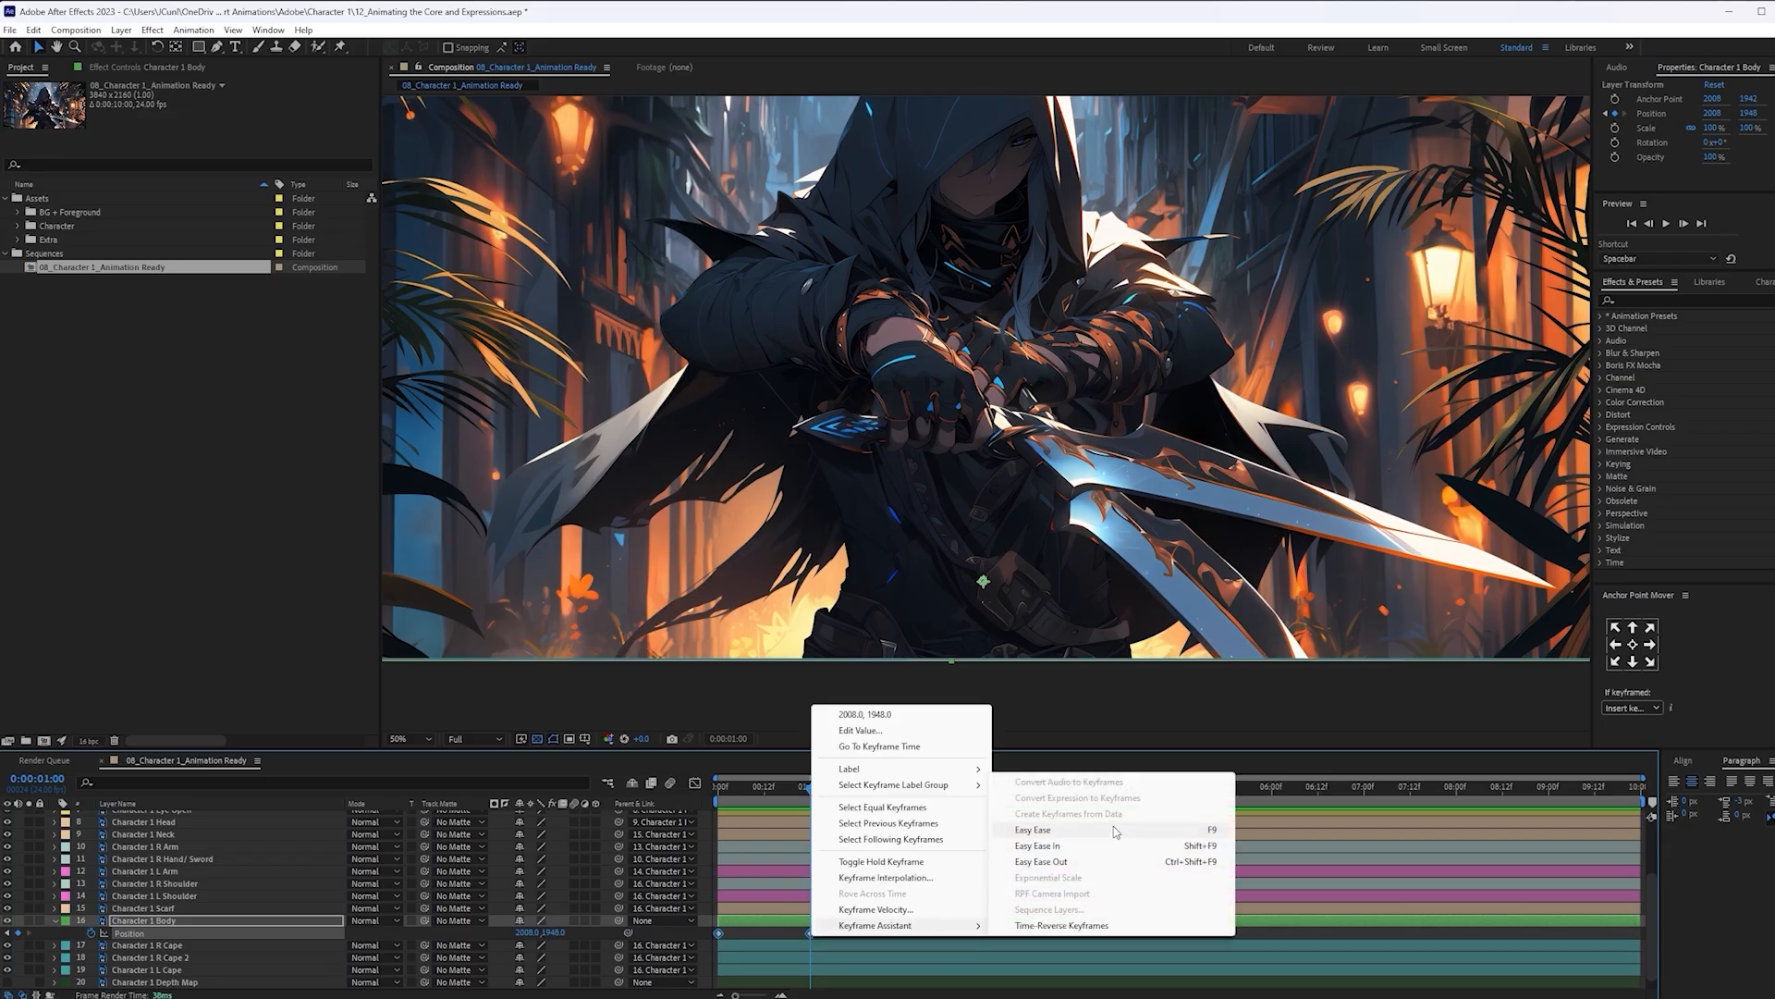
{"action": "left_click", "coordinate": [1068, 836]}
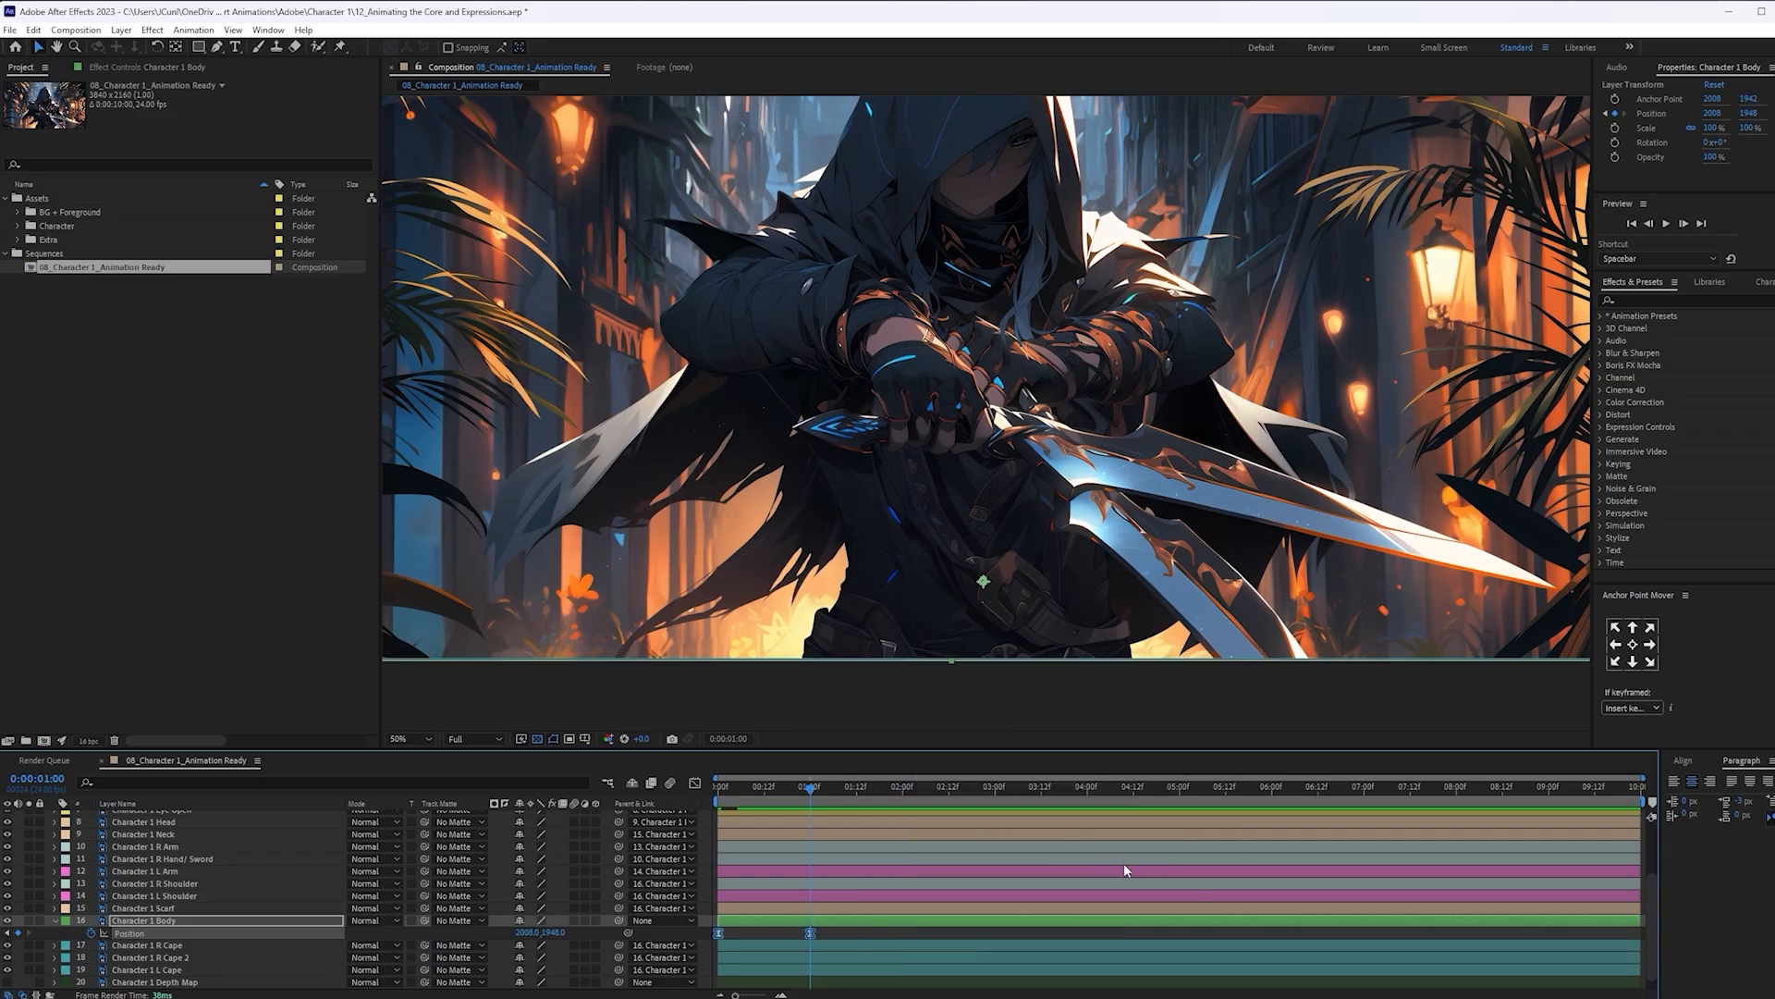
{"action": "left_click", "coordinate": [882, 925]}
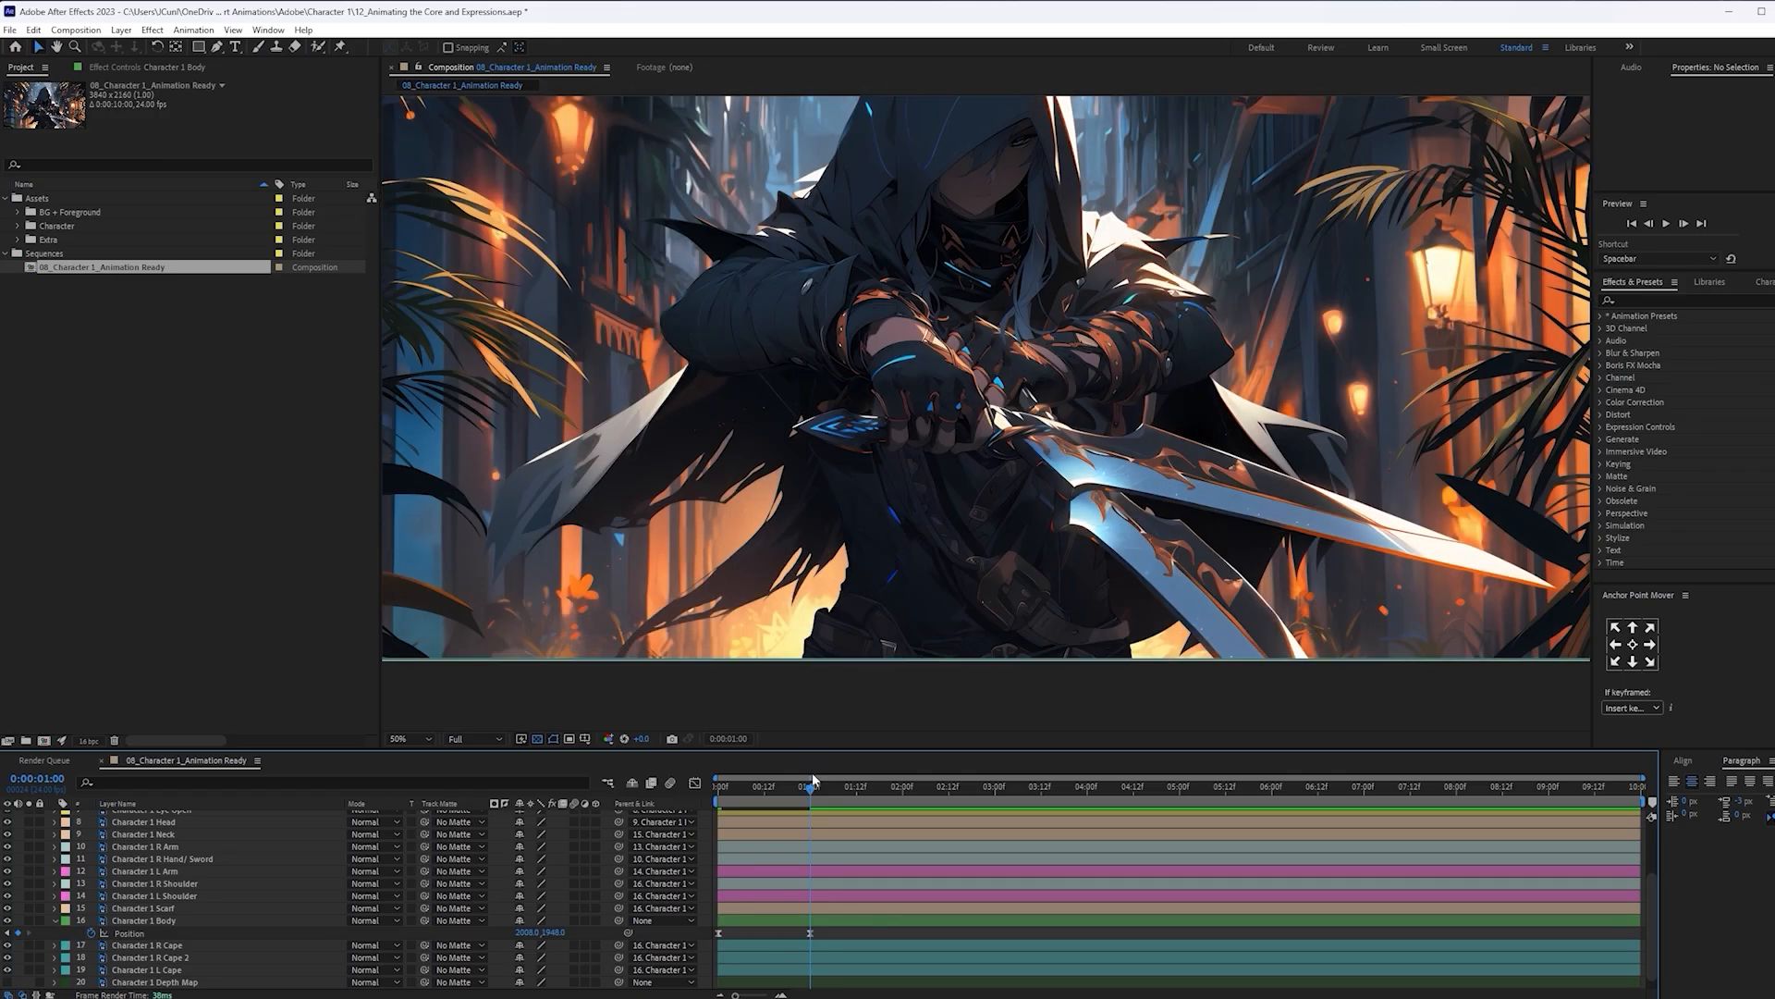
{"action": "mouse_move", "coordinate": [810, 790]}
{"action": "left_mouse_down"}
{"action": "mouse_move", "coordinate": [681, 802]}
{"action": "mouse_move", "coordinate": [828, 791]}
{"action": "mouse_move", "coordinate": [810, 792]}
{"action": "left_mouse_up"}
{"action": "left_click", "coordinate": [787, 792]}
Add the expression loopOut("pingpong"); to the Character 1 Body layer's Position property
{"action": "left_click_drag", "start_coordinate": [851, 929], "coordinate": [708, 936]}
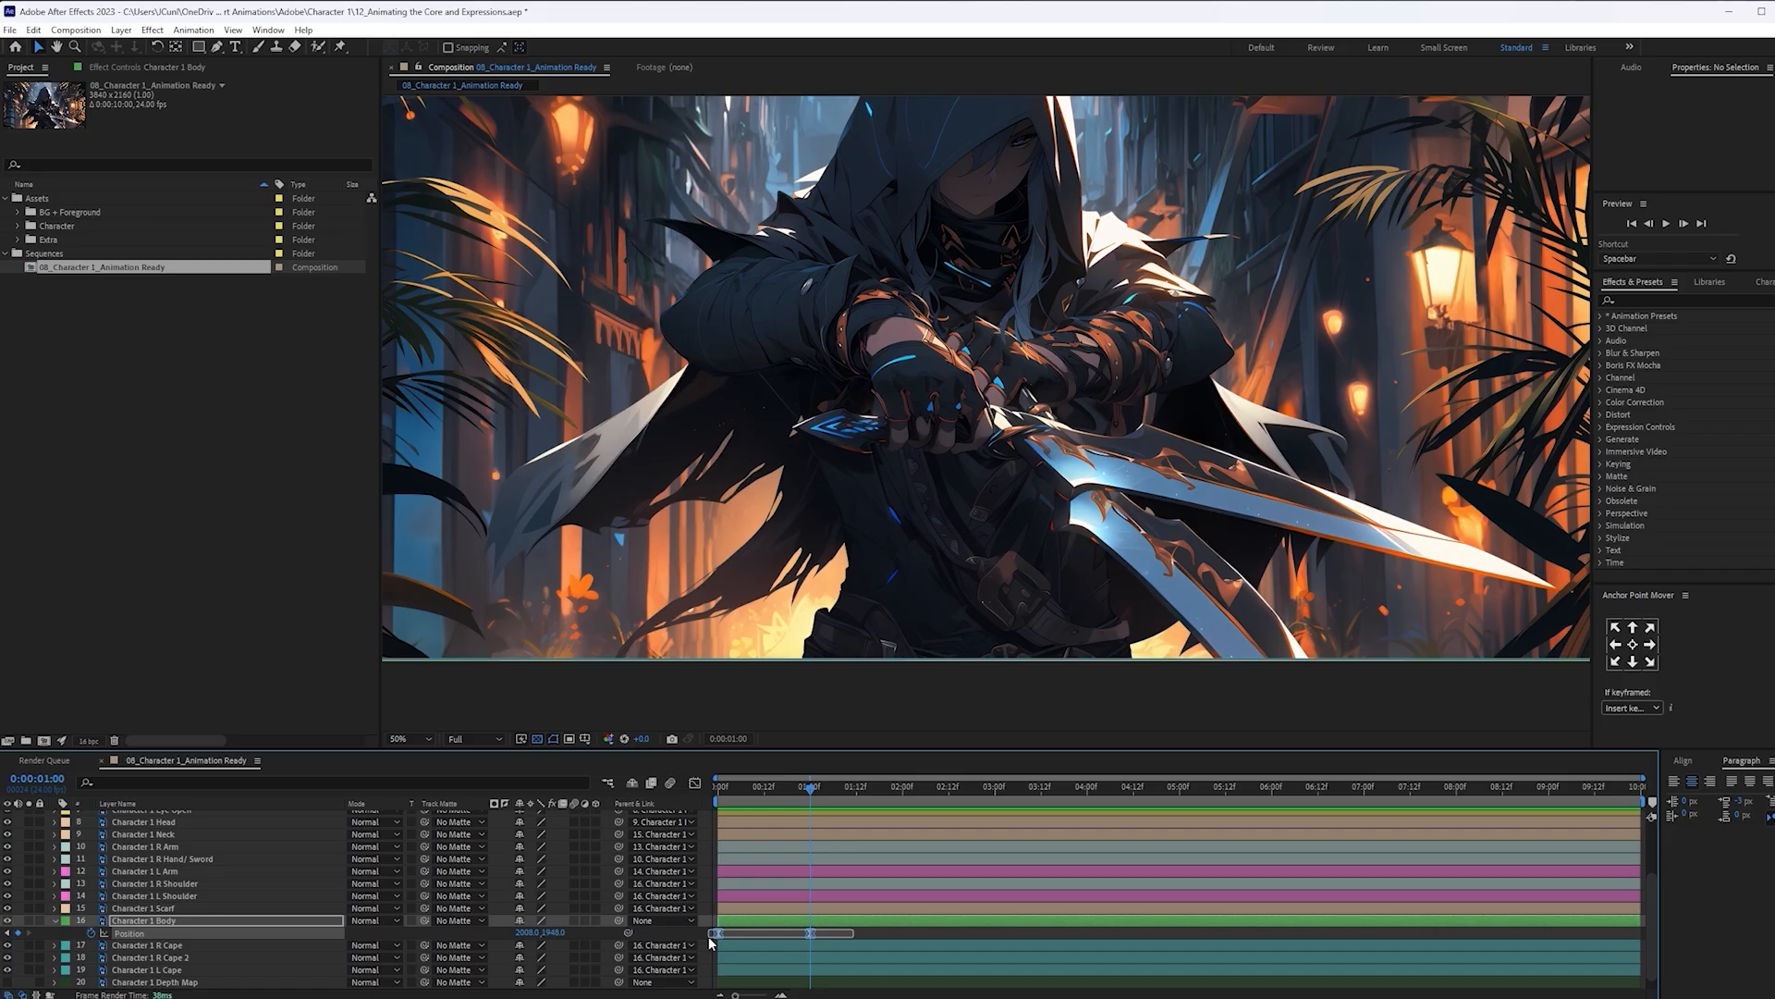
{"action": "left_click", "coordinate": [90, 933], "text": "alt"}
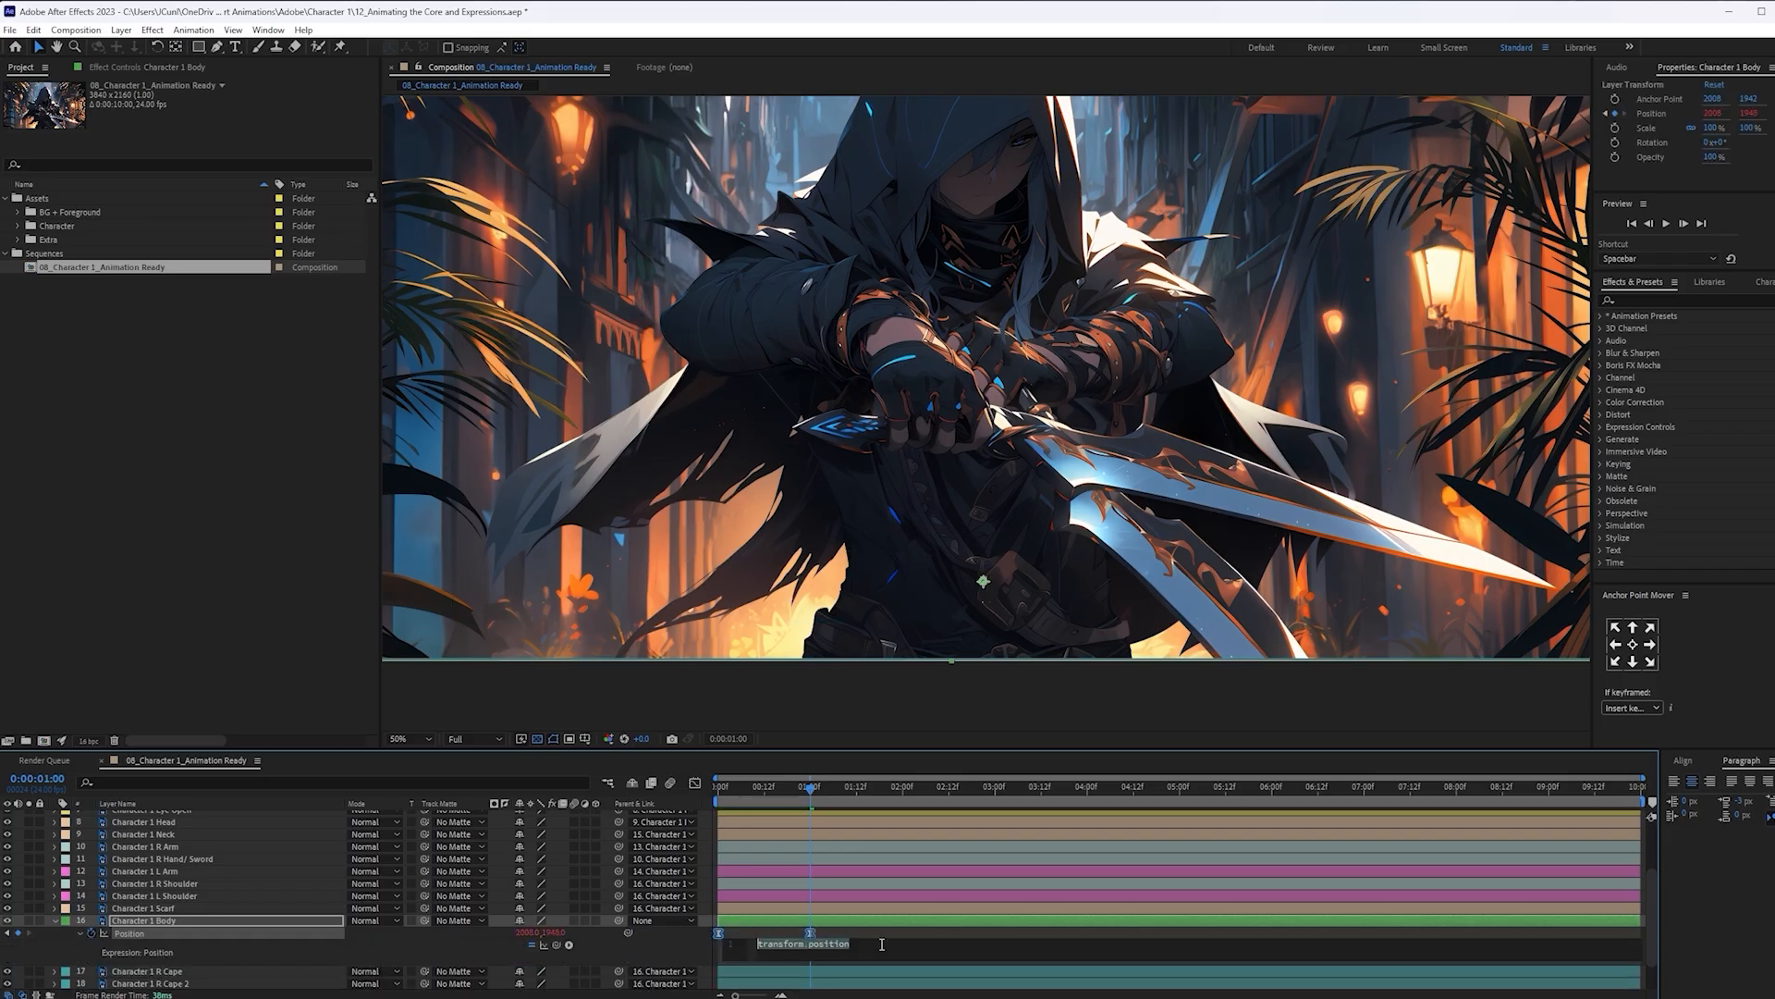
{"action": "left_click", "coordinate": [570, 945]}
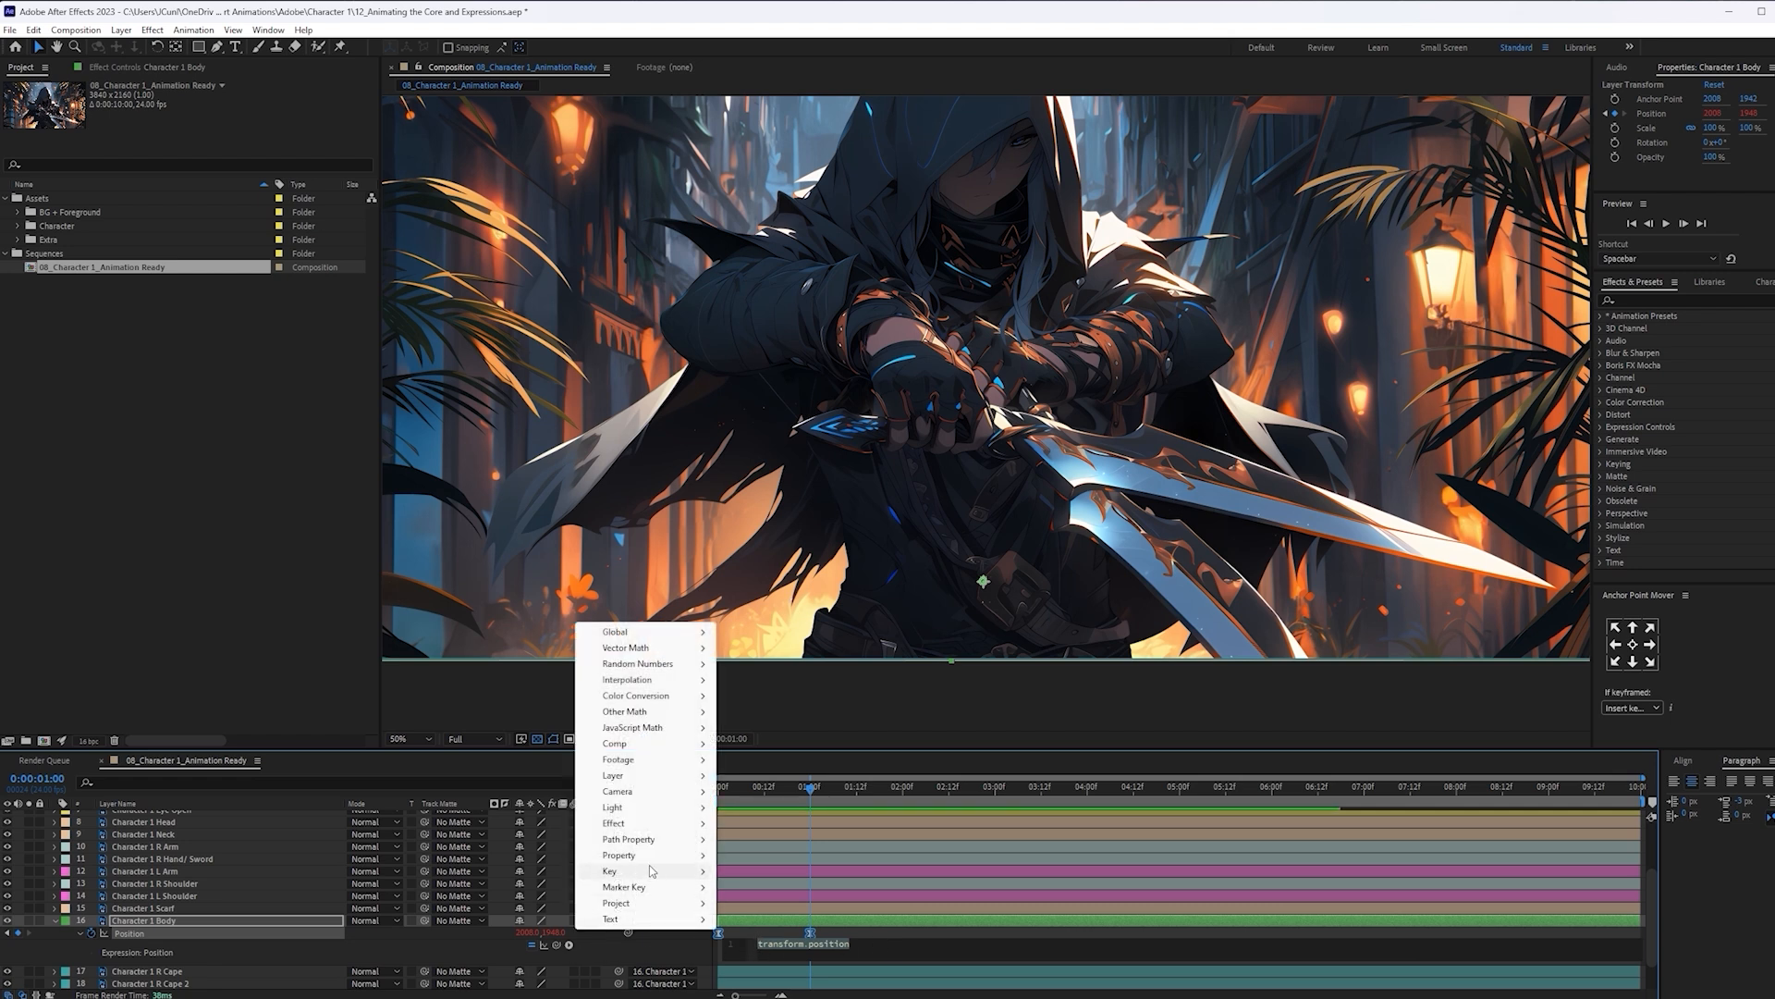
{"action": "mouse_move", "coordinate": [657, 862]}
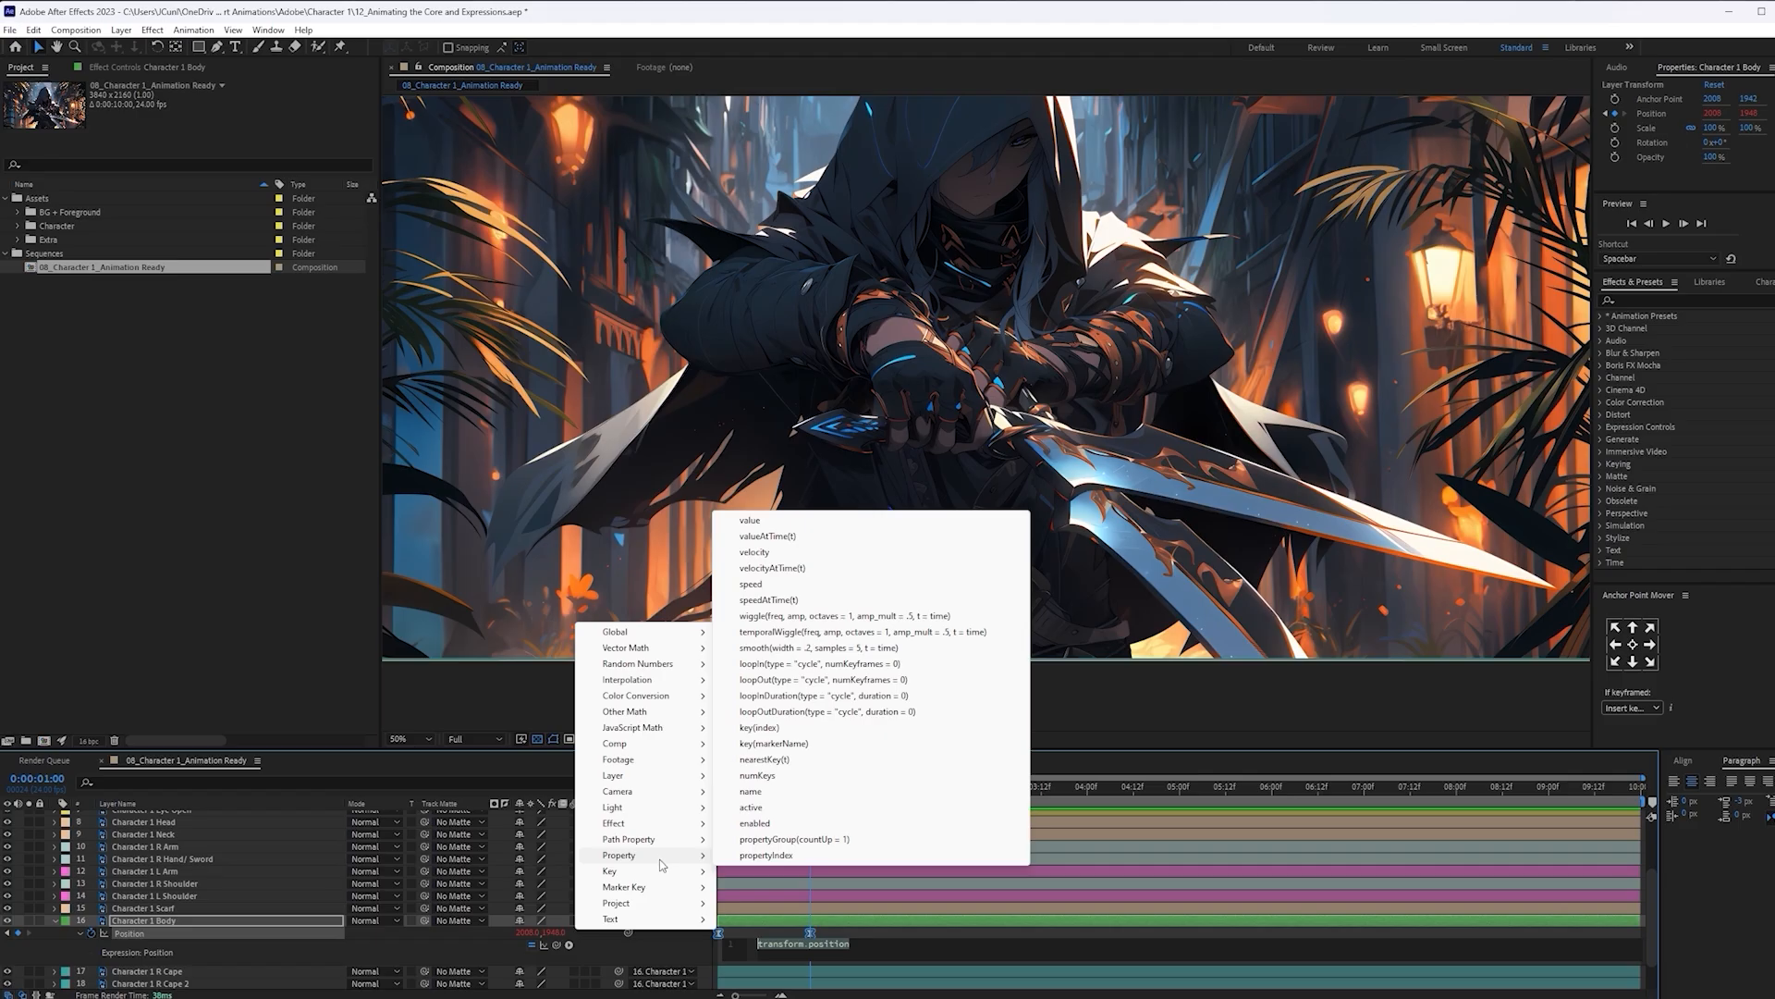
{"action": "left_click", "coordinate": [810, 947]}
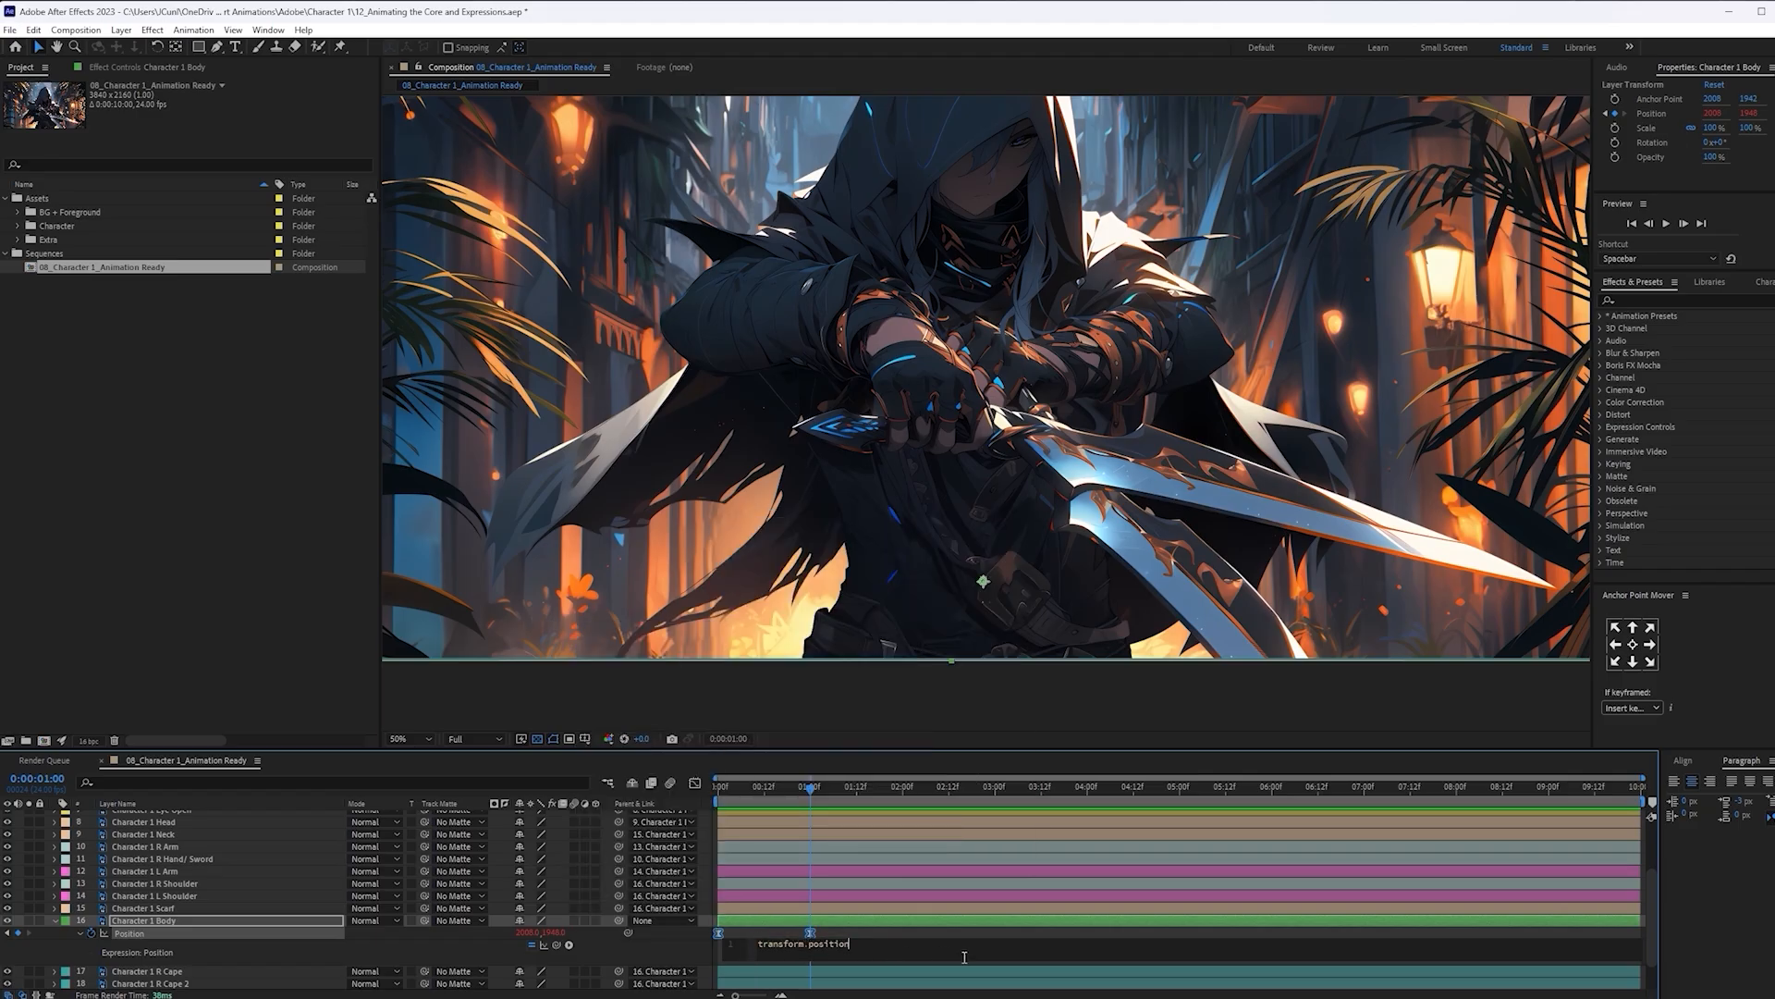
{"action": "key", "text": "BackSpace"}
{"action": "key", "text": "BackSpace"}
{"action": "key", "text": "BackSpace"}
{"action": "key", "text": "BackSpace"}
{"action": "key", "text": "BackSpace"}
{"action": "key", "text": "BackSpace"}
{"action": "key", "text": "BackSpace"}
{"action": "key", "text": "BackSpace"}
{"action": "key", "text": "BackSpace"}
{"action": "key", "text": "BackSpace"}
{"action": "key", "text": "BackSpace"}
{"action": "key", "text": "BackSpace"}
{"action": "key", "text": "BackSpace"}
{"action": "key", "text": "BackSpace"}
{"action": "key", "text": "BackSpace"}
{"action": "key", "text": "BackSpace"}
{"action": "key", "text": "BackSpace"}
{"action": "type", "text": "loopOu"}
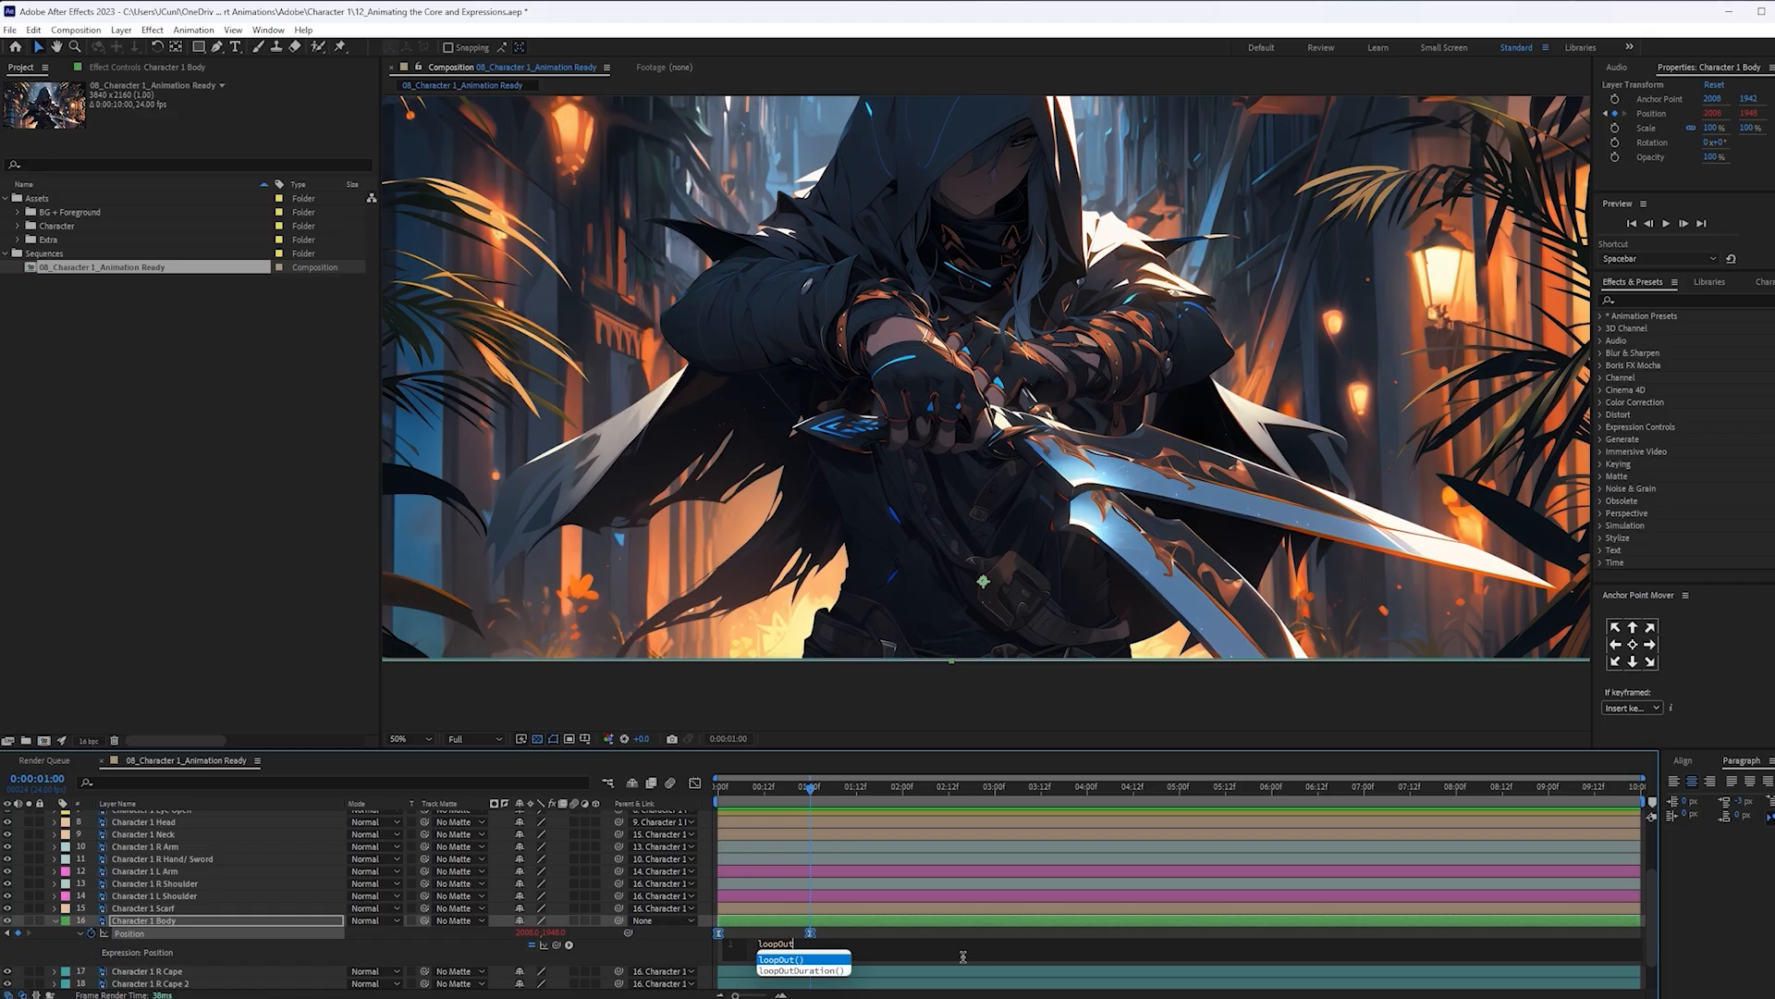
{"action": "type", "text": "t"}
{"action": "key", "text": "Return"}
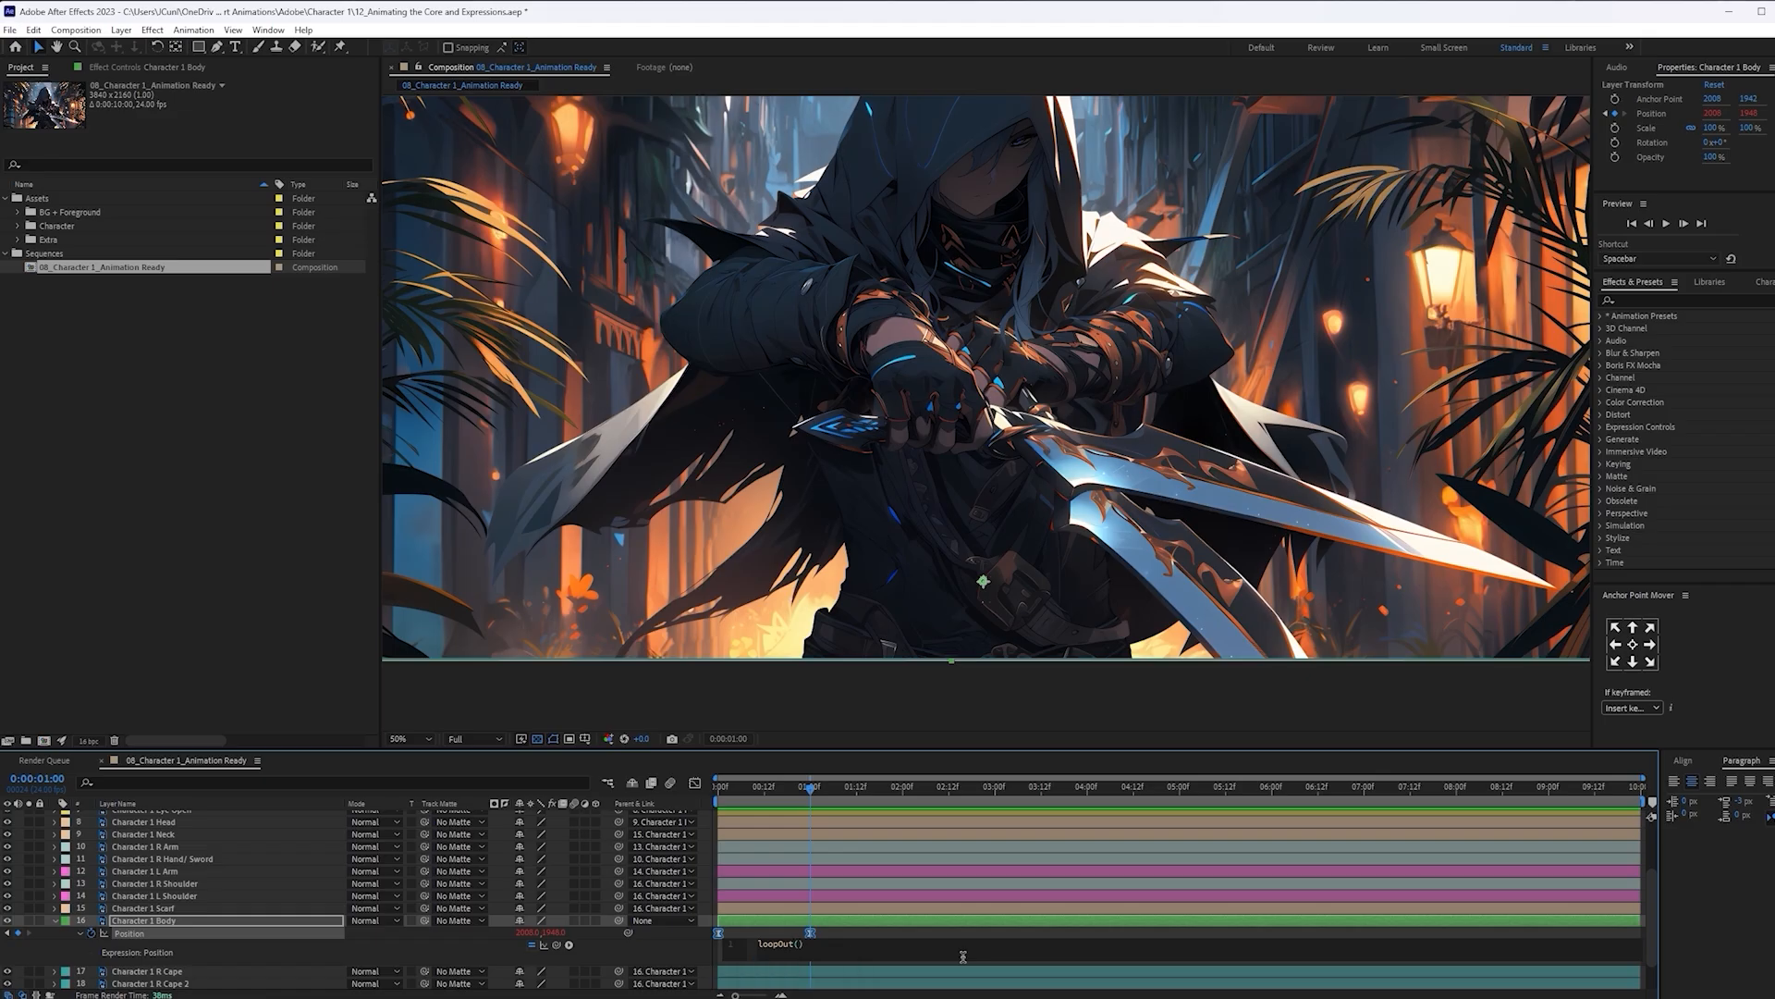
{"action": "type", "text": "\""}
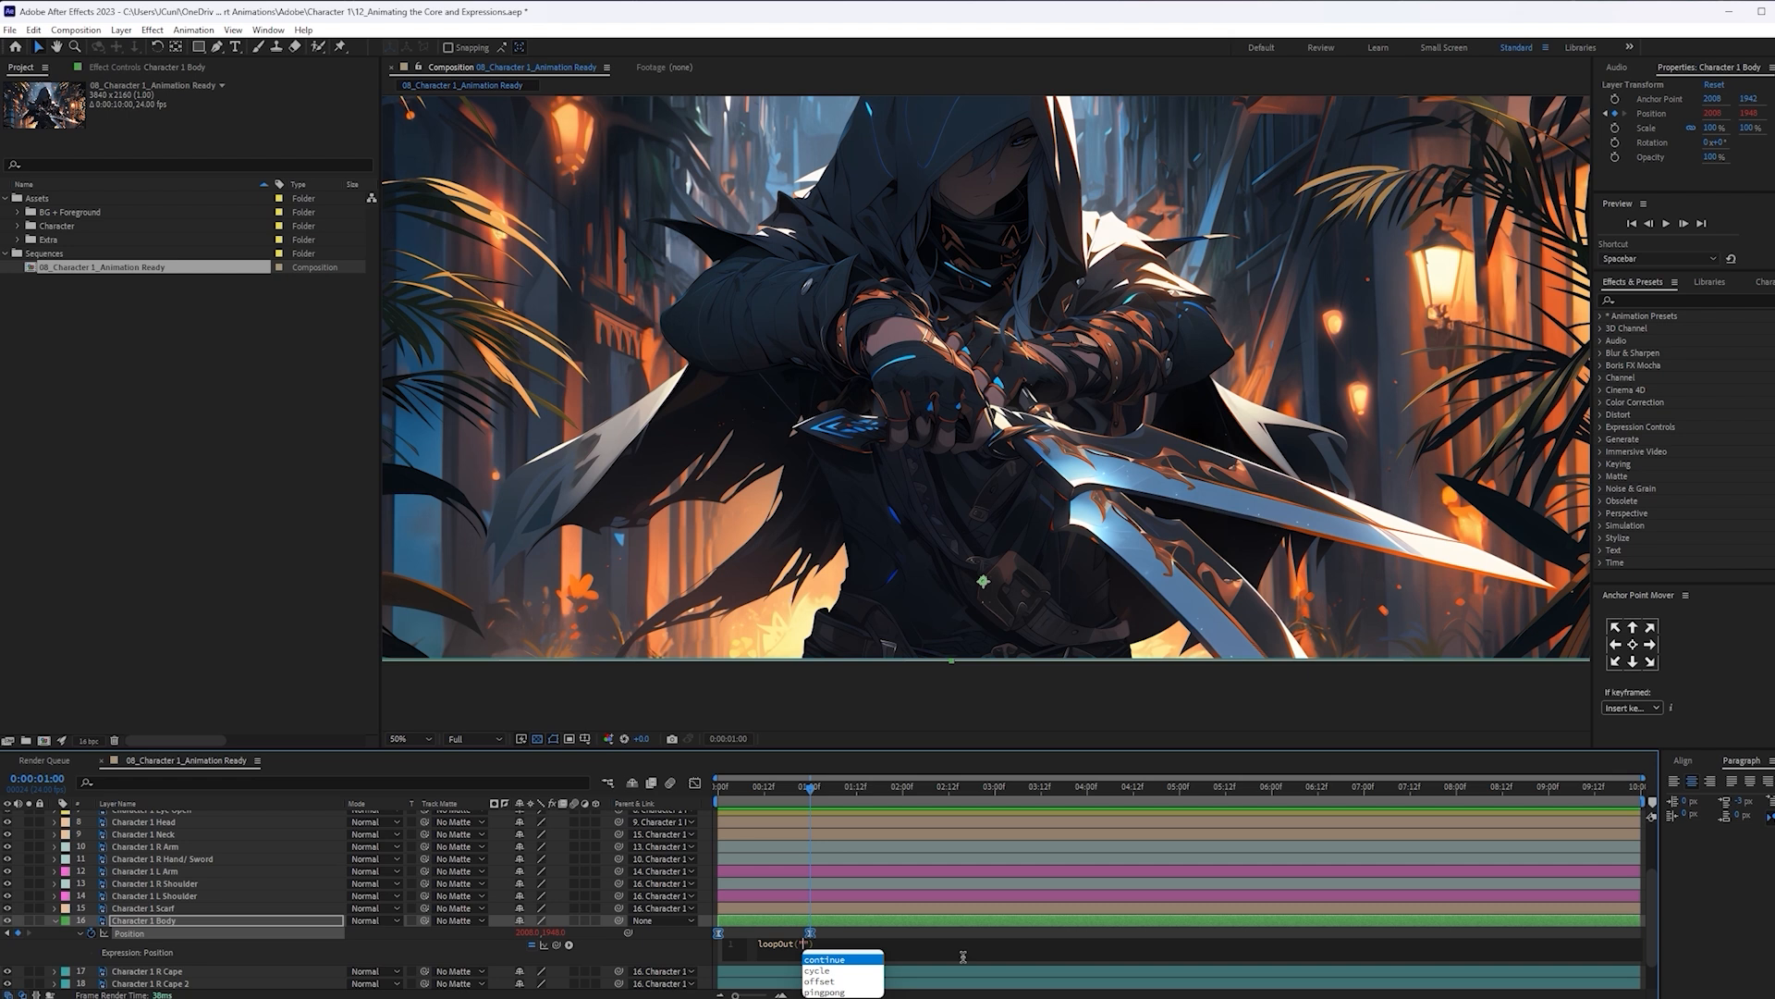
{"action": "type", "text": "pingpong"}
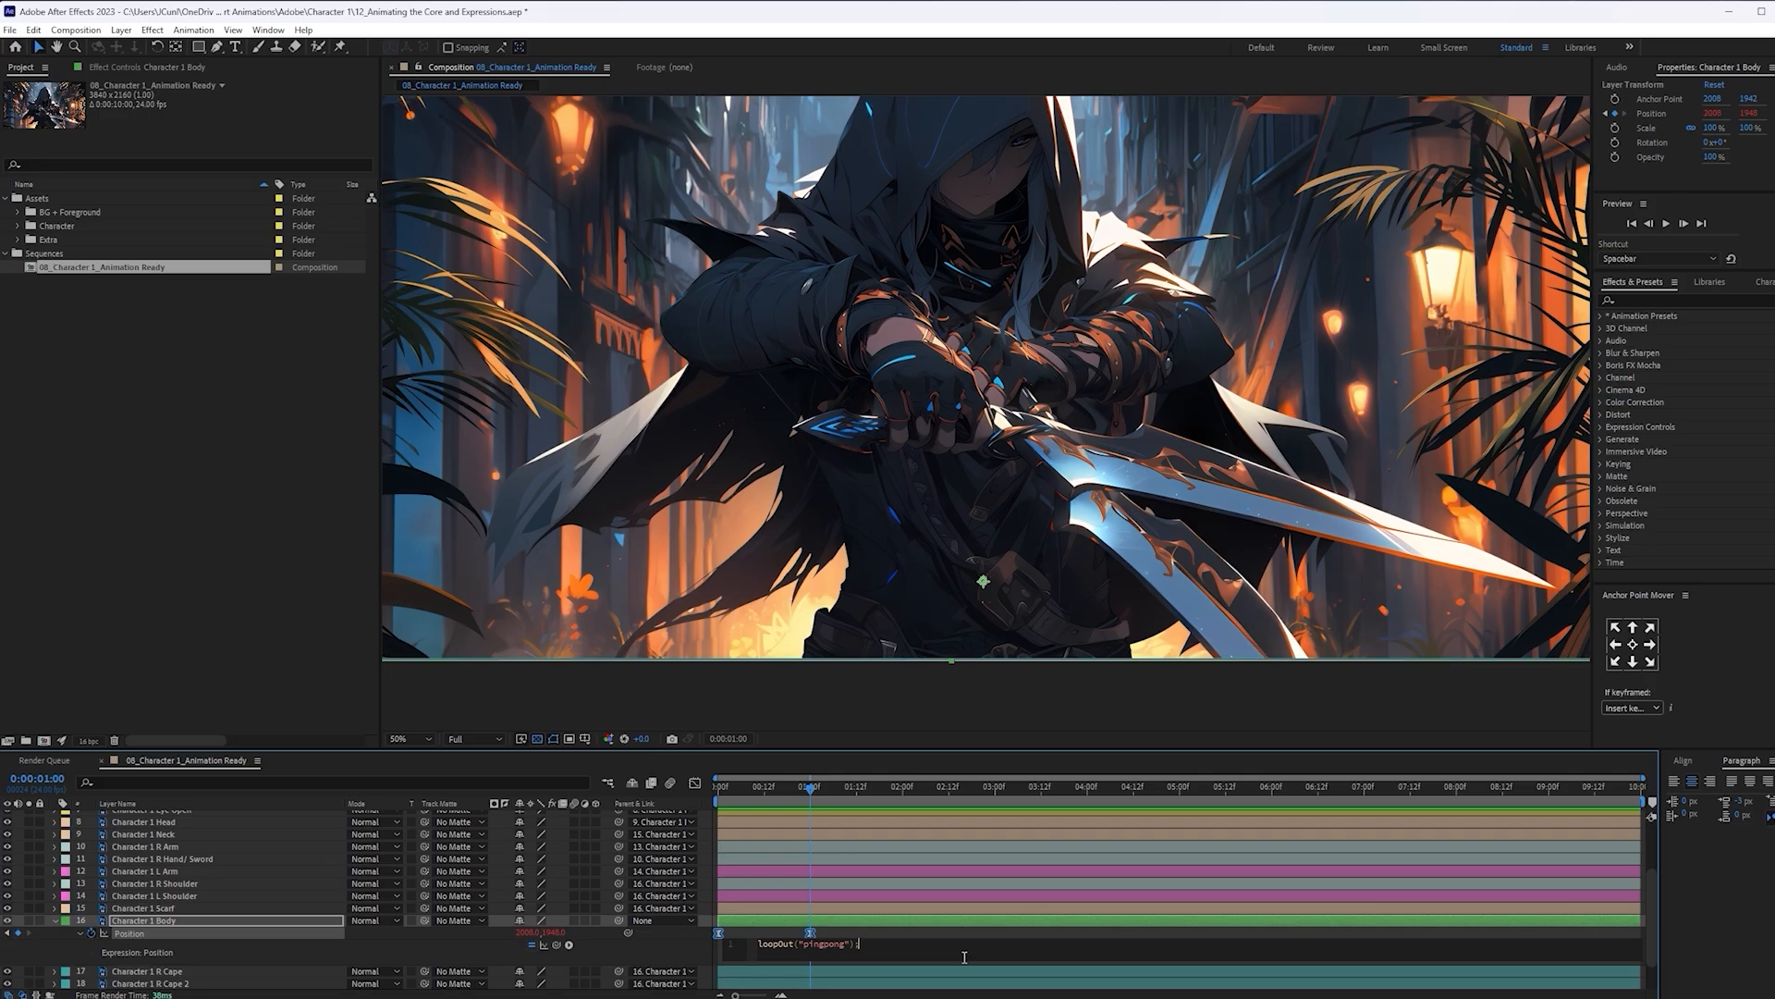
{"action": "left_click", "coordinate": [978, 925]}
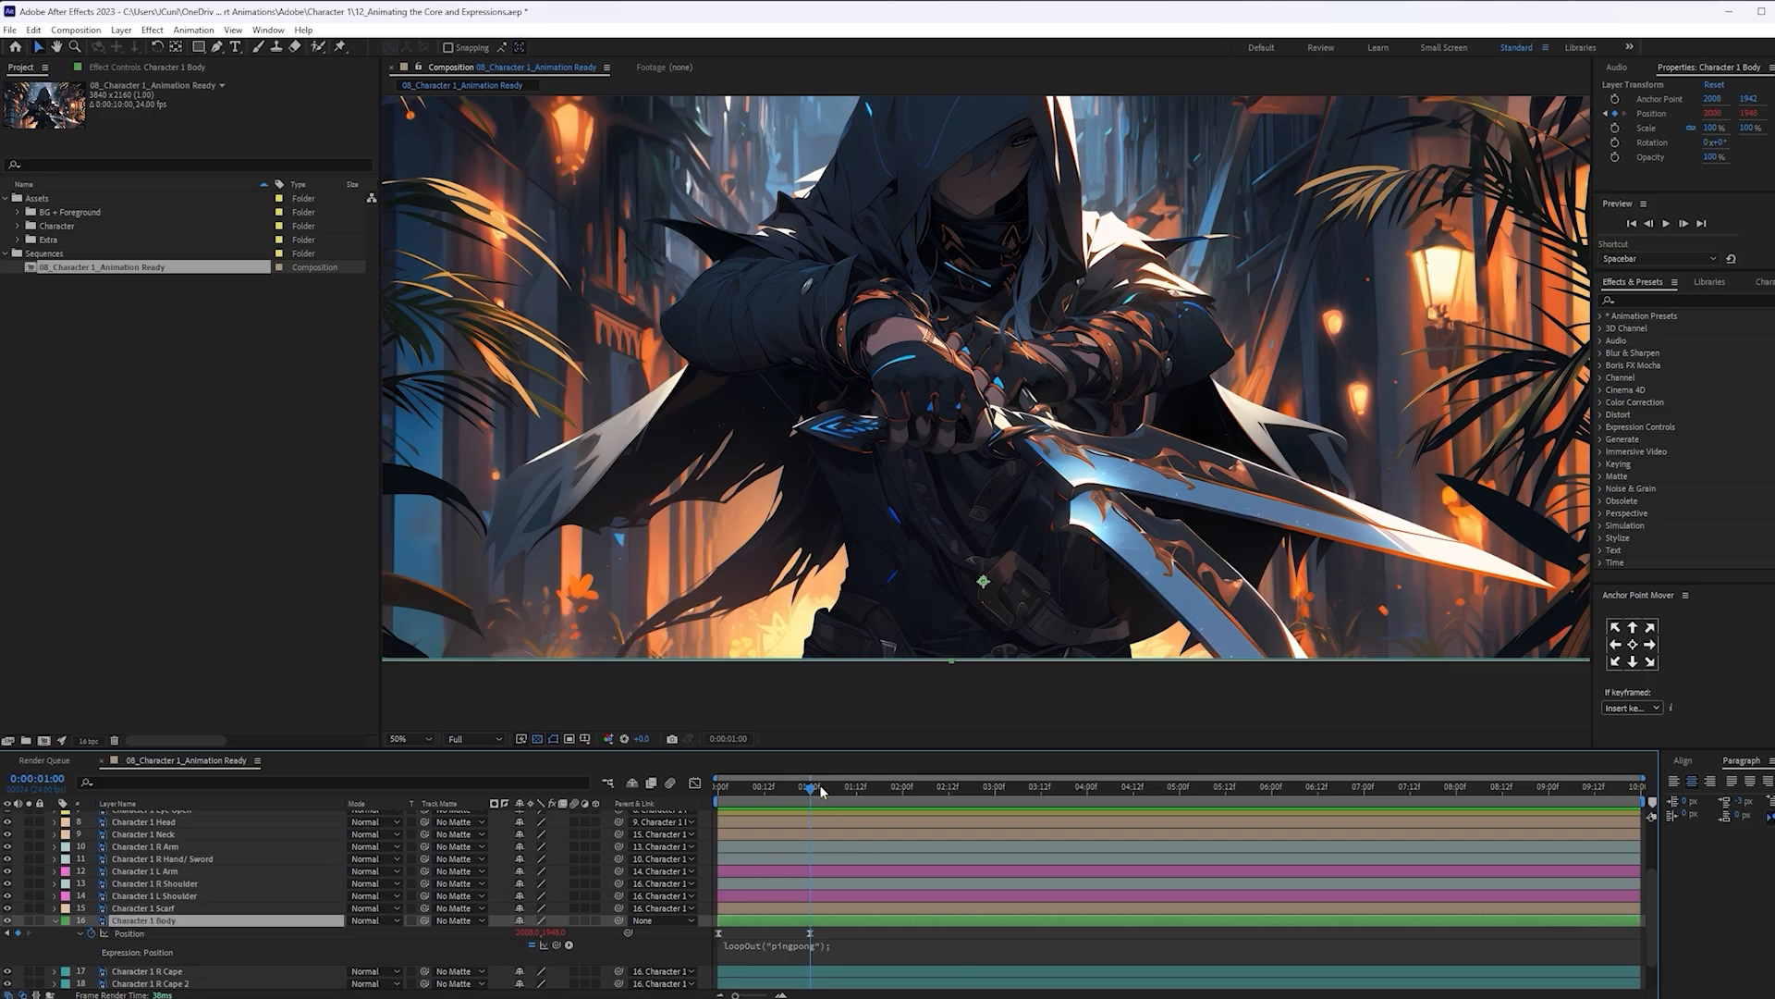
Preview the looping body motion from the start of the composition and return the playhead to 0:00:00:00
{"action": "key", "text": "Home"}
{"action": "key", "text": "space"}
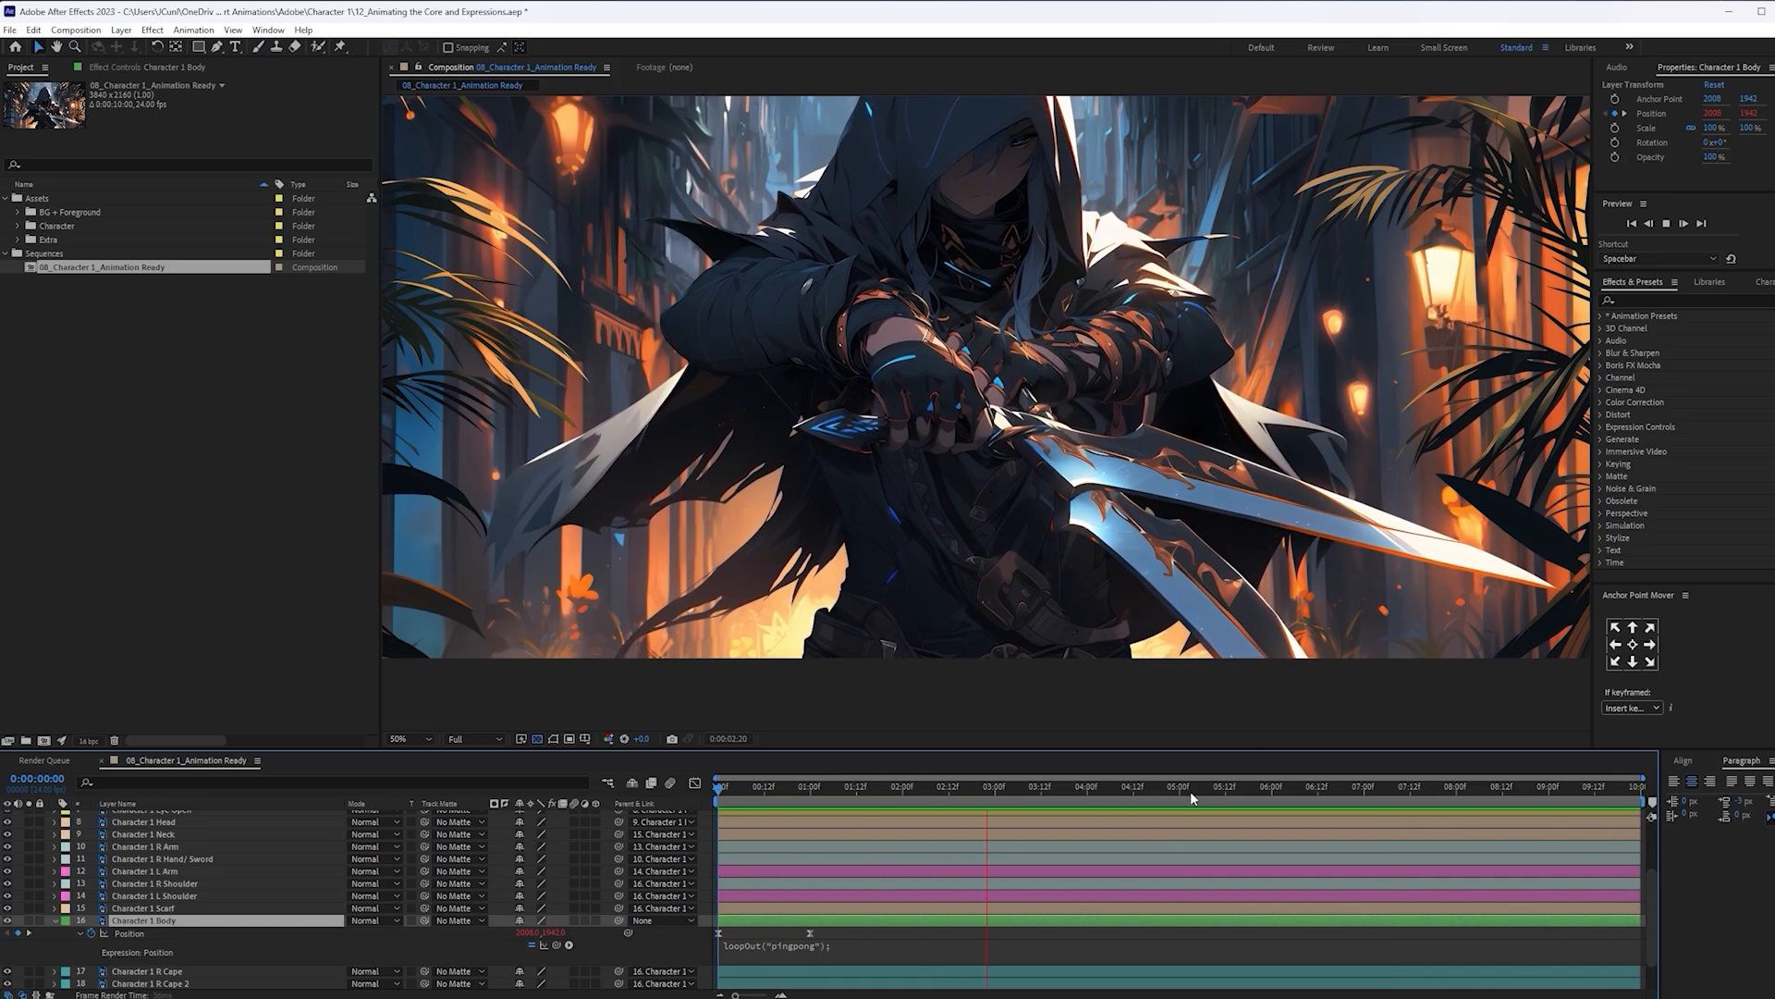
{"action": "key", "text": "space"}
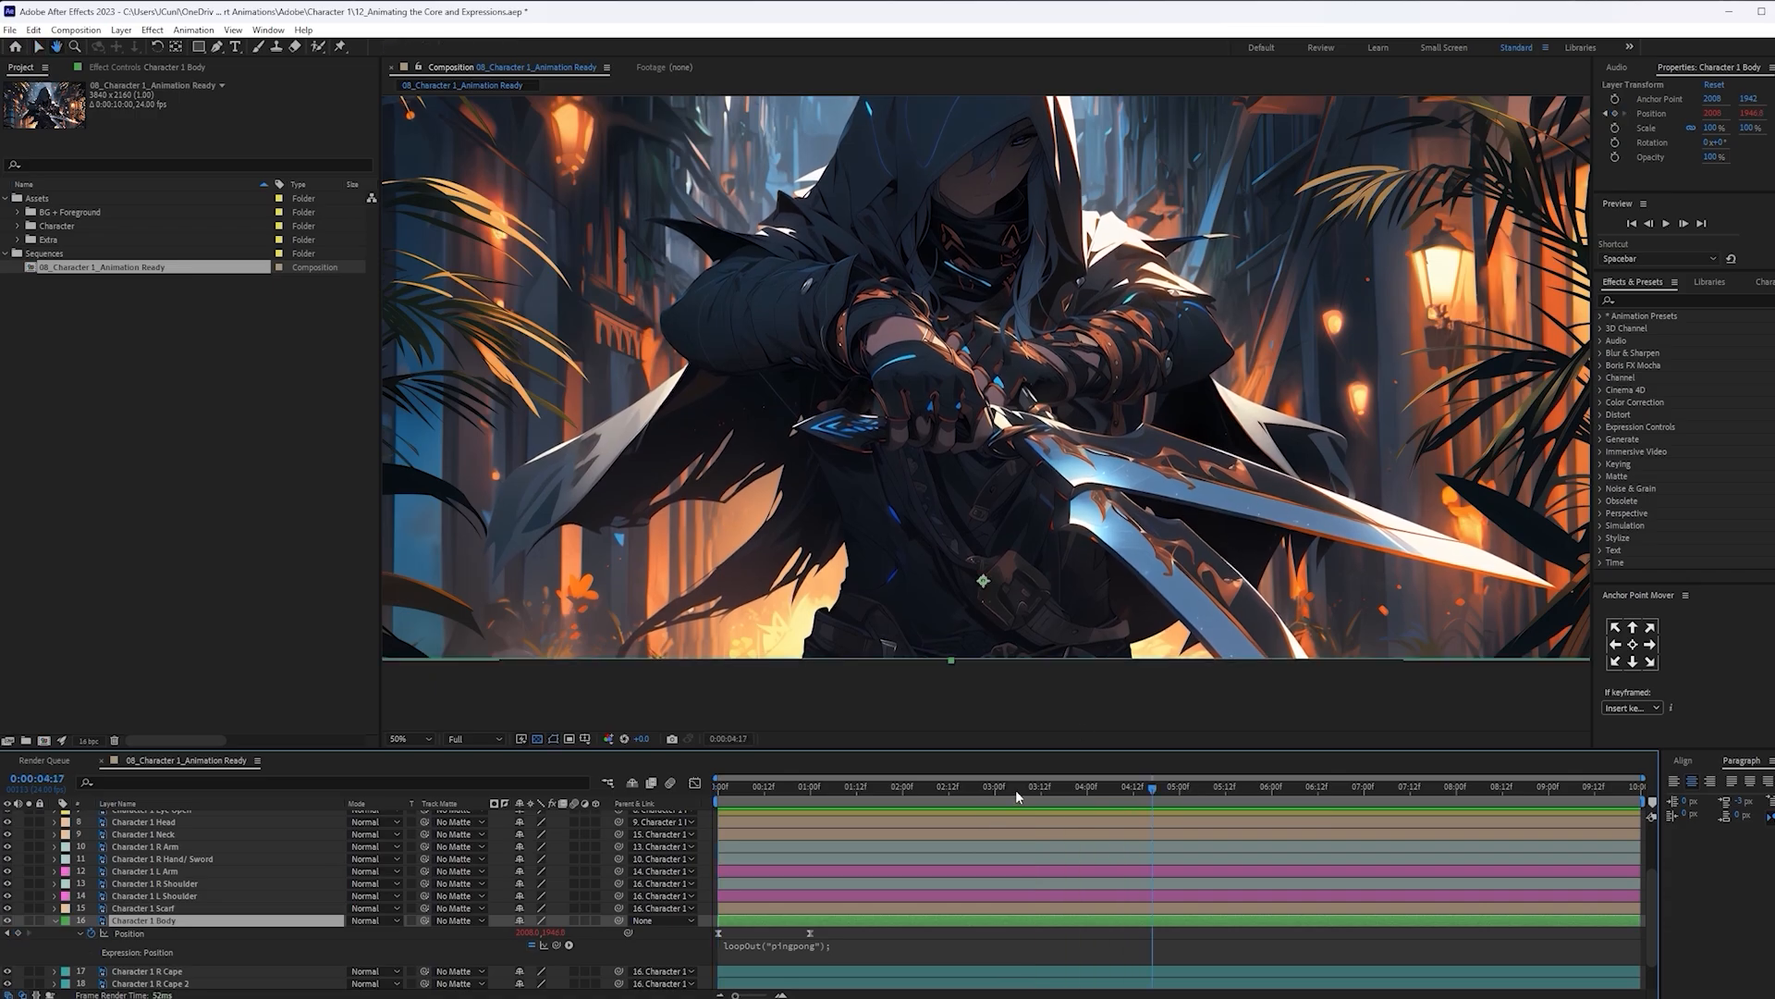
{"action": "left_click_drag", "start_coordinate": [1016, 790], "coordinate": [703, 790]}
Check the duration of 08_Character 1_Animation Ready in its Composition Settings and close the dialog
{"action": "right_click", "coordinate": [282, 514]}
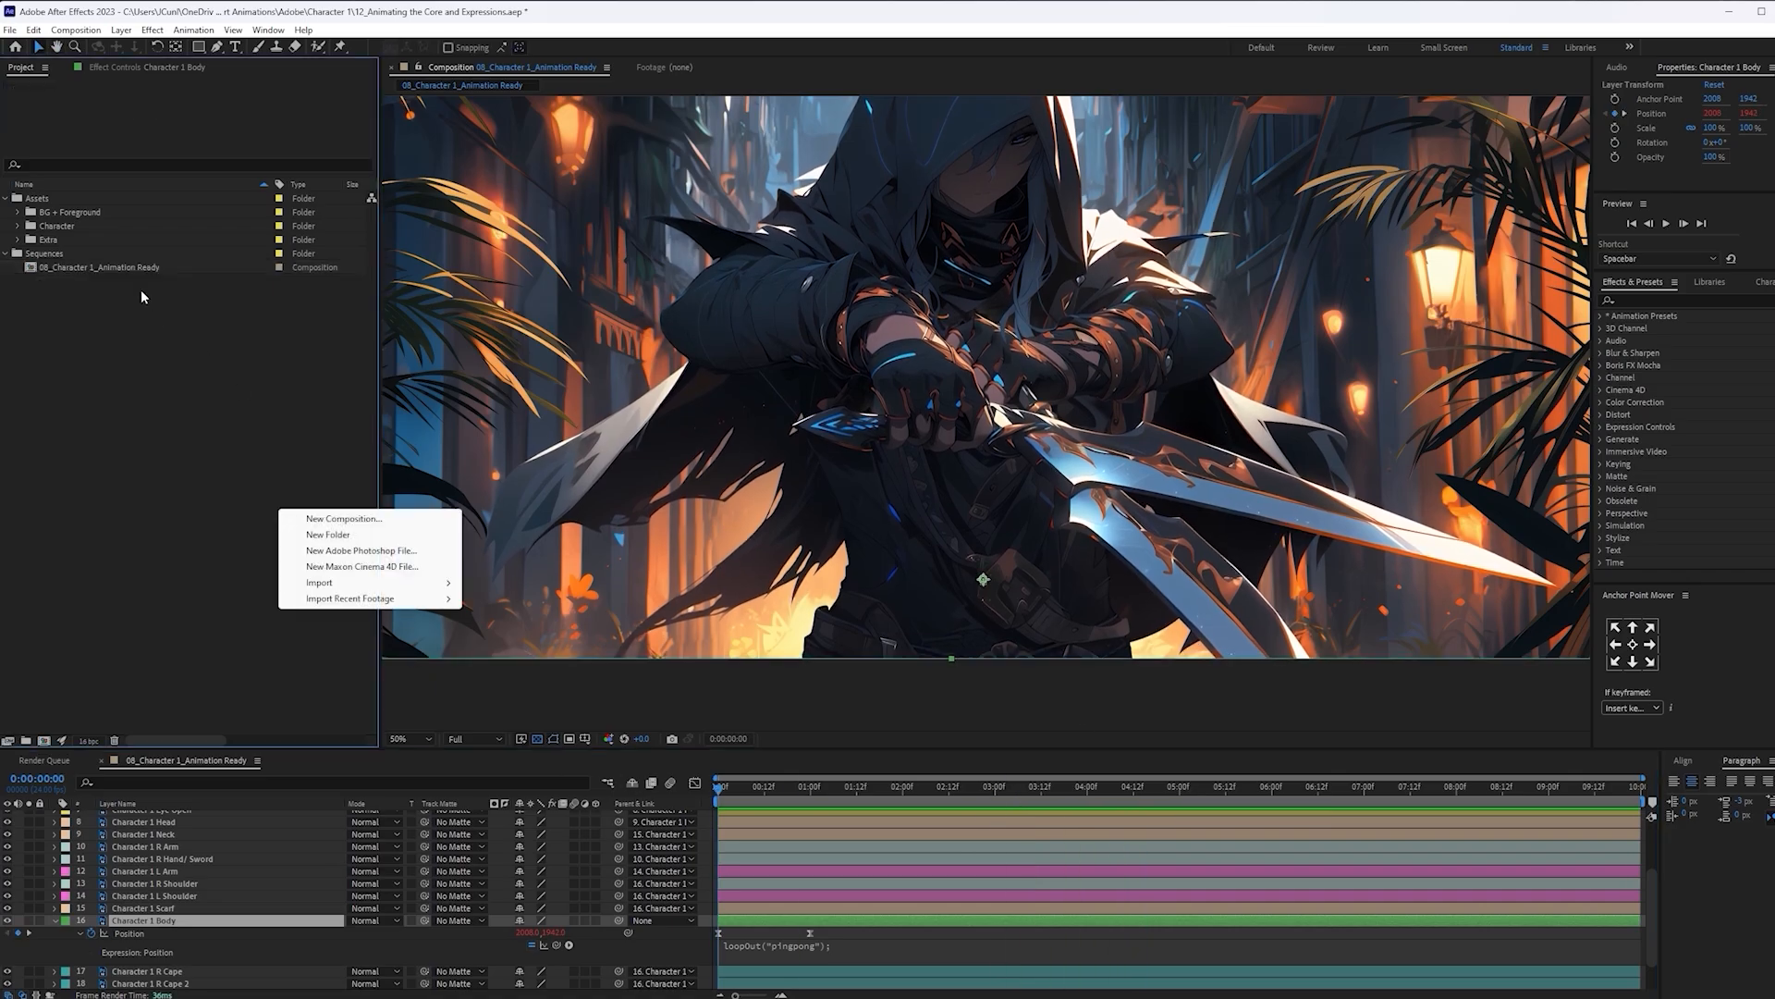
{"action": "right_click", "coordinate": [189, 267]}
{"action": "left_click", "coordinate": [241, 276]}
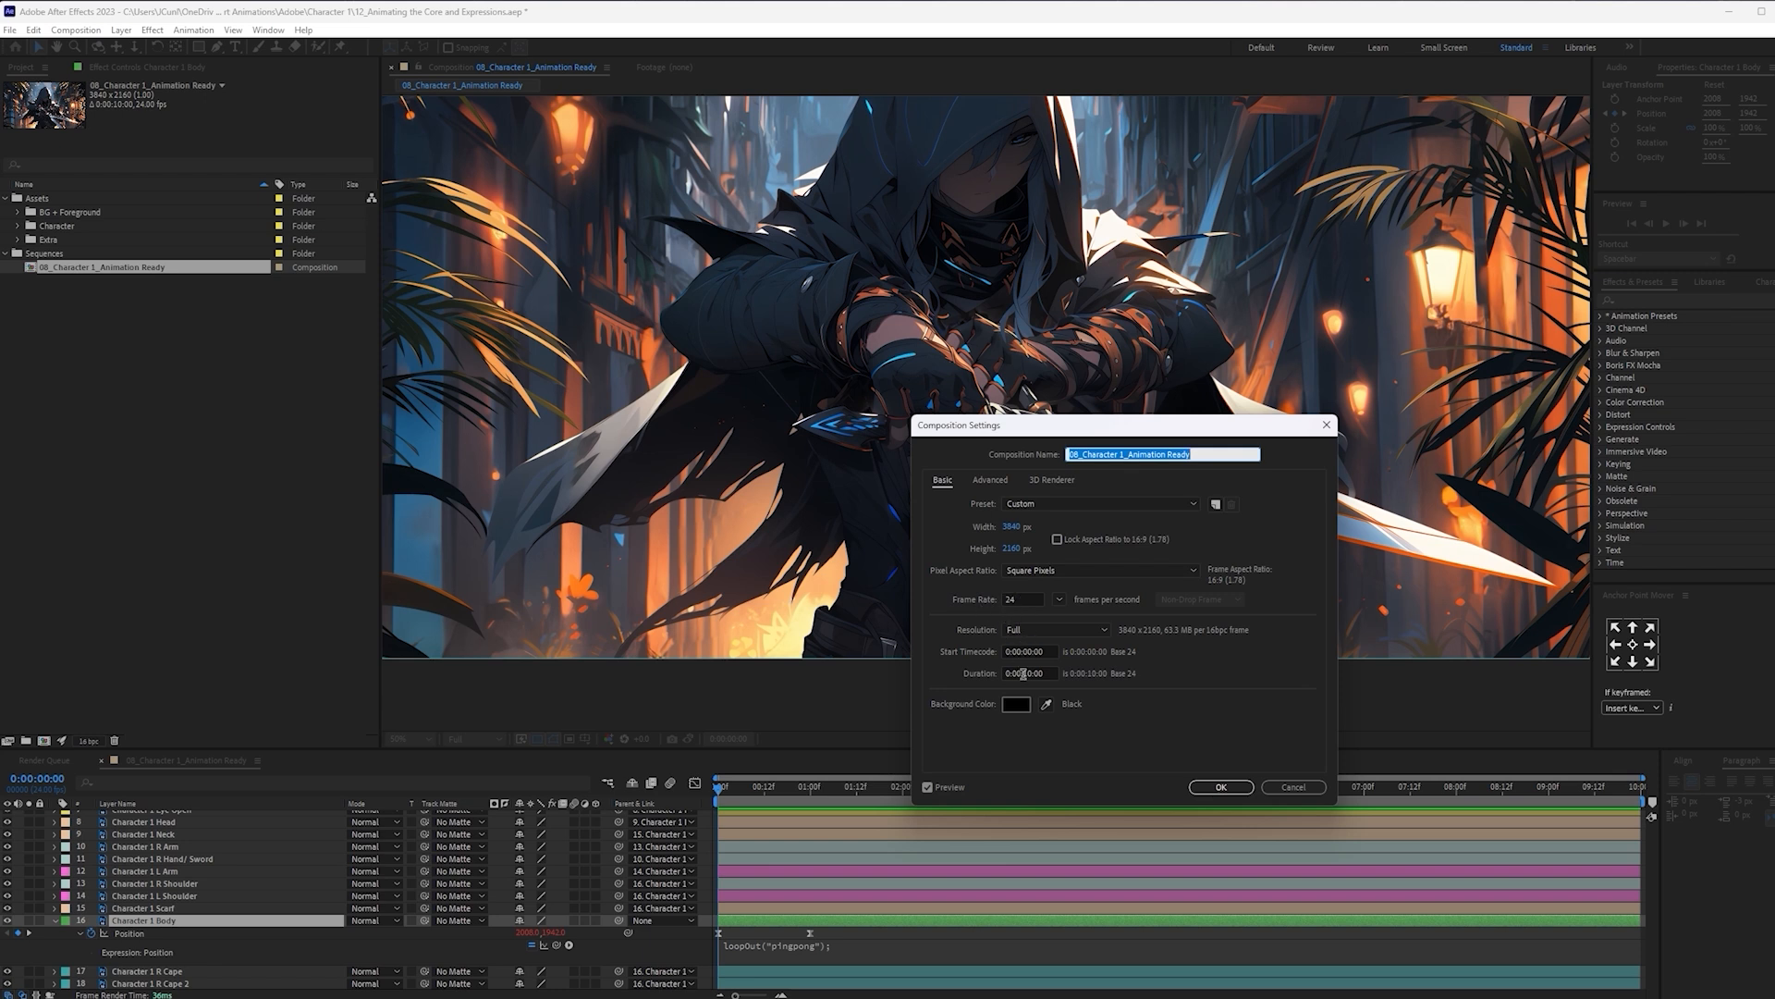
{"action": "left_click", "coordinate": [1222, 787]}
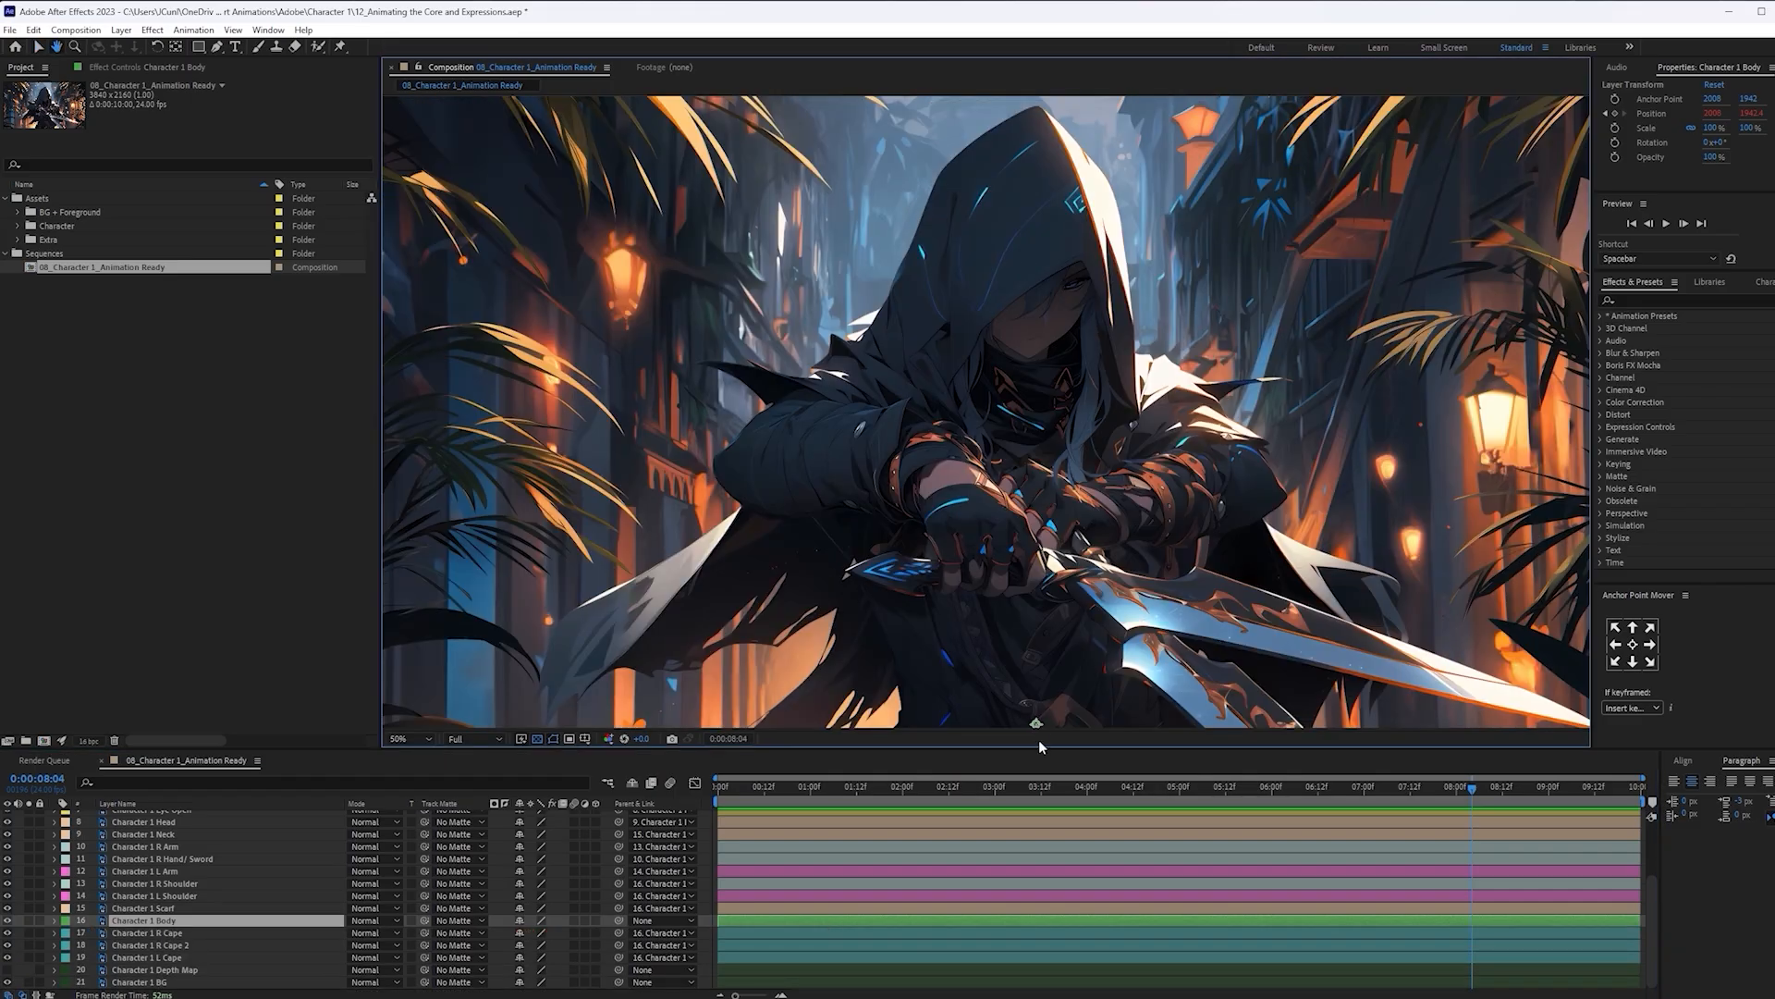
Enlarge the composition viewer to frame more of the character and return the playhead to the start
{"action": "left_click_drag", "start_coordinate": [1026, 749], "coordinate": [1026, 829]}
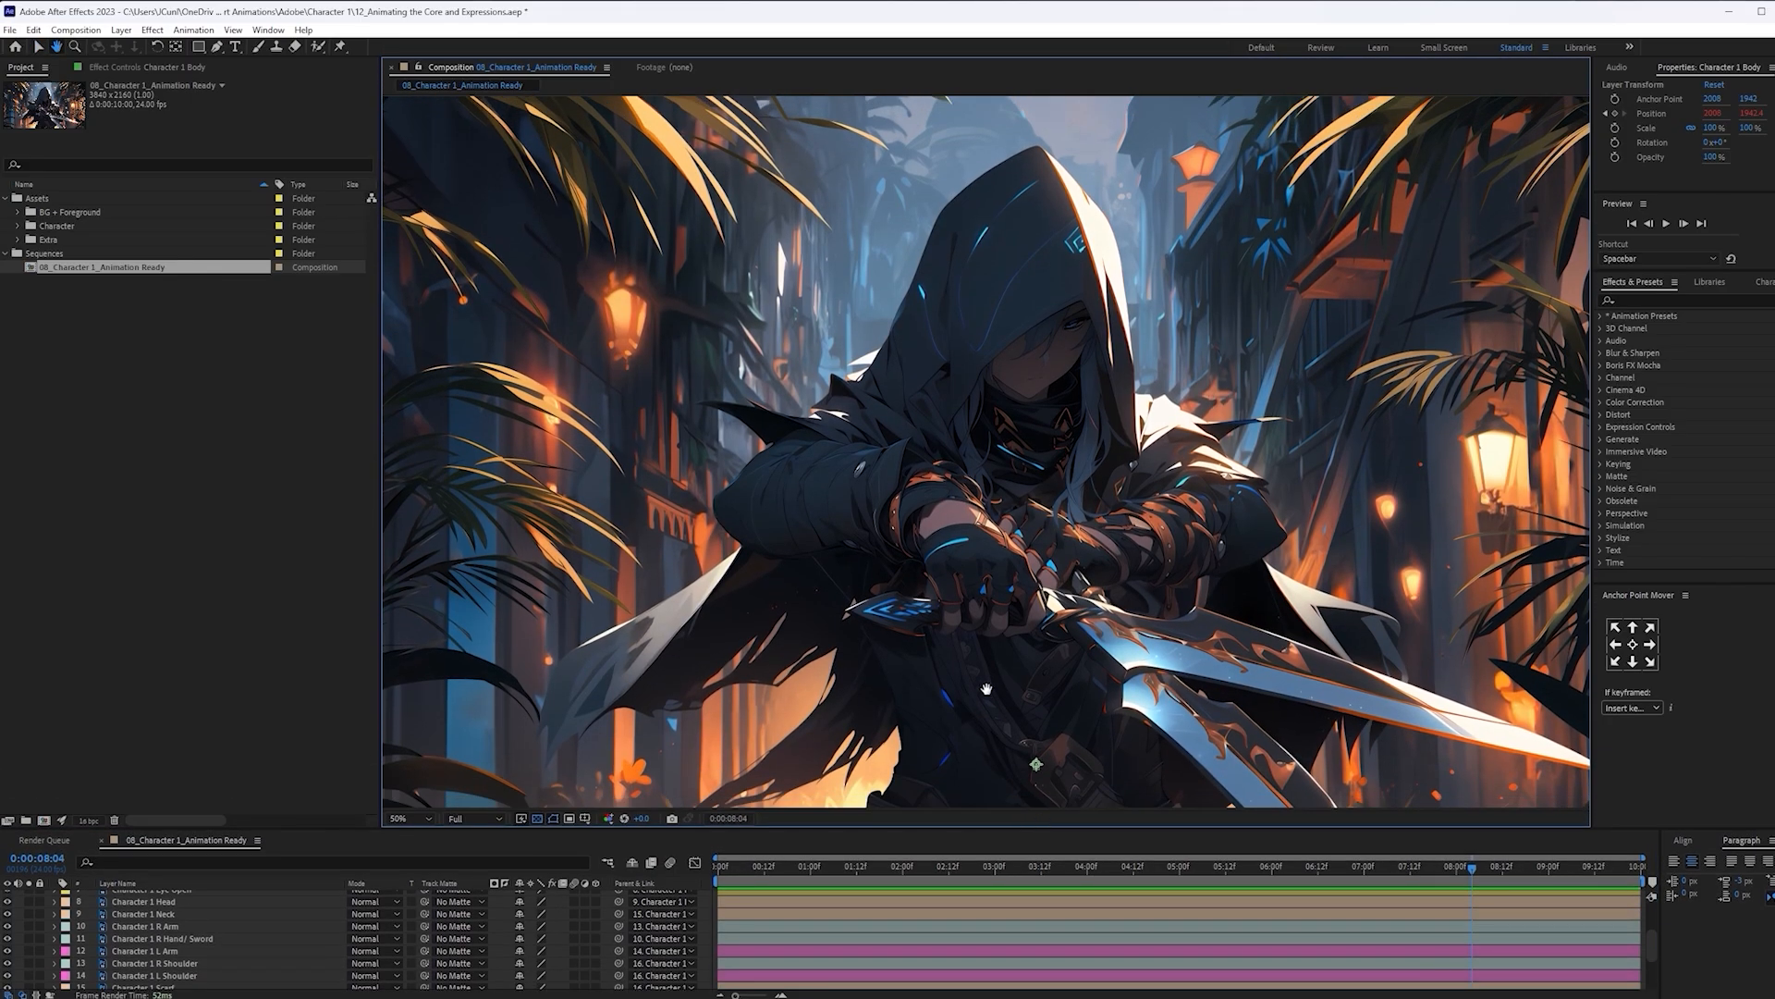
{"action": "left_click_drag", "start_coordinate": [1008, 647], "coordinate": [957, 610]}
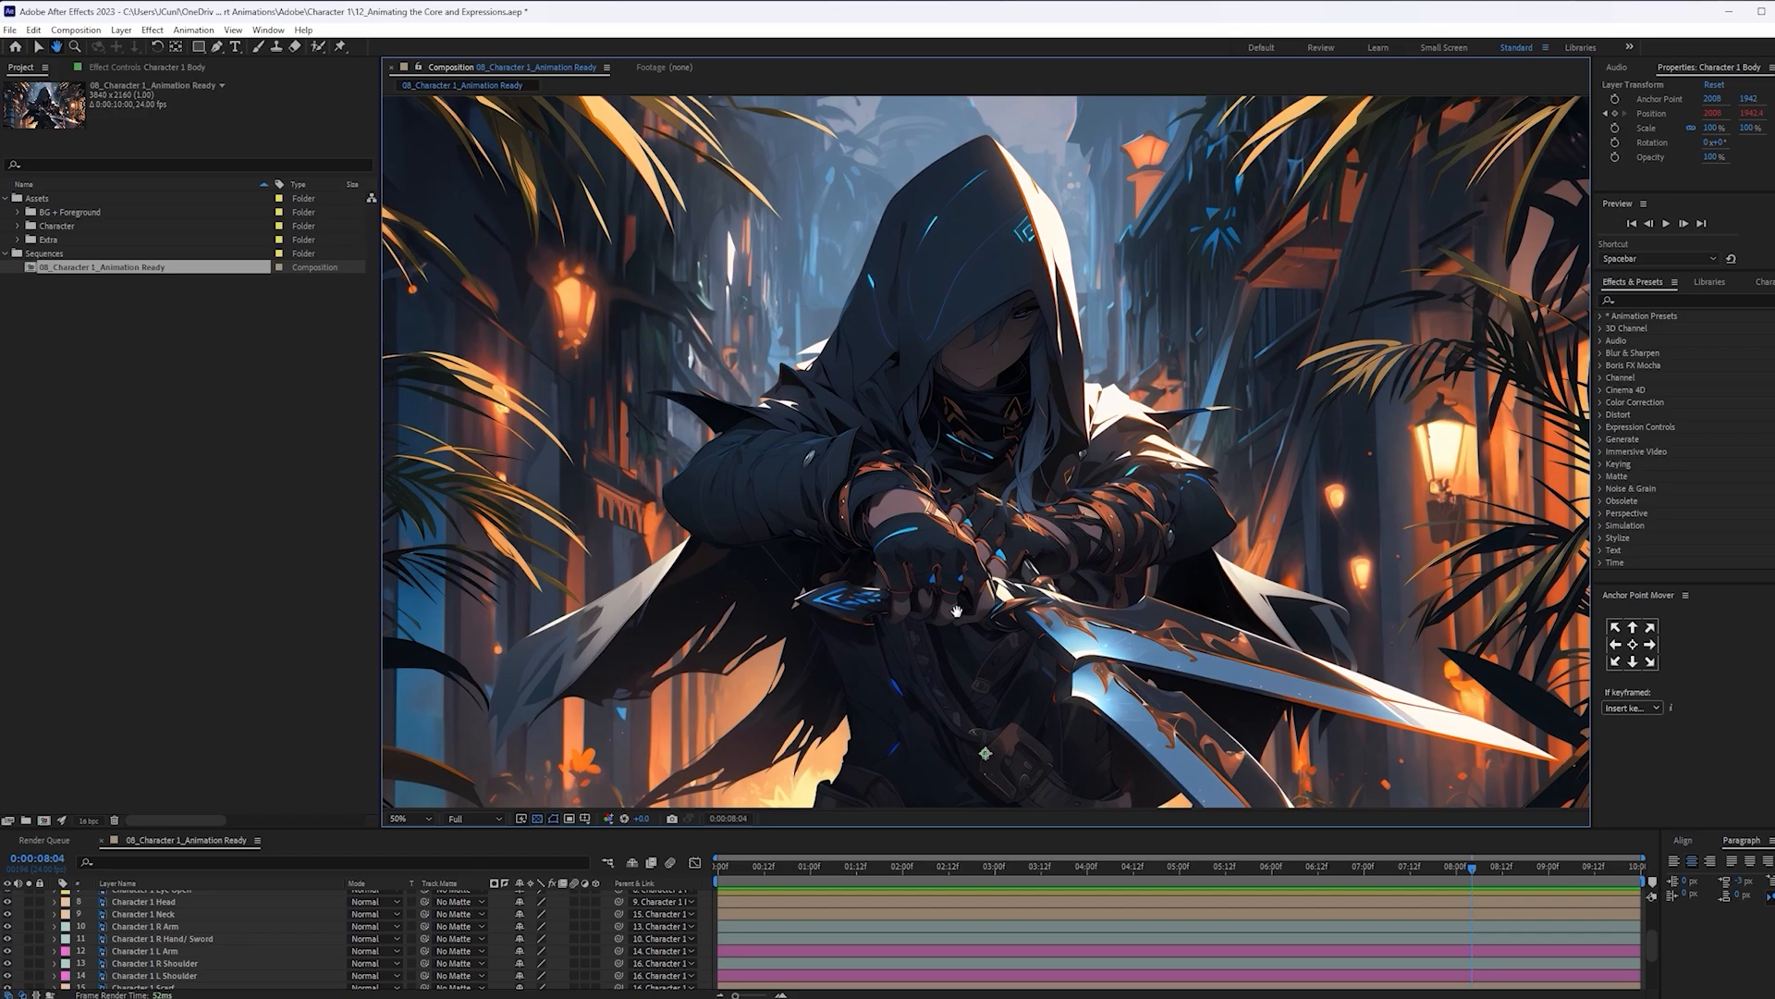
{"action": "key", "text": "Home"}
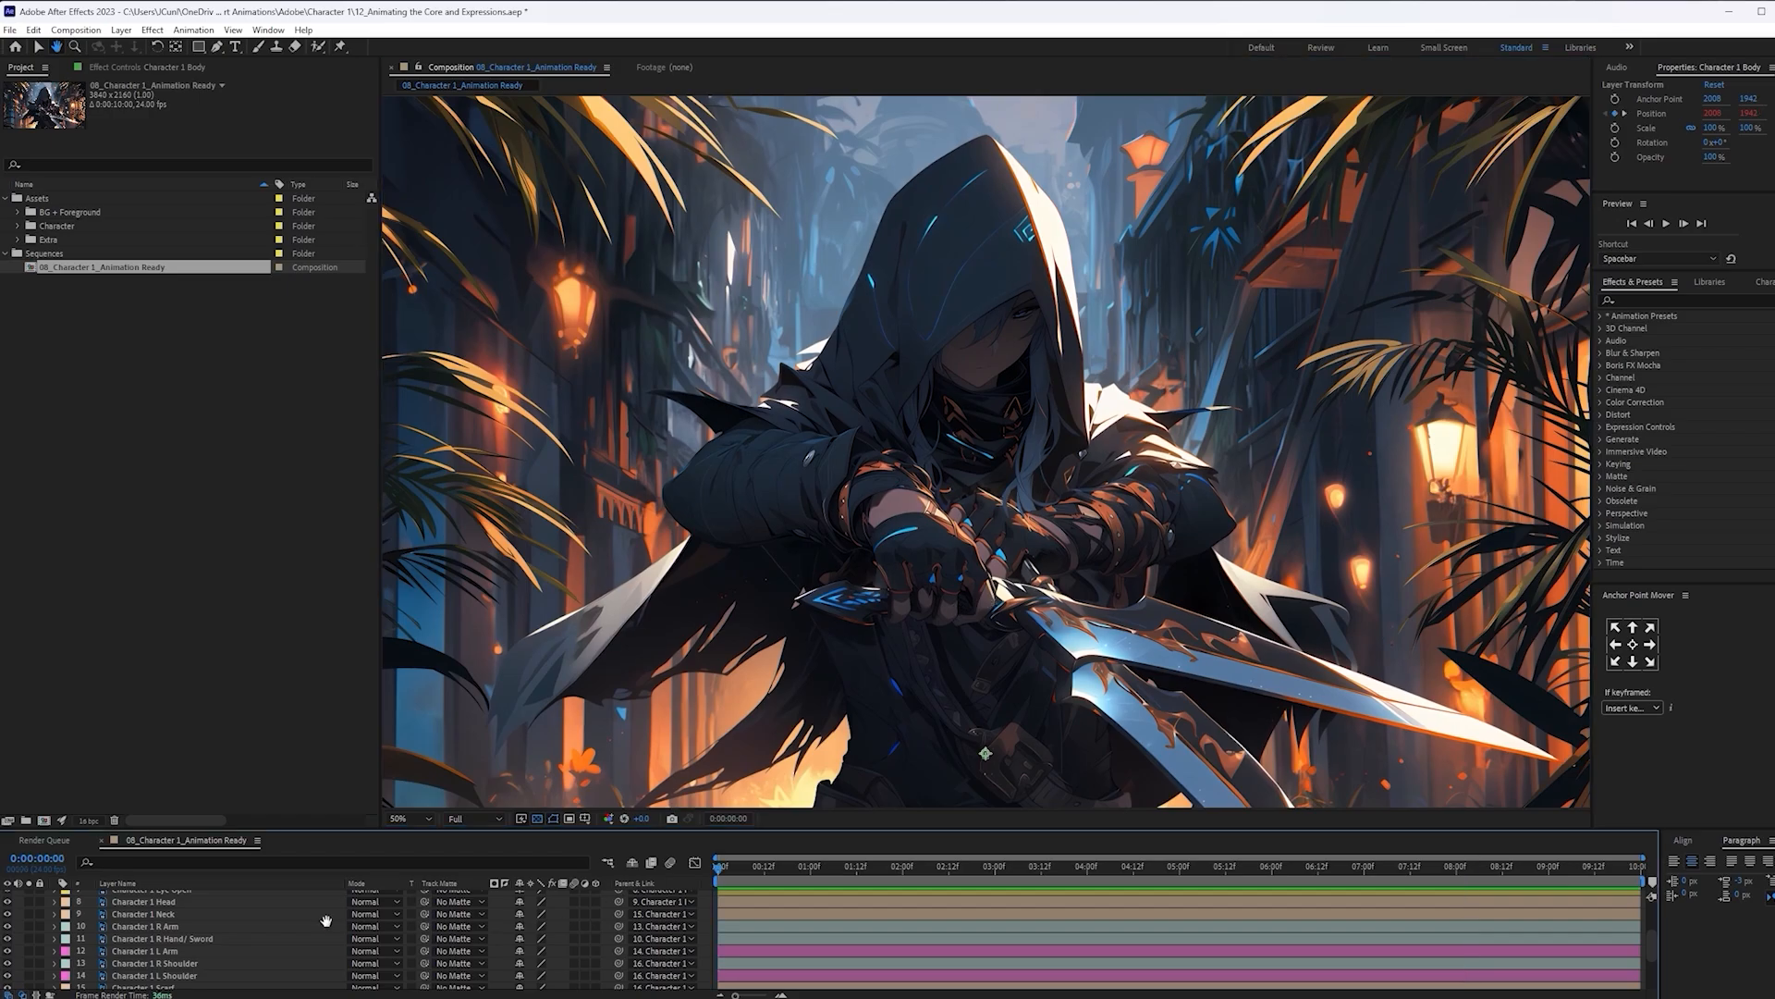
{"action": "scroll", "coordinate": [277, 934], "scroll_direction": "down", "scroll_amount": 2}
{"action": "key", "text": "v"}
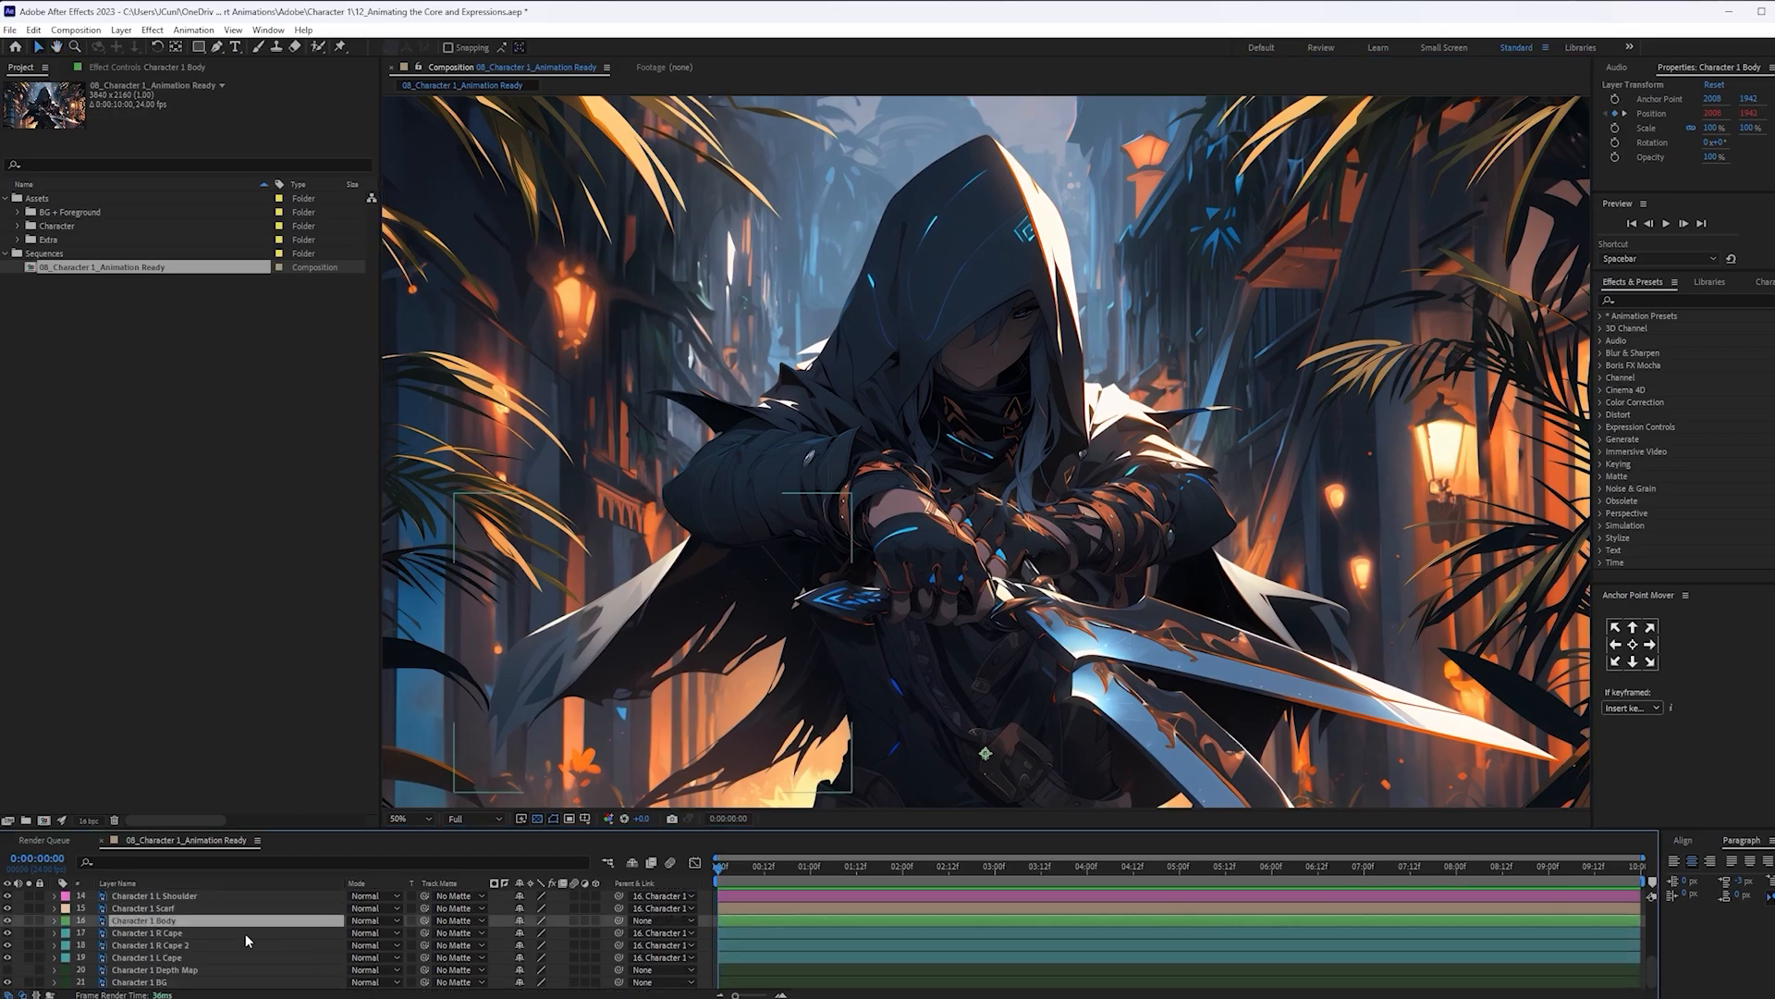
{"action": "scroll", "coordinate": [208, 930], "scroll_direction": "up", "scroll_amount": 2}
Reveal the Character 1 R Arm layer's Rotation property, test rotating the arm by about 7°, and undo the test
{"action": "left_click", "coordinate": [208, 919]}
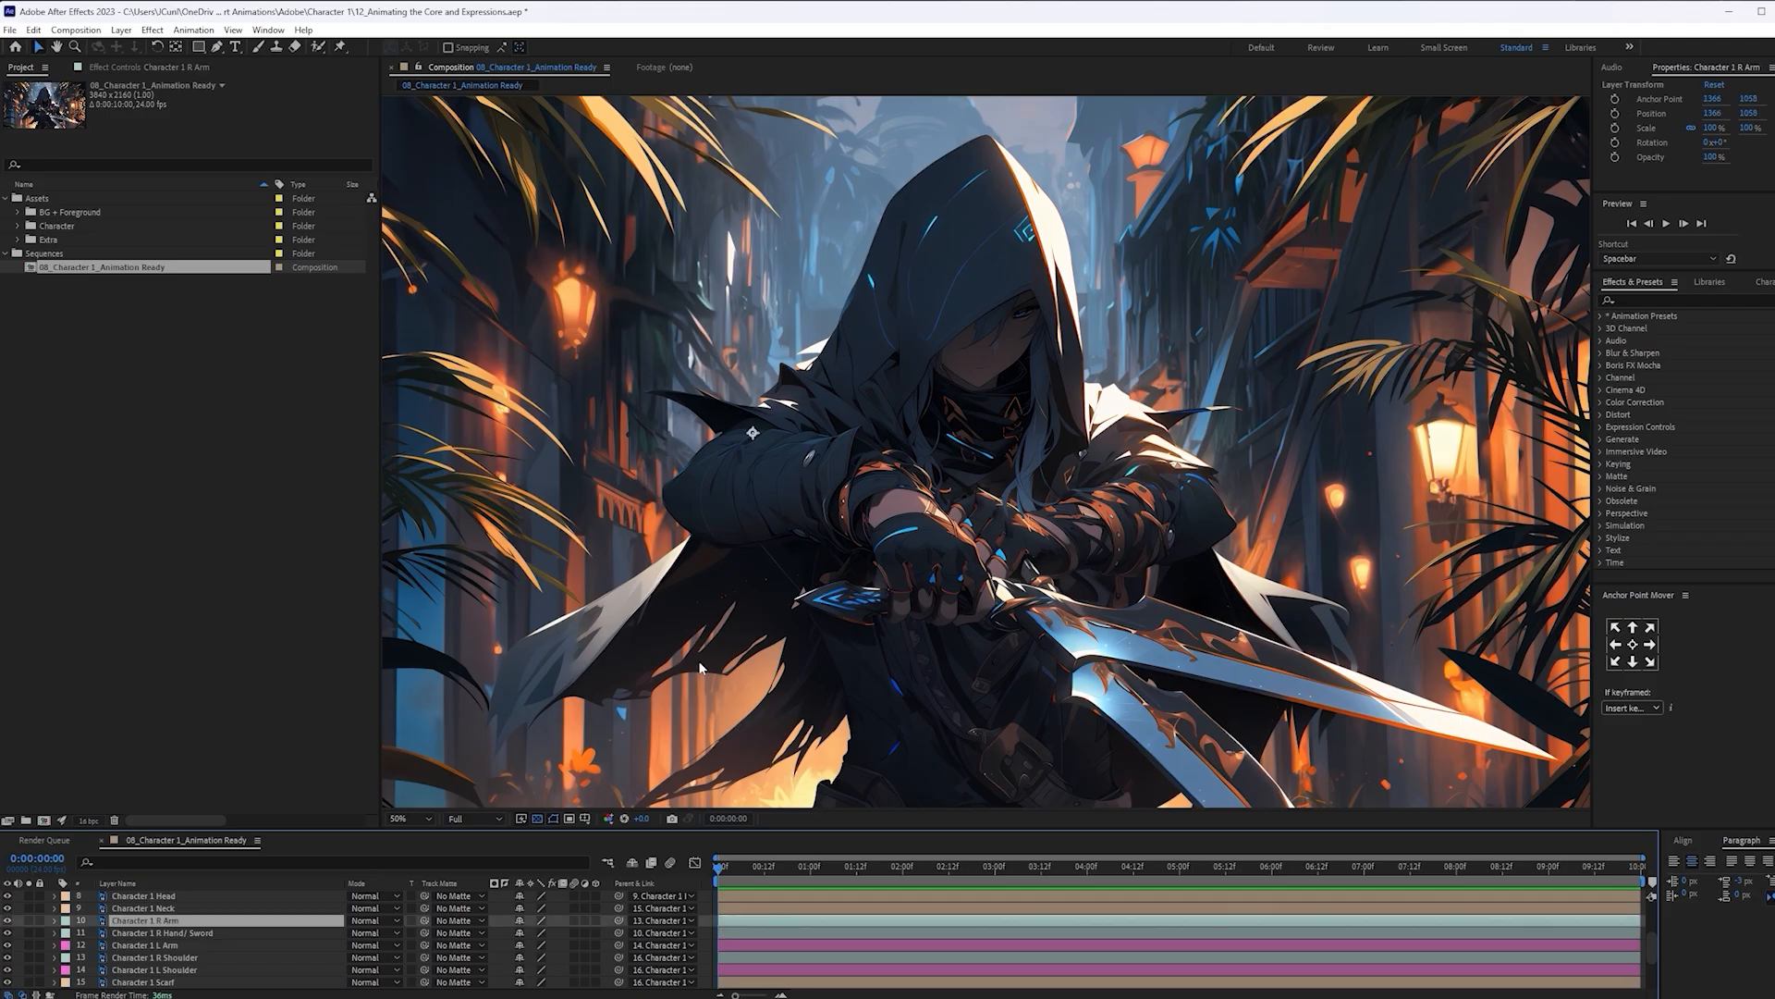
{"action": "key", "text": "r"}
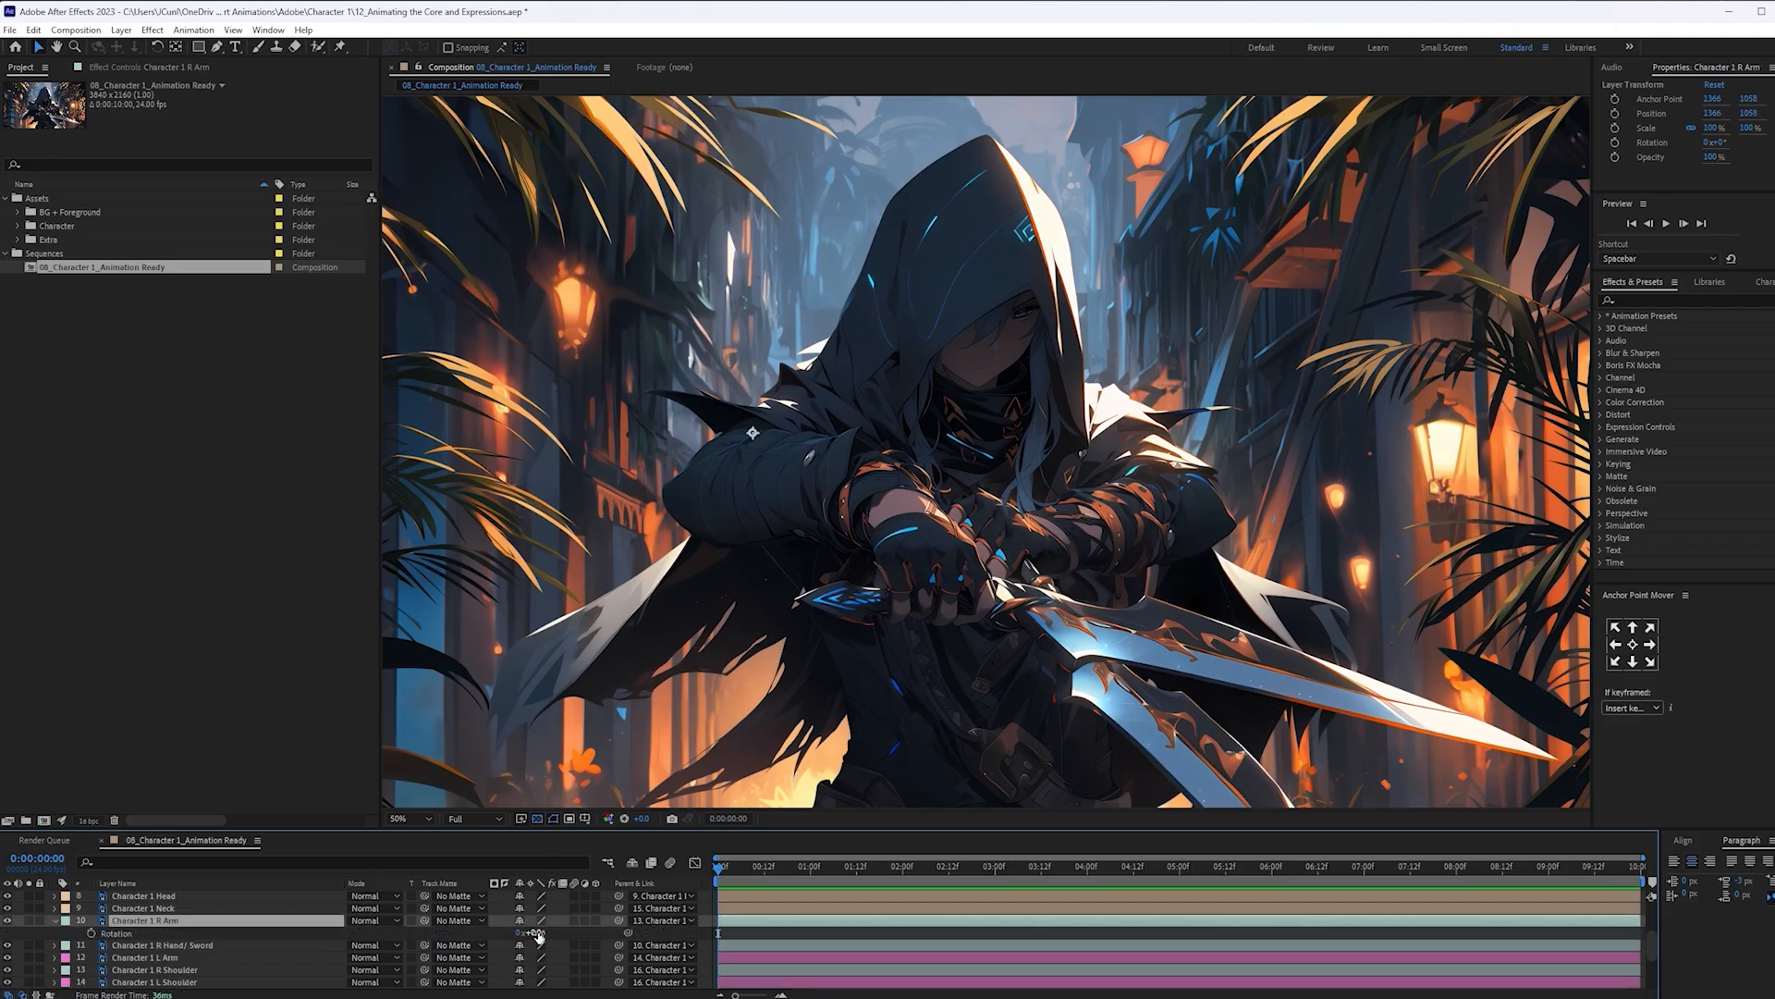
{"action": "left_click_drag", "start_coordinate": [538, 936], "coordinate": [537, 925]}
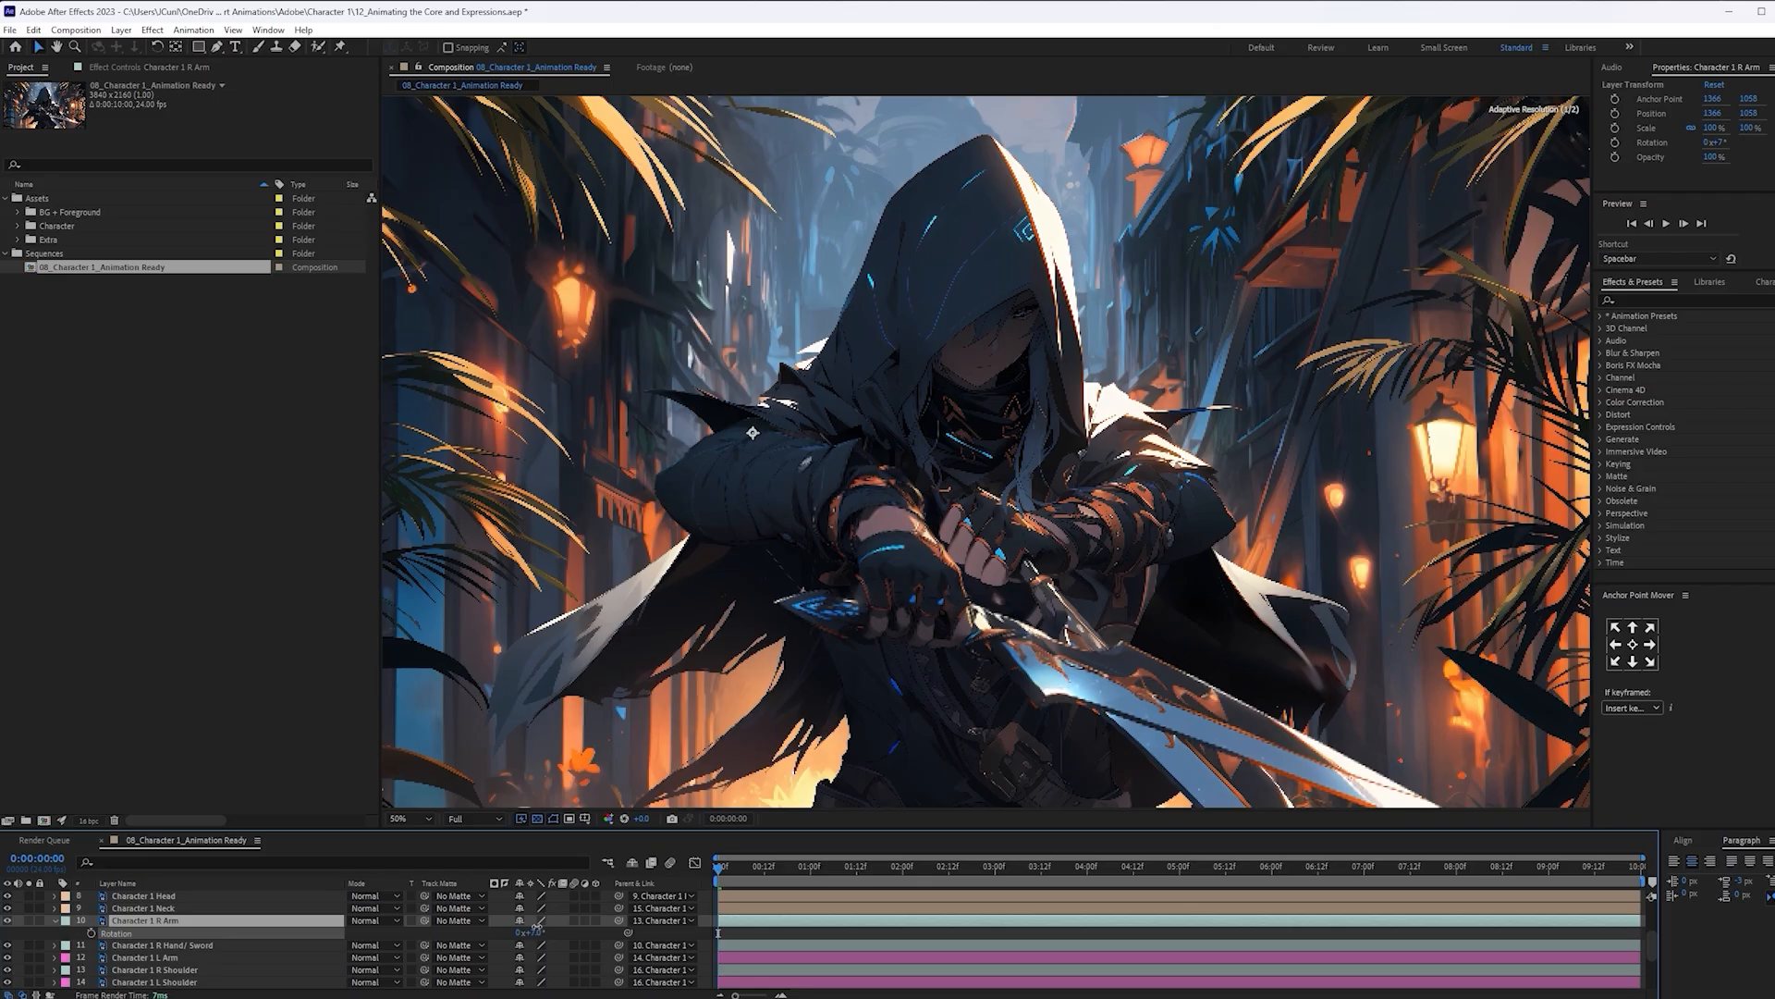
{"action": "key", "text": "ctrl+z"}
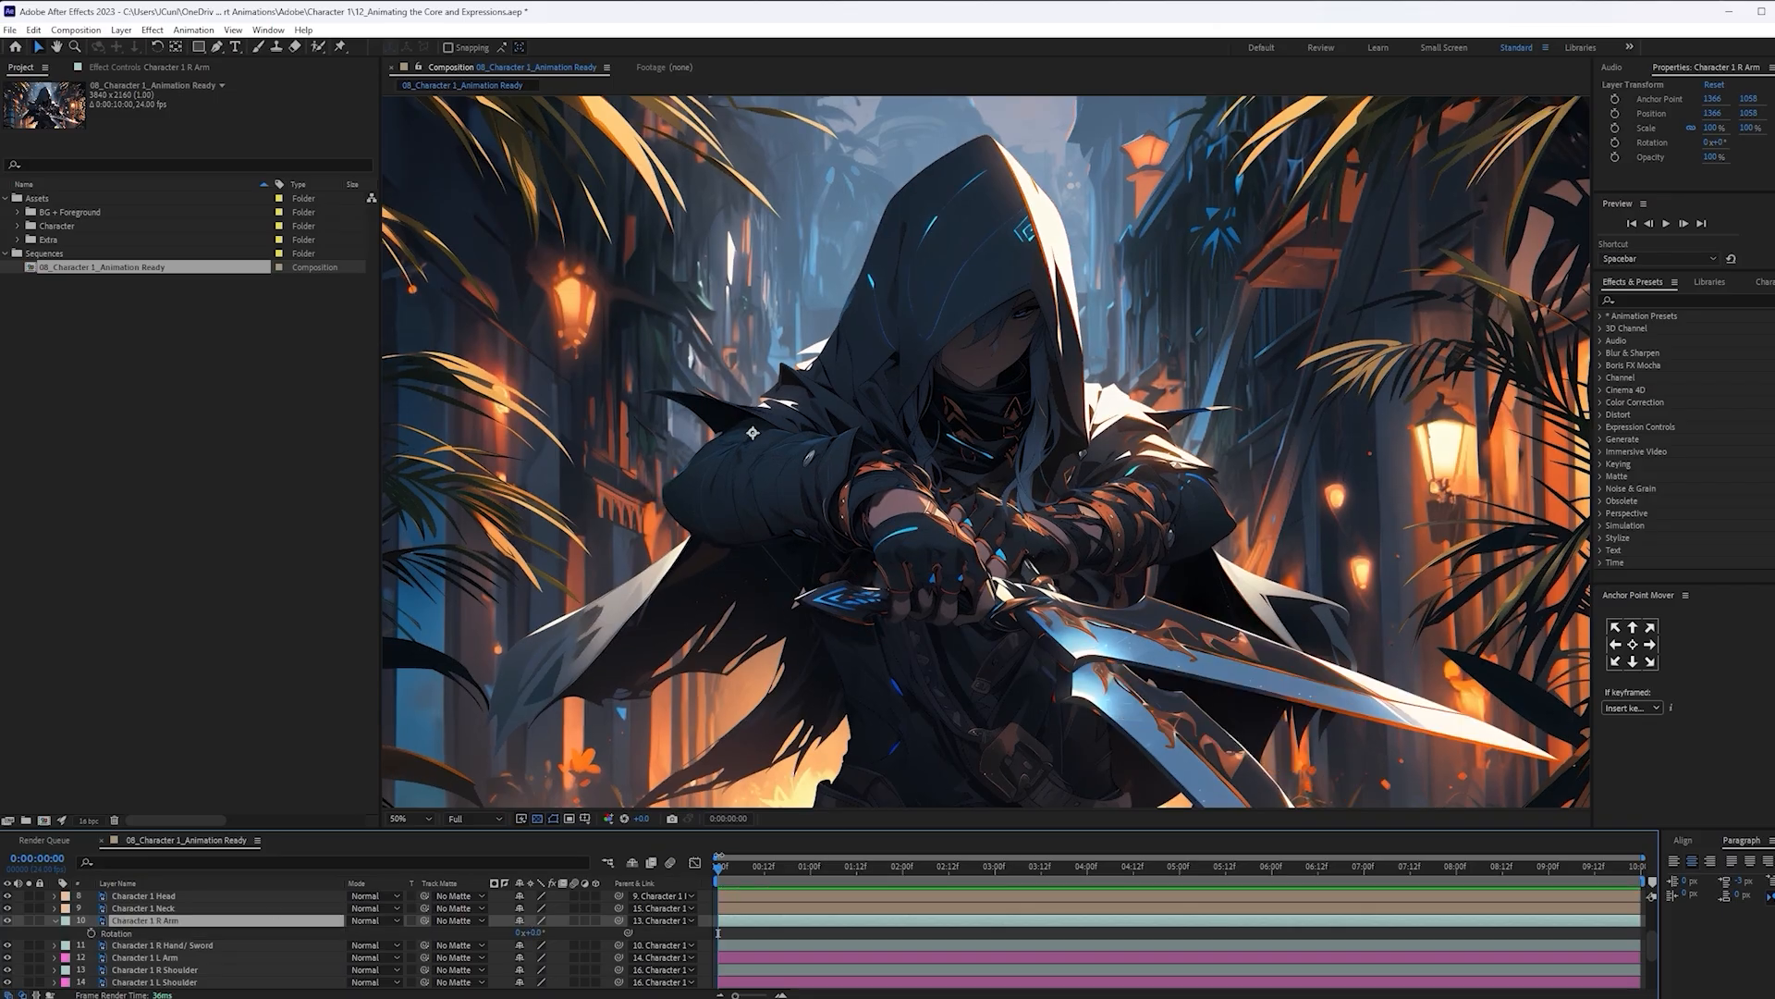
Keyframe the R Arm layer's Rotation at 0° at 0:00:01:00 and about 5° at 0:00:00:00
{"action": "left_click_drag", "start_coordinate": [720, 869], "coordinate": [801, 874]}
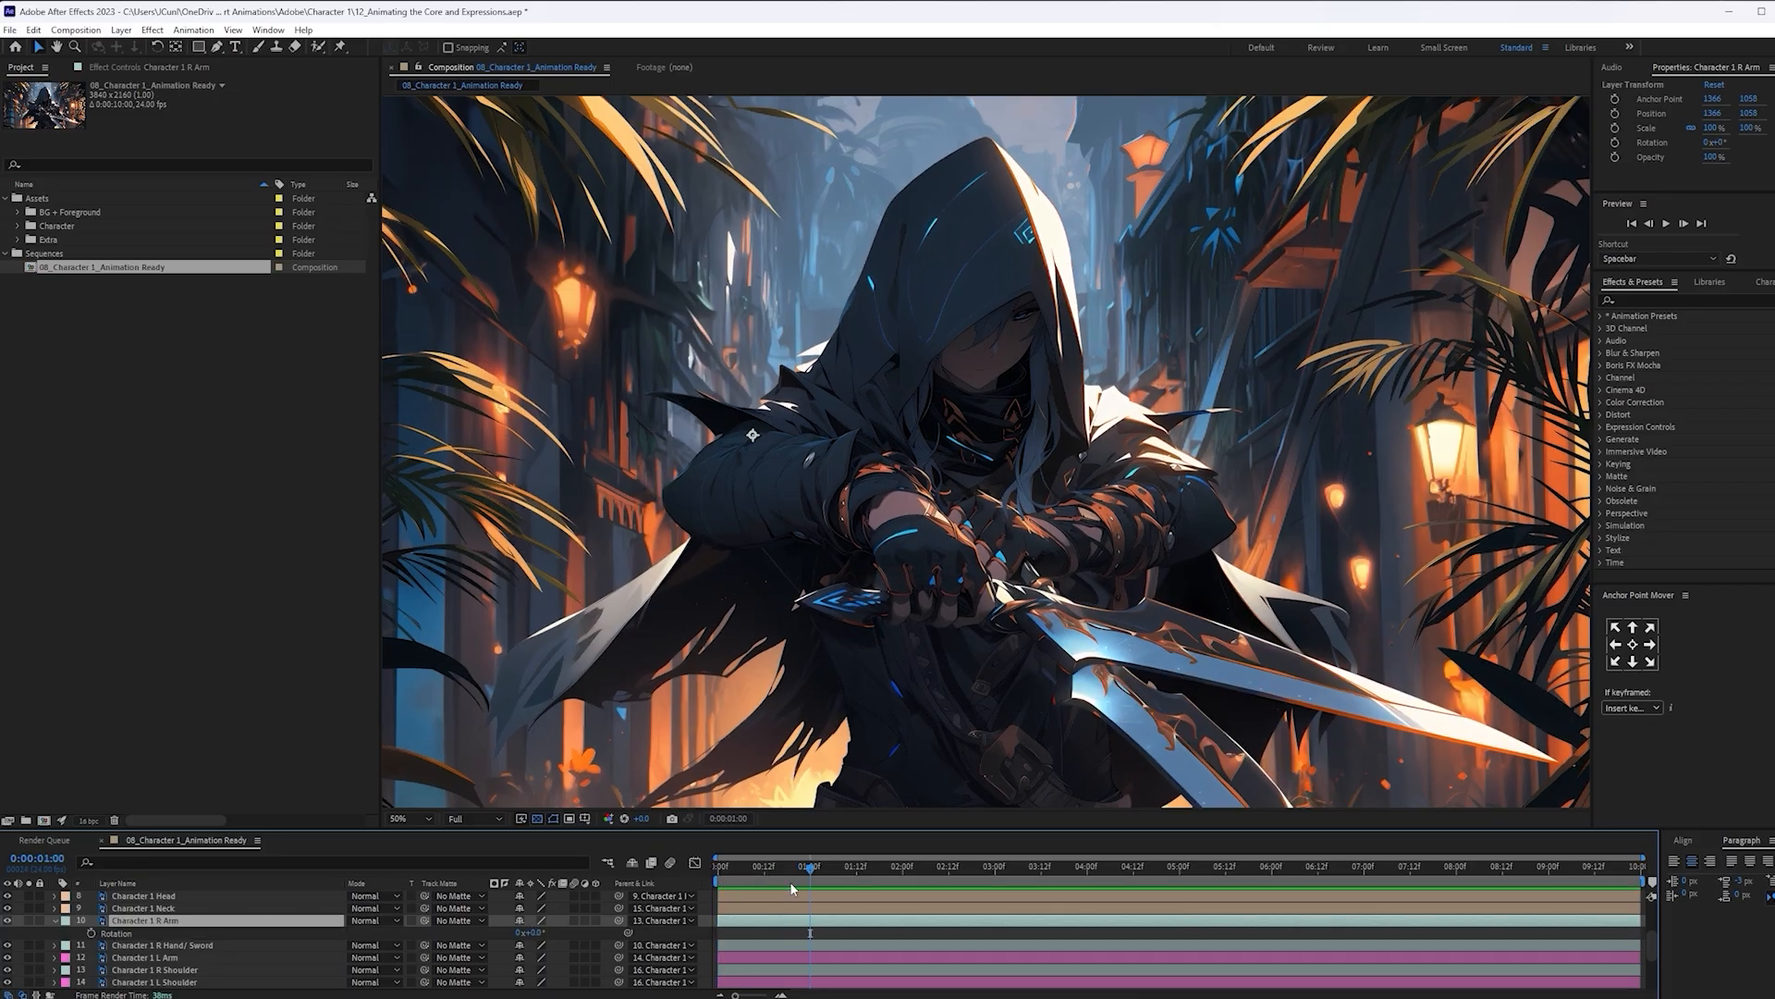
{"action": "left_click", "coordinate": [91, 934]}
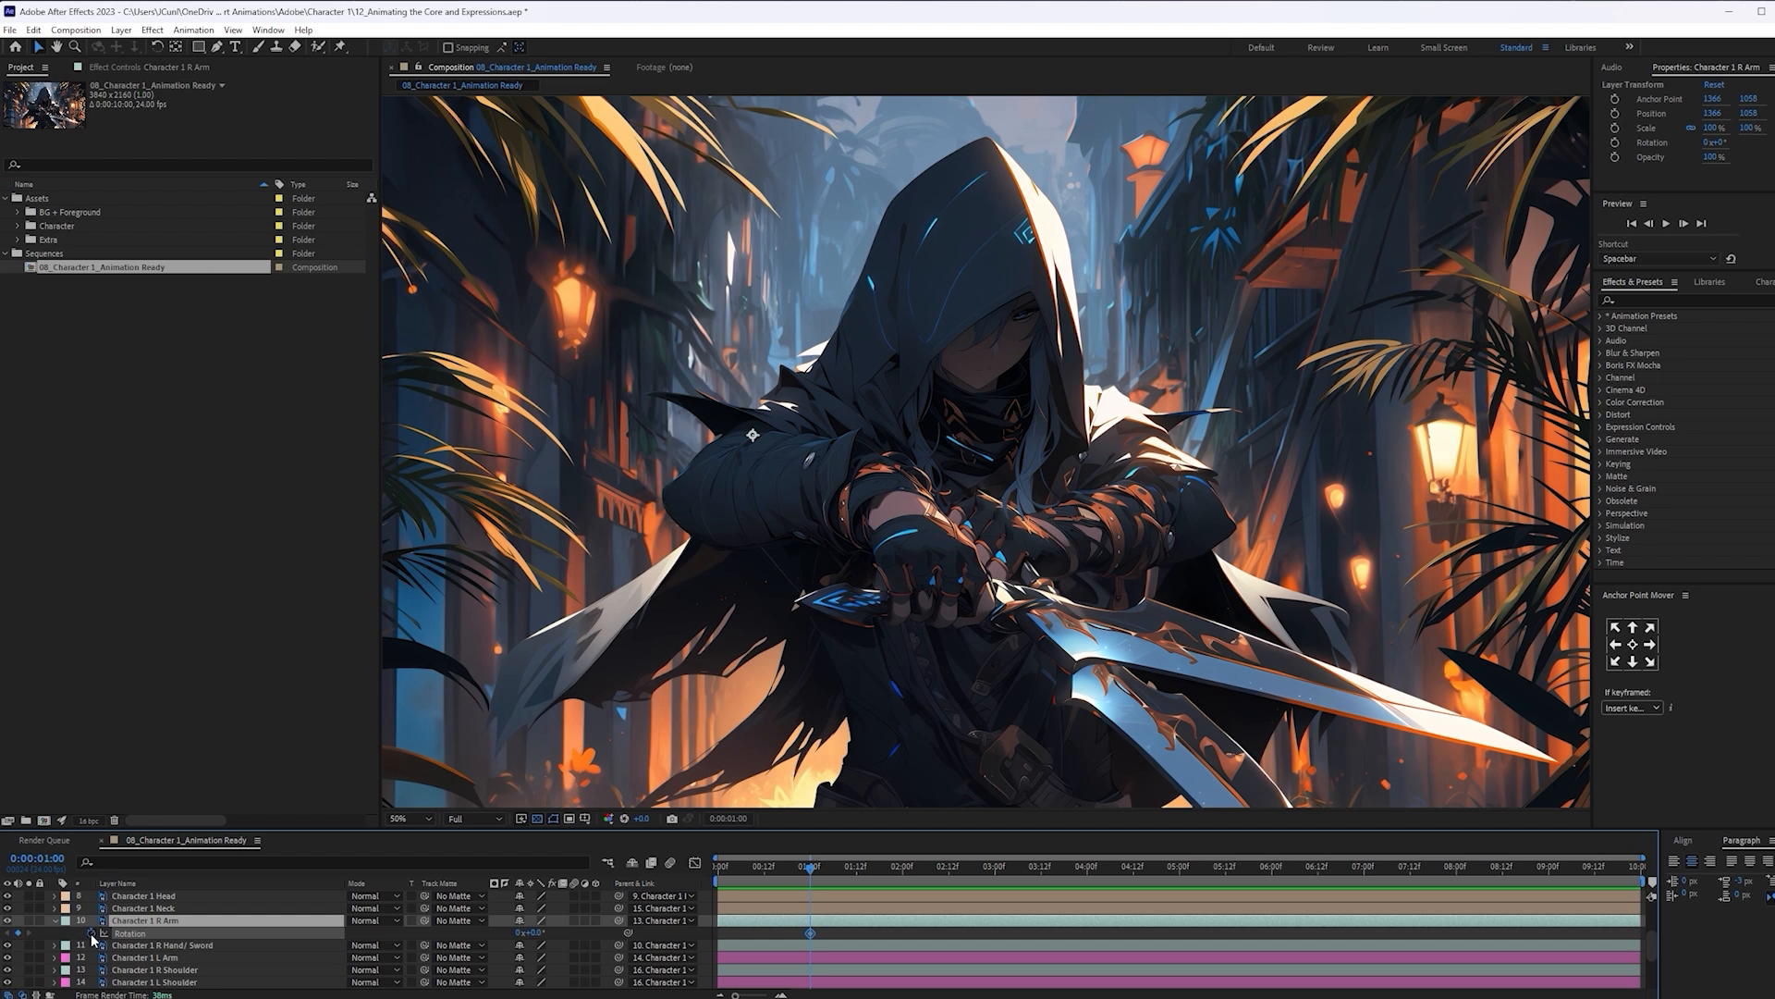
{"action": "key", "text": "Home"}
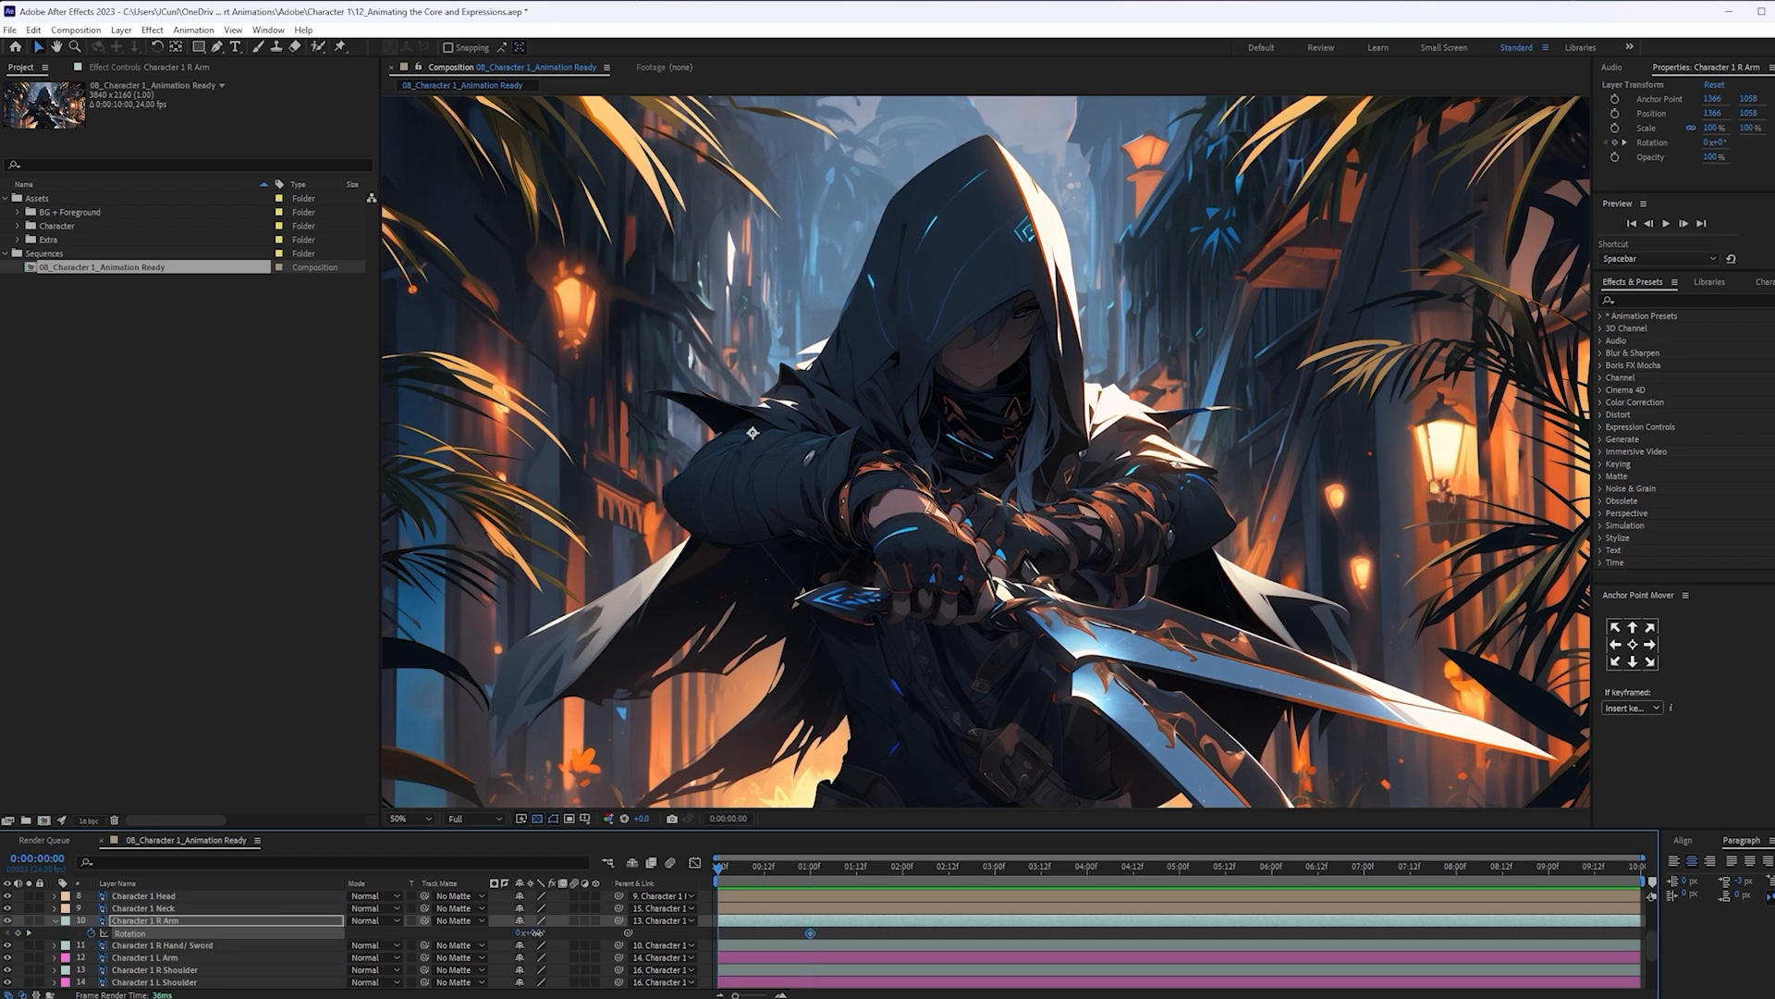
{"action": "left_click_drag", "start_coordinate": [535, 933], "coordinate": [538, 933]}
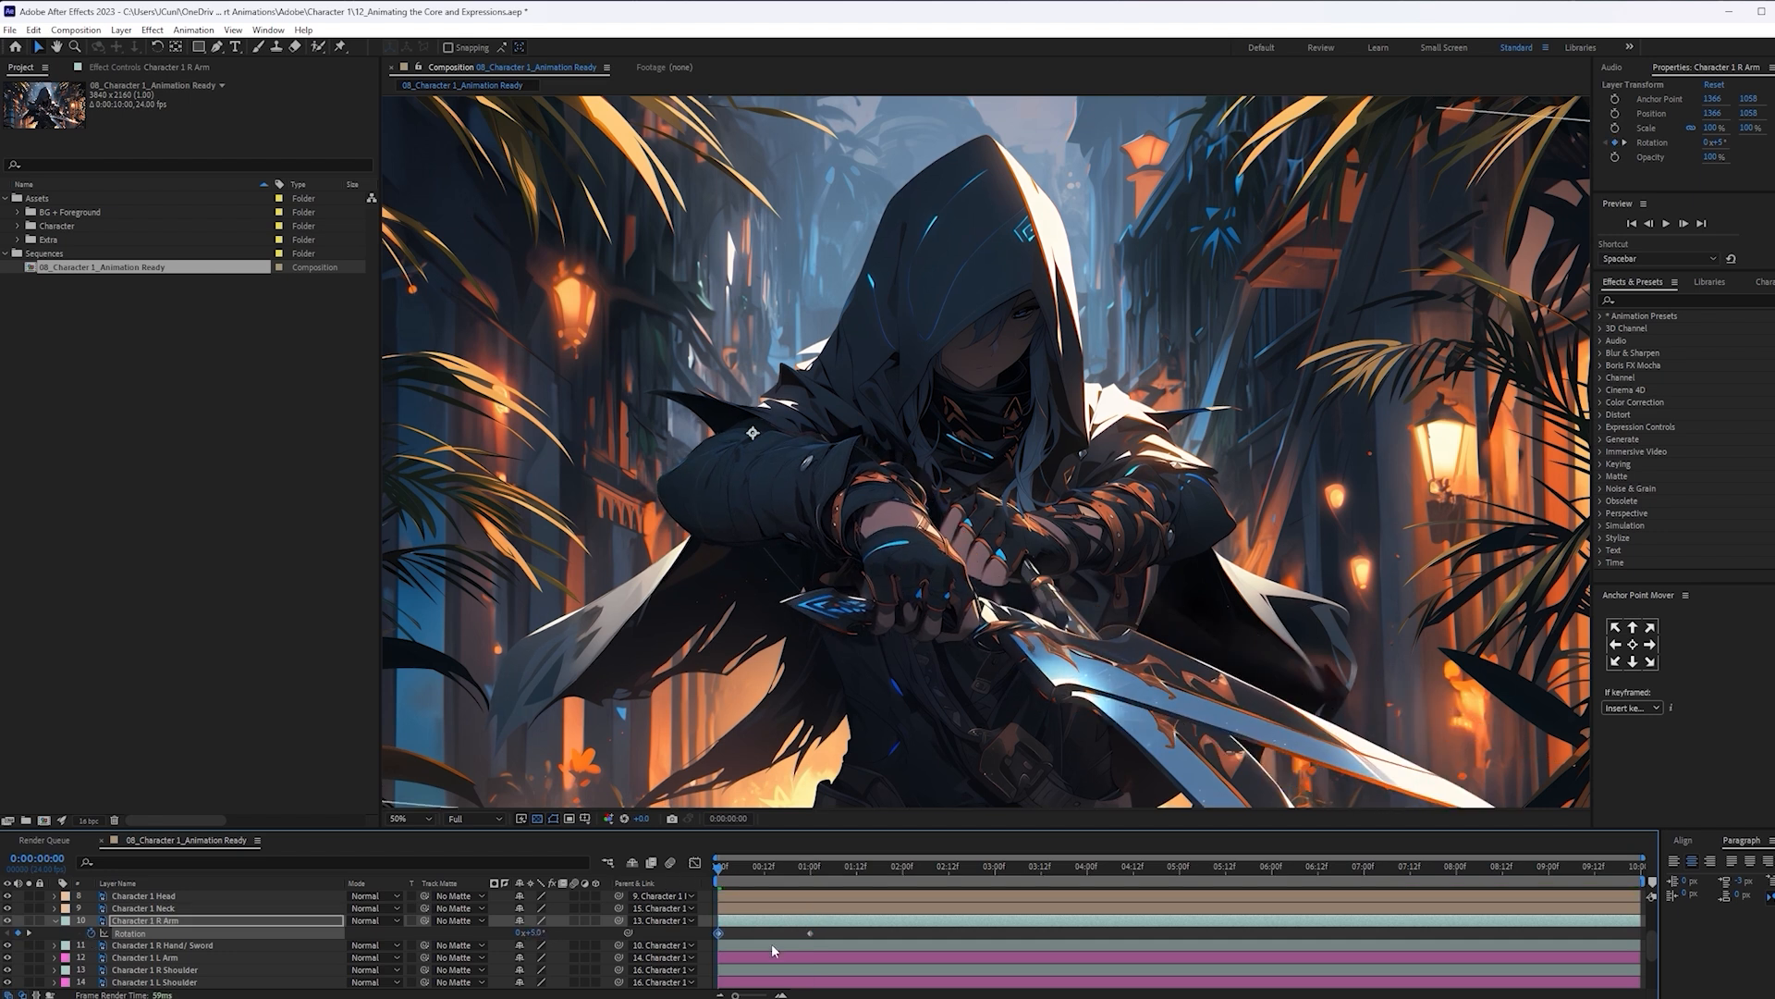
Apply Easy Ease to both R Arm Rotation keyframes and preview the arm movement
{"action": "left_click_drag", "start_coordinate": [847, 938], "coordinate": [691, 929]}
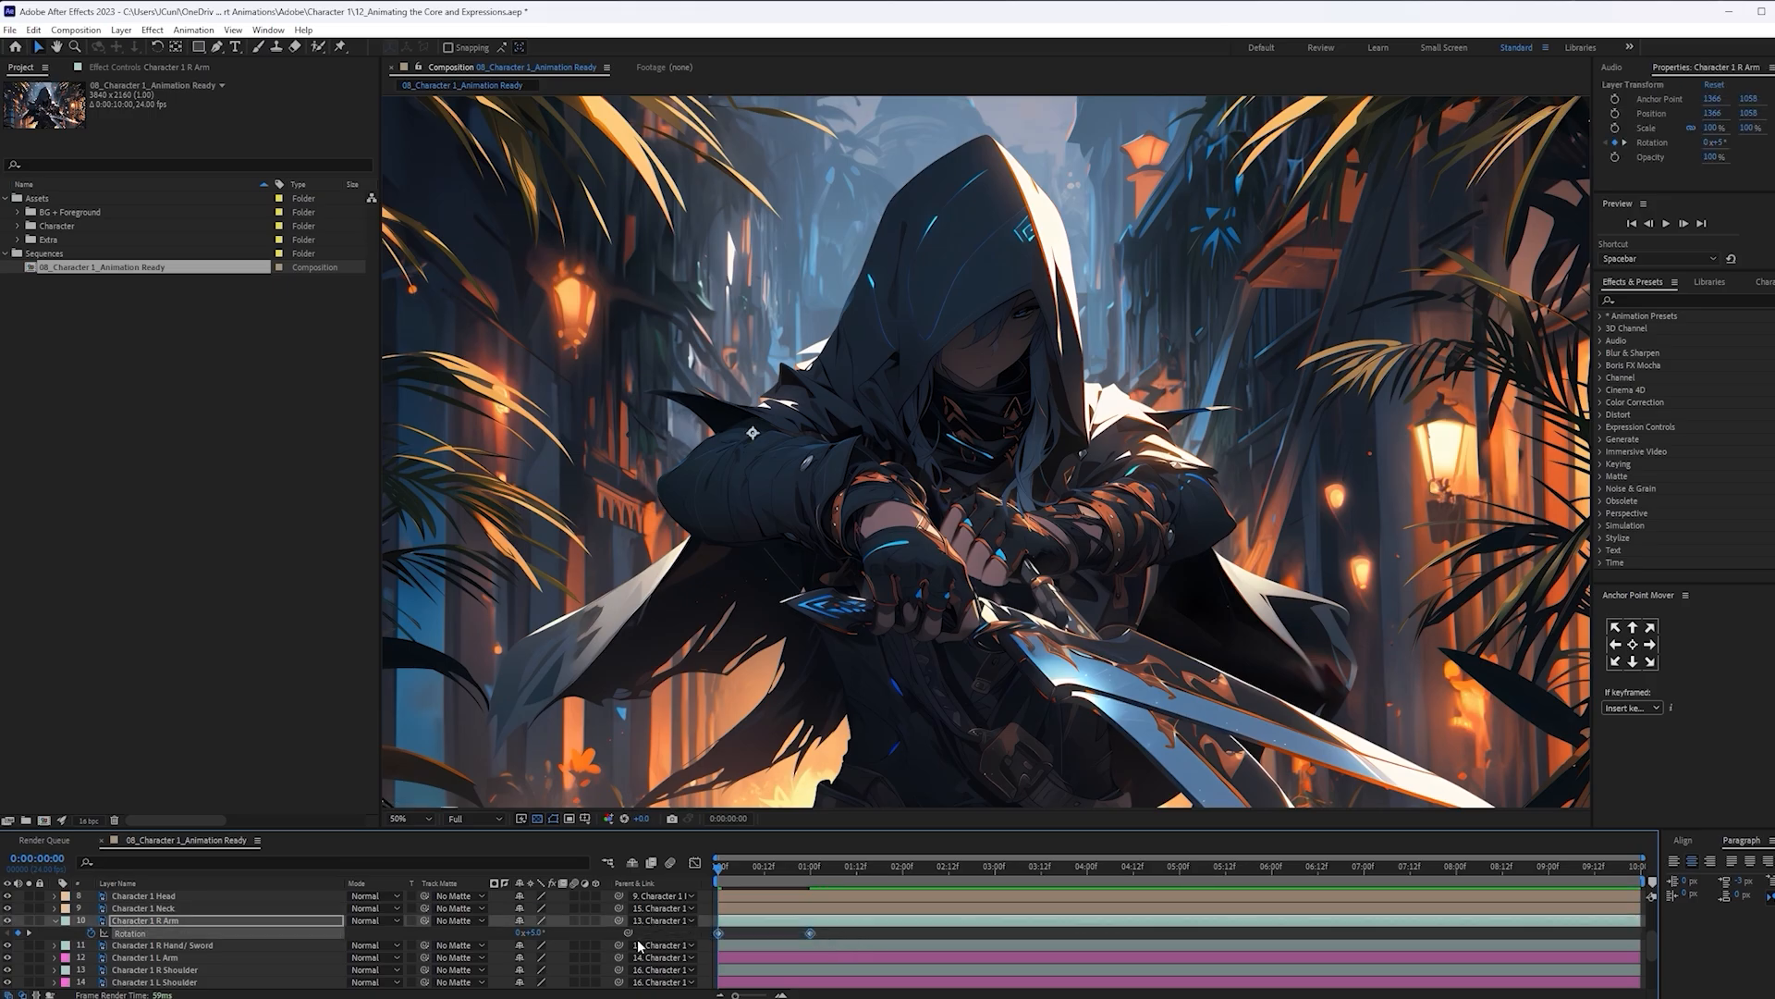
{"action": "key", "text": "F9"}
{"action": "key", "text": "space"}
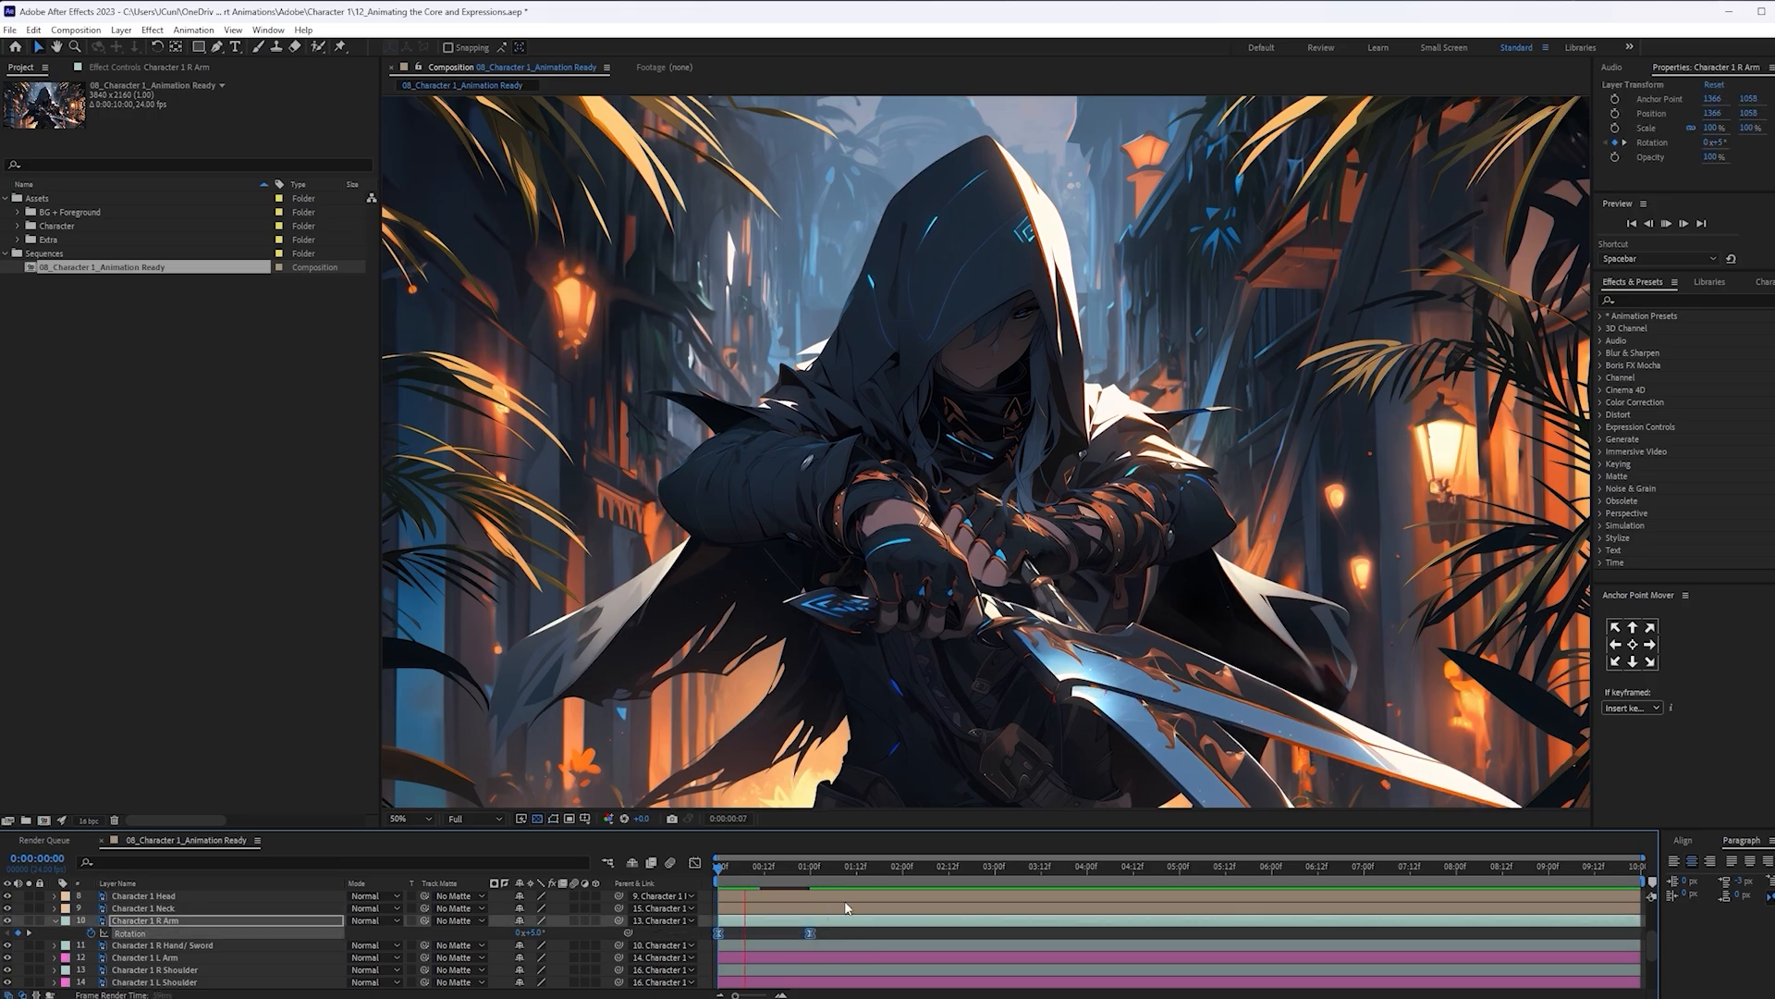
{"action": "key", "text": "space"}
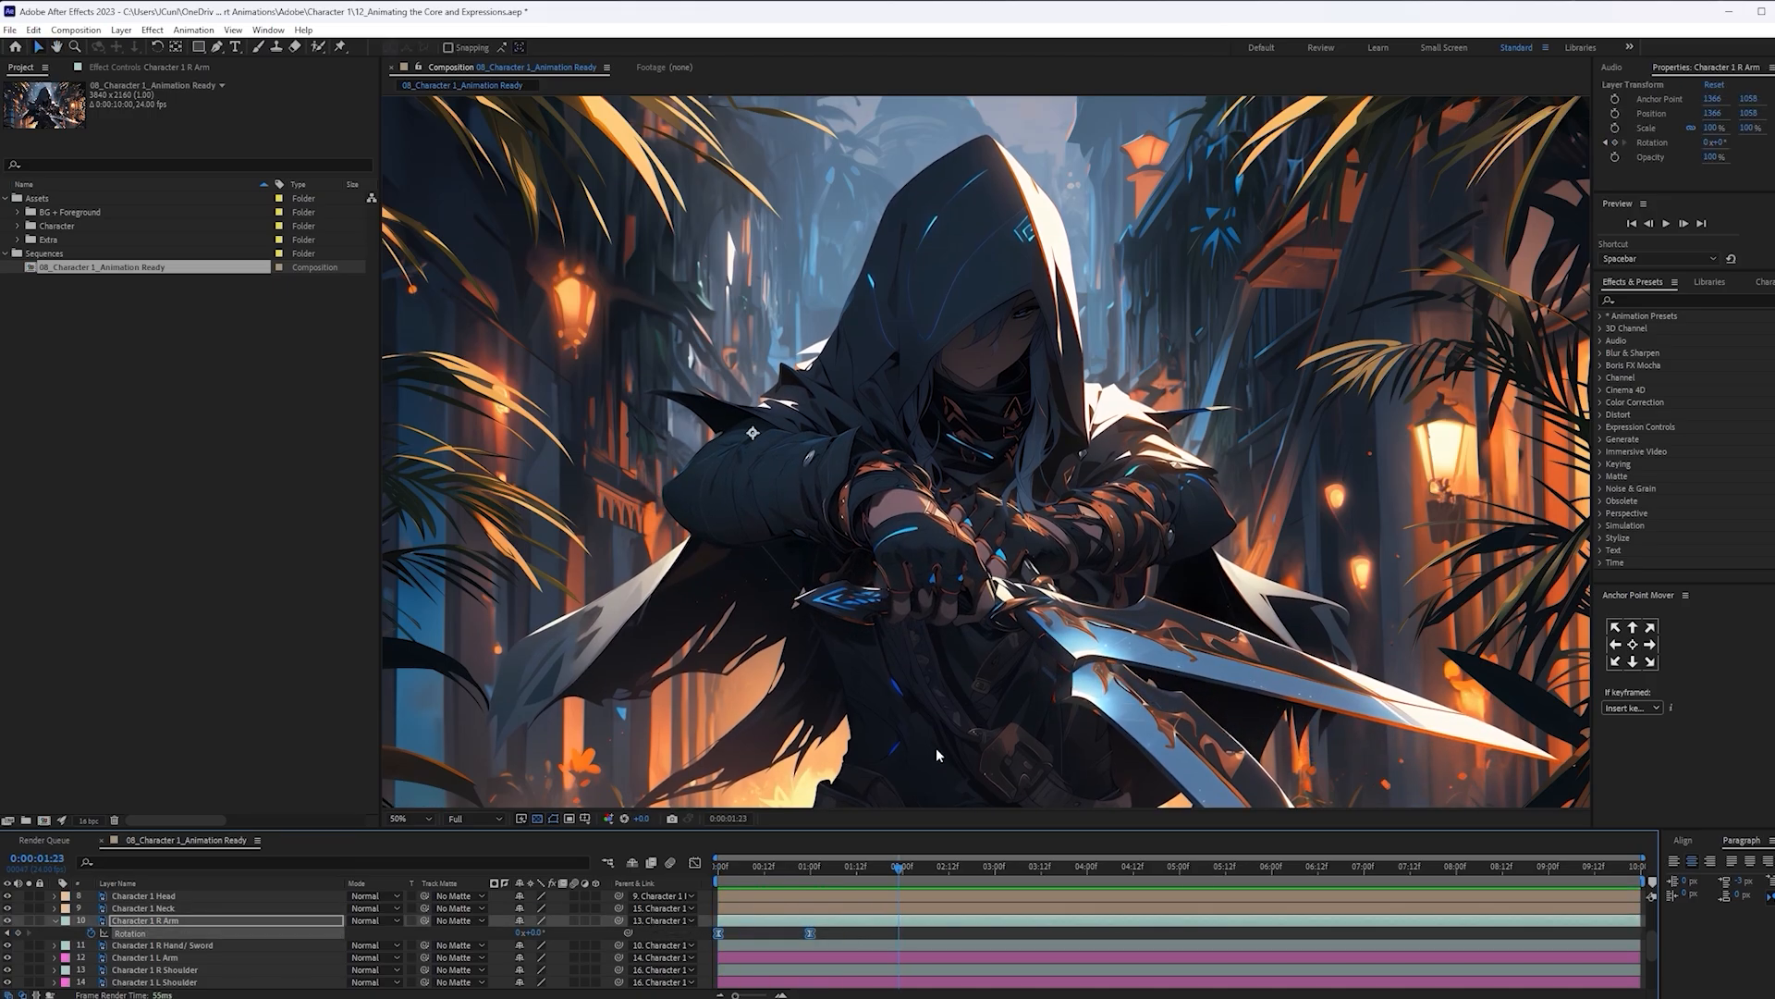
{"action": "left_click", "coordinate": [804, 930]}
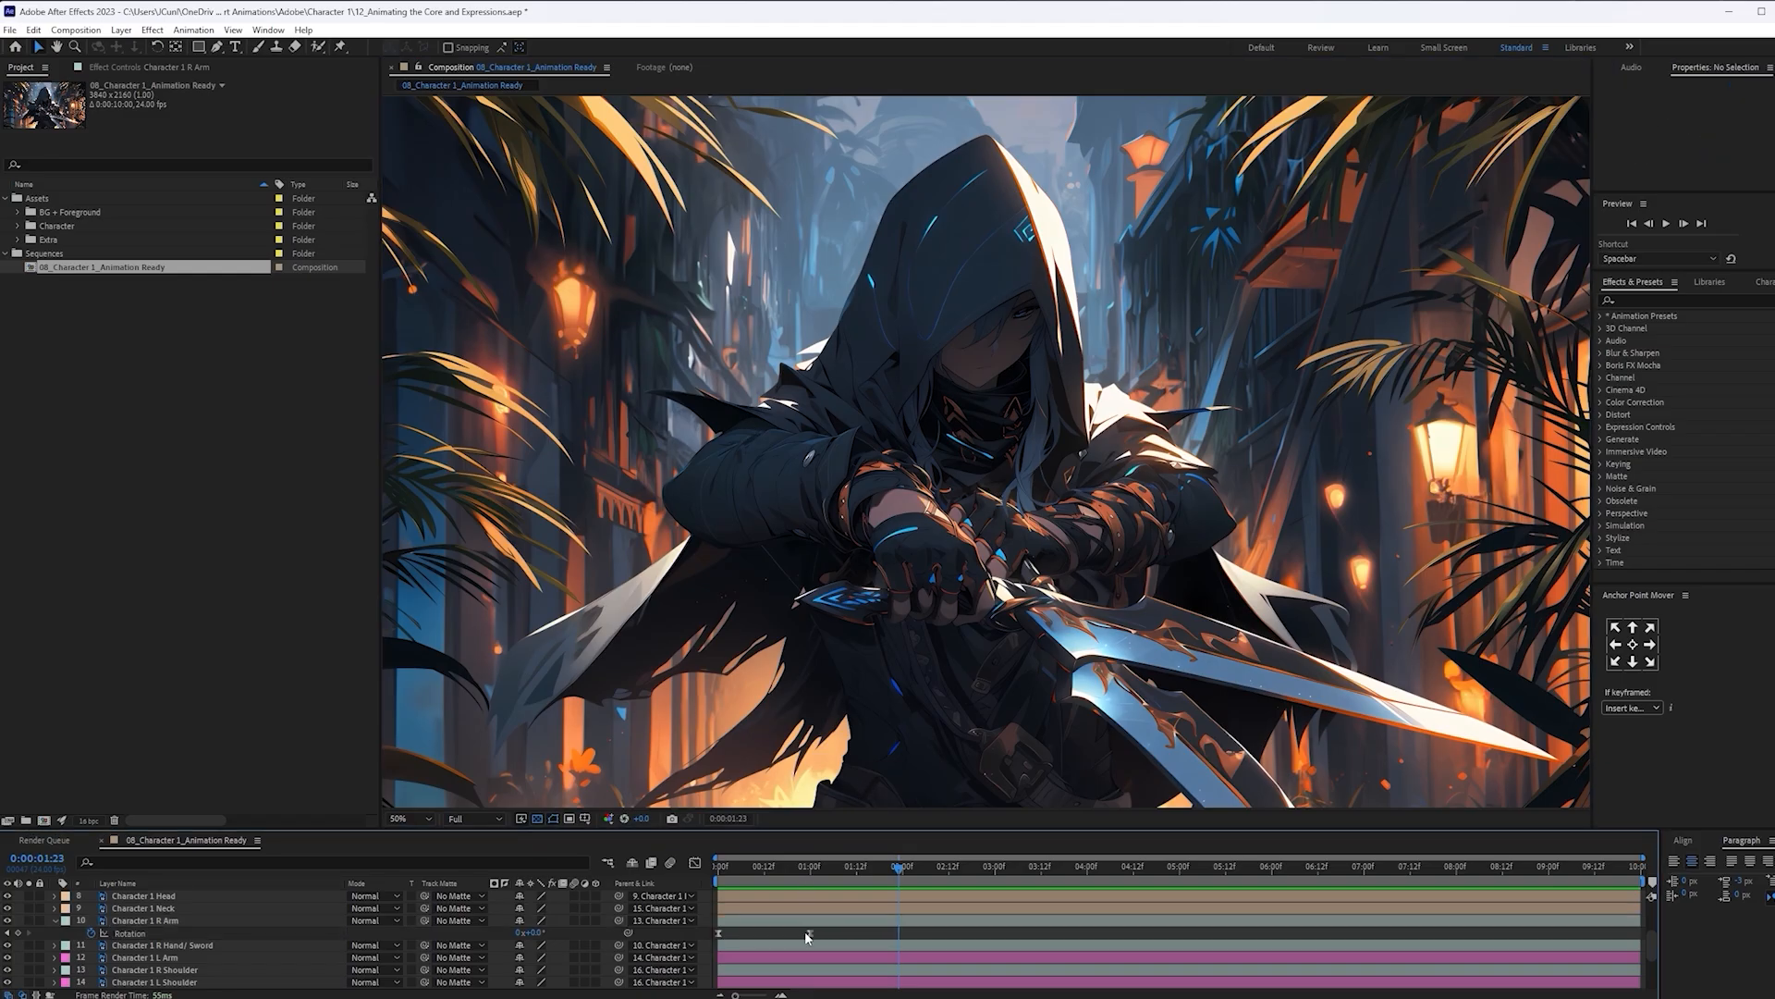
Move the R Arm's 0° Rotation keyframe to about 0:00:00:12, duplicate the starting keyframe at the composition's end, and preview the motion
{"action": "left_click_drag", "start_coordinate": [808, 932], "coordinate": [758, 938]}
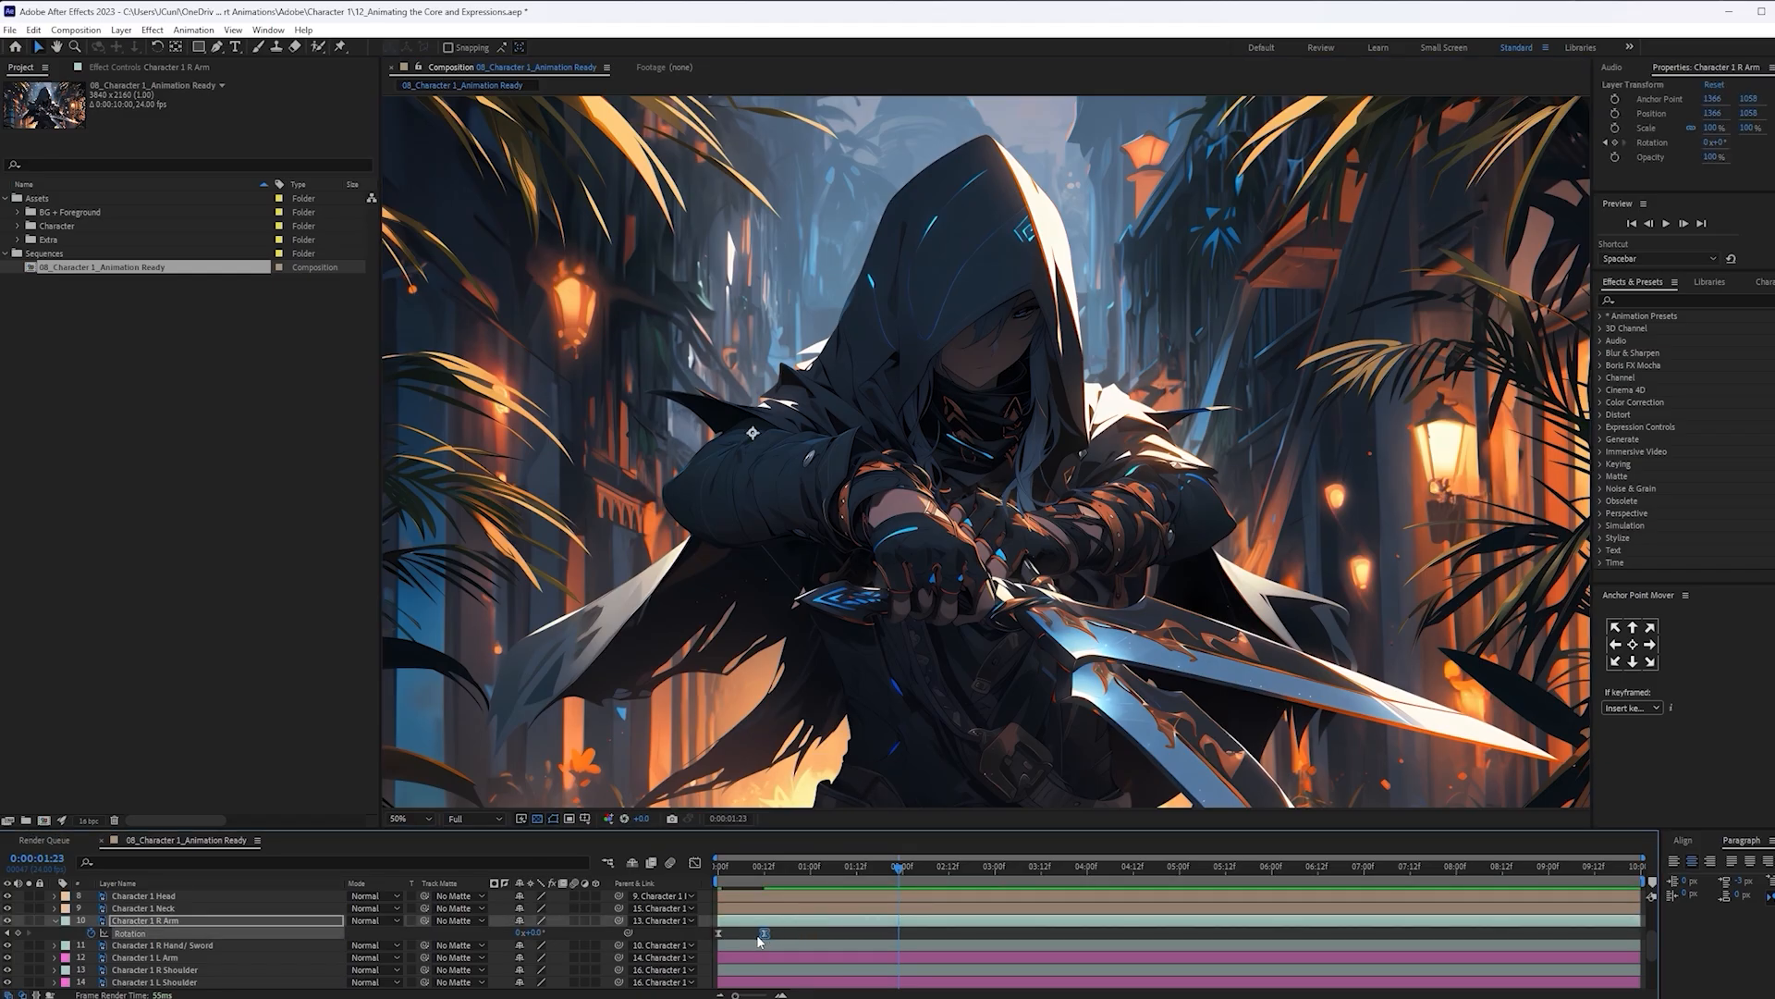
{"action": "left_click_drag", "start_coordinate": [742, 875], "coordinate": [1584, 869]}
{"action": "key", "text": "ctrl+v"}
{"action": "left_click_drag", "start_coordinate": [1605, 933], "coordinate": [1641, 933]}
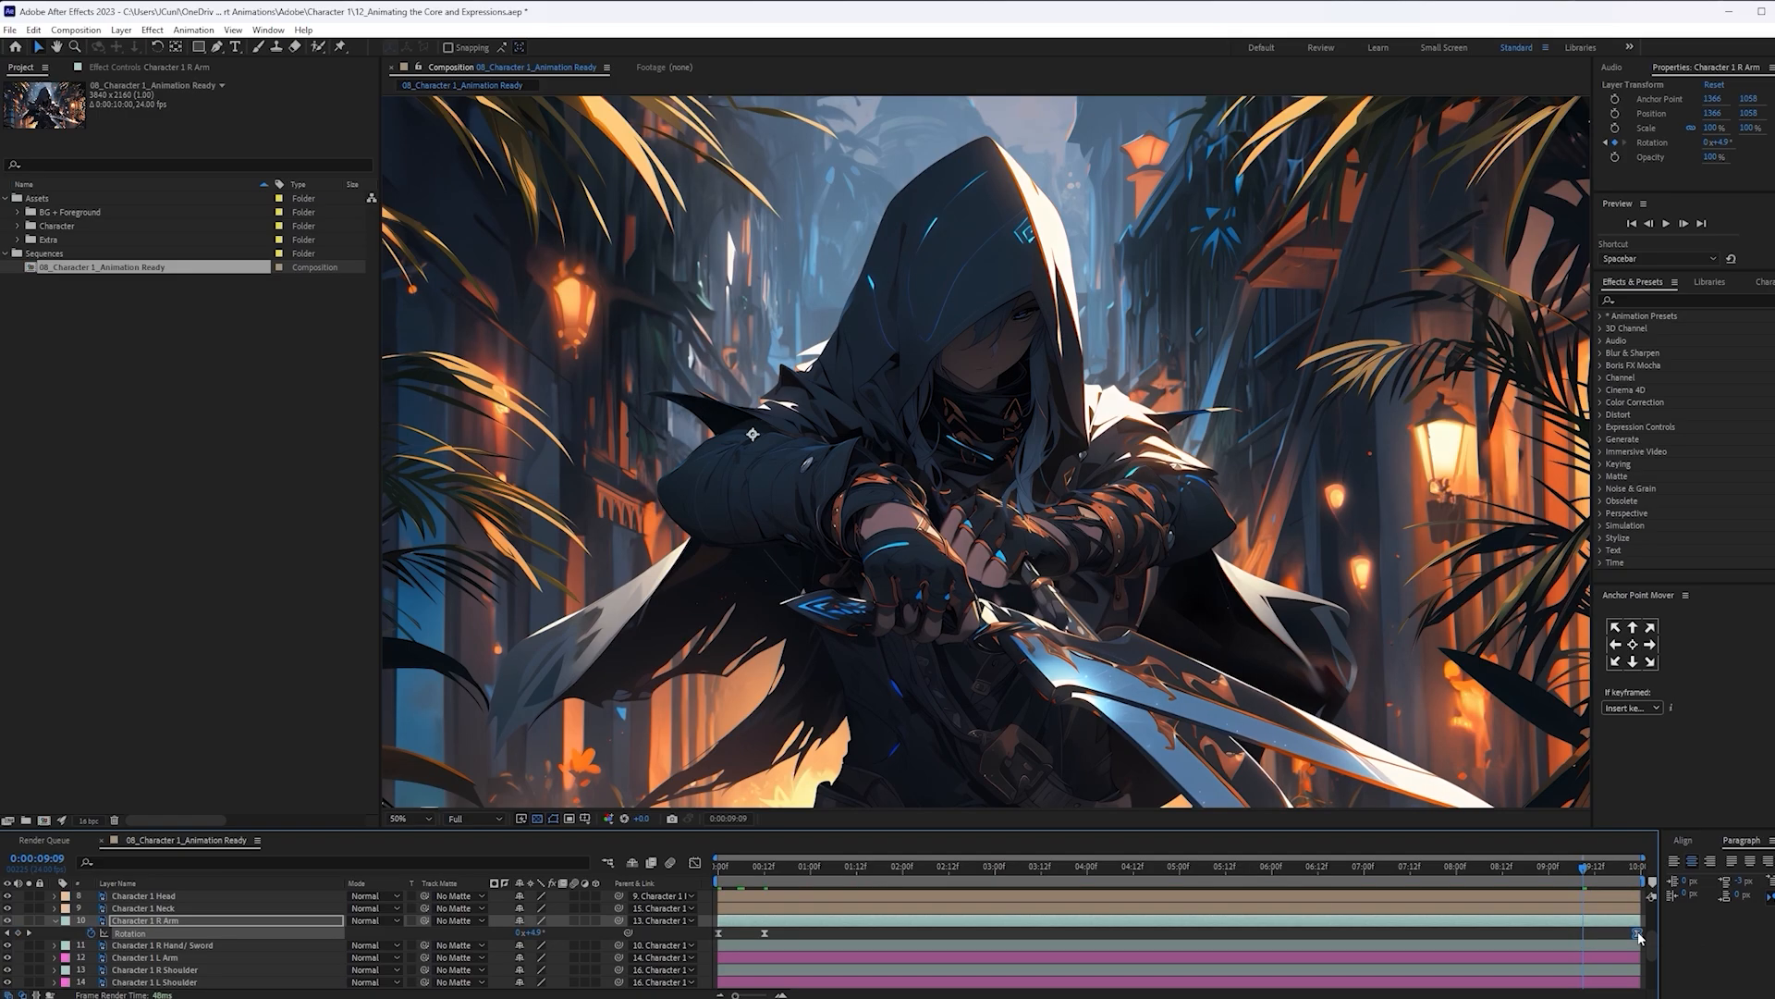
{"action": "left_click", "coordinate": [1344, 869]}
{"action": "left_click_drag", "start_coordinate": [1318, 870], "coordinate": [714, 870]}
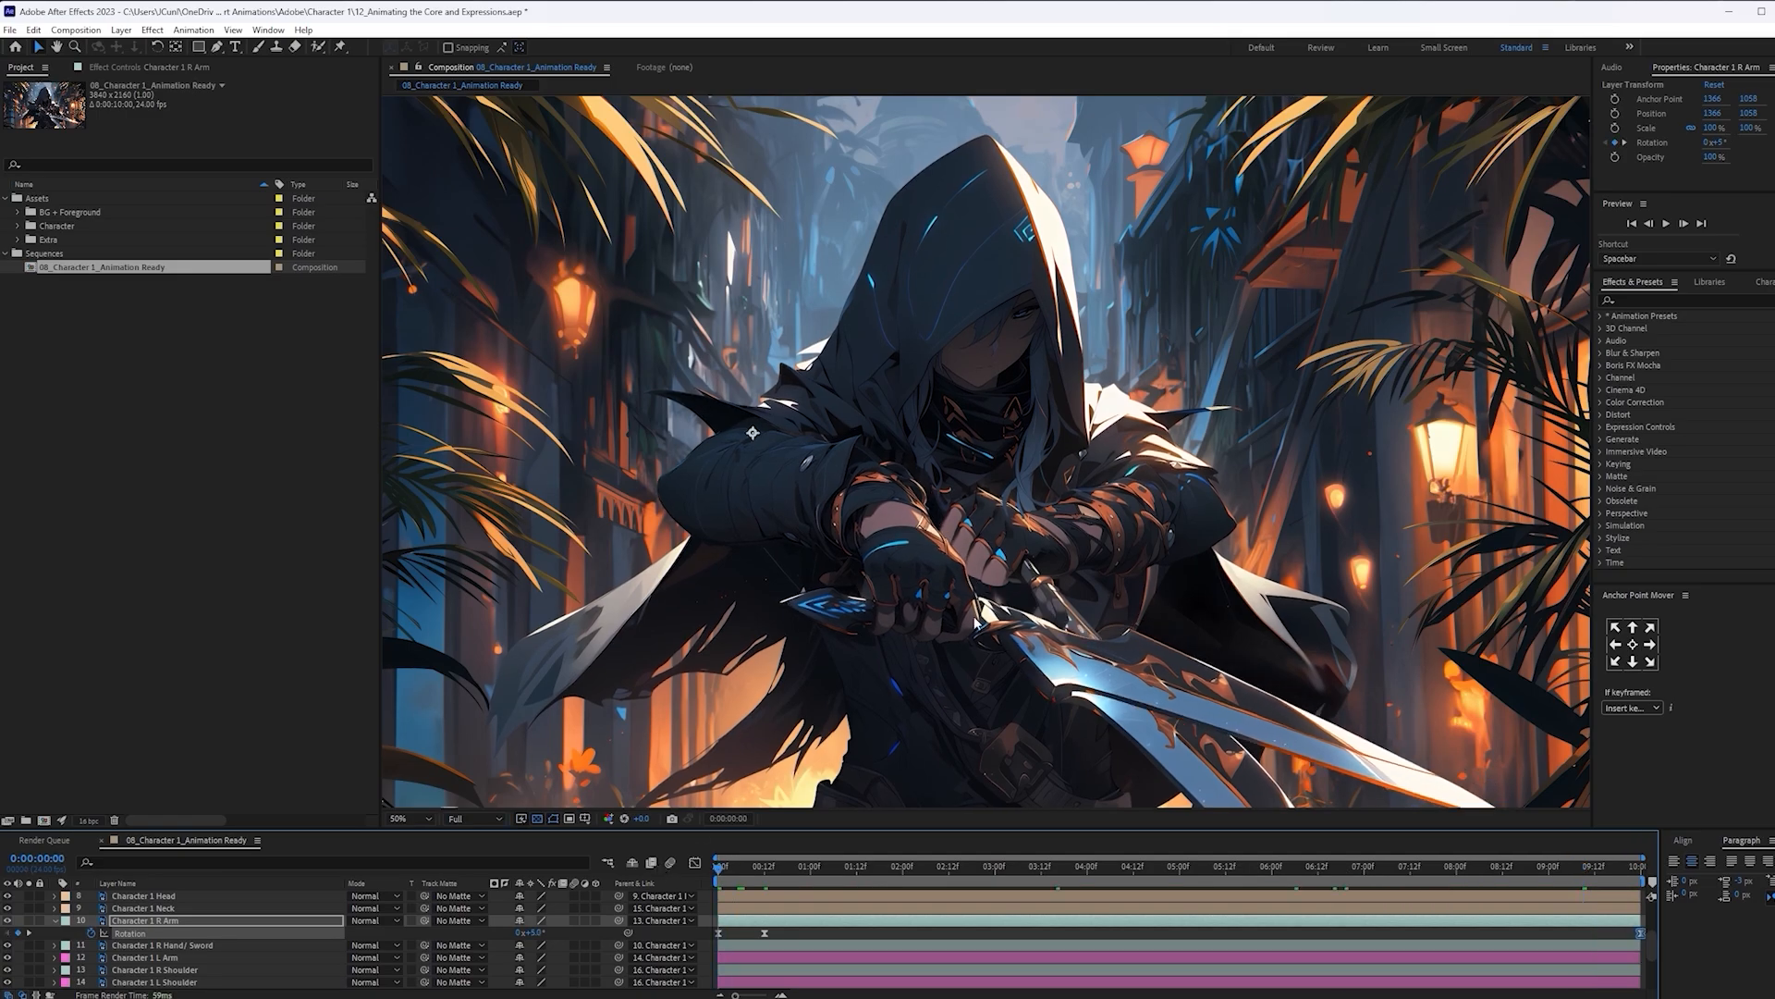
{"action": "scroll", "coordinate": [1041, 559], "scroll_direction": "down", "scroll_amount": 2}
{"action": "key", "text": "space"}
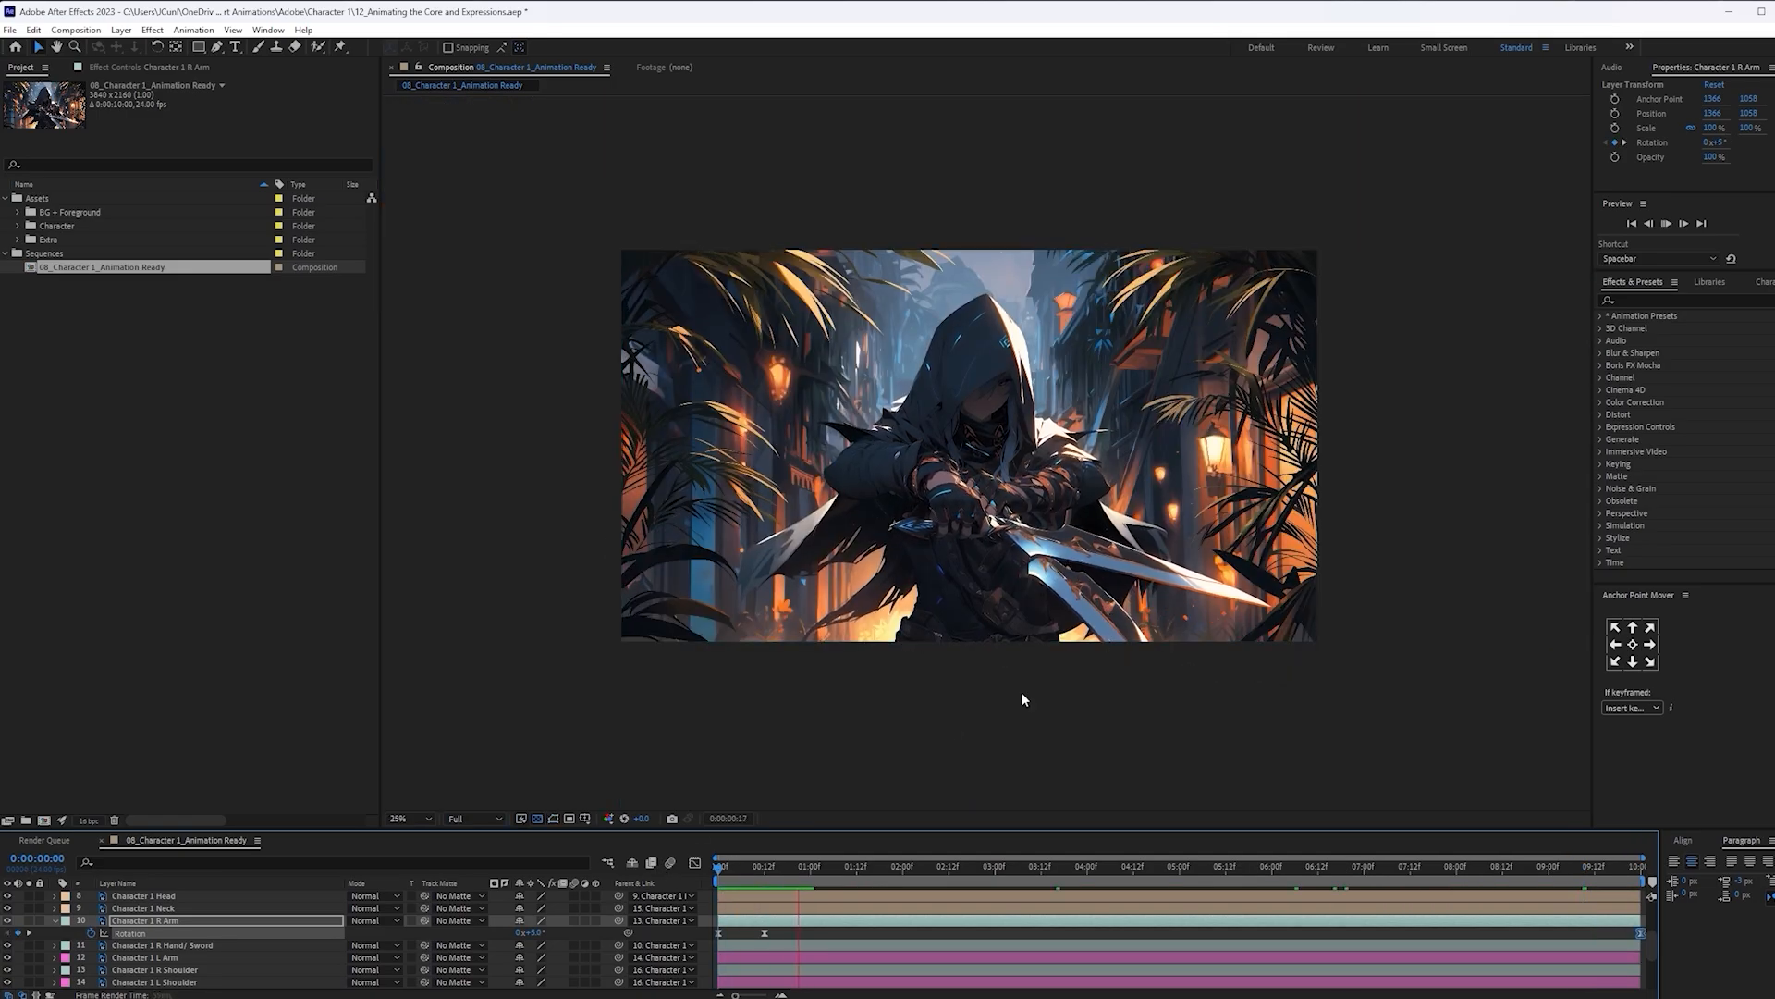
Move the R Arm's second Rotation keyframe to about 0:00:00:18 and preview the slower arm movement
{"action": "key", "text": "space"}
{"action": "left_click", "coordinate": [768, 933]}
{"action": "left_click_drag", "start_coordinate": [766, 933], "coordinate": [788, 934]}
{"action": "left_click_drag", "start_coordinate": [822, 867], "coordinate": [631, 882]}
{"action": "key", "text": "space"}
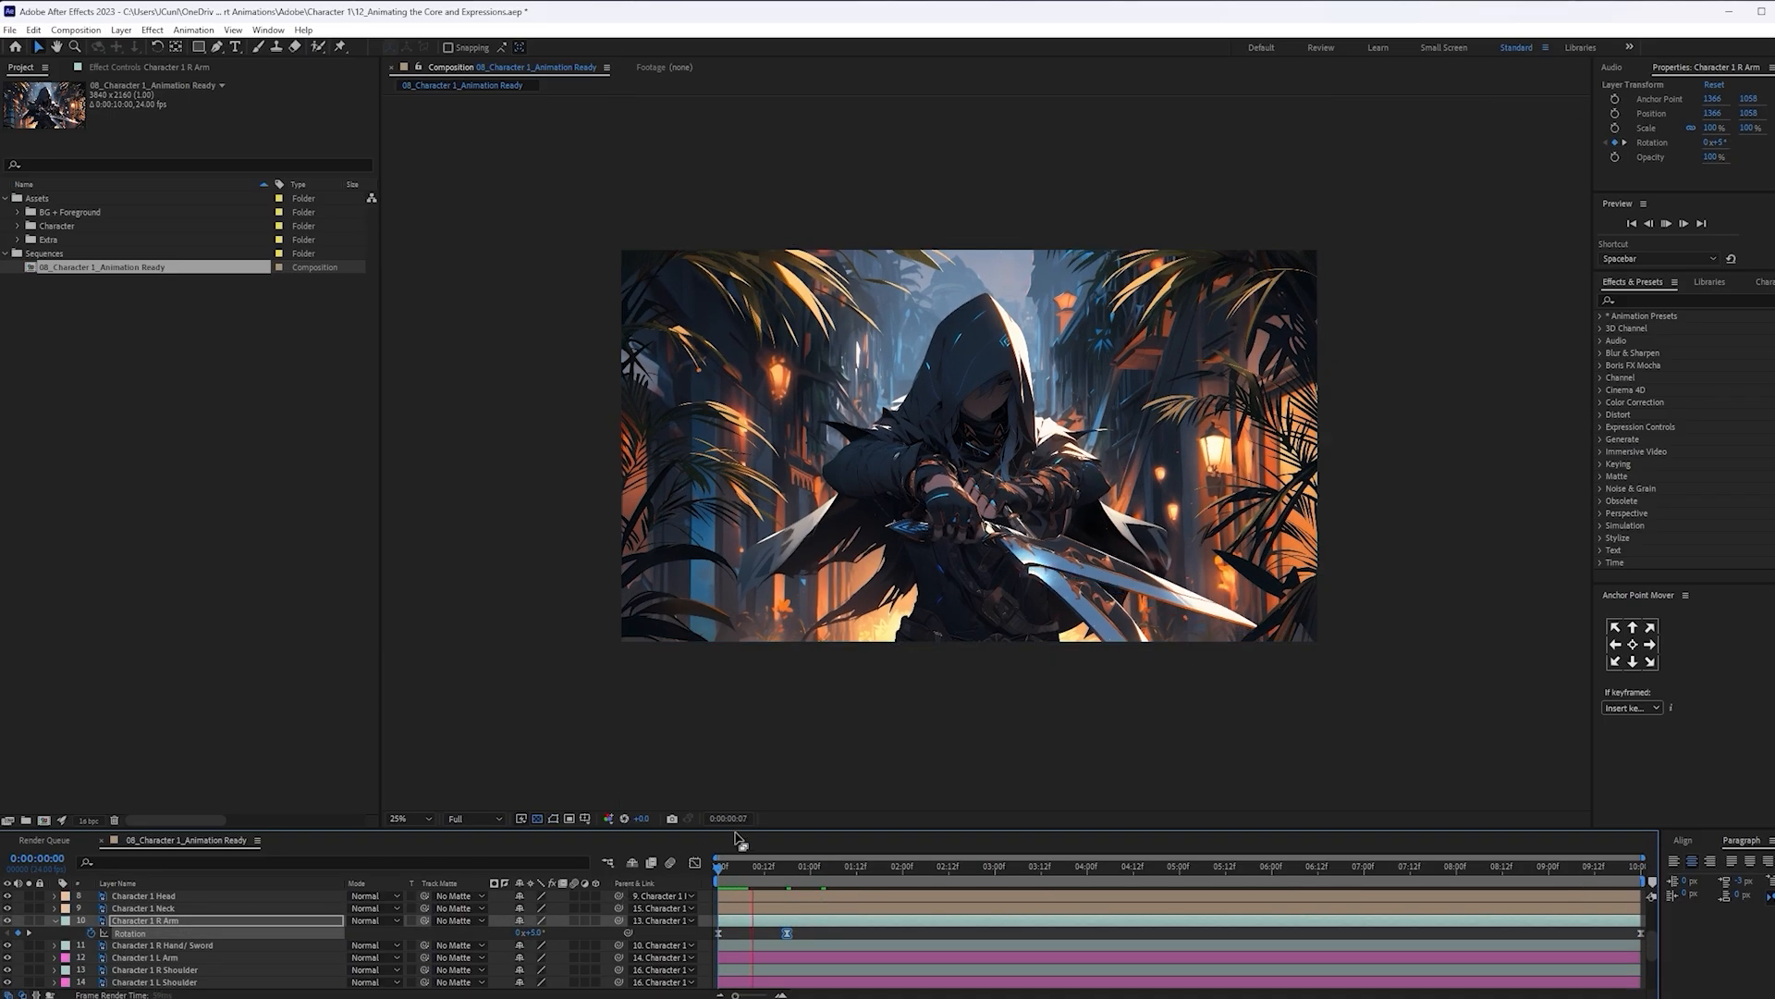
{"action": "key", "text": "space"}
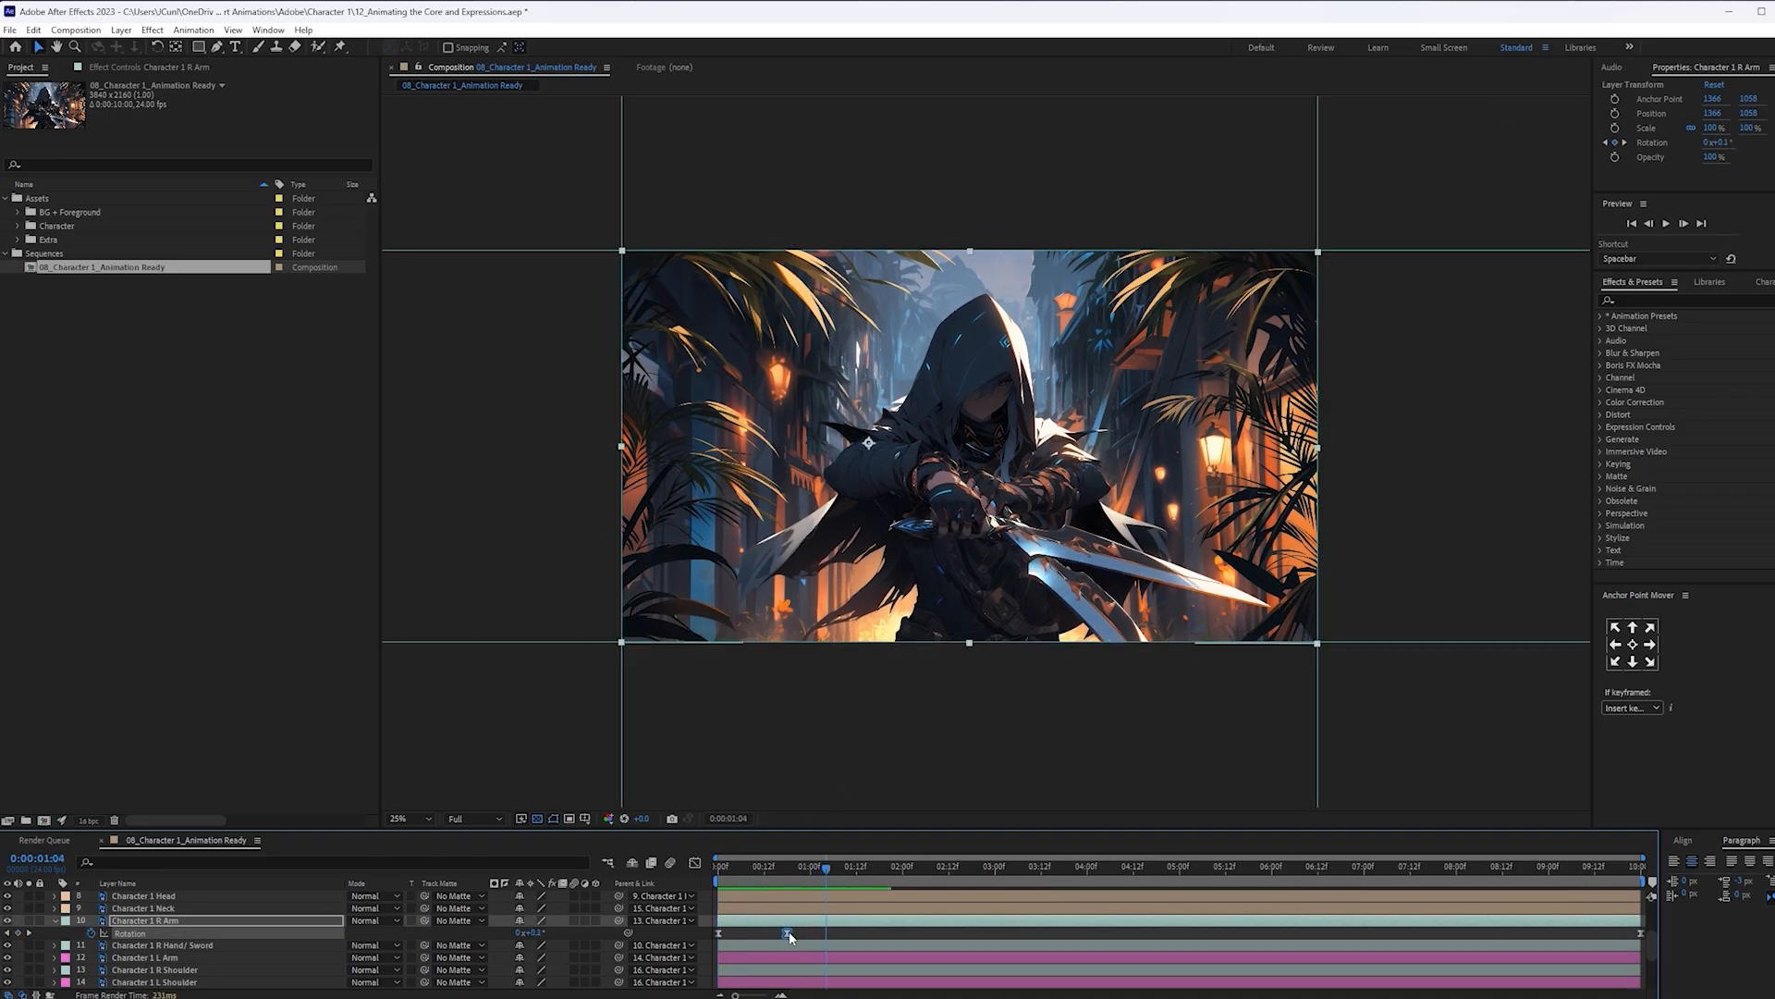
{"action": "left_click_drag", "start_coordinate": [782, 868], "coordinate": [601, 868]}
{"action": "key", "text": "space"}
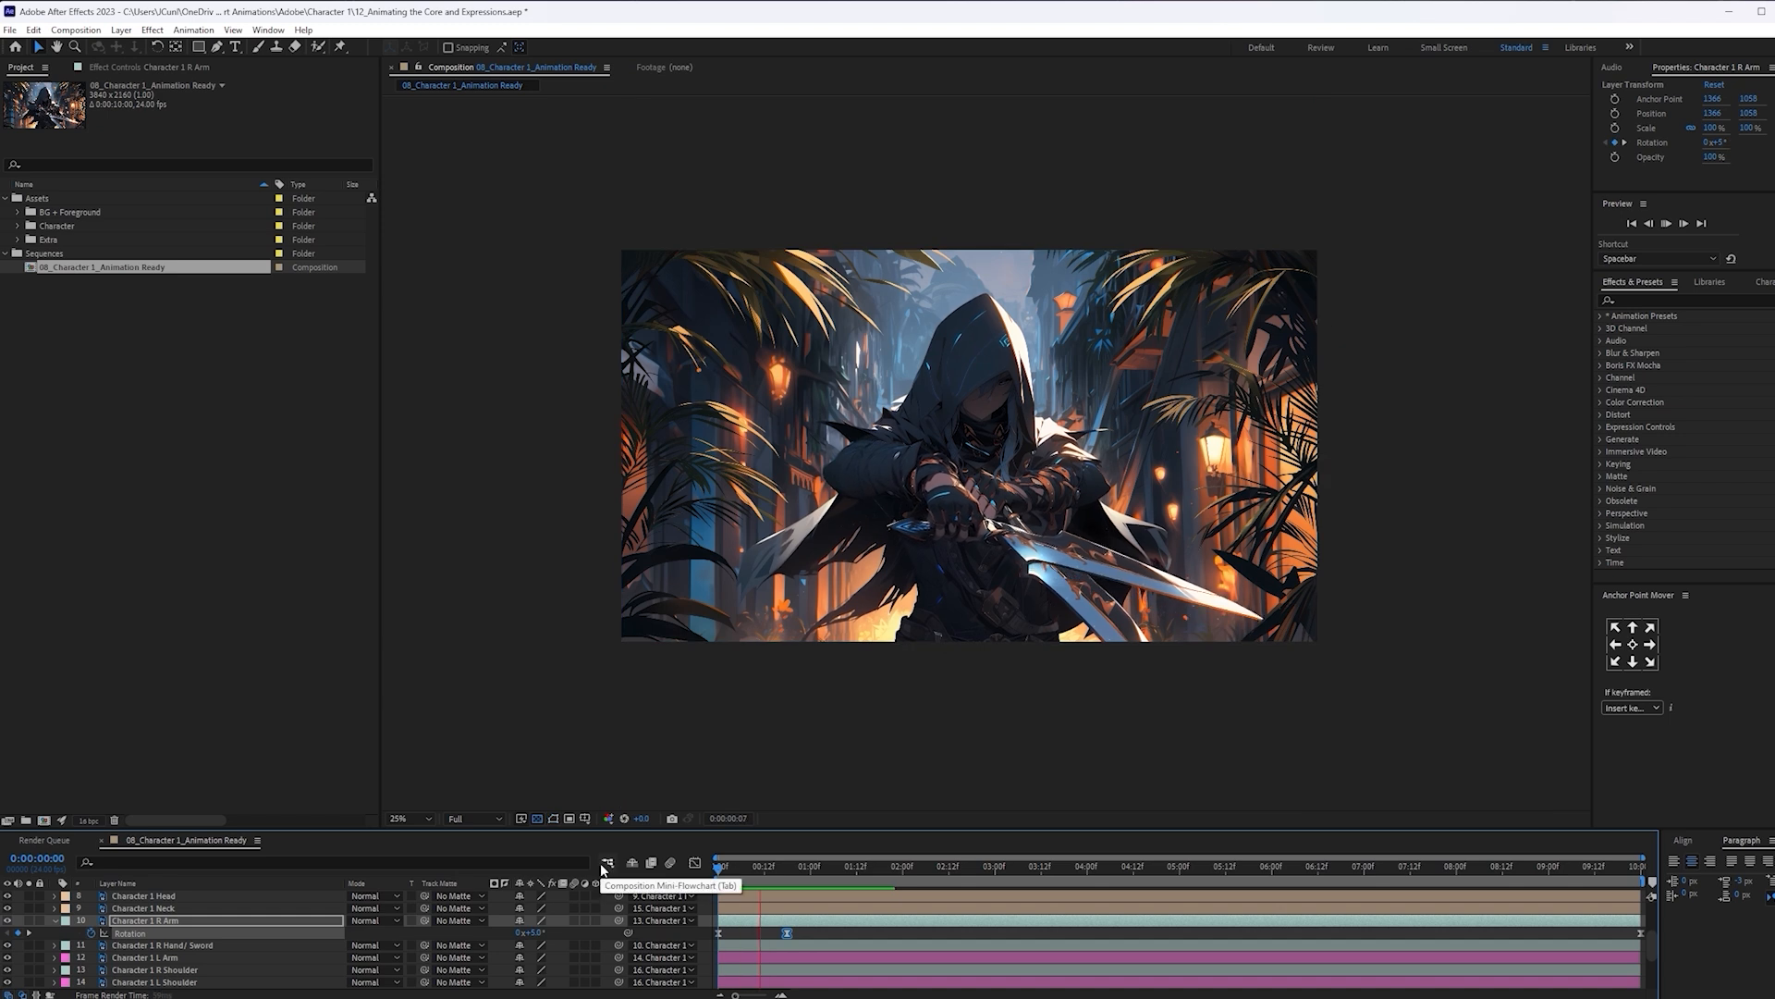
{"action": "key", "text": "space"}
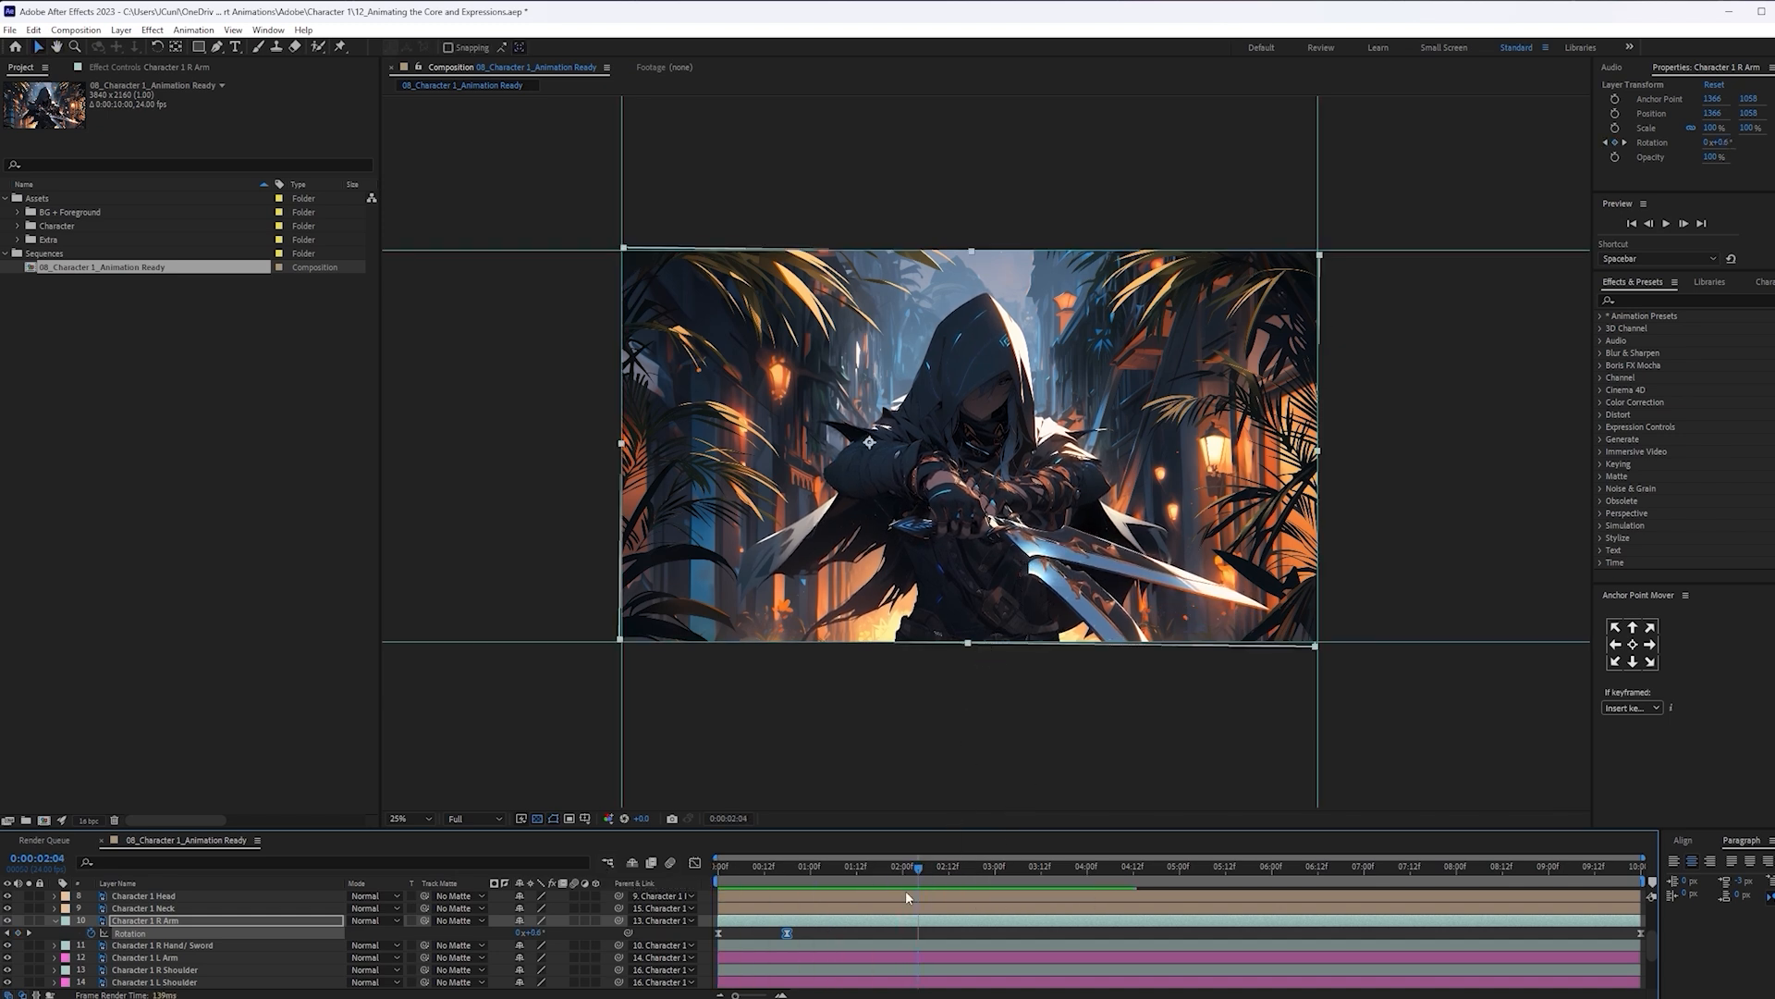
Duplicate the R Arm's 0° Rotation keyframe at 0:00:03:00 to hold the pose, and preview the hold
{"action": "left_click_drag", "start_coordinate": [929, 865], "coordinate": [996, 869]}
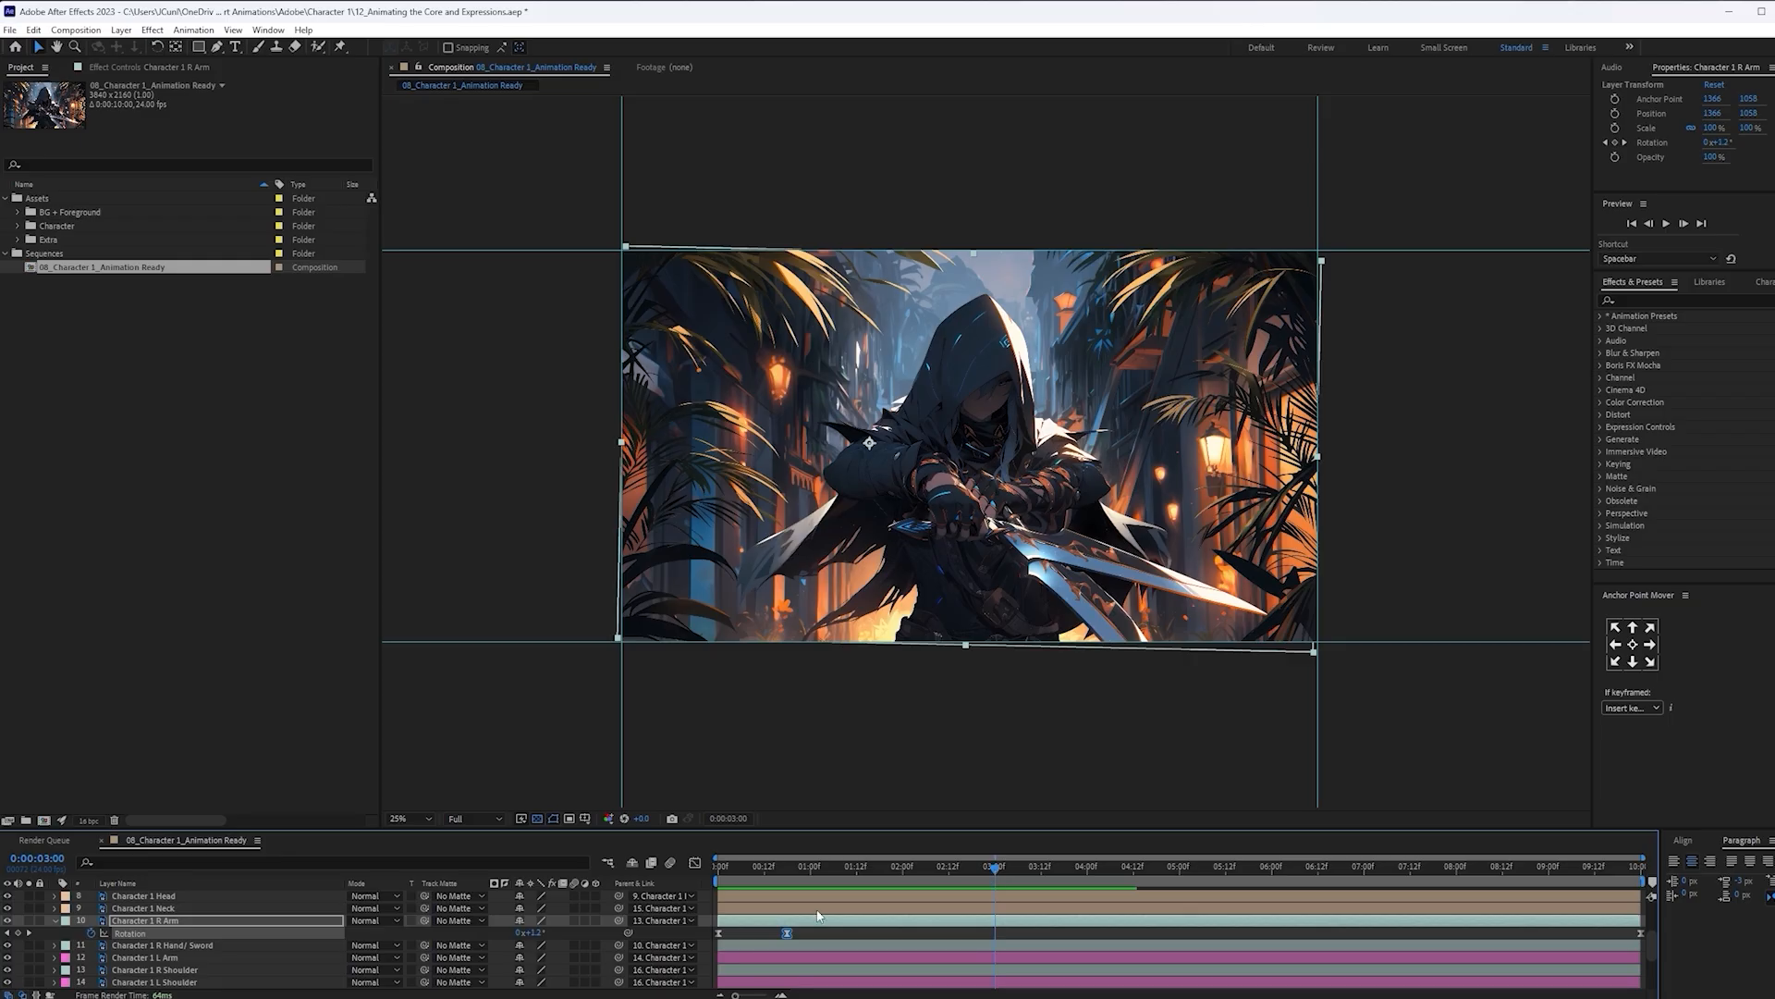
{"action": "left_click_drag", "start_coordinate": [535, 935], "coordinate": [648, 942]}
{"action": "key", "text": "ctrl+z"}
{"action": "key", "text": "ctrl+v"}
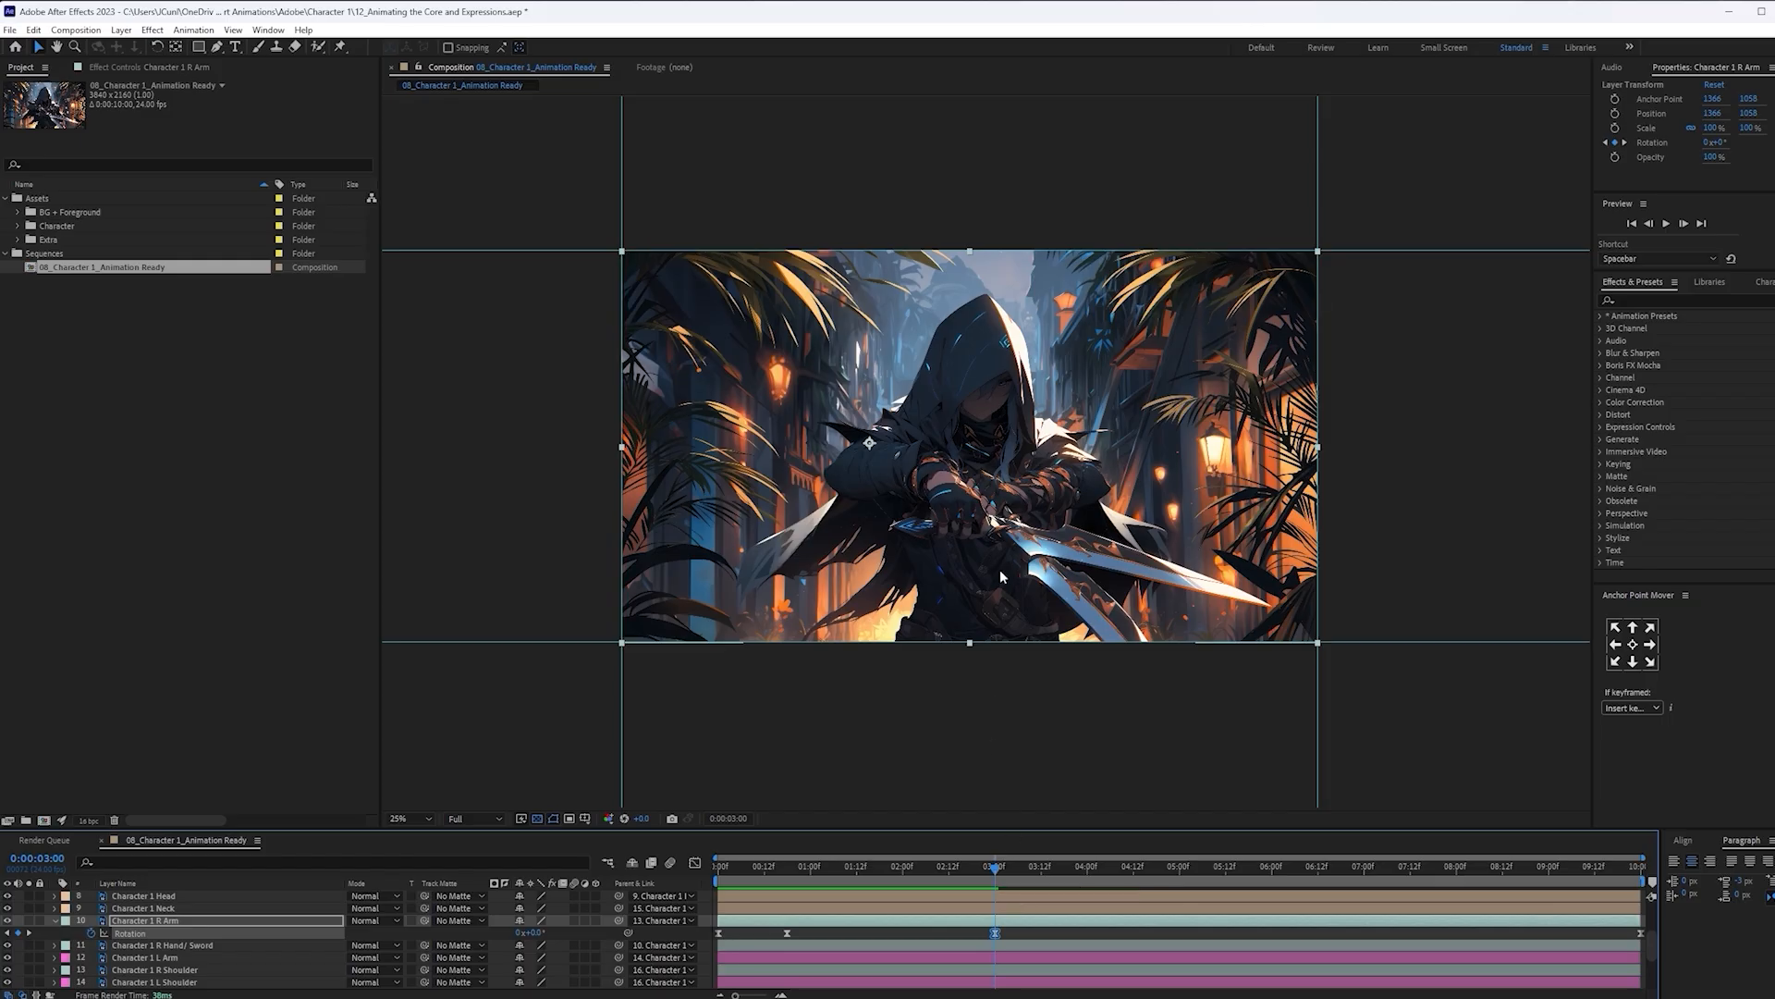
{"action": "key", "text": "space"}
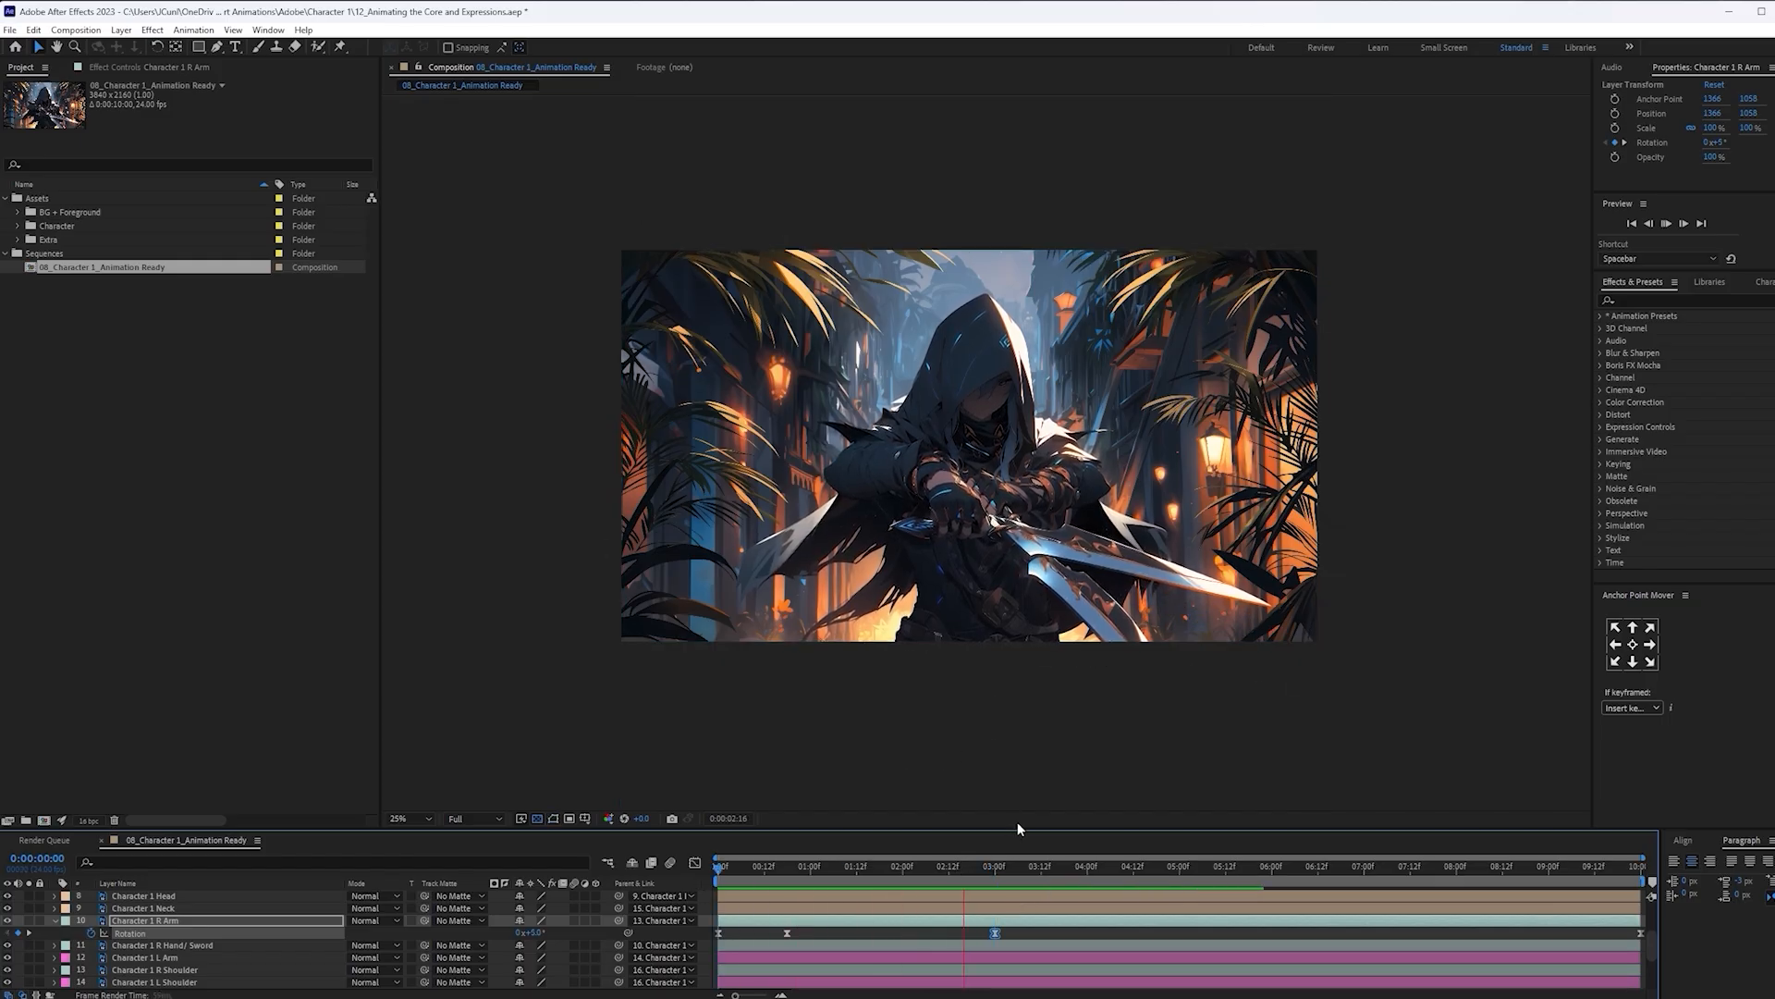
{"action": "key", "text": "space"}
{"action": "key", "text": "space"}
Keyframe the R Arm's Rotation at about 11.4° at 0:00:03:18 and preview the swing
{"action": "left_click_drag", "start_coordinate": [1099, 873], "coordinate": [1063, 875]}
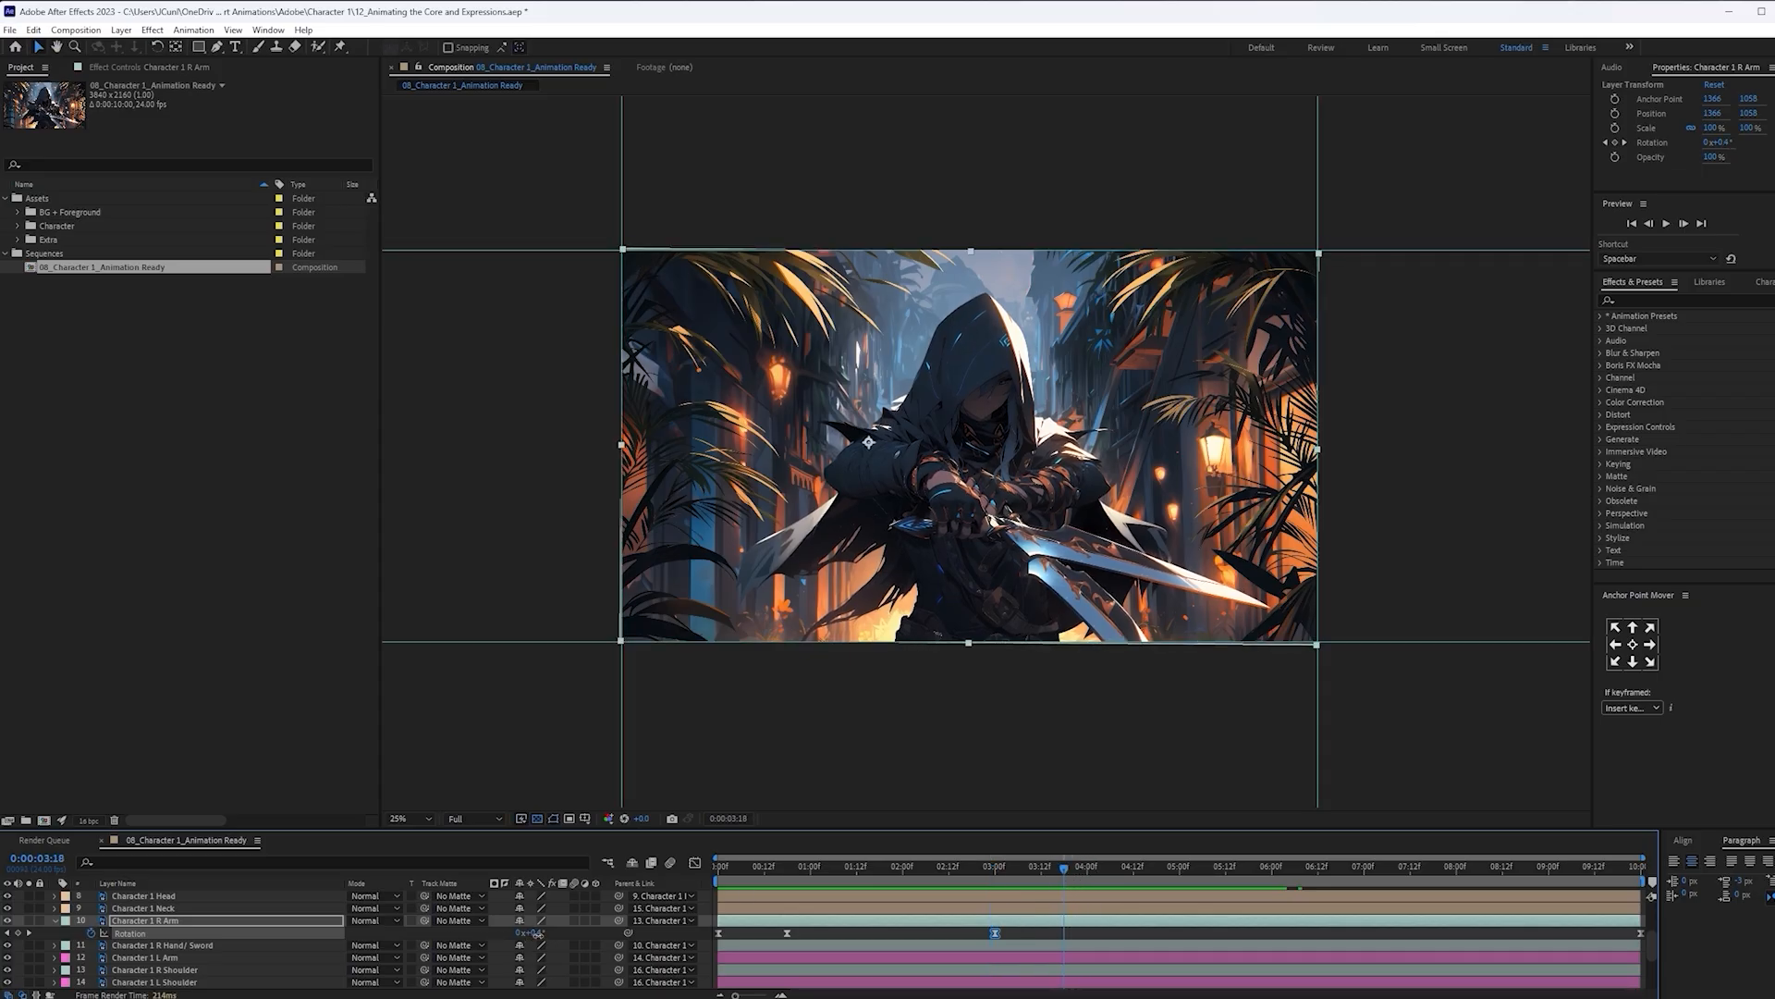
{"action": "left_click_drag", "start_coordinate": [537, 934], "coordinate": [541, 934]}
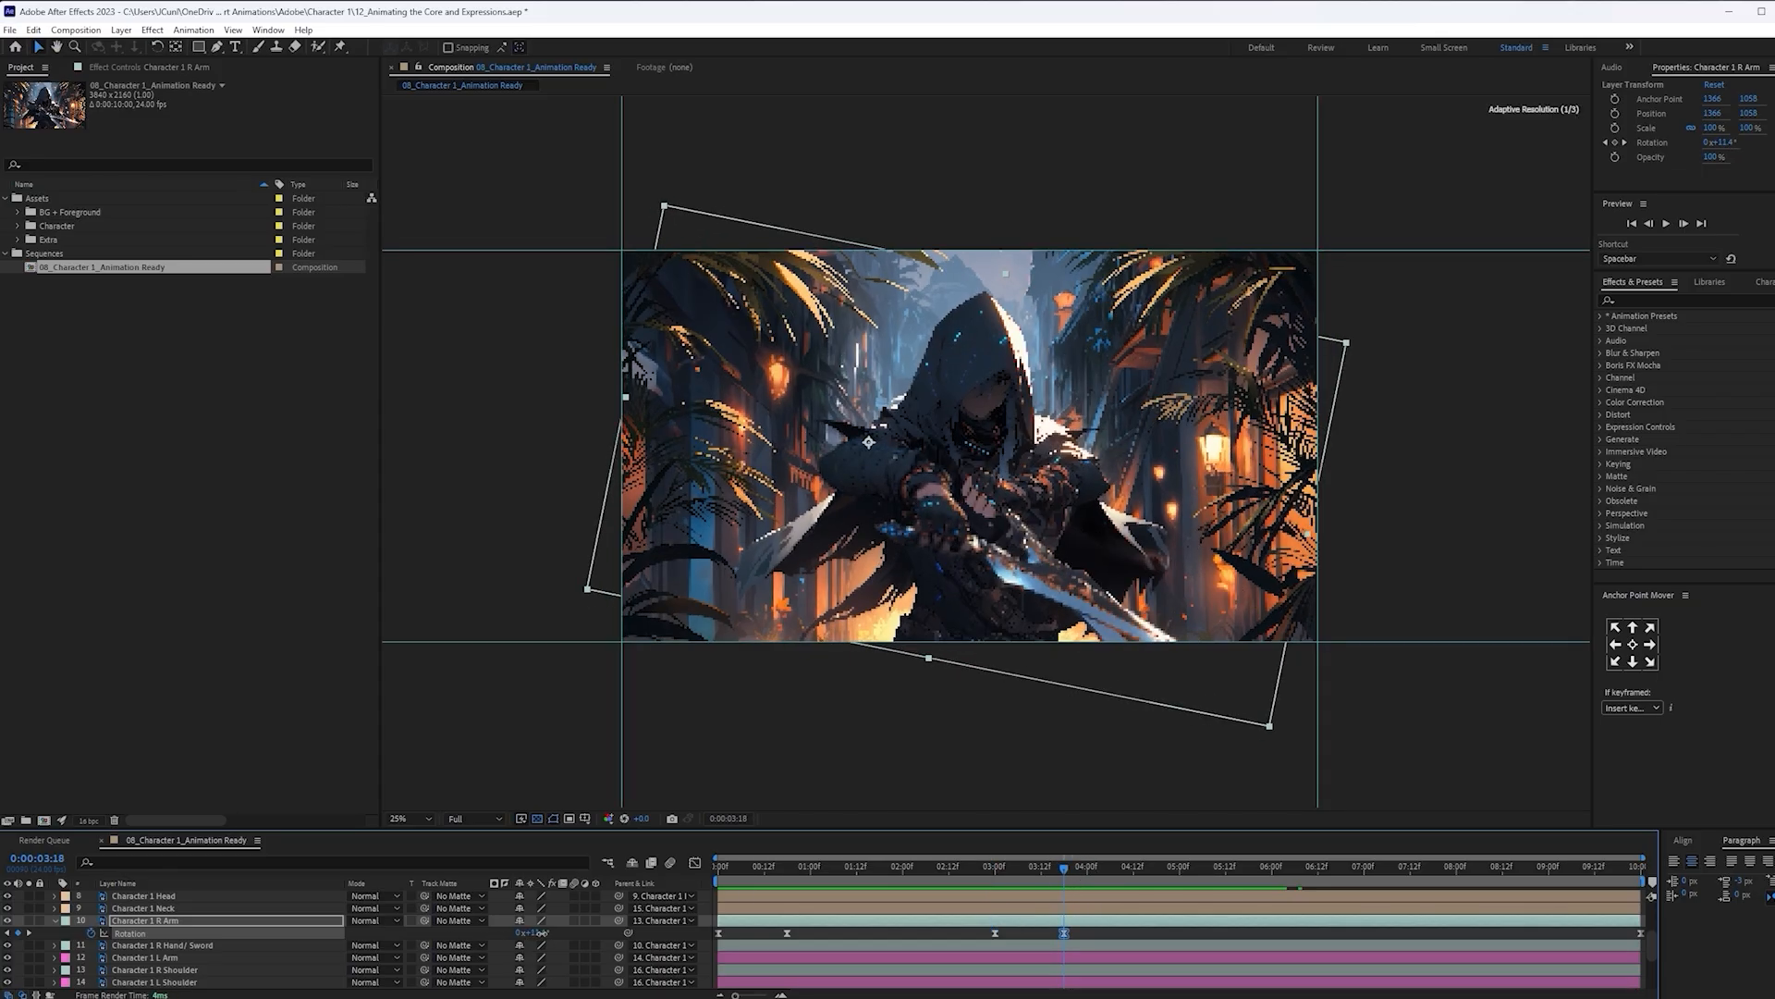
{"action": "left_click_drag", "start_coordinate": [976, 873], "coordinate": [946, 876]}
{"action": "key", "text": "space"}
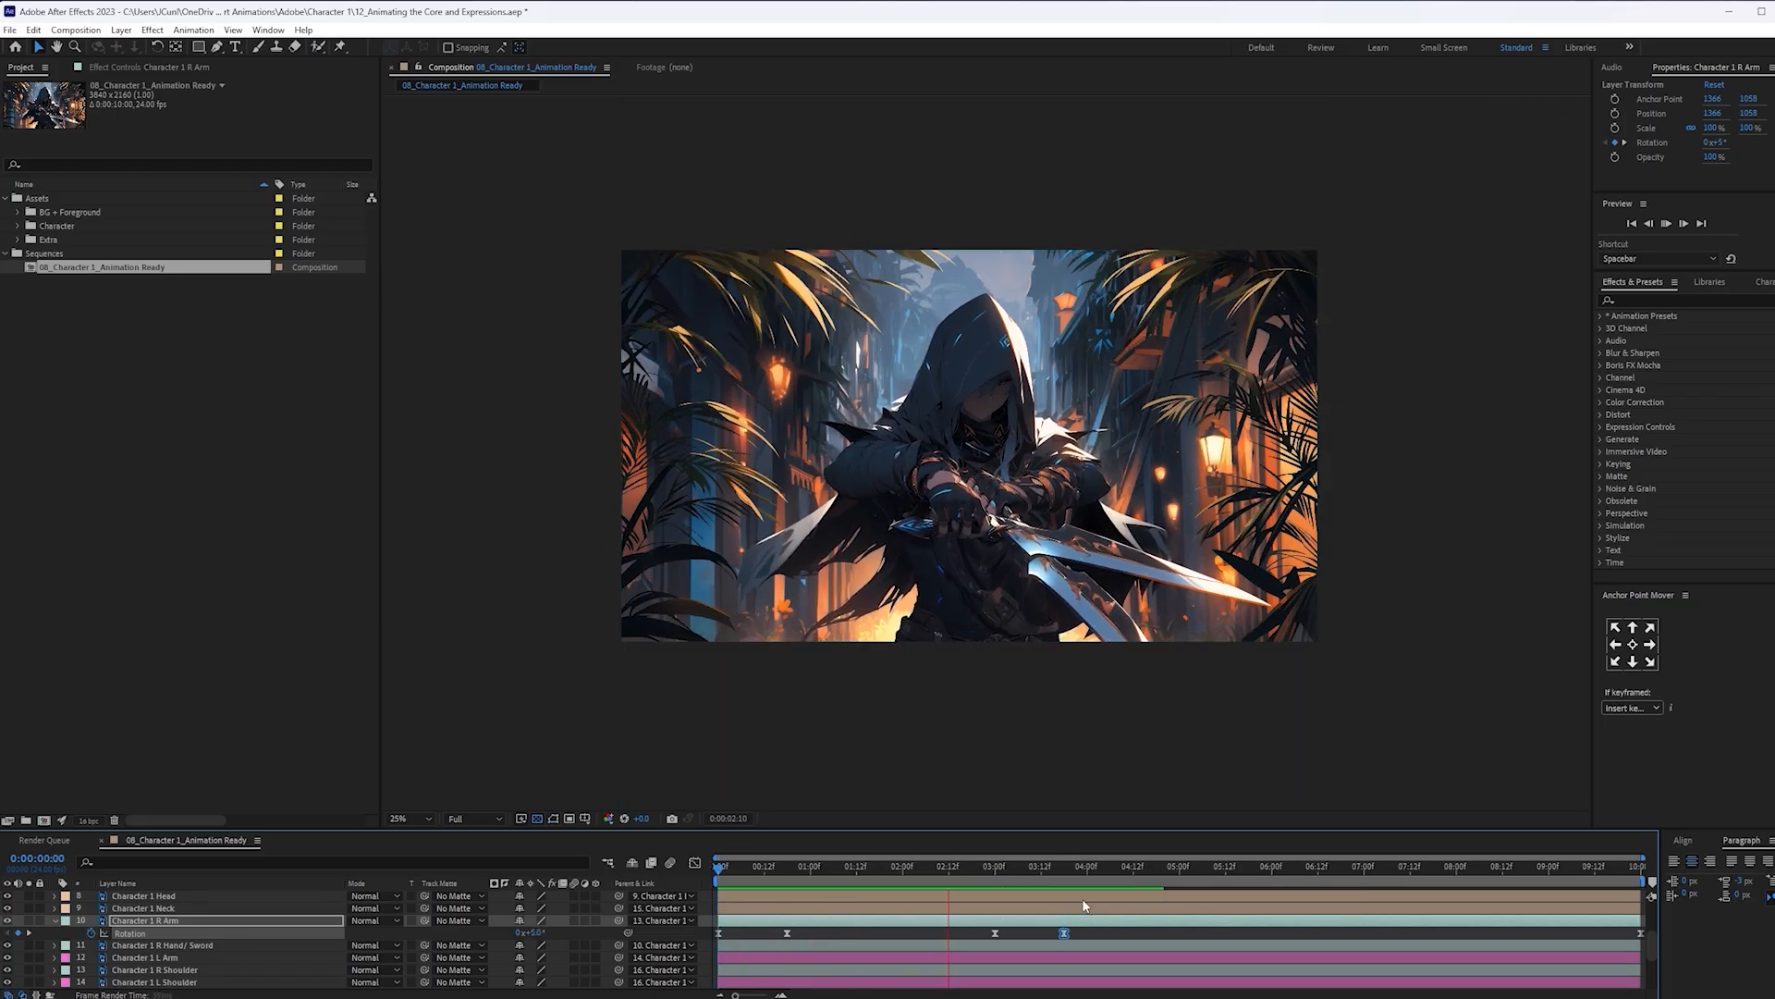
{"action": "key", "text": "space"}
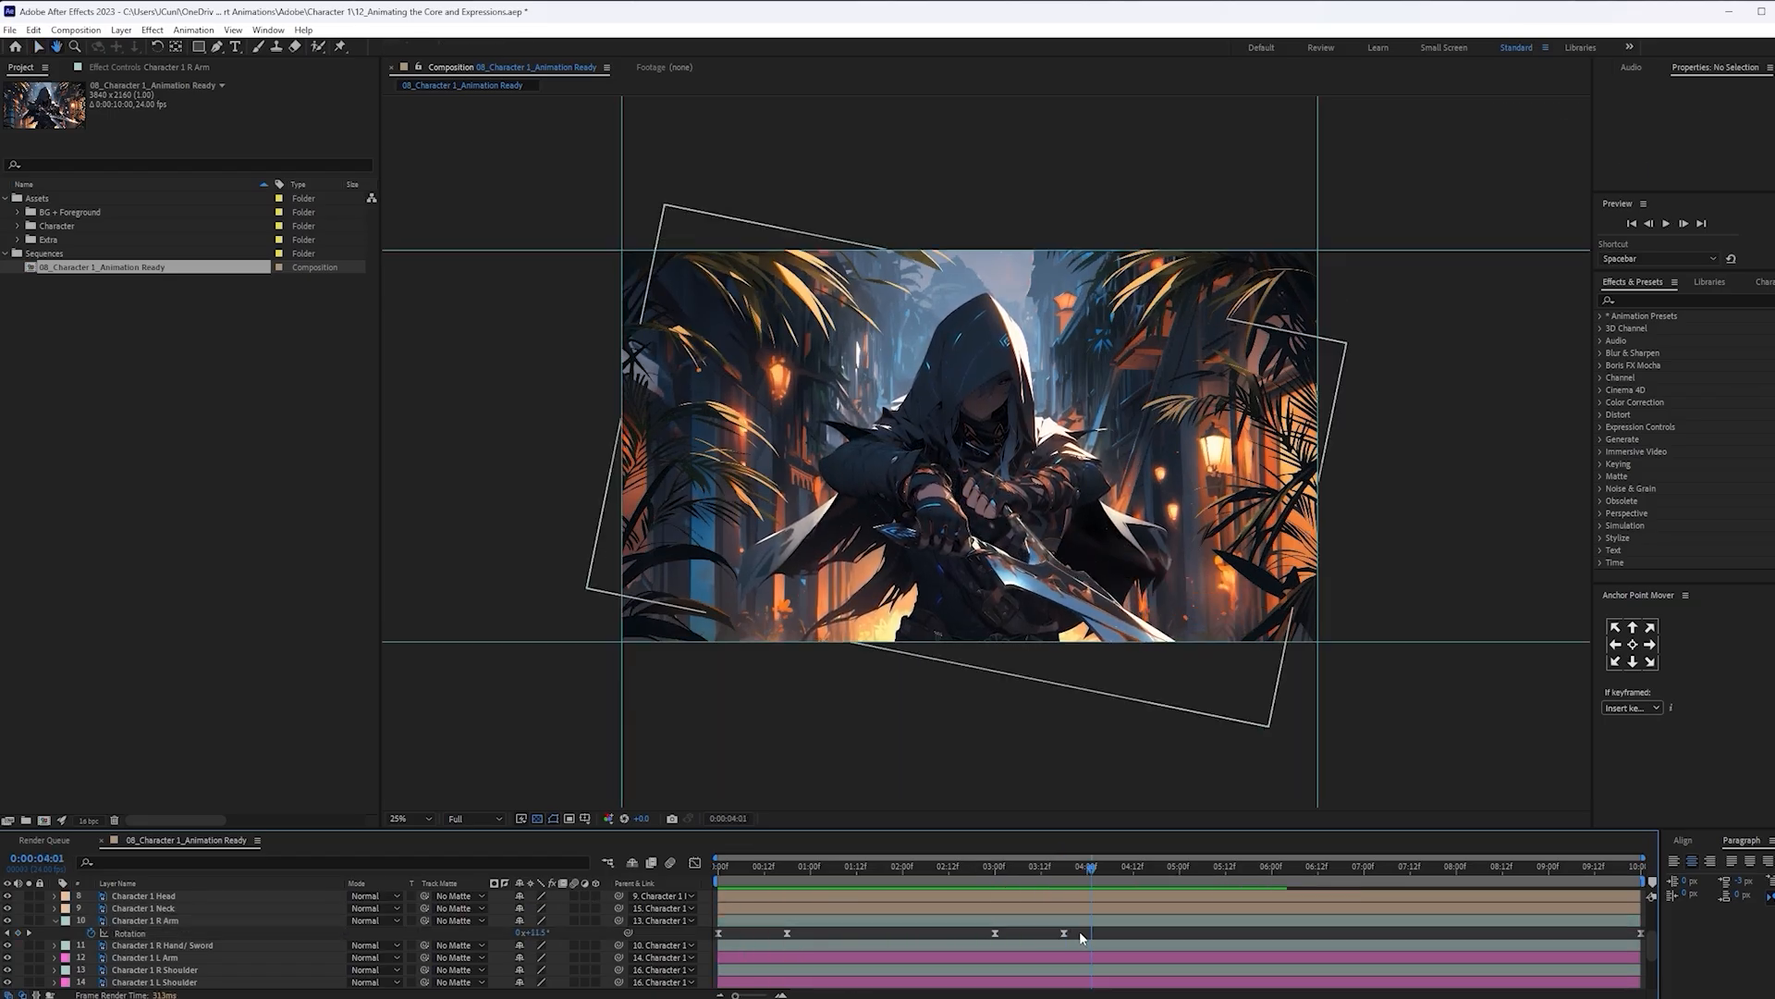
Move the R Arm's 11.4° Rotation keyframe to about 0:00:04:08 and preview the adjusted timing
{"action": "left_click", "coordinate": [976, 865]}
{"action": "key", "text": "space"}
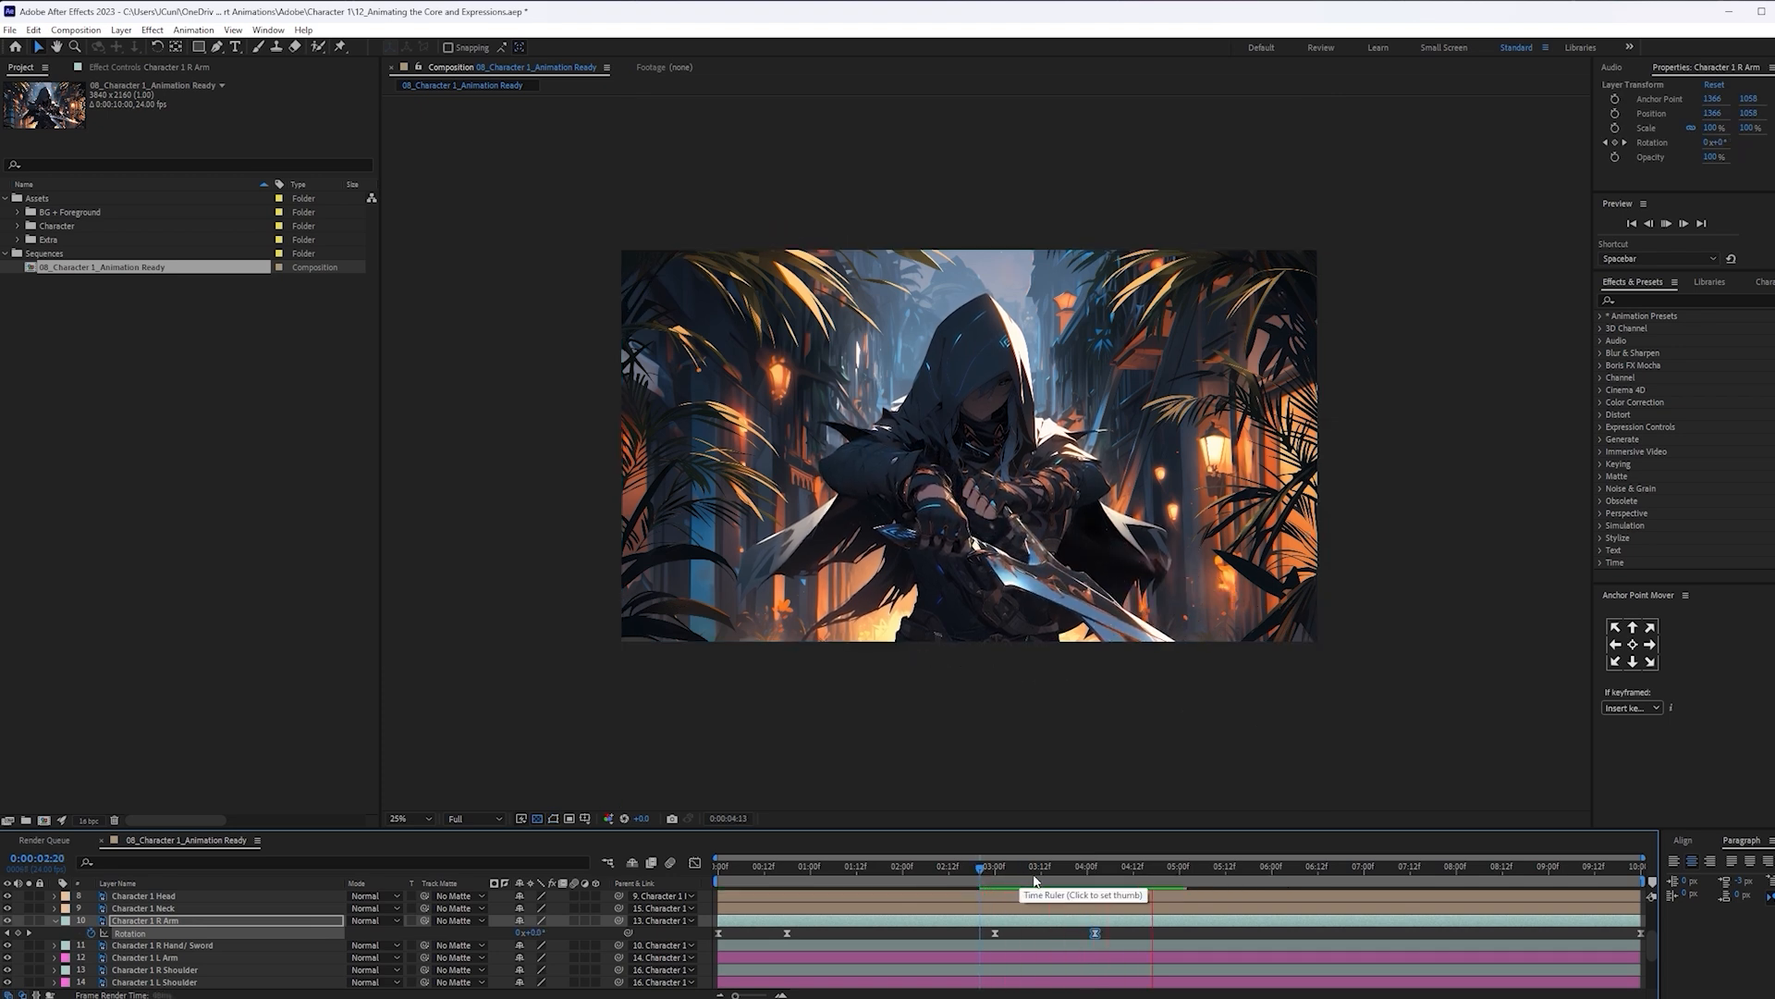
{"action": "key", "text": "space"}
{"action": "left_click_drag", "start_coordinate": [1095, 933], "coordinate": [1117, 933]}
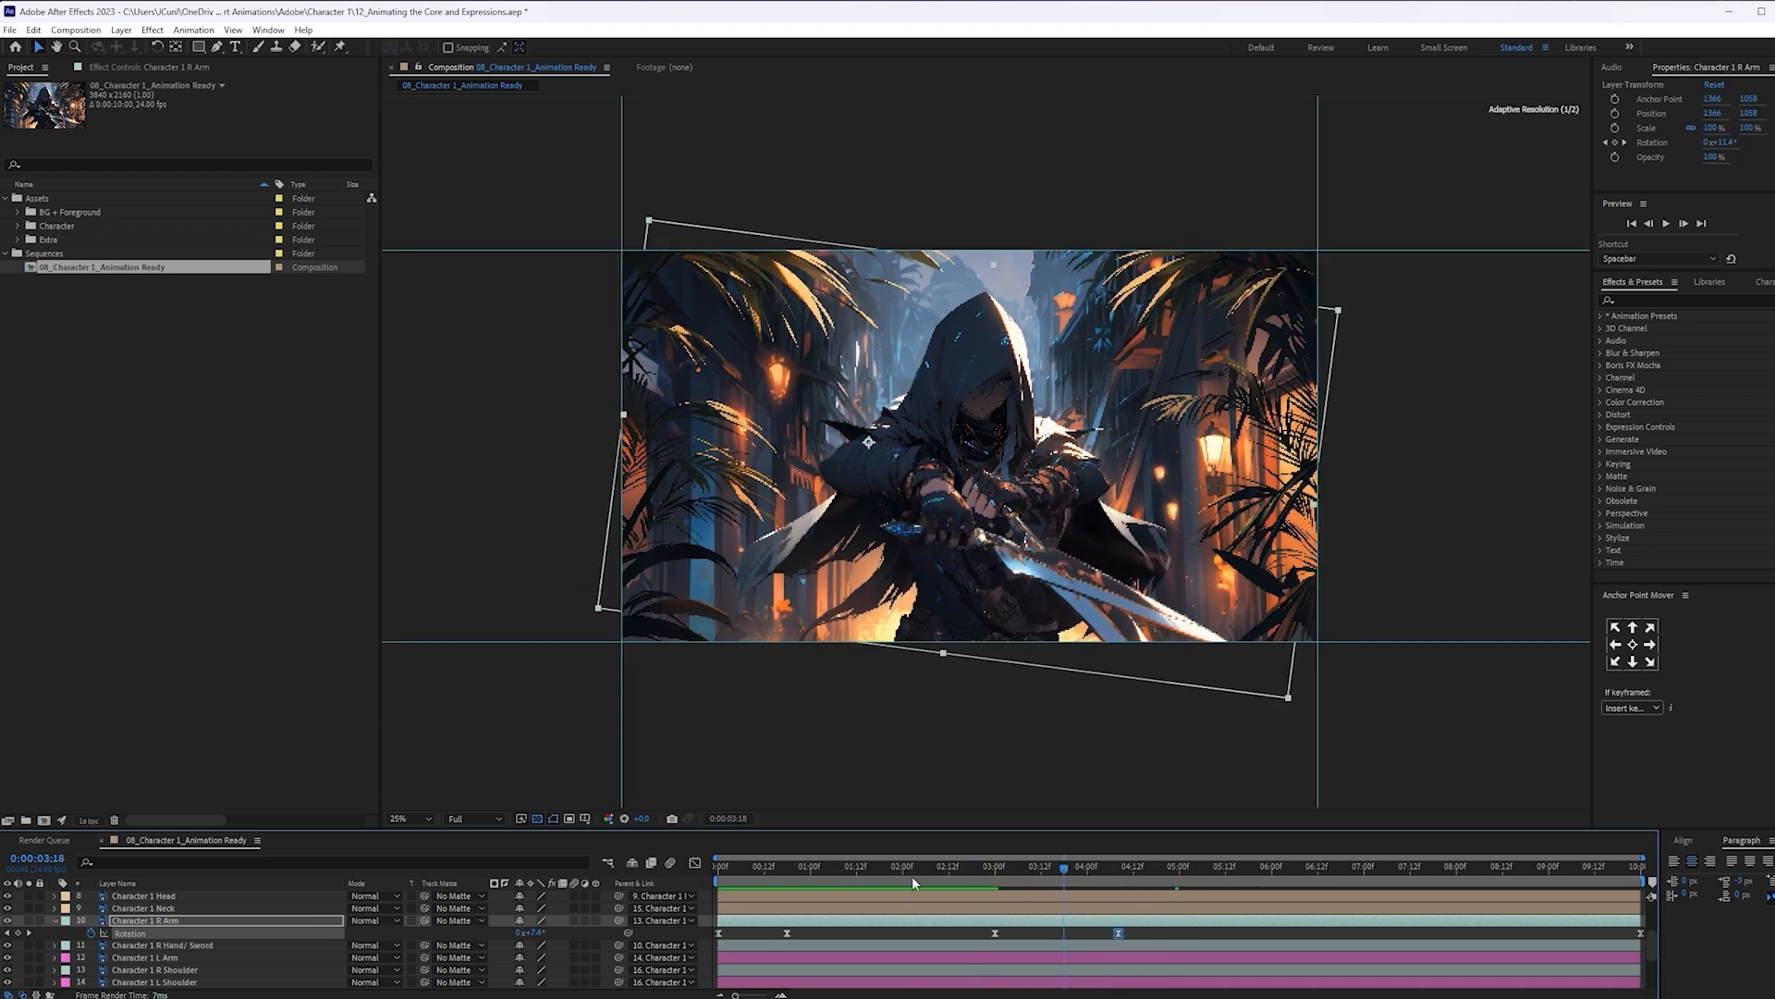
{"action": "key", "text": "space"}
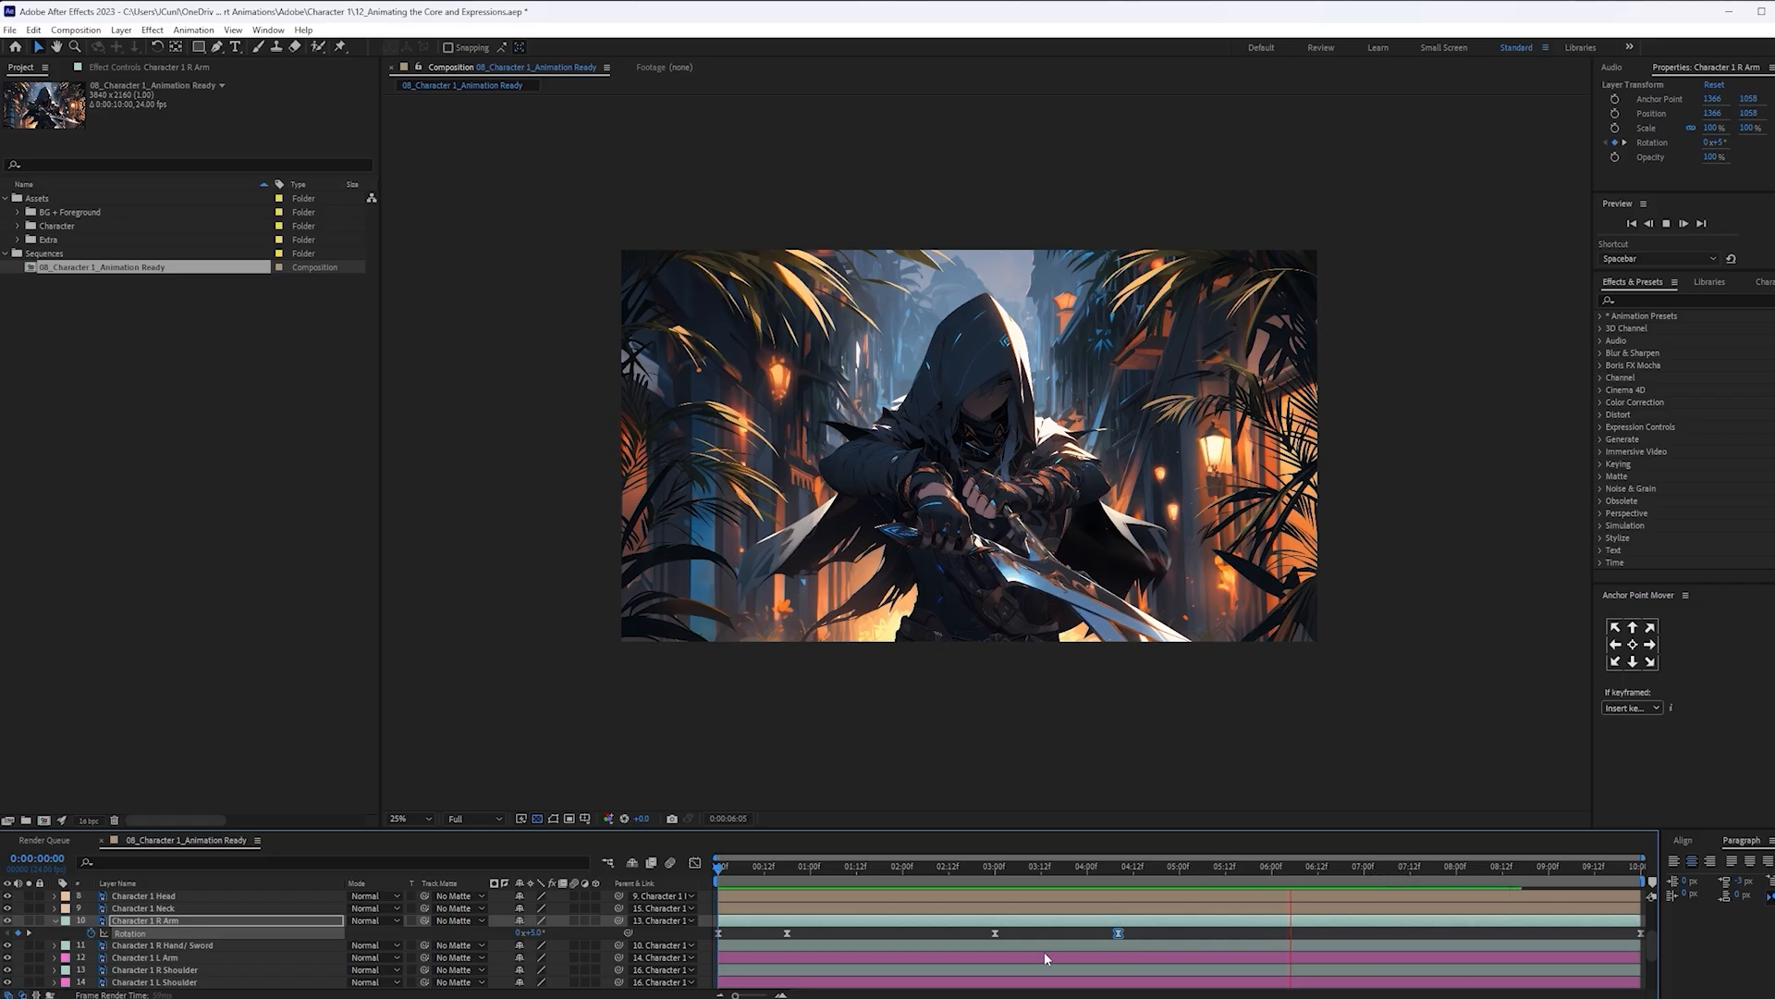
Duplicate the R Arm's 11.4° Rotation keyframe at 0:00:06:12 to hold that pose
{"action": "left_click", "coordinate": [1175, 936]}
{"action": "left_click", "coordinate": [1118, 934]}
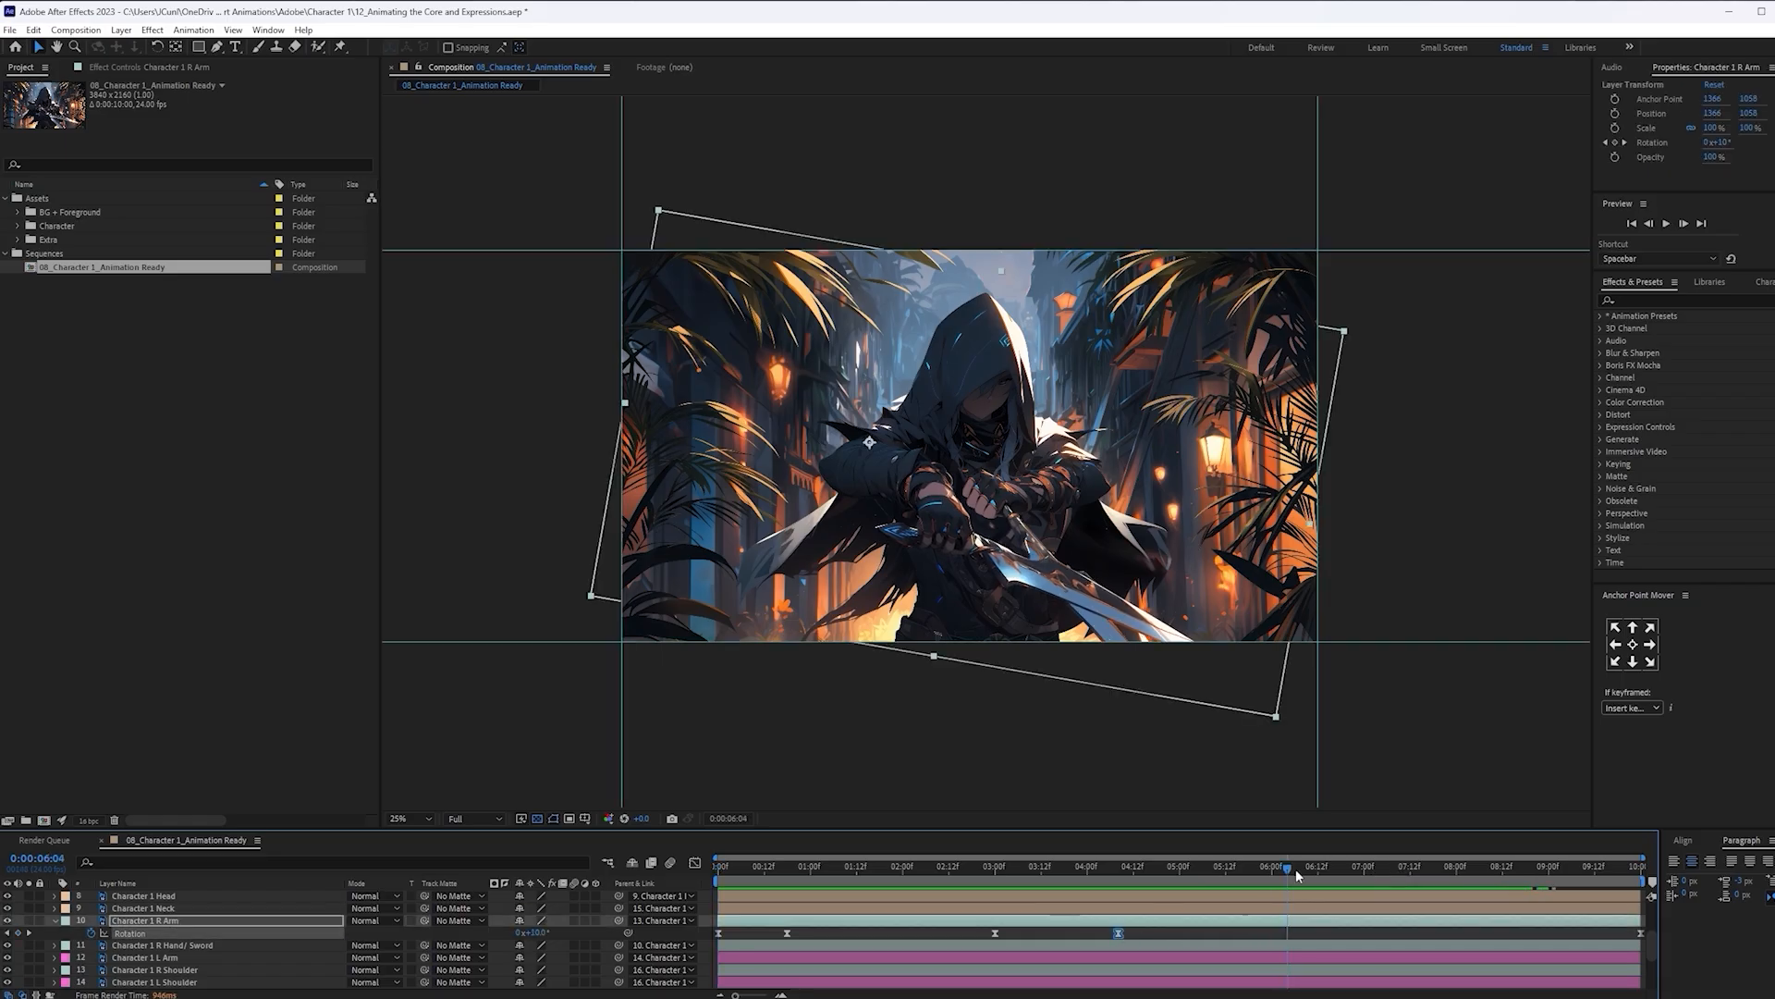
{"action": "left_click_drag", "start_coordinate": [1293, 869], "coordinate": [1318, 870]}
{"action": "key", "text": "ctrl+v"}
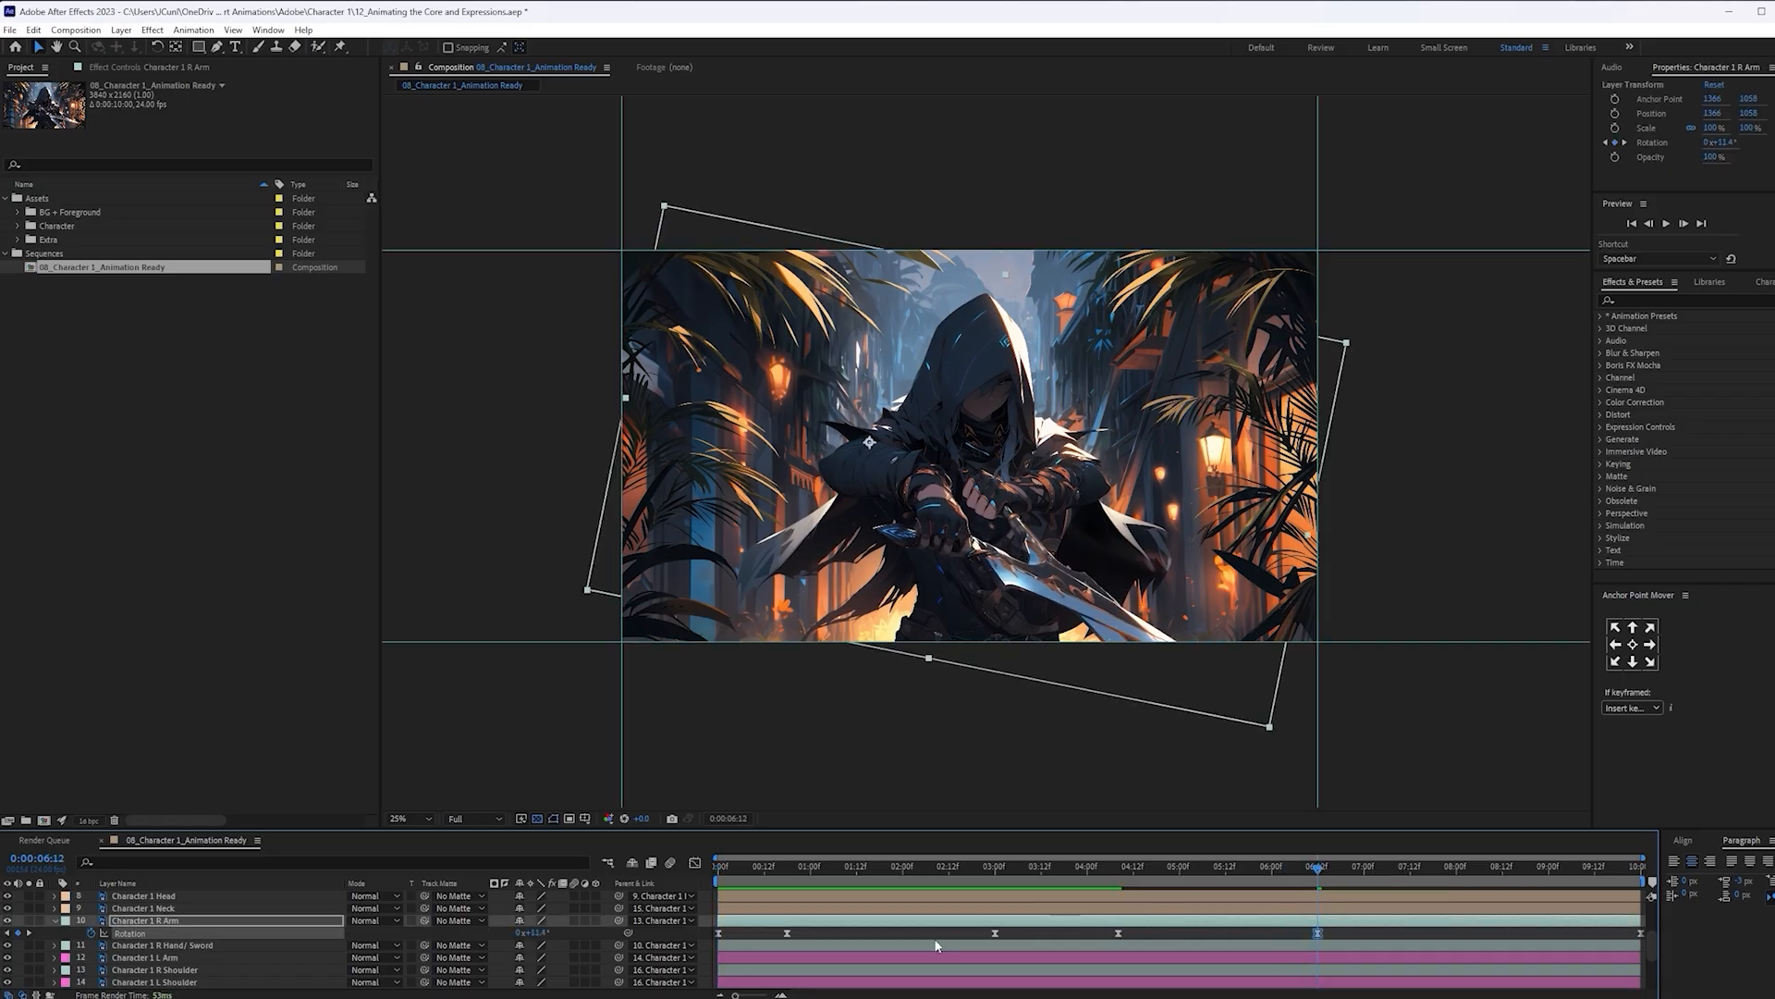
{"action": "left_click_drag", "start_coordinate": [1332, 868], "coordinate": [679, 886]}
Copy the R Arm's final Rotation keyframe to about 0:00:08:17 and preview the return movement
{"action": "left_click", "coordinate": [1642, 933]}
{"action": "key", "text": "ctrl+c"}
{"action": "left_click", "coordinate": [1522, 868]}
{"action": "key", "text": "ctrl+v"}
{"action": "key", "text": "space"}
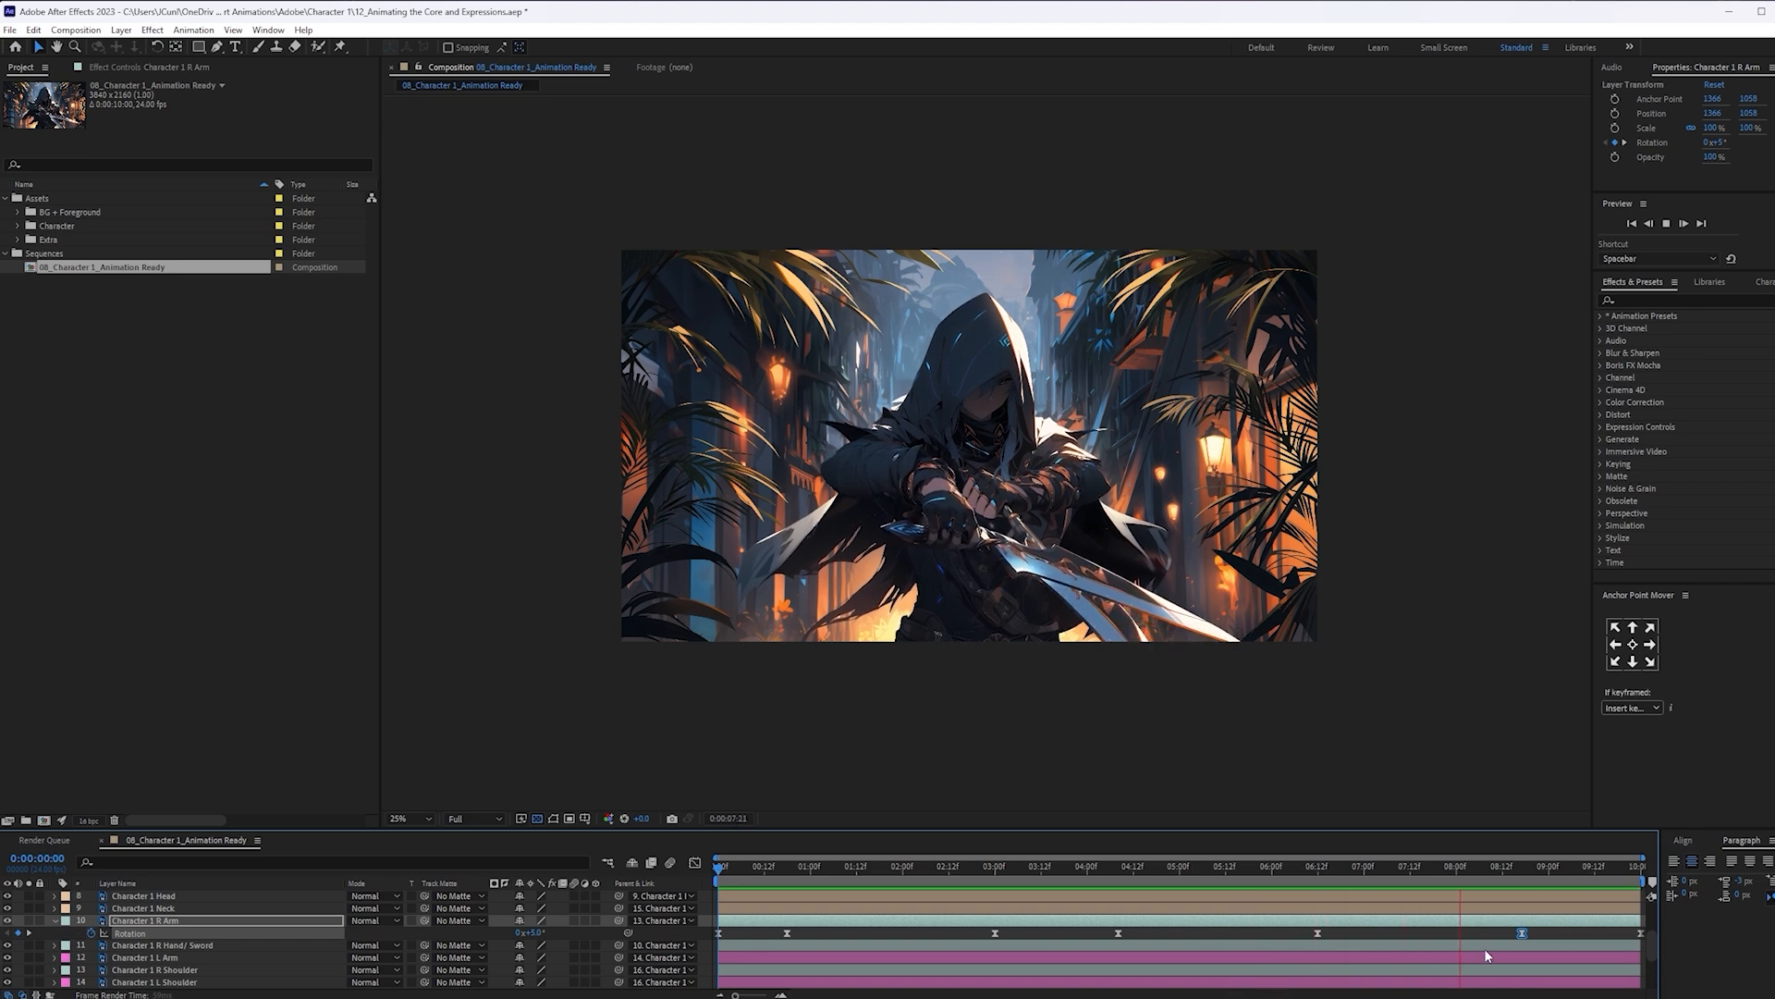
Move the R Arm's second-to-last Rotation keyframe to about 0:00:07:13, previewing the arm animation to check the timing
{"action": "left_click", "coordinate": [1539, 932]}
{"action": "left_click_drag", "start_coordinate": [1524, 933], "coordinate": [1398, 933]}
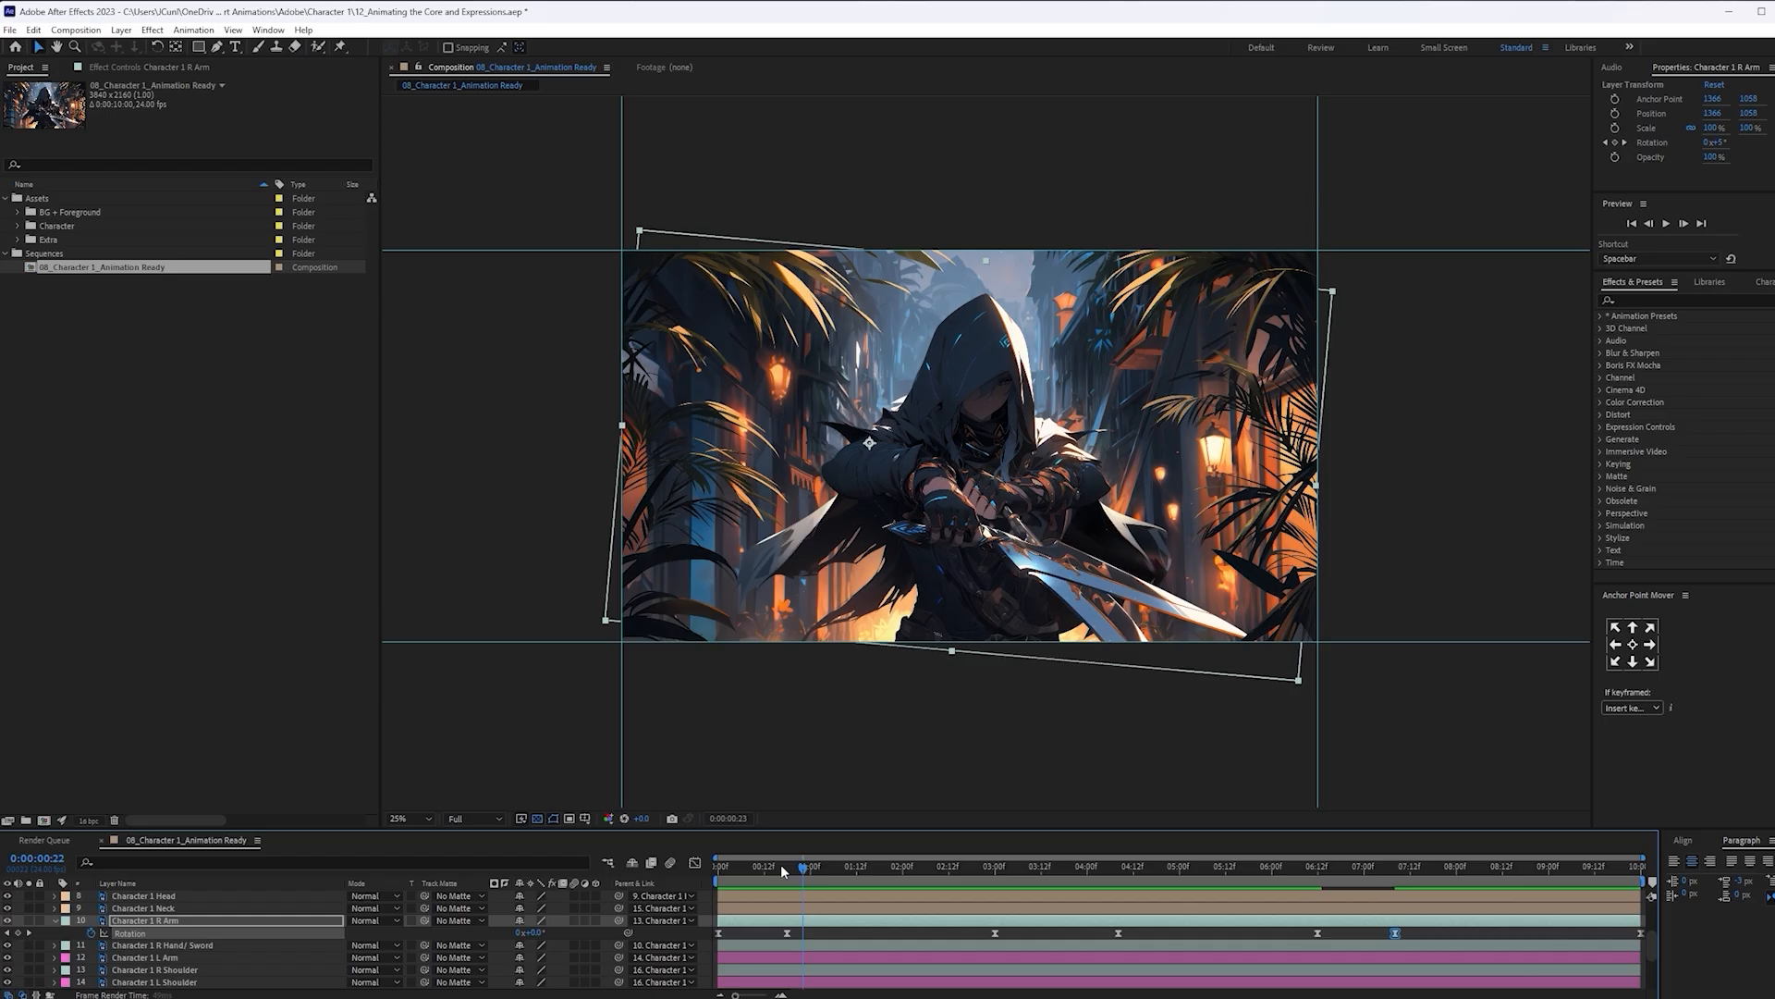
{"action": "key", "text": "space"}
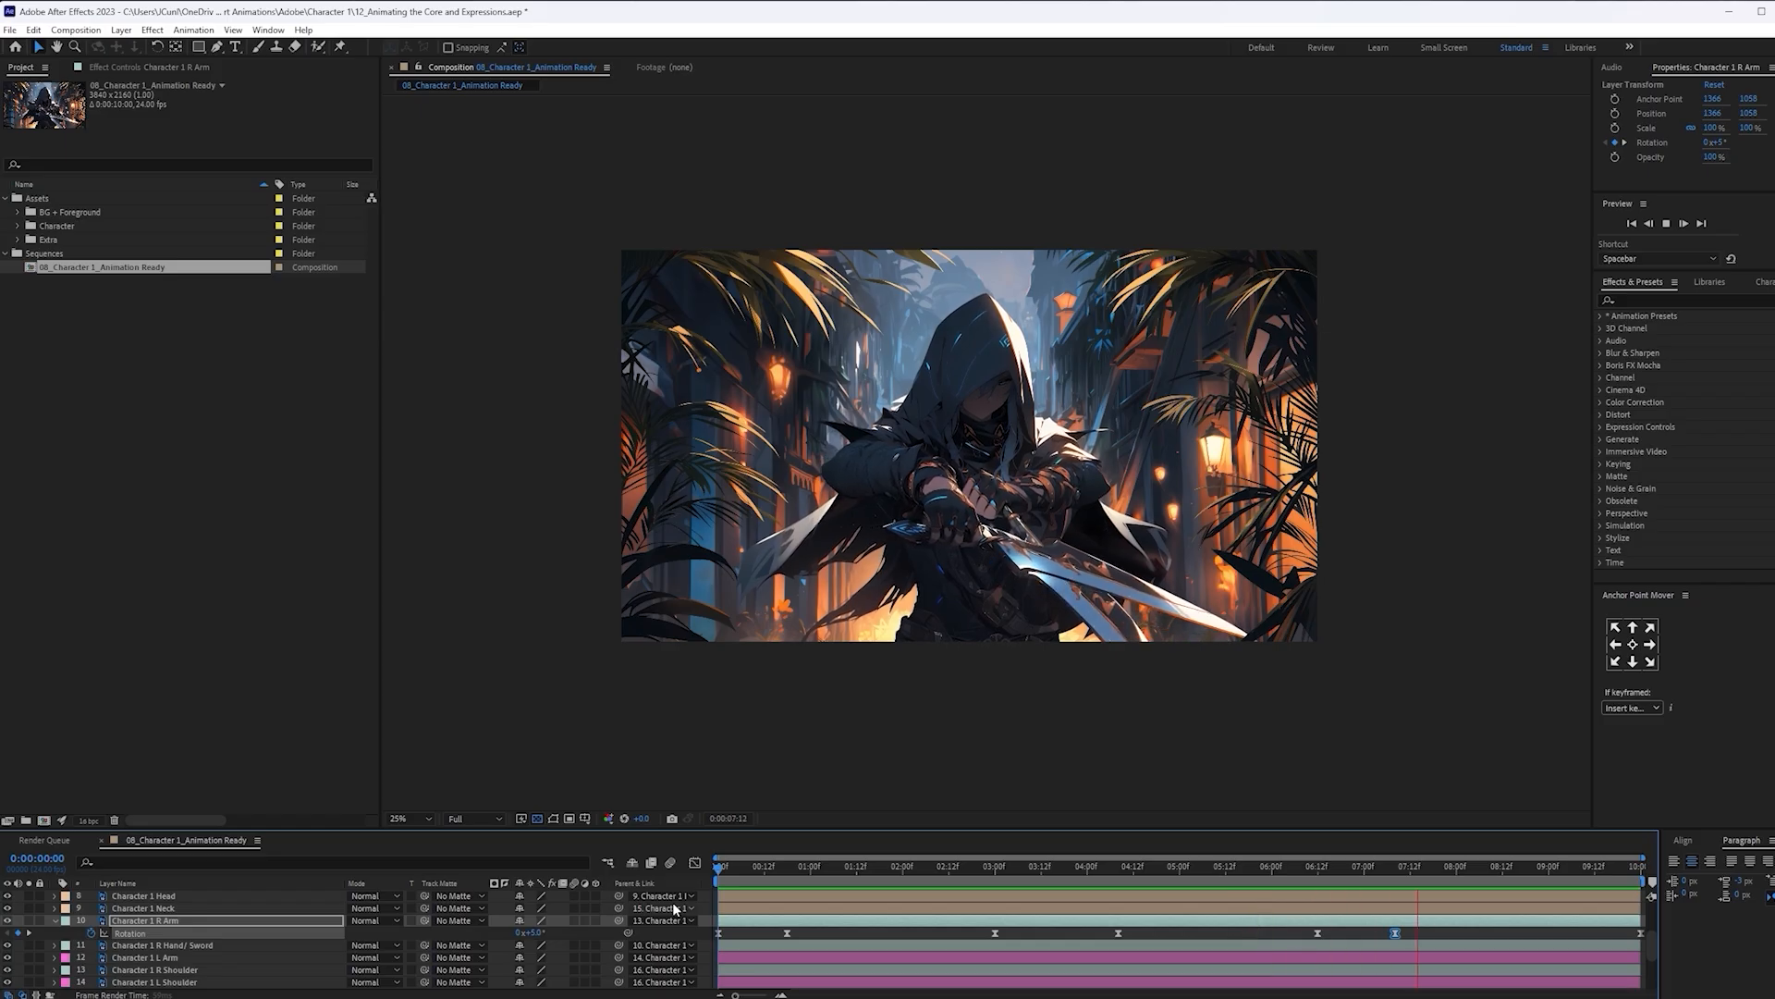
{"action": "key", "text": "space"}
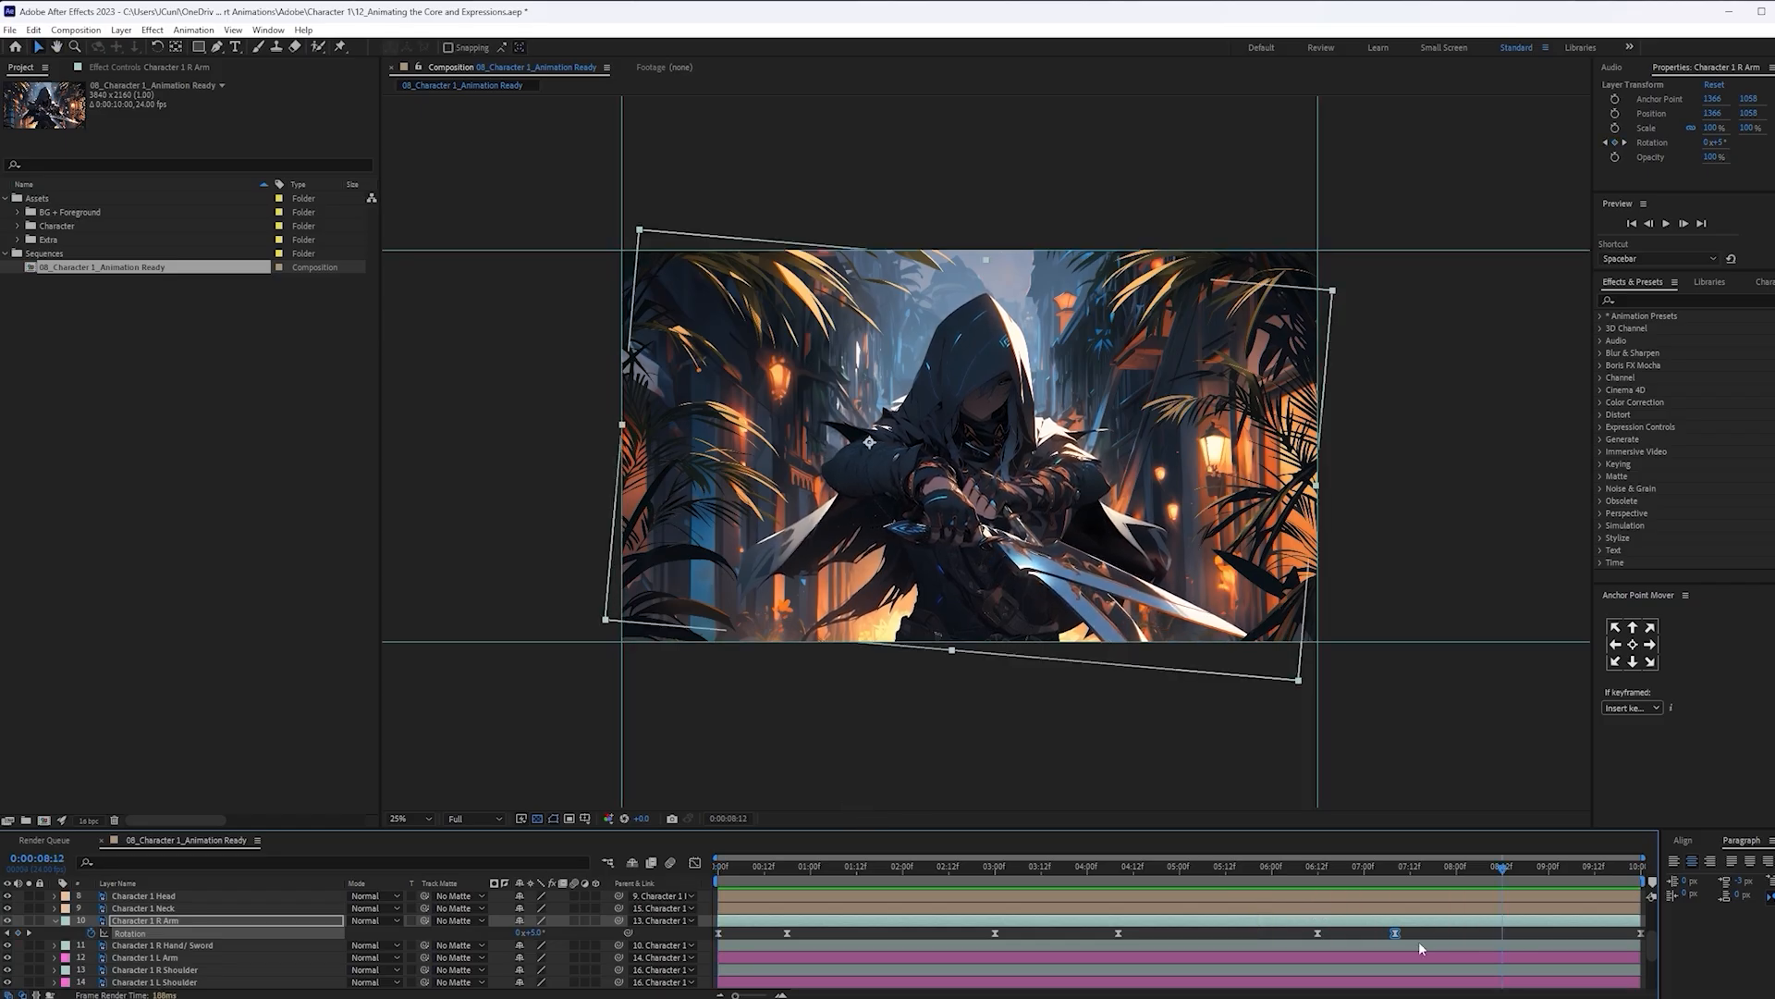
{"action": "left_click_drag", "start_coordinate": [1398, 934], "coordinate": [1417, 934]}
{"action": "left_click", "coordinate": [973, 873]}
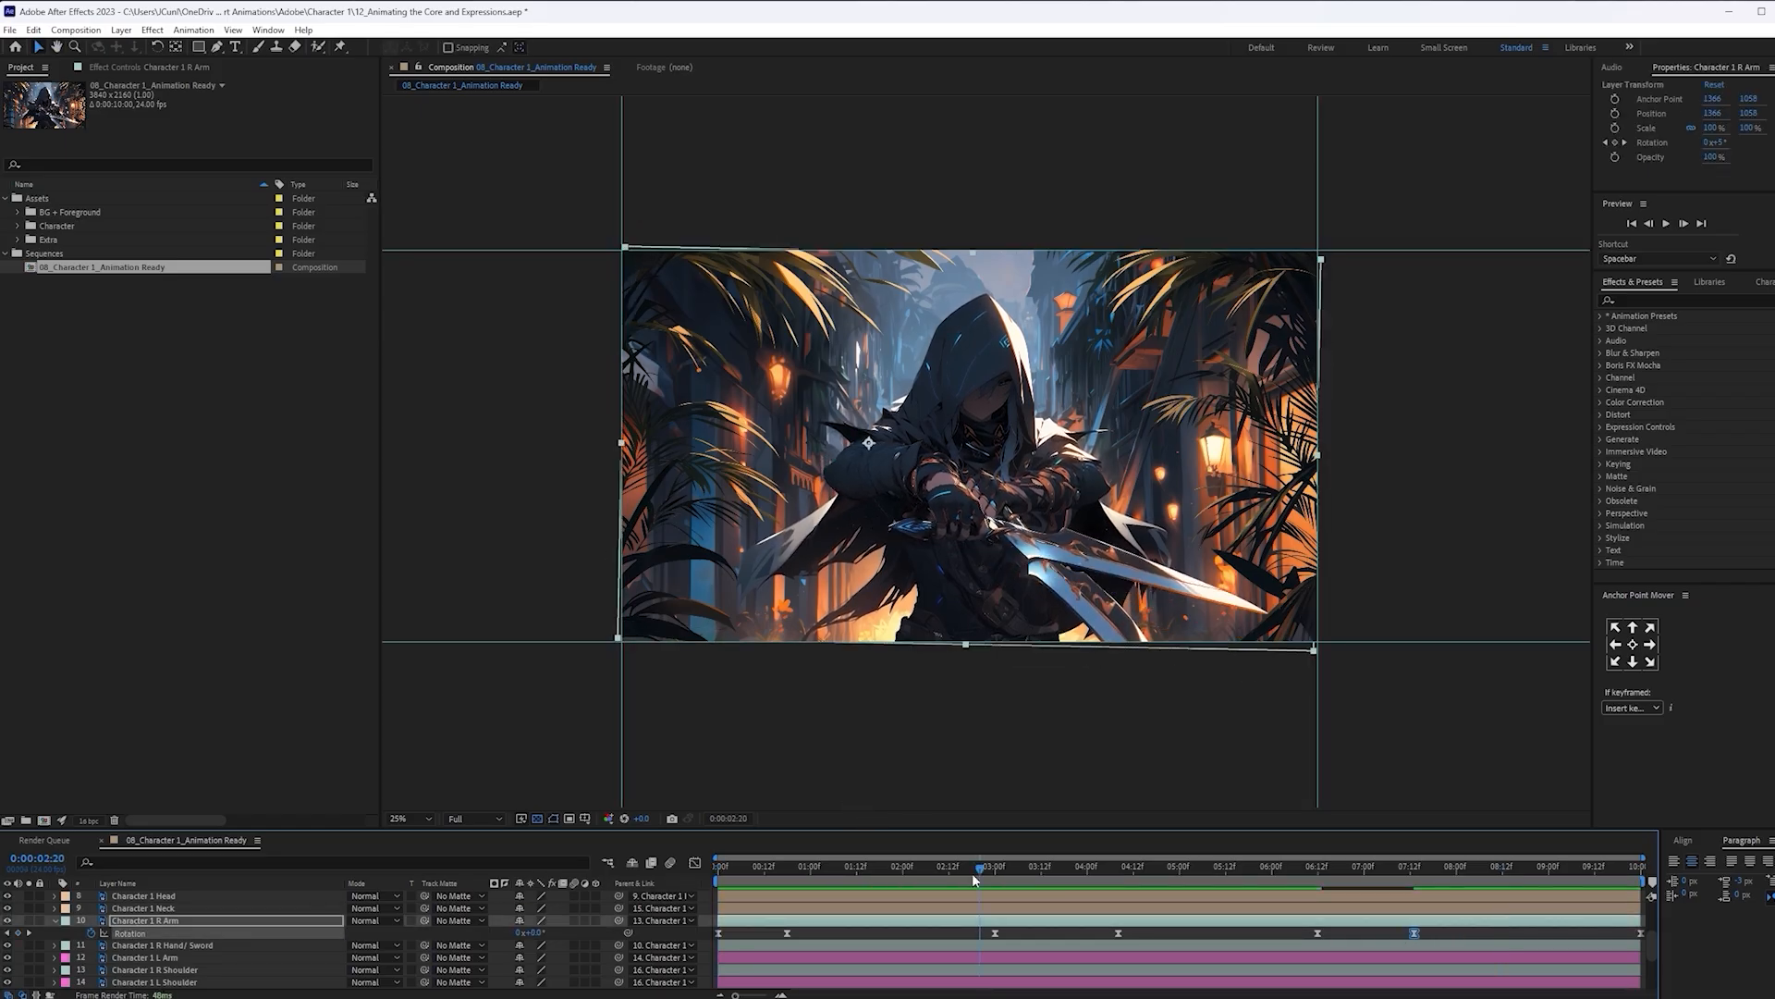
{"action": "key", "text": "space"}
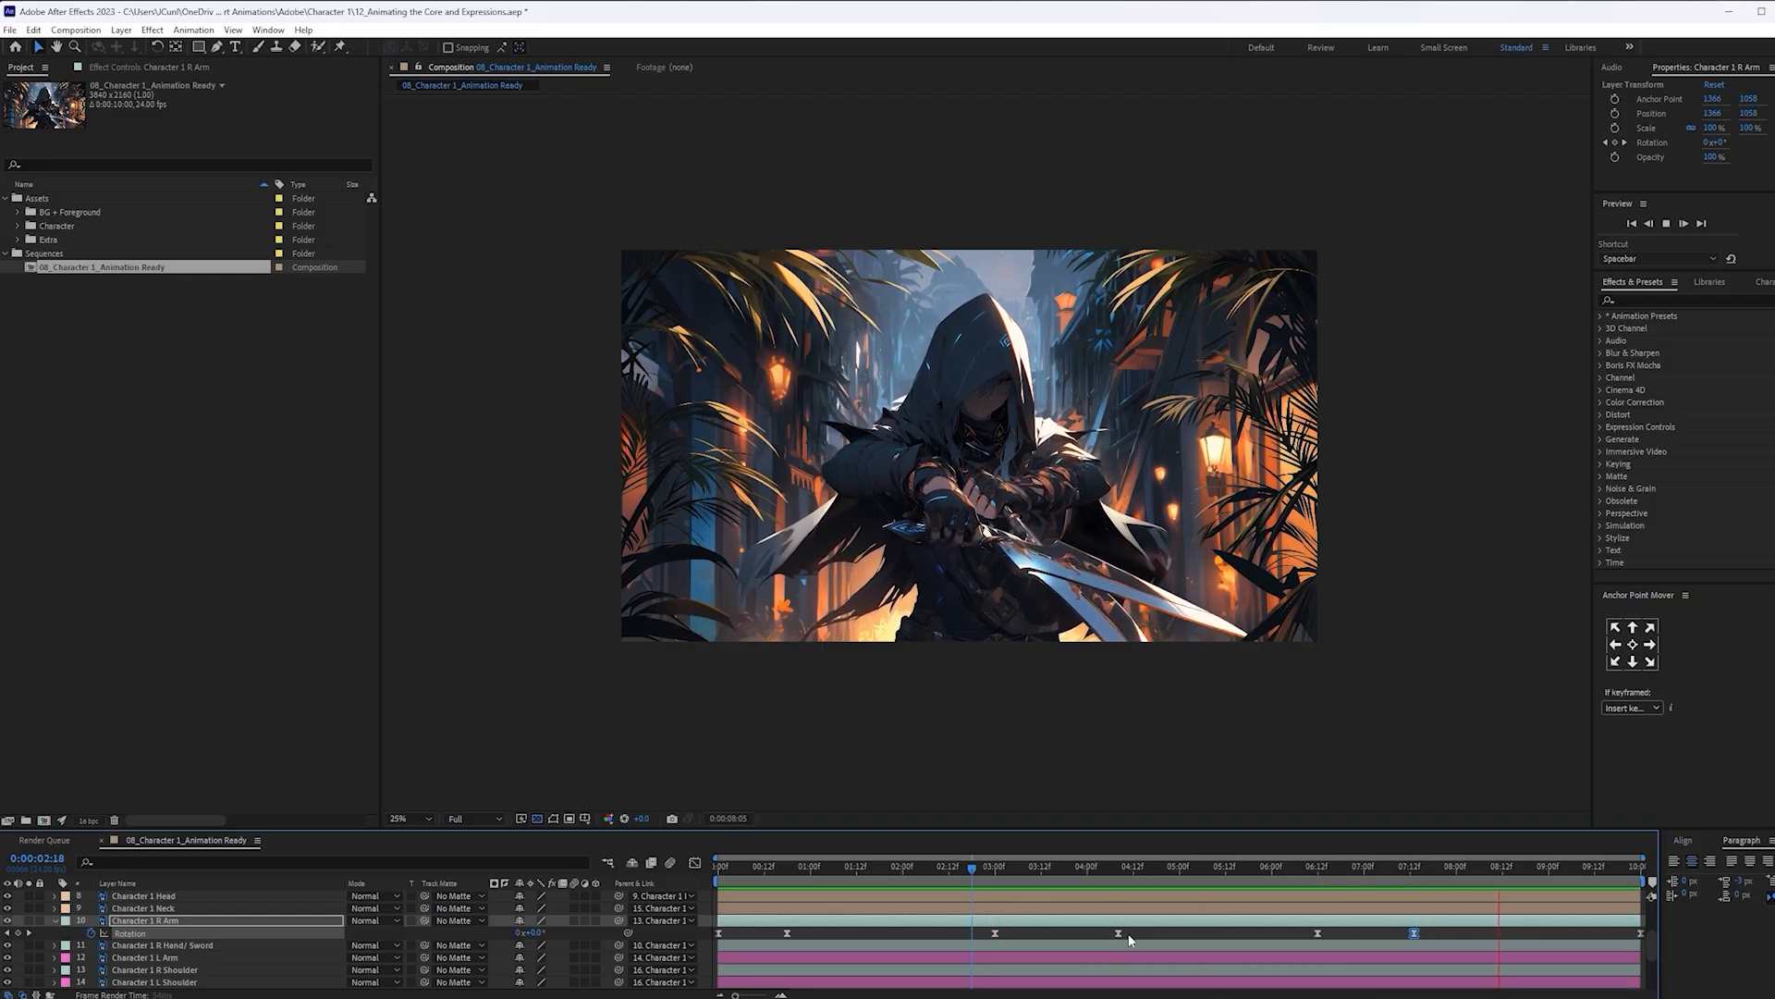
{"action": "key", "text": "space"}
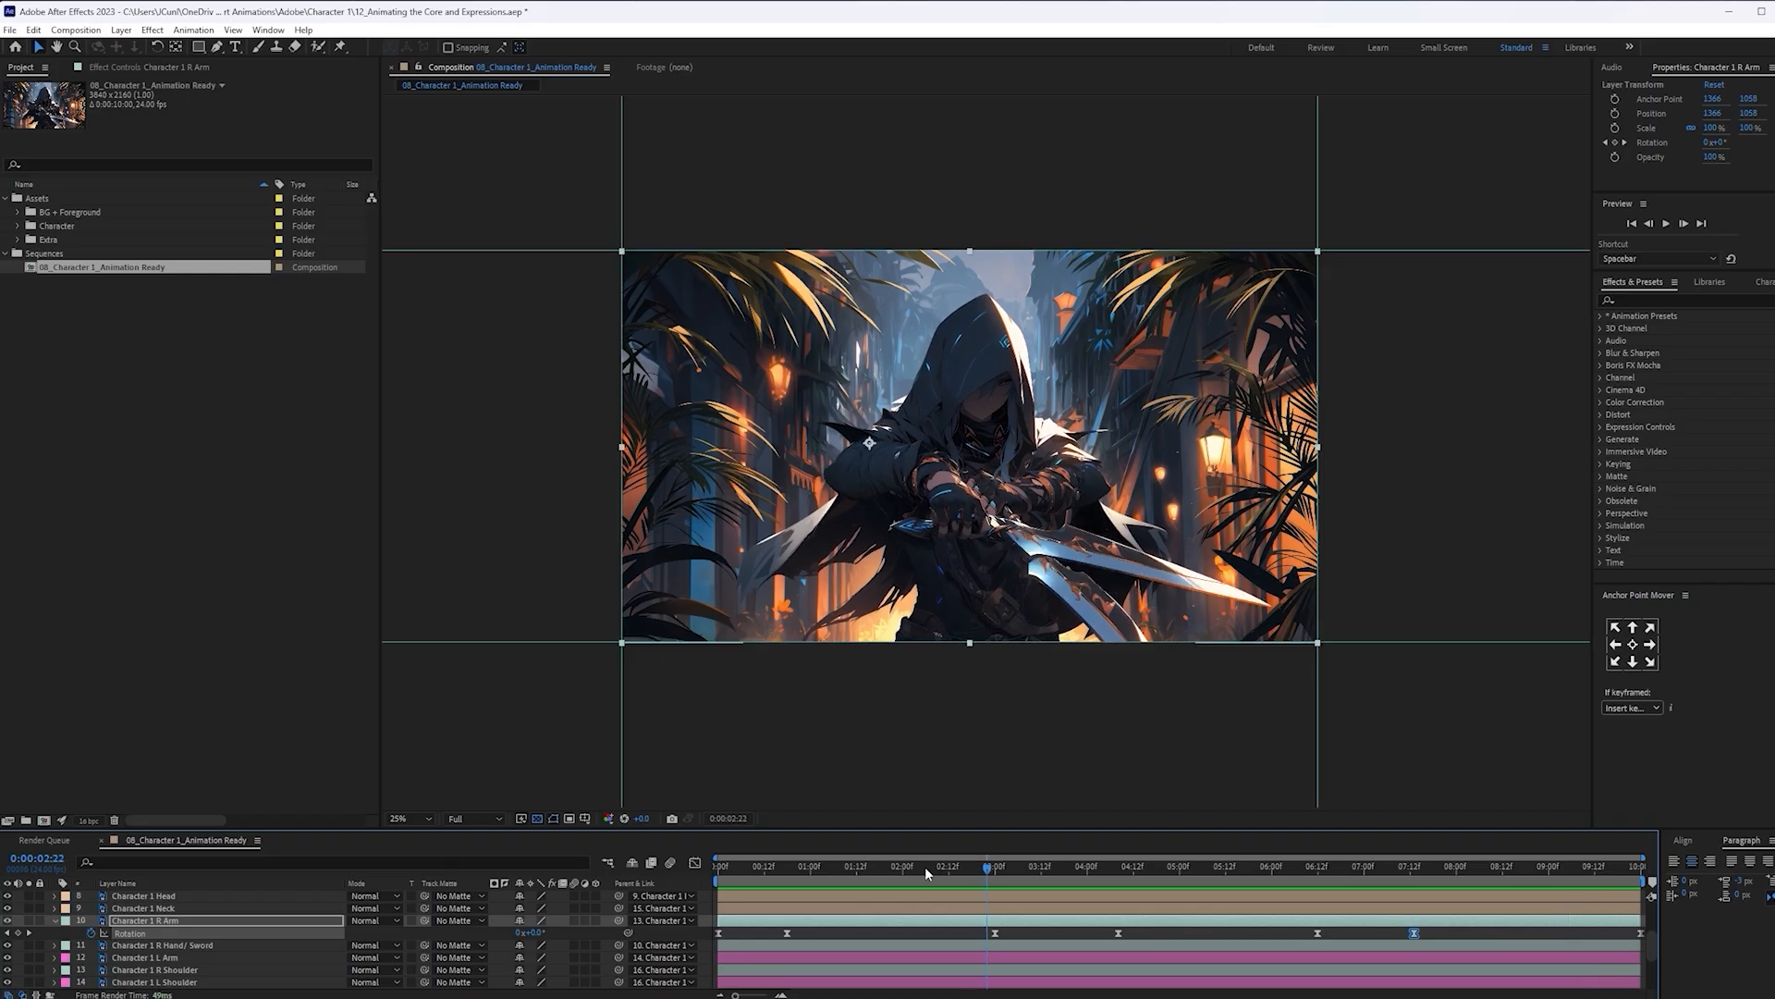
Reveal the Character 1 R Shoulder layer's Position and set its first keyframe at 0:00:00:00
{"action": "scroll", "coordinate": [890, 445], "scroll_direction": "up", "scroll_amount": 2}
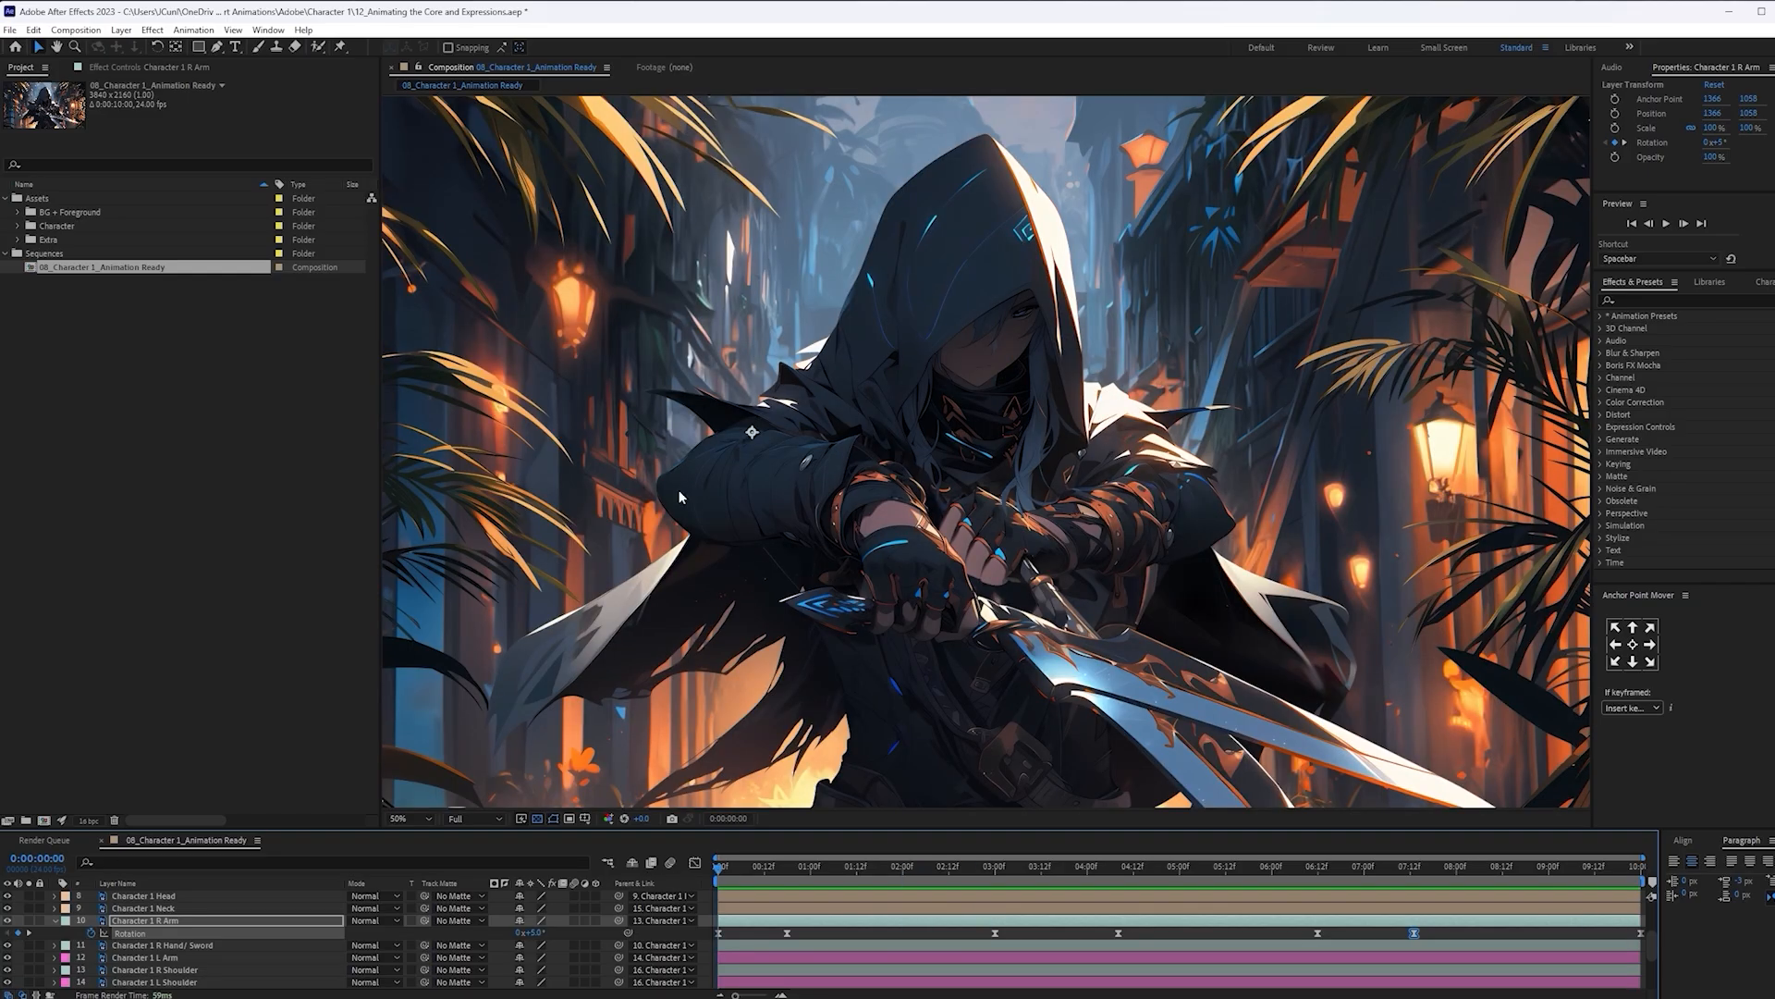
{"action": "scroll", "coordinate": [215, 918], "scroll_direction": "down", "scroll_amount": 2}
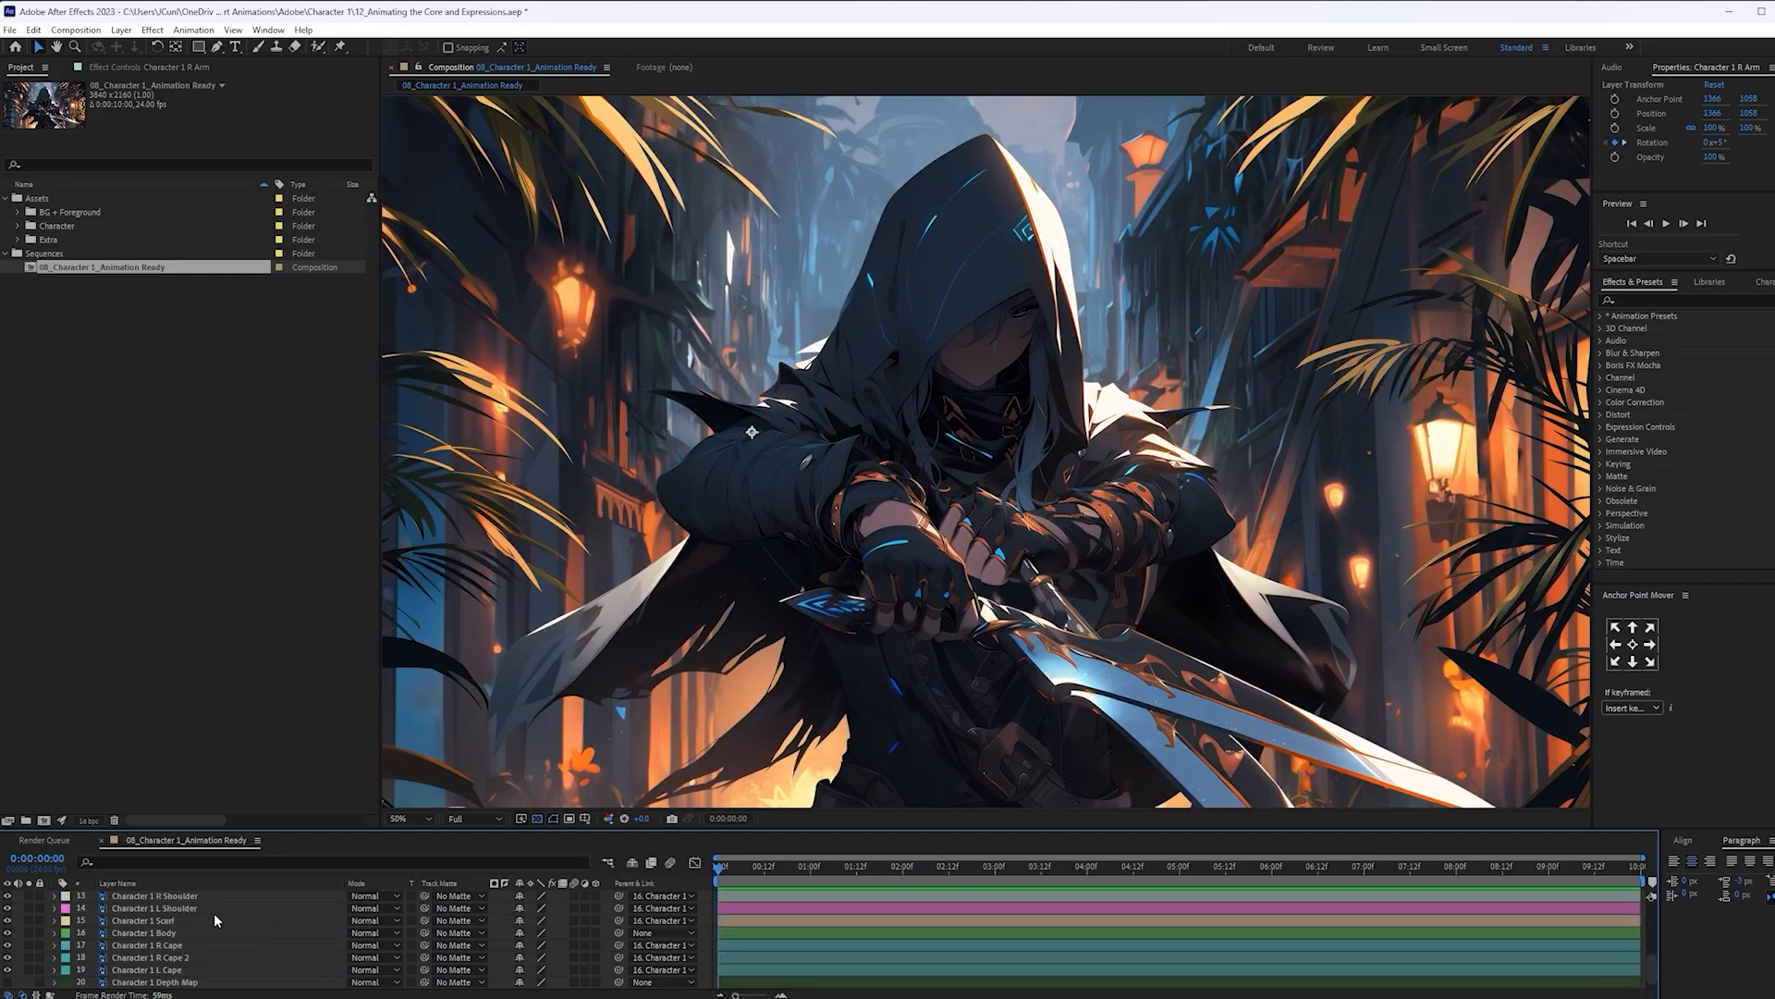
{"action": "left_click", "coordinate": [230, 896]}
{"action": "key", "text": "p"}
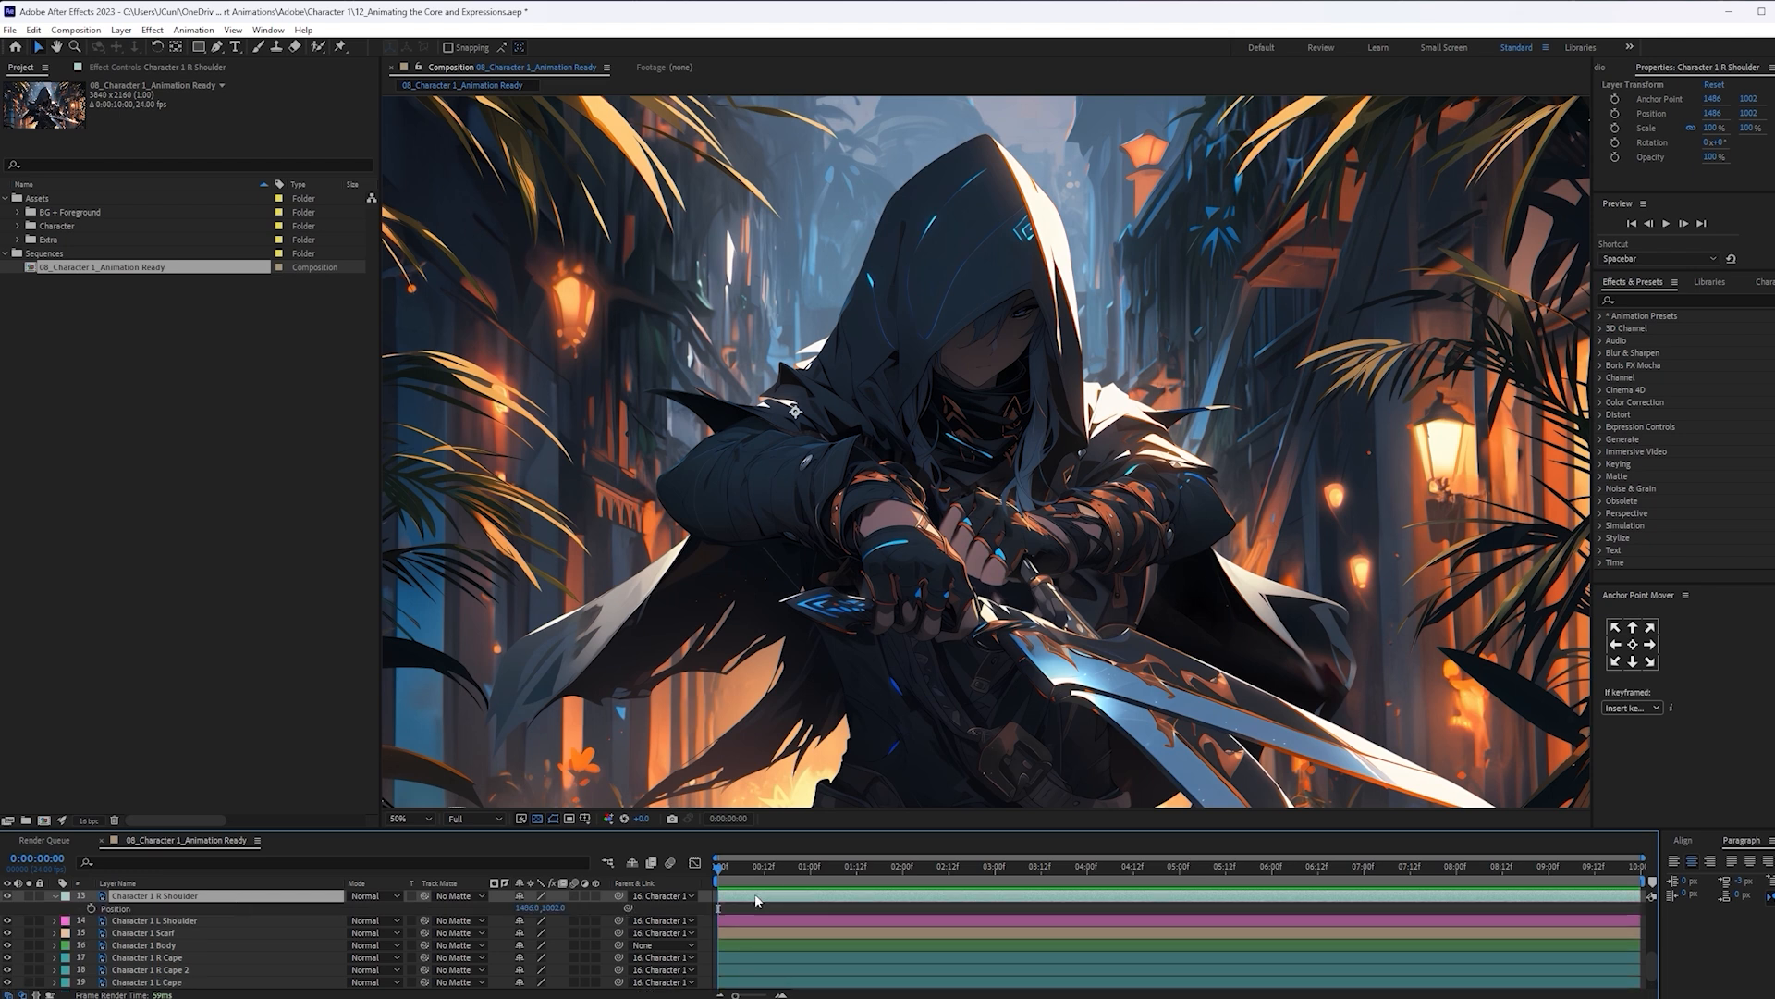
{"action": "left_click", "coordinate": [92, 908]}
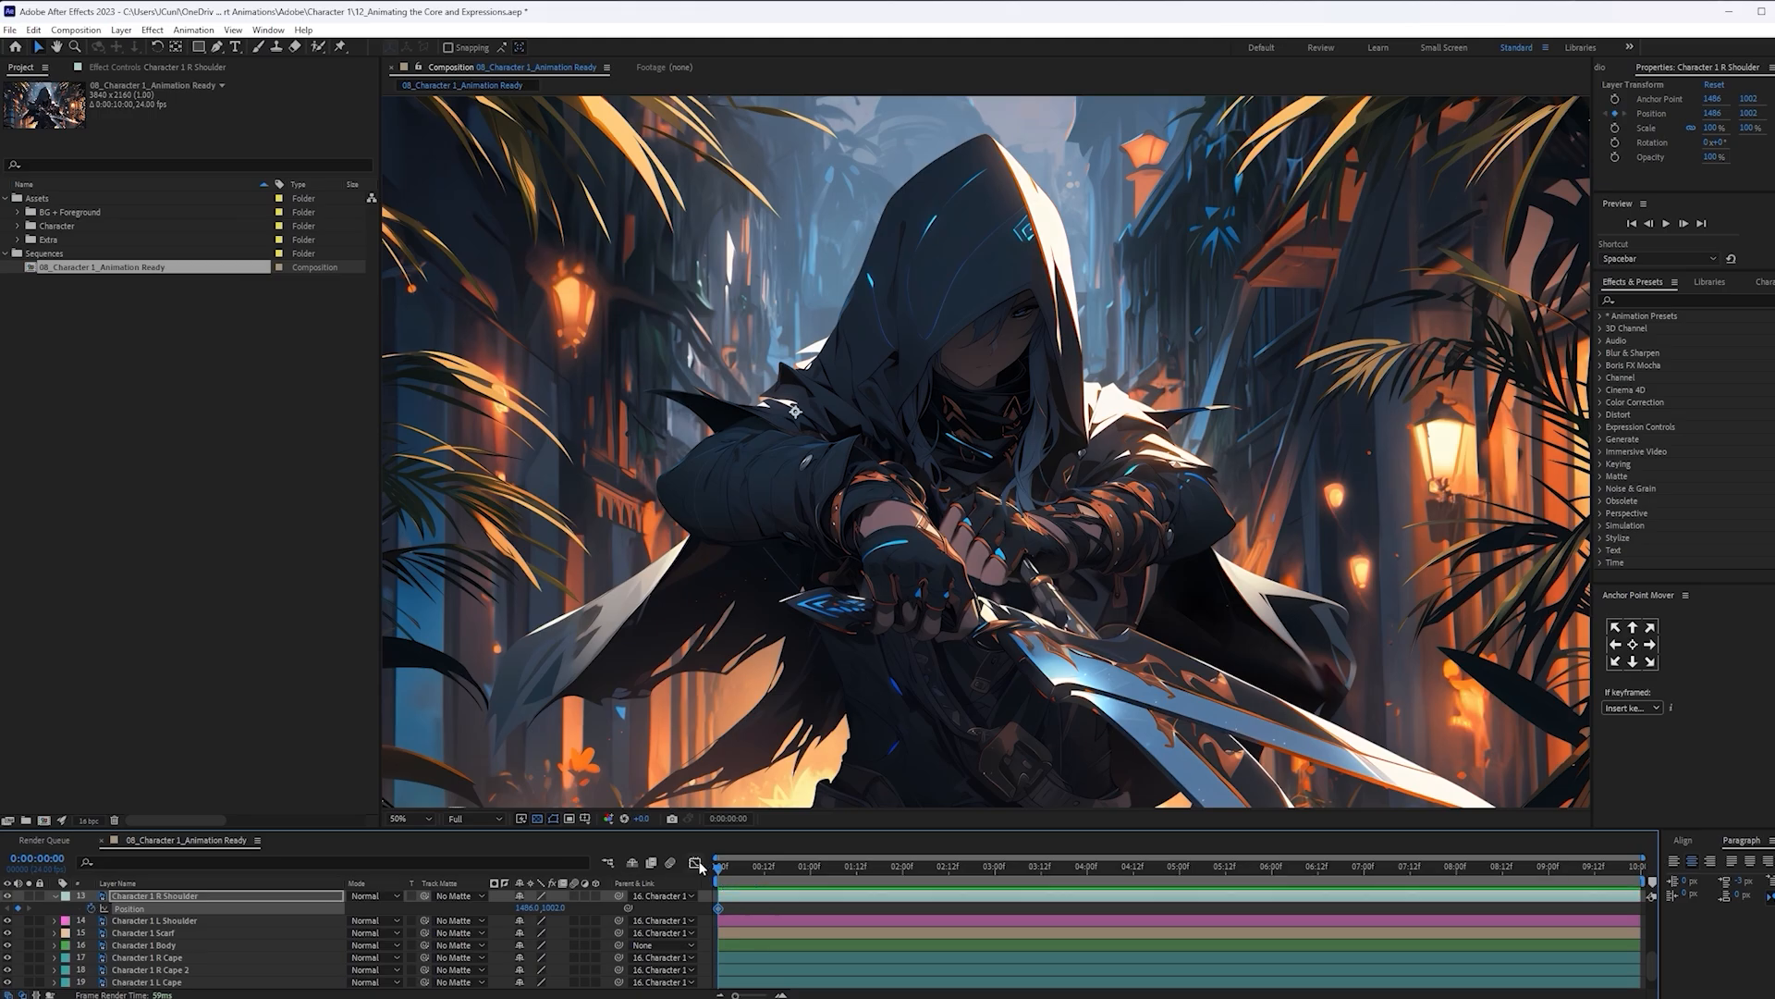
Keyframe the R Shoulder's Y Position at 994 at 0:00:01:00 and apply Easy Ease to both Position keyframes
{"action": "left_click_drag", "start_coordinate": [720, 867], "coordinate": [814, 873]}
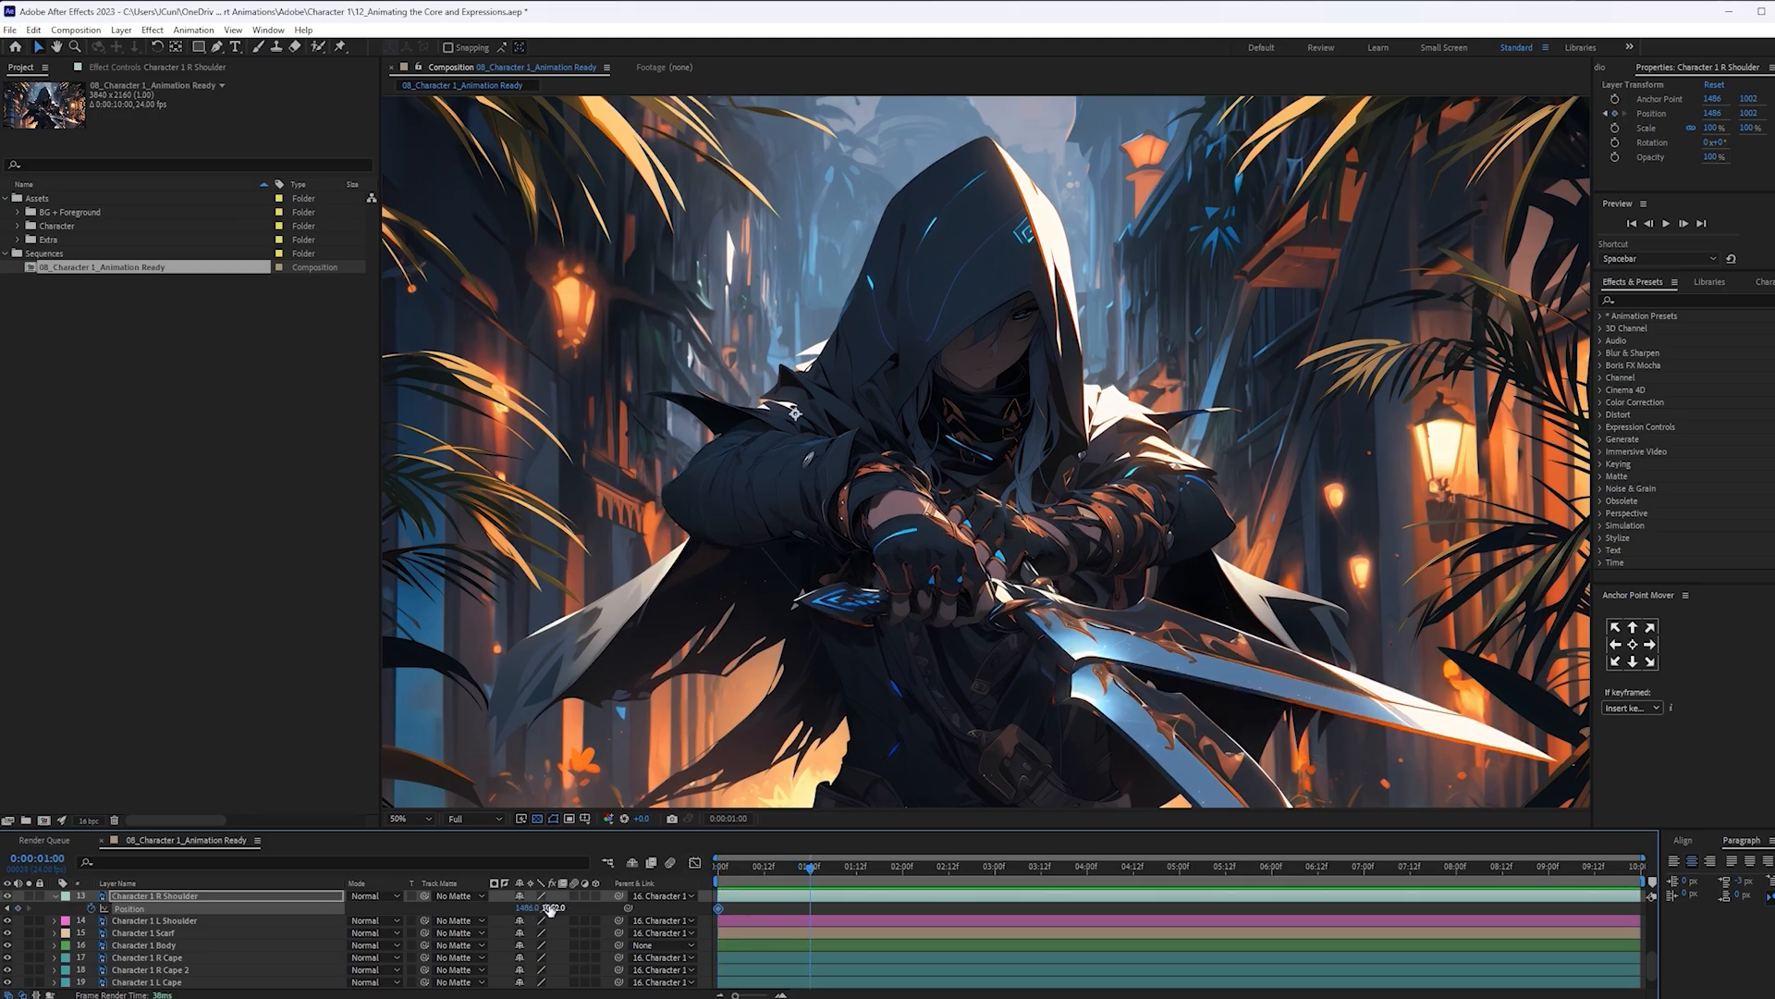
{"action": "key", "text": "Up"}
{"action": "key", "text": "Up"}
{"action": "key", "text": "Up"}
{"action": "key", "text": "Up"}
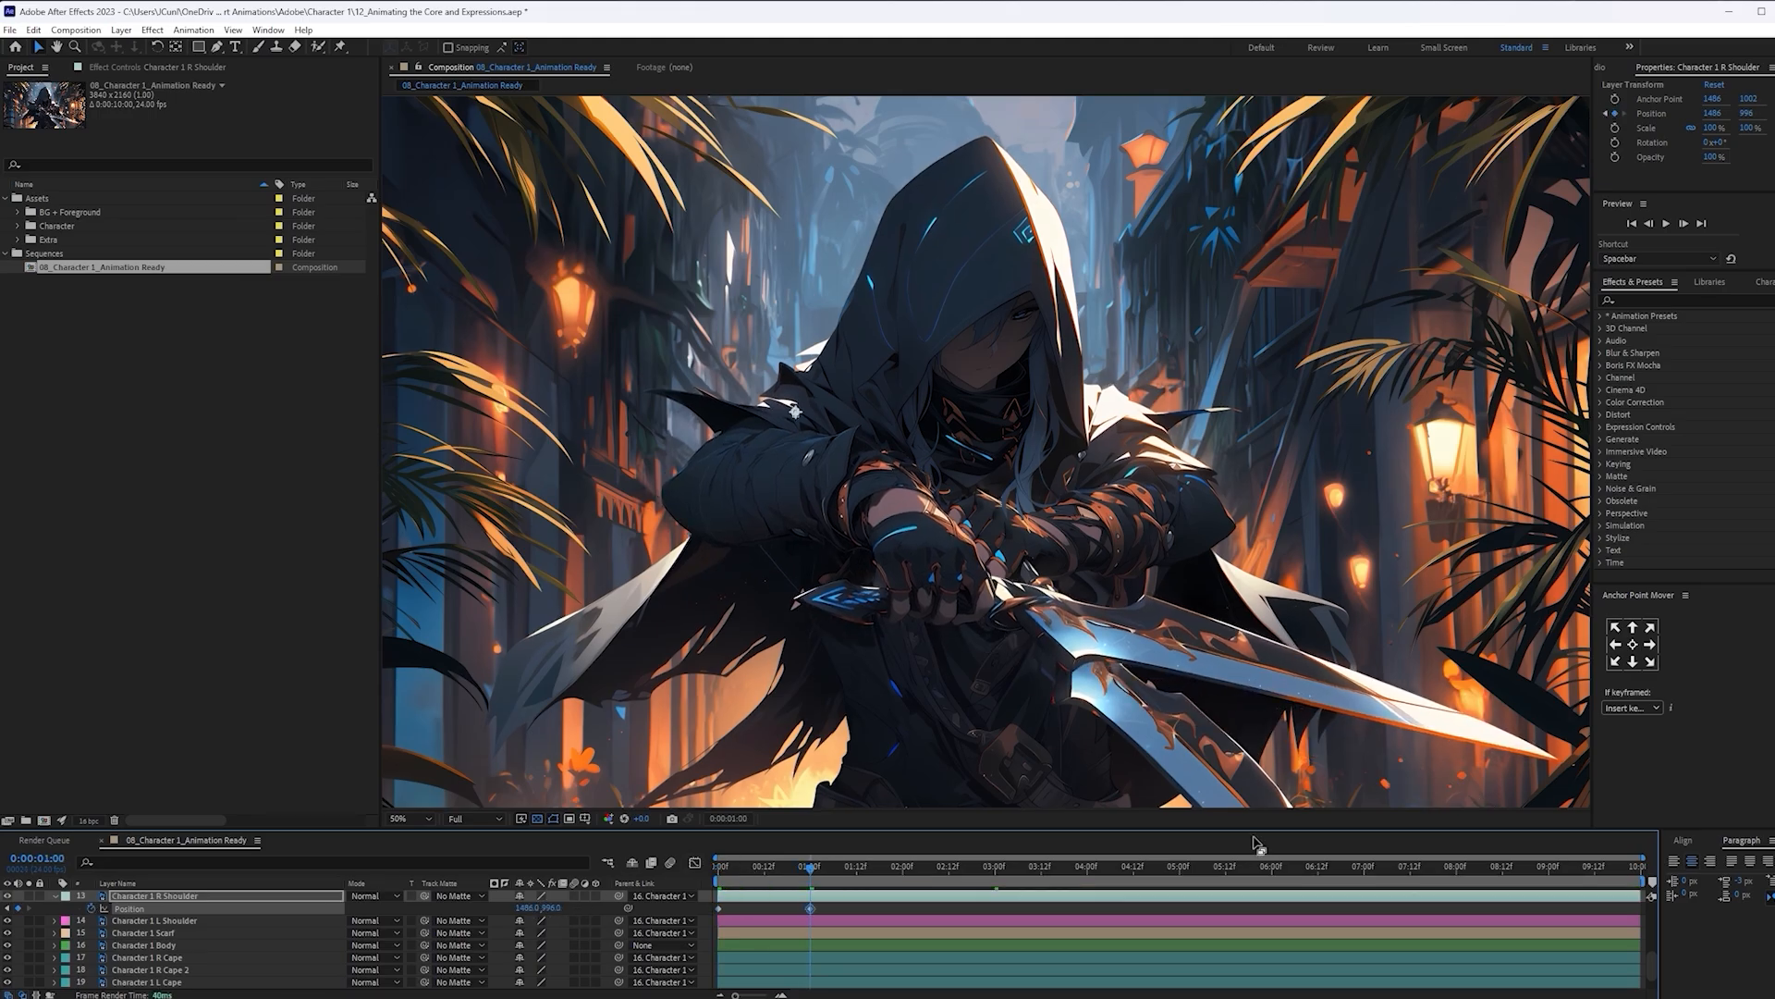
{"action": "key", "text": "Down"}
{"action": "key", "text": "Down"}
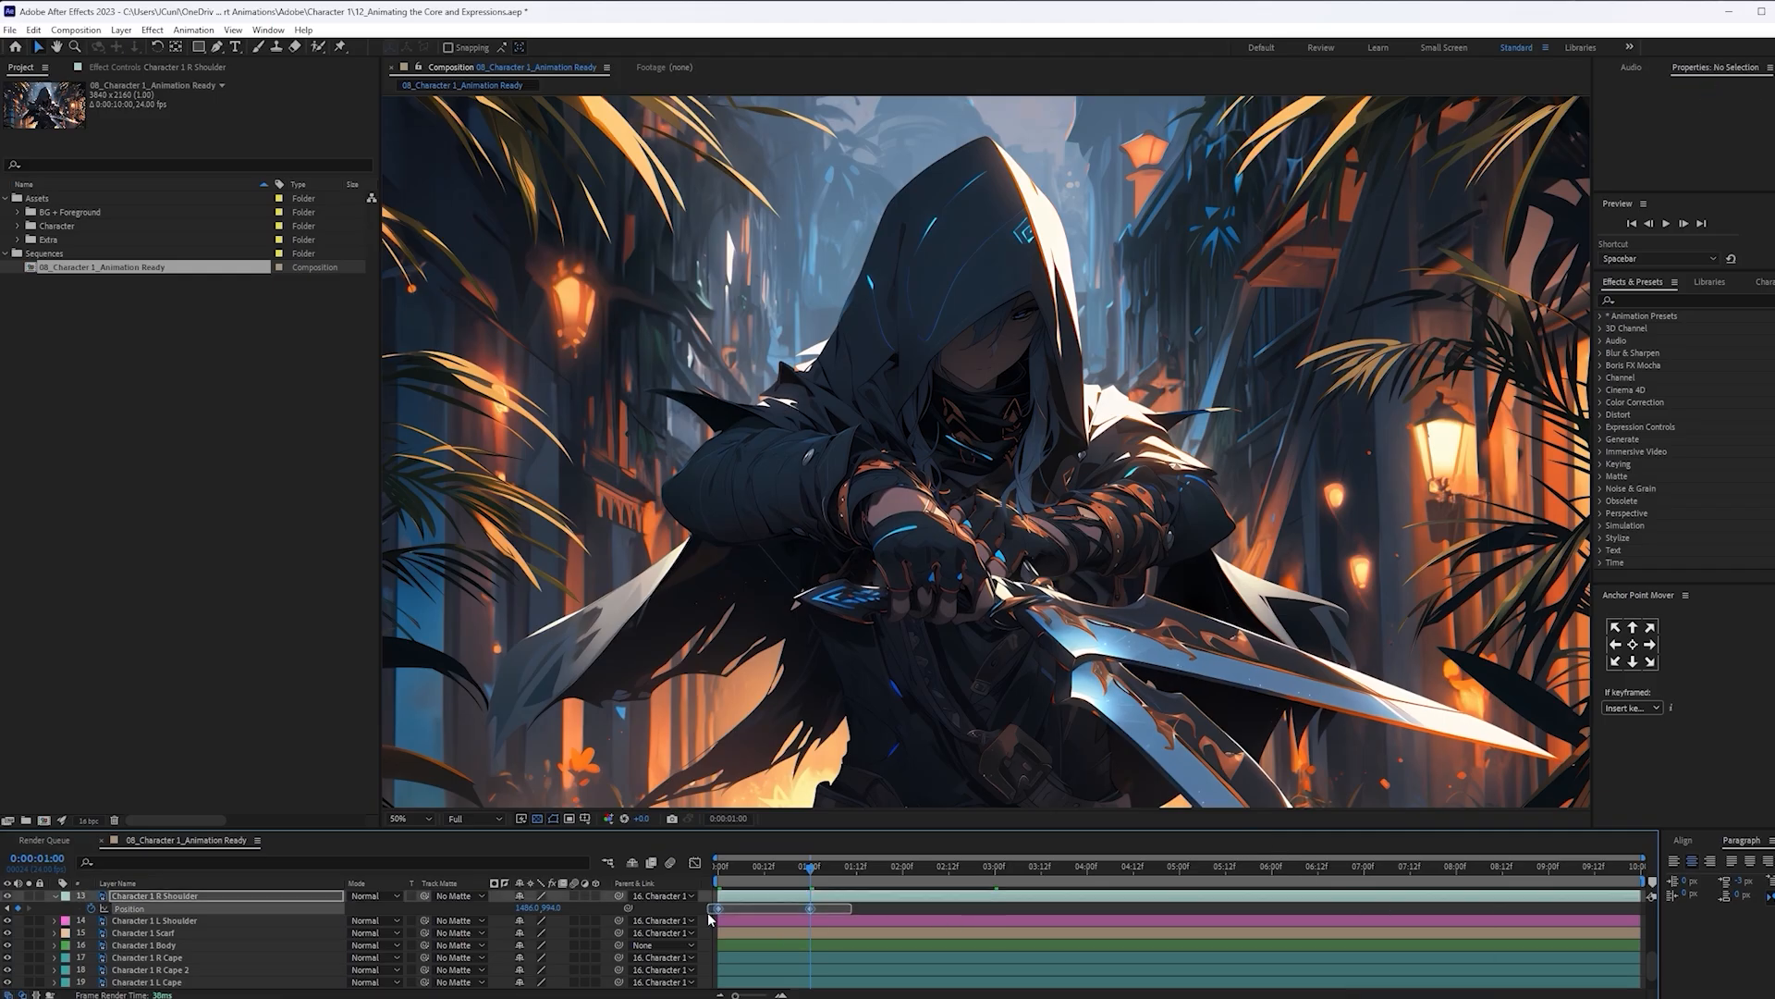
{"action": "key", "text": "F9"}
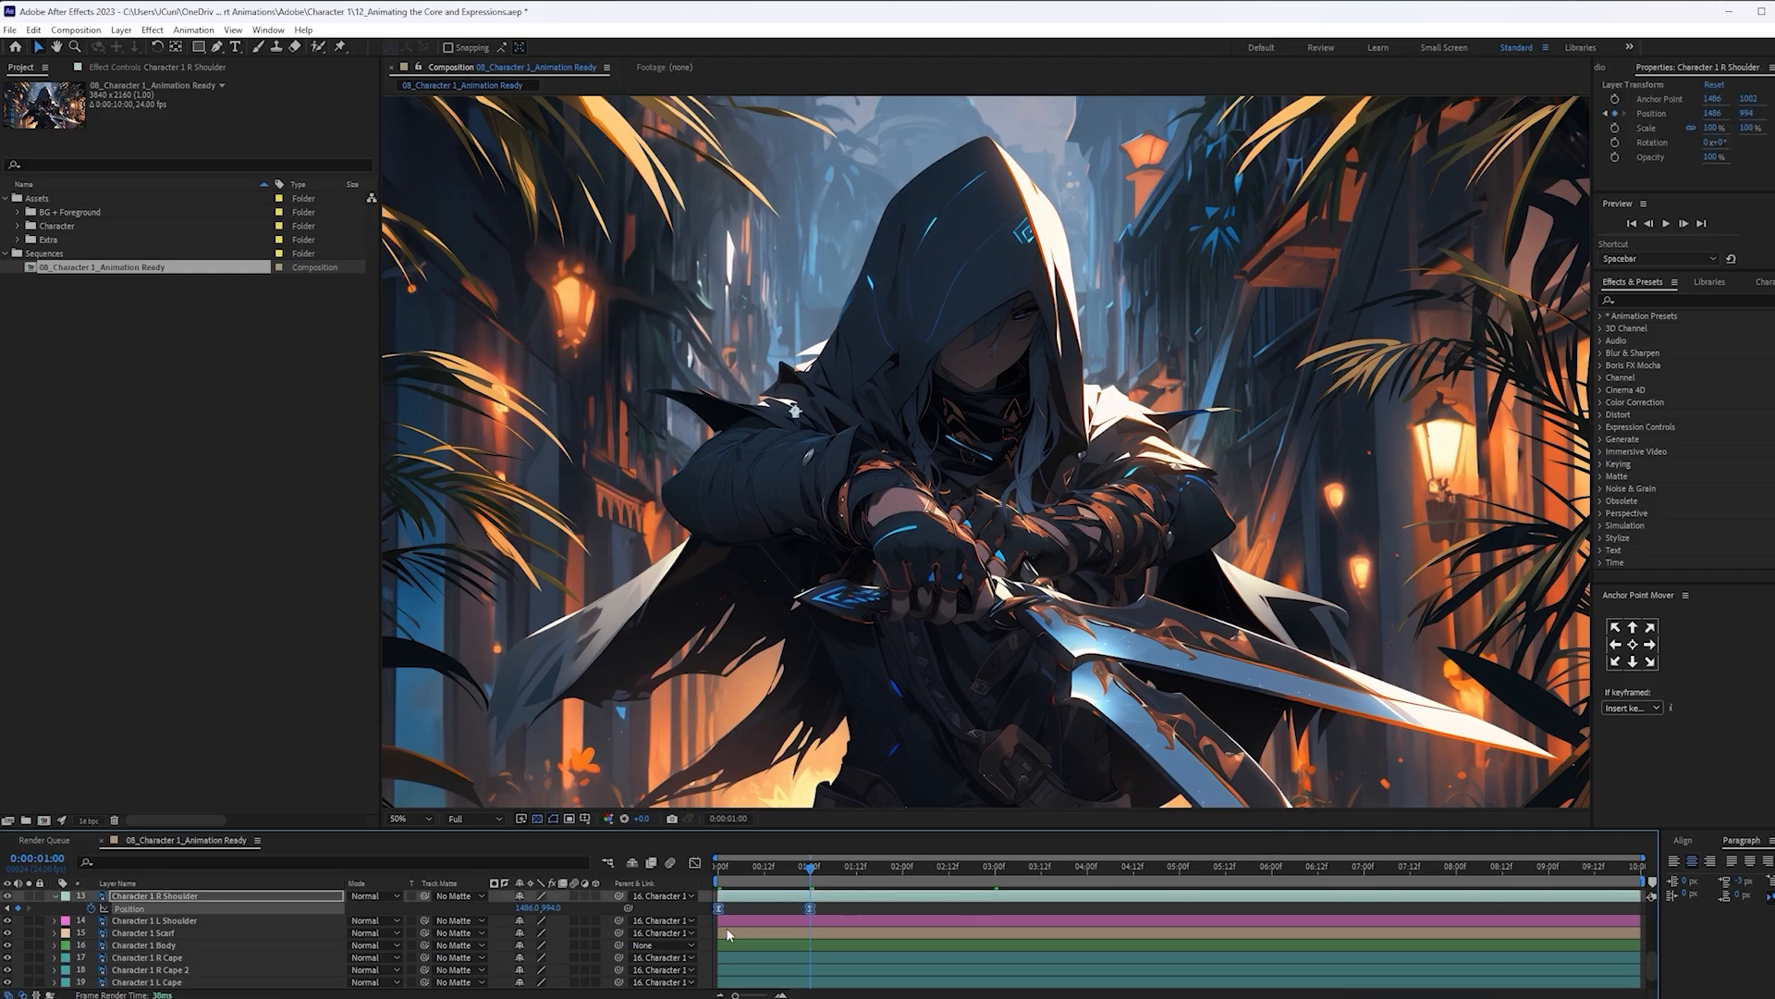
Add the expression loopOut("pingpong"); to the R Shoulder's Position and preview the looping motion from the start
{"action": "left_click", "coordinate": [92, 907], "text": "alt"}
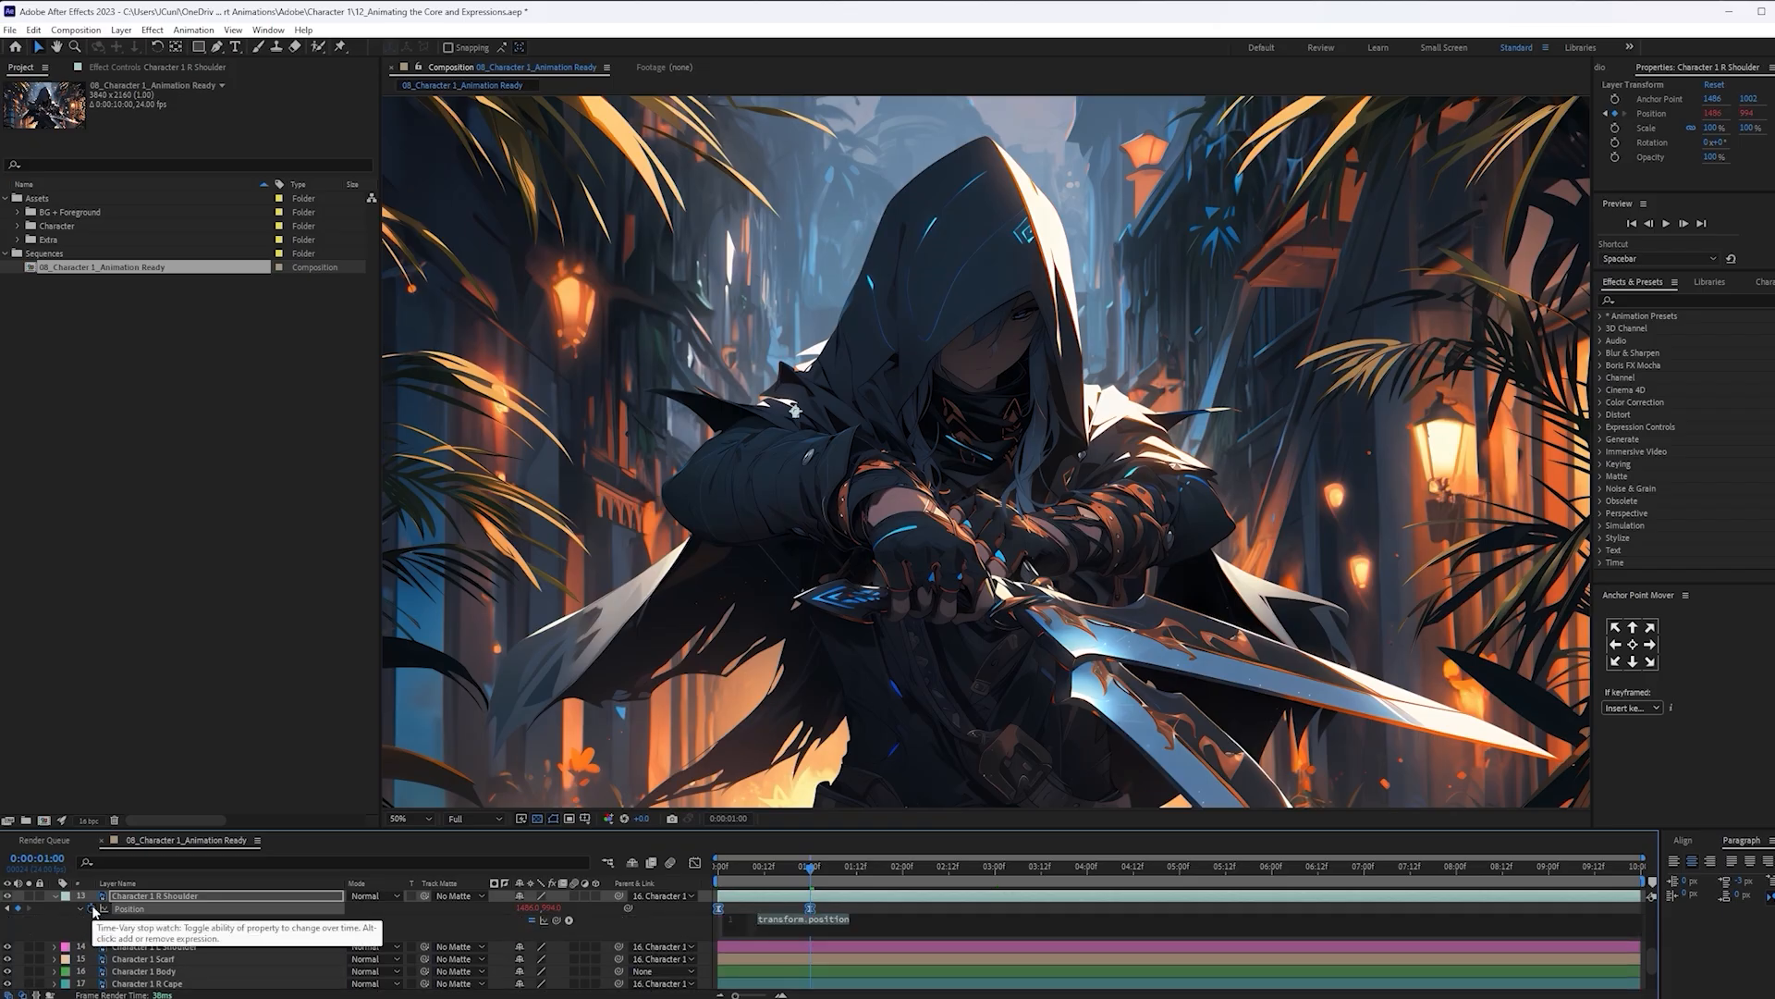
{"action": "type", "text": "loopOut"}
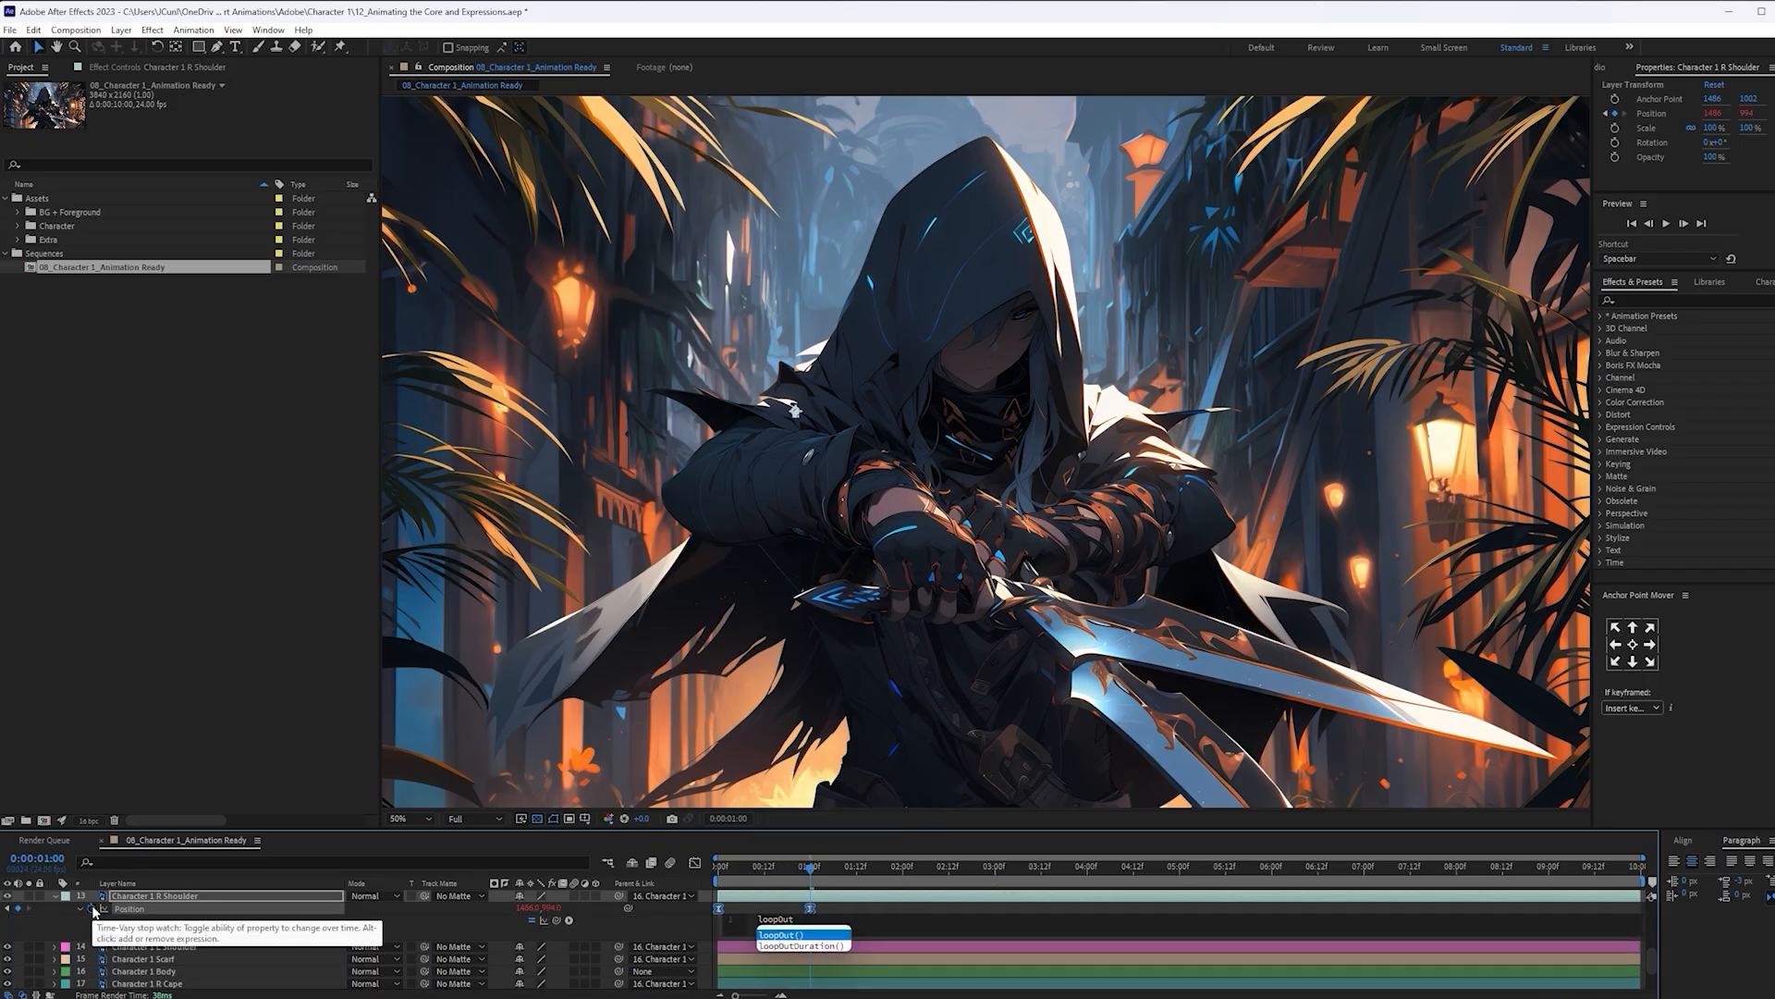
{"action": "key", "text": "Return"}
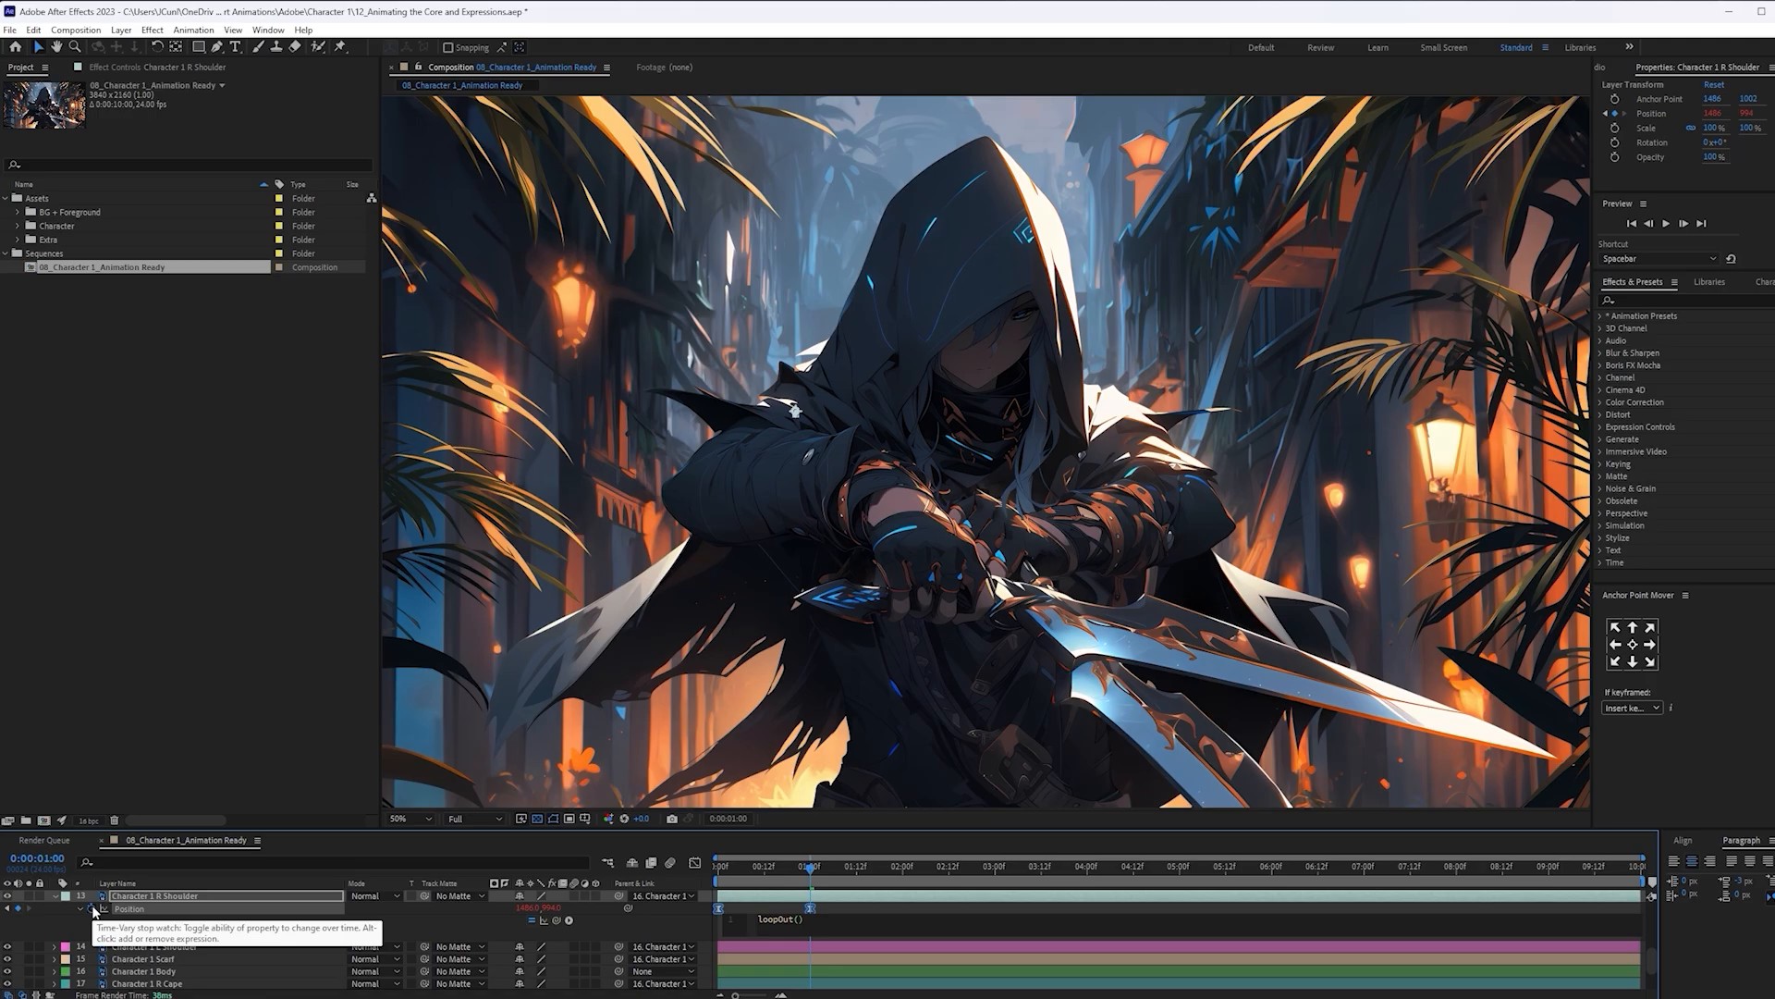
{"action": "type", "text": "\"pingpong"}
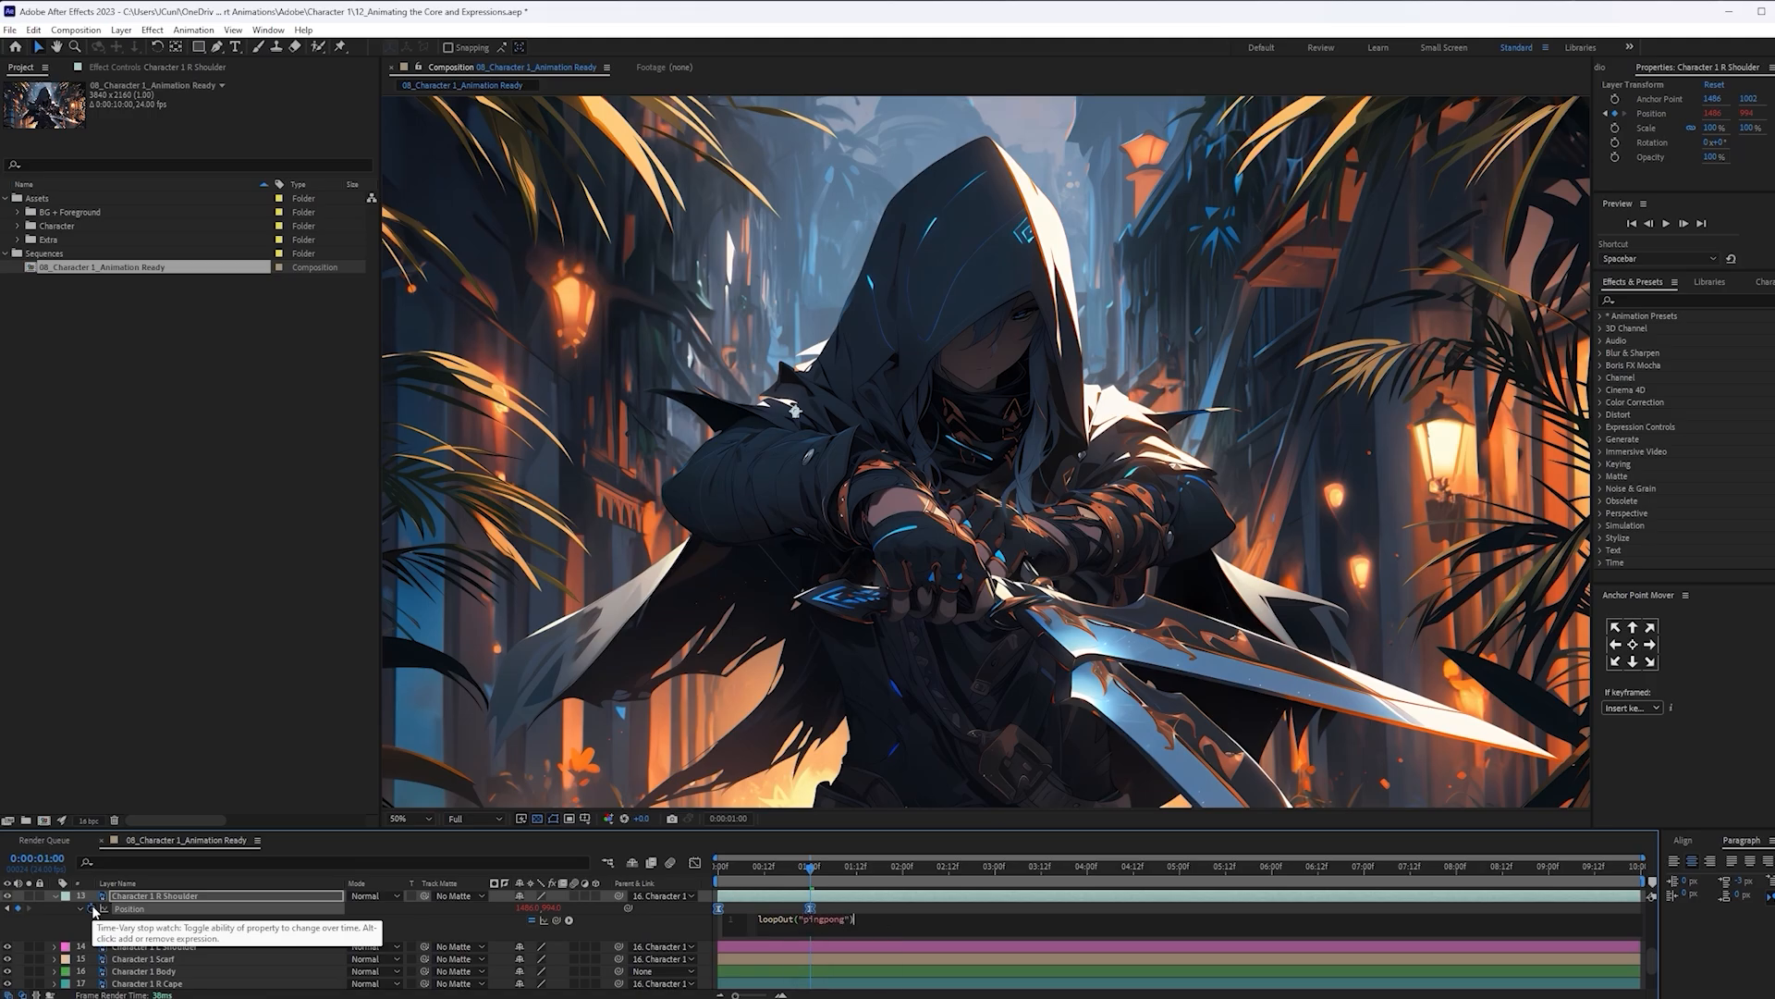
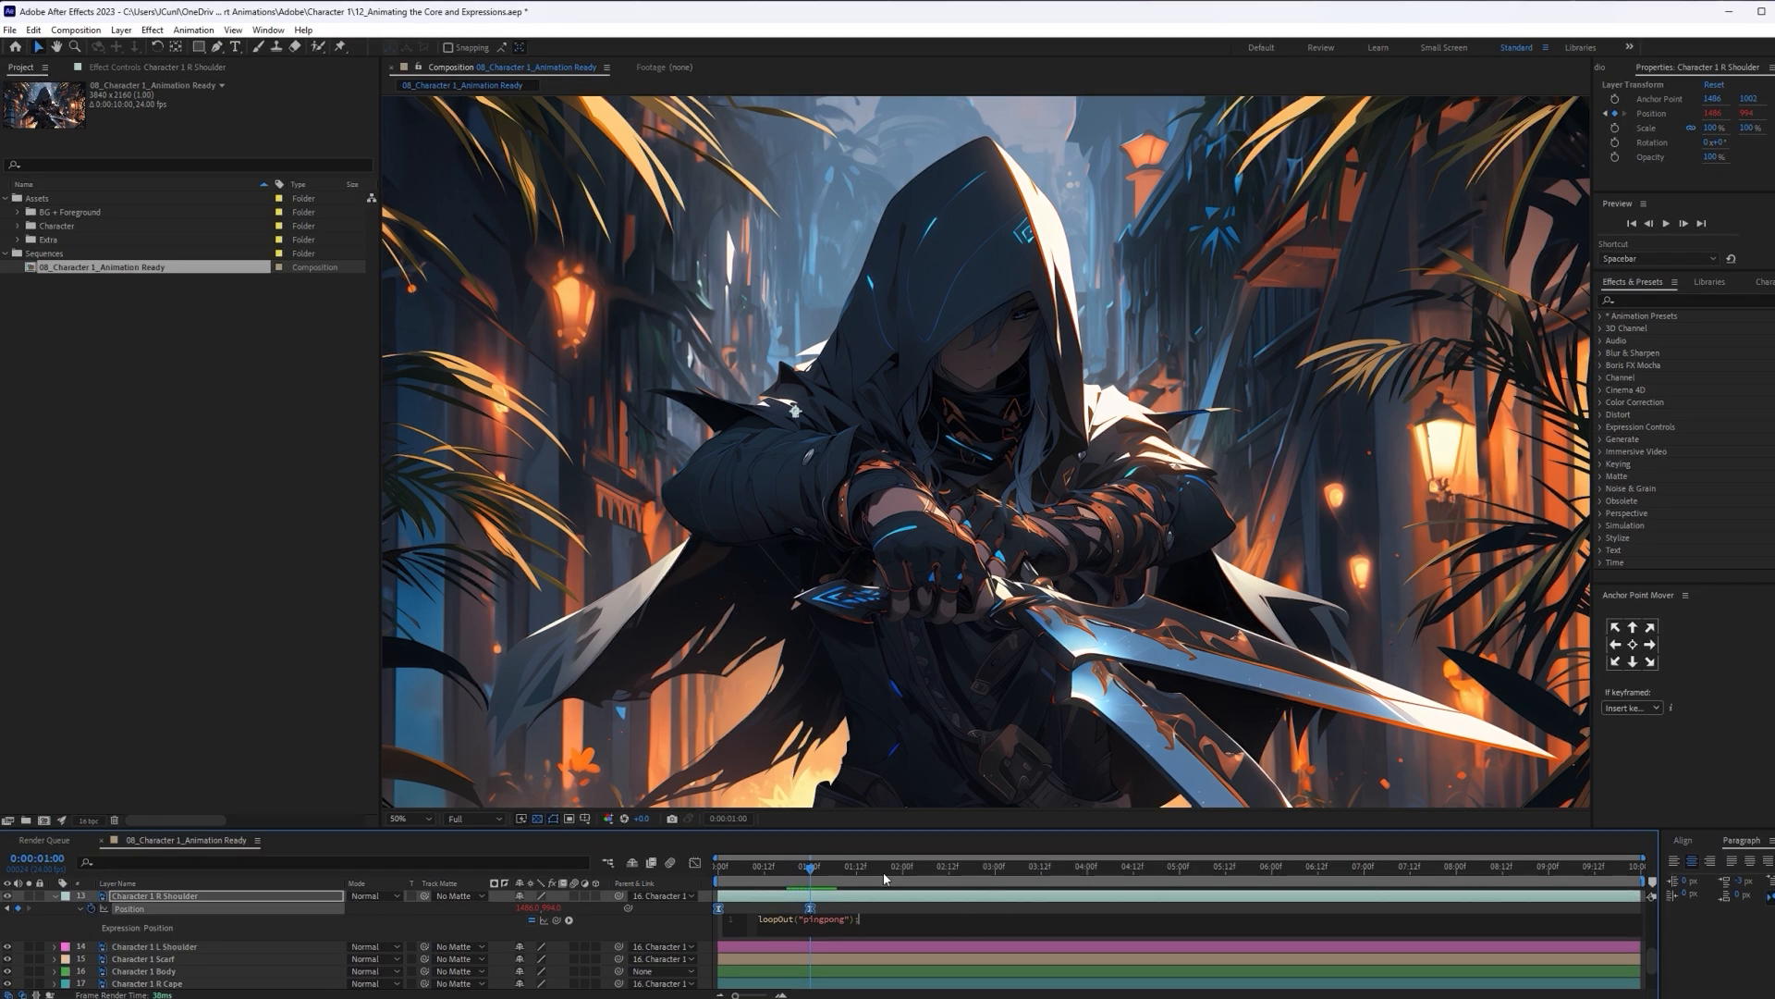
{"action": "left_click_drag", "start_coordinate": [884, 871], "coordinate": [718, 871]}
{"action": "key", "text": "space"}
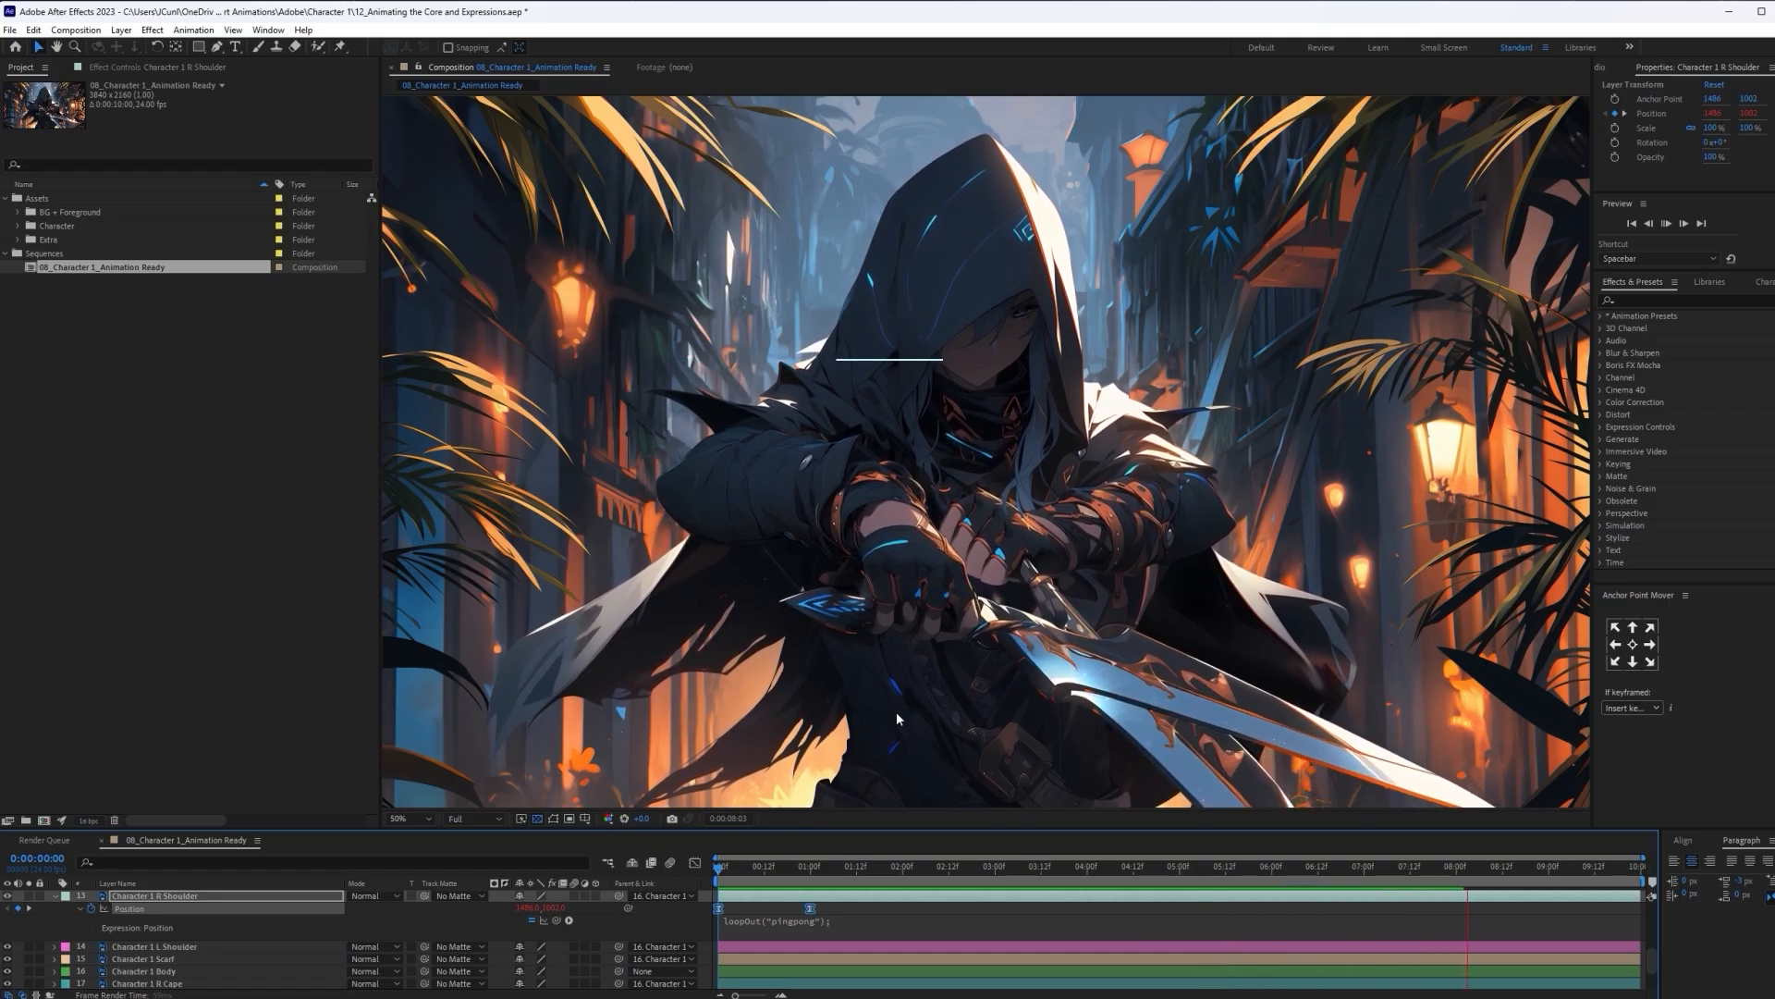
{"action": "left_click_drag", "start_coordinate": [797, 870], "coordinate": [756, 877]}
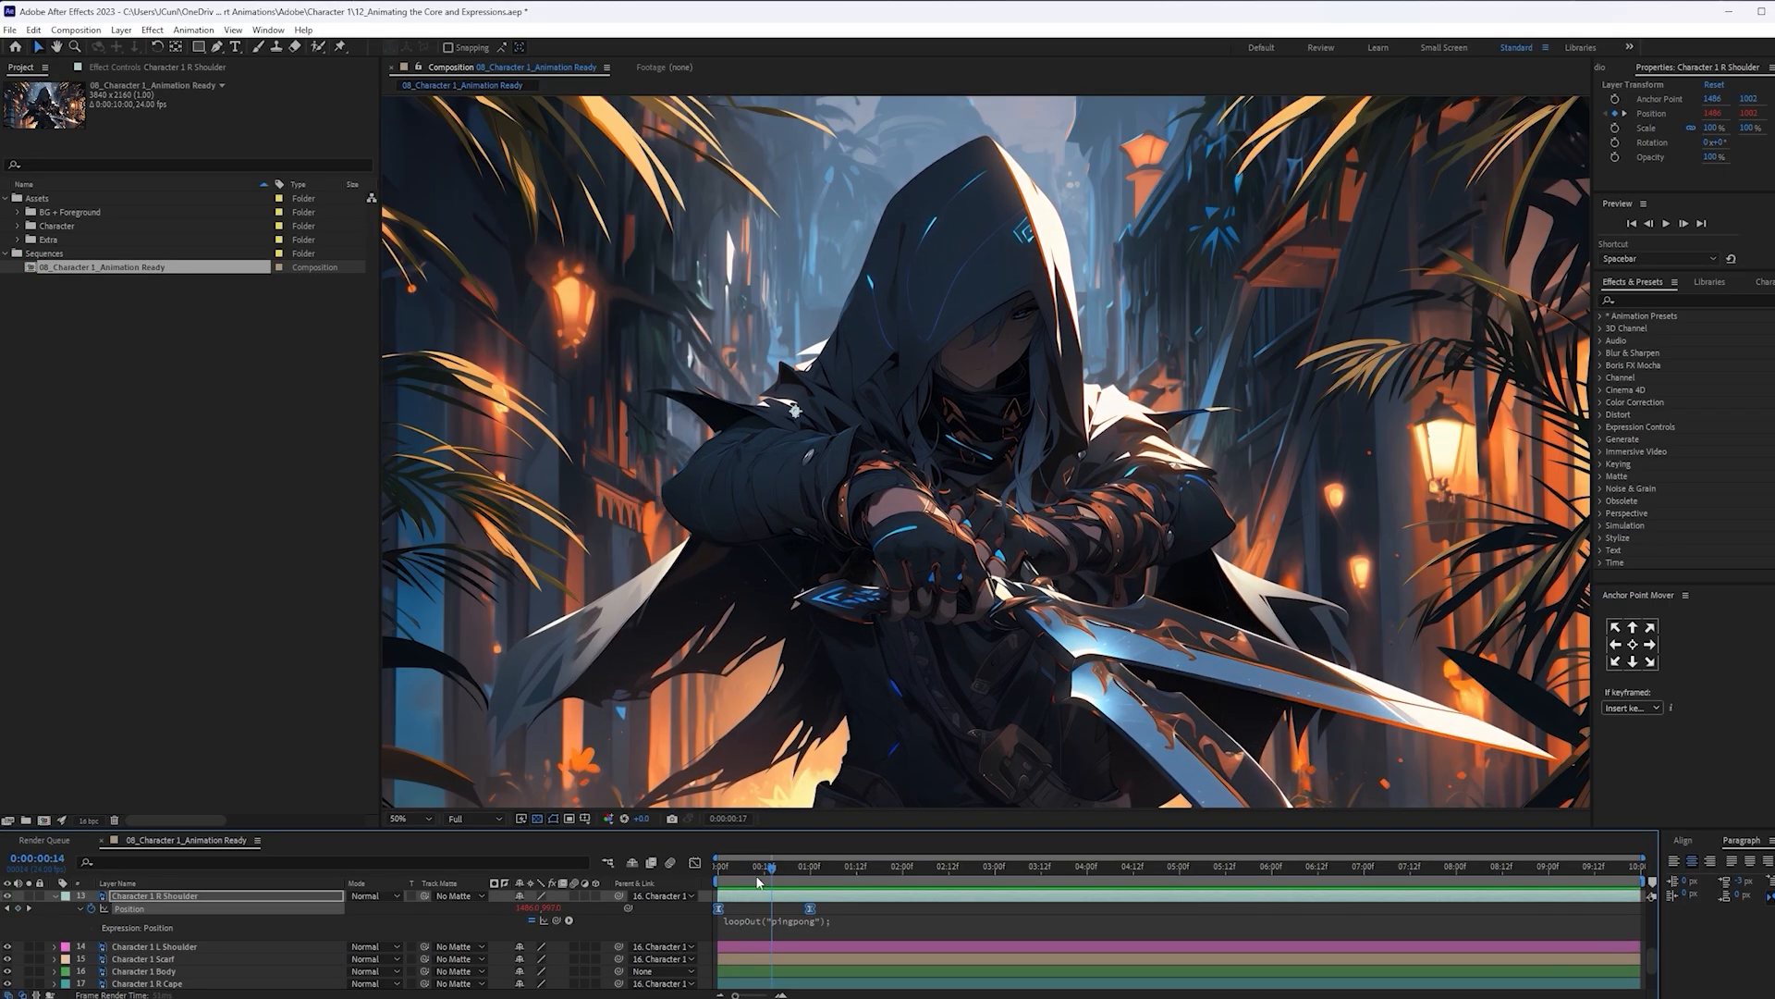
Nudge the R Shoulder's Position keyframe at 0:00:01:00 slightly lower to soften the movement, and preview the result
{"action": "left_click", "coordinate": [810, 908]}
{"action": "key", "text": "Down"}
{"action": "key", "text": "Down"}
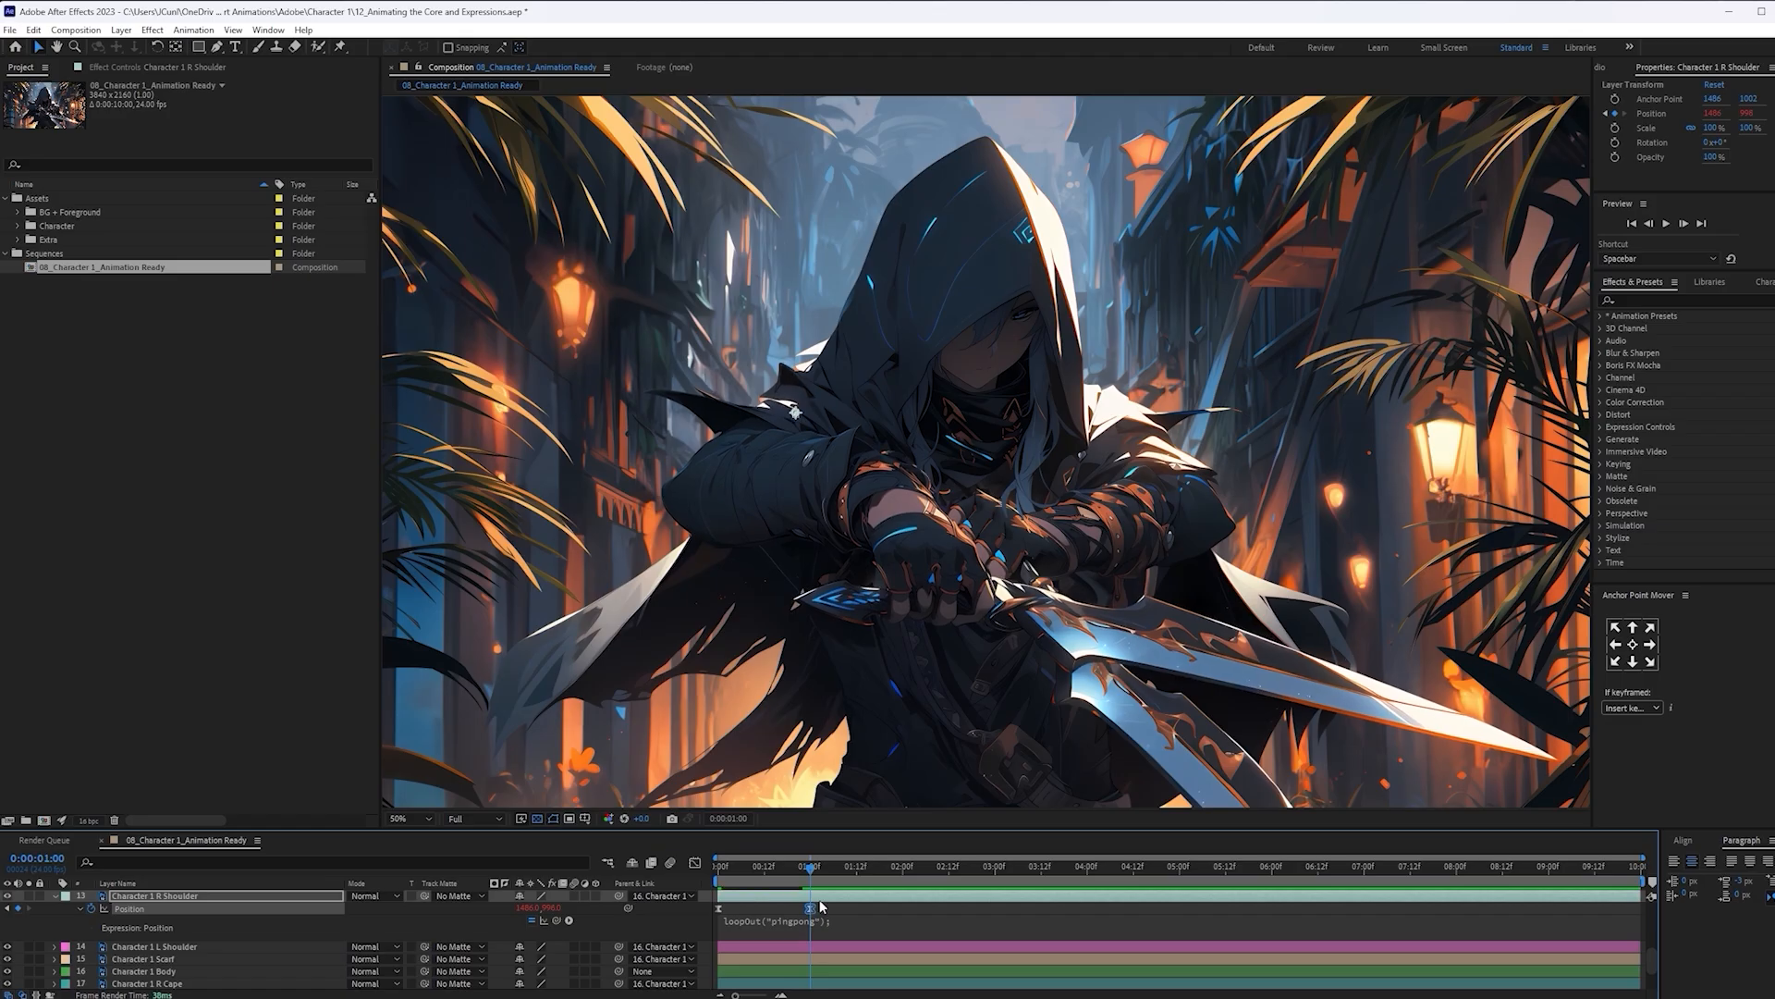
{"action": "key", "text": "Down"}
{"action": "key", "text": "Down"}
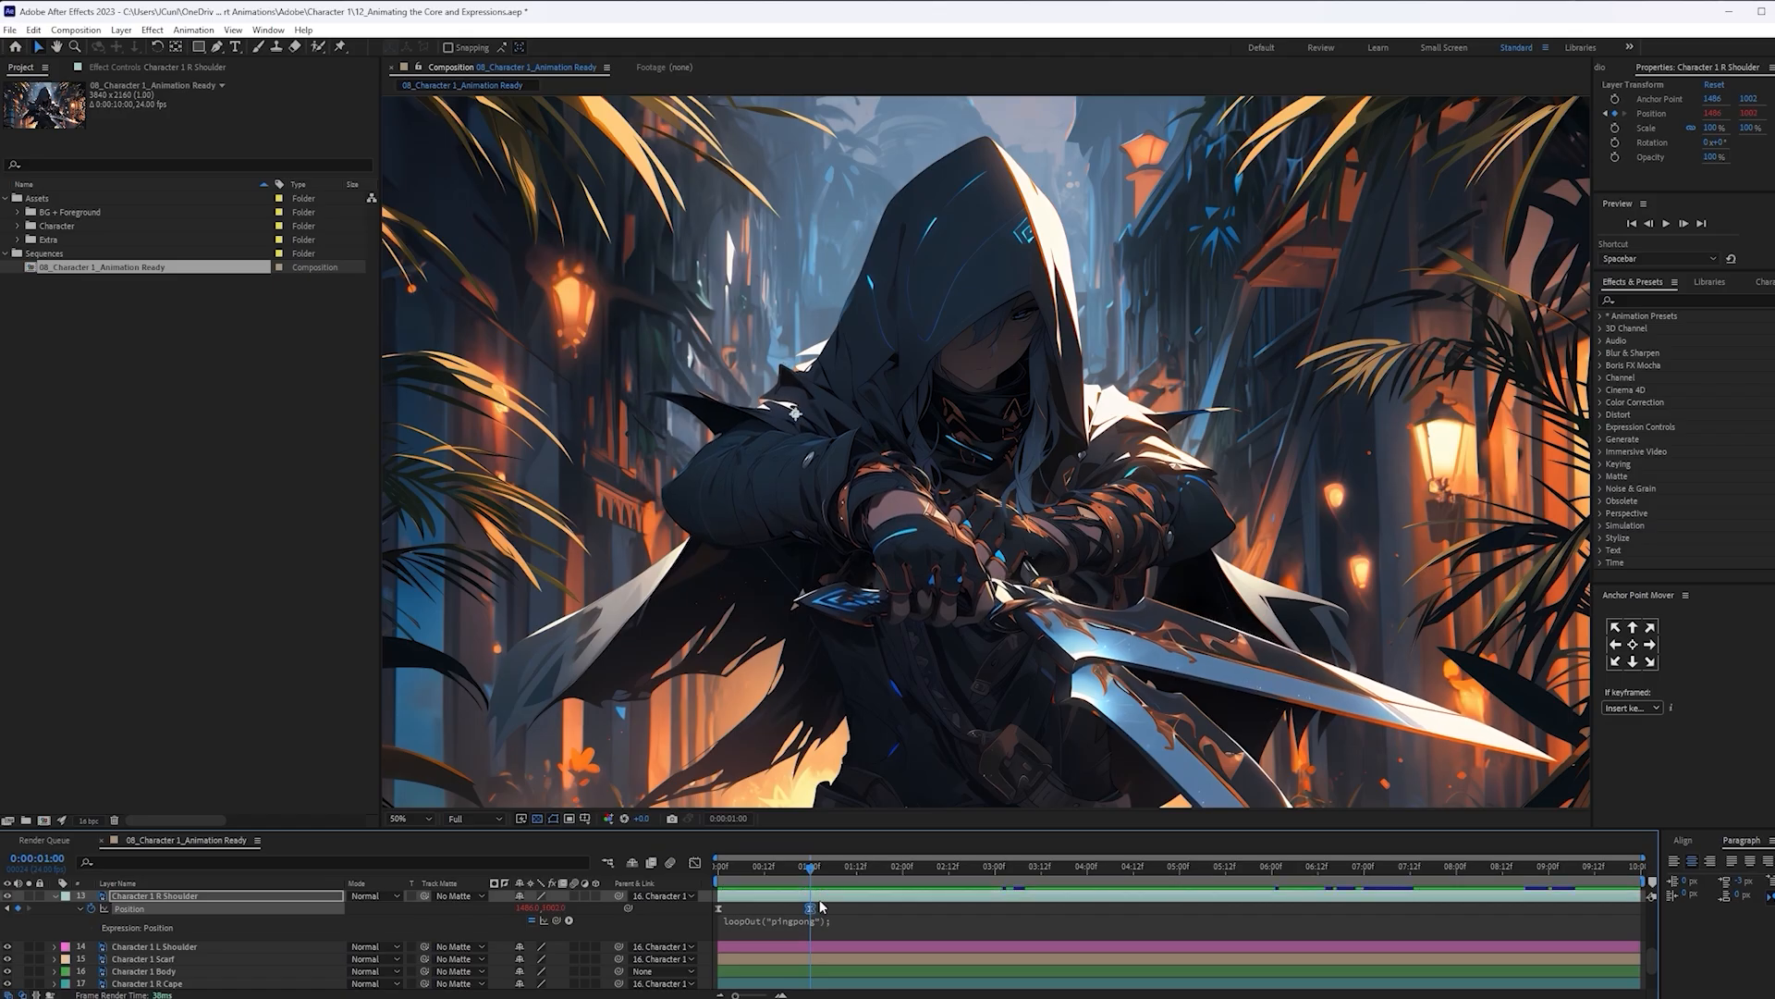
{"action": "key", "text": "Up"}
{"action": "key", "text": "Up"}
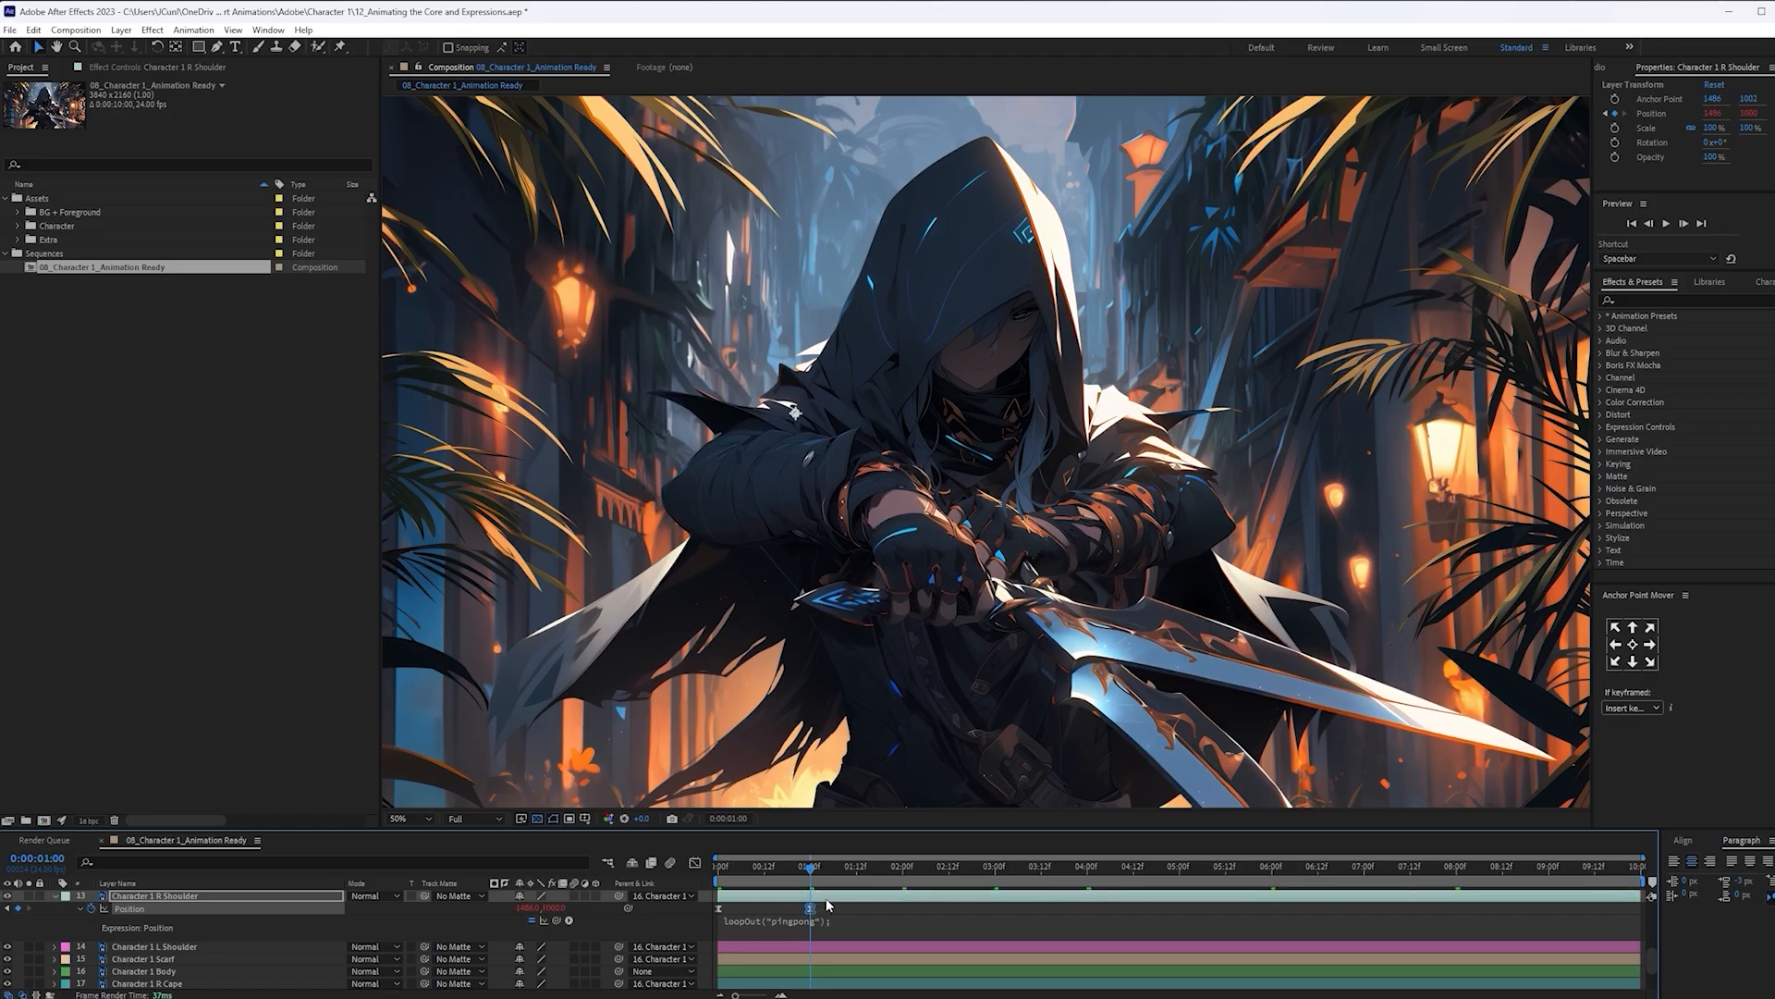
{"action": "left_click_drag", "start_coordinate": [805, 876], "coordinate": [564, 865]}
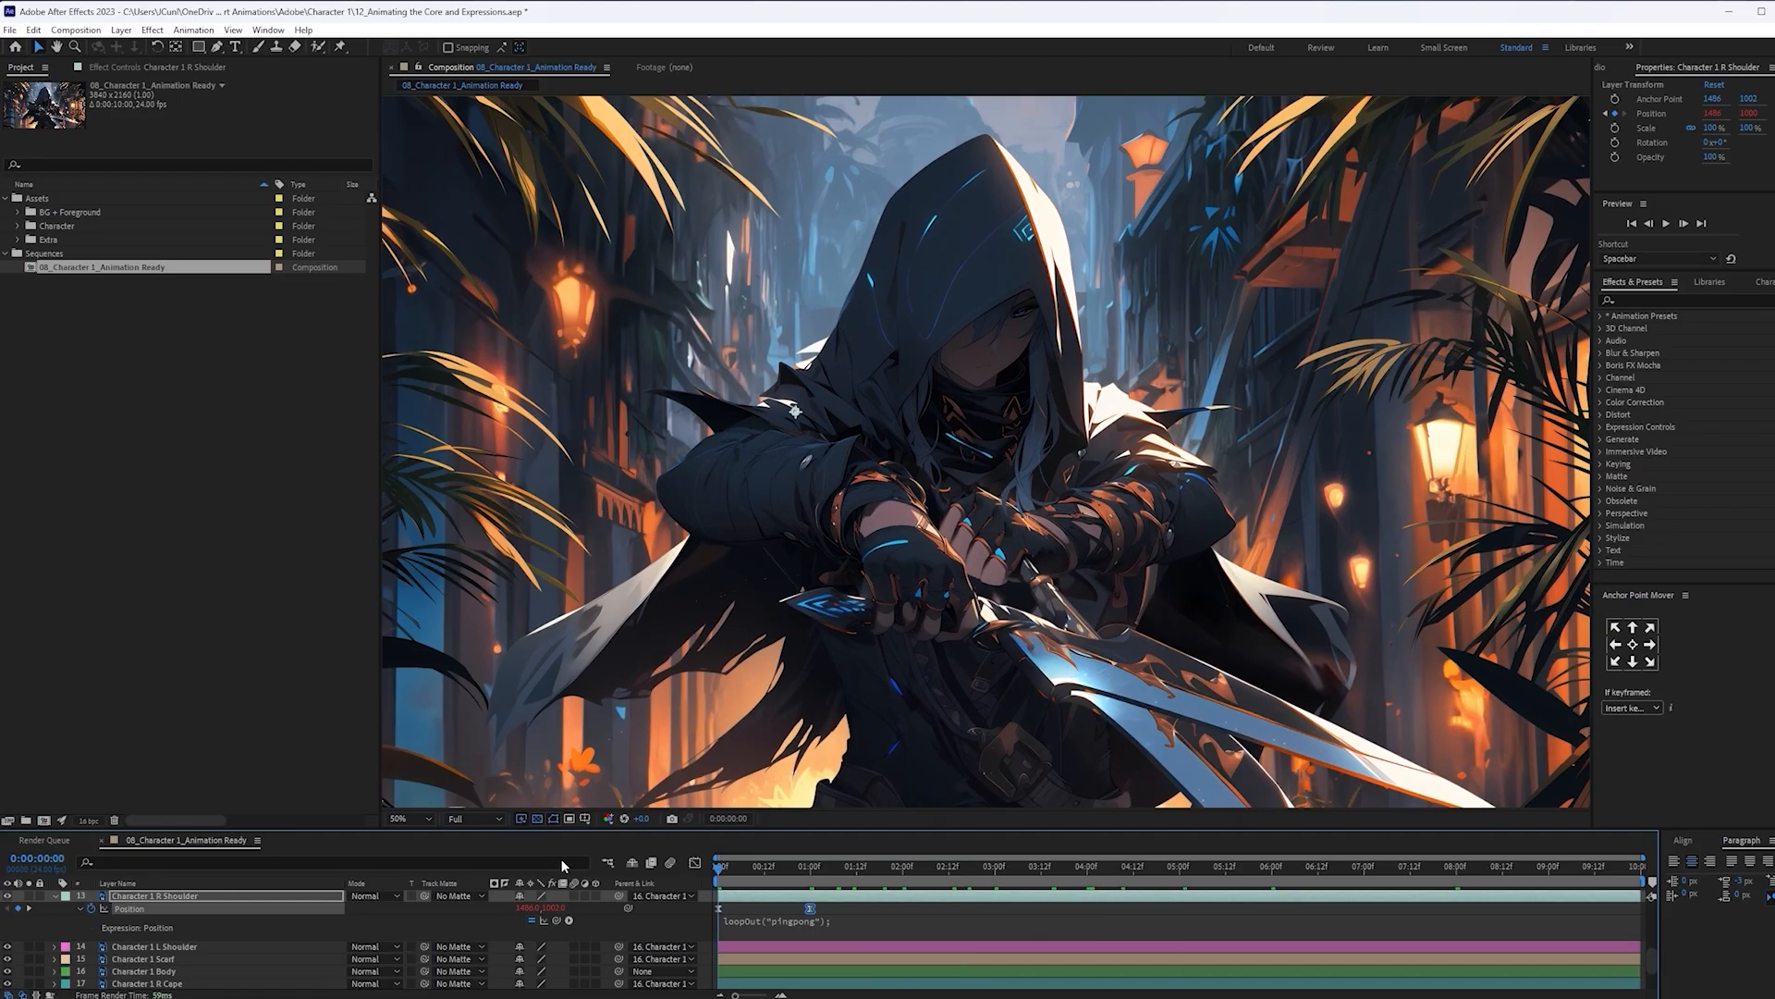
{"action": "key", "text": "space"}
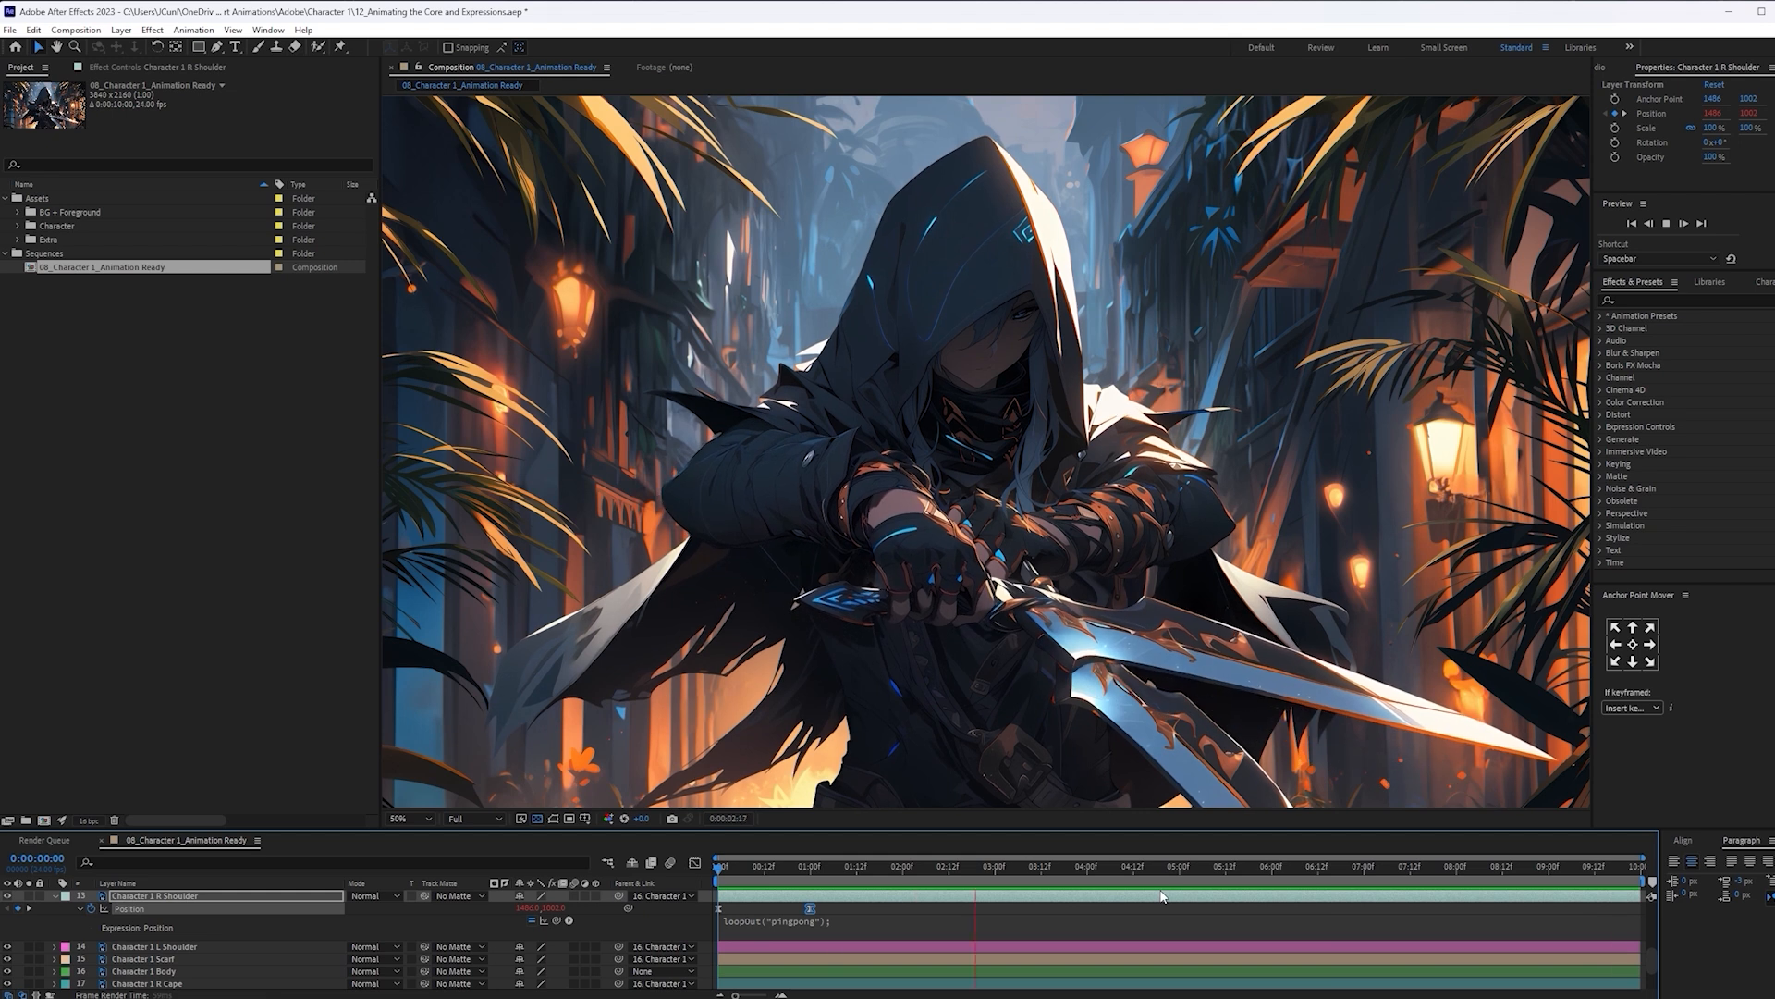
{"action": "key", "text": "space"}
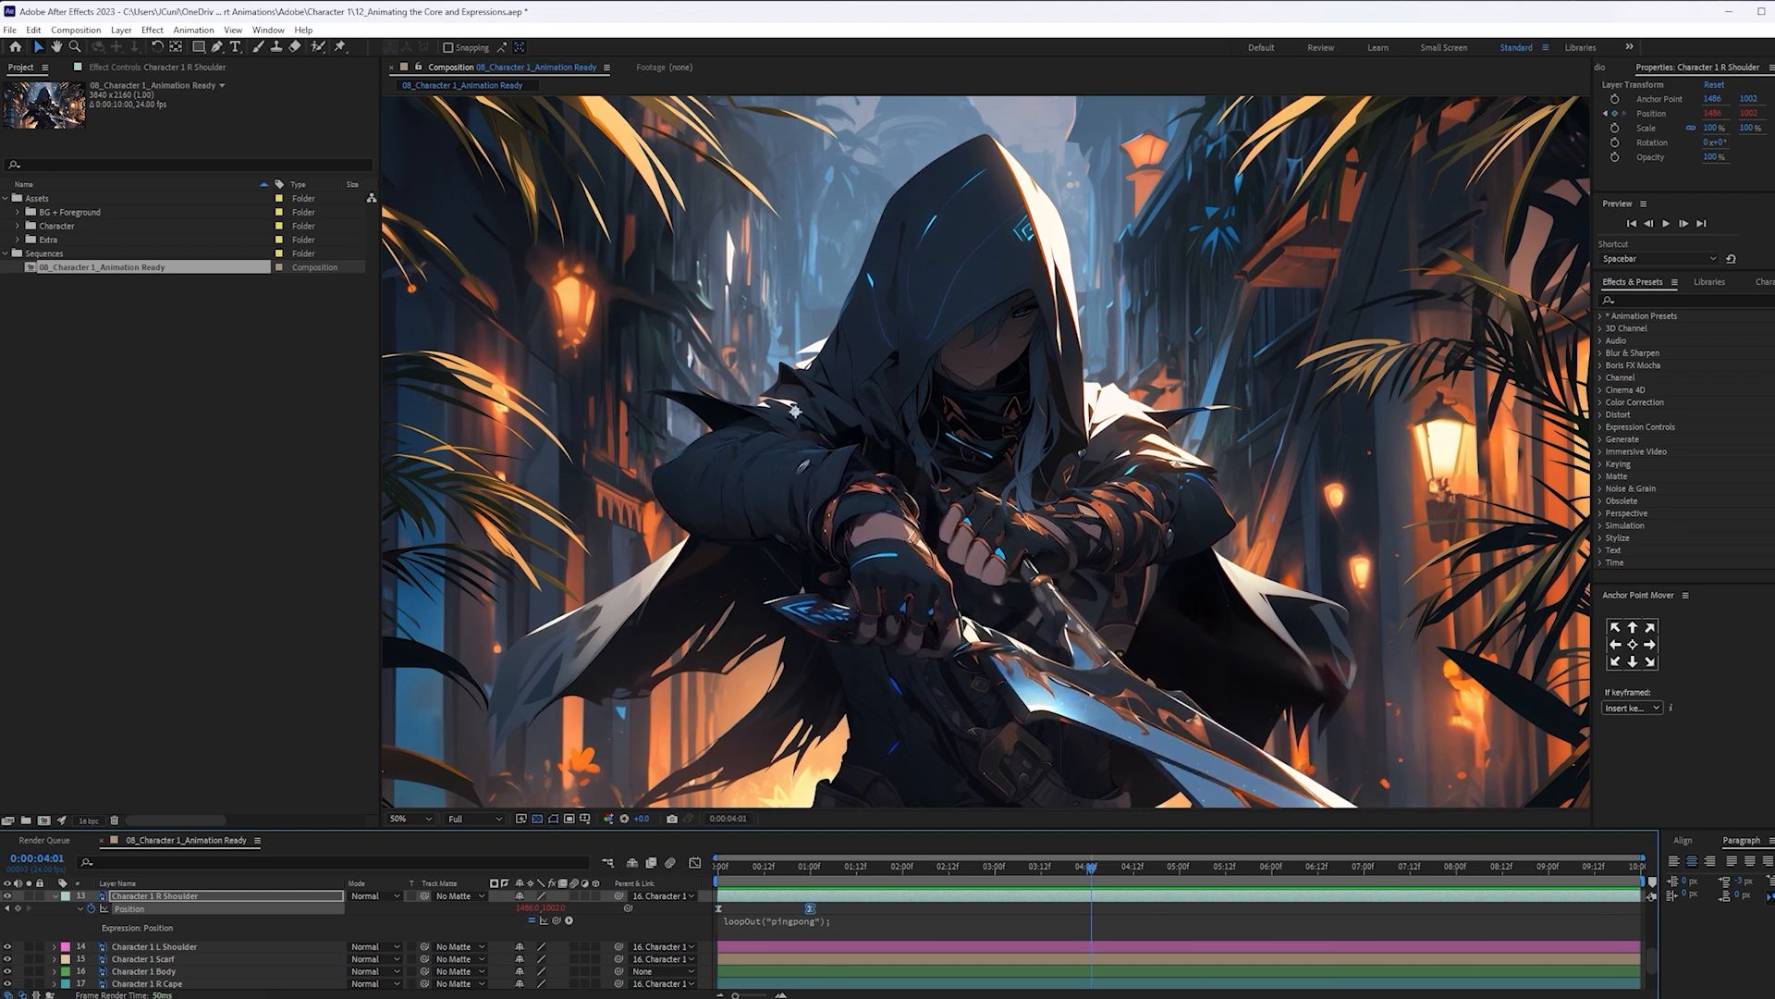
Reveal the Character 1 R Hand/Sword layer's Rotation and set its first keyframe at 0:00:00:00
{"action": "left_click", "coordinate": [225, 896]}
{"action": "key", "text": "u"}
{"action": "scroll", "coordinate": [227, 926], "scroll_direction": "up", "scroll_amount": 2}
{"action": "left_click", "coordinate": [216, 908]}
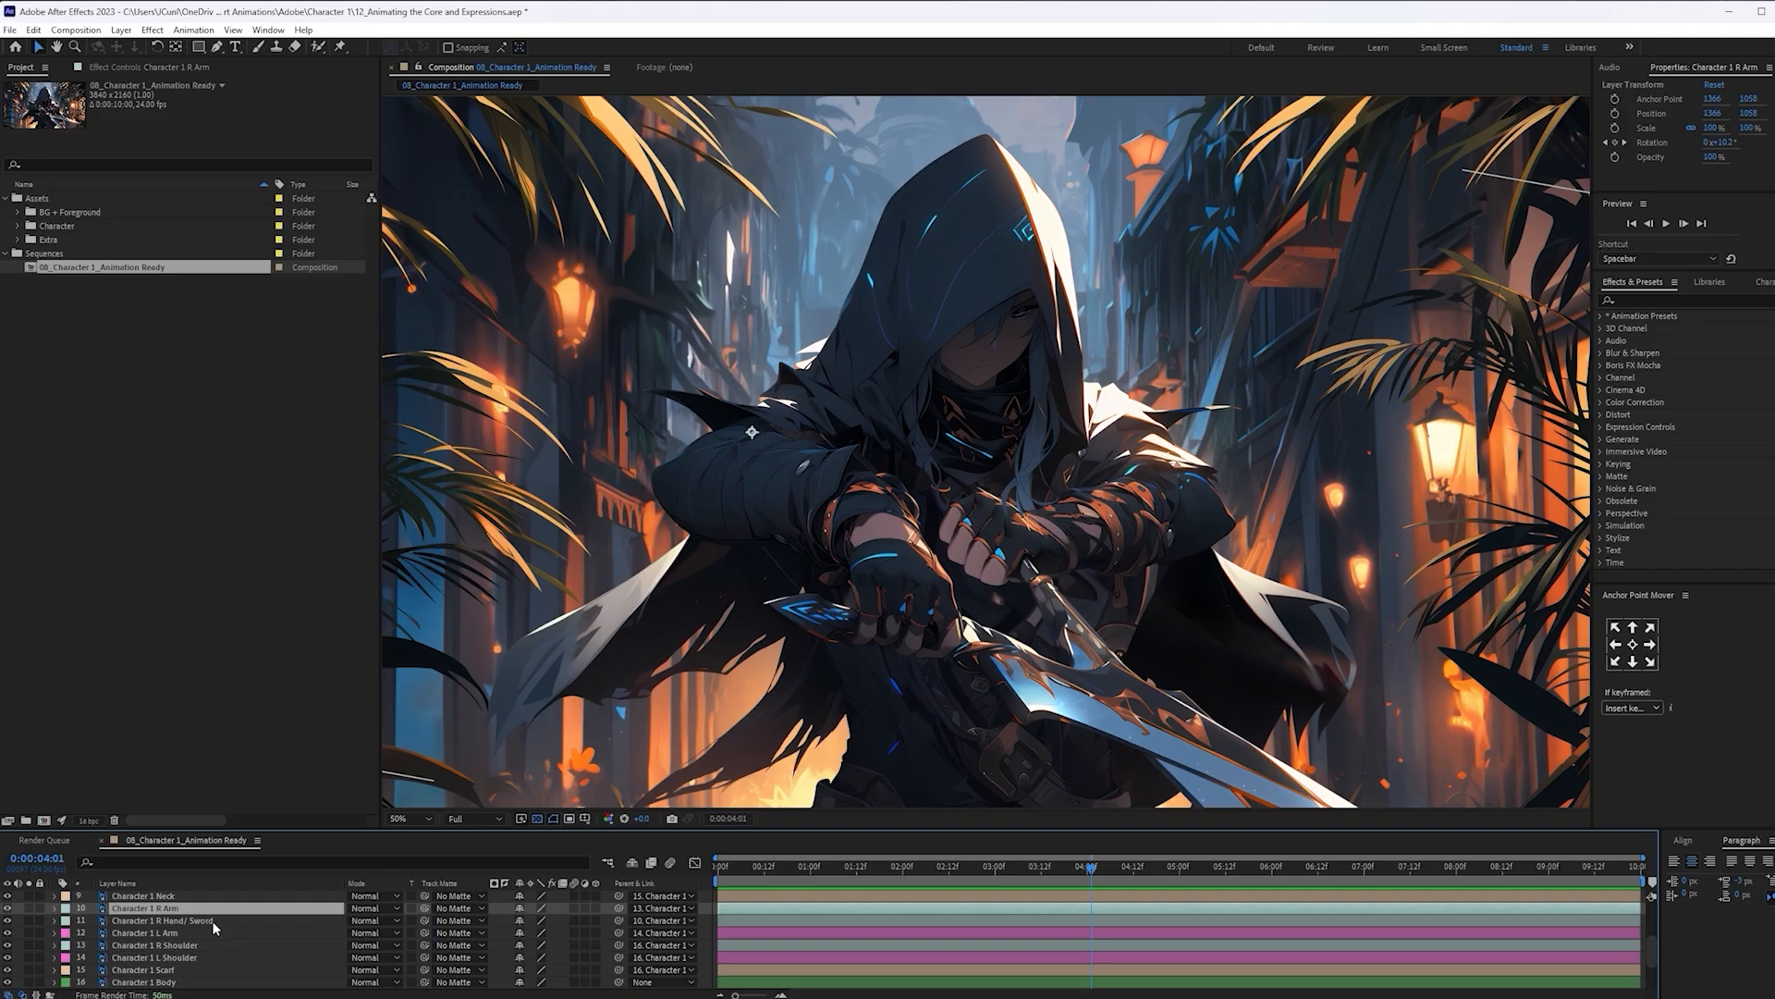
{"action": "left_click", "coordinate": [185, 921]}
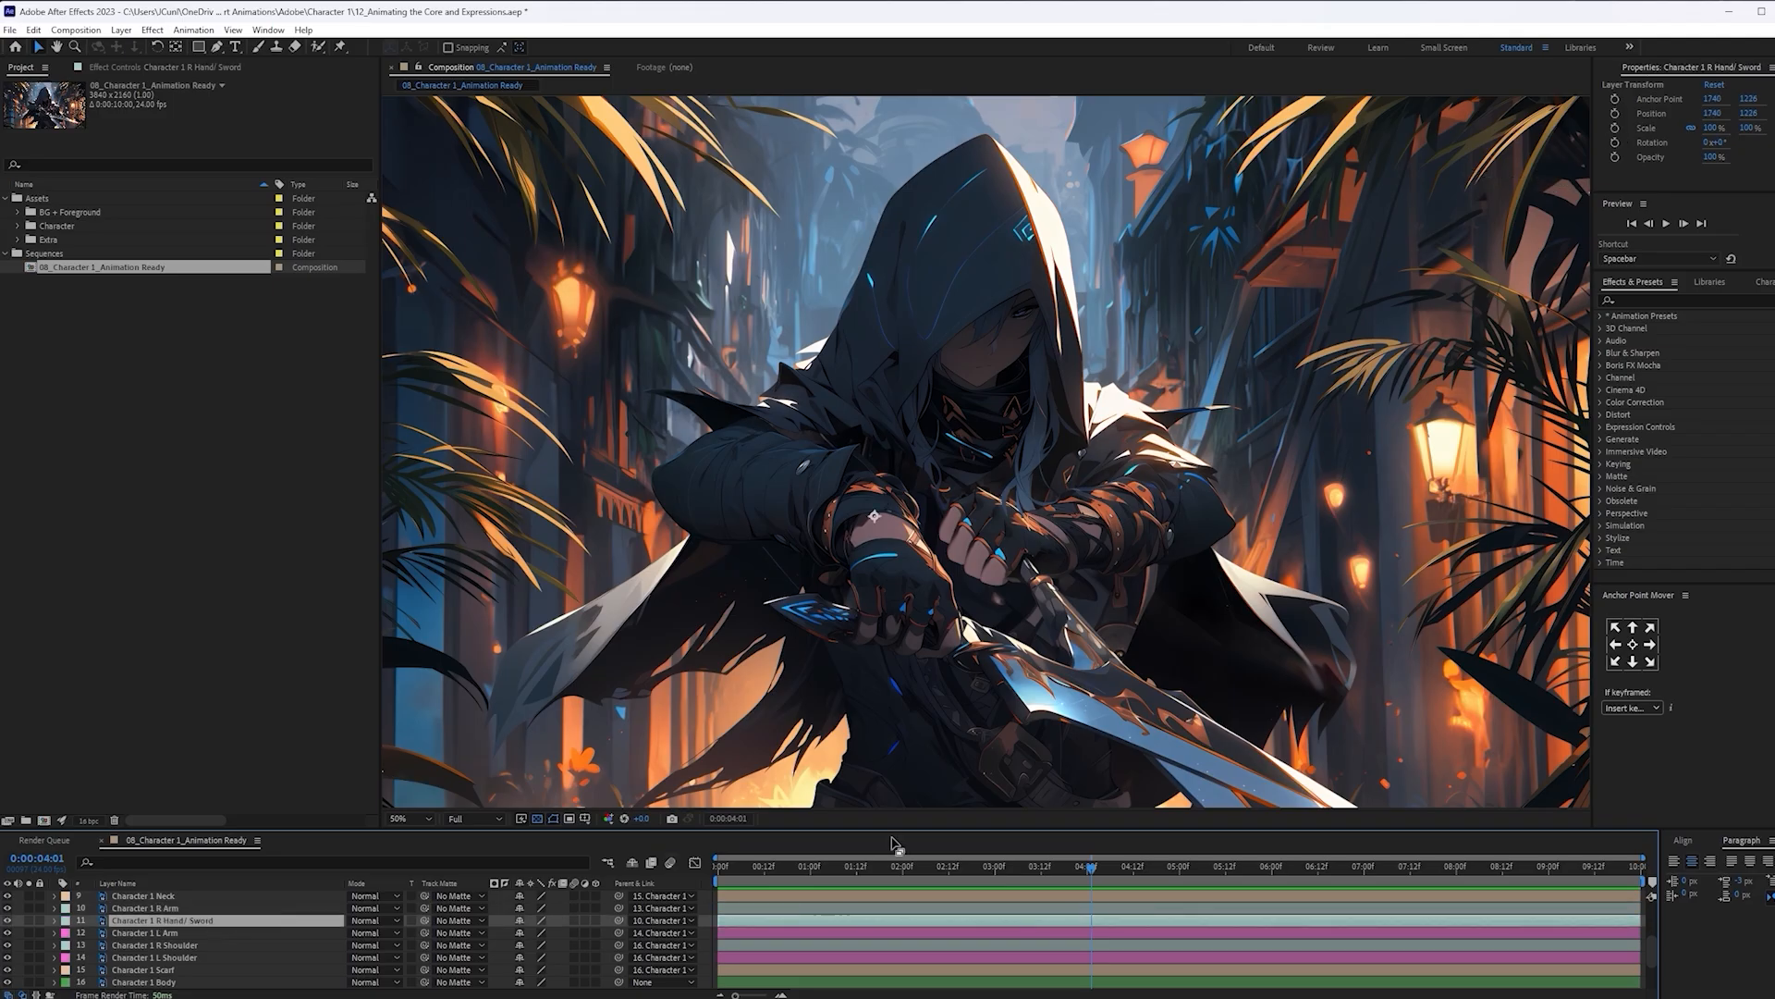
{"action": "key", "text": "r"}
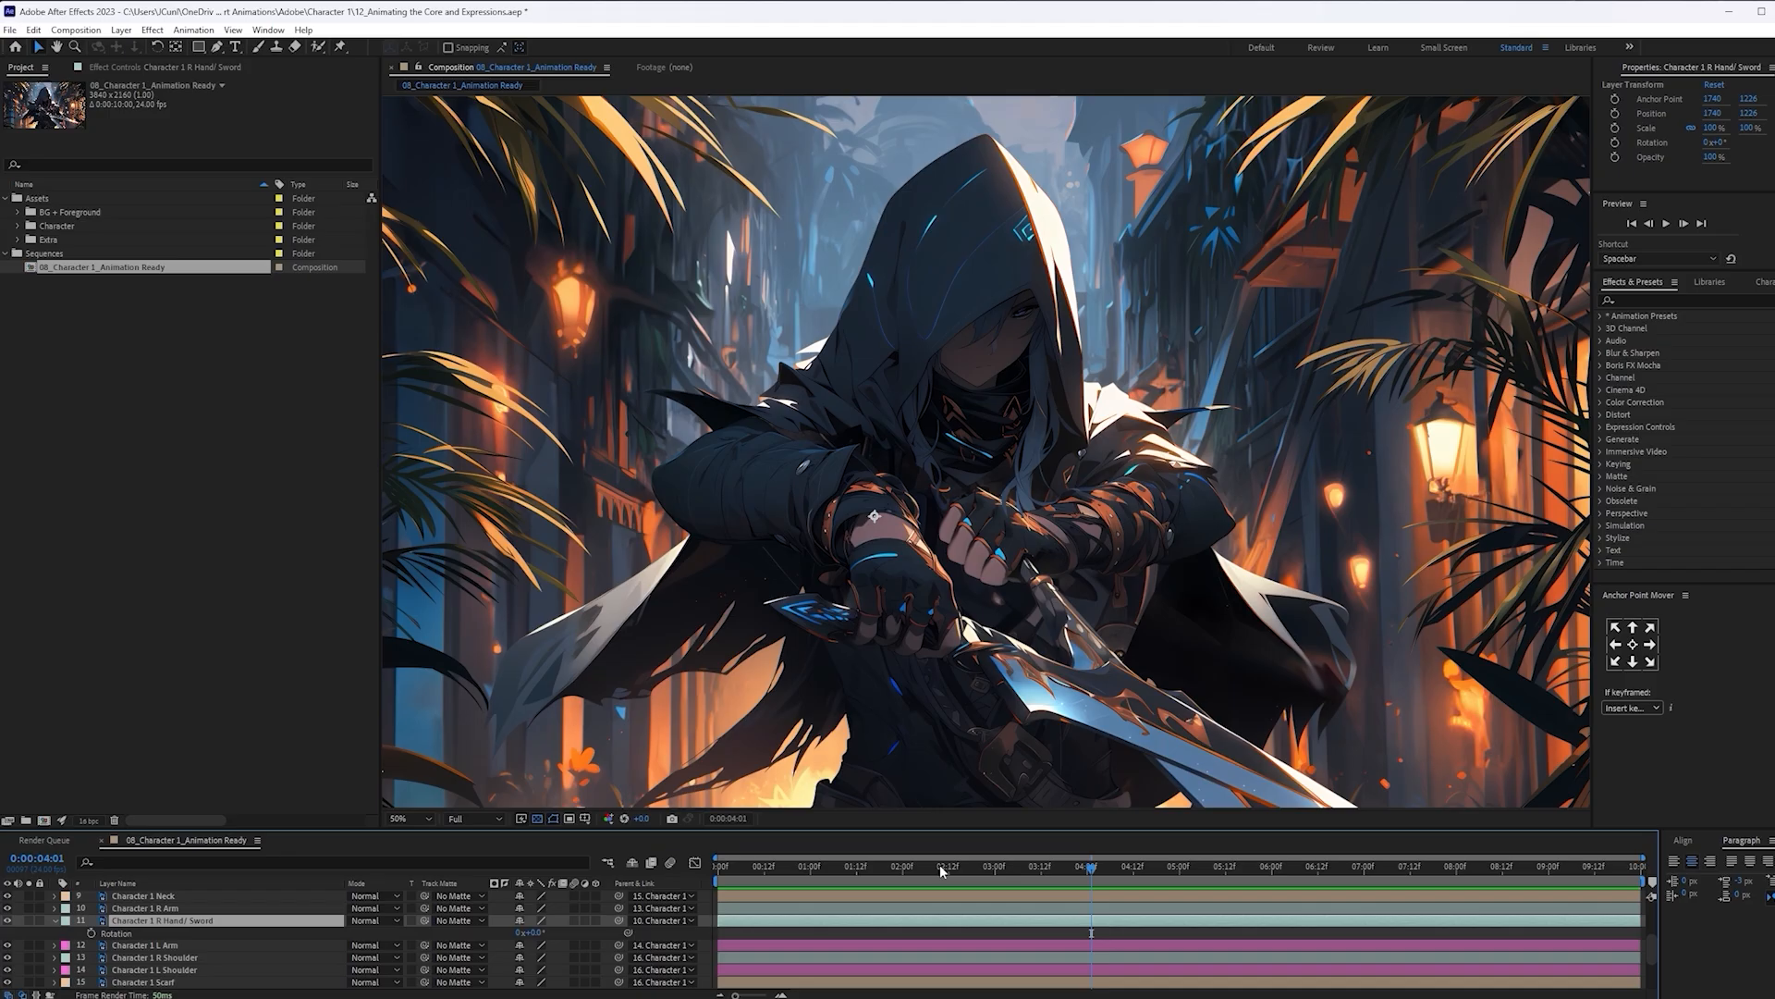
{"action": "key", "text": "Home"}
{"action": "left_click", "coordinate": [90, 933]}
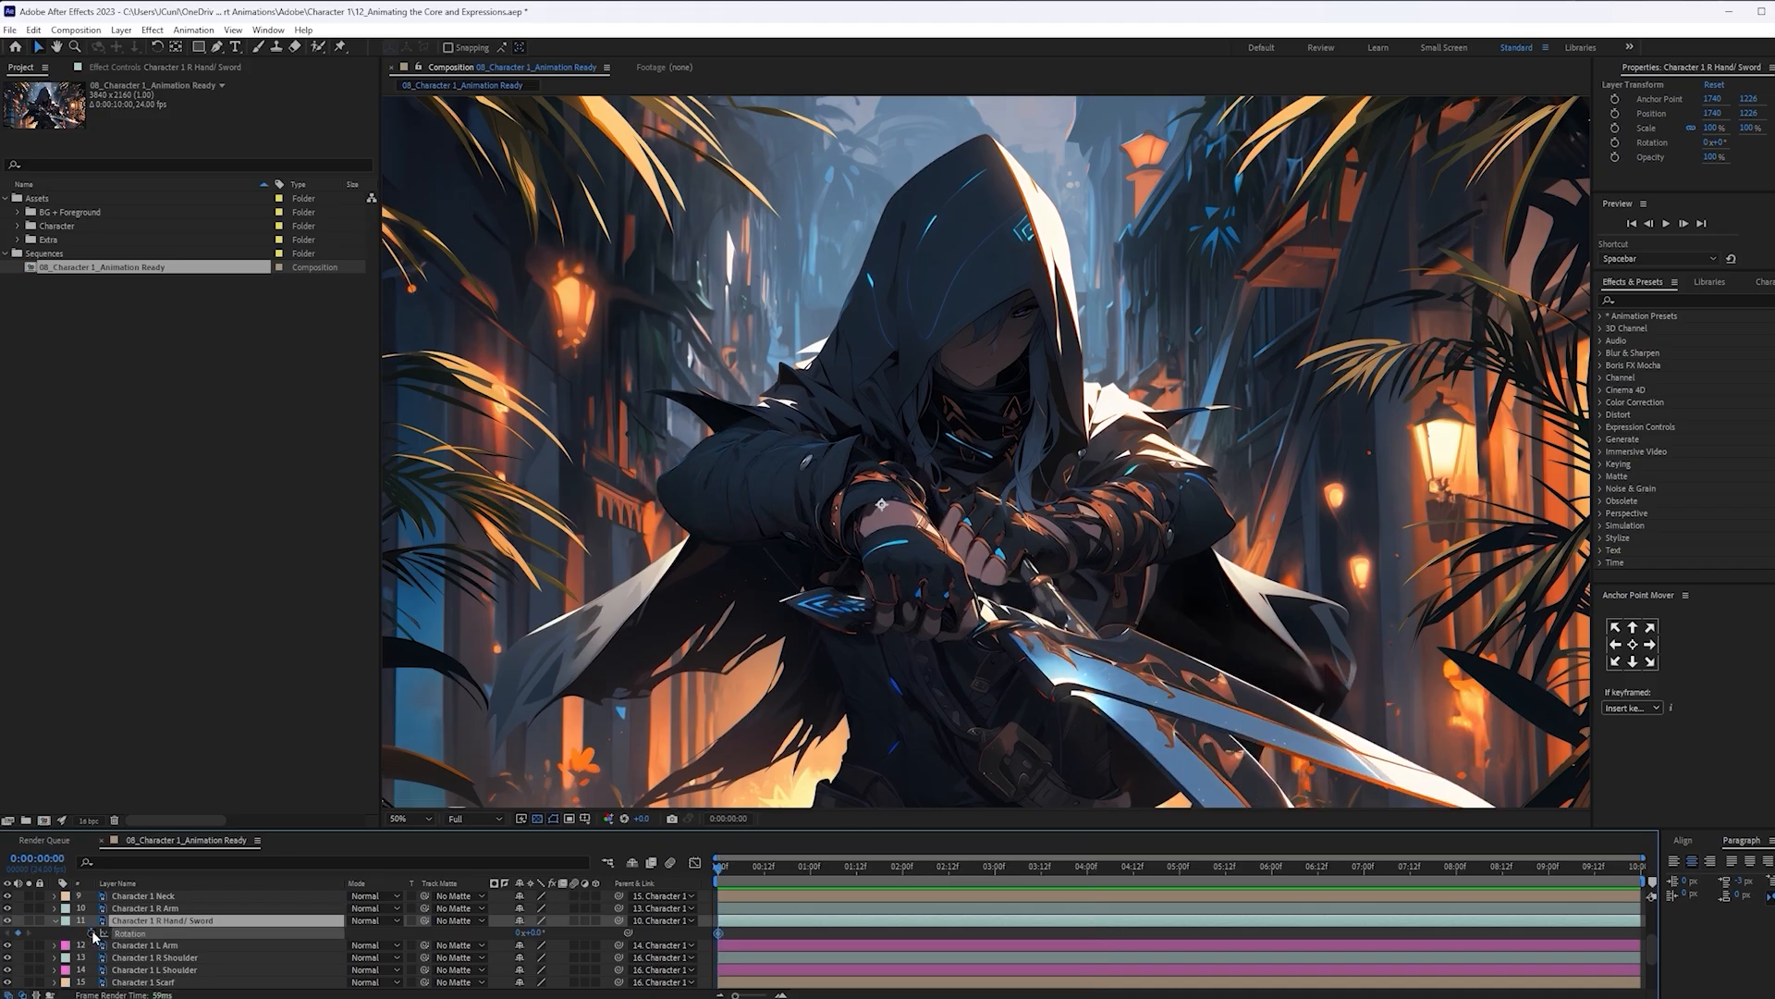
Keyframe the R Hand/Sword's Rotation at 2° at 0:00:00:17, apply Easy Ease to both Rotation keyframes, and preview the swing
{"action": "scroll", "coordinate": [813, 923], "scroll_direction": "down", "scroll_amount": 2}
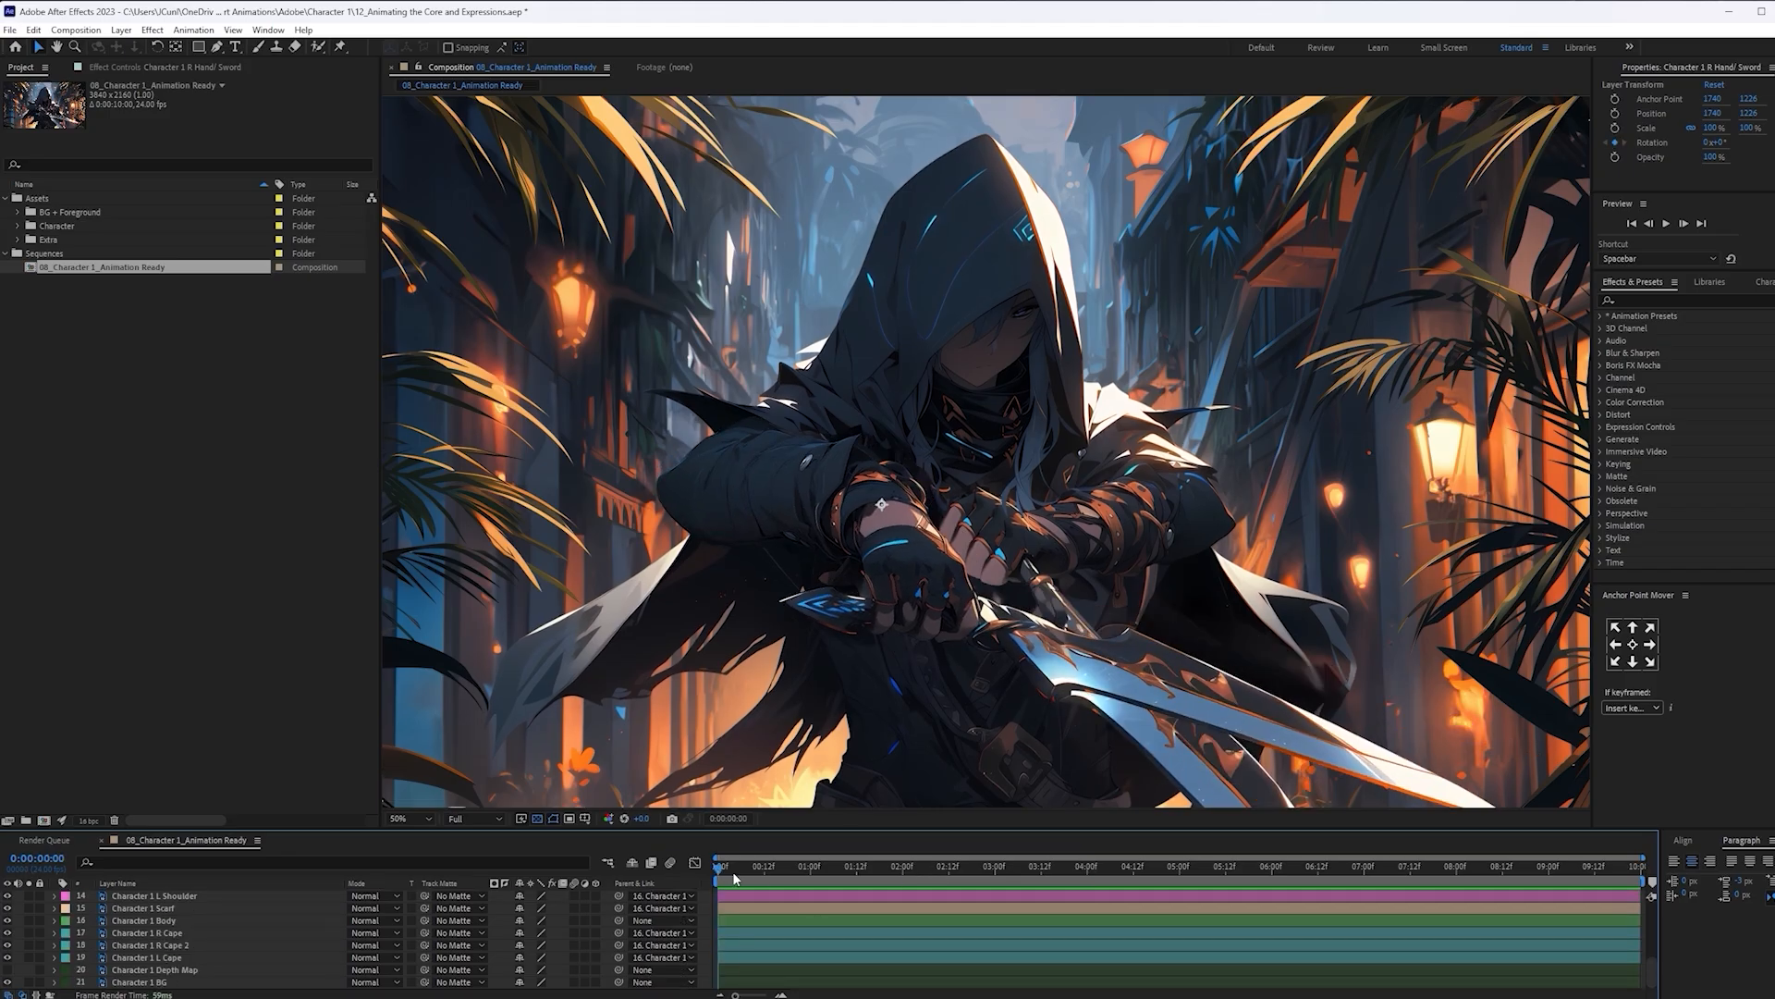
{"action": "left_click_drag", "start_coordinate": [732, 871], "coordinate": [784, 867]}
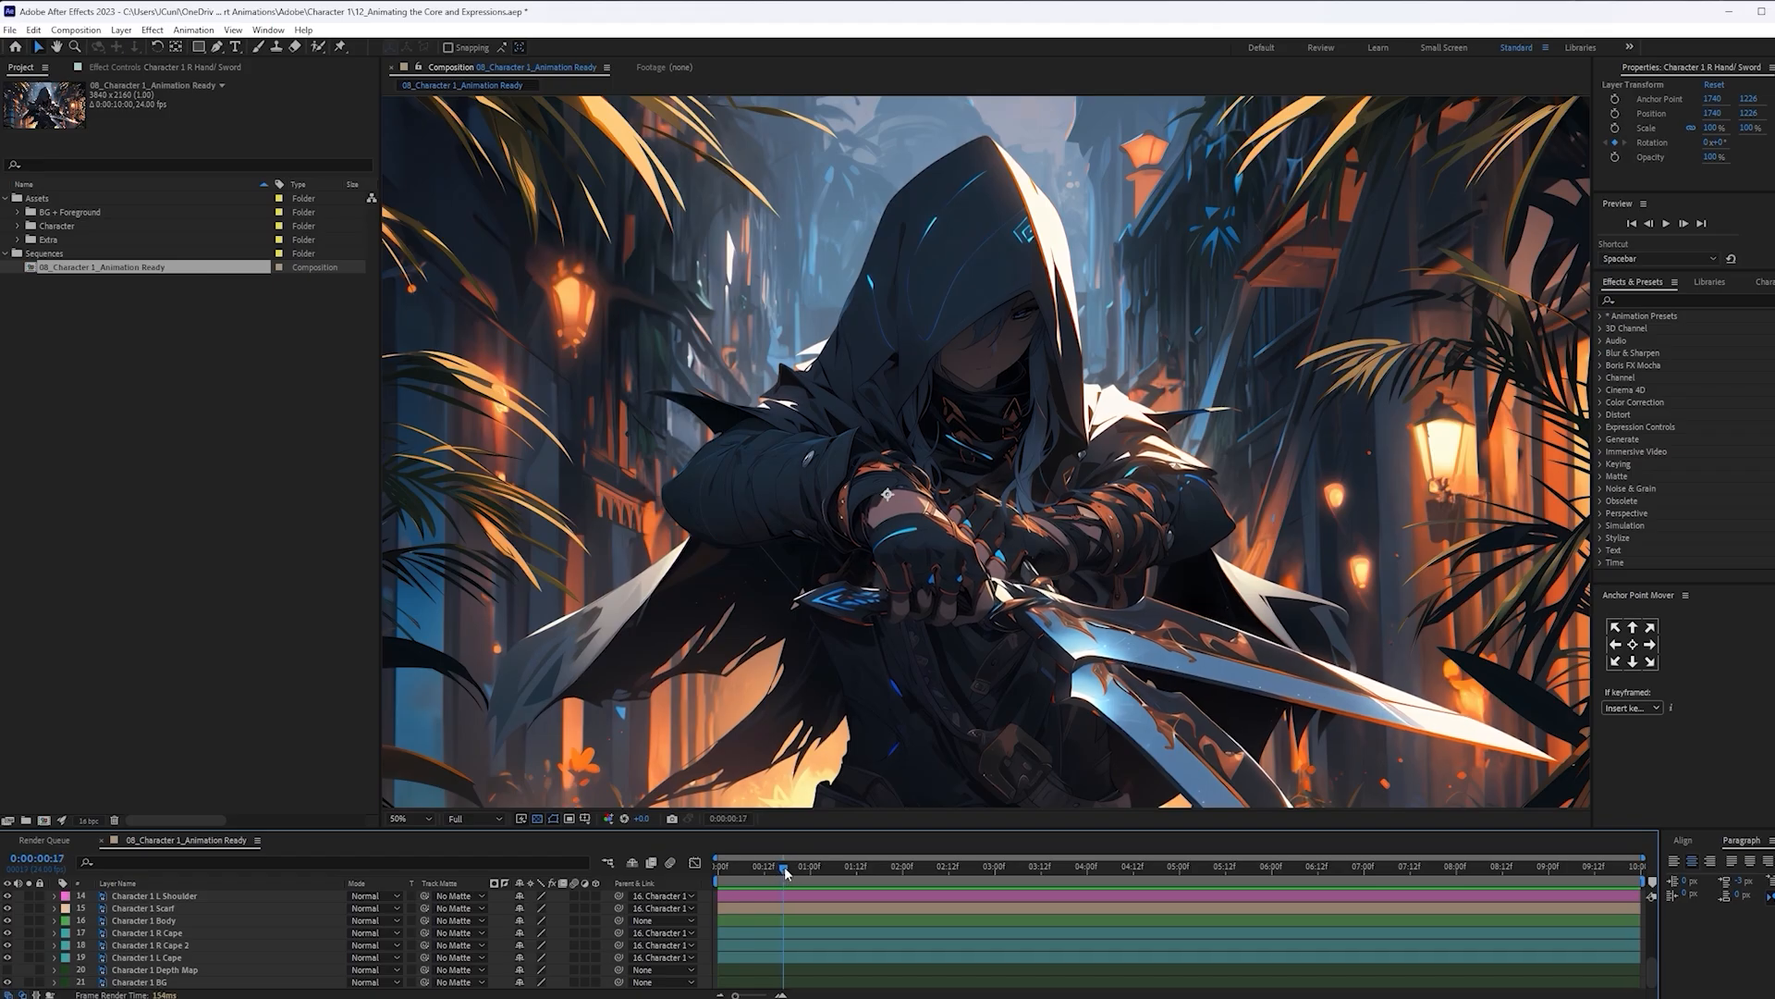
{"action": "scroll", "coordinate": [496, 940], "scroll_direction": "up", "scroll_amount": 4}
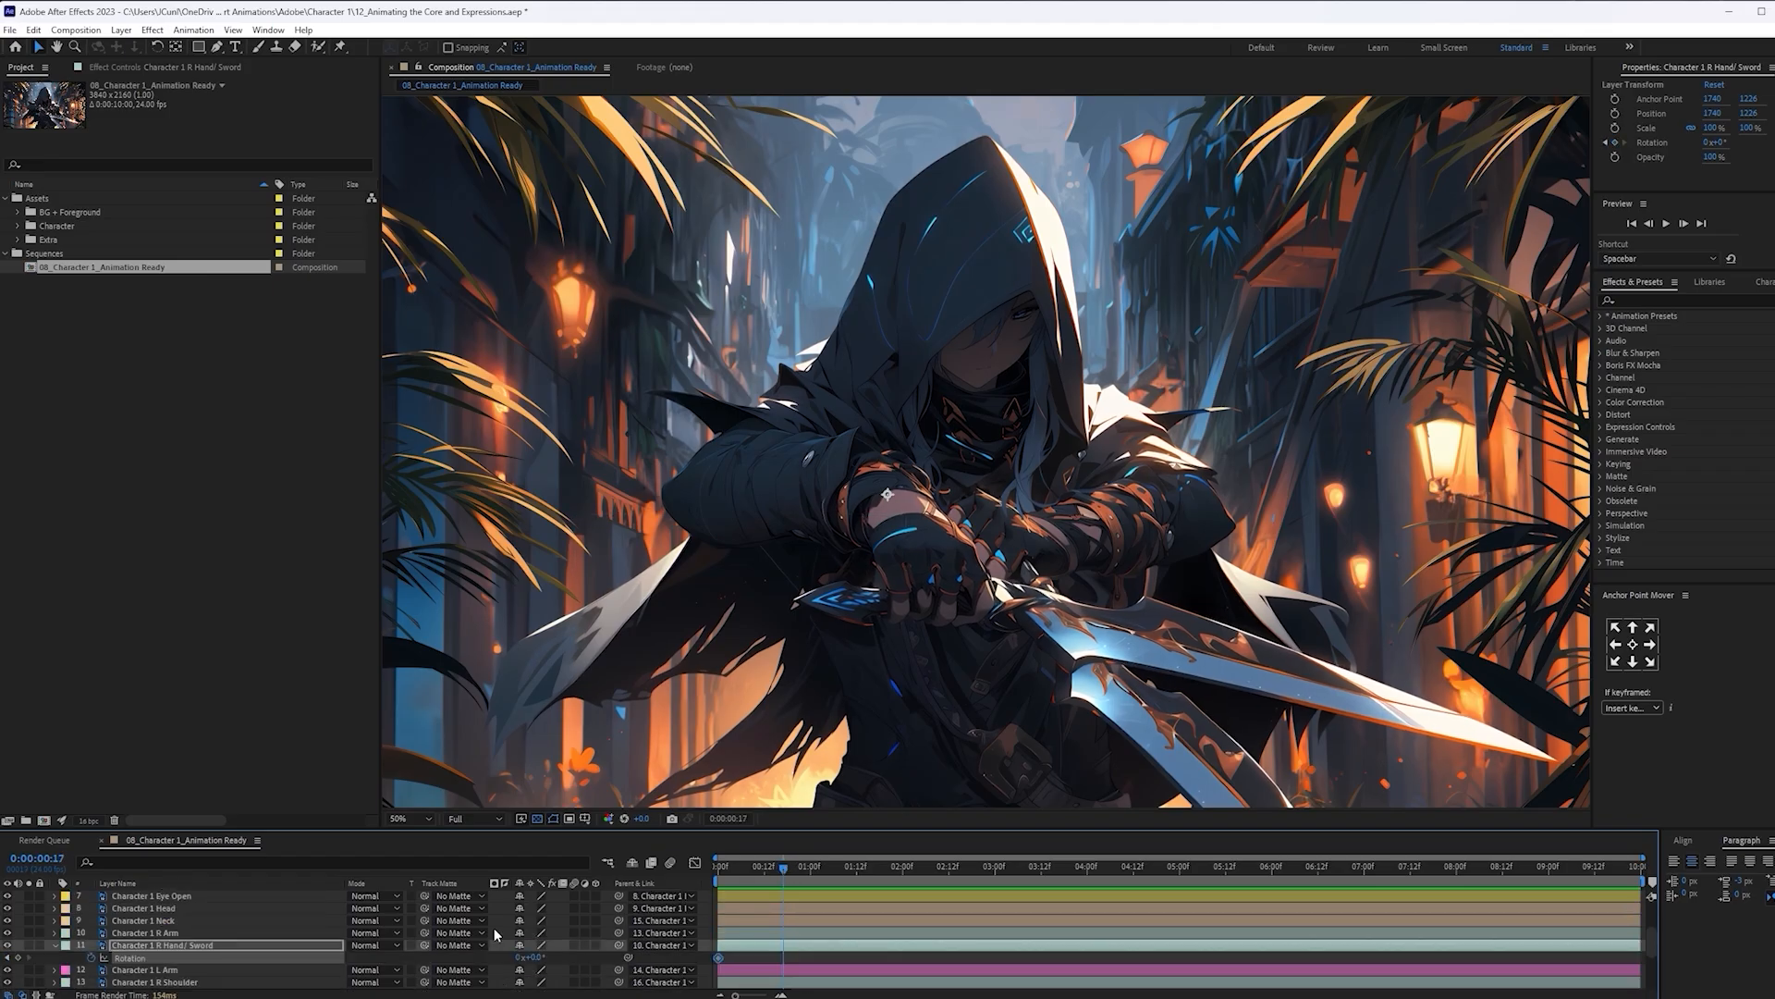
{"action": "left_click_drag", "start_coordinate": [527, 956], "coordinate": [531, 957]}
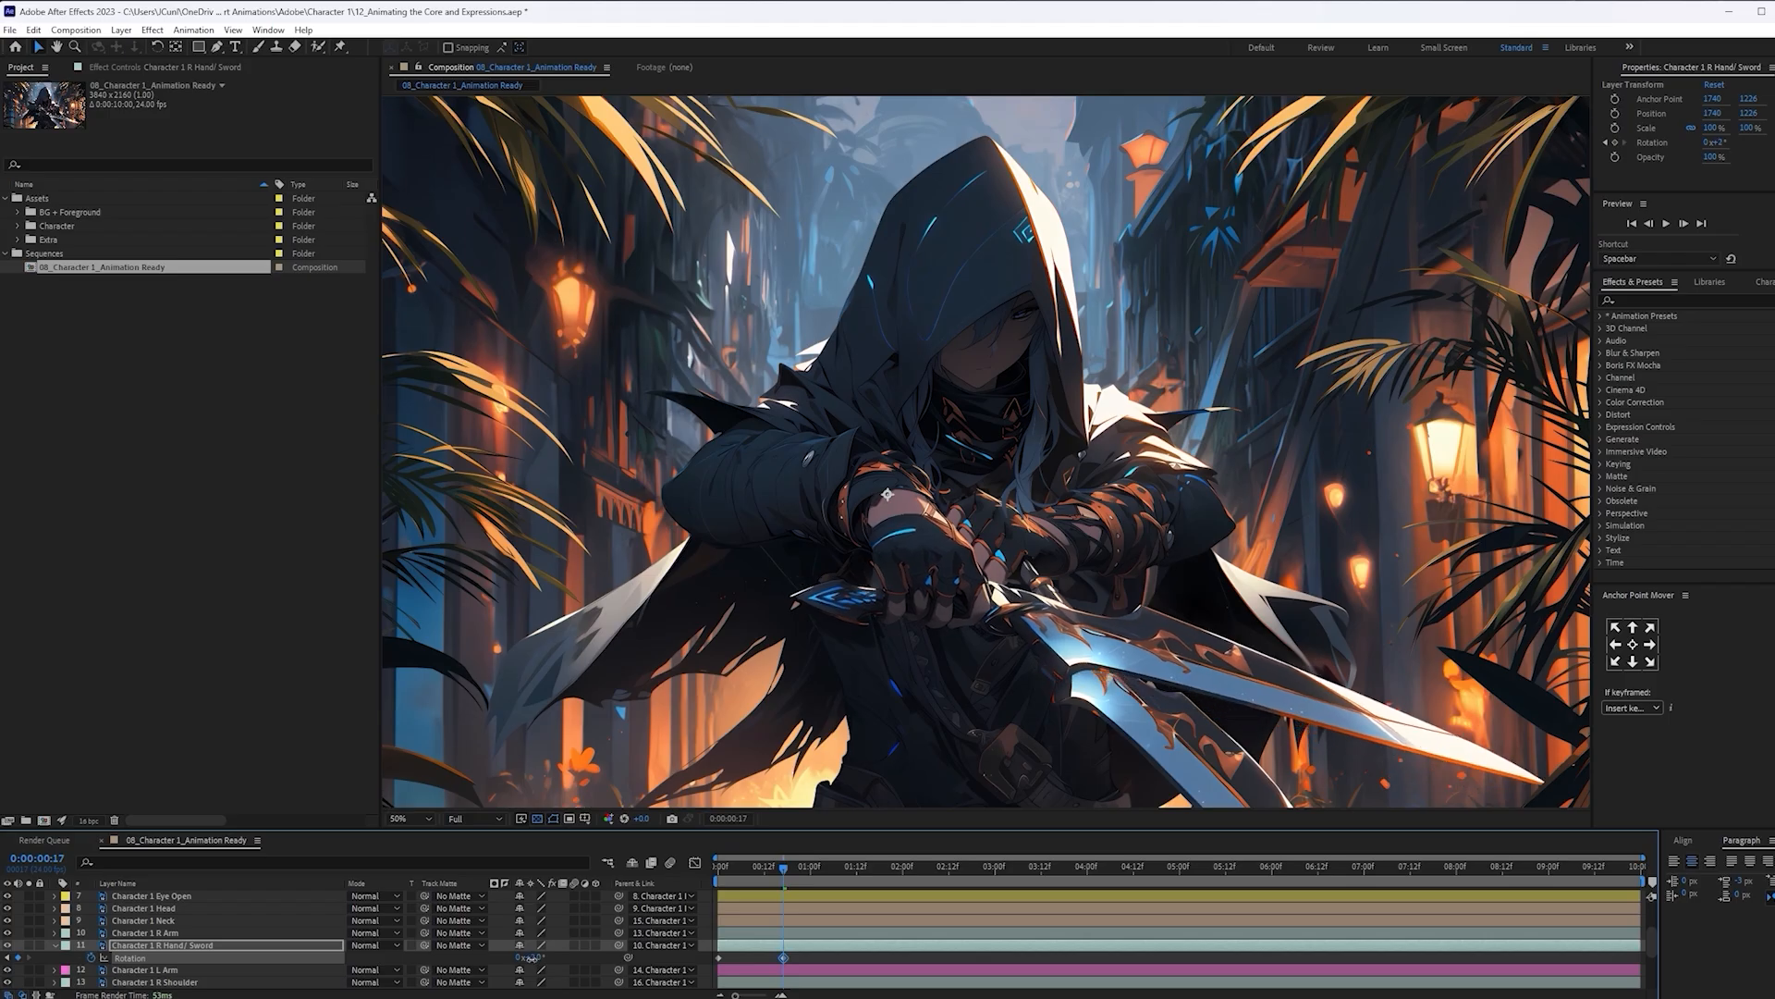
{"action": "left_click_drag", "start_coordinate": [821, 967], "coordinate": [622, 955]}
{"action": "key", "text": "Home"}
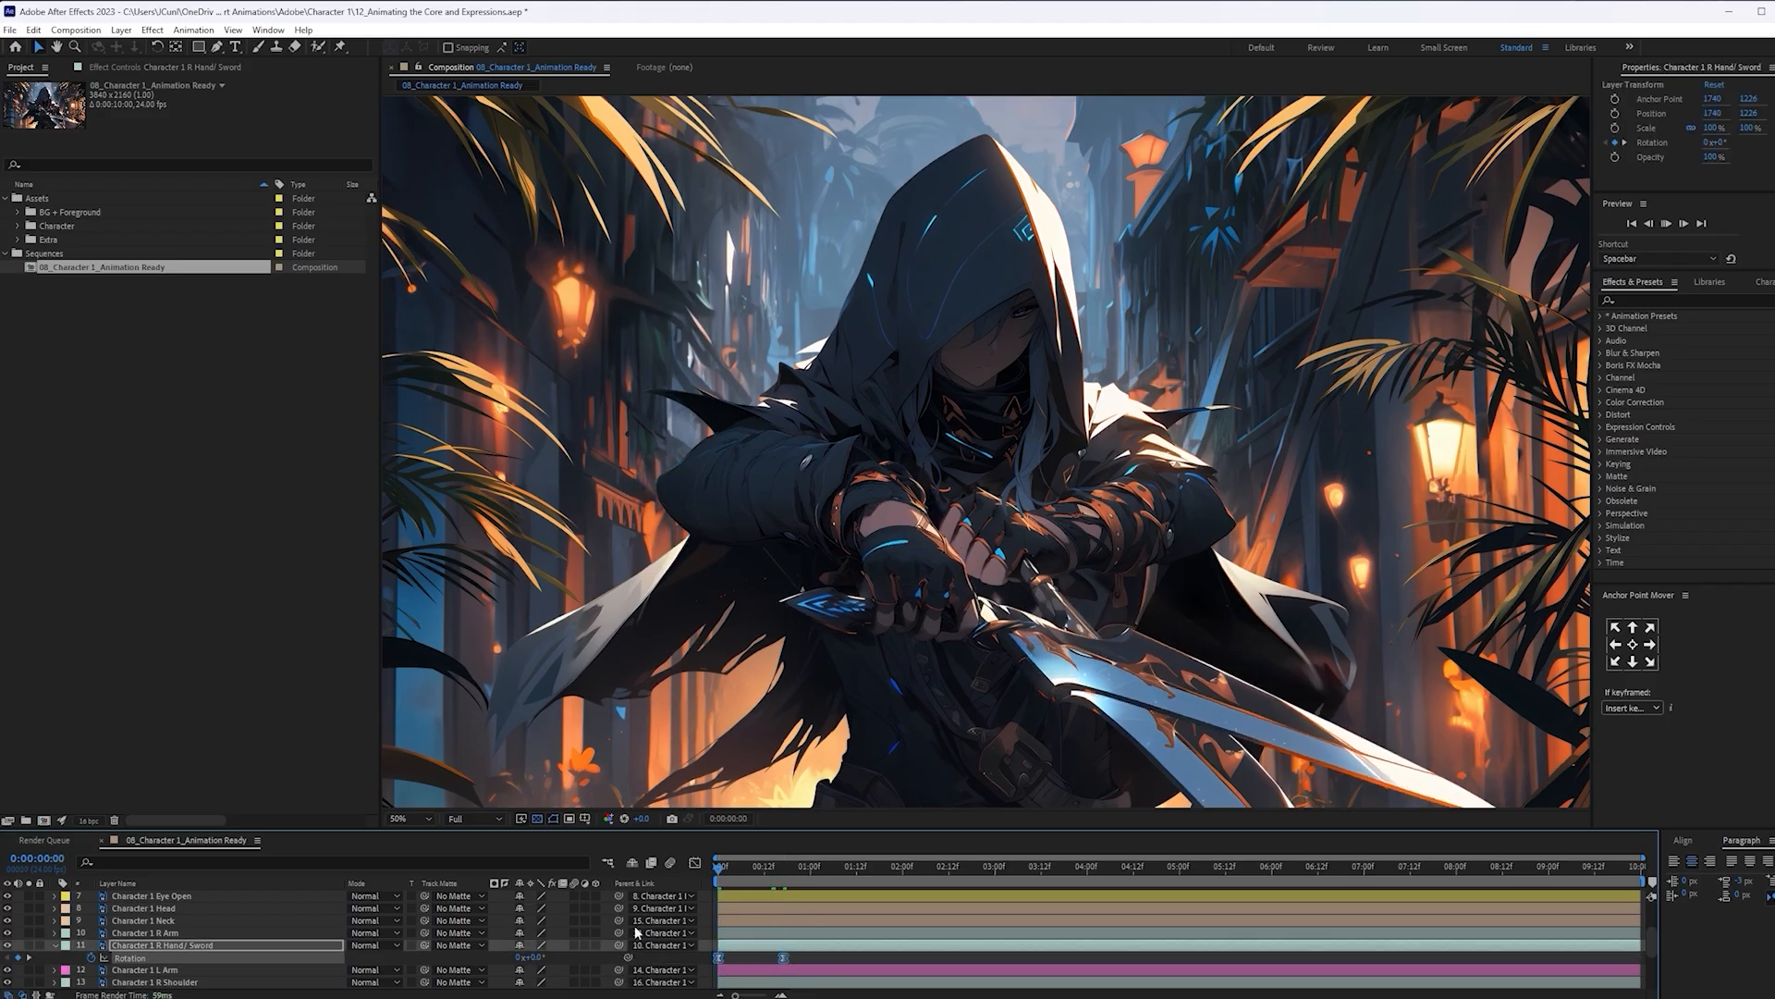
{"action": "key", "text": "space"}
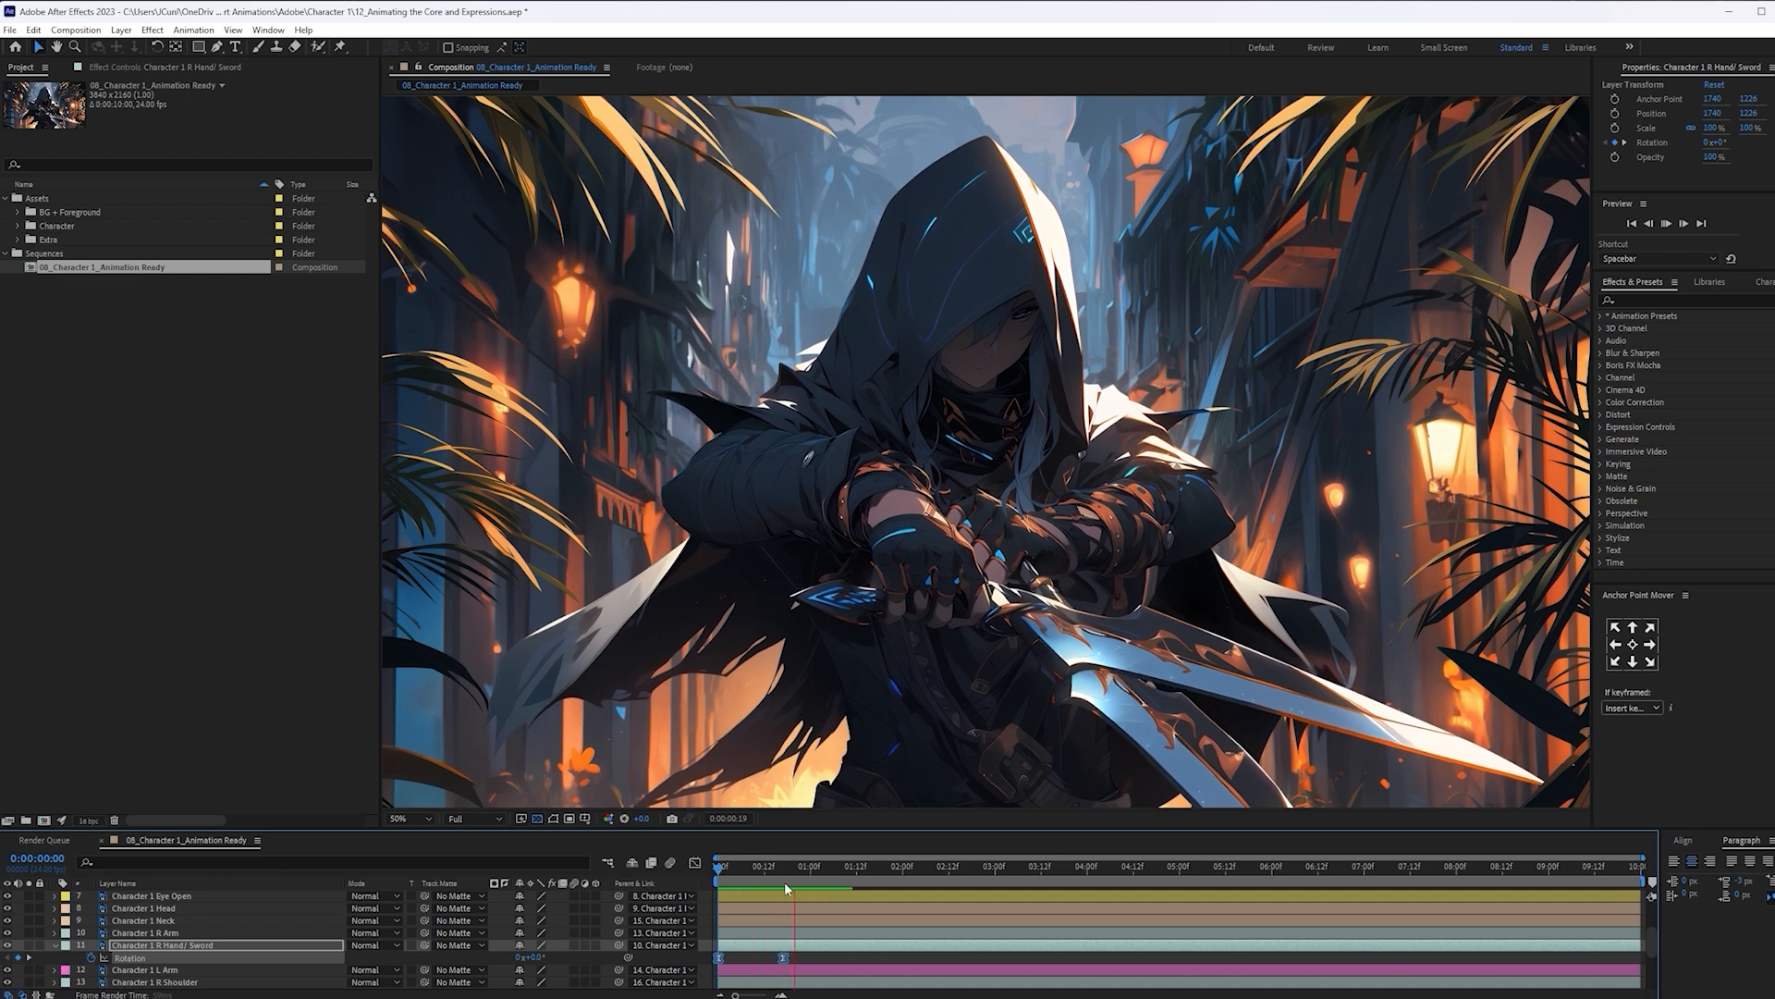
{"action": "key", "text": "space"}
Swap the R Hand/Sword's Rotation keyframes, placing 2° at 0:00:00:00 and 0° at about 0:00:00:20, and preview the motion
{"action": "mouse_move", "coordinate": [718, 957]}
{"action": "left_mouse_down"}
{"action": "mouse_move", "coordinate": [798, 958]}
{"action": "mouse_move", "coordinate": [724, 961]}
{"action": "left_mouse_up"}
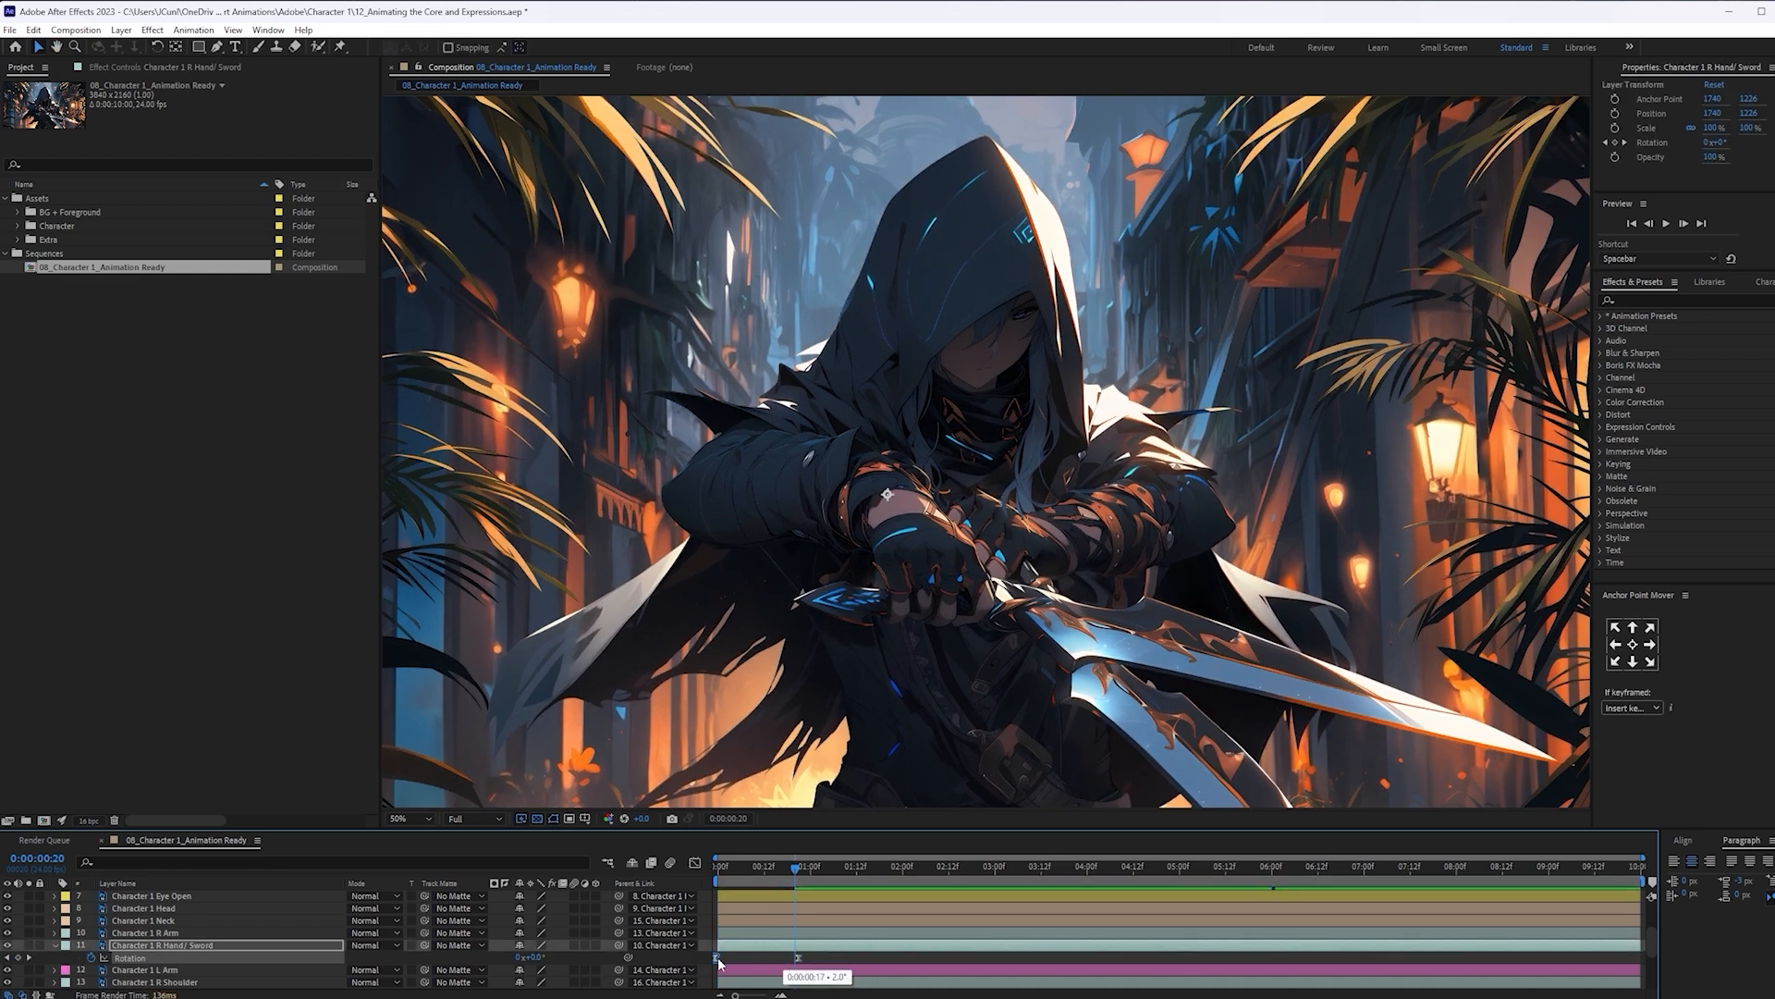
{"action": "key", "text": "space"}
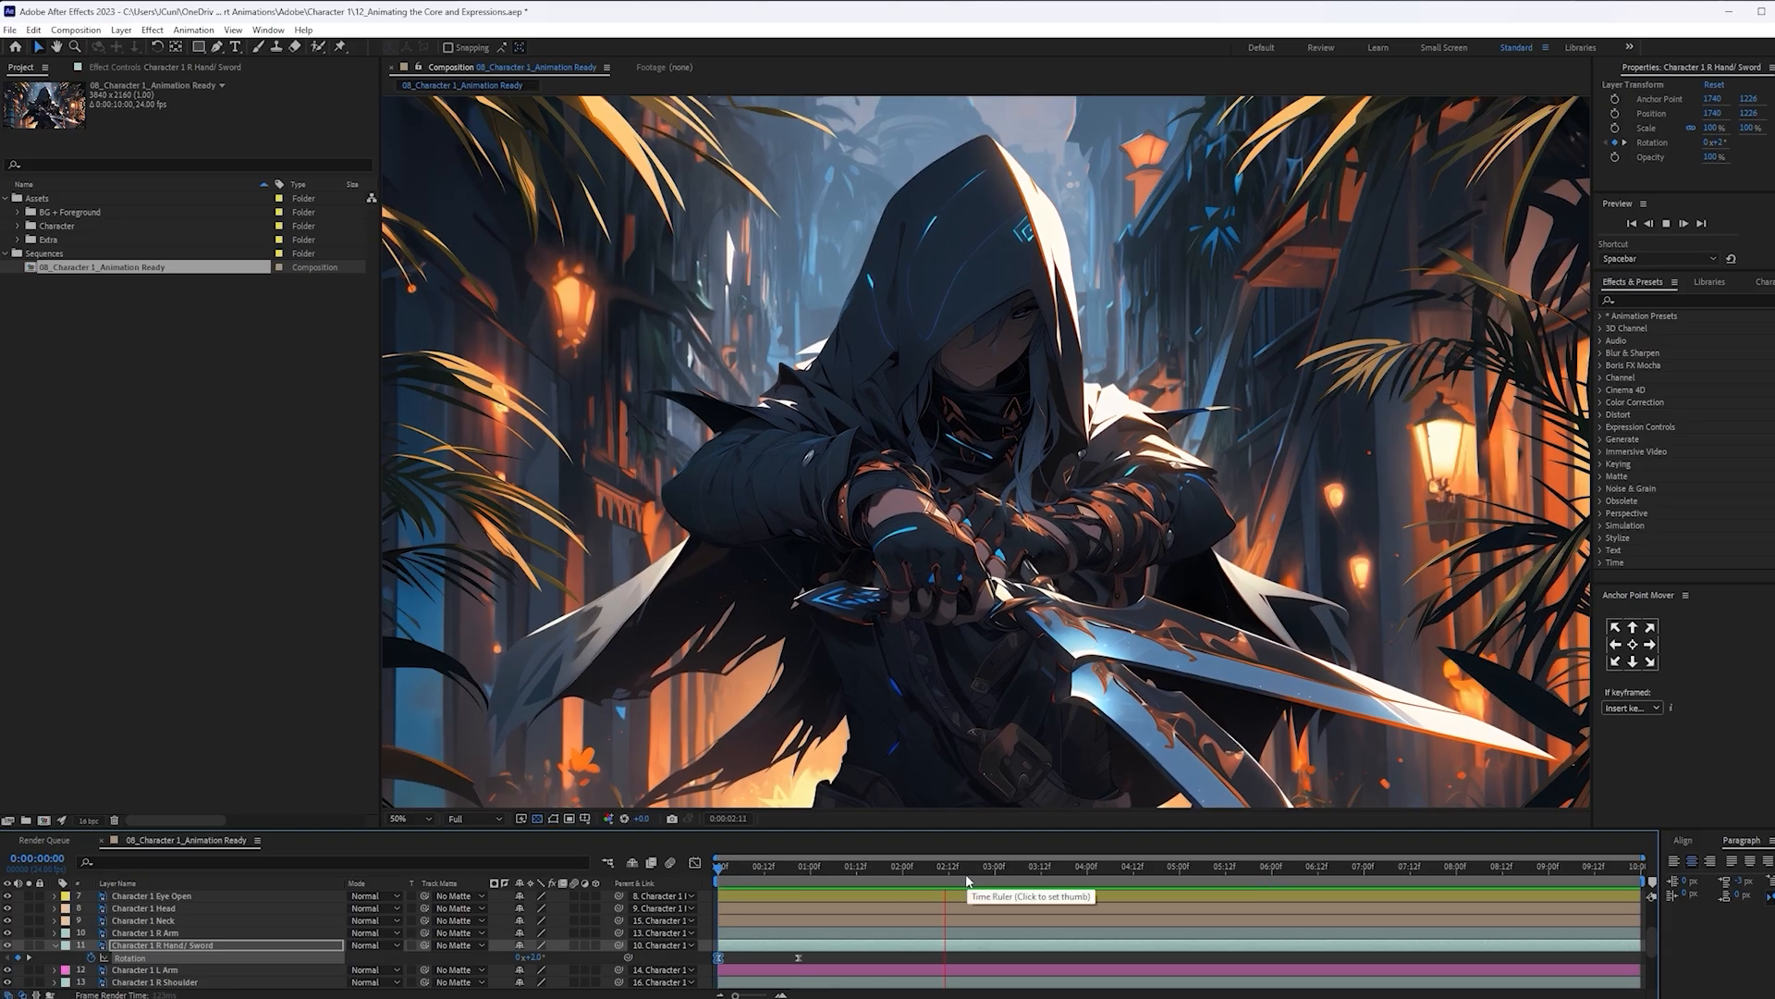
{"action": "key", "text": "space"}
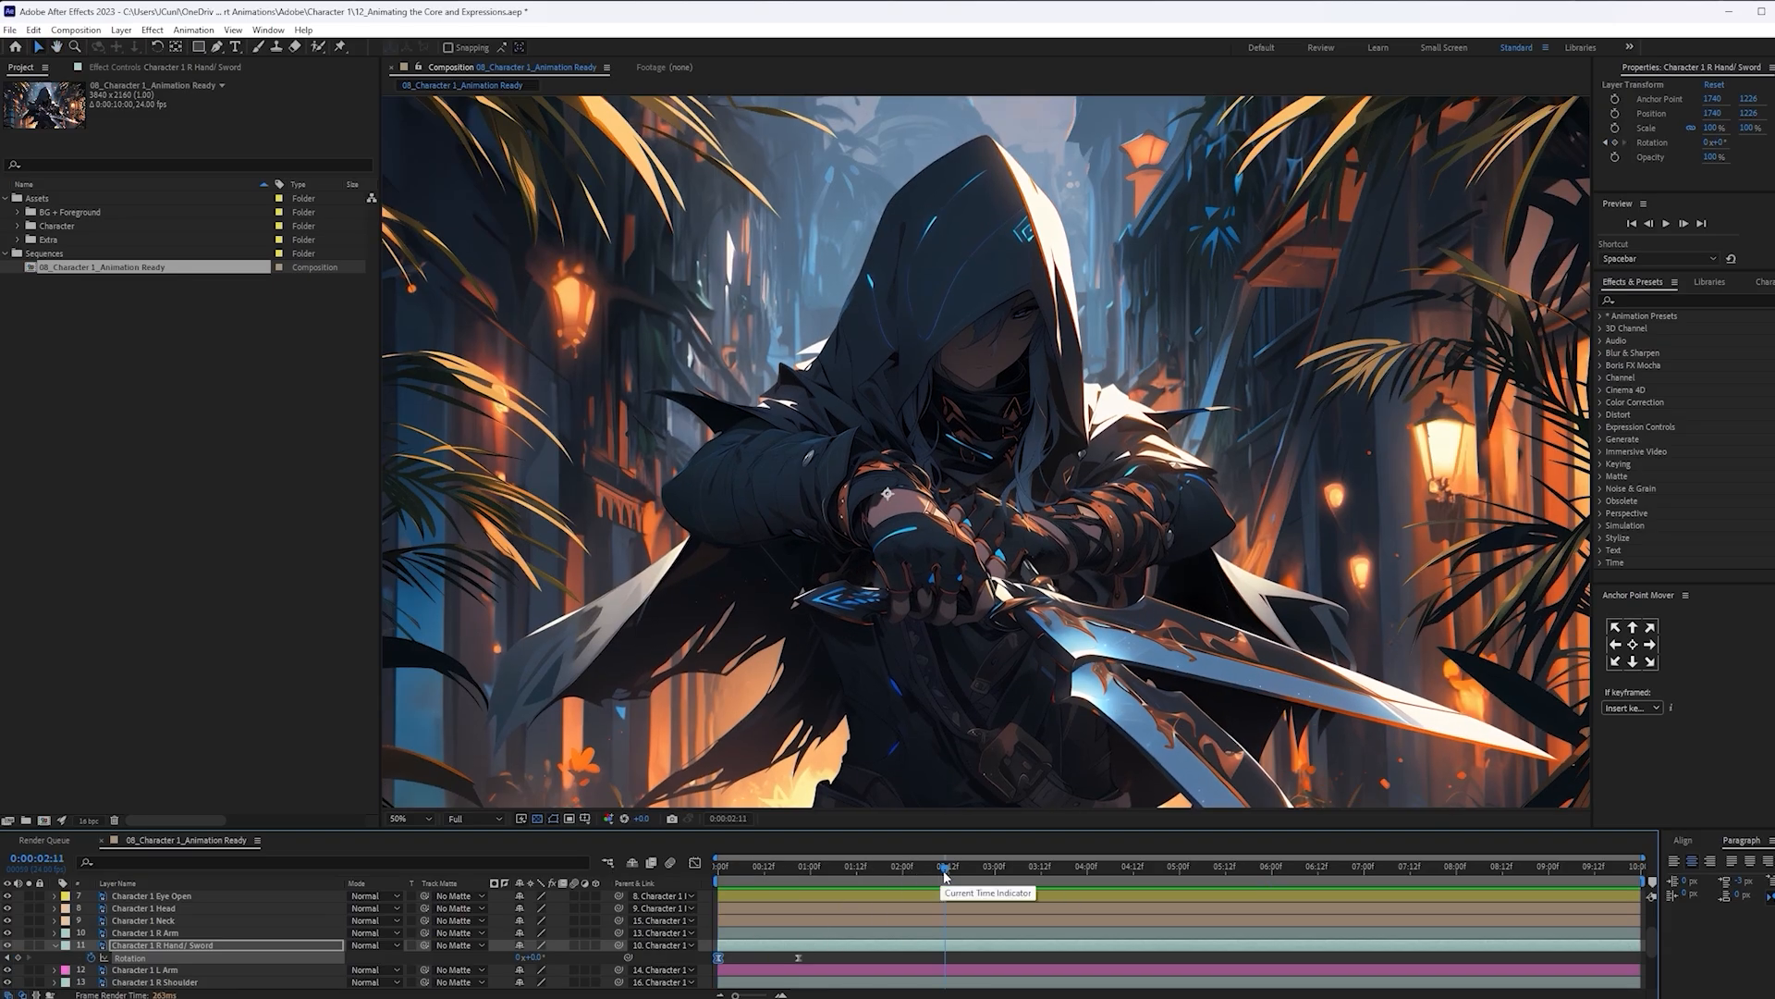
Hold the R Hand/Sword's Rotation at 0° with a copied keyframe at about 0:00:03:00, and keyframe -5° at 0:00:04:08
{"action": "left_click_drag", "start_coordinate": [944, 877], "coordinate": [993, 869]}
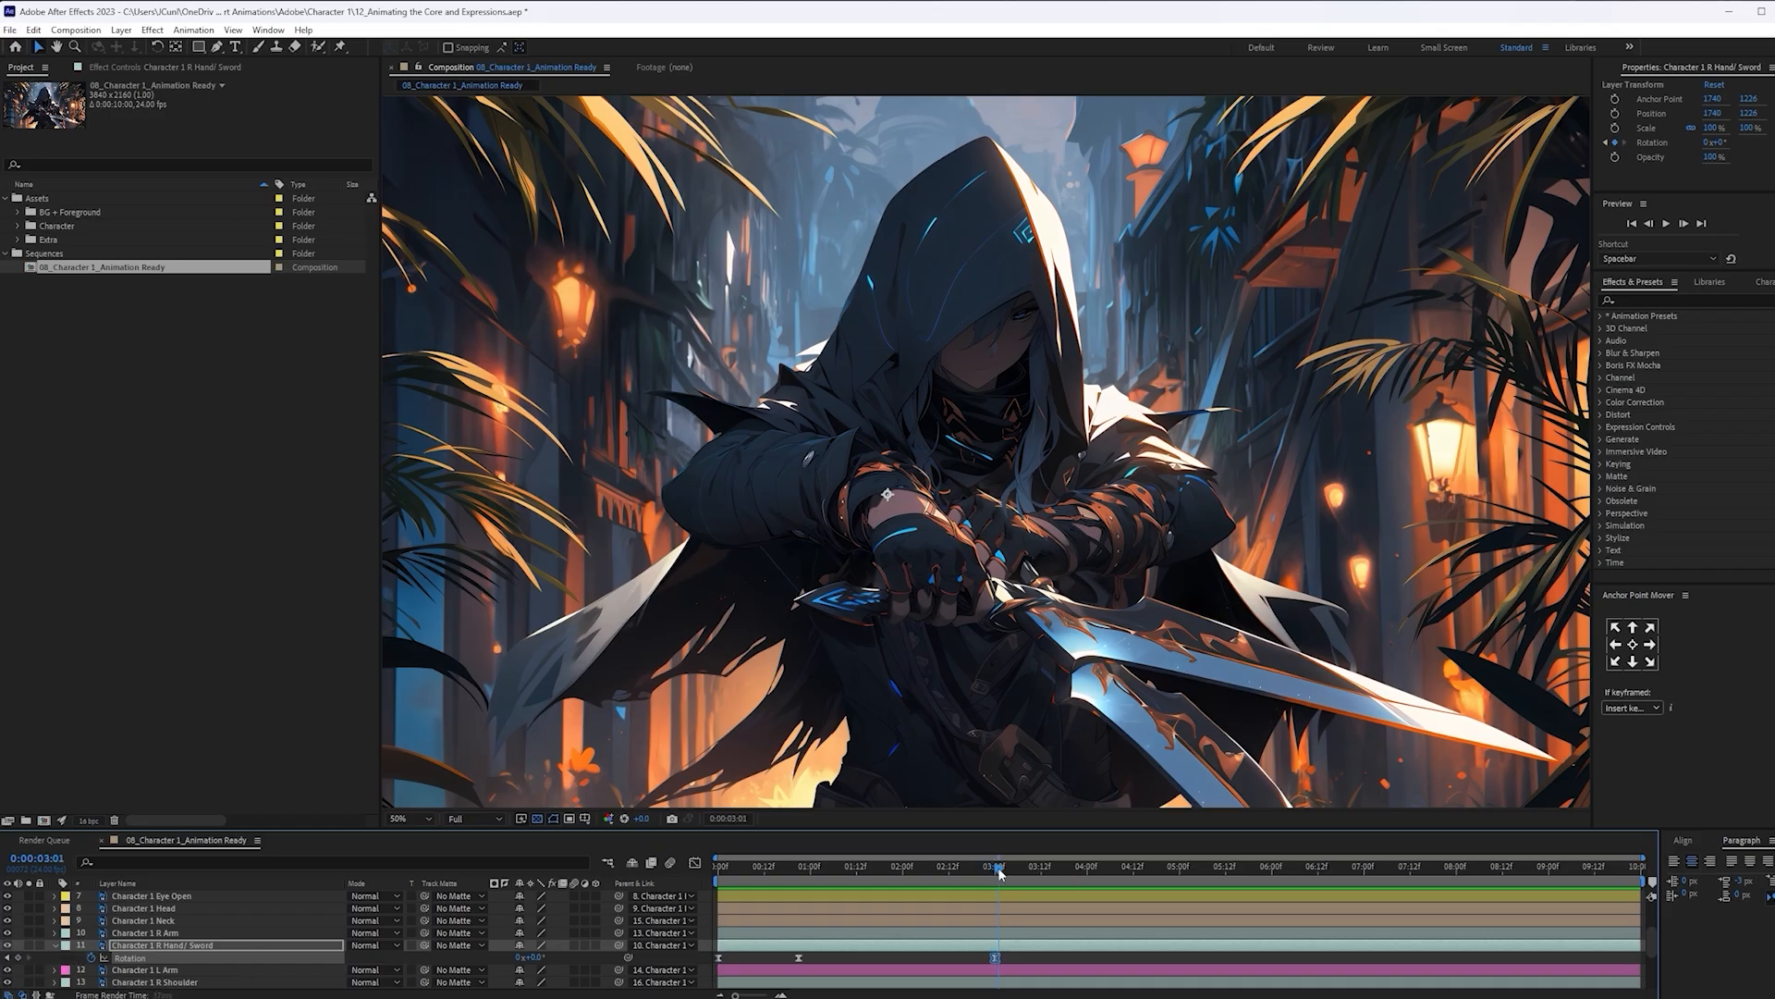
{"action": "left_click_drag", "start_coordinate": [999, 872], "coordinate": [1115, 868]}
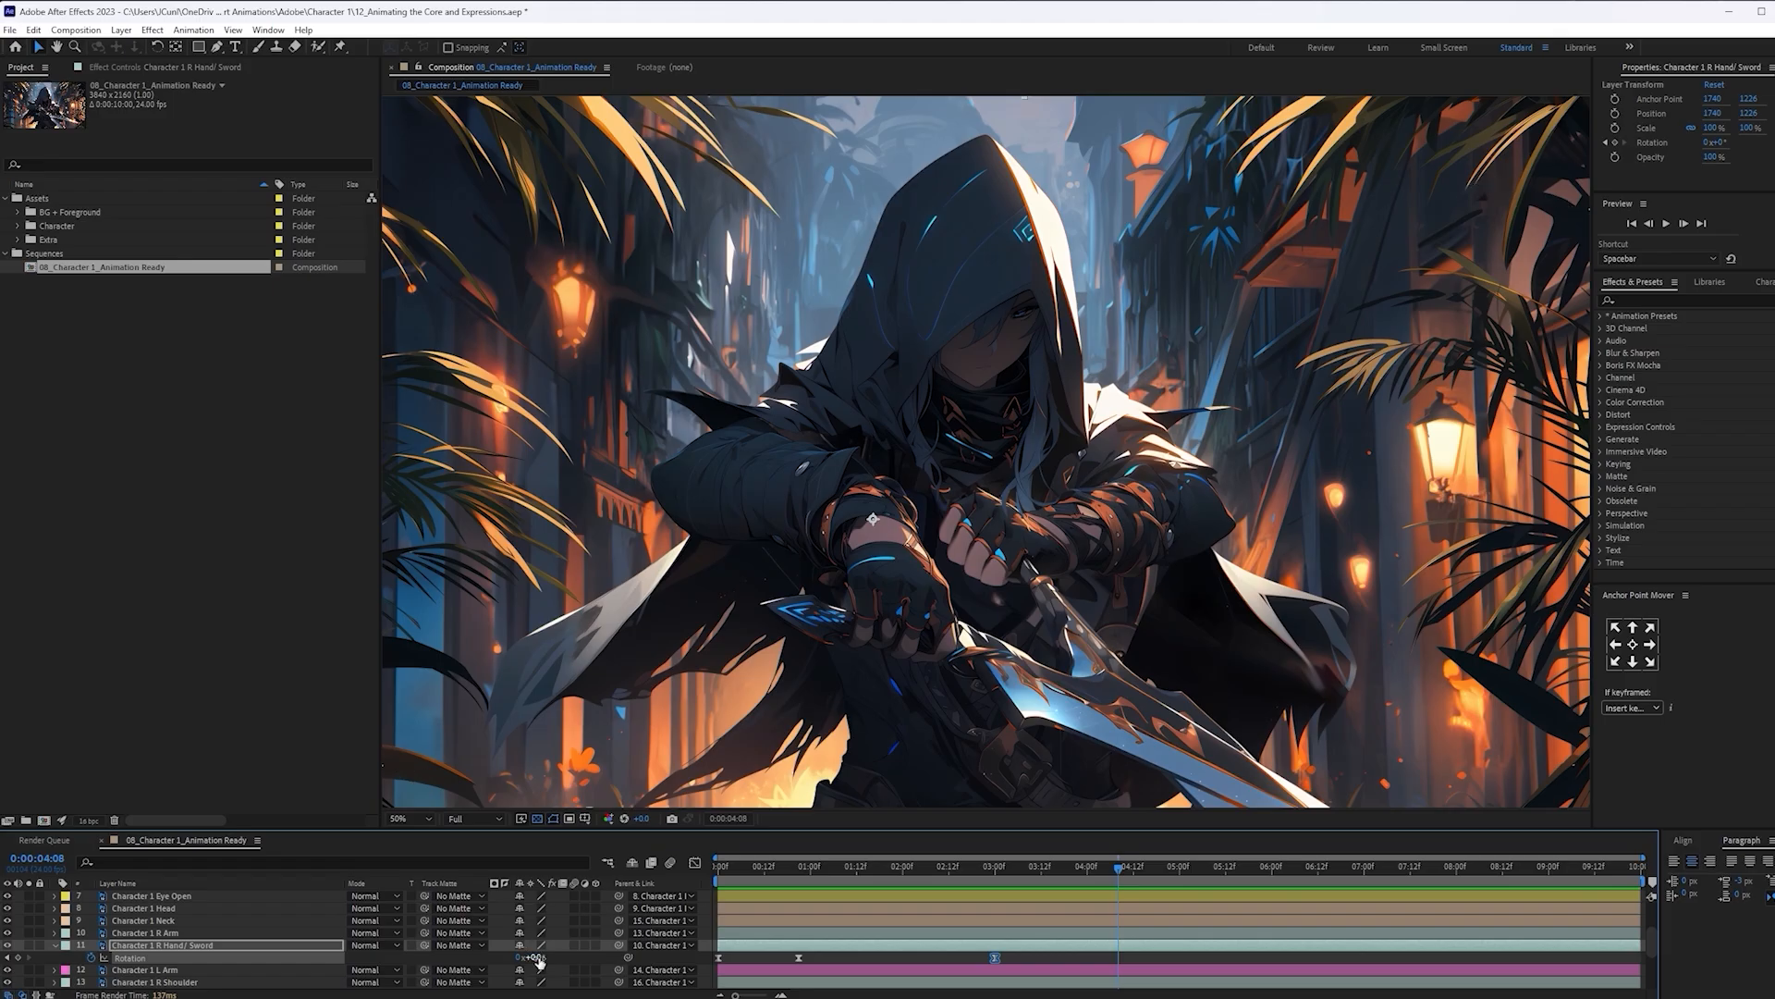
{"action": "left_click_drag", "start_coordinate": [540, 962], "coordinate": [531, 955]}
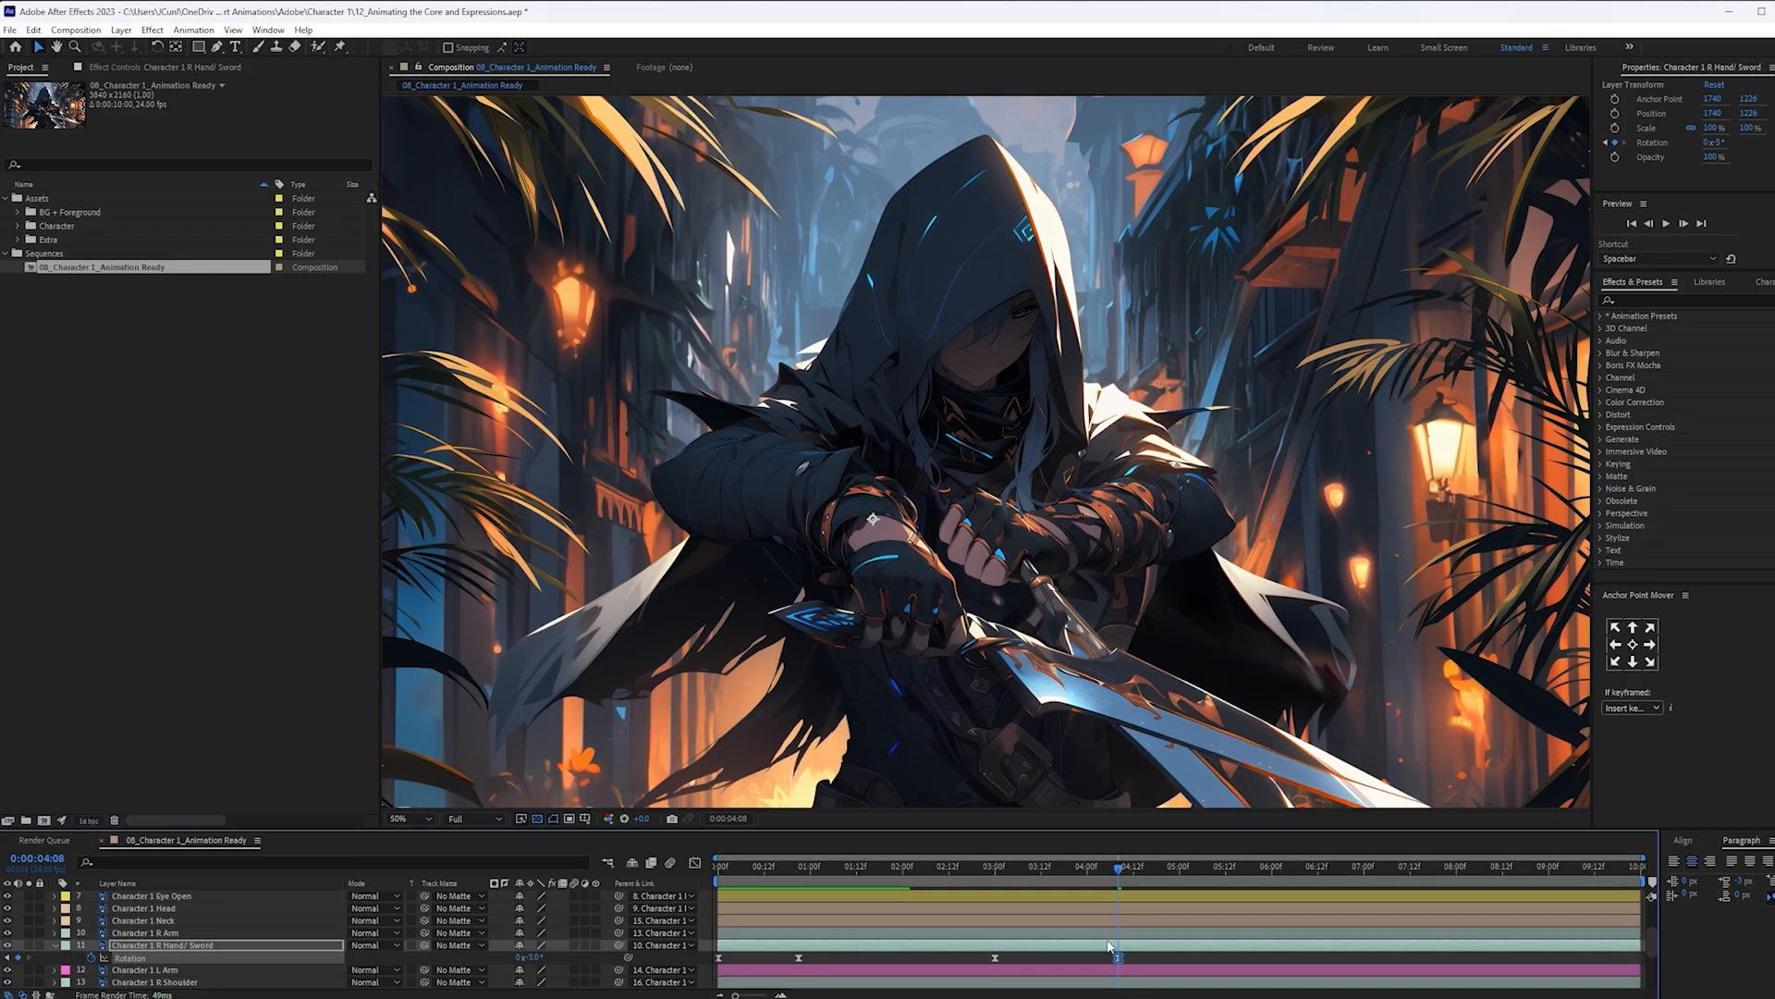
{"action": "left_click_drag", "start_coordinate": [1012, 888], "coordinate": [991, 891]}
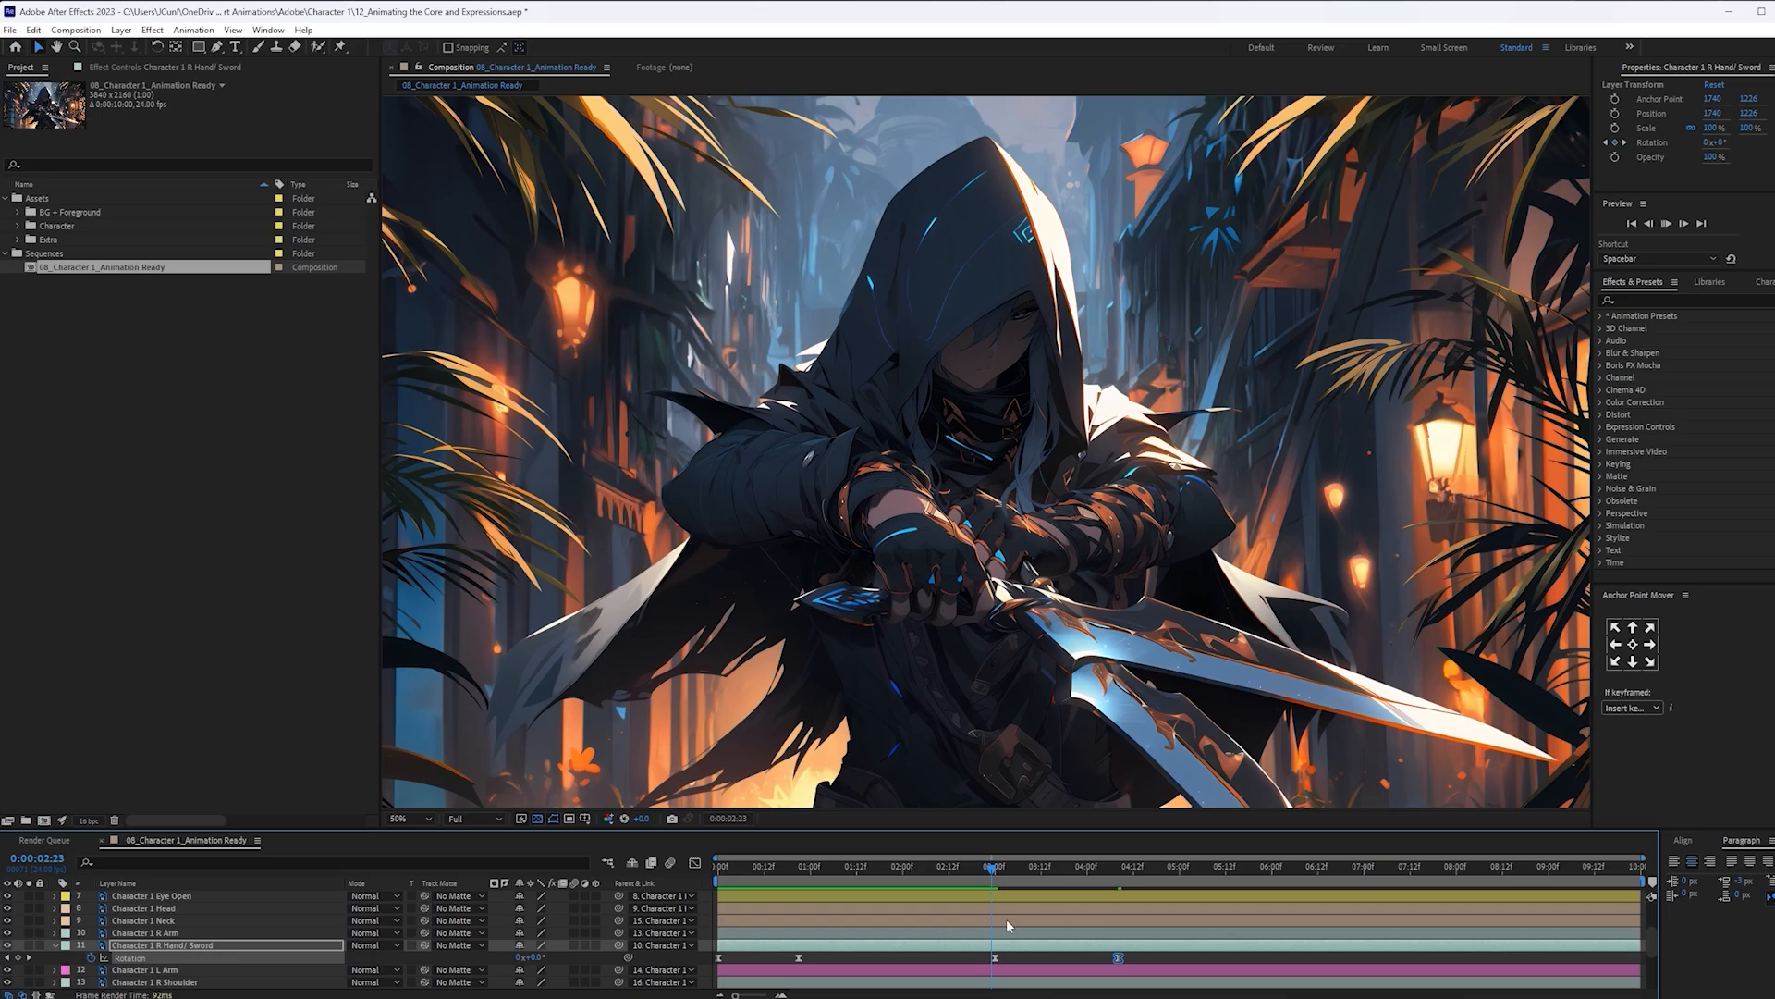
{"action": "key", "text": "space"}
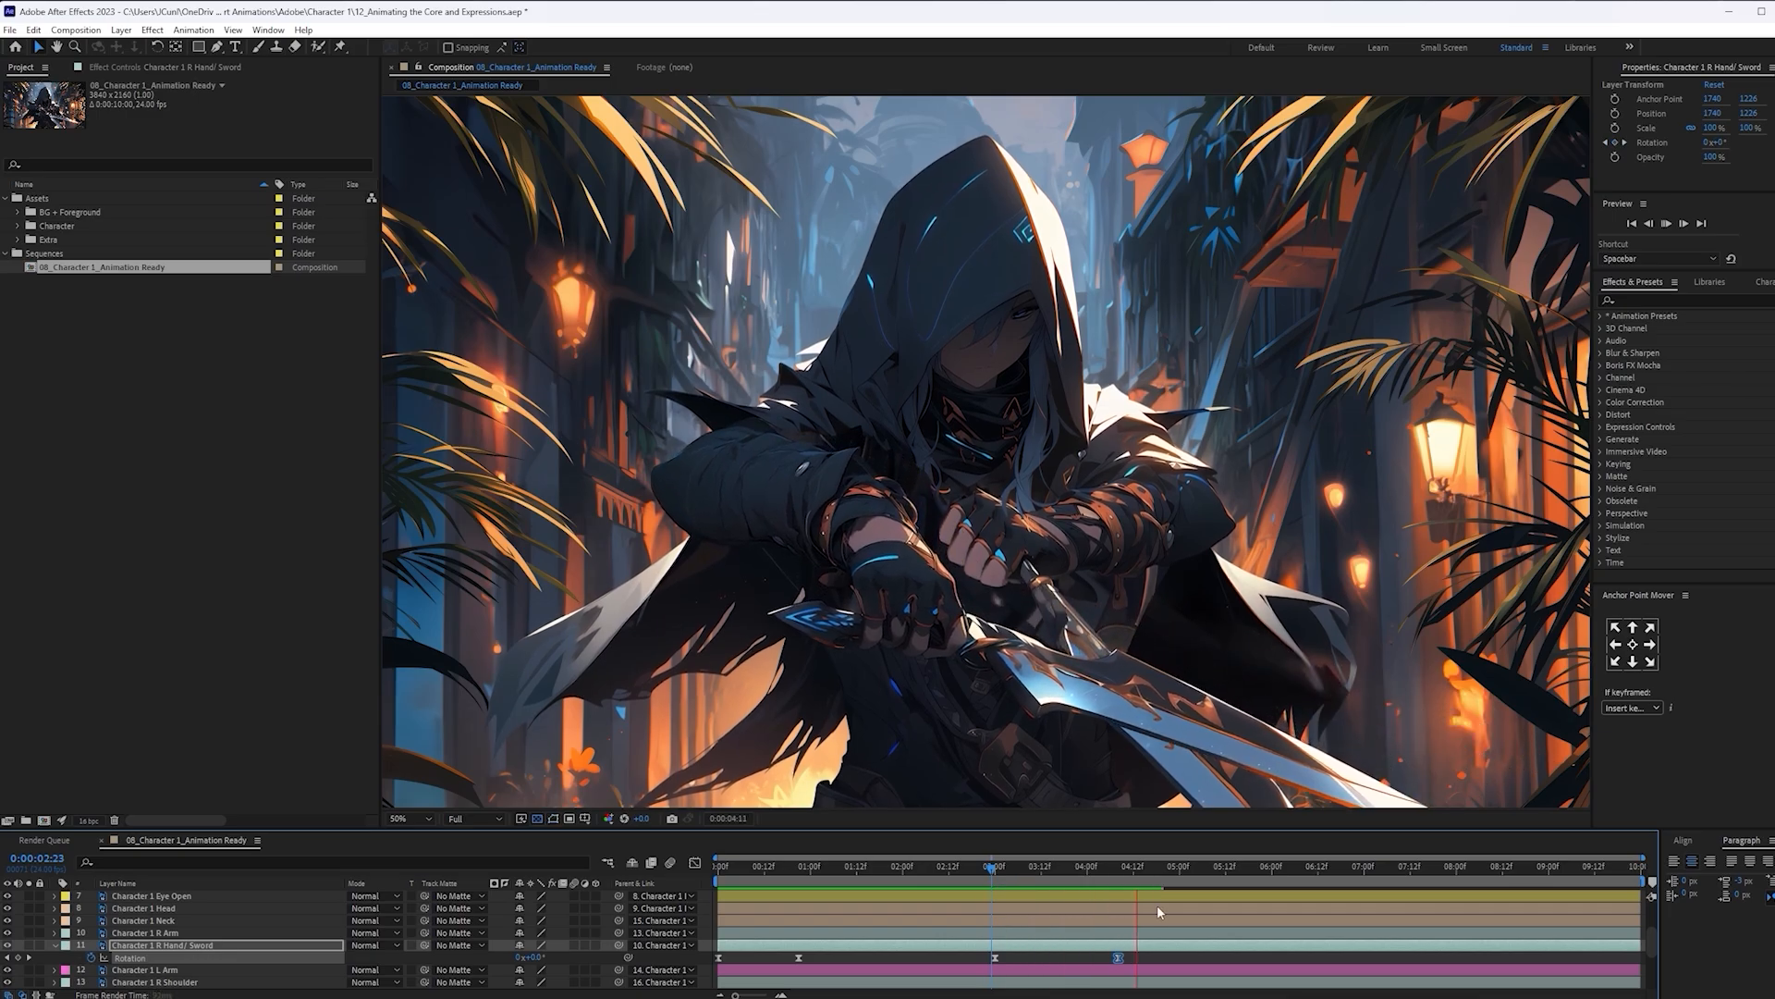
Copy the R Hand/Sword's first Rotation keyframe to 0:00:09:23 at the composition's end and preview the full animation
{"action": "left_click_drag", "start_coordinate": [1135, 870], "coordinate": [687, 864]}
{"action": "scroll", "coordinate": [1084, 684], "scroll_direction": "down", "scroll_amount": 2}
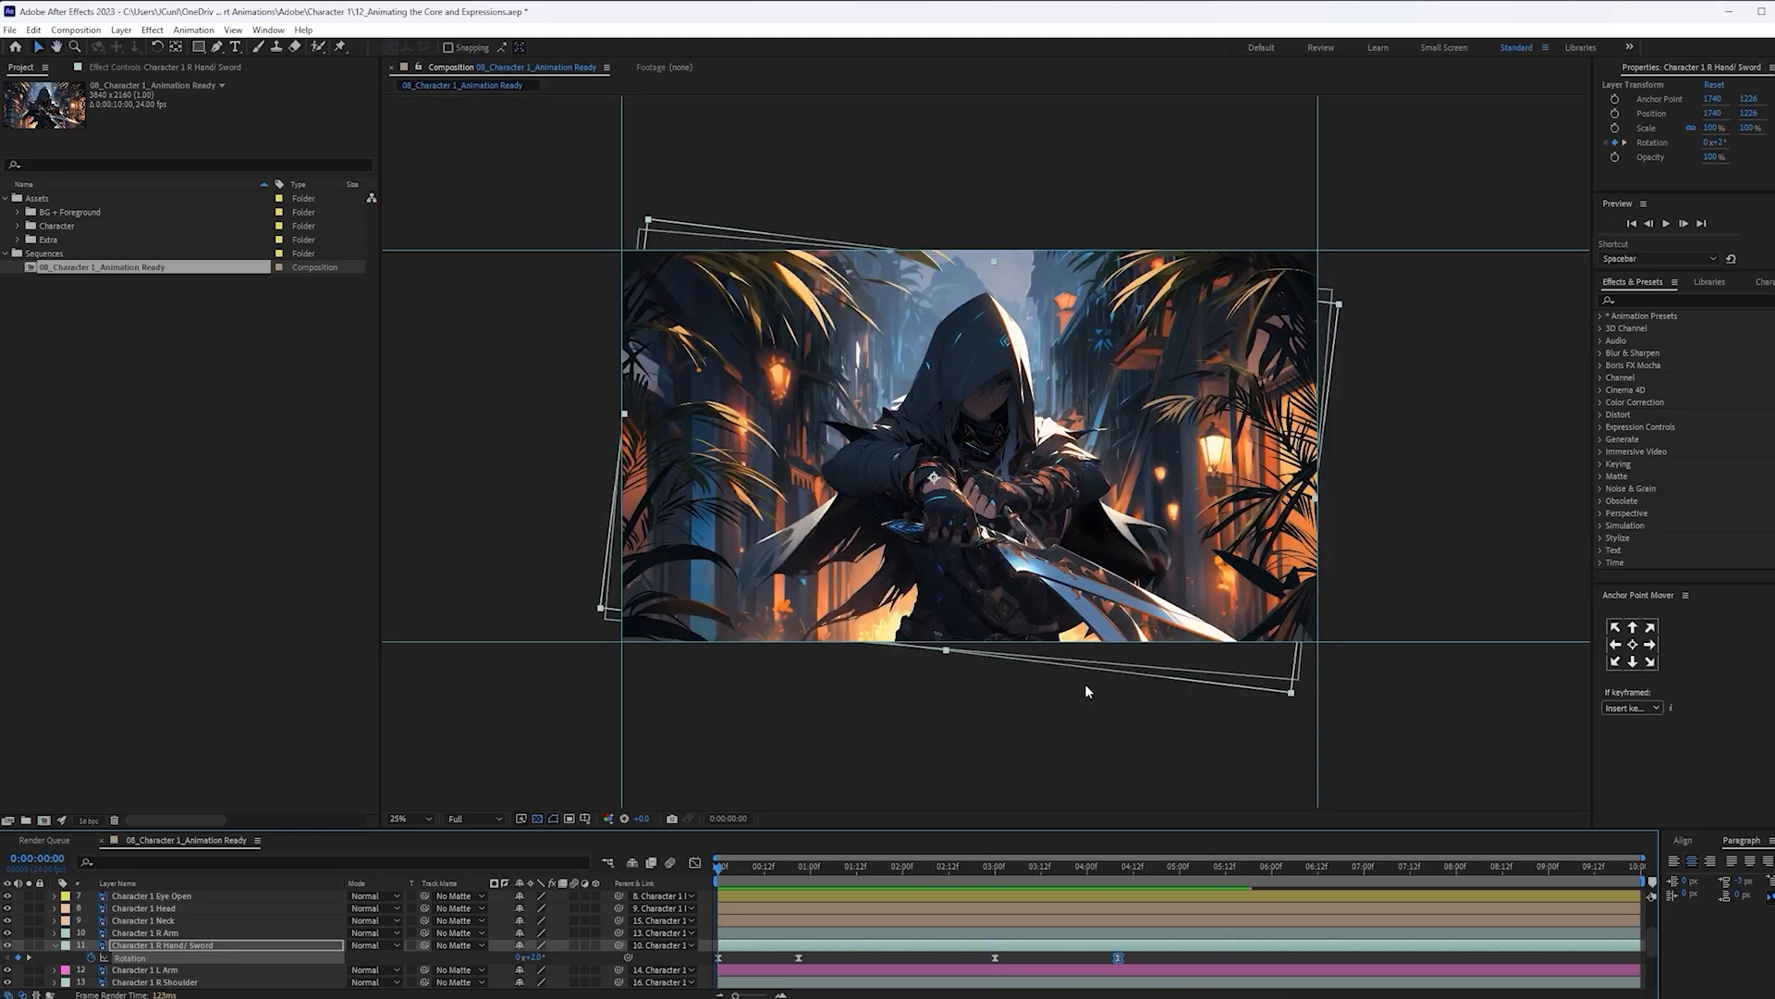
{"action": "left_click_drag", "start_coordinate": [1454, 870], "coordinate": [1658, 870]}
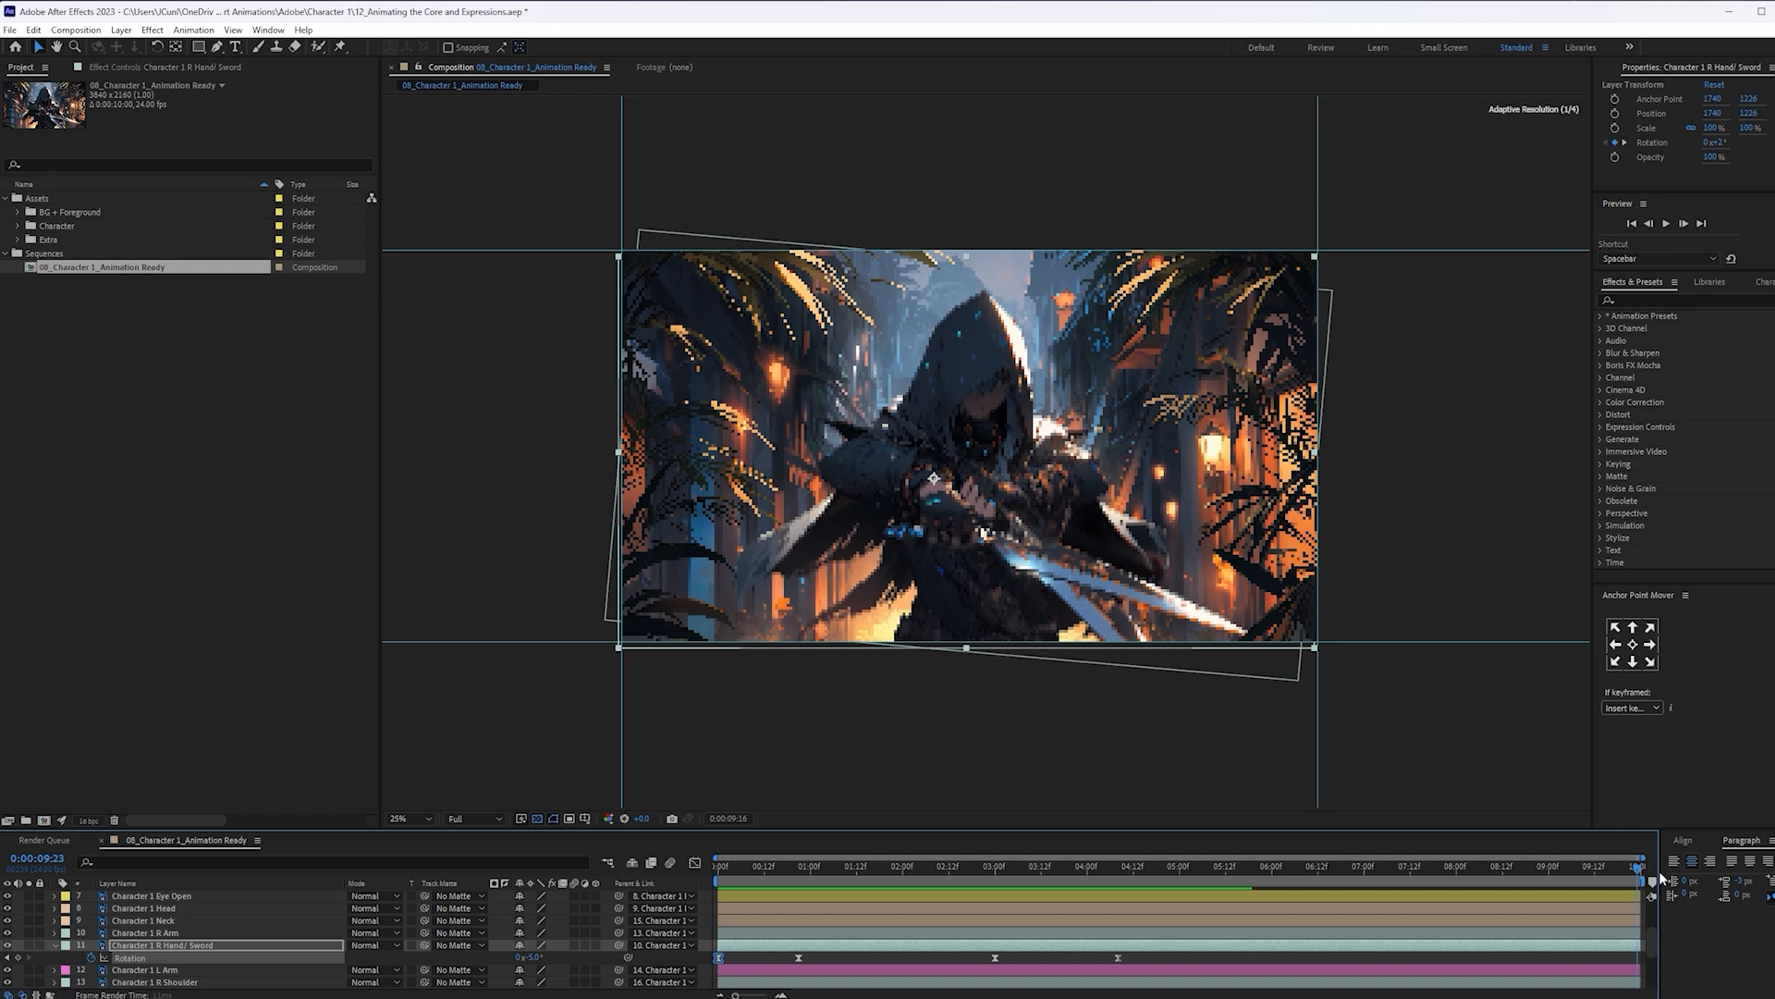
{"action": "key", "text": "ctrl+v"}
{"action": "key", "text": "space"}
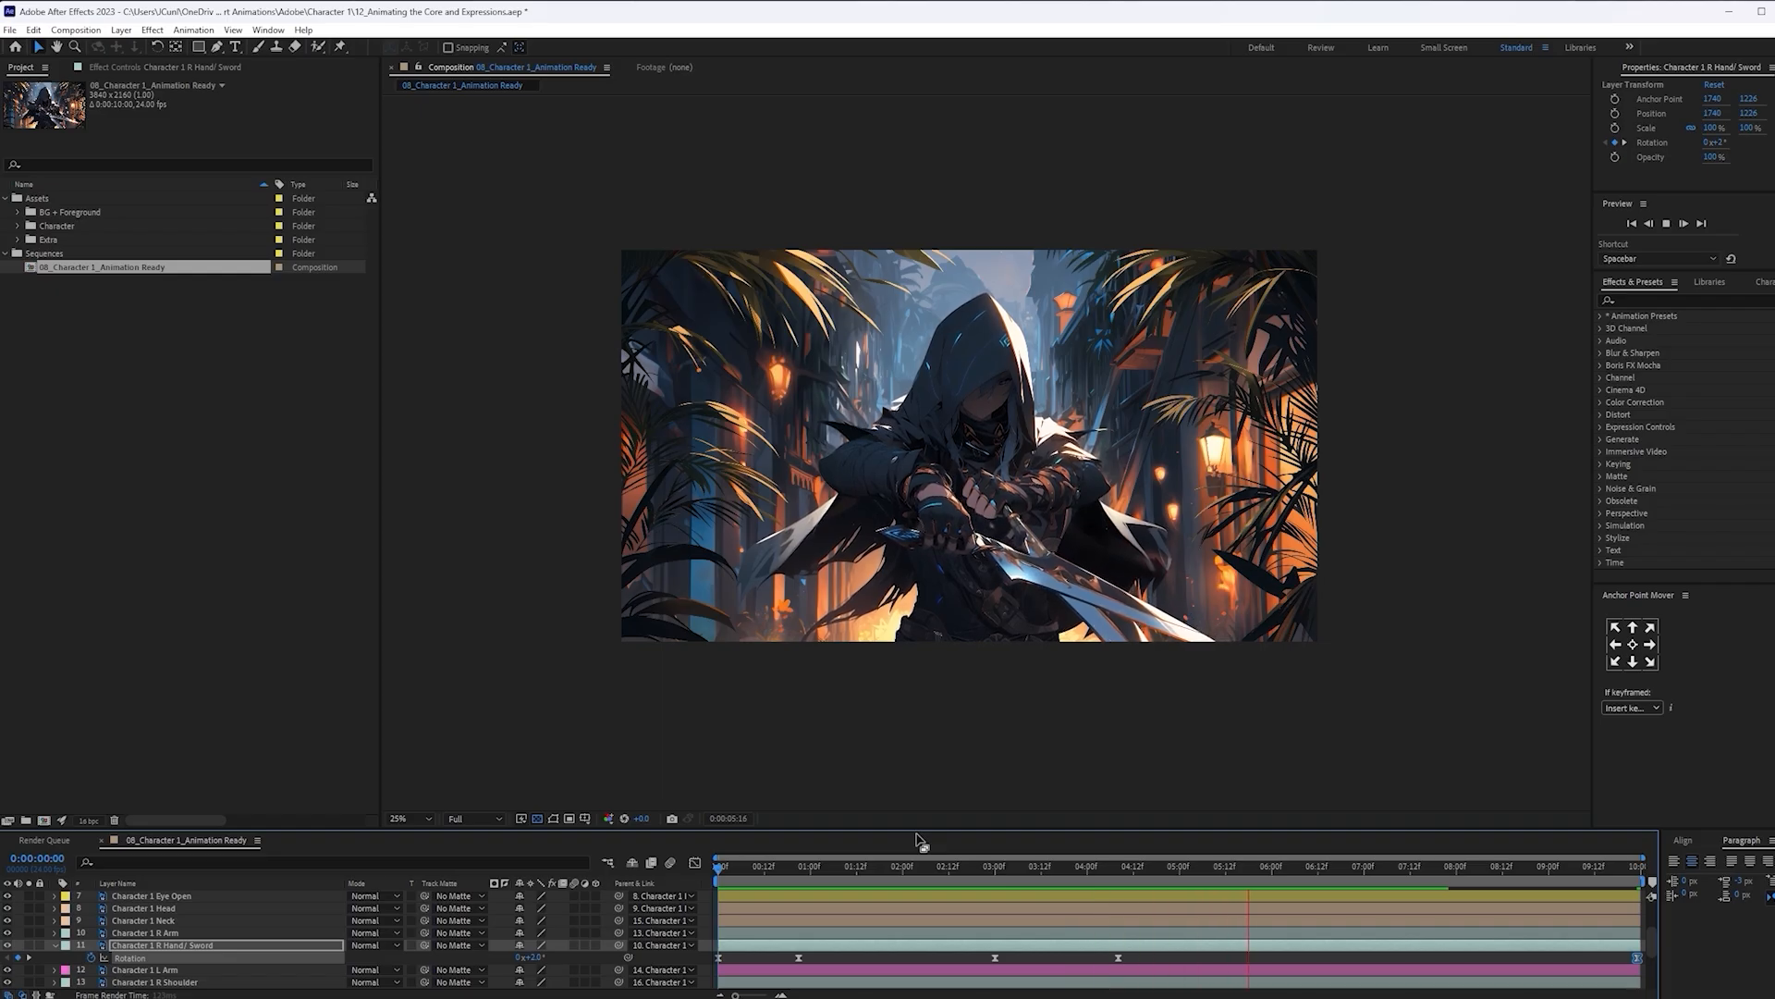
{"action": "key", "text": "space"}
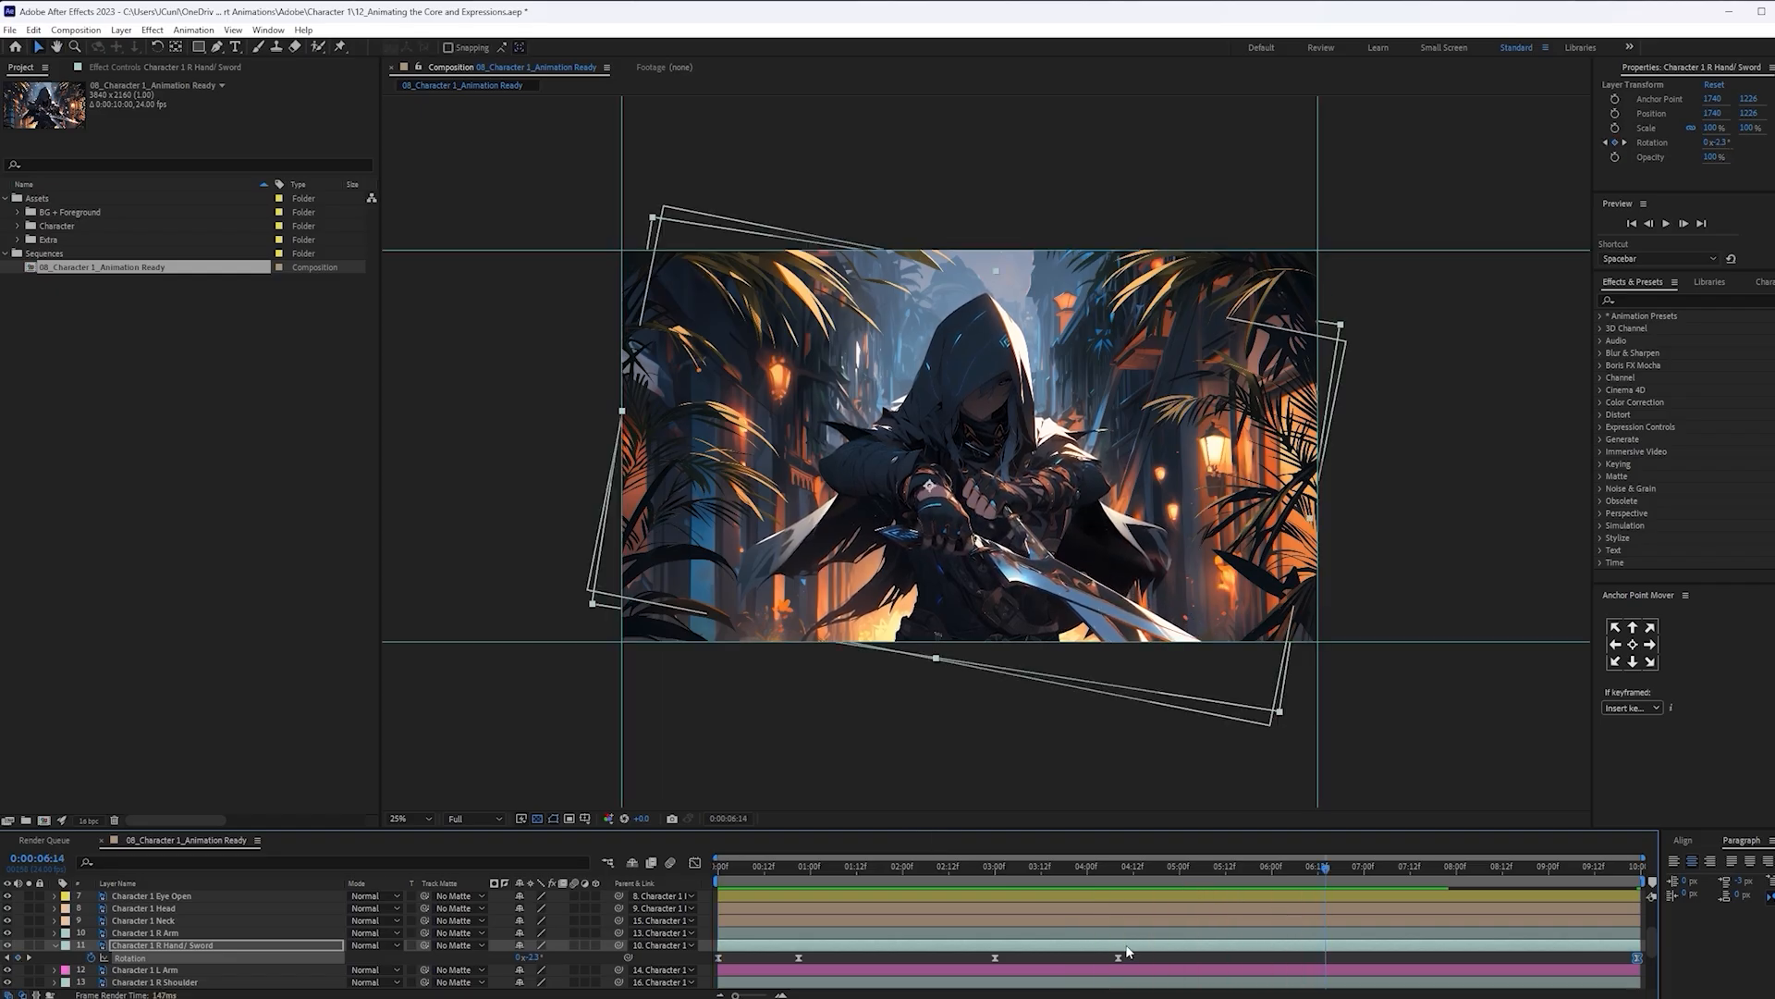
Copy the R Hand/Sword's -5° Rotation keyframe from 0:00:04:08 to 0:00:06:16
{"action": "left_click", "coordinate": [1118, 958]}
{"action": "mouse_move", "coordinate": [1327, 869]}
{"action": "left_mouse_down"}
{"action": "mouse_move", "coordinate": [1399, 865]}
{"action": "mouse_move", "coordinate": [1334, 858]}
{"action": "left_mouse_up"}
{"action": "key", "text": "ctrl+v"}
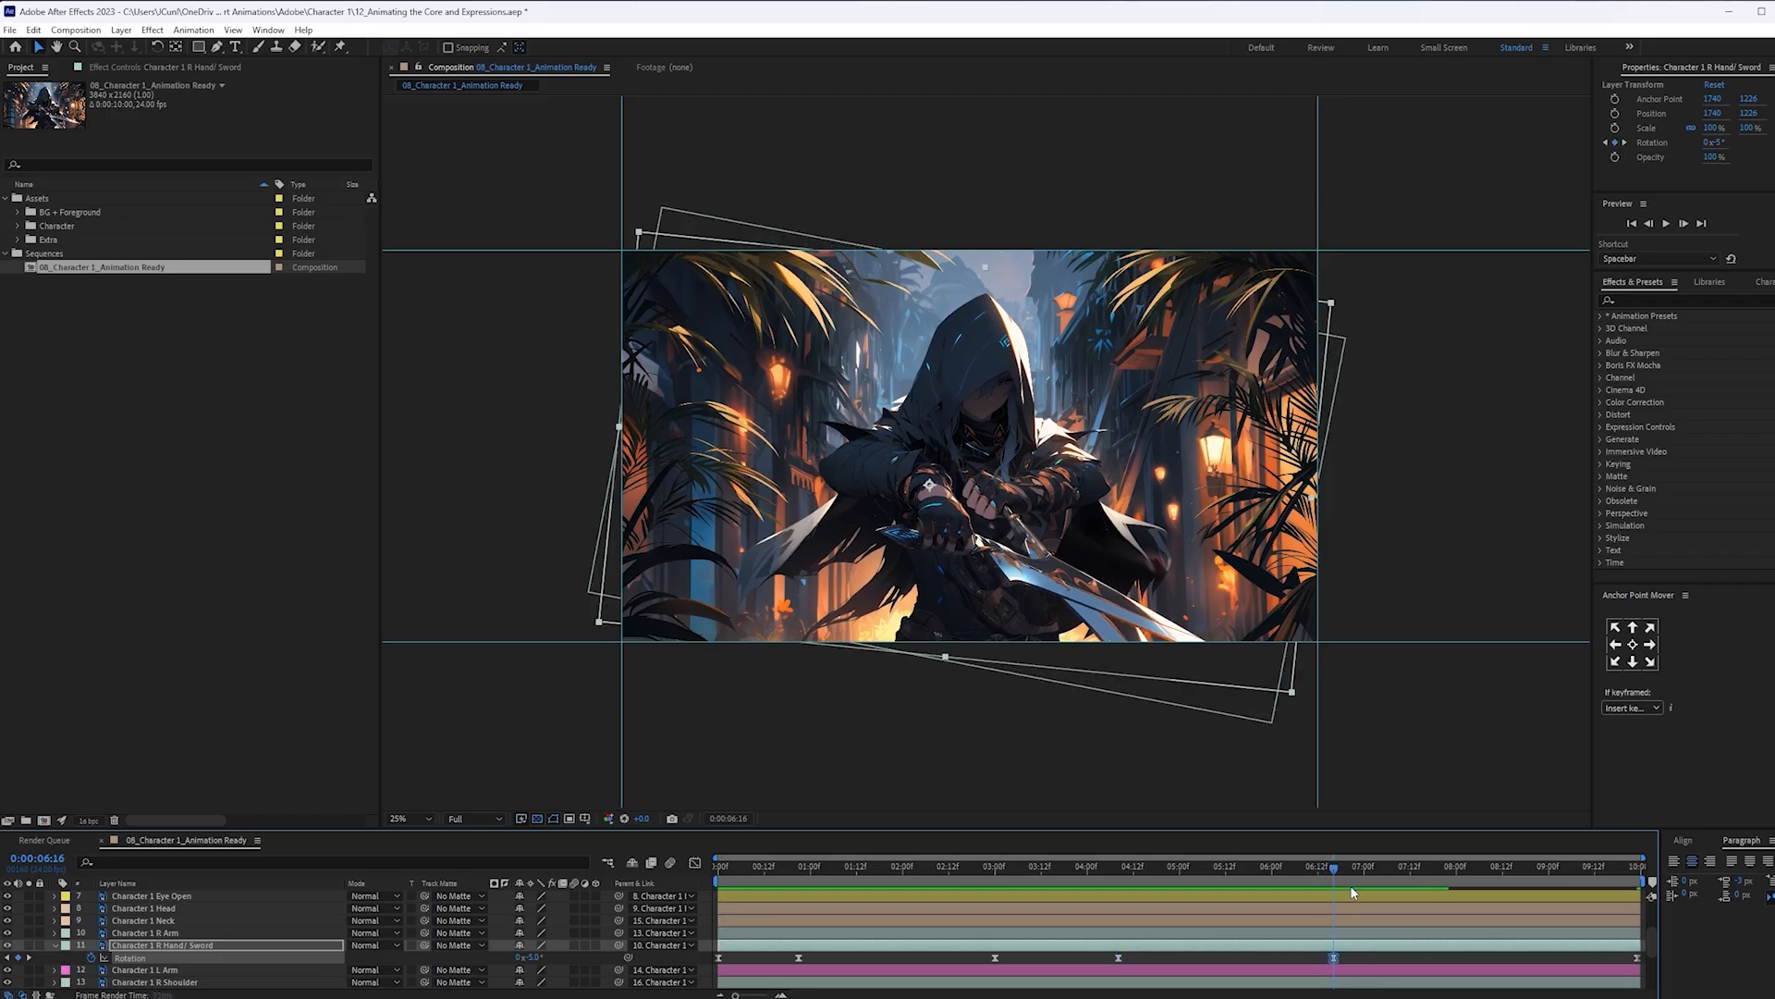
Copy the R Hand/Sword's final 2° Rotation keyframe to about 0:00:07:11 and preview the return swing
{"action": "left_click", "coordinate": [1637, 958]}
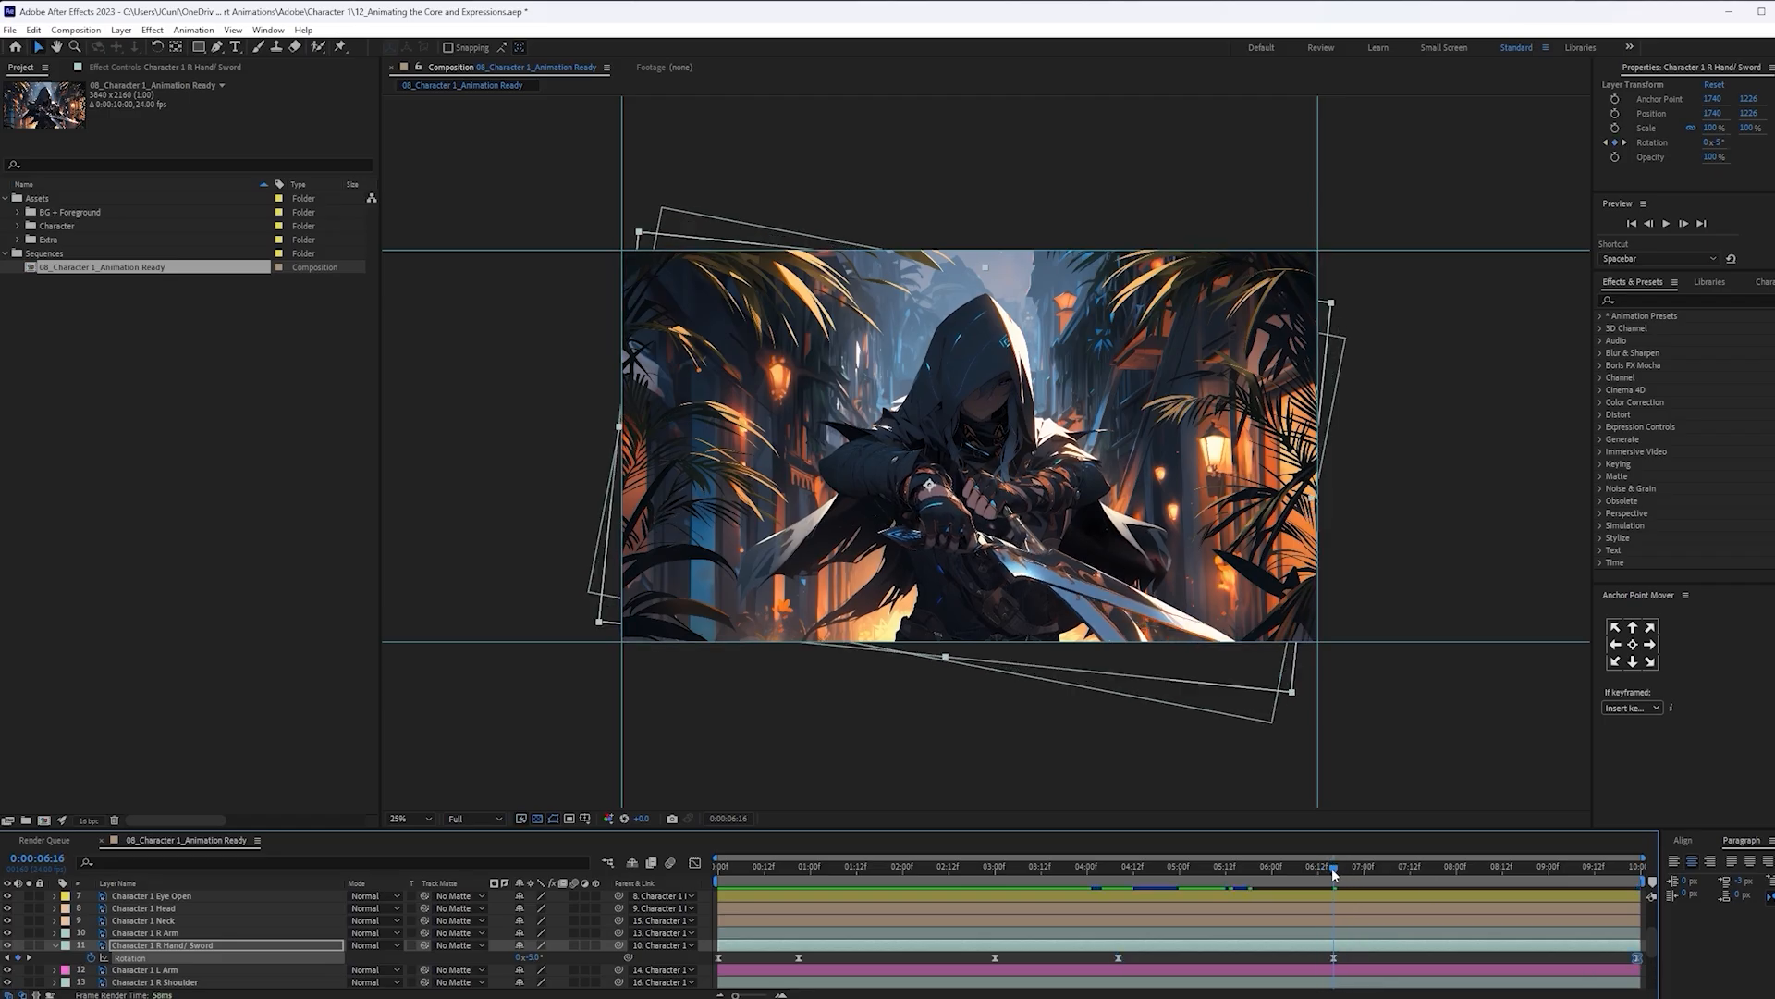
{"action": "left_click_drag", "start_coordinate": [1334, 871], "coordinate": [1407, 869]}
{"action": "key", "text": "ctrl+v"}
{"action": "key", "text": "space"}
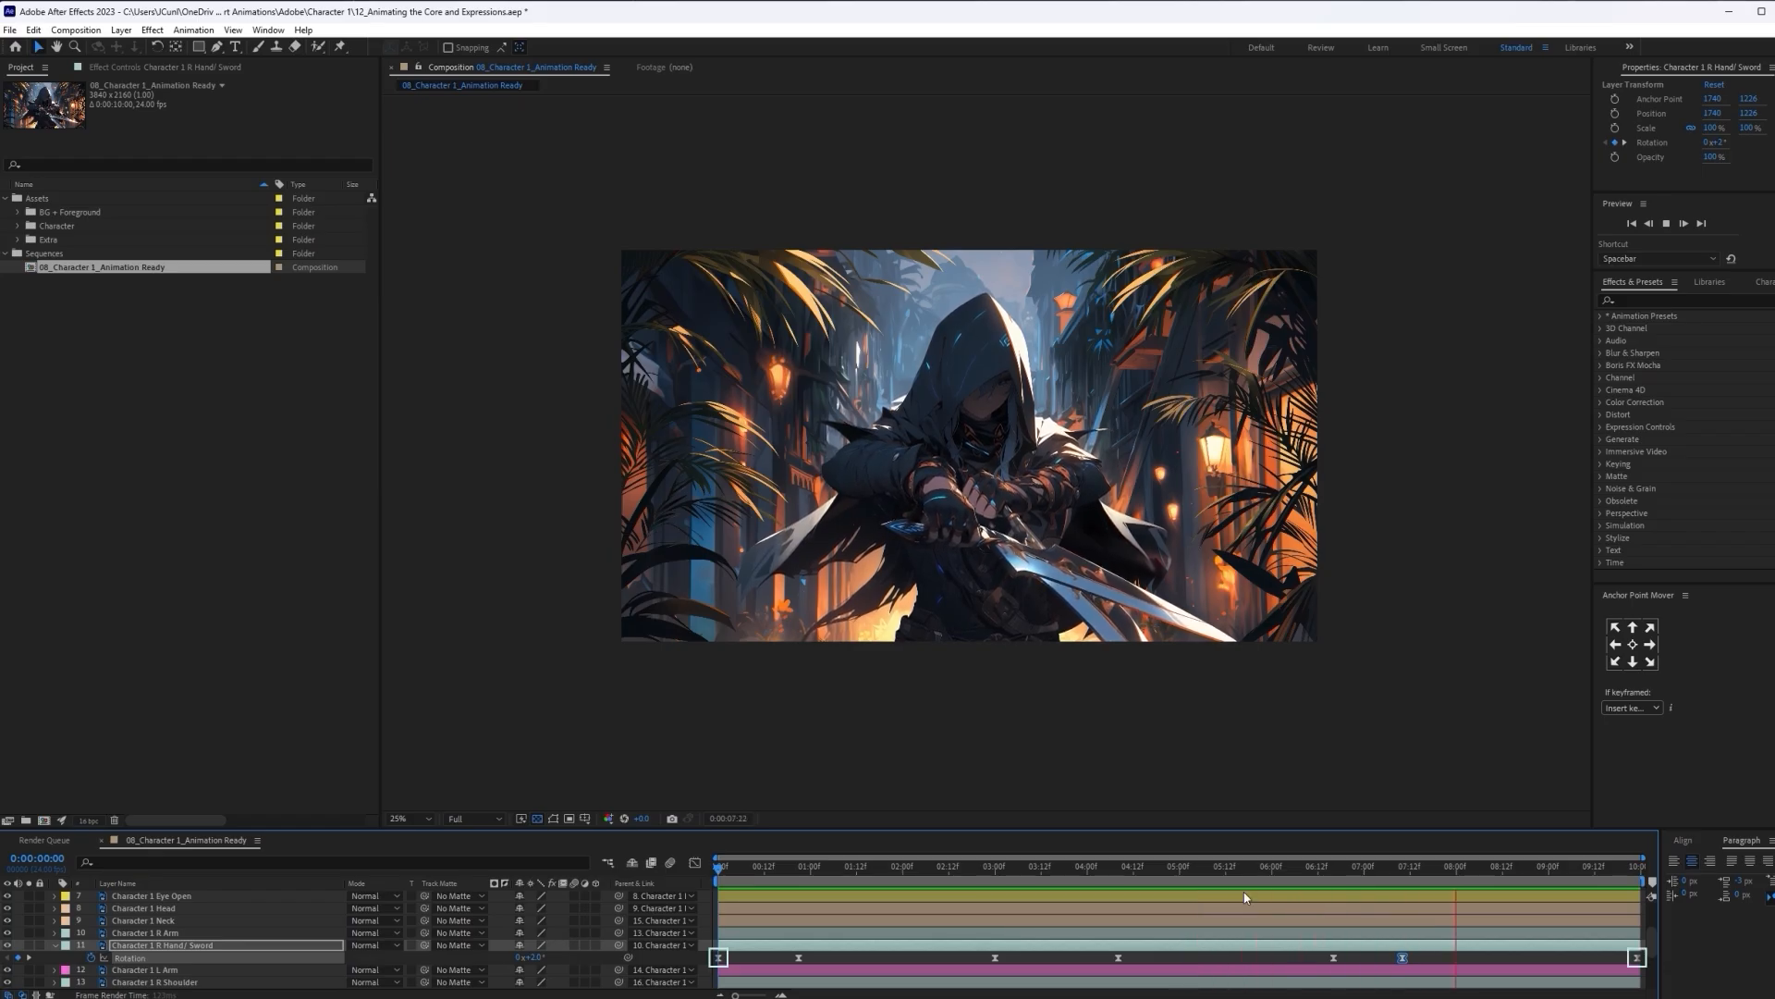
{"action": "key", "text": "space"}
{"action": "left_click", "coordinate": [1291, 867]}
{"action": "key", "text": "space"}
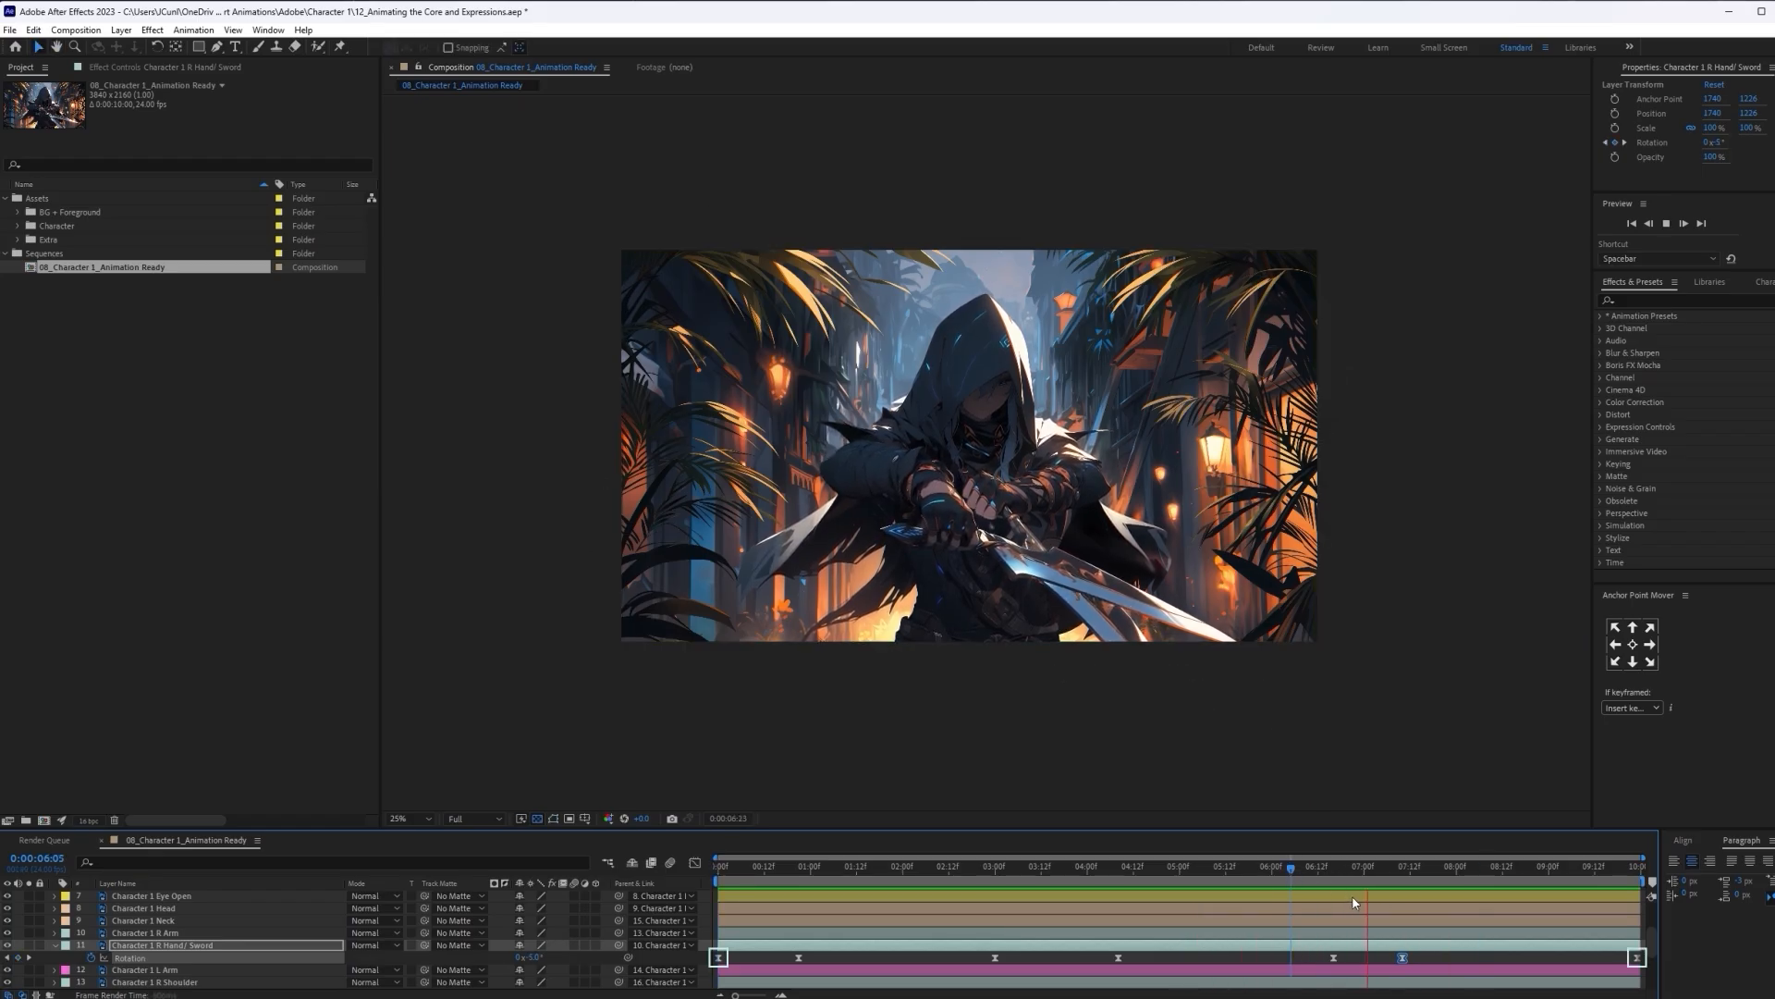
Shift the R Hand/Sword's Rotation keyframes at 0:00:06:16 and 0:00:07:11 to about 0:00:06:10 and 0:00:07:13, and preview the timing
{"action": "left_click", "coordinate": [1419, 870]}
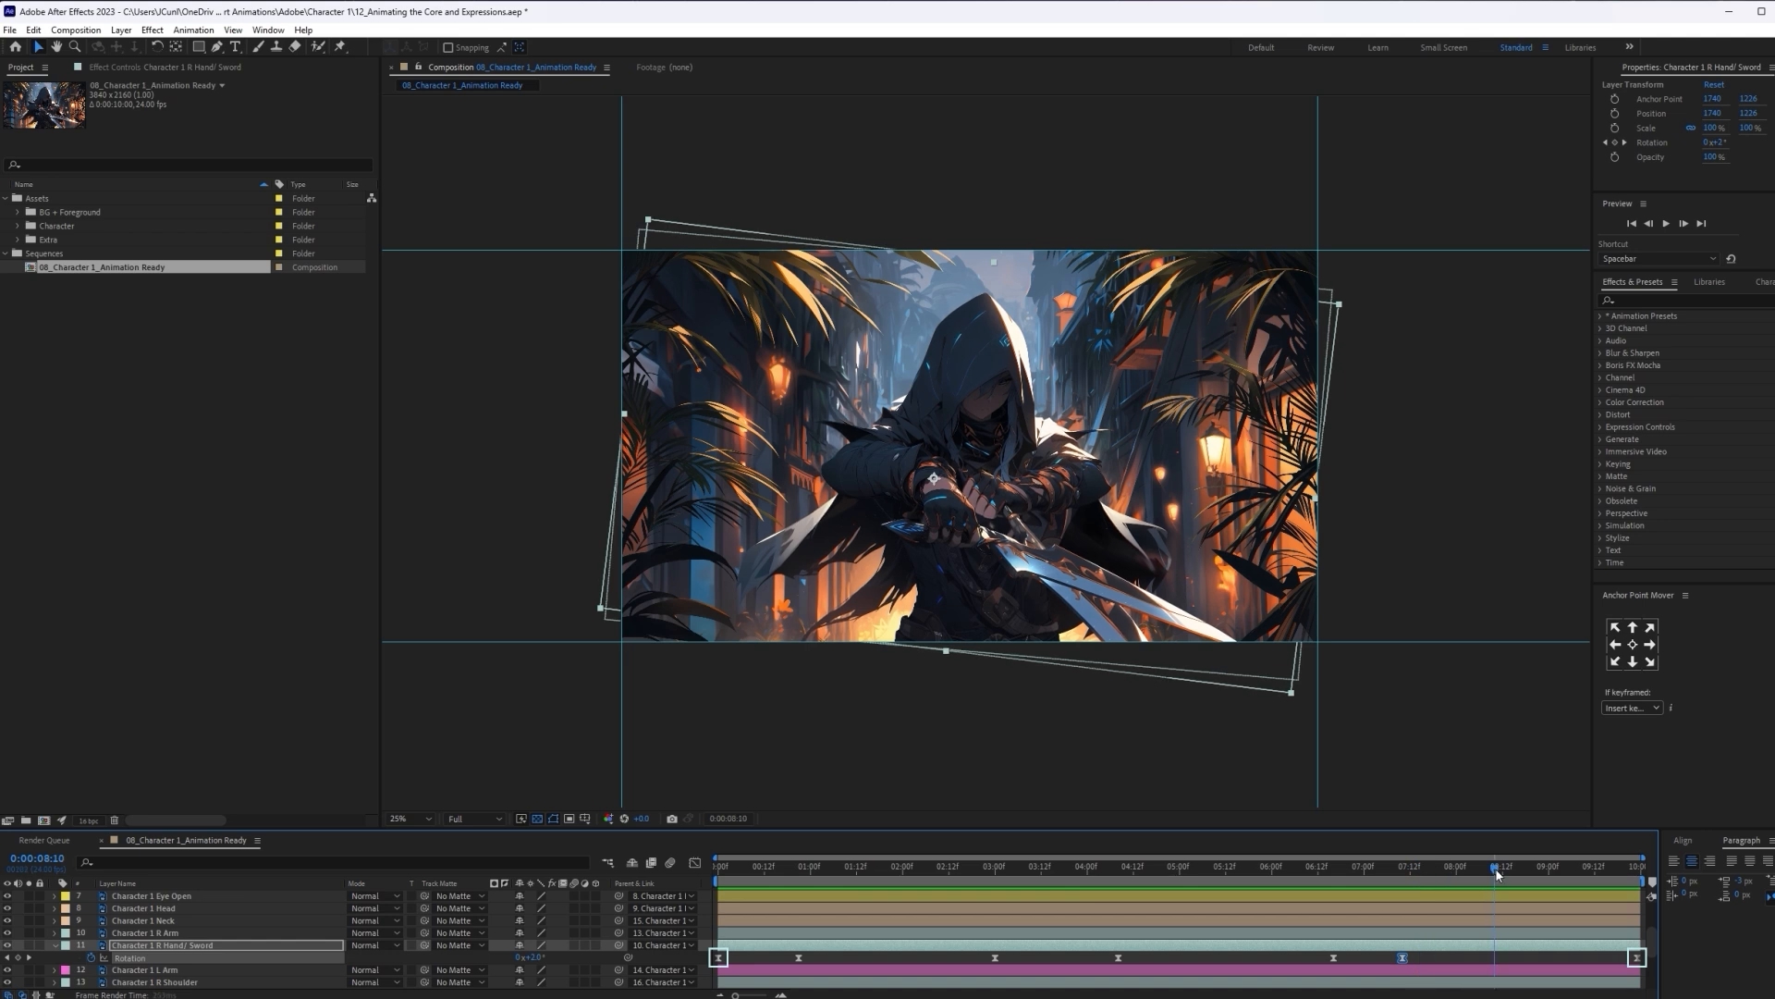
{"action": "mouse_move", "coordinate": [1436, 869]}
{"action": "left_mouse_down"}
{"action": "mouse_move", "coordinate": [1364, 868]}
{"action": "mouse_move", "coordinate": [1413, 868]}
{"action": "left_mouse_up"}
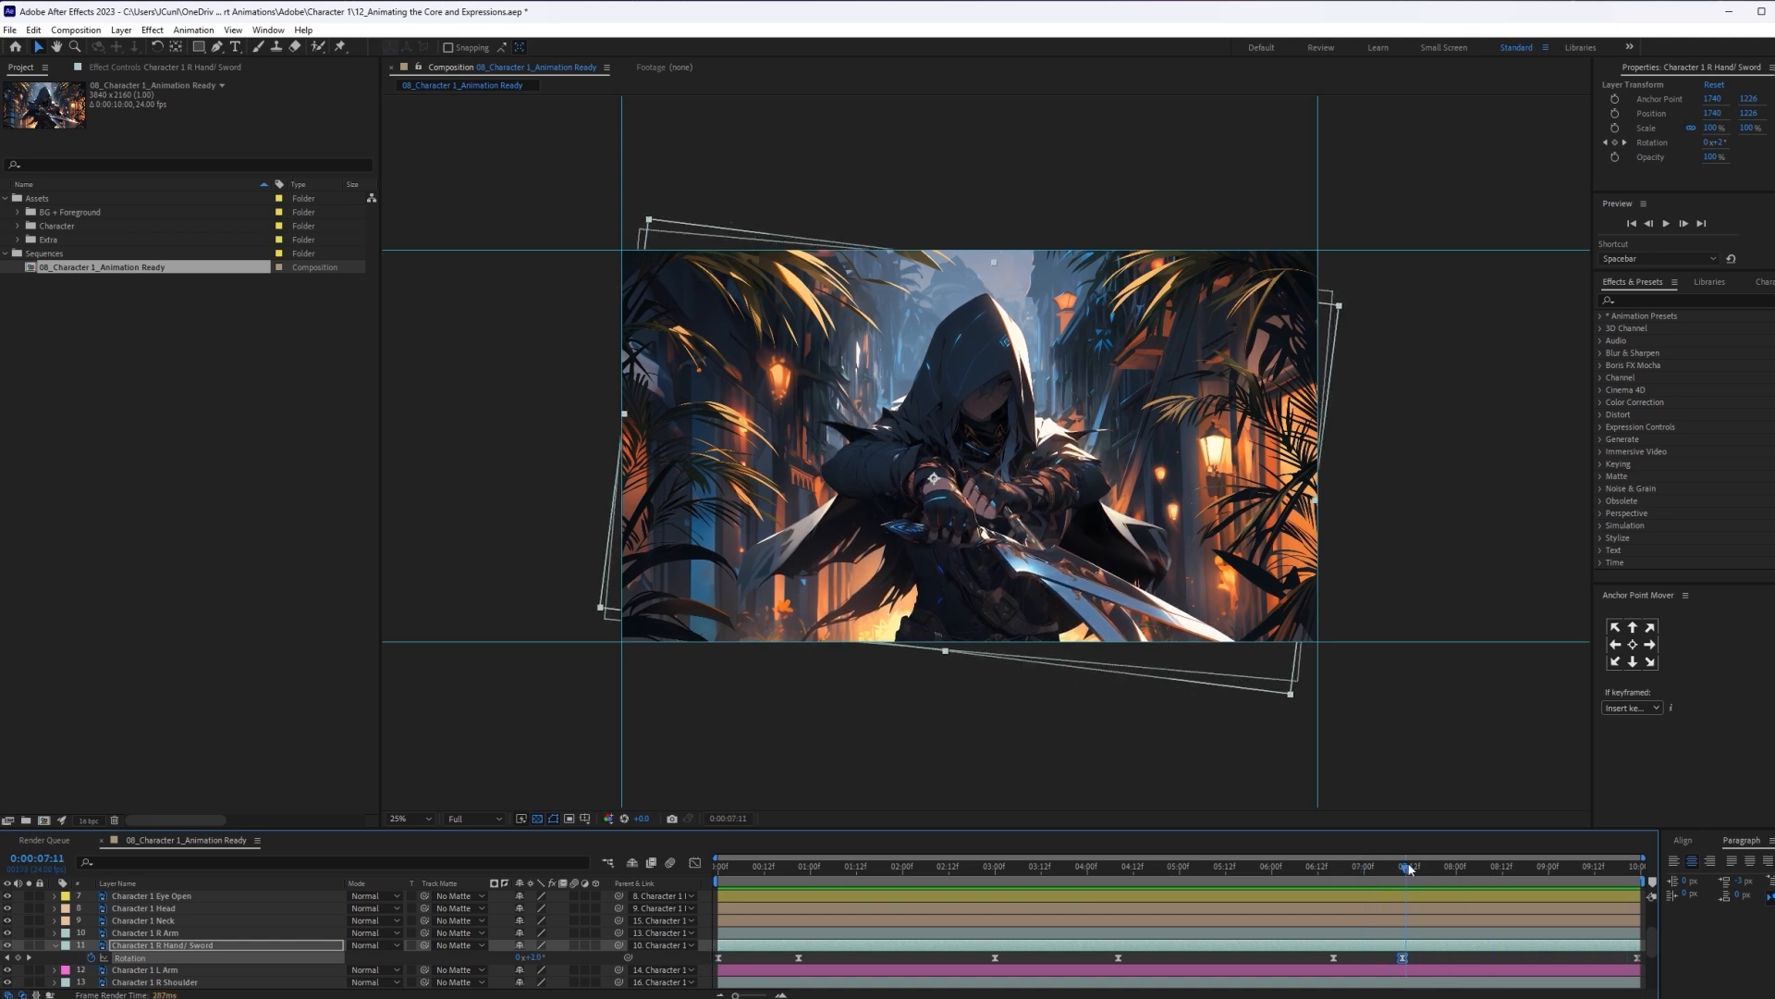
{"action": "left_click_drag", "start_coordinate": [1402, 958], "coordinate": [1311, 958]}
{"action": "left_click", "coordinate": [1250, 868]}
{"action": "key", "text": "space"}
{"action": "left_click", "coordinate": [1312, 868]}
{"action": "left_click", "coordinate": [1265, 869]}
{"action": "key", "text": "space"}
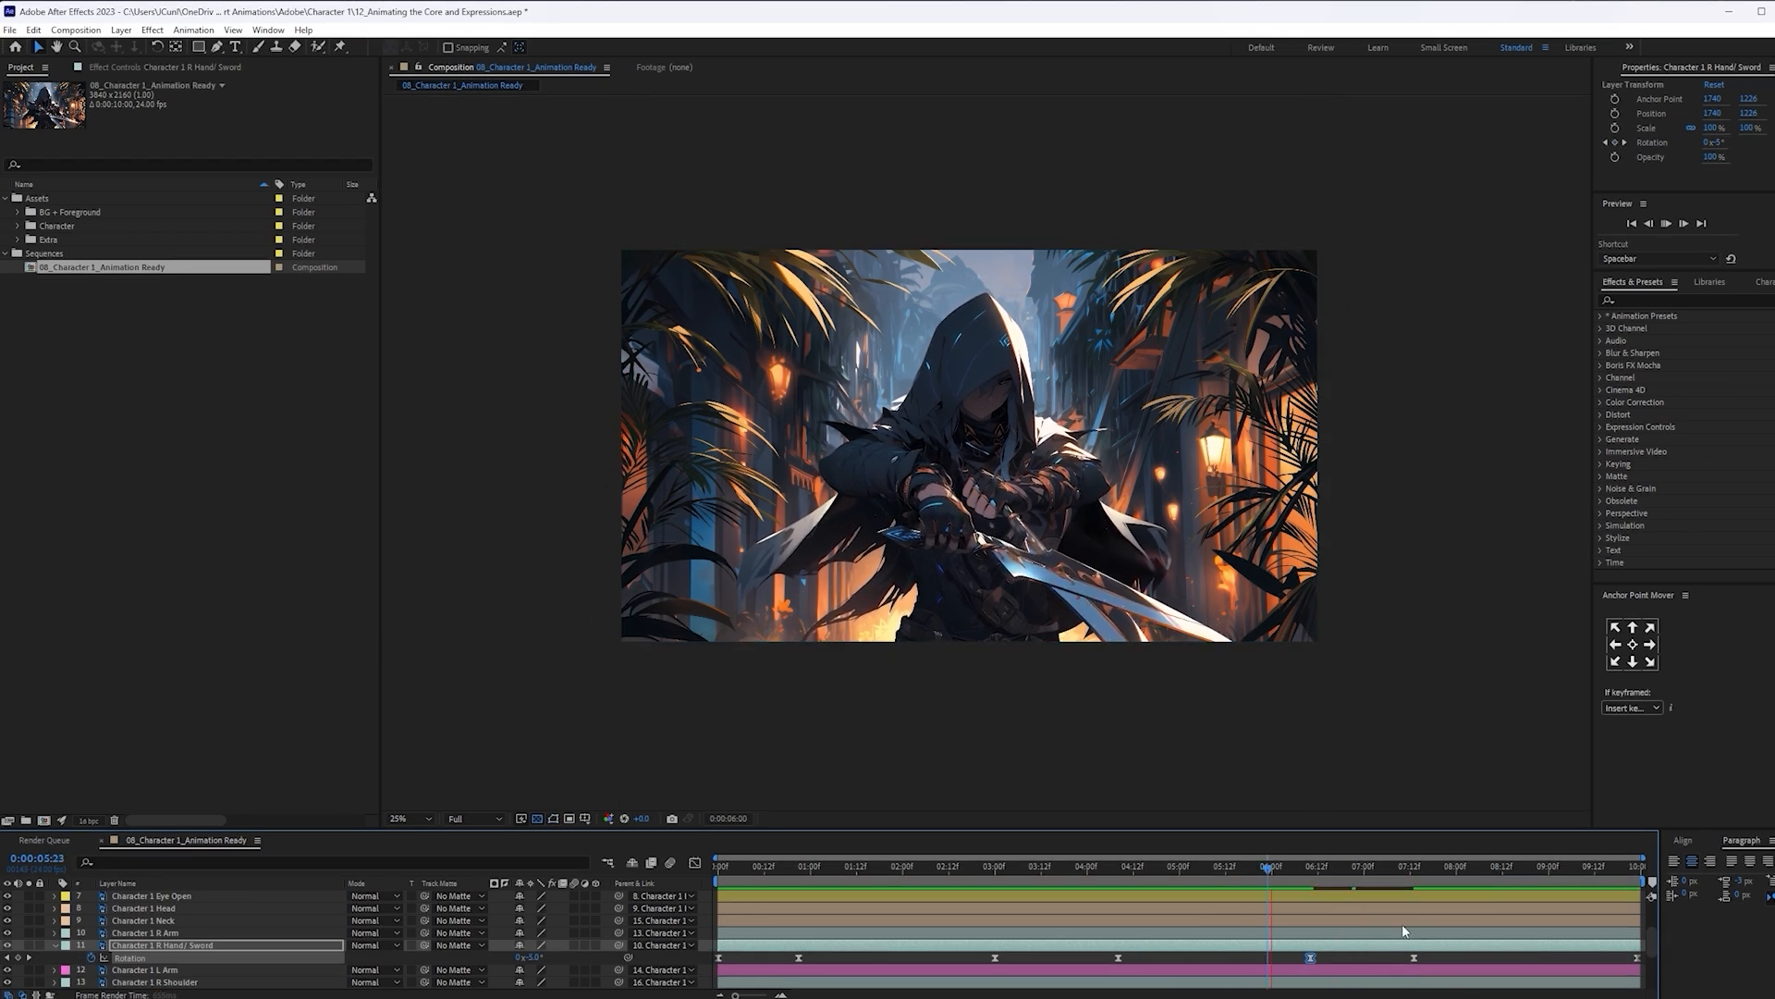
{"action": "key", "text": "space"}
{"action": "key", "text": "space"}
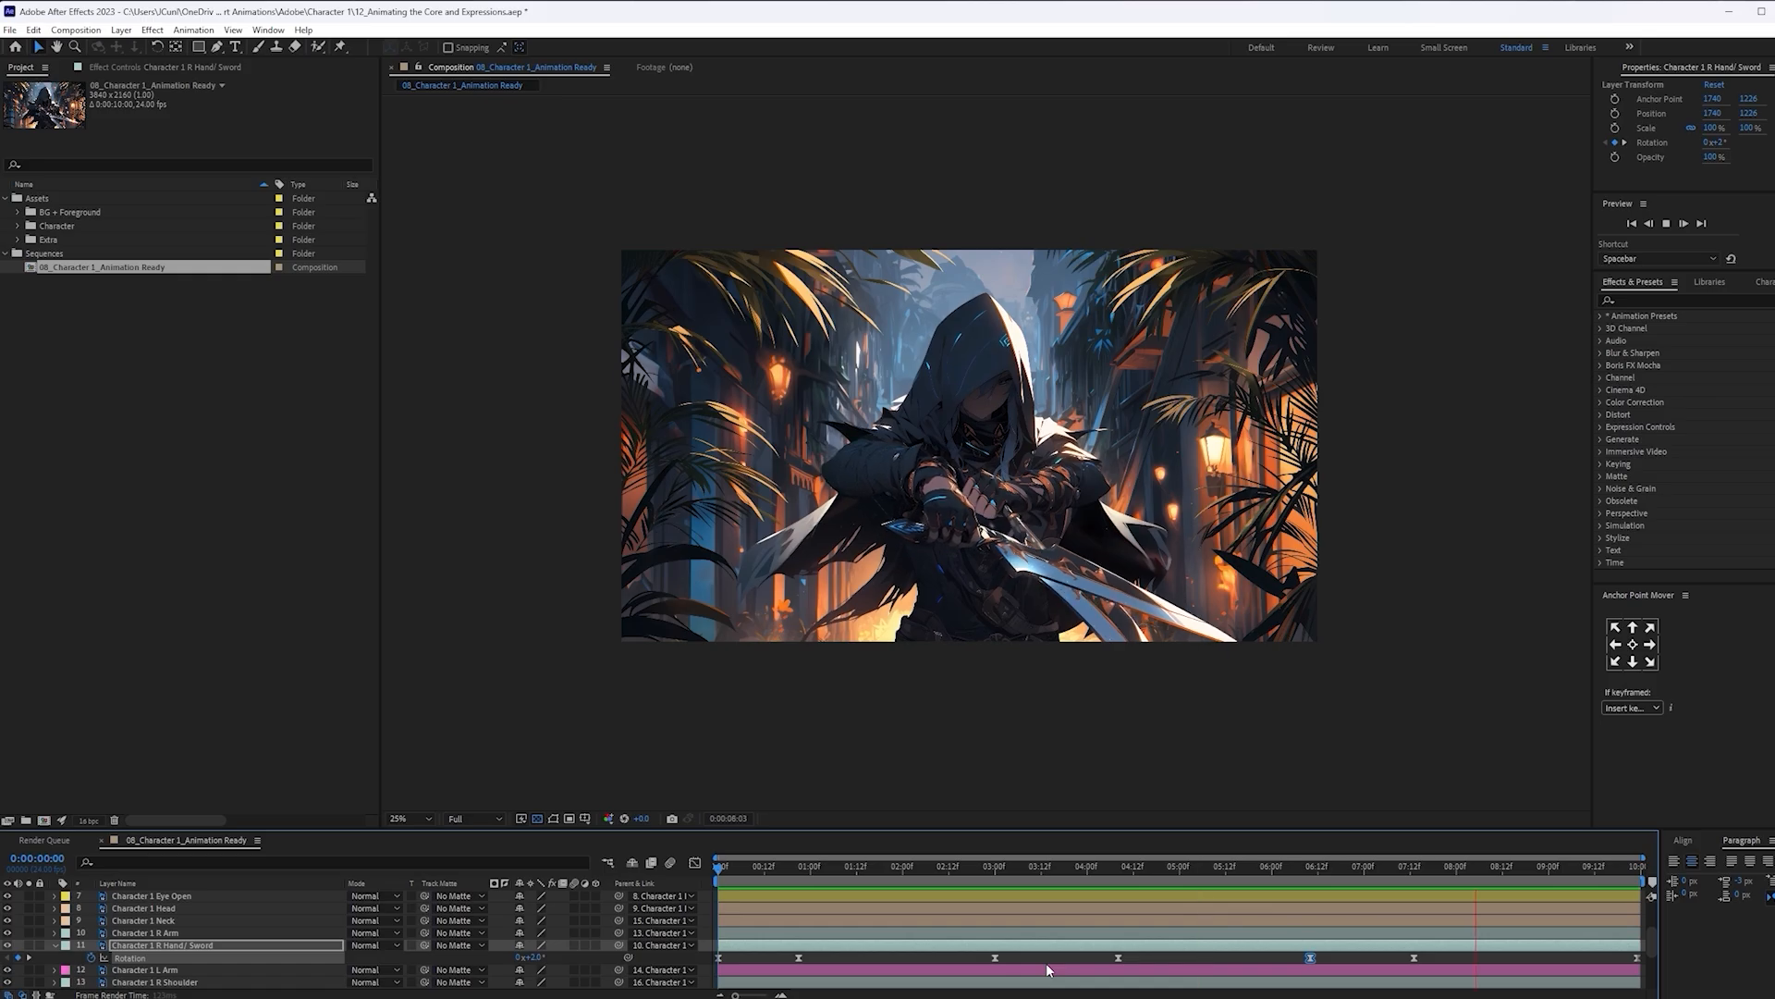
Set the R Hand/Sword's Rotation keyframe at 0:00:07:13 to -5° and preview the hold
{"action": "left_click", "coordinate": [1325, 869]}
{"action": "left_click_drag", "start_coordinate": [1326, 891], "coordinate": [1411, 897]}
{"action": "scroll", "coordinate": [980, 536], "scroll_direction": "up", "scroll_amount": 2}
{"action": "left_click_drag", "start_coordinate": [541, 958], "coordinate": [534, 958]}
{"action": "left_click", "coordinate": [1303, 868]}
{"action": "key", "text": "space"}
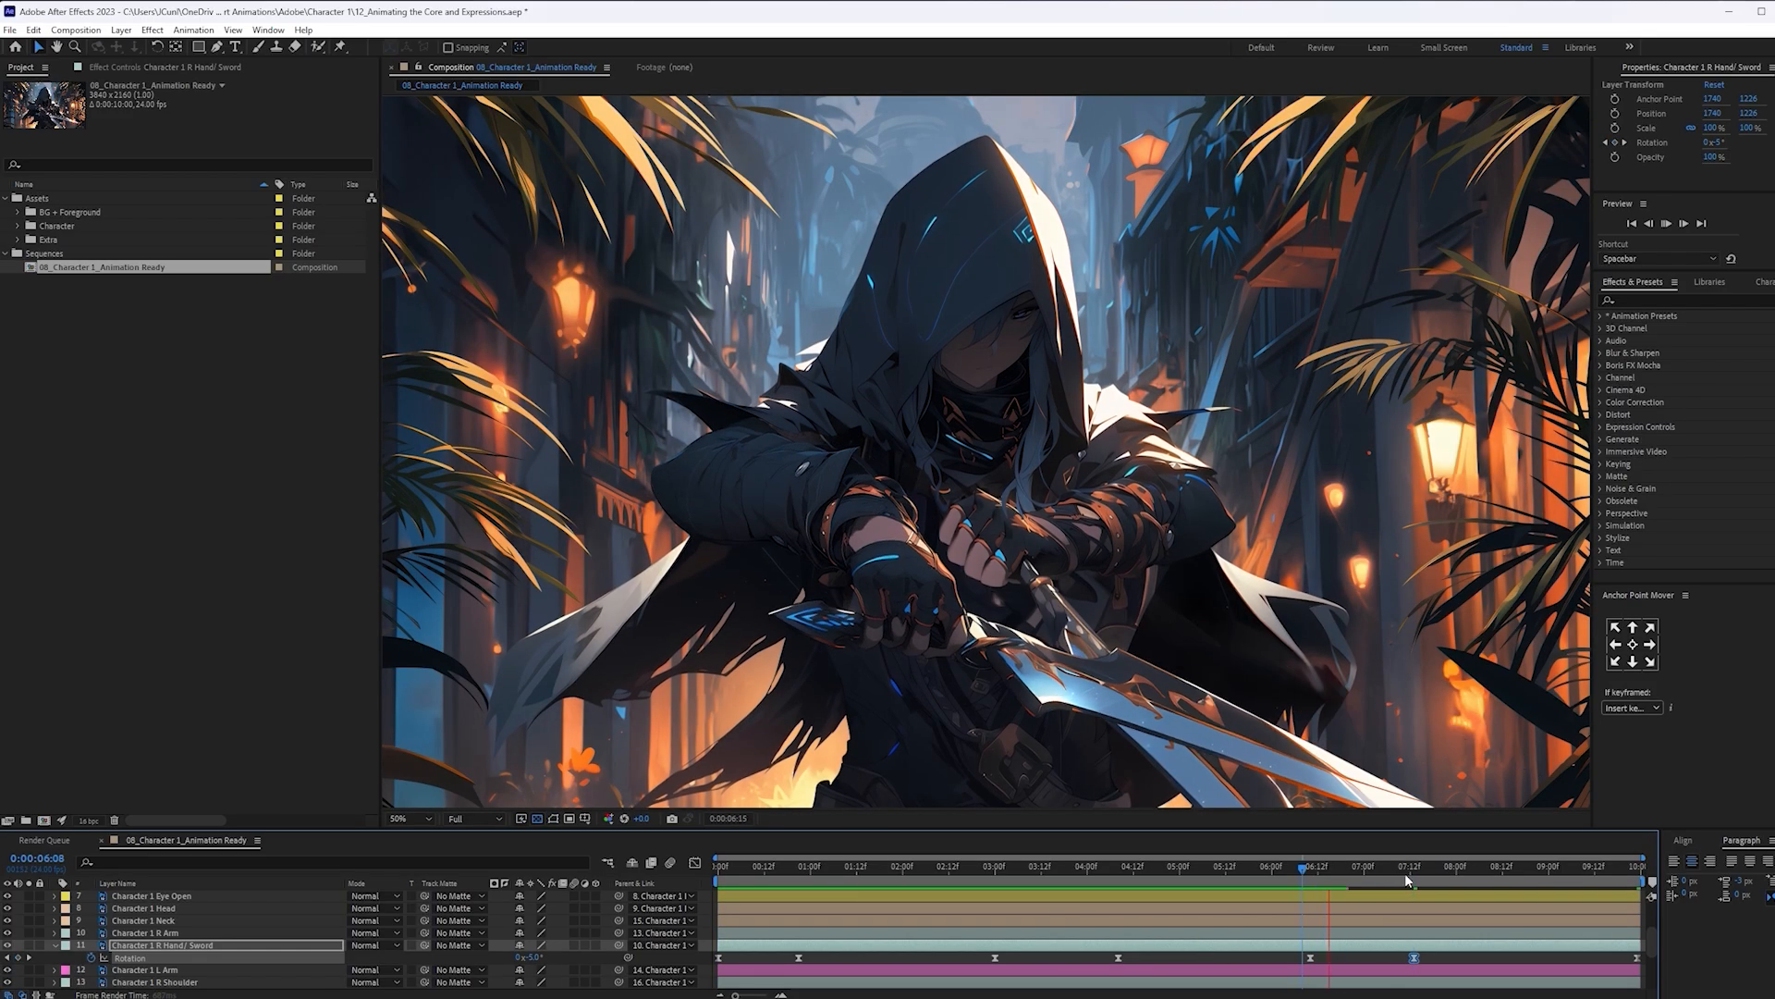
{"action": "scroll", "coordinate": [1346, 653], "scroll_direction": "down", "scroll_amount": 2}
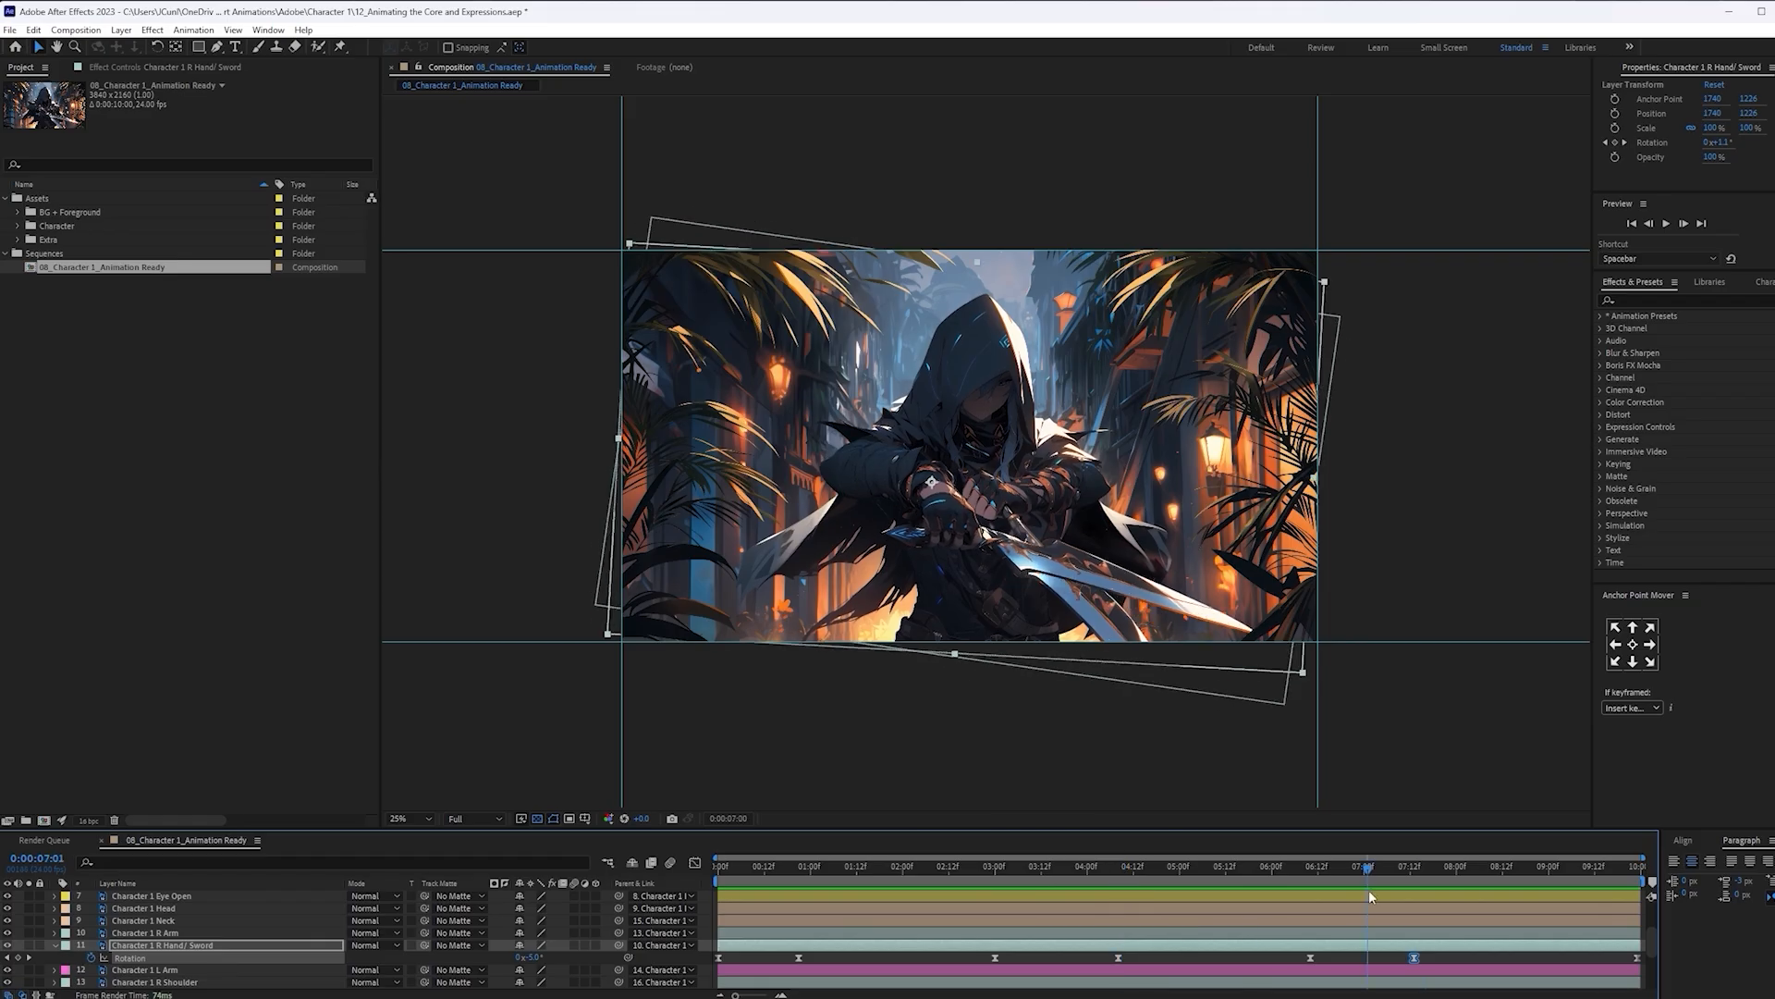
Copy the R Hand/Sword's final 2° Rotation keyframe to about 0:00:09:06 and preview the end of the animation
{"action": "left_click", "coordinate": [1417, 880]}
{"action": "left_click_drag", "start_coordinate": [1418, 880], "coordinate": [1413, 882]}
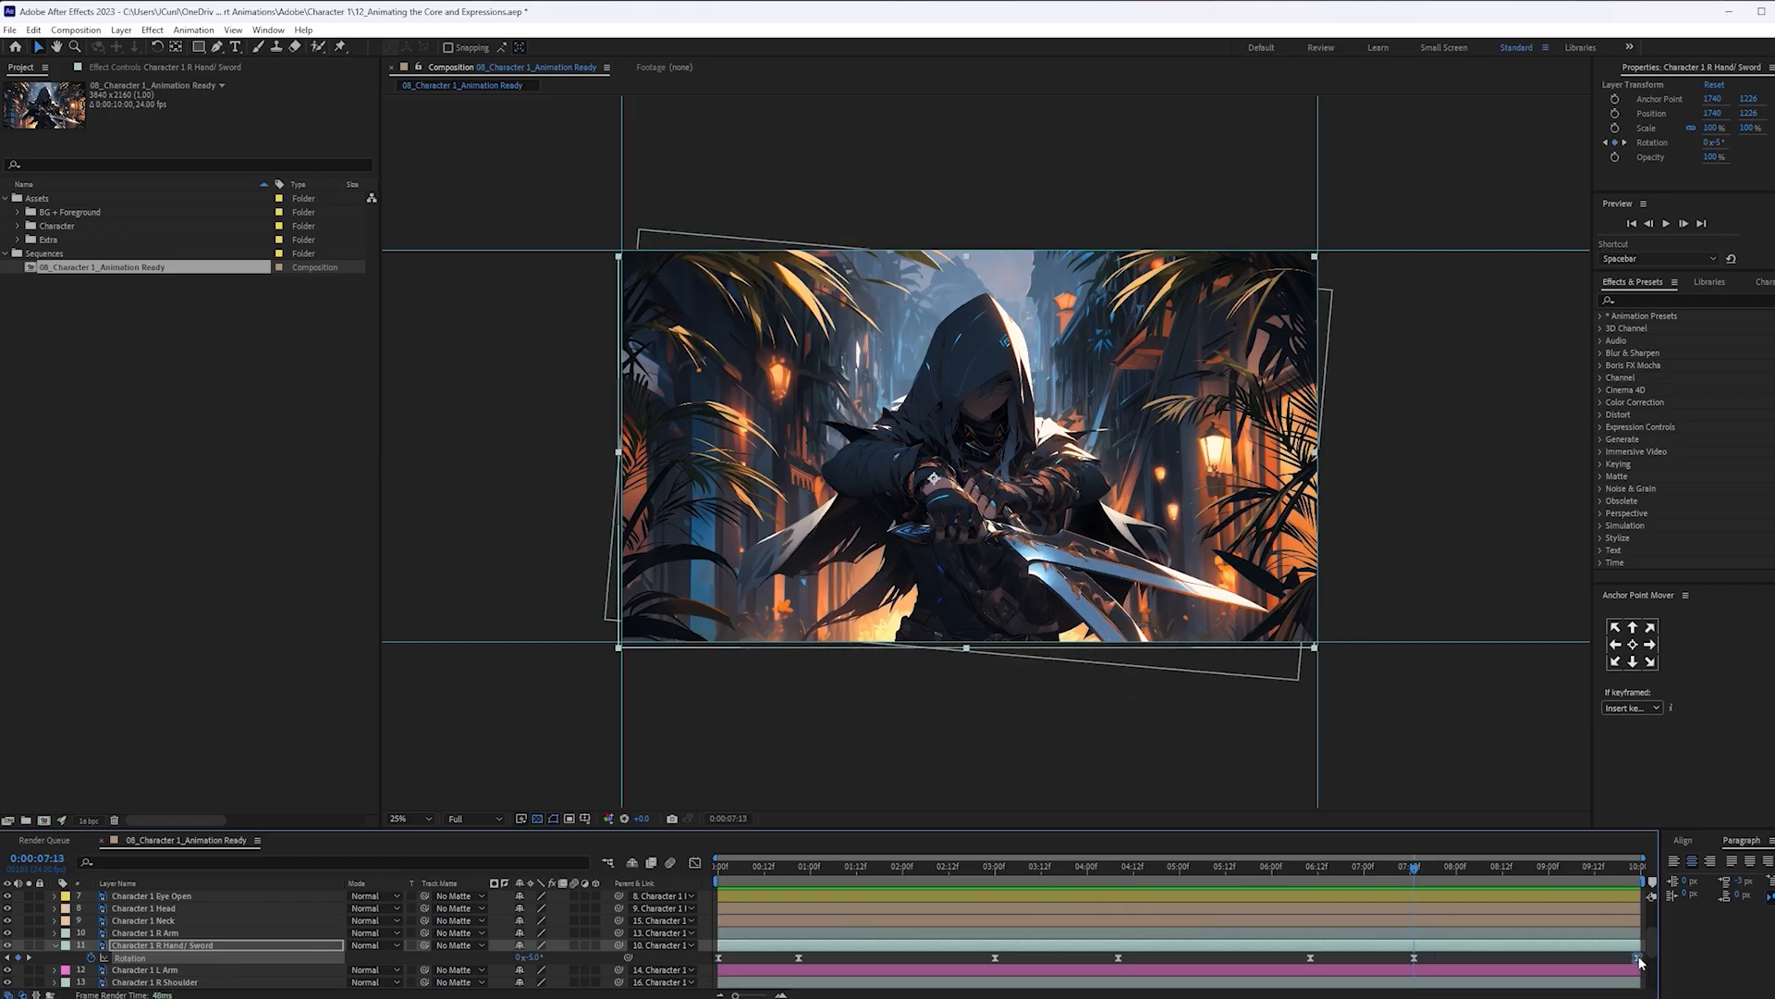
{"action": "left_click_drag", "start_coordinate": [1555, 877], "coordinate": [1569, 871]}
{"action": "key", "text": "ctrl+v"}
{"action": "left_click", "coordinate": [1533, 868]}
{"action": "key", "text": "space"}
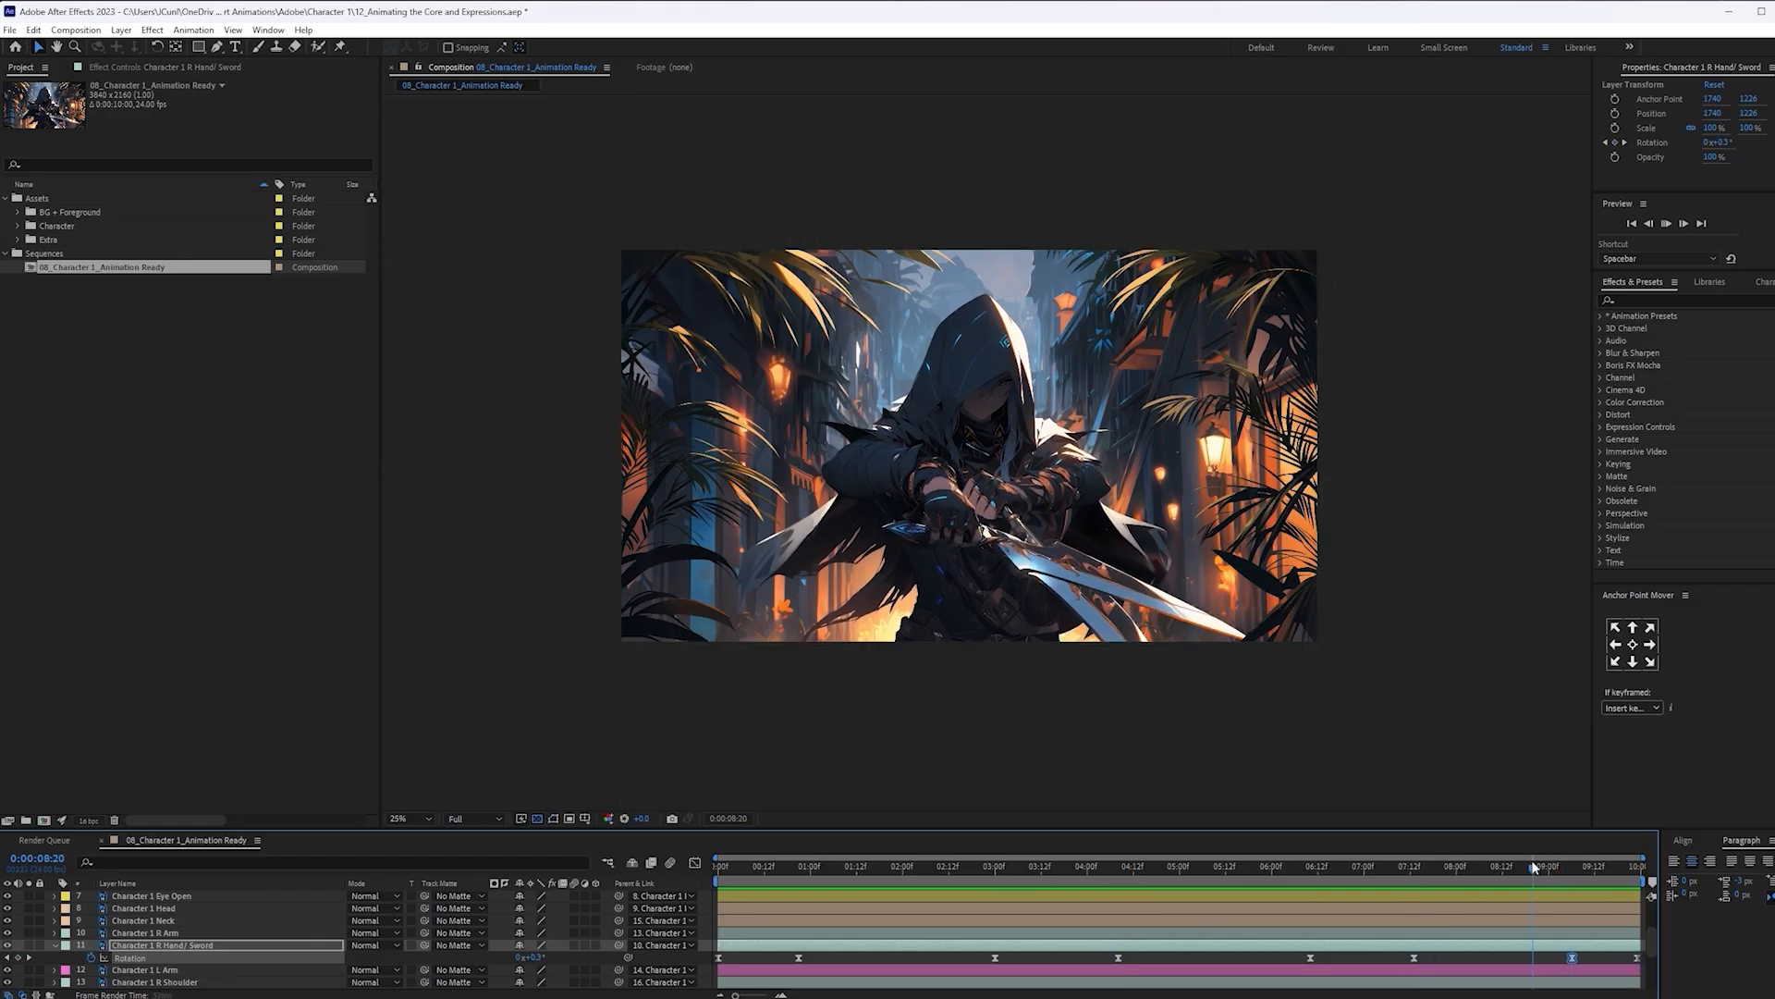
{"action": "key", "text": "space"}
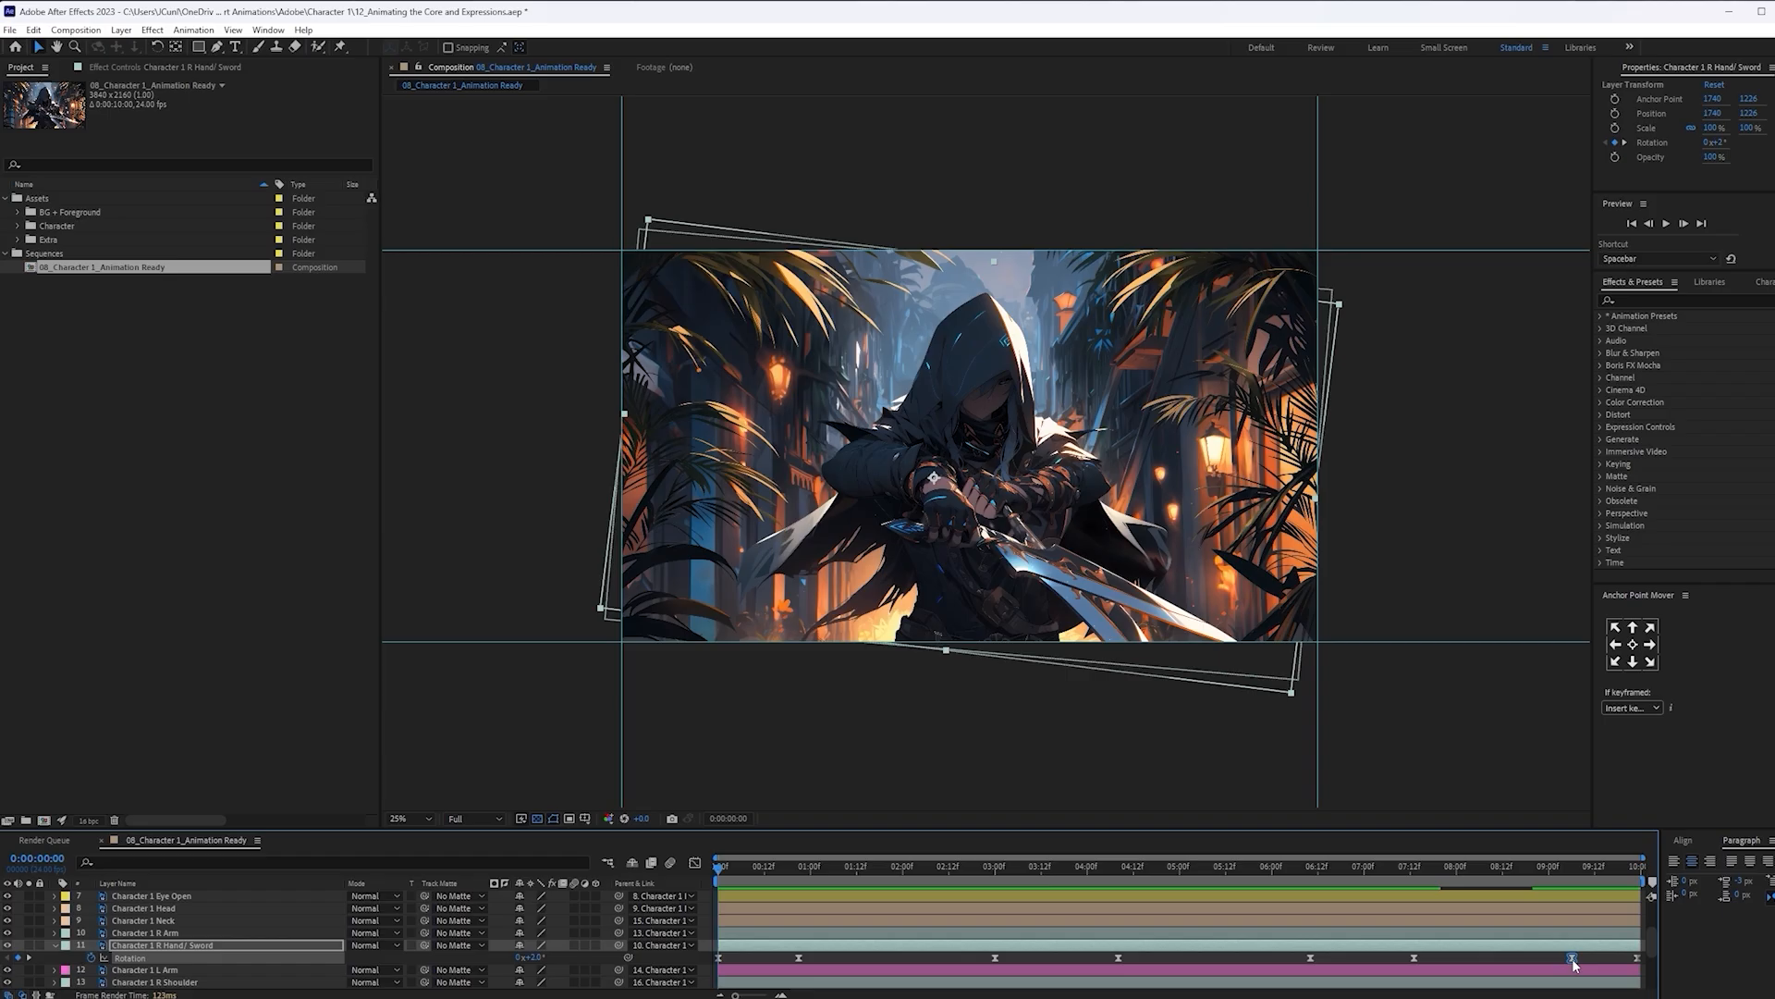
Move the R Hand/Sword's 2° Rotation keyframe from about 0:00:09:06 to about 0:00:08:15 and preview the second half
{"action": "left_click", "coordinate": [1409, 885]}
{"action": "key", "text": "space"}
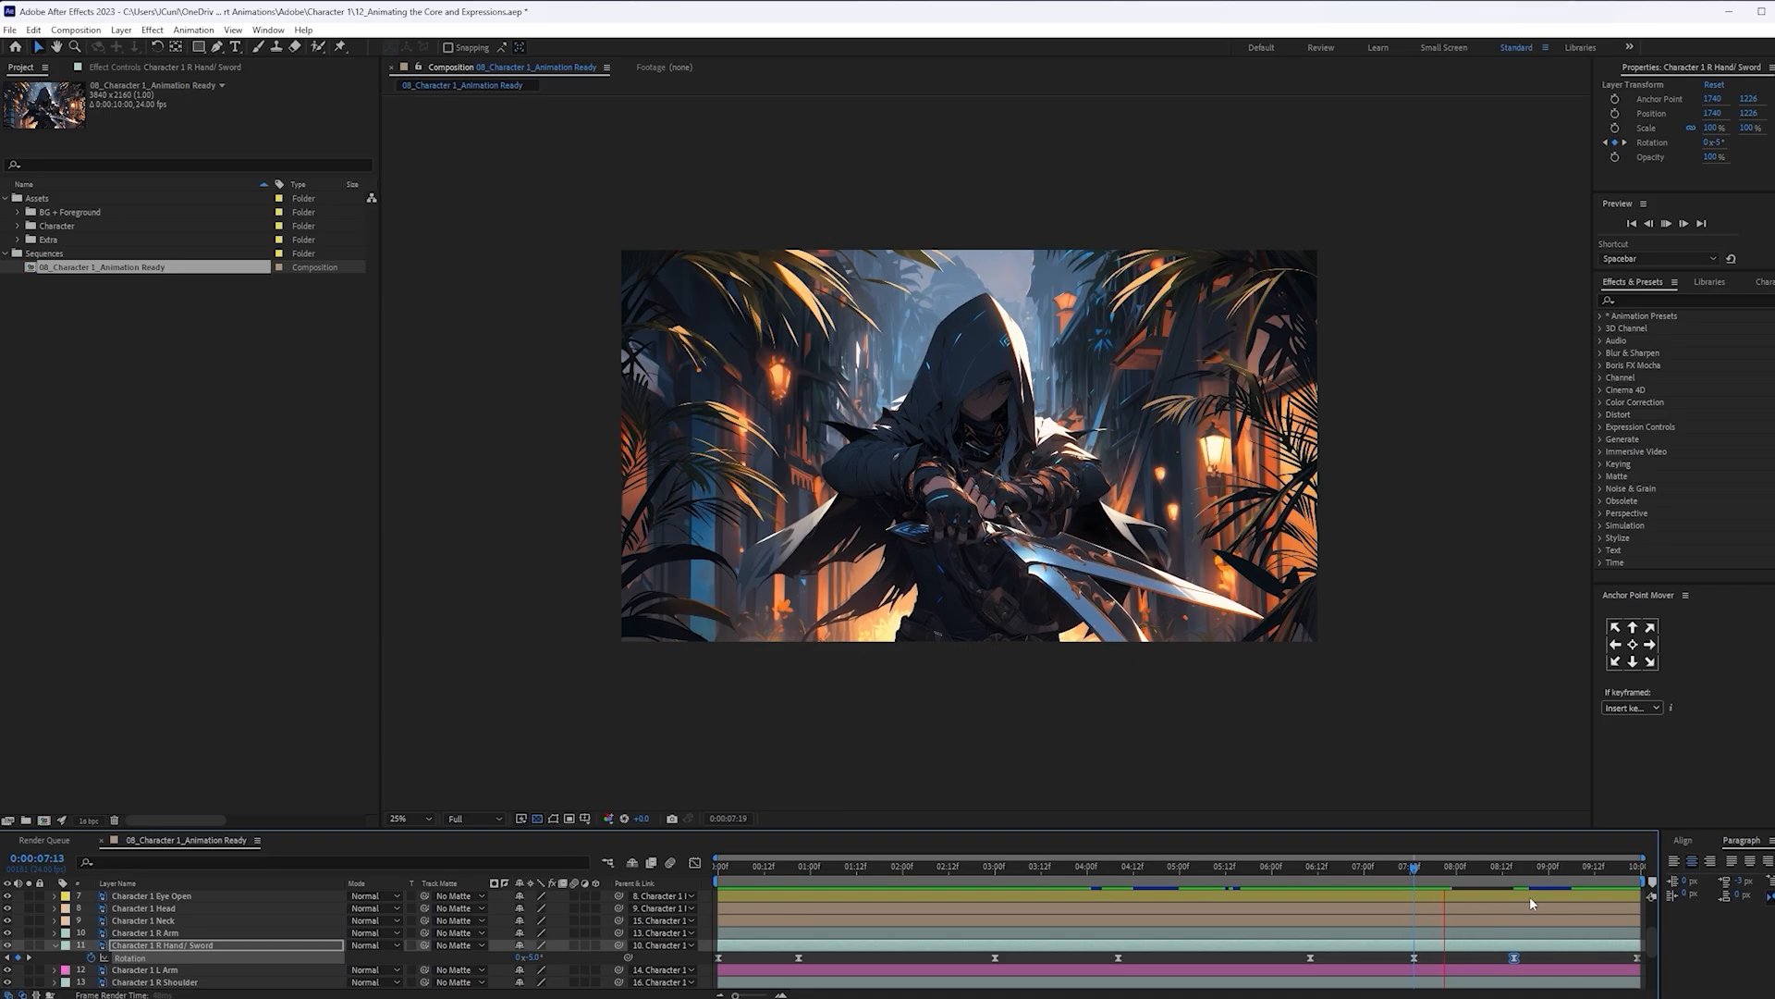
{"action": "key", "text": "space"}
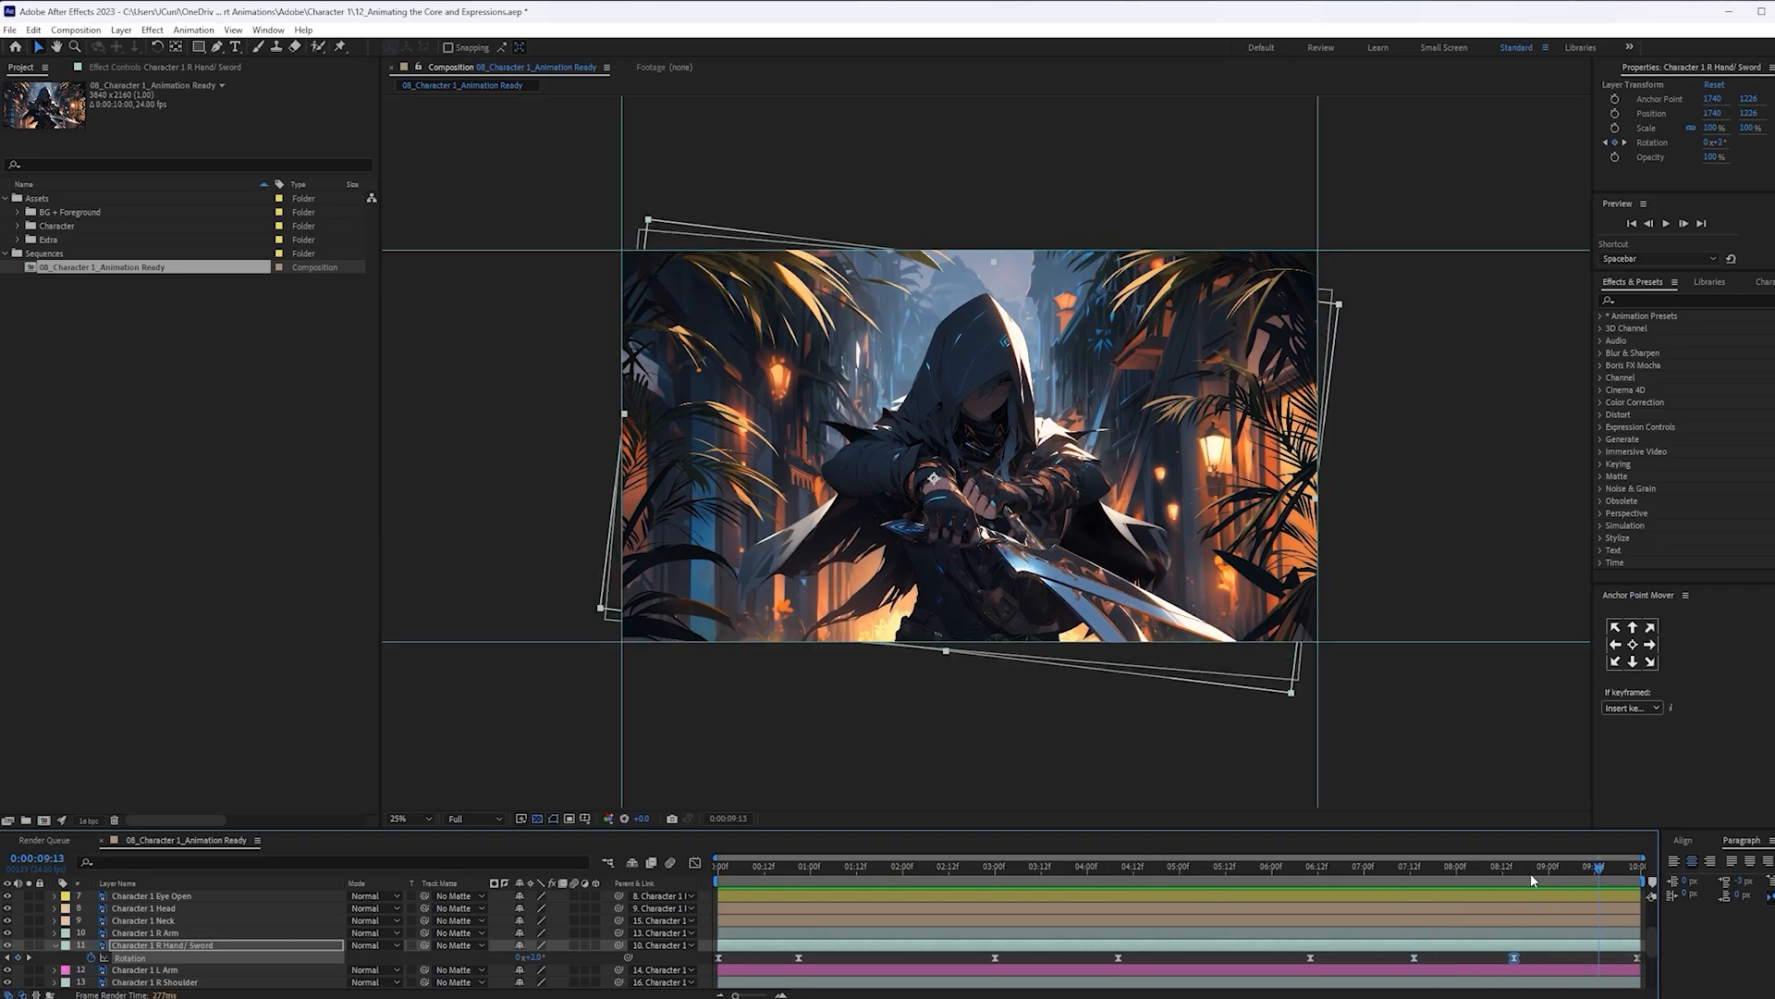
{"action": "left_click_drag", "start_coordinate": [1426, 869], "coordinate": [1296, 869]}
{"action": "key", "text": "space"}
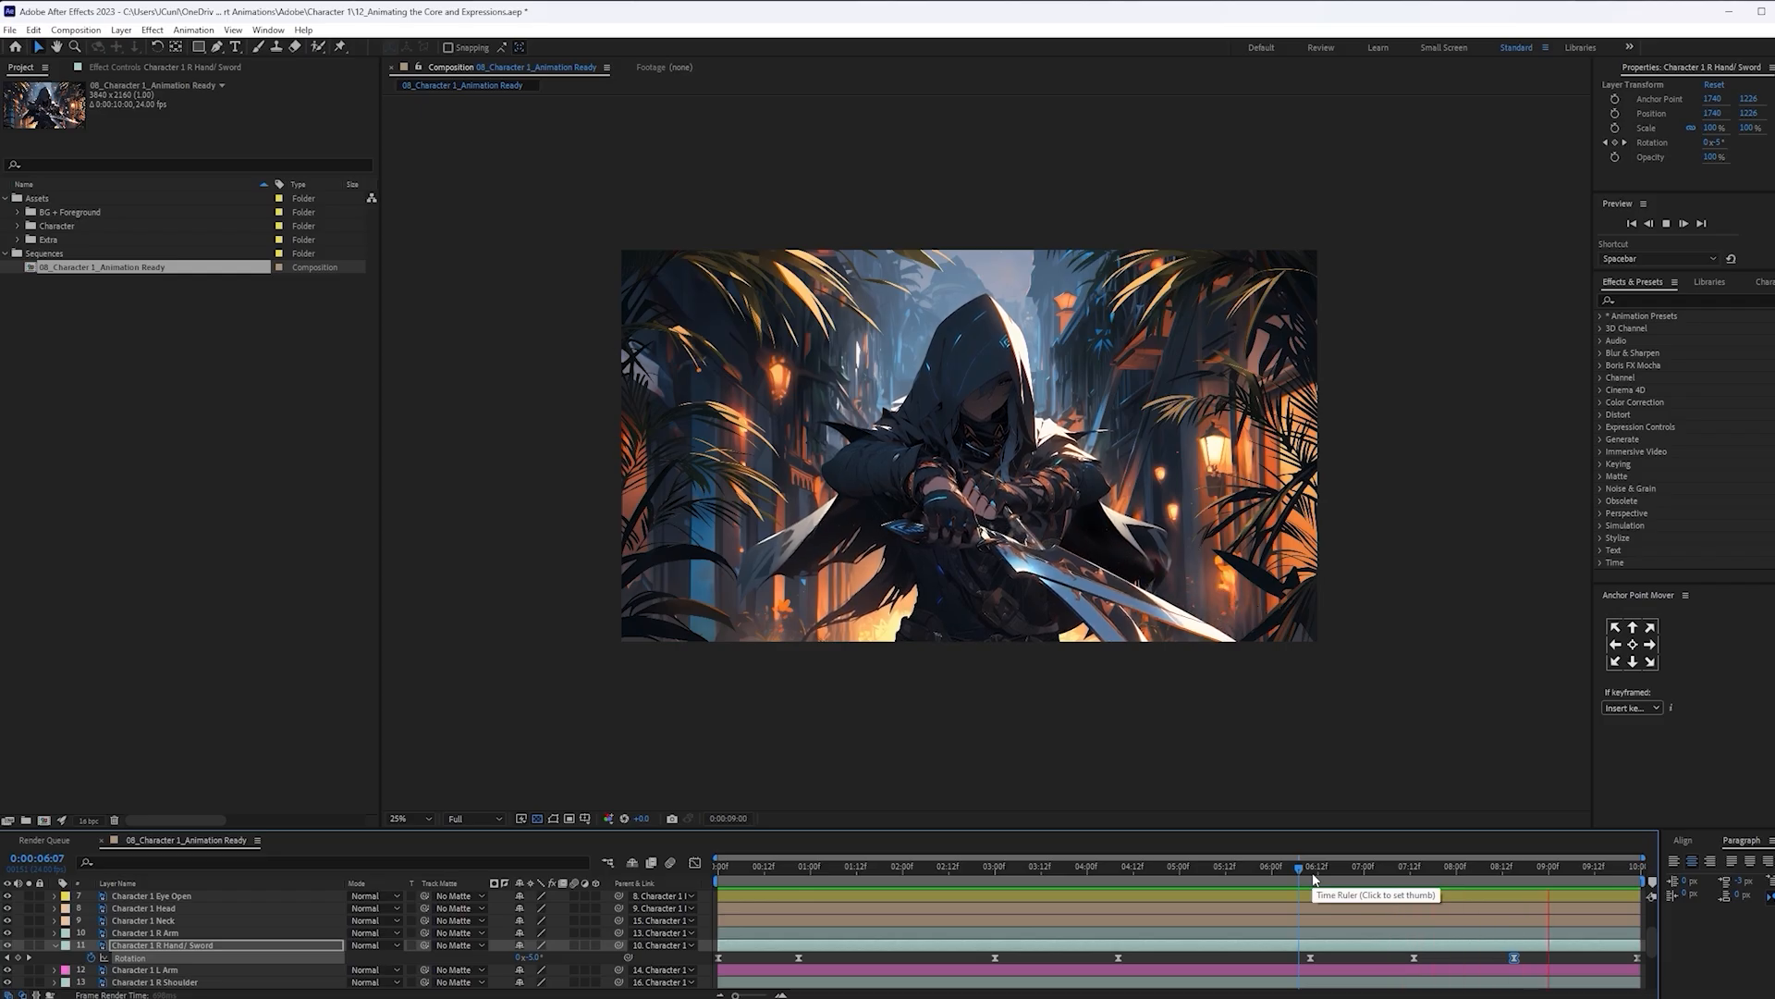
{"action": "key", "text": "space"}
{"action": "left_click_drag", "start_coordinate": [1406, 872], "coordinate": [1371, 874]}
{"action": "key", "text": "space"}
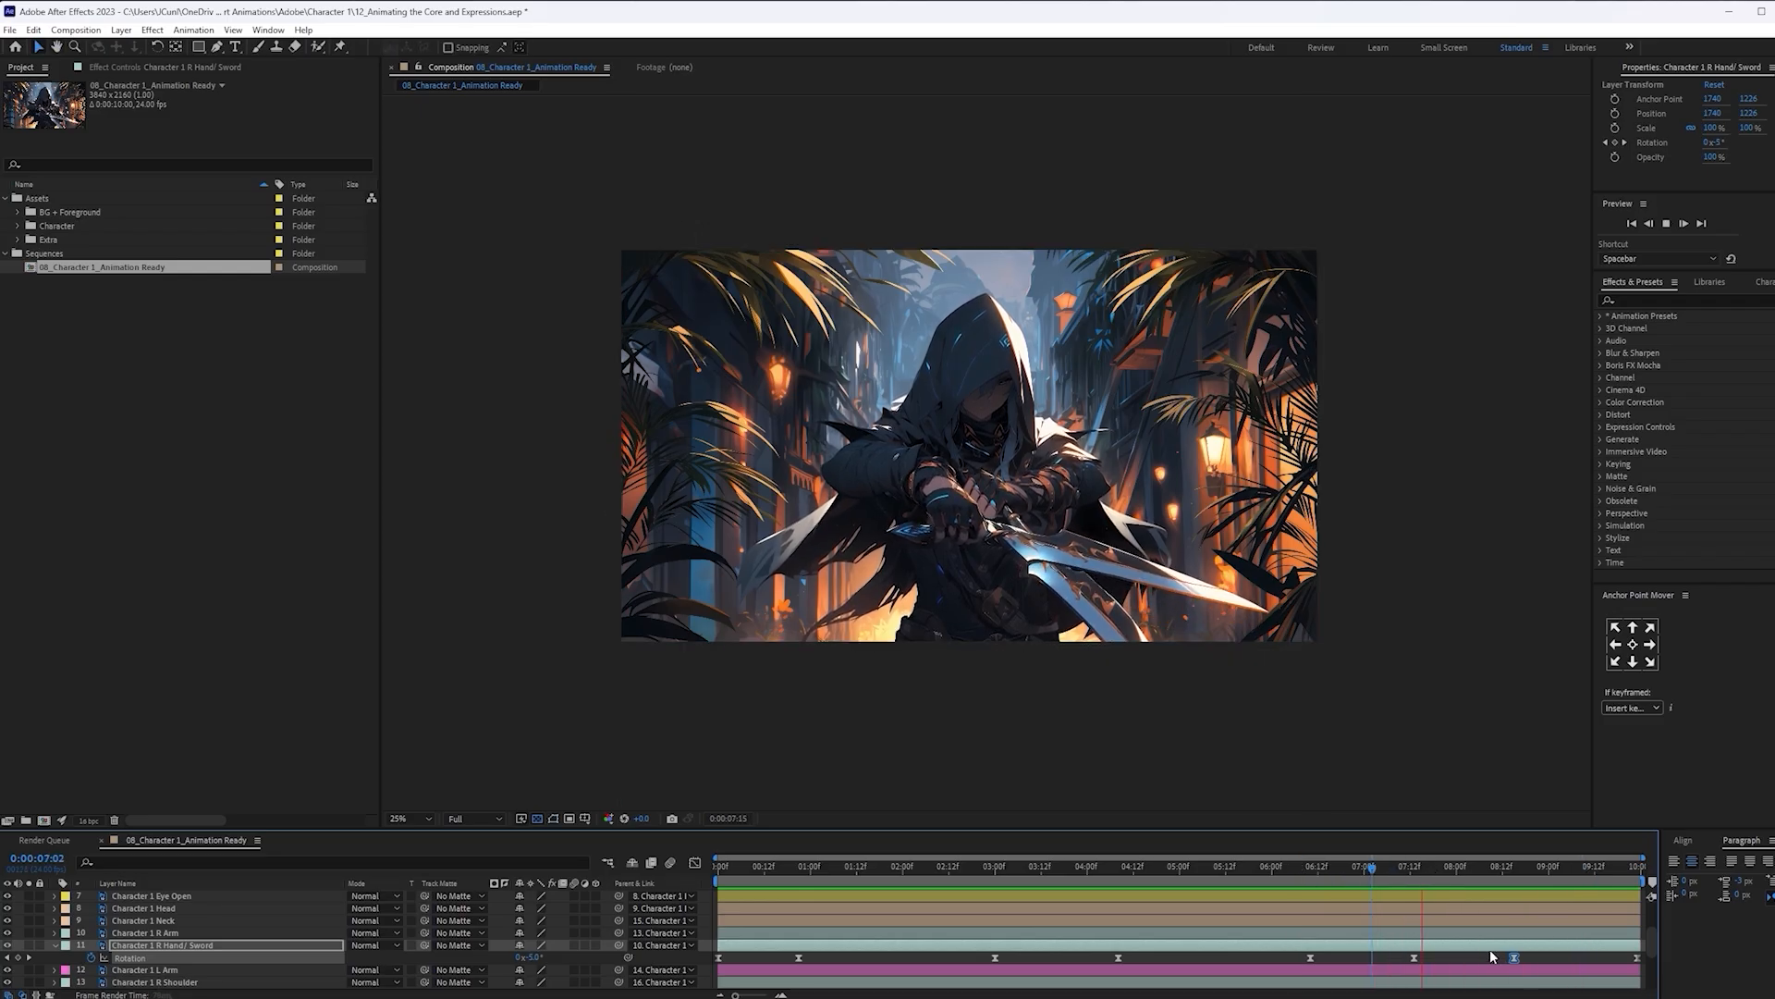
{"action": "key", "text": "space"}
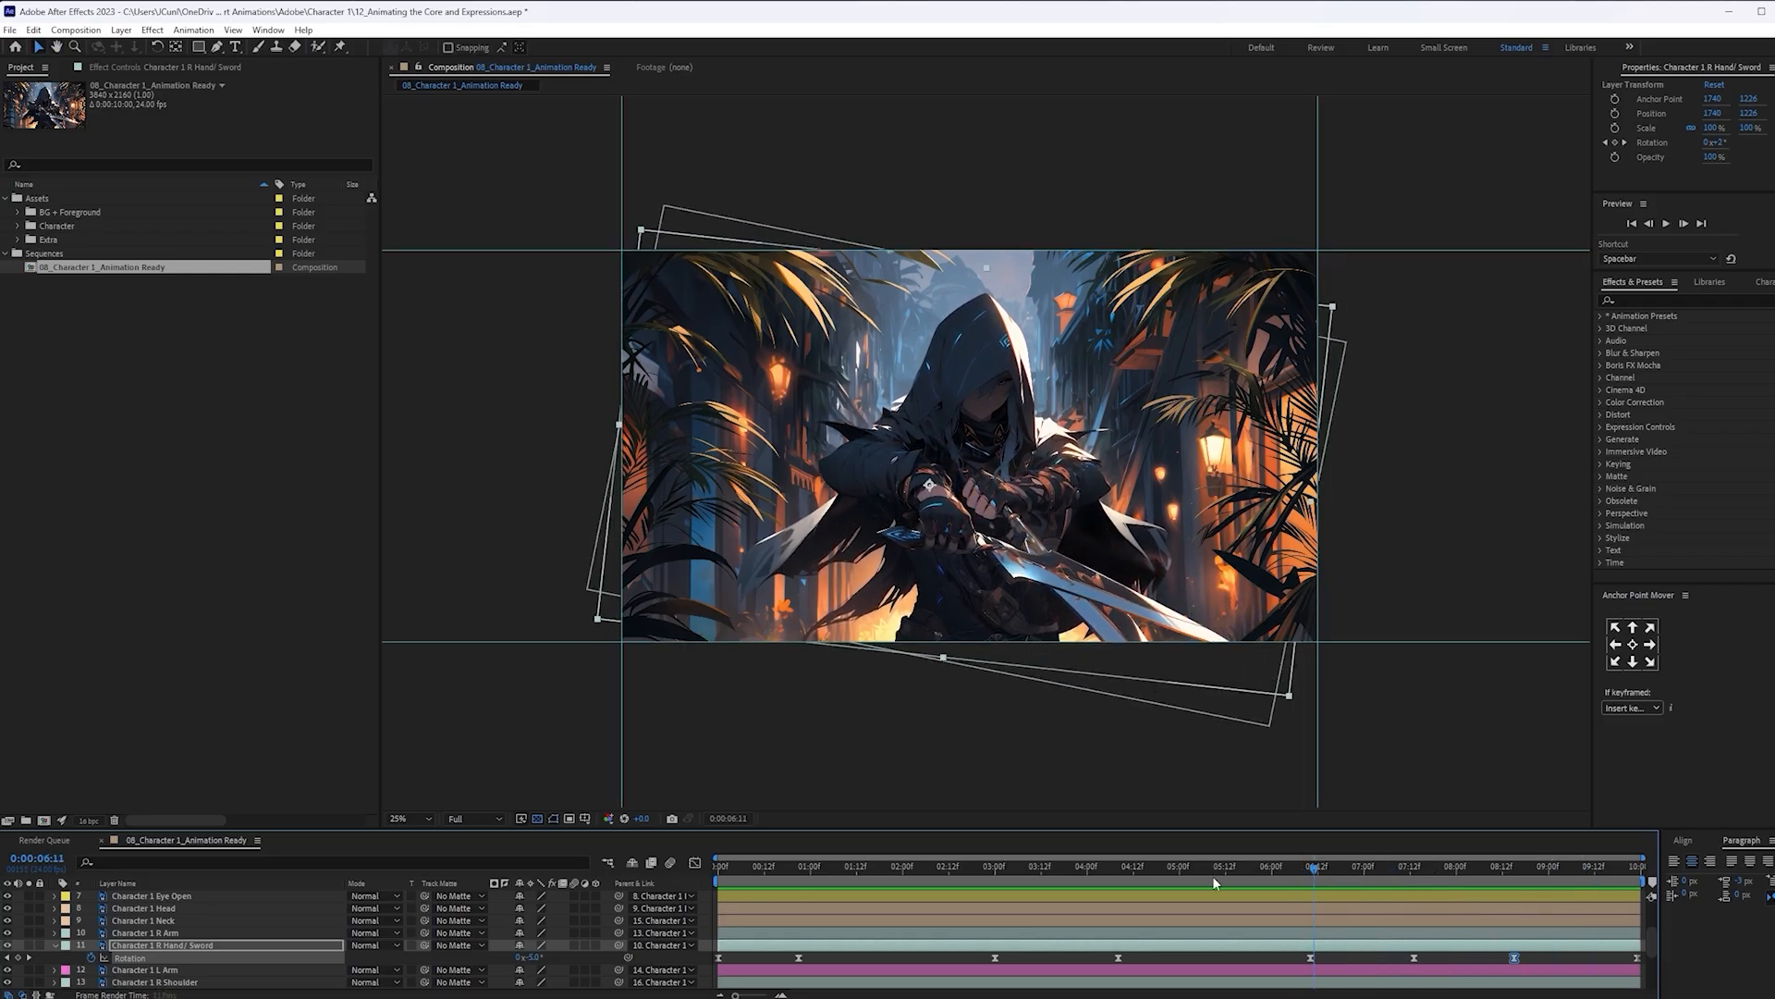
Keyframe the R Hand/Sword's Rotation at -2° at 0:00:01:22 and preview the animation from the start
{"action": "left_click_drag", "start_coordinate": [1212, 875], "coordinate": [893, 874]}
{"action": "key", "text": "space"}
{"action": "key", "text": "space"}
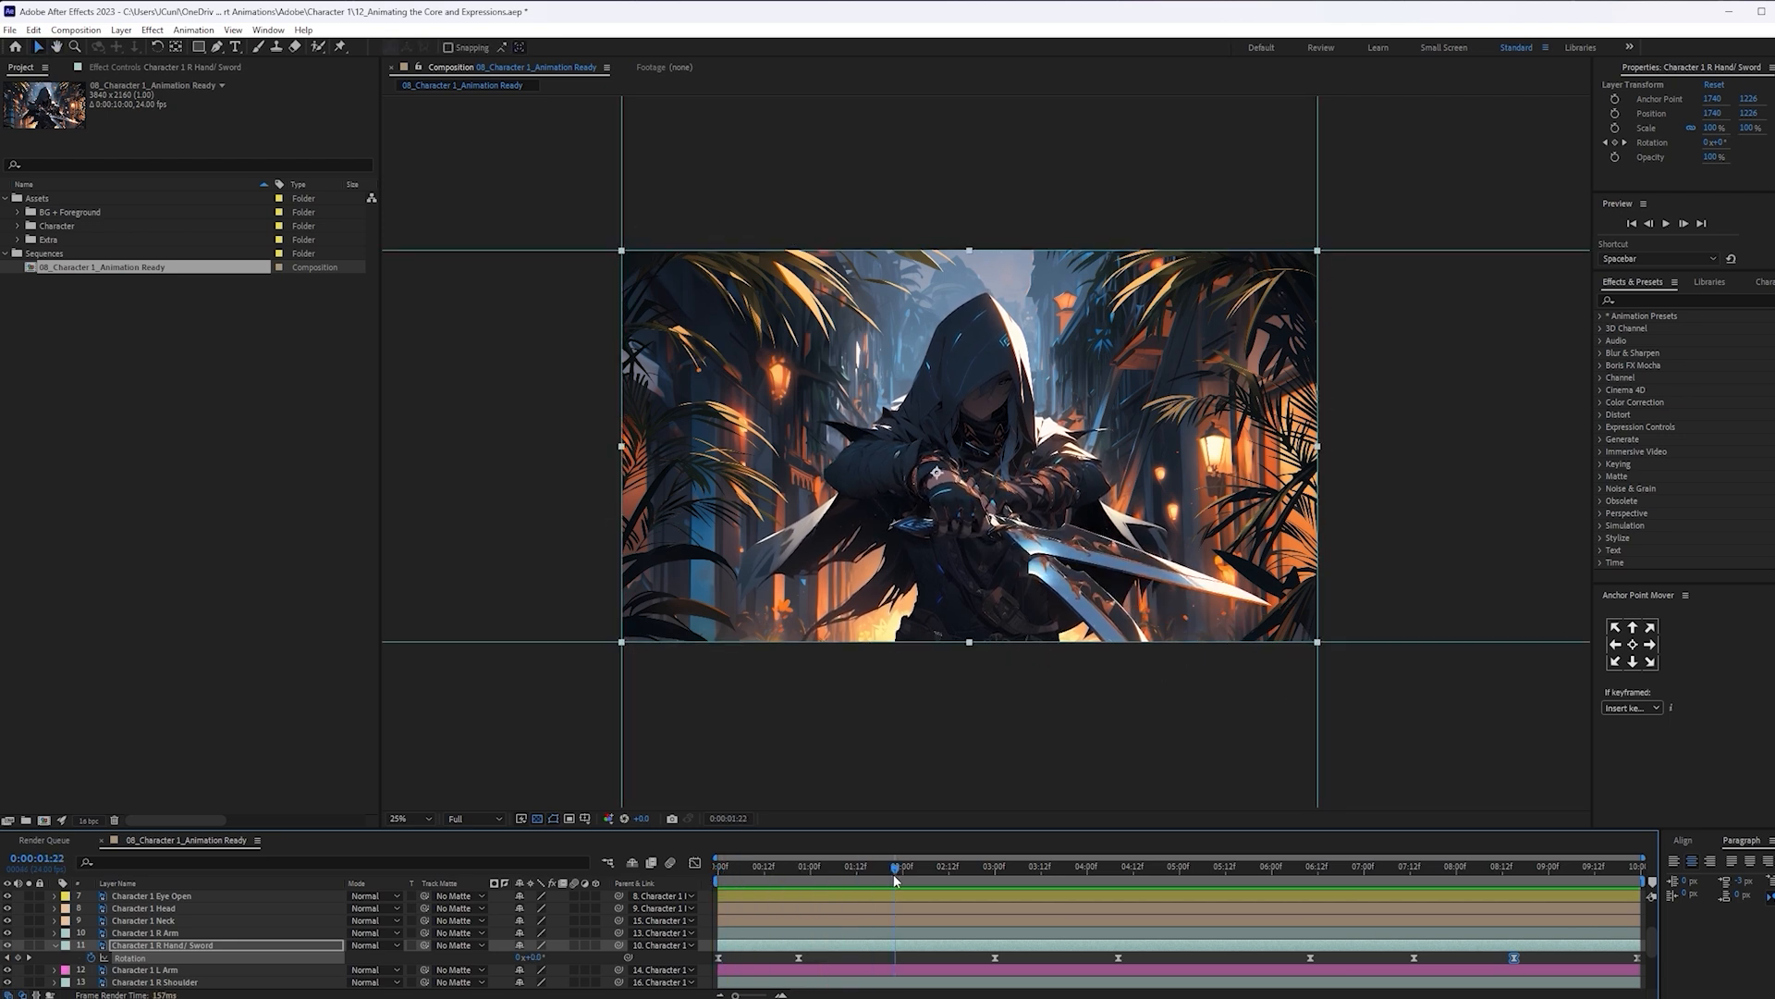
{"action": "left_click", "coordinate": [543, 962]}
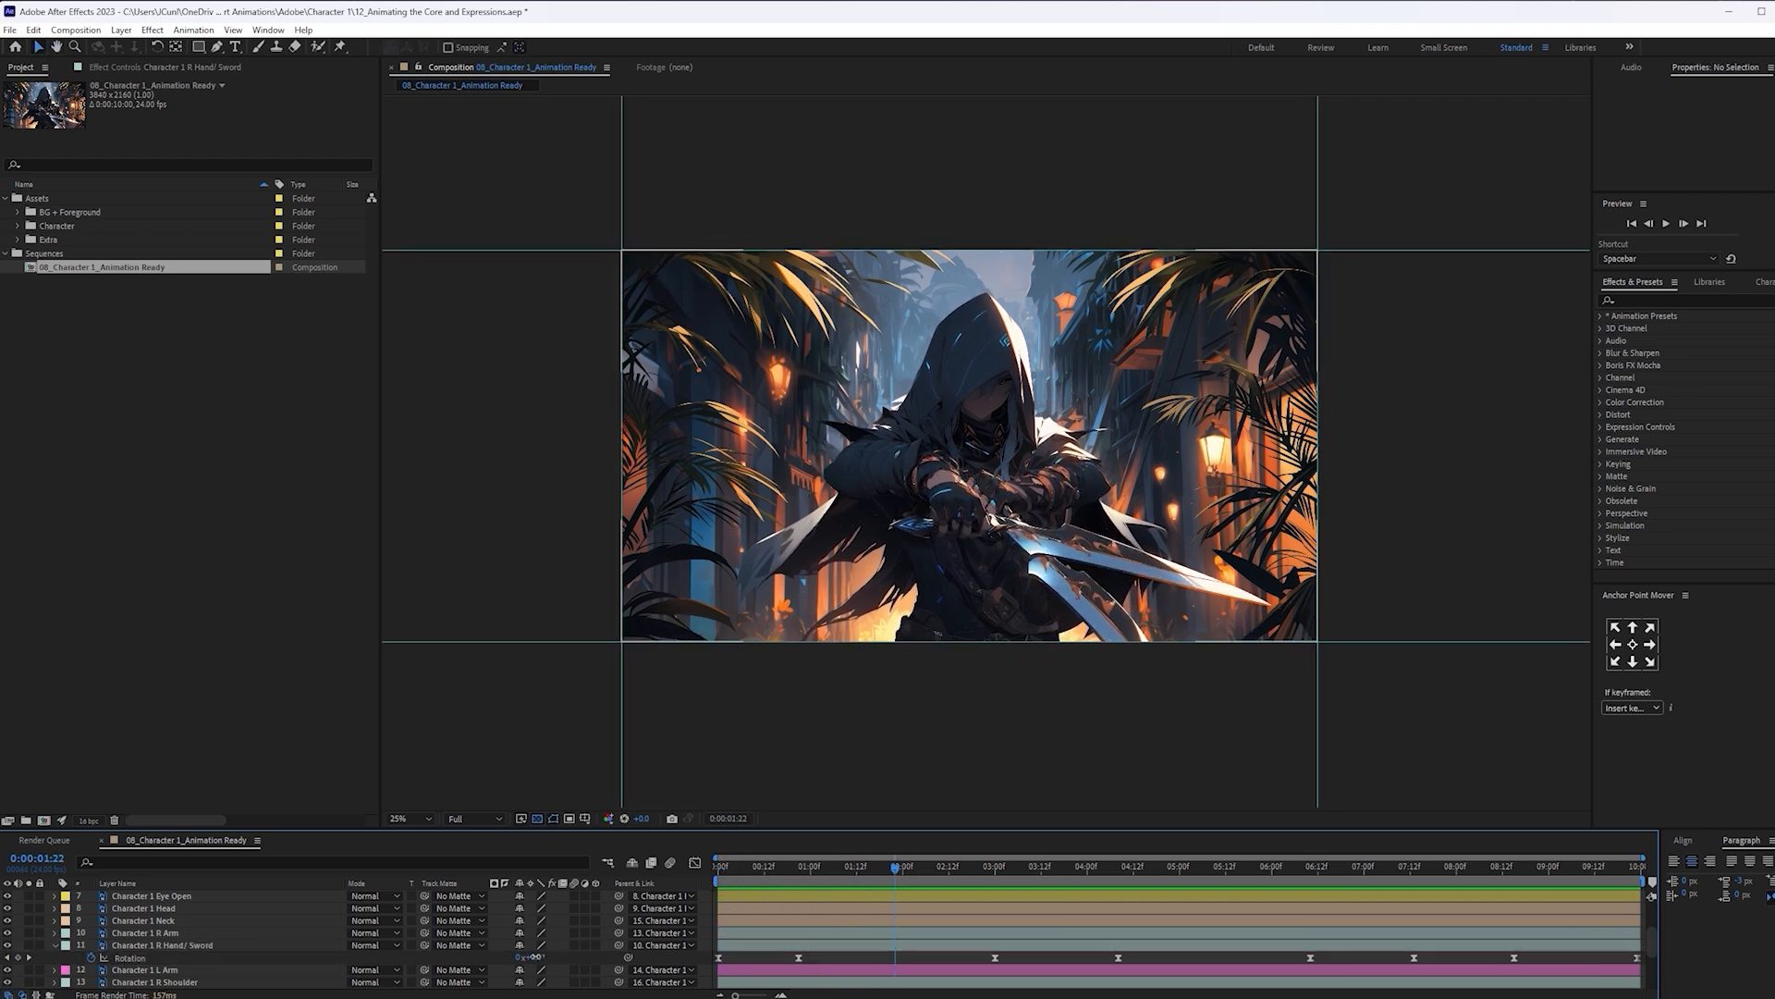
{"action": "left_click_drag", "start_coordinate": [535, 957], "coordinate": [534, 957]}
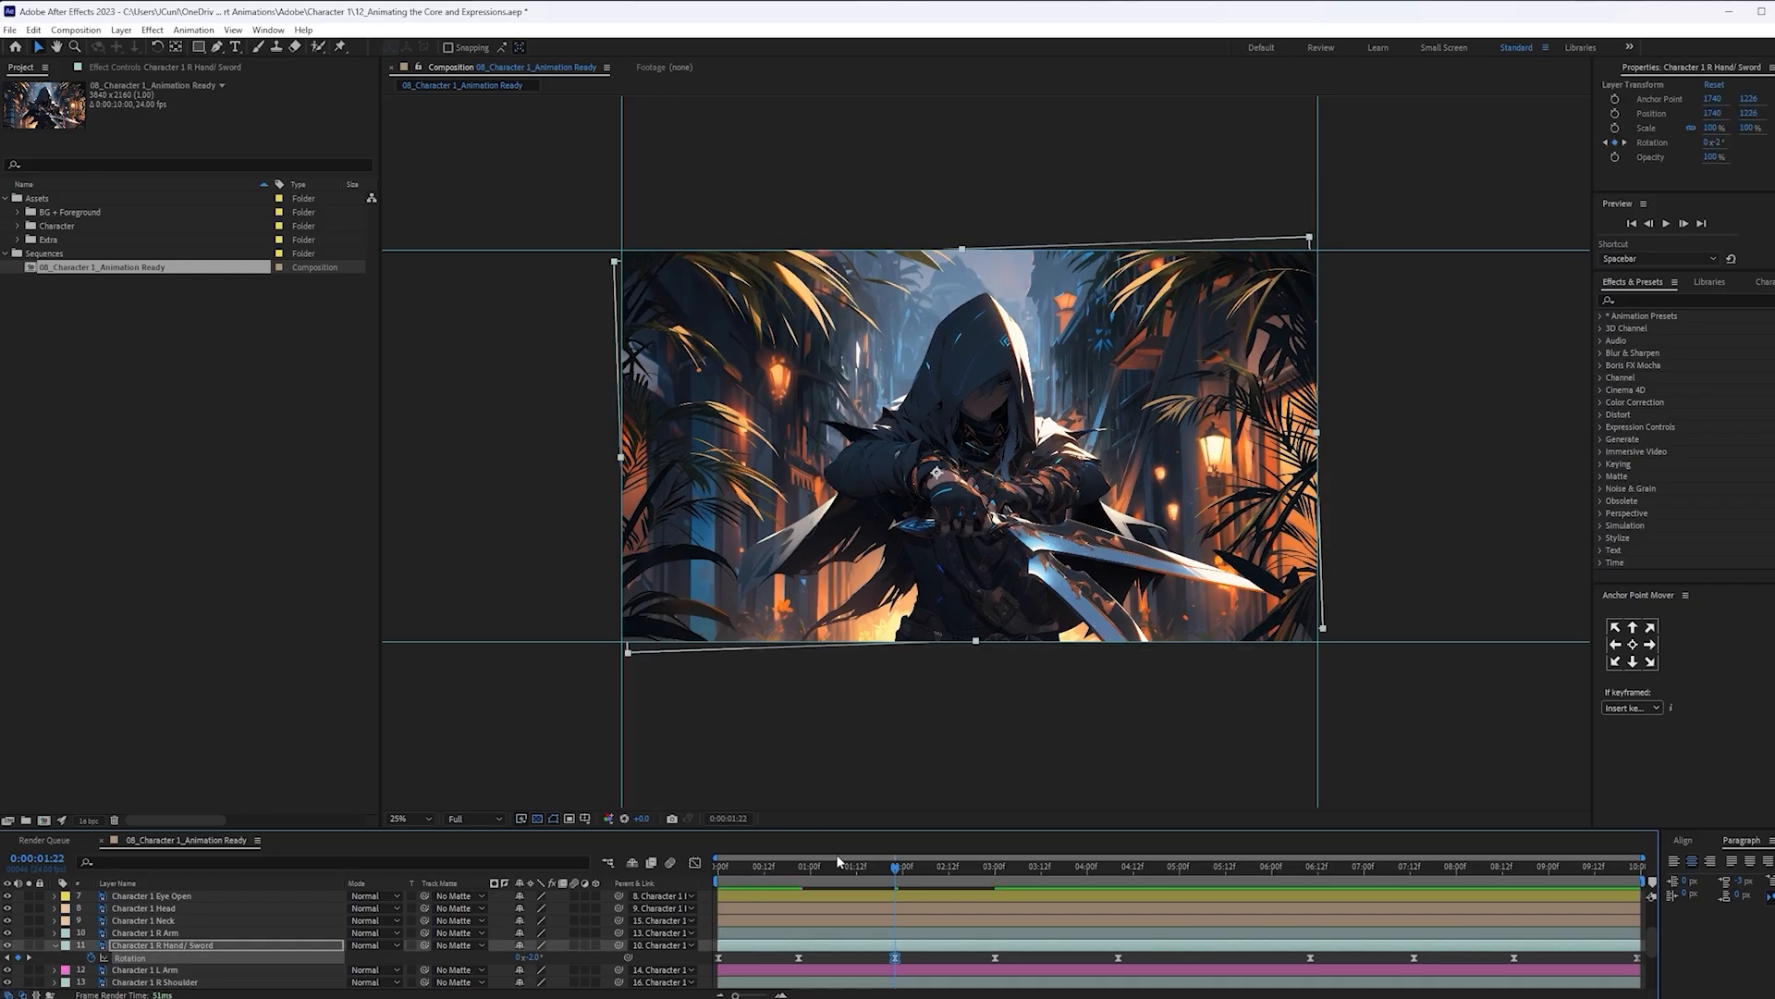
{"action": "key", "text": "space"}
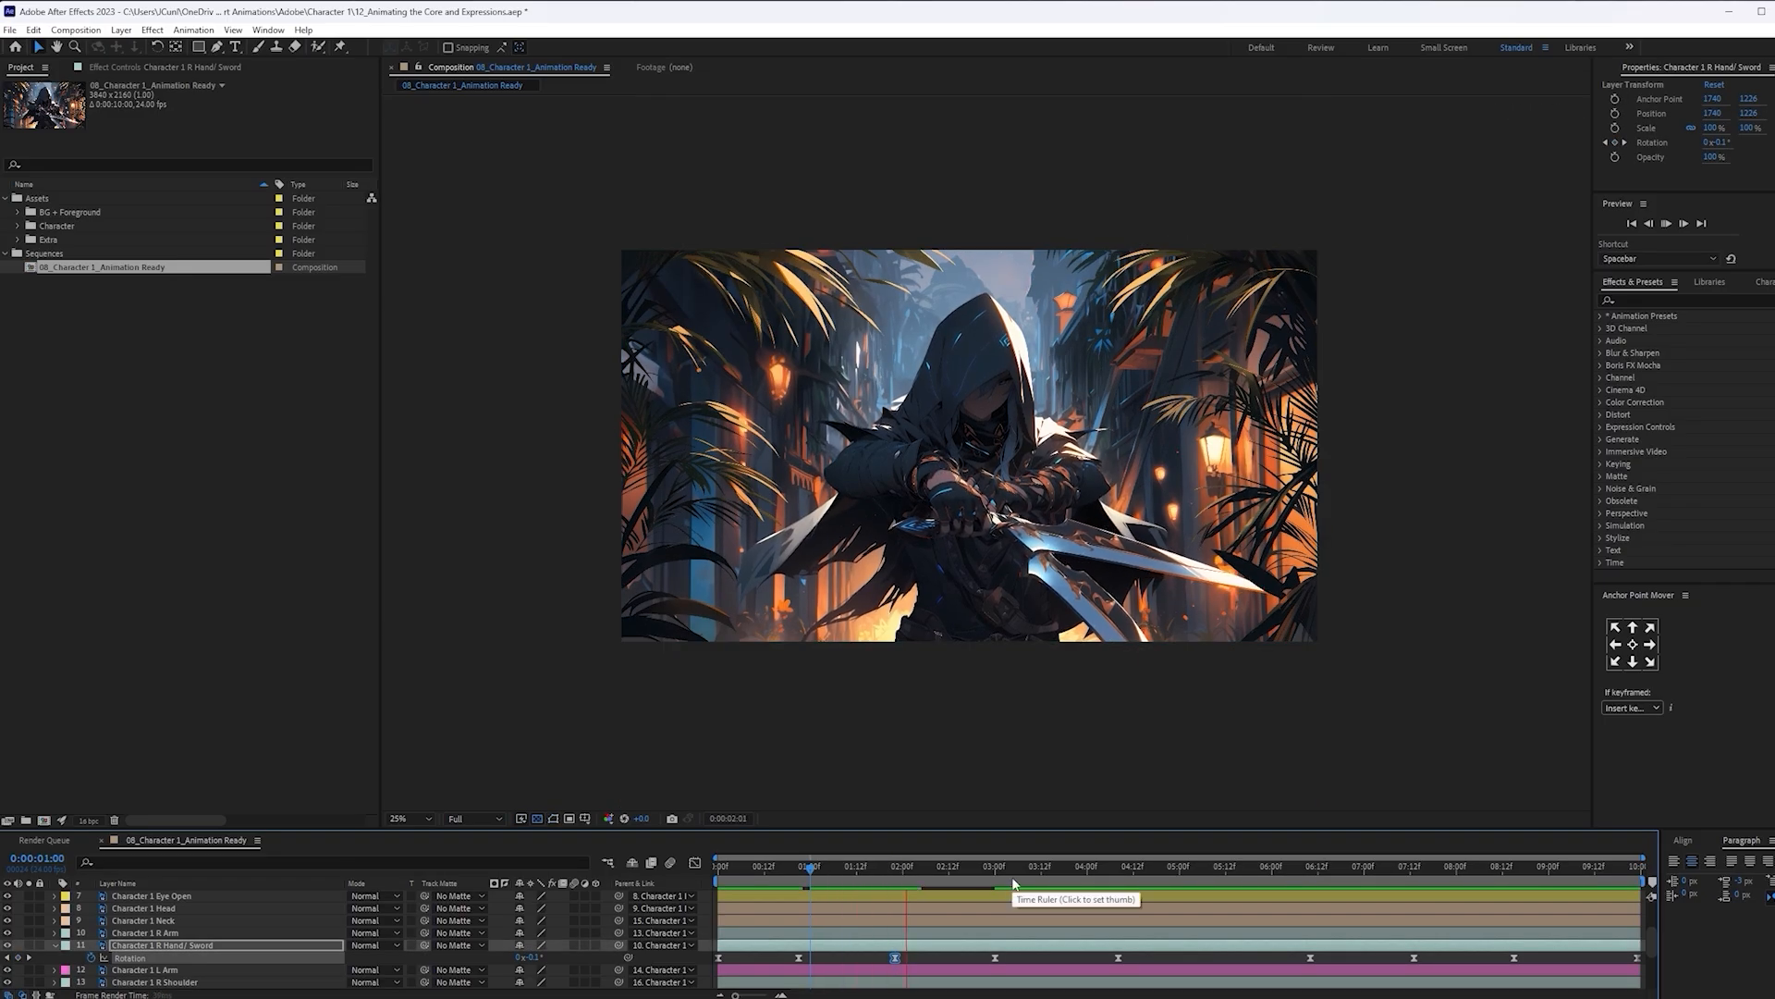
{"action": "left_click_drag", "start_coordinate": [890, 866], "coordinate": [499, 893]}
{"action": "key", "text": "space"}
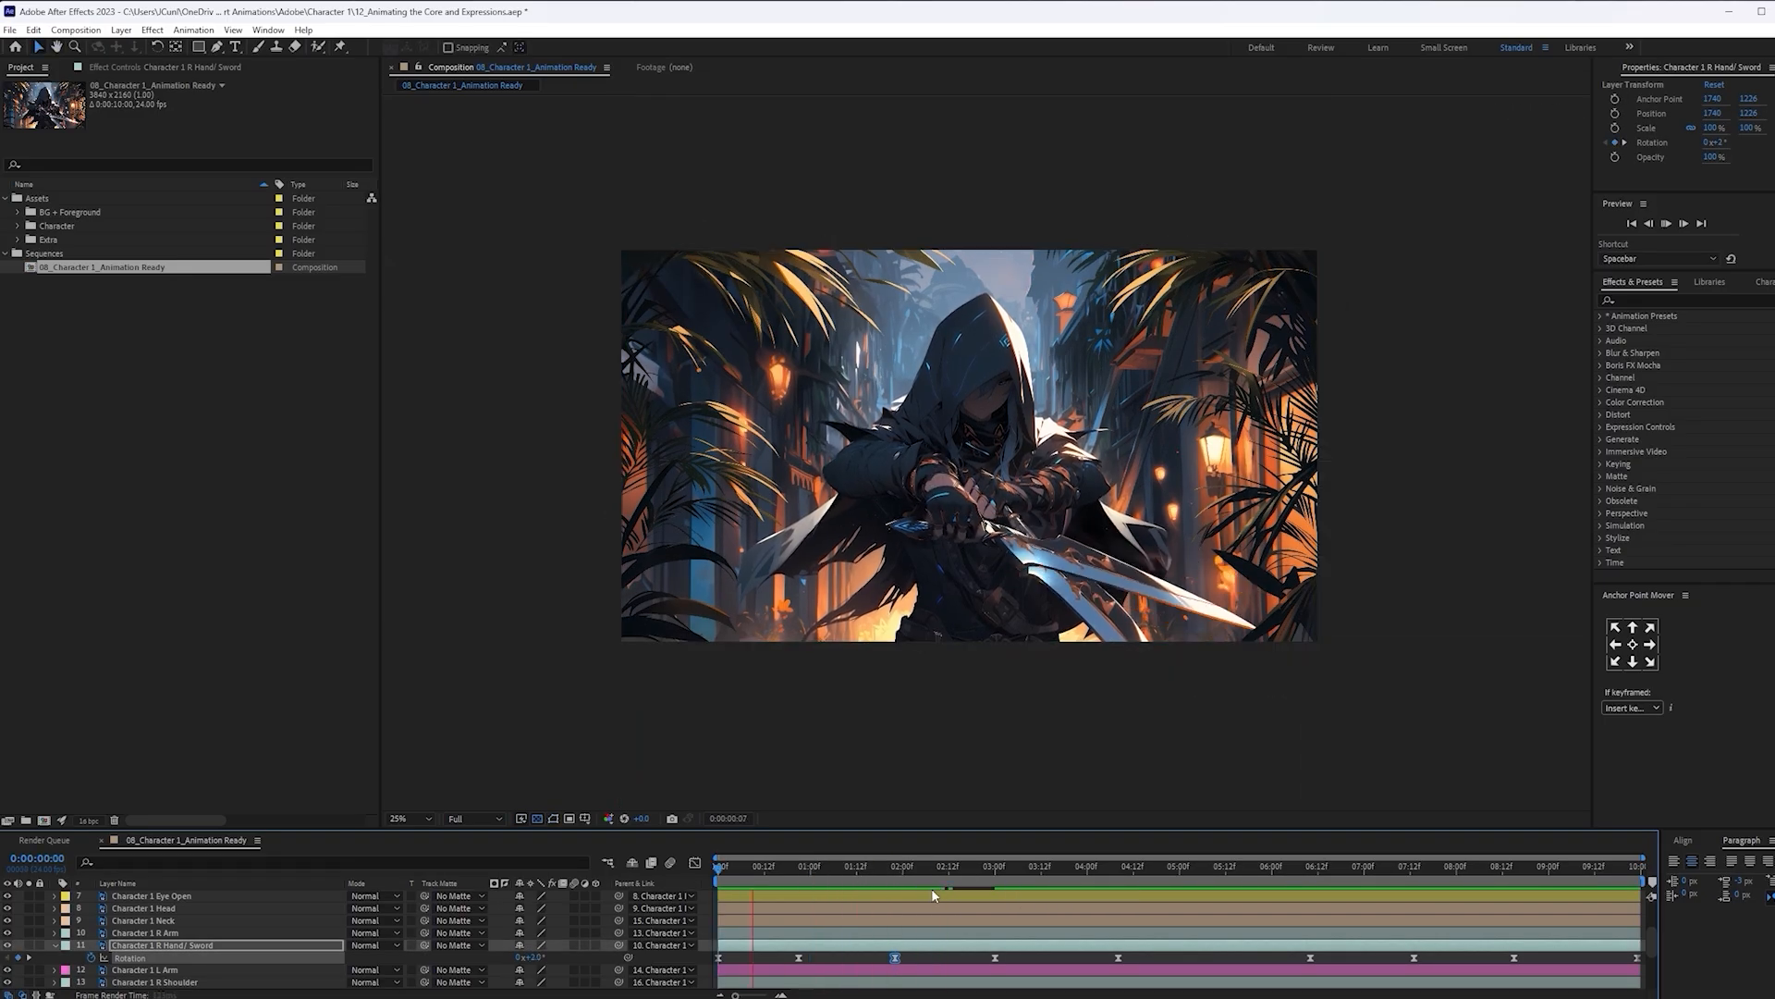
{"action": "key", "text": "space"}
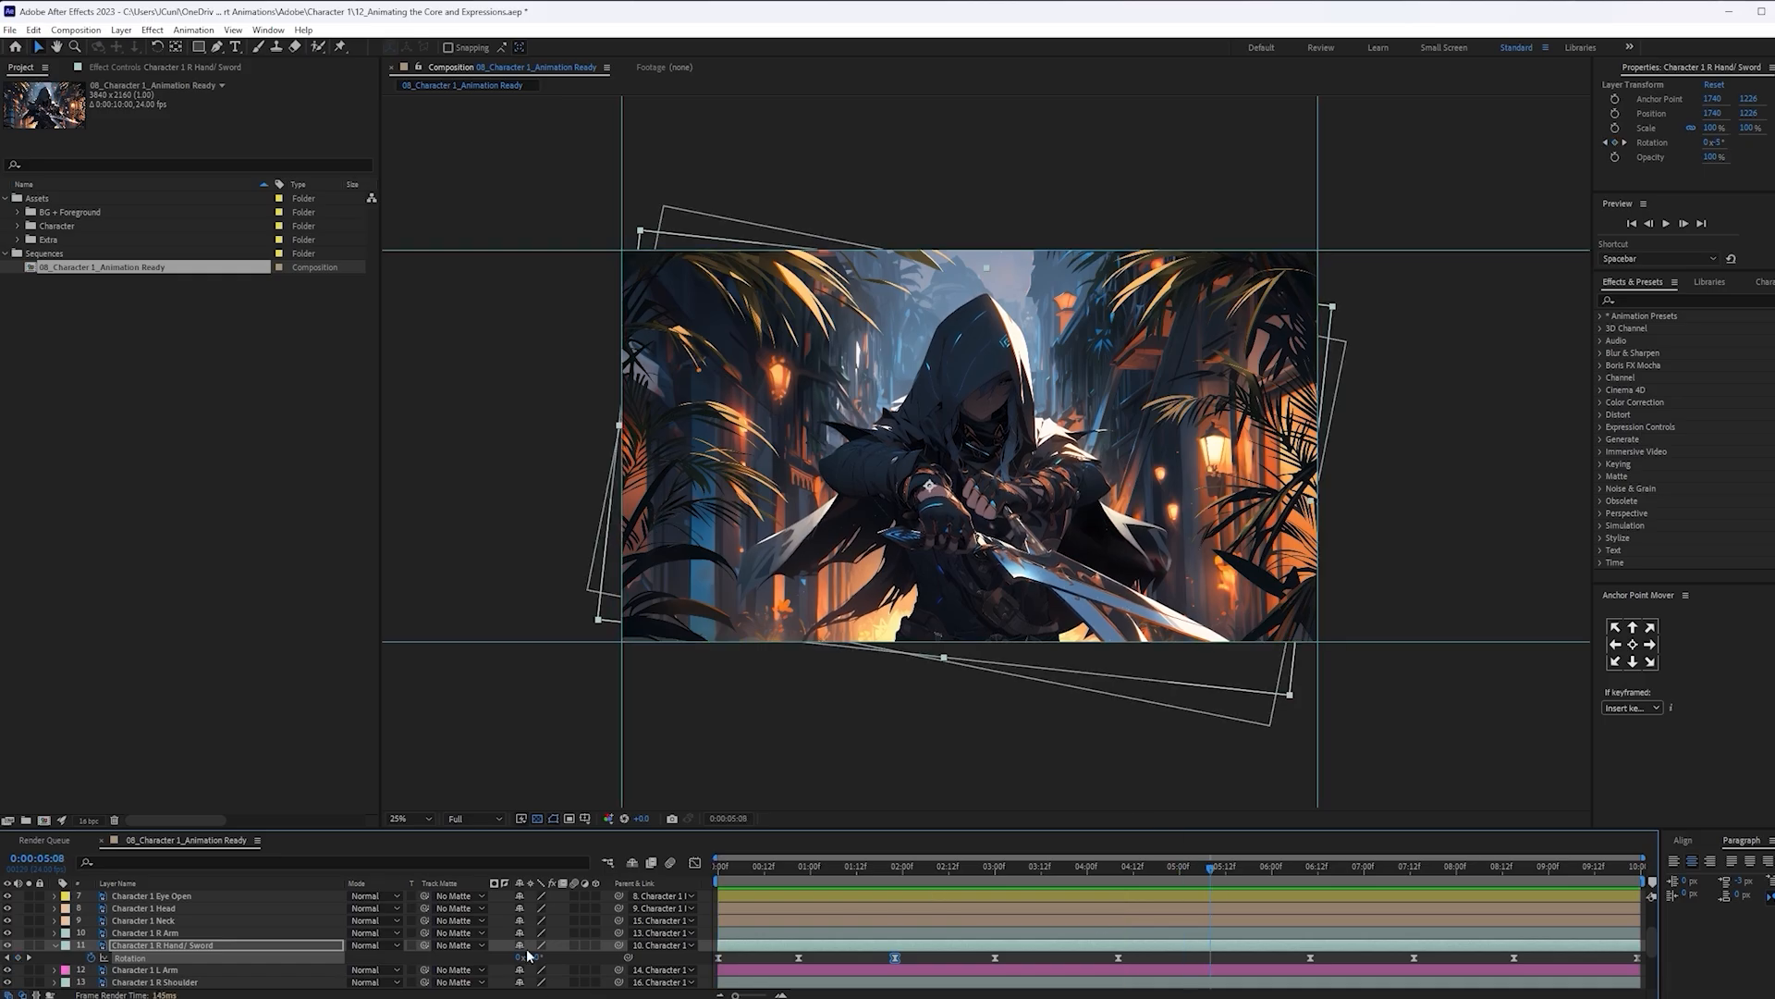
Add an R Hand/Sword Rotation keyframe at 0:00:05:08 that tilts the blade further down, and preview it
{"action": "key", "text": "period"}
{"action": "key", "text": "period"}
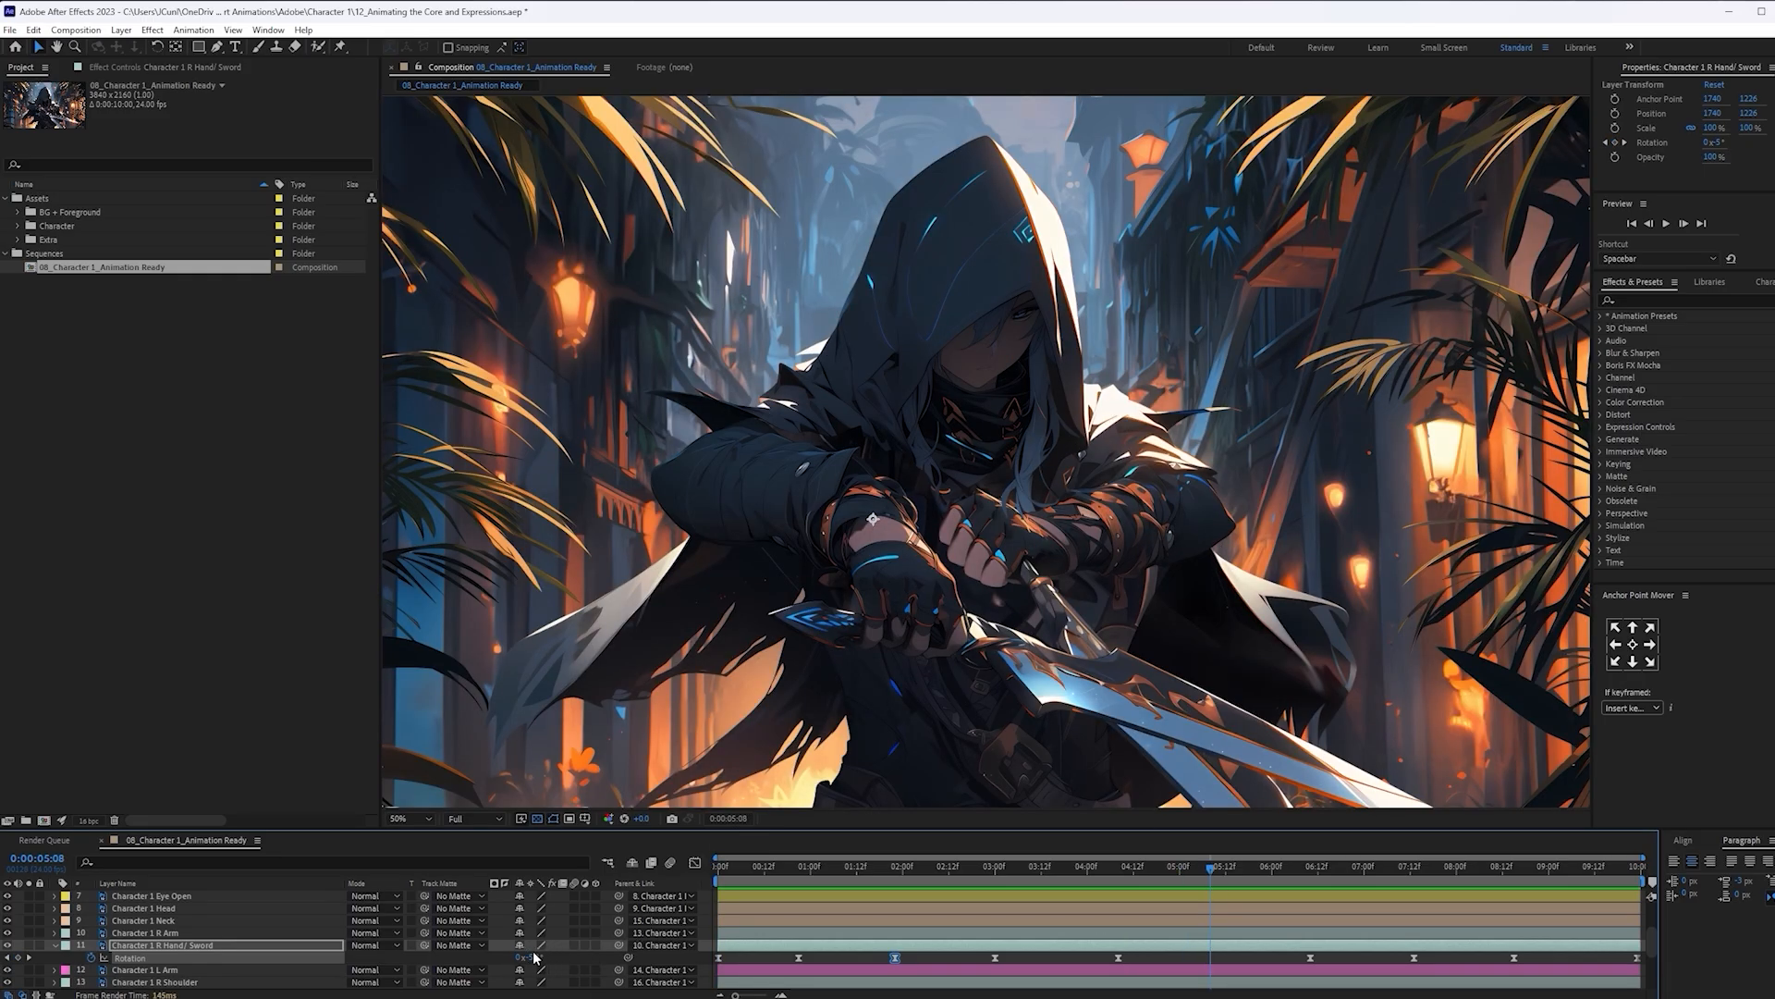
{"action": "left_click_drag", "start_coordinate": [533, 962], "coordinate": [541, 962]}
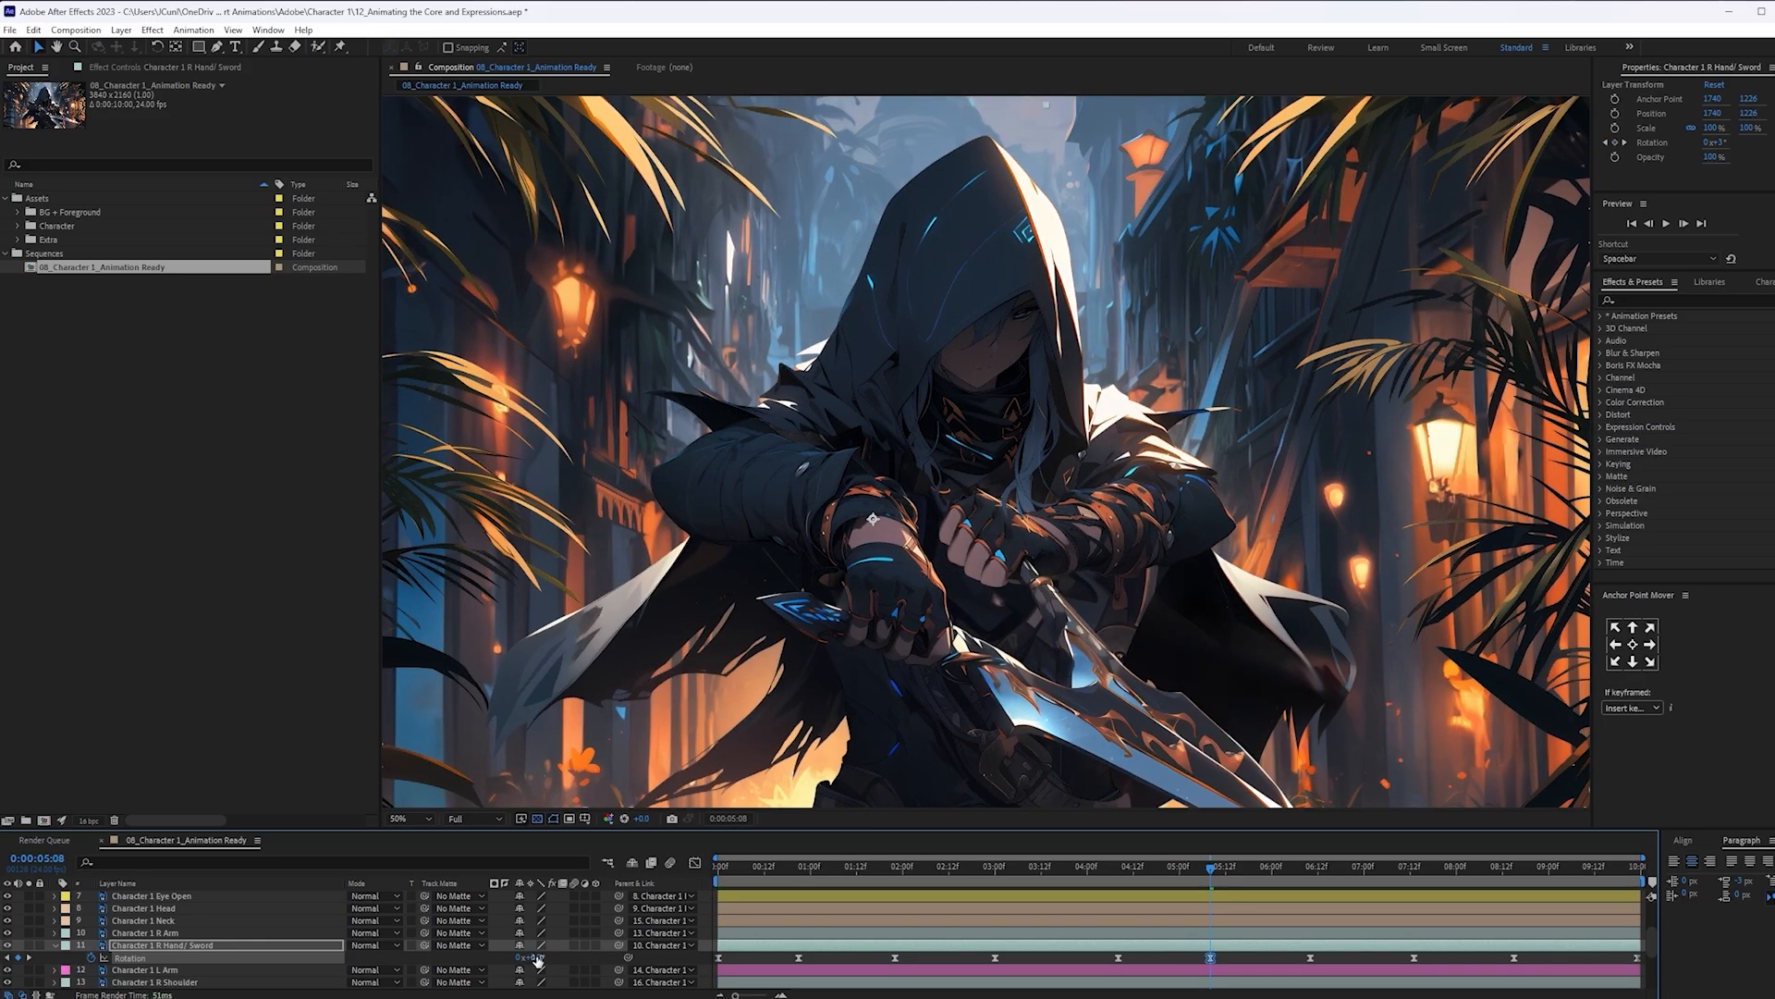
{"action": "key", "text": "space"}
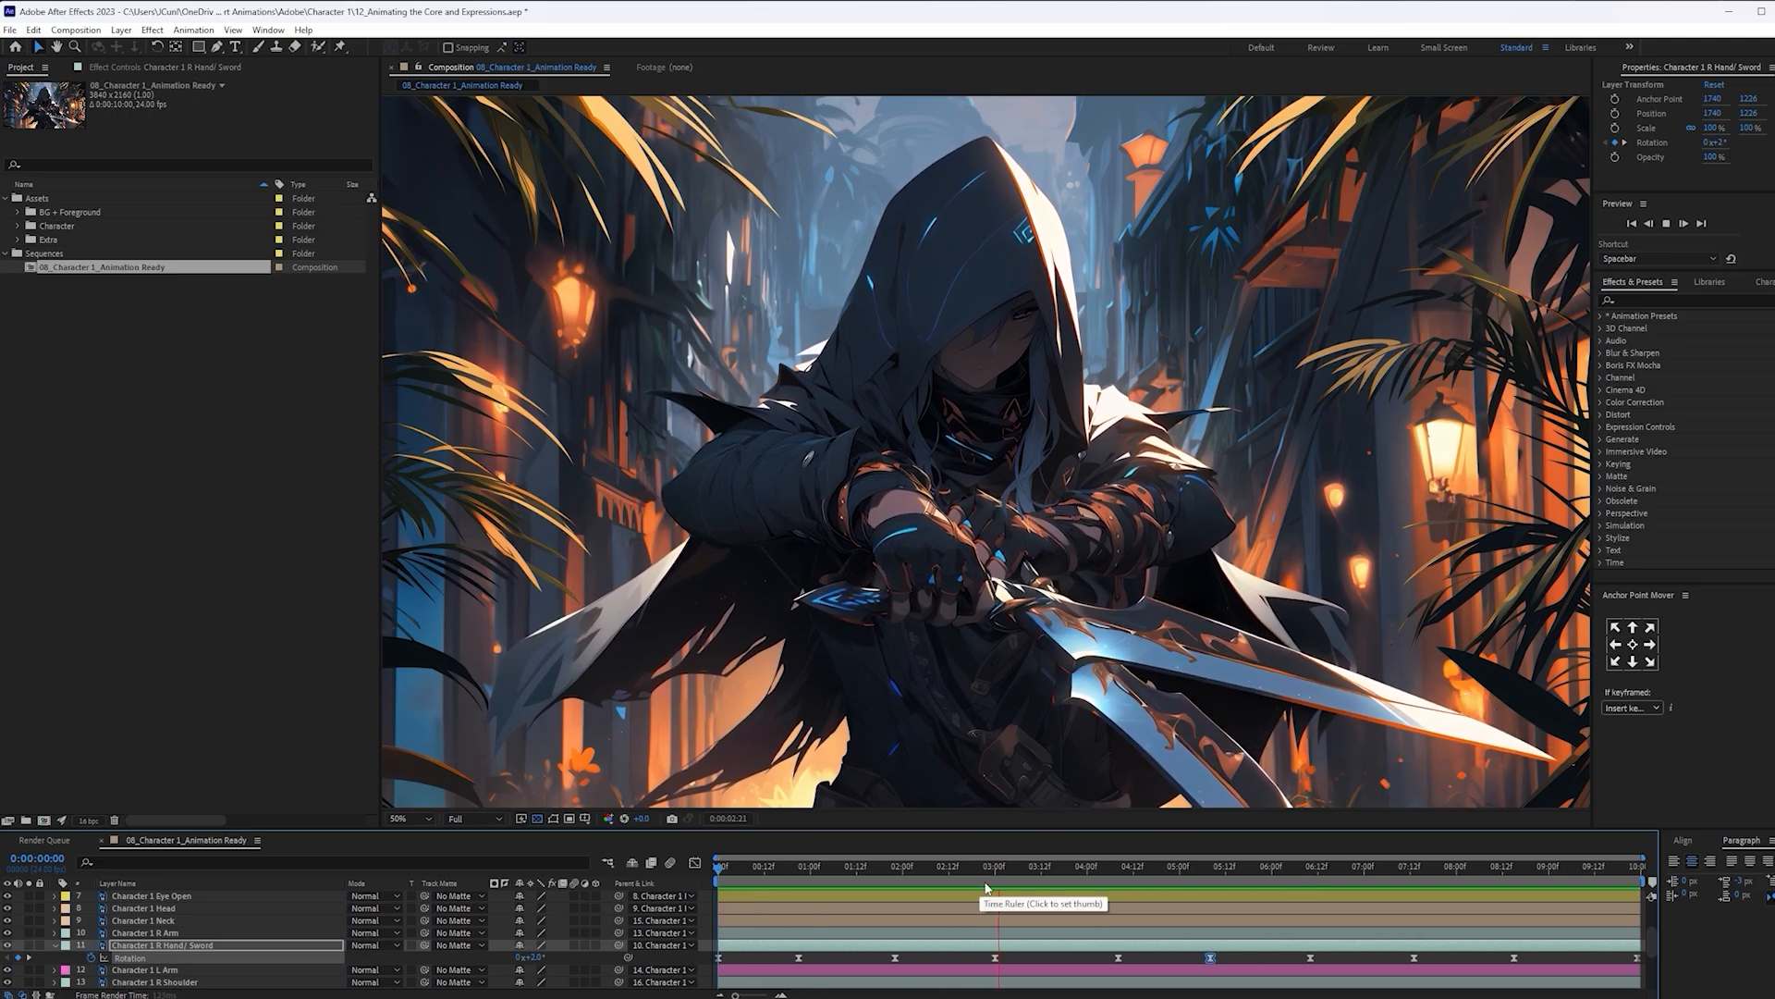
Delay the R Hand/Sword's Rotation keyframes at 0:00:05:08 and 0:00:06:10 to about 0:00:05:15 and 0:00:06:16, and add one near 0:00:09:08
{"action": "key", "text": "space"}
{"action": "scroll", "coordinate": [1111, 741], "scroll_direction": "down", "scroll_amount": 2}
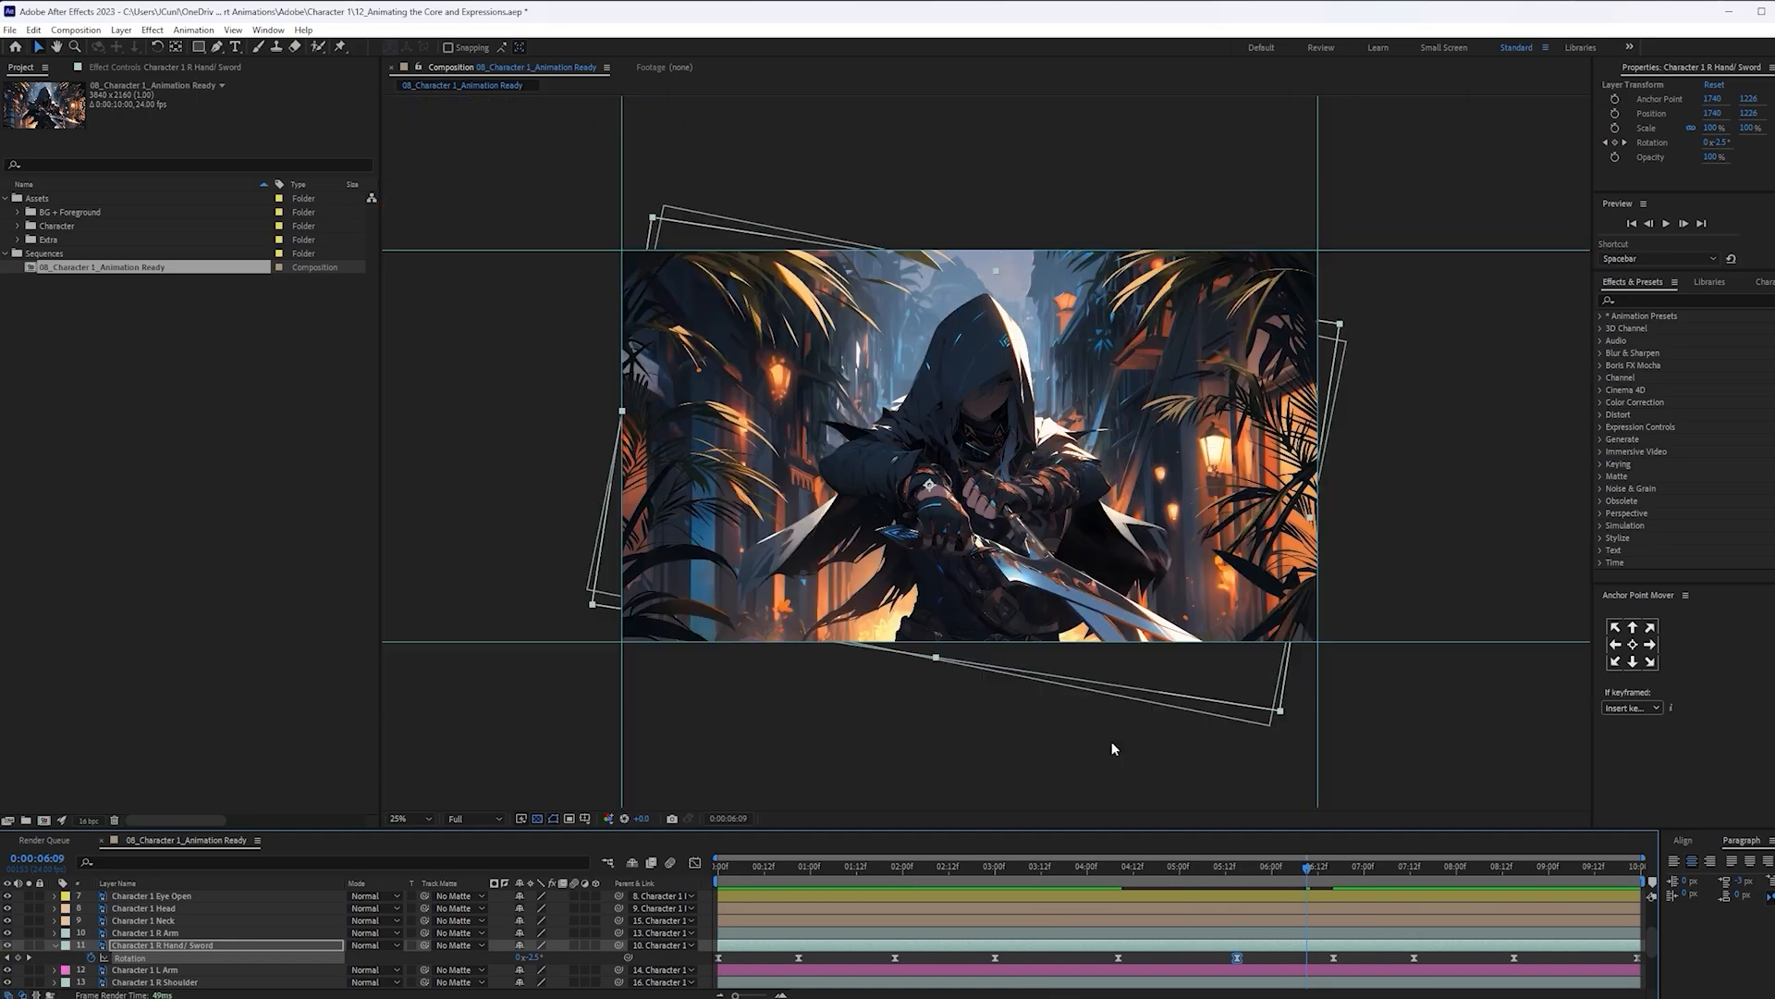
{"action": "key", "text": "Home"}
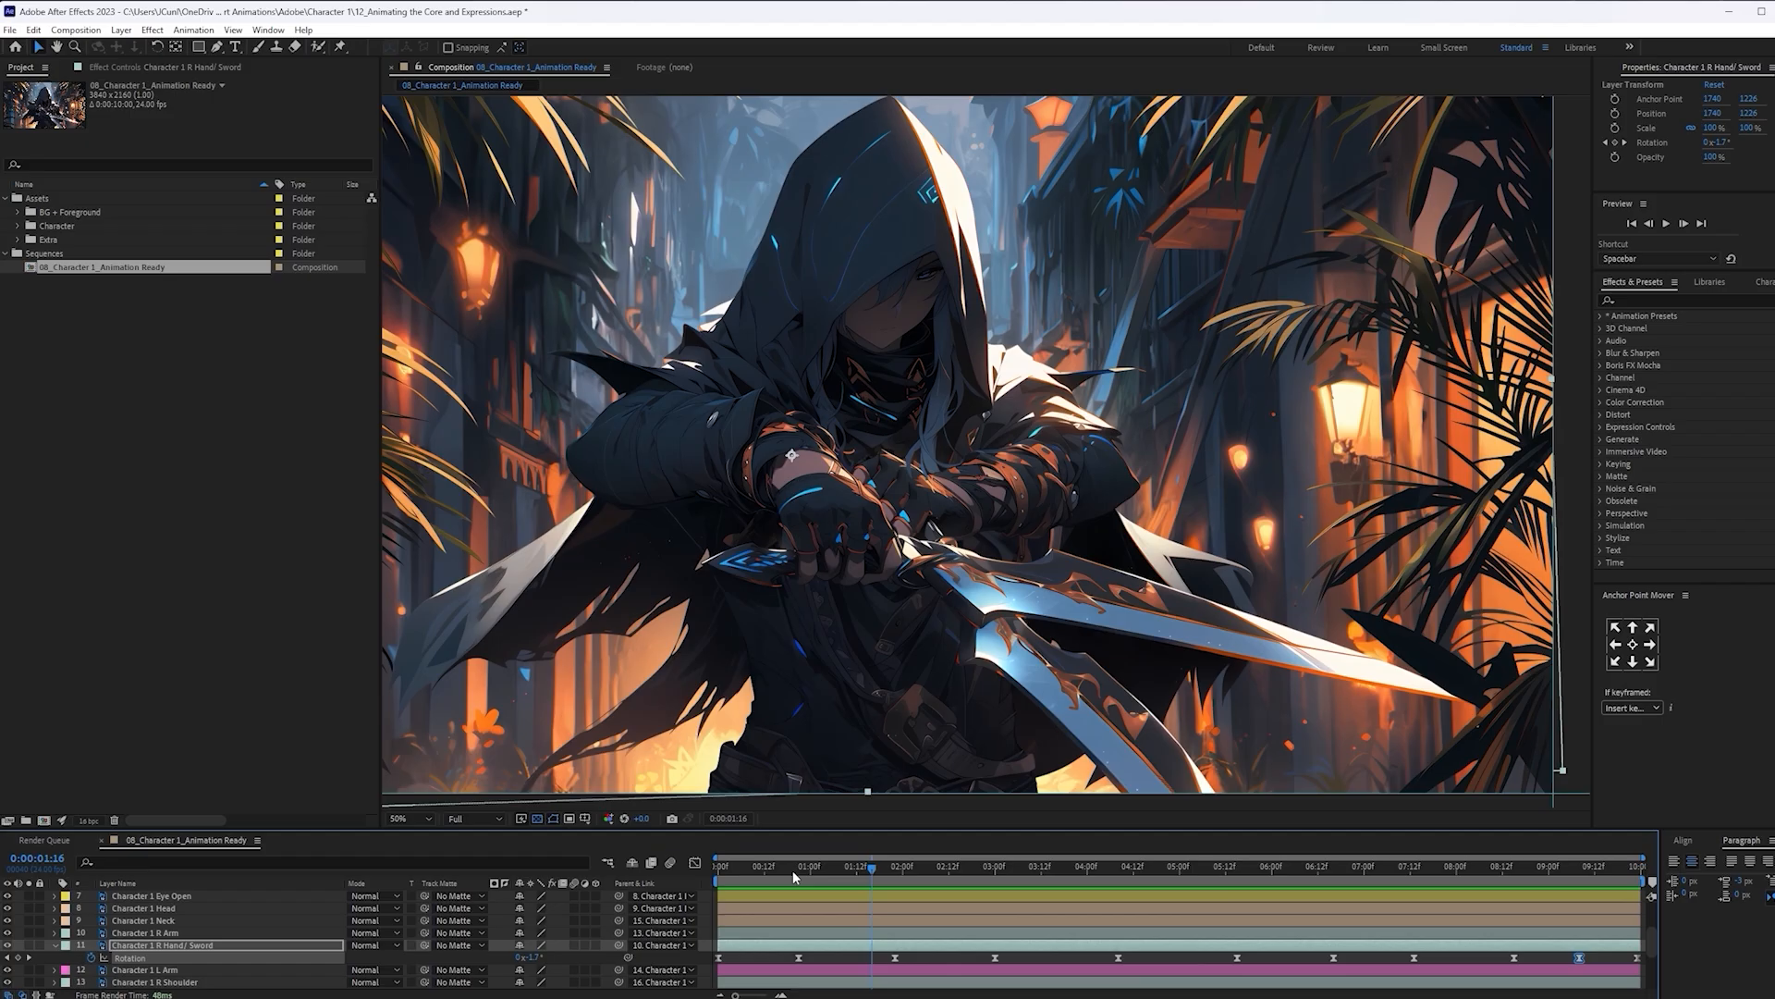
Delete the R Hand/Sword's Rotation keyframe near 0:00:00:20 and preview the opening swing
{"action": "left_click_drag", "start_coordinate": [791, 869], "coordinate": [813, 883]}
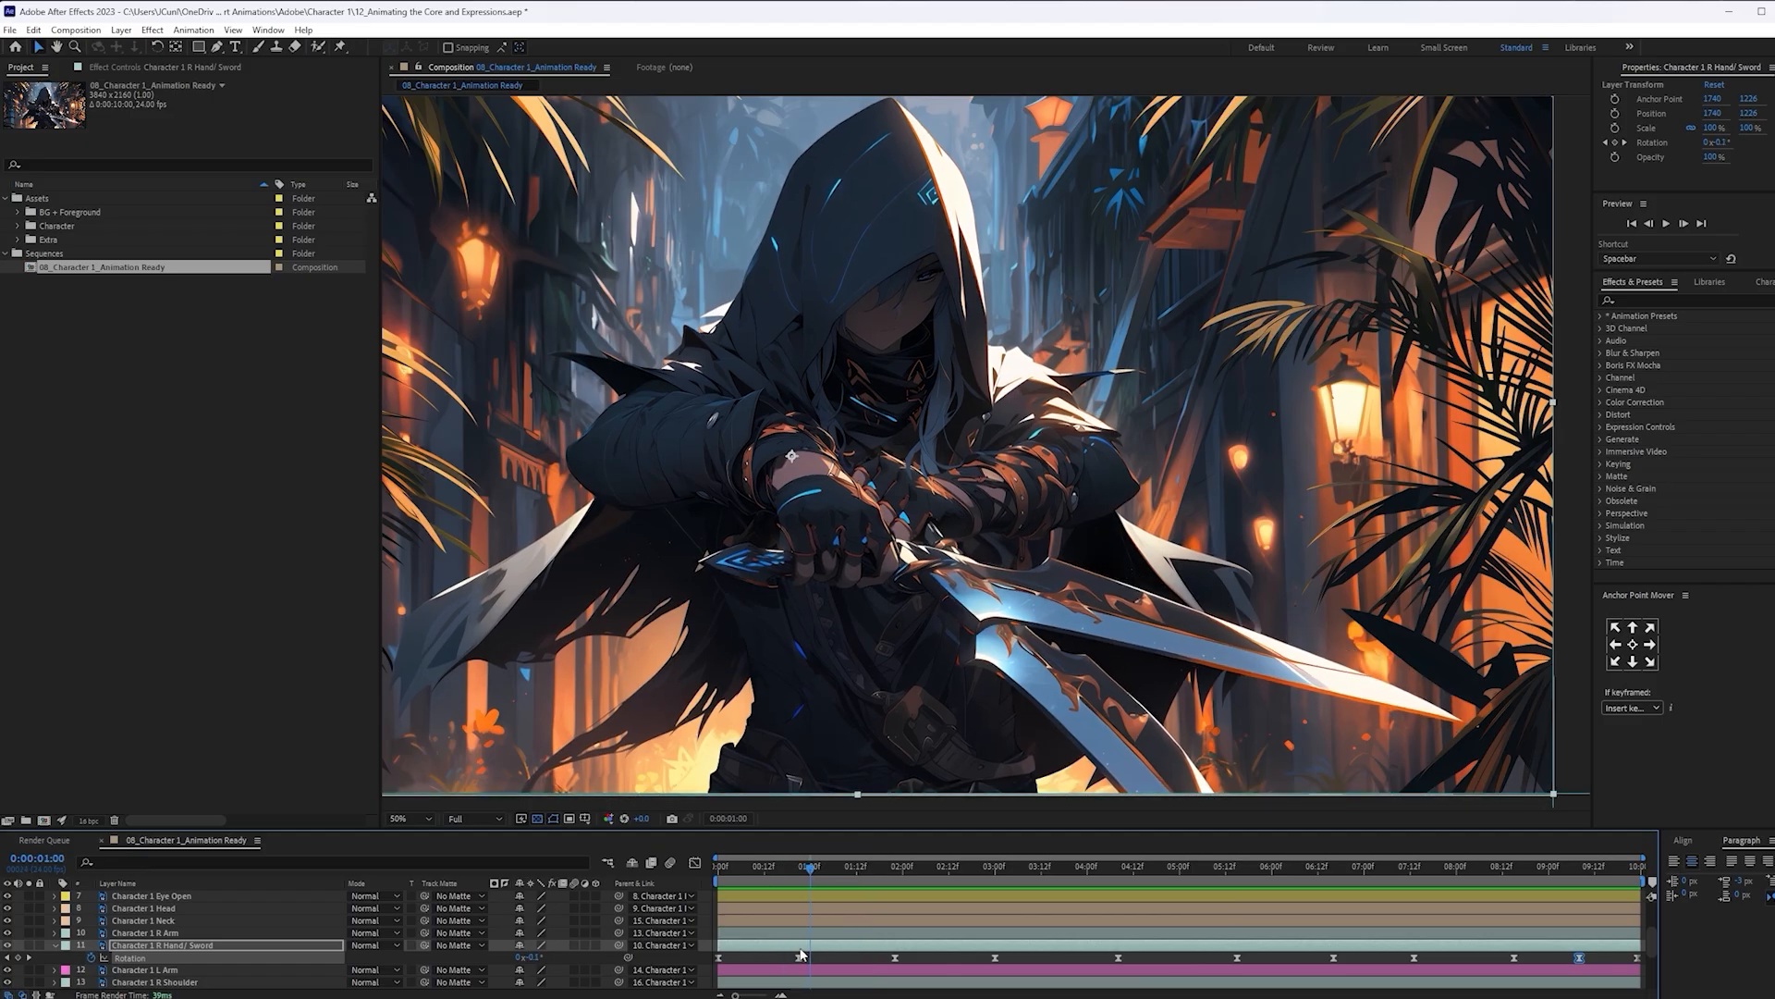
{"action": "key", "text": "Delete"}
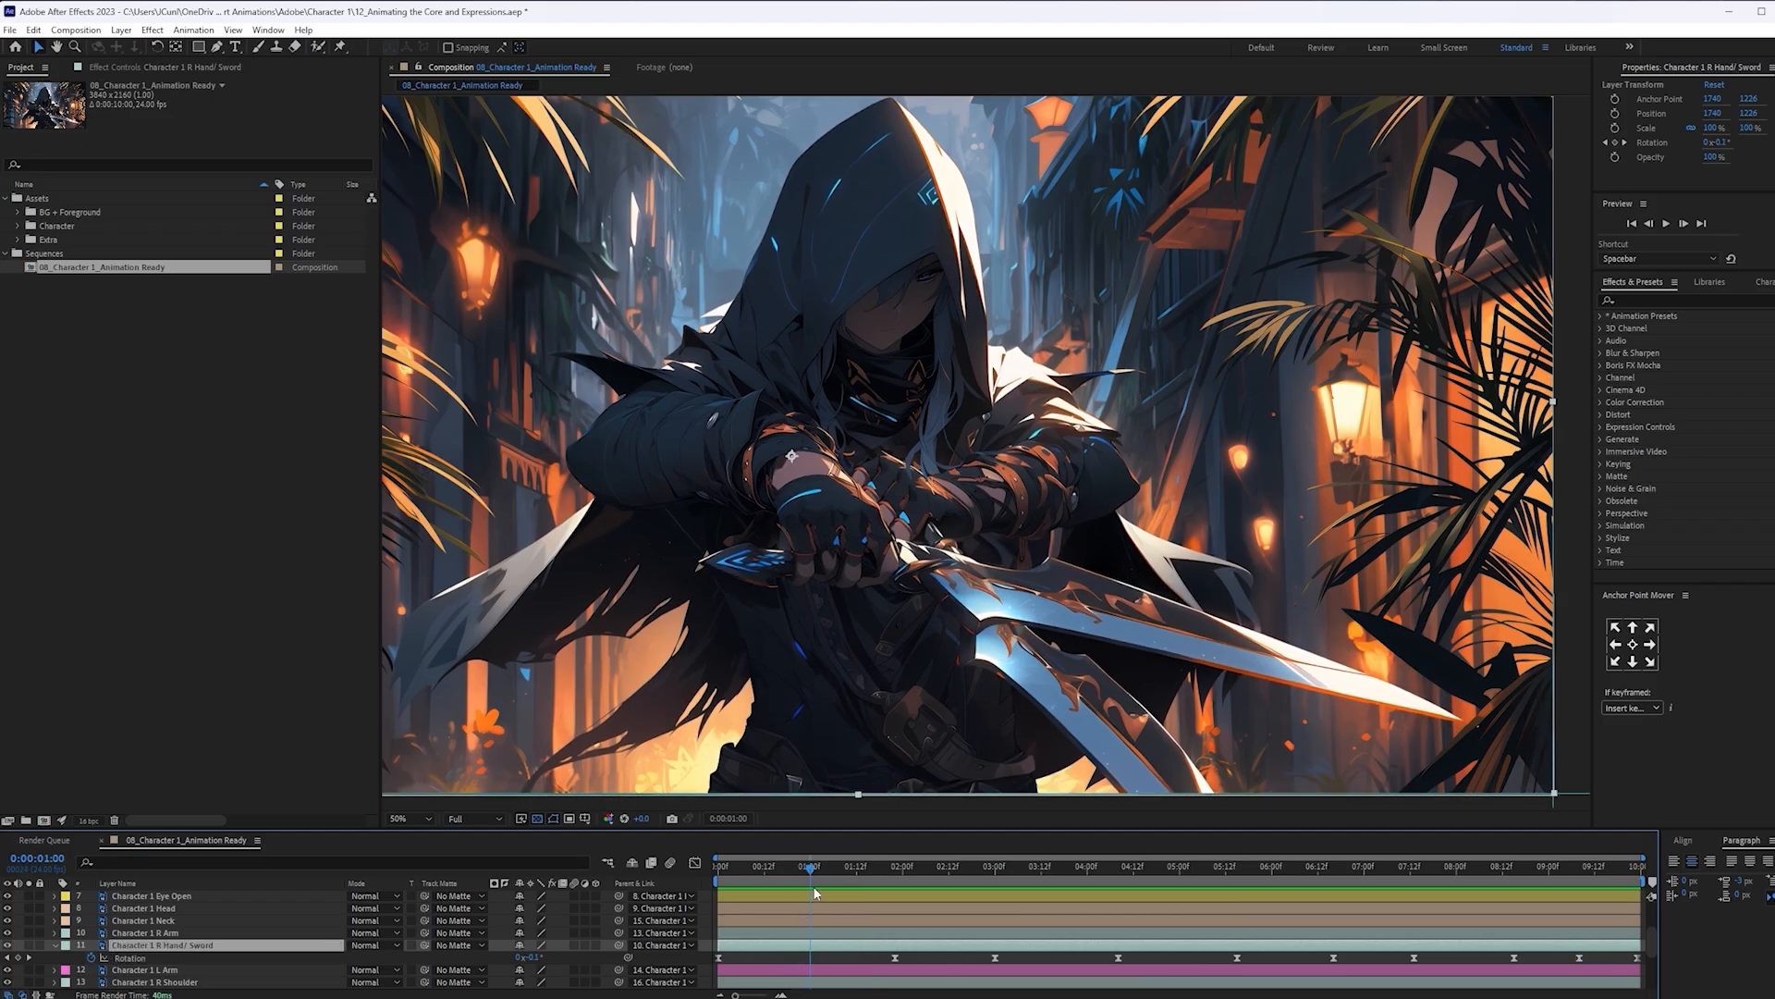
{"action": "left_click_drag", "start_coordinate": [811, 871], "coordinate": [715, 932]}
{"action": "key", "text": "space"}
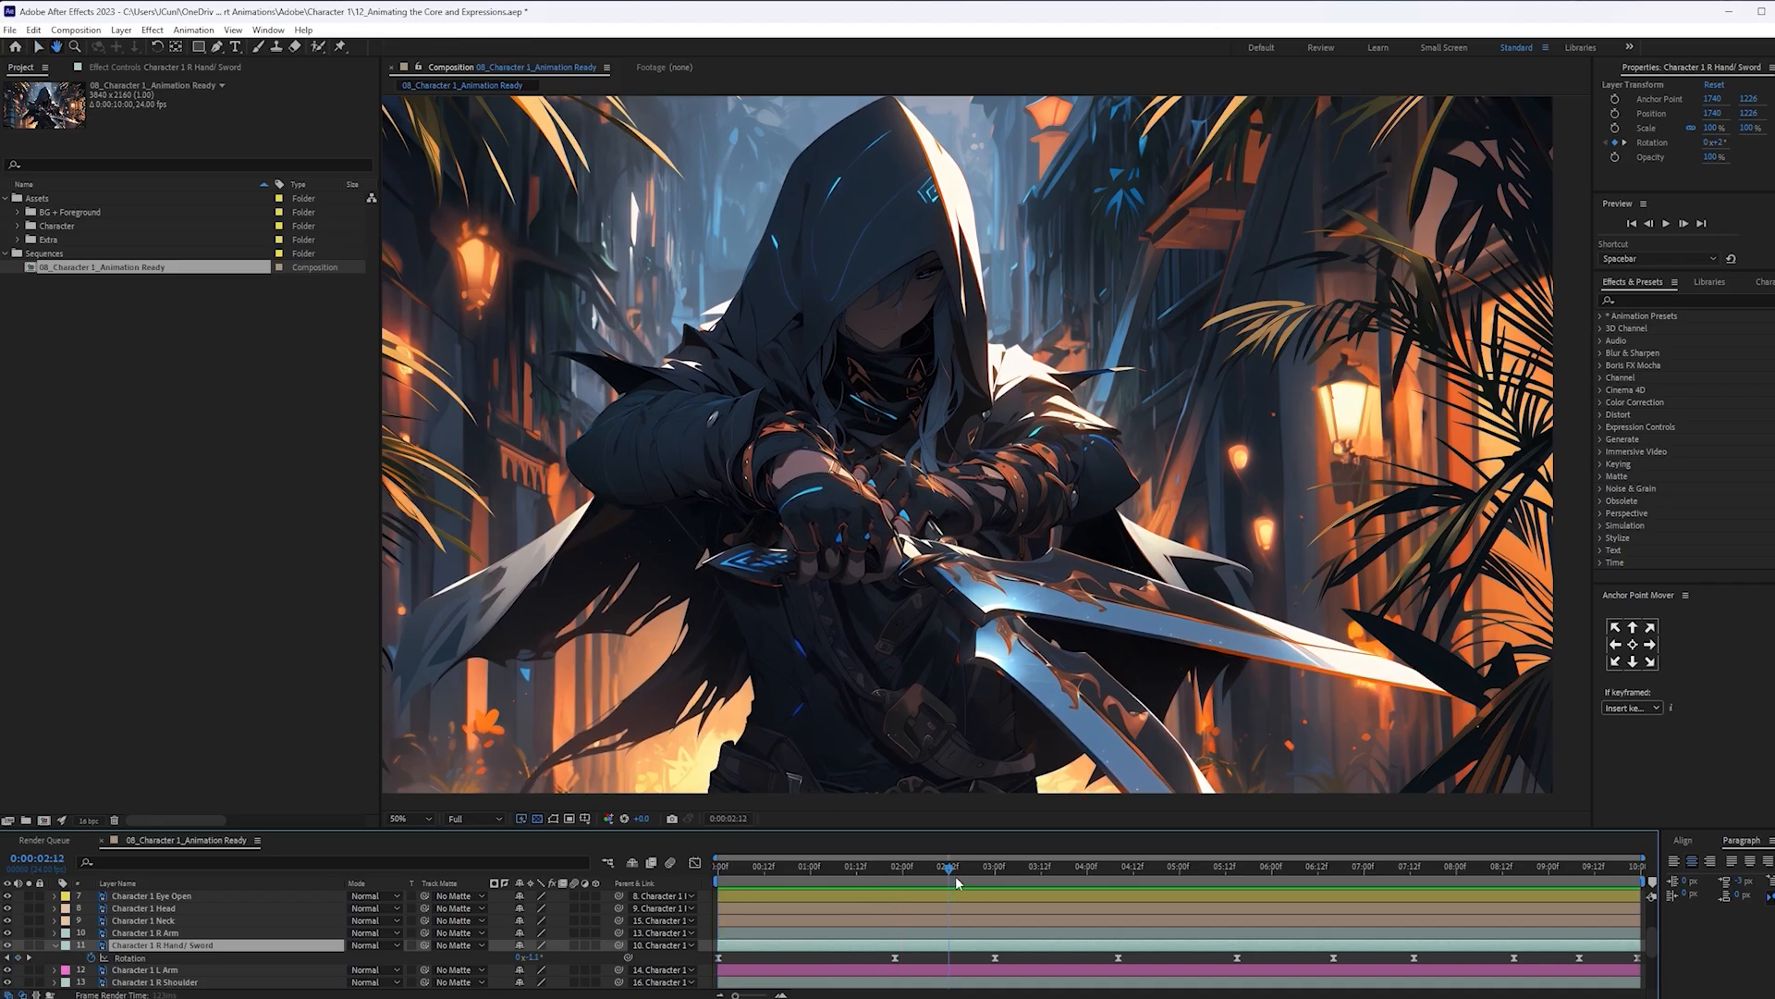
{"action": "key", "text": "space"}
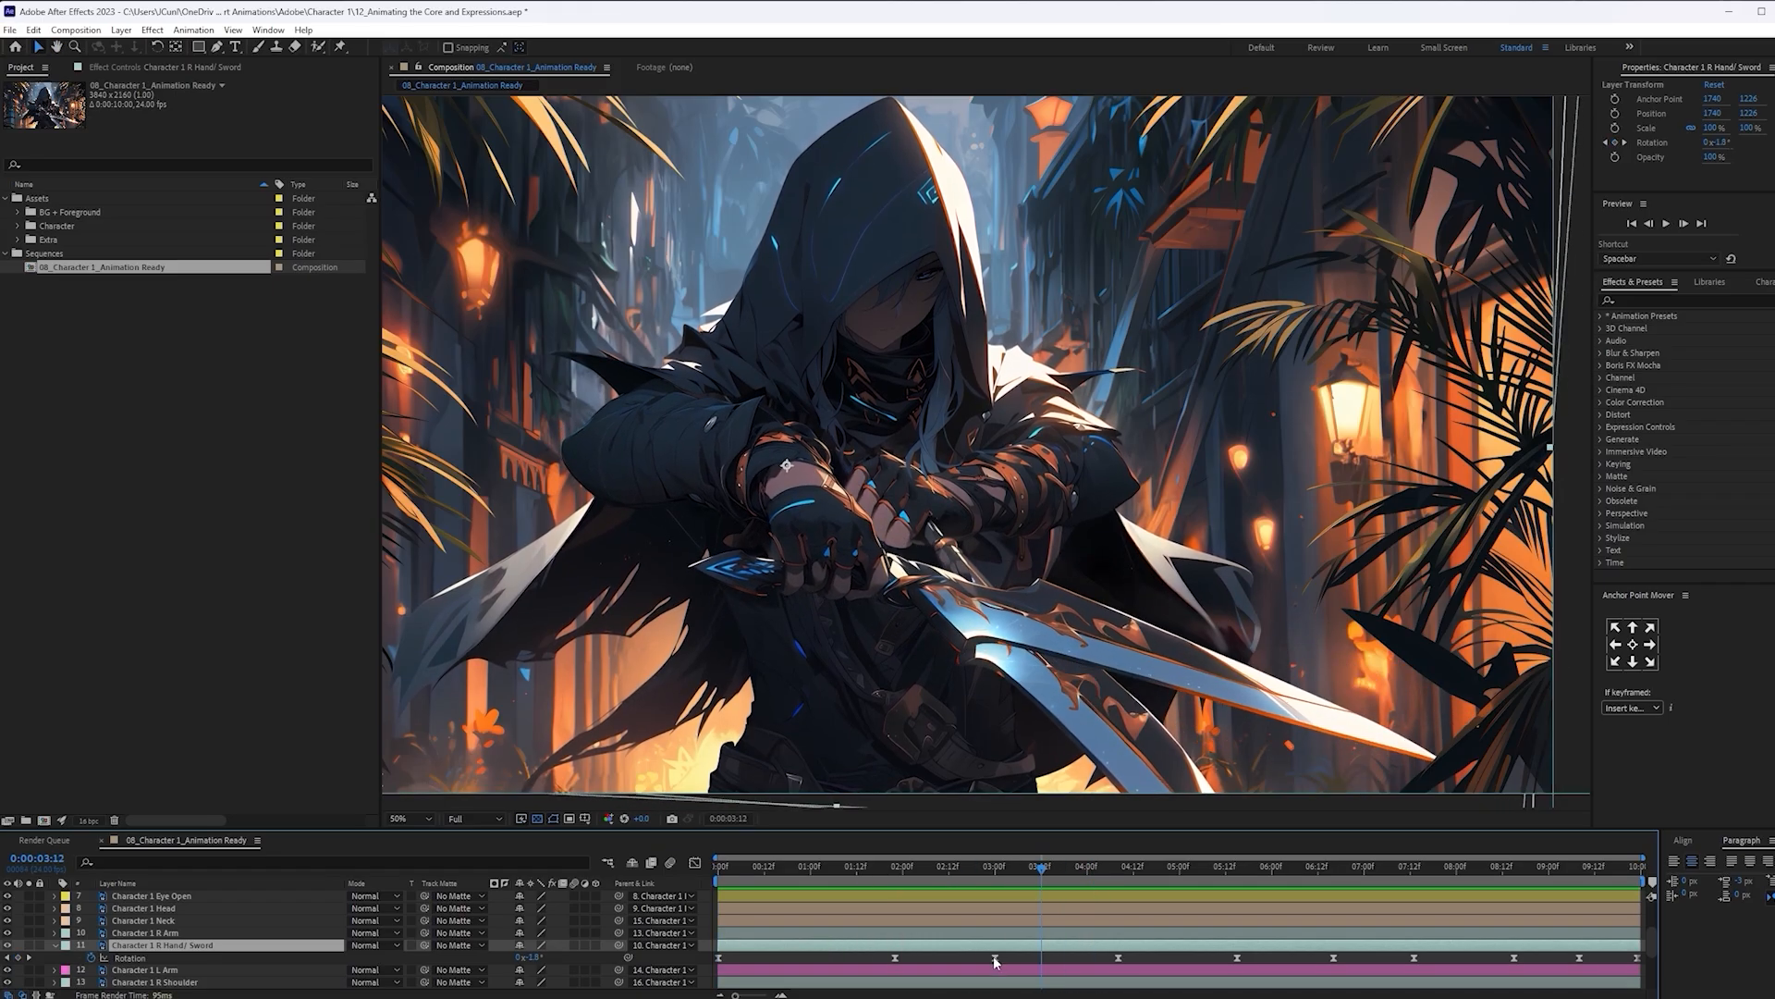
Delete the R Hand/Sword's Rotation keyframe at about 0:00:03:00 and preview the animation from the beginning
{"action": "key", "text": "space"}
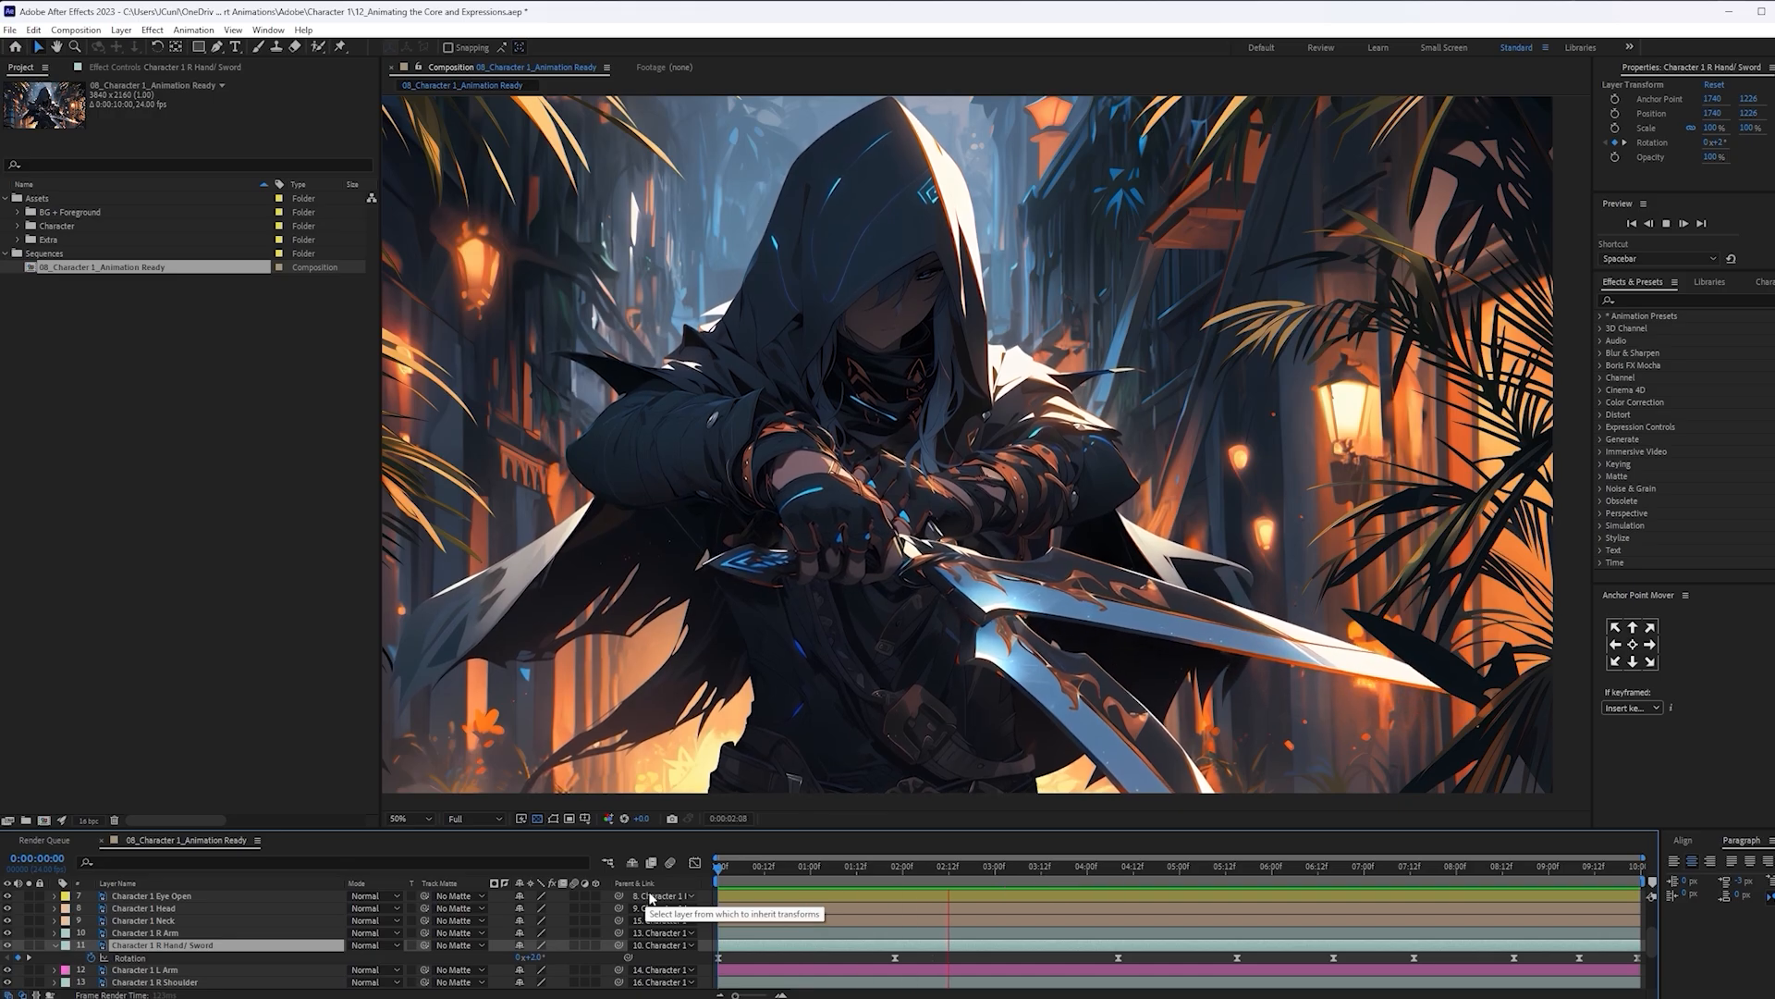
{"action": "left_click", "coordinate": [895, 870]}
{"action": "key", "text": "Home"}
{"action": "key", "text": "space"}
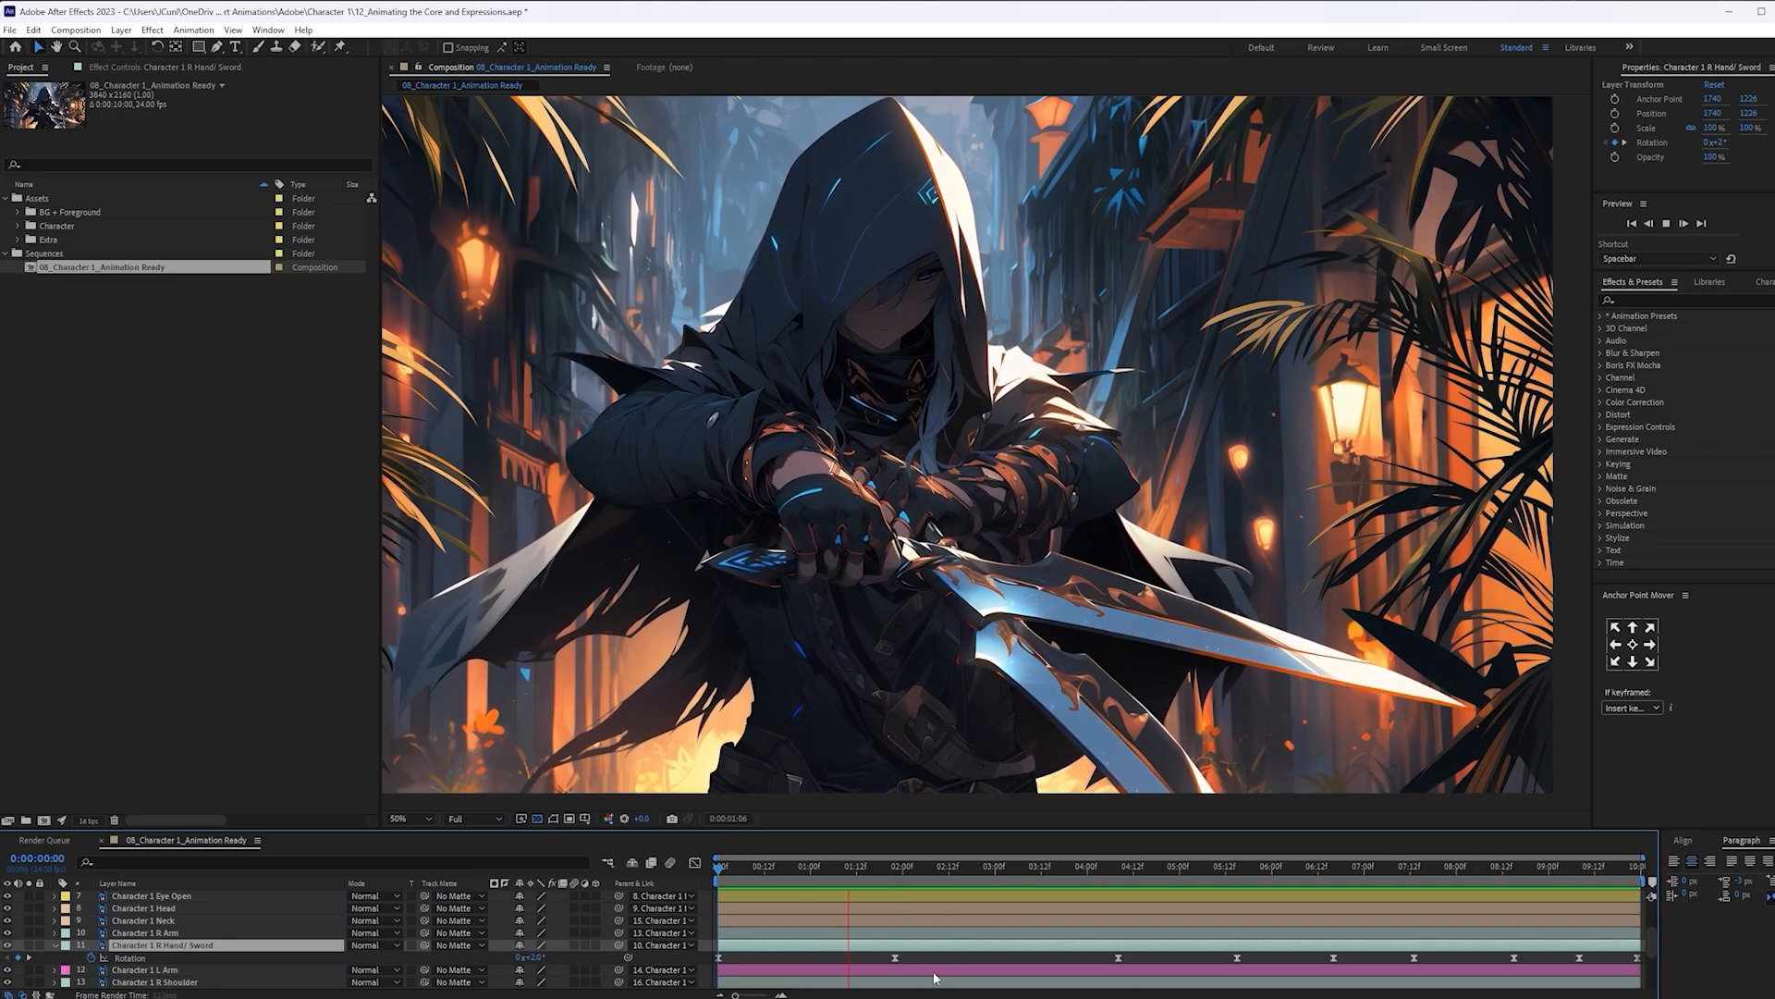
Add an R Hand/Sword Rotation keyframe at about 0:00:03:08 that turns the sword slightly, and preview the motion
{"action": "left_click", "coordinate": [1026, 868]}
{"action": "left_click_drag", "start_coordinate": [530, 958], "coordinate": [537, 958]}
{"action": "left_click", "coordinate": [833, 868]}
{"action": "key", "text": "space"}
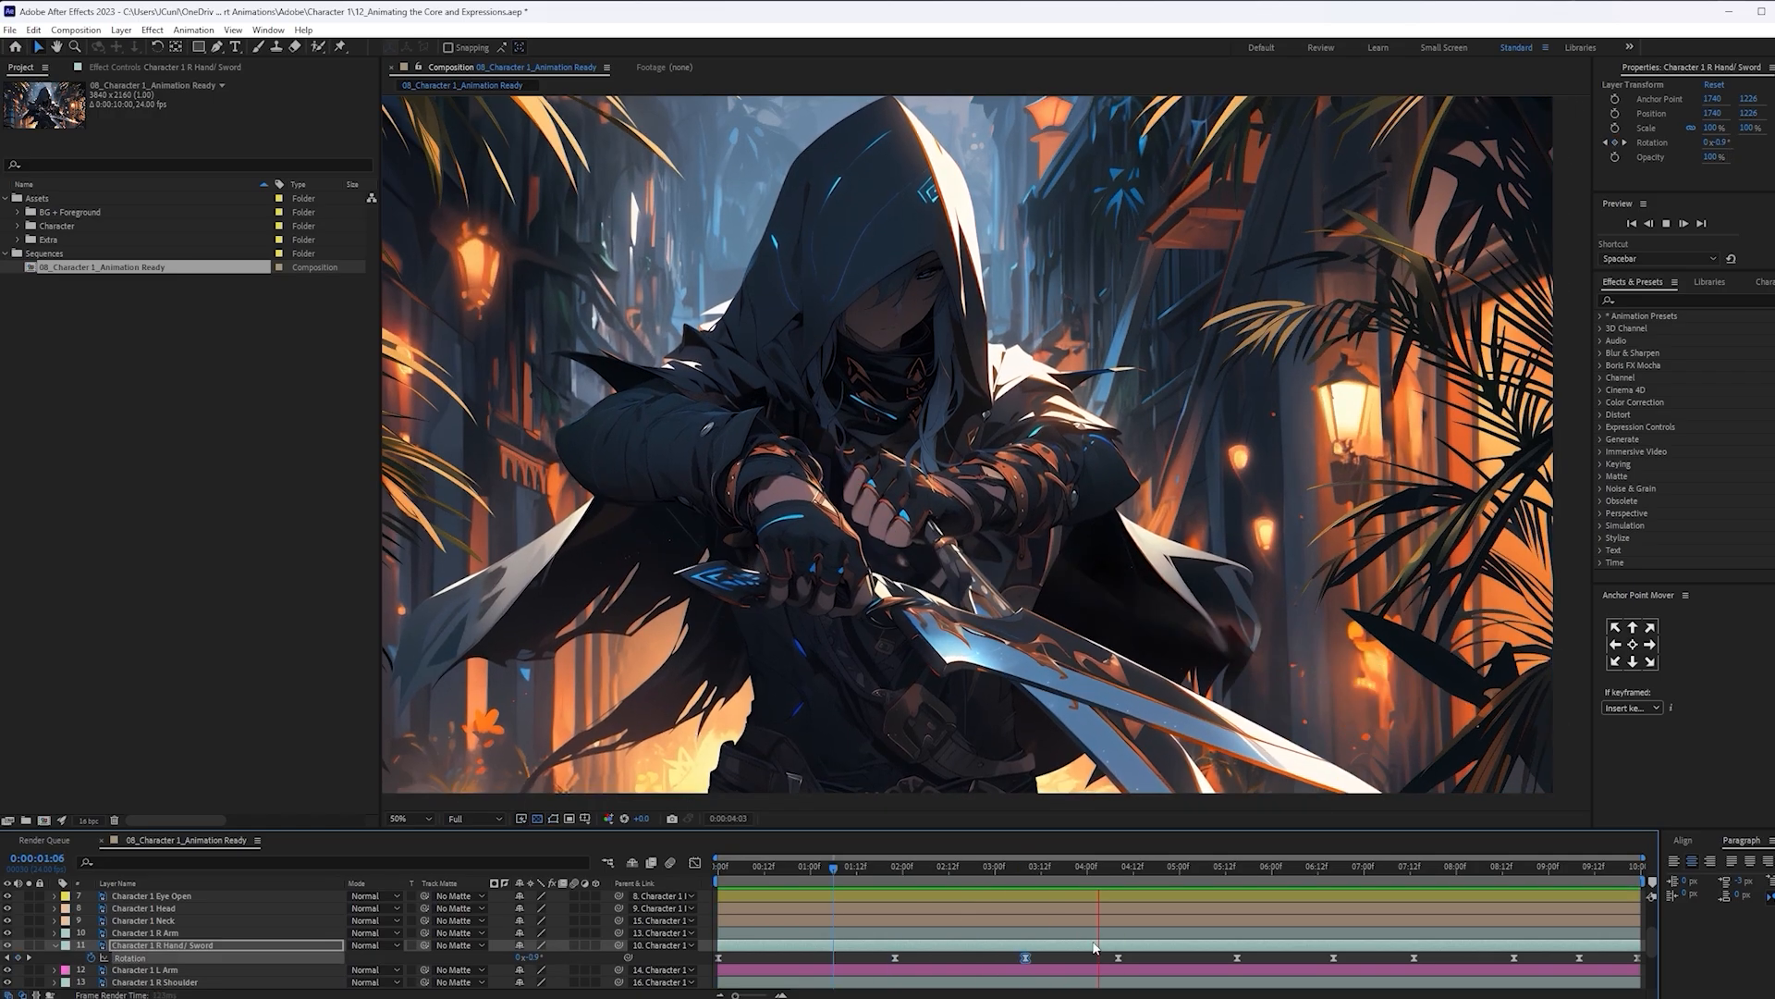
Delete the R Hand/Sword's Rotation keyframes near 0:00:05:15 and 0:00:07:12 and preview the whole composition from the beginning
{"action": "left_click", "coordinate": [1015, 869]}
{"action": "scroll", "coordinate": [986, 647], "scroll_direction": "down", "scroll_amount": 2}
{"action": "left_click", "coordinate": [816, 868]}
{"action": "key", "text": "Home"}
{"action": "key", "text": "space"}
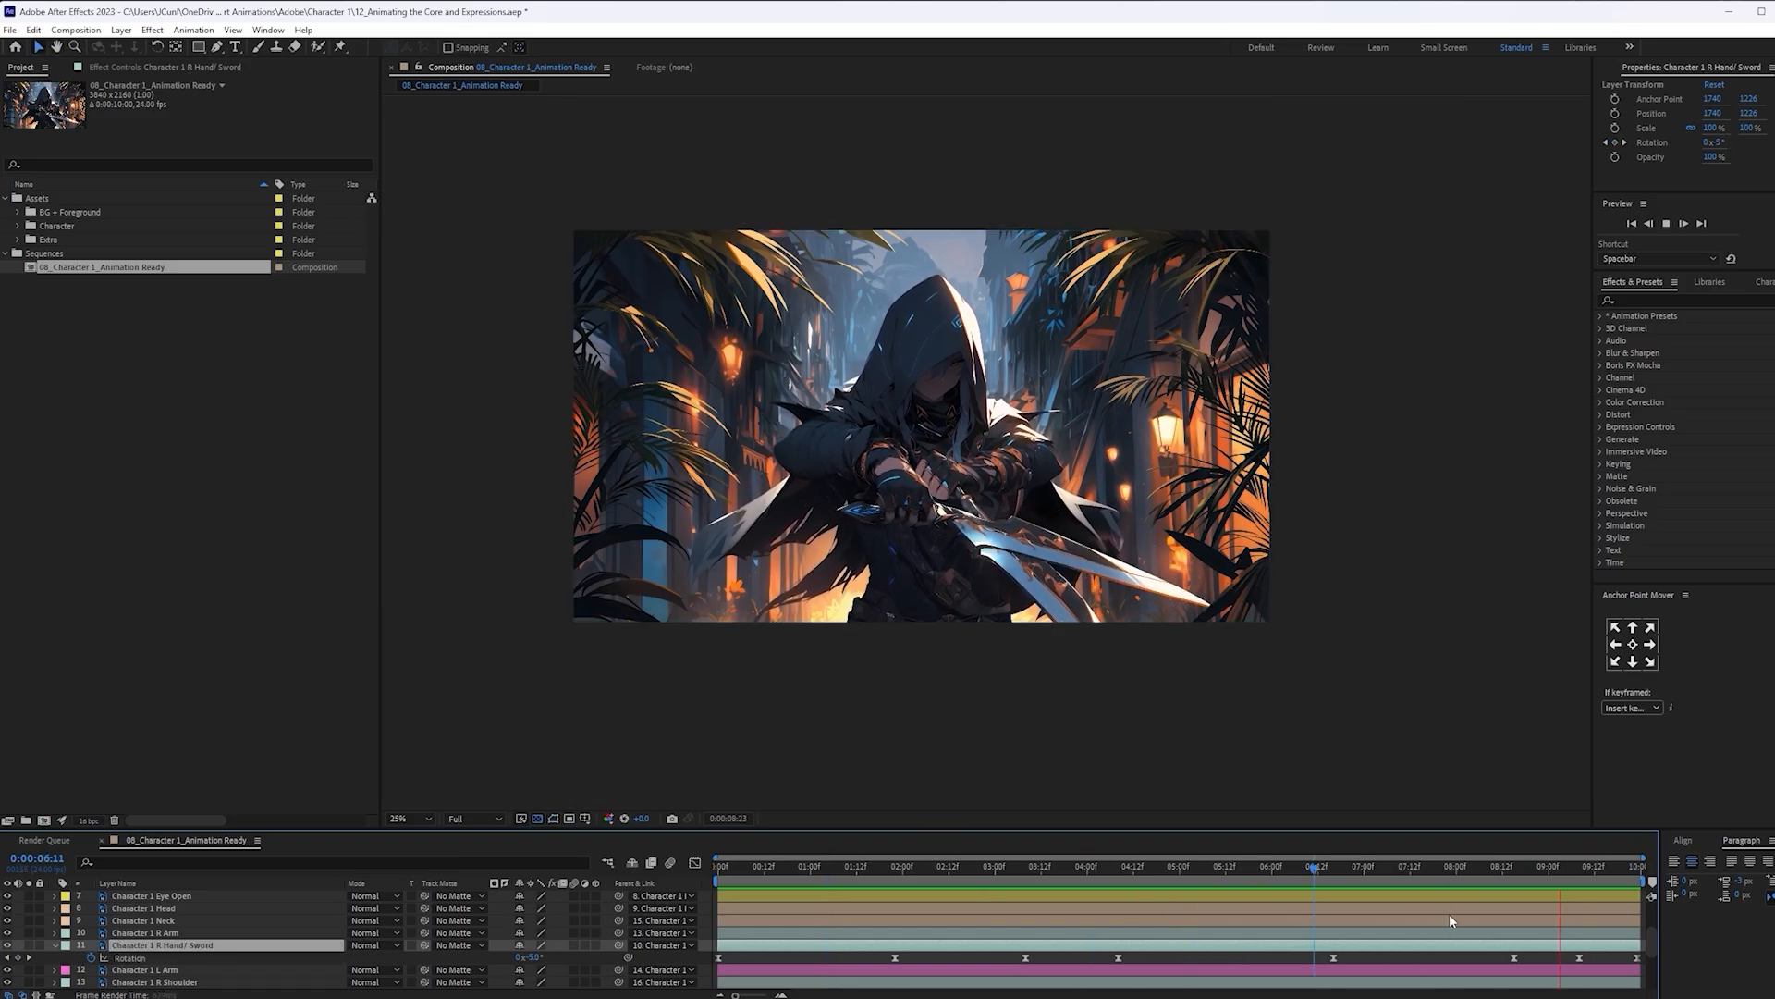
Delete the R Hand/Sword's Rotation keyframe near 0:00:09:08 and preview the simplified swing
{"action": "mouse_move", "coordinate": [1418, 870]}
{"action": "left_mouse_down"}
{"action": "mouse_move", "coordinate": [1376, 872]}
{"action": "mouse_move", "coordinate": [1391, 872]}
{"action": "left_mouse_up"}
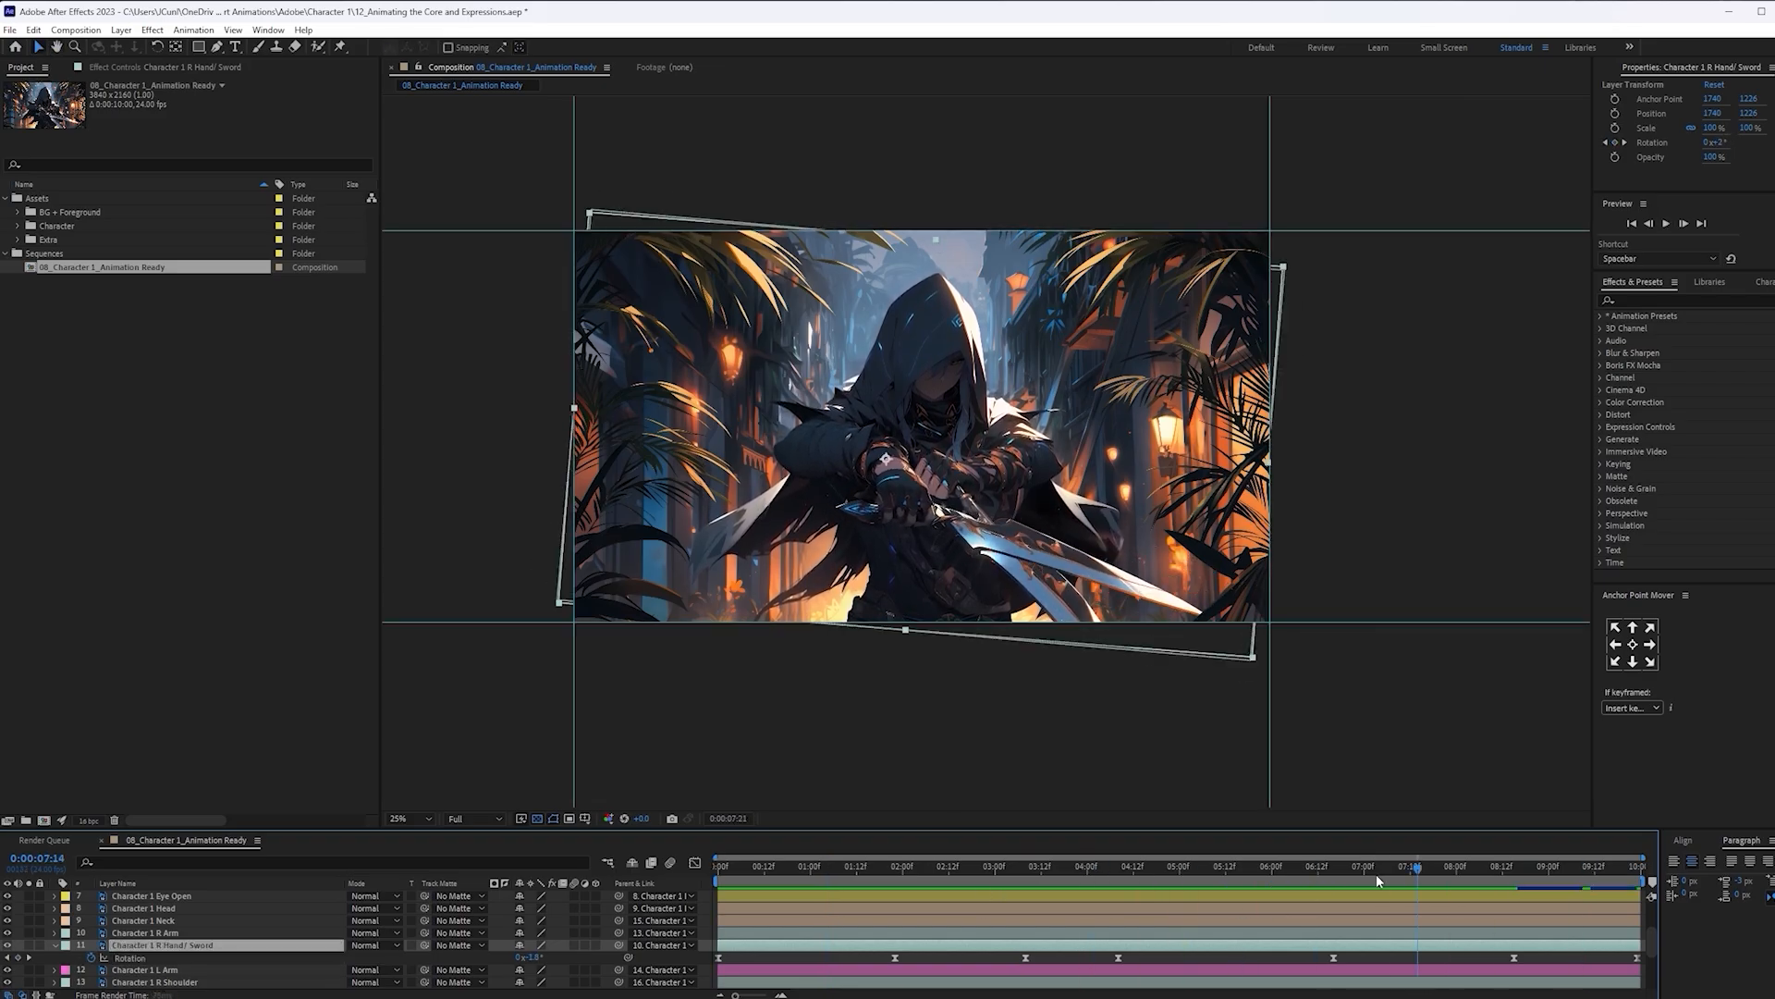
{"action": "key", "text": "space"}
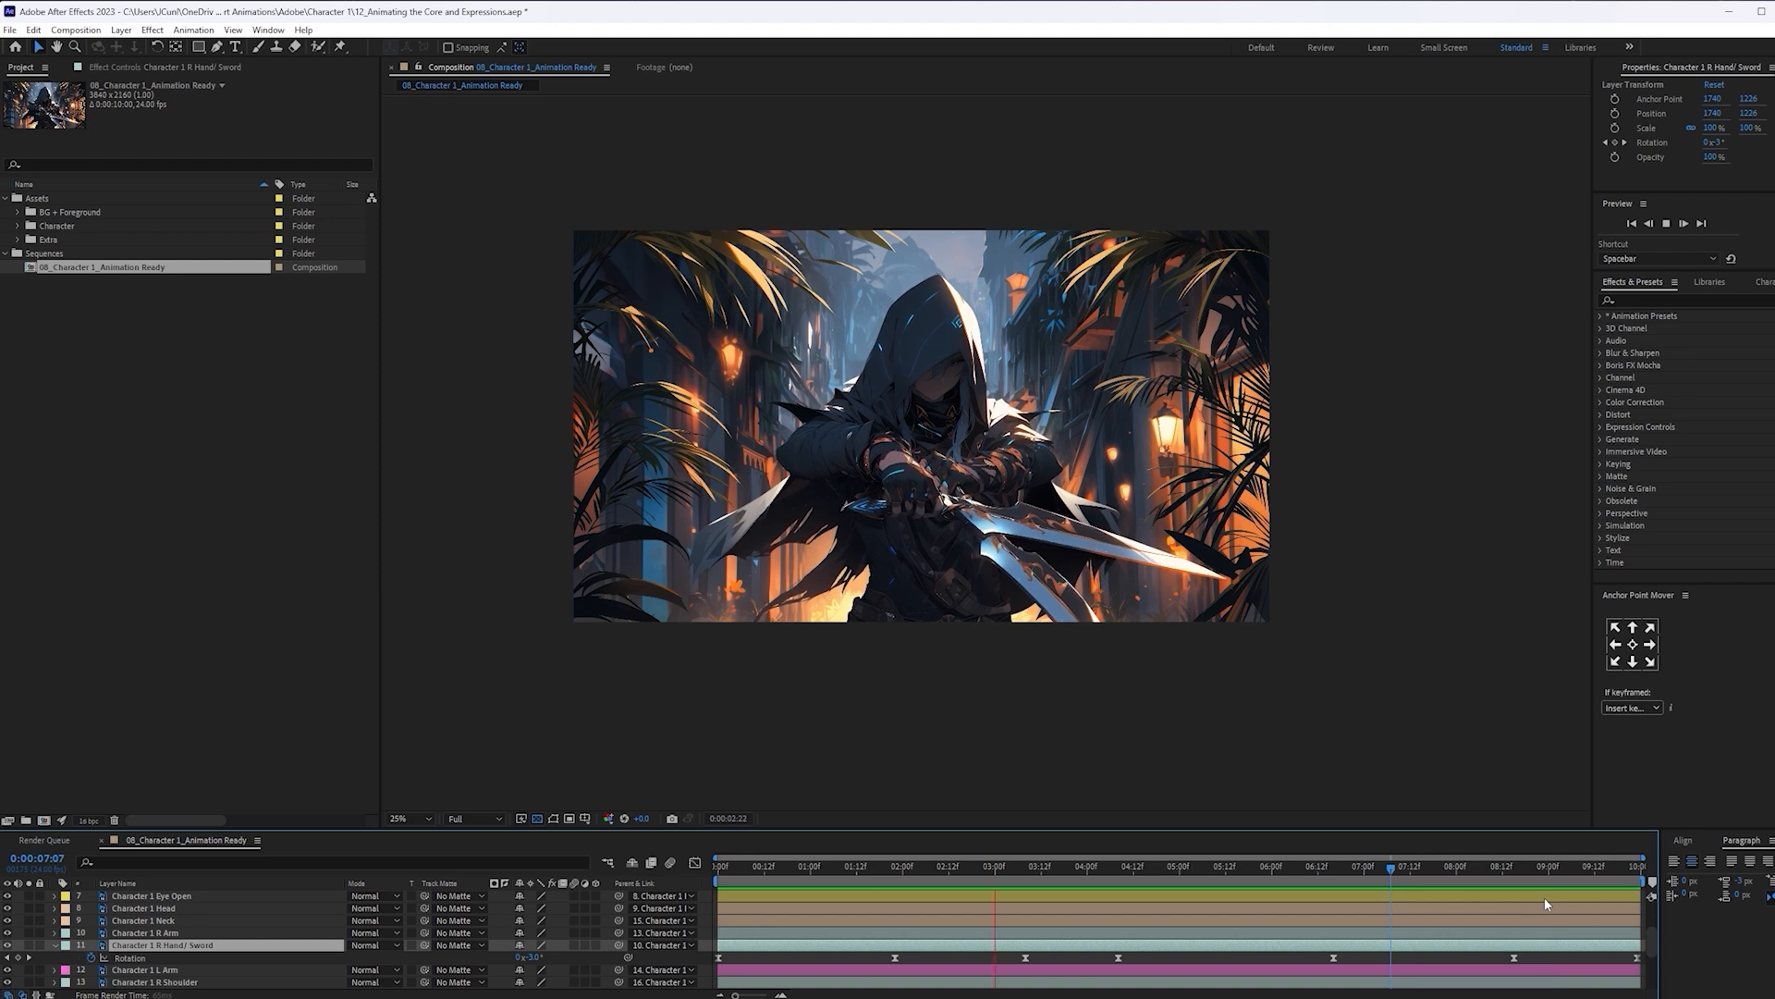
{"action": "key", "text": "space"}
{"action": "key", "text": "k"}
{"action": "key", "text": "j"}
{"action": "key", "text": "space"}
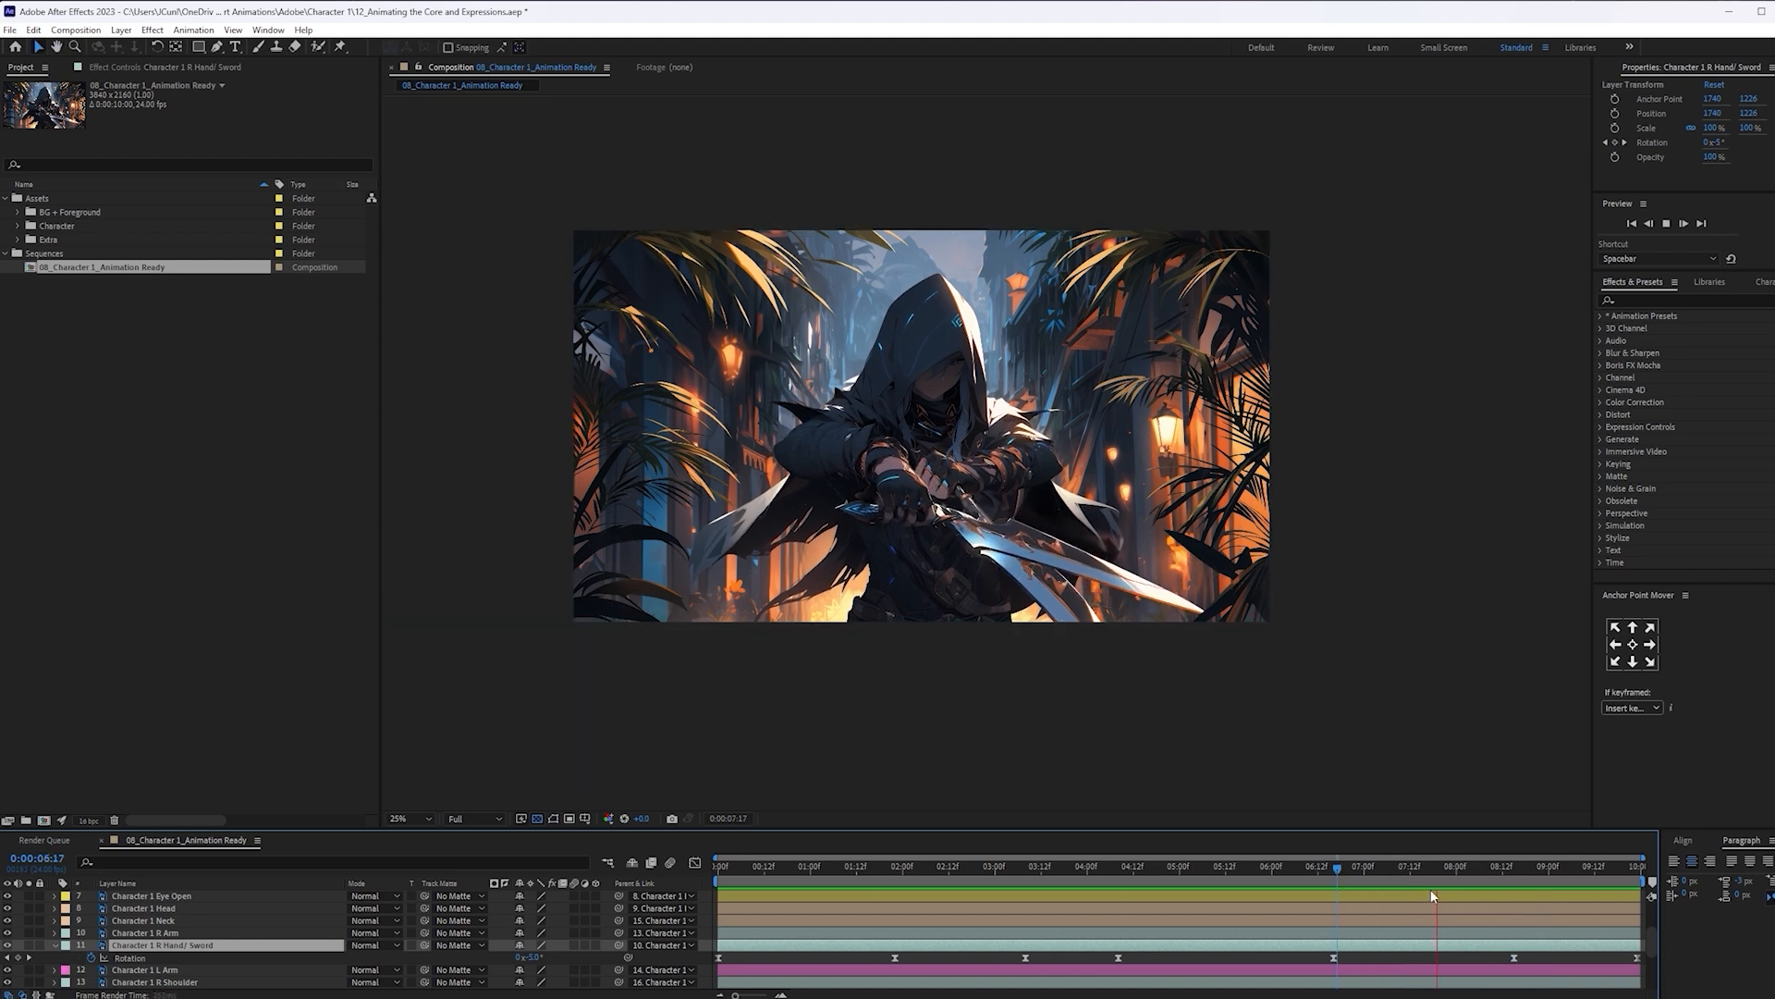
Preview the R Hand/Sword swing from the beginning, hide the layer's Rotation keyframes and save the project
{"action": "left_click", "coordinate": [1514, 870]}
{"action": "key", "text": "Home"}
{"action": "key", "text": "space"}
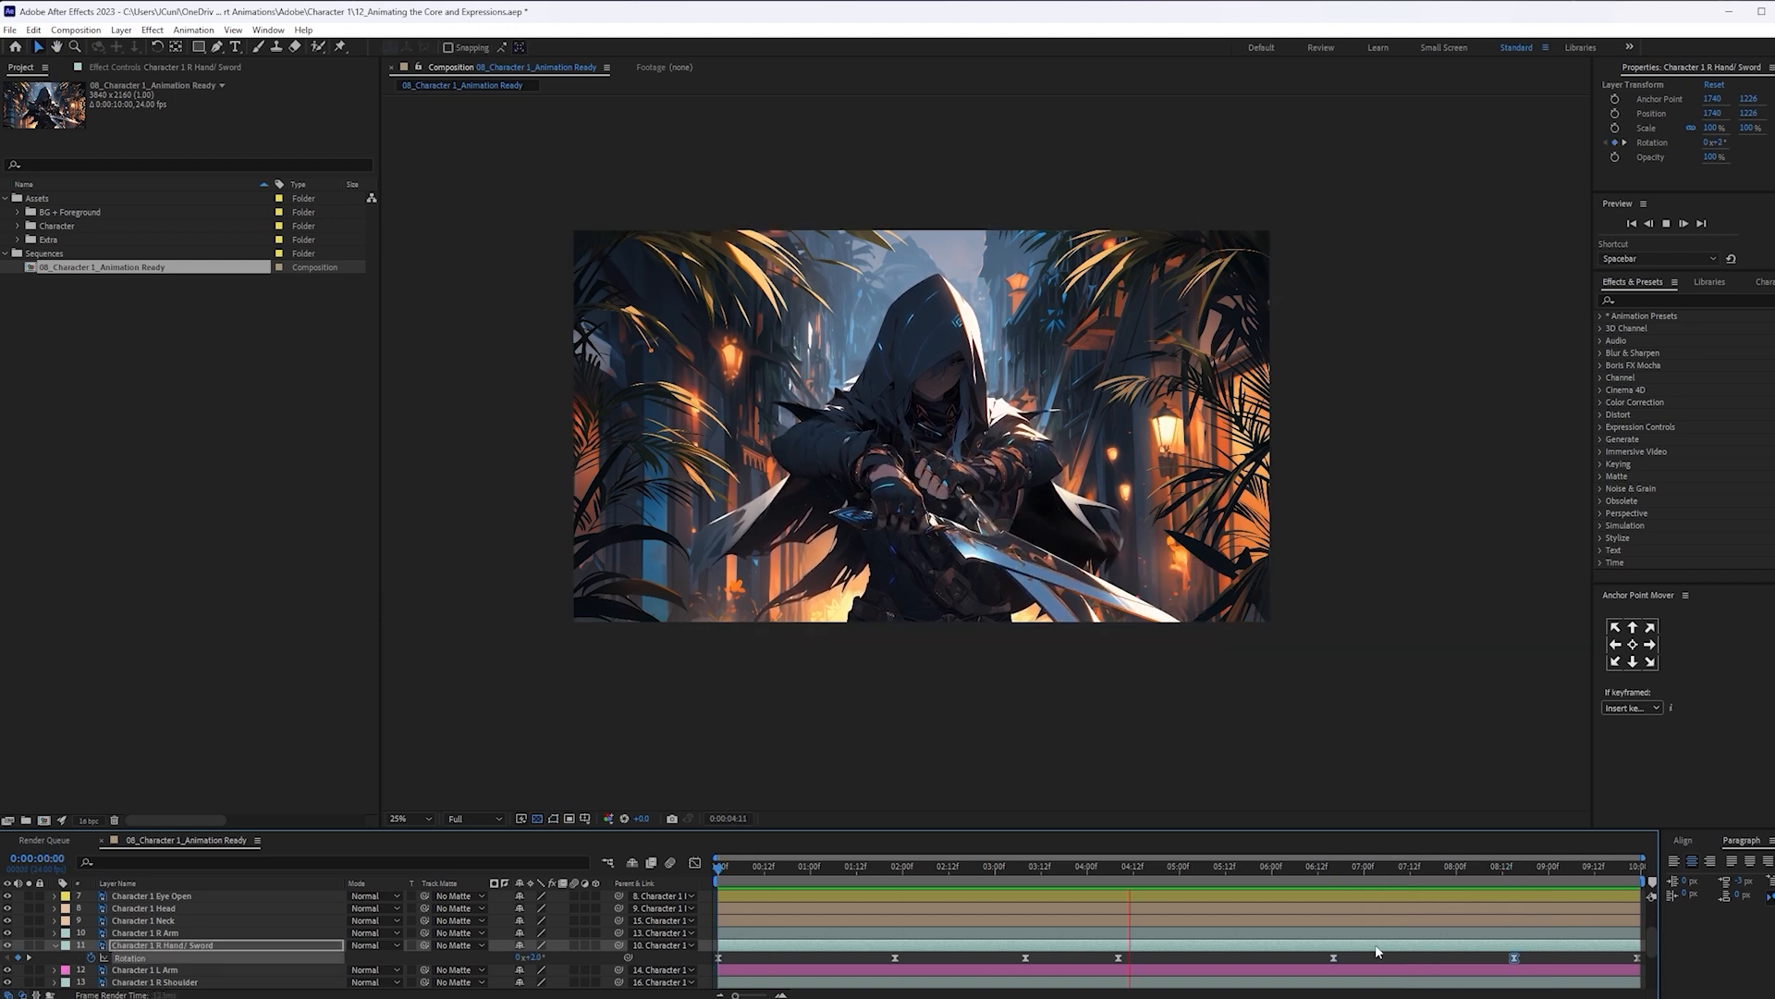
{"action": "key", "text": "u"}
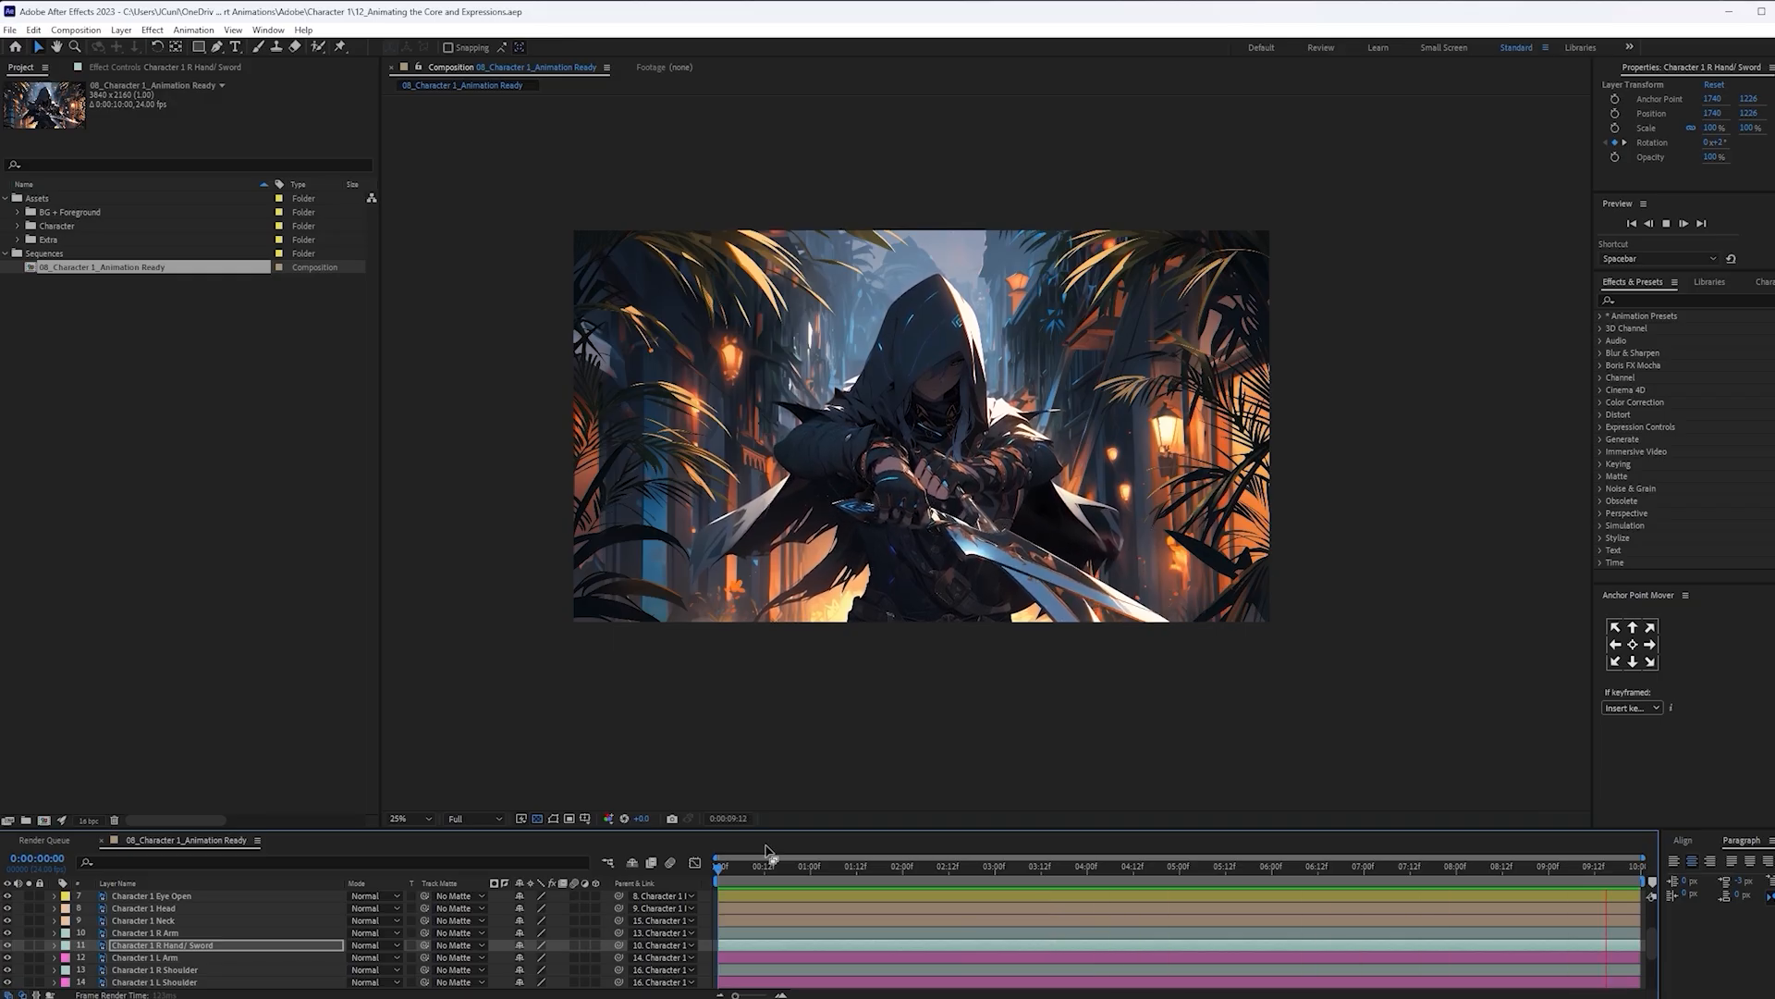
{"action": "key", "text": "space"}
{"action": "scroll", "coordinate": [1055, 562], "scroll_direction": "up", "scroll_amount": 2}
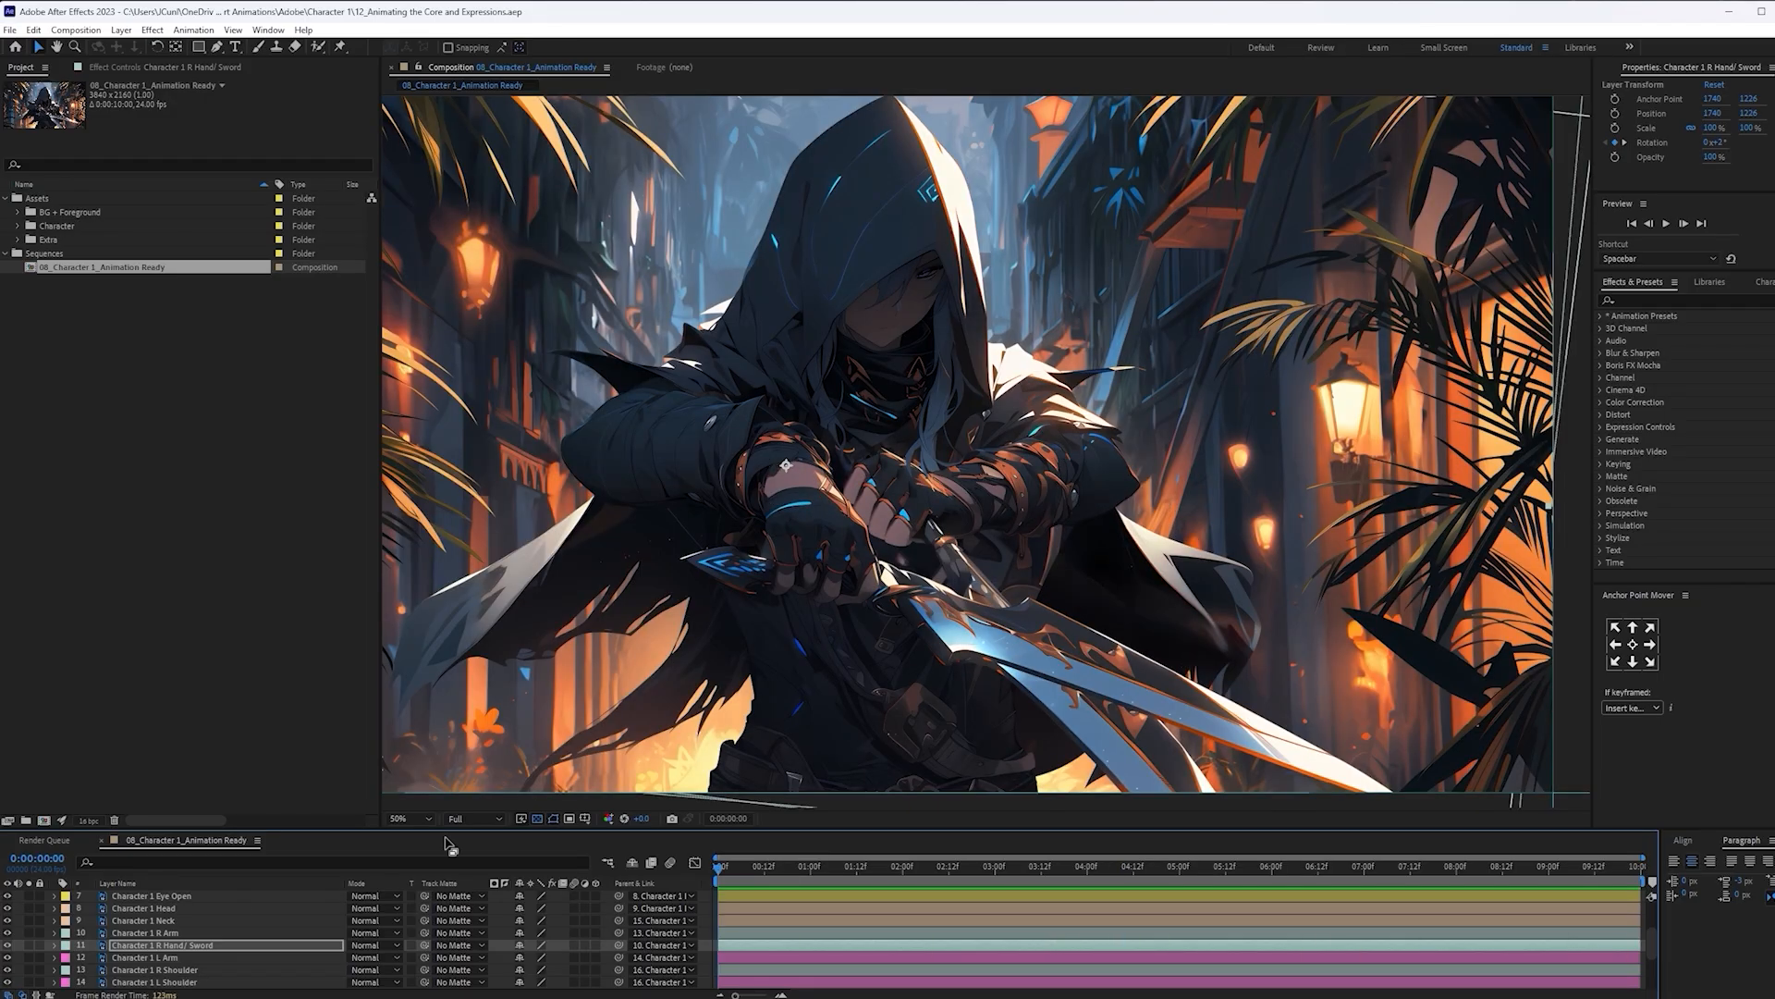
Move the Character 1 R Shoulder layer directly above the R Arm layer and scrub through the animation to check it
{"action": "left_click", "coordinate": [204, 970]}
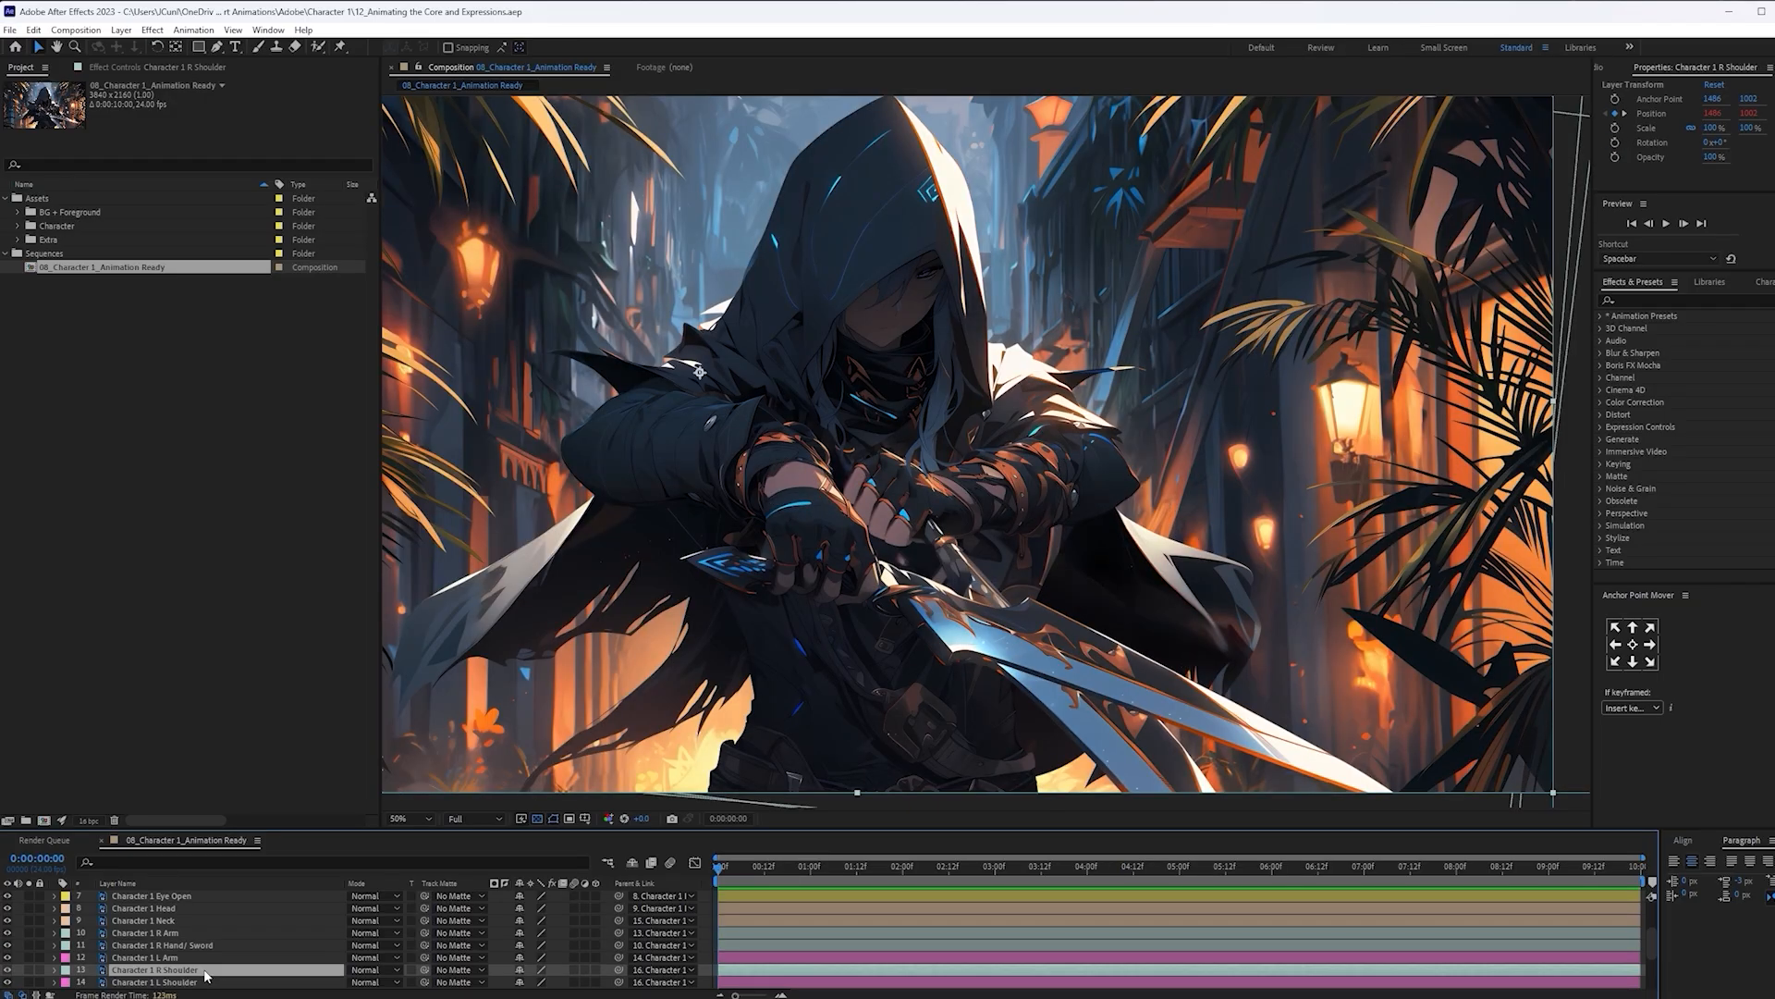
{"action": "left_click_drag", "start_coordinate": [205, 970], "coordinate": [200, 933]}
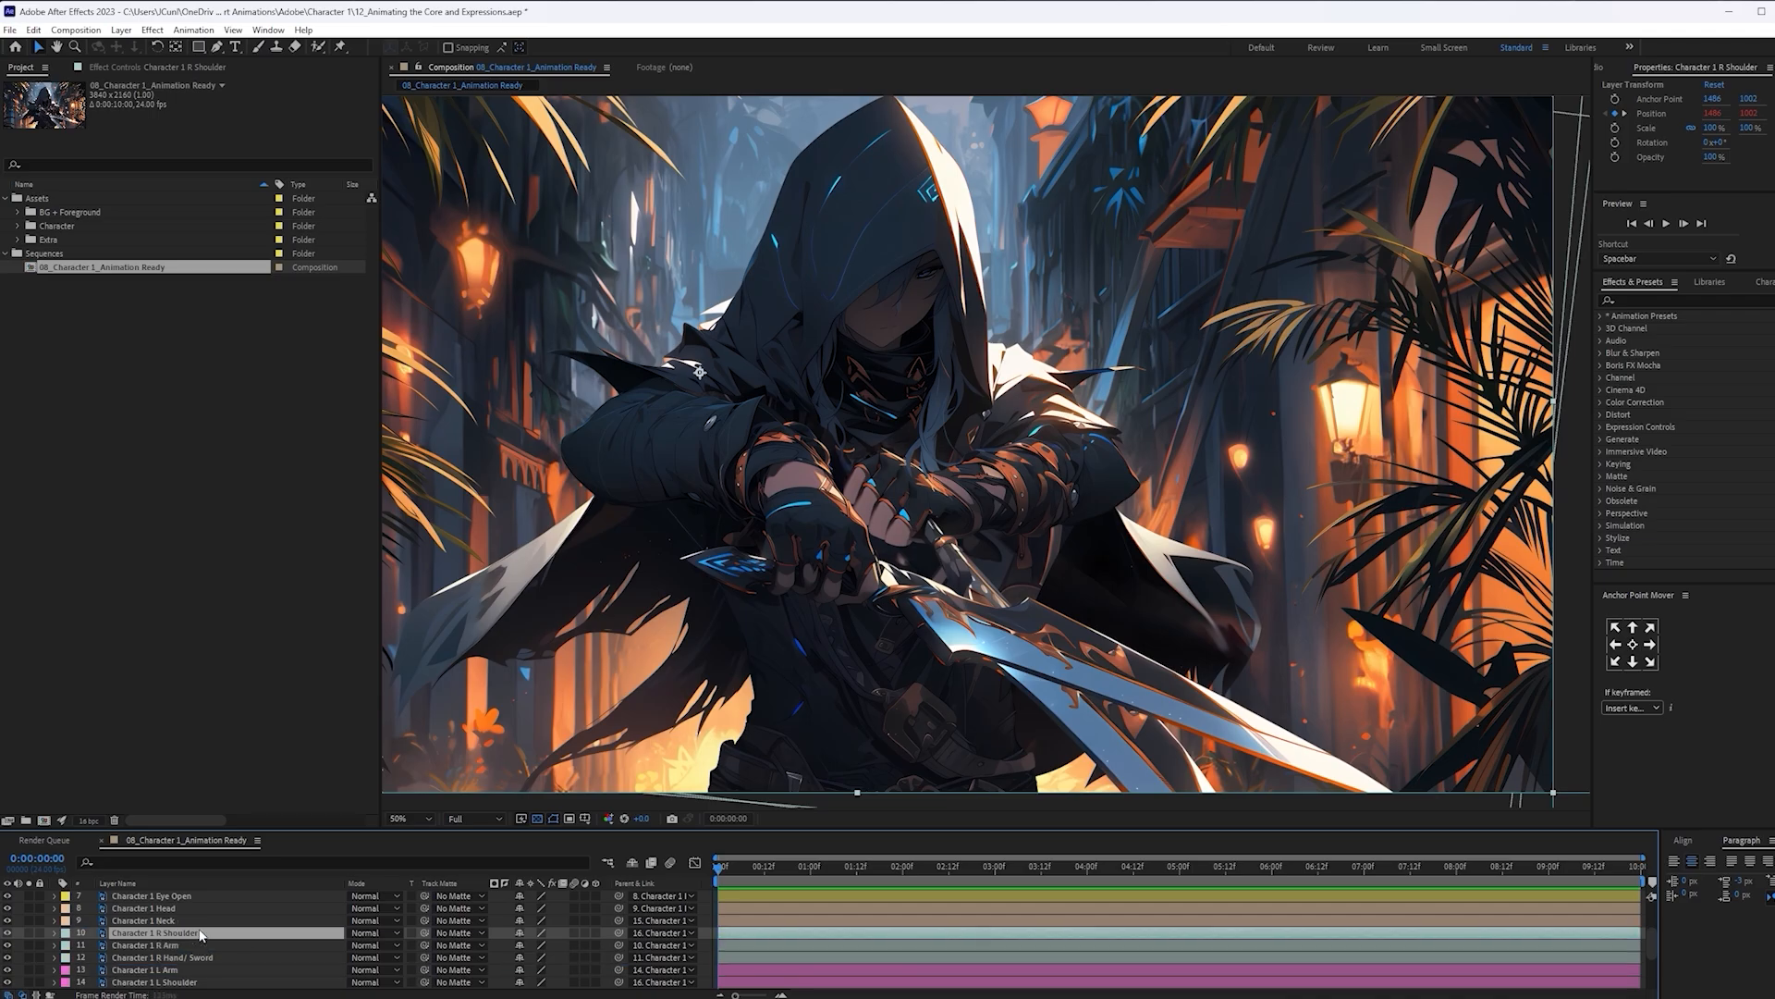
{"action": "left_click", "coordinate": [228, 945]}
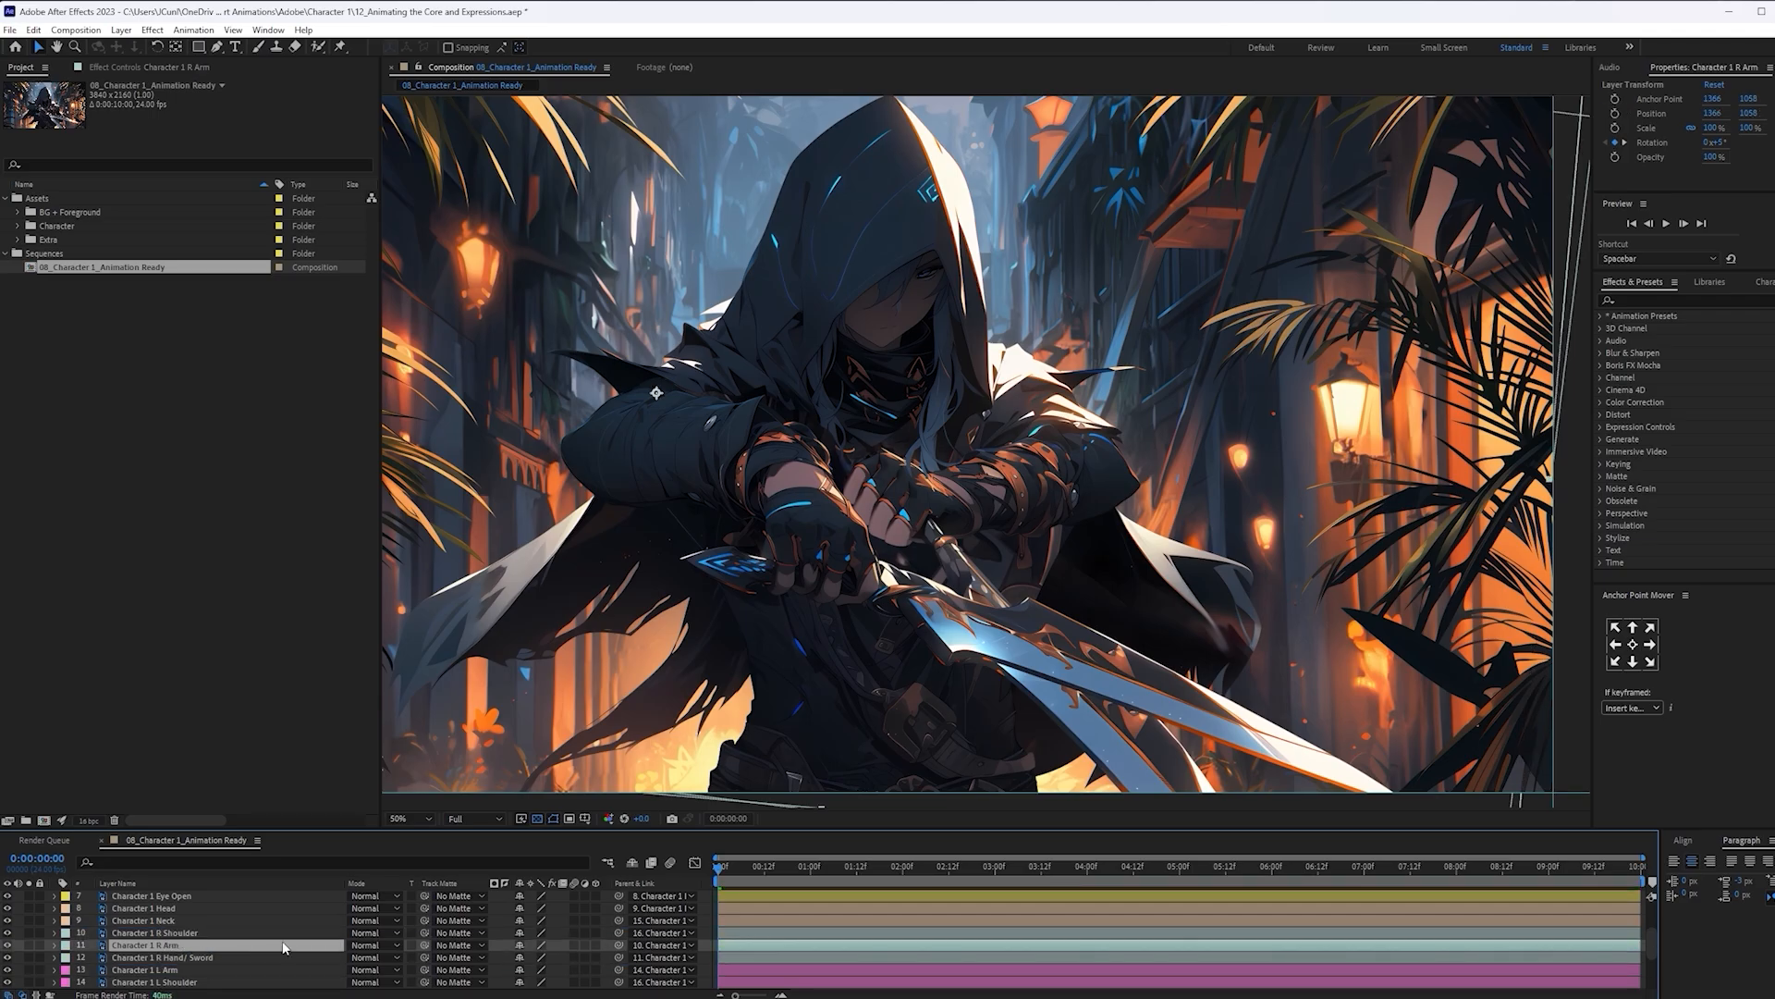
{"action": "left_click_drag", "start_coordinate": [720, 867], "coordinate": [1345, 869]}
{"action": "key", "text": "space"}
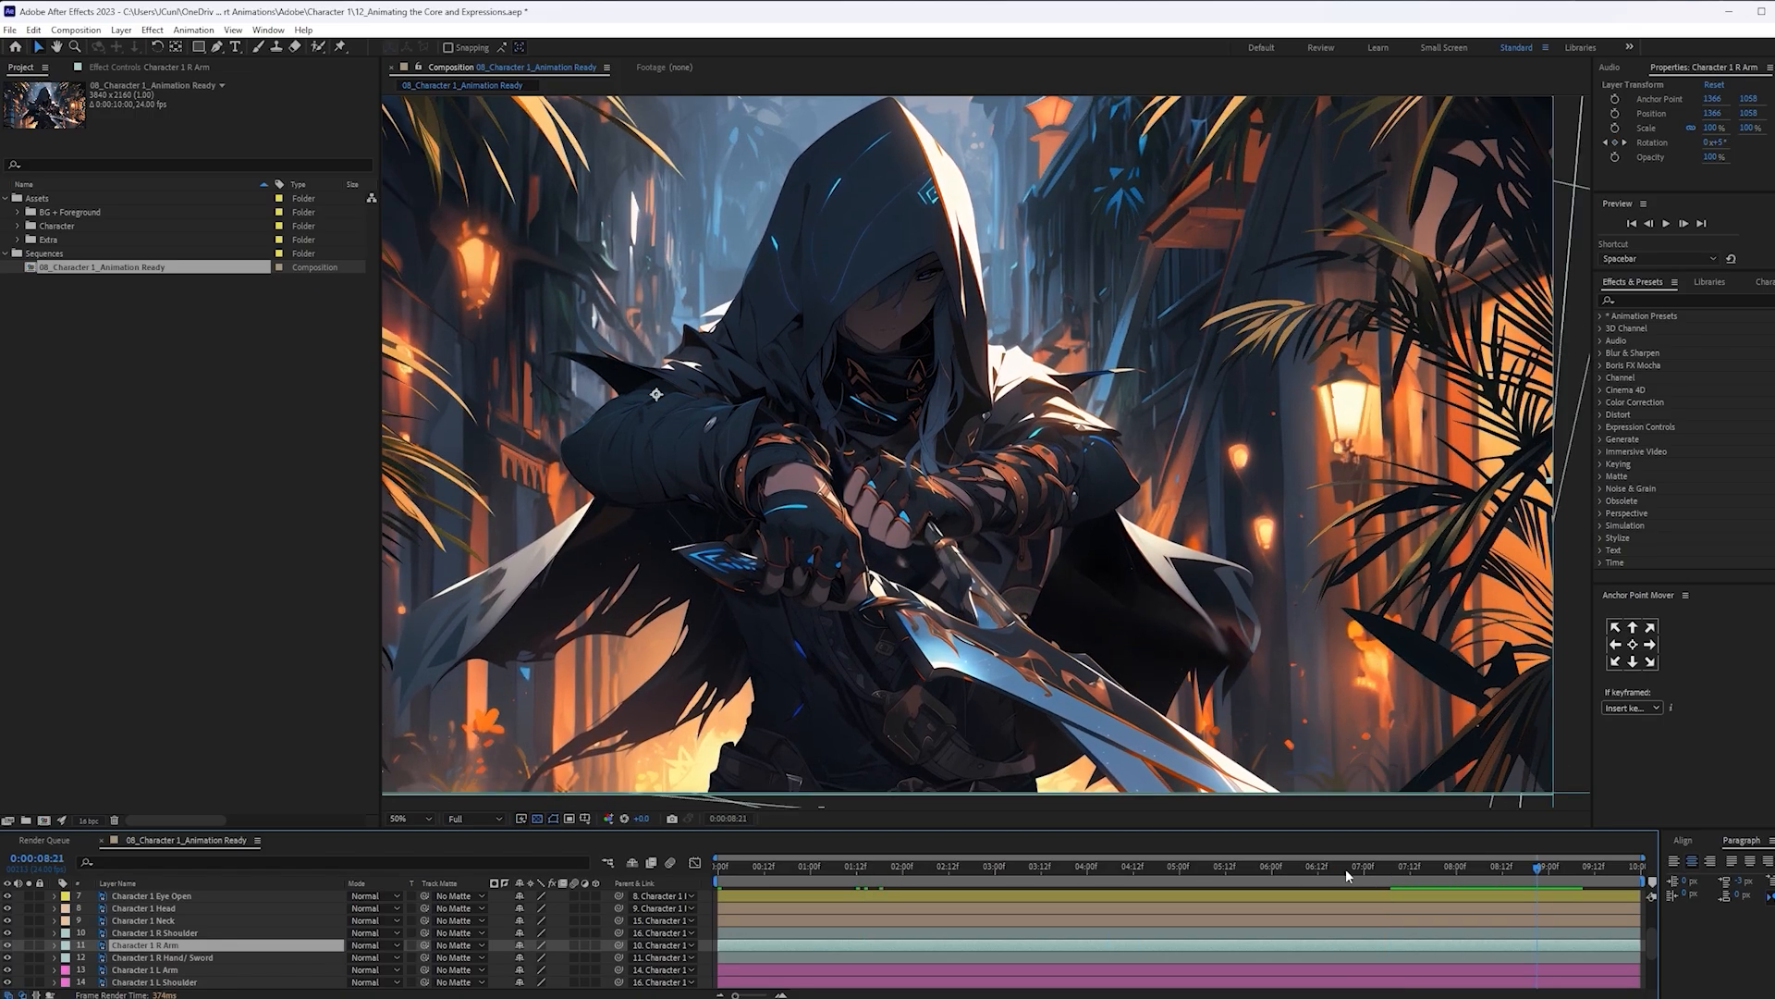
{"action": "left_click_drag", "start_coordinate": [1345, 868], "coordinate": [901, 869]}
{"action": "key", "text": "Home"}
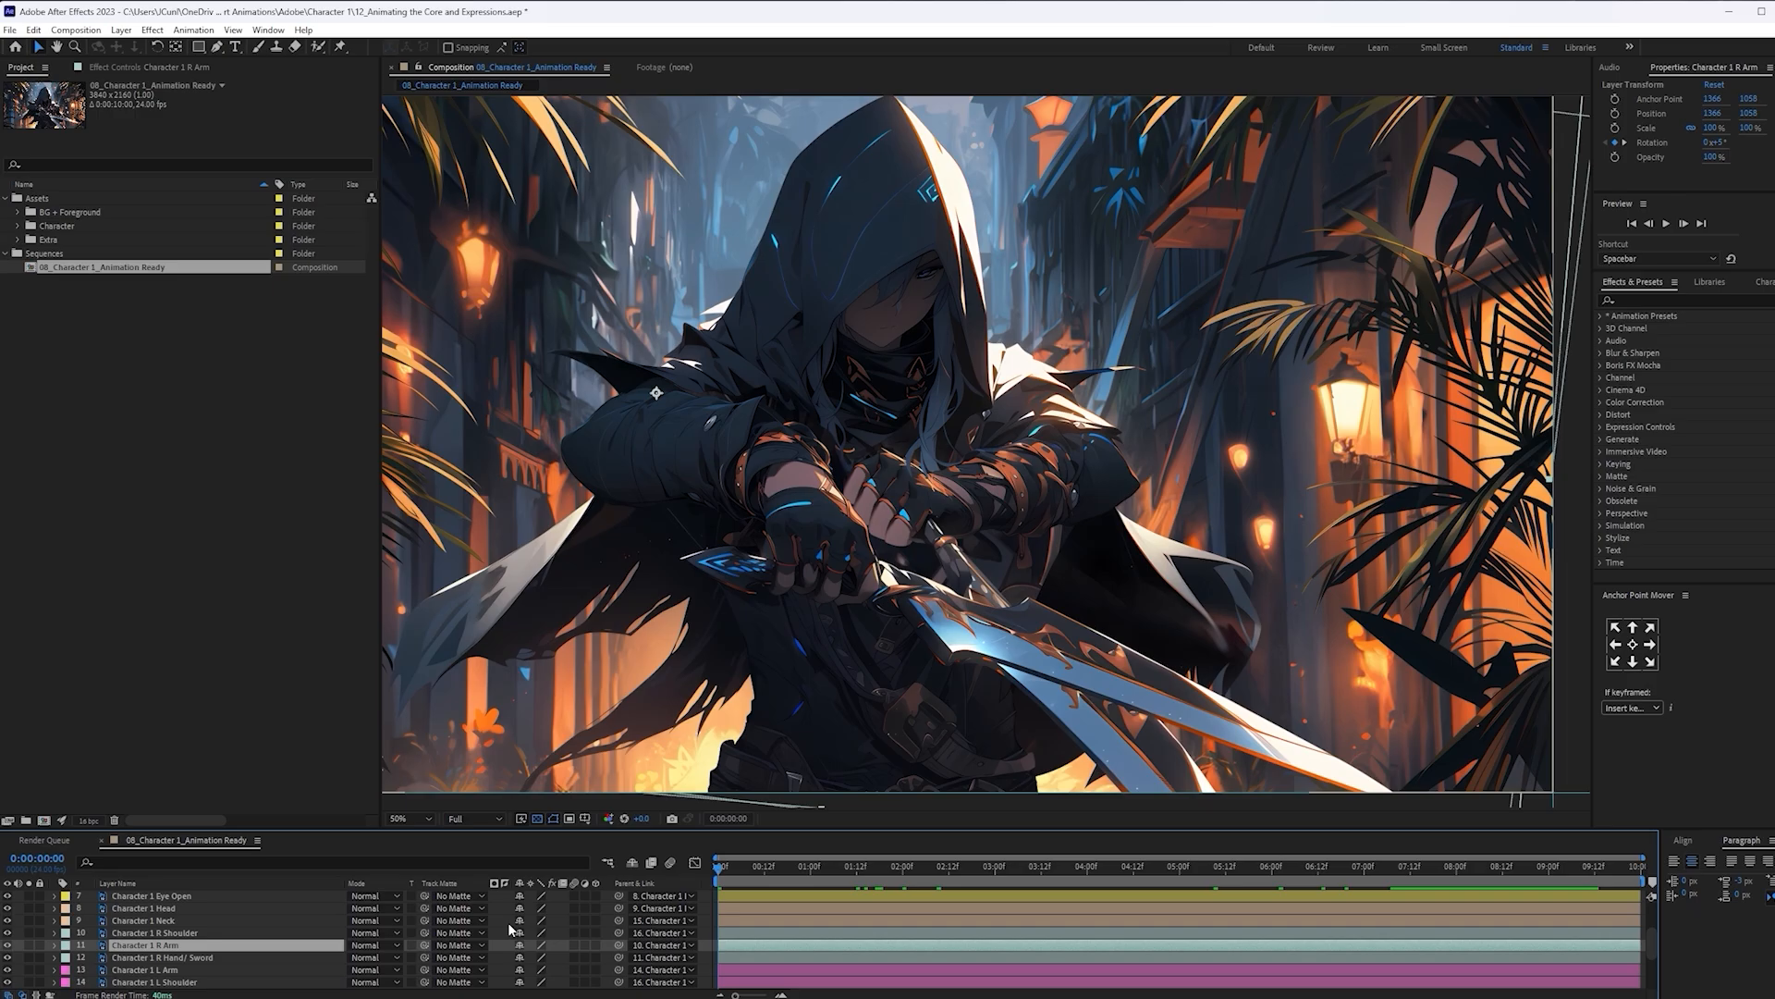
Move the Character 1 L Shoulder layer directly above the L Arm layer
{"action": "scroll", "coordinate": [201, 921], "scroll_direction": "down", "scroll_amount": 3}
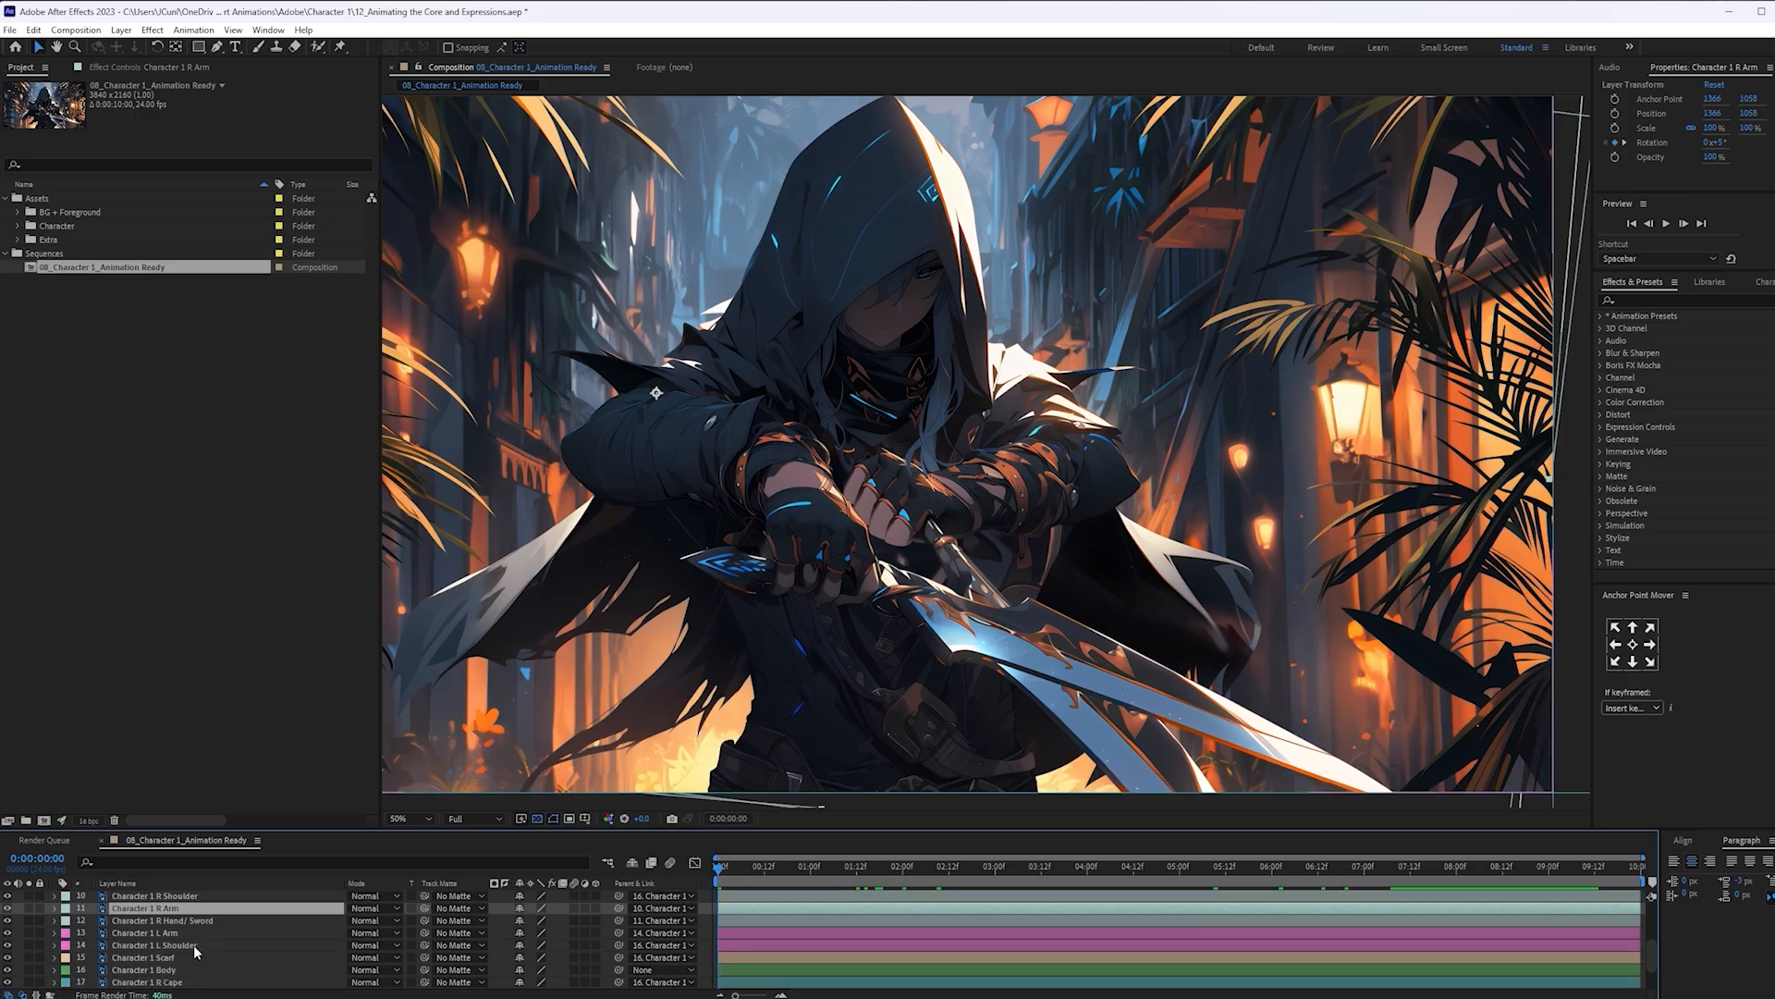
{"action": "left_click", "coordinate": [197, 936]}
{"action": "left_click", "coordinate": [196, 945]}
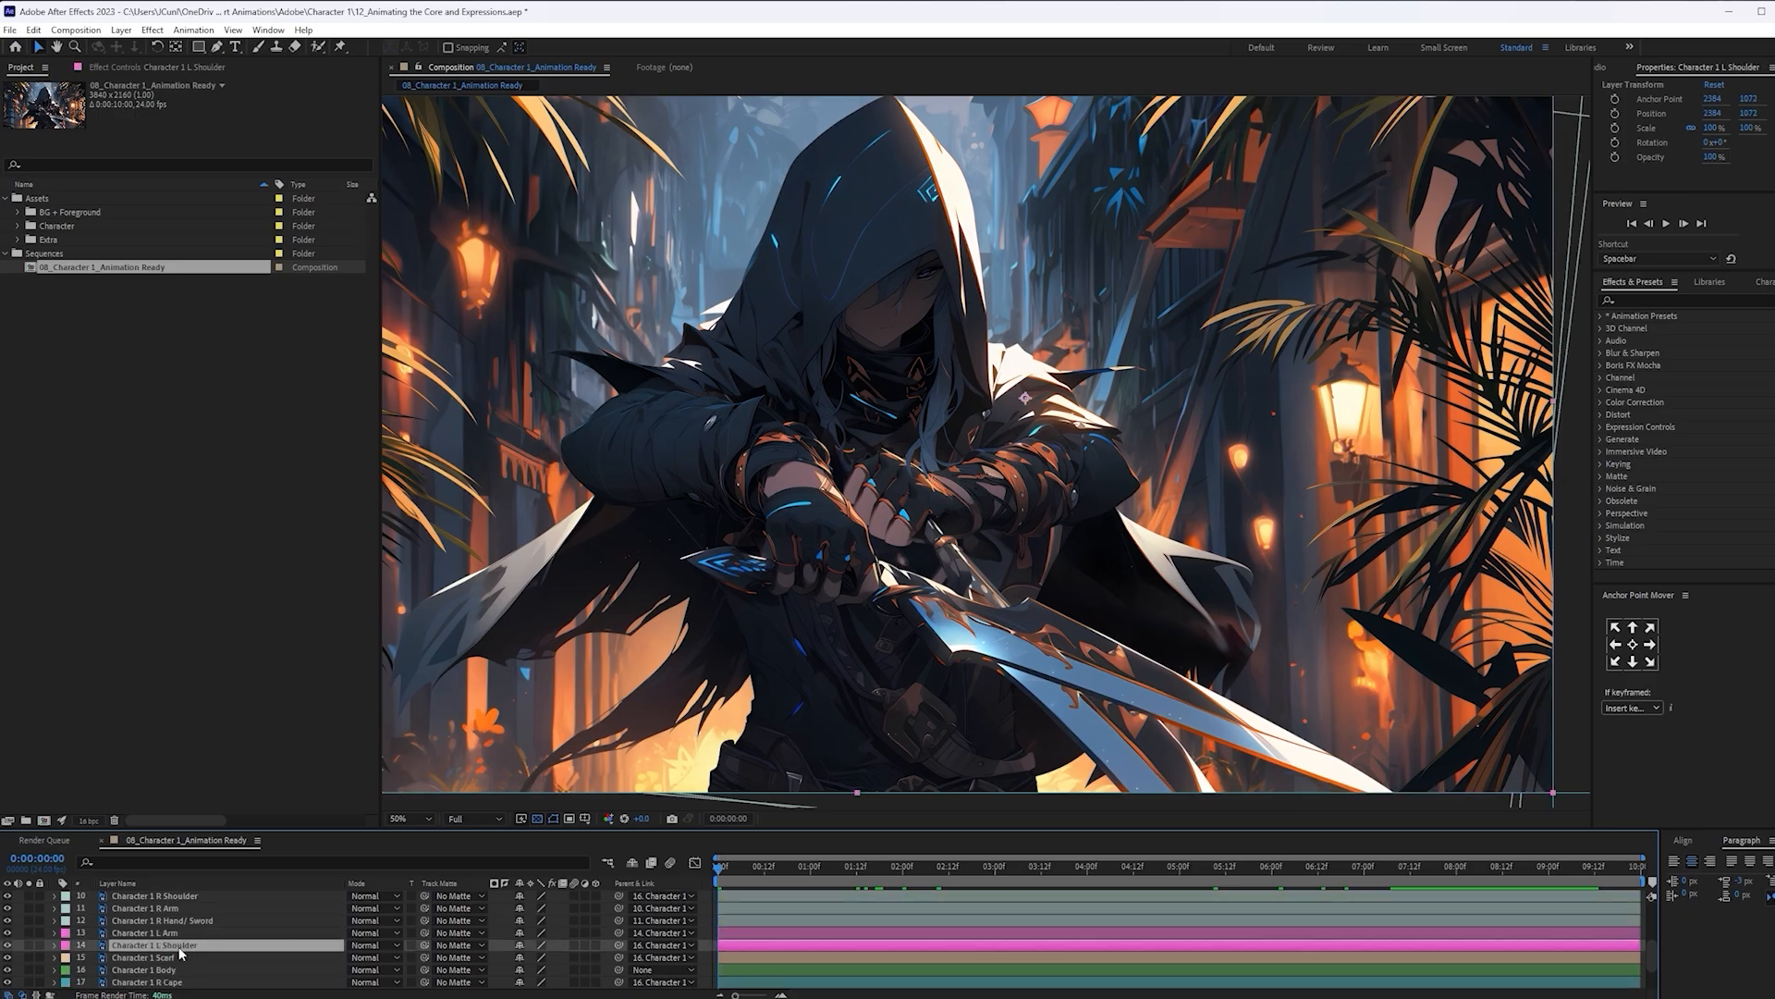
{"action": "left_click_drag", "start_coordinate": [182, 948], "coordinate": [191, 929]}
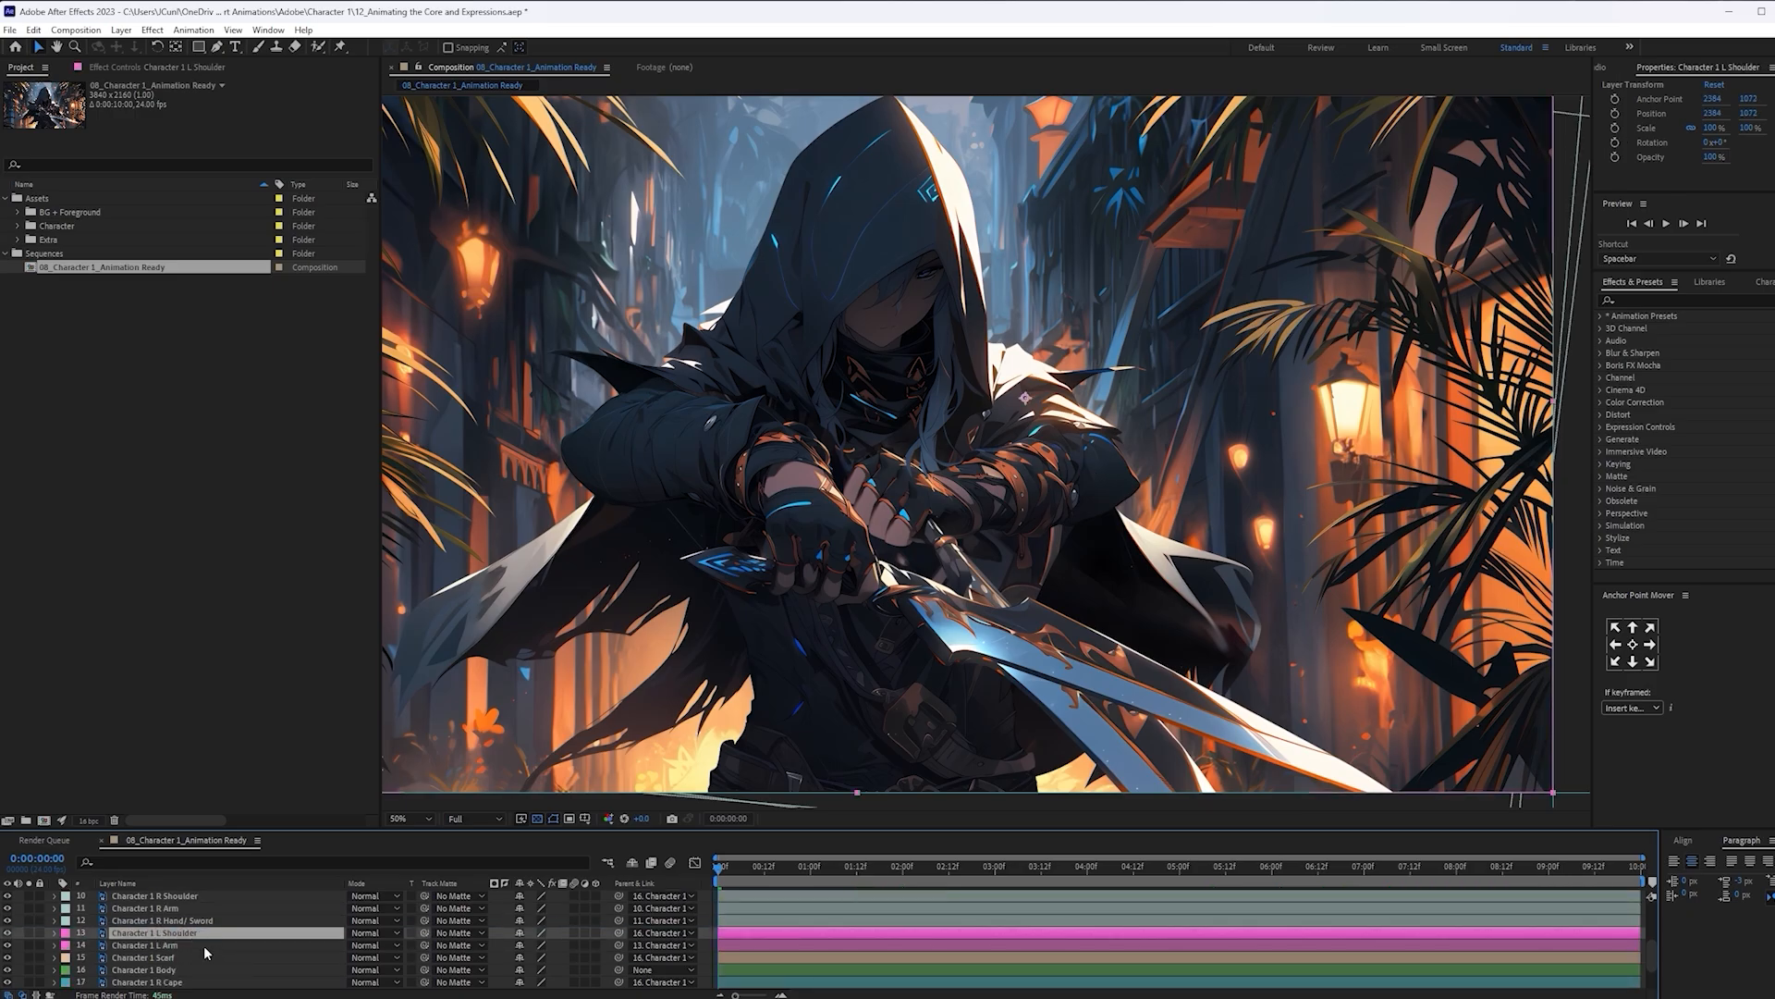
Rotate the Character 1 L Arm layer to about 11° and keyframe its Rotation at 0:00:00:00
{"action": "left_click", "coordinate": [203, 945]}
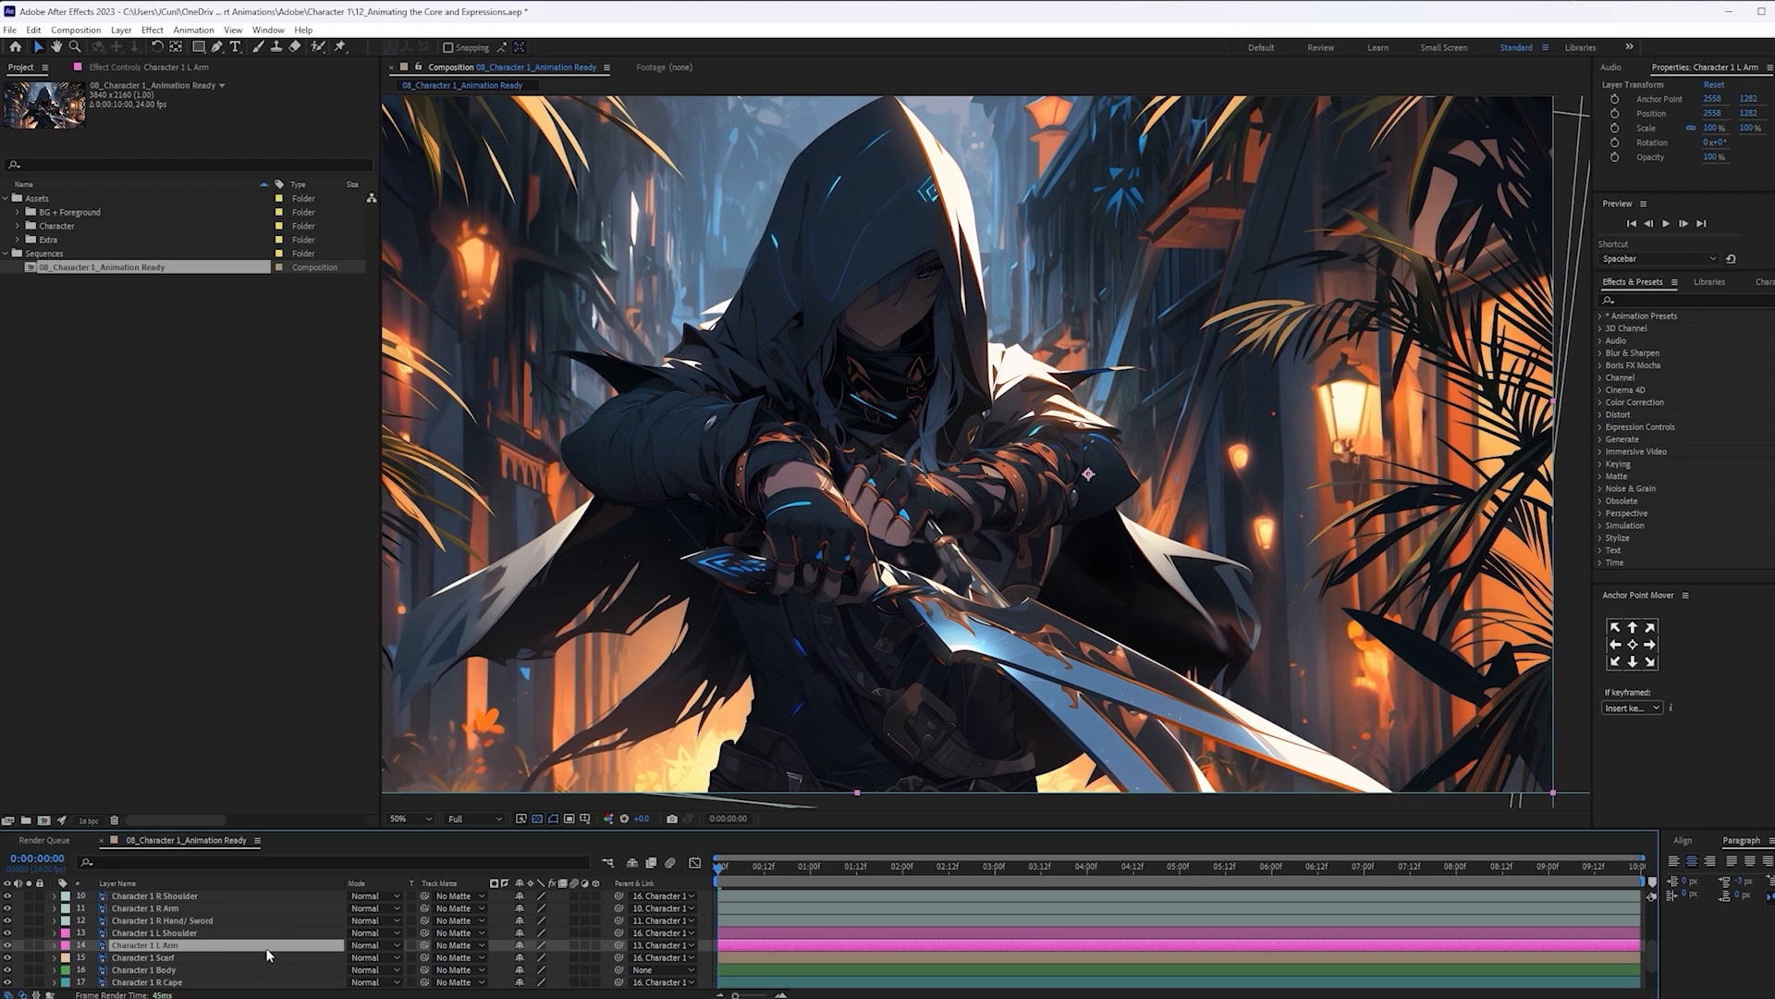
{"action": "key", "text": "r"}
{"action": "left_click_drag", "start_coordinate": [534, 958], "coordinate": [536, 957]}
{"action": "key", "text": "ctrl+z"}
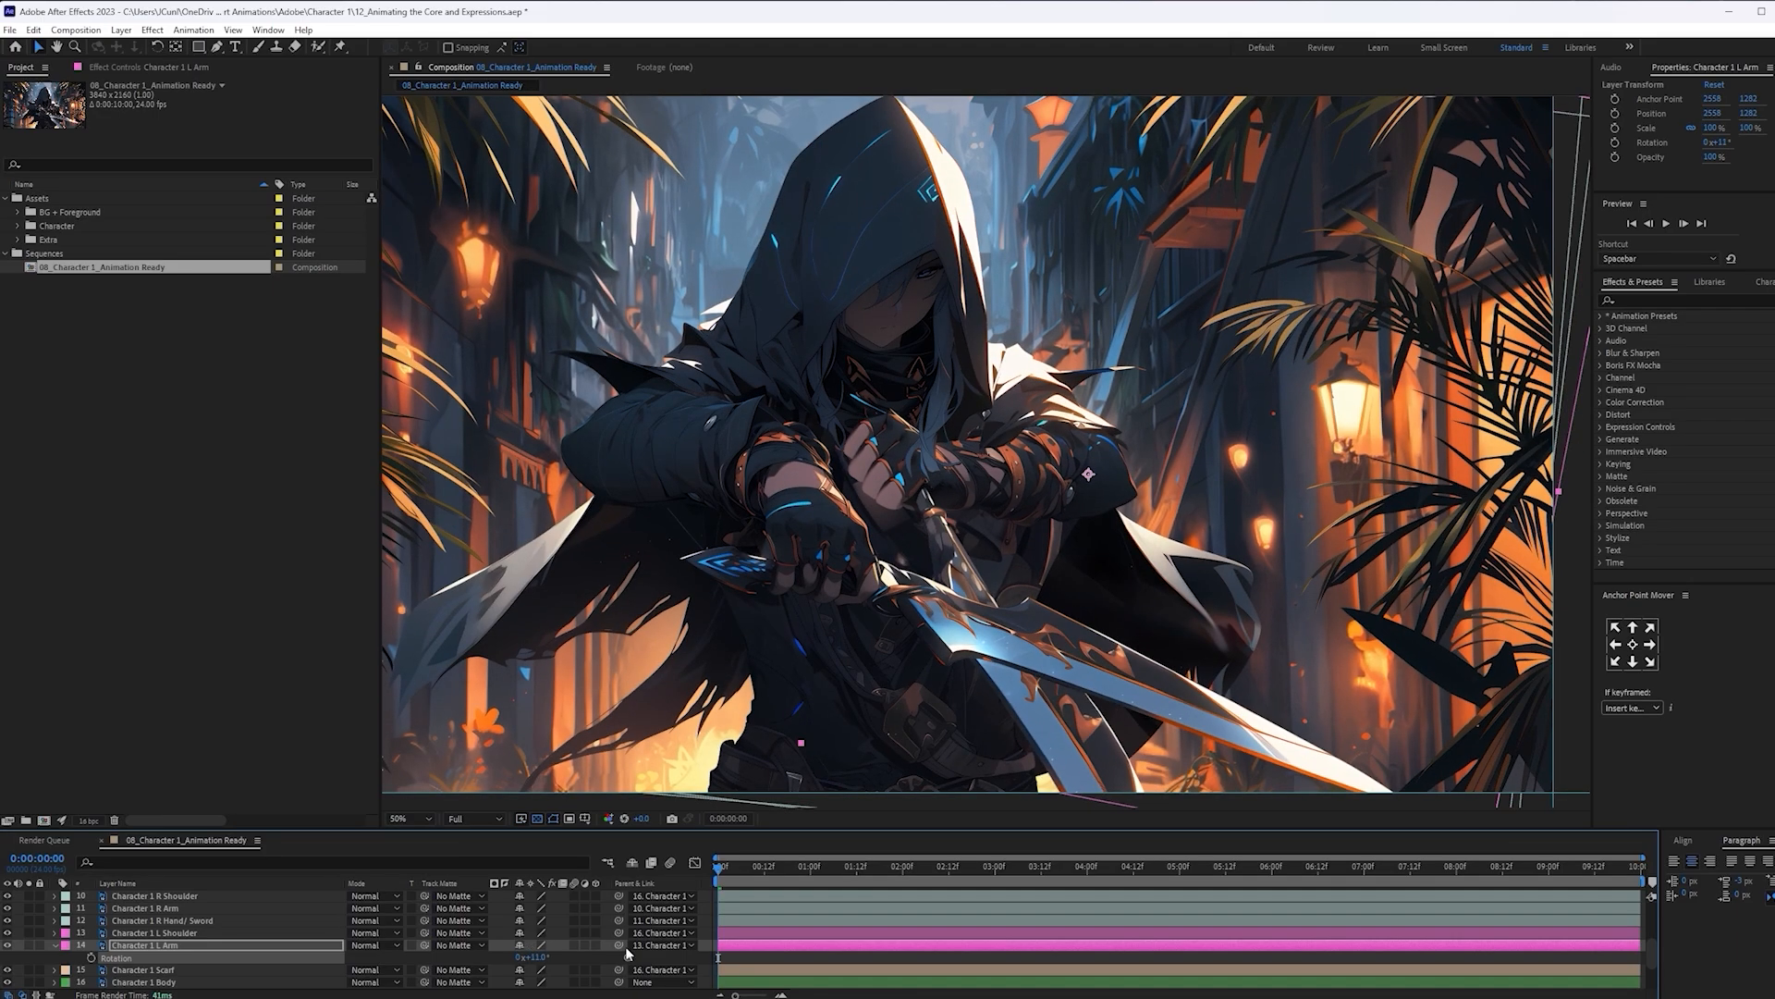
{"action": "left_click_drag", "start_coordinate": [720, 868], "coordinate": [692, 860]}
Add an L Arm Rotation keyframe of 0° at 0:00:01:00
{"action": "left_click_drag", "start_coordinate": [739, 885], "coordinate": [811, 881]}
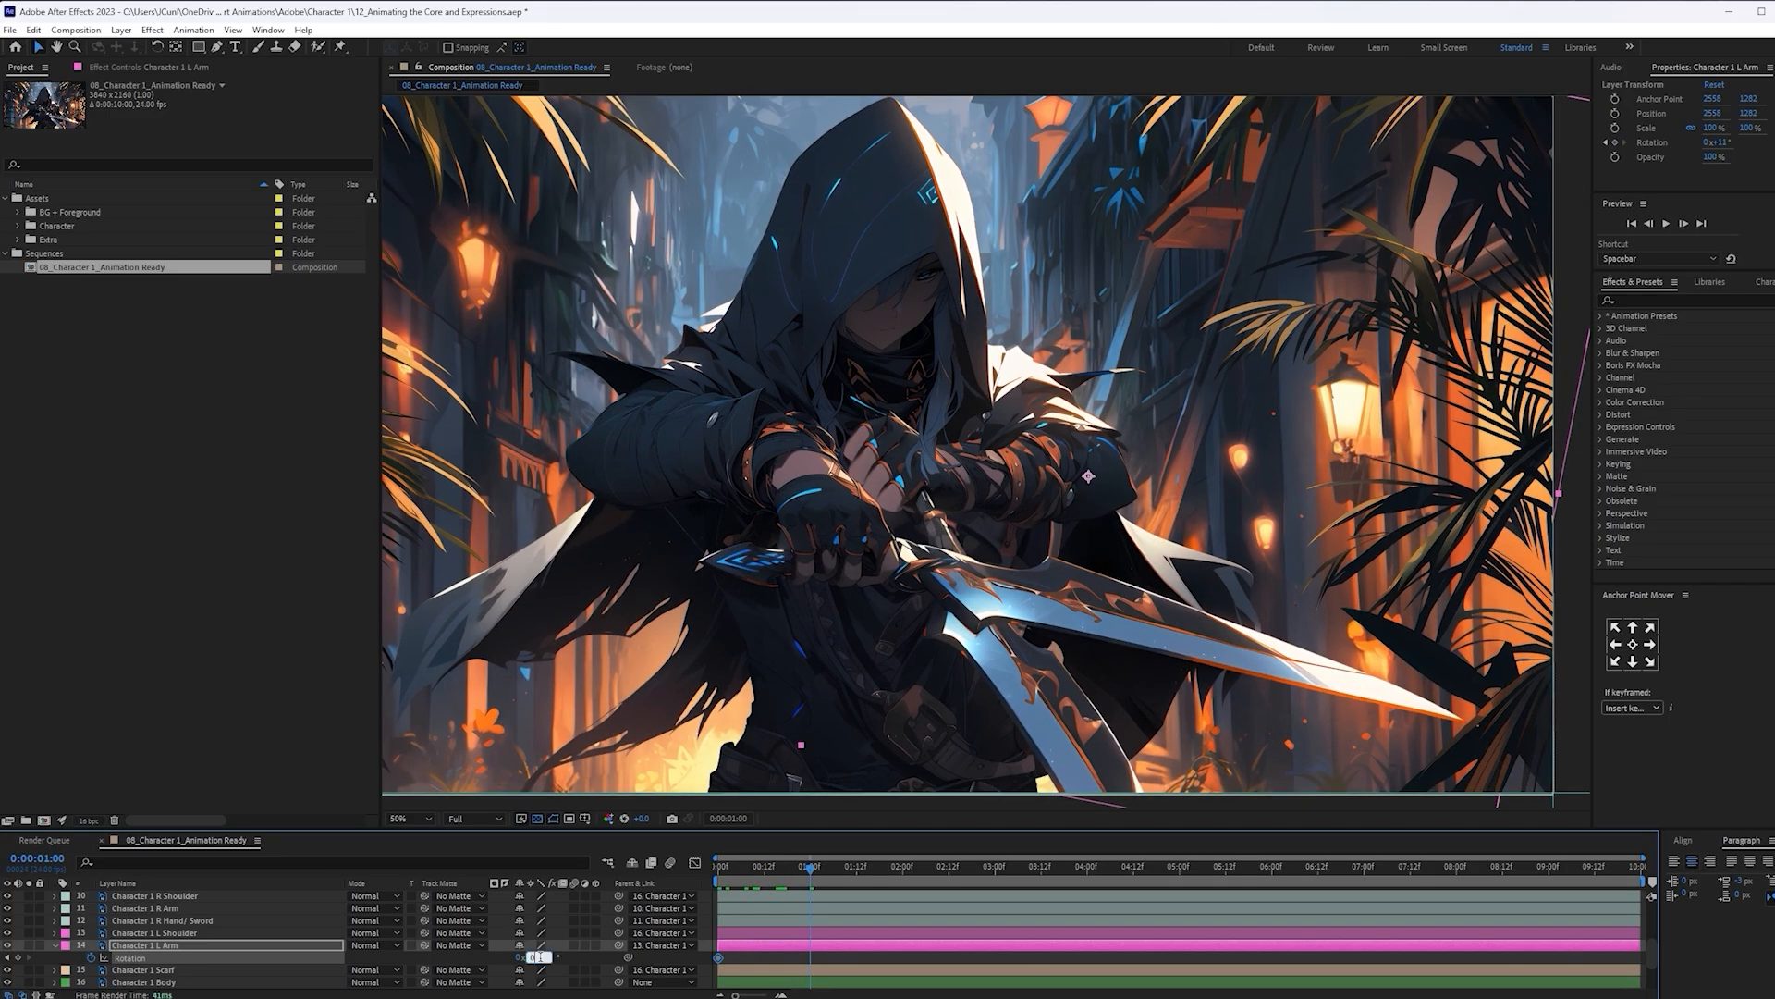
{"action": "type", "text": "0"}
{"action": "key", "text": "Return"}
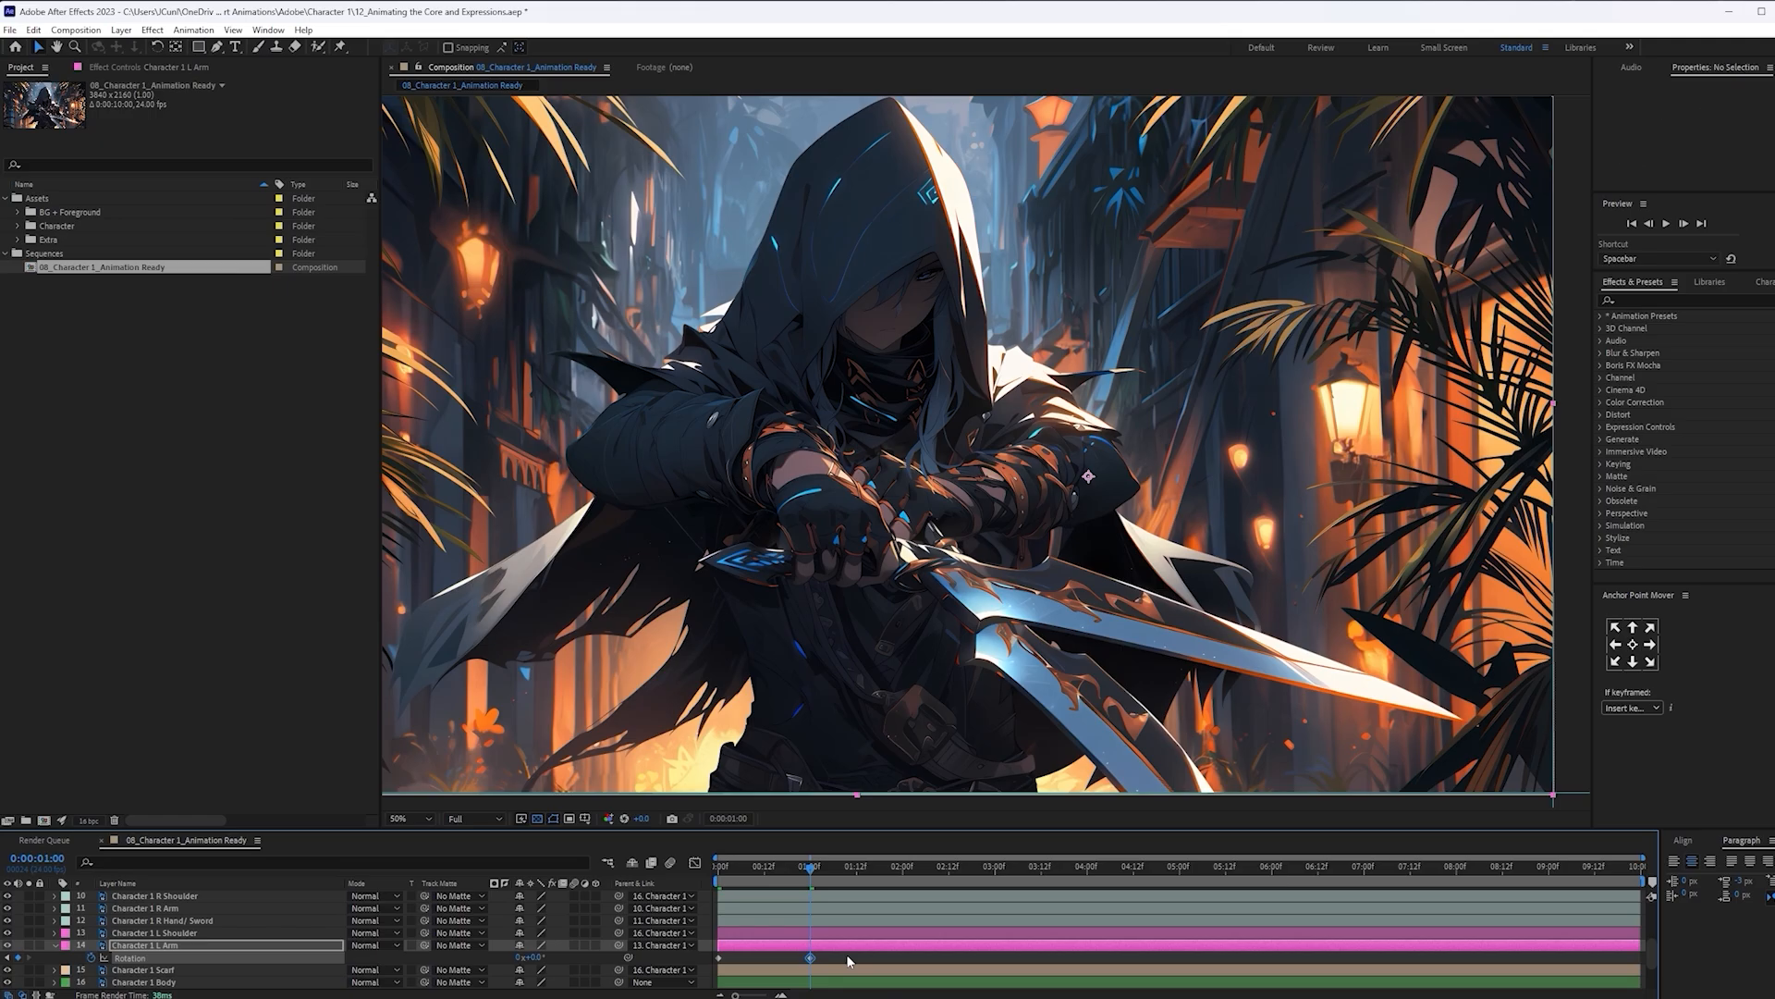
Apply Easy Ease to both L Arm Rotation keyframes and preview the arm's swing
{"action": "left_click_drag", "start_coordinate": [848, 963], "coordinate": [709, 952]}
{"action": "key", "text": "F9"}
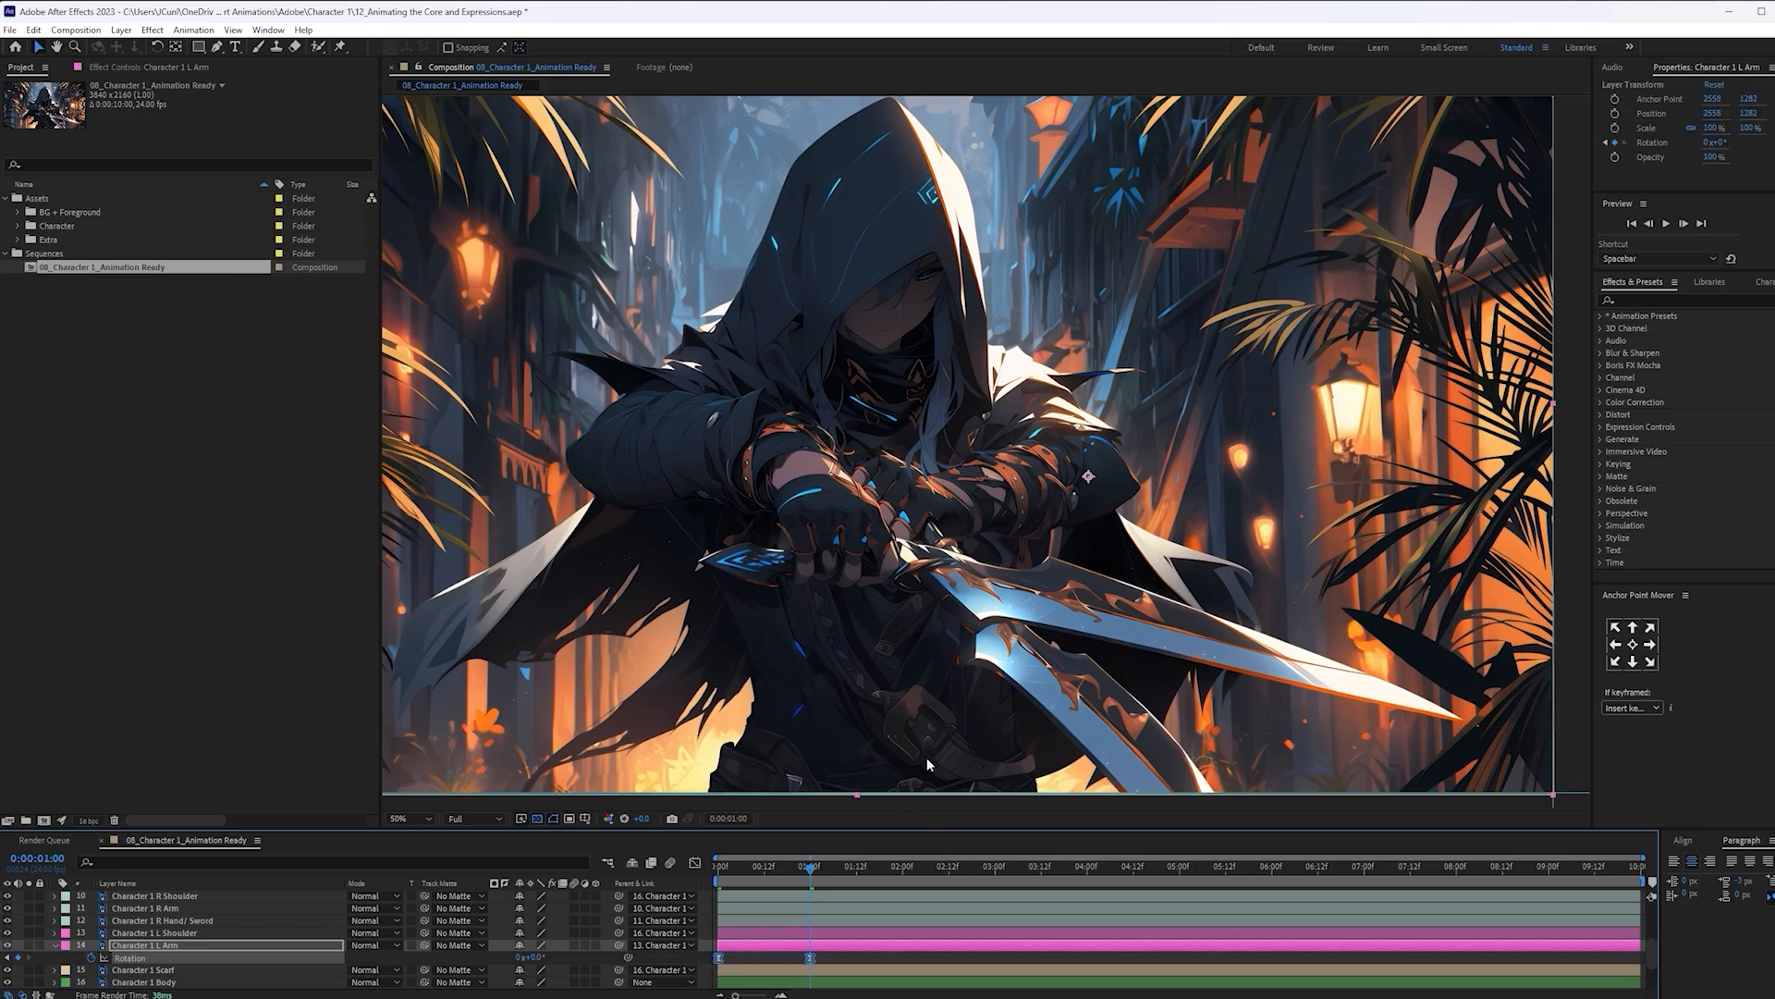
{"action": "key", "text": "space"}
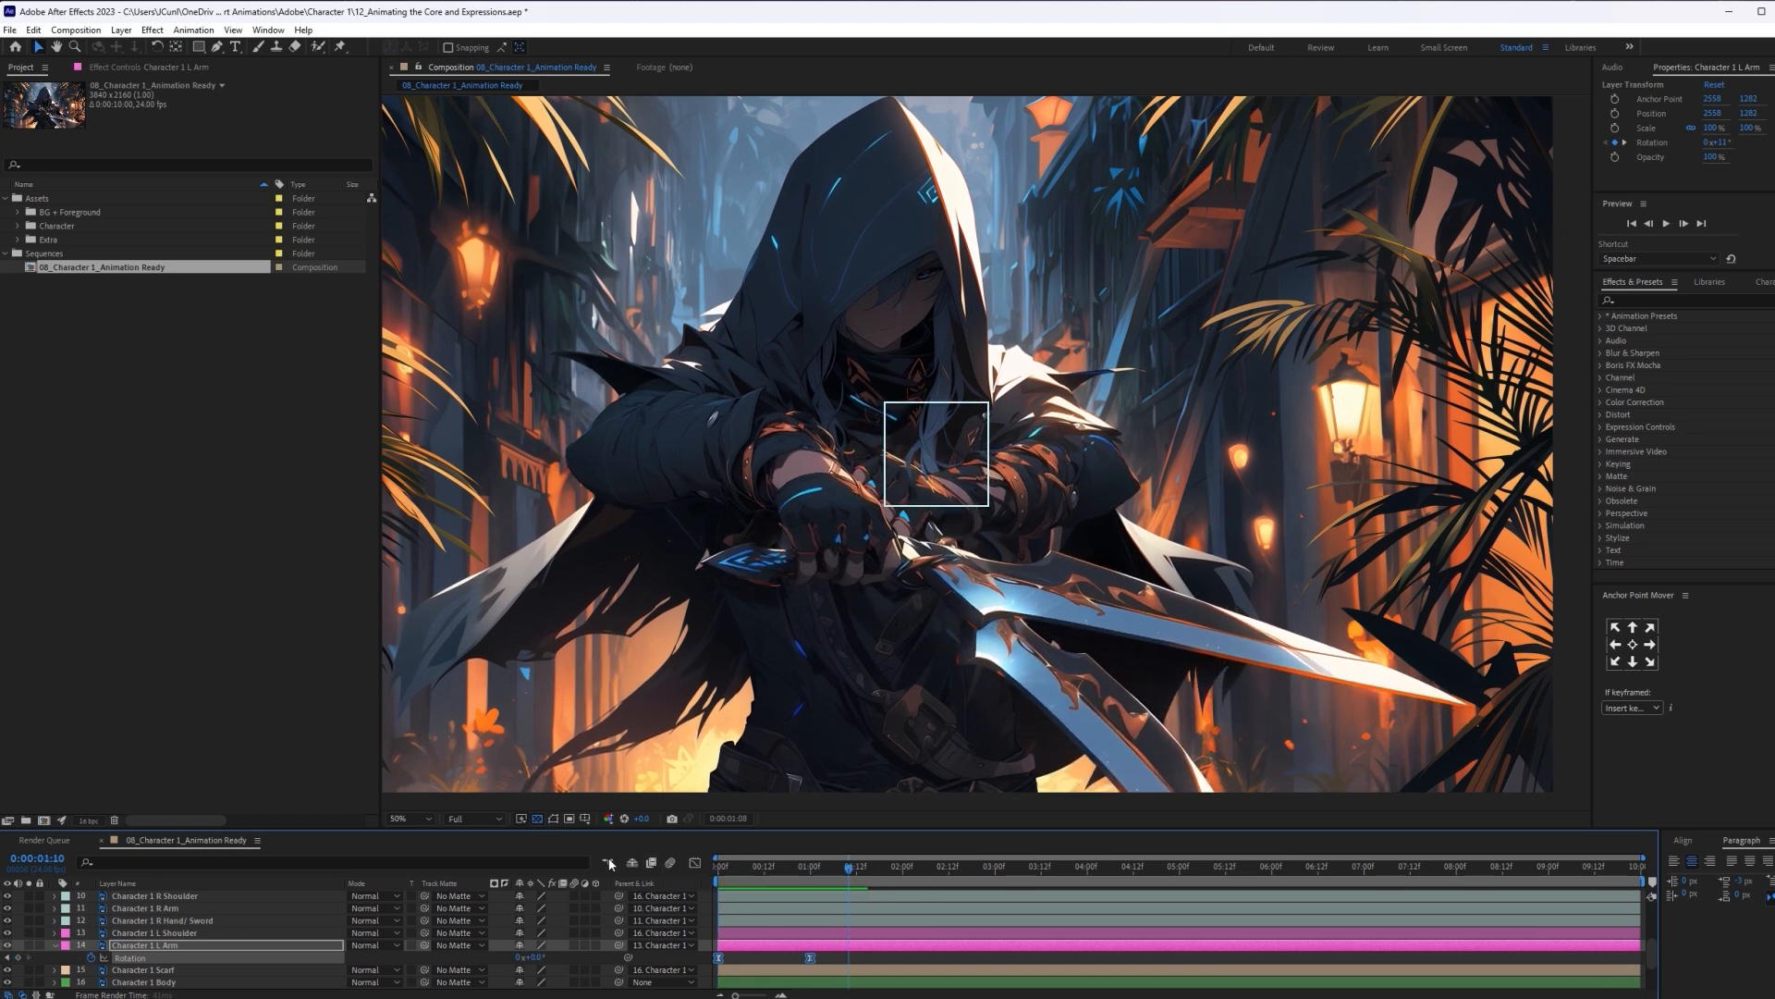
{"action": "key", "text": "space"}
{"action": "key", "text": "space"}
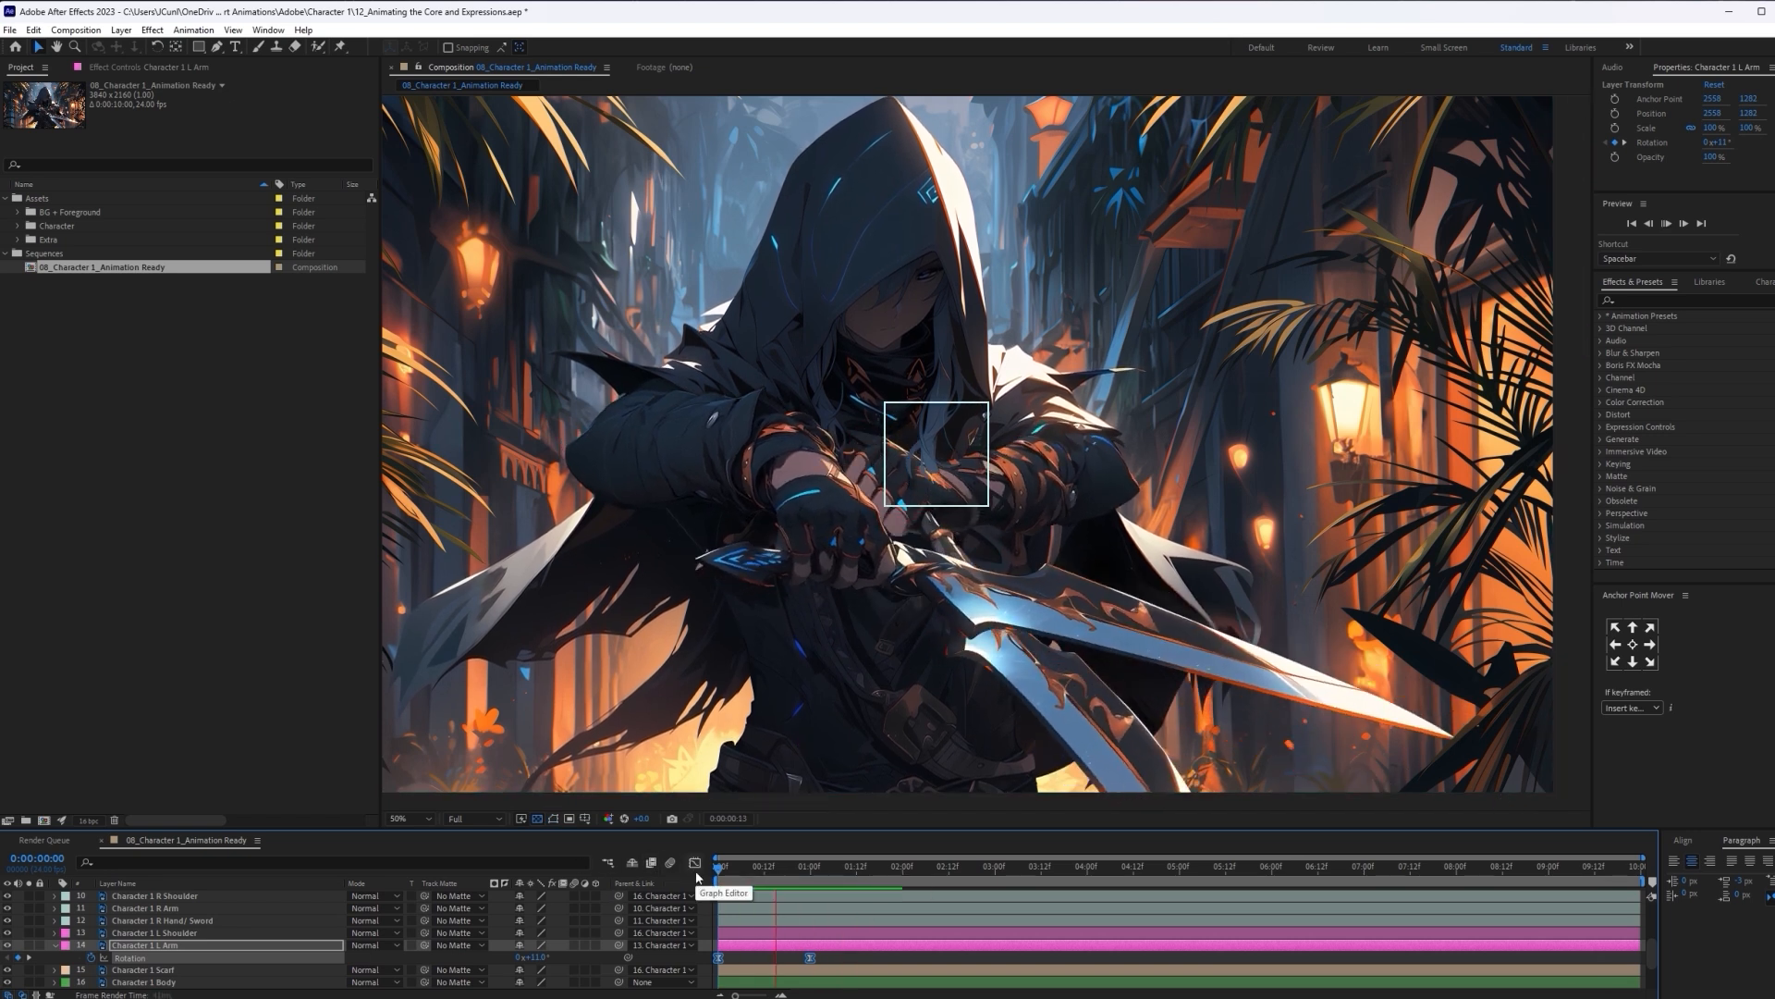
{"action": "key", "text": "space"}
Move the Hair, Eye Closed, Eye Mid, Eye Open, Head and Neck layers below the L Arm layer, directly above the Scarf layer
{"action": "scroll", "coordinate": [213, 926], "scroll_direction": "up", "scroll_amount": 4}
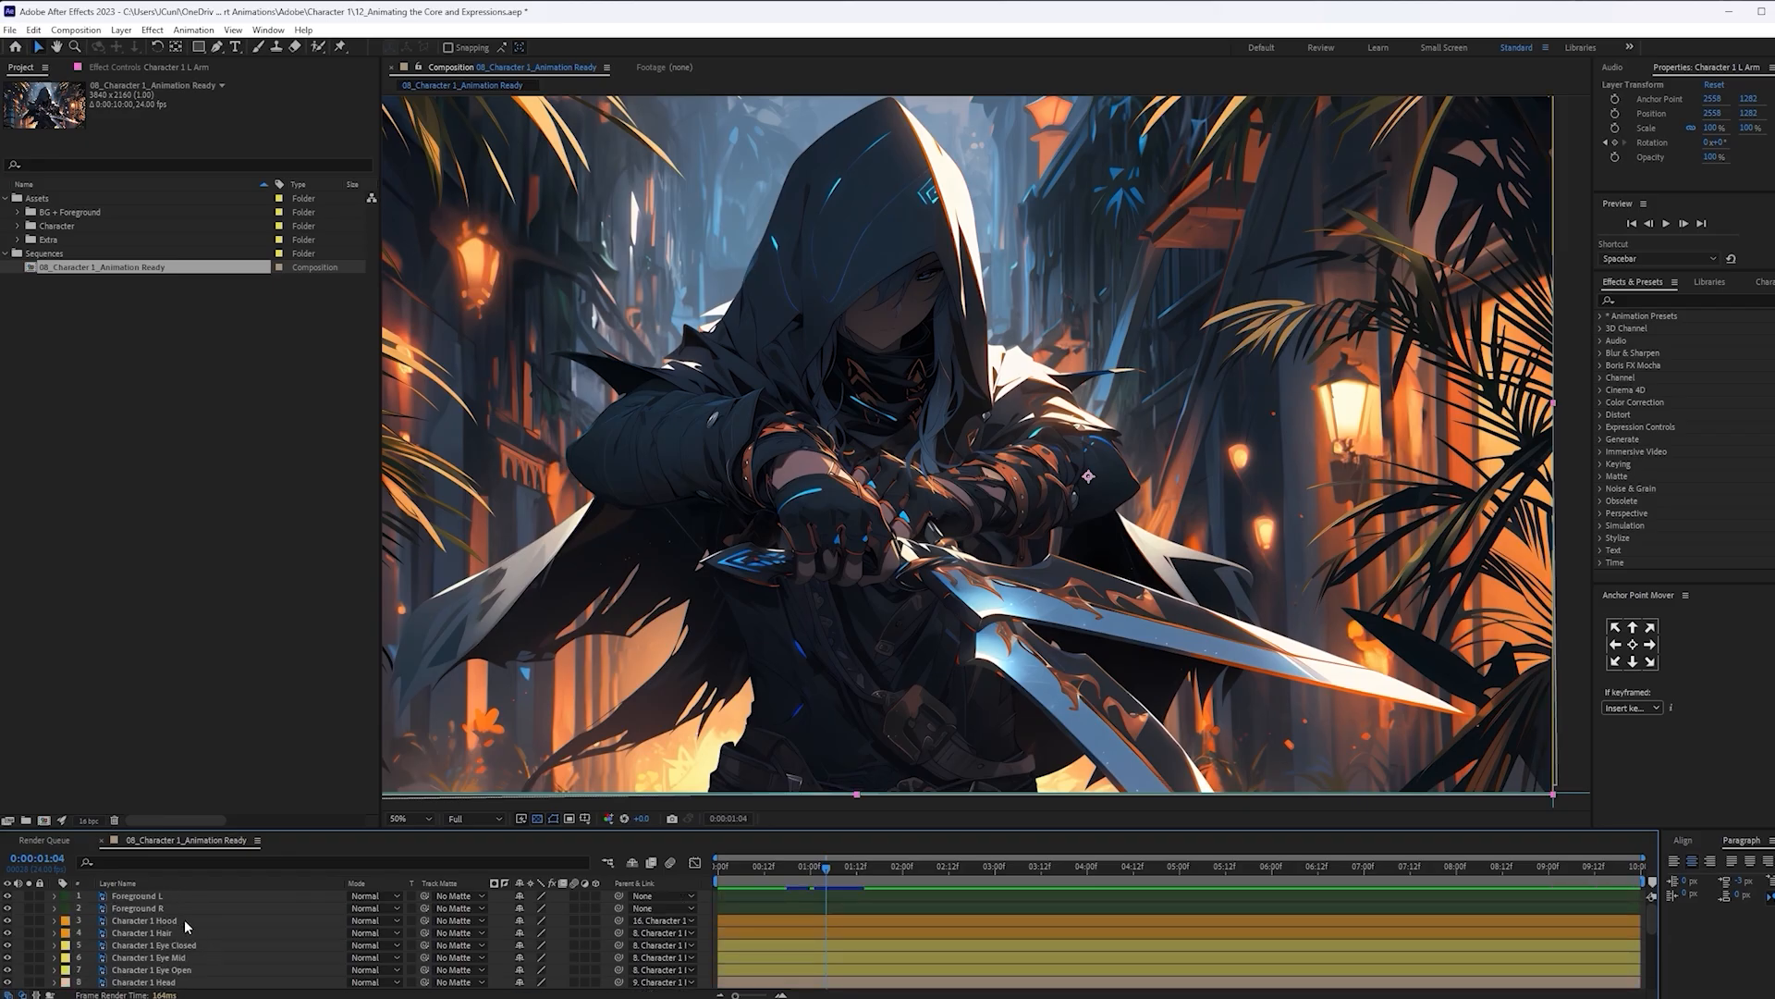
{"action": "left_click", "coordinate": [207, 934]}
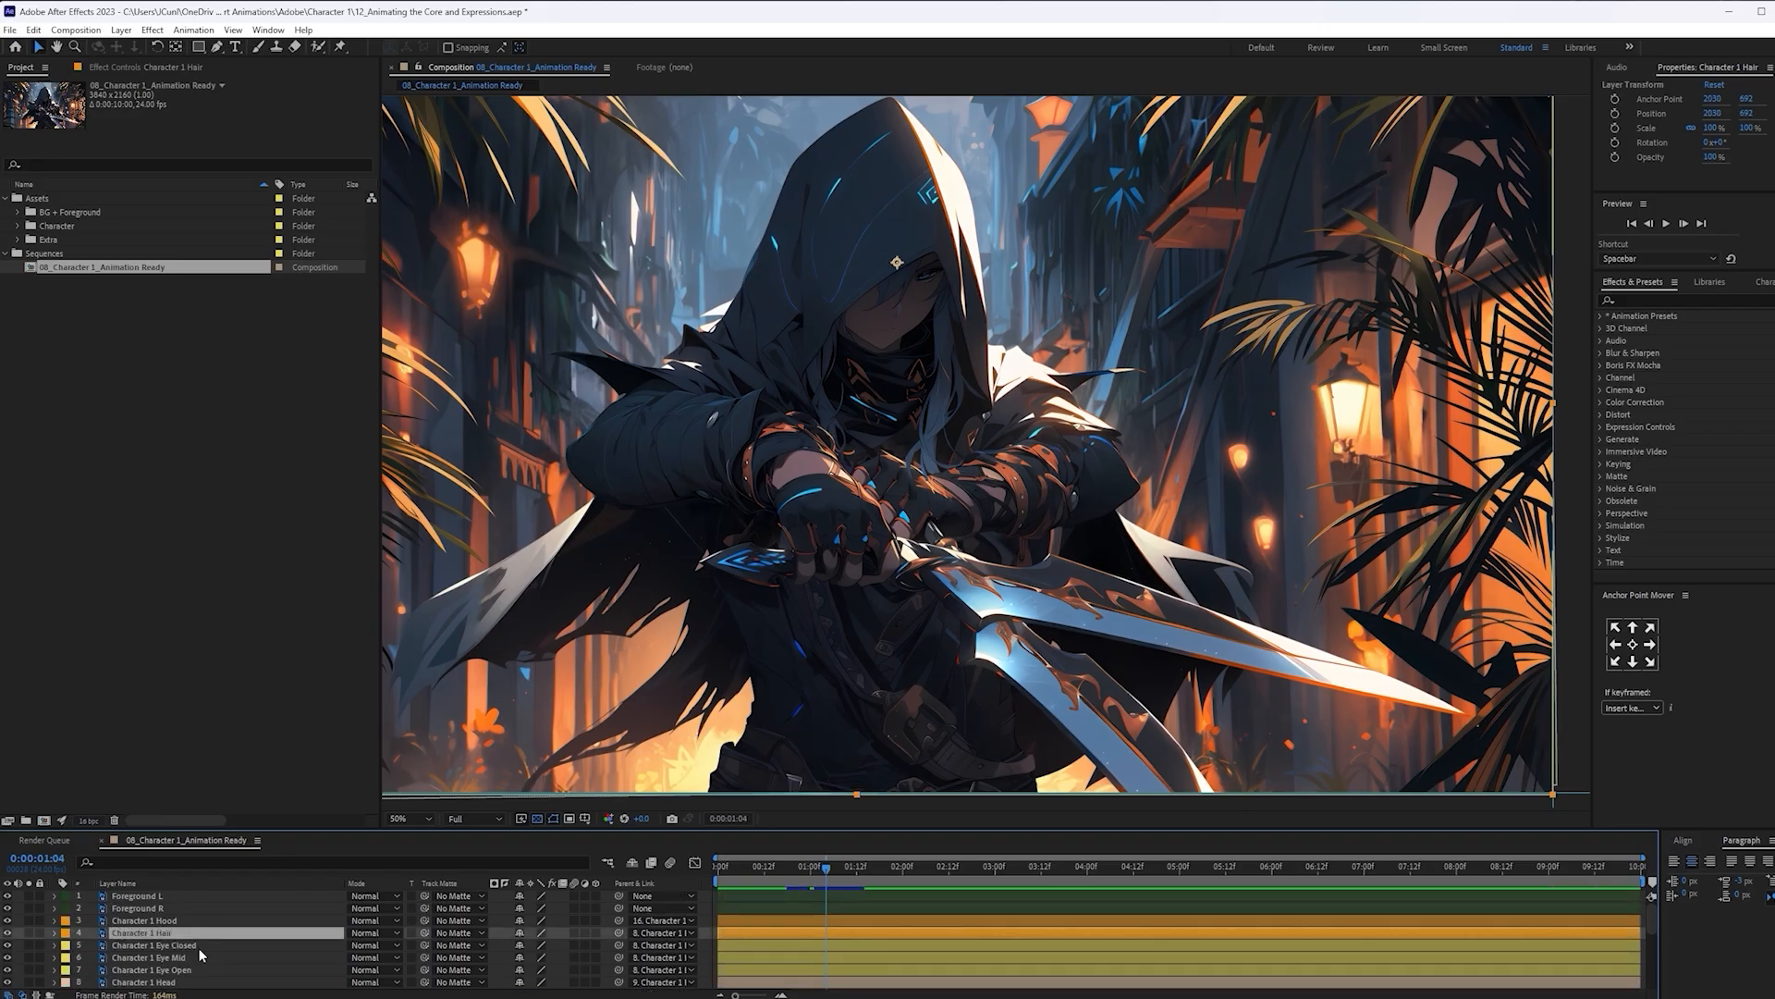
{"action": "left_click", "coordinate": [190, 983], "text": "shift"}
{"action": "scroll", "coordinate": [224, 946], "scroll_direction": "down", "scroll_amount": 1}
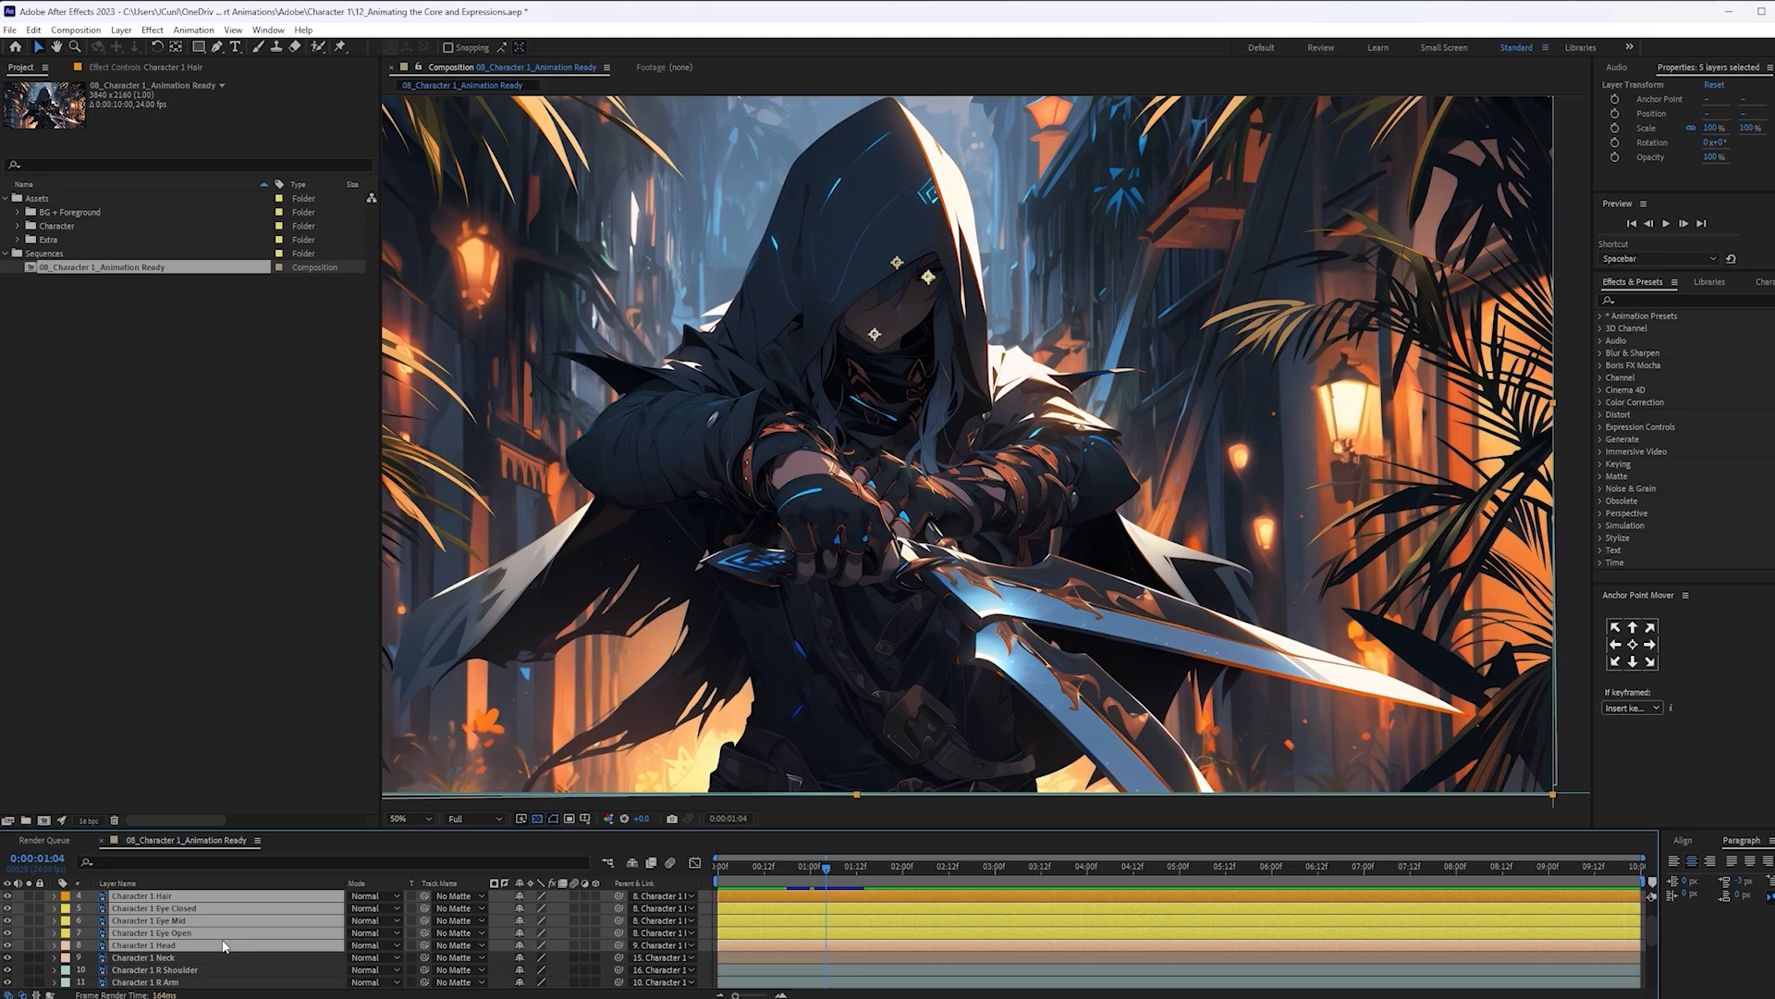
{"action": "left_click", "coordinate": [196, 957], "text": "shift"}
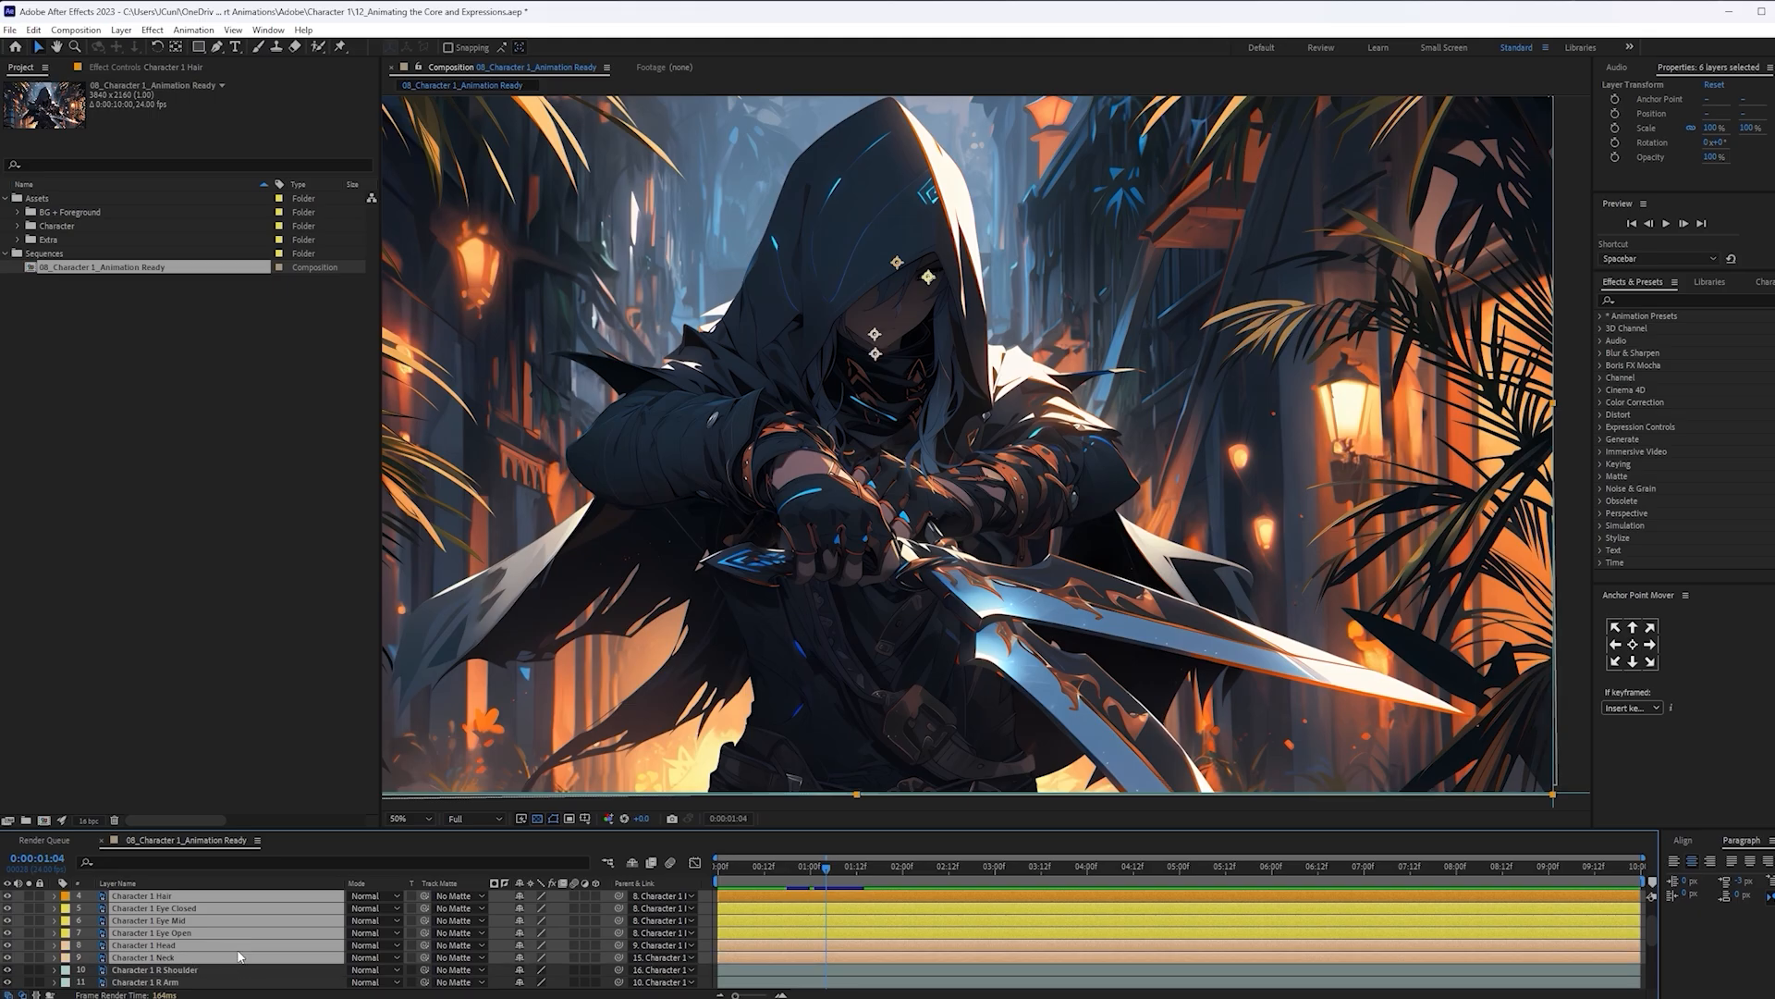
{"action": "scroll", "coordinate": [218, 956], "scroll_direction": "down", "scroll_amount": 1}
{"action": "left_click_drag", "start_coordinate": [209, 922], "coordinate": [241, 908]}
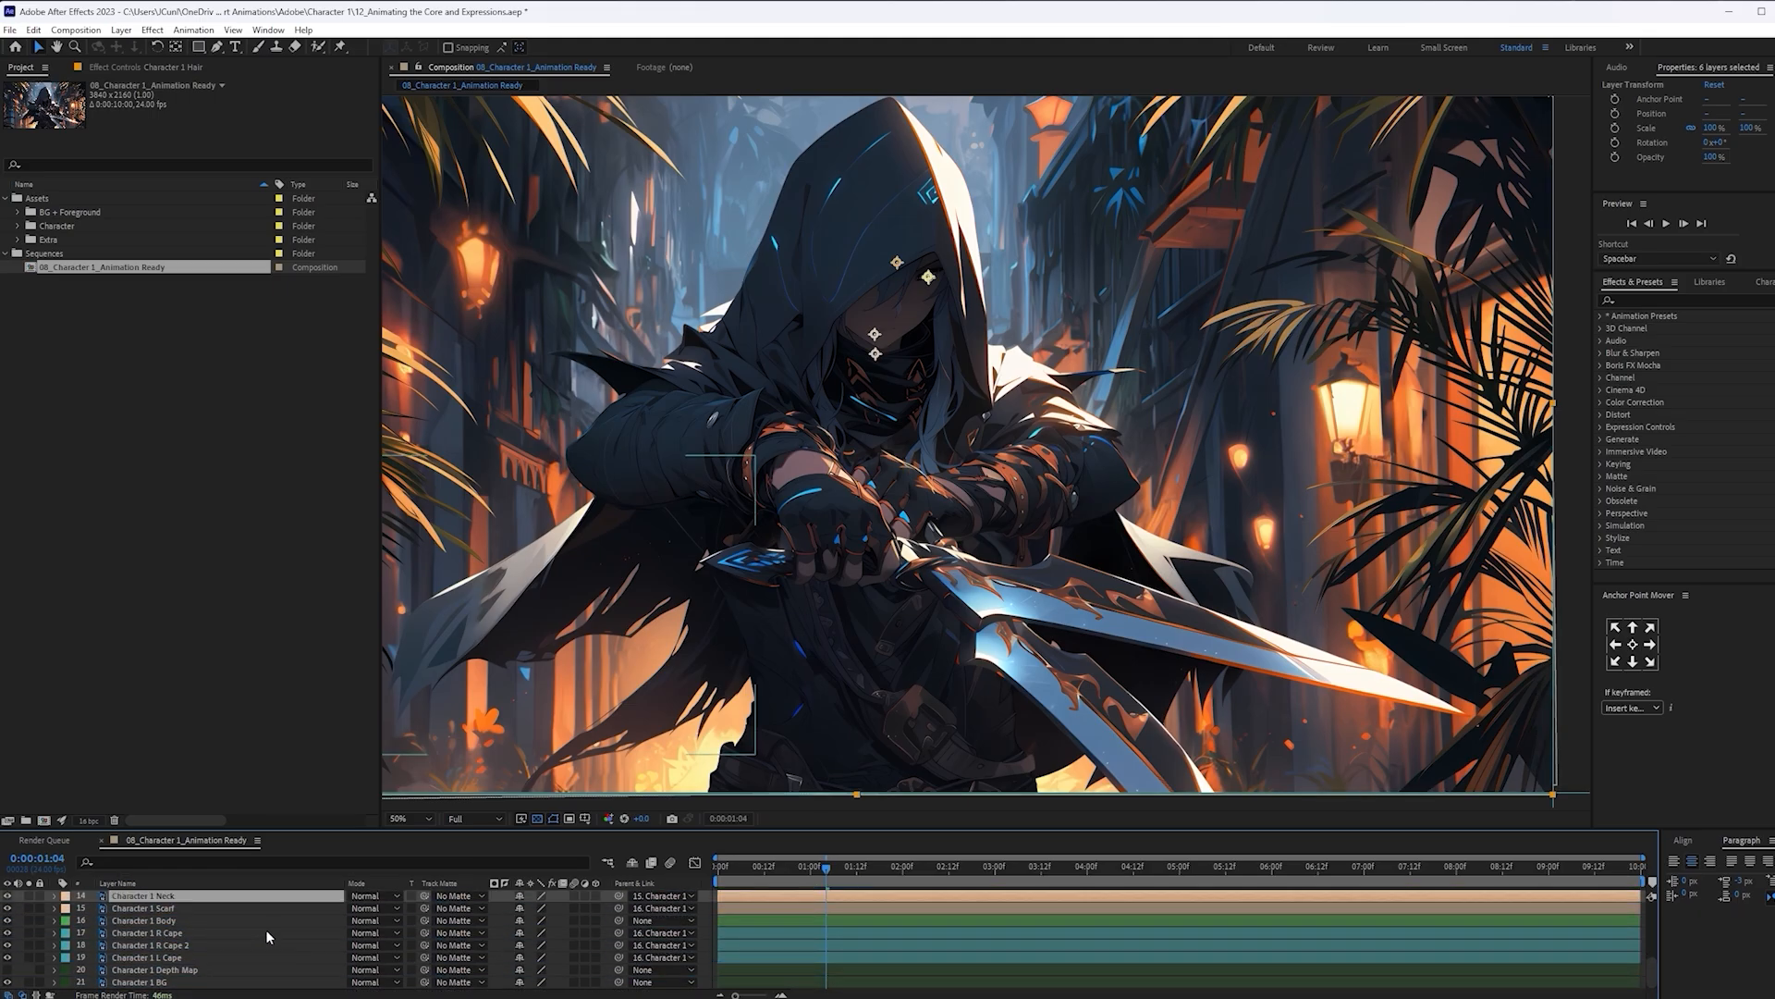
Preview the animation from the beginning to check the new layer order and the left arm's swing across the full frame
{"action": "left_click", "coordinate": [180, 907]}
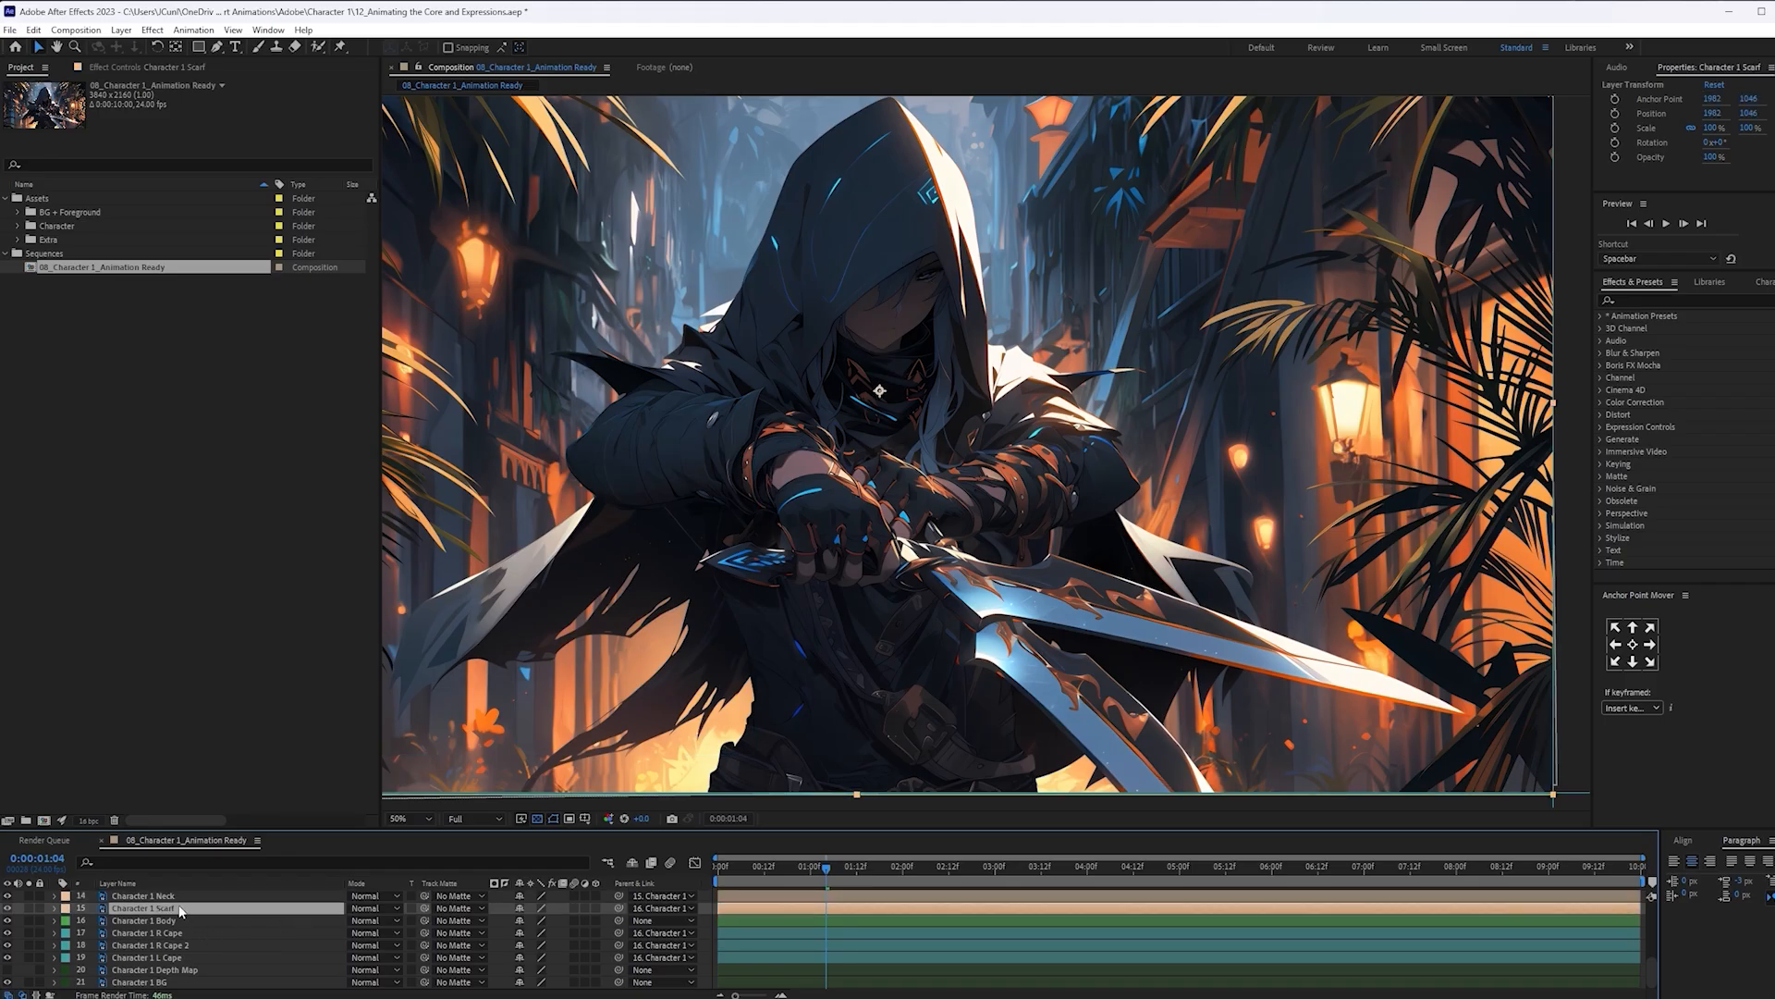
{"action": "scroll", "coordinate": [183, 920], "scroll_direction": "up", "scroll_amount": 1}
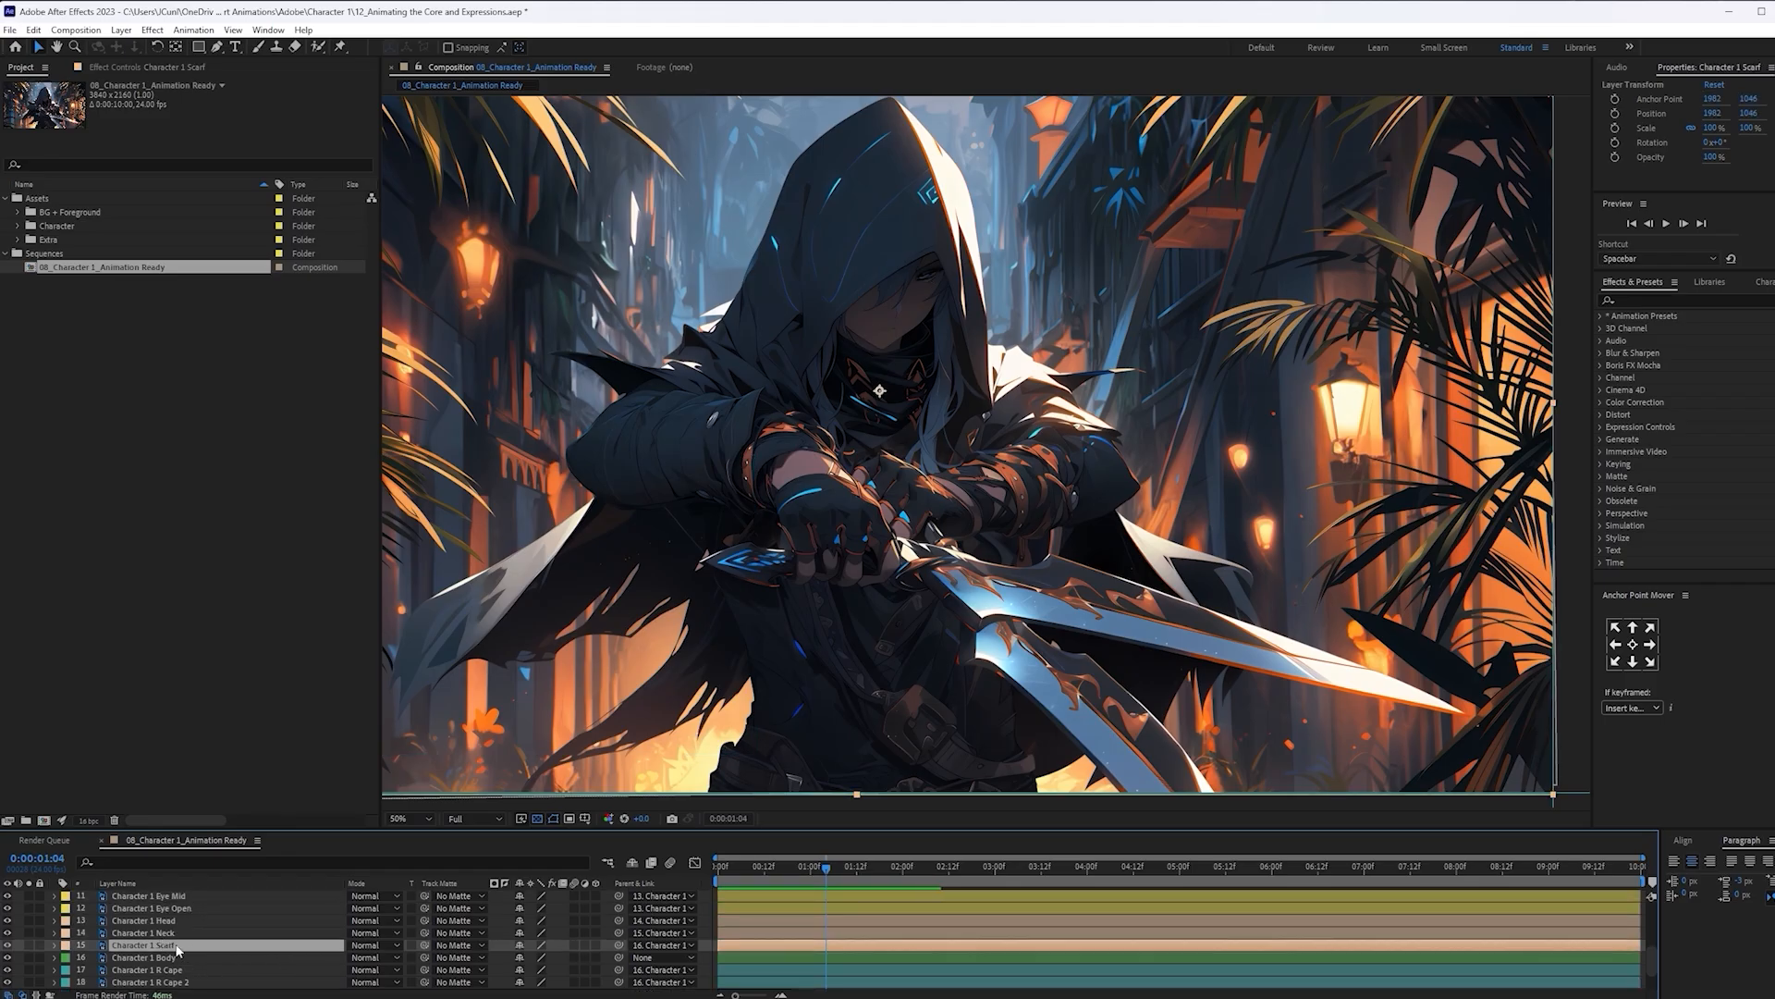
{"action": "key", "text": "space"}
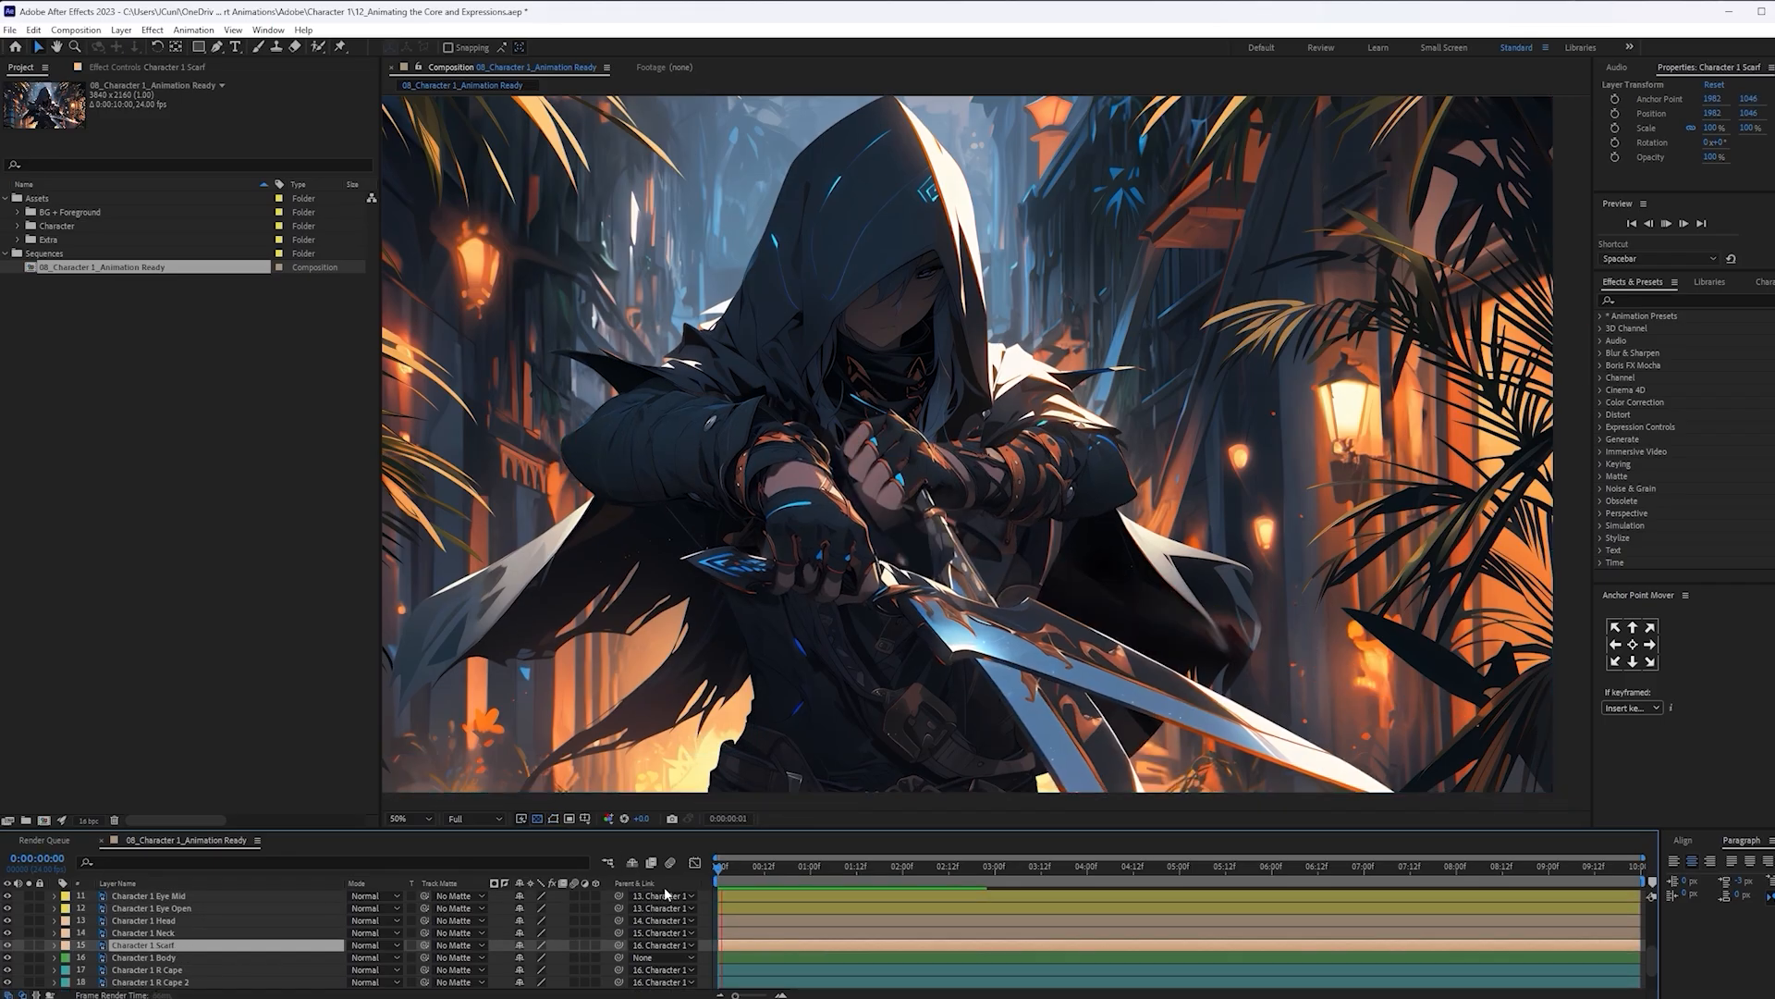
{"action": "key", "text": "space"}
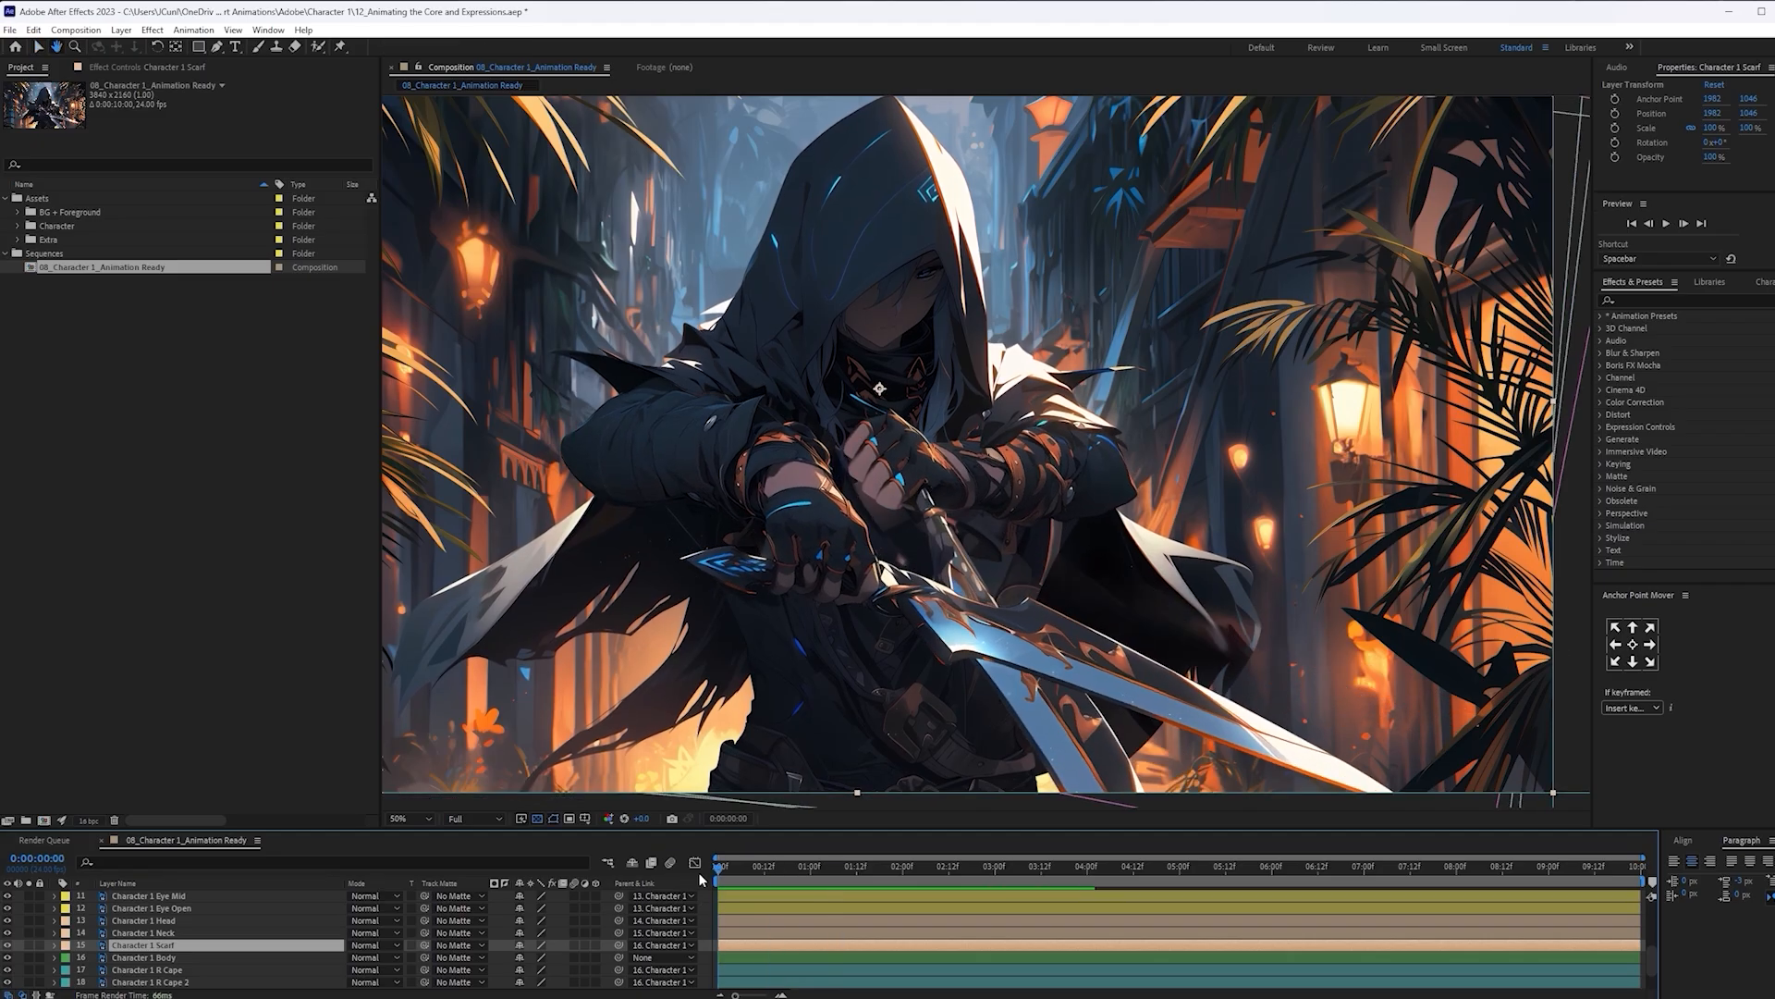
{"action": "key", "text": "space"}
{"action": "left_click_drag", "start_coordinate": [952, 541], "coordinate": [993, 617]}
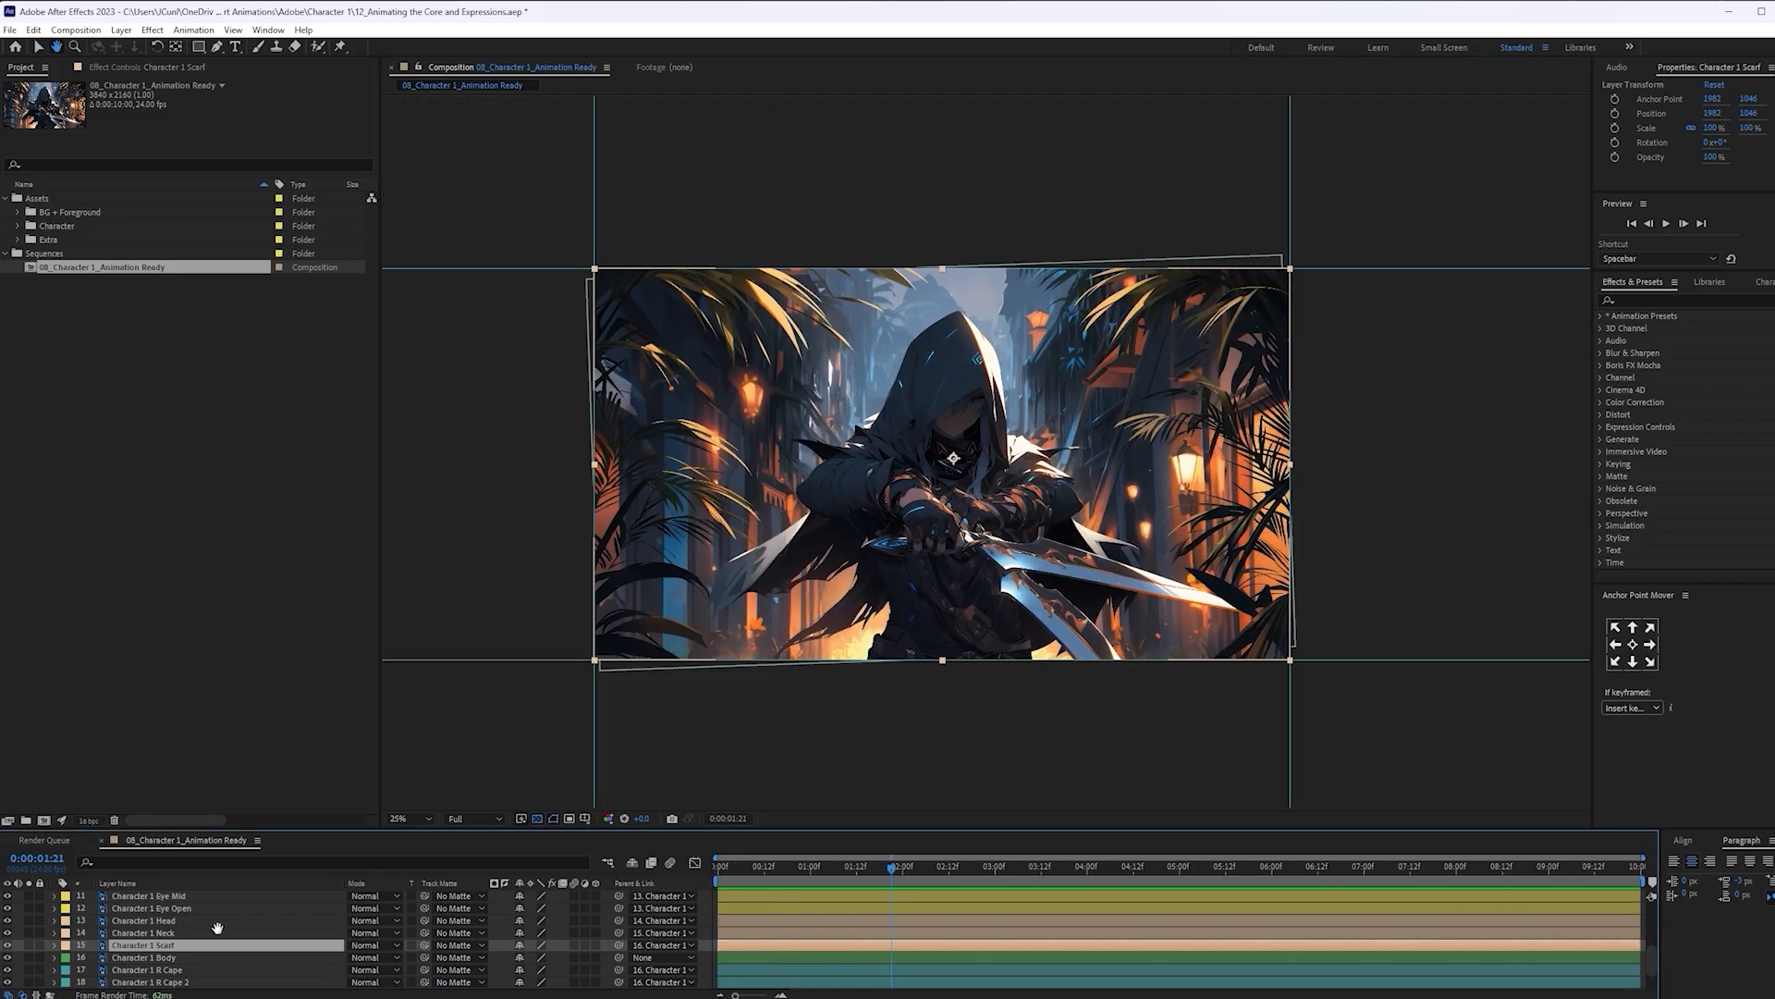
{"action": "key", "text": "v"}
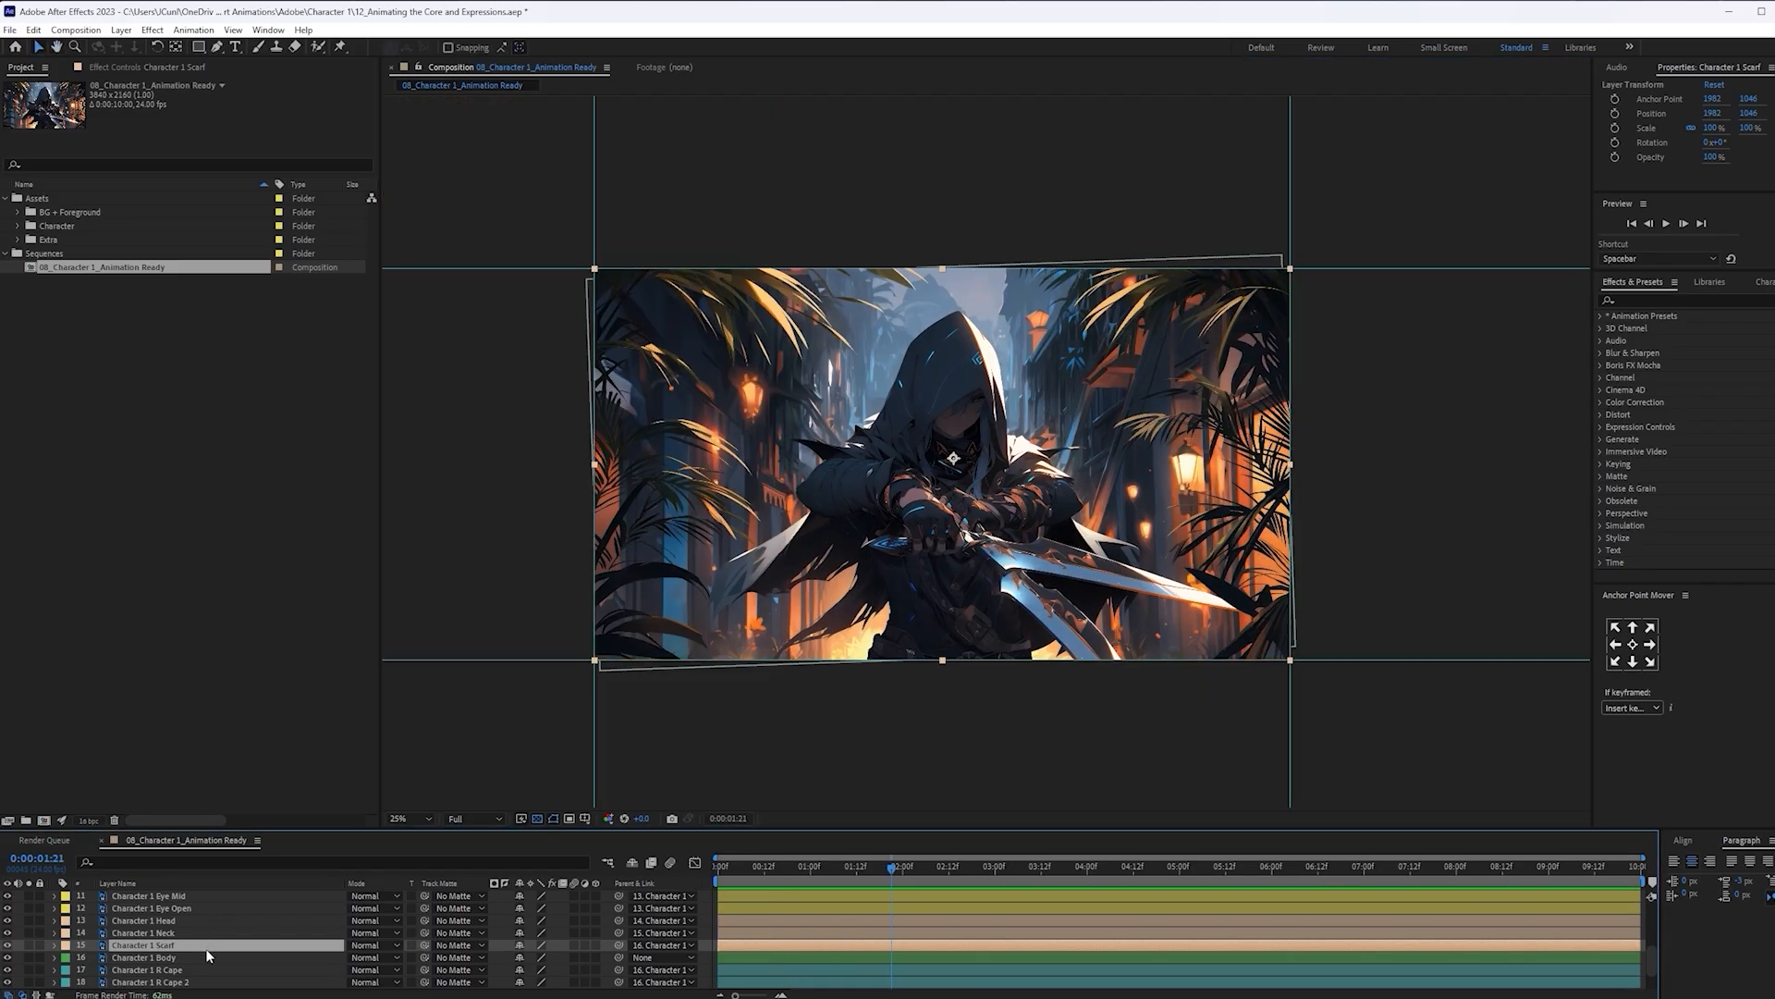
Reveal the L Arm layer's Rotation keyframes and preview the arm's motion from the beginning
{"action": "scroll", "coordinate": [213, 934], "scroll_direction": "up", "scroll_amount": 3}
{"action": "left_click", "coordinate": [192, 922]}
{"action": "key", "text": "r"}
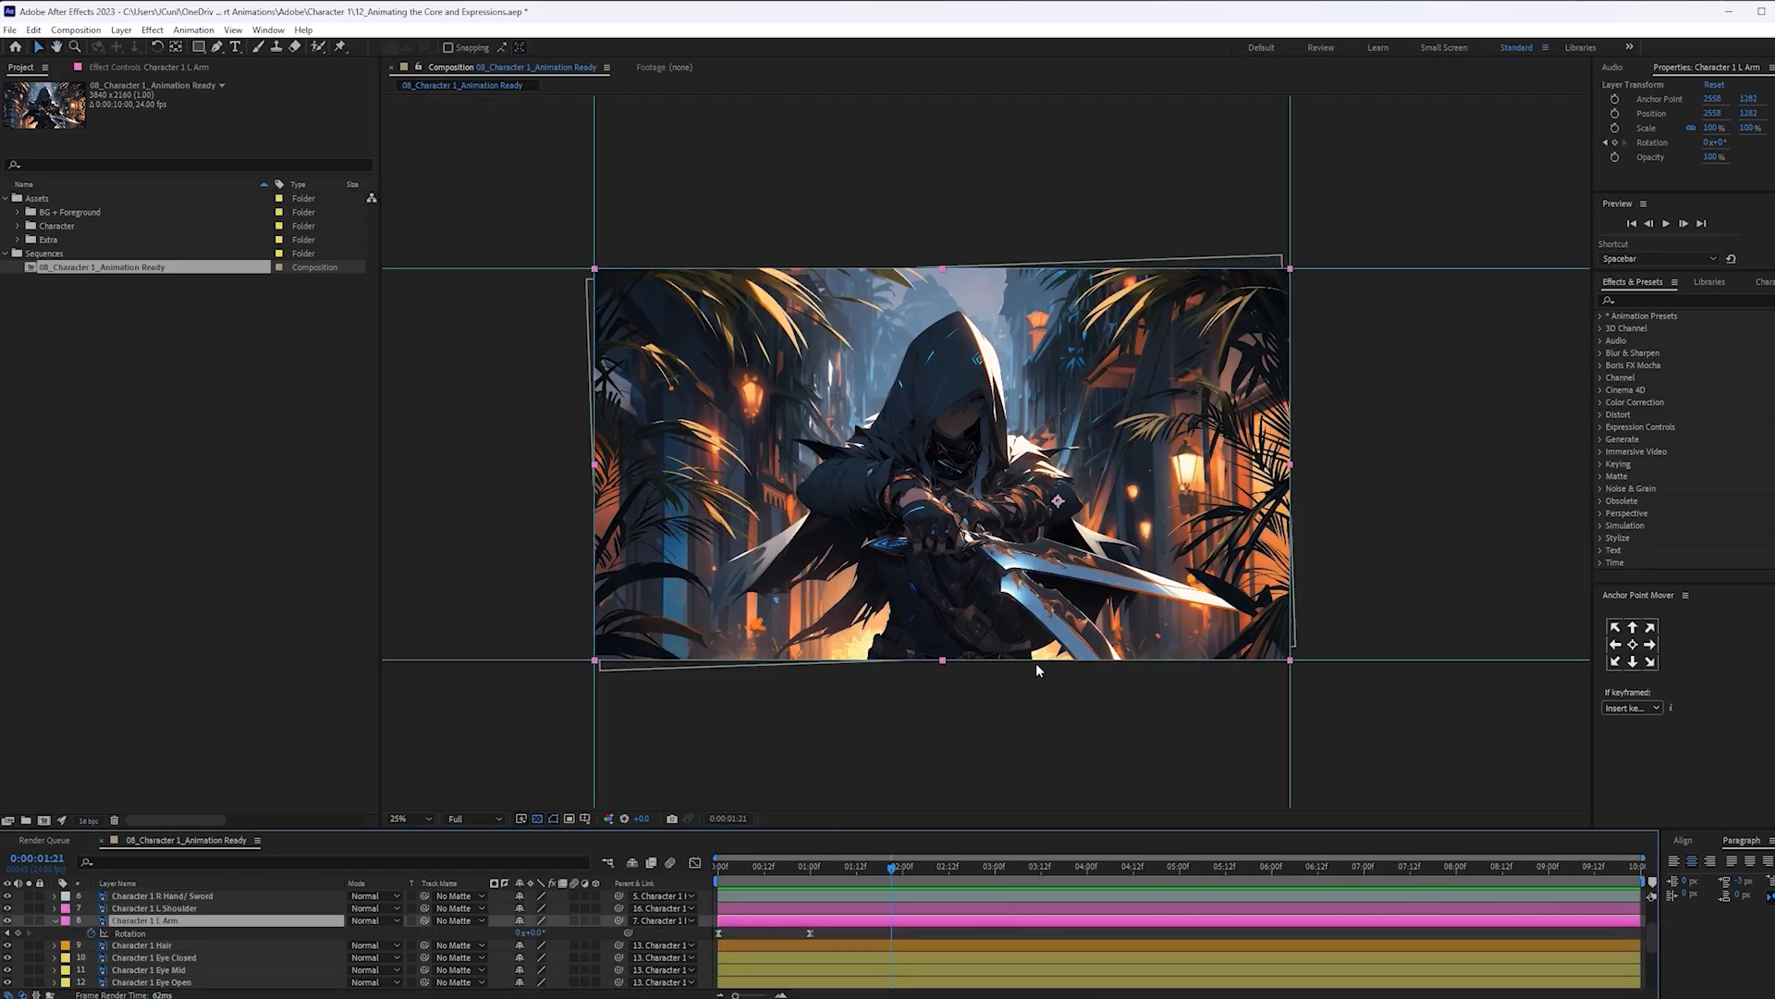
{"action": "key", "text": "Home"}
{"action": "key", "text": "space"}
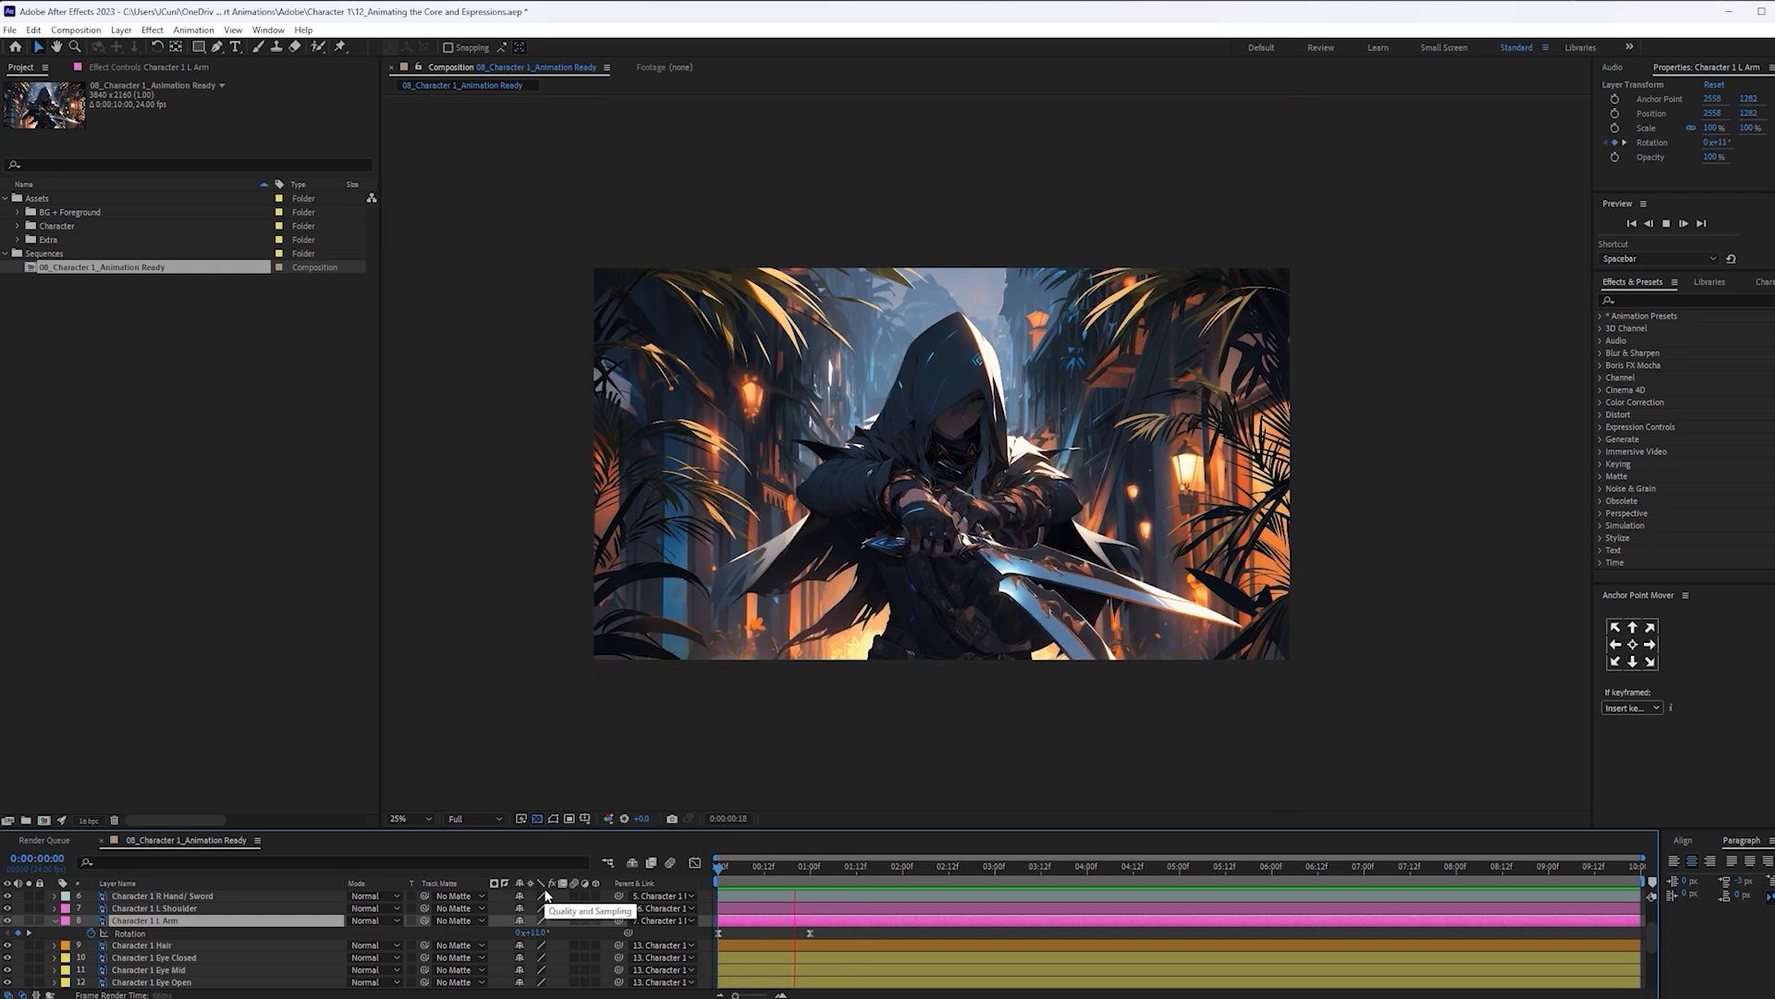
{"action": "key", "text": "space"}
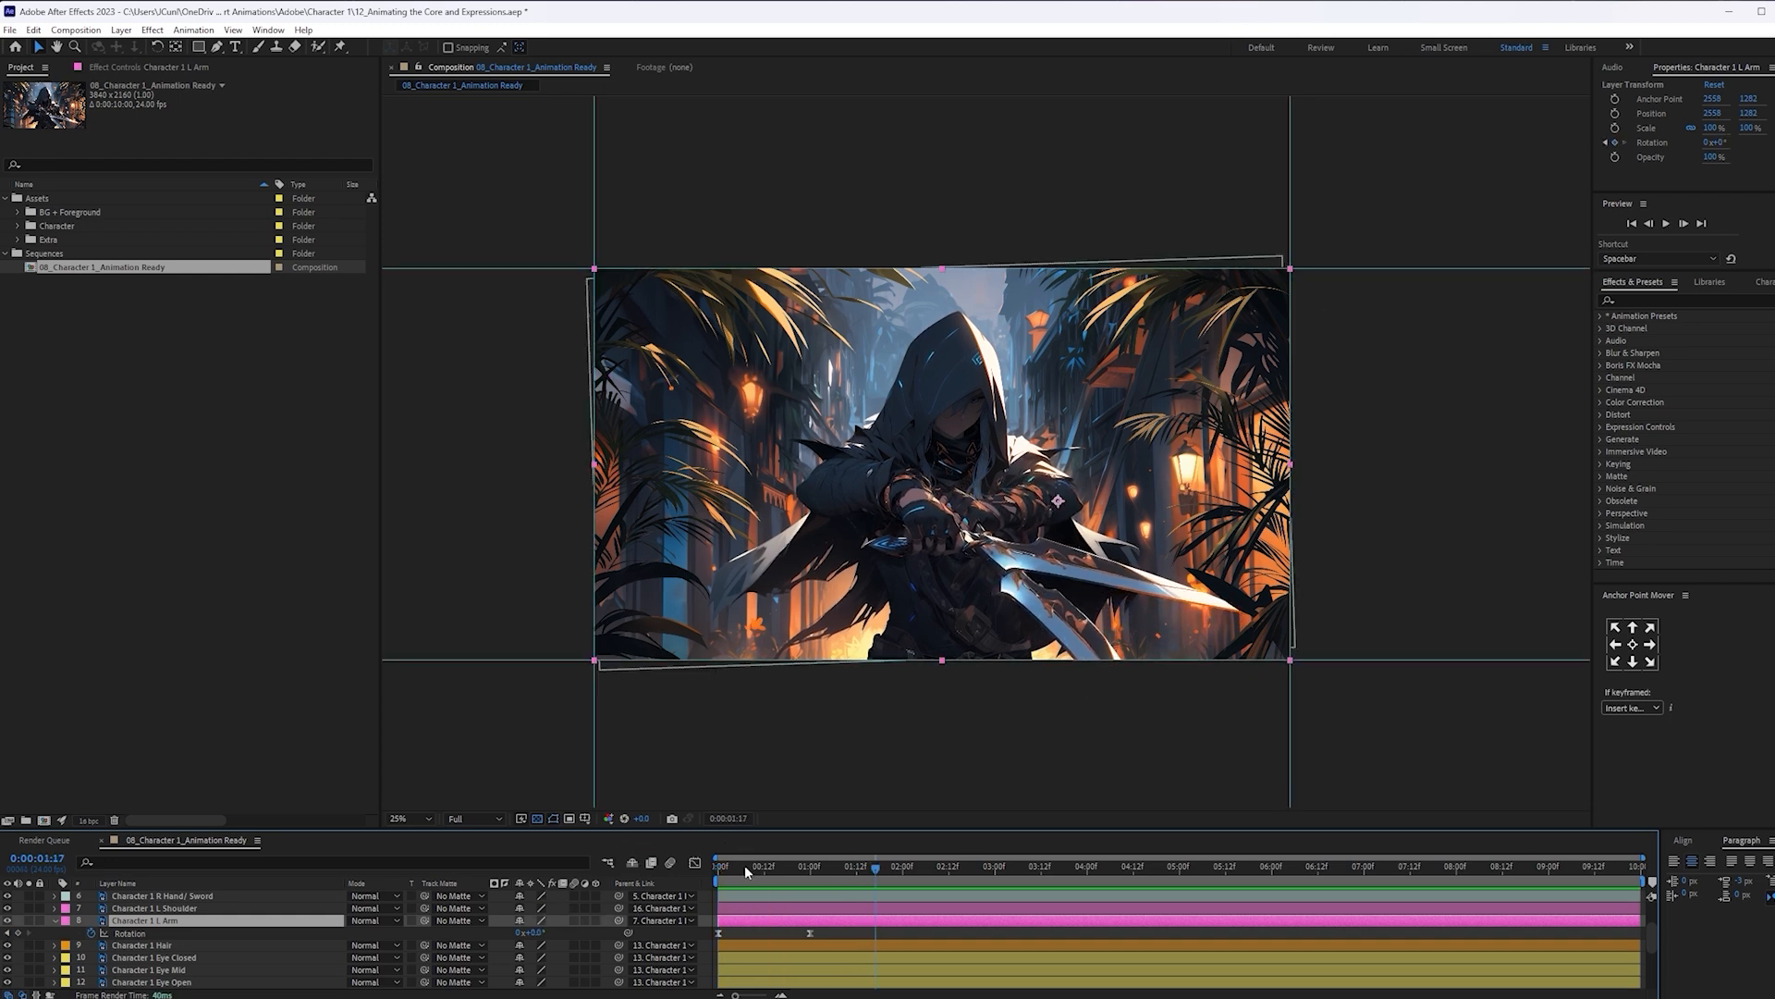
{"action": "key", "text": "space"}
{"action": "key", "text": "space"}
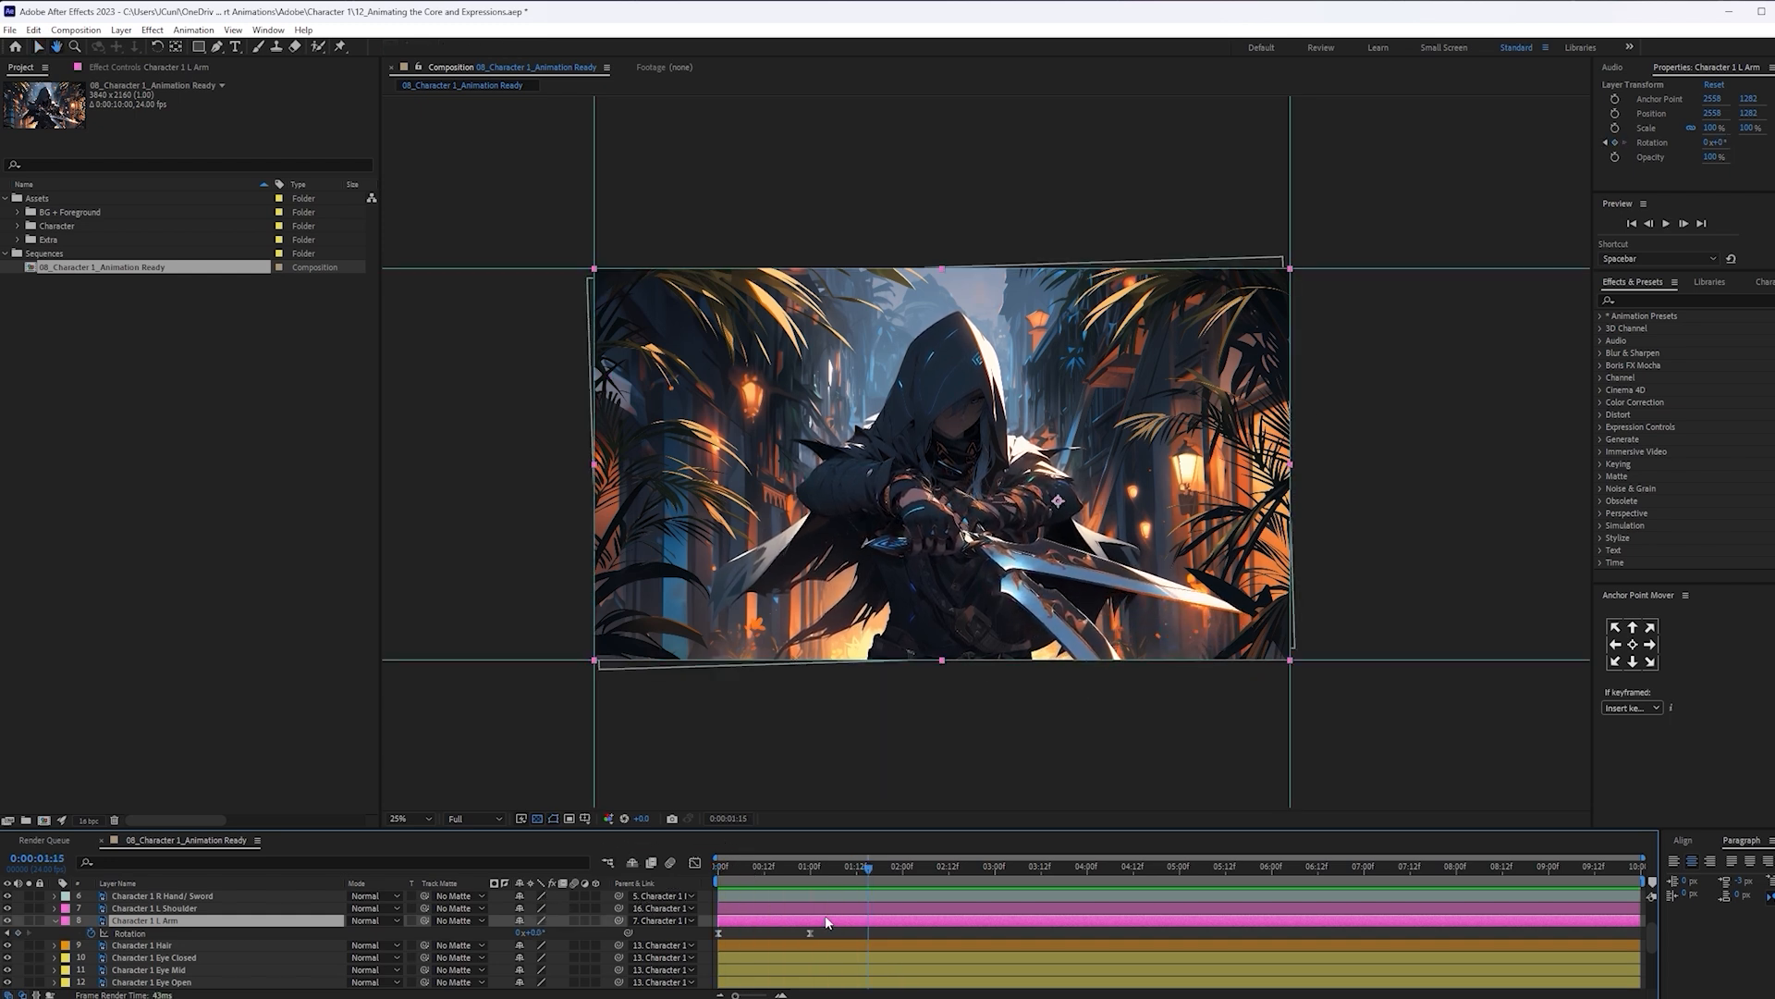
Swap the L Arm Rotation keyframes so 0° sits at the start and 11° just before one second, and preview the swing
{"action": "mouse_move", "coordinate": [721, 933]}
{"action": "left_mouse_down"}
{"action": "mouse_move", "coordinate": [787, 934]}
{"action": "mouse_move", "coordinate": [720, 933]}
{"action": "left_mouse_up"}
{"action": "key", "text": "Home"}
{"action": "key", "text": "space"}
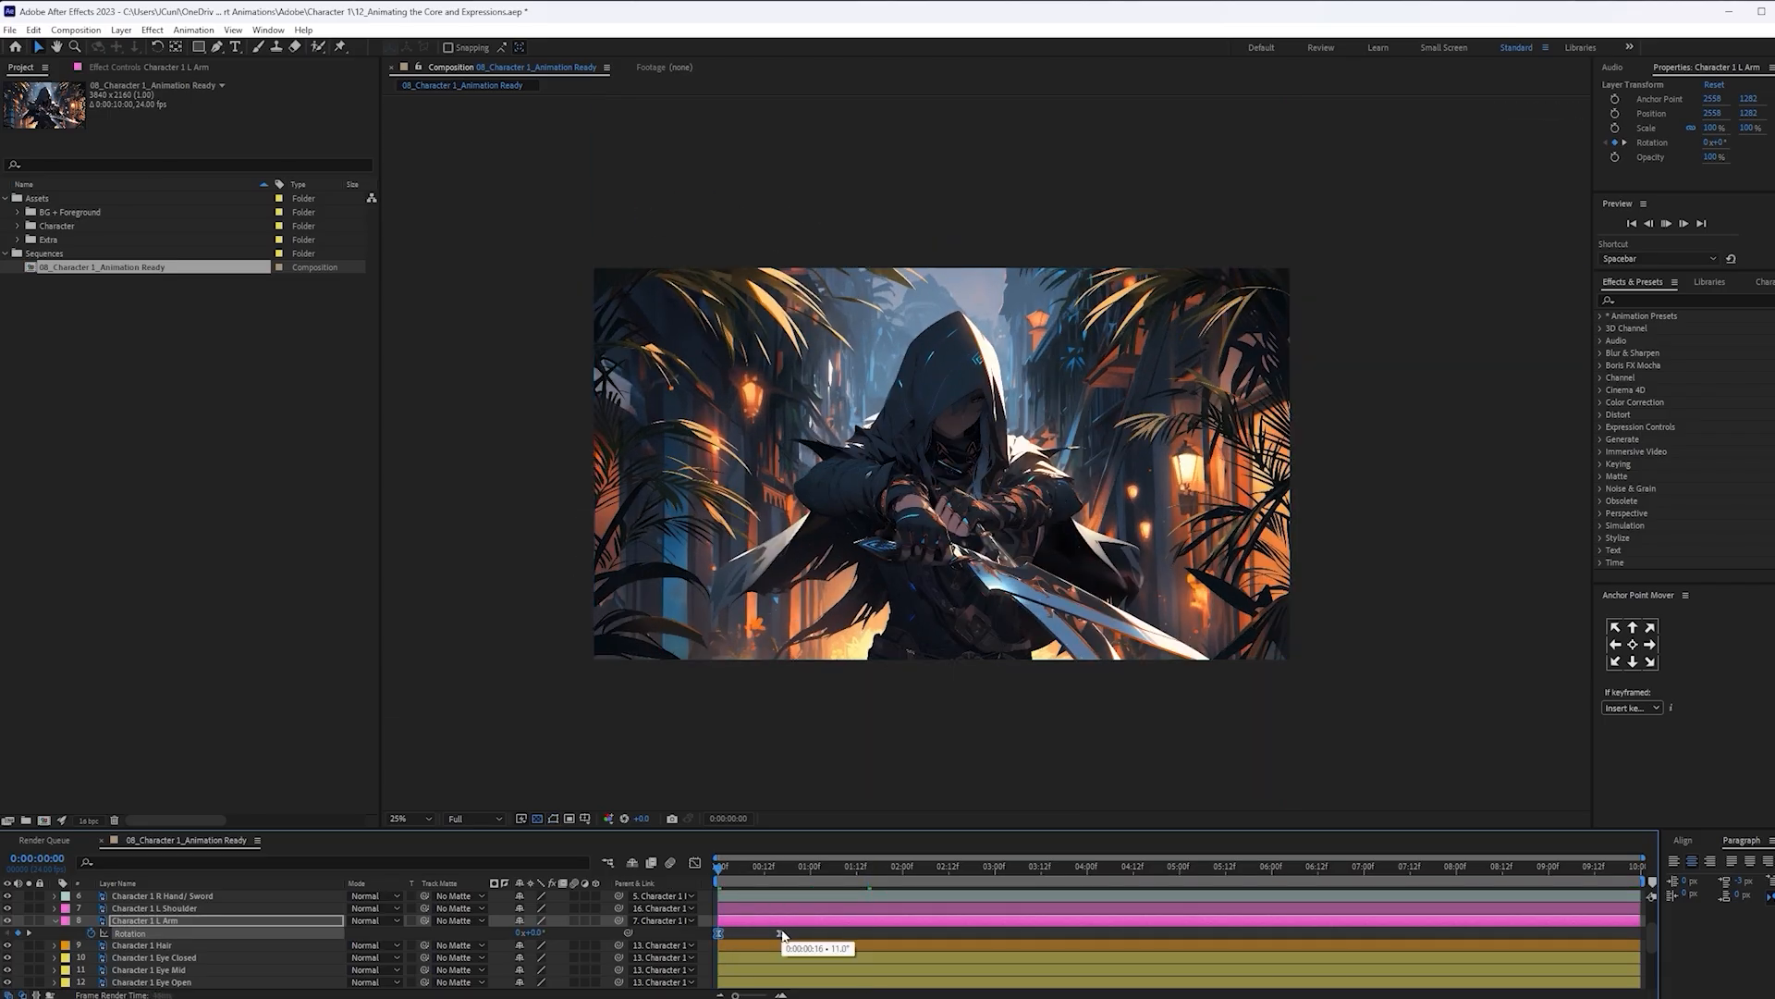
{"action": "left_click_drag", "start_coordinate": [779, 933], "coordinate": [801, 933]}
{"action": "key", "text": "Home"}
{"action": "key", "text": "space"}
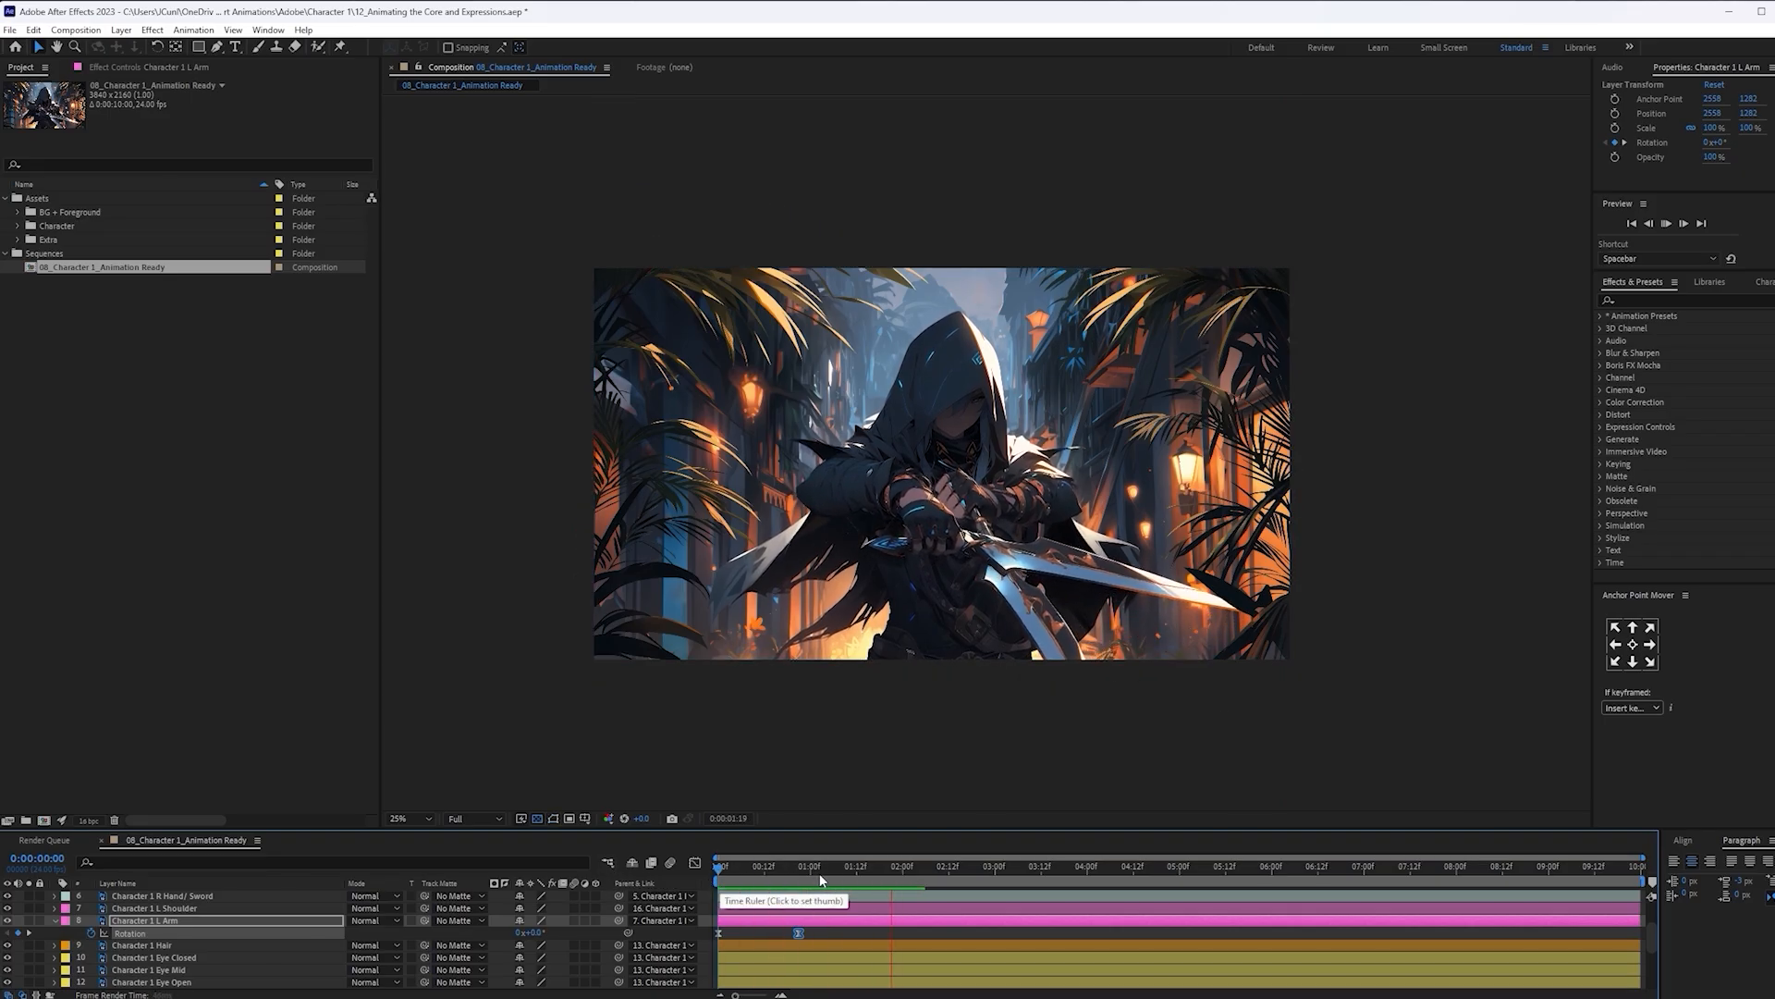
{"action": "left_click_drag", "start_coordinate": [834, 877], "coordinate": [593, 878]}
{"action": "key", "text": "space"}
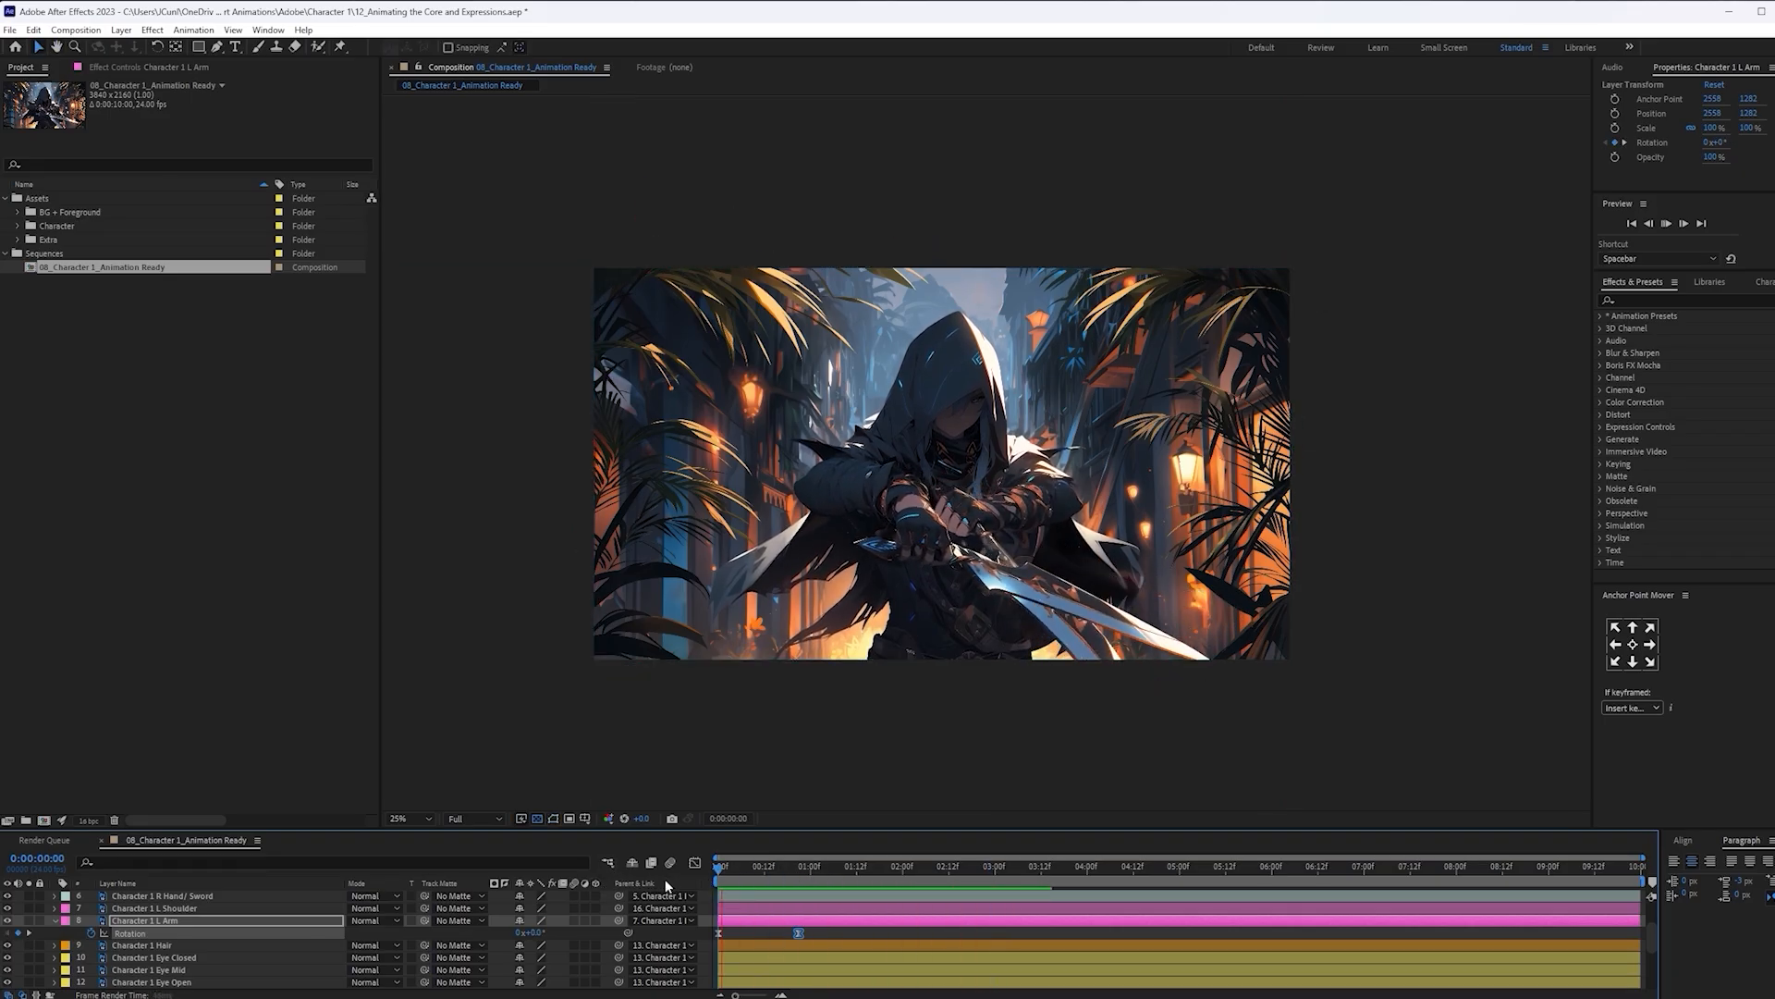
Add an L Arm Rotation keyframe of 13° at 0:00:02:00 and preview the motion from the beginning
{"action": "left_click_drag", "start_coordinate": [817, 866], "coordinate": [903, 883]}
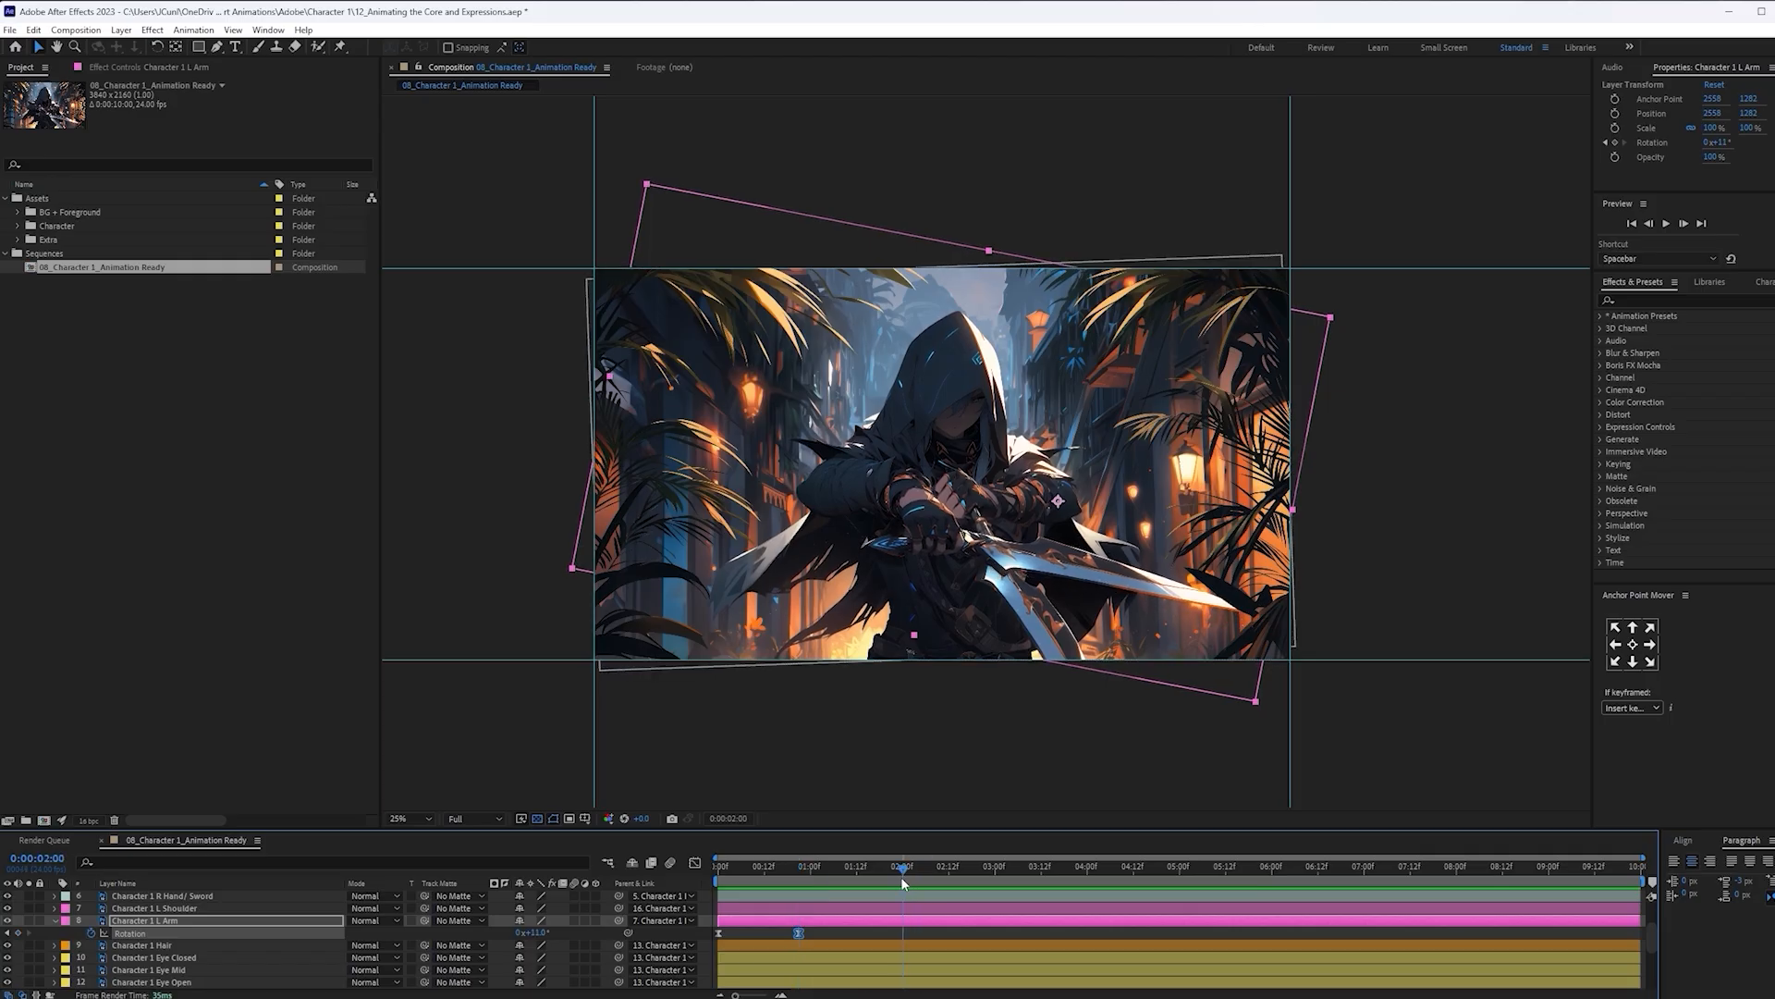
{"action": "left_click", "coordinate": [536, 932]}
{"action": "type", "text": "13"}
{"action": "key", "text": "Return"}
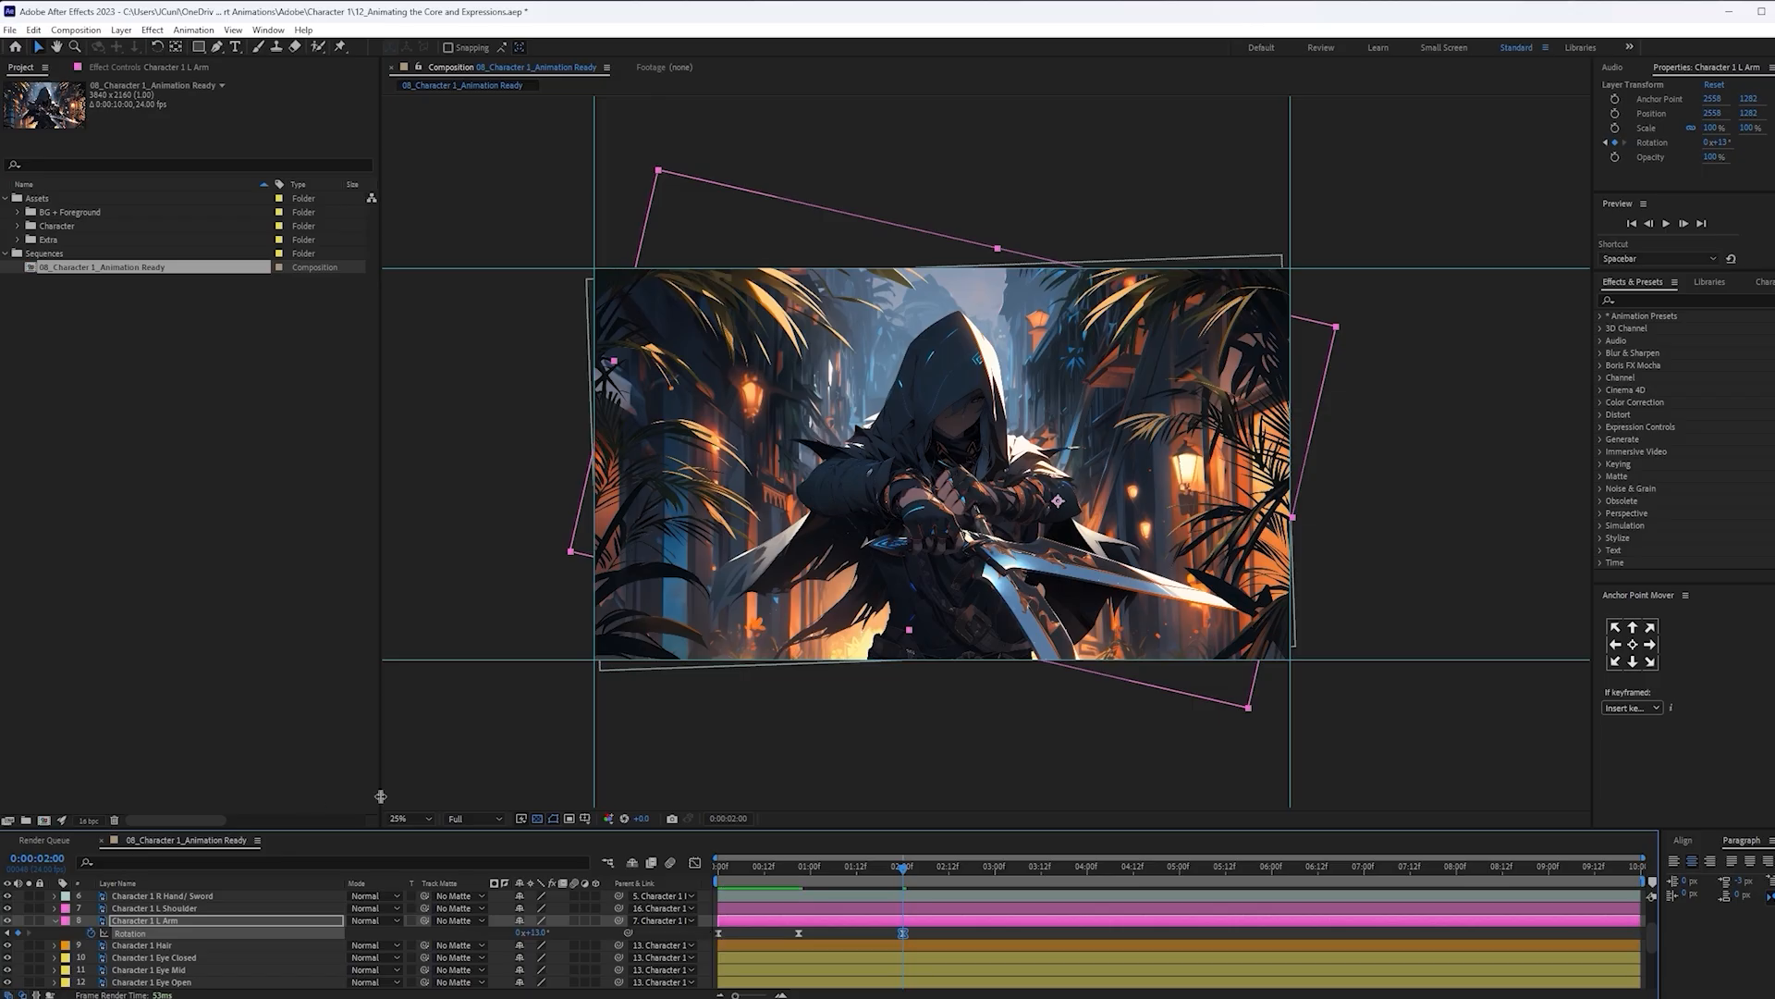
{"action": "left_click_drag", "start_coordinate": [838, 885], "coordinate": [817, 875]}
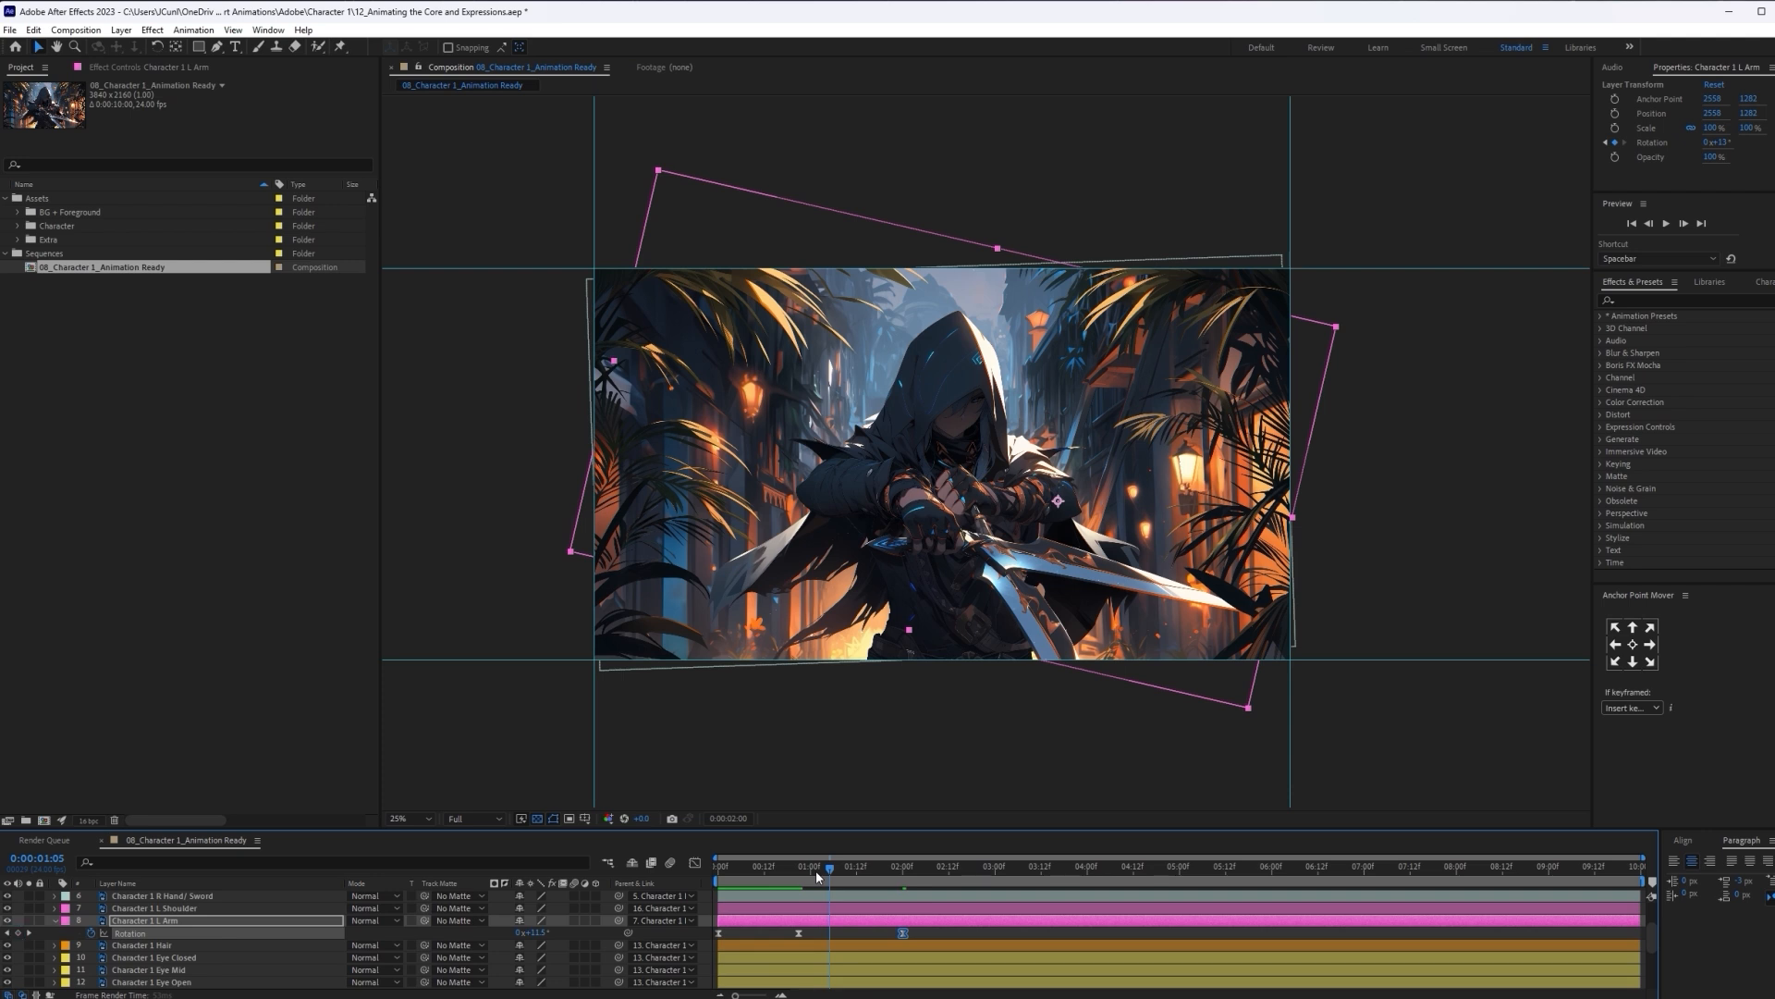
{"action": "left_click_drag", "start_coordinate": [817, 876], "coordinate": [720, 879]}
{"action": "key", "text": "space"}
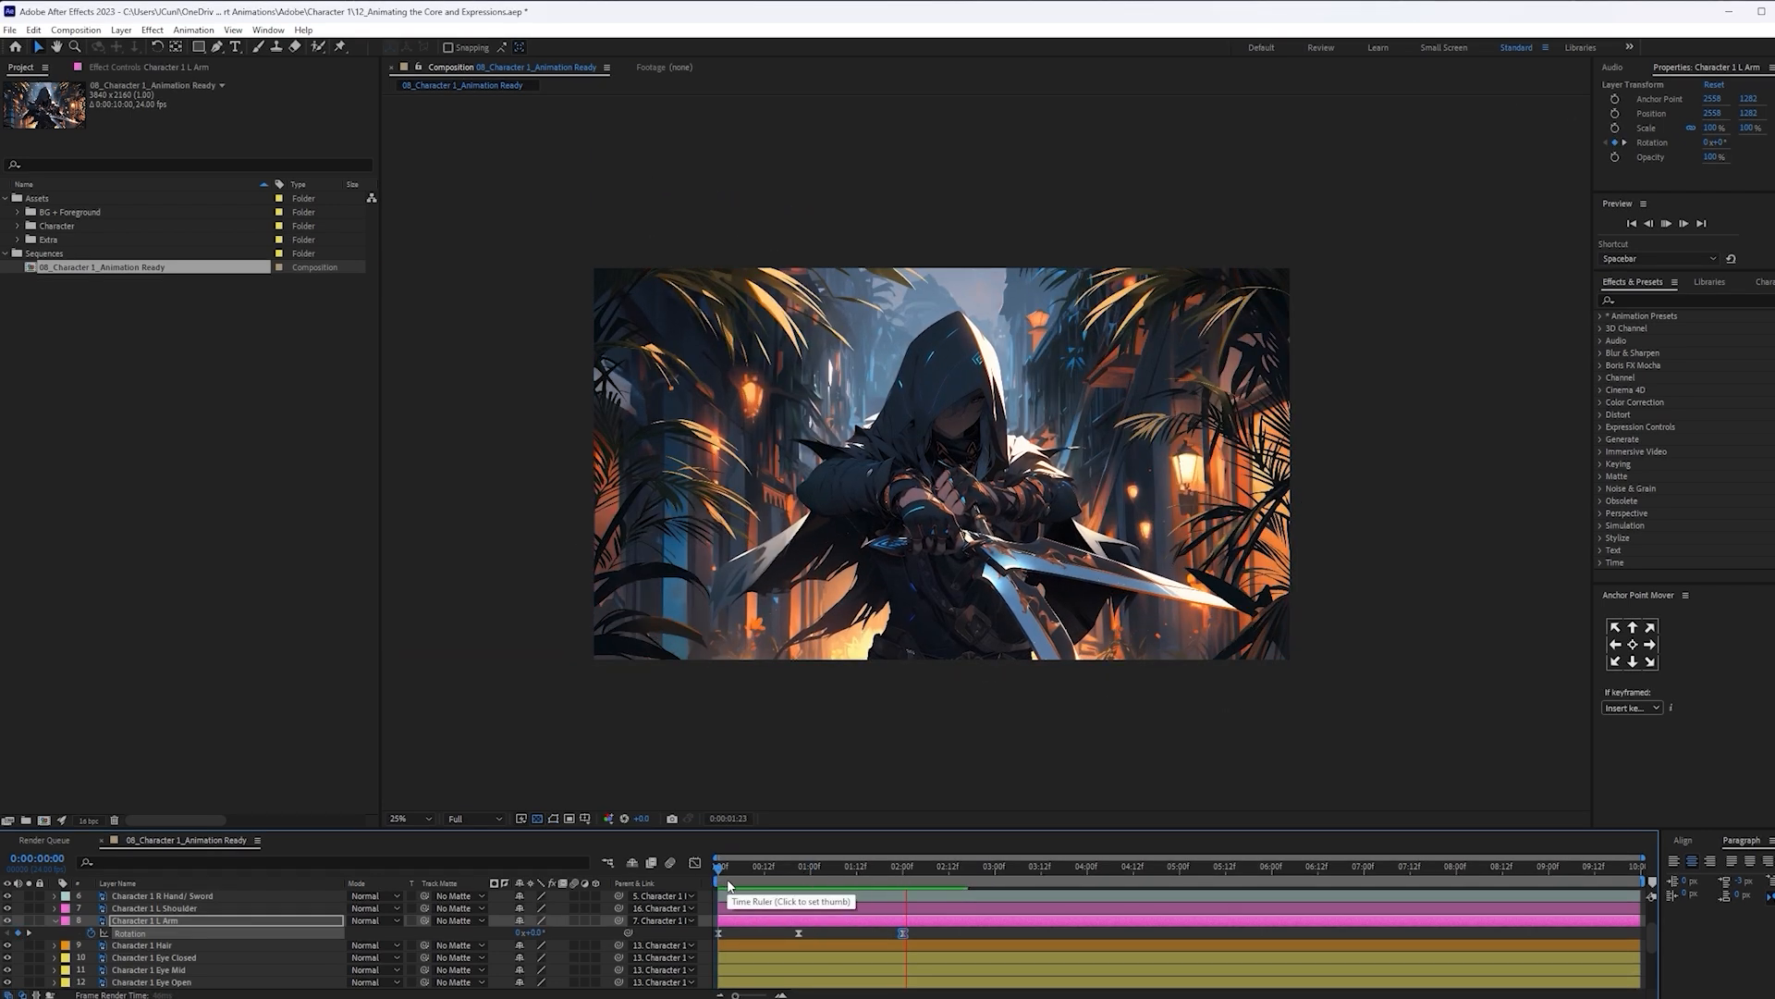
Add an L Arm Rotation keyframe of 11° at 0:00:03:00
{"action": "left_click", "coordinate": [1001, 869]}
{"action": "left_click", "coordinate": [995, 867]}
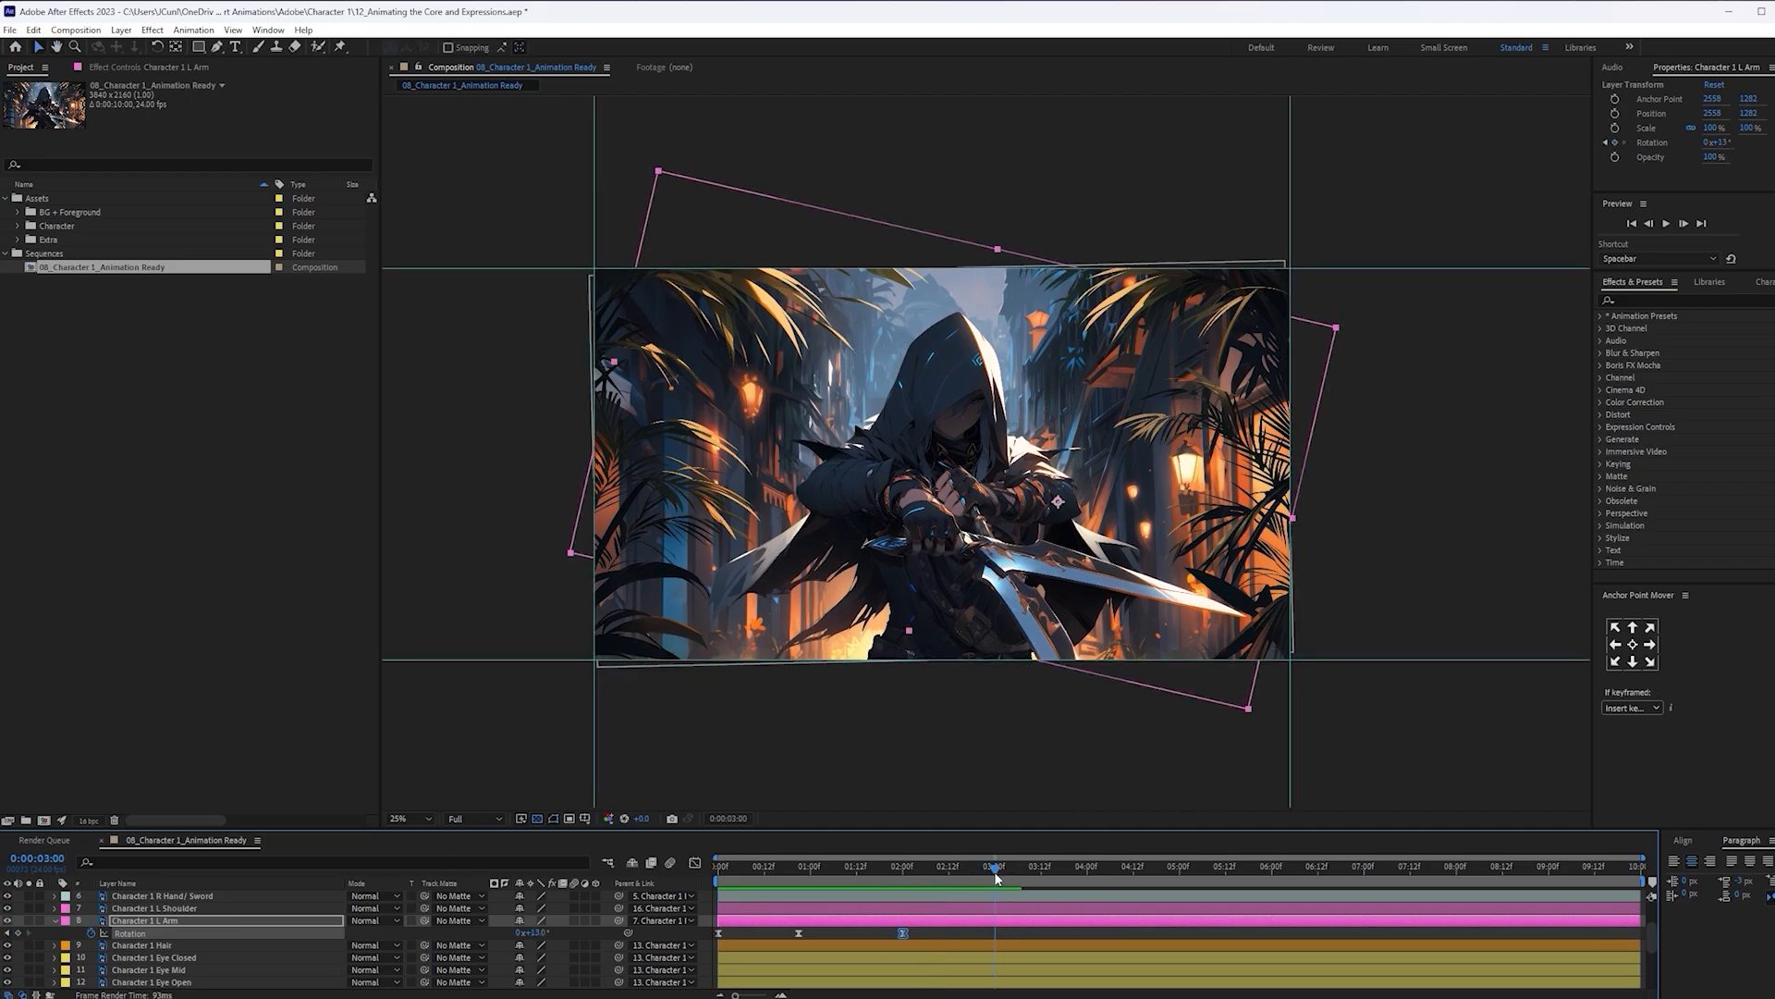
{"action": "left_click", "coordinate": [534, 932]}
{"action": "type", "text": "11"}
{"action": "key", "text": "Return"}
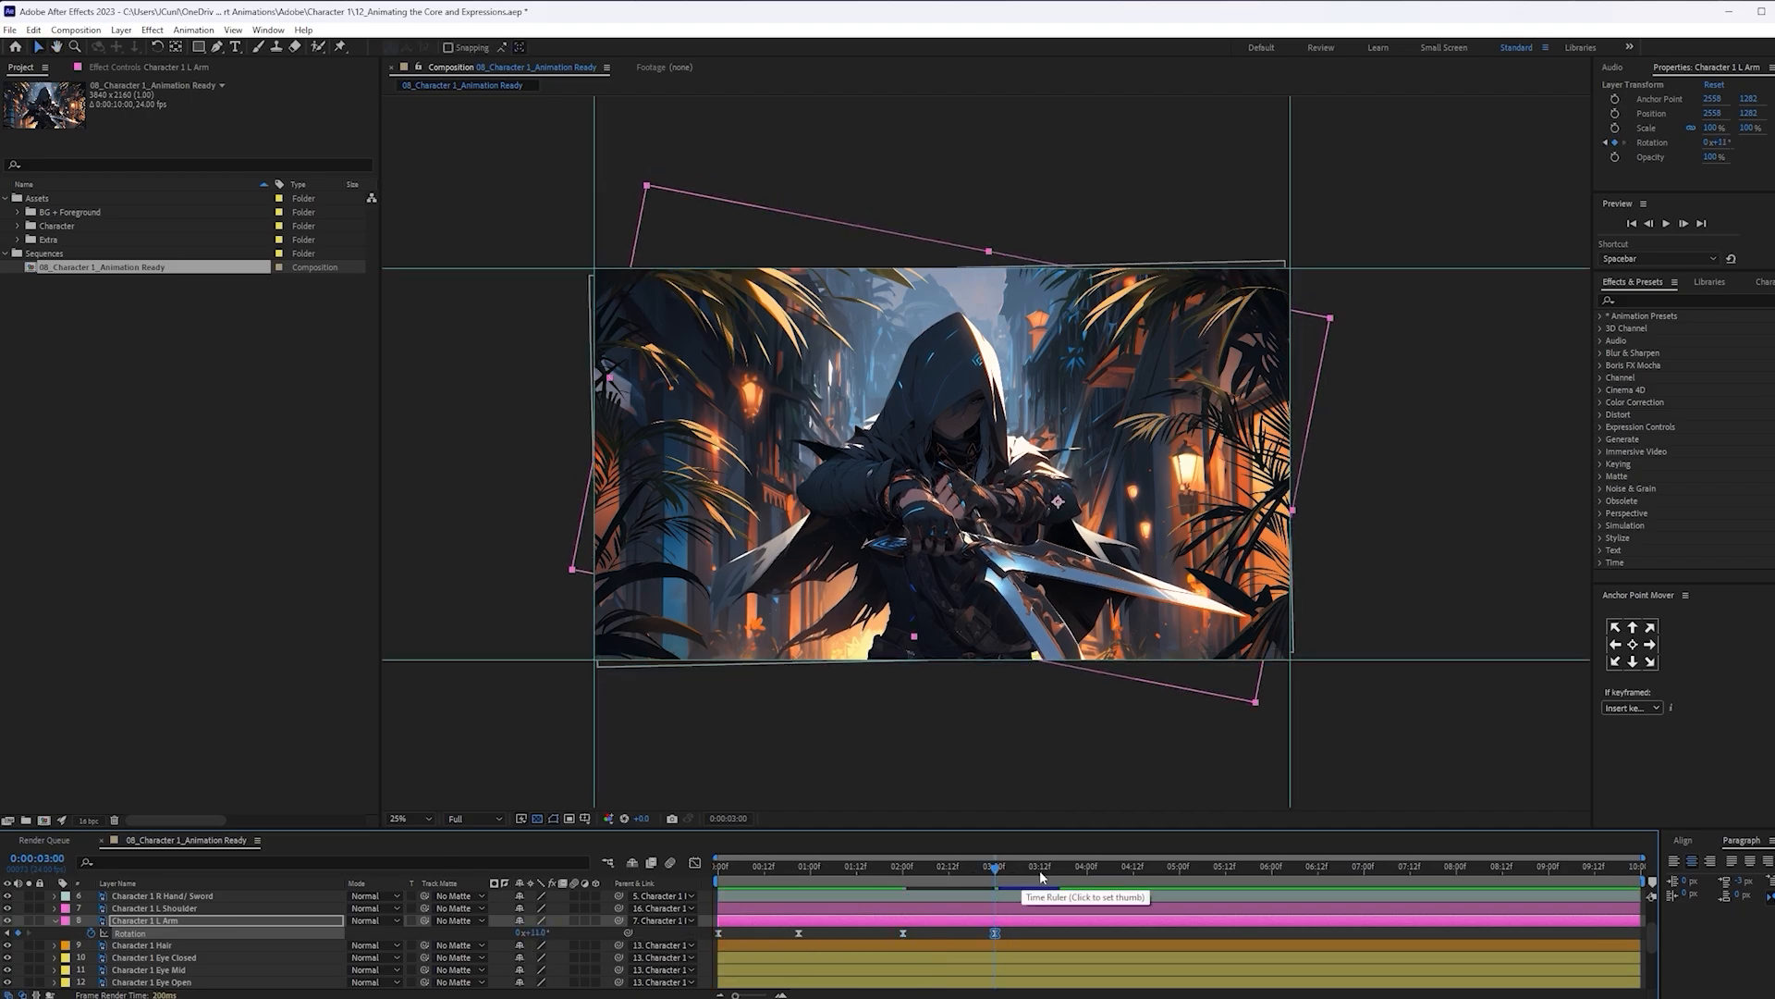
Add an L Arm Rotation keyframe of 0° at 0:00:04:01 and preview the animation from the beginning
{"action": "left_click_drag", "start_coordinate": [1057, 871], "coordinate": [1092, 871]}
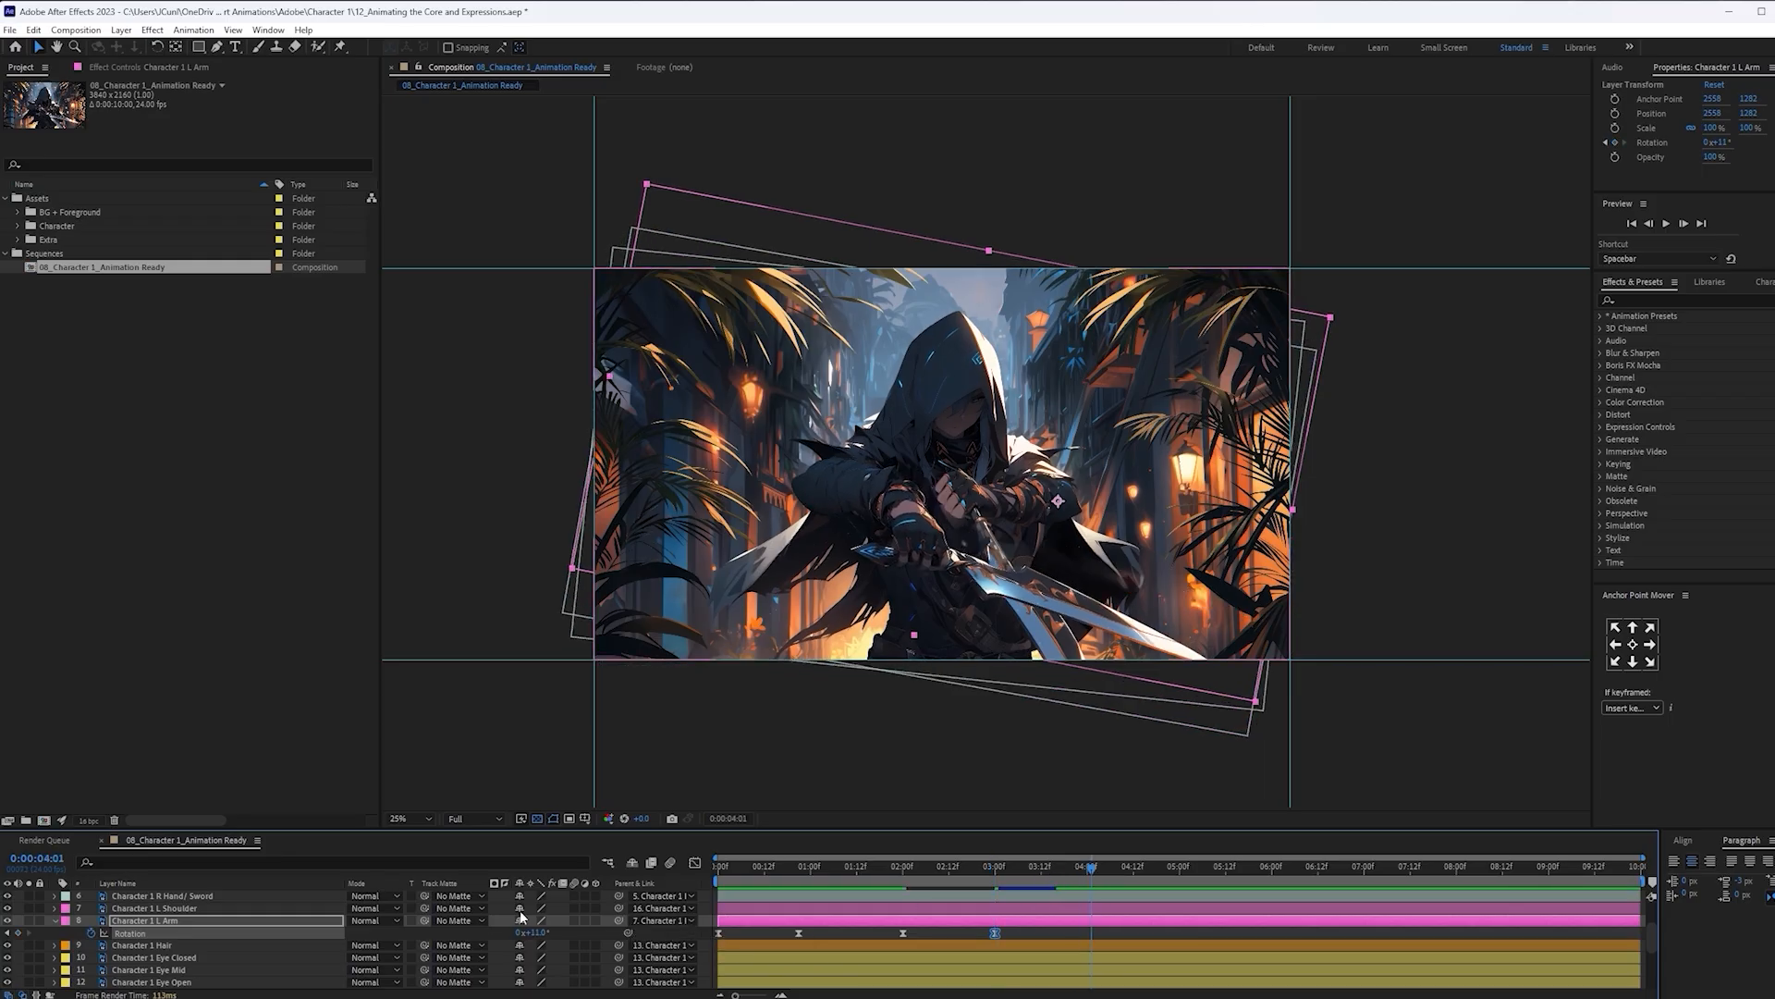
{"action": "key", "text": "Return"}
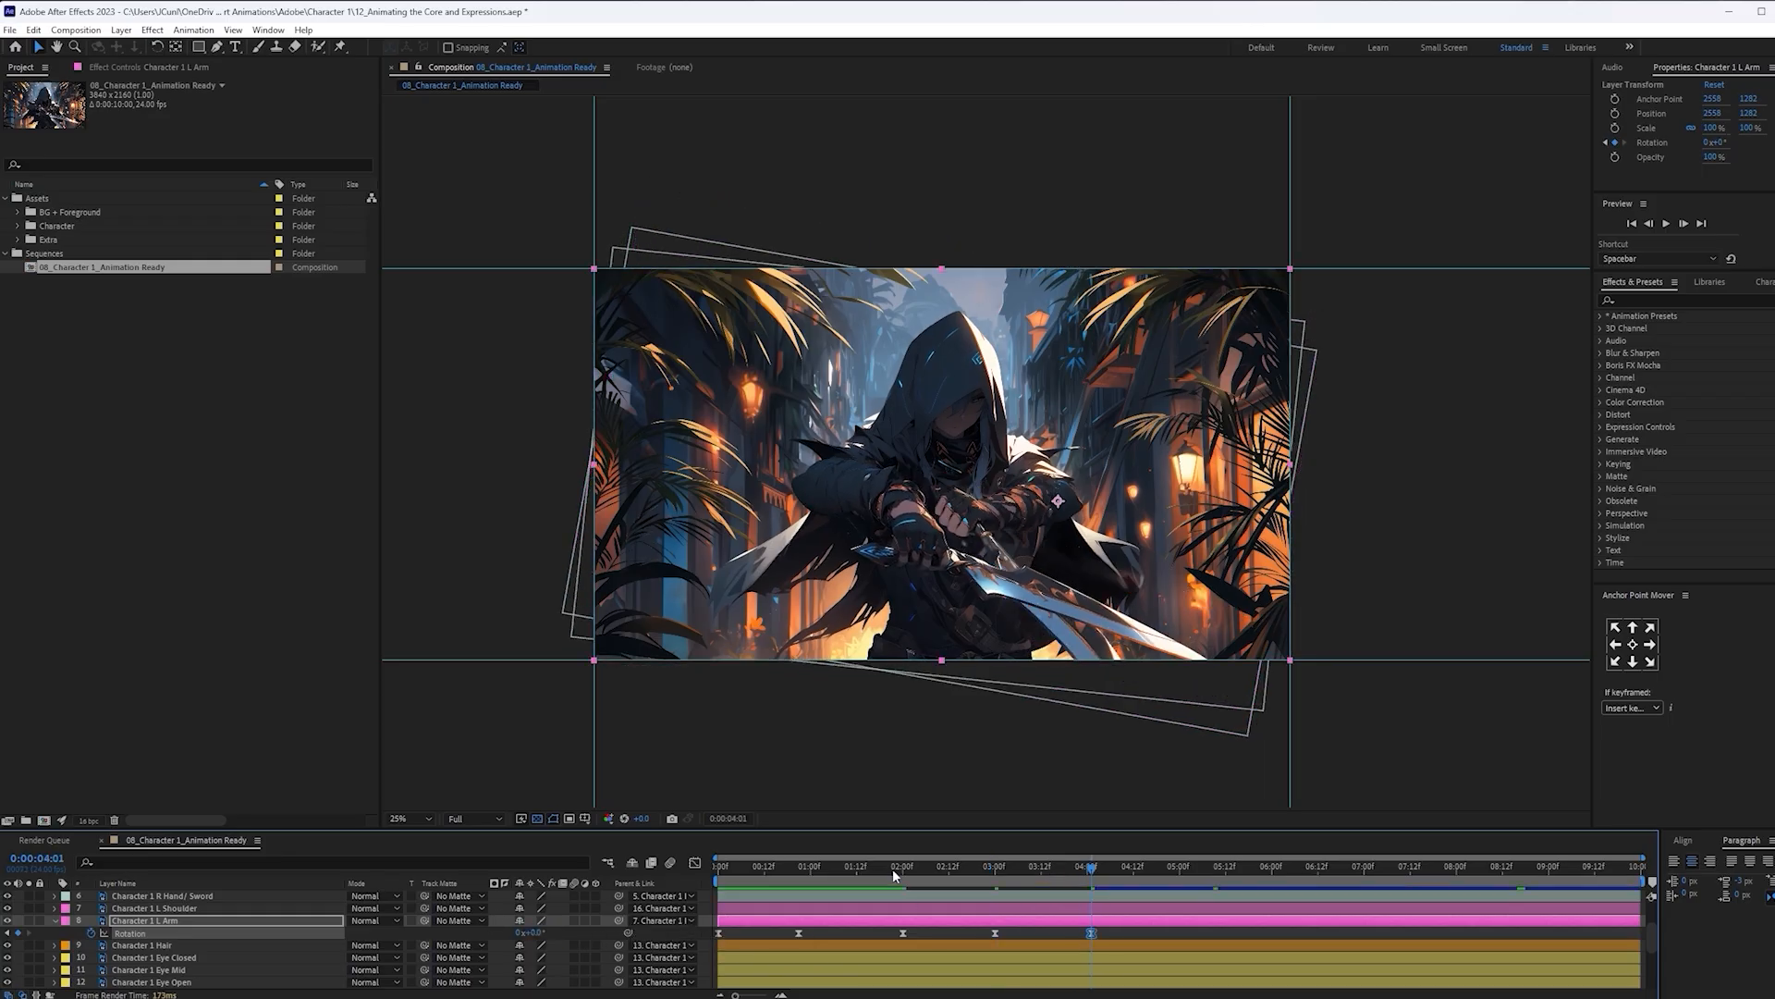
{"action": "key", "text": "space"}
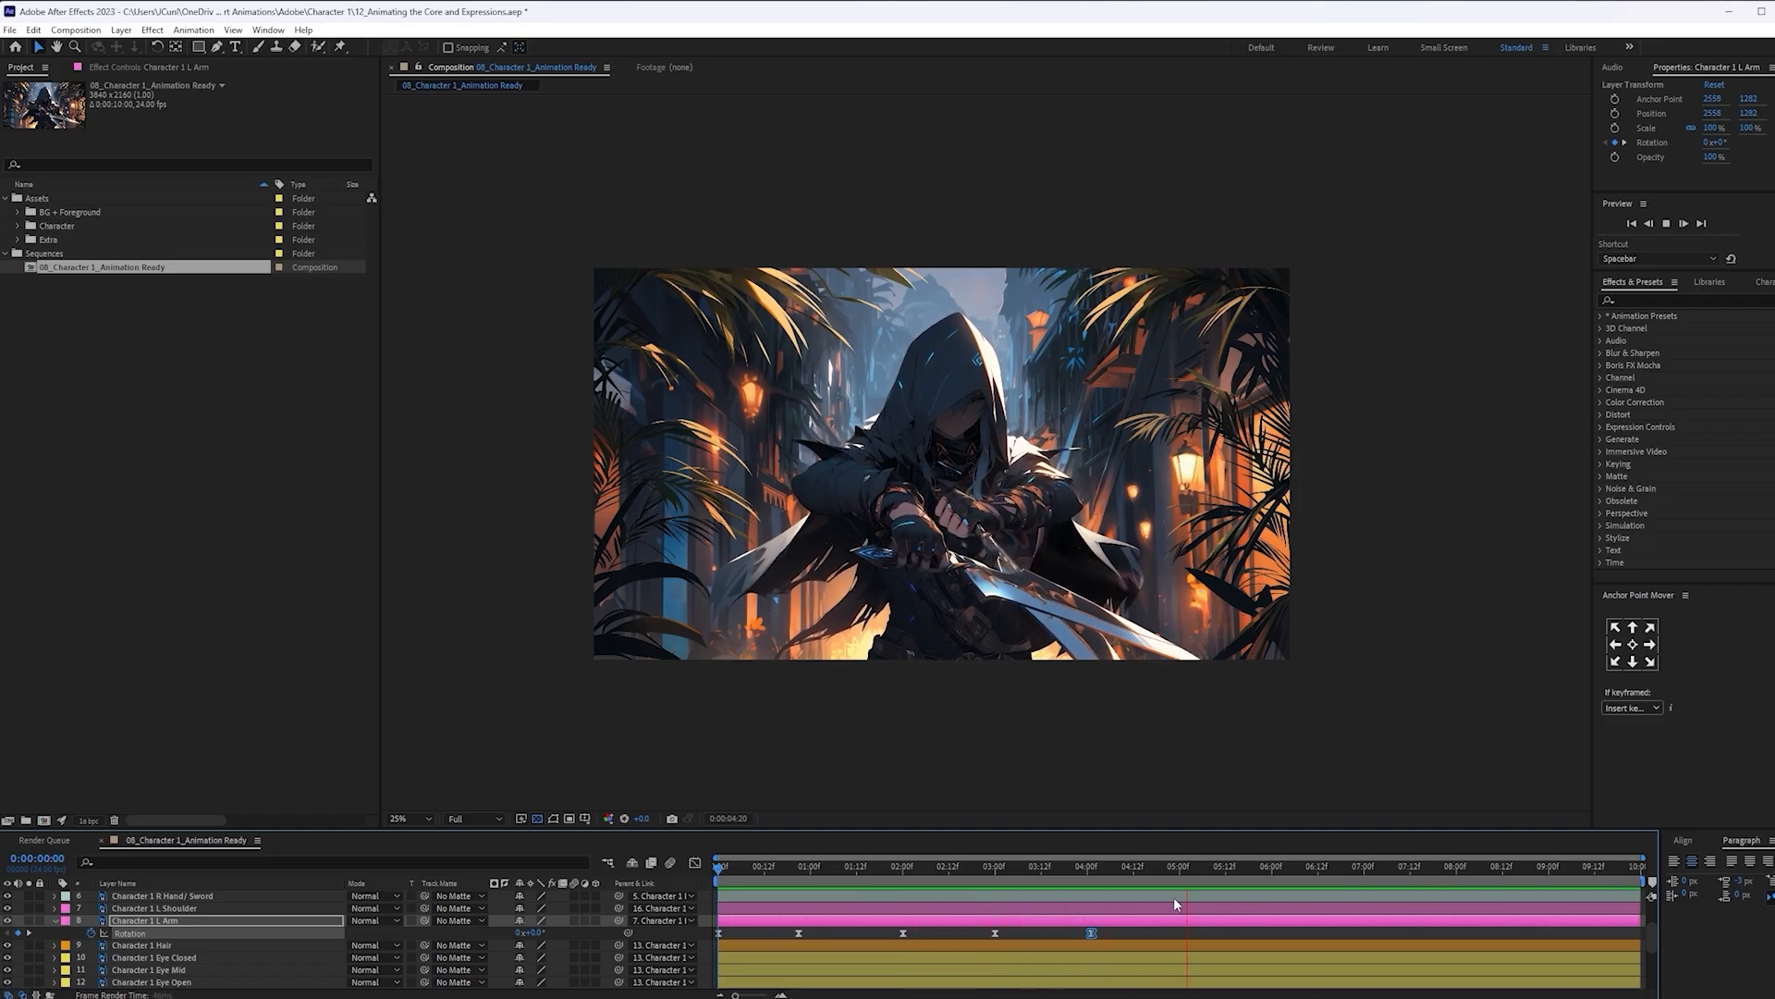
{"action": "key", "text": "space"}
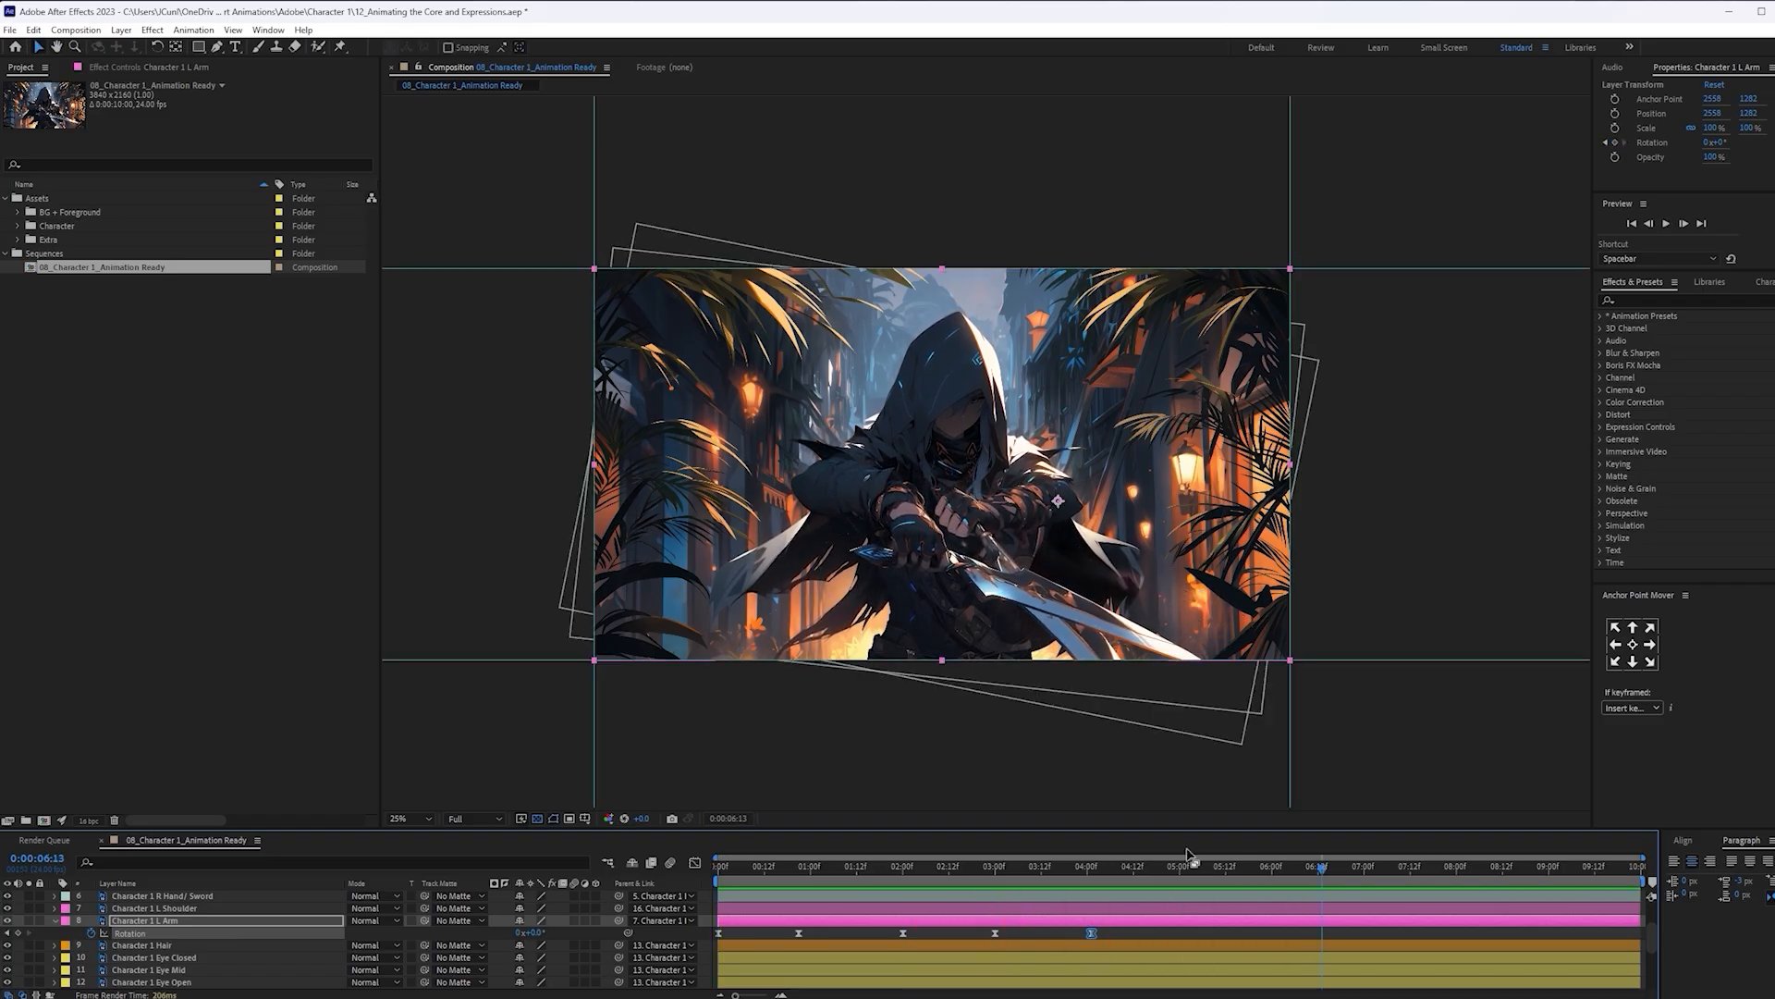
Inspect the hands and swords up close and add an L Arm Rotation keyframe of 0° at 0:00:05:01
{"action": "left_click", "coordinate": [1175, 867]}
{"action": "scroll", "coordinate": [1147, 712], "scroll_direction": "up", "scroll_amount": 2}
{"action": "left_click_drag", "start_coordinate": [1144, 704], "coordinate": [929, 403]}
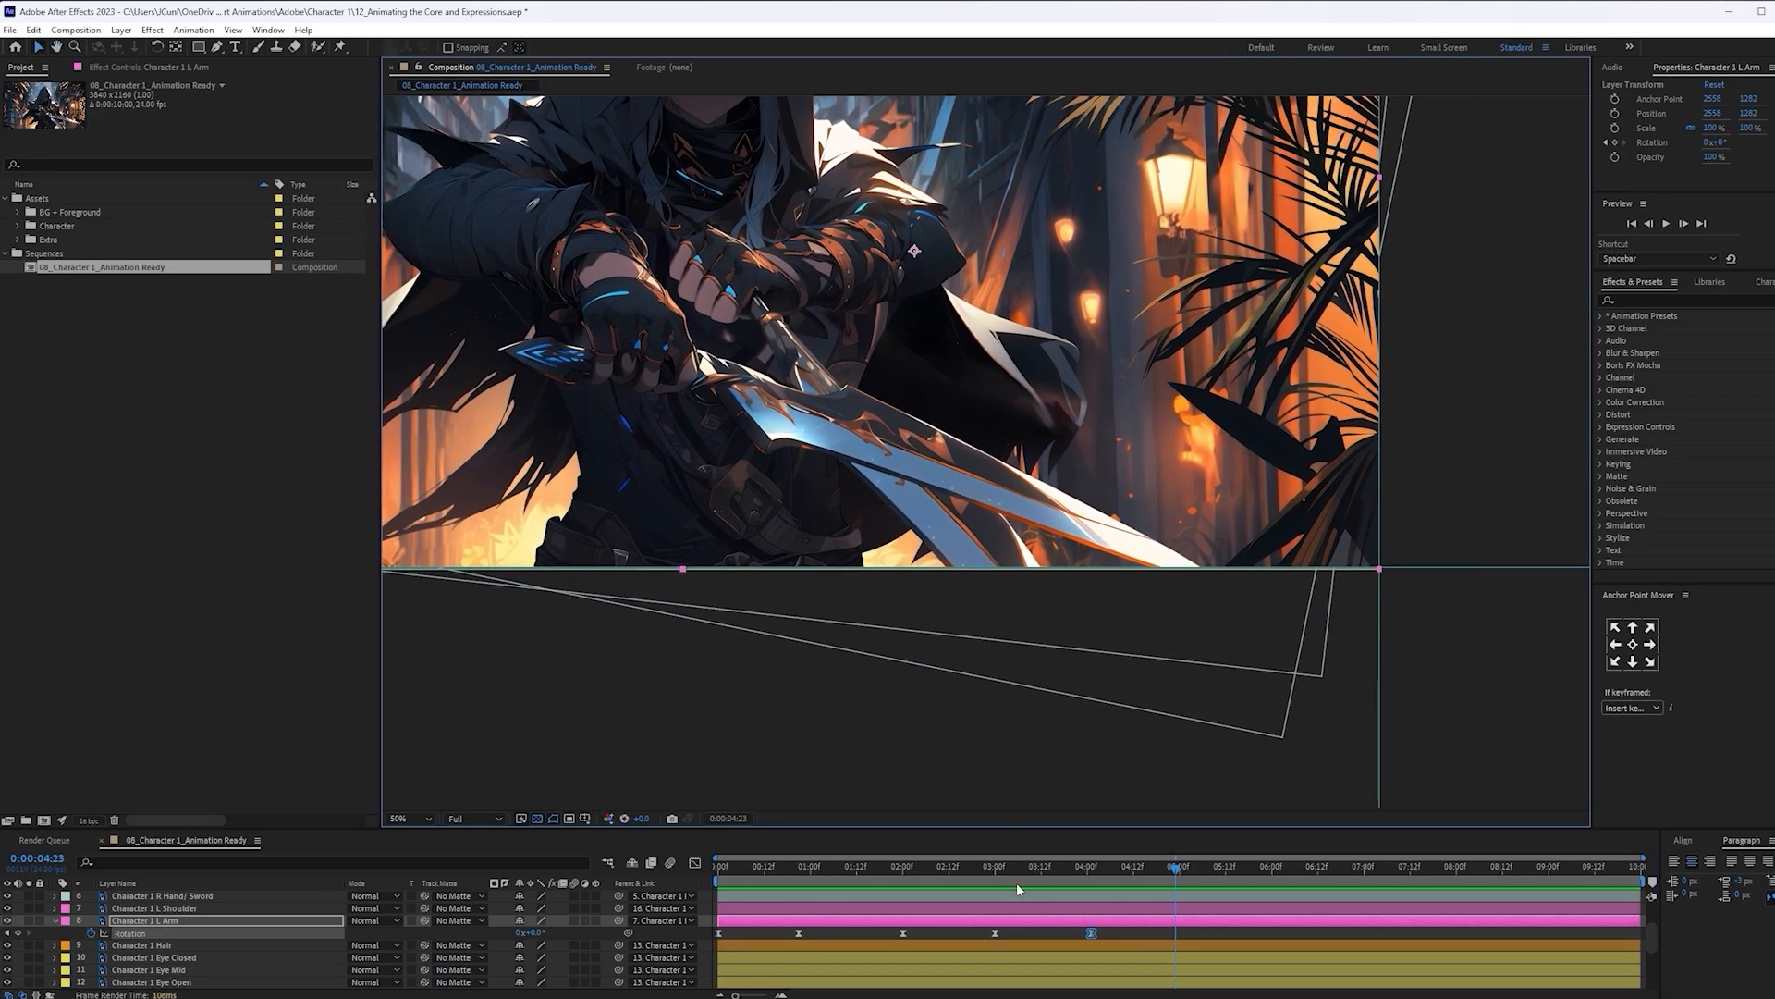
{"action": "left_click", "coordinate": [1221, 939]}
{"action": "key", "text": "Page_Down"}
{"action": "key", "text": "Page_Down"}
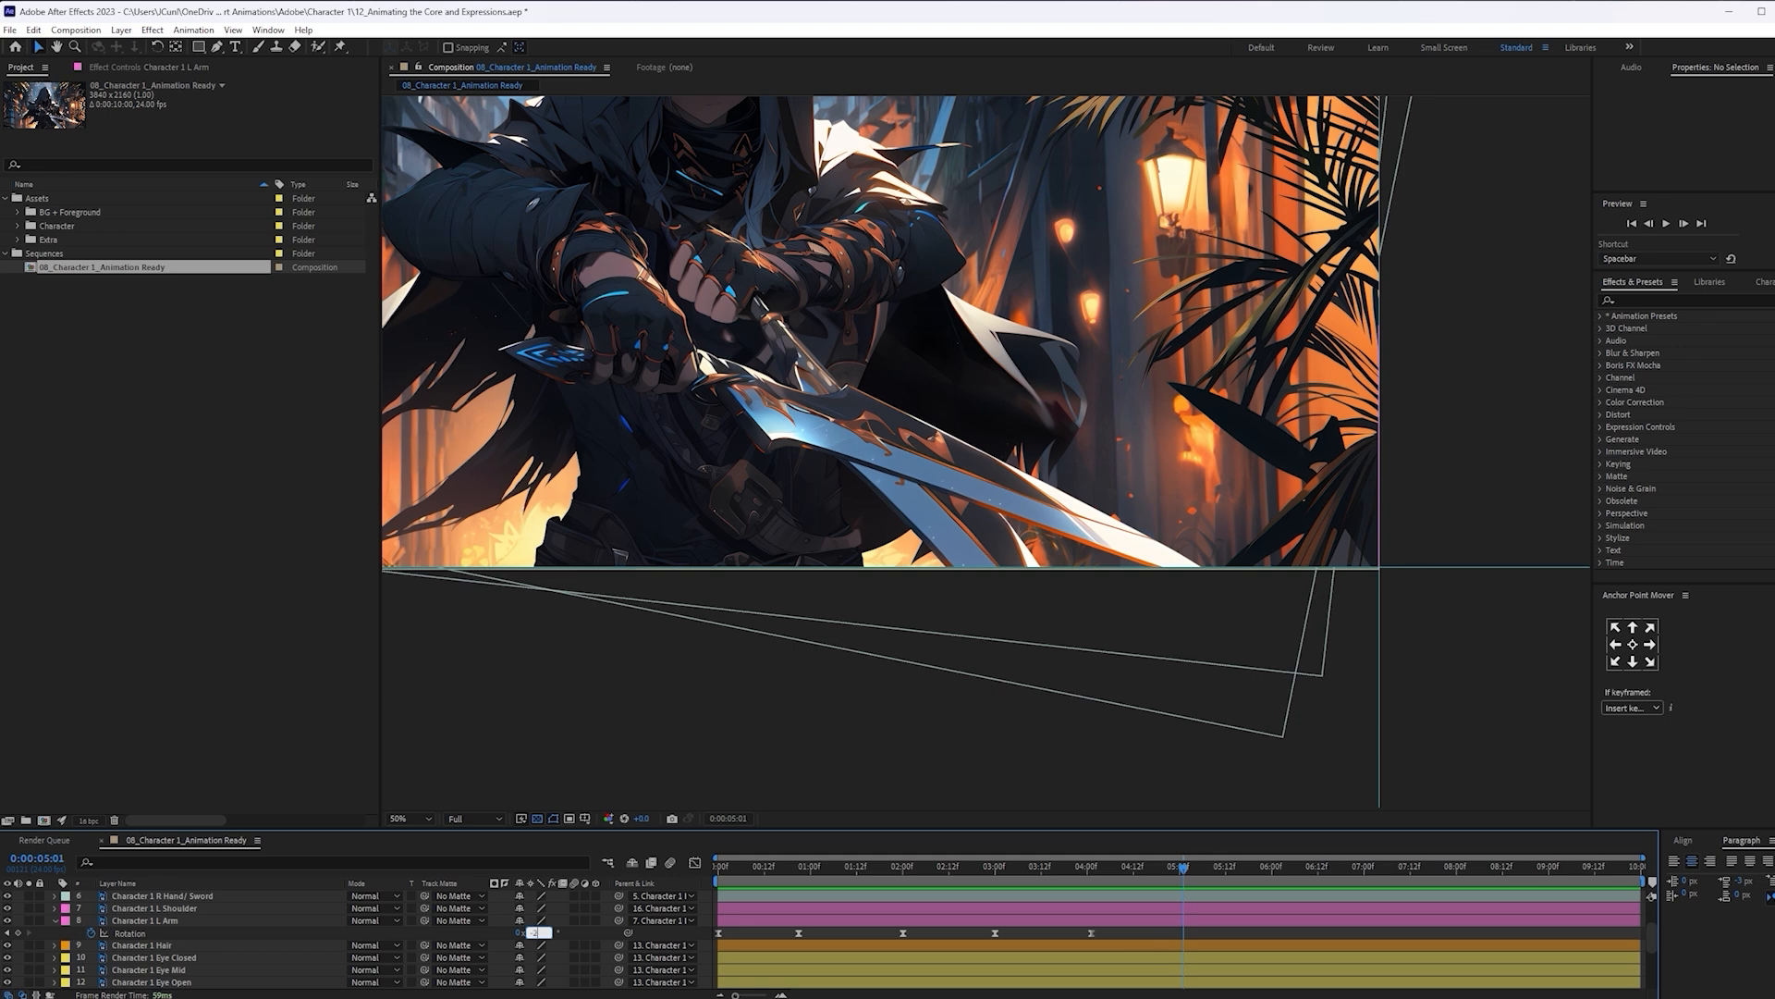
{"action": "key", "text": "Return"}
{"action": "left_click", "coordinate": [535, 932]}
{"action": "key", "text": "Return"}
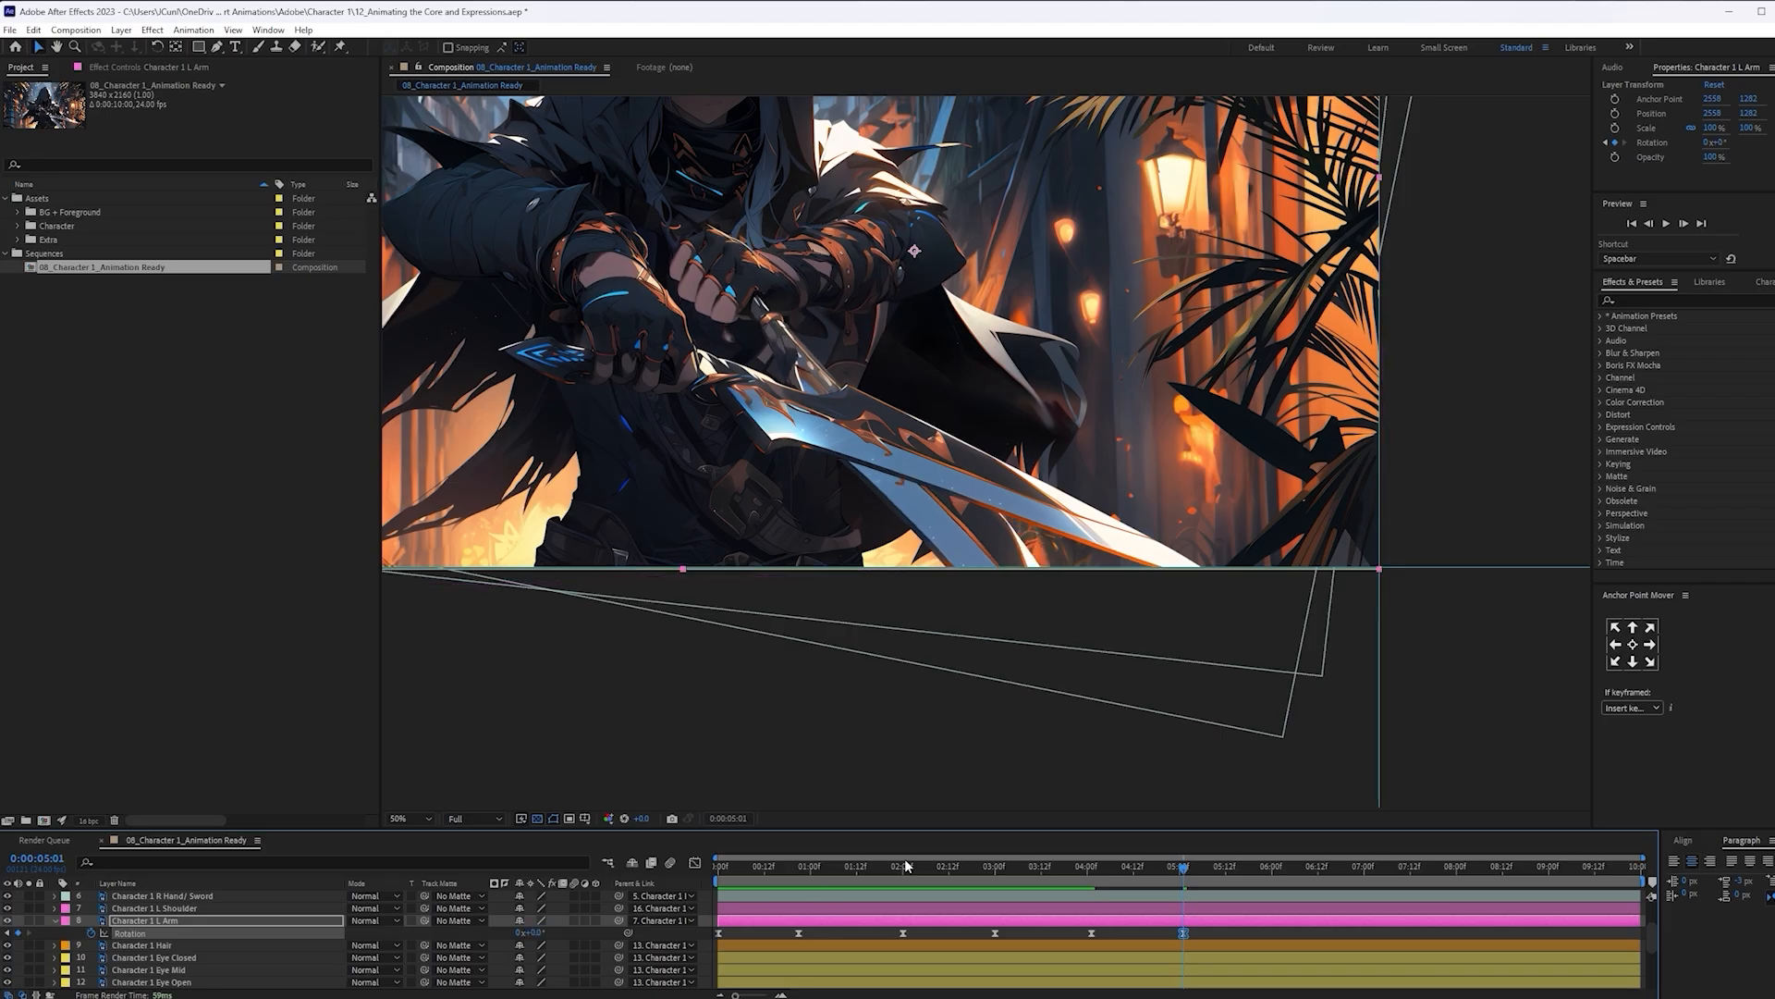
Move the last L Arm Rotation keyframe to about 0:00:06:04 to lengthen the arm's hold
{"action": "left_click_drag", "start_coordinate": [1212, 870], "coordinate": [1318, 886]}
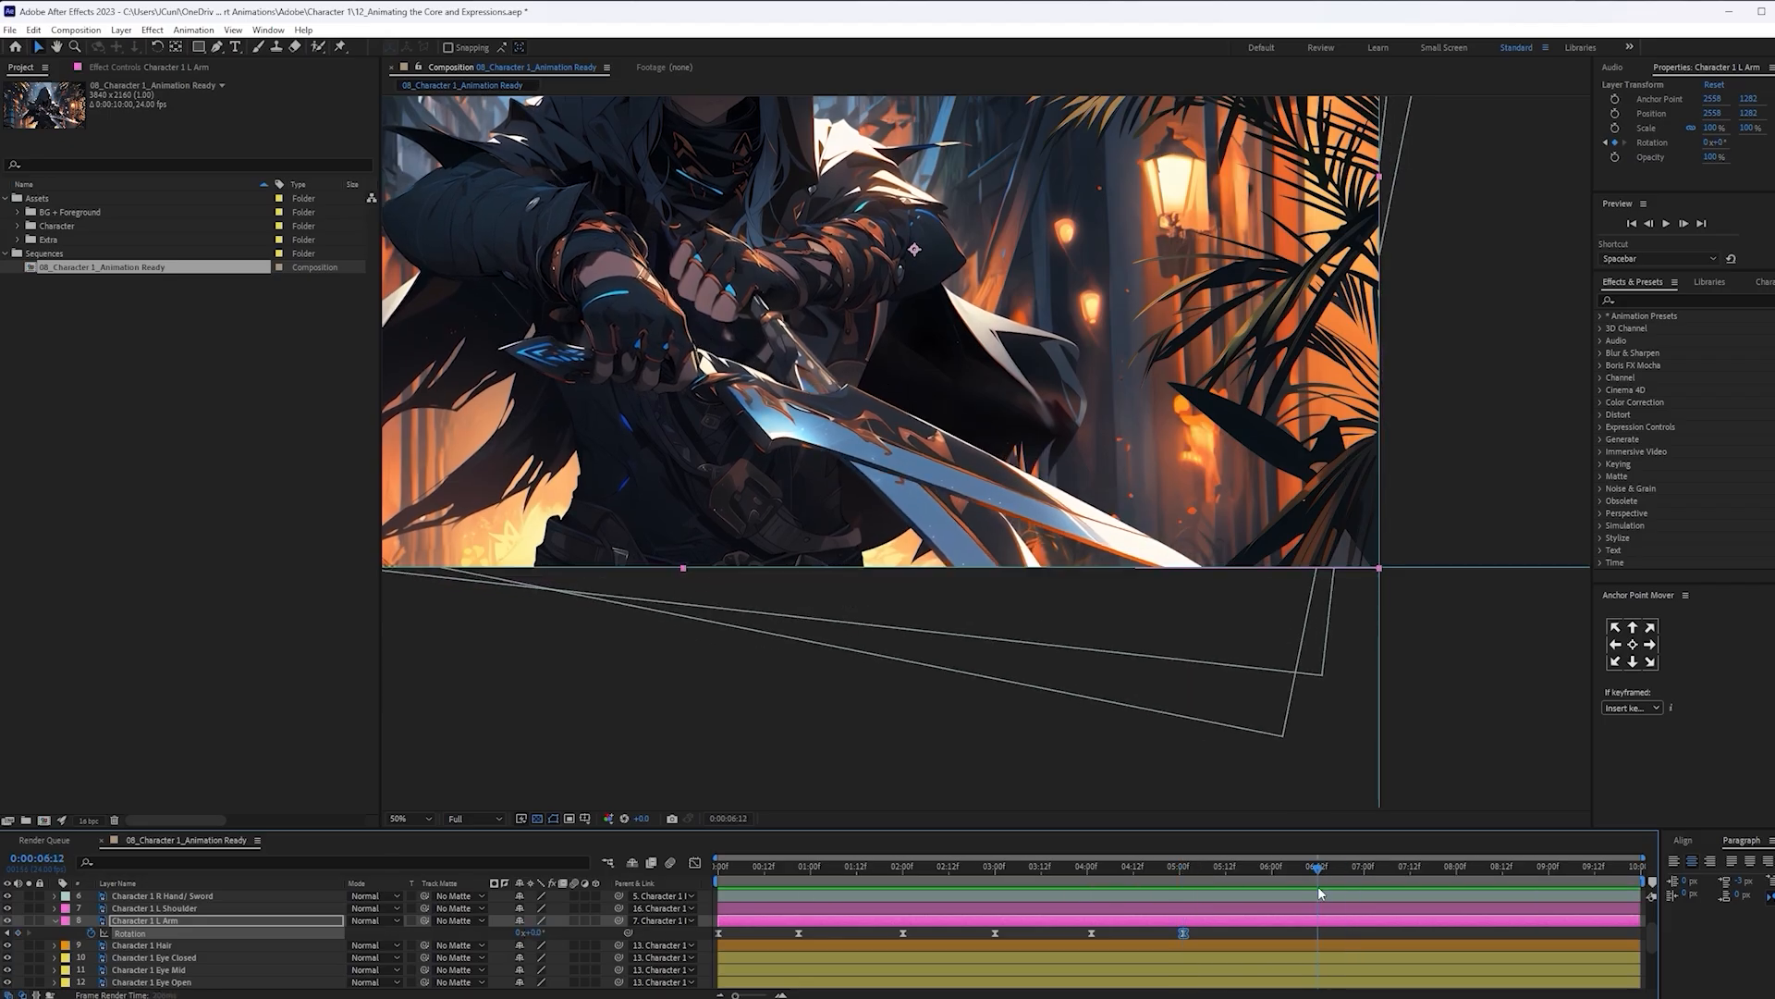
{"action": "left_click_drag", "start_coordinate": [1185, 934], "coordinate": [1386, 876]}
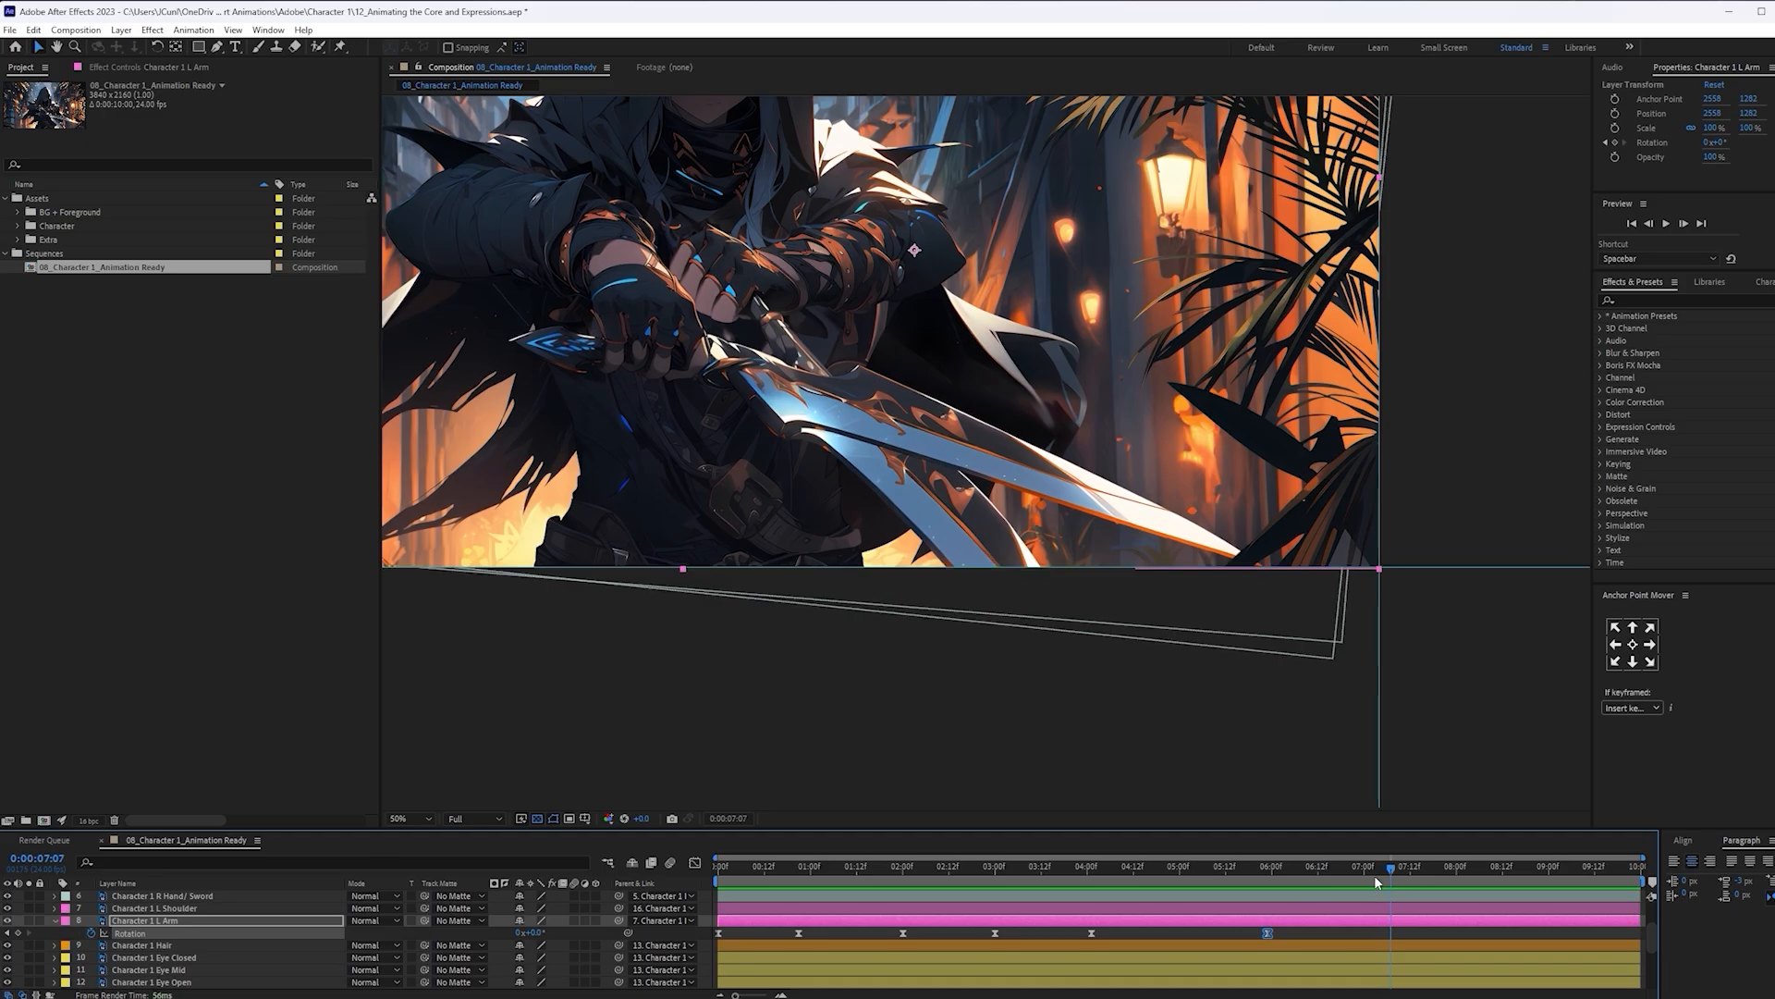
{"action": "left_click_drag", "start_coordinate": [1276, 933], "coordinate": [1292, 932]}
Add L Arm Rotation keyframes of about 6° at 0:00:07:09 and 7° at 0:00:08:08
{"action": "left_click_drag", "start_coordinate": [1330, 876], "coordinate": [1398, 879]}
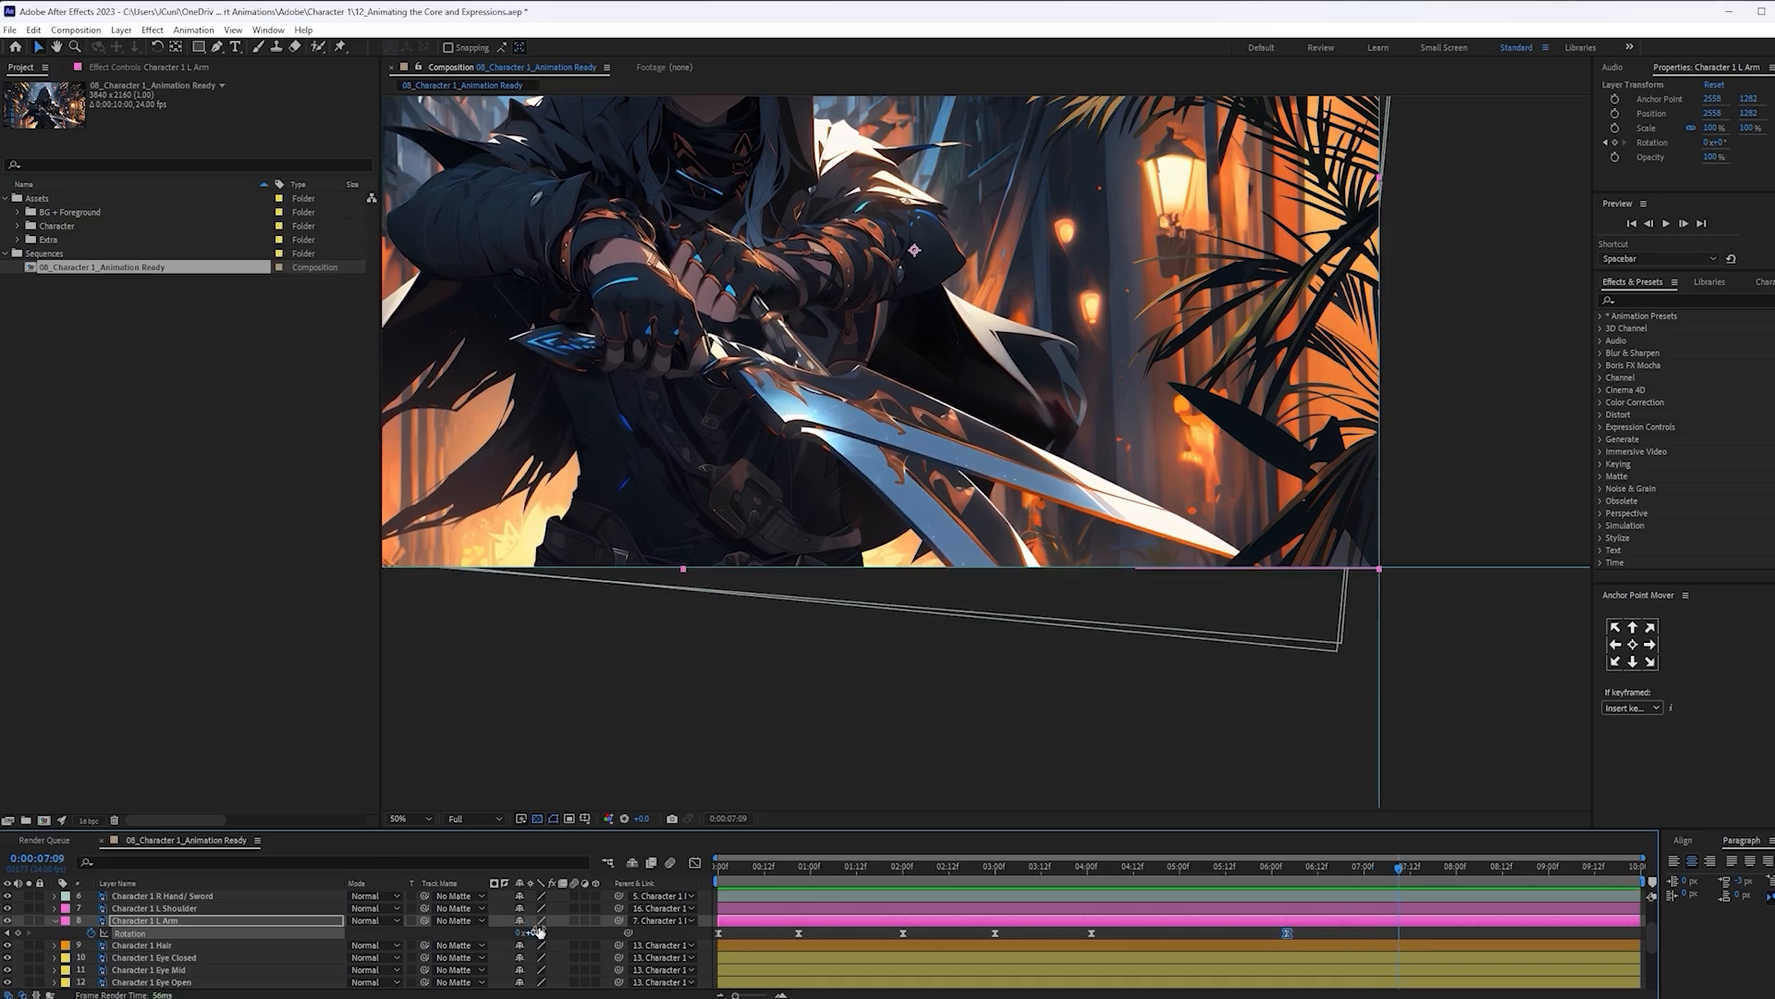
{"action": "left_click_drag", "start_coordinate": [531, 932], "coordinate": [543, 929]}
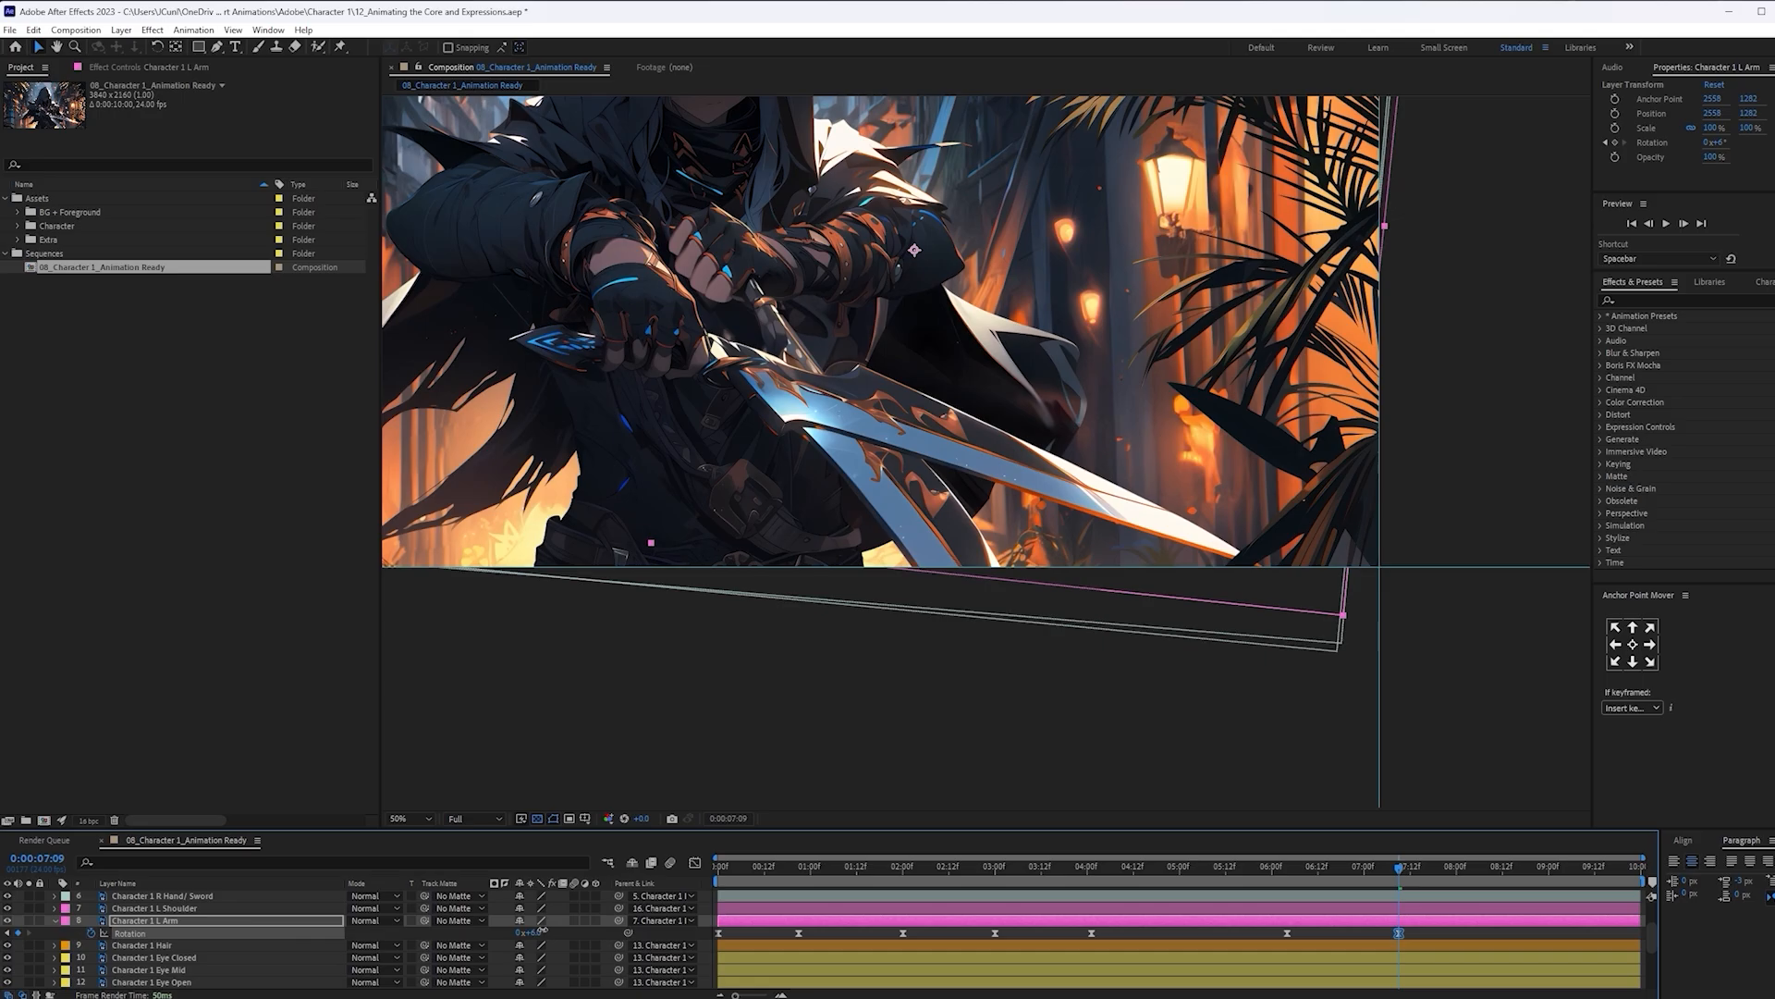
{"action": "left_click_drag", "start_coordinate": [1421, 877], "coordinate": [1487, 877]}
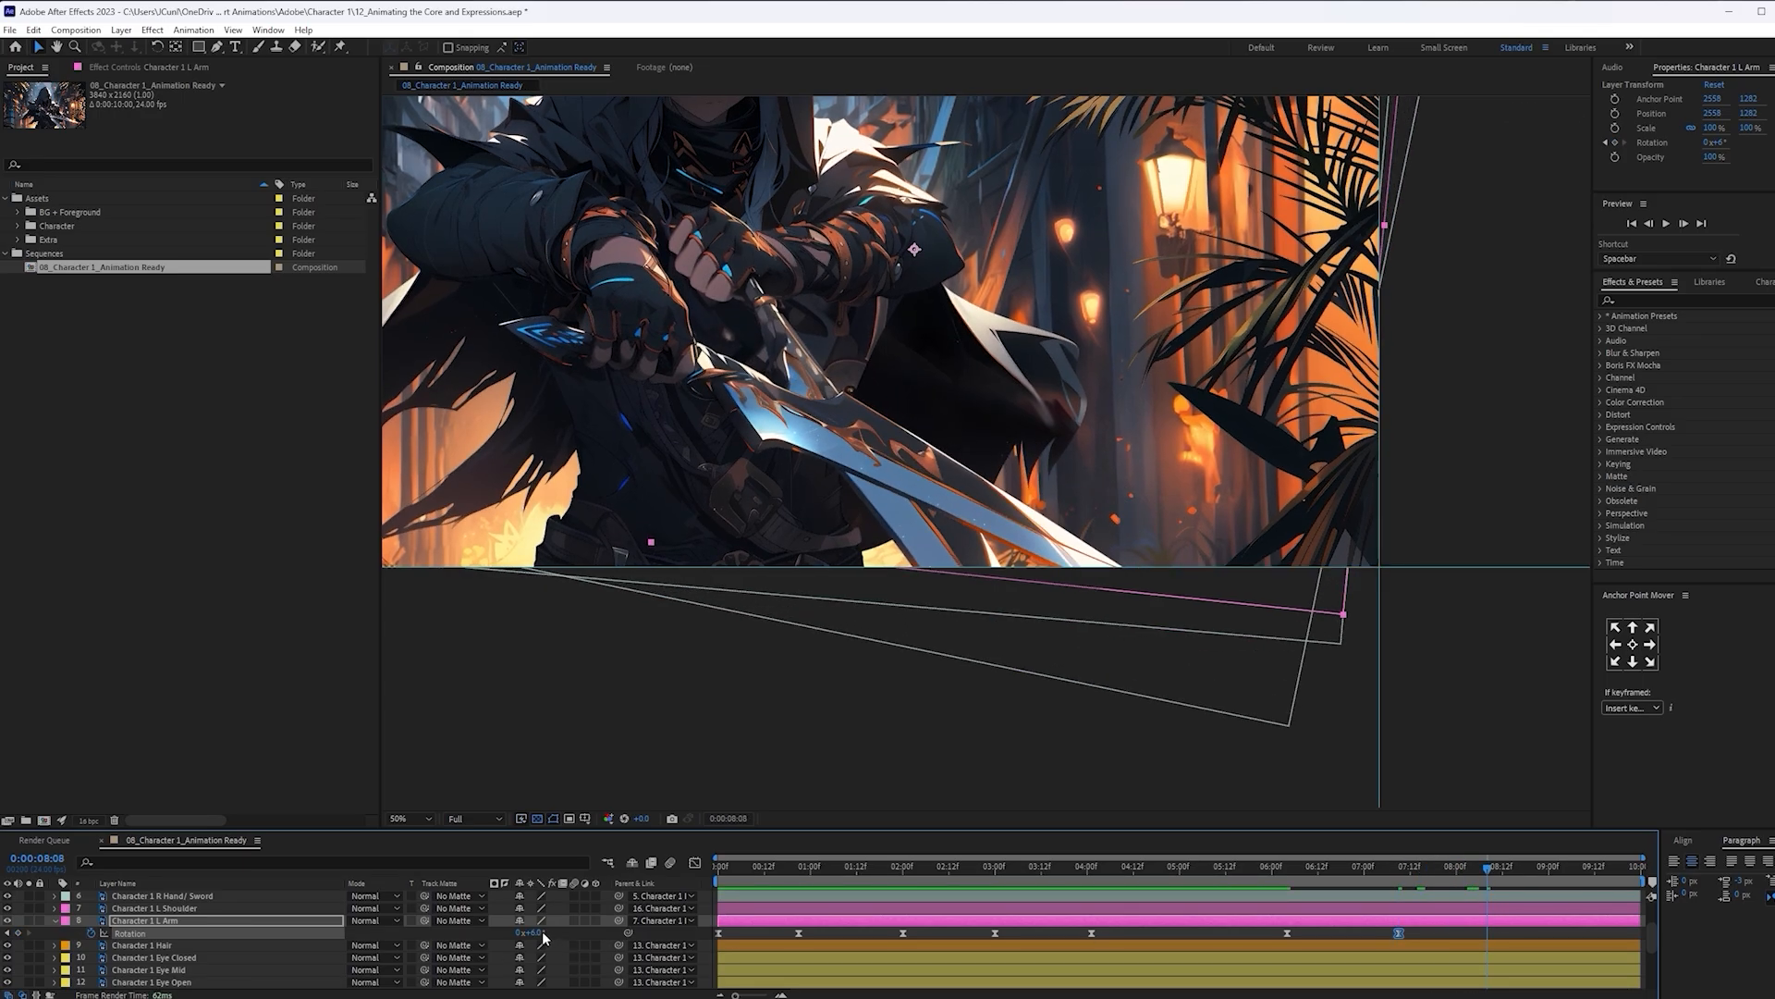
{"action": "left_click_drag", "start_coordinate": [536, 931], "coordinate": [536, 931]}
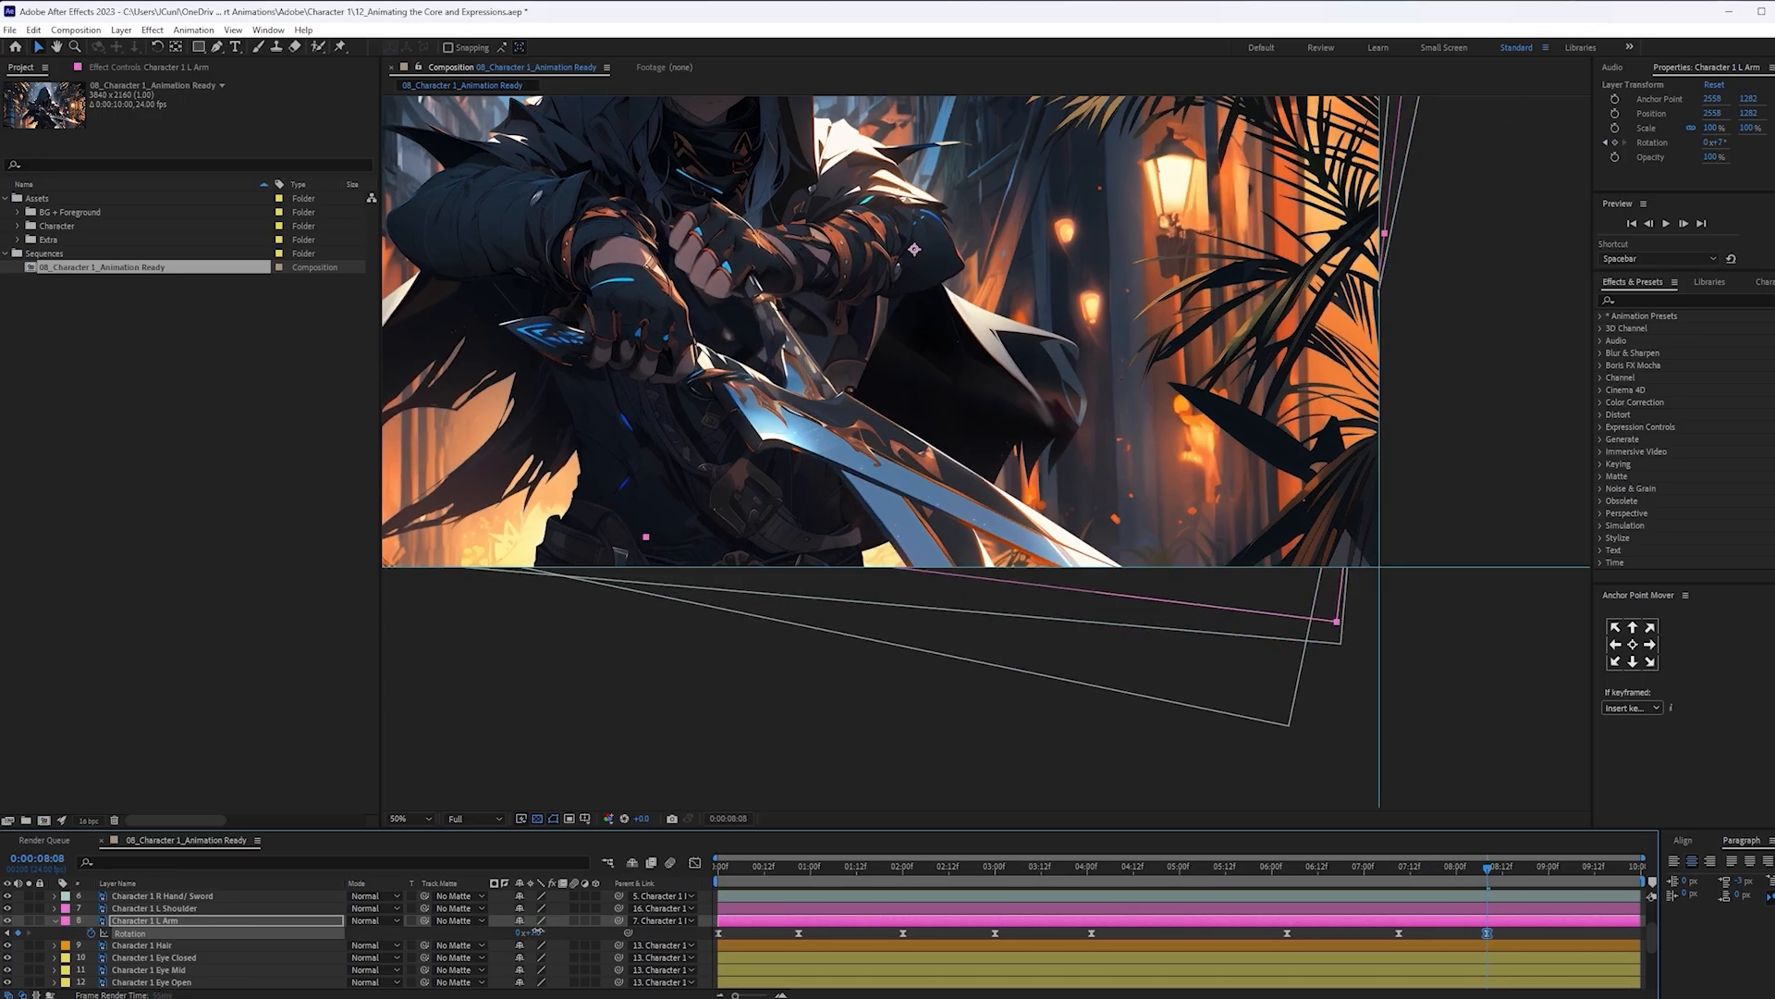
Copy the first L Arm Rotation keyframe to about 0:00:09:05 and preview the second swing across the full frame
{"action": "key", "text": "space"}
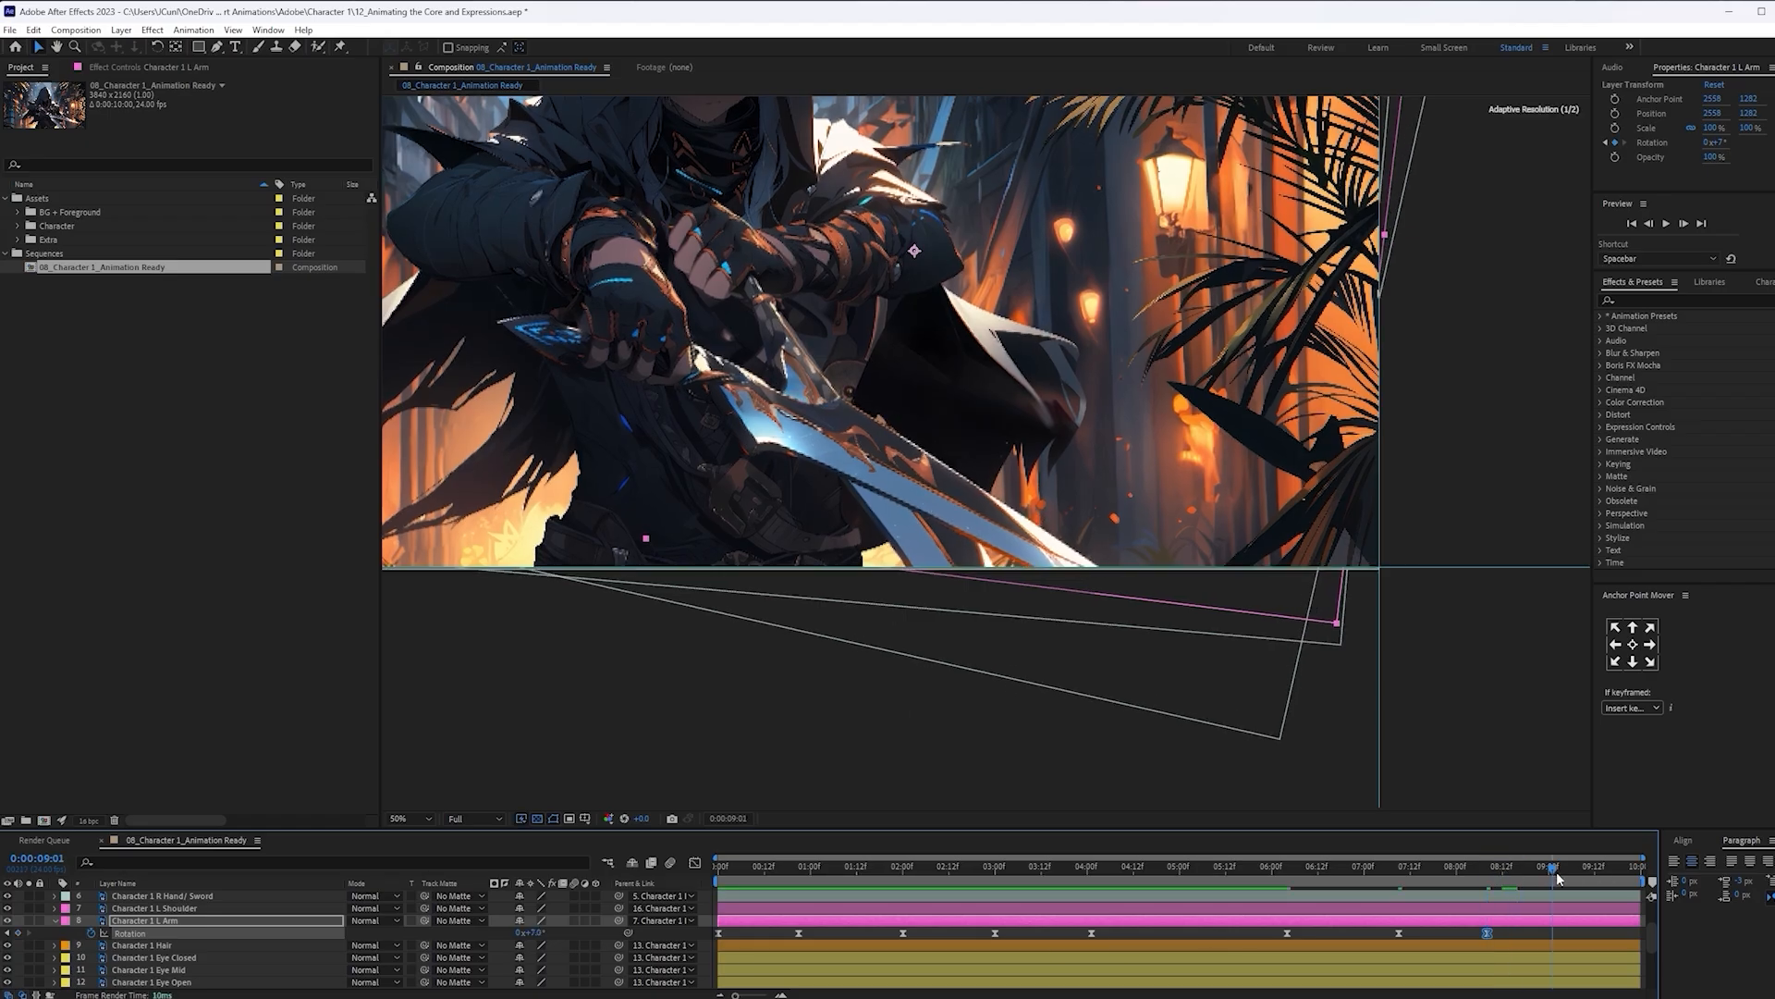
{"action": "left_click", "coordinate": [719, 933]}
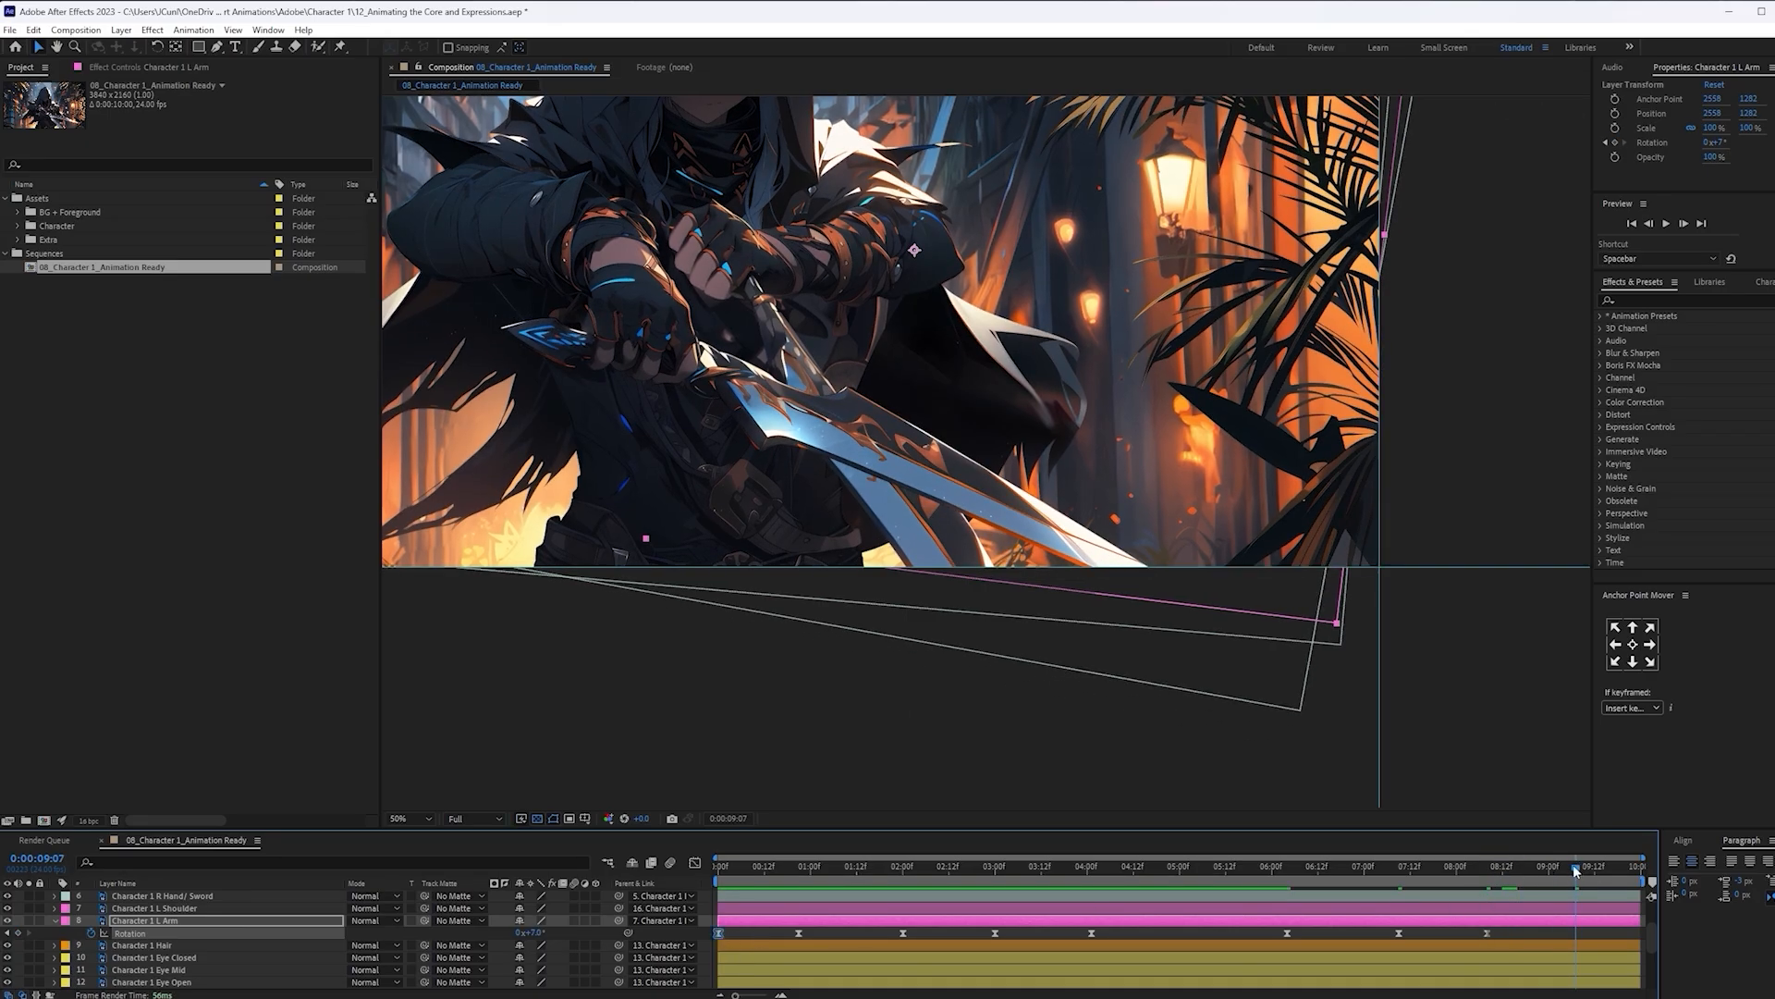
{"action": "left_click_drag", "start_coordinate": [1577, 872], "coordinate": [1252, 872]}
{"action": "key", "text": "ctrl+v"}
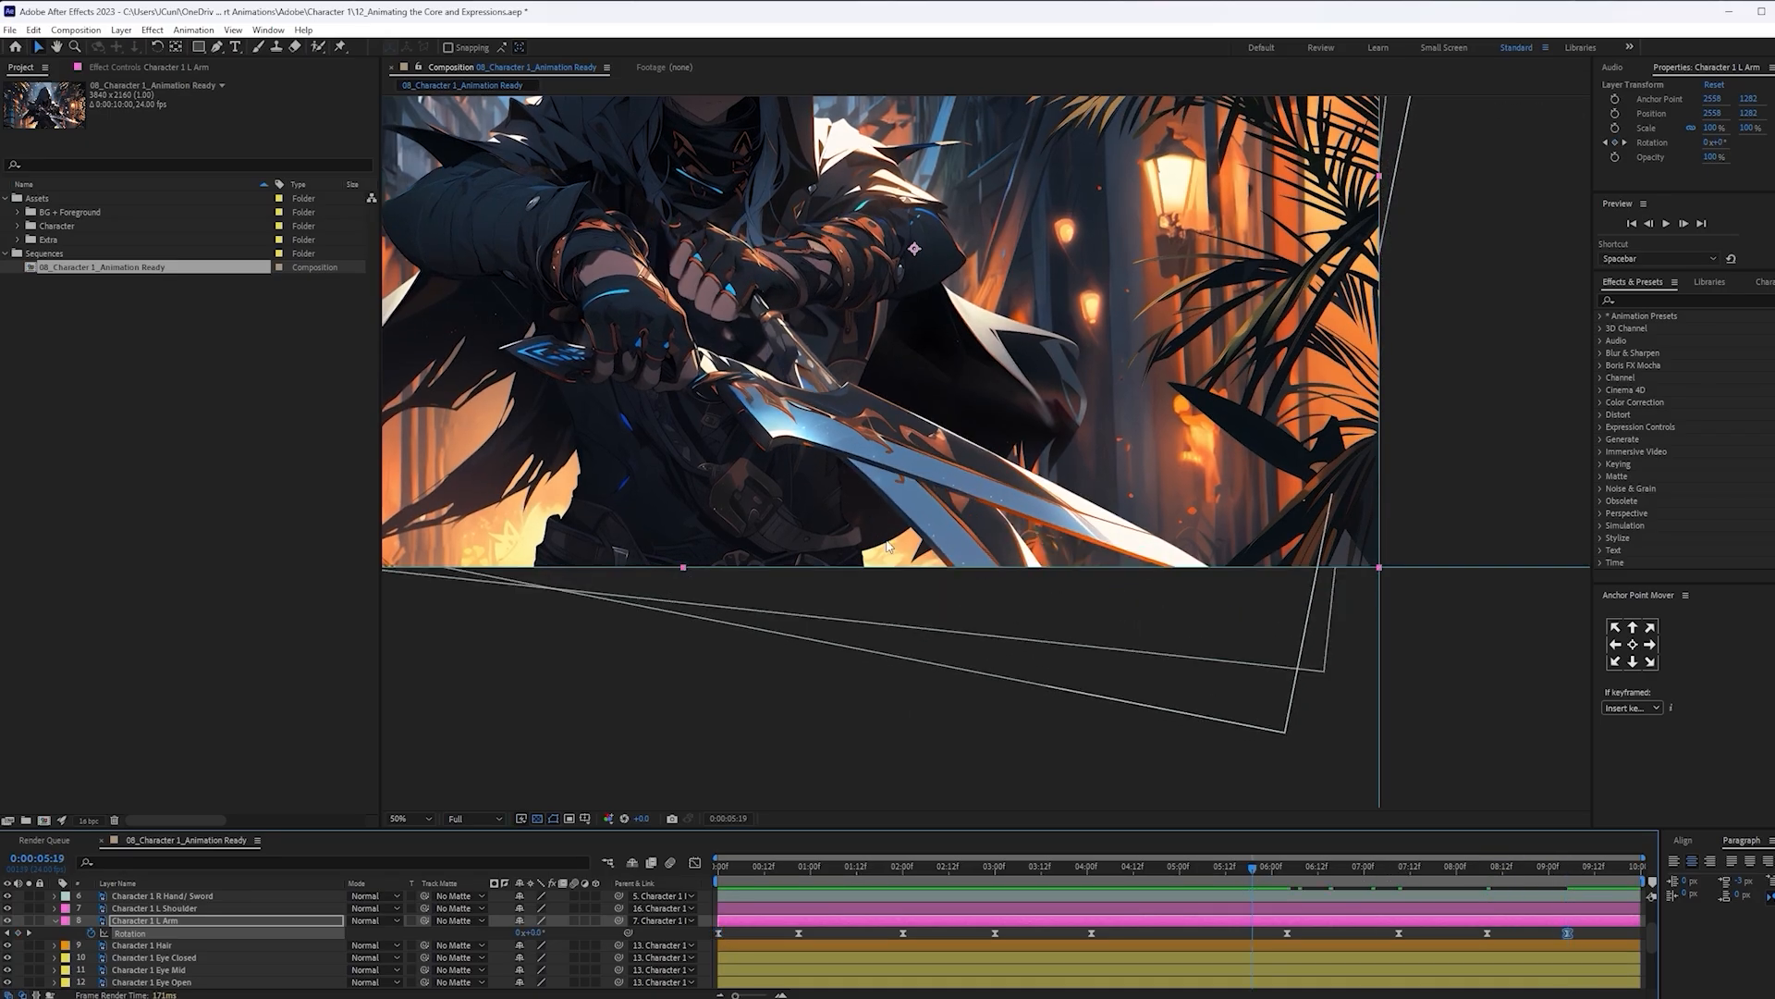
{"action": "scroll", "coordinate": [868, 536], "scroll_direction": "down", "scroll_amount": 2}
{"action": "key", "text": "space"}
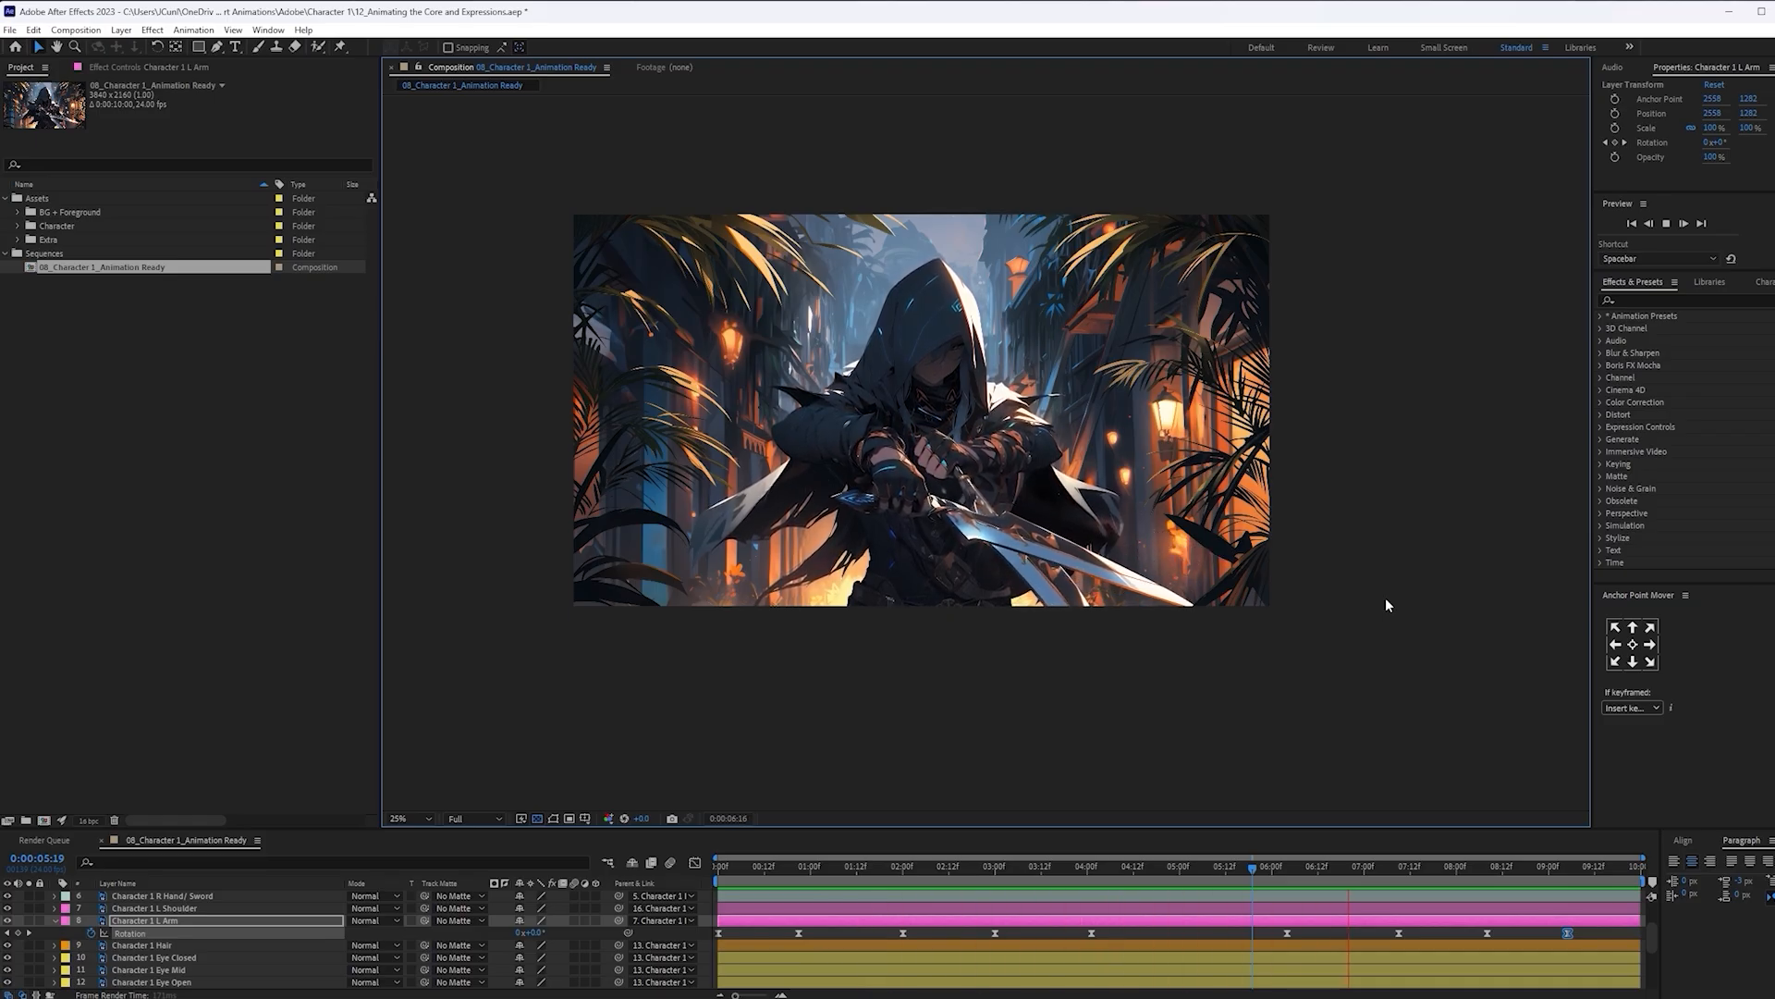
{"action": "key", "text": "space"}
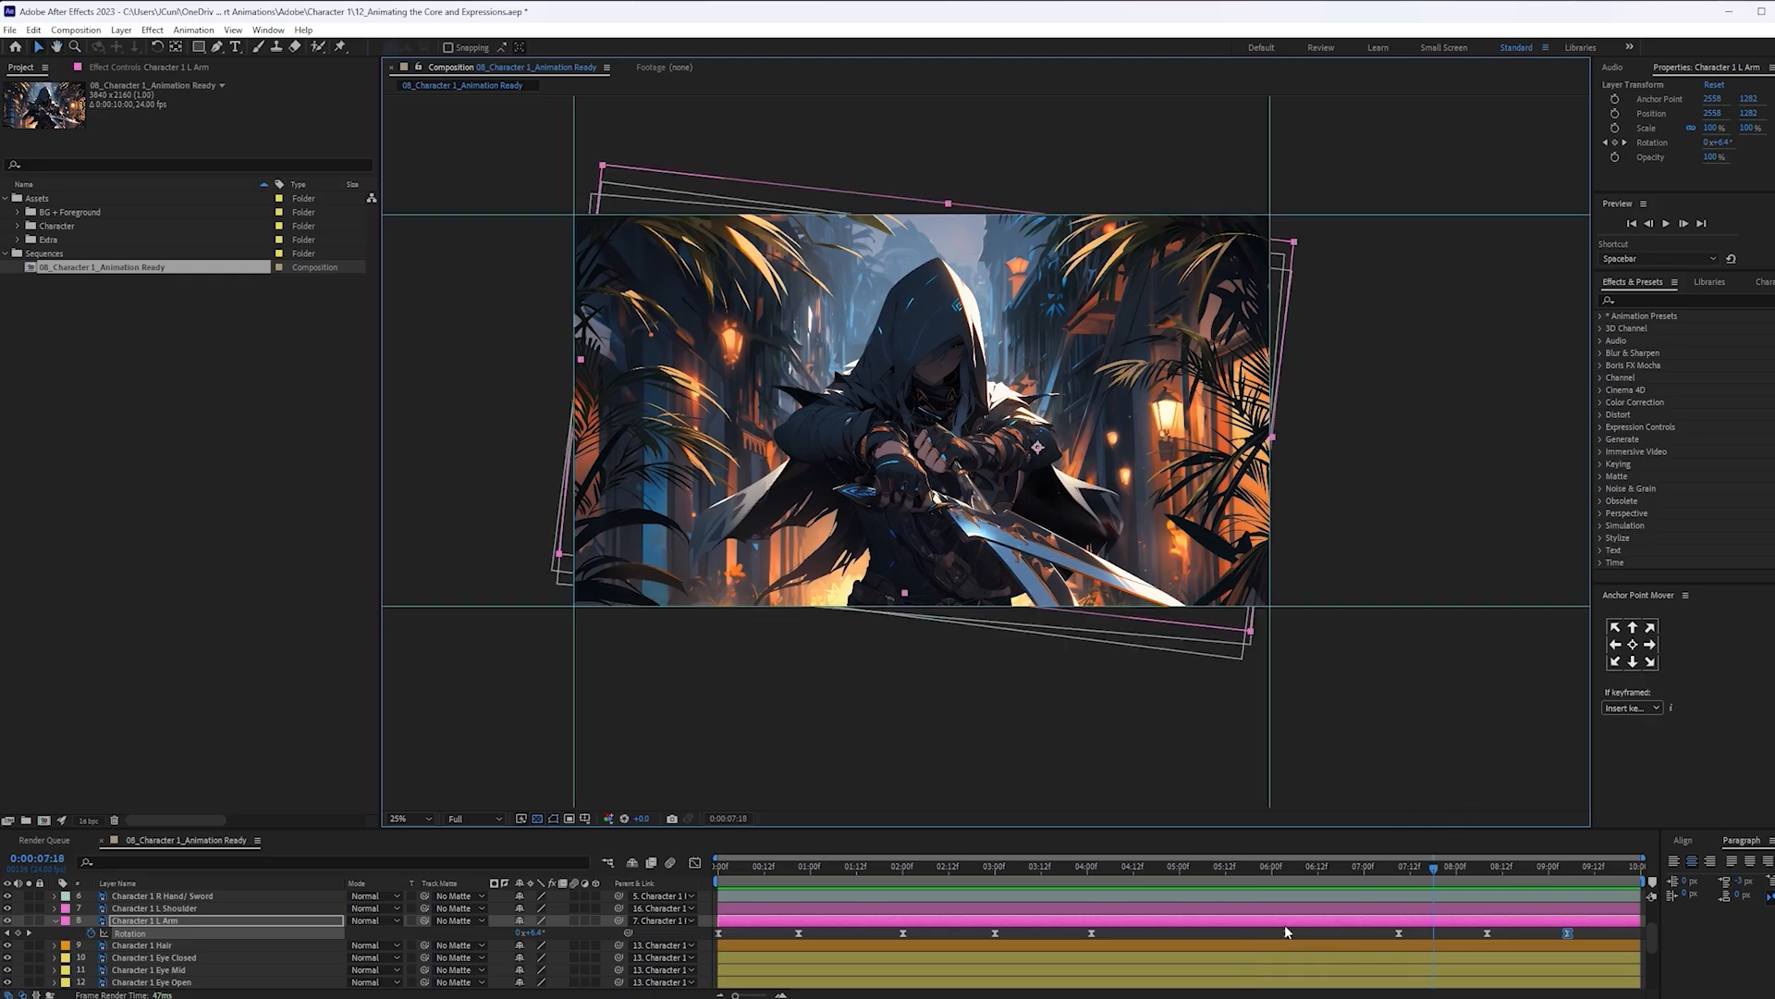
Delay the L Arm Rotation keyframe that ends the hold to about 0:00:06:10, previewing the timing of the second swing
{"action": "left_click", "coordinate": [1291, 932]}
{"action": "left_click", "coordinate": [1245, 873]}
{"action": "key", "text": "space"}
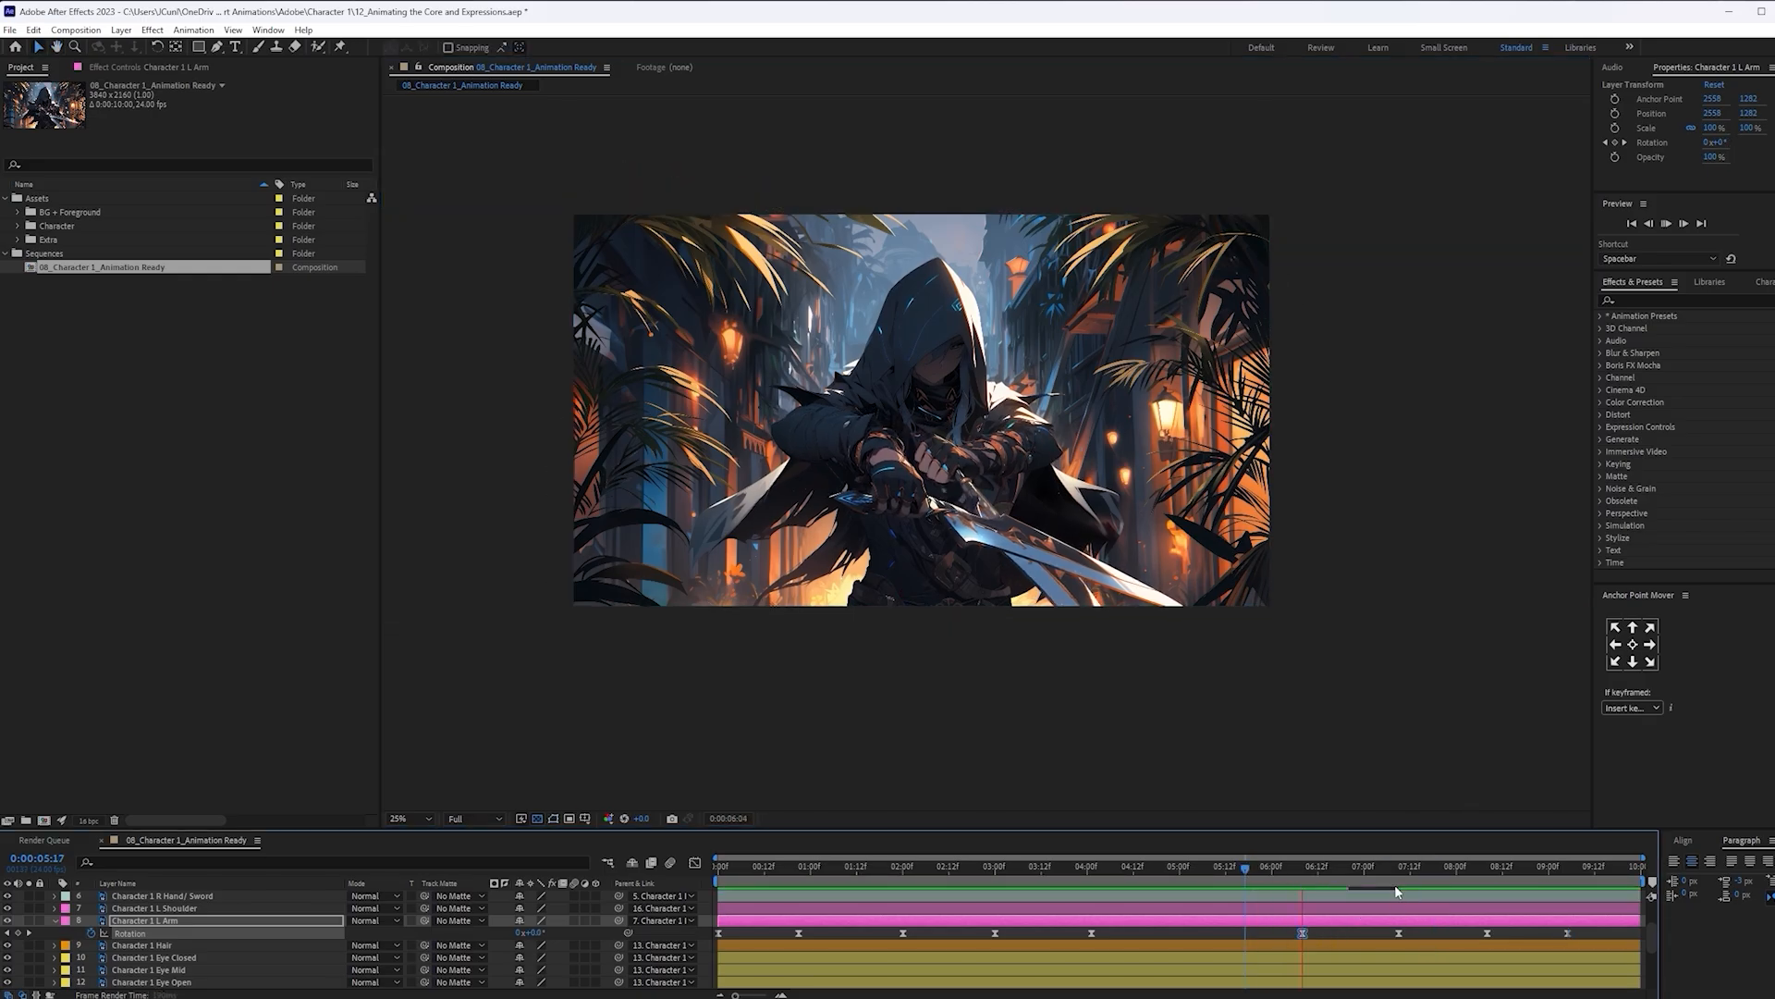
{"action": "left_click_drag", "start_coordinate": [1290, 867], "coordinate": [1312, 935]}
{"action": "left_click", "coordinate": [1276, 870]}
{"action": "key", "text": "space"}
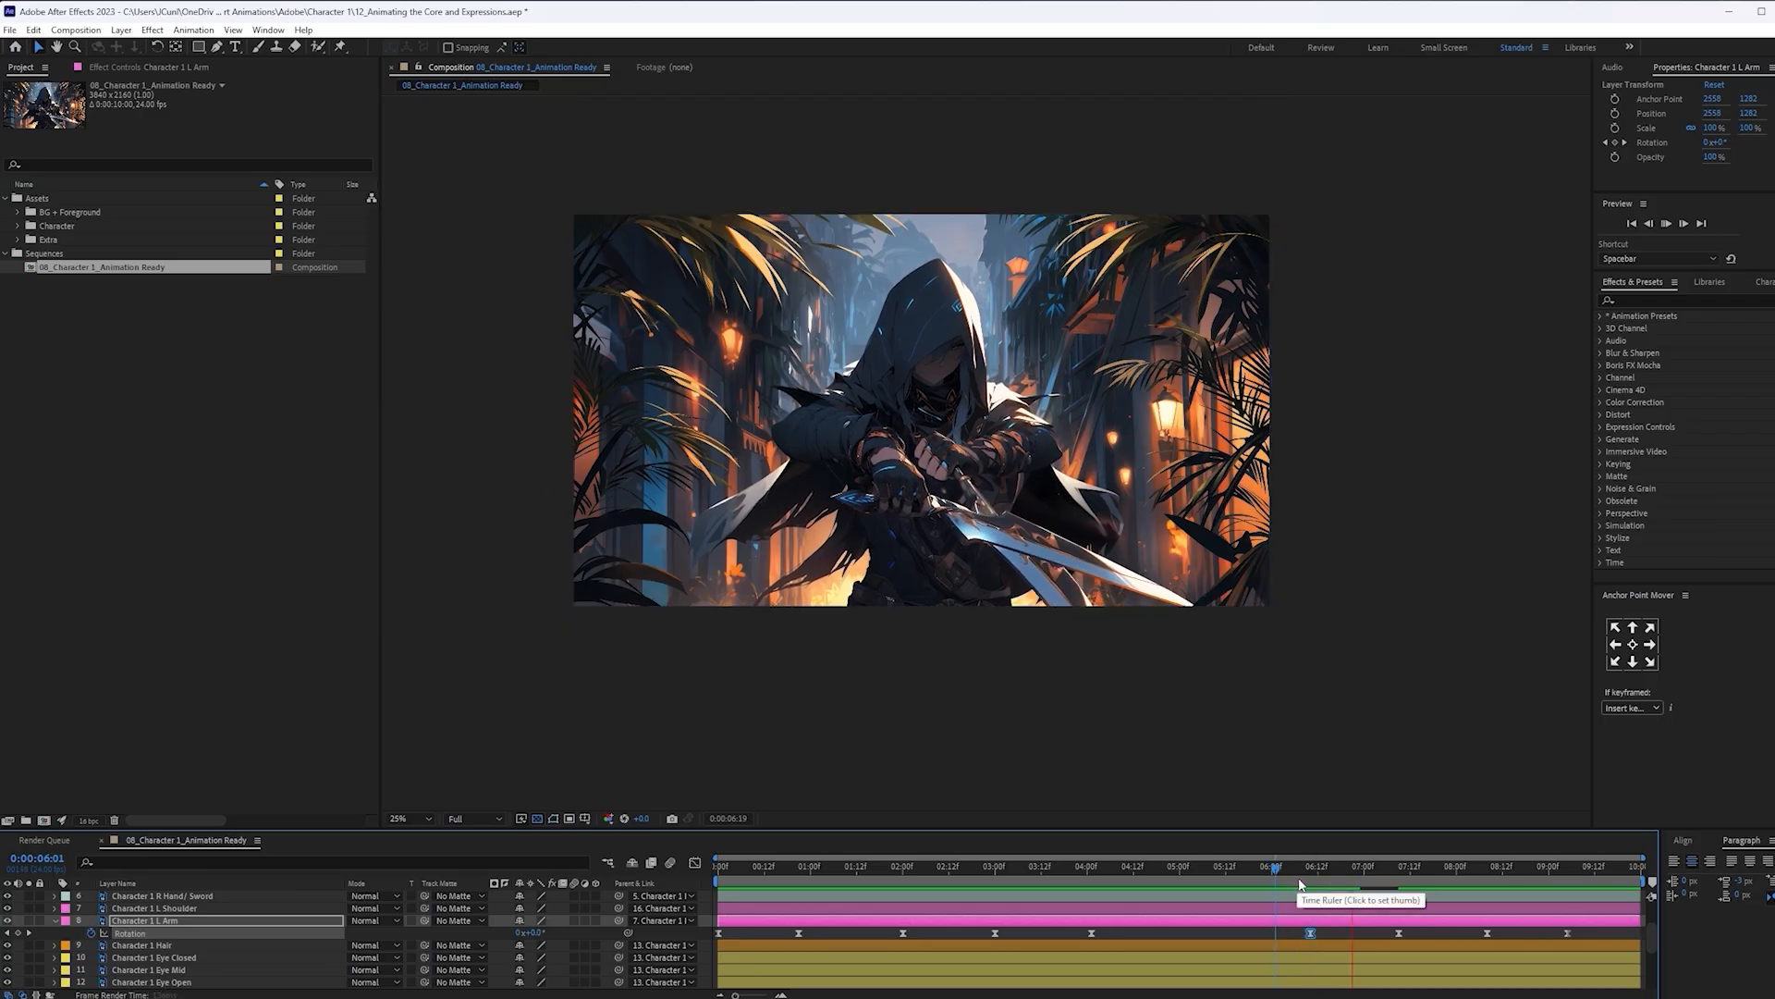
{"action": "key", "text": "space"}
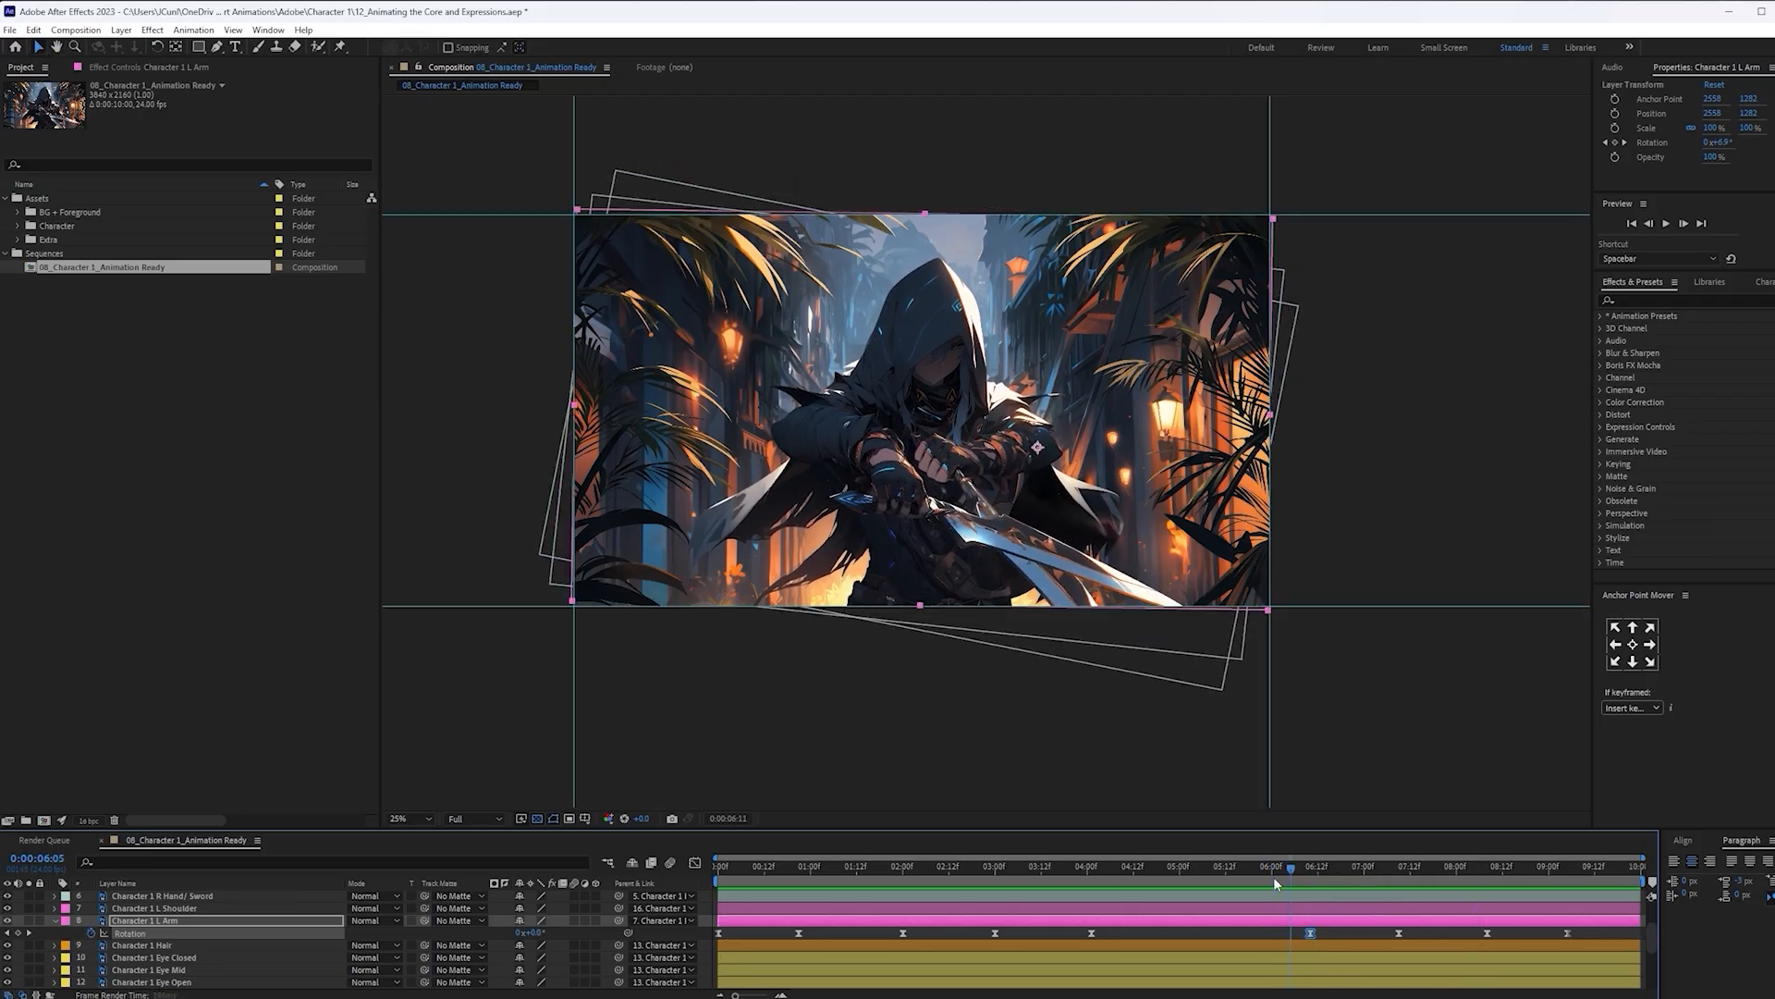
{"action": "left_click", "coordinate": [1274, 877]}
{"action": "key", "text": "space"}
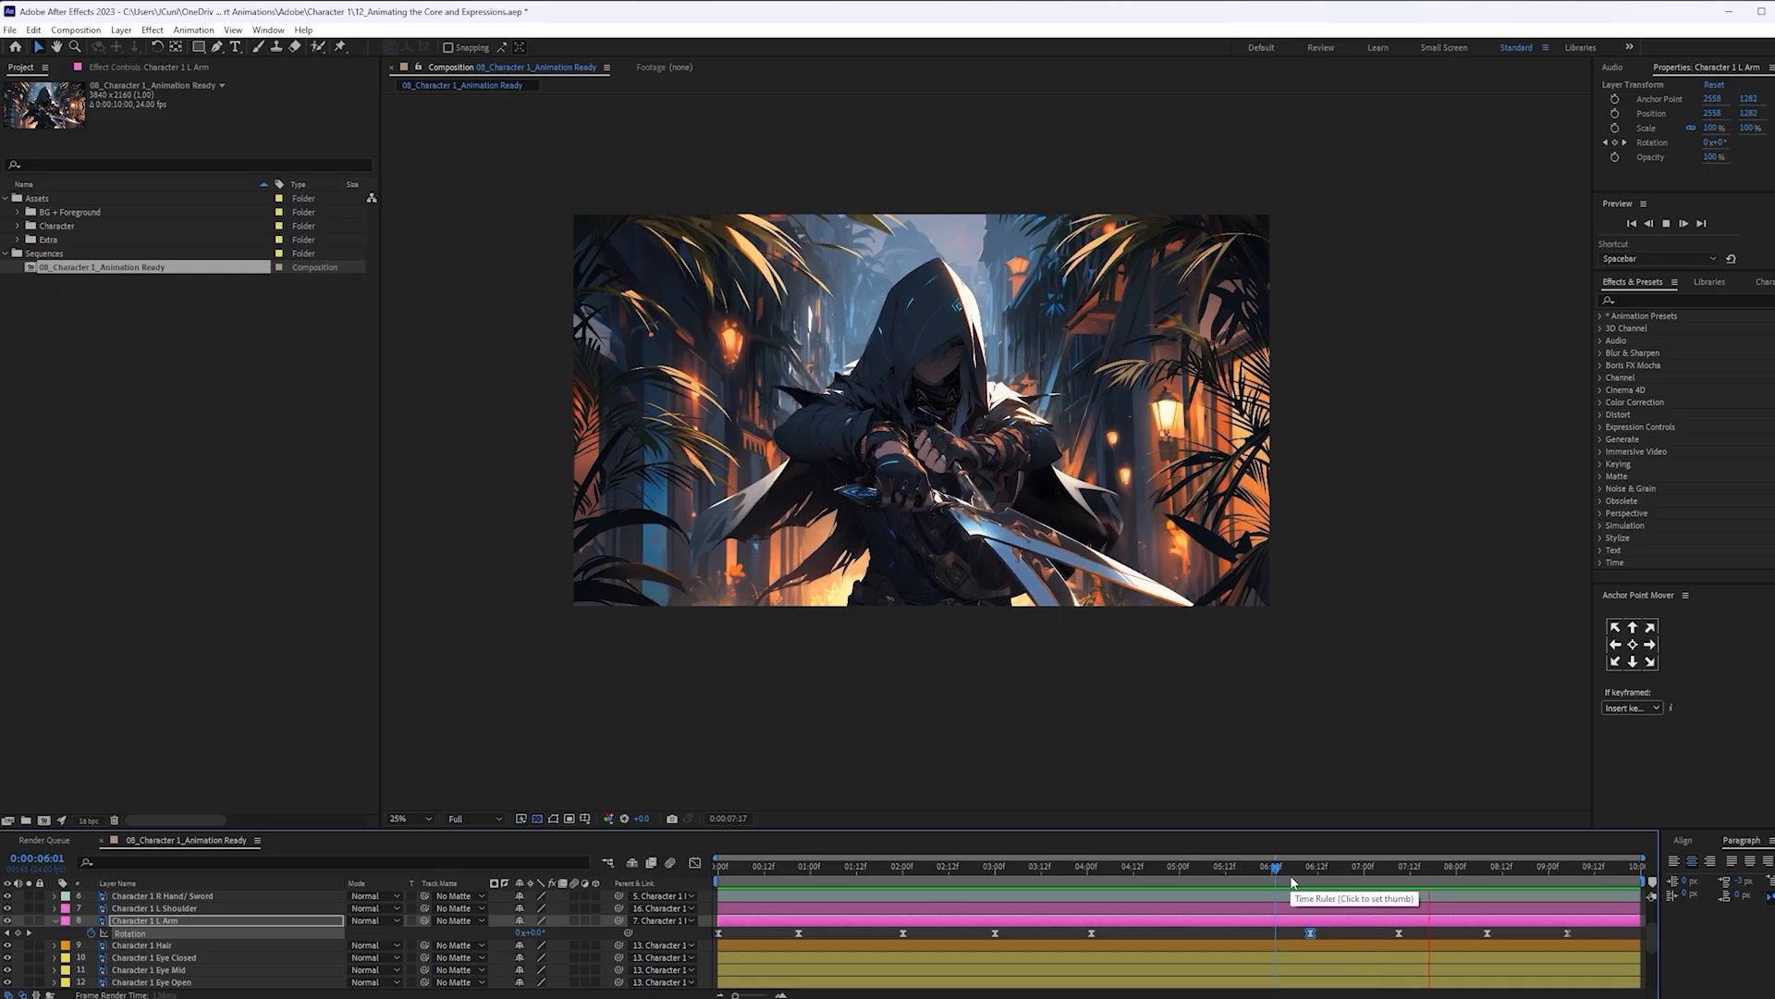
Preview the second swing from about 0:00:06:06 to check the left arm's timing, and return to the start
{"action": "left_click", "coordinate": [1294, 874]}
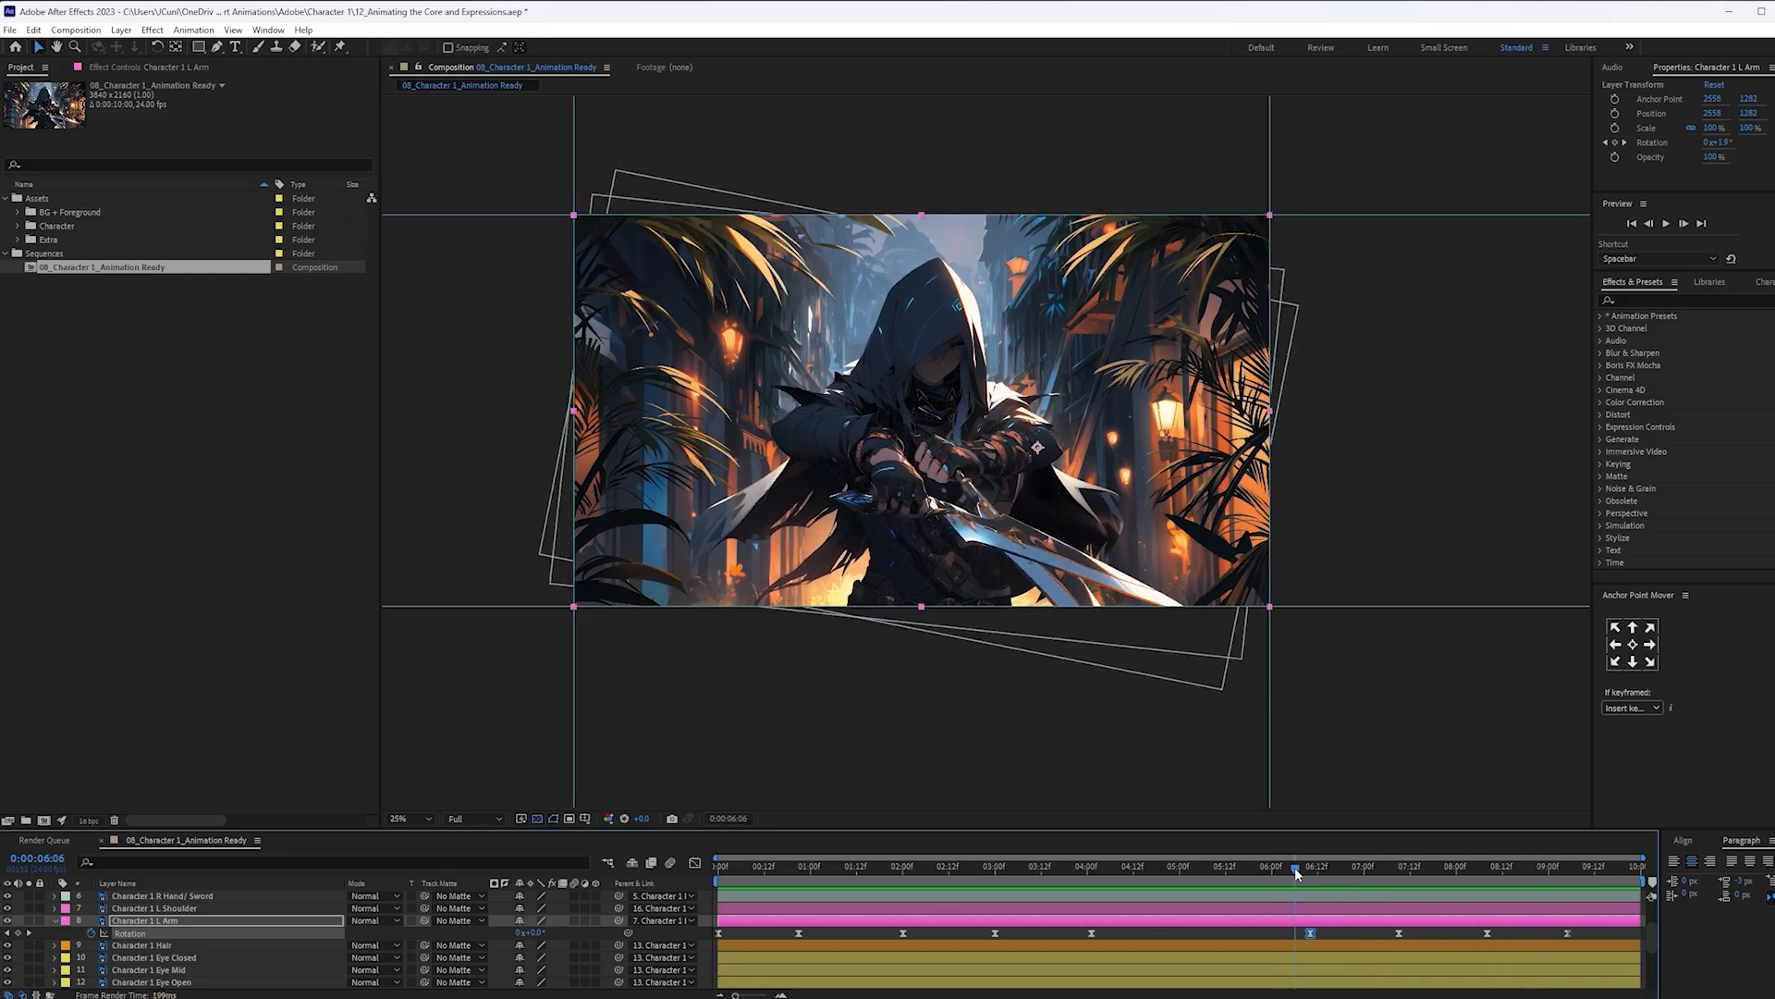
{"action": "left_click", "coordinate": [1298, 867]}
{"action": "key", "text": "space"}
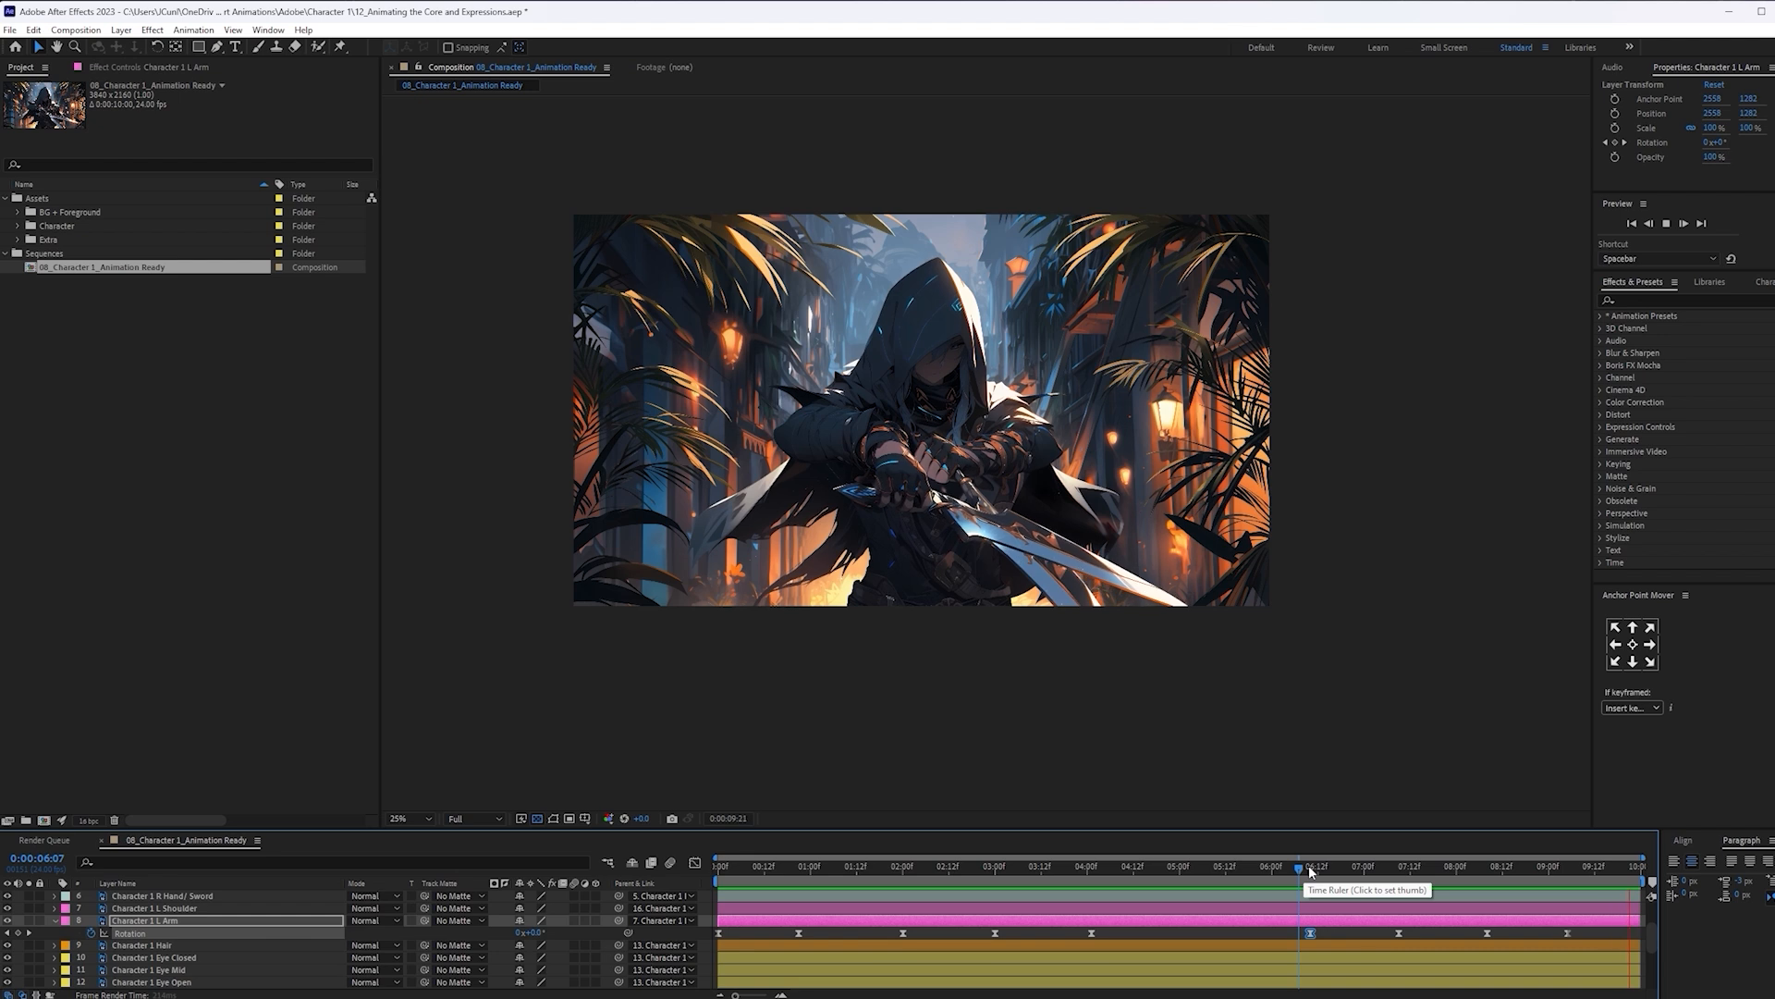
{"action": "key", "text": "Home"}
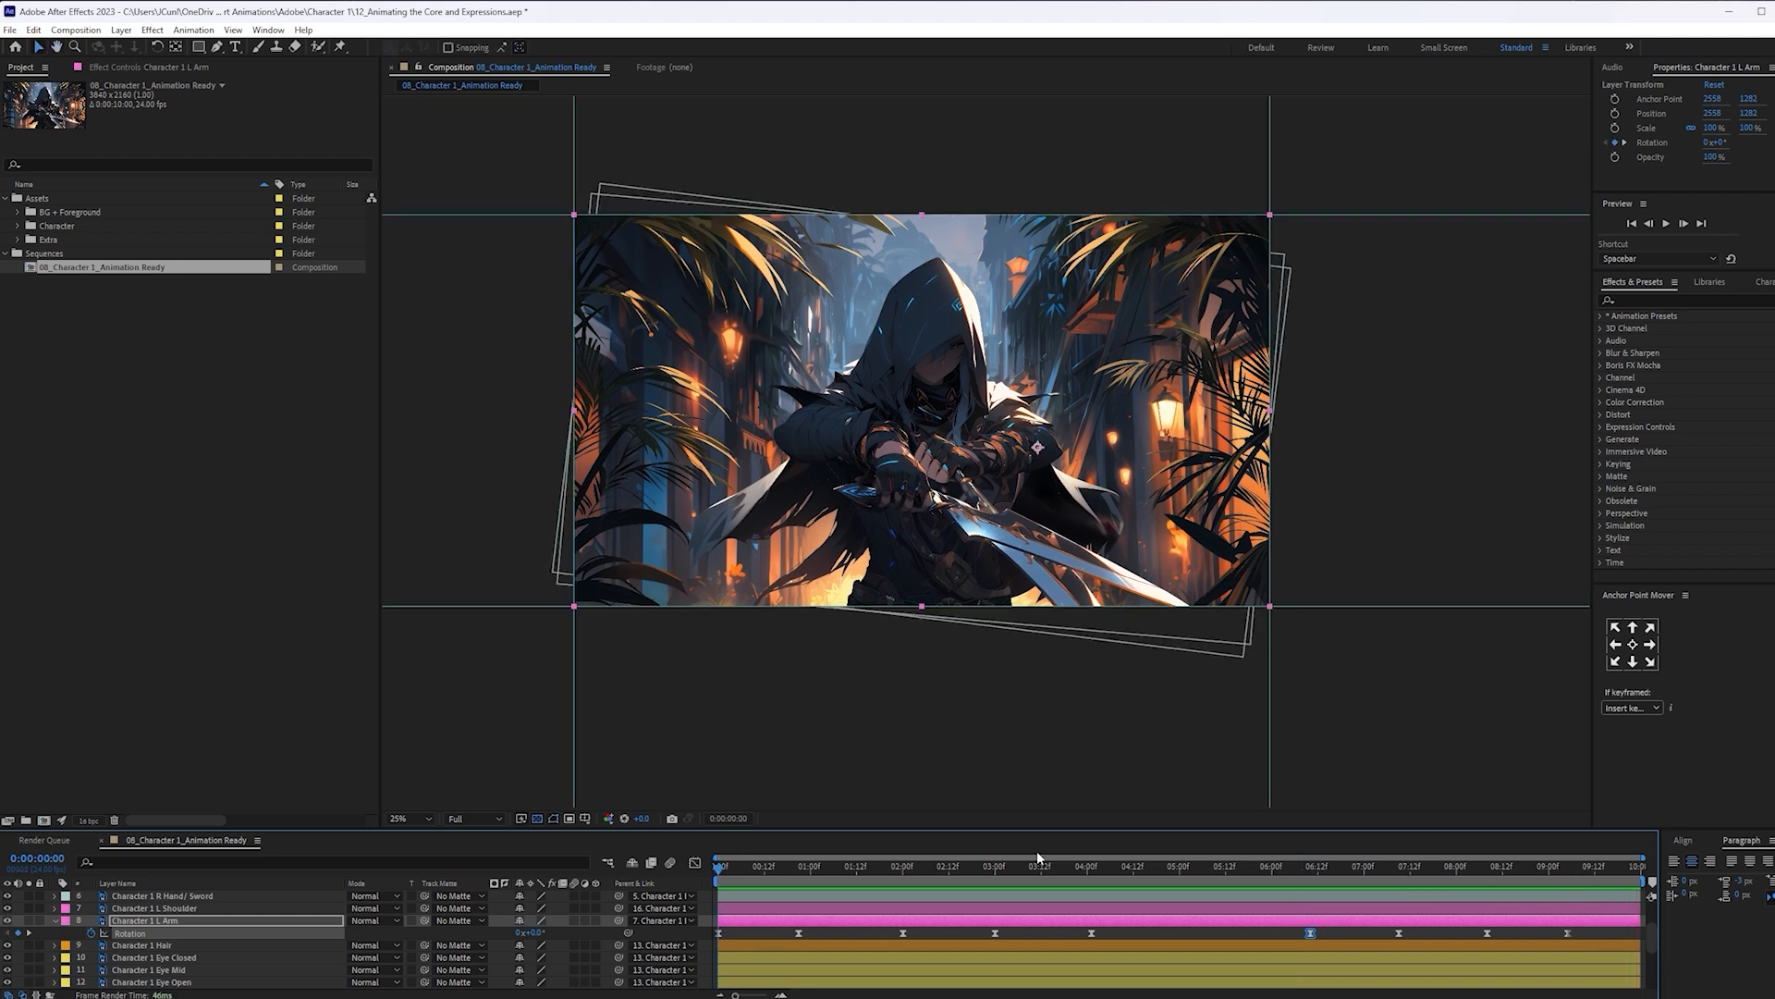
Copy the R Arm Rotation keyframe at about 0:00:07:13 to 0:00:08:20 and preview the end of the swing
{"action": "scroll", "coordinate": [198, 921], "scroll_direction": "up", "scroll_amount": 3}
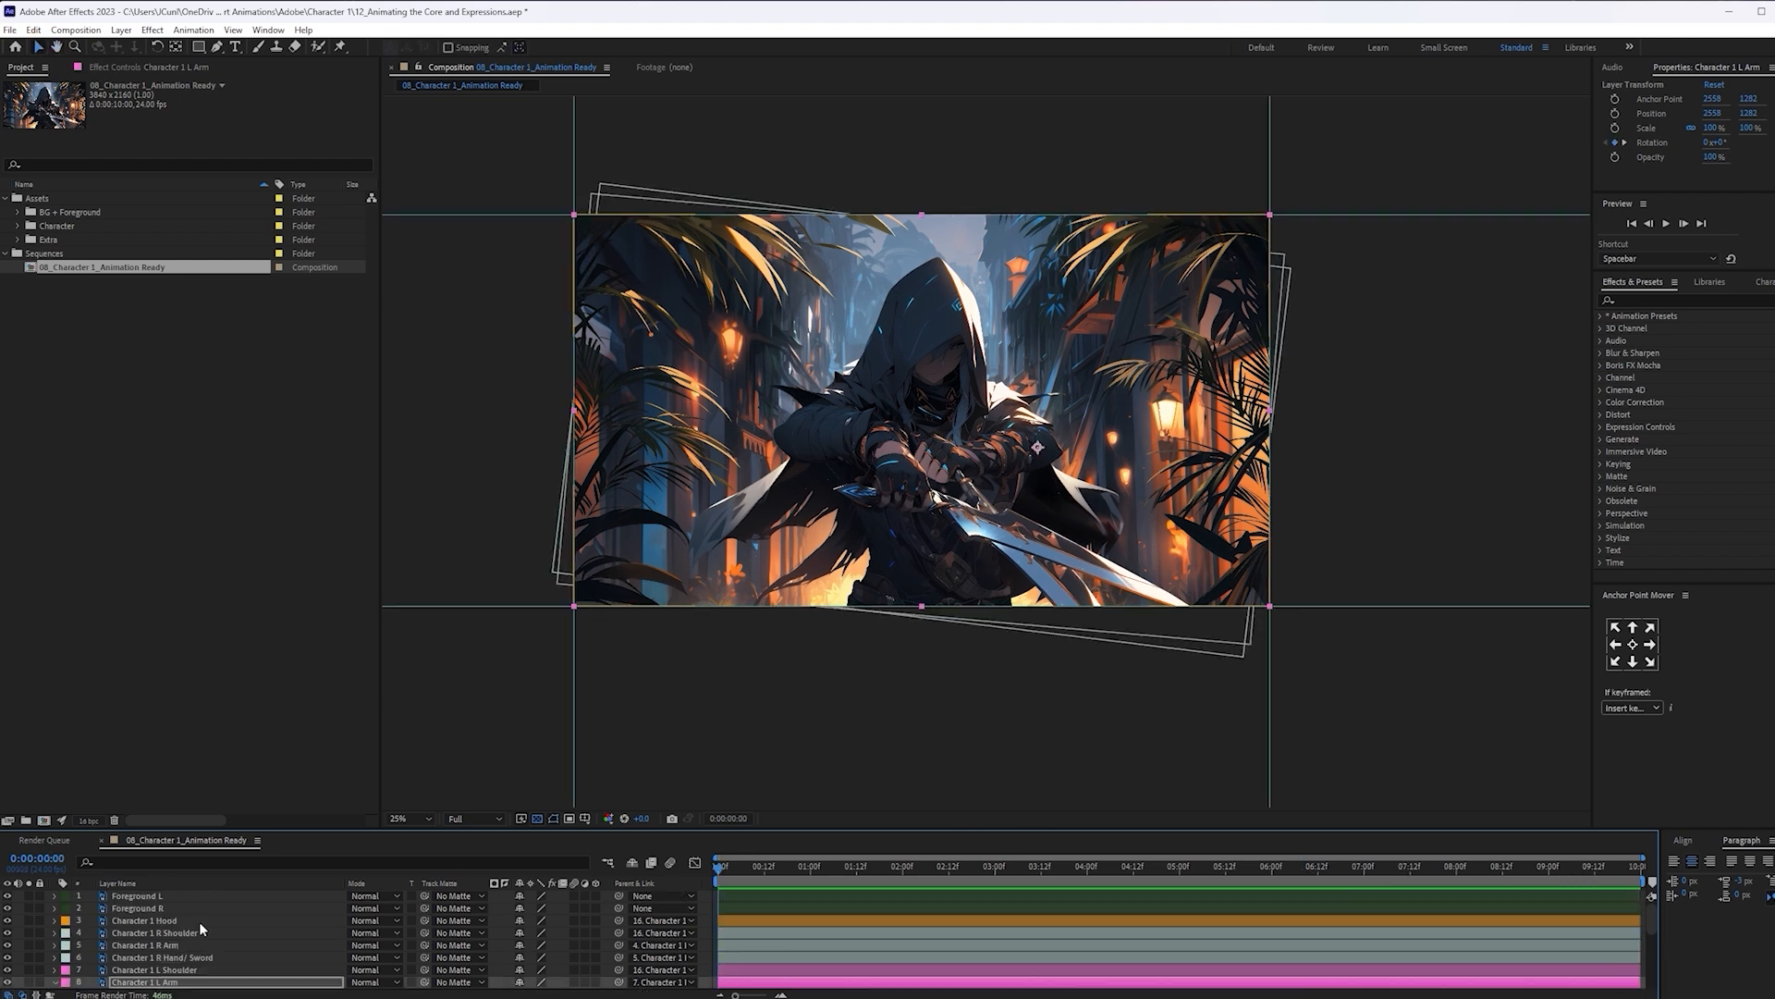
{"action": "left_click", "coordinate": [214, 943]}
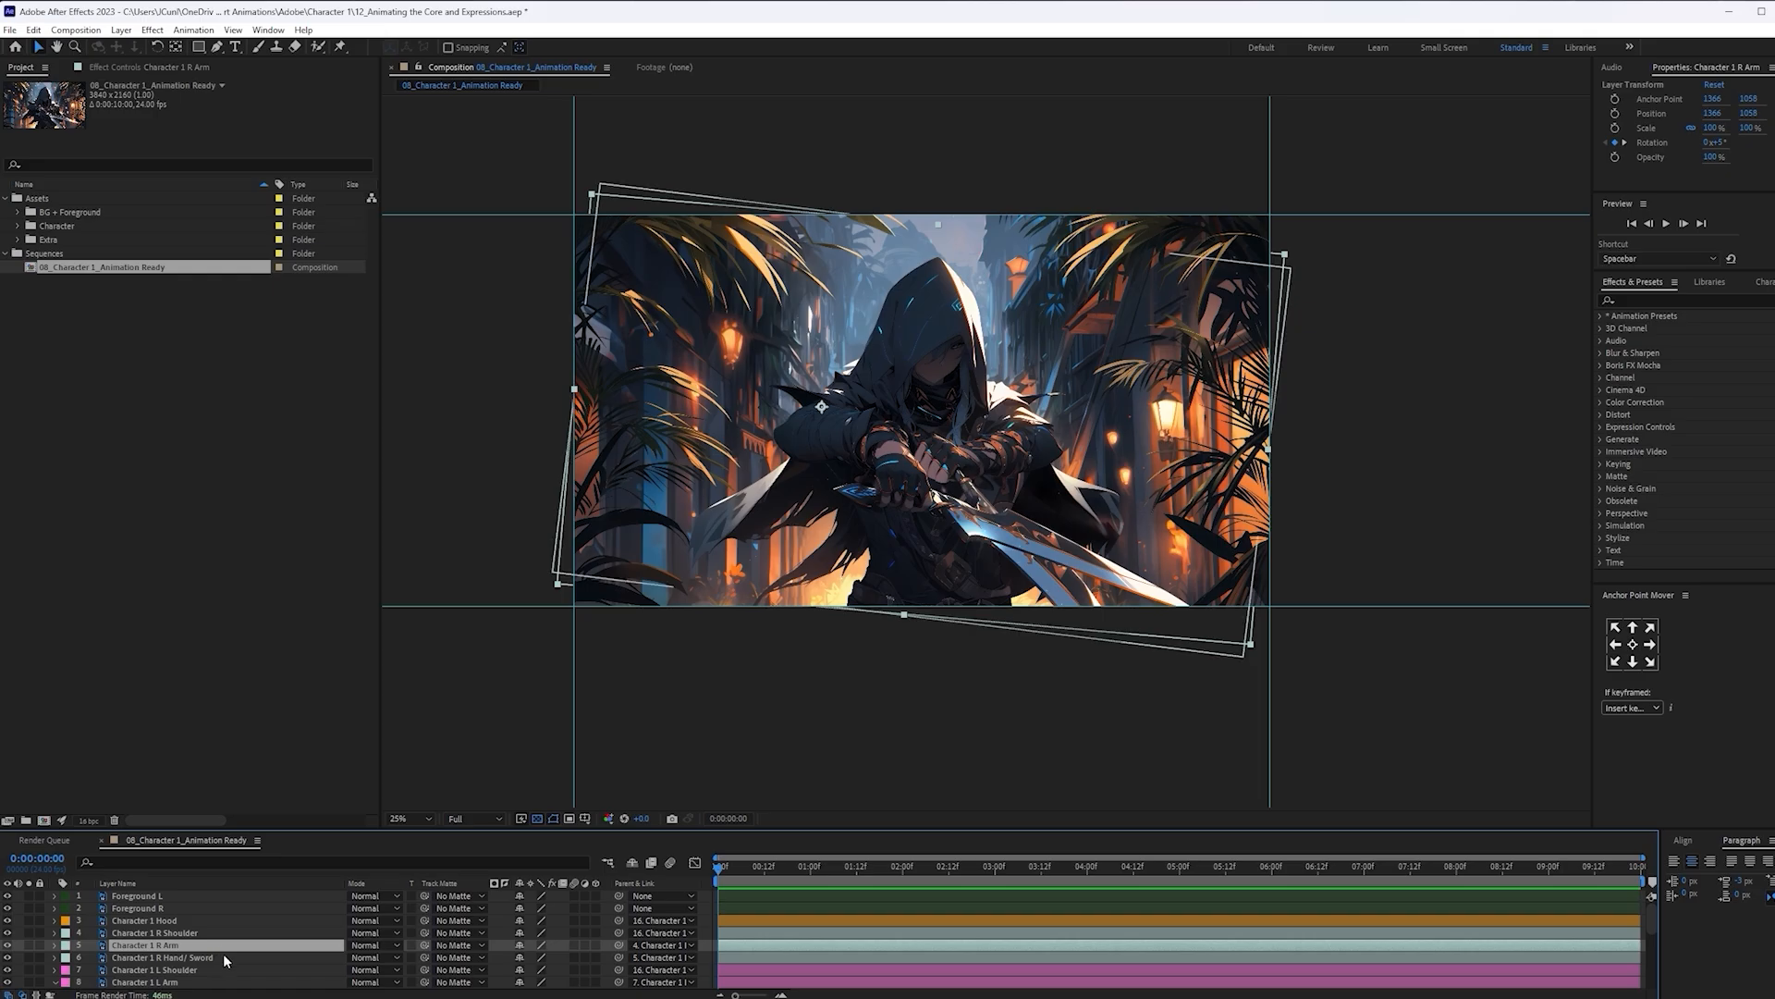
{"action": "key", "text": "r"}
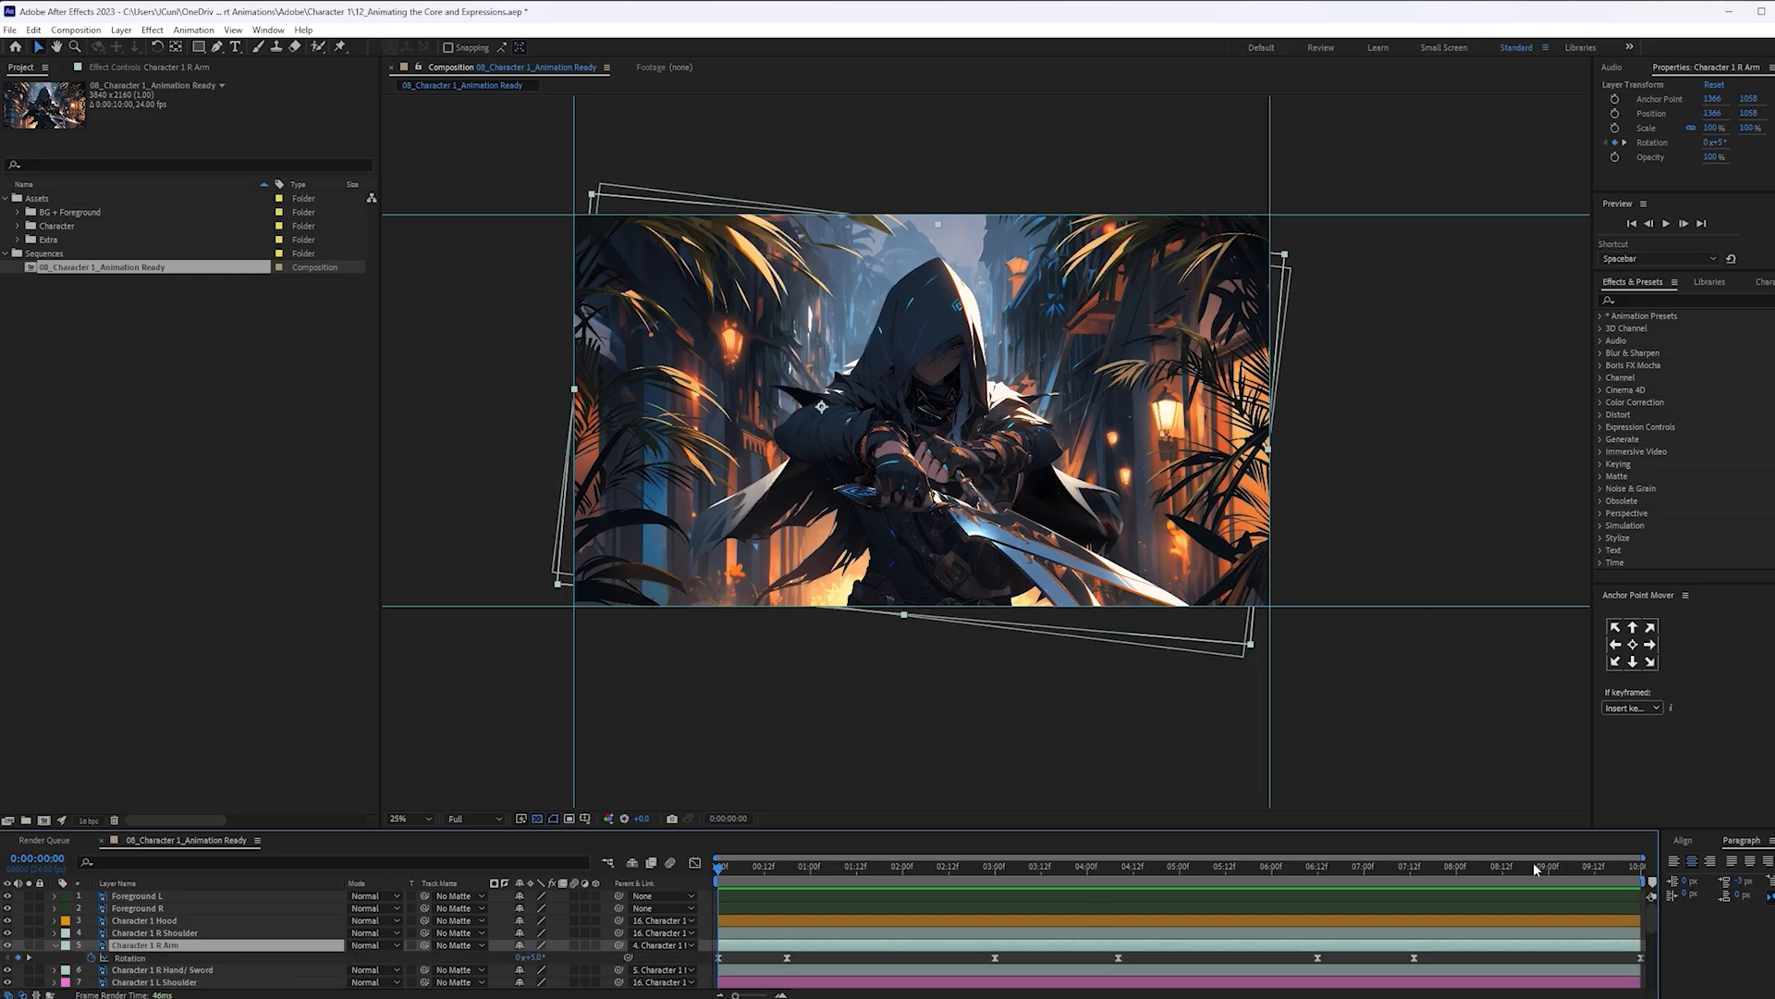
{"action": "left_click_drag", "start_coordinate": [1533, 869], "coordinate": [1421, 886]}
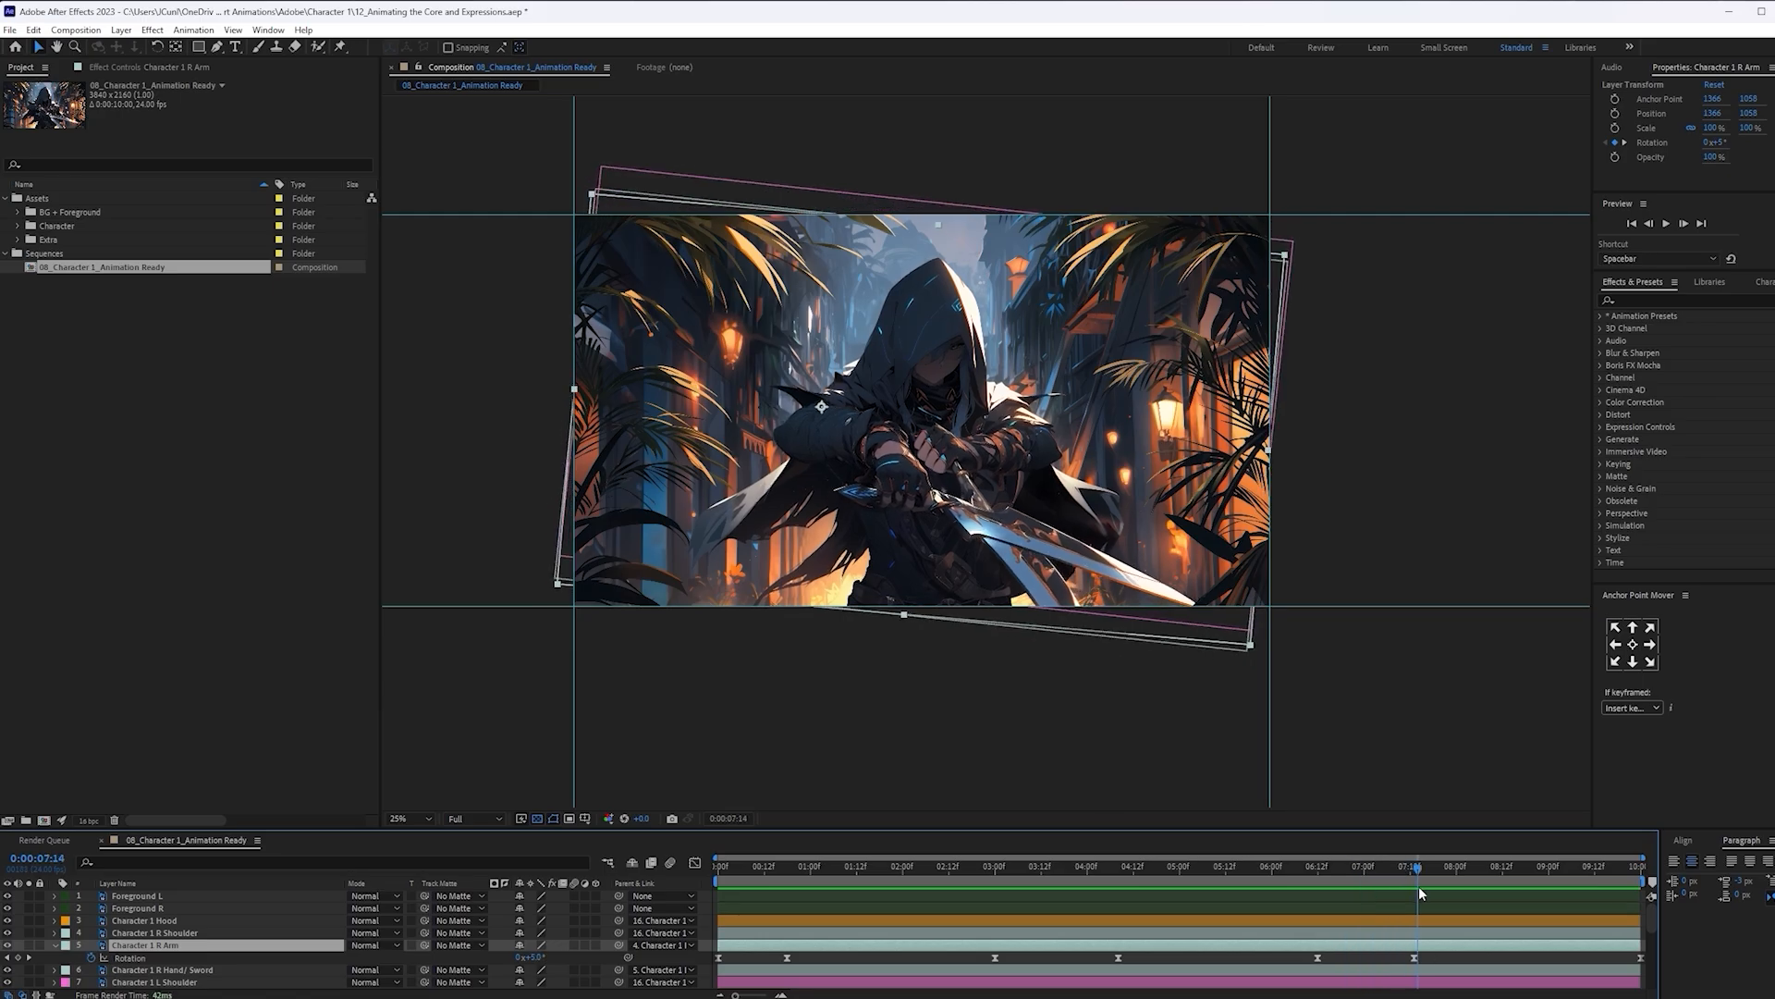
{"action": "left_click", "coordinate": [1415, 958]}
{"action": "left_click", "coordinate": [1535, 867]}
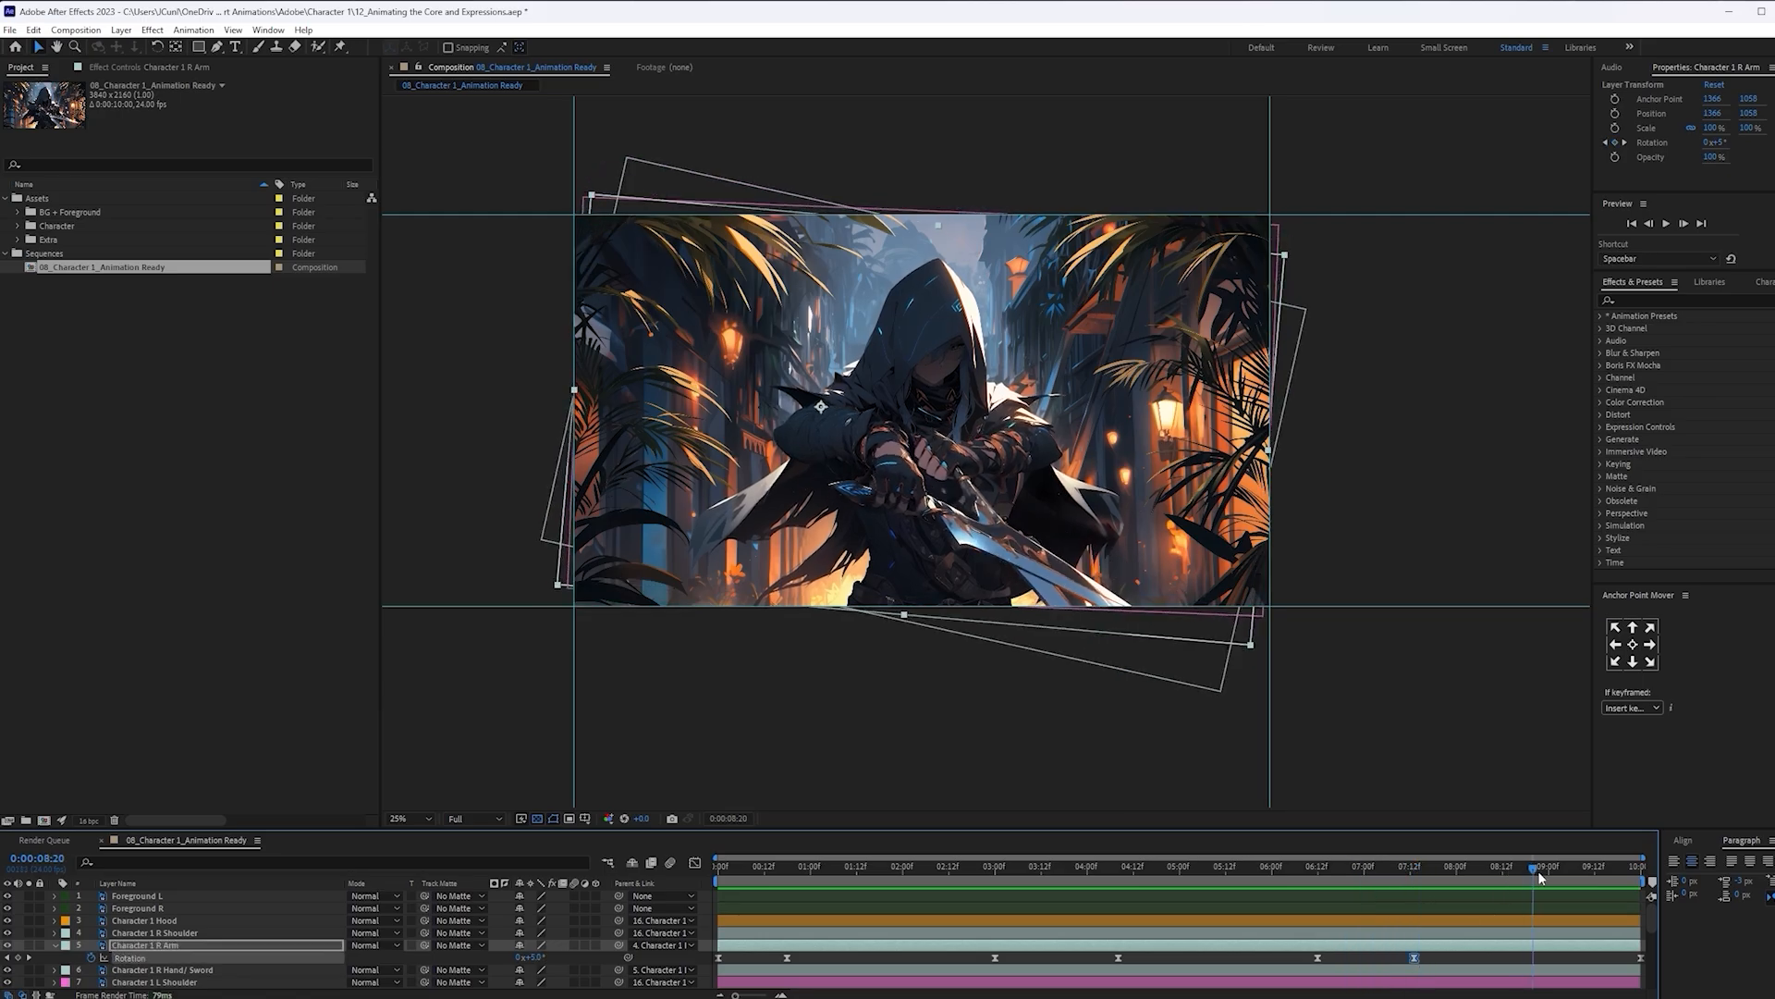
{"action": "key", "text": "ctrl+v"}
{"action": "left_click_drag", "start_coordinate": [1535, 867], "coordinate": [1416, 863]}
{"action": "key", "text": "space"}
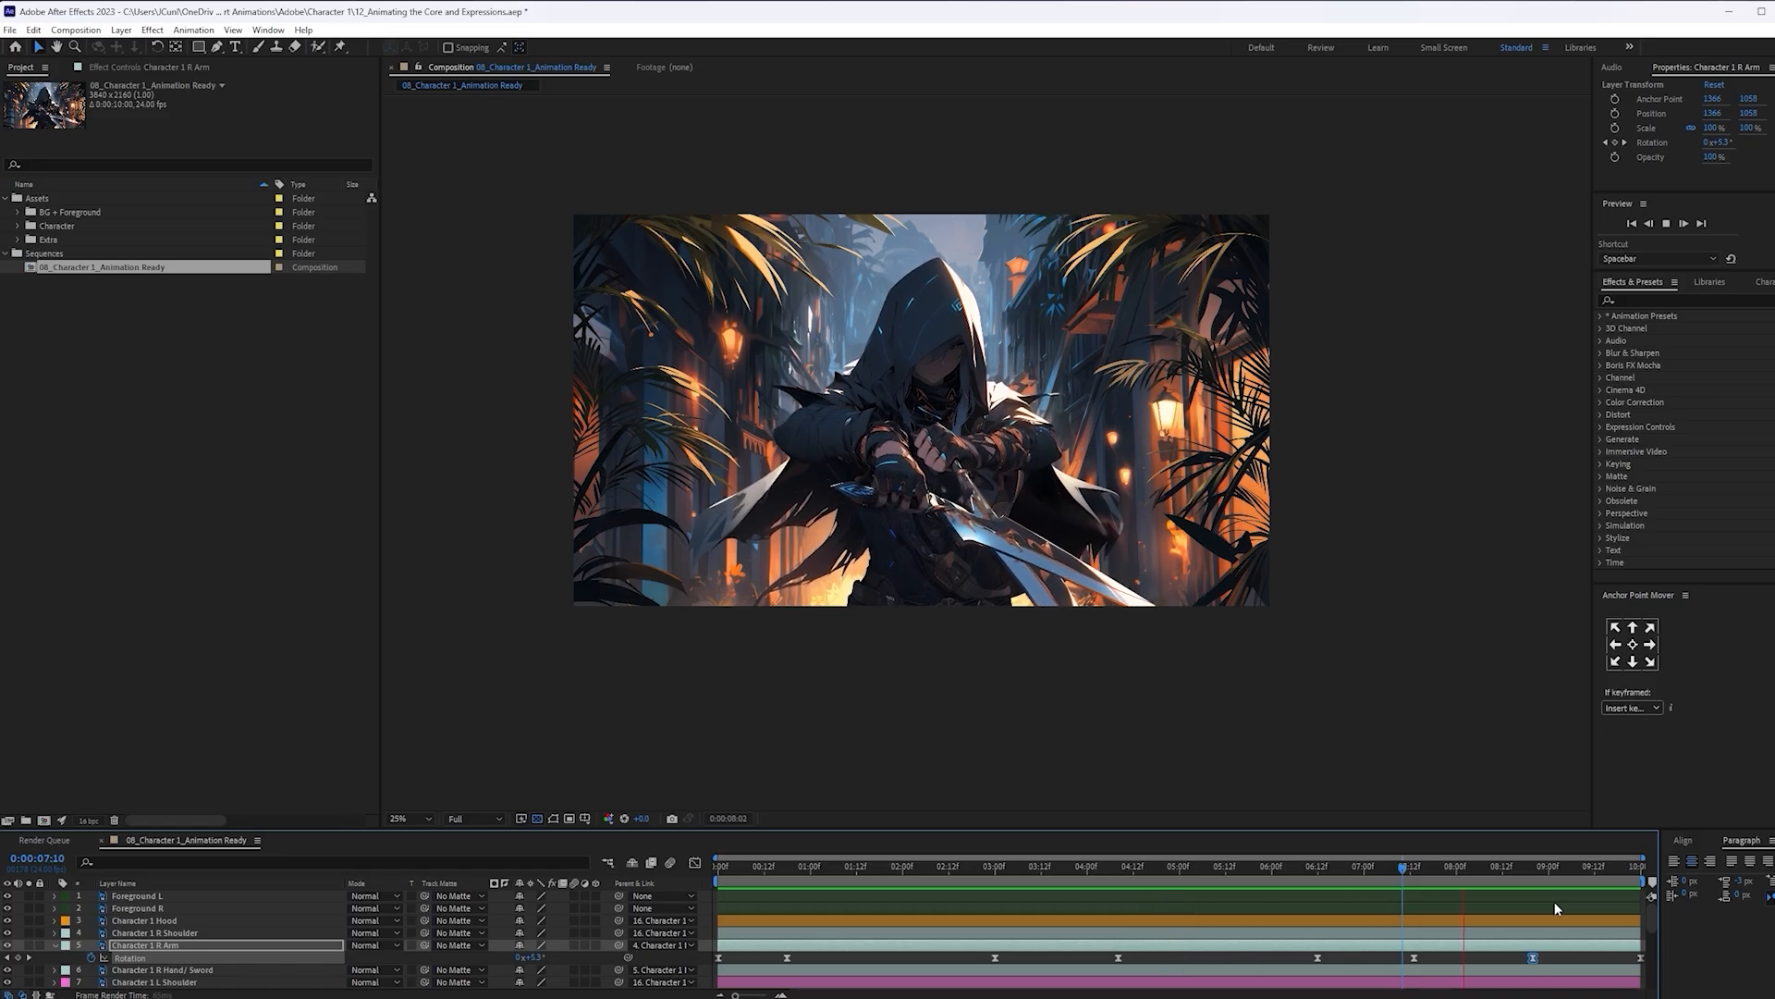
{"action": "key", "text": "space"}
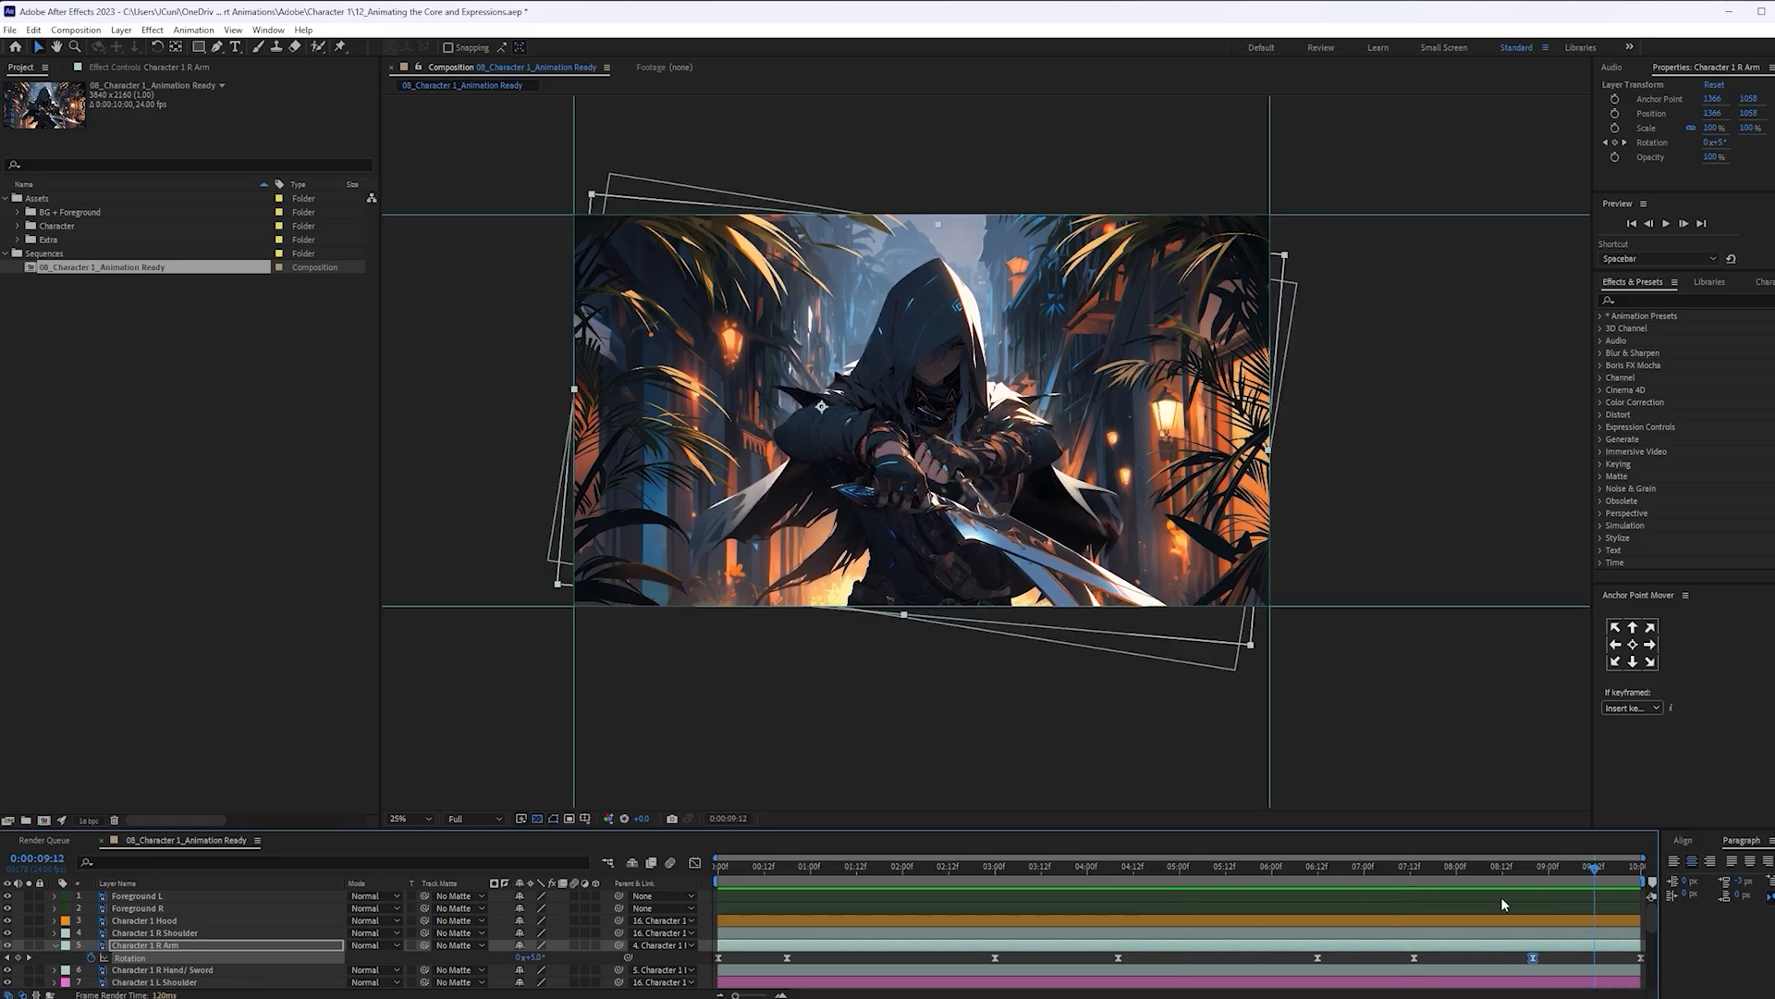
{"action": "left_click", "coordinate": [1440, 882]}
{"action": "left_click_drag", "start_coordinate": [1442, 884], "coordinate": [1513, 898]}
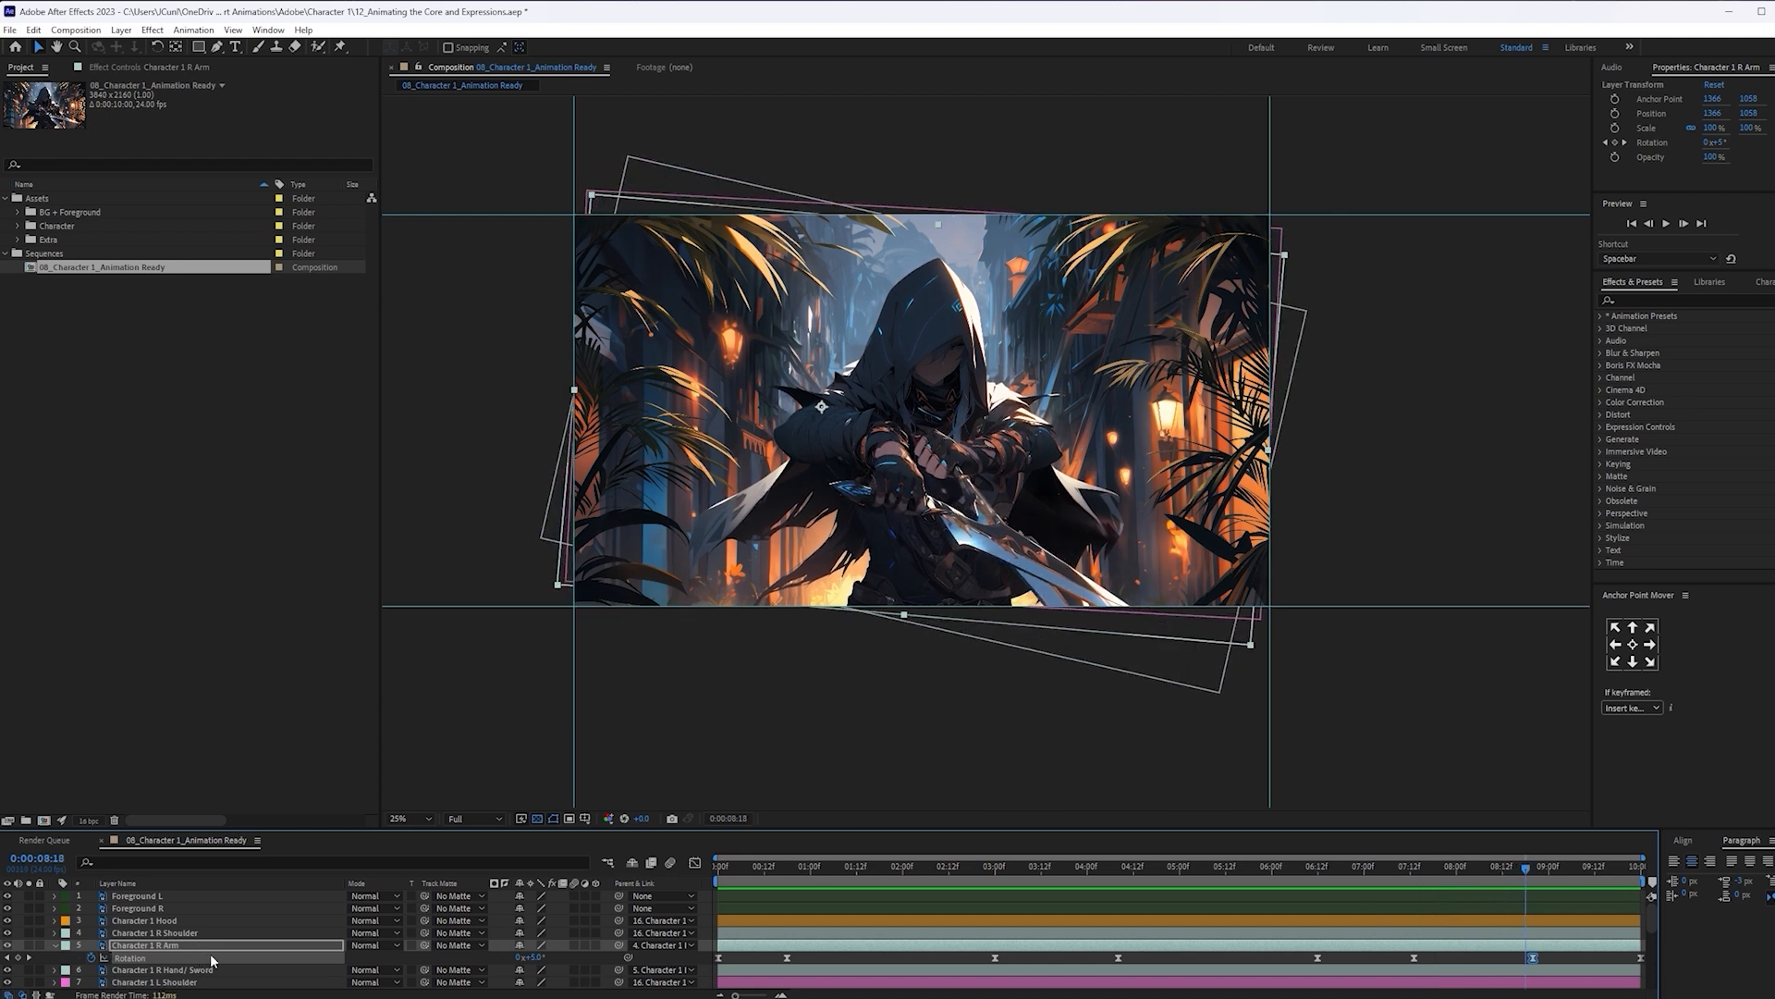
Delete the R Hand/ Sword Rotation keyframe at about 0:00:08:15 and preview the second swing without it
{"action": "left_click", "coordinate": [278, 970]}
{"action": "key", "text": "r"}
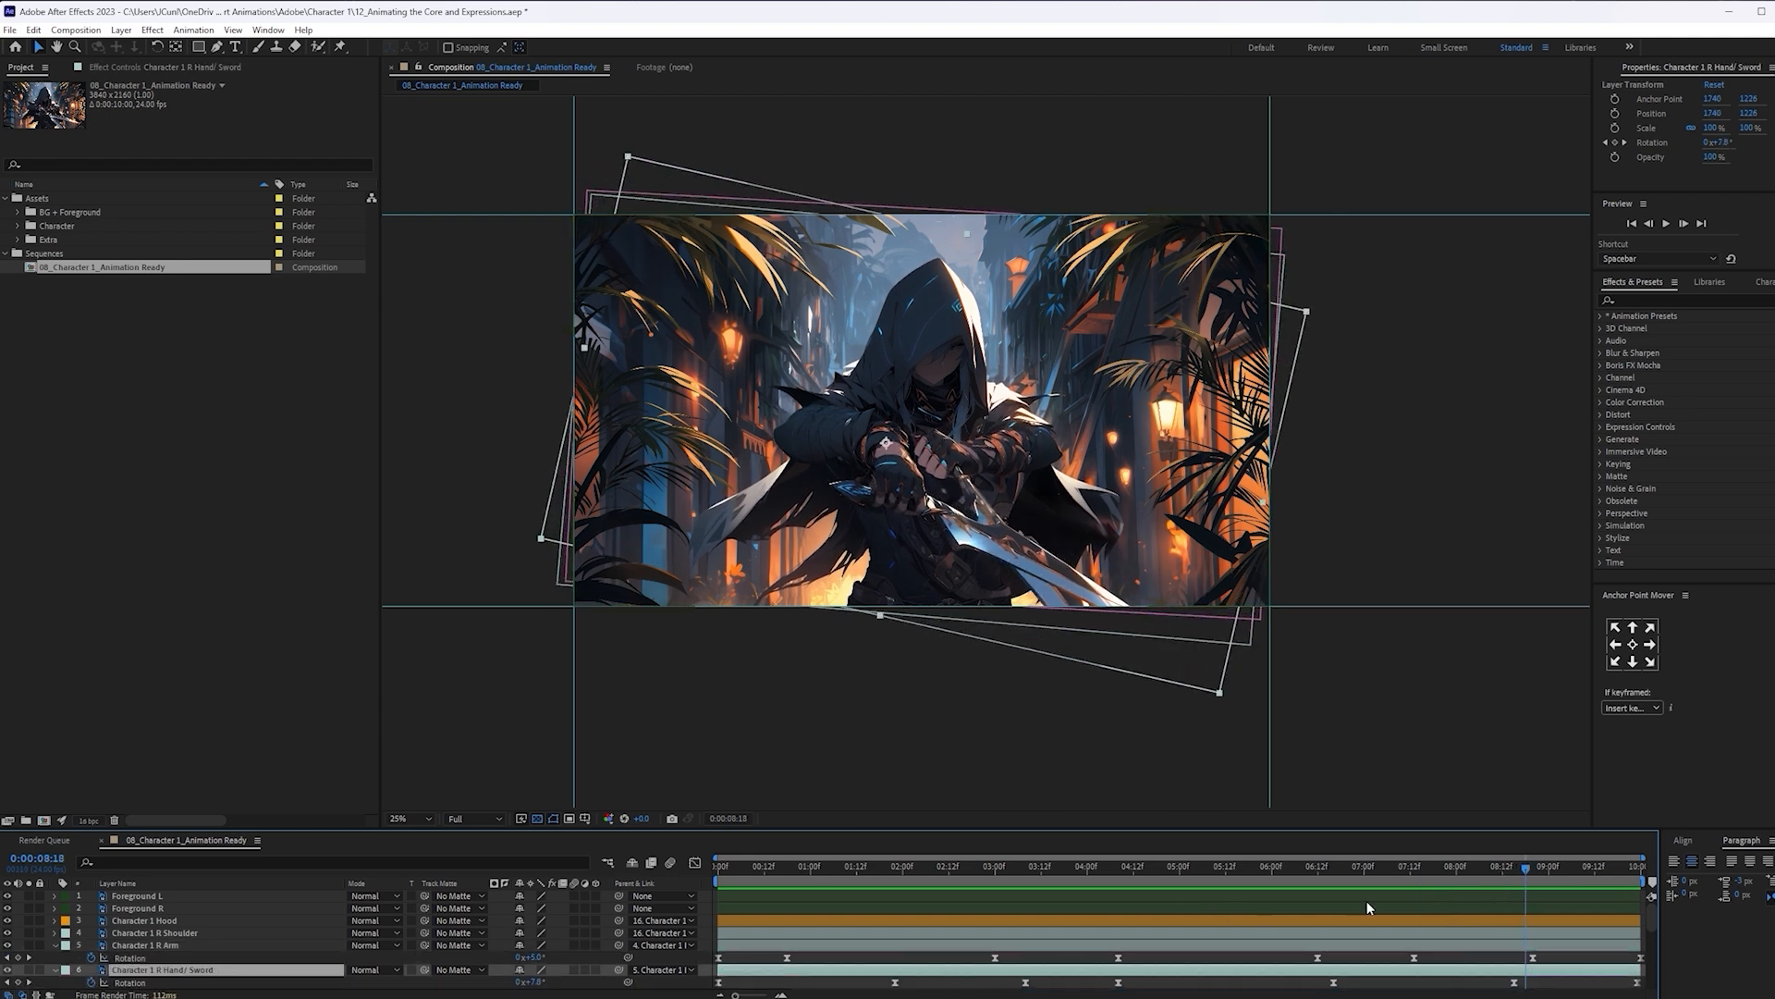
{"action": "left_click", "coordinate": [1323, 892]}
{"action": "left_click_drag", "start_coordinate": [1323, 893], "coordinate": [1479, 880]}
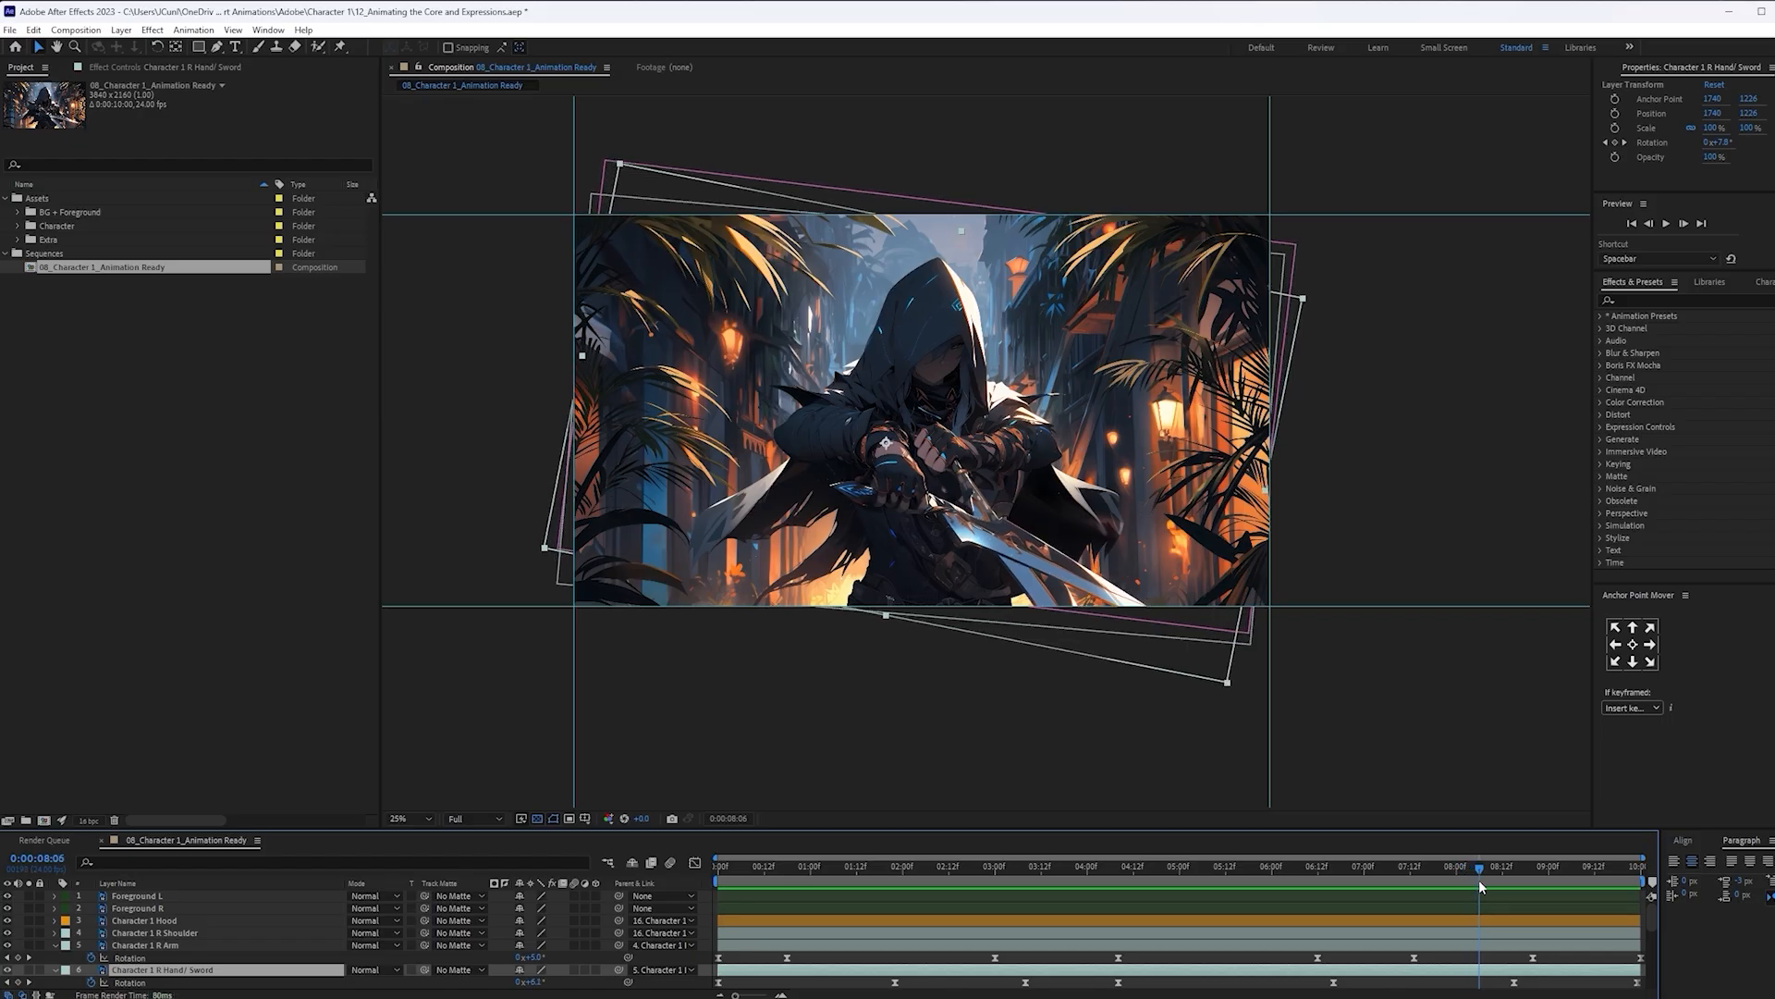
{"action": "left_click", "coordinate": [1514, 982]}
{"action": "key", "text": "Delete"}
{"action": "left_click", "coordinate": [1324, 869]}
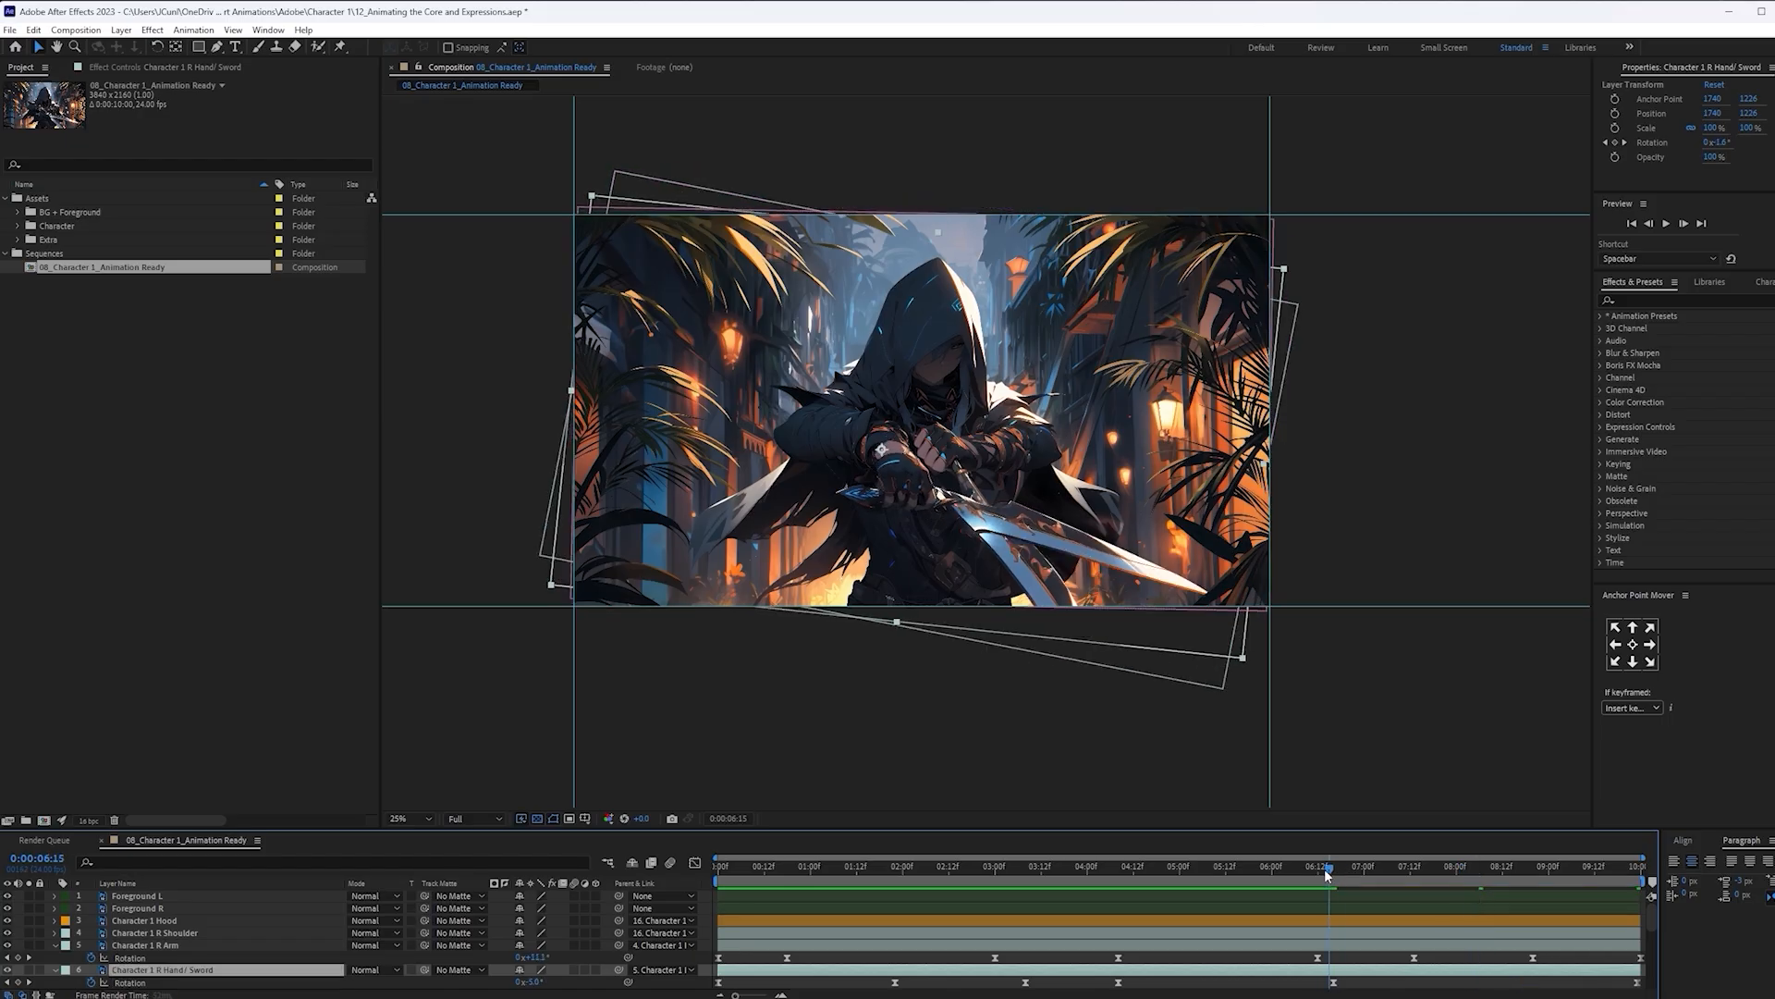
{"action": "key", "text": "space"}
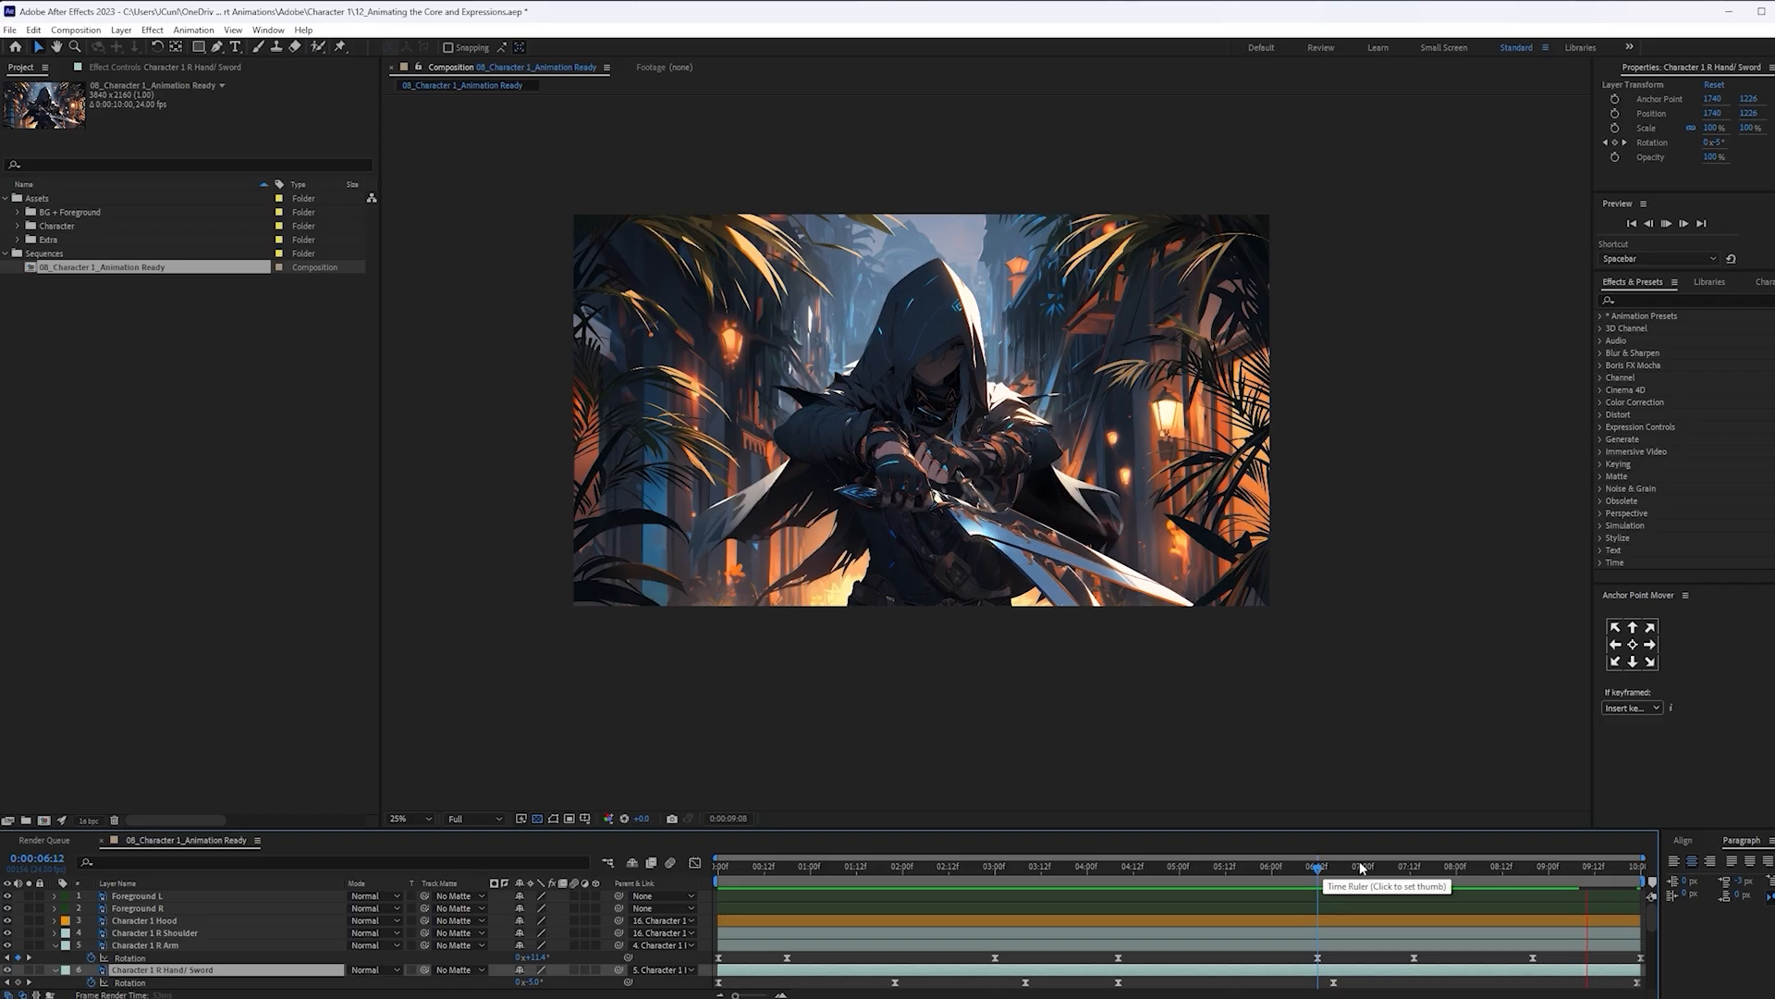
{"action": "key", "text": "space"}
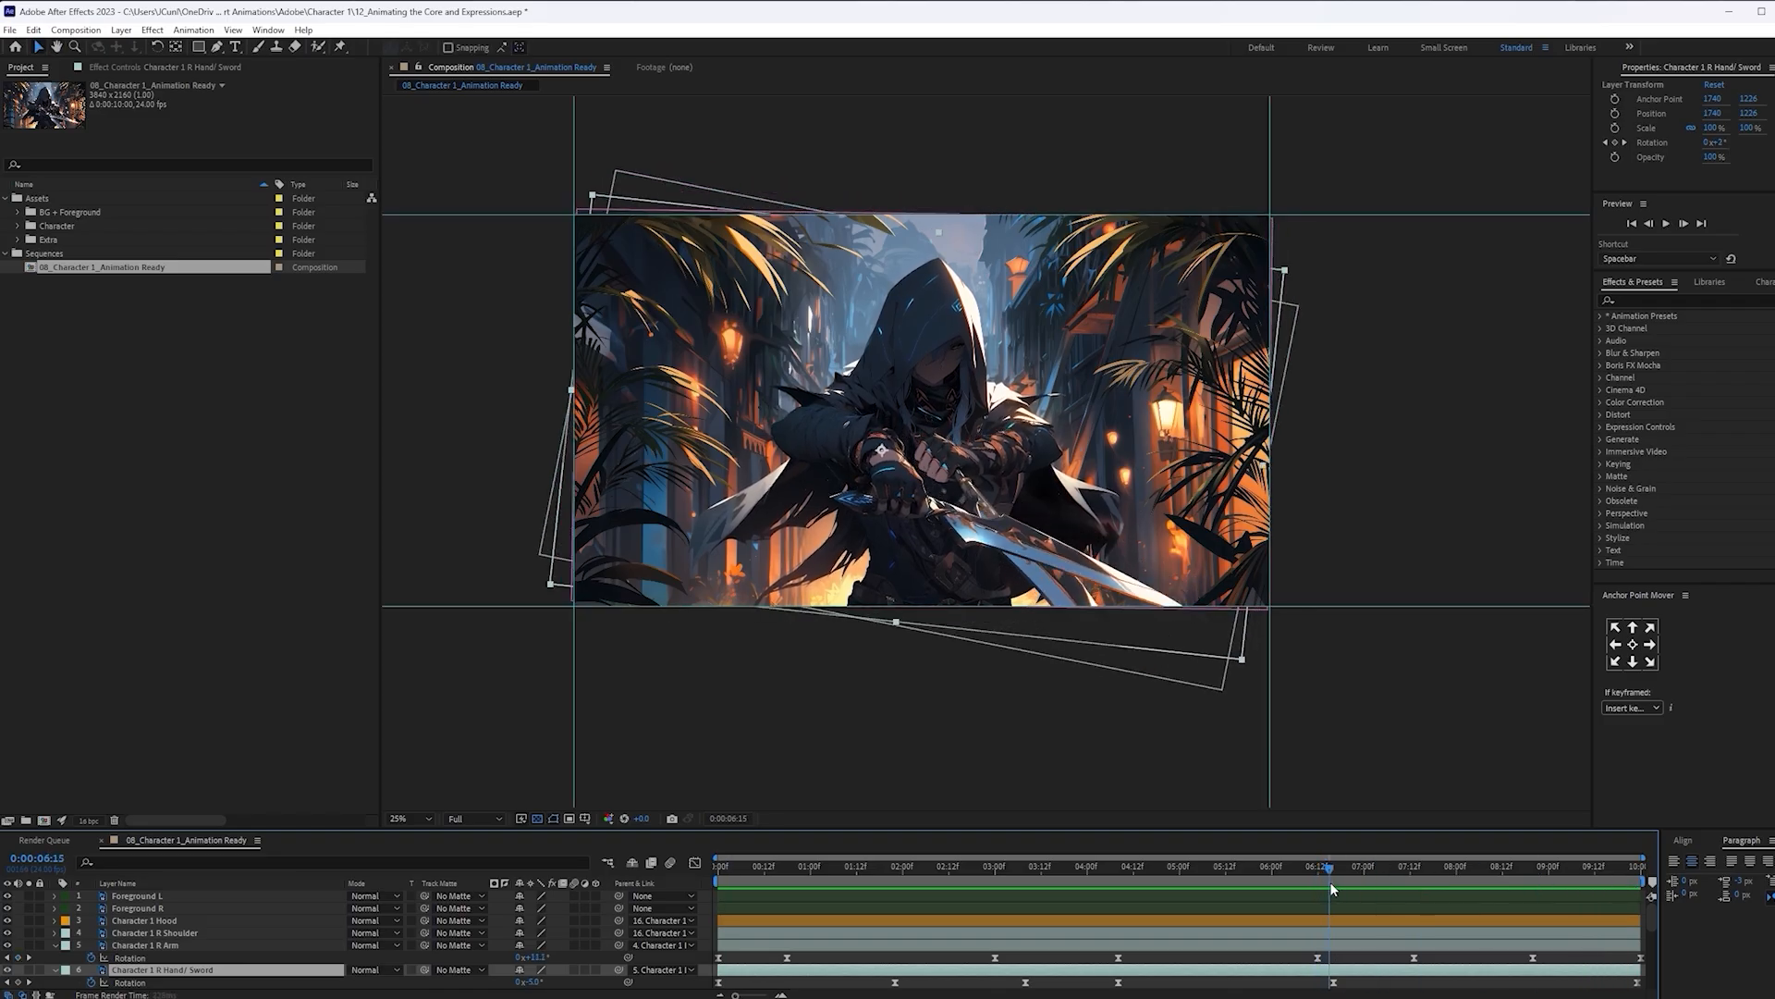
Move the last R Hand/ Sword Rotation keyframe to 0:00:08:20, matching the R Arm keyframe, and preview the motion
{"action": "left_click_drag", "start_coordinate": [1330, 880], "coordinate": [1533, 879]}
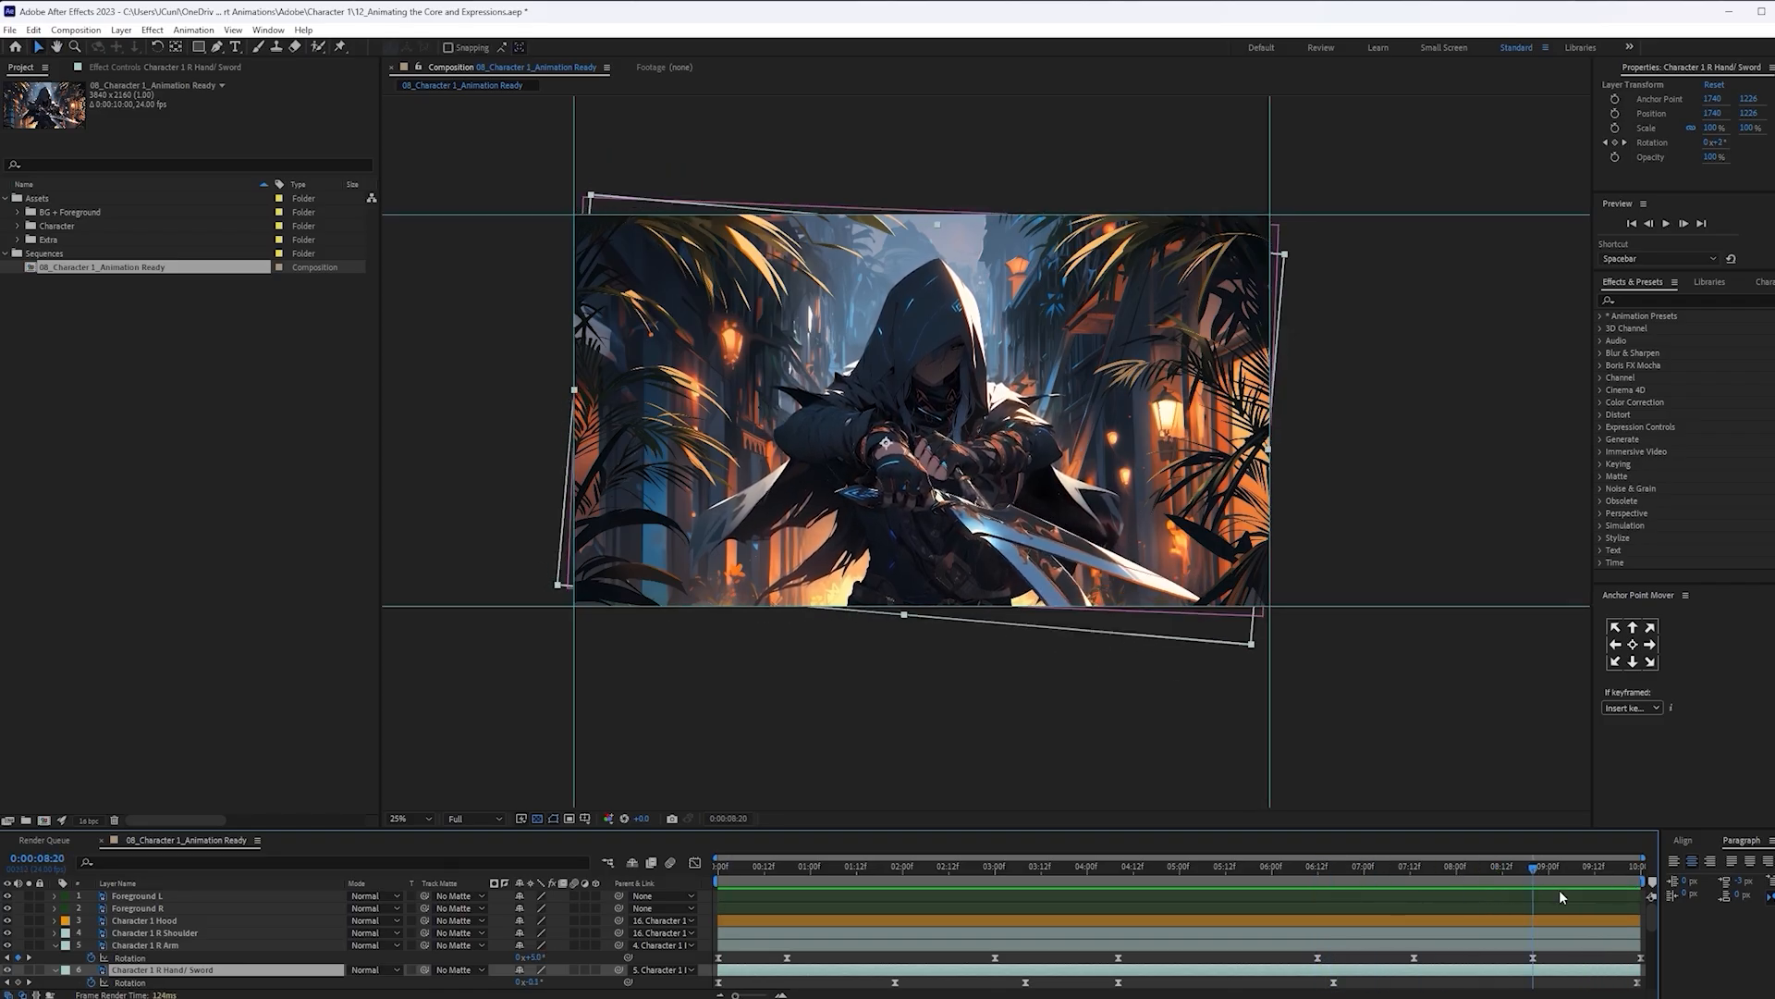
{"action": "left_click_drag", "start_coordinate": [1637, 985], "coordinate": [1533, 982]}
{"action": "left_click", "coordinate": [1300, 872]}
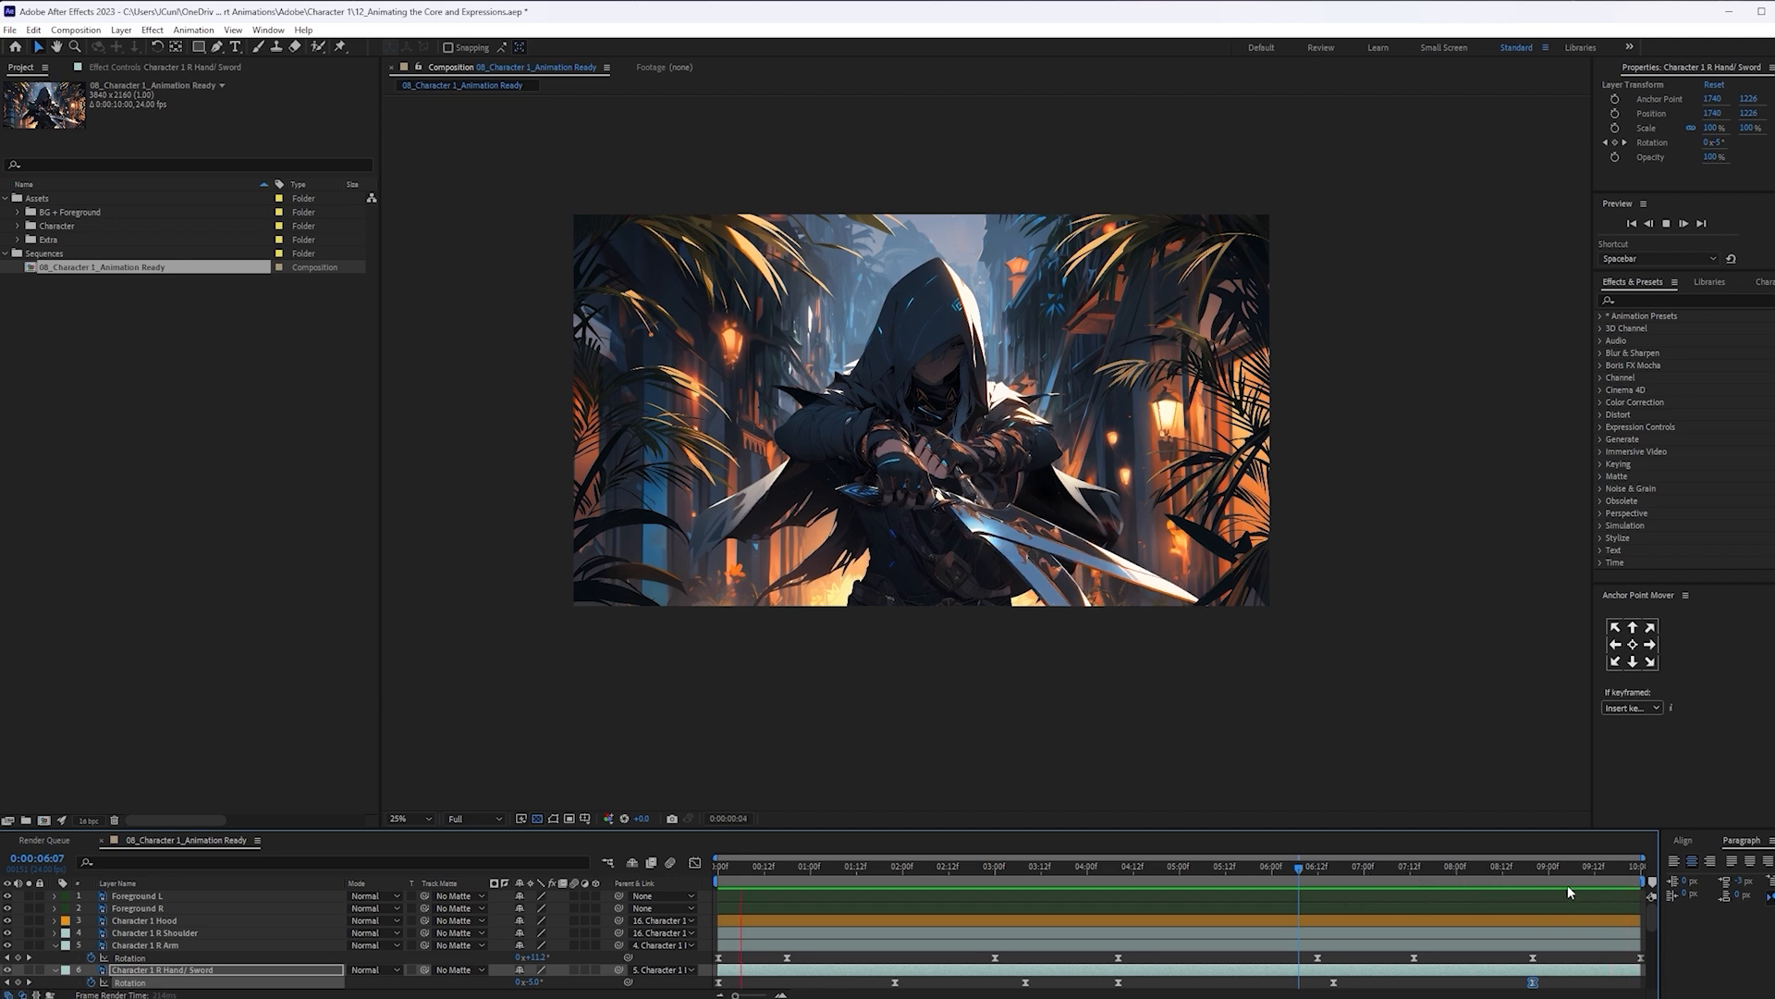
{"action": "left_click", "coordinate": [1428, 869]}
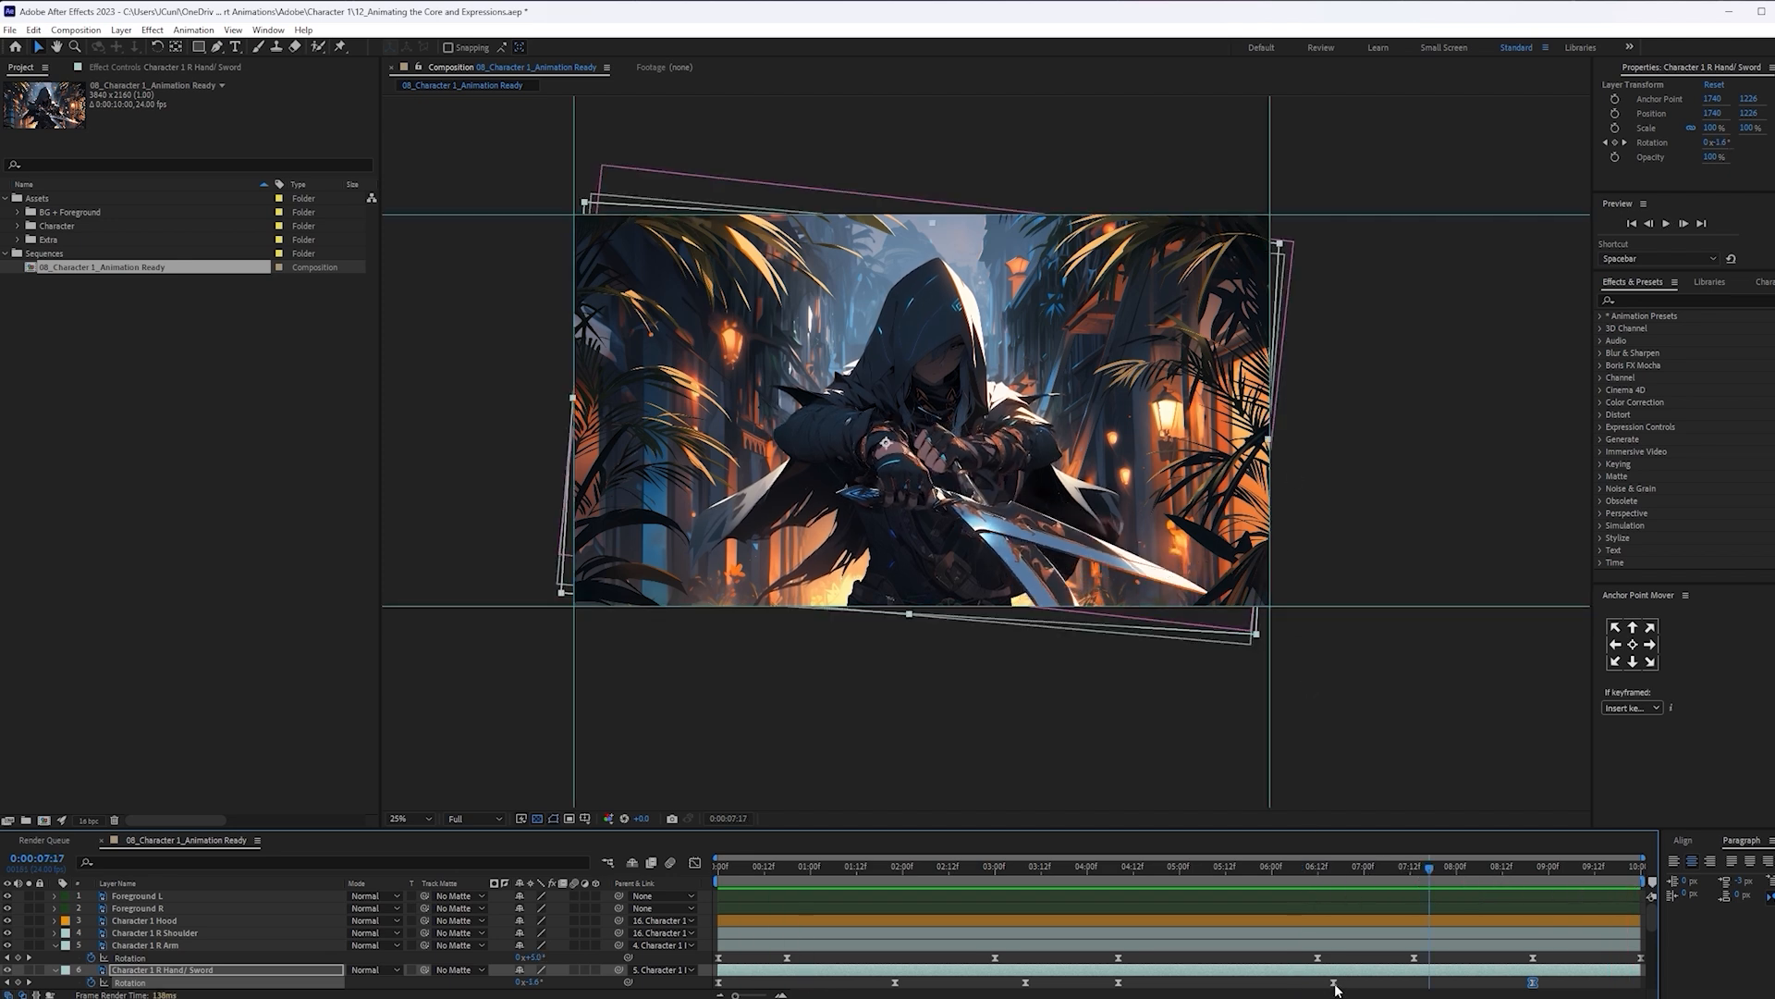
Advance the R Hand/ Sword Rotation keyframe that ends the hold to about 0:00:06:11, previewing the second swing and the full animation
{"action": "left_click_drag", "start_coordinate": [1334, 983], "coordinate": [1323, 983]}
{"action": "left_click", "coordinate": [1297, 872]}
{"action": "key", "text": "space"}
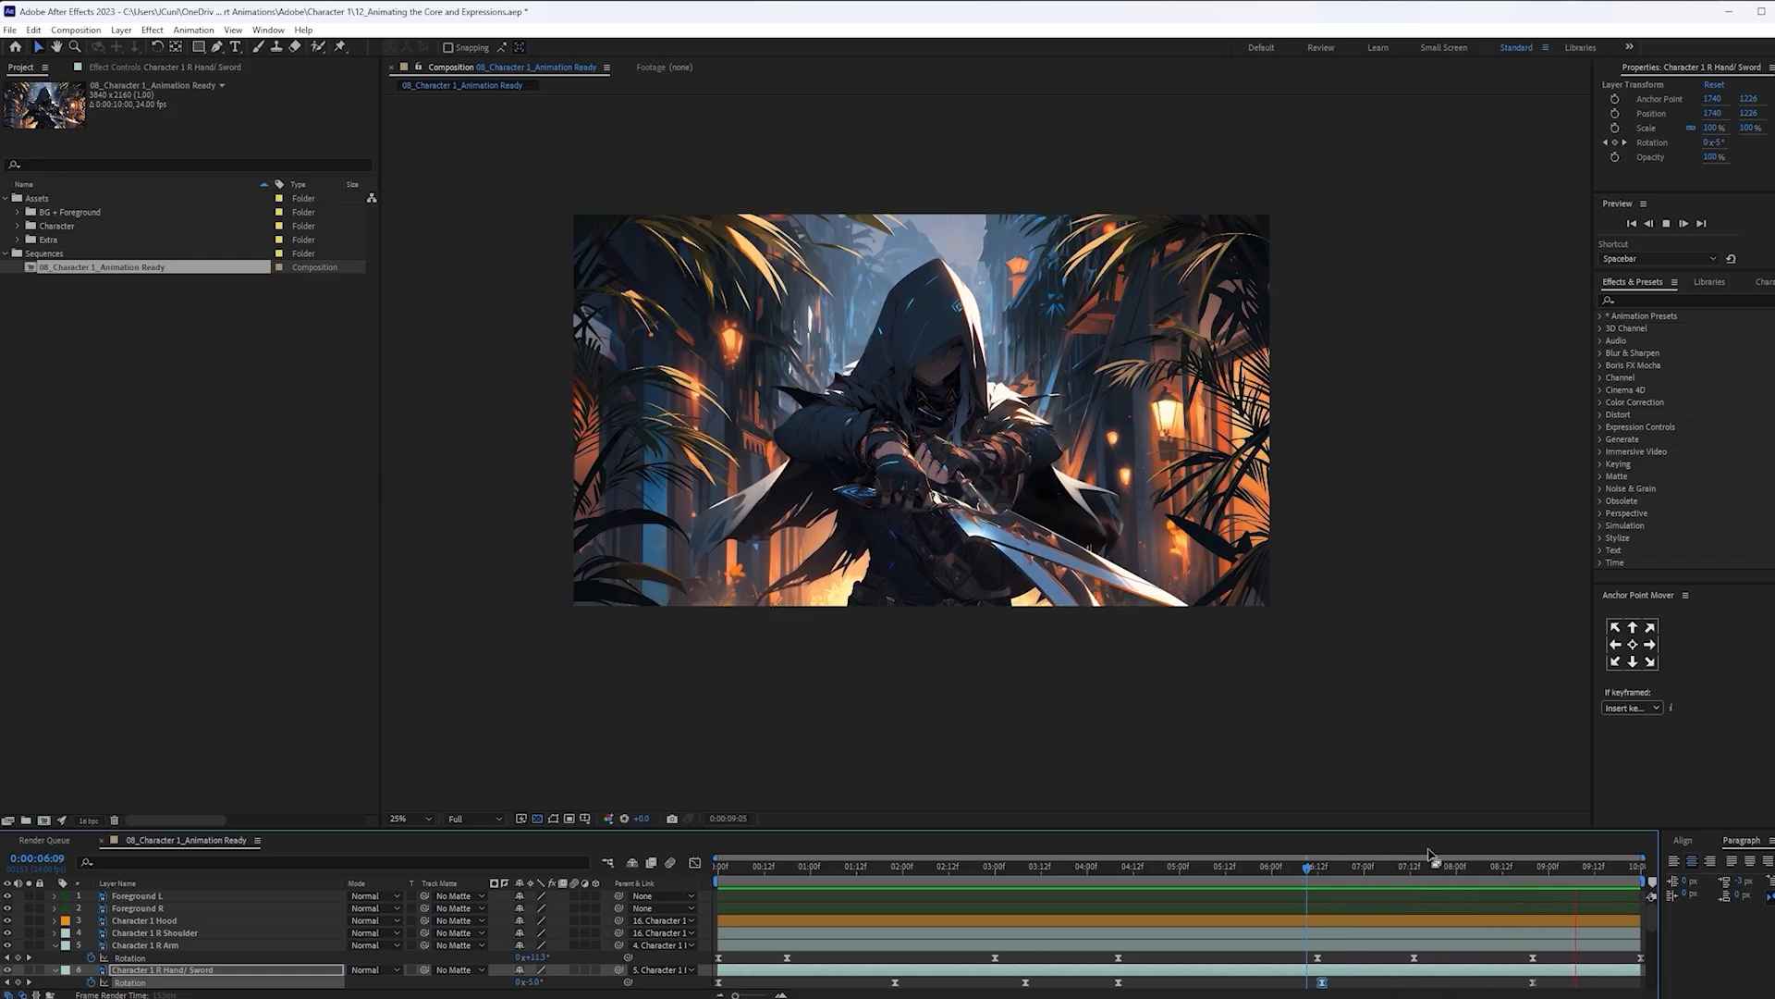
{"action": "left_click_drag", "start_coordinate": [1435, 860], "coordinate": [1314, 879]}
{"action": "key", "text": "F9"}
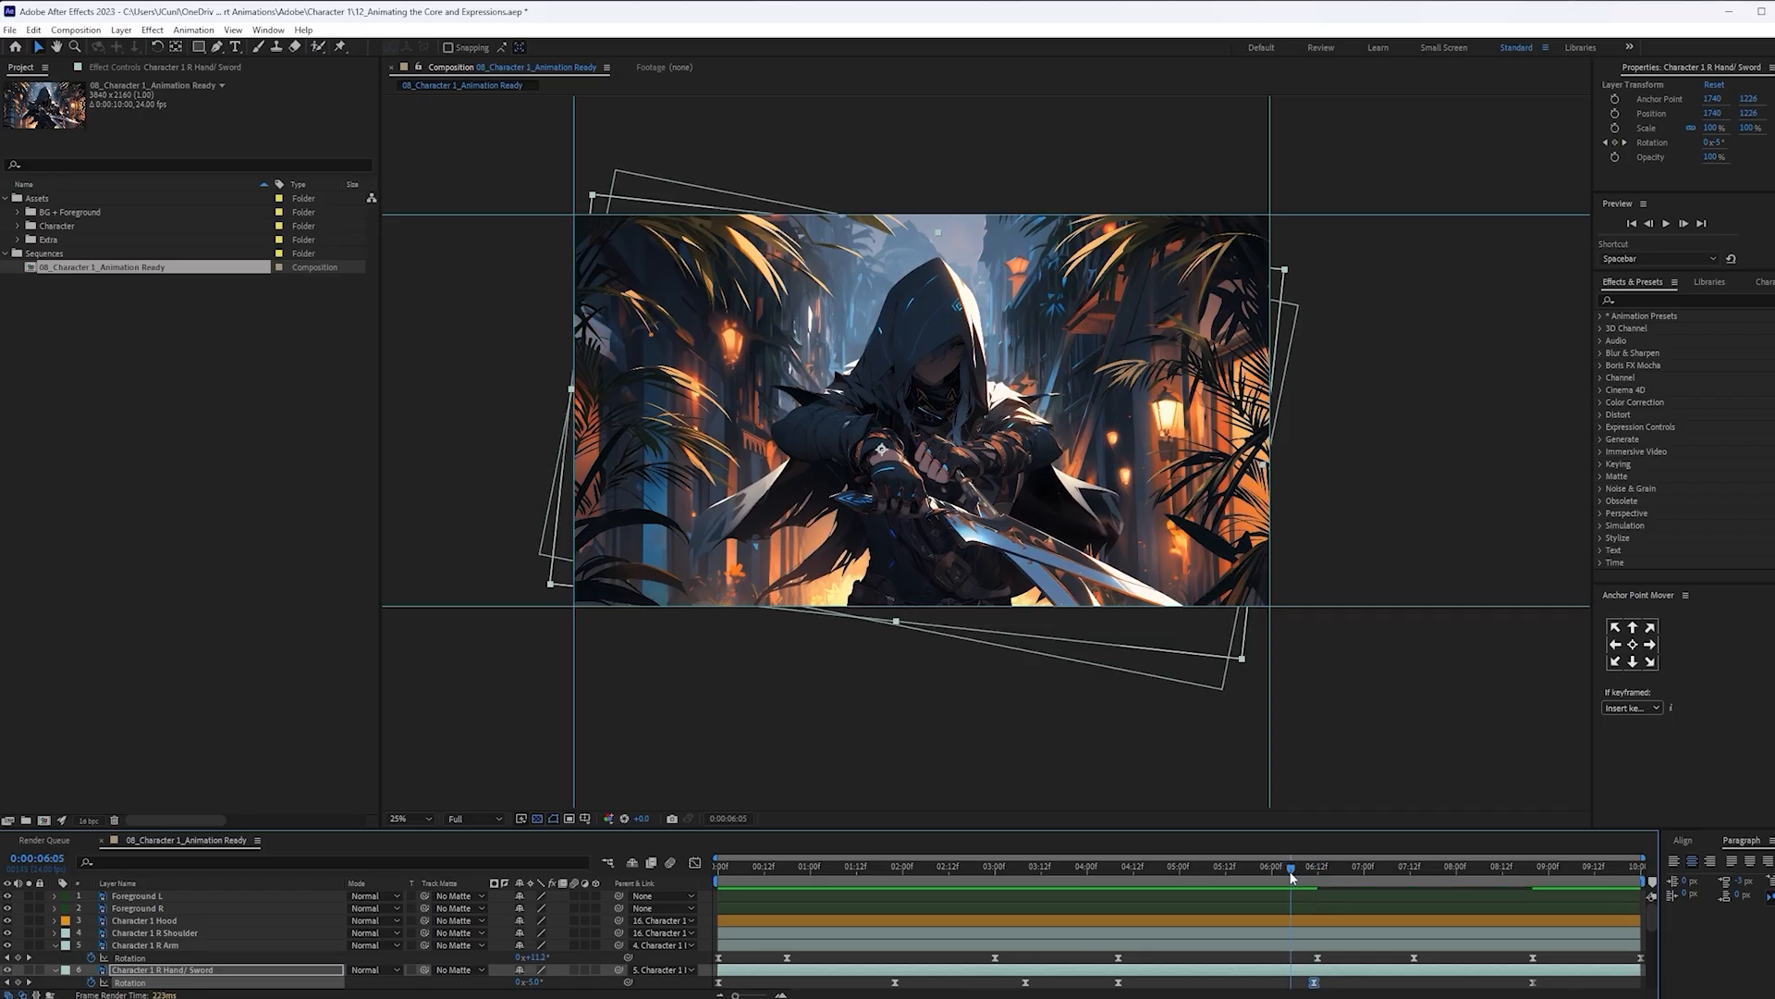
{"action": "left_click", "coordinate": [1290, 871]}
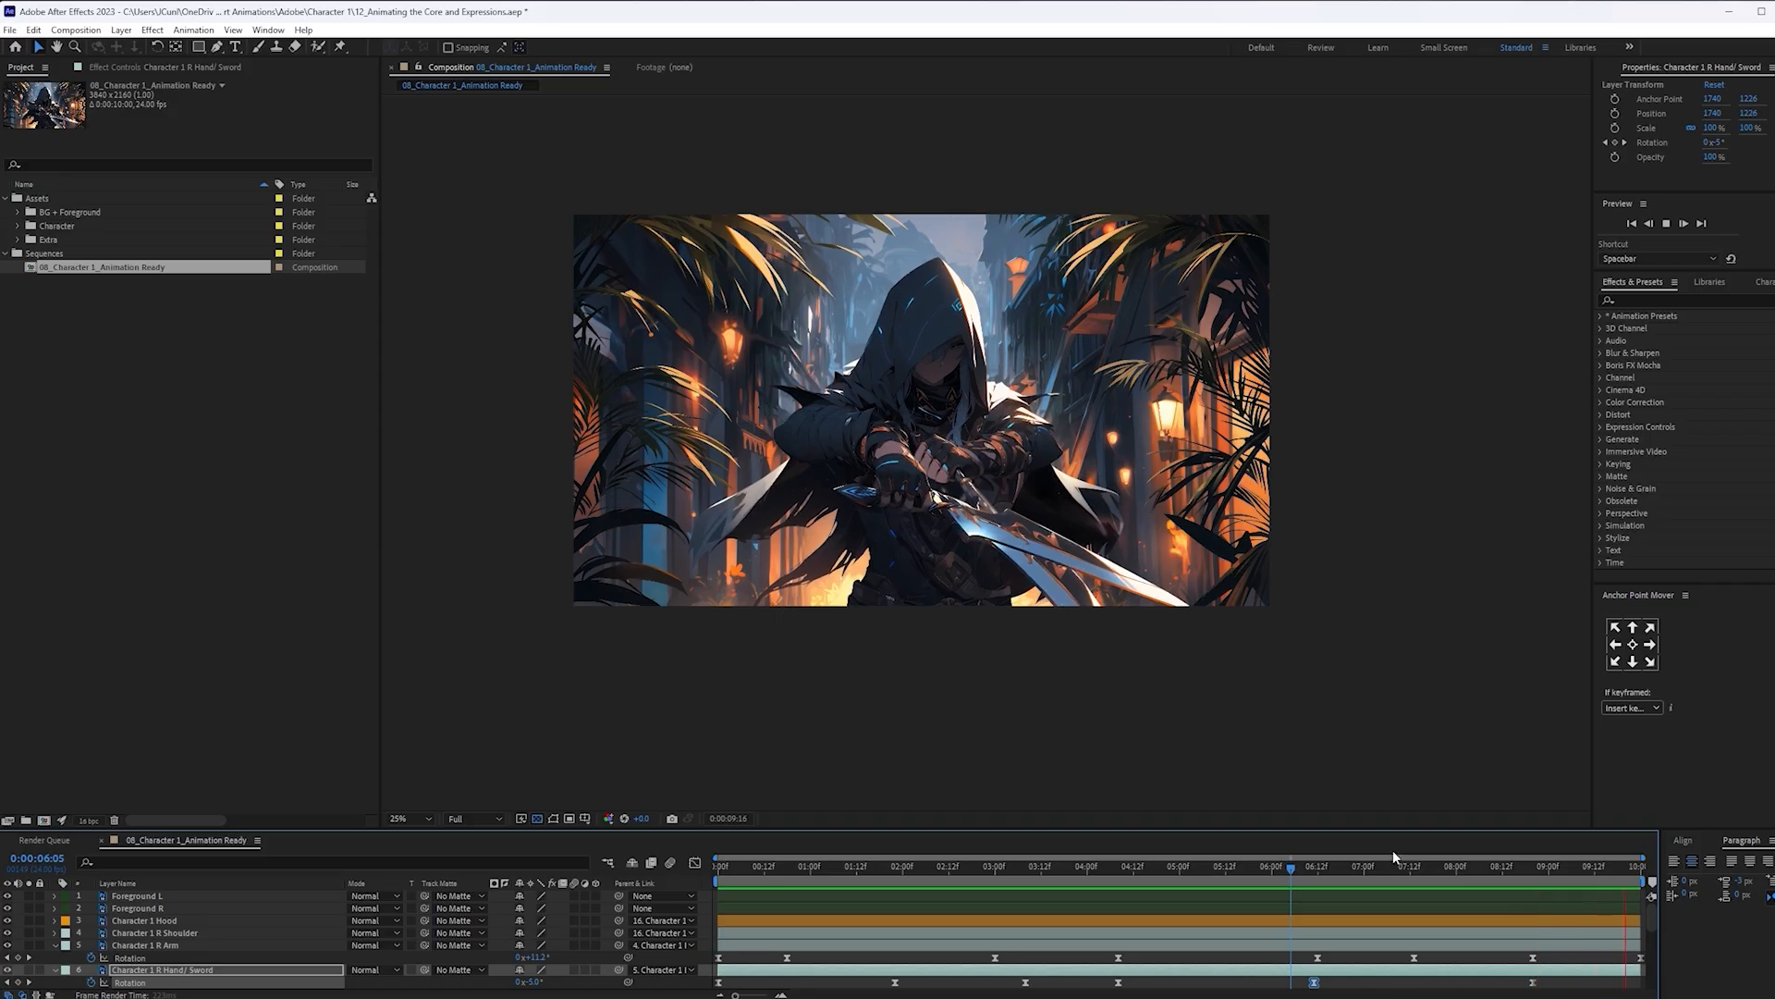
{"action": "key", "text": "Home"}
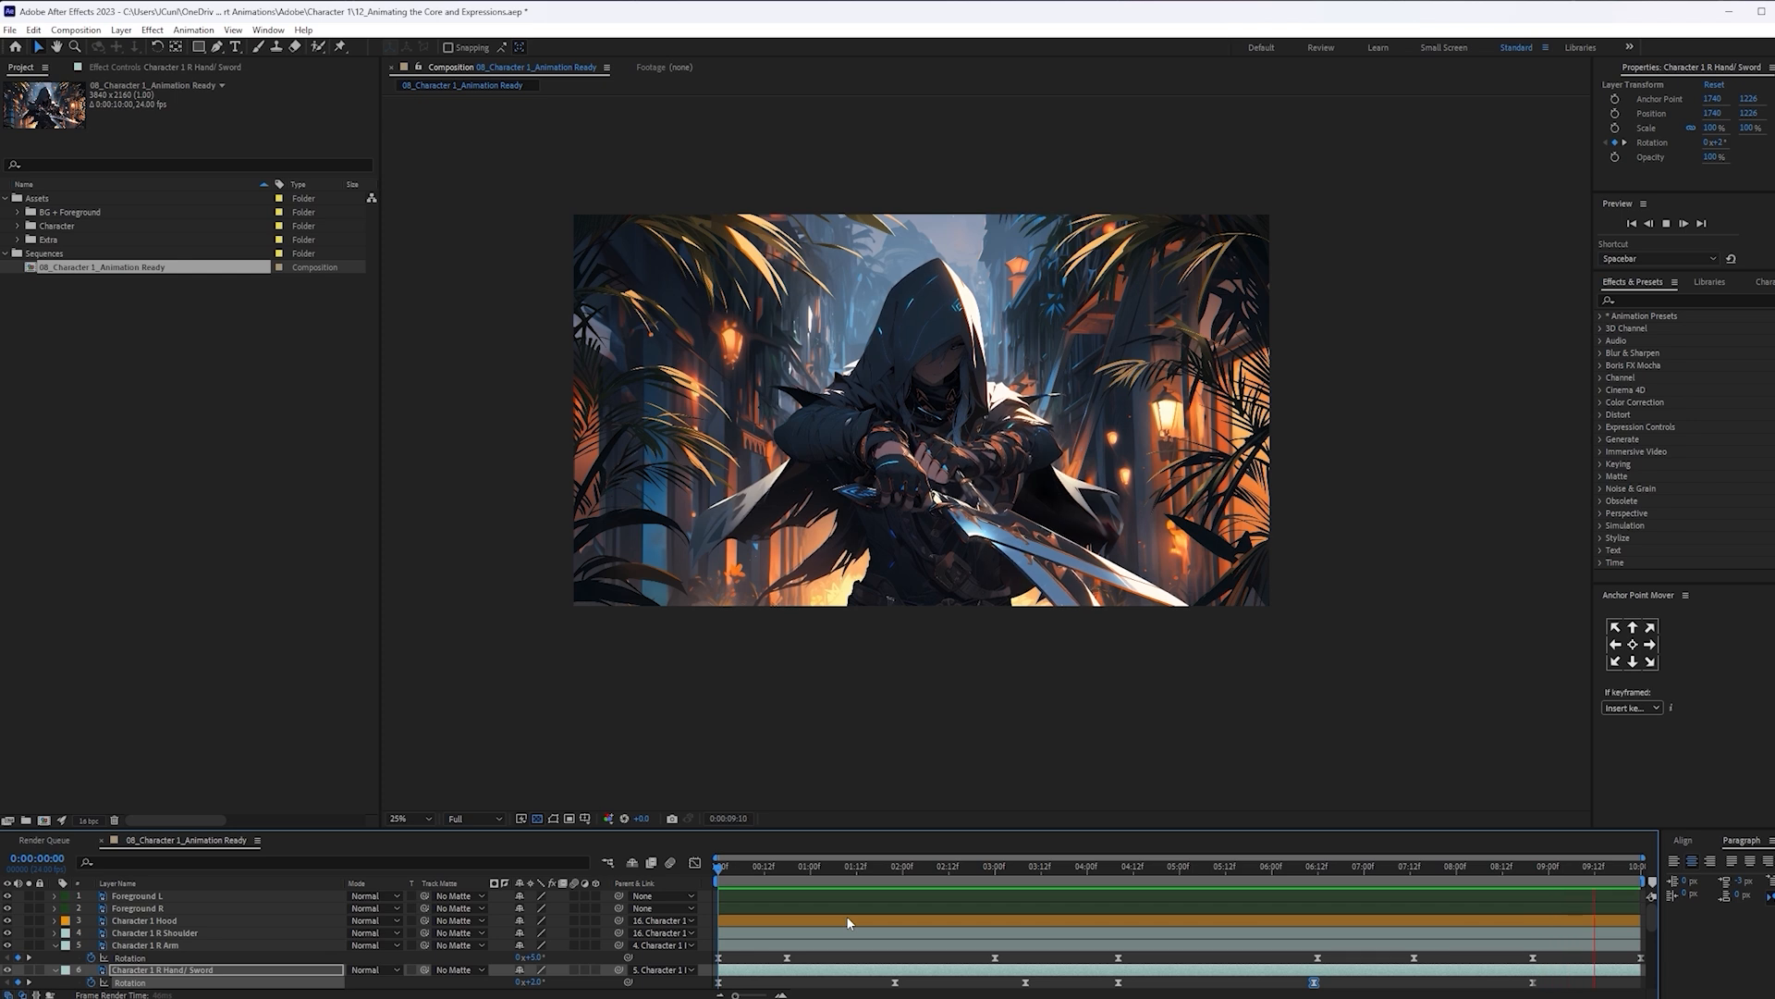
{"action": "key", "text": "space"}
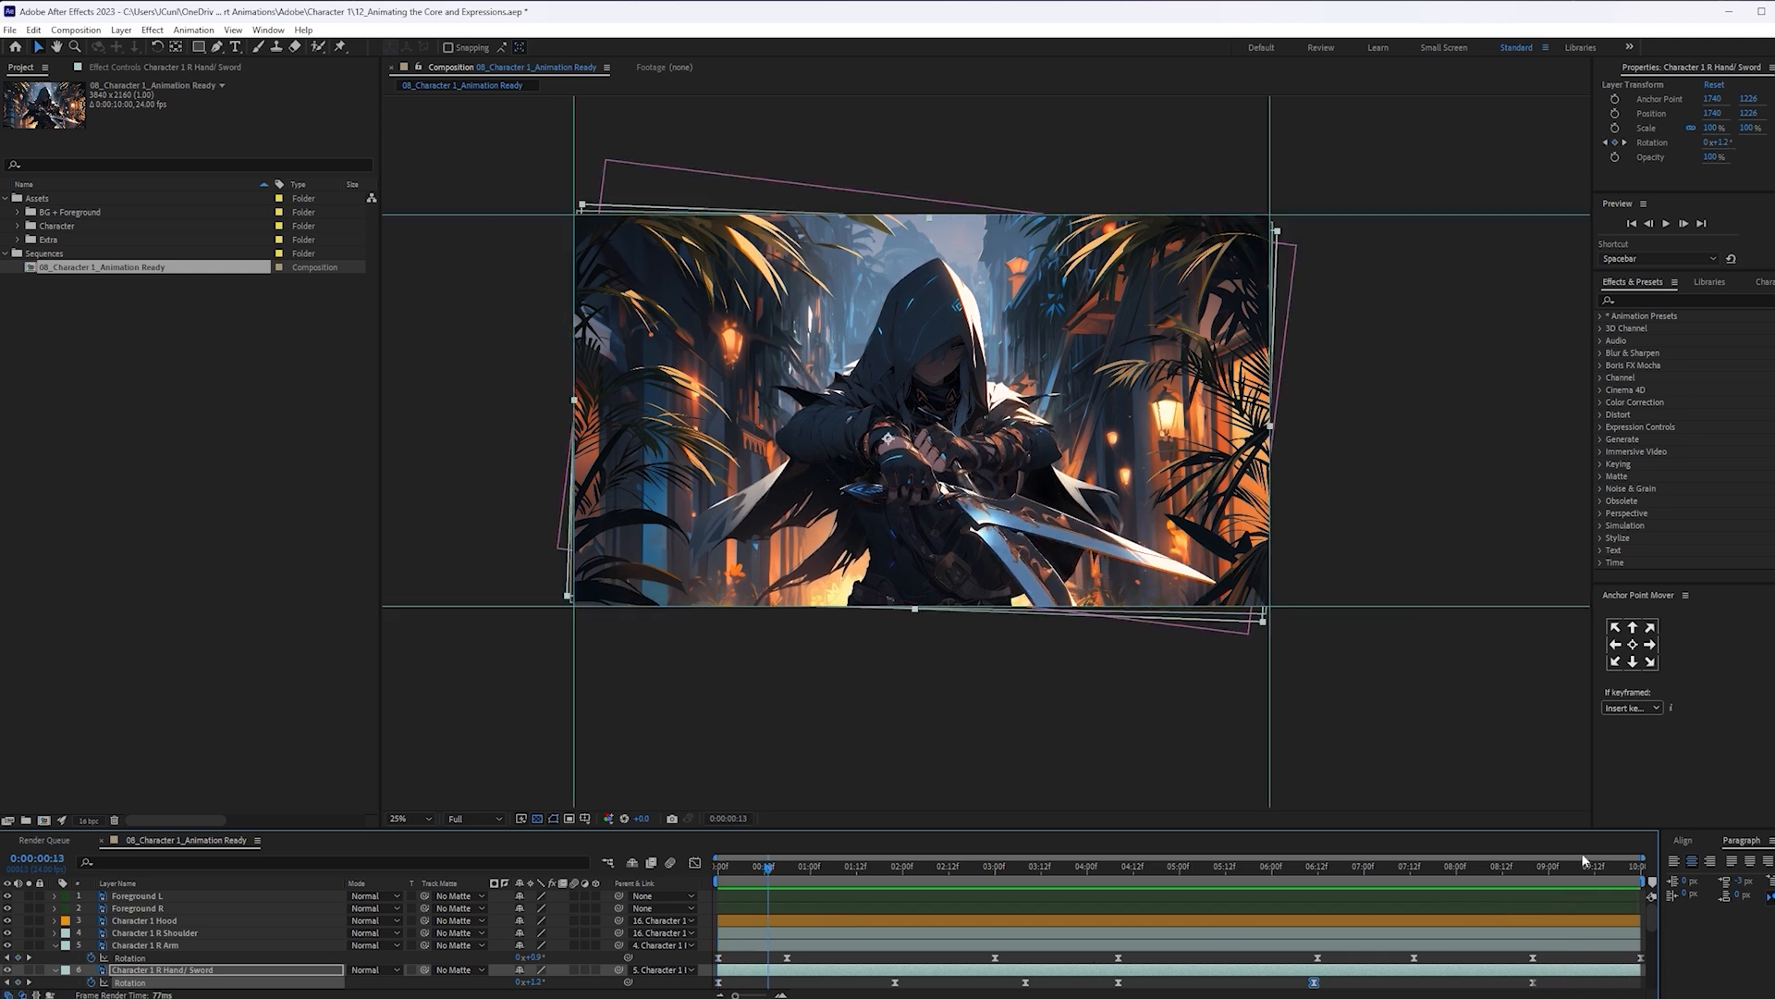
Preview the ending and copy a 2° R Hand/ Sword Rotation keyframe to 0:00:09:23
{"action": "left_click", "coordinate": [1487, 873]}
{"action": "key", "text": "space"}
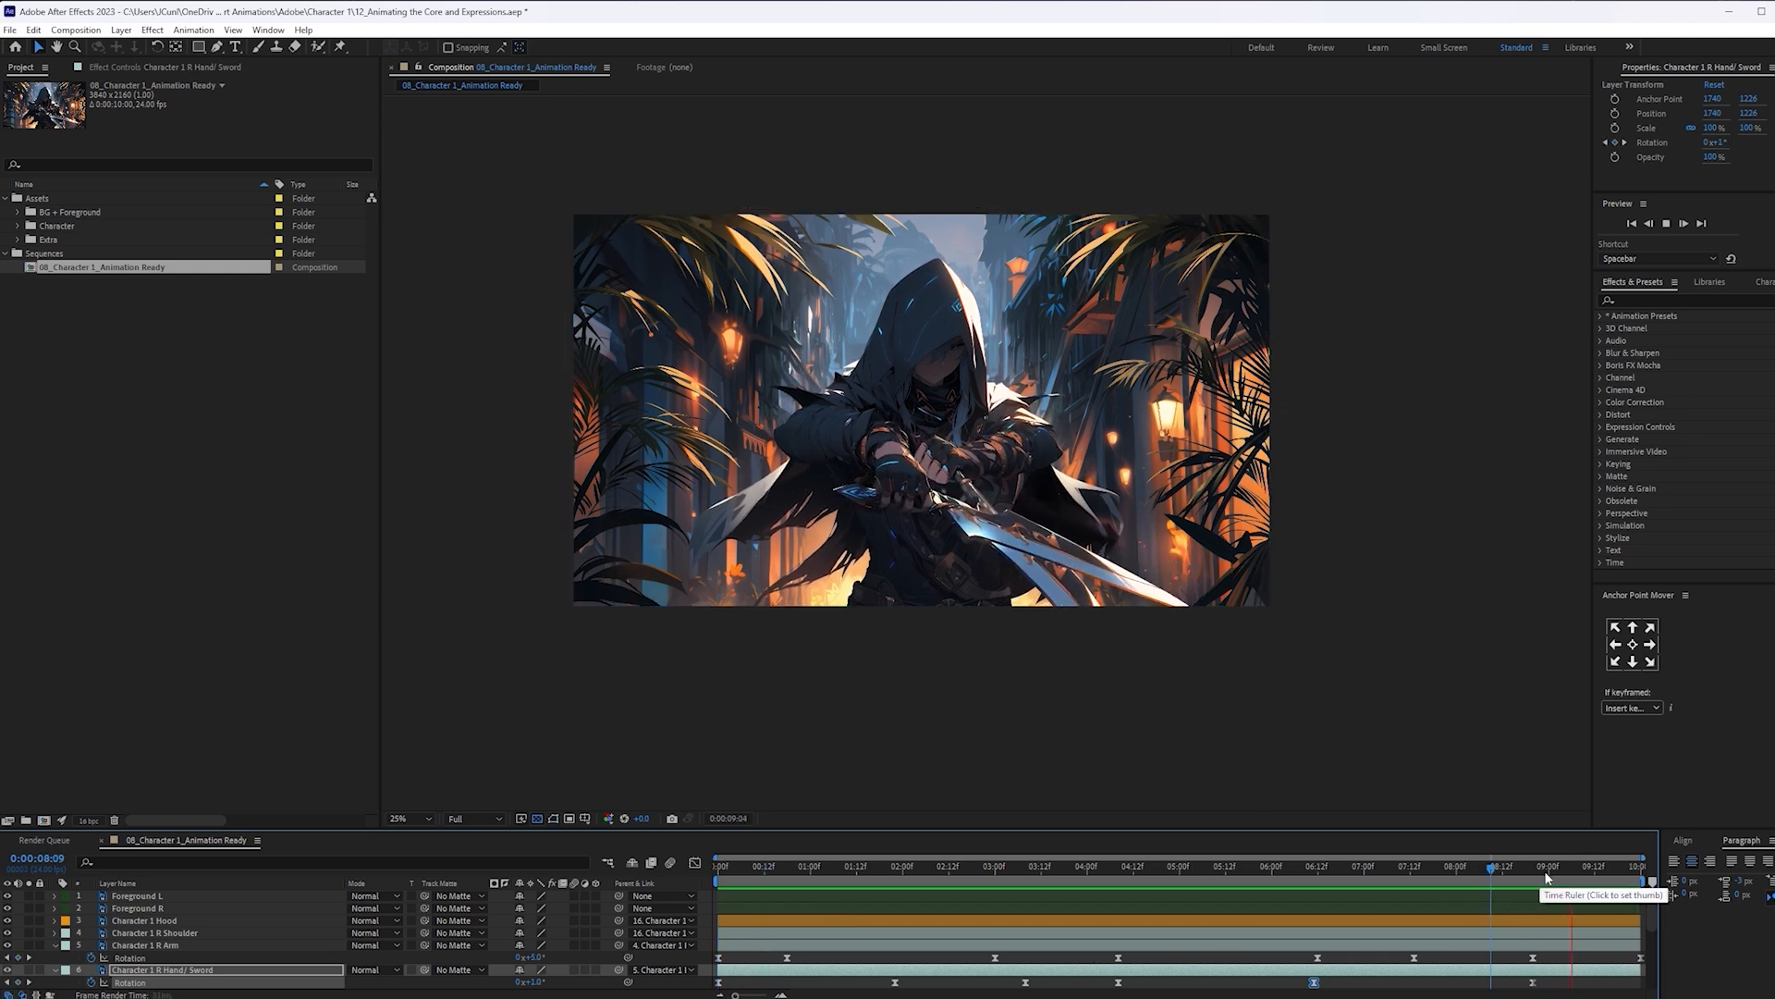
{"action": "left_click", "coordinate": [1588, 871]}
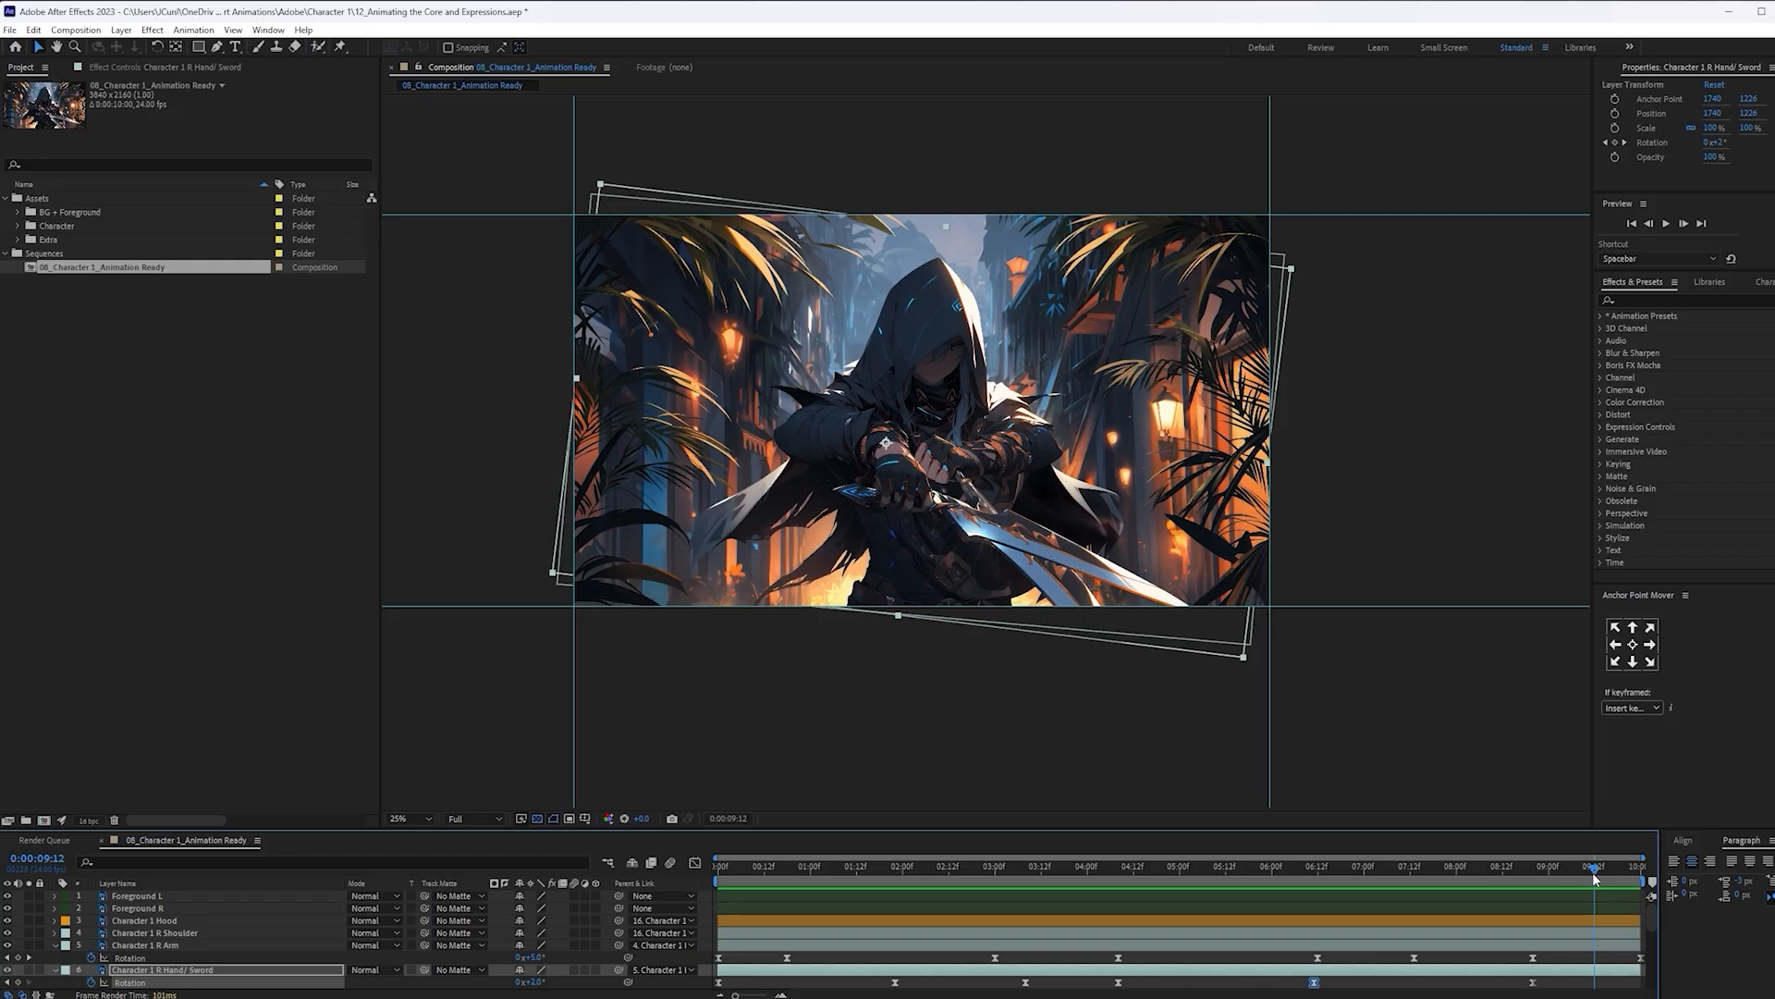
{"action": "left_click_drag", "start_coordinate": [1594, 878], "coordinate": [1638, 877]}
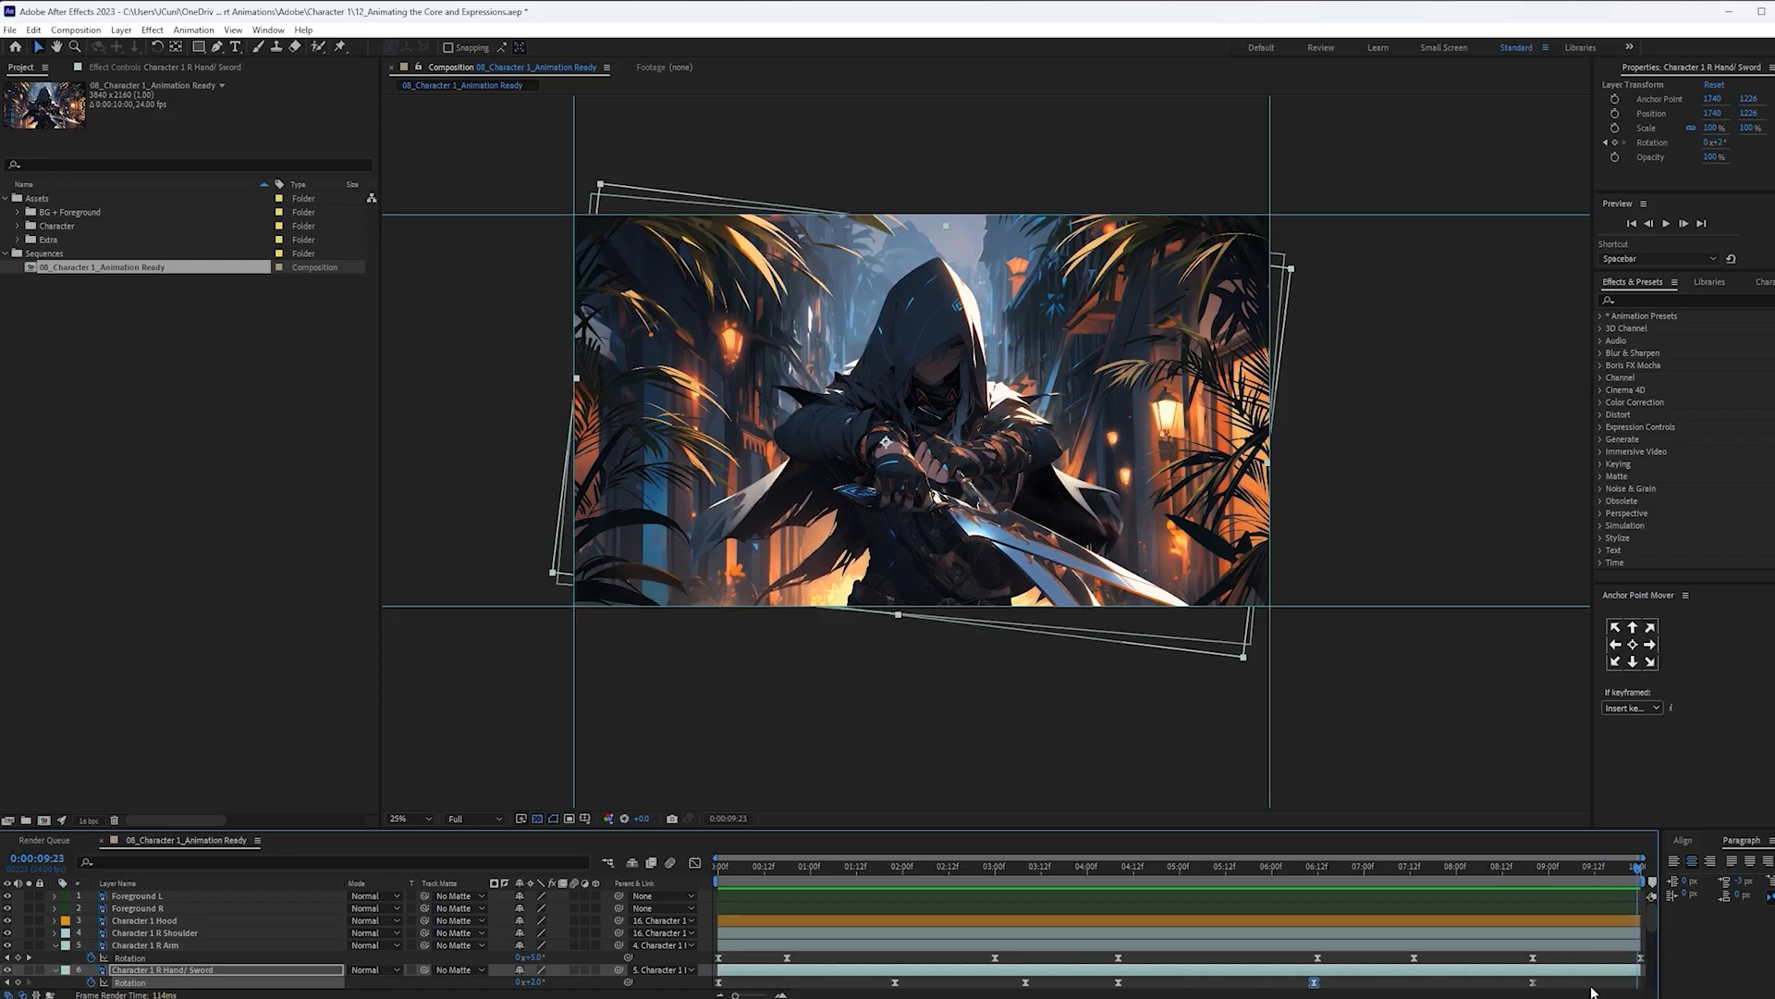
{"action": "key", "text": "ctrl+c"}
{"action": "key", "text": "ctrl+v"}
Add an R Hand/ Sword Rotation keyframe of 3° at 0:00:09:10 and preview the end of the animation
{"action": "left_click", "coordinate": [1588, 870]}
{"action": "left_click_drag", "start_coordinate": [532, 982], "coordinate": [532, 982]}
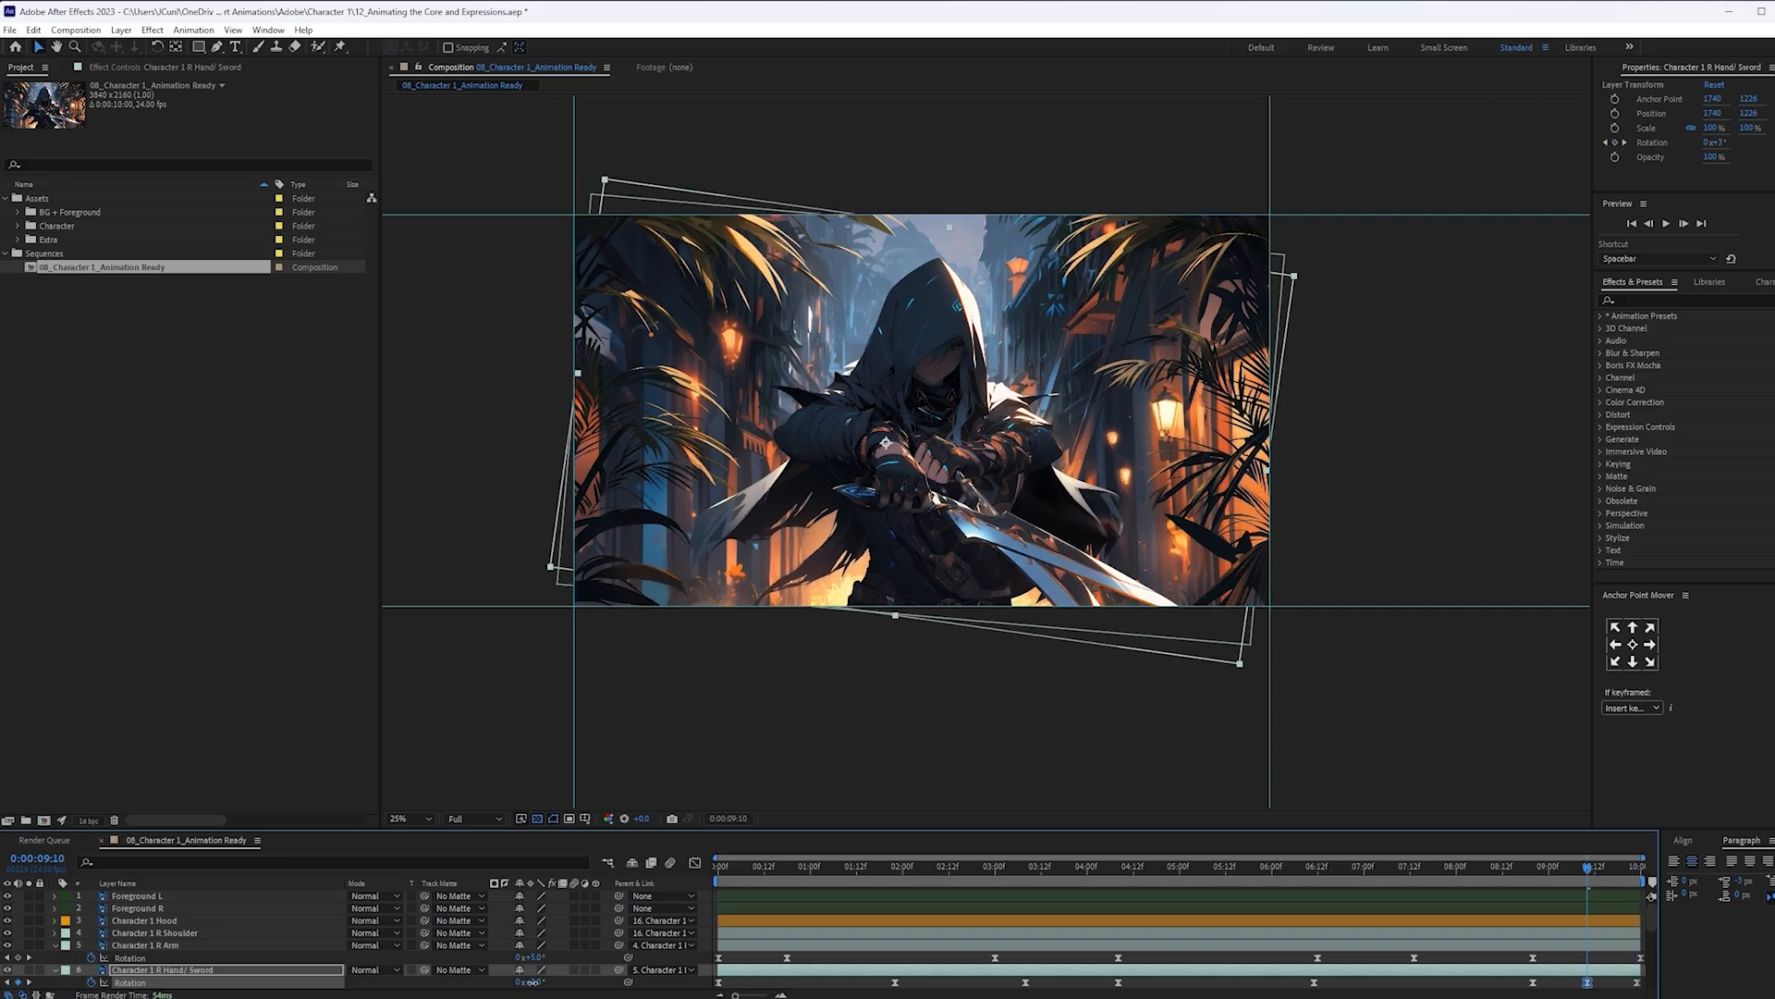
{"action": "left_click", "coordinate": [1528, 869]}
{"action": "key", "text": "space"}
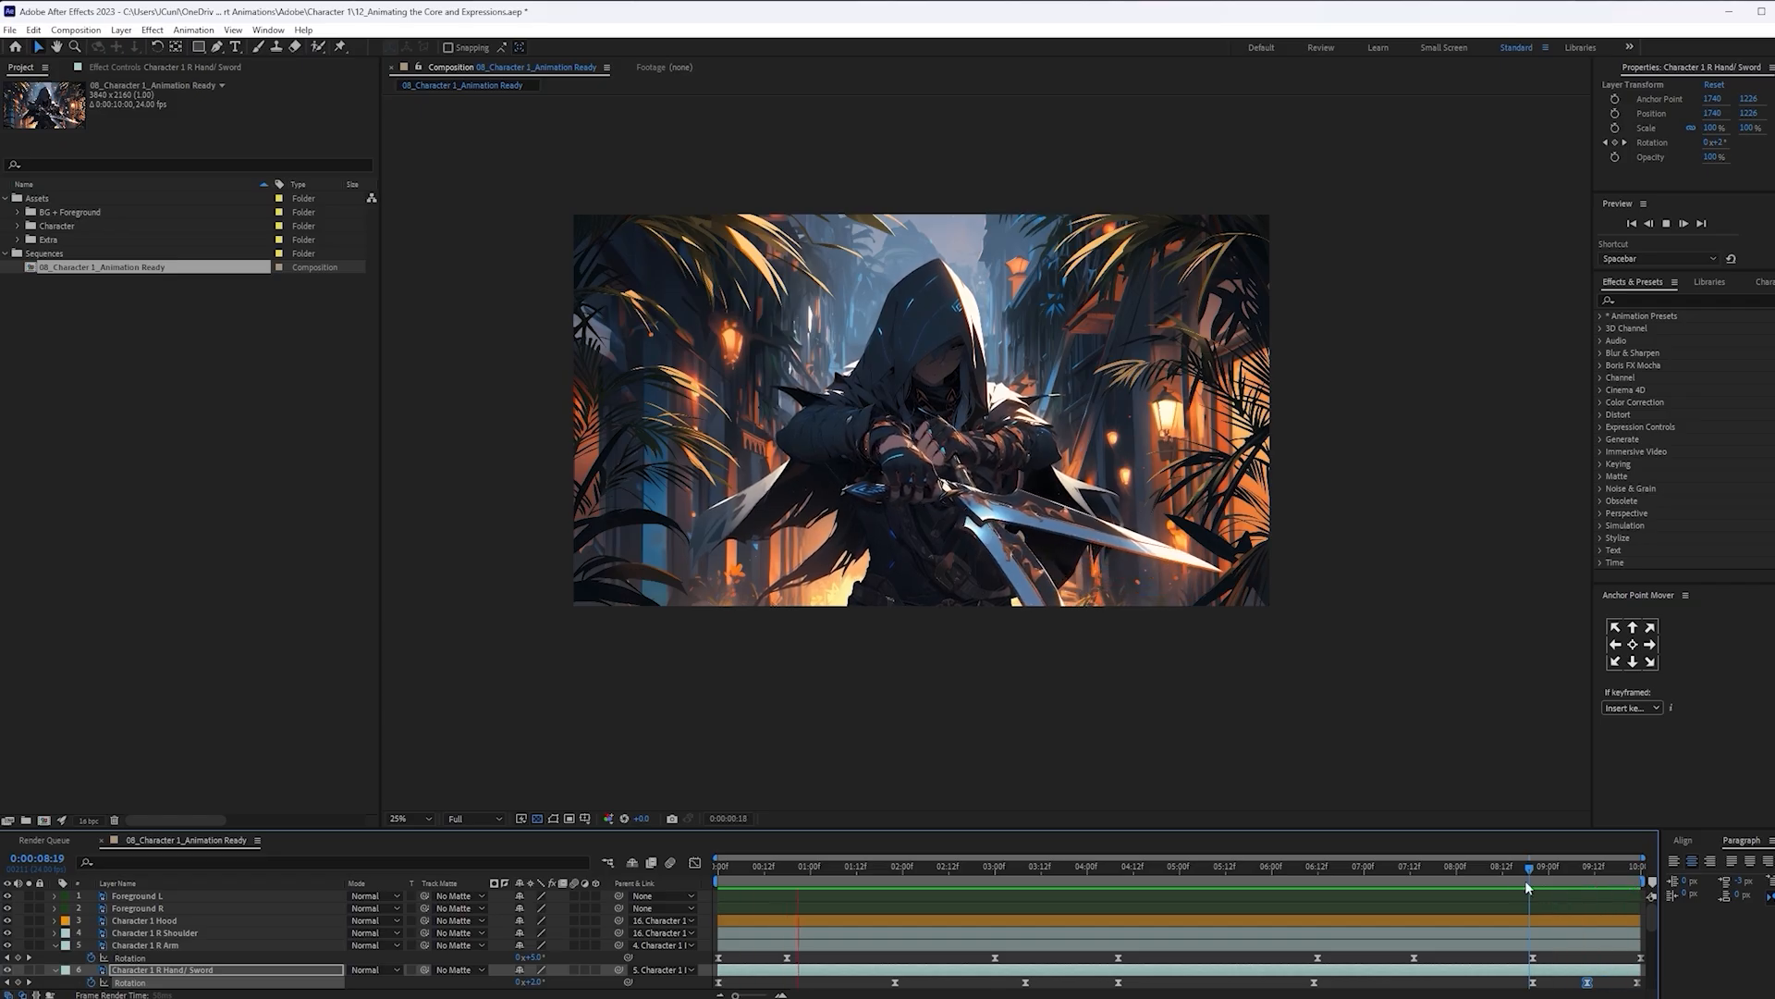
{"action": "left_click", "coordinate": [1352, 871]}
{"action": "left_click", "coordinate": [1312, 873]}
{"action": "key", "text": "space"}
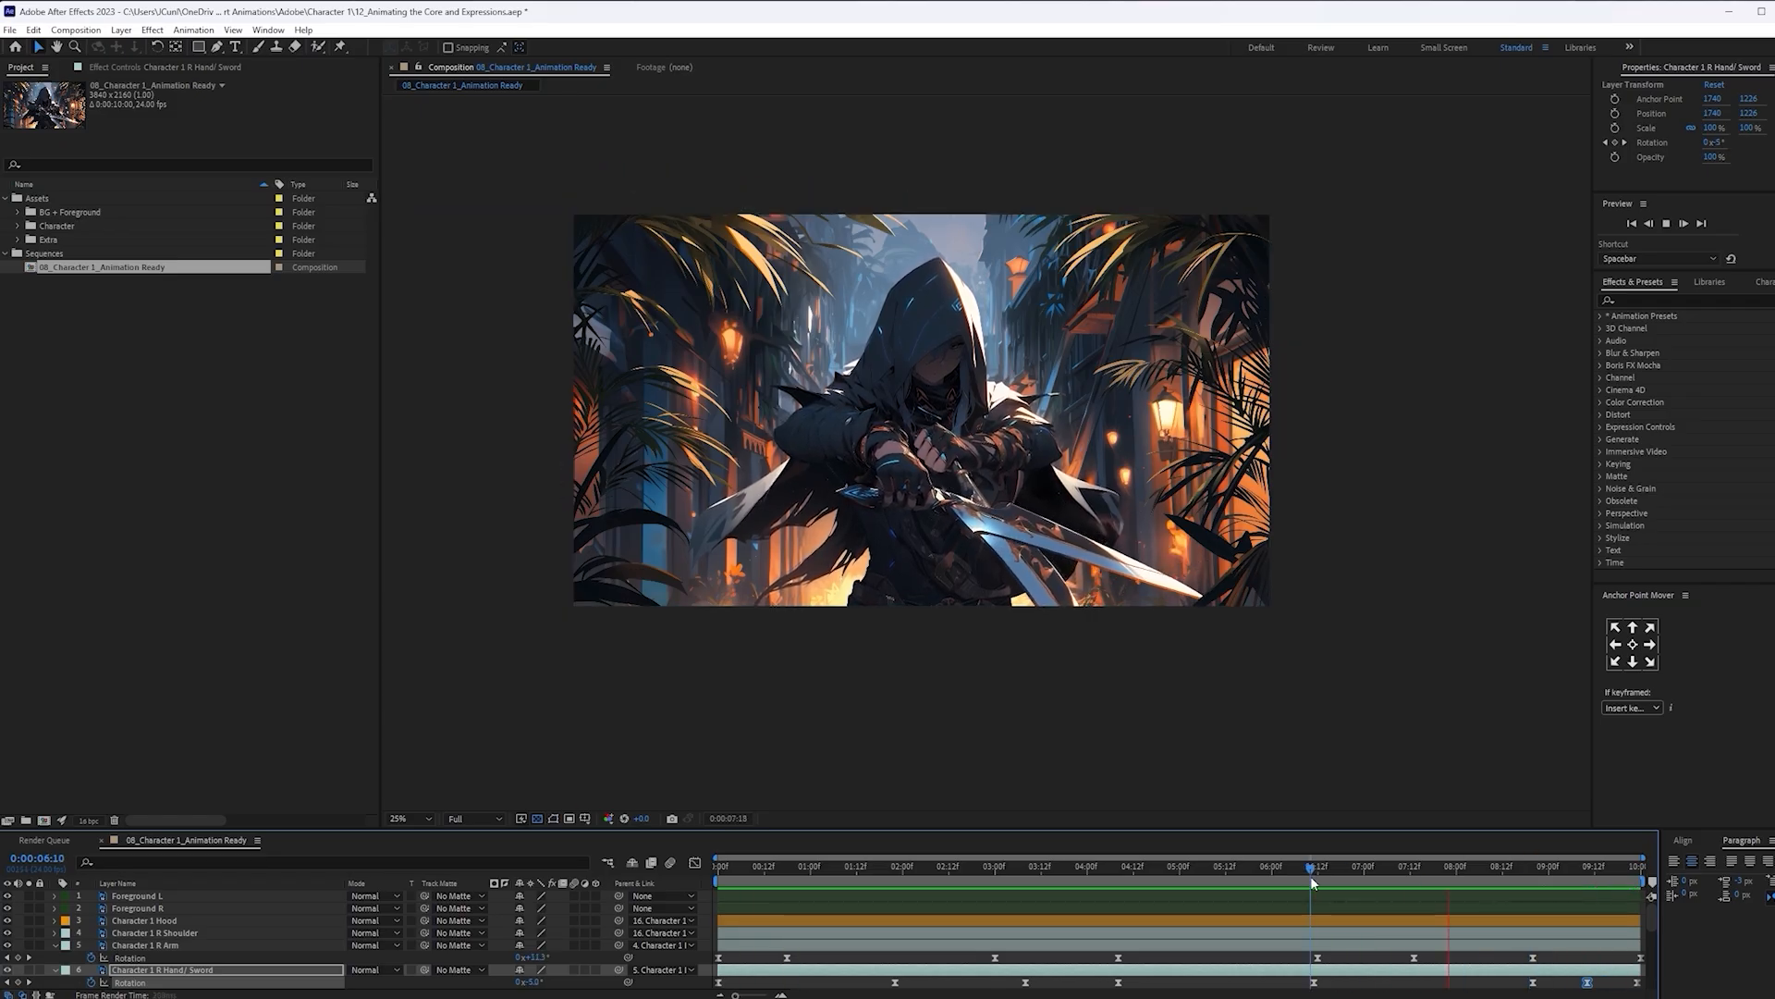
Add an R Hand/ Sword Rotation keyframe of about -8° at 0:00:05:11 during the hold and preview the whole animation
{"action": "left_click_drag", "start_coordinate": [1311, 874], "coordinate": [1210, 889]}
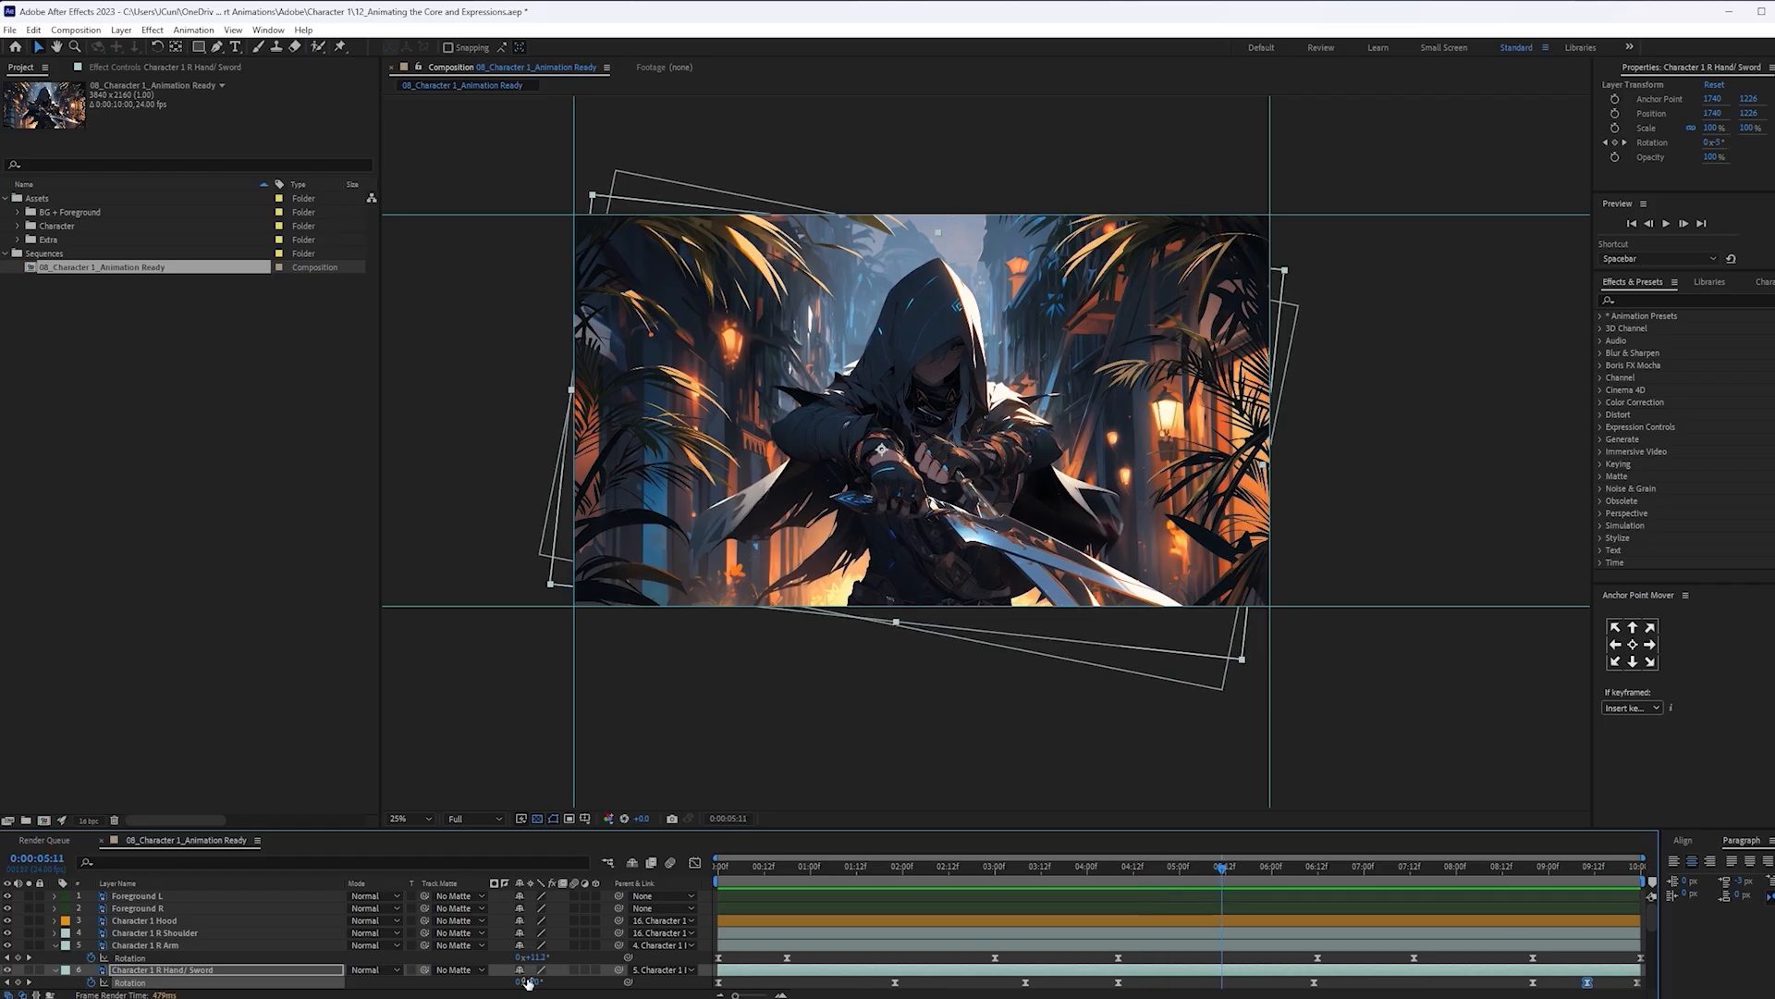
{"action": "left_click_drag", "start_coordinate": [530, 981], "coordinate": [528, 980]}
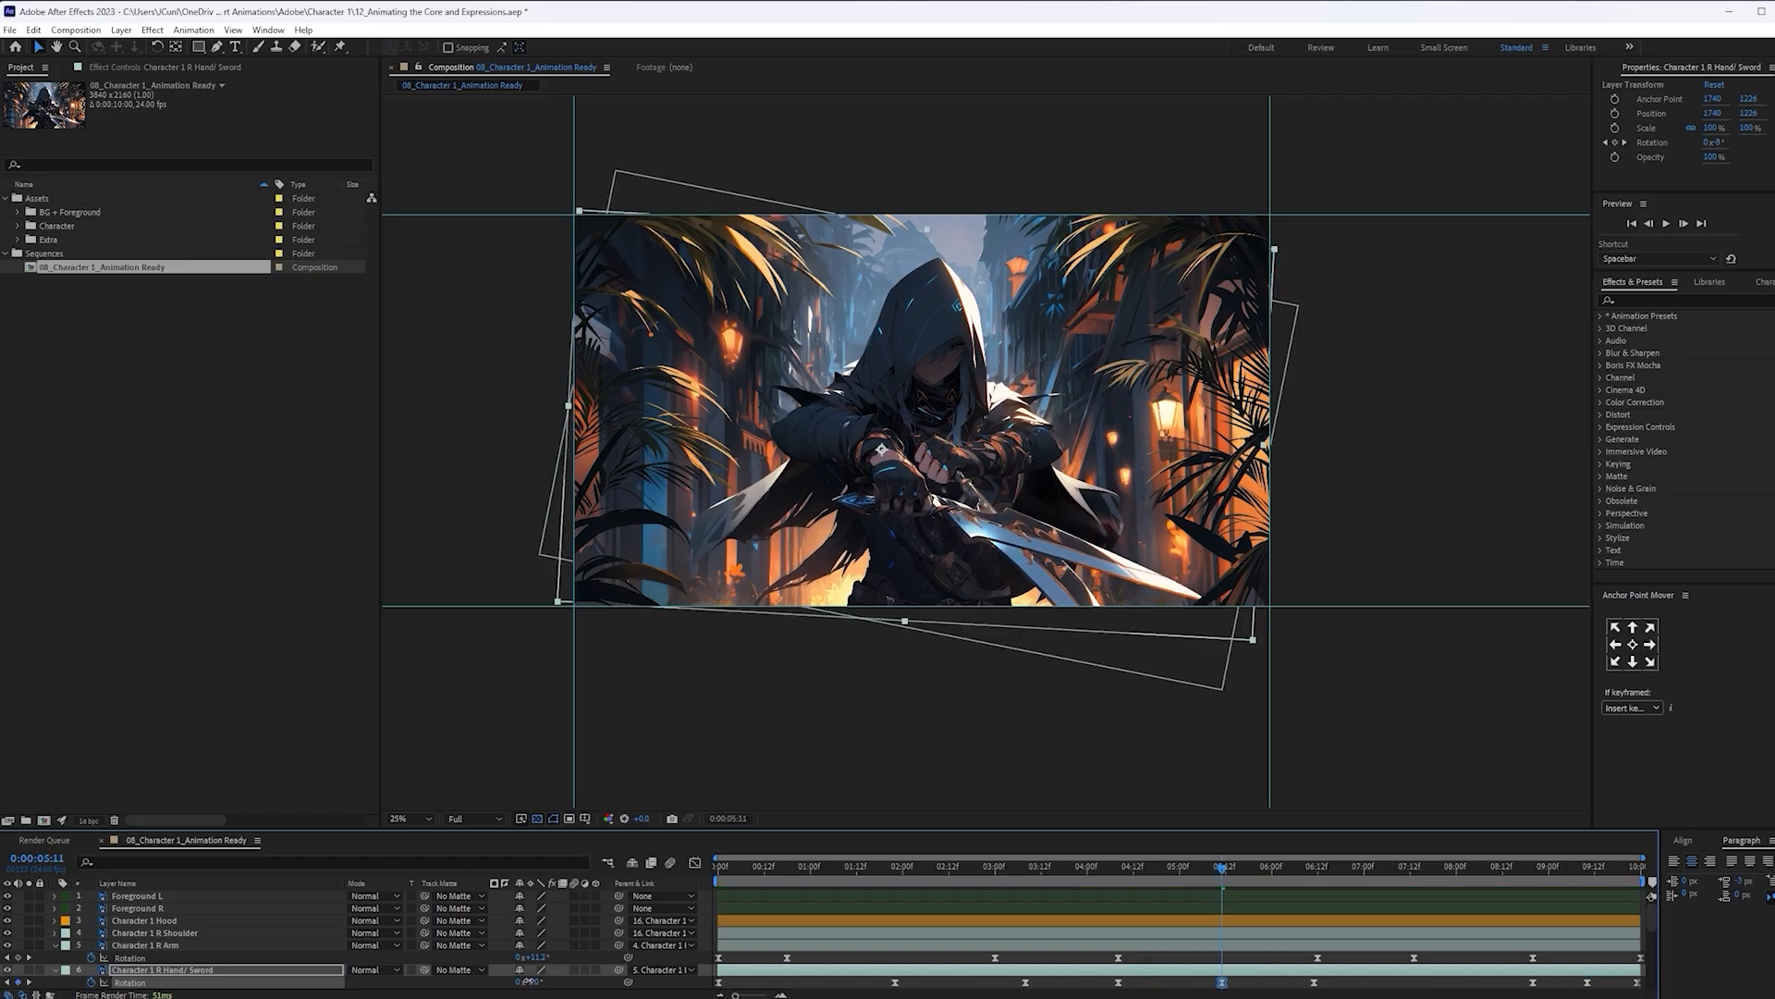
{"action": "left_click_drag", "start_coordinate": [1151, 869], "coordinate": [1113, 862]}
{"action": "key", "text": "space"}
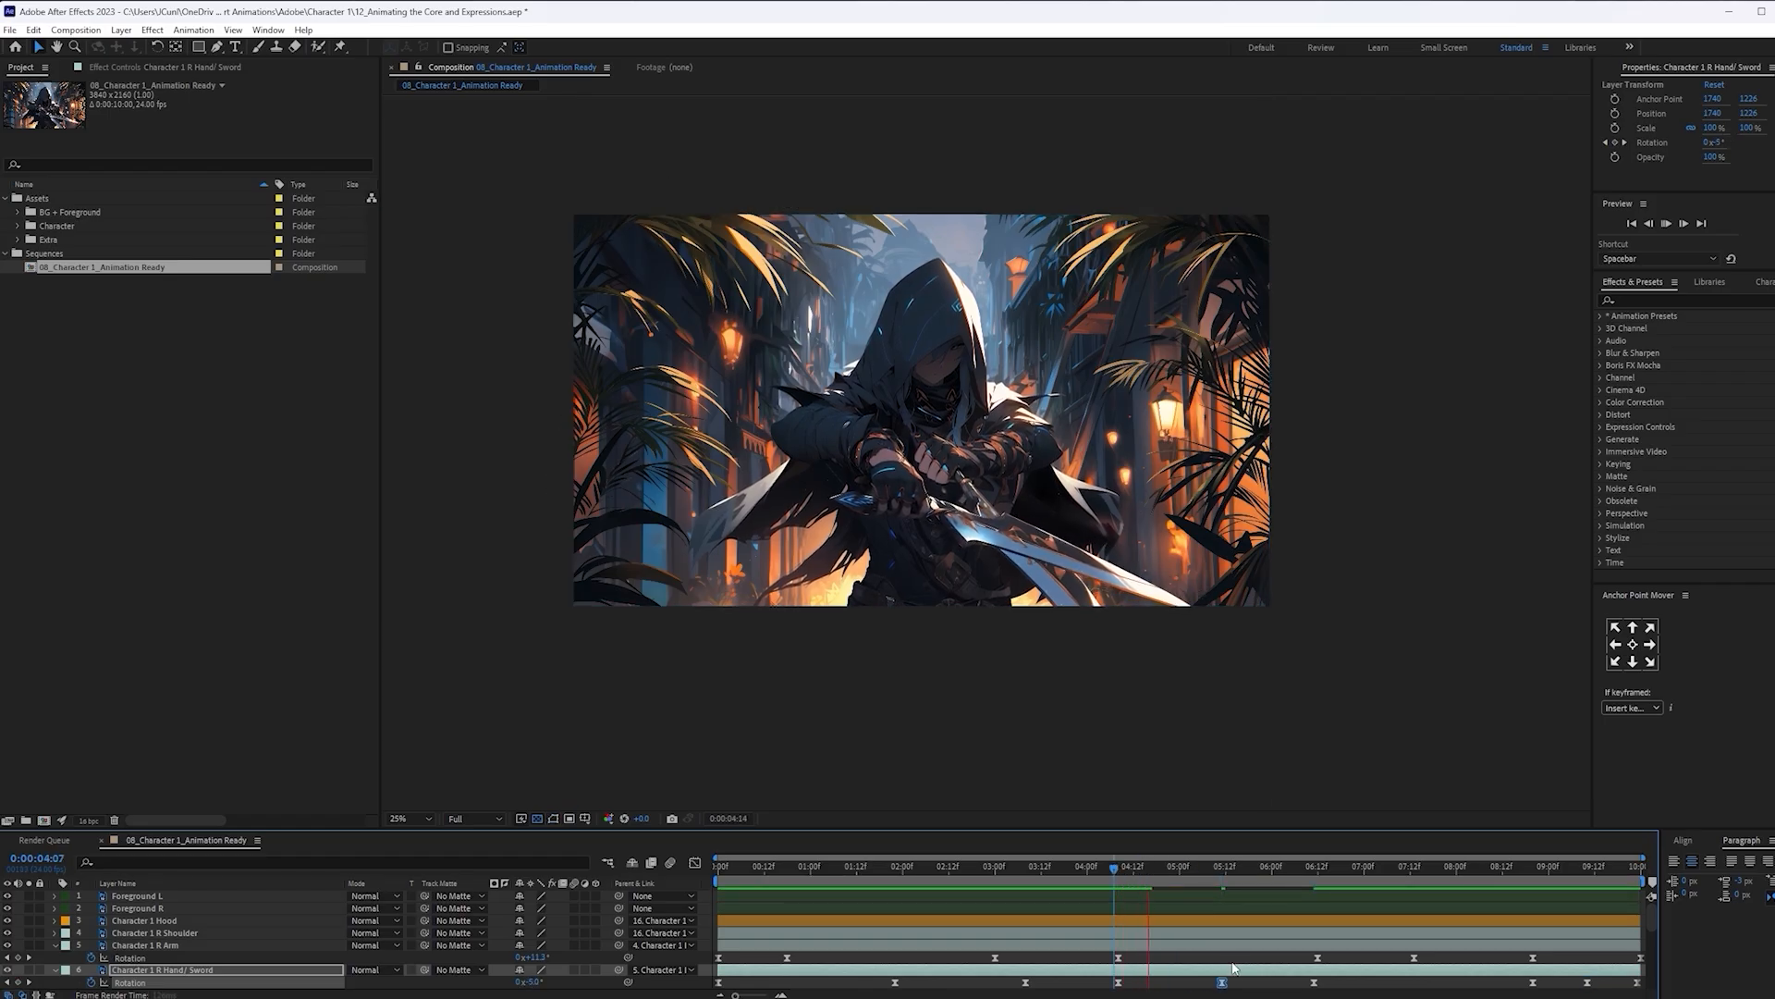
{"action": "key", "text": "space"}
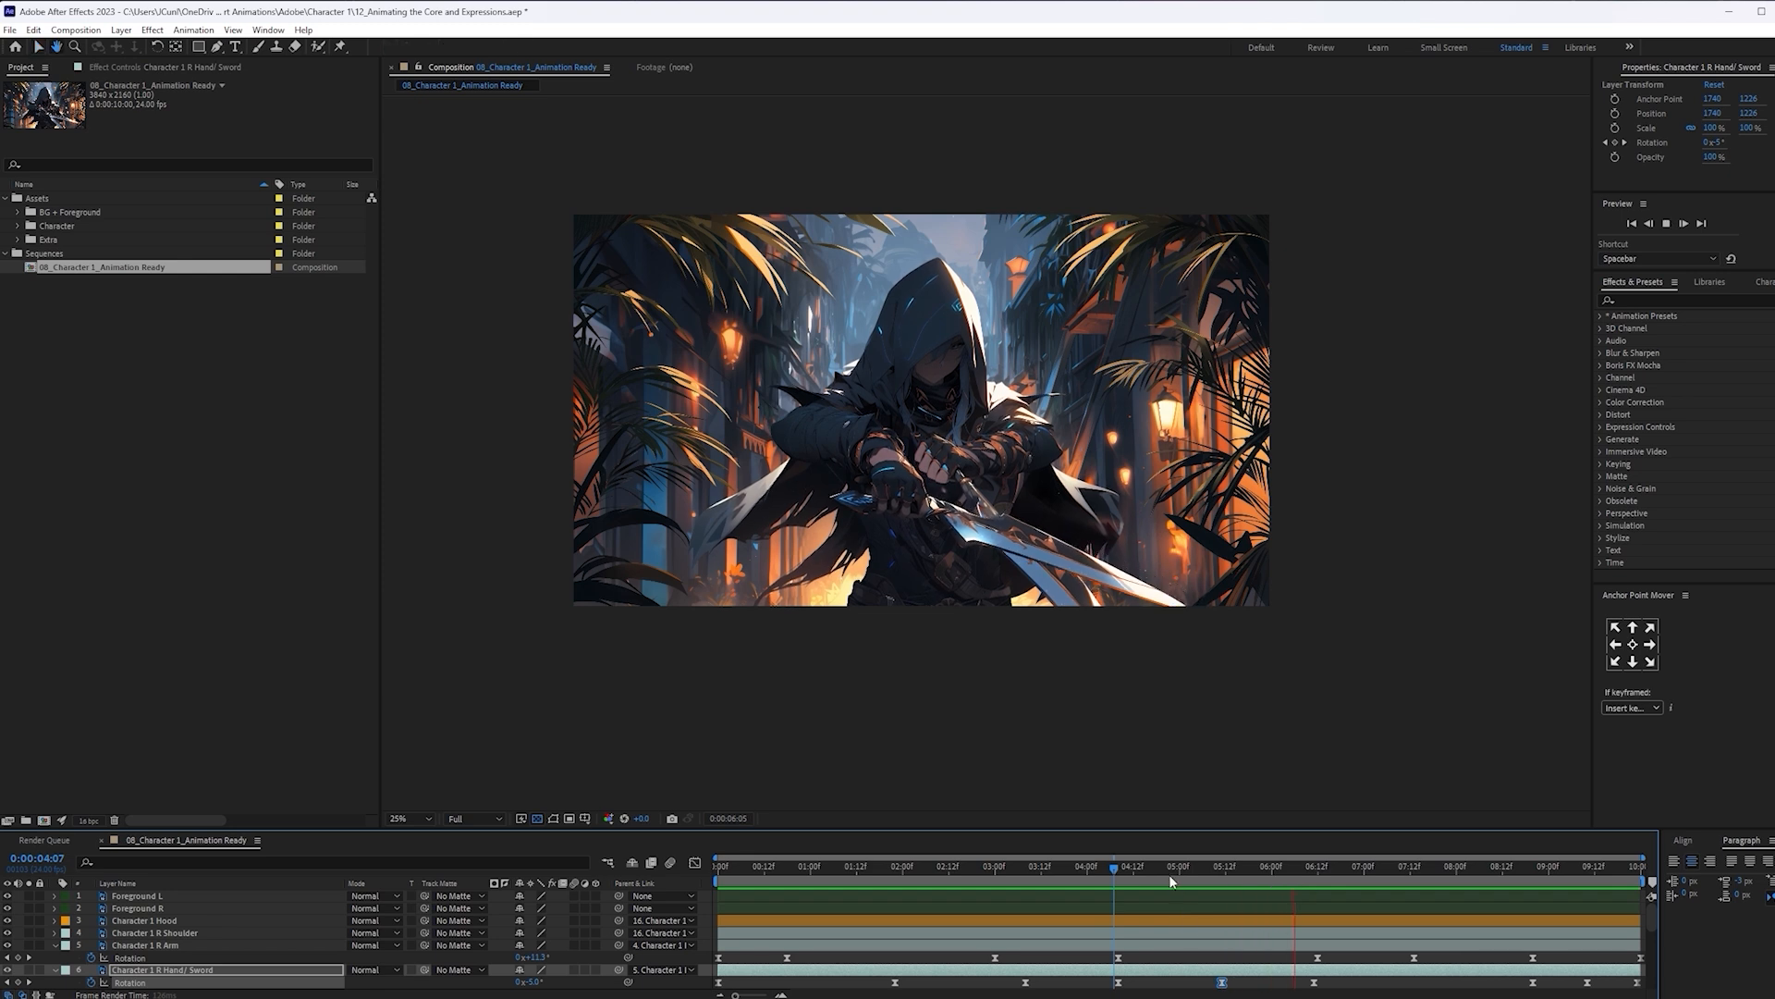
{"action": "left_click_drag", "start_coordinate": [1115, 868], "coordinate": [582, 897]}
{"action": "key", "text": "space"}
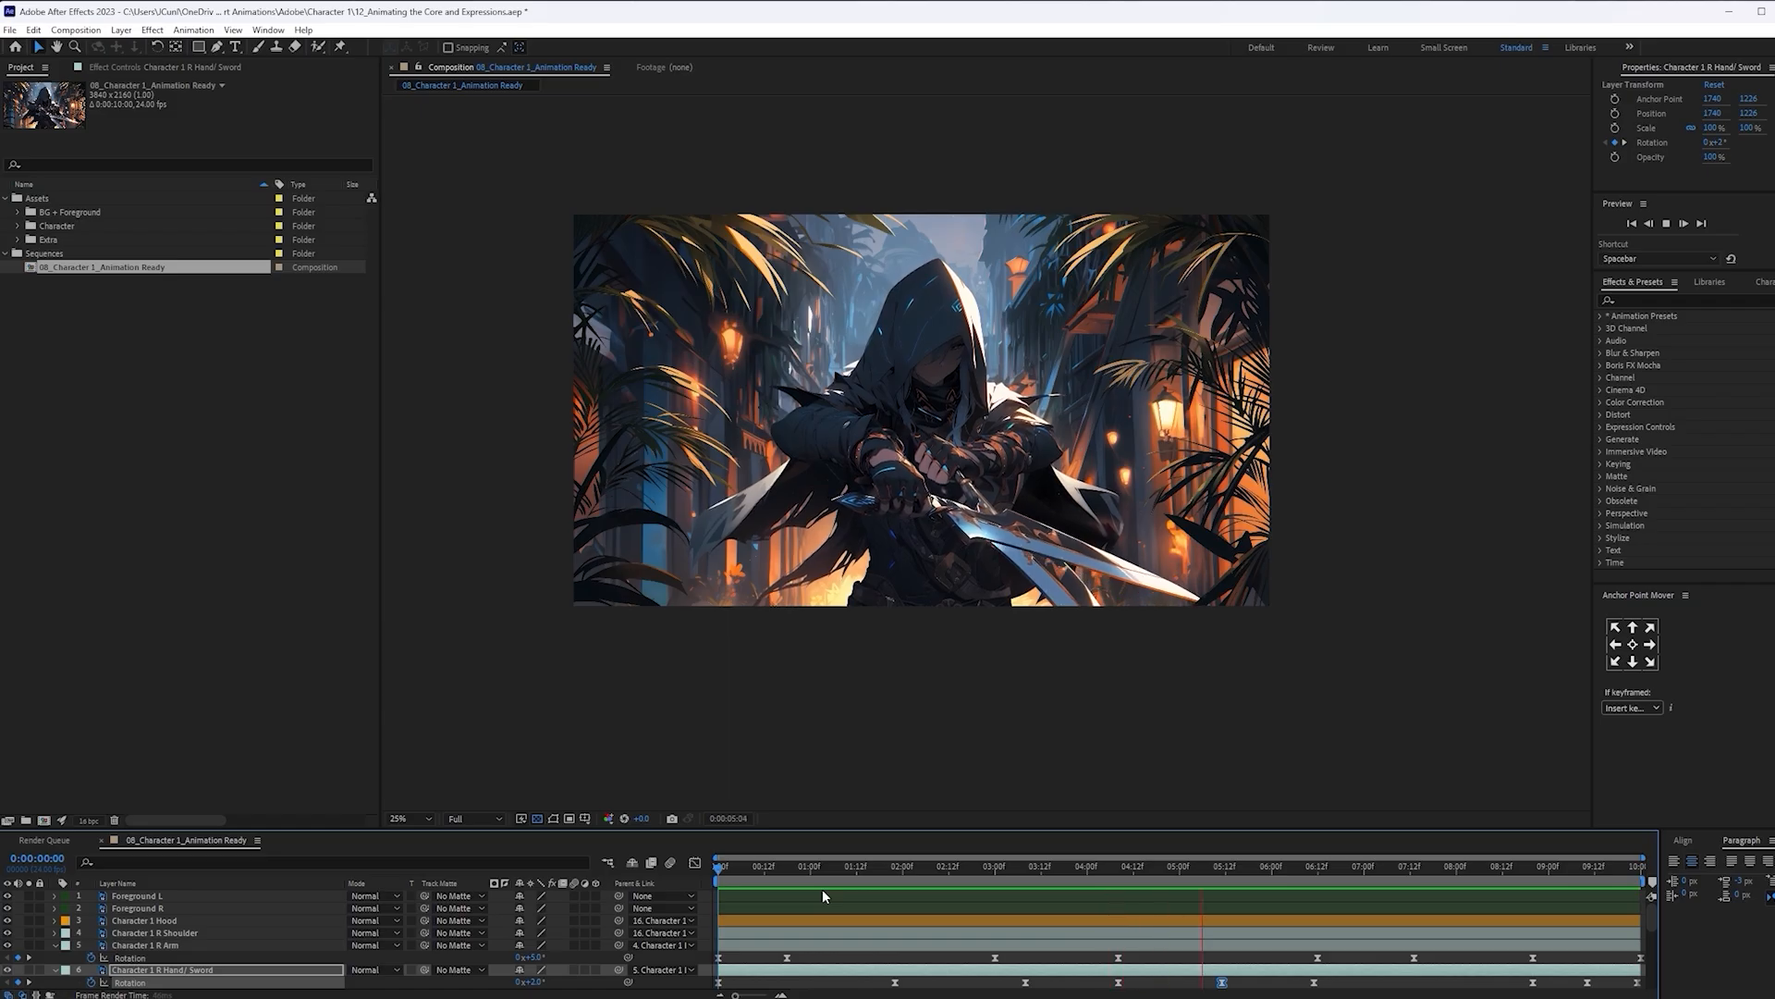
Slightly reduce the negative R Hand/ Sword Rotation at the 0:00:05:11 hold keyframe and preview both swings
{"action": "key", "text": "space"}
{"action": "left_click", "coordinate": [976, 868]}
{"action": "key", "text": "space"}
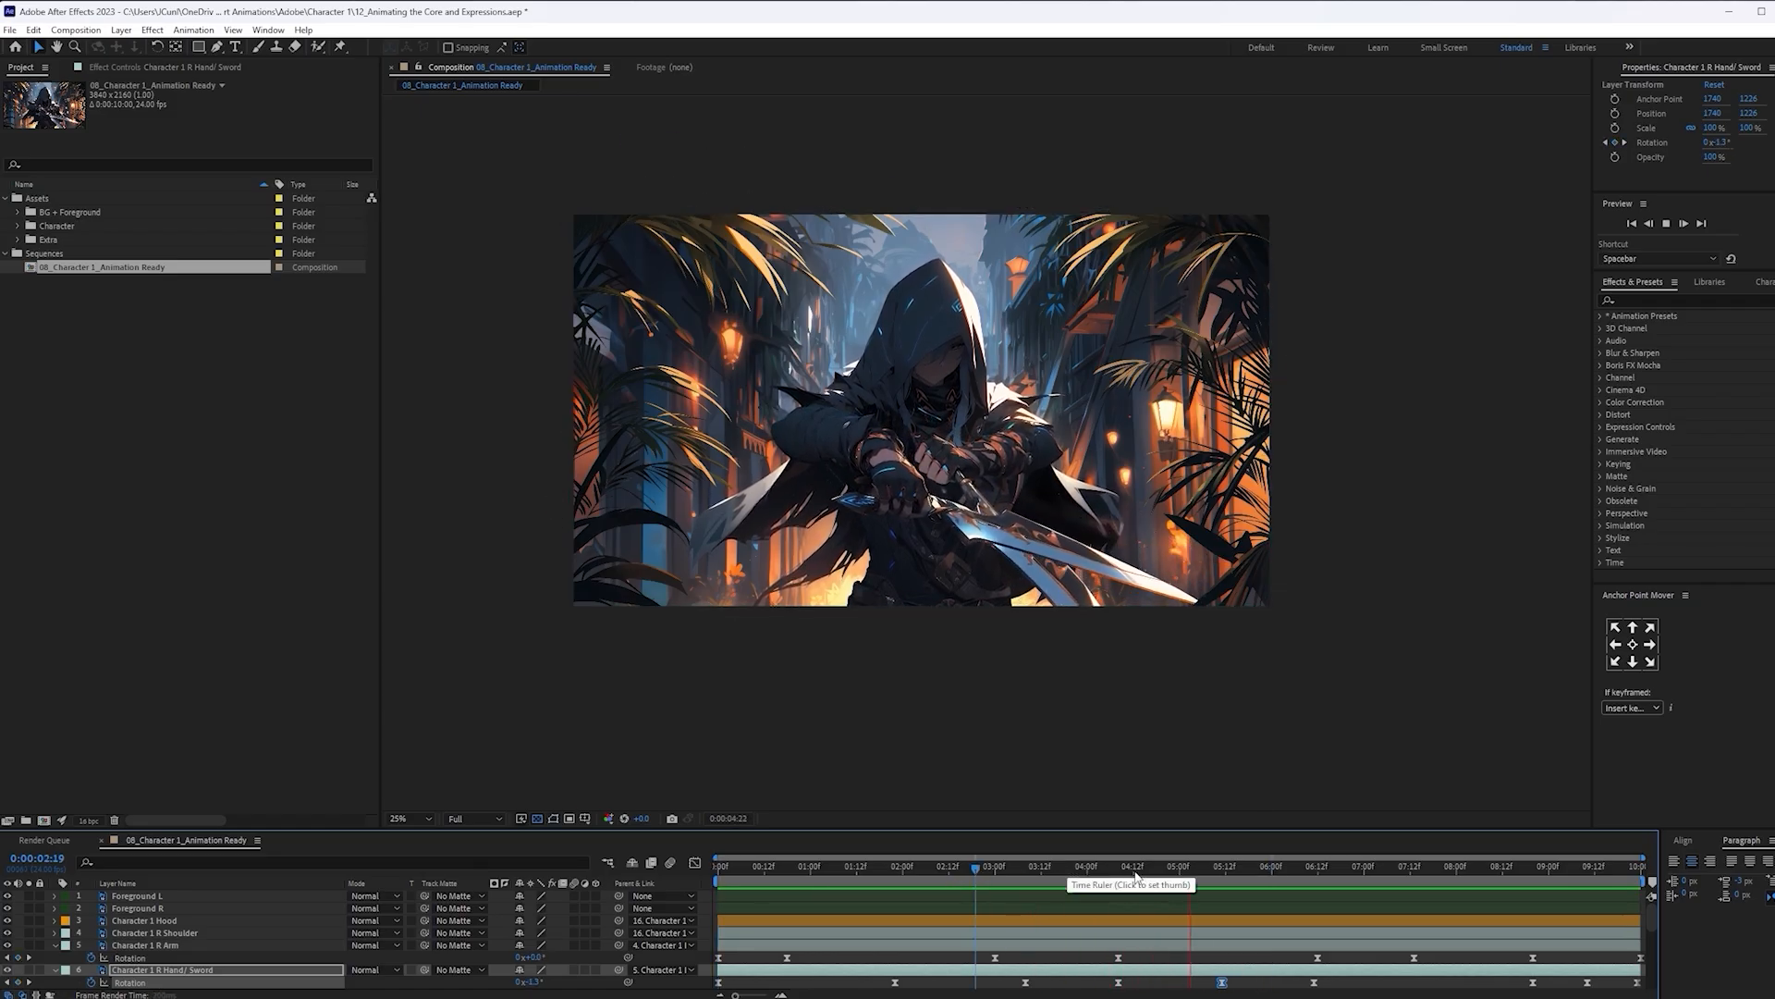
{"action": "left_click", "coordinate": [1221, 869]}
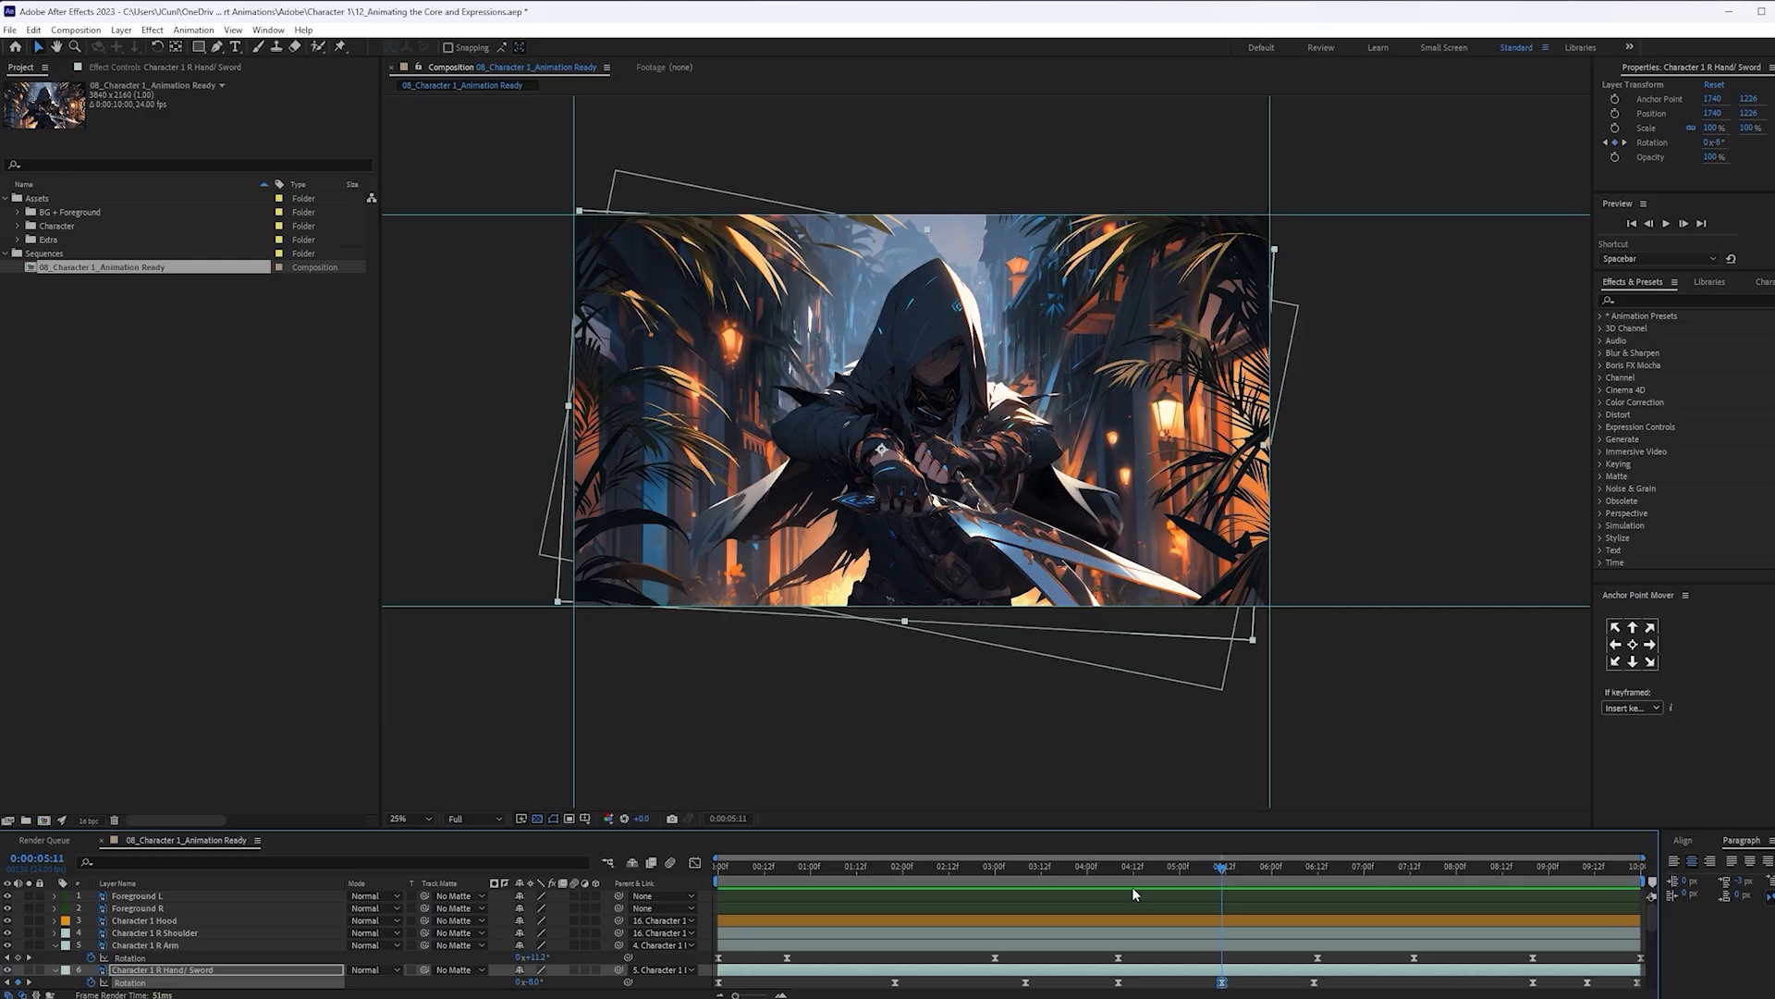
{"action": "left_click_drag", "start_coordinate": [530, 981], "coordinate": [534, 981]}
{"action": "left_click", "coordinate": [1092, 867]}
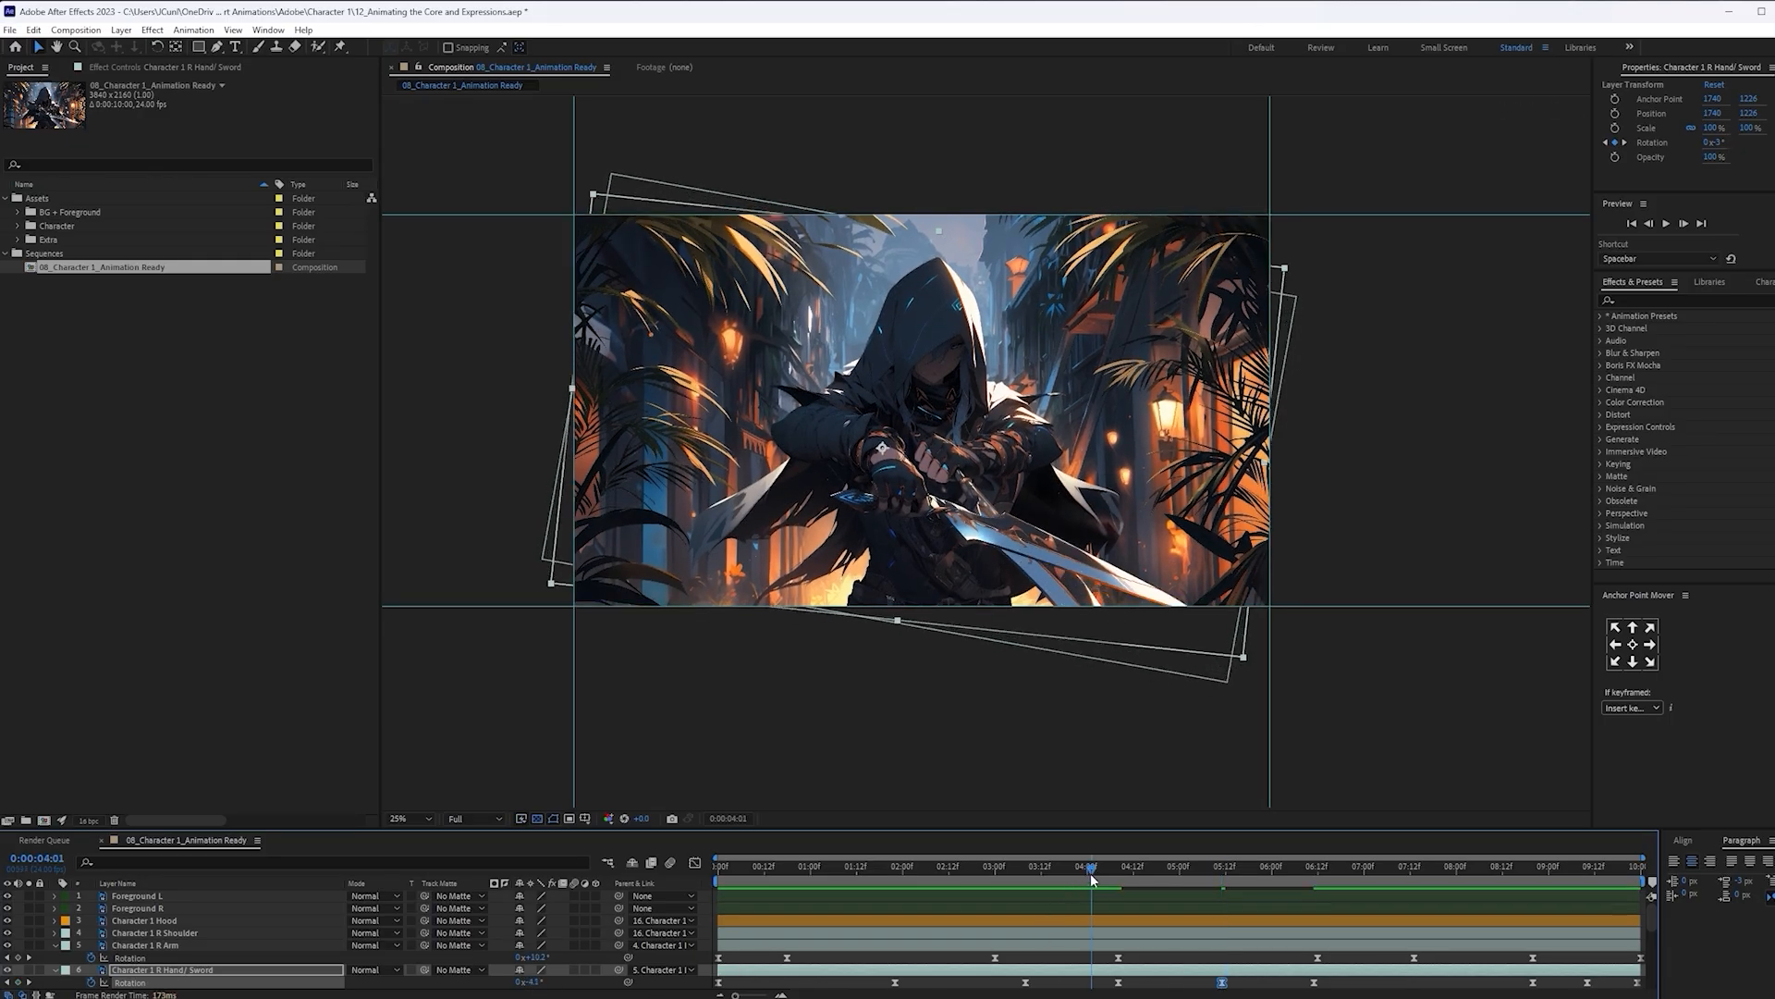
{"action": "key", "text": "space"}
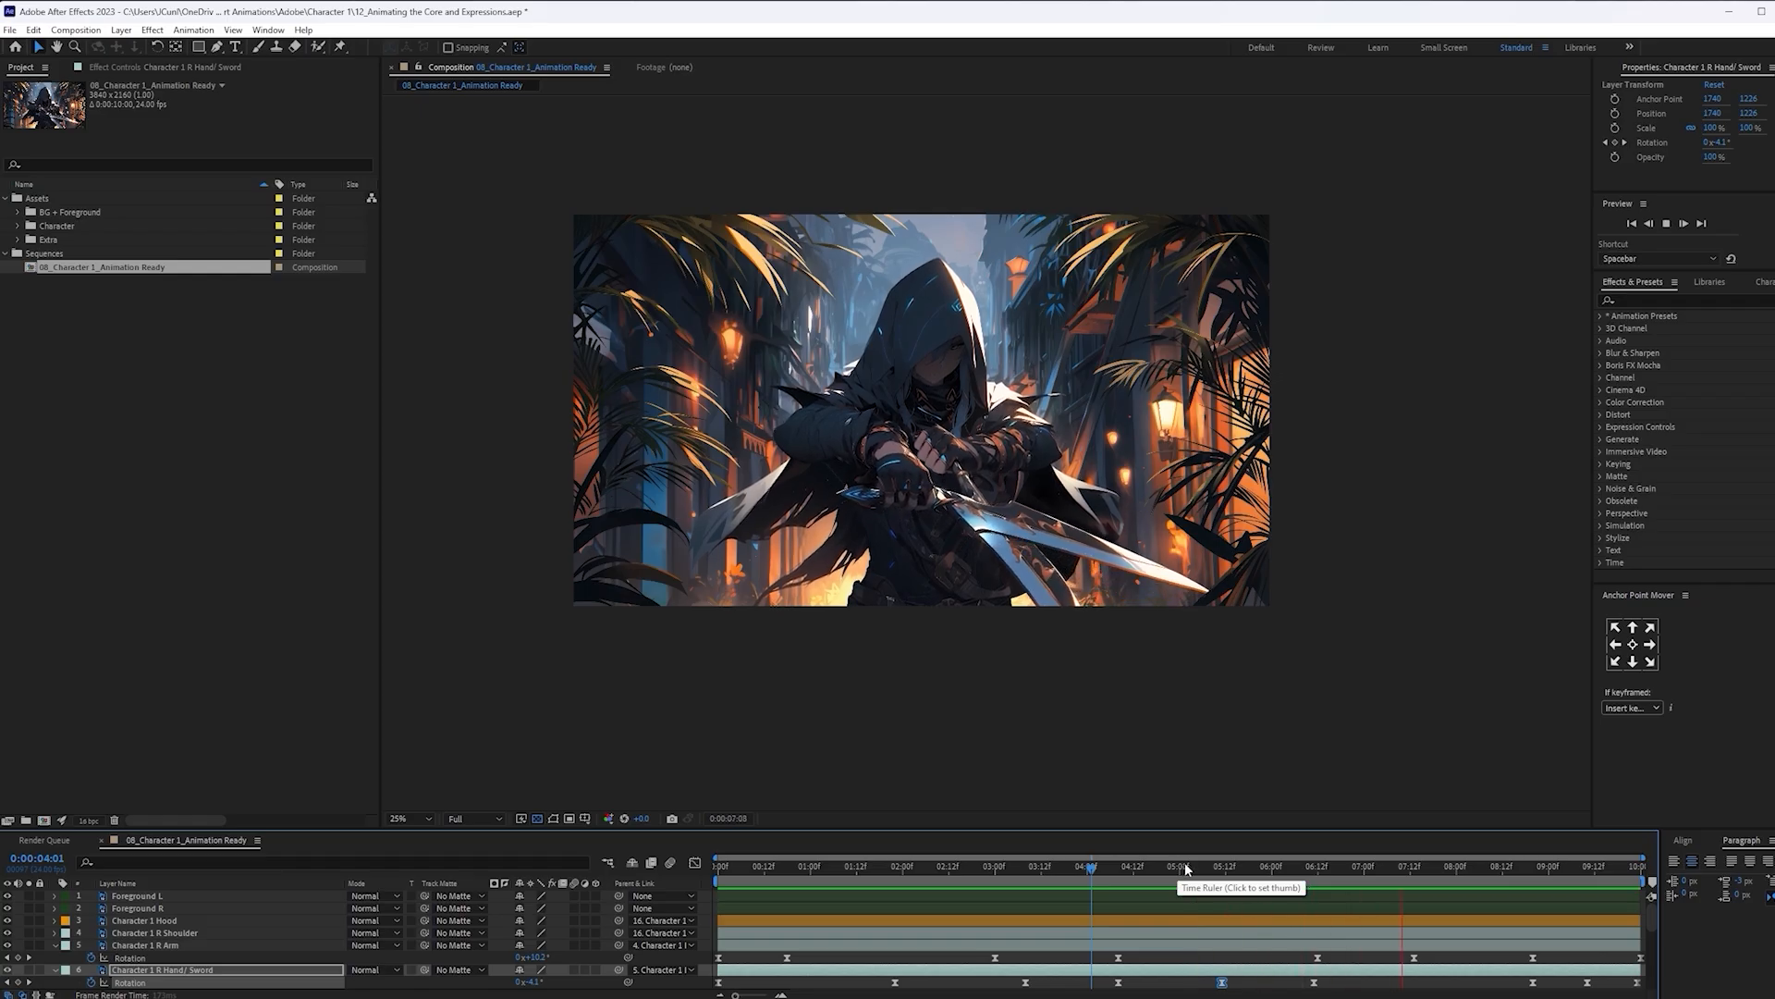
{"action": "key", "text": "space"}
Delay the R Hand/ Sword Rotation keyframe that ends the hold to about 0:00:06:13 and preview the animation
{"action": "left_click_drag", "start_coordinate": [1314, 983], "coordinate": [1322, 982]}
{"action": "key", "text": "space"}
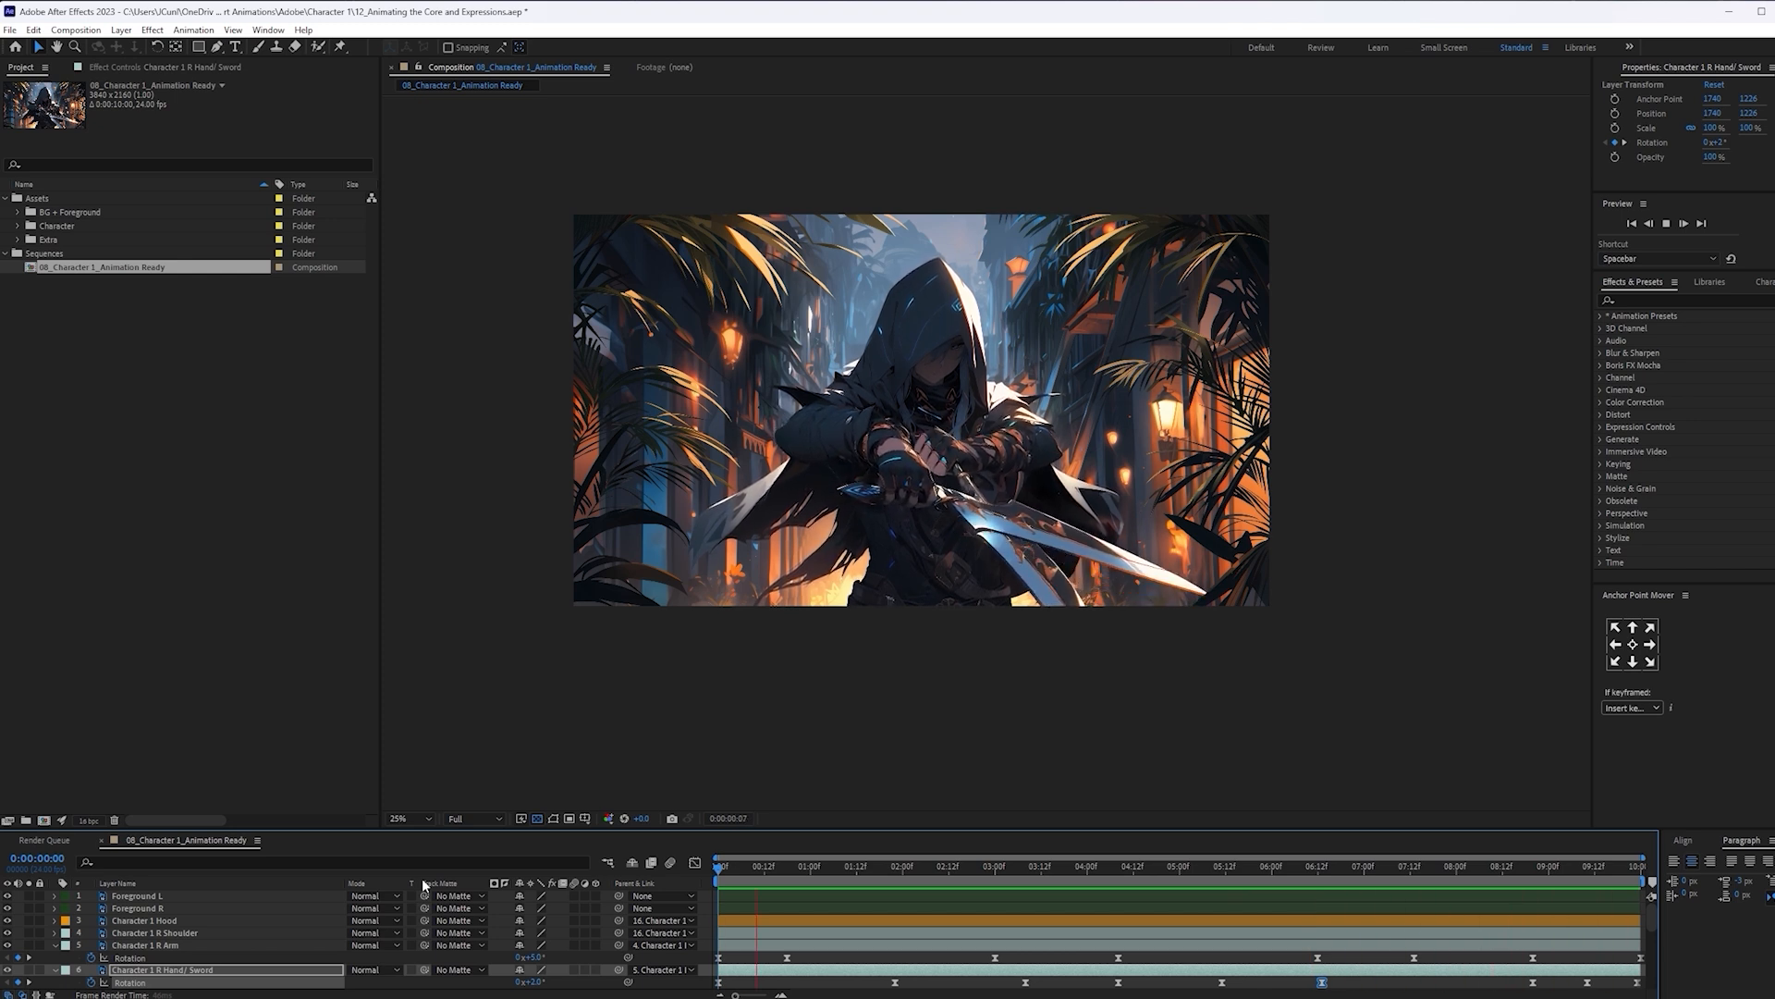
{"action": "key", "text": "space"}
{"action": "left_click_drag", "start_coordinate": [800, 869], "coordinate": [1475, 869]}
{"action": "key", "text": "space"}
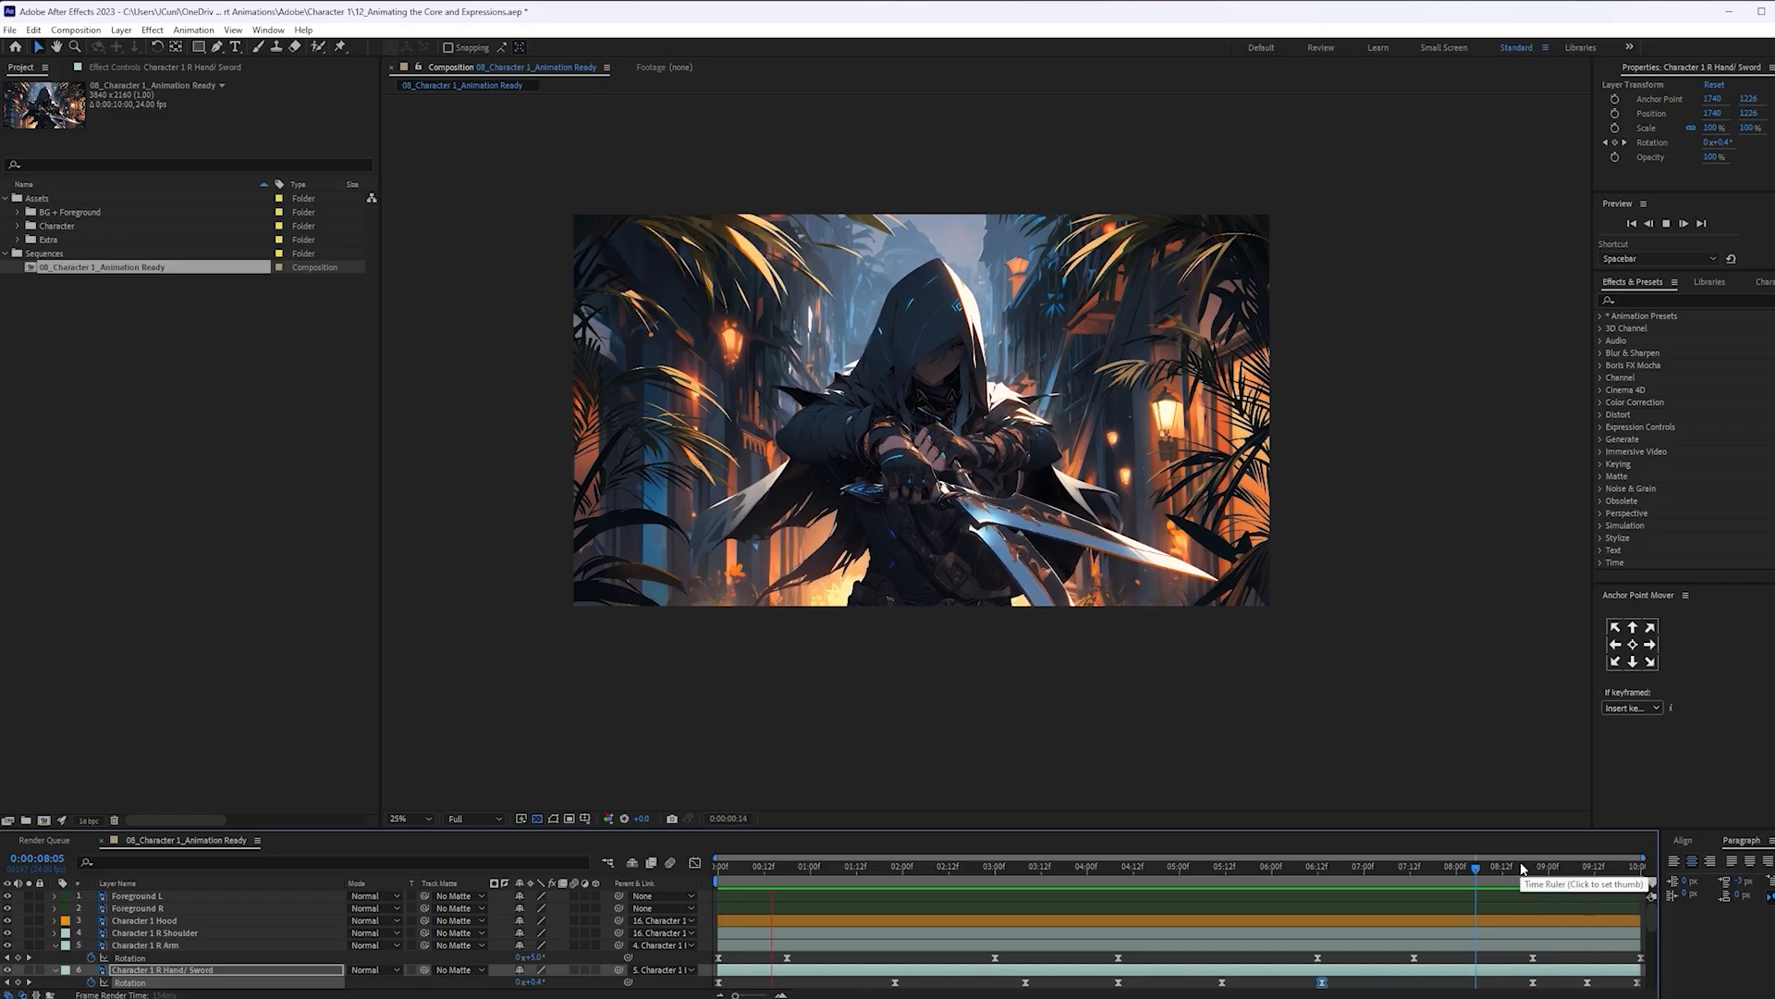
{"action": "key", "text": "space"}
Collapse the keyframed properties of the R Arm and R Hand/ Sword layers and save the project
{"action": "left_click", "coordinate": [263, 945]}
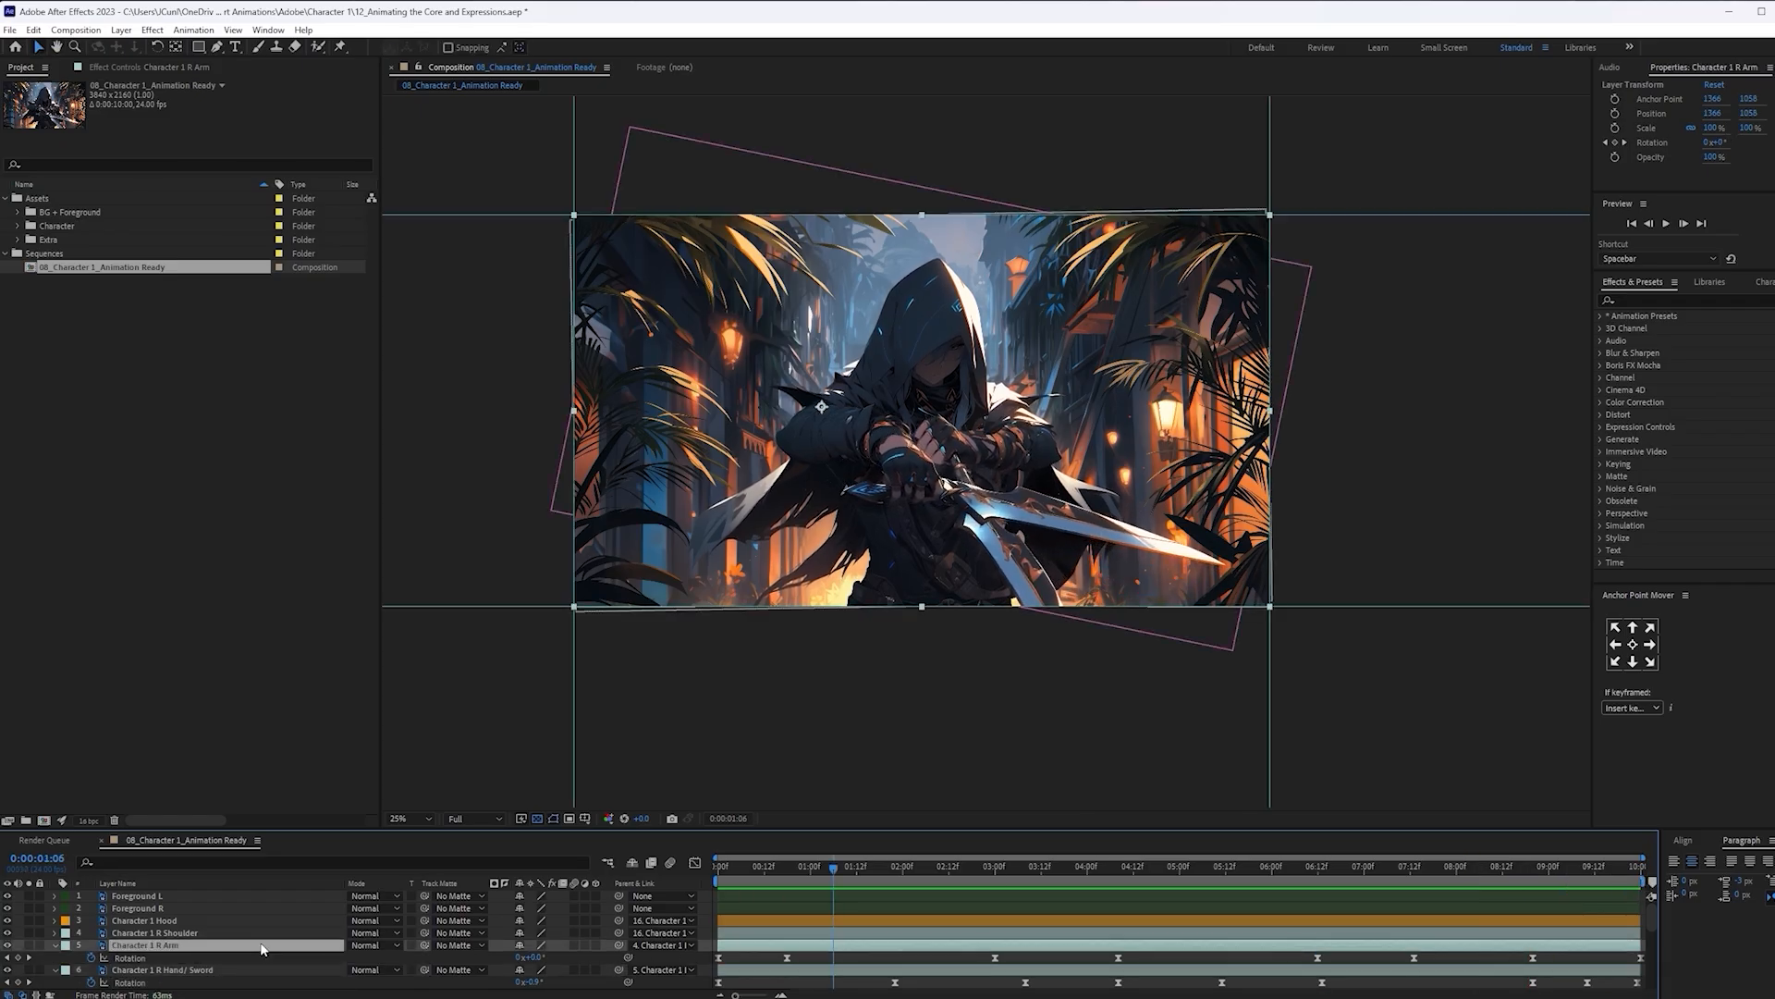
{"action": "key", "text": "u"}
{"action": "left_click", "coordinate": [246, 956]}
{"action": "key", "text": "u"}
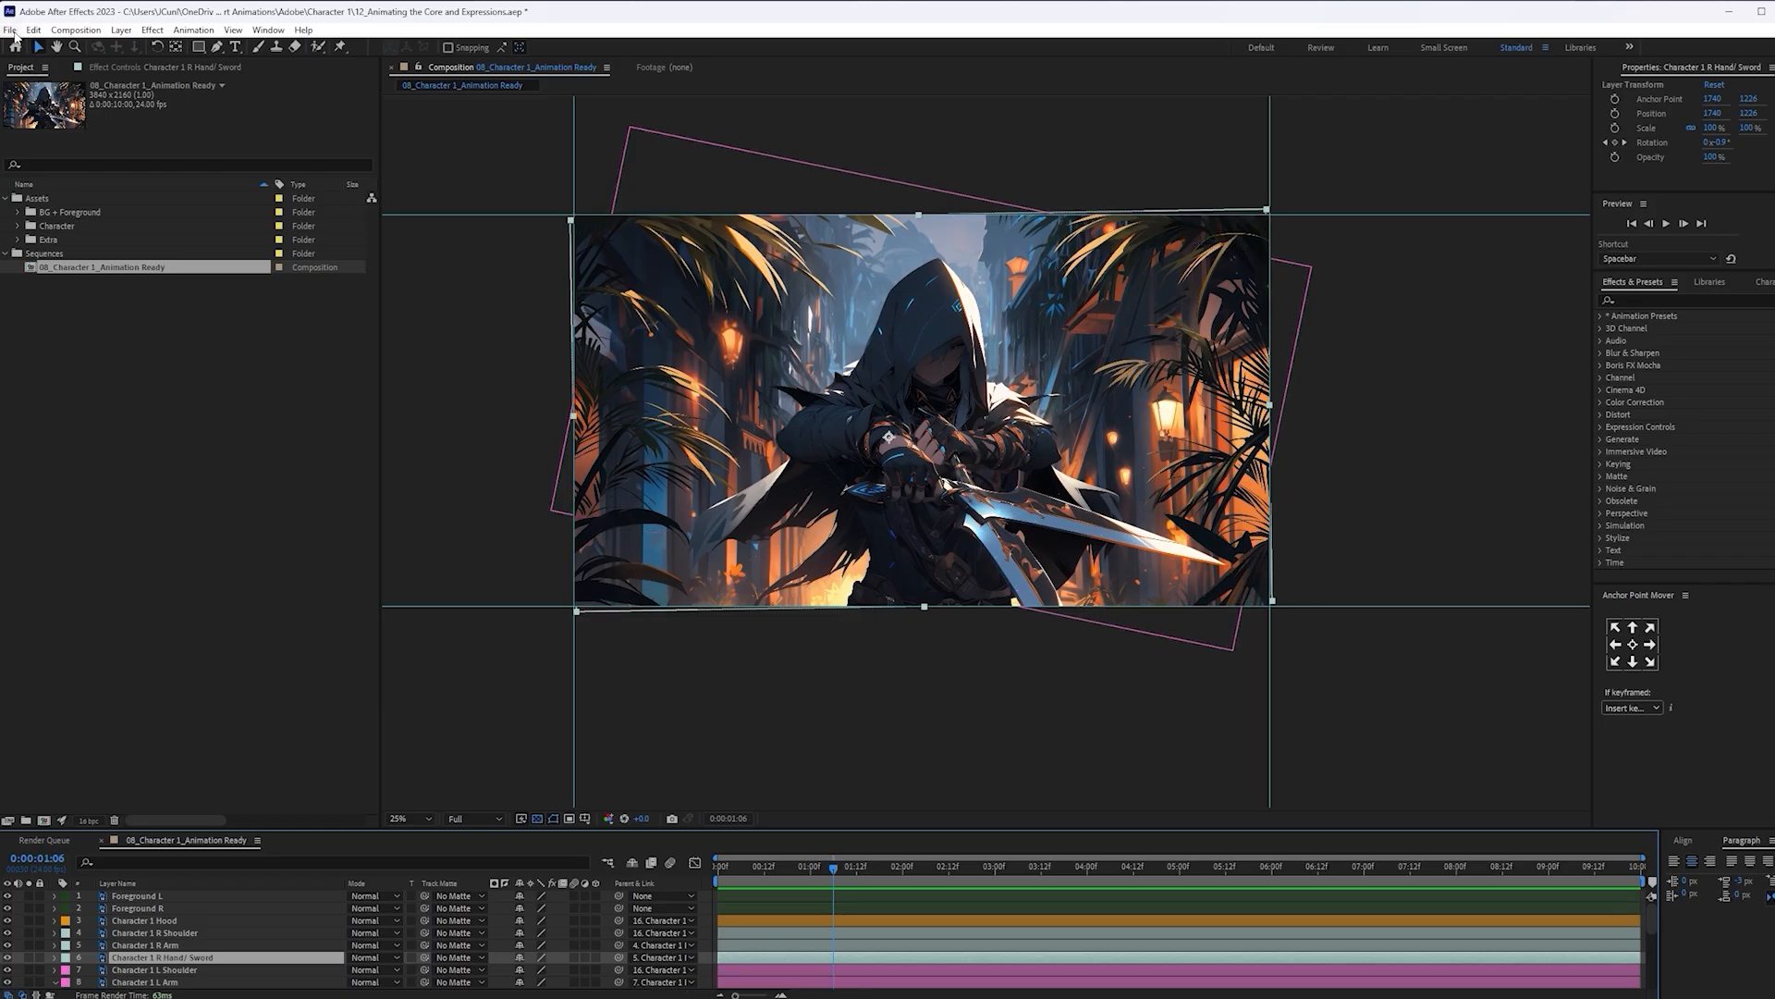
{"action": "left_click", "coordinate": [11, 30]}
{"action": "left_click", "coordinate": [37, 167]}
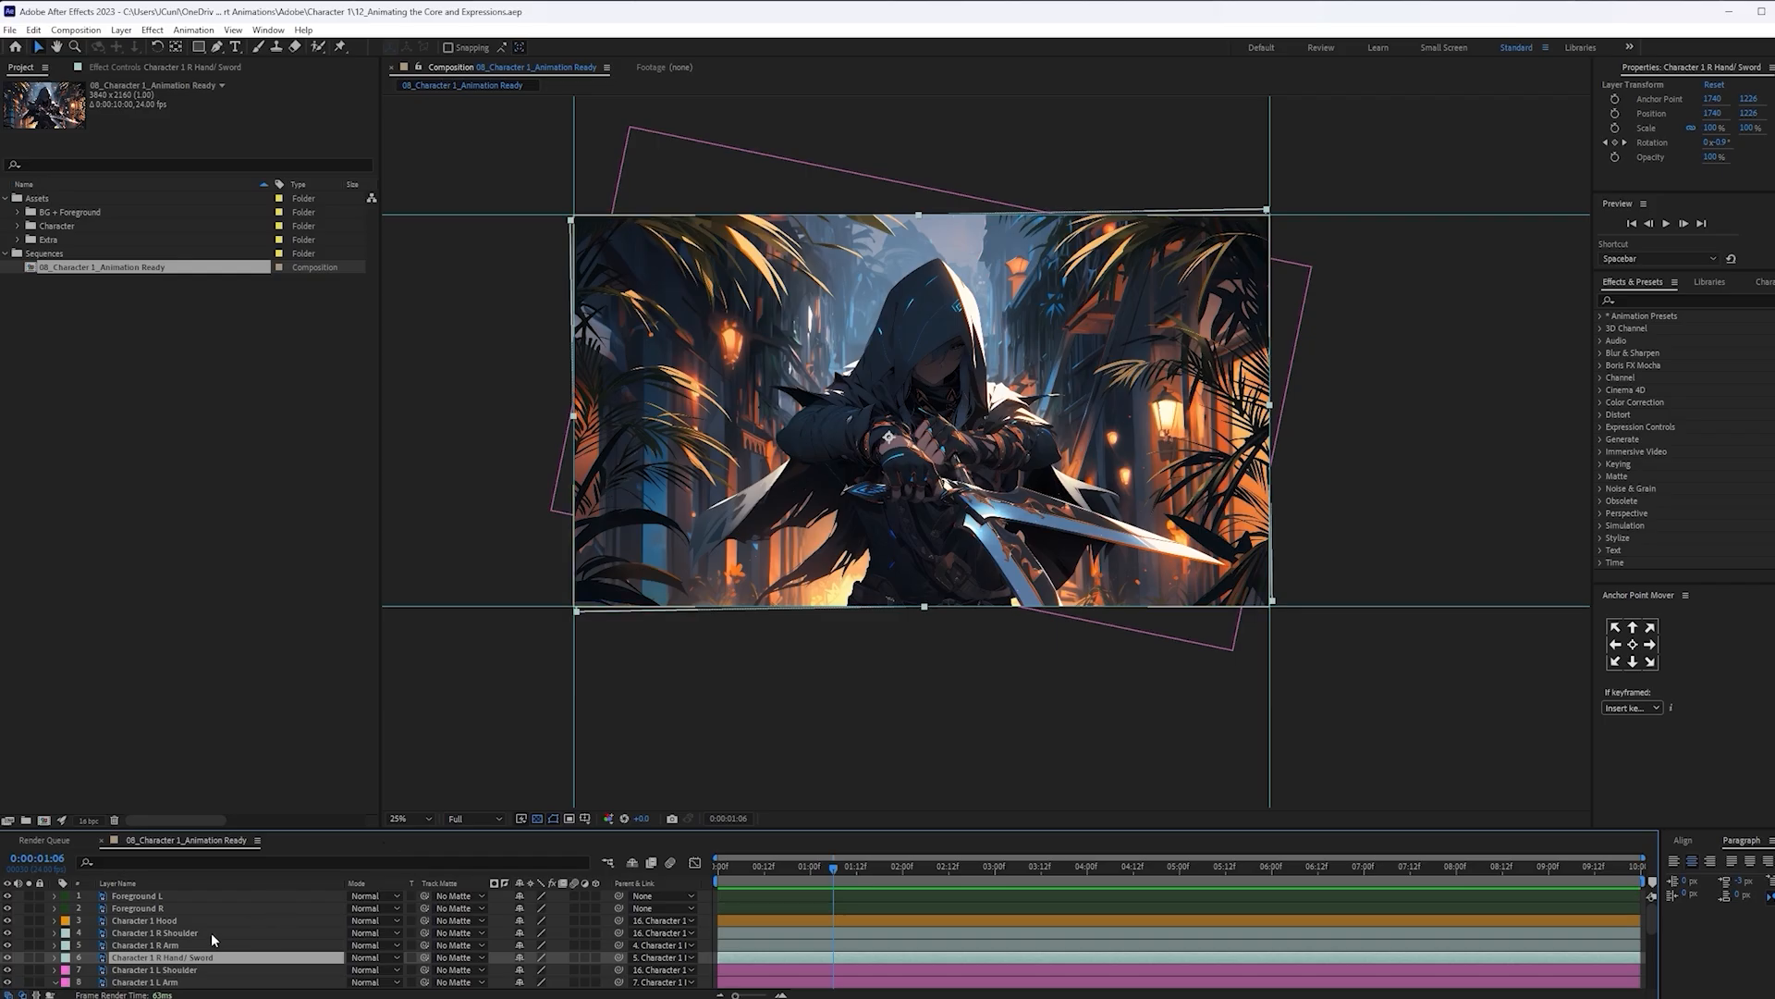
Reveal the L Arm keyframes, preview its motion, and set its Rotation keyframe at 0:00:04:01 to 3°
{"action": "left_click", "coordinate": [190, 982]}
{"action": "key", "text": "u"}
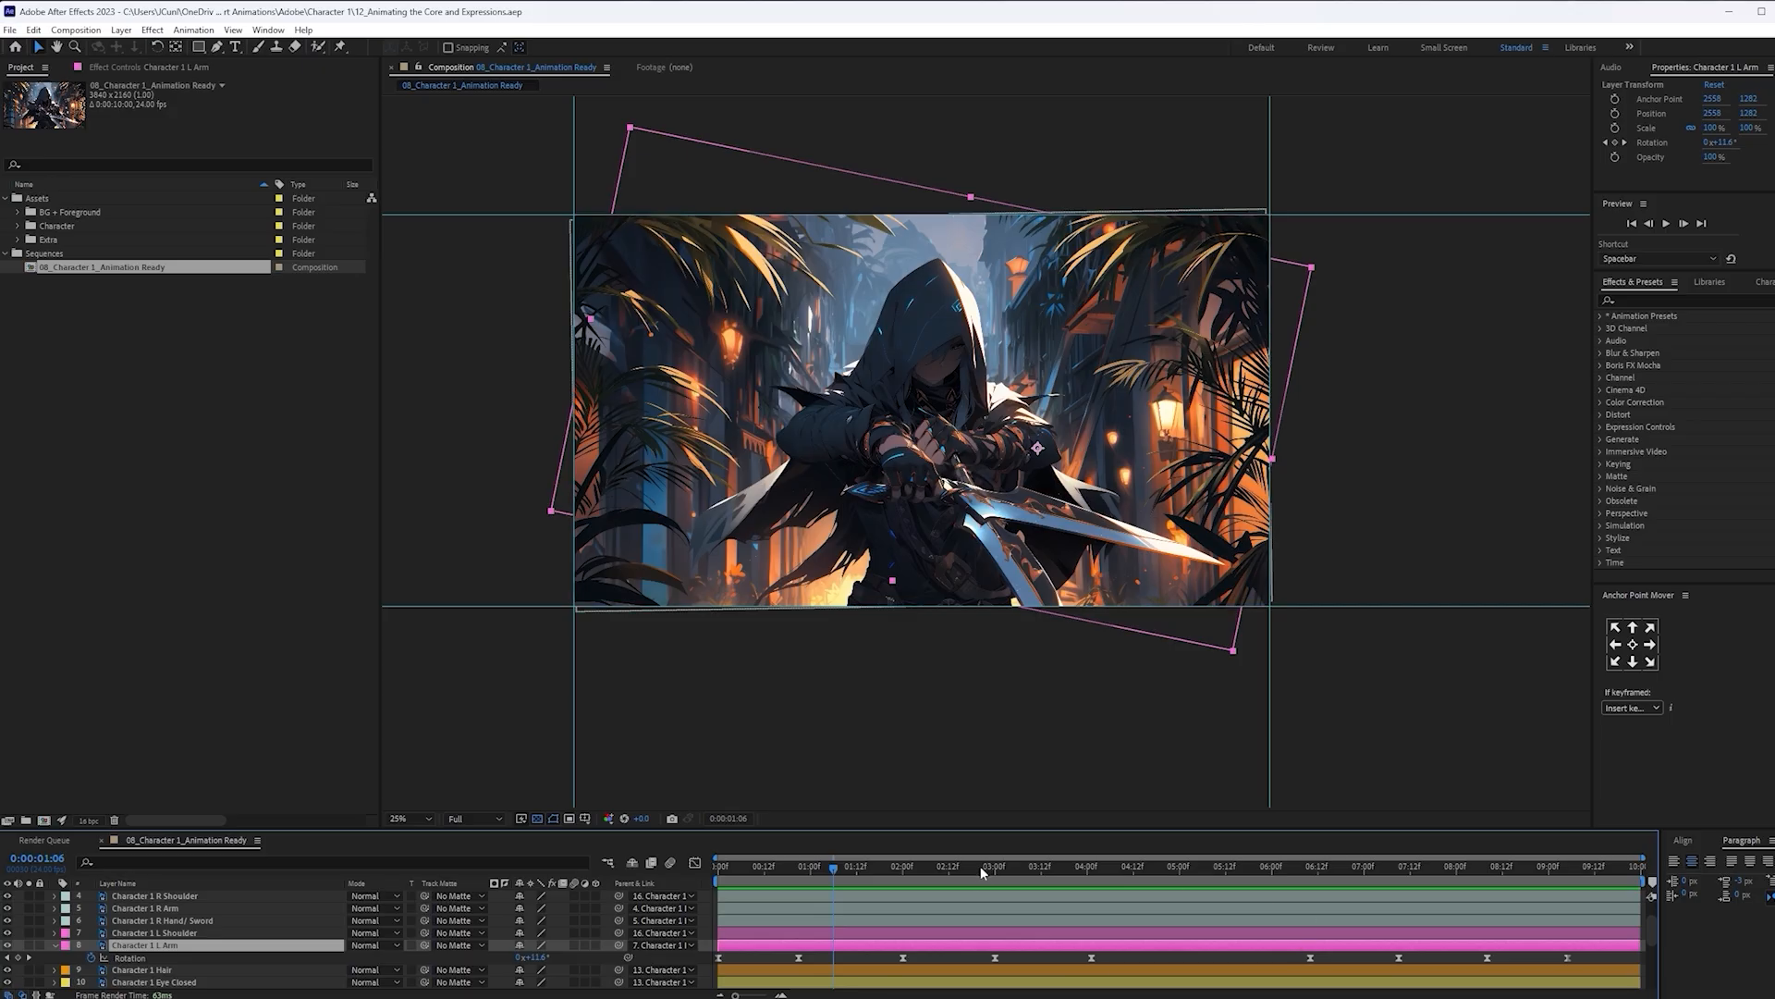
{"action": "key", "text": "Home"}
{"action": "key", "text": "space"}
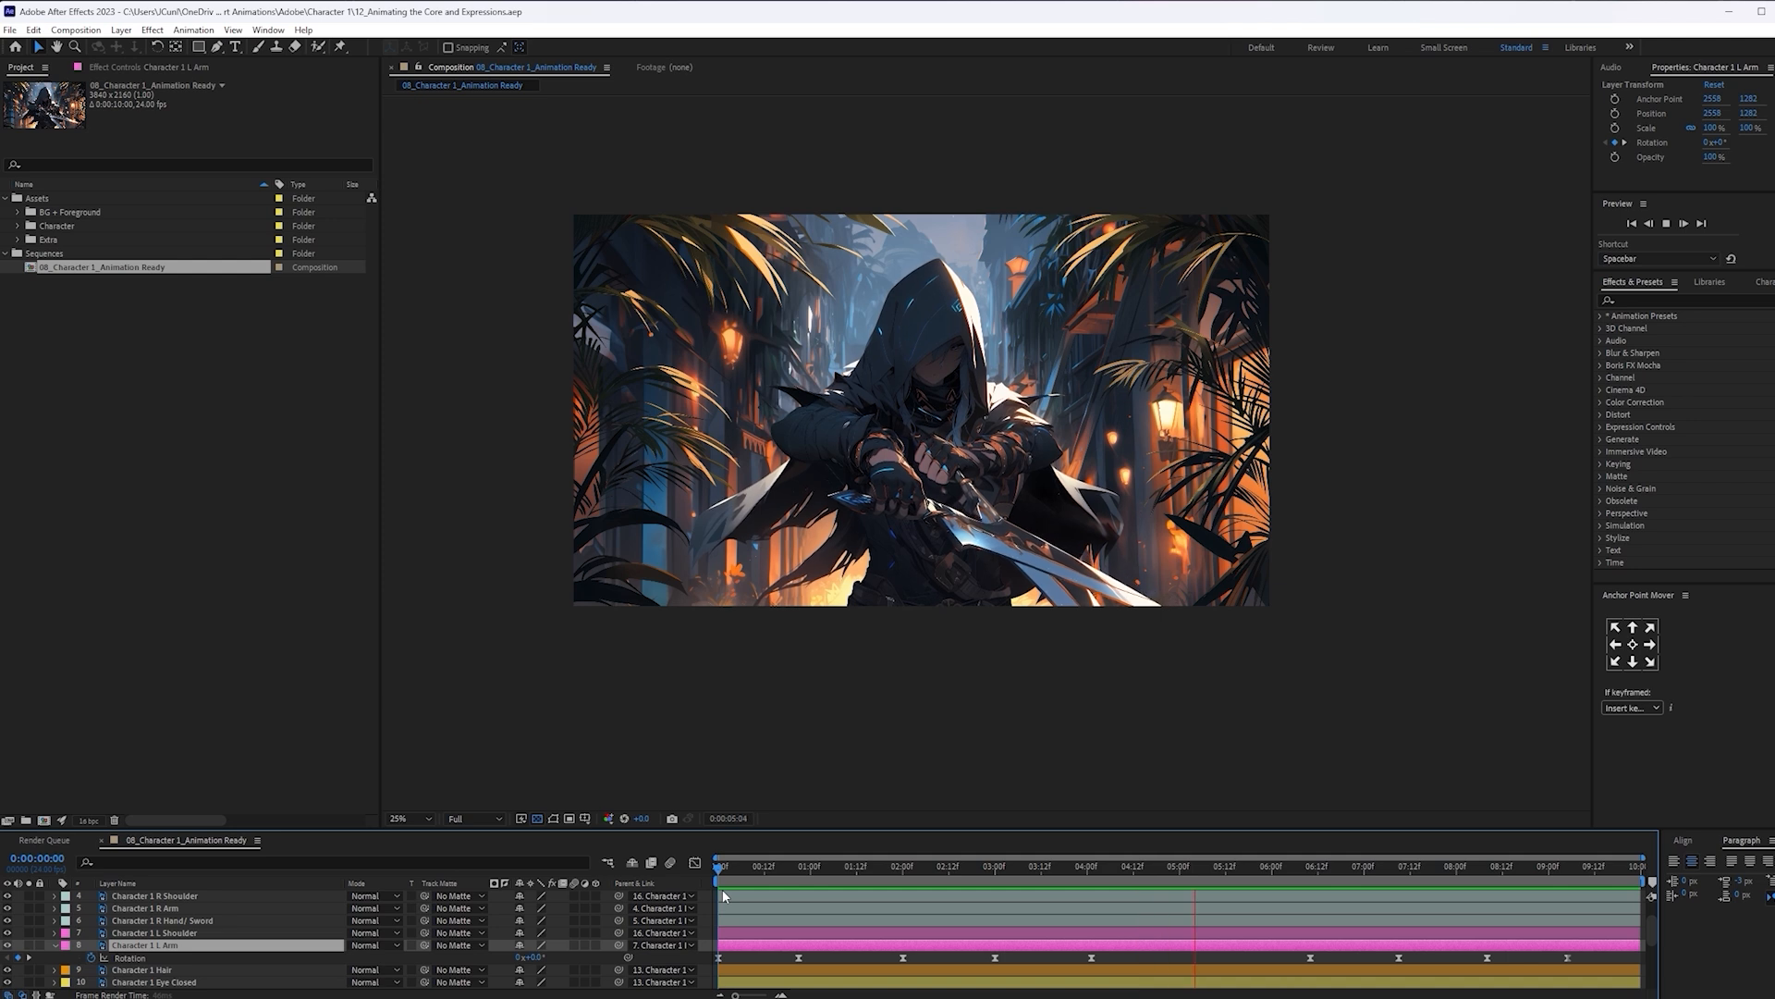
{"action": "key", "text": "space"}
{"action": "left_click_drag", "start_coordinate": [1054, 871], "coordinate": [1204, 880]}
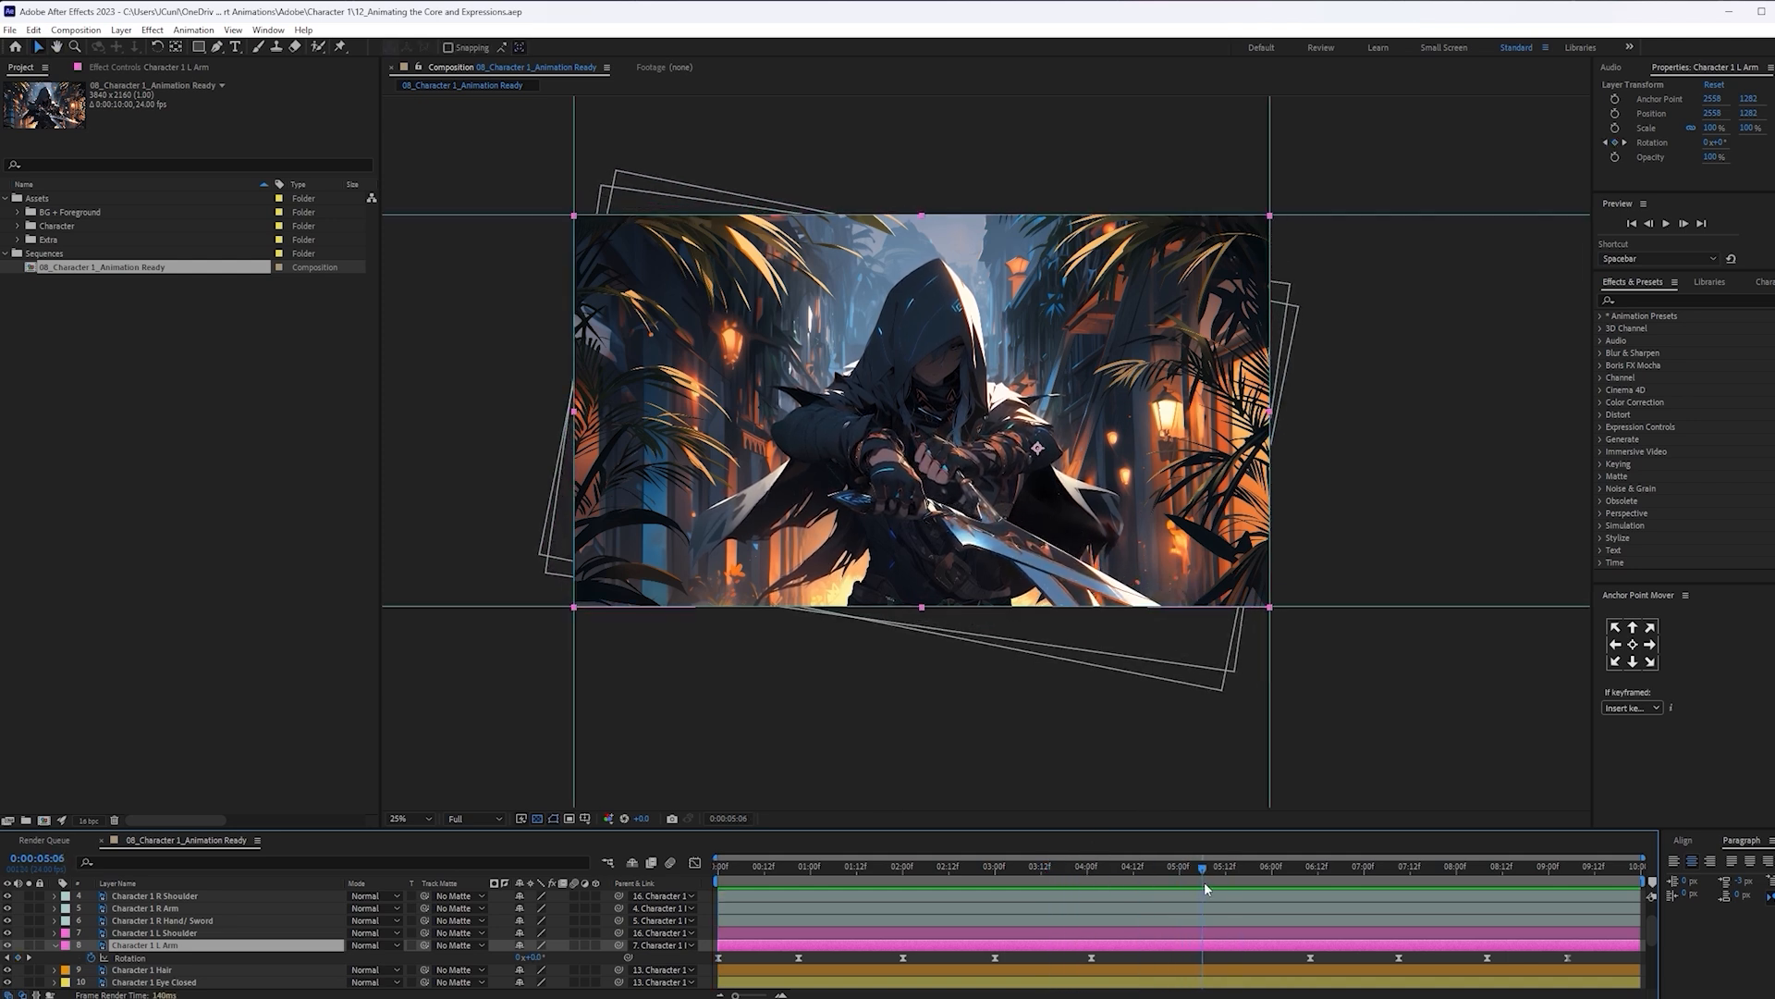
{"action": "left_click", "coordinate": [1092, 871]}
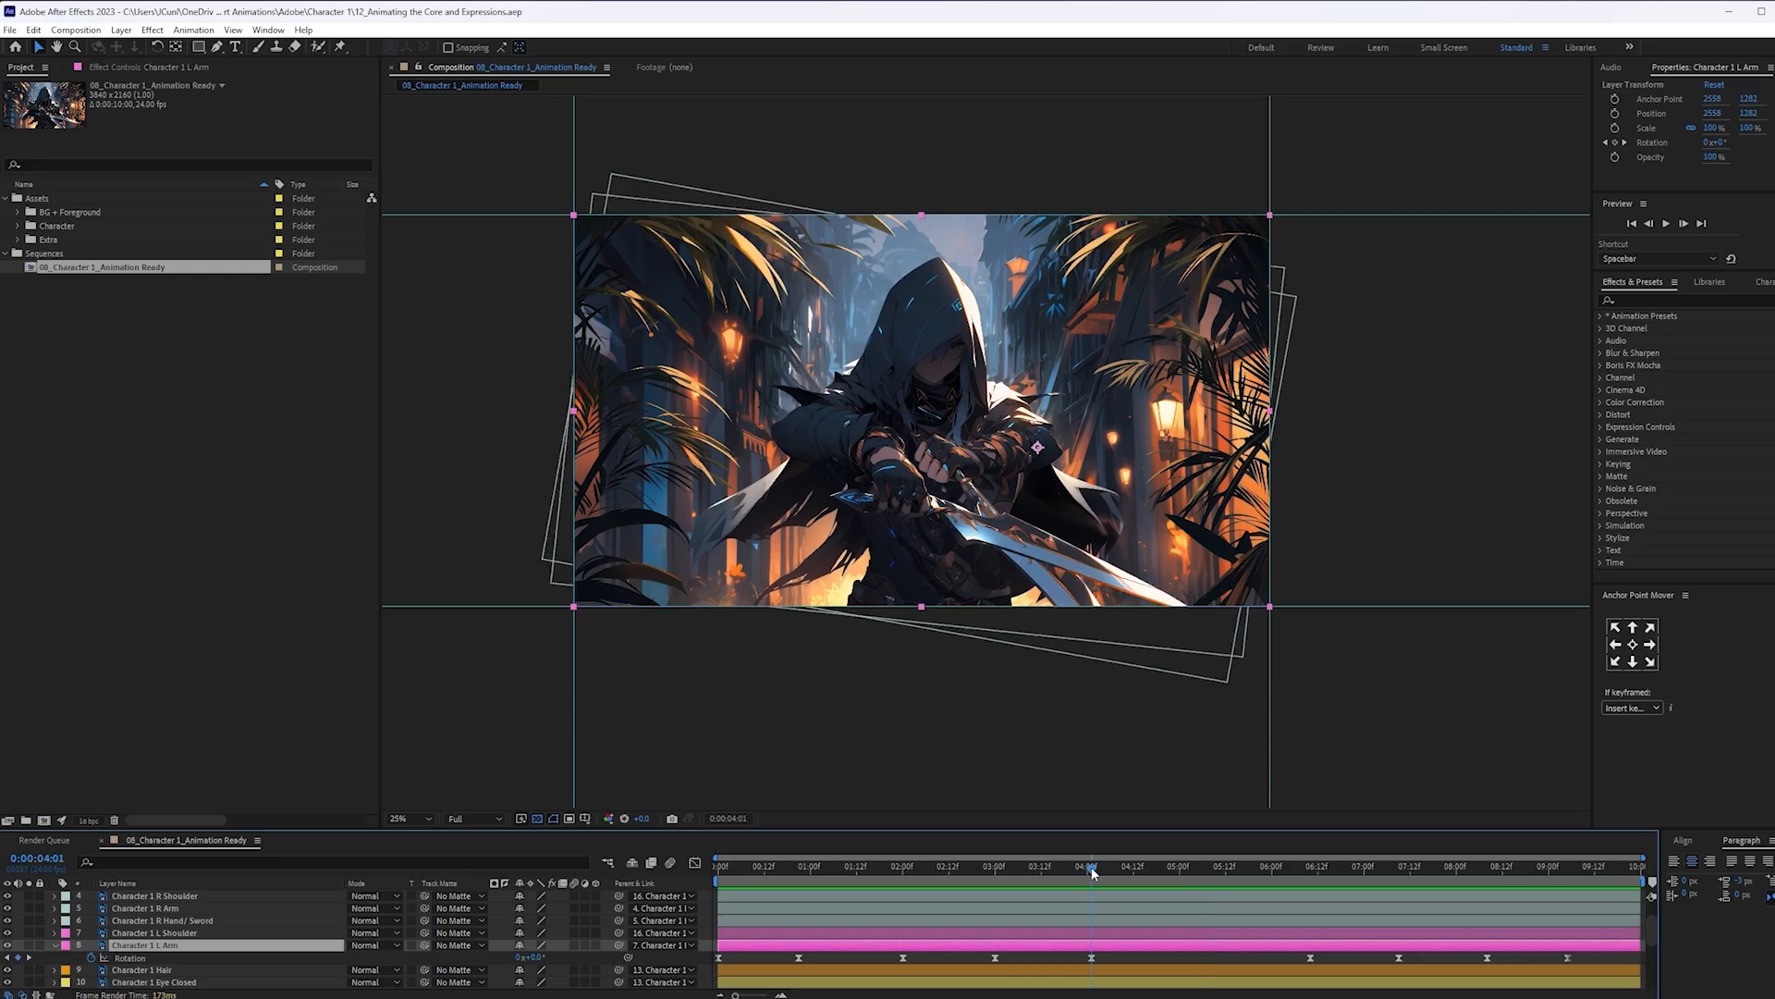
{"action": "left_click_drag", "start_coordinate": [536, 959], "coordinate": [546, 956]}
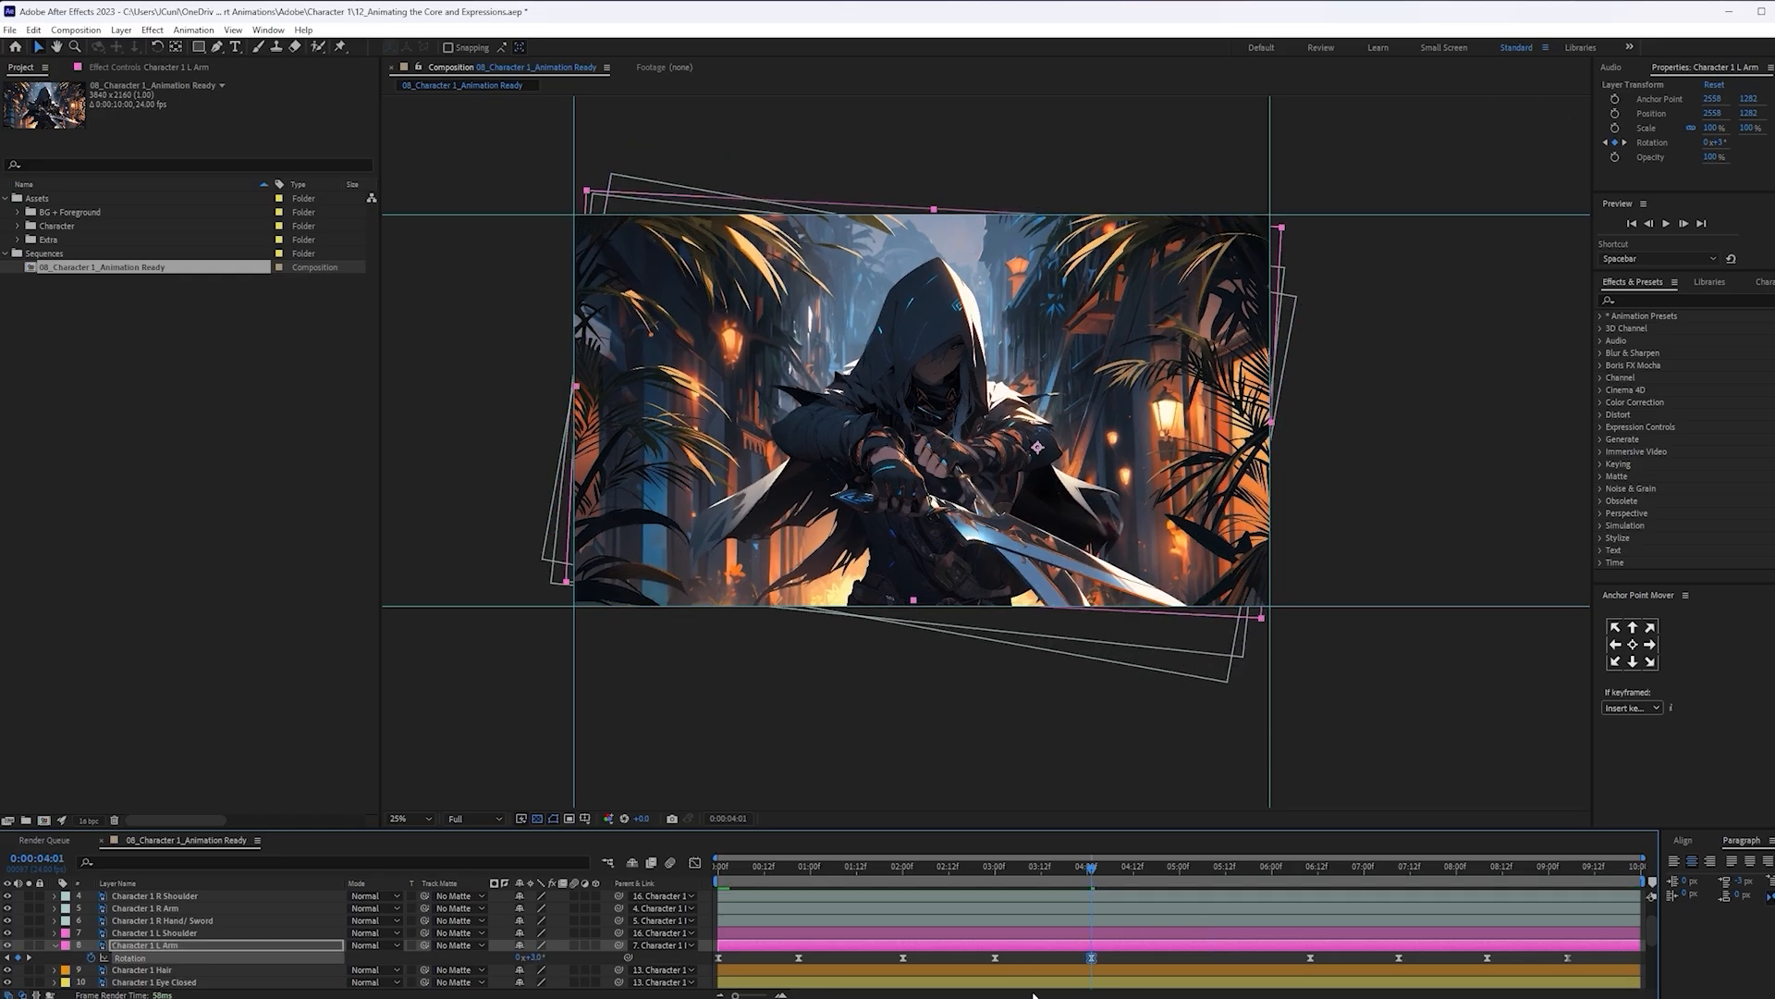
Add an L Arm Rotation keyframe of 0° at 0:00:05:06 during the hold
{"action": "left_click", "coordinate": [1181, 869]}
{"action": "left_click_drag", "start_coordinate": [1181, 877], "coordinate": [1201, 874]}
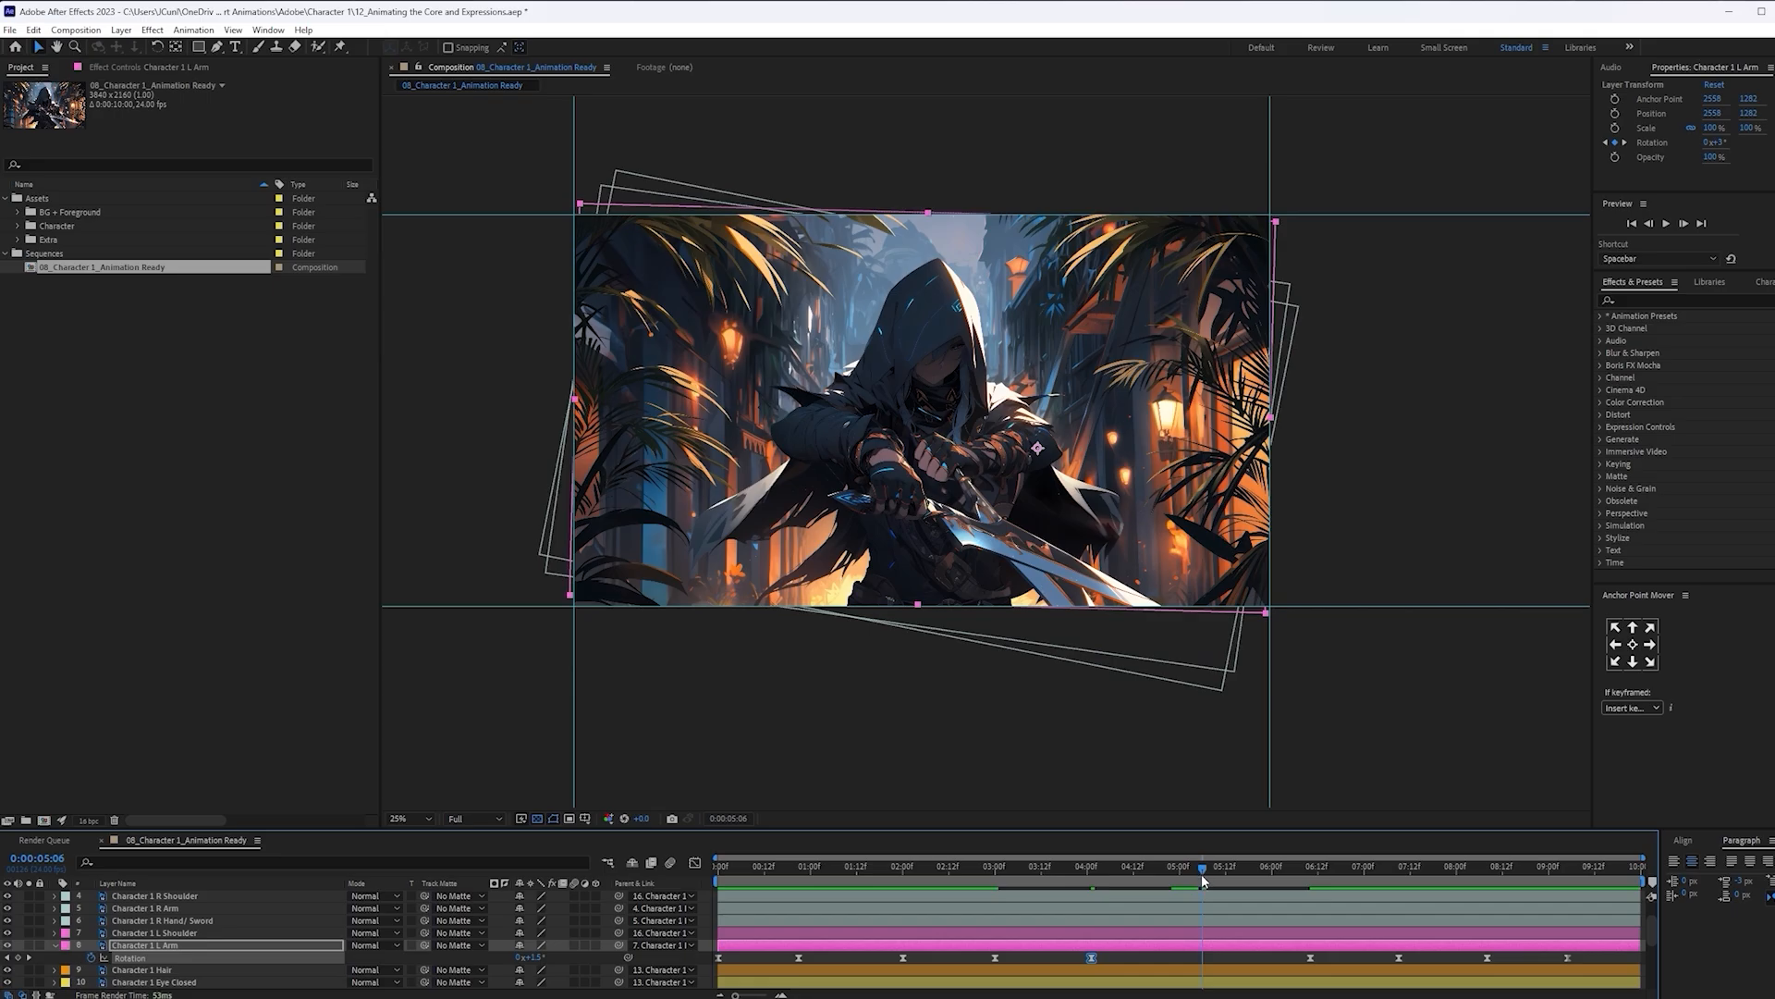
{"action": "left_click", "coordinate": [536, 958]}
{"action": "type", "text": "0"}
{"action": "key", "text": "Return"}
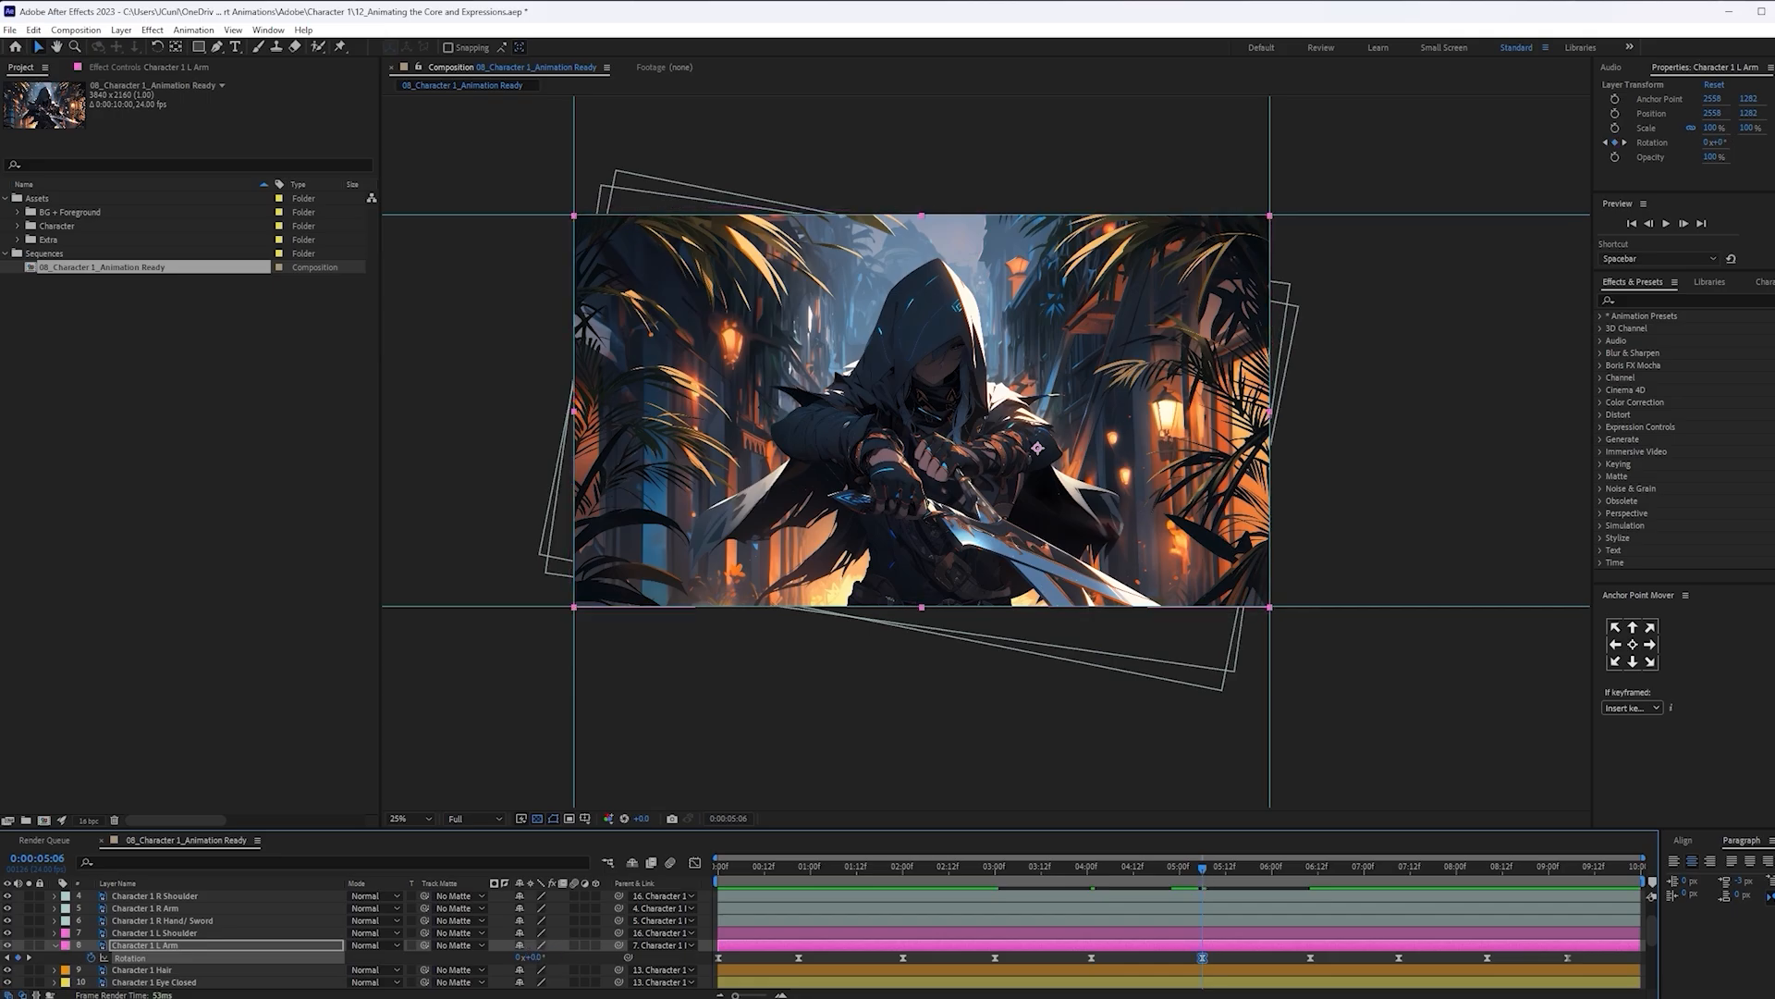
Set the L Arm Rotation keyframe at 0:00:06:10 to 3° and preview the hold and second swing
{"action": "left_click_drag", "start_coordinate": [1238, 874], "coordinate": [1311, 880]}
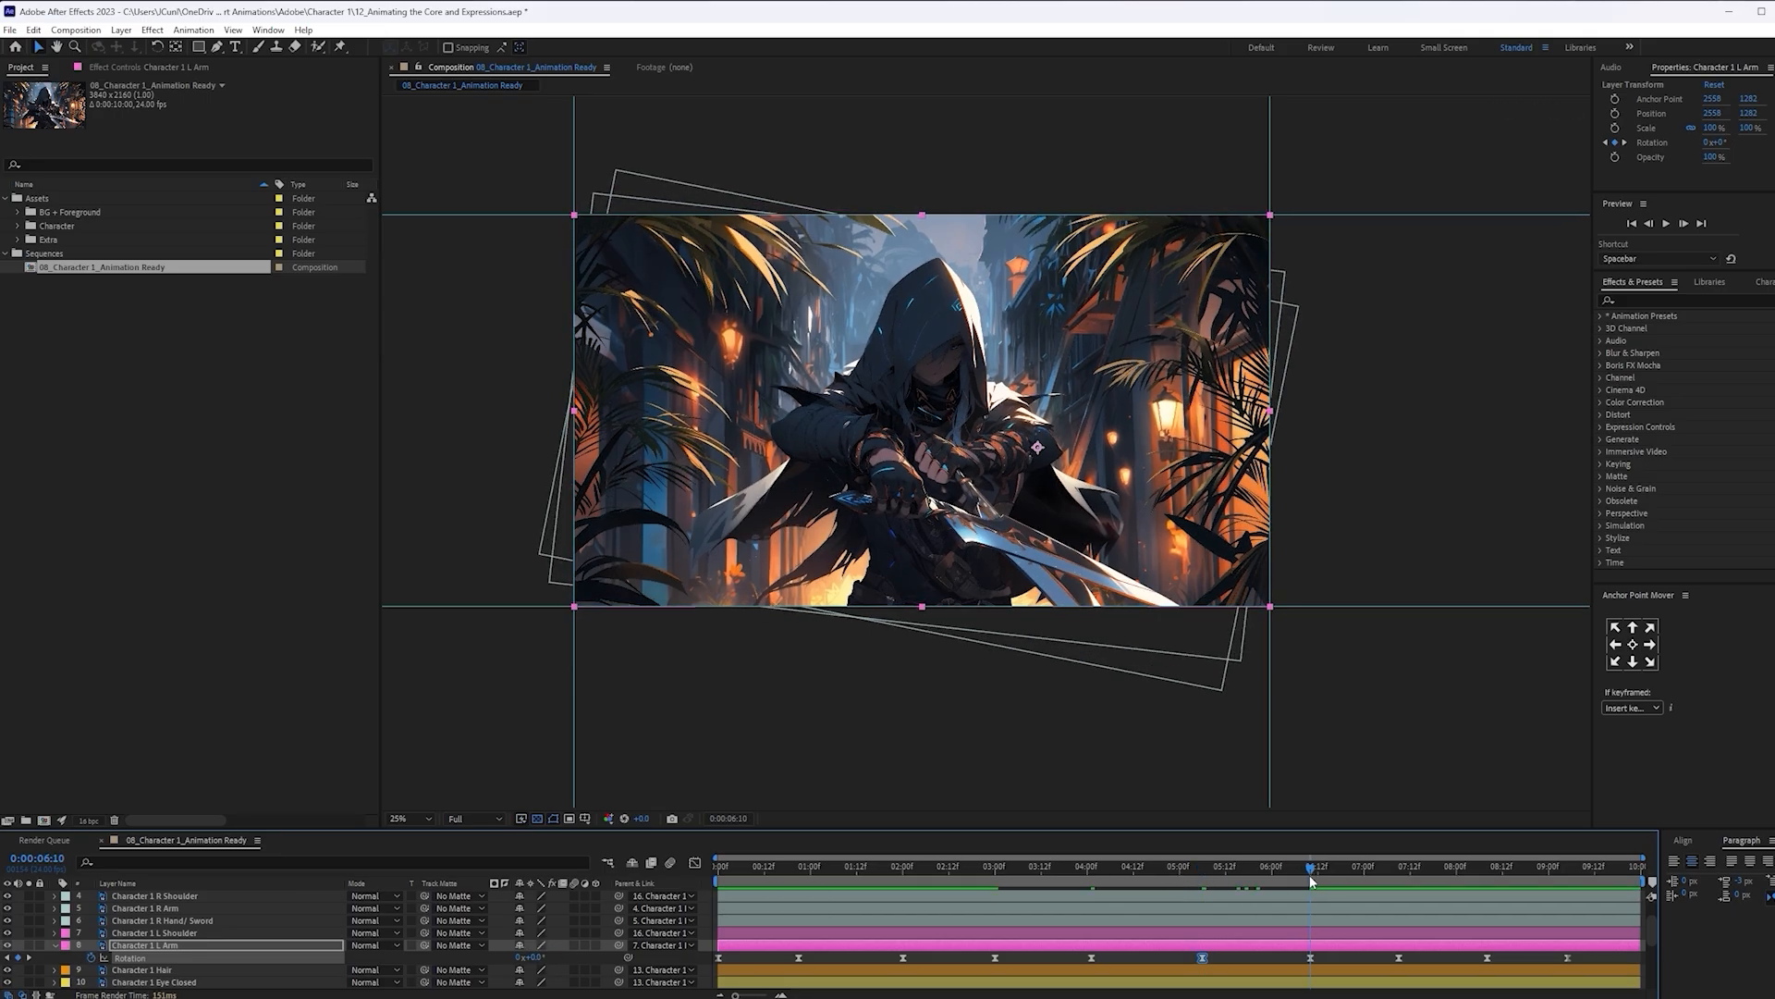
{"action": "left_click", "coordinate": [534, 958]}
{"action": "type", "text": "3"}
{"action": "key", "text": "Return"}
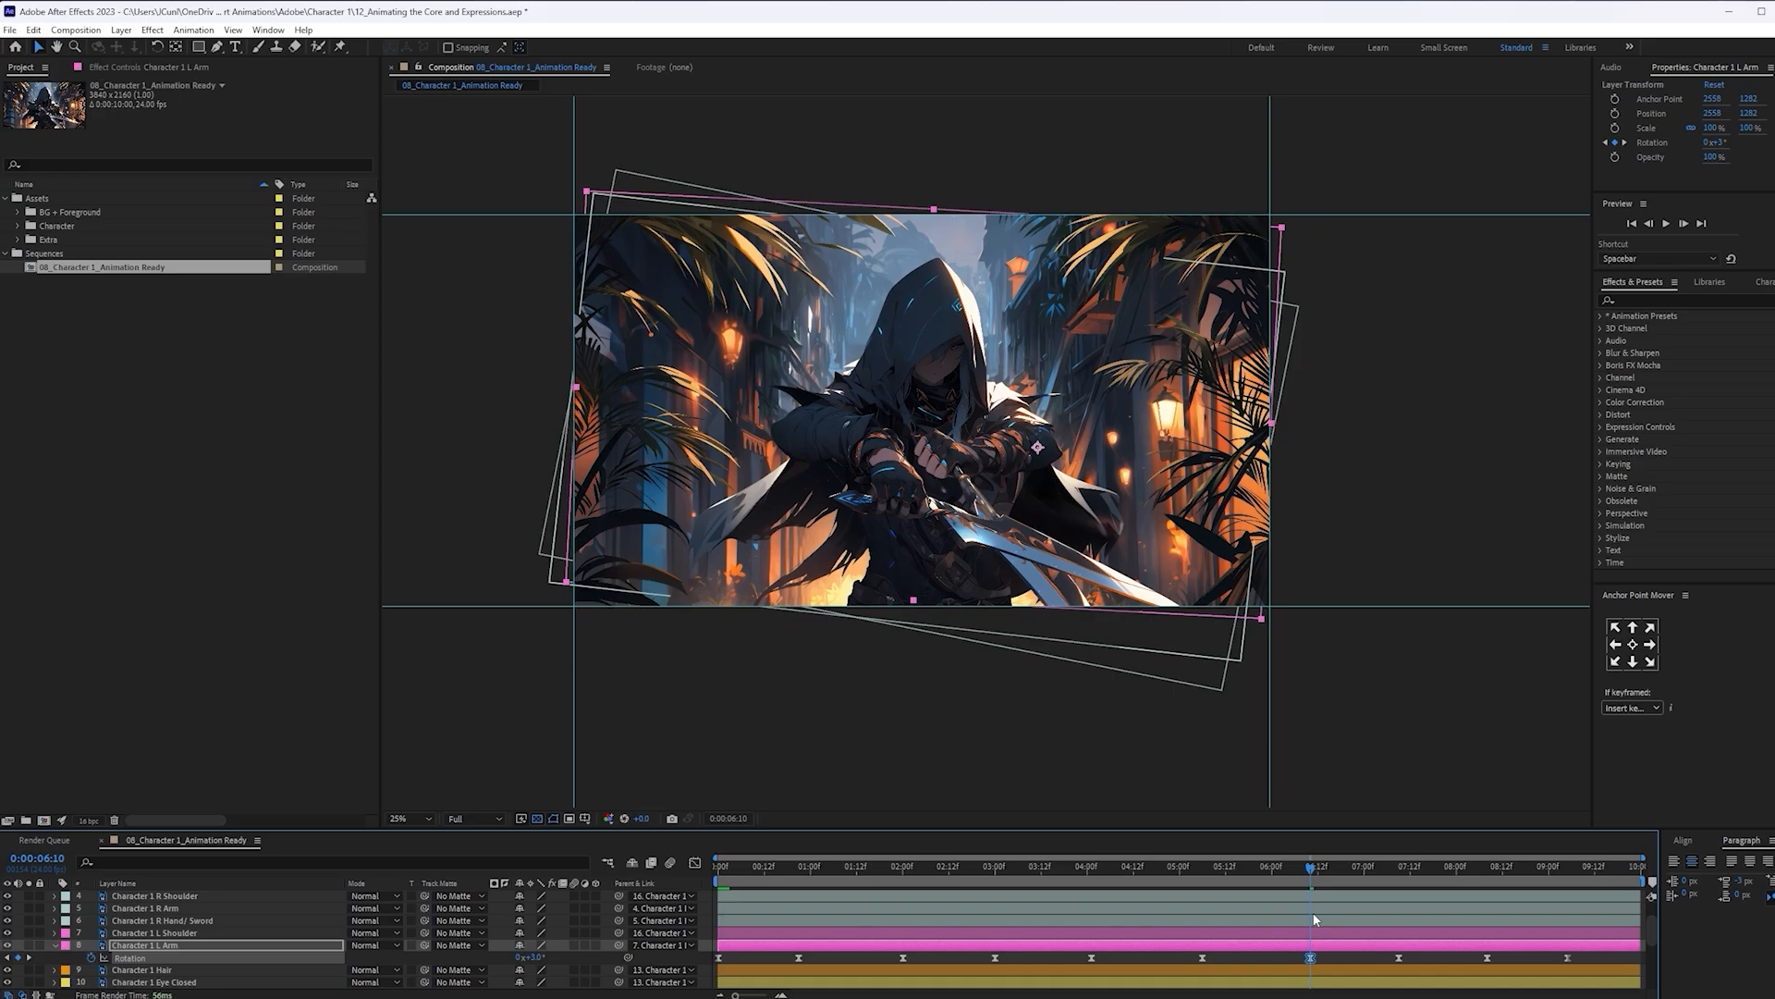
{"action": "left_click_drag", "start_coordinate": [1151, 873], "coordinate": [1054, 875]}
{"action": "key", "text": "space"}
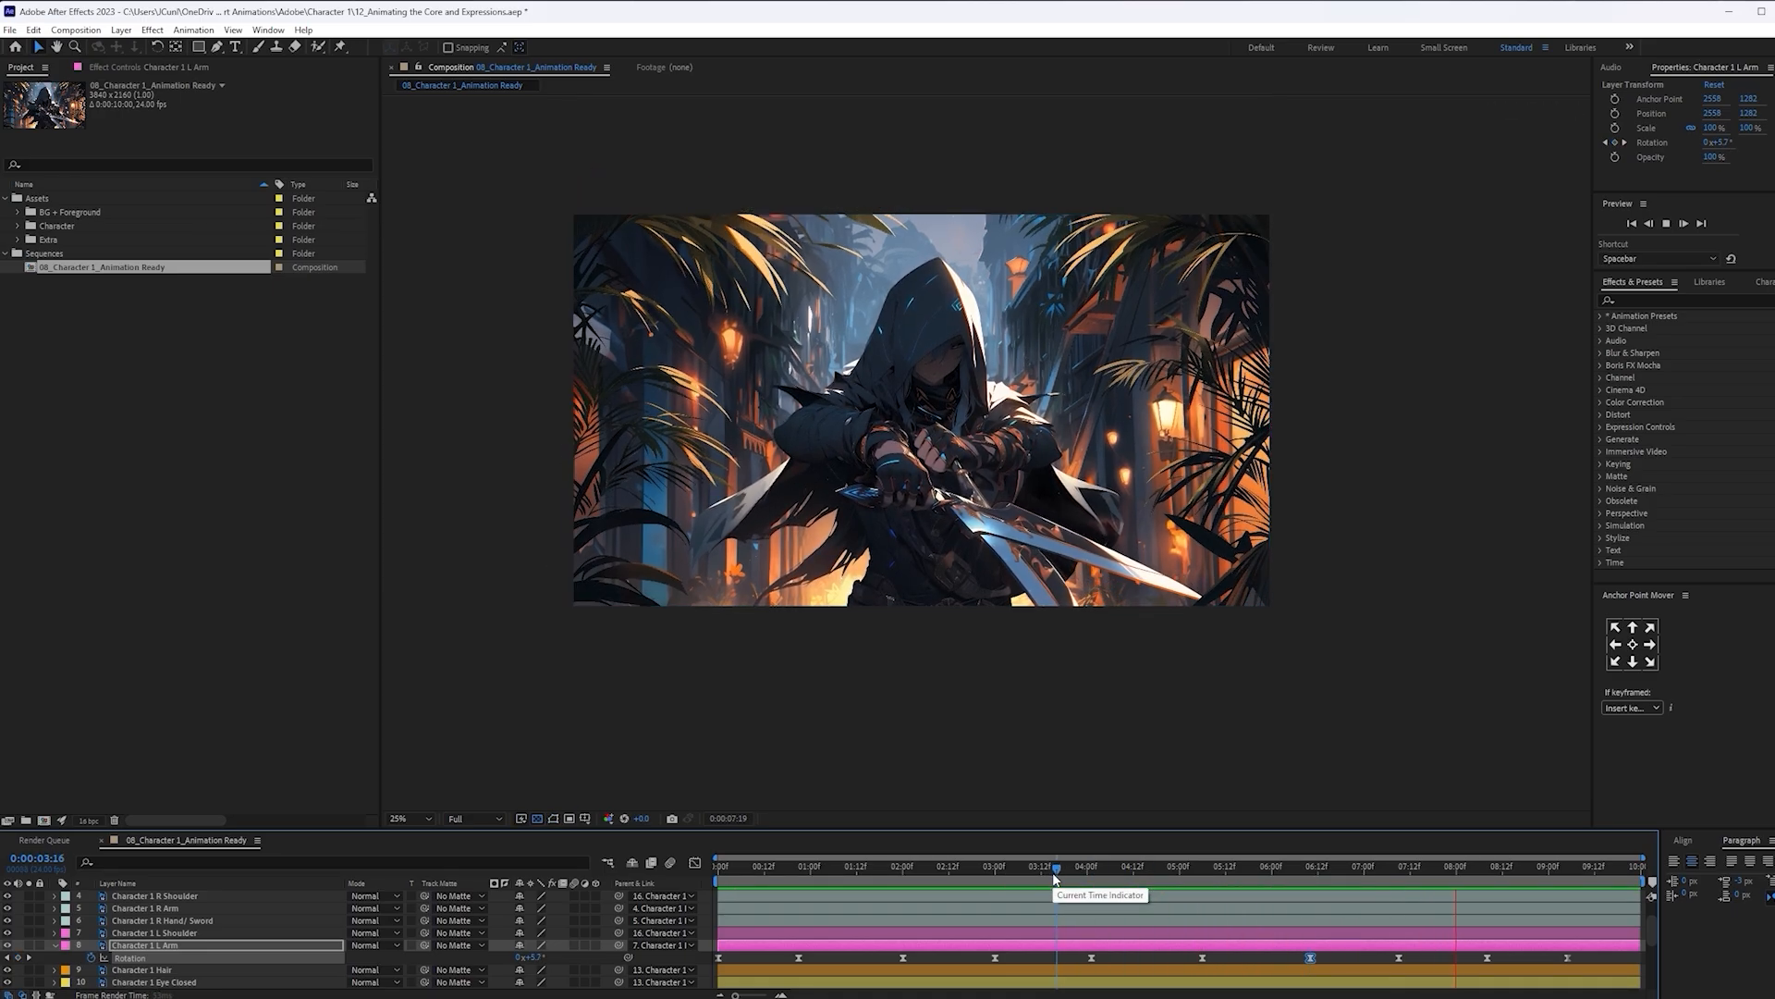
{"action": "key", "text": "space"}
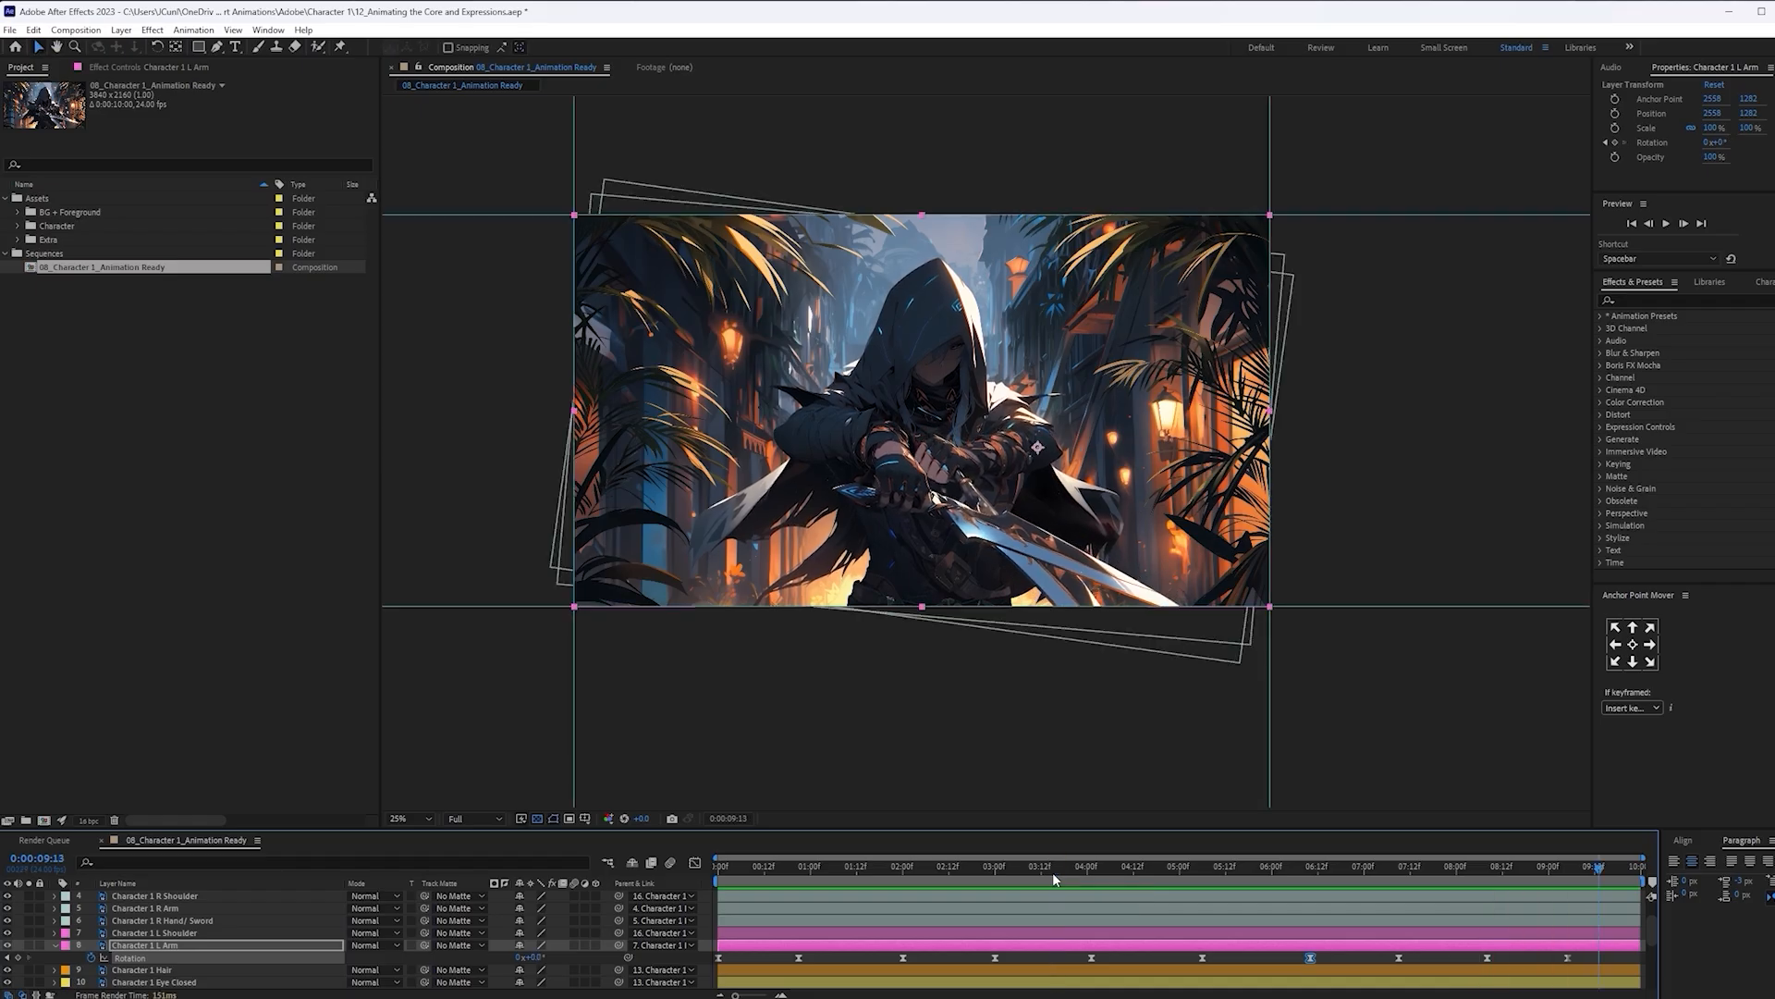
{"action": "left_click_drag", "start_coordinate": [1401, 866], "coordinate": [1250, 914]}
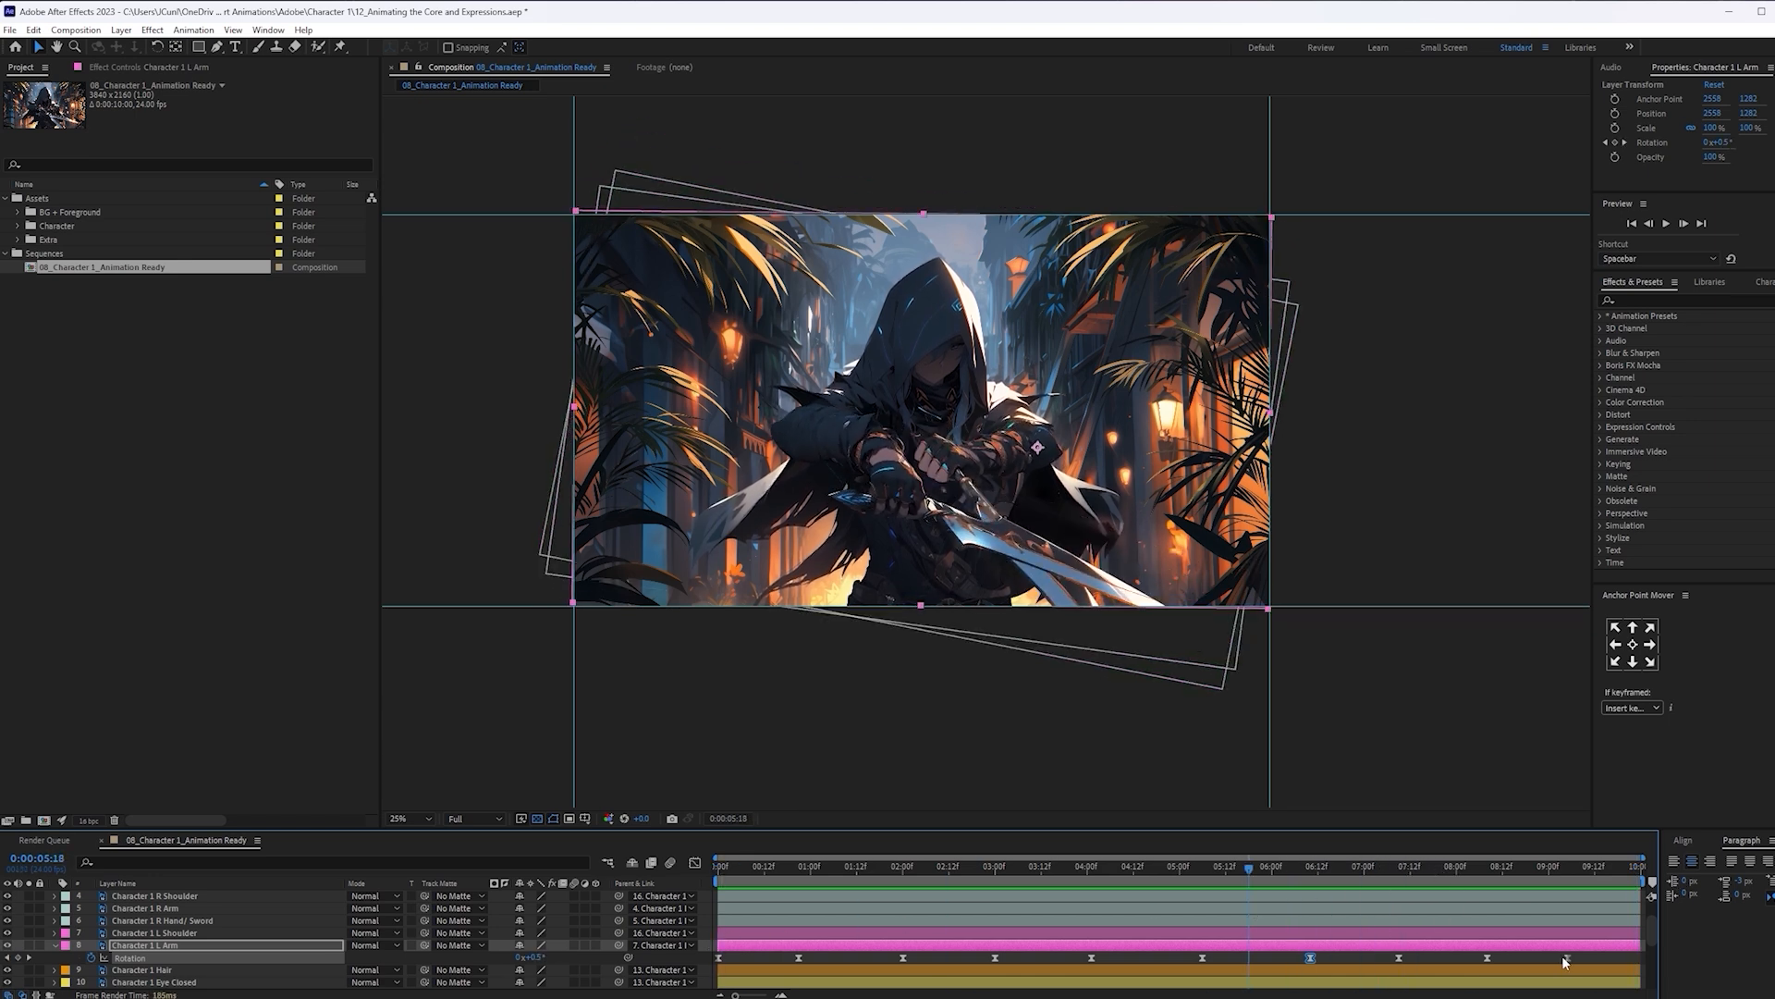
Delay the last L Arm Rotation keyframe to about 0:00:09:23 and preview the ending
{"action": "left_click_drag", "start_coordinate": [1573, 958], "coordinate": [1637, 958]}
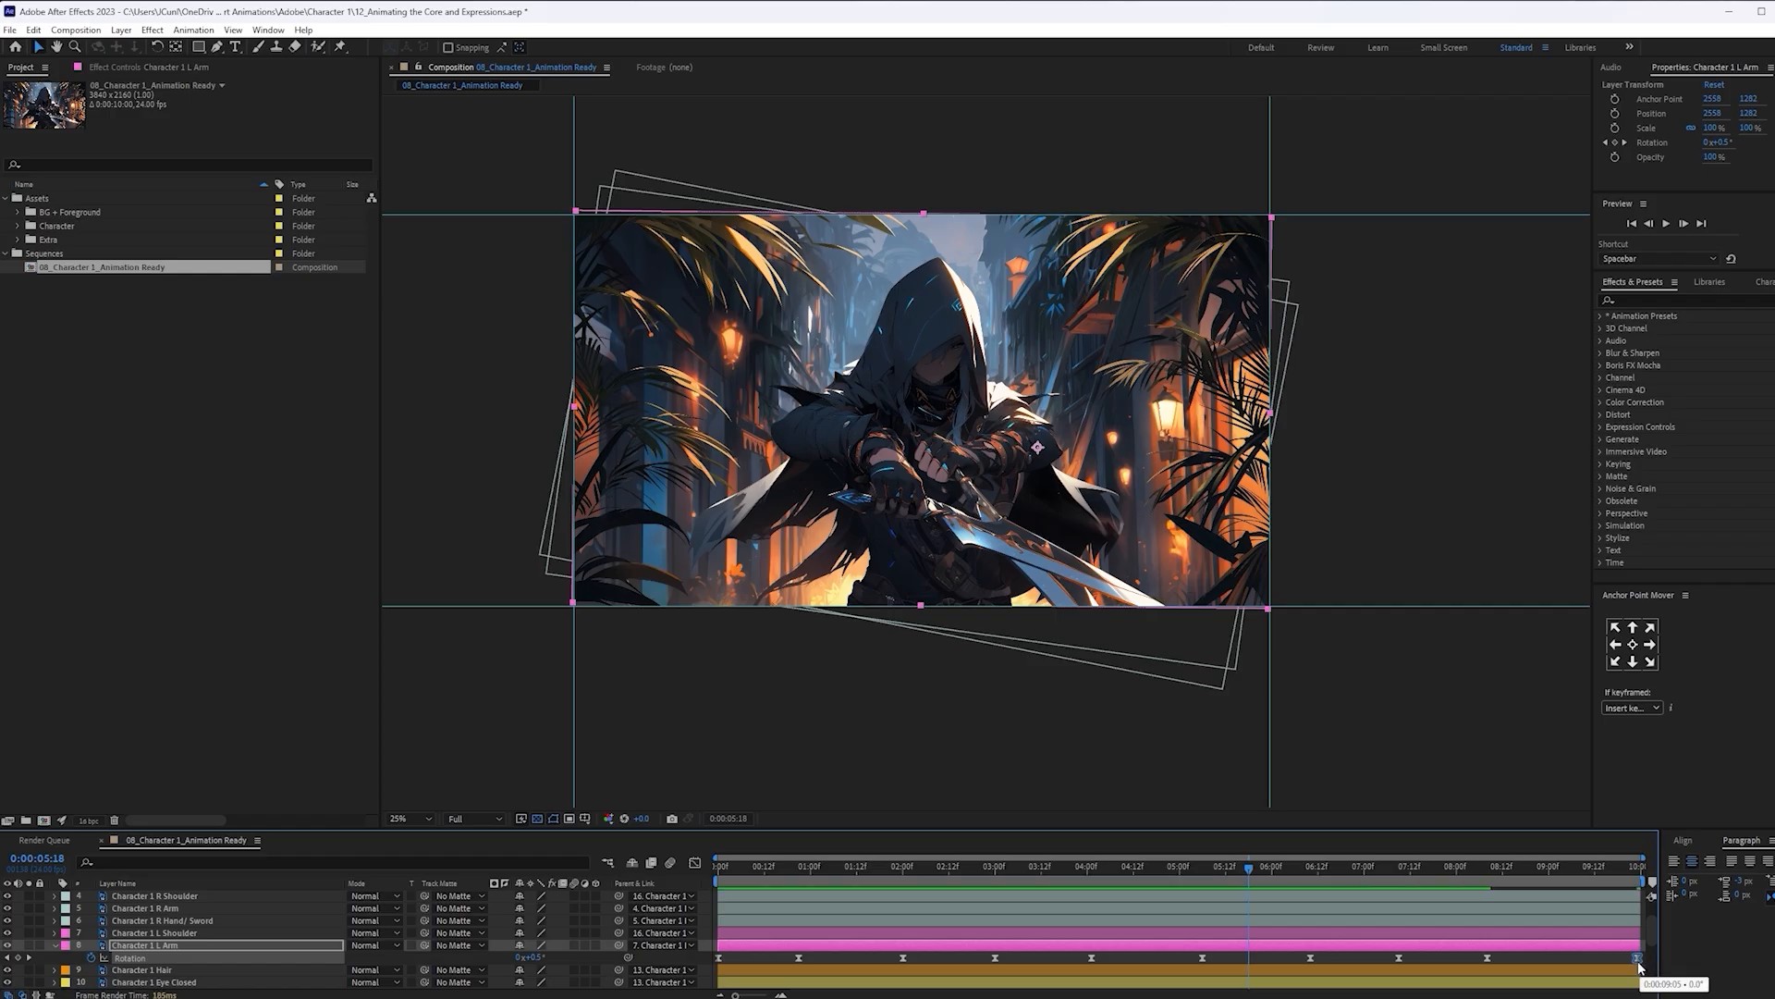
{"action": "left_click", "coordinate": [1633, 869]}
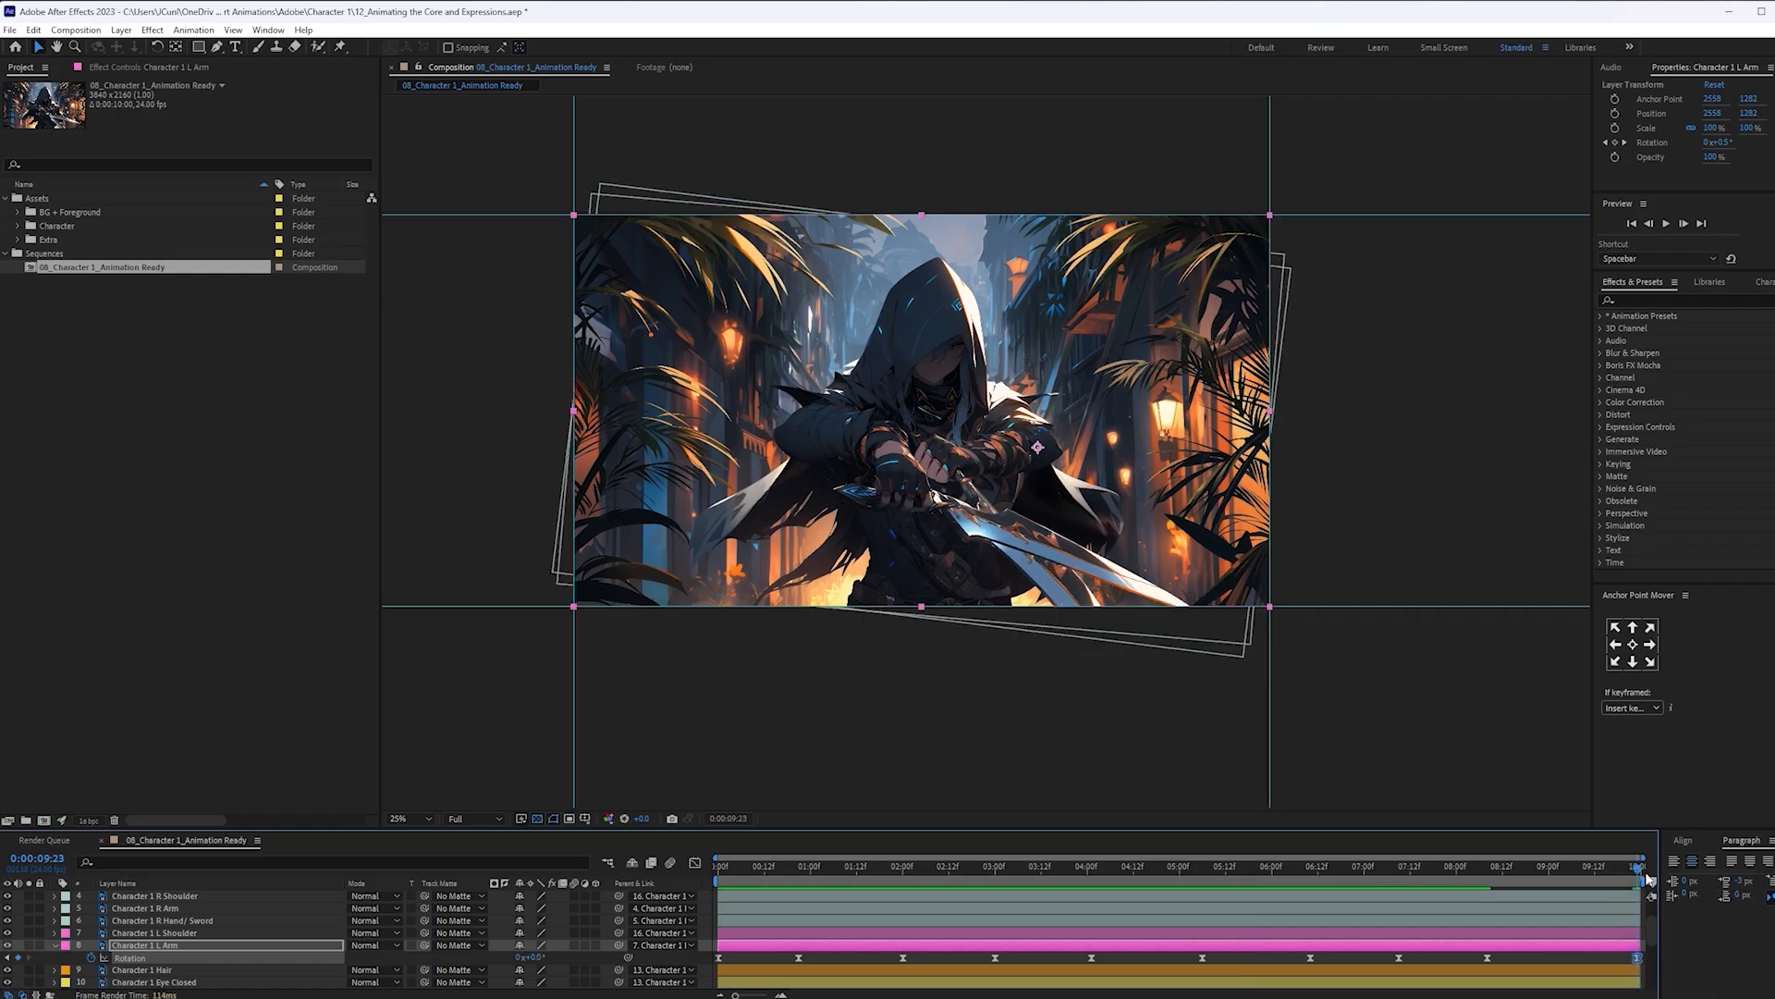
{"action": "left_click_drag", "start_coordinate": [1629, 878], "coordinate": [1351, 874]}
{"action": "key", "text": "space"}
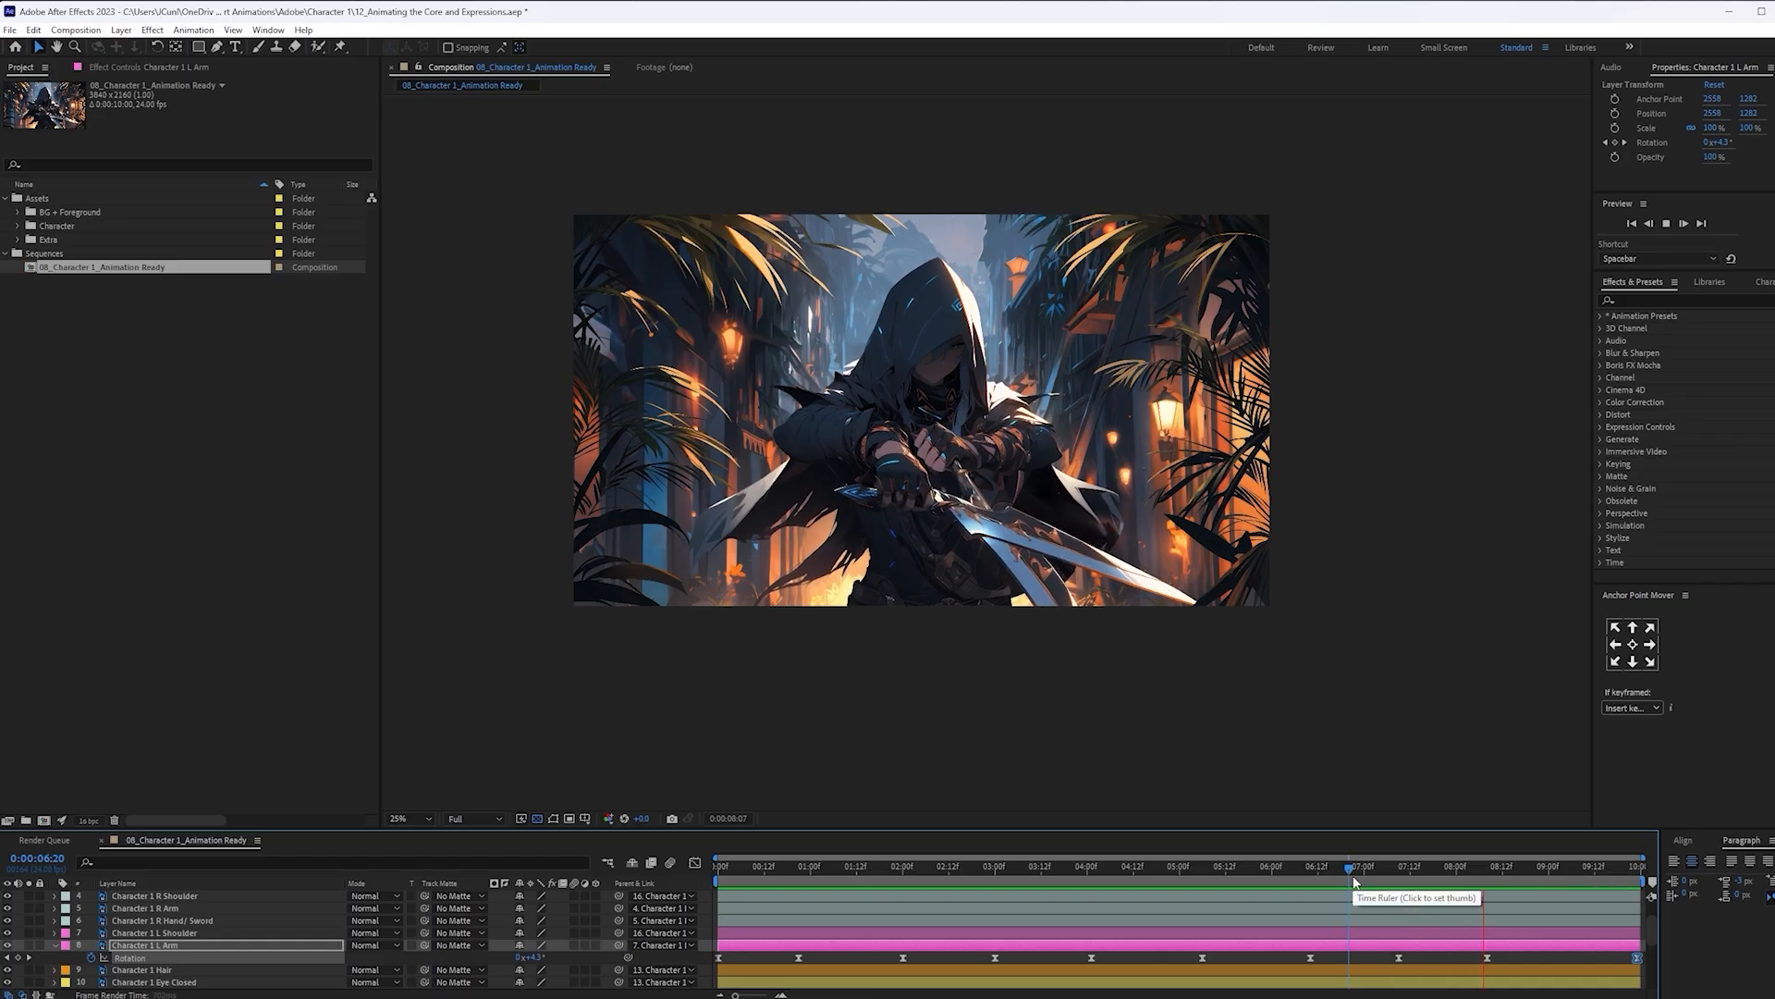
{"action": "key", "text": "space"}
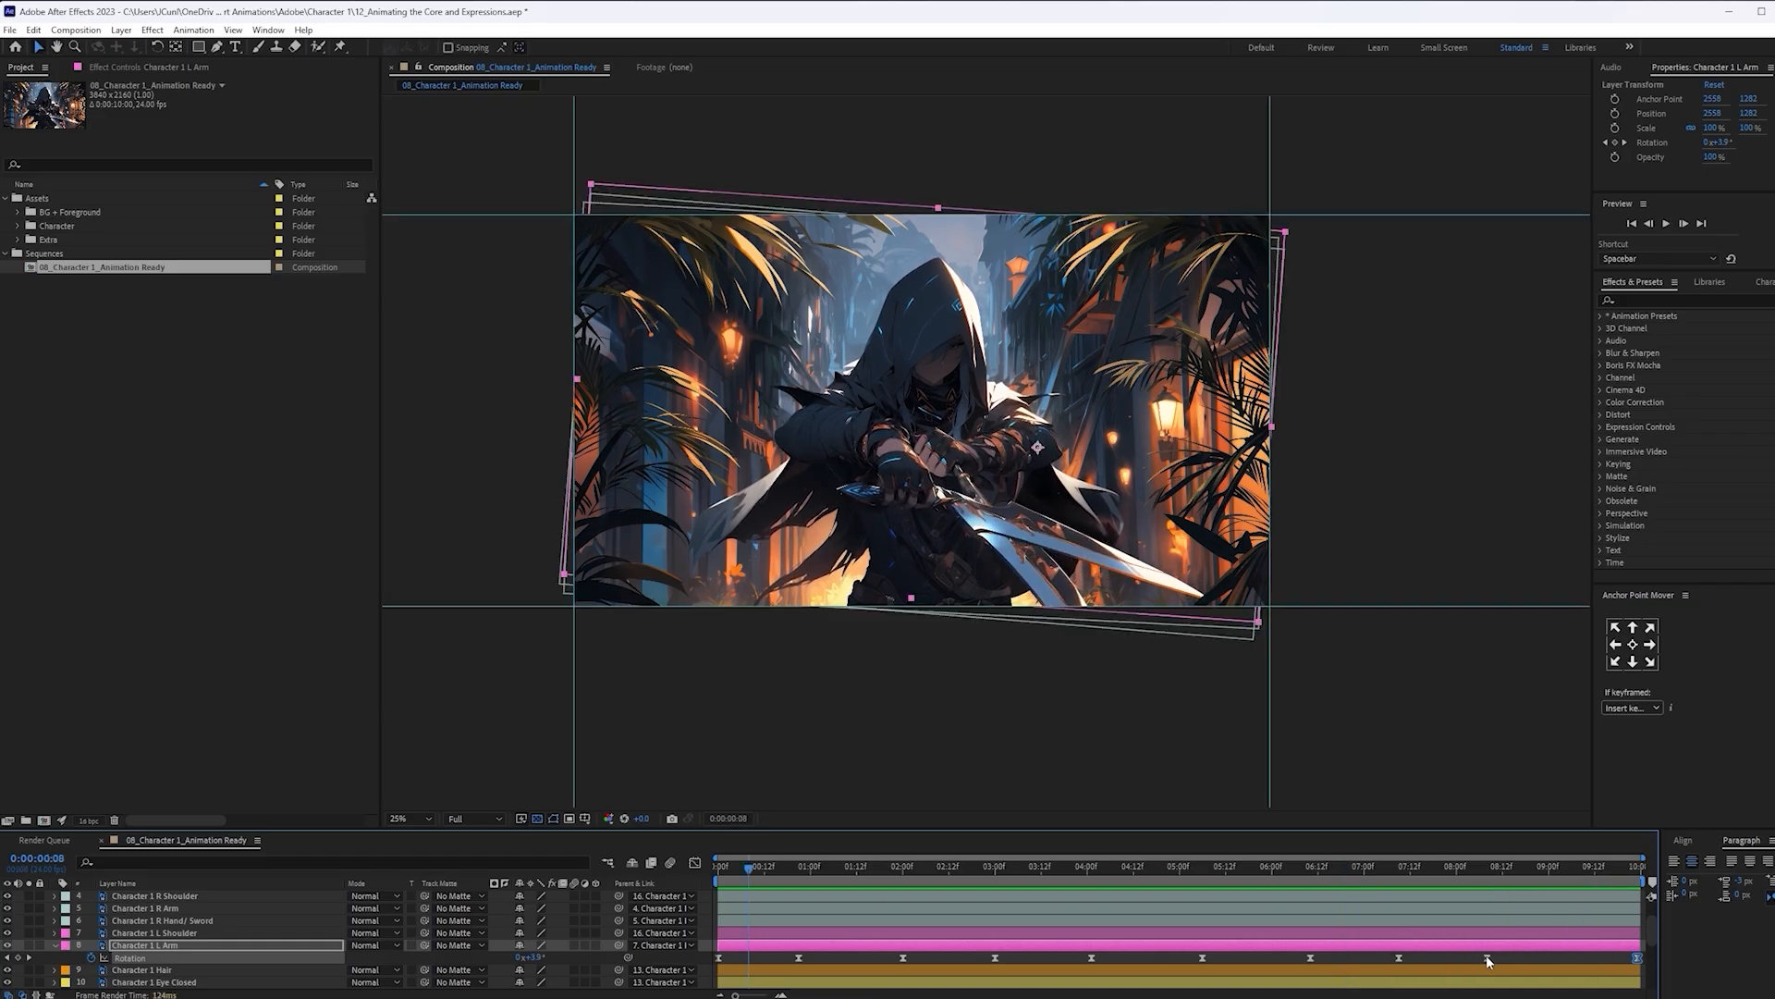
Try delaying the second-to-last L Arm Rotation keyframe to about 0:00:09:08 and preview the ending
{"action": "left_click_drag", "start_coordinate": [1486, 958], "coordinate": [1581, 957]}
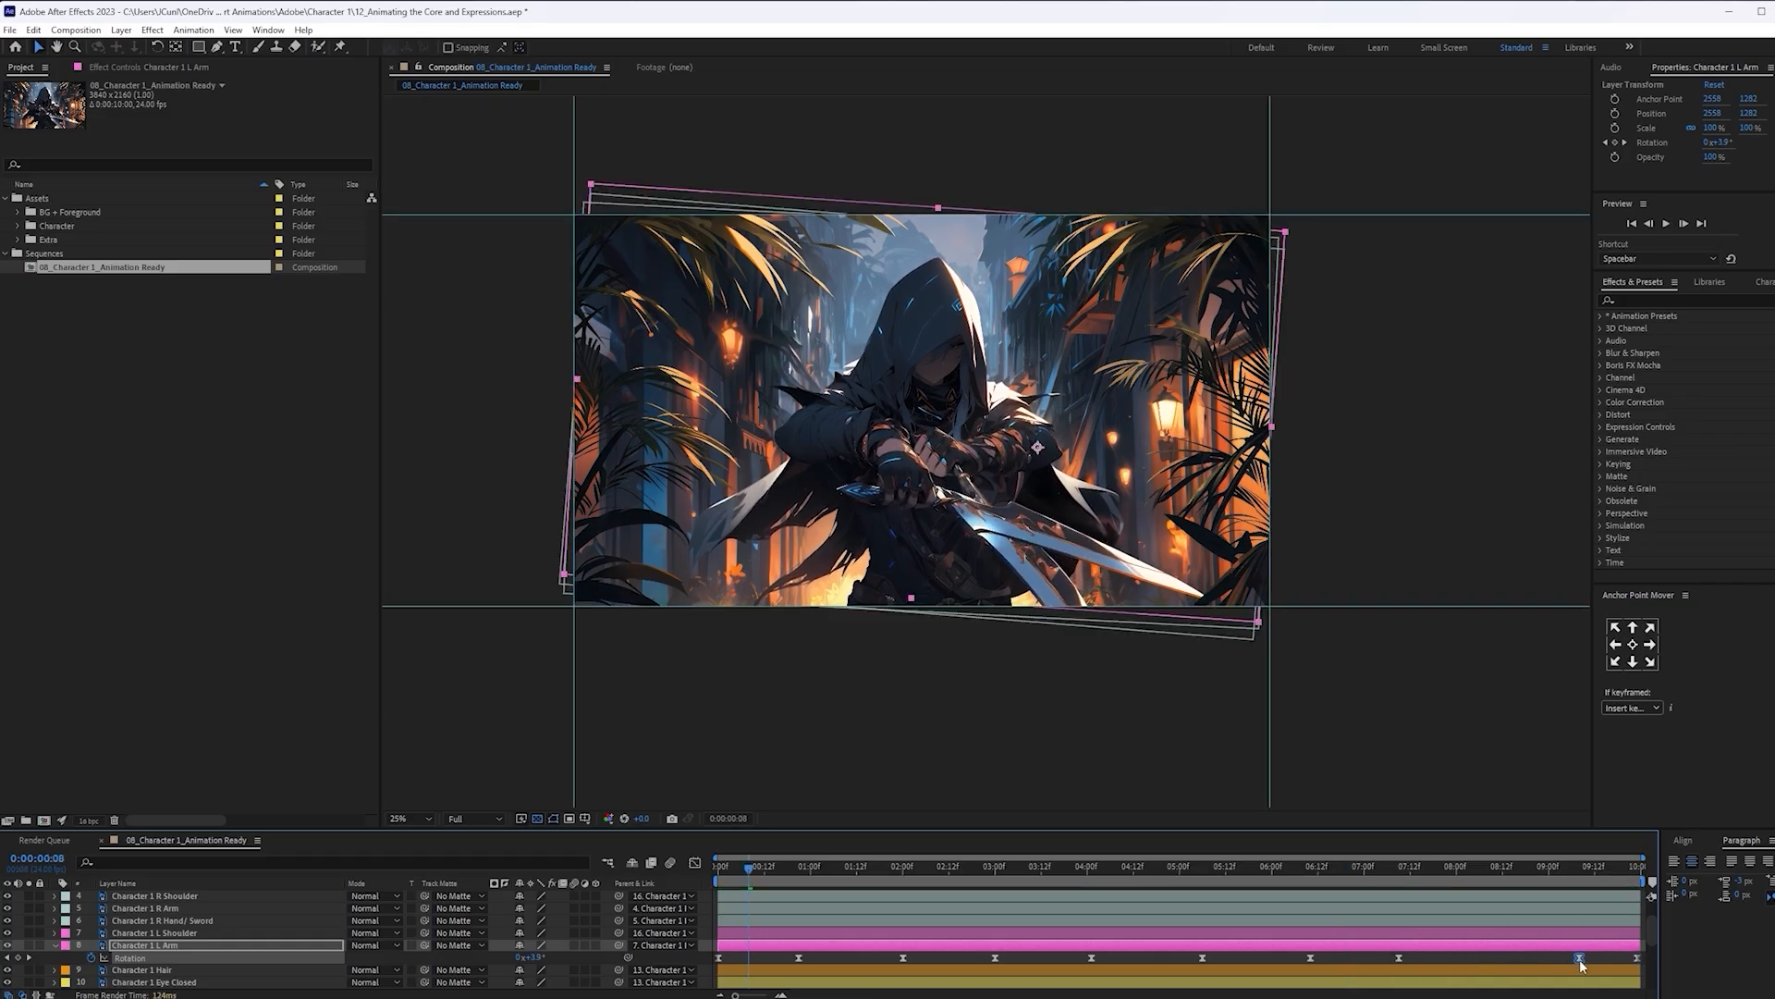
{"action": "left_click_drag", "start_coordinate": [1352, 872], "coordinate": [1329, 886]}
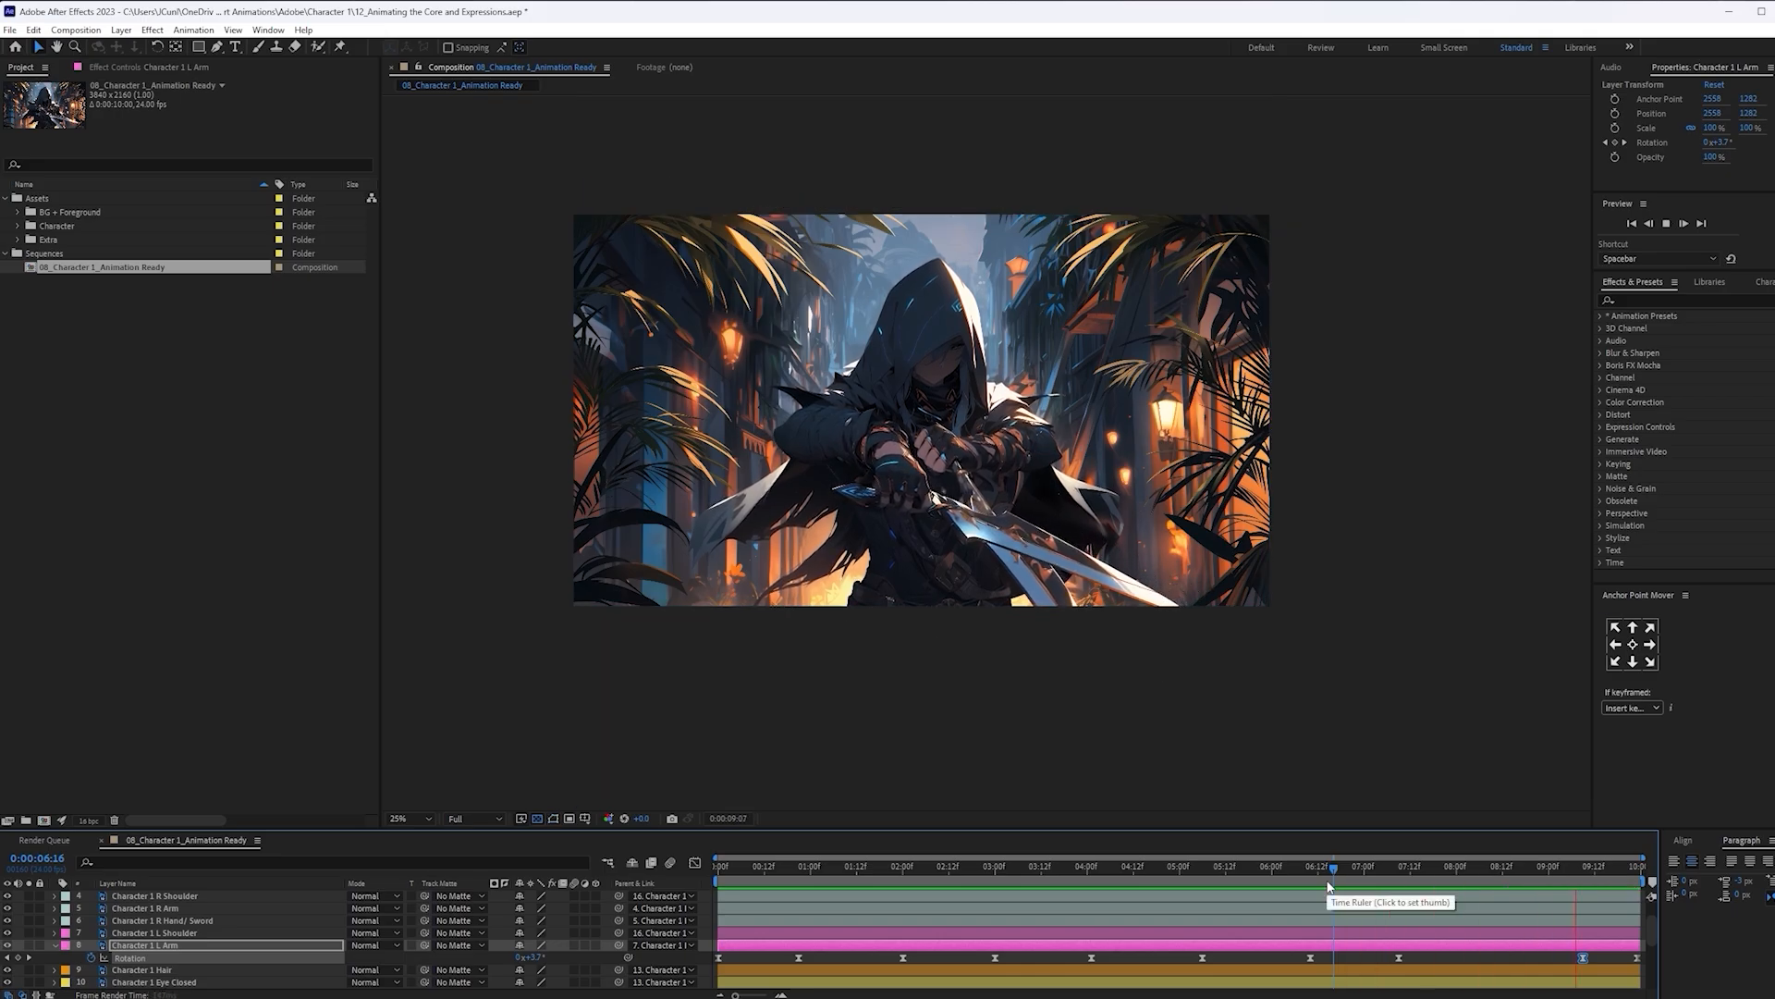
{"action": "key", "text": "space"}
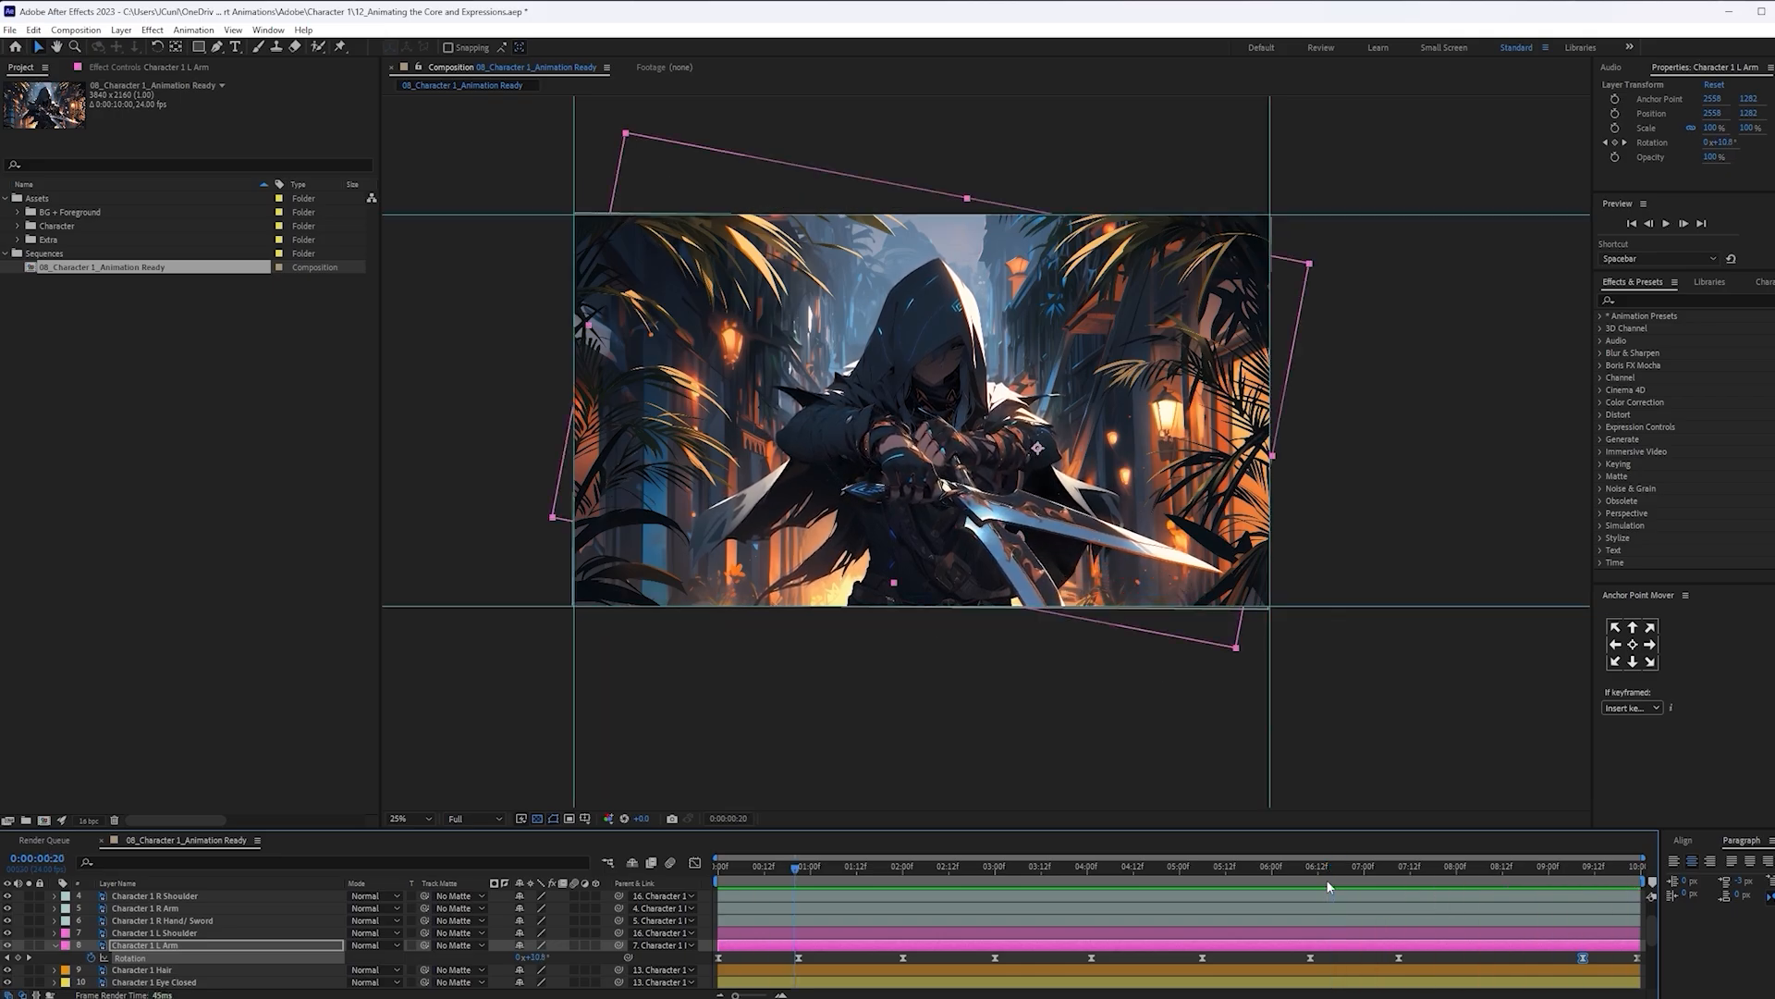
Delete the second-to-last L Arm Rotation keyframe, preview the animation, and collapse the L Arm properties
{"action": "left_click_drag", "start_coordinate": [1539, 869], "coordinate": [680, 867]}
{"action": "key", "text": "Delete"}
{"action": "key", "text": "space"}
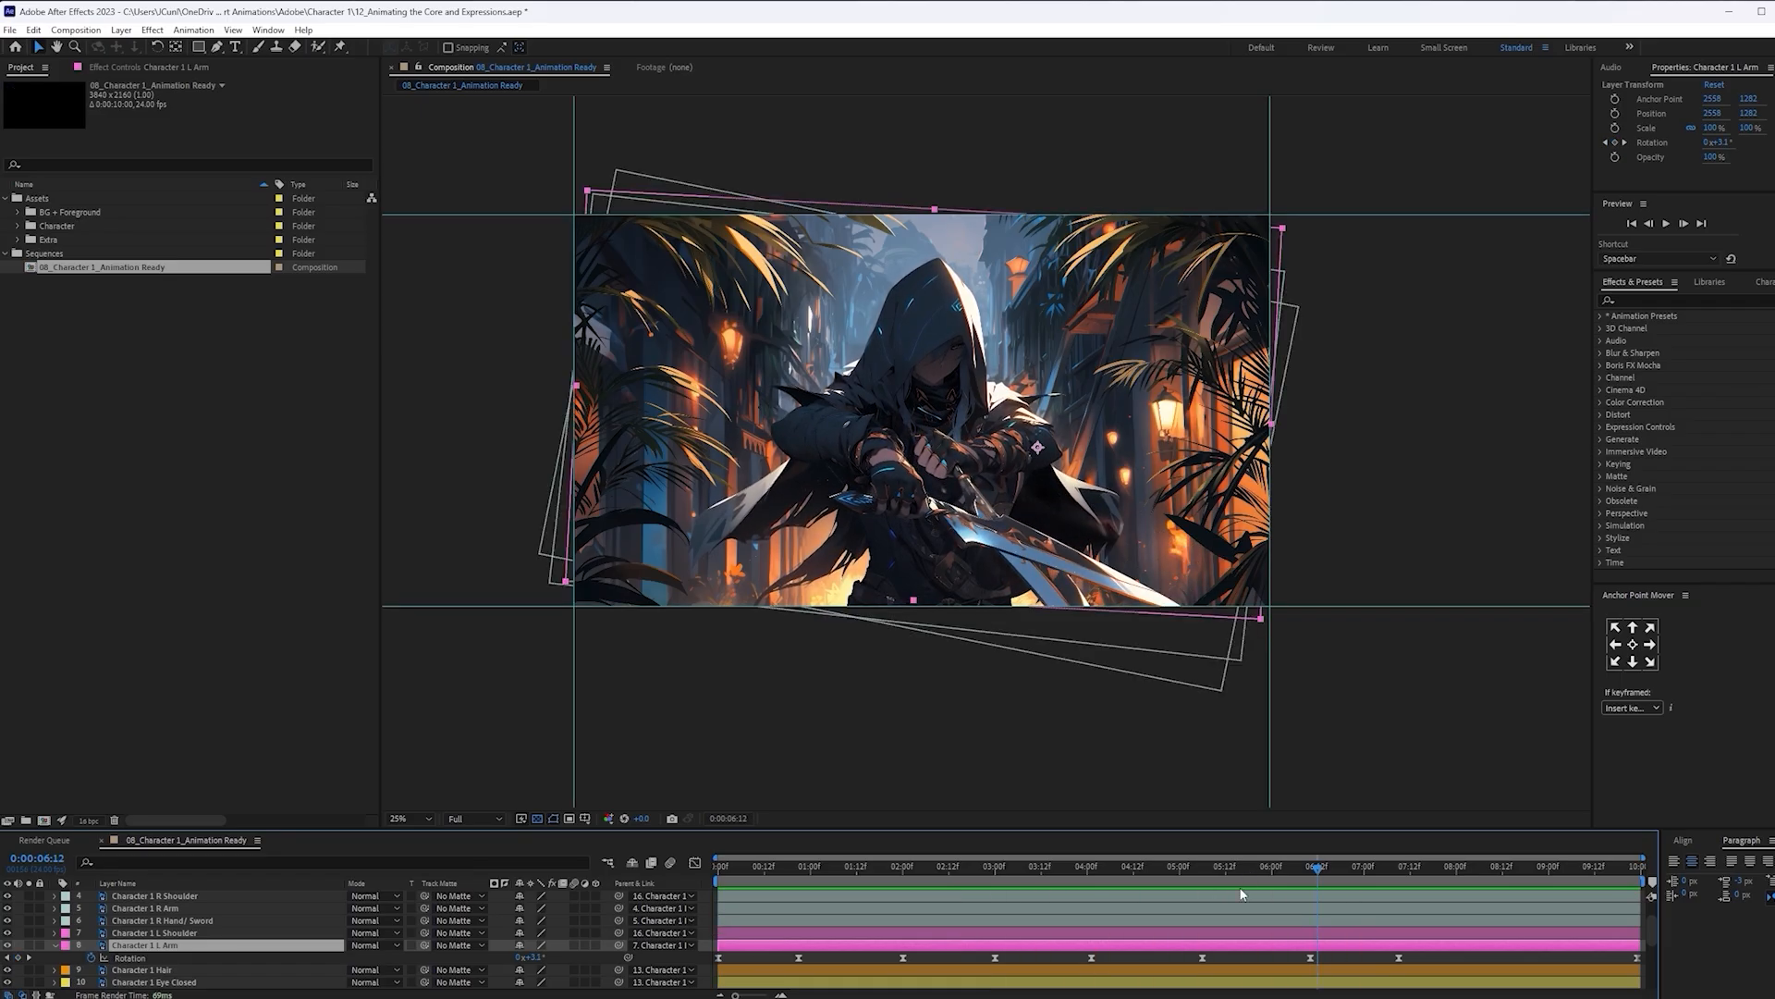
{"action": "key", "text": "u"}
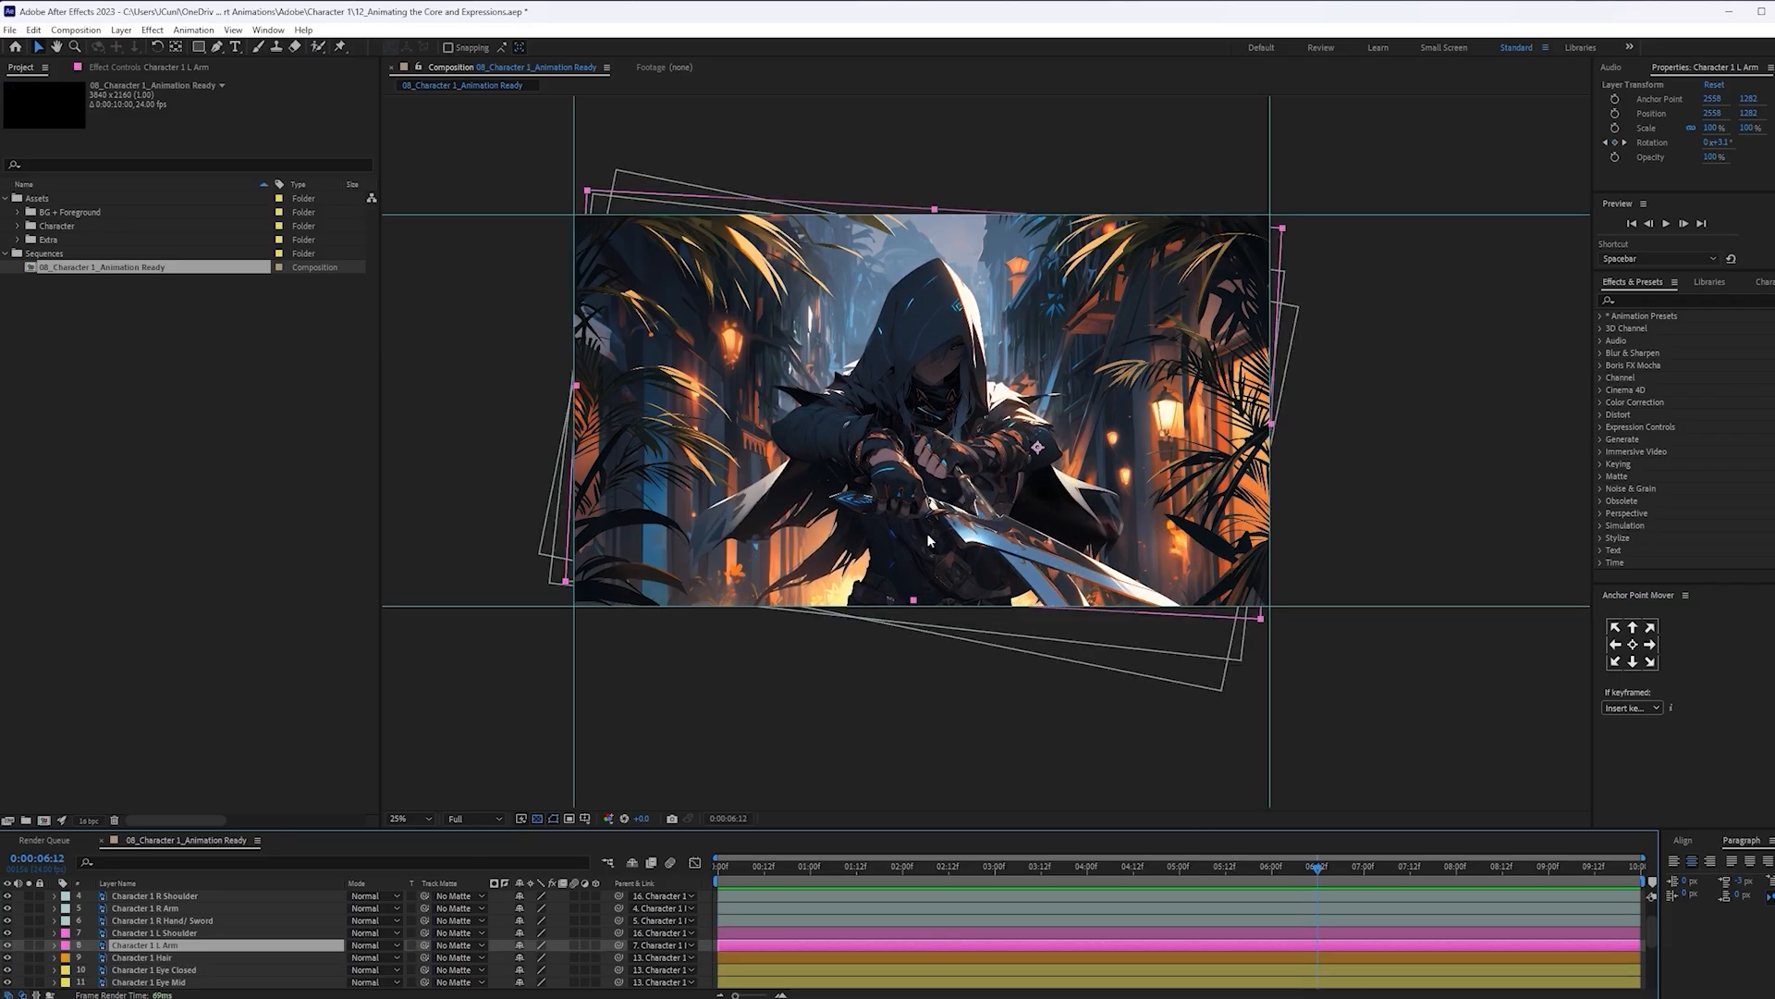
Add a first Position keyframe to the Character 1 Hood layer at 0:00:00:00
{"action": "scroll", "coordinate": [930, 541], "scroll_direction": "up", "scroll_amount": 2}
{"action": "left_click_drag", "start_coordinate": [966, 491], "coordinate": [1057, 586]}
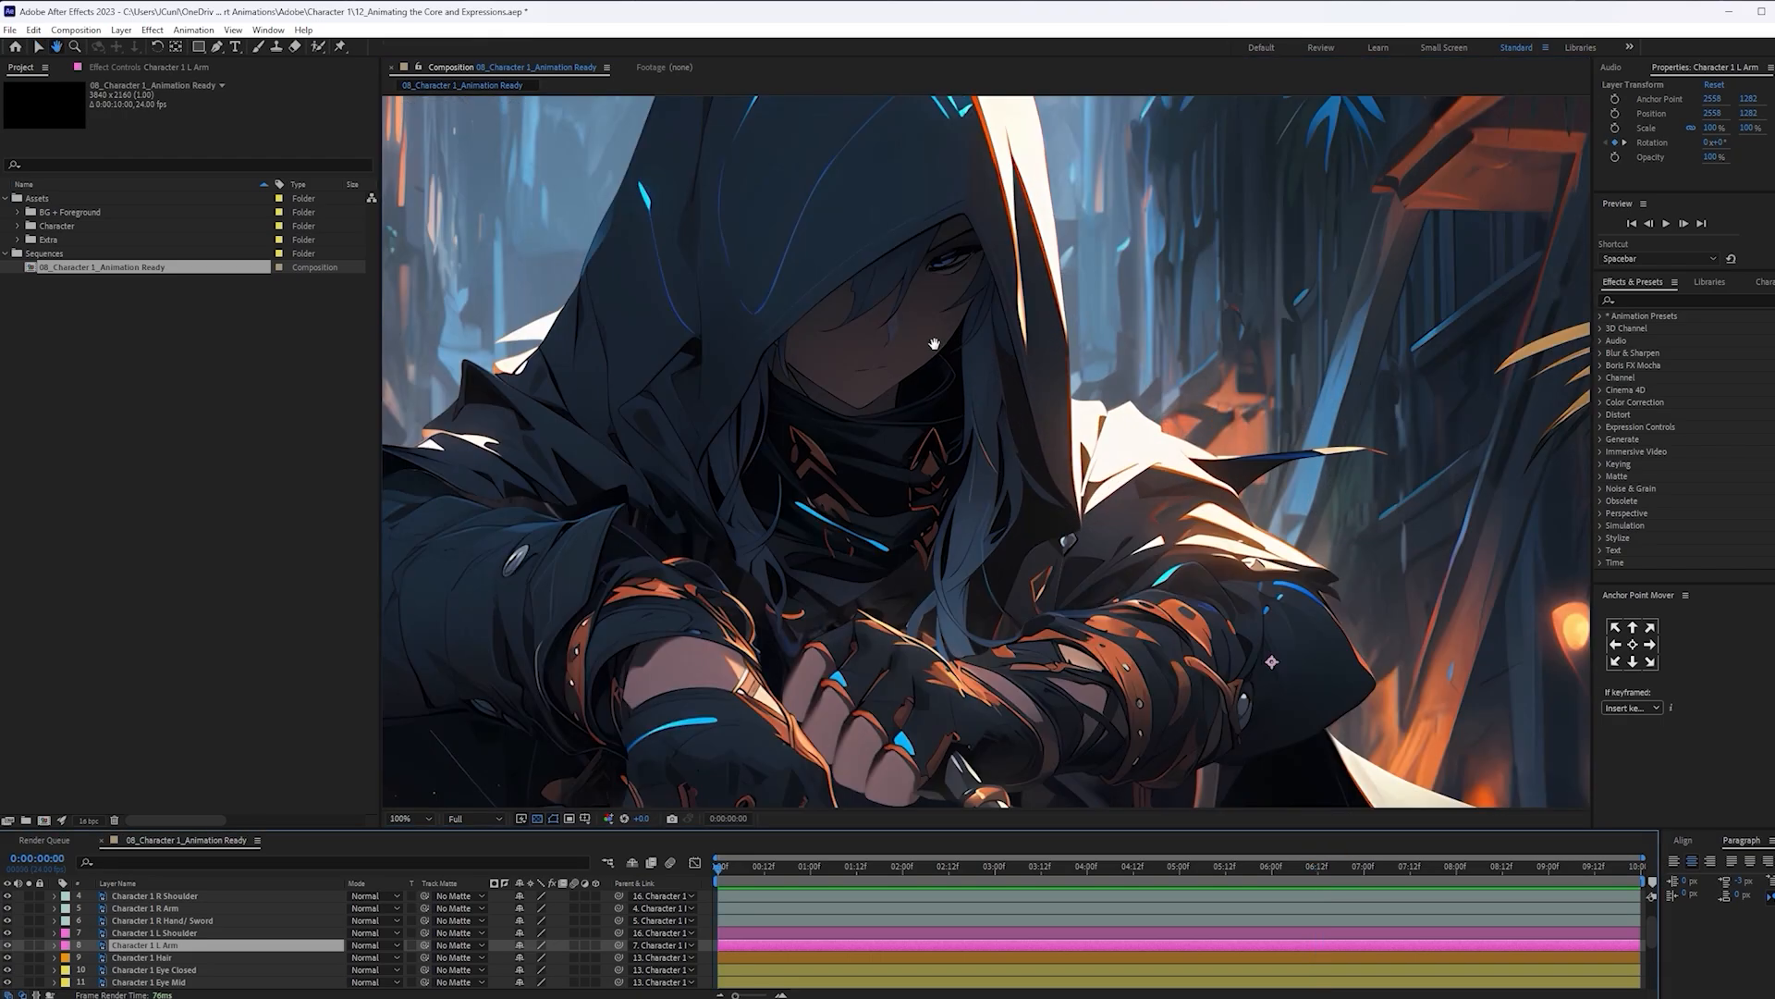
{"action": "left_click_drag", "start_coordinate": [936, 343], "coordinate": [1054, 514]}
{"action": "key", "text": "v"}
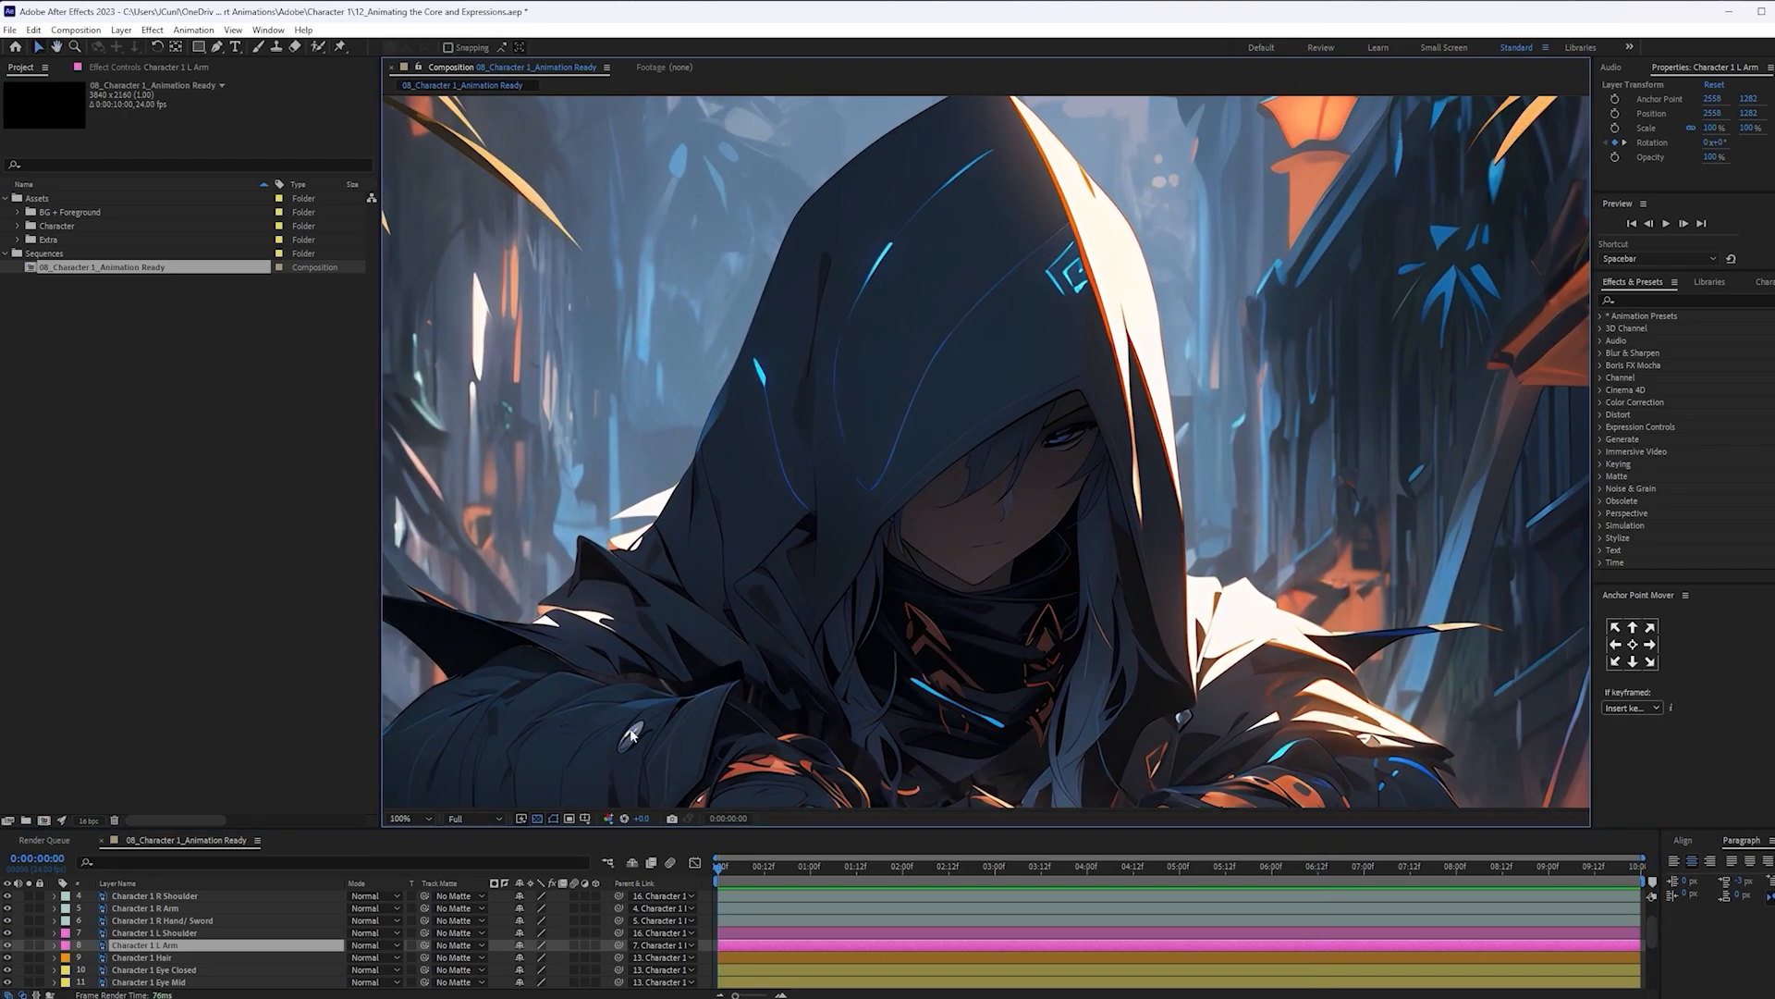
{"action": "scroll", "coordinate": [185, 974], "scroll_direction": "up", "scroll_amount": 2}
{"action": "left_click", "coordinate": [209, 921]}
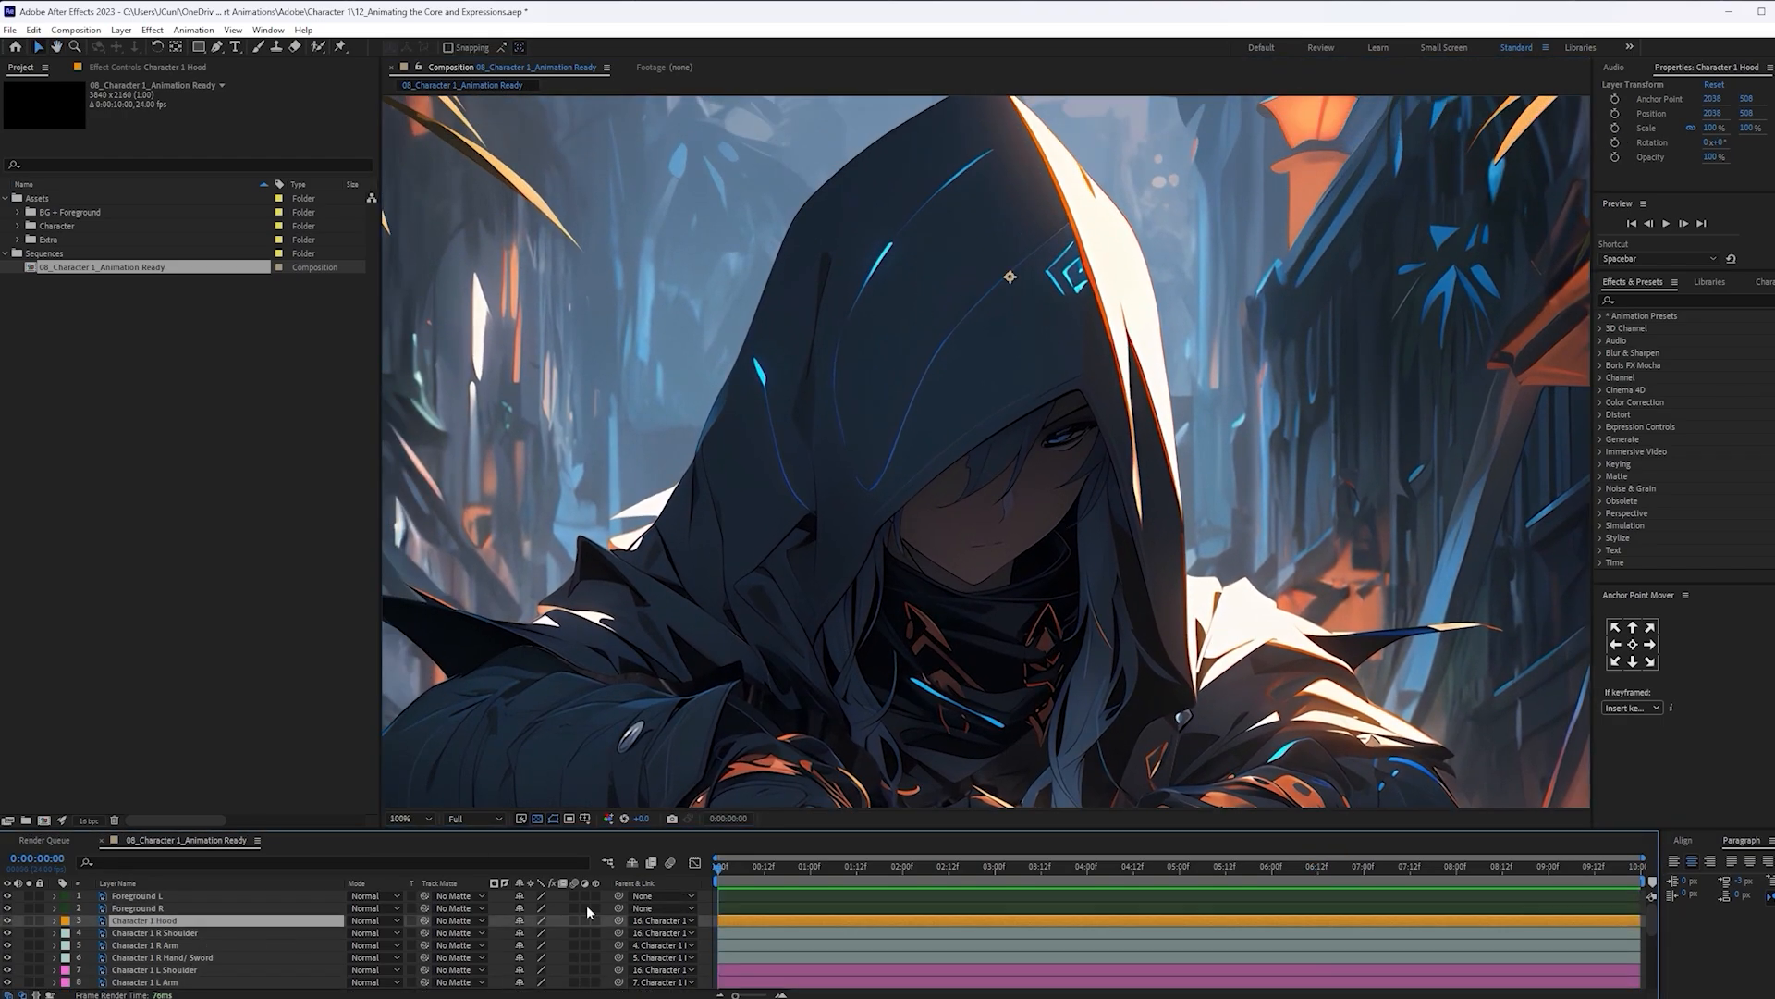
{"action": "left_click", "coordinate": [783, 869]}
{"action": "key", "text": "p"}
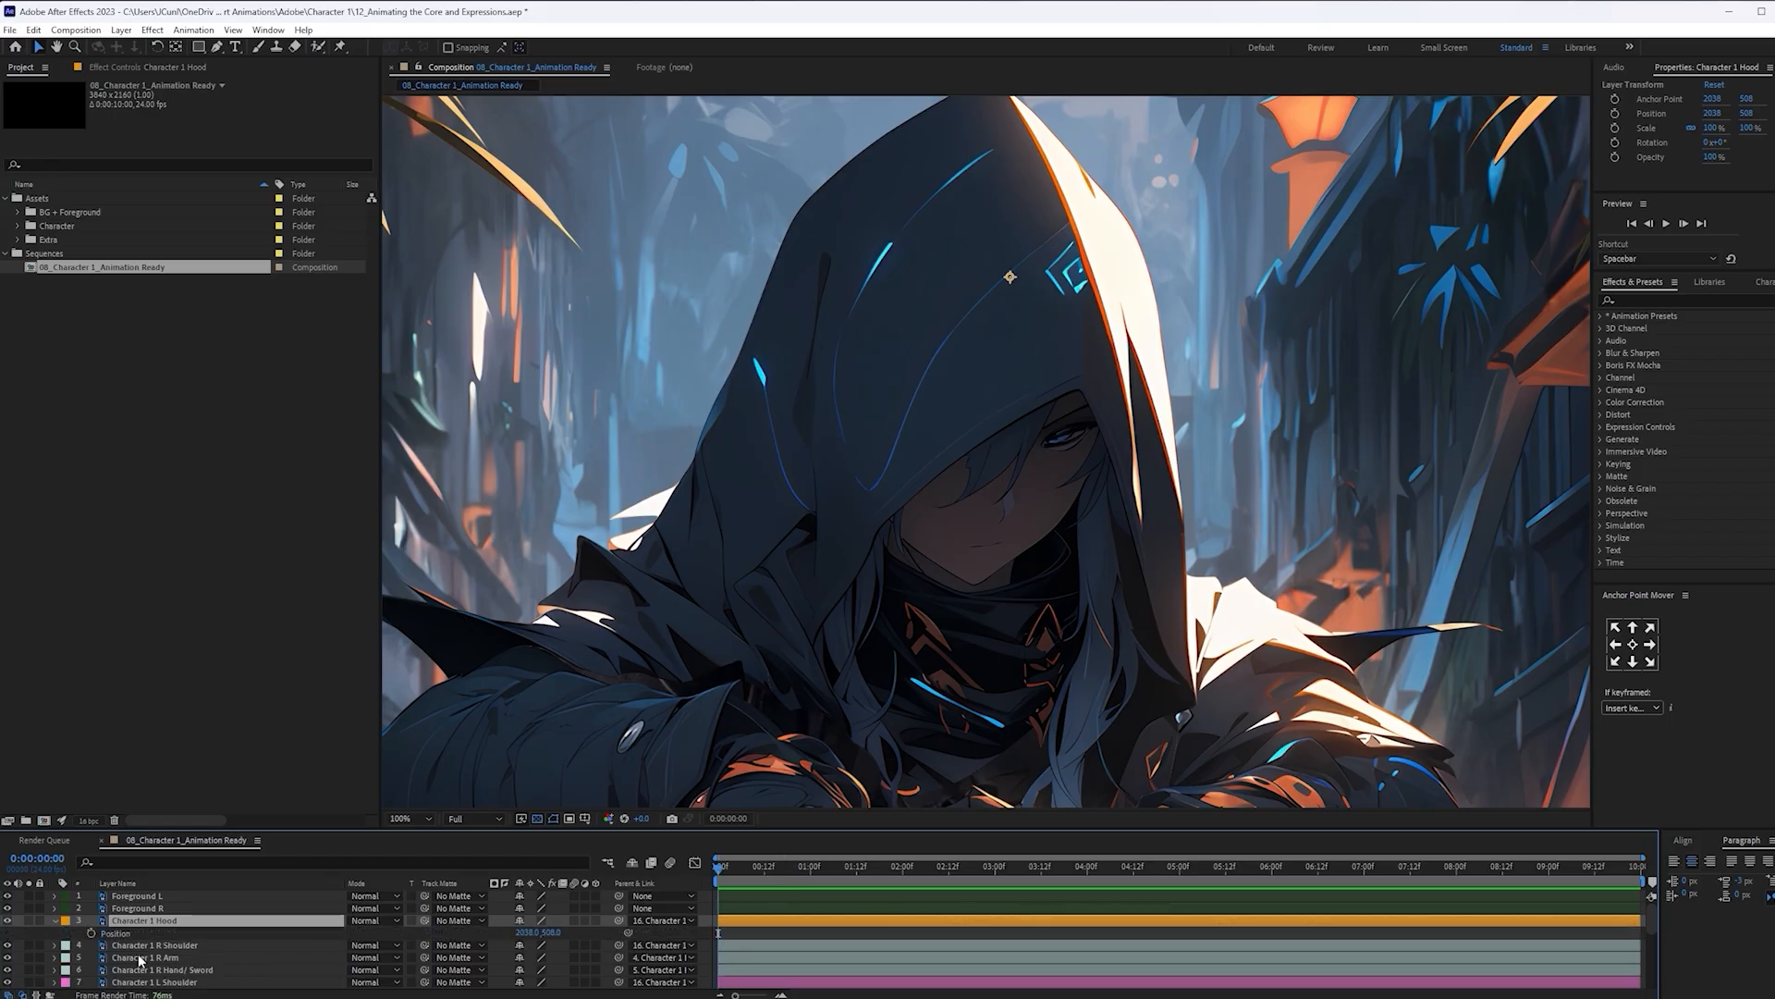
{"action": "left_click", "coordinate": [92, 933]}
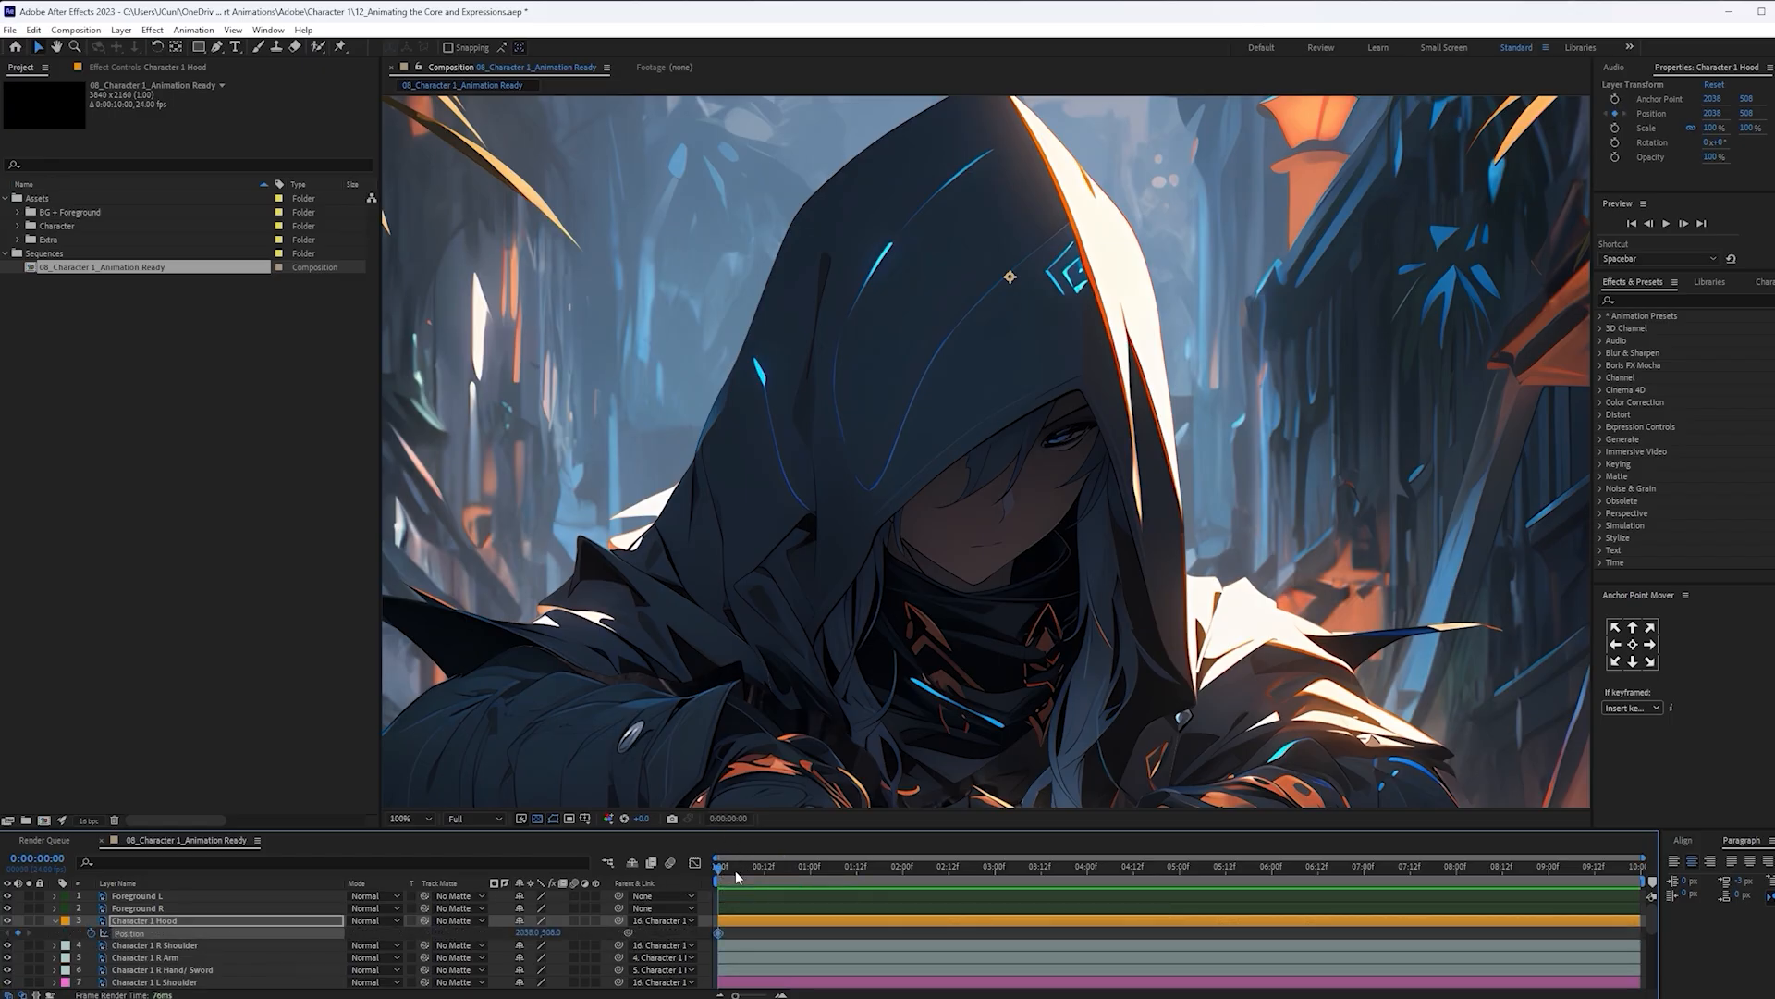
At 0:00:01:00, nudge the Character 1 Hood down and slightly sideways to keyframe its Position at 2040, 521
{"action": "left_click", "coordinate": [811, 876]}
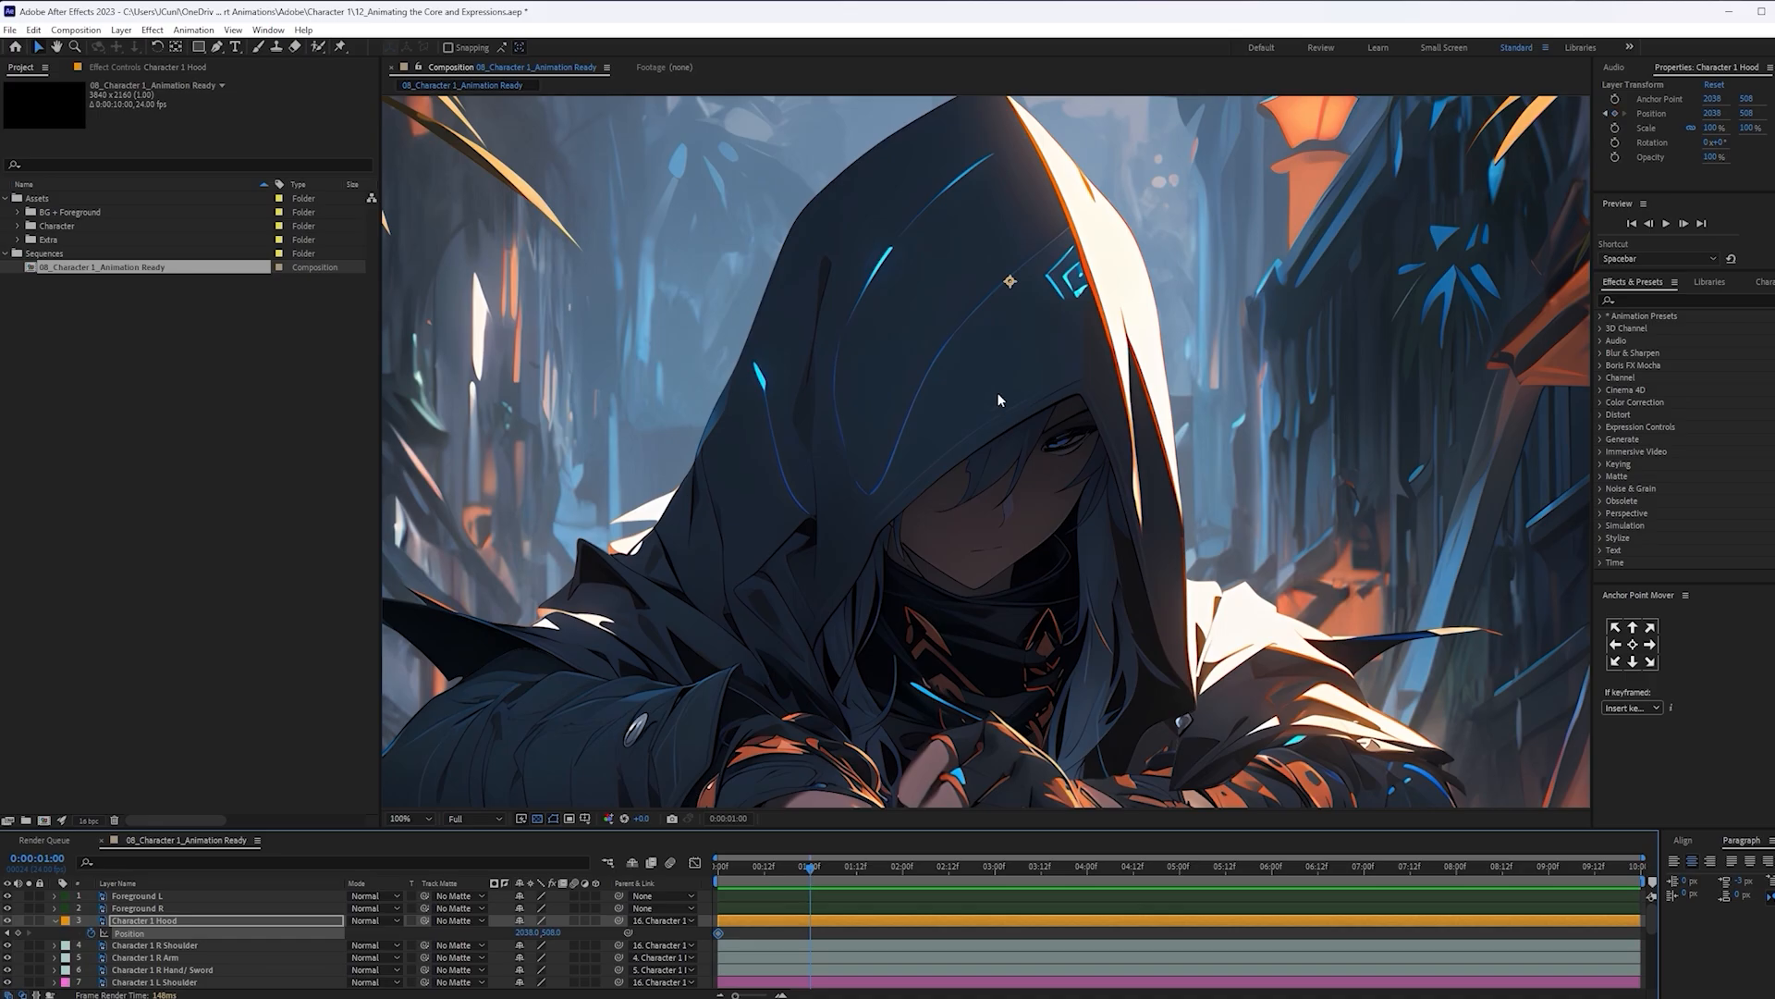
{"action": "key", "text": "Down"}
{"action": "key", "text": "Down"}
{"action": "key", "text": "Down"}
{"action": "key", "text": "Down"}
{"action": "key", "text": "Down"}
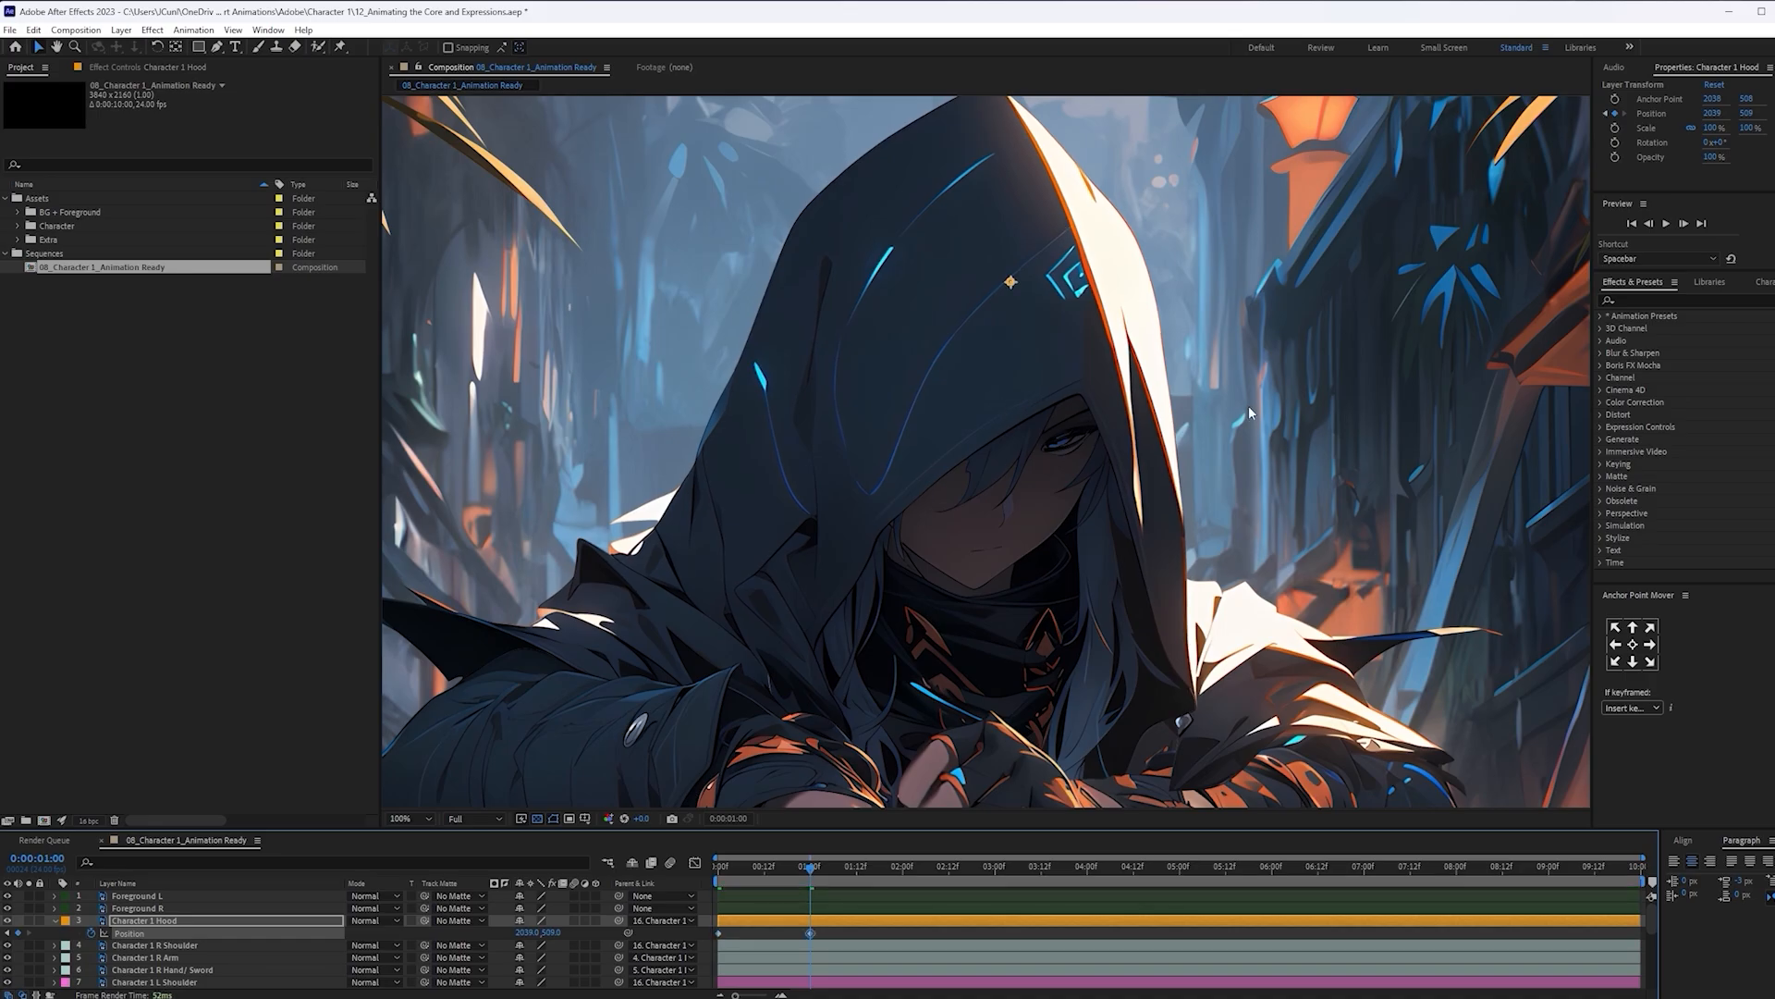
{"action": "key", "text": "Down"}
{"action": "key", "text": "Down"}
{"action": "key", "text": "Down"}
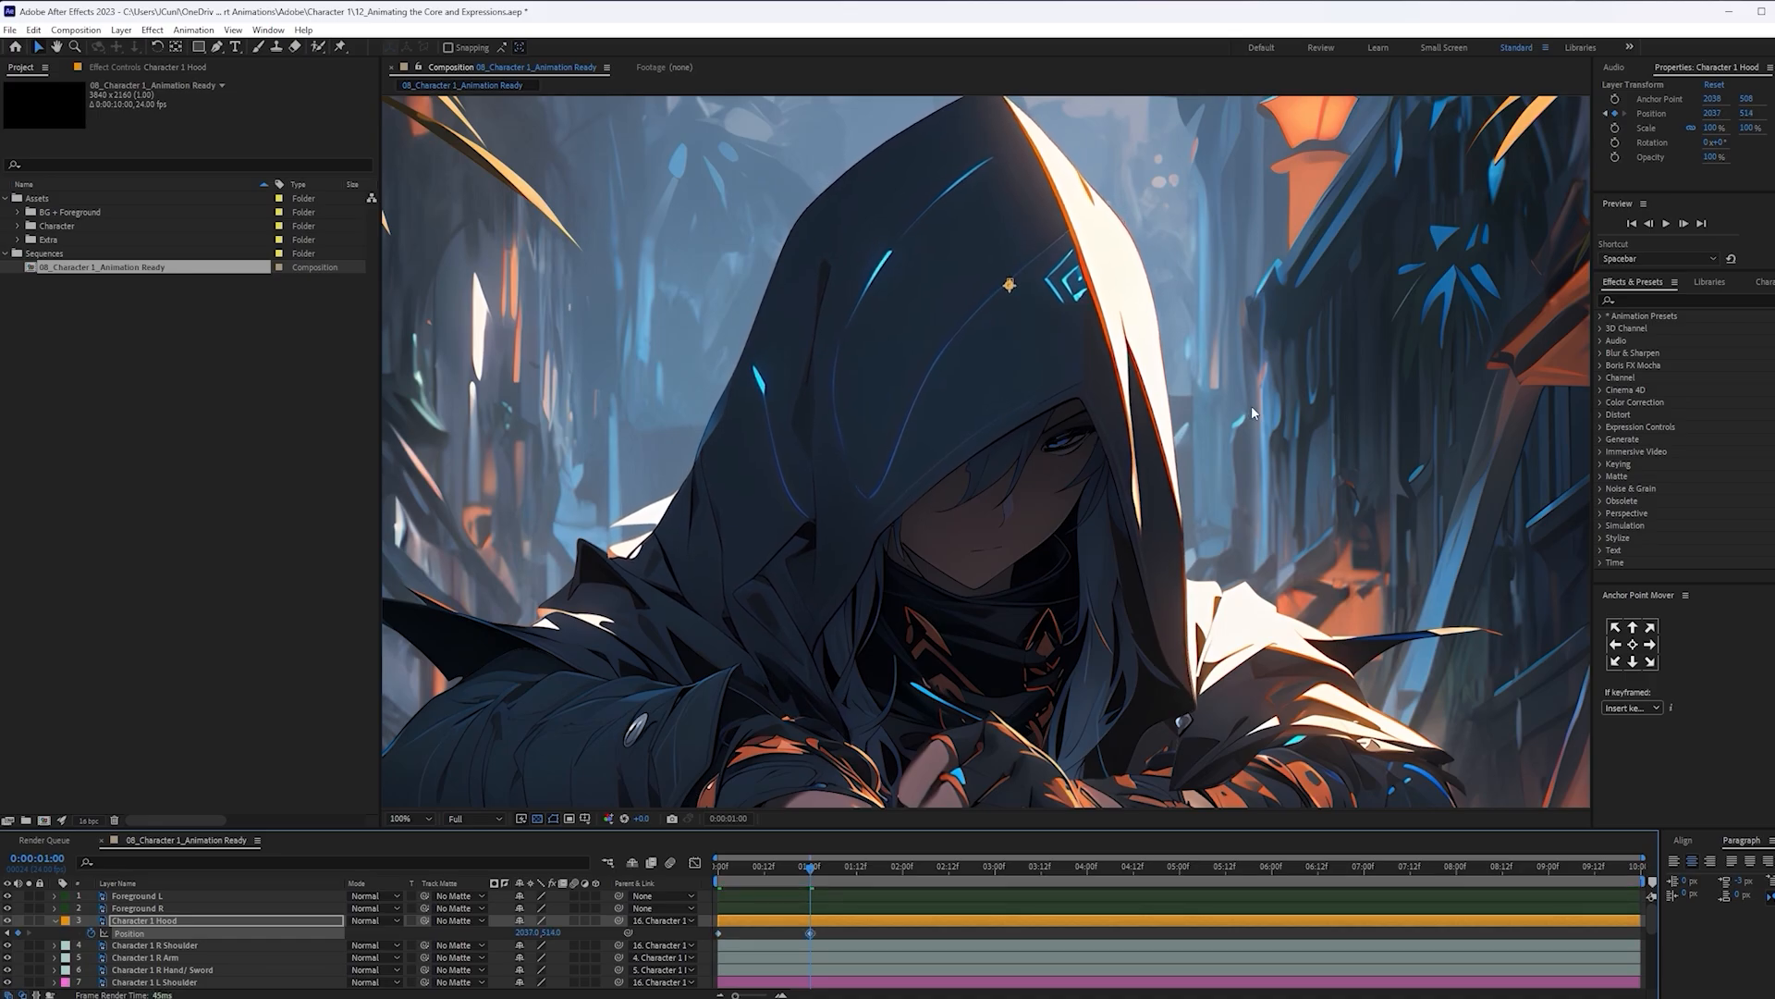
{"action": "key", "text": "Down"}
{"action": "key", "text": "Down"}
{"action": "key", "text": "Down"}
{"action": "key", "text": "Down"}
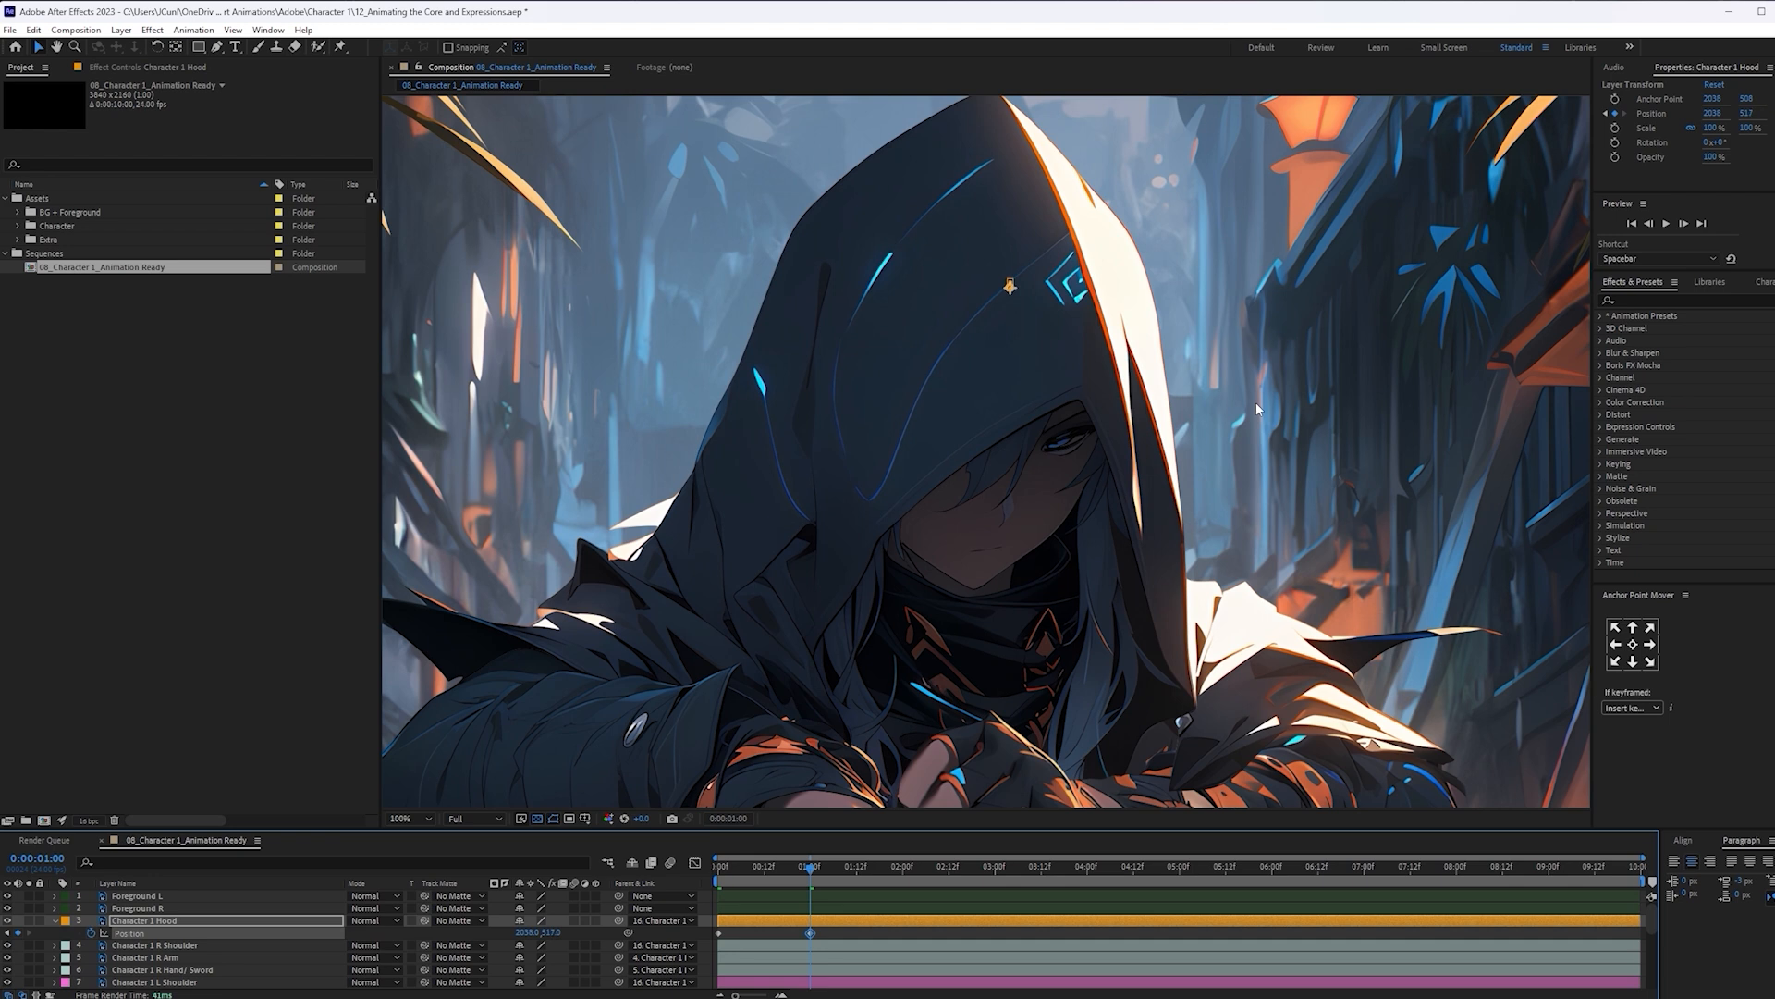
{"action": "key", "text": "Right"}
{"action": "key", "text": "Right"}
{"action": "key", "text": "Down"}
{"action": "key", "text": "Down"}
{"action": "key", "text": "Down"}
{"action": "key", "text": "Down"}
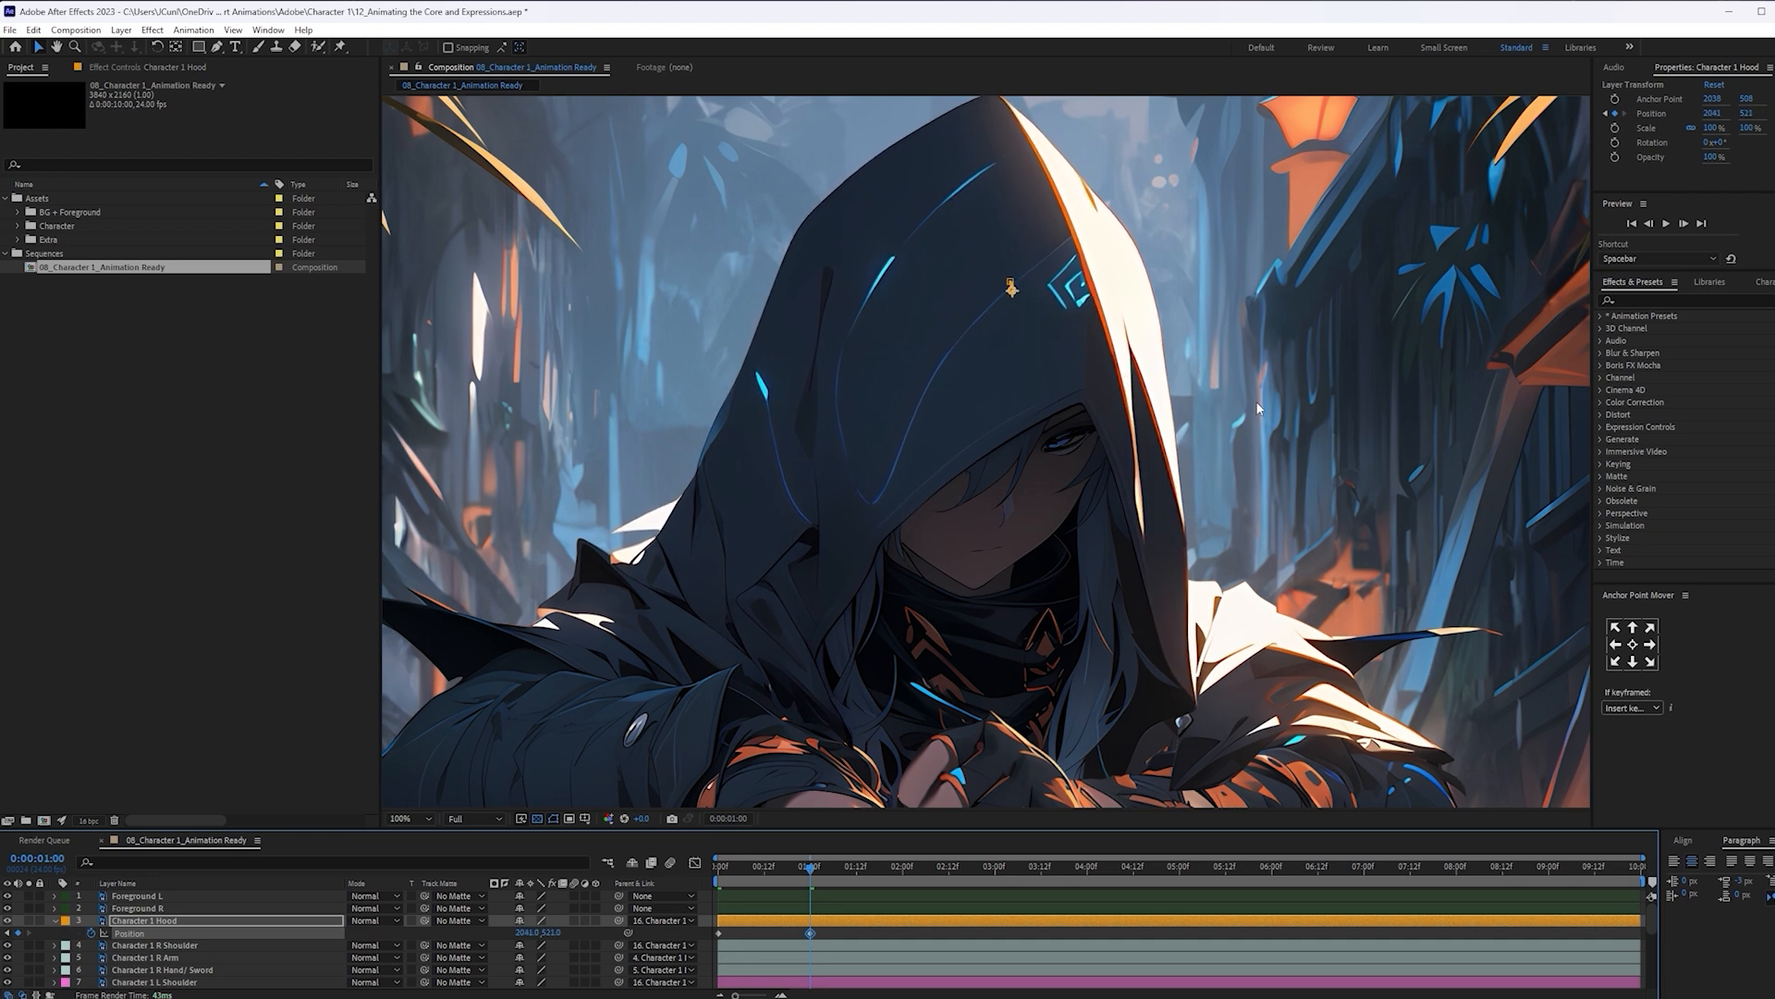
{"action": "key", "text": "Up"}
{"action": "key", "text": "Up"}
{"action": "key", "text": "Up"}
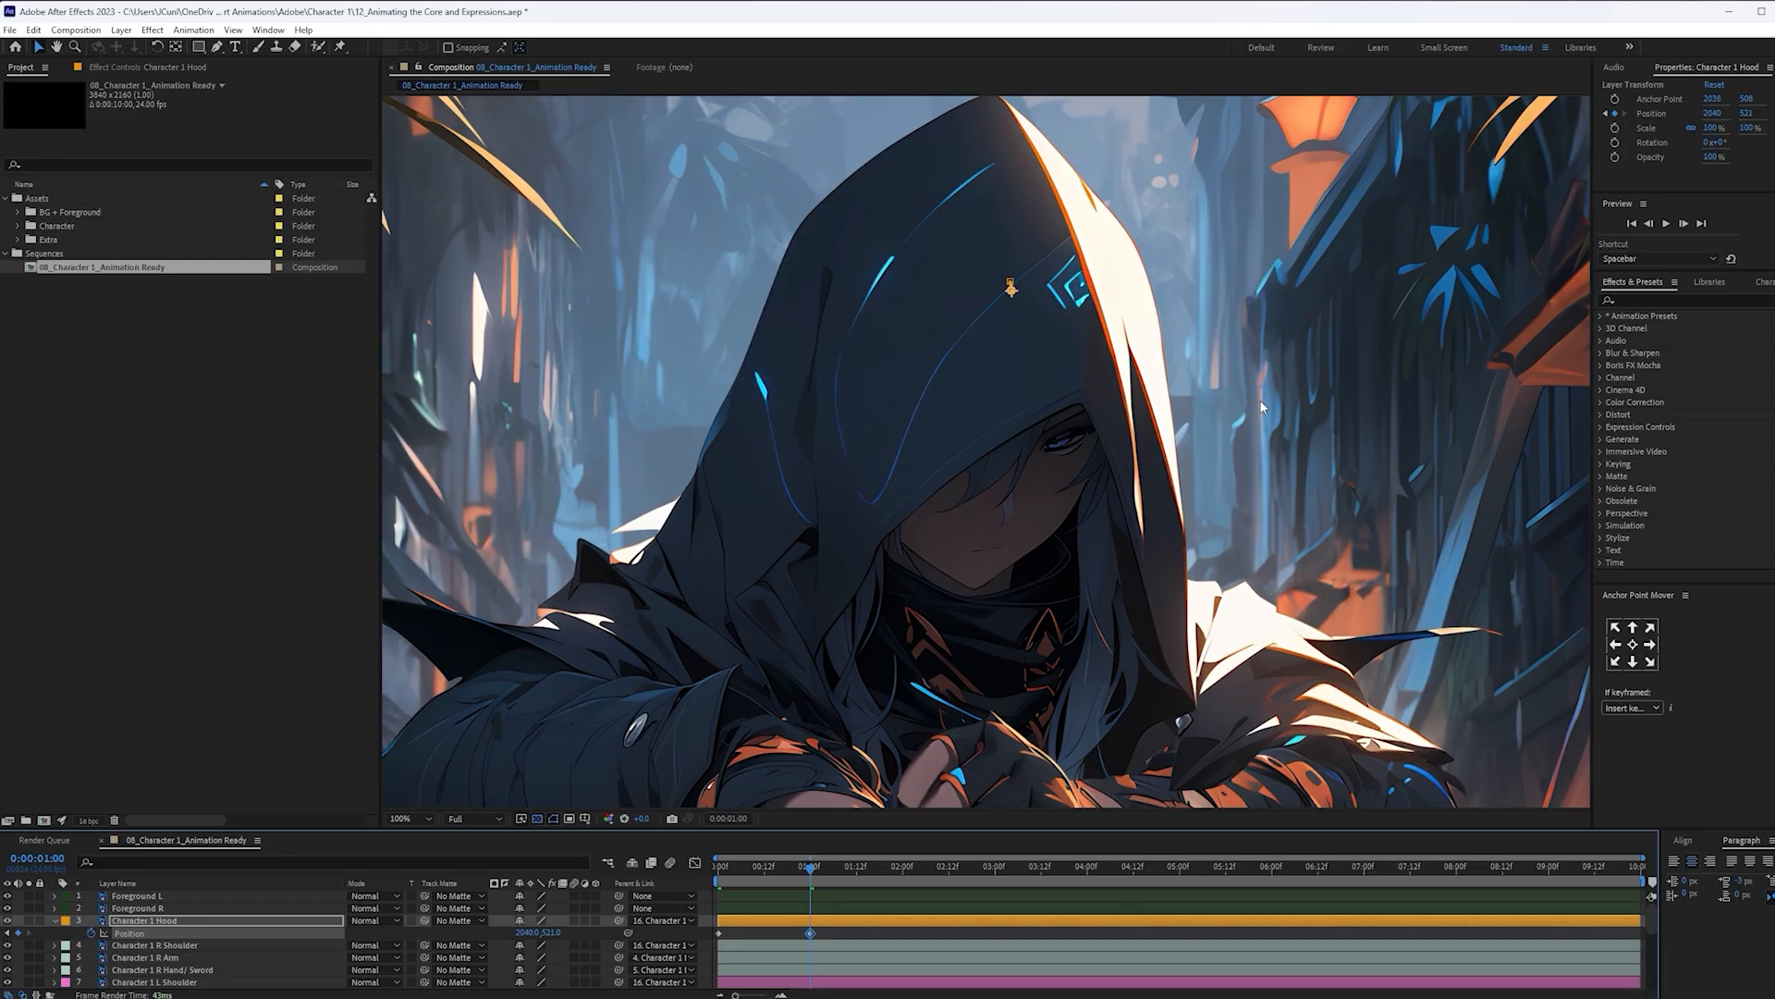
Apply Easy Ease to both Hood Position keyframes and loop them with the expression loopOut("pingpong");
{"action": "left_click_drag", "start_coordinate": [815, 870], "coordinate": [696, 879]}
{"action": "left_click_drag", "start_coordinate": [860, 934], "coordinate": [696, 936]}
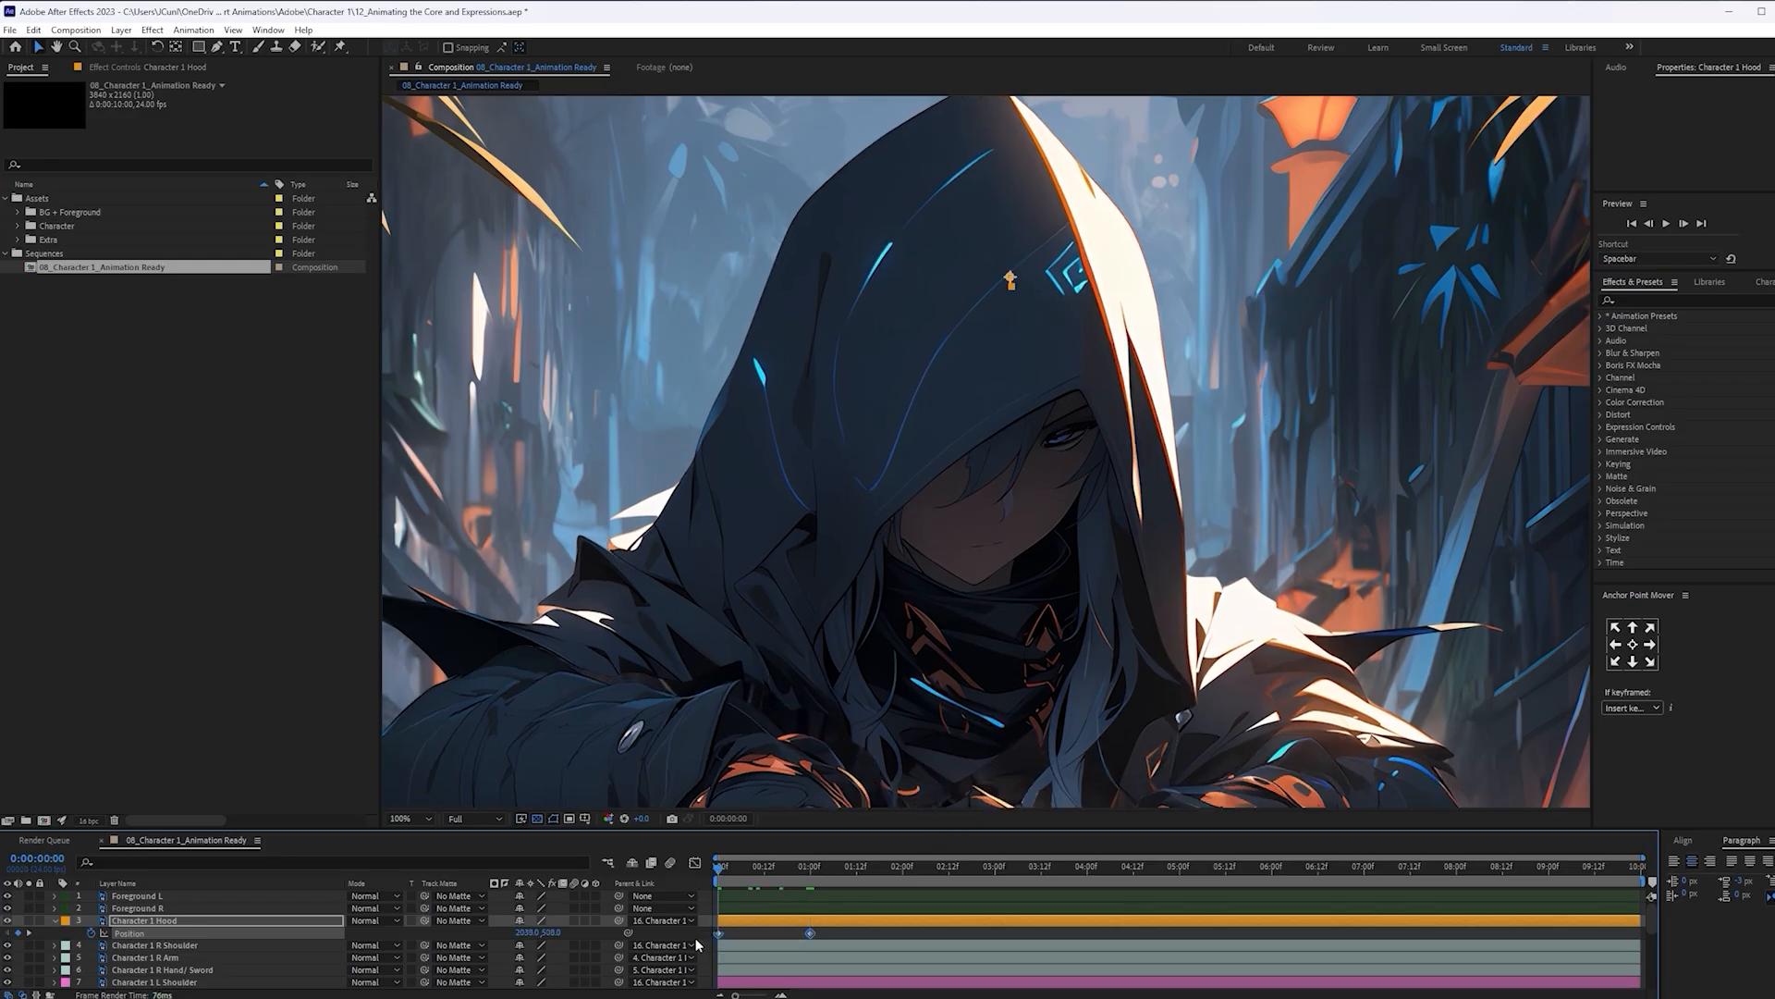
{"action": "key", "text": "F9"}
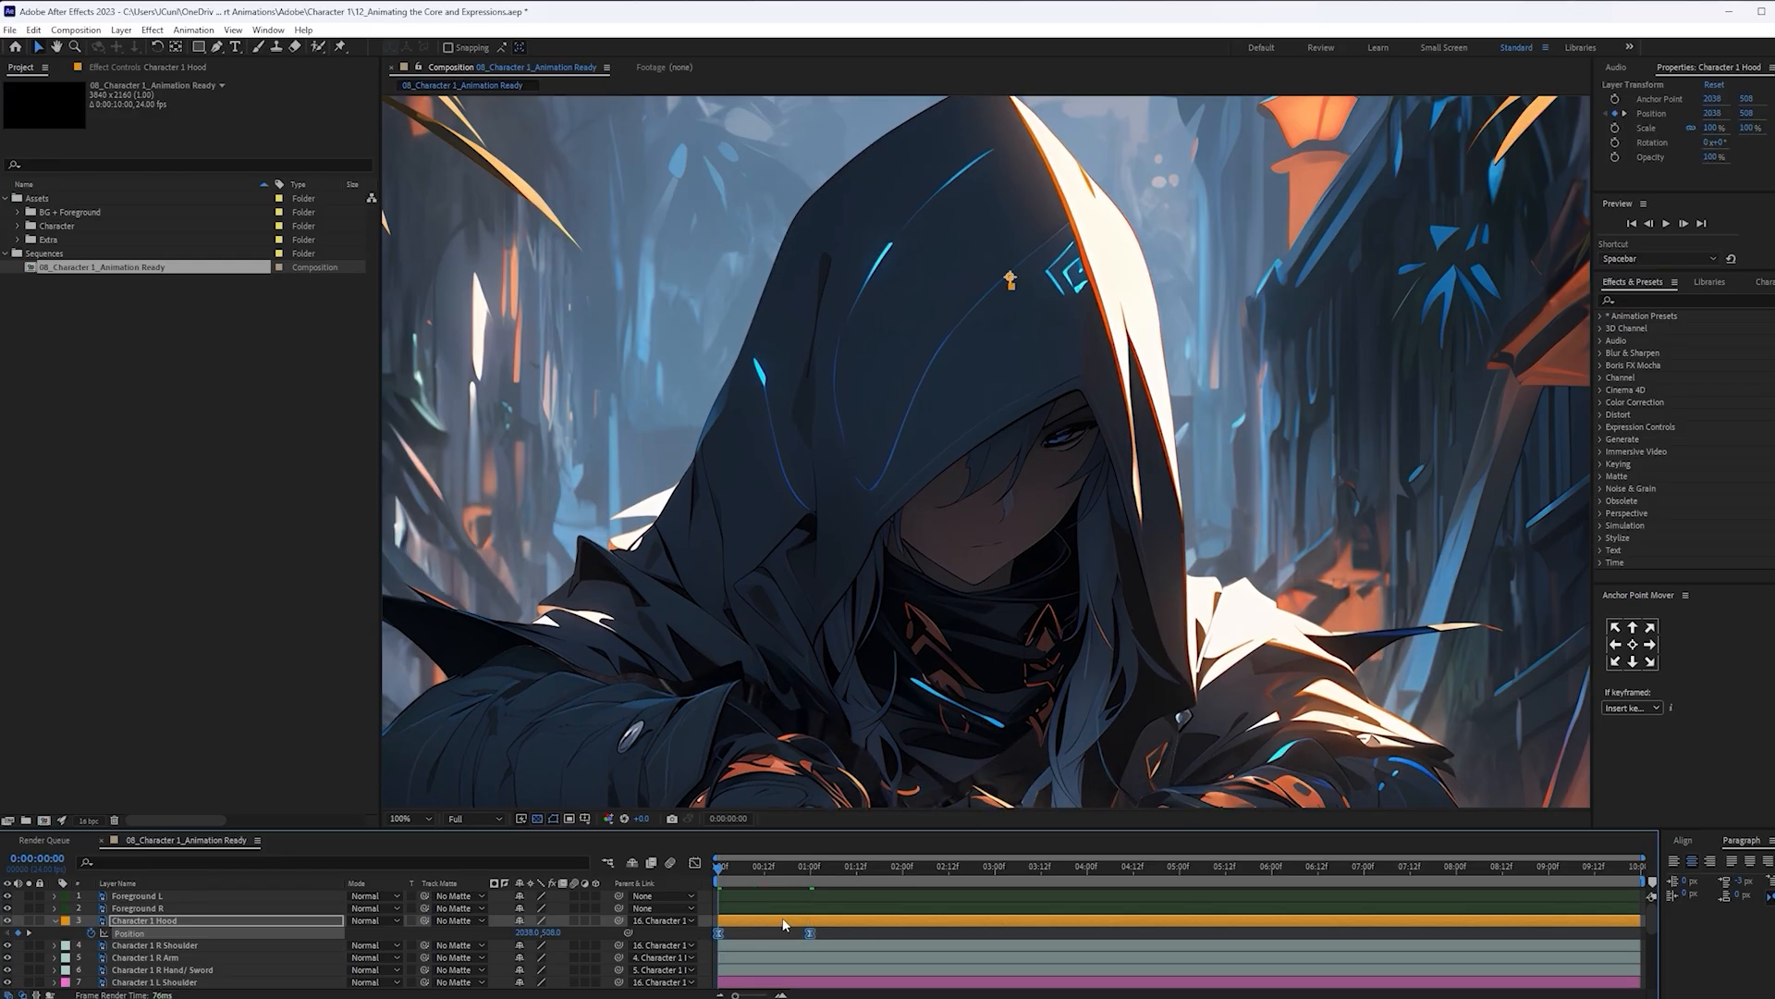
{"action": "left_click", "coordinate": [91, 933], "text": "alt"}
{"action": "type", "text": "loop"}
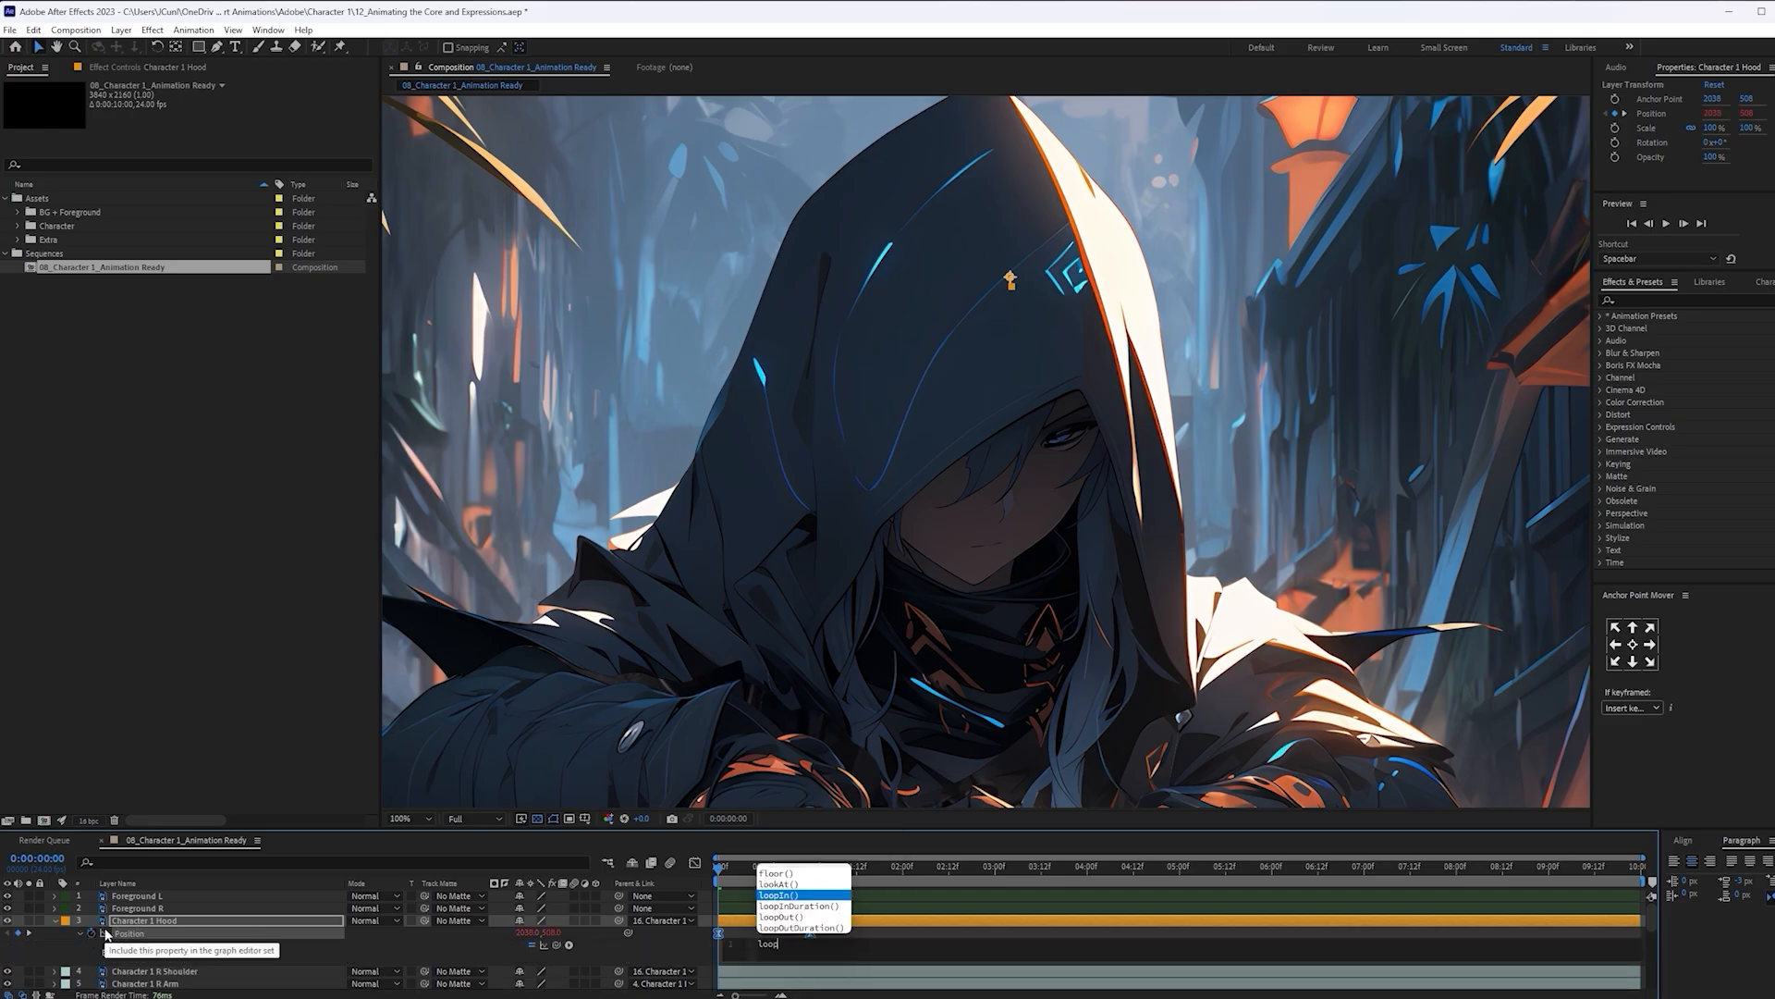
{"action": "type", "text": "Out(\"pingpong\");"}
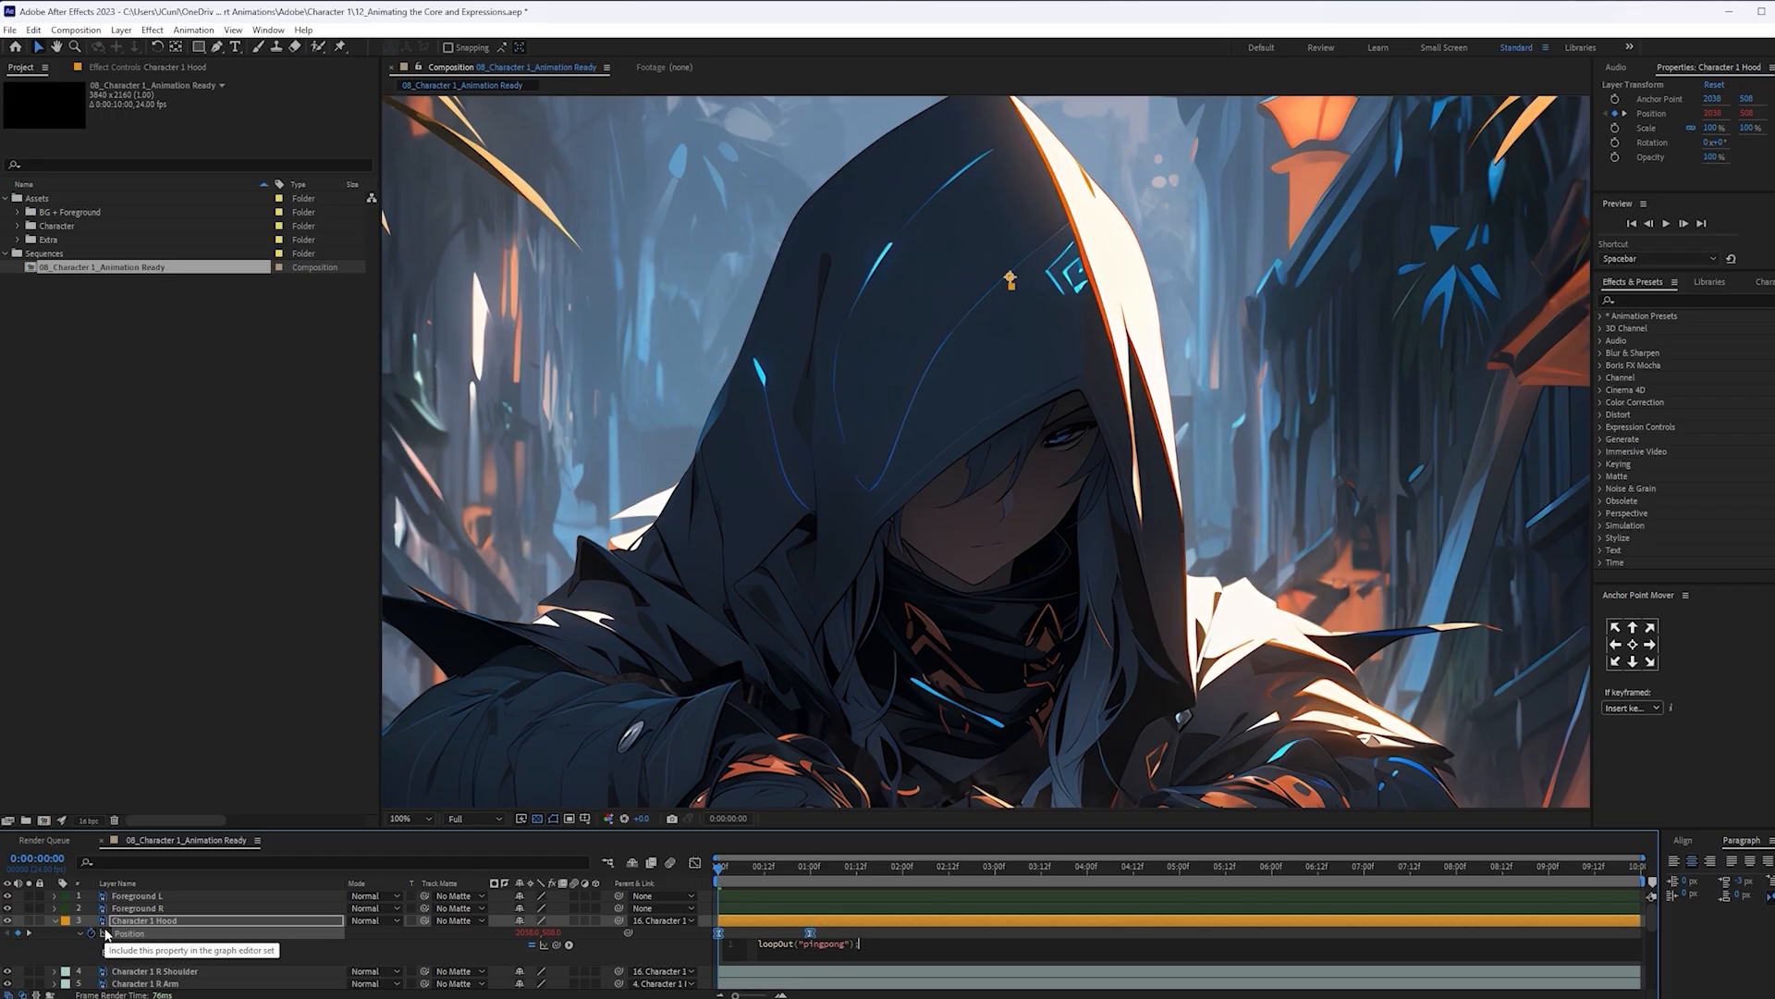
{"action": "left_click", "coordinate": [674, 960]}
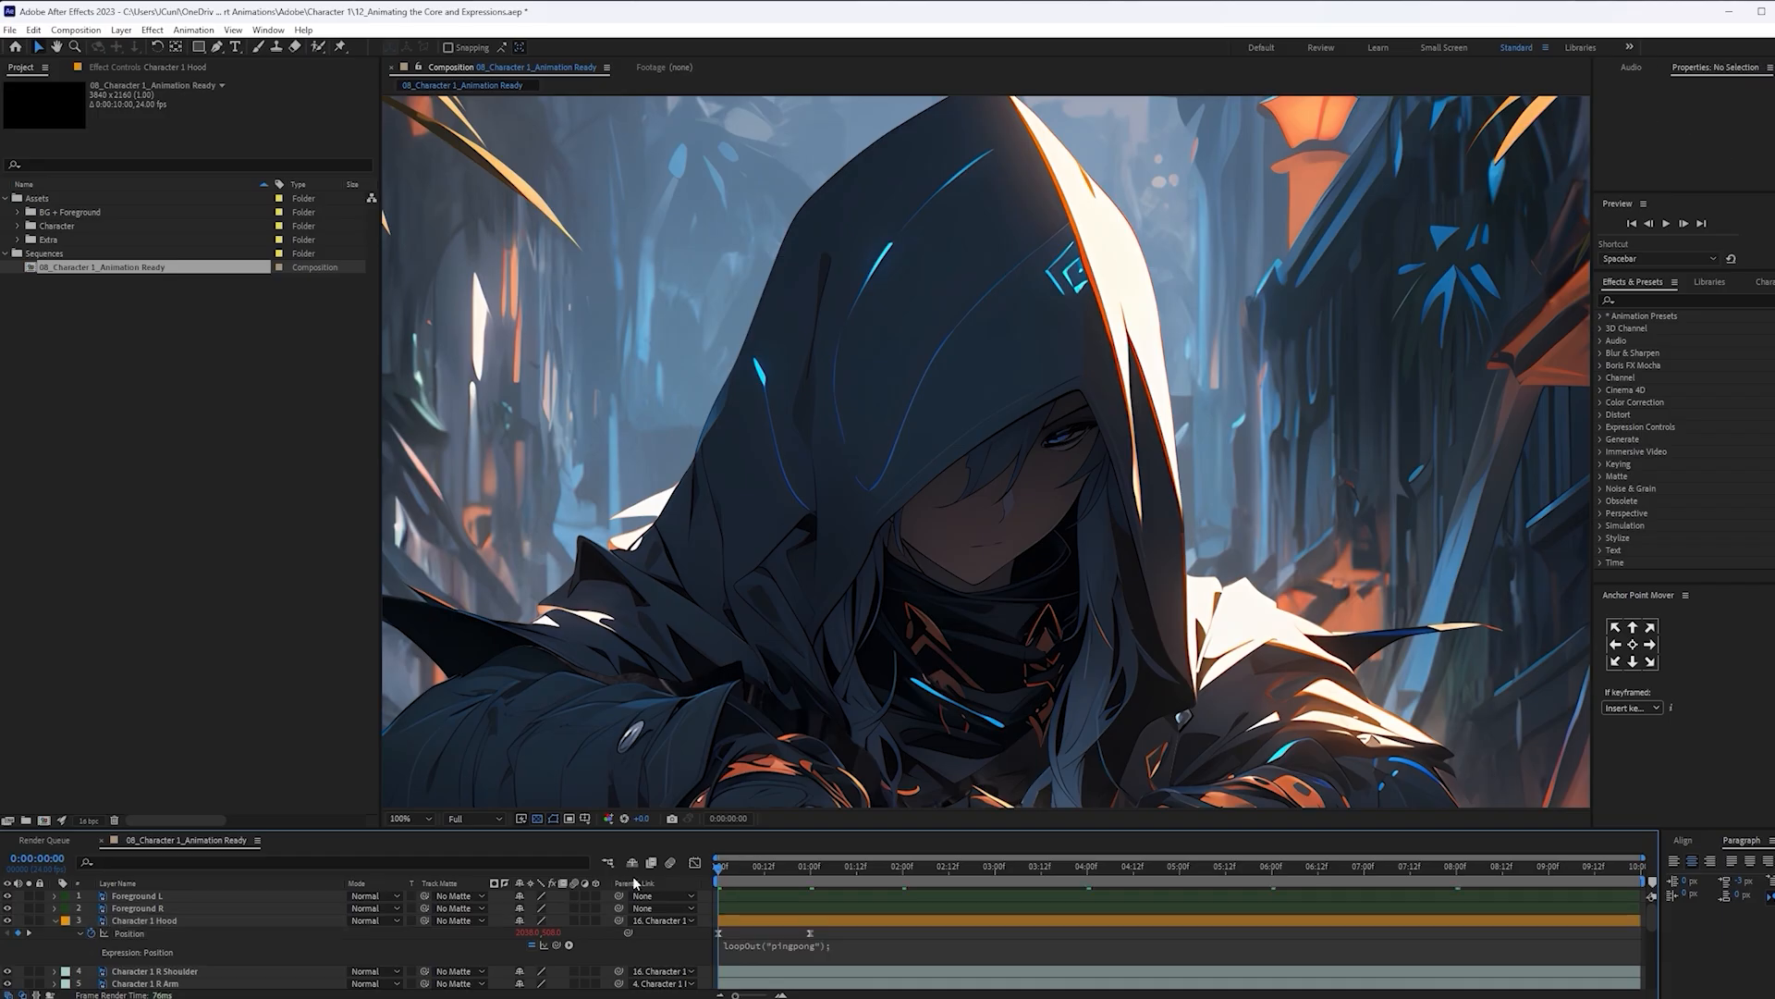
Preview the looping hood motion, collapse the Hood layer's properties, and return to the first frame
{"action": "key", "text": "space"}
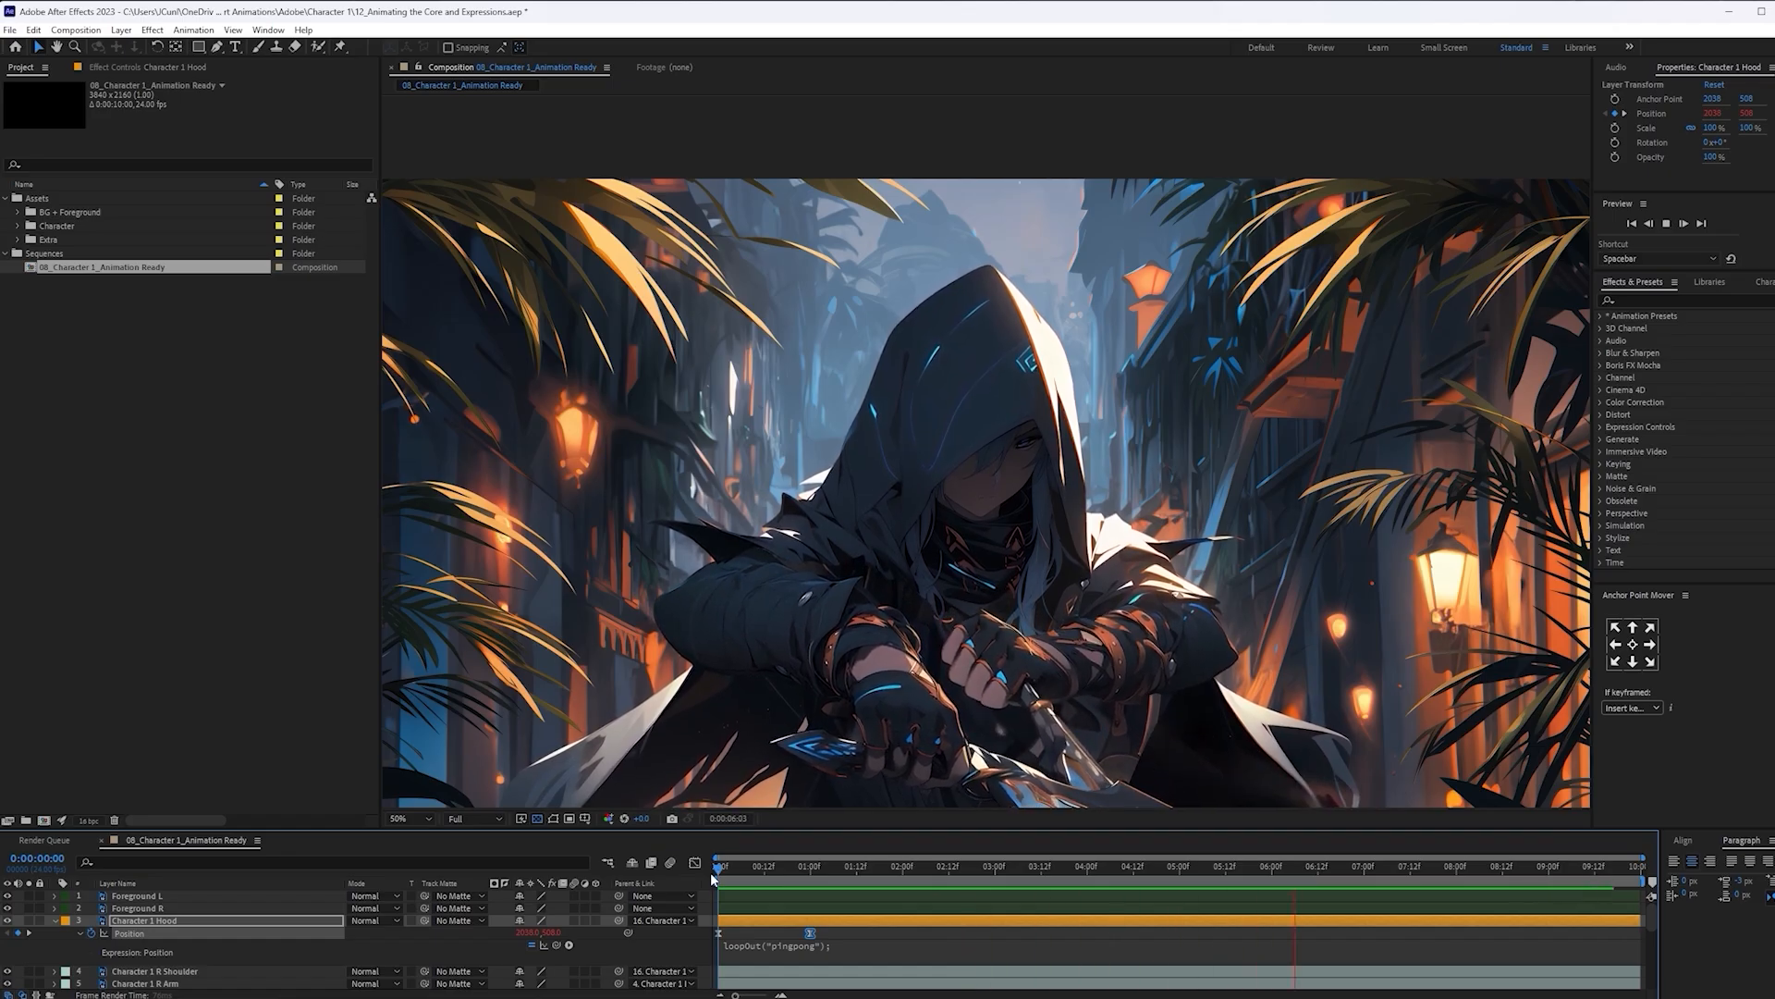
{"action": "key", "text": "space"}
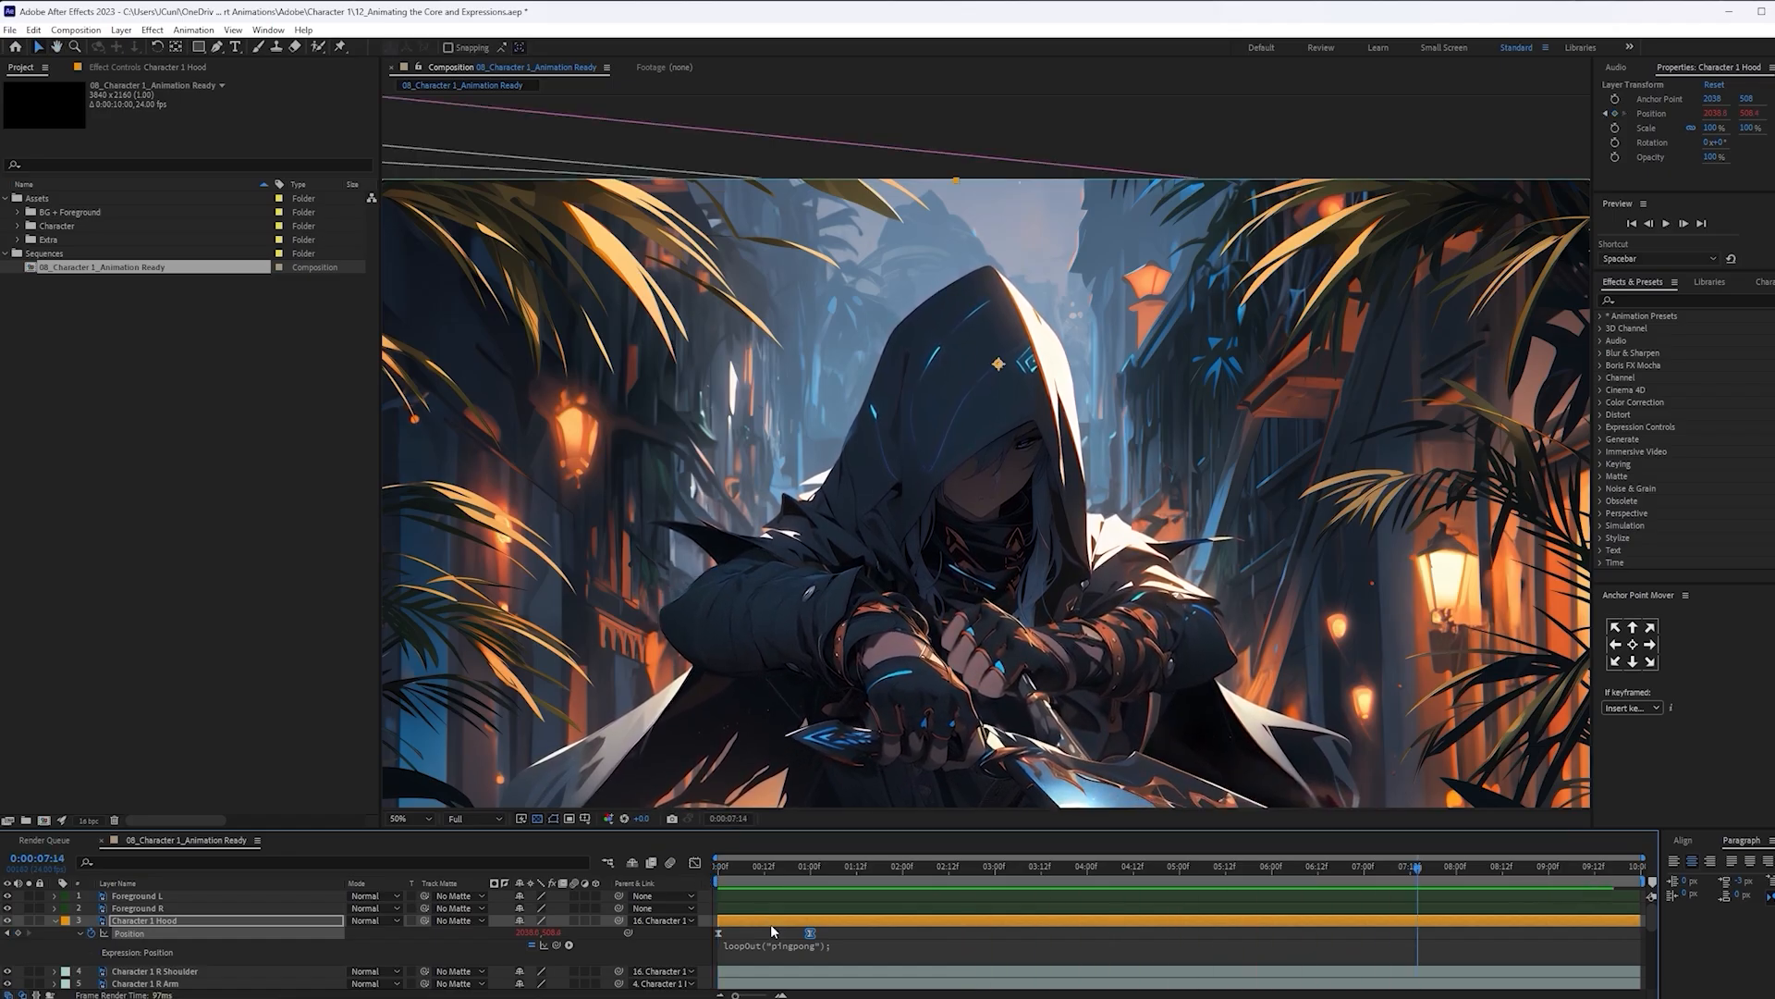
{"action": "left_click", "coordinate": [769, 922]}
{"action": "key", "text": "u"}
{"action": "left_click_drag", "start_coordinate": [785, 868], "coordinate": [710, 874]}
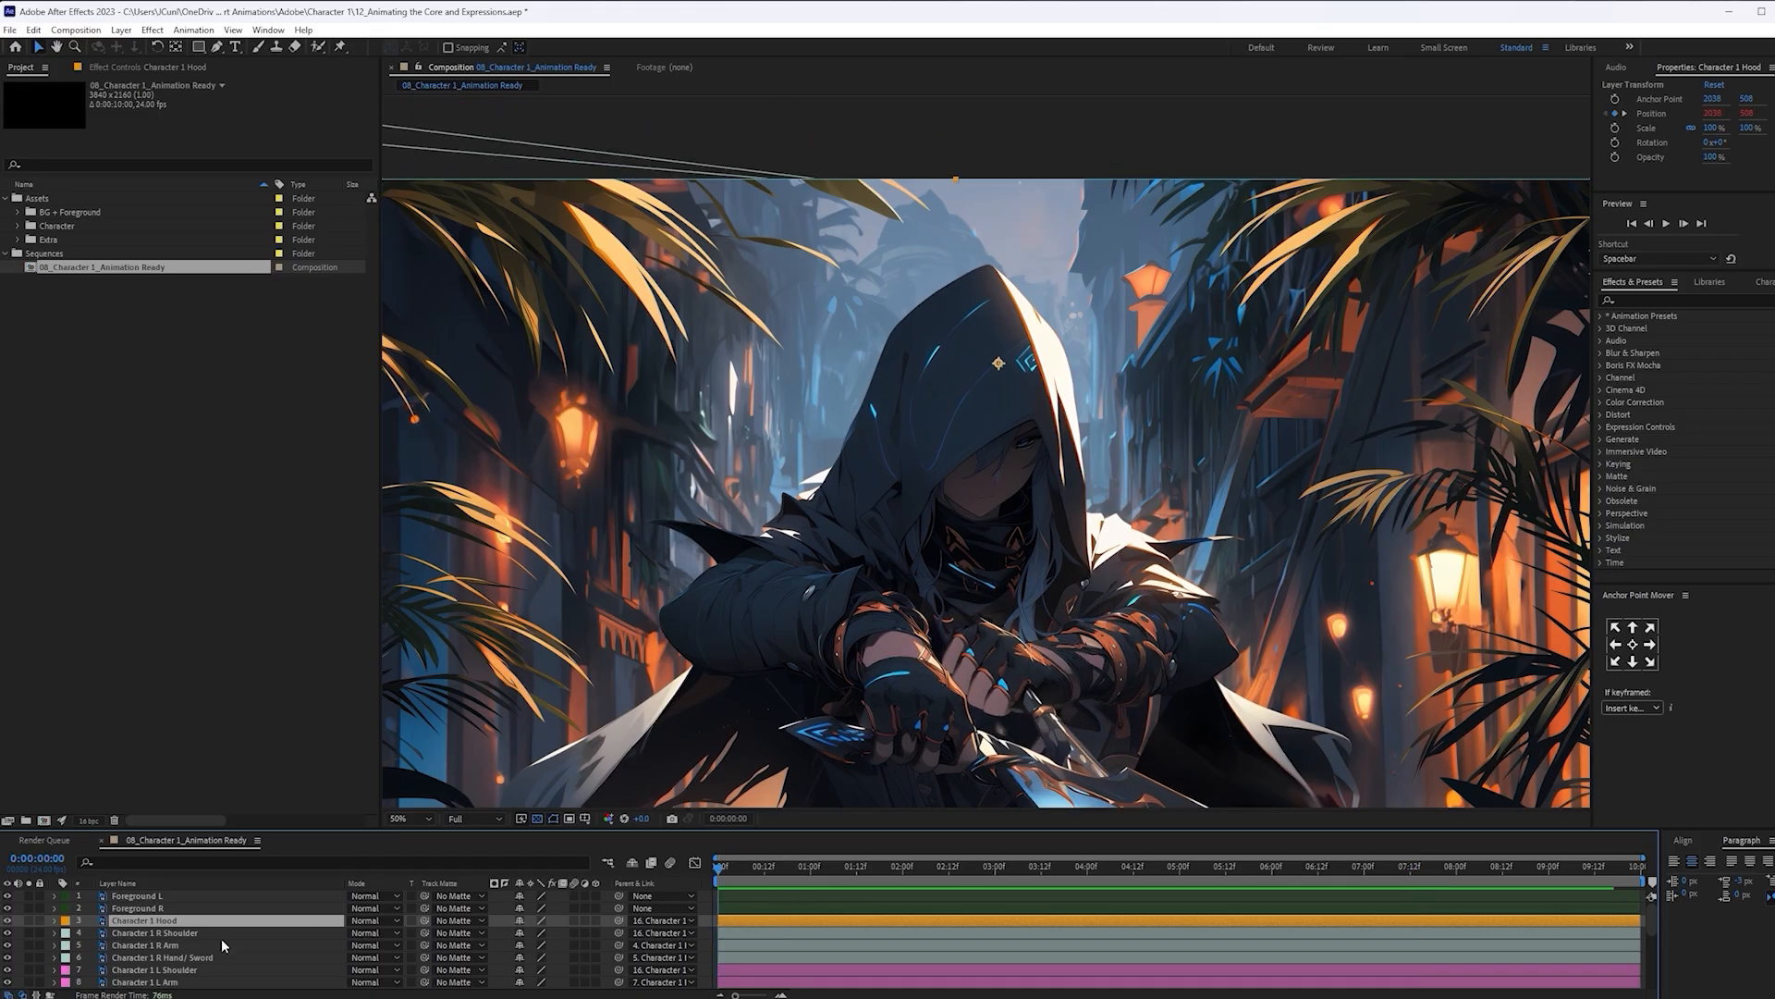
Add a first Position keyframe to the Character 1 Hair layer at 0:00:00:00
{"action": "scroll", "coordinate": [220, 919], "scroll_direction": "down", "scroll_amount": 3}
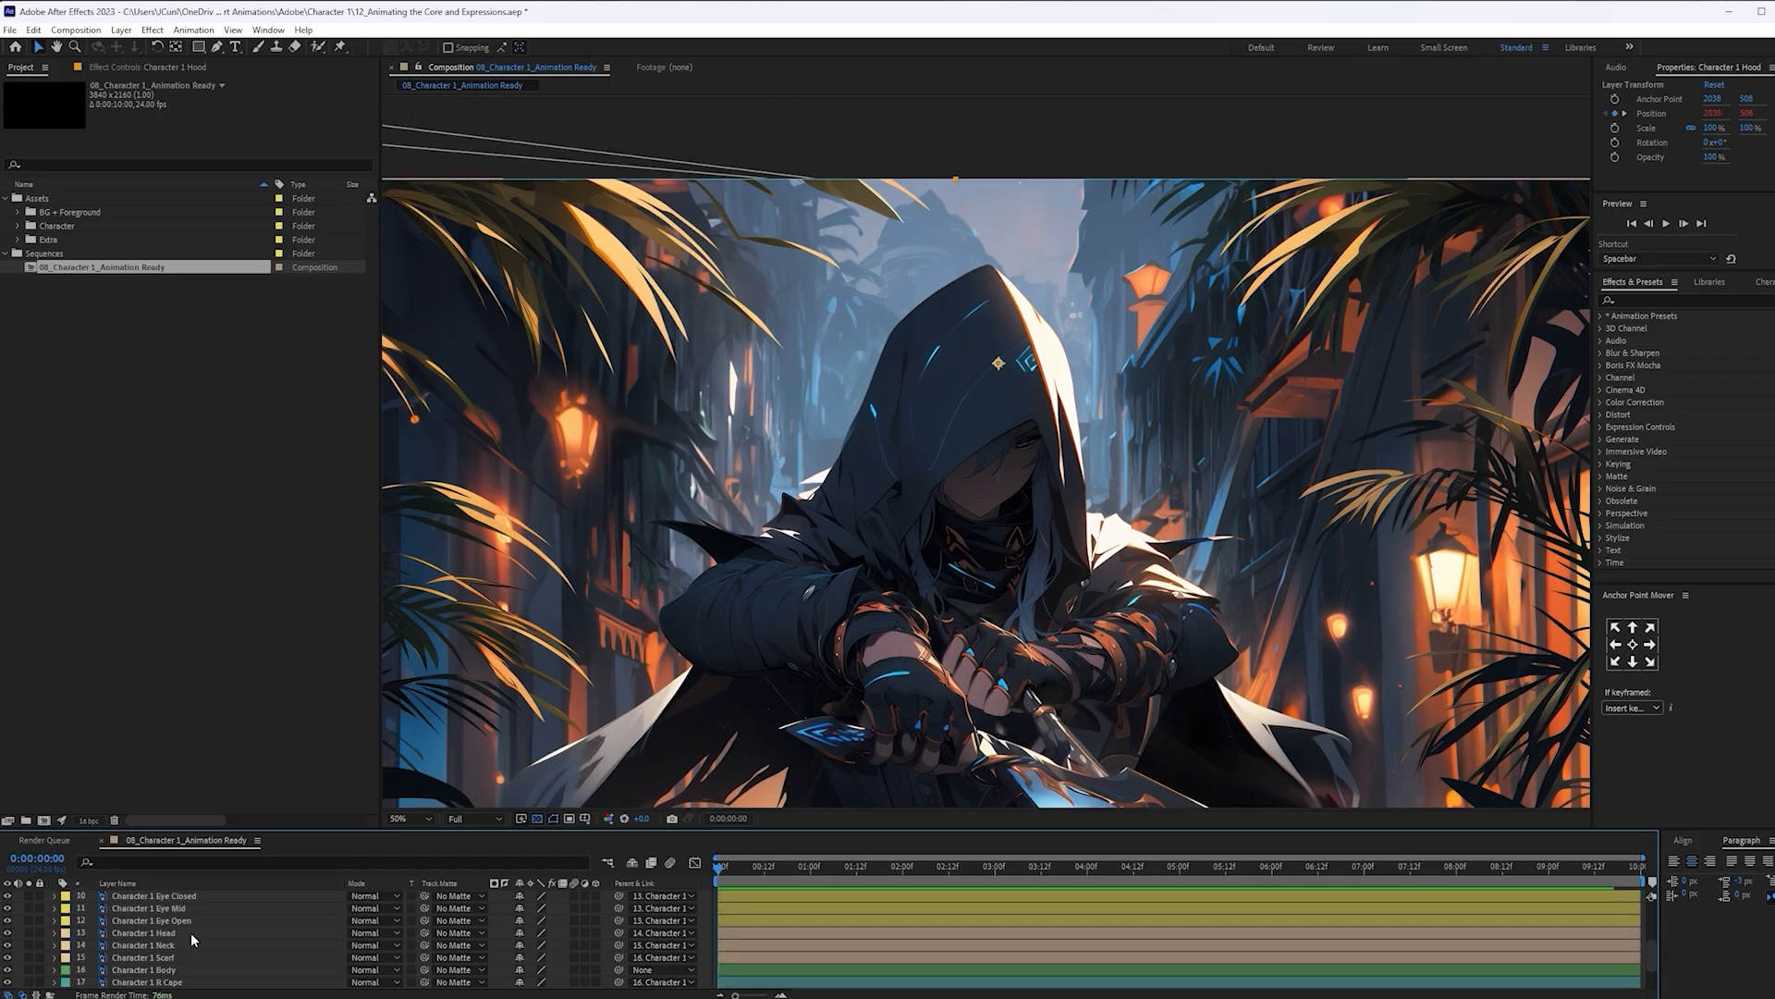
{"action": "left_click", "coordinate": [194, 920]}
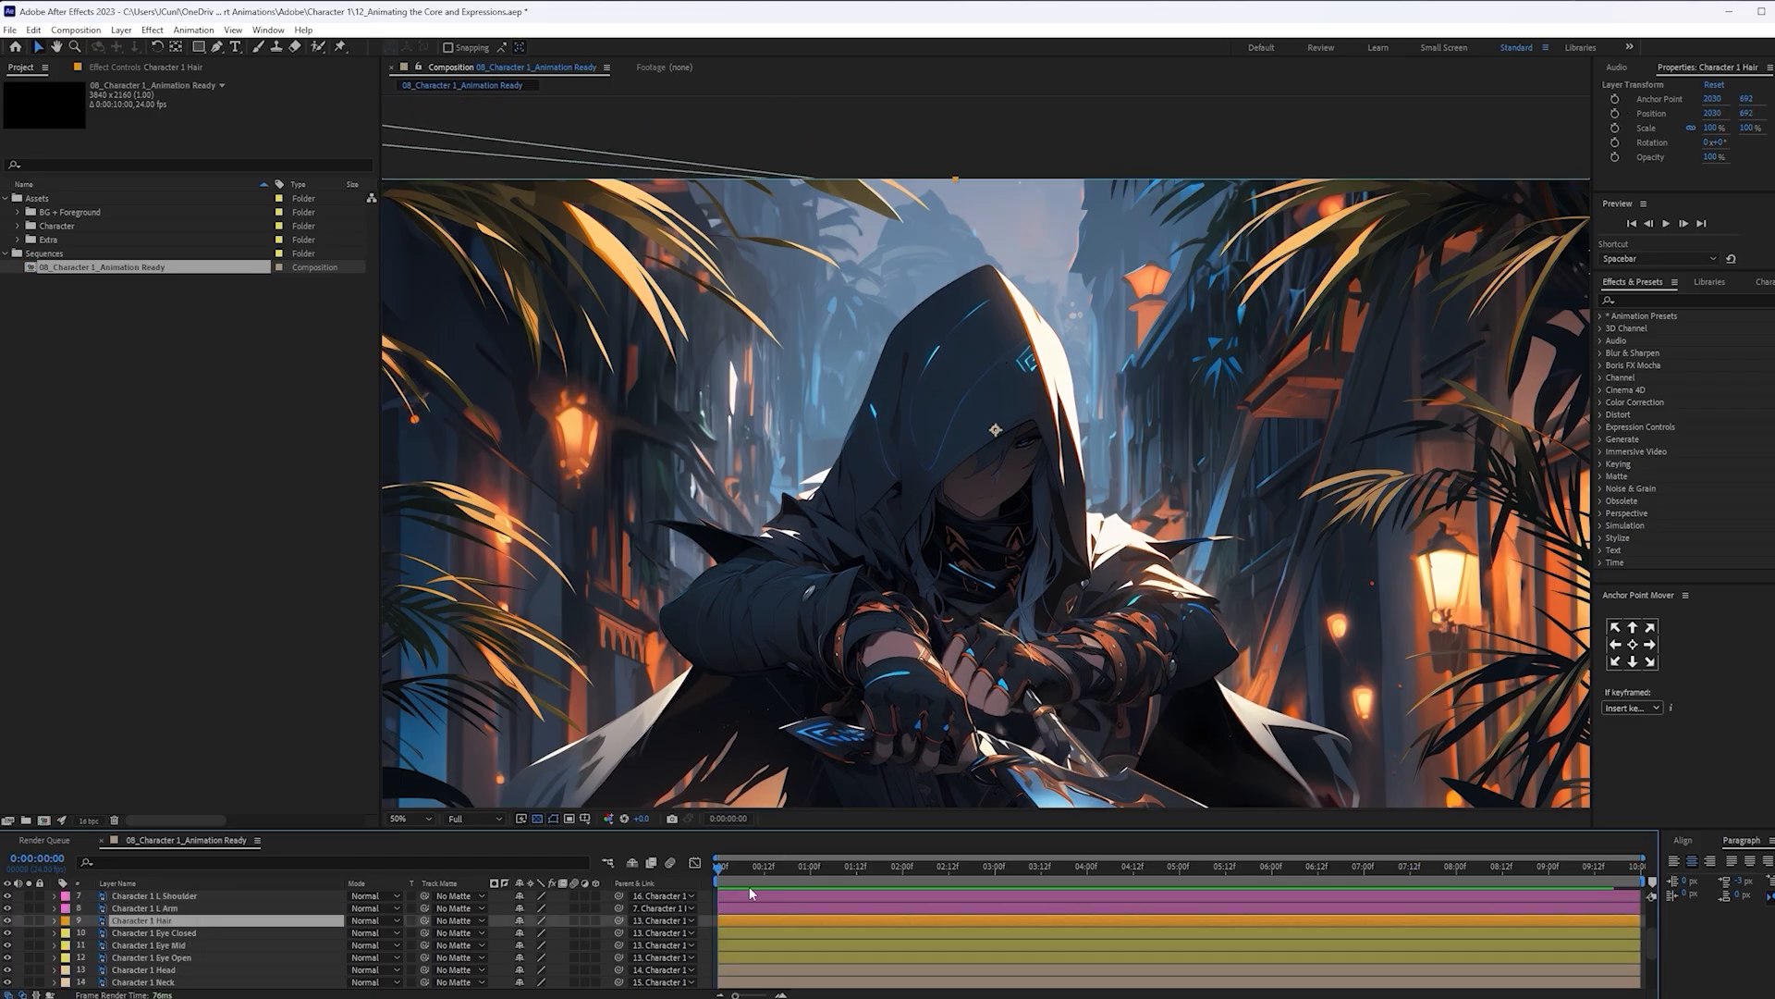
{"action": "key", "text": "alt+shift+p"}
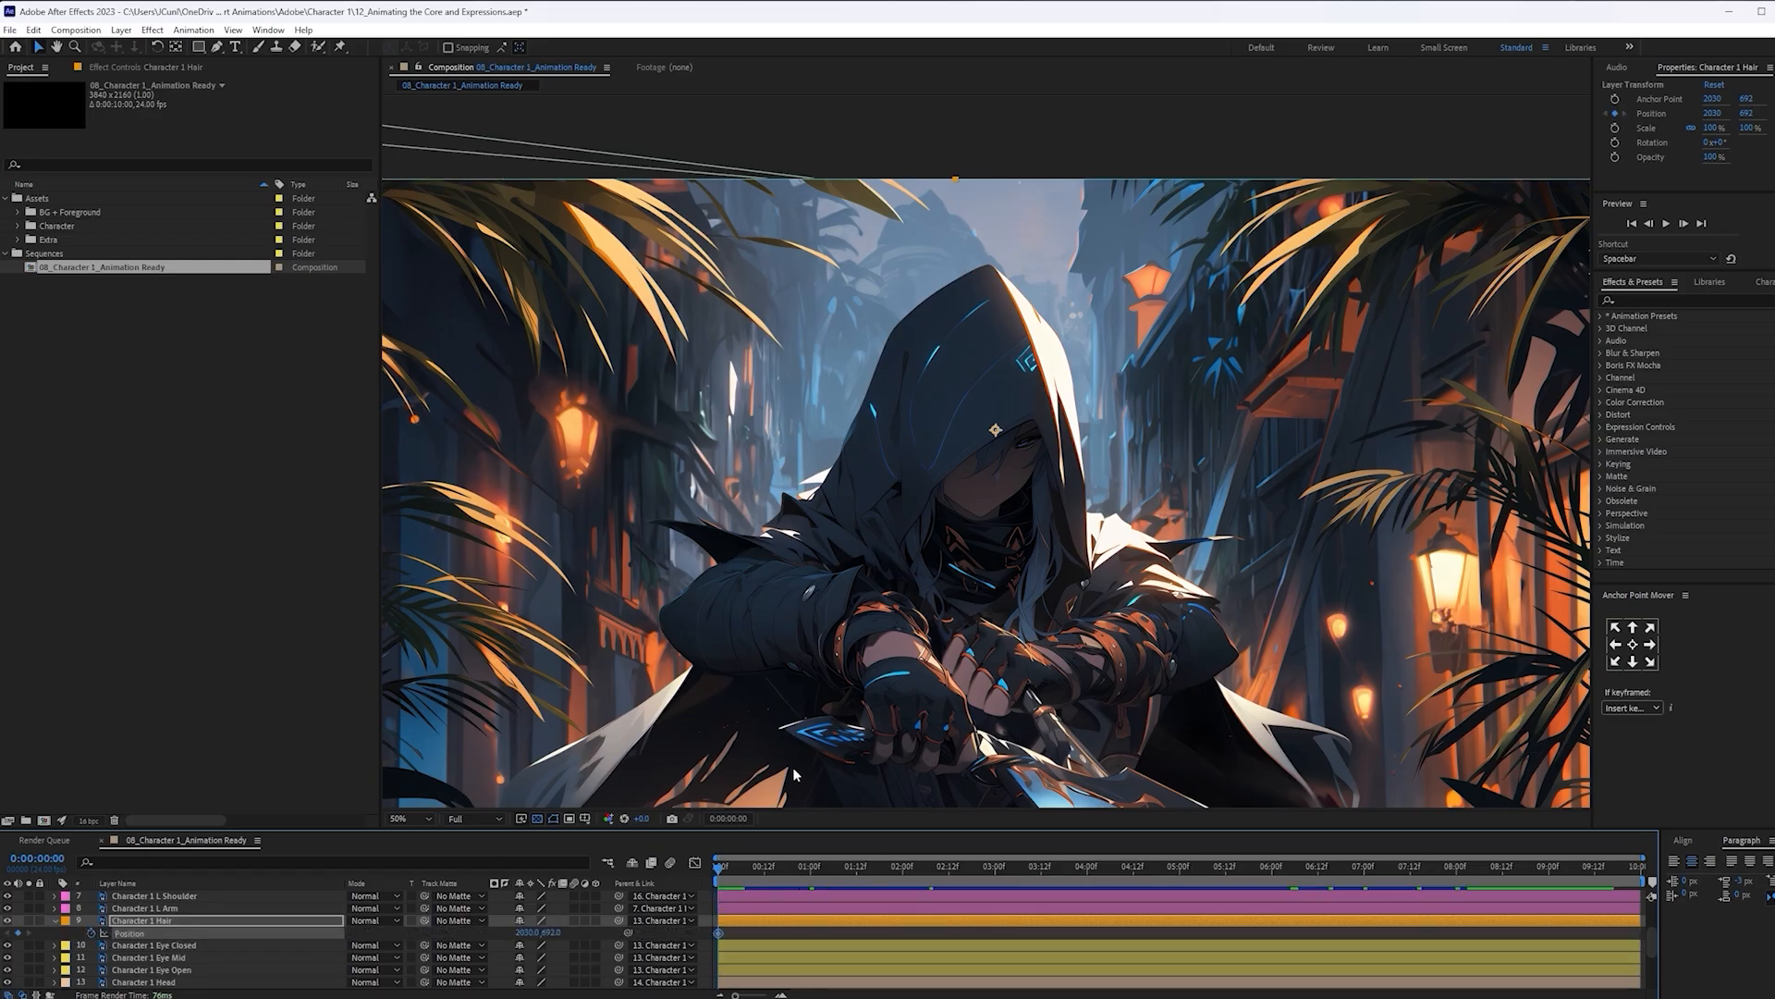
At 0:00:01:00, nudge the Character 1 Hair to keyframe its Position at 2024, 696
{"action": "left_click_drag", "start_coordinate": [720, 873], "coordinate": [811, 879]}
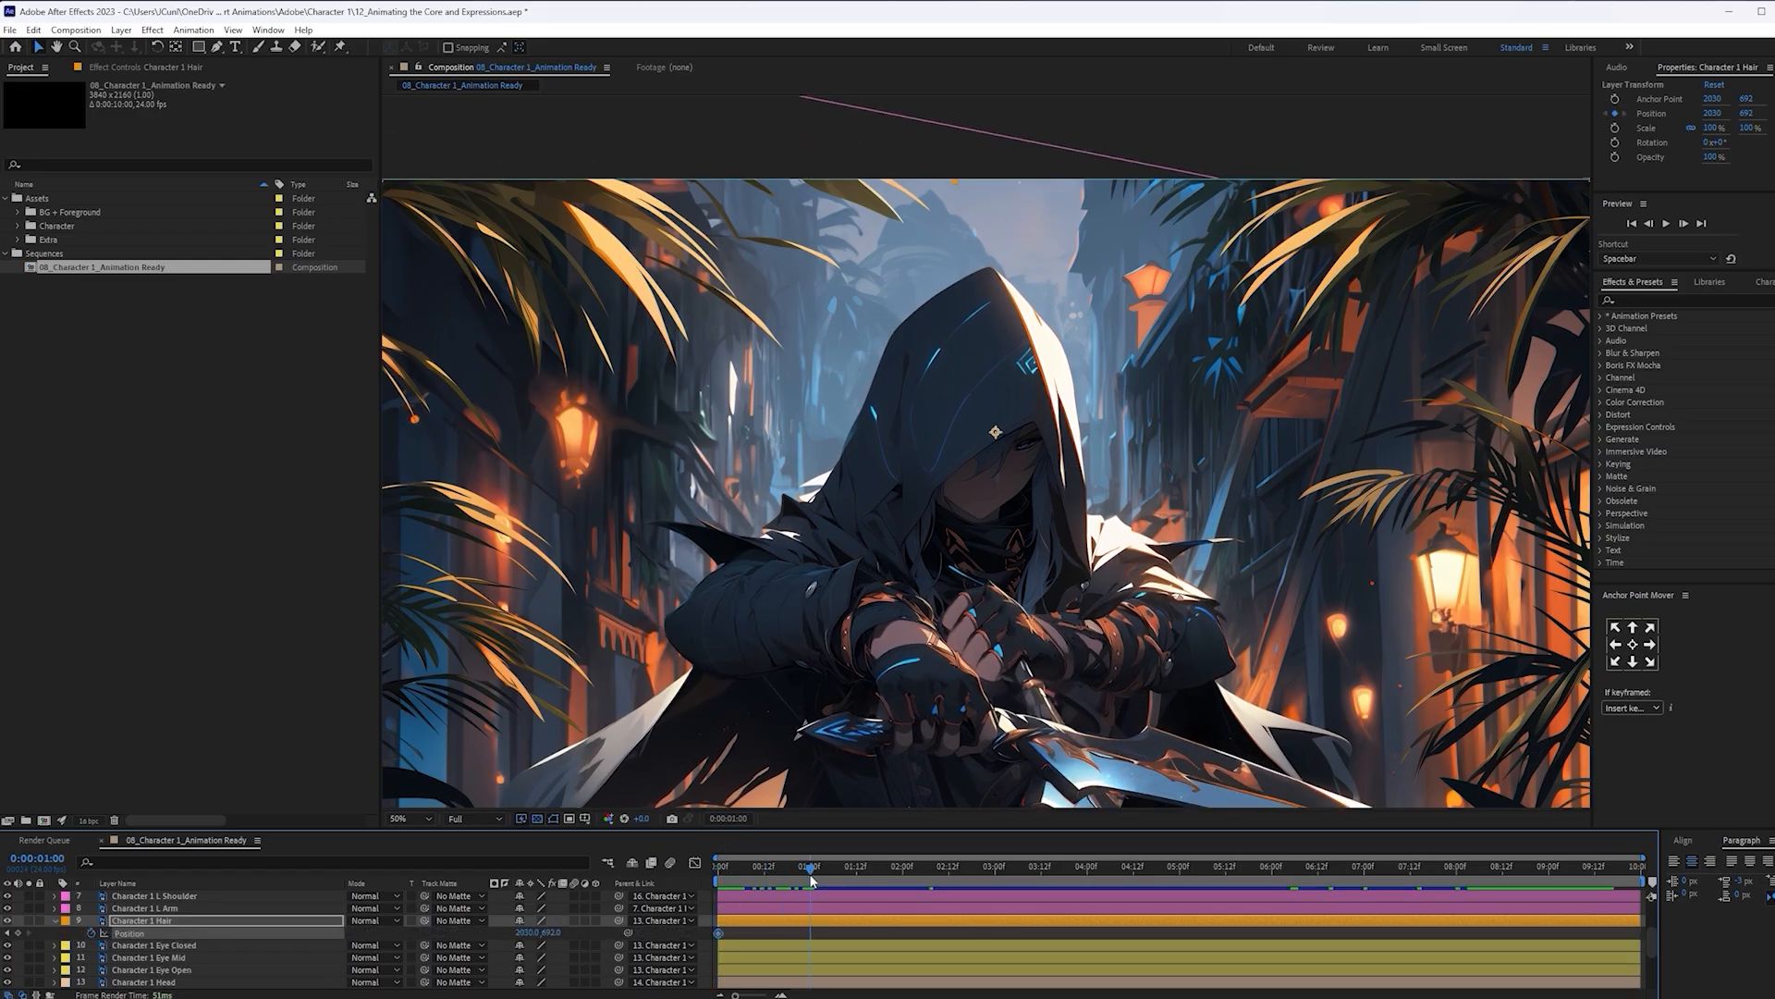
{"action": "scroll", "coordinate": [1021, 633], "scroll_direction": "up", "scroll_amount": 1}
{"action": "key", "text": "Down"}
{"action": "key", "text": "Right"}
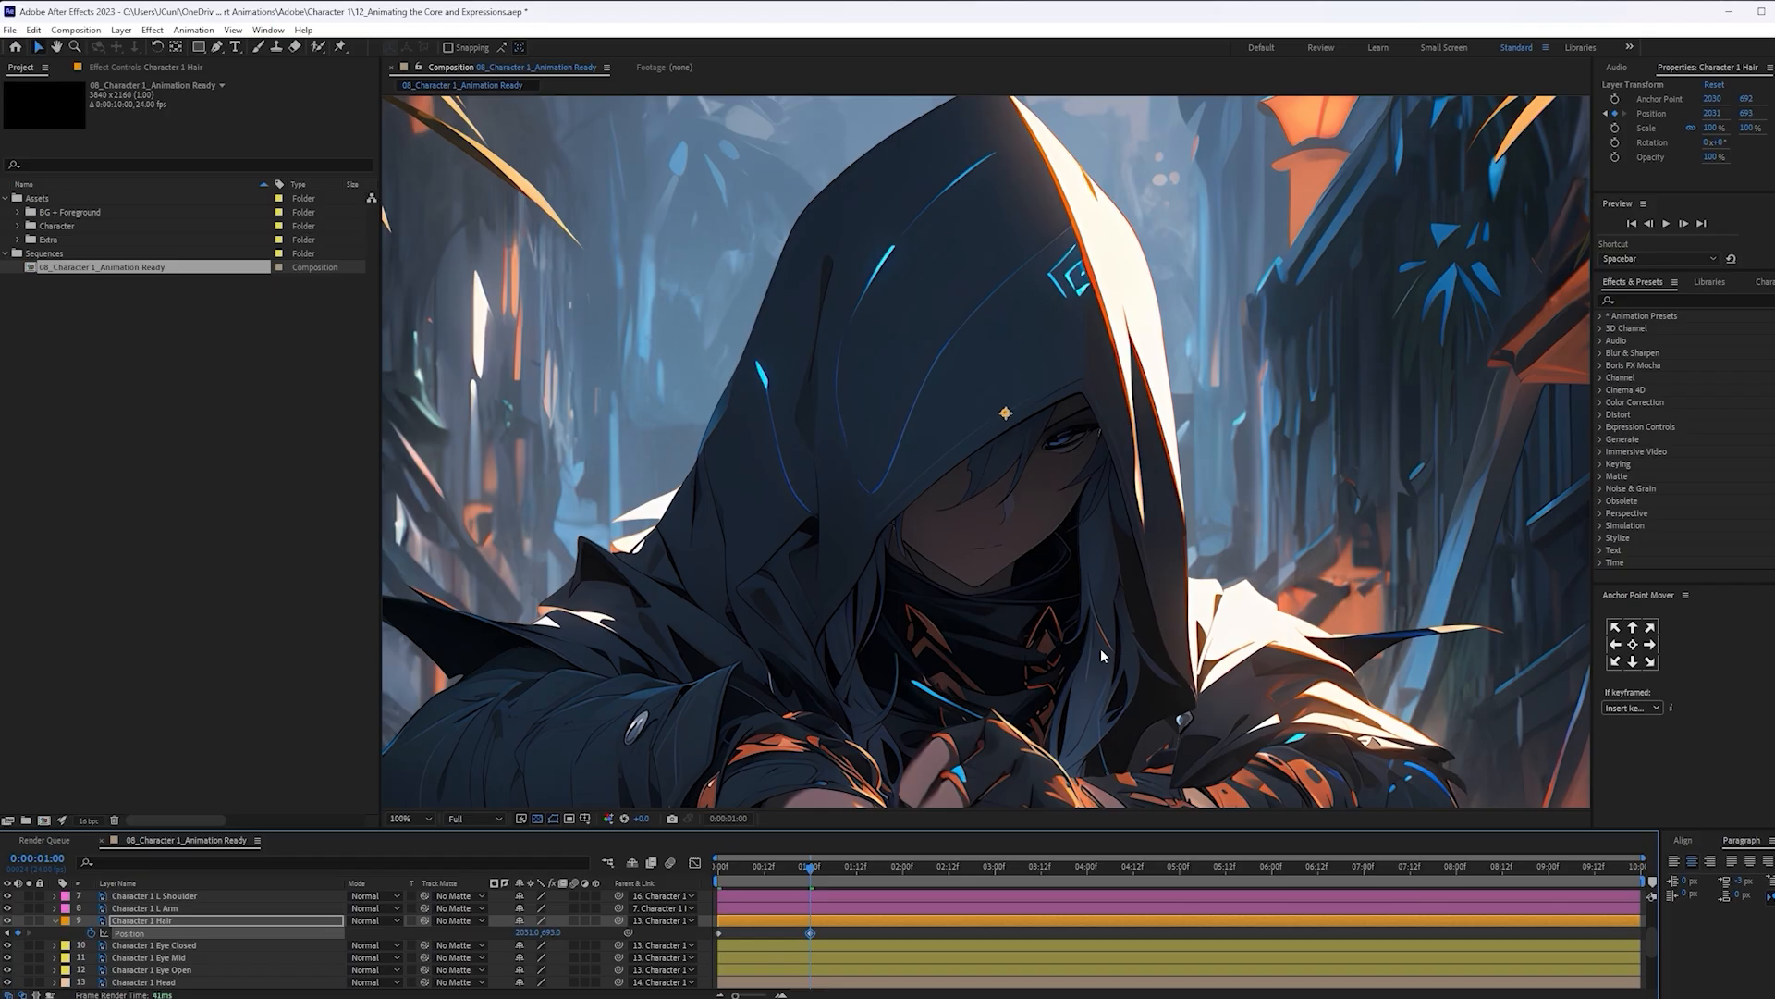
{"action": "key", "text": "Left"}
{"action": "key", "text": "Down"}
{"action": "key", "text": "Left"}
{"action": "key", "text": "Left"}
{"action": "key", "text": "Left"}
{"action": "key", "text": "Left"}
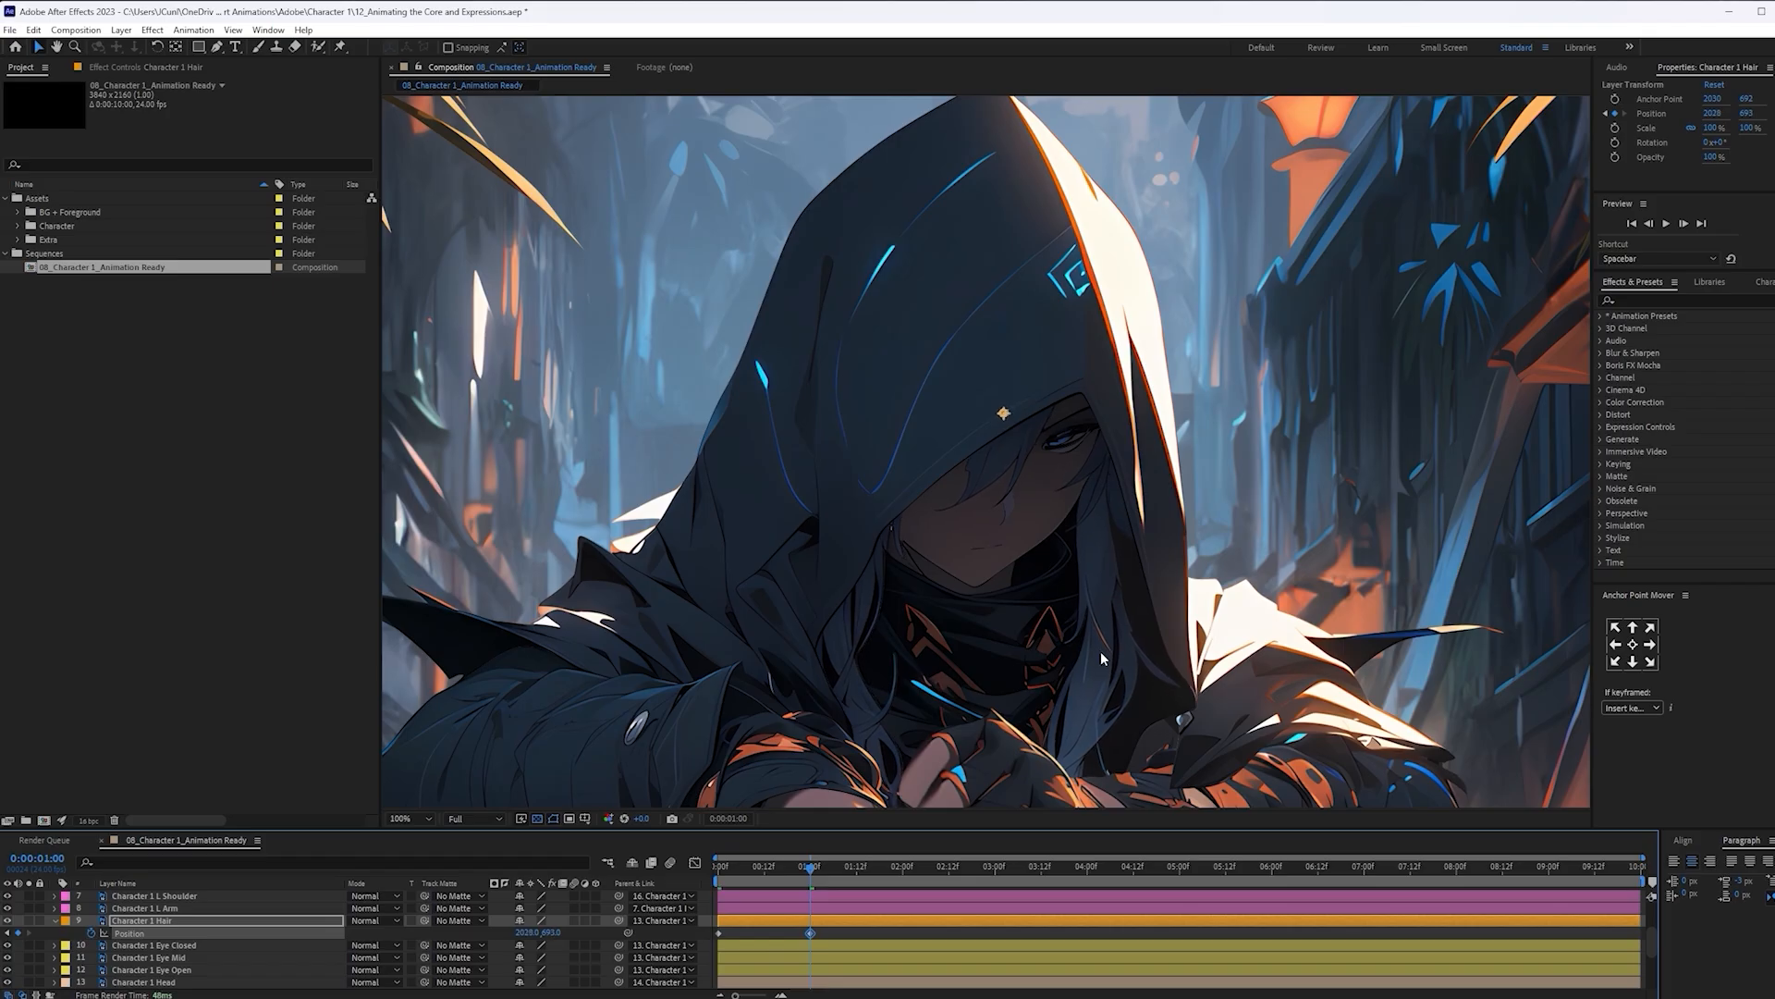
{"action": "key", "text": "Up"}
{"action": "key", "text": "Left"}
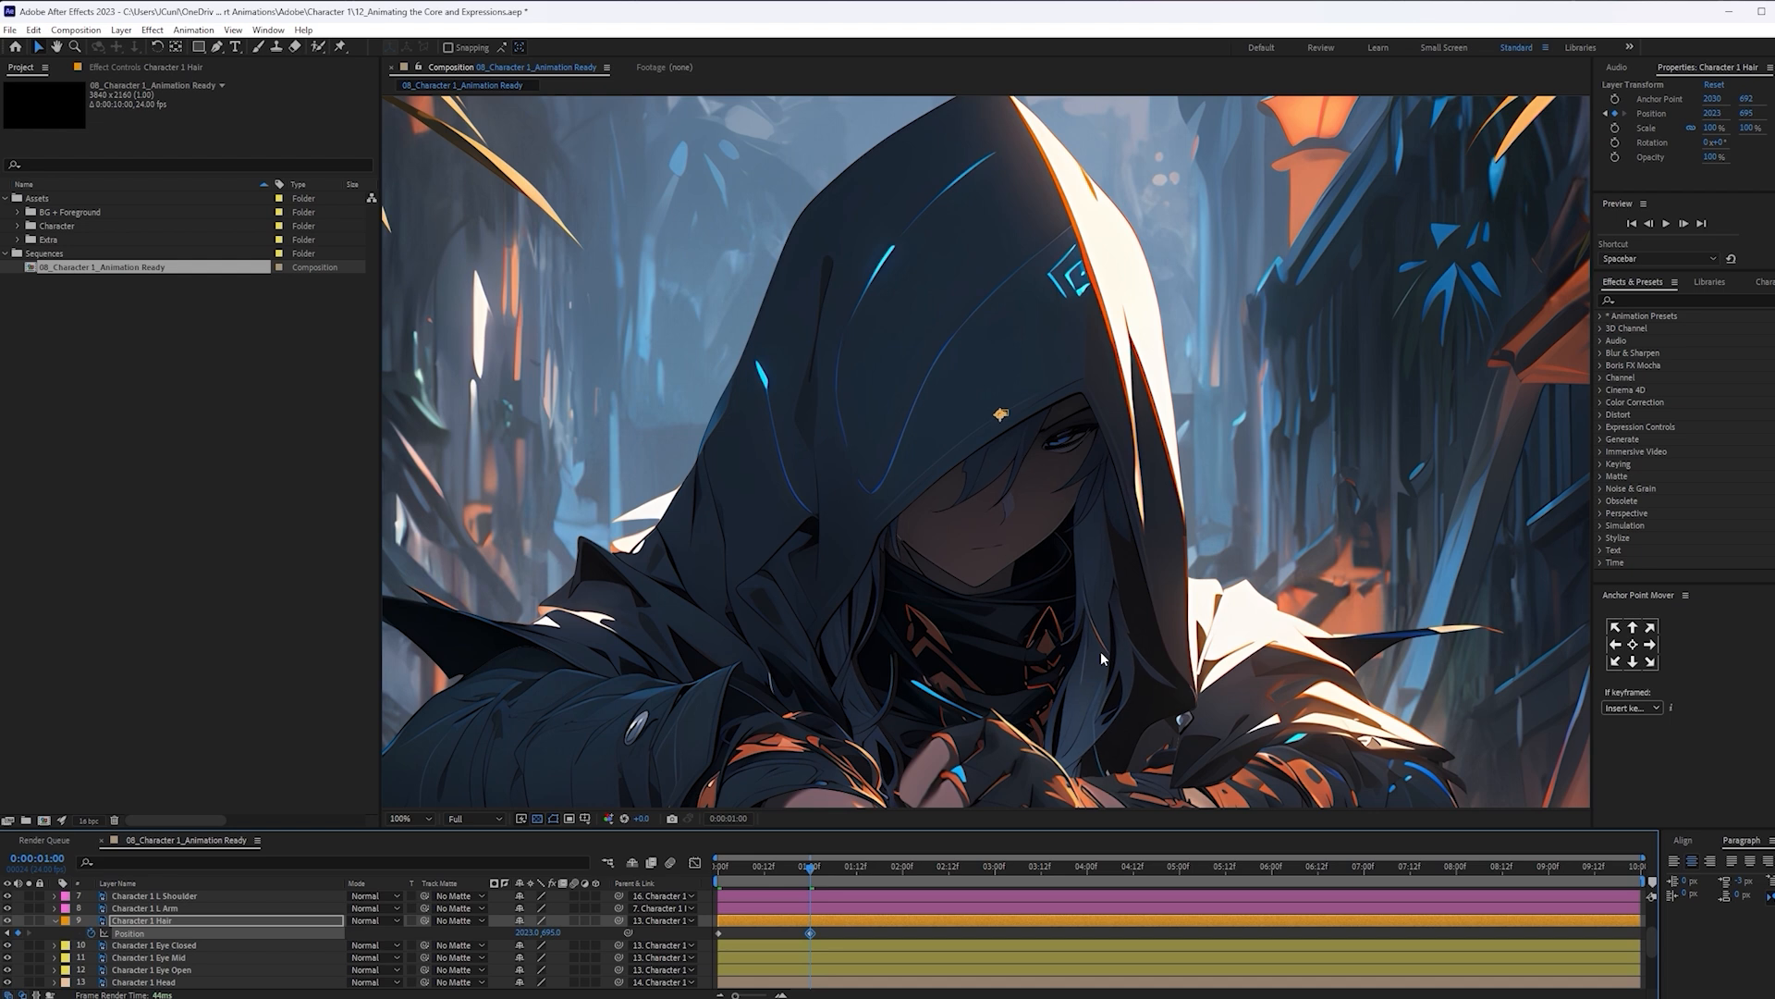
{"action": "key", "text": "Down"}
{"action": "key", "text": "Down"}
Apply Easy Ease to both Hair Position keyframes and loop them with the expression loopOut("pingpong");
{"action": "left_click", "coordinate": [713, 873]}
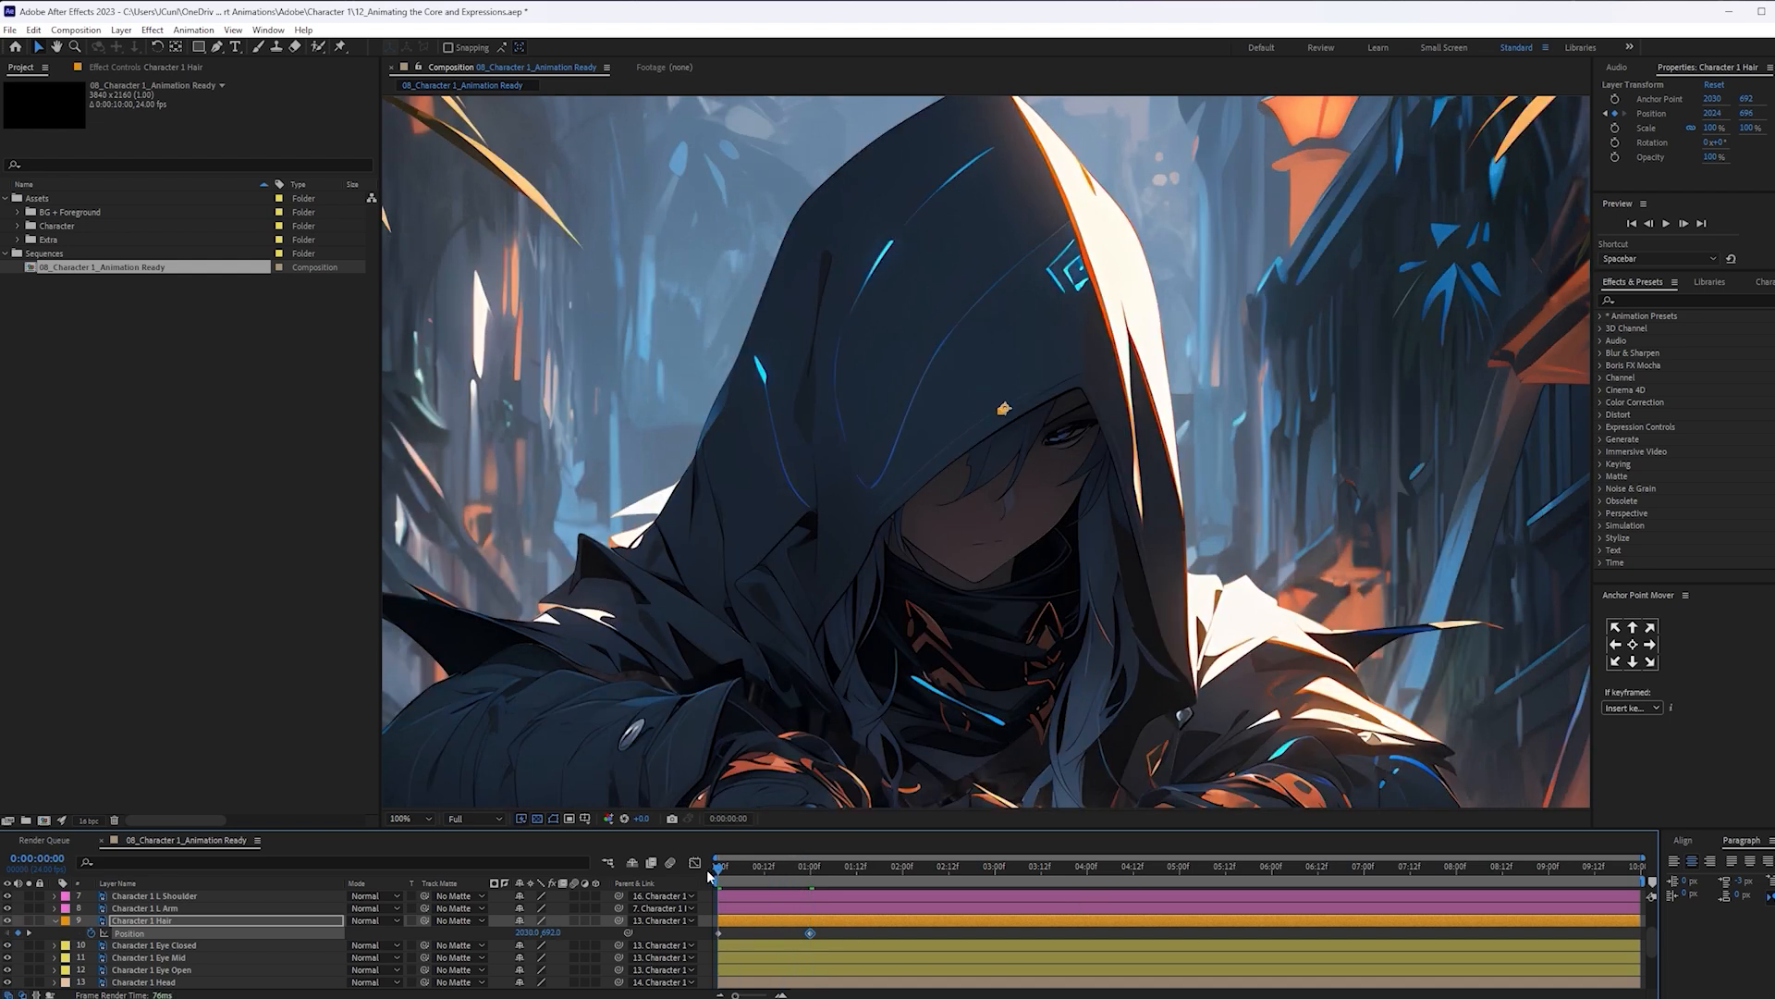
{"action": "left_click_drag", "start_coordinate": [852, 928], "coordinate": [693, 934]}
{"action": "left_click", "coordinate": [90, 934], "text": "alt"}
{"action": "type", "text": "loo"}
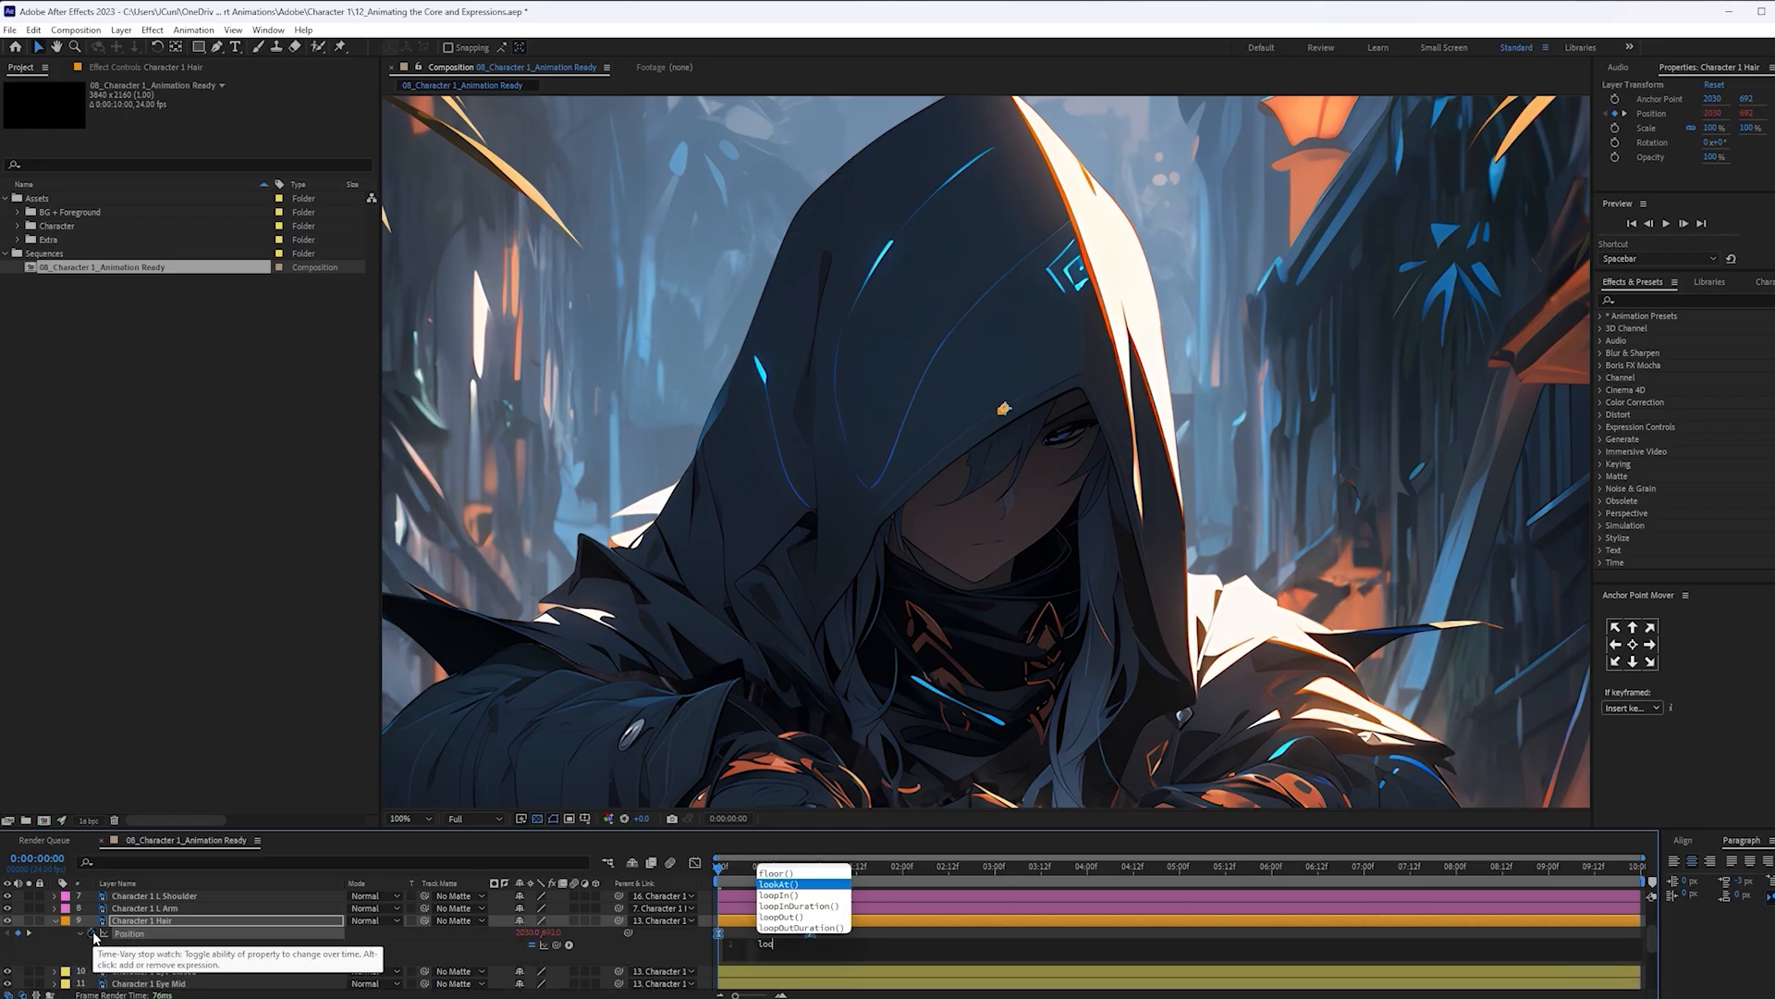
{"action": "type", "text": "pOut(\"pingpong\")"}
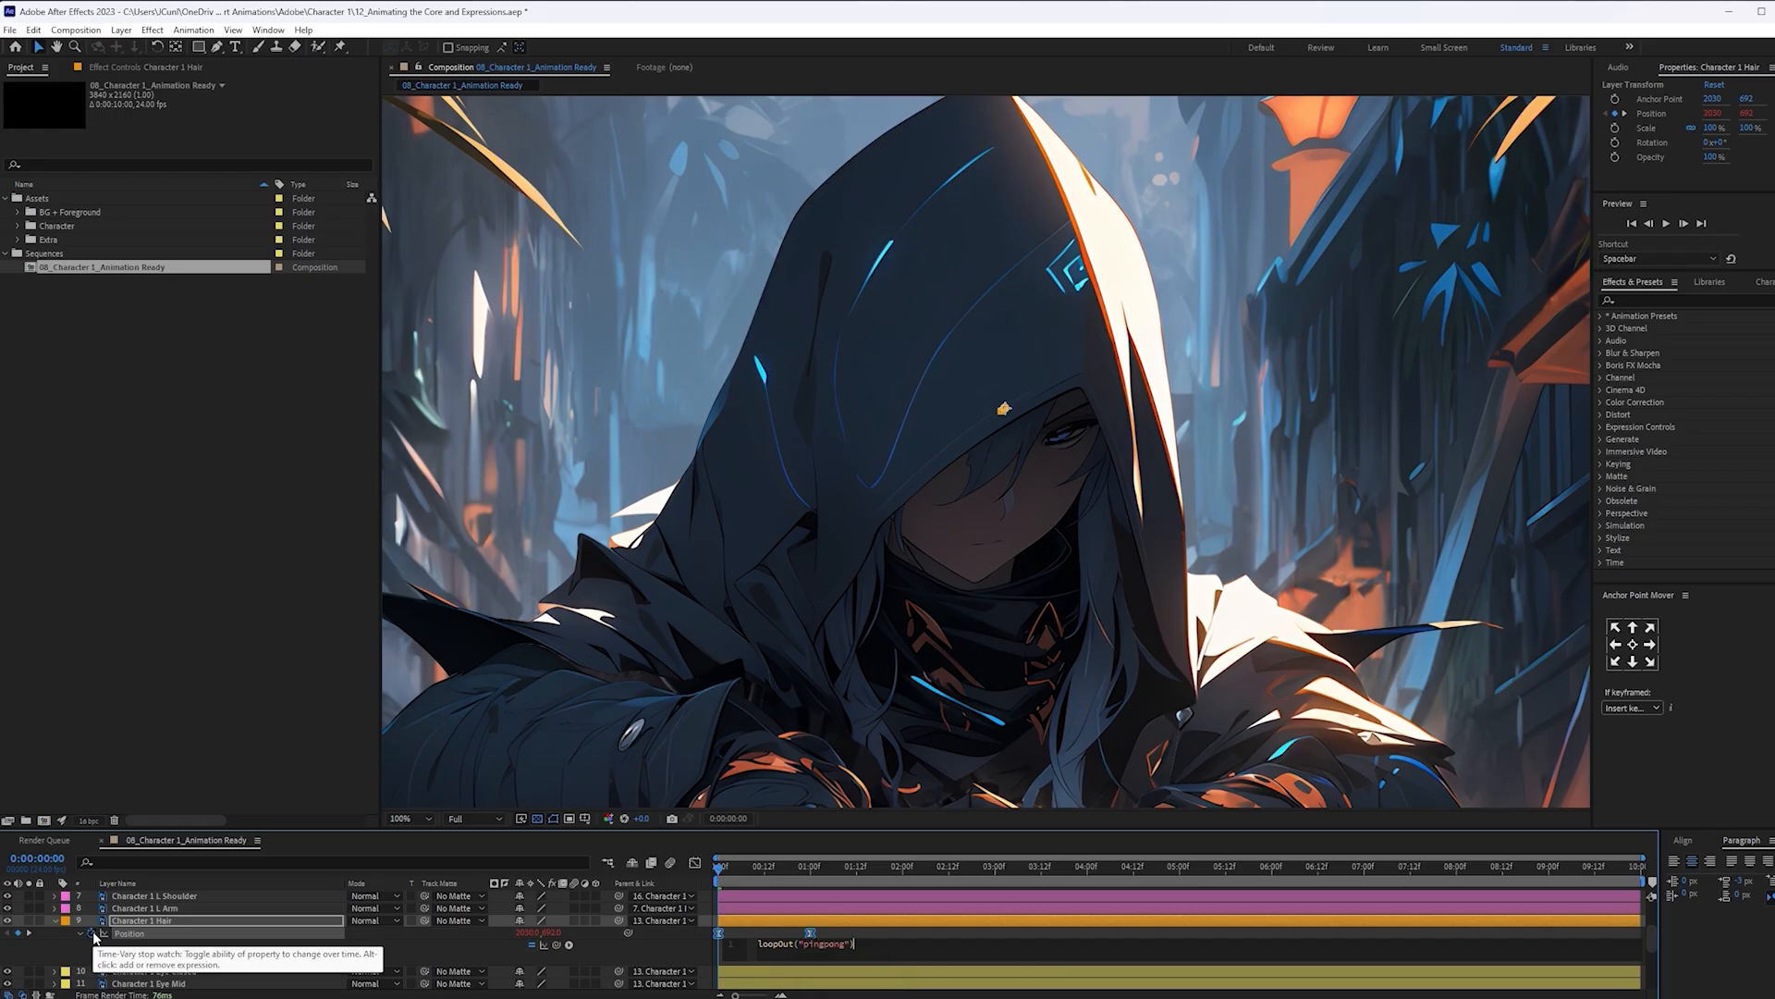
{"action": "type", "text": ";"}
{"action": "left_click", "coordinate": [889, 940]}
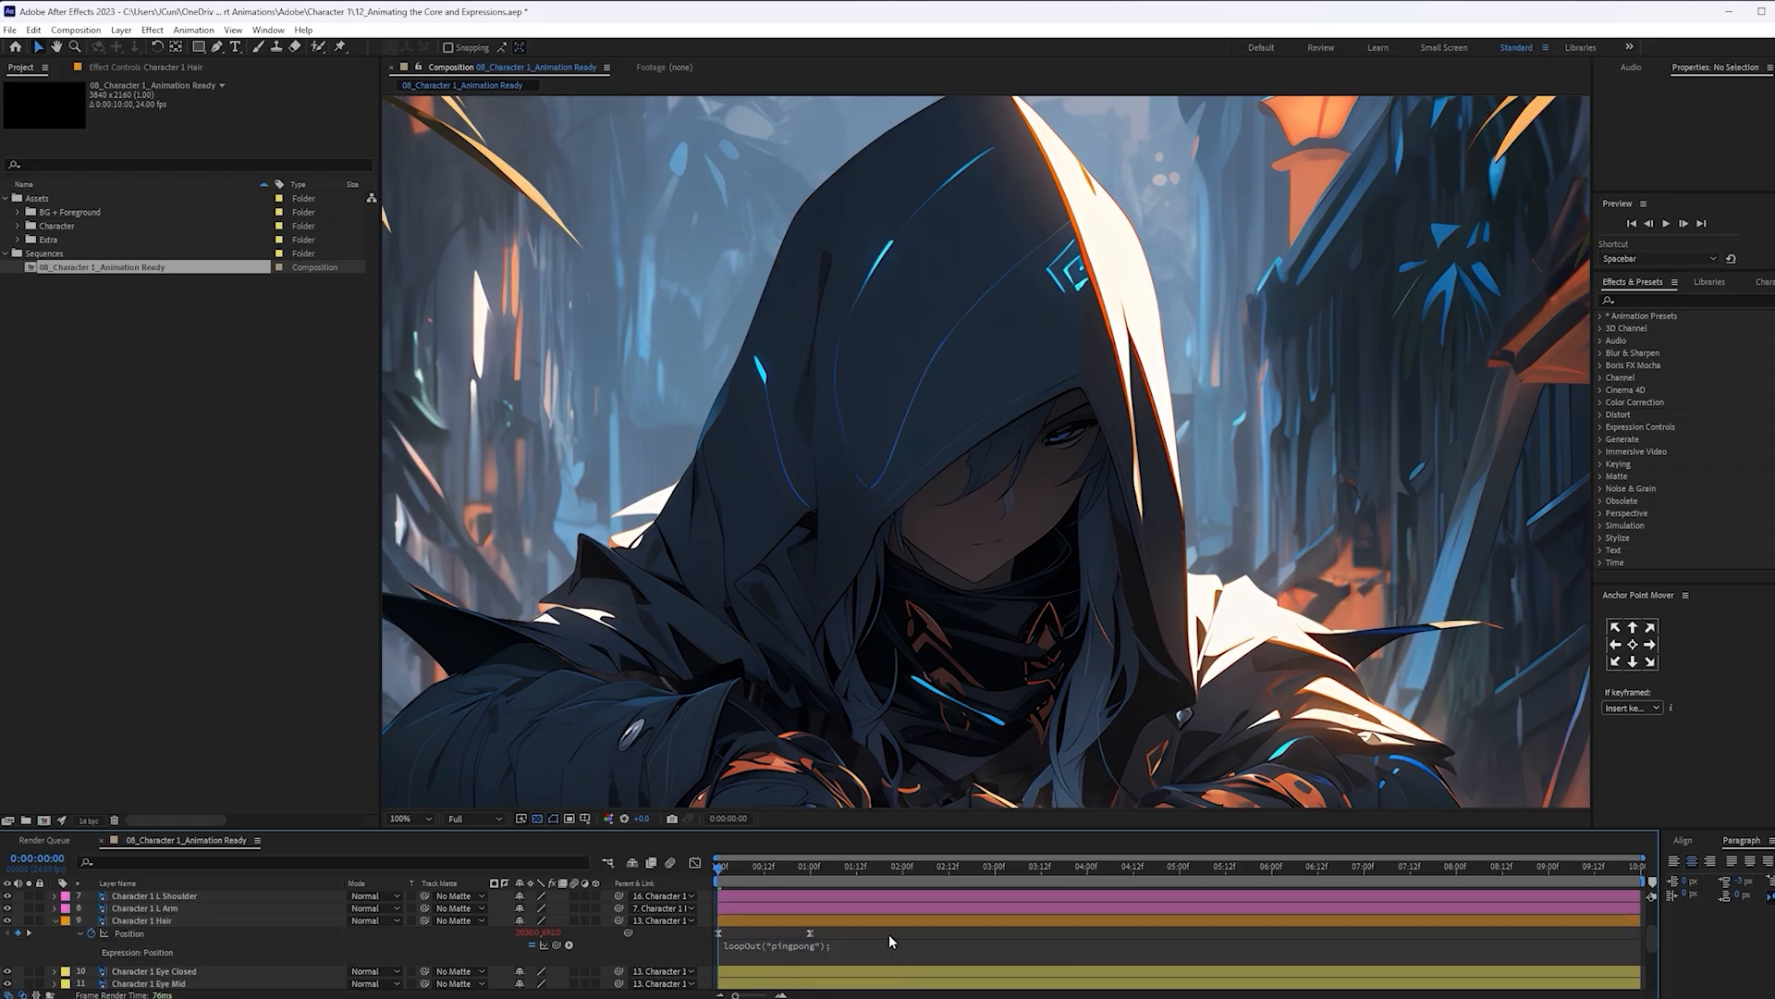
Collapse the Hair layer's properties and preview the hood and hair motion both up close and in the full frame
{"action": "left_click", "coordinate": [900, 920]}
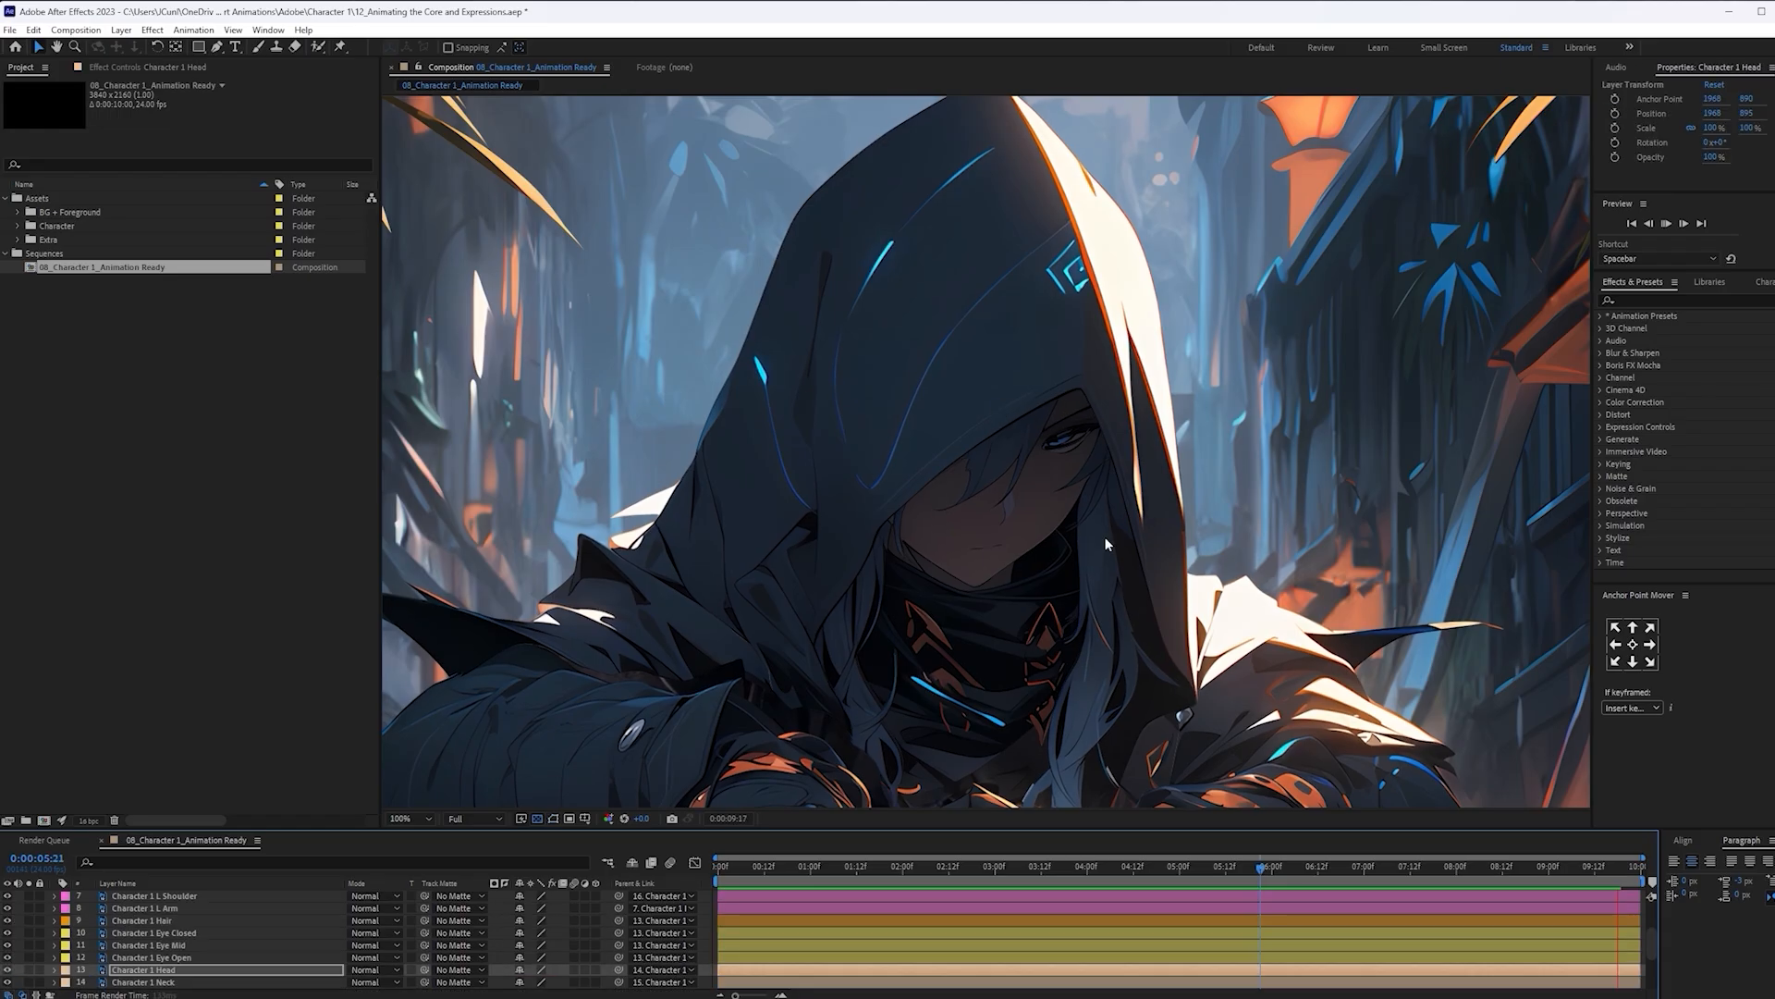
{"action": "key", "text": "space"}
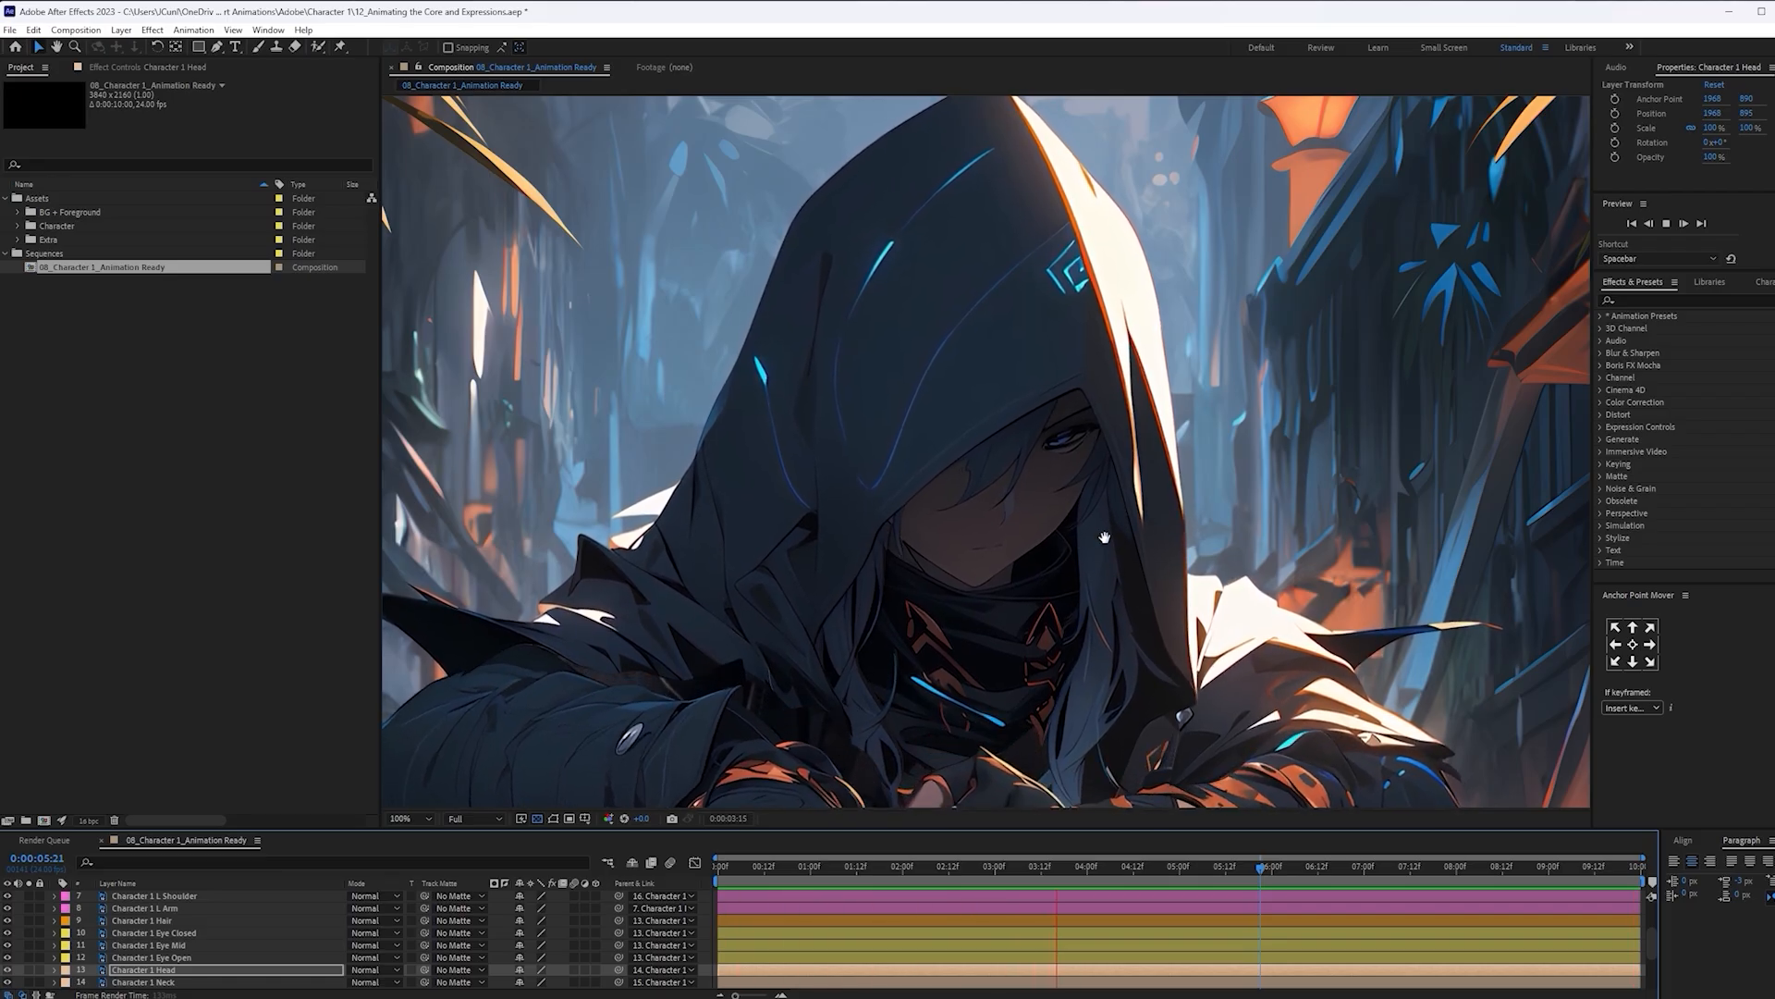
{"action": "key", "text": "space"}
{"action": "scroll", "coordinate": [971, 680], "scroll_direction": "down", "scroll_amount": 2}
{"action": "scroll", "coordinate": [978, 679], "scroll_direction": "down", "scroll_amount": 2}
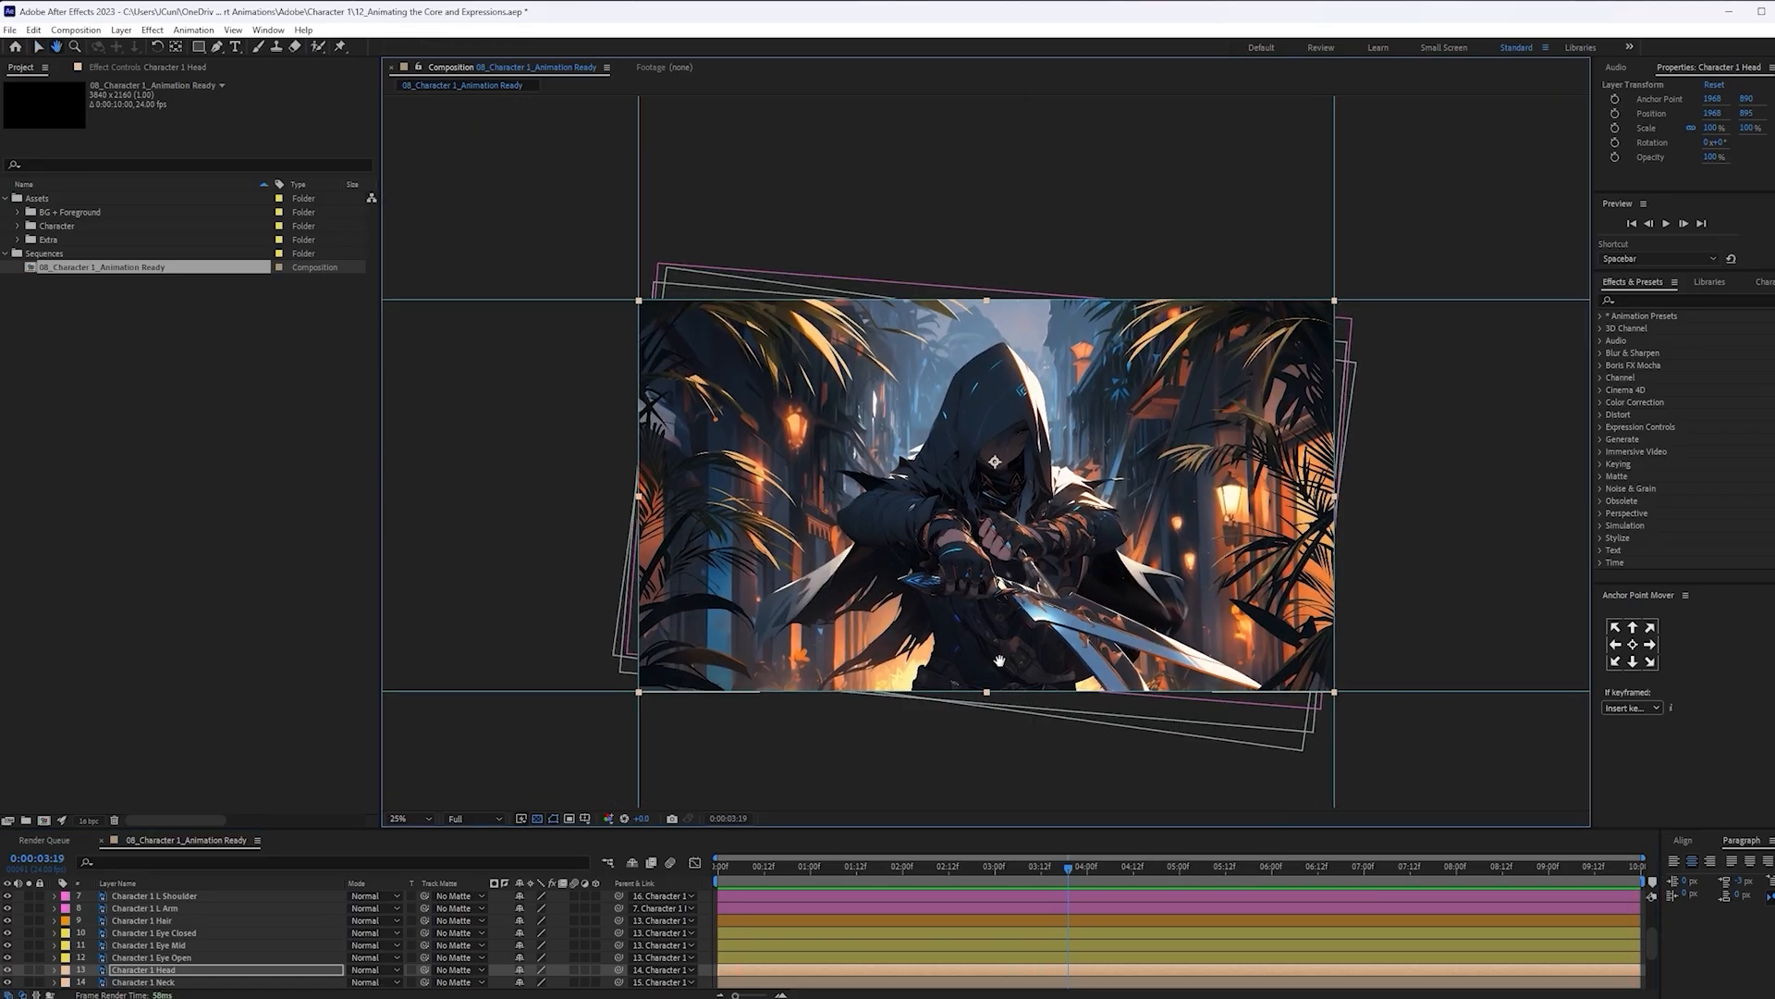
{"action": "key", "text": "space"}
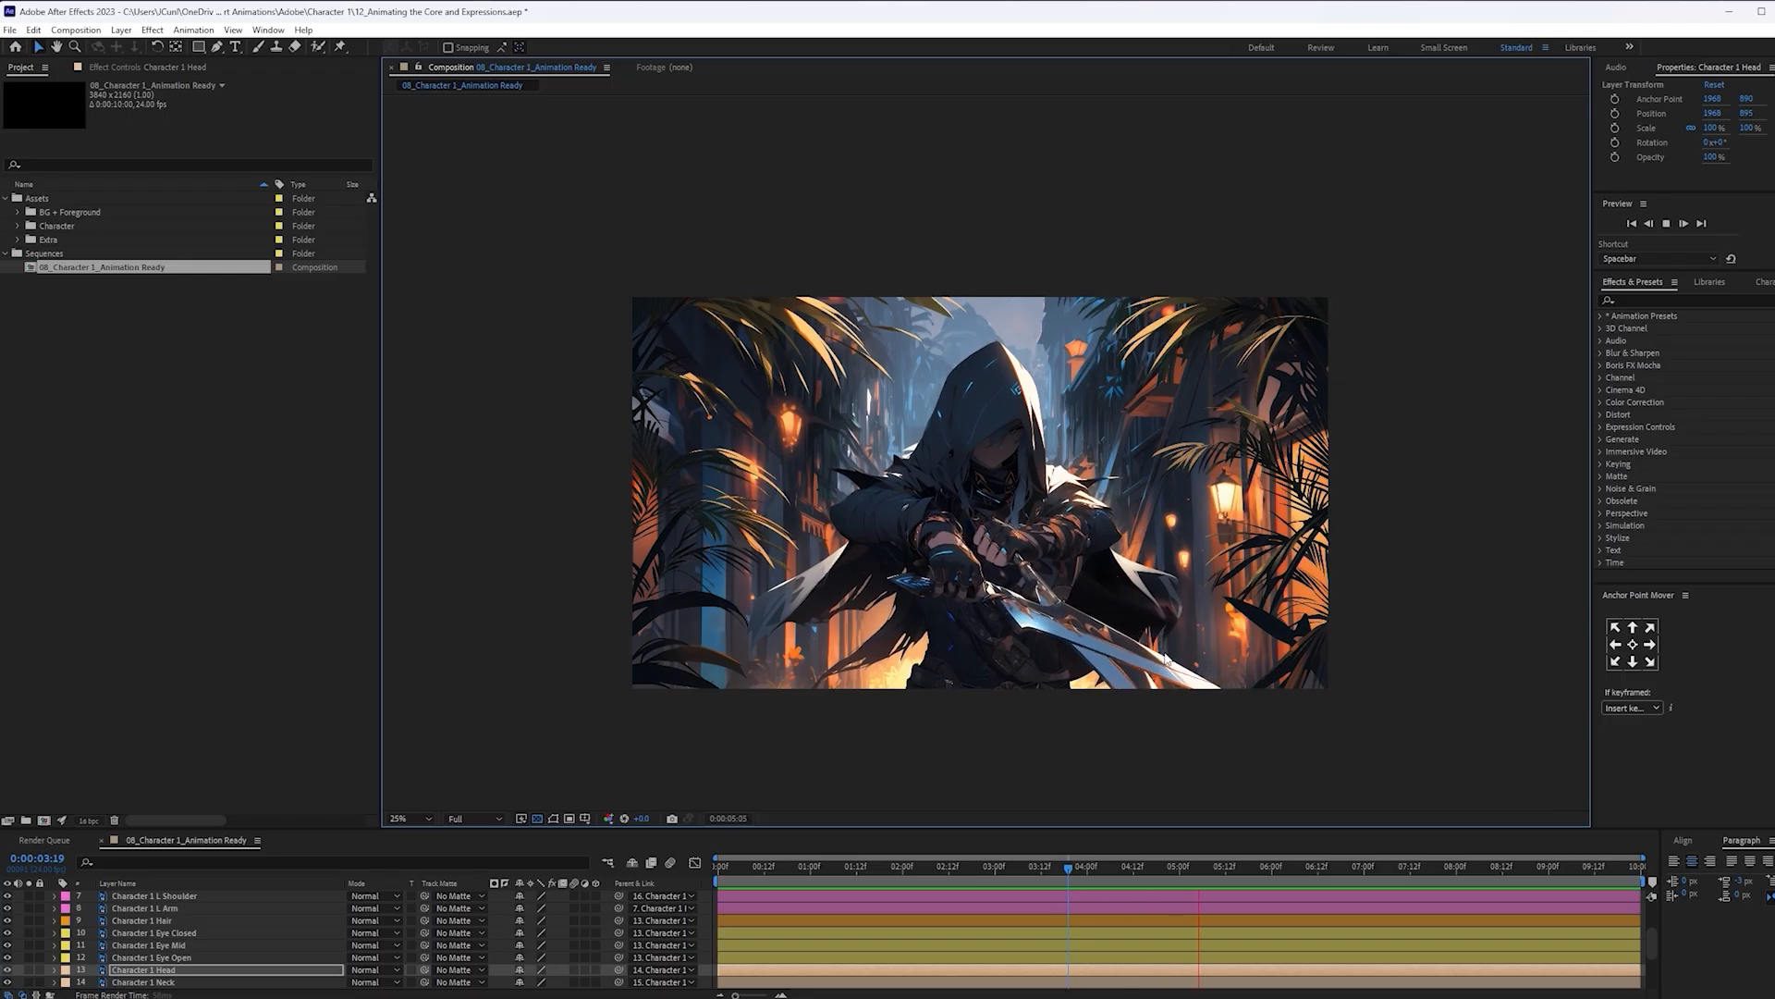
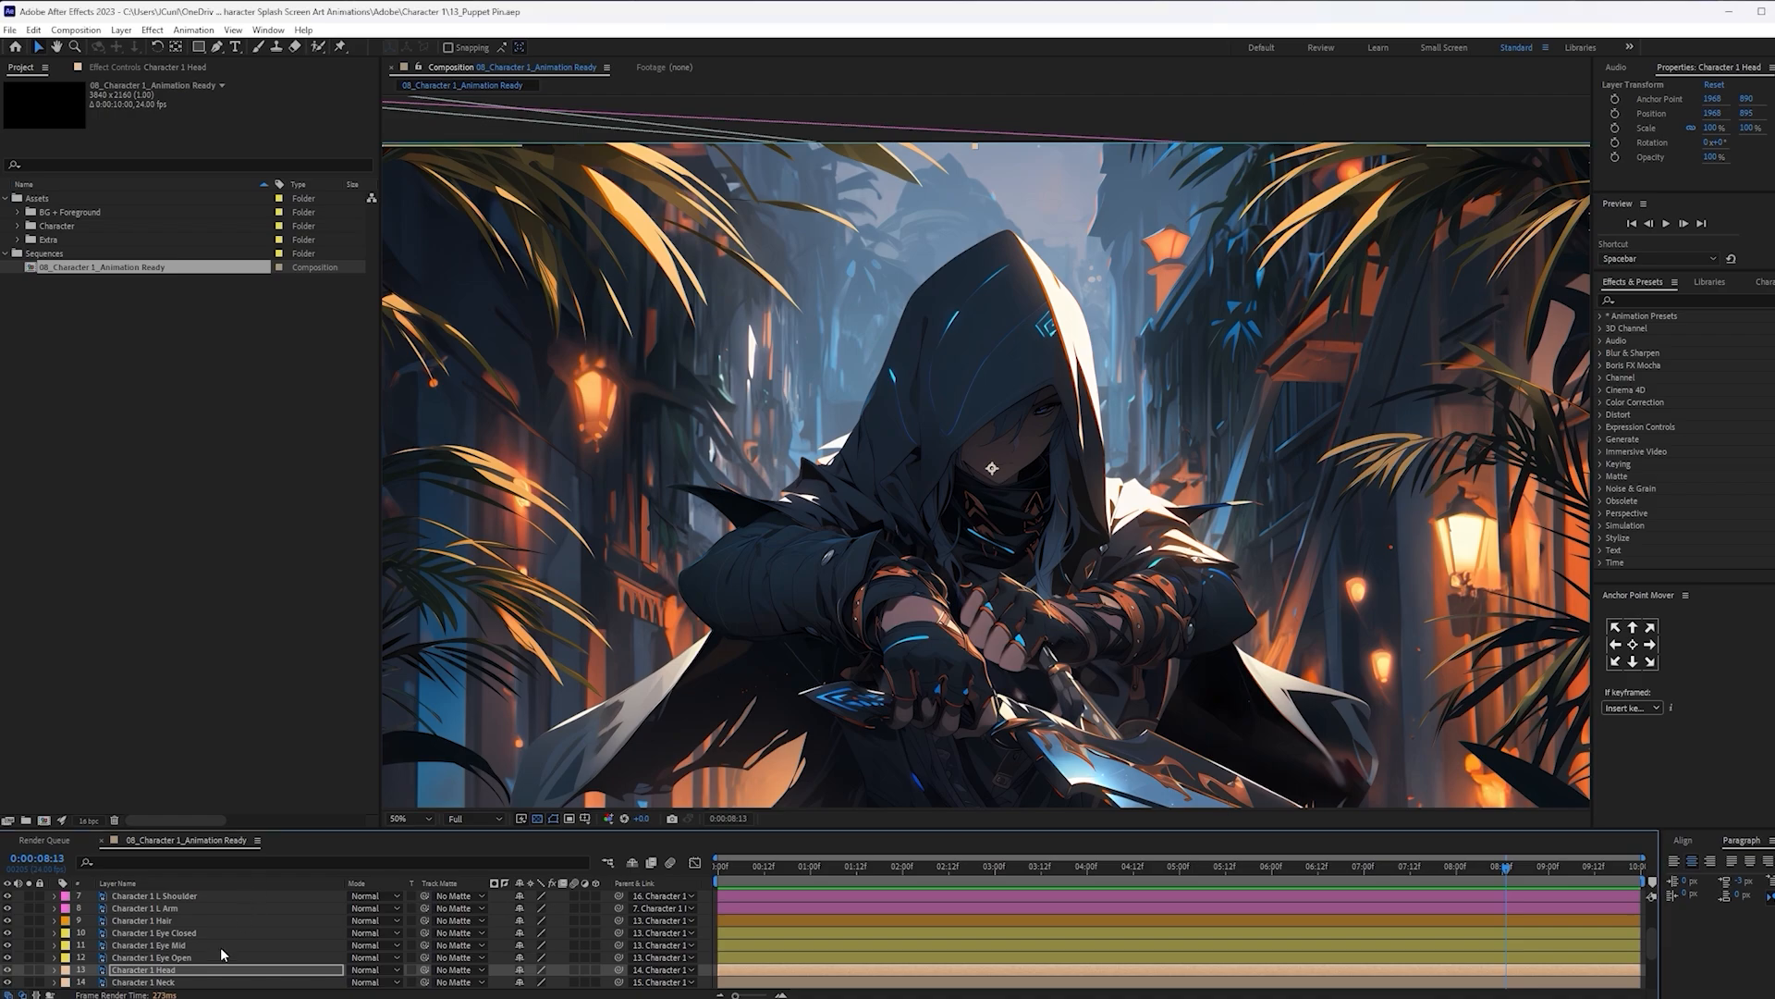
Show the Puppet mesh on the Character 1 Hood layer and place five Position pins at its peak, inner brim, outer edge and two lower tips
{"action": "scroll", "coordinate": [208, 945], "scroll_direction": "up", "scroll_amount": 3}
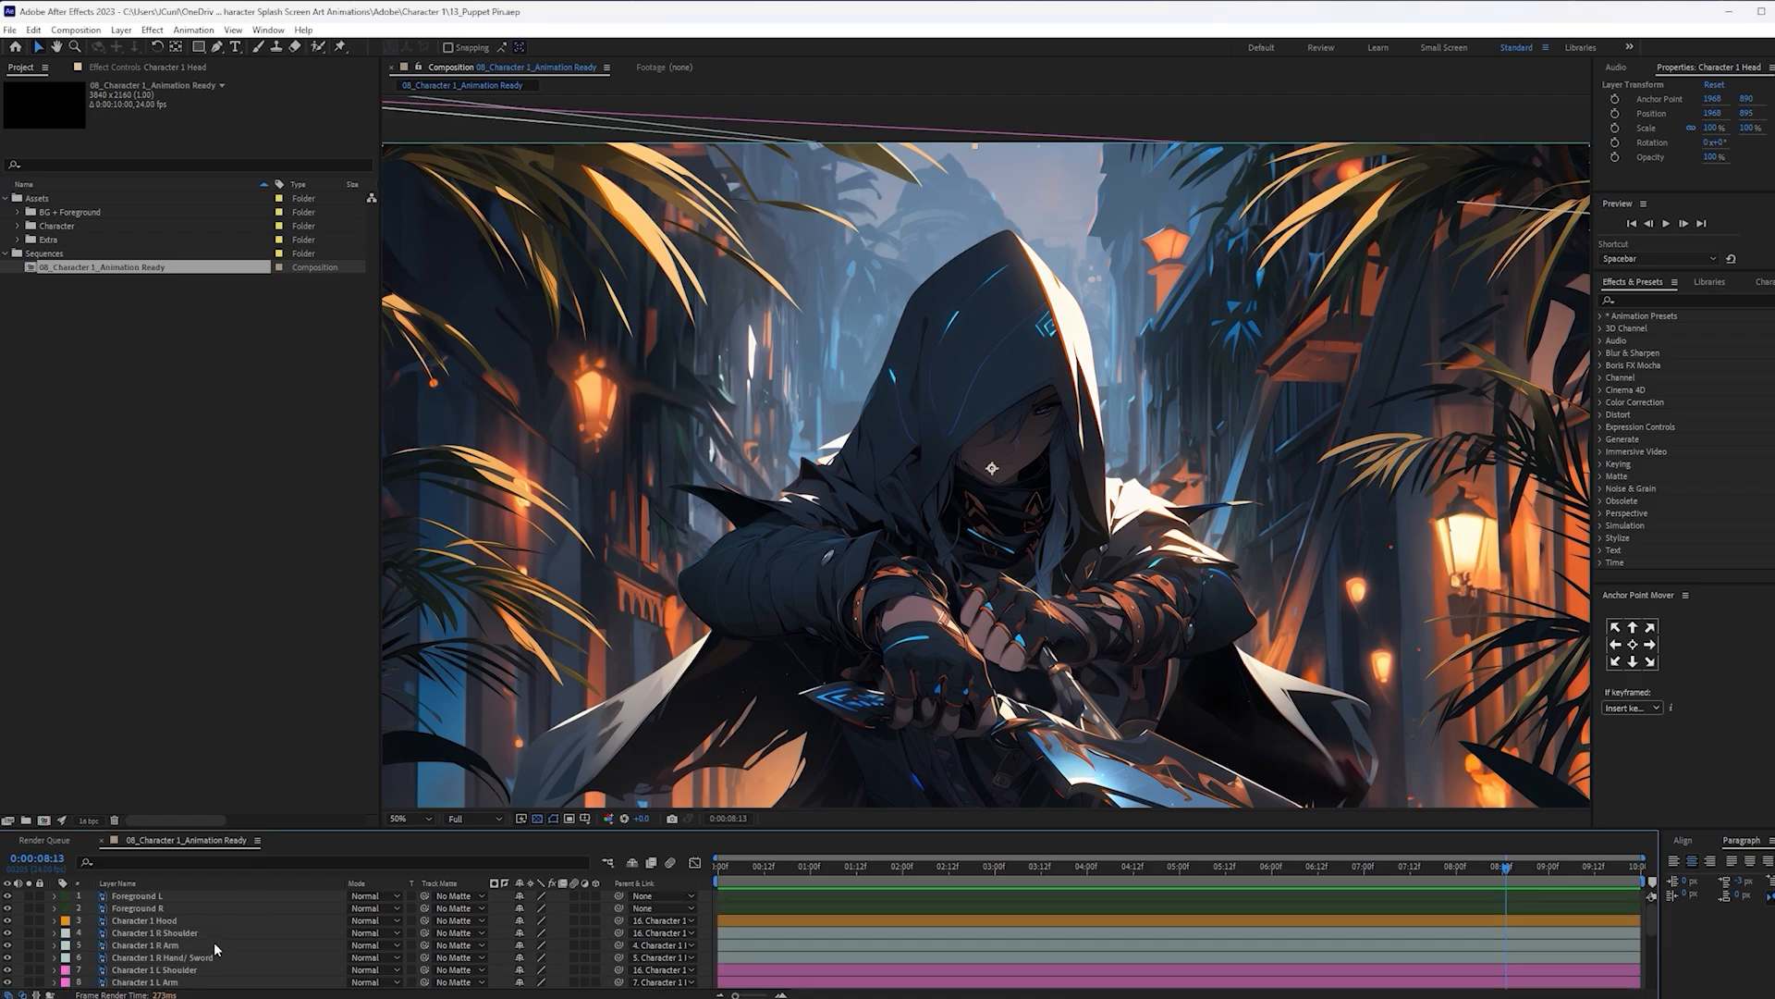
{"action": "left_click", "coordinate": [213, 921]}
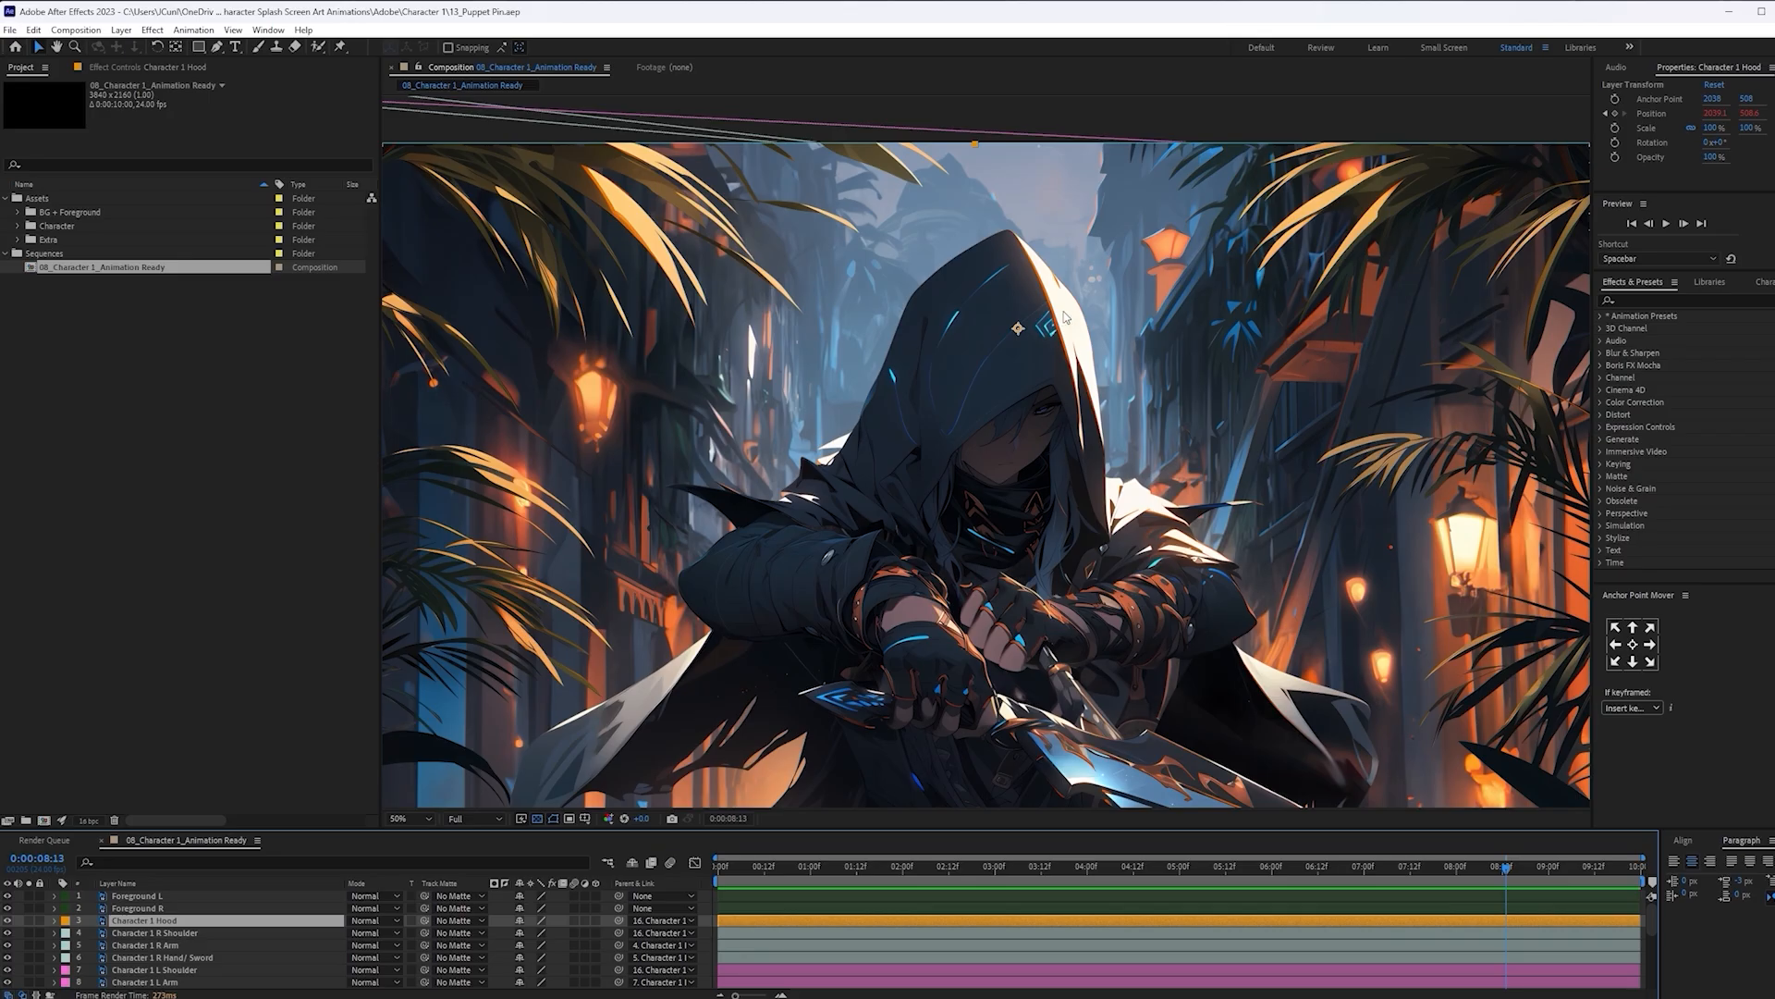
{"action": "left_click", "coordinate": [341, 47]}
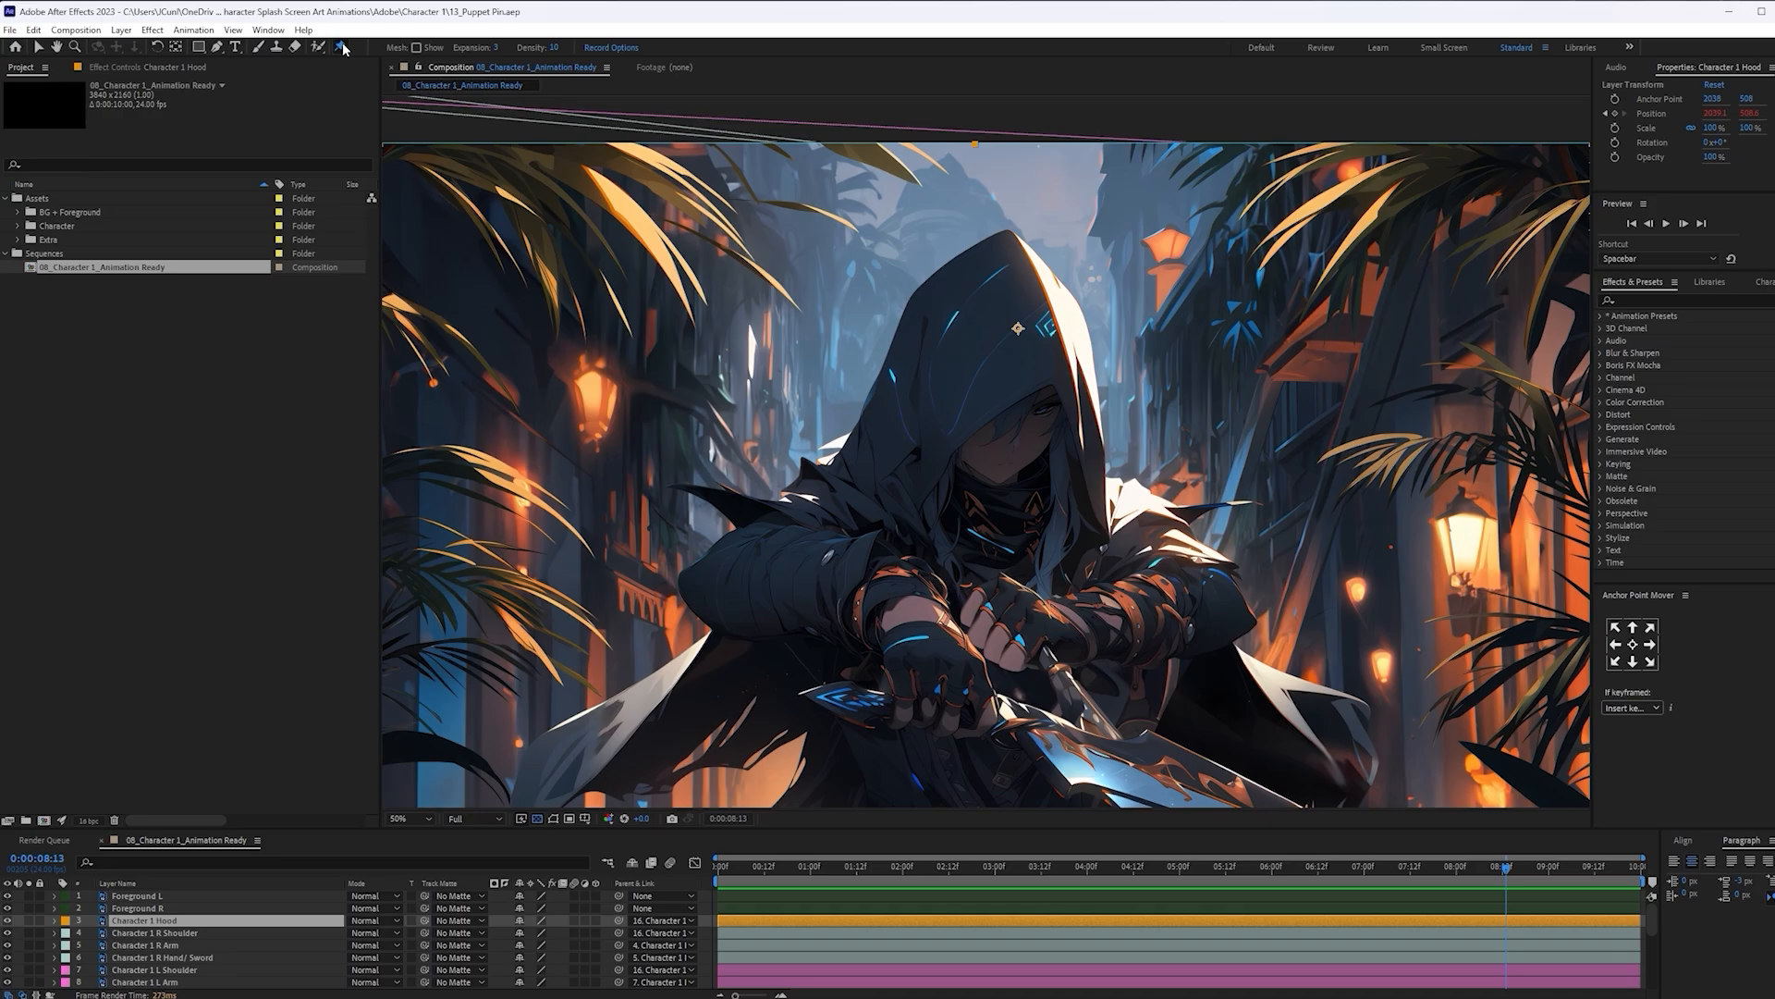
{"action": "left_click", "coordinate": [416, 49]}
{"action": "left_click", "coordinate": [1011, 229]}
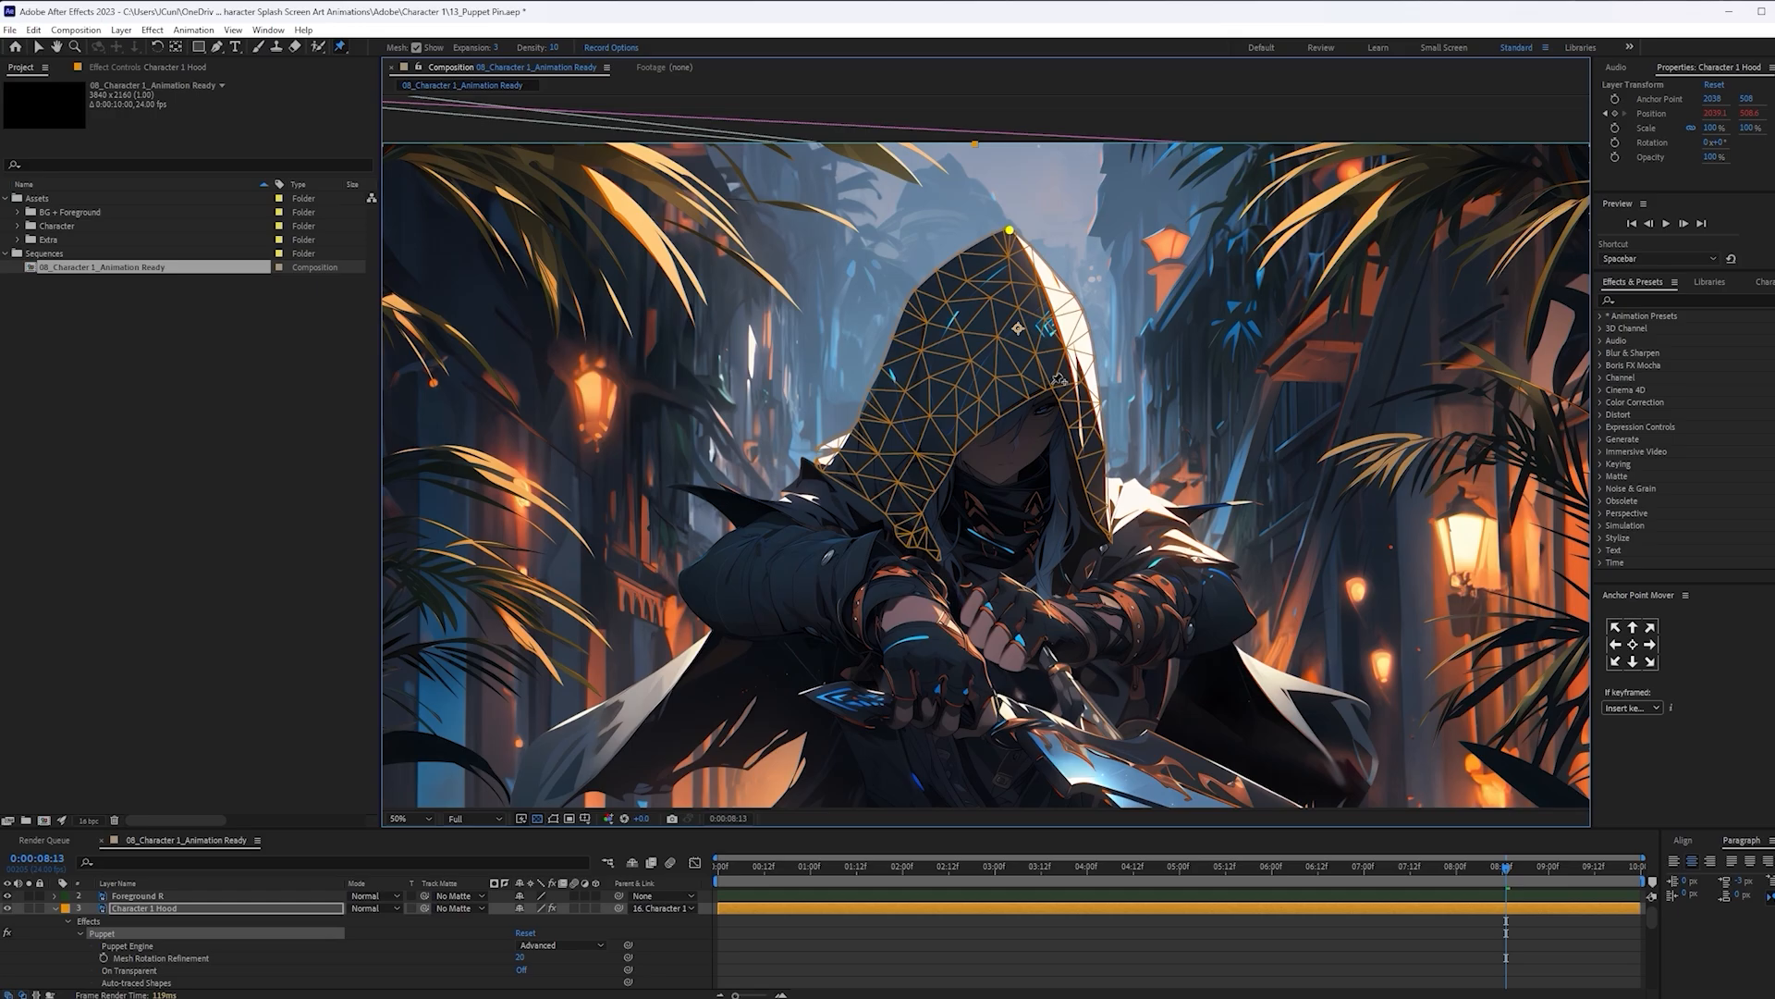
{"action": "left_click", "coordinate": [1051, 385]}
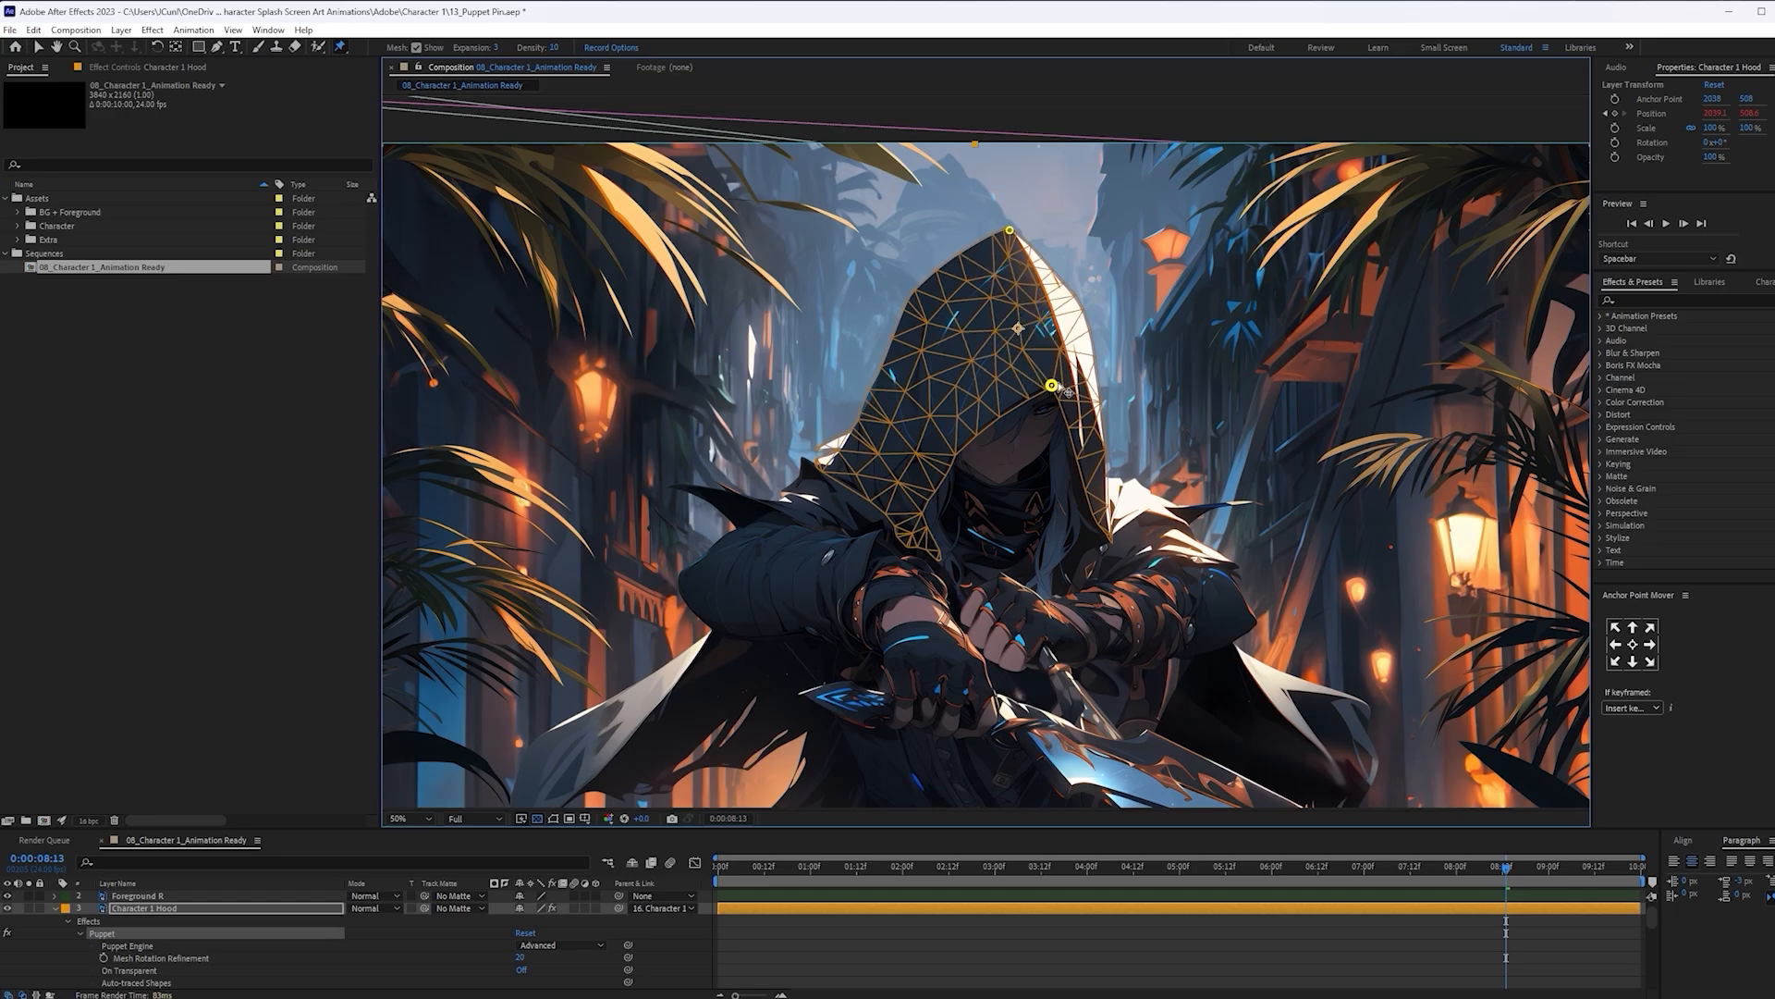
{"action": "left_click", "coordinate": [858, 474]}
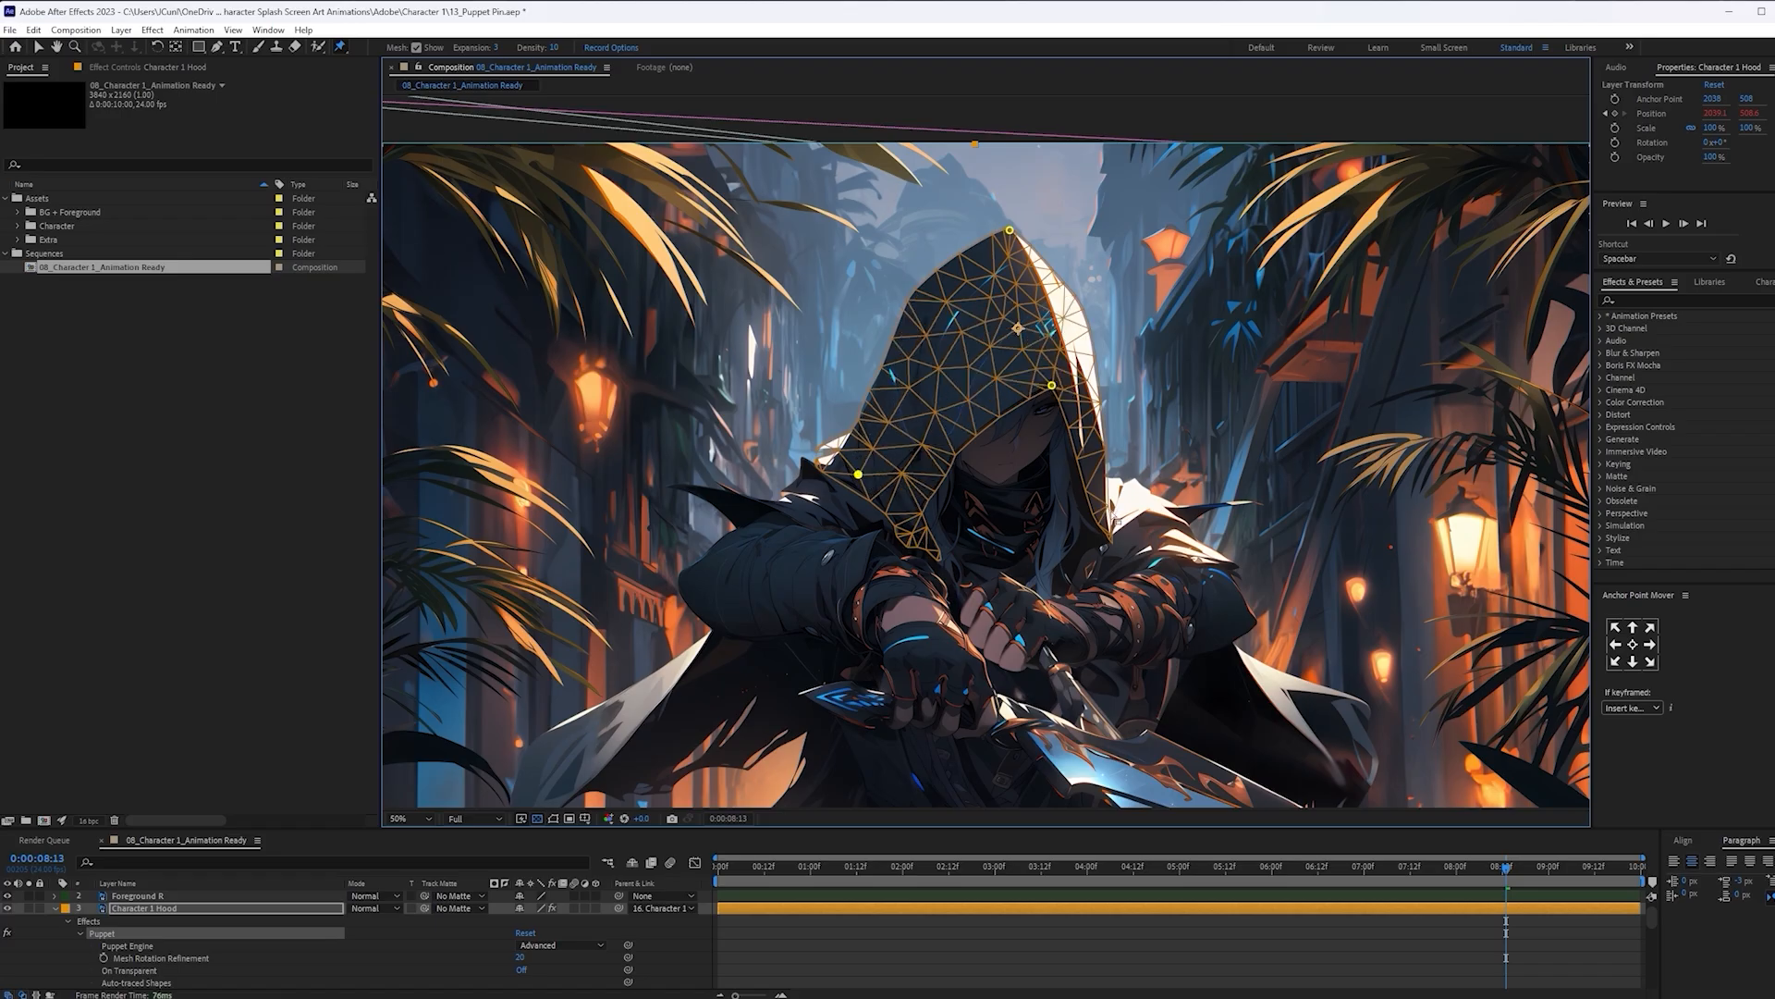
{"action": "left_click", "coordinate": [1110, 538]}
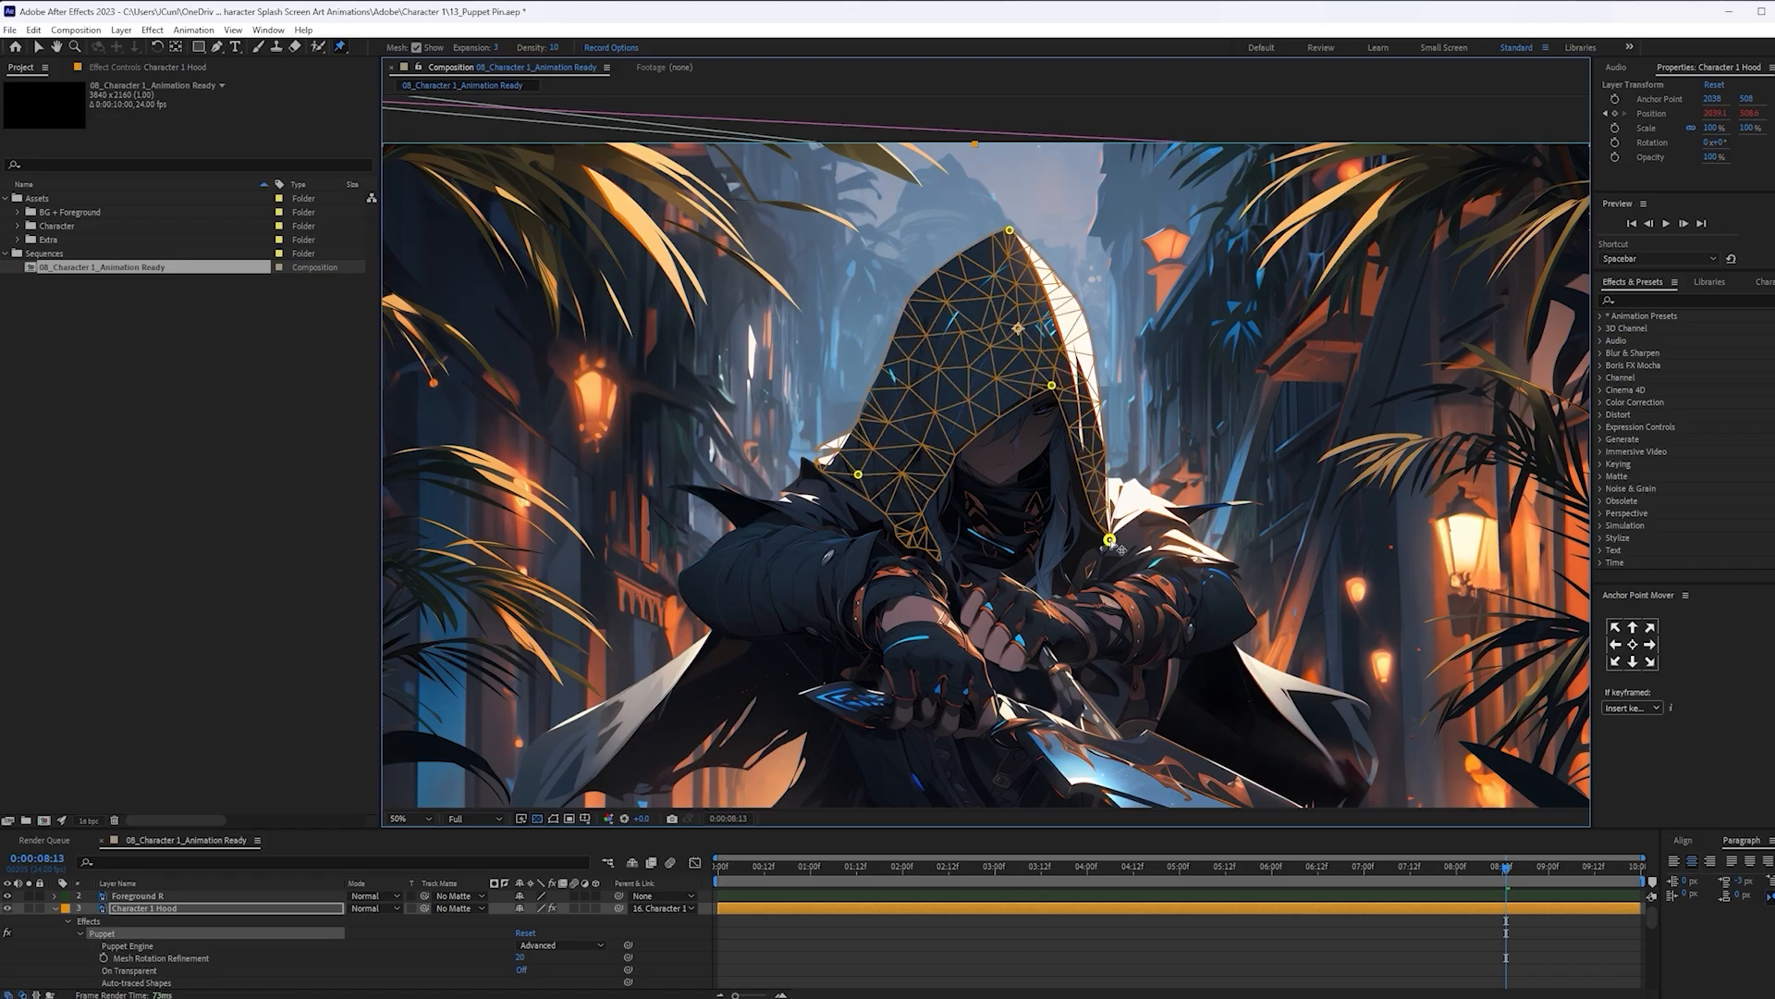
{"action": "left_click", "coordinate": [937, 556]}
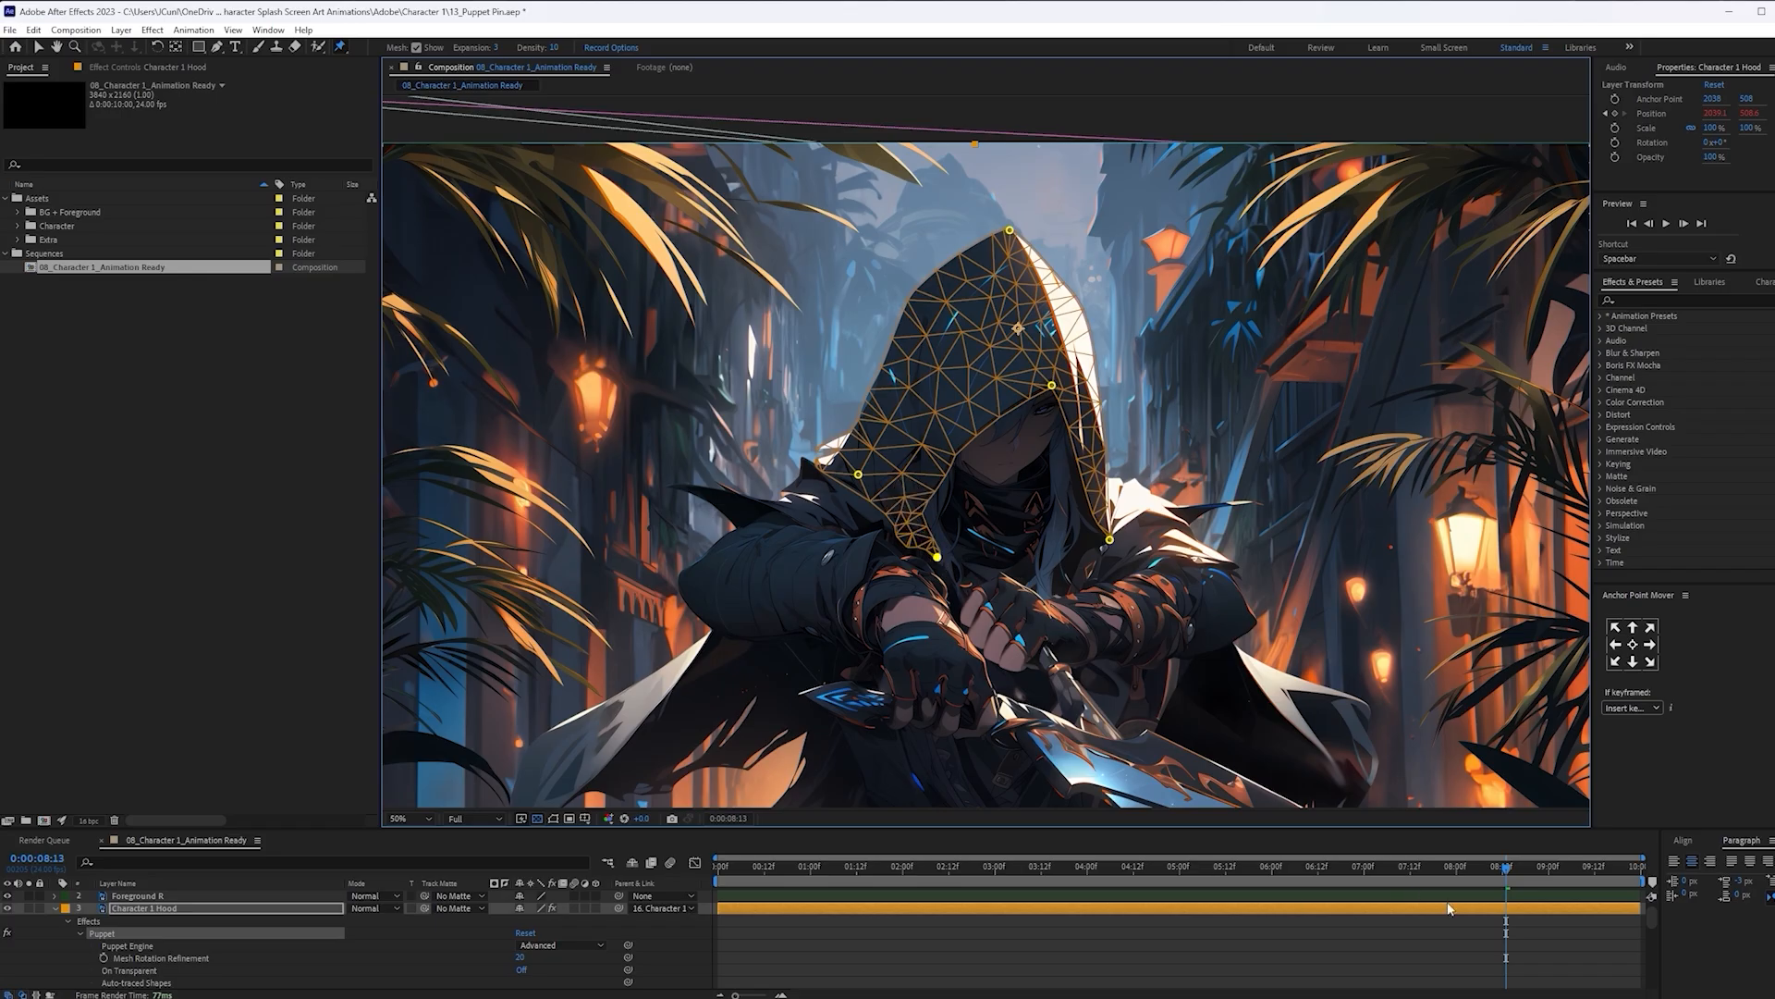
Reveal the Character 1 Hood layer's animated properties and enlarge the timeline to show the Position keyframes of all five Puppet pins
{"action": "scroll", "coordinate": [1391, 938], "scroll_direction": "down", "scroll_amount": 3}
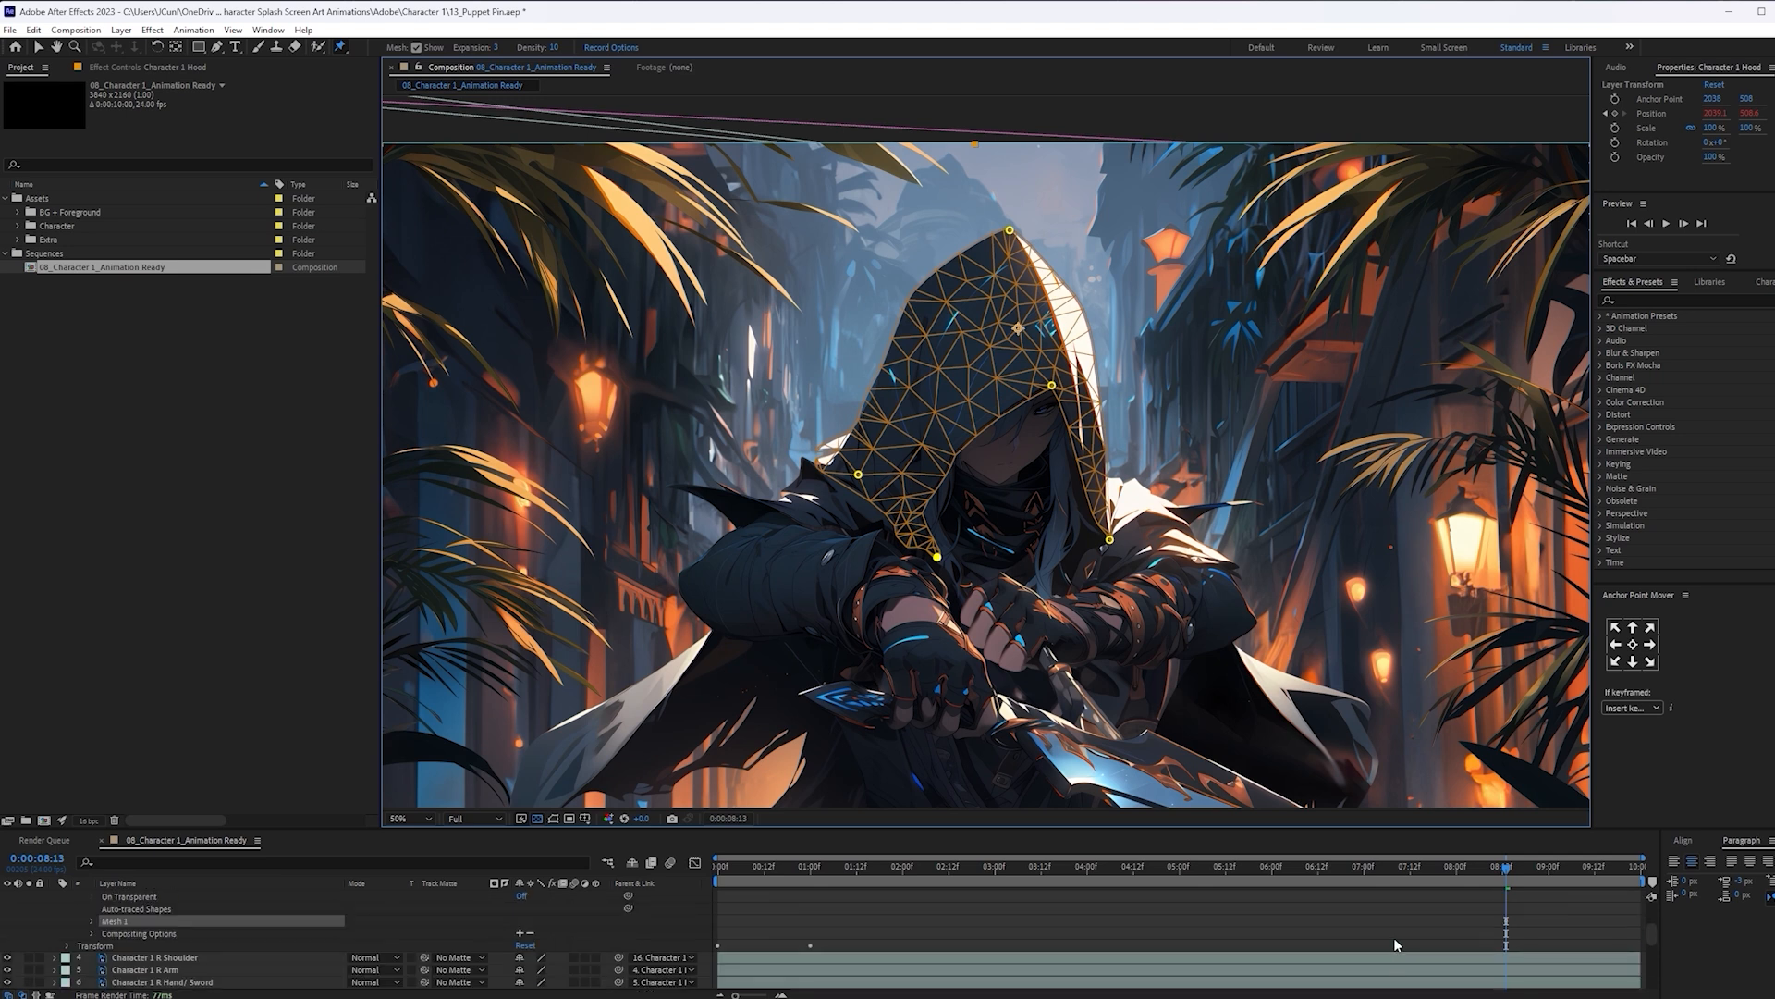
{"action": "key", "text": "u"}
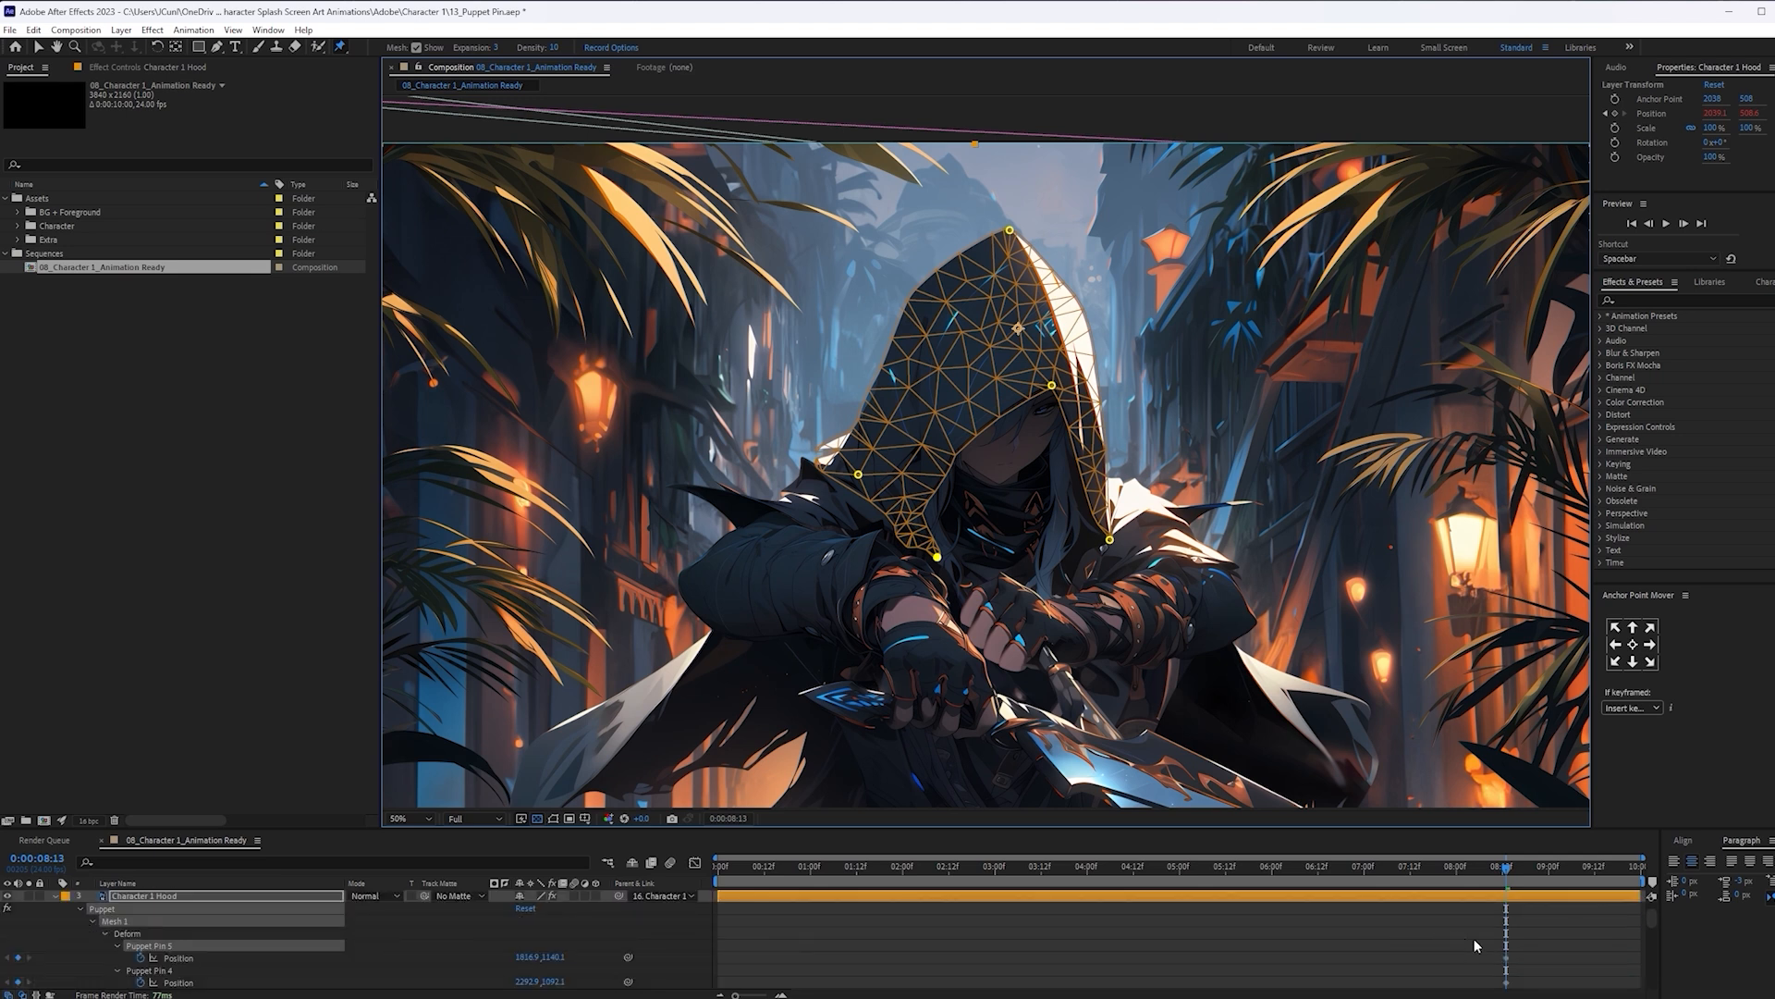
{"action": "key", "text": "u"}
{"action": "key", "text": "u"}
{"action": "scroll", "coordinate": [1524, 956], "scroll_direction": "down", "scroll_amount": 2}
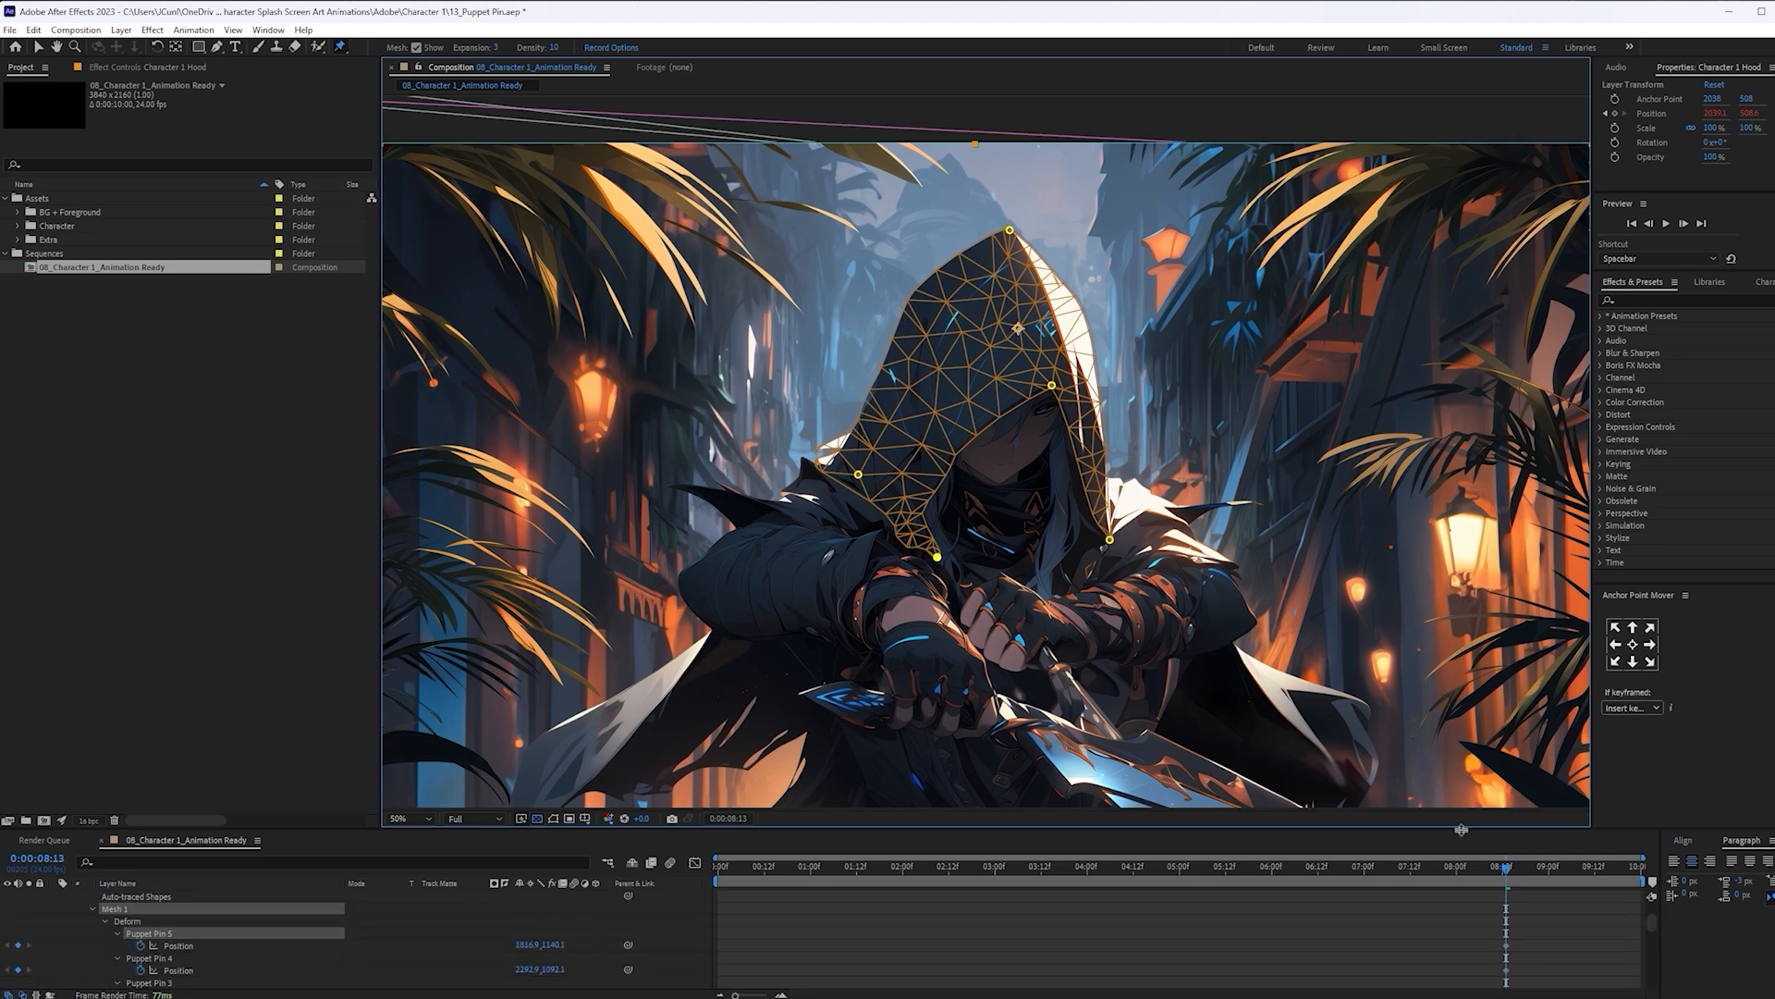
{"action": "left_click_drag", "start_coordinate": [1461, 830], "coordinate": [1466, 626]}
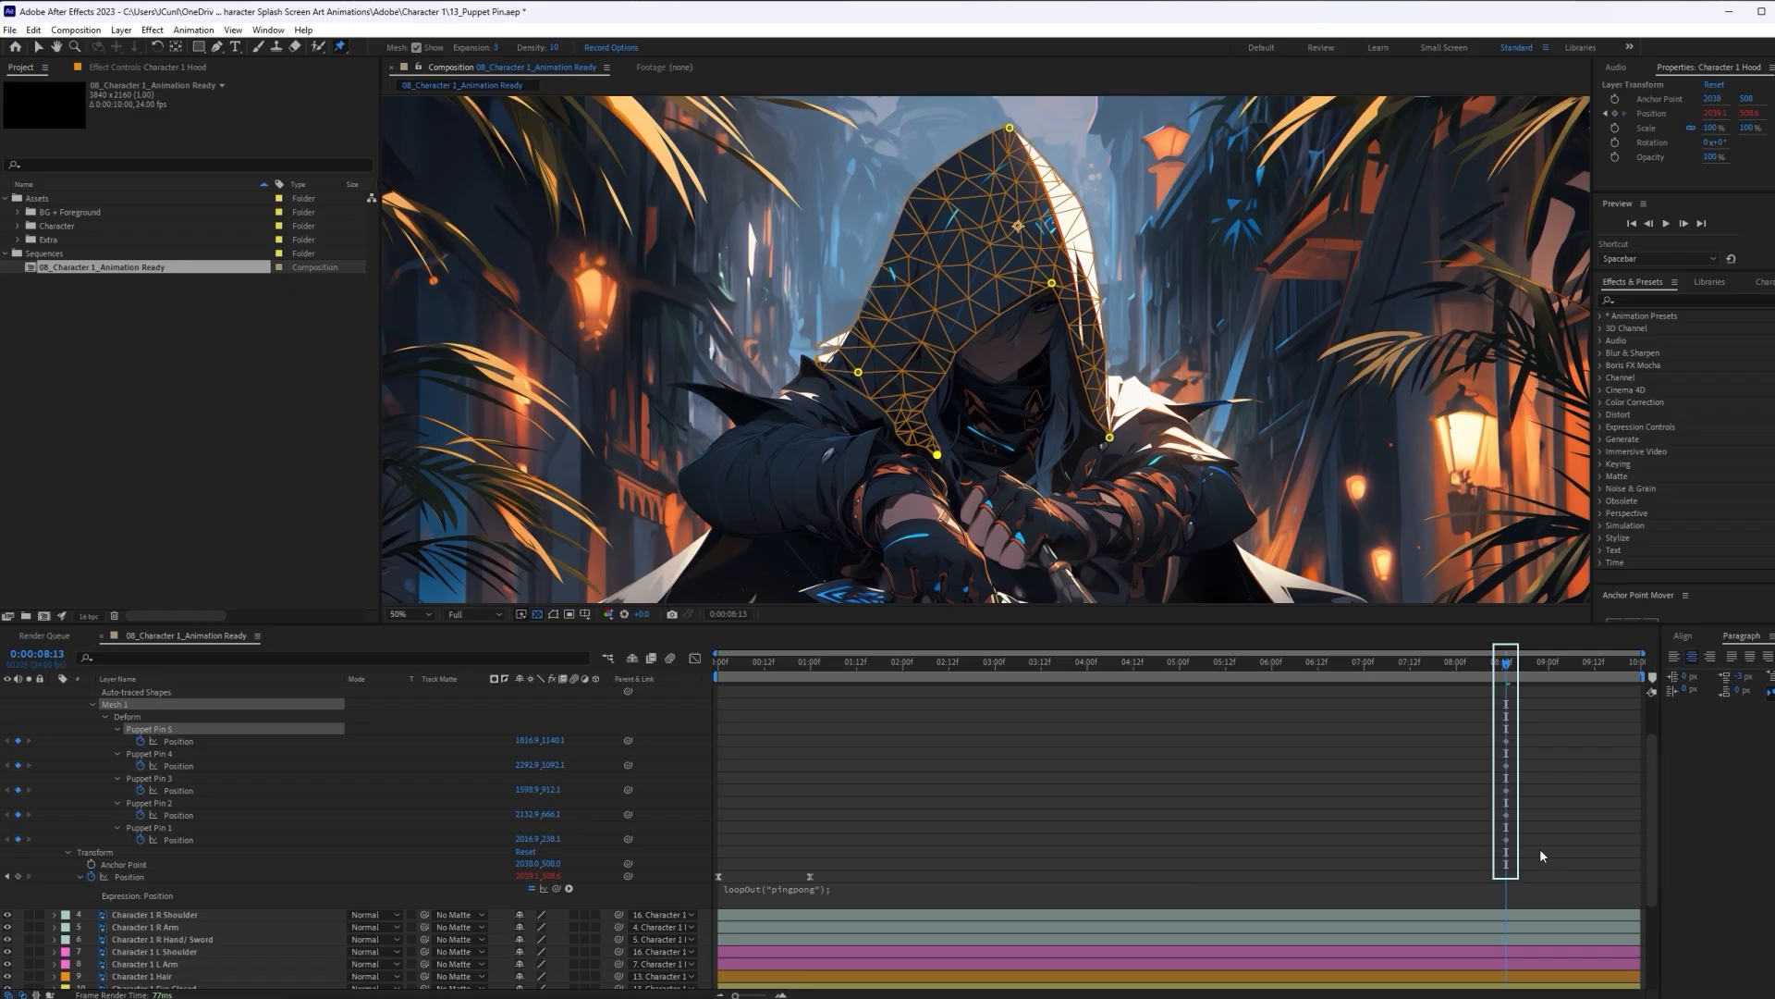
Move all five Puppet pin Position keyframes to 0:00:00:00 and paste copies of them at 0:00:09:23
{"action": "left_click_drag", "start_coordinate": [1540, 847], "coordinate": [1441, 753]}
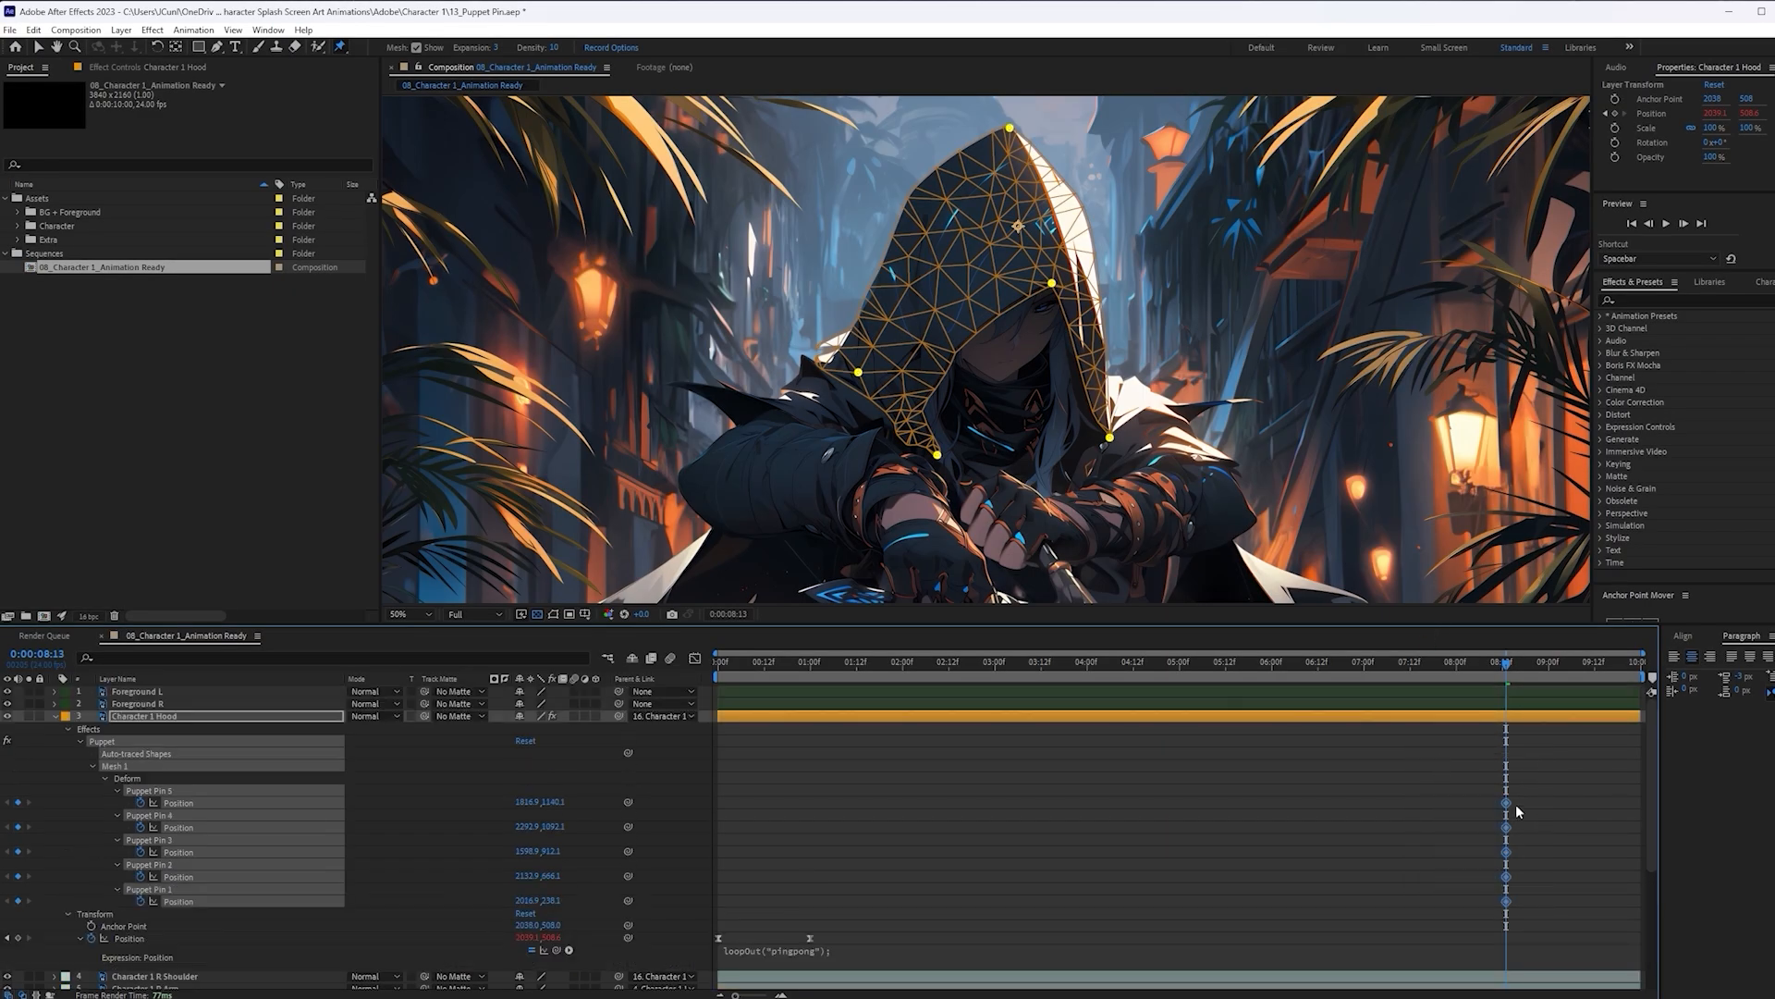
{"action": "left_click_drag", "start_coordinate": [1509, 807], "coordinate": [719, 805]}
{"action": "key", "text": "ctrl+c"}
{"action": "key", "text": "End"}
{"action": "key", "text": "ctrl+v"}
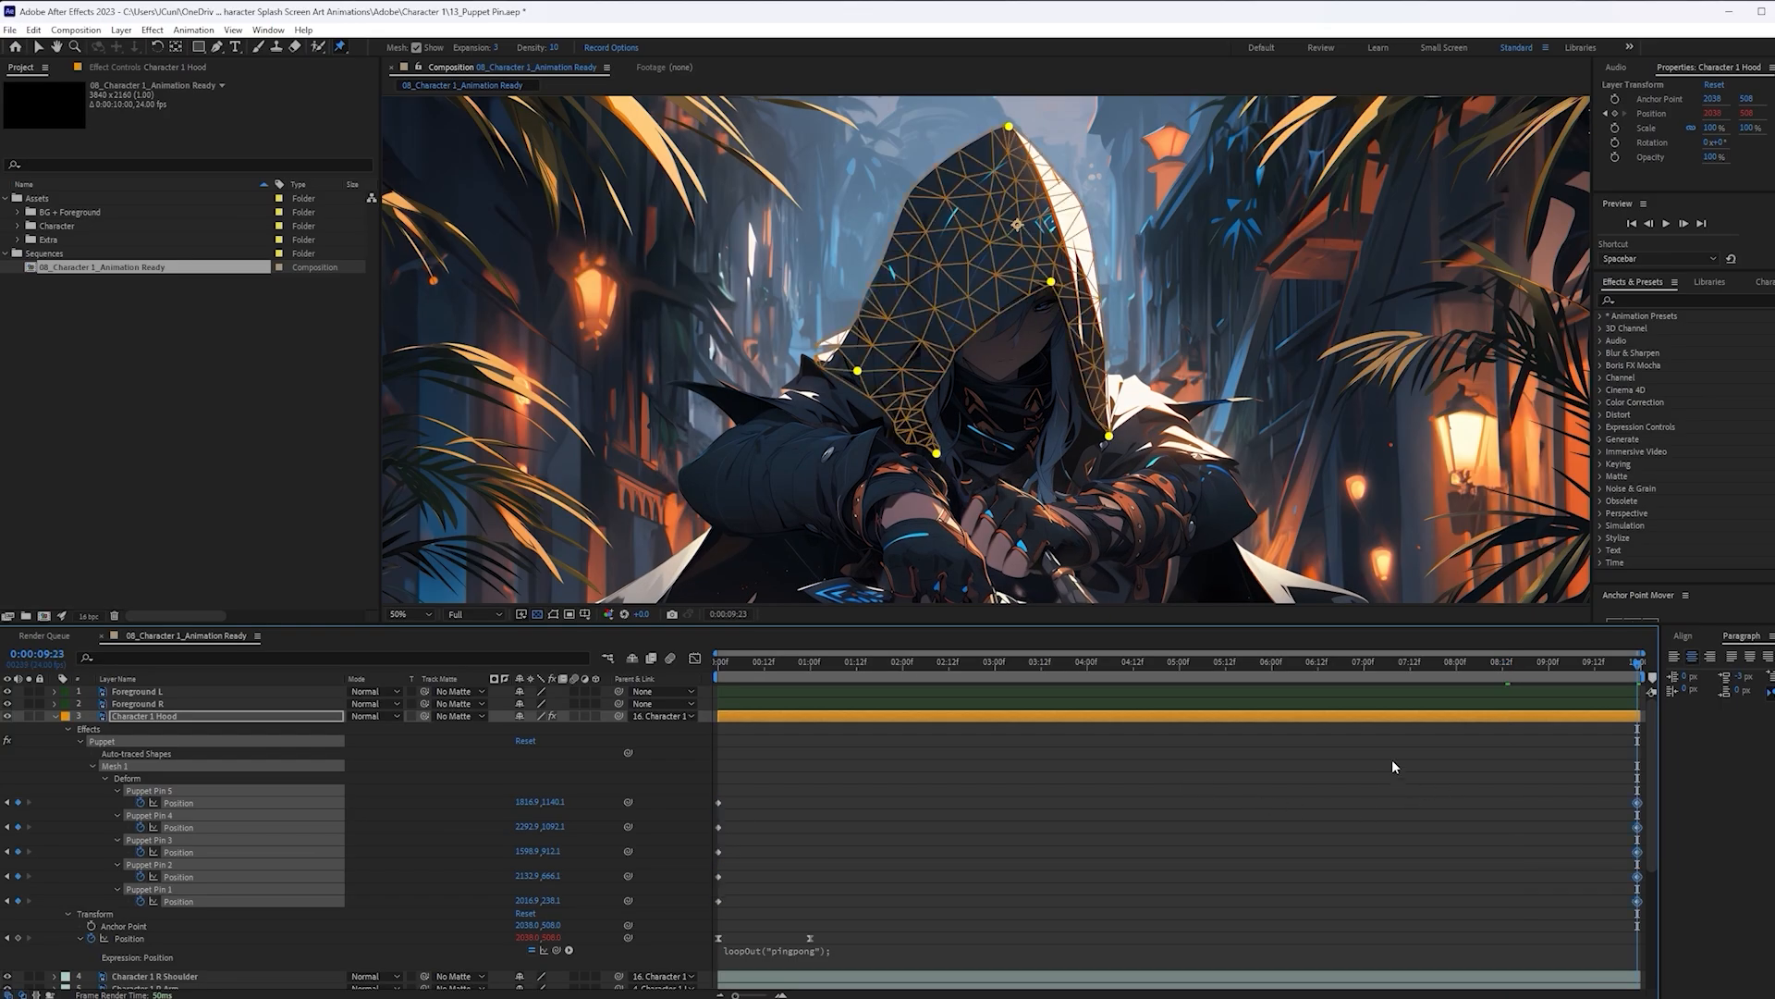
At 0:00:01:00, nudge Puppet Pin 2 on the hood's inner brim slightly downward to keyframe its Position
{"action": "left_click_drag", "start_coordinate": [1606, 675], "coordinate": [812, 709]}
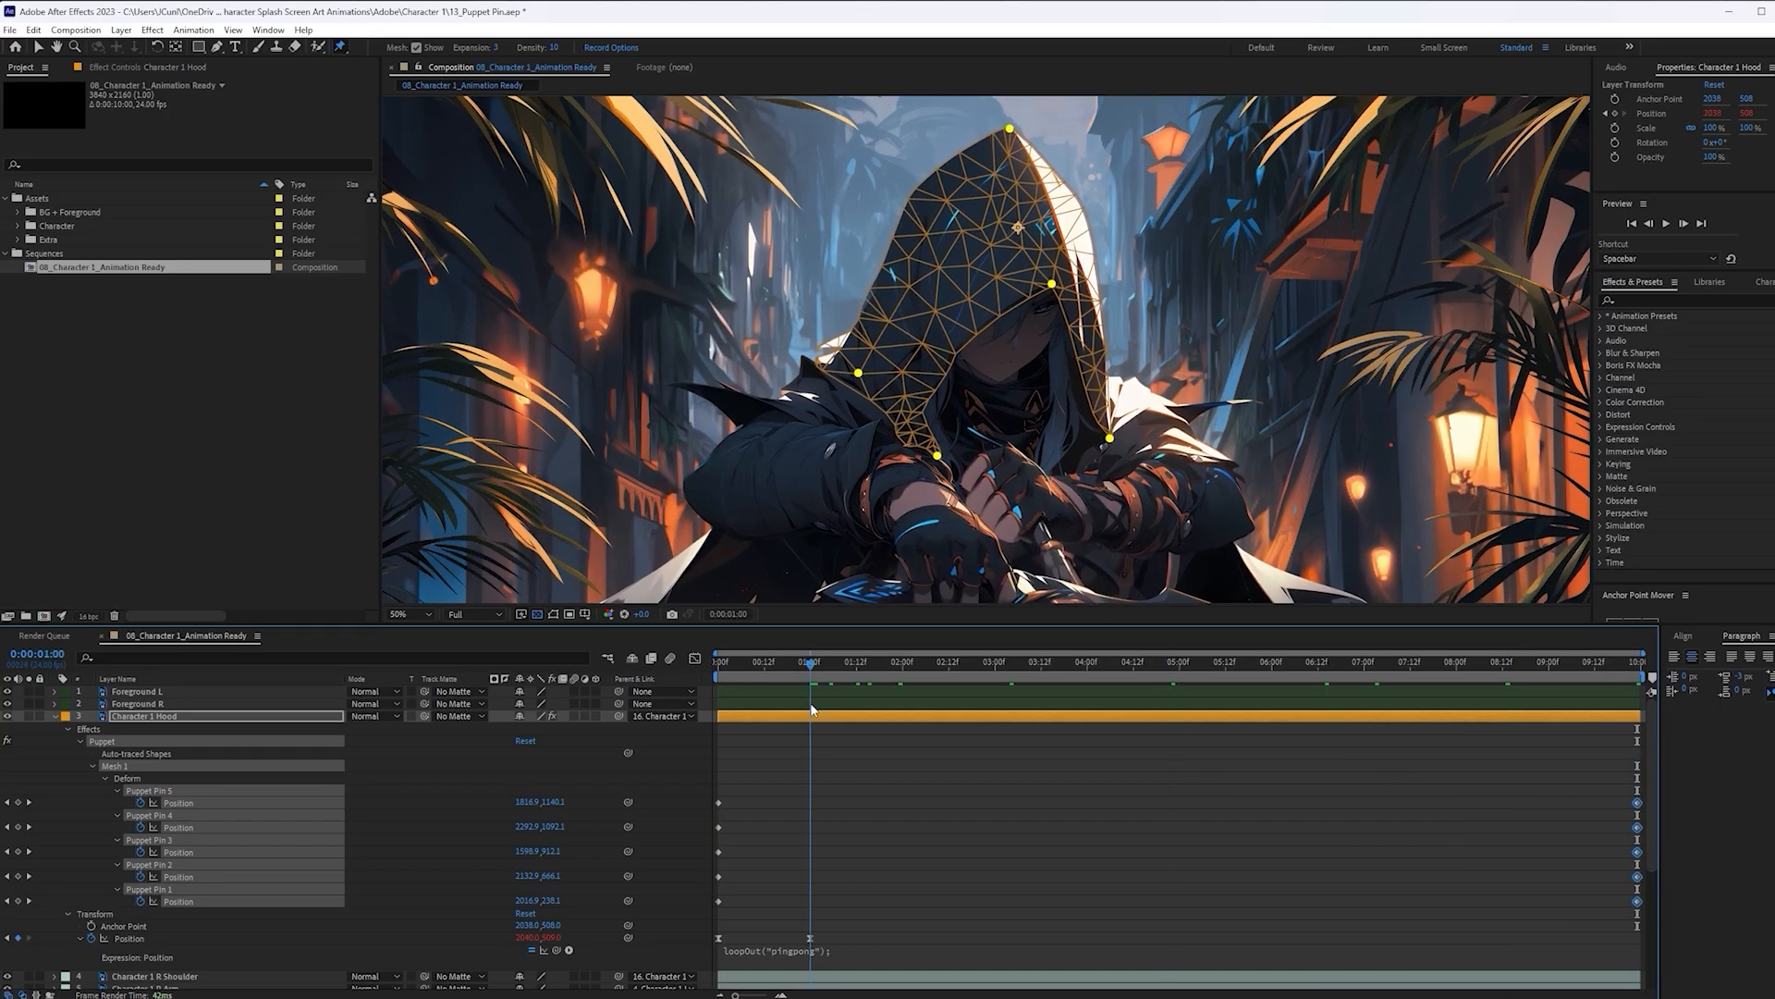
{"action": "left_click", "coordinate": [876, 810]}
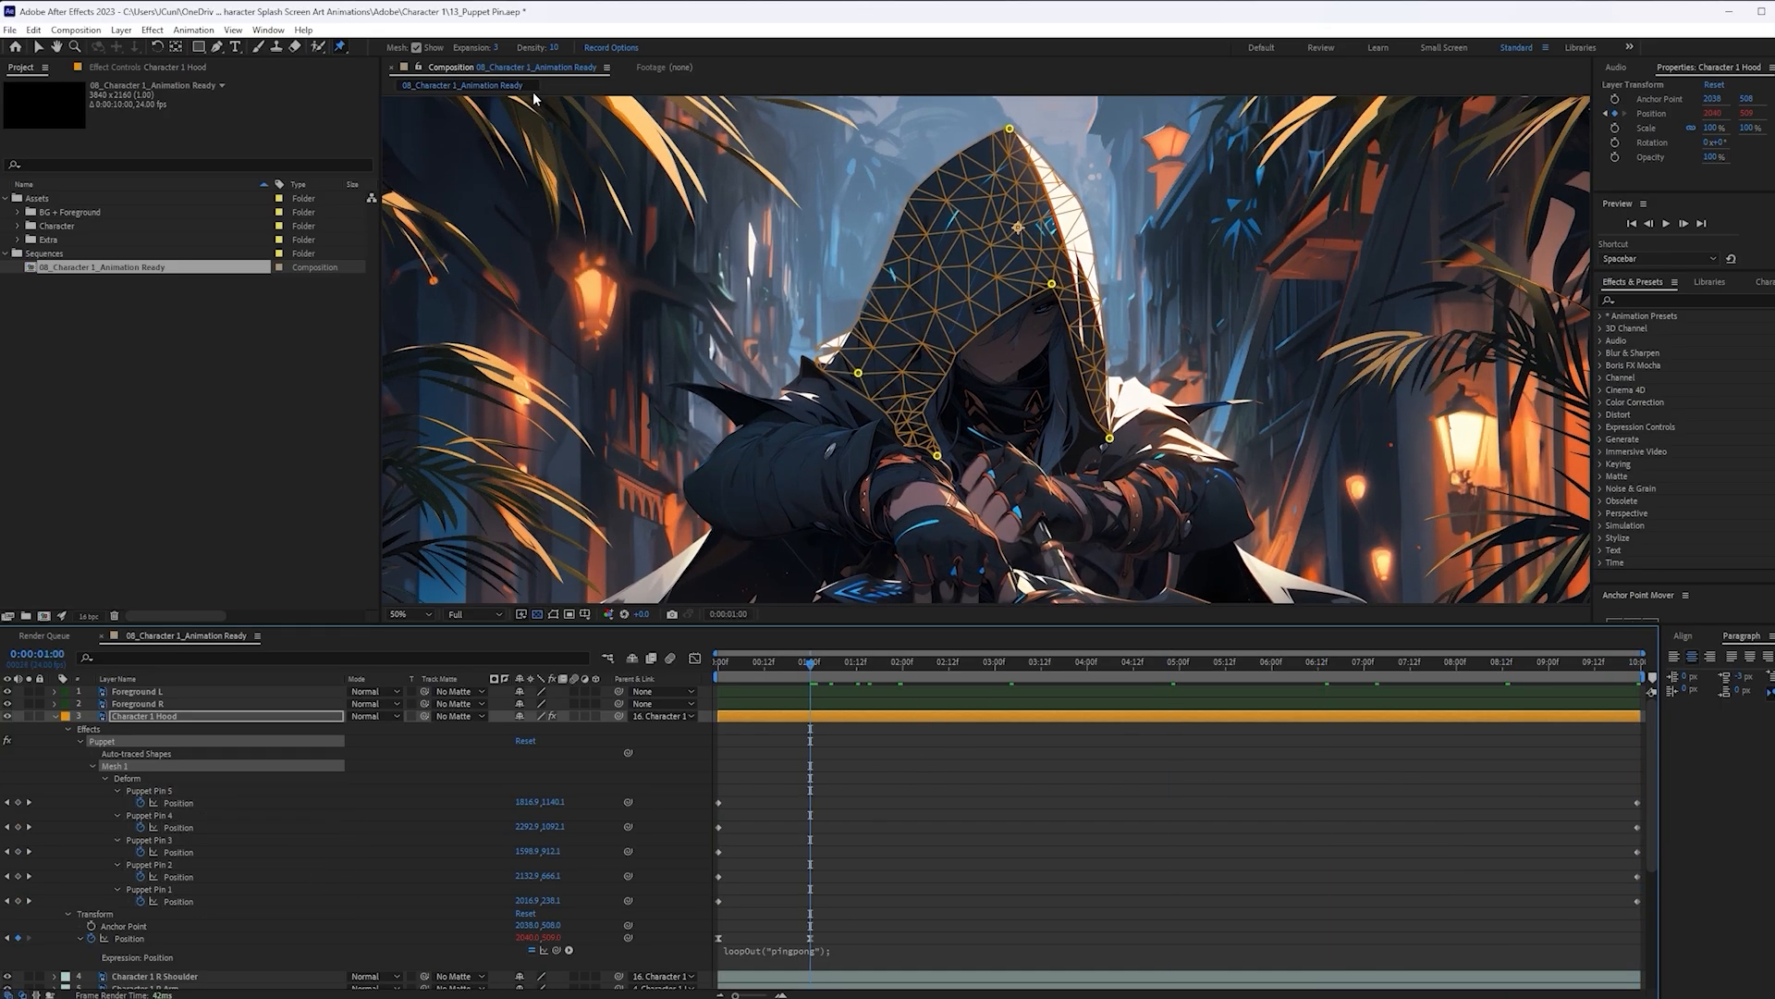
{"action": "left_click_drag", "start_coordinate": [1052, 284], "coordinate": [1054, 293]}
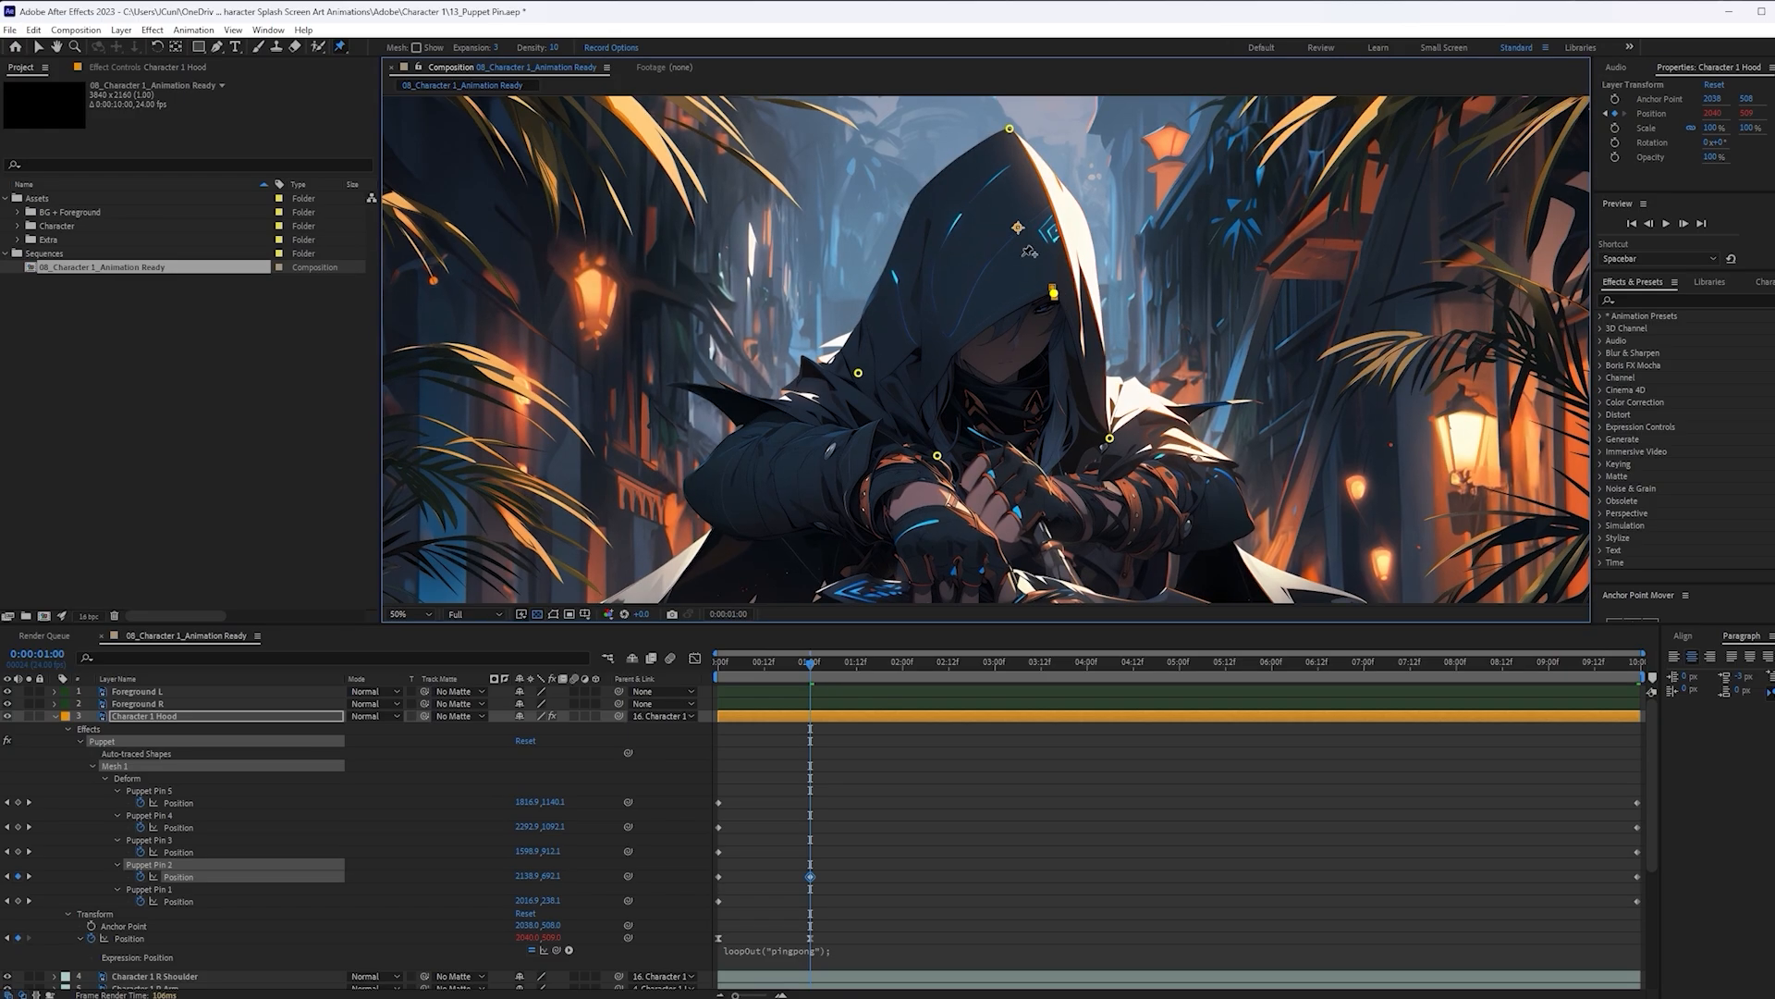
Copy Puppet Pin 2's 0:00:01:00 Position keyframe to 0:00:08:23 and preview the hood motion from the start
{"action": "left_click_drag", "start_coordinate": [810, 665], "coordinate": [1545, 688]}
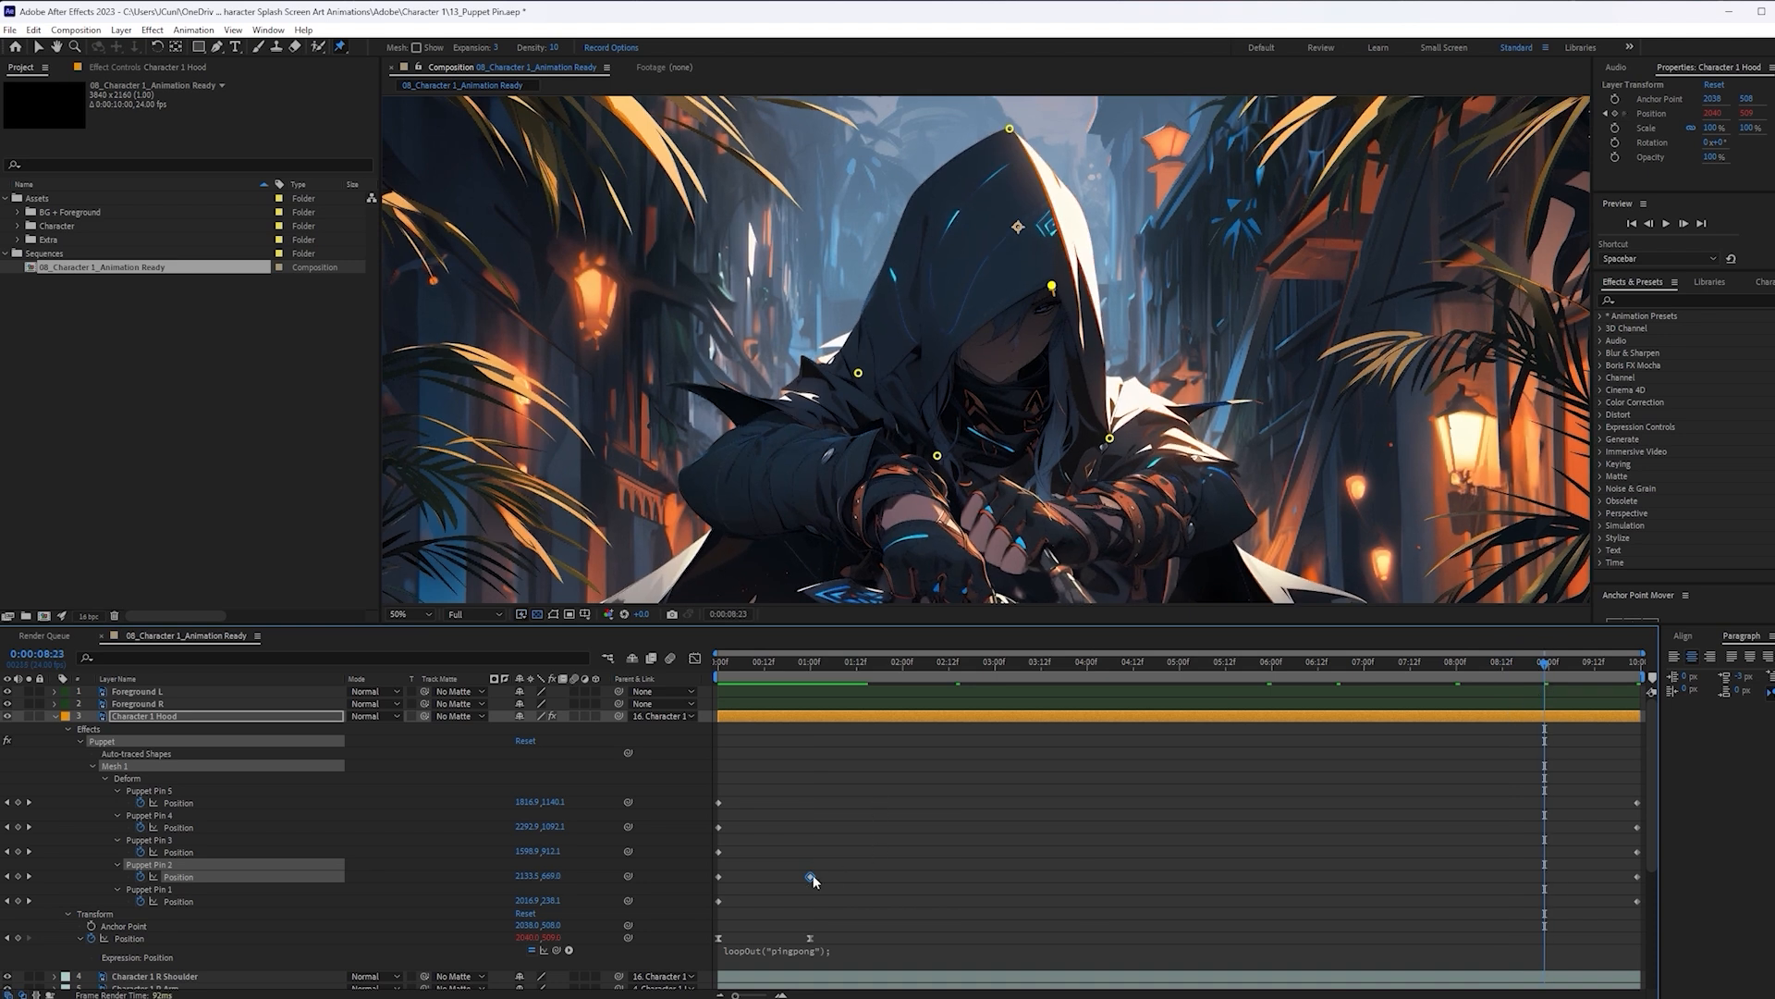
{"action": "key", "text": "ctrl+c"}
{"action": "key", "text": "ctrl+v"}
{"action": "left_click_drag", "start_coordinate": [1533, 671], "coordinate": [603, 684]}
{"action": "key", "text": "space"}
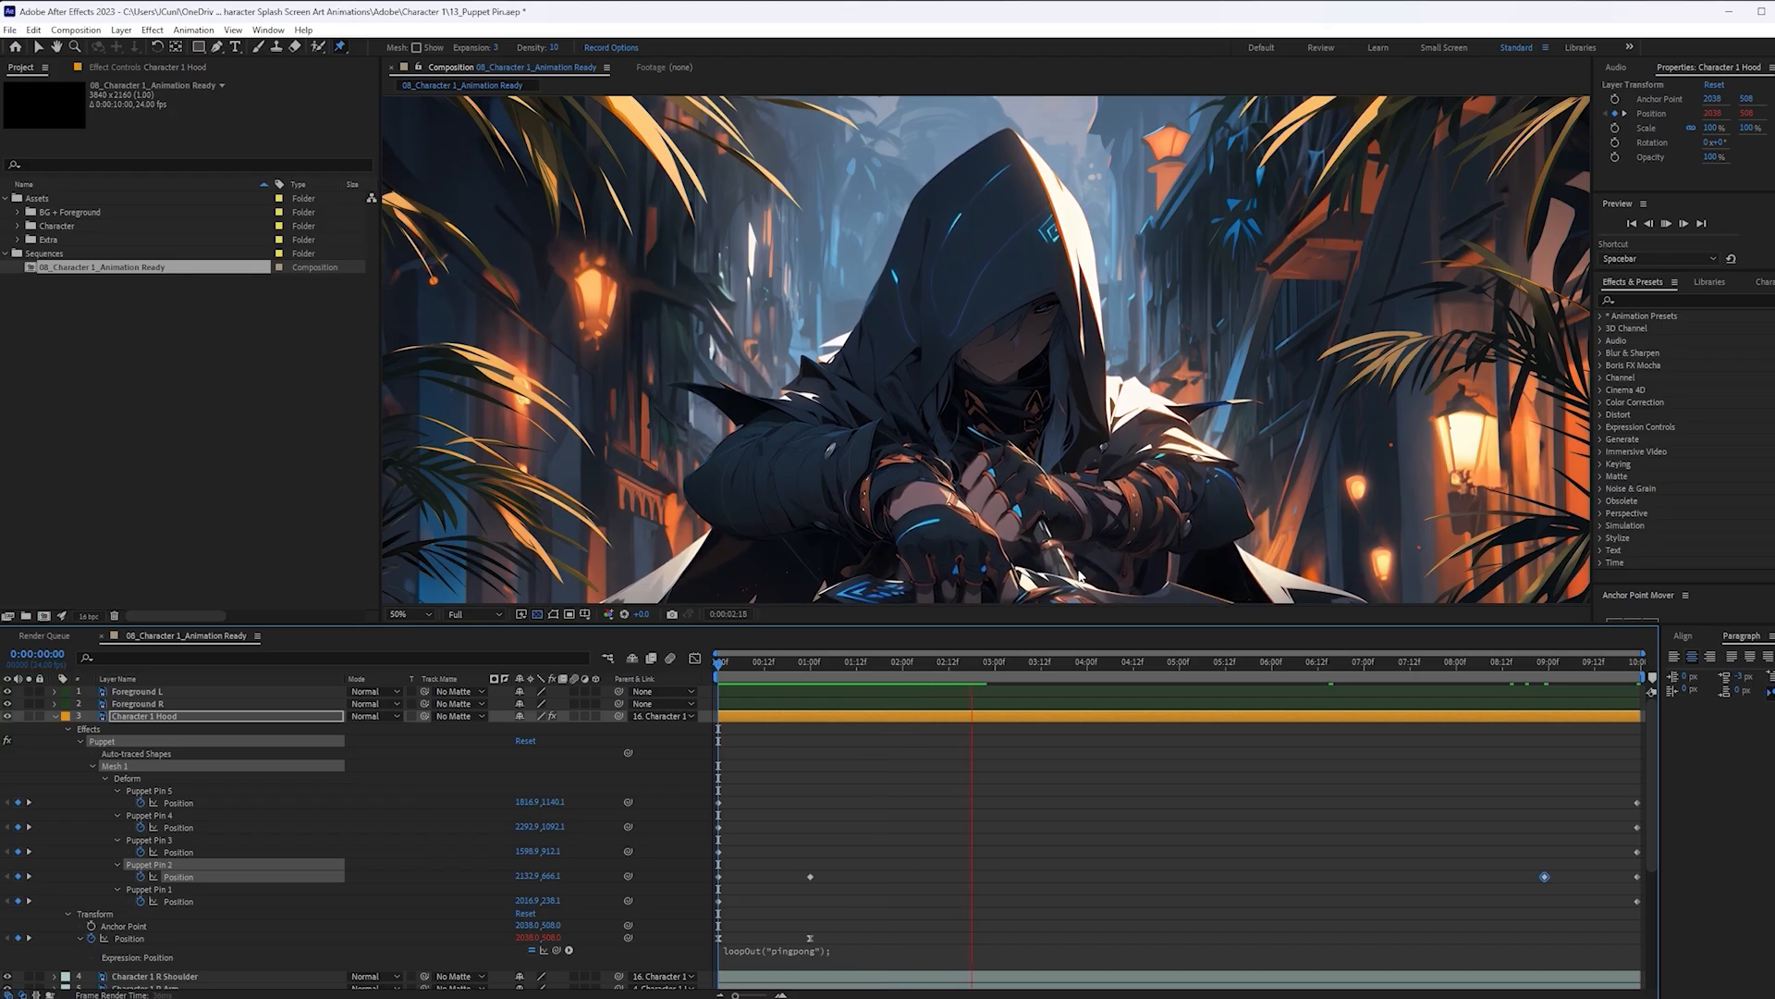
{"action": "key", "text": "space"}
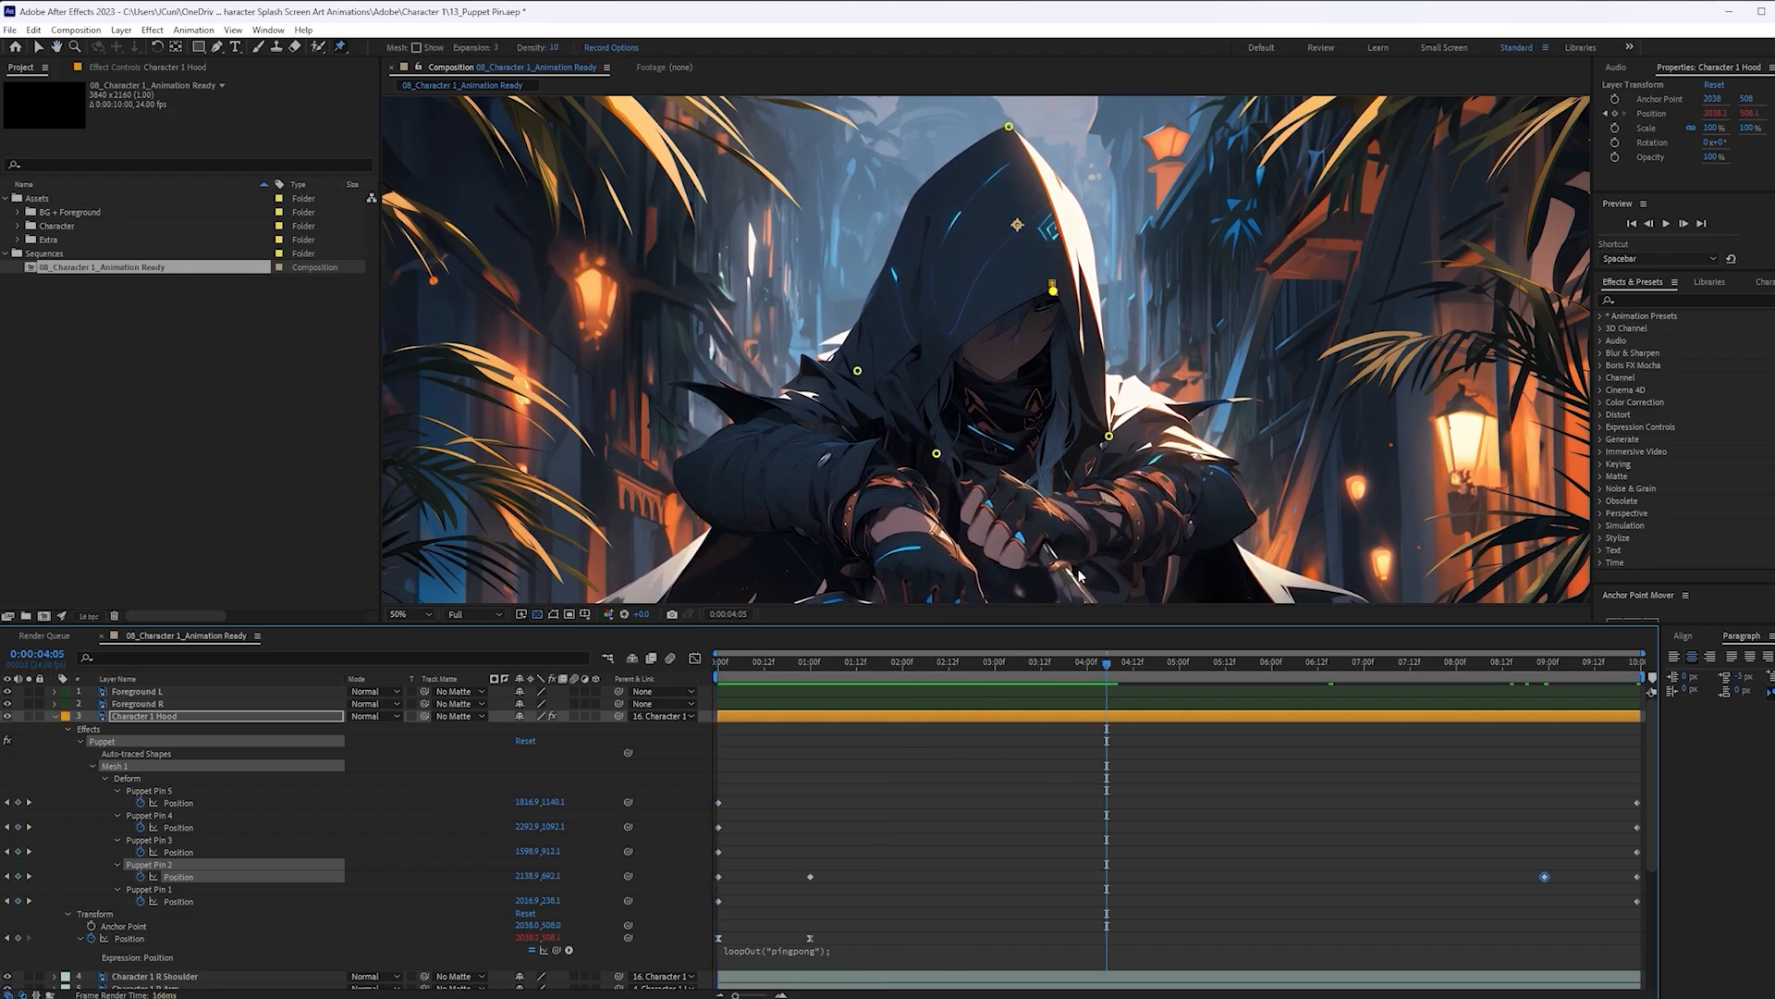
Add a Puppet Pin 2 Position keyframe at 0:00:03:05, and at 0:00:04:07 nudge the pin to about 2123, 682
{"action": "left_click_drag", "start_coordinate": [1078, 665], "coordinate": [1014, 670]}
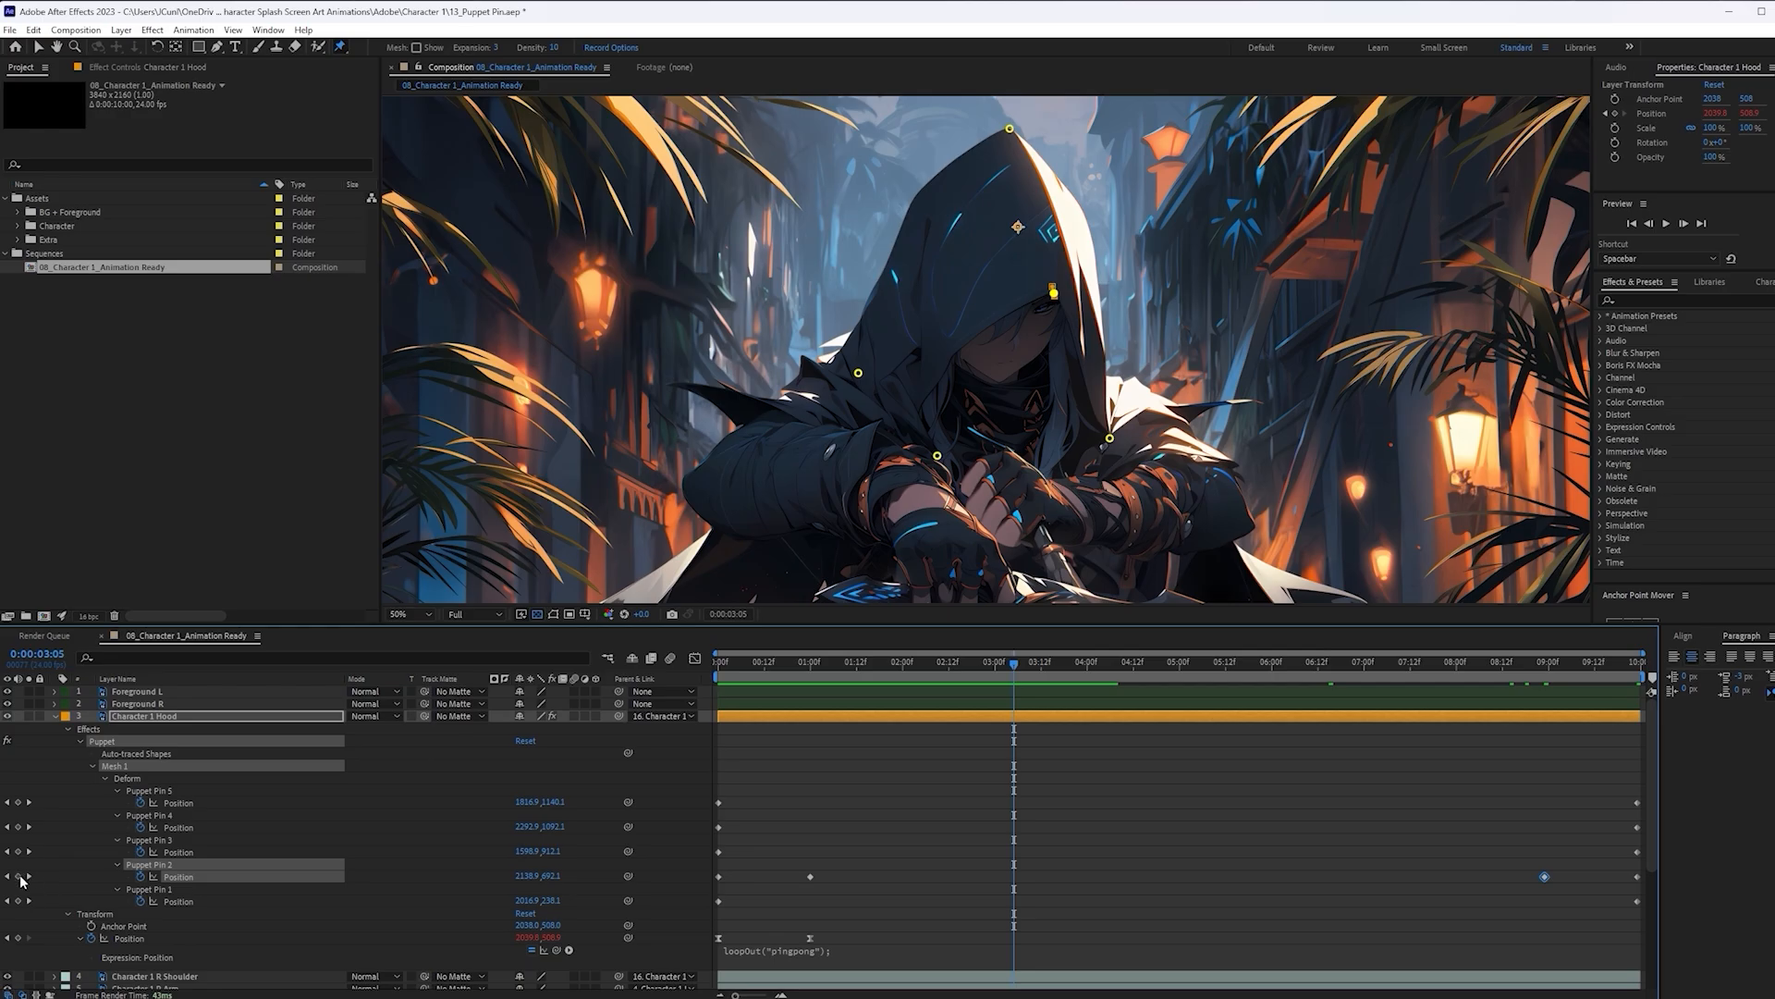
{"action": "left_click", "coordinate": [18, 875]}
{"action": "left_click_drag", "start_coordinate": [1018, 669], "coordinate": [1114, 675]}
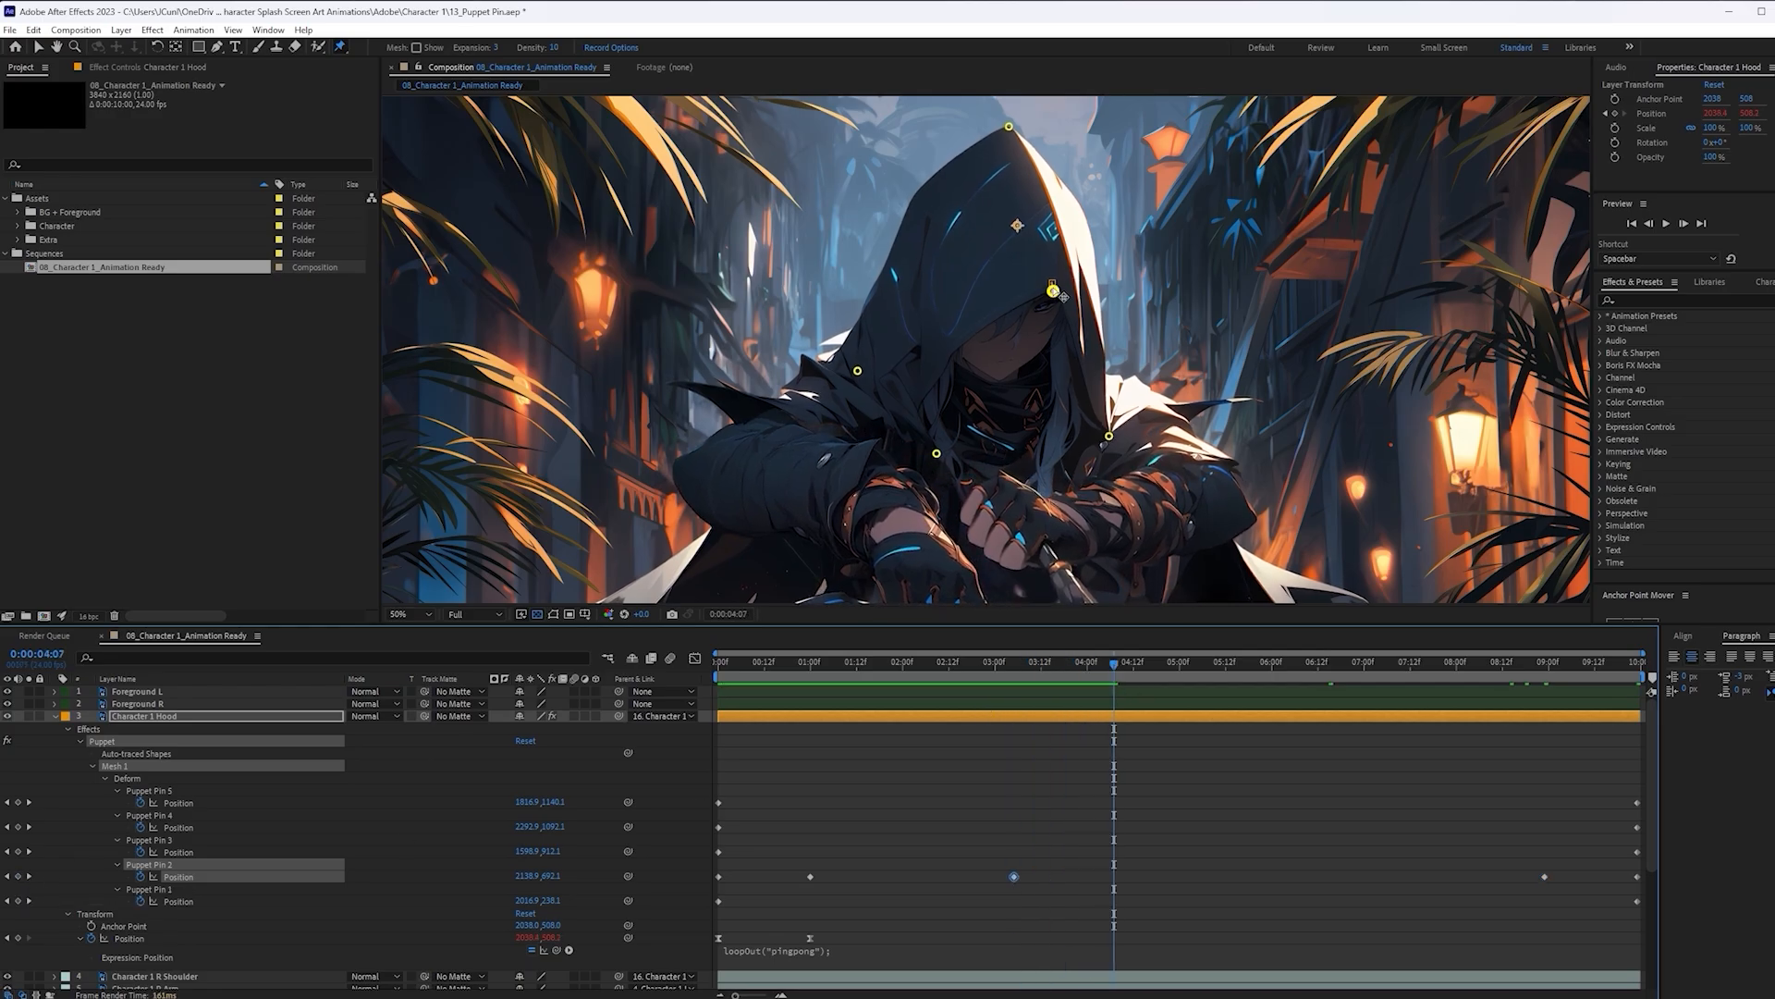
{"action": "left_click_drag", "start_coordinate": [1053, 291], "coordinate": [1057, 294]}
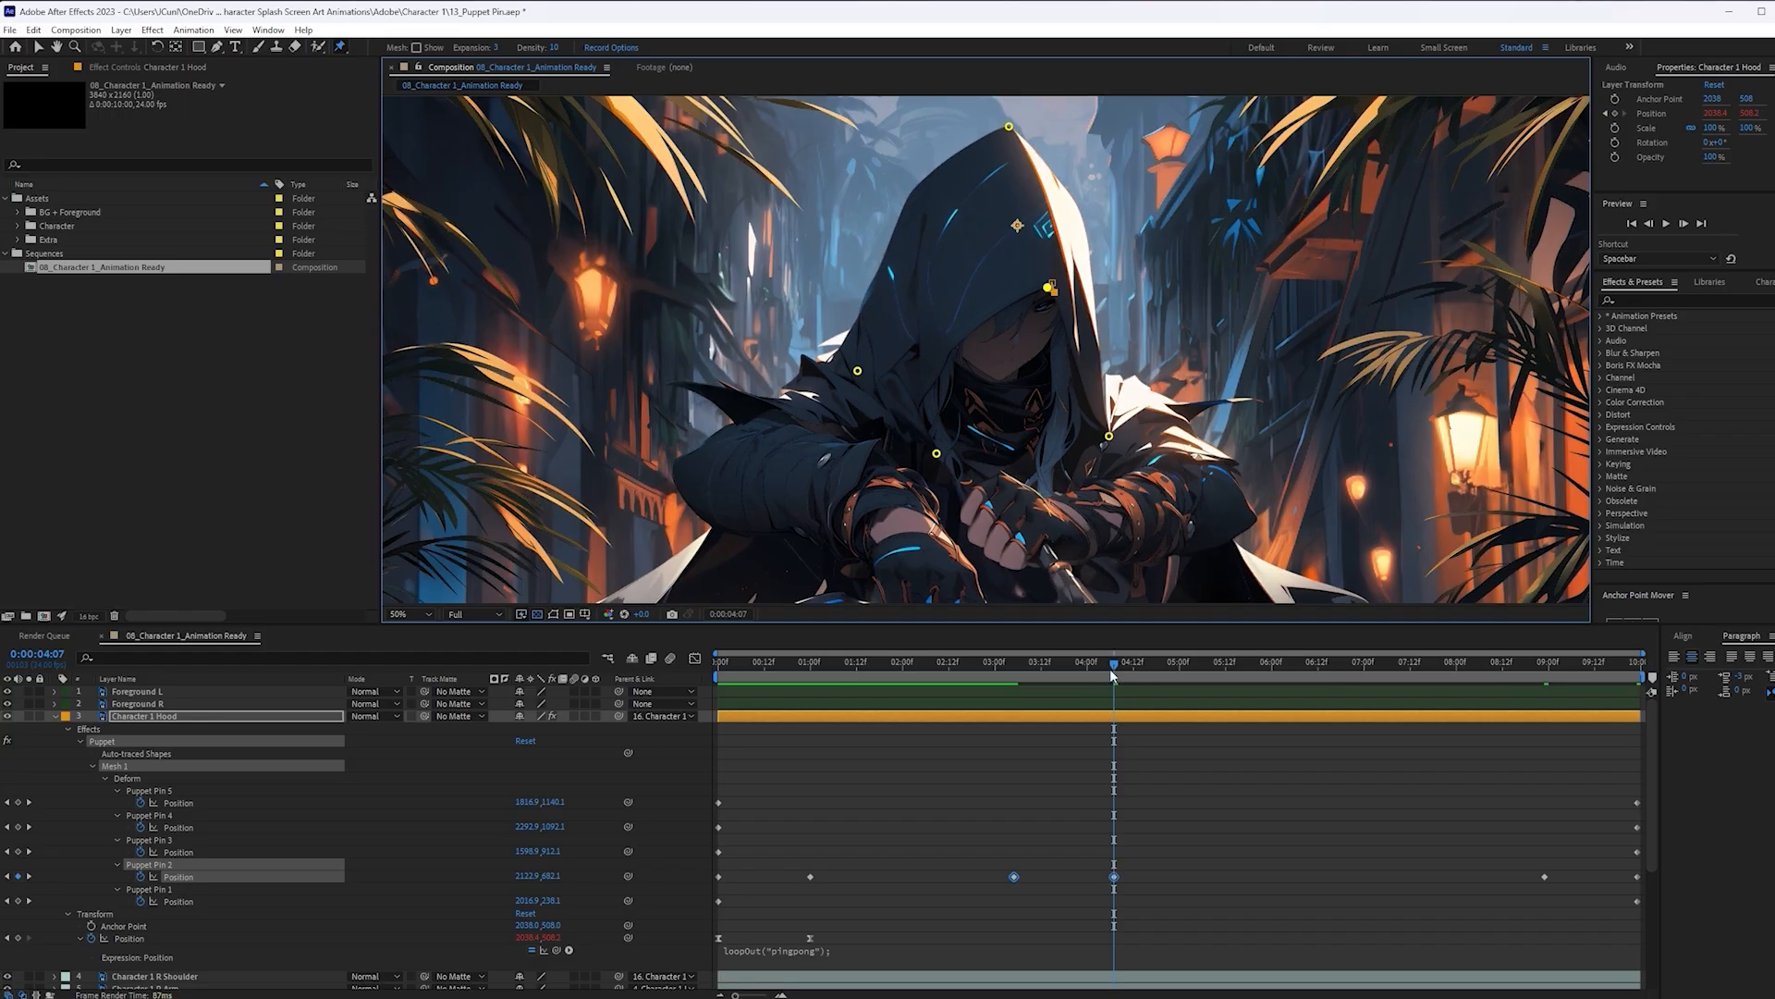
Preview the hood's pin deformation from the beginning of the composition
{"action": "left_click_drag", "start_coordinate": [1112, 676], "coordinate": [682, 679]}
{"action": "key", "text": "space"}
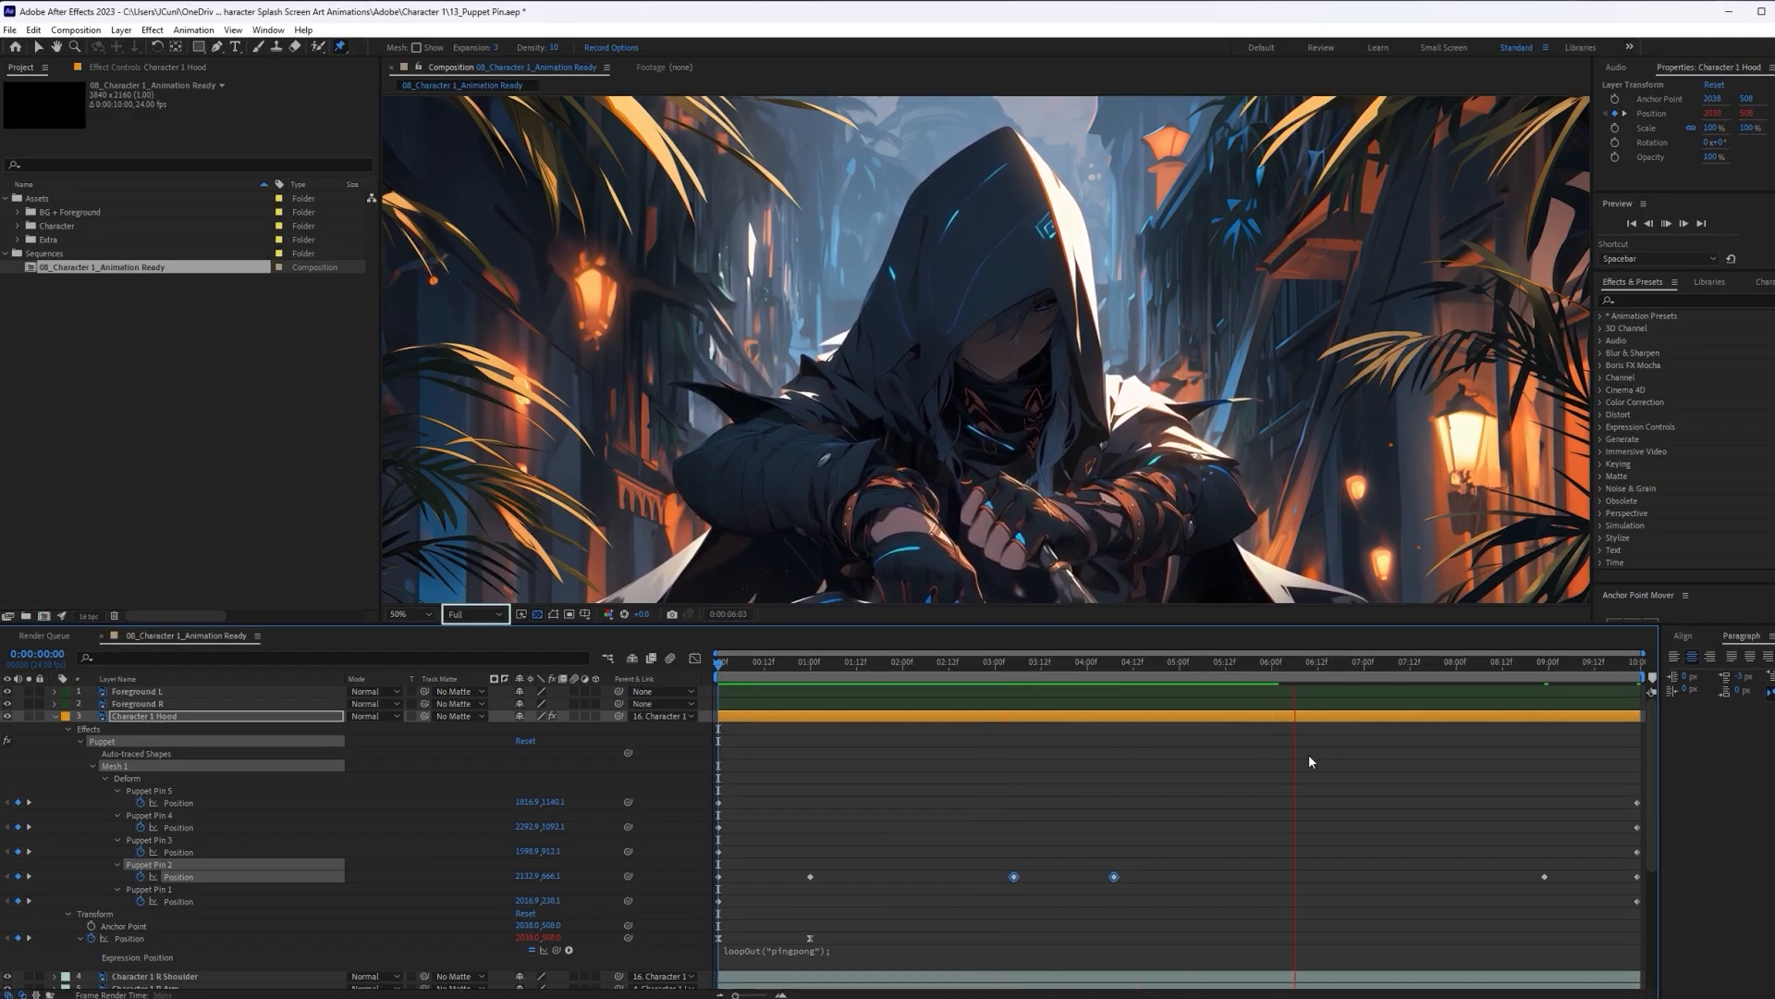
{"action": "key", "text": "space"}
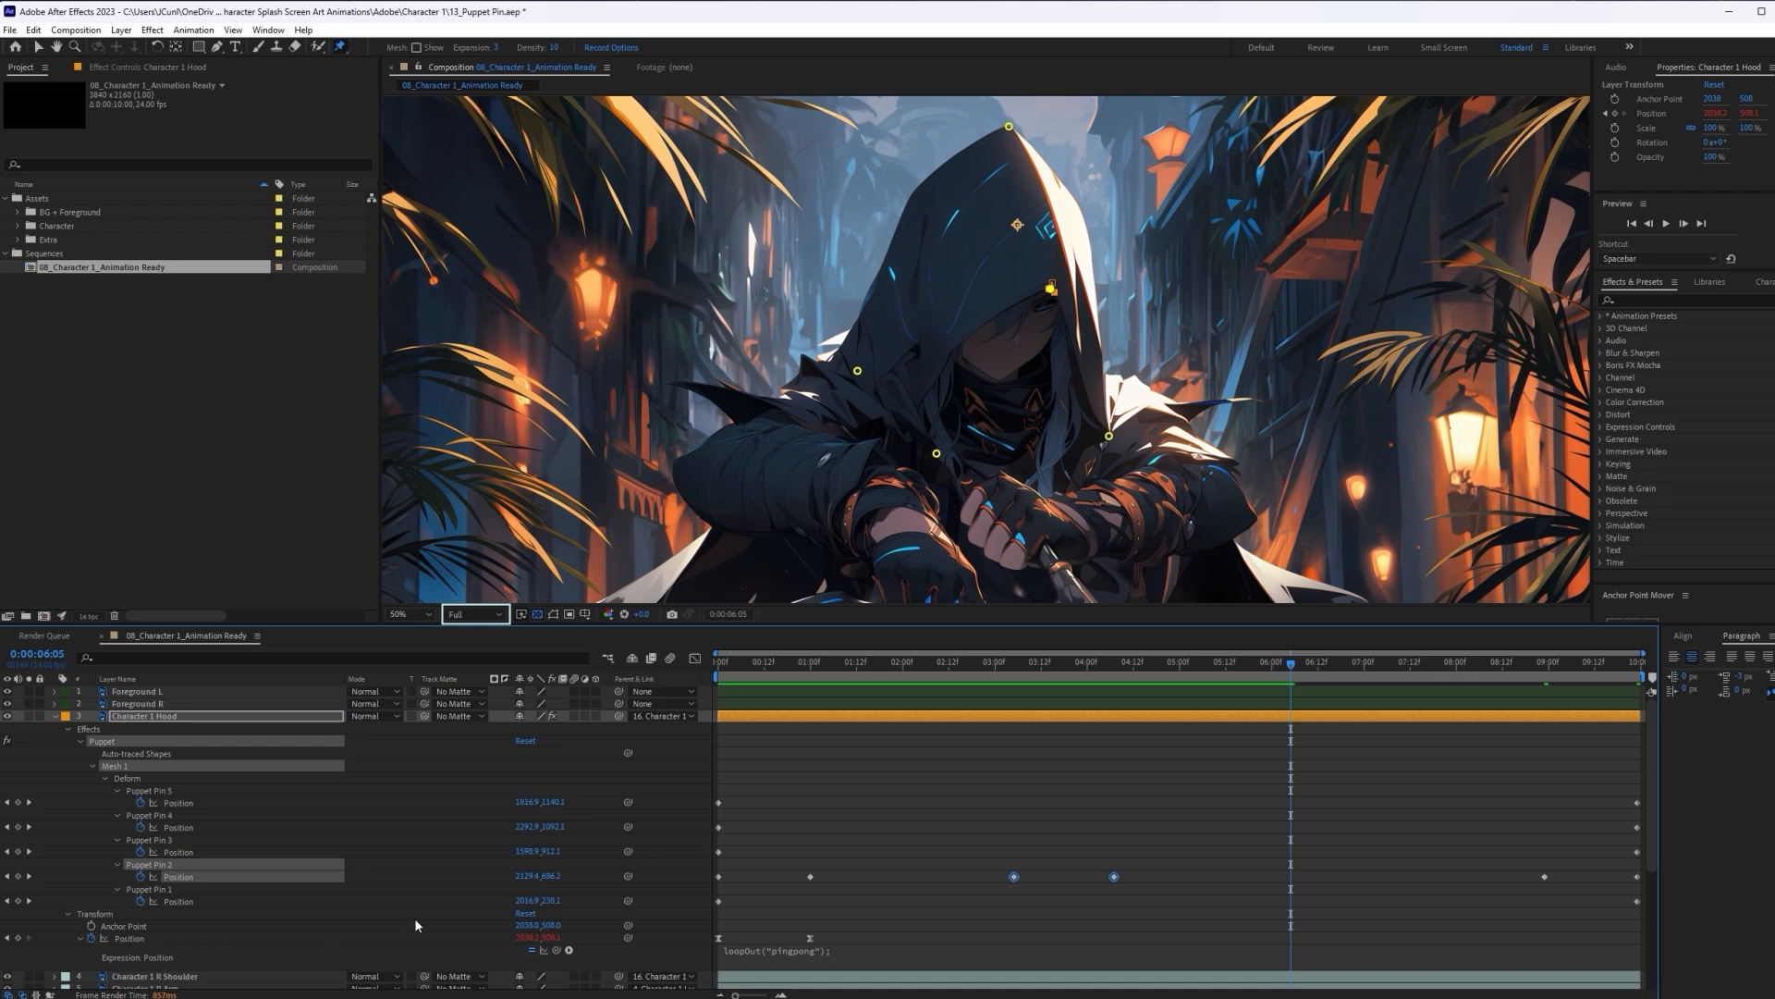
Copy Puppet Pin 2's 0:00:04:07 keyframe to 0:00:06:17 and shift its 0:00:08:23 keyframe earlier to about 0:00:07:20
{"action": "left_click", "coordinate": [1162, 869]}
{"action": "left_click", "coordinate": [1114, 876]}
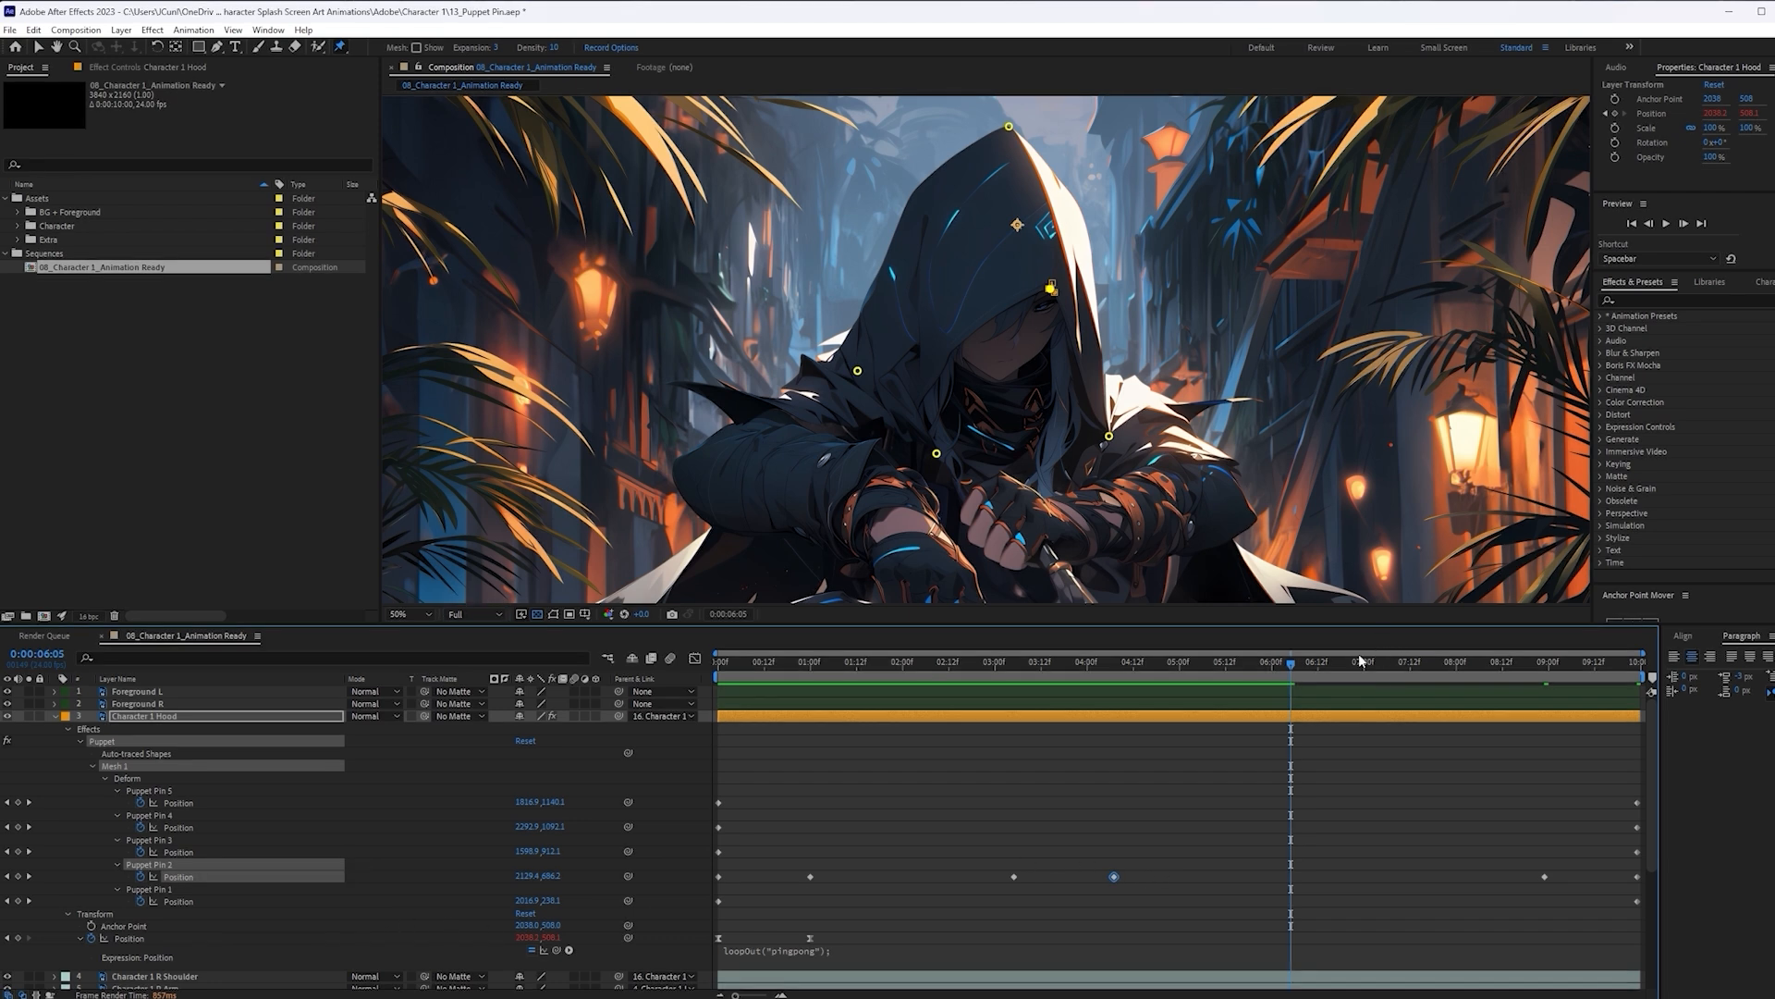
{"action": "mouse_move", "coordinate": [1362, 664]}
{"action": "left_mouse_down"}
{"action": "mouse_move", "coordinate": [1446, 679]}
{"action": "mouse_move", "coordinate": [1337, 665]}
{"action": "left_mouse_up"}
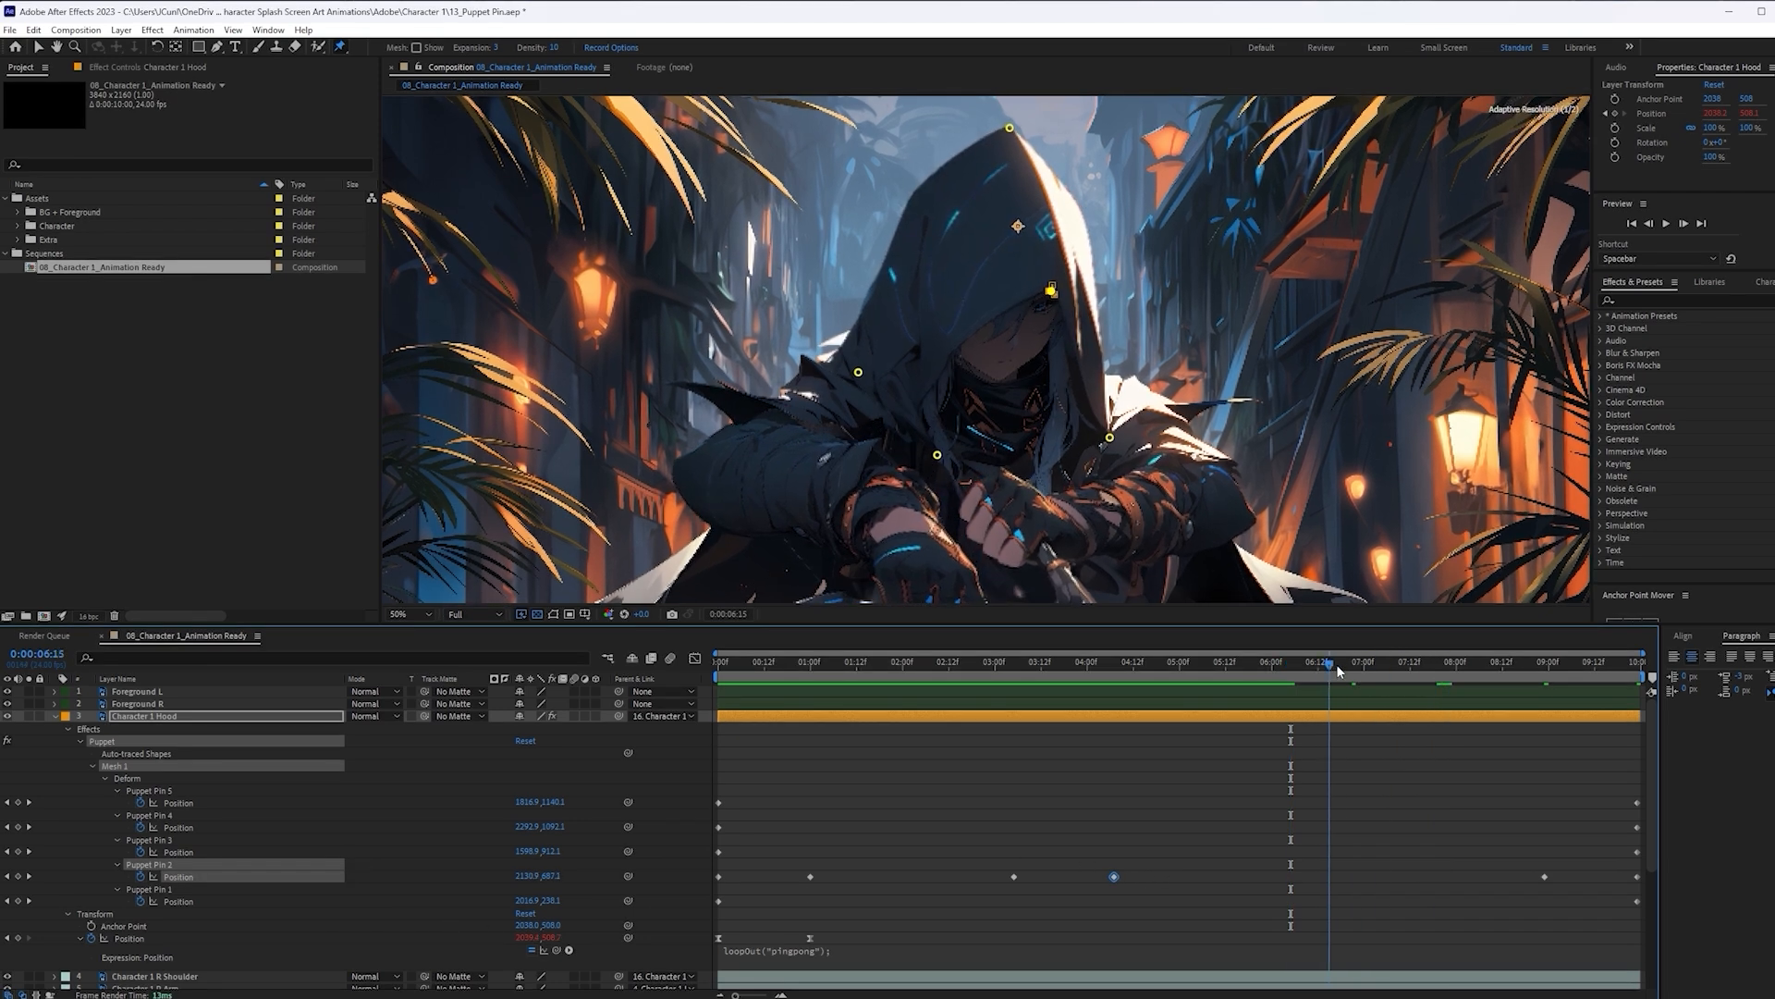
{"action": "left_click", "coordinate": [1544, 875]}
{"action": "left_click_drag", "start_coordinate": [1522, 876], "coordinate": [1441, 875]}
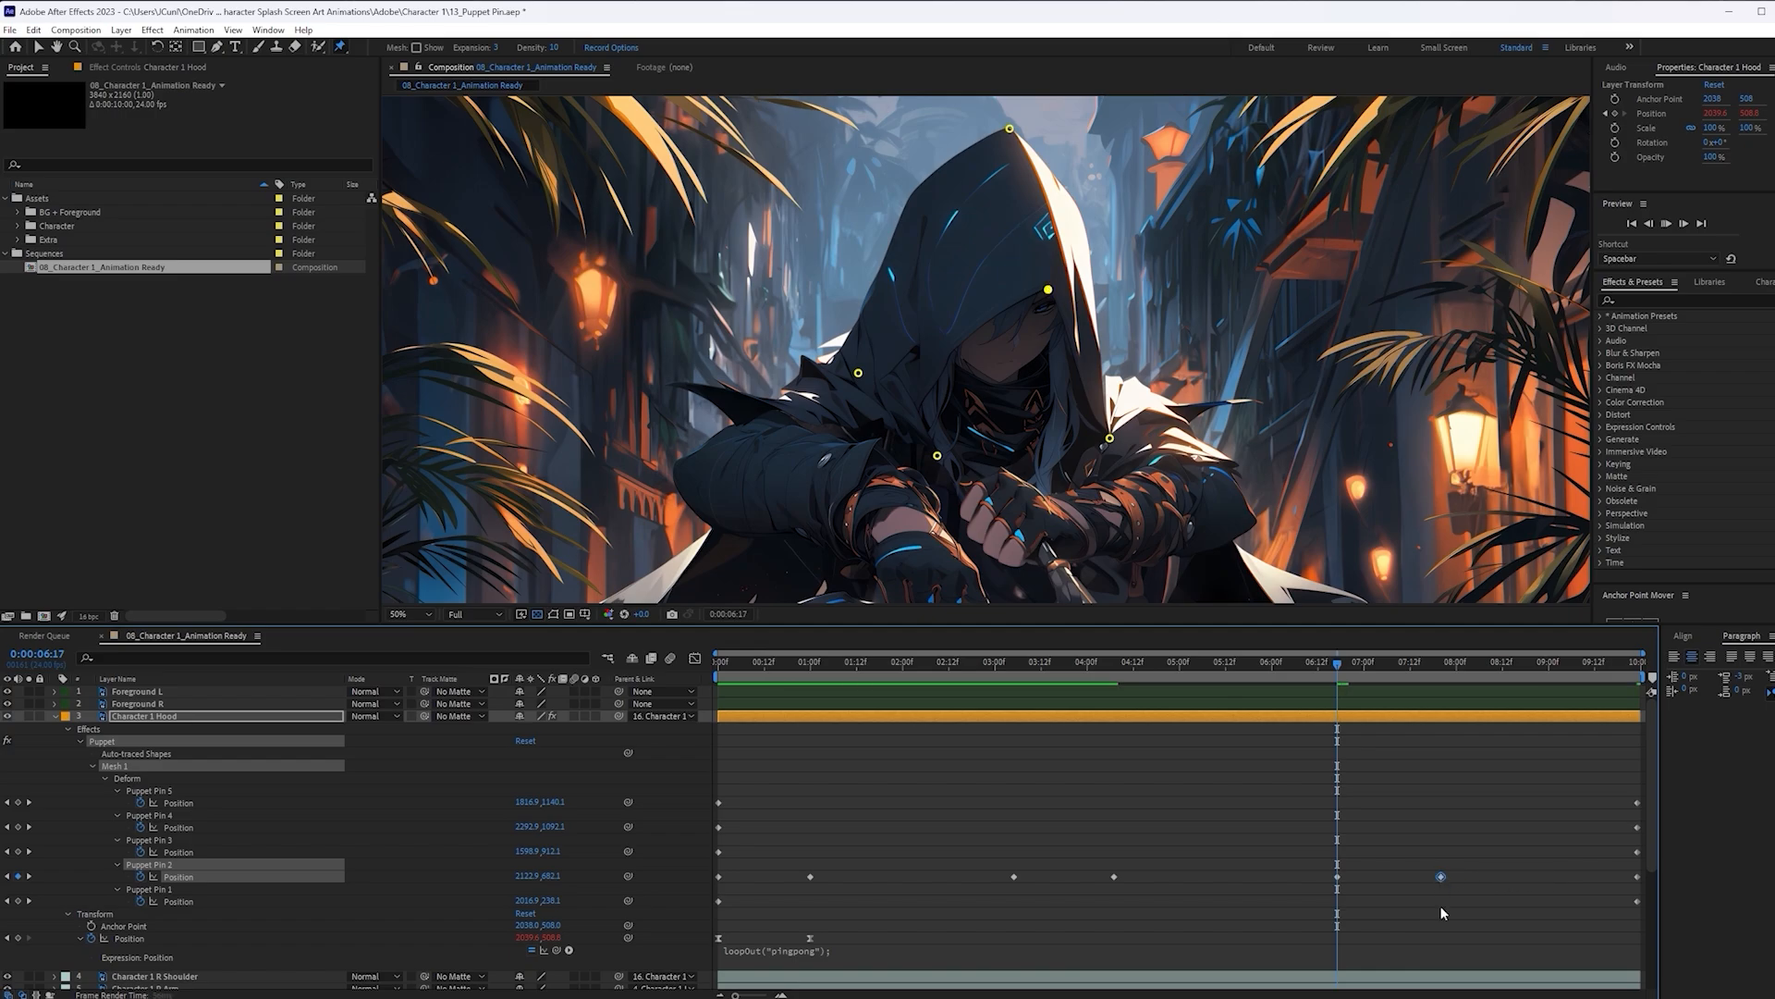
Preview the hood motion from 0:00:06:08 and shift the selected Puppet Pin 2 keyframe slightly later to about 0:00:08:01
{"action": "key", "text": "space"}
{"action": "left_click", "coordinate": [1304, 668]}
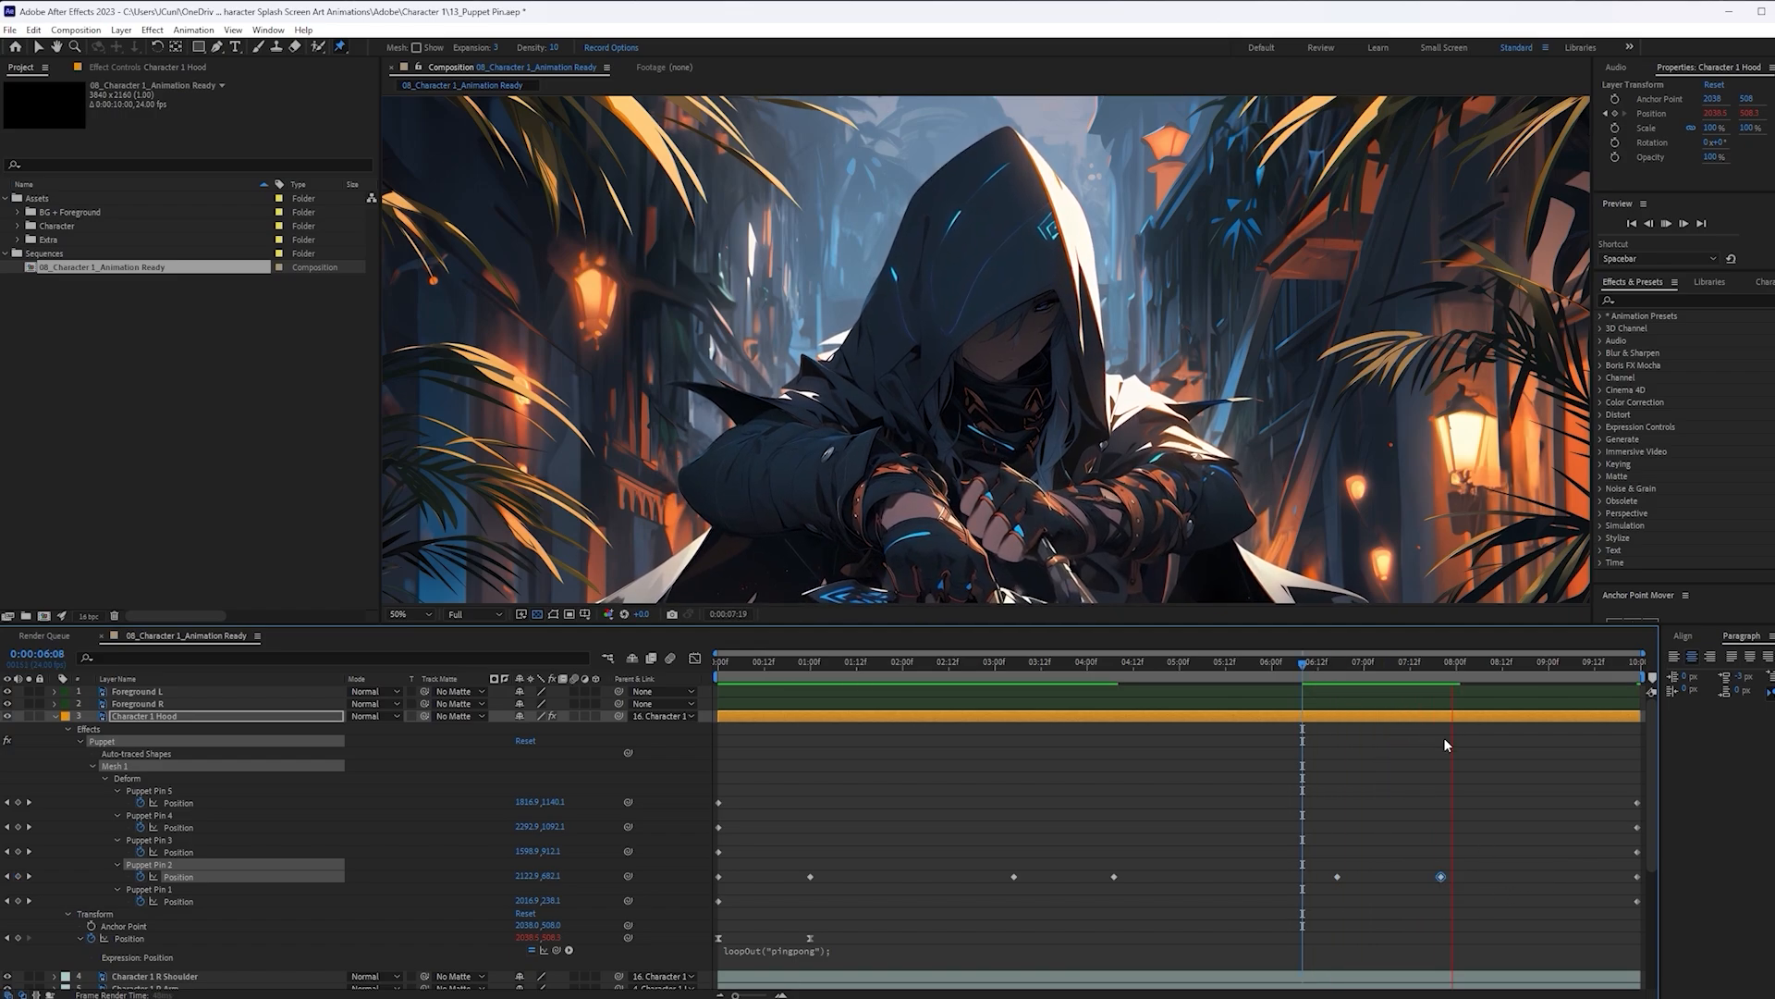
{"action": "key", "text": "space"}
{"action": "left_click_drag", "start_coordinate": [1442, 874], "coordinate": [1459, 875]}
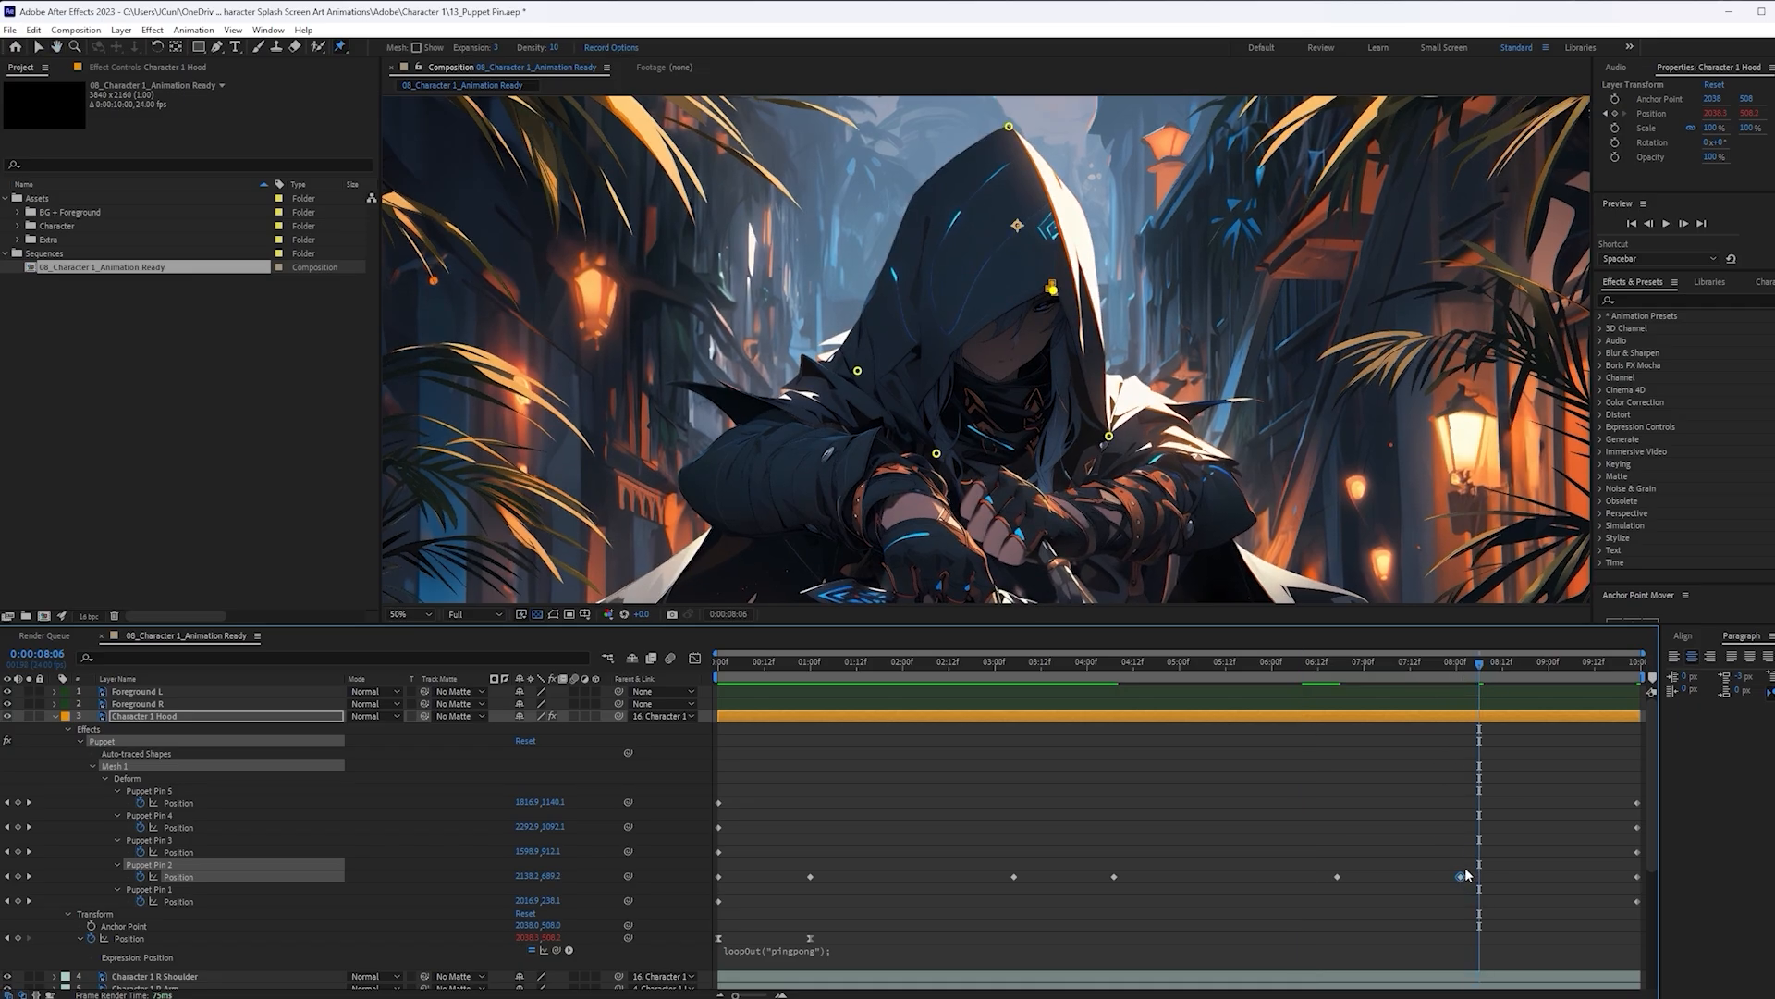
Paste the copied Puppet Pin 2 Position keyframe at 0:00:09:07 and preview the whole hood animation
{"action": "left_click_drag", "start_coordinate": [1501, 676], "coordinate": [1576, 676]}
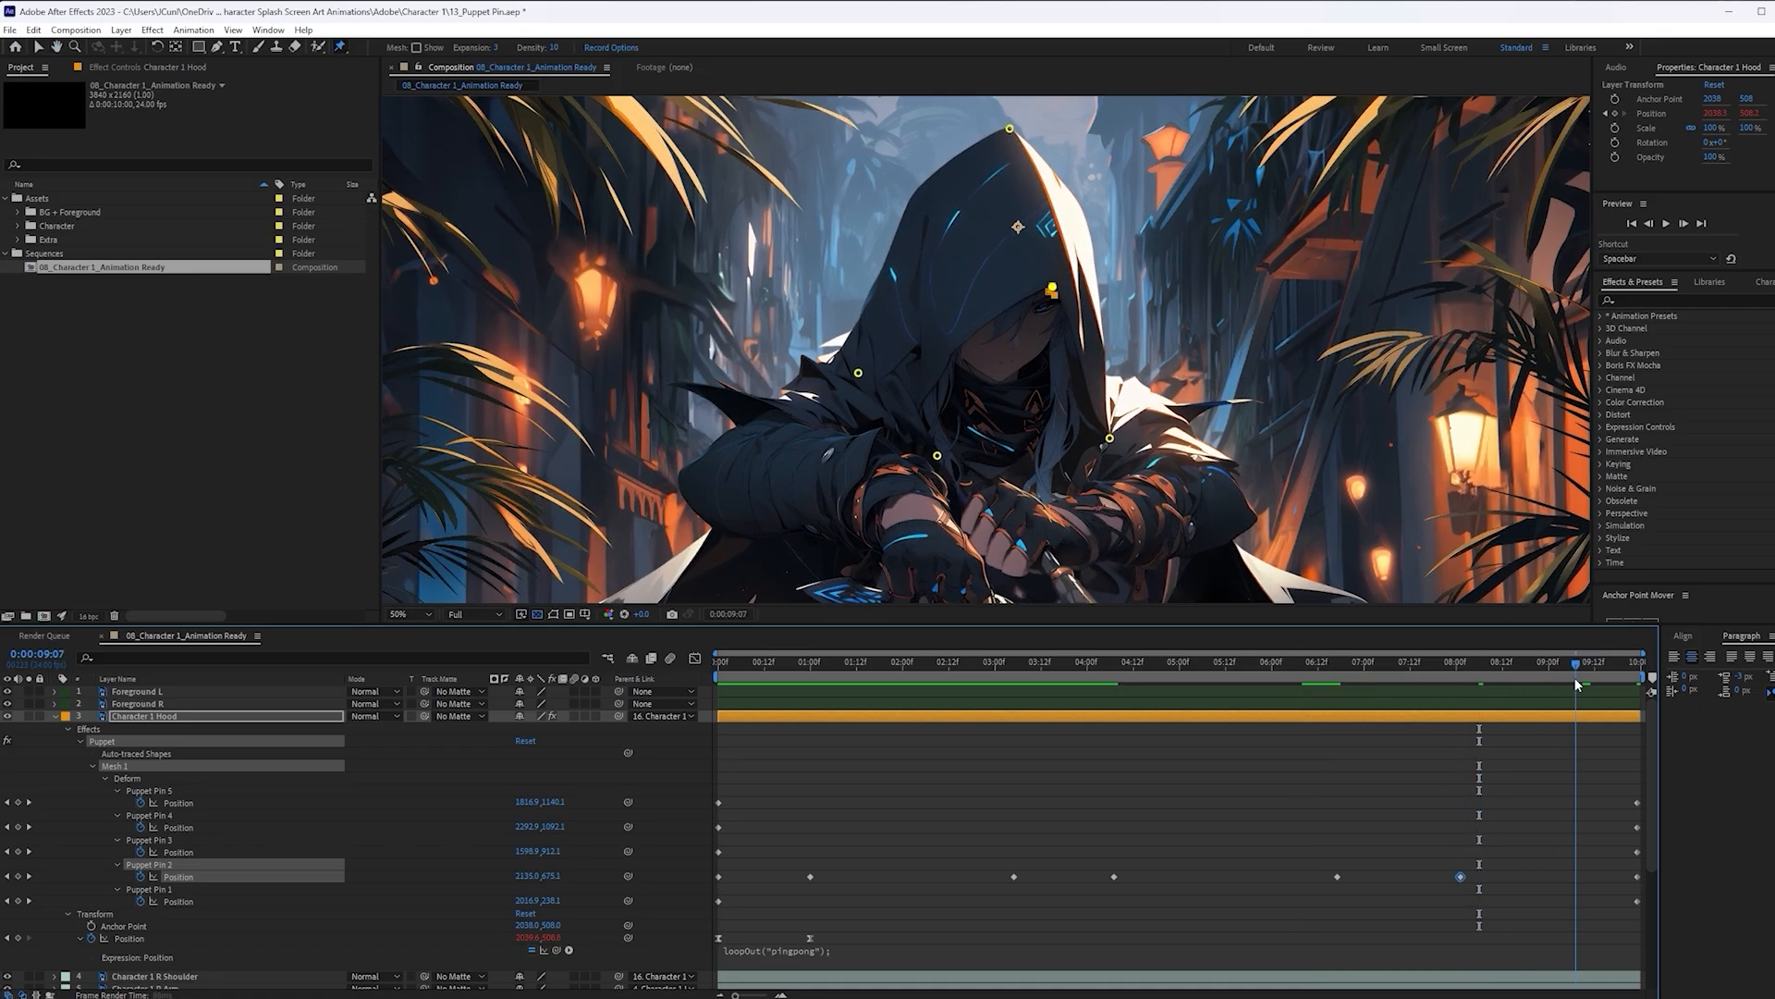
{"action": "key", "text": "ctrl+v"}
{"action": "key", "text": "space"}
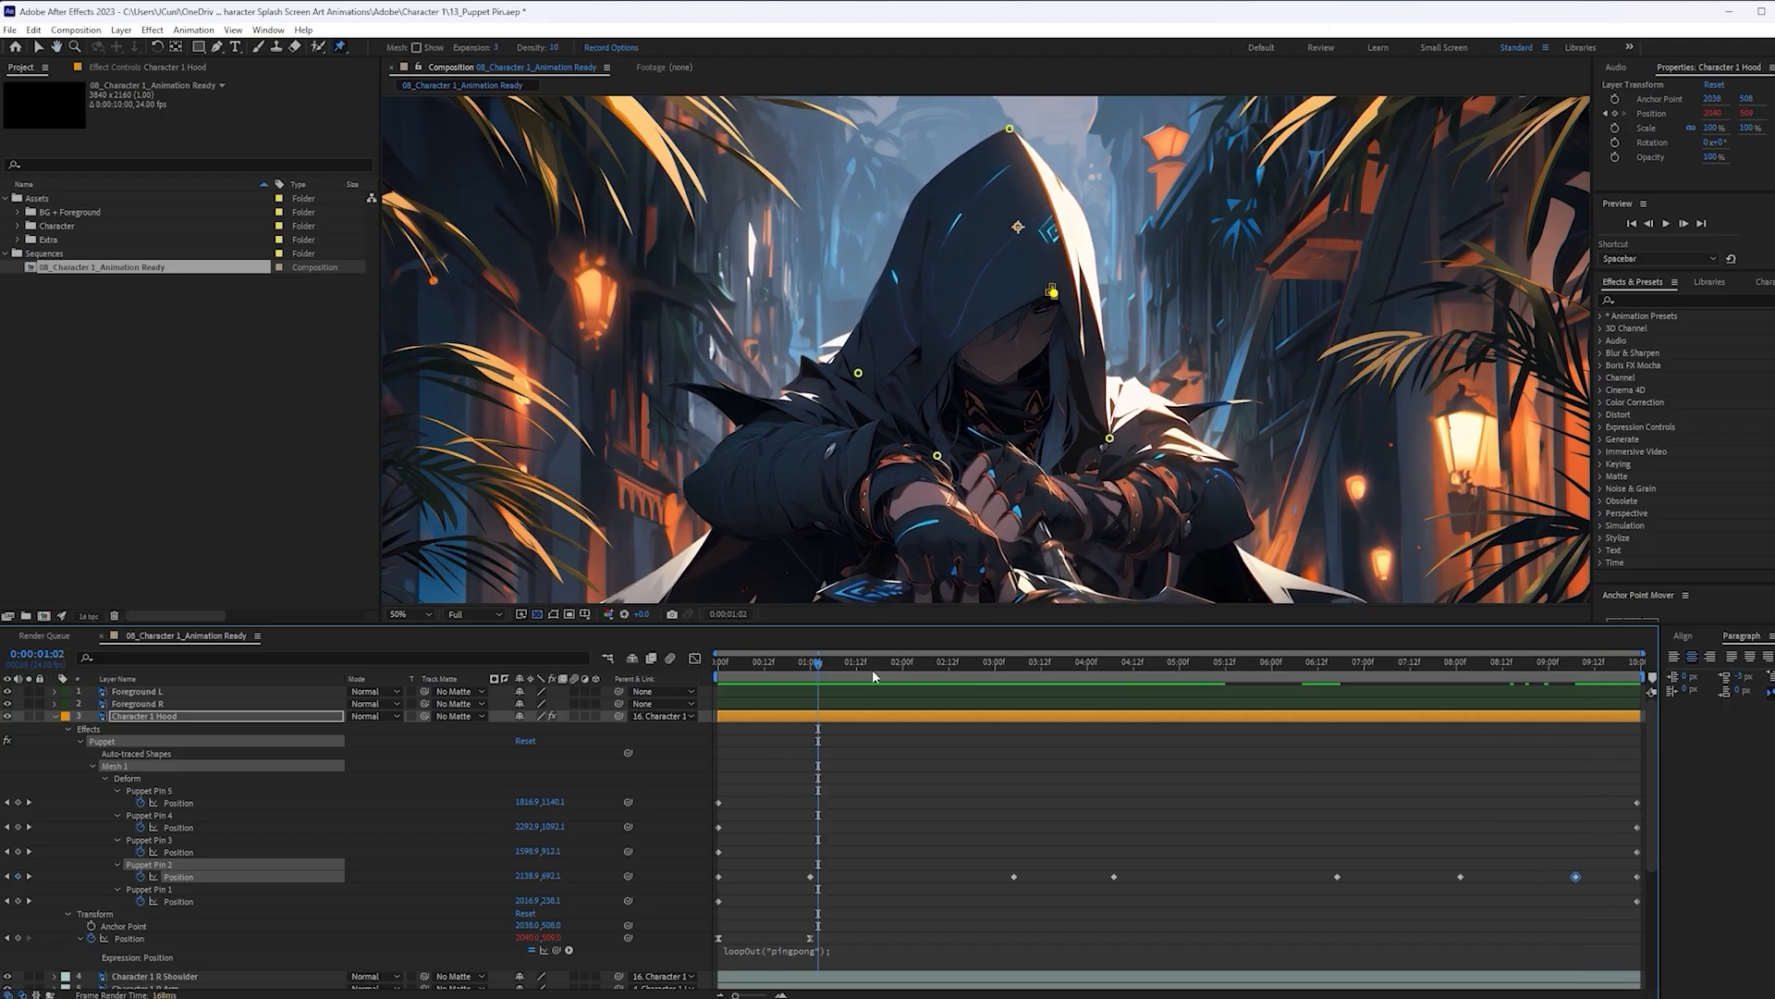
{"action": "key", "text": "space"}
{"action": "key", "text": "space"}
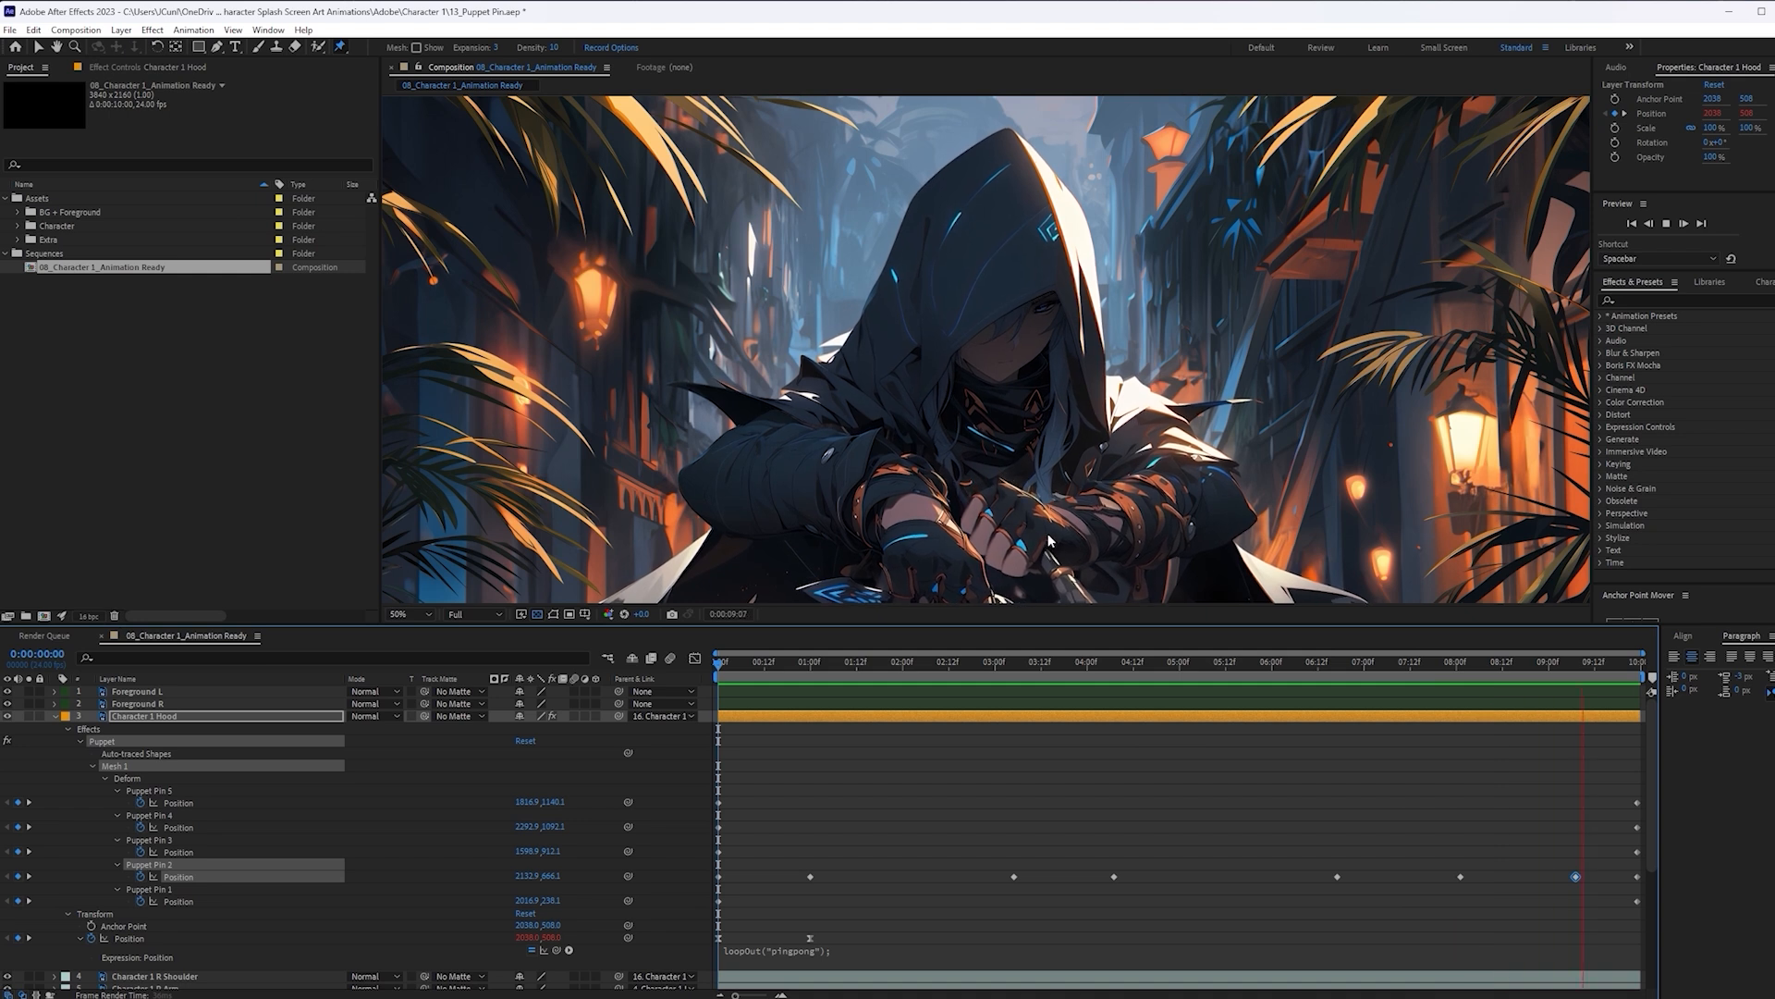
{"action": "key", "text": "space"}
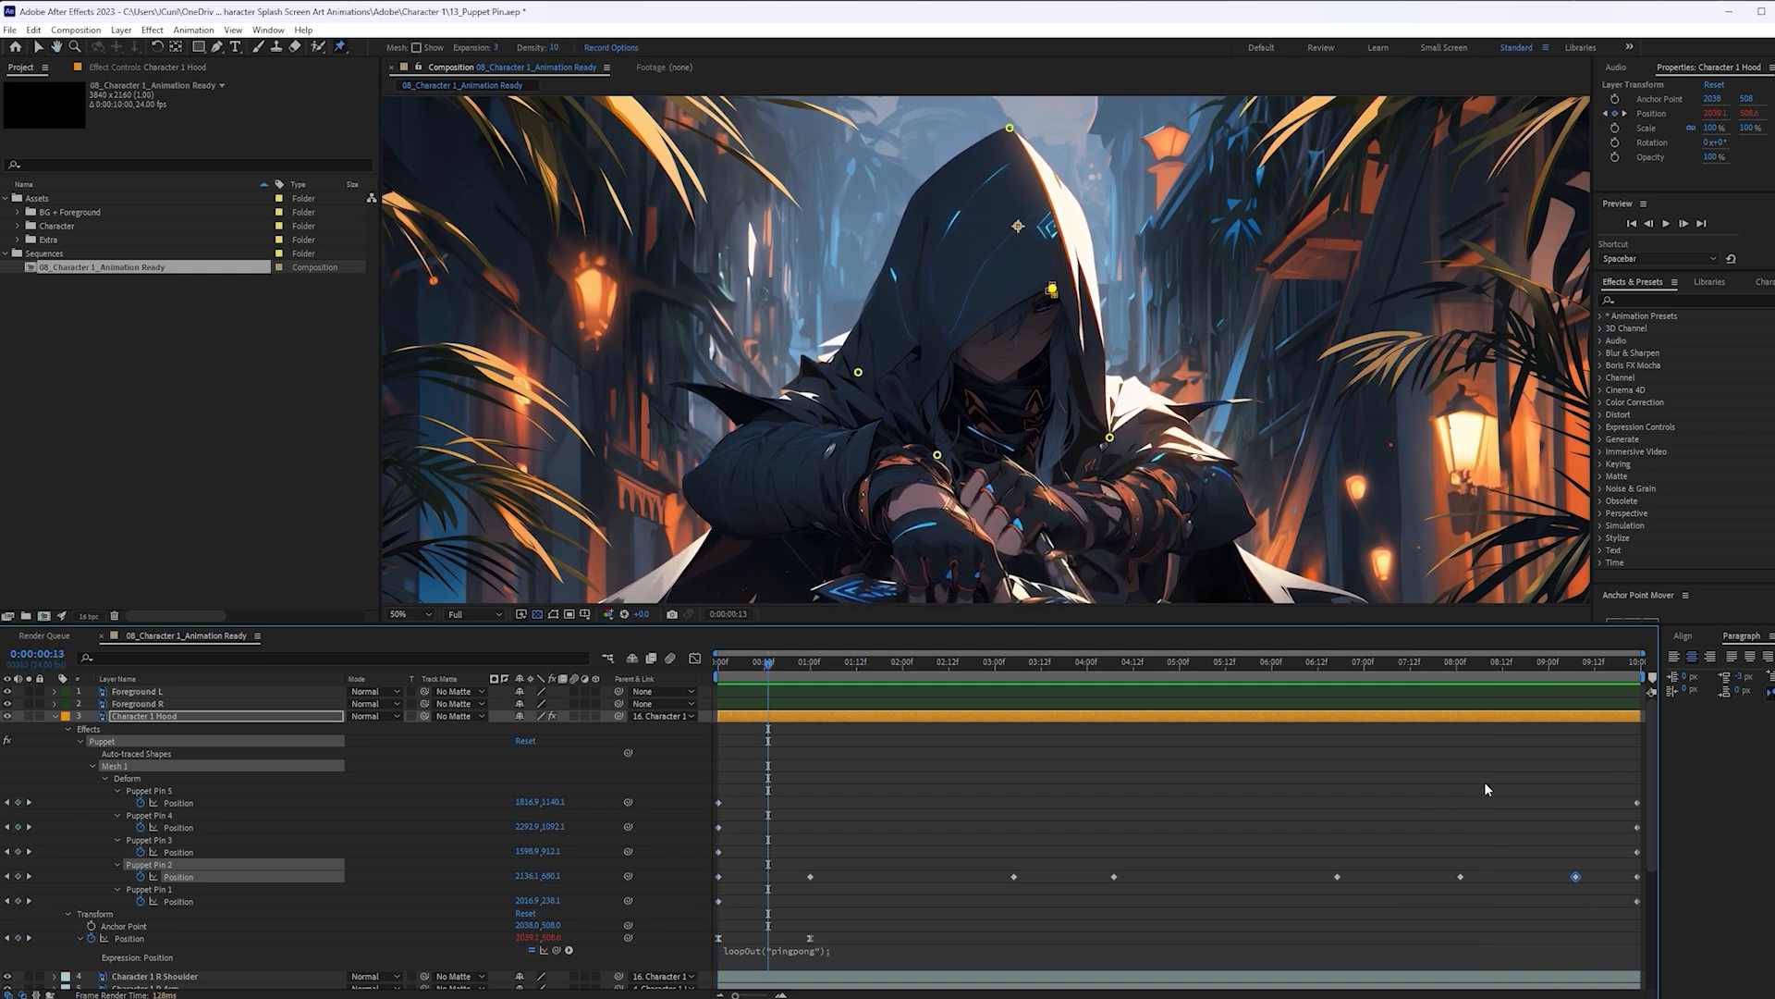
{"action": "left_click", "coordinate": [1346, 664]}
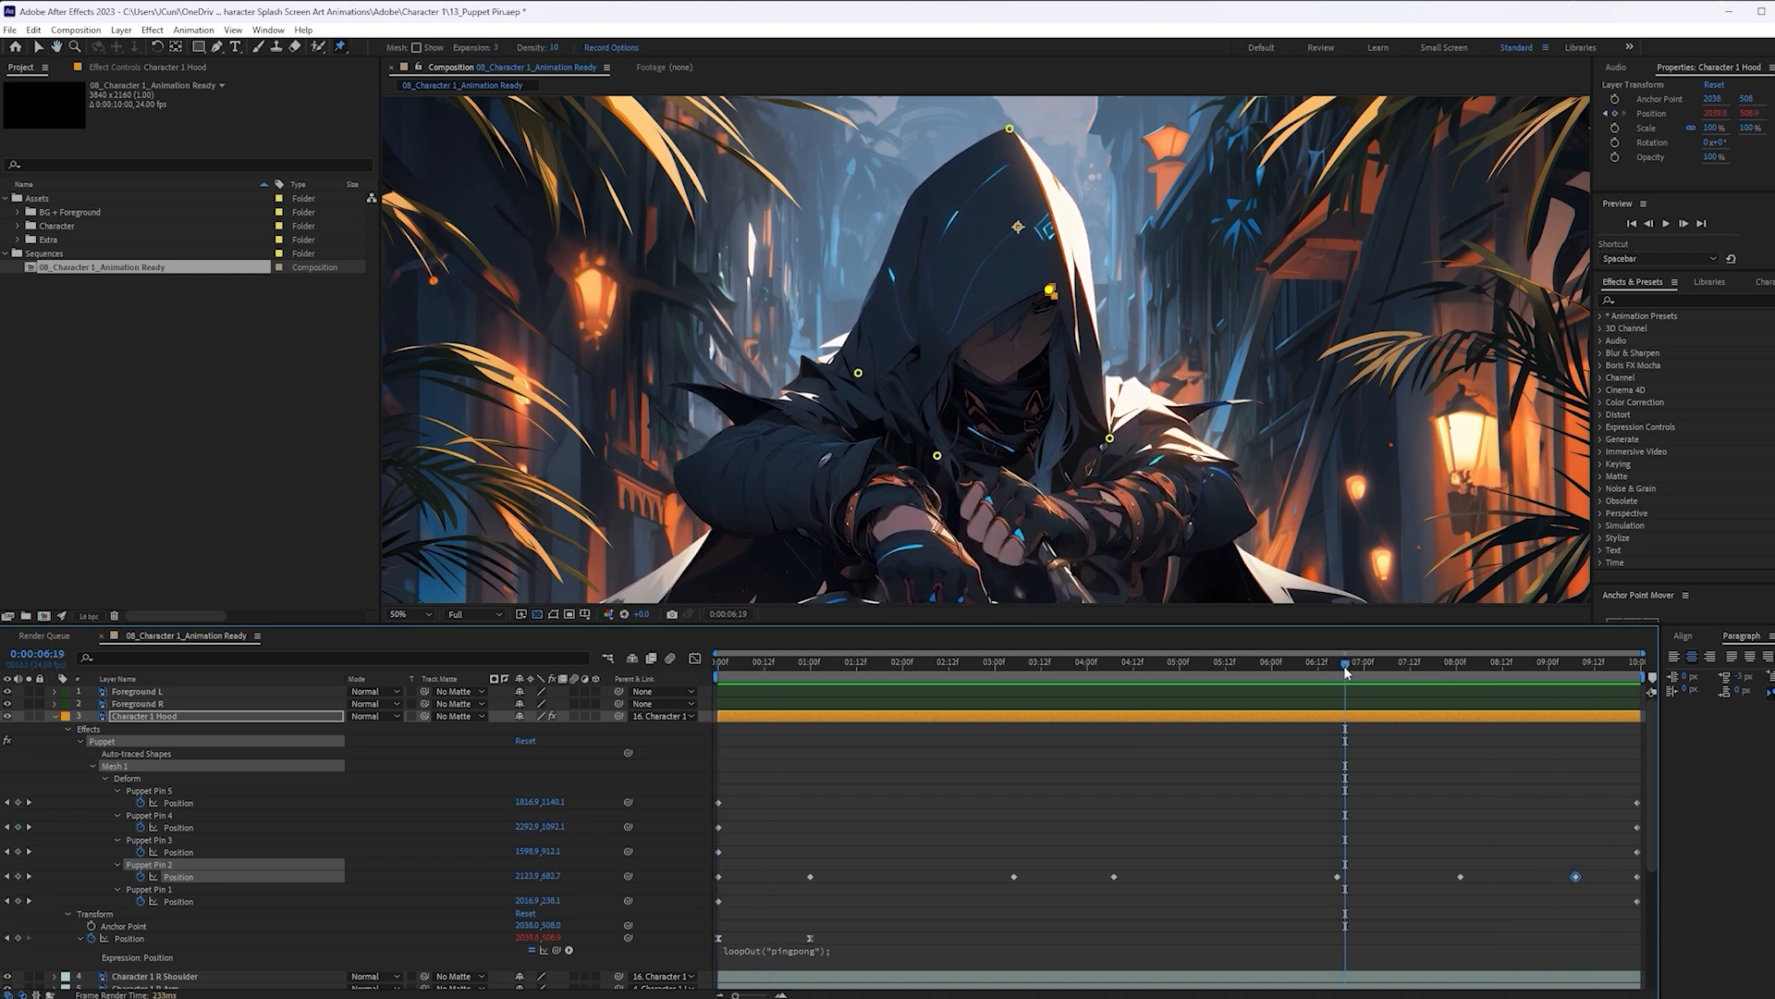
Remove Puppet Pin 2's 0:00:08:01 and 0:00:09:07 Position keyframes and shift its final keyframe earlier to about 0:00:08:06
{"action": "key", "text": "space"}
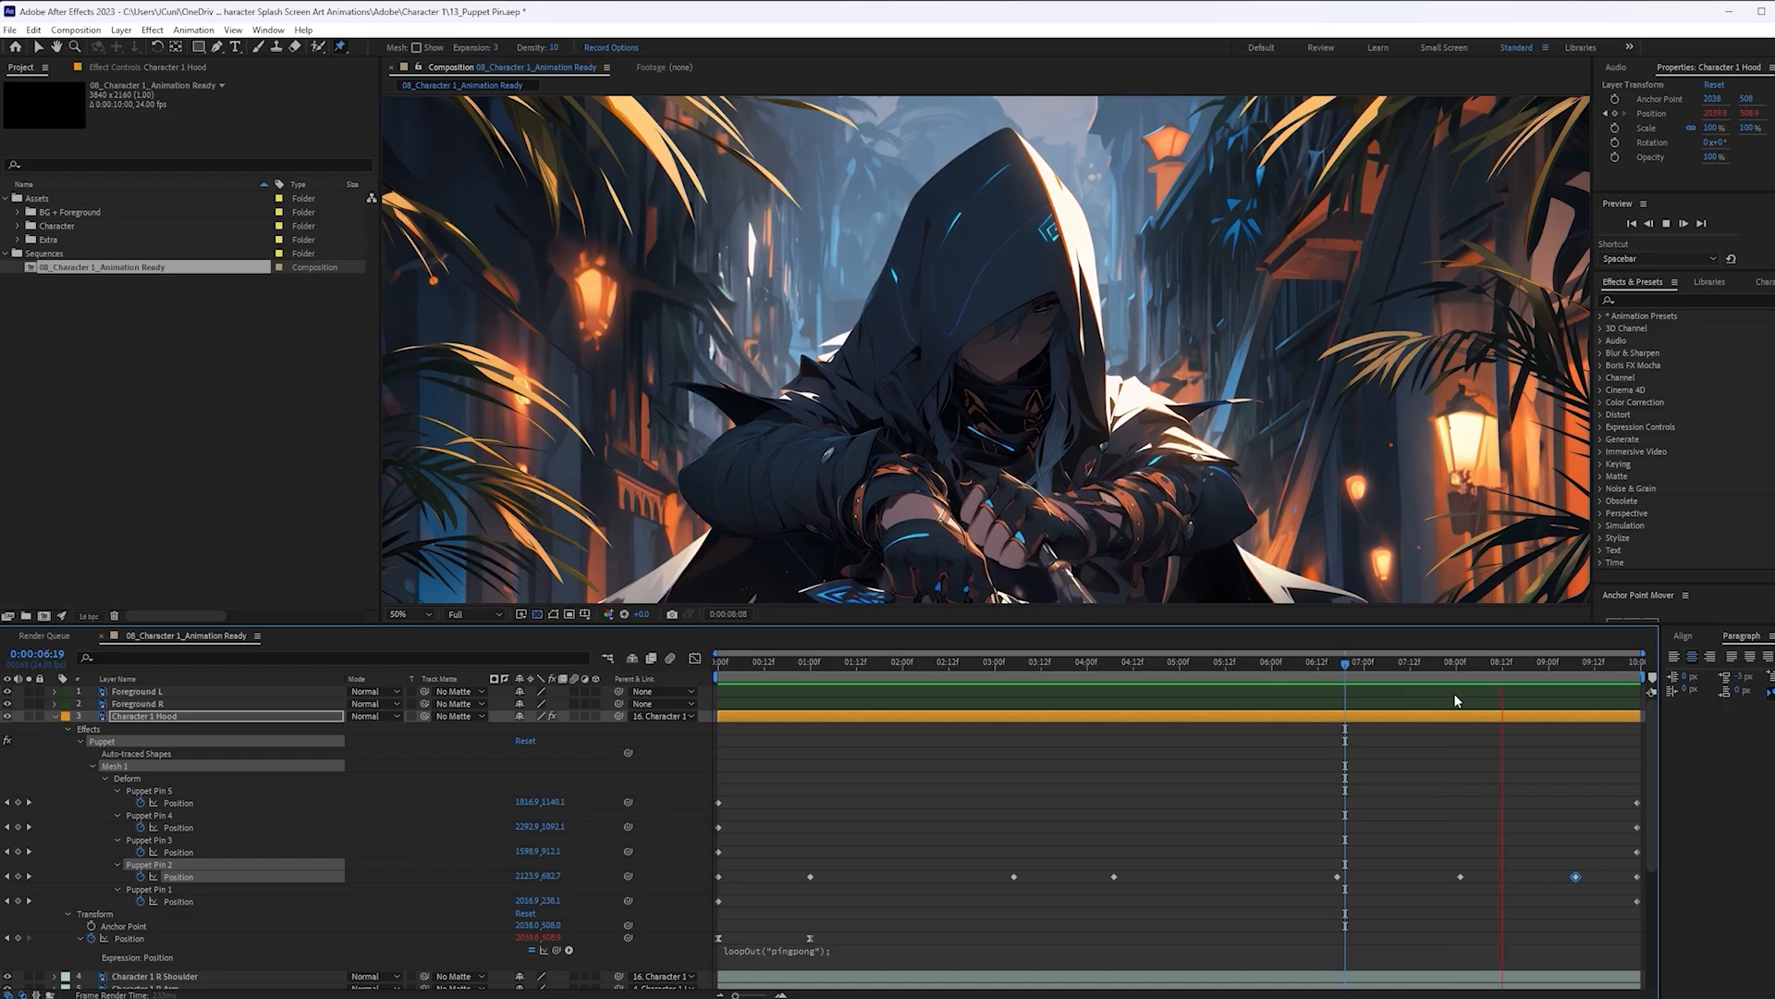
{"action": "key", "text": "space"}
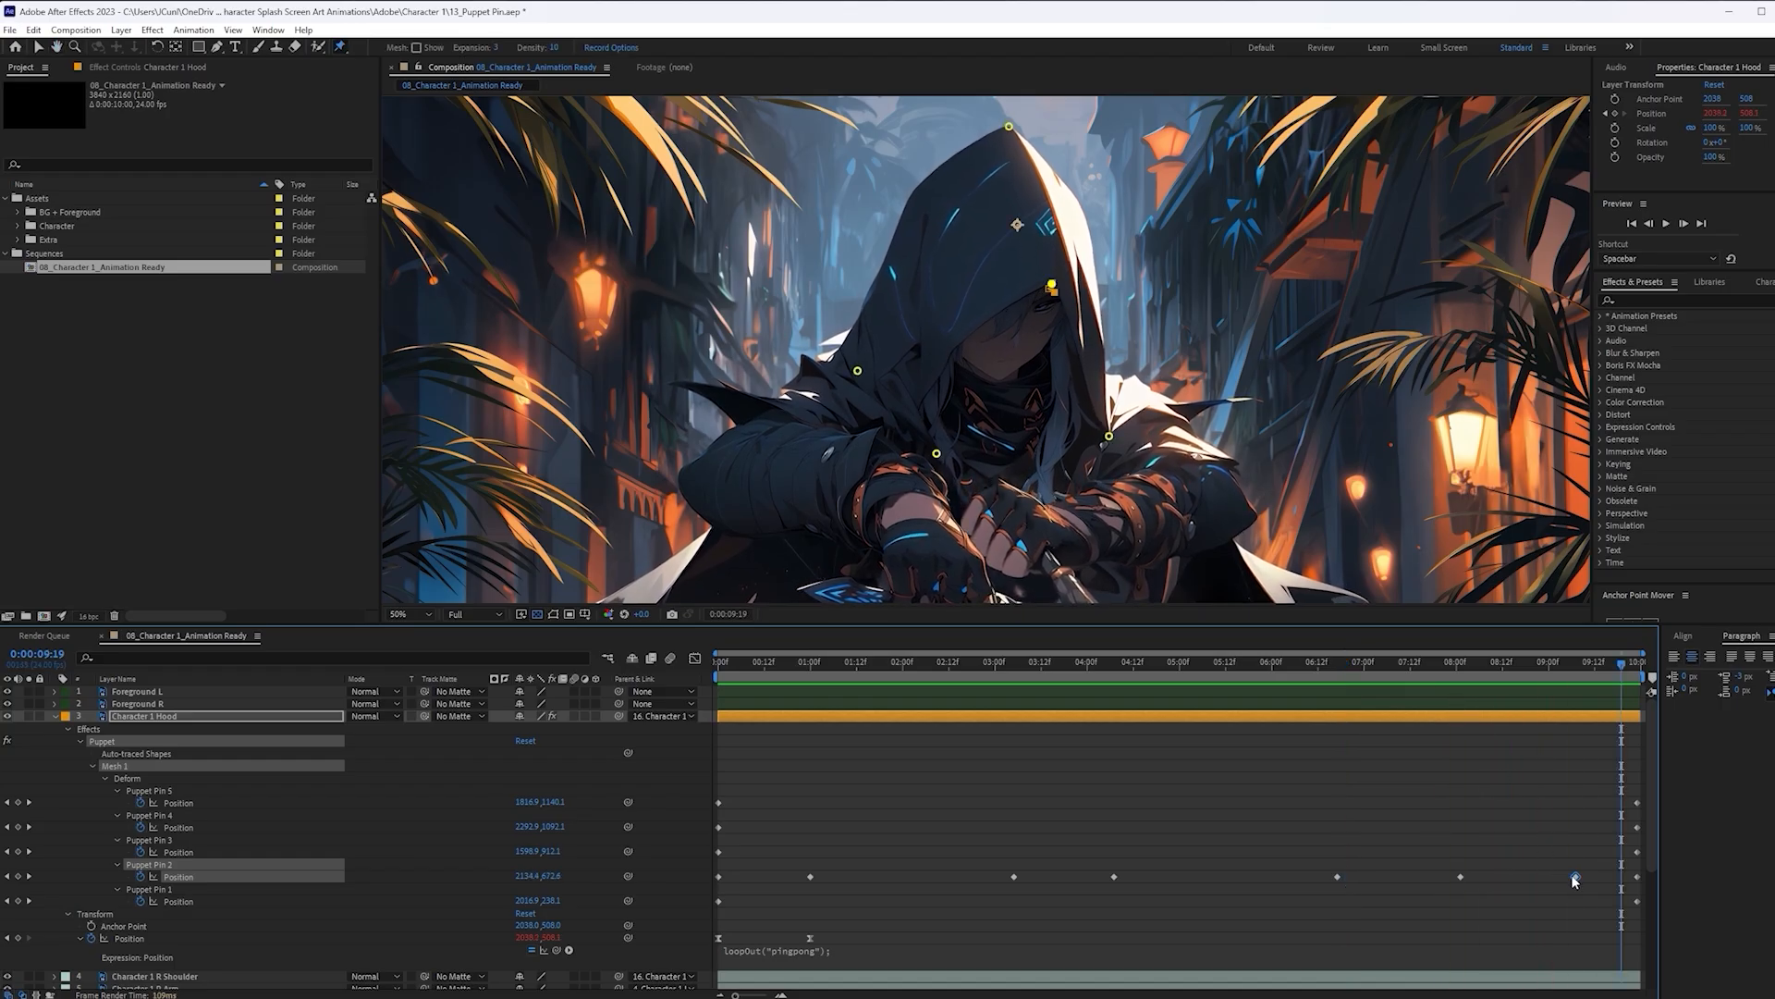
{"action": "left_click", "coordinate": [1576, 878]}
{"action": "left_click_drag", "start_coordinate": [1637, 876], "coordinate": [1522, 876]}
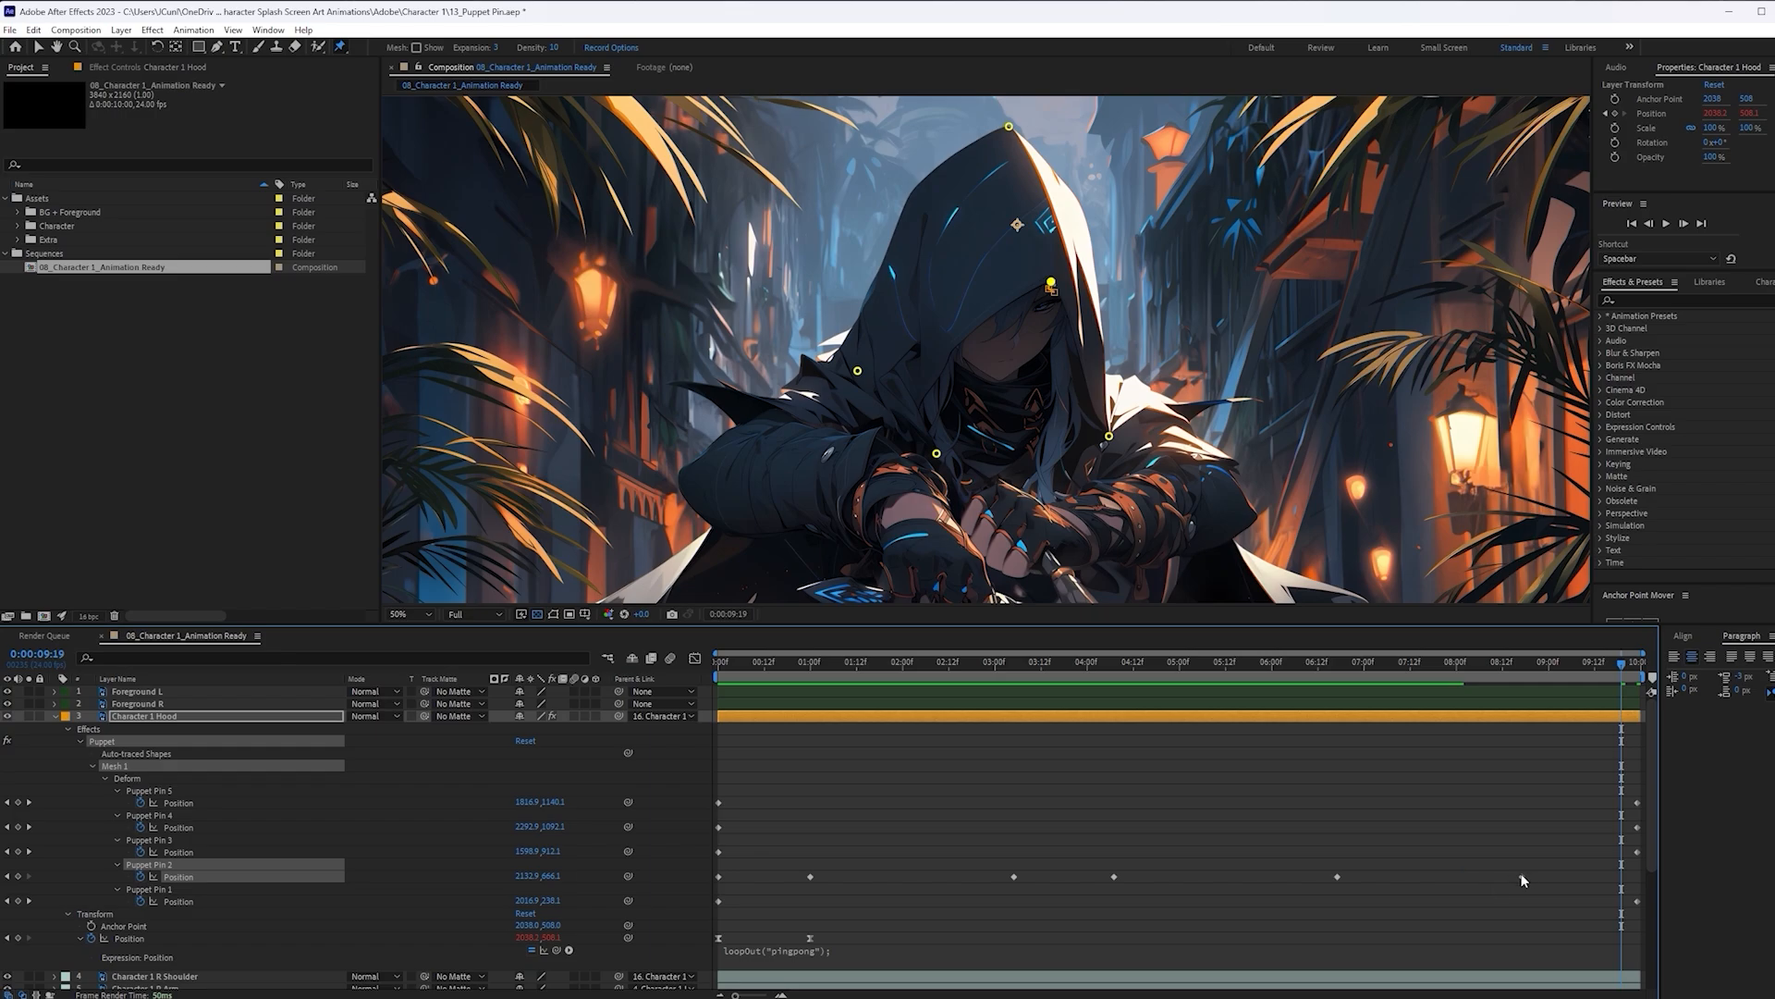
{"action": "left_click_drag", "start_coordinate": [1522, 877], "coordinate": [1479, 877]}
{"action": "left_click", "coordinate": [1335, 664]}
{"action": "key", "text": "space"}
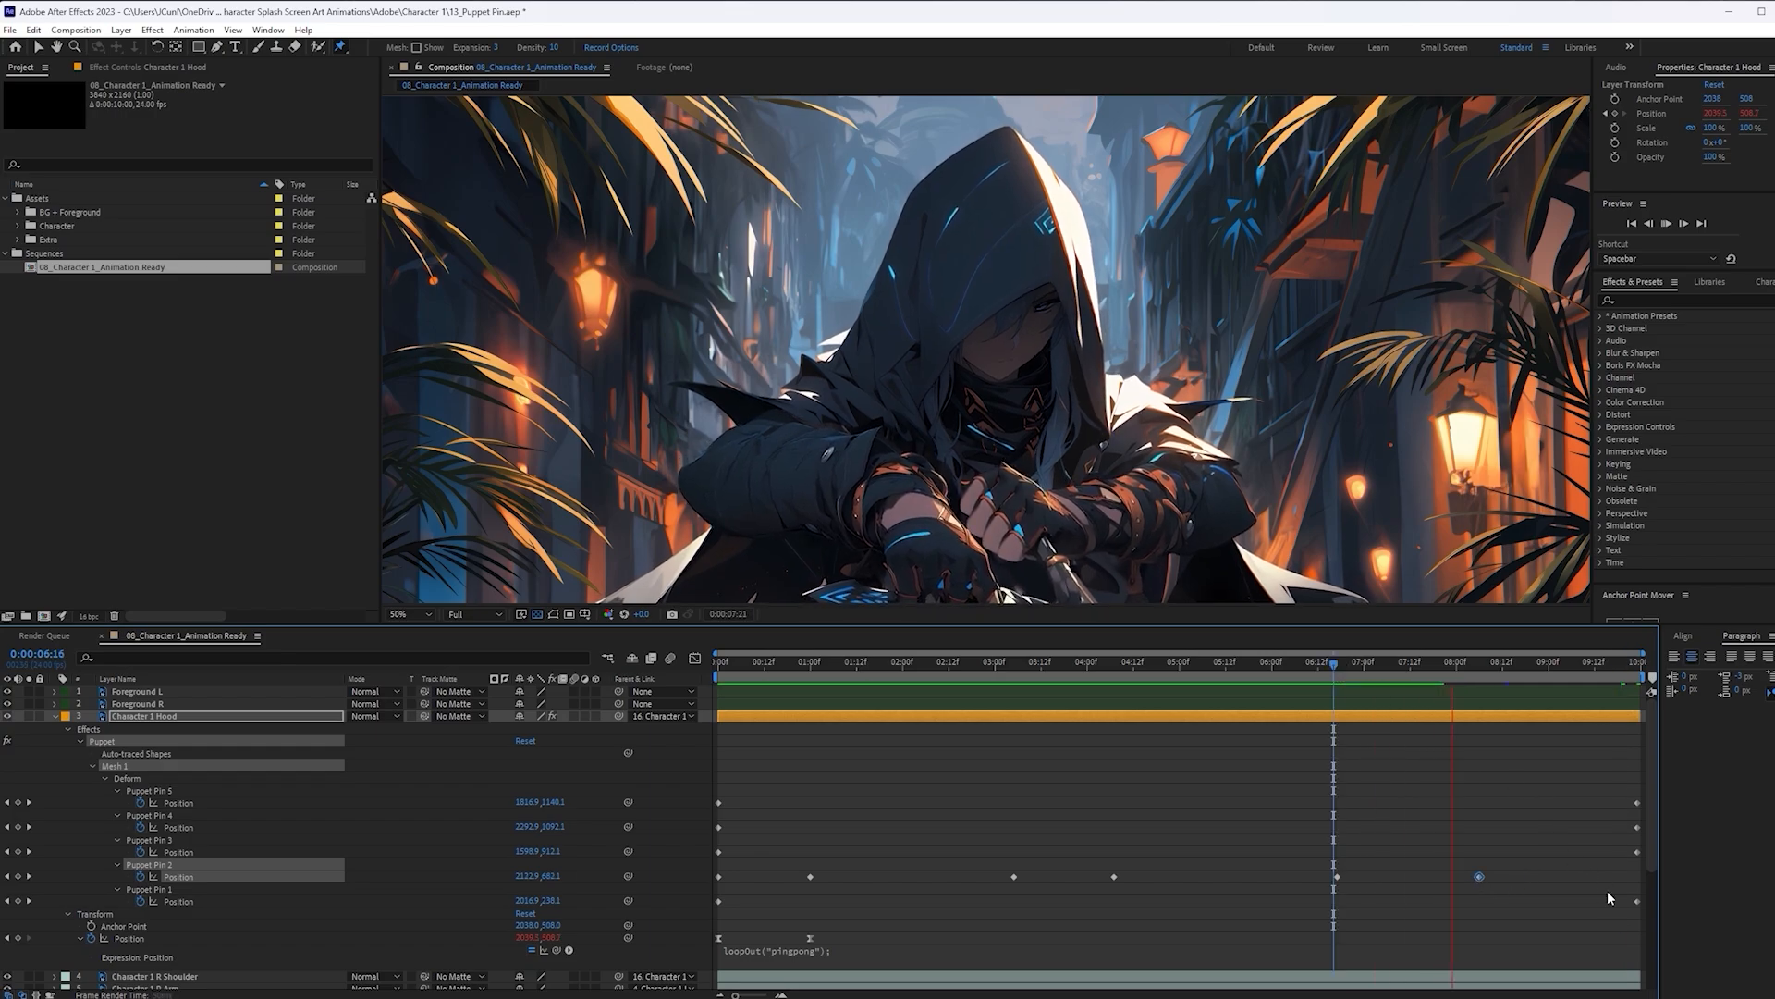
Apply Easy Ease to all of Puppet Pin 2's Position keyframes and preview the hood motion from the beginning
{"action": "left_click_drag", "start_coordinate": [1557, 873], "coordinate": [723, 890]}
{"action": "key", "text": "F9"}
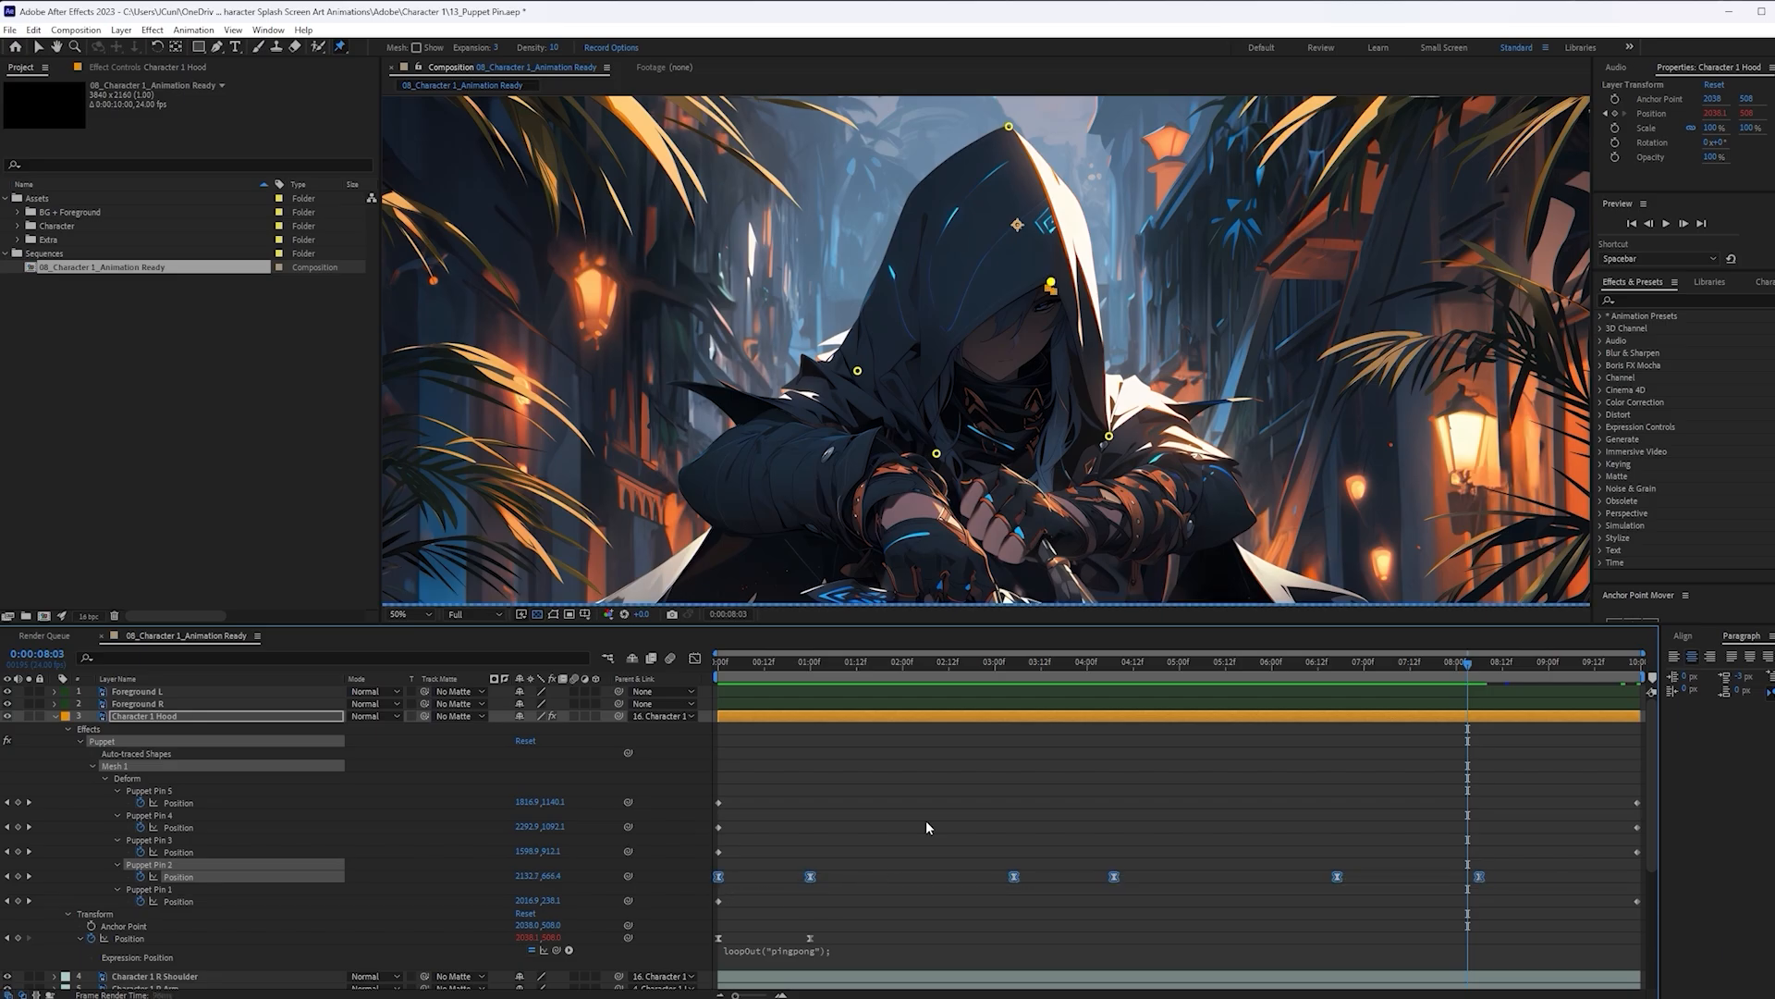
{"action": "left_click_drag", "start_coordinate": [821, 664], "coordinate": [717, 664]}
{"action": "key", "text": "space"}
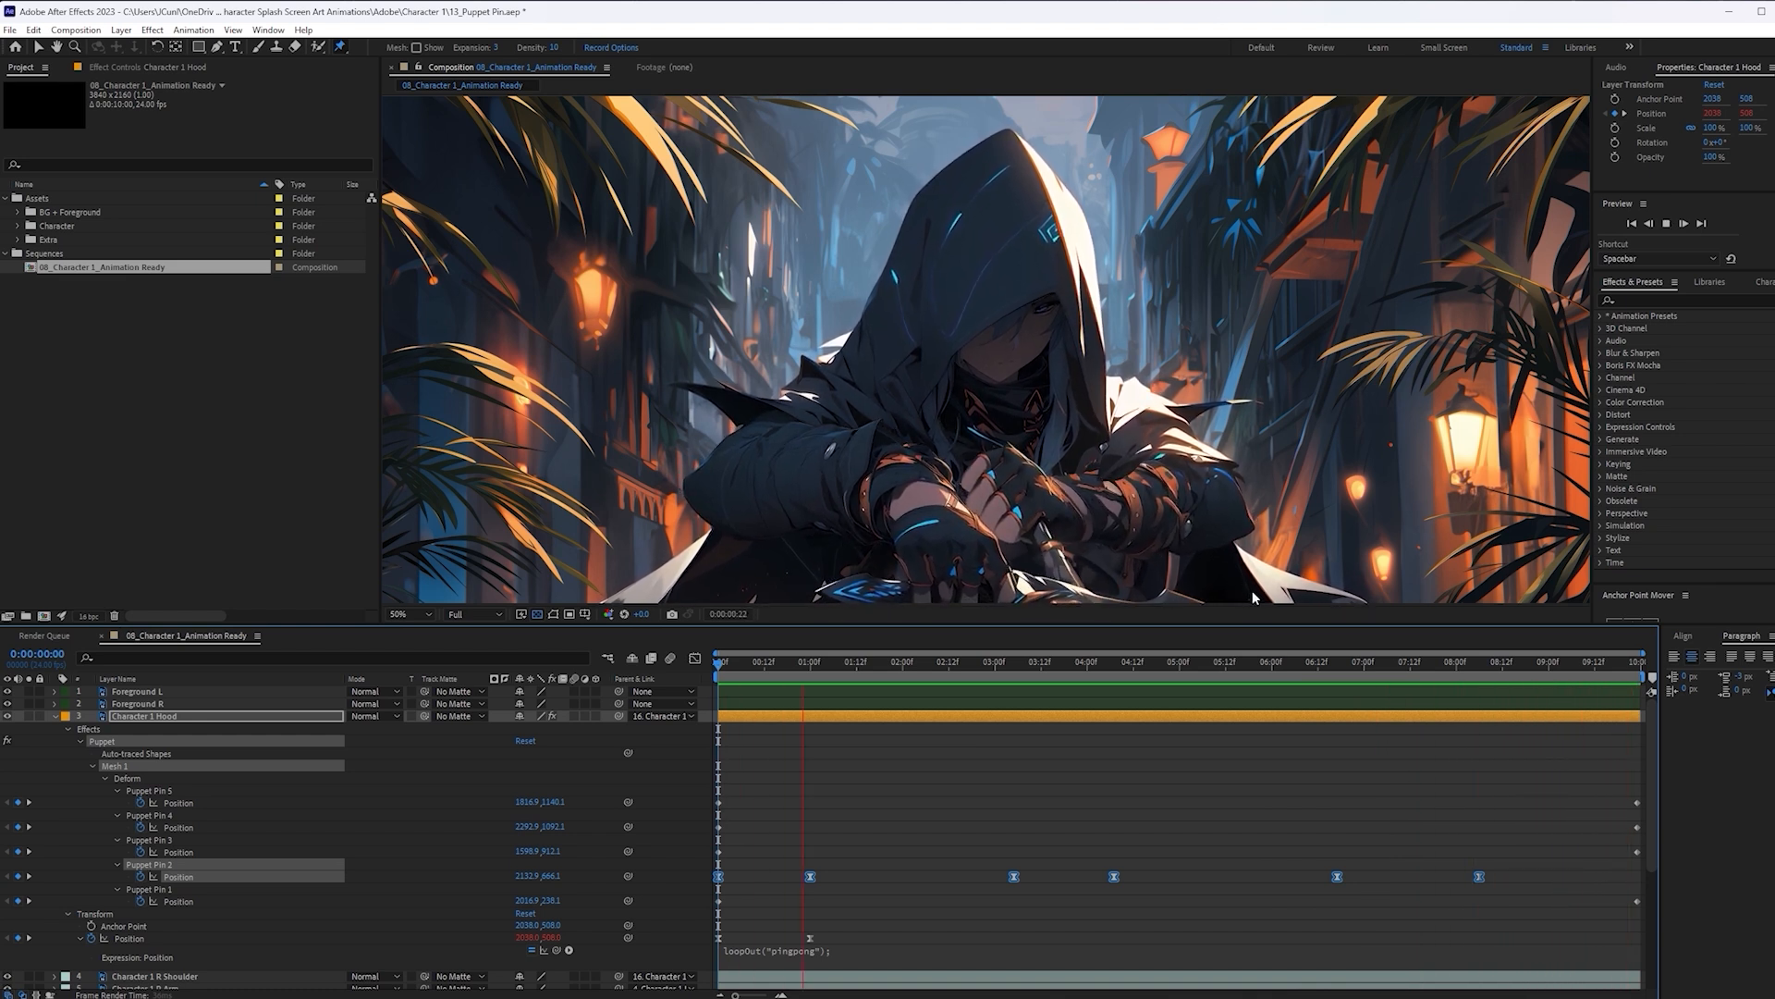
{"action": "key", "text": "space"}
Collapse the hood layer's properties, enlarge the composition view, and preview the whole scene at 25% zoom
{"action": "key", "text": "u"}
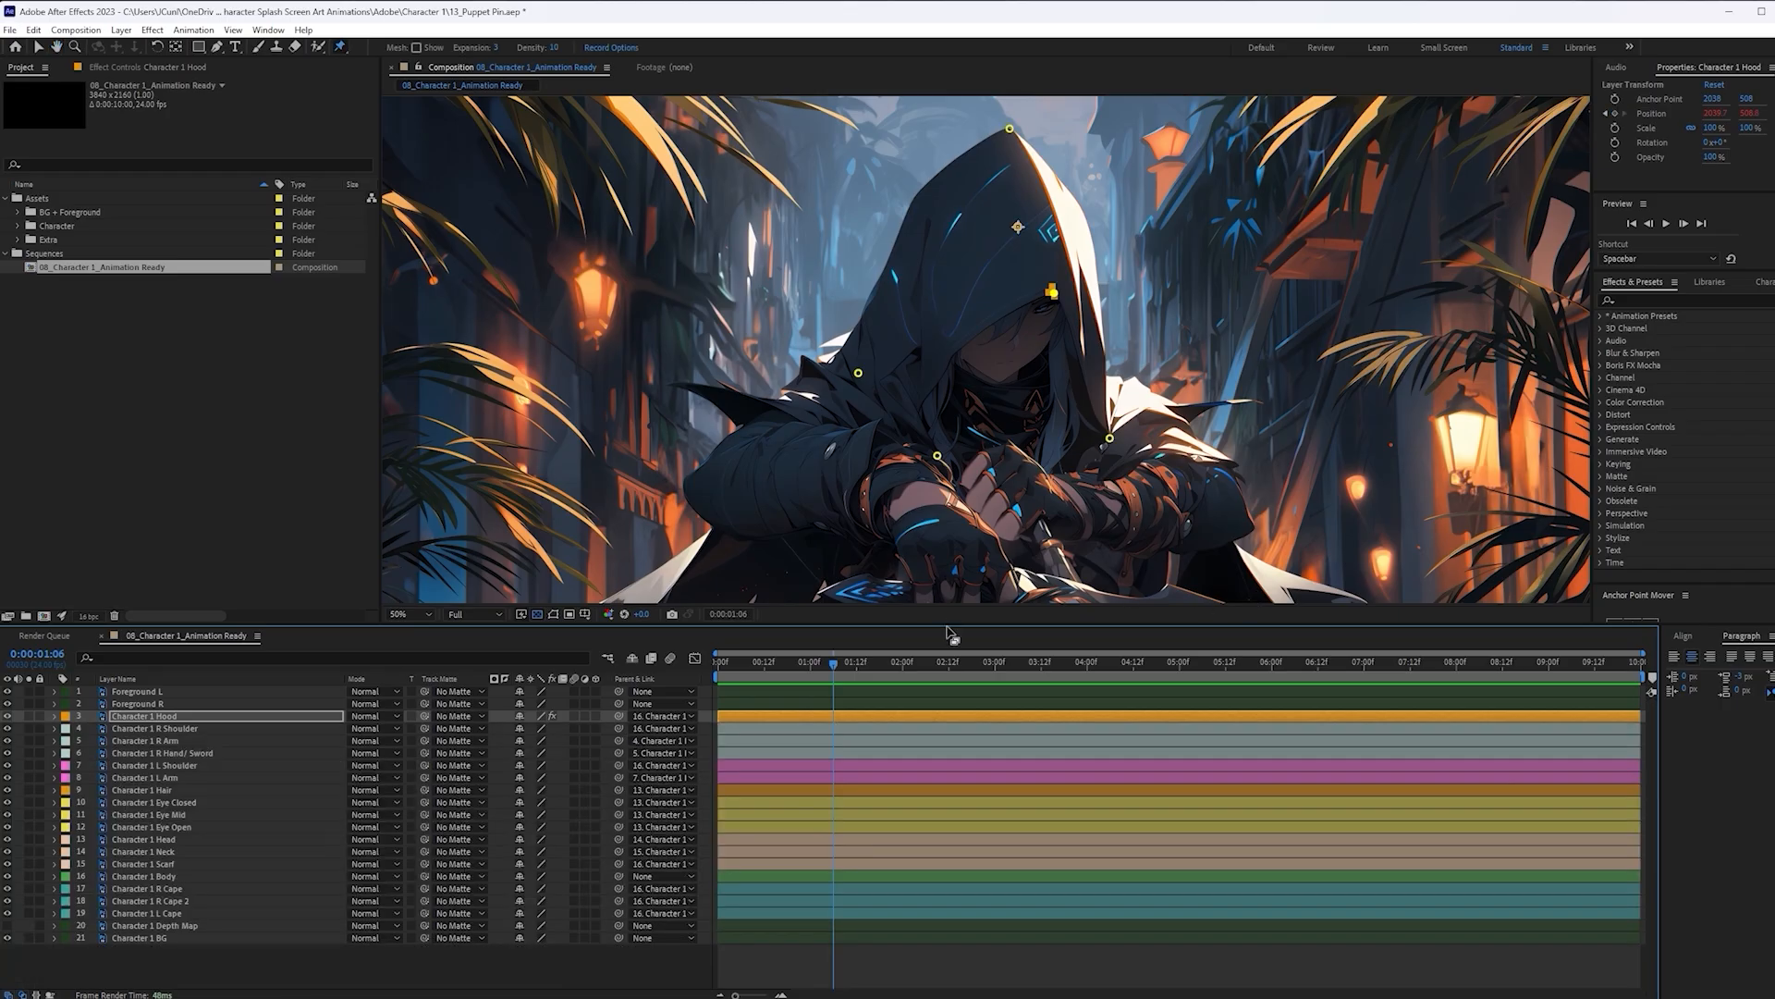
{"action": "left_click_drag", "start_coordinate": [953, 625], "coordinate": [759, 851]}
{"action": "key", "text": "comma"}
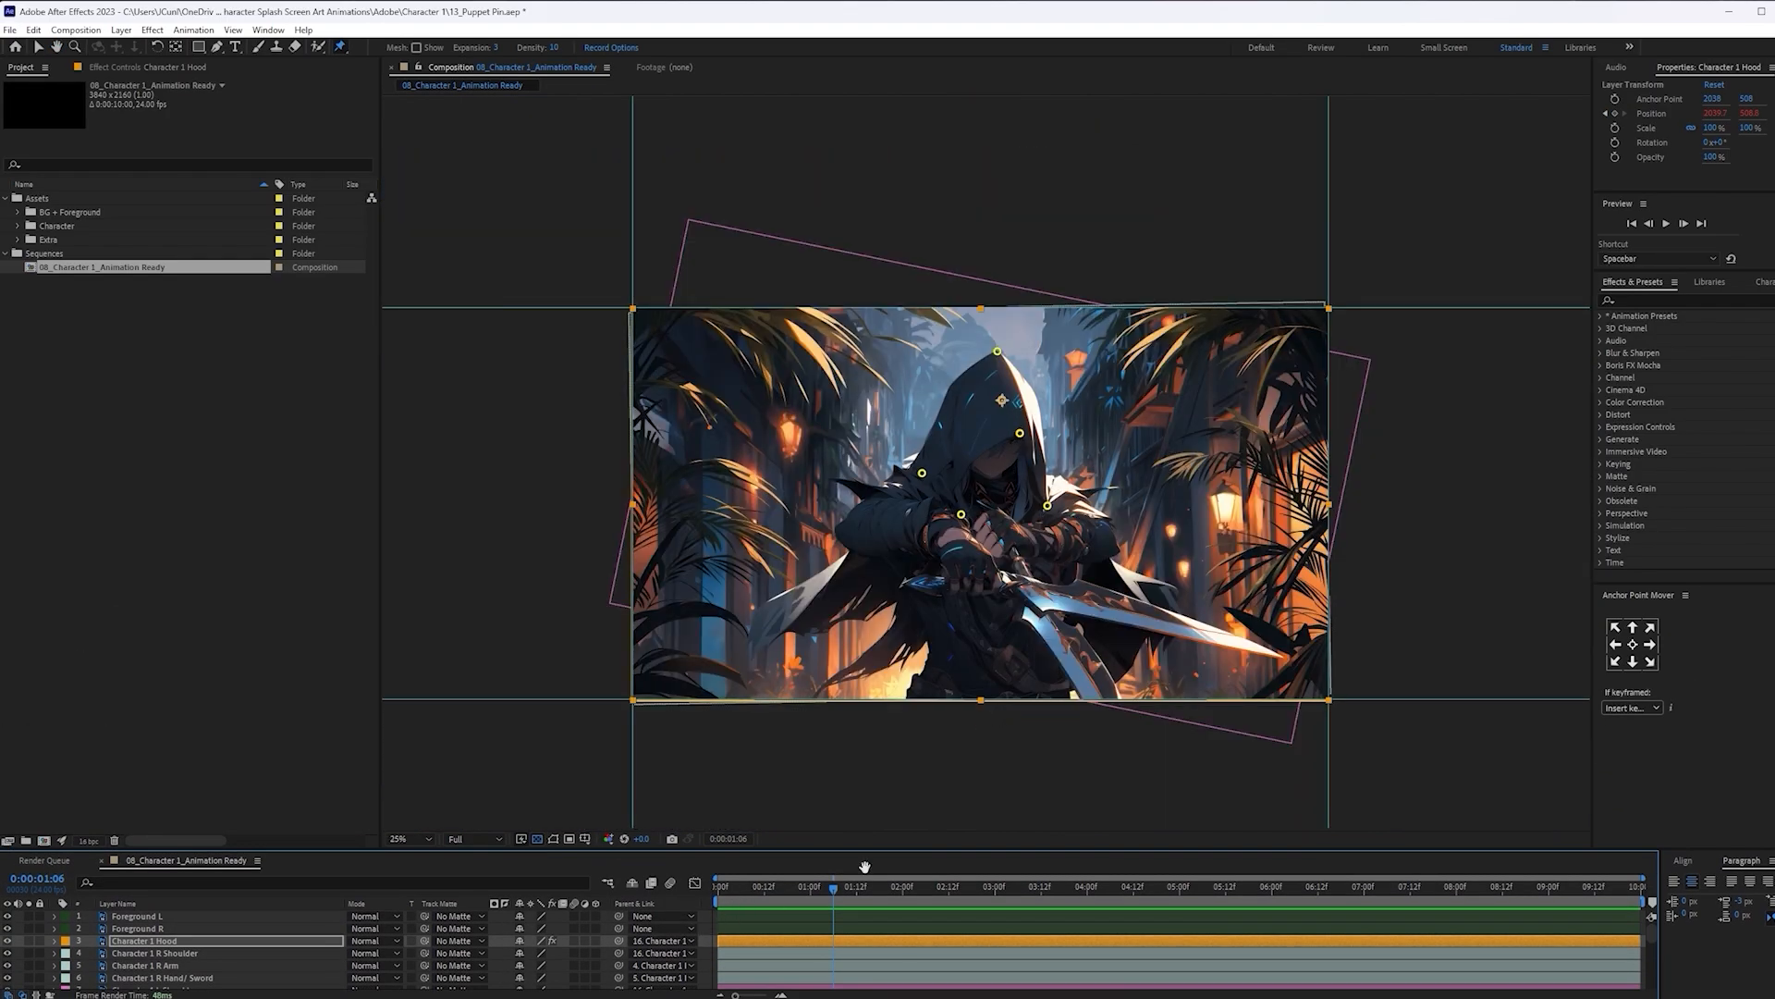
{"action": "key", "text": "space"}
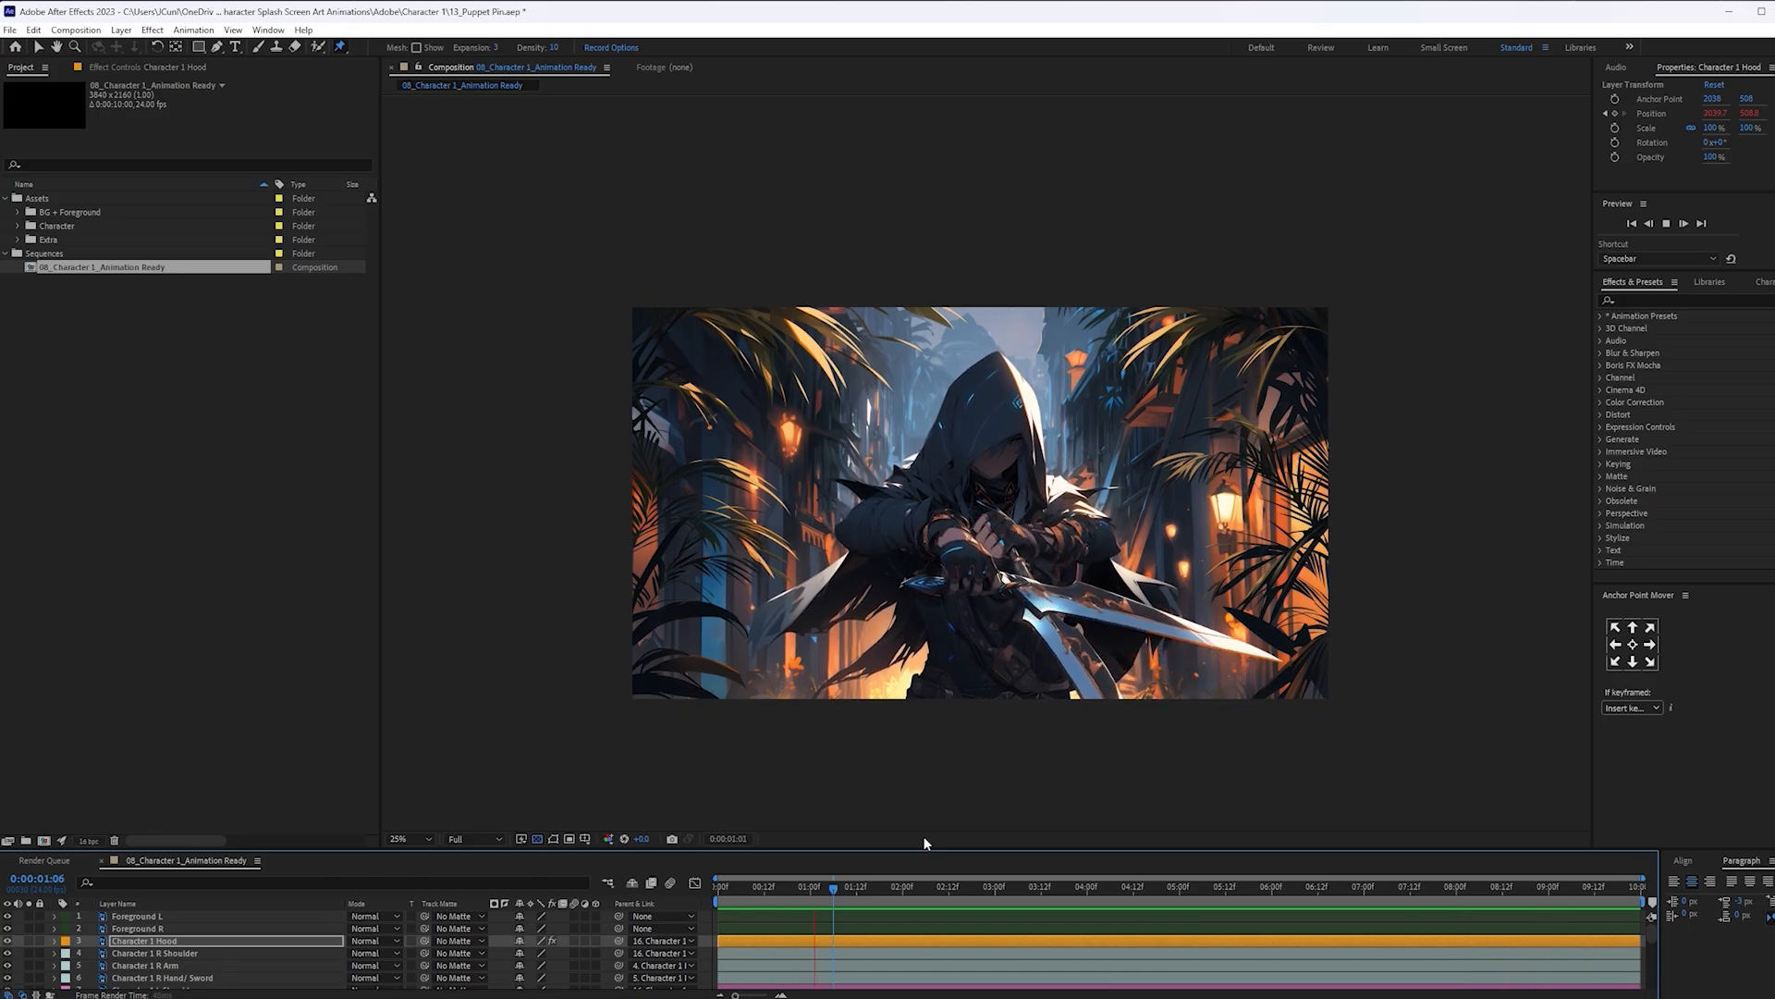
{"action": "key", "text": "space"}
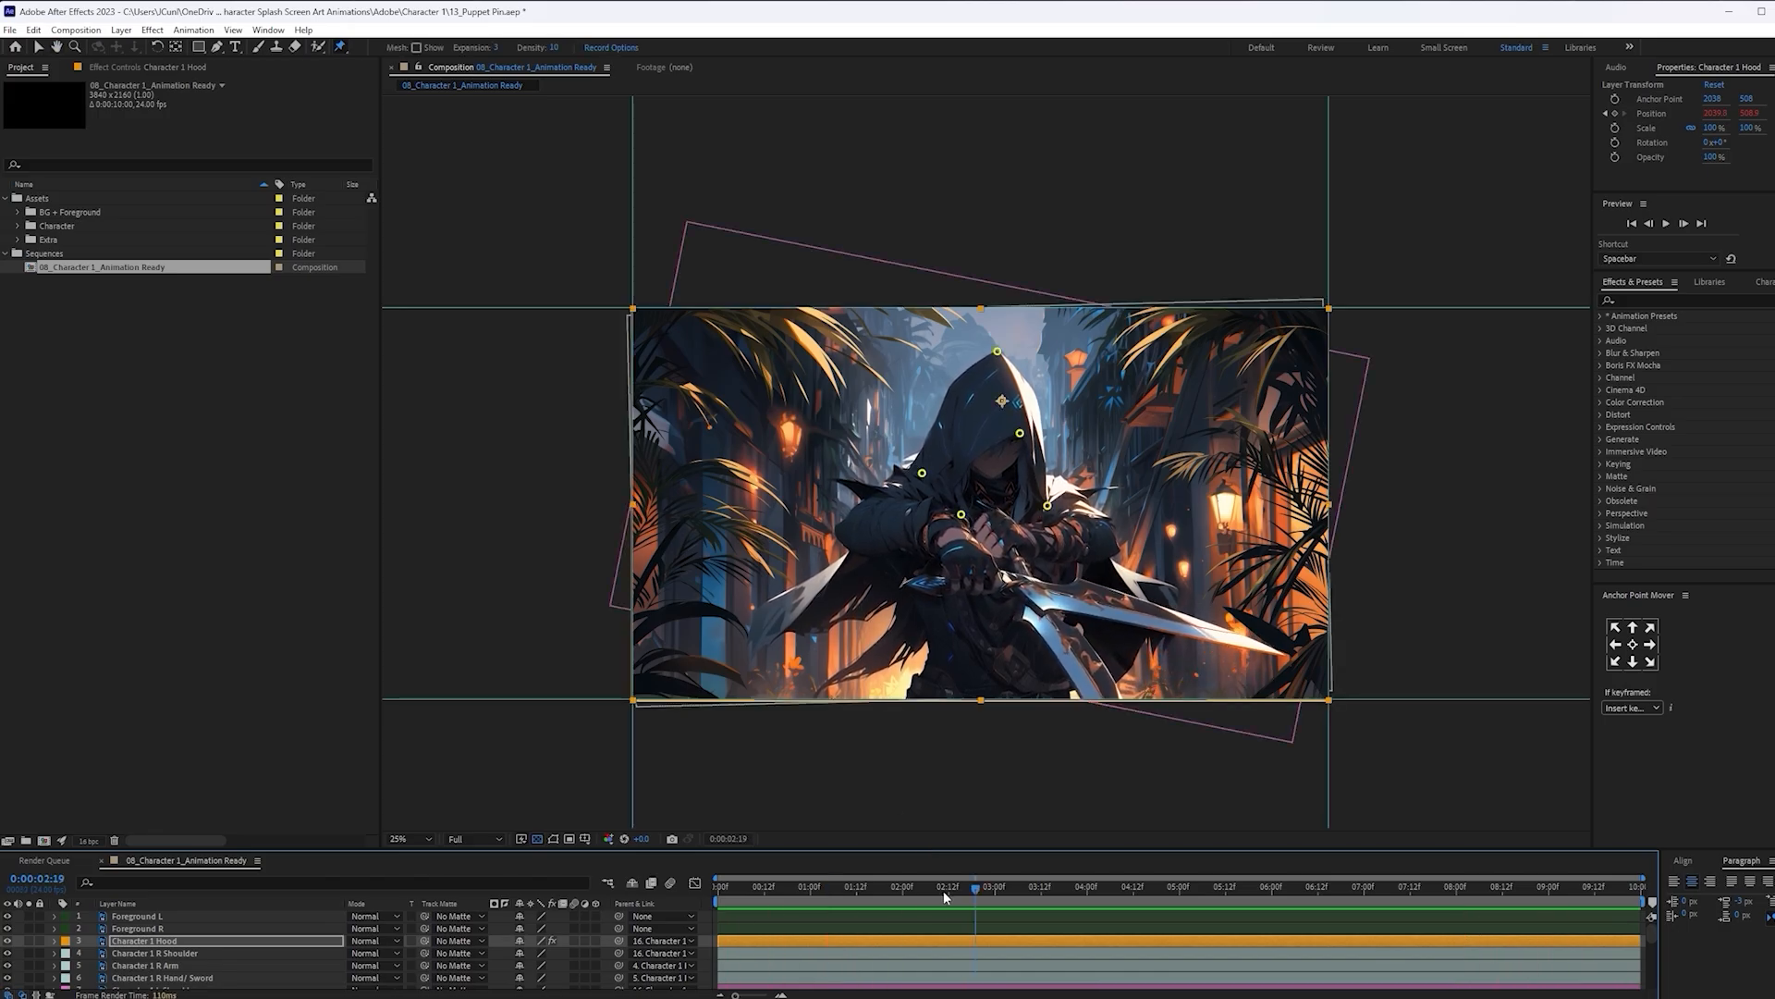
Reveal the keyframes of the Character 1 Hood layer and enlarge the timeline, with the composition magnified to 50%
{"action": "key", "text": "u"}
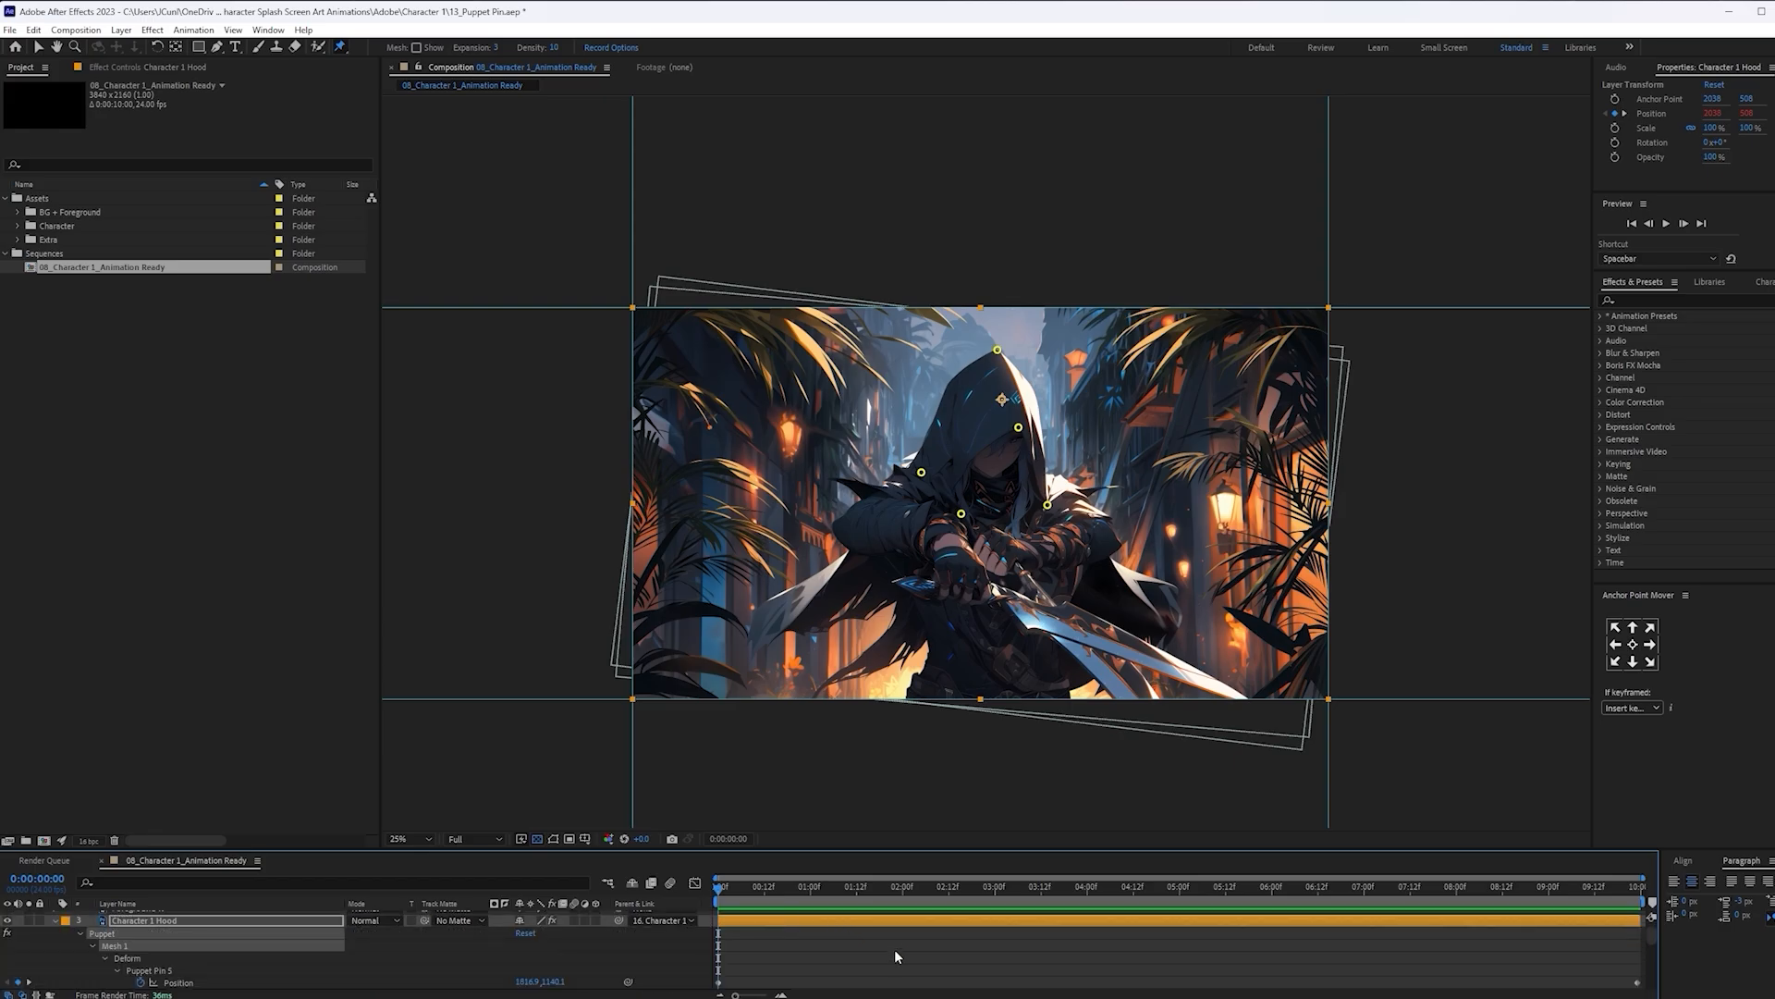
{"action": "left_click_drag", "start_coordinate": [996, 848], "coordinate": [996, 666]}
{"action": "key", "text": "period"}
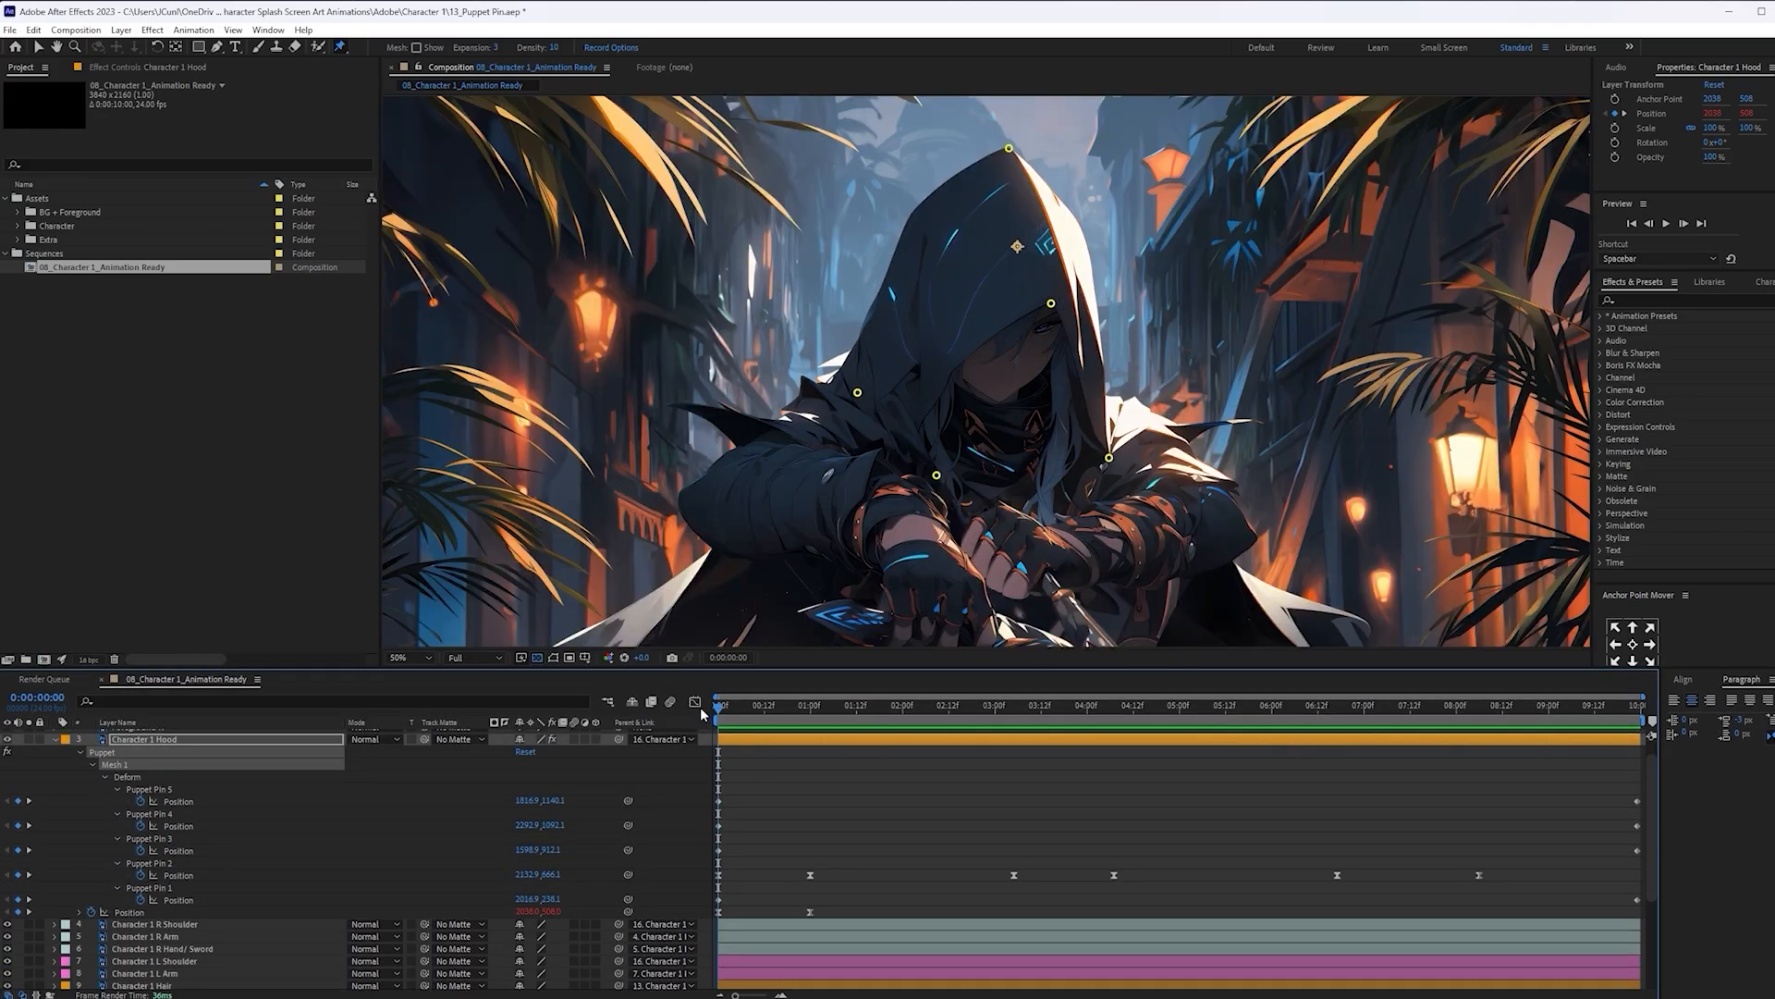
Add a puppet pin to the side of the hood and copy its starting position keyframe to the end of the composition
{"action": "left_click", "coordinate": [939, 278]}
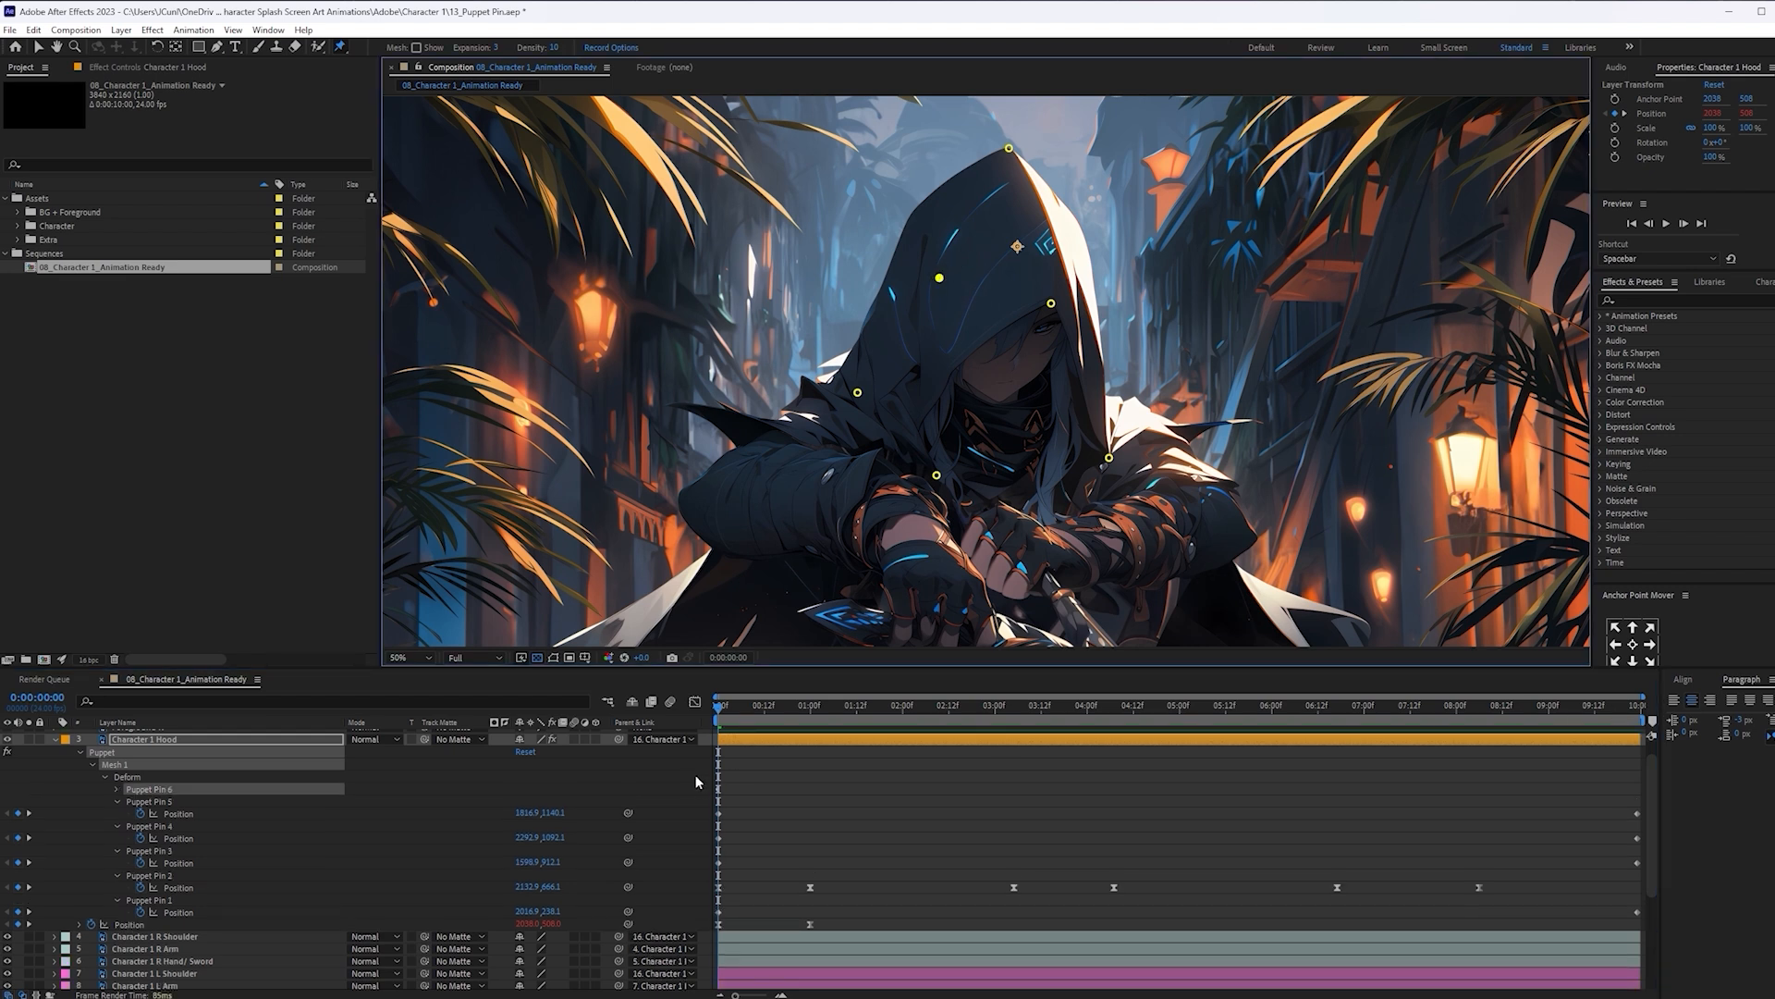
{"action": "left_click", "coordinate": [923, 797]}
{"action": "left_click_drag", "start_coordinate": [714, 777], "coordinate": [748, 811]}
{"action": "key", "text": "ctrl+c"}
{"action": "left_click_drag", "start_coordinate": [1097, 710], "coordinate": [1249, 717]}
{"action": "key", "text": "ctrl+v"}
{"action": "left_click_drag", "start_coordinate": [1251, 810], "coordinate": [1640, 815]}
Try nudging the new hood pin slightly downward at 0:00:01:00 and undo the move
{"action": "left_click_drag", "start_coordinate": [731, 714], "coordinate": [809, 726]}
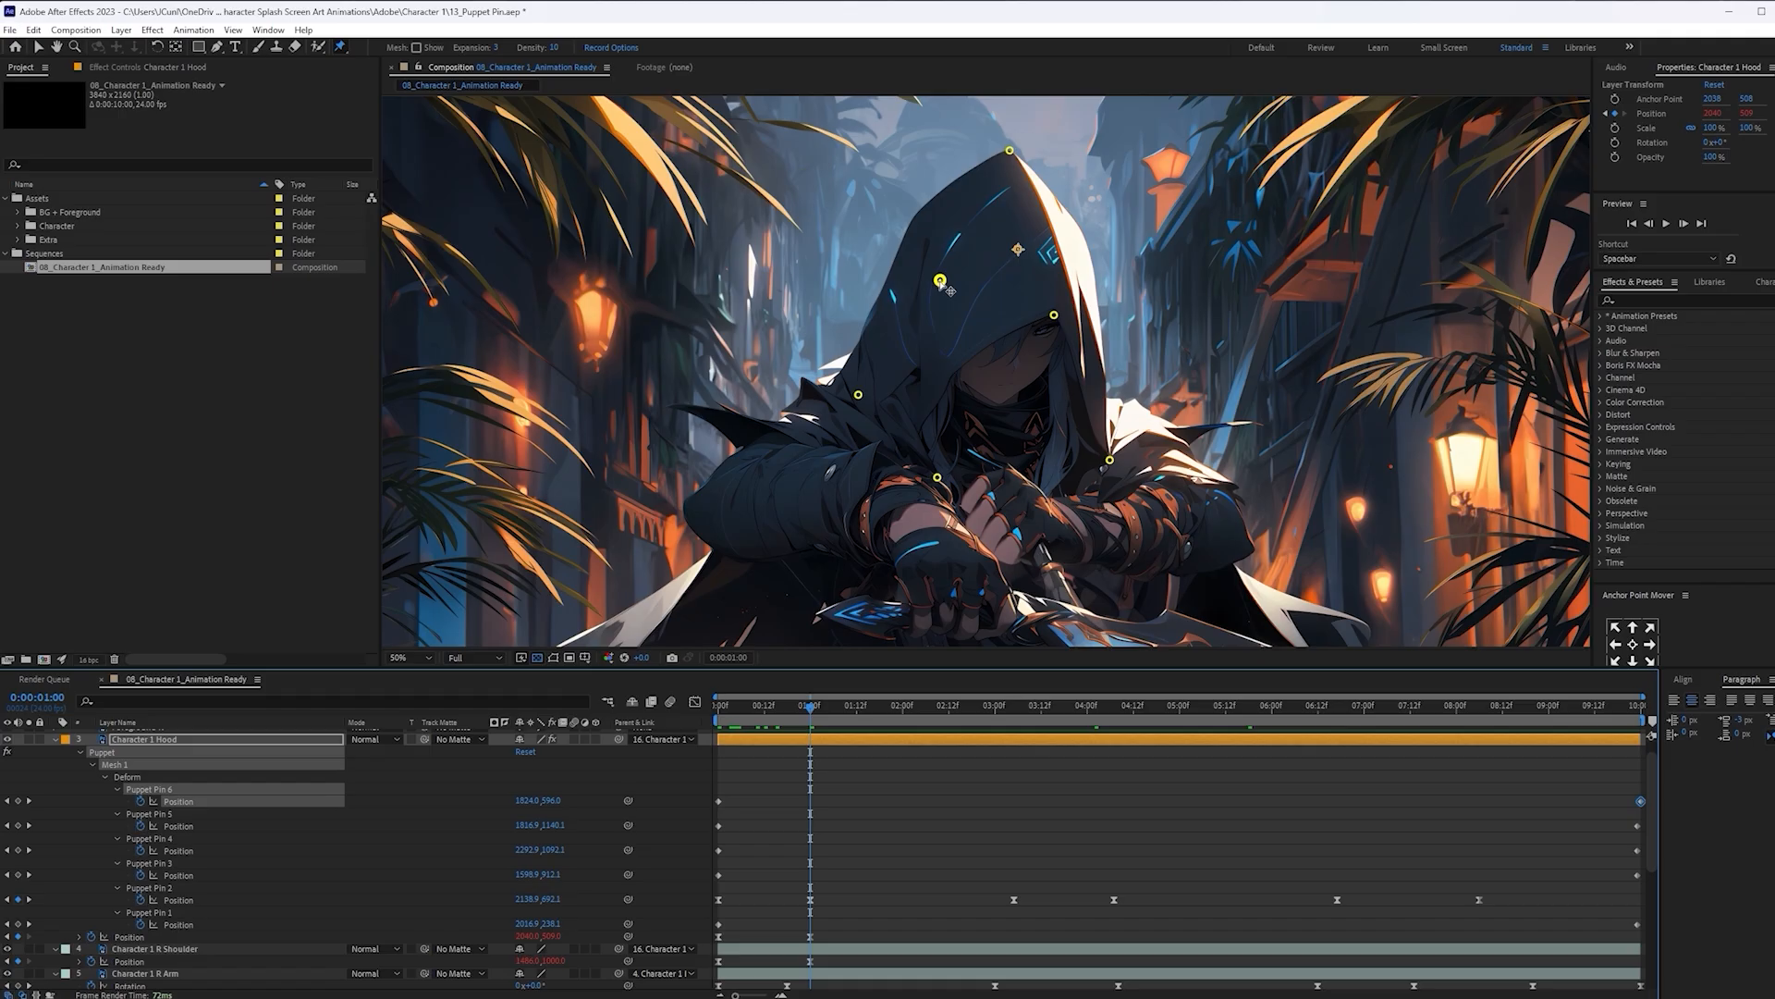
{"action": "left_click_drag", "start_coordinate": [940, 282], "coordinate": [945, 286]}
{"action": "key", "text": "ctrl+z"}
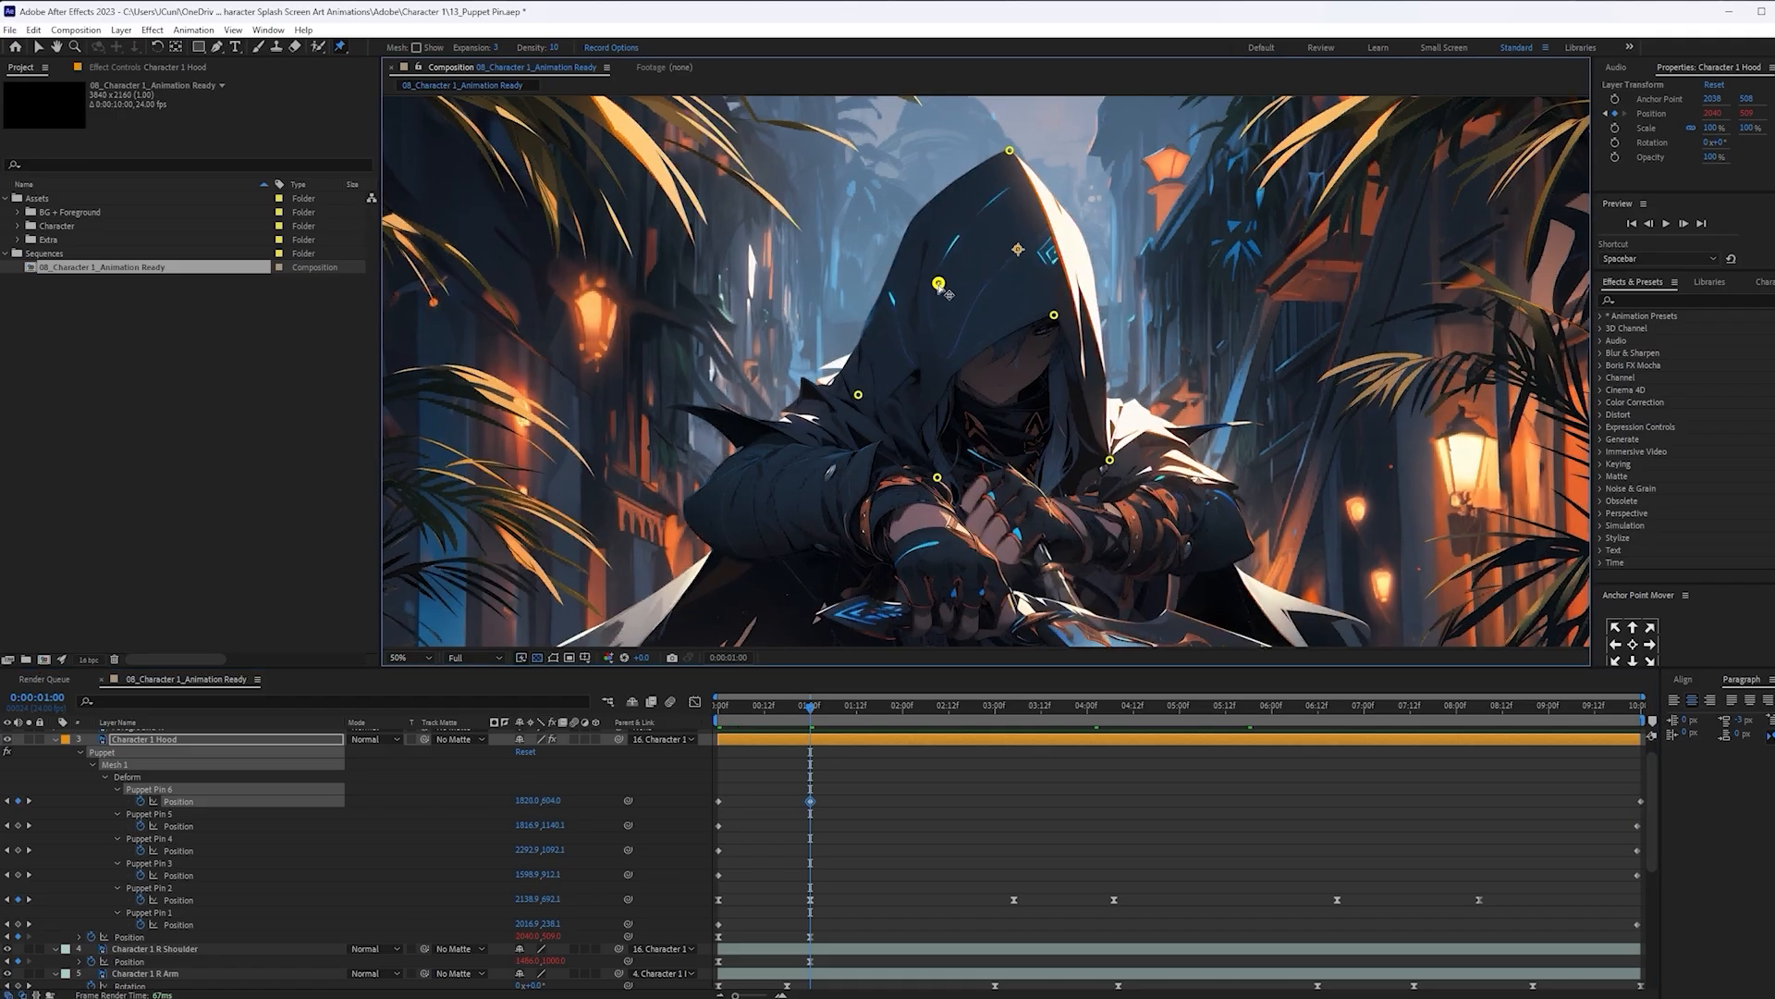
Add another puppet pin on the hood's upper back edge at 0:00:00:00 and try nudging the previous pin at 0:00:01:00
{"action": "key", "text": "Home"}
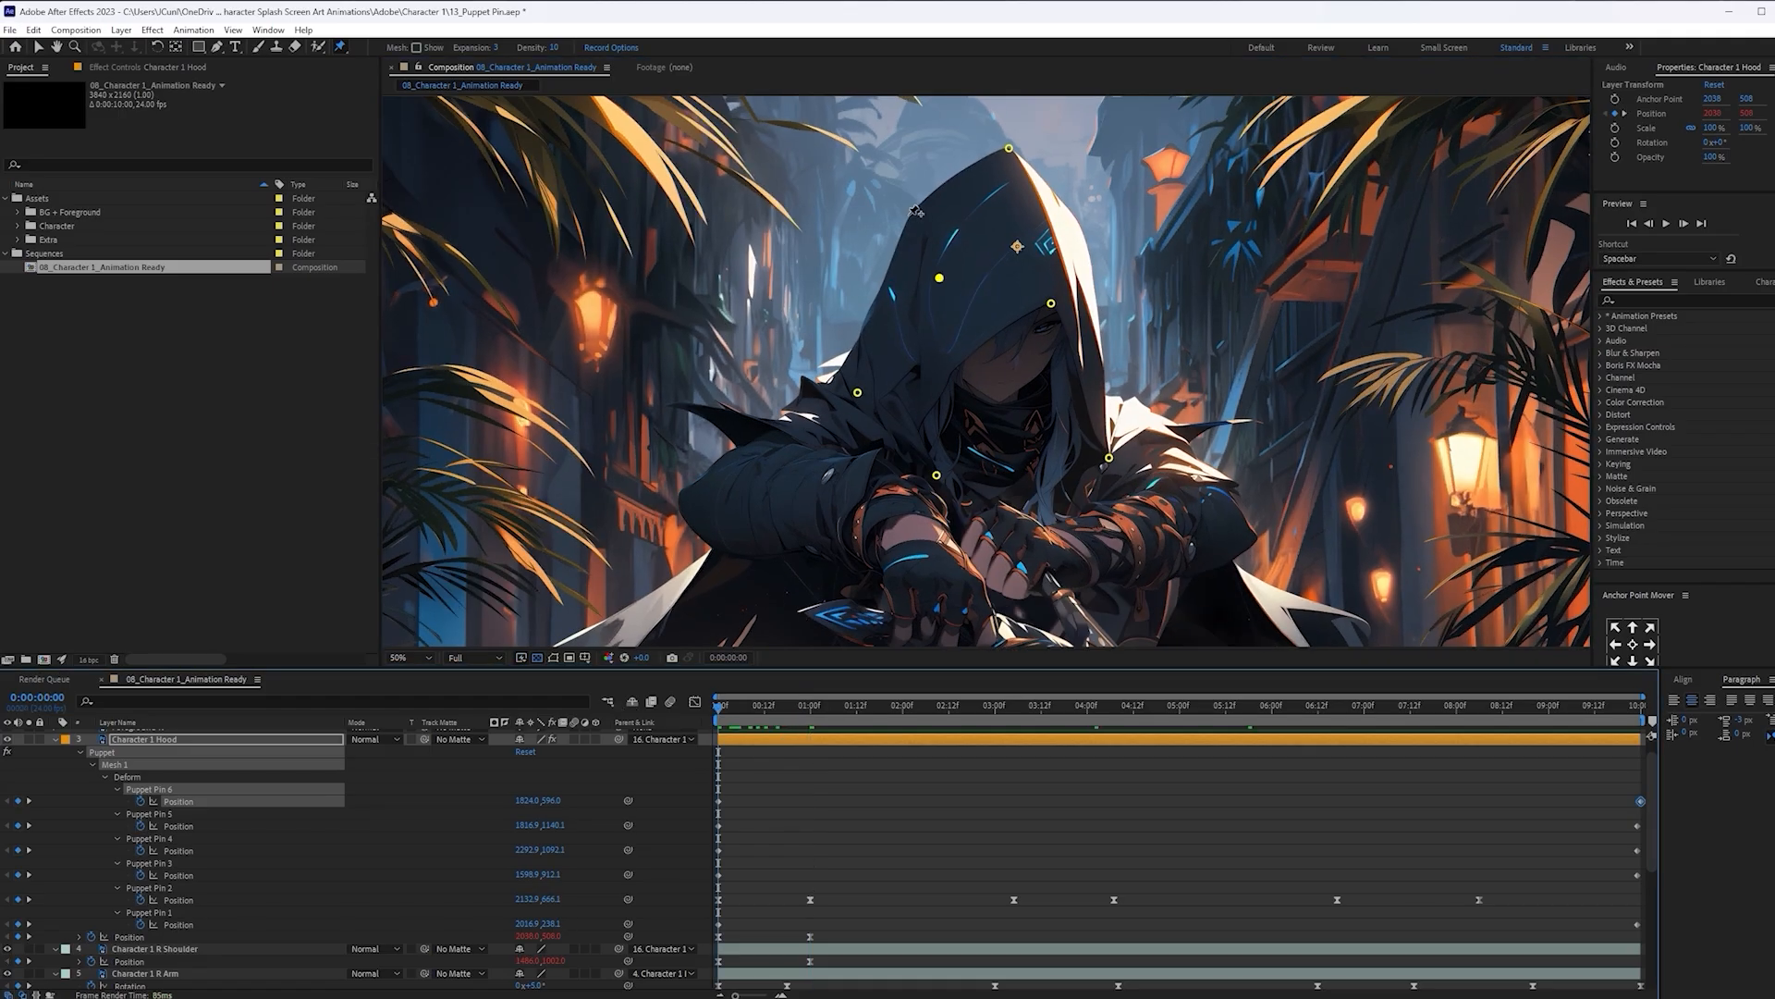
{"action": "left_click", "coordinate": [909, 214]}
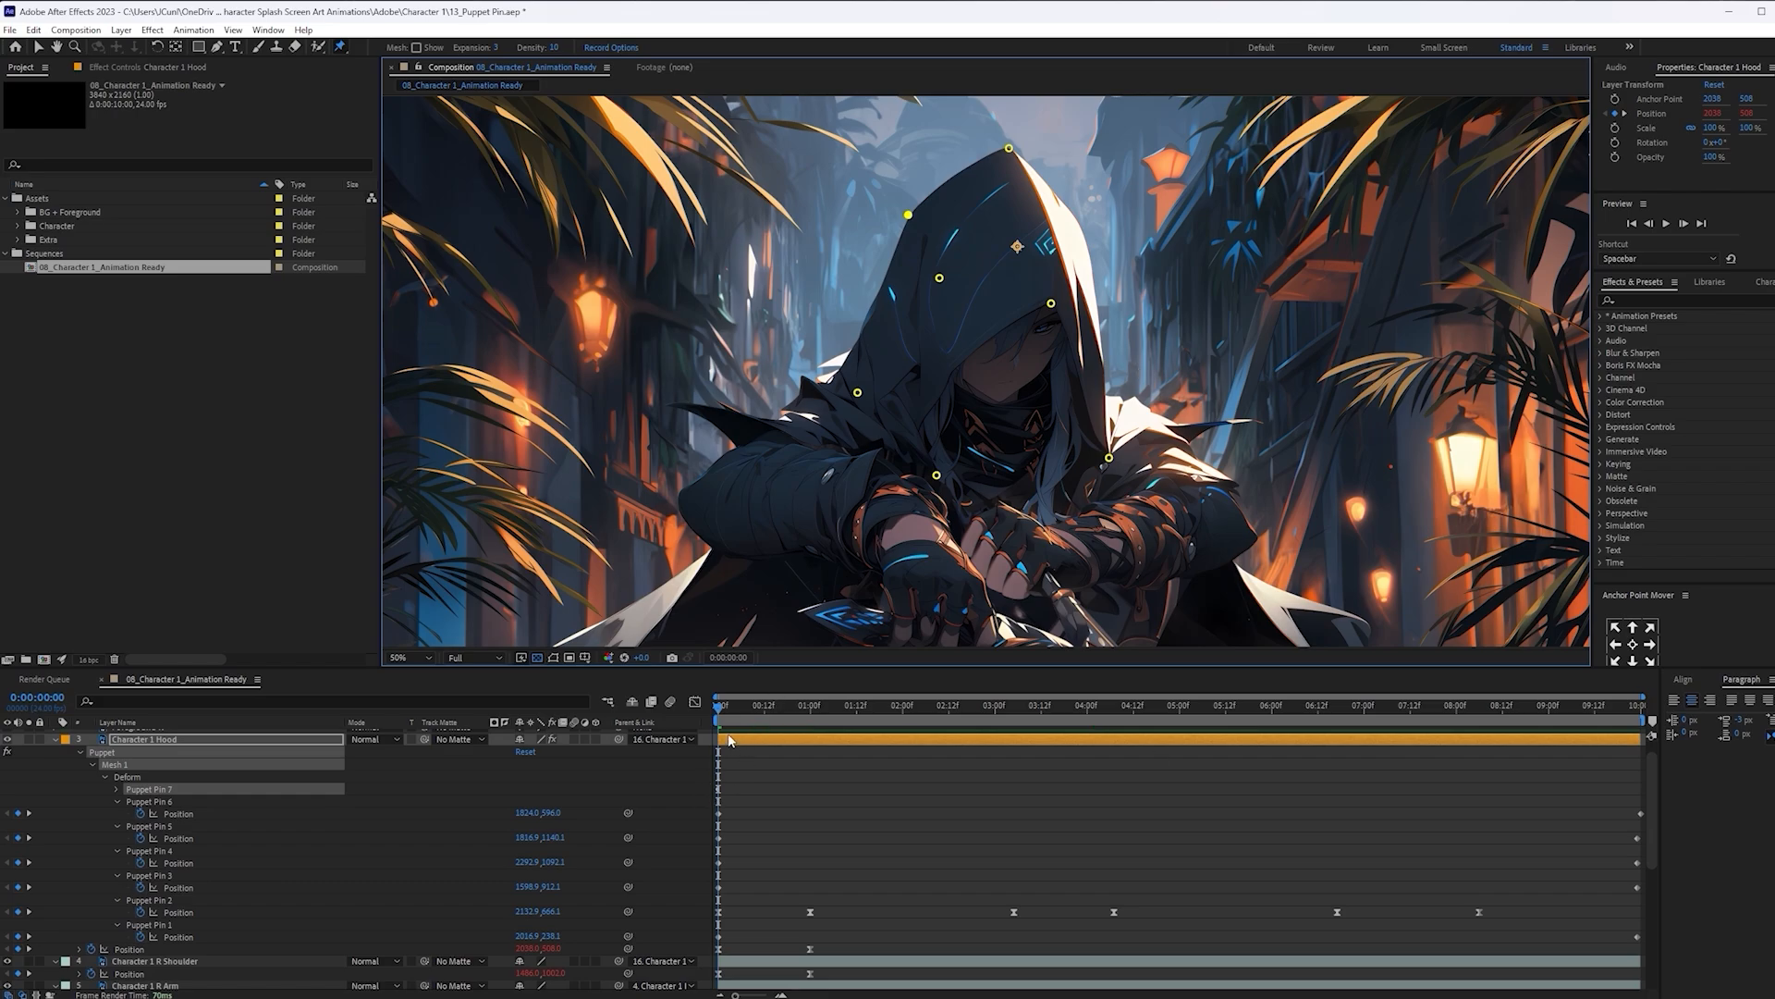
{"action": "left_click", "coordinate": [718, 813]}
{"action": "left_click_drag", "start_coordinate": [720, 712], "coordinate": [810, 732]}
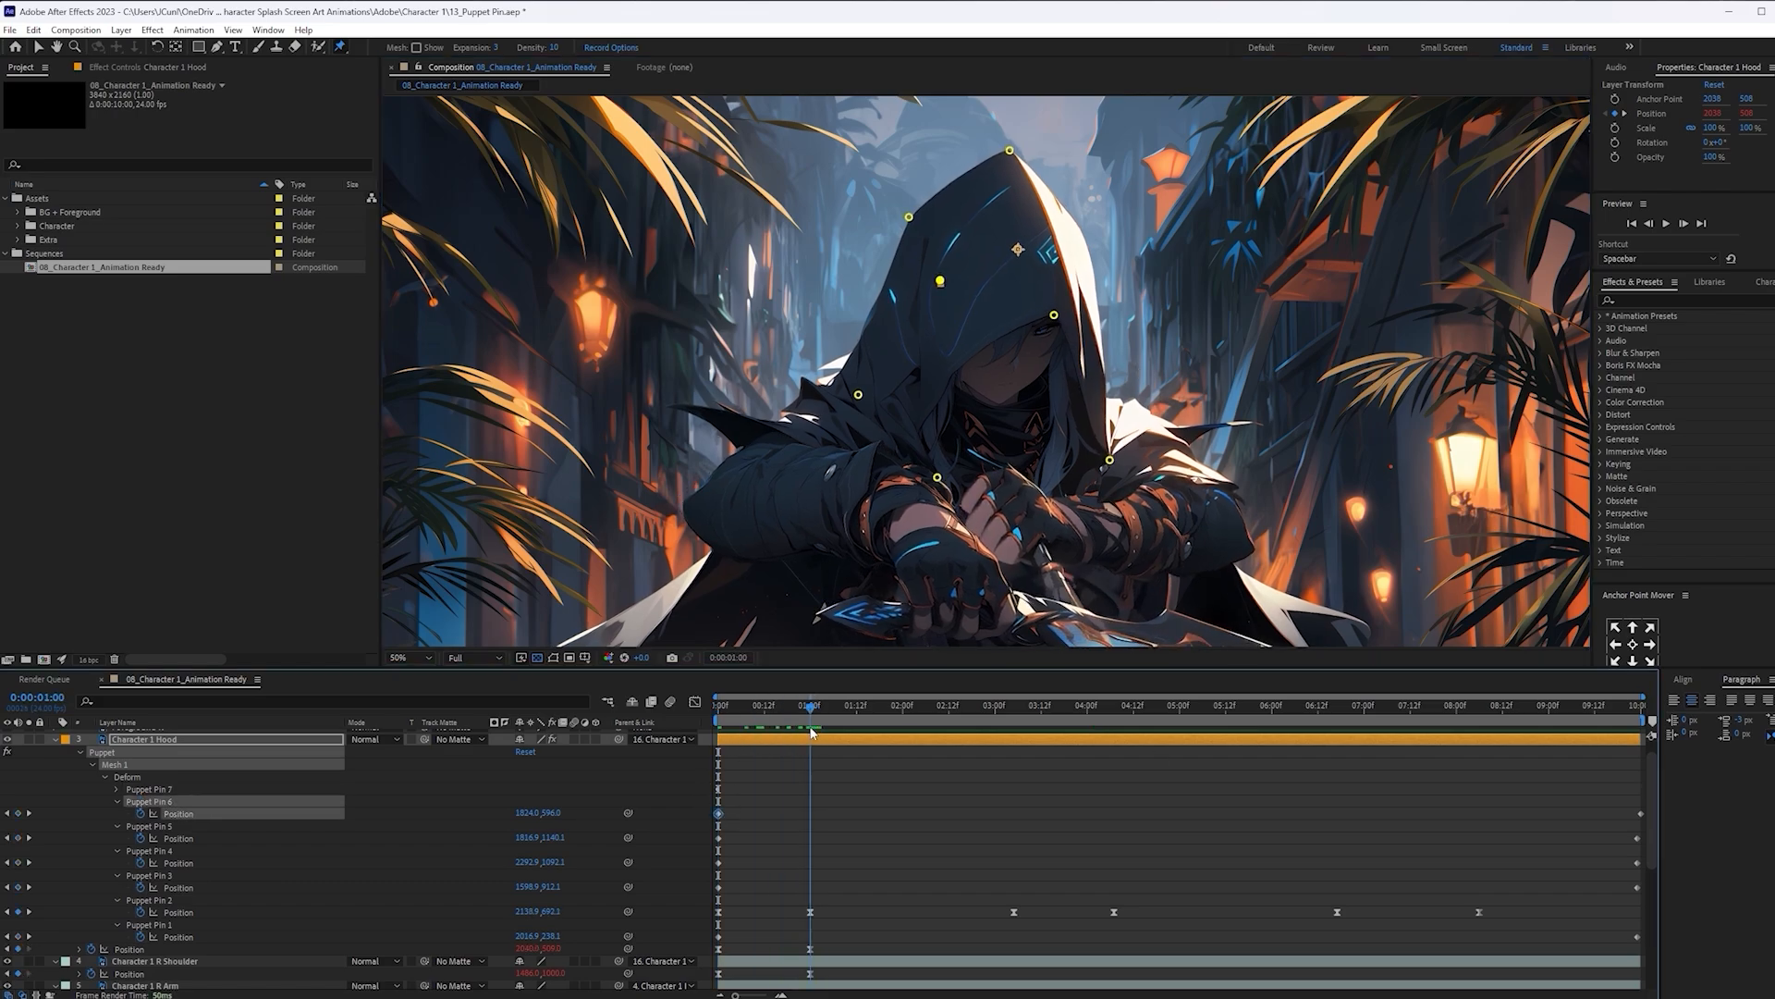
{"action": "left_click", "coordinate": [942, 282]}
{"action": "left_click_drag", "start_coordinate": [942, 284], "coordinate": [941, 286]}
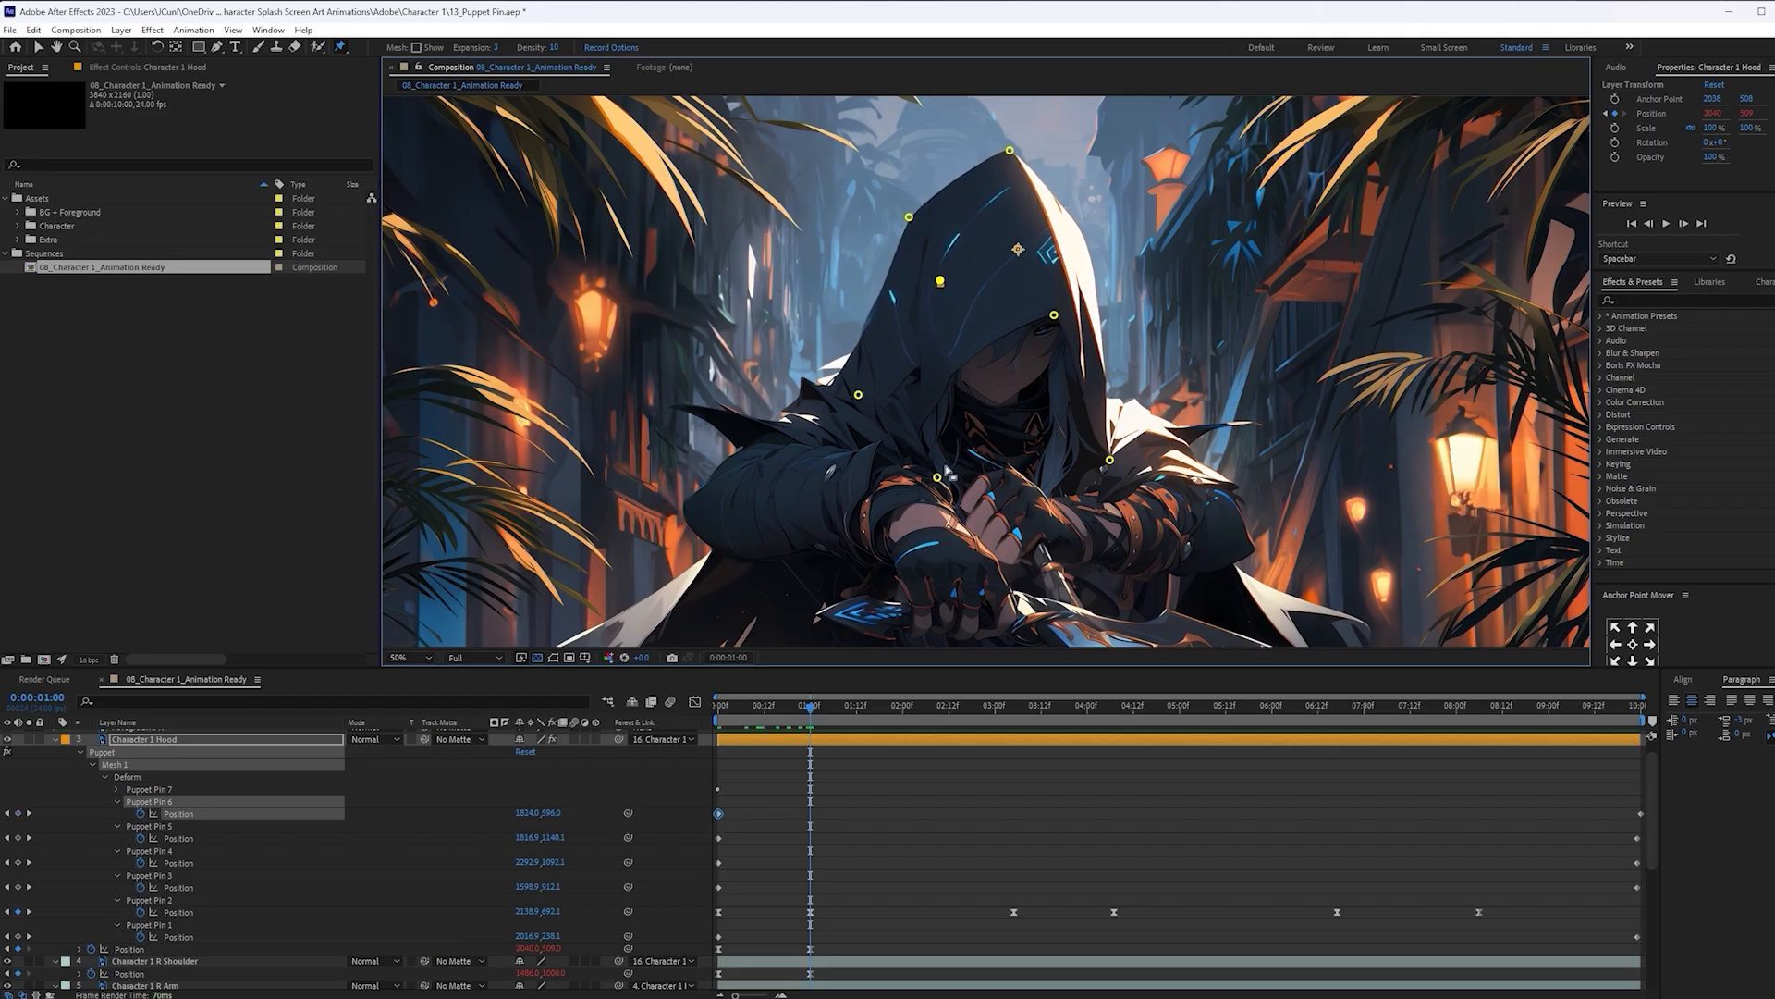
Undo the two added hood pins together with their keyframes
{"action": "key", "text": "ctrl+z"}
{"action": "key", "text": "ctrl+z"}
{"action": "key", "text": "ctrl+z"}
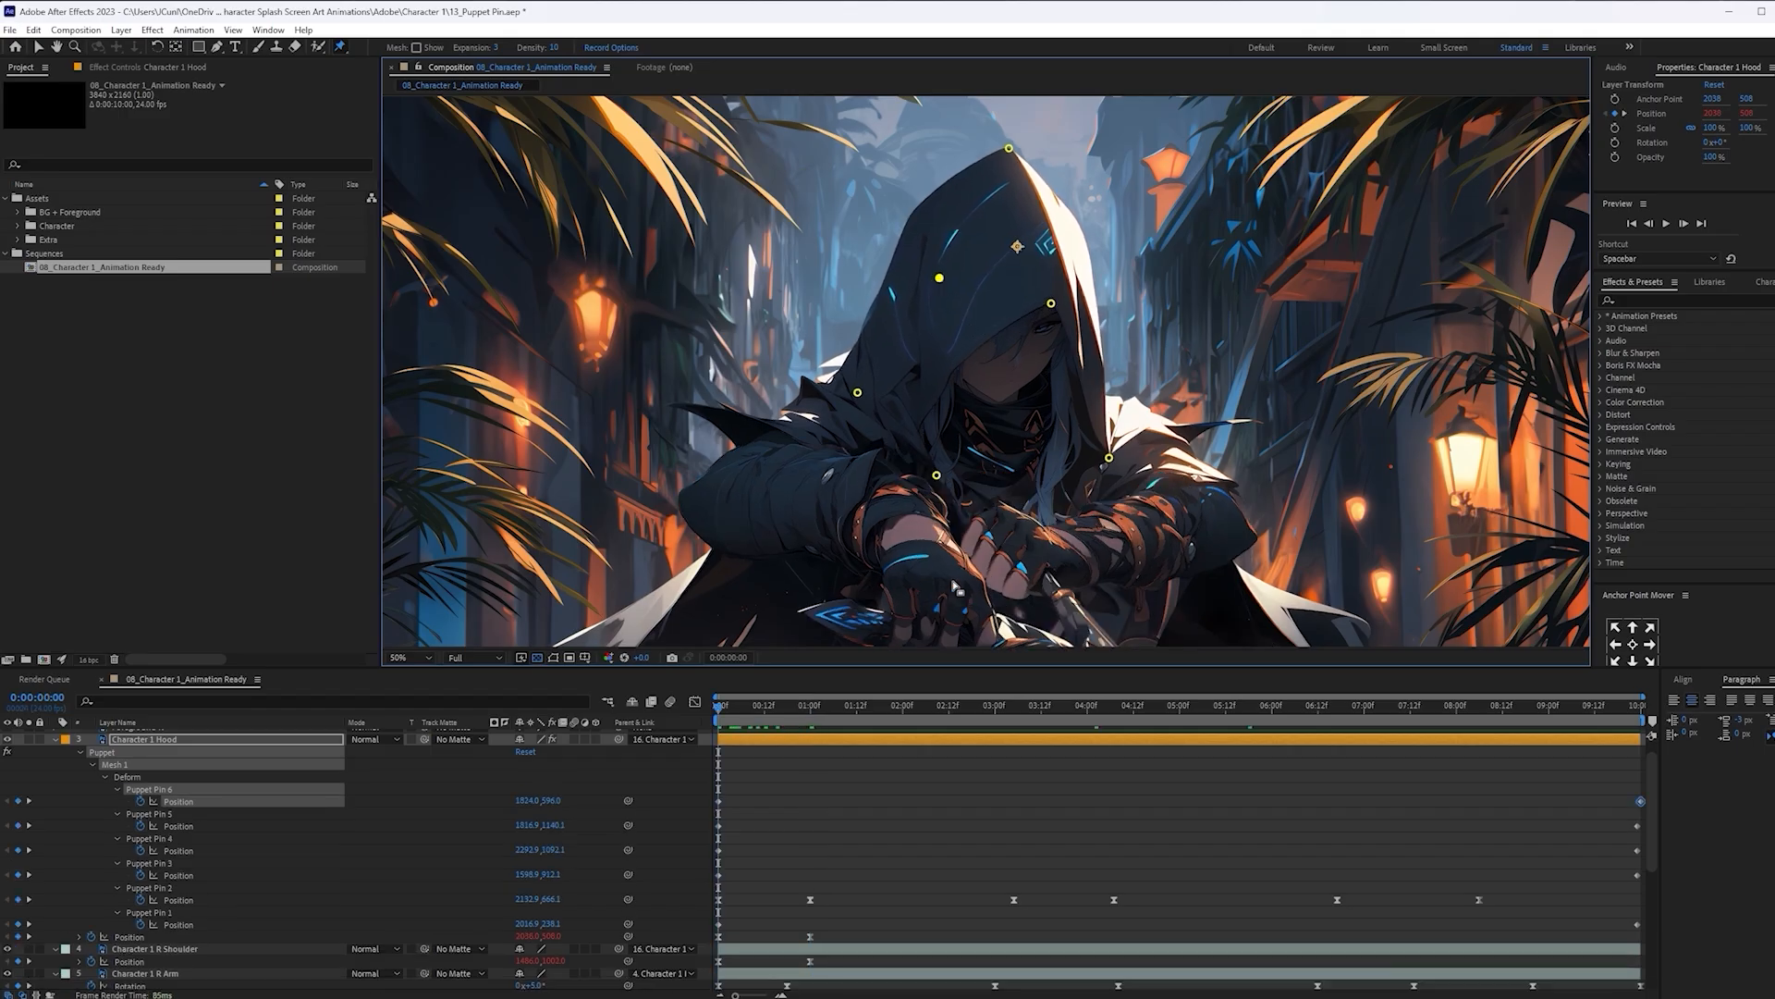
{"action": "key", "text": "ctrl+z"}
{"action": "key", "text": "ctrl+z"}
{"action": "key", "text": "ctrl+z"}
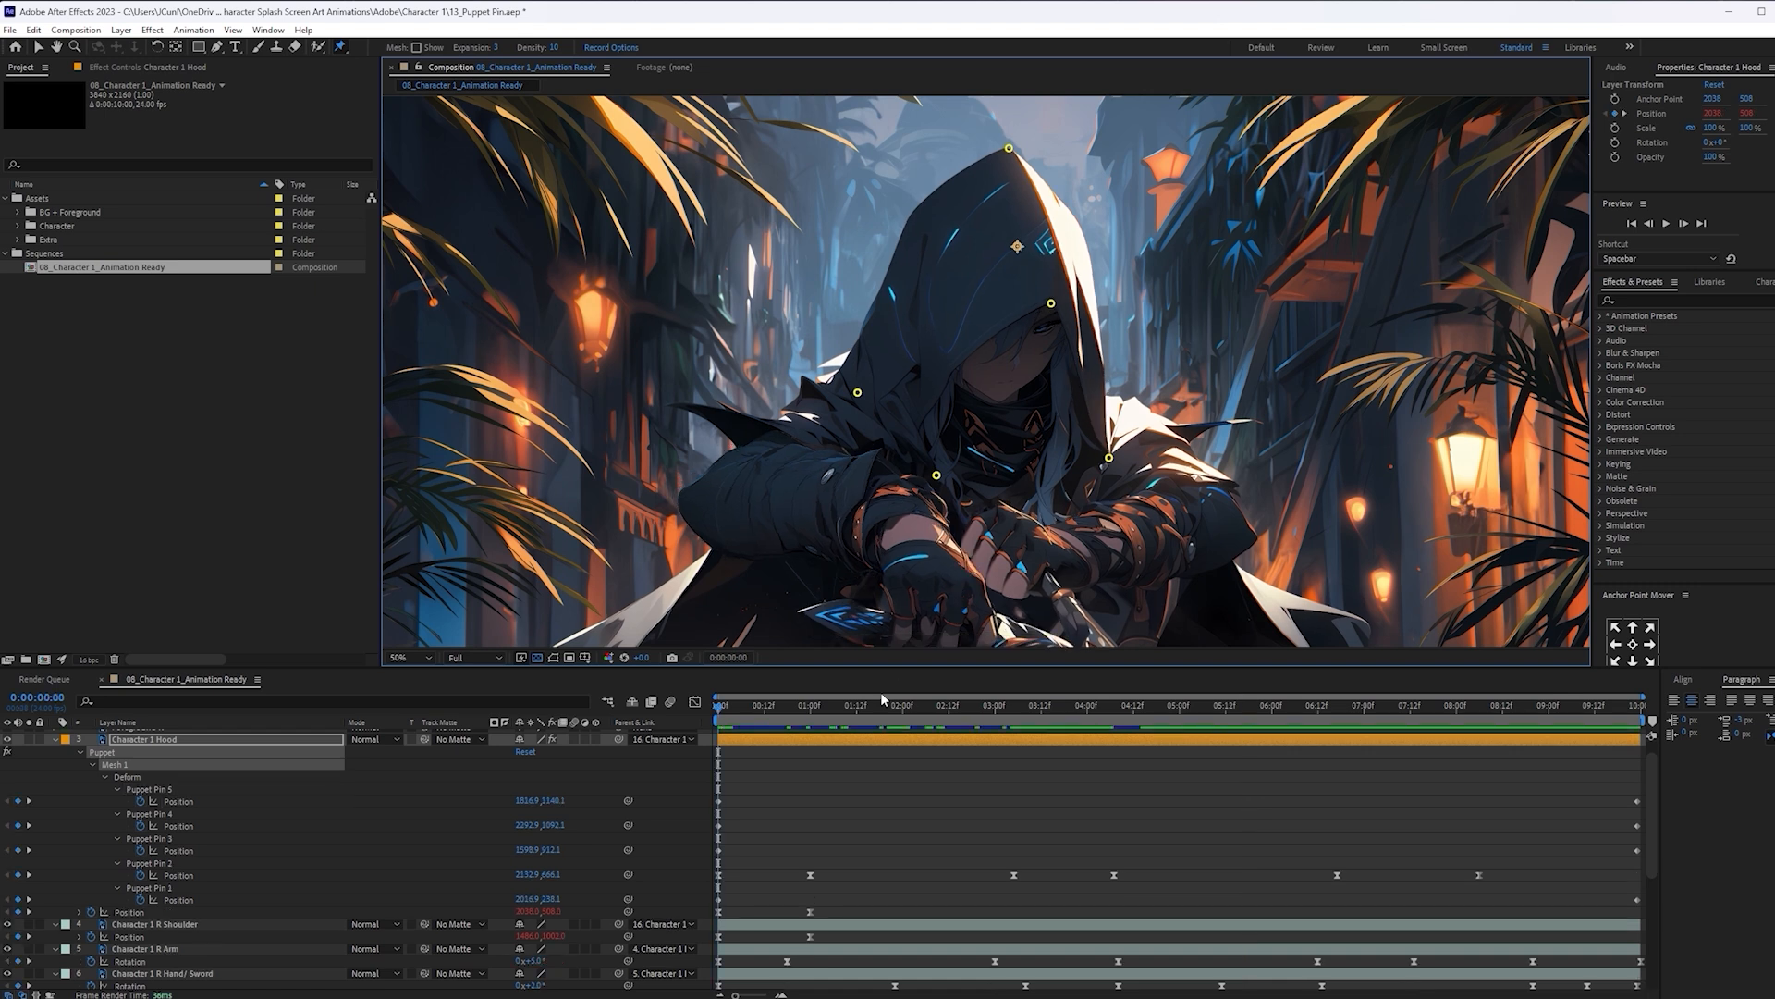
Collapse the revealed layer keyframes and hide the Character 1 Eye Mid and Eye Closed layers
{"action": "left_click", "coordinate": [463, 795]}
{"action": "key", "text": "u"}
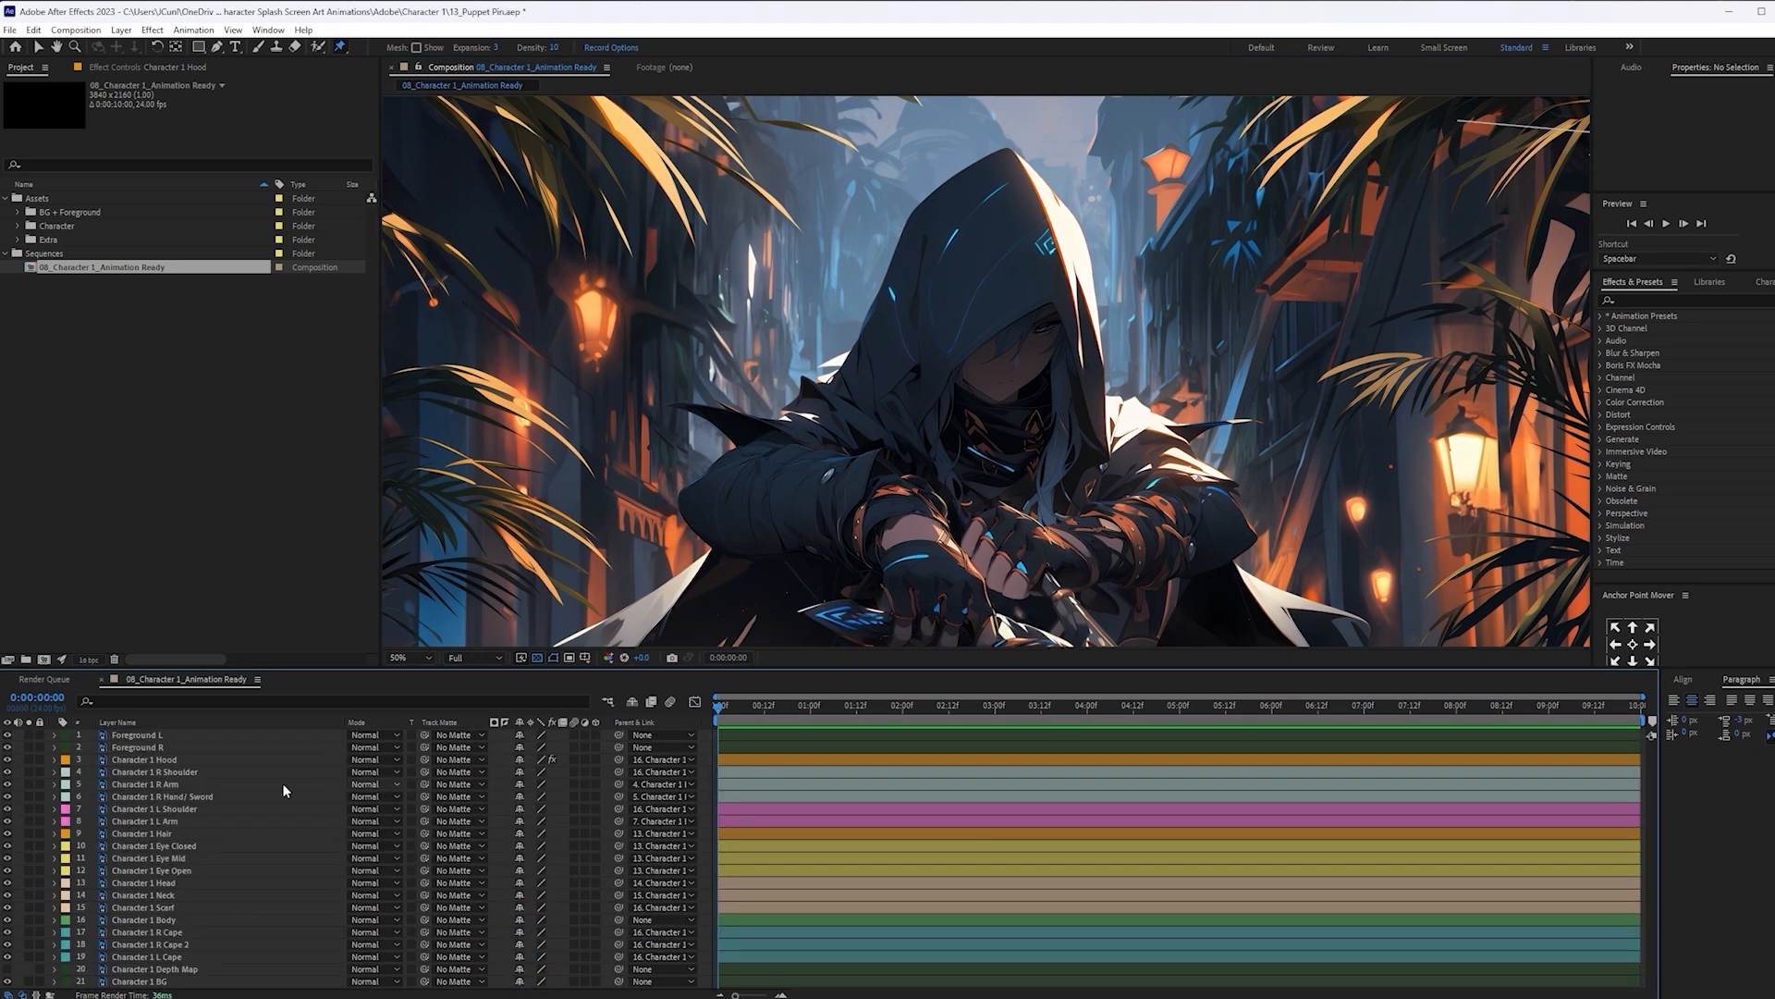
{"action": "left_click", "coordinate": [201, 860]}
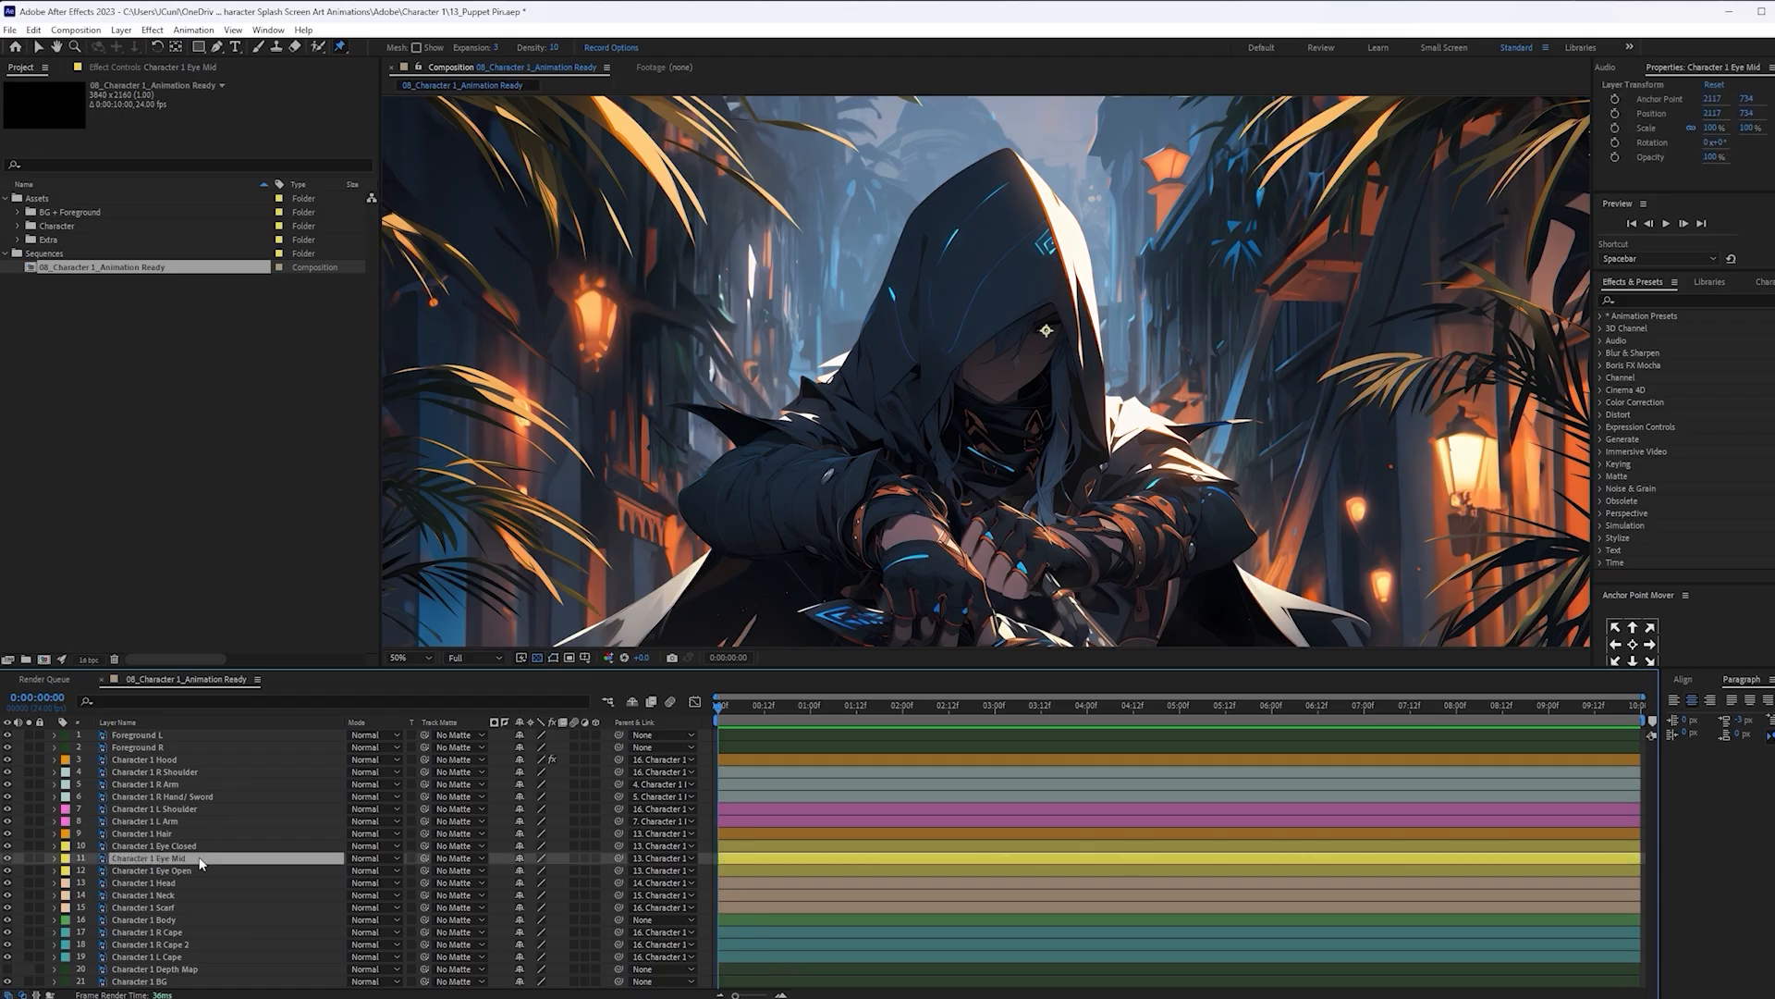
{"action": "left_click_drag", "start_coordinate": [817, 704], "coordinate": [724, 718]}
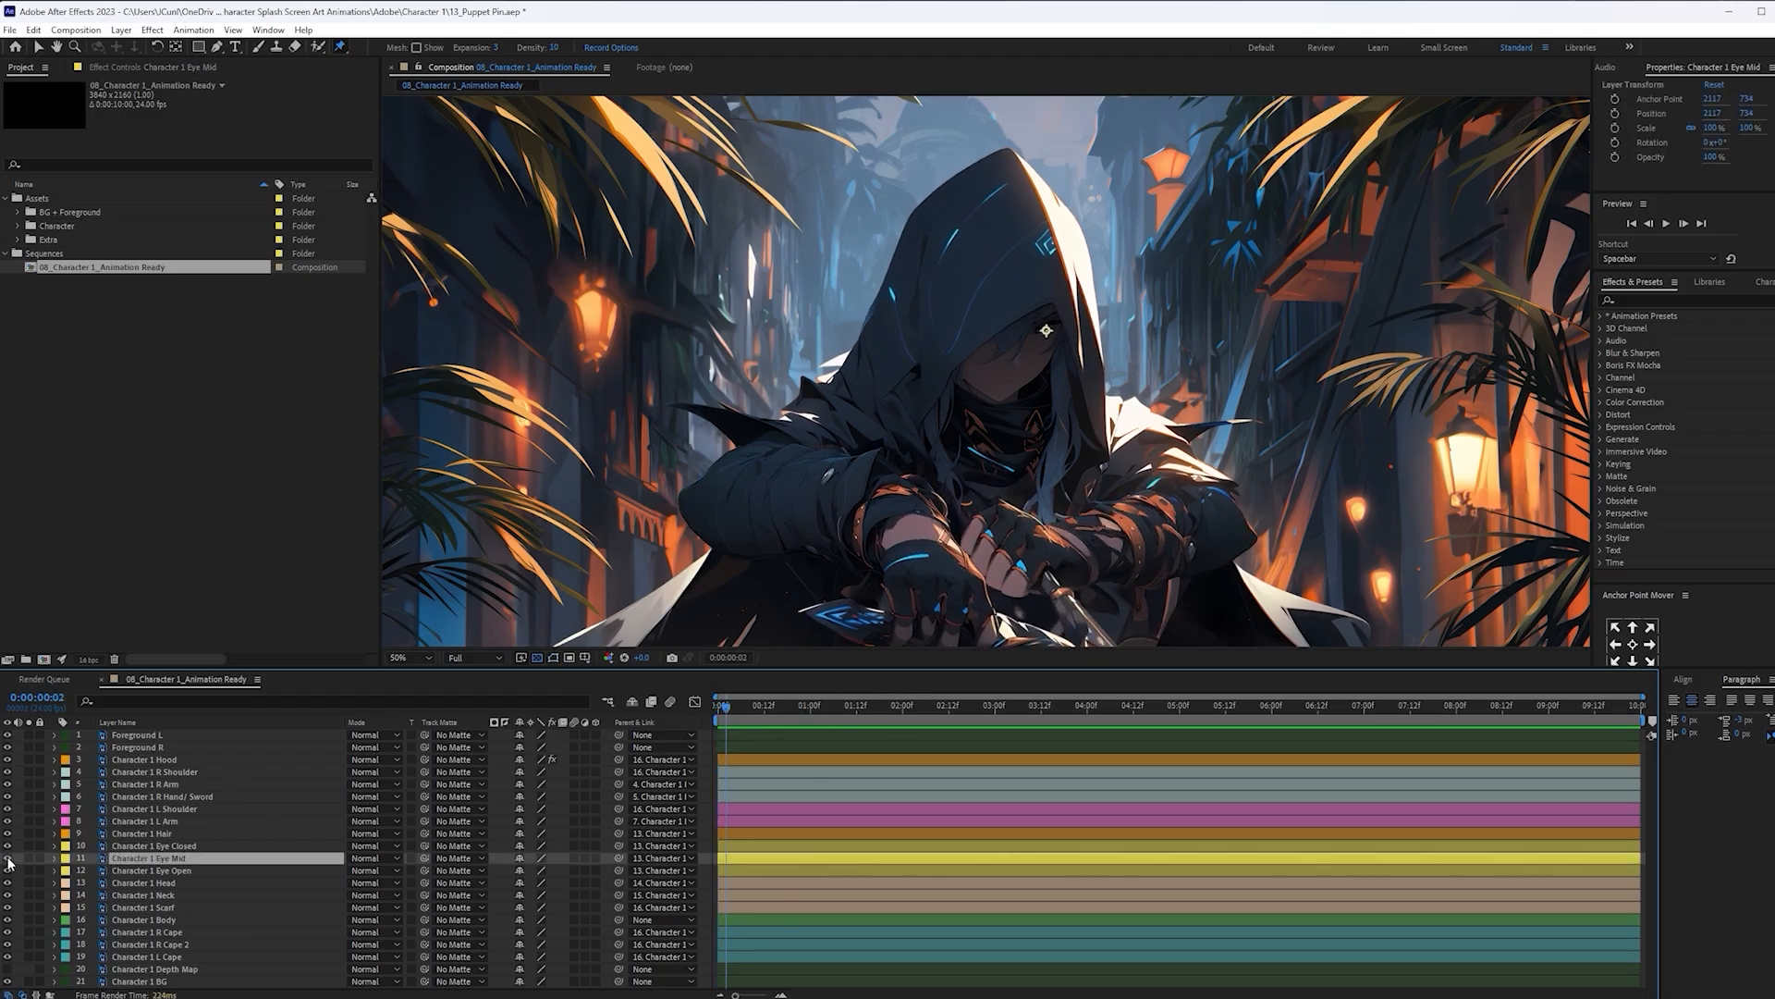
{"action": "left_click_drag", "start_coordinate": [9, 858], "coordinate": [8, 846]}
Try trimming the end of the Character 1 Eye Mid layer at 0:00:01:10, magnify the timeline, and undo the trim
{"action": "key", "text": "space"}
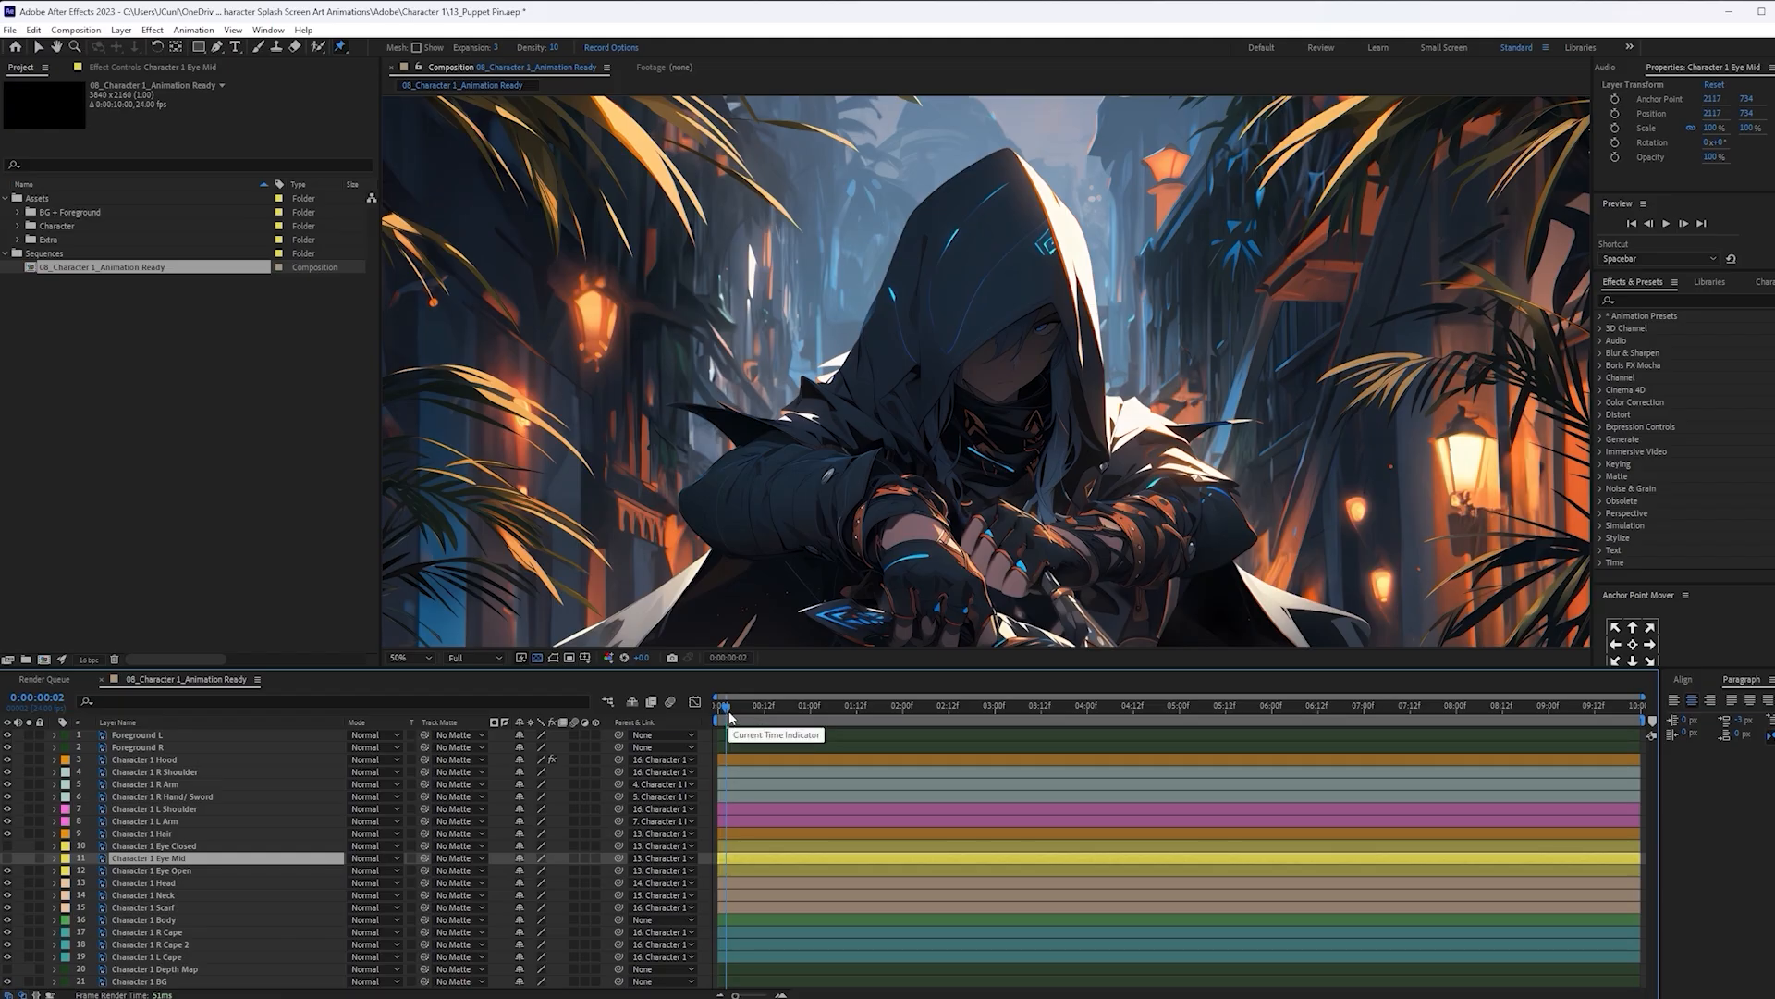
{"action": "key", "text": "alt+bracketright"}
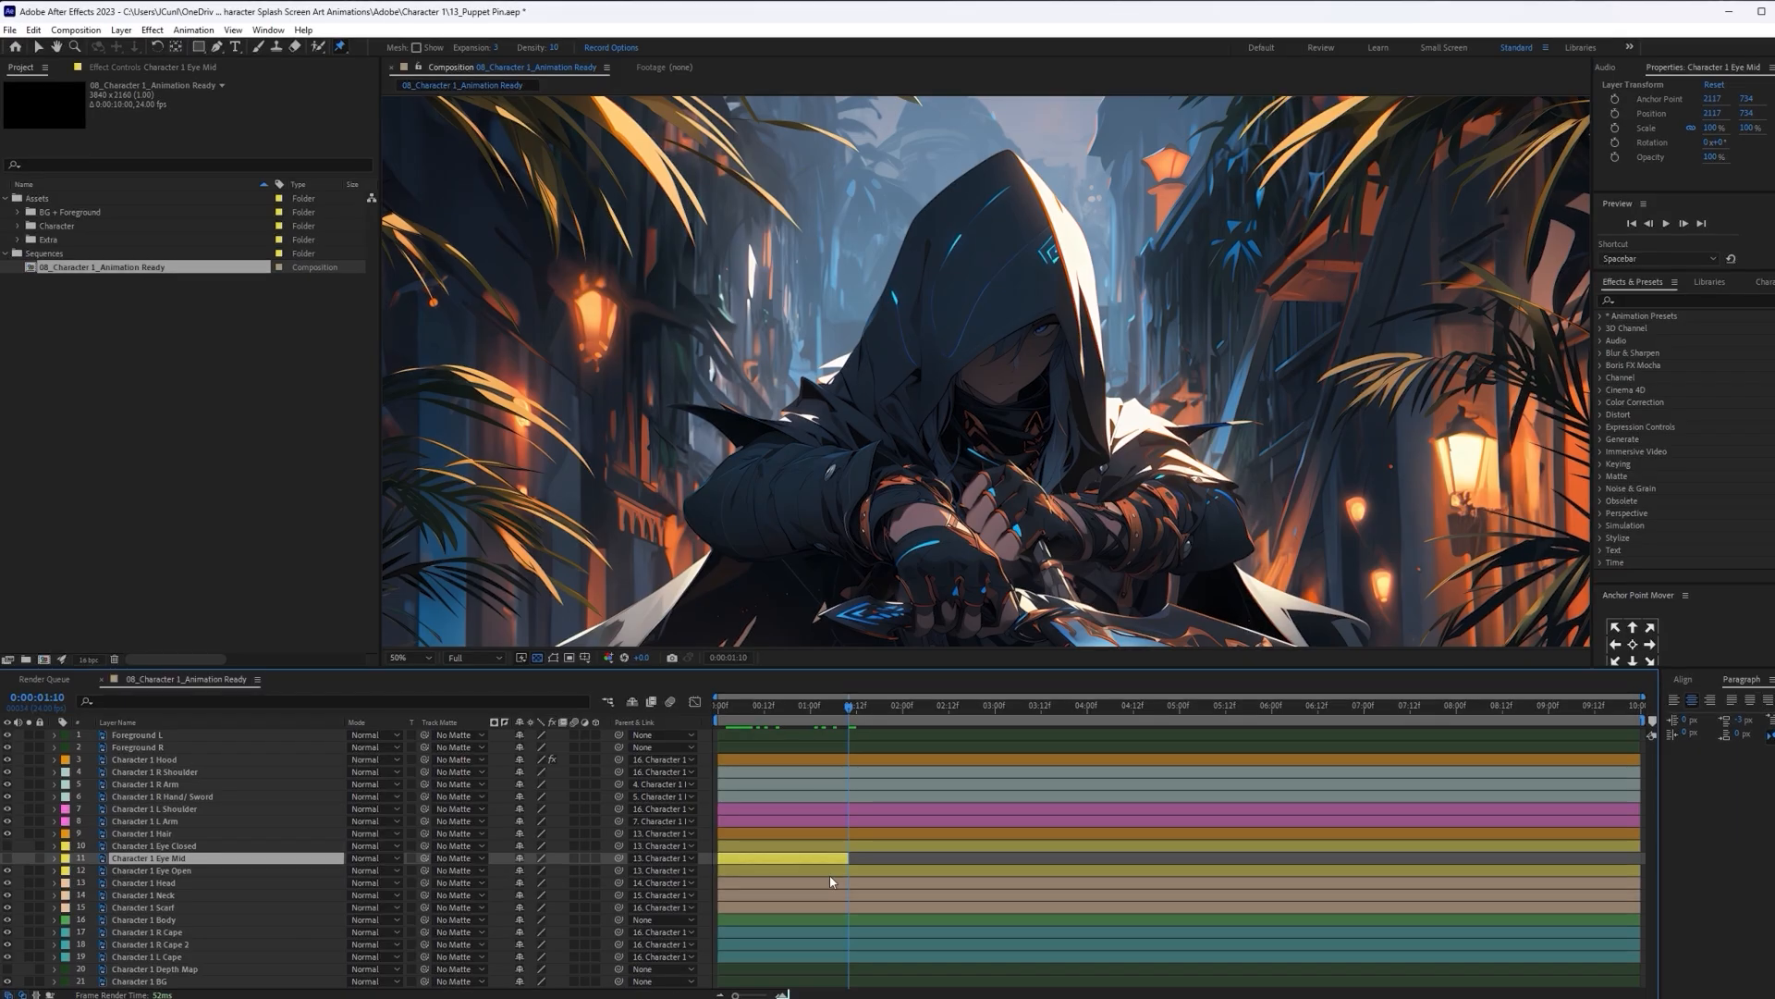
{"action": "left_click_drag", "start_coordinate": [736, 995], "coordinate": [756, 996]}
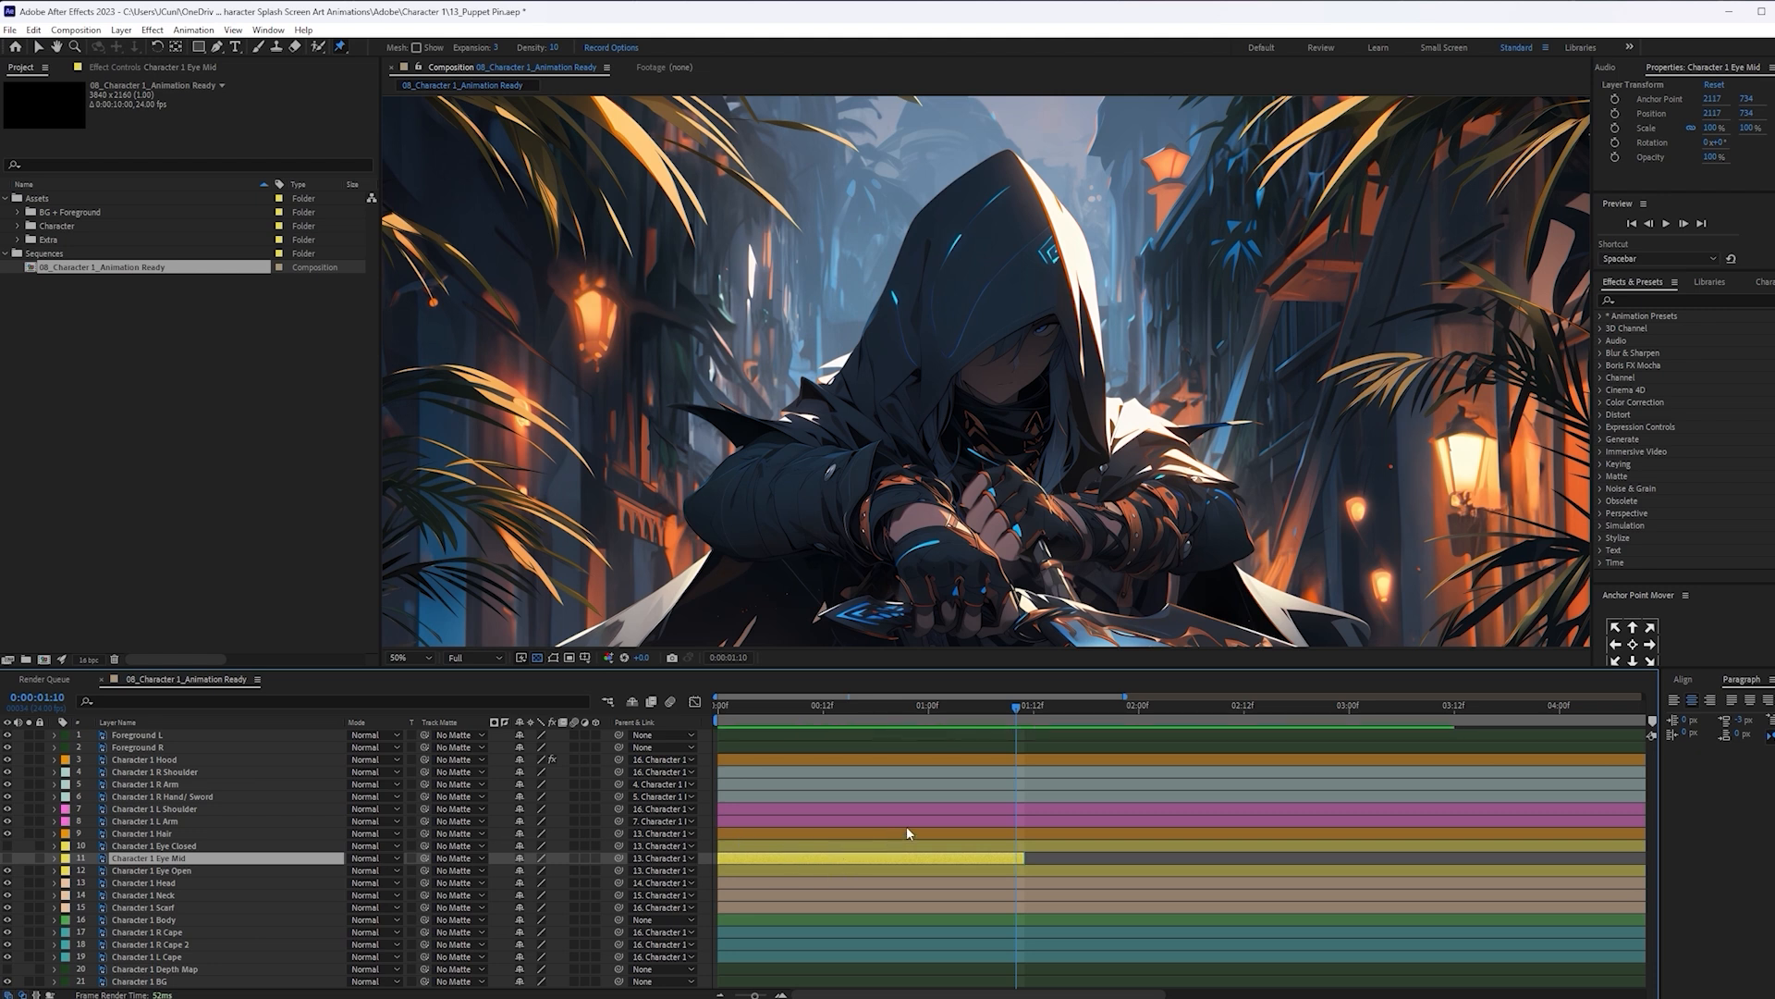
{"action": "key", "text": "ctrl+z"}
Trim the end of the Character 1 Eye Open layer to 0:00:01:00
{"action": "left_click", "coordinate": [885, 869]}
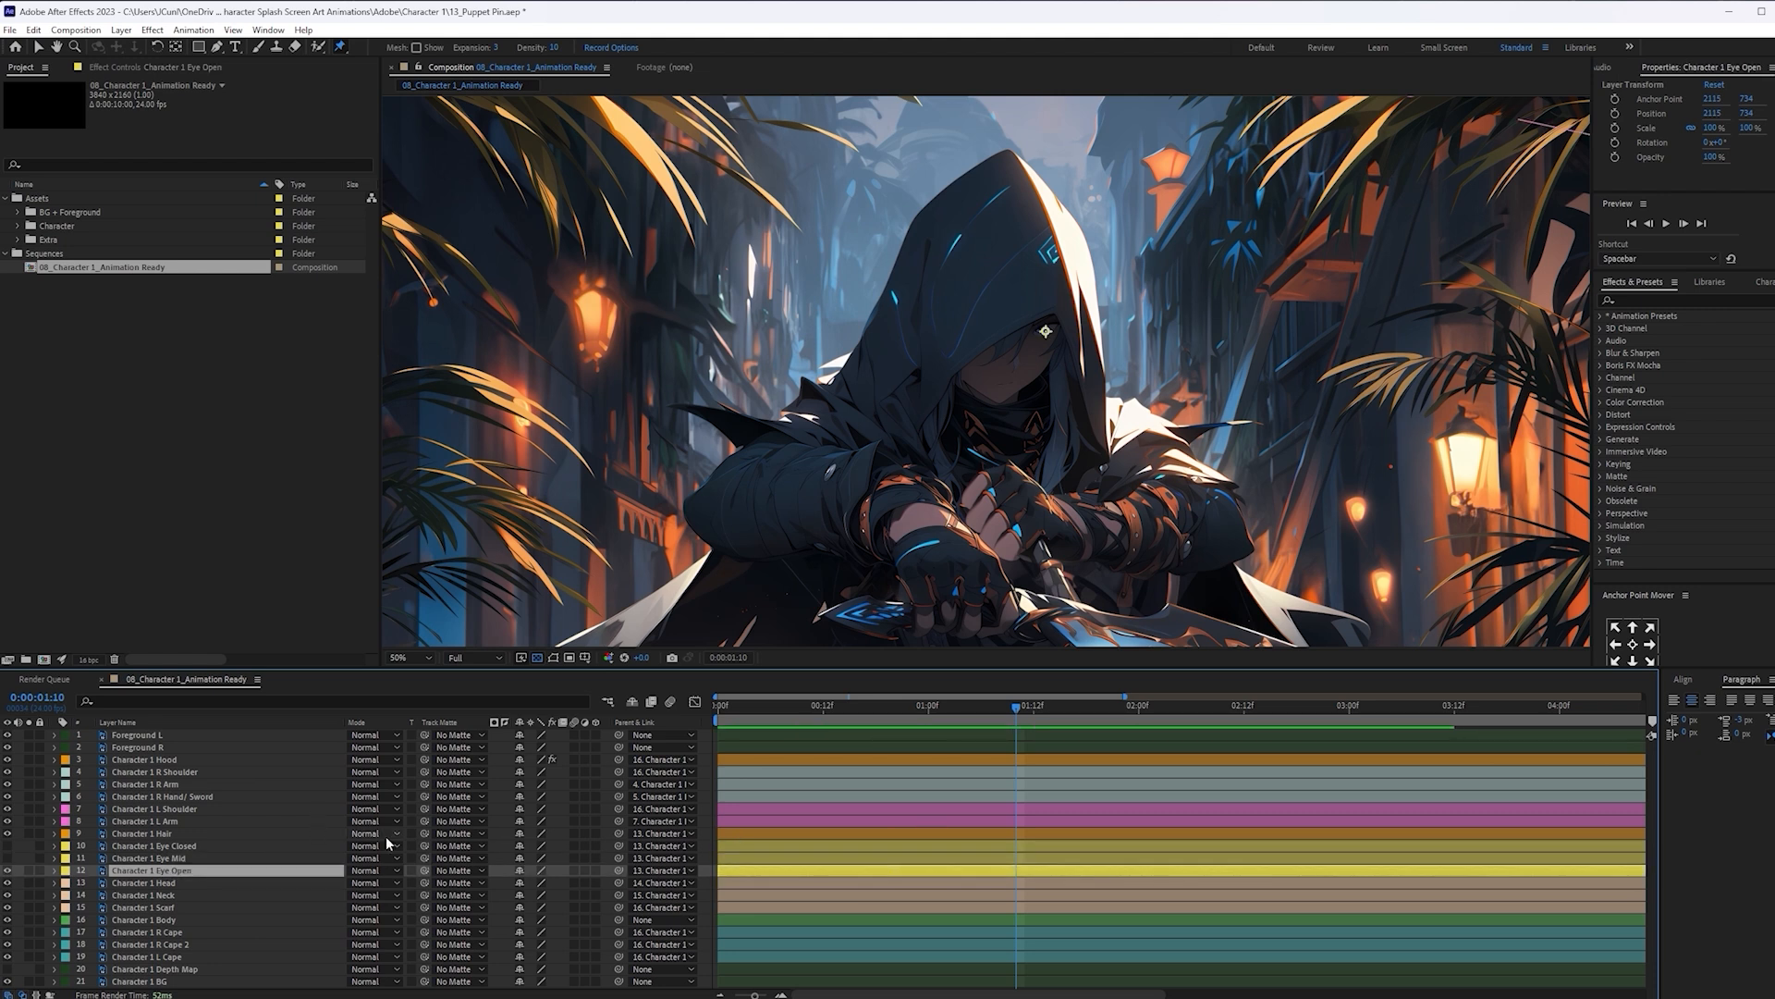
{"action": "left_click_drag", "start_coordinate": [1016, 710], "coordinate": [929, 717]}
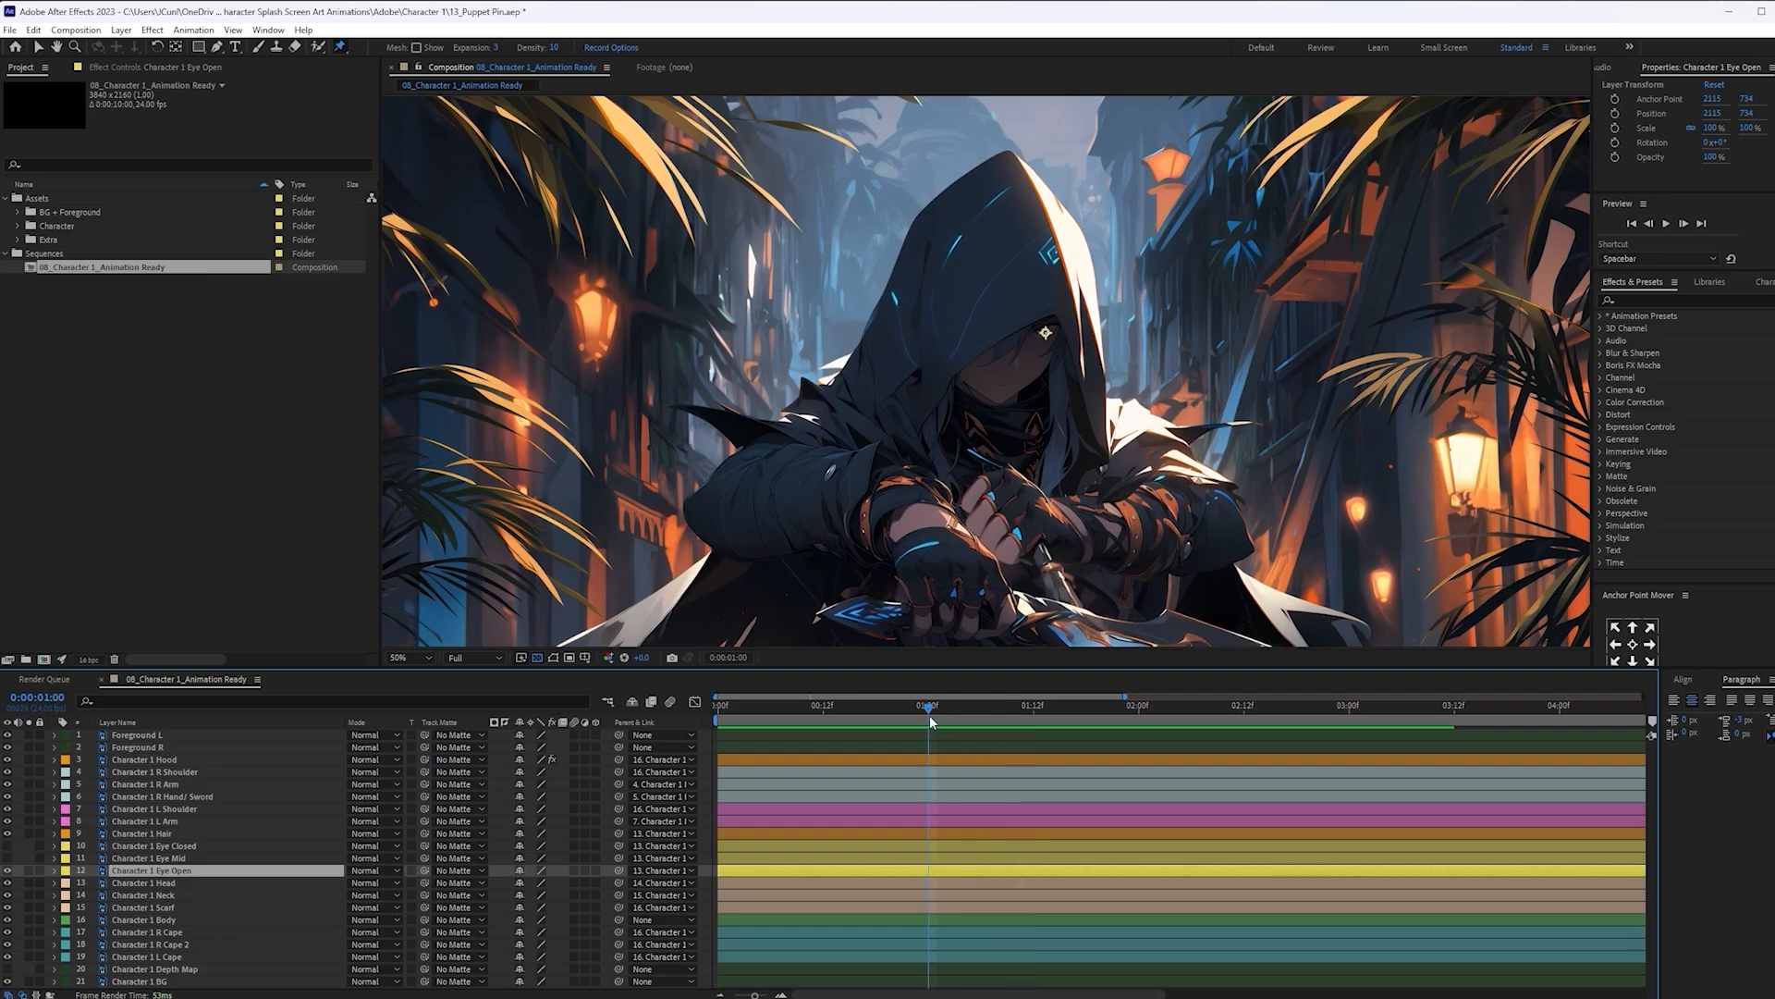
{"action": "key", "text": "alt+bracketright"}
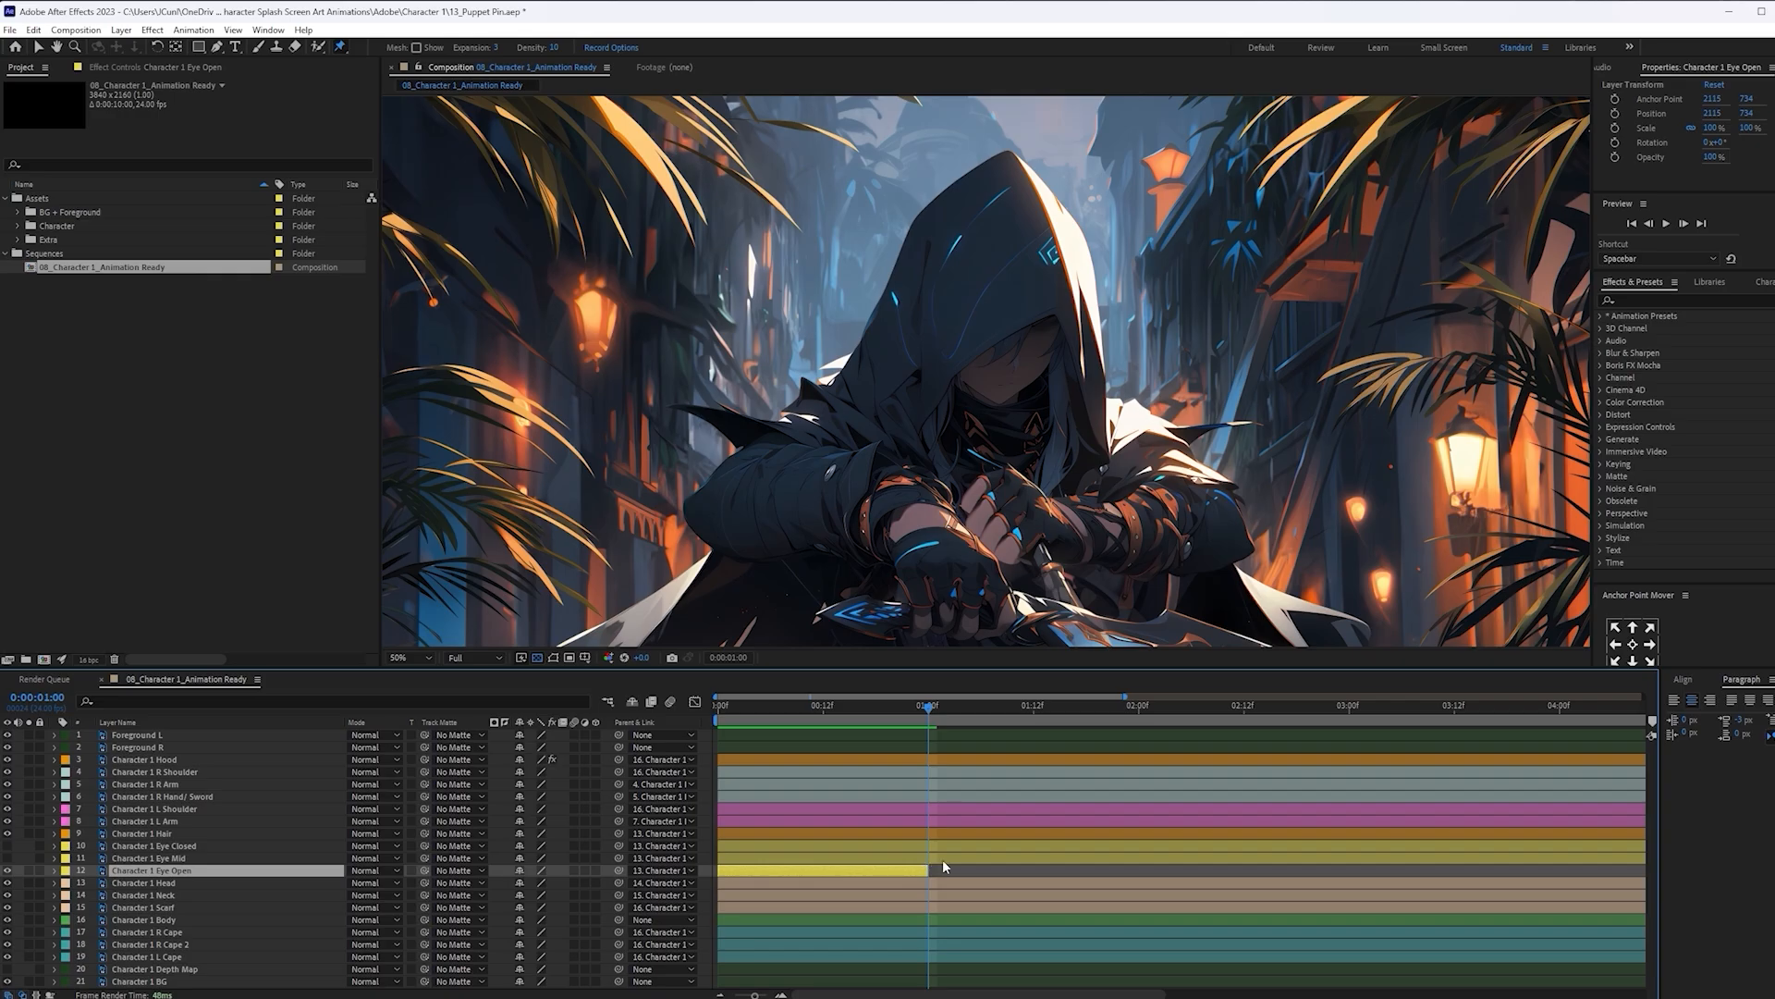
Make the Character 1 Eye Mid layer visible and trim it to run from 0:00:01:00 to 0:00:01:02
{"action": "left_click", "coordinate": [949, 858]}
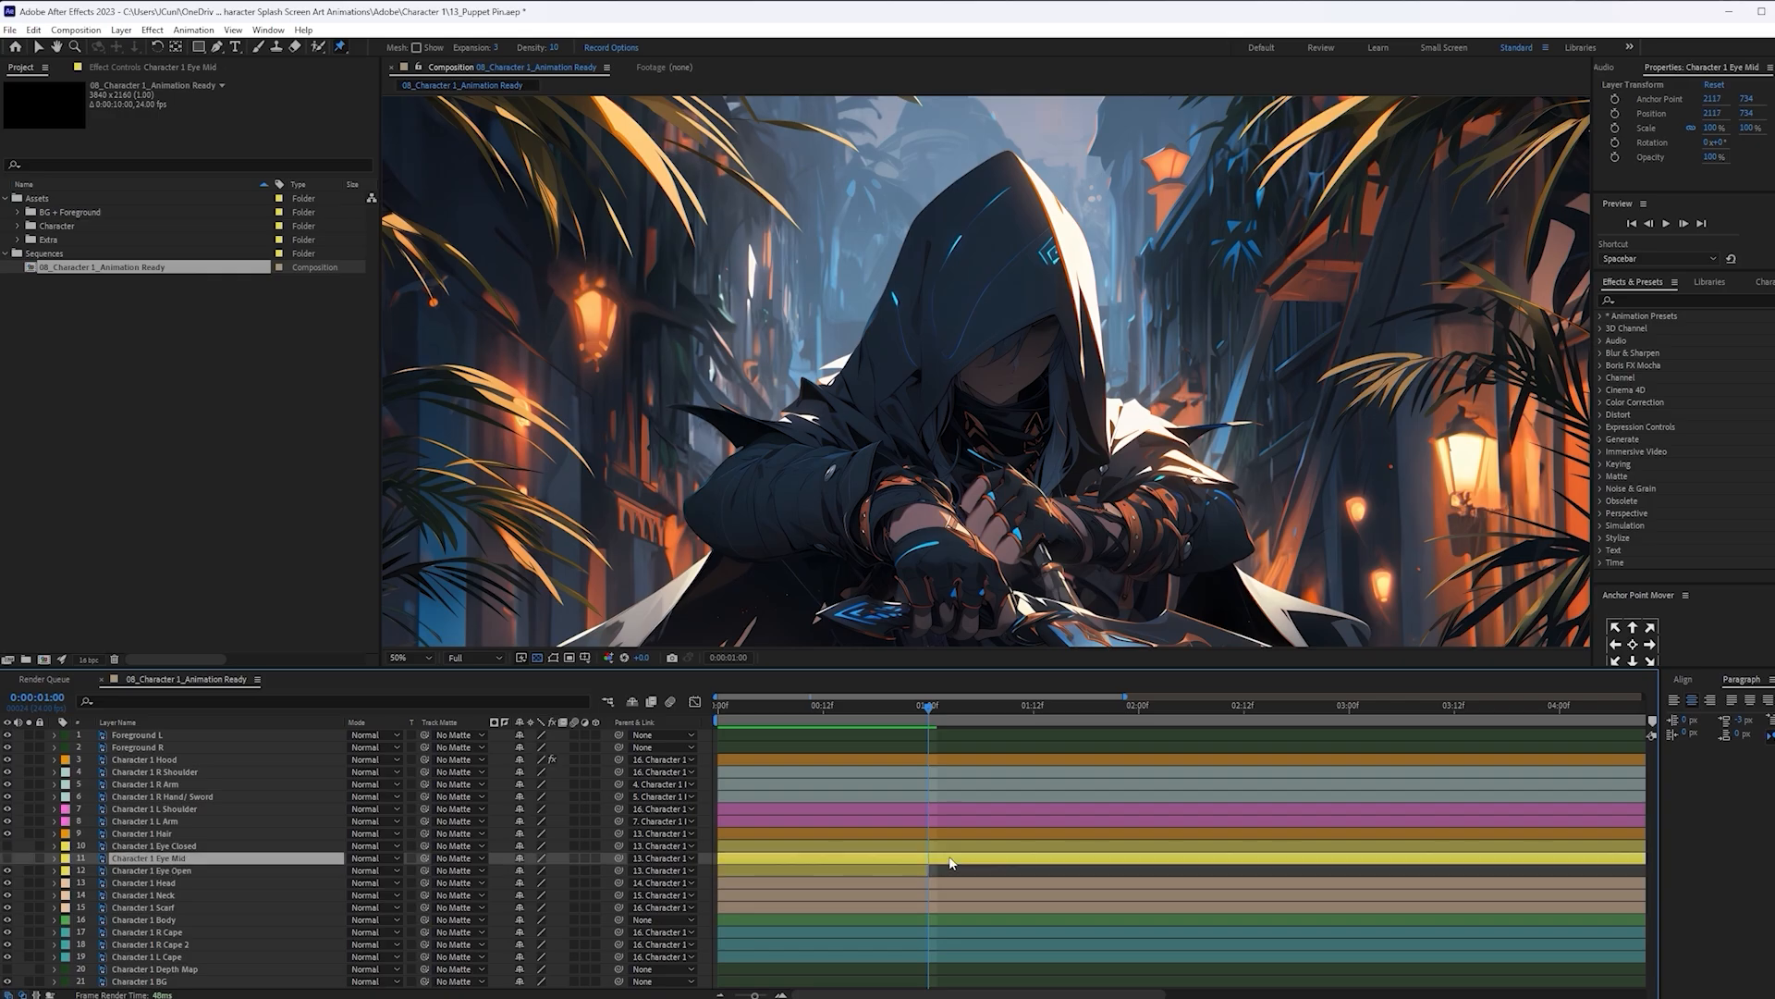
{"action": "left_click", "coordinate": [7, 858]}
{"action": "key", "text": "alt+bracketleft"}
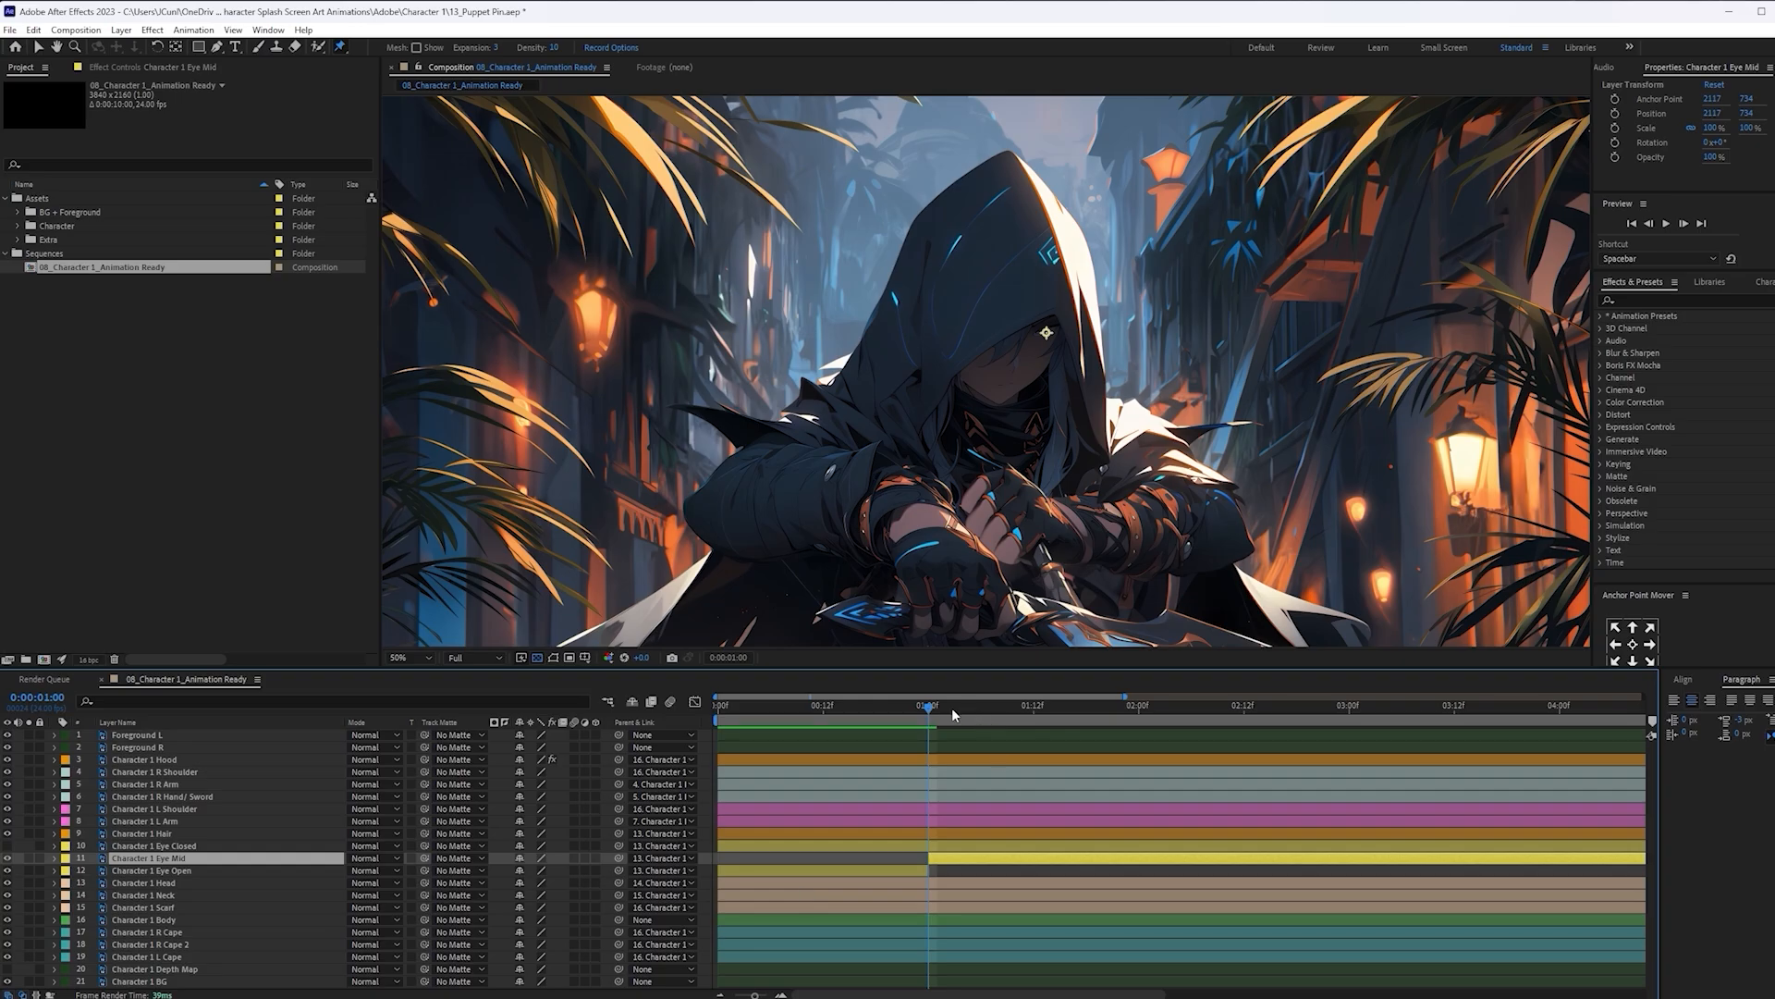
{"action": "left_click_drag", "start_coordinate": [929, 710], "coordinate": [952, 706]}
{"action": "key", "text": "alt+bracketright"}
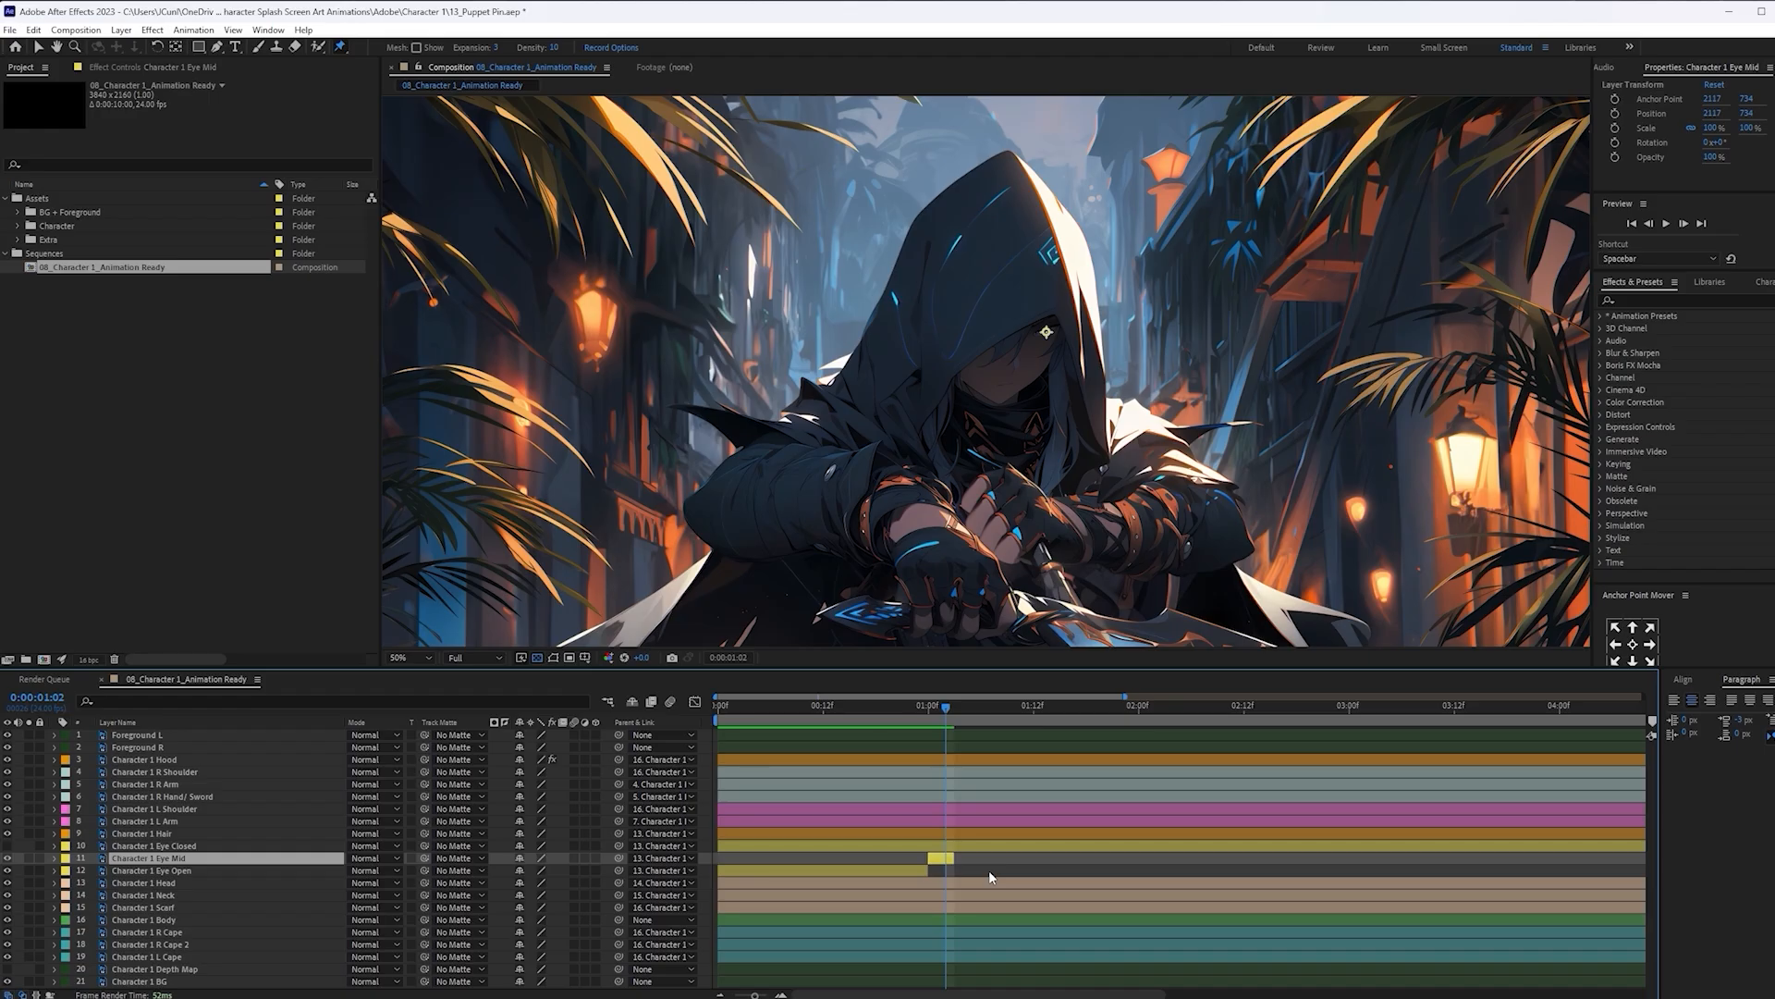
{"action": "left_click_drag", "start_coordinate": [954, 858], "coordinate": [945, 858]}
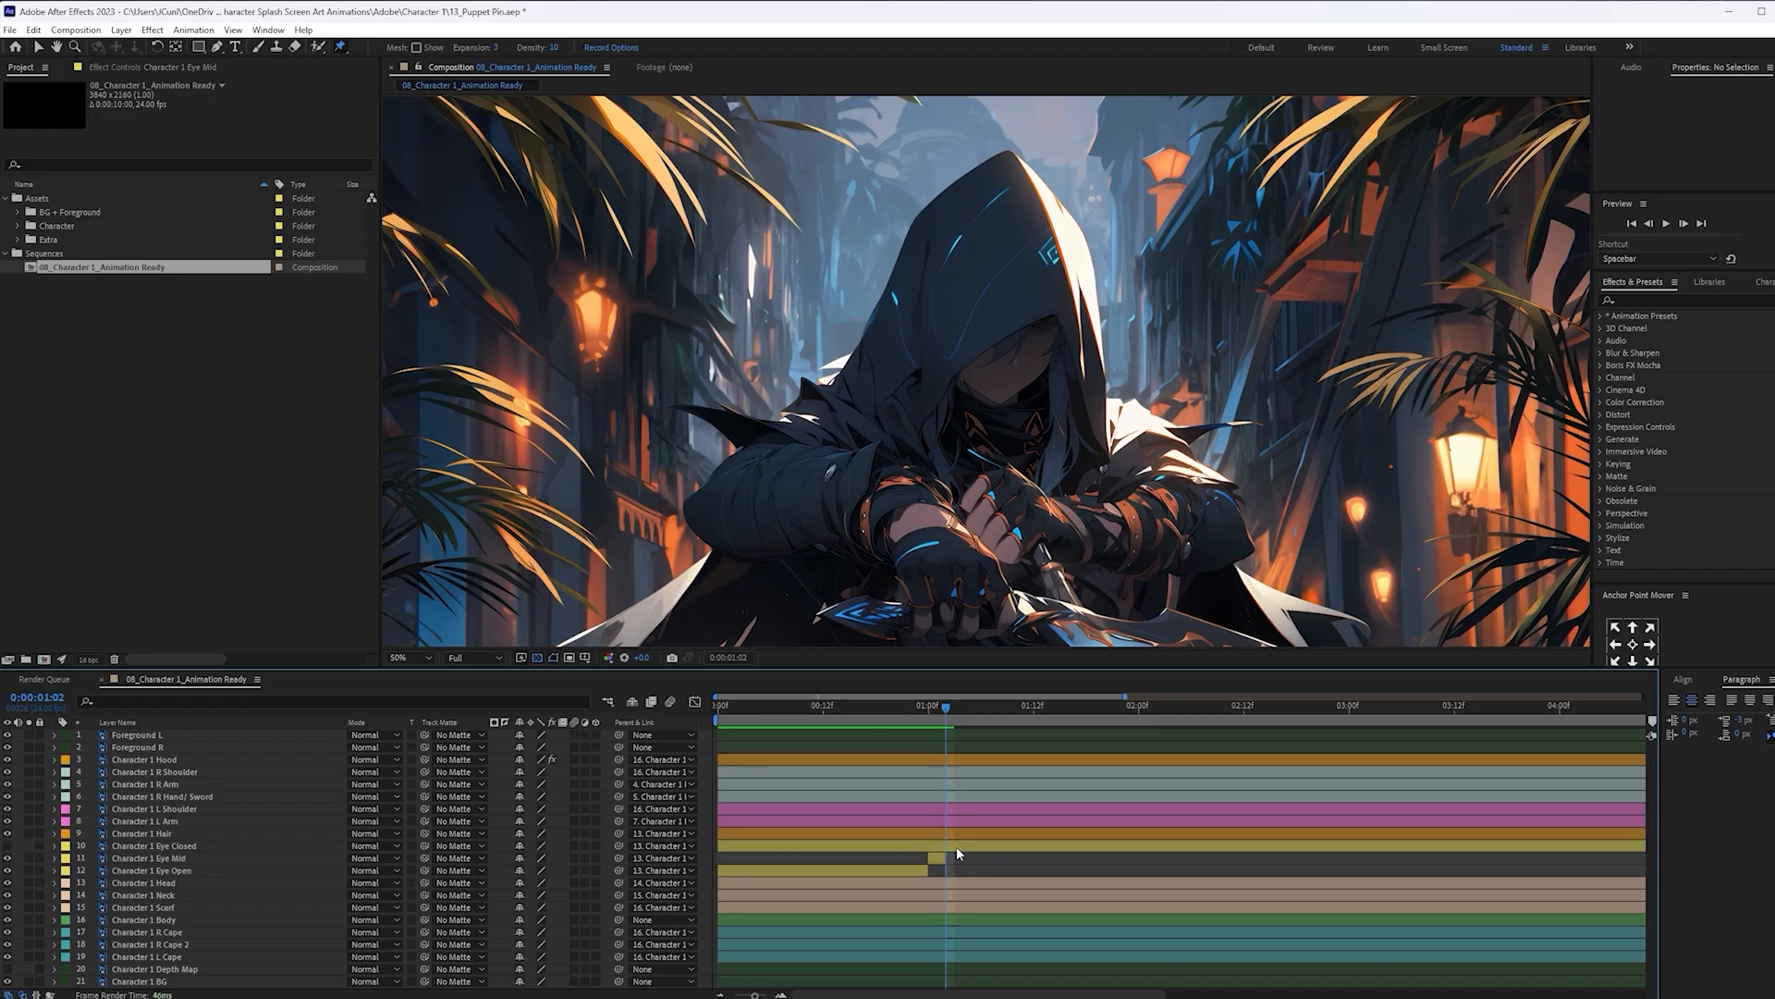
Make the Character 1 Eye Closed layer visible and trim it to run from 0:00:01:02 to 0:00:01:04
{"action": "left_click", "coordinate": [182, 848]}
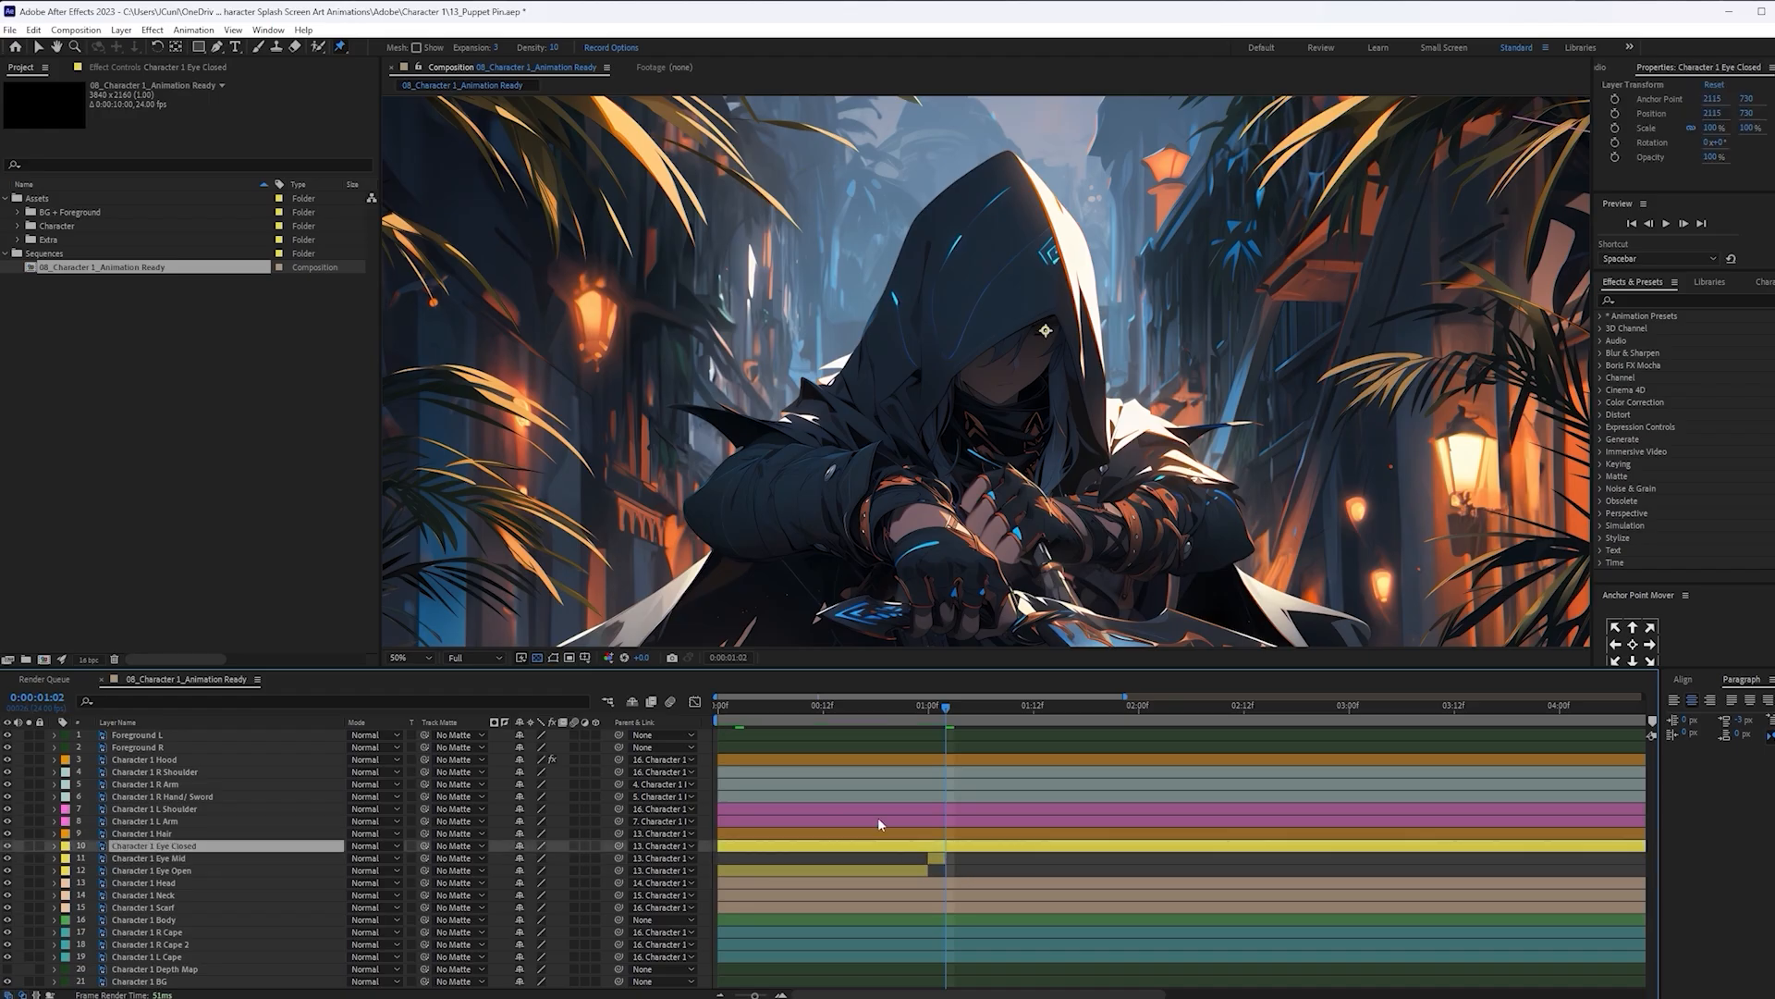
{"action": "key", "text": "alt+bracketleft"}
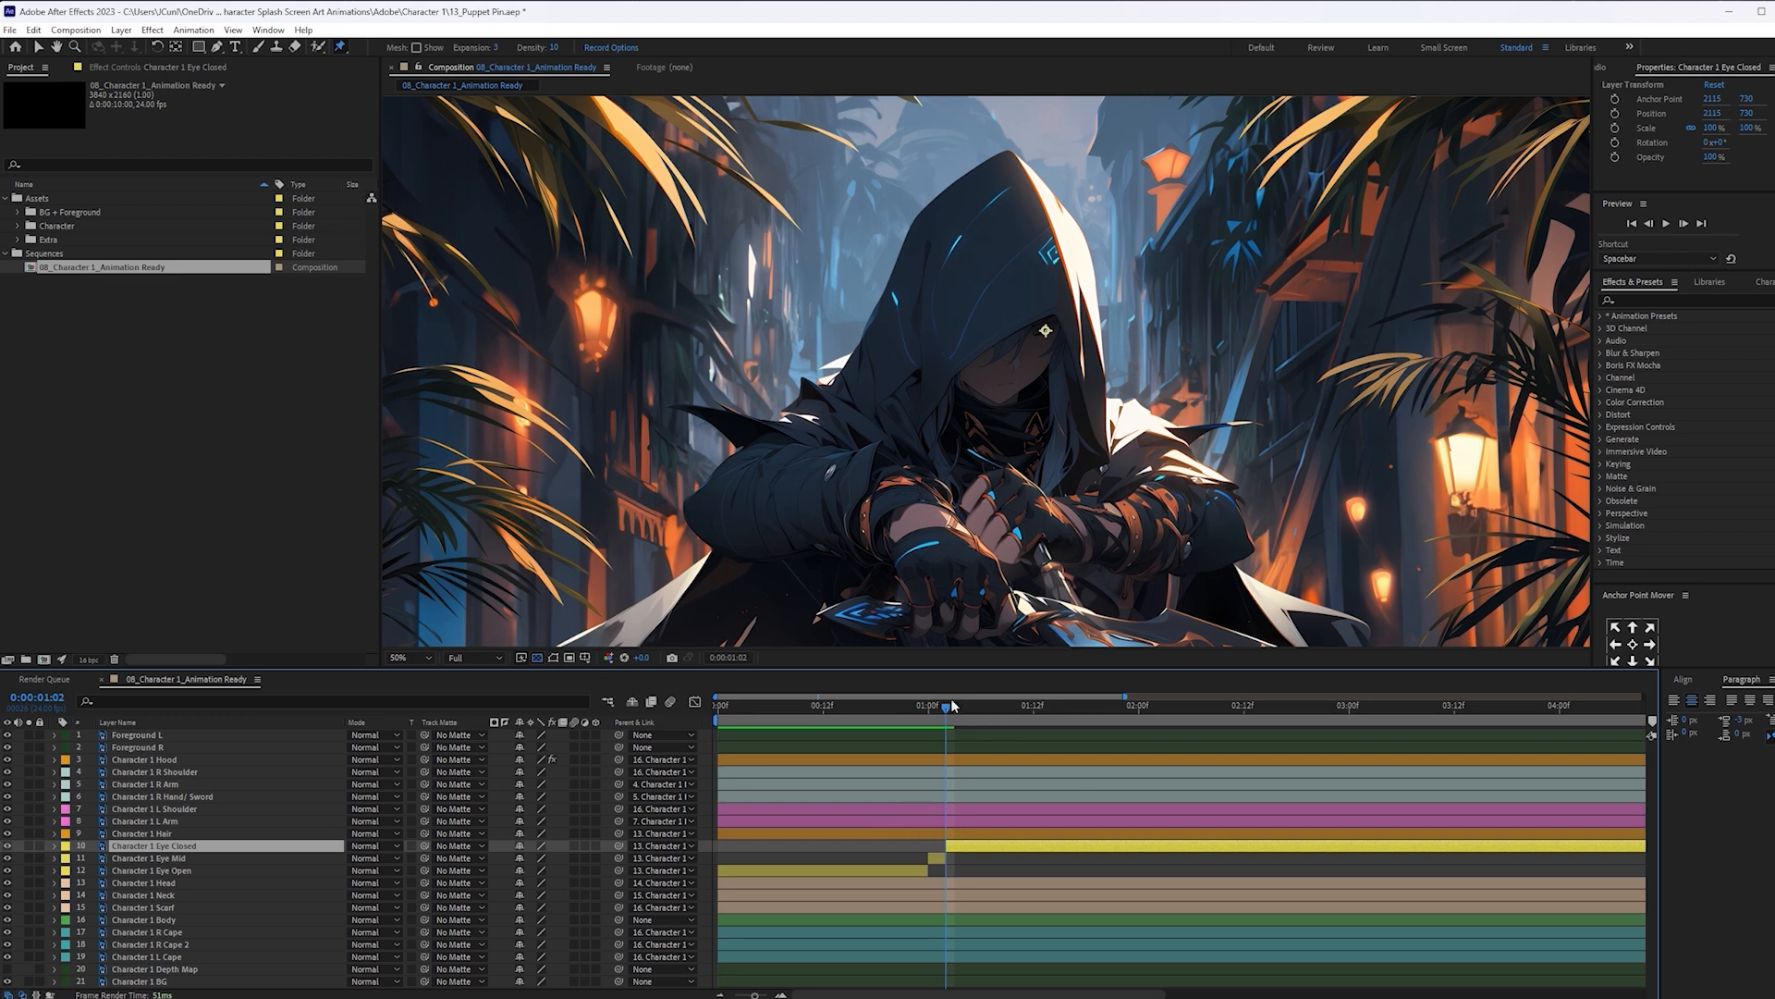
{"action": "left_click_drag", "start_coordinate": [953, 705], "coordinate": [964, 705]}
{"action": "key", "text": "alt+bracketright"}
{"action": "left_click_drag", "start_coordinate": [970, 846], "coordinate": [963, 846]}
Duplicate the Eye Mid layer, place the copy above Eye Closed, and slide it to start at 0:00:01:04
{"action": "left_click", "coordinate": [937, 858]}
{"action": "key", "text": "ctrl+d"}
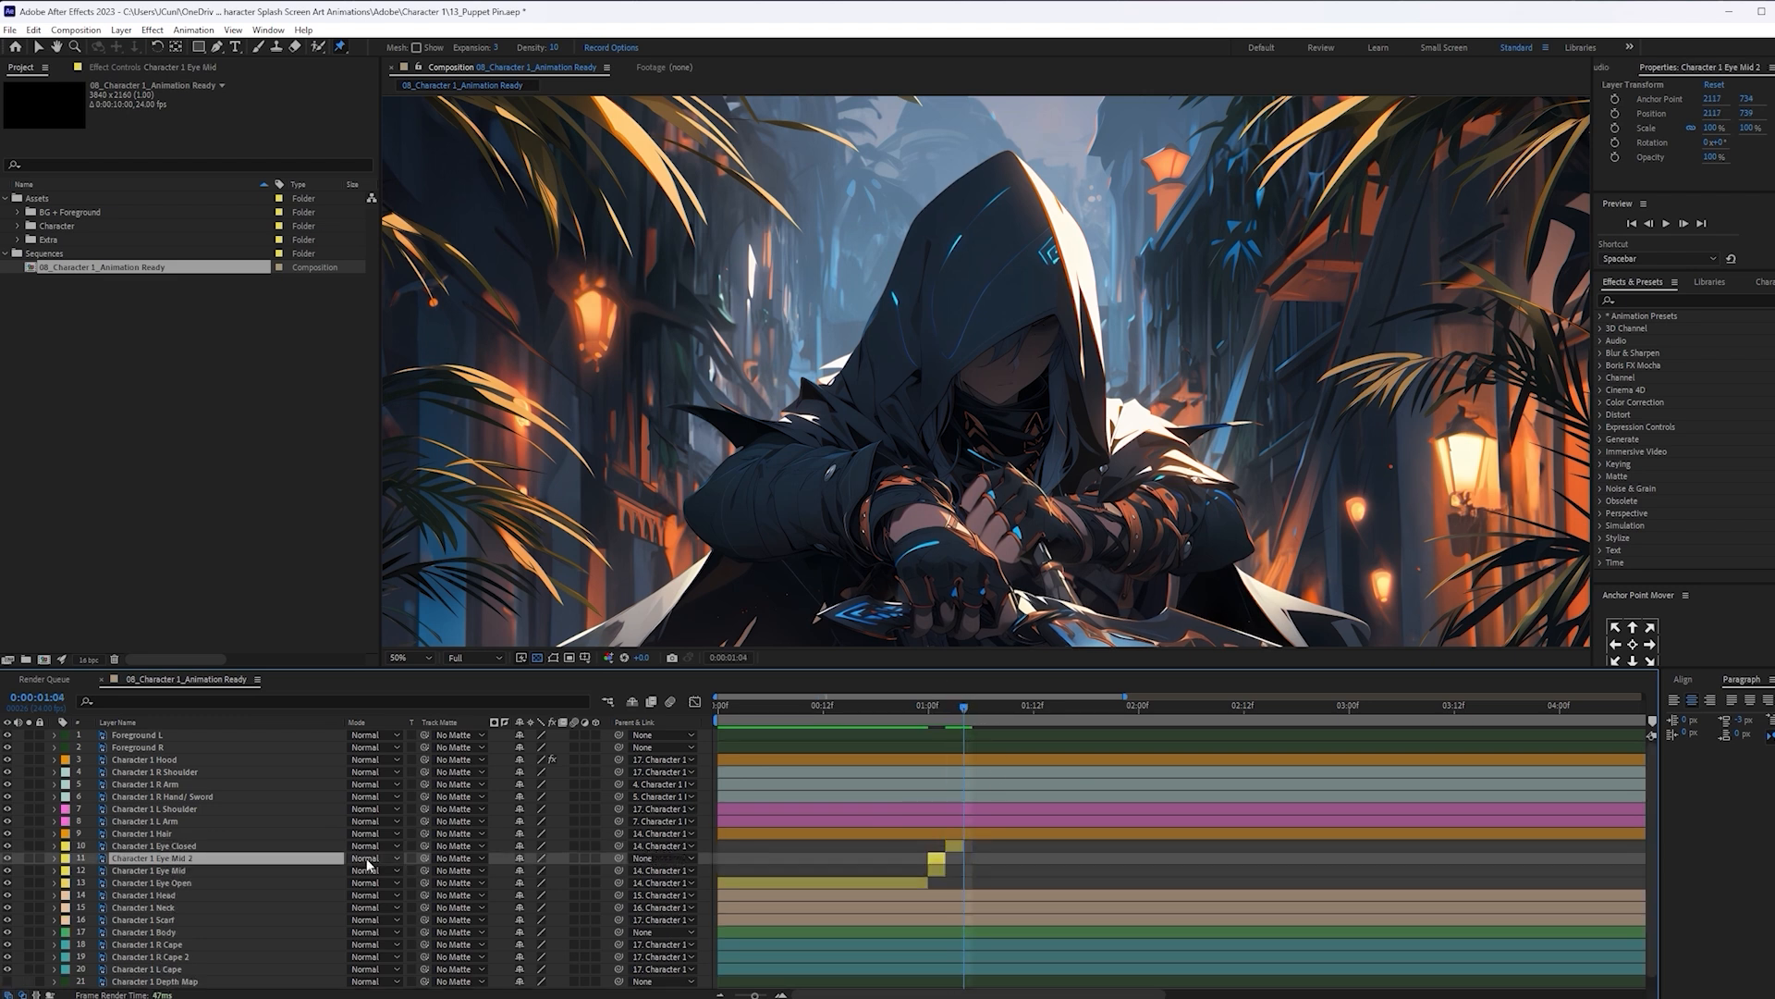
{"action": "left_click_drag", "start_coordinate": [270, 858], "coordinate": [271, 845]}
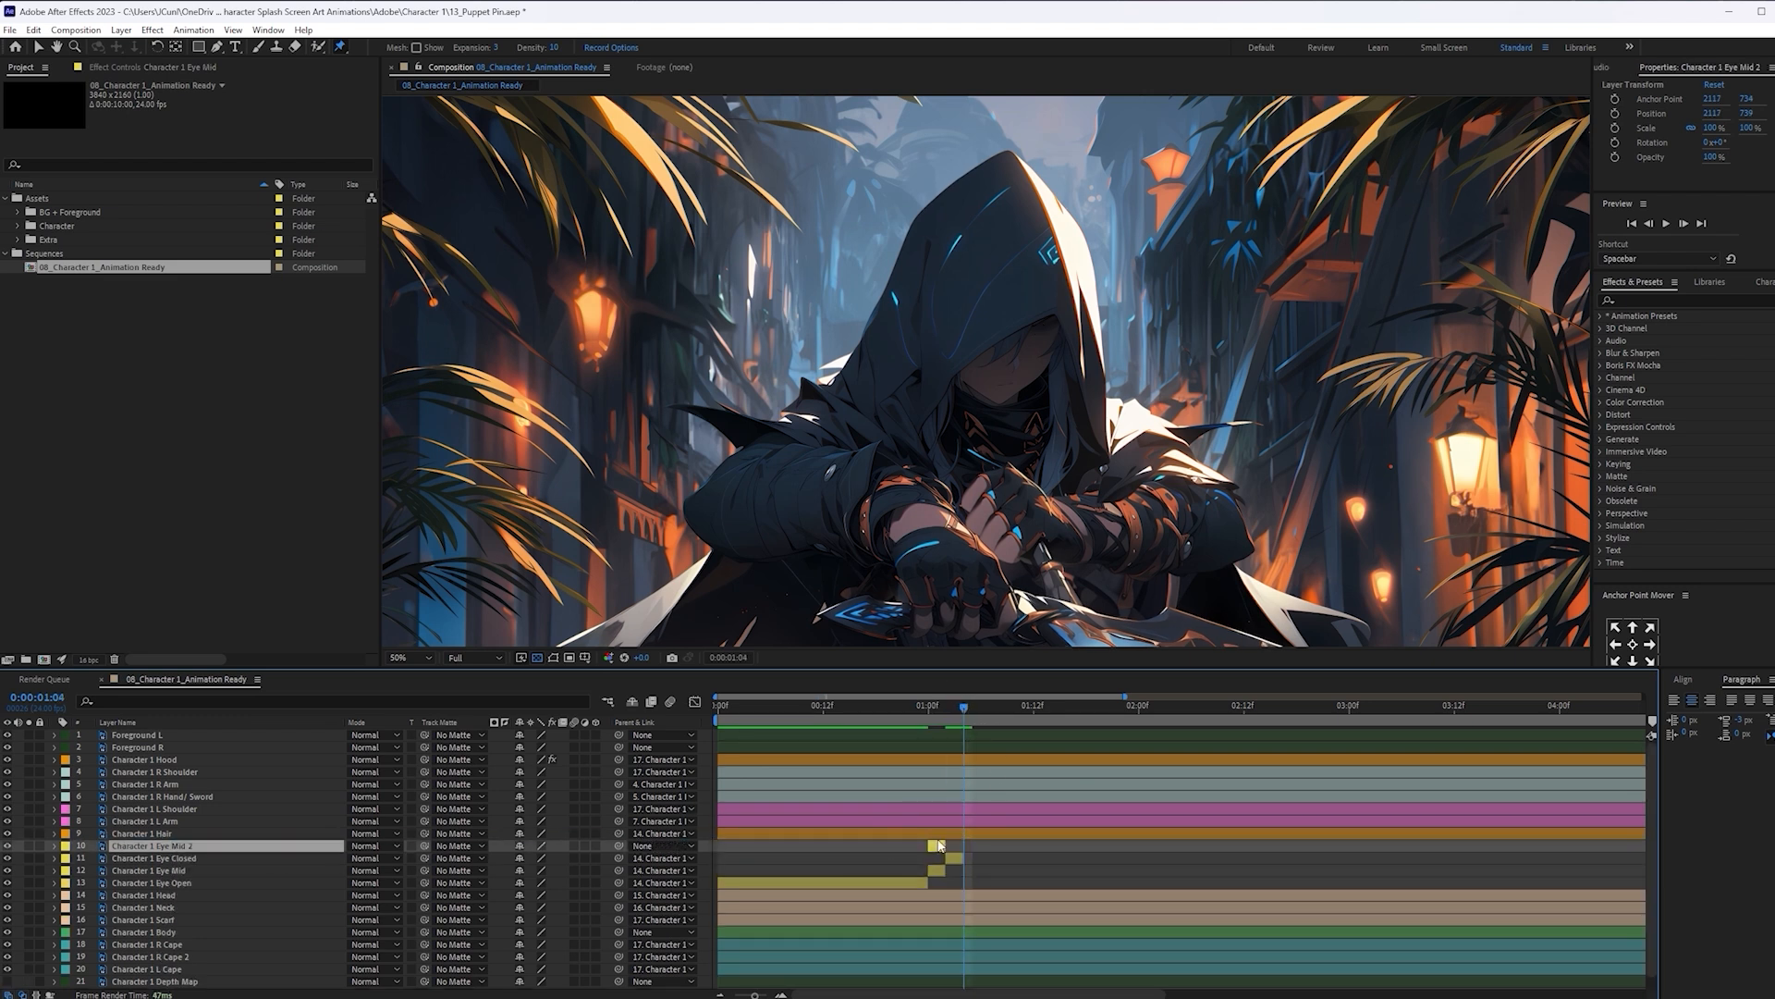
{"action": "left_click_drag", "start_coordinate": [938, 849], "coordinate": [974, 849]}
Duplicate the Eye Open layer, place the copy above the Eye Mid copy, and slide it to start where that copy ends
{"action": "left_click", "coordinate": [889, 883]}
{"action": "key", "text": "ctrl+d"}
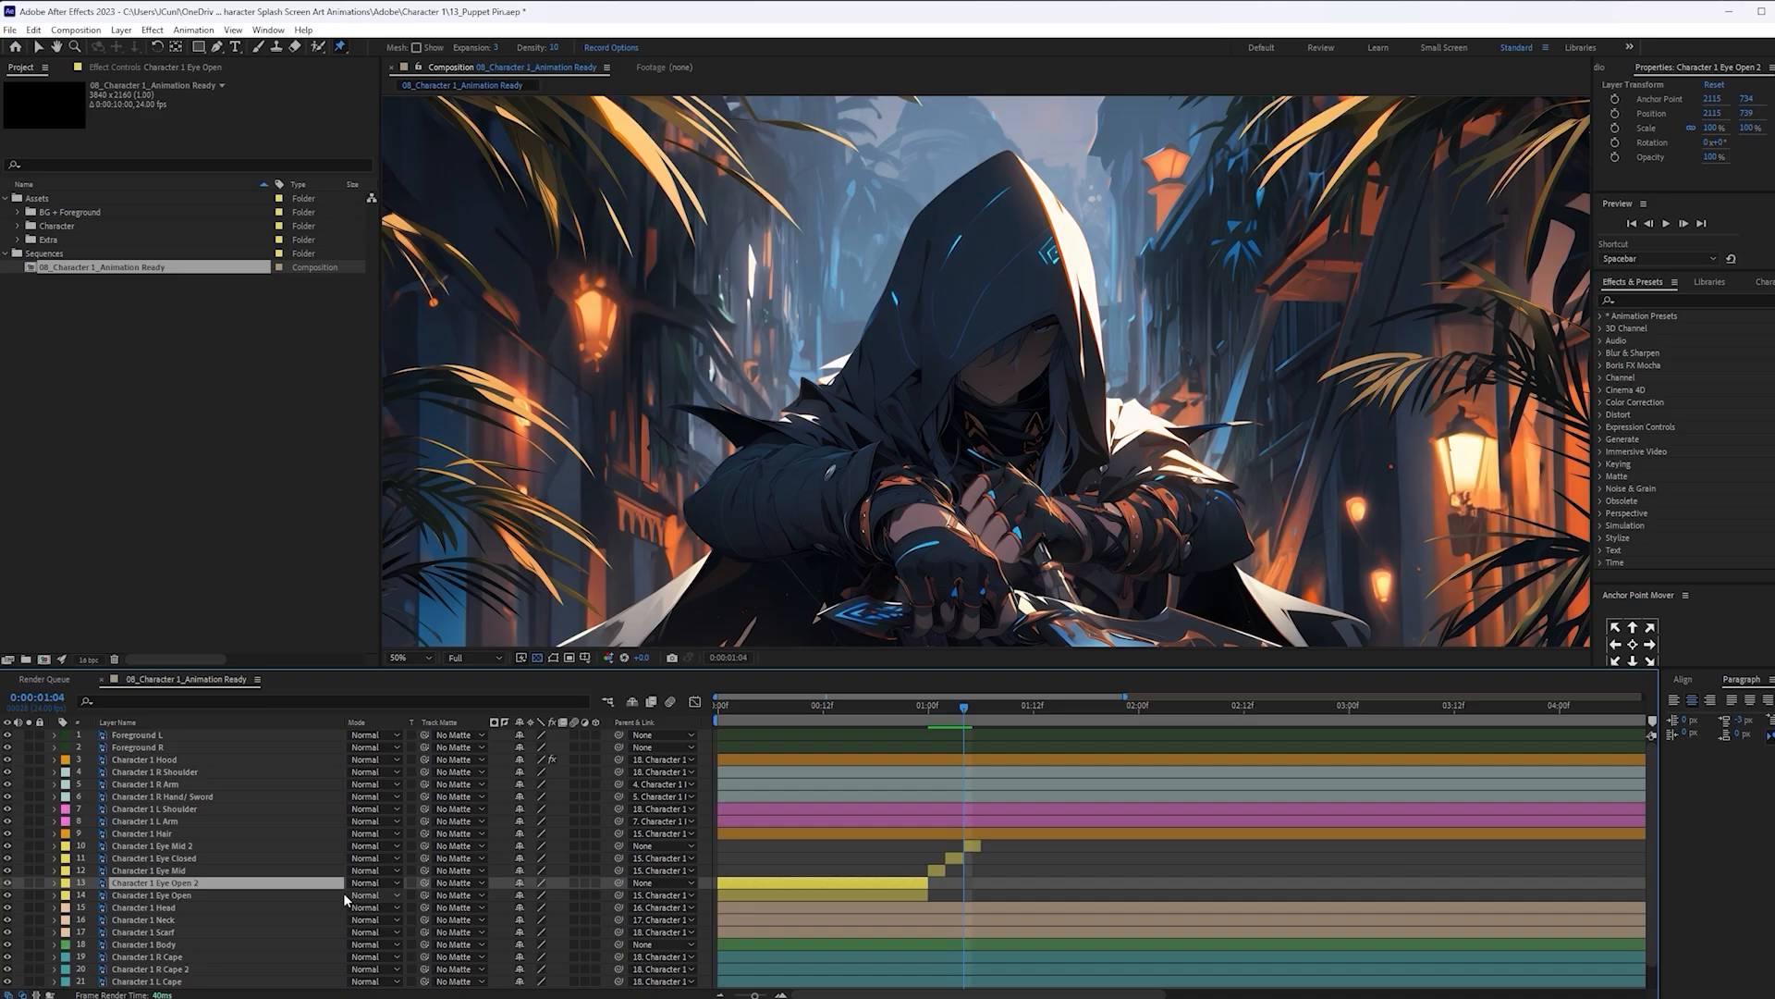
{"action": "left_click_drag", "start_coordinate": [342, 885], "coordinate": [312, 852]}
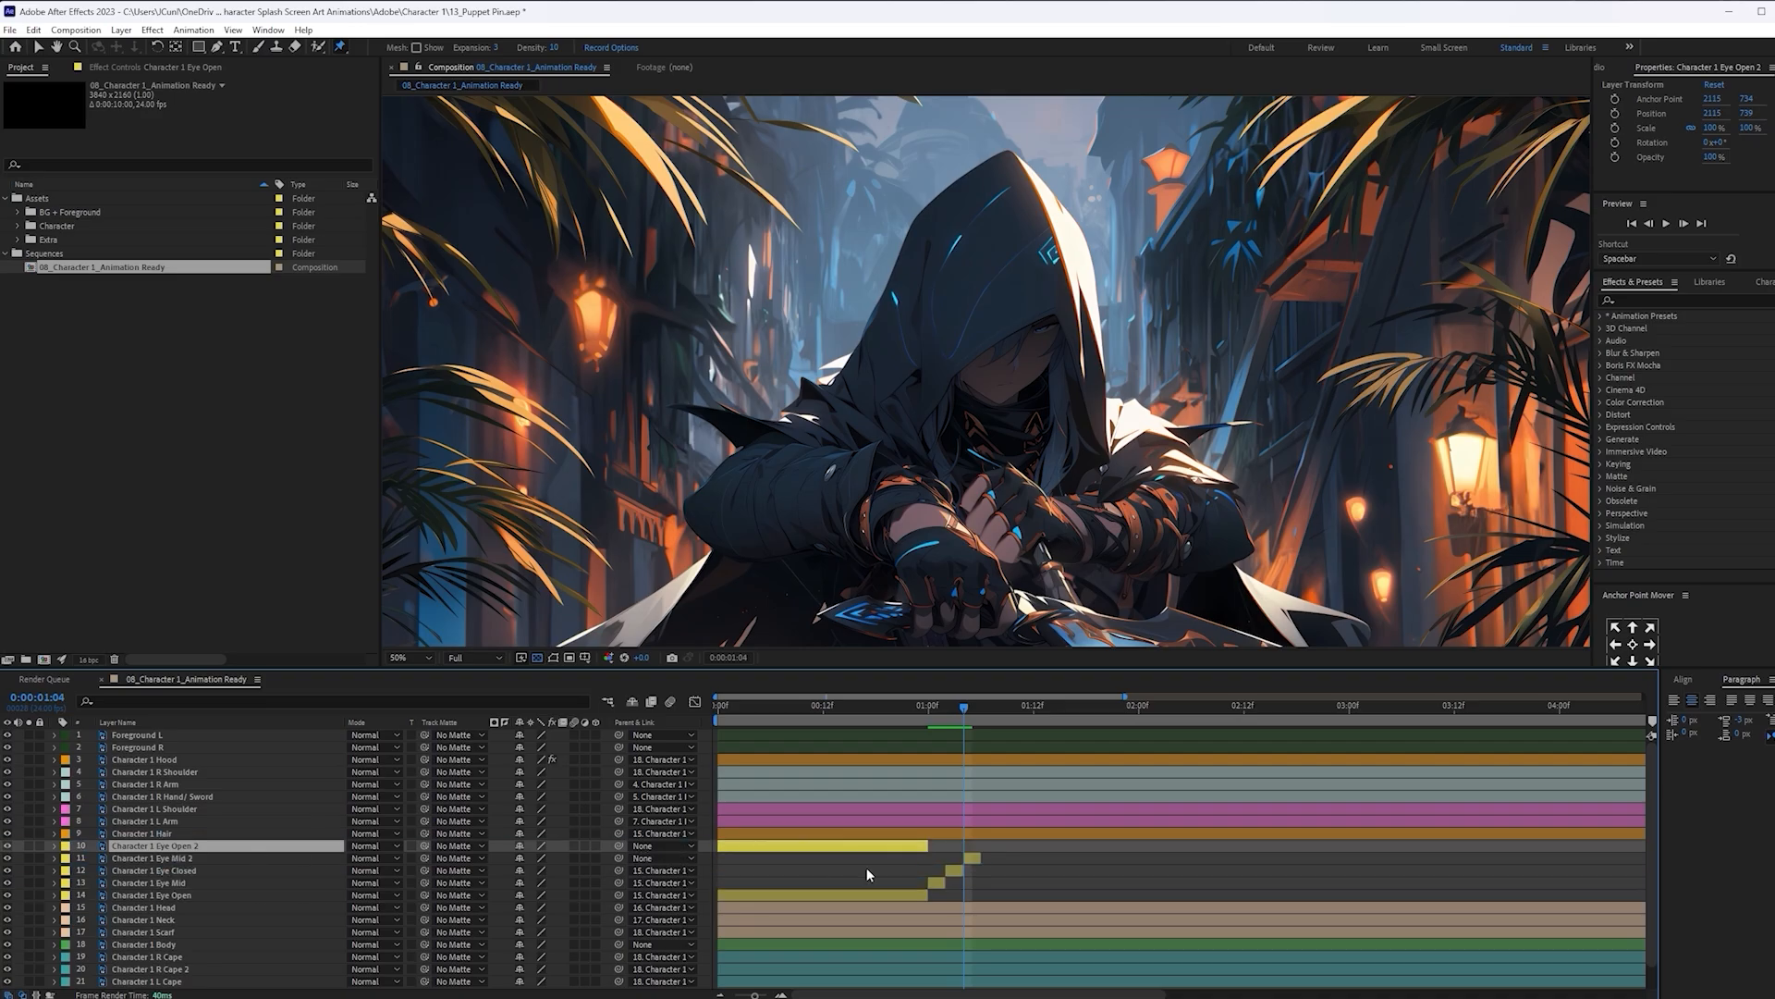
{"action": "left_click_drag", "start_coordinate": [867, 845], "coordinate": [1130, 845]}
At the first frame, parent the Eye Mid copy to Eye Mid and the Eye Open copy to Eye Open, and preview the blink
{"action": "left_click", "coordinate": [220, 858], "text": "shift"}
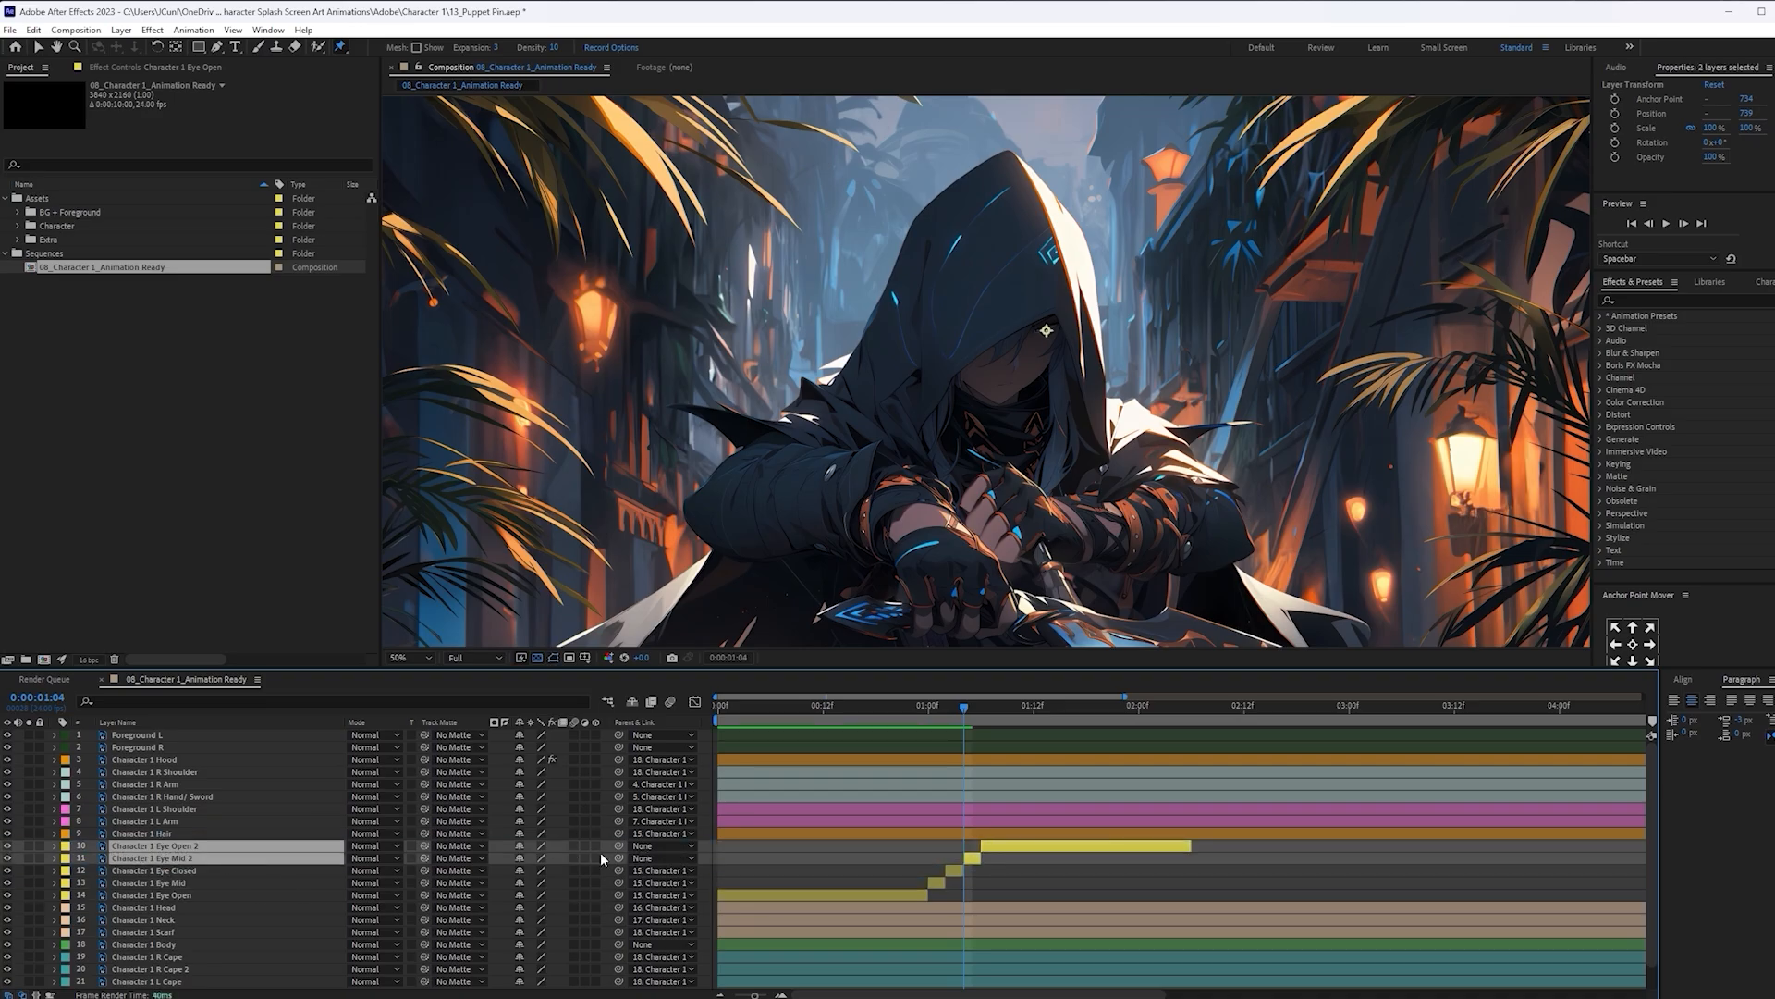
{"action": "left_click_drag", "start_coordinate": [961, 709], "coordinate": [718, 712]}
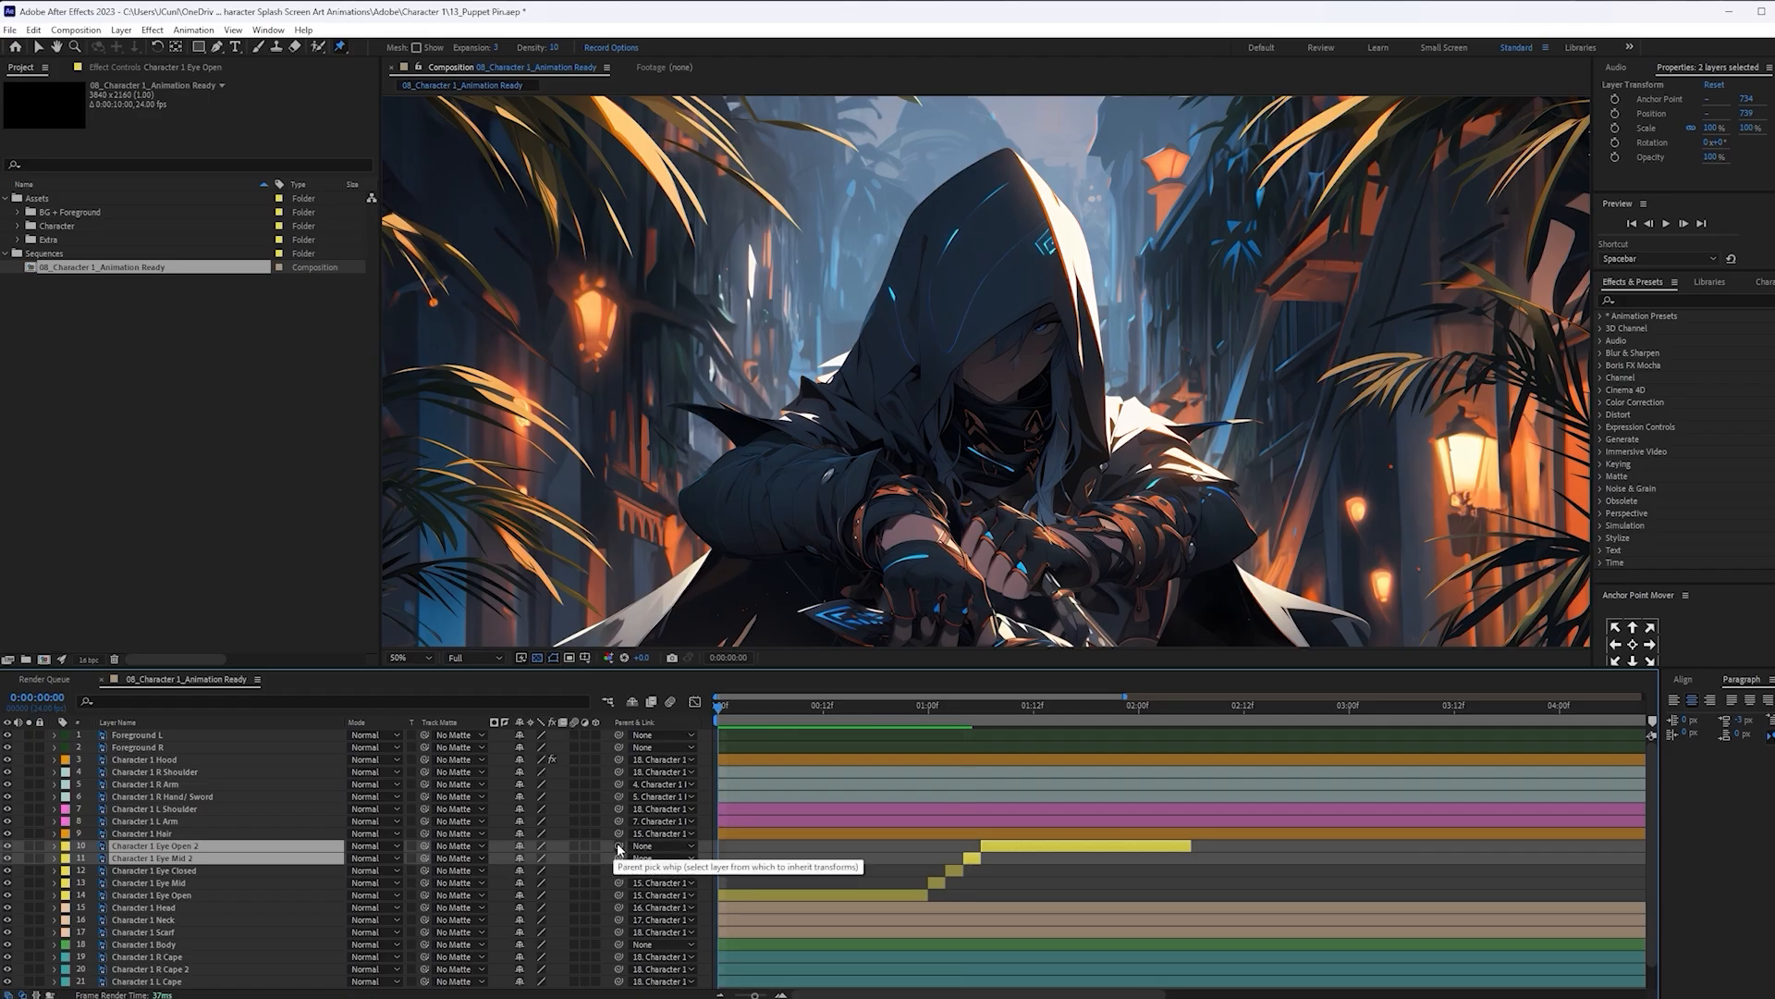
{"action": "left_click_drag", "start_coordinate": [619, 858], "coordinate": [285, 885]}
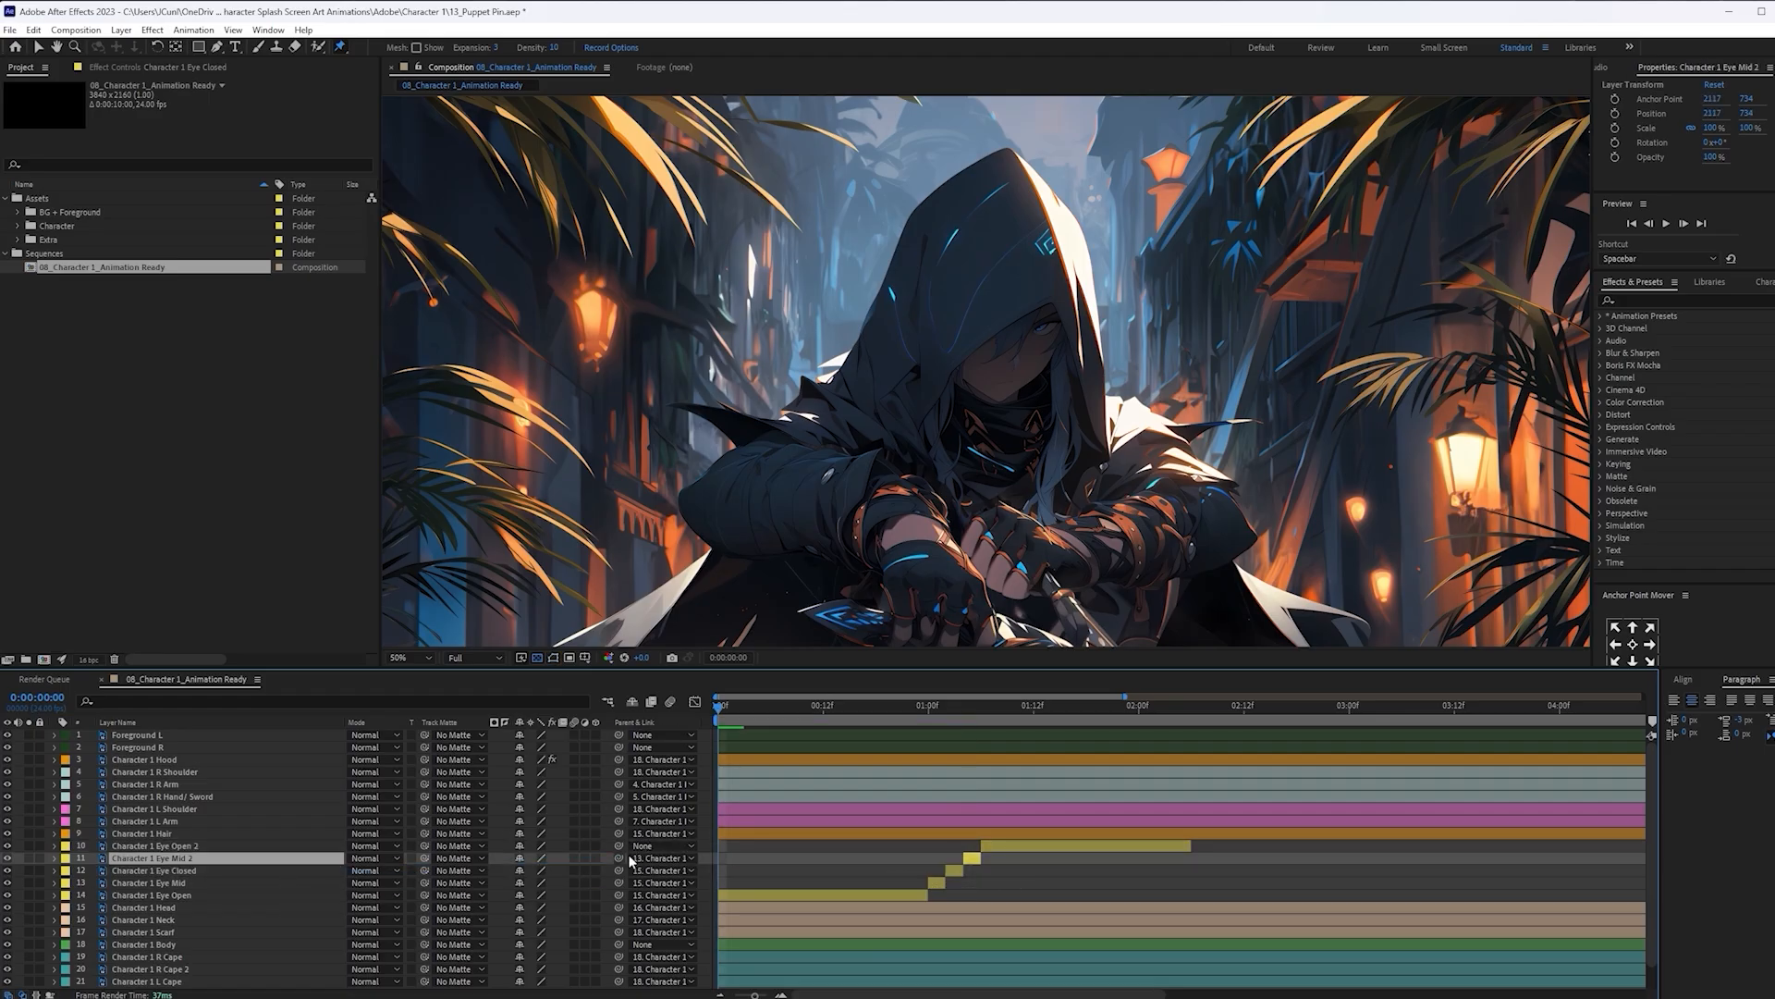
{"action": "left_click", "coordinate": [259, 845]}
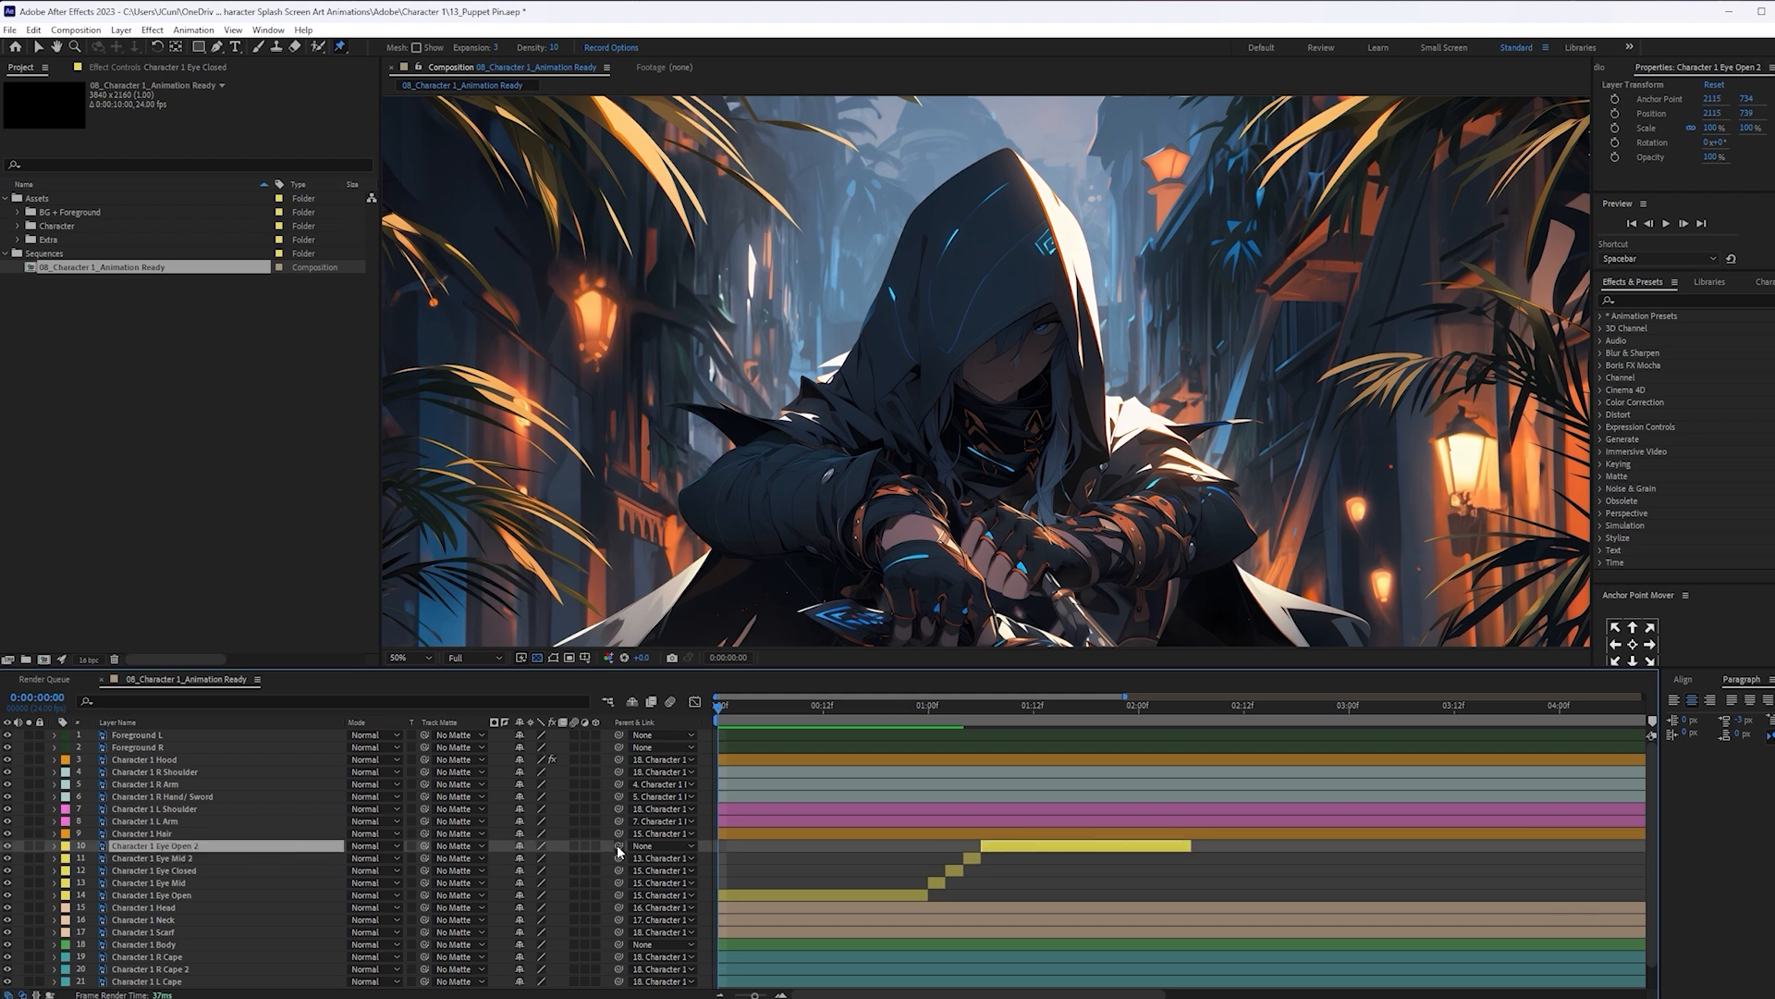
{"action": "left_click_drag", "start_coordinate": [619, 851], "coordinate": [283, 895]}
{"action": "key", "text": "space"}
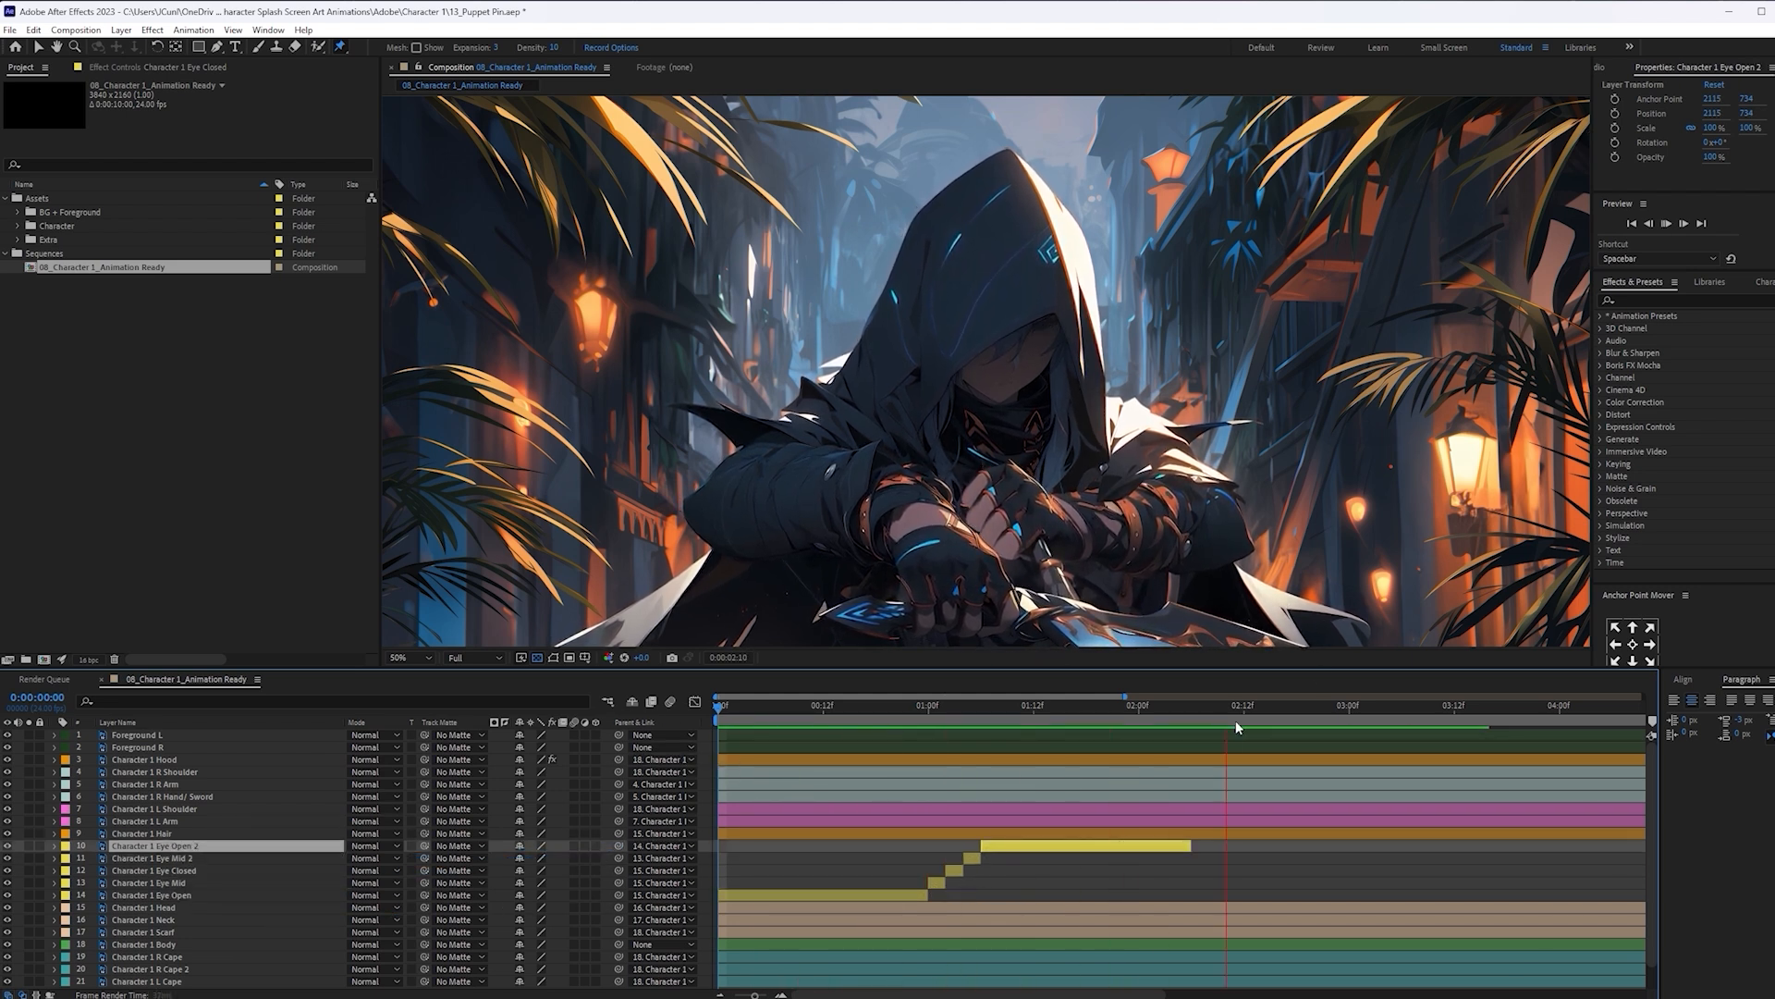
Extend the end of the Character 1 Eye Open 2 layer to 0:00:04:00
{"action": "key", "text": "space"}
{"action": "left_click_drag", "start_coordinate": [1125, 696], "coordinate": [1717, 717]}
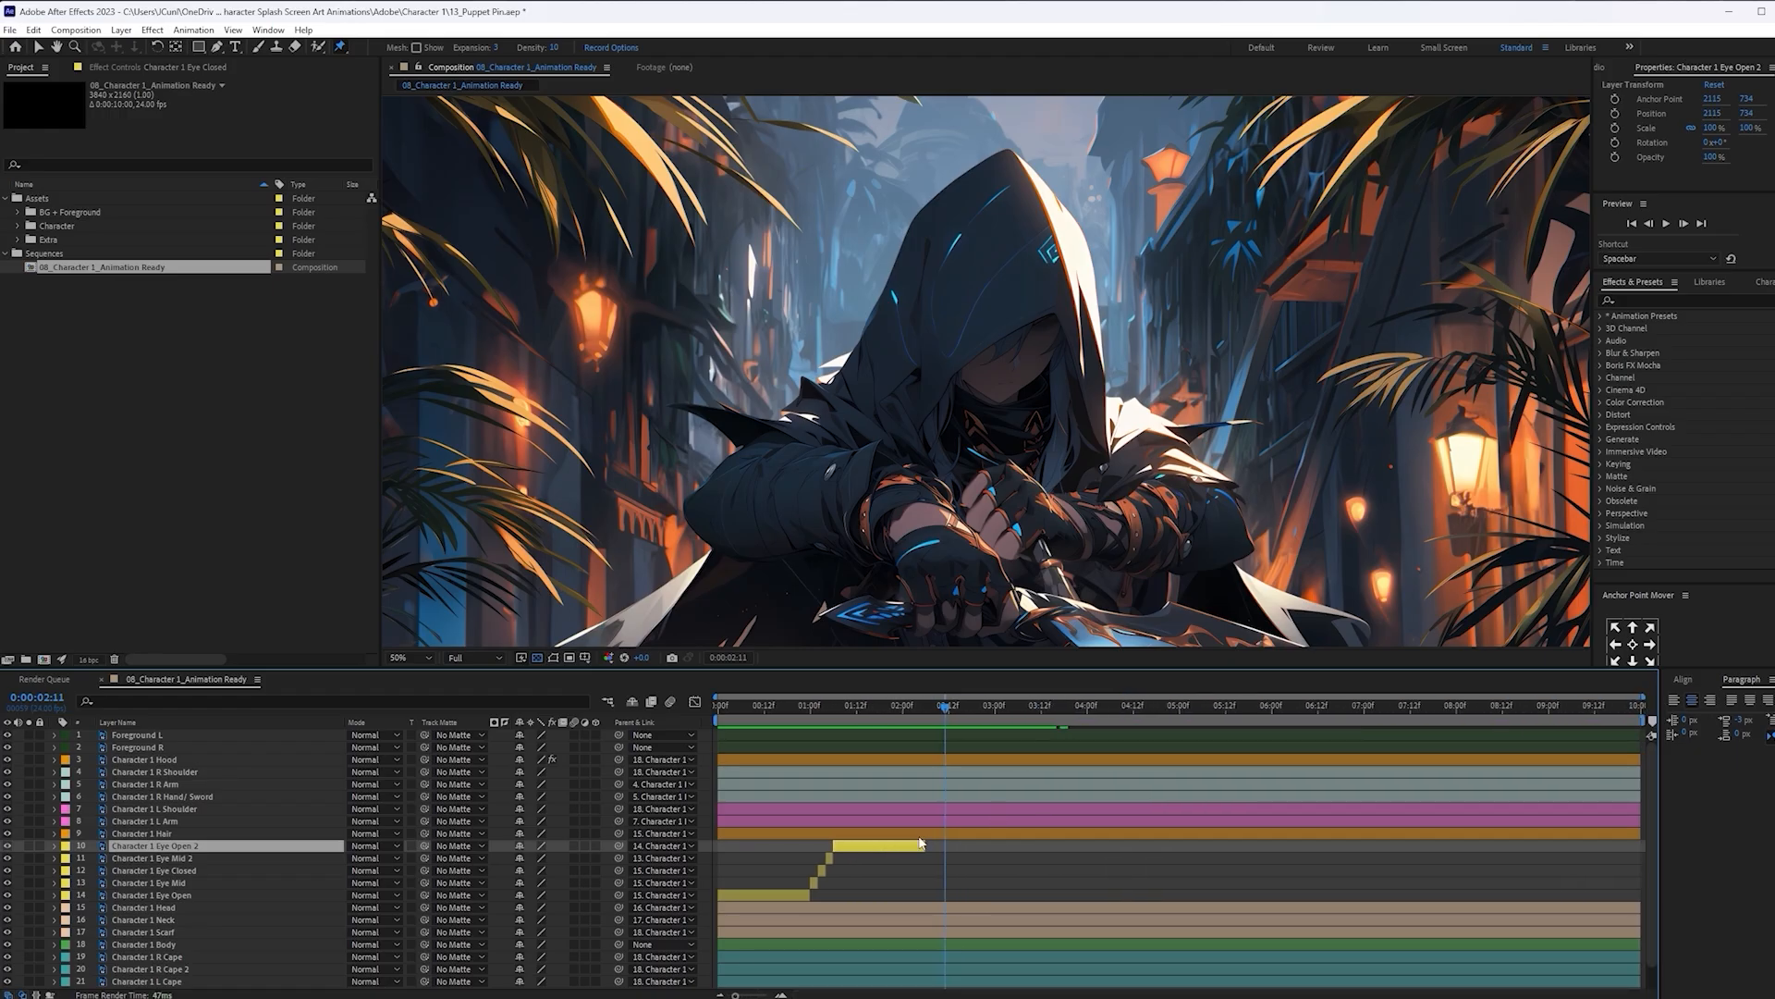
{"action": "left_click_drag", "start_coordinate": [924, 845], "coordinate": [1064, 846]}
{"action": "left_click", "coordinate": [1087, 707]}
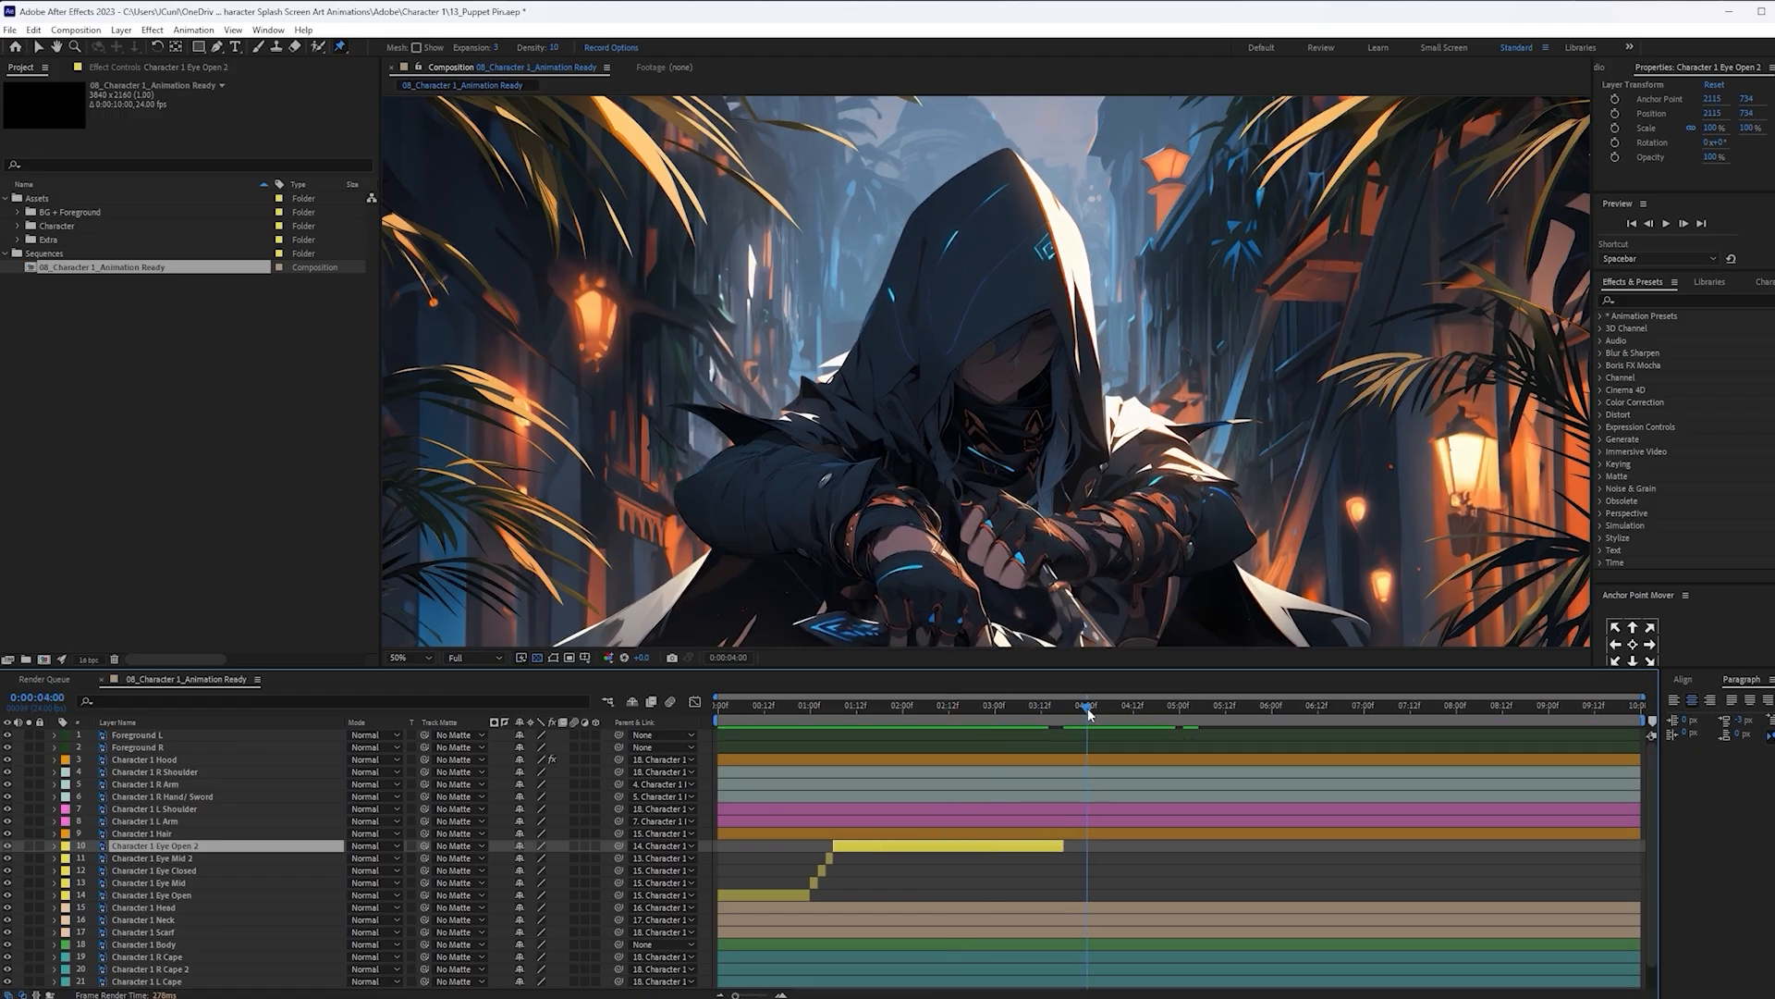
{"action": "left_click_drag", "start_coordinate": [1072, 844], "coordinate": [1089, 848]}
Pre-compose the five eye layers into a new composition named "Character 1 Eye Blinking"
{"action": "left_click", "coordinate": [786, 893], "text": "shift"}
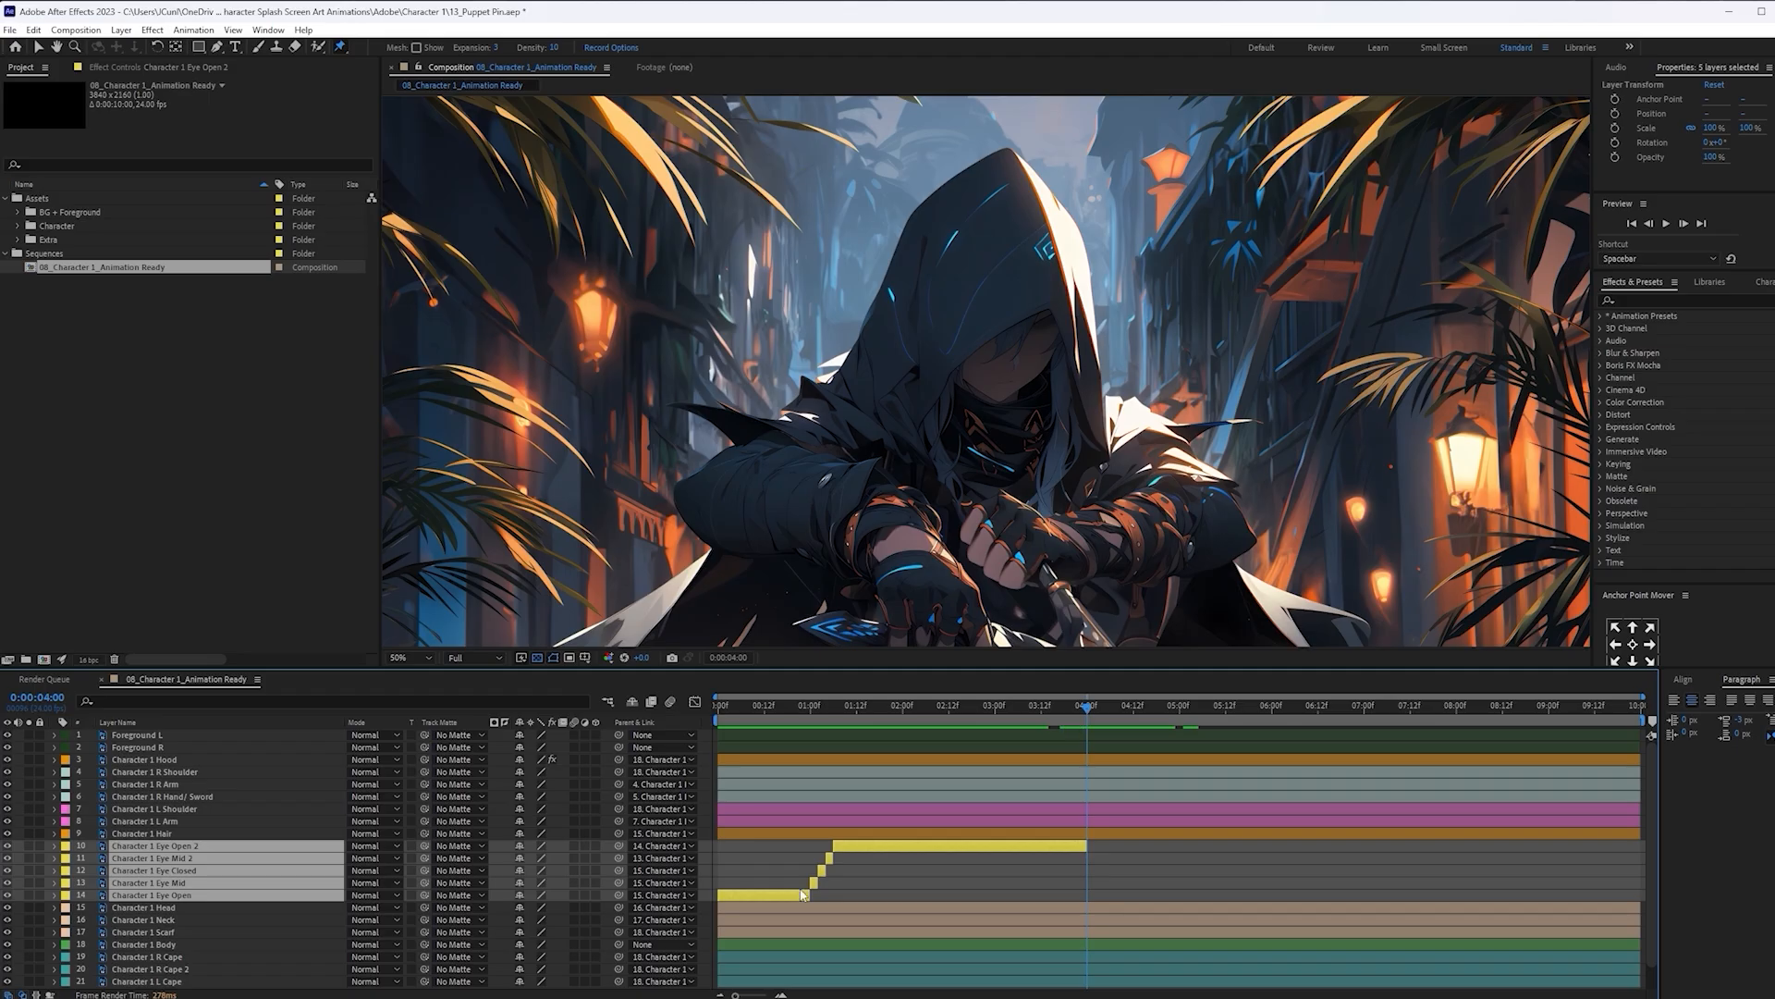
{"action": "key", "text": "ctrl+shift+c"}
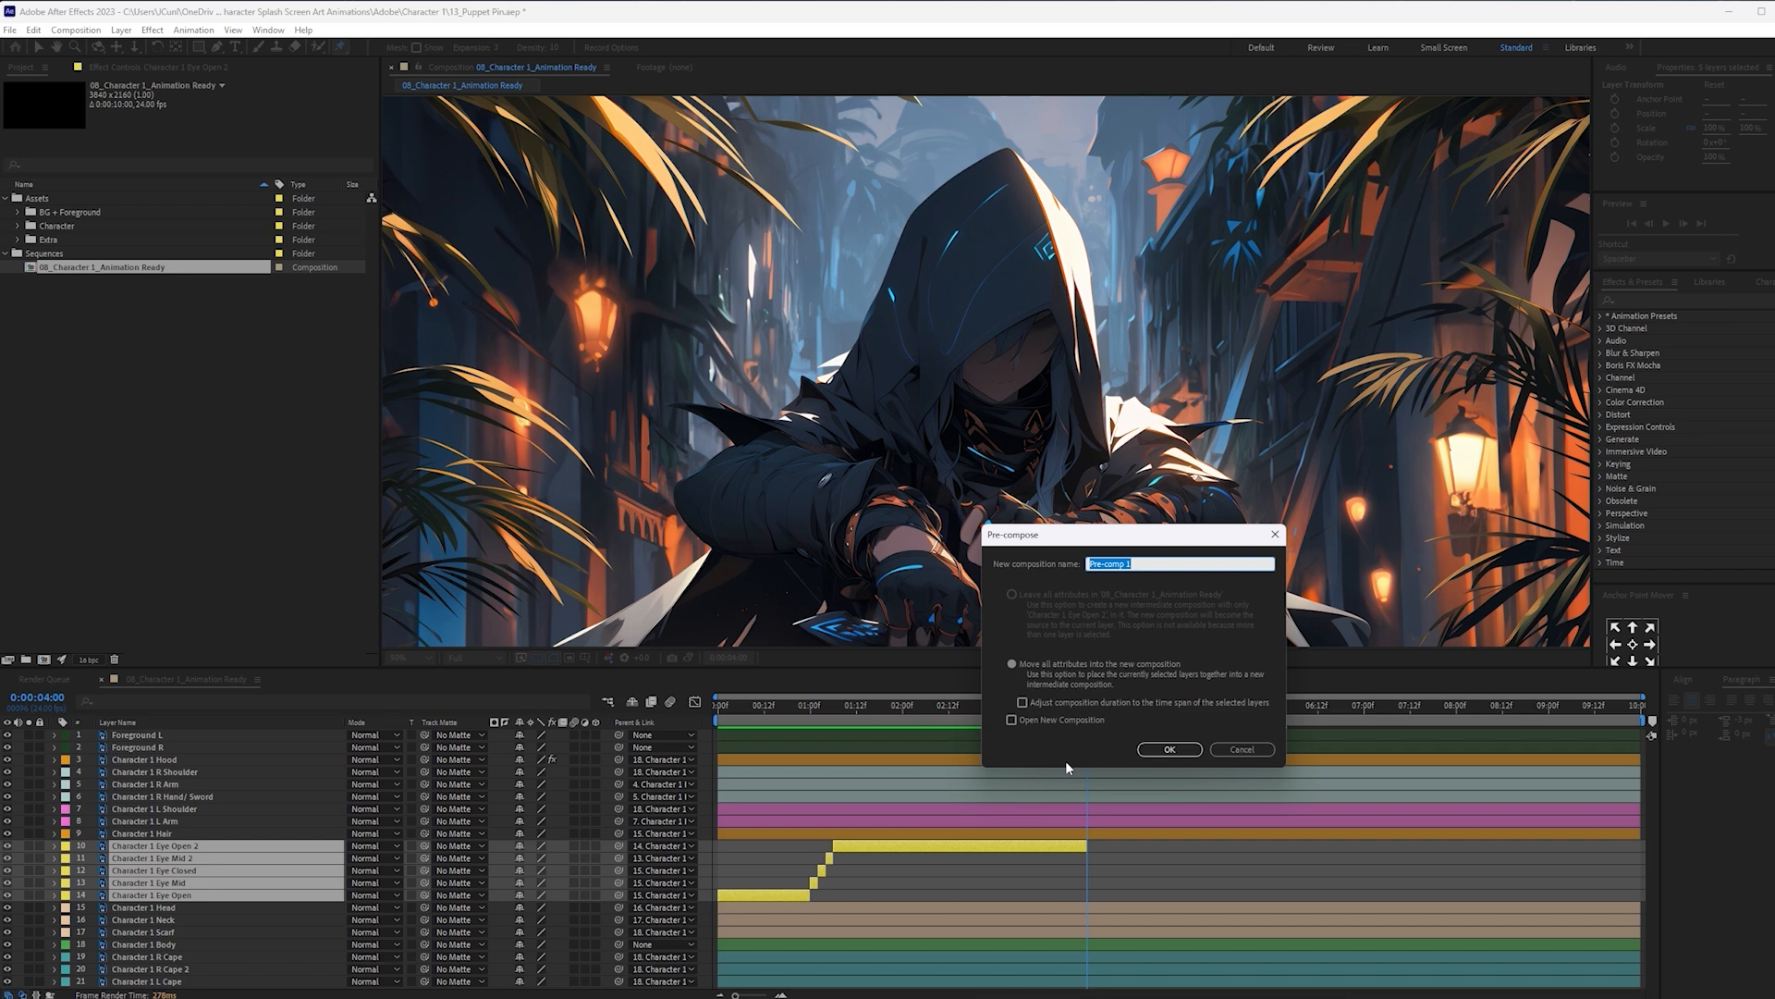
{"action": "type", "text": "Character 1 Eye Blinking"}
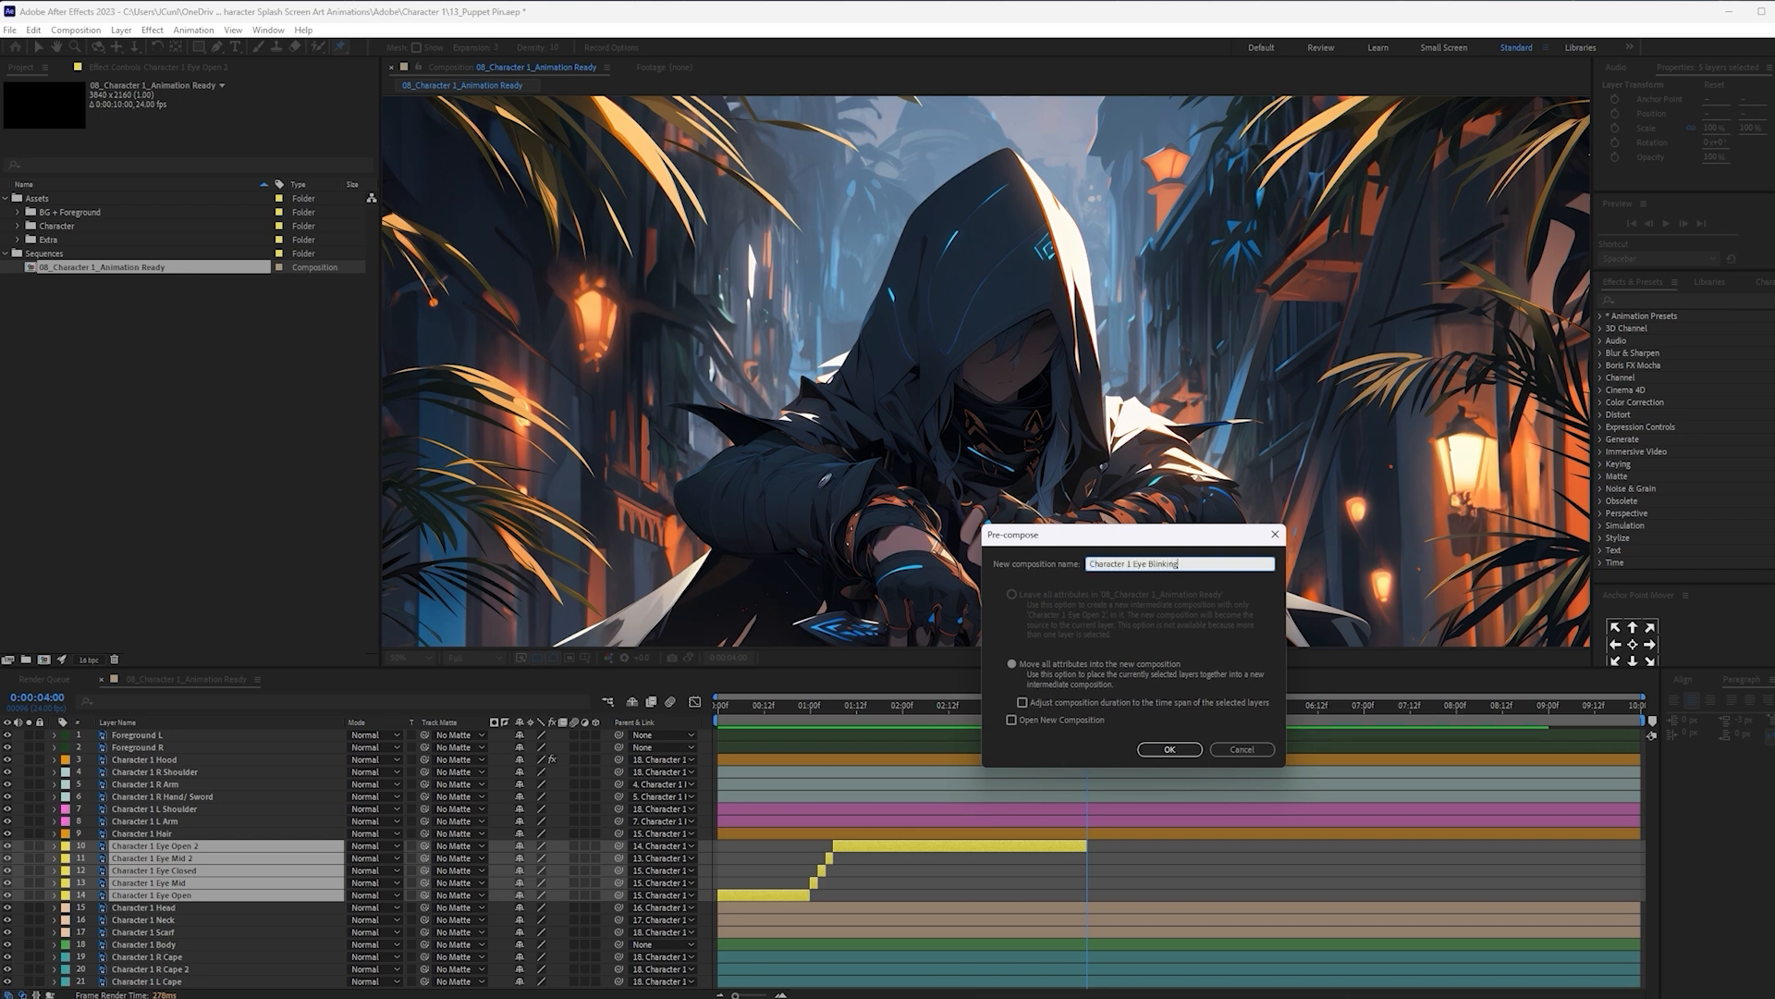
{"action": "key", "text": "Return"}
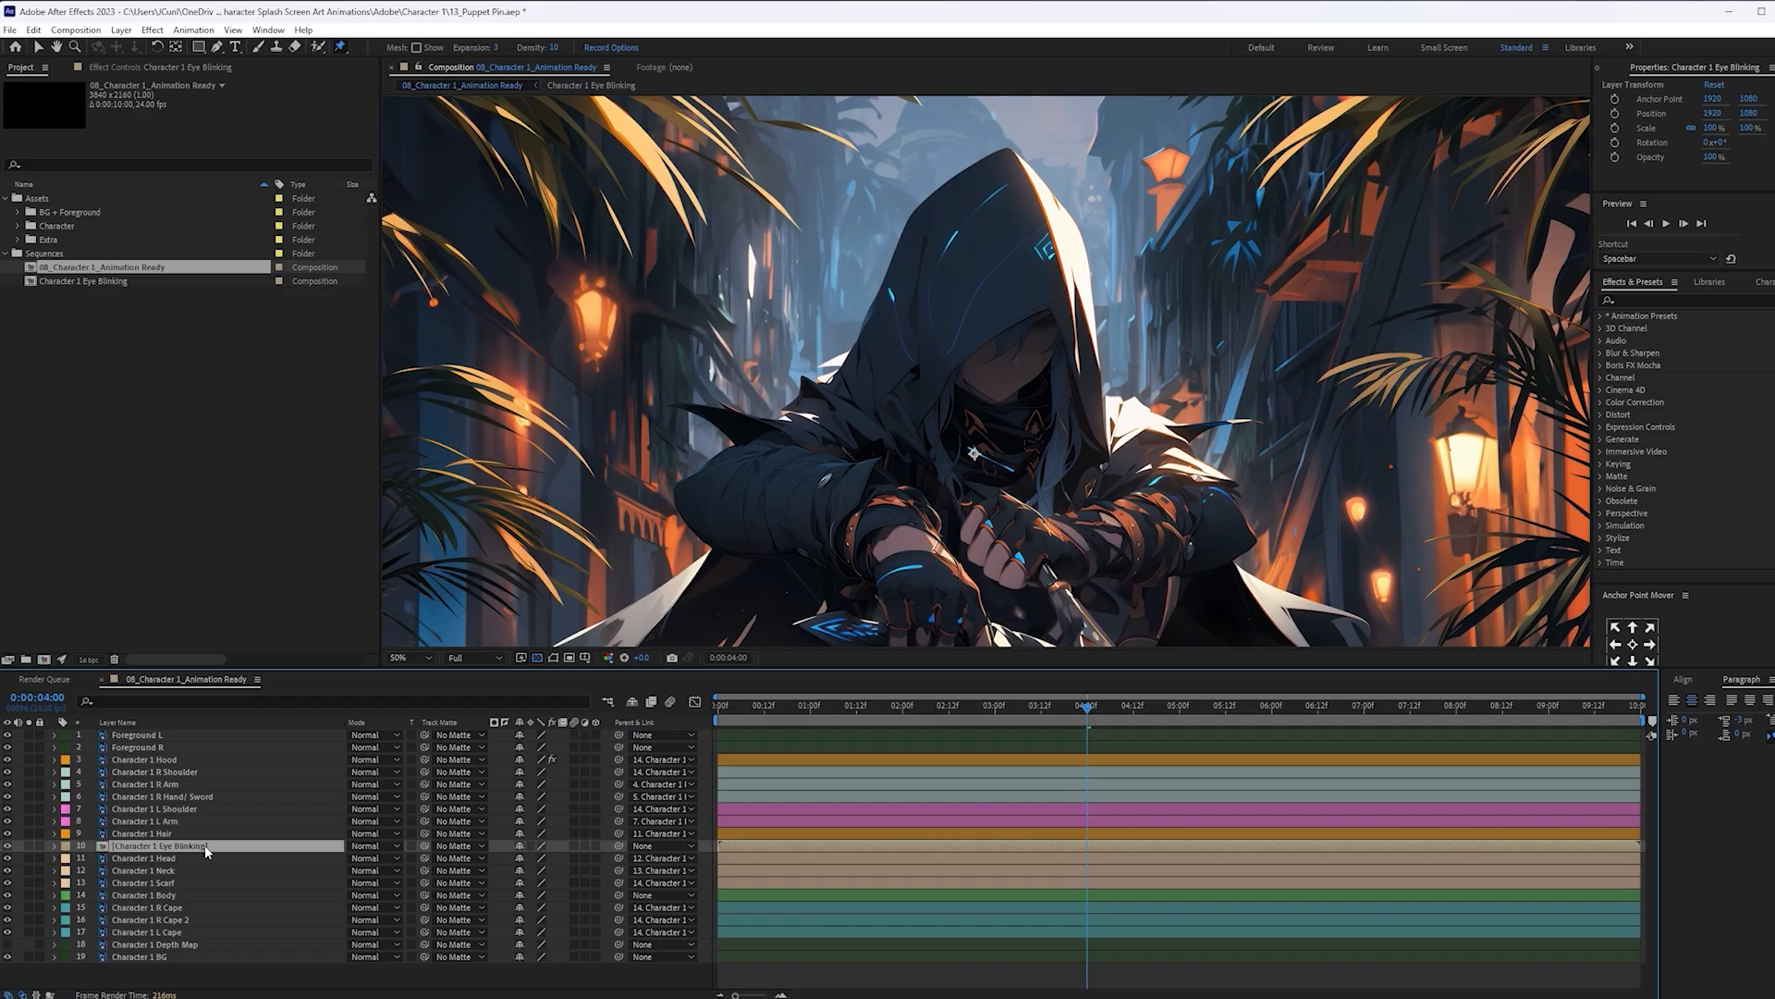
At the first frame, parent the Character 1 Eye Blinking layer to Character 1 Head
{"action": "left_click_drag", "start_coordinate": [782, 700], "coordinate": [480, 697]}
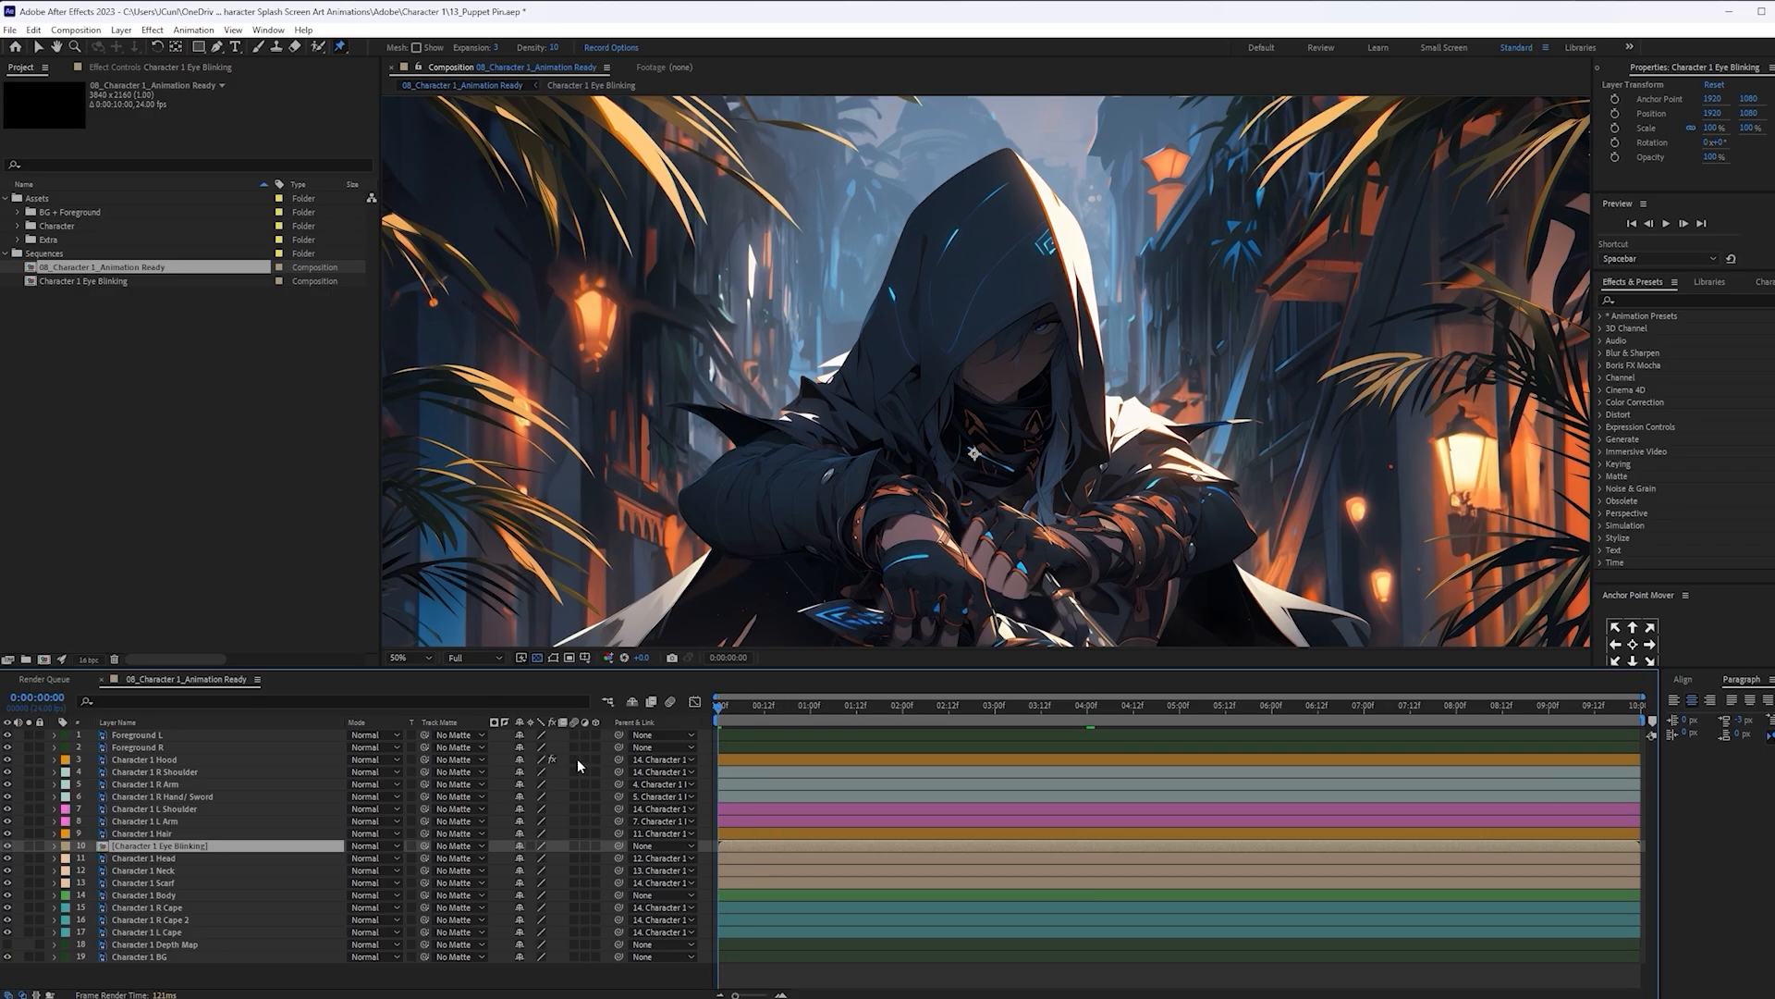
{"action": "left_click_drag", "start_coordinate": [619, 845], "coordinate": [232, 858]}
{"action": "mouse_move", "coordinate": [753, 702]}
{"action": "left_mouse_down"}
{"action": "mouse_move", "coordinate": [913, 707]}
{"action": "mouse_move", "coordinate": [720, 705]}
{"action": "left_mouse_up"}
Inside the Eye Blinking composition, duplicate all five eye layers and slide the copies so their blink starts at 0:00:04:00
{"action": "double_click", "coordinate": [266, 847]}
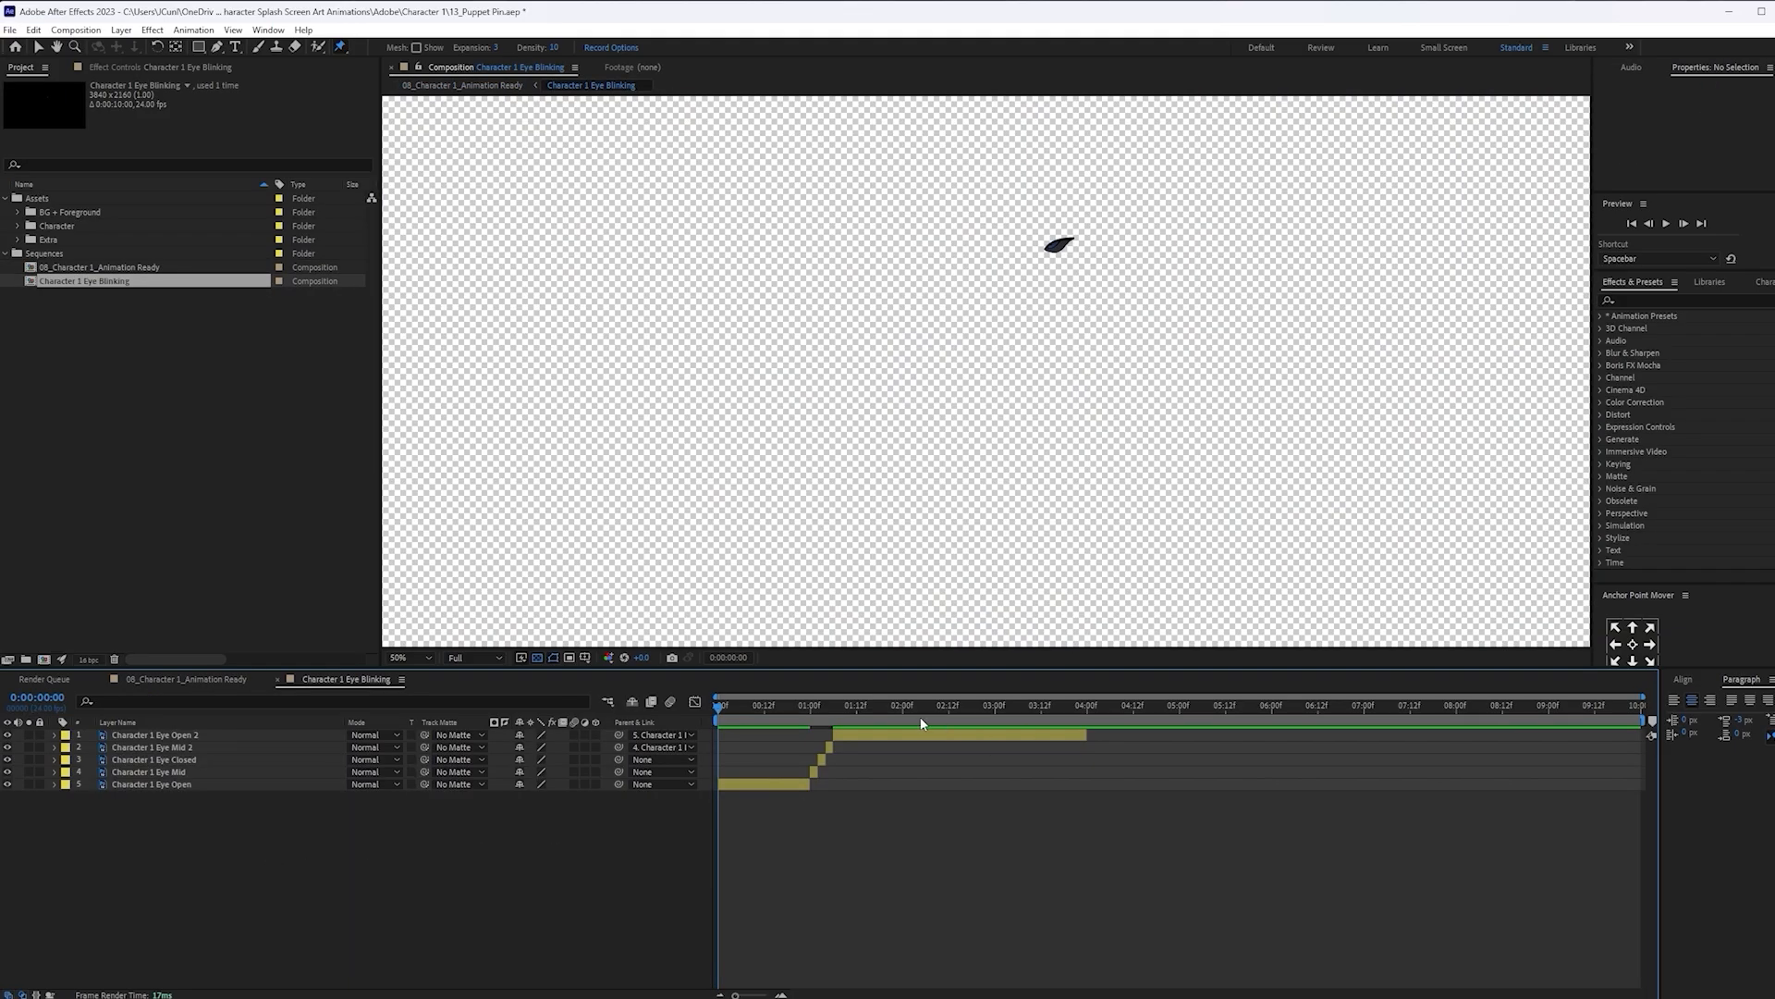
{"action": "left_click_drag", "start_coordinate": [761, 707], "coordinate": [898, 714]}
{"action": "left_click", "coordinate": [911, 736]}
{"action": "left_click", "coordinate": [789, 785], "text": "shift"}
{"action": "key", "text": "ctrl+d"}
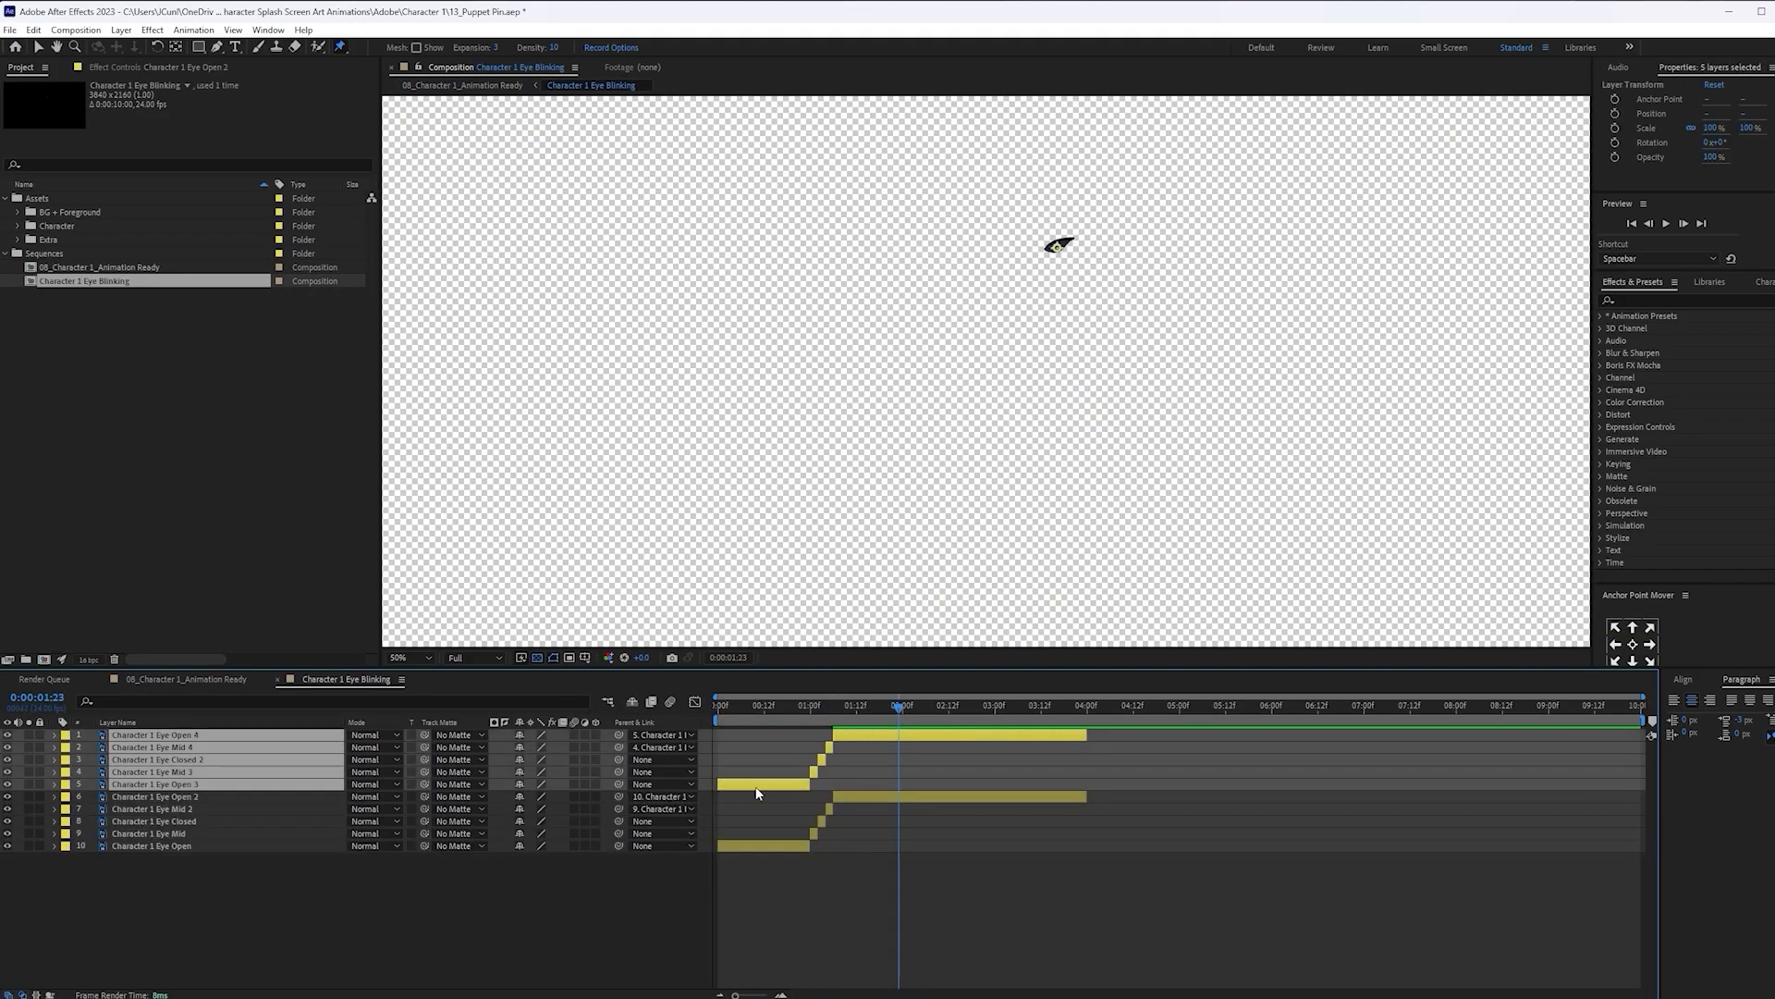
{"action": "left_click_drag", "start_coordinate": [757, 789], "coordinate": [1029, 770]}
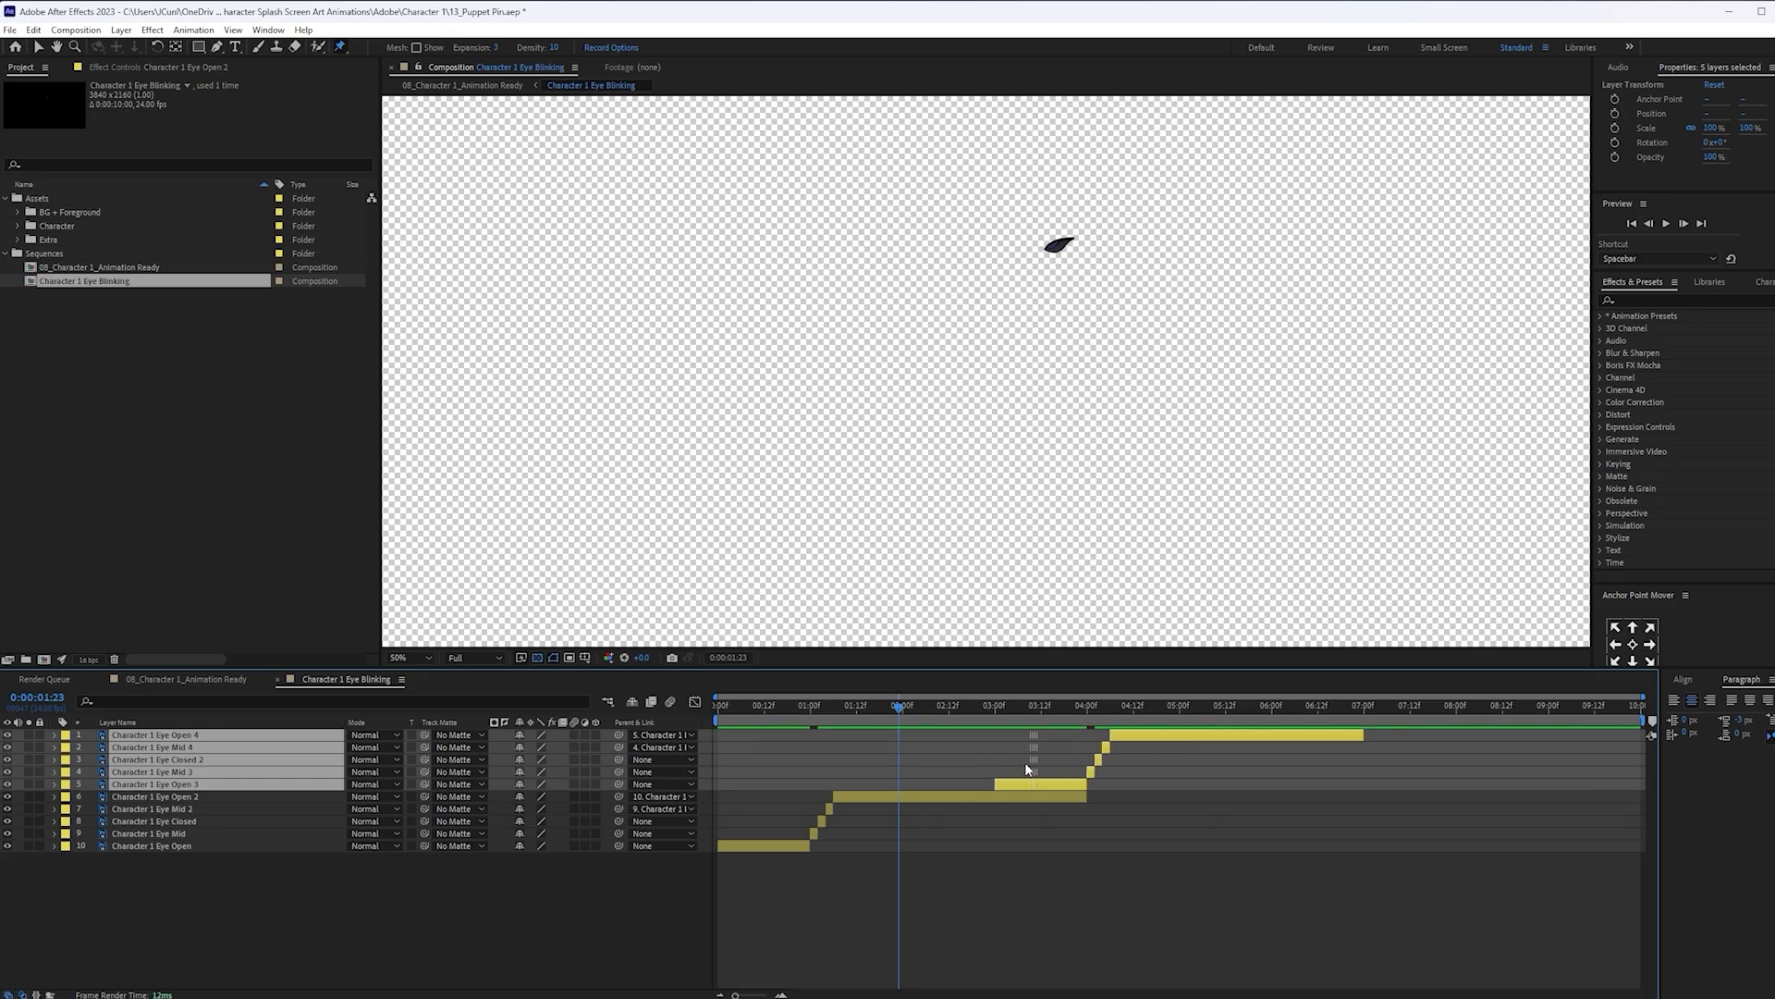
Delete the redundant Eye Open copy that precedes the second blink
{"action": "left_click", "coordinate": [1063, 840]}
{"action": "left_click", "coordinate": [1074, 786]}
{"action": "key", "text": "Delete"}
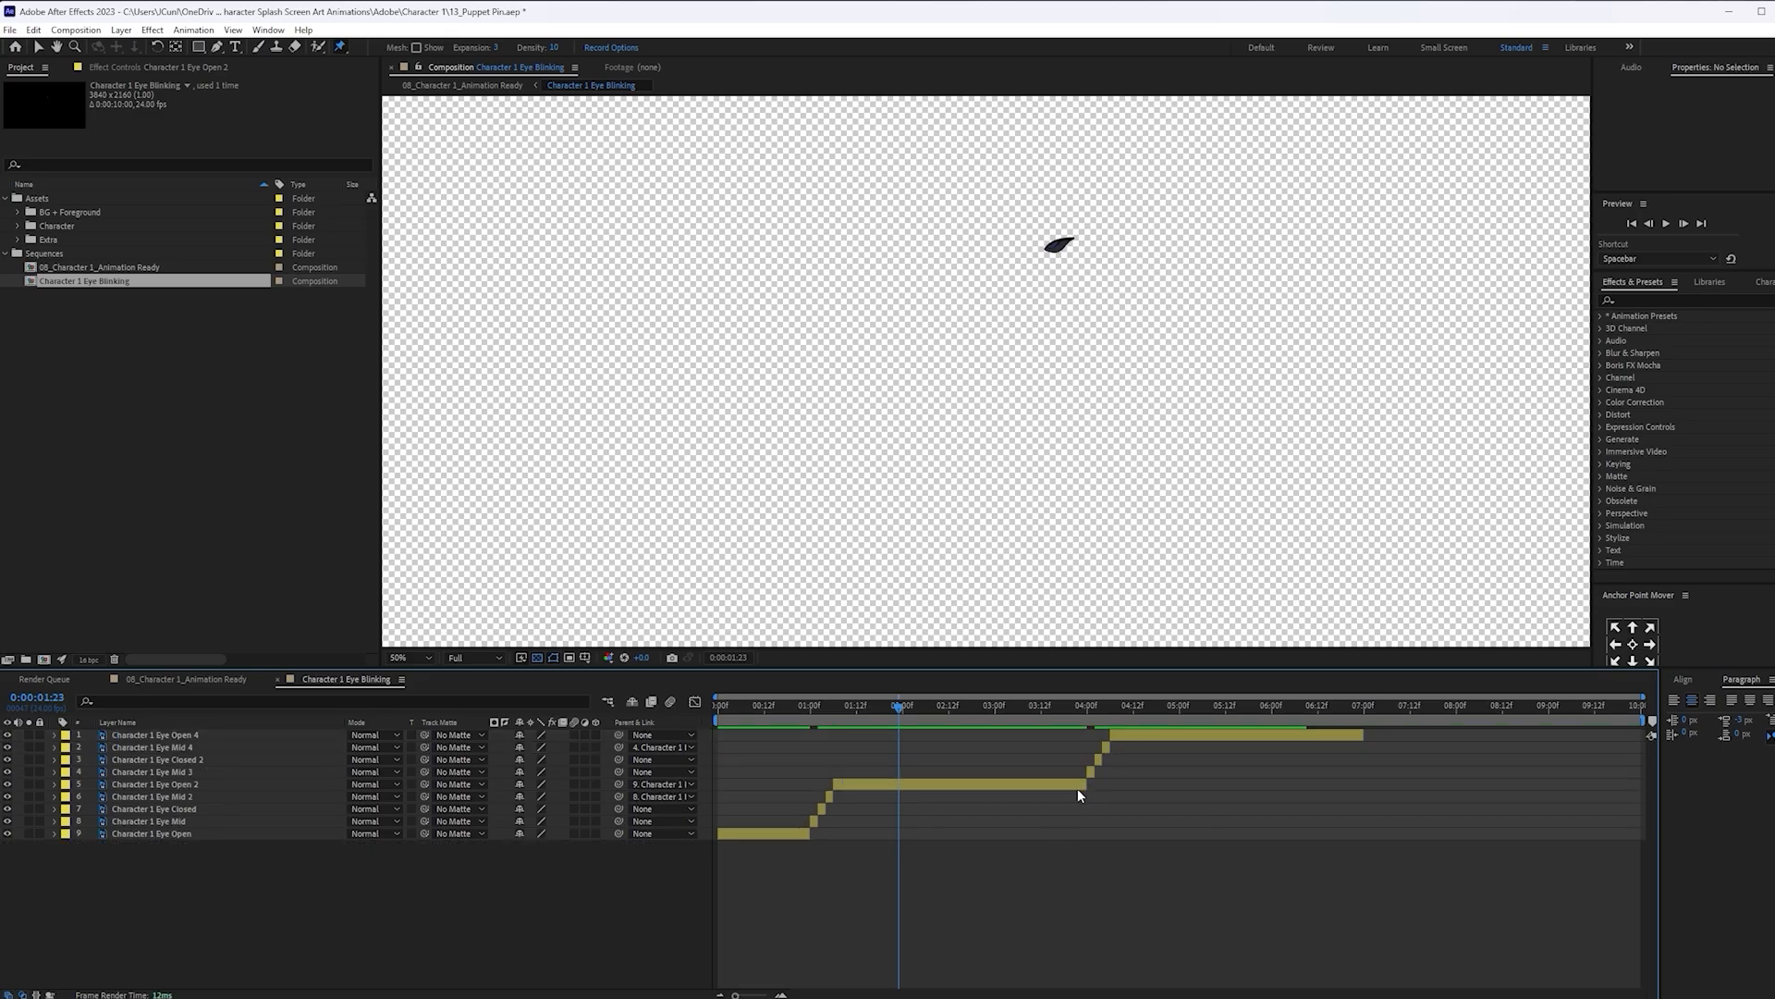
Duplicate the four layers of the second blink and slide the copies so the third blink starts at 0:00:07:00
{"action": "left_click", "coordinate": [1151, 735]}
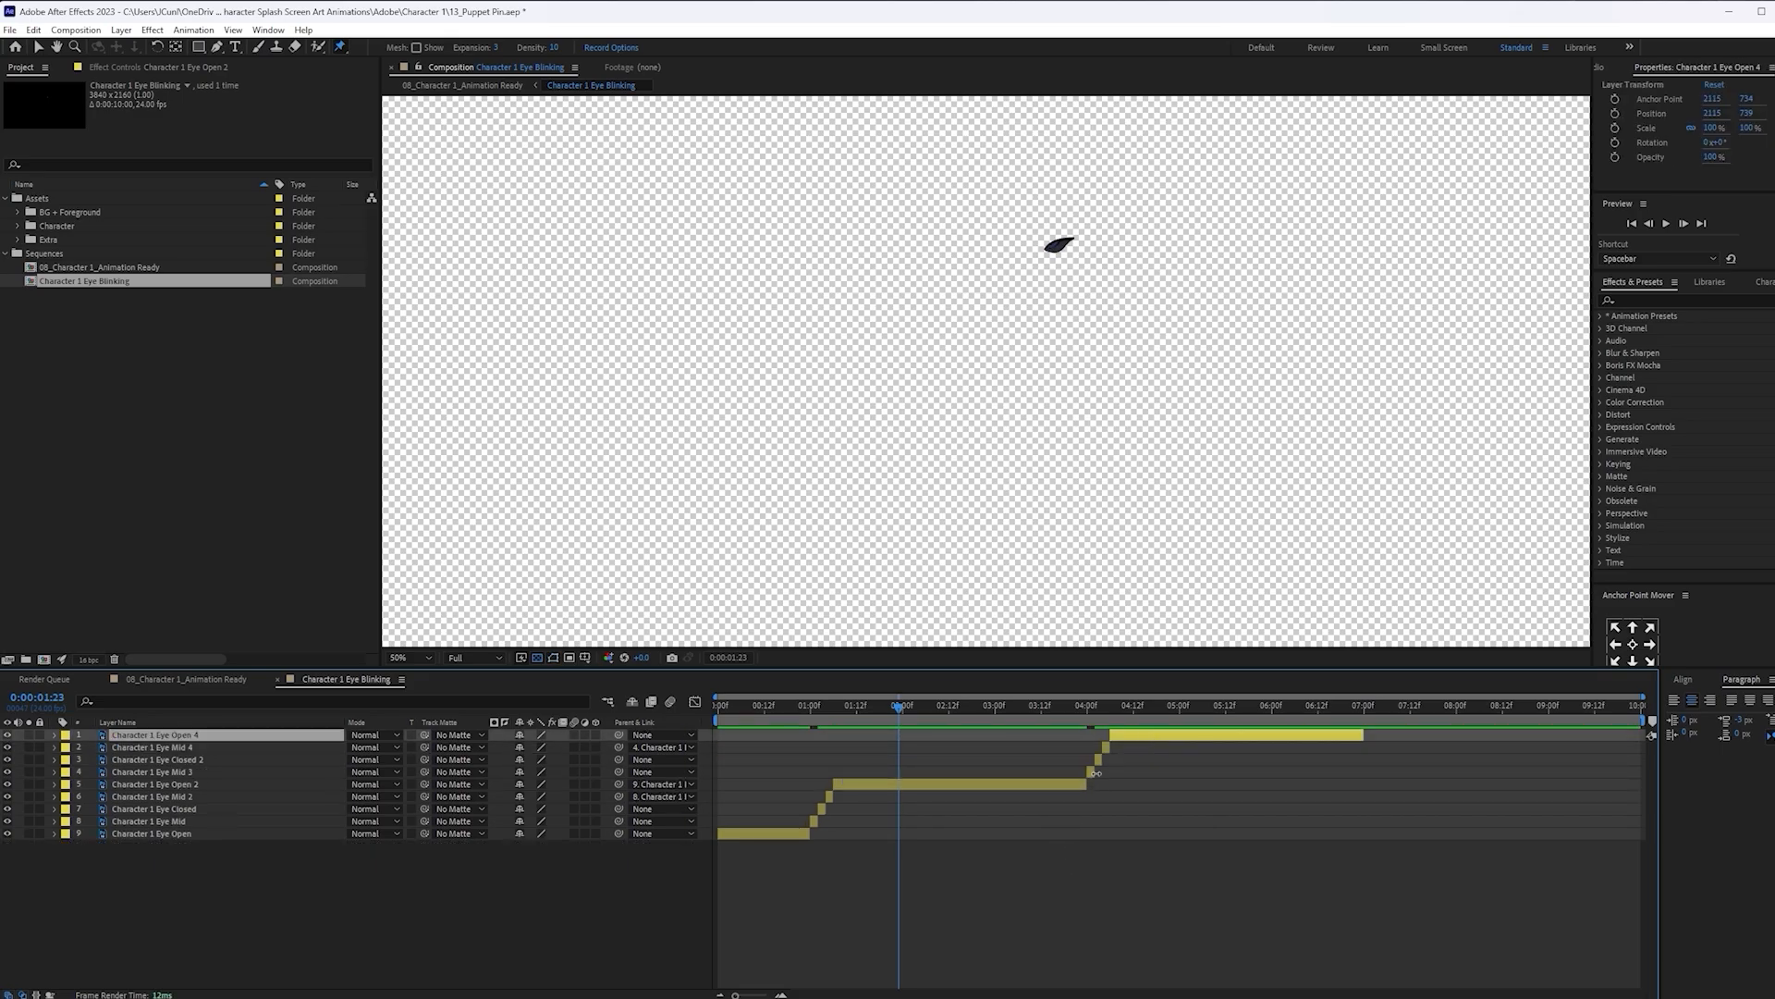
{"action": "left_click", "coordinate": [1090, 771], "text": "shift"}
{"action": "key", "text": "ctrl+d"}
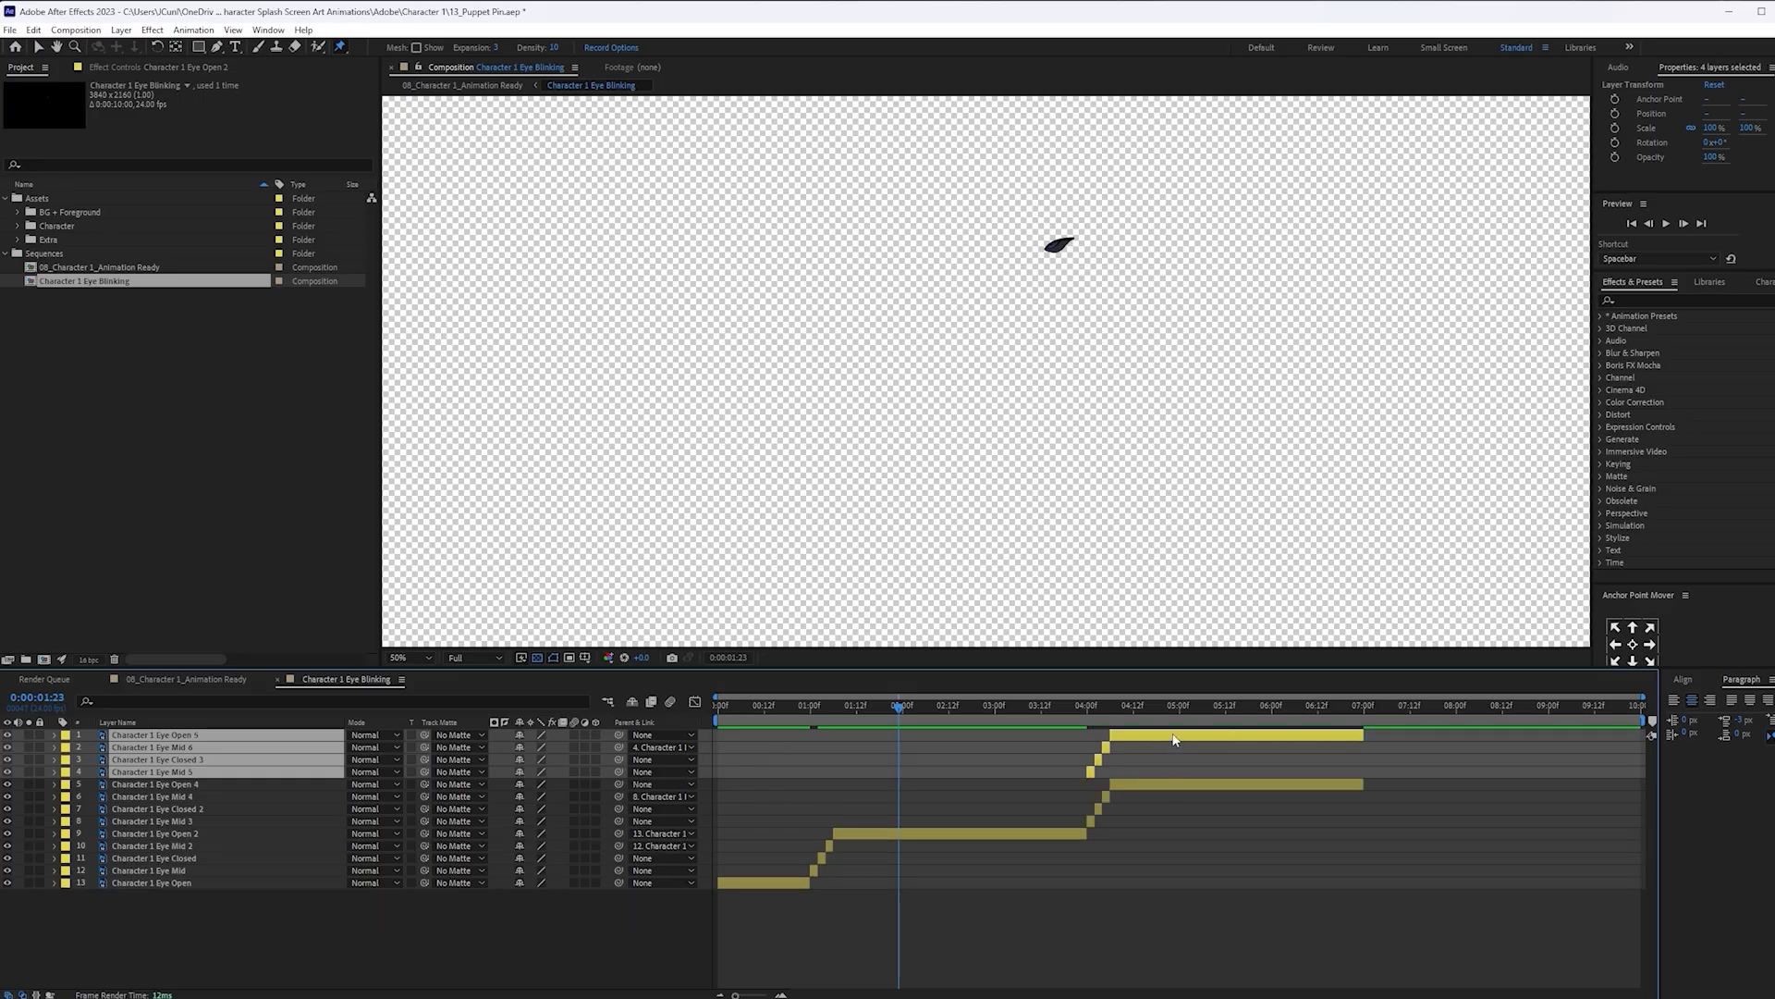
{"action": "left_click_drag", "start_coordinate": [1174, 739], "coordinate": [1456, 747]}
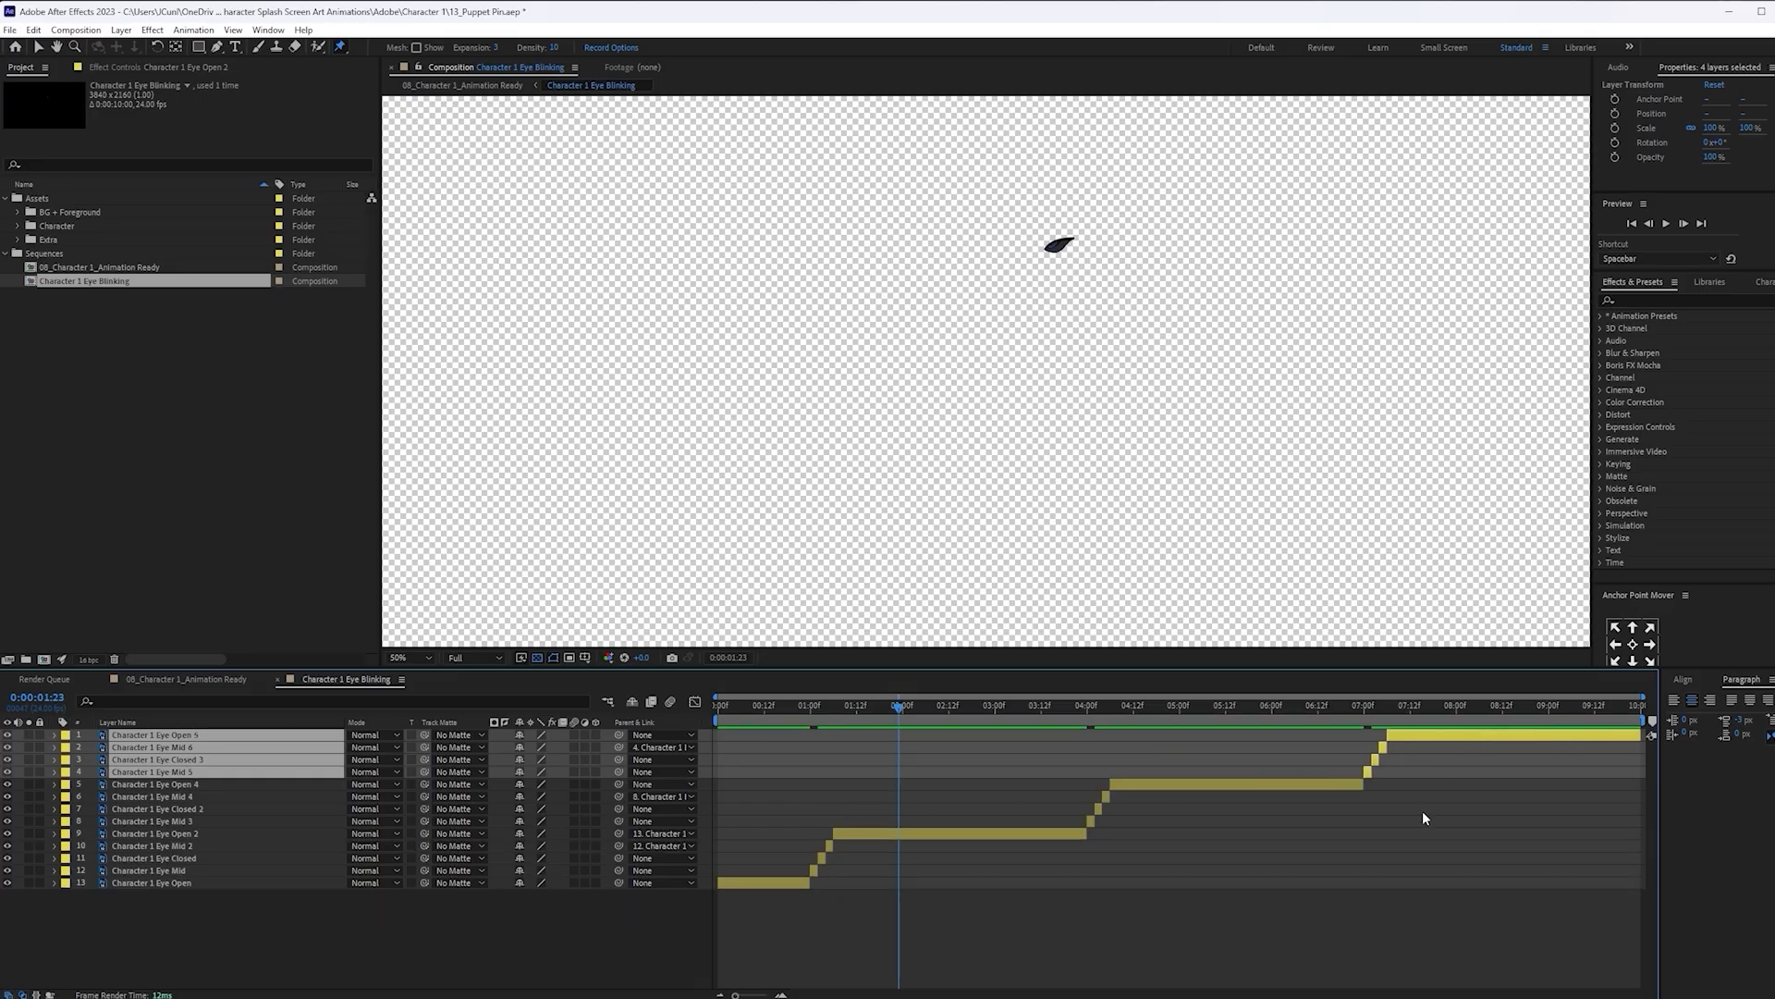
{"action": "left_click", "coordinate": [1603, 791]}
Scrub through the three blinks and preview them in the 08_Character 1_Animation Ready composition
{"action": "left_click_drag", "start_coordinate": [1604, 703], "coordinate": [563, 704]}
{"action": "left_click", "coordinate": [222, 686]}
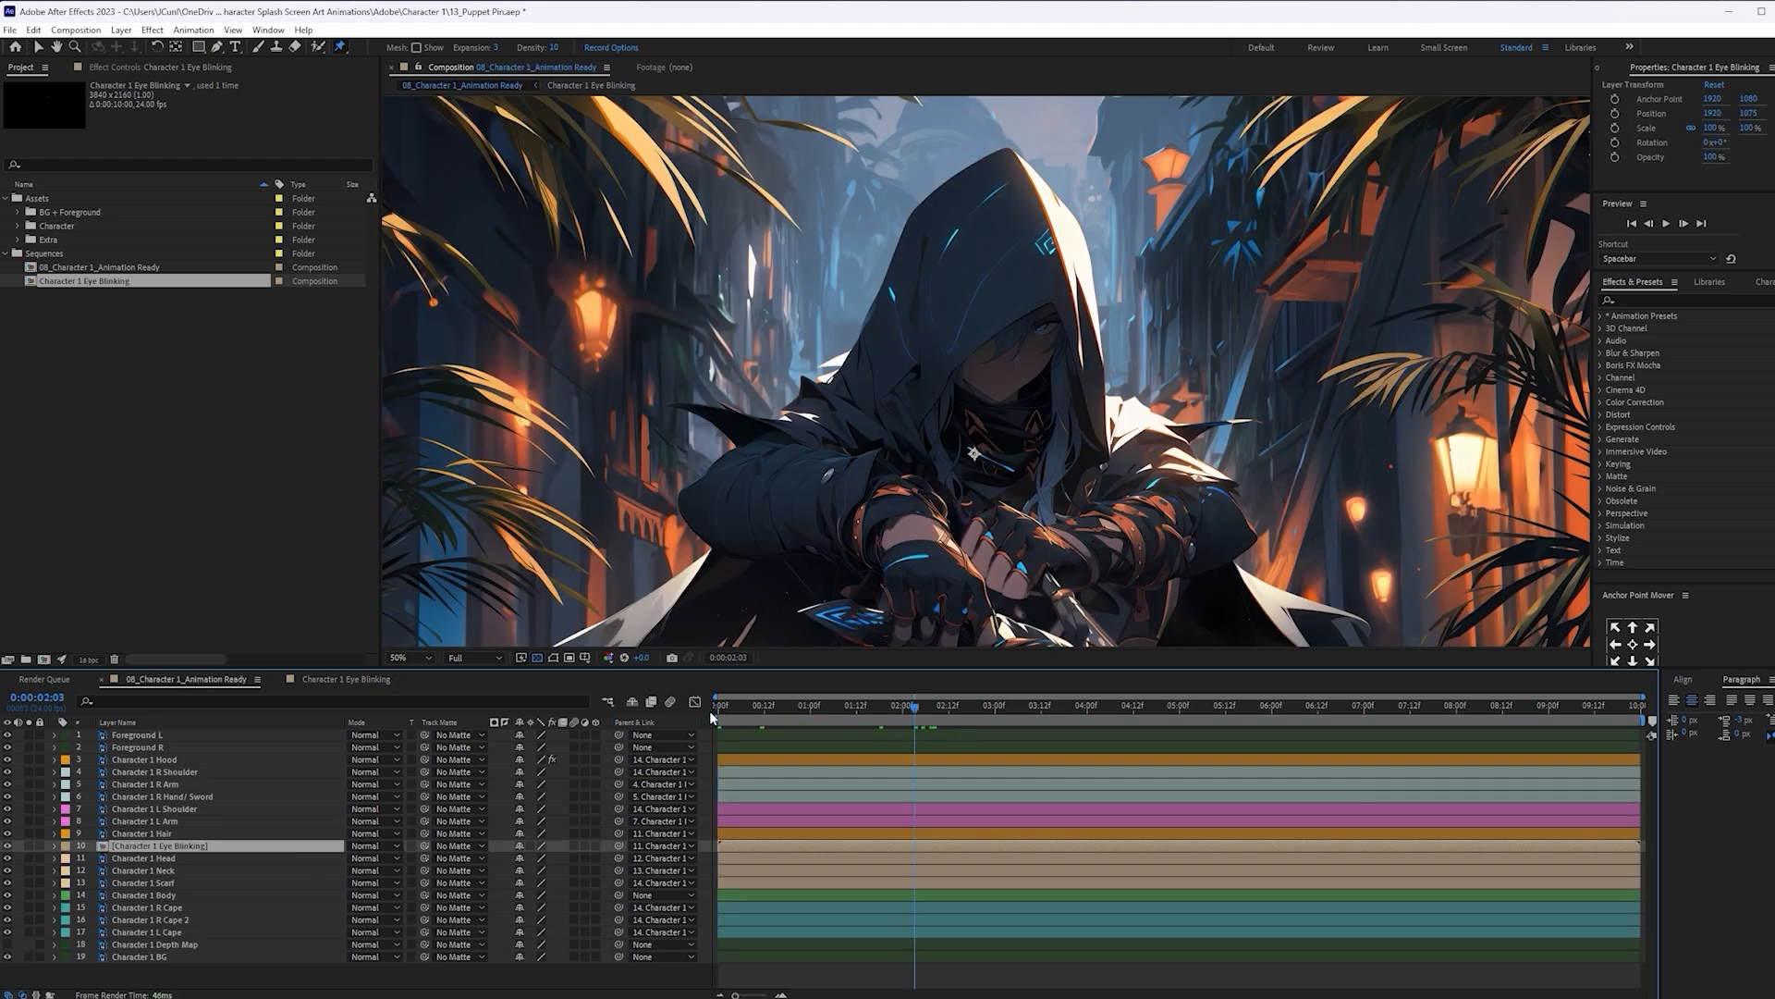
{"action": "key", "text": "space"}
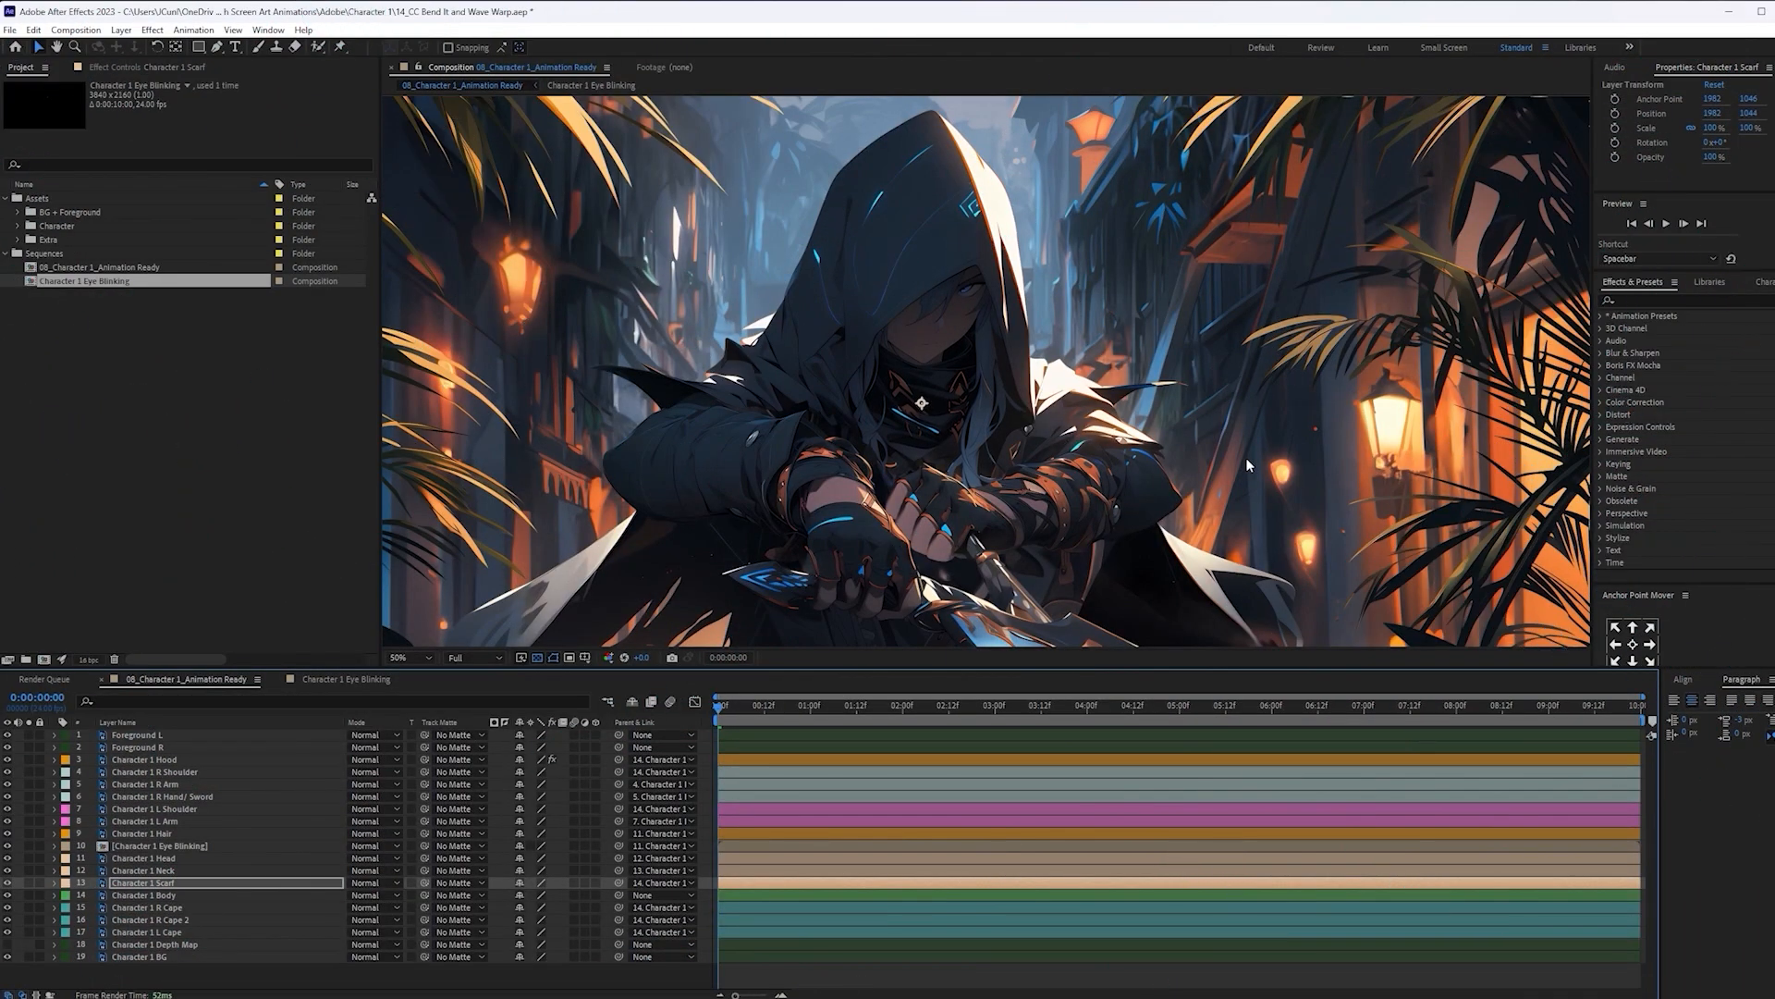
{"action": "key", "text": "Down"}
{"action": "key", "text": "Down"}
{"action": "key", "text": "Down"}
{"action": "key", "text": "Up"}
{"action": "key", "text": "Up"}
{"action": "key", "text": "Up"}
{"action": "key", "text": "Up"}
{"action": "key", "text": "Up"}
{"action": "left_click_drag", "start_coordinate": [897, 709], "coordinate": [645, 717]}
Keyframe the Character 1 Head layer's Position at the first frame and slightly lower at 0:00:01:00, with Easy Ease on both keyframes
{"action": "left_click", "coordinate": [205, 859]}
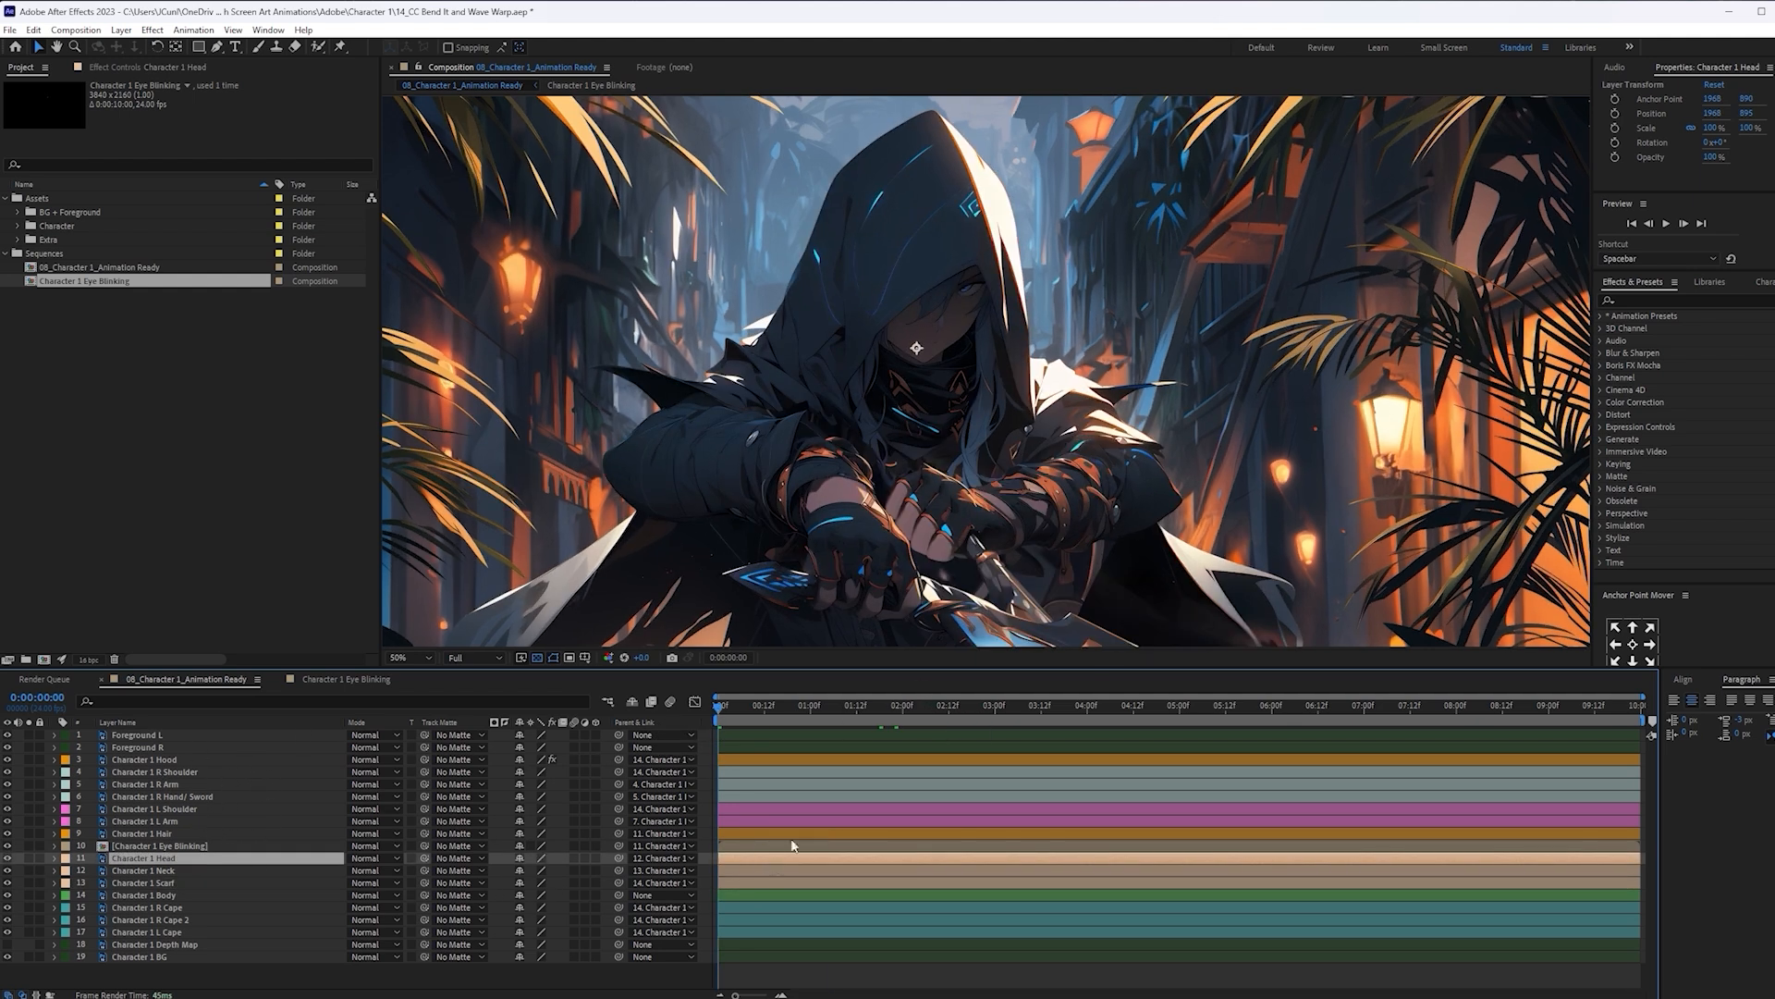
{"action": "key", "text": "p"}
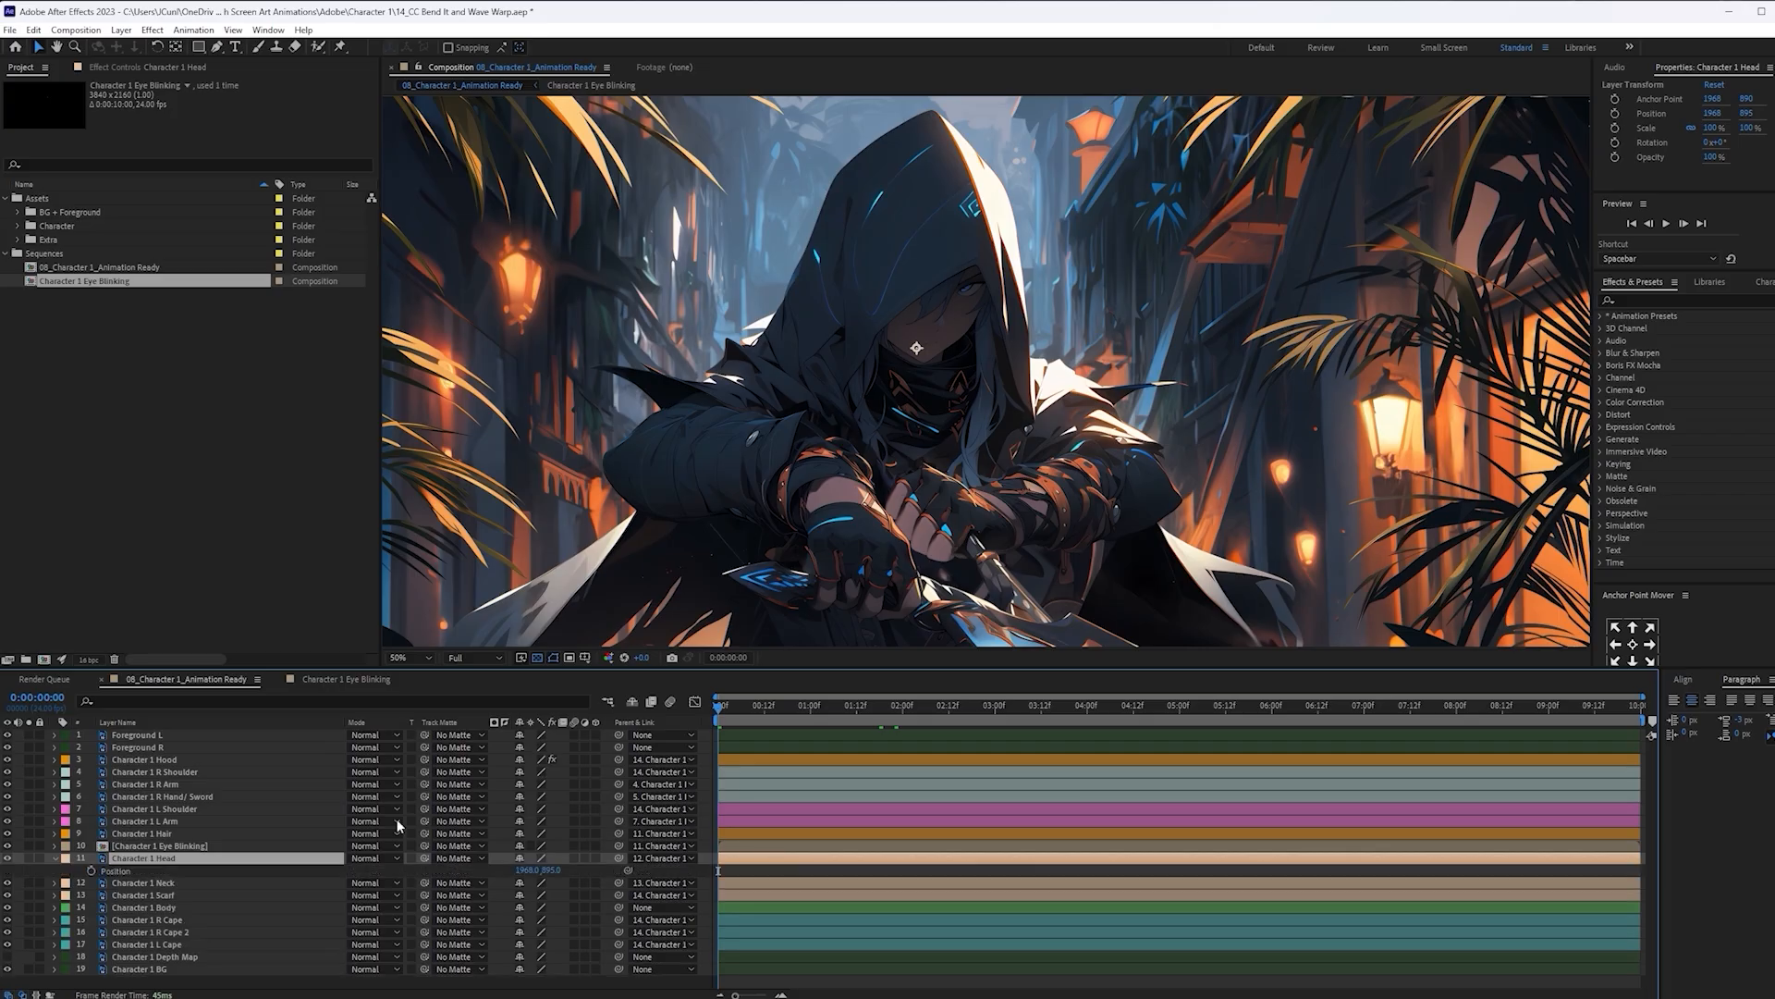
{"action": "left_click", "coordinate": [90, 870]}
{"action": "left_click", "coordinate": [811, 714]}
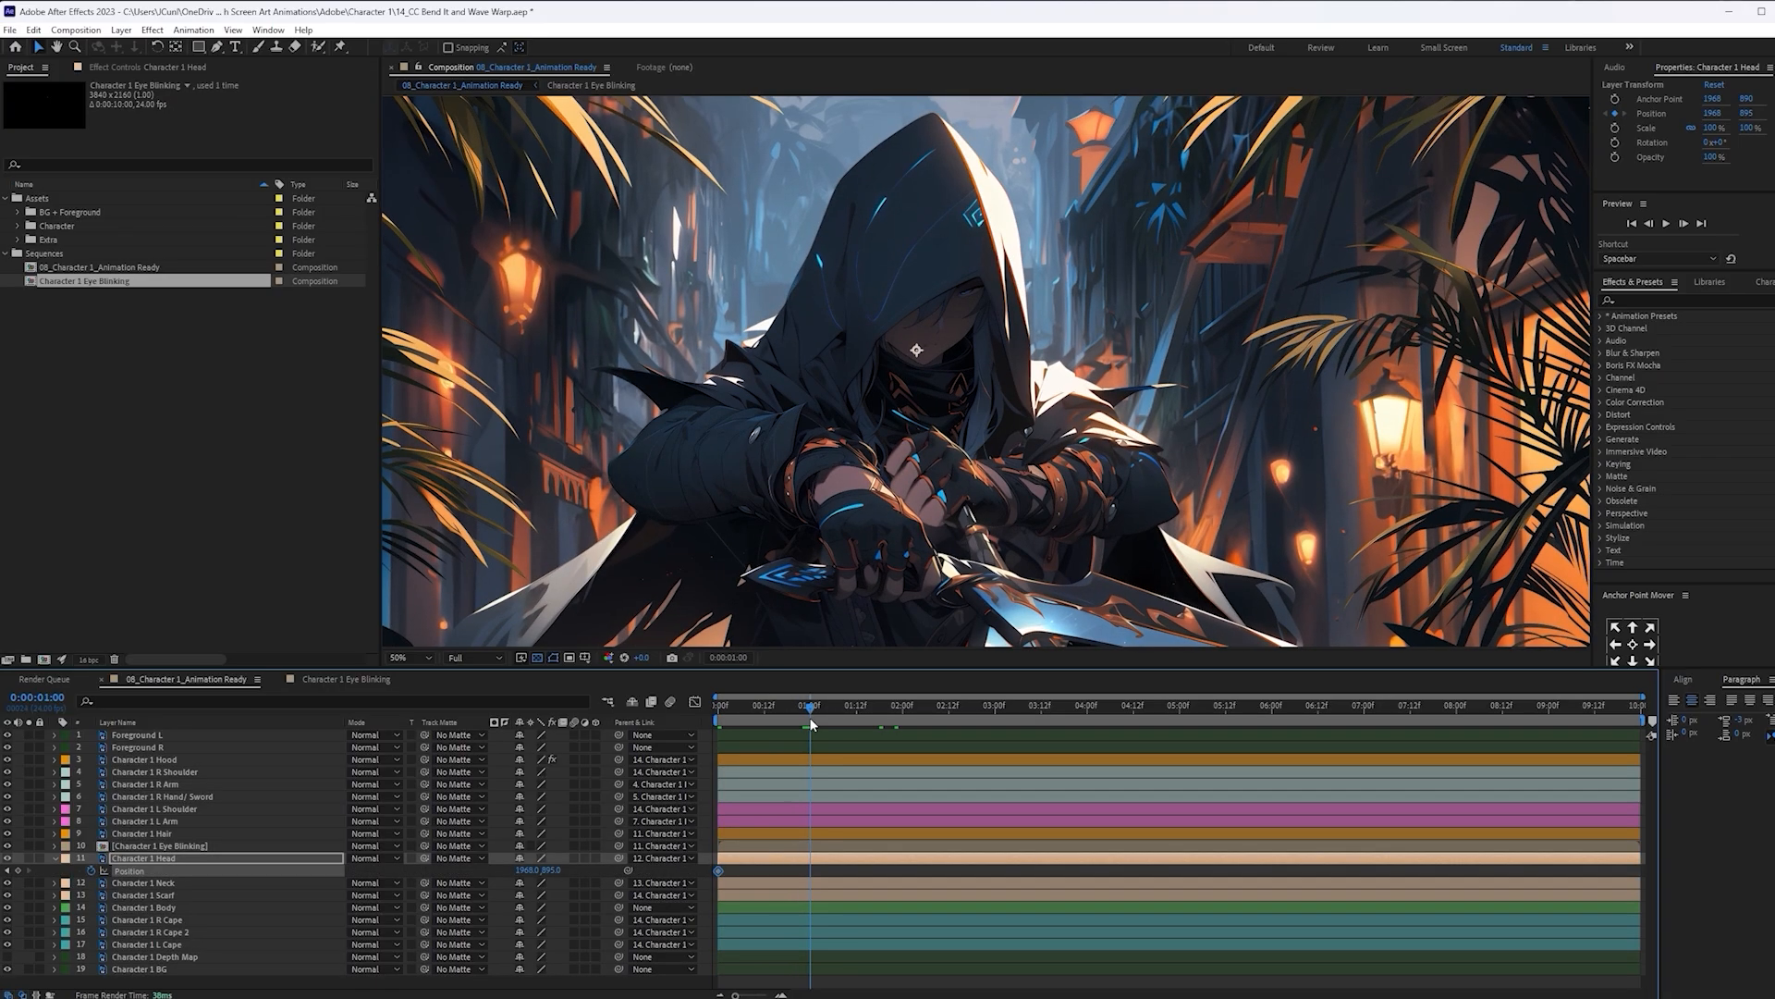
{"action": "key", "text": "Down"}
{"action": "key", "text": "Down"}
{"action": "left_click_drag", "start_coordinate": [867, 877], "coordinate": [659, 868]}
Add the expression loopOut("pingpong") to the Head layer's Position and preview the looping movement
{"action": "left_click", "coordinate": [91, 871], "text": "alt"}
{"action": "type", "text": "lo"}
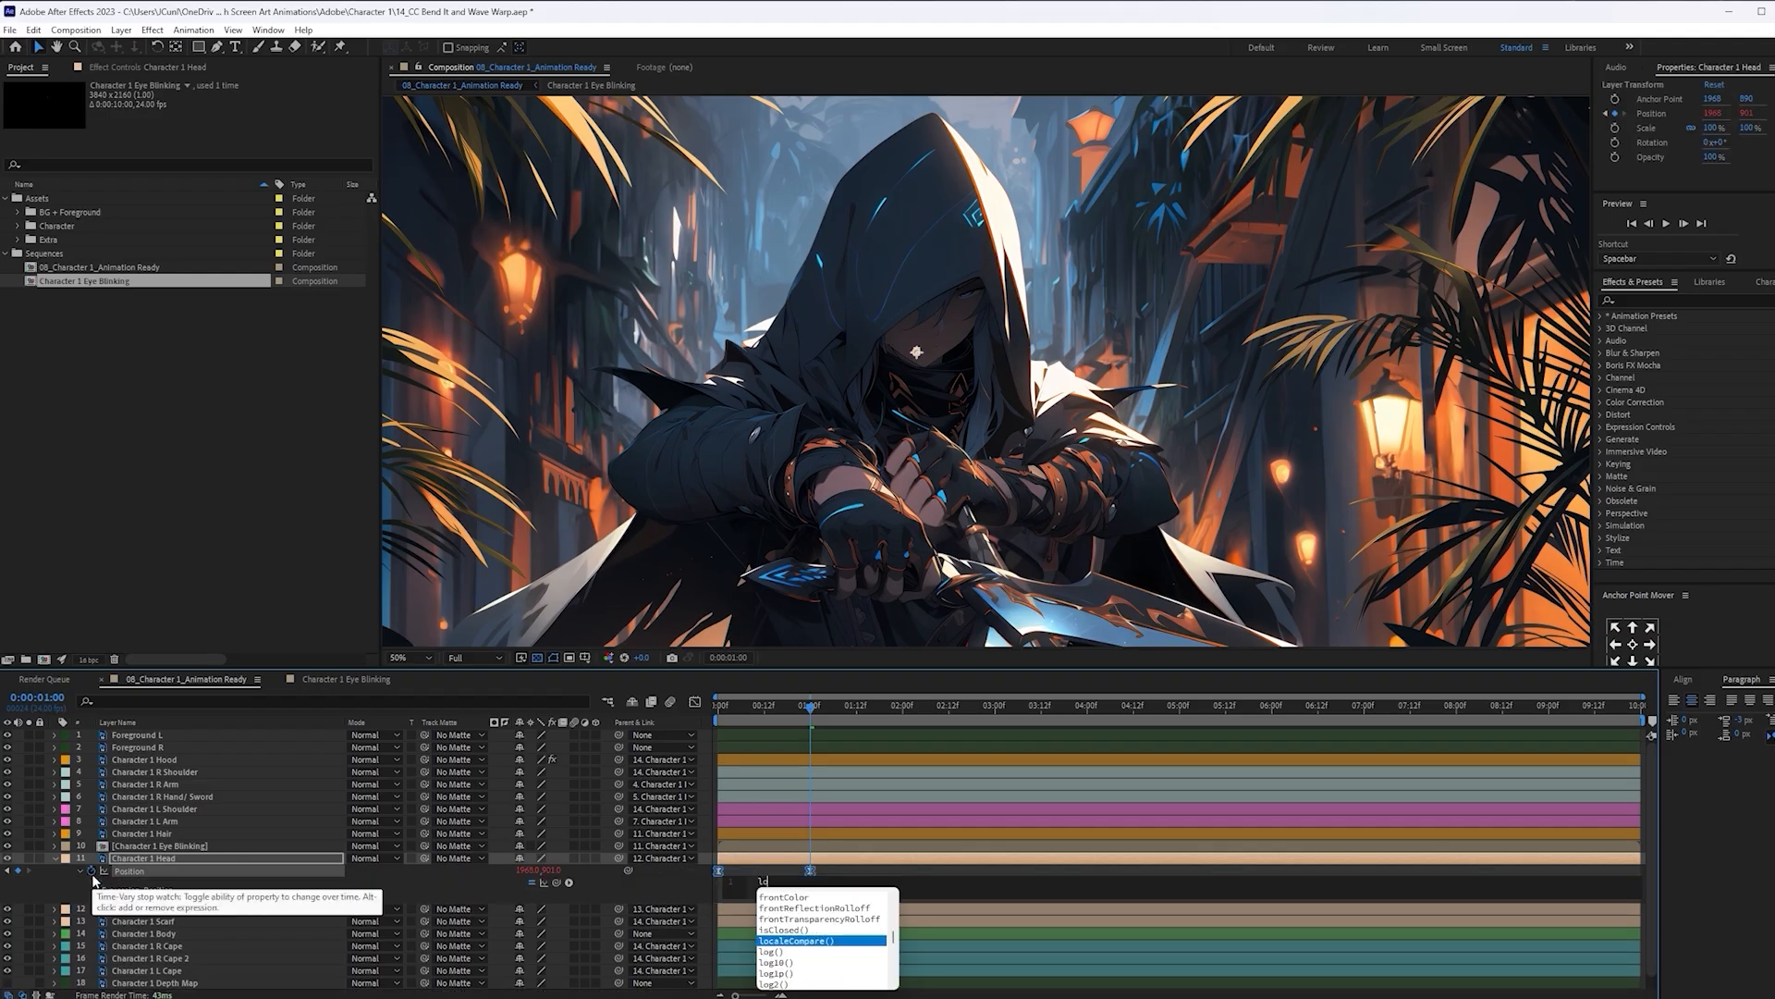
{"action": "type", "text": "opOut"}
{"action": "type", "text": "(\"pingpong\")"}
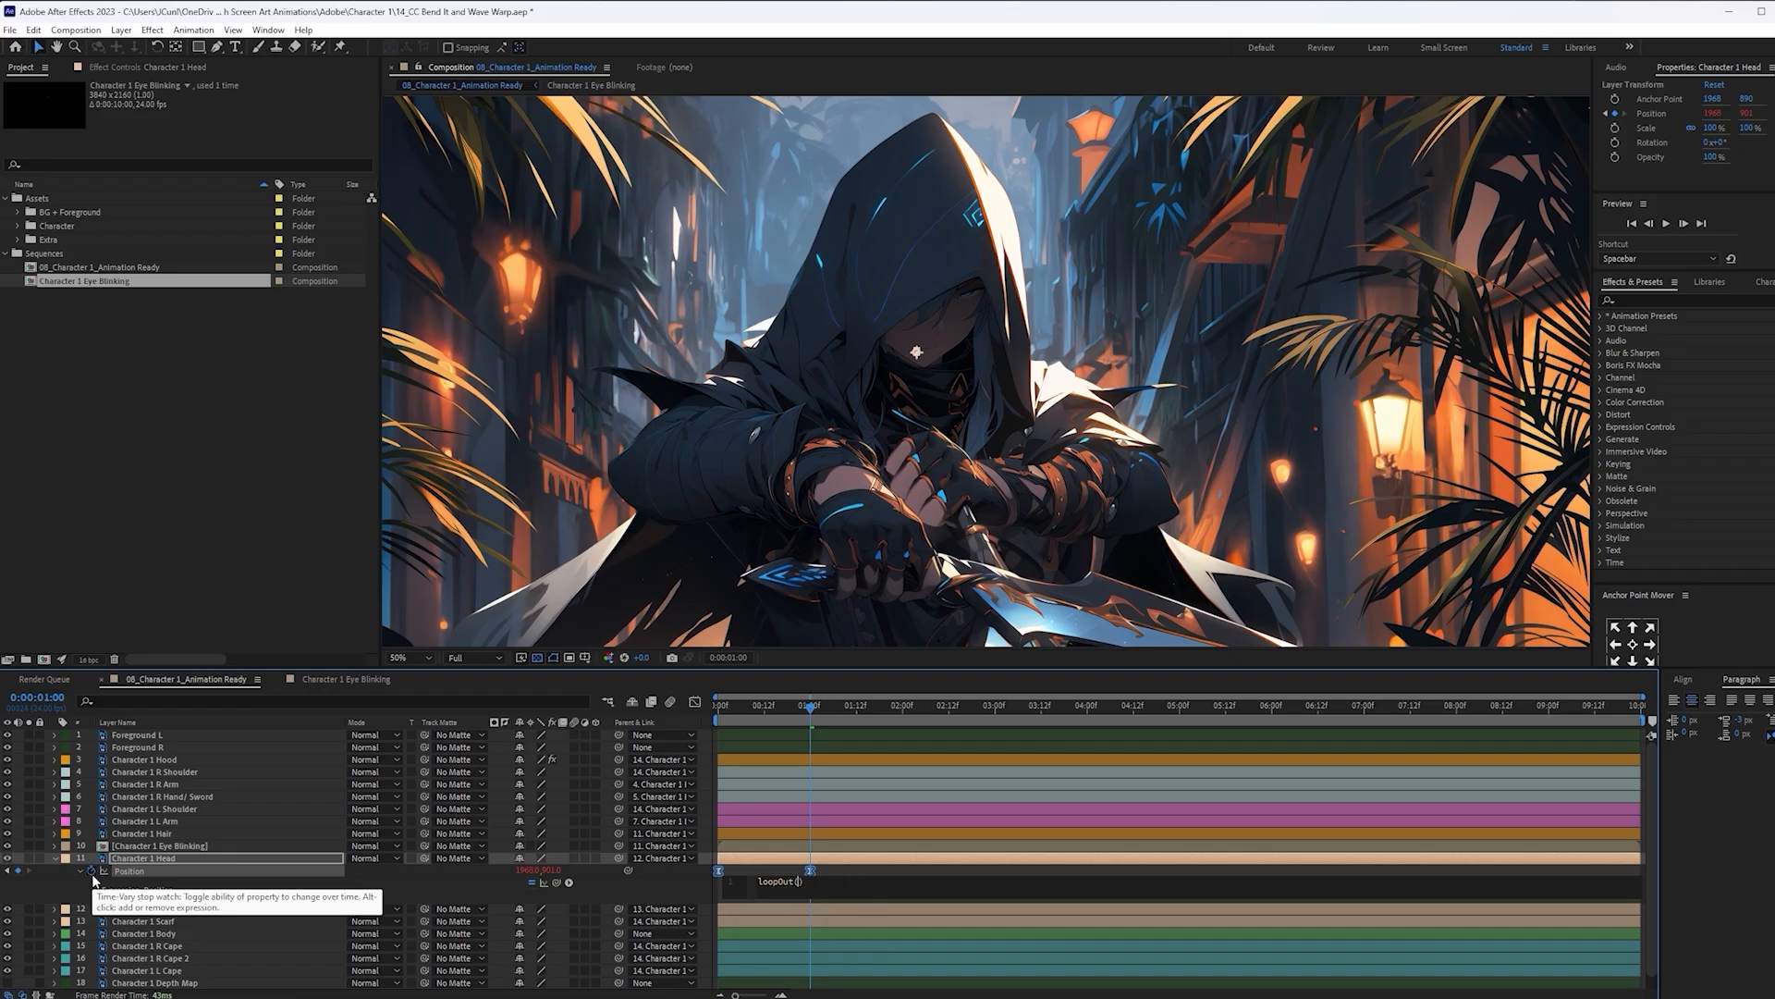
{"action": "key", "text": "KP_Enter"}
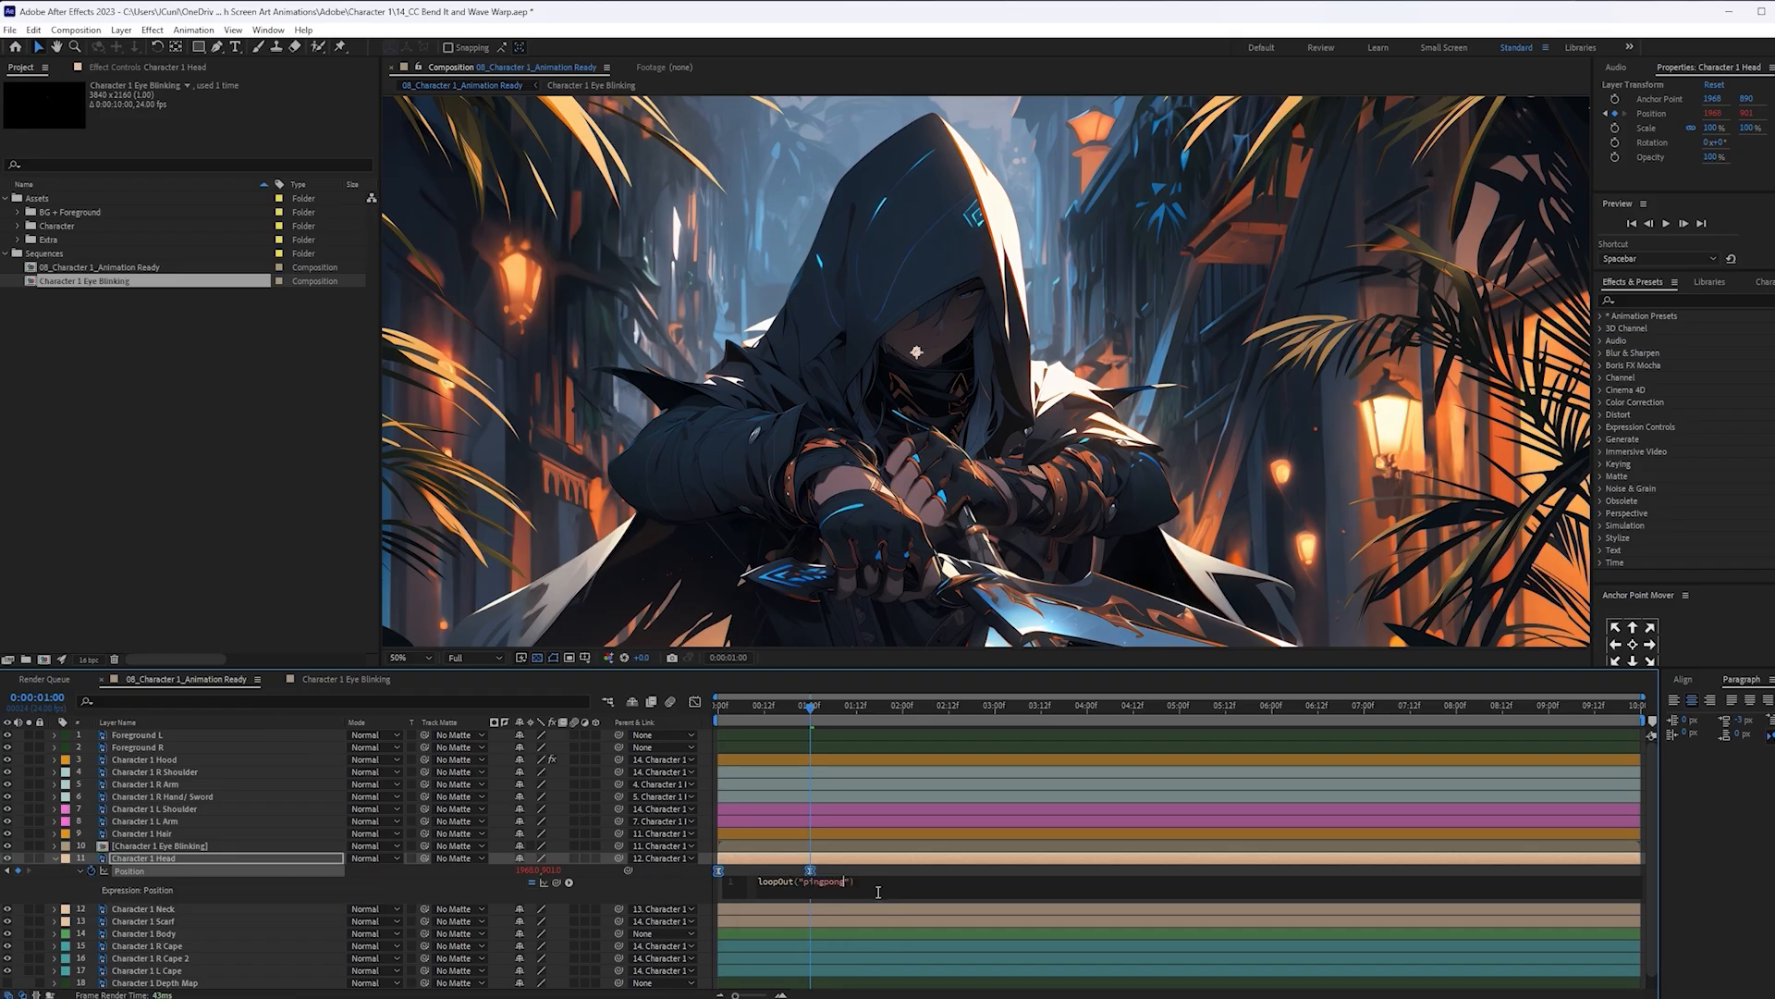
{"action": "left_click", "coordinate": [895, 810]}
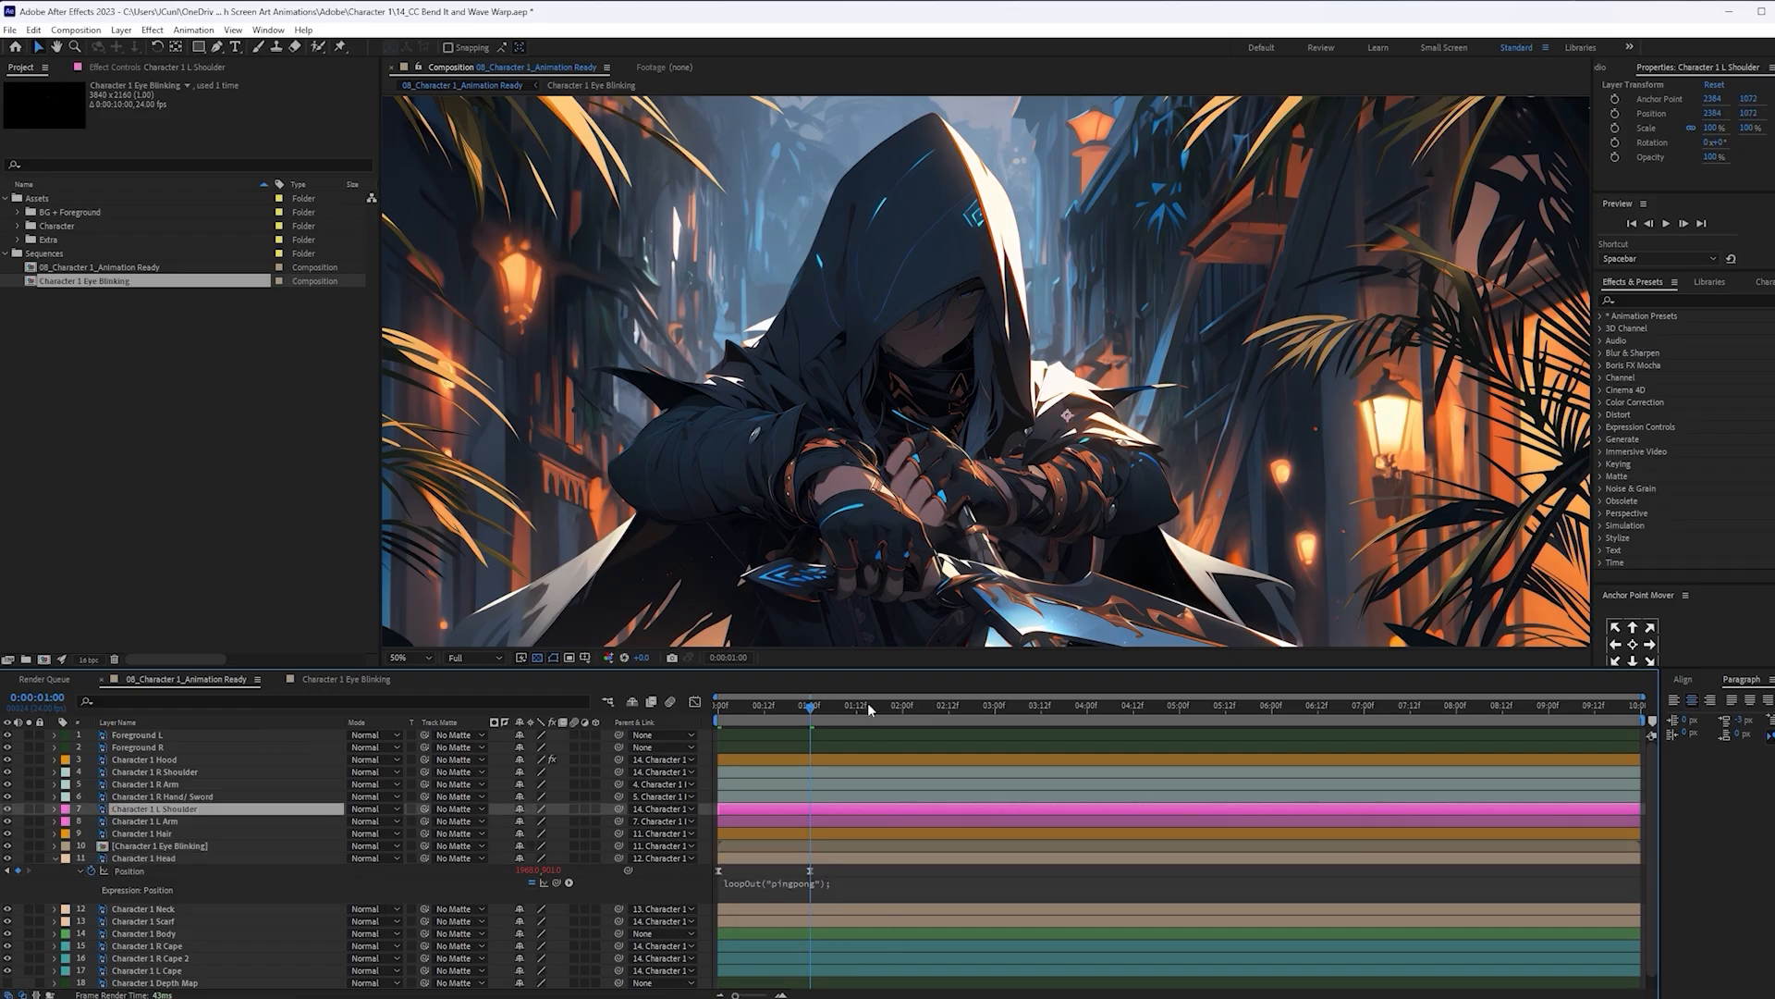
{"action": "left_click_drag", "start_coordinate": [868, 705], "coordinate": [536, 730]}
{"action": "key", "text": "space"}
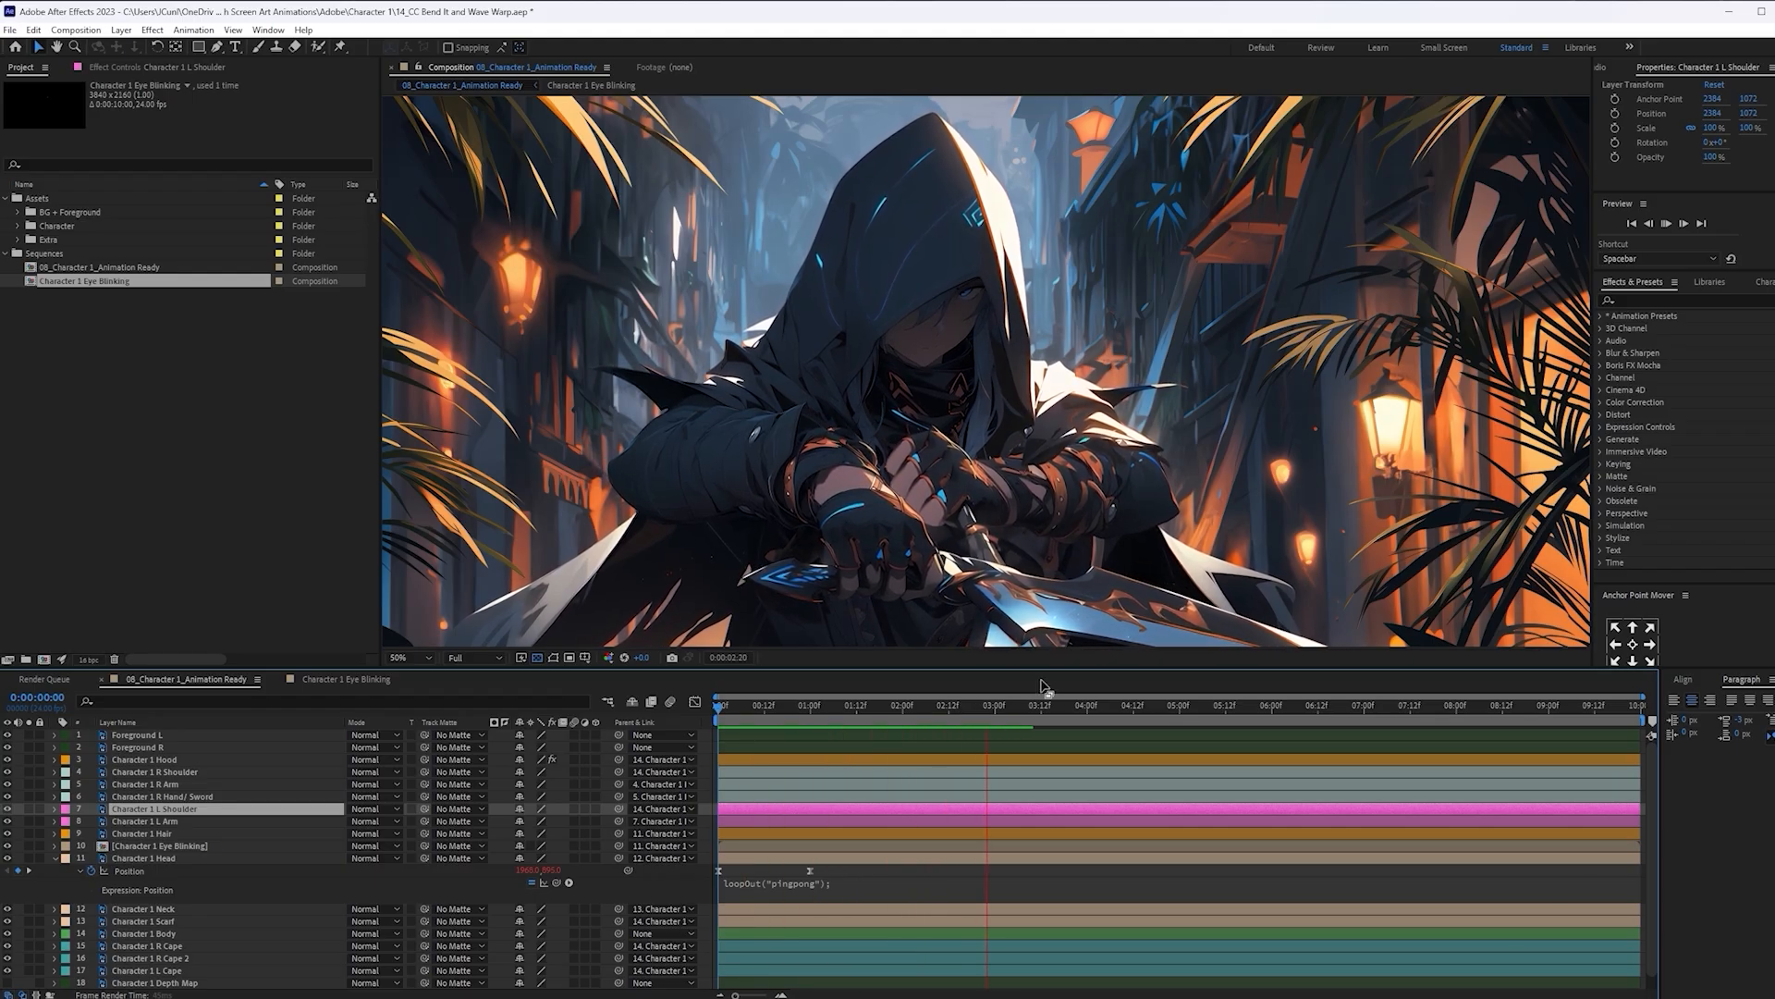
{"action": "key", "text": "space"}
Keyframe the Head layer's Rotation at 0° on the first frame and at -3° at 0:00:01:00
{"action": "left_click", "coordinate": [212, 858]}
{"action": "key", "text": "r"}
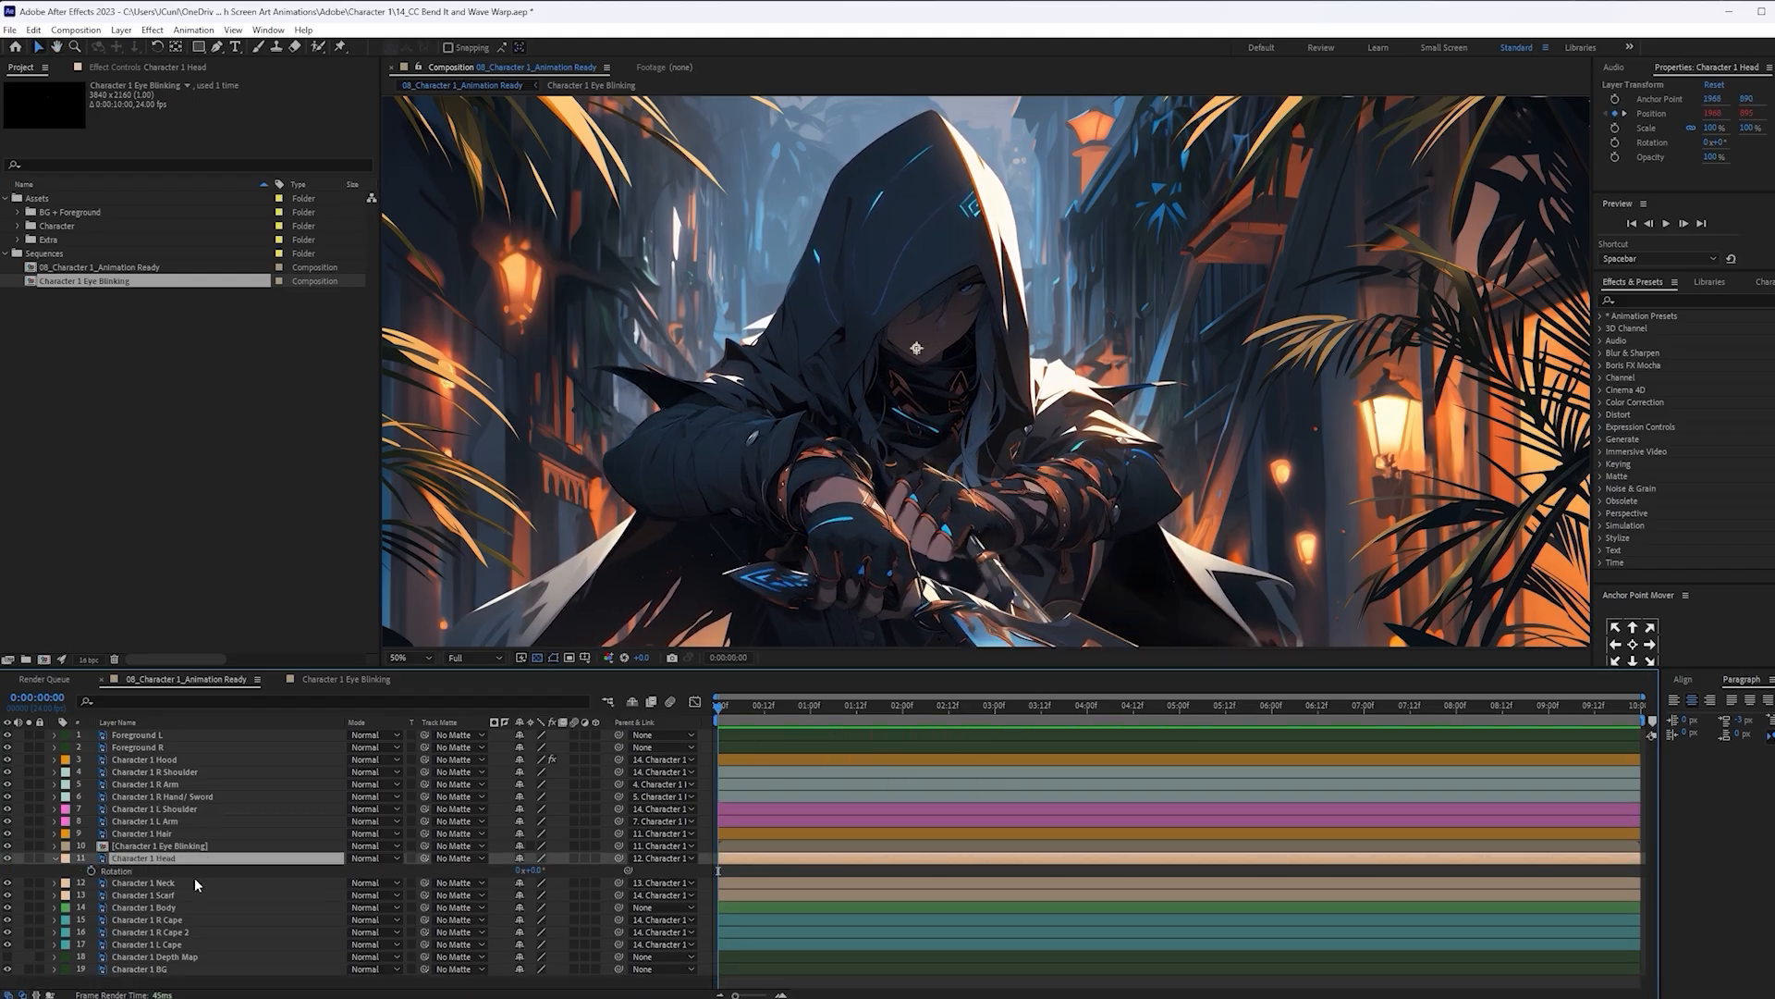
{"action": "left_click_drag", "start_coordinate": [539, 870], "coordinate": [533, 870]}
{"action": "key", "text": "ctrl+z"}
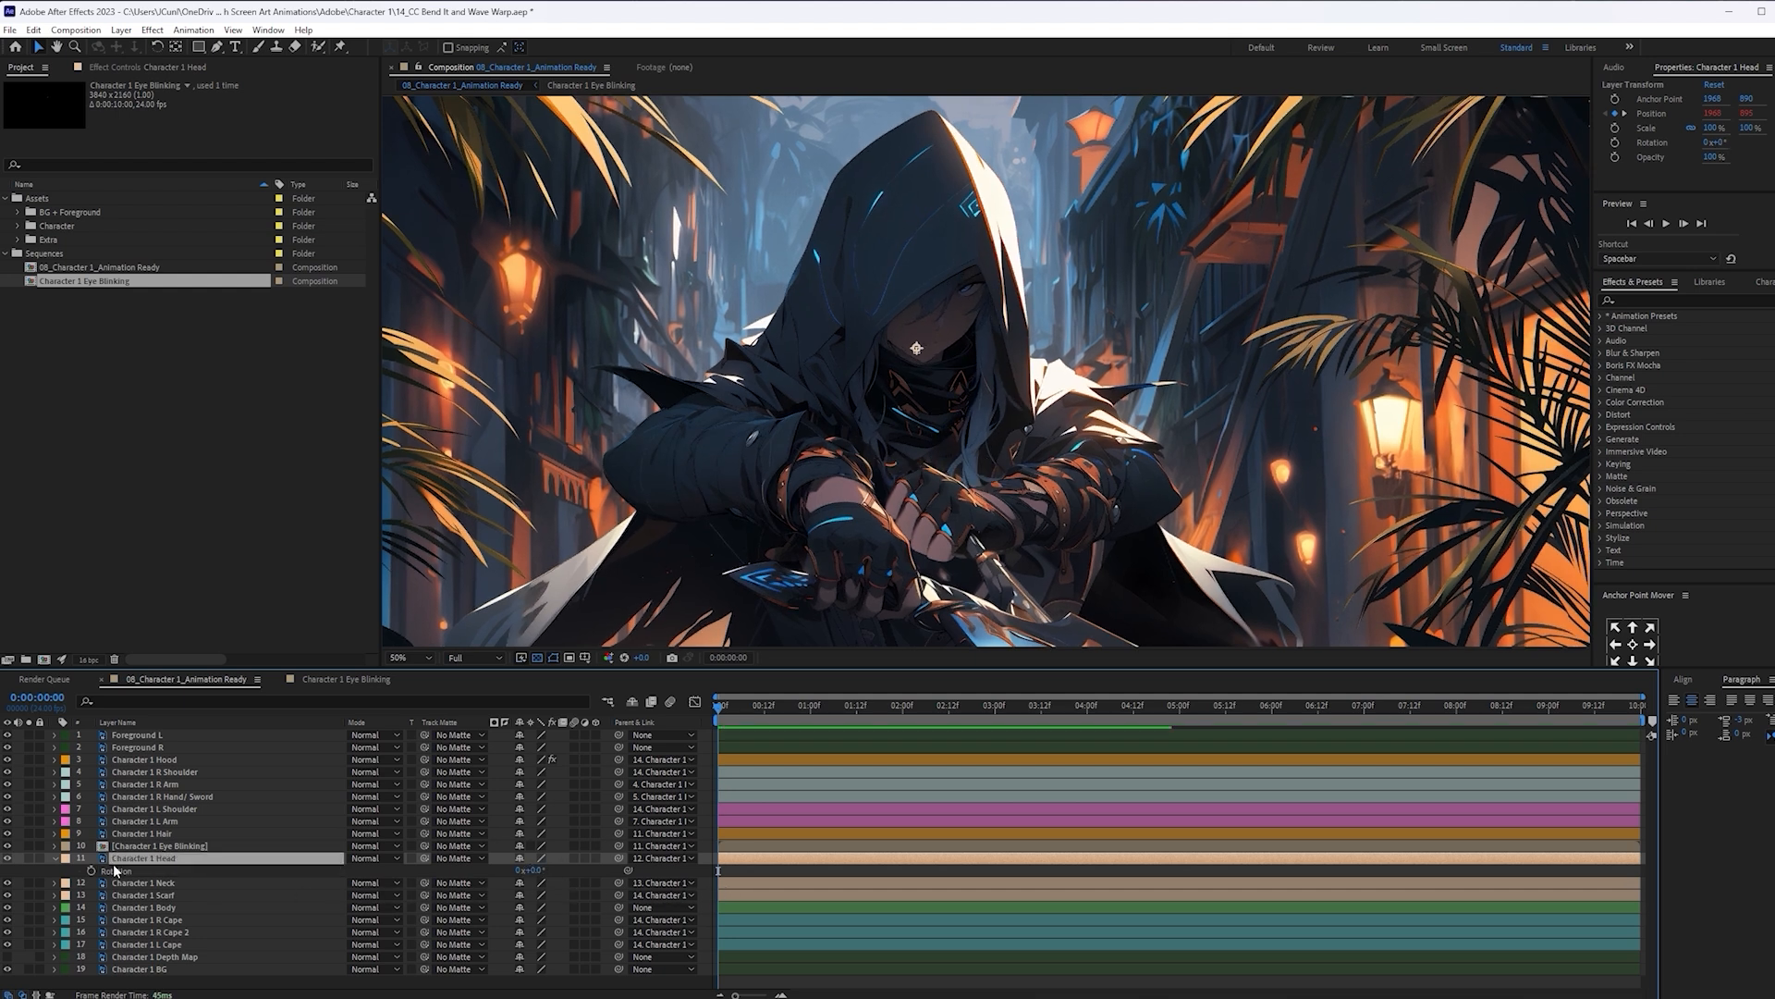
{"action": "left_click", "coordinate": [90, 870]}
{"action": "left_click_drag", "start_coordinate": [785, 721], "coordinate": [811, 720]}
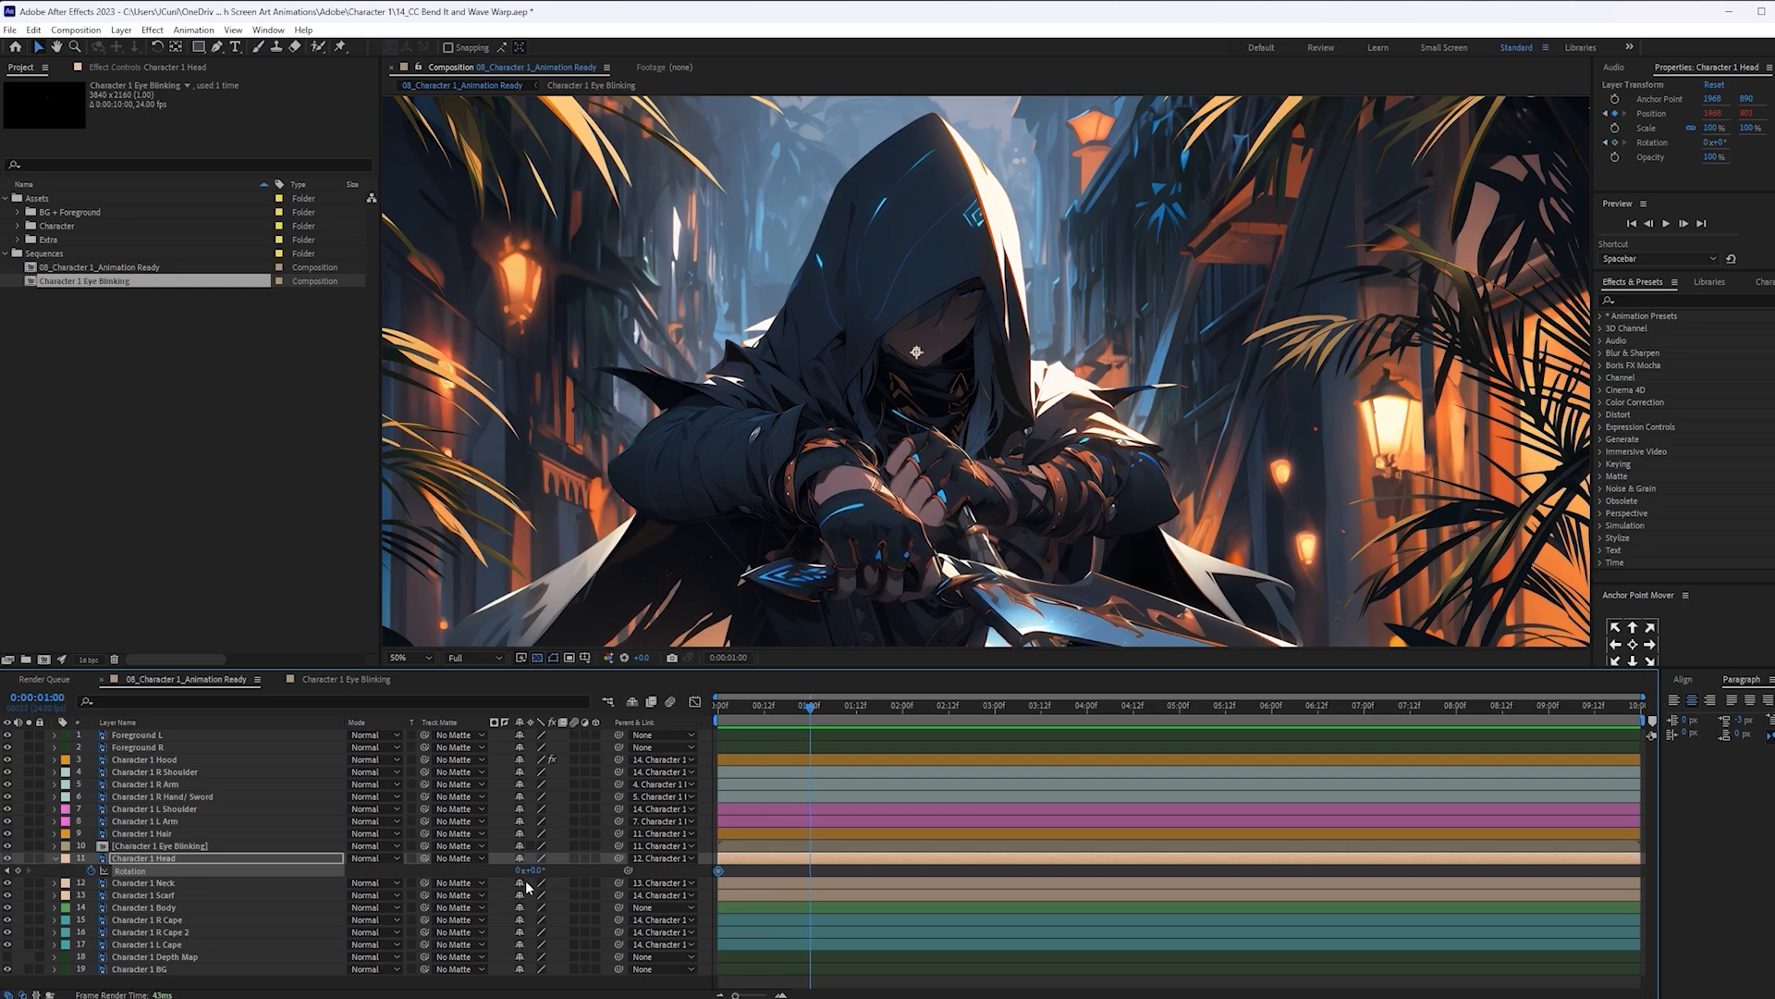
{"action": "left_click_drag", "start_coordinate": [530, 870], "coordinate": [531, 870]}
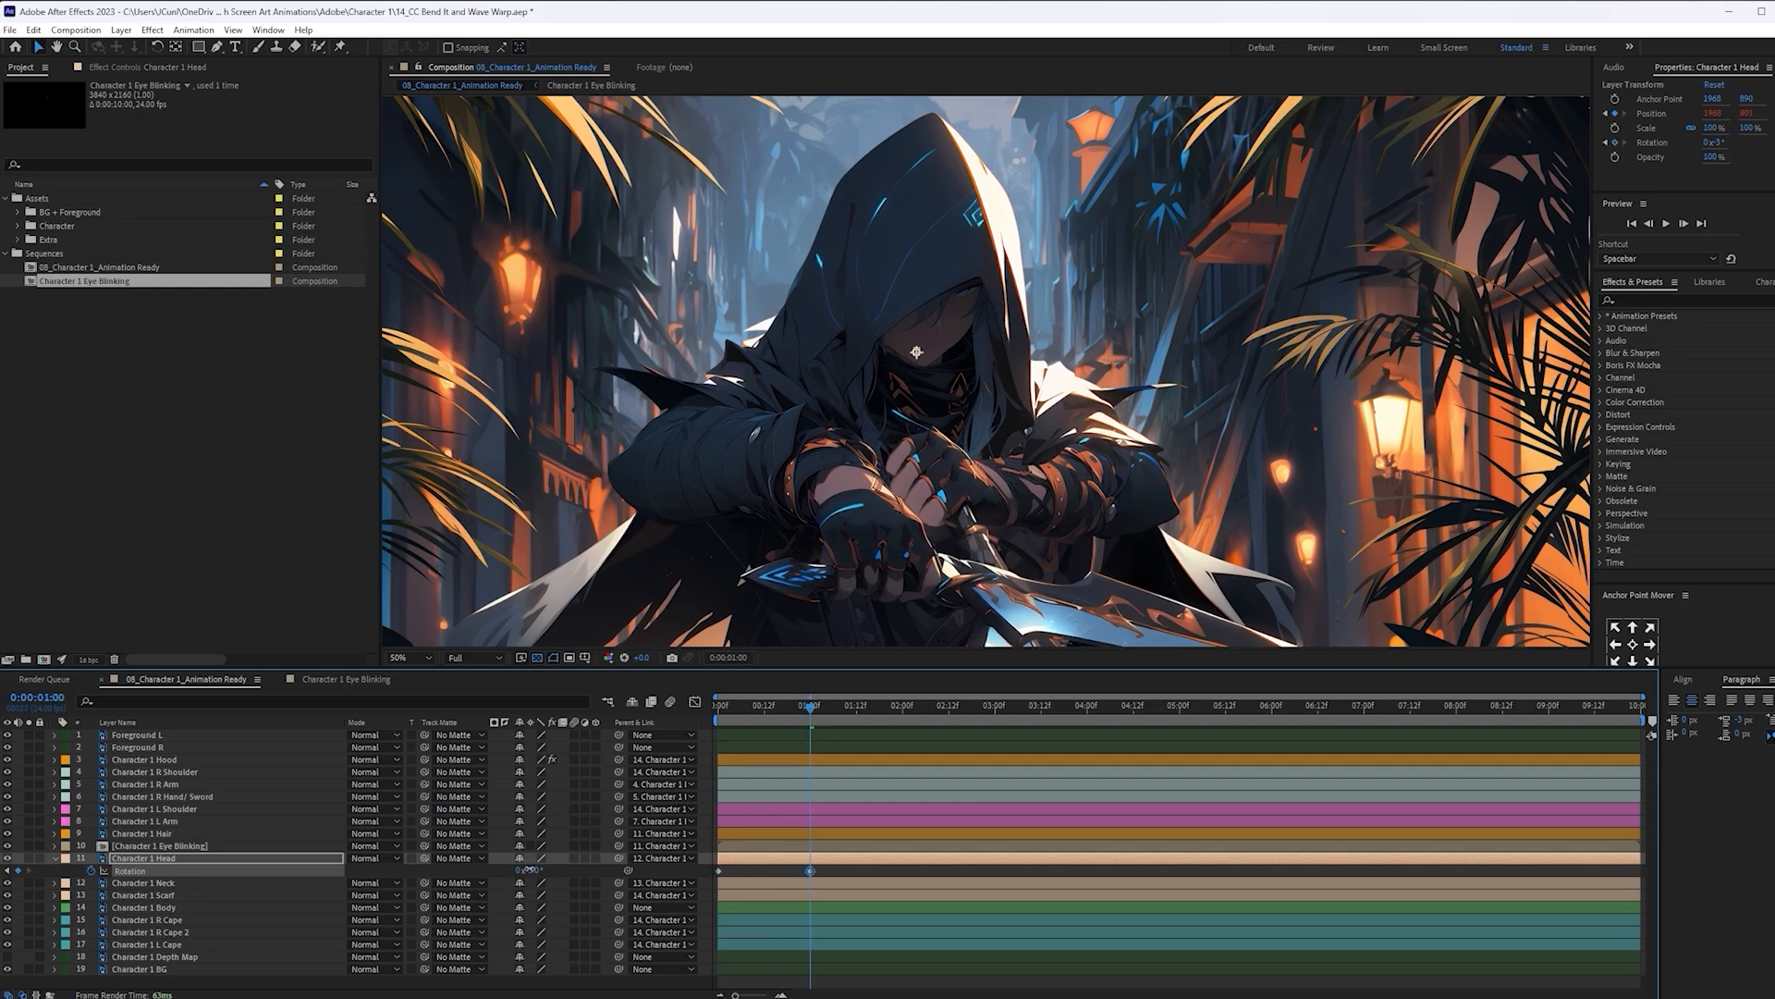
Apply Easy Ease to the two Head Rotation keyframes and preview the tilt with the whole artwork in view
{"action": "key", "text": "Home"}
{"action": "key", "text": "space"}
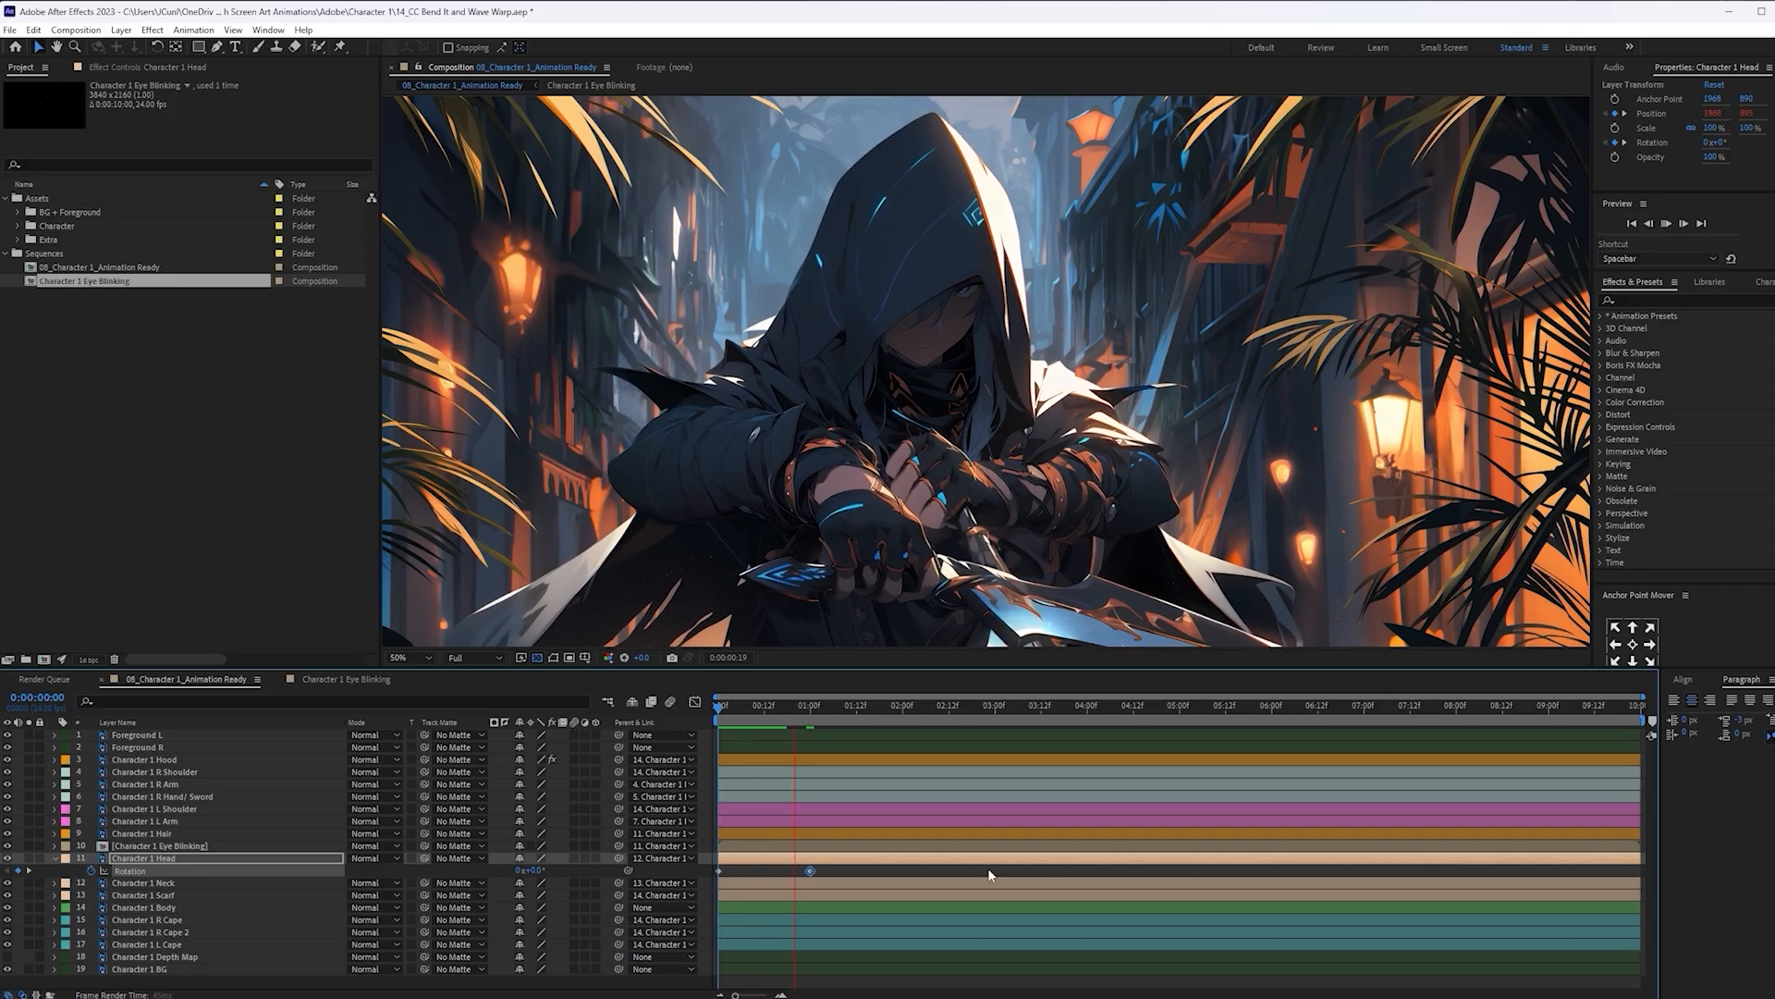
{"action": "key", "text": "space"}
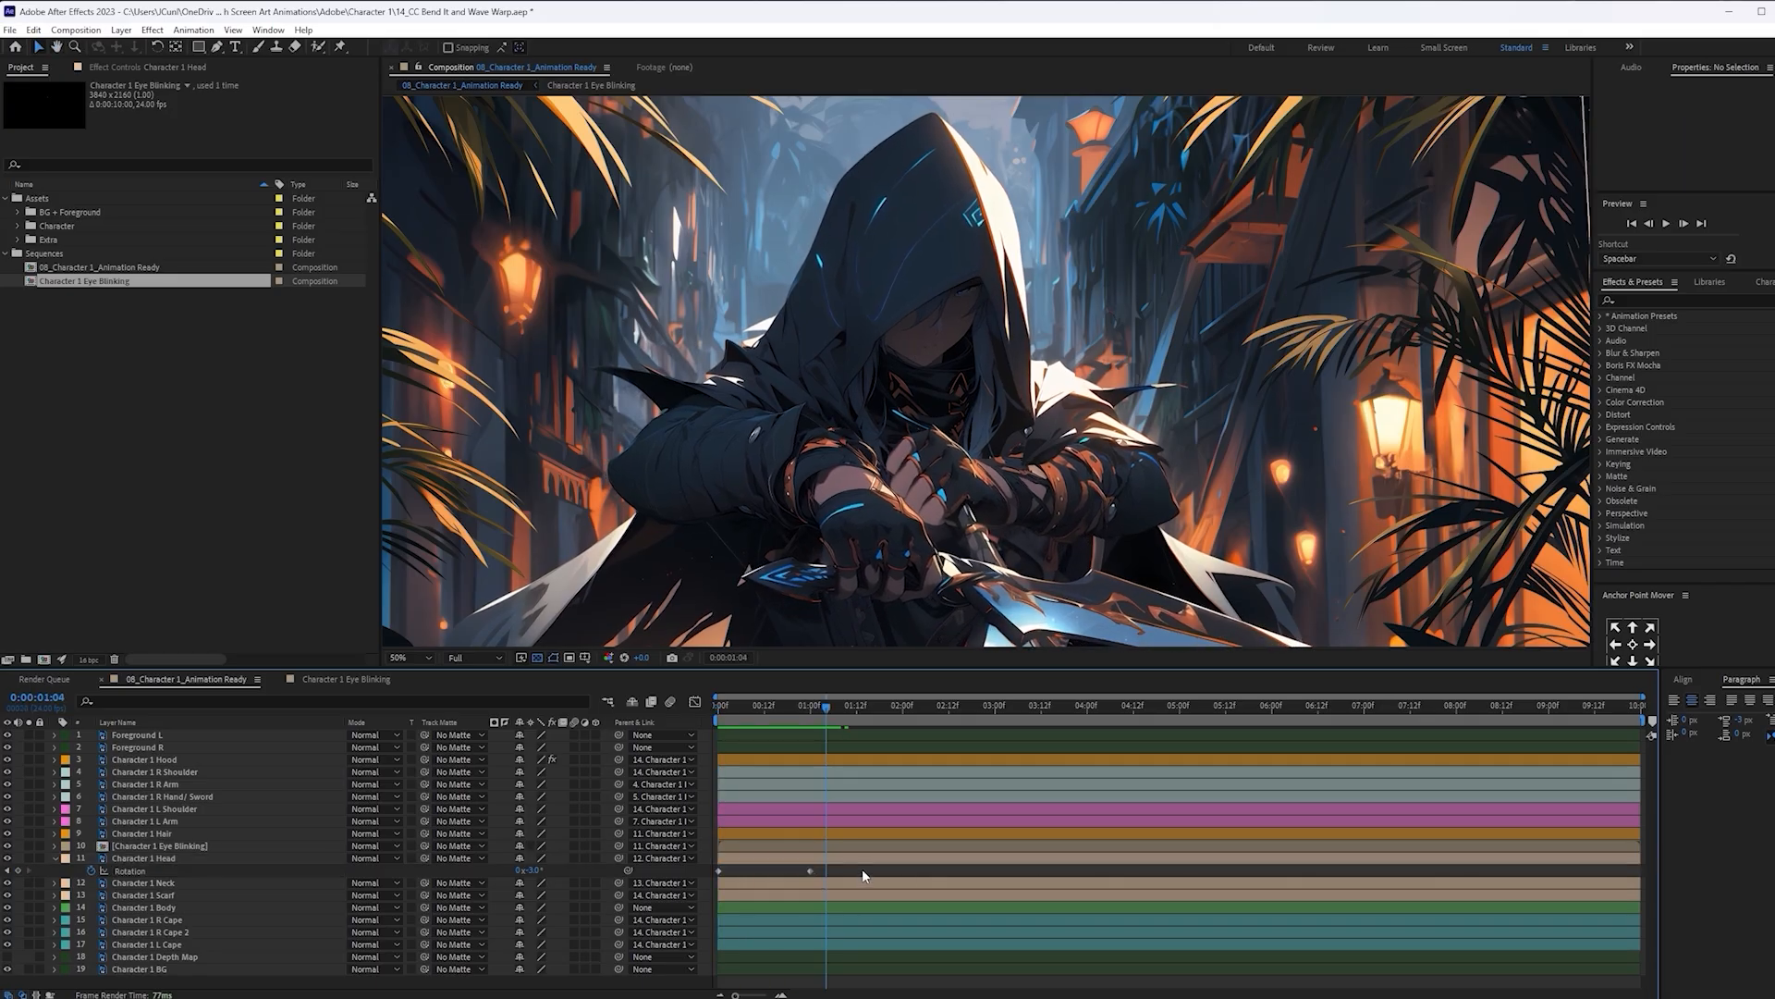
{"action": "key", "text": "F9"}
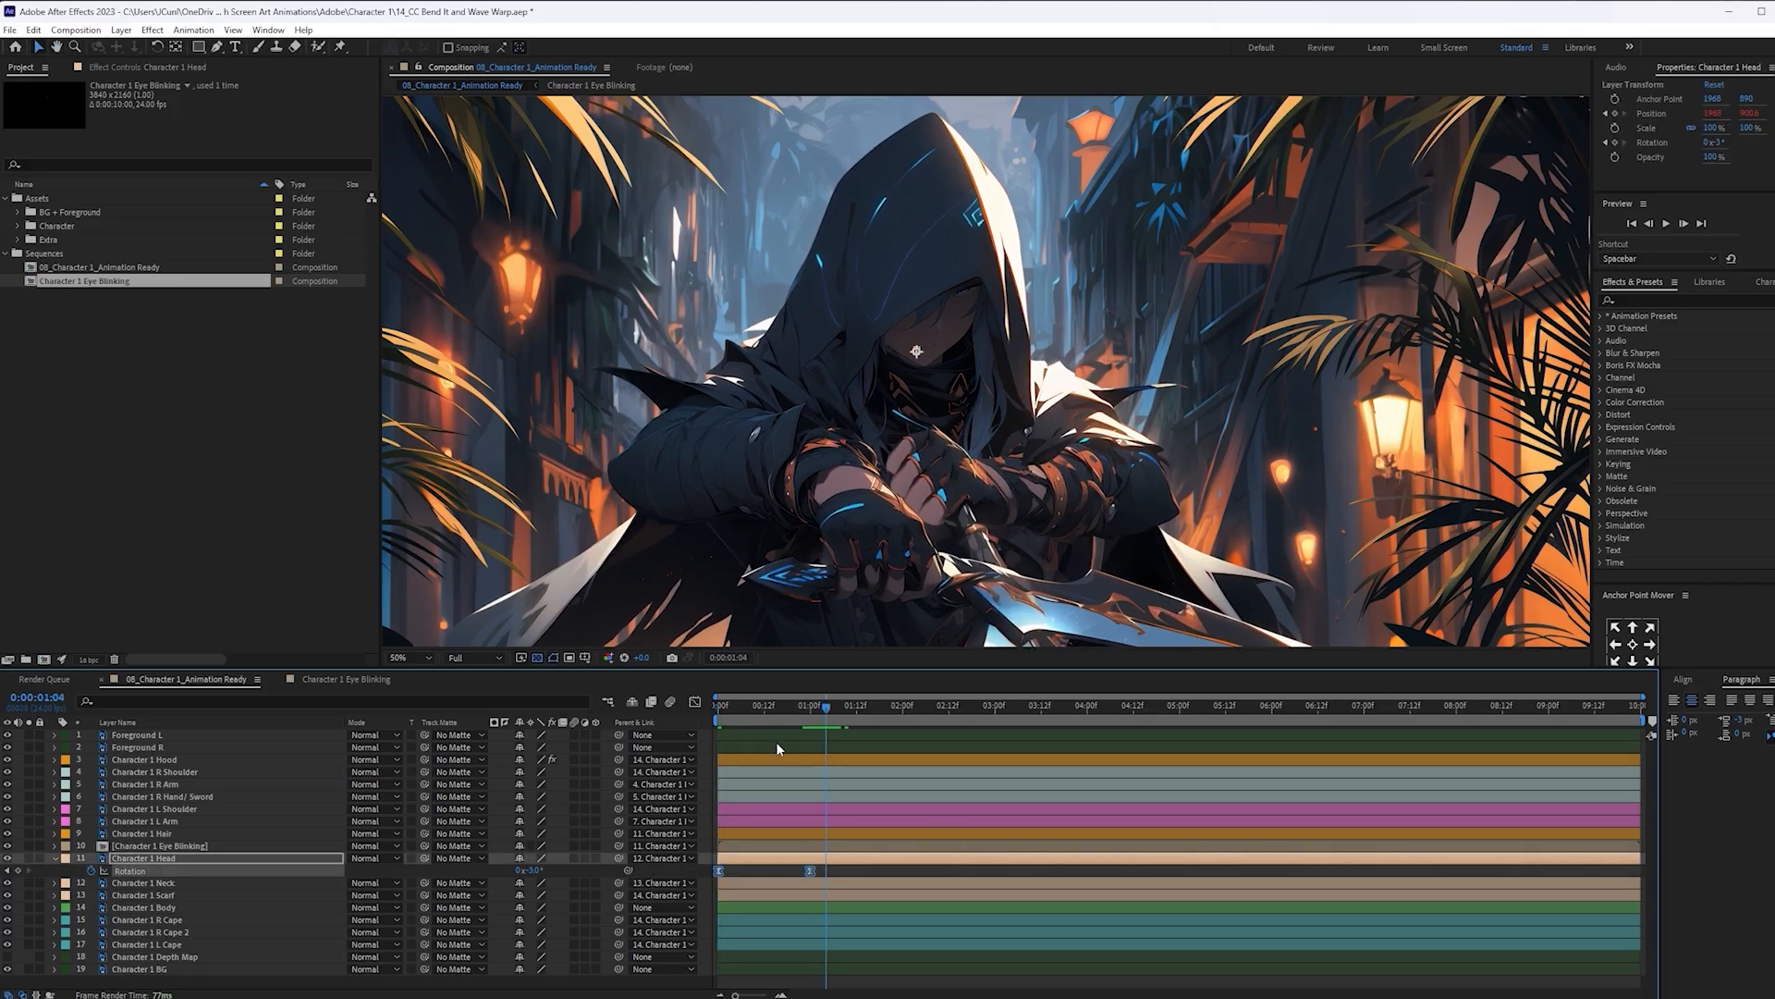
{"action": "key", "text": "Home"}
{"action": "key", "text": "space"}
{"action": "key", "text": "space"}
{"action": "scroll", "coordinate": [1073, 540], "scroll_direction": "down", "scroll_amount": 2}
{"action": "key", "text": "Home"}
{"action": "key", "text": "space"}
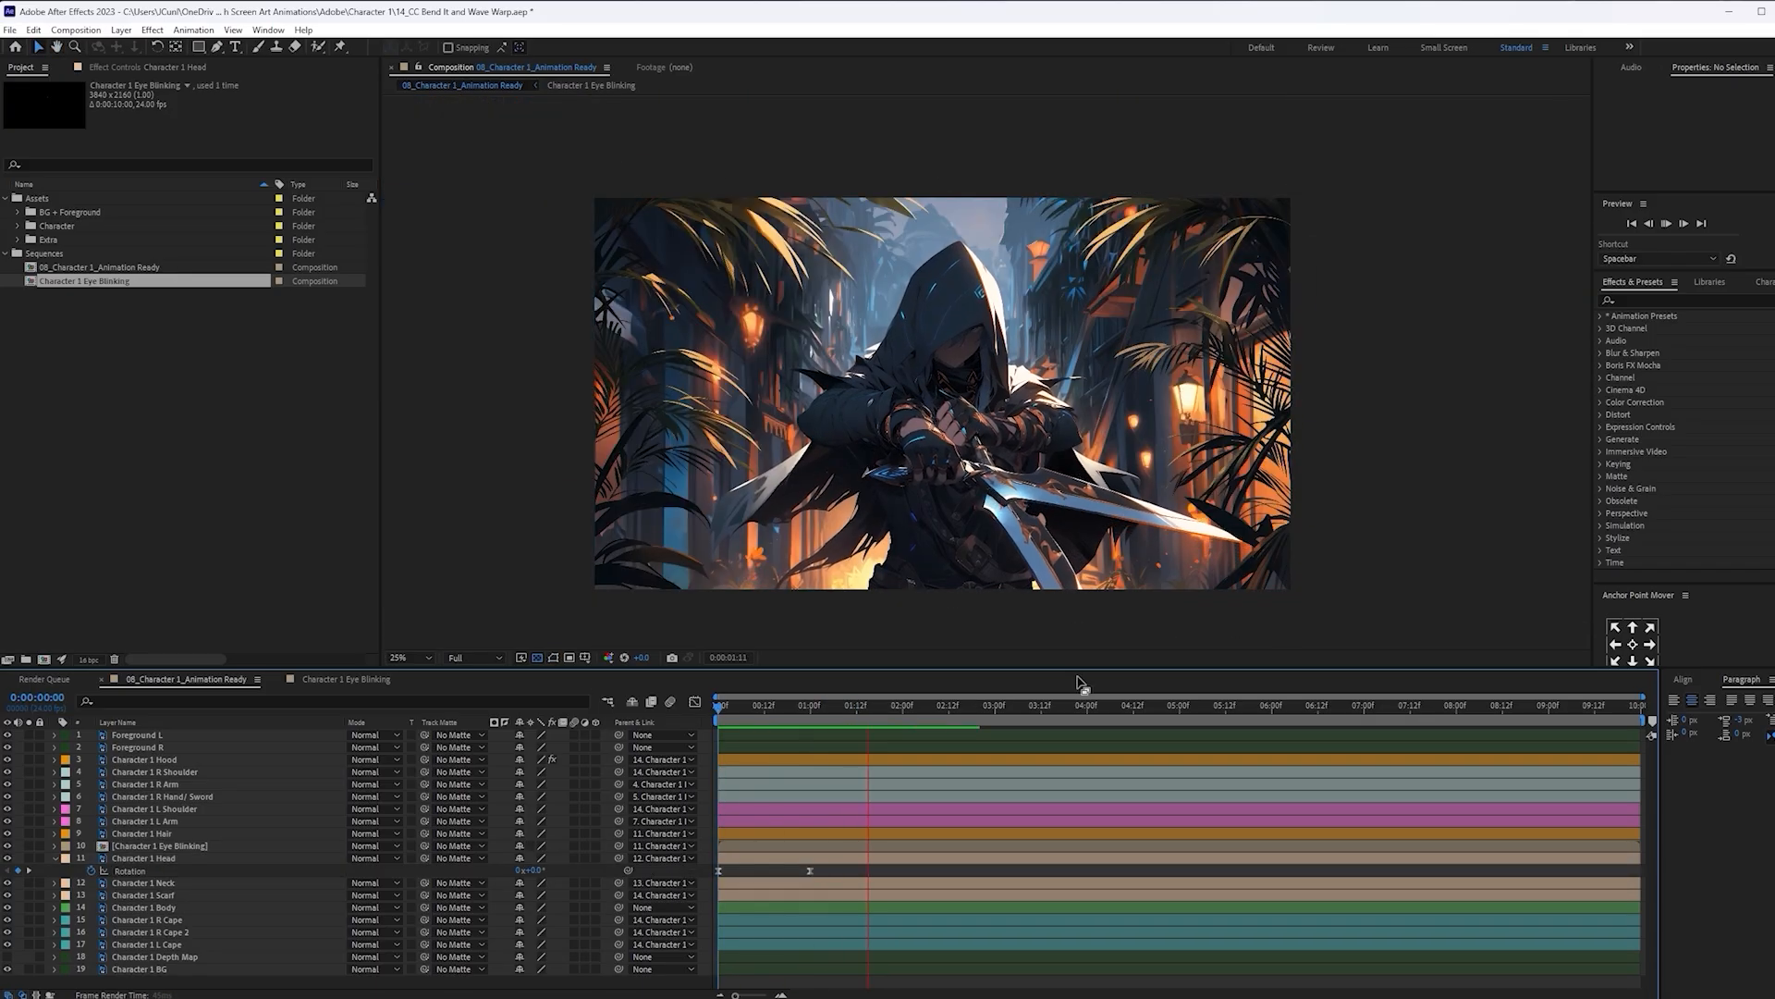
Hold the Head's tilt with a Rotation keyframe at 0:00:03:00, return it to 0° at 0:00:04:02, and preview the motion
{"action": "left_click_drag", "start_coordinate": [1017, 706], "coordinate": [998, 711]}
{"action": "left_click", "coordinate": [18, 870]}
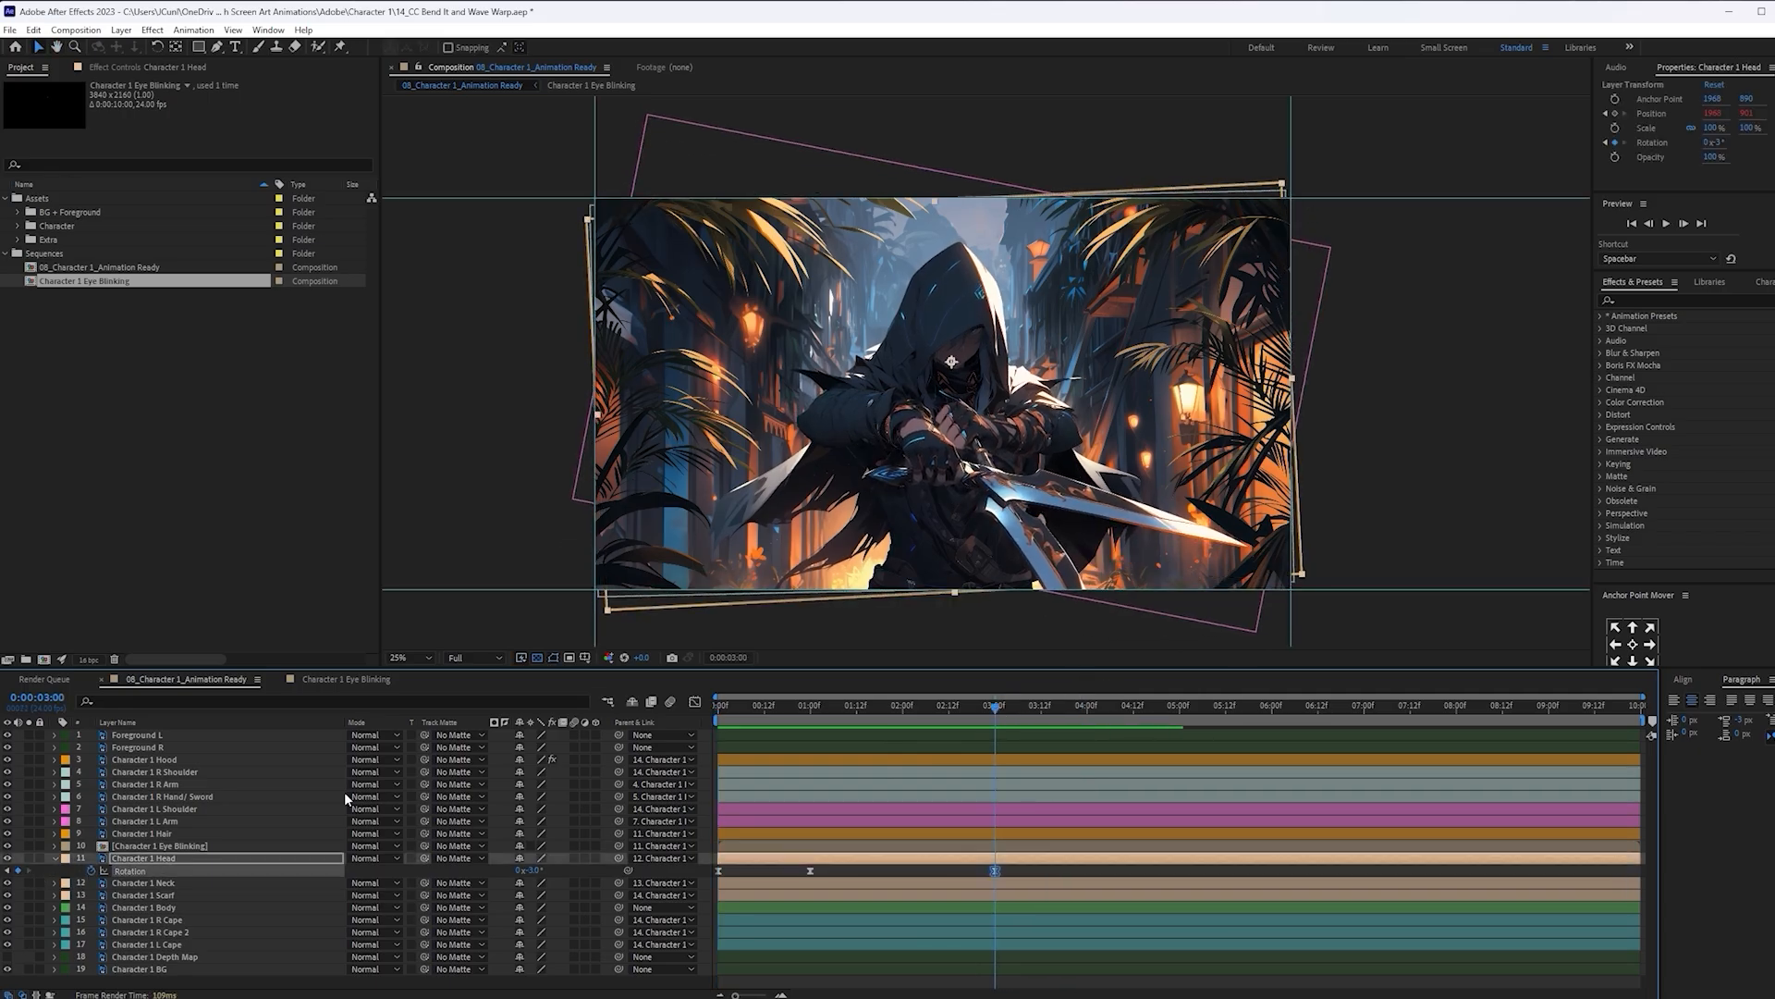
{"action": "left_click_drag", "start_coordinate": [1017, 707], "coordinate": [1100, 719]}
{"action": "left_click", "coordinate": [534, 870]}
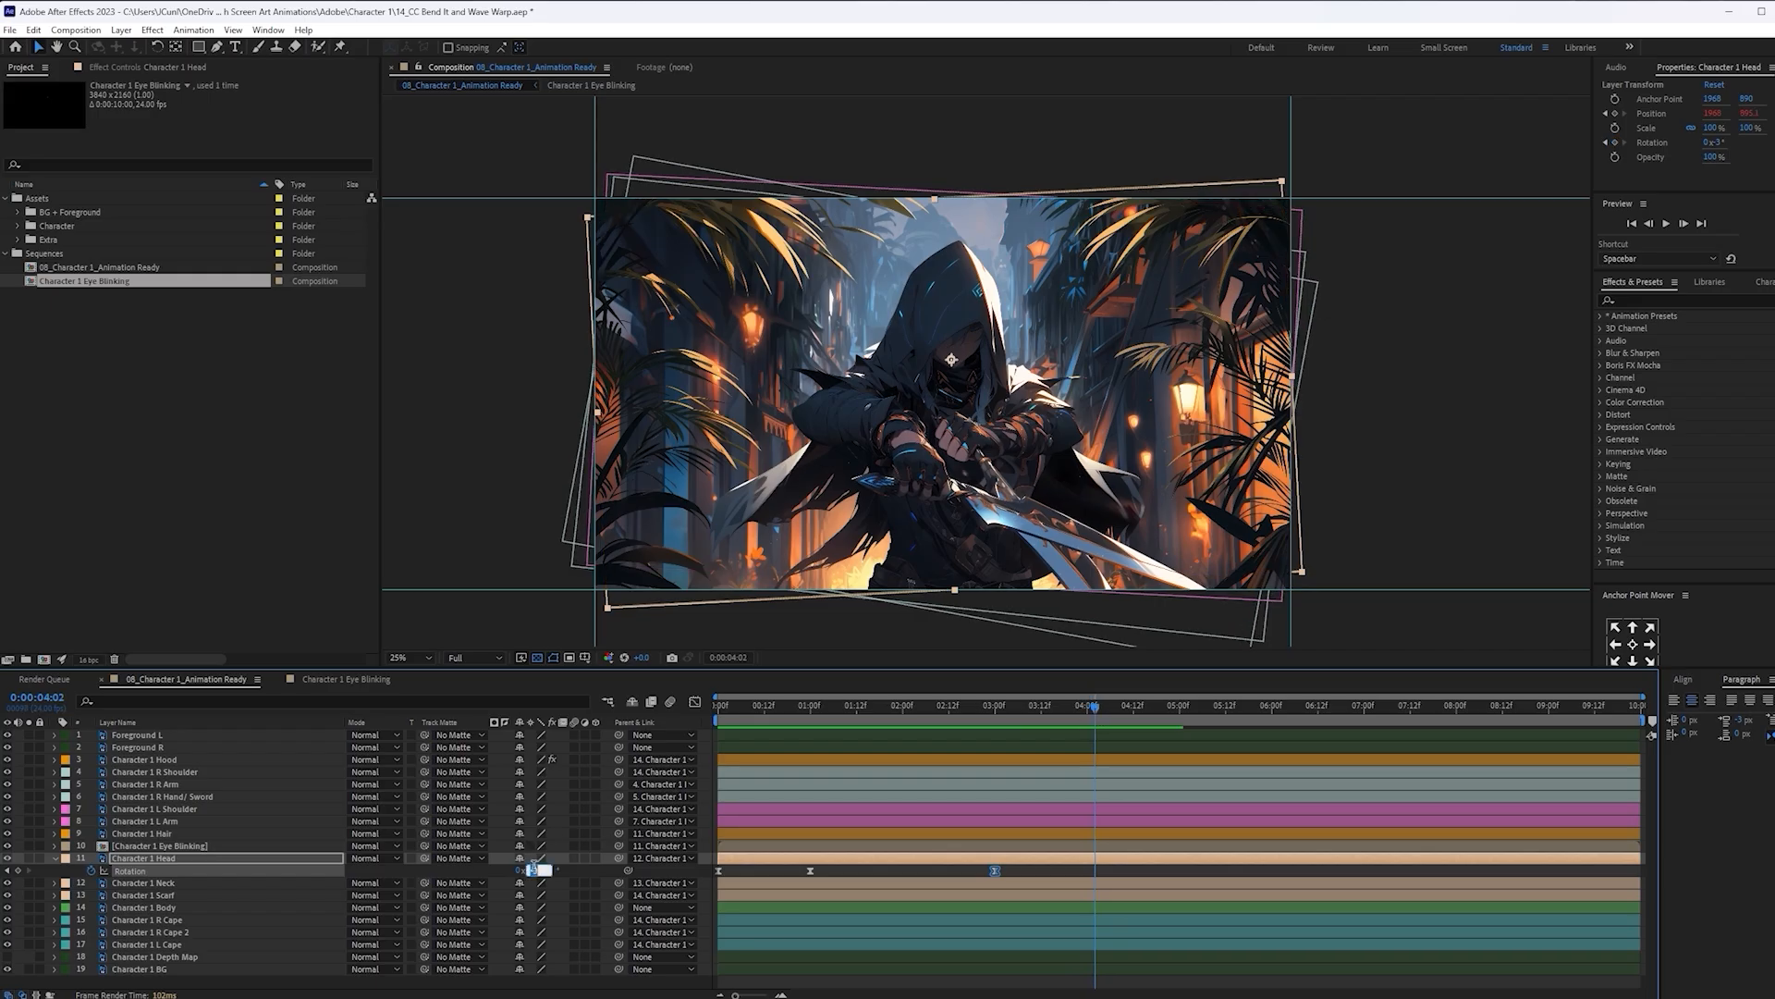
{"action": "type", "text": "-3"}
{"action": "key", "text": "Return"}
{"action": "left_click", "coordinate": [980, 707]}
{"action": "key", "text": "space"}
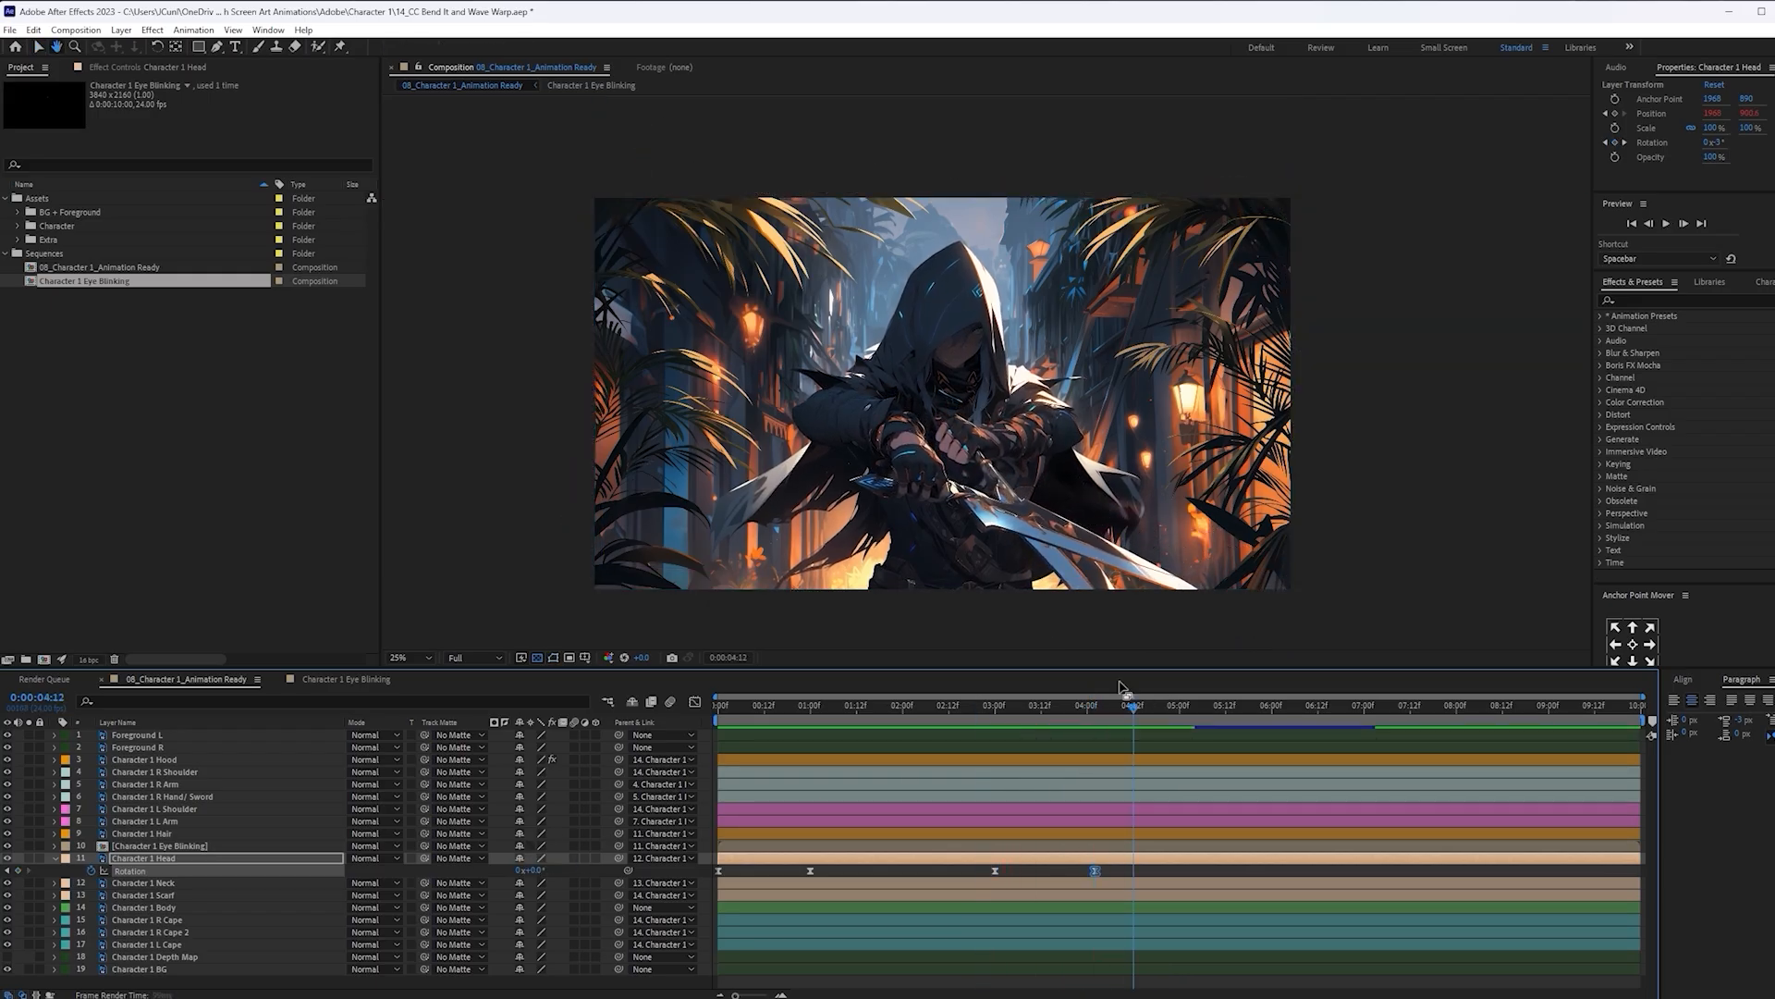
Set the Head layer's Rotation keyframe at 0:00:01:00 to -1°
{"action": "key", "text": "space"}
{"action": "key", "text": "period"}
{"action": "left_click_drag", "start_coordinate": [887, 706], "coordinate": [811, 720]}
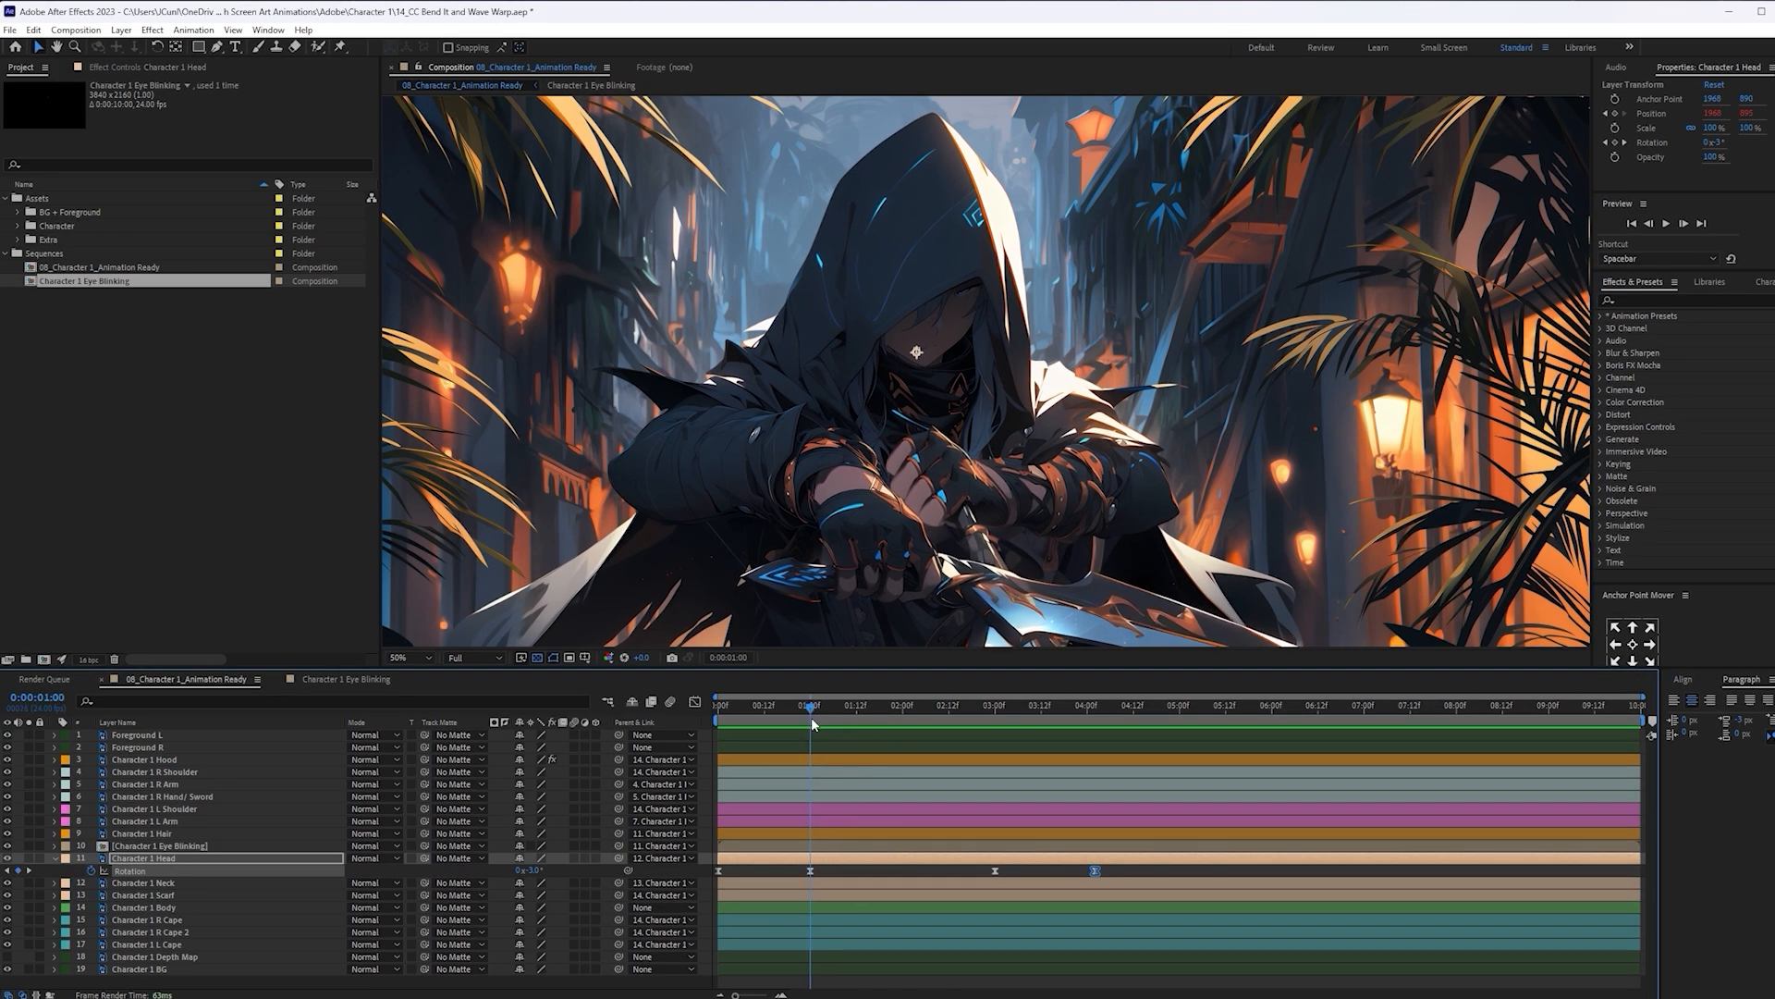
{"action": "left_click", "coordinate": [536, 870]}
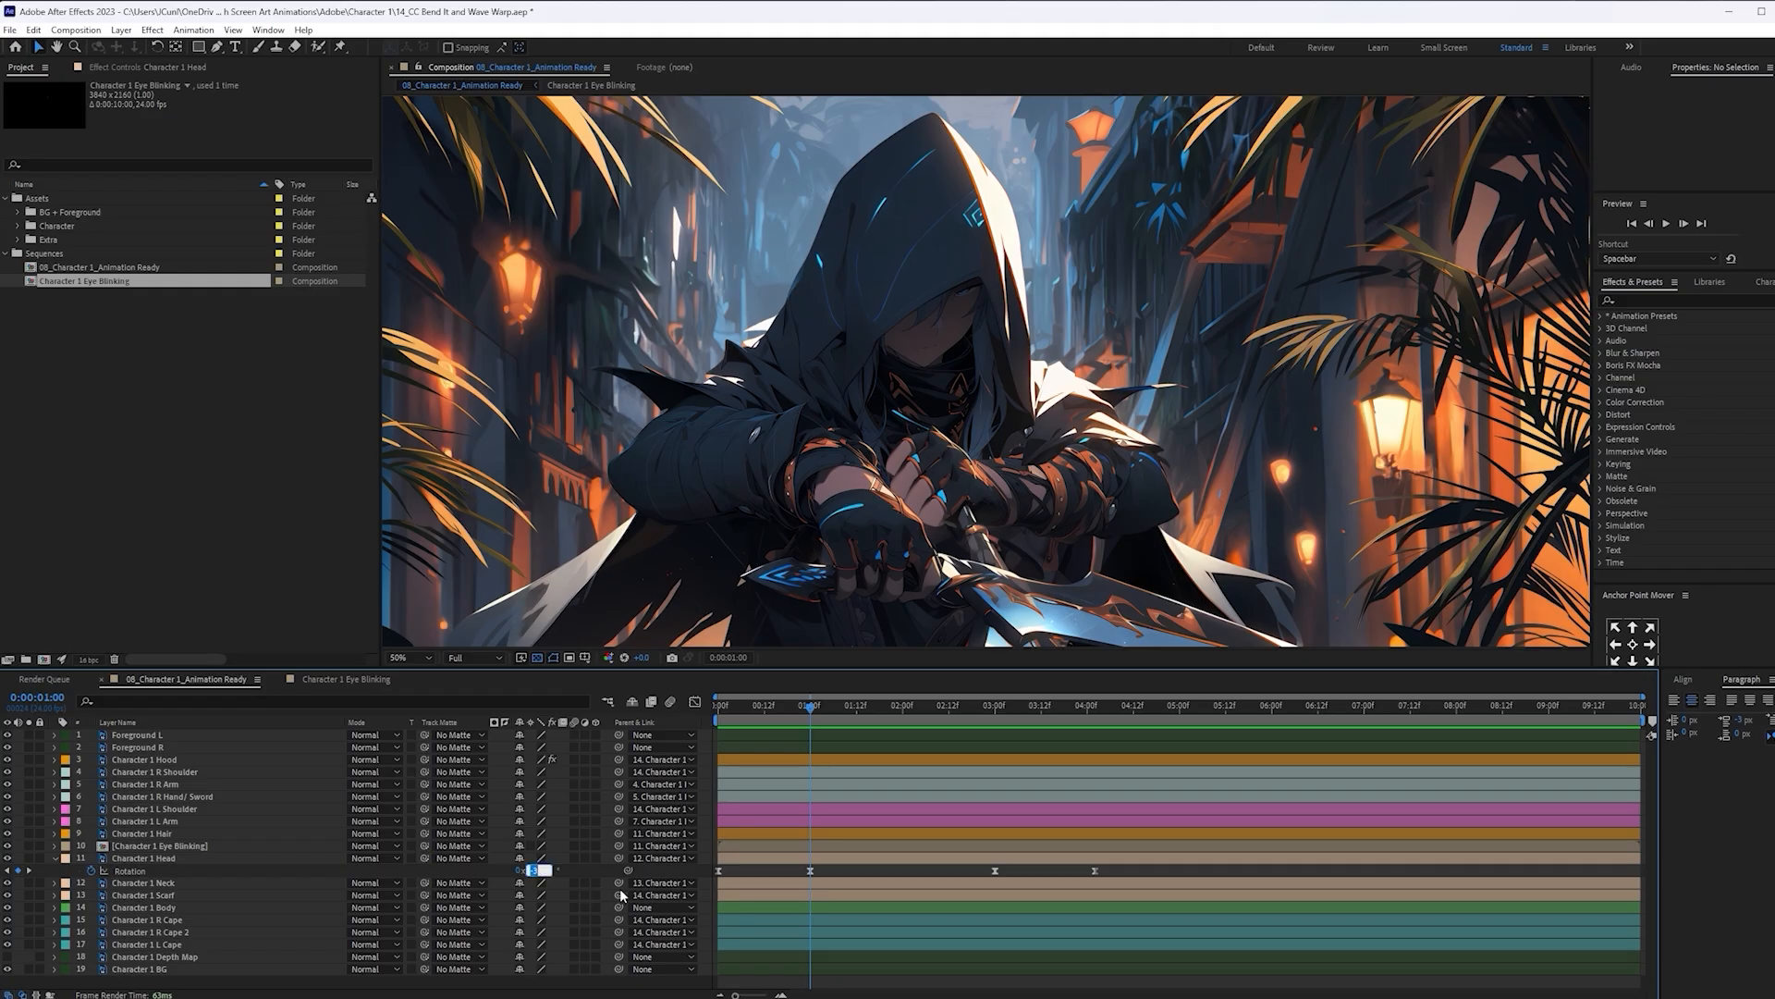
{"action": "type", "text": "-1"}
{"action": "key", "text": "Return"}
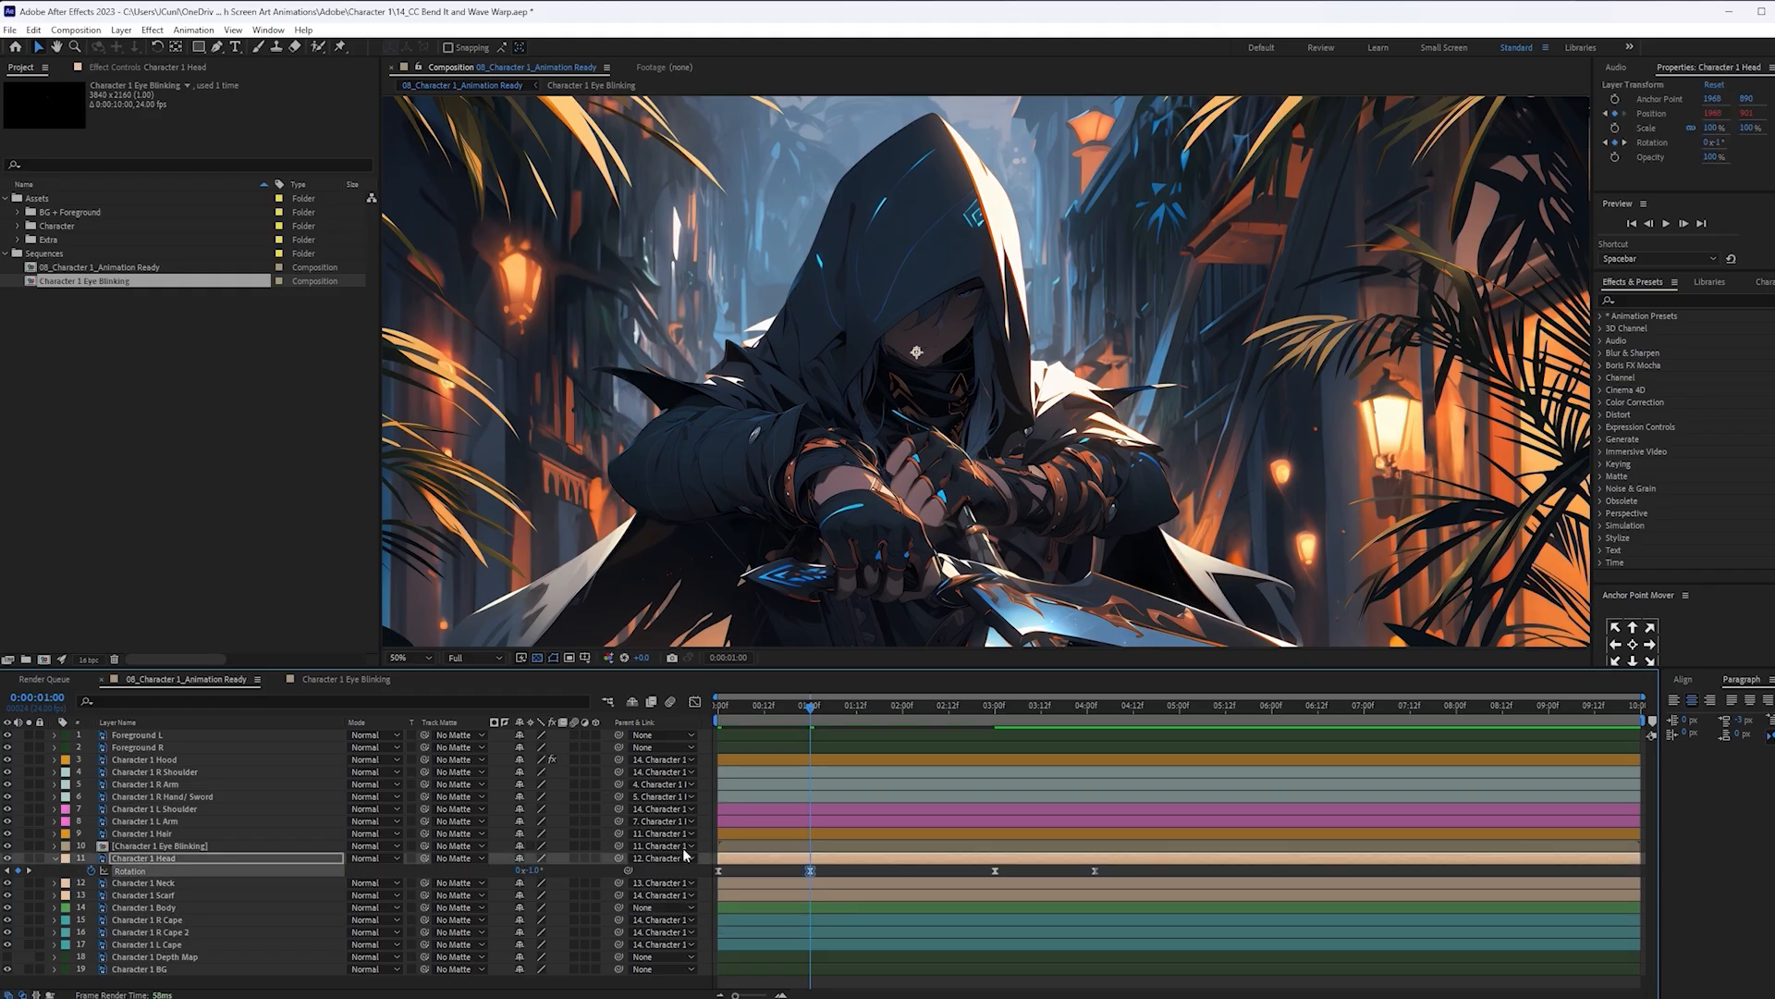
Set the Head's Rotation keyframe at 0:00:03:00 to -1° and preview the gentler tilt
{"action": "left_click_drag", "start_coordinate": [824, 710], "coordinate": [995, 723]}
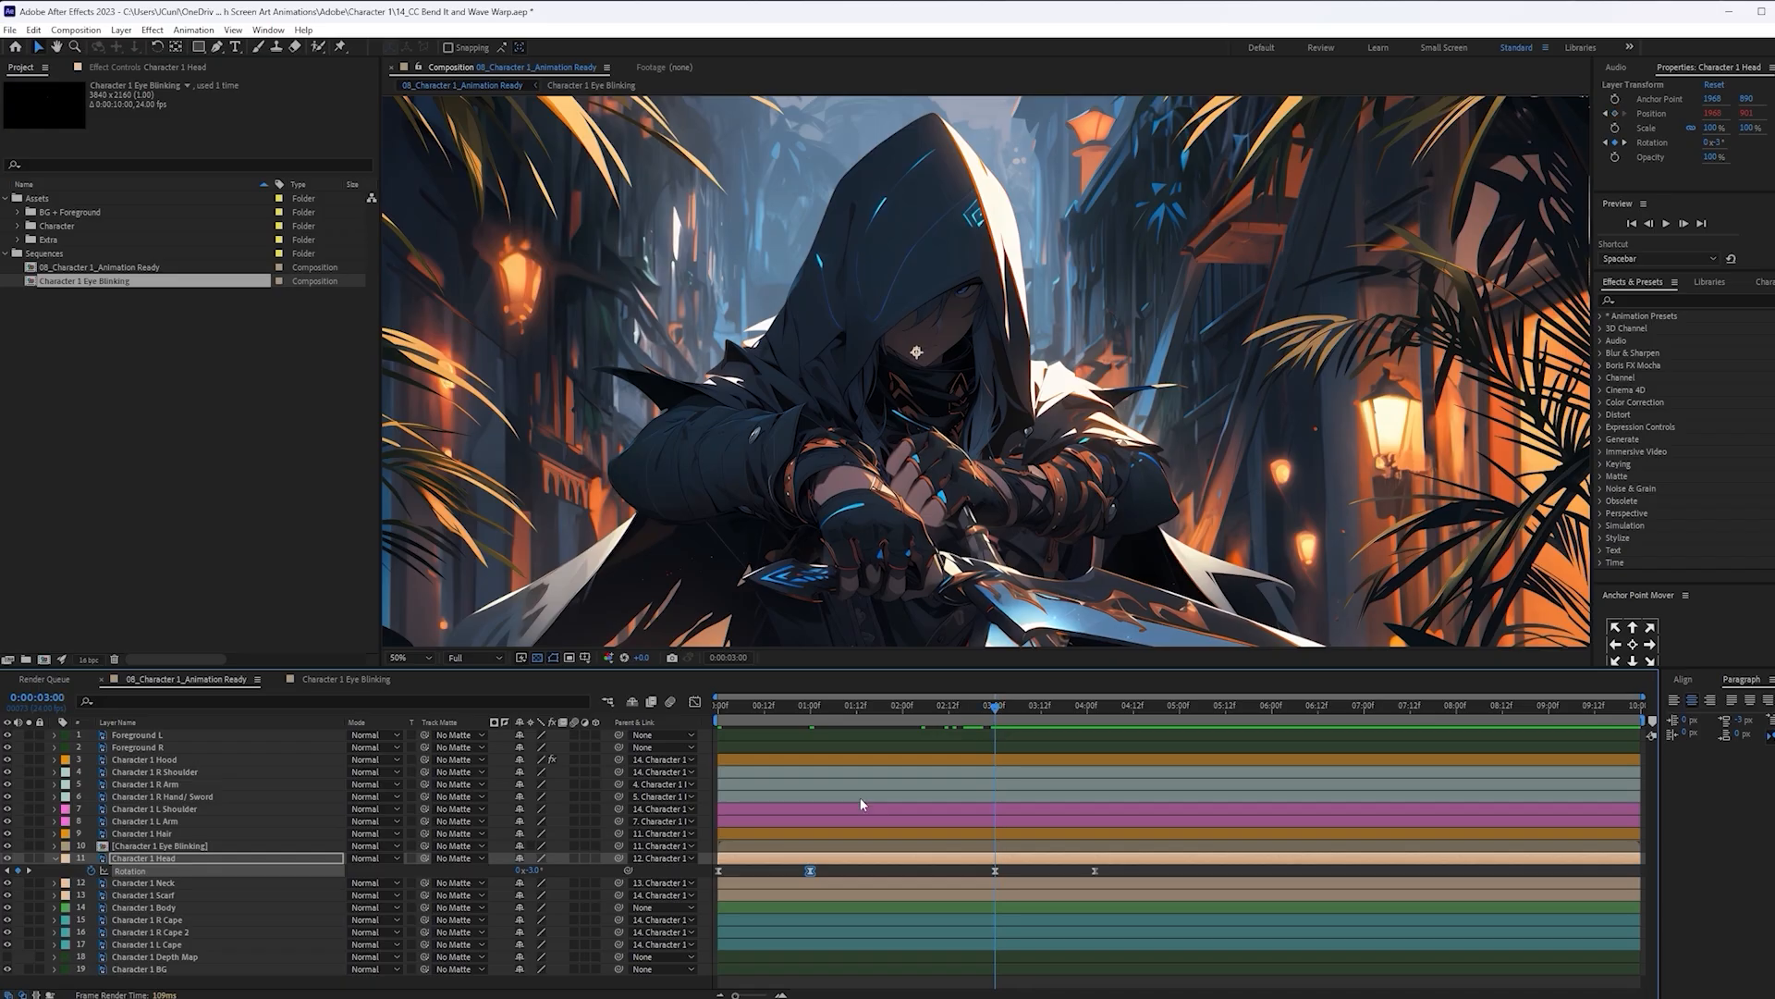
{"action": "left_click", "coordinate": [534, 870]}
{"action": "type", "text": "-1"}
{"action": "key", "text": "Return"}
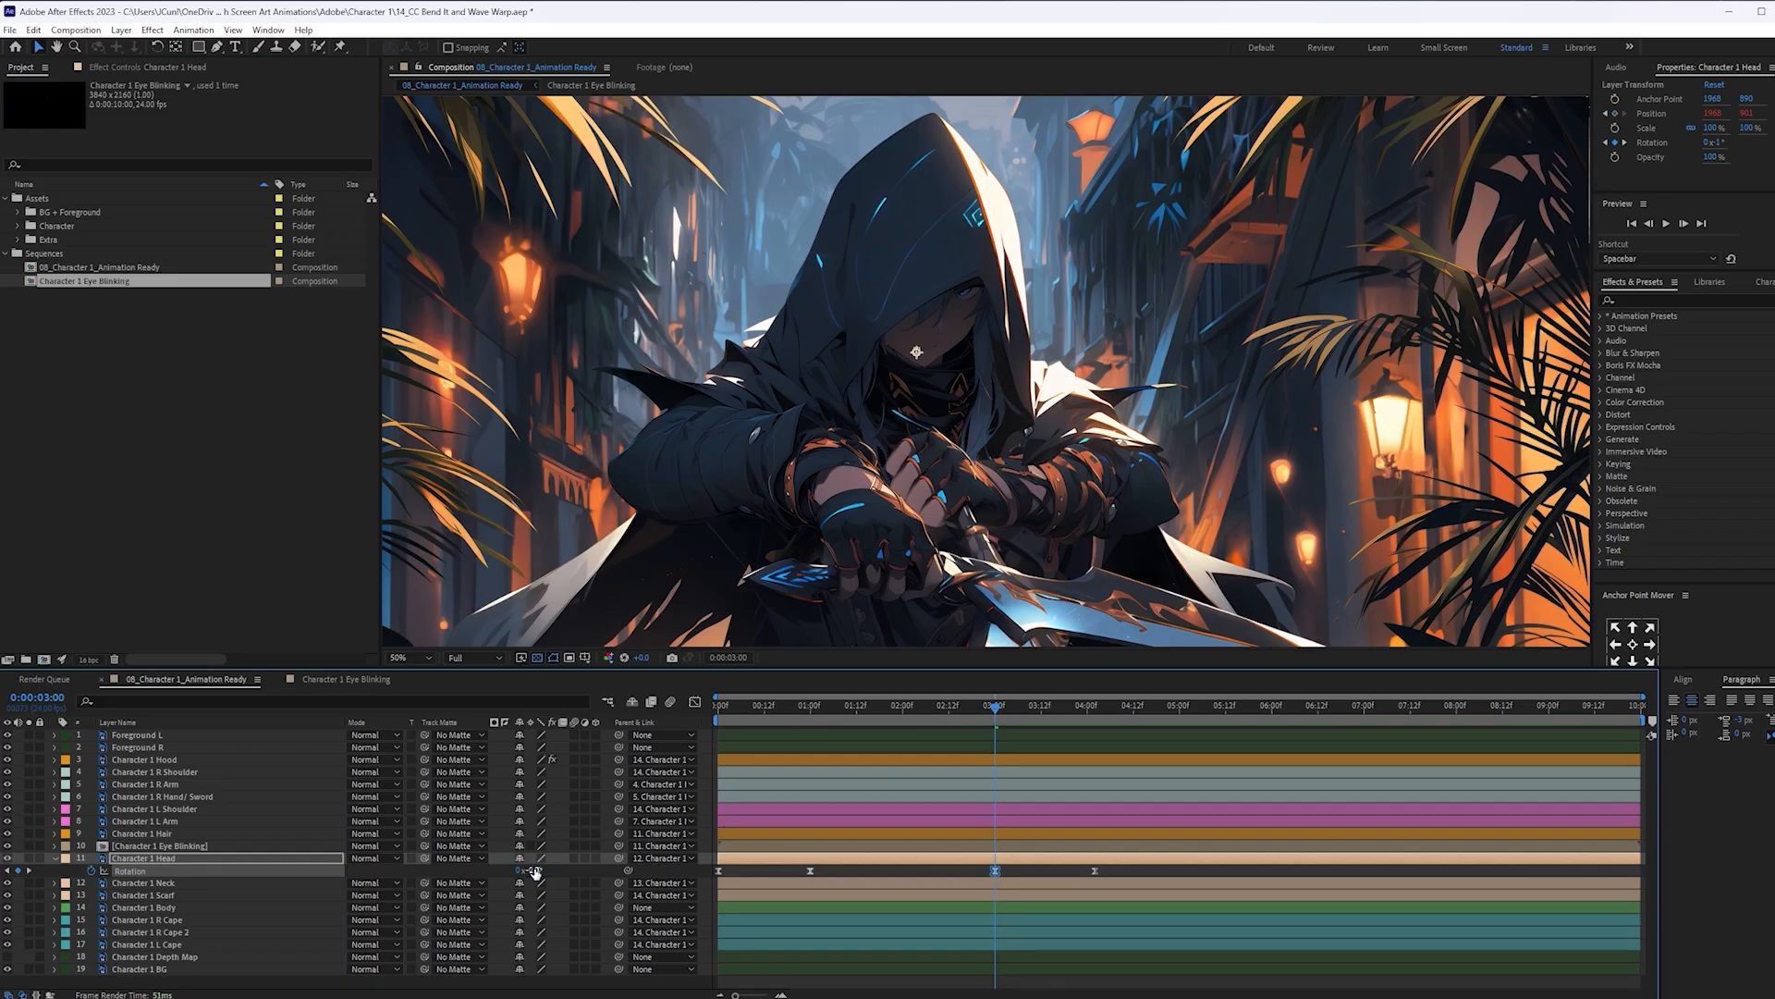
{"action": "key", "text": "space"}
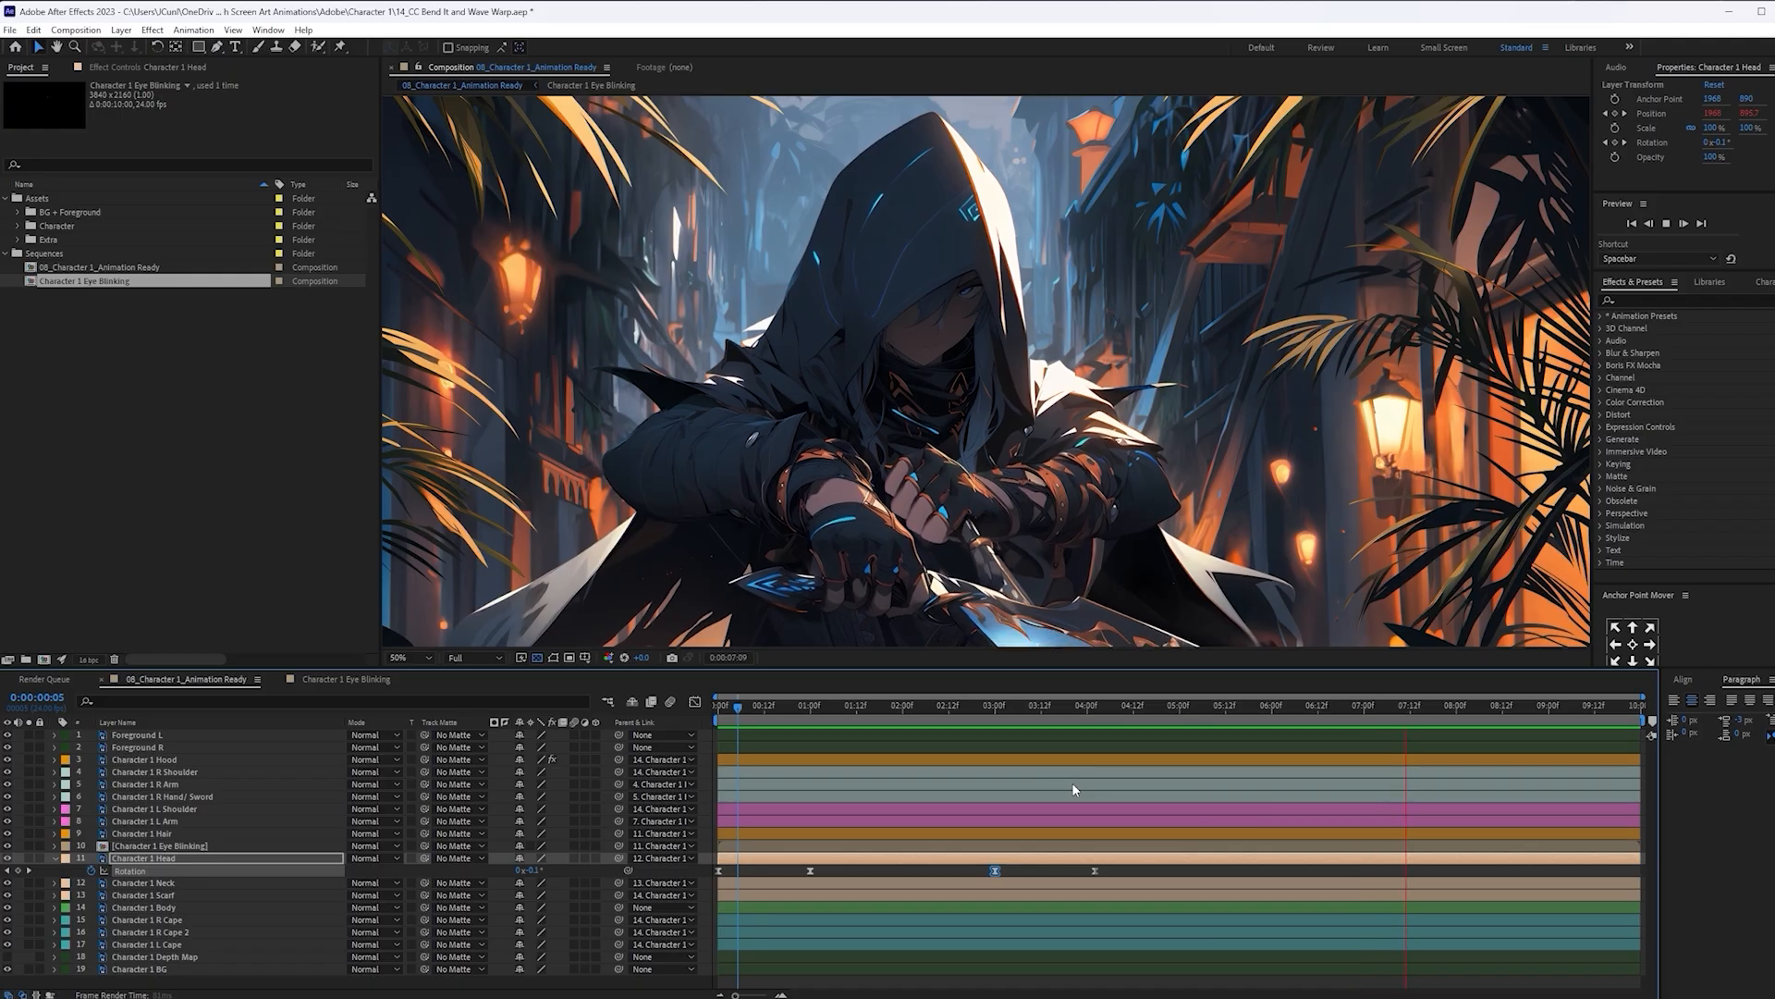
{"action": "key", "text": "space"}
Hold the Head's Rotation at 0° with a keyframe at 0:00:07:00, tilt it to -1° at 0:00:07:22, and preview the motion
{"action": "left_click_drag", "start_coordinate": [1411, 715], "coordinate": [1366, 717]}
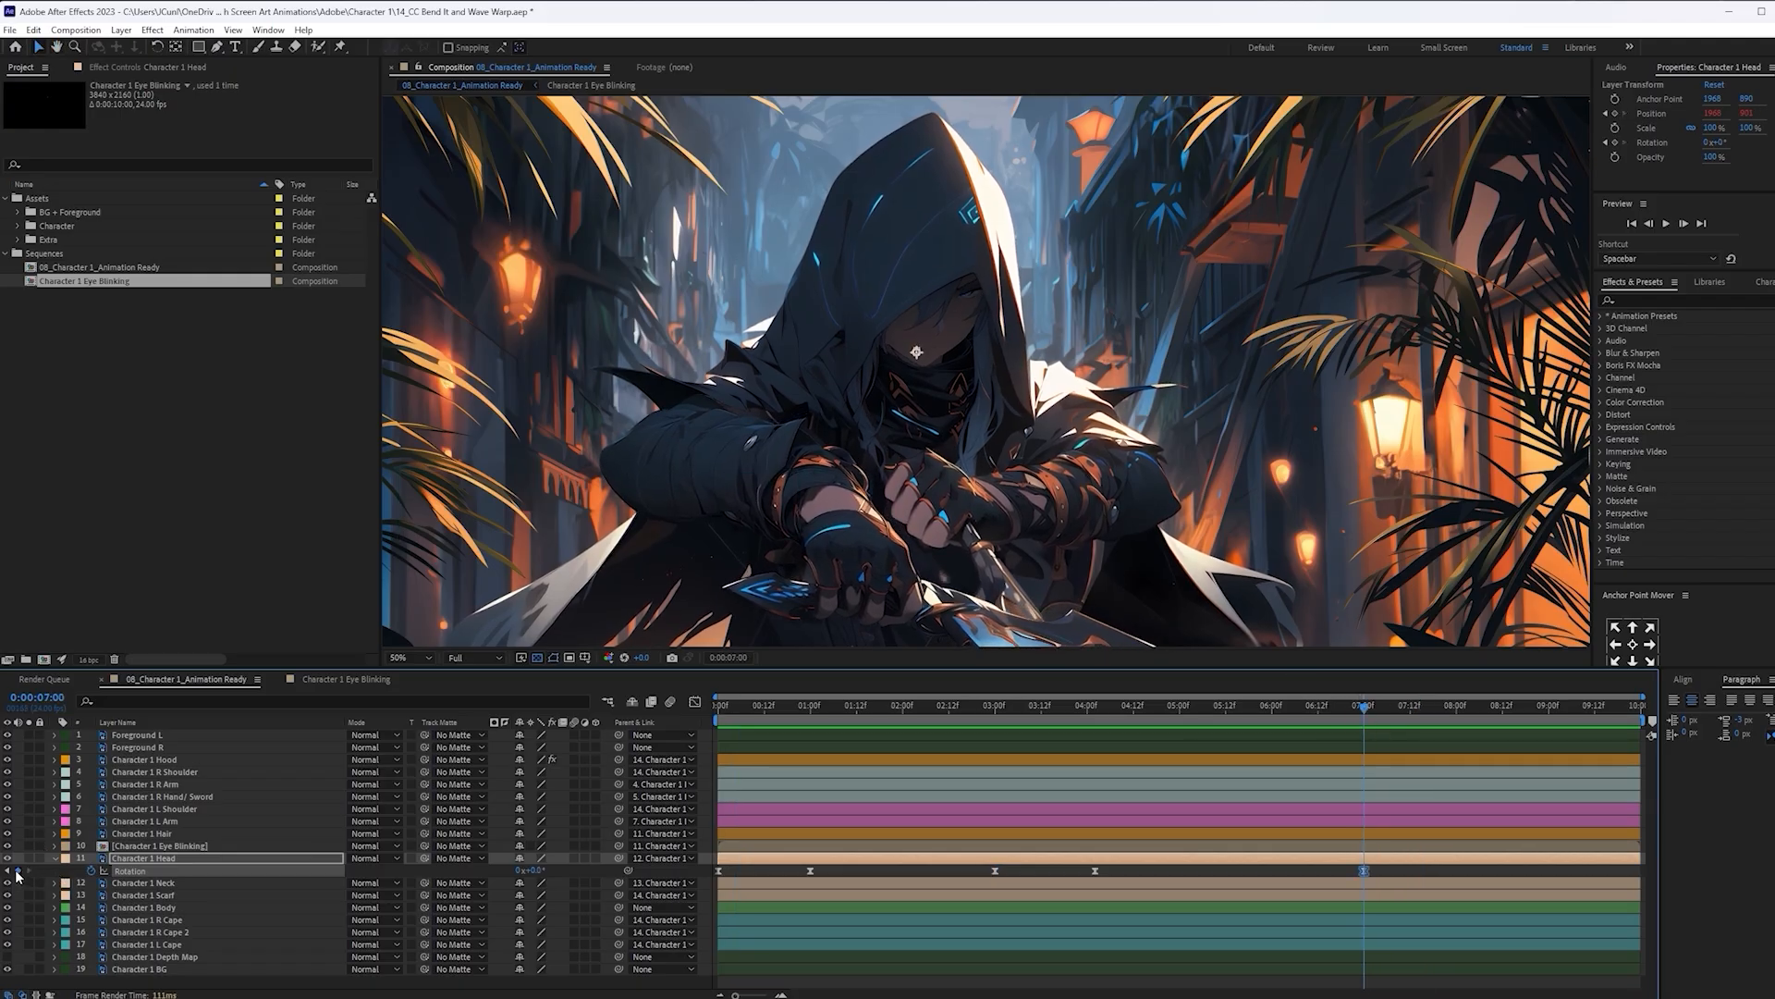
{"action": "left_click_drag", "start_coordinate": [1364, 708], "coordinate": [1450, 724]}
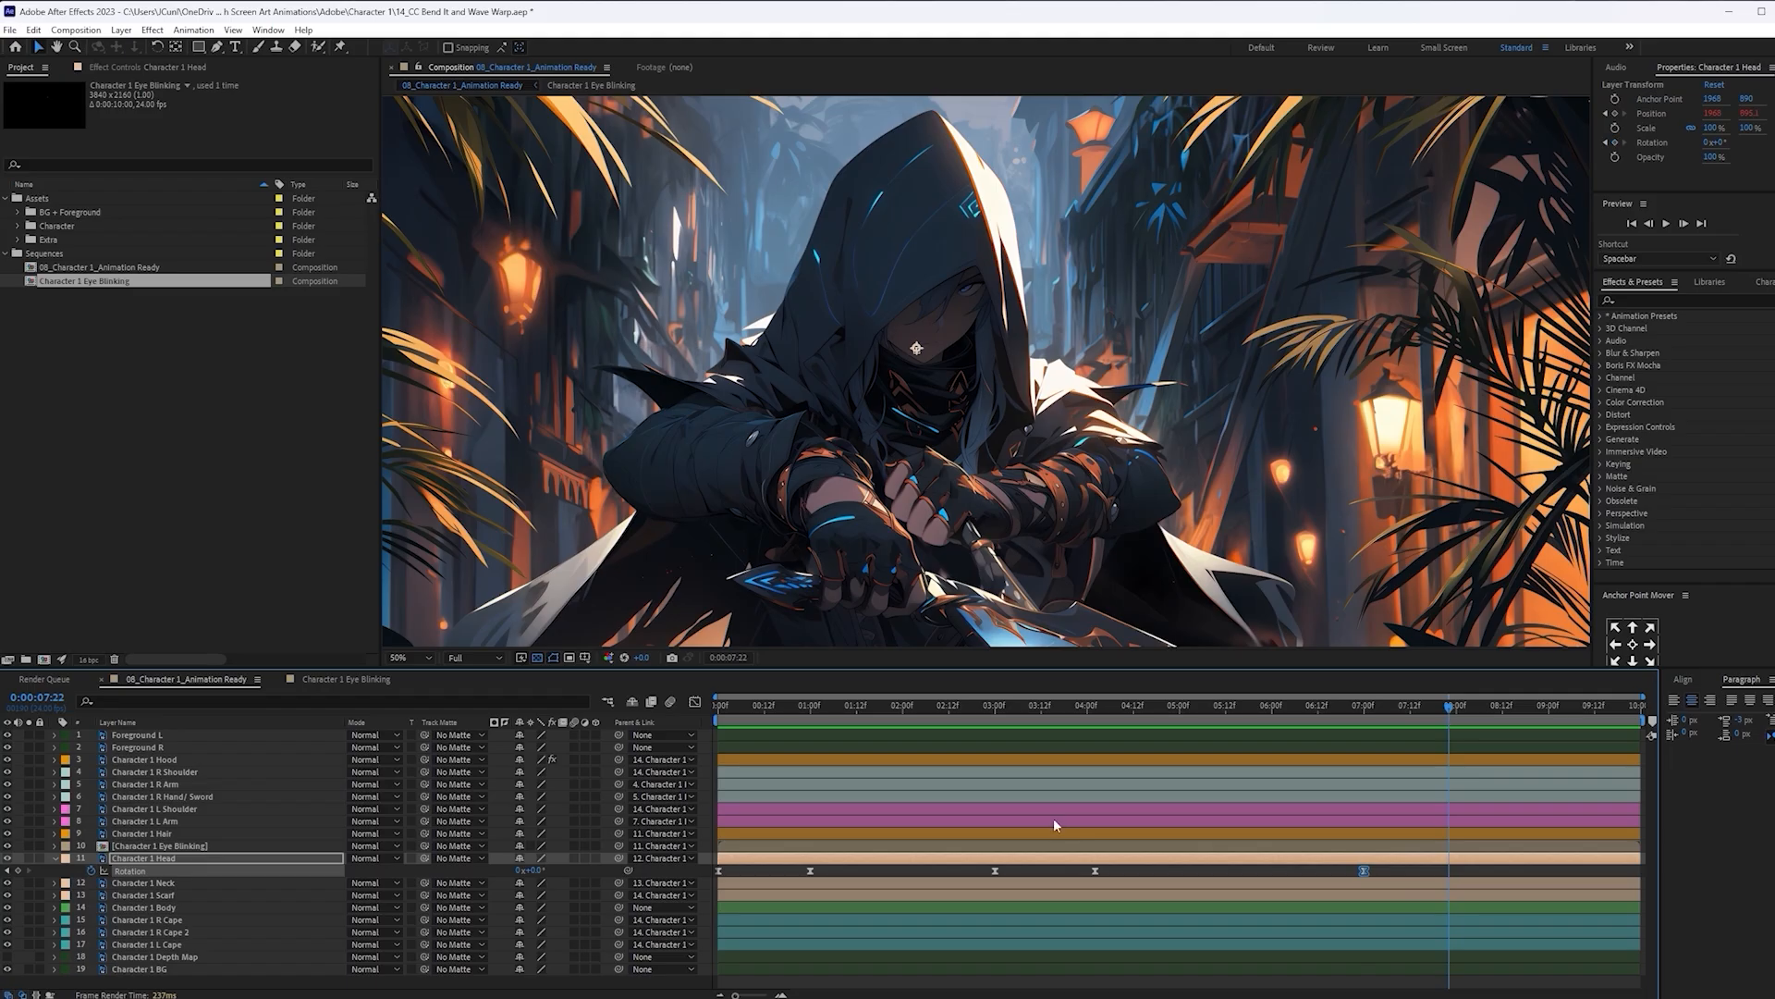
{"action": "left_click_drag", "start_coordinate": [539, 869], "coordinate": [532, 870]}
{"action": "key", "text": "space"}
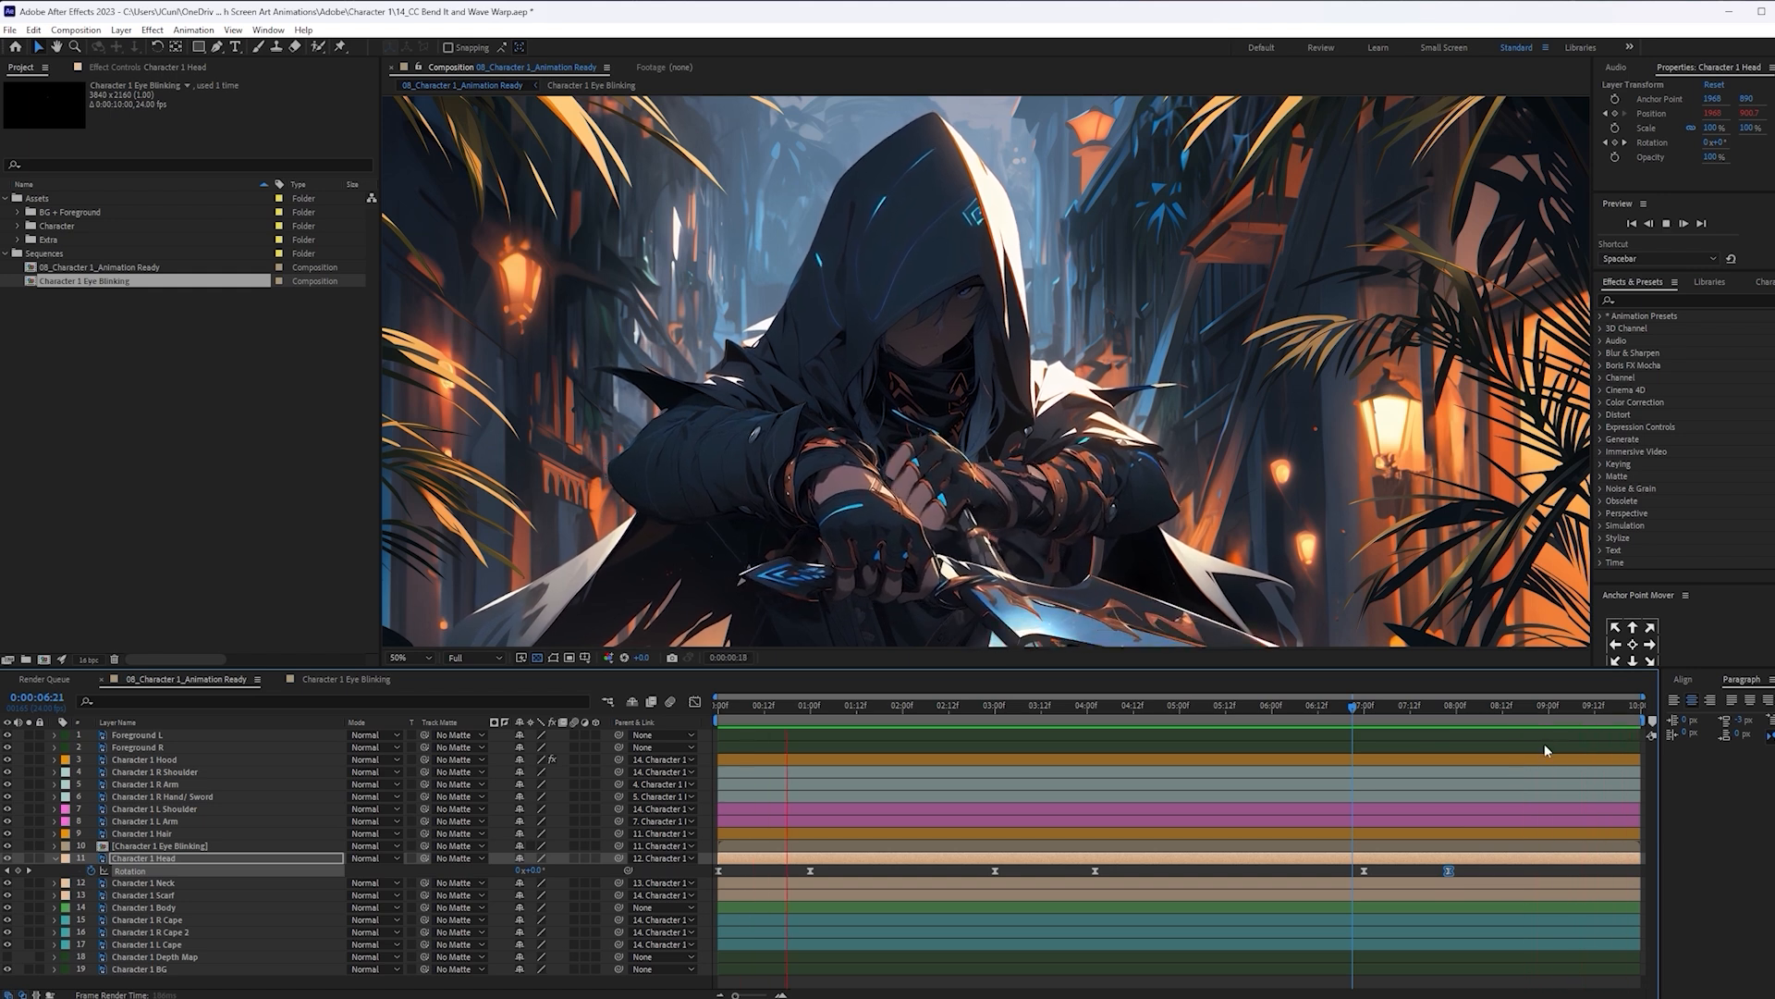
{"action": "key", "text": "space"}
Copy the Head's first Rotation keyframe to the last frame, hold the -1° tilt with a copied keyframe just before 0:00:09:12, and preview
{"action": "left_click", "coordinate": [721, 870]}
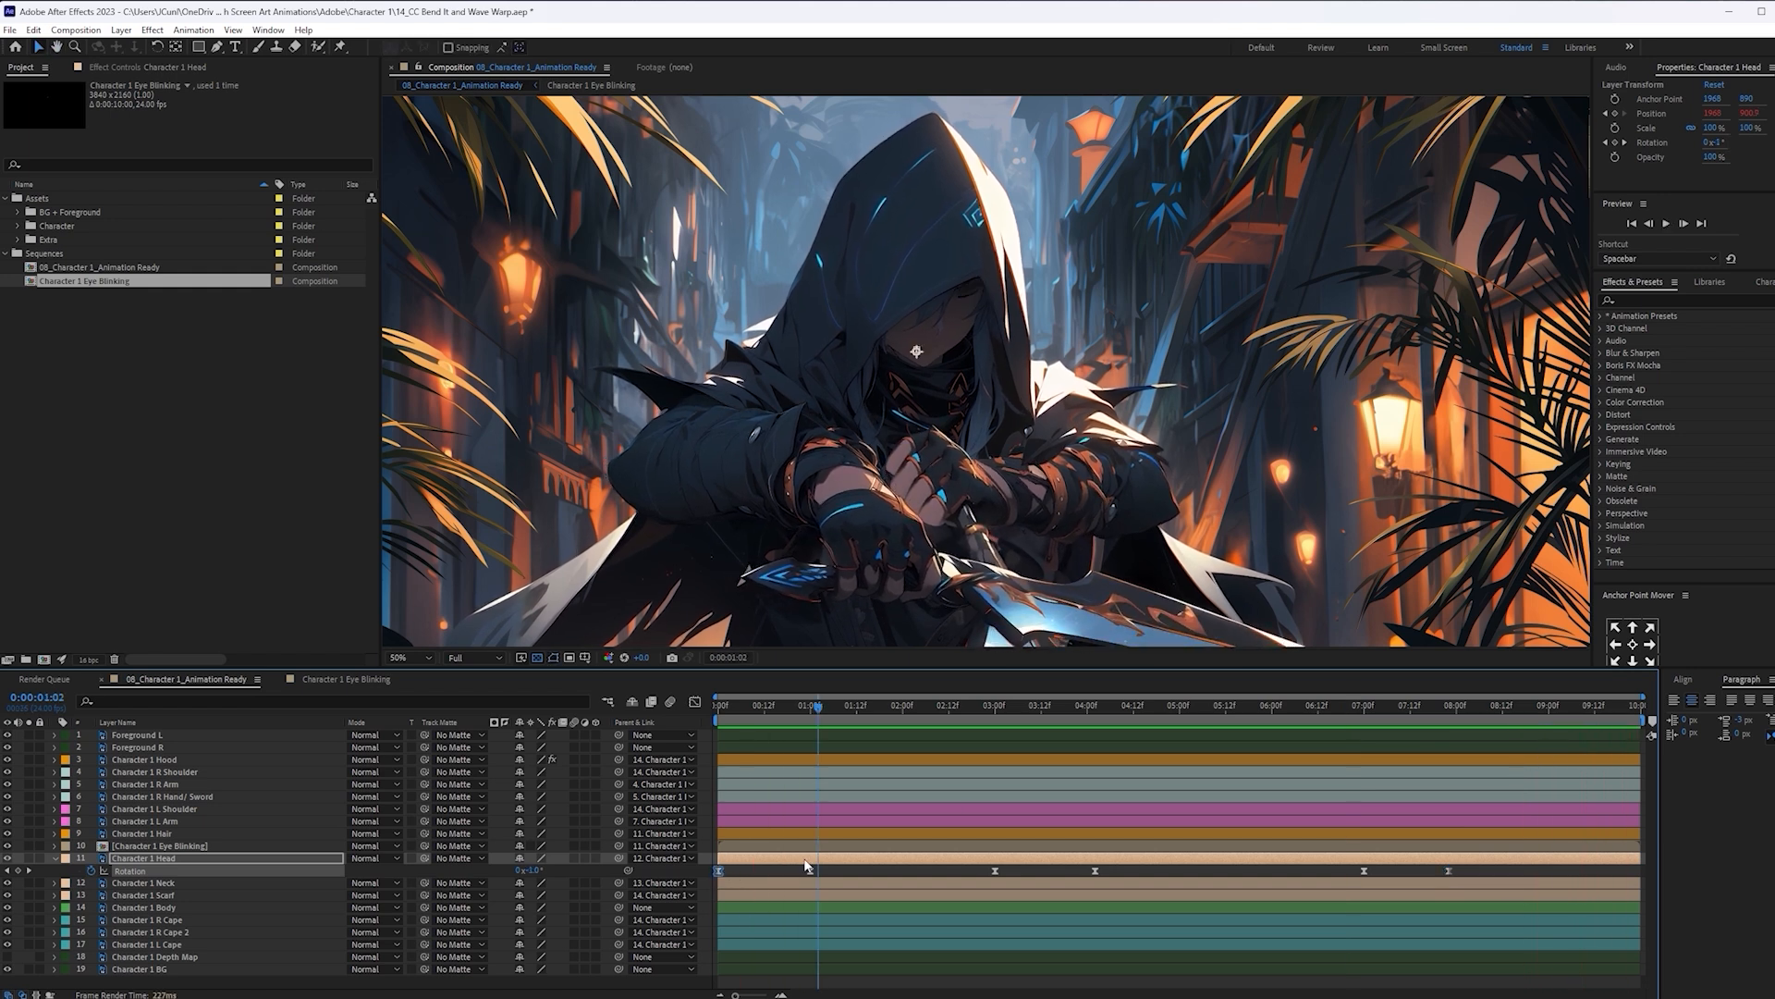
{"action": "key", "text": "ctrl+c"}
{"action": "key", "text": "End"}
{"action": "key", "text": "ctrl+v"}
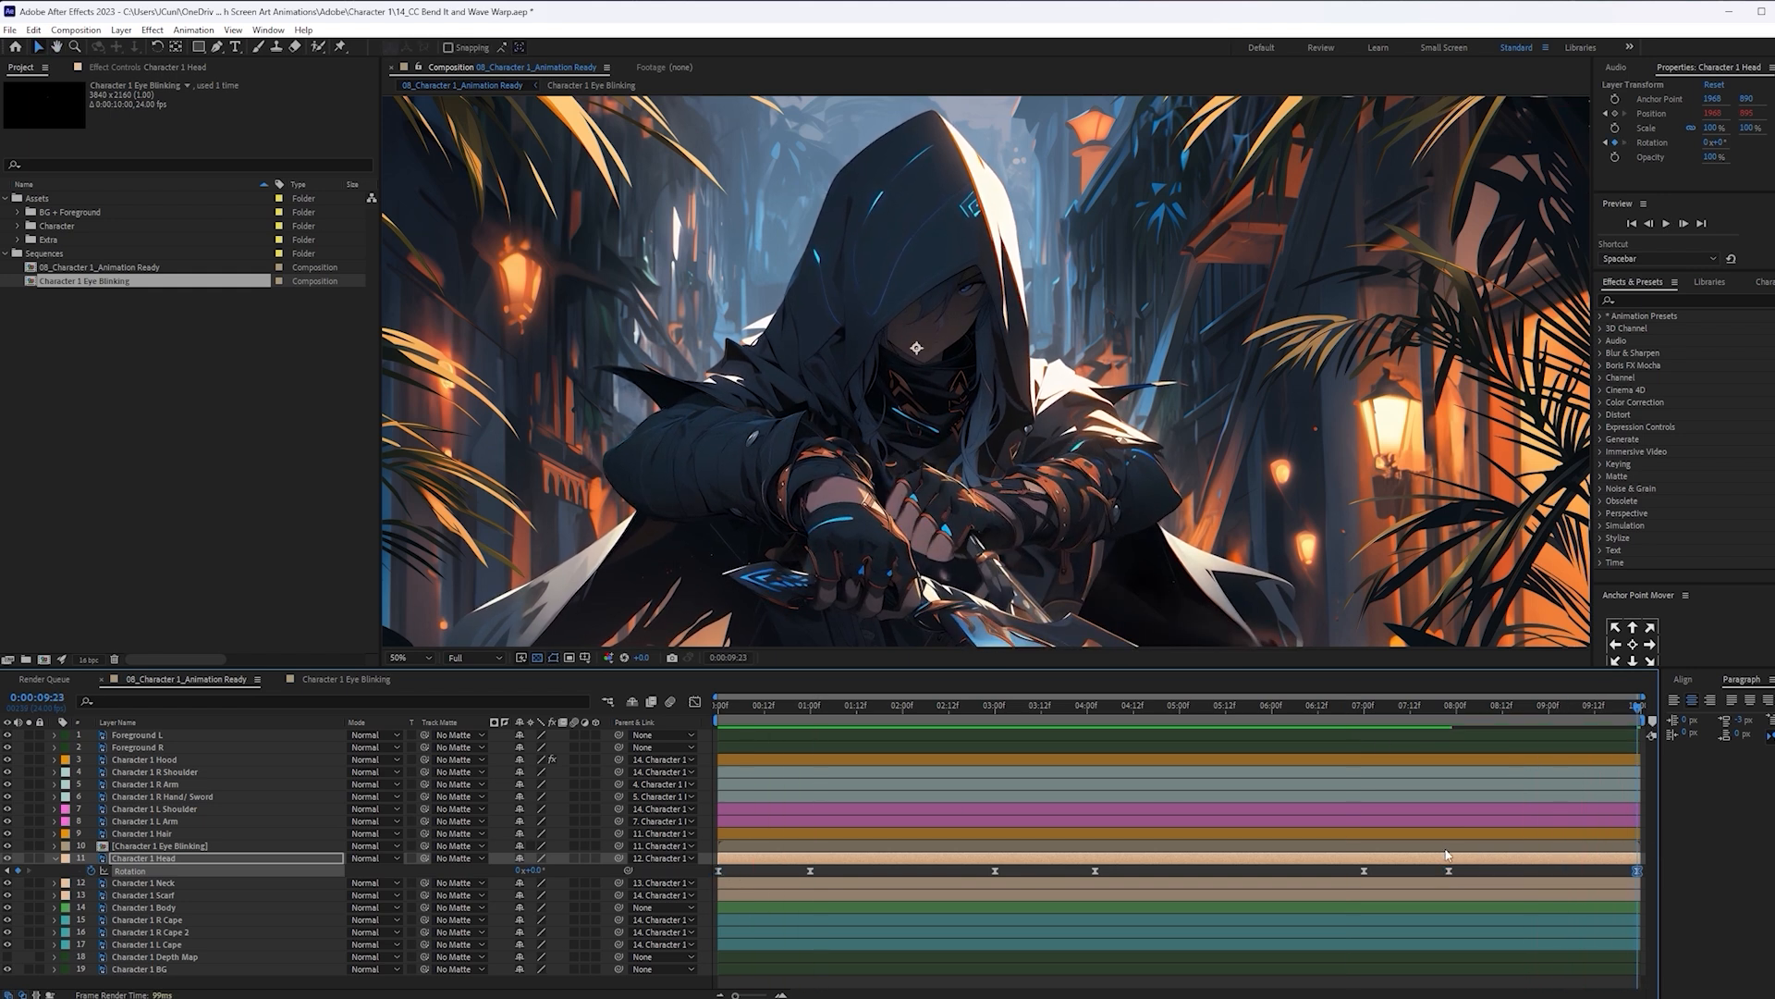
{"action": "left_click", "coordinate": [1590, 715]}
{"action": "key", "text": "ctrl+v"}
{"action": "left_click", "coordinate": [1547, 713]}
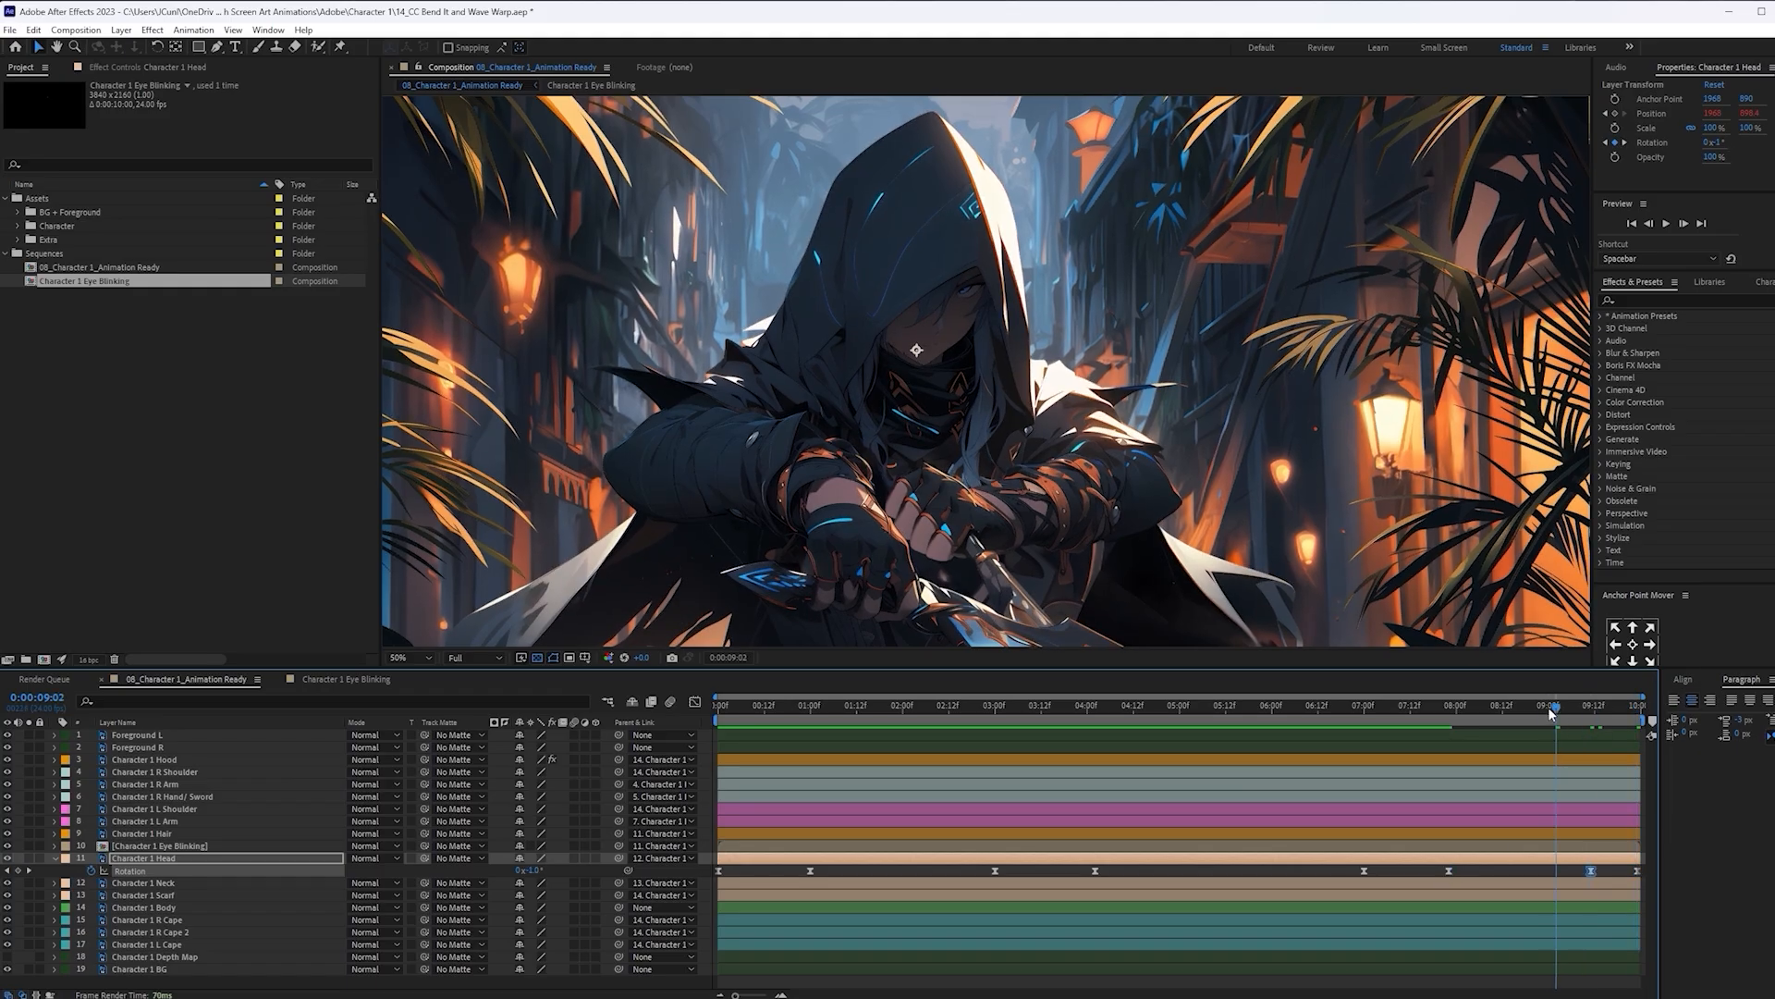
{"action": "key", "text": "space"}
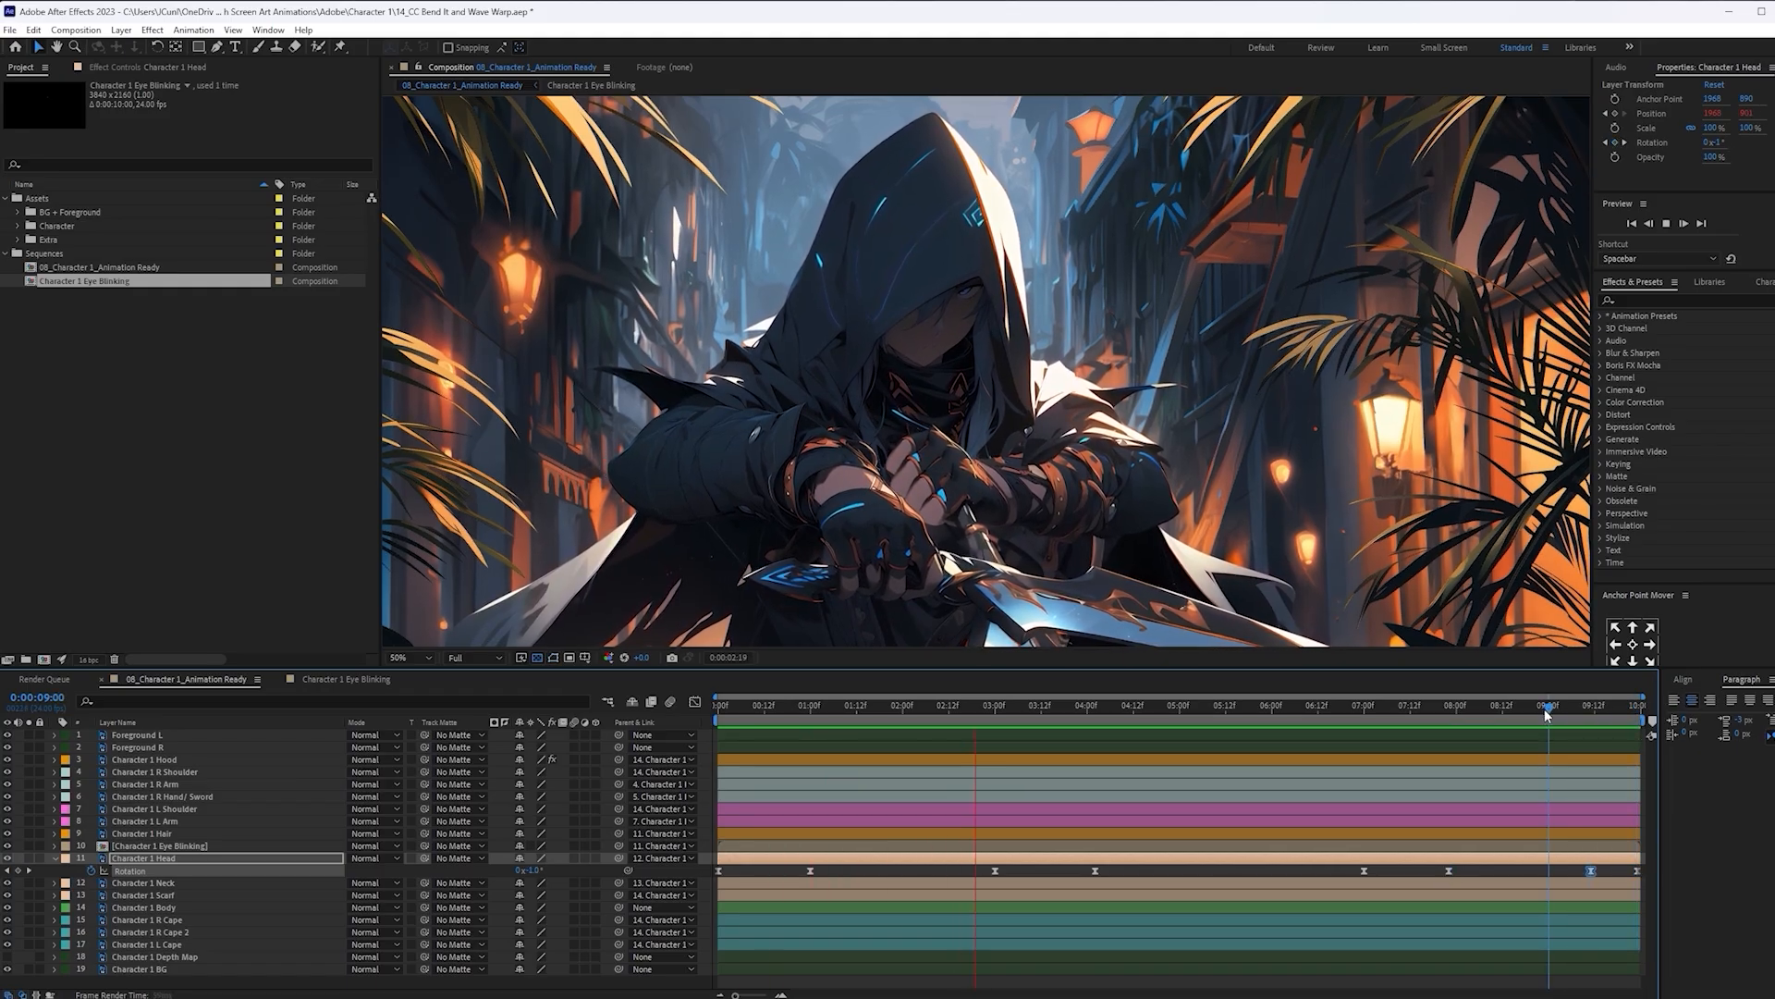
{"action": "key", "text": "space"}
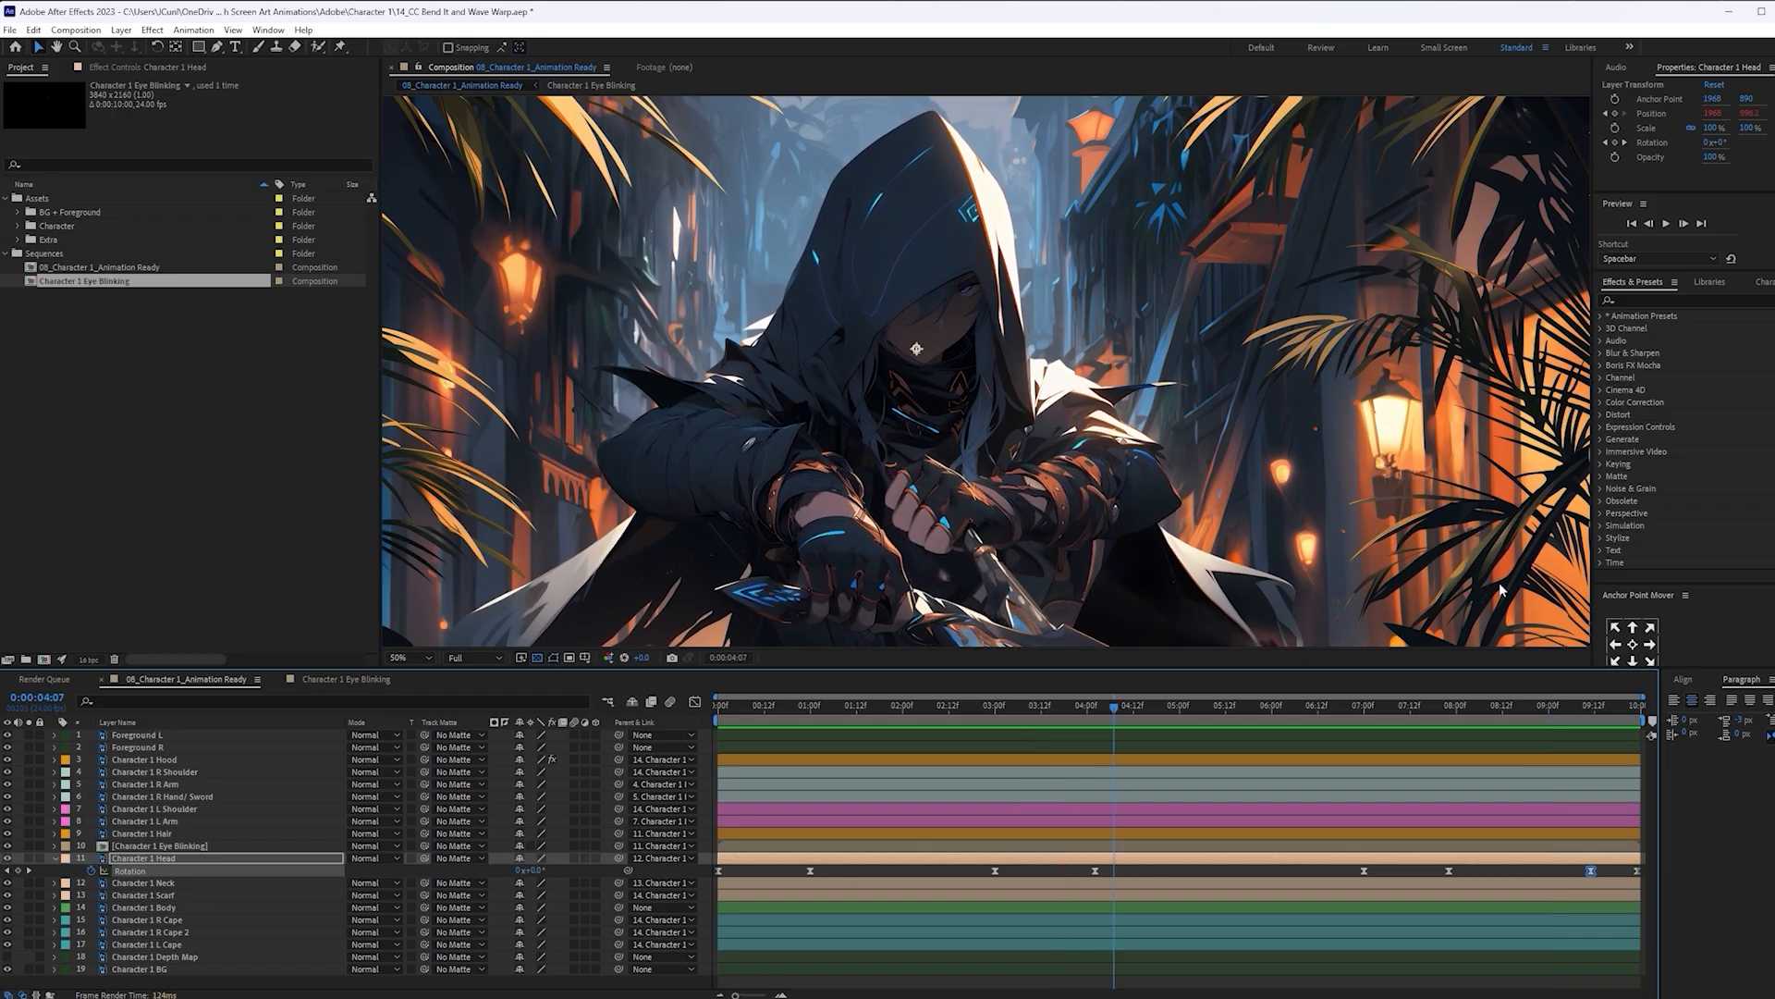
Return to the first frame and collapse the Head layer's keyframed properties
{"action": "key", "text": "Home"}
{"action": "key", "text": "shift+p"}
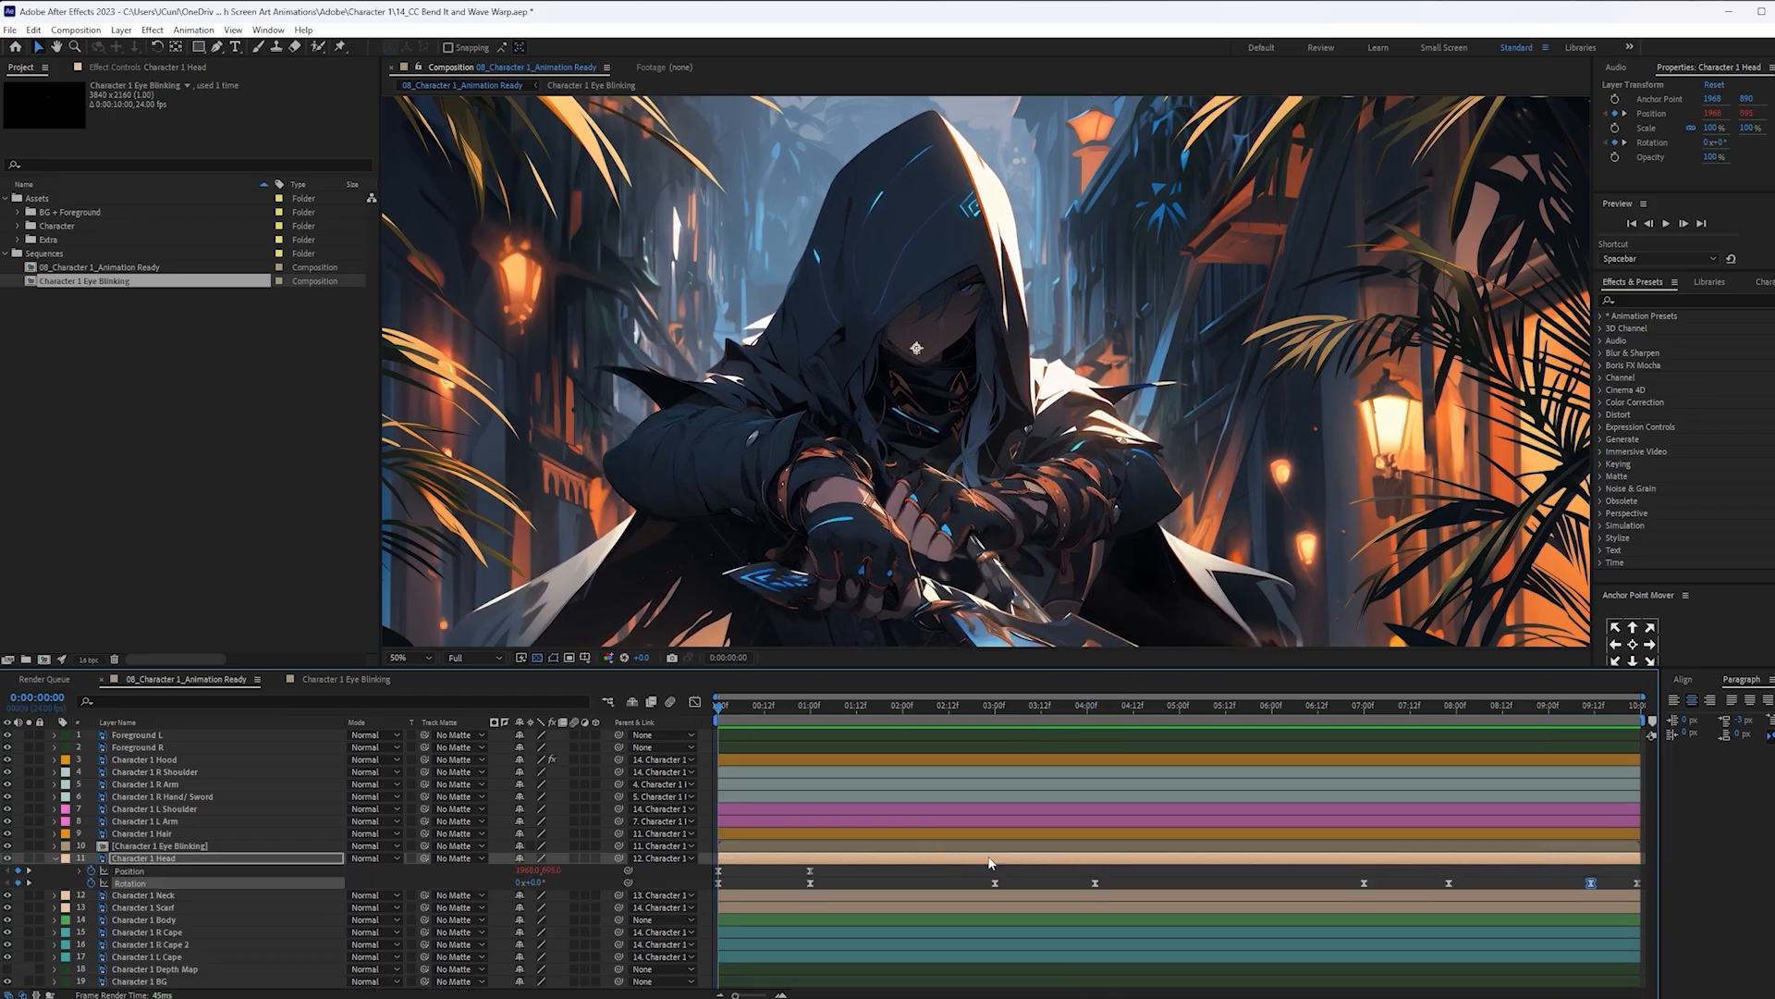
{"action": "key", "text": "u"}
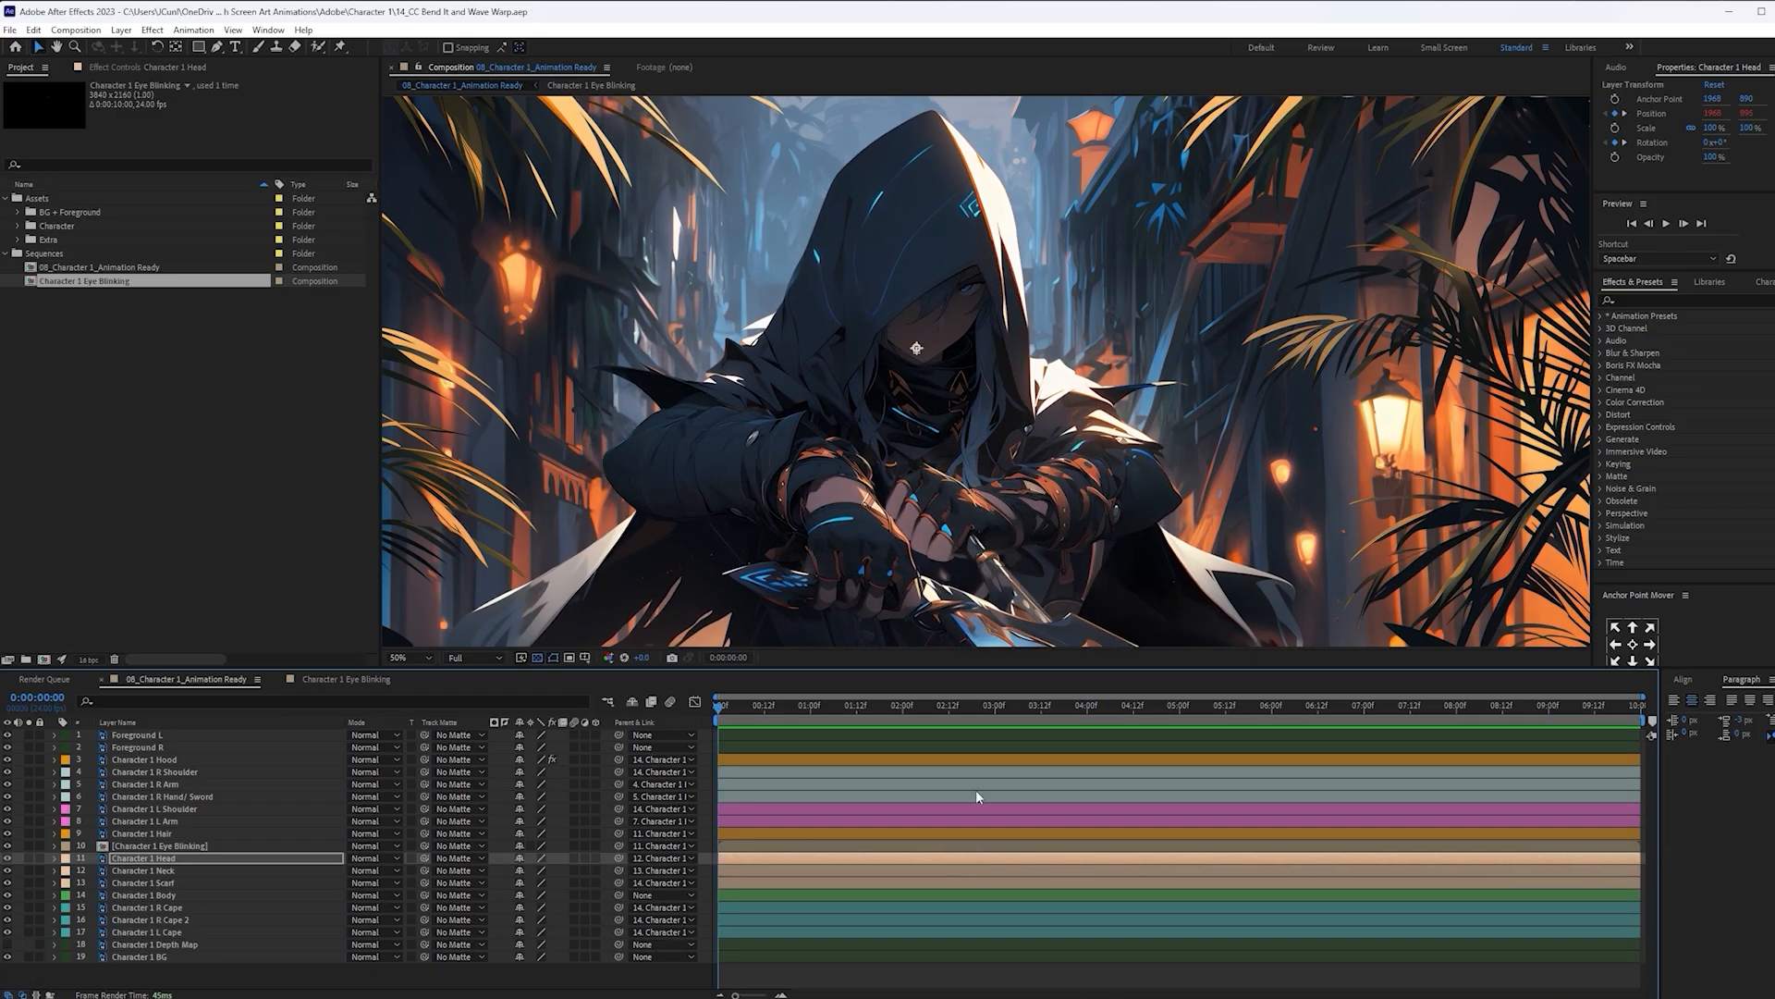
Find the CC Bend It effect and apply it to the Character 1 L Cape layer
{"action": "key", "text": "space"}
{"action": "mouse_move", "coordinate": [969, 518]}
{"action": "left_mouse_down"}
{"action": "mouse_move", "coordinate": [983, 471]}
{"action": "mouse_move", "coordinate": [963, 513]}
{"action": "left_mouse_up"}
{"action": "scroll", "coordinate": [983, 469], "scroll_direction": "down", "scroll_amount": 2}
{"action": "left_click", "coordinate": [1692, 299]}
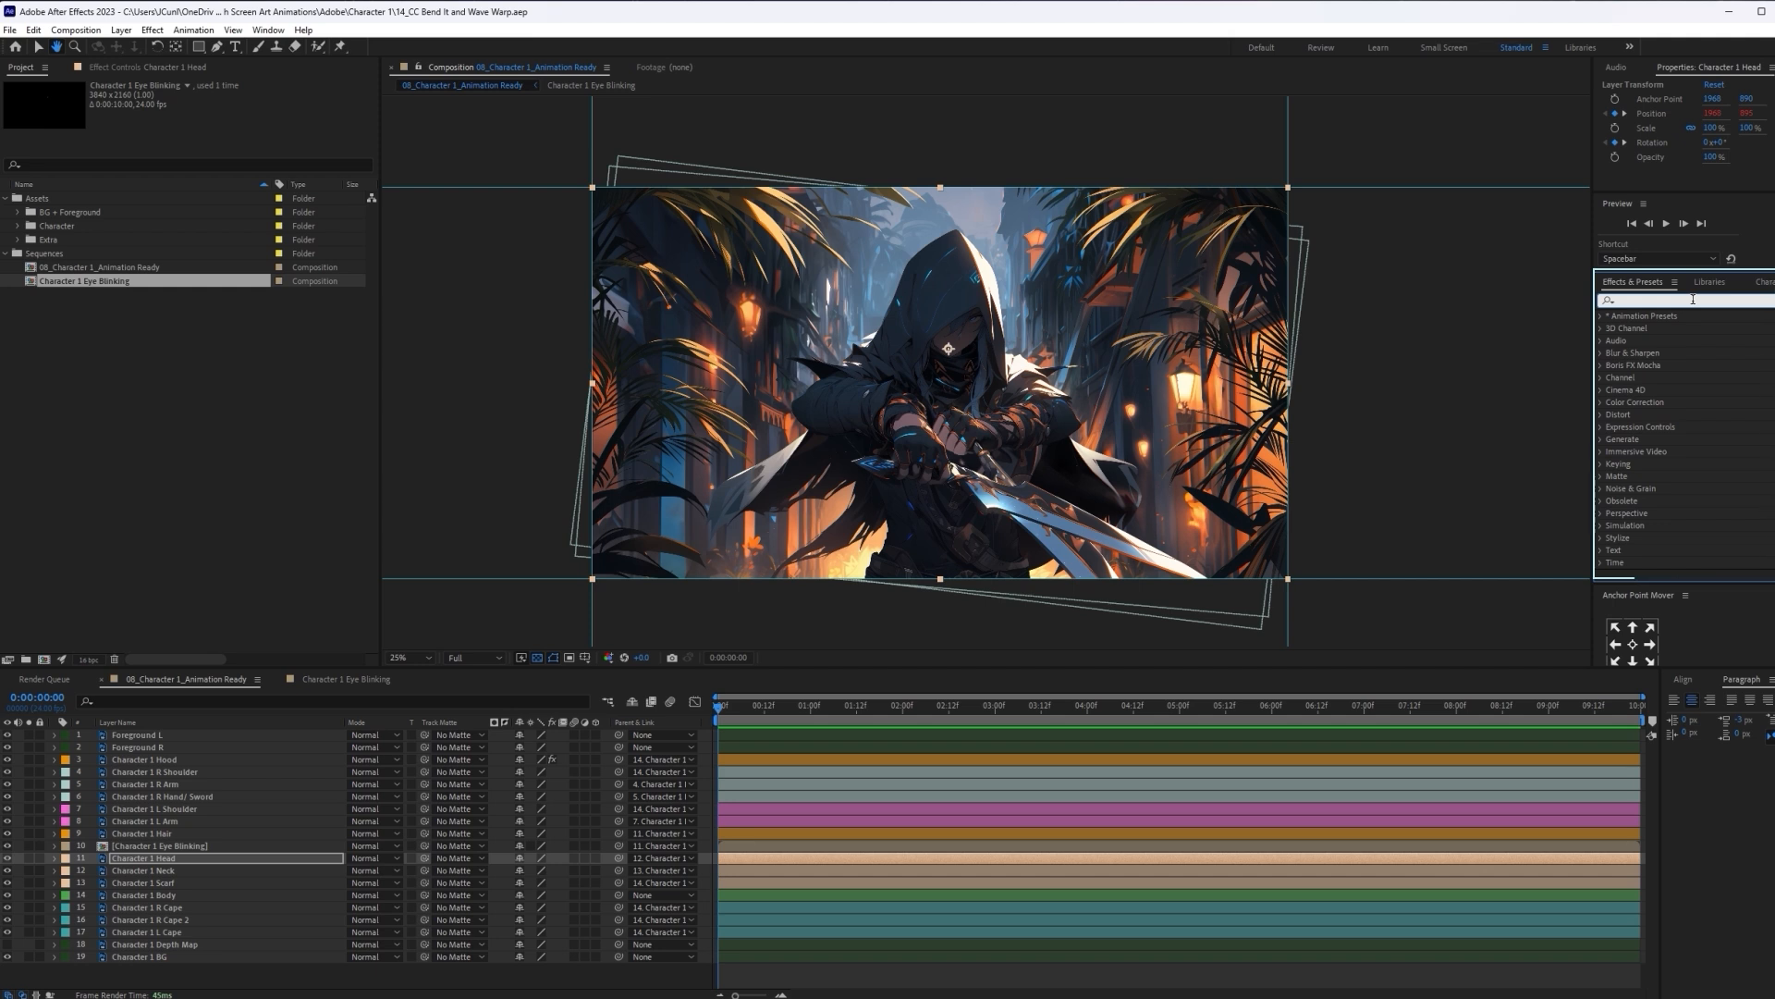
{"action": "left_click", "coordinate": [1693, 299]}
{"action": "type", "text": "cc bend"}
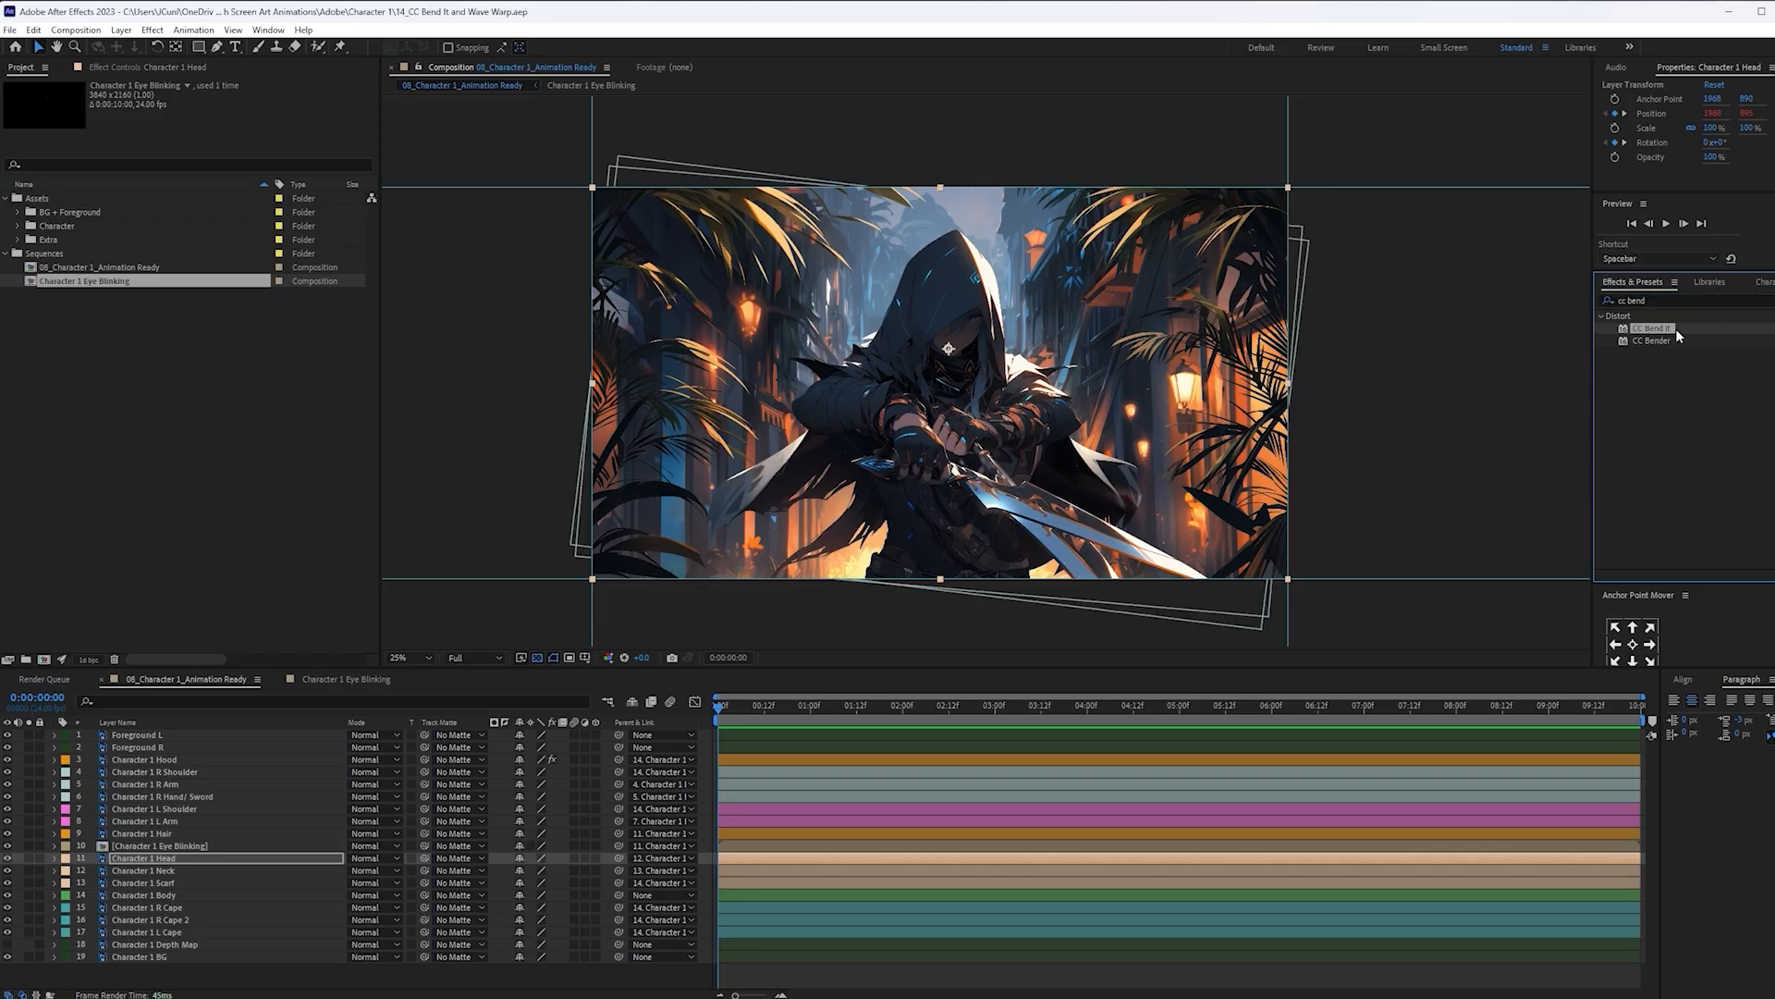
{"action": "left_click", "coordinate": [1656, 331]}
{"action": "left_click", "coordinate": [176, 932]}
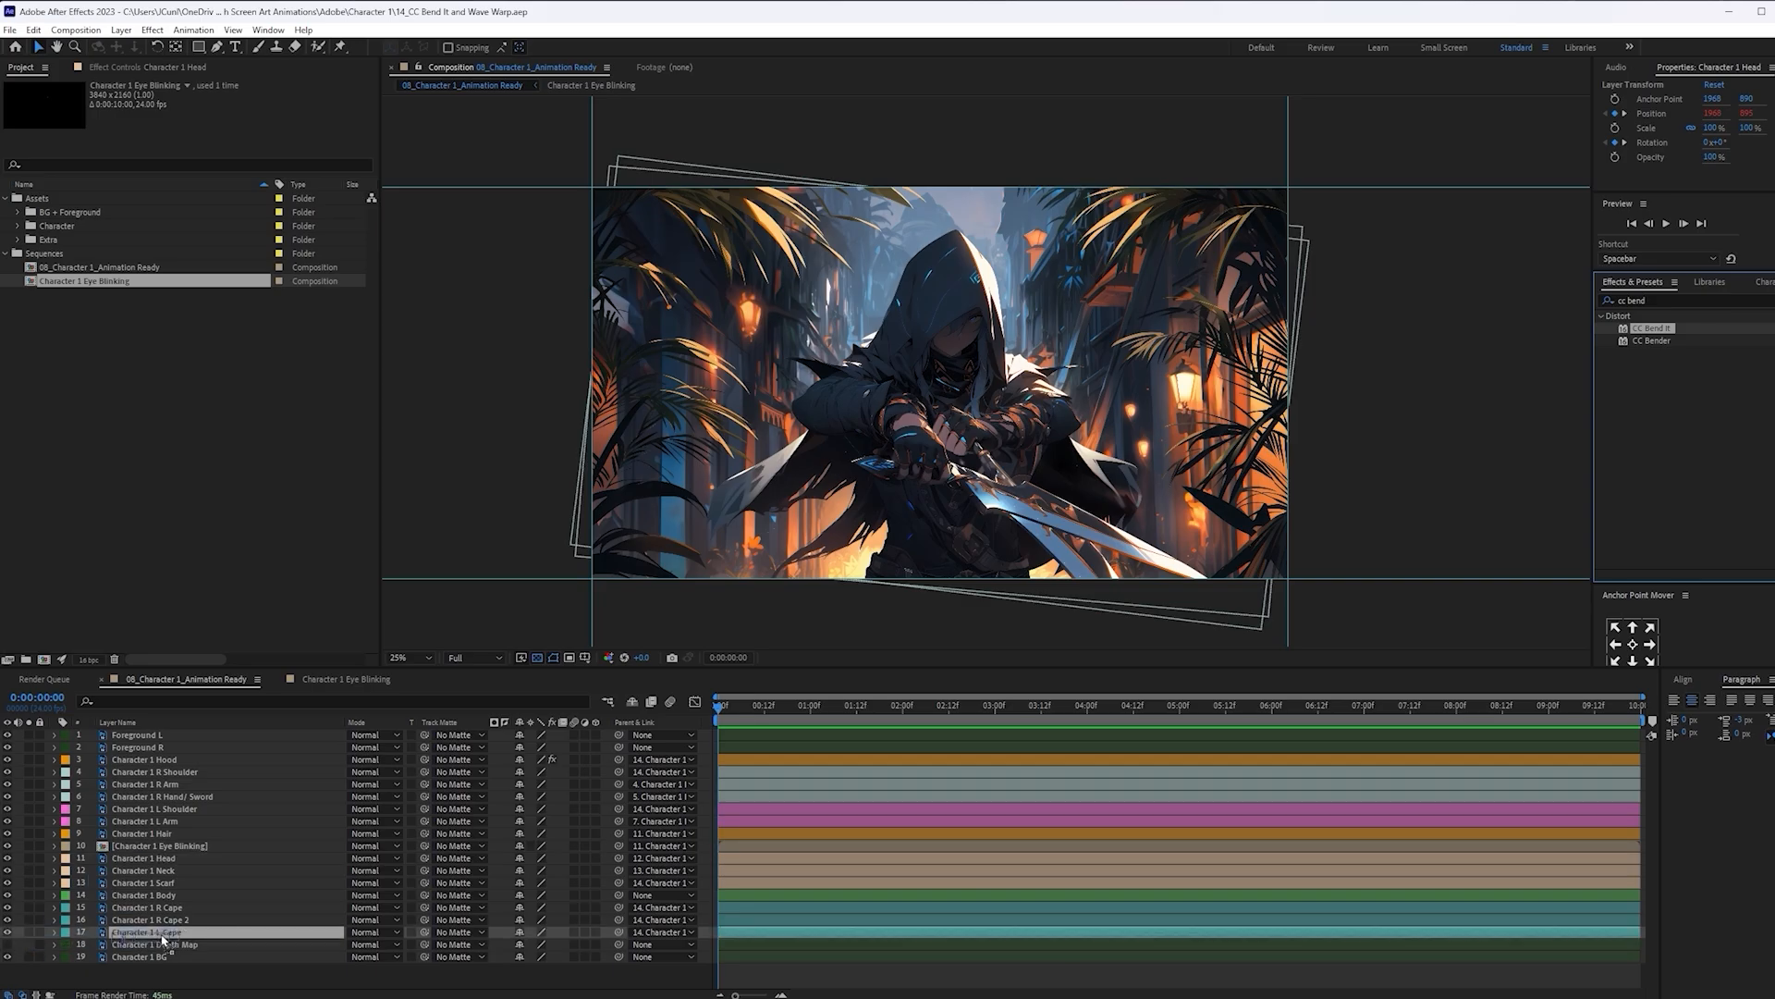
{"action": "left_click_drag", "start_coordinate": [182, 937], "coordinate": [180, 933]}
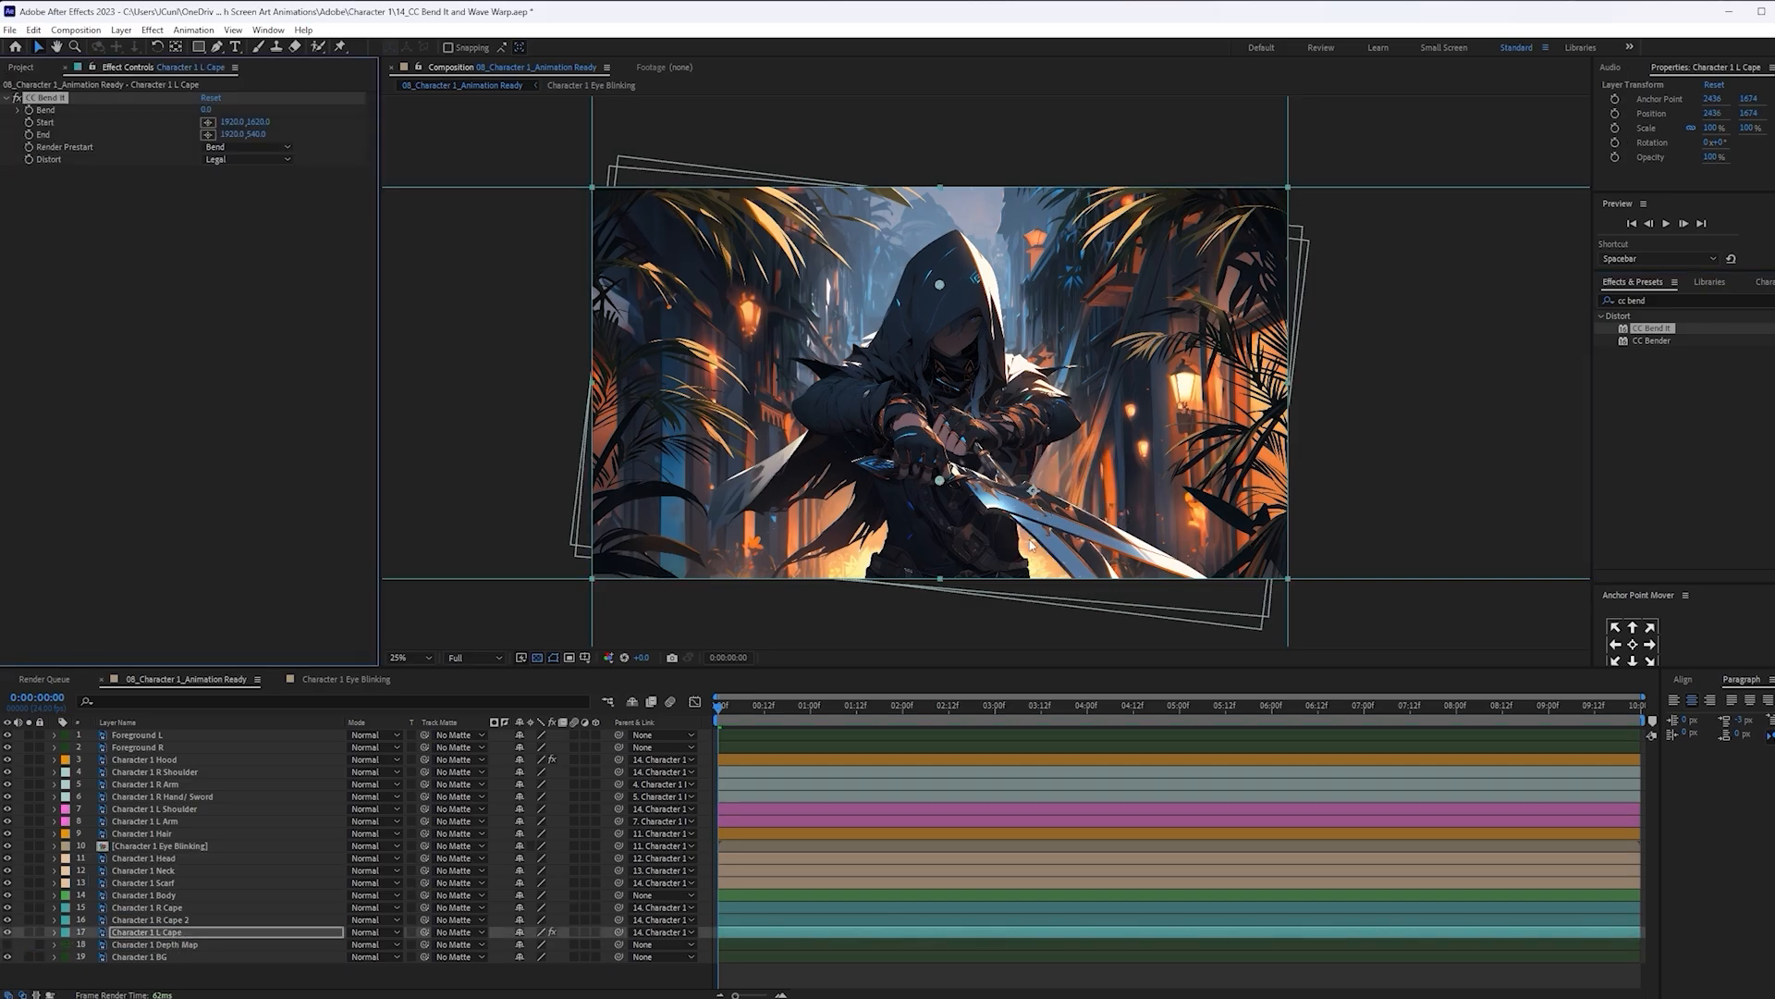
Place the CC Bend It Start point near the cape's inner edge beside the sword hilt, at about 2344, 1578
{"action": "scroll", "coordinate": [1024, 567], "scroll_direction": "up", "scroll_amount": 2}
{"action": "left_click_drag", "start_coordinate": [1110, 541], "coordinate": [1078, 363]}
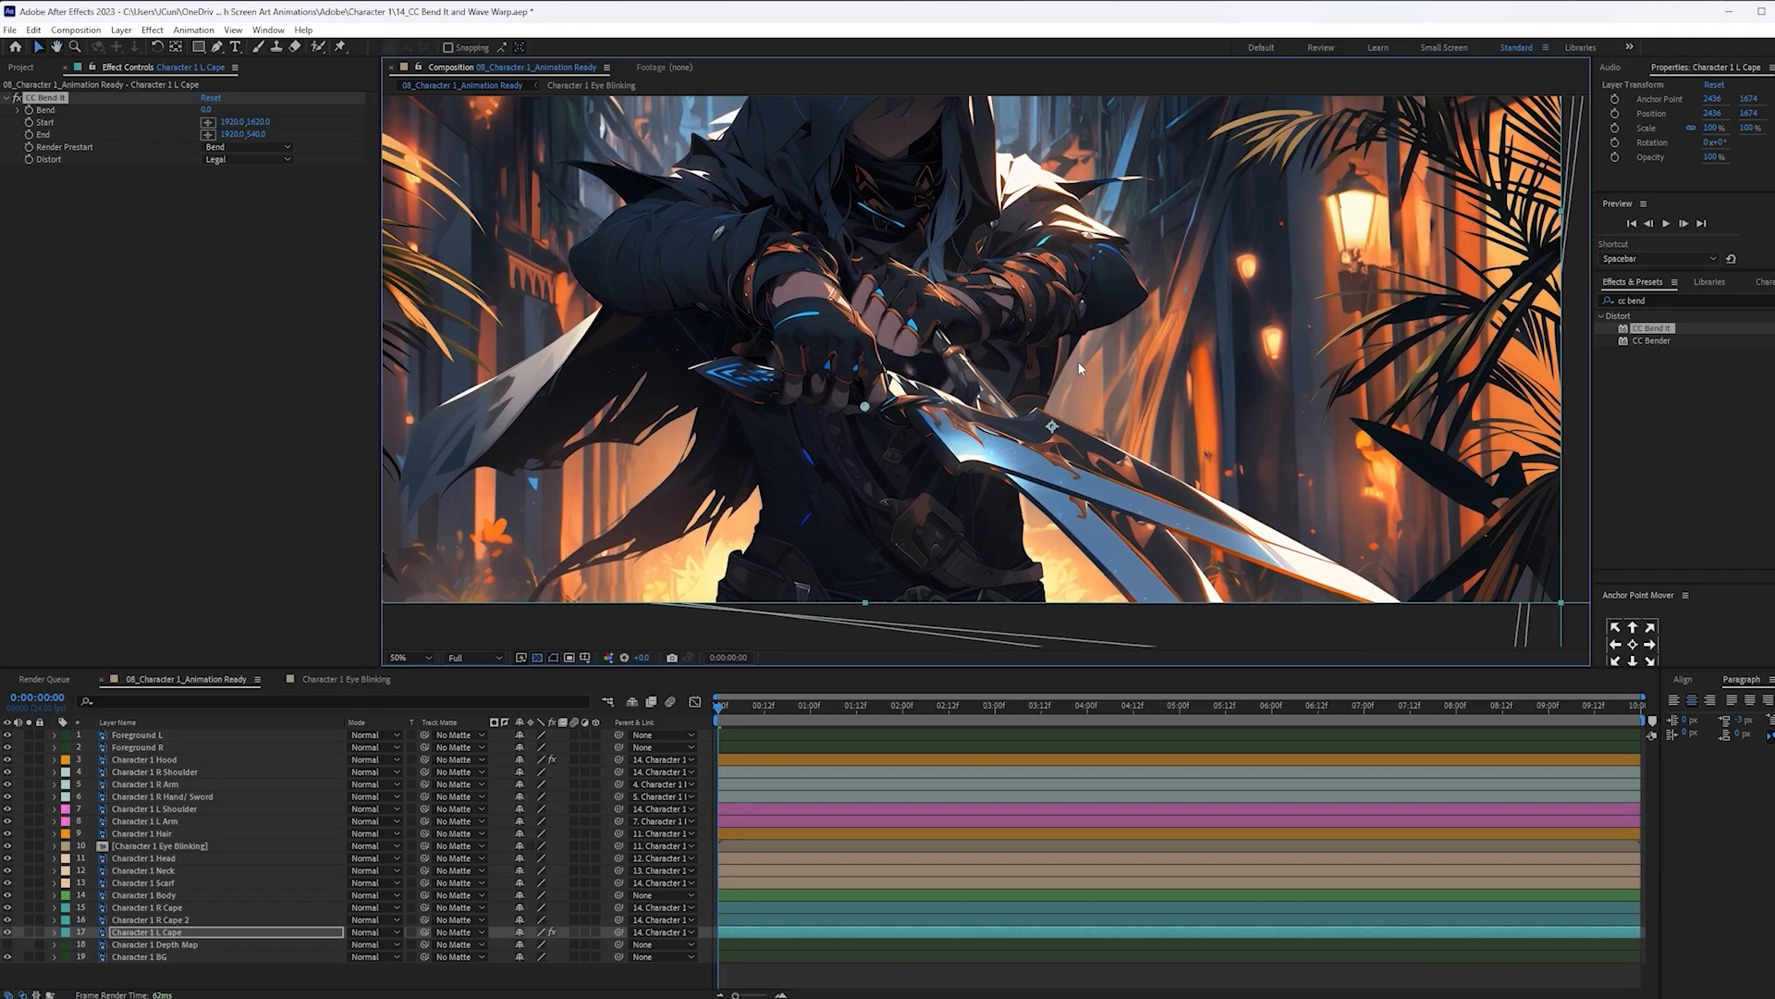
{"action": "left_click", "coordinate": [52, 124]}
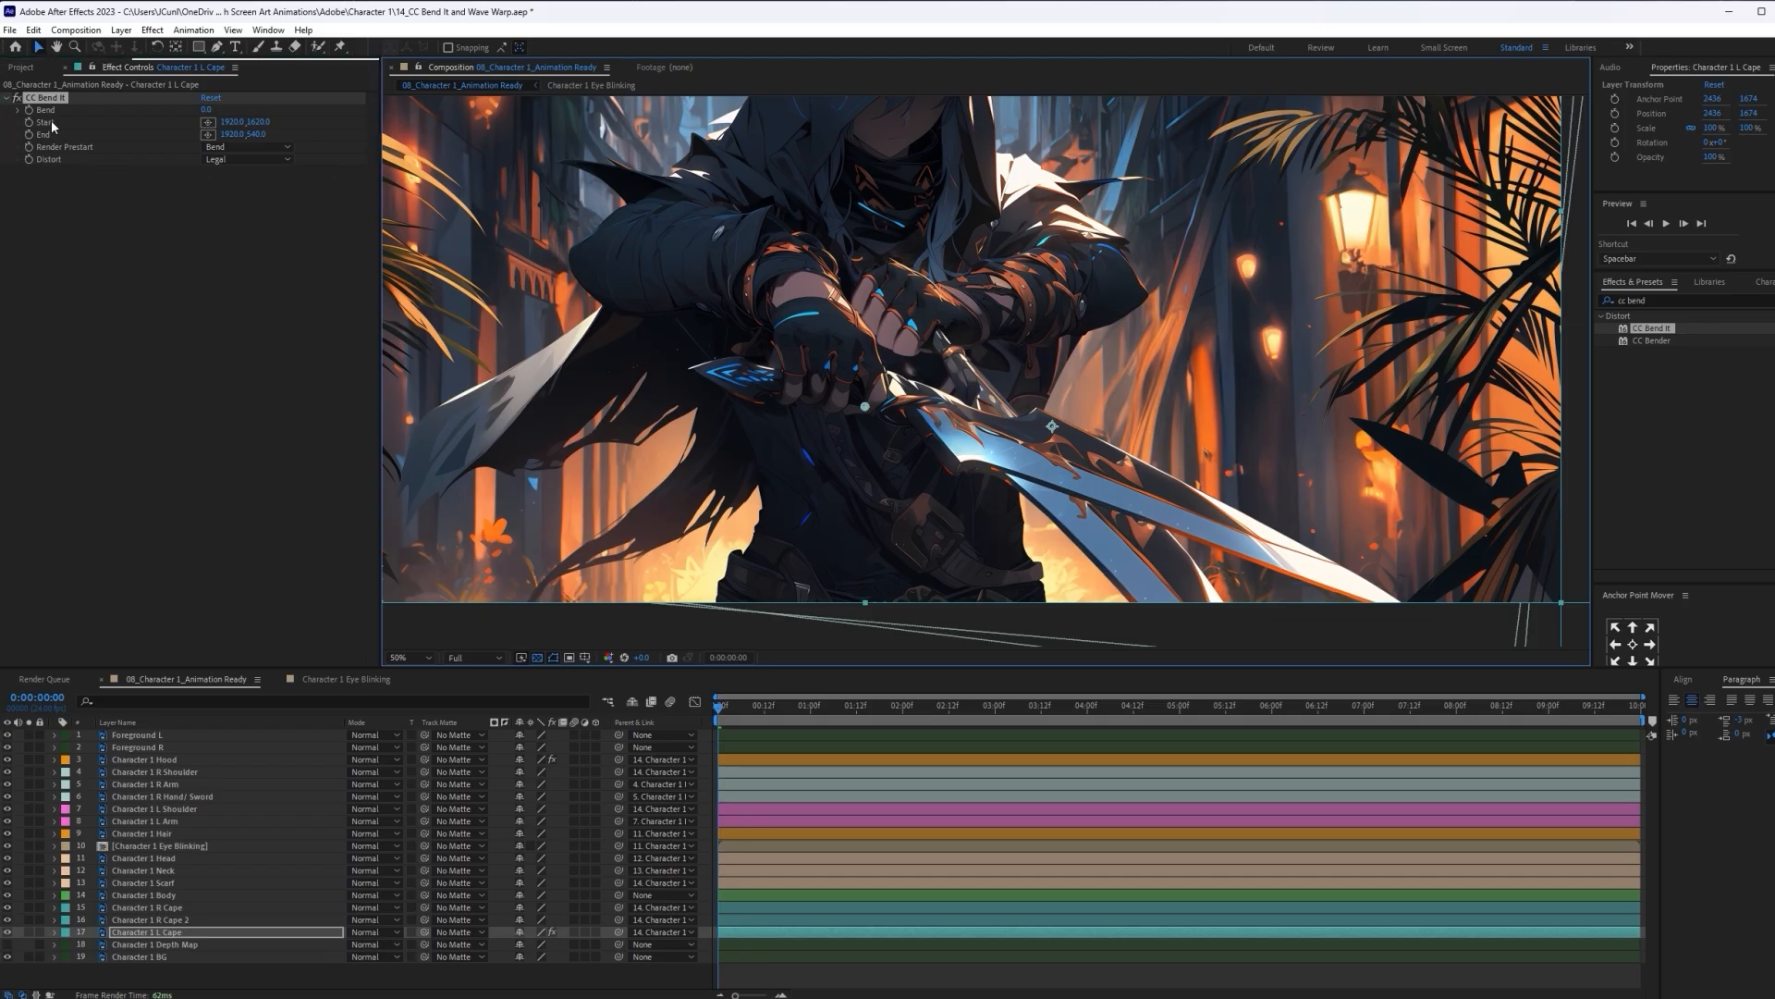
{"action": "left_click", "coordinate": [207, 123]}
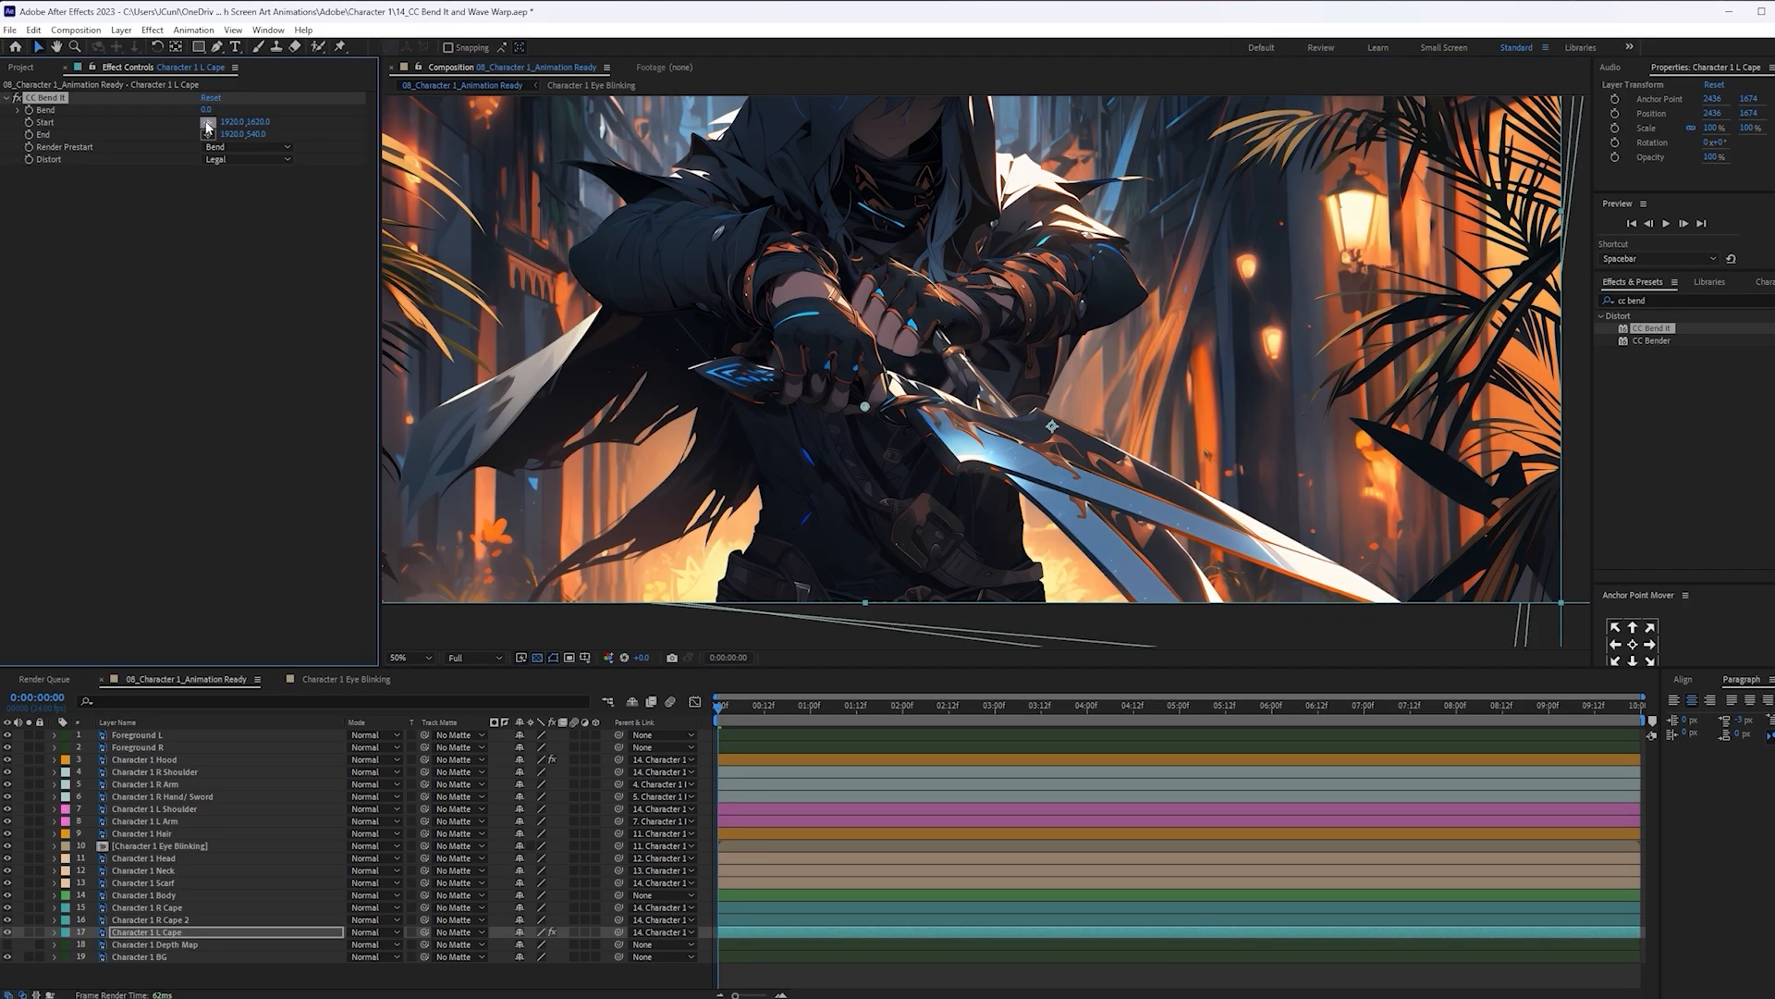
{"action": "left_click", "coordinate": [1018, 394]}
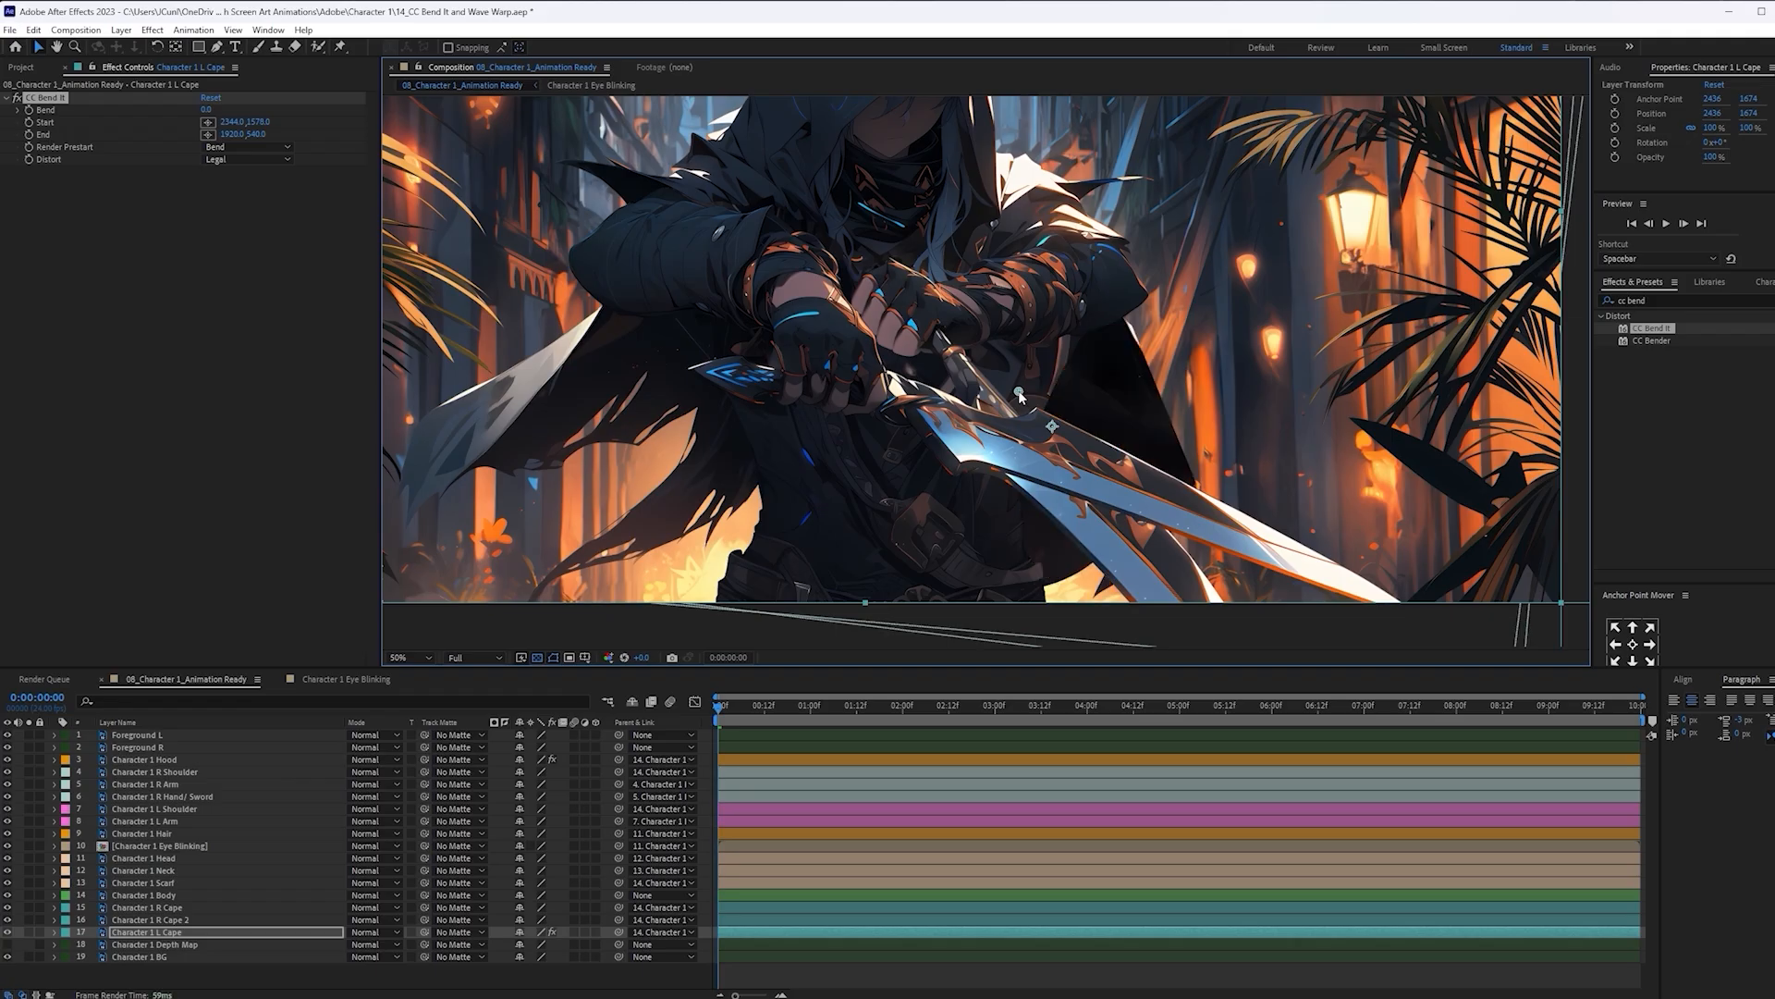
Place the bend's End point beyond the cape's outer lower corner at about 3694, 2248, and shift the Start point to about 2216, 1500
{"action": "left_click", "coordinate": [208, 137]}
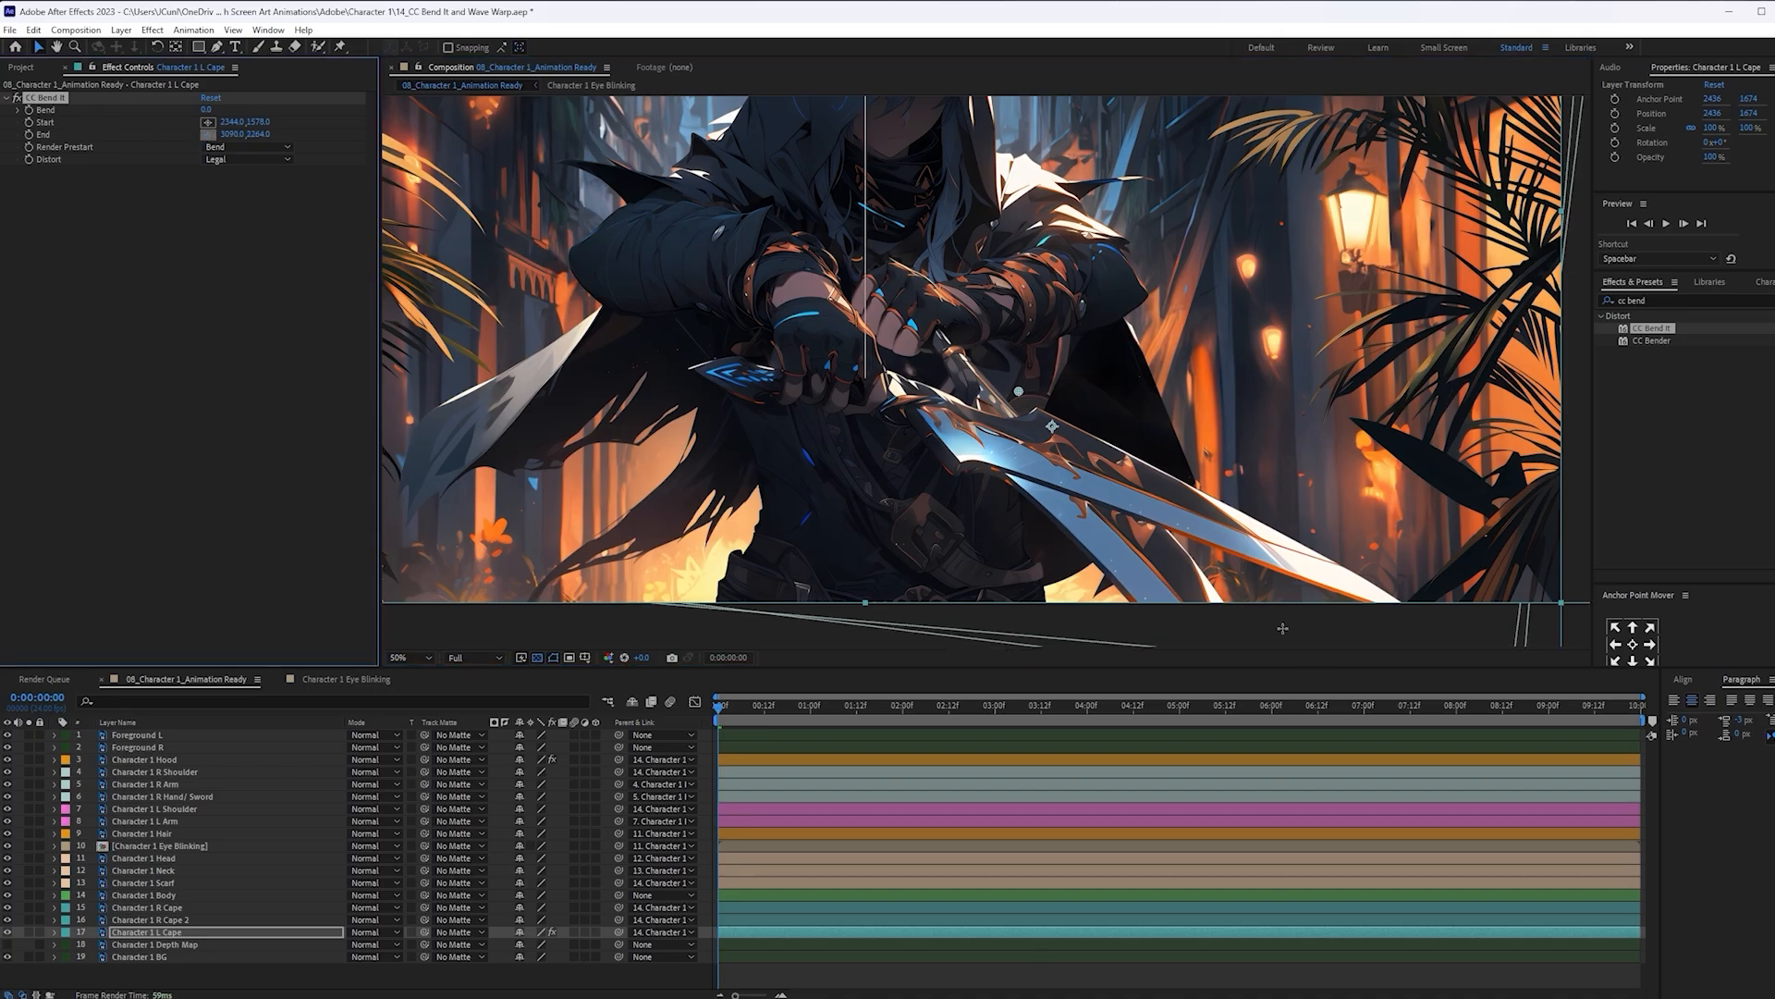
{"action": "left_click", "coordinate": [1254, 607]}
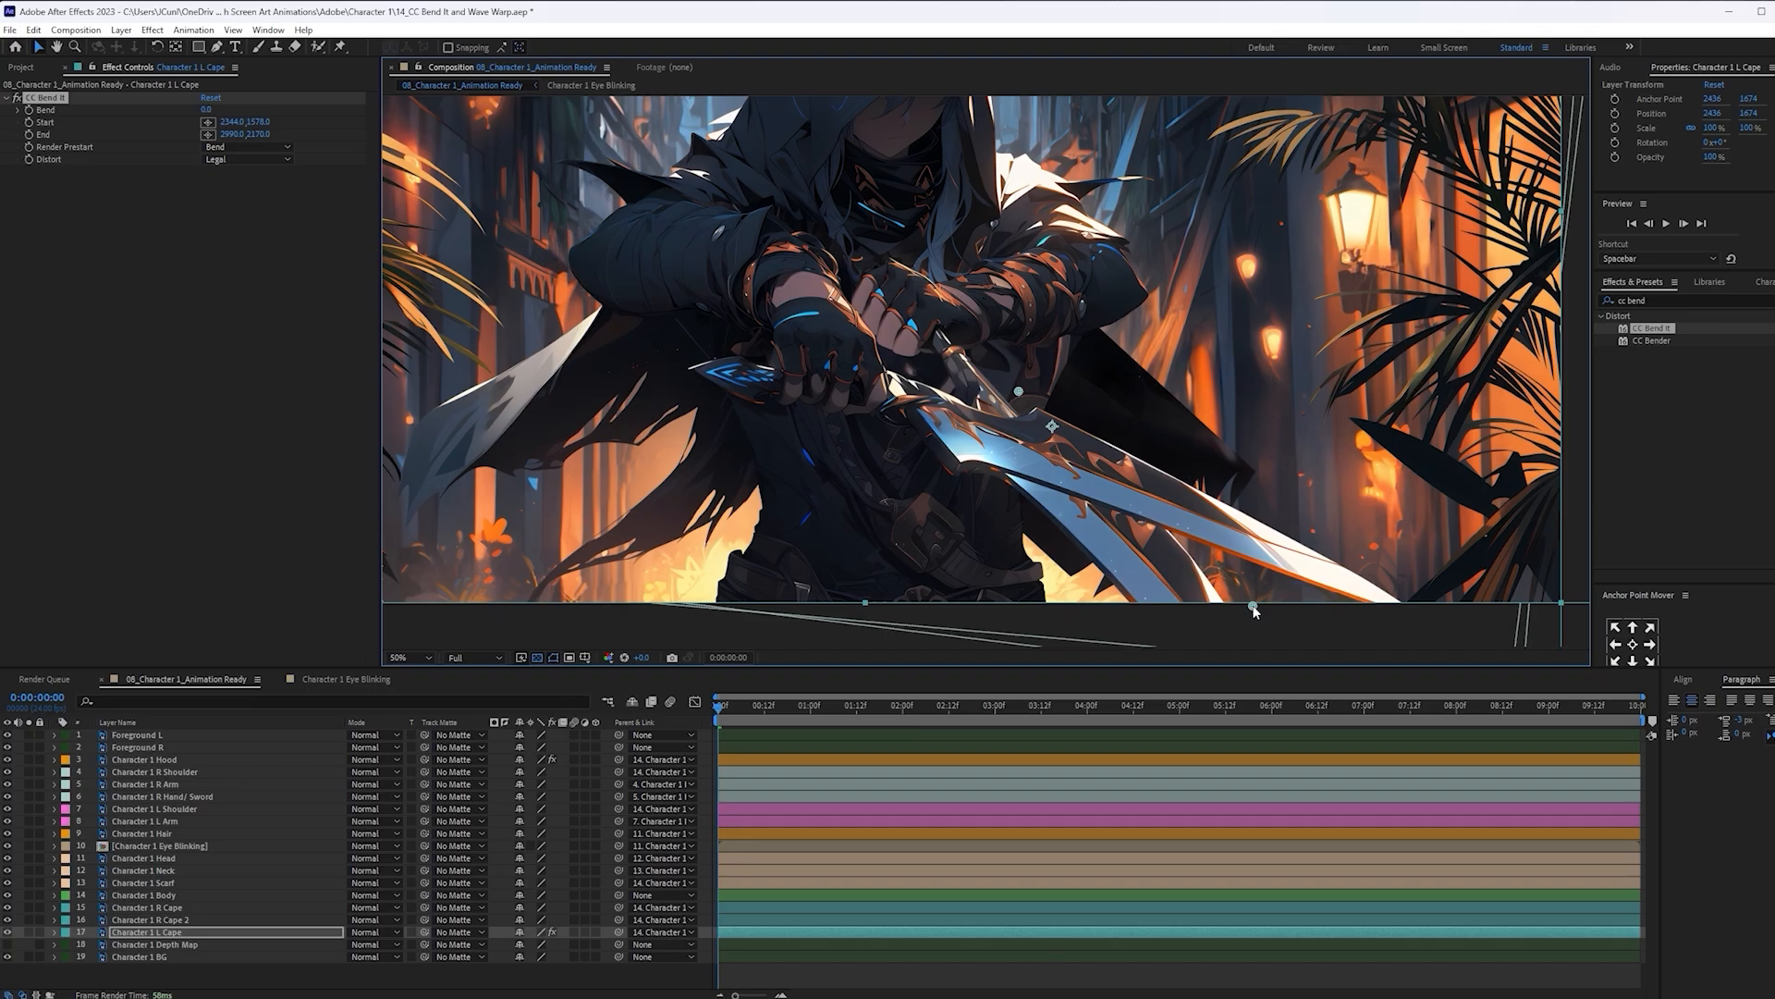
{"action": "left_click_drag", "start_coordinate": [1255, 610], "coordinate": [1512, 636]}
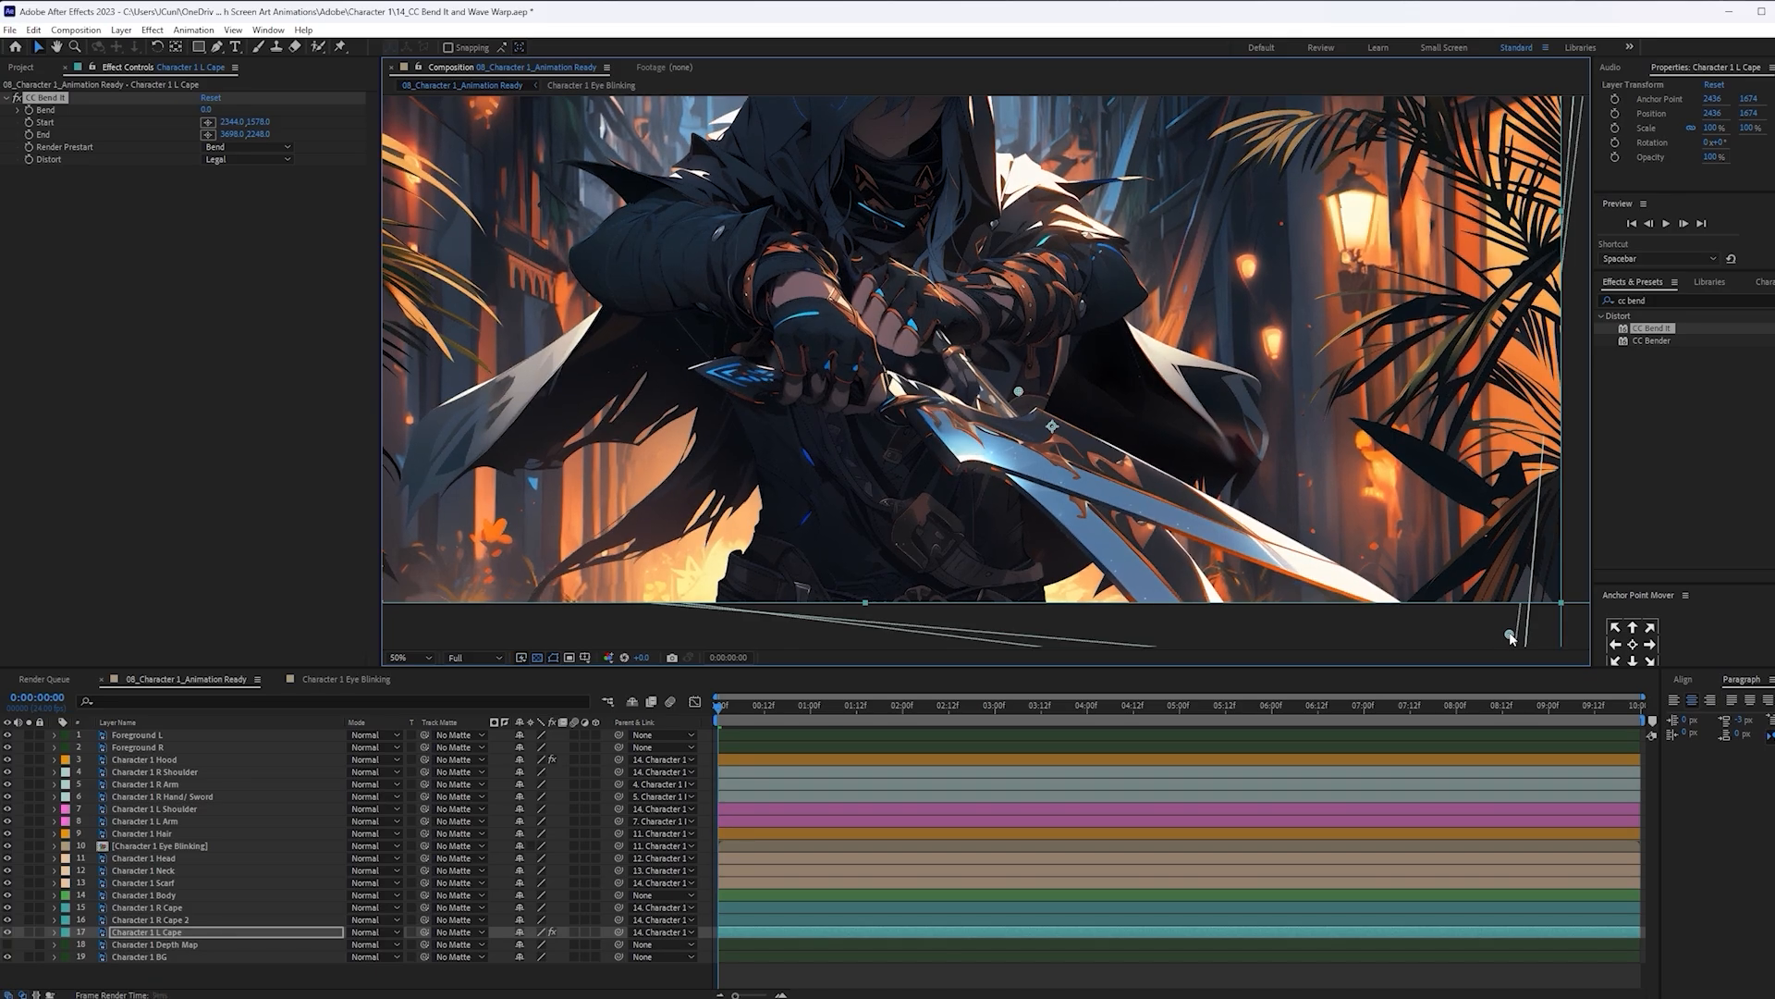
{"action": "left_click_drag", "start_coordinate": [1511, 637], "coordinate": [1508, 636]}
{"action": "left_click_drag", "start_coordinate": [1019, 392], "coordinate": [971, 362]}
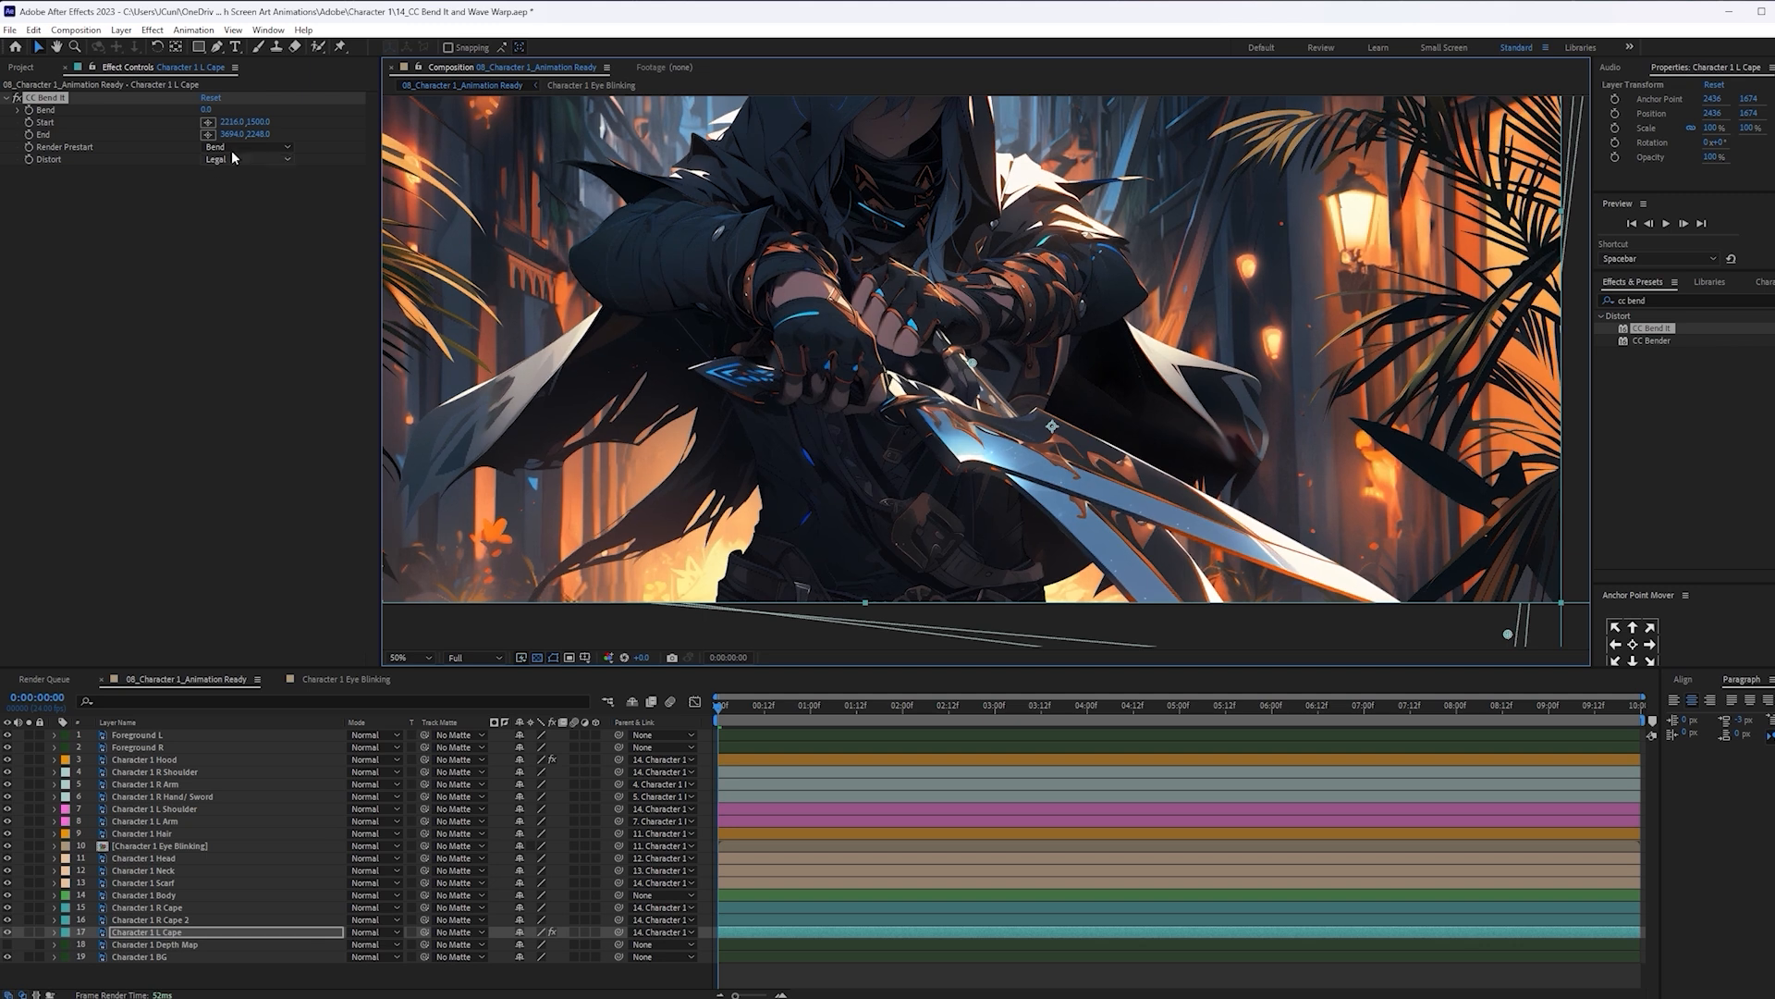
Keyframe the L Cape's Bend at about 26 on the first frame and at 0 at 0:00:02:00, and reveal the keyframes
{"action": "left_click_drag", "start_coordinate": [206, 111], "coordinate": [229, 122]}
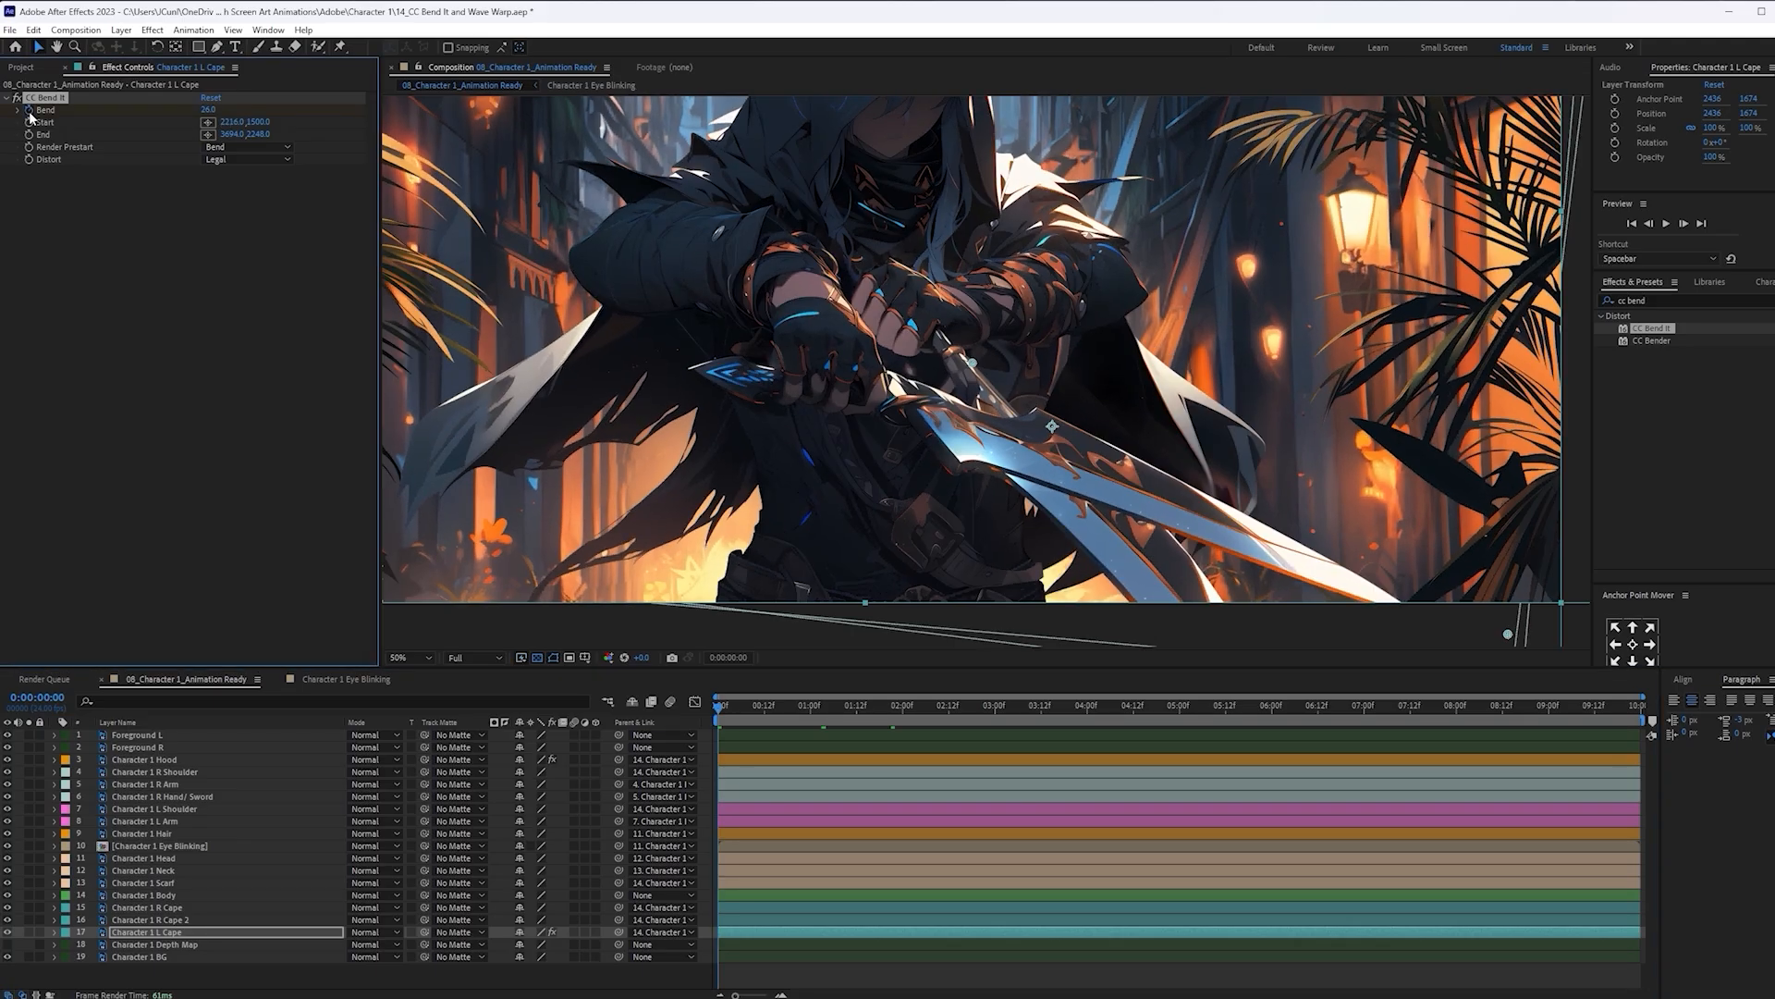
{"action": "left_click_drag", "start_coordinate": [749, 713], "coordinate": [904, 716]}
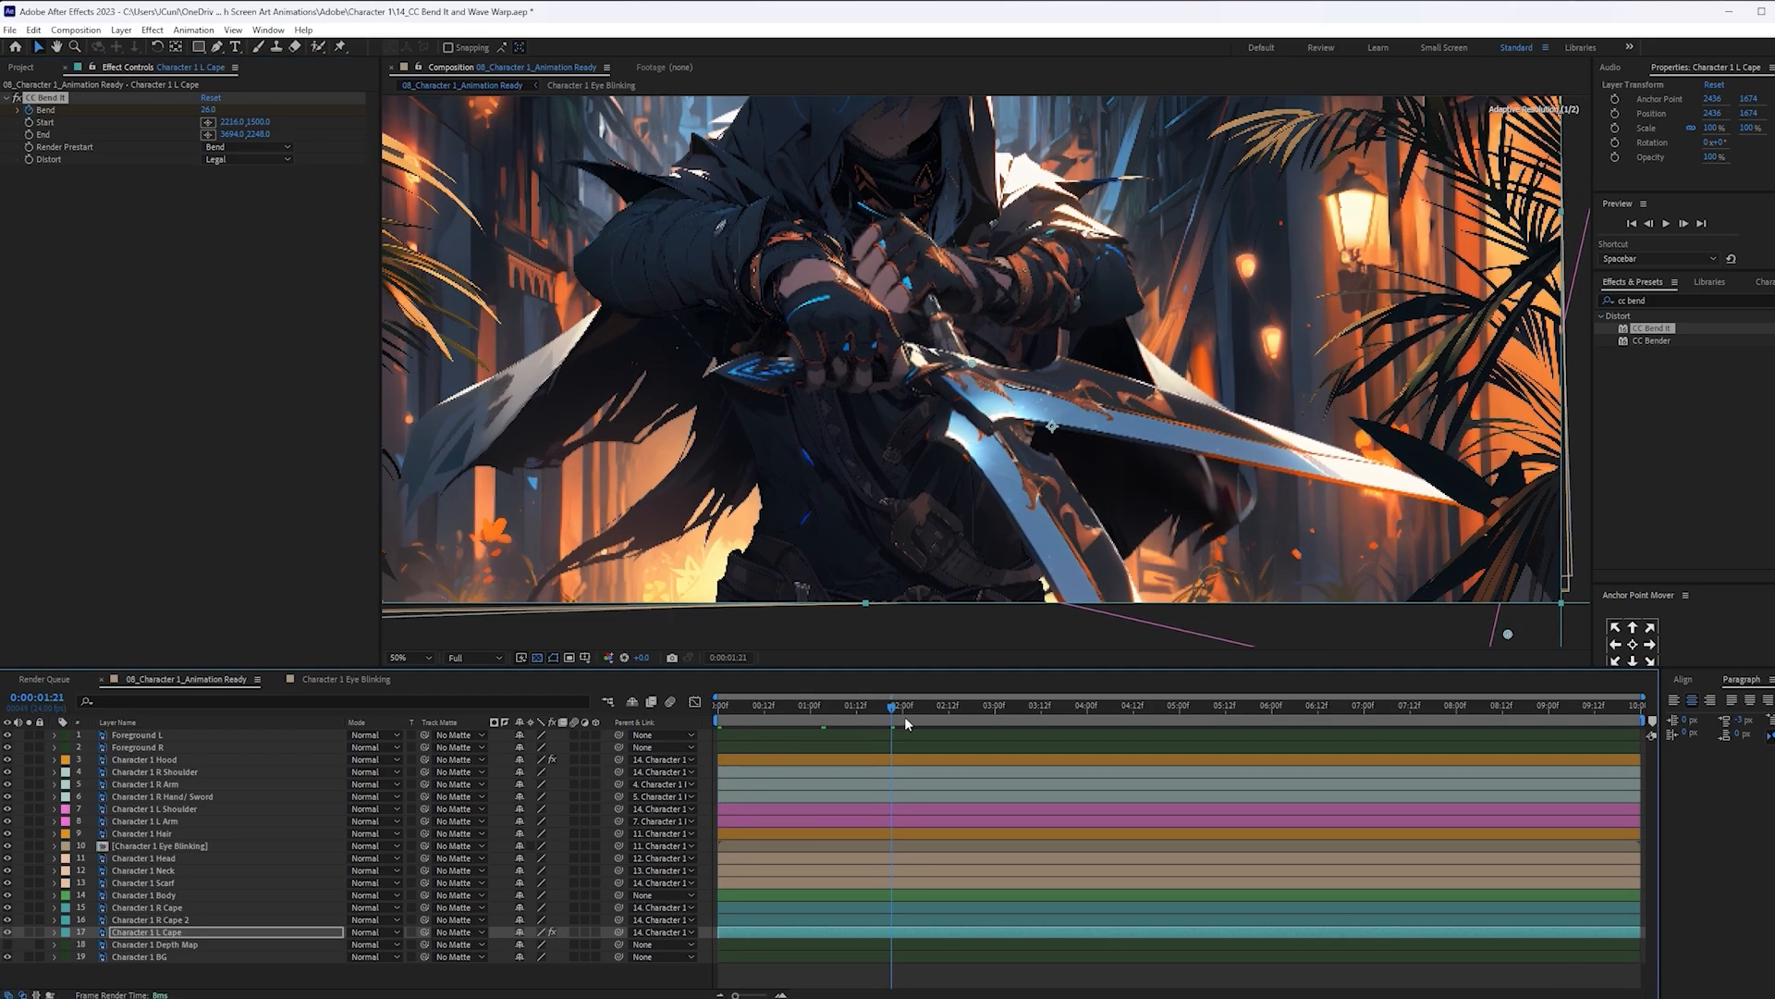
{"action": "mouse_move", "coordinate": [209, 109]}
{"action": "left_mouse_down"}
{"action": "mouse_move", "coordinate": [181, 122]}
{"action": "mouse_move", "coordinate": [203, 122]}
{"action": "left_mouse_up"}
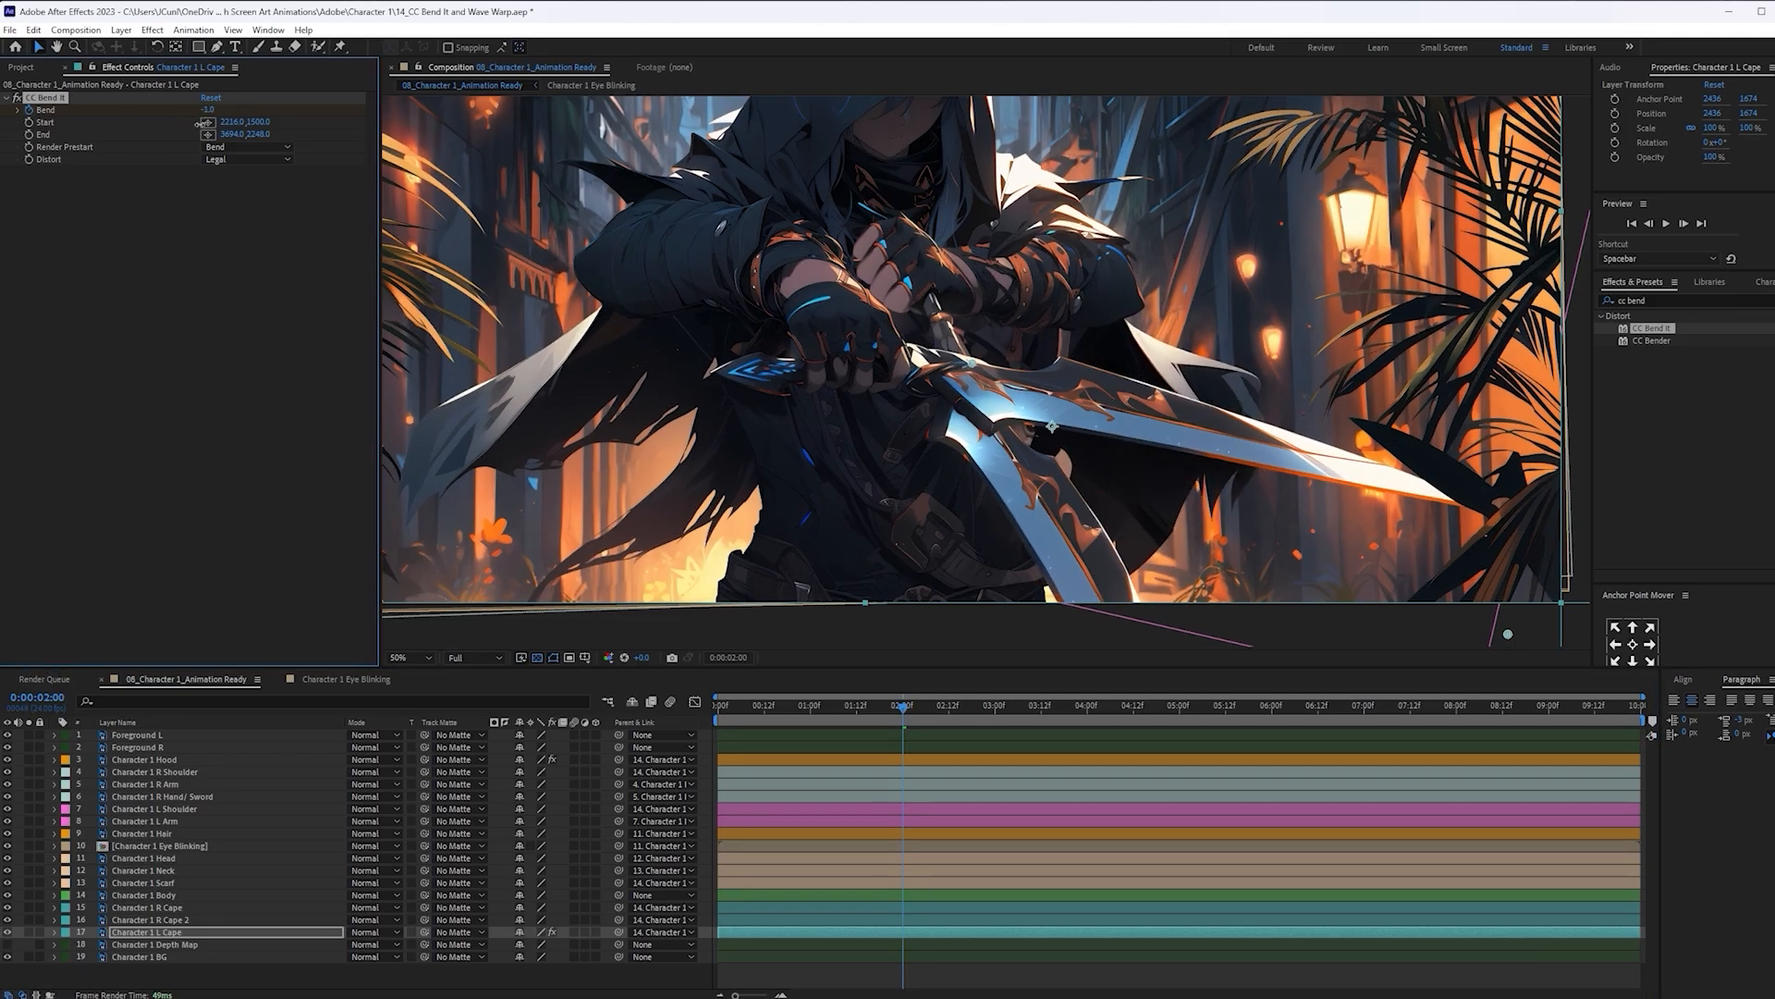
{"action": "left_click", "coordinate": [212, 108]}
{"action": "type", "text": "0"}
{"action": "key", "text": "Return"}
{"action": "key", "text": "u"}
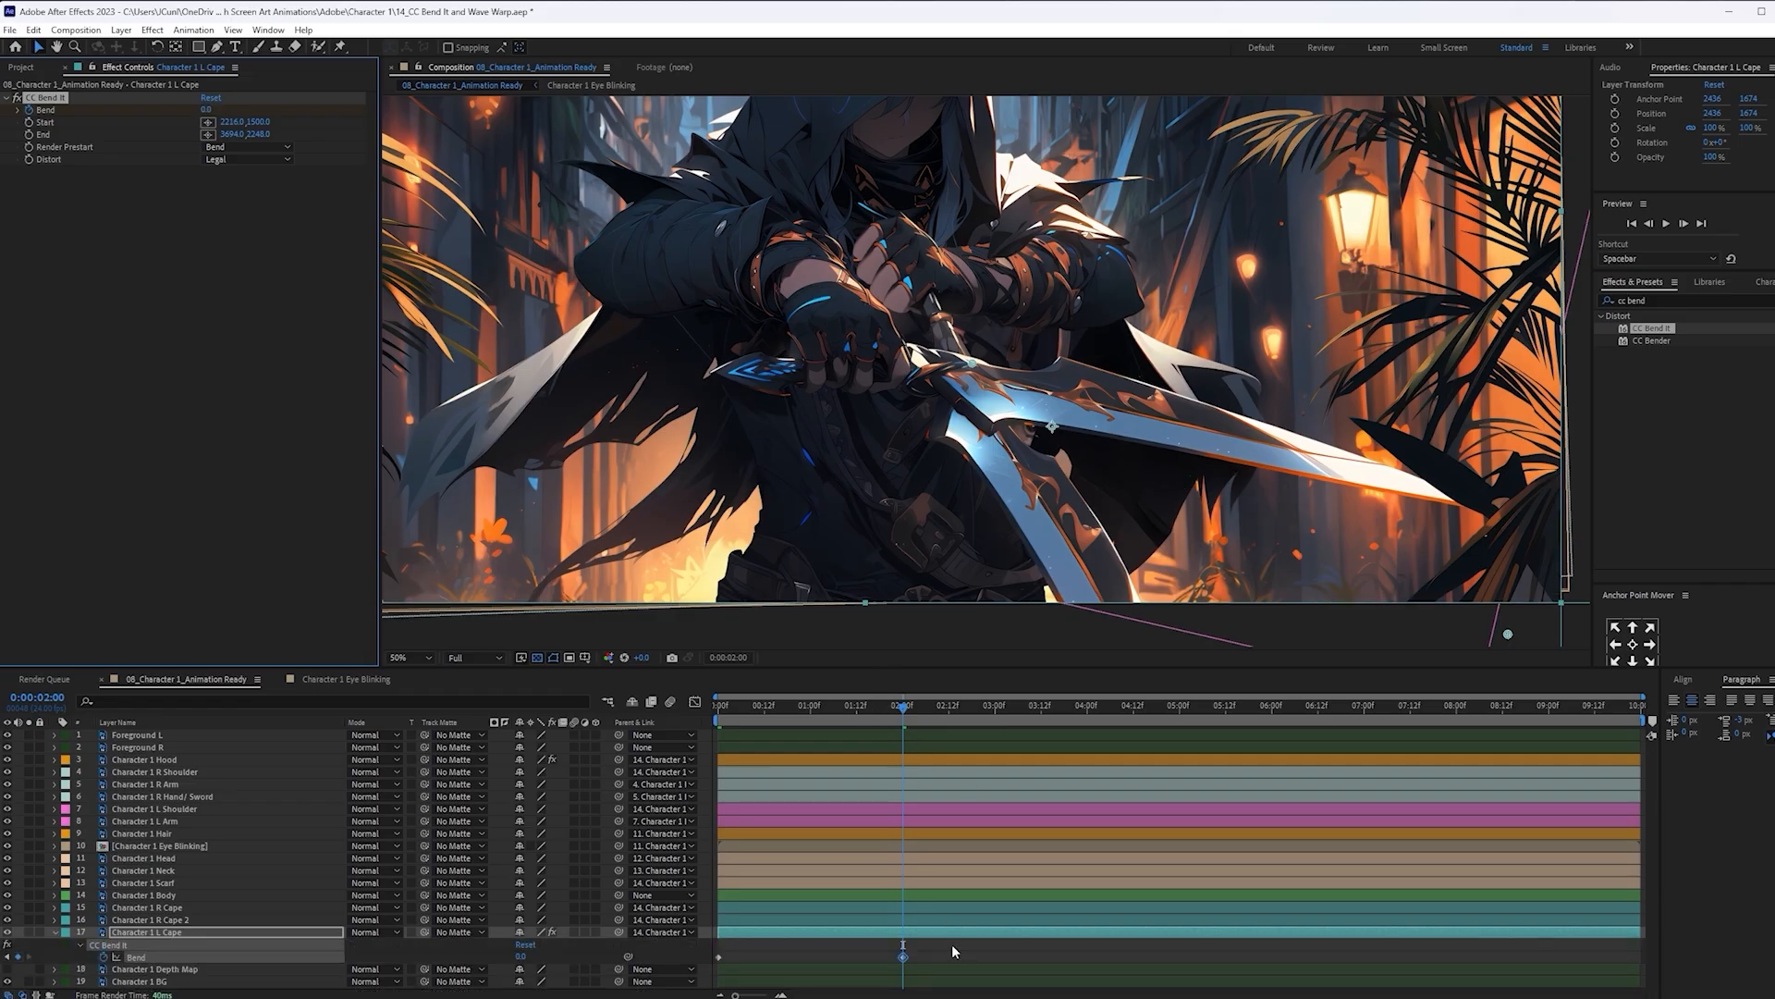
Ease both Bend keyframes on the L Cape and add the expression loopOut("pingpong"); to Bend
{"action": "left_click_drag", "start_coordinate": [952, 945], "coordinate": [714, 968]}
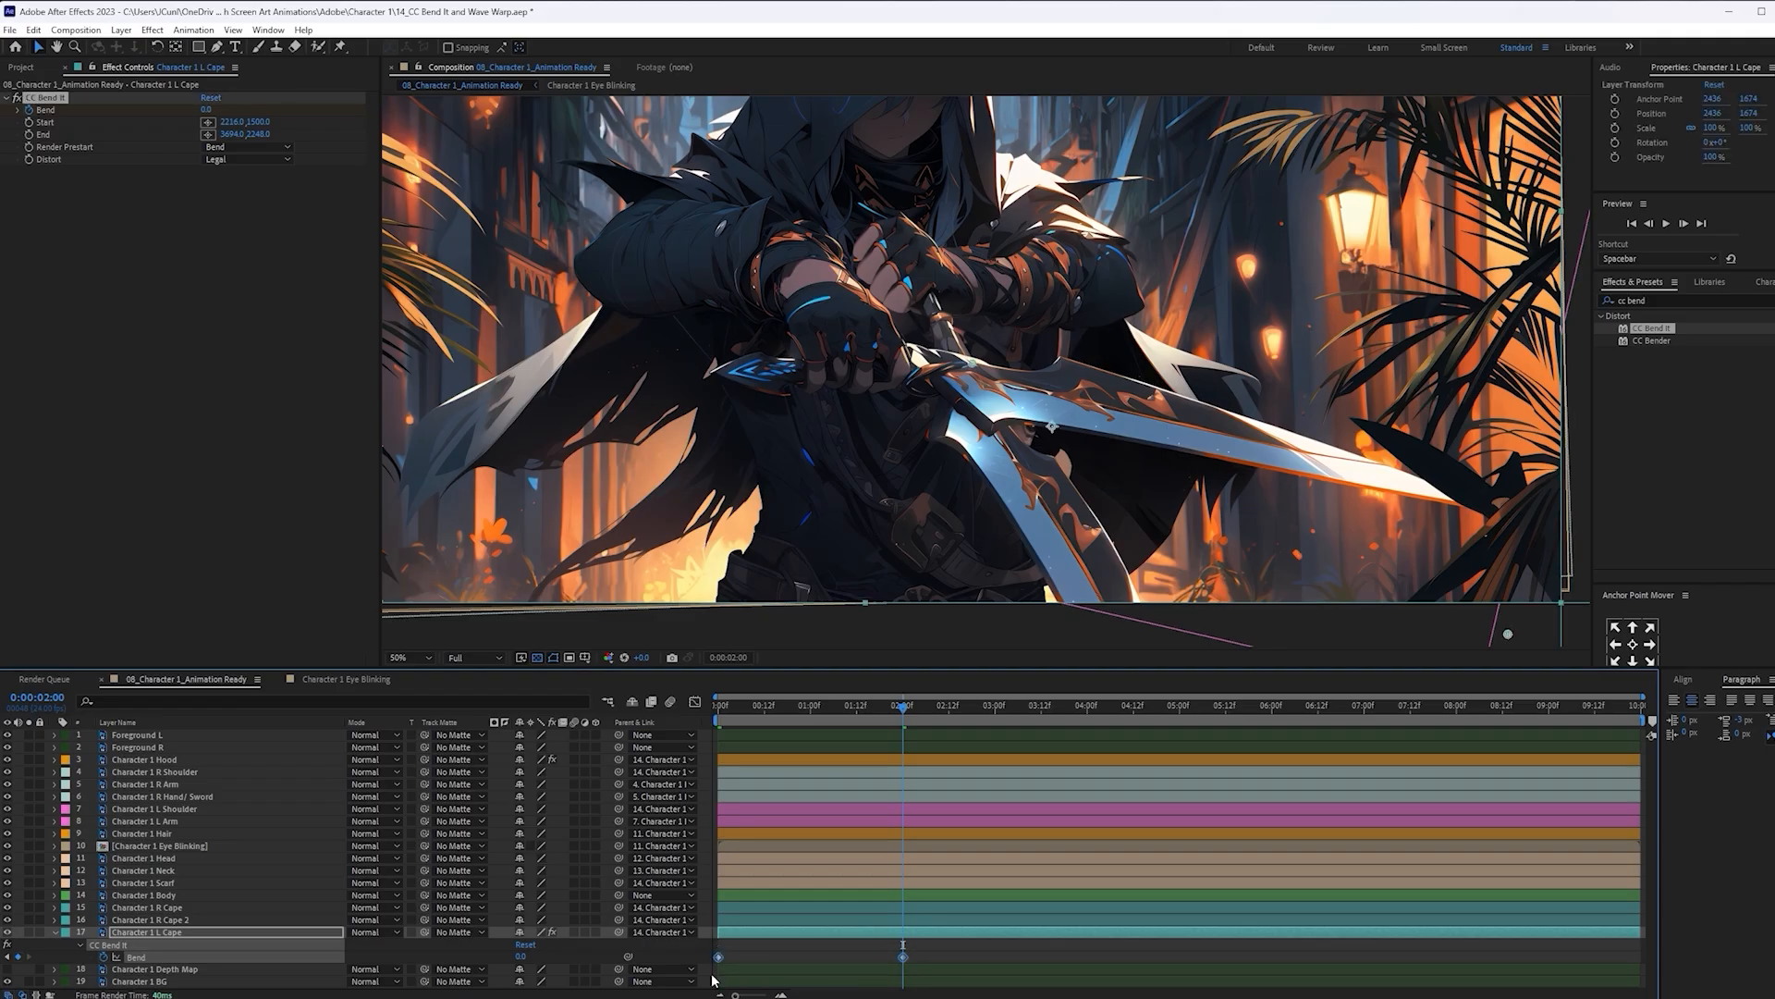
{"action": "left_click", "coordinate": [104, 958], "text": "alt"}
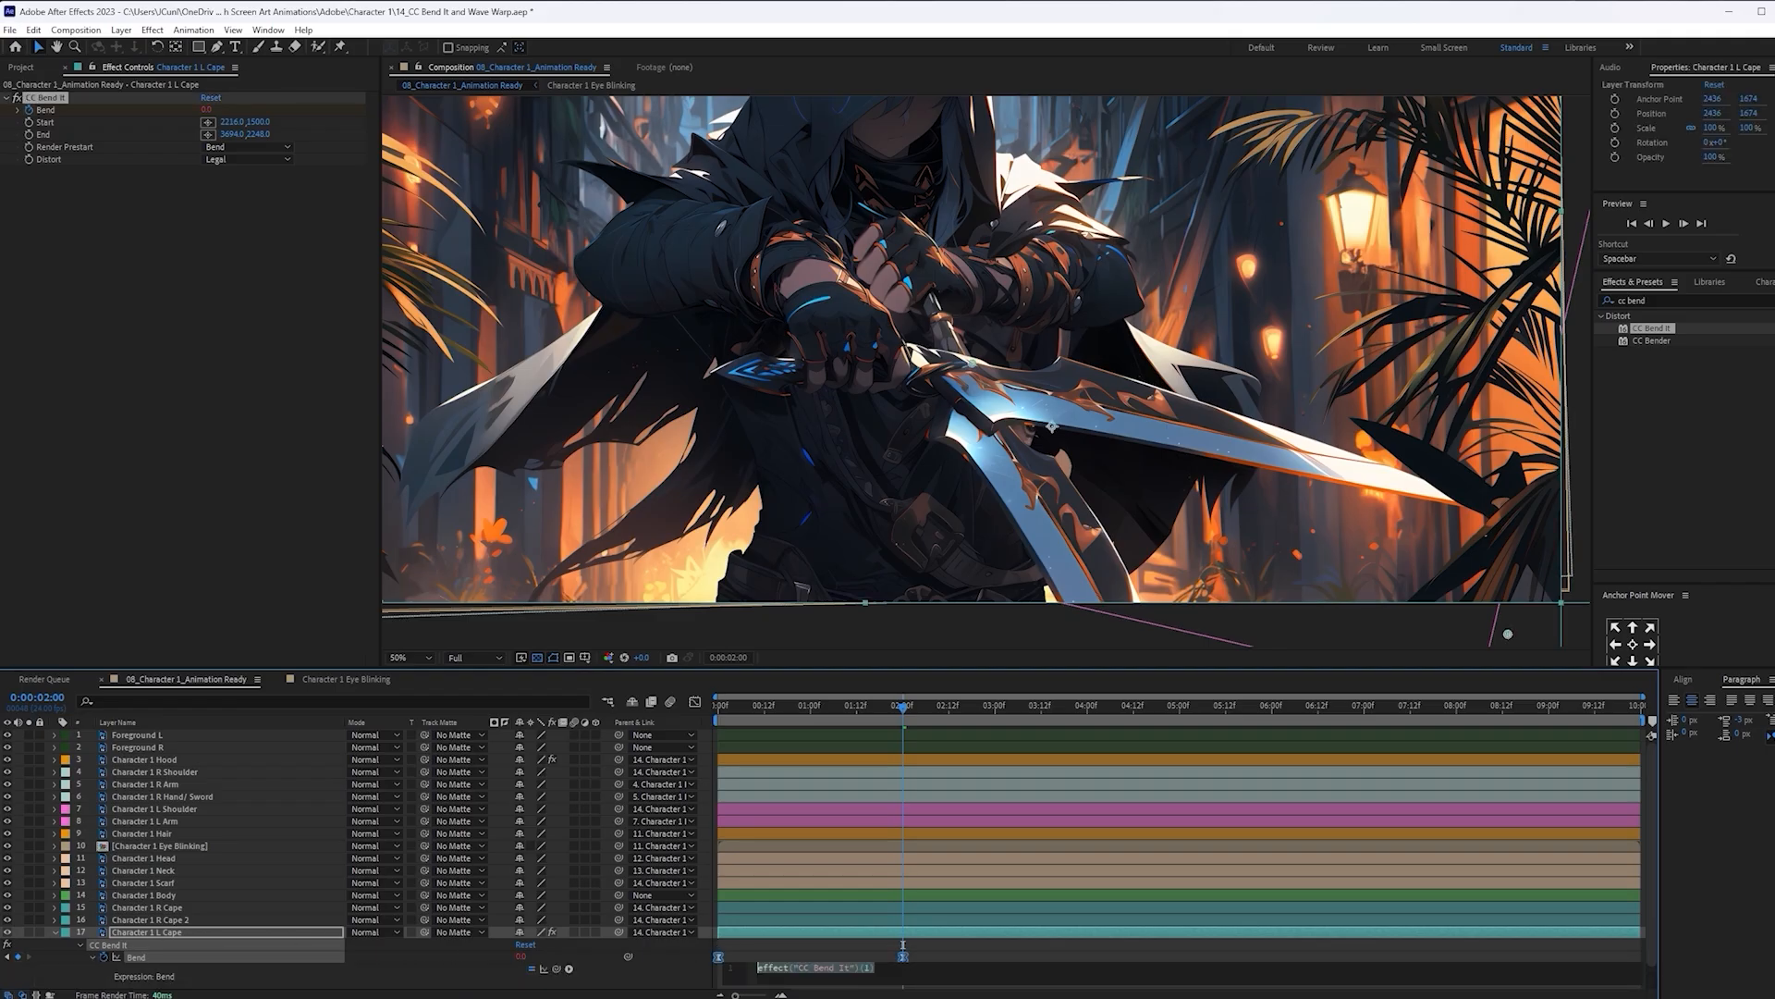
{"action": "type", "text": "loopOut"}
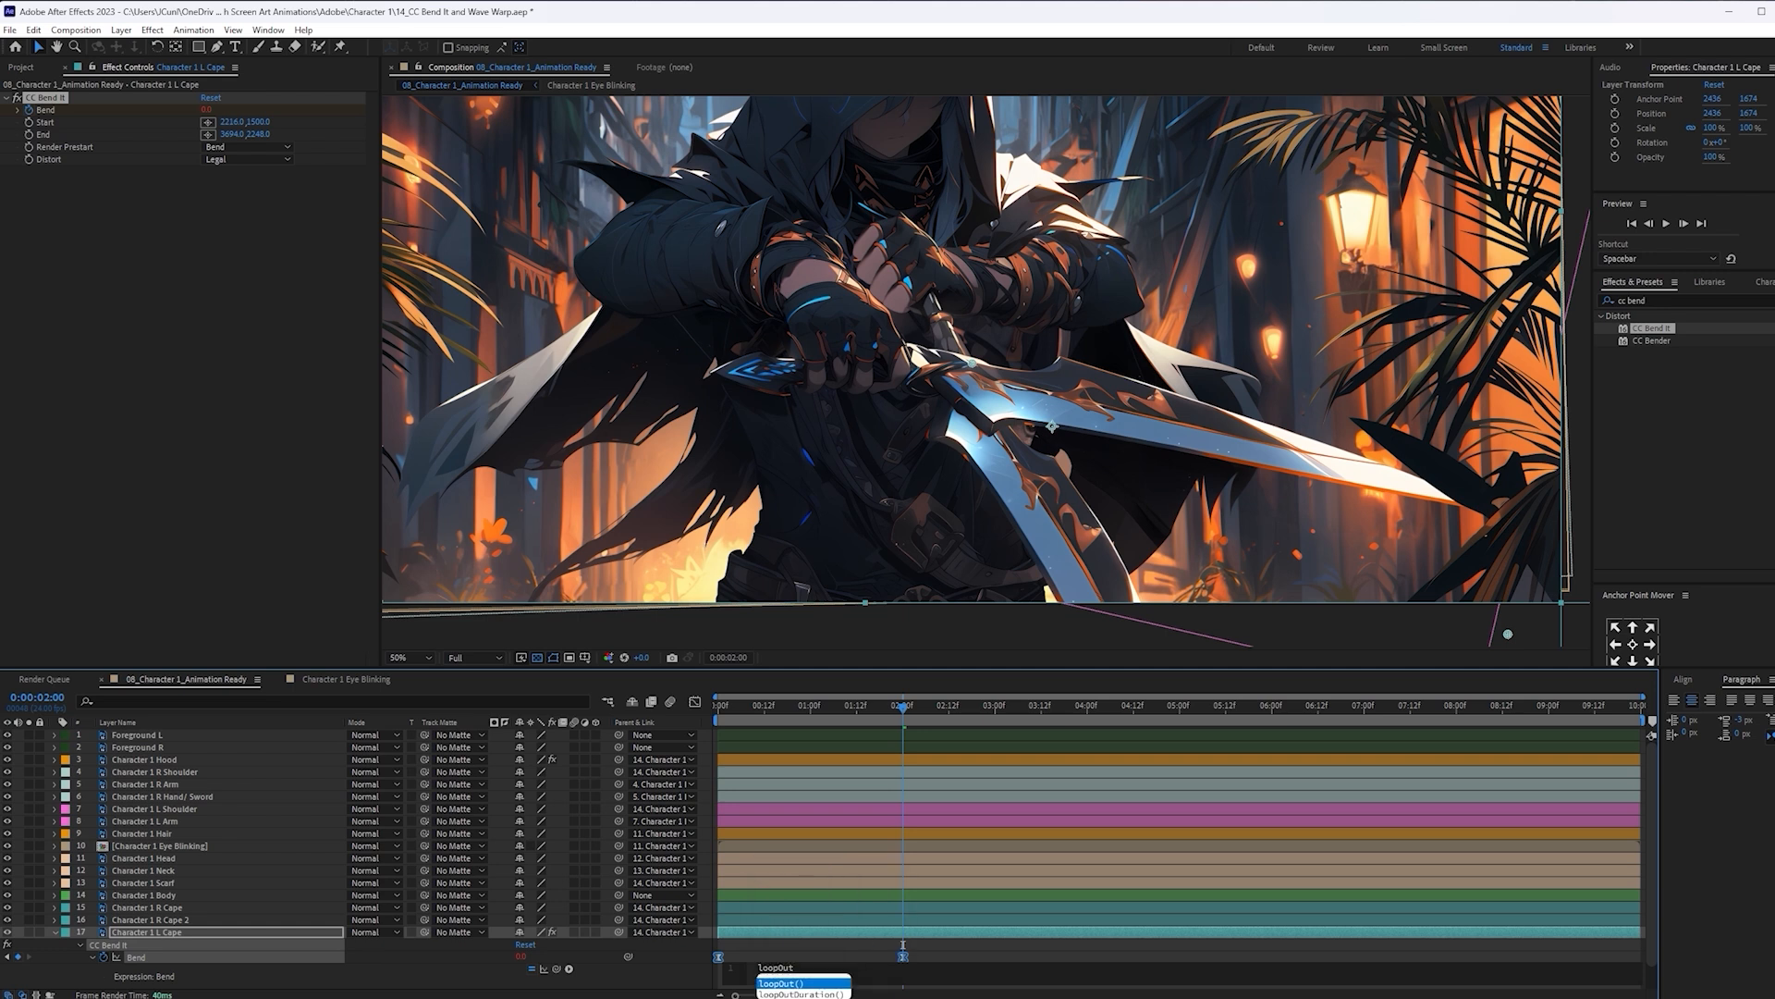
{"action": "key", "text": "Return"}
{"action": "type", "text": "\"pingpong\");"}
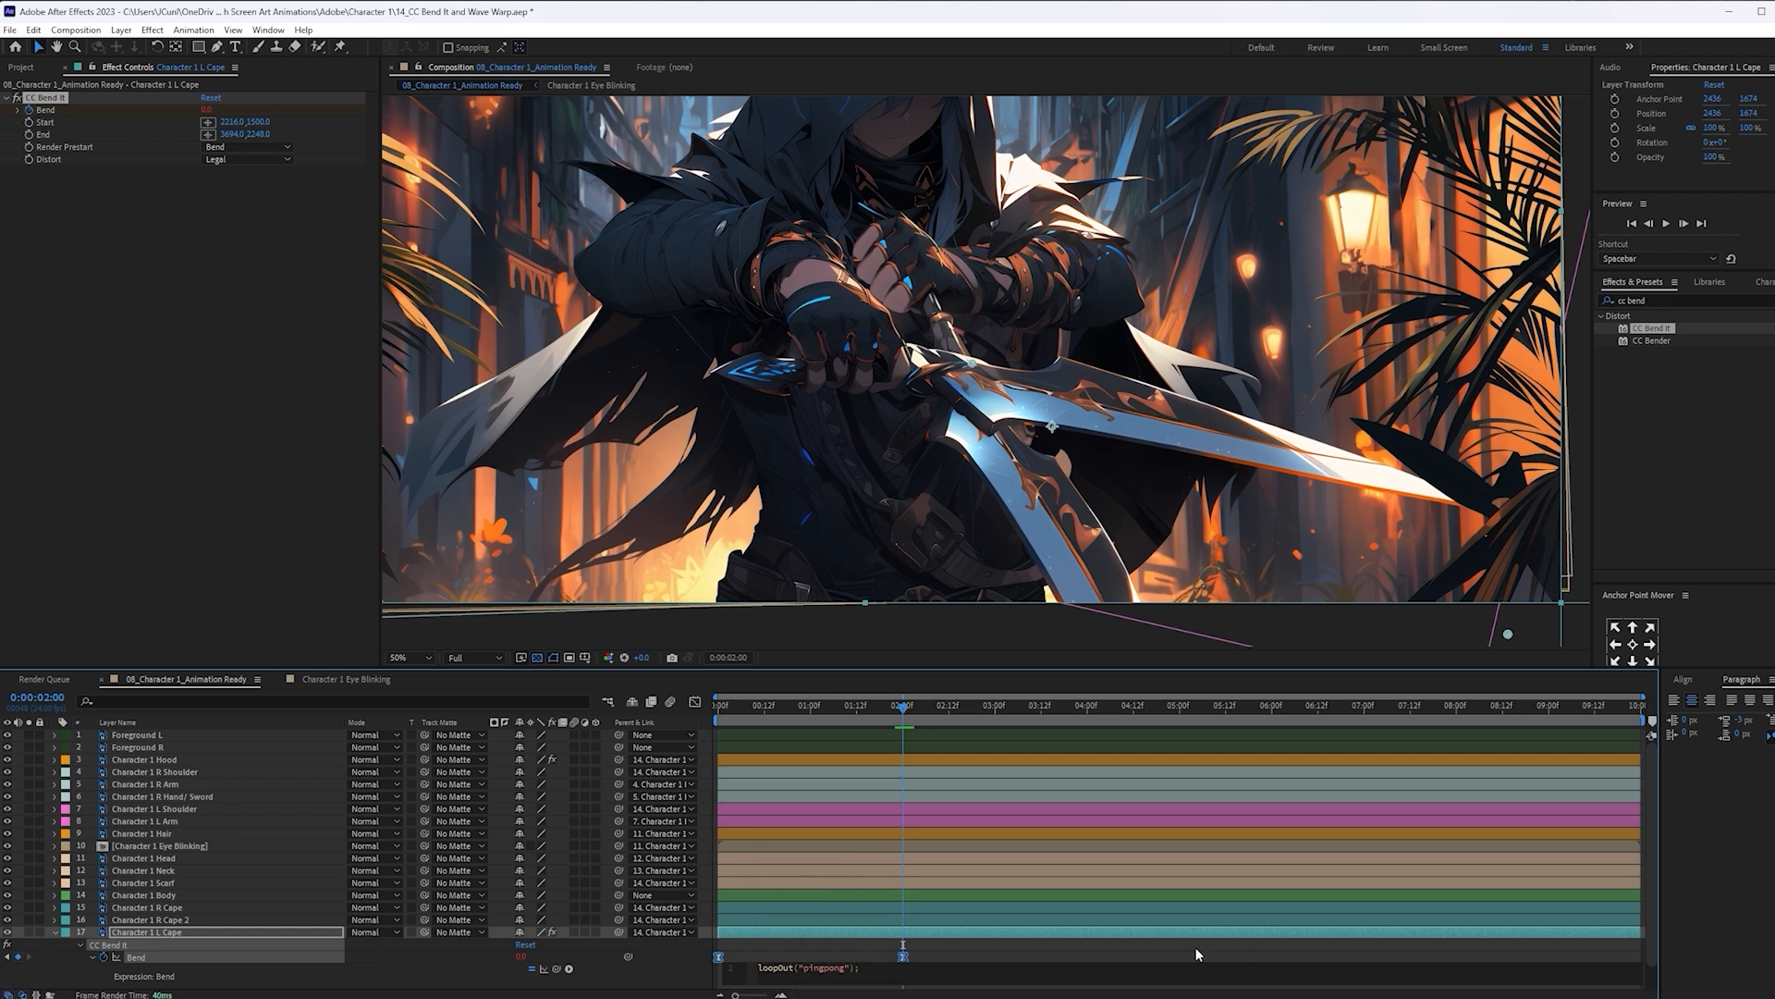
{"action": "left_click", "coordinate": [1196, 954]}
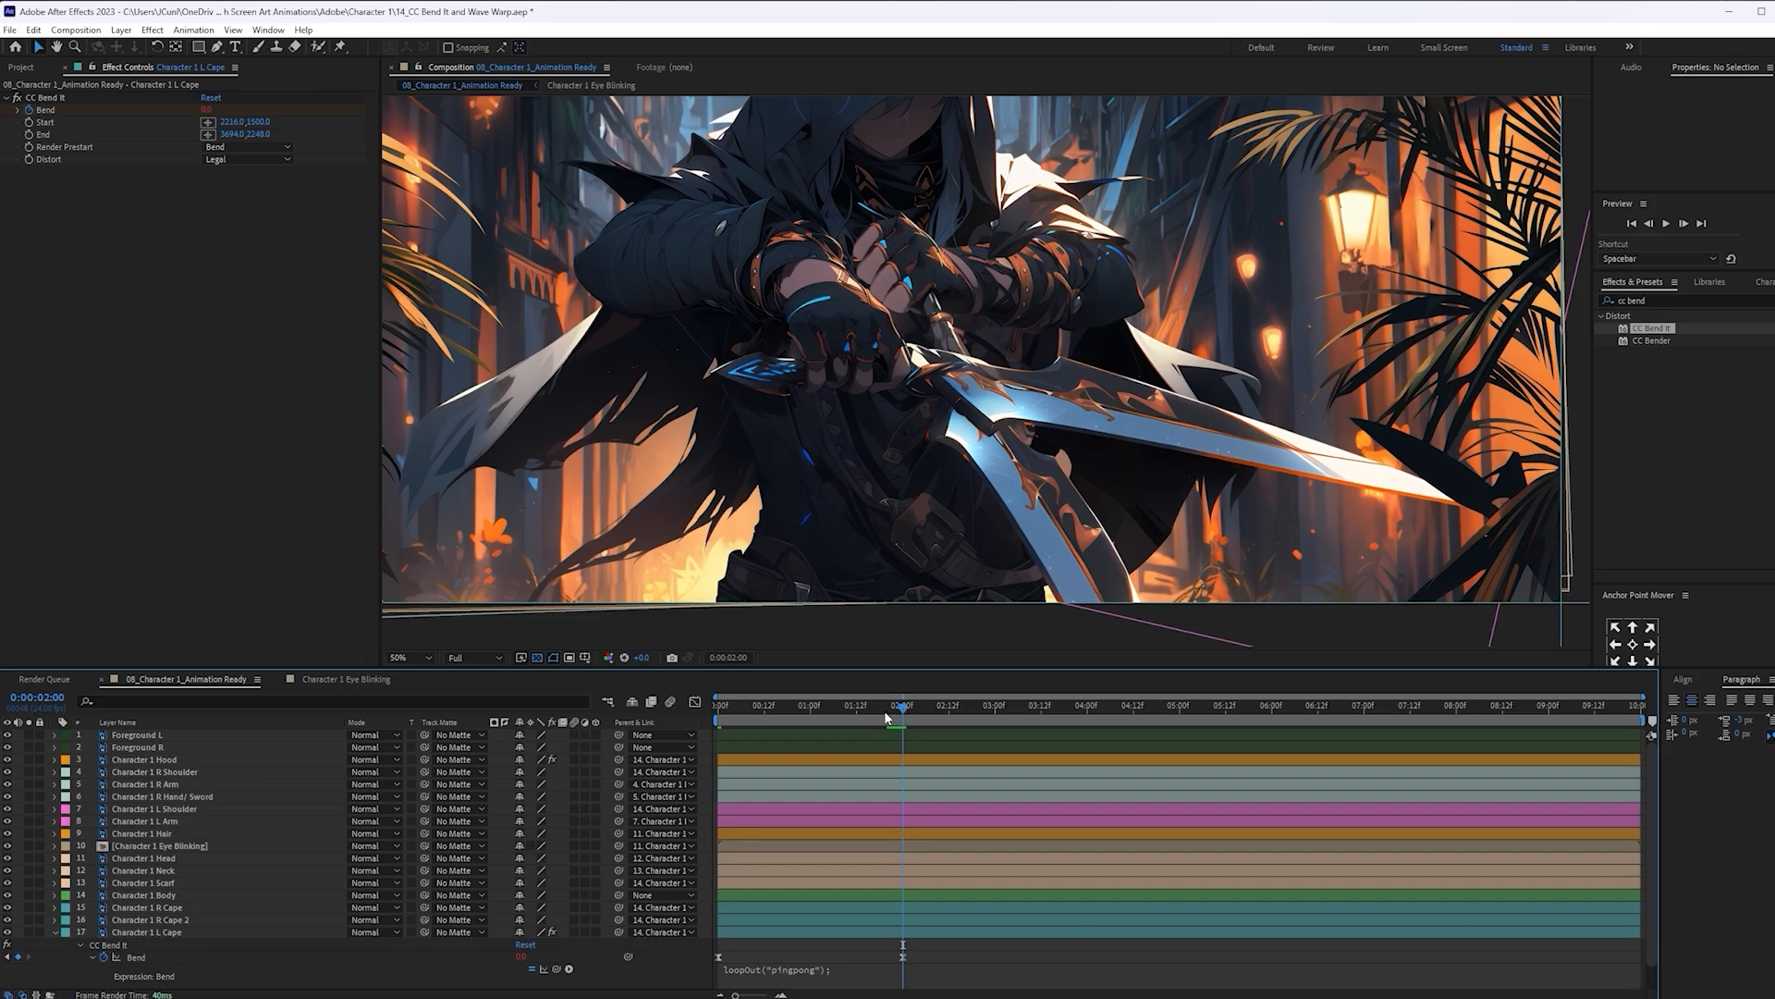
Preview the cape's looping bend from the first frame, and move the second Bend keyframe to 0:00:01:00
{"action": "left_click_drag", "start_coordinate": [896, 710], "coordinate": [582, 725]}
{"action": "key", "text": "u"}
{"action": "key", "text": "space"}
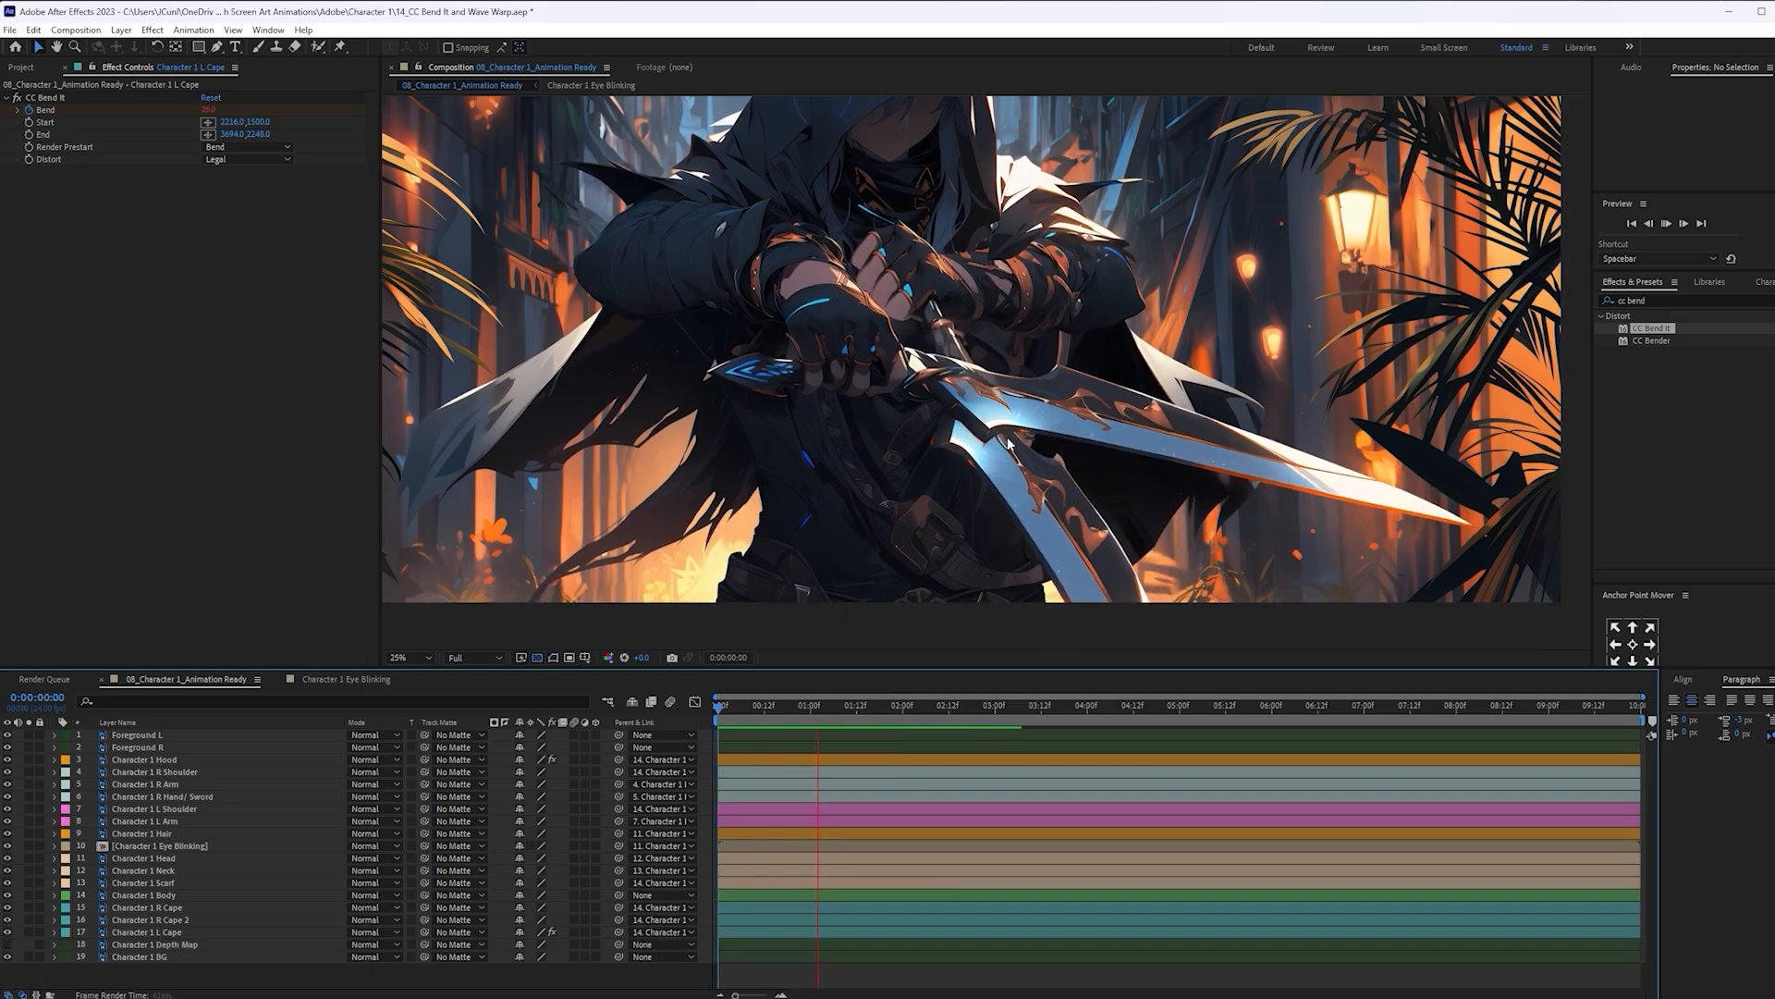
{"action": "scroll", "coordinate": [979, 445], "scroll_direction": "down", "scroll_amount": 2}
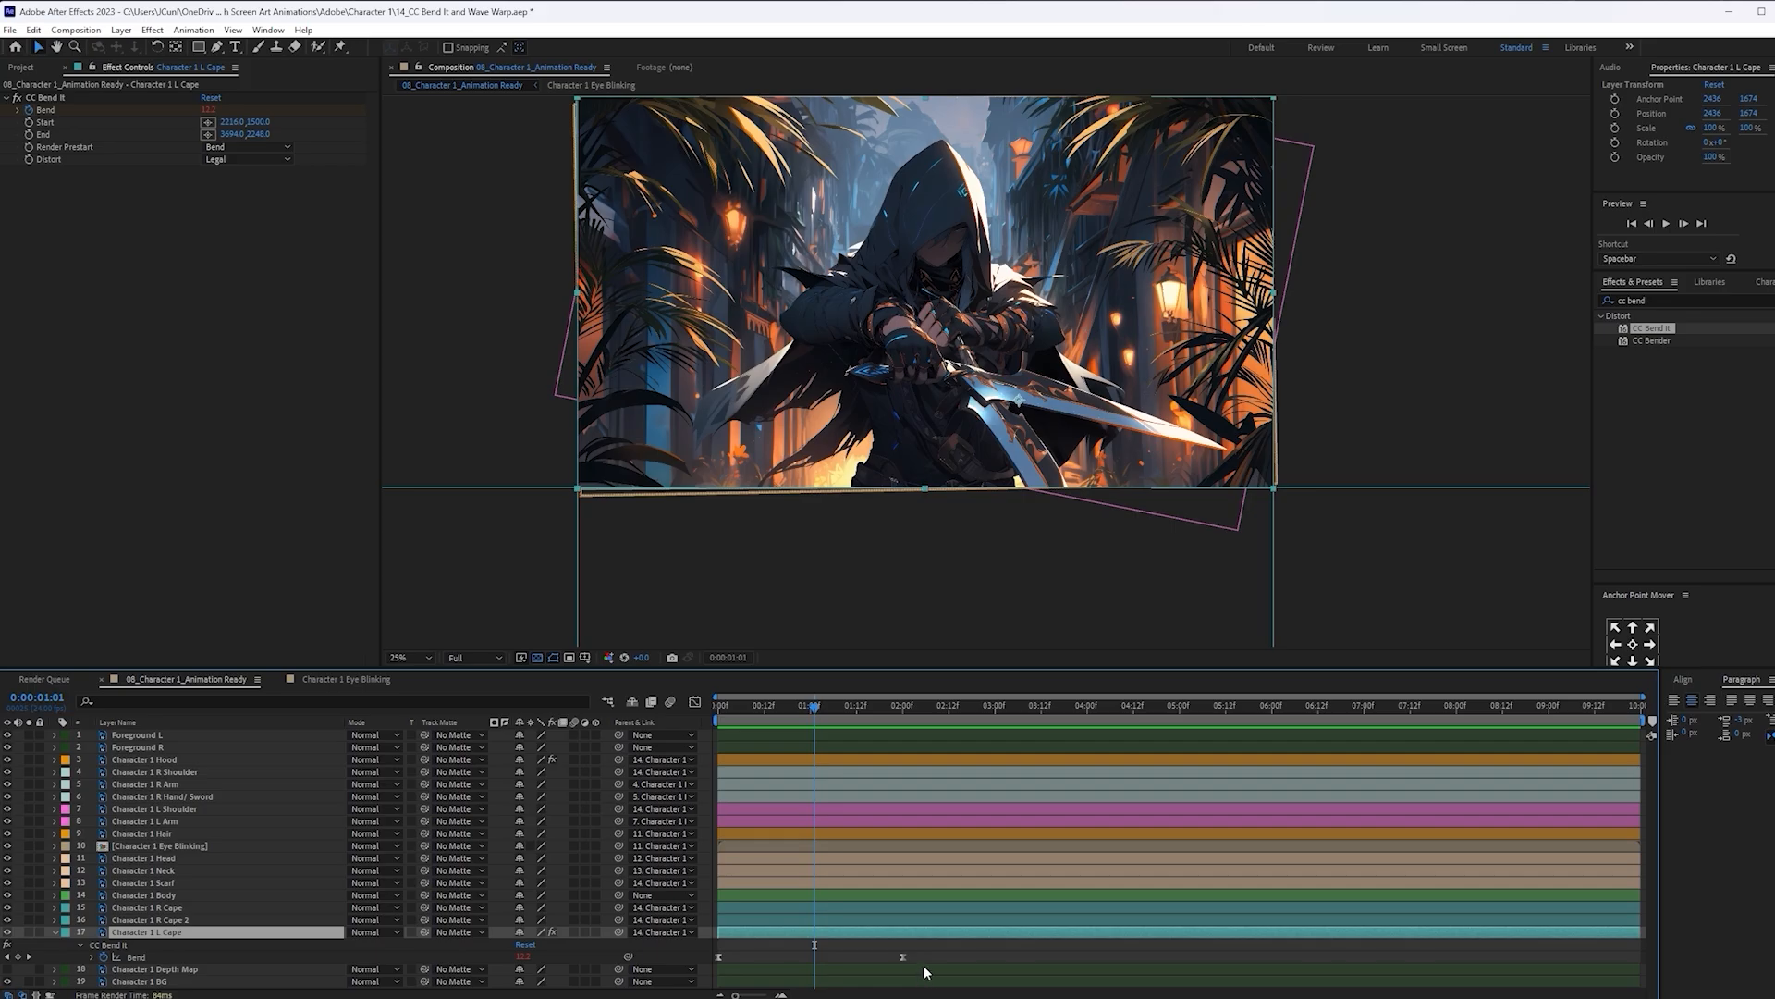
{"action": "key", "text": "Page_Up"}
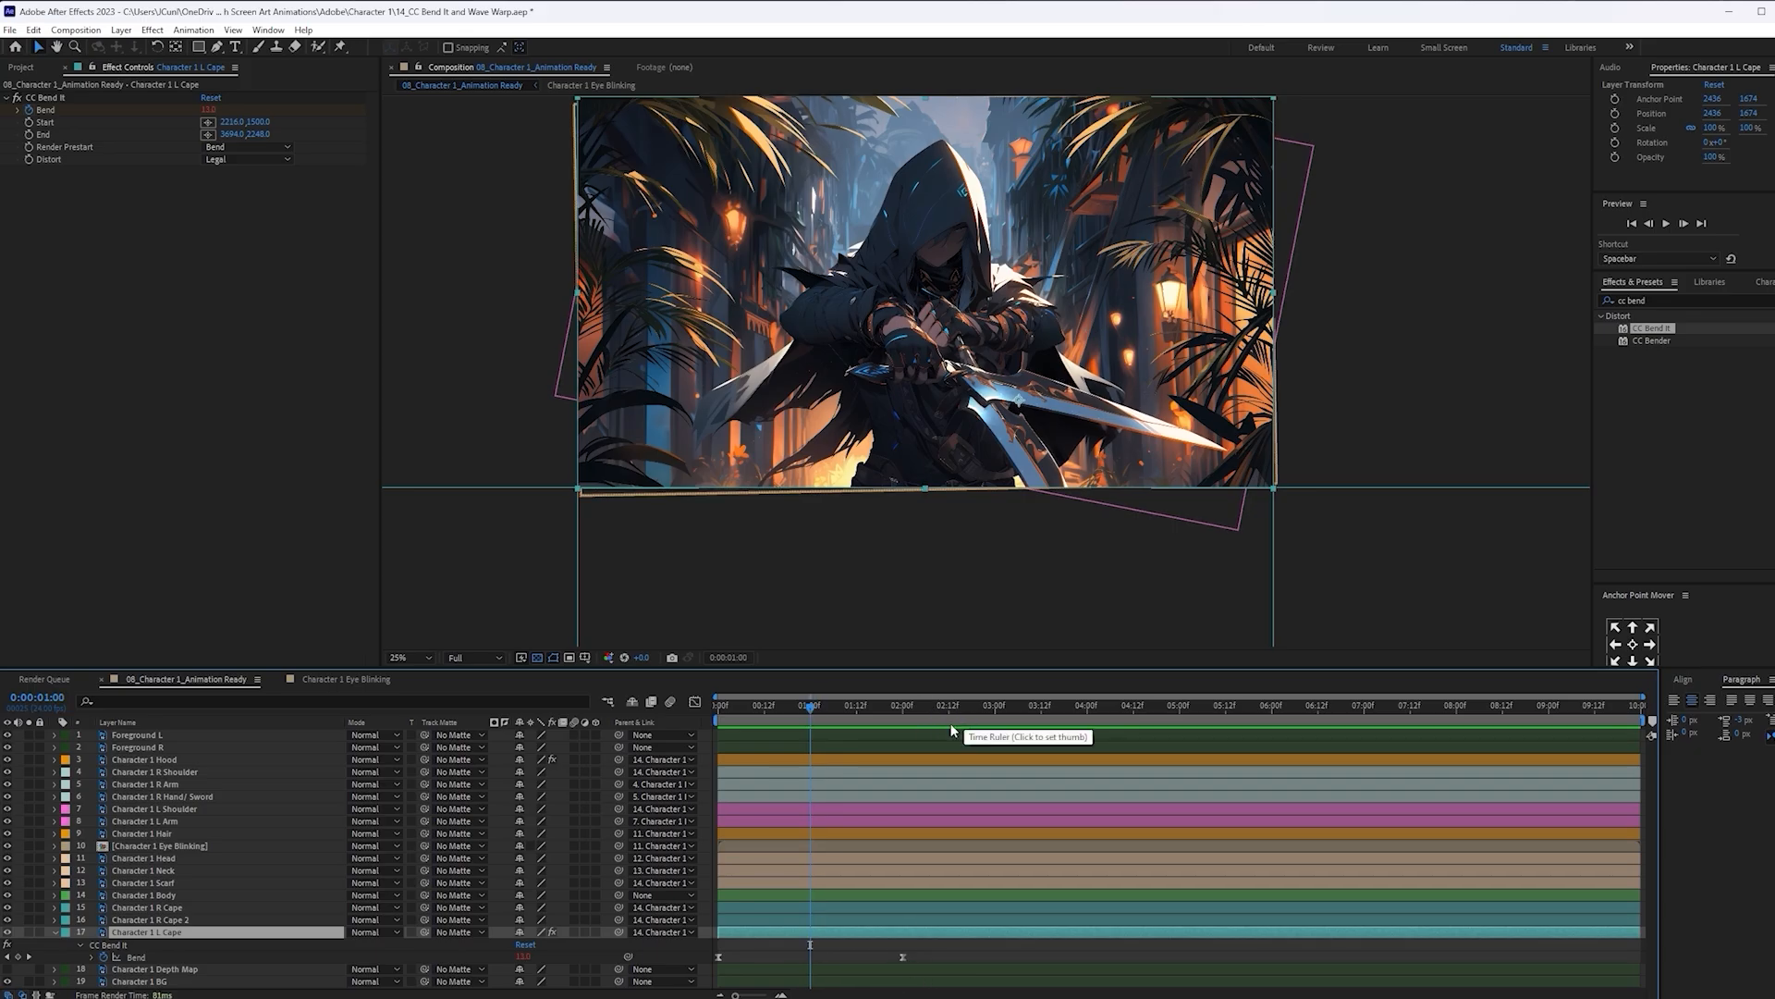
{"action": "left_click_drag", "start_coordinate": [903, 957], "coordinate": [818, 967]}
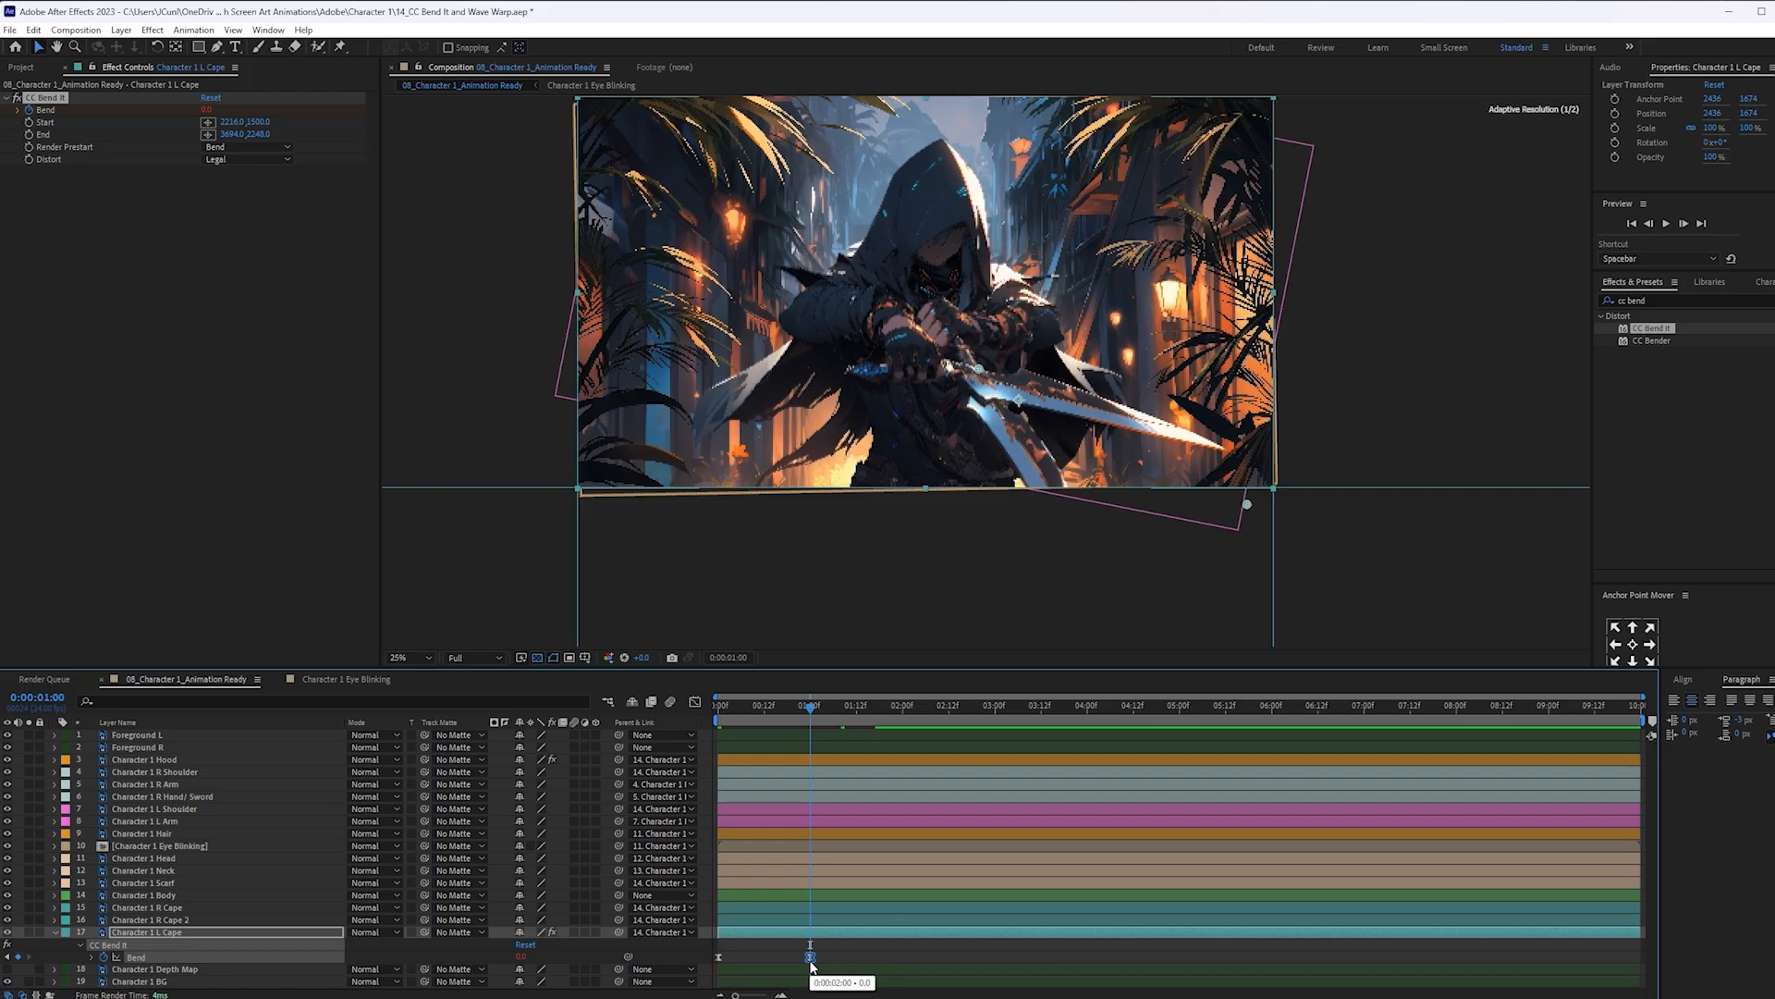
Keyframe the L Cape's Rotation at 0° on the first frame and at about -3° at 0:00:01:00
{"action": "left_click_drag", "start_coordinate": [810, 705], "coordinate": [573, 740]}
{"action": "key", "text": "r"}
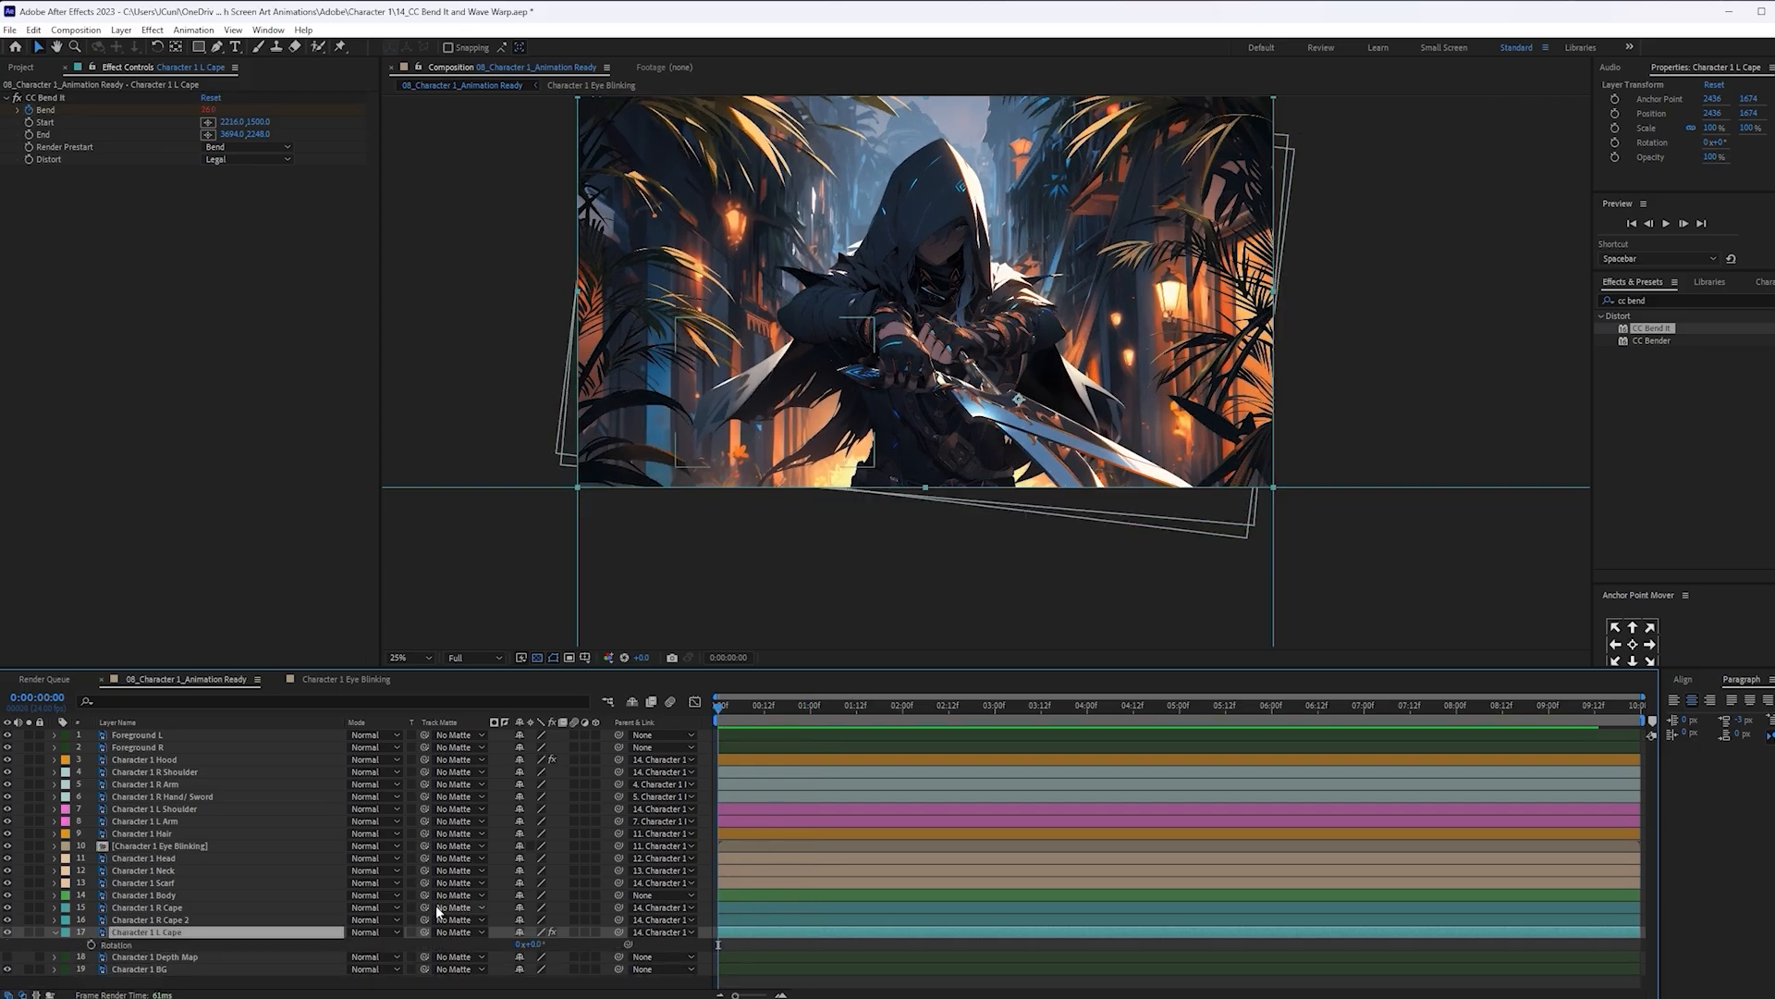
{"action": "left_click", "coordinate": [91, 944]}
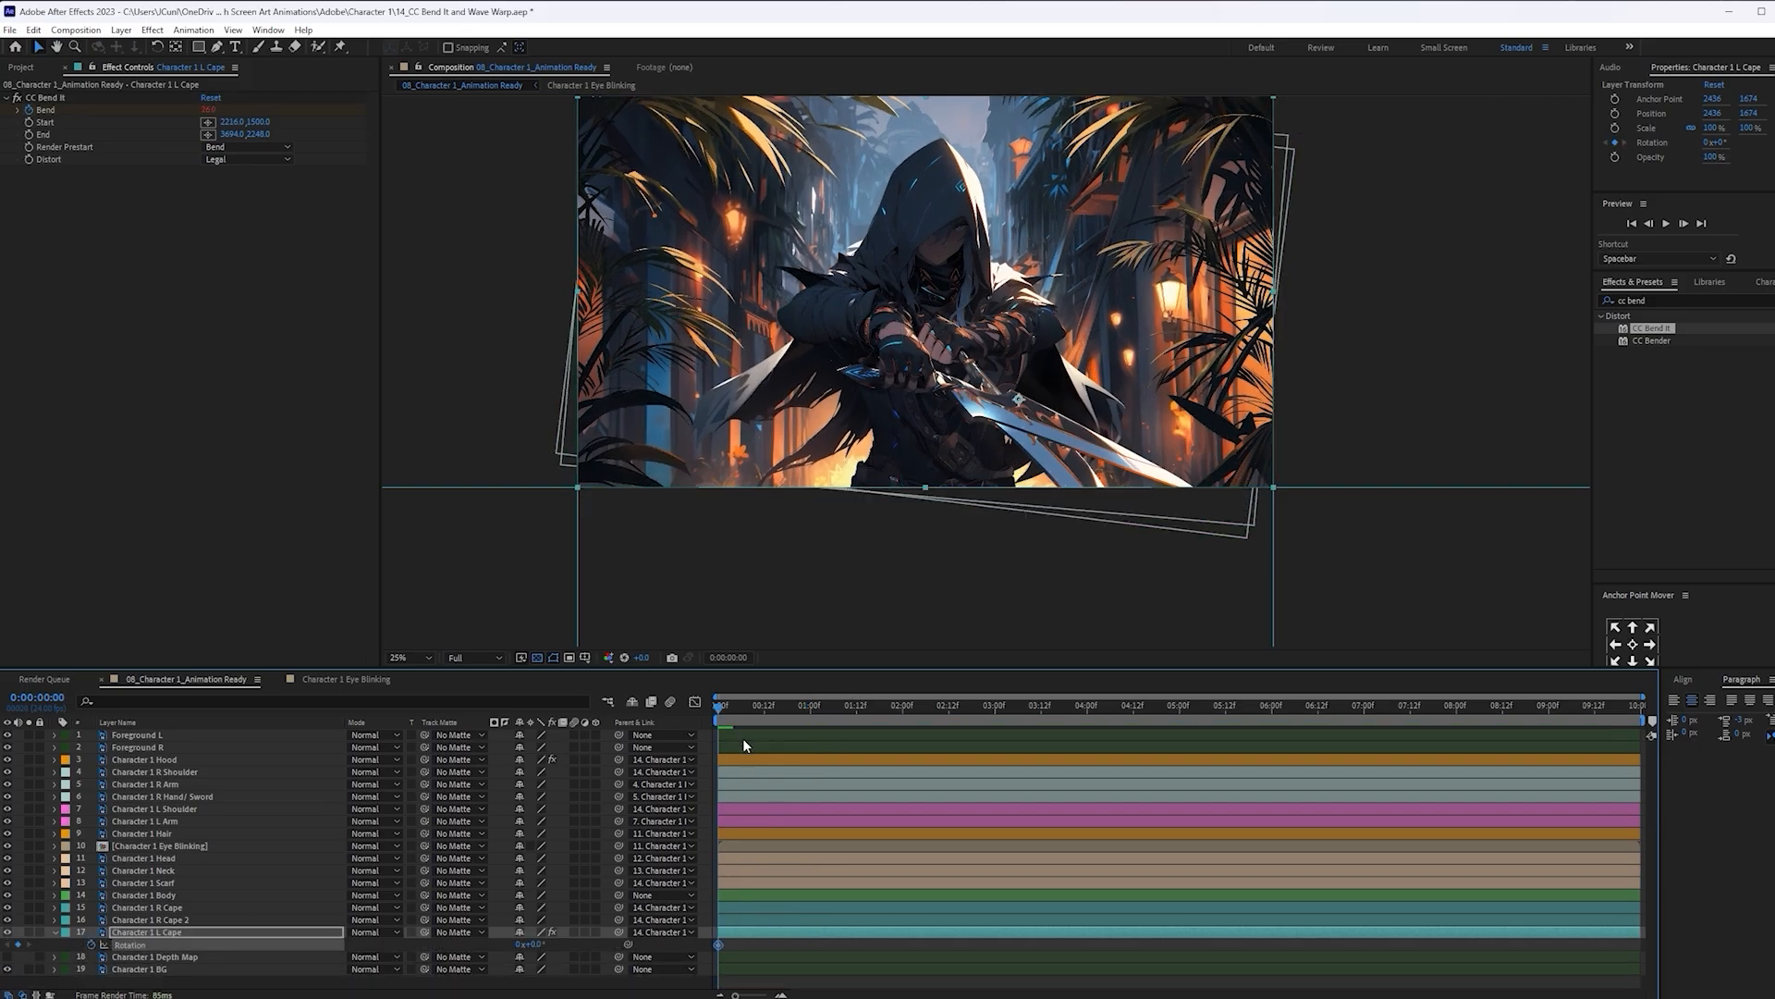
{"action": "key", "text": "u"}
{"action": "left_click_drag", "start_coordinate": [772, 710], "coordinate": [812, 716]}
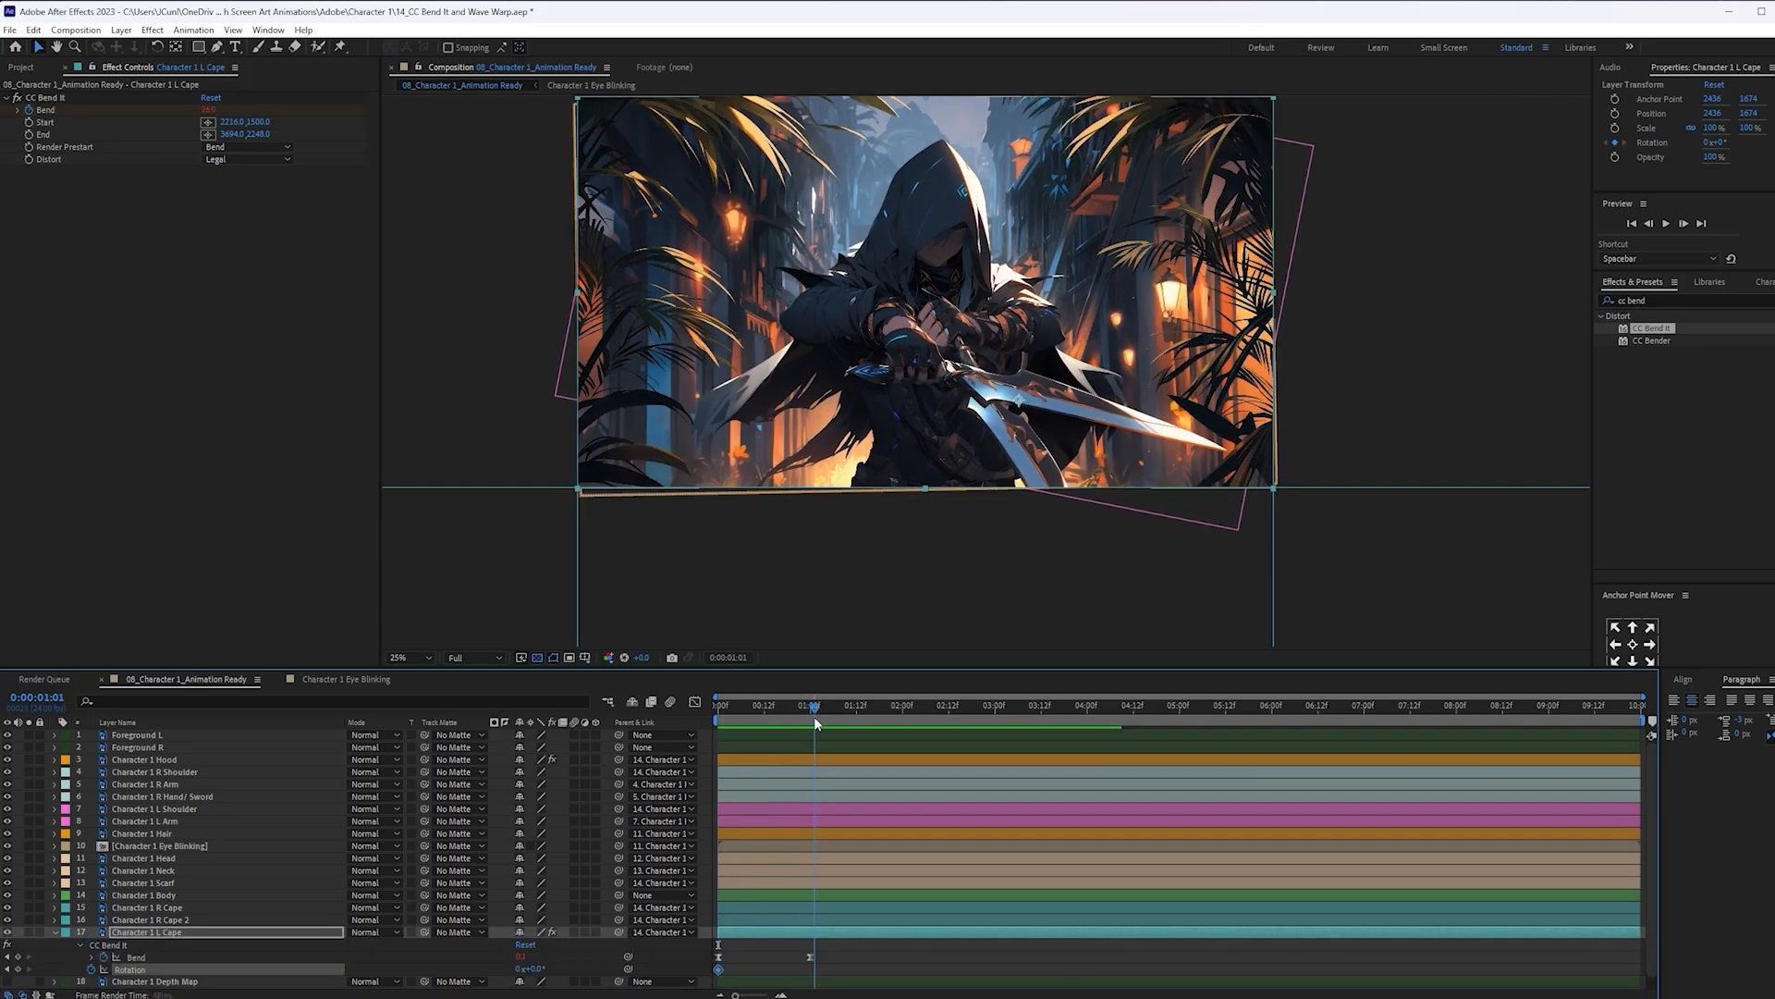
{"action": "left_click_drag", "start_coordinate": [529, 969], "coordinate": [536, 968]}
Ease both Rotation keyframes on the L Cape and add the expression loopOut("pingpong"); to Rotation
{"action": "left_click_drag", "start_coordinate": [847, 975], "coordinate": [700, 970]}
{"action": "key", "text": "F9"}
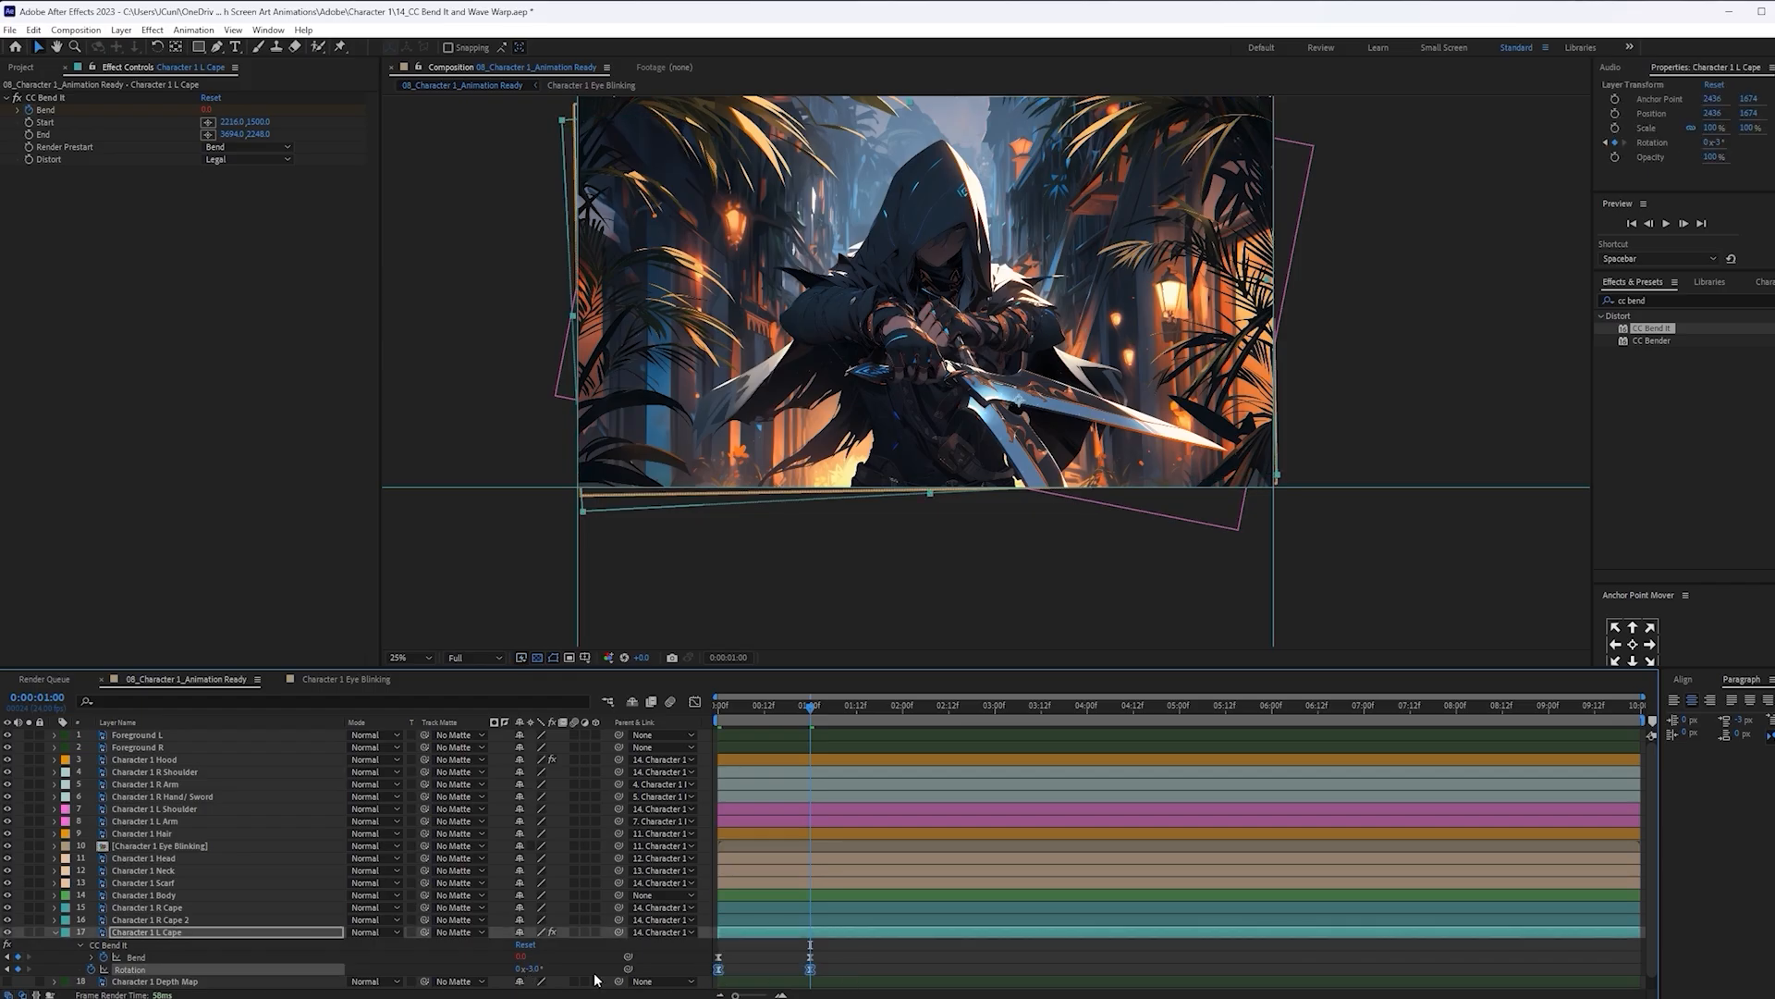
{"action": "left_click", "coordinate": [93, 970], "text": "alt"}
{"action": "type", "text": "loop"}
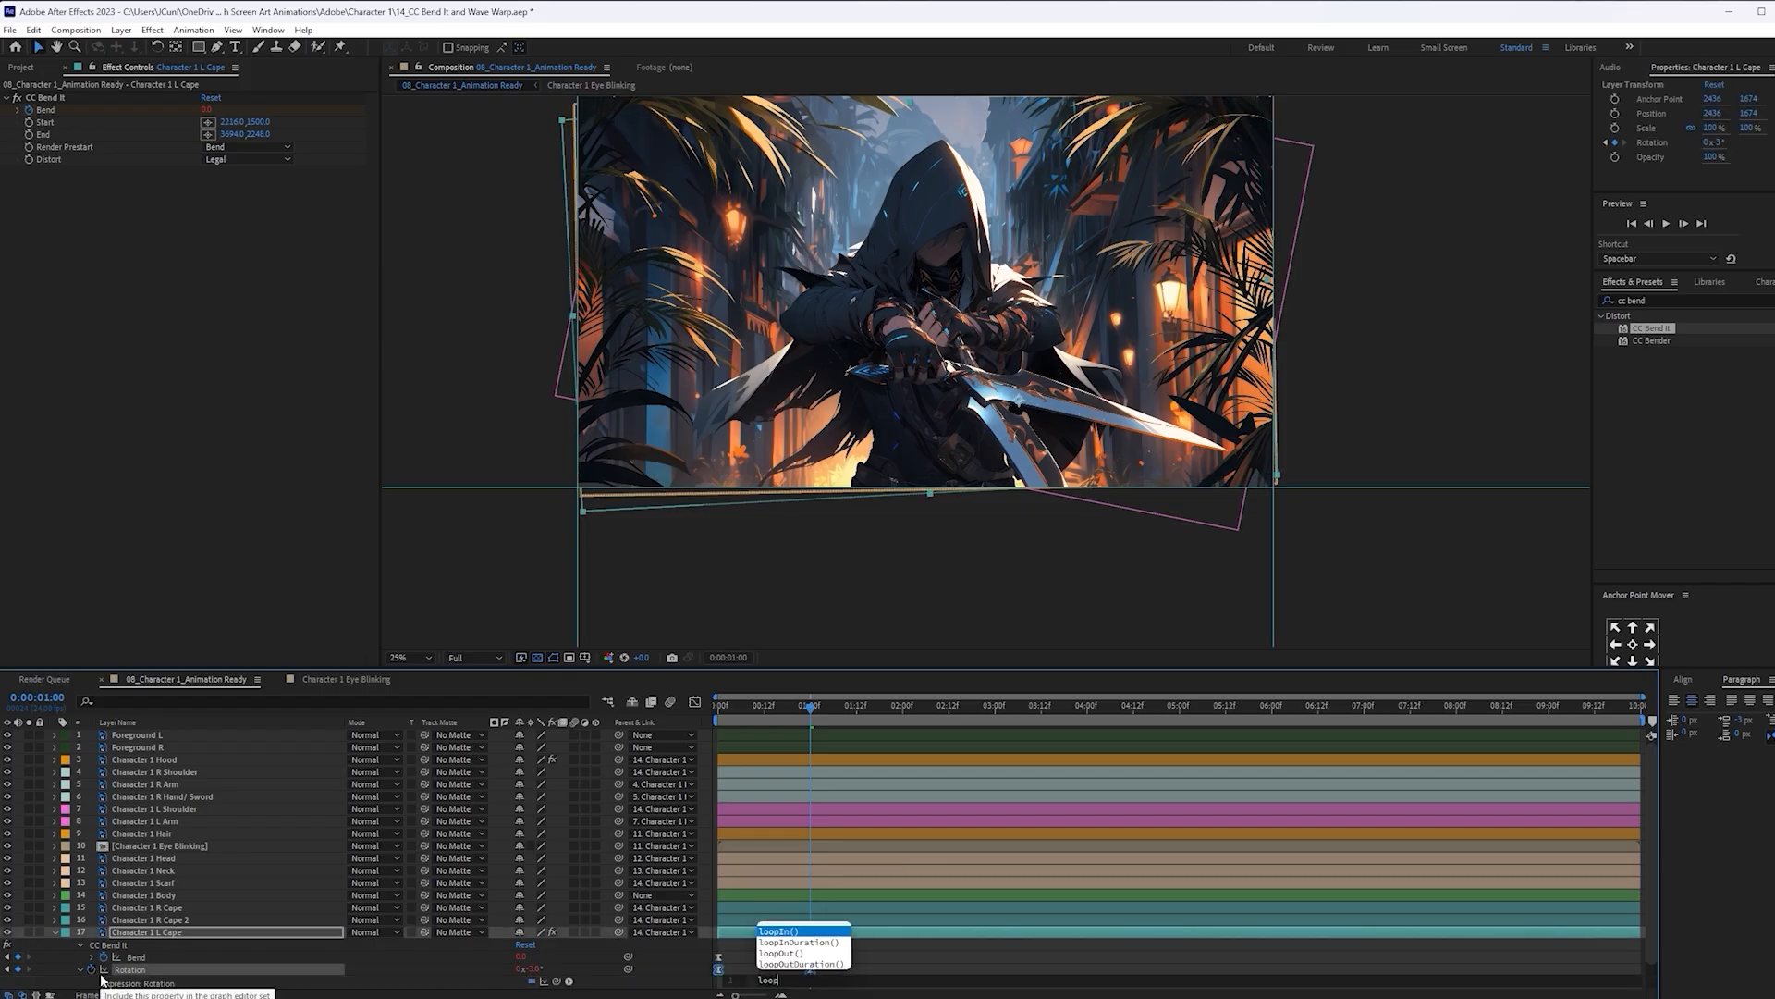
{"action": "type", "text": "Out(\"pingpong"}
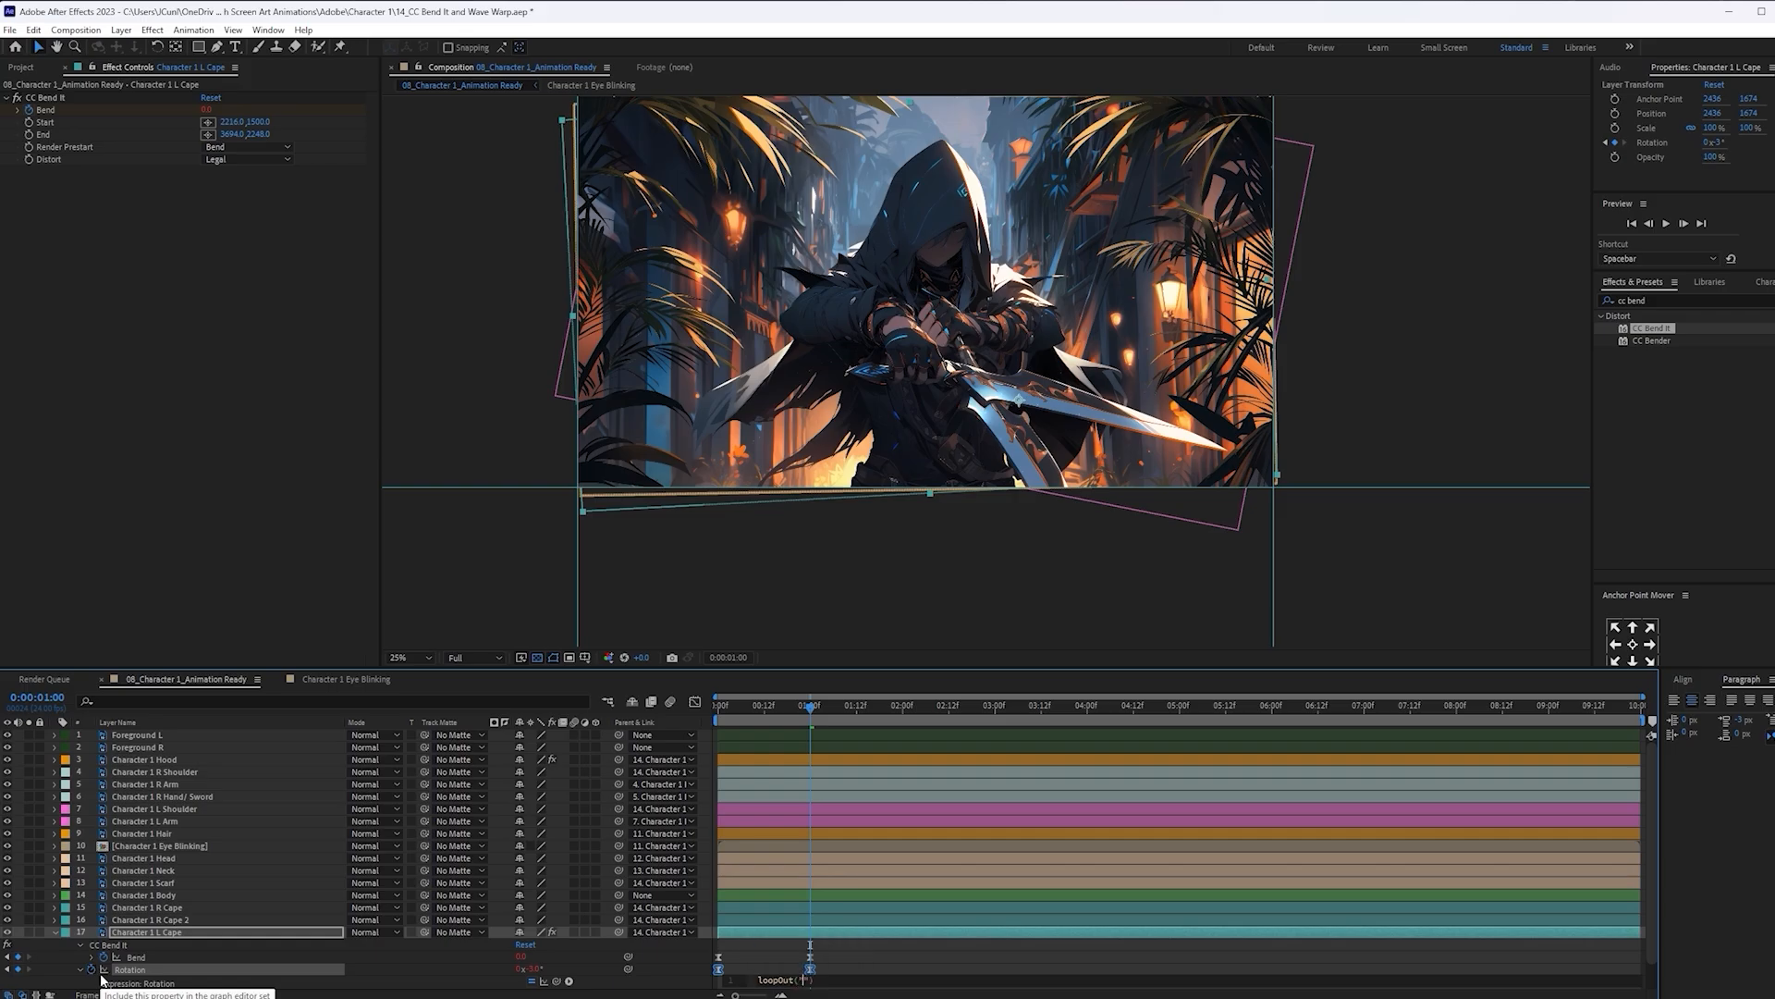
{"action": "type", "text": "\");"}
{"action": "left_click", "coordinate": [835, 952]}
Shift the Rotation keyframes earlier so the second sits at about 0:00:00:21, offset from the Bend keyframes, and preview the cape motion
{"action": "mouse_move", "coordinate": [830, 967]}
{"action": "left_mouse_down"}
{"action": "mouse_move", "coordinate": [714, 981]}
{"action": "mouse_move", "coordinate": [806, 967]}
{"action": "mouse_move", "coordinate": [803, 952]}
{"action": "left_mouse_up"}
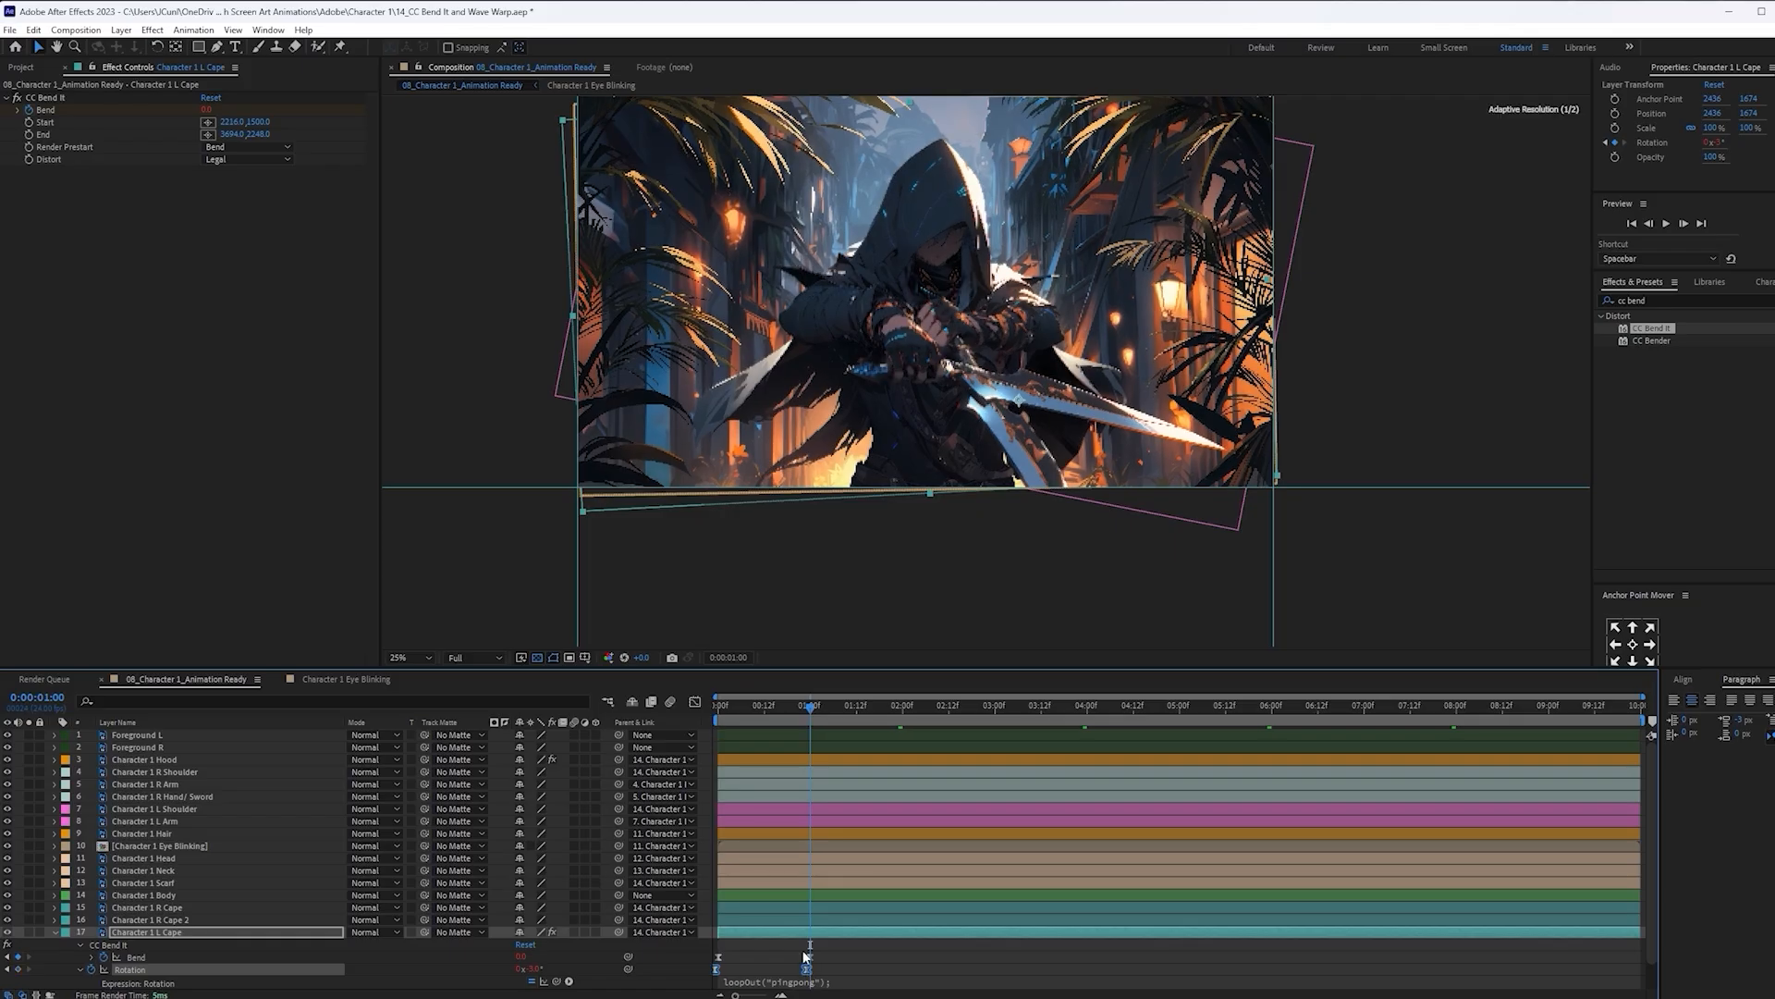
{"action": "left_click_drag", "start_coordinate": [751, 707], "coordinate": [715, 708]}
{"action": "key", "text": "space"}
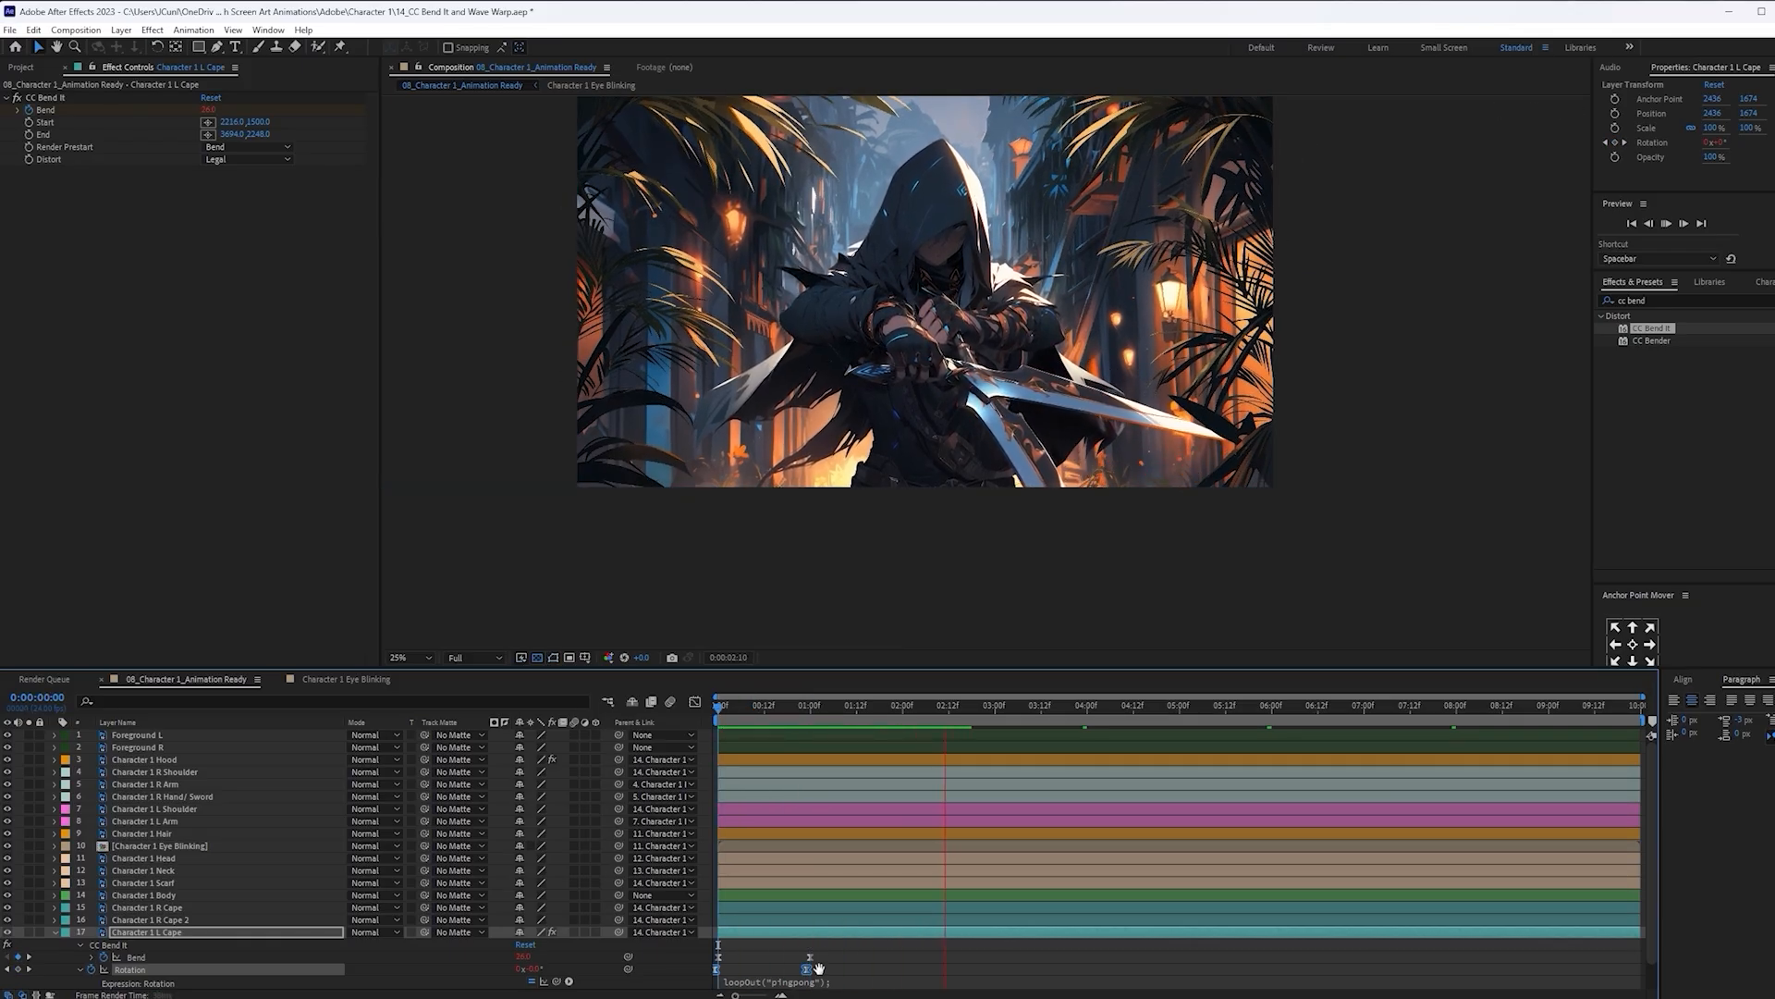
{"action": "key", "text": "space"}
{"action": "left_click_drag", "start_coordinate": [807, 970], "coordinate": [799, 963]}
{"action": "left_click_drag", "start_coordinate": [758, 708], "coordinate": [714, 710]}
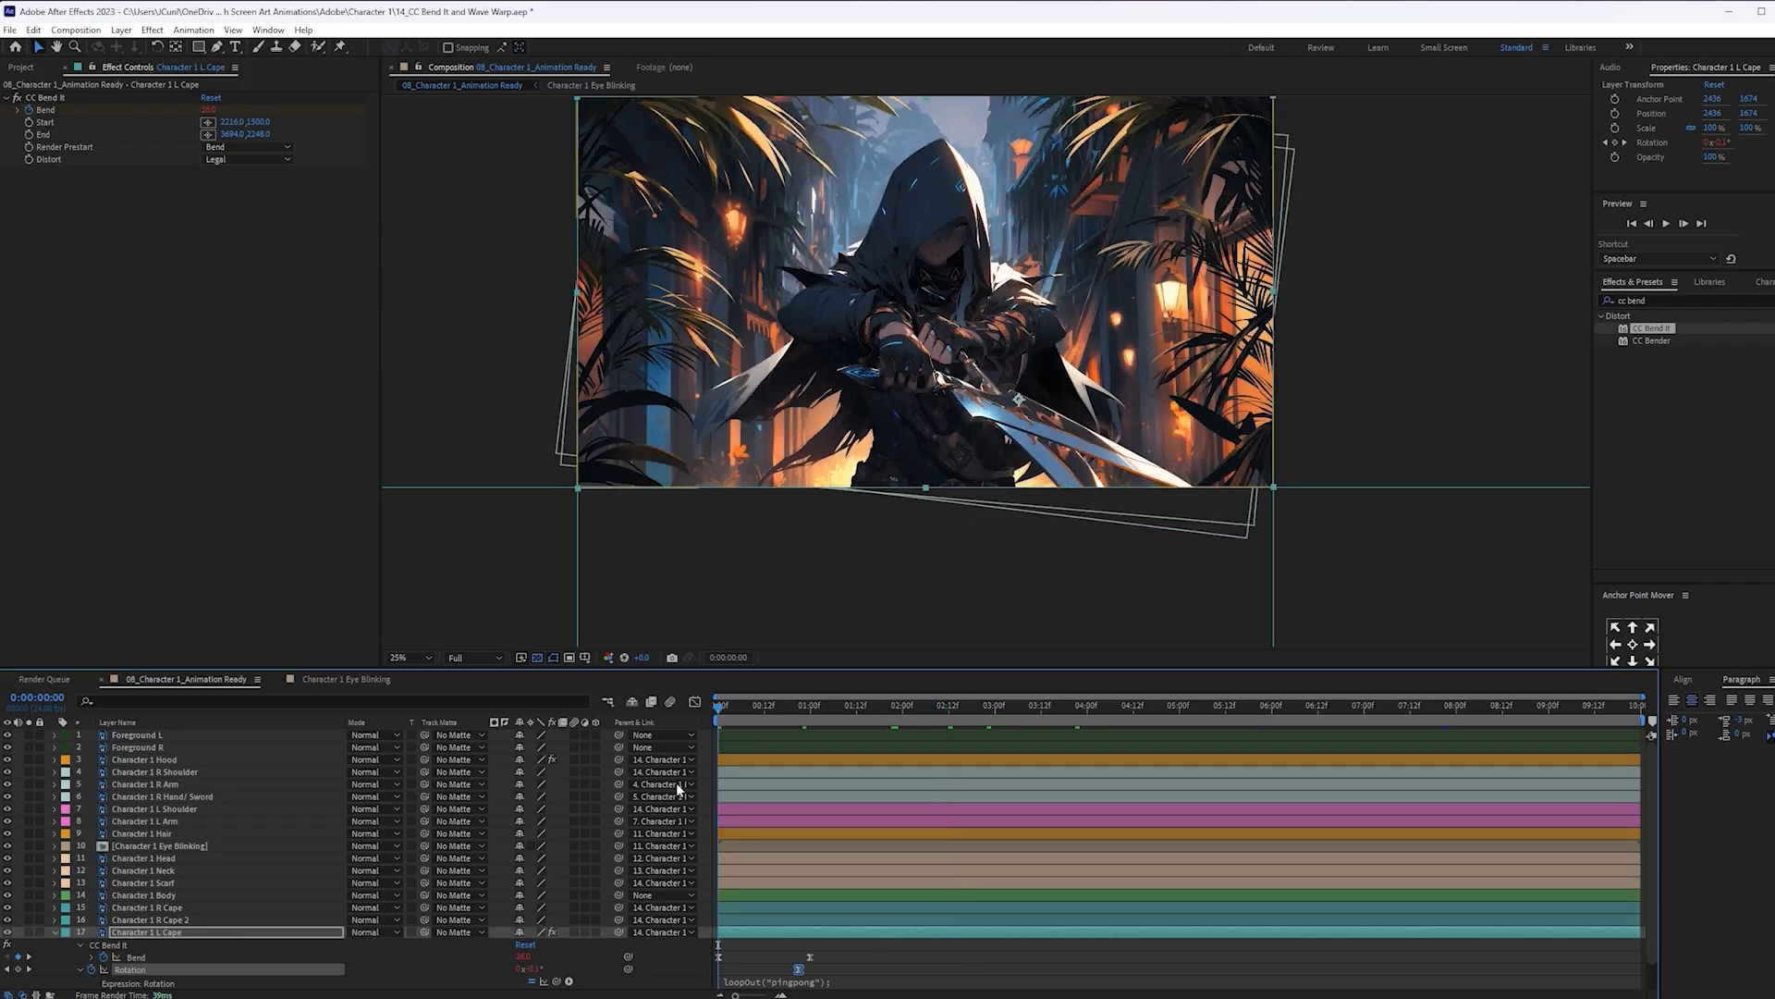
{"action": "key", "text": "space"}
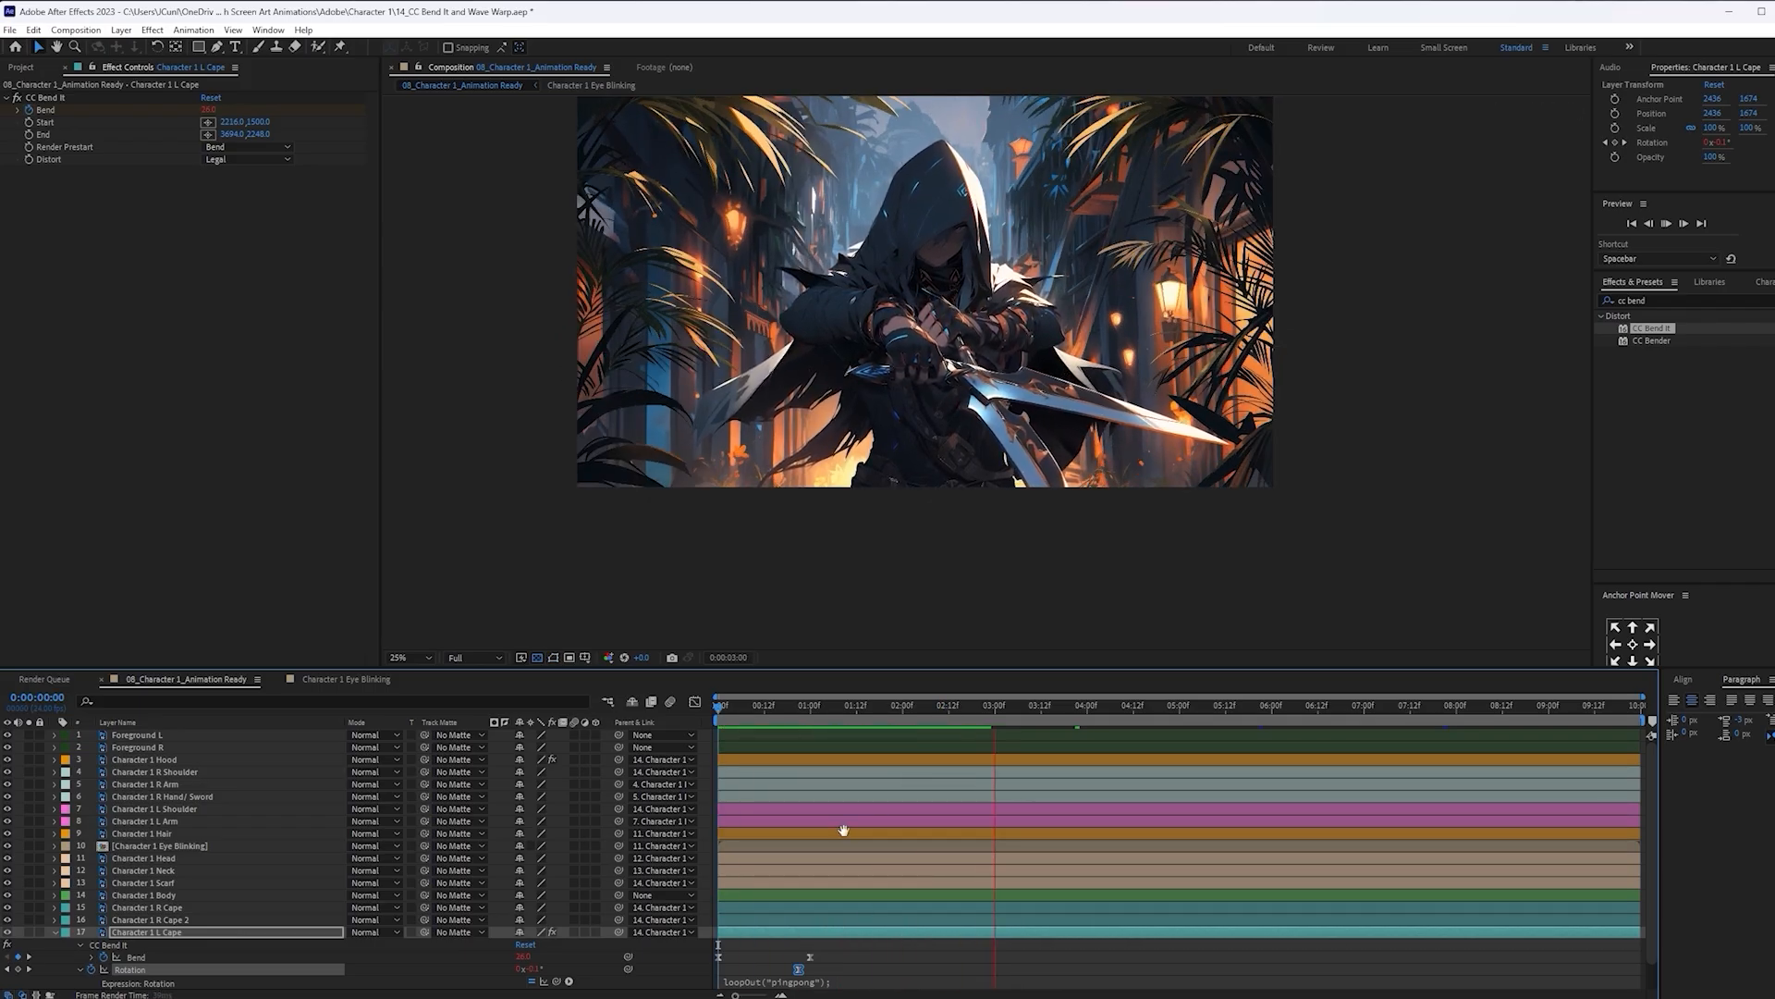
{"action": "key", "text": "space"}
Set the L Cape's Bend keyframe at 0:00:01:00 to about 13 and preview the loop from the first frame
{"action": "left_click_drag", "start_coordinate": [808, 716], "coordinate": [808, 719]}
{"action": "left_click", "coordinate": [810, 956]}
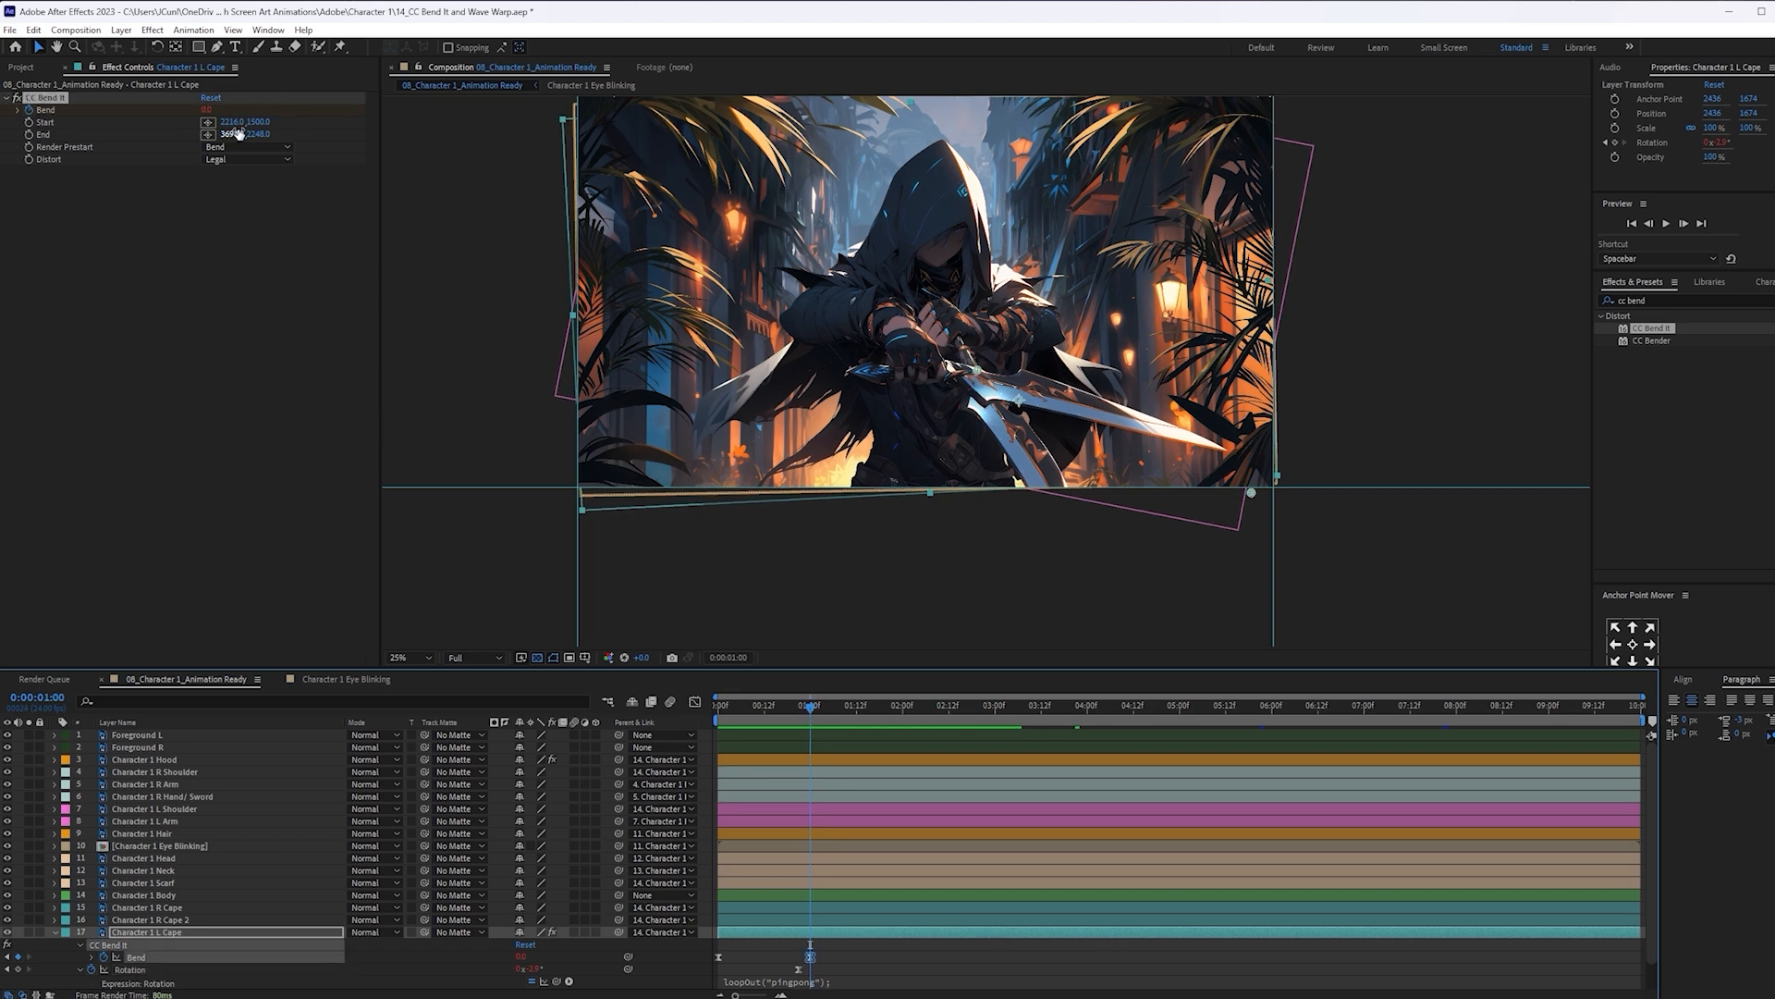
{"action": "left_click_drag", "start_coordinate": [206, 110], "coordinate": [219, 110]}
{"action": "left_click_drag", "start_coordinate": [809, 709], "coordinate": [645, 706]}
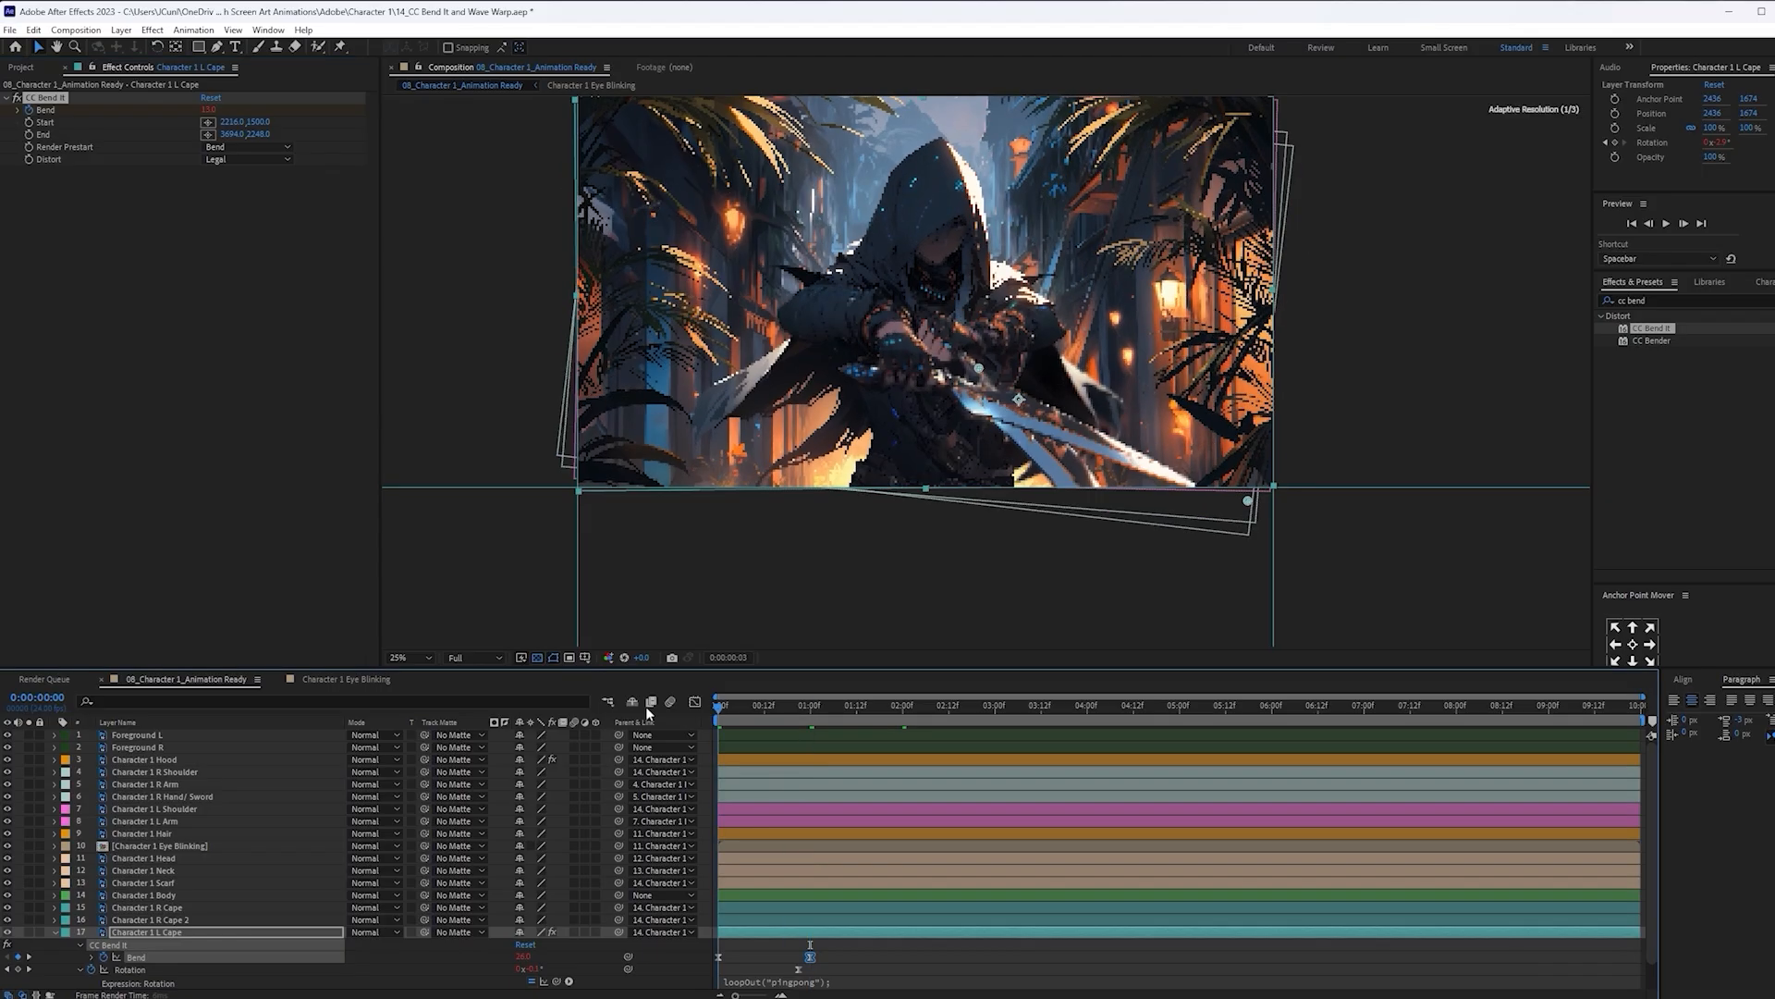
{"action": "key", "text": "space"}
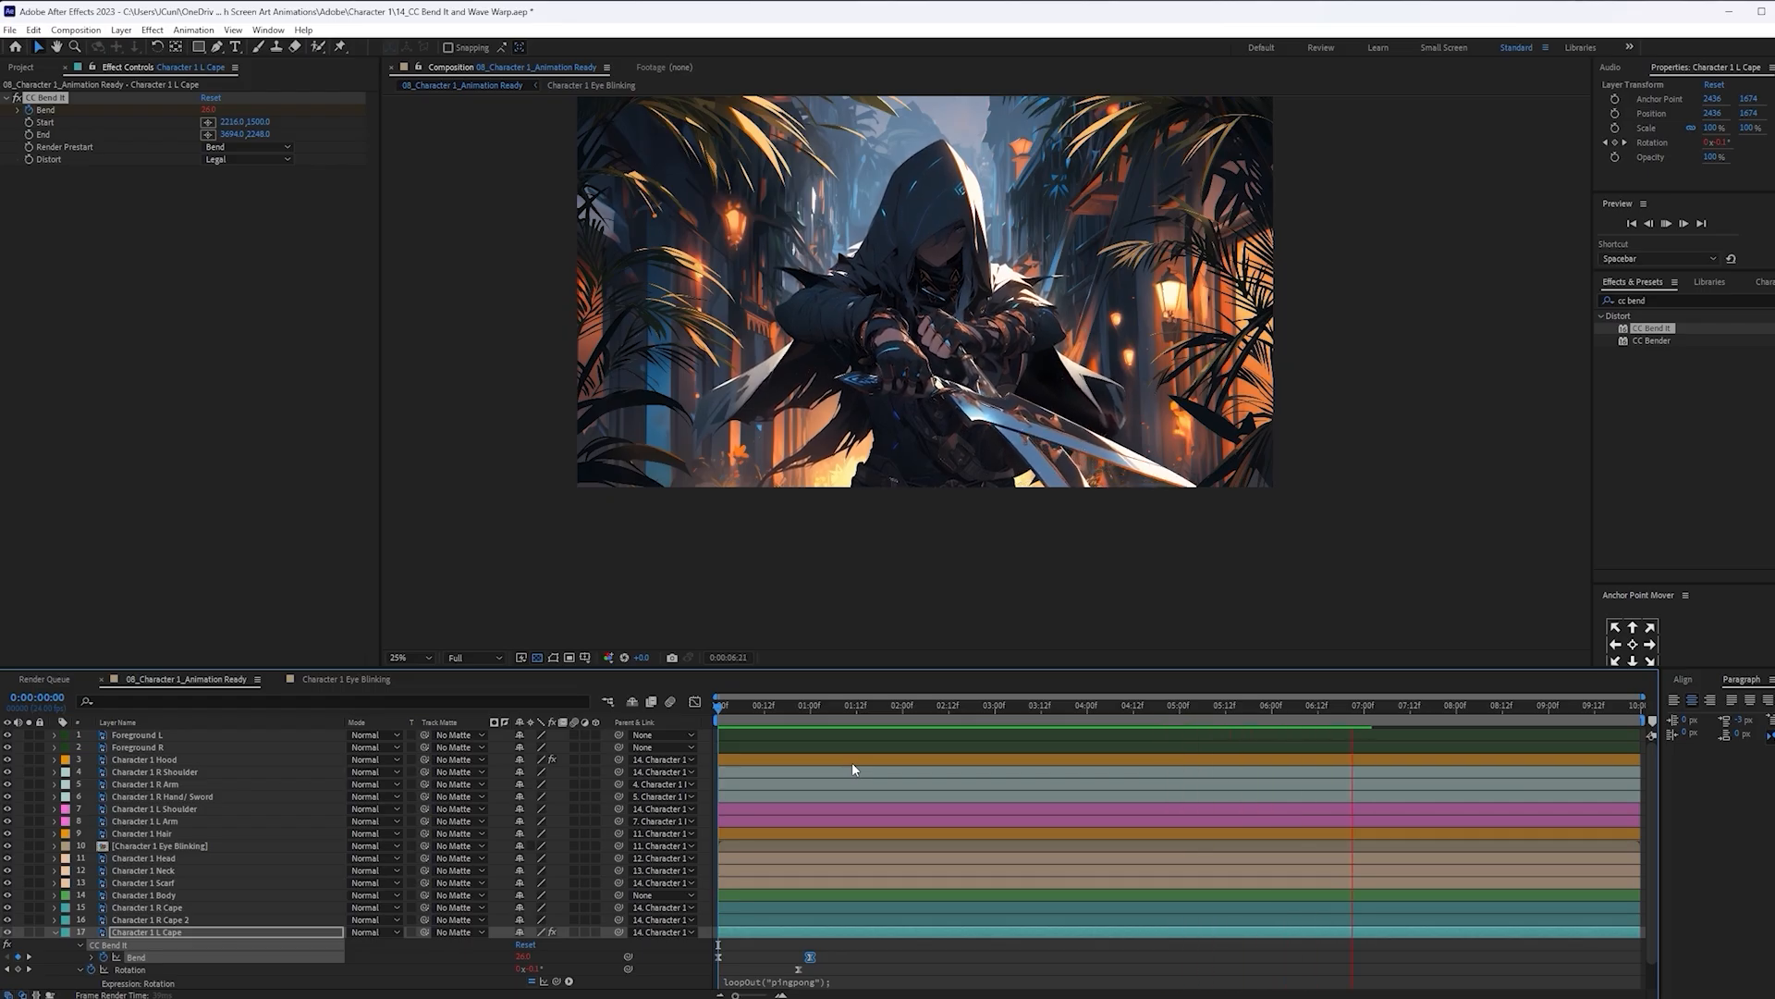
Find the Wave Warp effect, apply it to the Character 1 L Cape layer, and preview it from the first frame
{"action": "left_click", "coordinate": [1682, 303]}
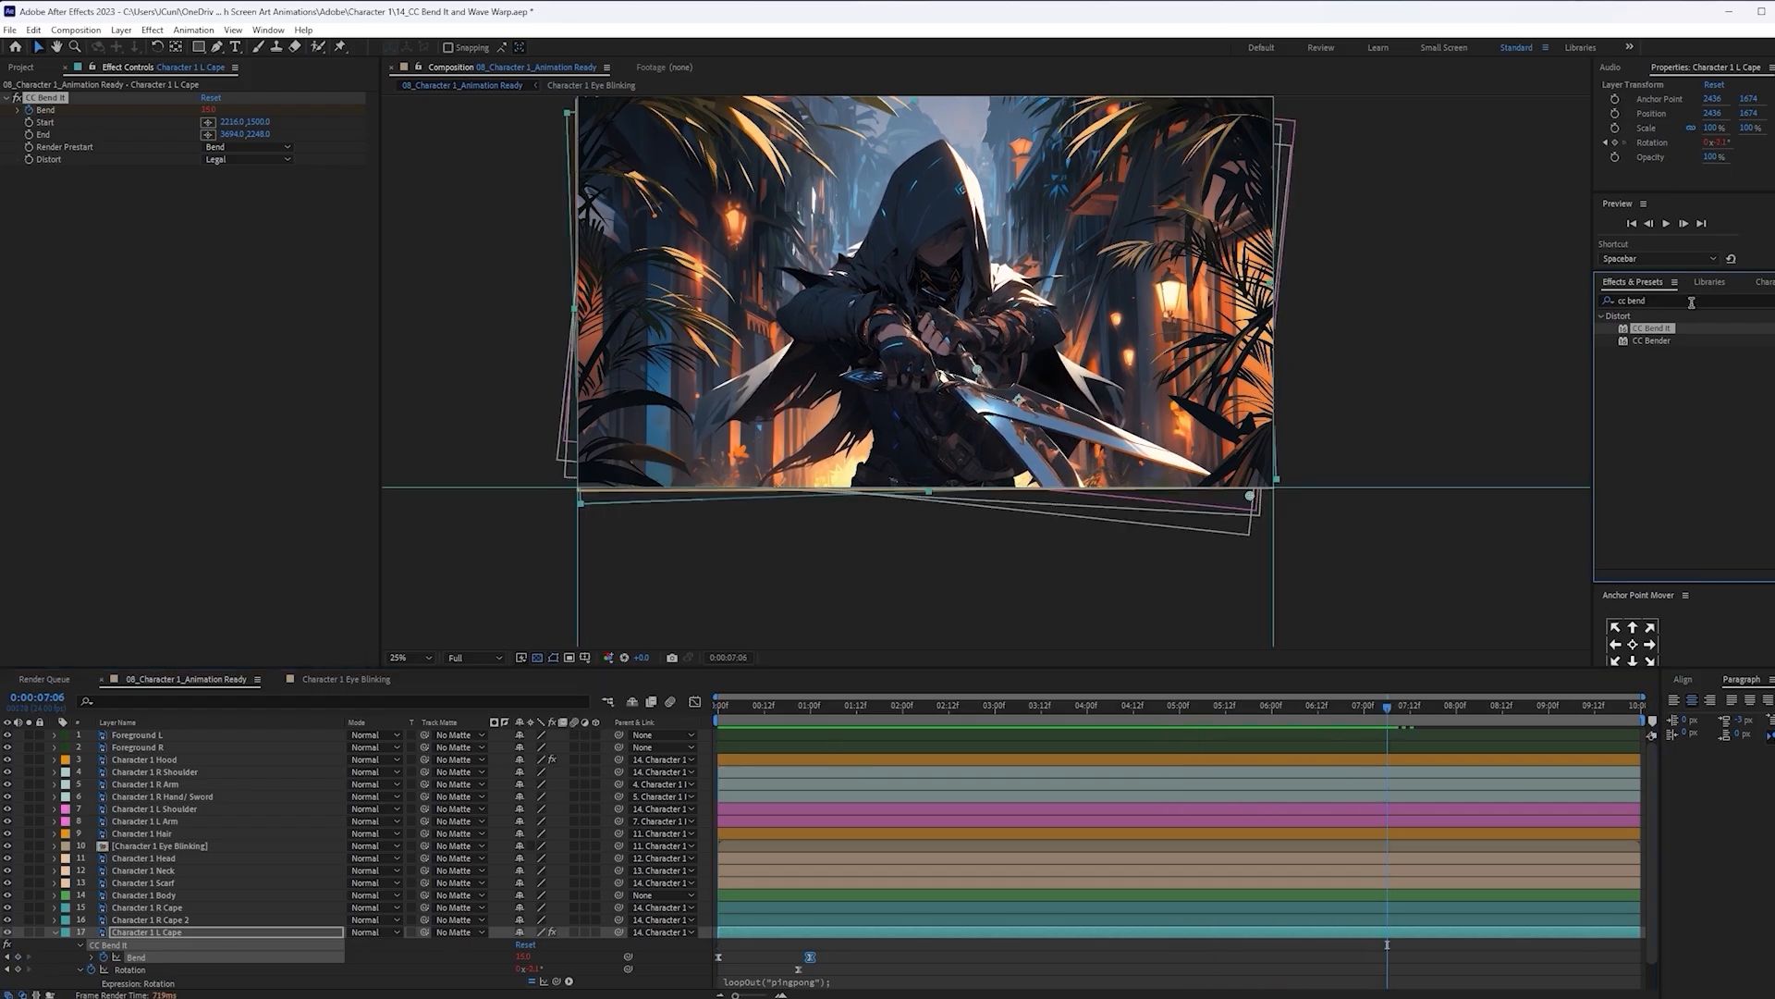
{"action": "left_click", "coordinate": [1616, 301]}
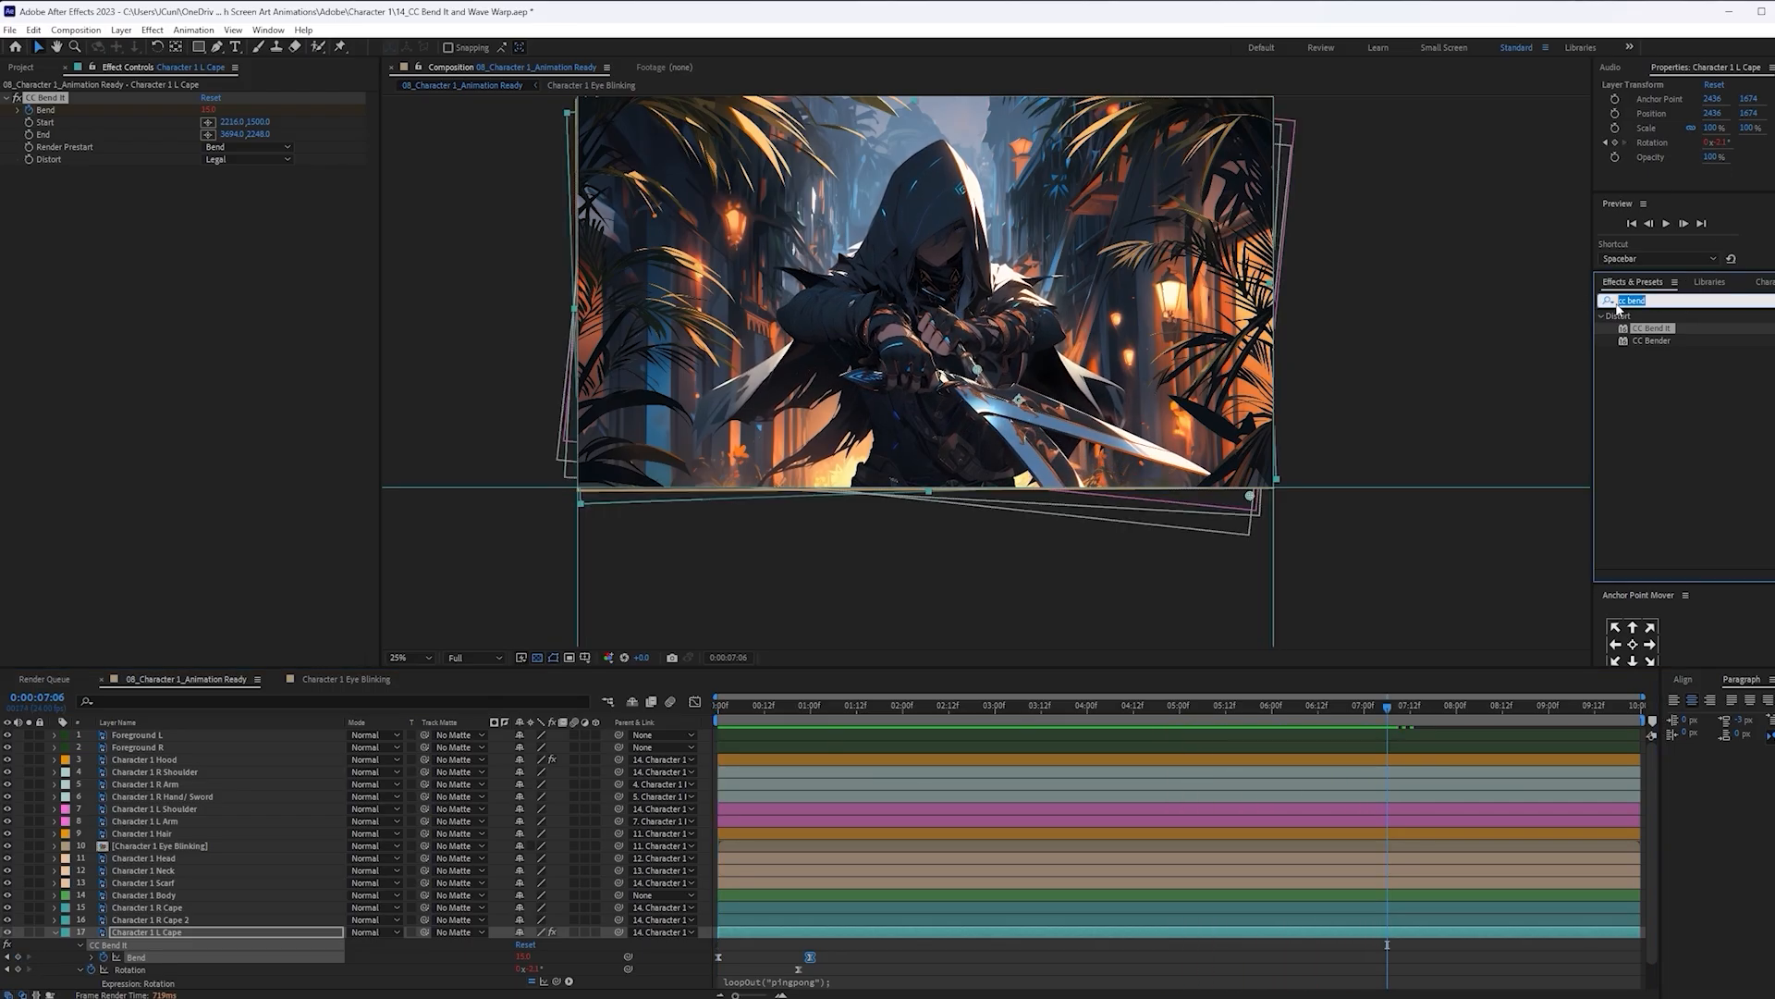
{"action": "type", "text": "wave"}
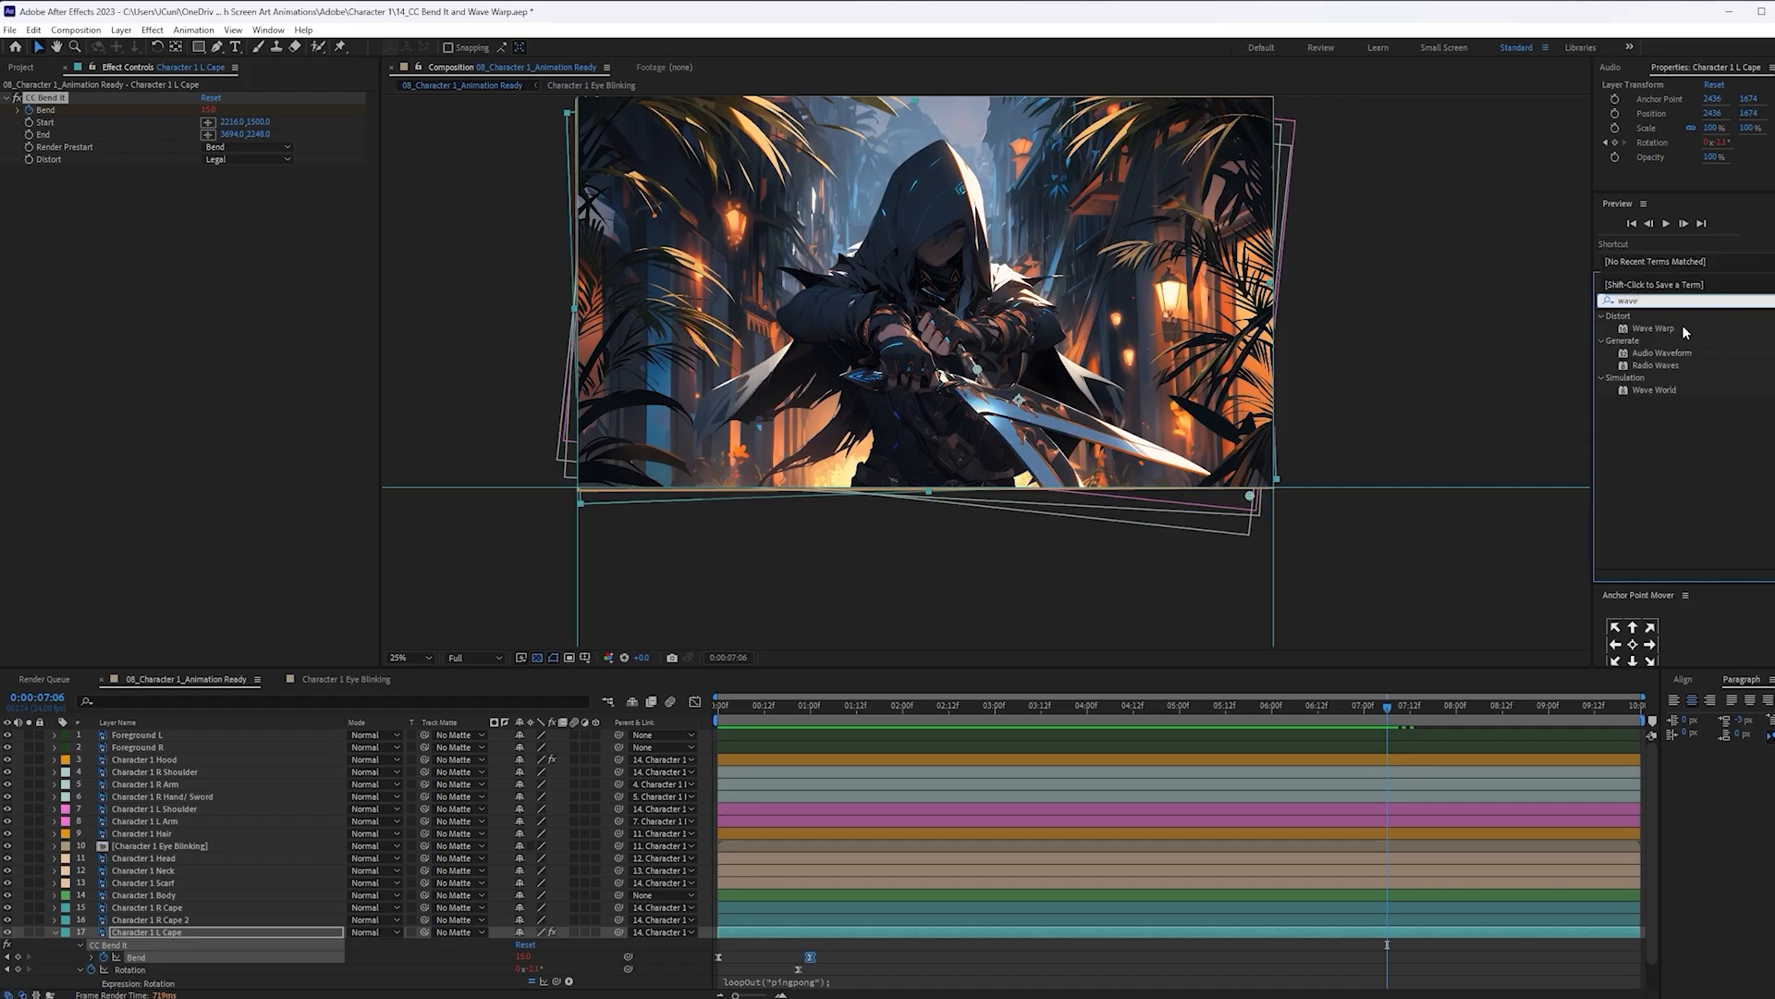
{"action": "left_click_drag", "start_coordinate": [1672, 325], "coordinate": [806, 930]}
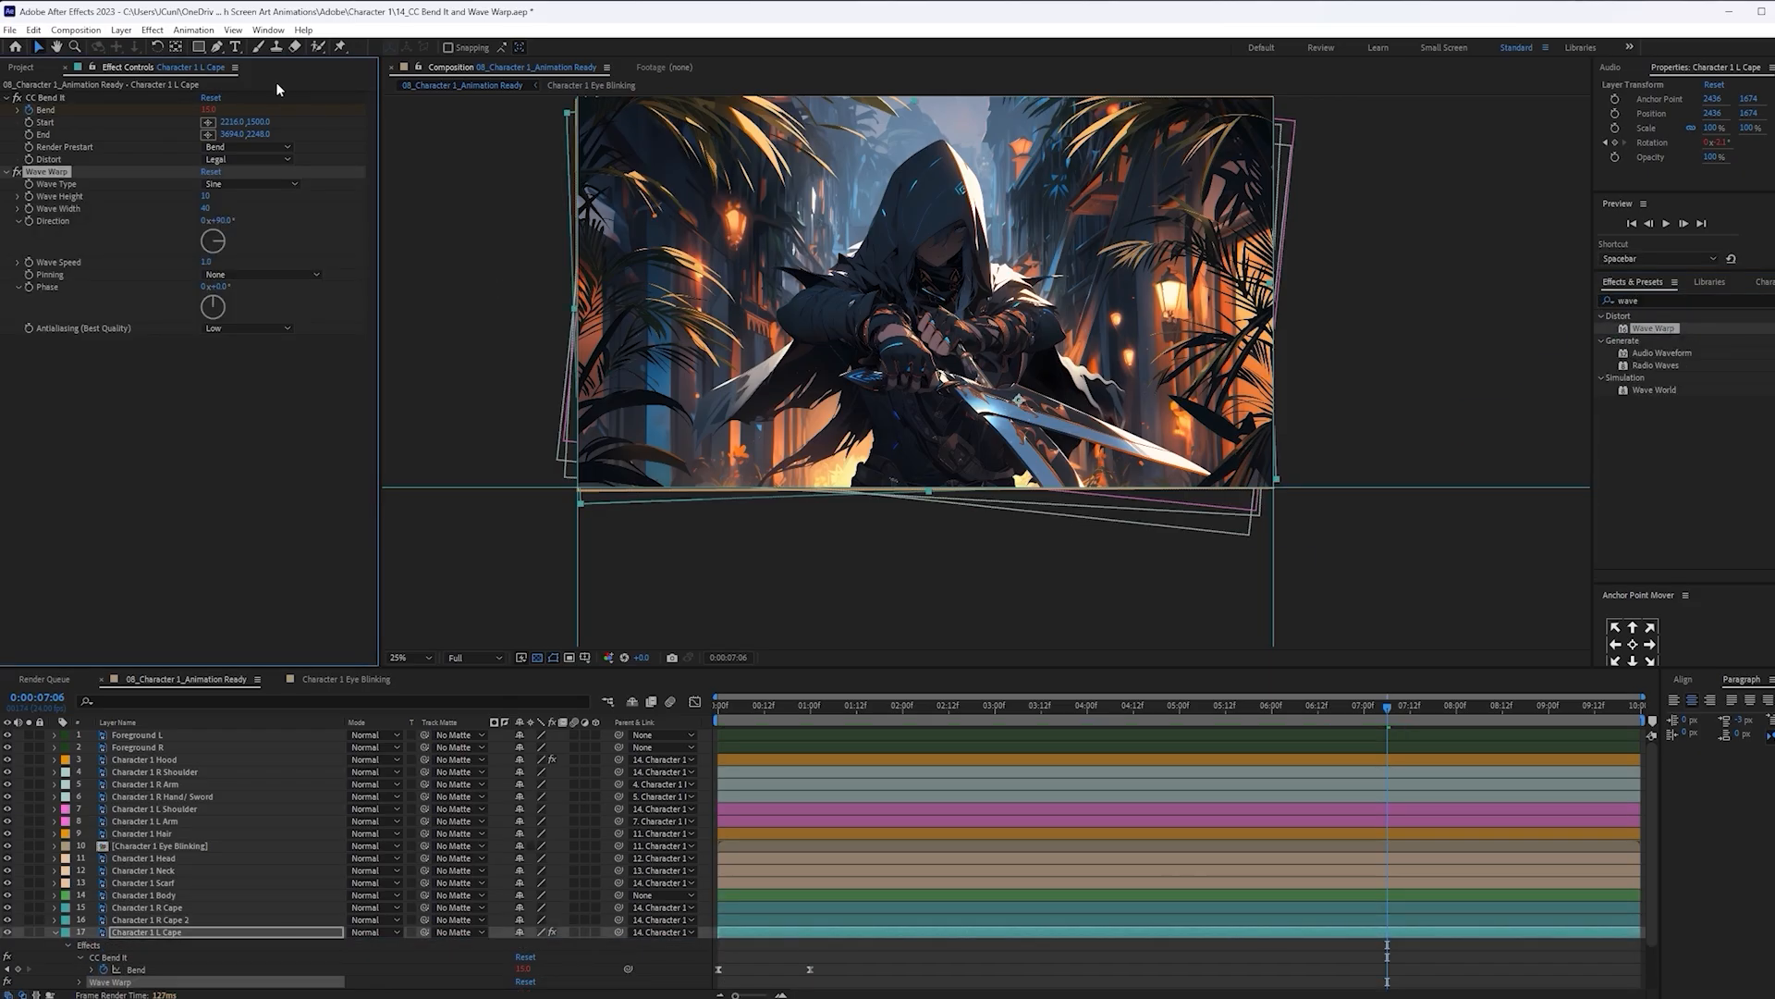
{"action": "left_click_drag", "start_coordinate": [735, 714], "coordinate": [614, 718]}
{"action": "key", "text": "space"}
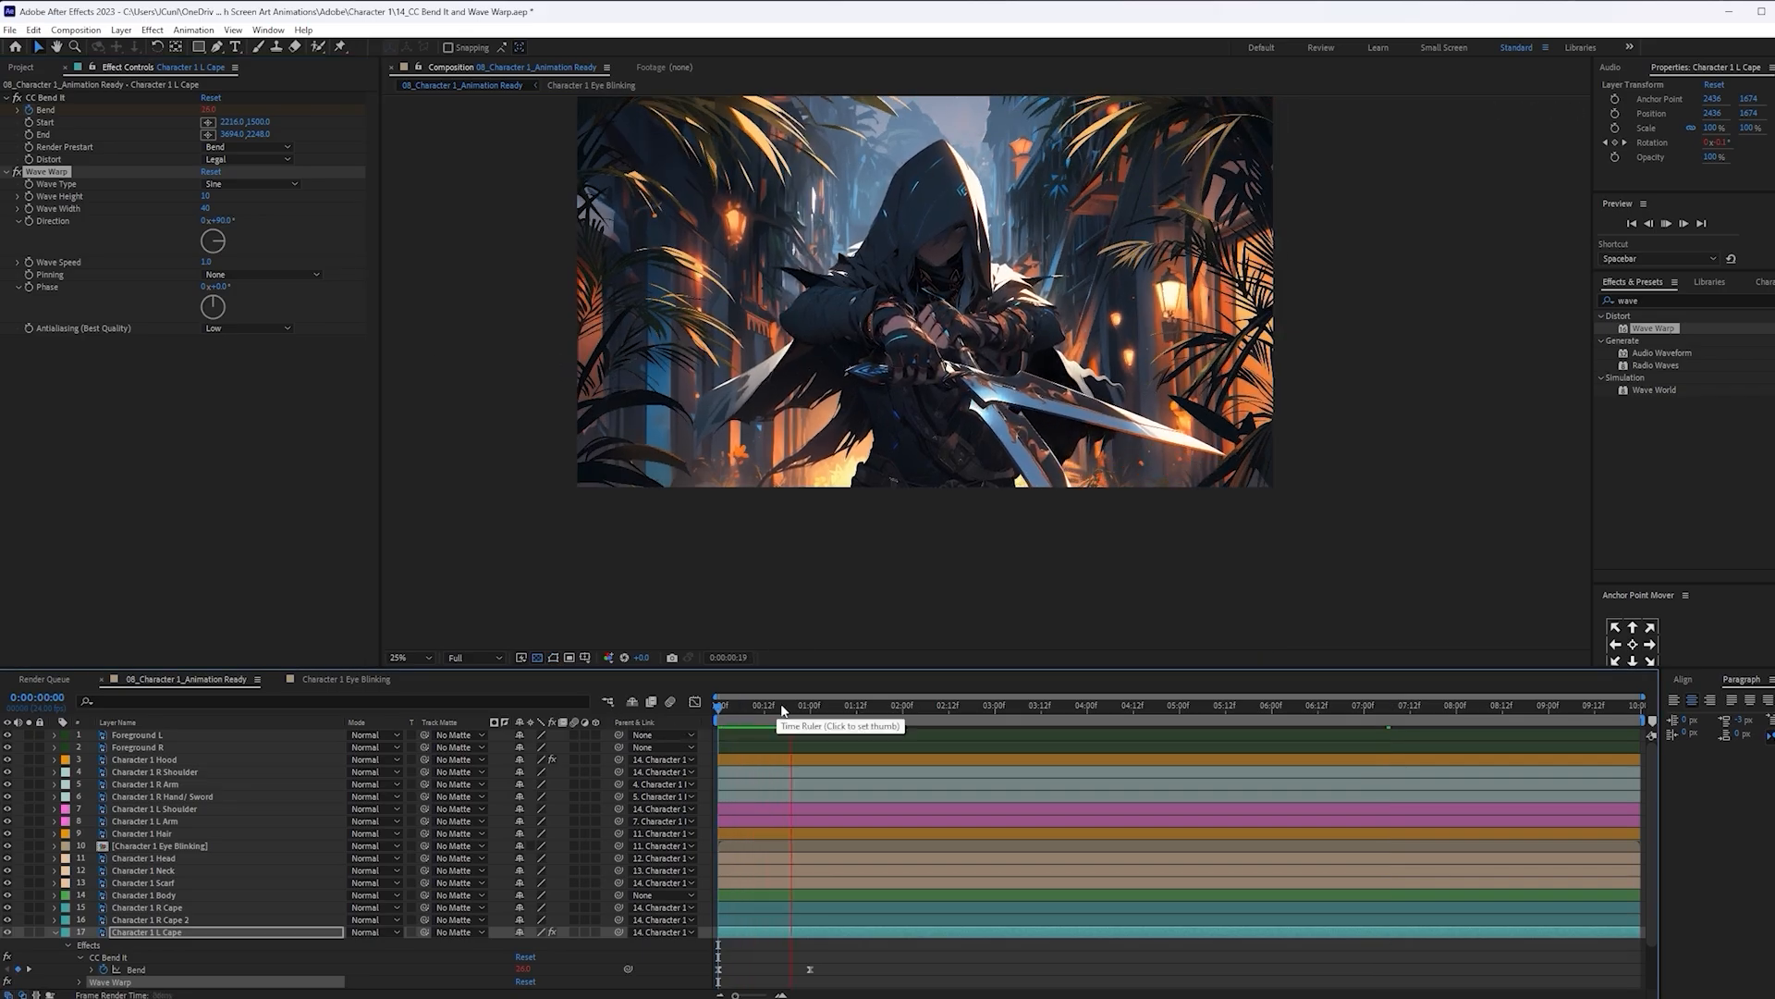
Set the L Cape's Wave Warp to a Wave Height of -4 and a Wave Width of 100, and preview the motion
{"action": "left_click", "coordinate": [745, 707]}
{"action": "left_click_drag", "start_coordinate": [745, 707], "coordinate": [741, 708]}
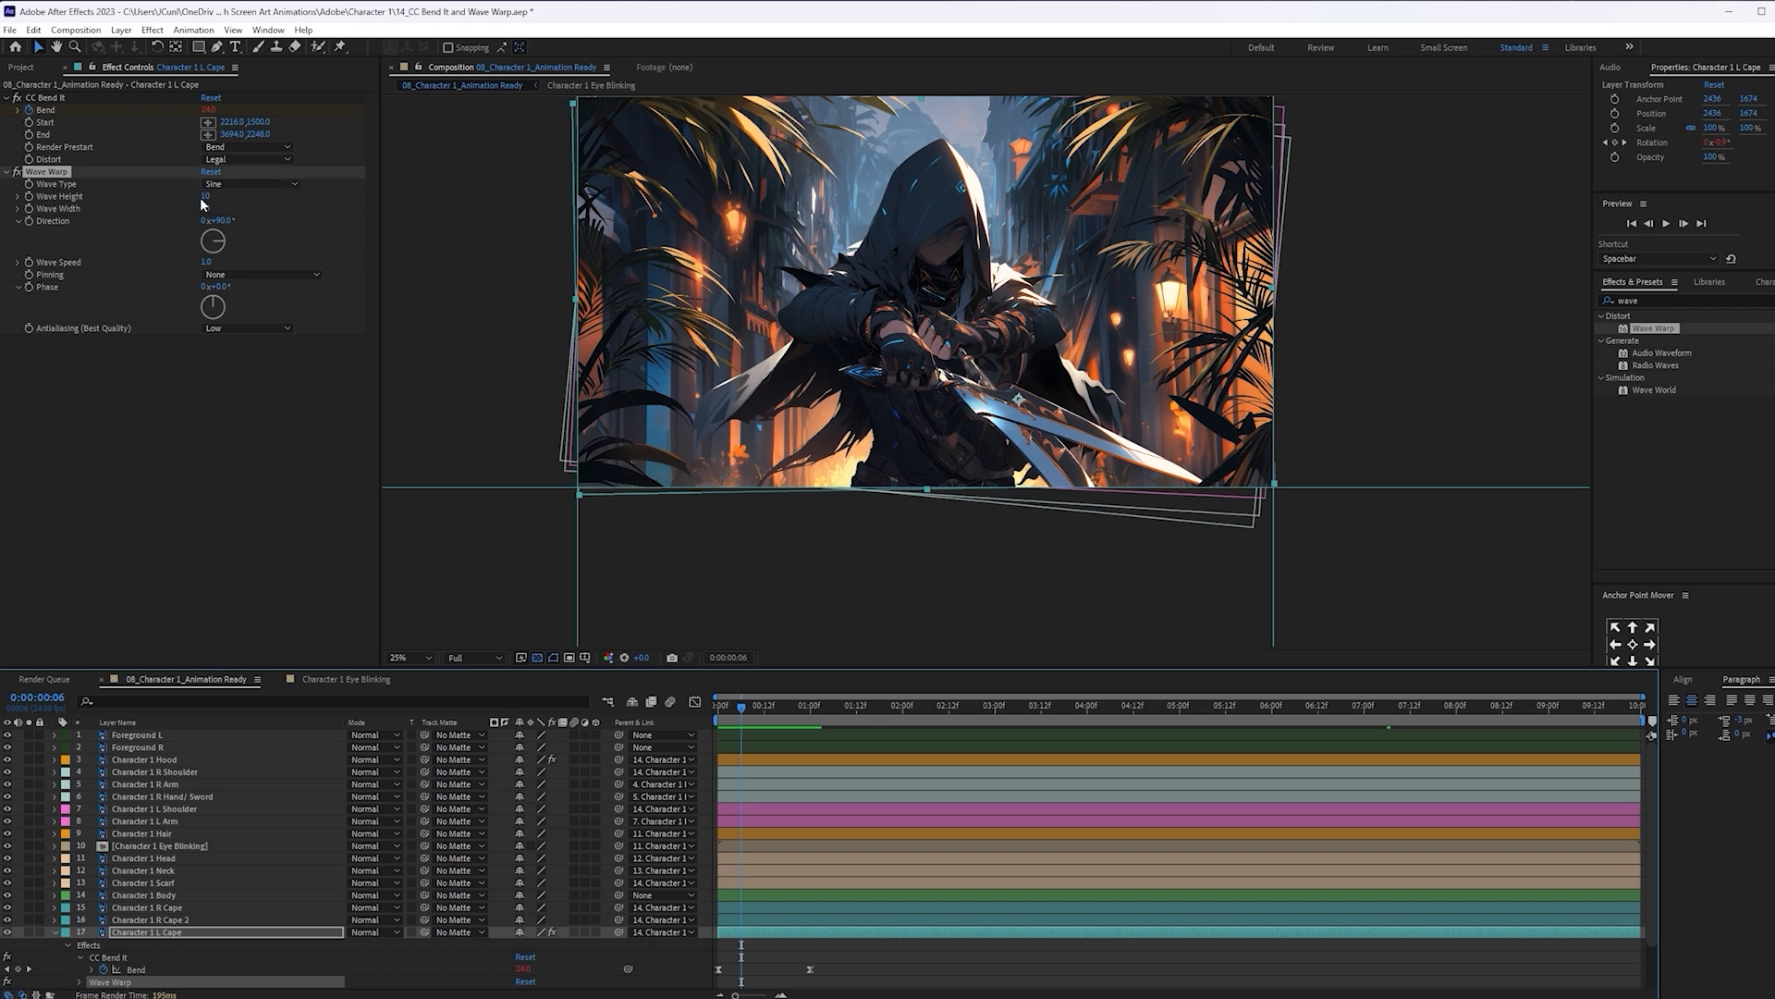
{"action": "mouse_move", "coordinate": [222, 198]}
{"action": "left_mouse_down"}
{"action": "mouse_move", "coordinate": [193, 219]}
{"action": "mouse_move", "coordinate": [212, 219]}
{"action": "left_mouse_up"}
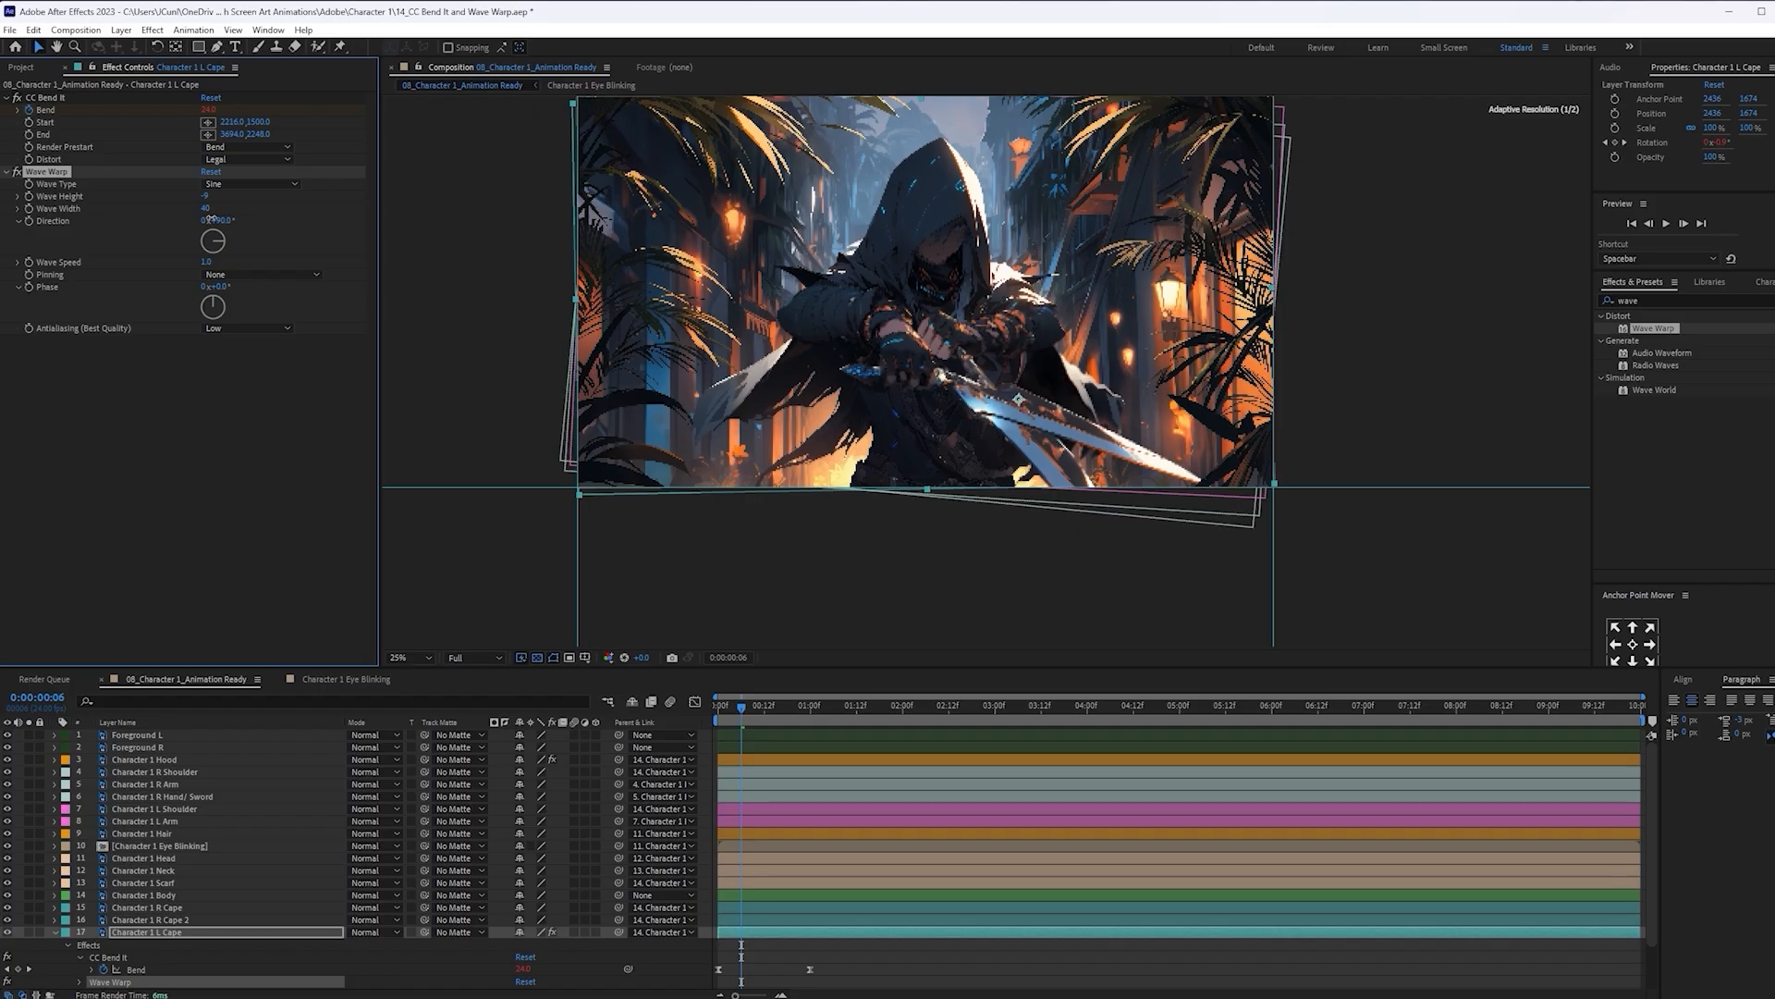
{"action": "left_click_drag", "start_coordinate": [212, 219], "coordinate": [216, 219]}
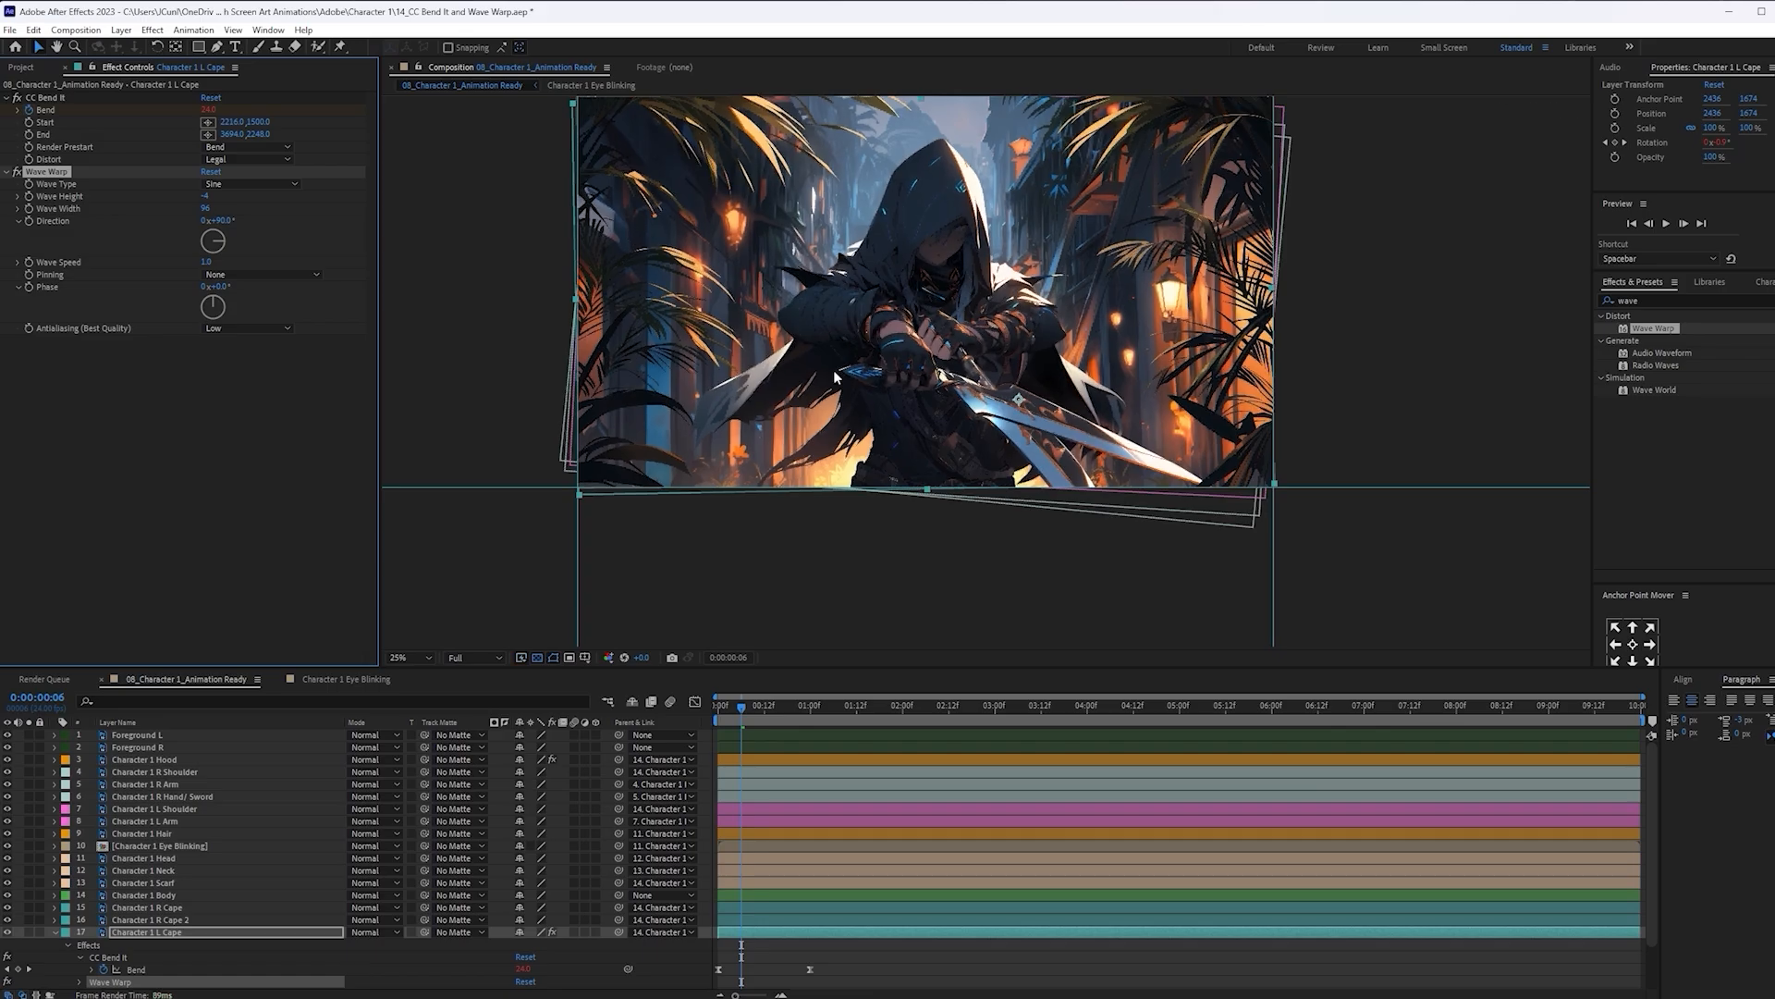
{"action": "left_click", "coordinate": [209, 208]}
{"action": "type", "text": "100"}
{"action": "key", "text": "Return"}
{"action": "key", "text": "space"}
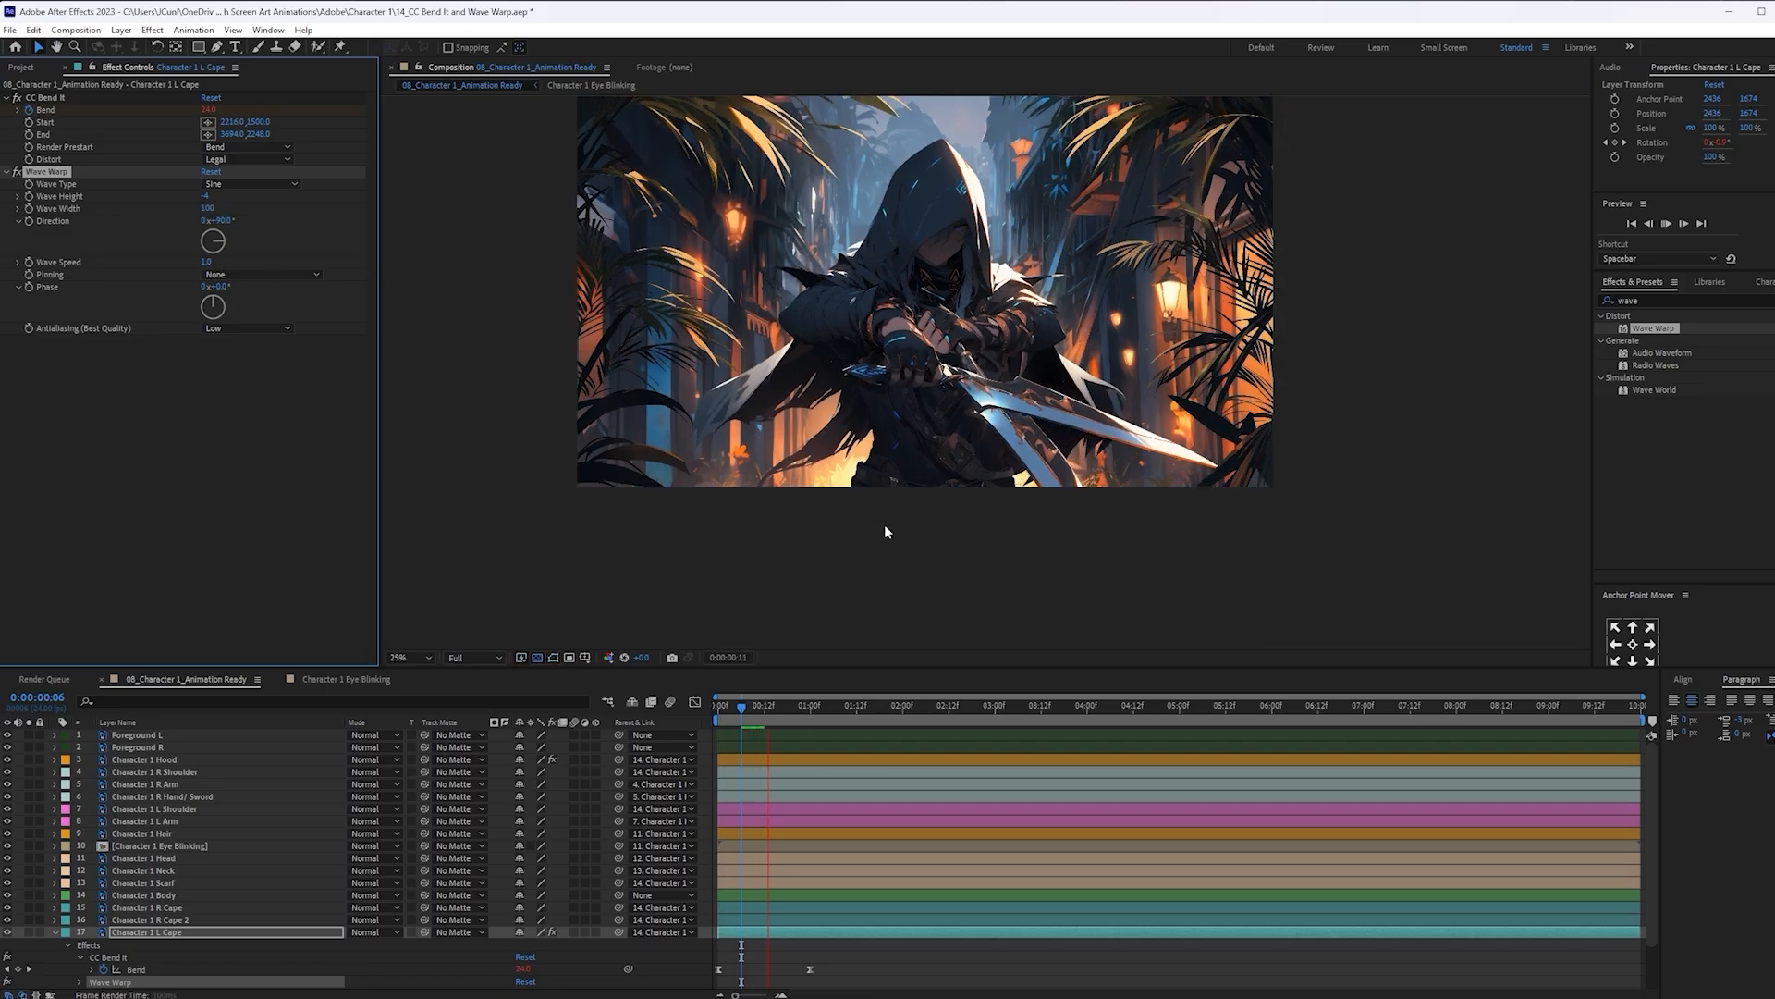
{"action": "key", "text": "space"}
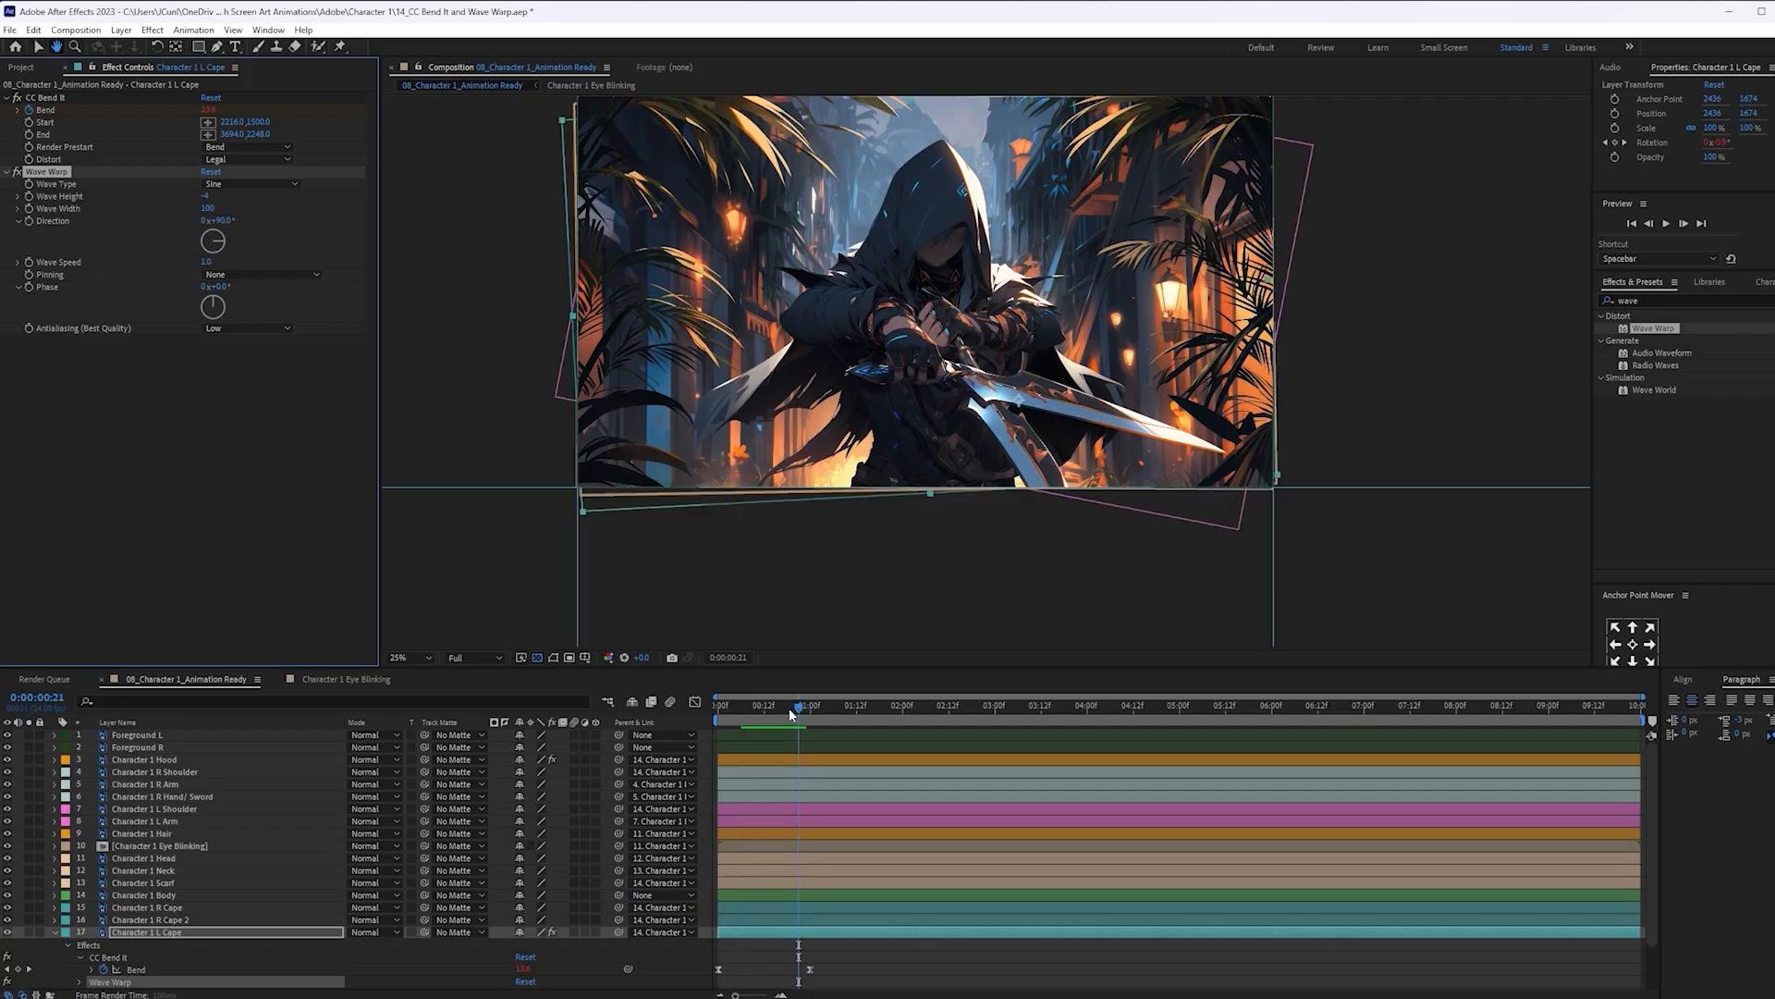
{"action": "key", "text": "space"}
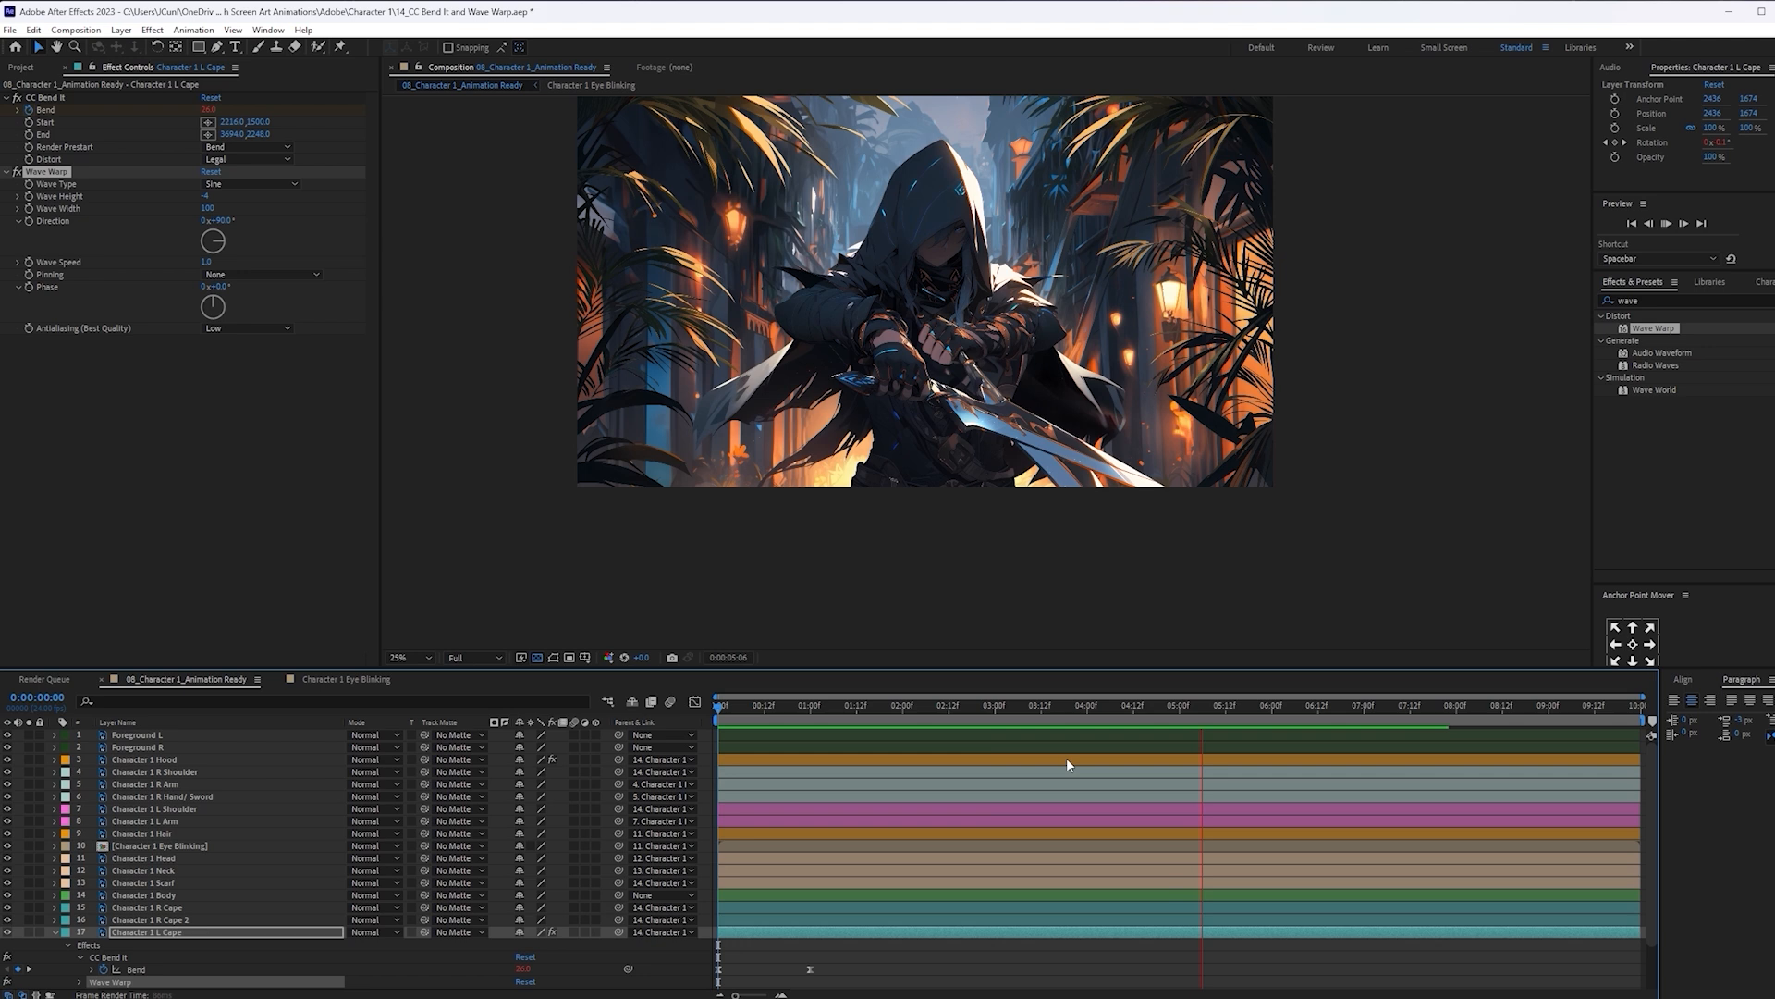
{"action": "key", "text": "space"}
Reduce the Bend value of the L Cape's first-frame keyframe
{"action": "left_click", "coordinate": [718, 918]}
{"action": "left_click", "coordinate": [209, 111]}
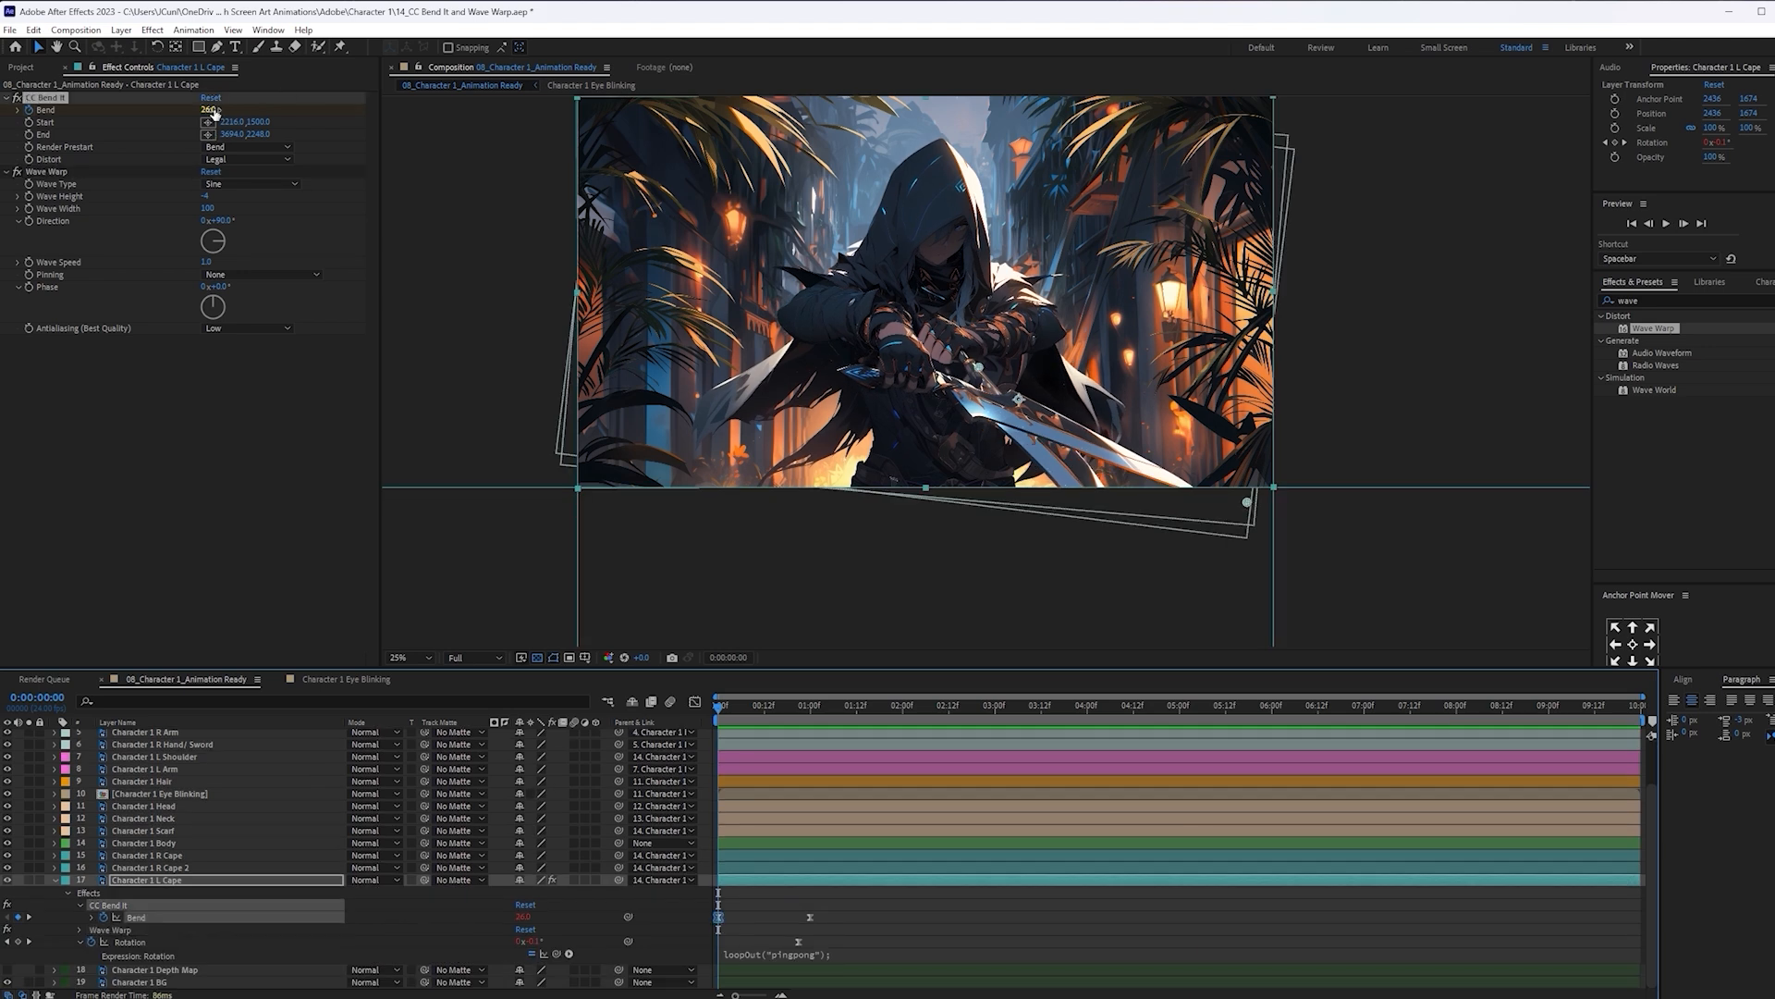
{"action": "key", "text": "Return"}
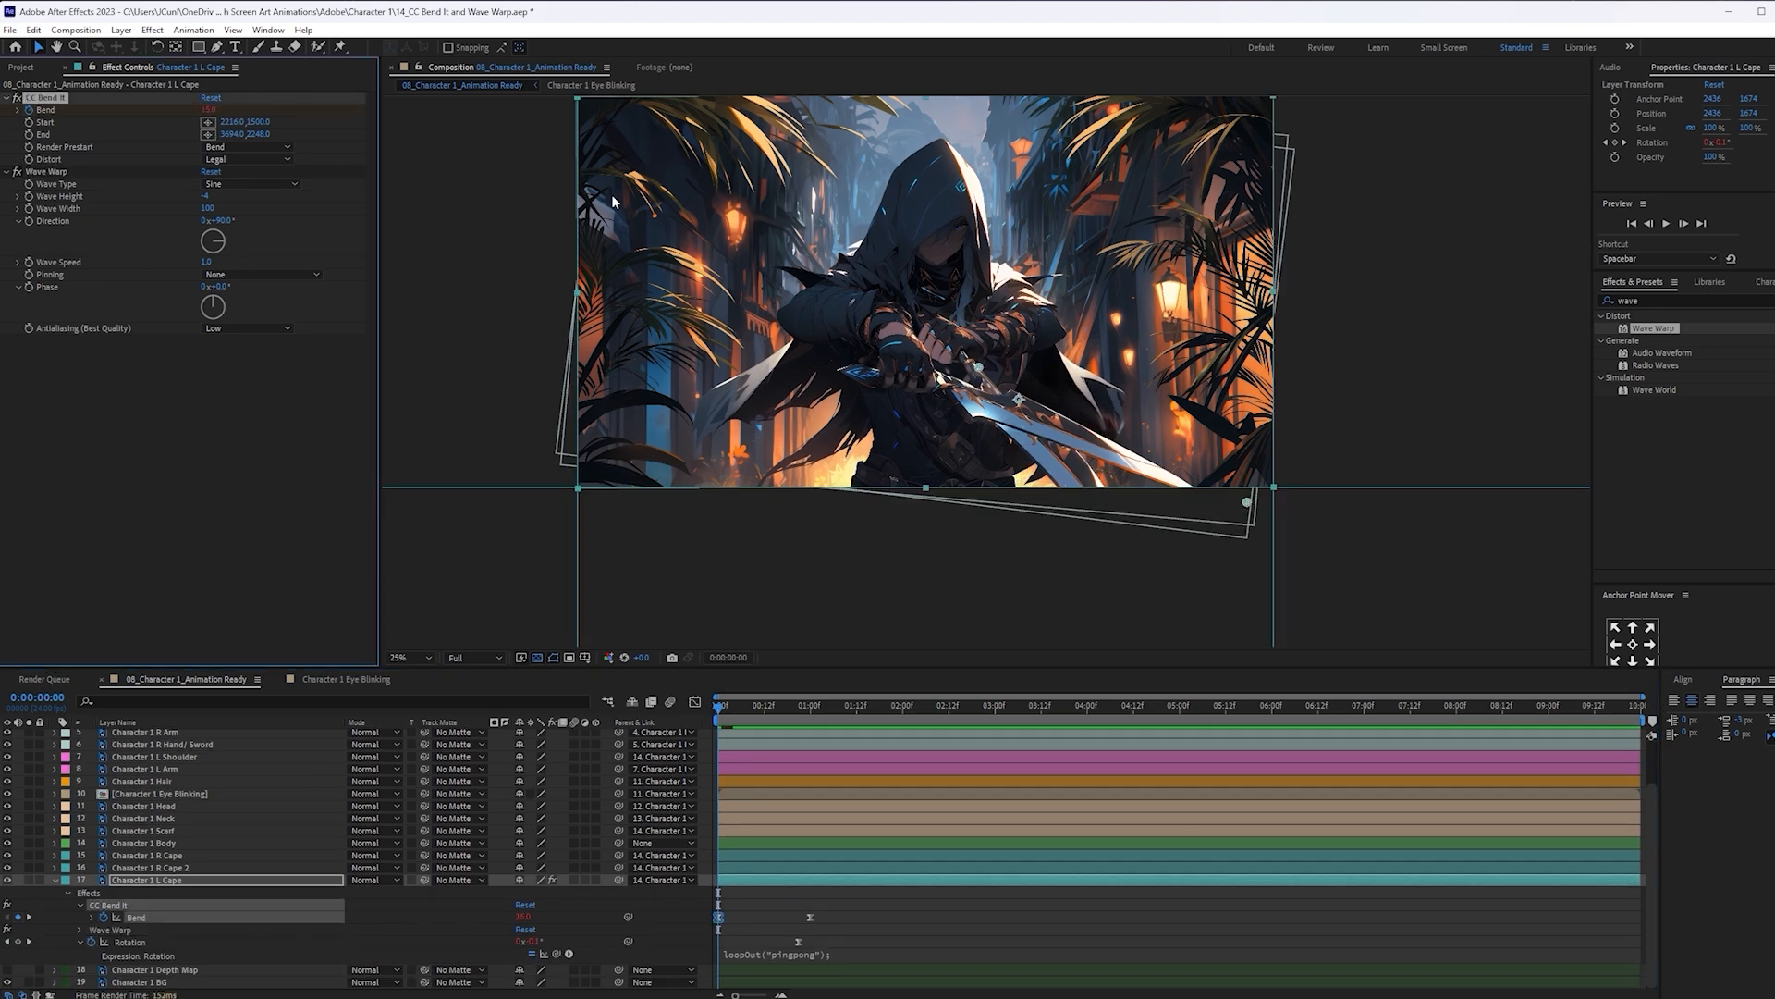
Preview the cape motion from the first frame and collapse the L Cape layer's properties
{"action": "key", "text": "space"}
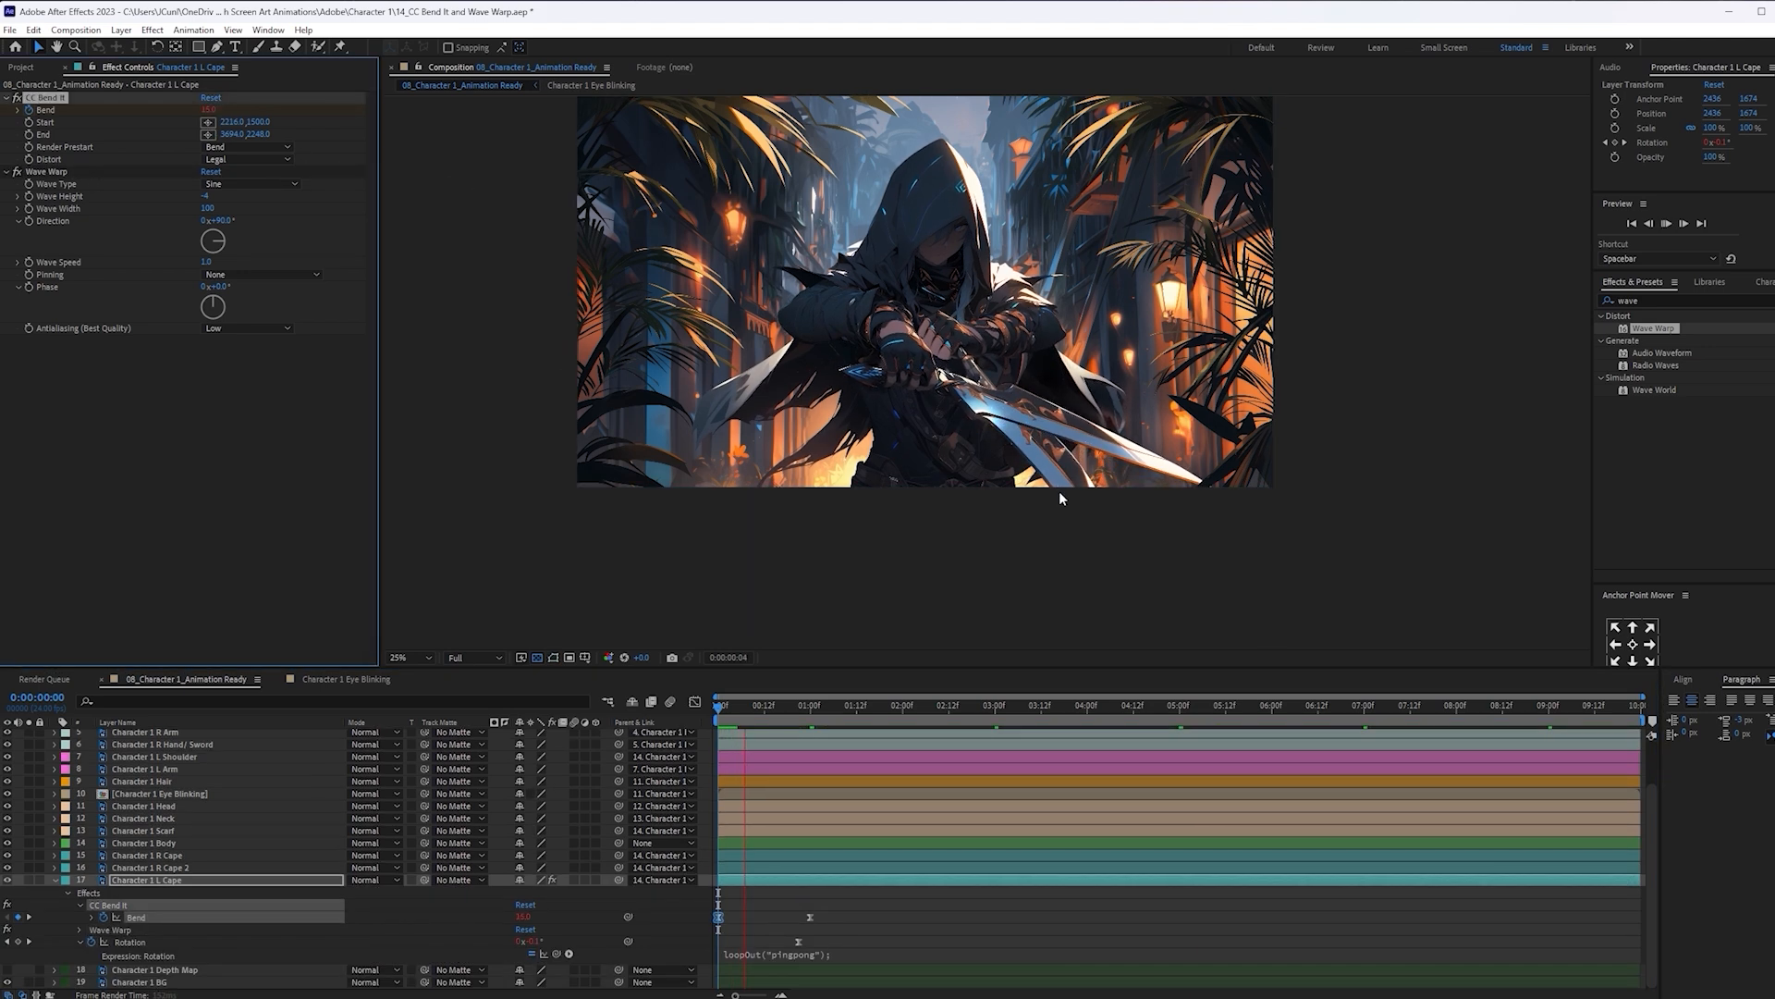
{"action": "key", "text": "space"}
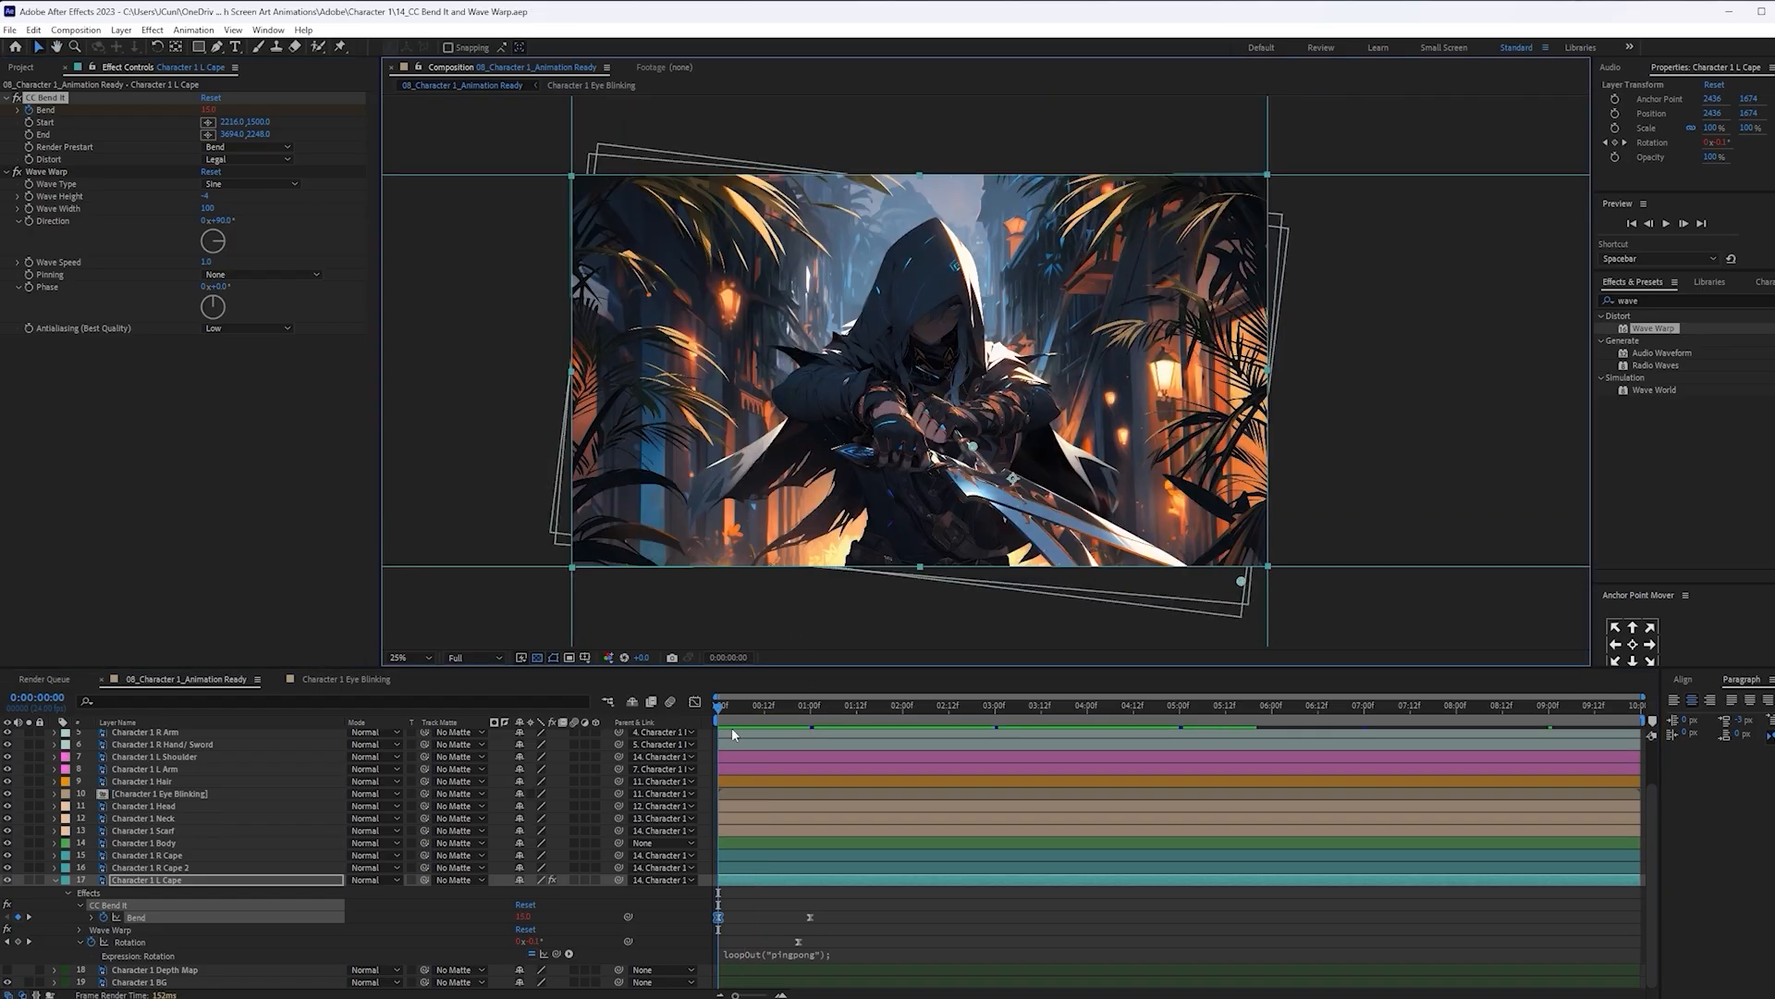
{"action": "key", "text": "u"}
Search the effects for CC Bend It and apply it to the Character 1 R Cape layer
{"action": "left_click", "coordinate": [186, 921]}
{"action": "left_click", "coordinate": [197, 909]}
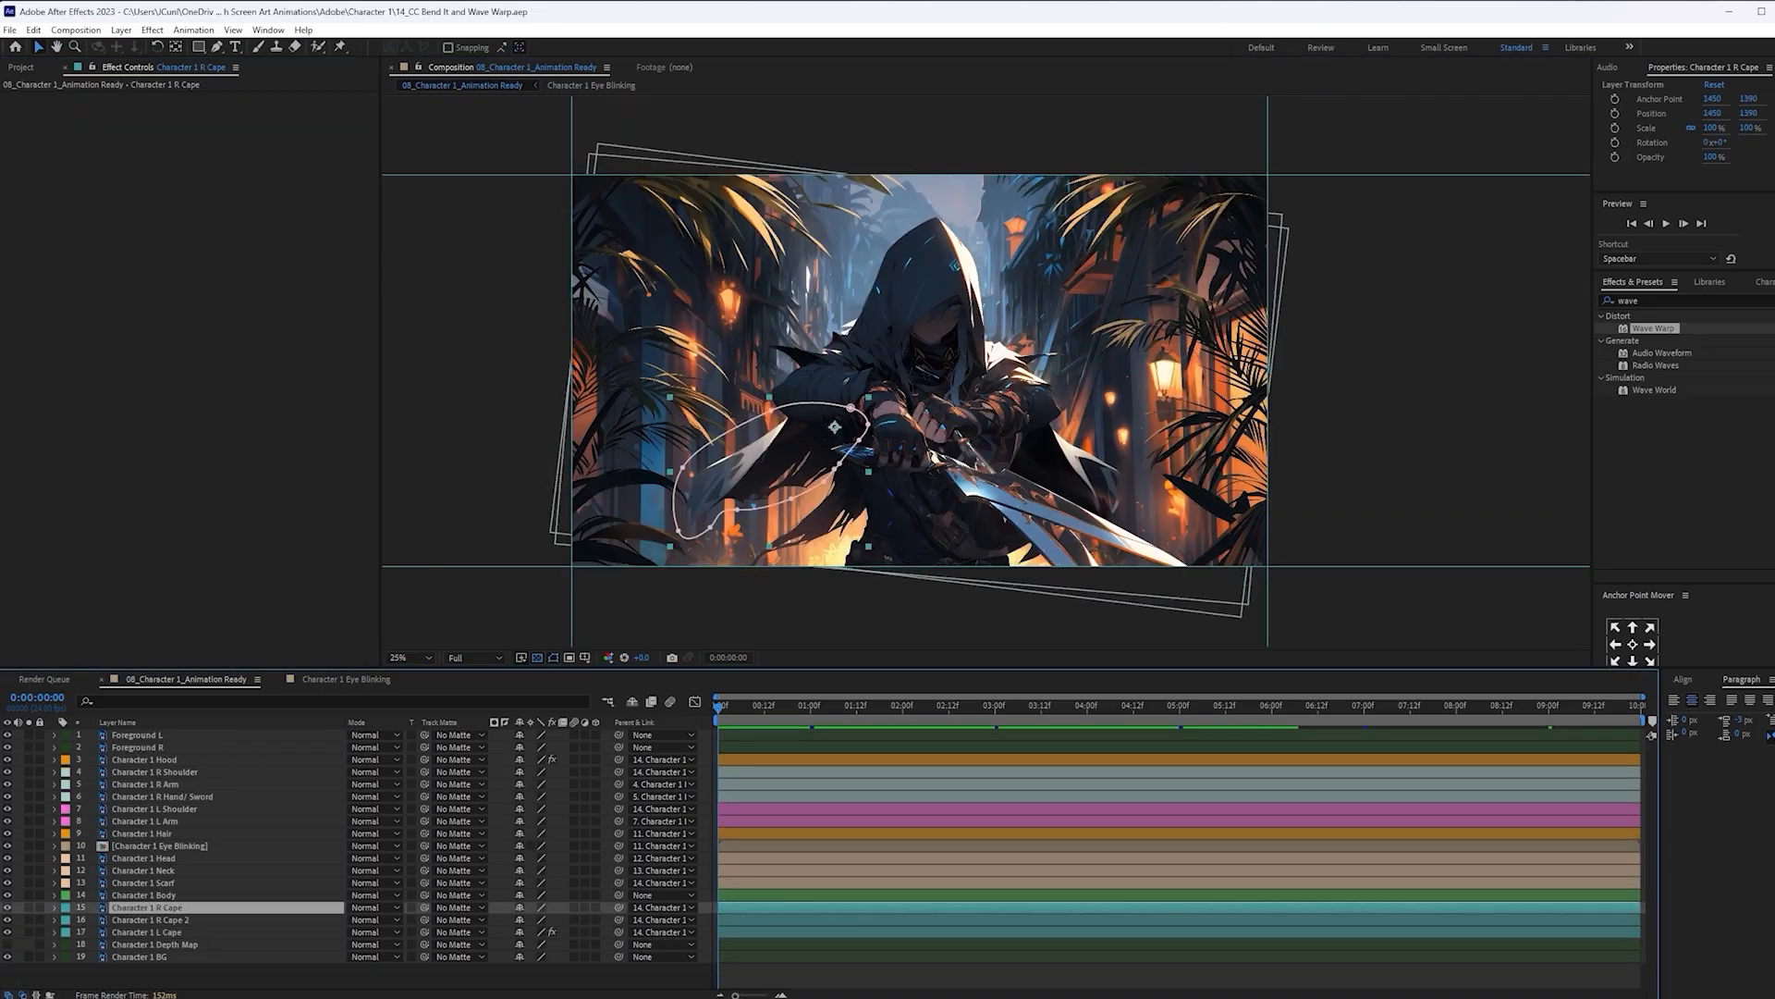
{"action": "left_click", "coordinate": [1675, 302]}
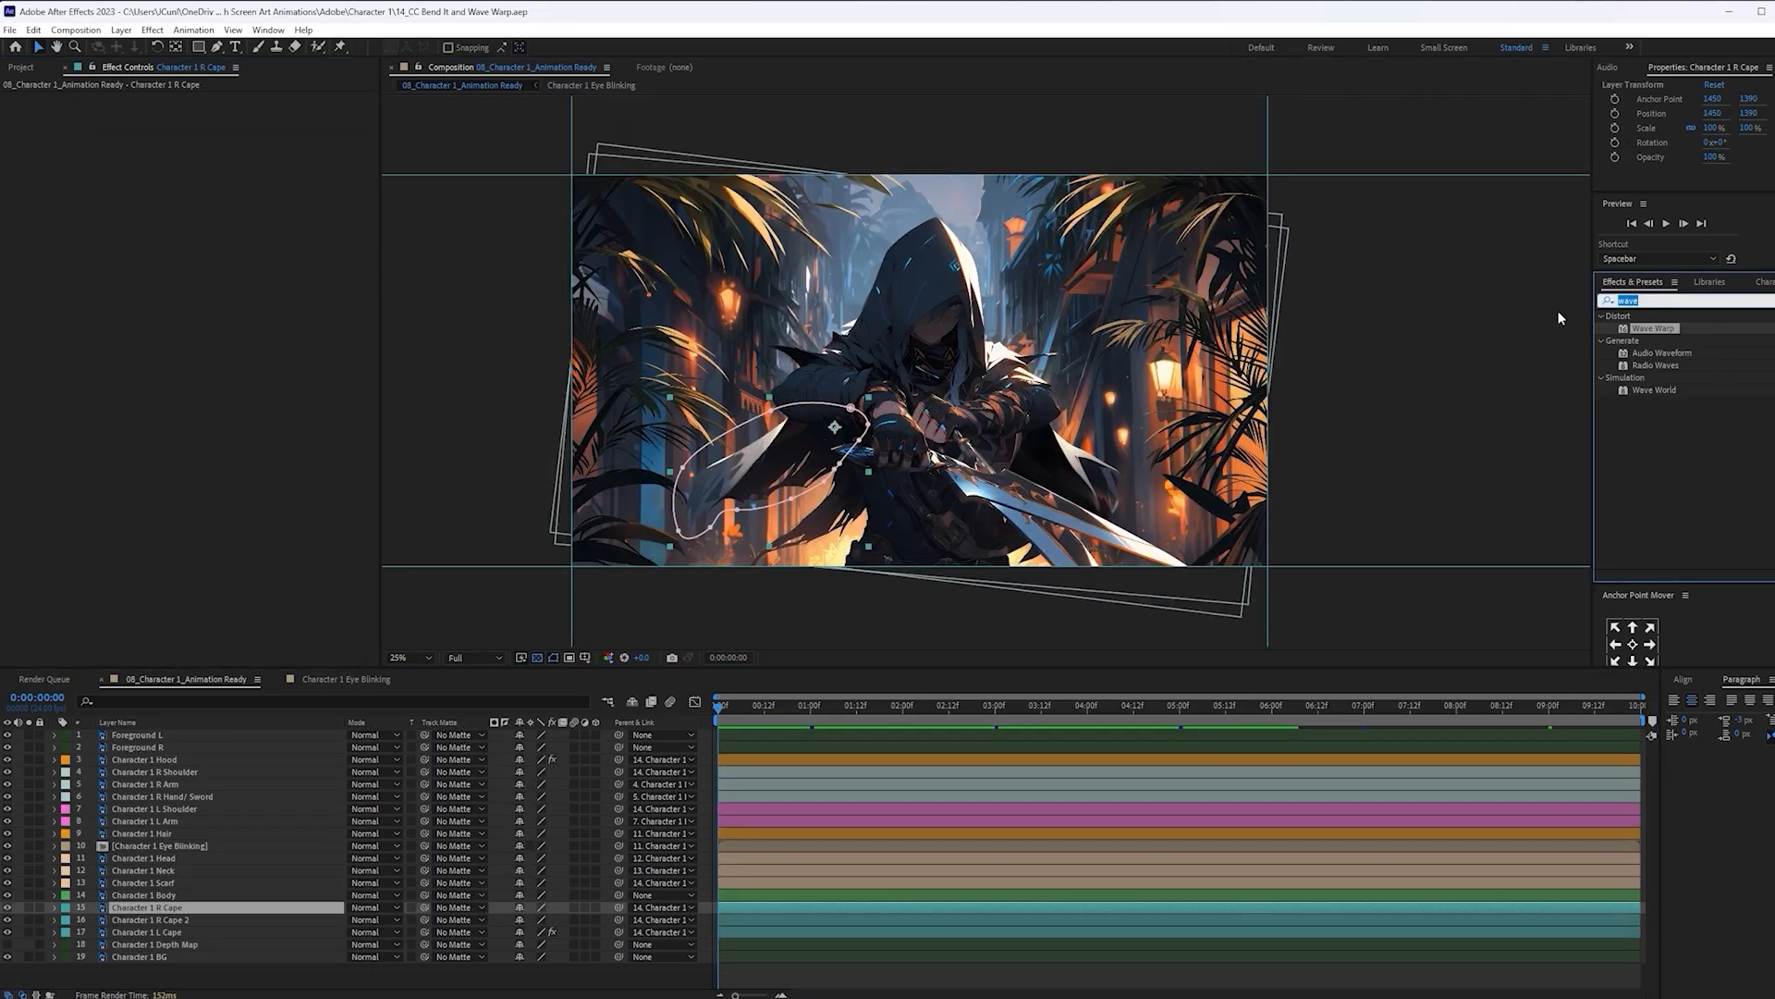
{"action": "type", "text": "cc be"}
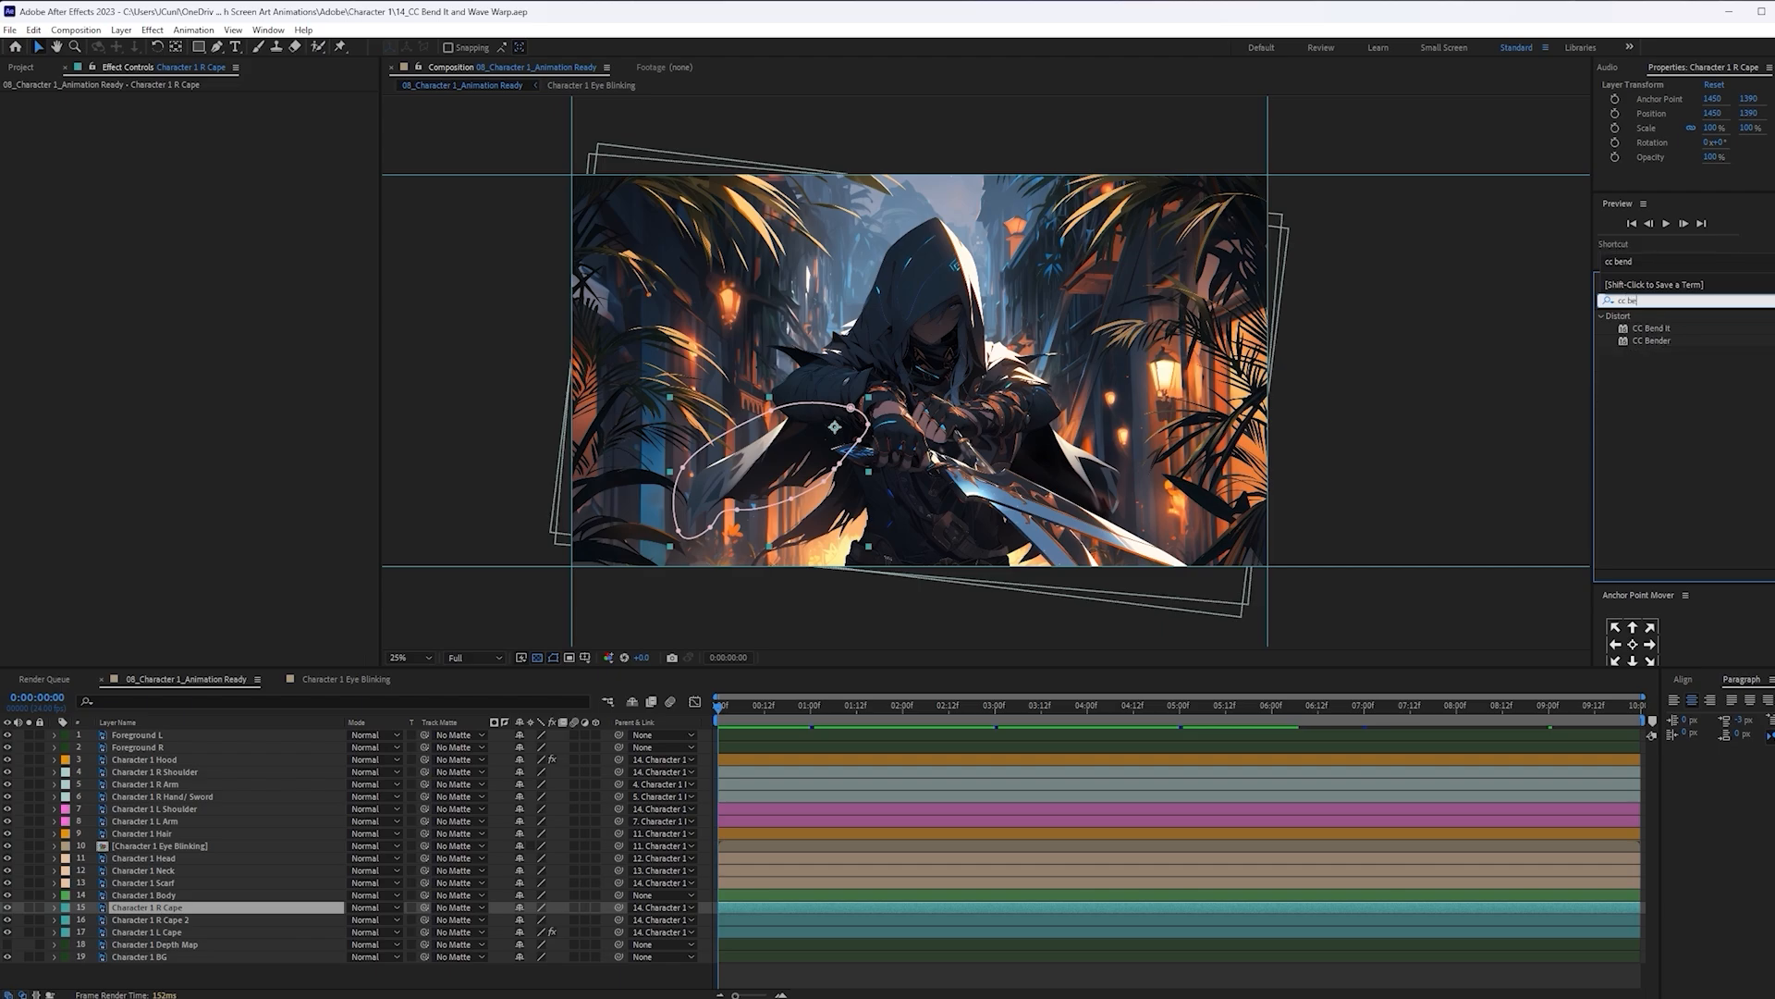
{"action": "left_click_drag", "start_coordinate": [1650, 328], "coordinate": [258, 911]}
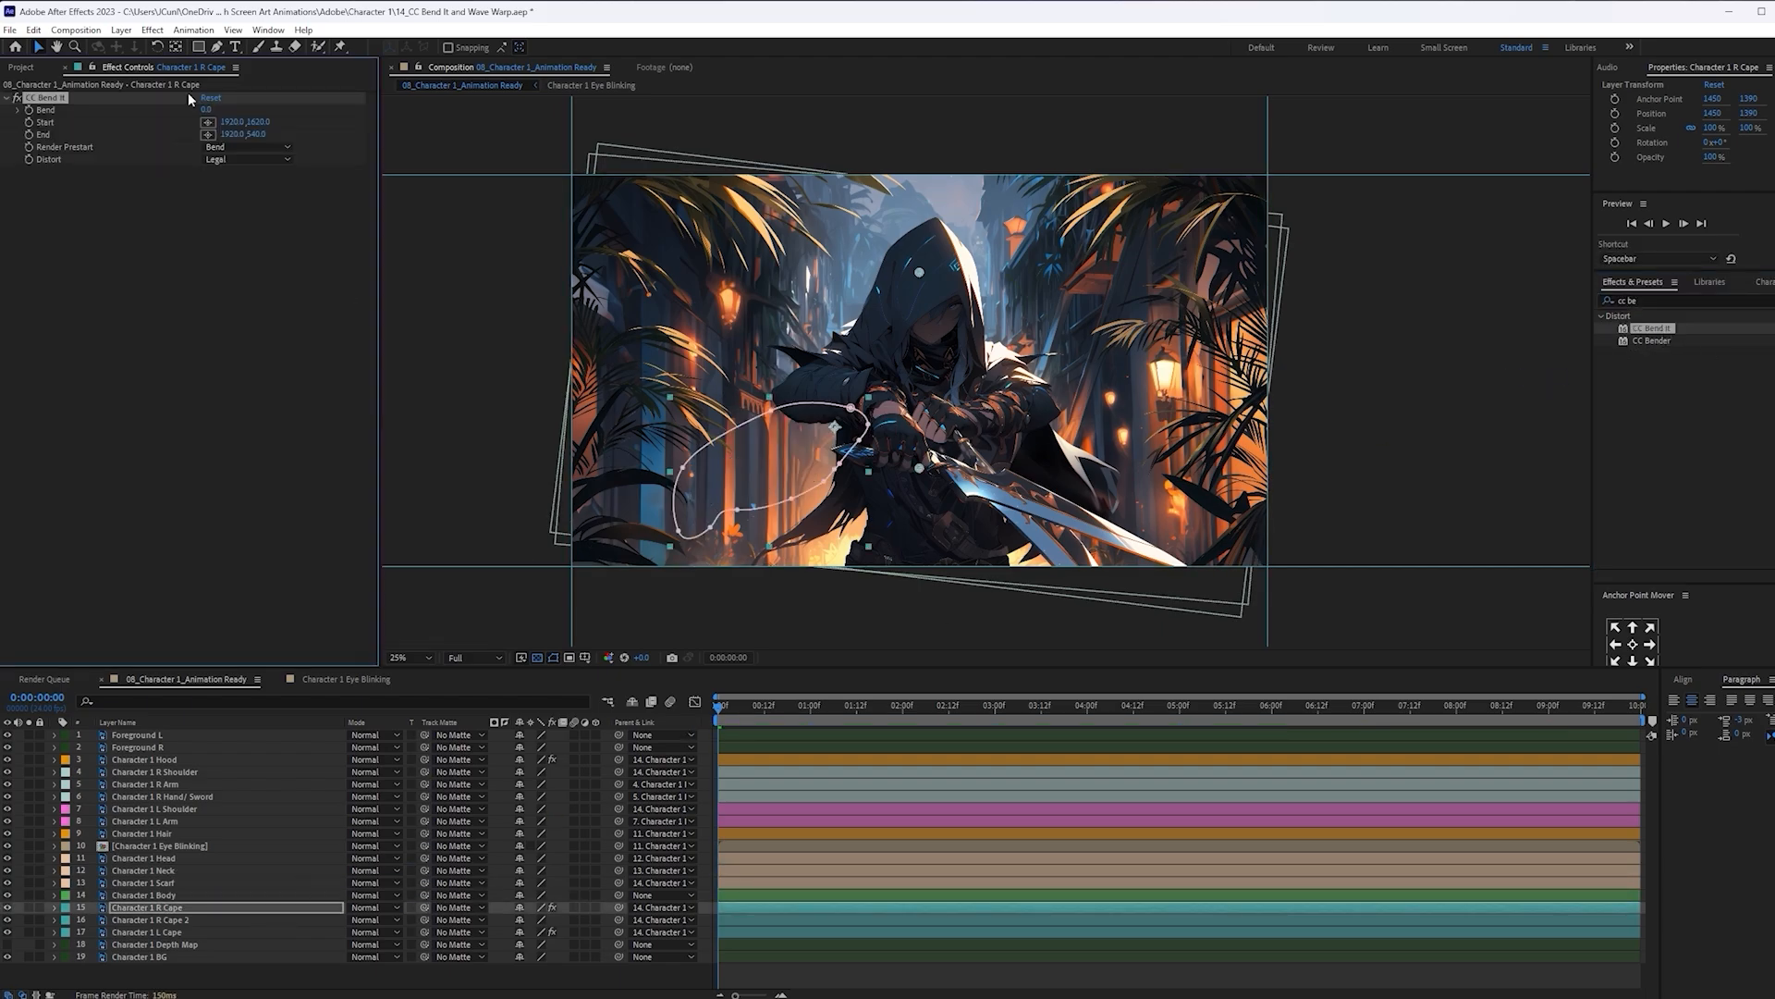
Place the R Cape's bend Start point at its shoulder end, about 1628, 1320, and its End point at the outer lower tip, about 544, 2008
{"action": "left_click", "coordinate": [208, 121]}
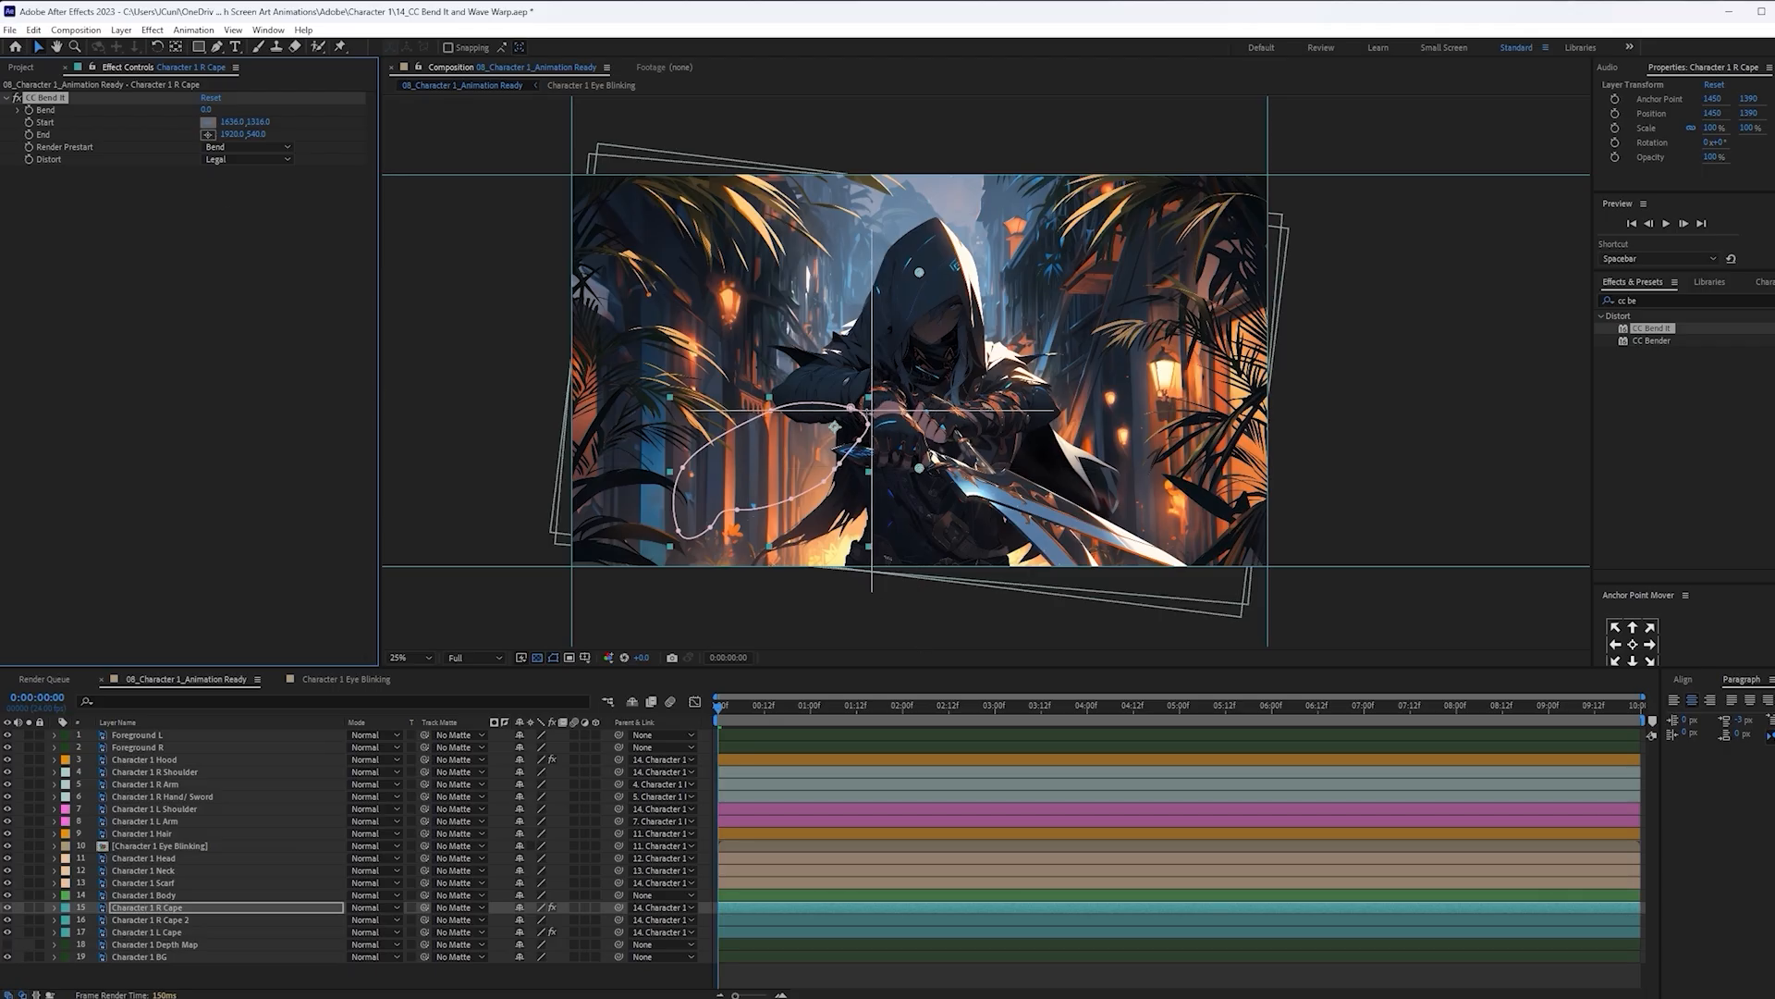
{"action": "left_click", "coordinate": [870, 420]}
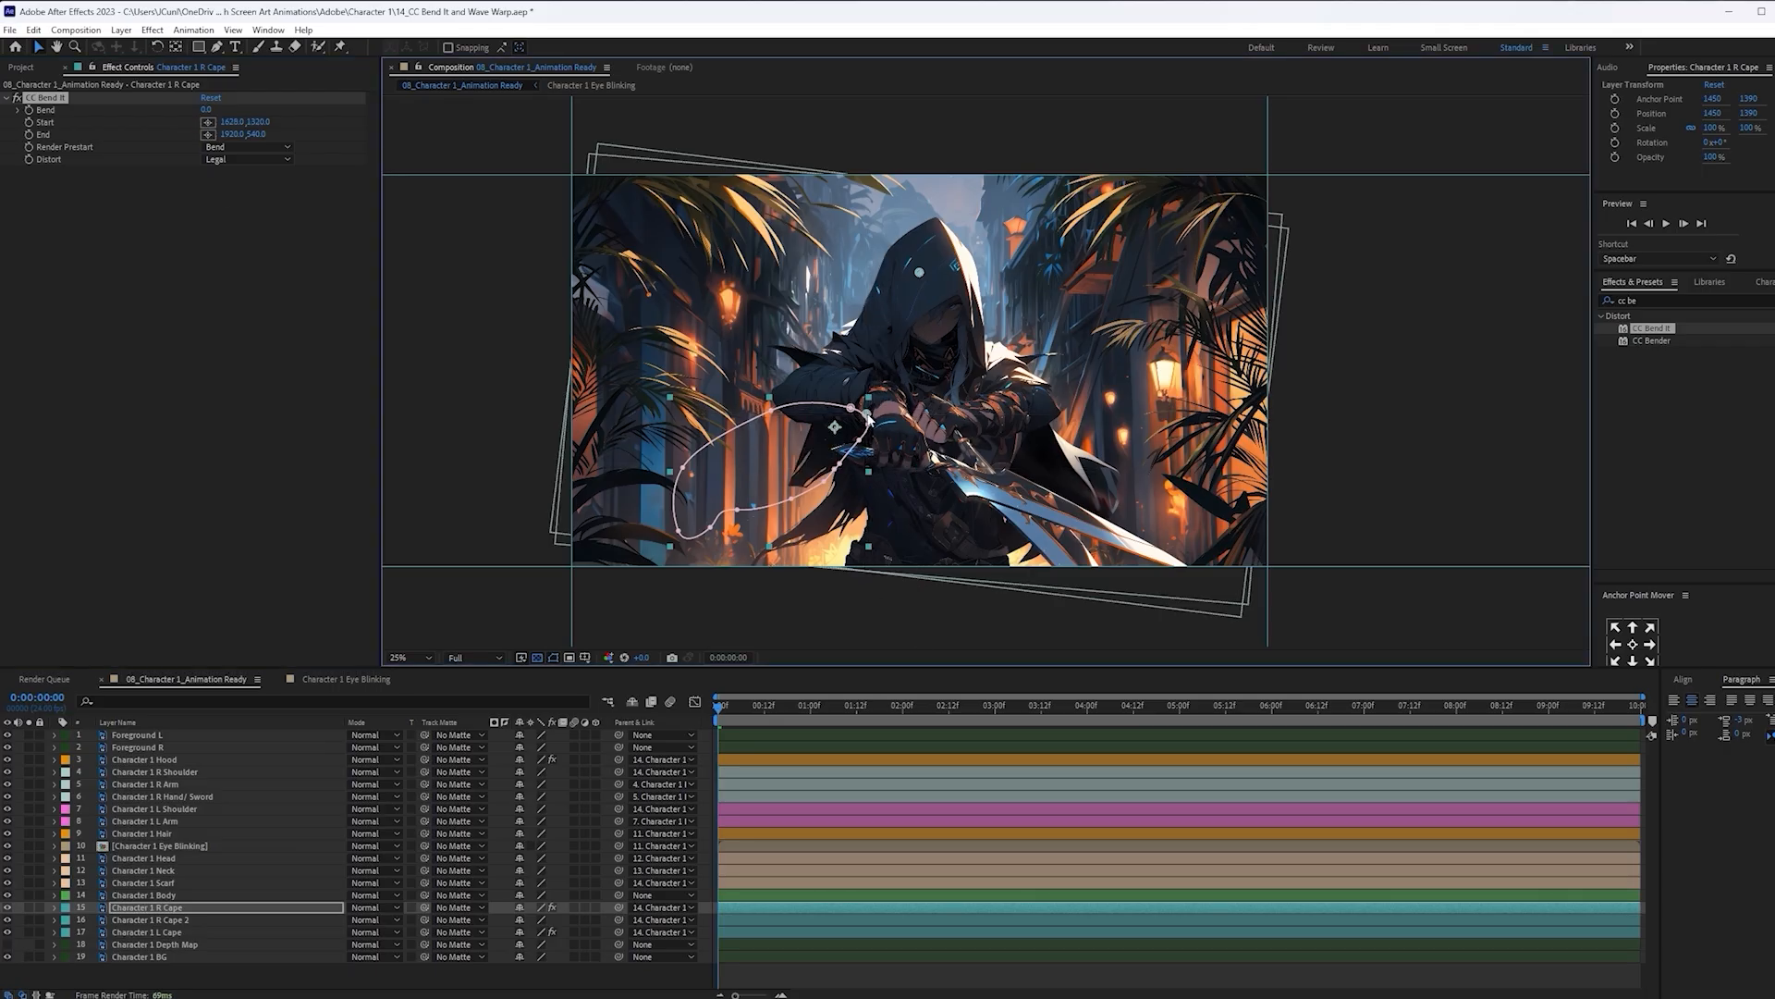
{"action": "left_click", "coordinate": [208, 134]}
{"action": "left_click", "coordinate": [665, 538]}
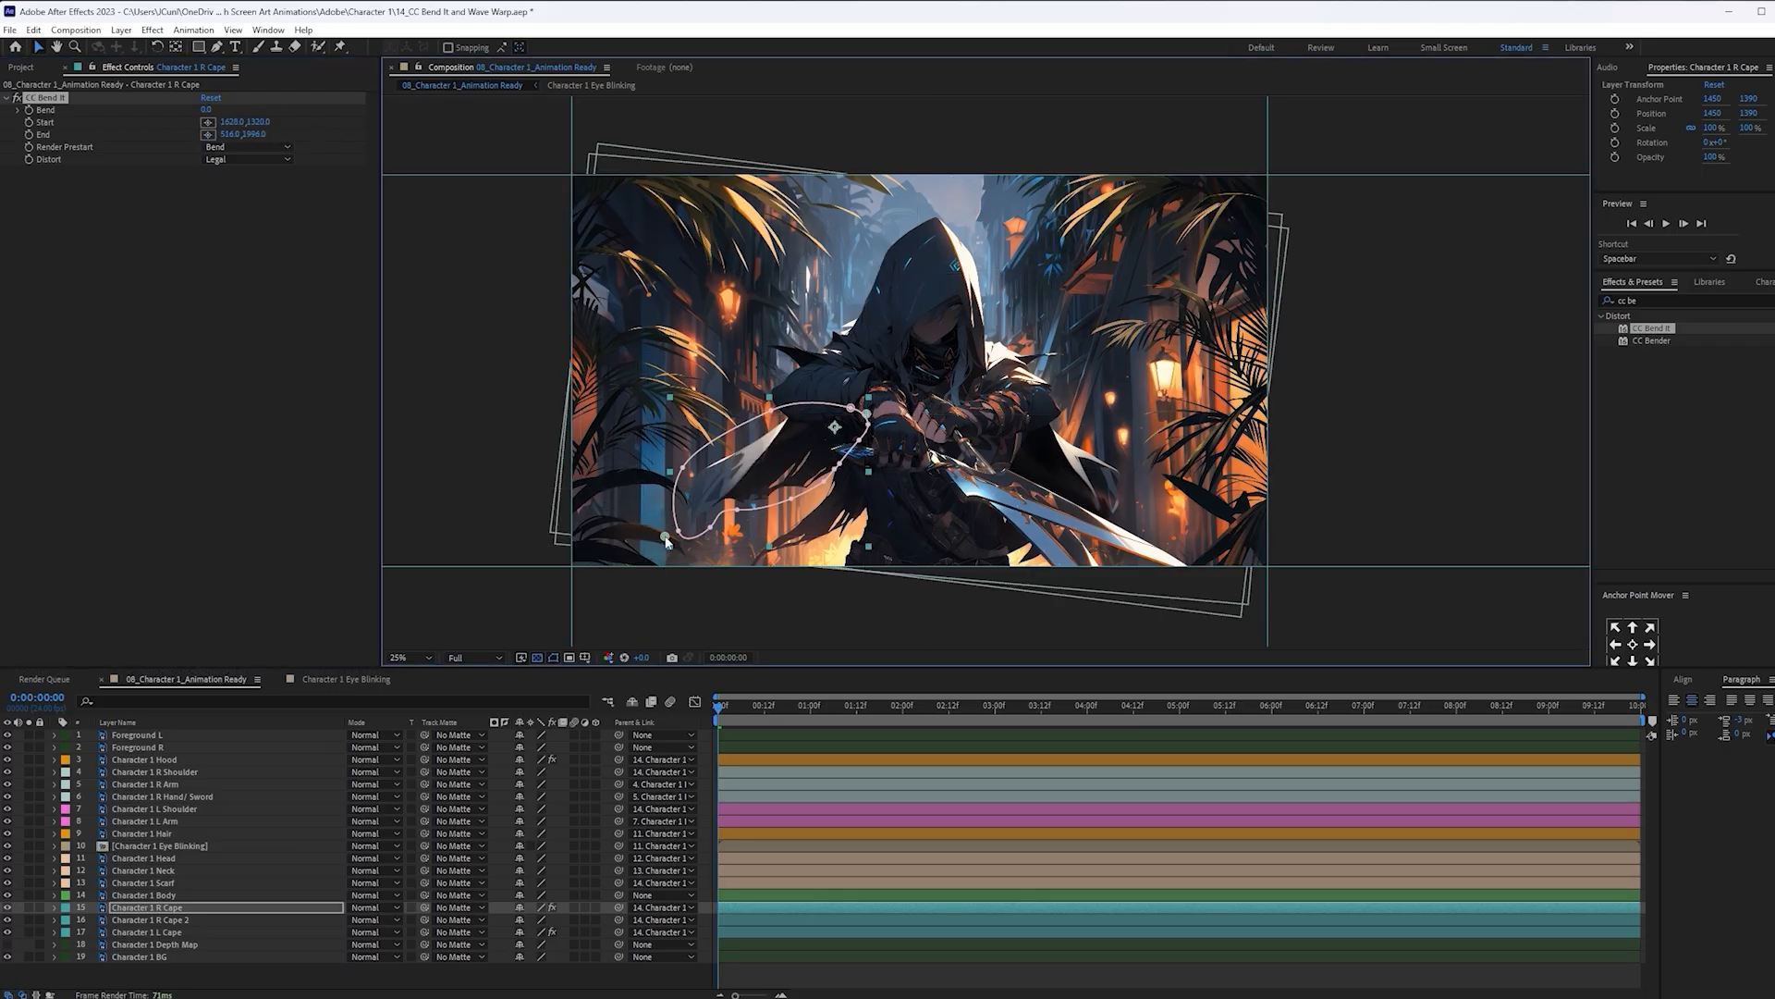
{"action": "left_click_drag", "start_coordinate": [665, 538], "coordinate": [670, 540]}
Create Bend and Rotation keyframes at the first frame of the Character 1 R Cape layer
{"action": "left_click_drag", "start_coordinate": [824, 718], "coordinate": [718, 709]}
{"action": "left_click", "coordinate": [29, 111]}
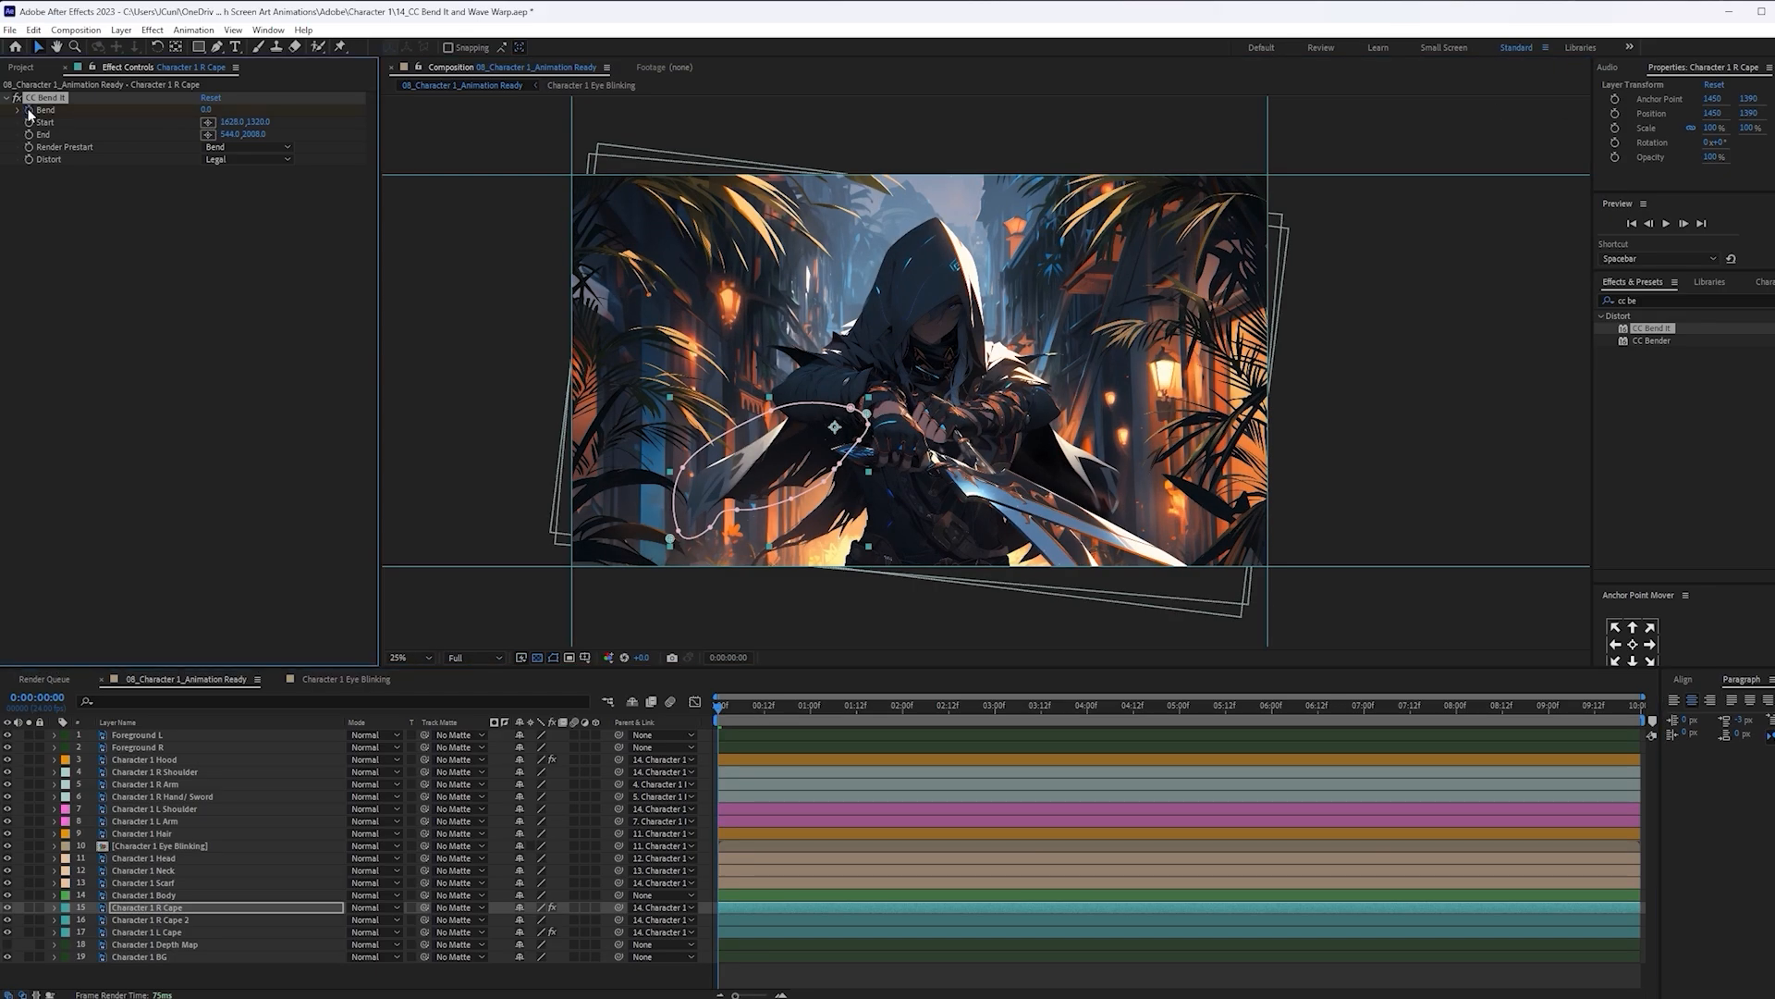
{"action": "left_click", "coordinate": [221, 909]}
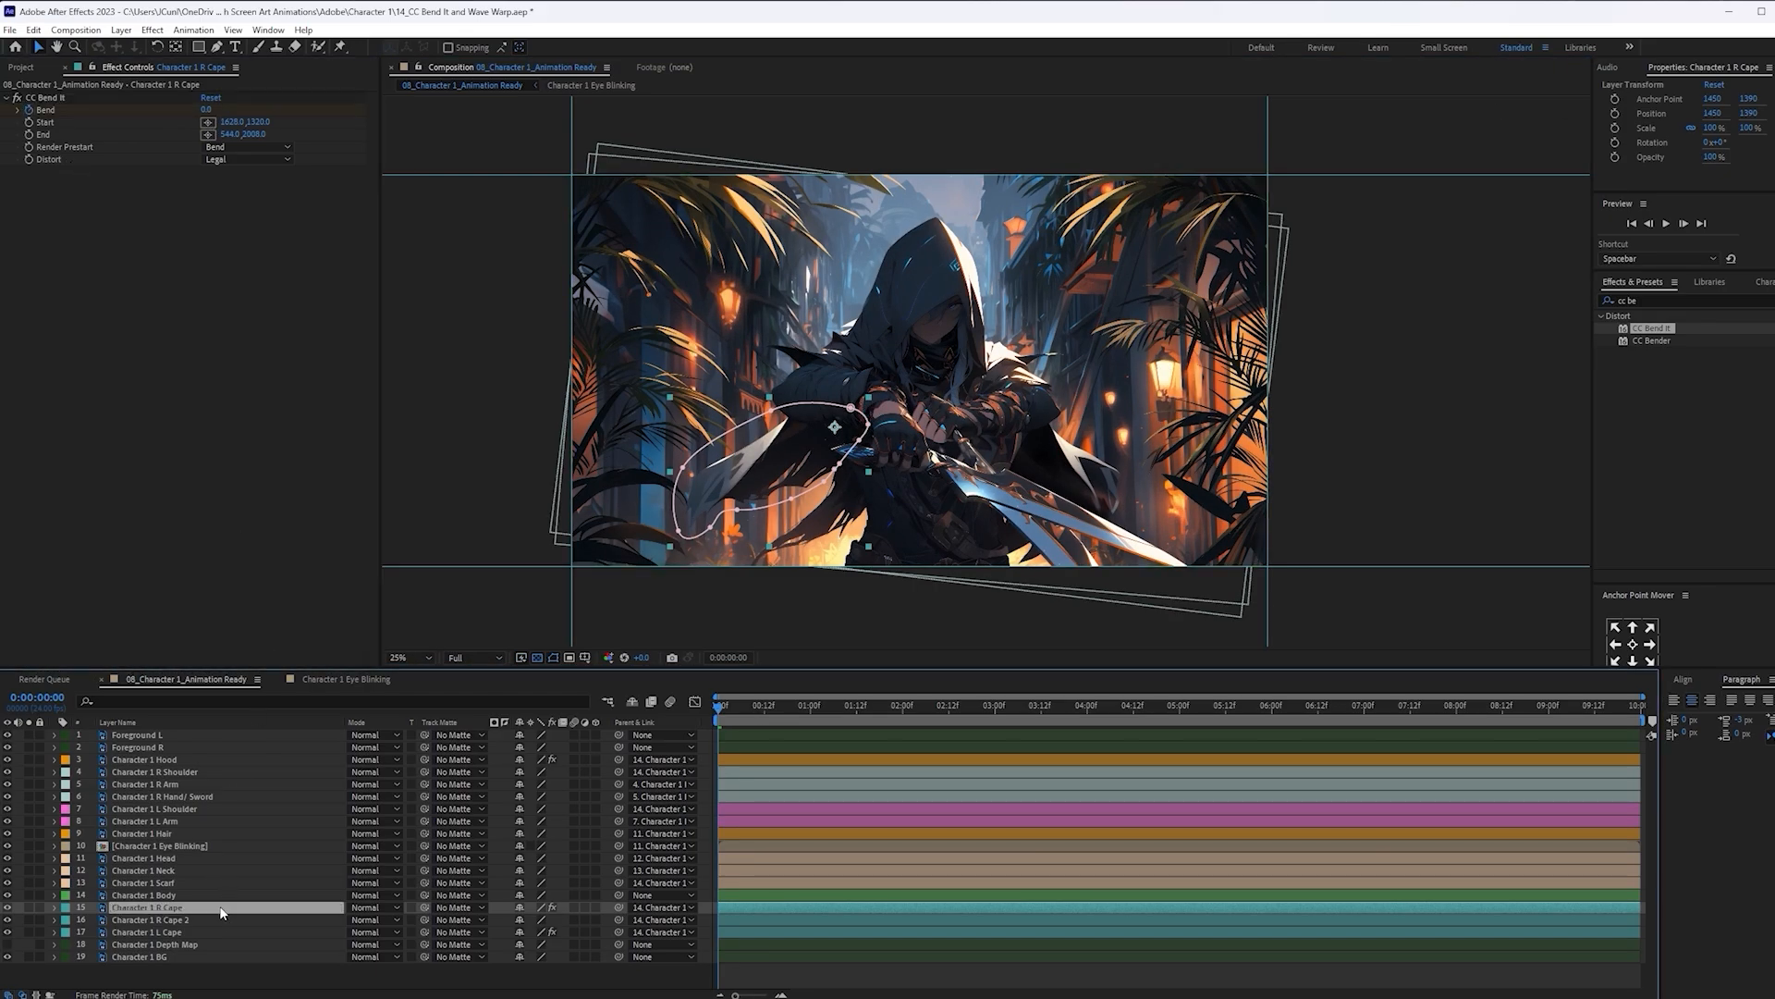
{"action": "key", "text": "u"}
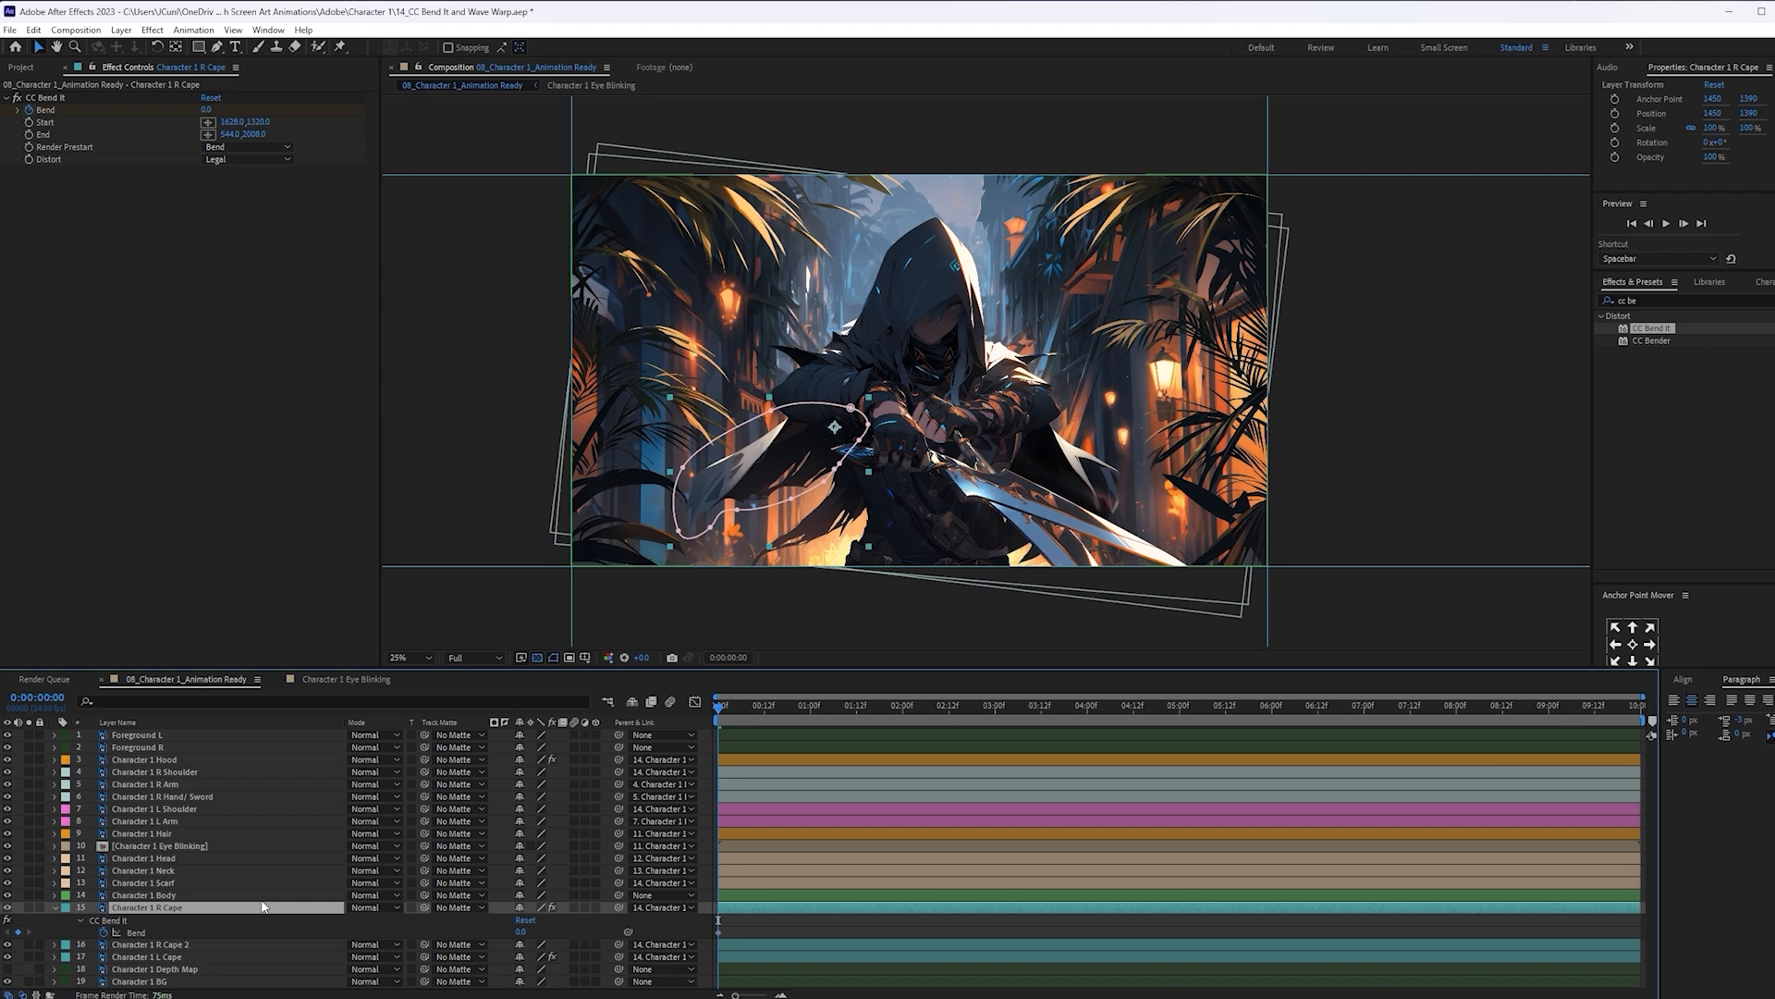
{"action": "key", "text": "shift+r"}
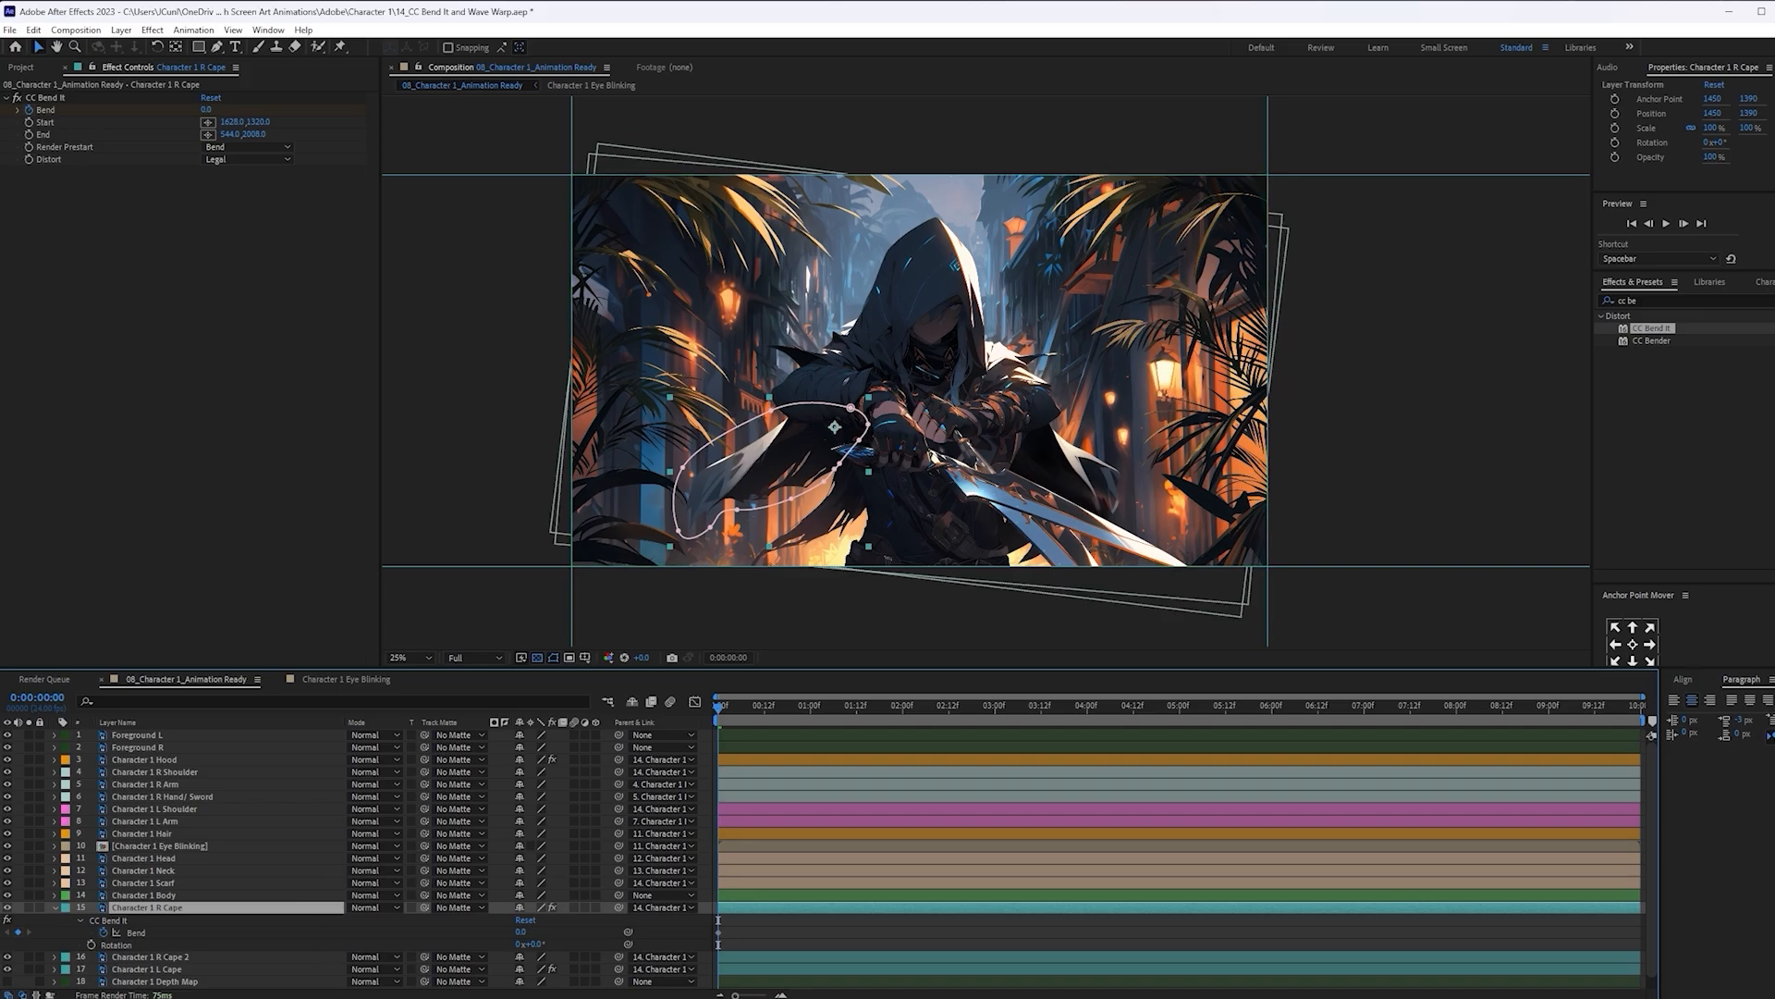
{"action": "left_click", "coordinate": [93, 943]}
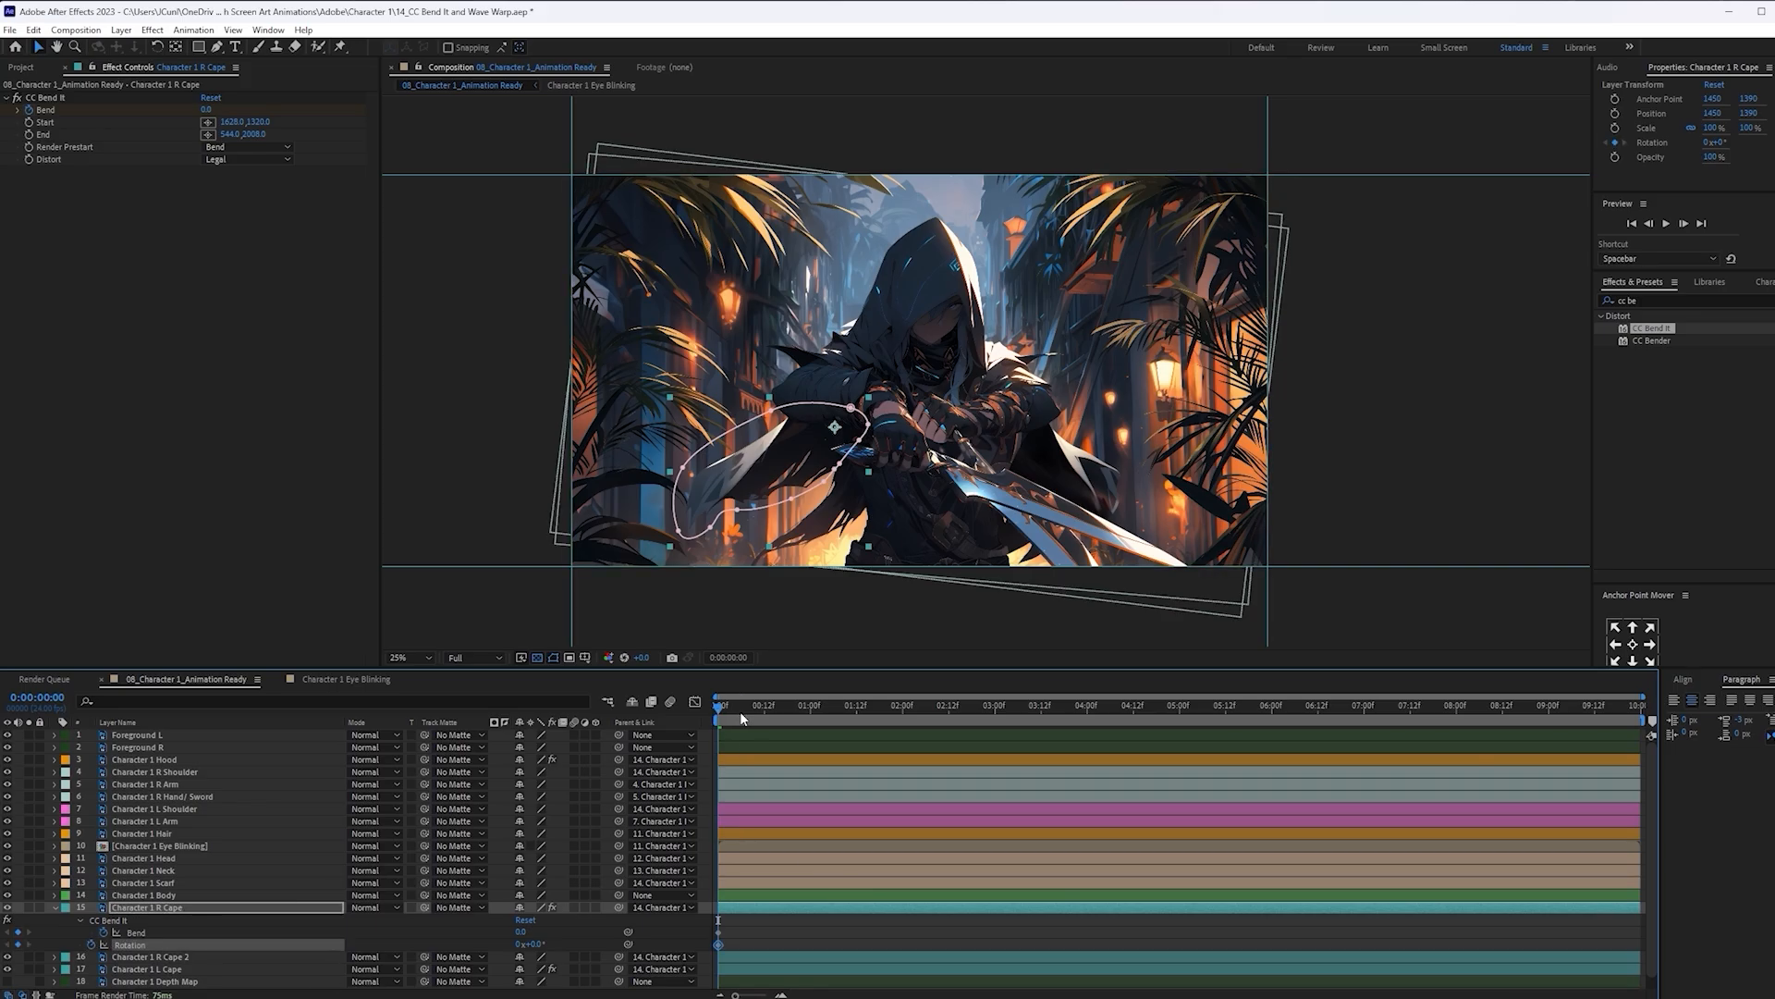
At 0:00:01:00, set the R Cape's Bend to 5 and Rotation to 5°, and apply Easy Ease to all its keyframes
{"action": "left_click_drag", "start_coordinate": [739, 712], "coordinate": [809, 719]}
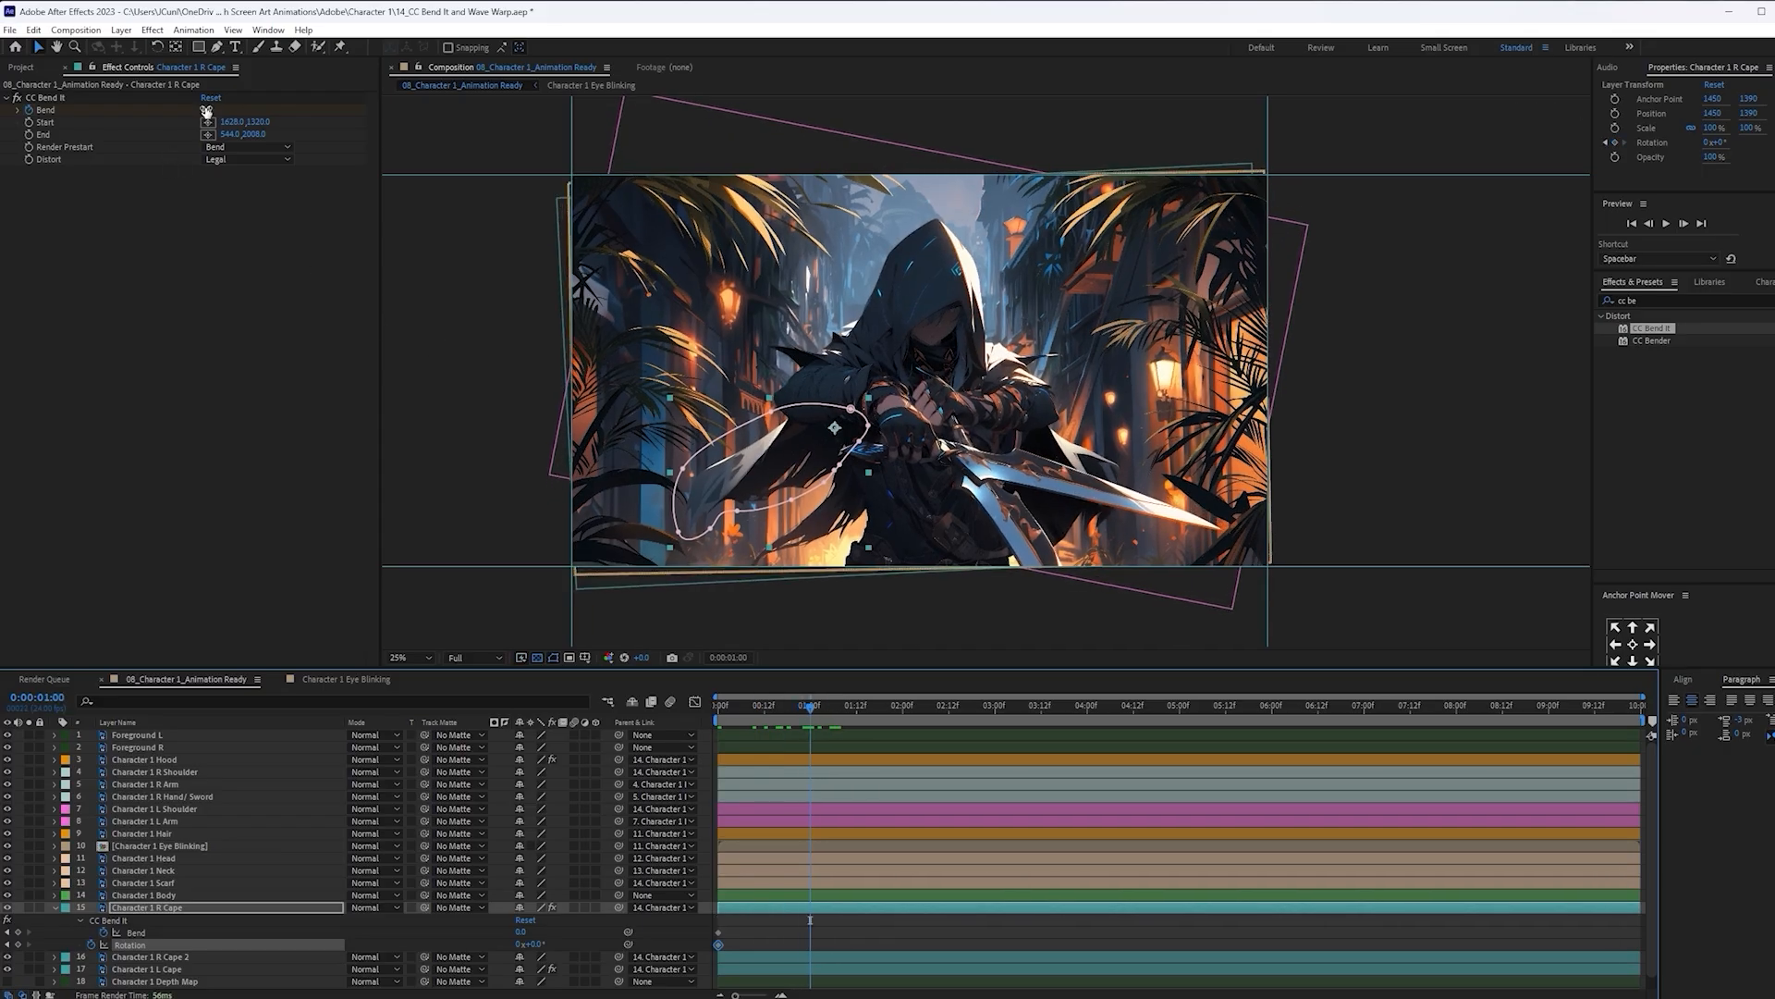
{"action": "left_click_drag", "start_coordinate": [205, 109], "coordinate": [210, 110]}
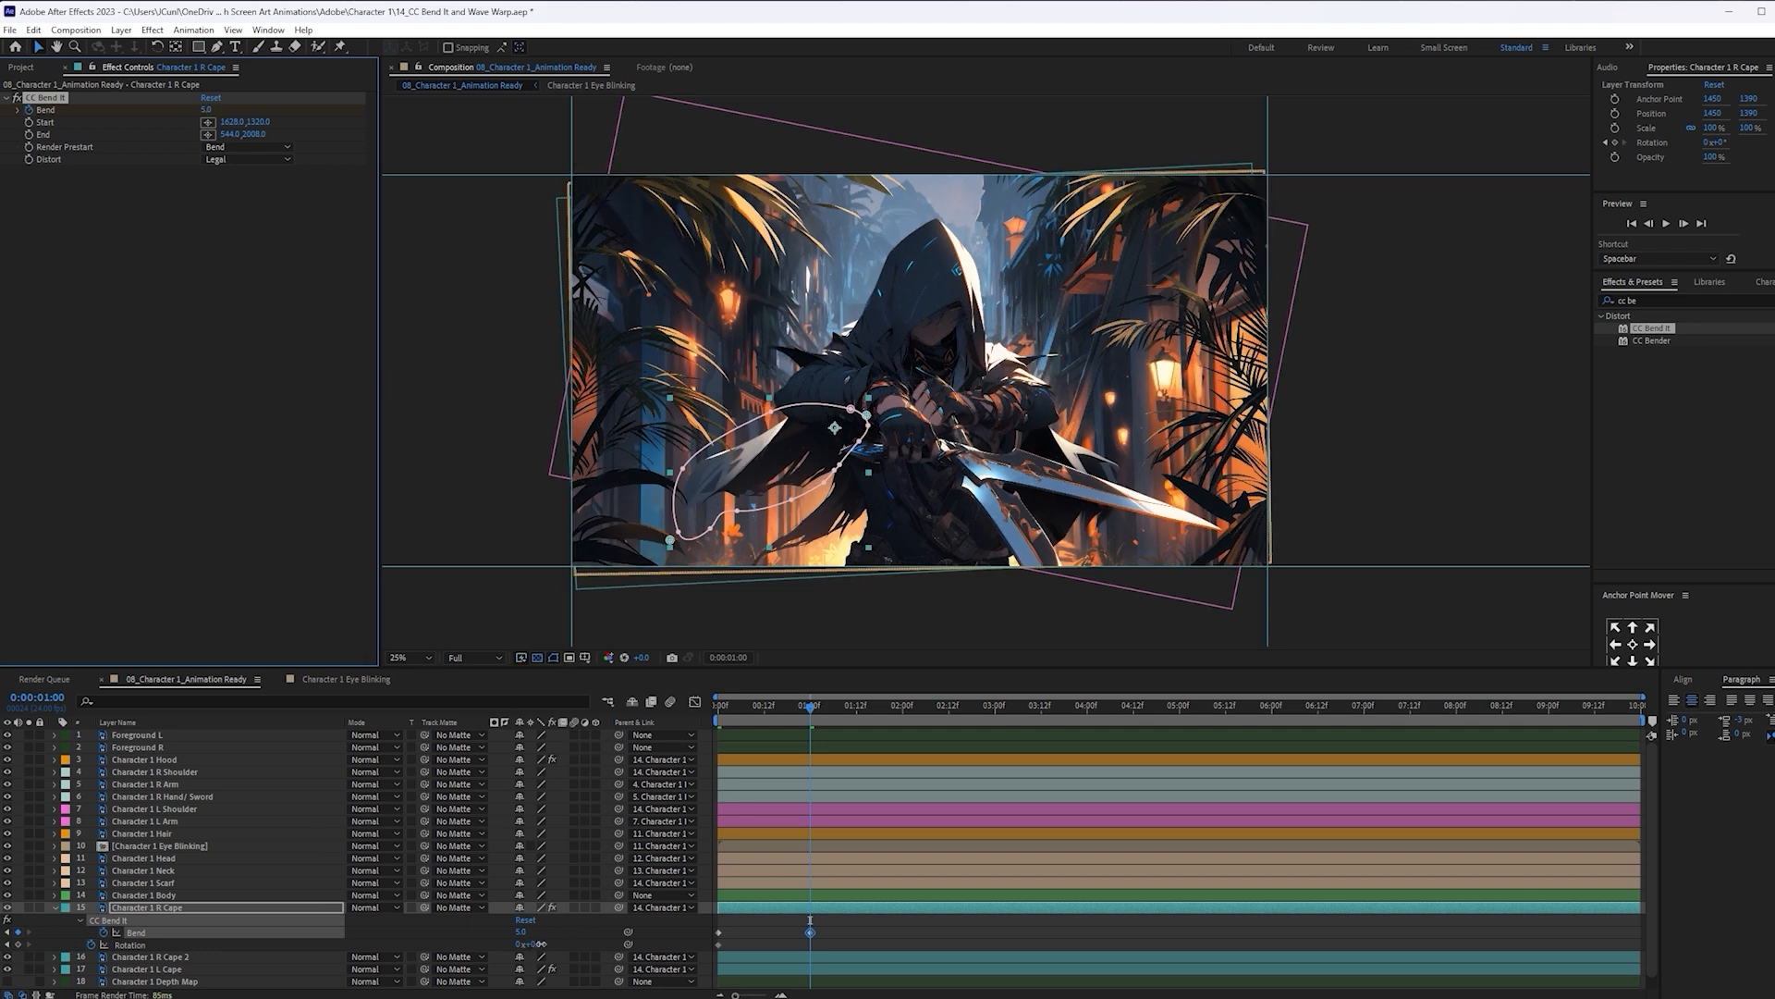
{"action": "left_click_drag", "start_coordinate": [532, 944], "coordinate": [1017, 950]}
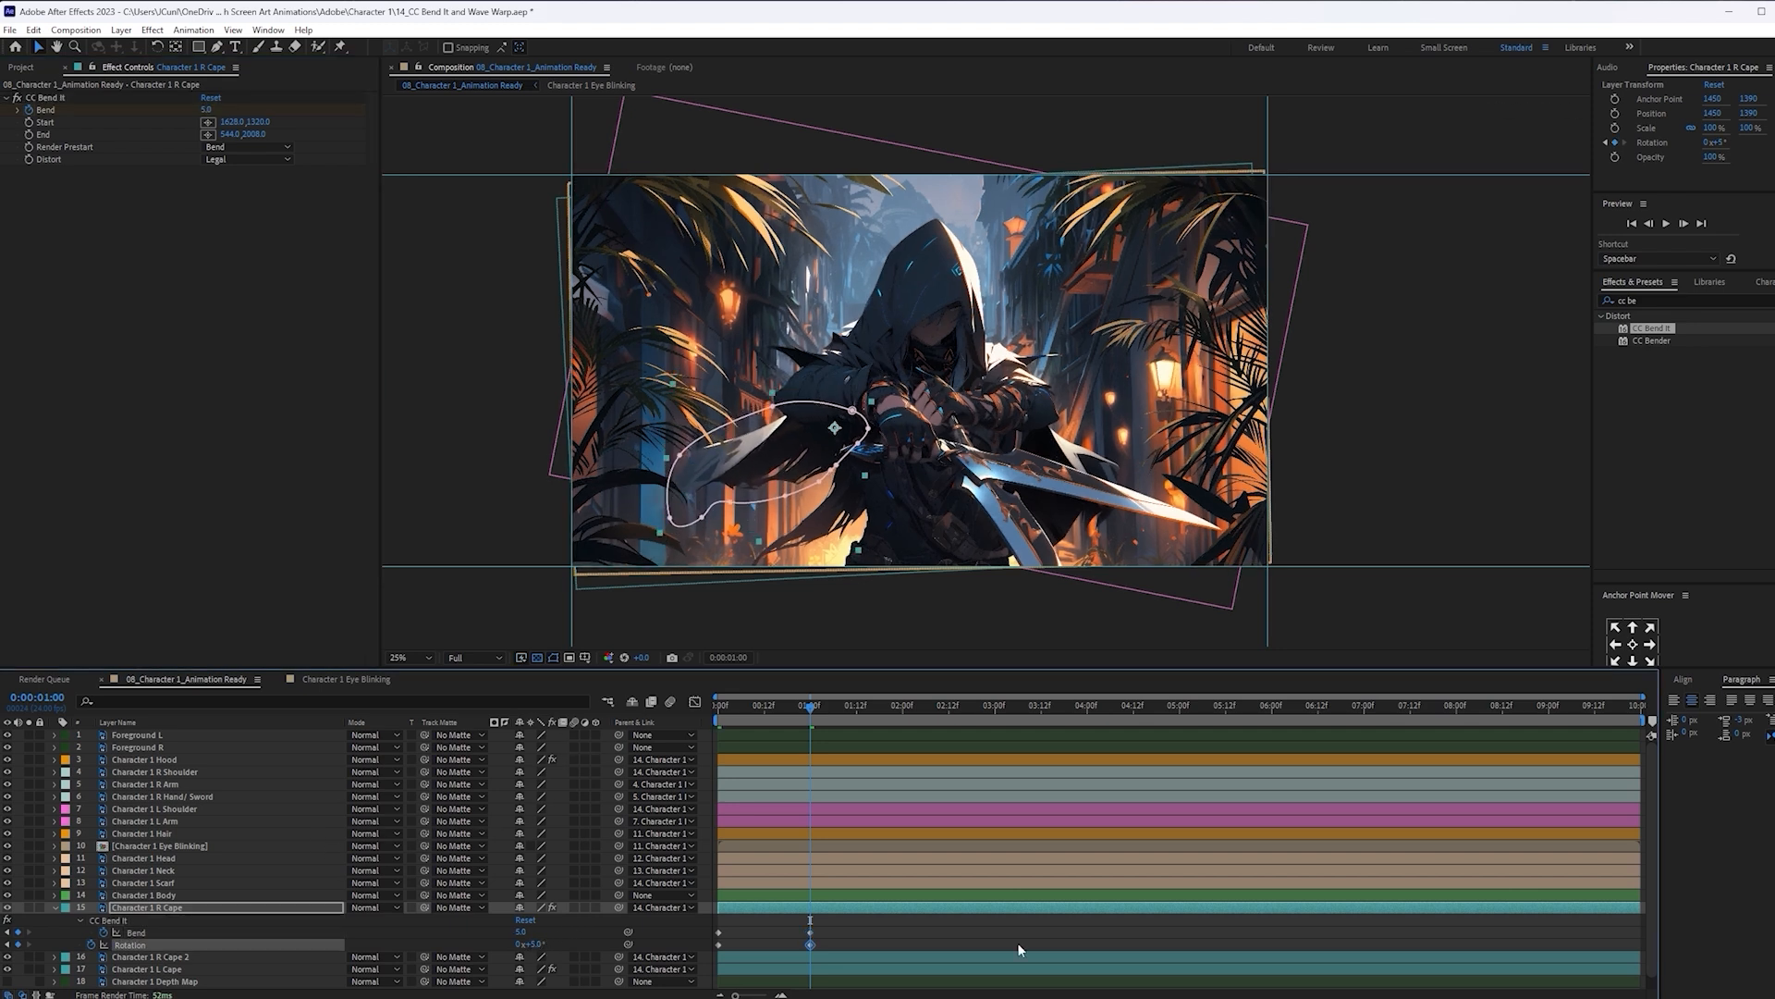
{"action": "left_click_drag", "start_coordinate": [884, 956], "coordinate": [714, 924]}
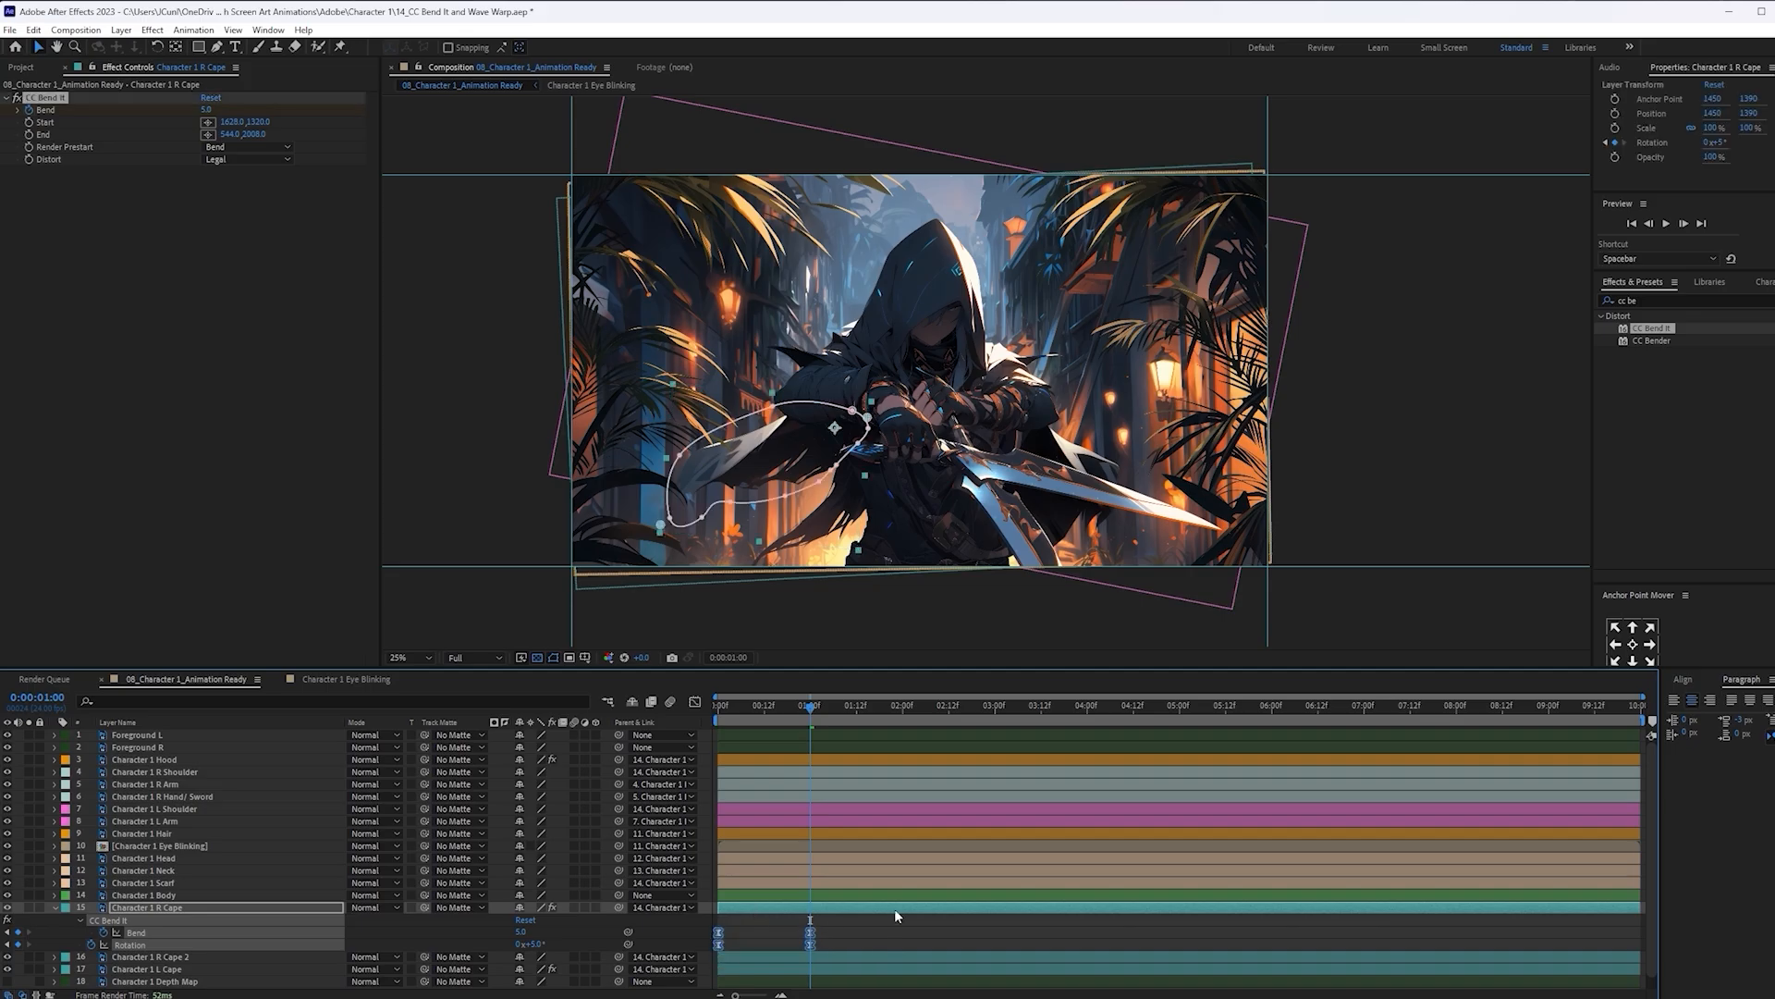
{"action": "left_click", "coordinate": [917, 923]}
Add the expression loopOut("pingpong"); to the R Cape's Bend property and copy the expression text
{"action": "left_click", "coordinate": [105, 931], "text": "alt"}
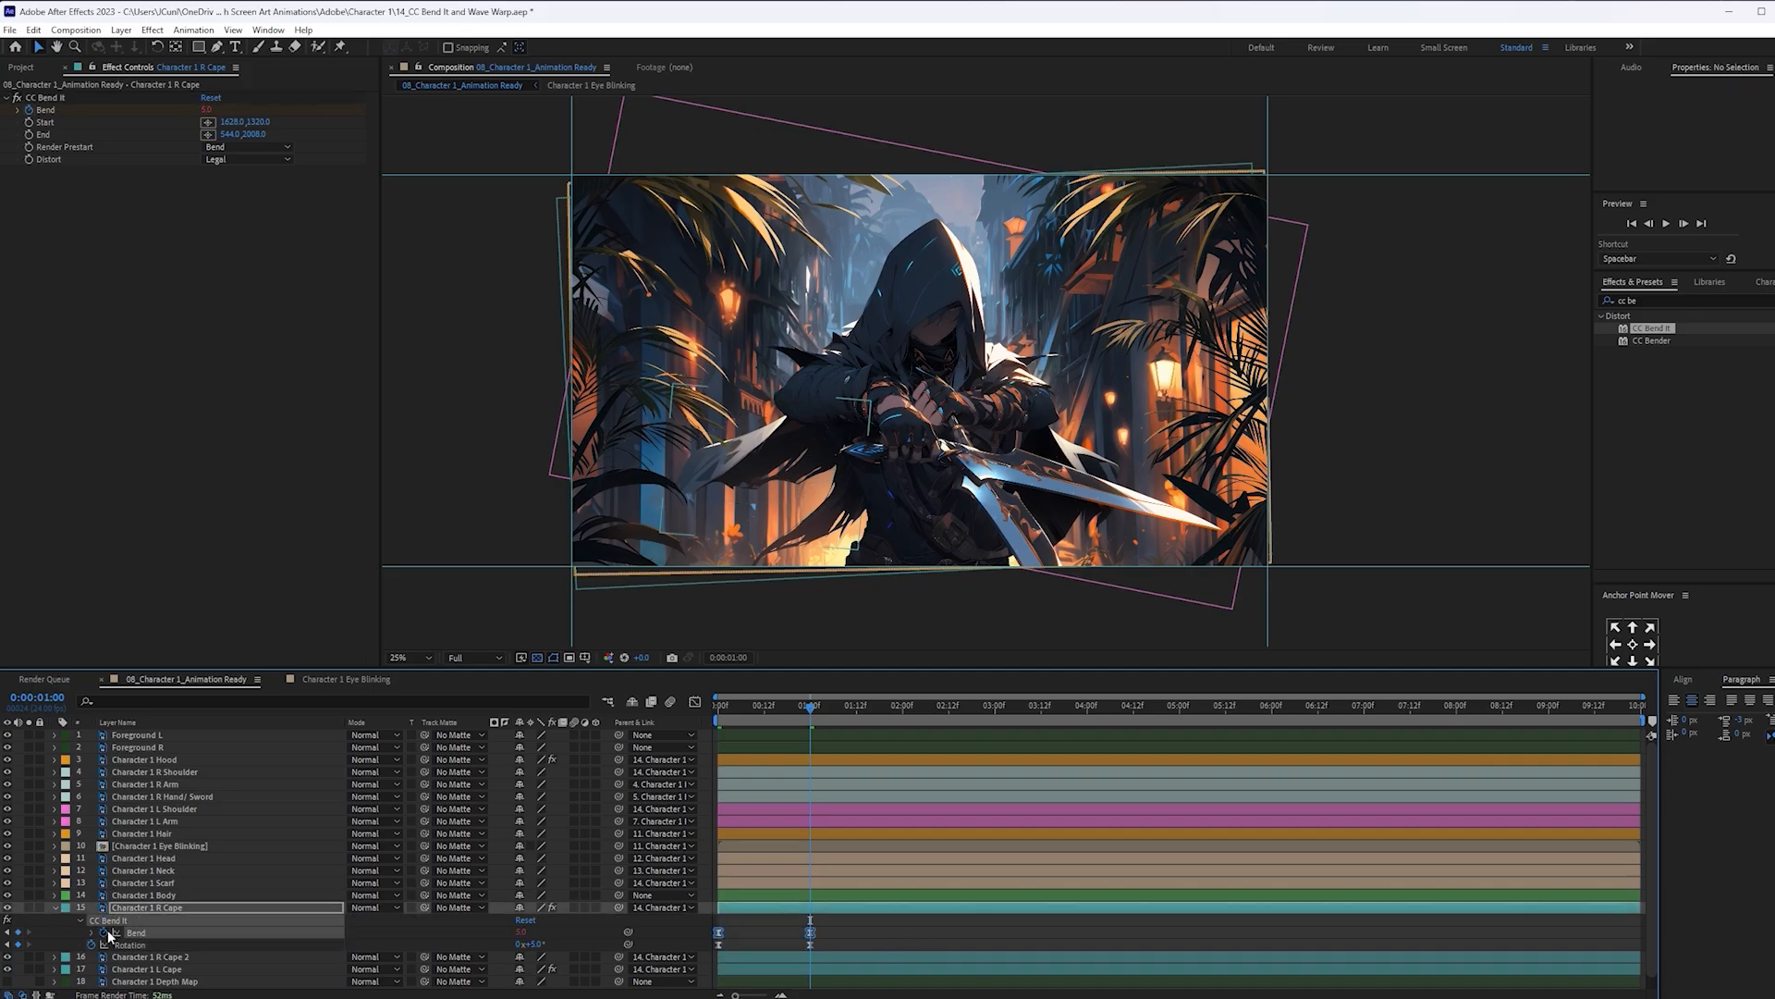
{"action": "type", "text": "loopOut"}
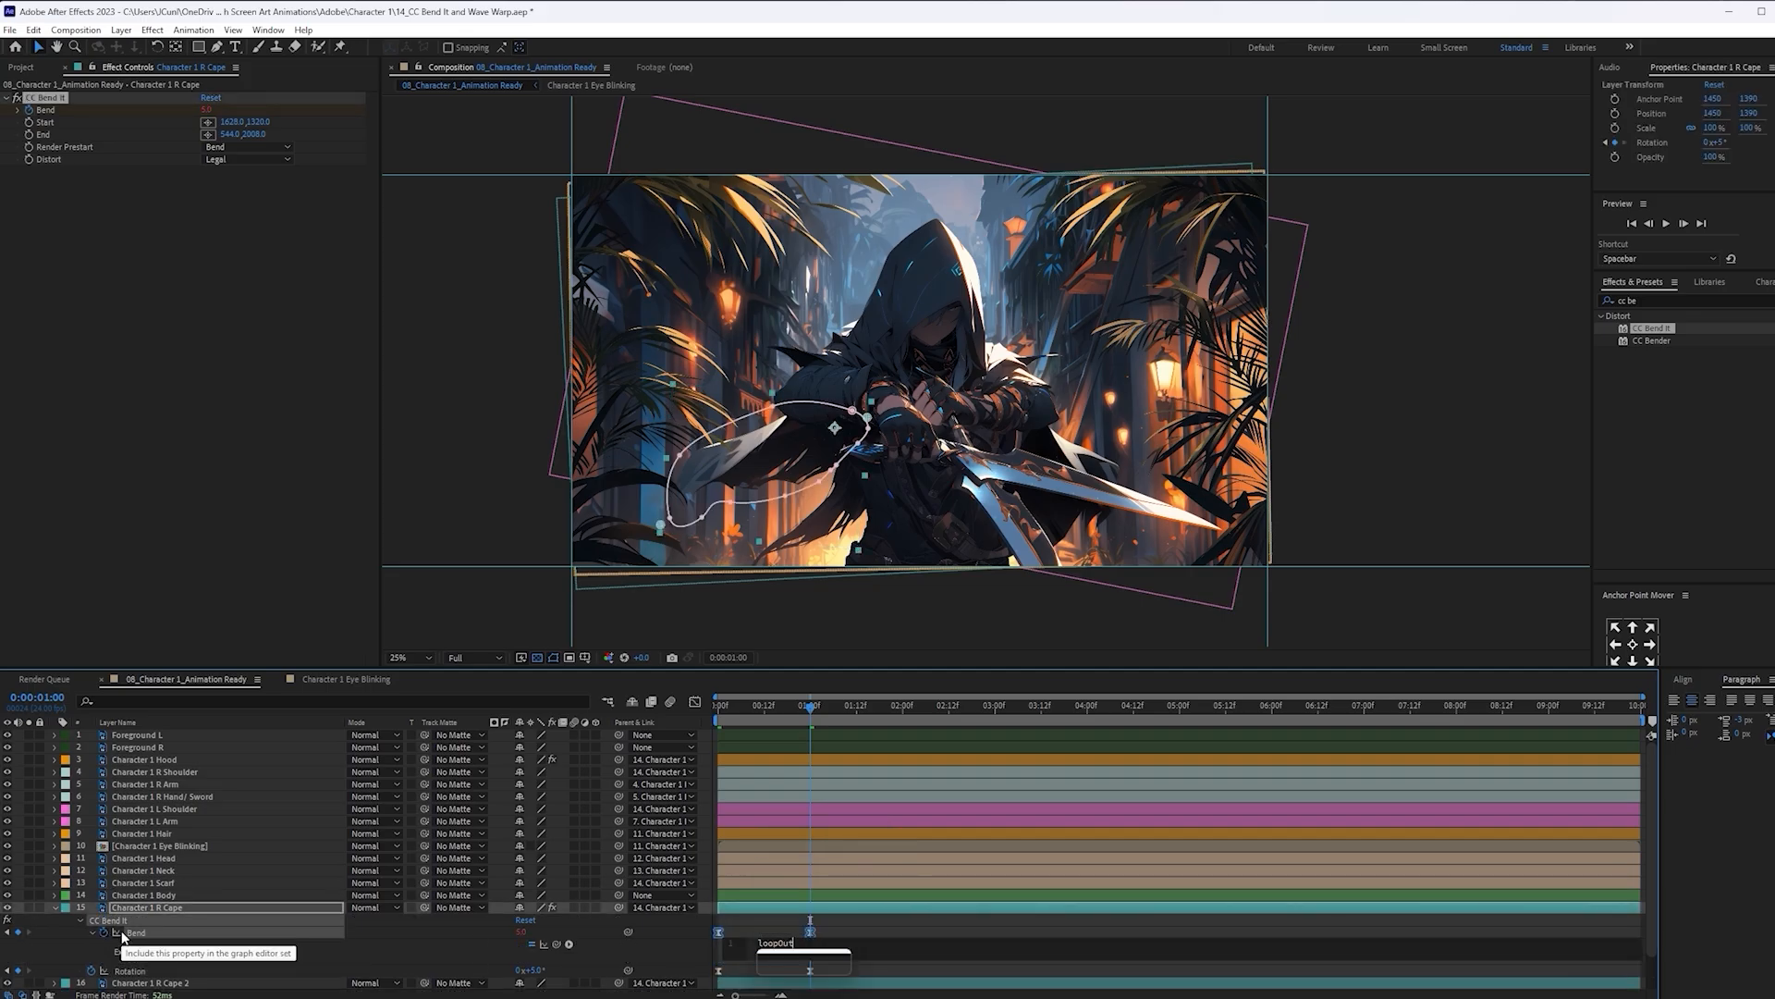
{"action": "type", "text": "(\"pingpong\")"}
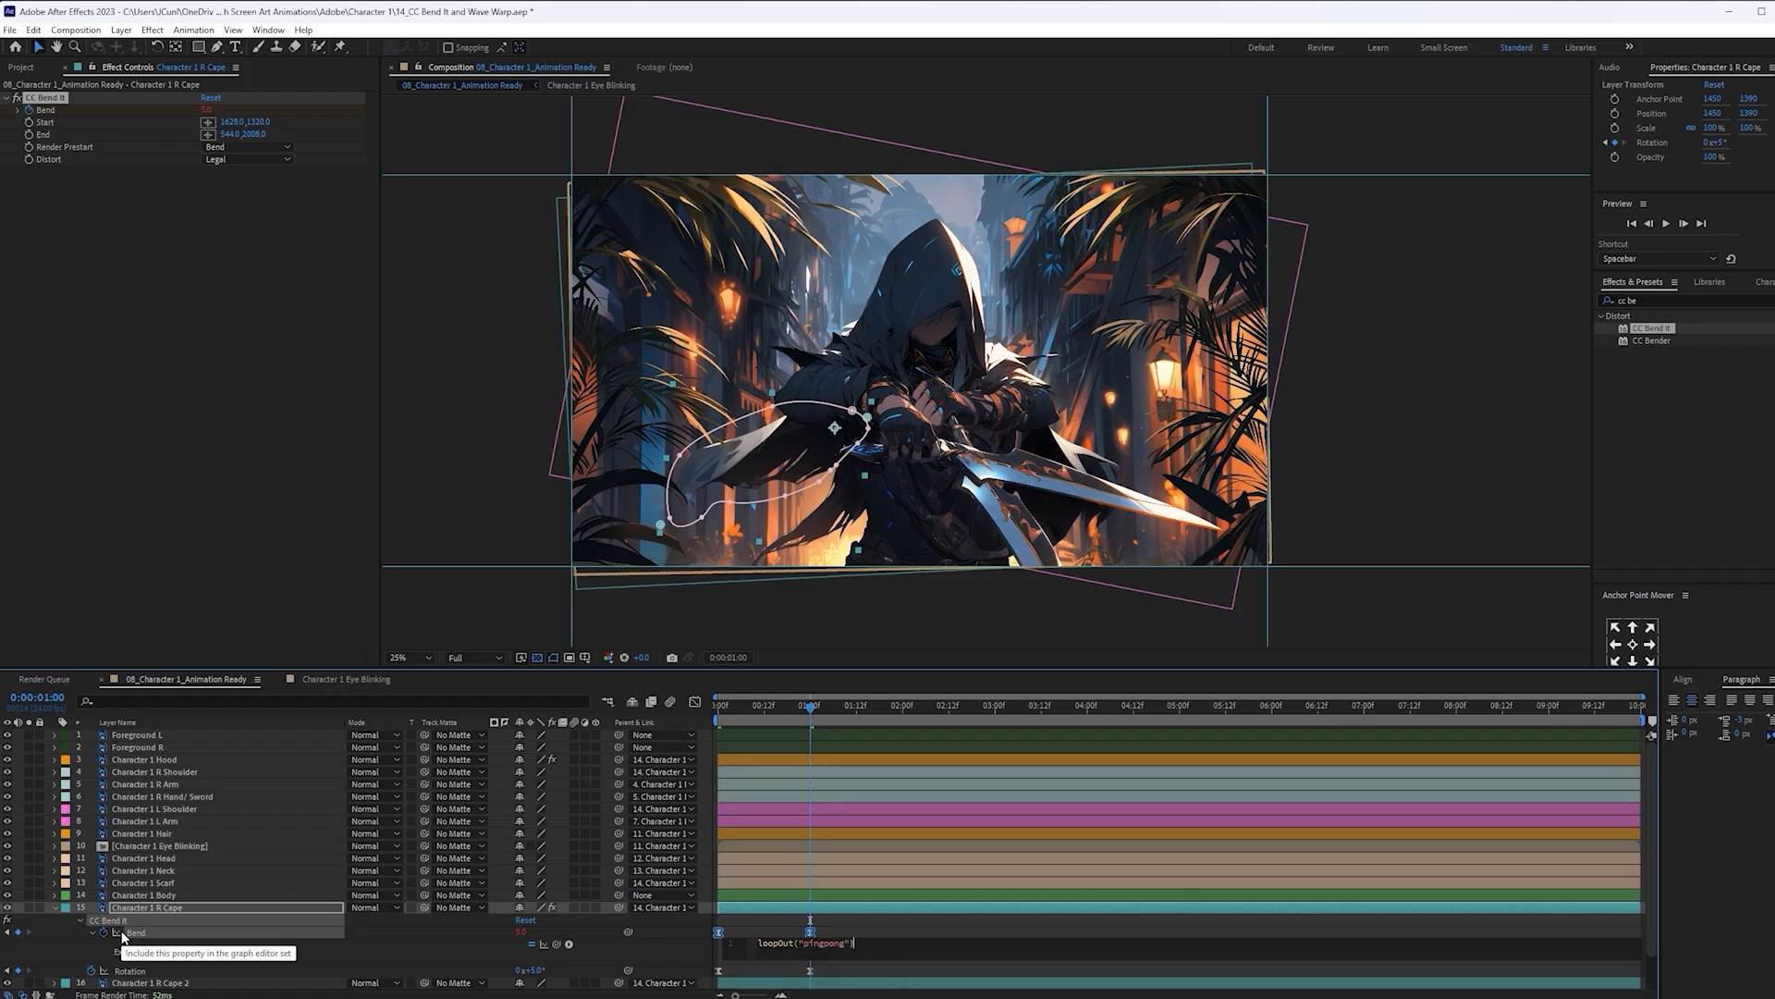
{"action": "type", "text": ";"}
{"action": "key", "text": "ctrl+a"}
{"action": "key", "text": "ctrl+c"}
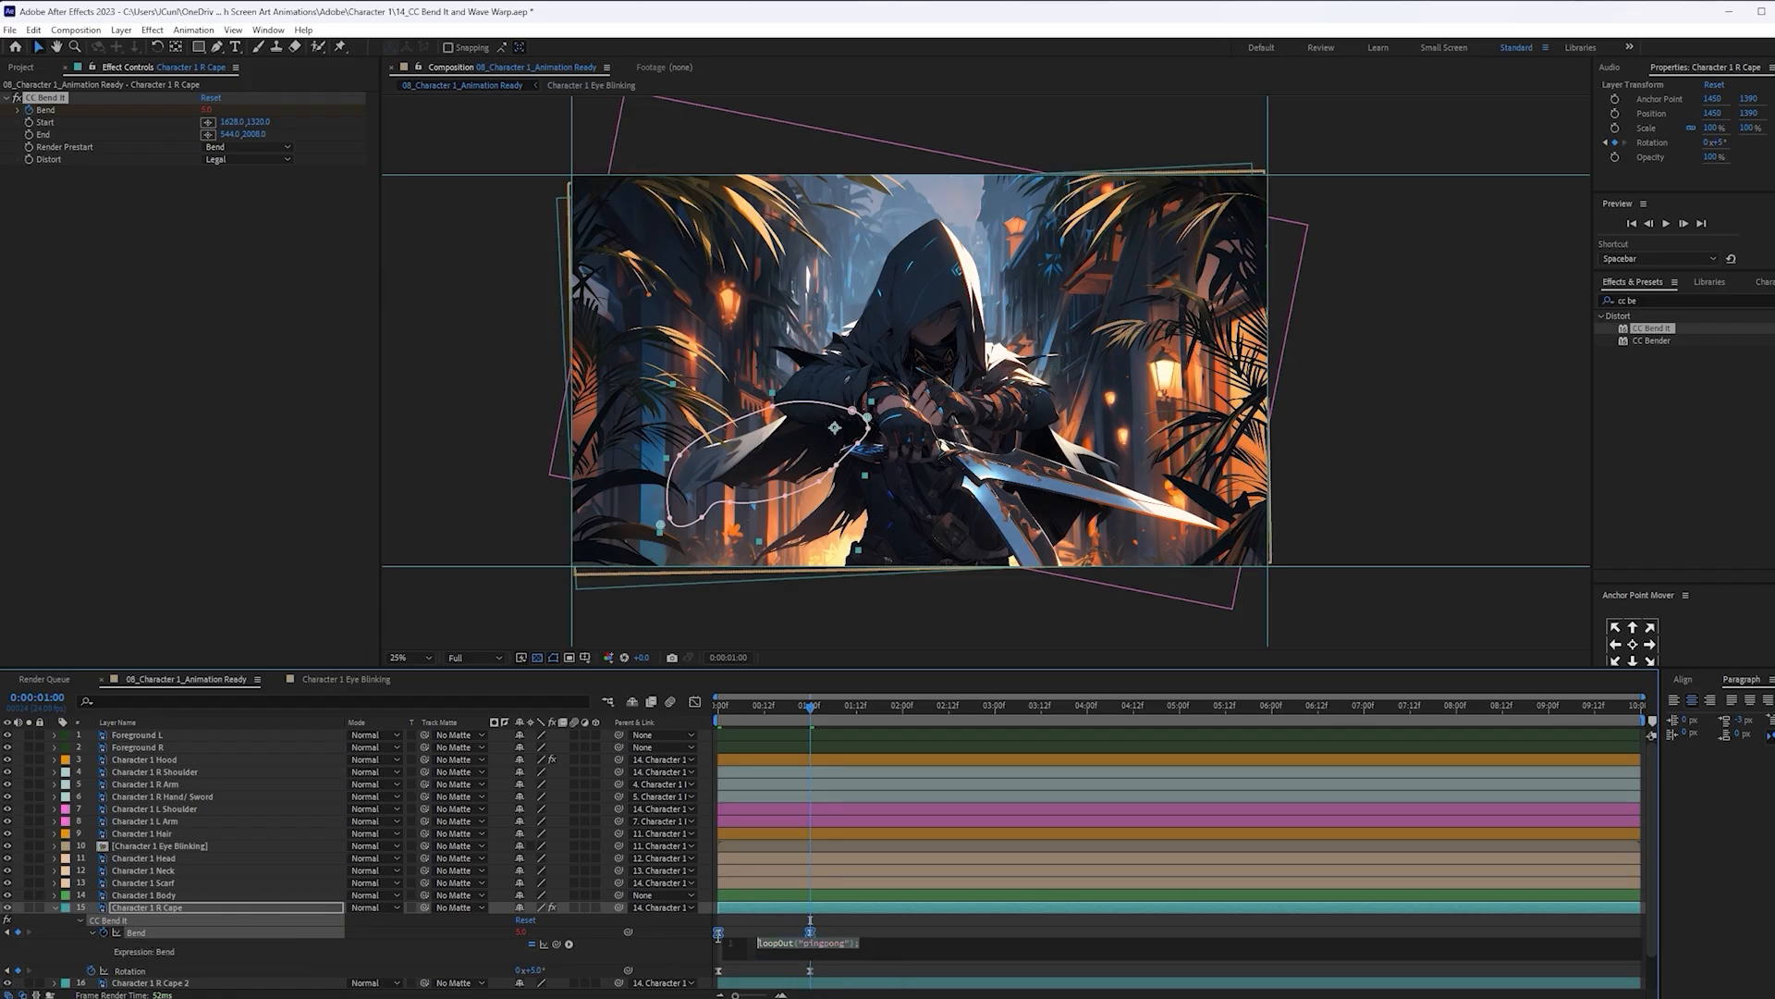
{"action": "left_click", "coordinate": [851, 930]}
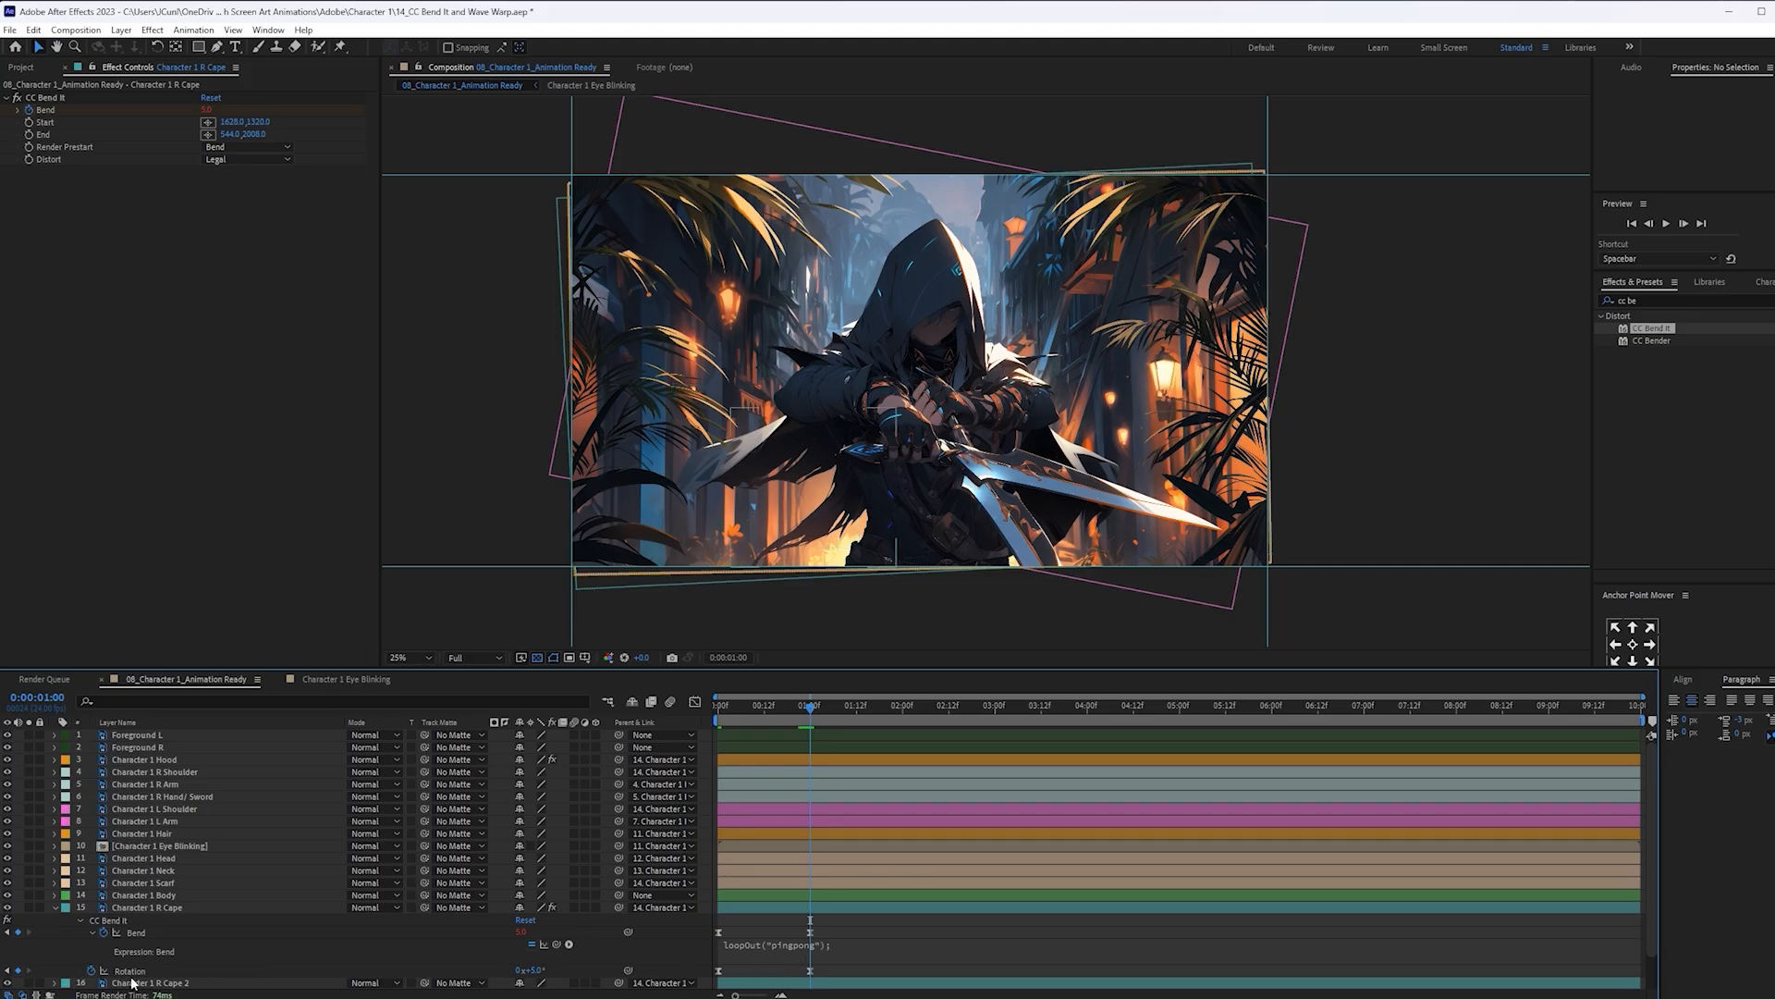
Paste the copied loop expression onto the R Cape's Rotation and shift both Rotation keyframes slightly earlier than the Bend keyframes
{"action": "left_click", "coordinate": [91, 970], "text": "alt"}
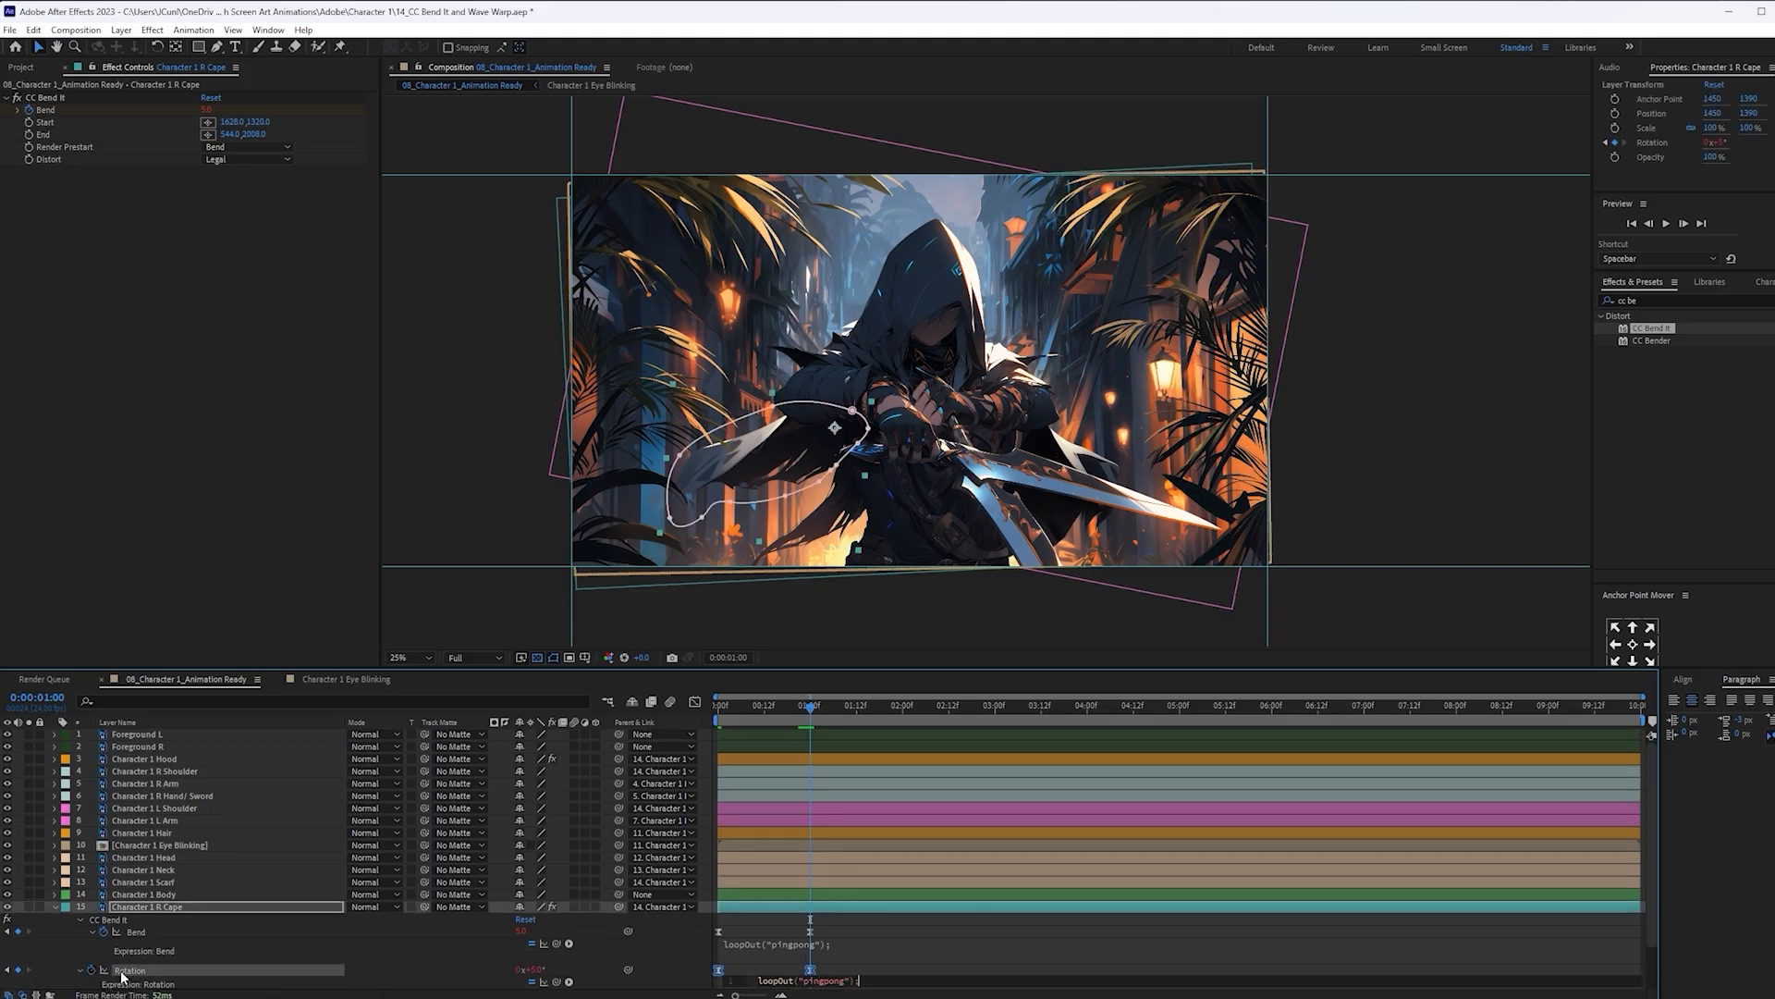
{"action": "key", "text": "ctrl+v"}
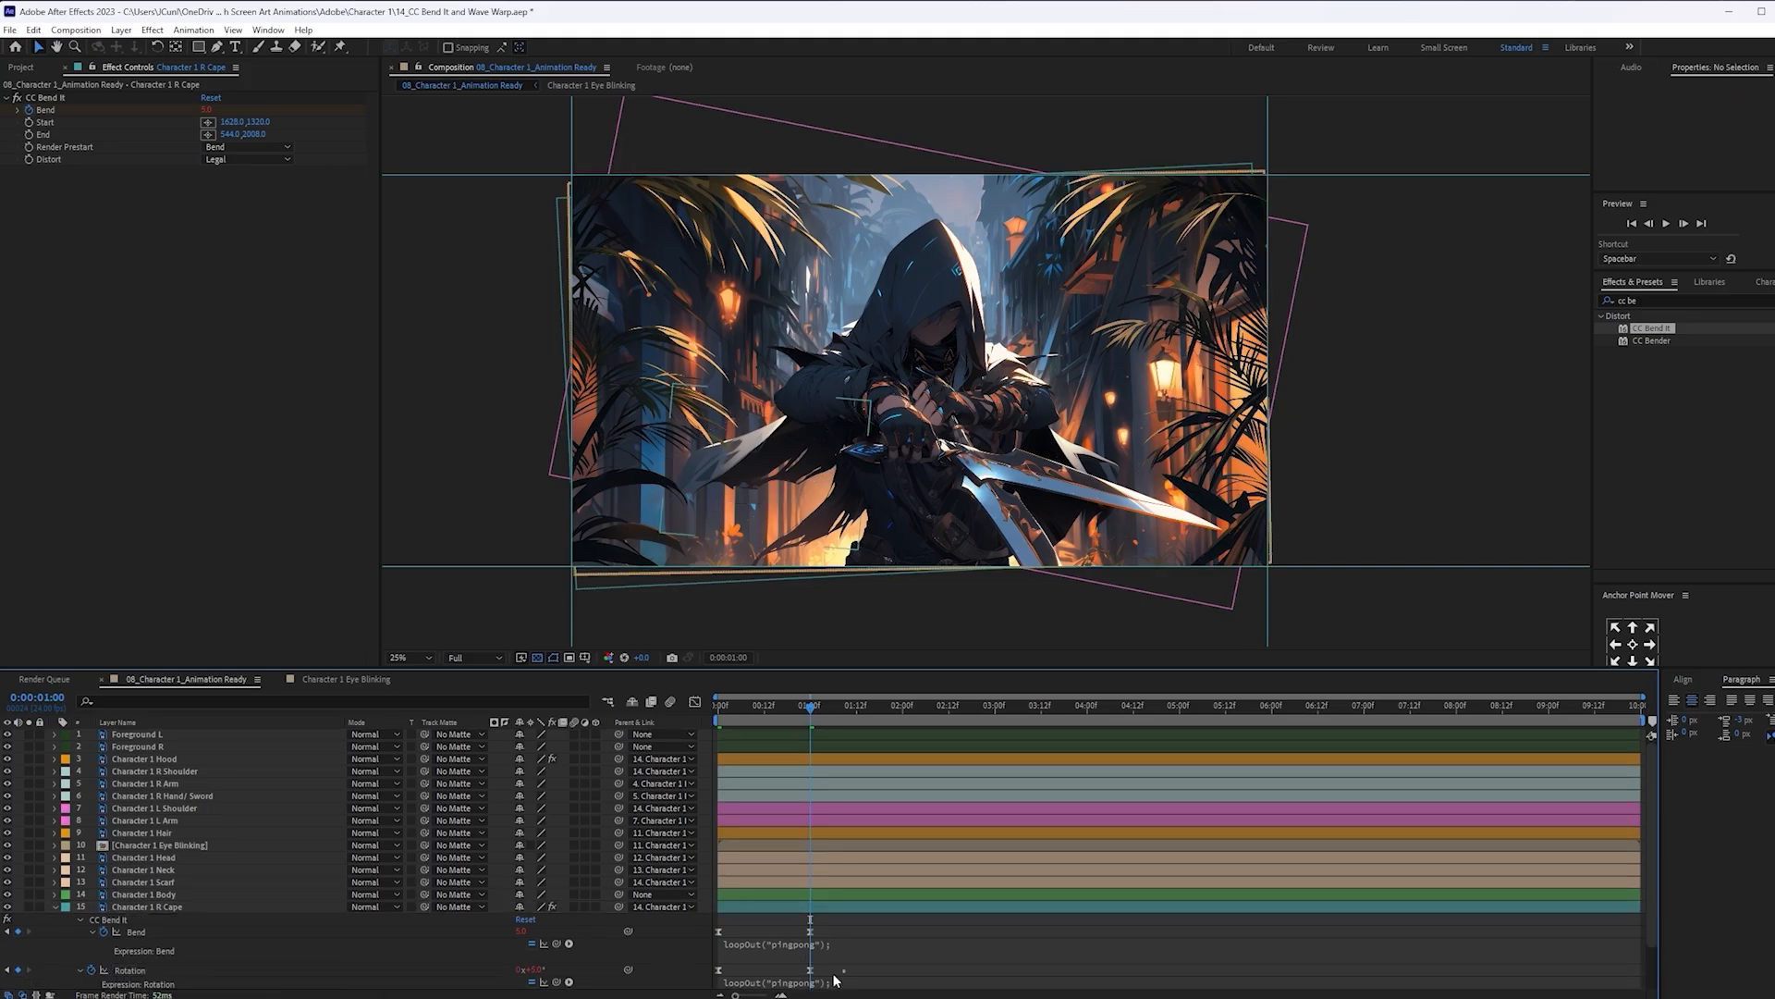
{"action": "left_click_drag", "start_coordinate": [813, 973], "coordinate": [801, 972]}
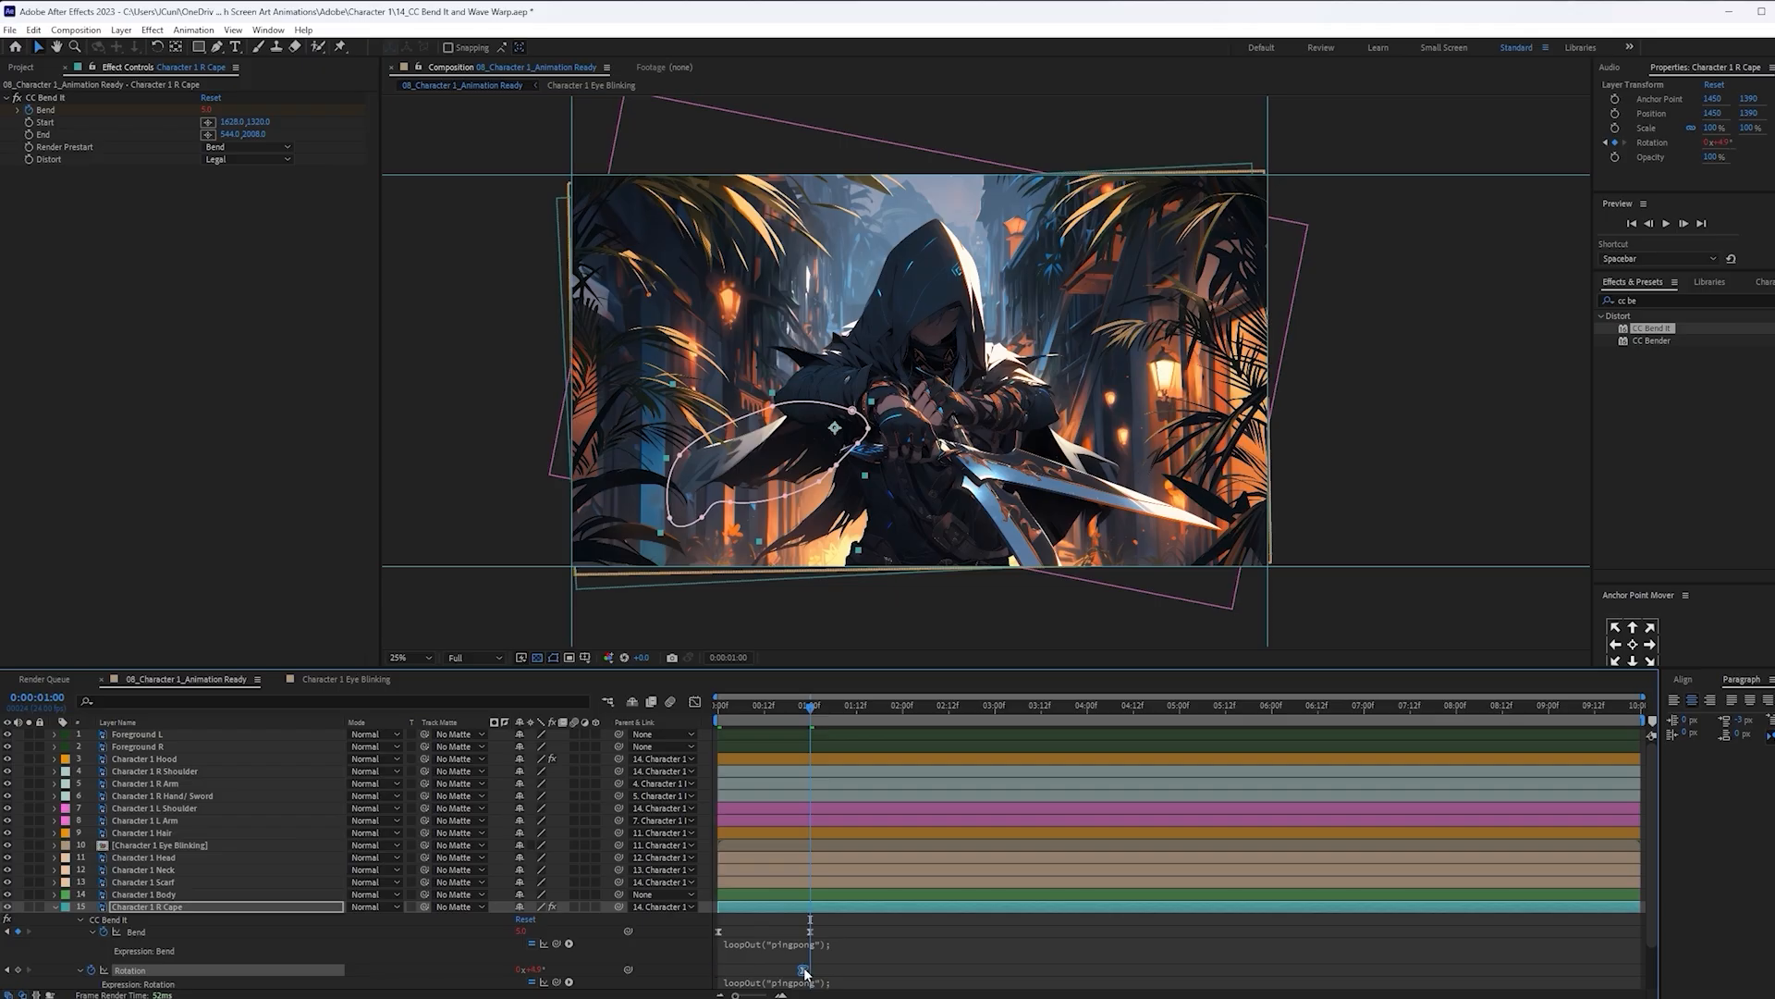
Preview the R Cape's looping motion from the first frame
{"action": "key", "text": "space"}
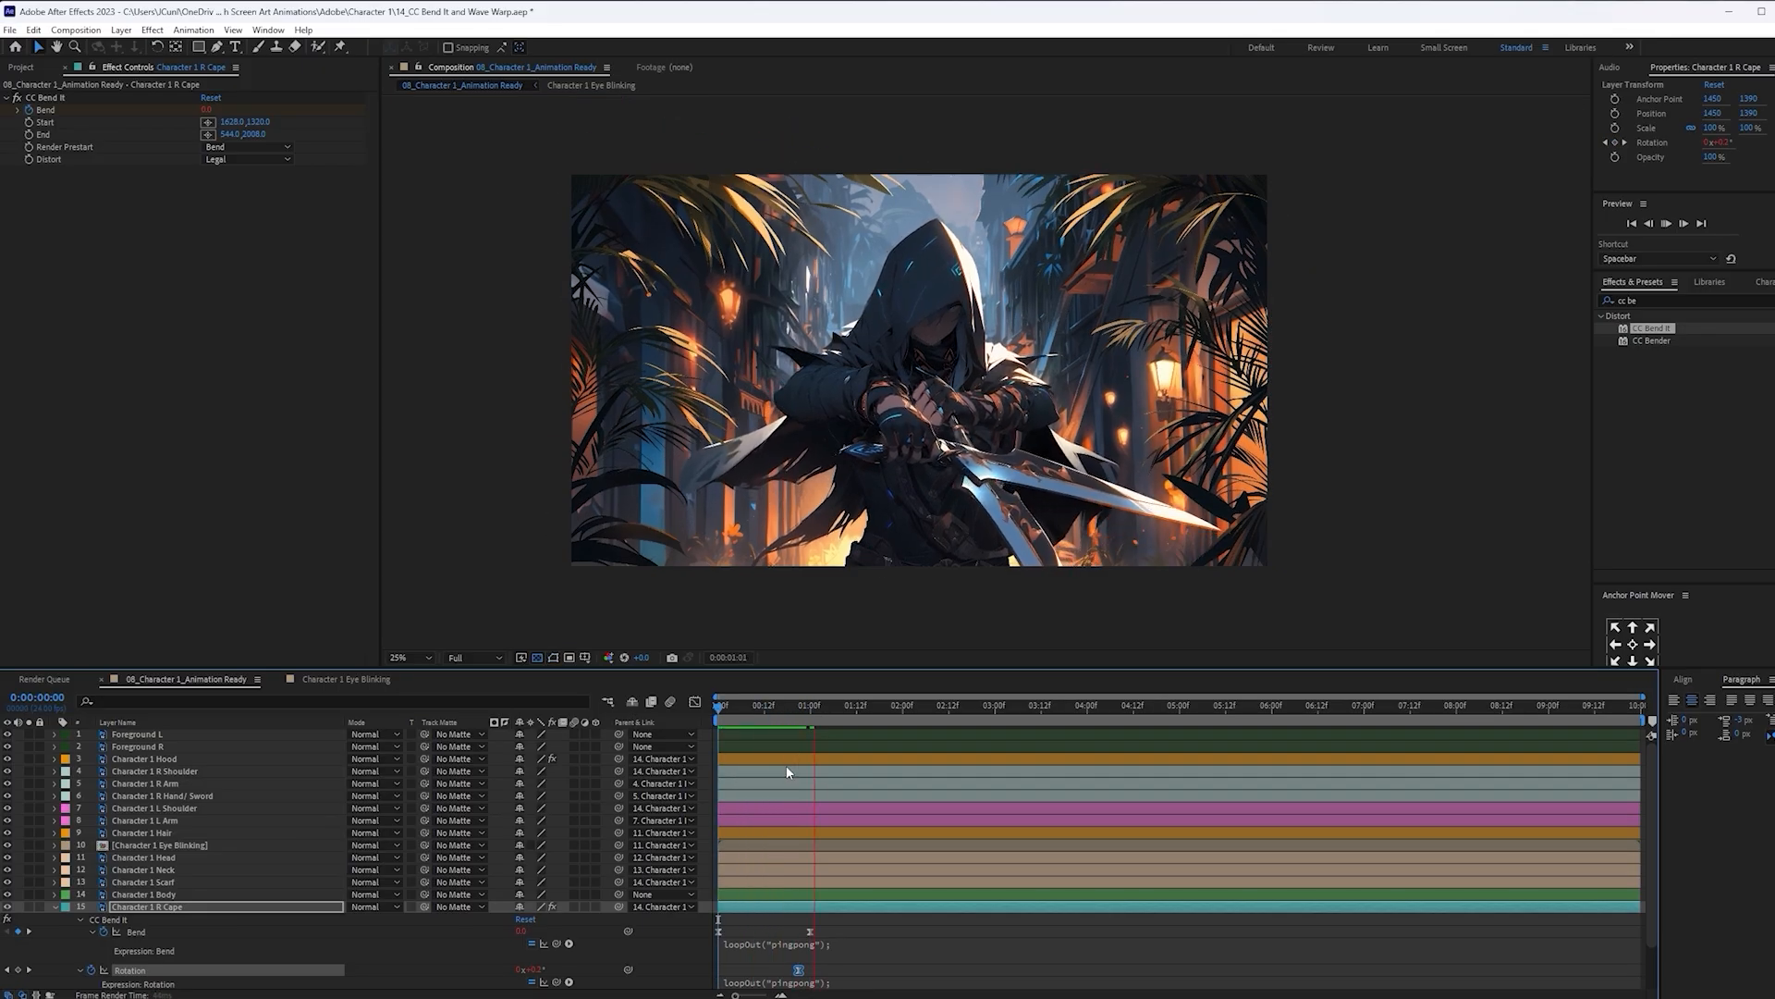
{"action": "left_click", "coordinate": [866, 904]}
{"action": "left_click", "coordinate": [893, 944]}
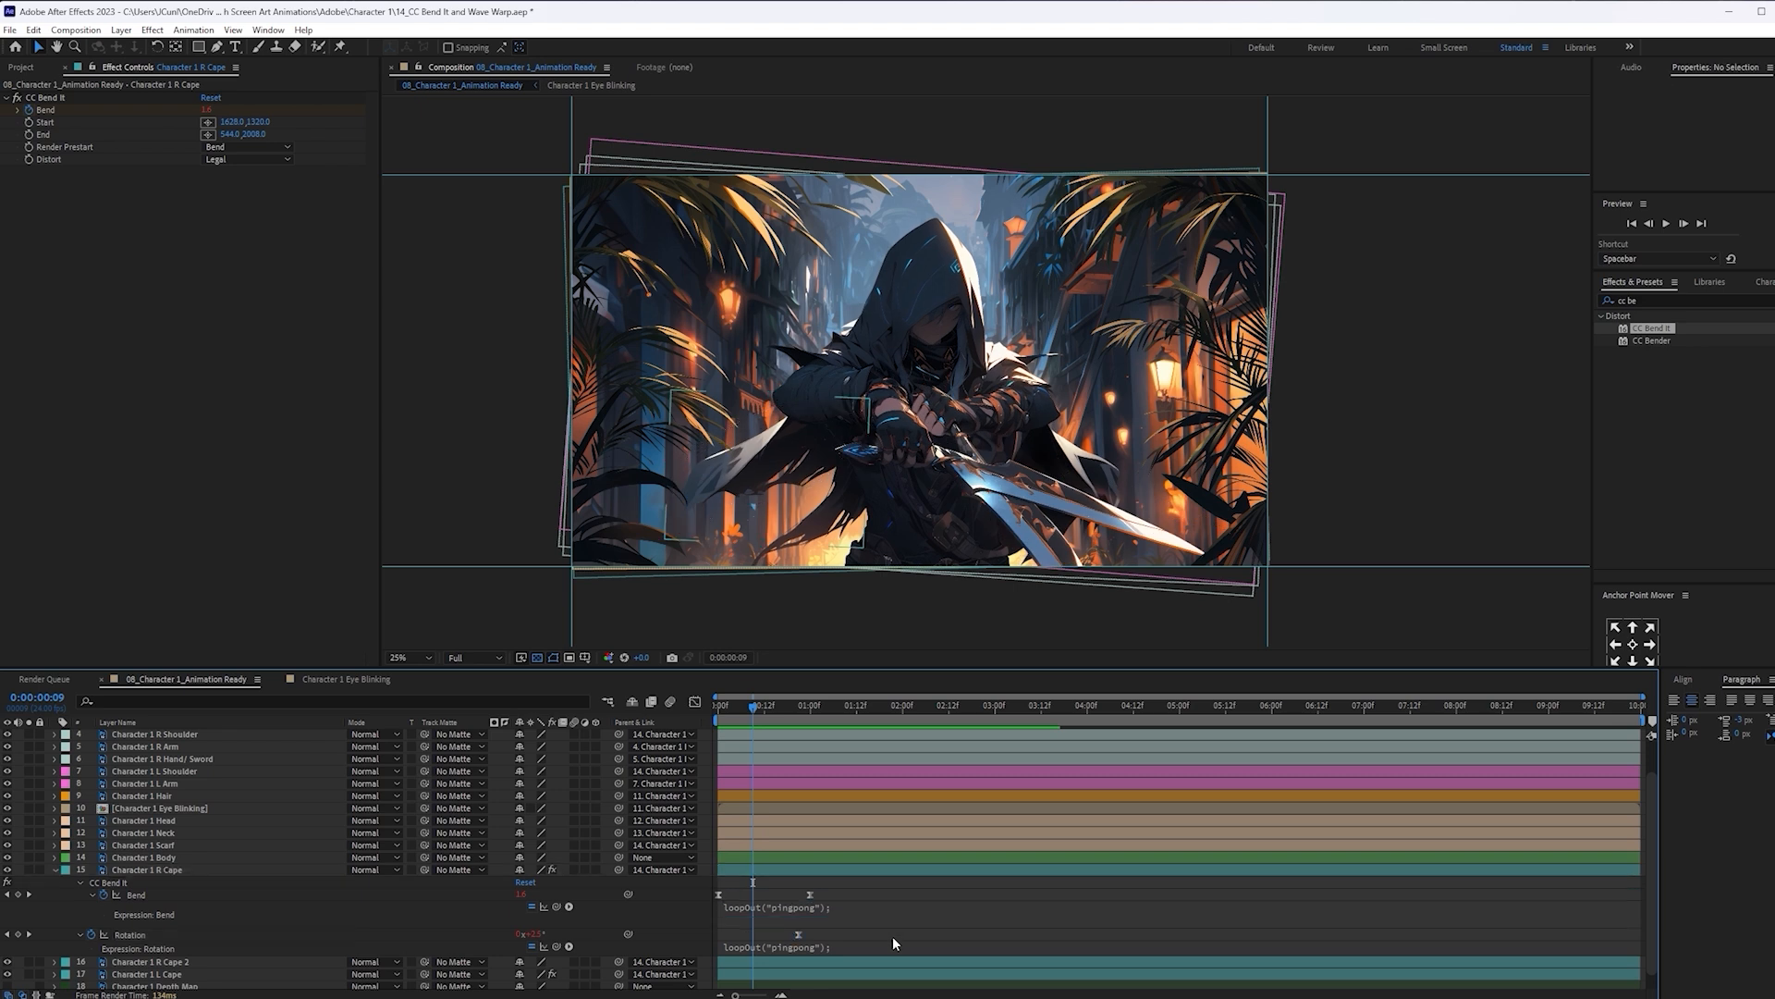
Slide the Character 1 R Cape layer a few frames earlier, extend its end back to the composition's end, and preview the offset
{"action": "left_click_drag", "start_coordinate": [856, 873], "coordinate": [838, 869]}
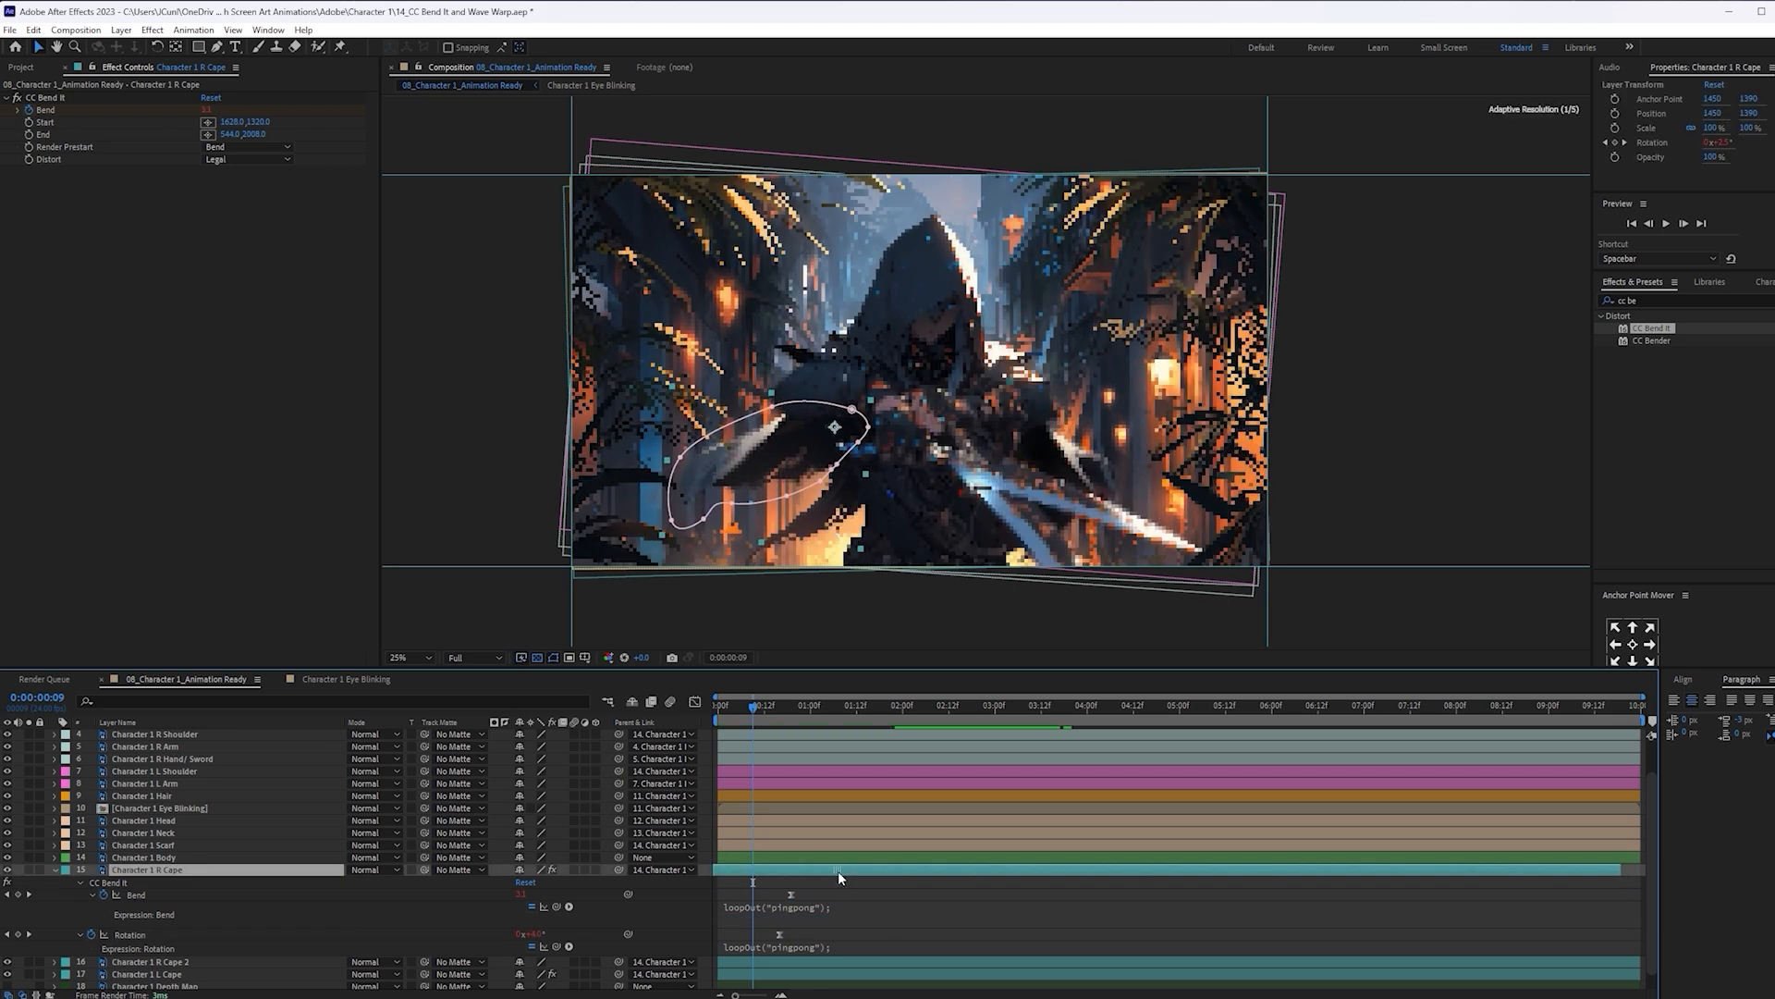
{"action": "left_click_drag", "start_coordinate": [1621, 869], "coordinate": [1646, 870]}
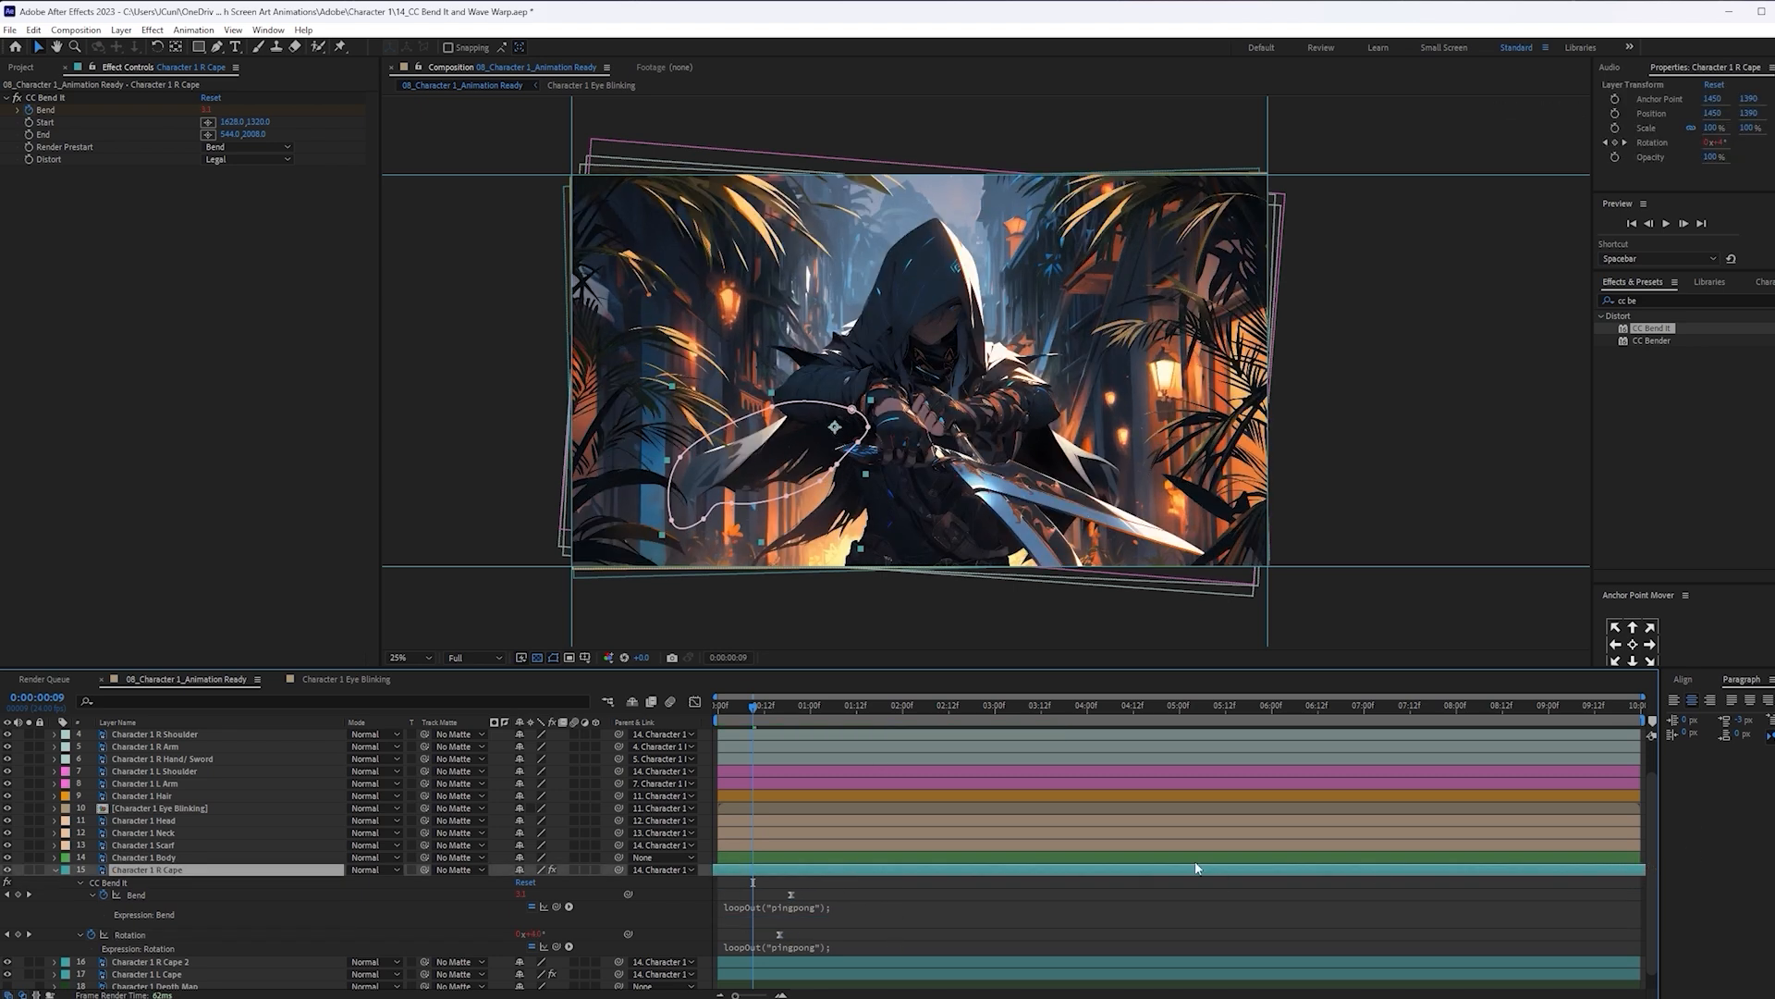
{"action": "key", "text": "space"}
Copy the Wave Warp effect from the L Cape layer onto the Character 1 R Cape layer and preview it from the first frame
{"action": "left_click", "coordinate": [899, 964]}
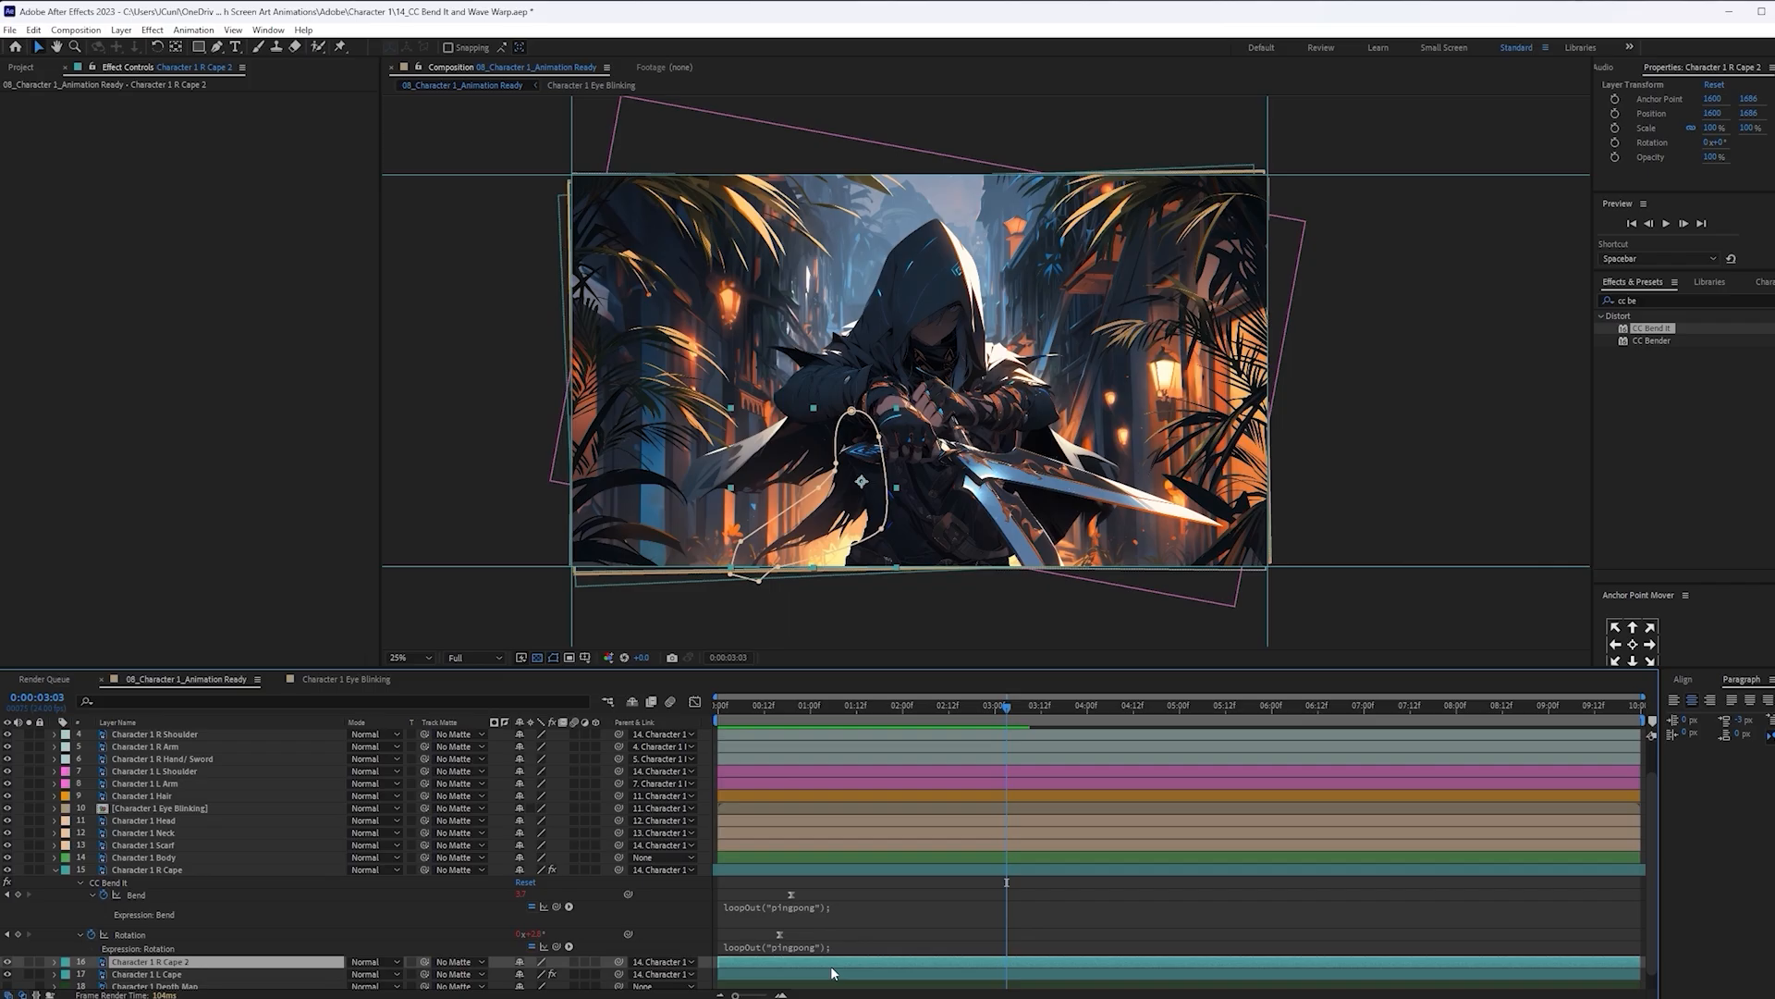
{"action": "left_click", "coordinate": [902, 976]}
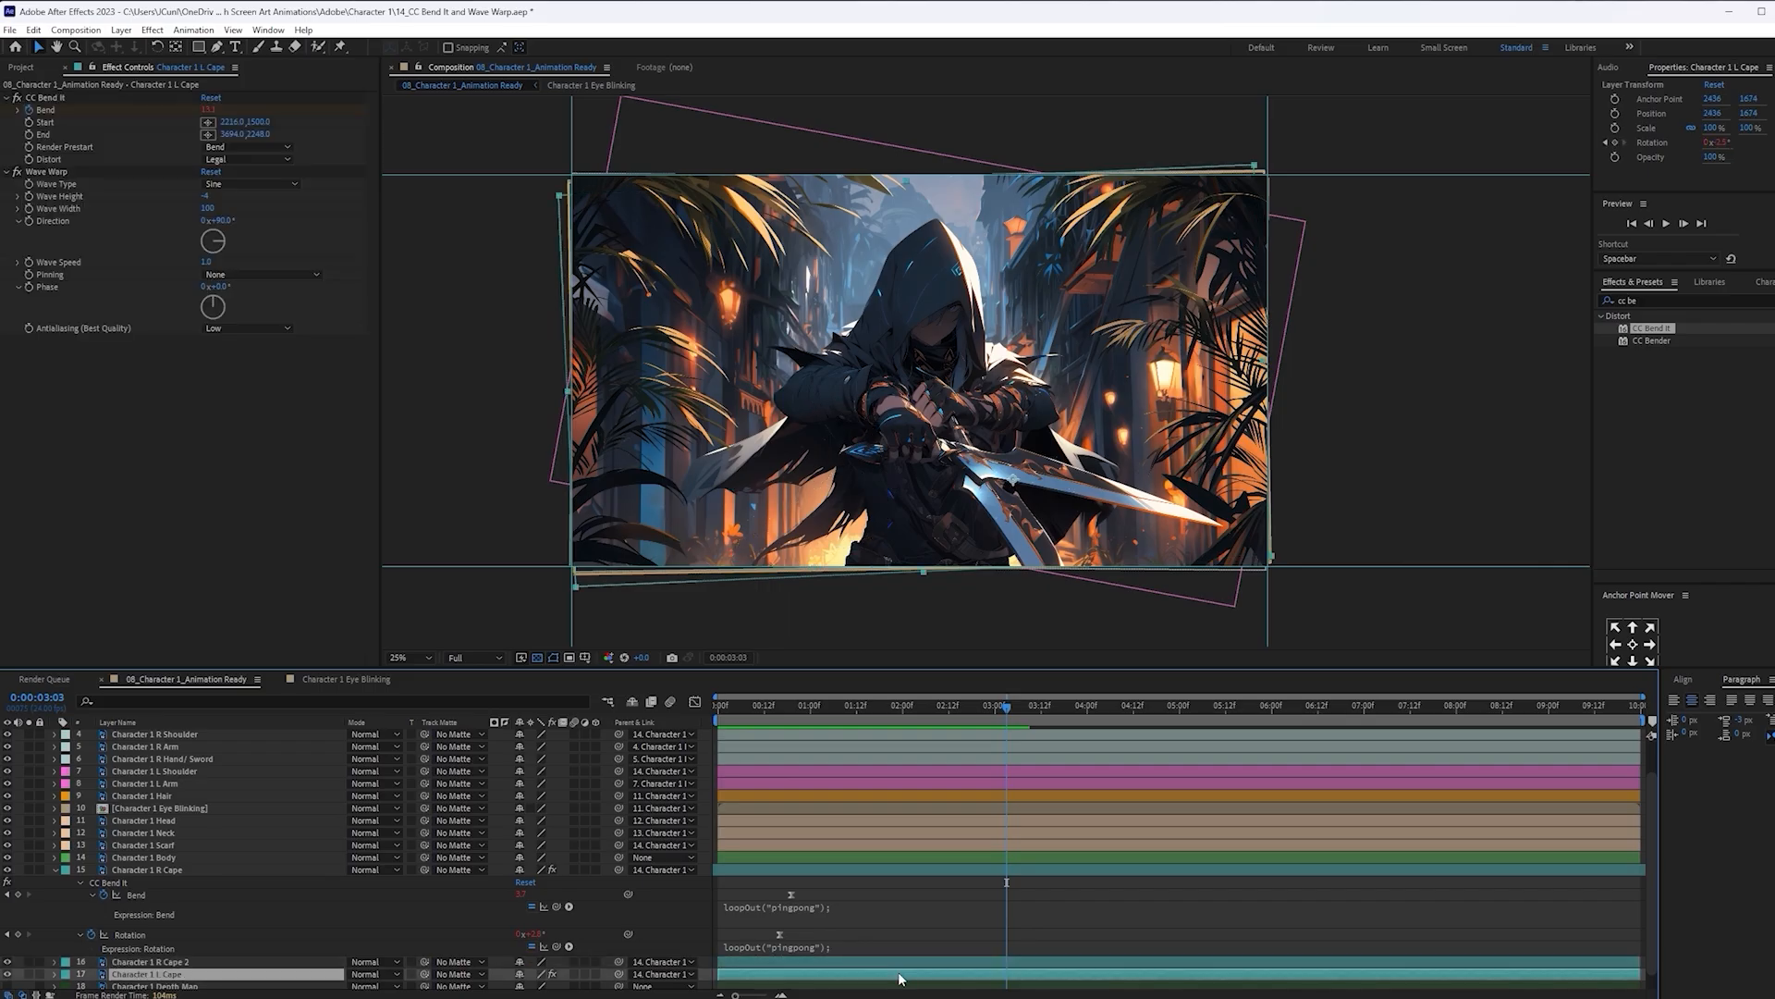
{"action": "left_click", "coordinate": [63, 172]}
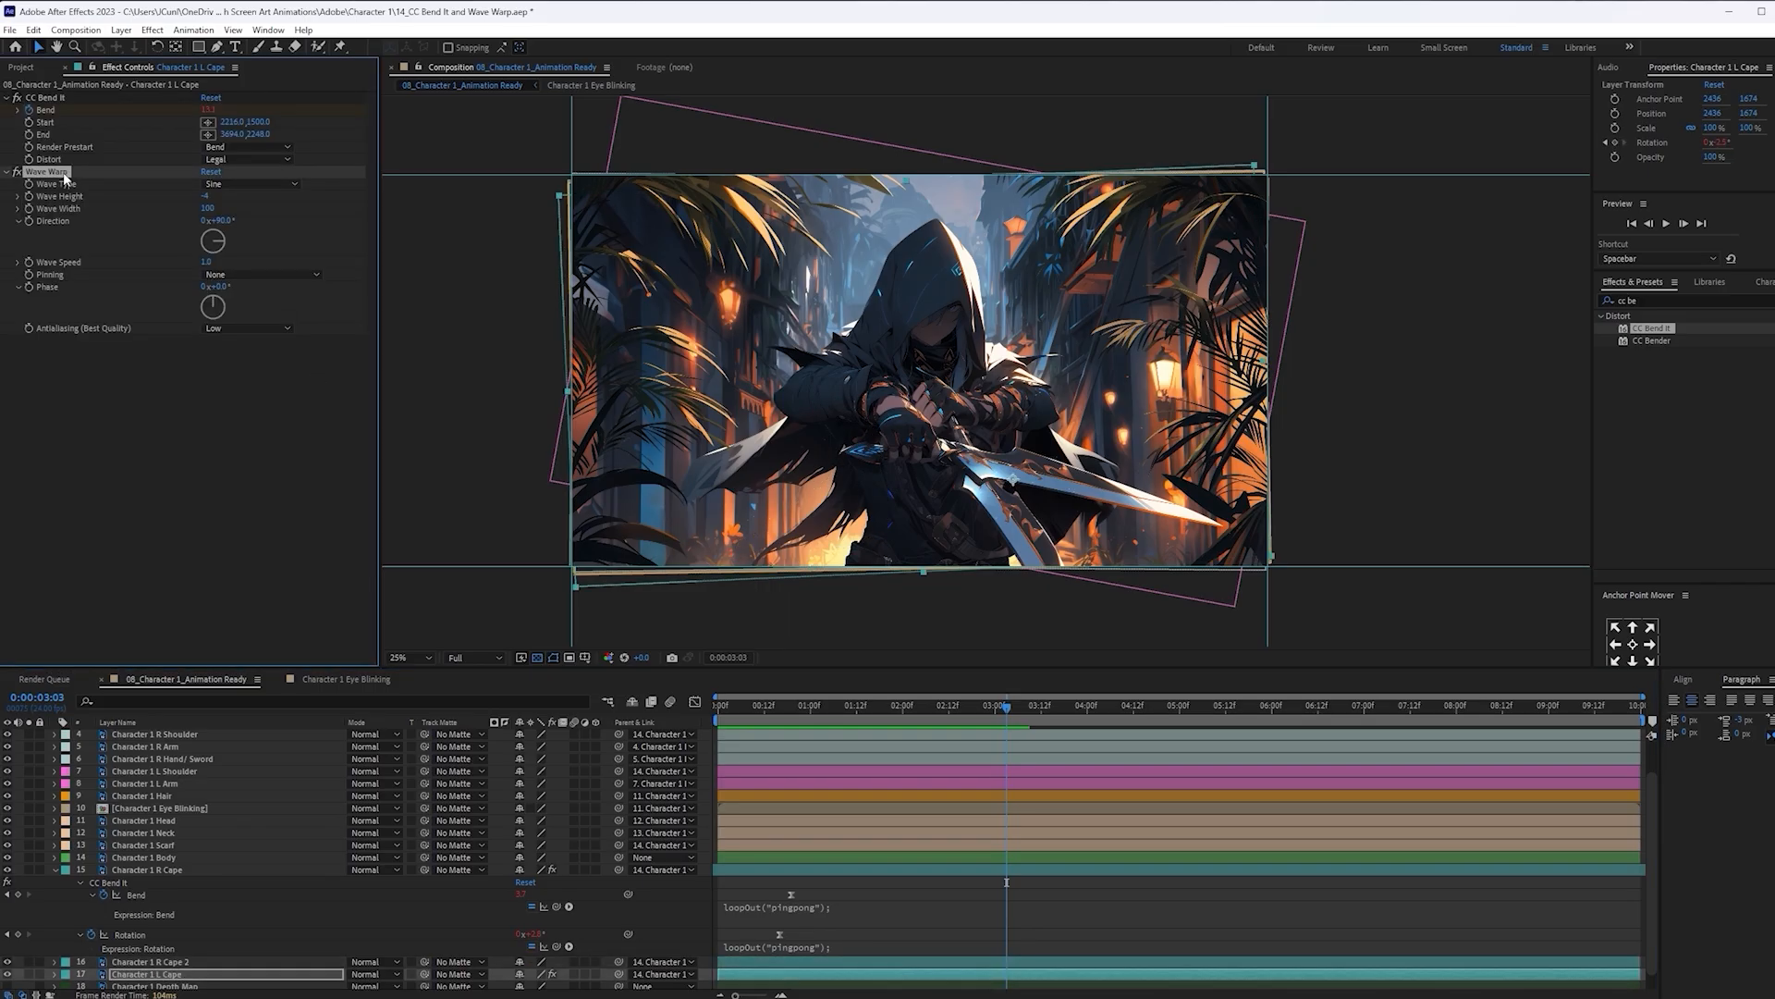
{"action": "left_click_drag", "start_coordinate": [803, 708], "coordinate": [645, 814]}
{"action": "left_click", "coordinate": [728, 872]}
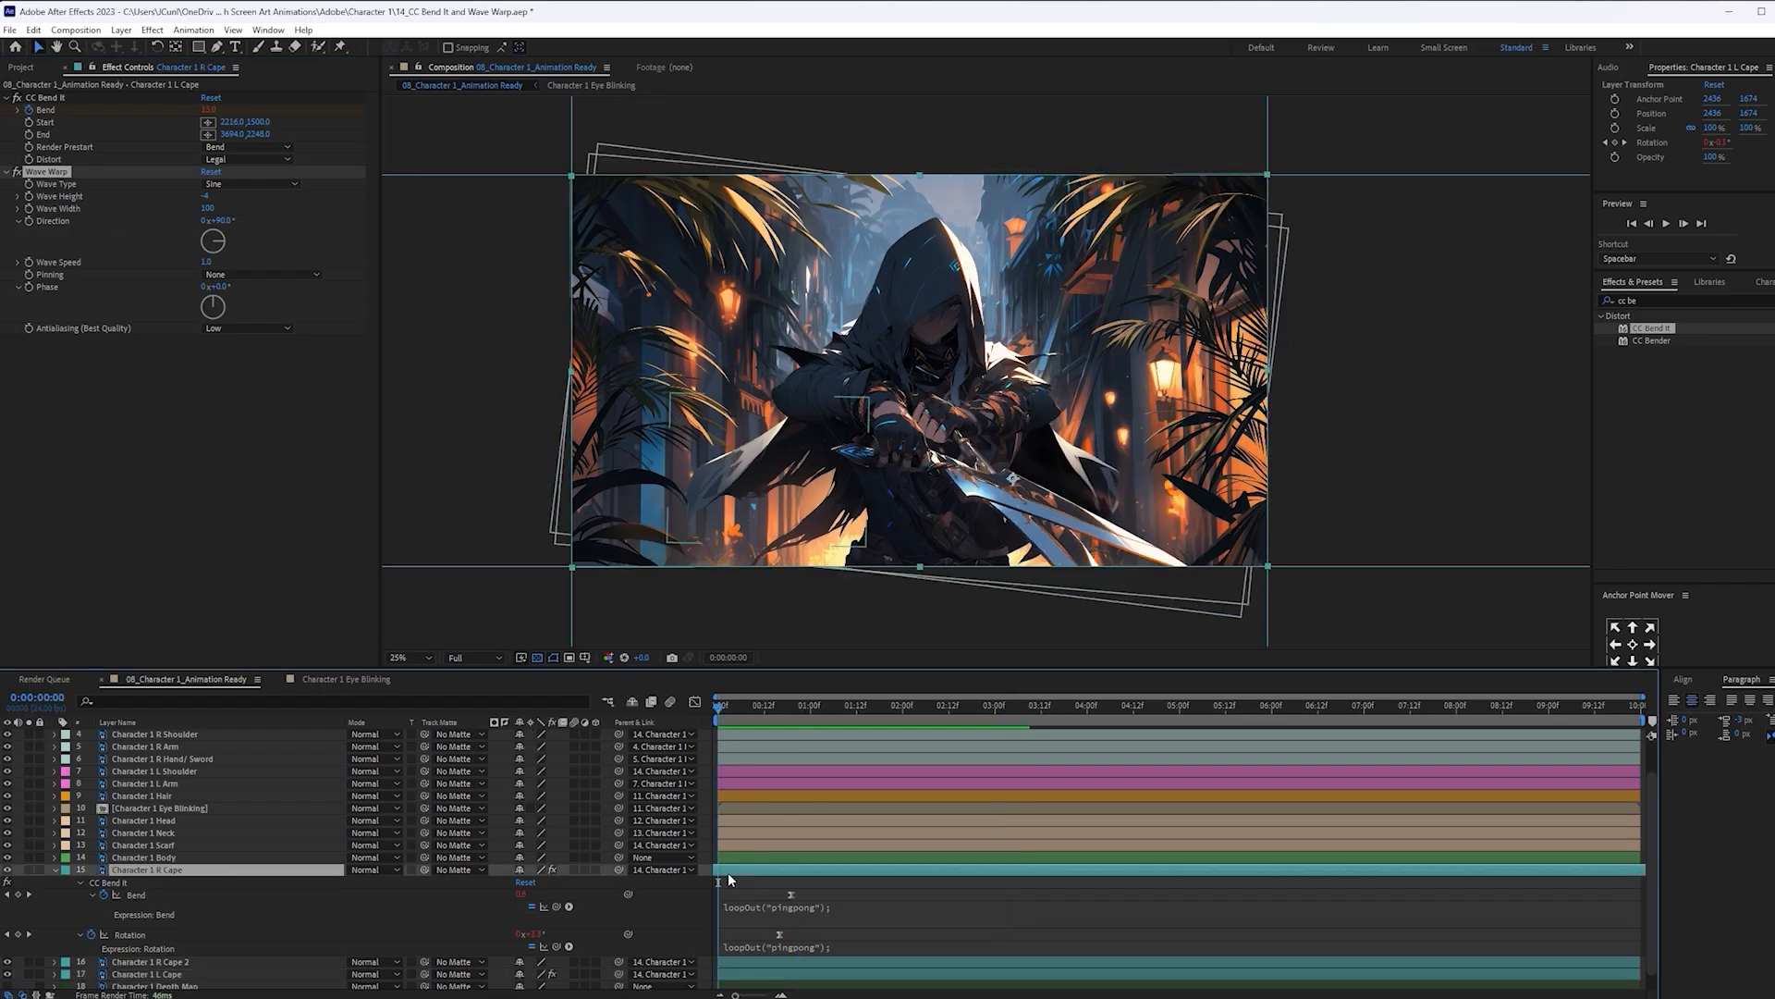
{"action": "key", "text": "ctrl+v"}
{"action": "key", "text": "space"}
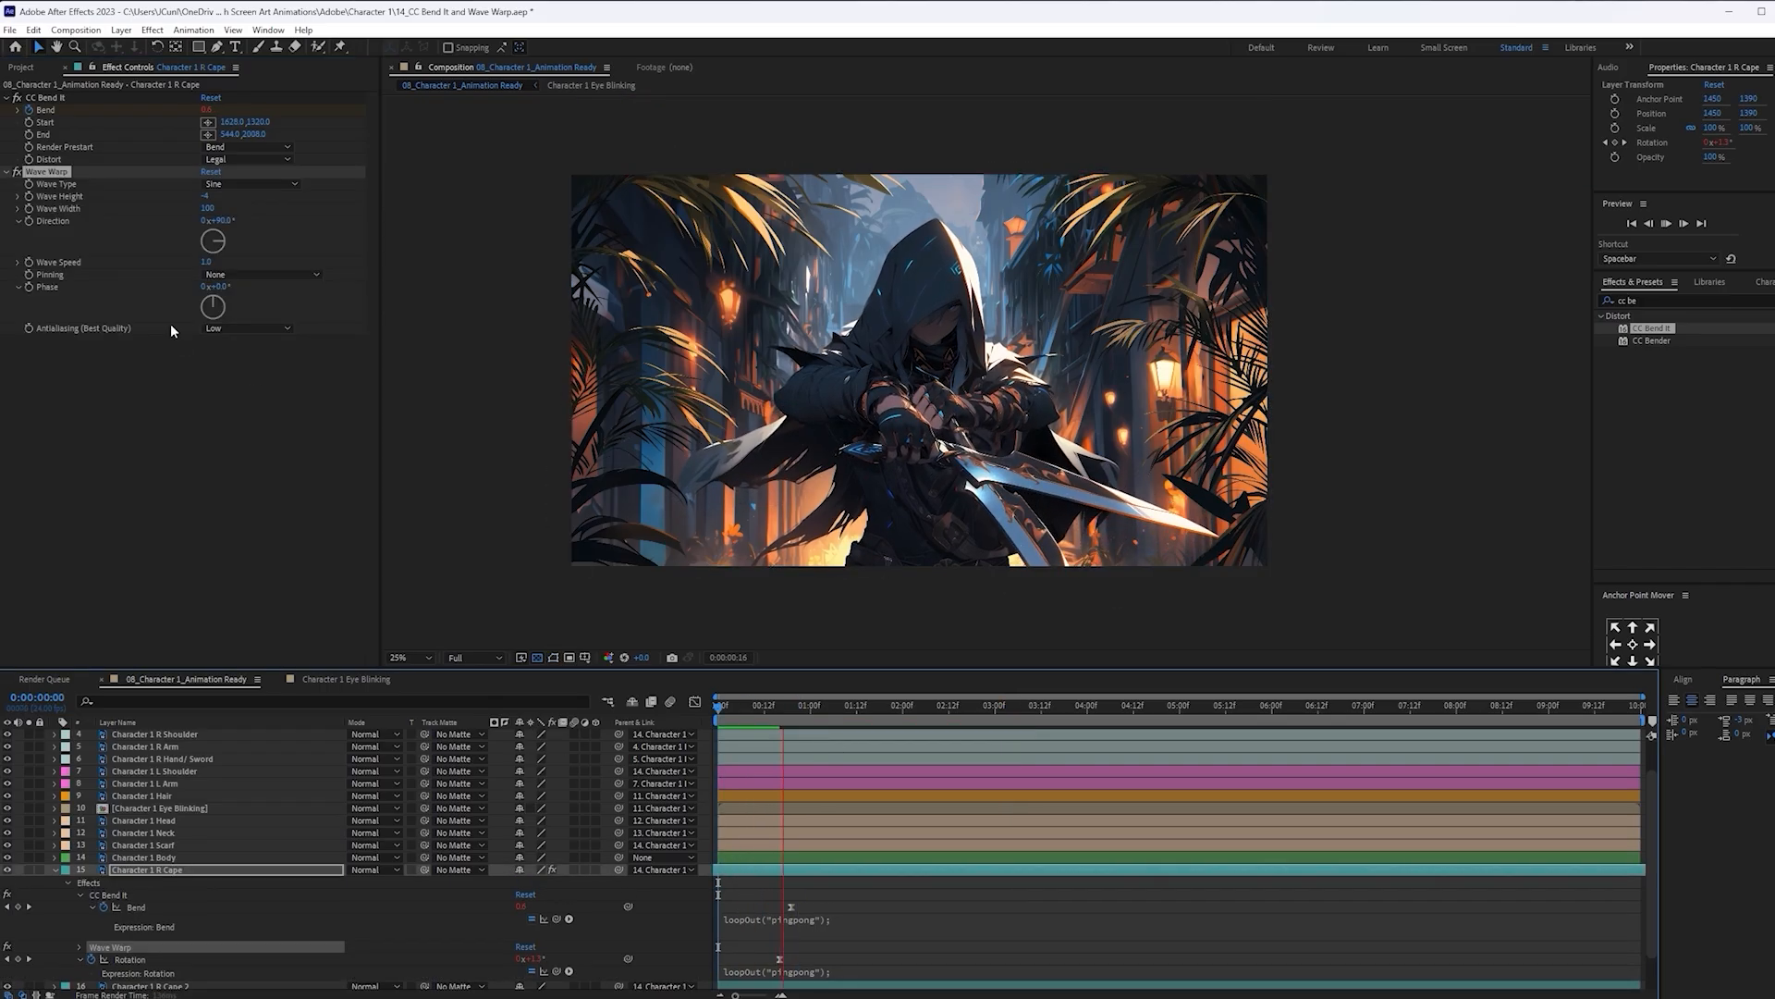
Move the R Cape's Wave Warp effect above CC Bend It in the effect order and preview the result
{"action": "key", "text": "space"}
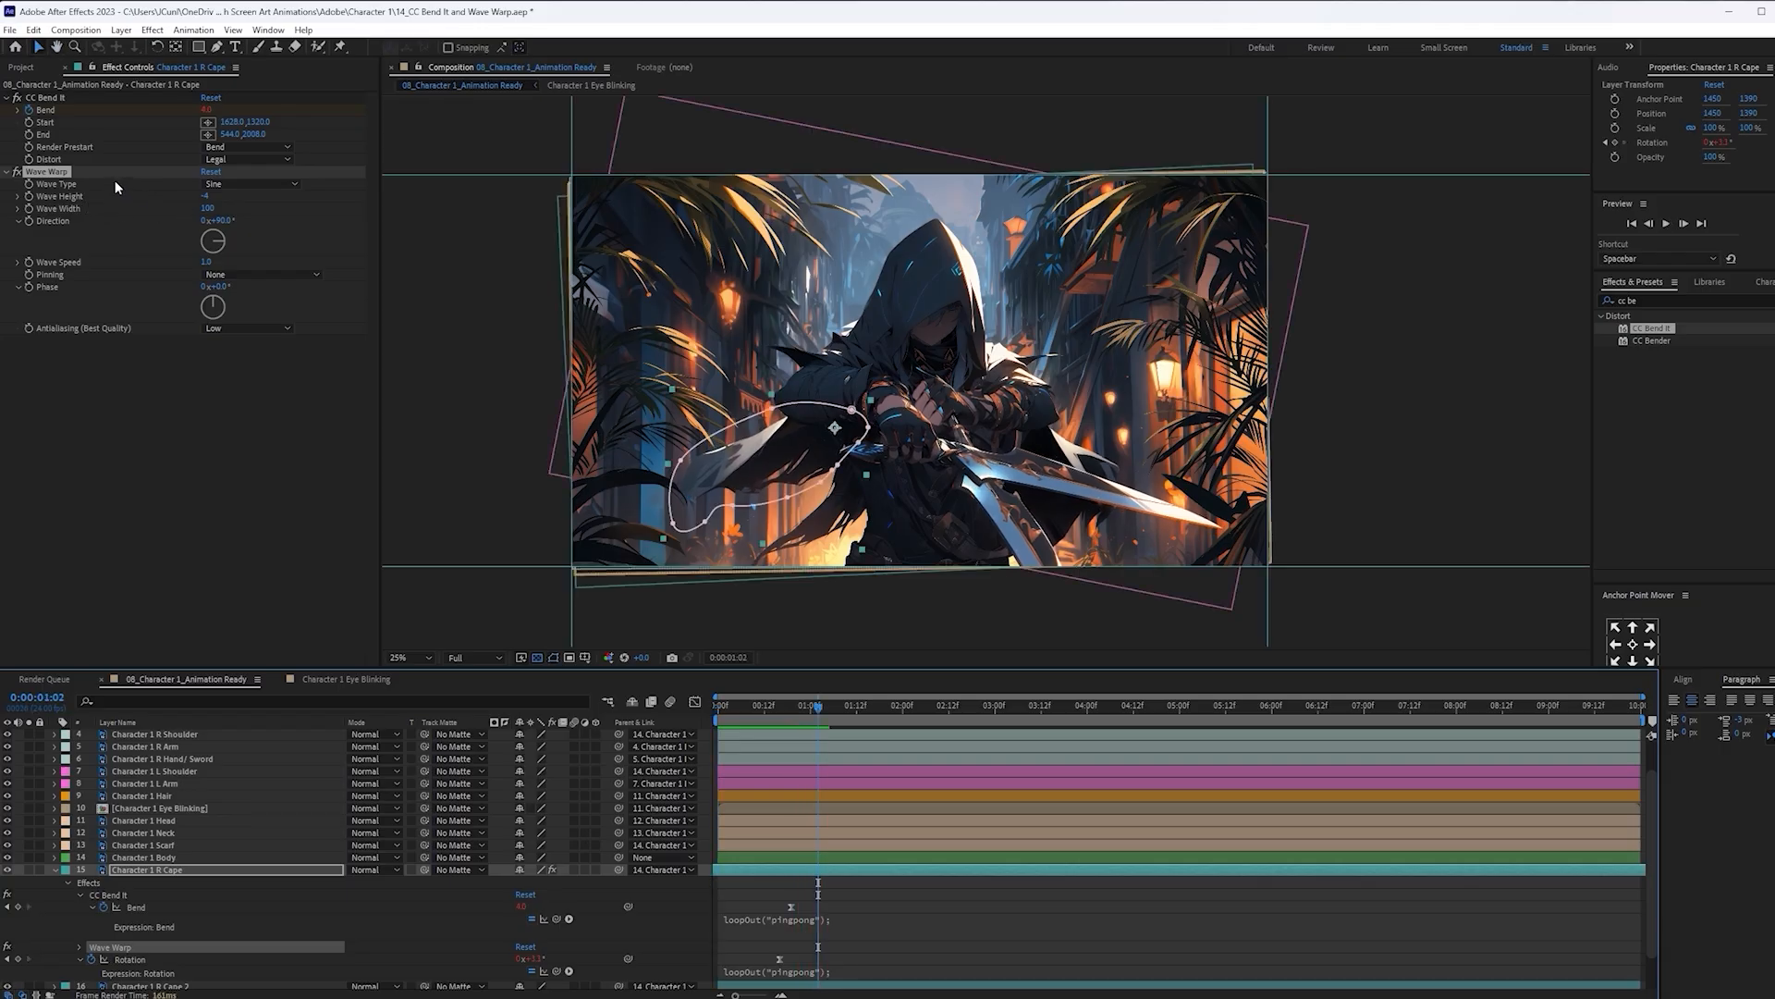
{"action": "left_click_drag", "start_coordinate": [58, 172], "coordinate": [96, 110]}
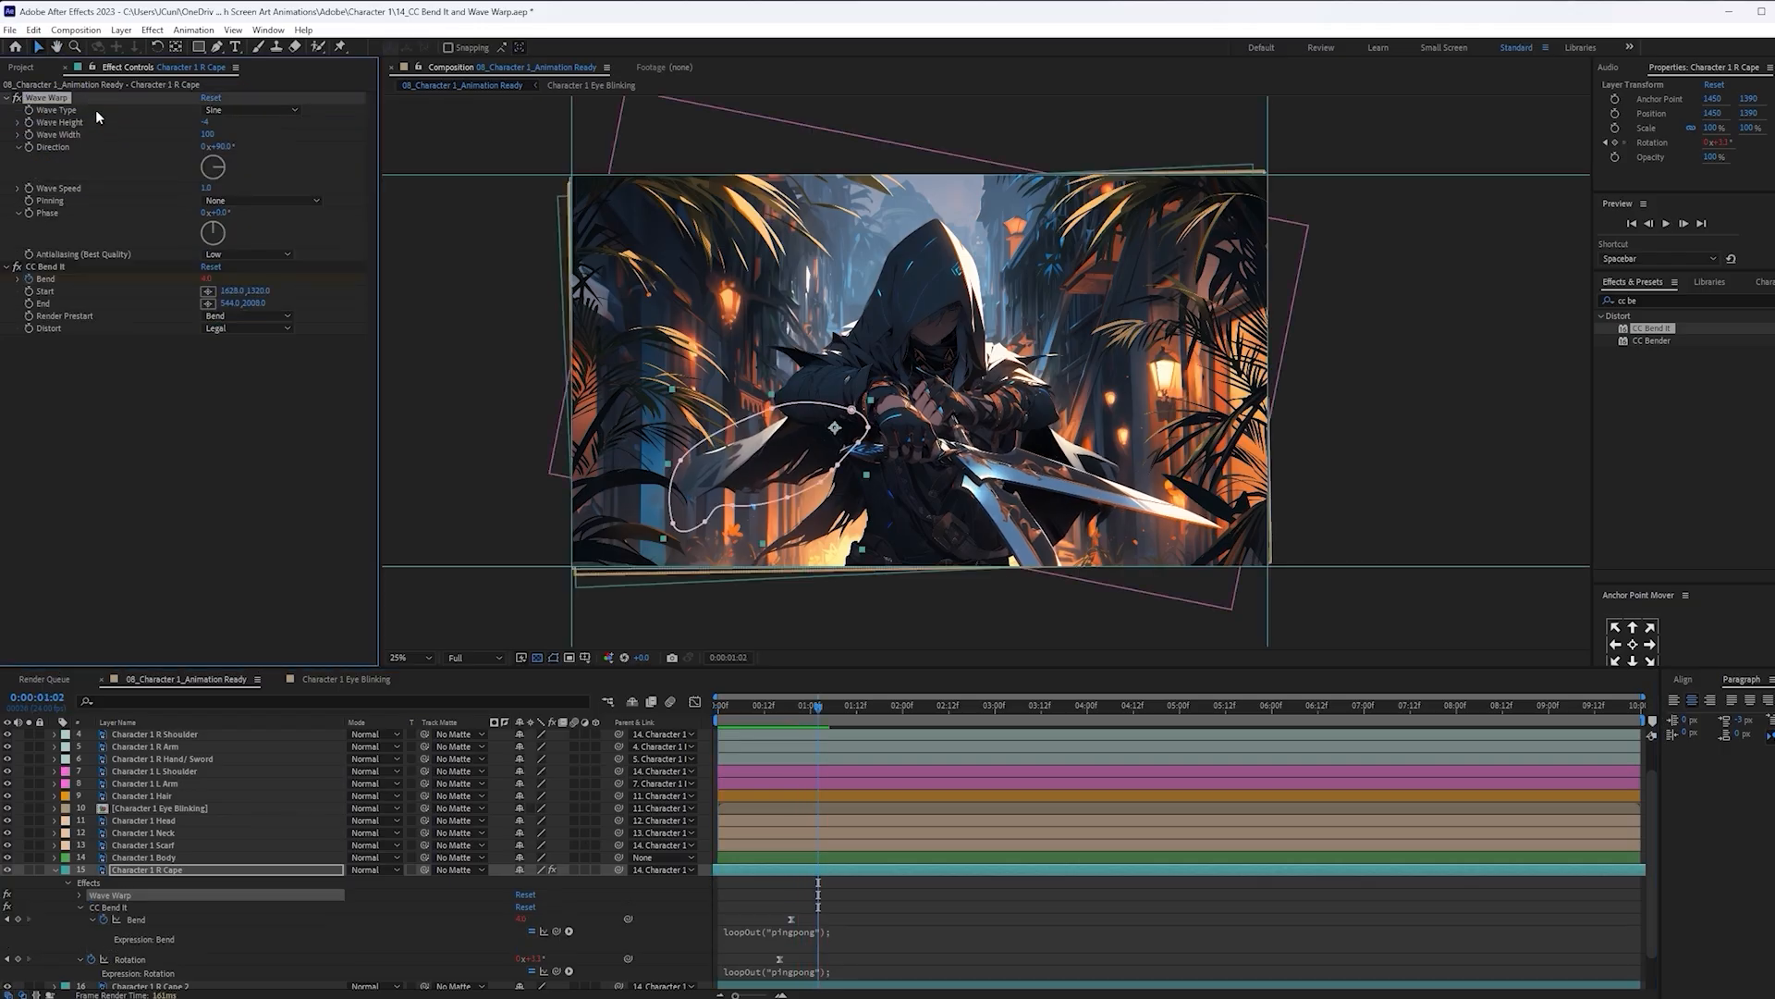
{"action": "key", "text": "space"}
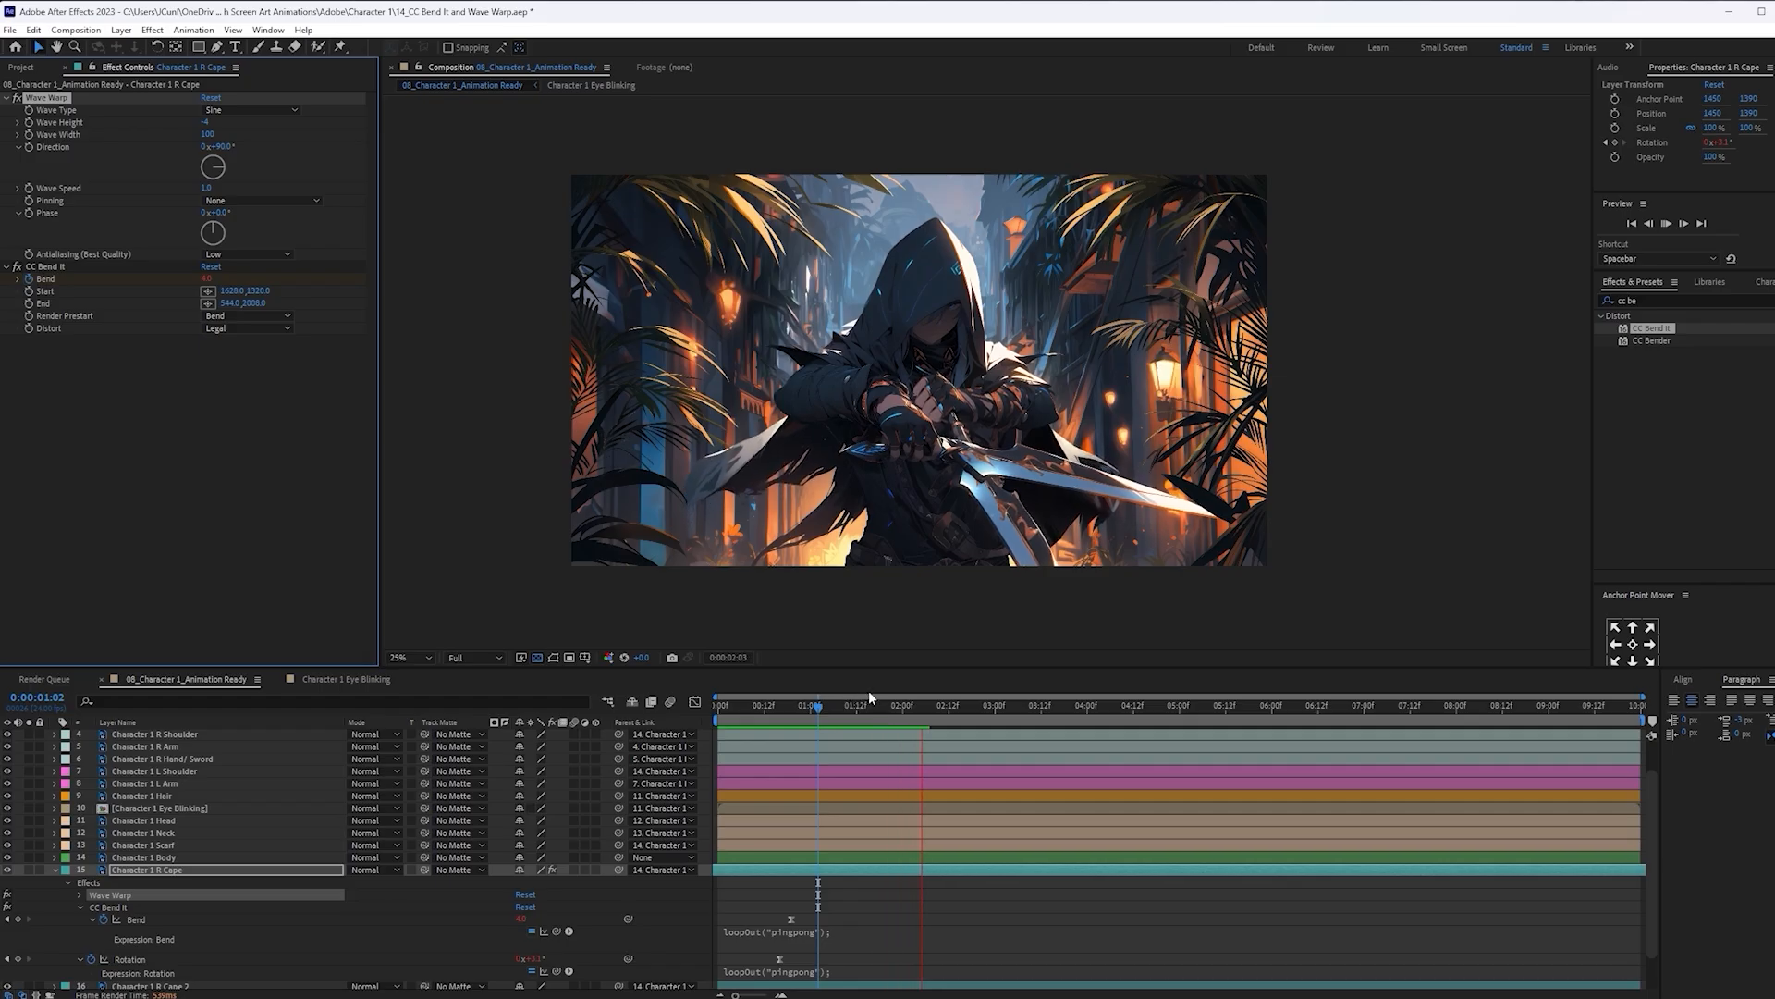
{"action": "key", "text": "space"}
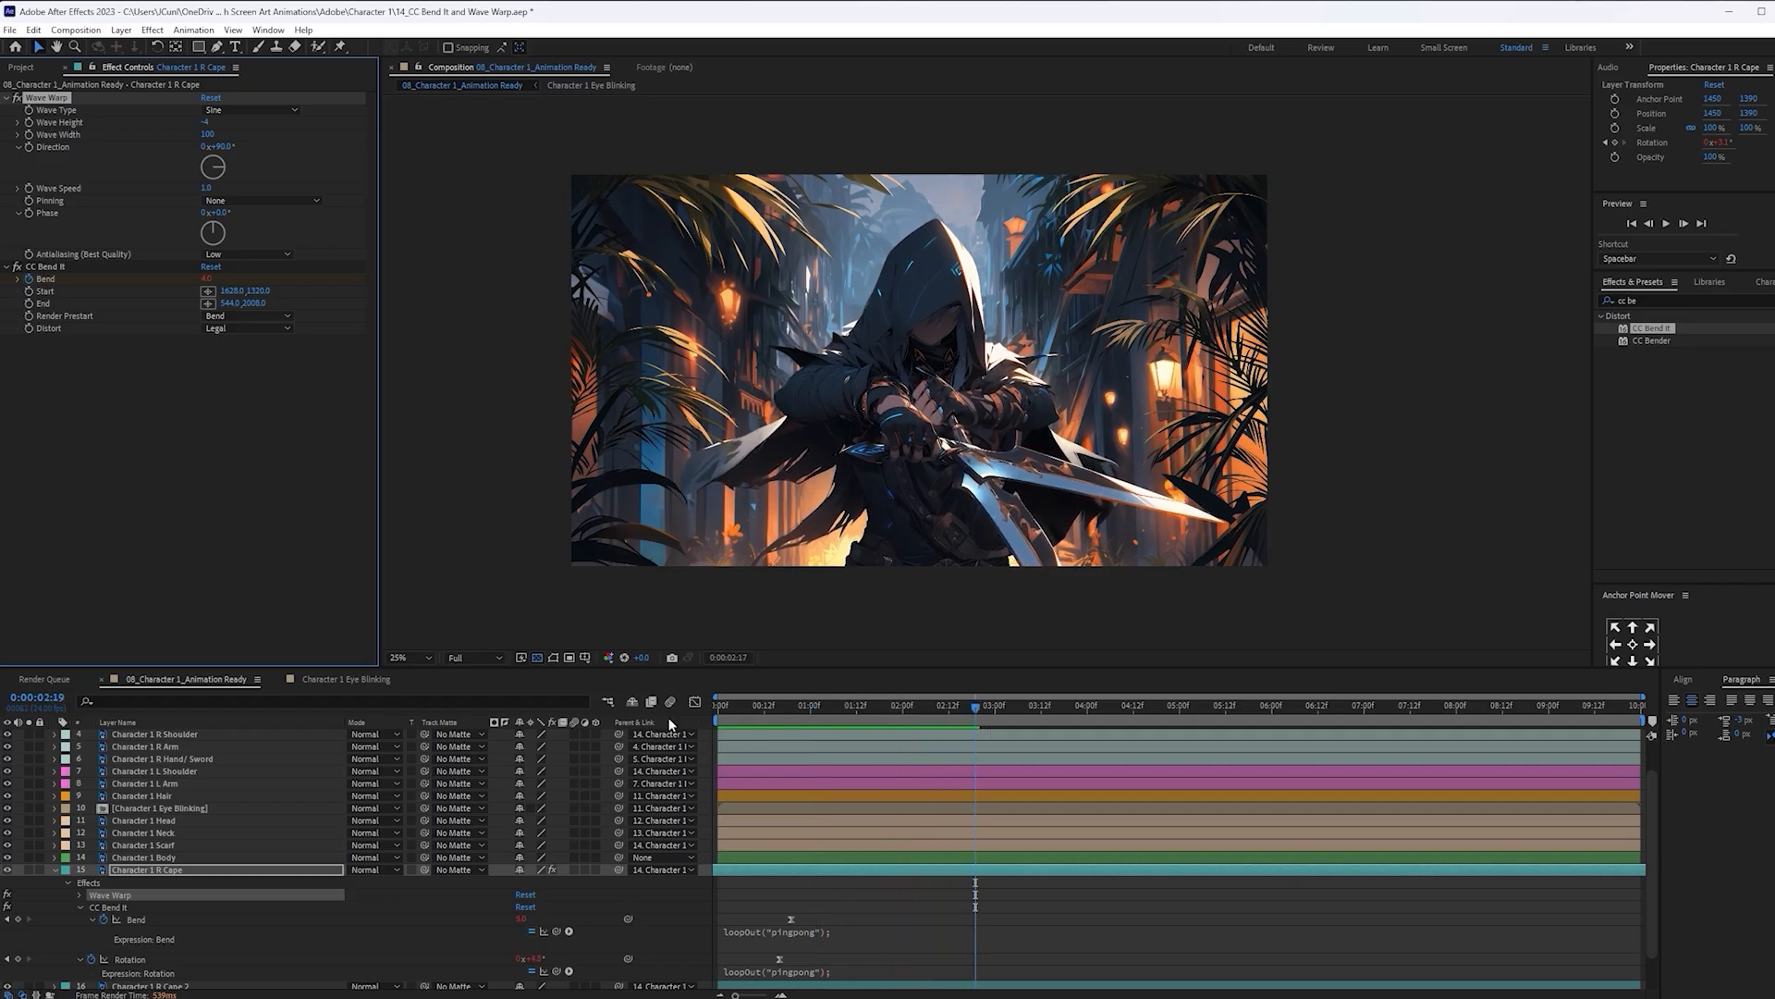
Preview the R Cape's combined bend and wave motion from the first frame, then save the project
{"action": "left_click", "coordinate": [718, 707]}
{"action": "key", "text": "space"}
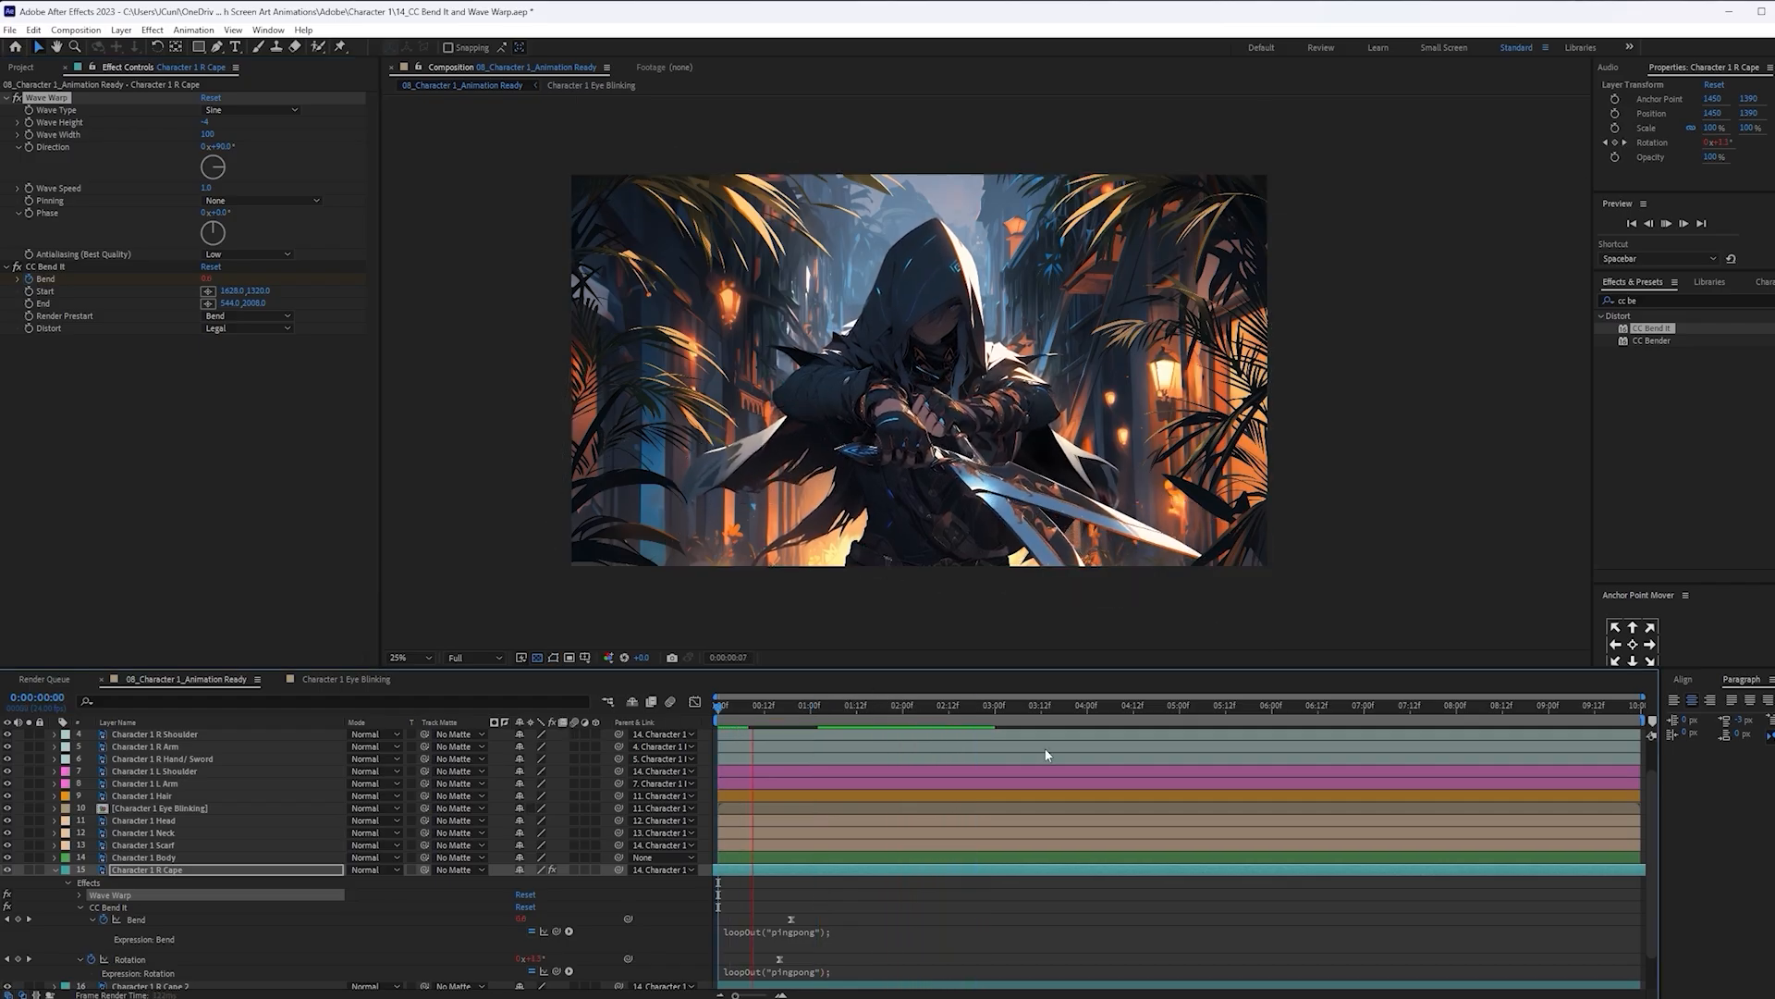
{"action": "key", "text": "space"}
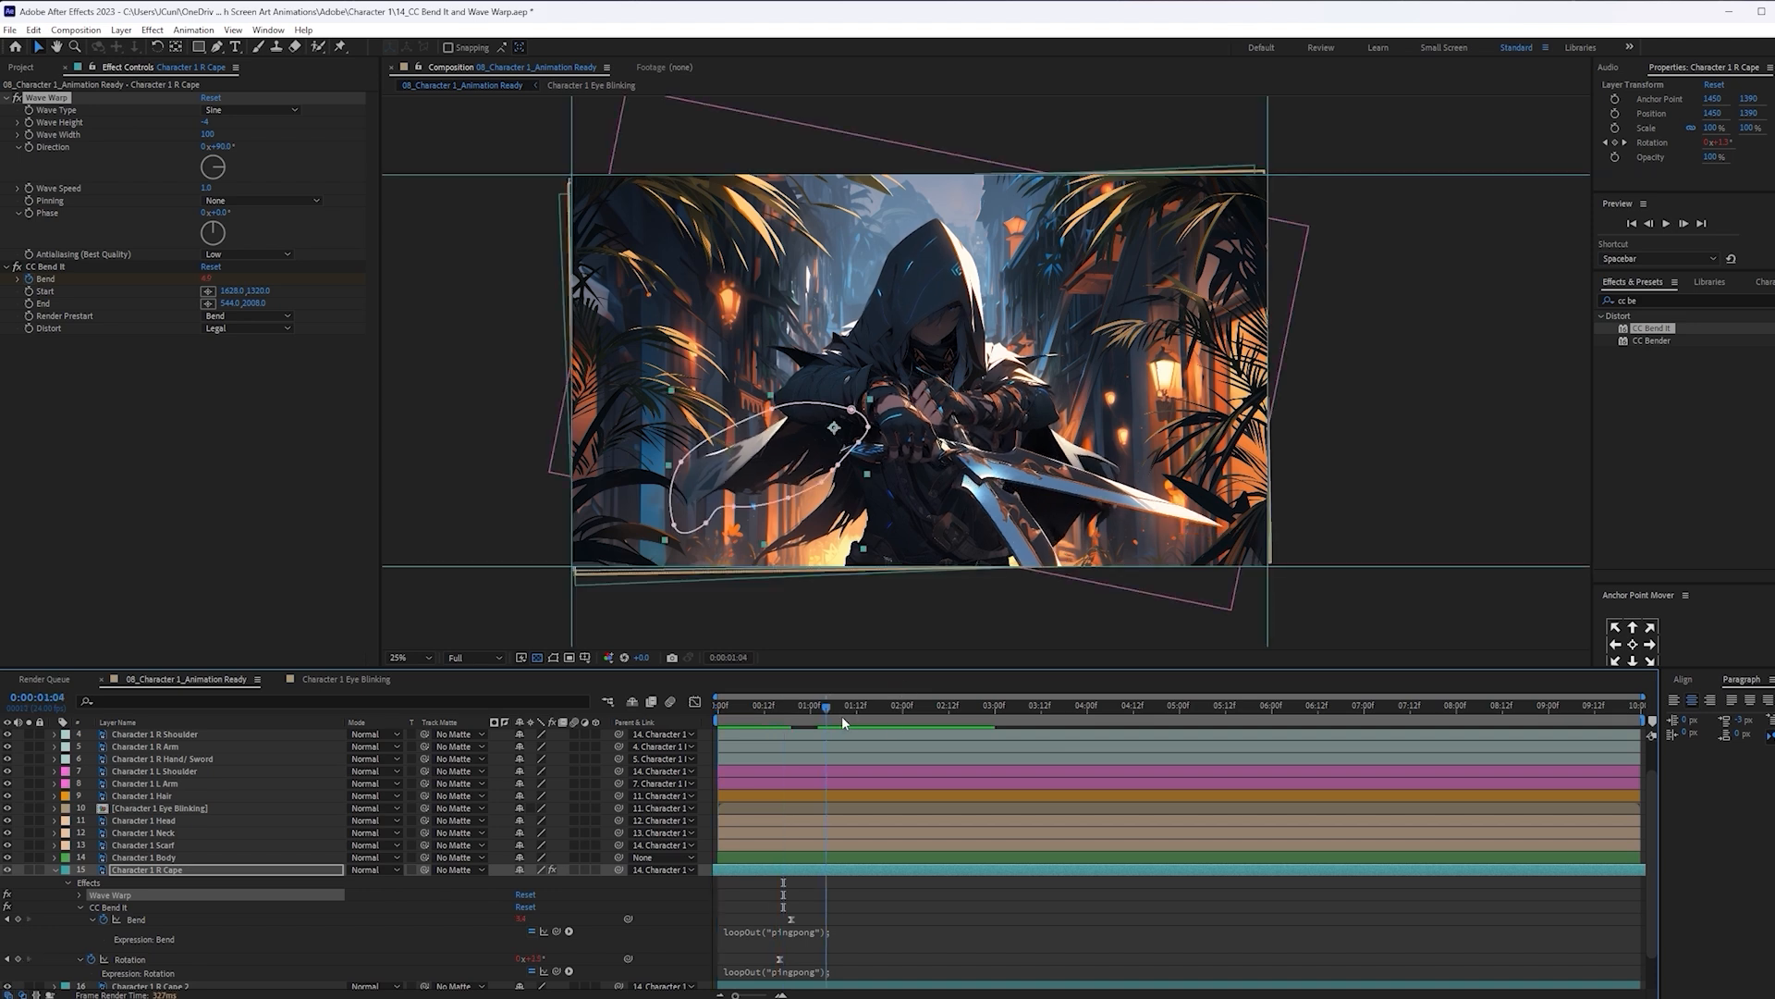
{"action": "left_click", "coordinate": [718, 707]}
{"action": "key", "text": "space"}
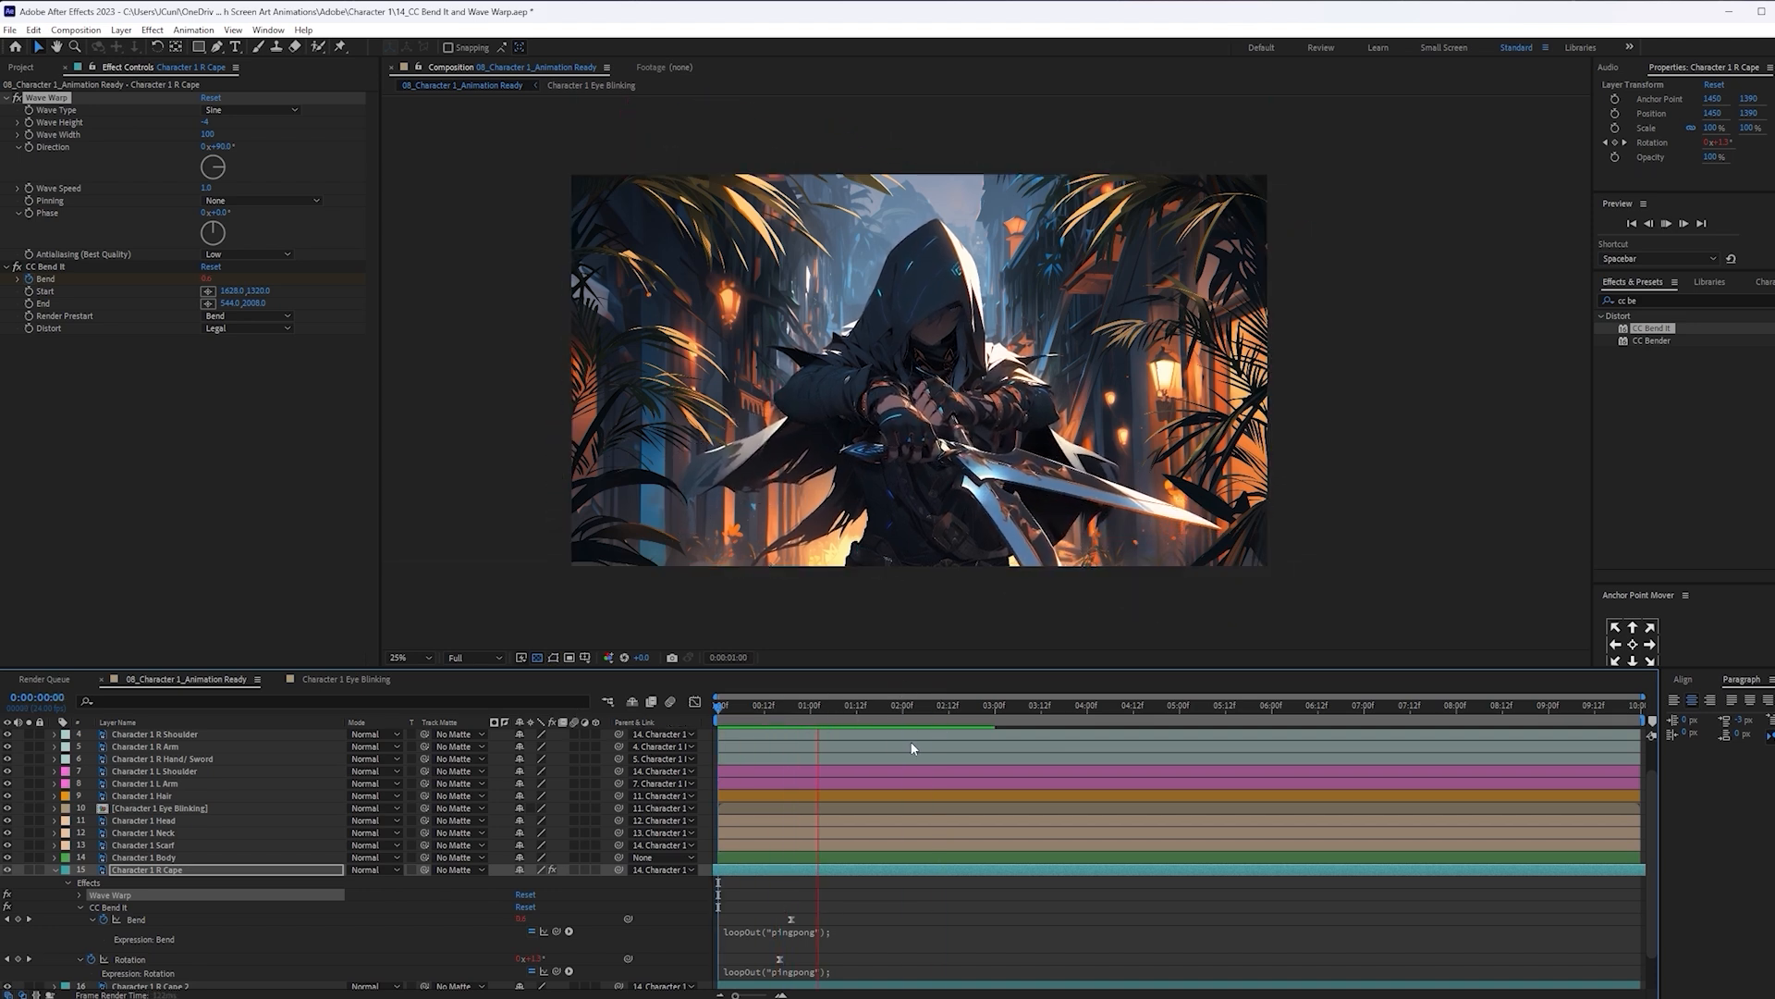
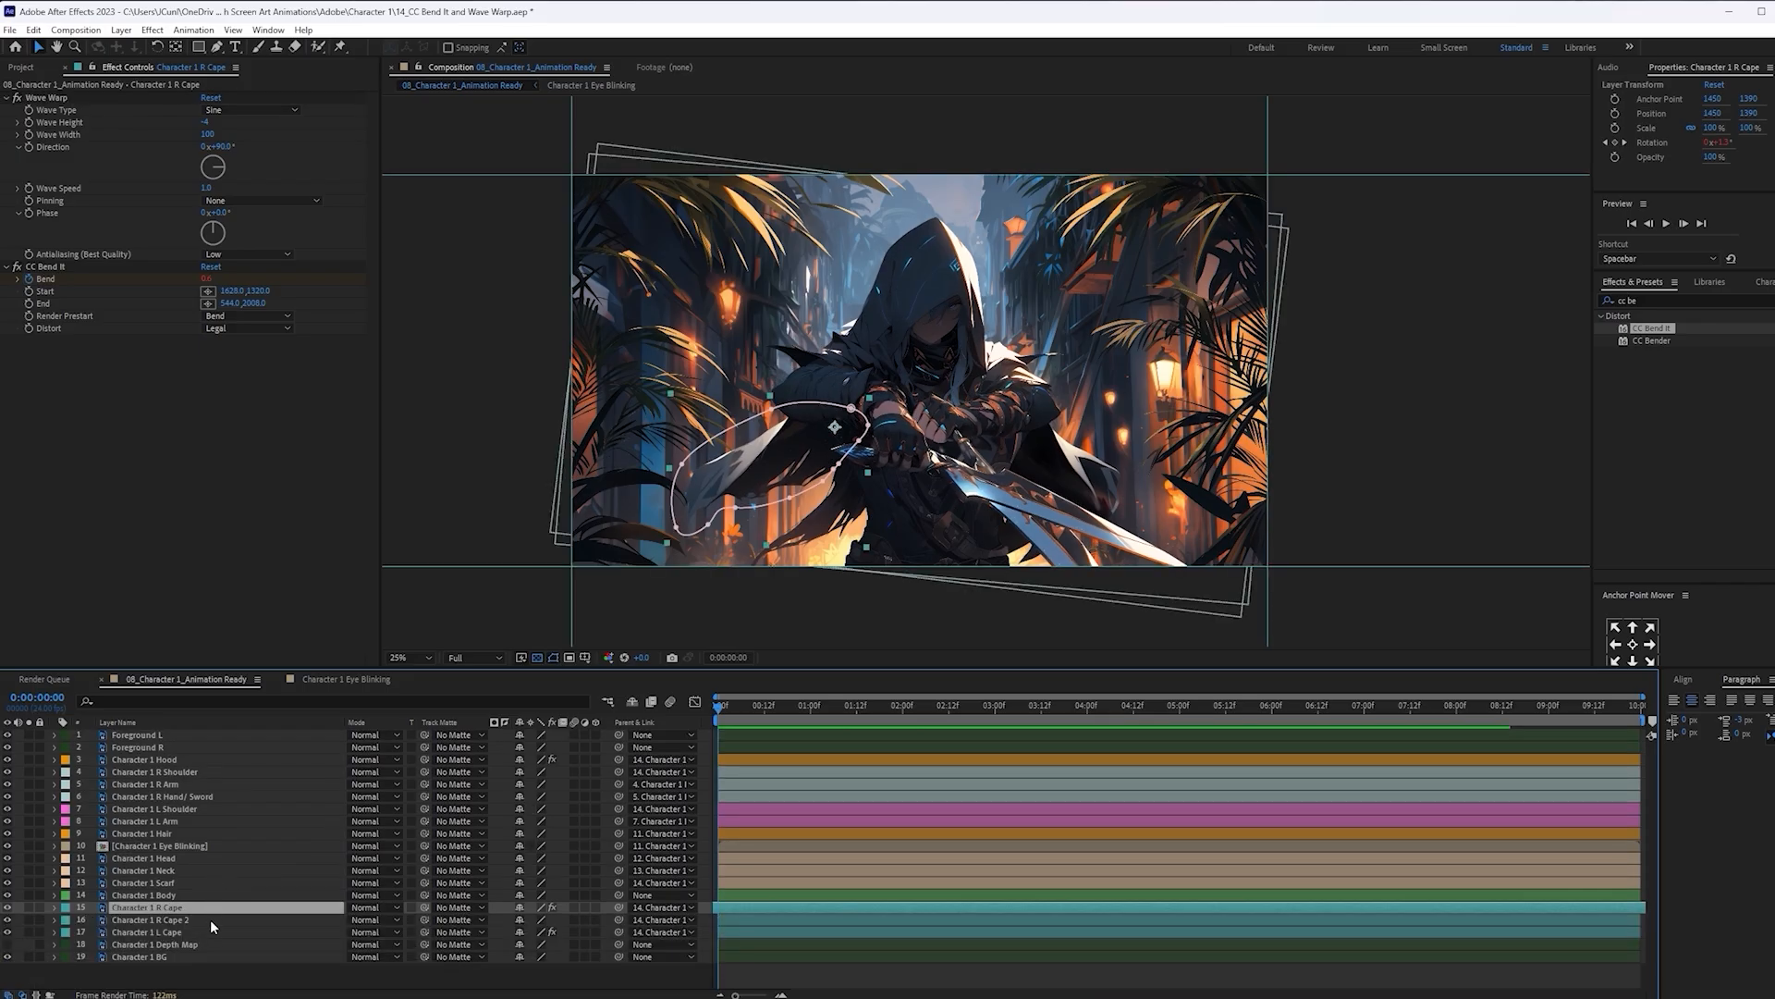
{"action": "key", "text": "ctrl+s"}
Apply CC Bend It to the Character 1 R Cape 2 layer, placing Start near the arm at about 1624, 1520 and End at the lower tip, about 1064, 2116
{"action": "left_click", "coordinate": [209, 919]}
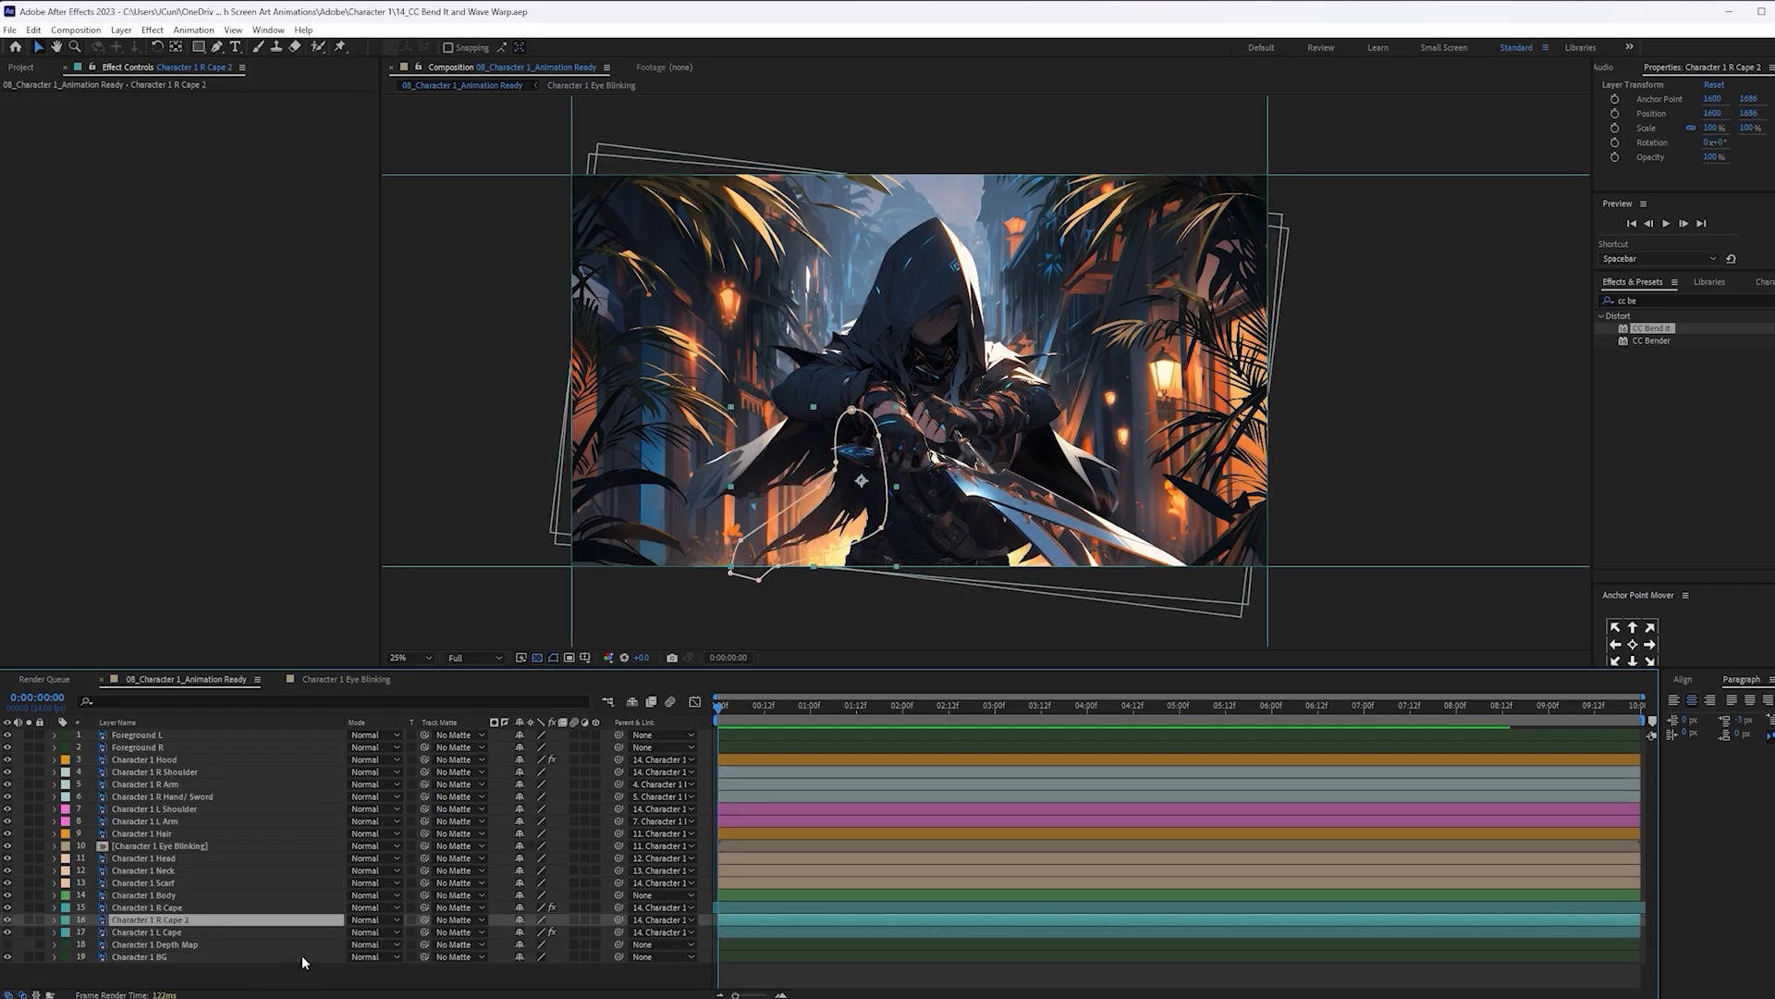
{"action": "left_click_drag", "start_coordinate": [1662, 328], "coordinate": [212, 925]}
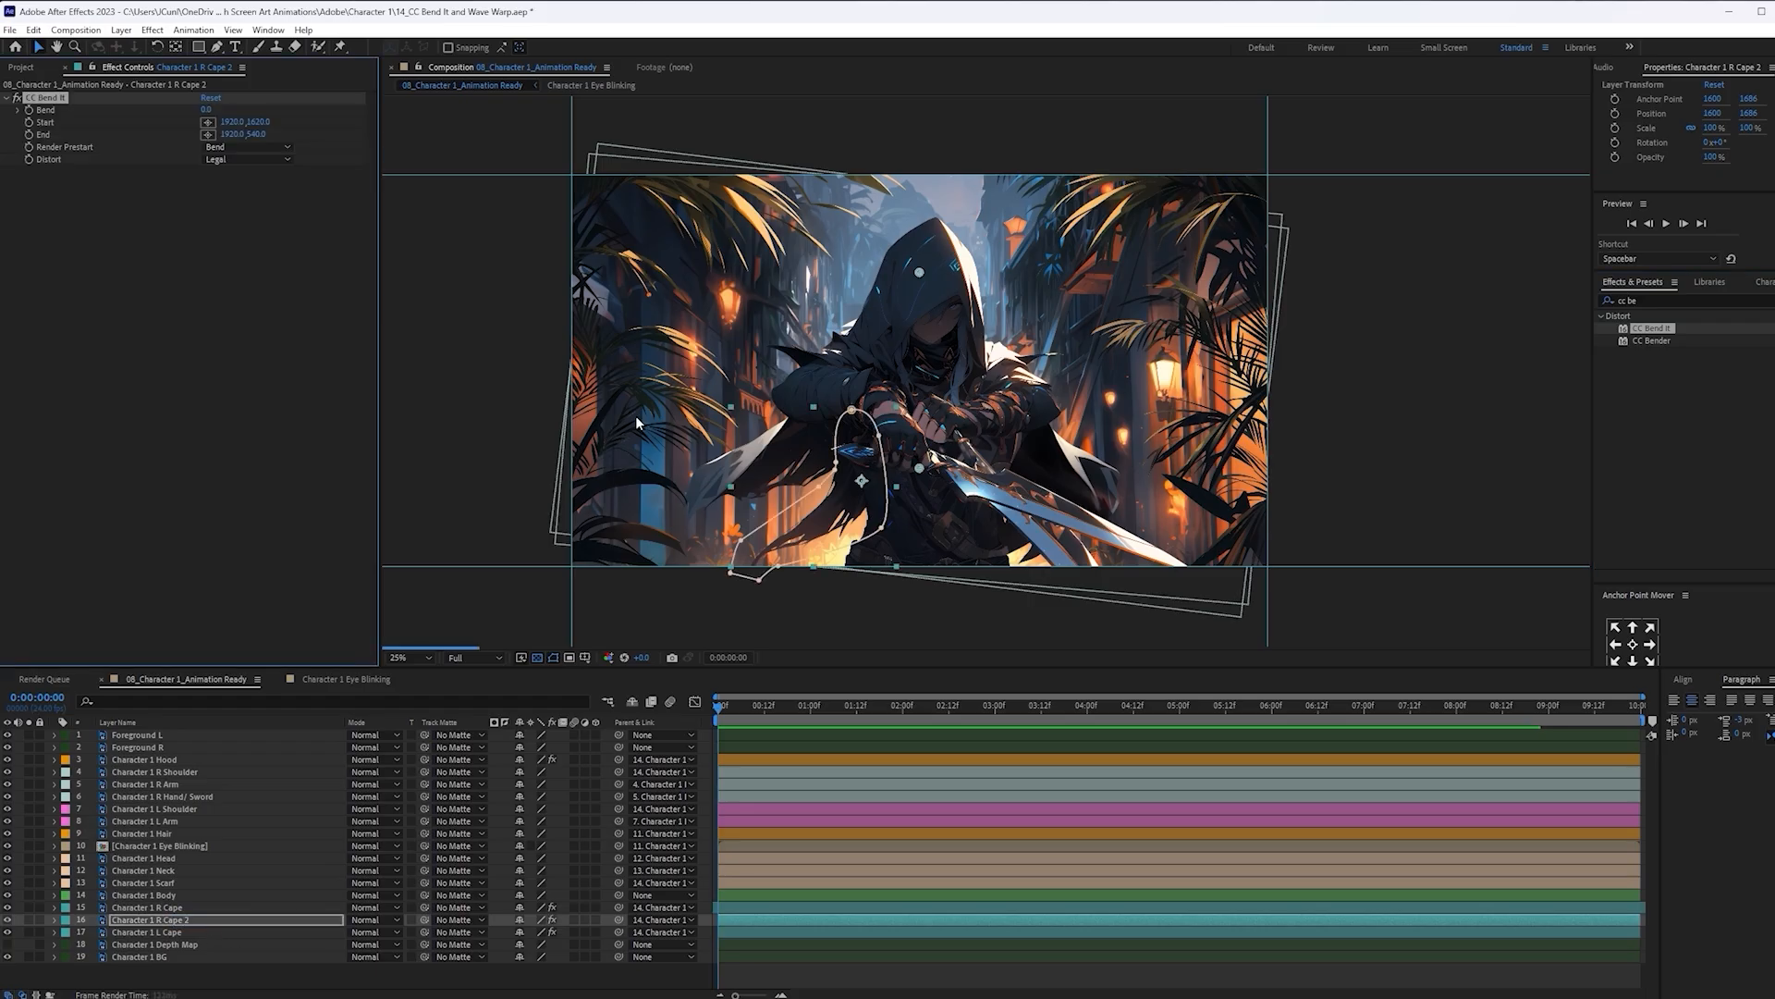
{"action": "left_click", "coordinate": [207, 123]}
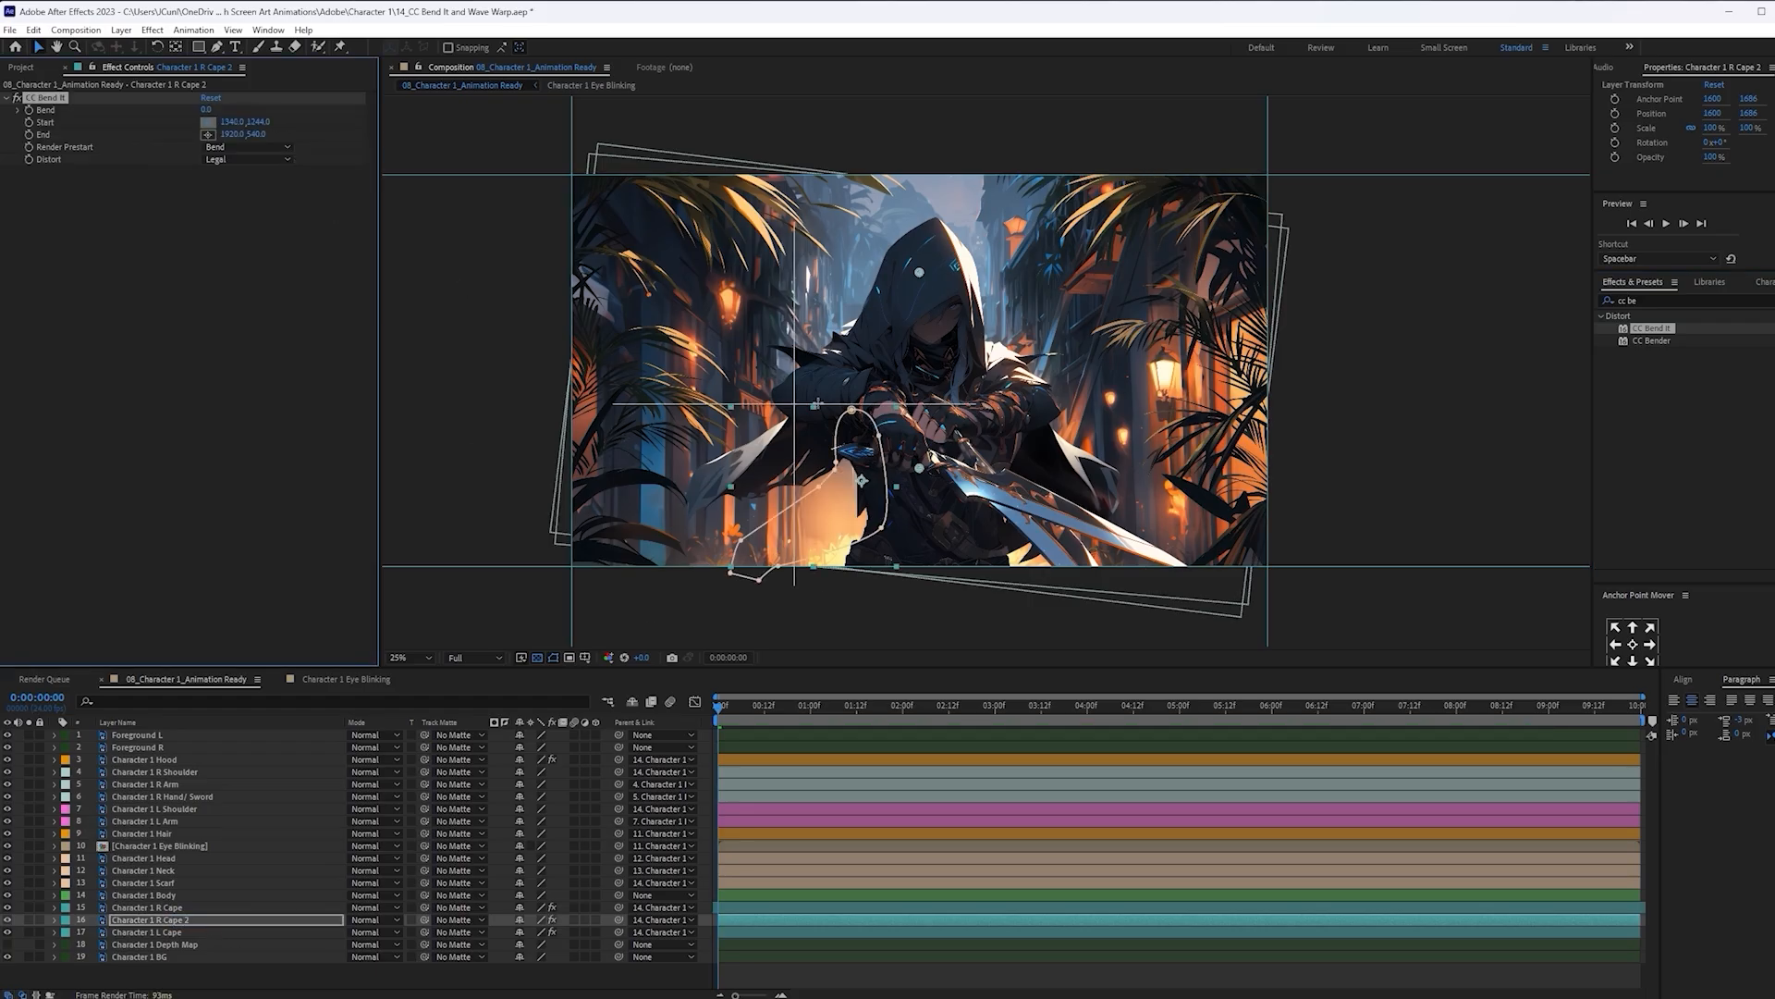
{"action": "left_click", "coordinate": [868, 459]}
{"action": "left_click_drag", "start_coordinate": [868, 457], "coordinate": [866, 451]}
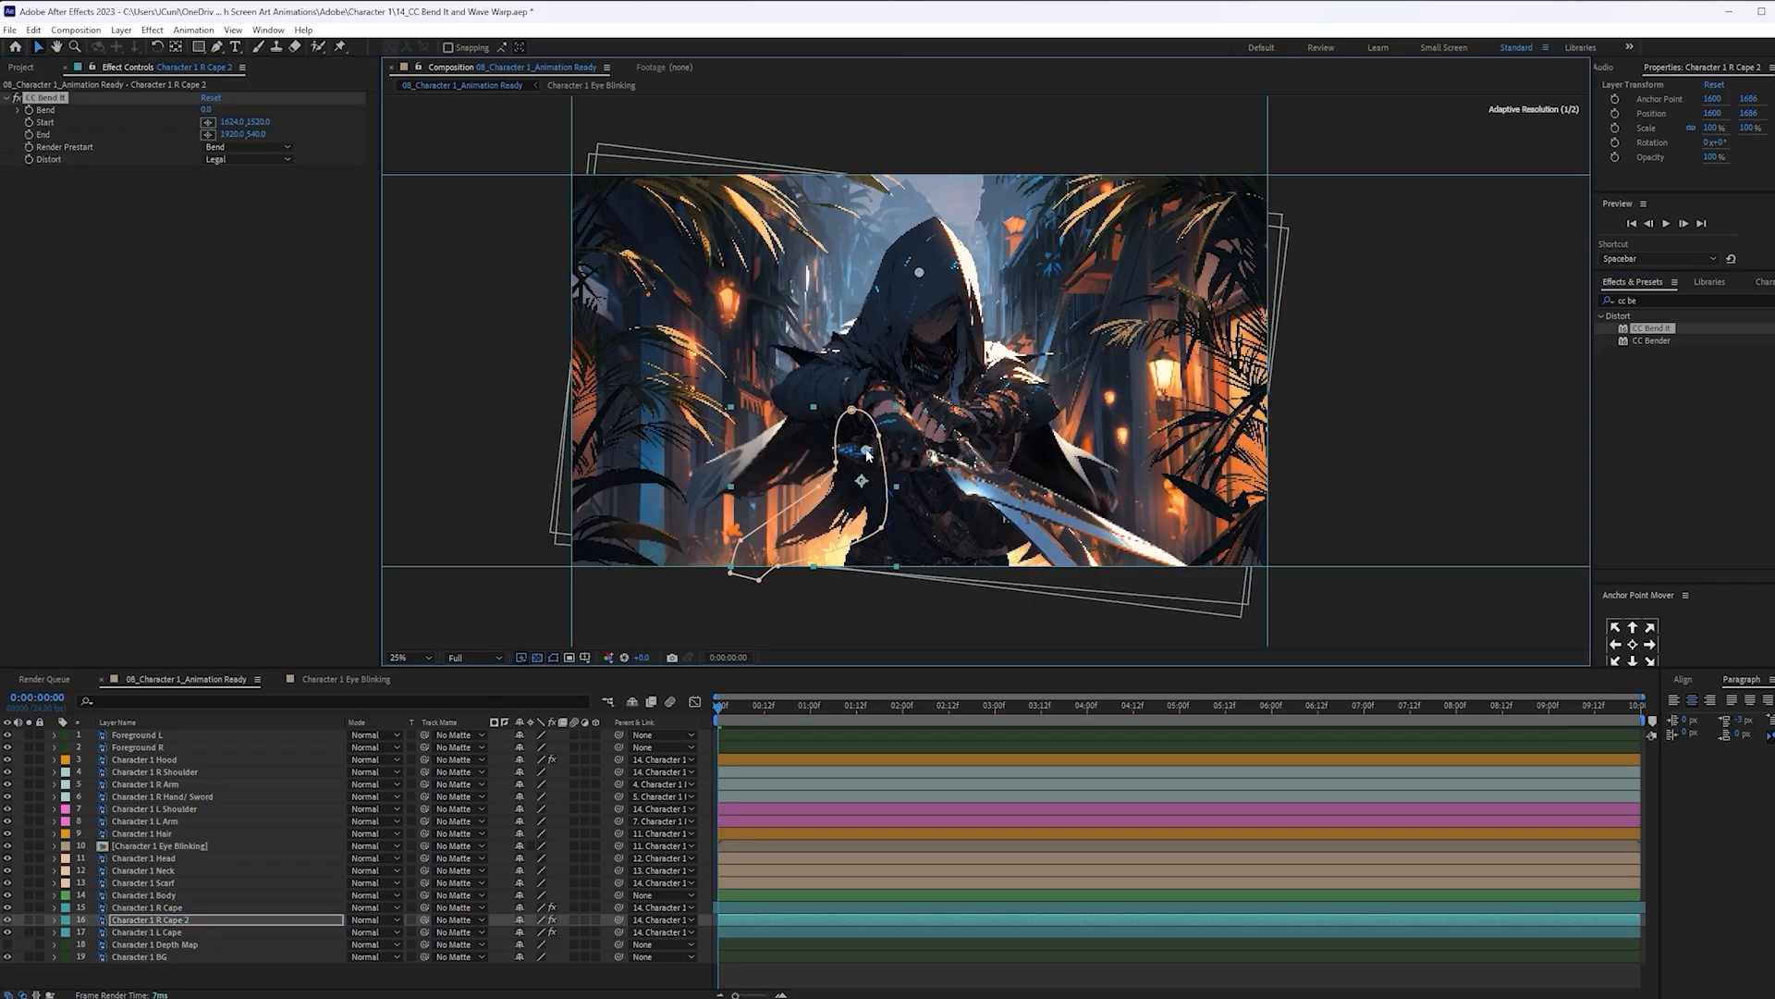
{"action": "left_click", "coordinate": [208, 135]}
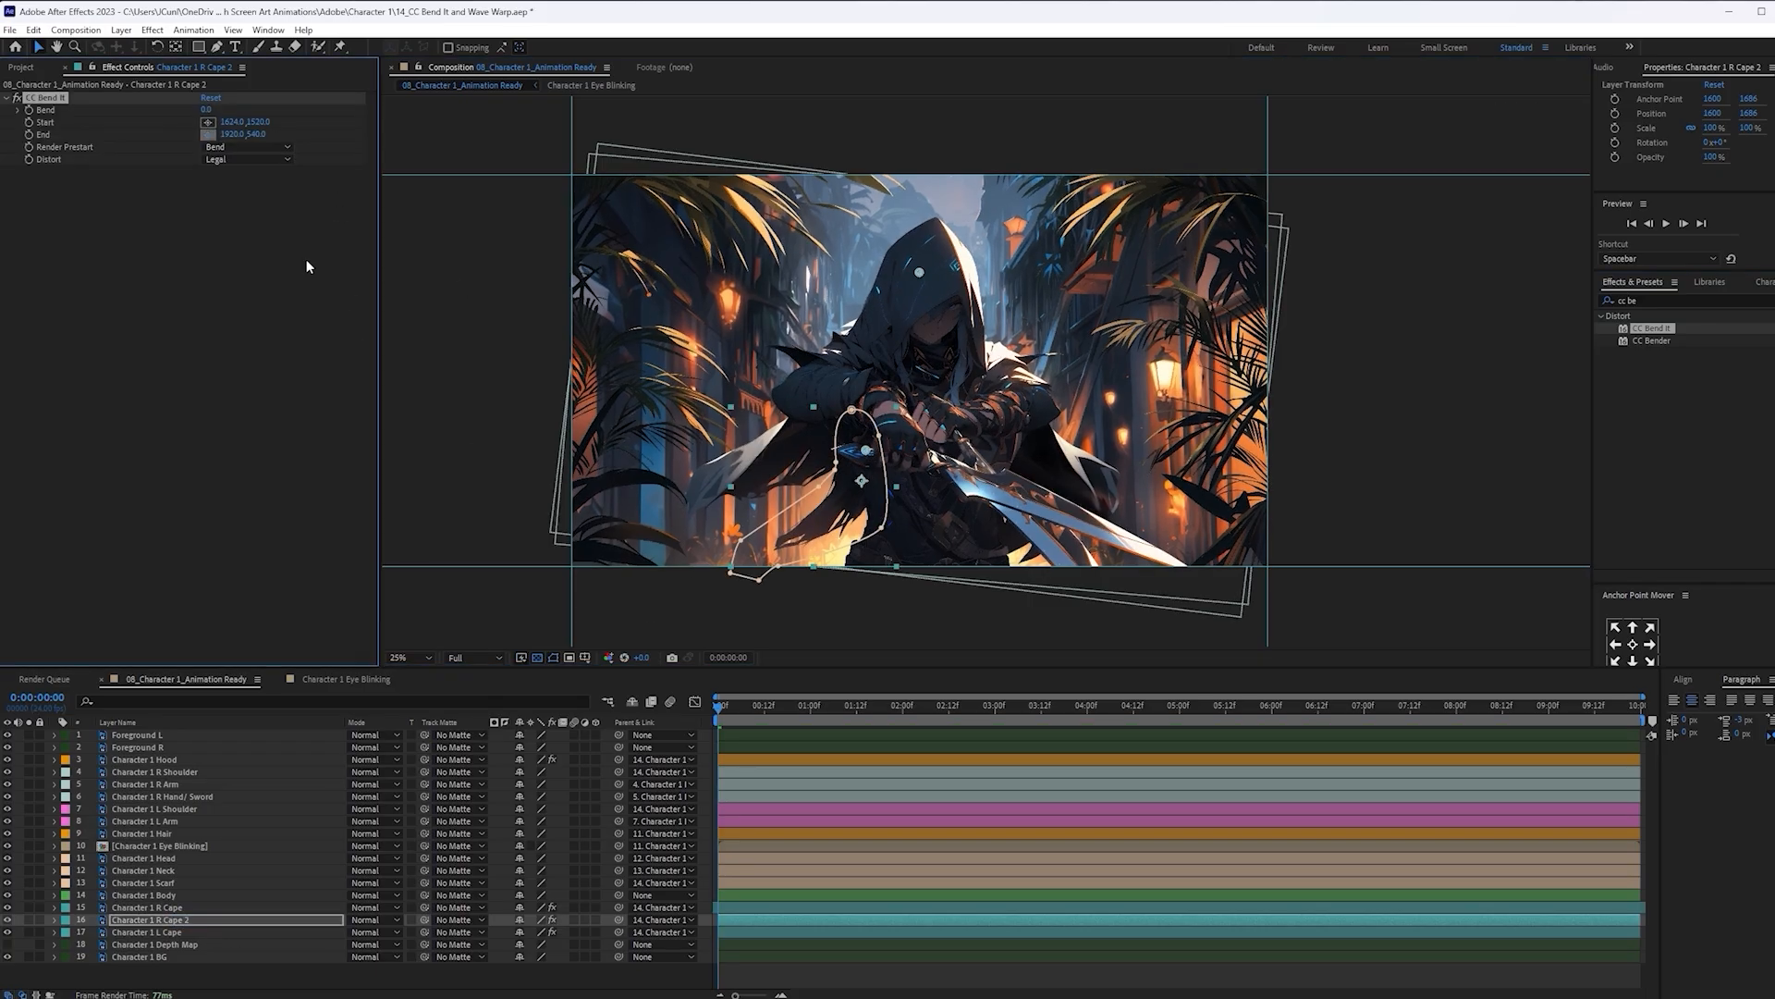
{"action": "left_click", "coordinate": [763, 558]}
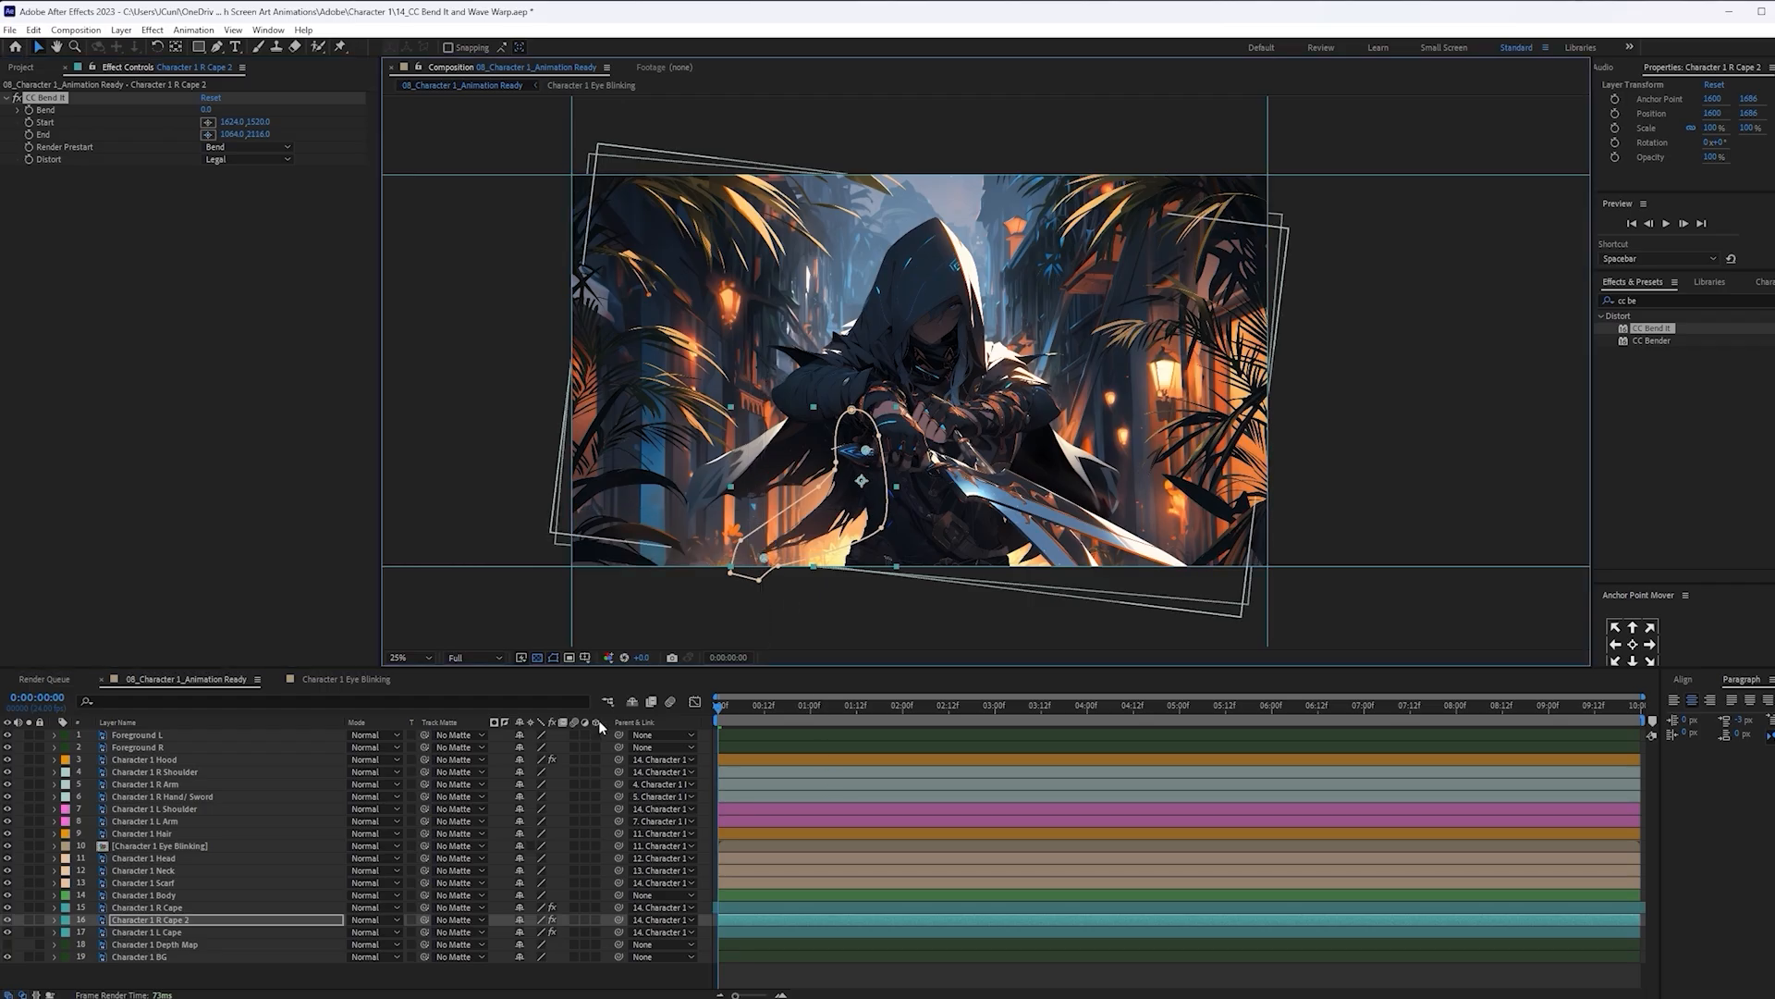
Set starting keyframes for Bend and Rotation on the Character 1 R Cape 2 layer at the first frame
{"action": "left_click", "coordinate": [28, 112]}
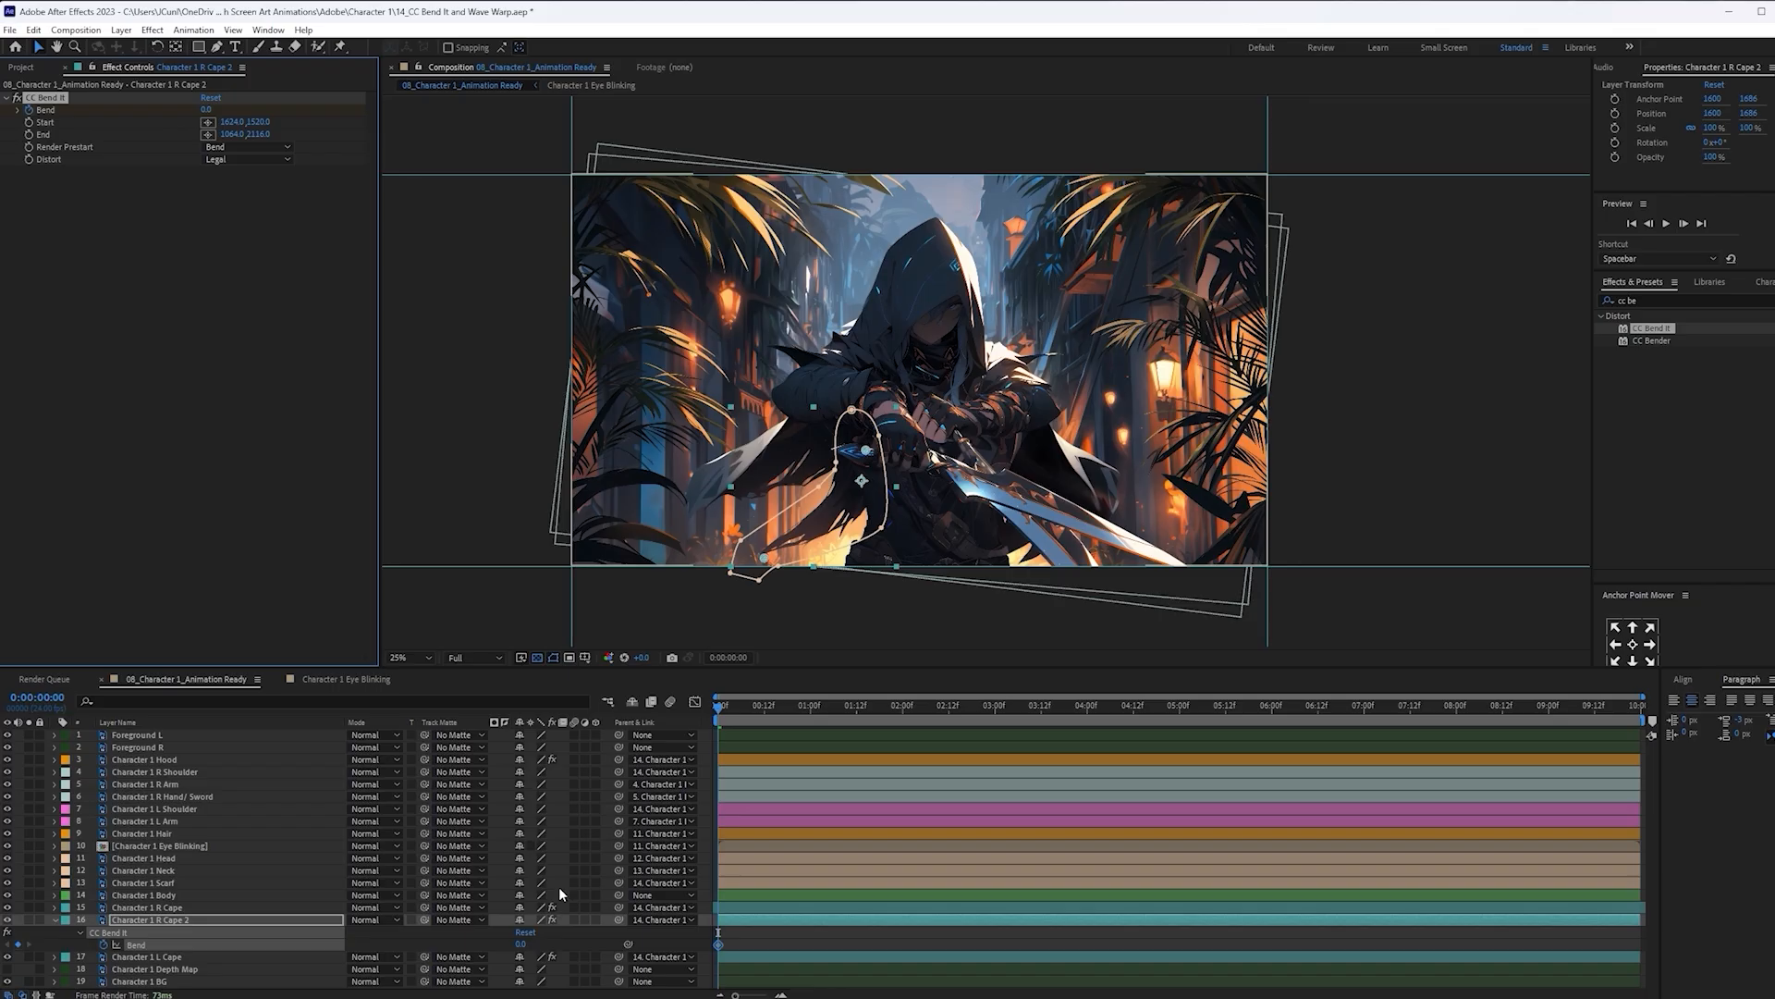
{"action": "key", "text": "u"}
{"action": "left_click", "coordinate": [91, 956]}
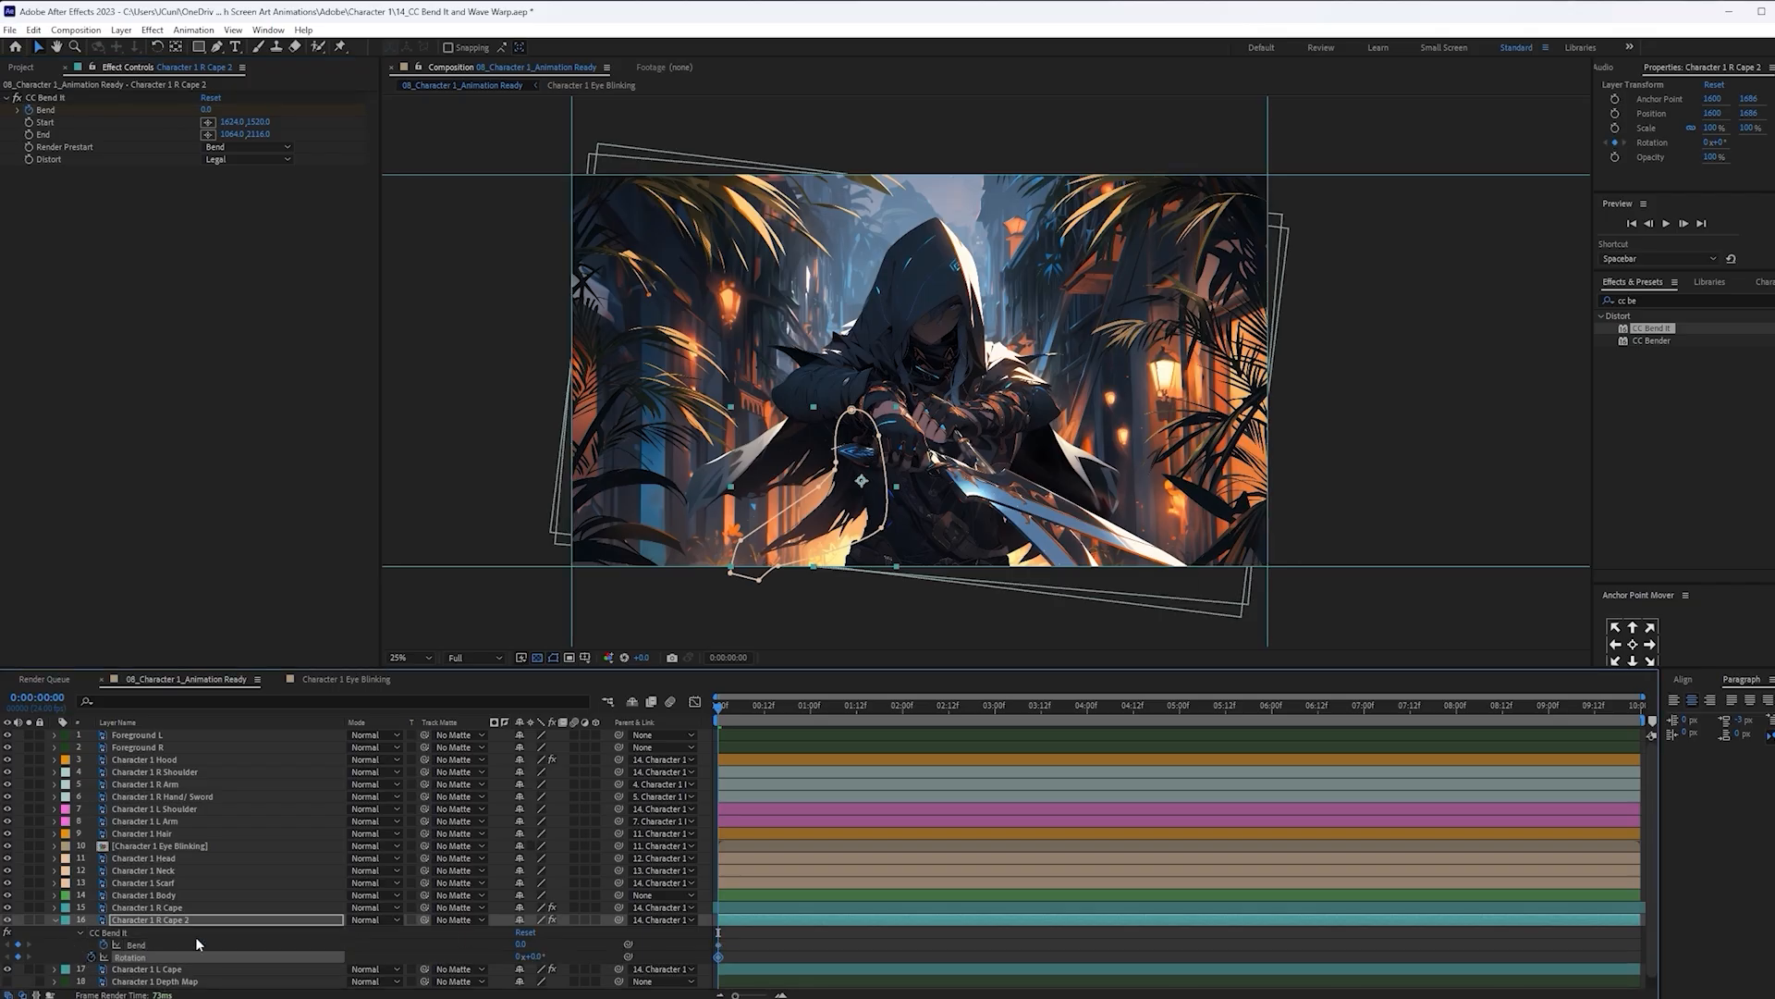
At 1 second, set the R Cape 2's Bend to 10 and Rotation to 6°, and apply Easy Ease to all four keyframes
{"action": "left_click_drag", "start_coordinate": [739, 716], "coordinate": [810, 722]}
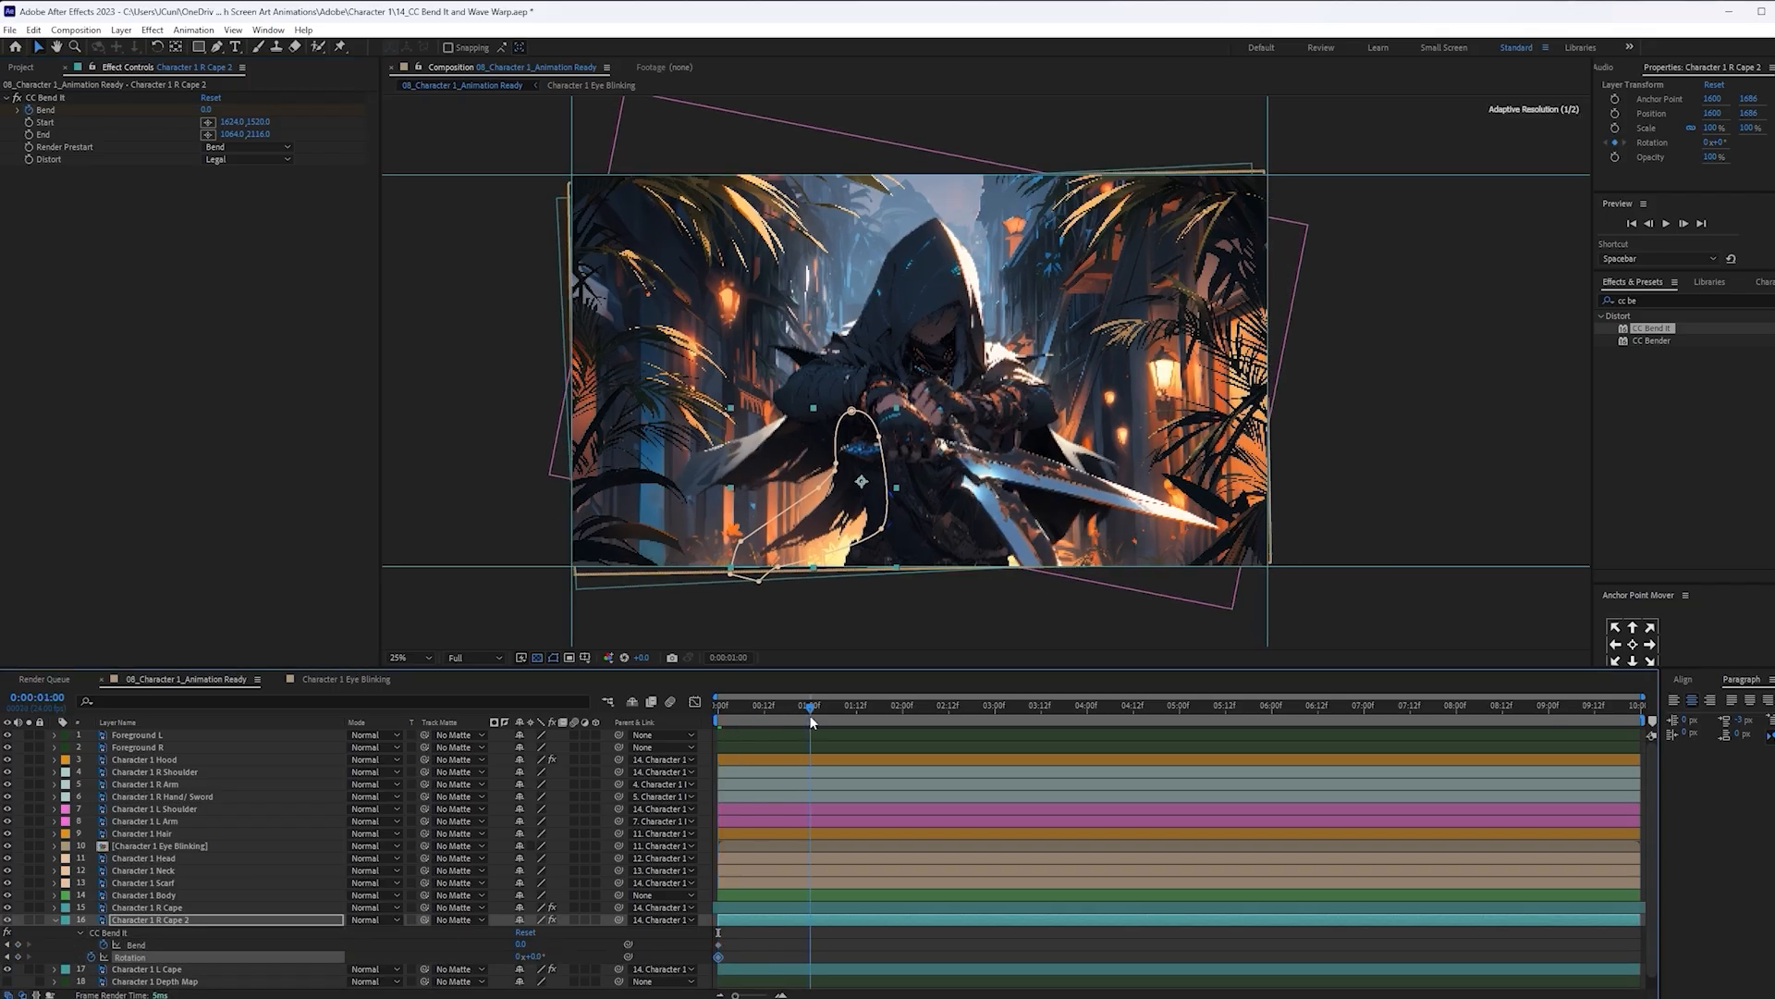
{"action": "left_click_drag", "start_coordinate": [206, 110], "coordinate": [216, 112]}
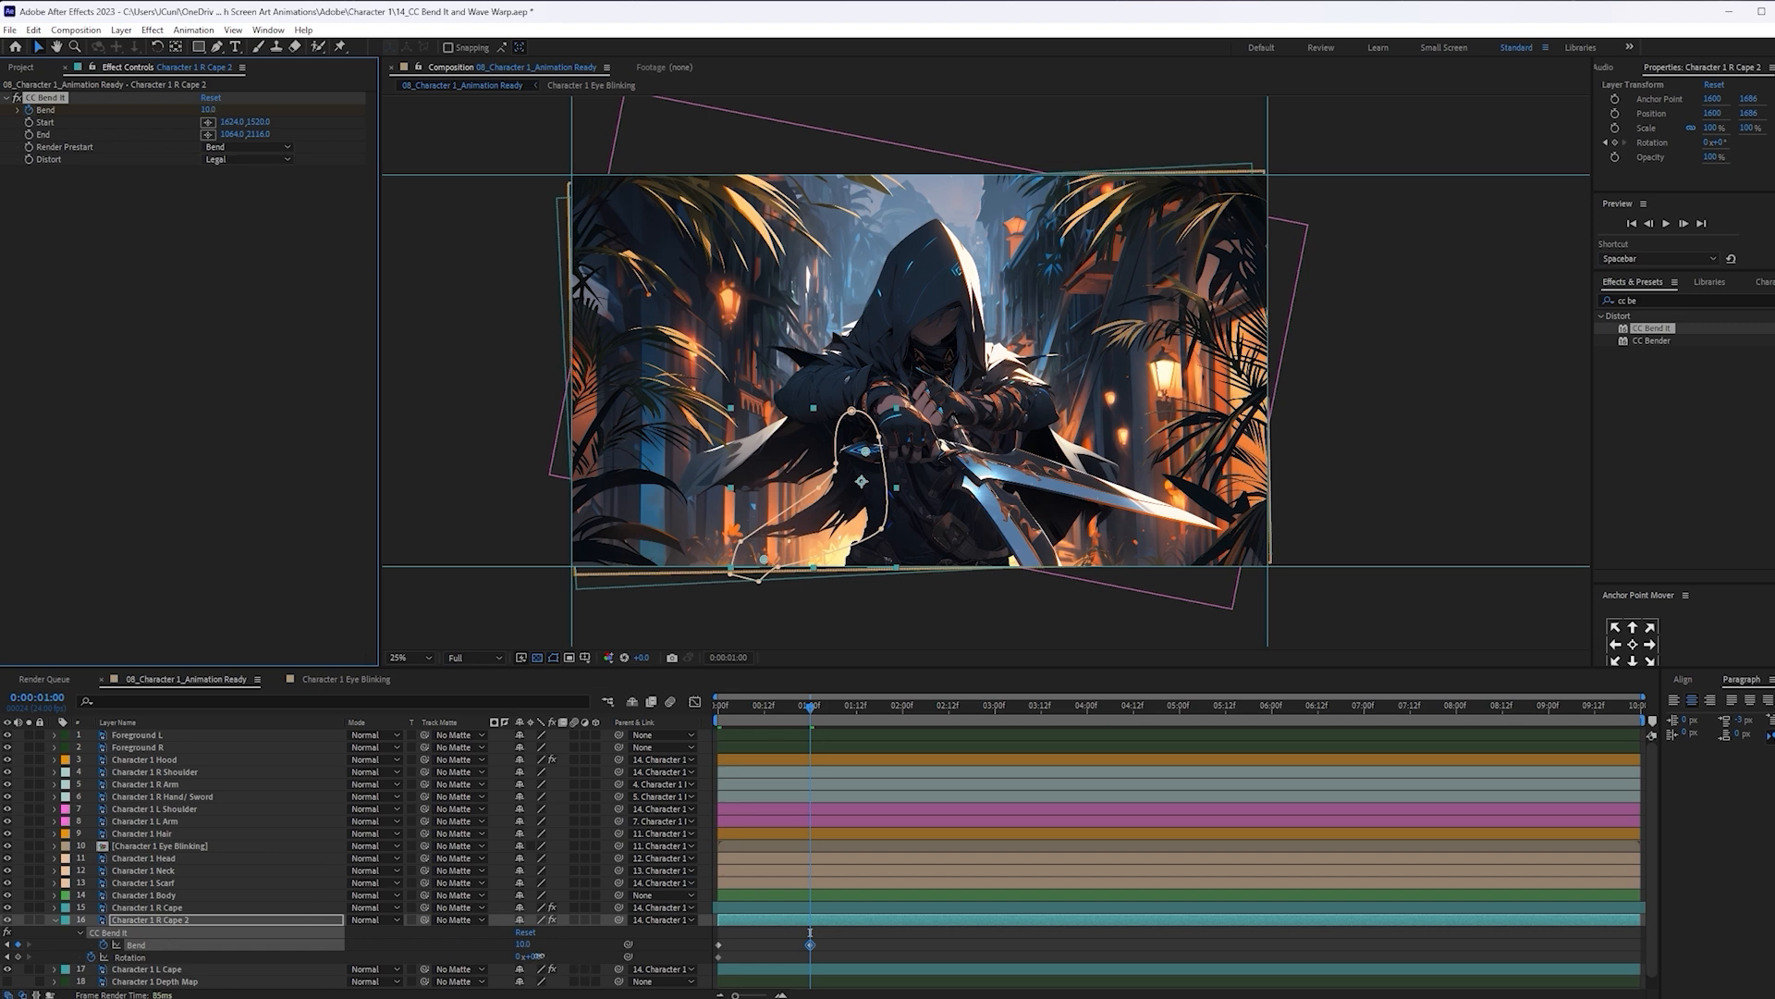
{"action": "left_click_drag", "start_coordinate": [536, 956], "coordinate": [555, 956]}
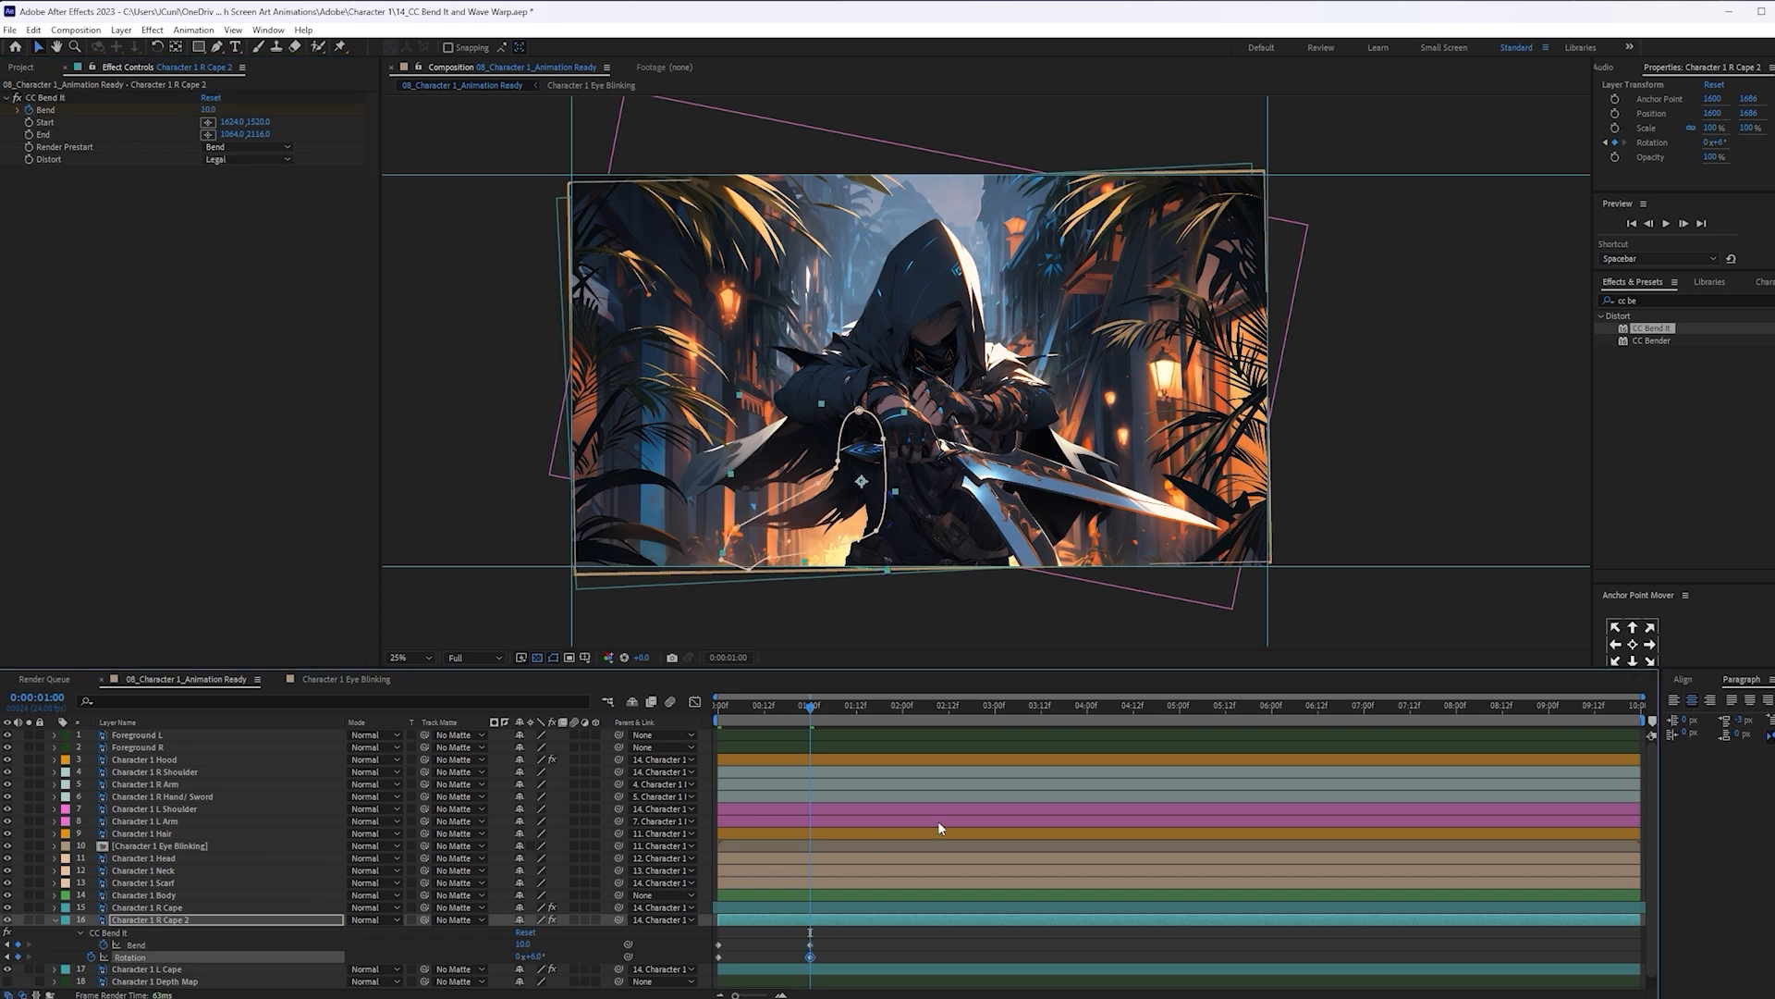
{"action": "left_click_drag", "start_coordinate": [840, 932], "coordinate": [713, 978]}
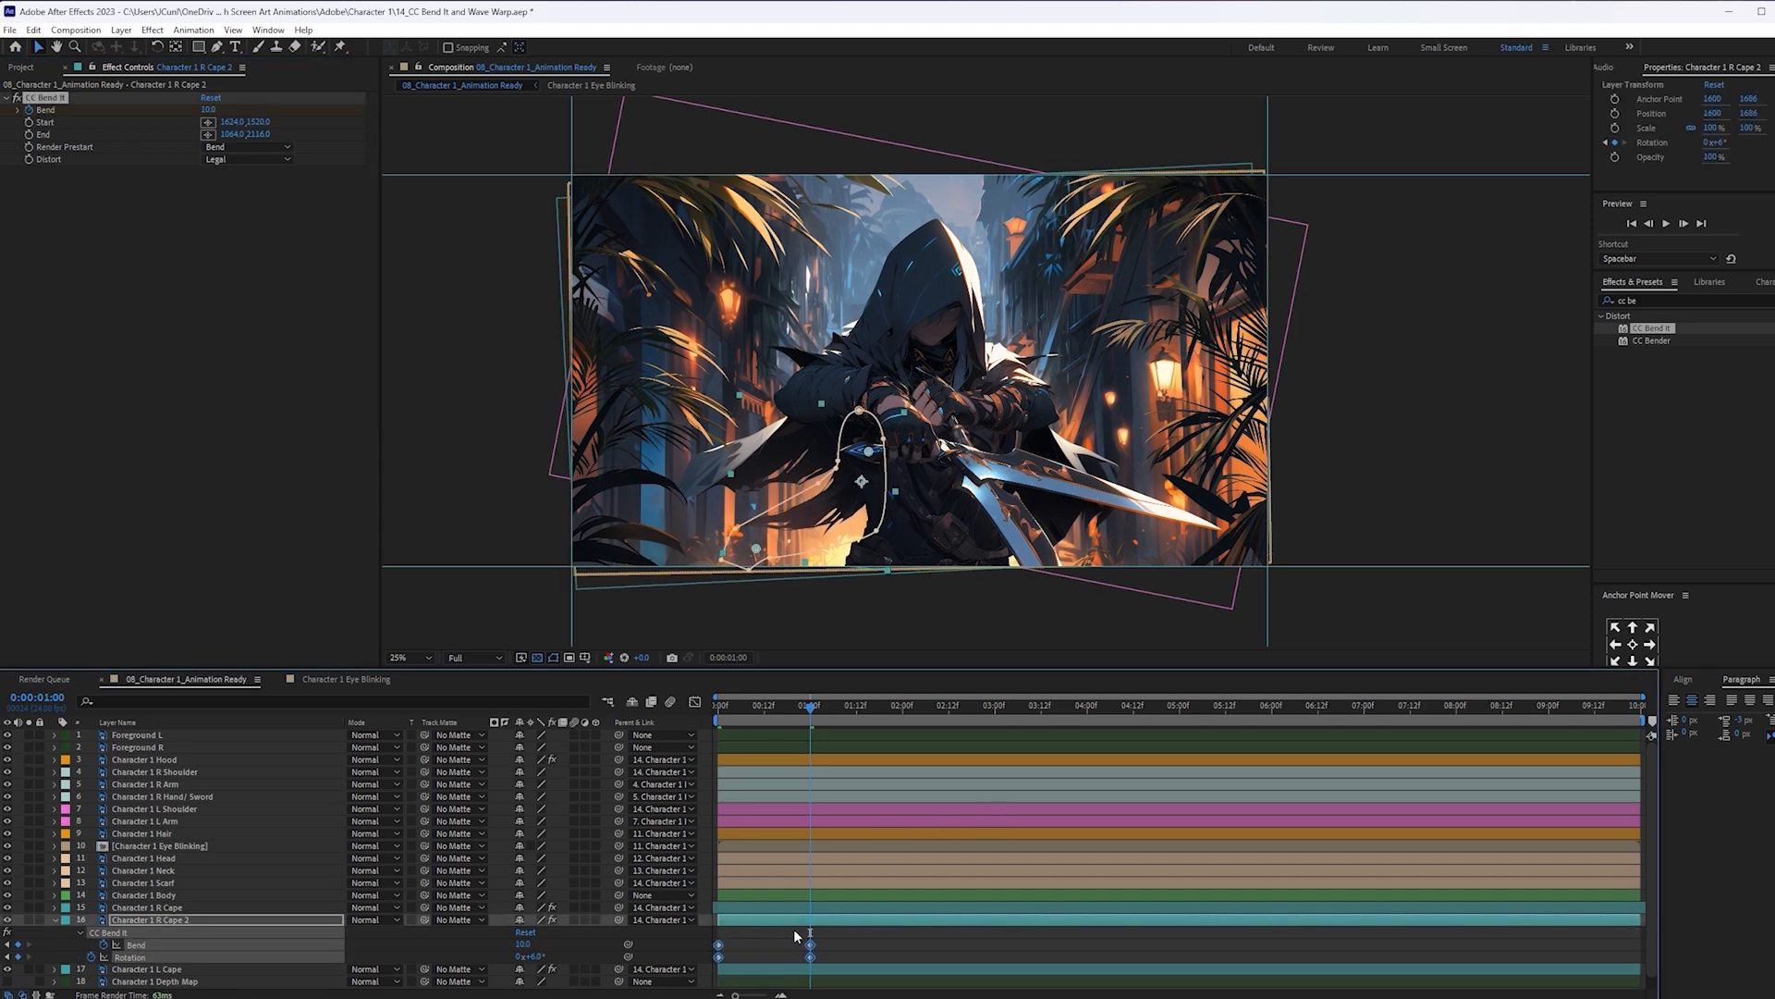
{"action": "key", "text": "F9"}
{"action": "left_click", "coordinate": [771, 946]}
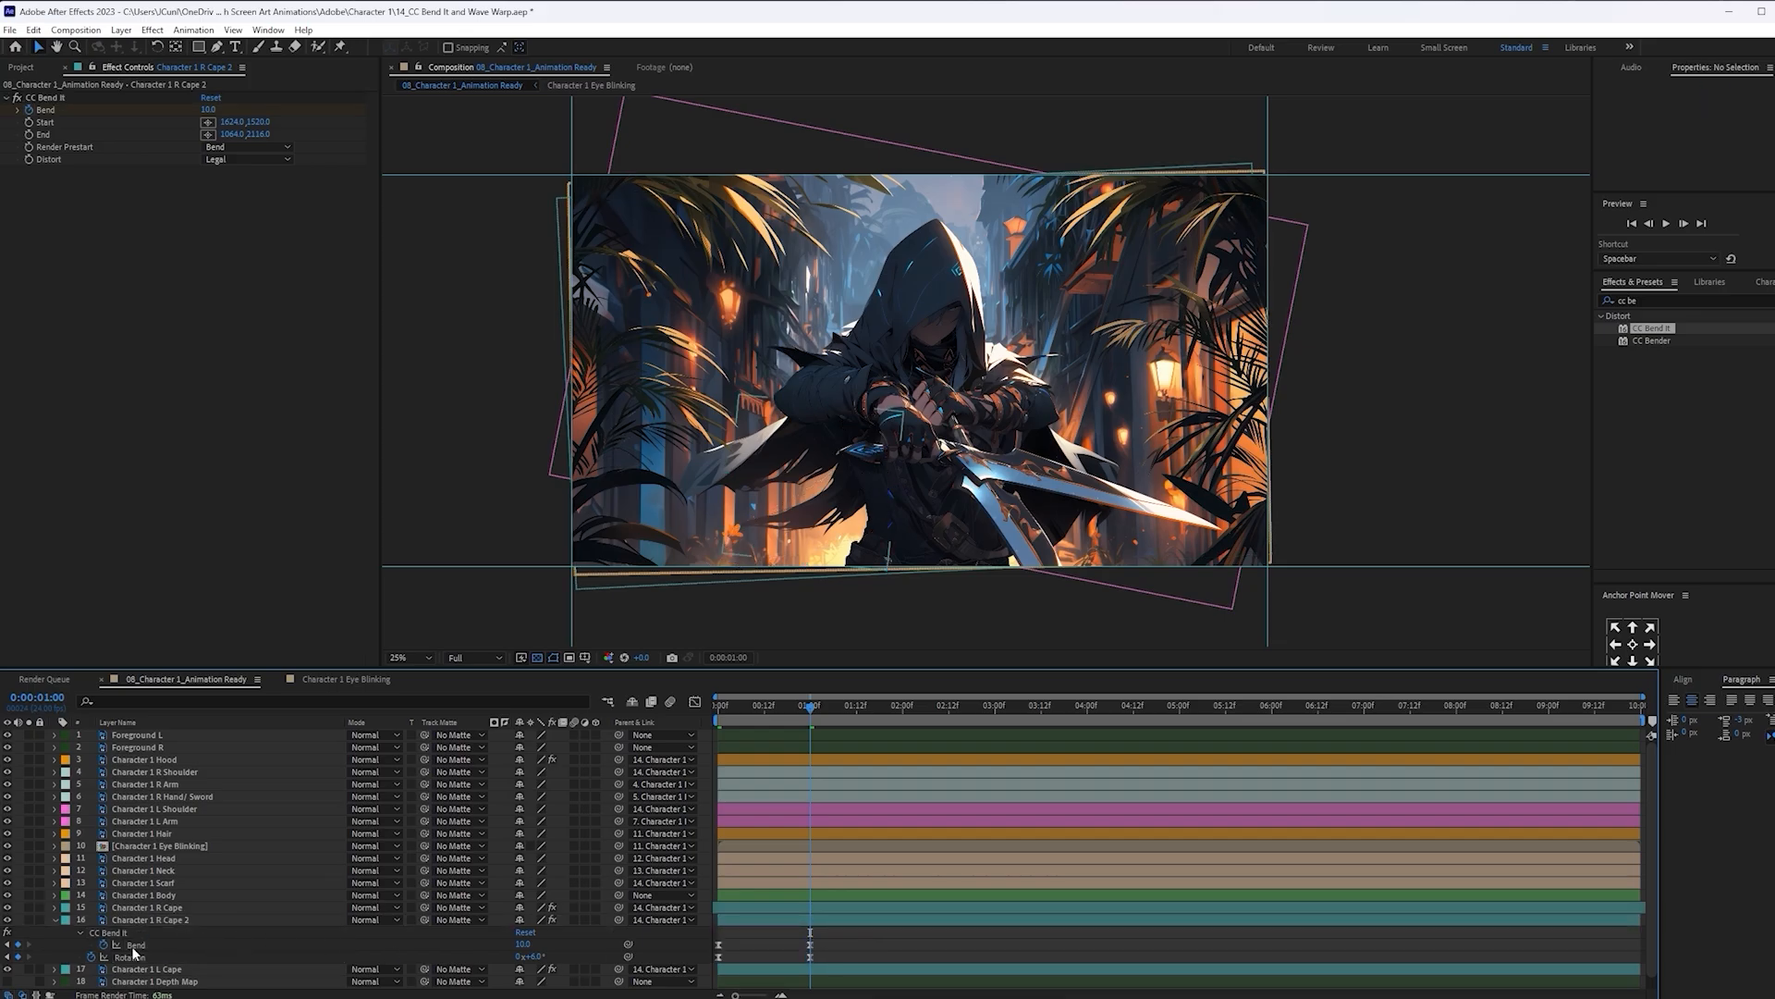
Add the expression loopOut("pingpong"); to the R Cape 2's Bend property
{"action": "left_click", "coordinate": [104, 944], "text": "alt"}
{"action": "key", "text": "ctrl+v"}
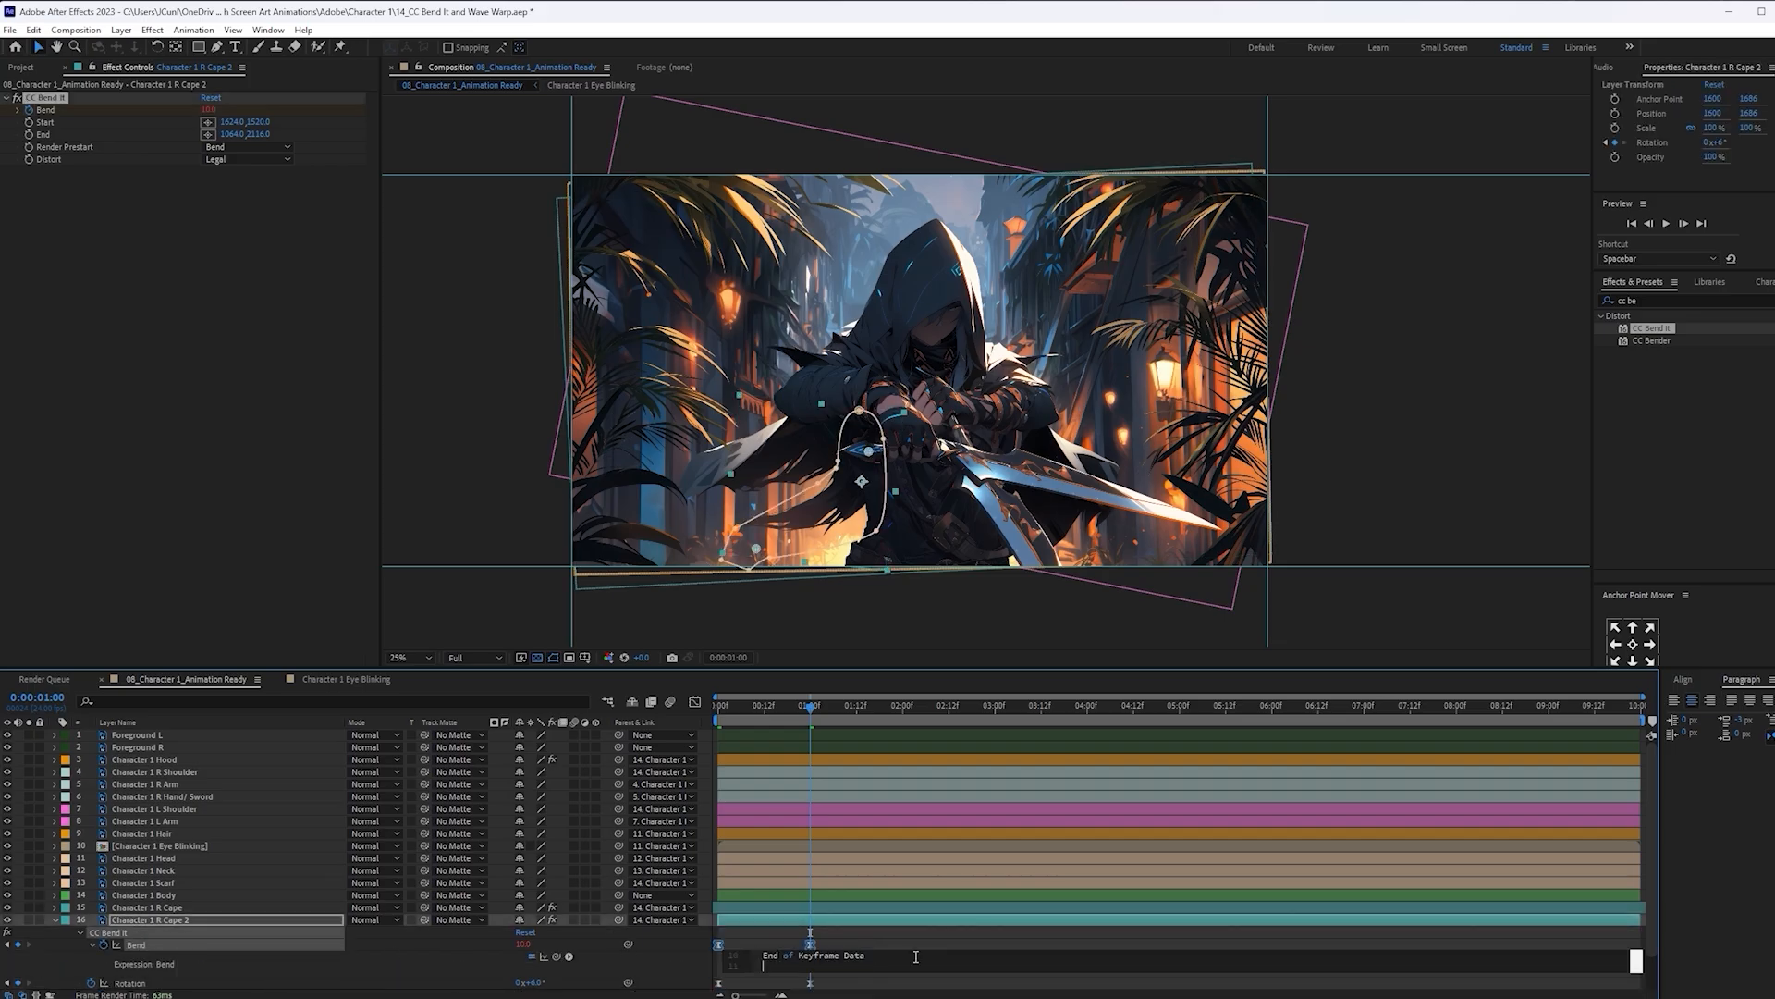
{"action": "key", "text": "ctrl+z"}
{"action": "left_click_drag", "start_coordinate": [917, 964], "coordinate": [640, 948]}
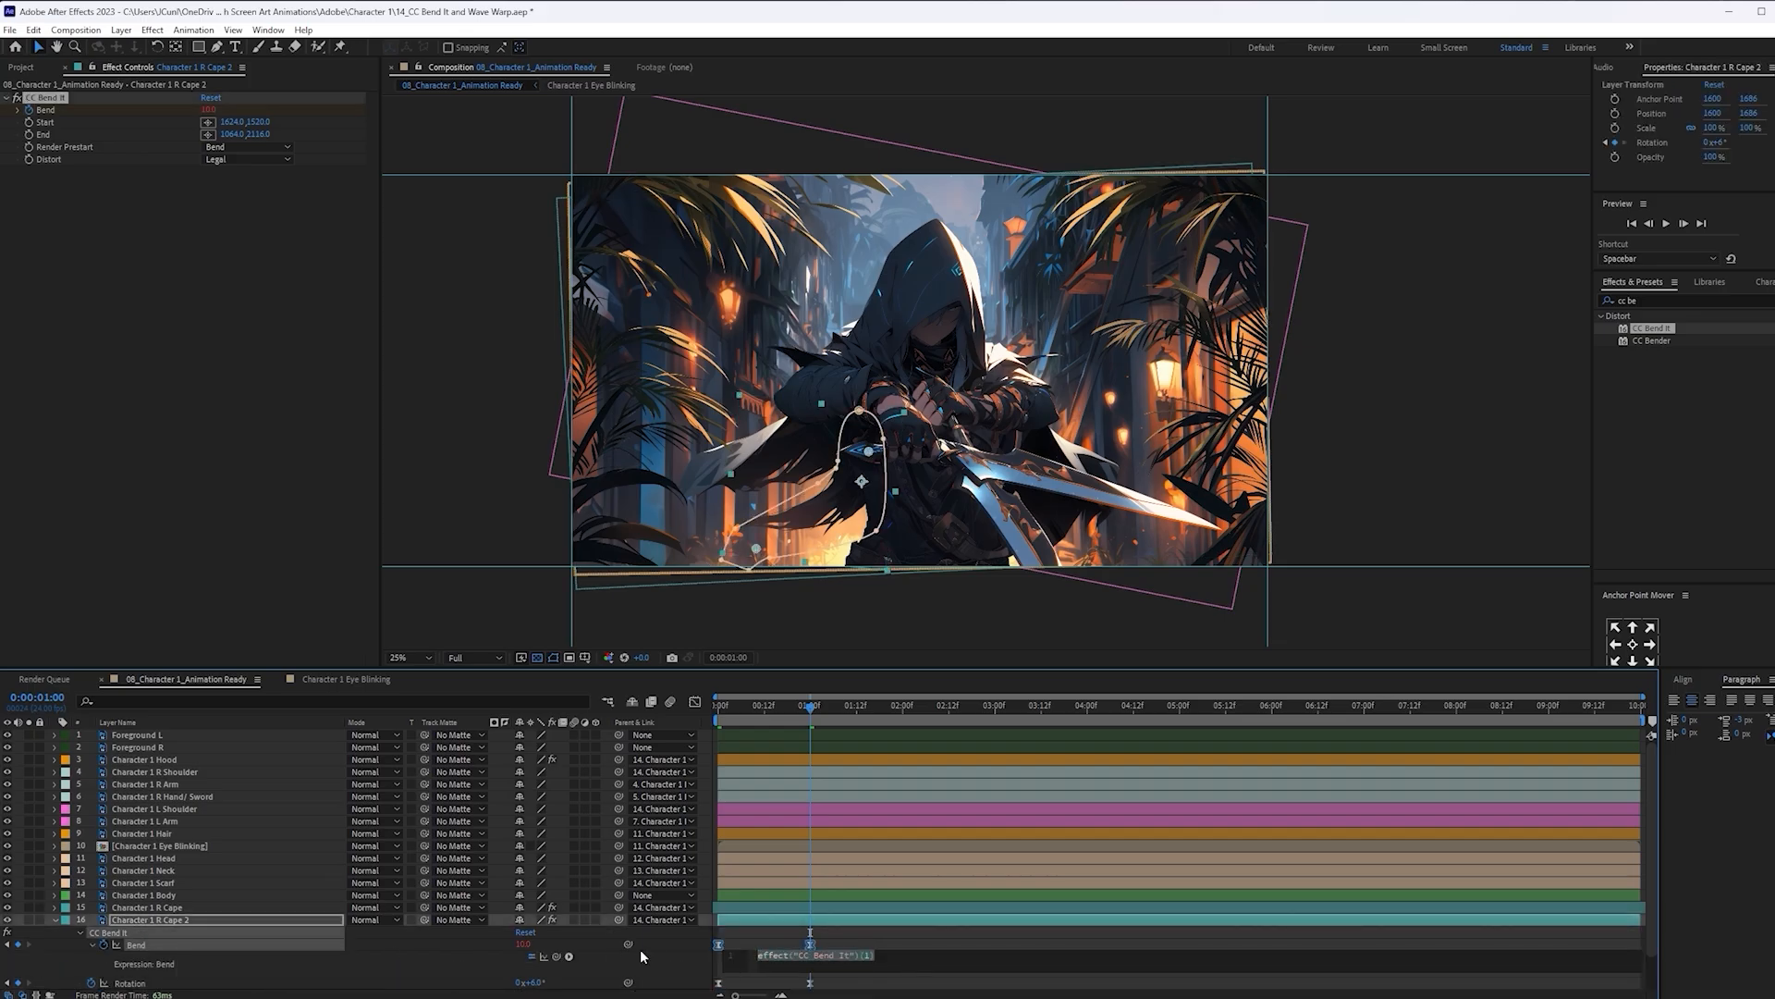
{"action": "type", "text": "loopOut"}
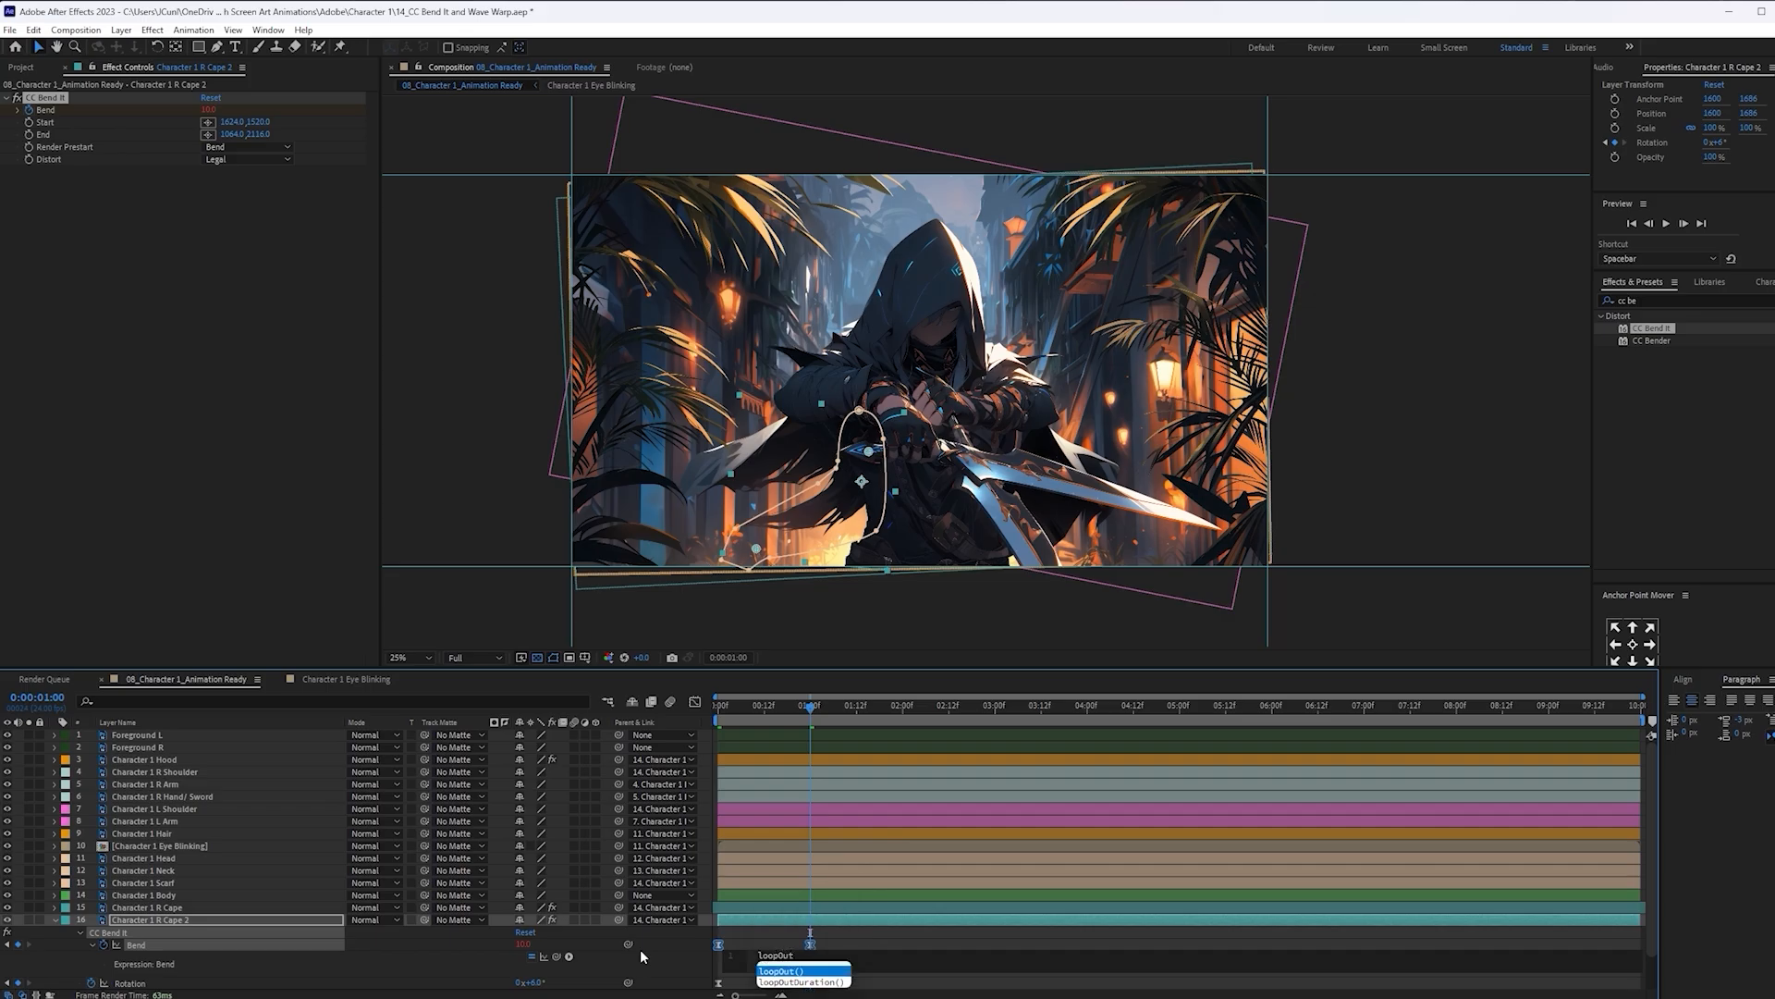
{"action": "type", "text": "(\"pingpong"}
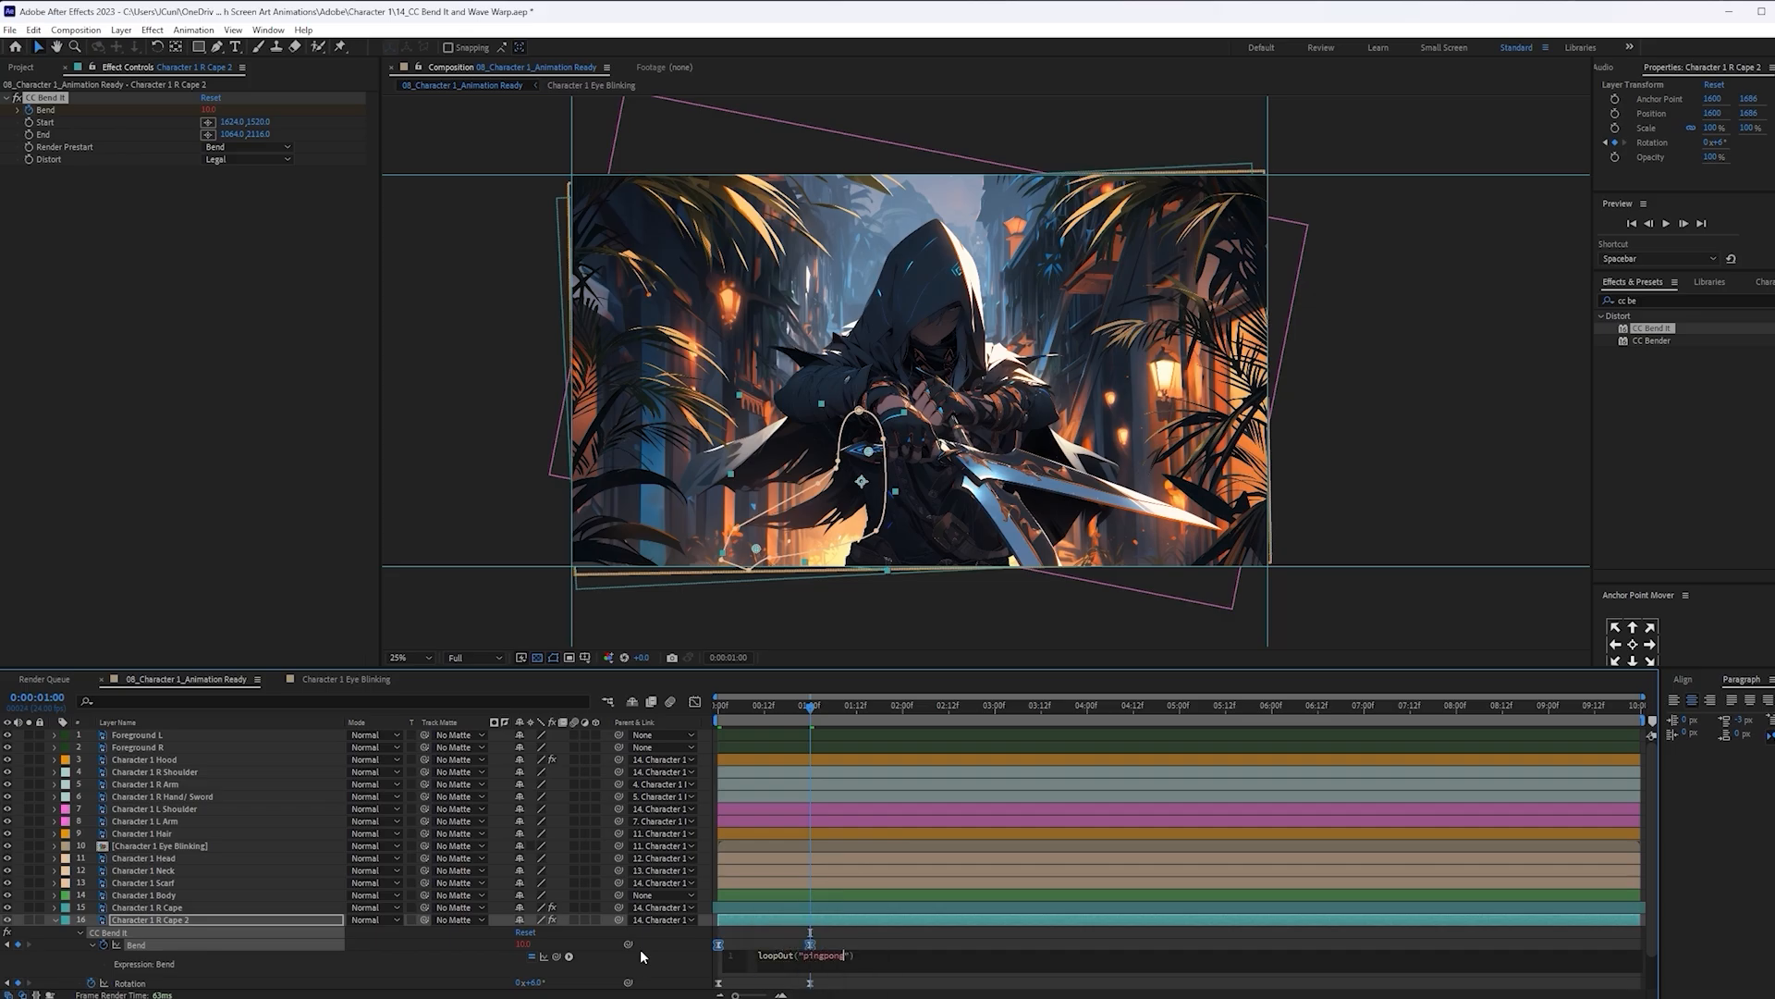
{"action": "key", "text": "Right"}
{"action": "key", "text": "Right"}
{"action": "type", "text": ";"}
{"action": "left_click", "coordinate": [666, 949]}
{"action": "left_click", "coordinate": [853, 937]}
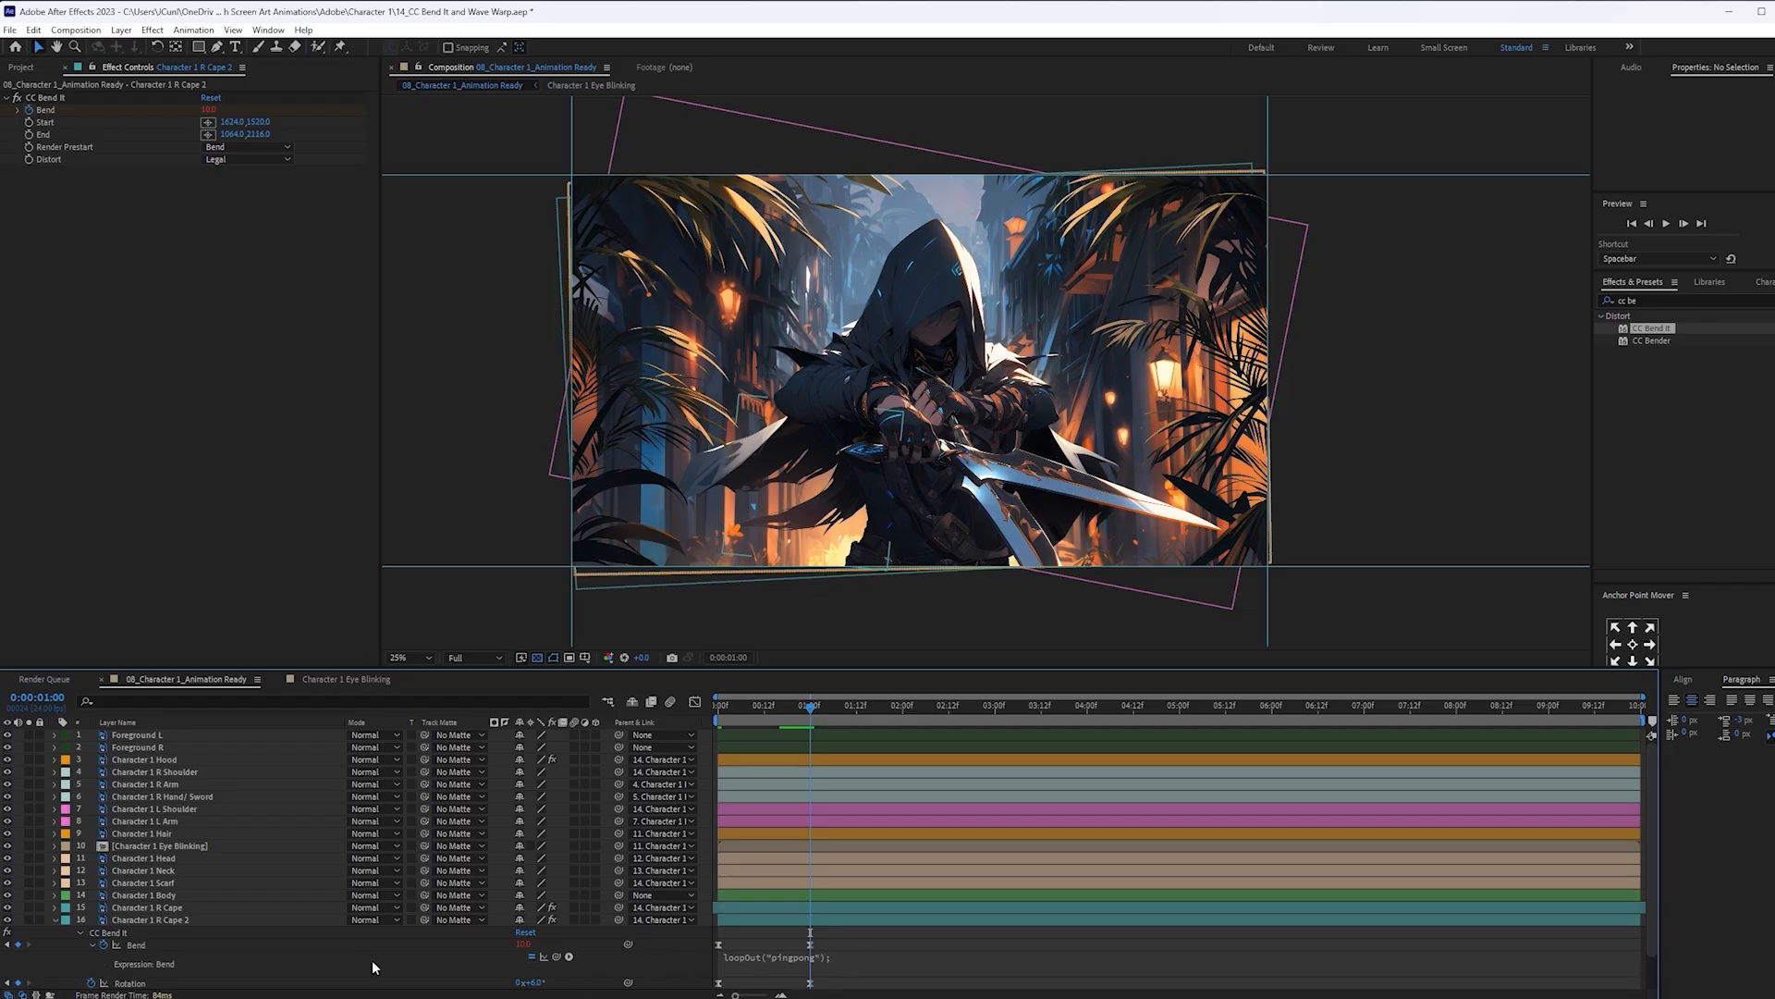
Add the expression loopOut("pingpong"); to the R Cape 2's Rotation property
{"action": "scroll", "coordinate": [196, 939], "scroll_direction": "down", "scroll_amount": 1}
{"action": "left_click", "coordinate": [93, 946], "text": "alt"}
{"action": "type", "text": "loopOut(\"pingpong\");"}
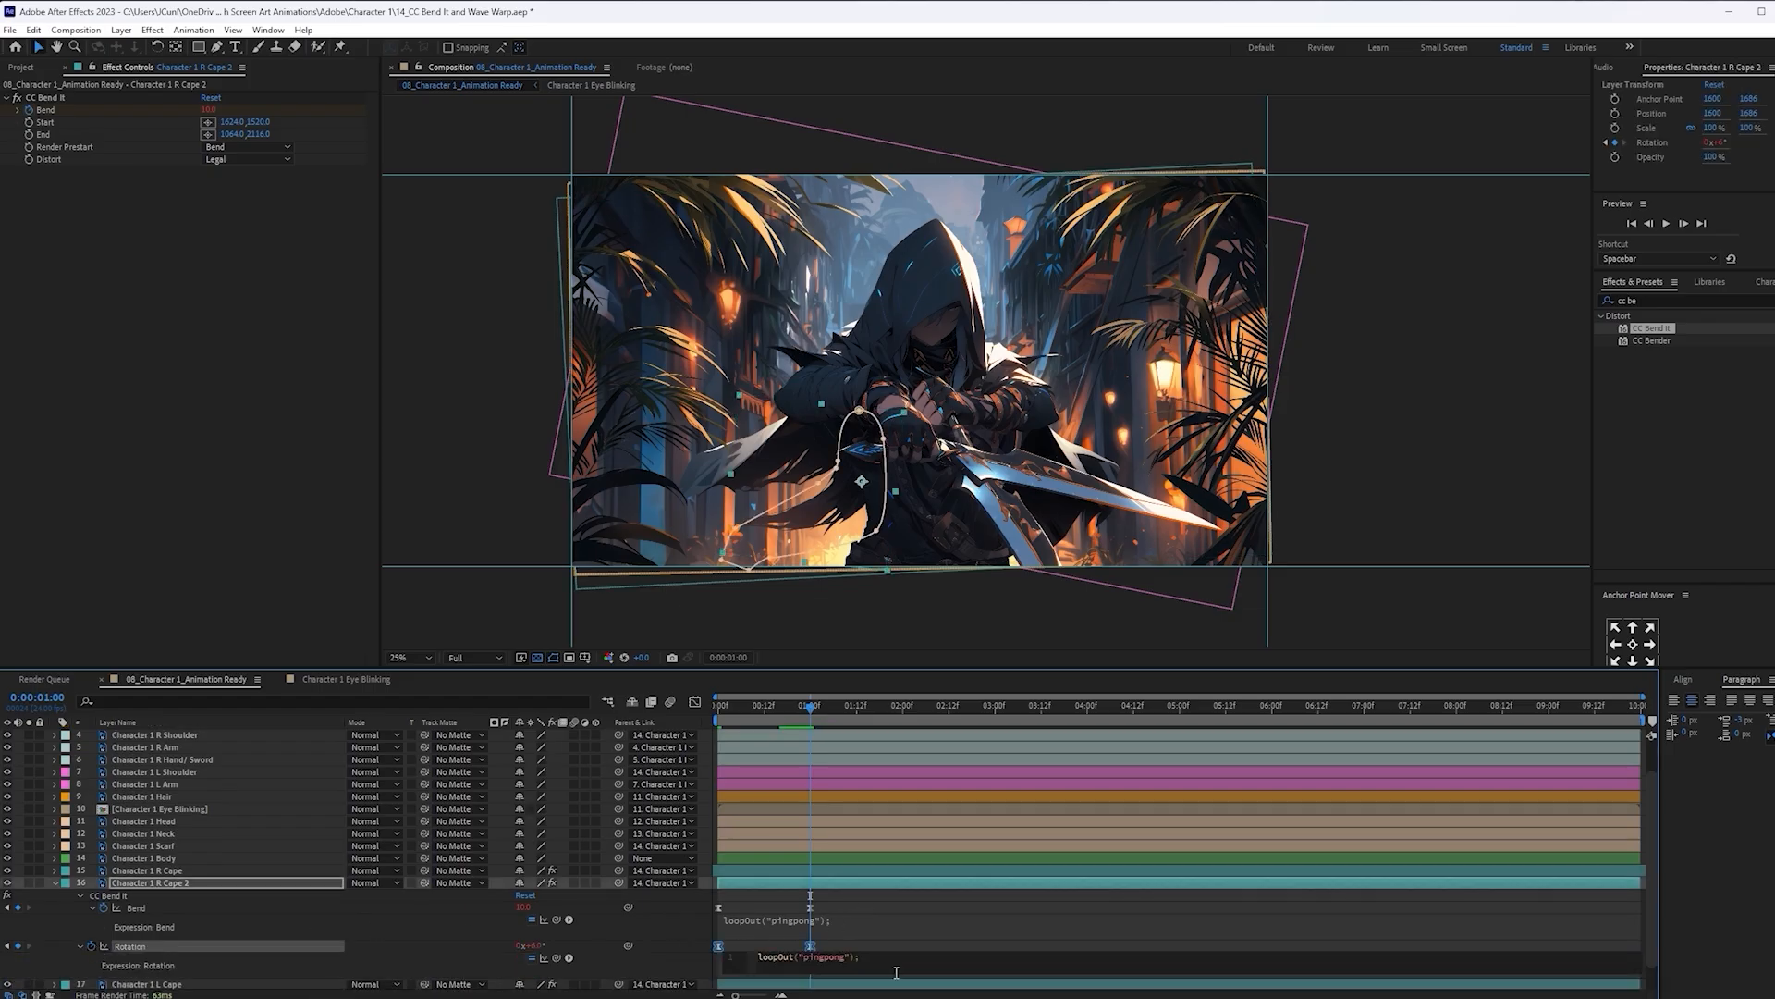
{"action": "left_click", "coordinate": [915, 939]}
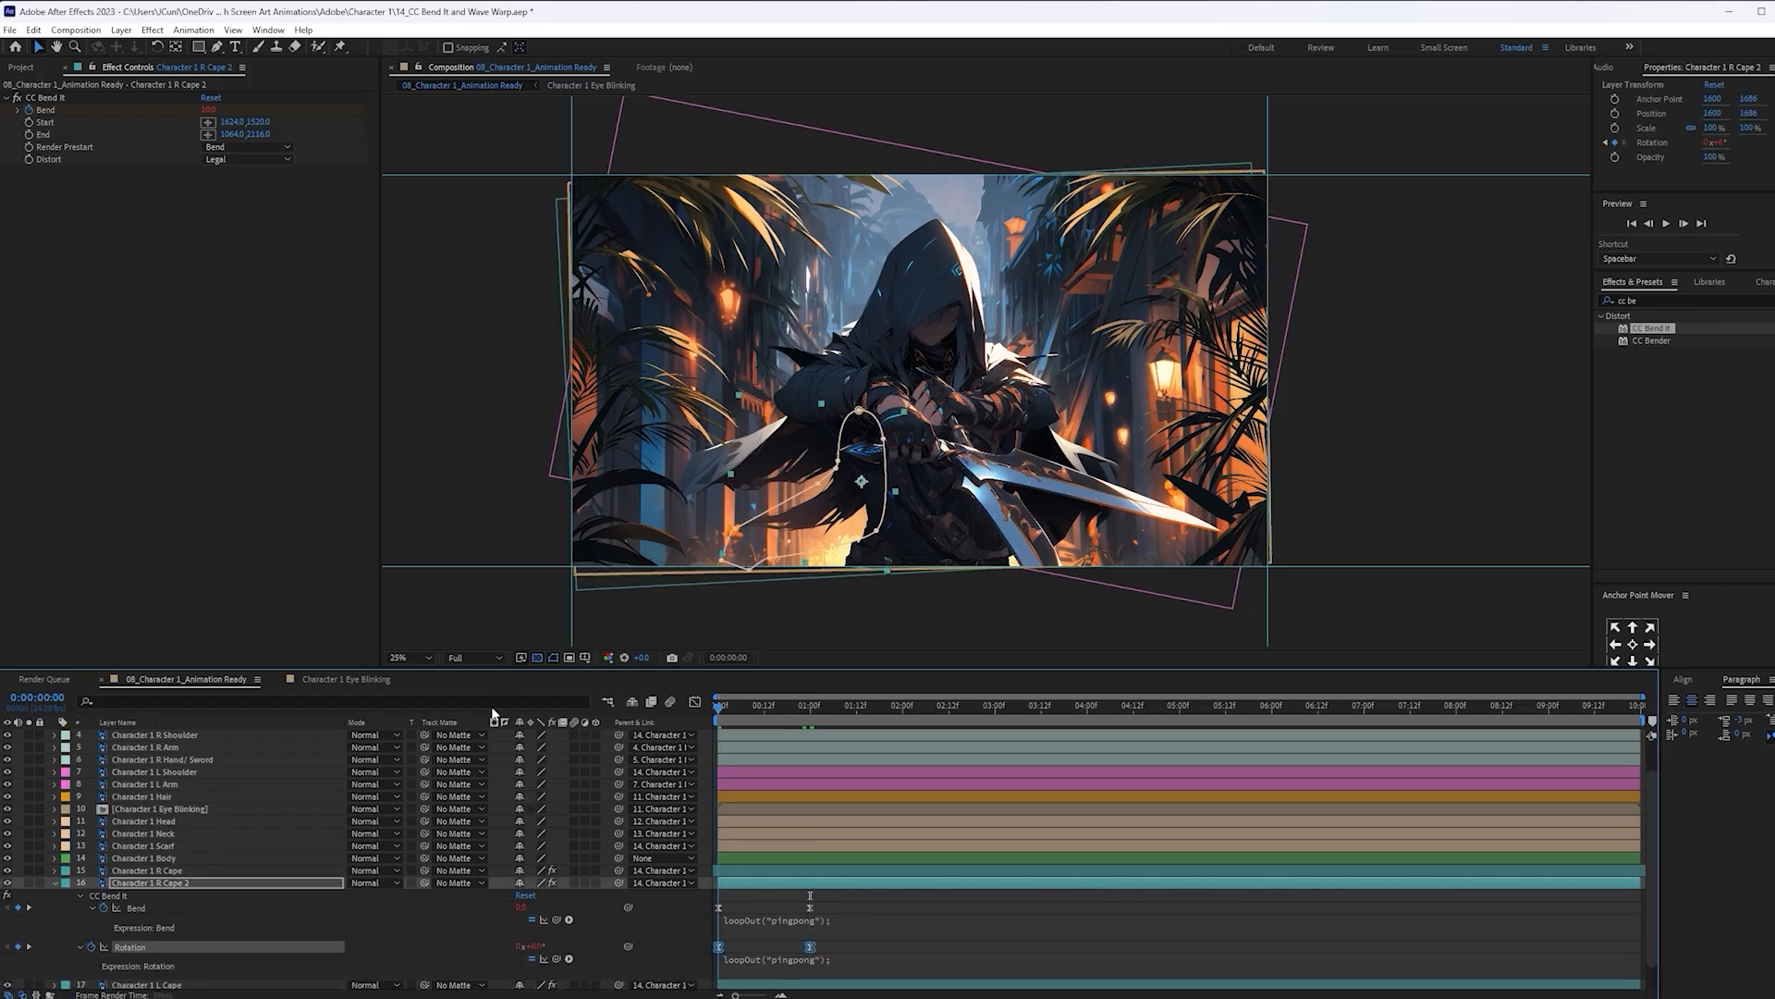
Shift both R Cape 2 Rotation keyframes slightly earlier than the Bend keyframes and preview from the first frame
{"action": "key", "text": "Home"}
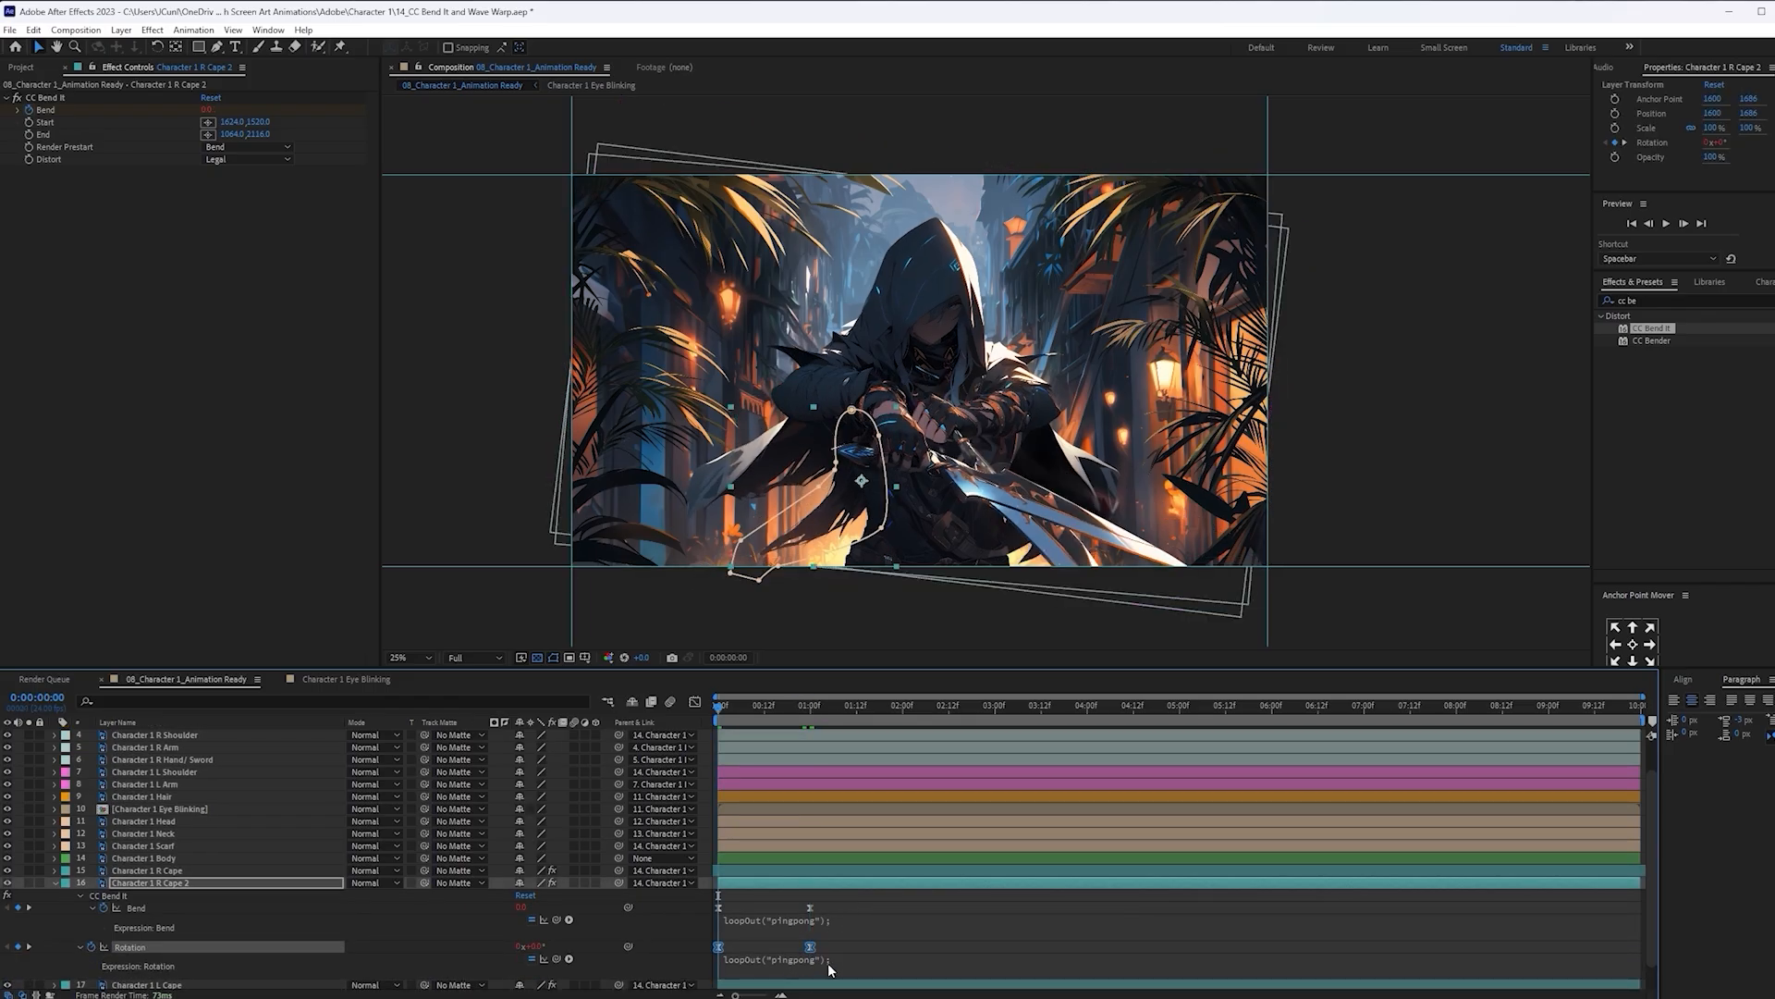
{"action": "left_click_drag", "start_coordinate": [810, 947], "coordinate": [787, 947]}
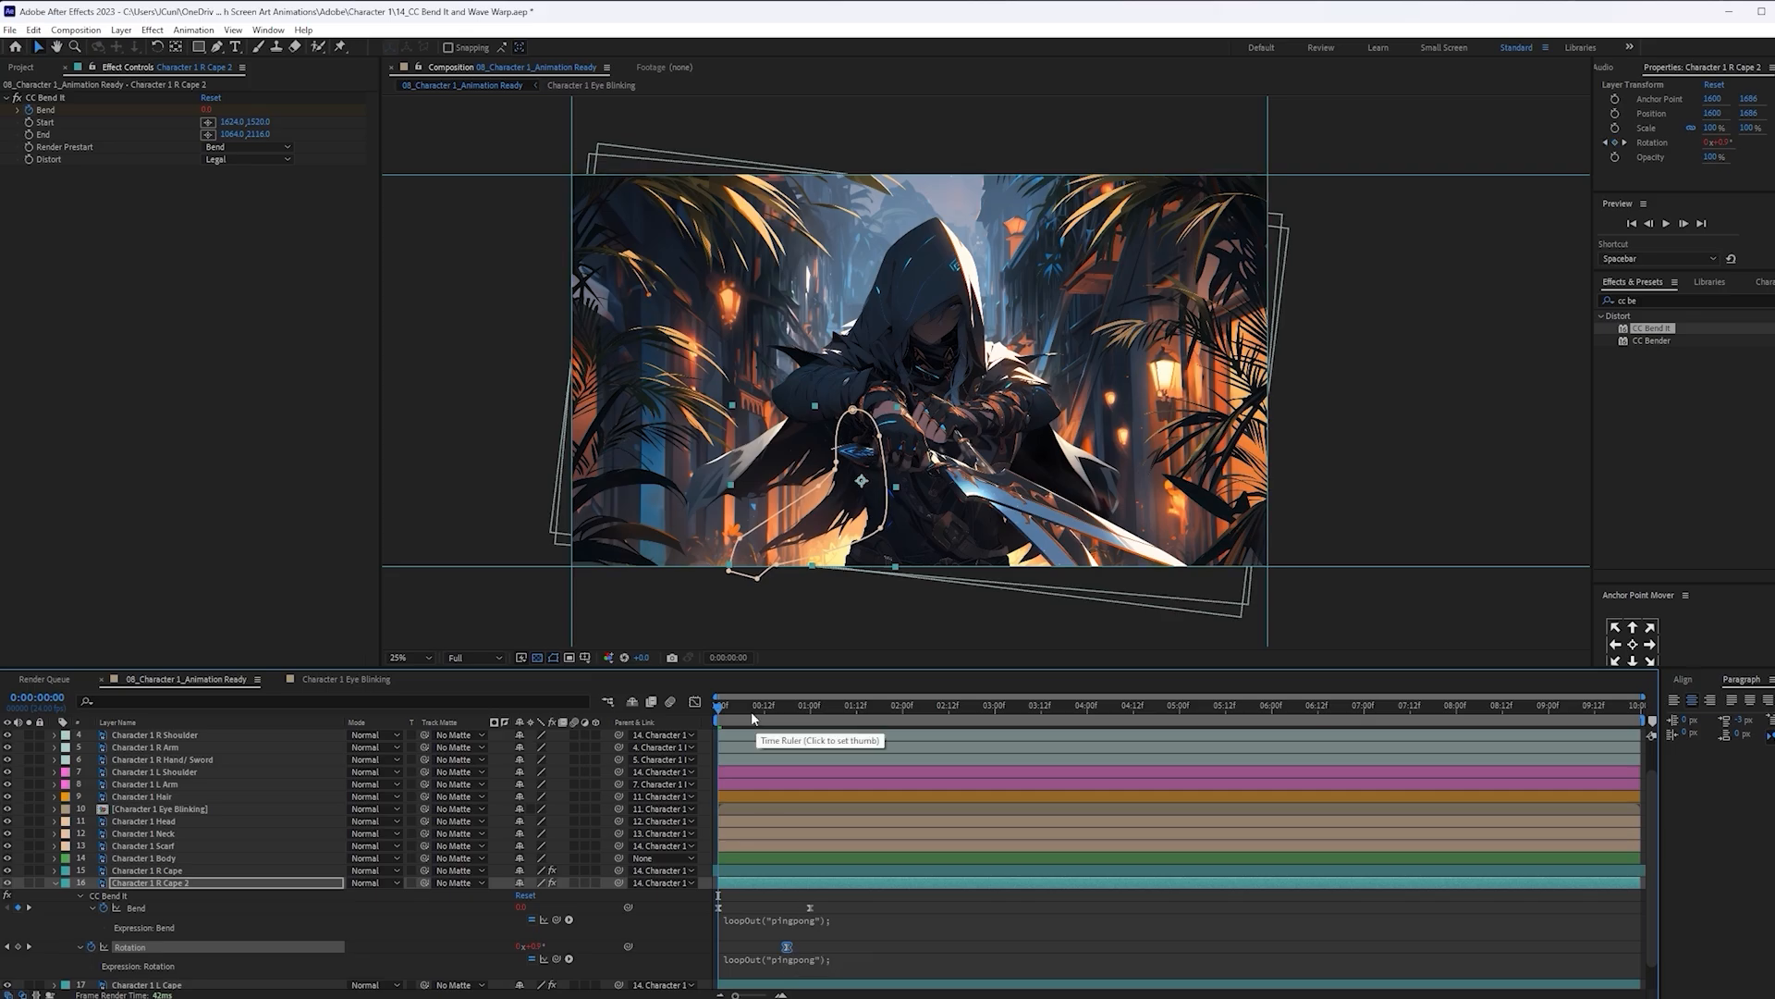
{"action": "key", "text": "space"}
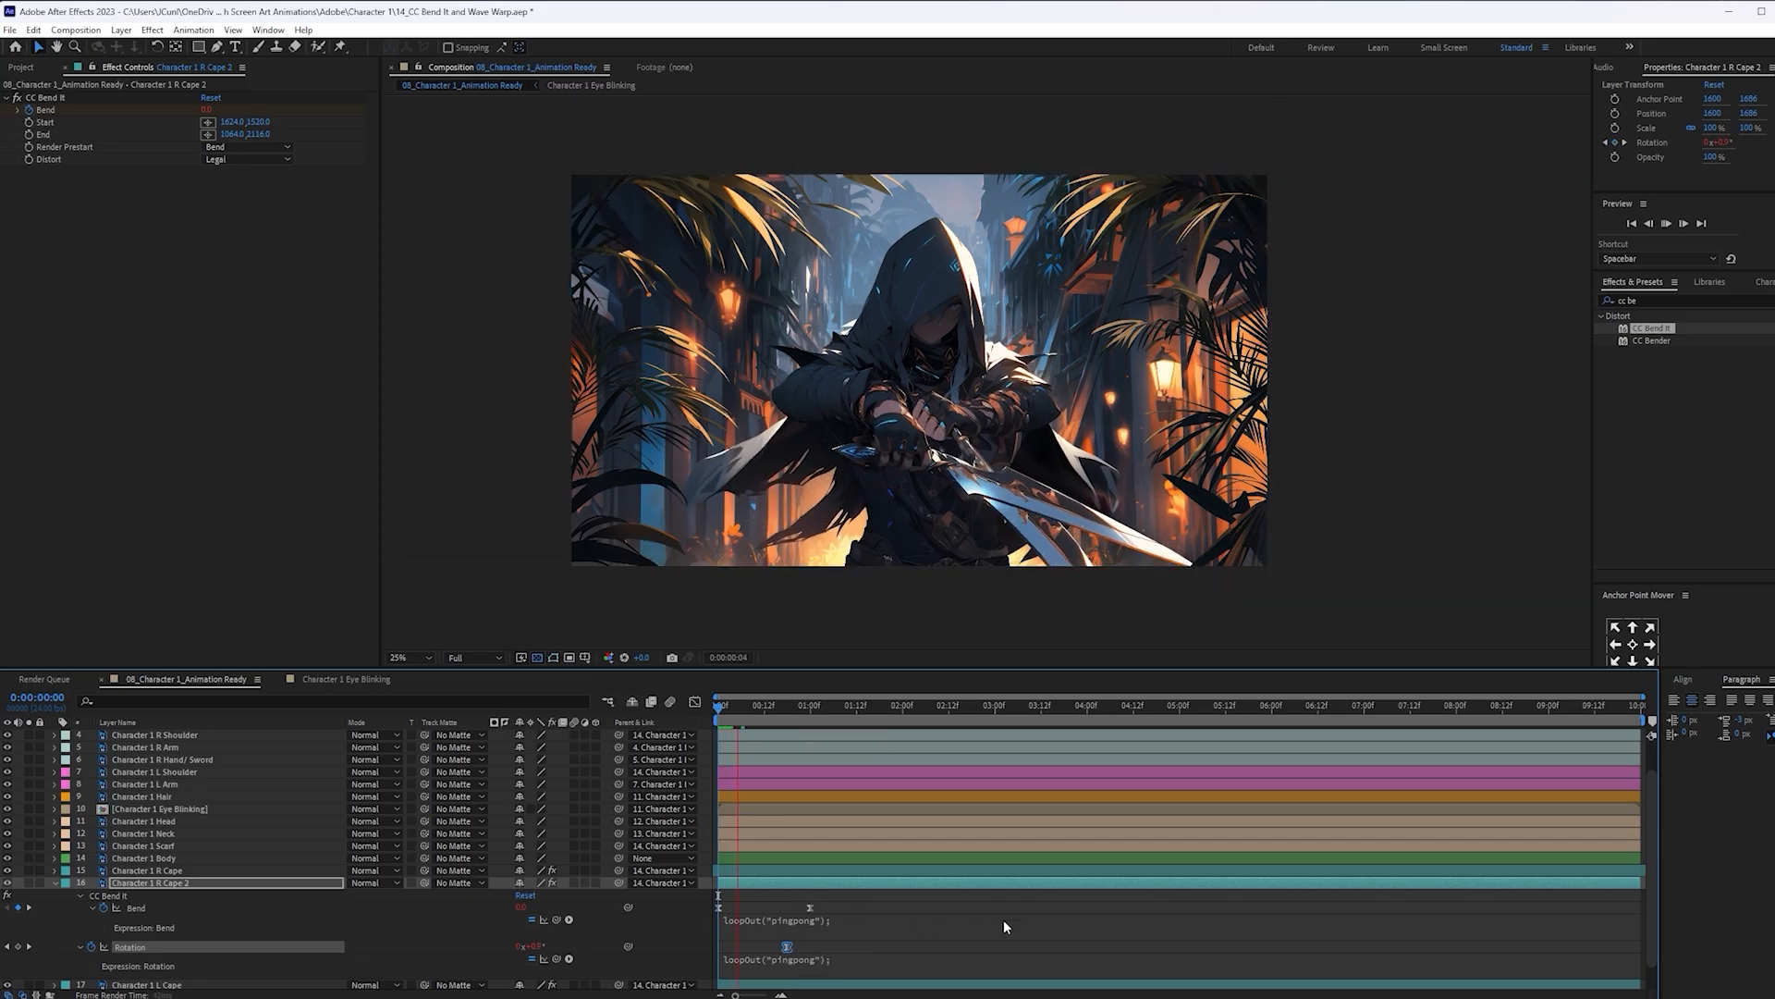
Slide the Character 1 R Cape 2 layer earlier in time, preview the offset, and extend its end back to the composition's end
{"action": "left_click_drag", "start_coordinate": [963, 882], "coordinate": [892, 888]}
{"action": "key", "text": "space"}
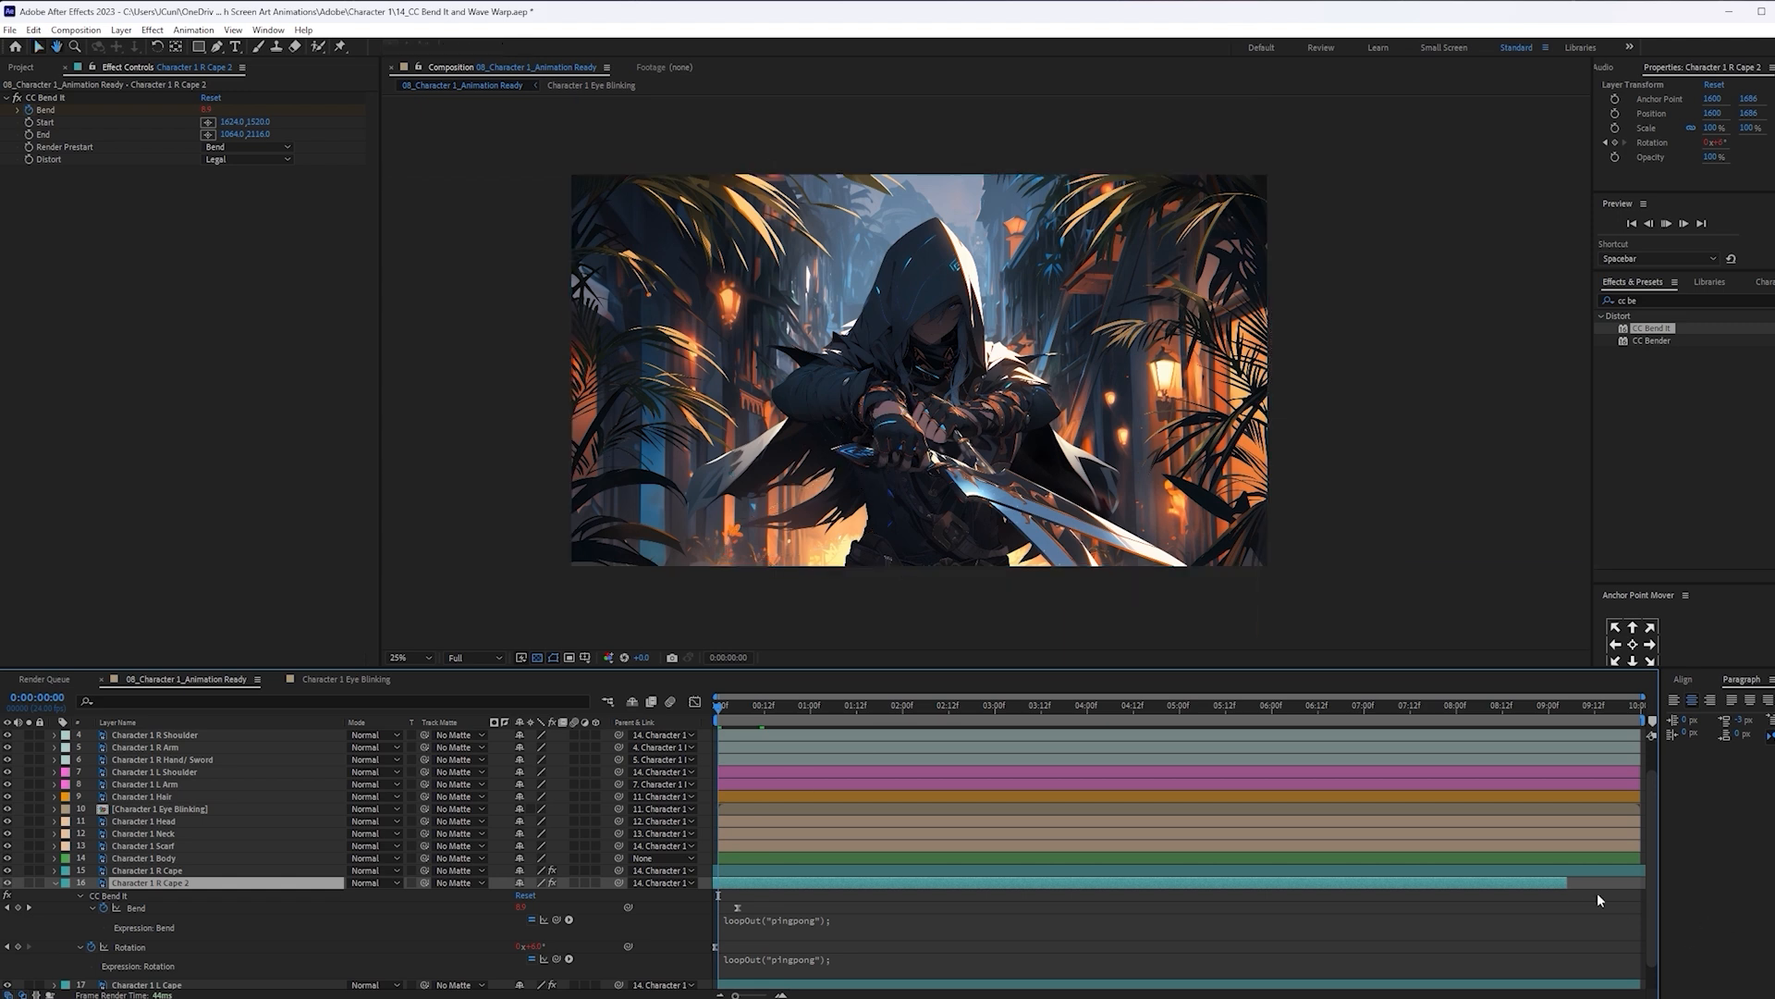
{"action": "key", "text": "space"}
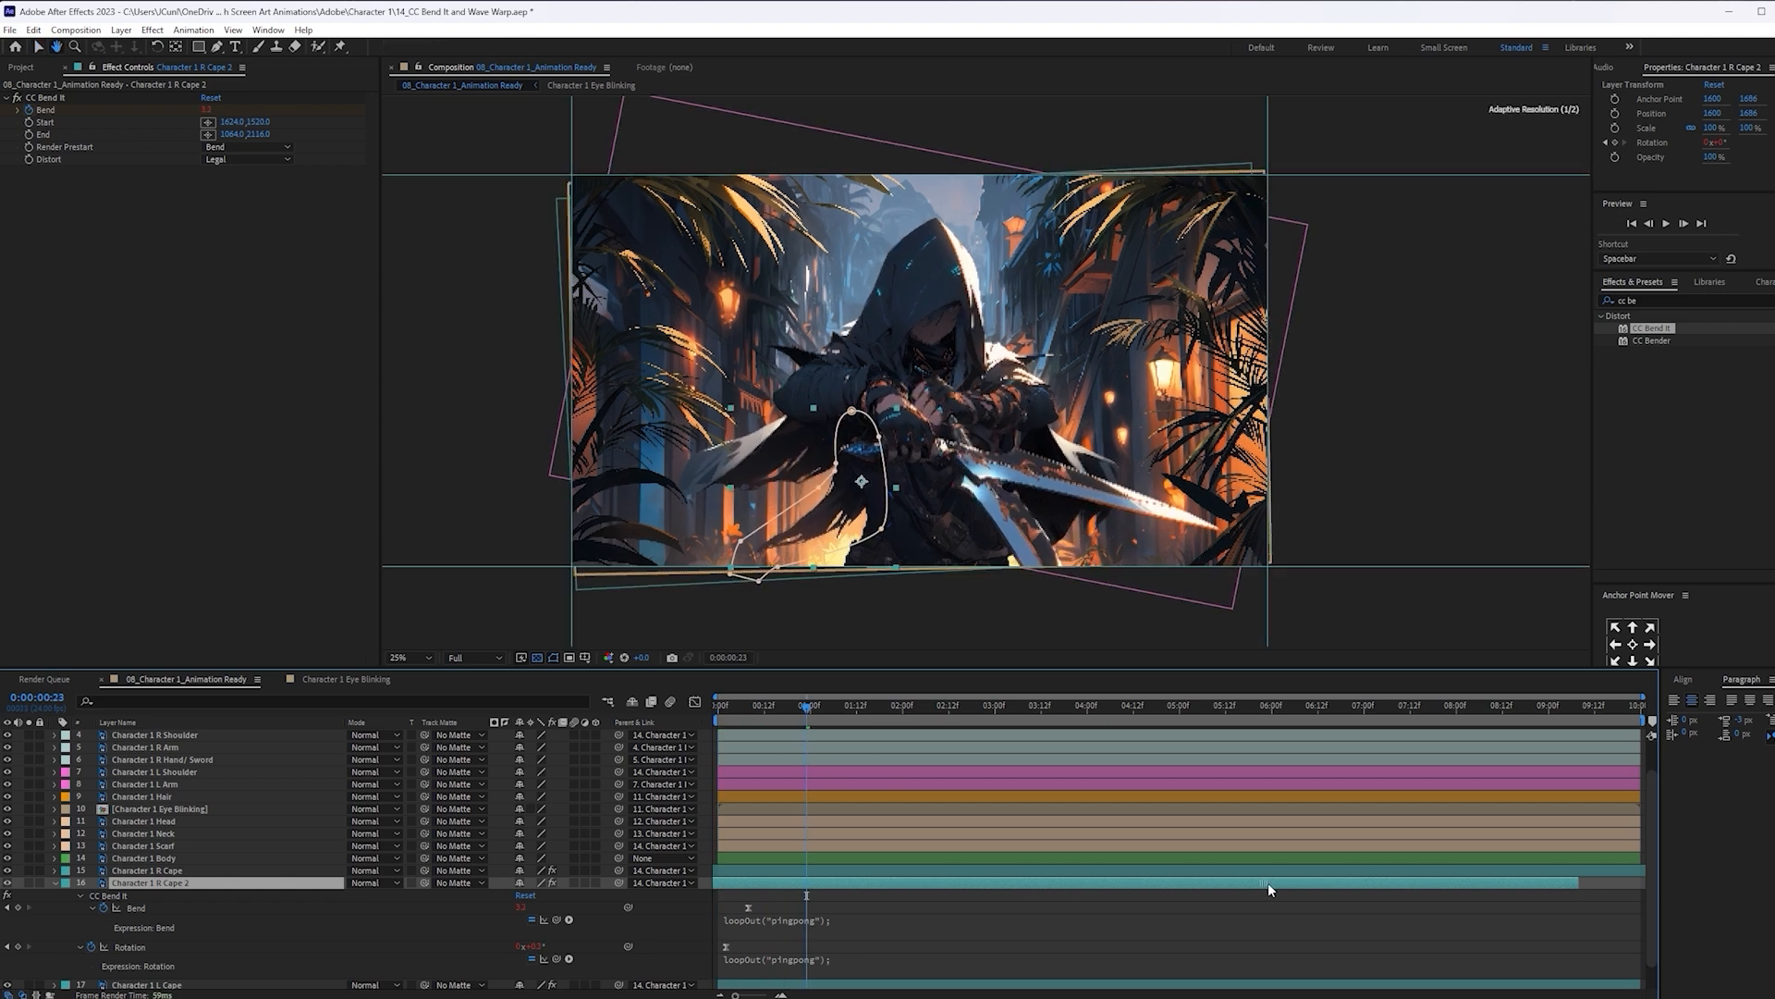
{"action": "key", "text": "space"}
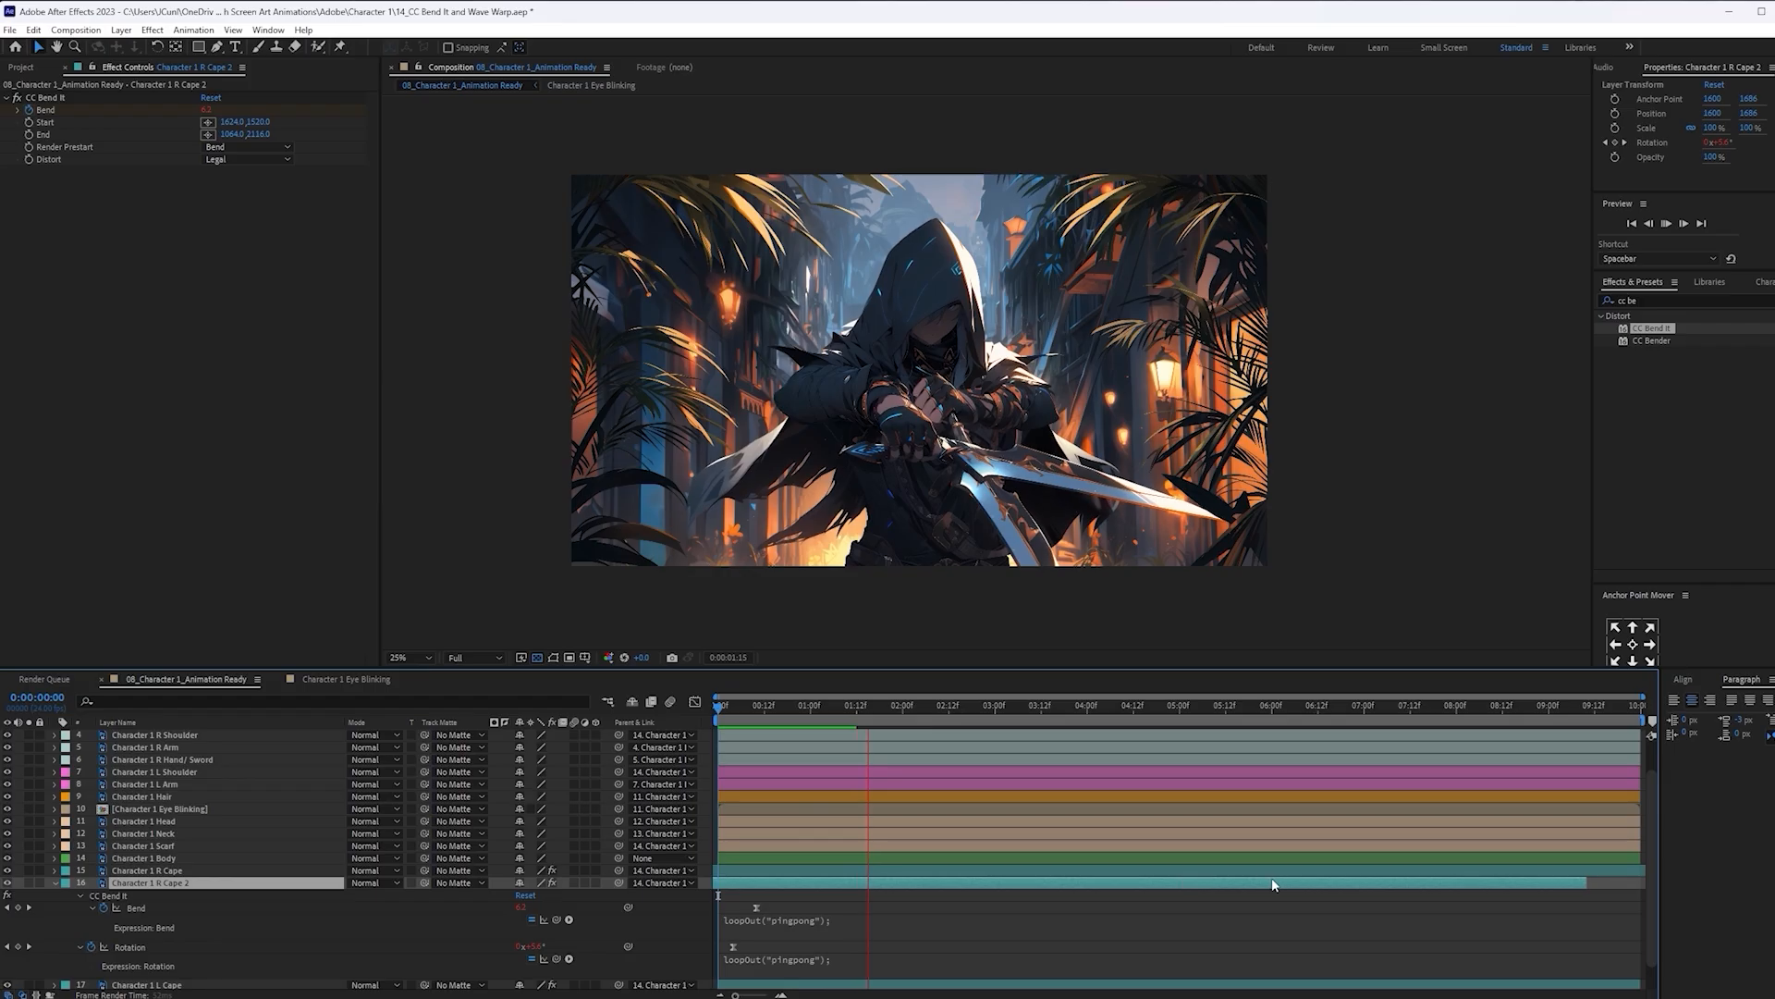
{"action": "left_click", "coordinate": [1585, 881]}
{"action": "left_click", "coordinate": [1585, 881]}
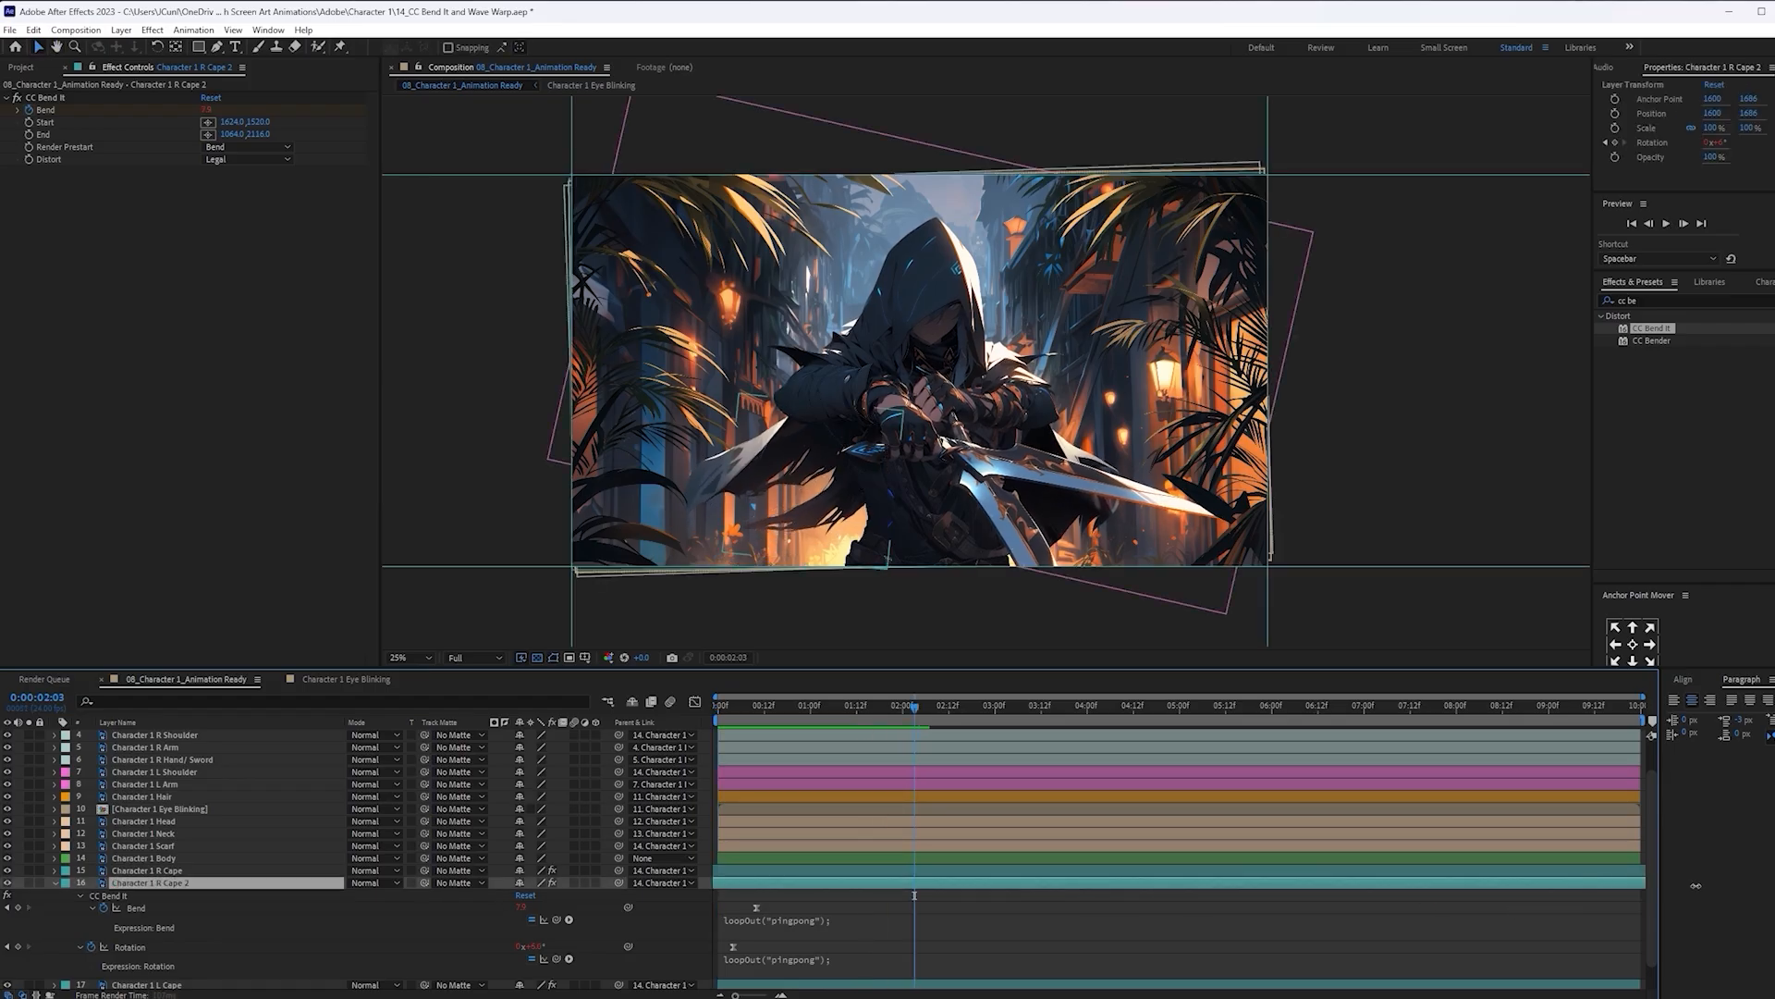
Copy the Wave Warp effect from Character 1 R Cape to R Cape 2, place it above CC Bend It, and preview from the first frame
{"action": "key", "text": "Home"}
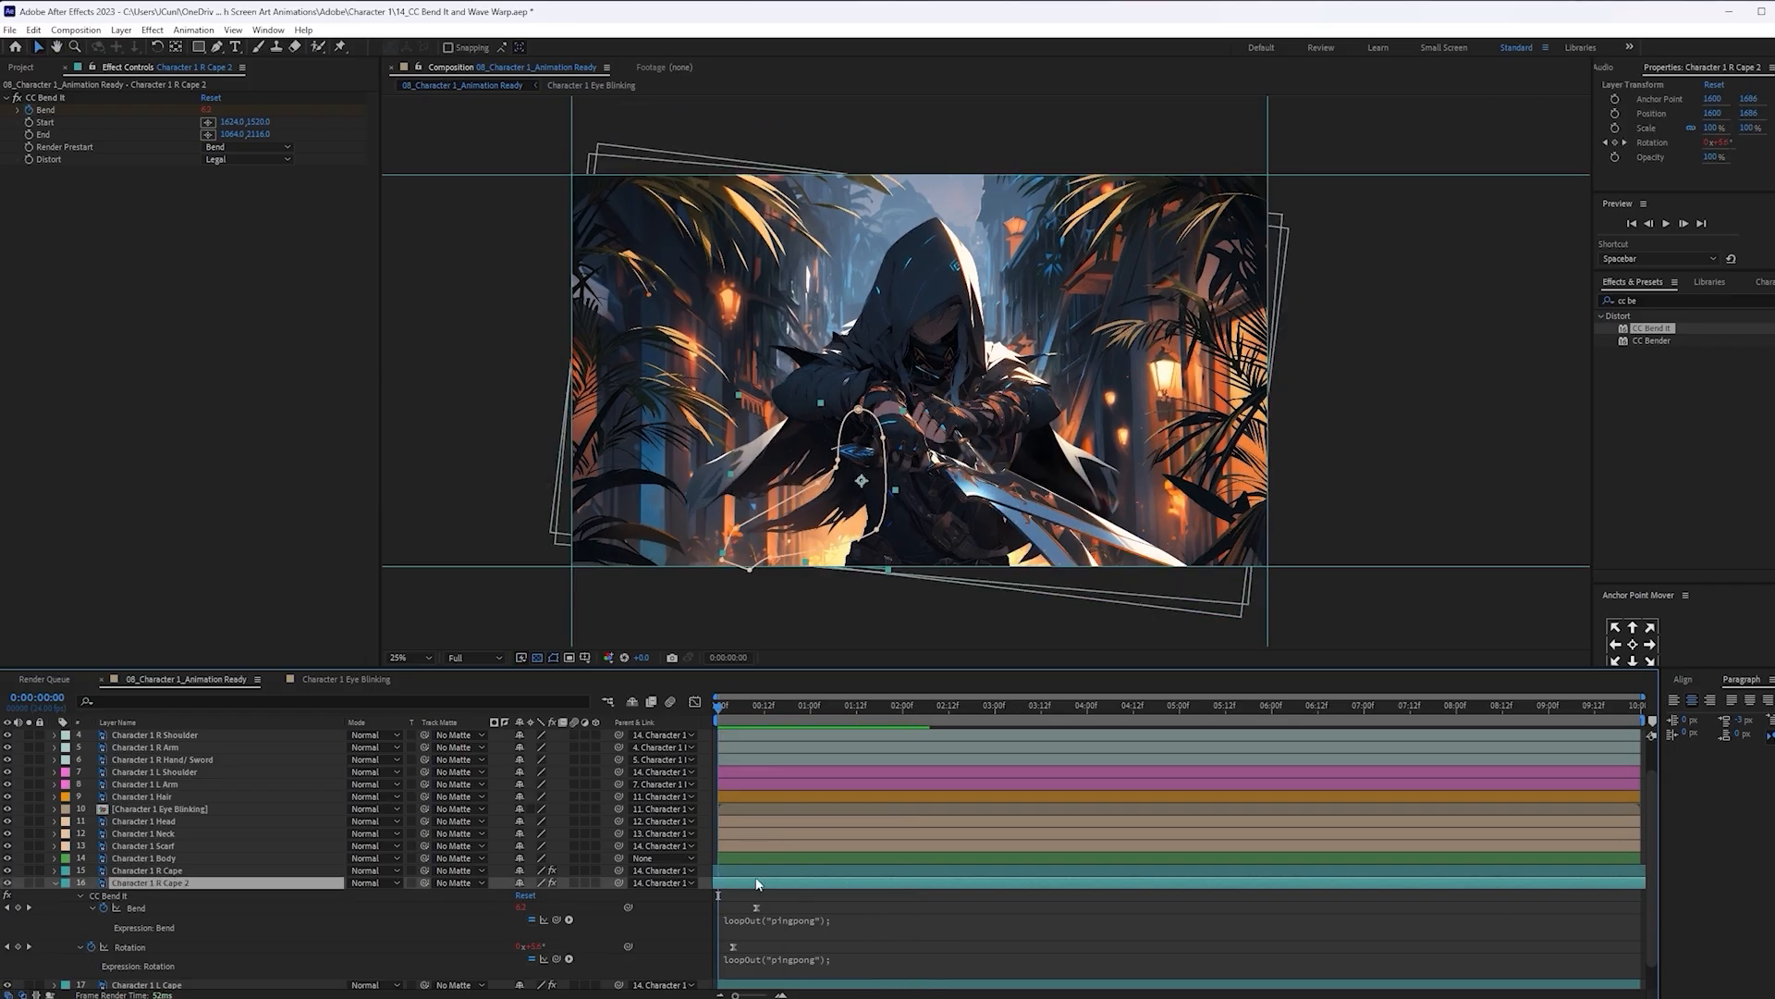
{"action": "left_click", "coordinate": [762, 875]}
{"action": "left_click", "coordinate": [47, 98]}
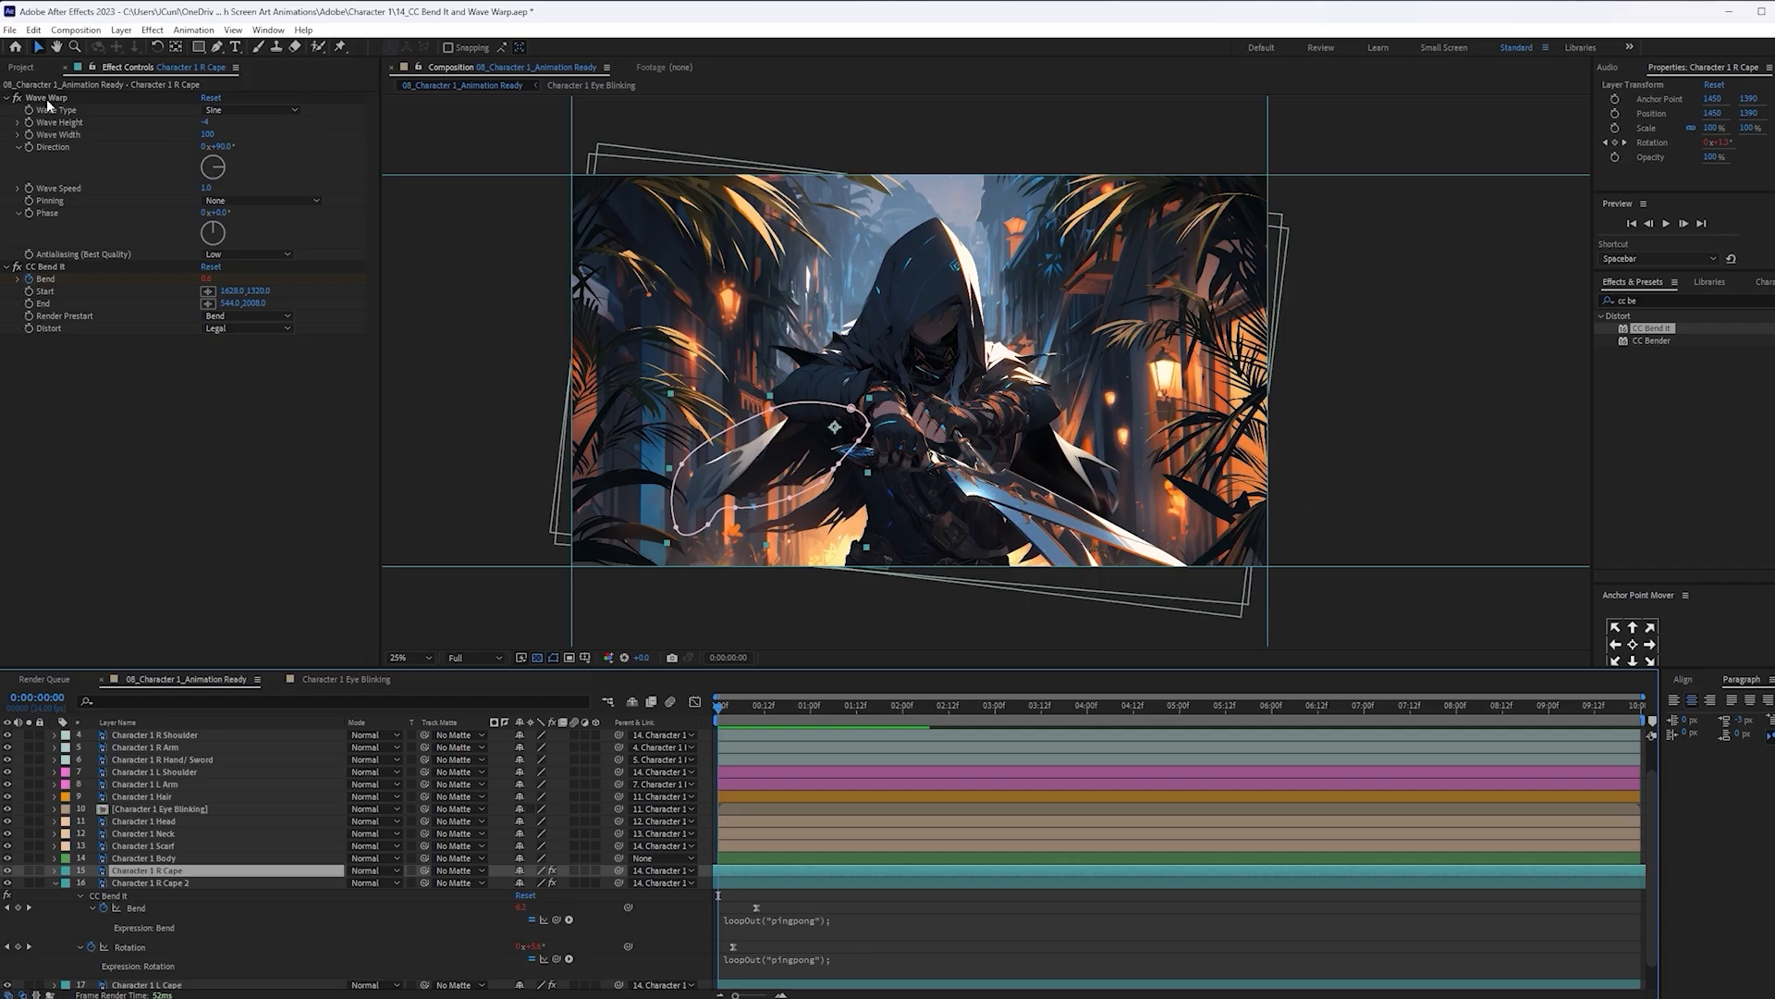
{"action": "key", "text": "ctrl+c"}
{"action": "left_click", "coordinate": [746, 884]}
{"action": "key", "text": "ctrl+v"}
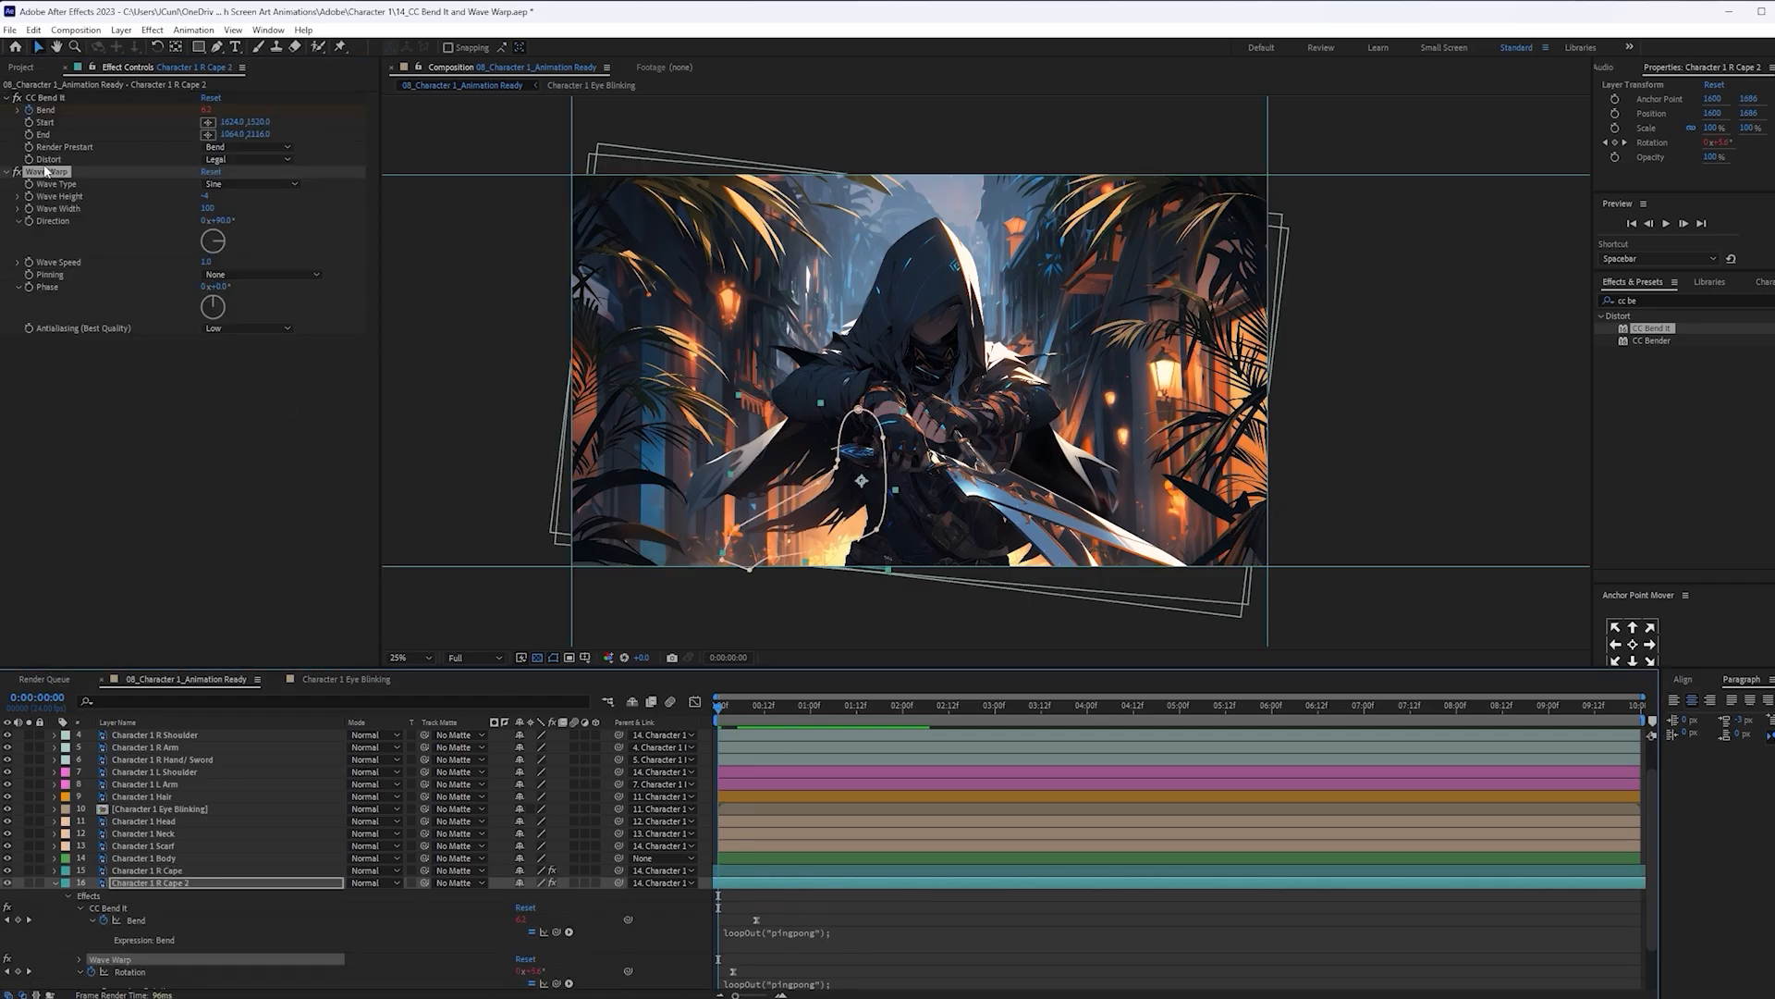
{"action": "left_click_drag", "start_coordinate": [48, 172], "coordinate": [69, 98]}
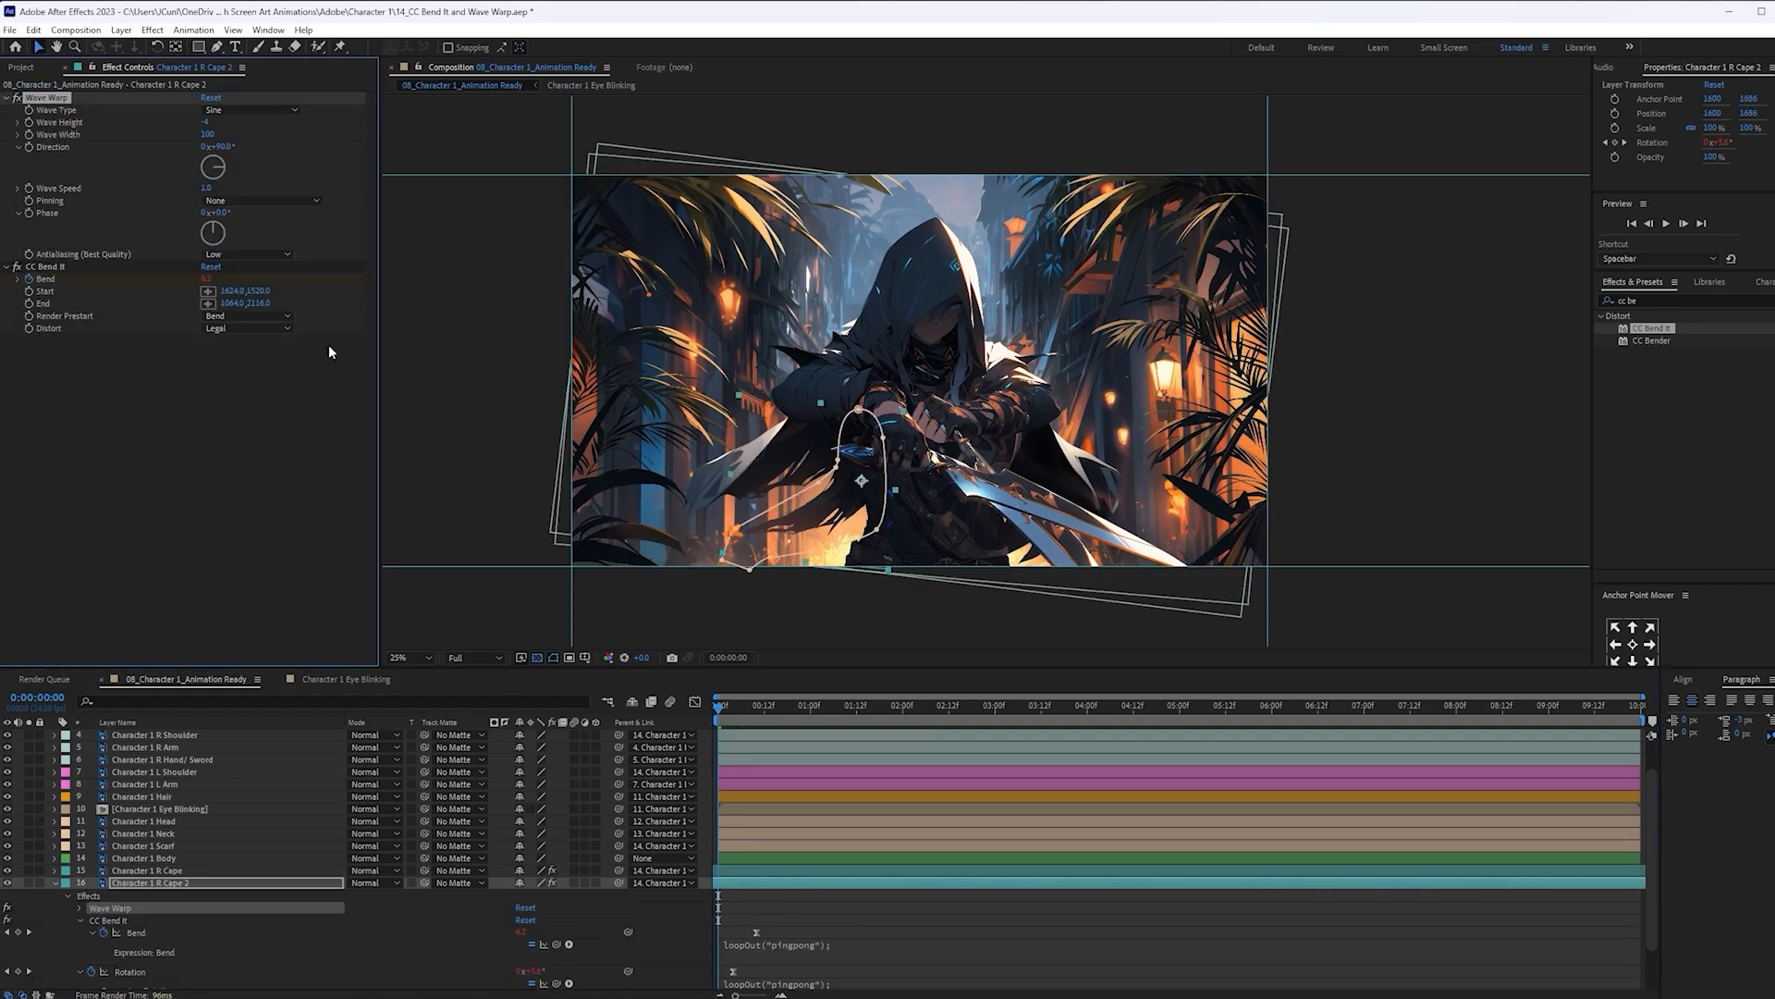
{"action": "left_click", "coordinate": [720, 709]}
{"action": "key", "text": "space"}
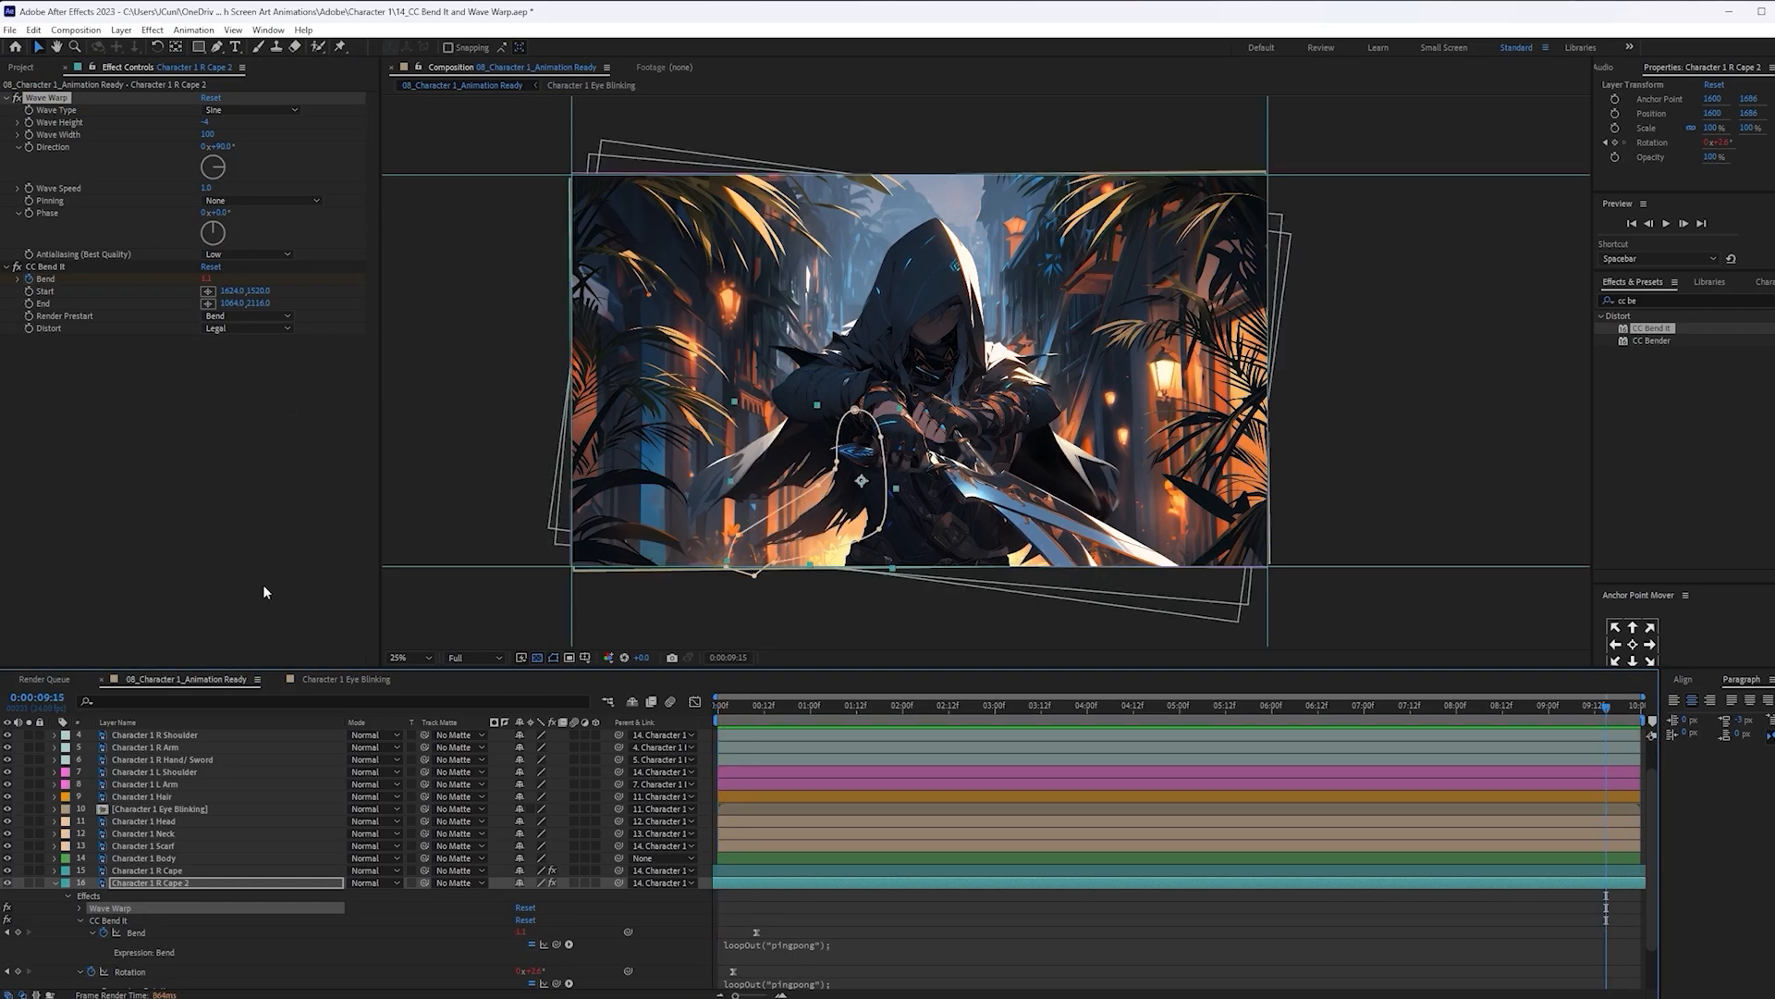
Collapse the R Cape 2 properties and copy its Wave Warp effect onto the Foreground L and Foreground R layers
{"action": "left_click", "coordinate": [414, 949]}
{"action": "left_click", "coordinate": [290, 884]}
{"action": "key", "text": "u"}
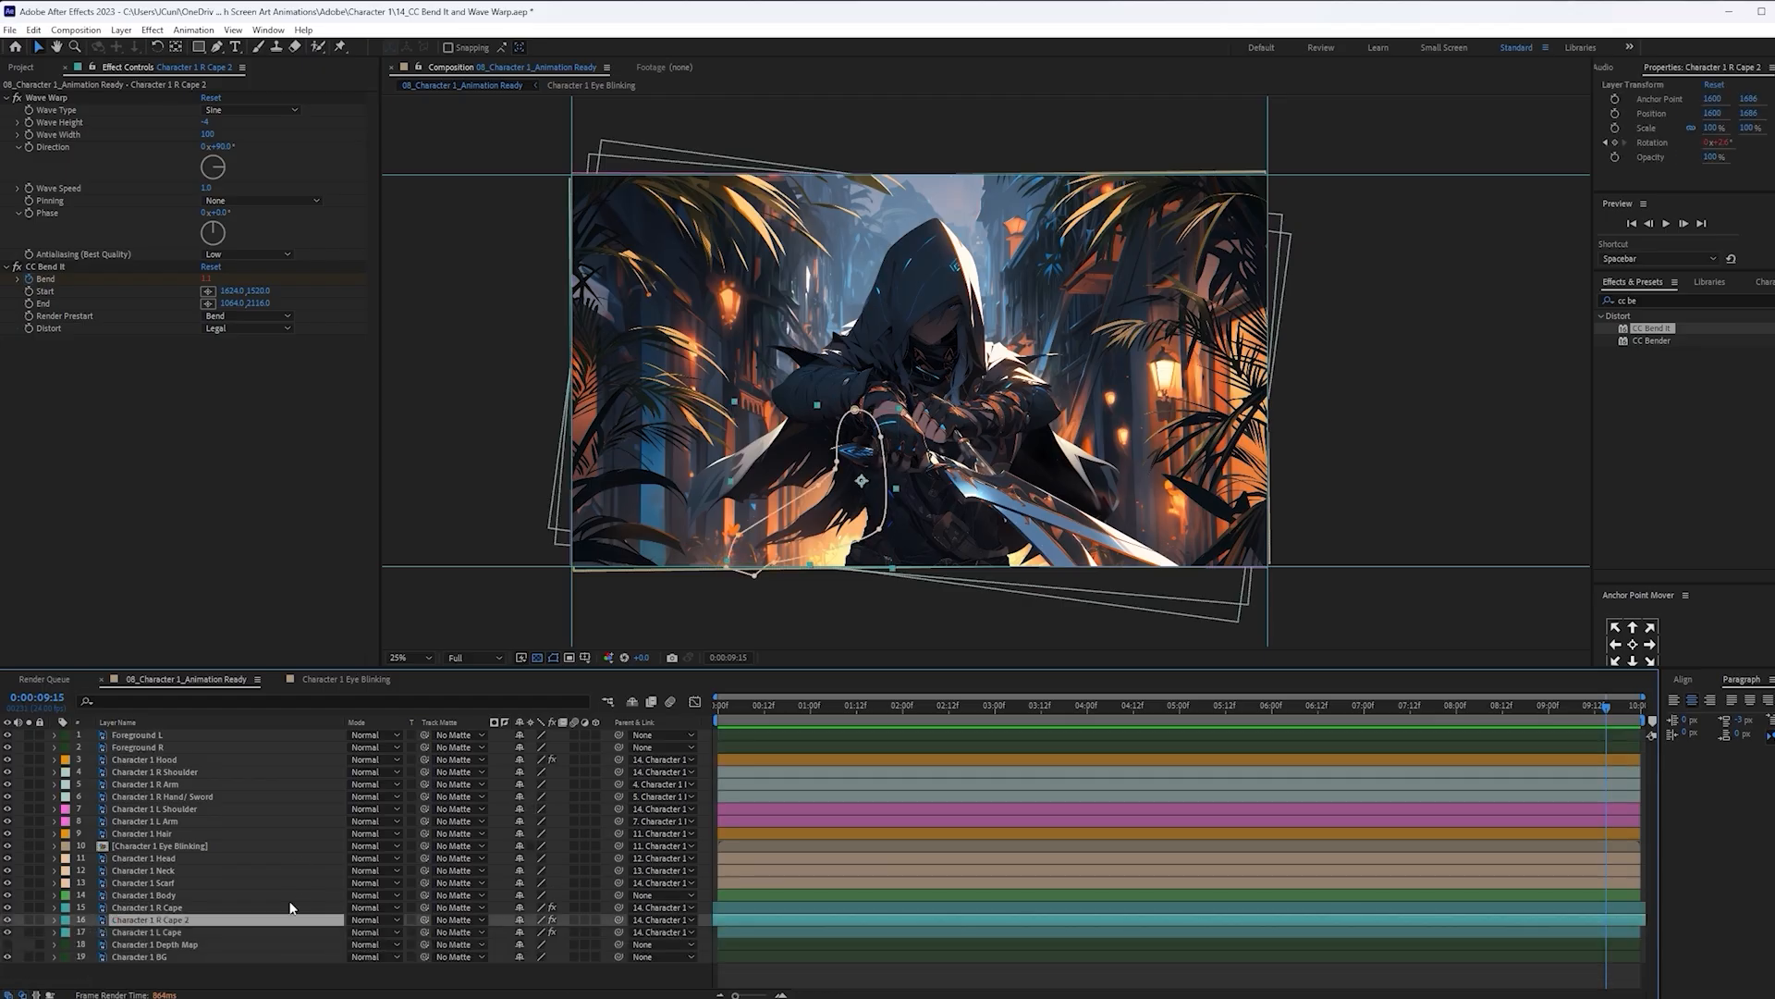
{"action": "left_click", "coordinate": [56, 97]}
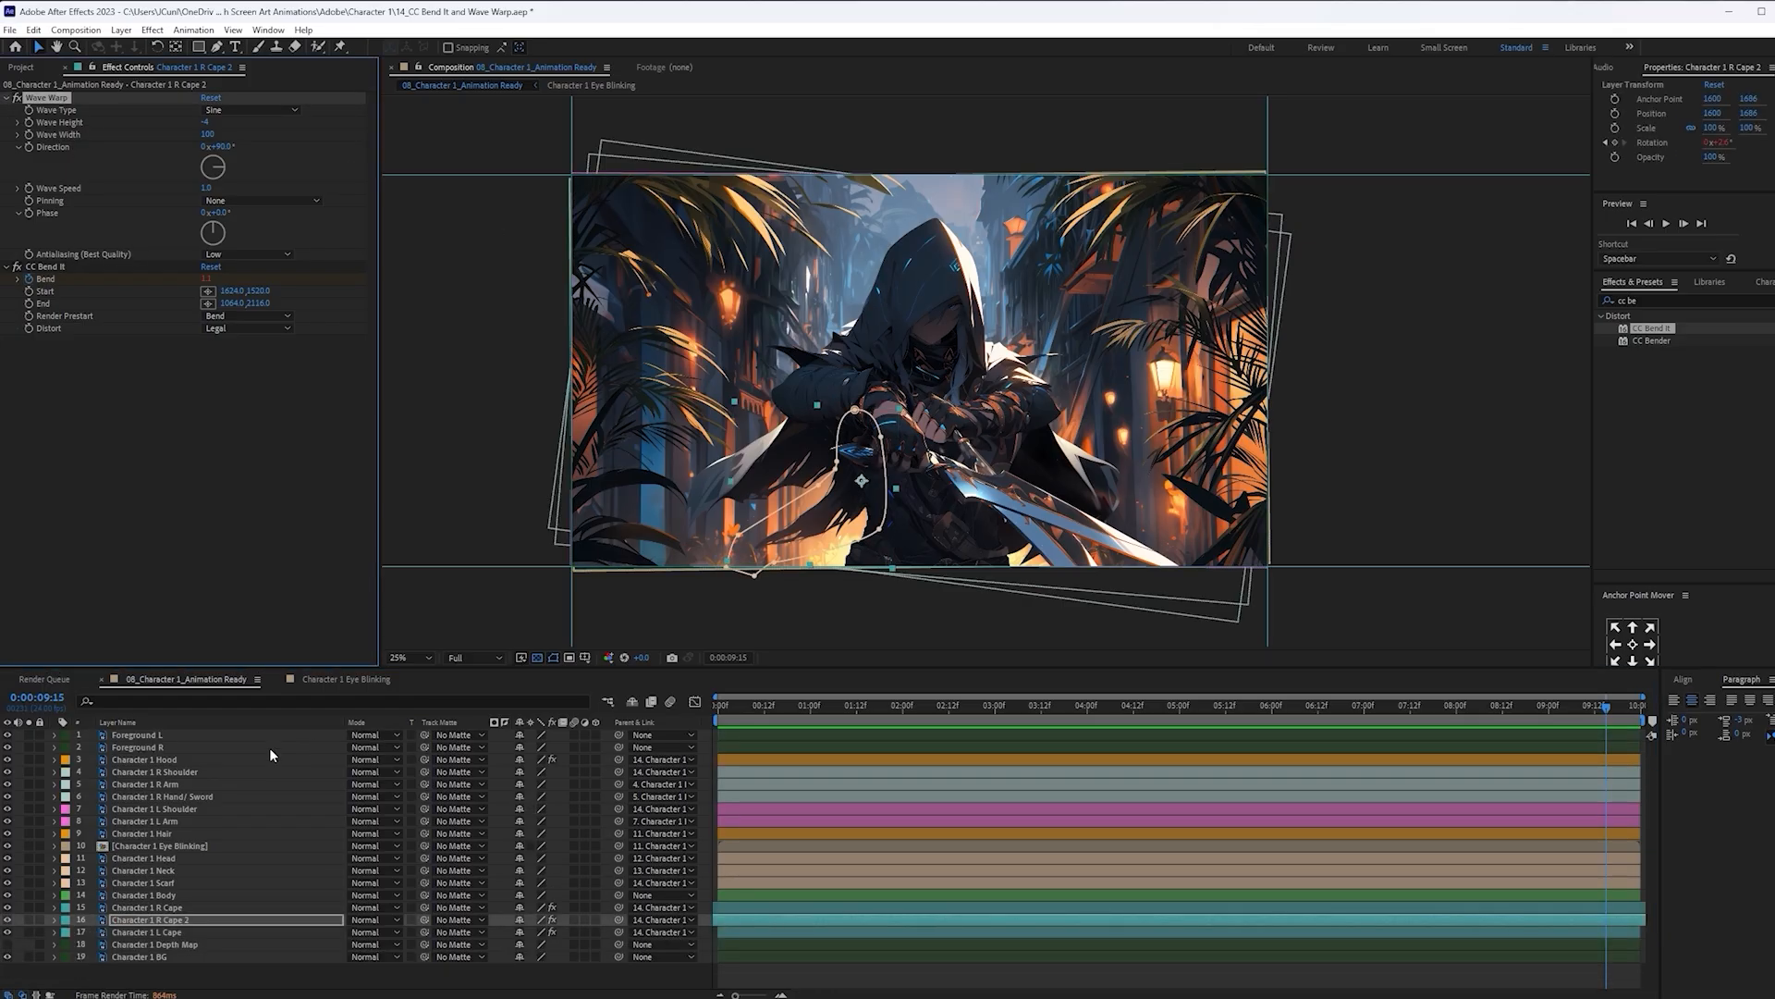
{"action": "left_click", "coordinate": [180, 735]}
{"action": "key", "text": "ctrl+v"}
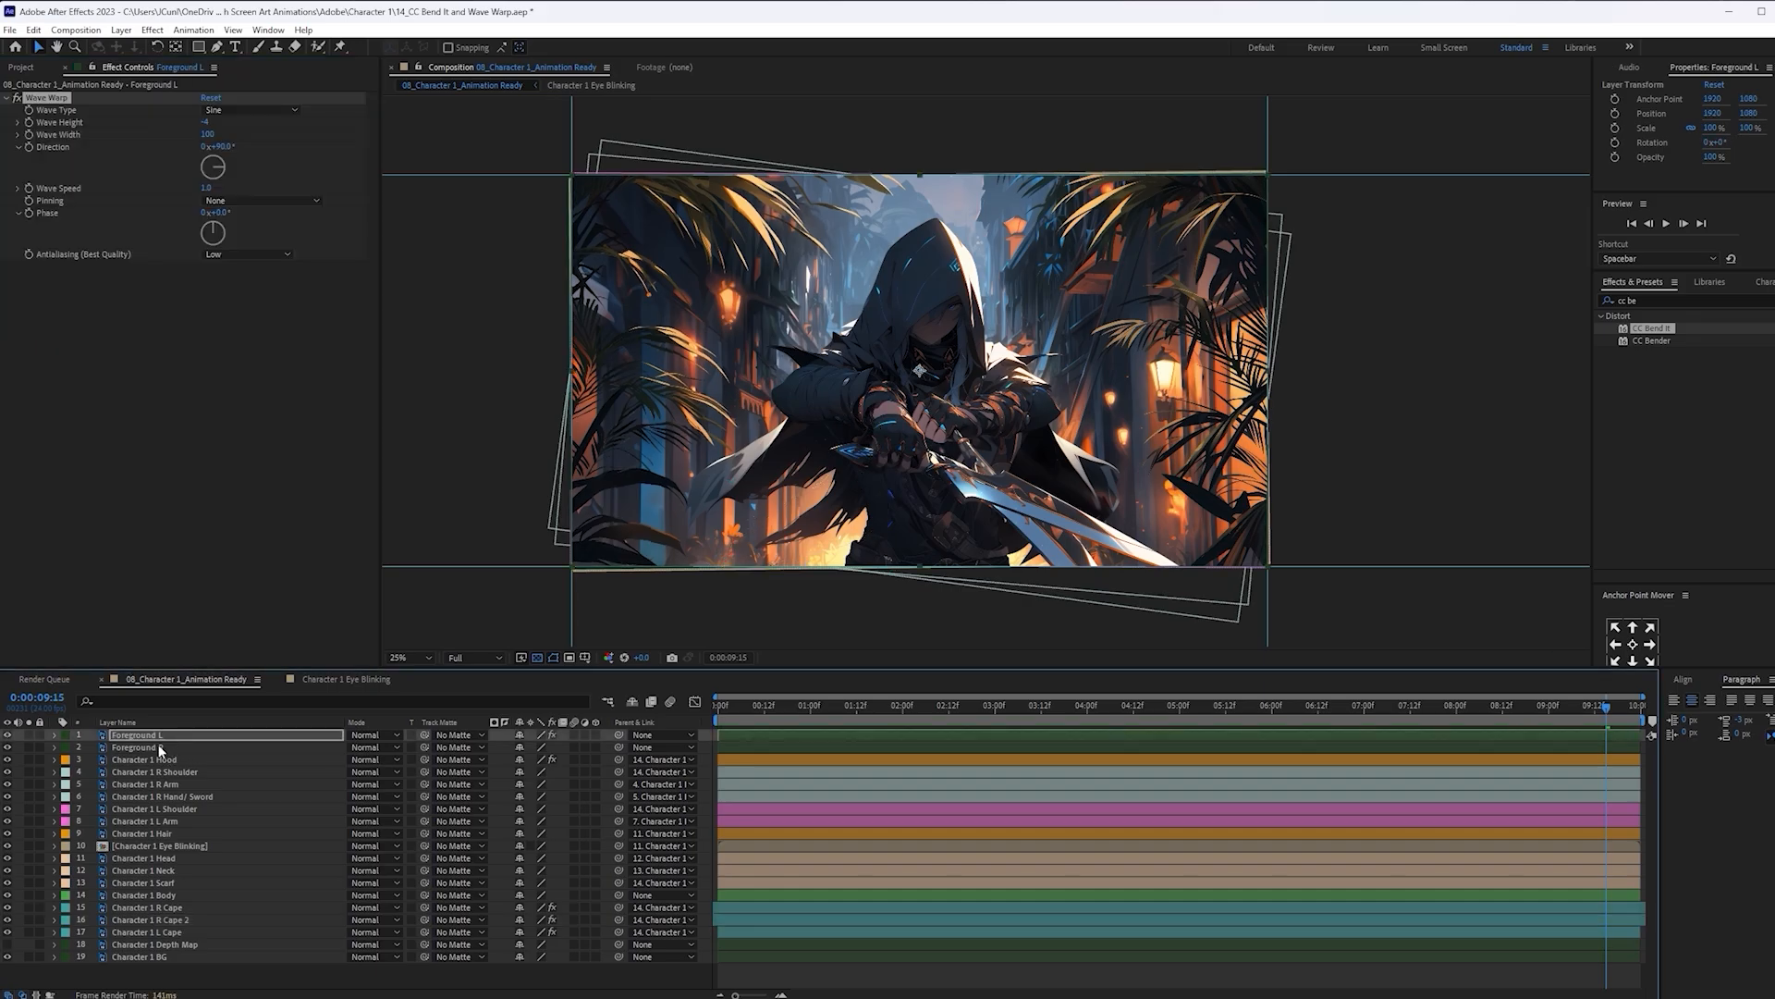
{"action": "left_click", "coordinate": [175, 748]}
{"action": "key", "text": "ctrl+v"}
Set the Wave Width of Foreground L's Wave Warp to 200 and preview from the first frame
{"action": "left_click_drag", "start_coordinate": [749, 712], "coordinate": [653, 706]}
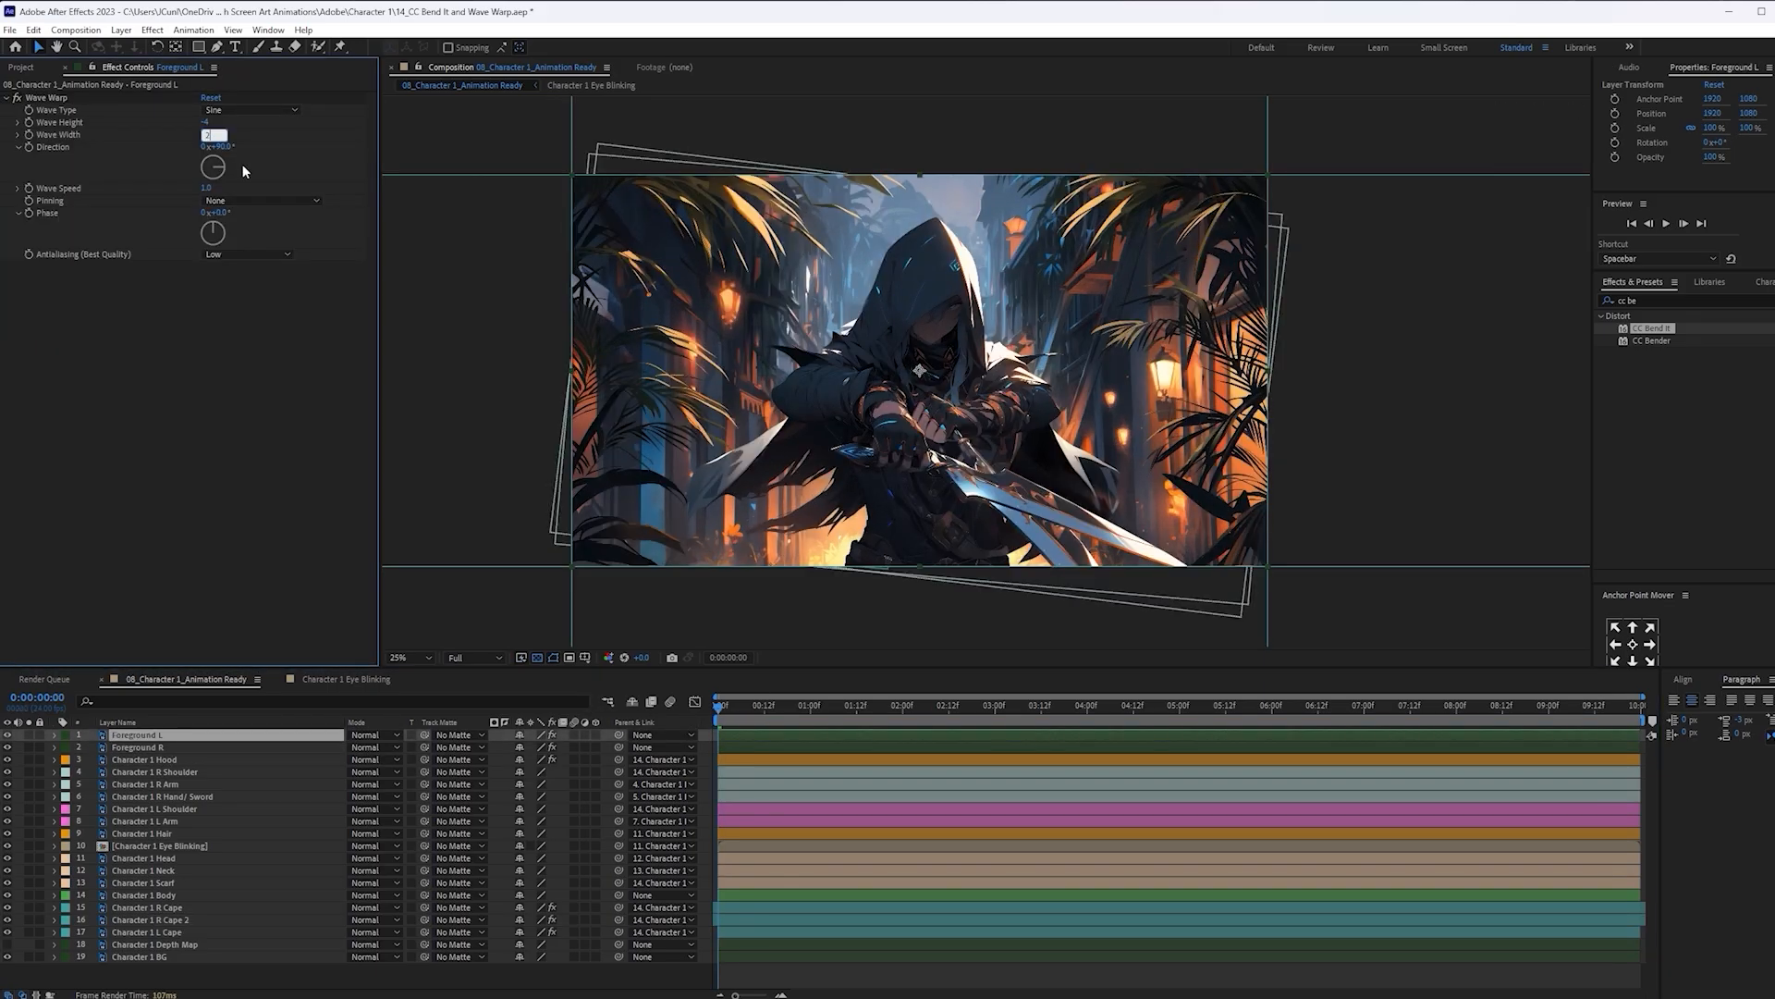
{"action": "type", "text": "00"}
{"action": "key", "text": "Return"}
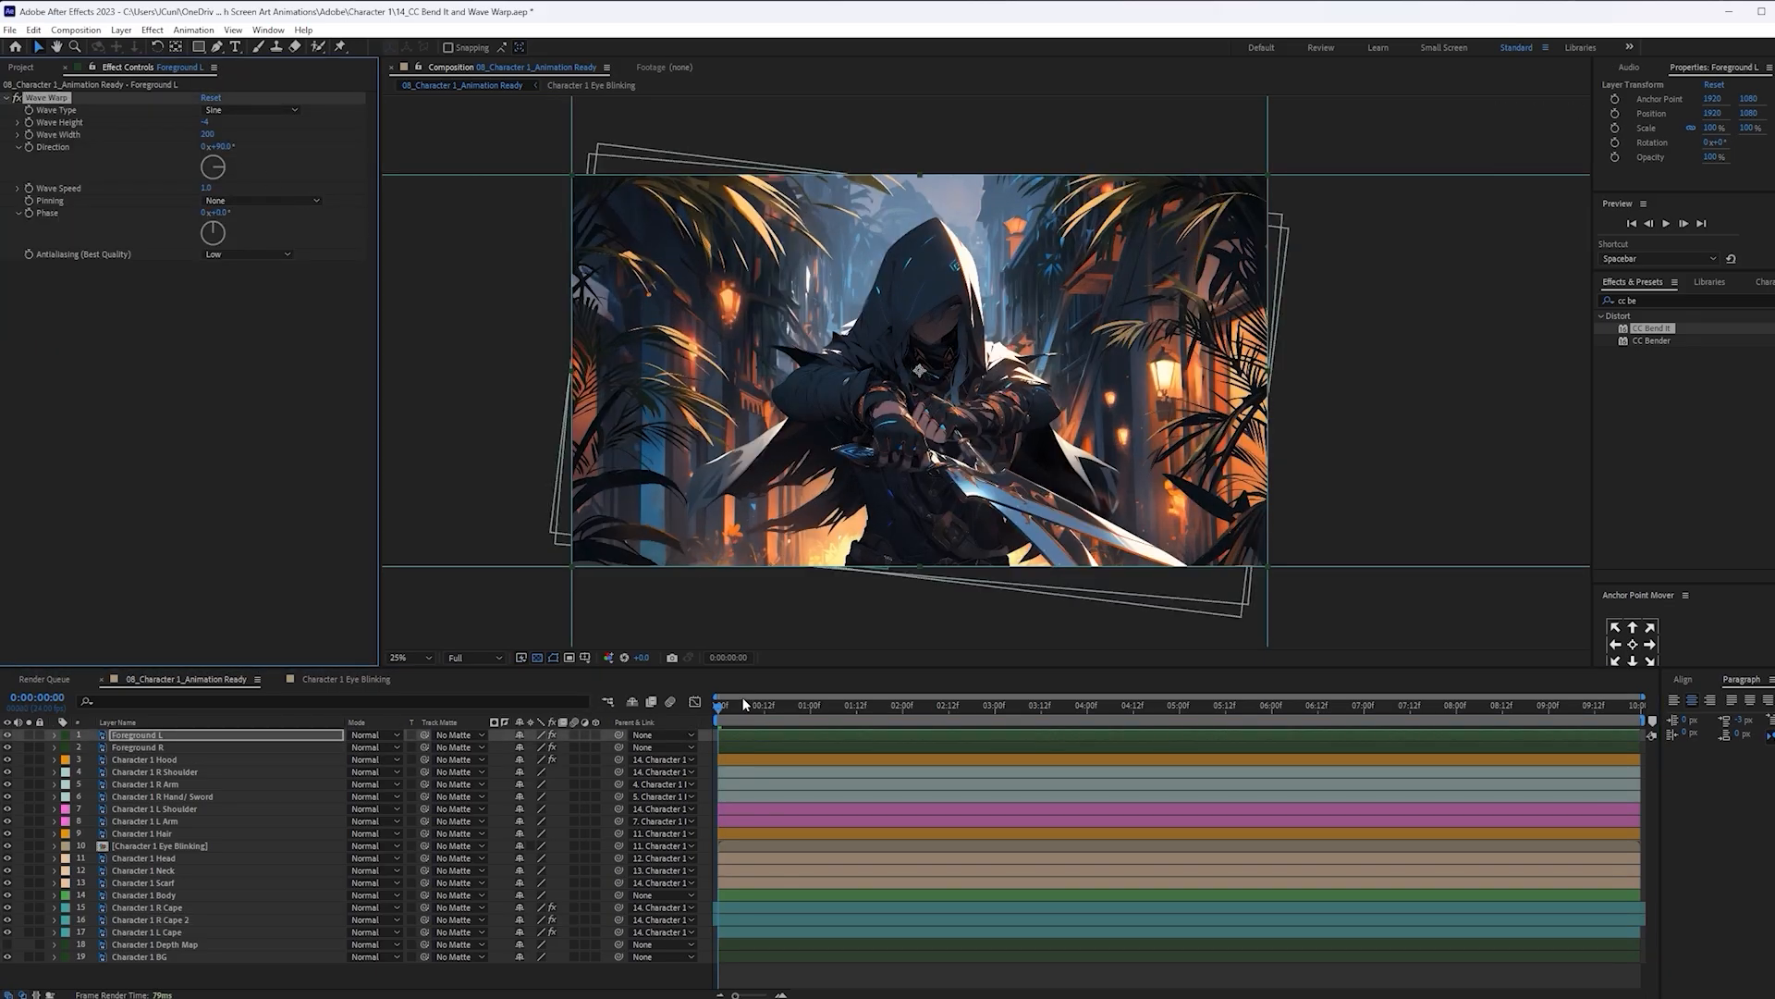
{"action": "key", "text": "space"}
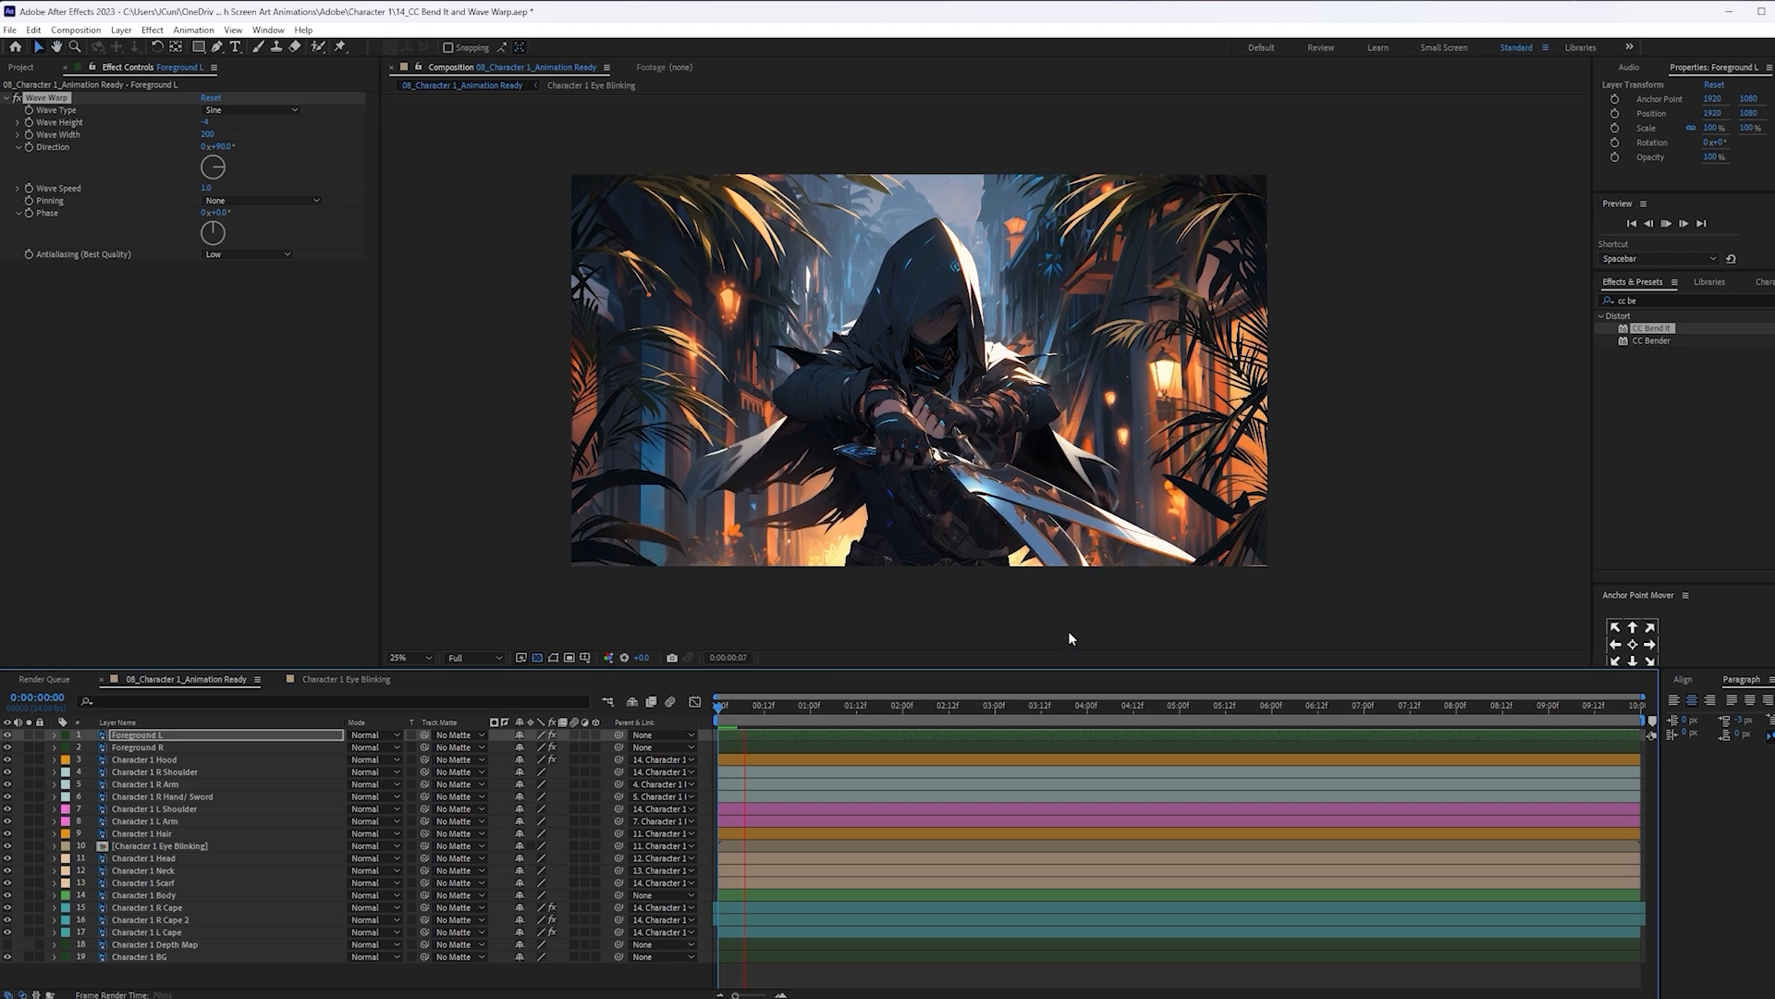
Move Foreground L's anchor point to the composition's left edge and Foreground R's anchor point to its right edge
{"action": "left_click", "coordinate": [268, 746]}
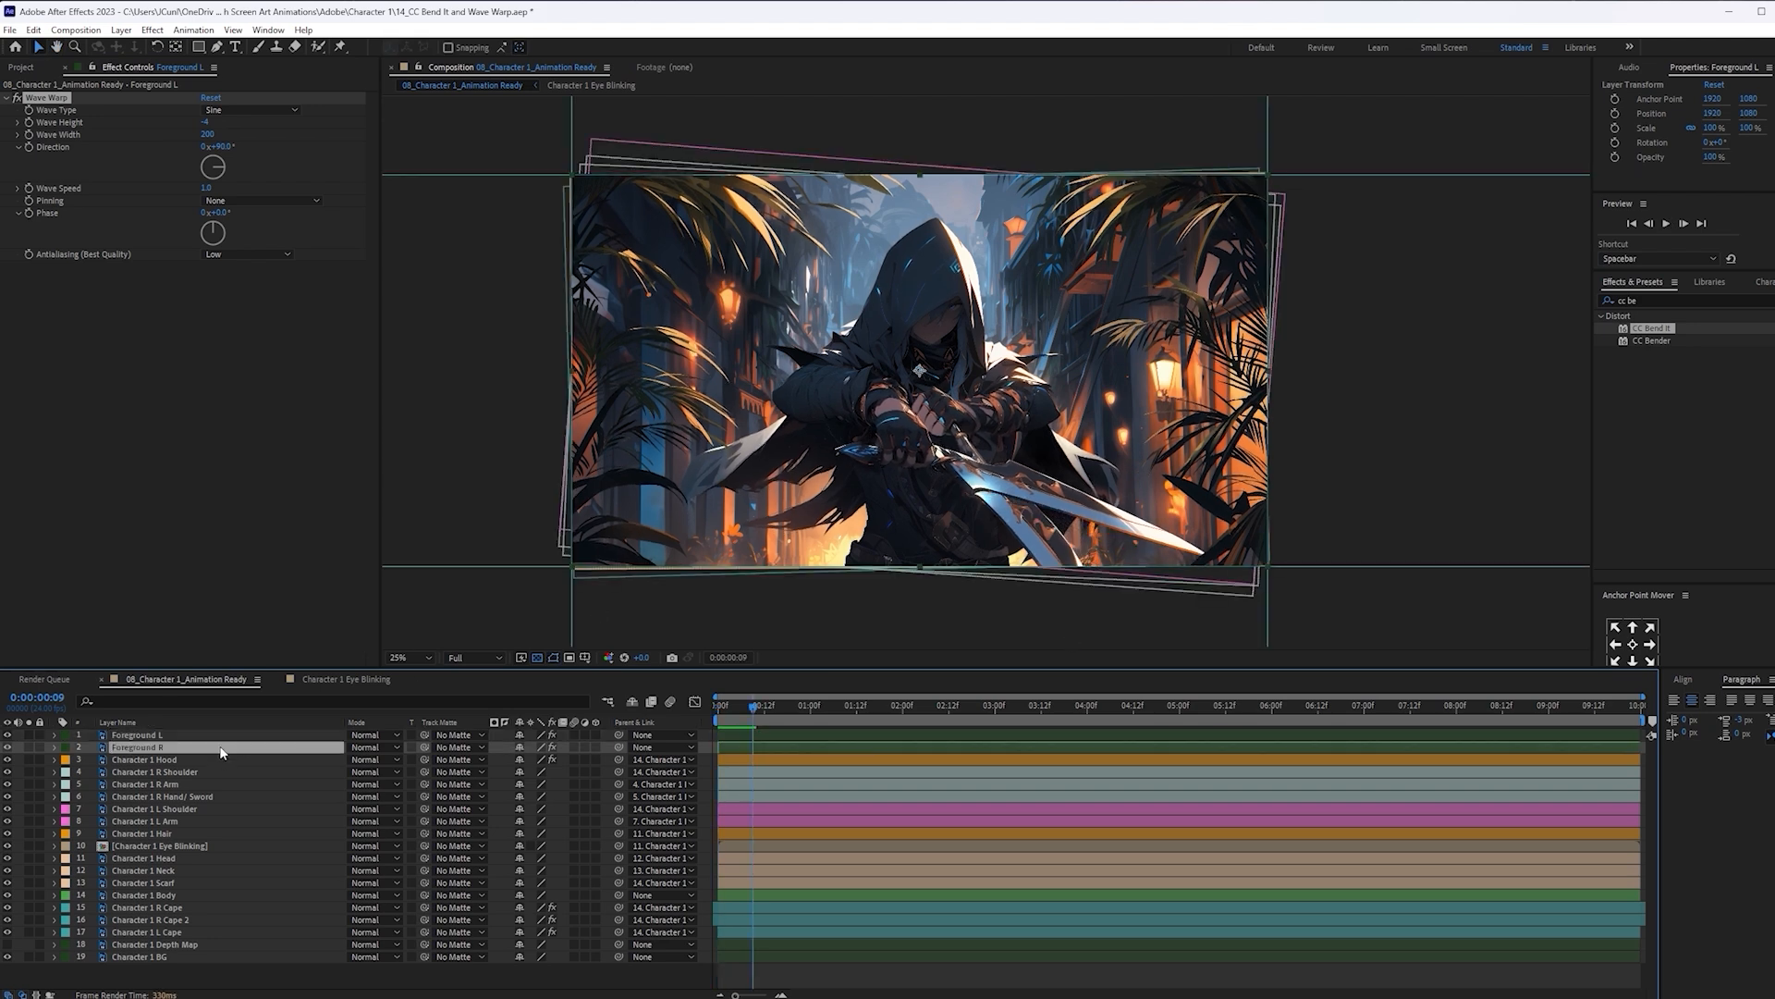
{"action": "left_click", "coordinate": [247, 736]}
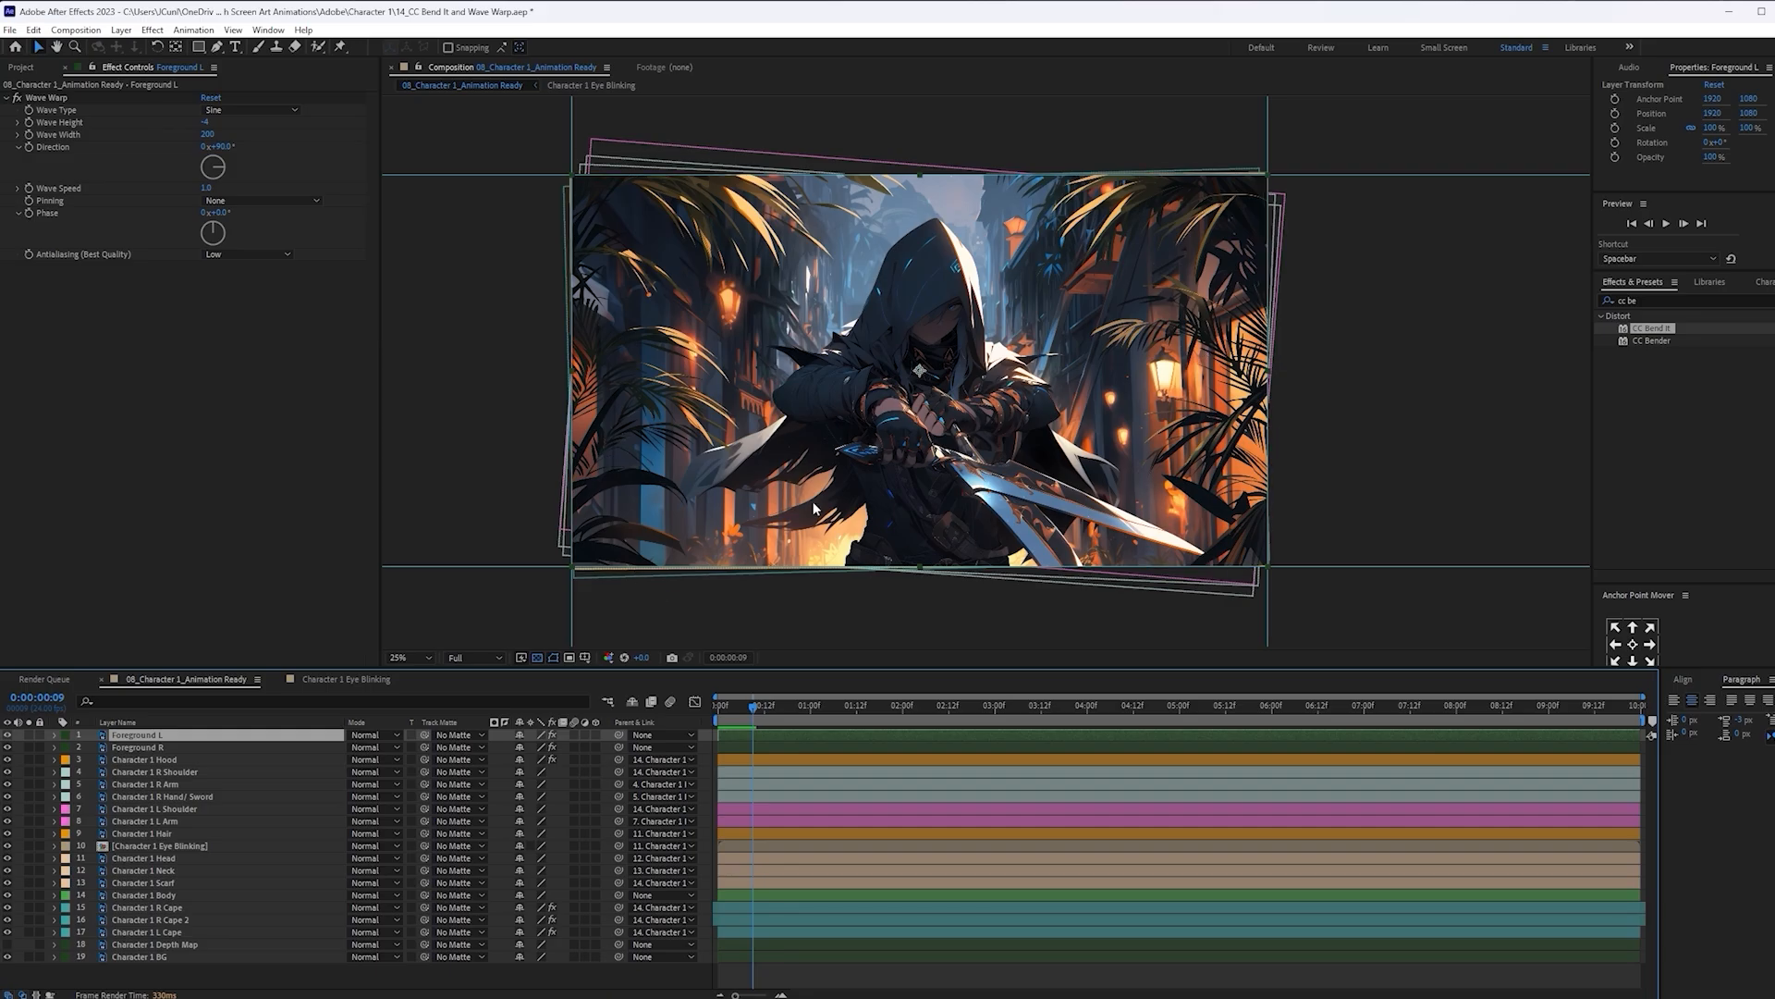
{"action": "key", "text": "y"}
{"action": "left_click", "coordinate": [9, 737]}
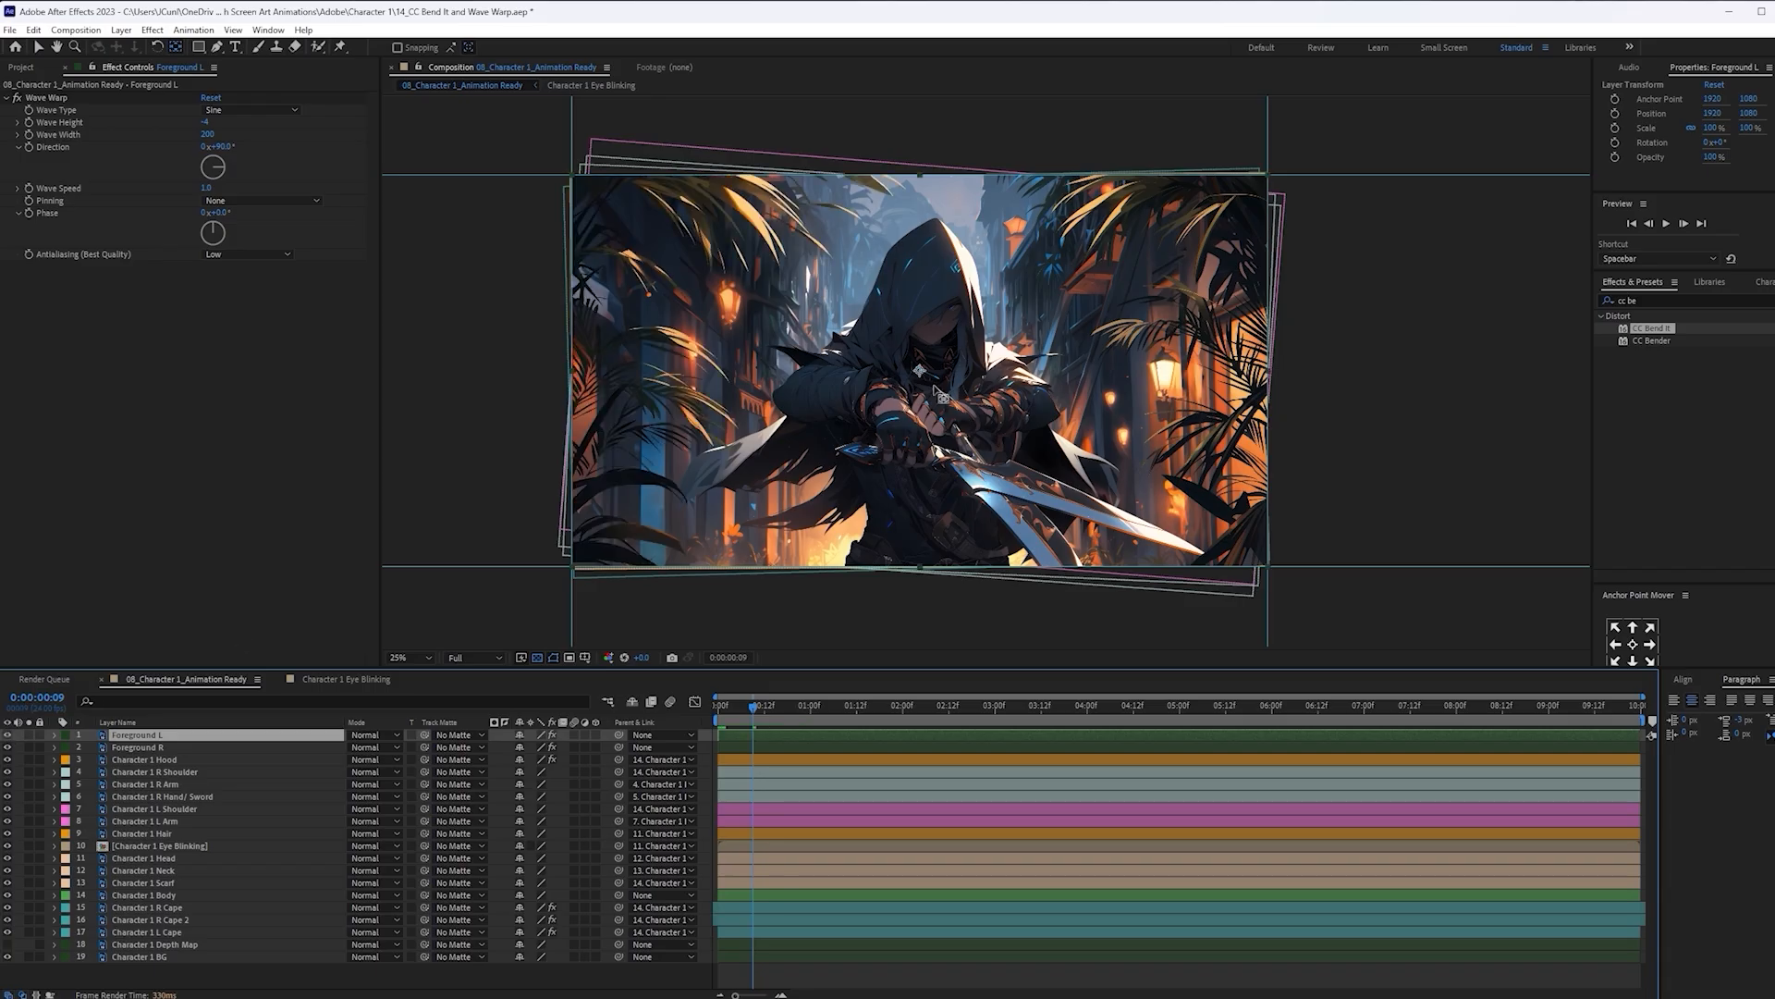
{"action": "left_click_drag", "start_coordinate": [936, 388], "coordinate": [574, 374]}
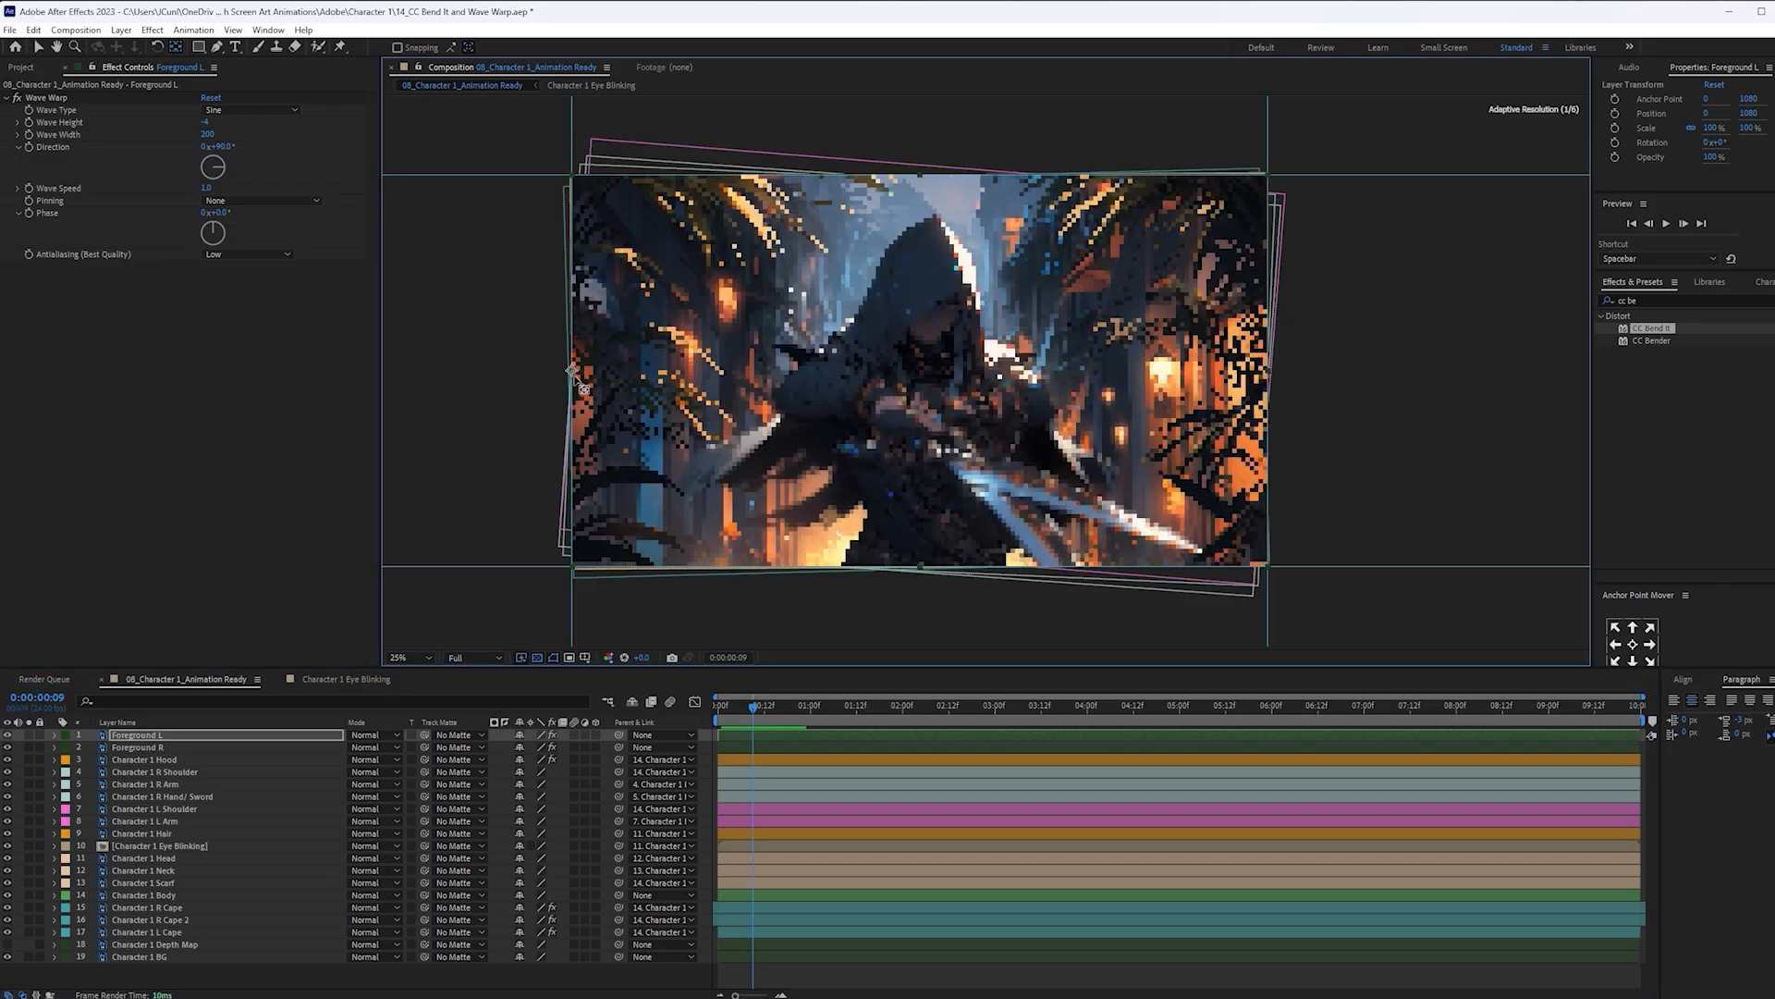
{"action": "left_click", "coordinate": [222, 746]}
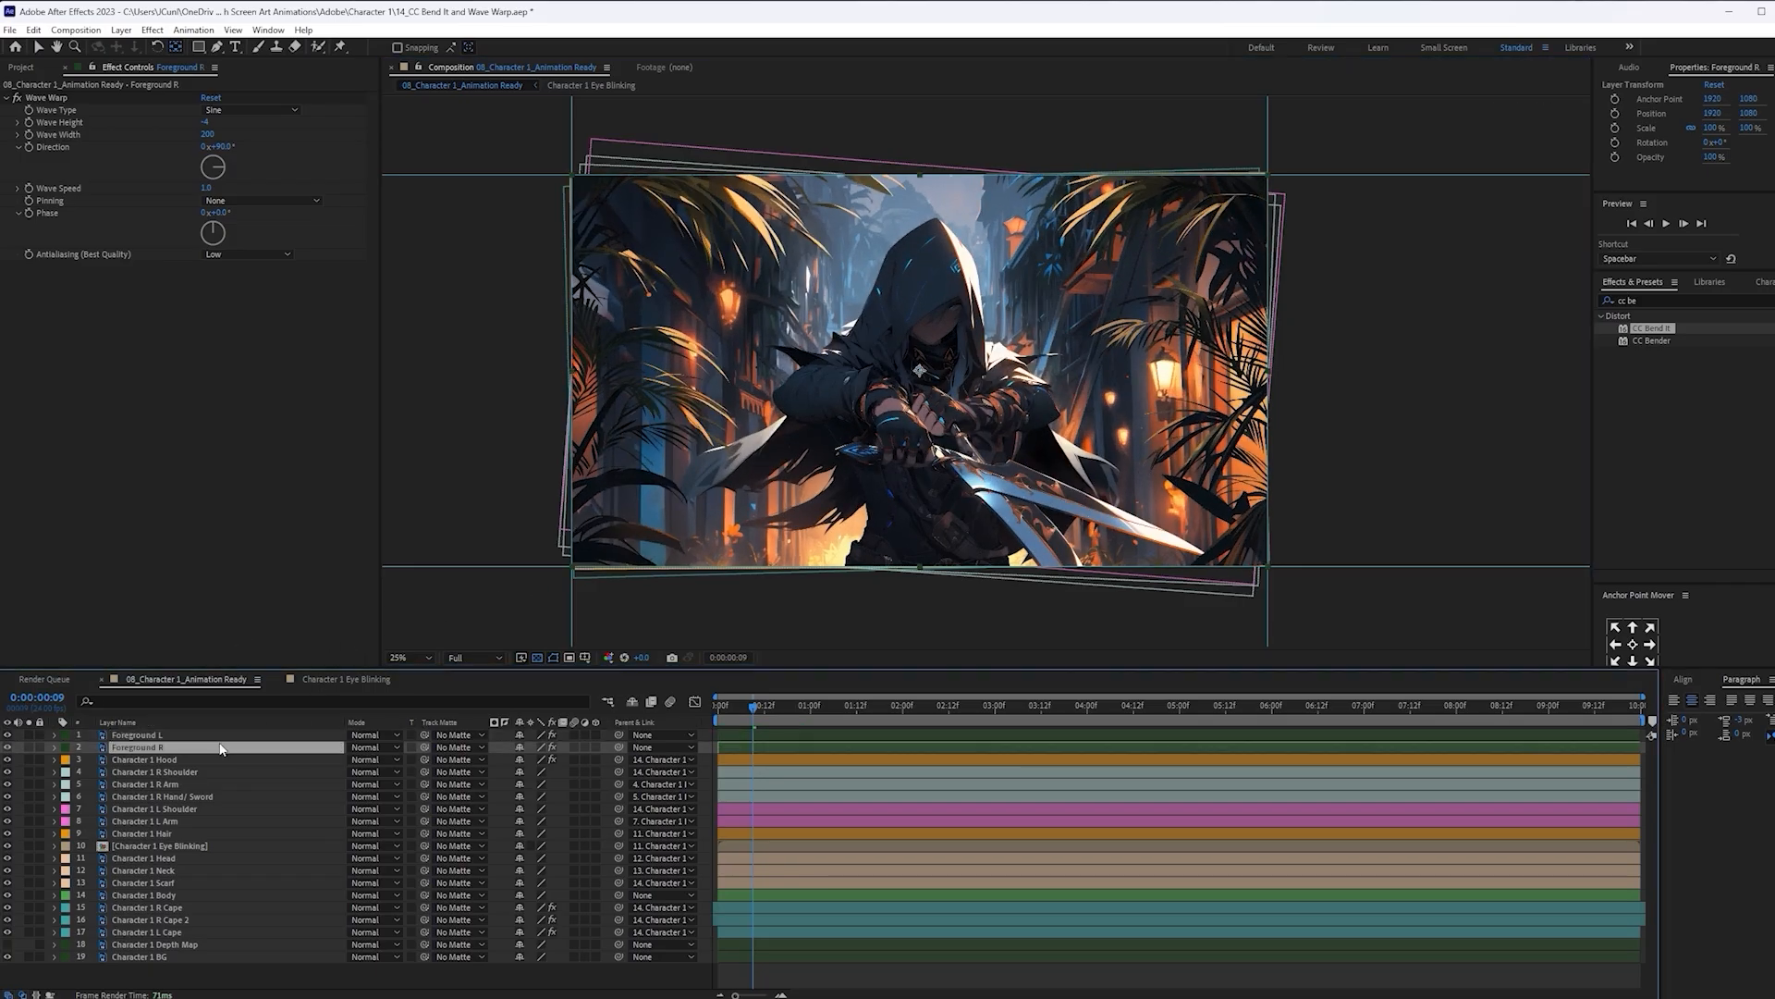
{"action": "left_click_drag", "start_coordinate": [920, 373], "coordinate": [1267, 375]}
Scale Foreground L and Foreground R to 105% and preview the foliage motion
{"action": "left_click", "coordinate": [186, 737], "text": "shift"}
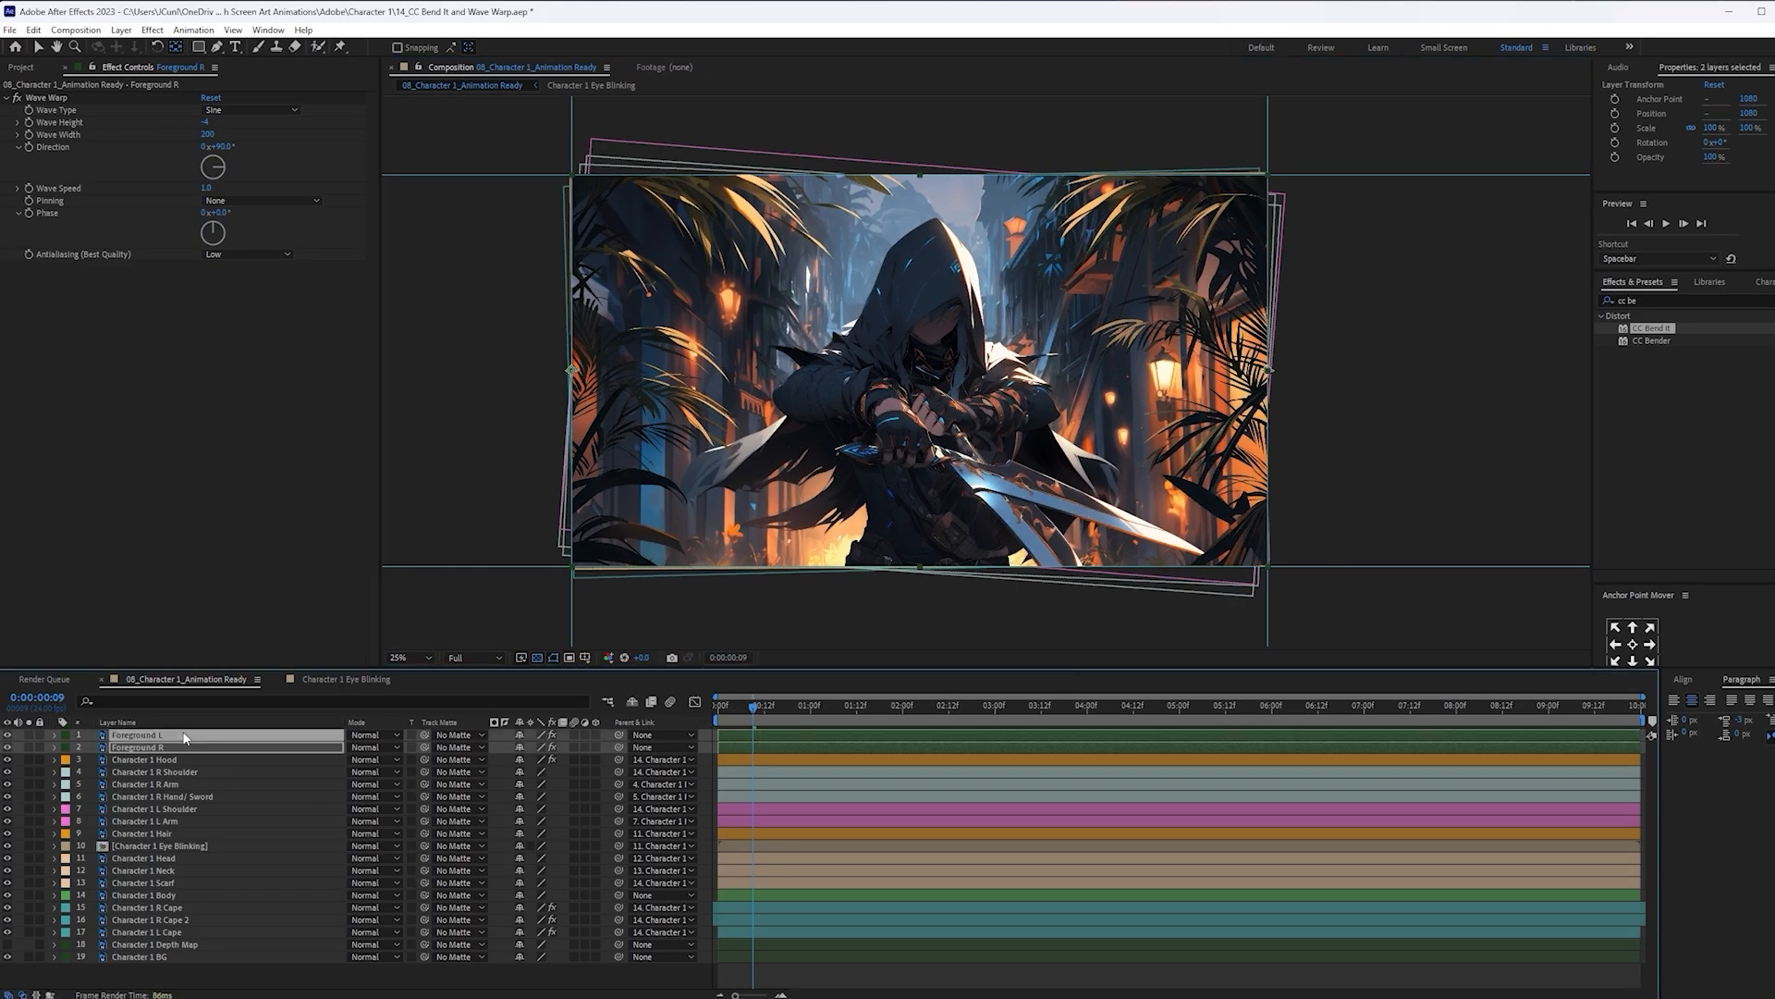
{"action": "key", "text": "s"}
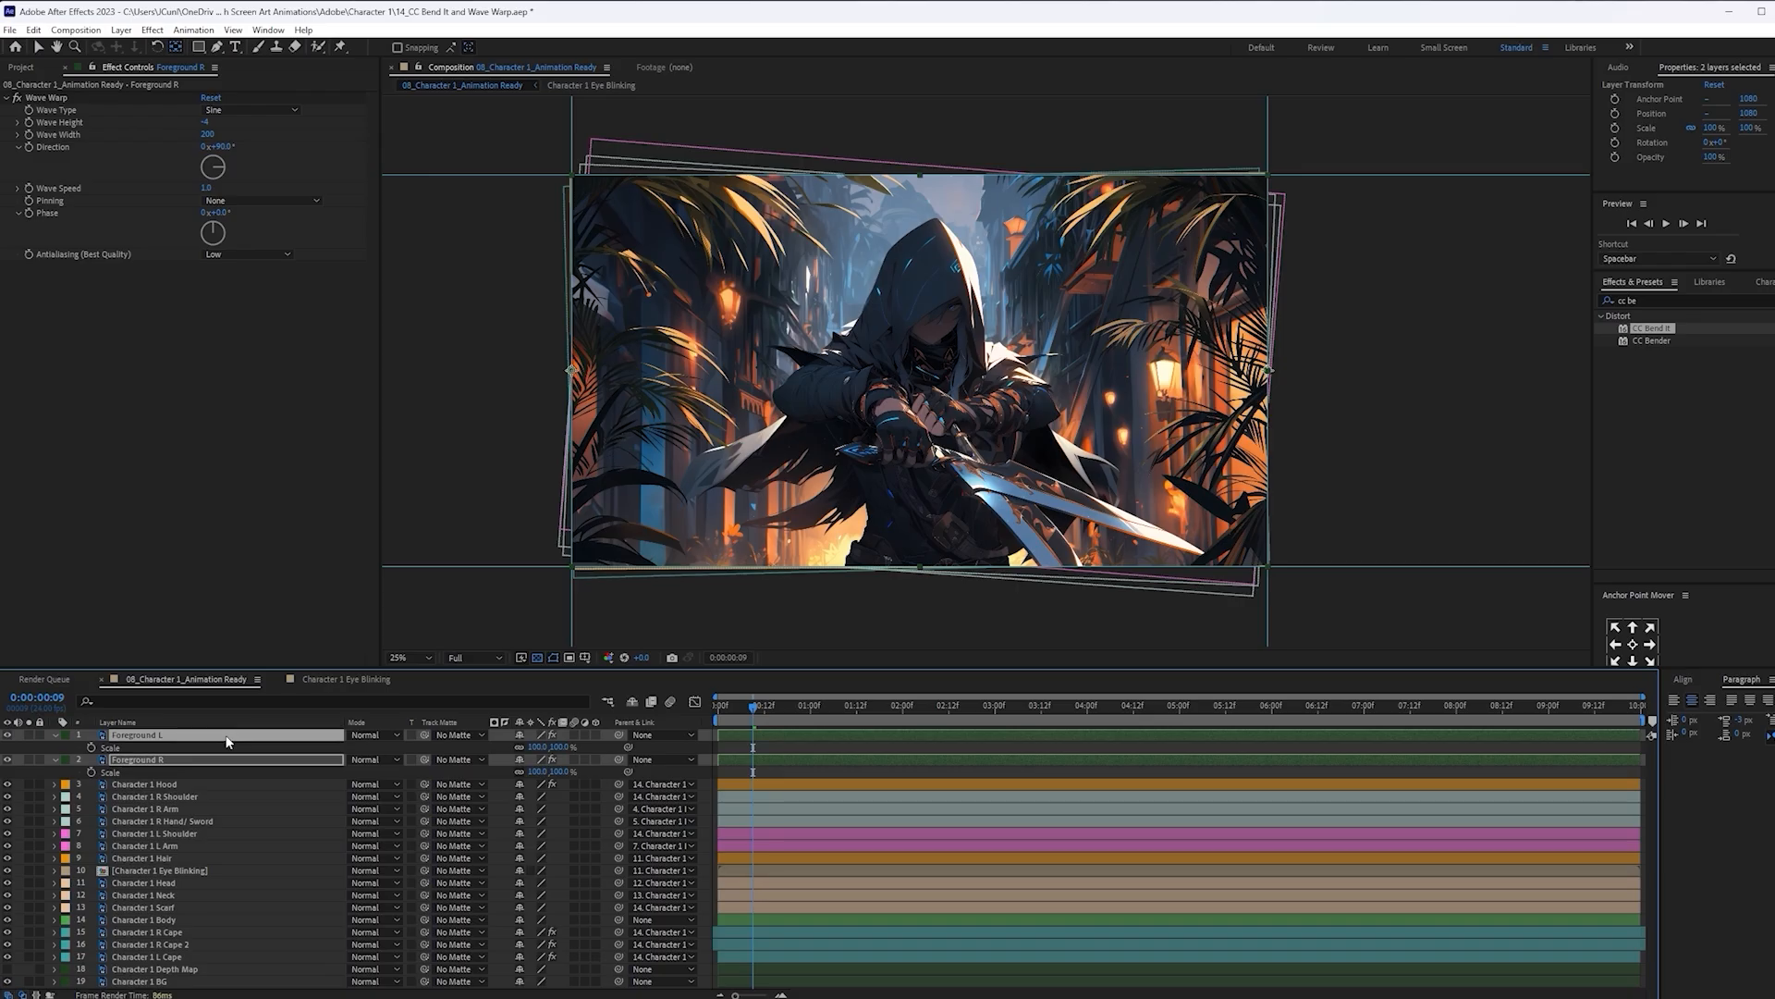
{"action": "left_click", "coordinate": [534, 746]}
{"action": "type", "text": "105"}
{"action": "key", "text": "Return"}
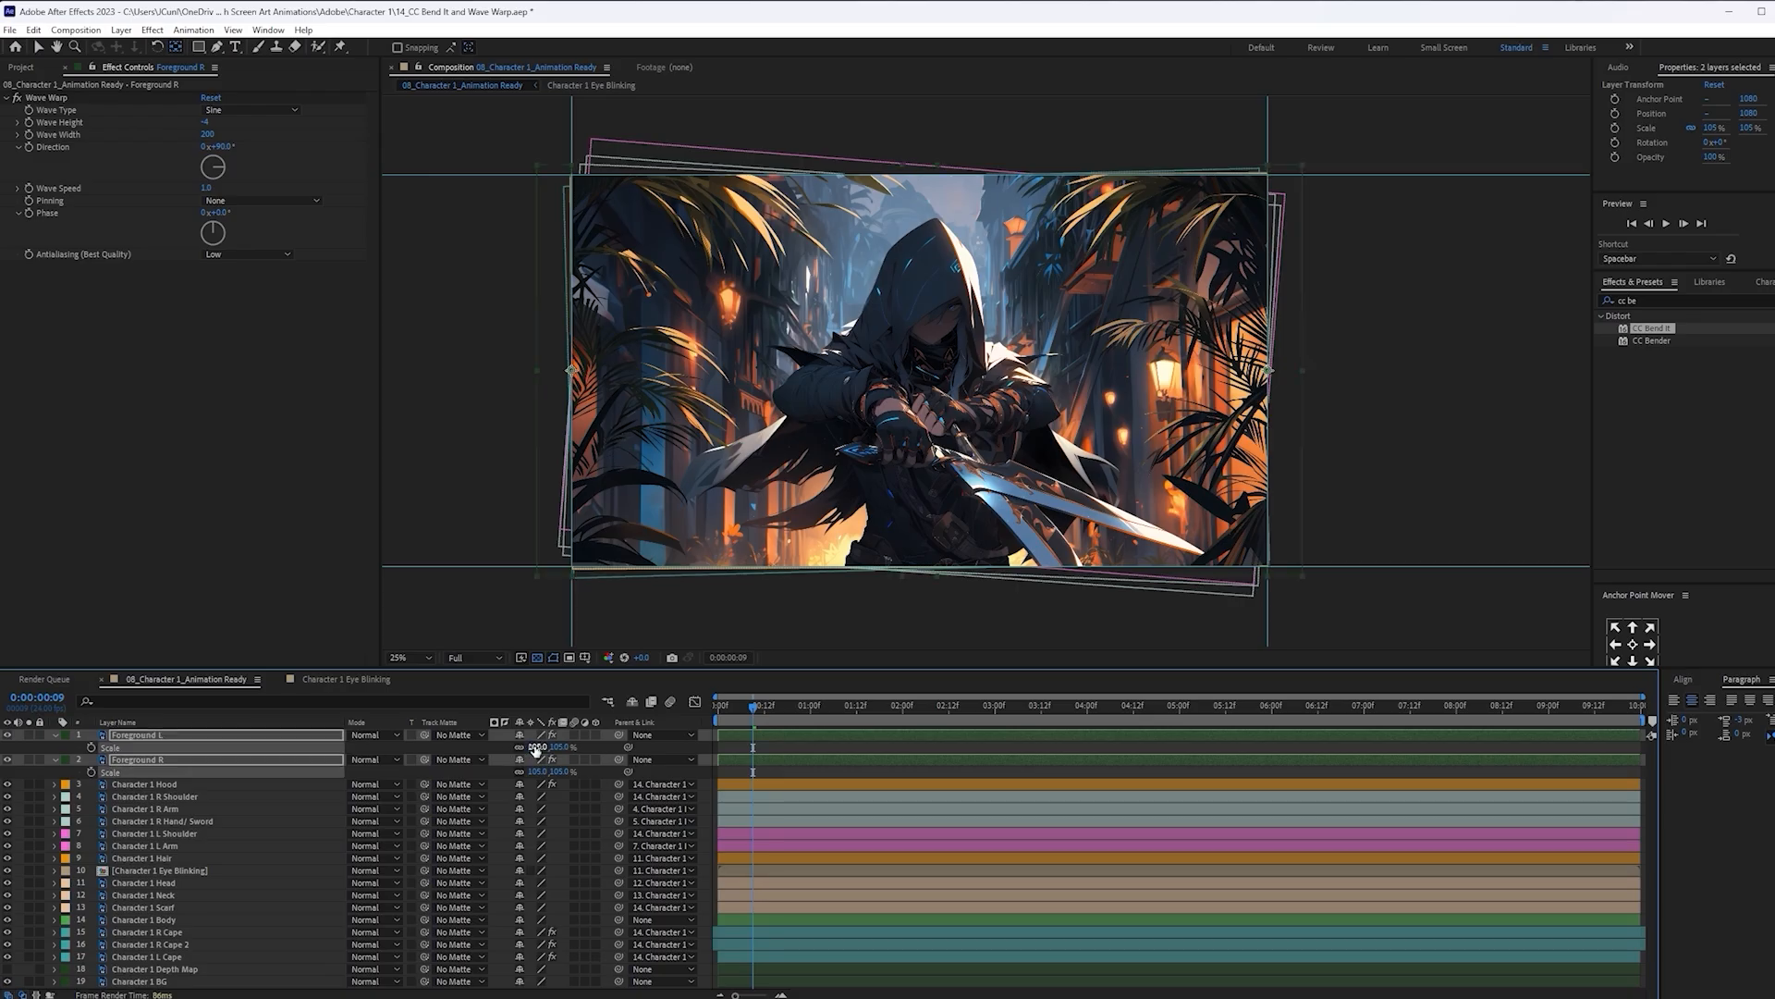
{"action": "key", "text": "s"}
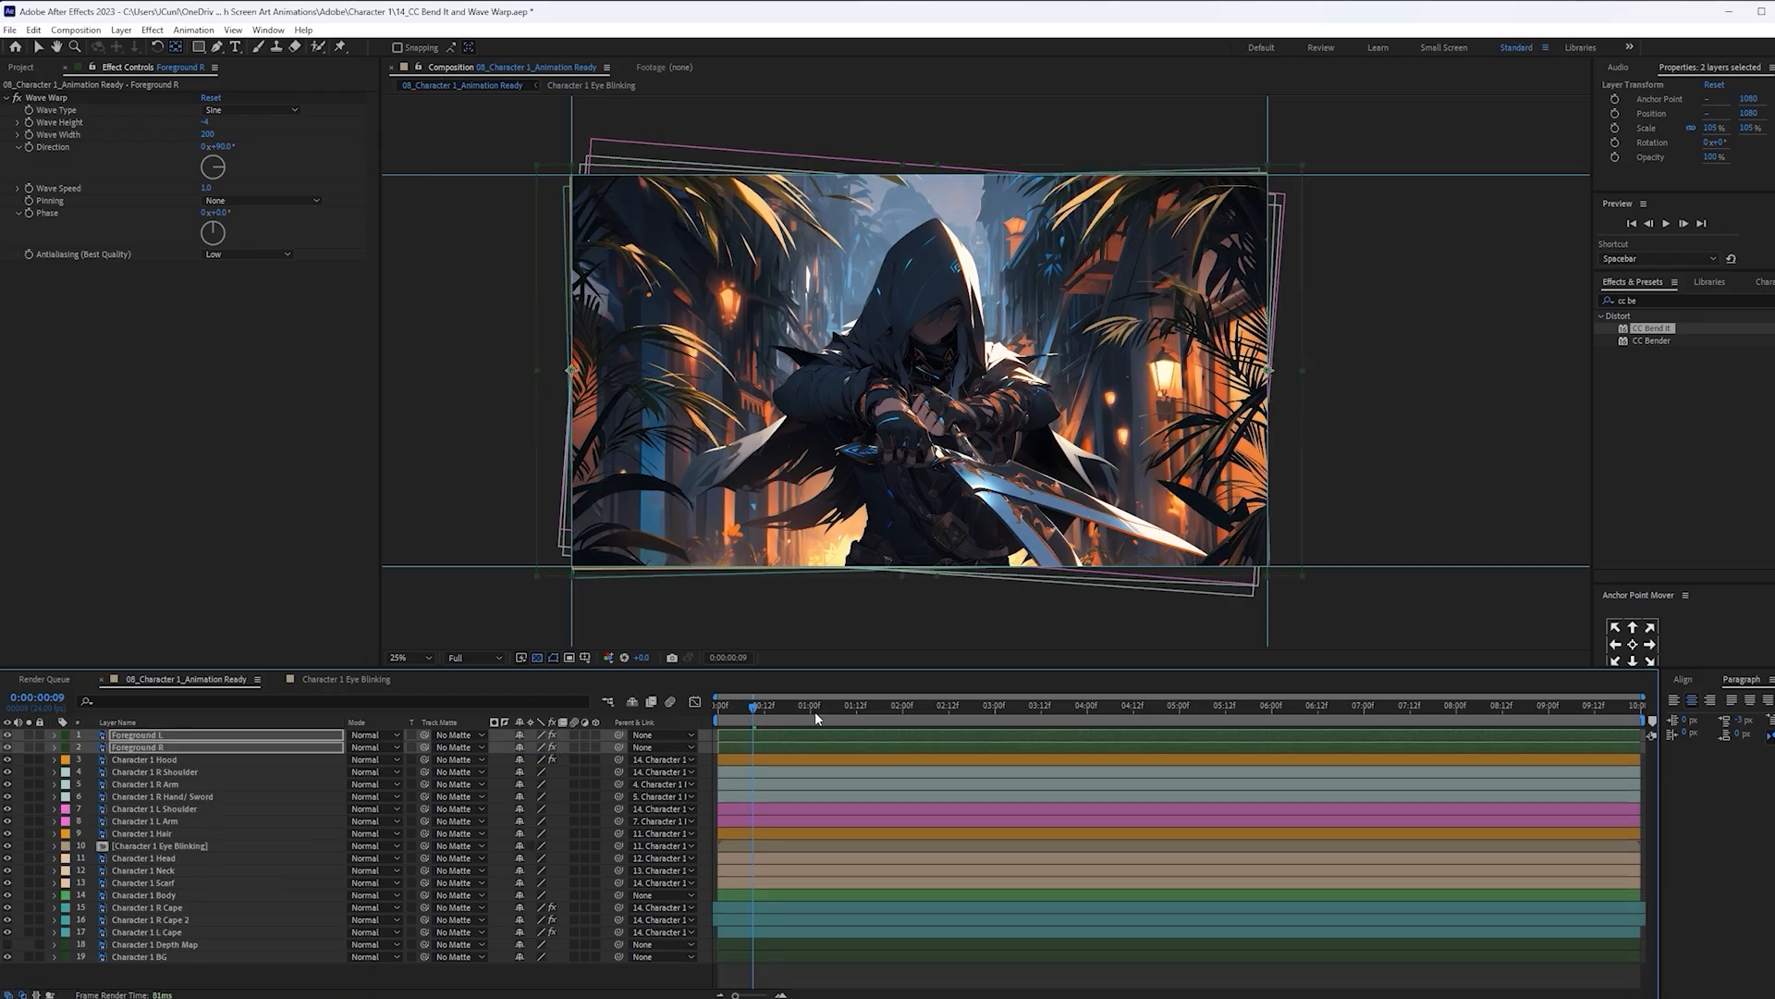
{"action": "key", "text": "space"}
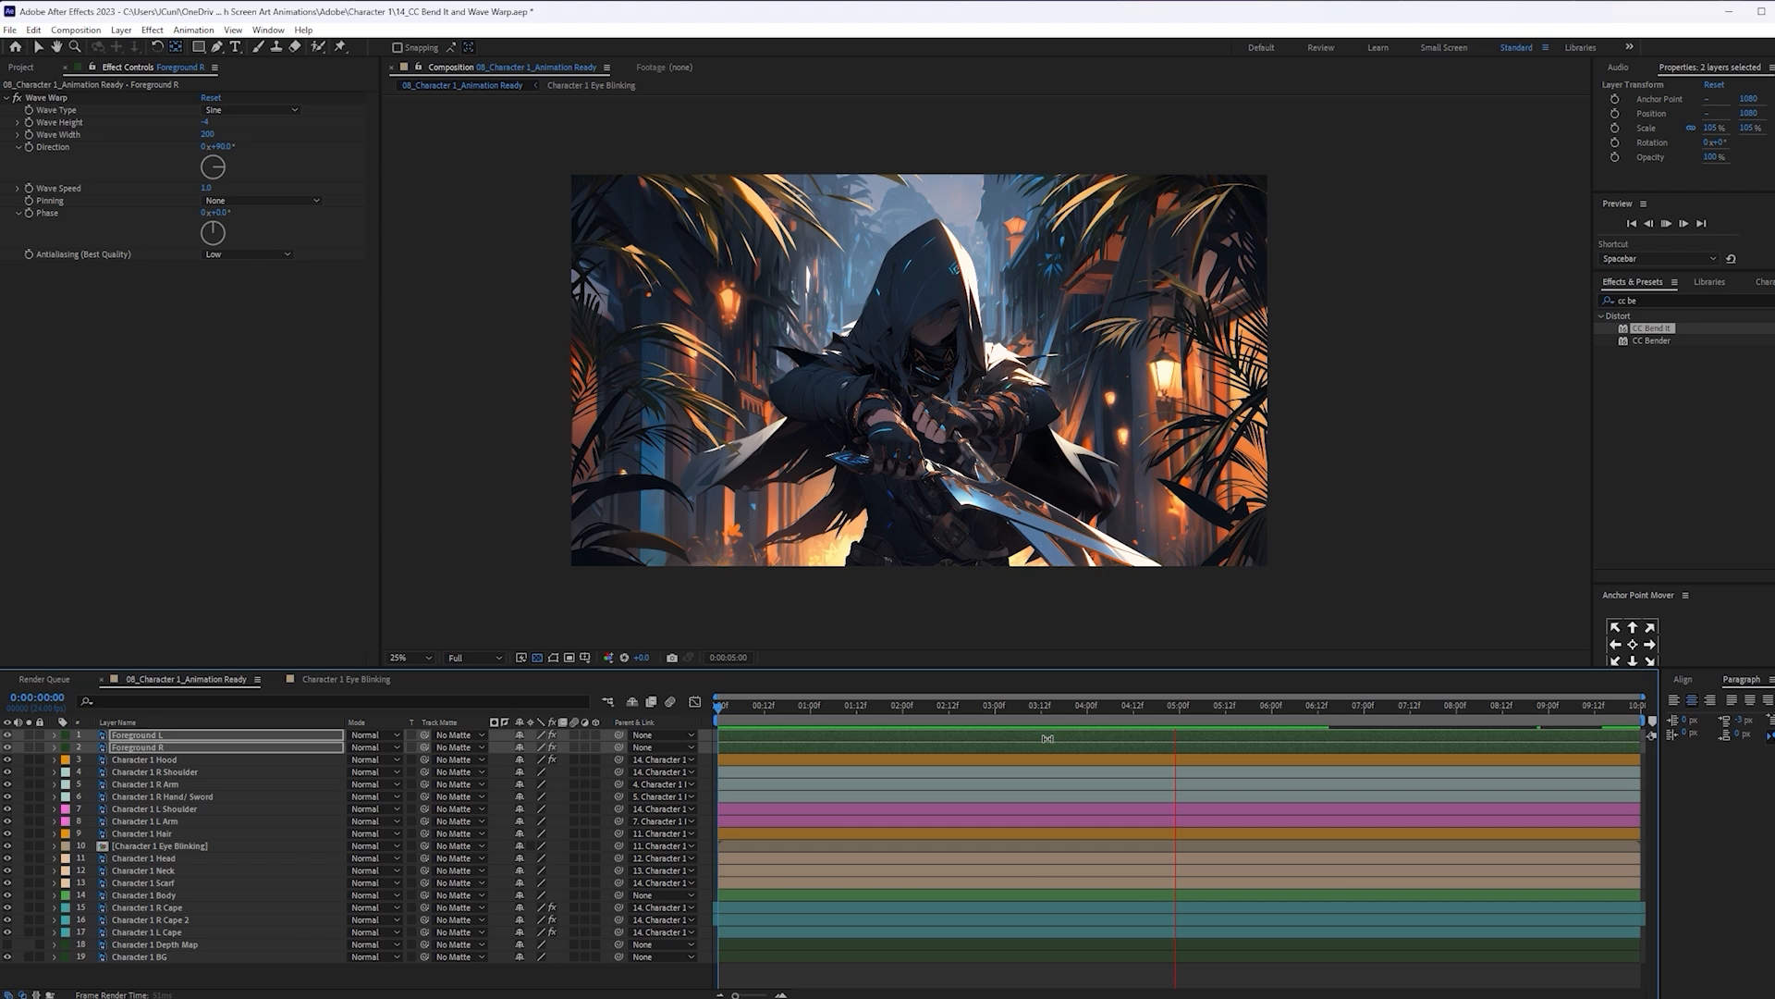
{"action": "key", "text": "space"}
Hide the Foreground R layer, leaving Foreground L visible, and return to the first frame
{"action": "left_click", "coordinate": [175, 736]}
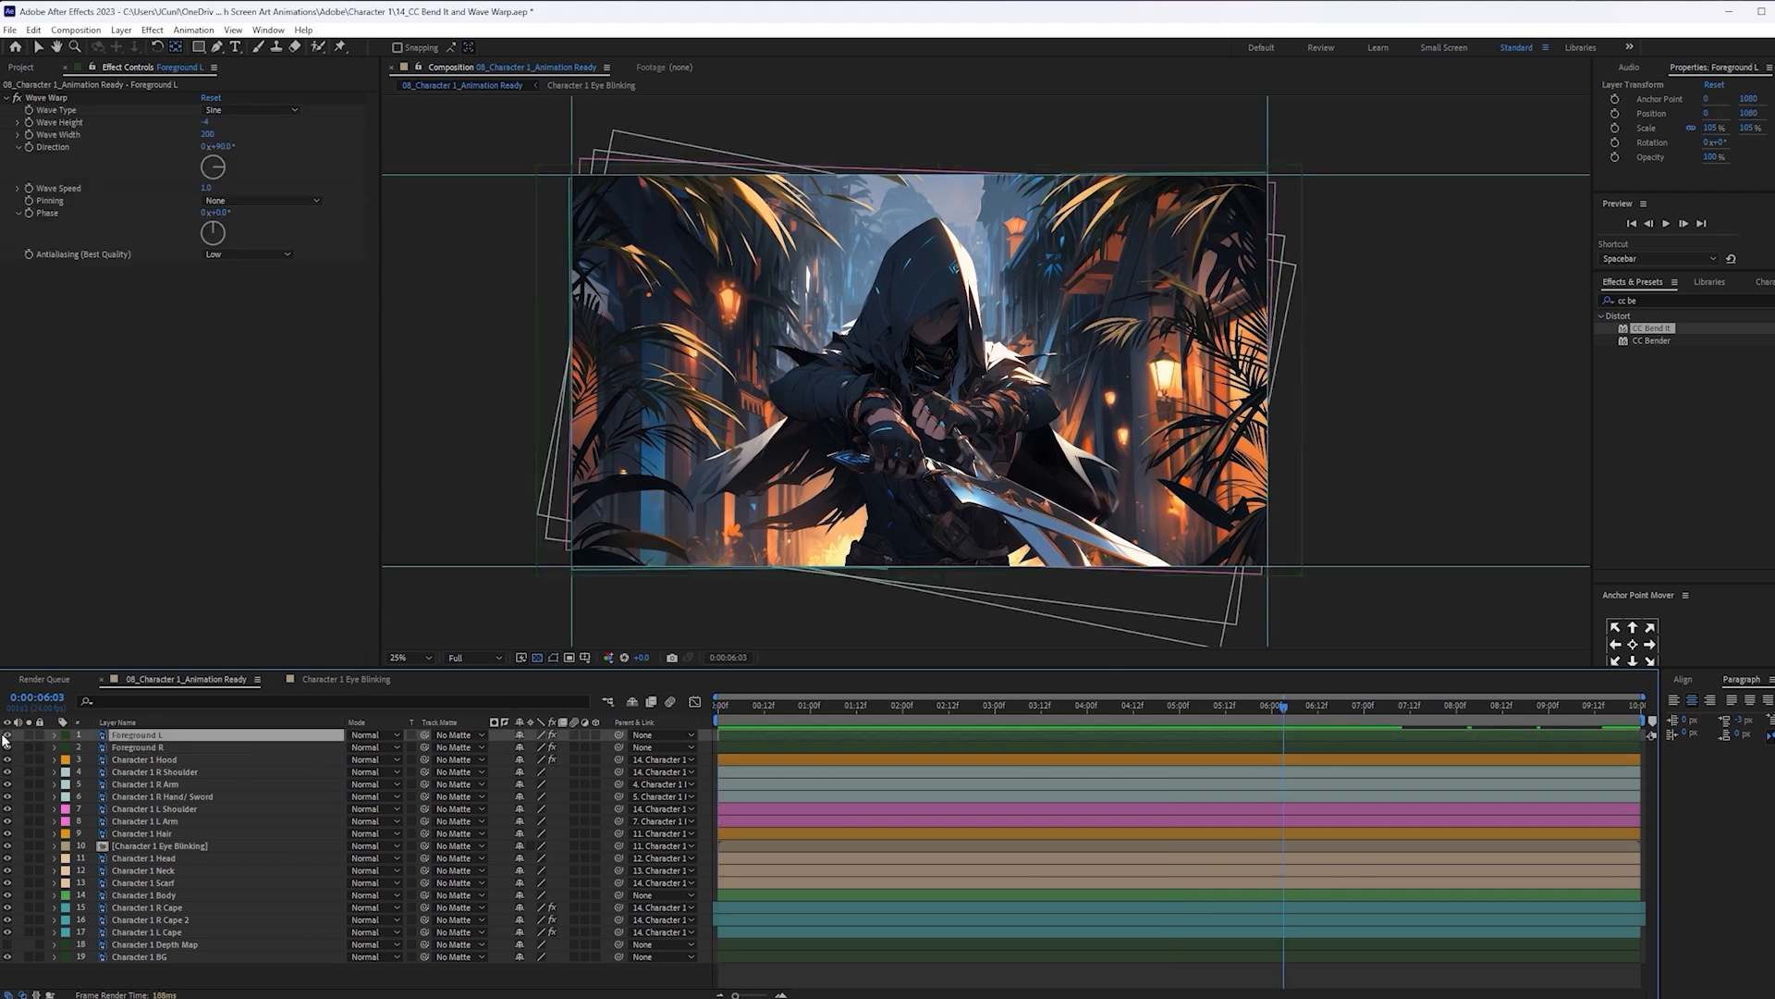
{"action": "left_click", "coordinate": [3, 736]}
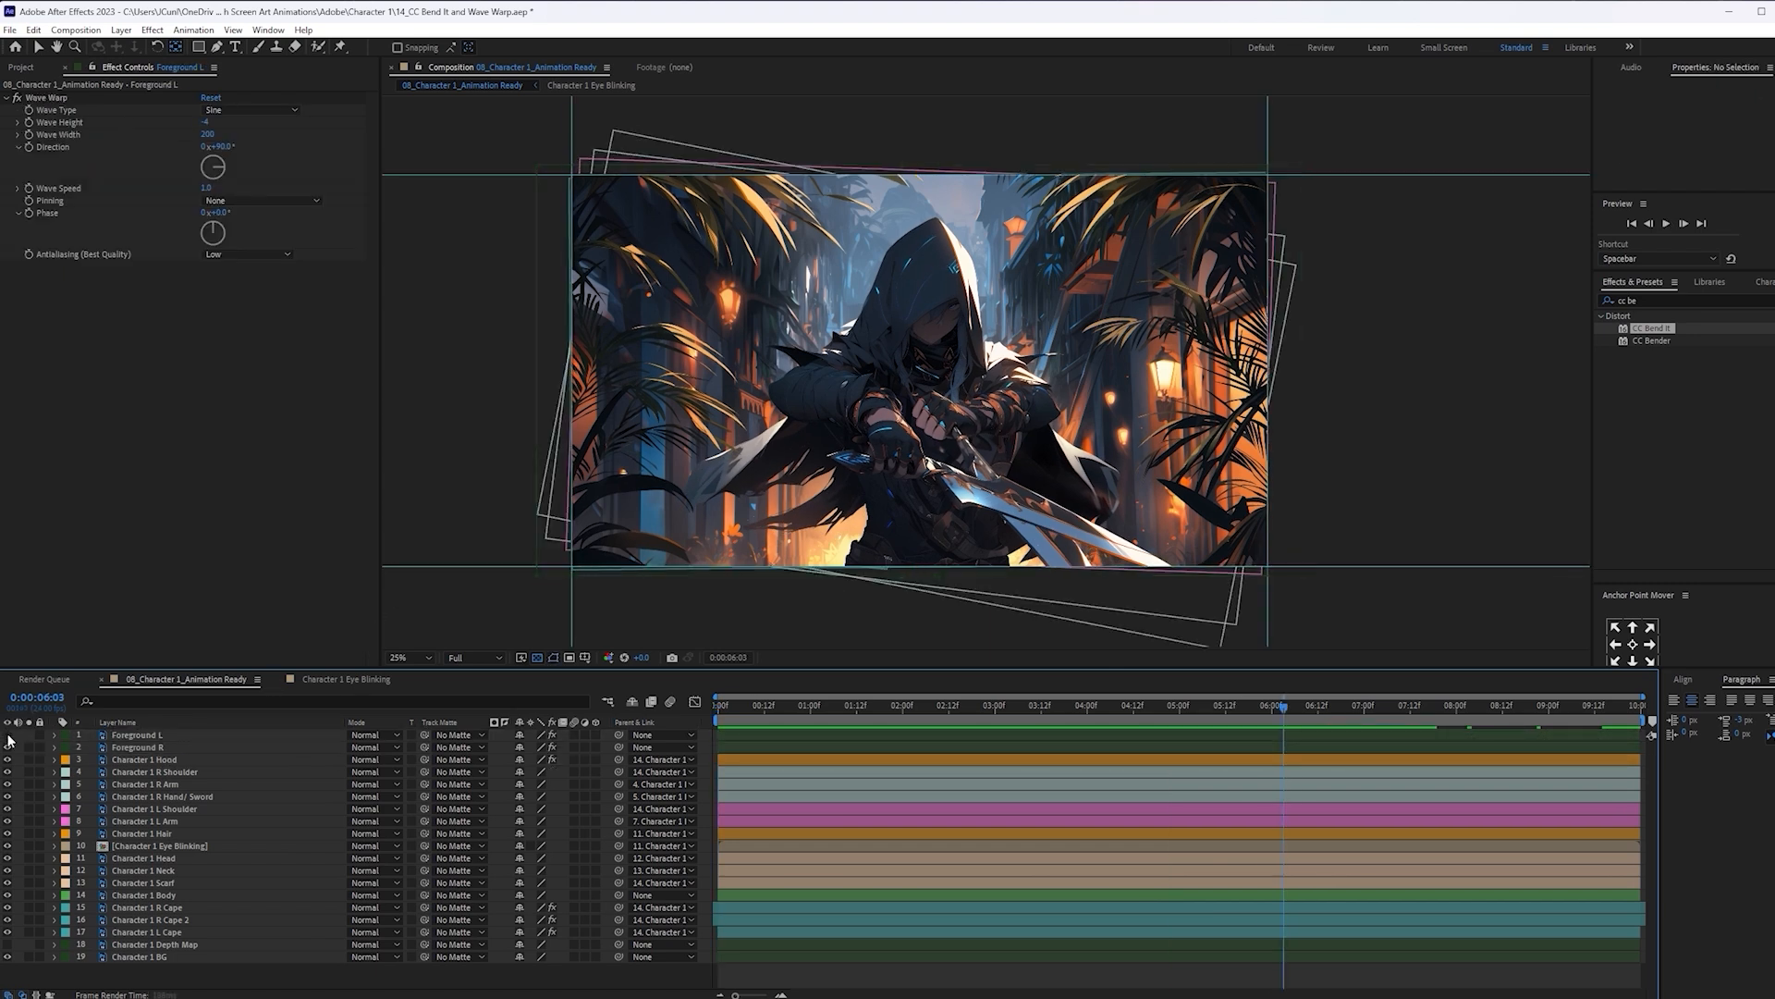
{"action": "left_click", "coordinate": [8, 736]}
{"action": "left_click", "coordinate": [9, 736]}
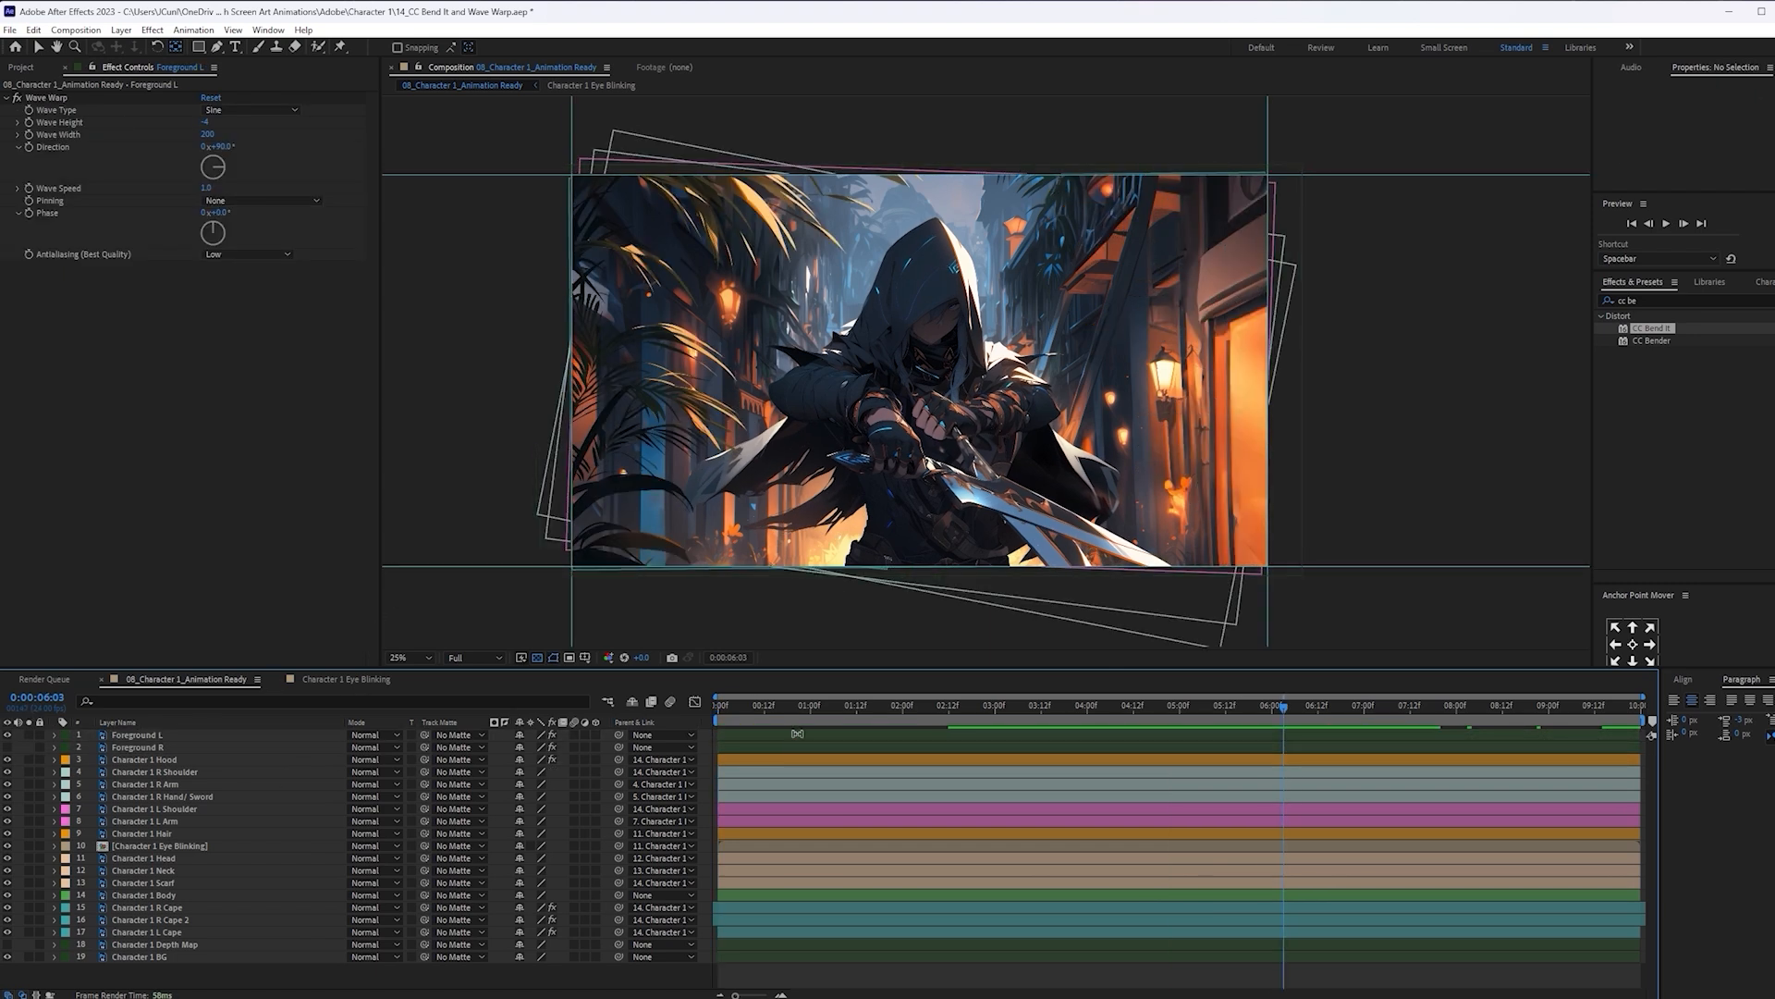
{"action": "left_click_drag", "start_coordinate": [785, 703], "coordinate": [380, 712]}
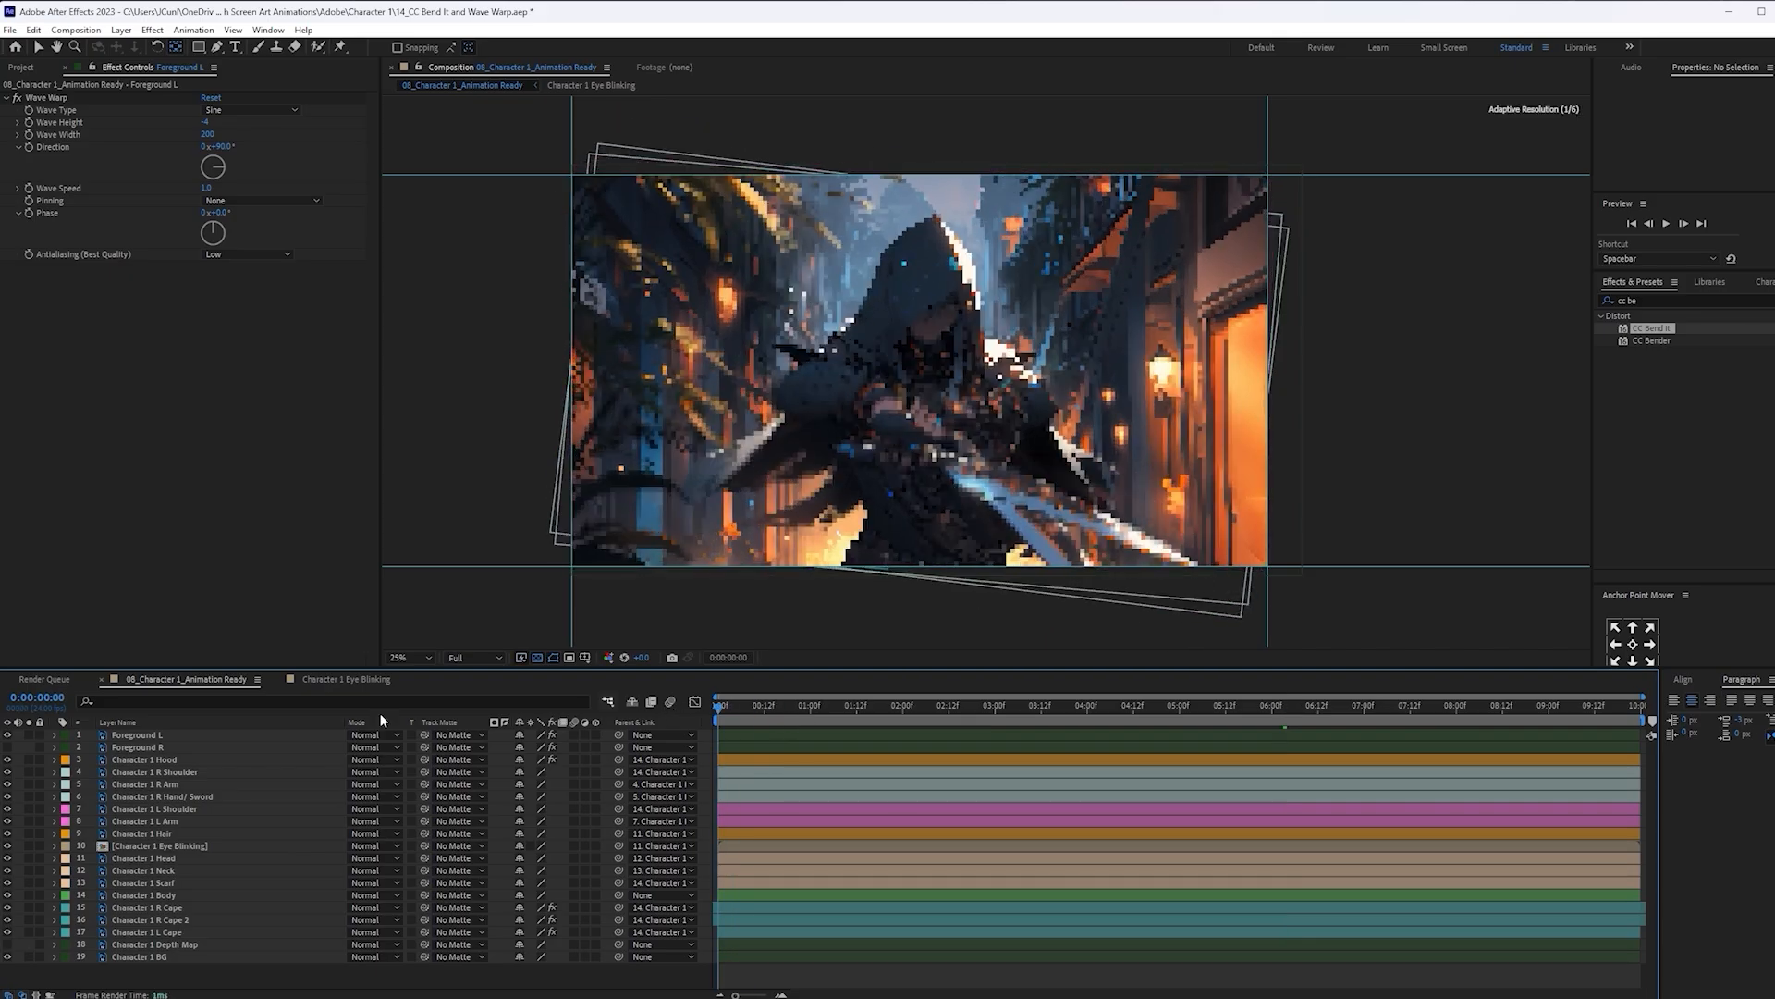
Duplicate the Foreground L layer, select the original, and hide the duplicate
{"action": "left_click", "coordinate": [253, 734]}
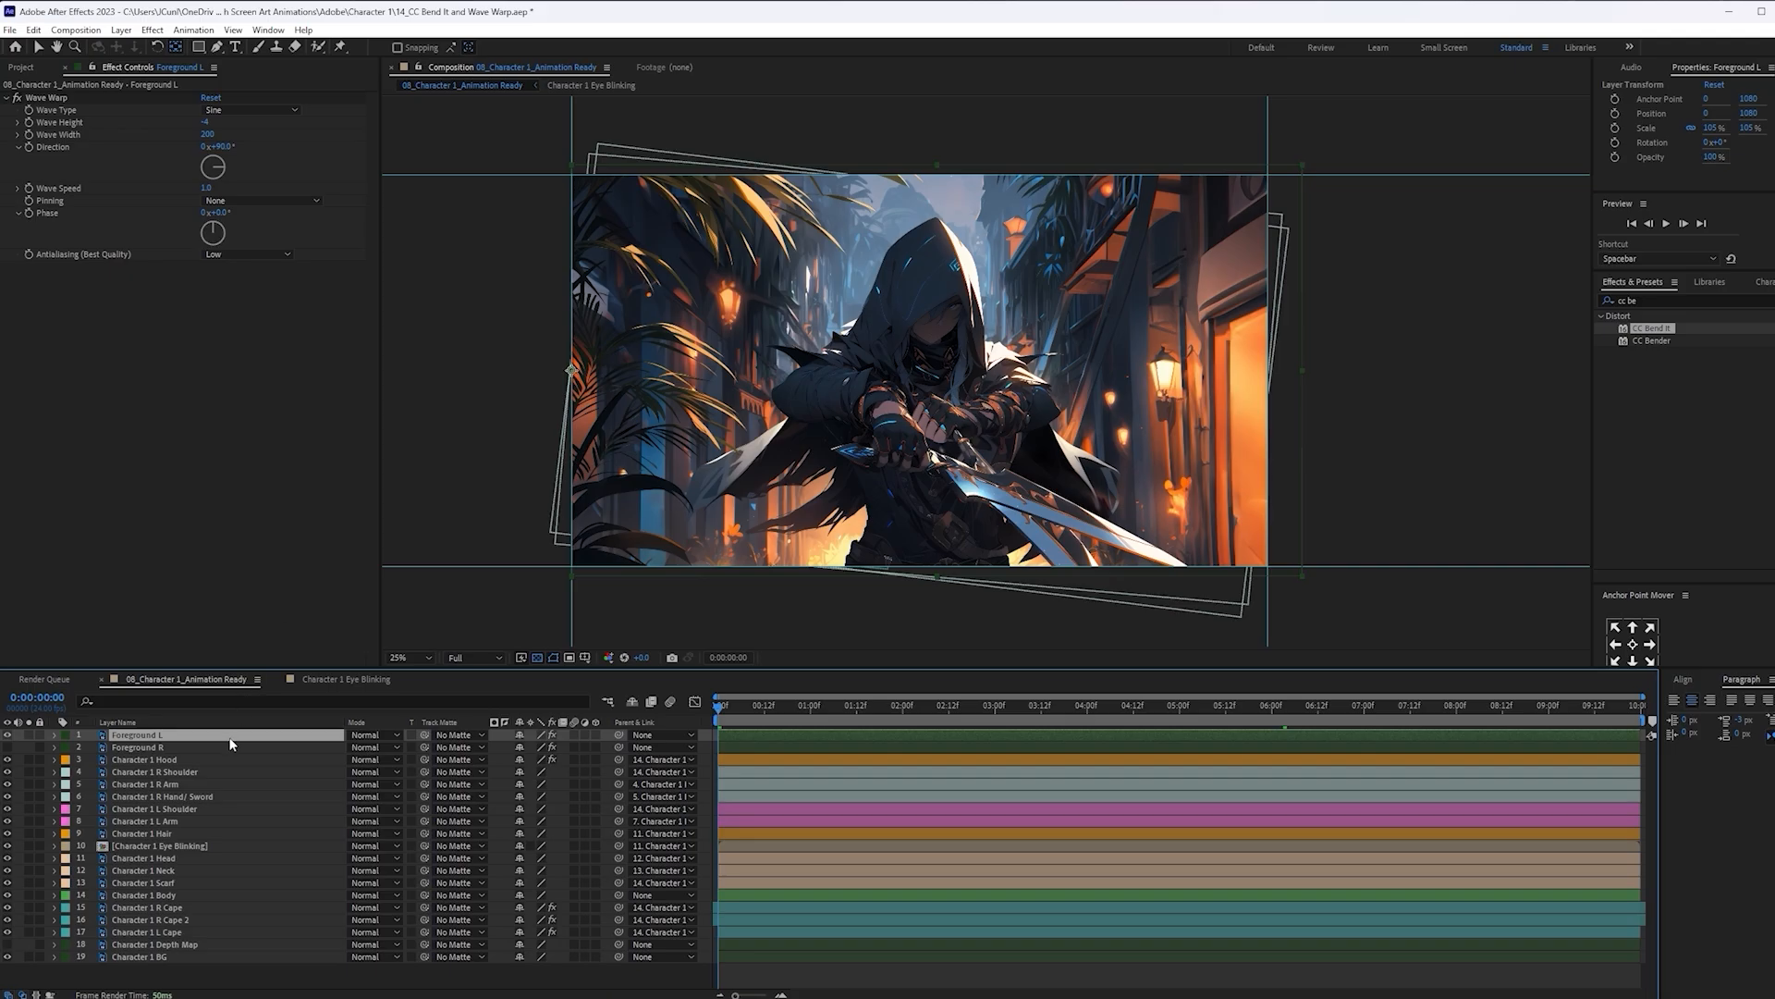
{"action": "key", "text": "ctrl+d"}
{"action": "key", "text": "ctrl+Down"}
{"action": "left_click", "coordinate": [8, 736]}
Draw a closed Pen mask around the upper palm leaves on the Foreground L layer
{"action": "scroll", "coordinate": [915, 211], "scroll_direction": "up", "scroll_amount": 2}
{"action": "left_click_drag", "start_coordinate": [915, 211], "coordinate": [1232, 446]}
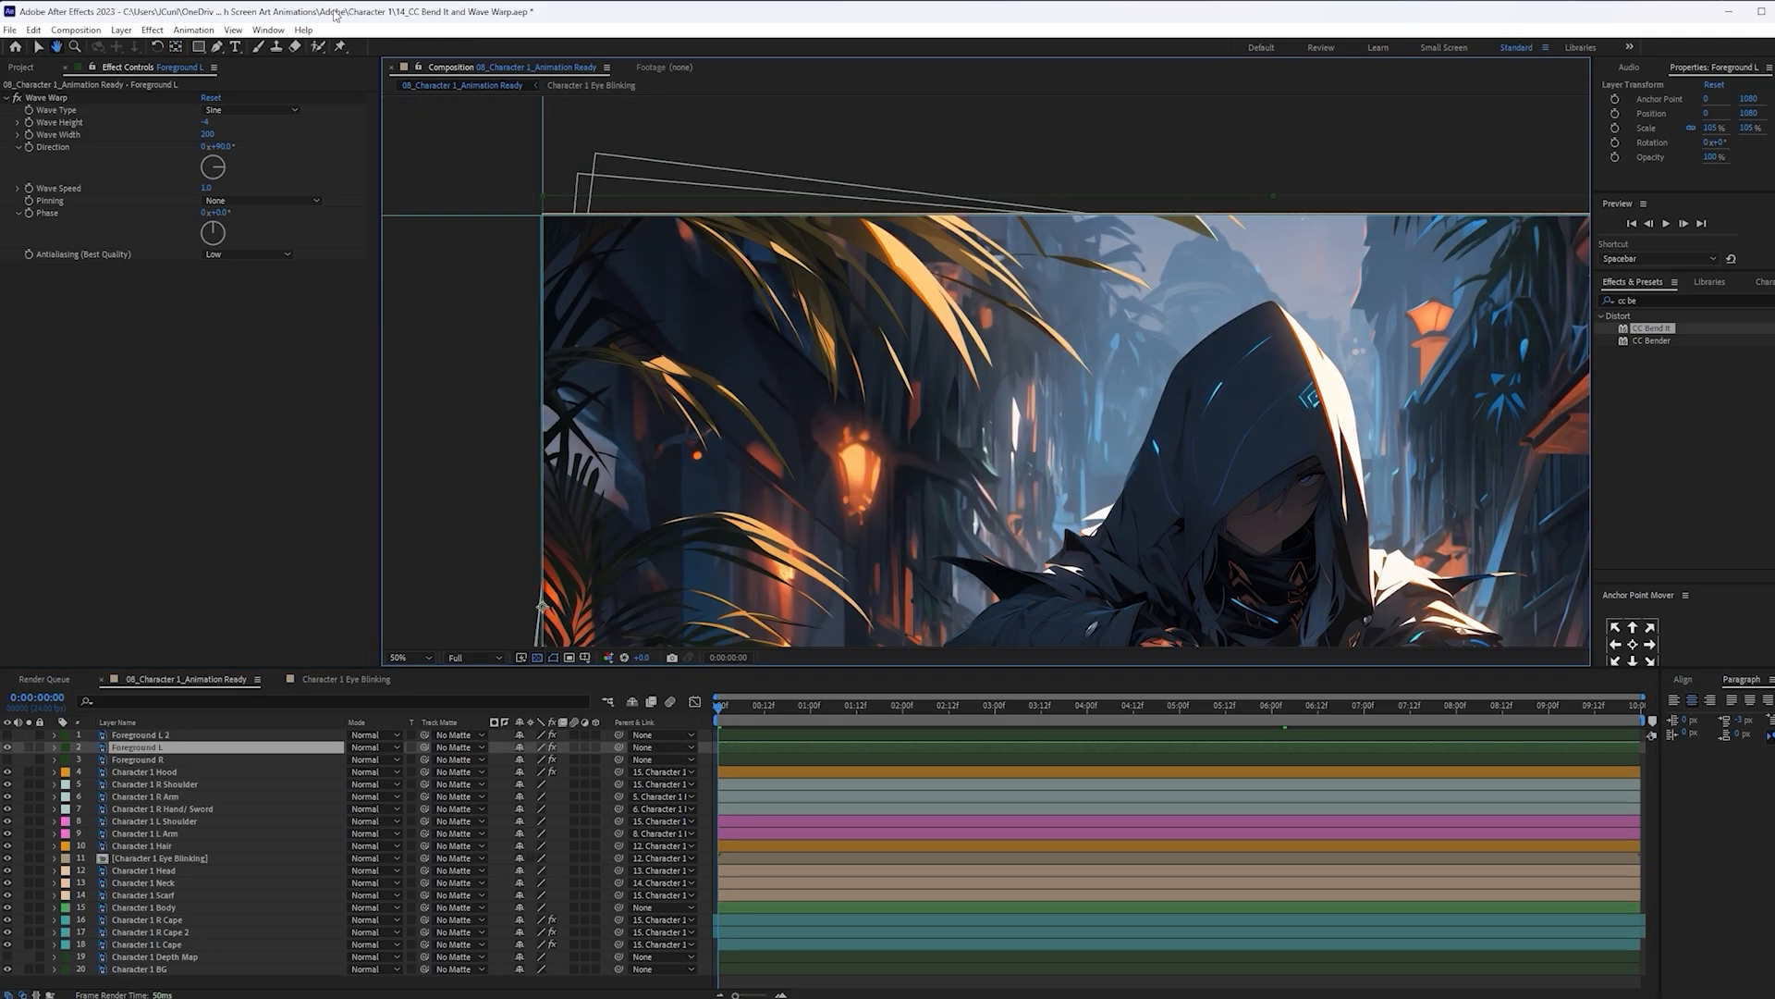
{"action": "left_click", "coordinate": [216, 47]}
{"action": "left_click", "coordinate": [1213, 142]}
{"action": "left_click", "coordinate": [1279, 237]}
{"action": "left_click", "coordinate": [1201, 283]}
{"action": "left_click", "coordinate": [1105, 398]}
{"action": "left_click", "coordinate": [902, 476]}
{"action": "left_click", "coordinate": [800, 490]}
{"action": "left_click", "coordinate": [711, 477]}
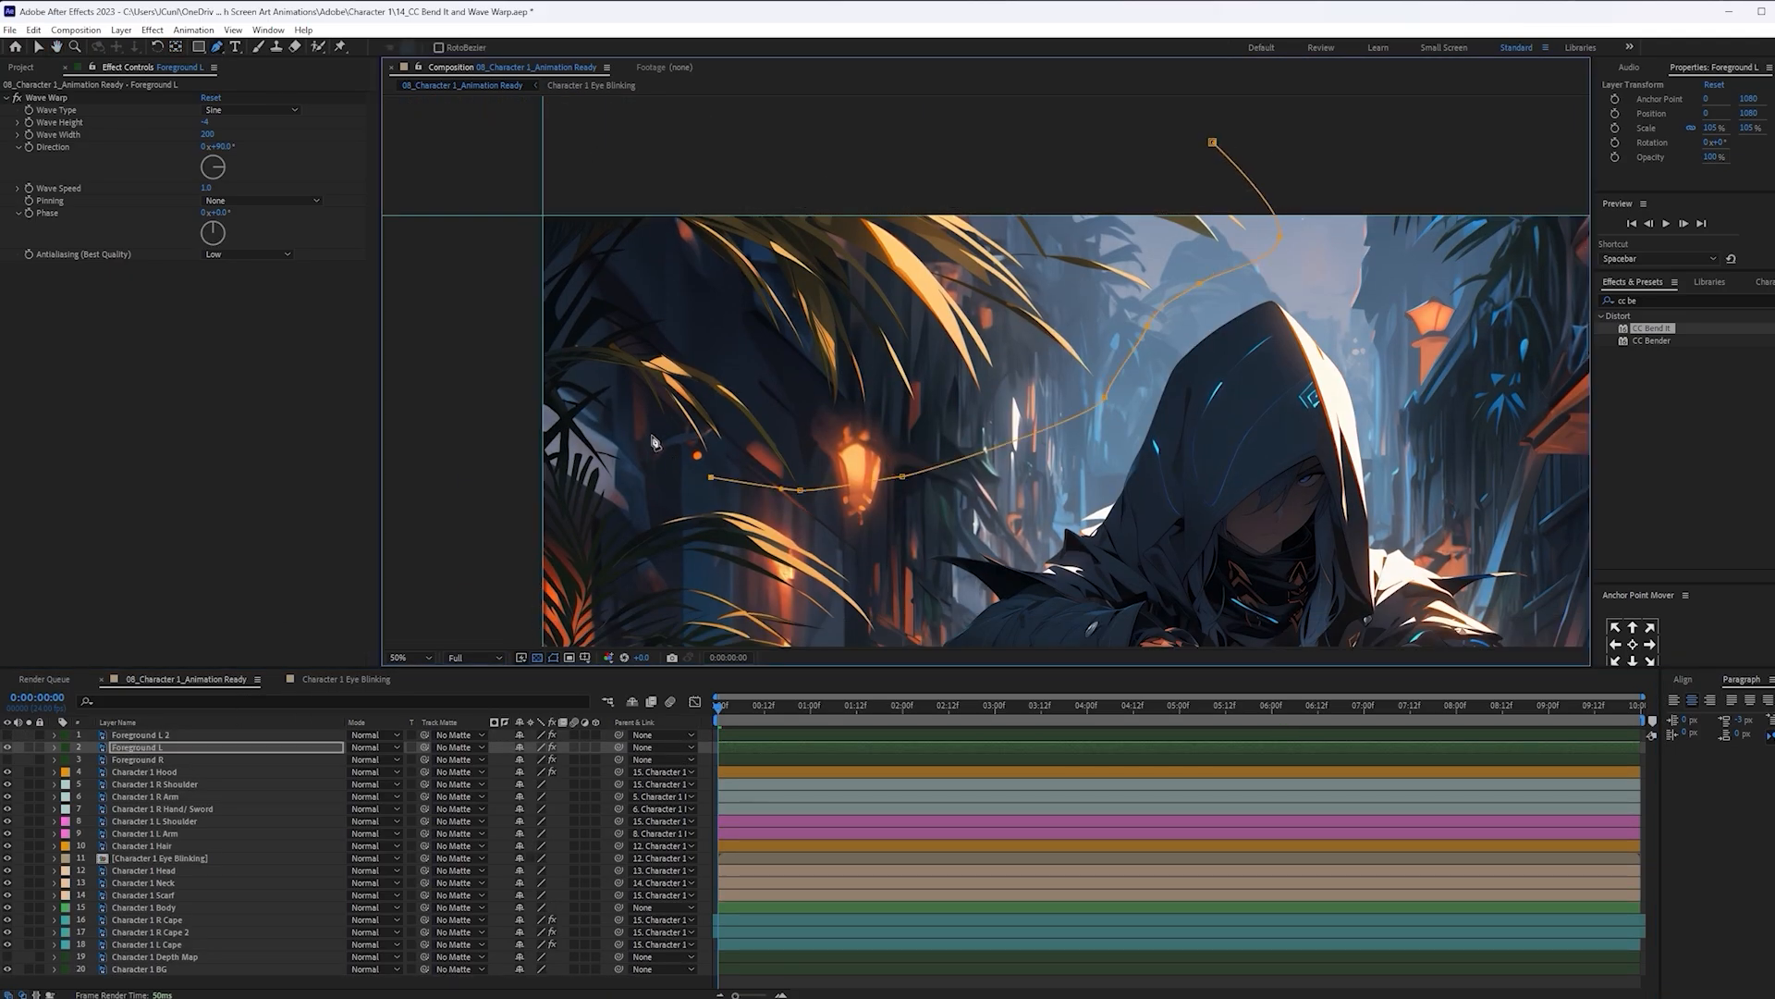
{"action": "left_click", "coordinate": [633, 415]}
{"action": "left_click", "coordinate": [614, 373]}
{"action": "left_click", "coordinate": [563, 377]}
{"action": "left_click", "coordinate": [529, 401]}
{"action": "left_click", "coordinate": [487, 144]}
{"action": "left_click", "coordinate": [1212, 142]}
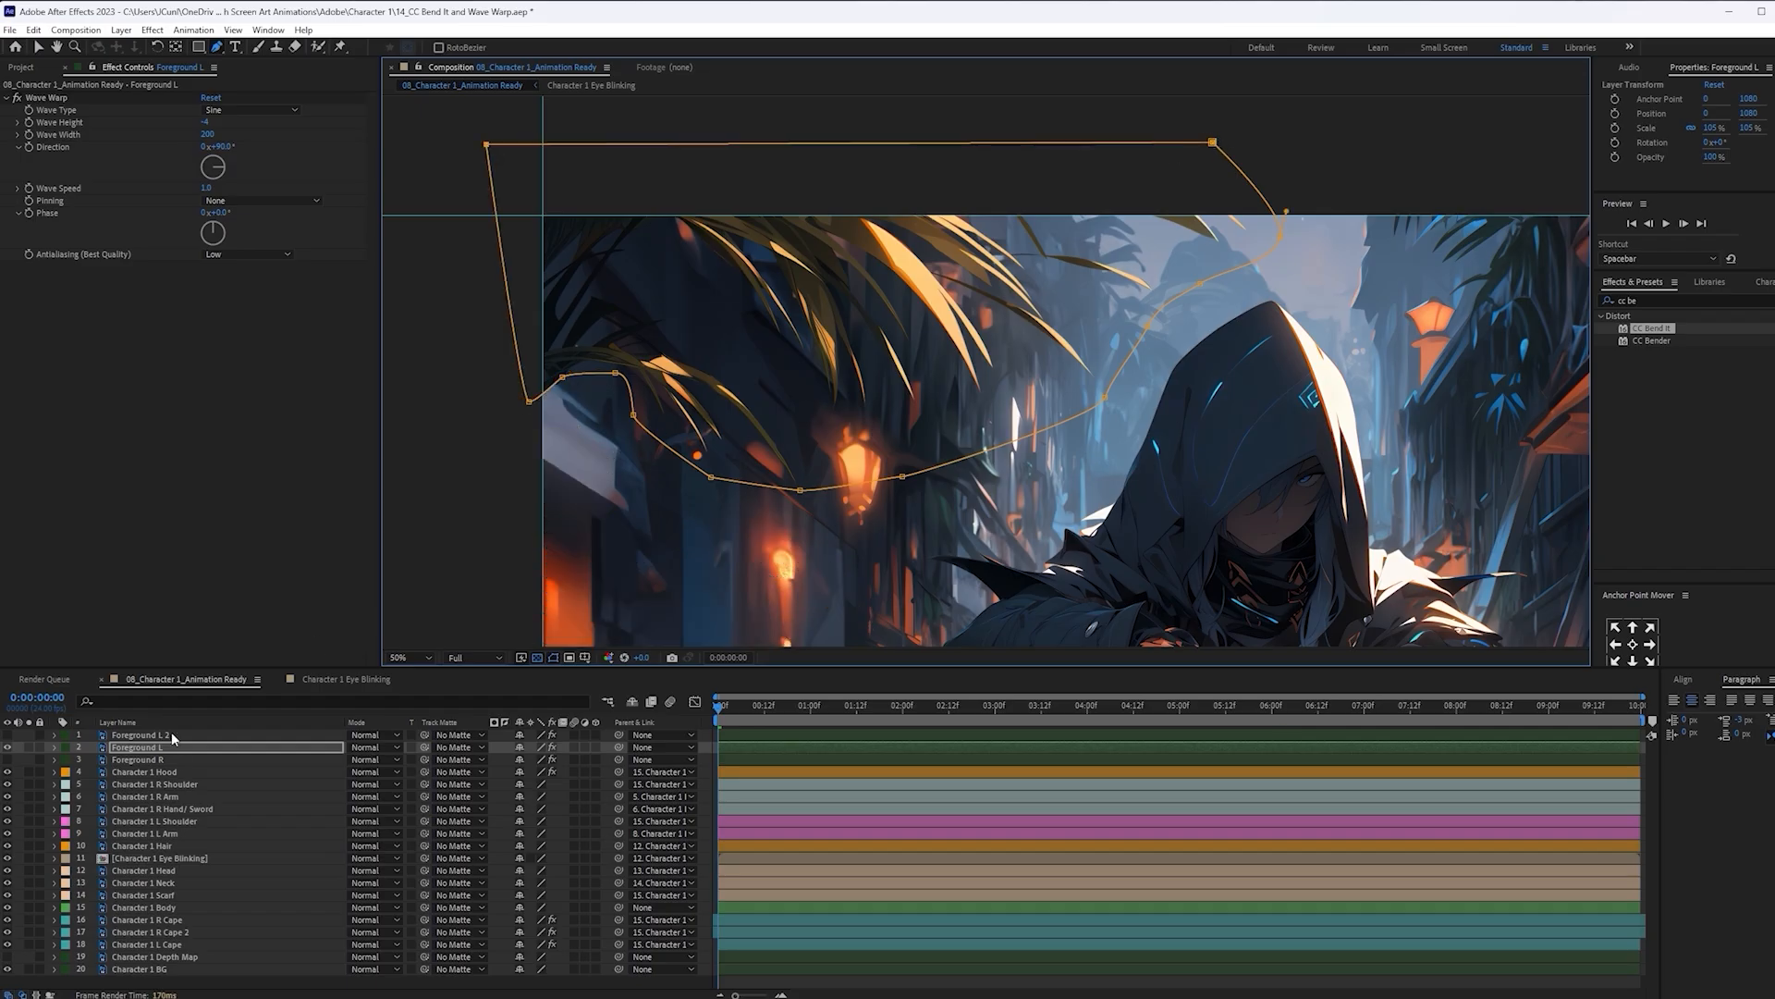
Preview the masked upper leaves, then hide Foreground L and show the Foreground L 2 layer
{"action": "left_click", "coordinate": [122, 735]}
{"action": "key", "text": "space"}
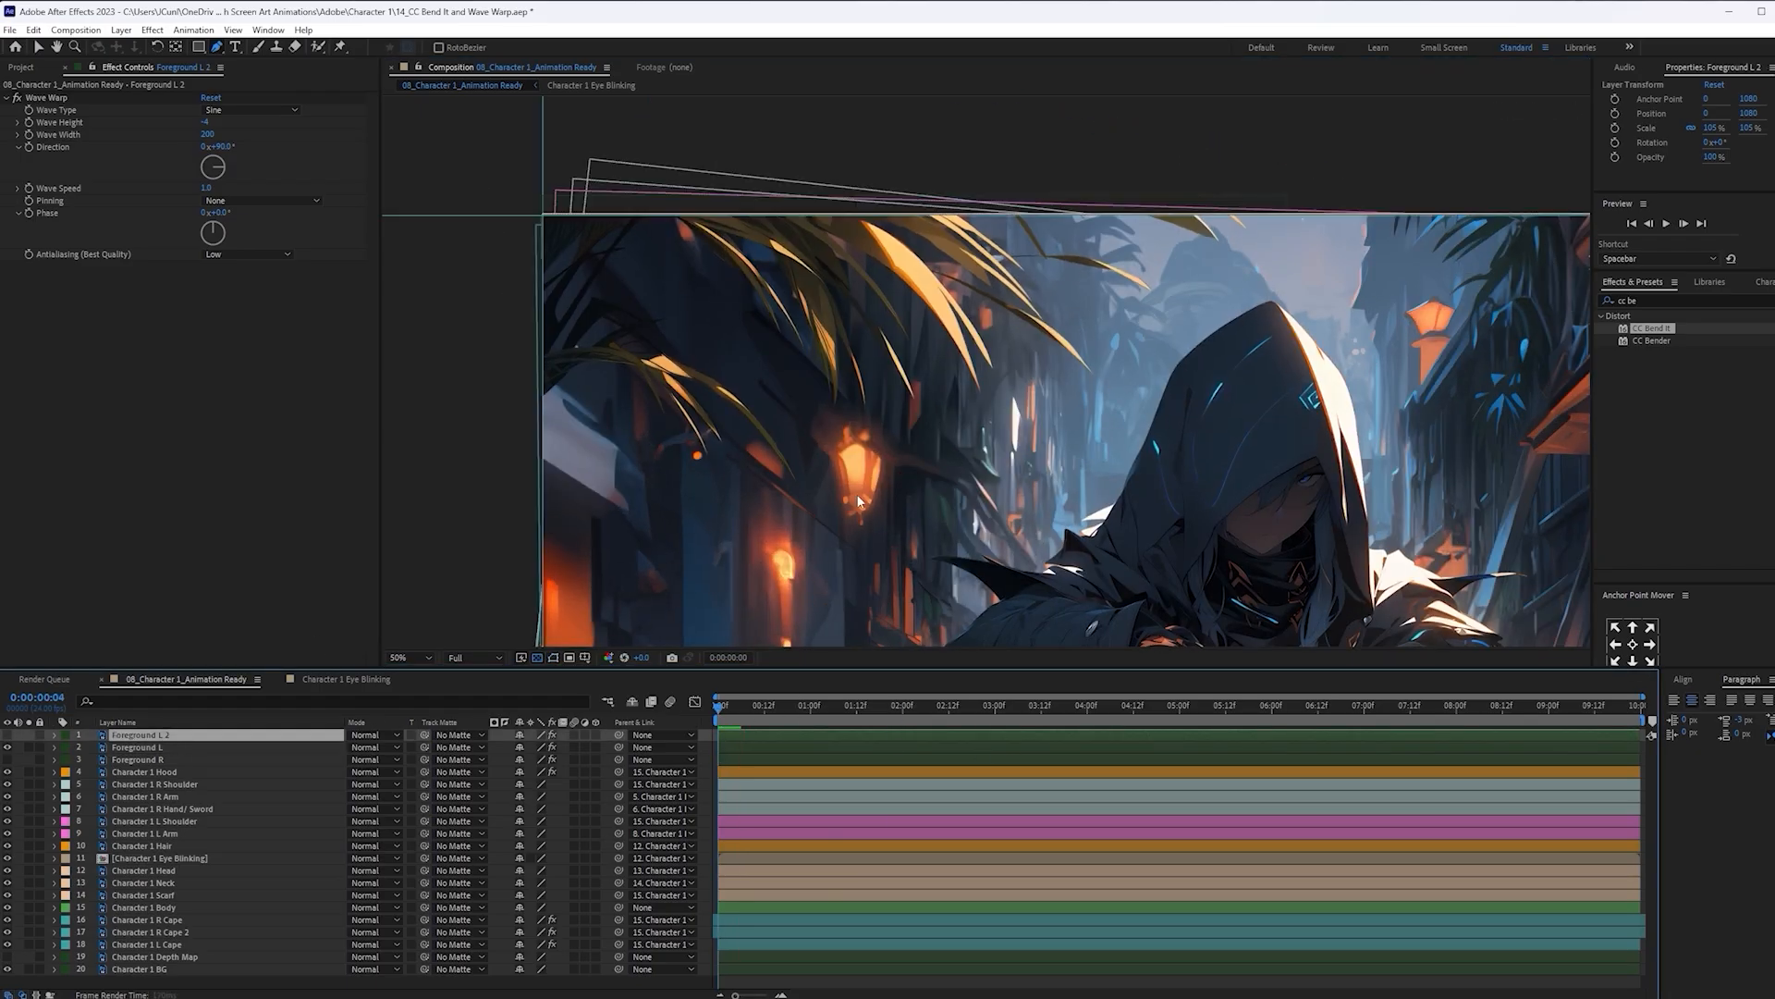
{"action": "scroll", "coordinate": [695, 447], "scroll_direction": "down", "scroll_amount": 2}
{"action": "key", "text": "v"}
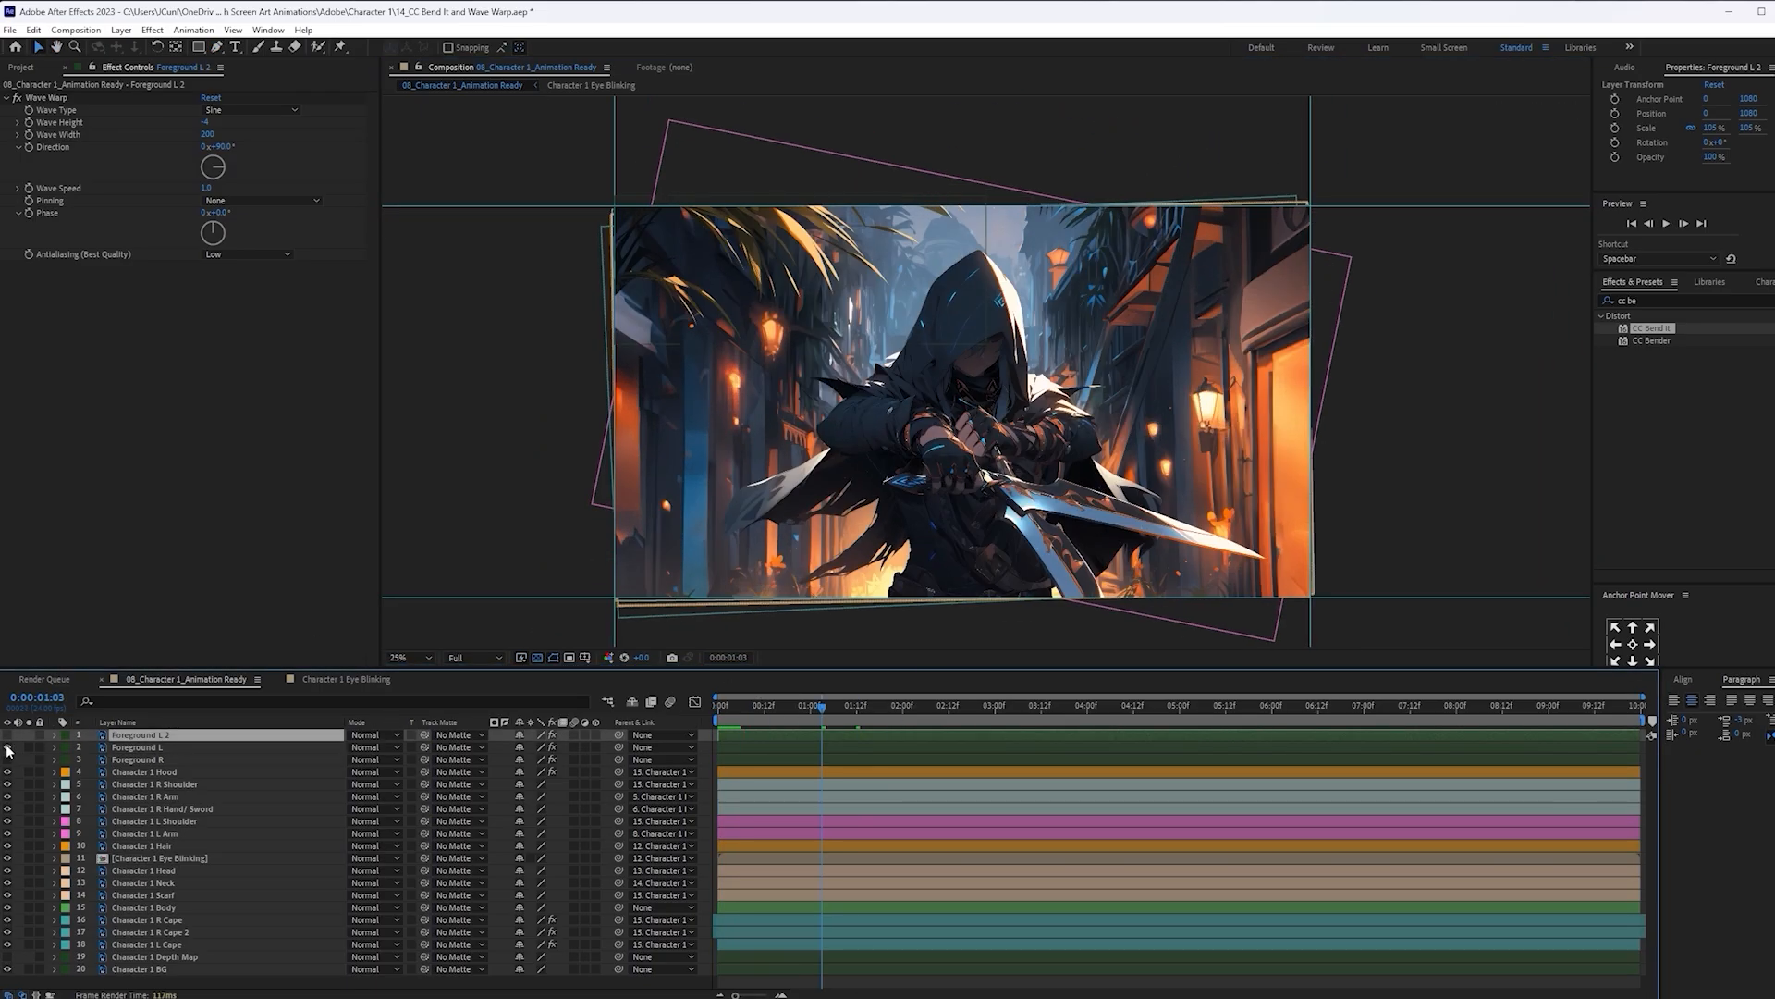
{"action": "left_click", "coordinate": [9, 735]}
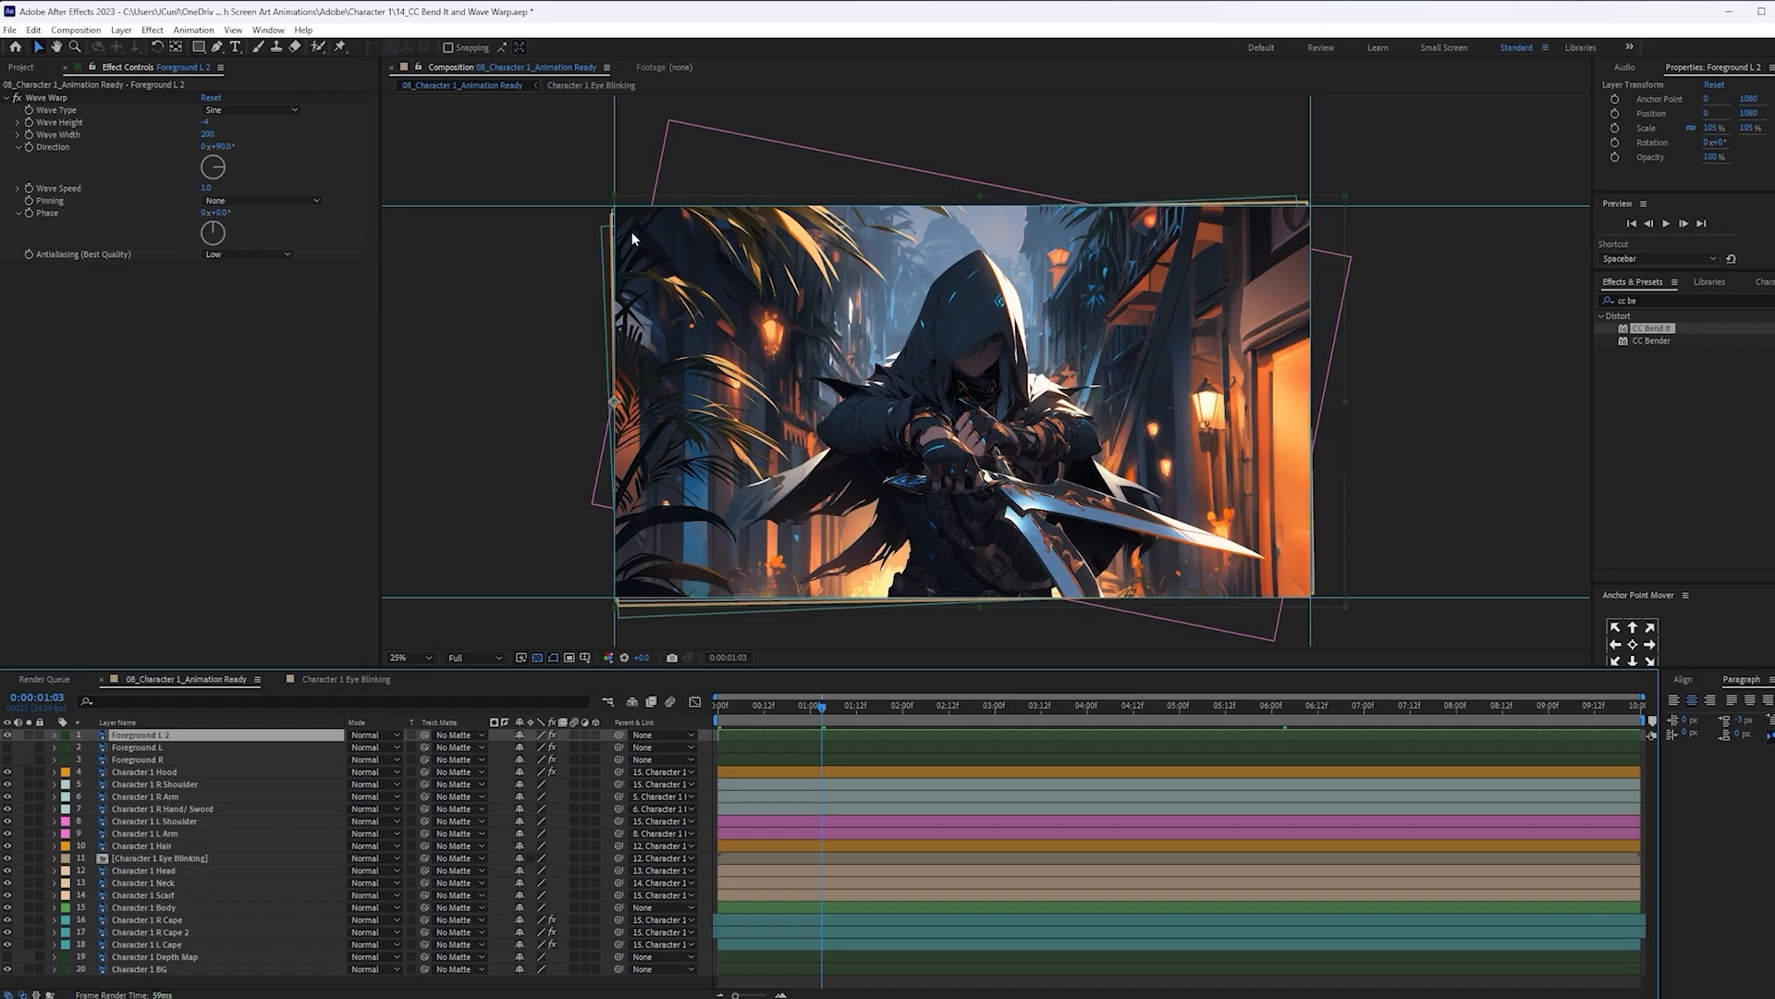
Draw a closed Pen mask around the lower palm foliage on the Foreground L 2 layer
{"action": "key", "text": "g"}
{"action": "left_click_drag", "start_coordinate": [642, 351], "coordinate": [732, 424]}
{"action": "scroll", "coordinate": [732, 423], "scroll_direction": "up", "scroll_amount": 2}
{"action": "left_click", "coordinate": [662, 274]}
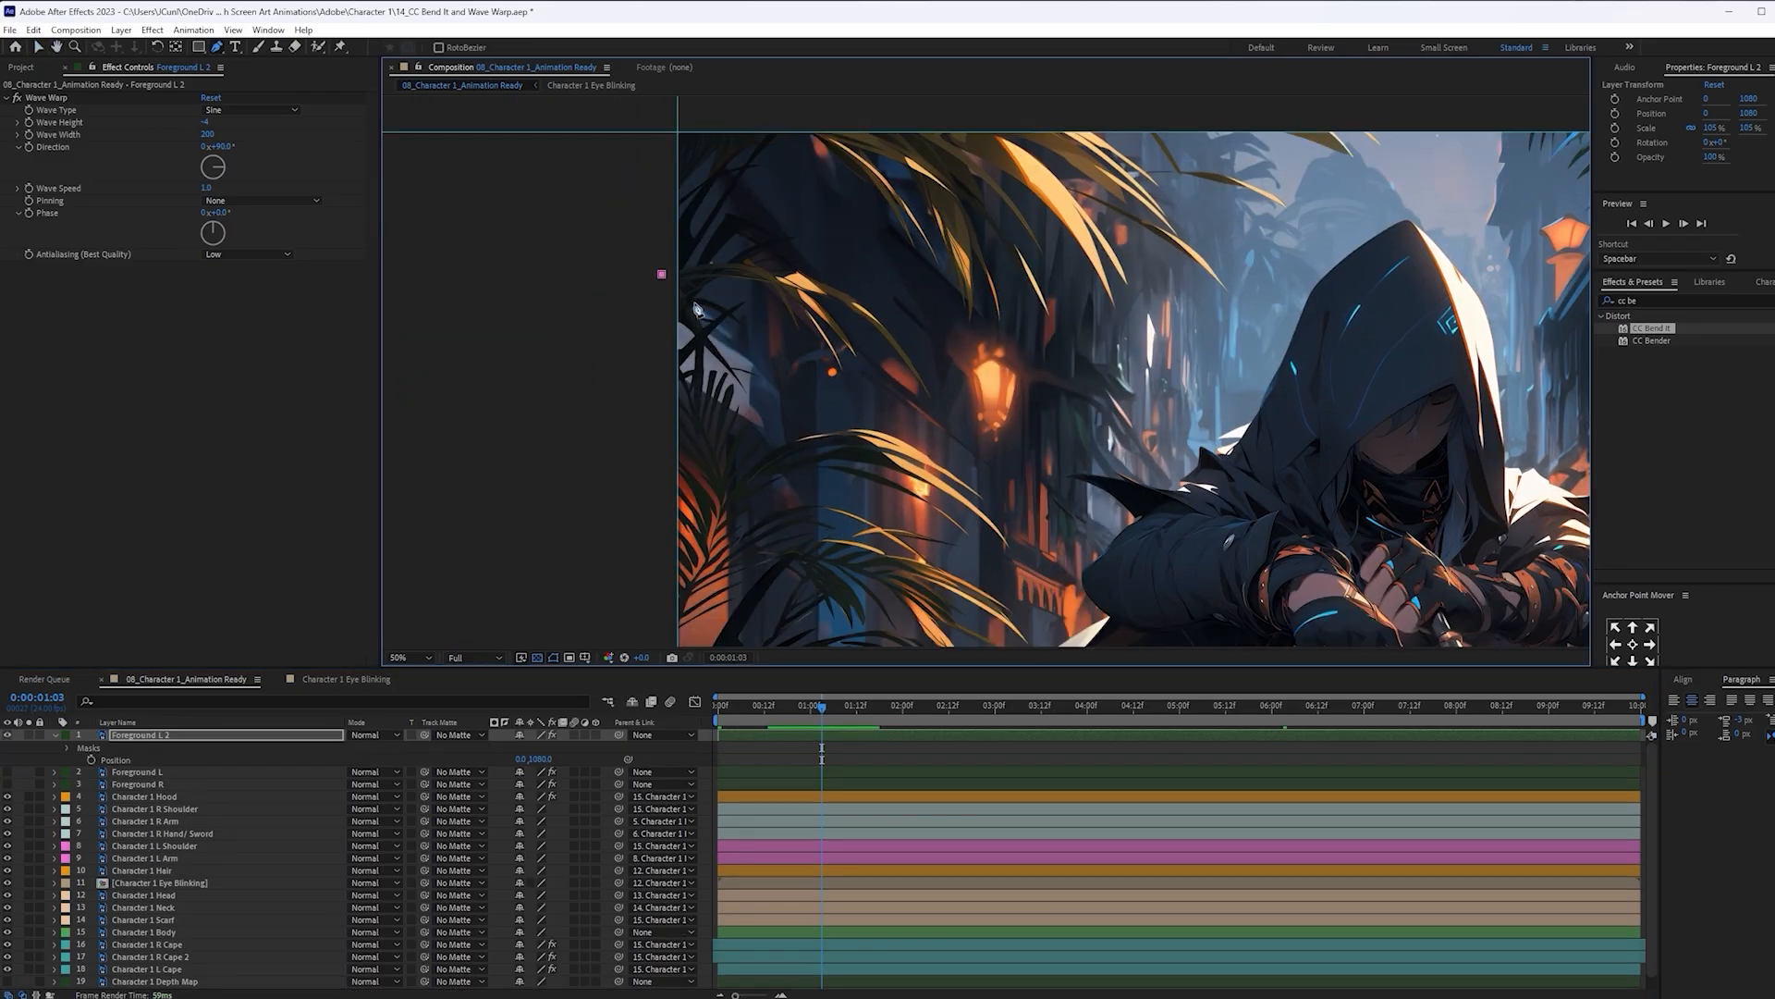
{"action": "left_click", "coordinate": [689, 296]}
{"action": "left_click", "coordinate": [723, 292]}
{"action": "left_click", "coordinate": [788, 377]}
{"action": "left_click", "coordinate": [1043, 537]}
{"action": "mouse_move", "coordinate": [1032, 540]}
{"action": "left_mouse_down"}
{"action": "mouse_move", "coordinate": [1050, 411]}
{"action": "mouse_move", "coordinate": [1025, 470]}
{"action": "left_mouse_up"}
{"action": "left_click", "coordinate": [994, 543]}
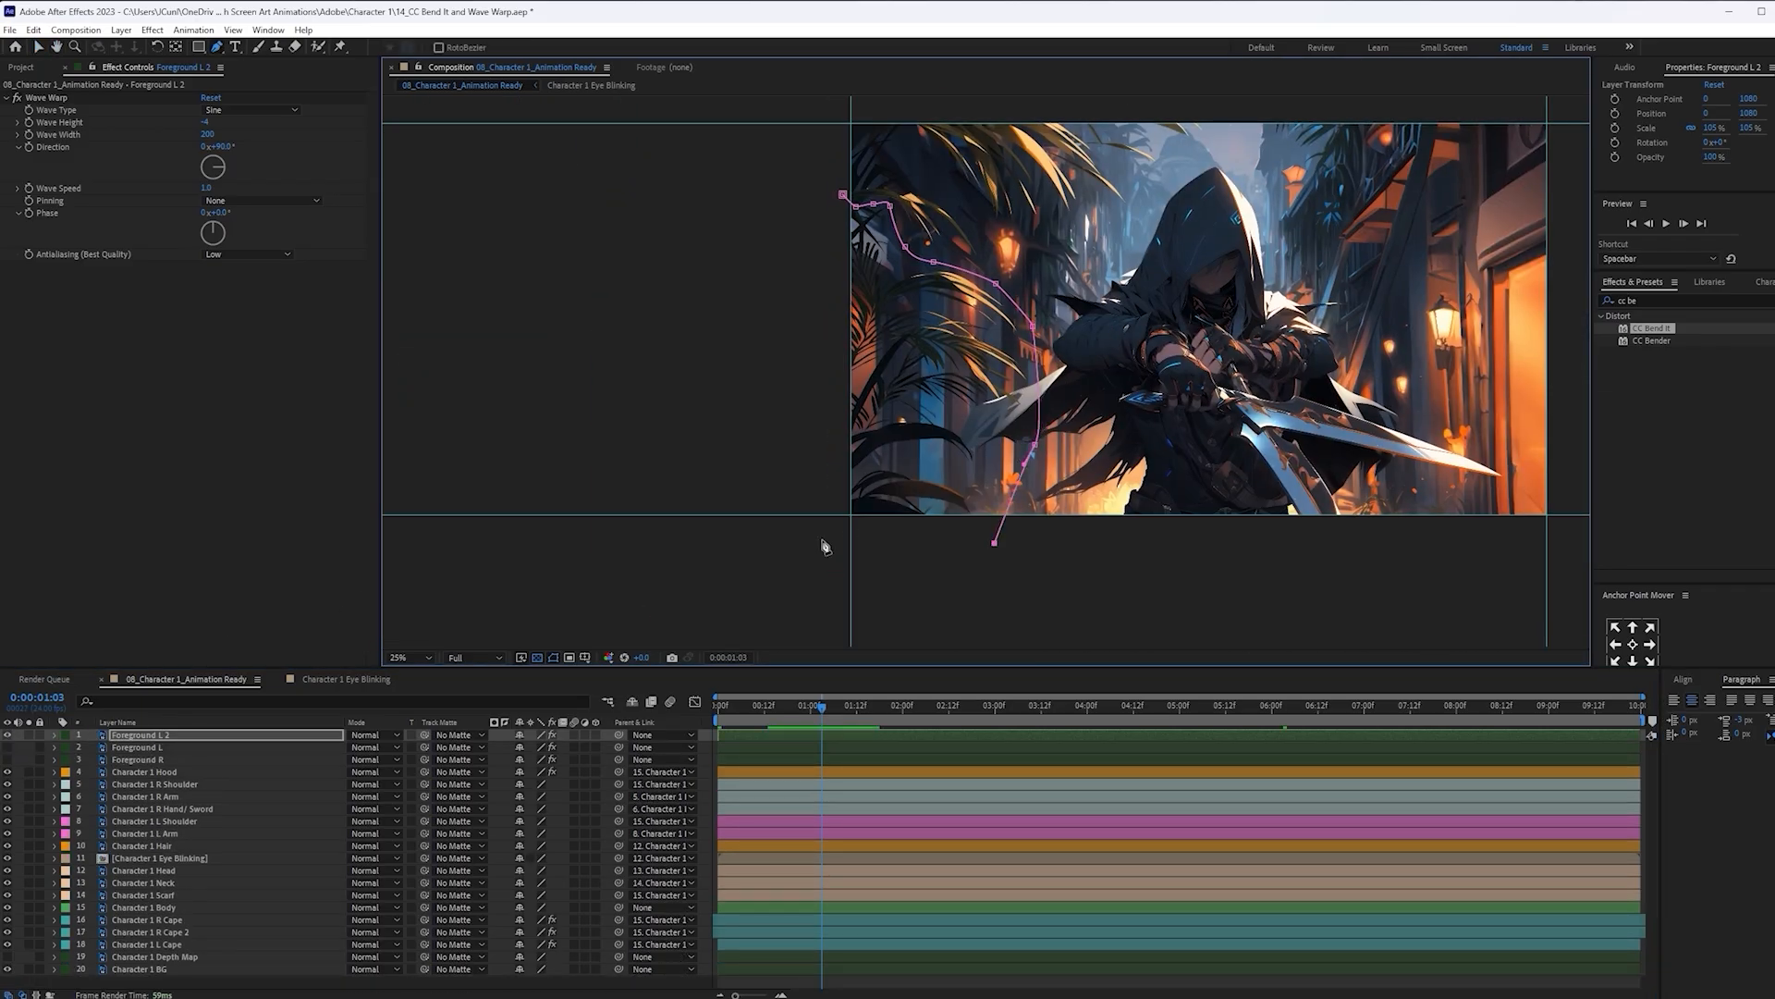
{"action": "left_click", "coordinate": [822, 539]}
{"action": "left_click", "coordinate": [843, 194]}
Adjust the Wave Warp Direction on the left foreground foliage and preview the motion from the first frame
{"action": "left_click_drag", "start_coordinate": [221, 165], "coordinate": [224, 145]}
{"action": "key", "text": "space"}
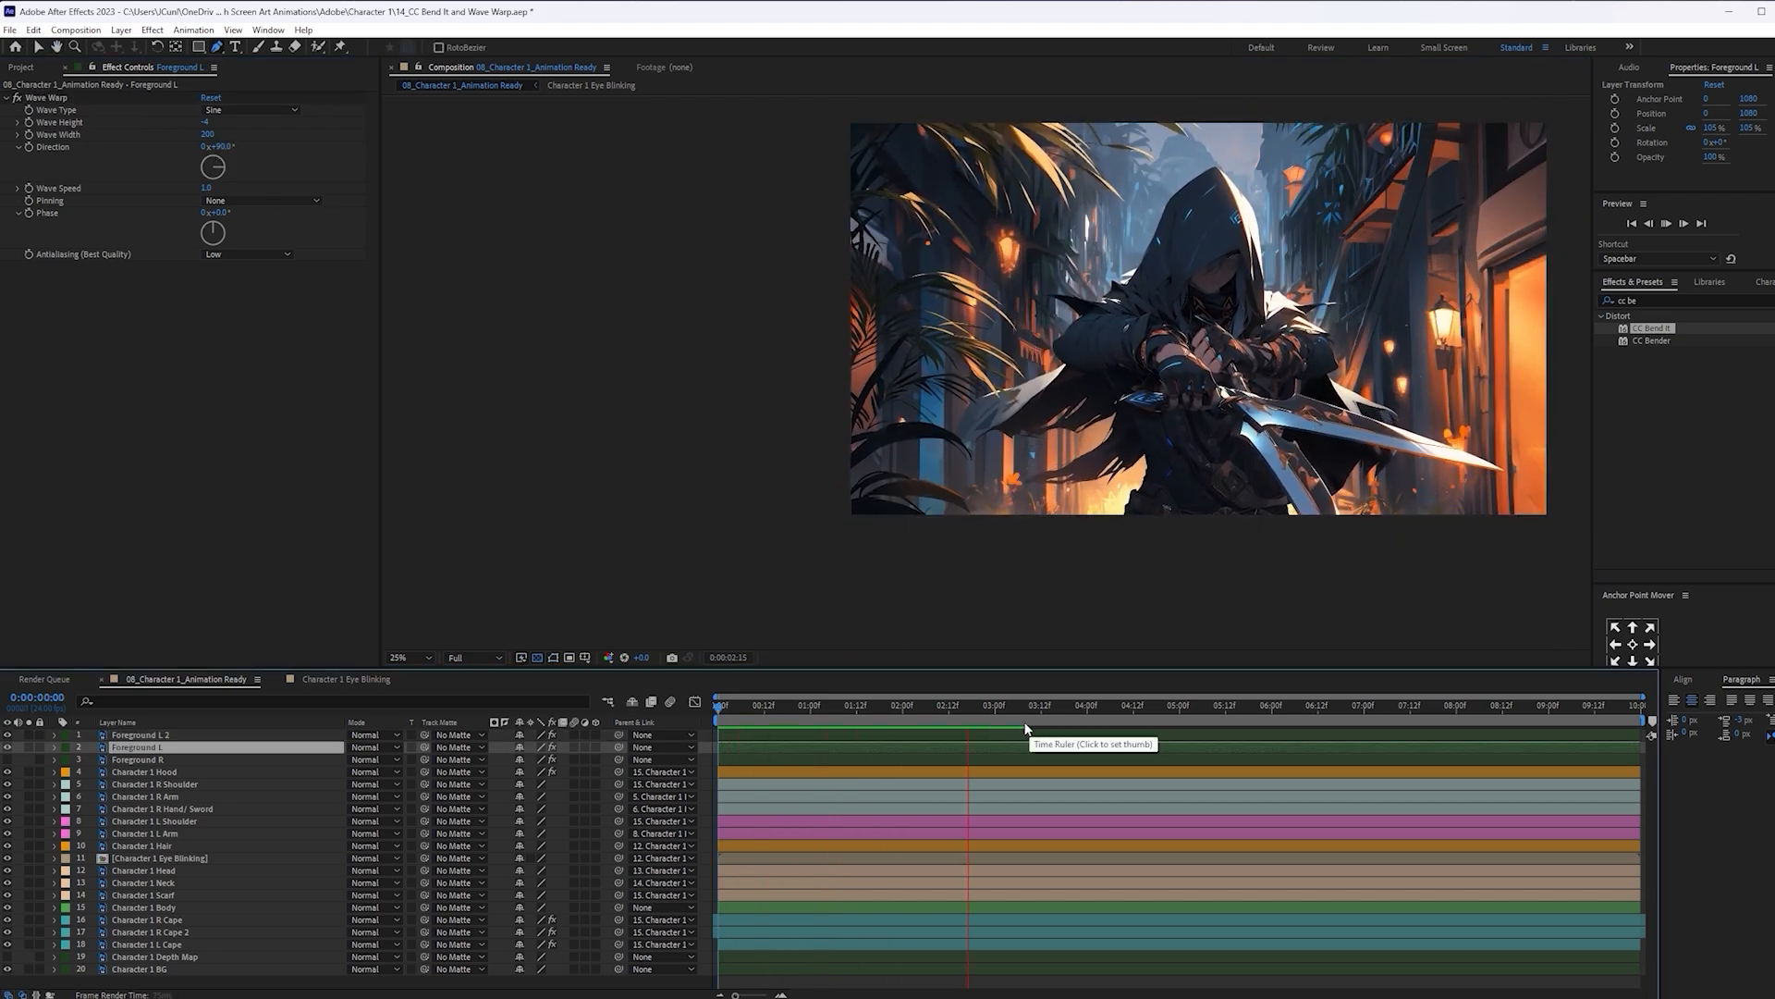
Stop the preview and set the Wave Warp Wave Height on the Foreground L 2 layer to -2
{"action": "key", "text": "space"}
{"action": "left_click", "coordinate": [237, 735]}
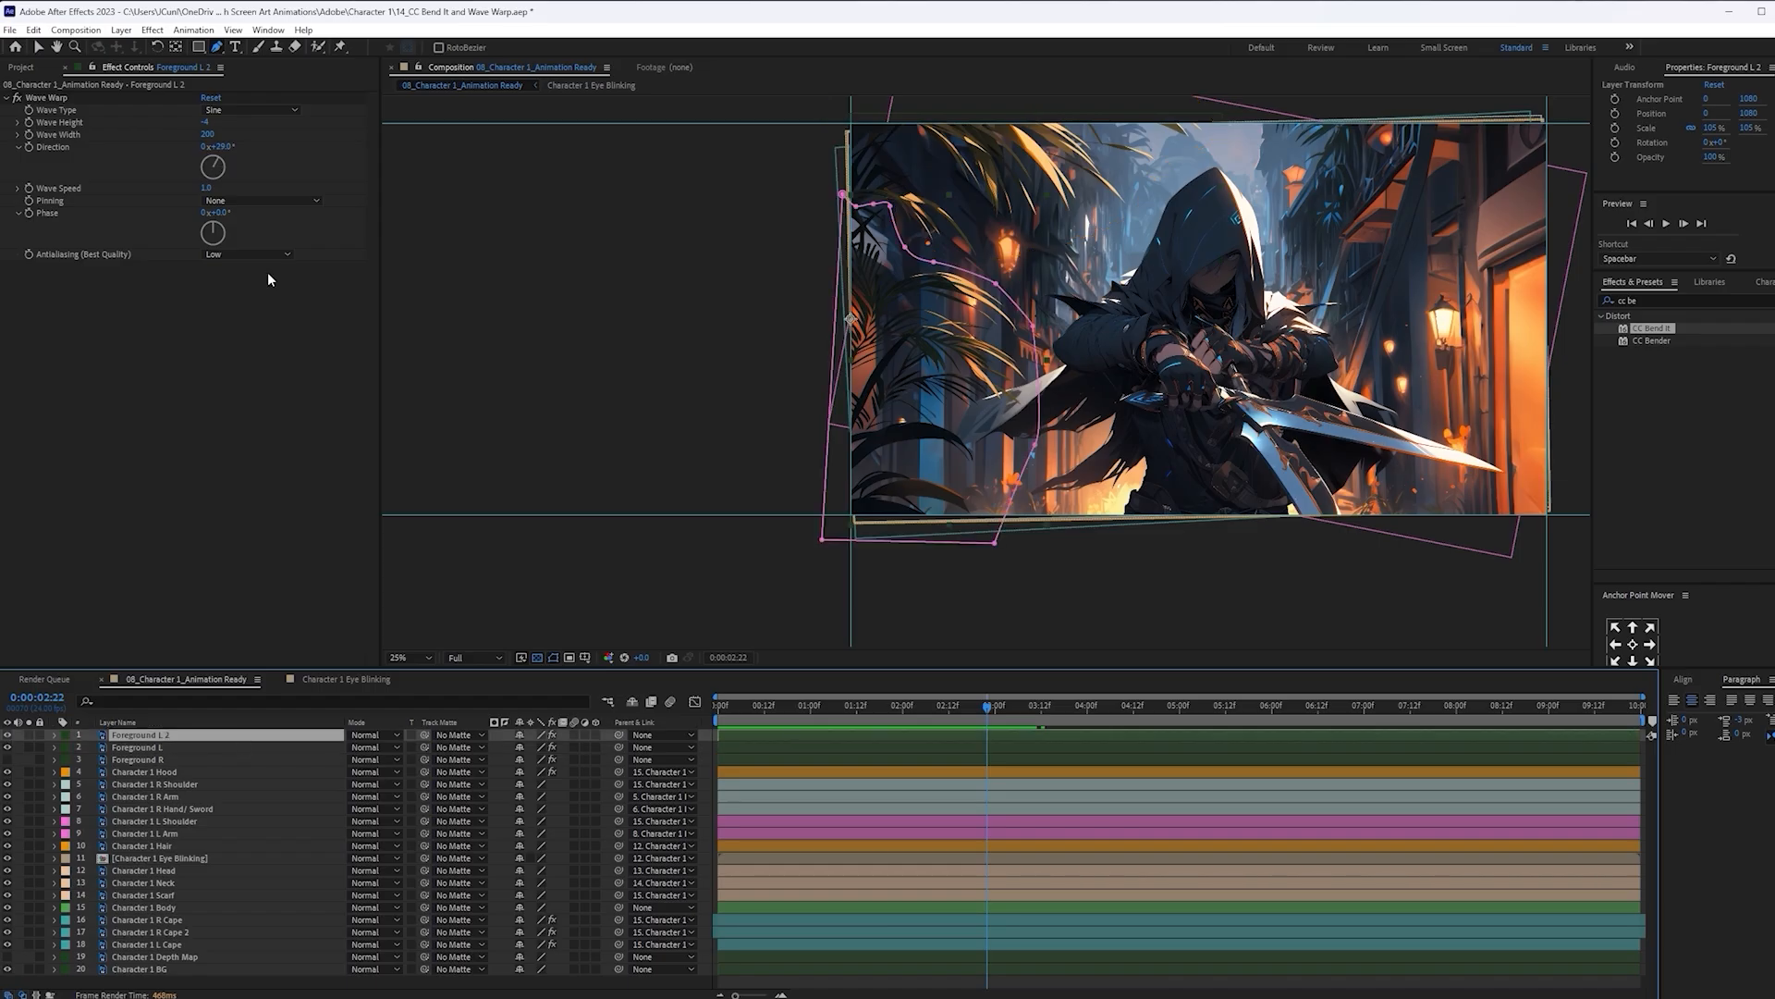
{"action": "left_click", "coordinate": [204, 122]}
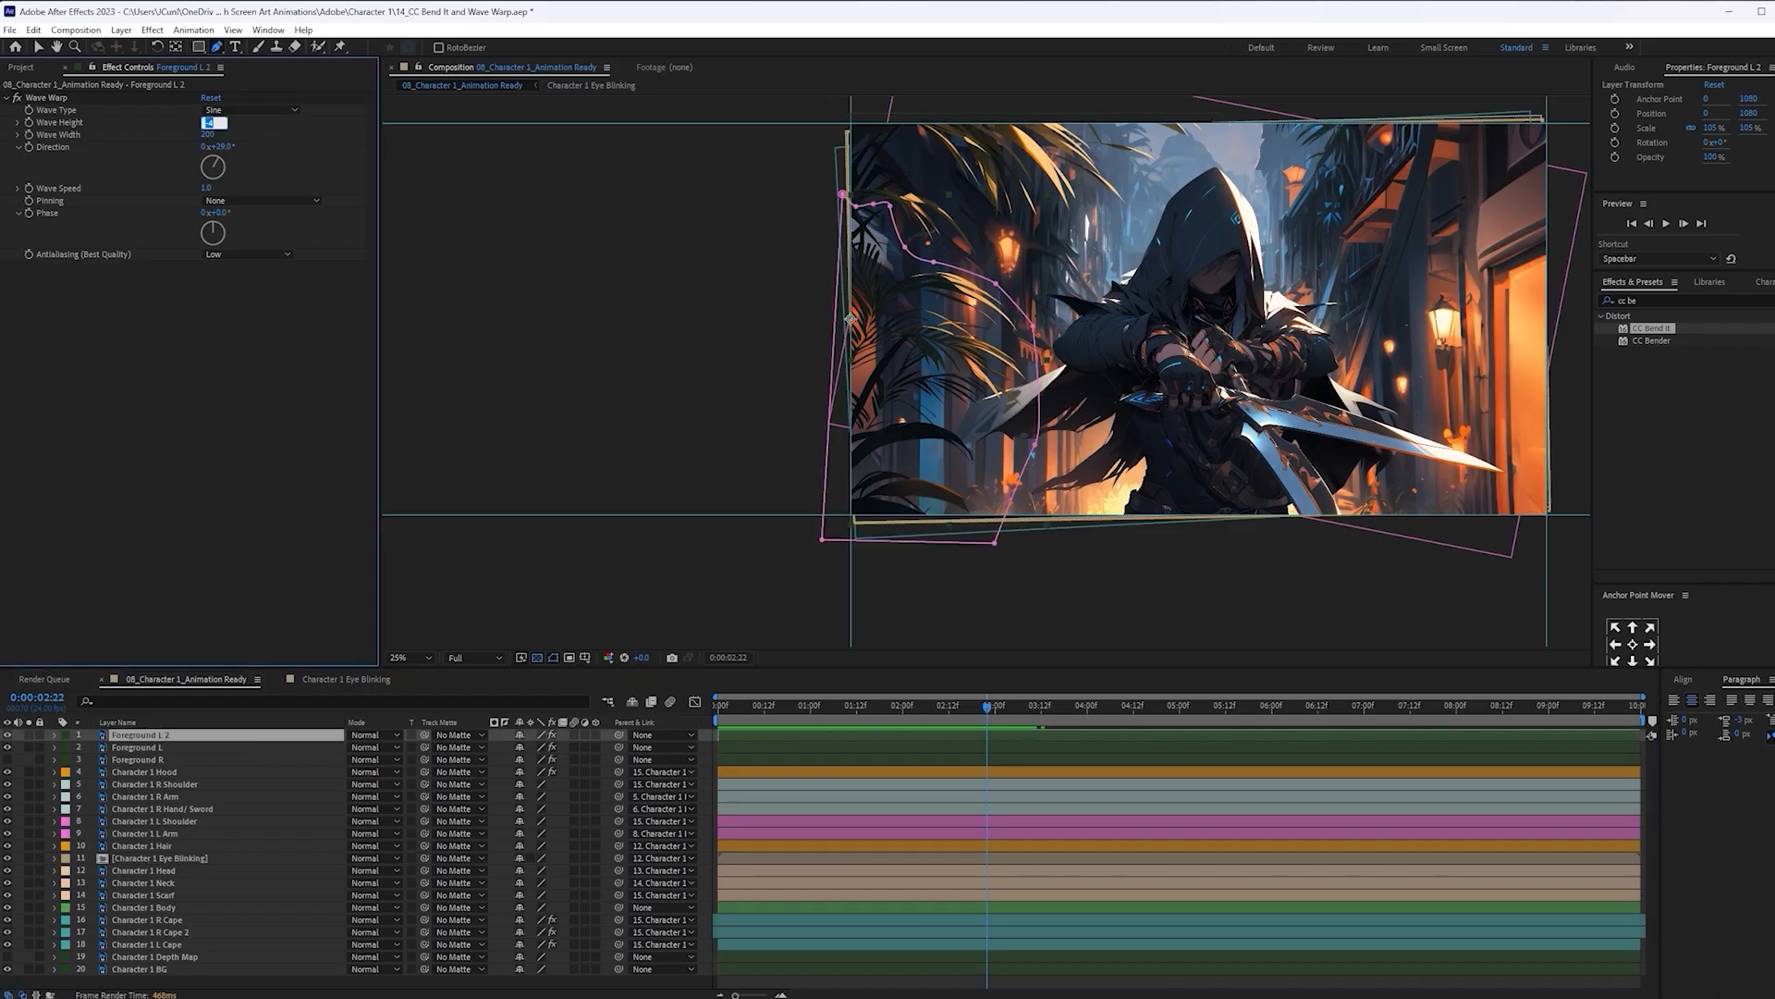
{"action": "type", "text": "-2"}
{"action": "key", "text": "Return"}
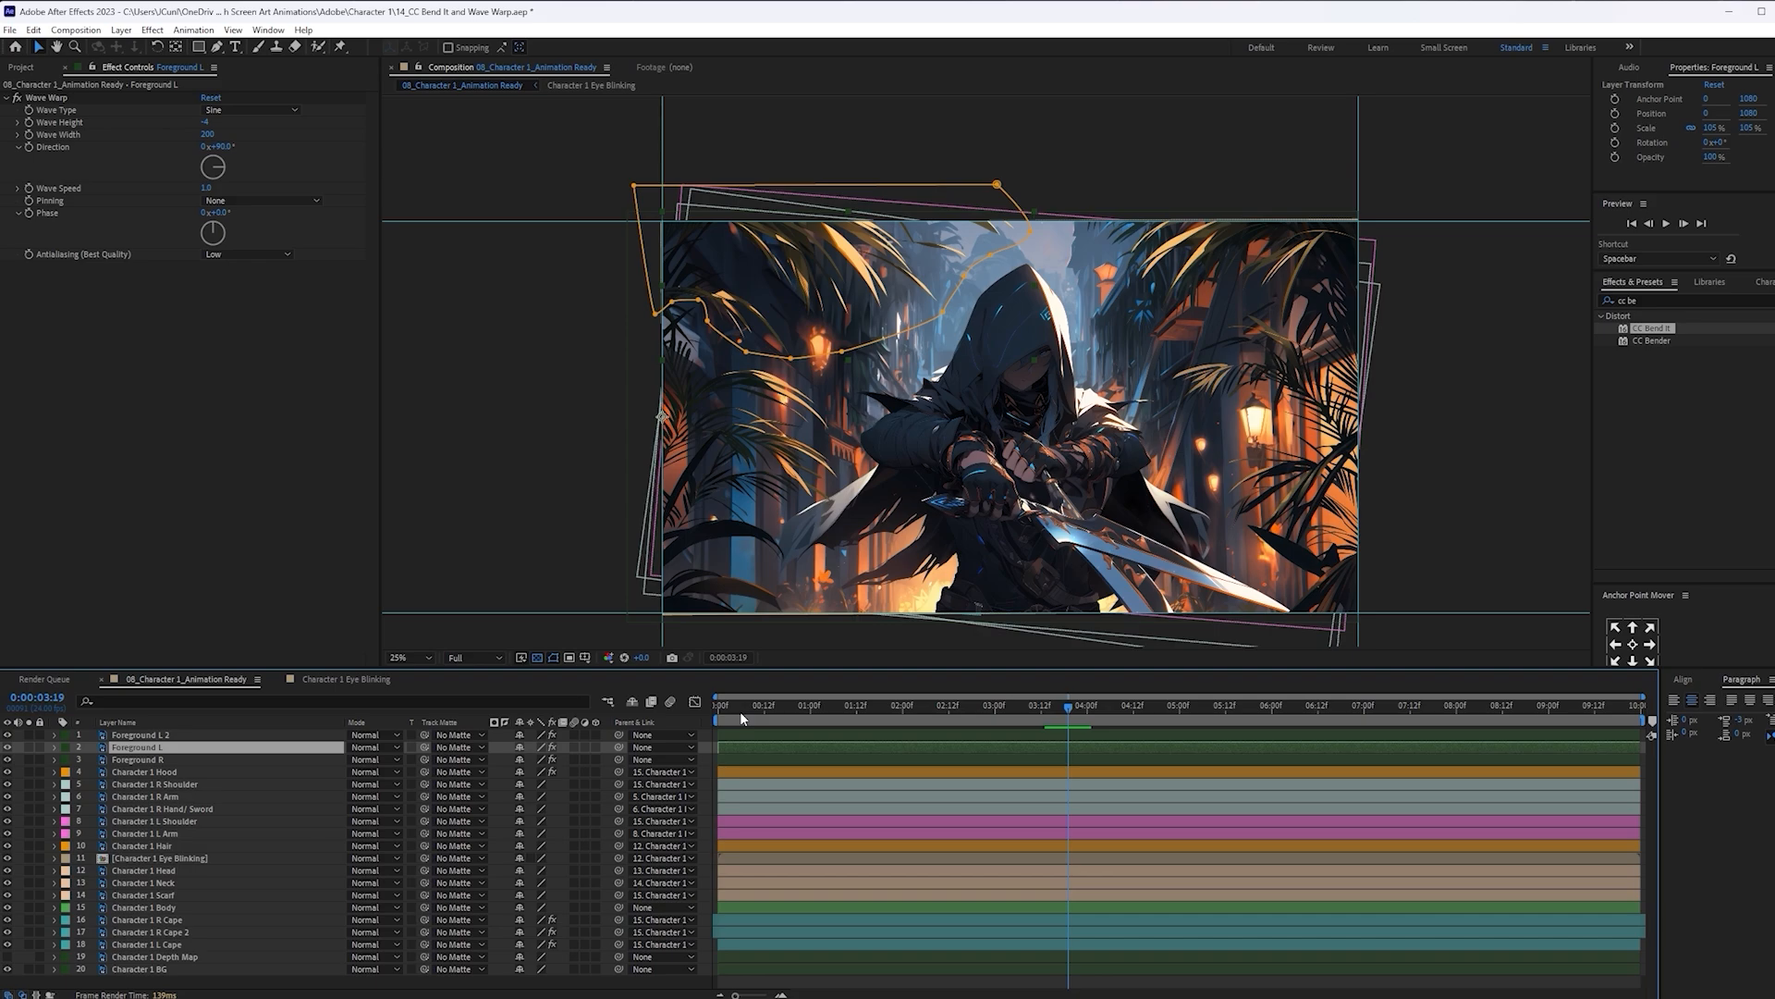
Return to the first frame and parent the Foreground L 2 layer to Foreground L
{"action": "left_click_drag", "start_coordinate": [739, 711], "coordinate": [641, 707]}
{"action": "left_click", "coordinate": [161, 736]}
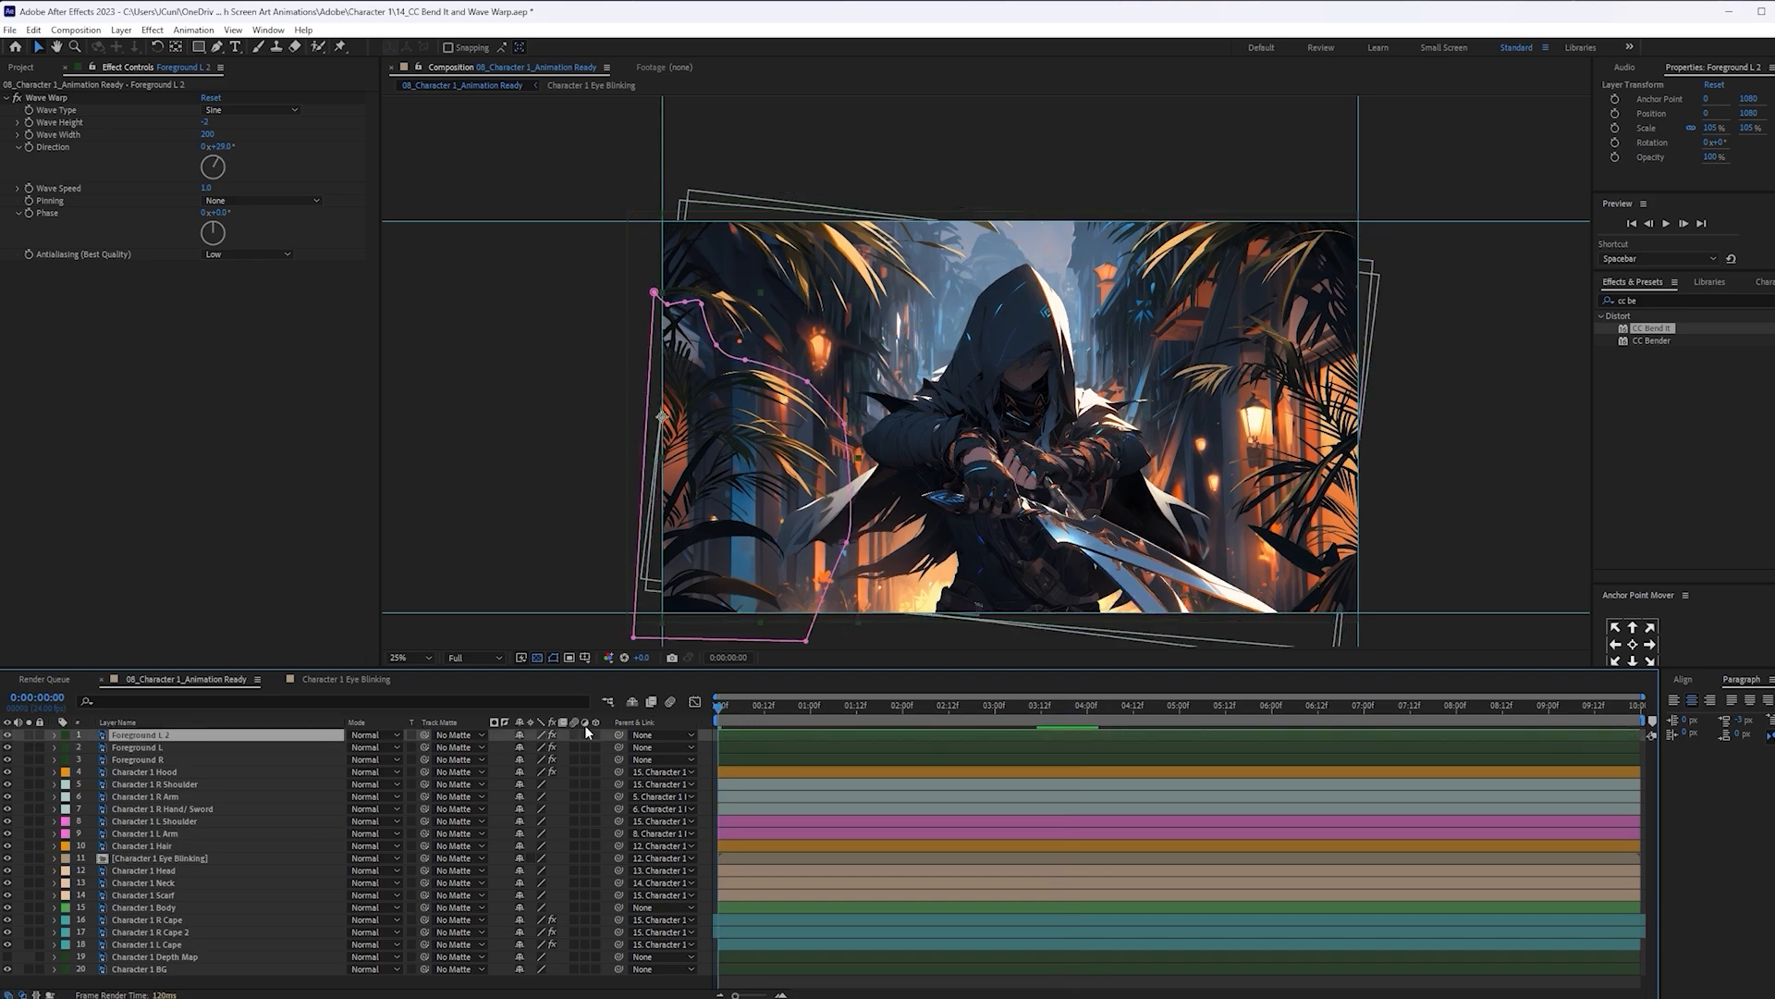
{"action": "left_click_drag", "start_coordinate": [618, 734], "coordinate": [620, 747]}
Duplicate the Foreground R layer for separate control of its upper and lower foliage
{"action": "left_click", "coordinate": [200, 761]}
{"action": "left_click_drag", "start_coordinate": [839, 705], "coordinate": [1094, 727]}
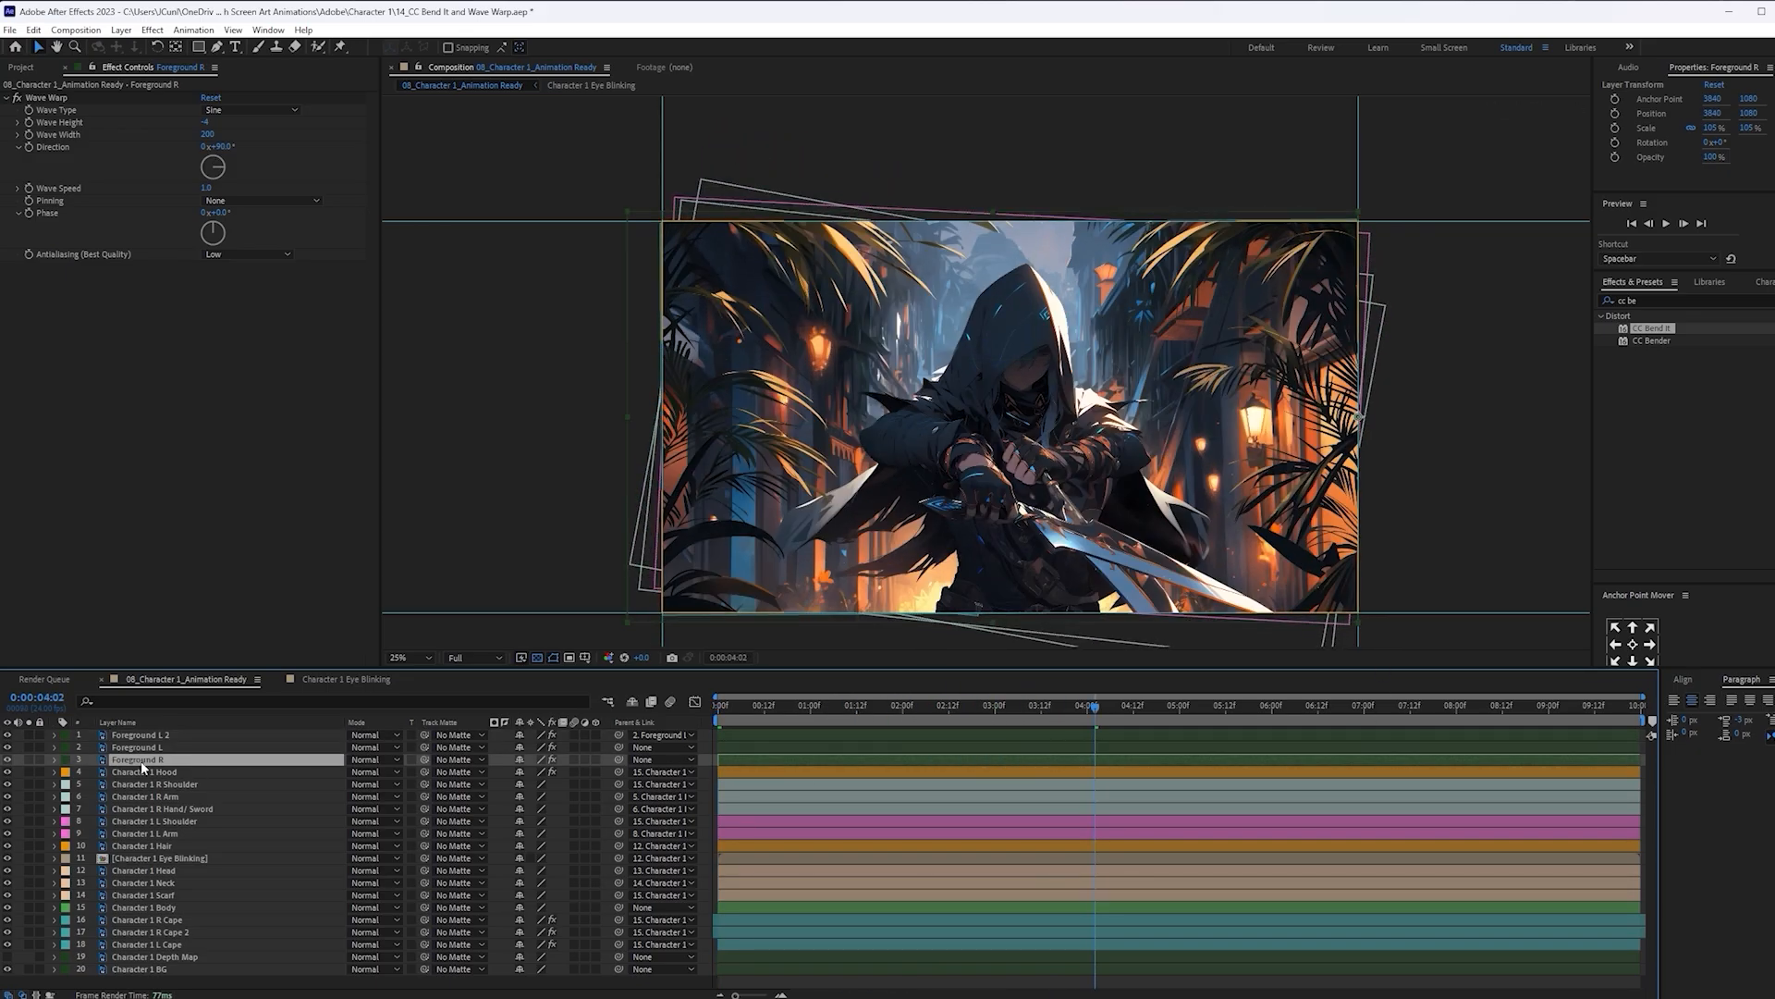
{"action": "key", "text": "ctrl+d"}
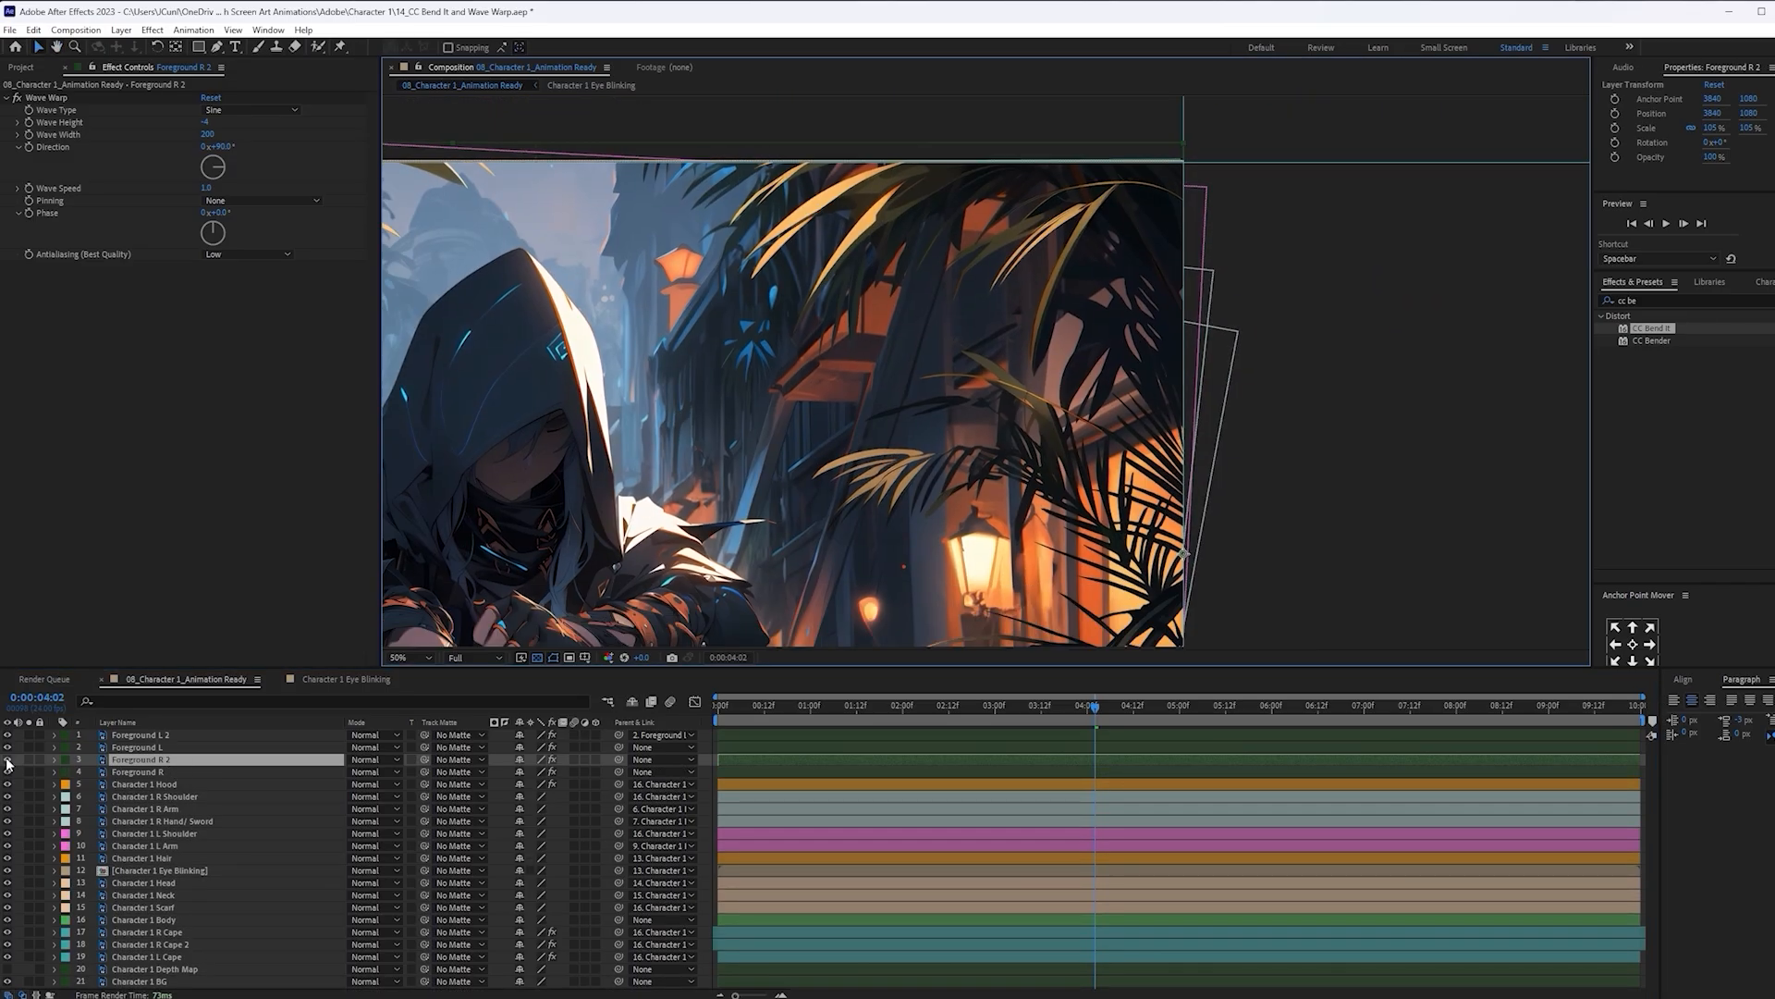
Draw a closed curved Pen mask around the upper palm leaves on the Foreground R layer
{"action": "left_click", "coordinate": [185, 771]}
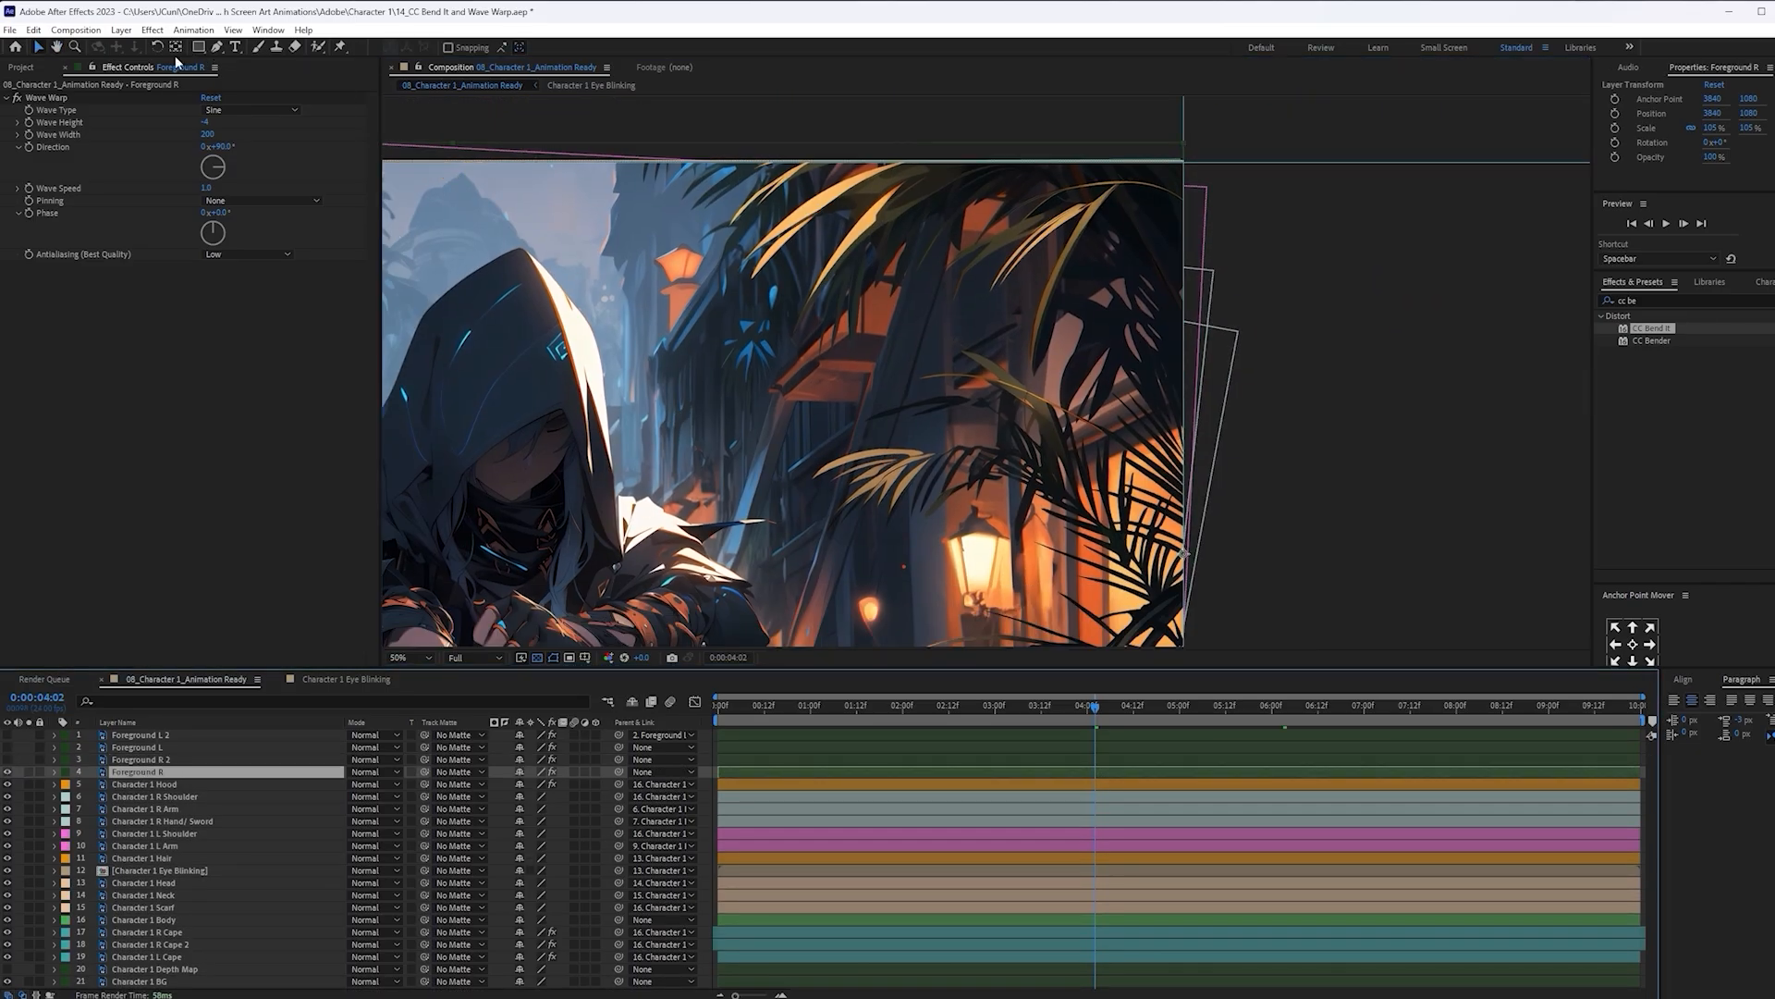
{"action": "left_click", "coordinate": [217, 48]}
{"action": "left_click", "coordinate": [608, 124]}
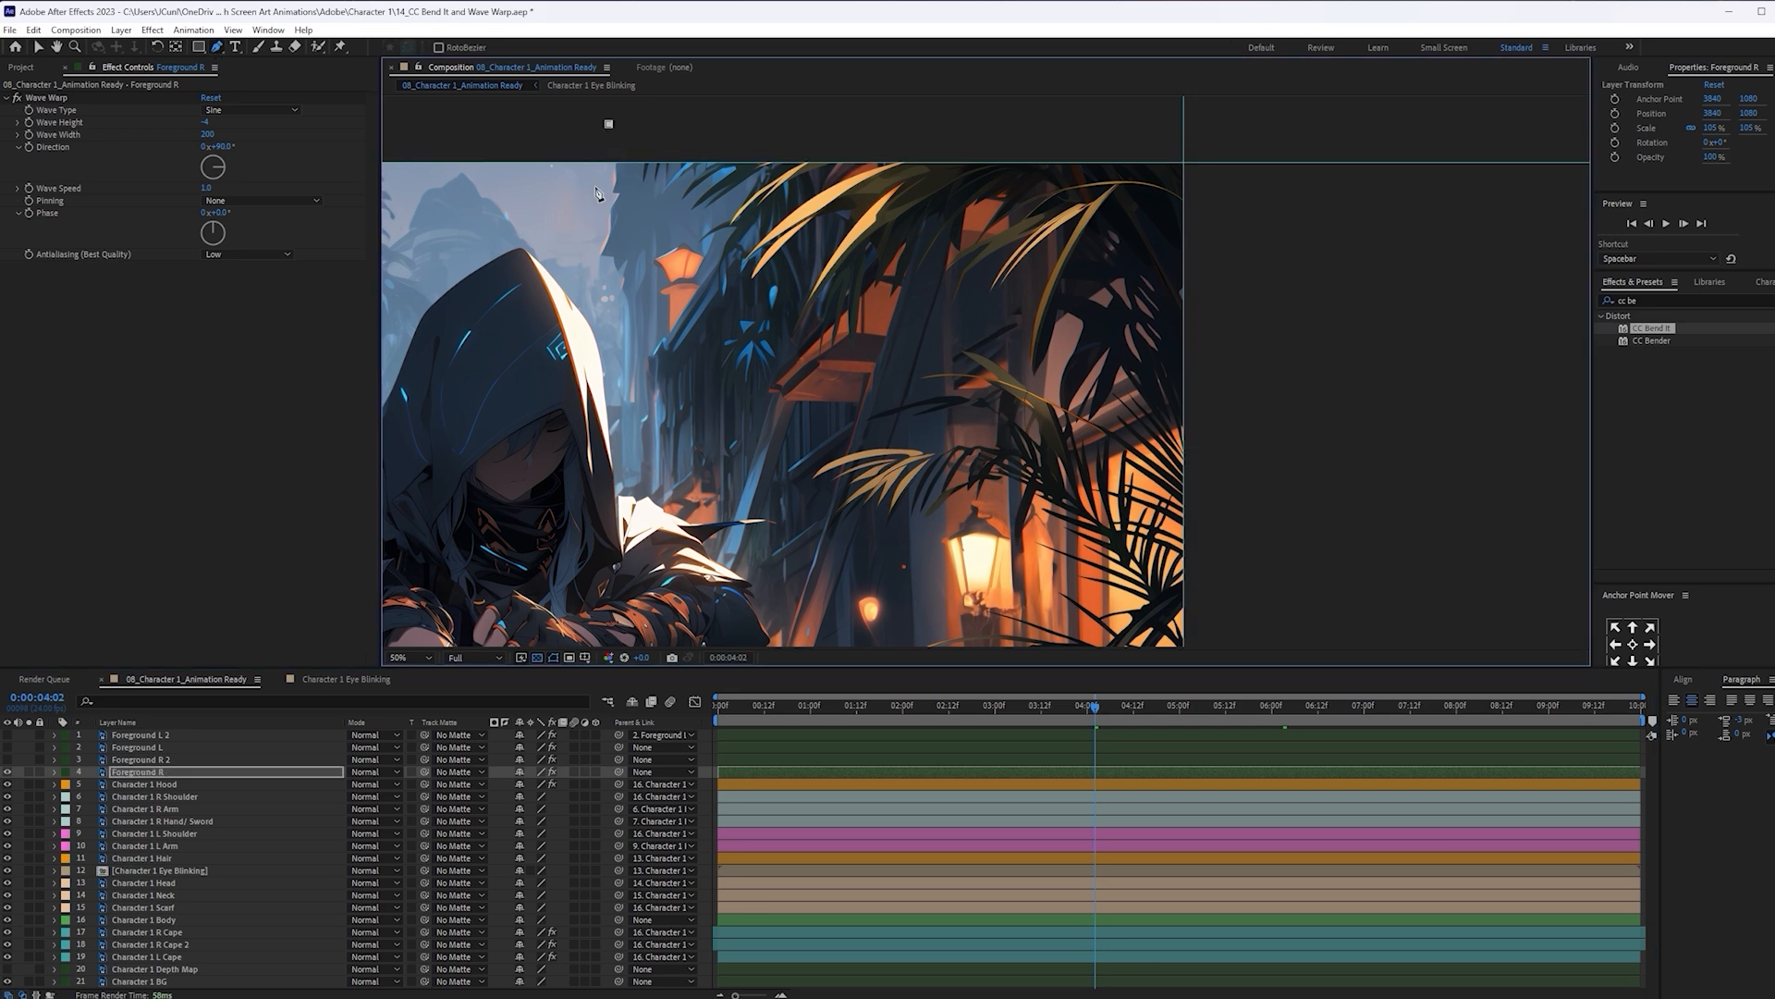
{"action": "left_click_drag", "start_coordinate": [653, 332], "coordinate": [686, 373]}
{"action": "left_click_drag", "start_coordinate": [788, 405], "coordinate": [837, 398]}
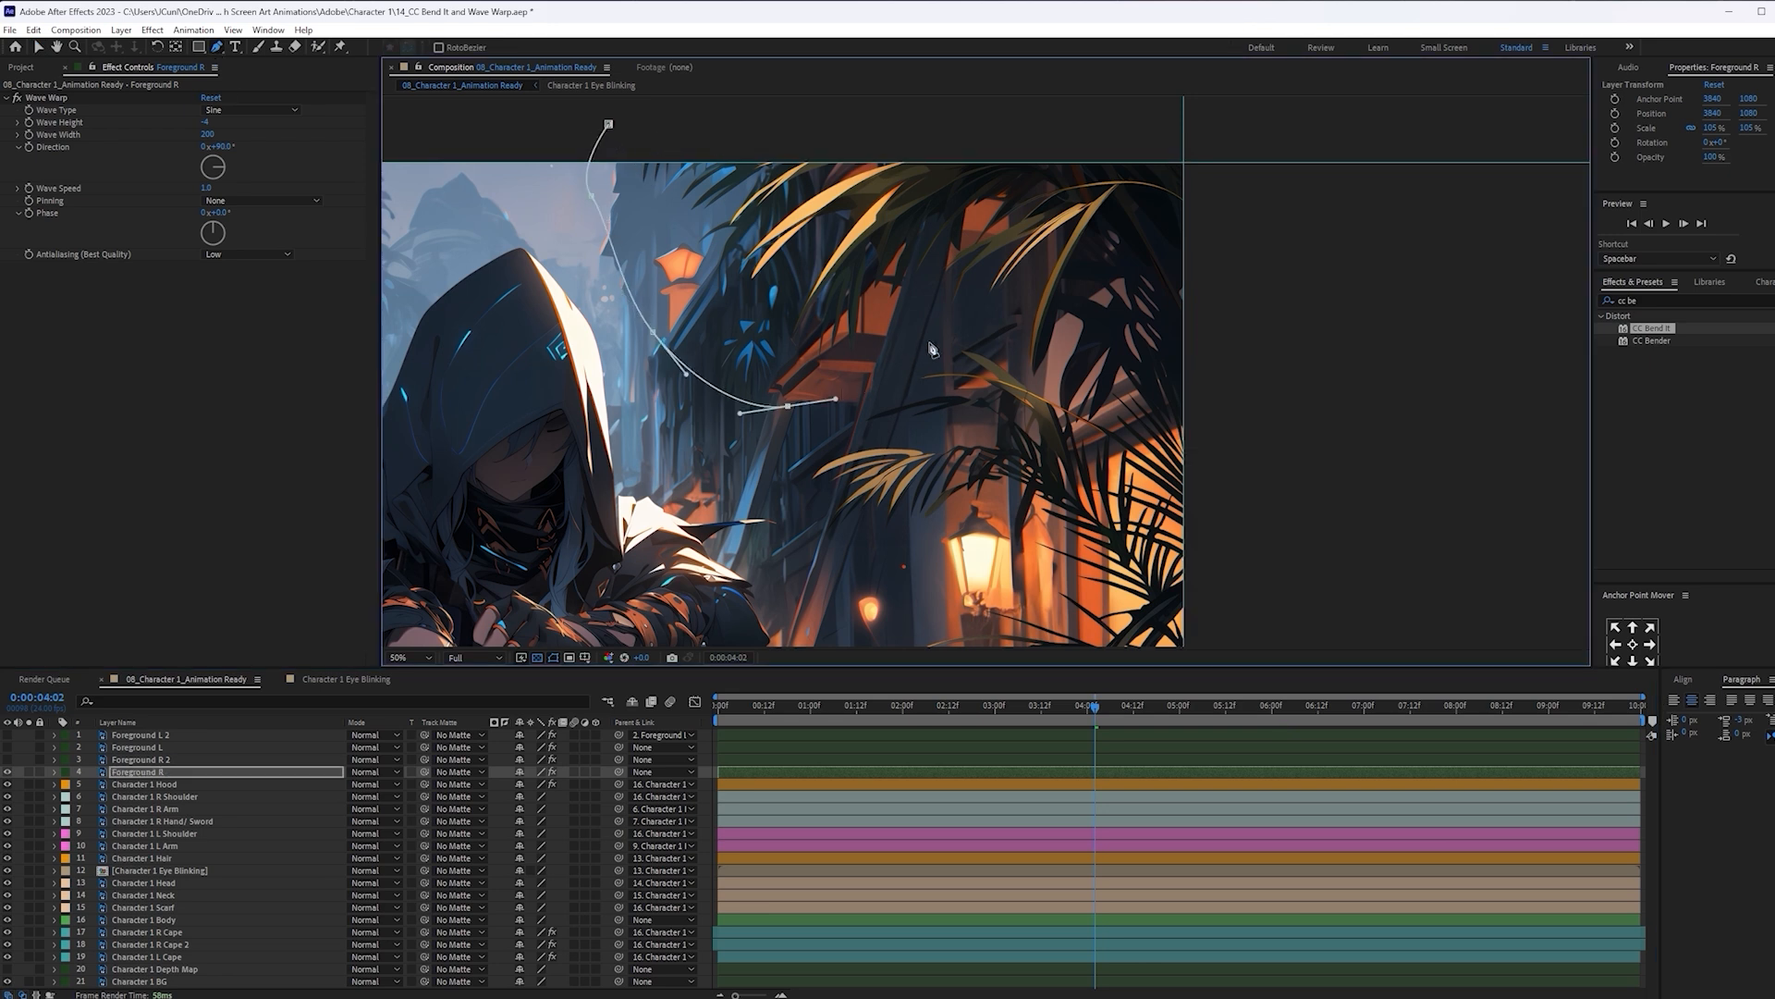
{"action": "mouse_move", "coordinate": [936, 339]}
{"action": "left_mouse_down"}
{"action": "mouse_move", "coordinate": [978, 339]}
{"action": "mouse_move", "coordinate": [1035, 381]}
{"action": "left_mouse_up"}
{"action": "left_click_drag", "start_coordinate": [1067, 411], "coordinate": [1133, 442]}
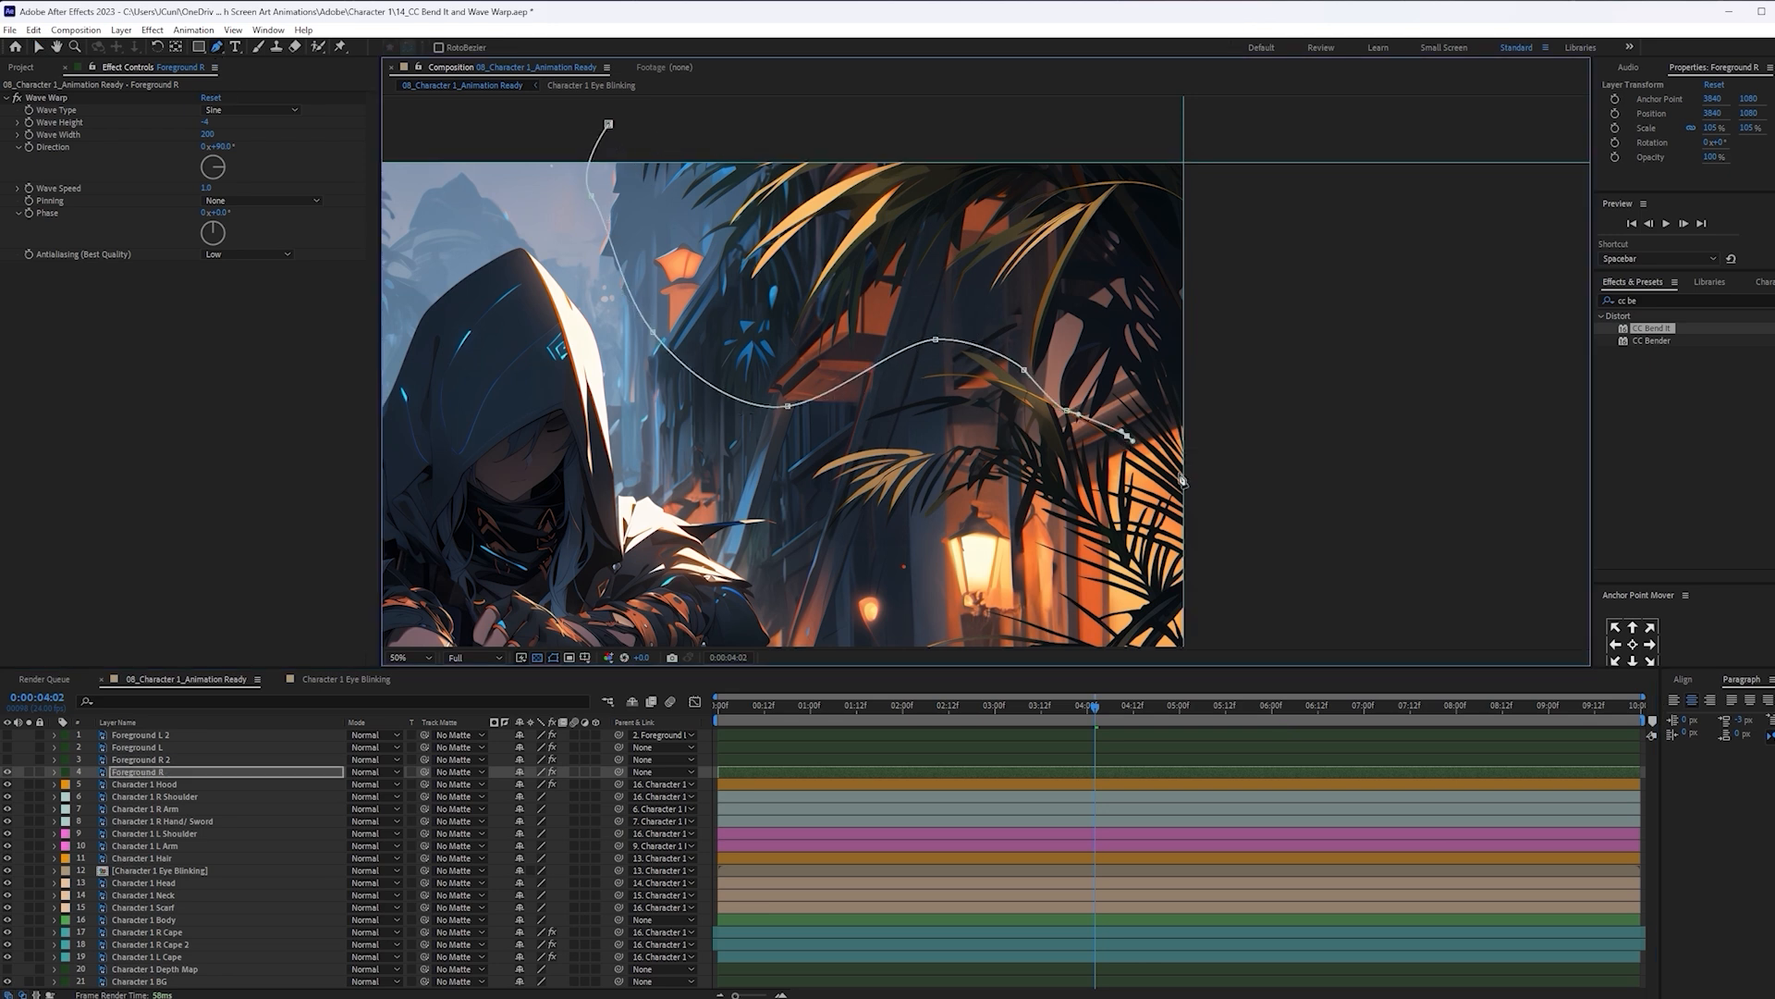
{"action": "left_click", "coordinate": [1197, 494]}
{"action": "left_click", "coordinate": [1230, 128]}
{"action": "left_click", "coordinate": [920, 99]}
{"action": "left_click", "coordinate": [609, 123]}
Show the Foreground R 2 layer and draw a closed Pen mask around its lower palm foliage
{"action": "left_click", "coordinate": [162, 760]}
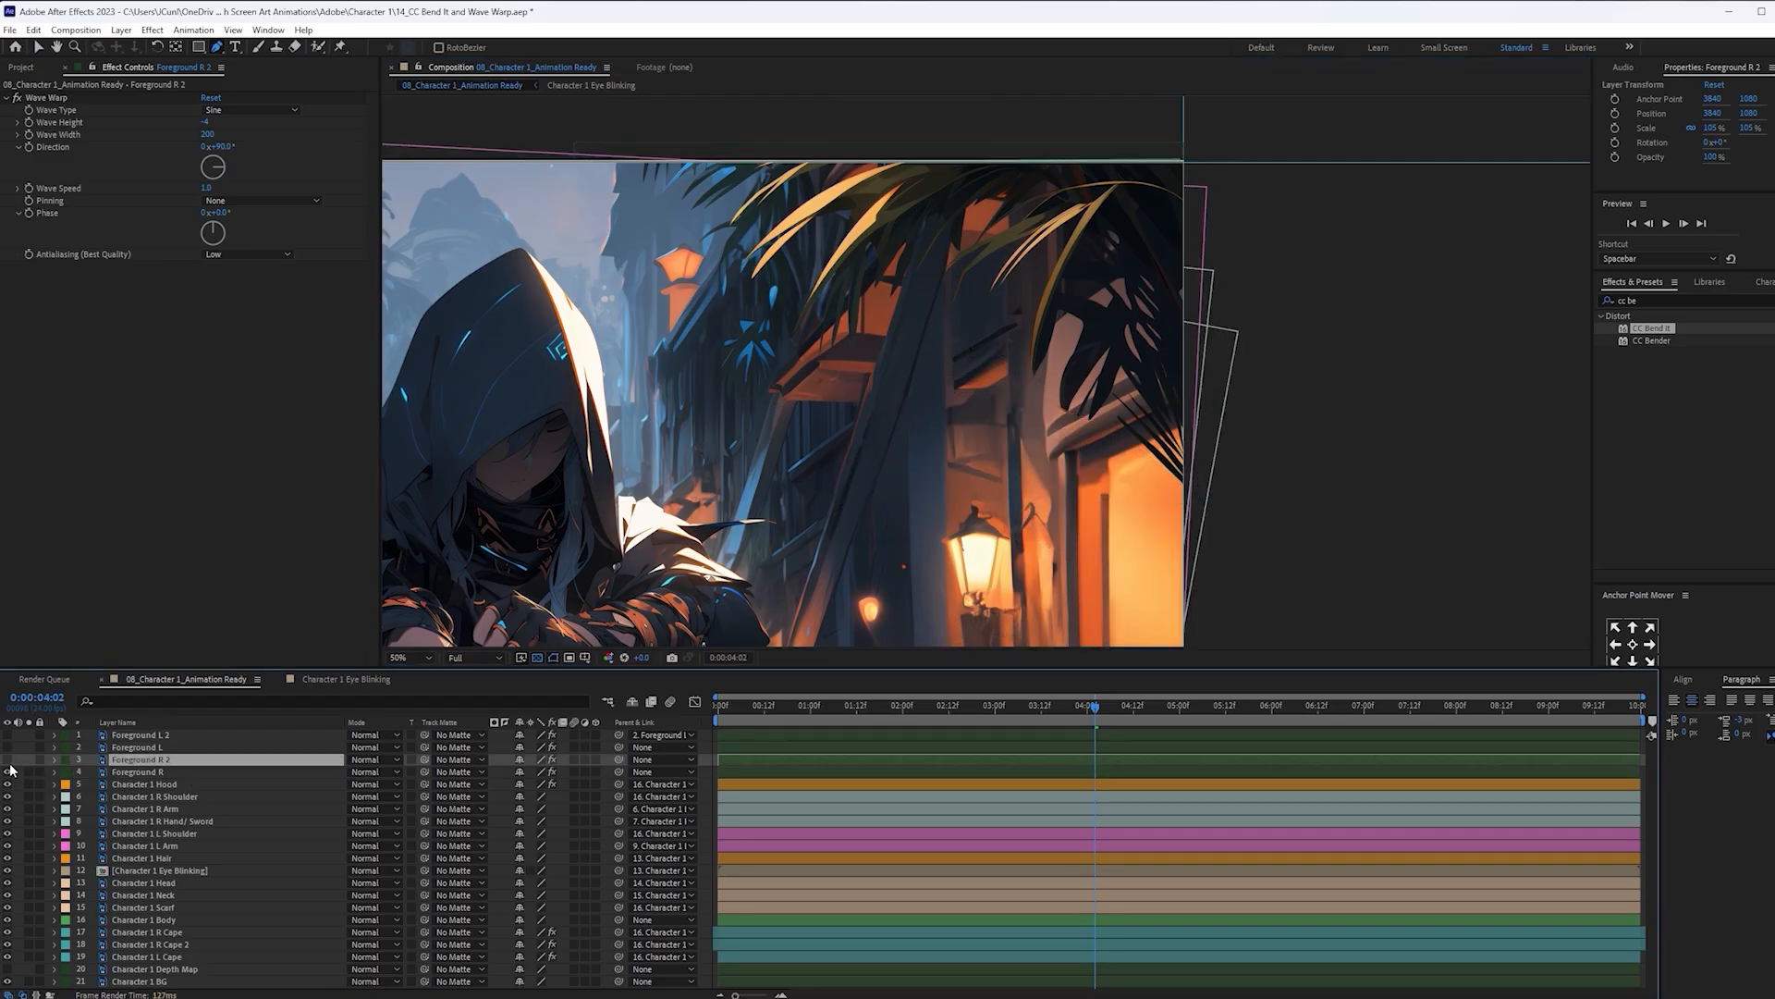
{"action": "left_click", "coordinate": [8, 761]}
{"action": "left_click", "coordinate": [1188, 485]}
{"action": "left_click", "coordinate": [1102, 423]}
{"action": "left_click", "coordinate": [1053, 400]}
{"action": "left_click", "coordinate": [956, 321]}
{"action": "left_click", "coordinate": [795, 368]}
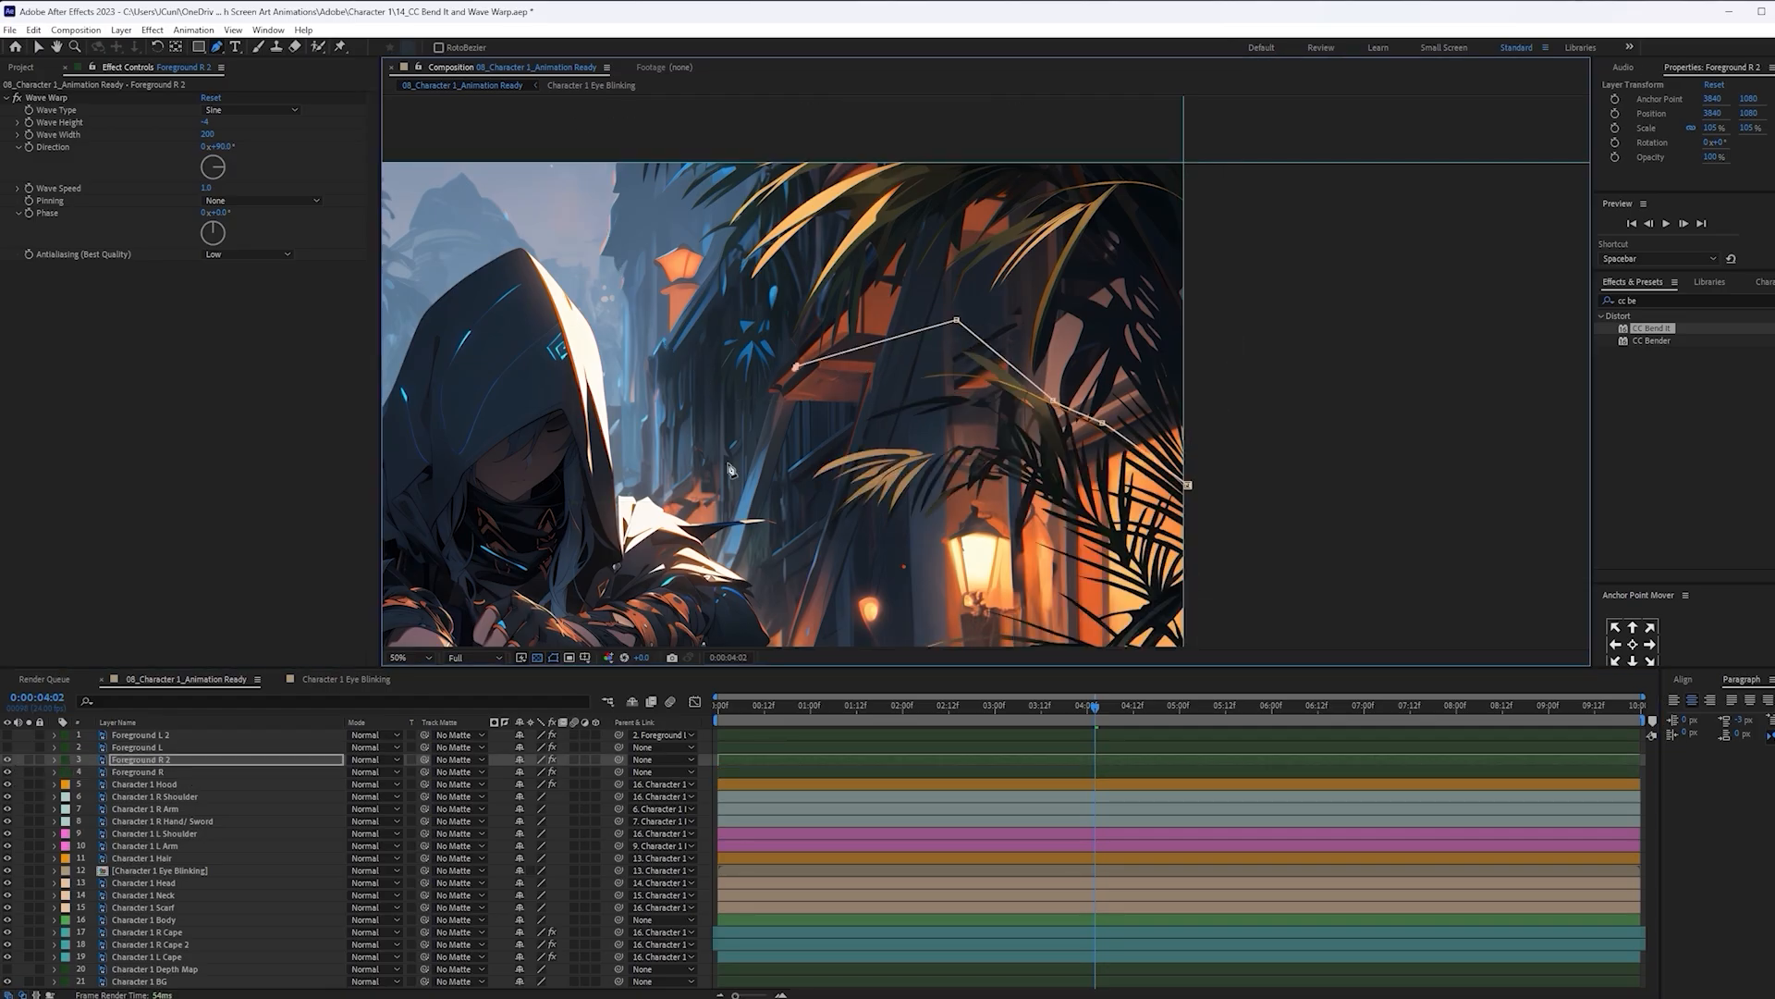
{"action": "left_click_drag", "start_coordinate": [713, 479], "coordinate": [723, 514]}
{"action": "left_click", "coordinate": [797, 575]}
{"action": "scroll", "coordinate": [797, 575], "scroll_direction": "down", "scroll_amount": 2}
{"action": "left_click", "coordinate": [985, 525]}
{"action": "left_click_drag", "start_coordinate": [1076, 534], "coordinate": [1095, 513]}
{"action": "left_click", "coordinate": [1058, 260]}
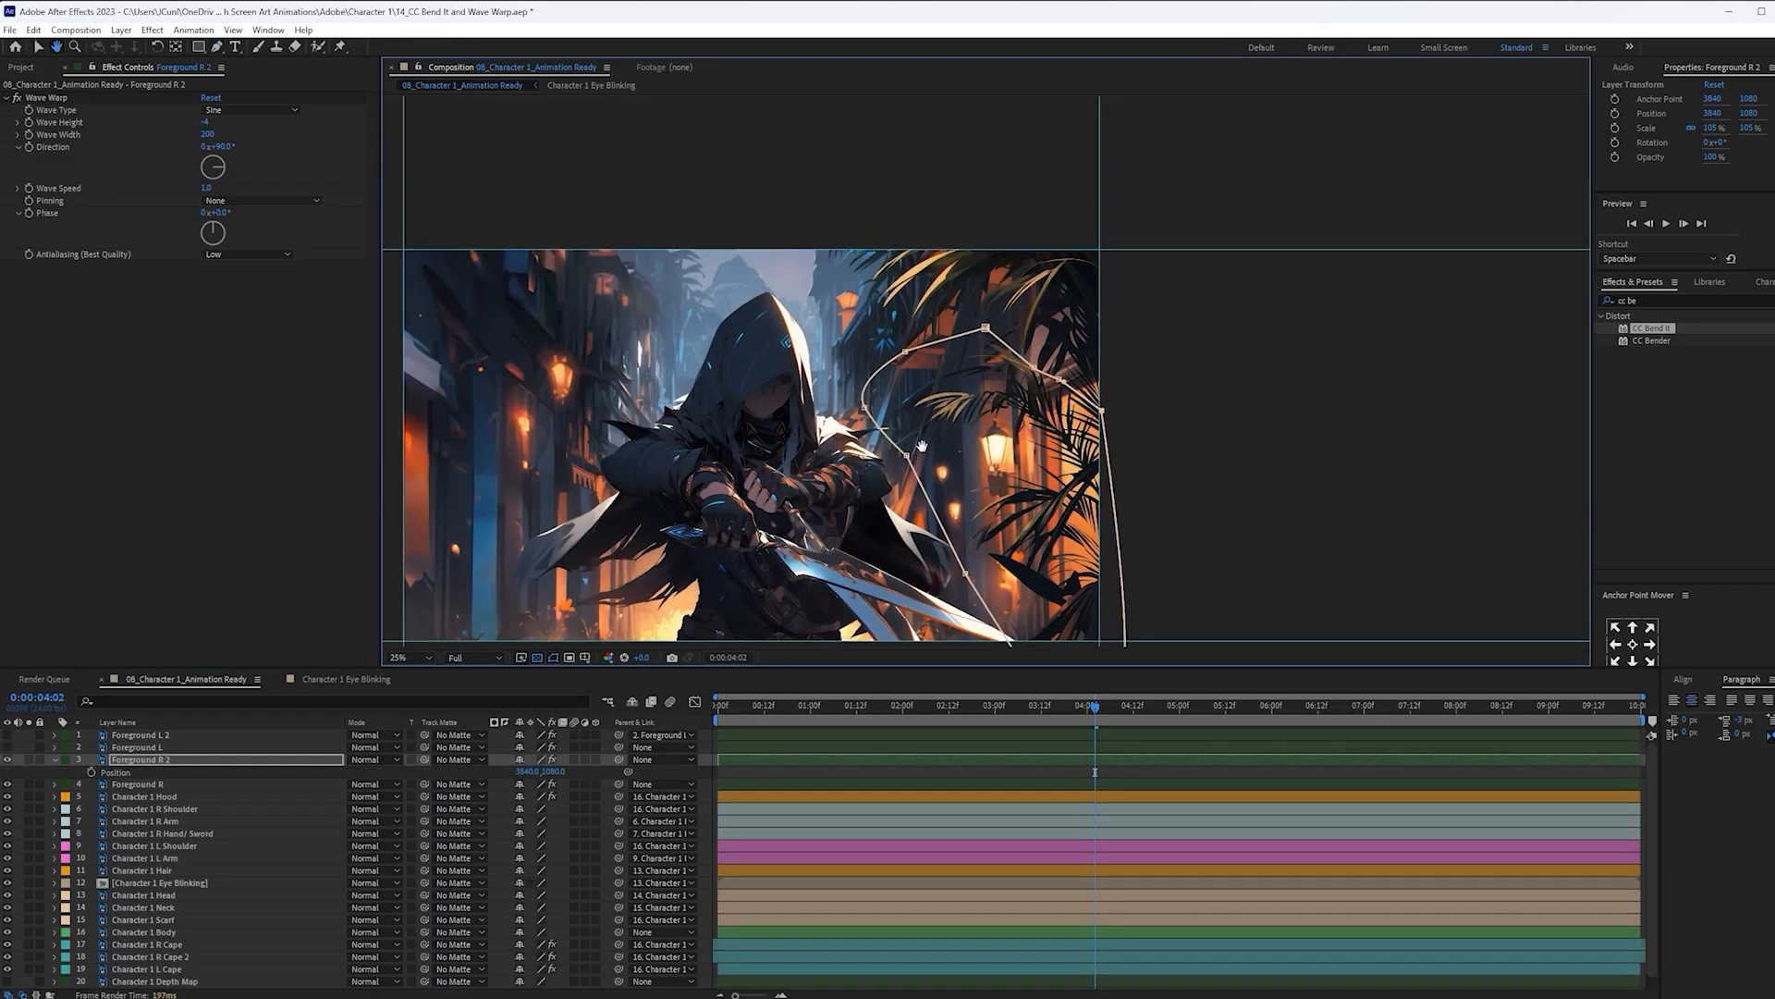
Set the Wave Warp on Foreground R 2 to a Wave Height of -2 and a Direction of -50°
{"action": "scroll", "coordinate": [893, 133], "scroll_direction": "up", "scroll_amount": 2}
{"action": "key", "text": "v"}
{"action": "left_click", "coordinate": [207, 122]}
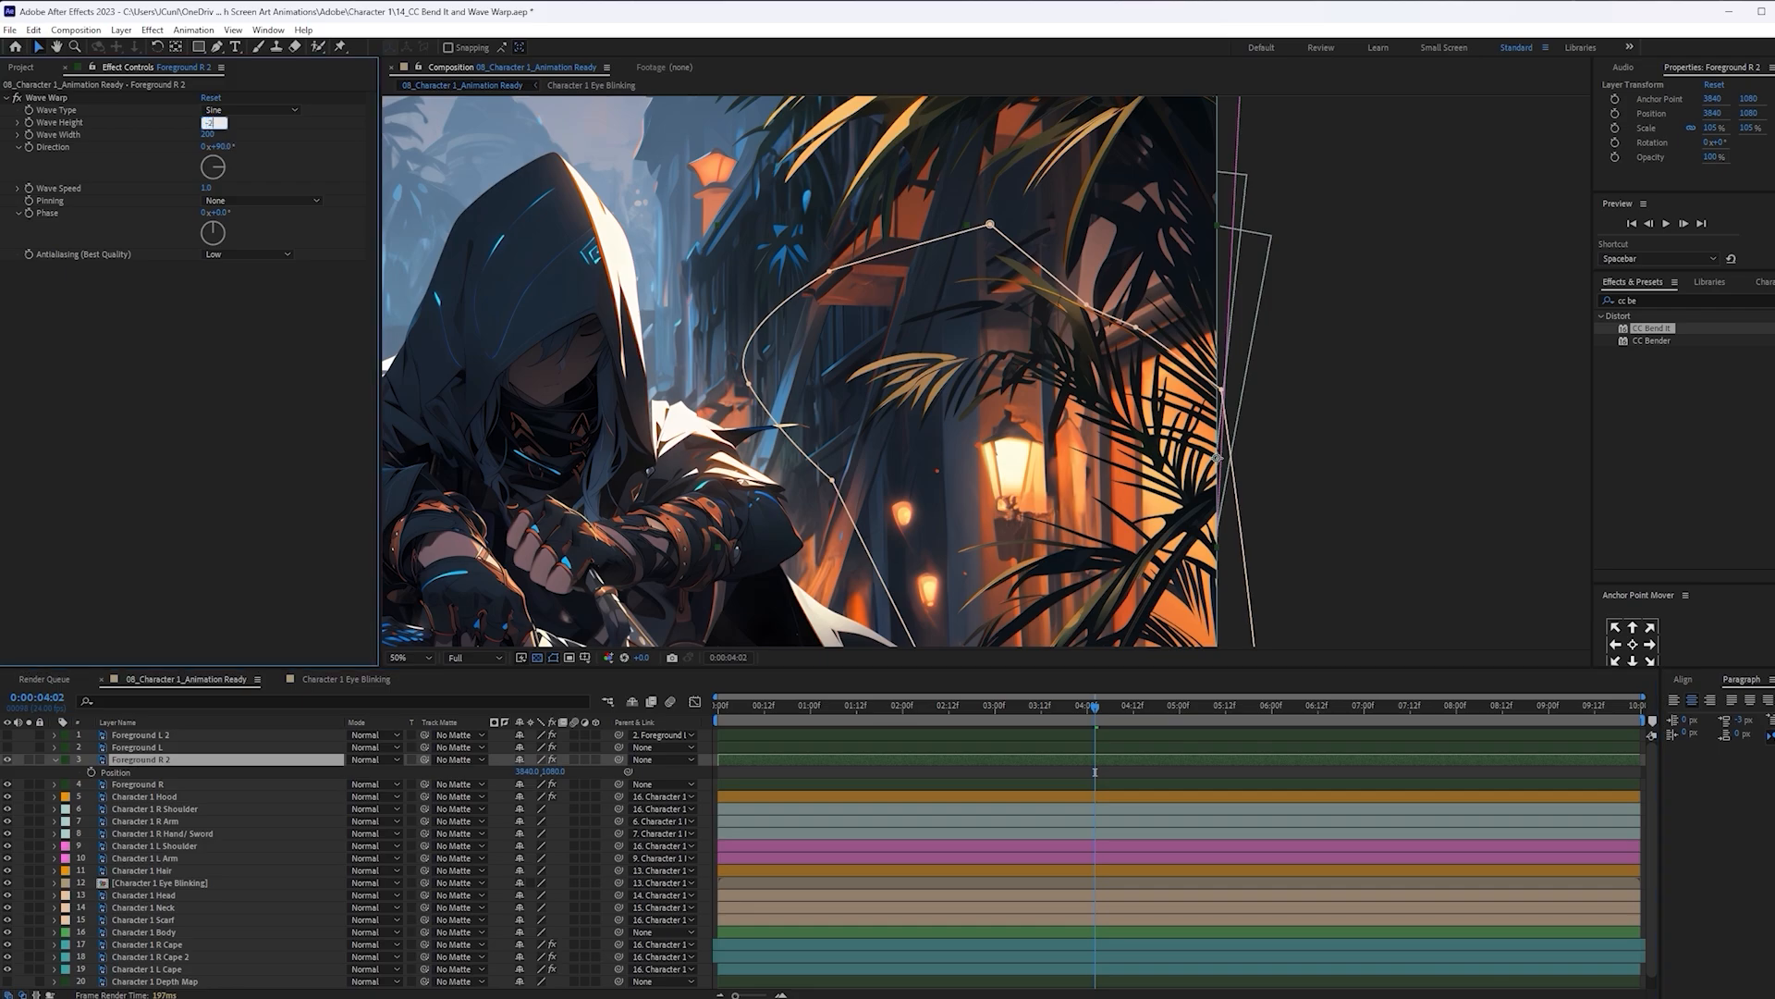
{"action": "type", "text": "-2"}
{"action": "key", "text": "Return"}
{"action": "left_click_drag", "start_coordinate": [209, 181], "coordinate": [185, 137]}
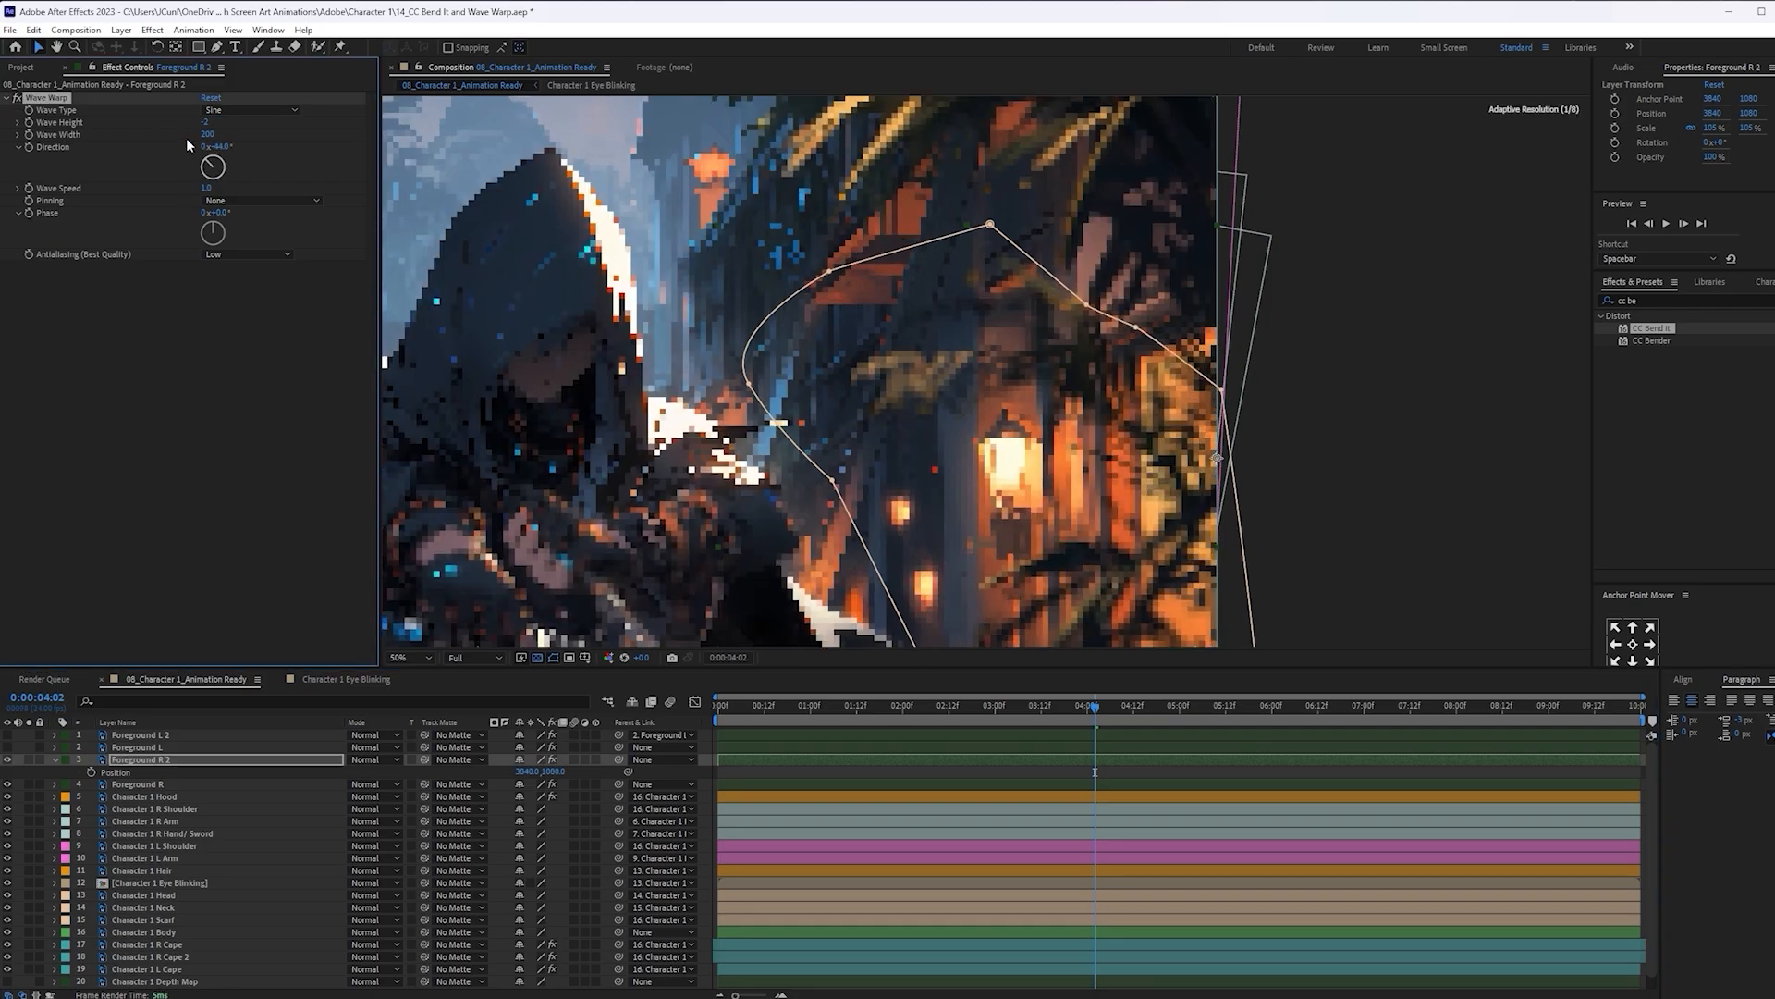
Preview the right foliage motion, then show the left foreground layers and view the whole composition
{"action": "key", "text": "space"}
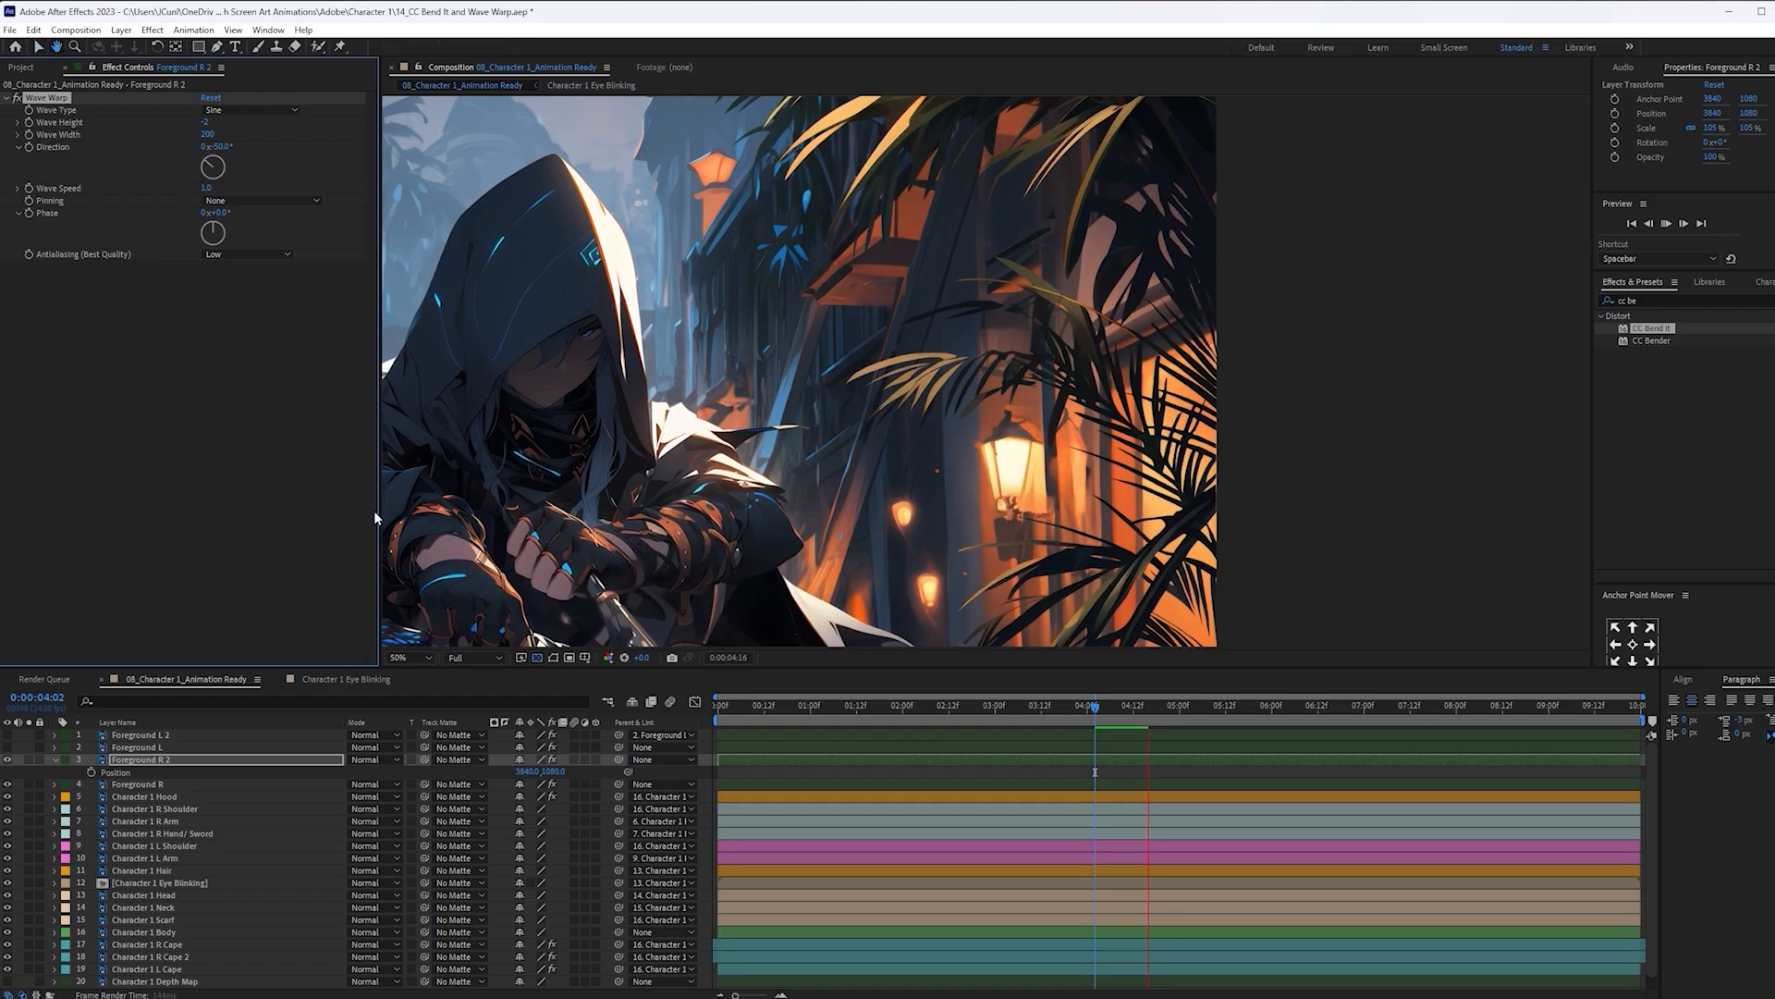
{"action": "key", "text": "space"}
{"action": "left_click", "coordinate": [9, 746]}
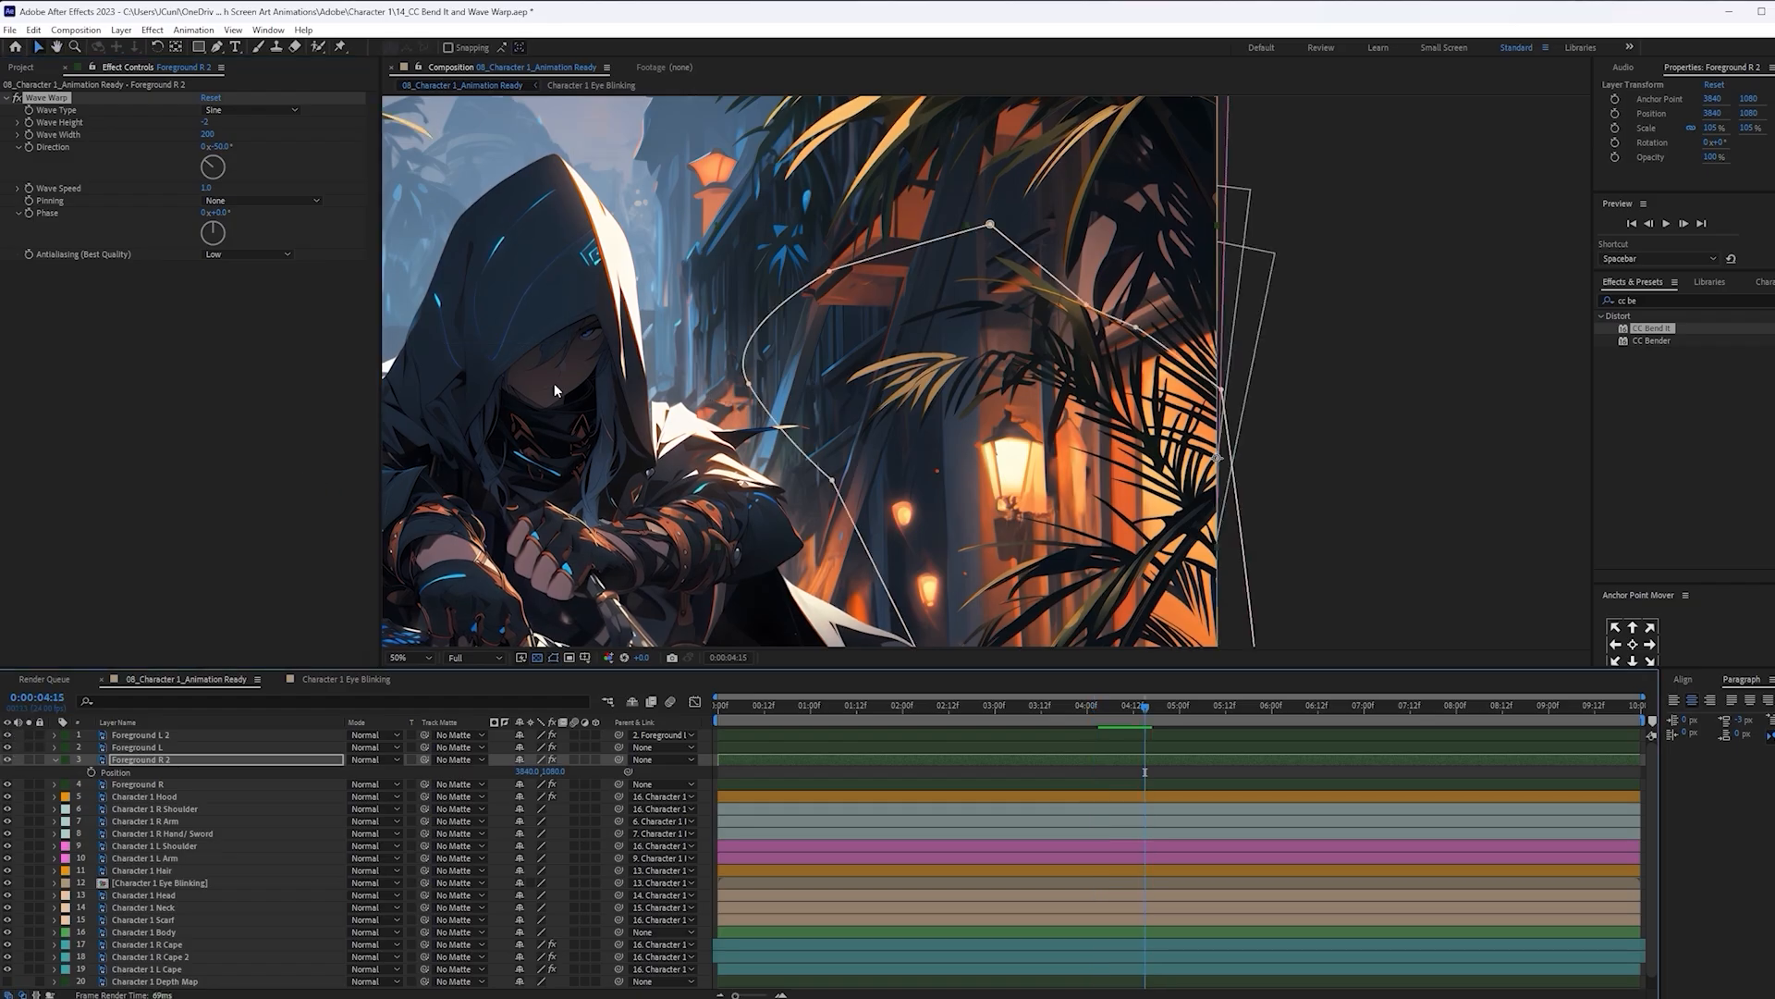
{"action": "scroll", "coordinate": [553, 383], "scroll_direction": "down", "scroll_amount": 2}
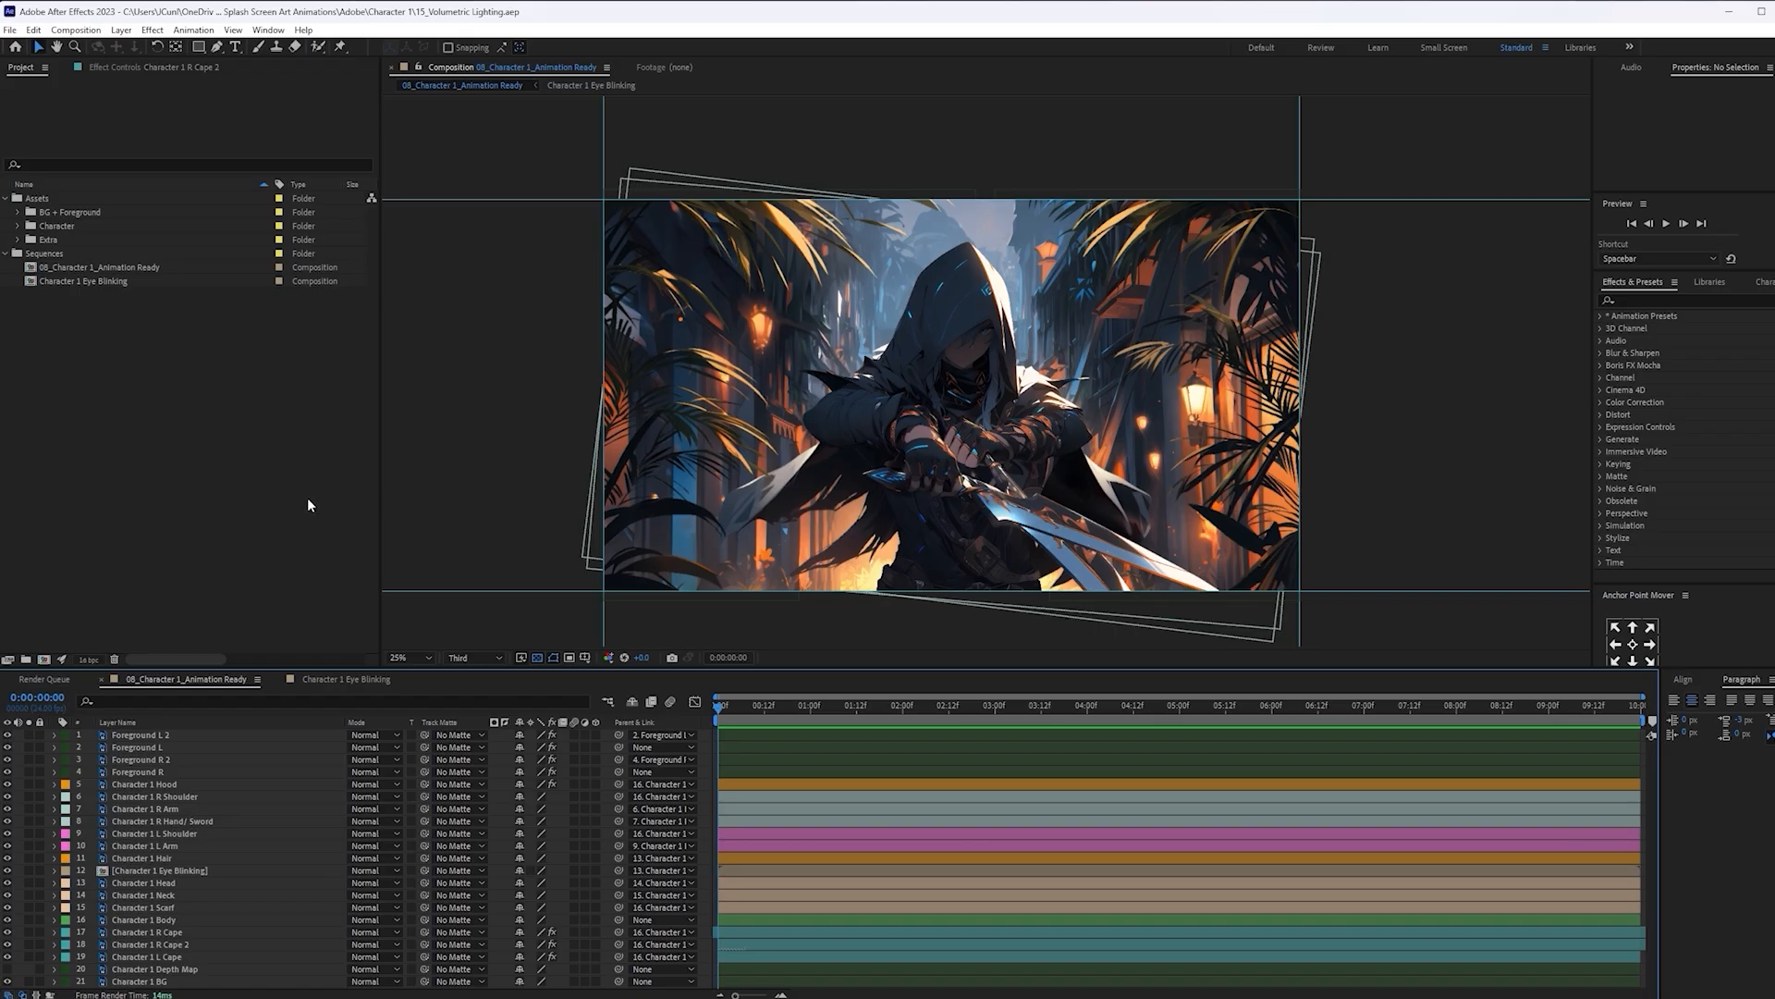
Add a new adjustment layer above all layers and apply the Tint effect to it
{"action": "right_click", "coordinate": [512, 737]}
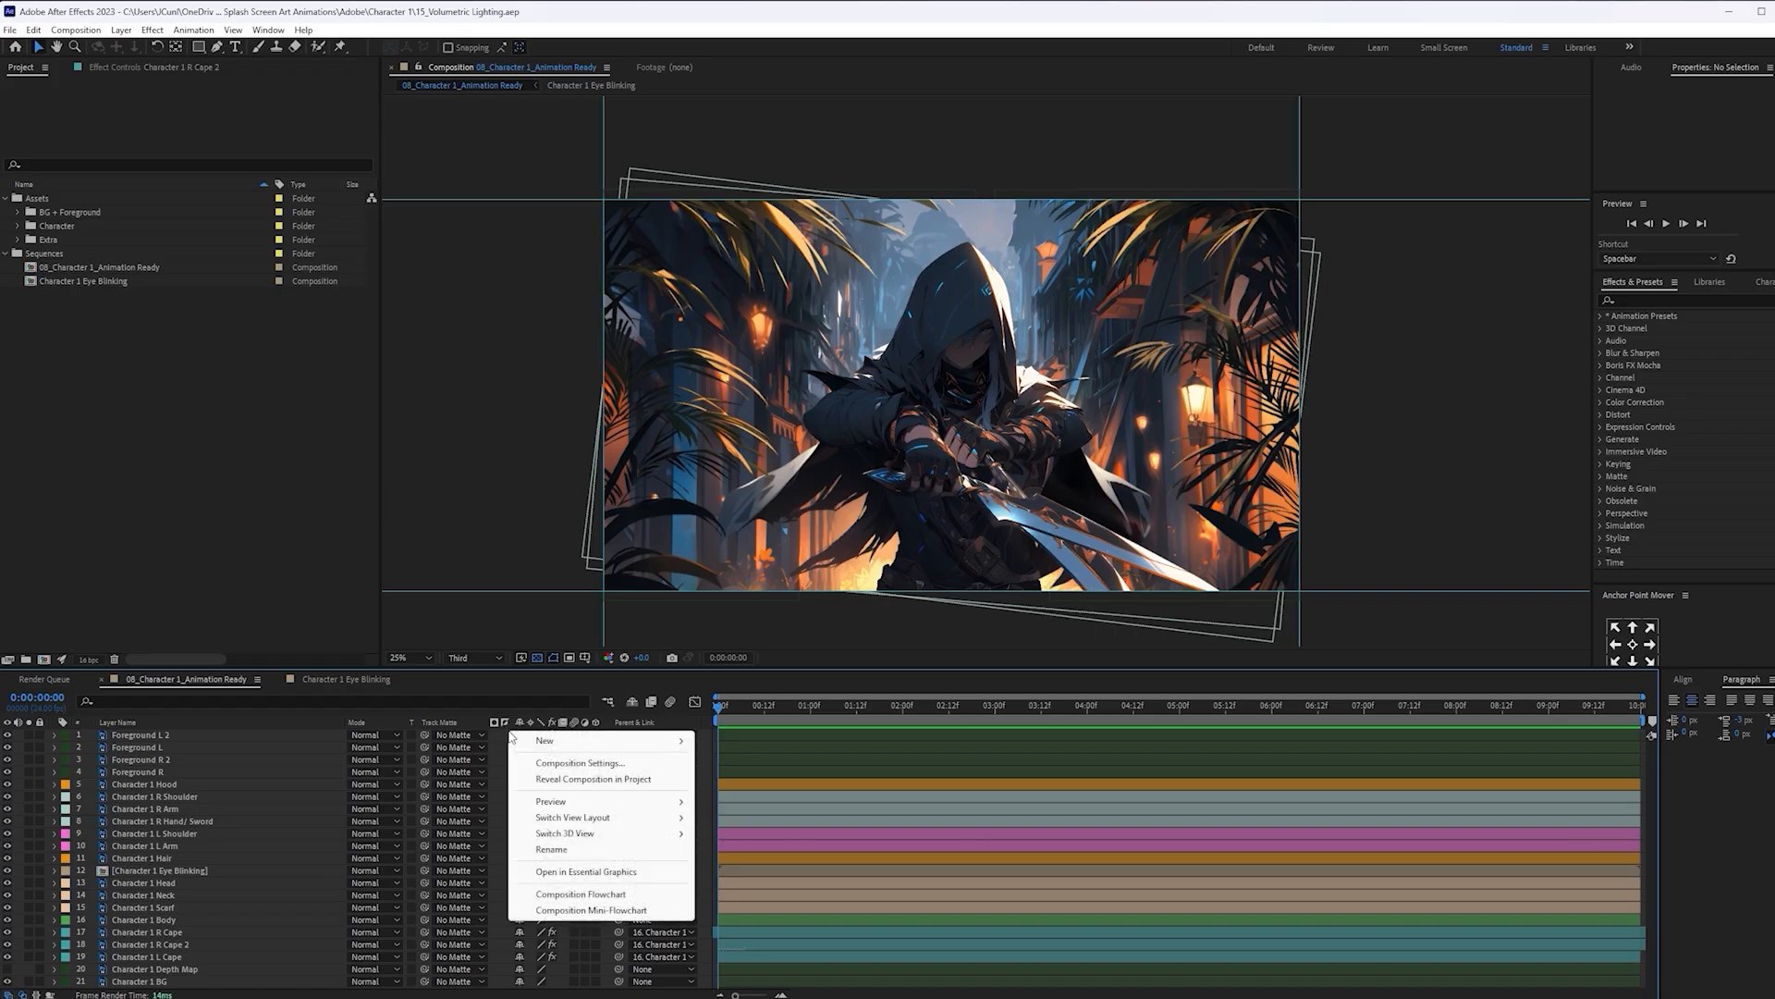
{"action": "mouse_move", "coordinate": [540, 743]}
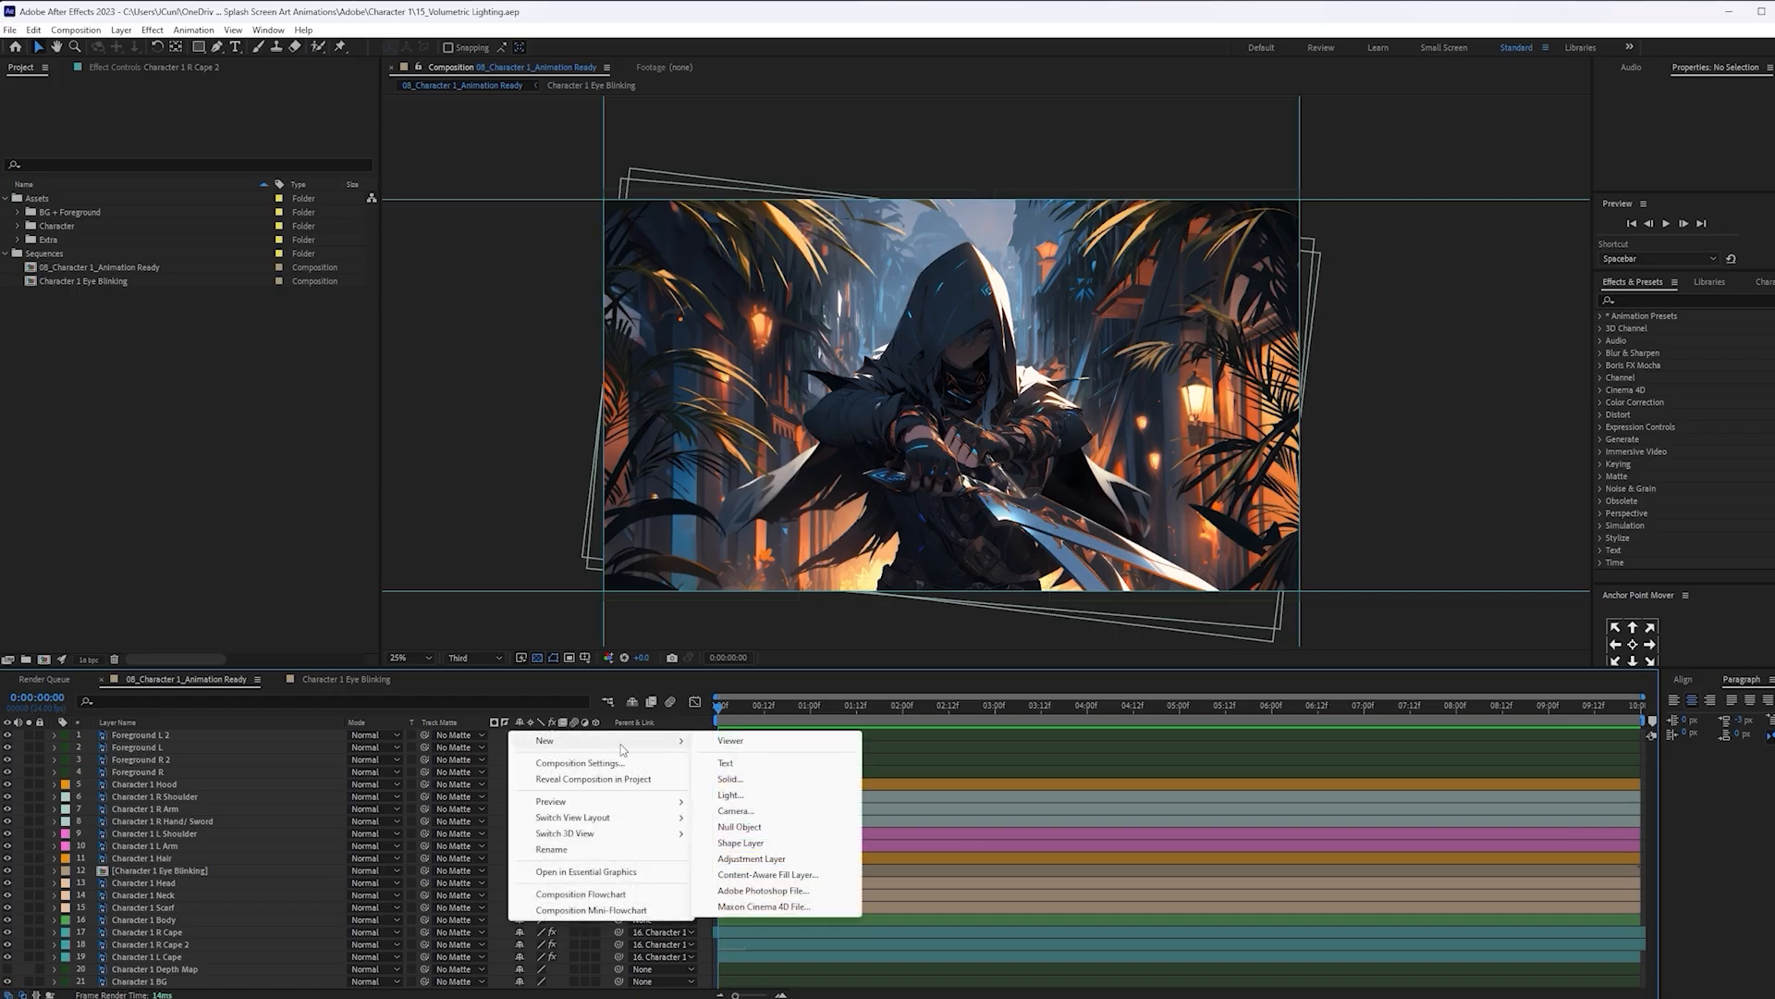
{"action": "left_click", "coordinate": [751, 858]}
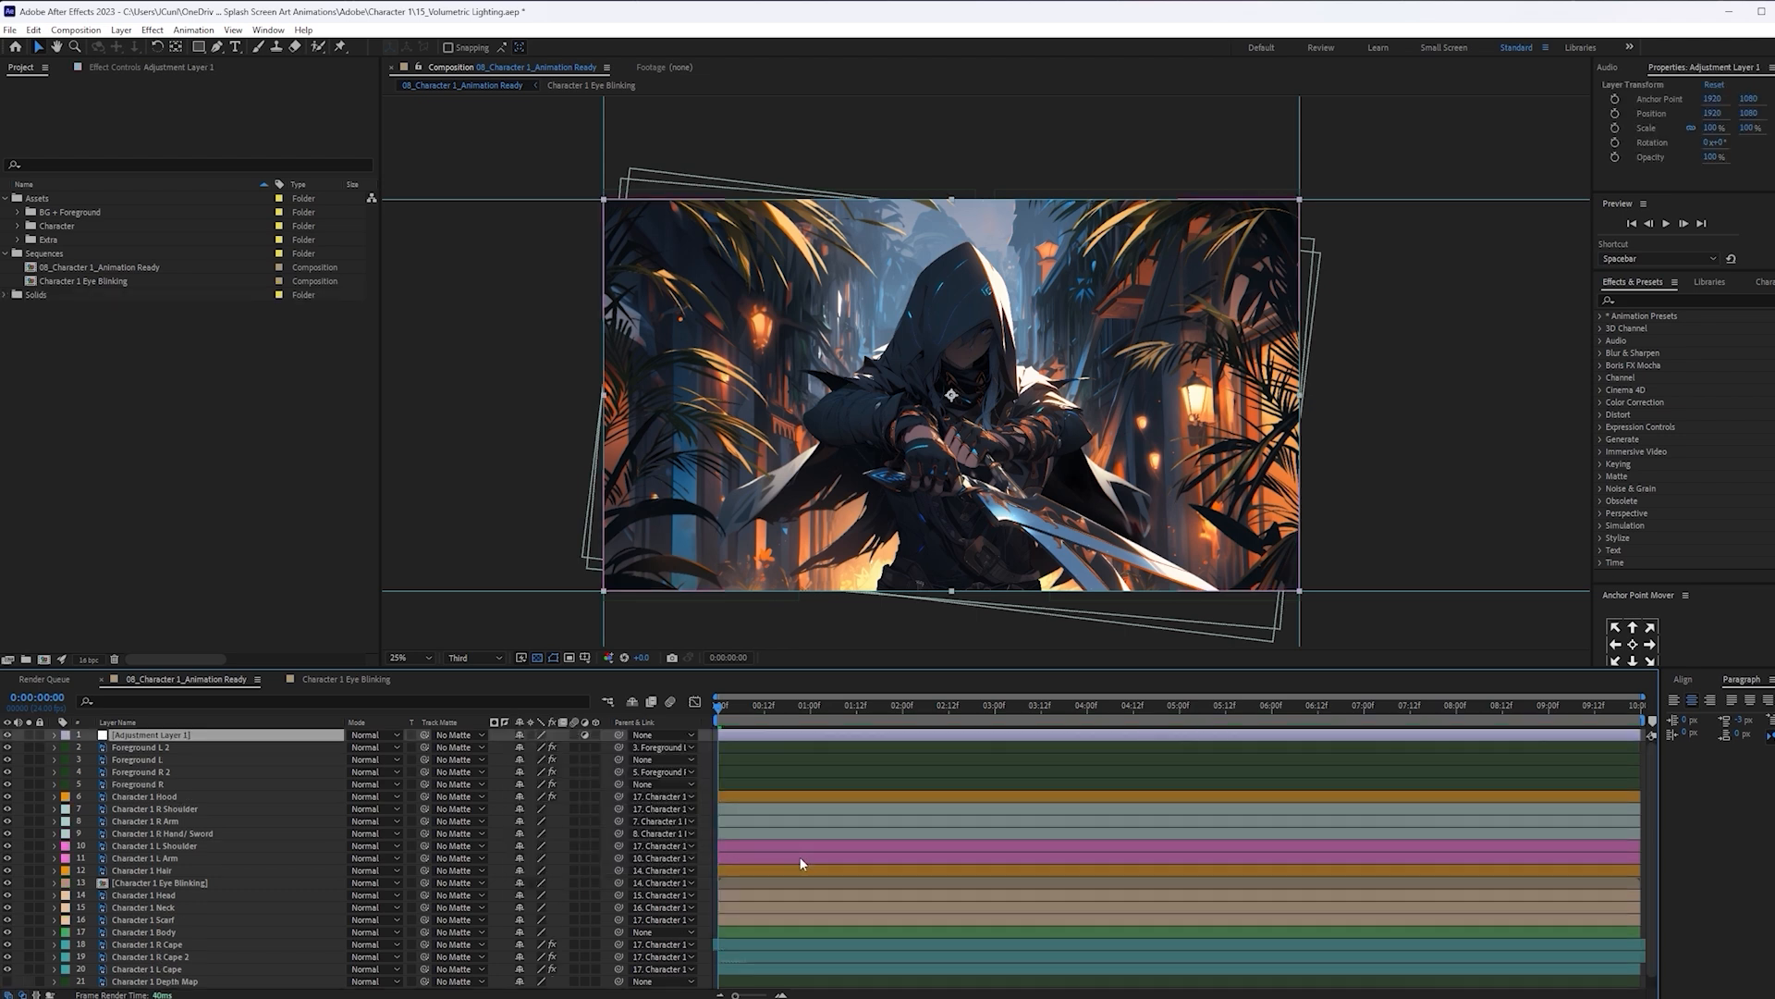
{"action": "left_click", "coordinate": [1674, 297]}
{"action": "type", "text": "tint"}
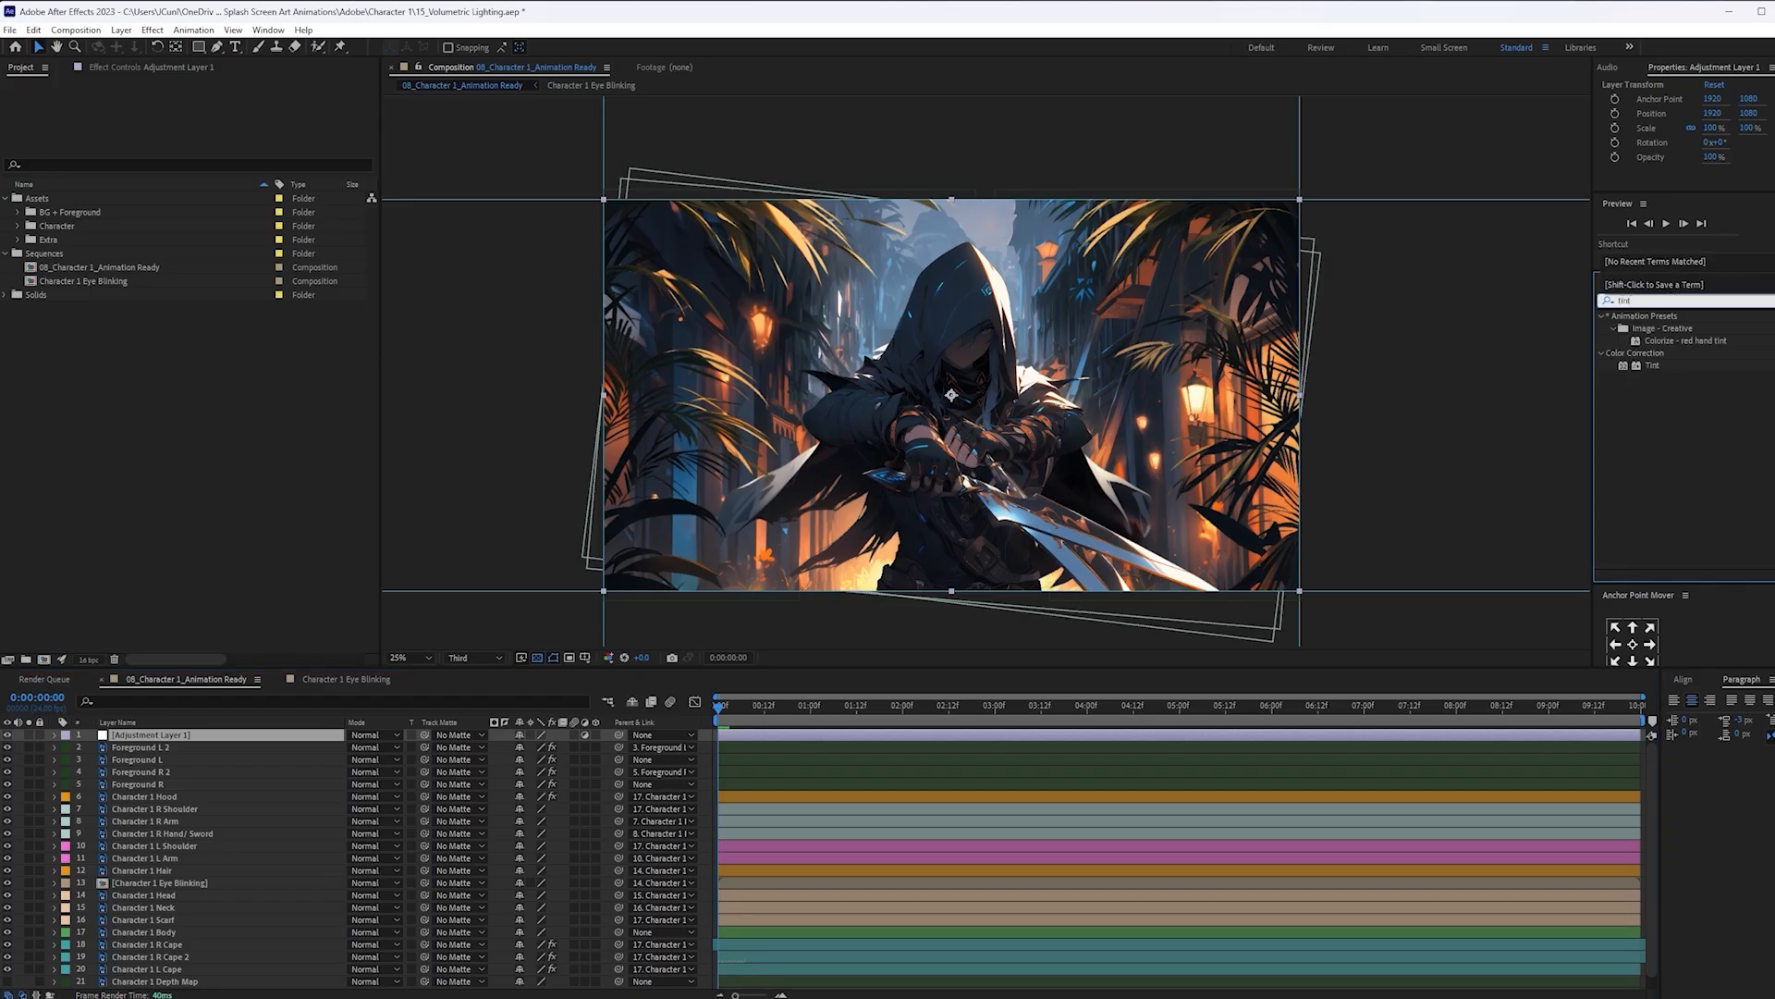
{"action": "left_click_drag", "start_coordinate": [1653, 365], "coordinate": [287, 738]}
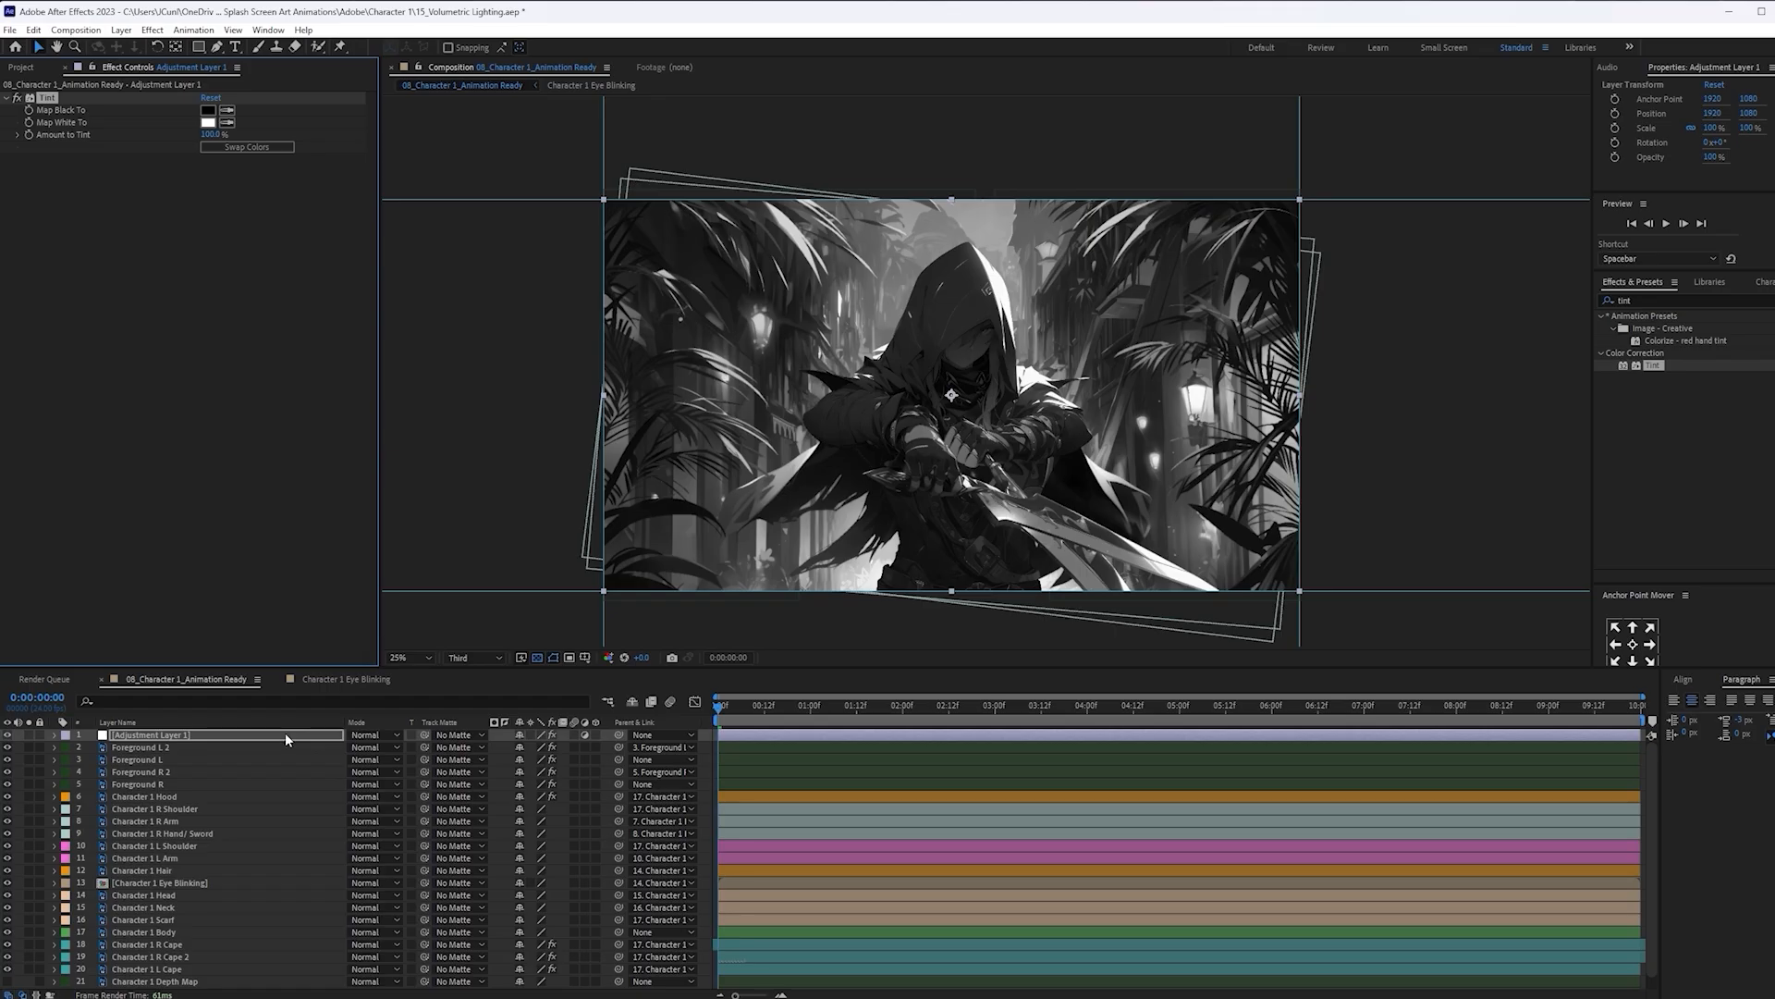
Apply Curves to the adjustment layer and pull the RGB curve's shadows down to black
{"action": "left_click", "coordinate": [1645, 298]}
{"action": "type", "text": "curv"}
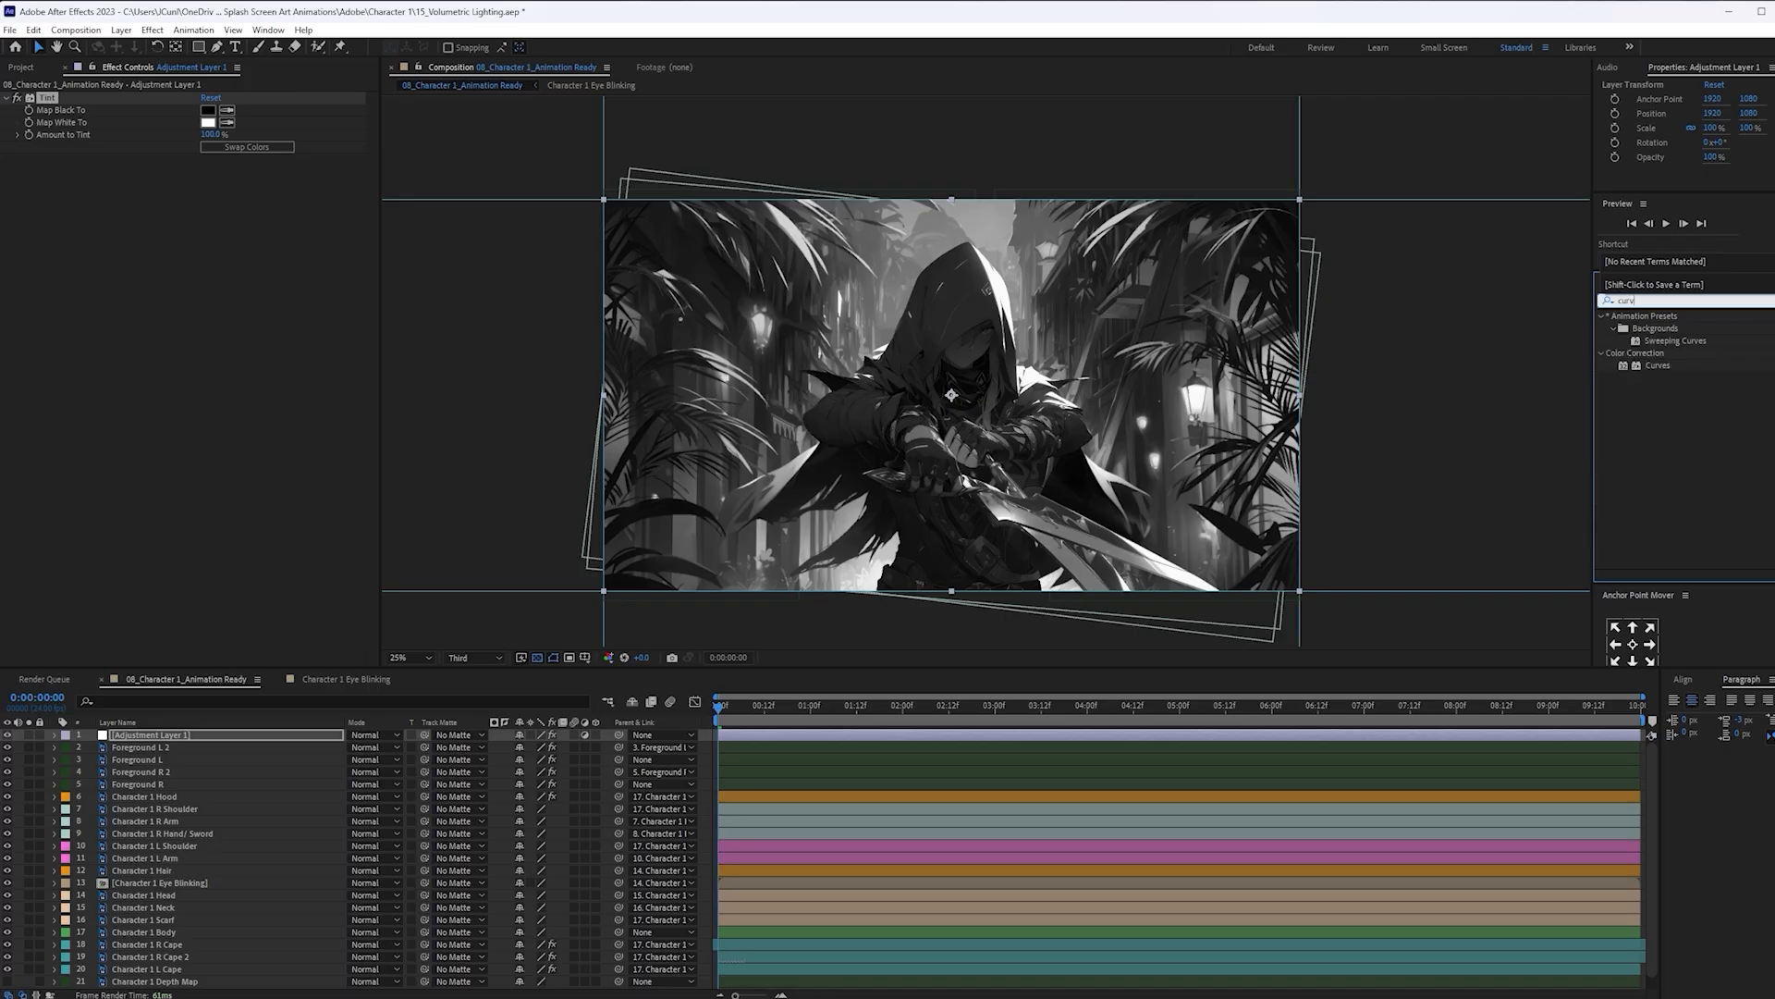
{"action": "left_click_drag", "start_coordinate": [1657, 365], "coordinate": [307, 740]}
{"action": "left_click", "coordinate": [307, 737]}
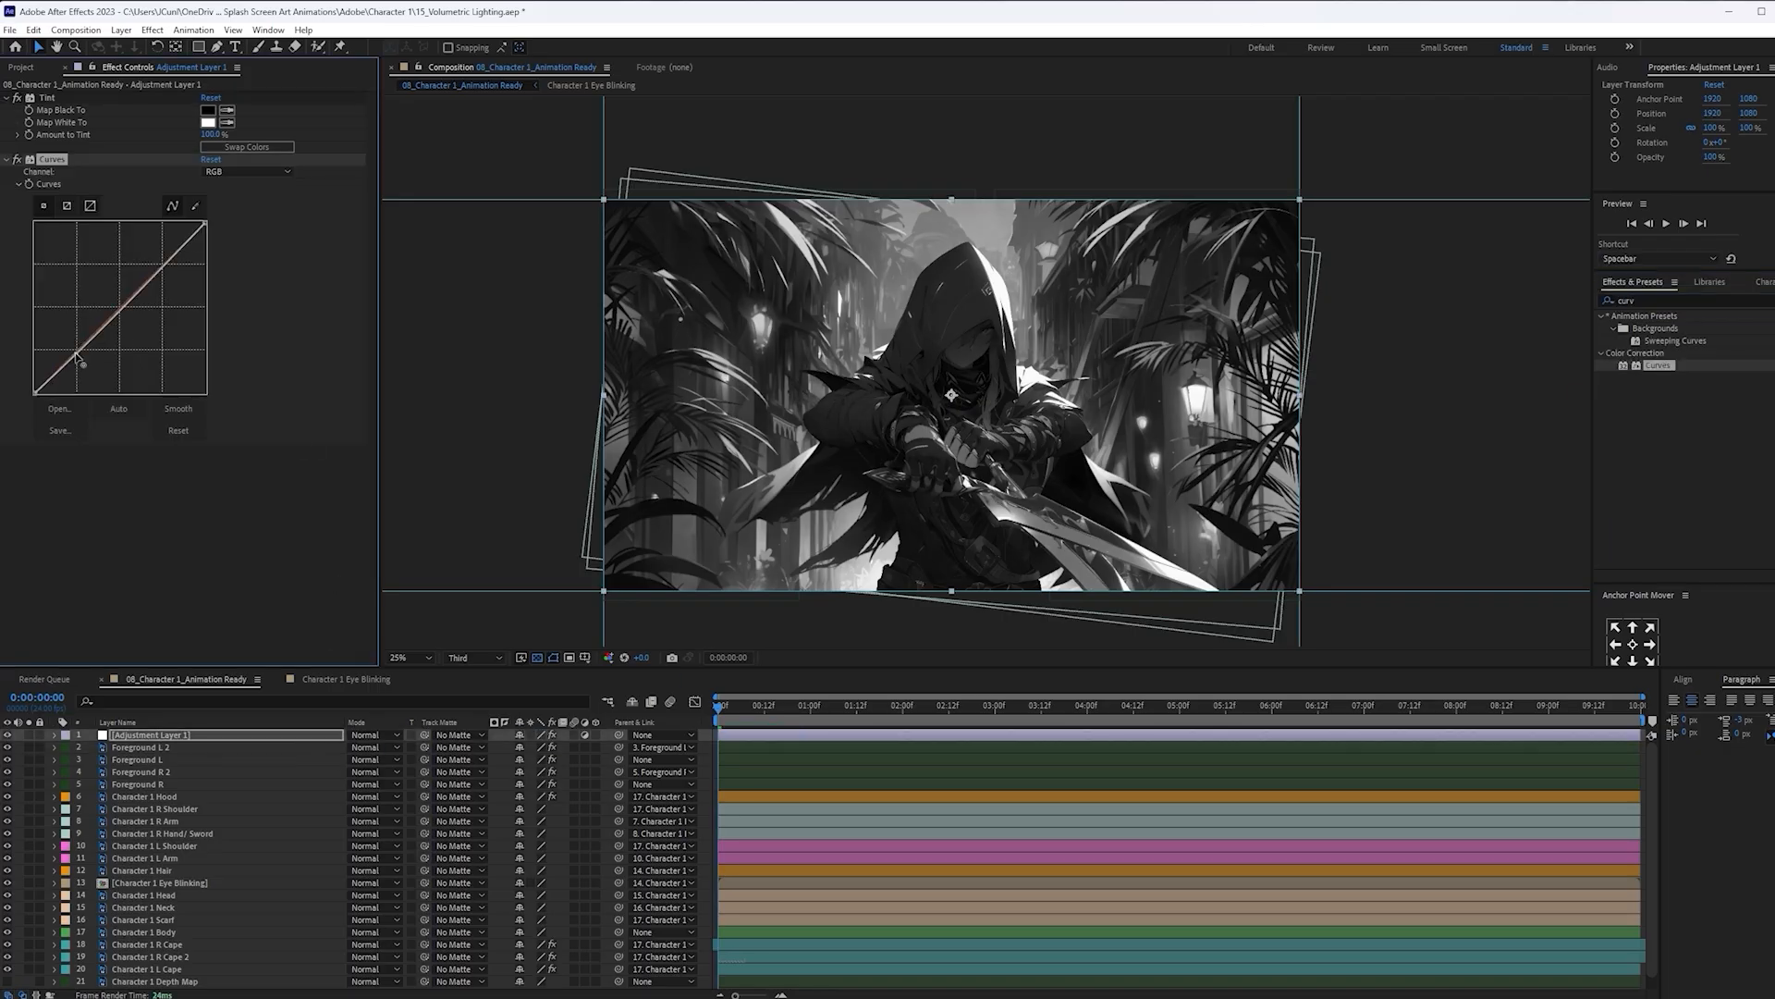
{"action": "left_click_drag", "start_coordinate": [78, 354], "coordinate": [71, 435]}
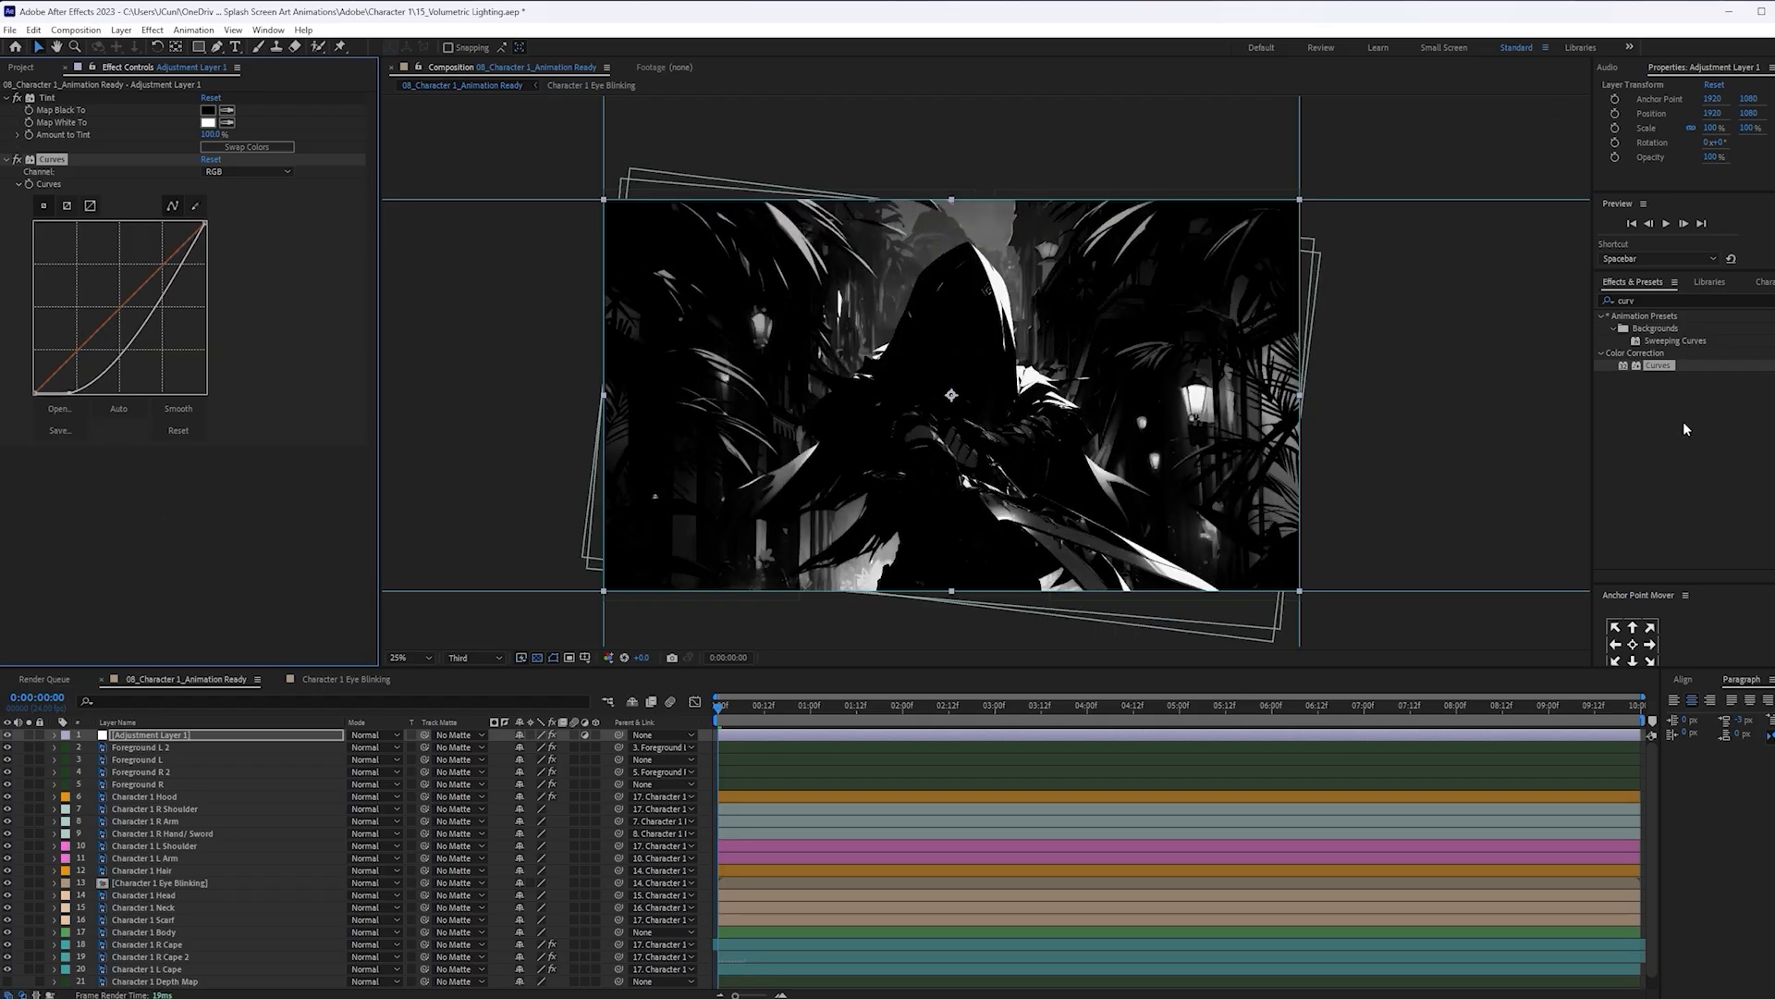
Apply CC Radial Fast Blur to the adjustment layer and raise its Amount to stretch the highlights into rays
{"action": "left_click", "coordinate": [1608, 300]}
{"action": "type", "text": "radial"}
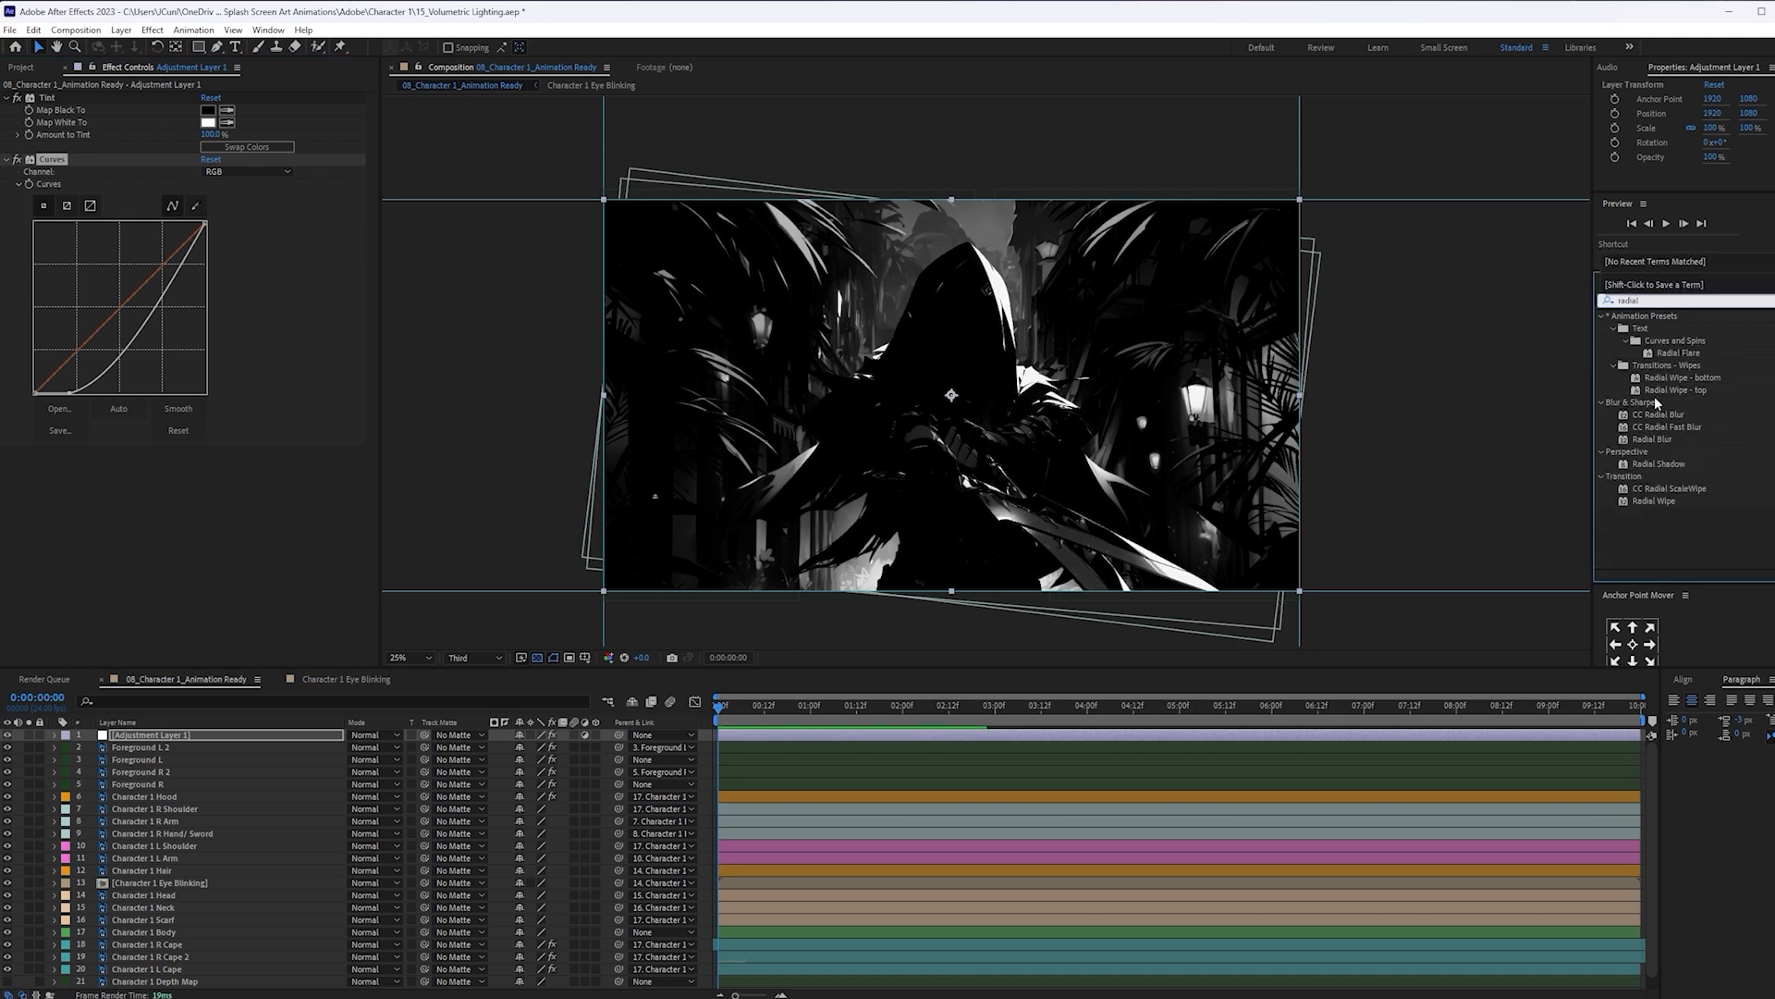
{"action": "left_click_drag", "start_coordinate": [1667, 426], "coordinate": [194, 734]}
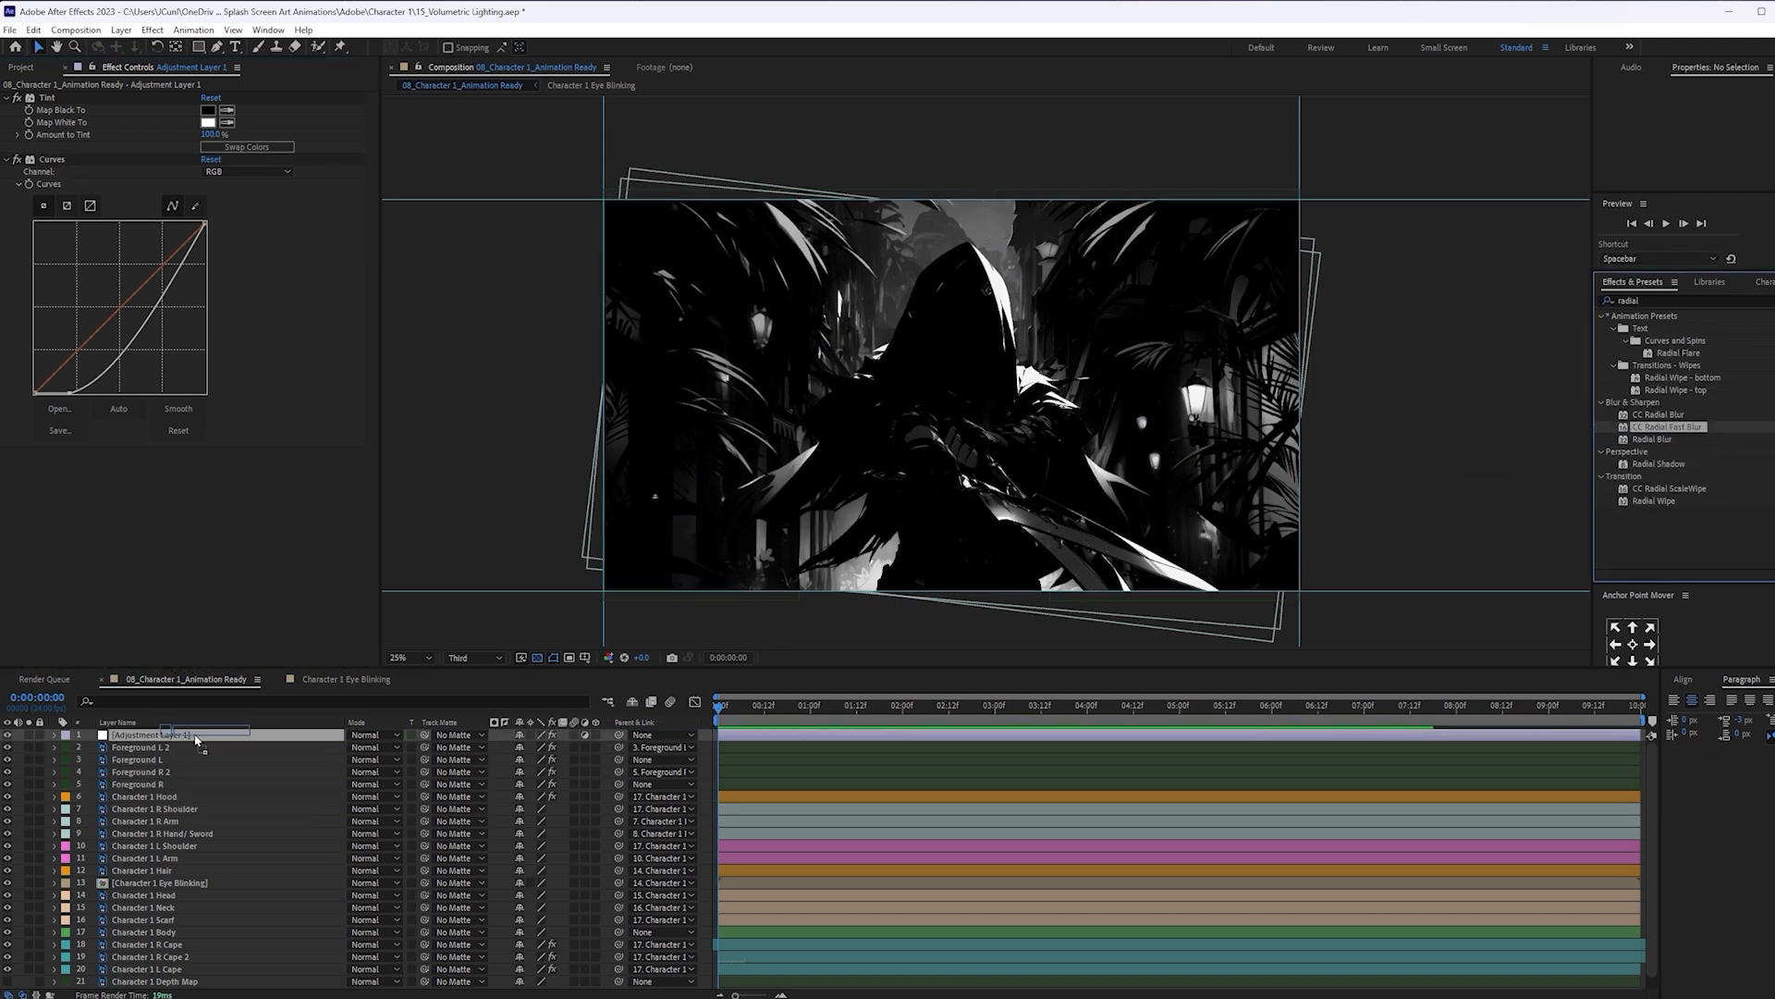
{"action": "left_click_drag", "start_coordinate": [210, 478], "coordinate": [256, 475]}
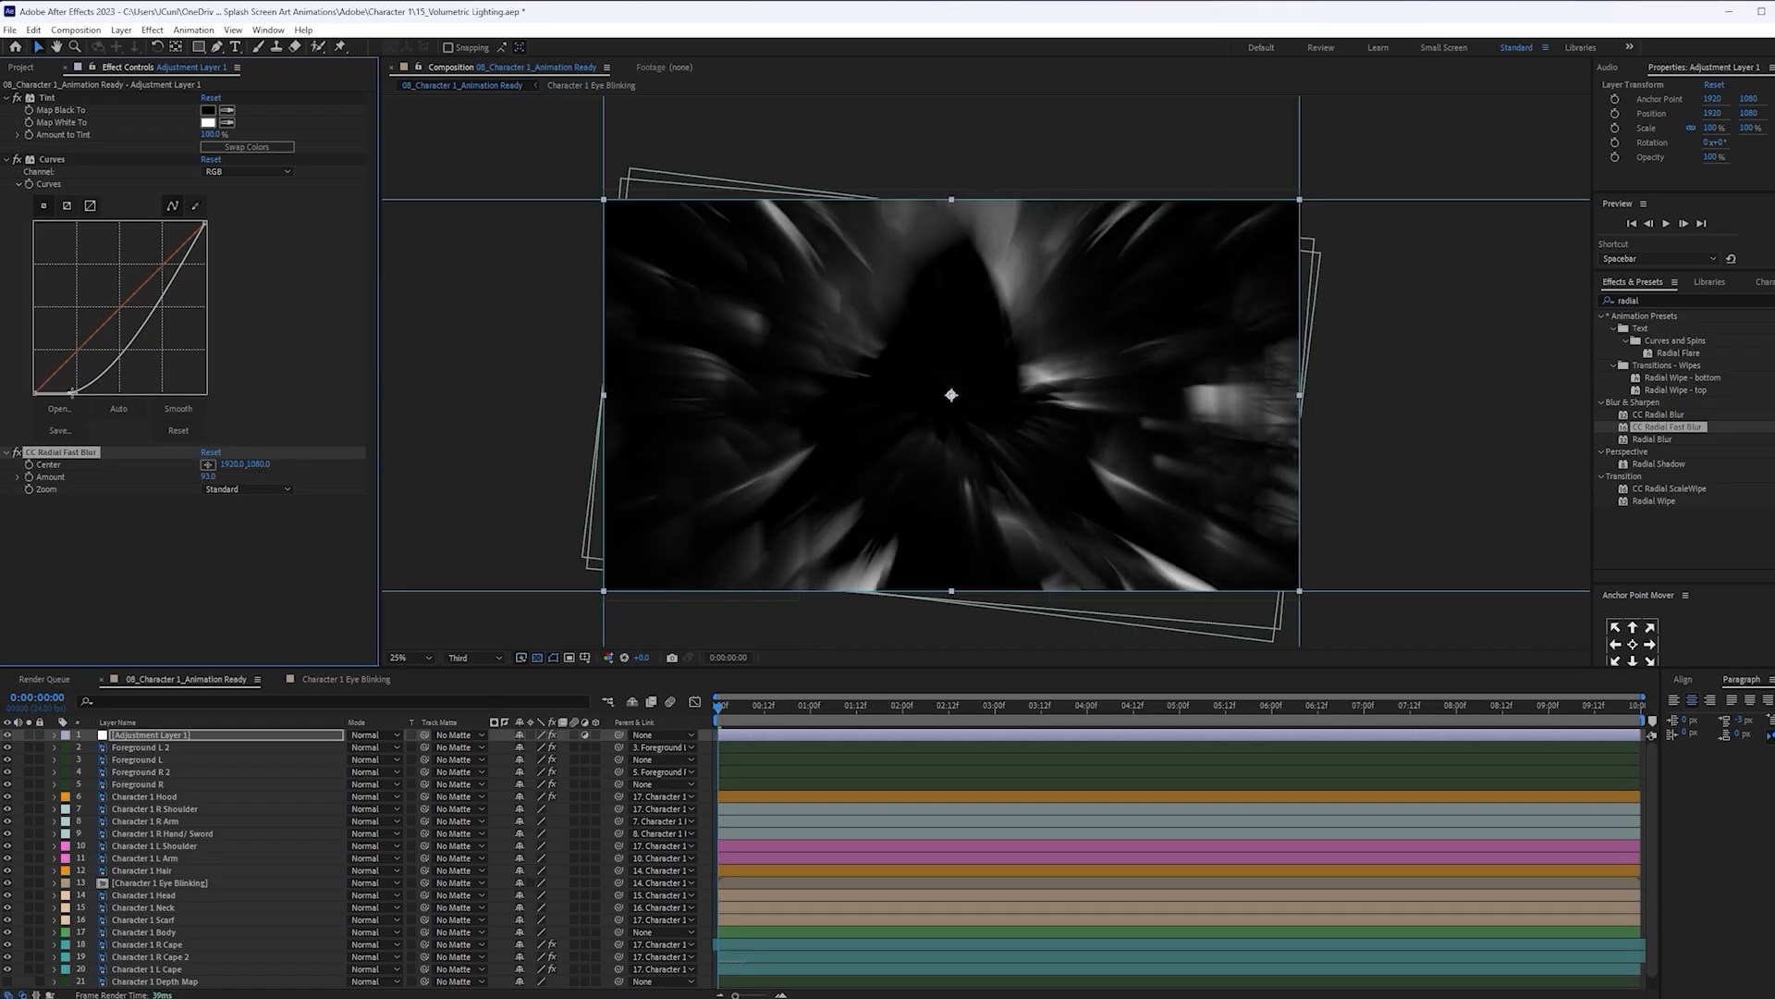
Reshape the RGB curve into a straighter ramp from its shadow point and set the radial blur Amount to 96
{"action": "left_click", "coordinate": [70, 399]}
{"action": "mouse_move", "coordinate": [70, 393]}
{"action": "left_mouse_down"}
{"action": "mouse_move", "coordinate": [52, 401]}
{"action": "mouse_move", "coordinate": [70, 405]}
{"action": "left_mouse_up"}
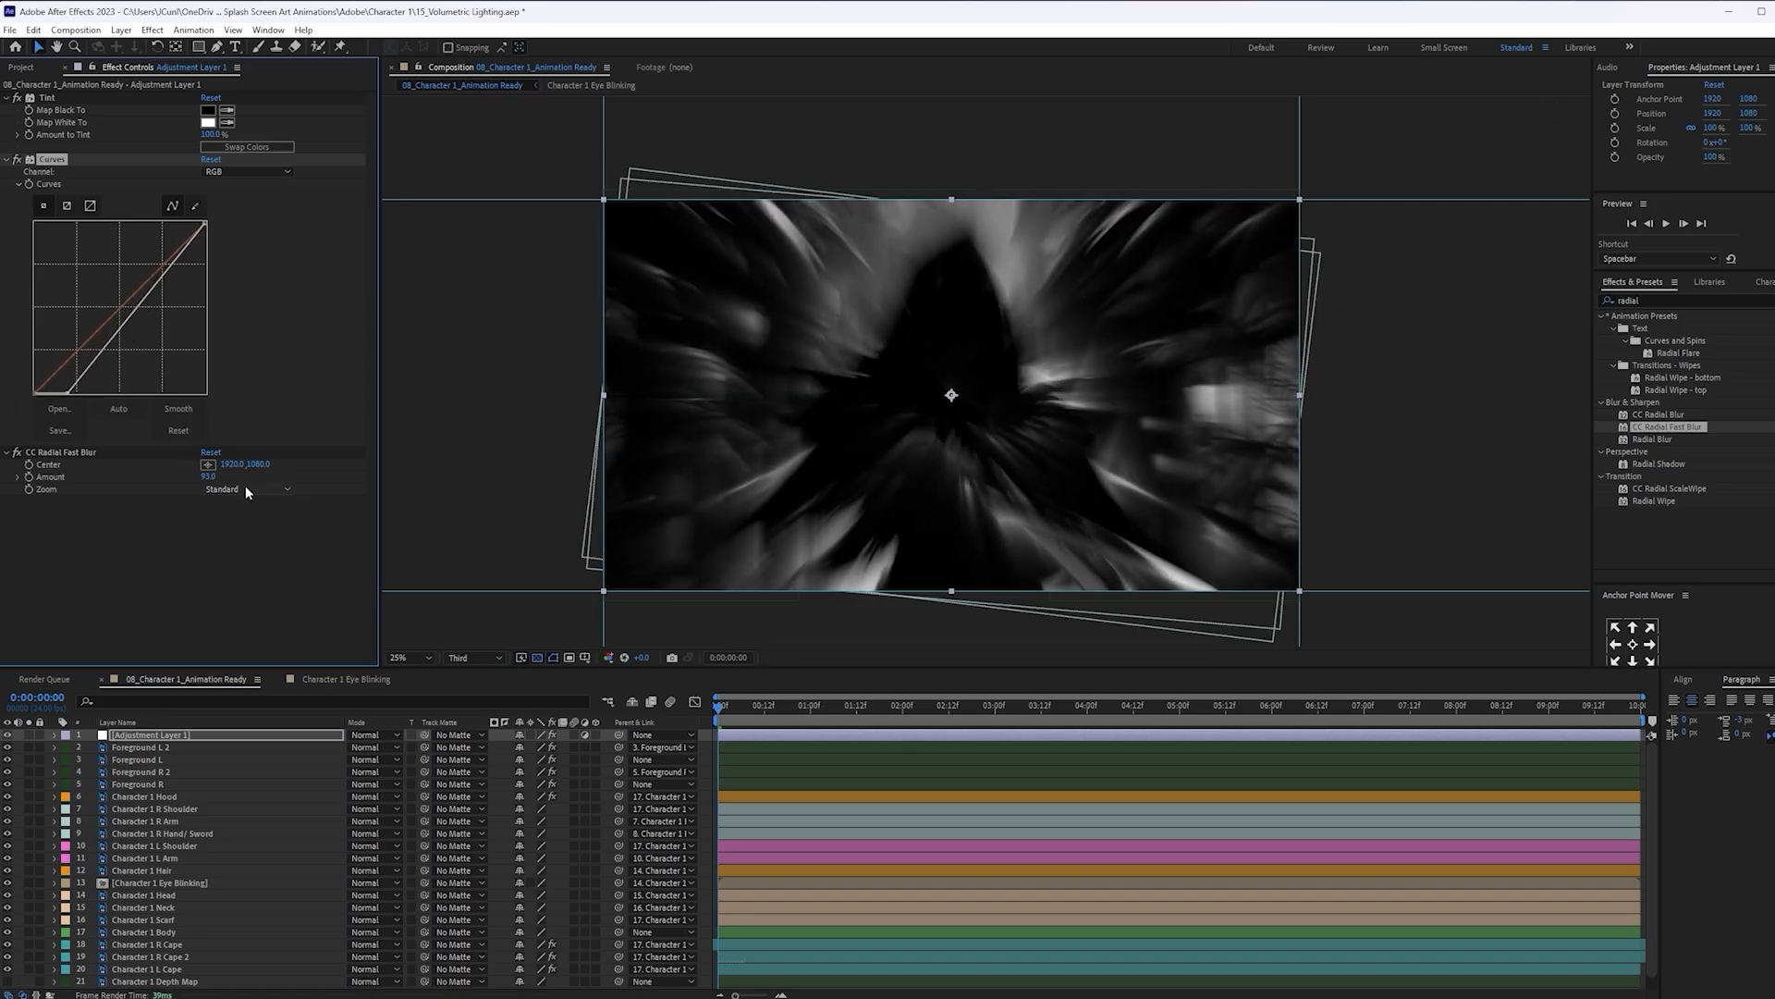
{"action": "mouse_move", "coordinate": [209, 476]}
{"action": "left_mouse_down"}
{"action": "mouse_move", "coordinate": [192, 476]}
{"action": "mouse_move", "coordinate": [218, 476]}
{"action": "left_mouse_up"}
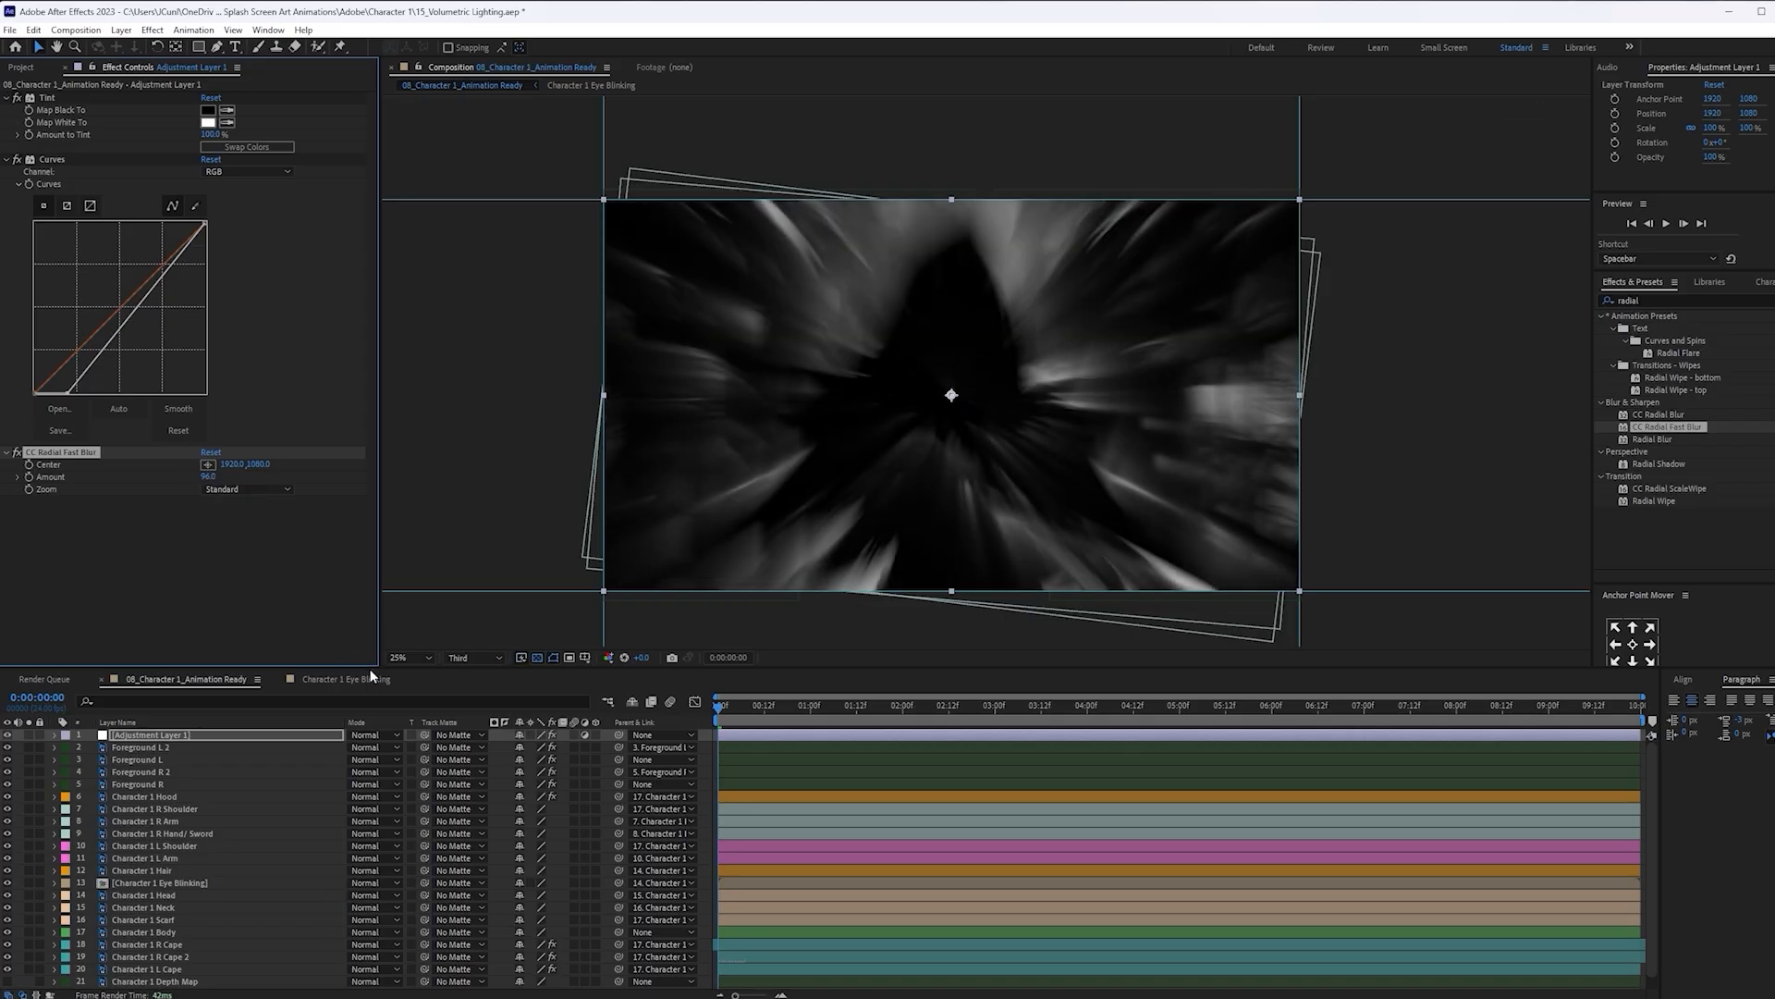
Set the adjustment layer's blending mode to Screen and move it below the Character 1 L Cape layer
{"action": "left_click", "coordinate": [388, 734]}
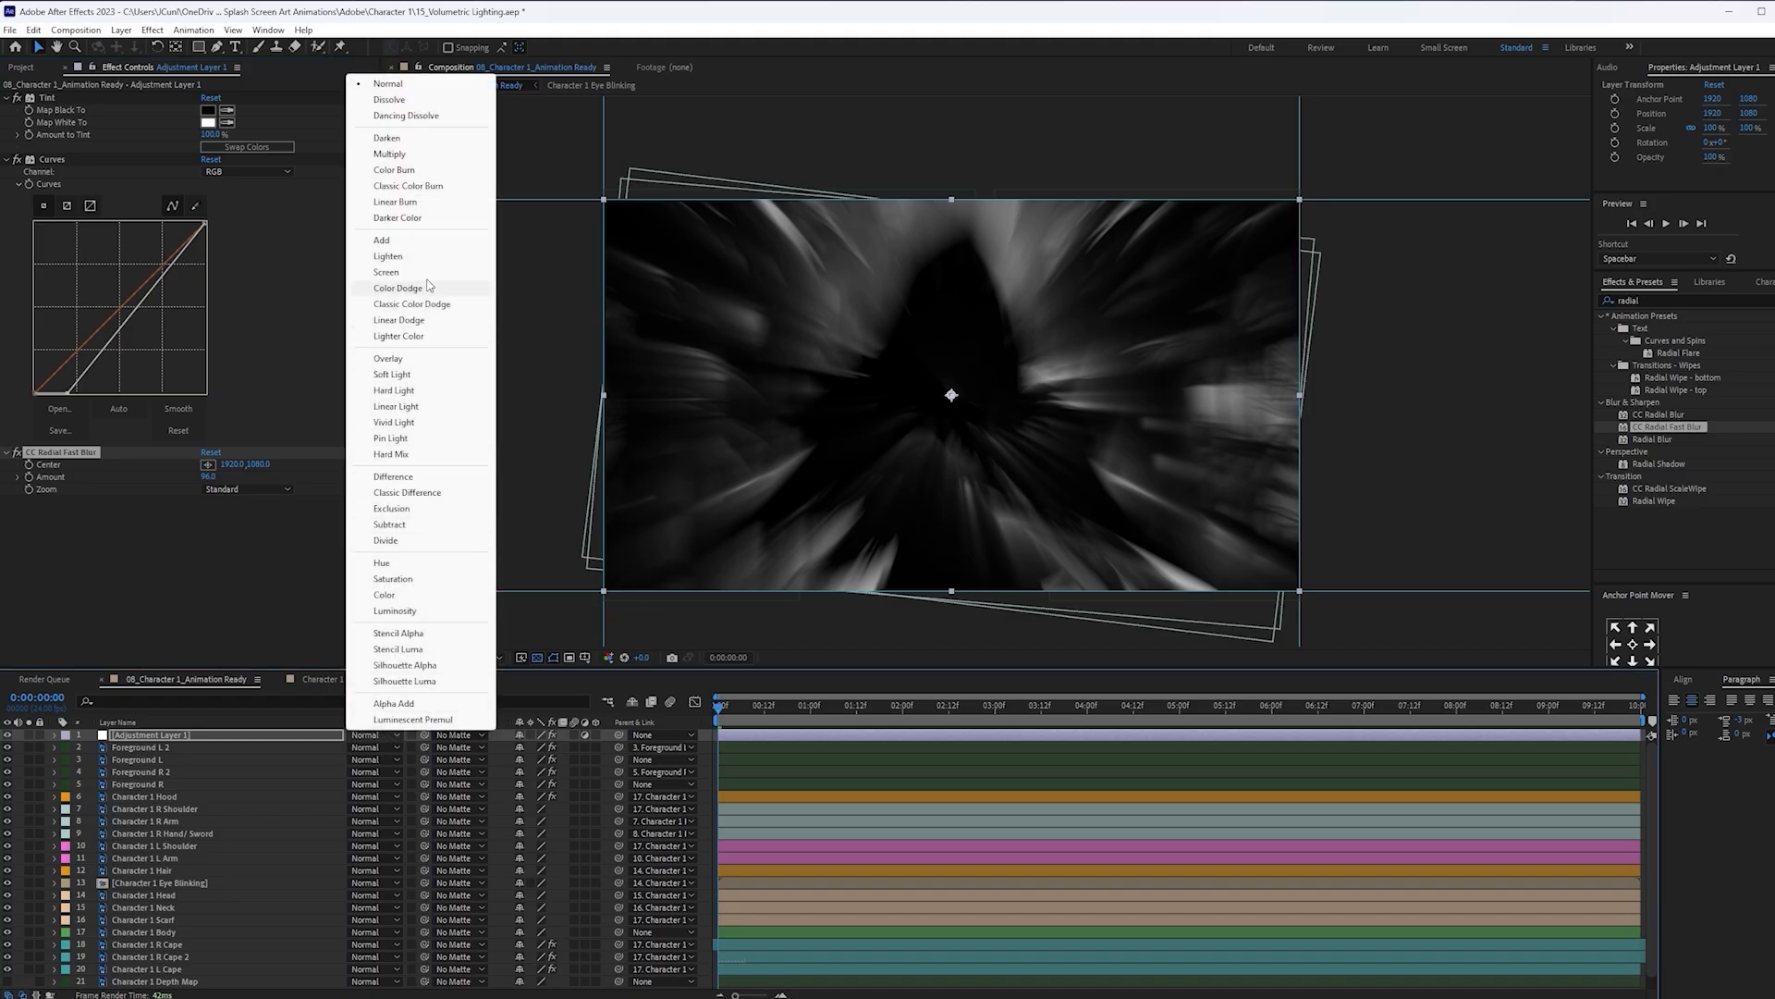
{"action": "left_click", "coordinate": [426, 273]}
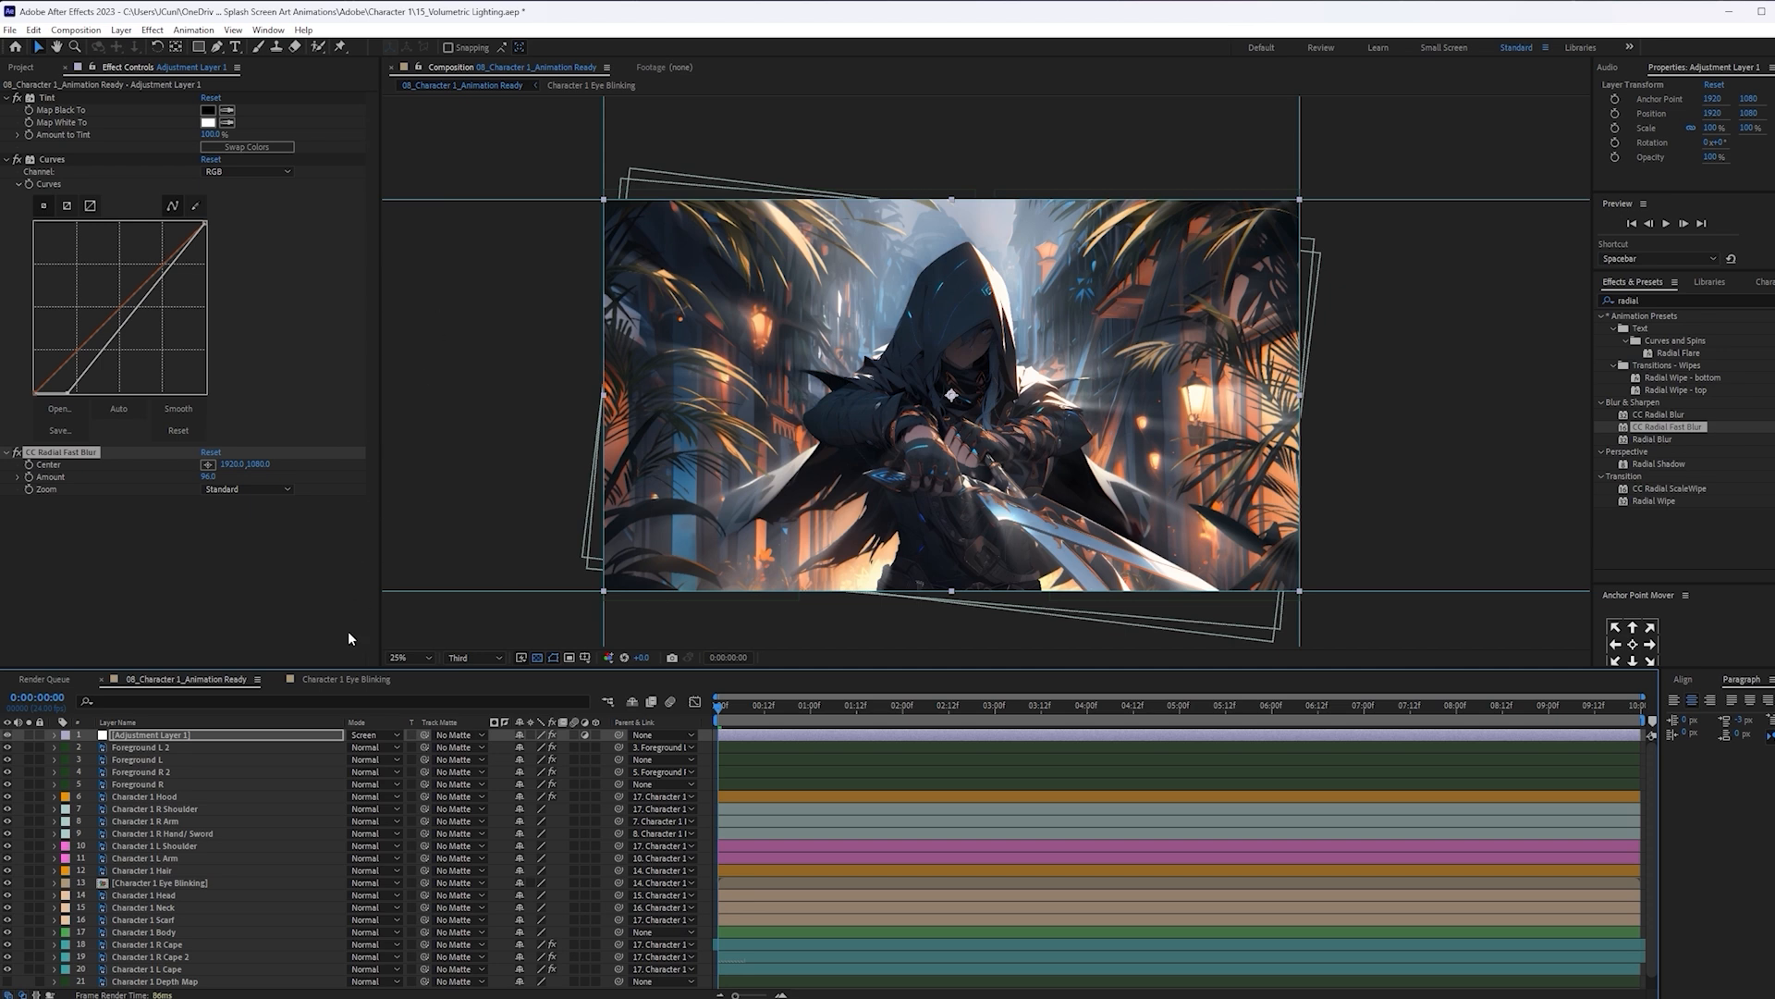
{"action": "left_click", "coordinate": [199, 737]}
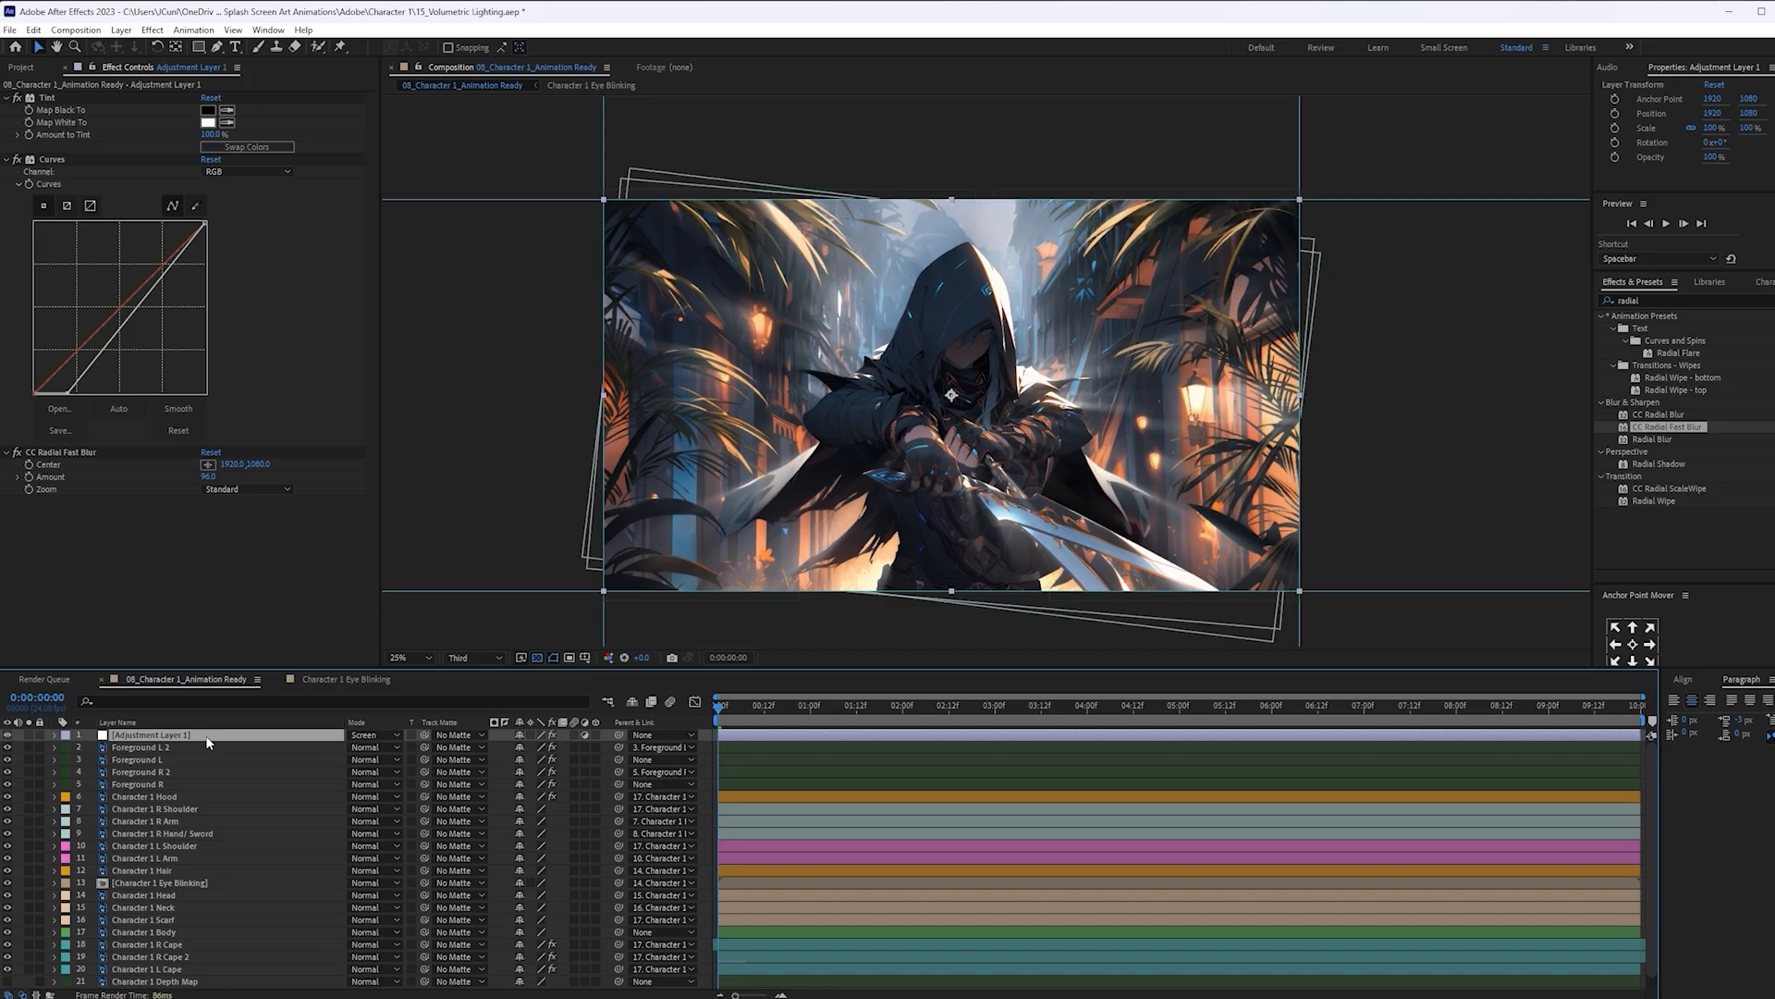
{"action": "left_click_drag", "start_coordinate": [210, 739], "coordinate": [226, 970]}
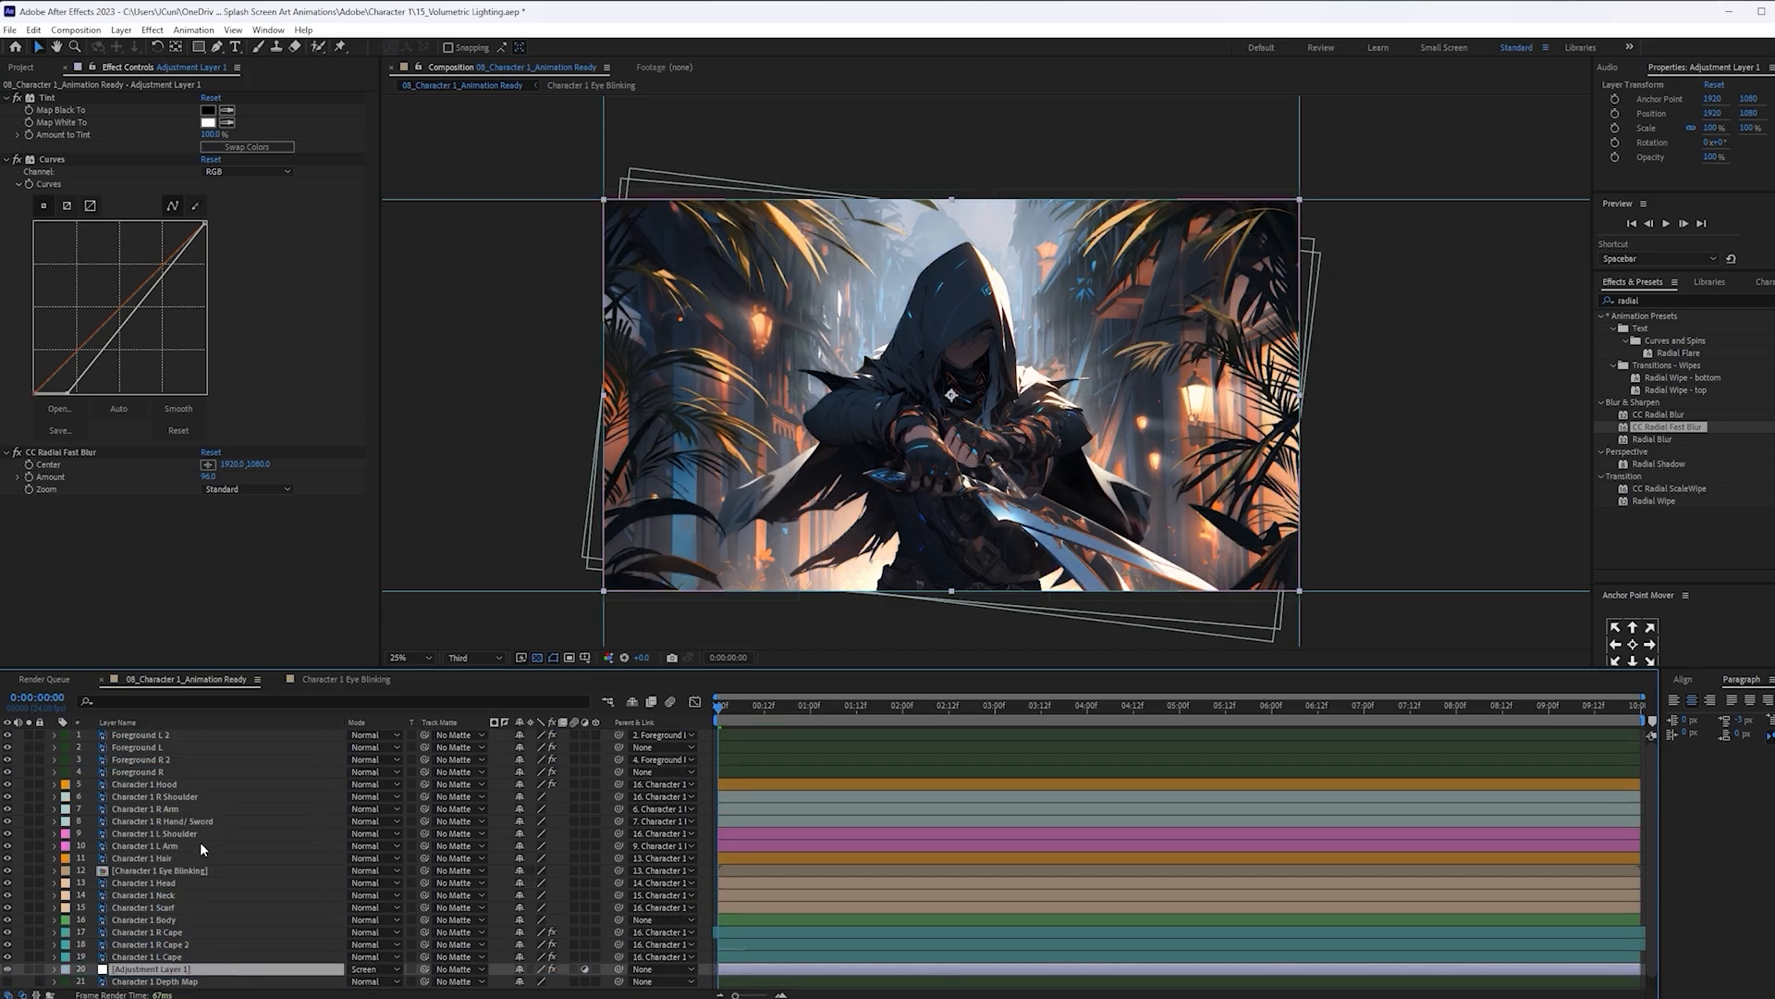
Compare the adjustment layer's light rays on and off, and set the CC Radial Fast Blur Amount to 90
{"action": "left_click", "coordinate": [6, 969]}
{"action": "left_click", "coordinate": [5, 969]}
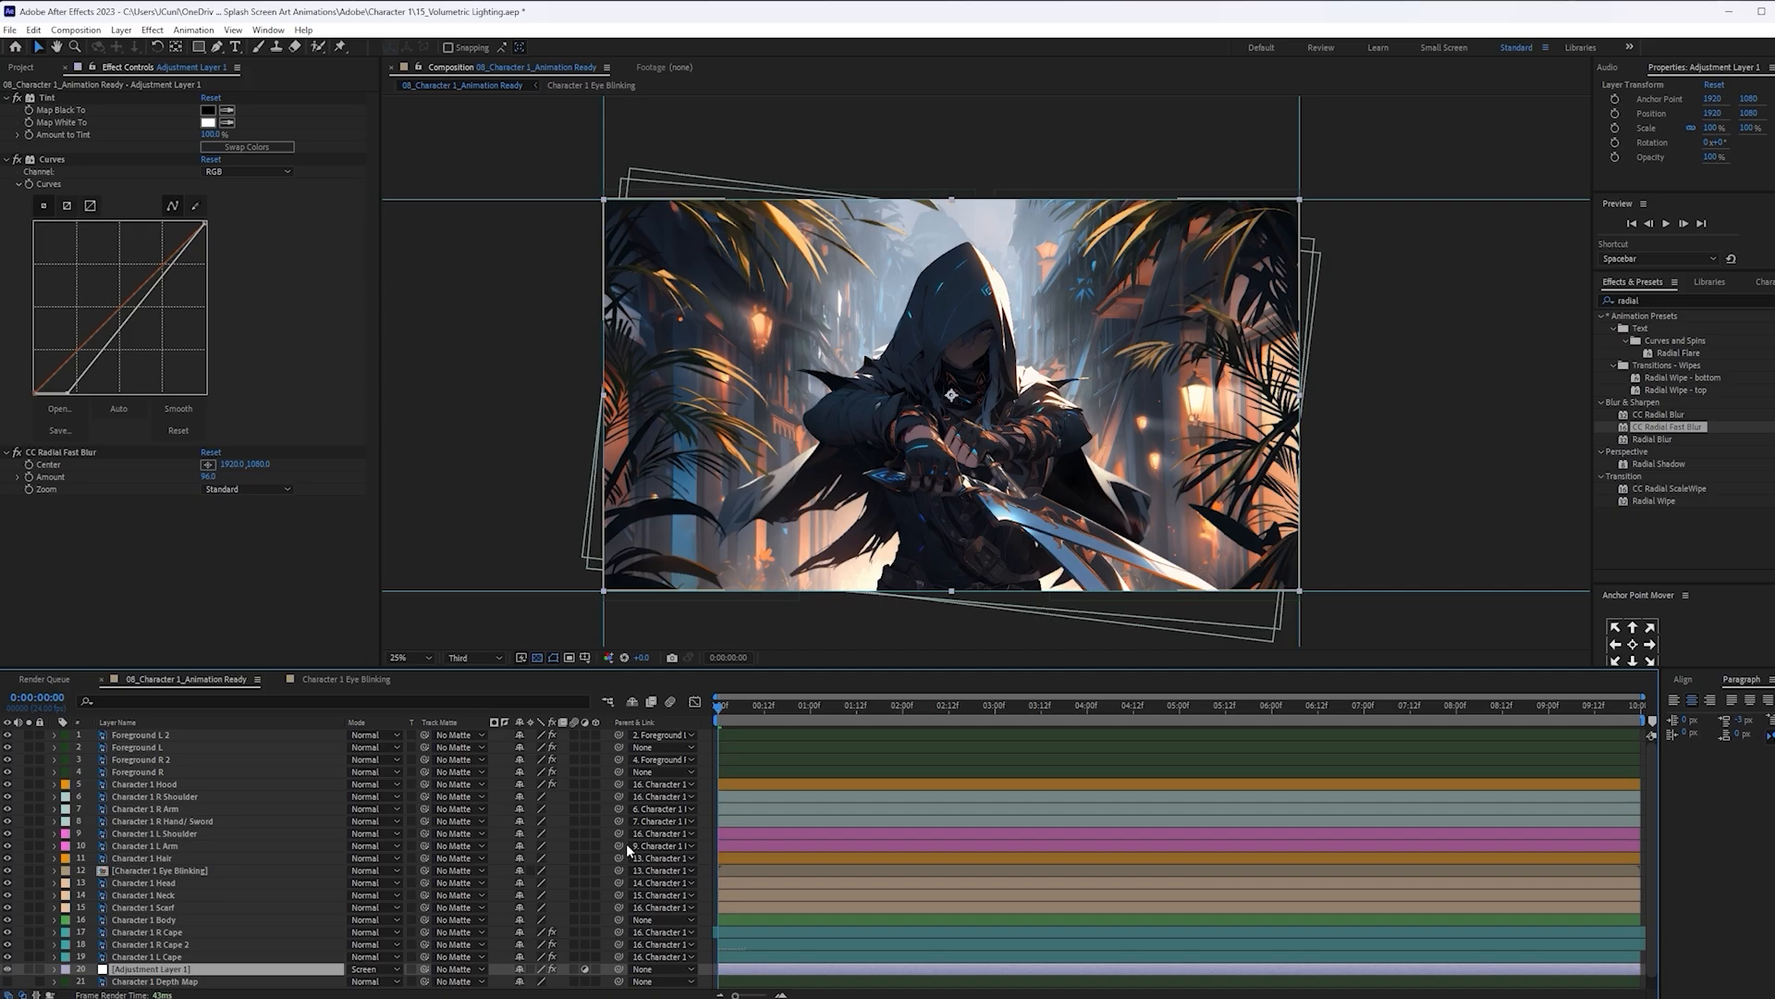
{"action": "left_click_drag", "start_coordinate": [209, 477], "coordinate": [259, 480]}
Preview the animation with the volumetric light rays, returning to the start of the timeline for a second playback
{"action": "key", "text": "space"}
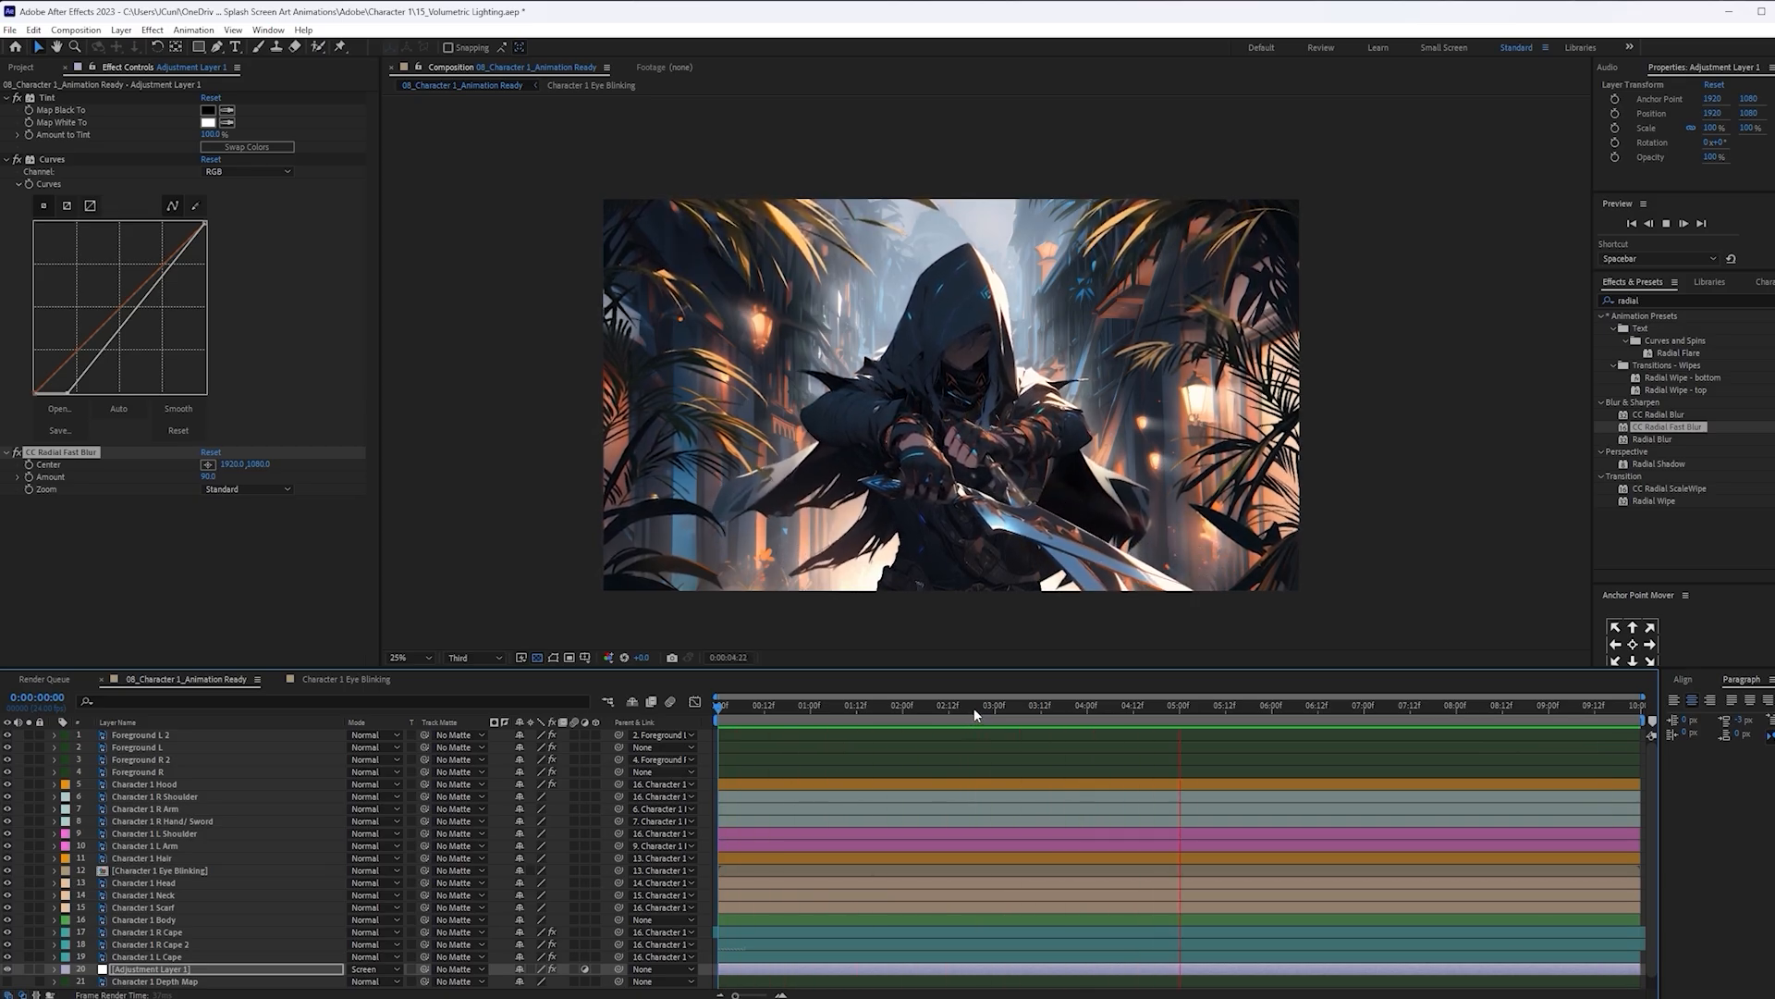
{"action": "key", "text": "space"}
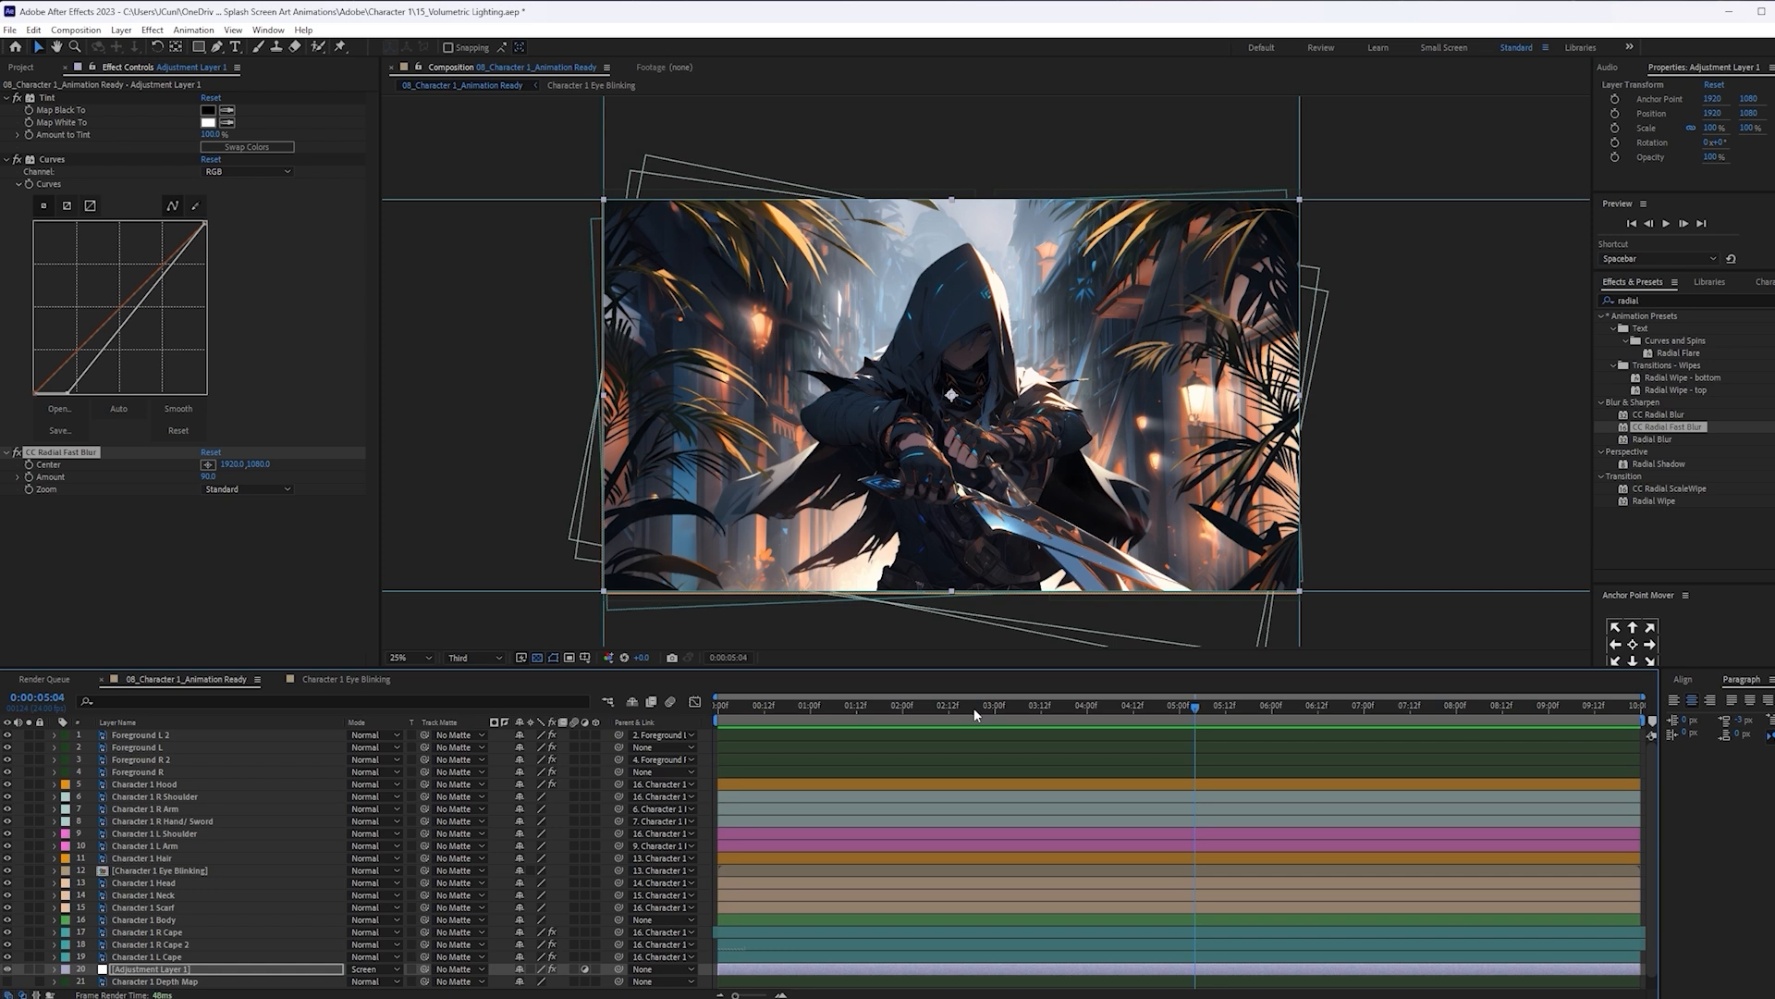
{"action": "left_click_drag", "start_coordinate": [971, 709], "coordinate": [718, 720]}
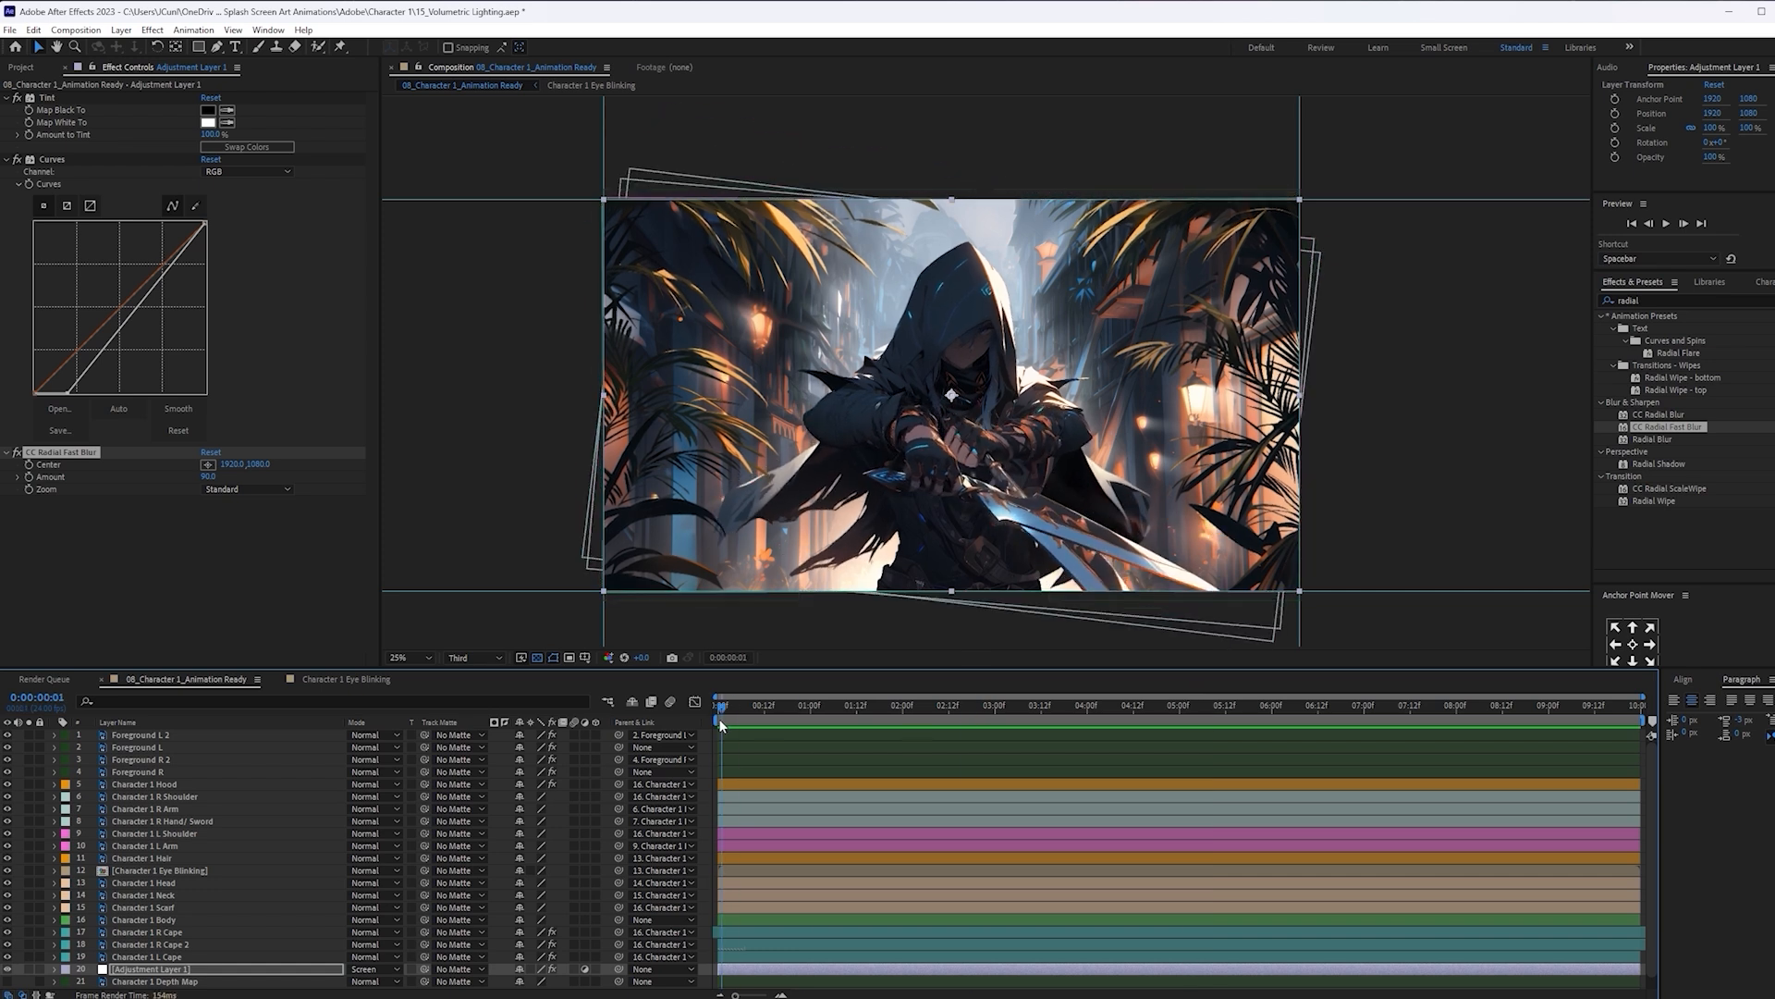
{"action": "key", "text": "space"}
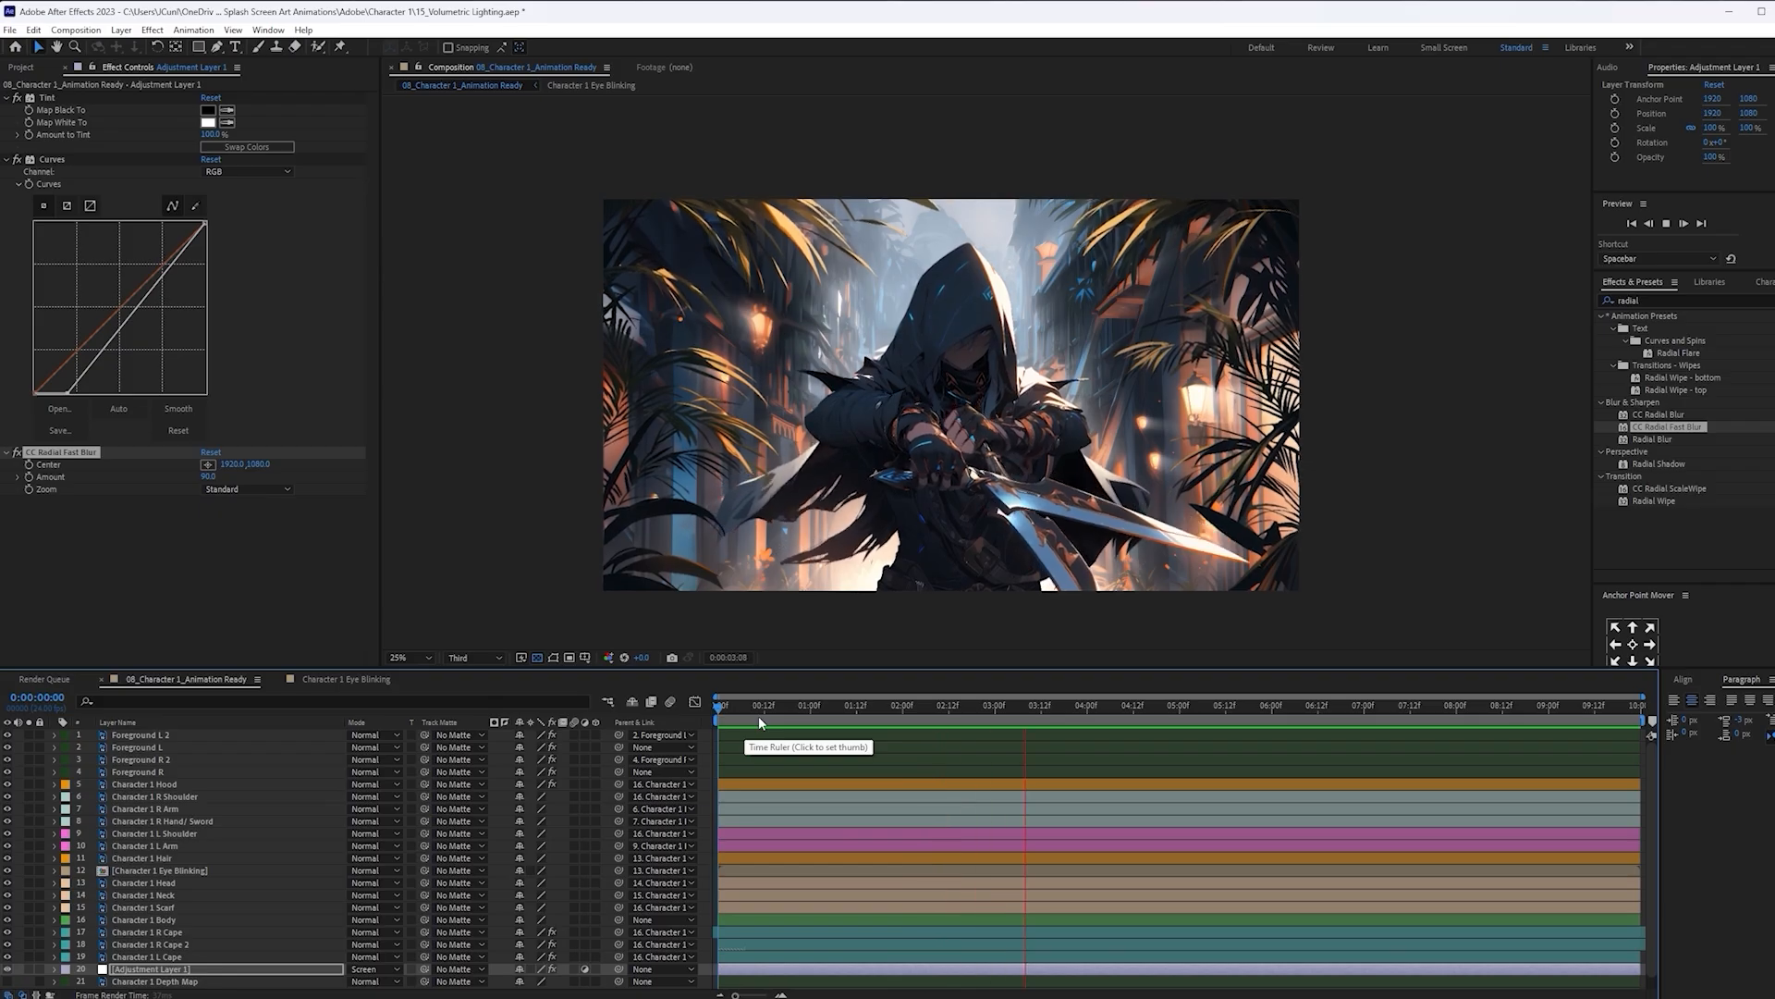
{"action": "key", "text": "space"}
Make the Character 1 Depth Map layer visible and apply Gaussian Blur to it
{"action": "scroll", "coordinate": [1327, 849], "scroll_direction": "down", "scroll_amount": 1}
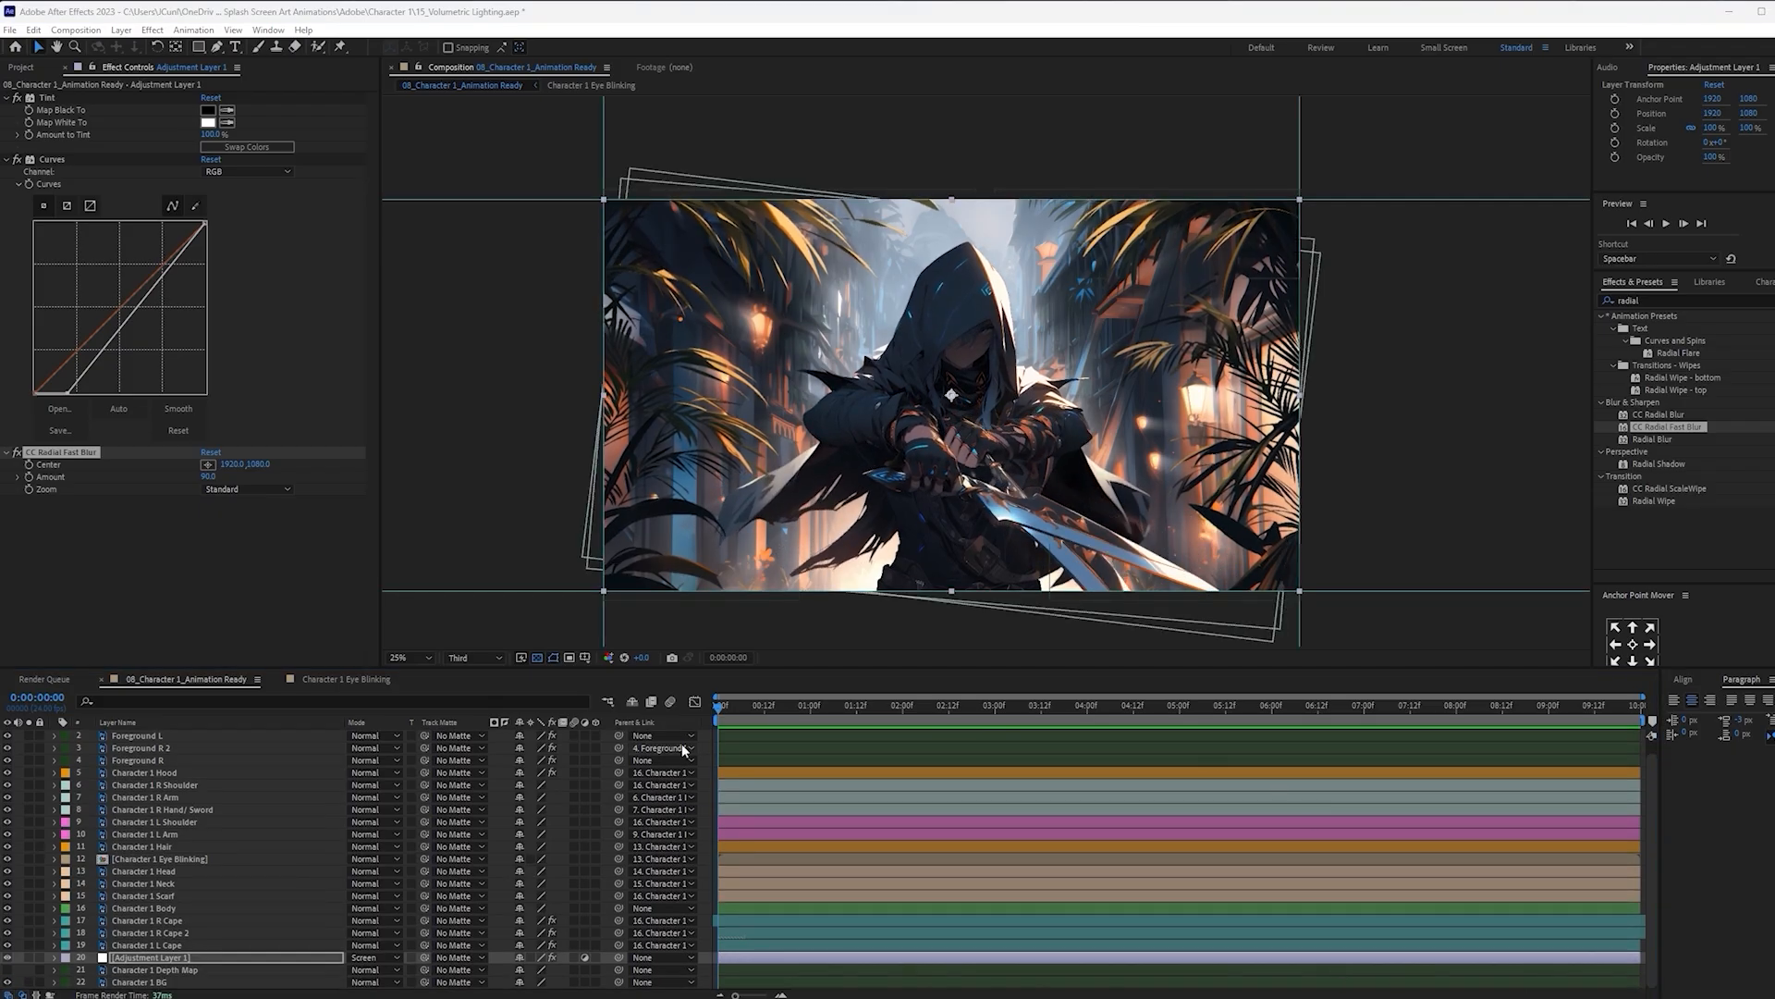
{"action": "left_click", "coordinate": [212, 970]}
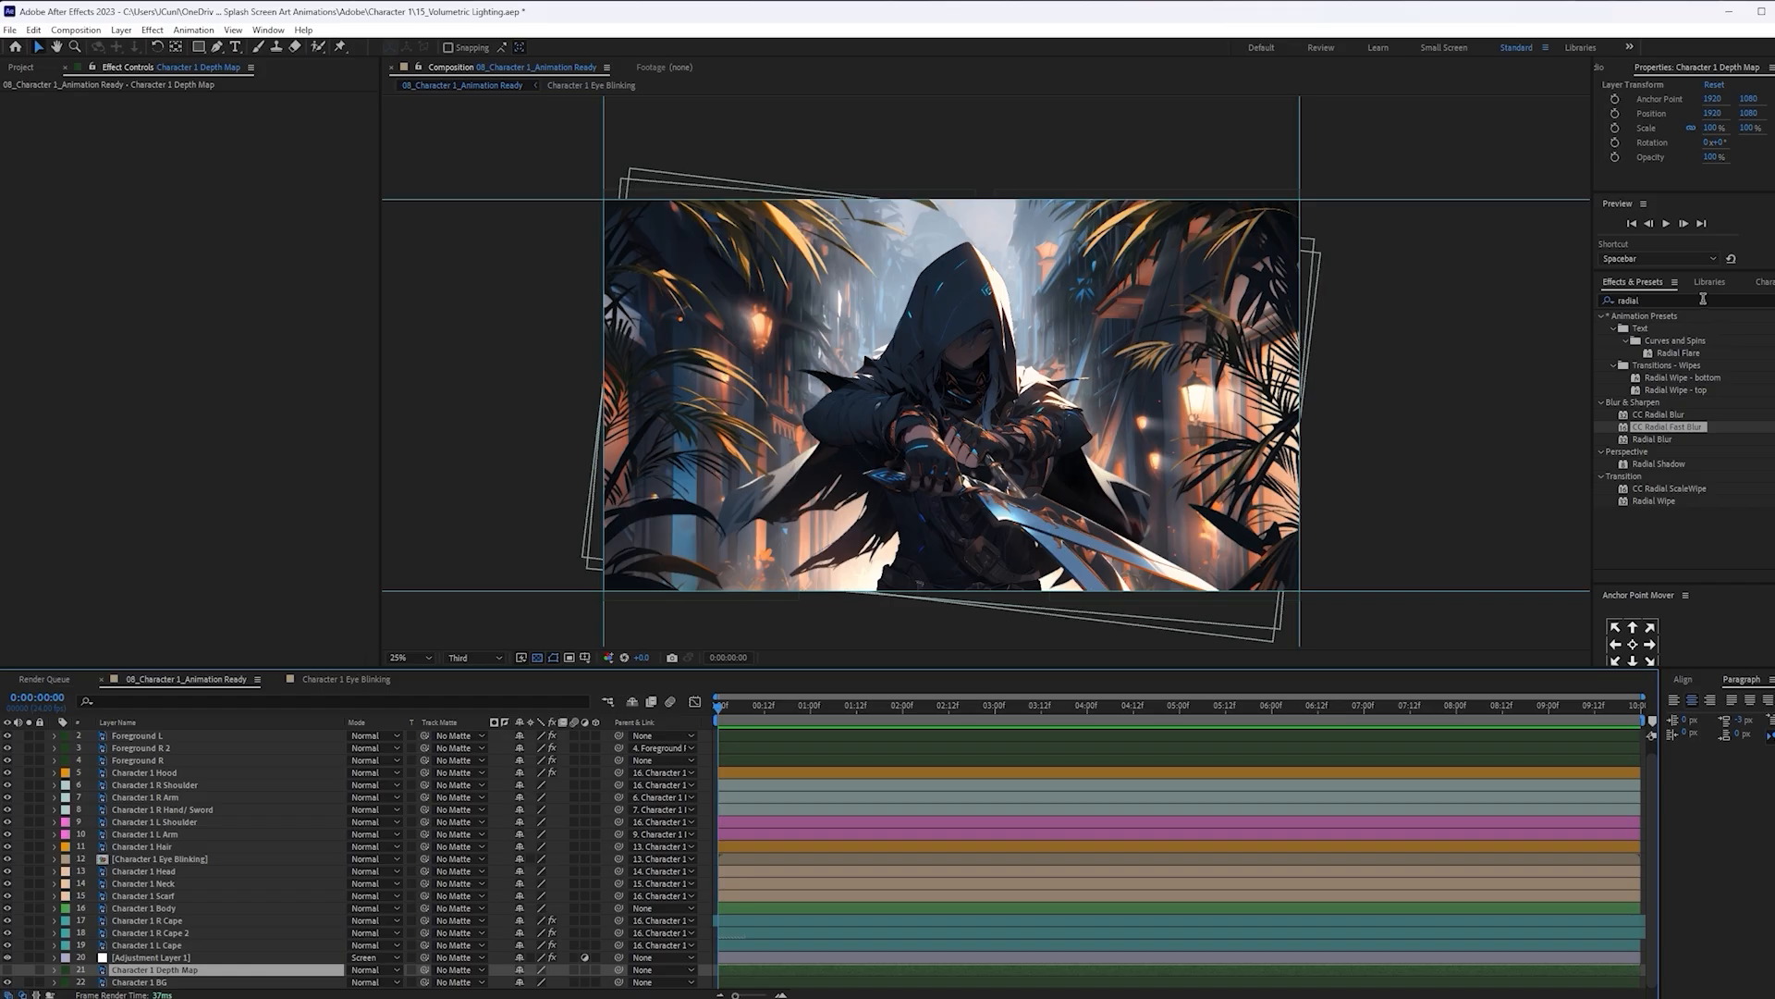
{"action": "left_click", "coordinate": [9, 969]}
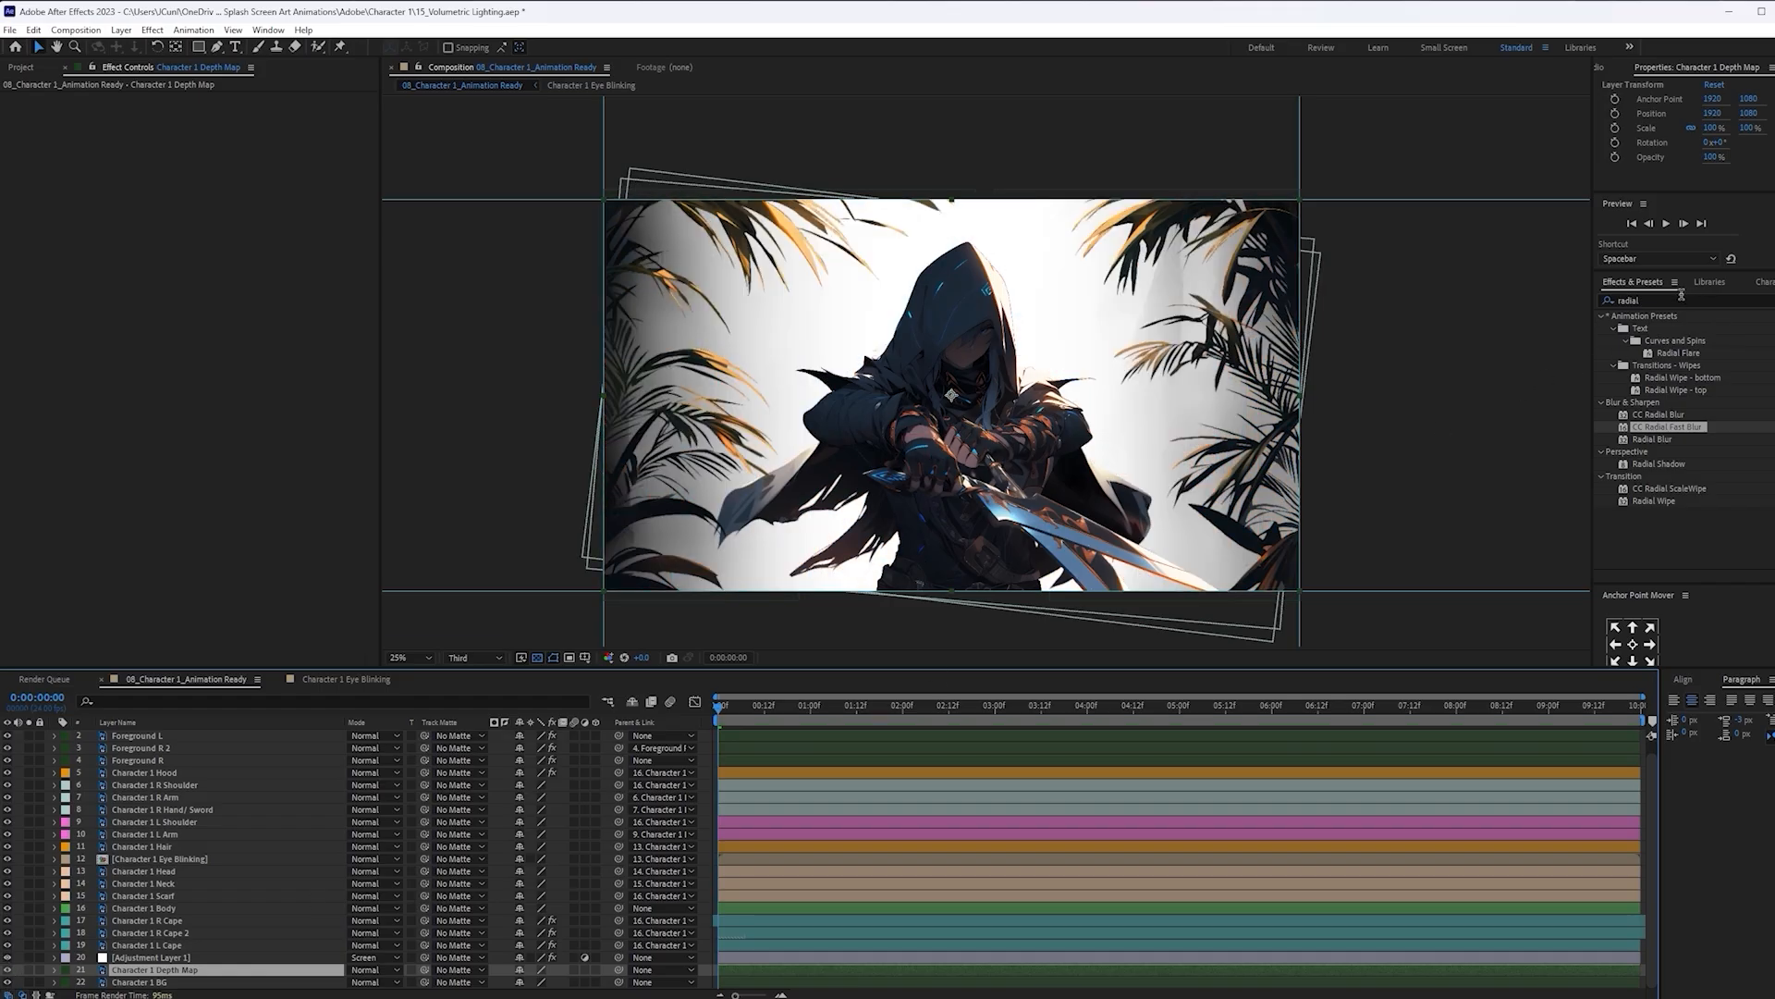
{"action": "left_click", "coordinate": [1627, 301]}
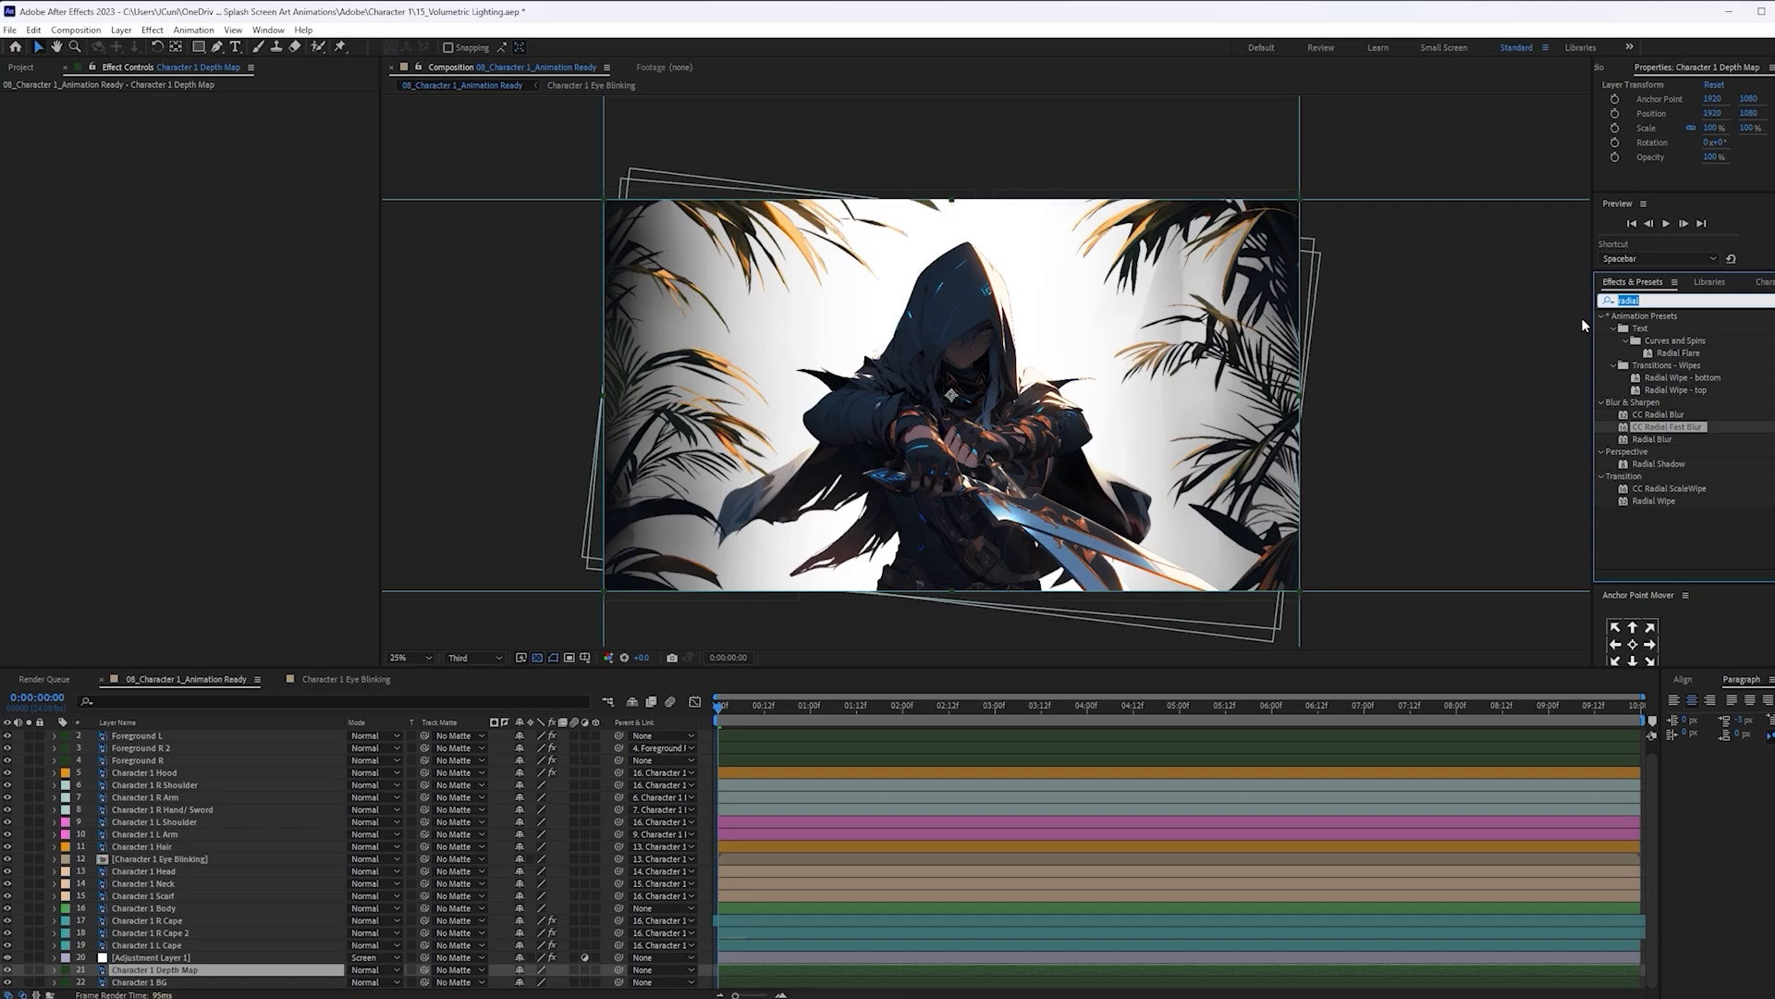
{"action": "type", "text": "gaus"}
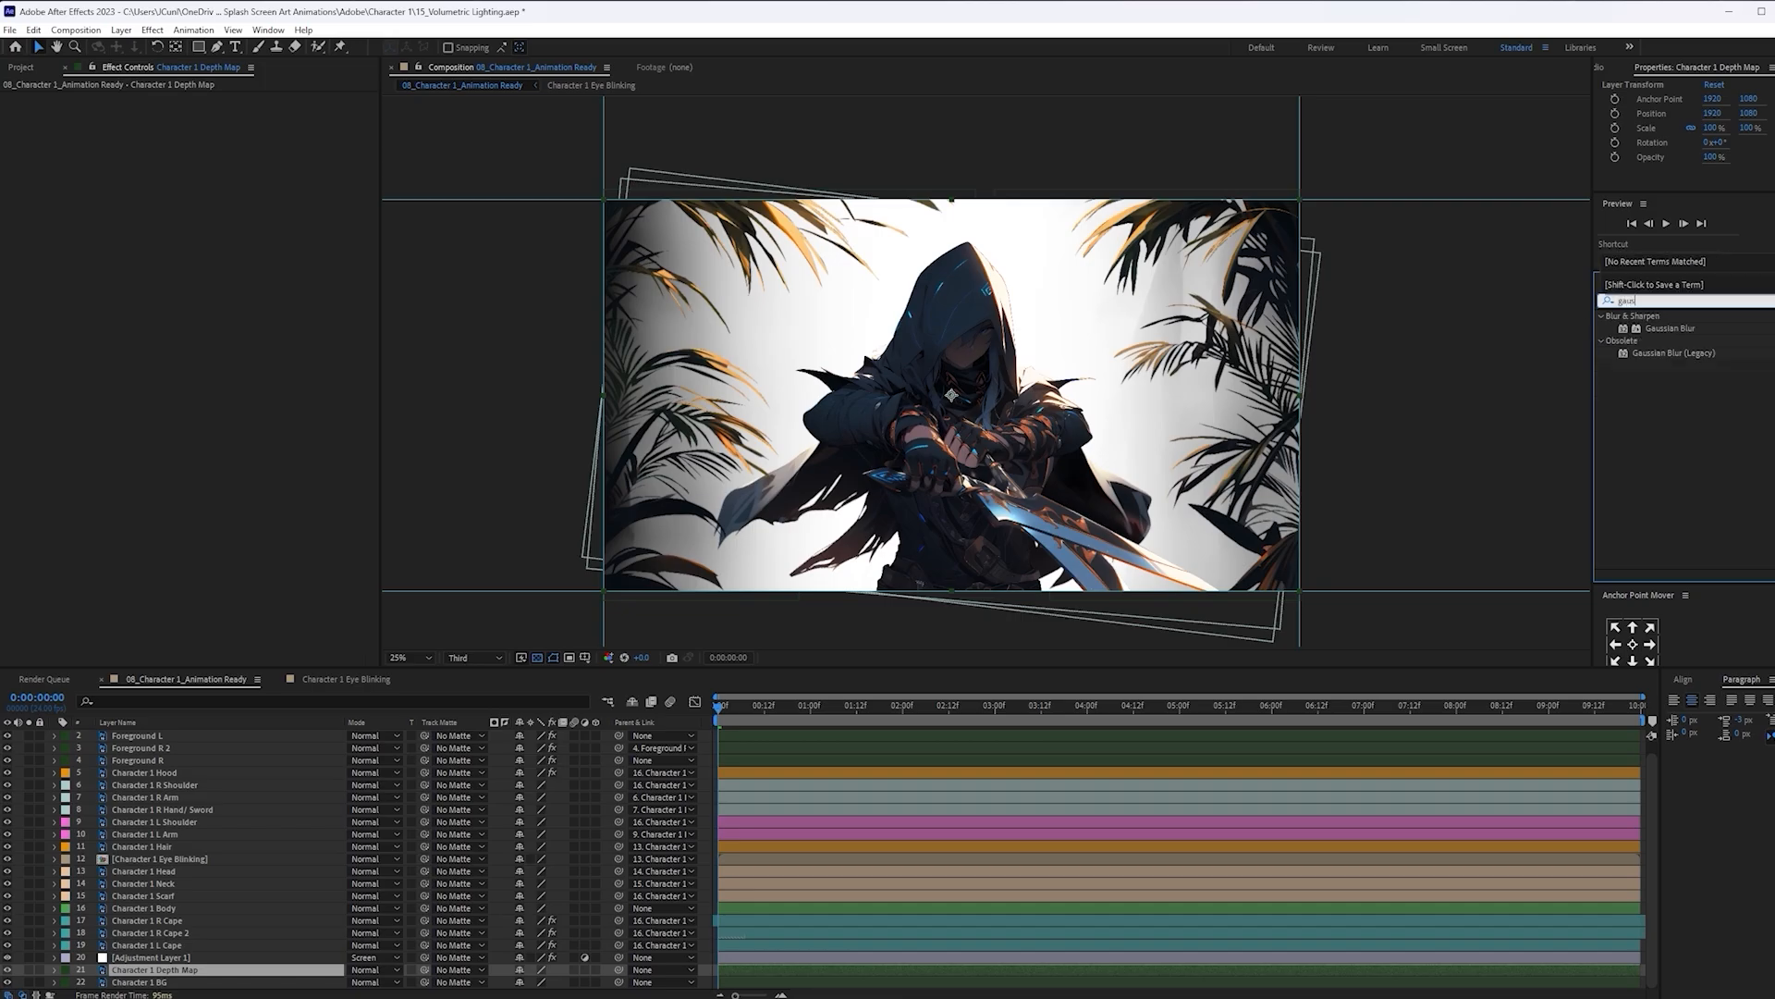
{"action": "left_click_drag", "start_coordinate": [1696, 325], "coordinate": [258, 977]}
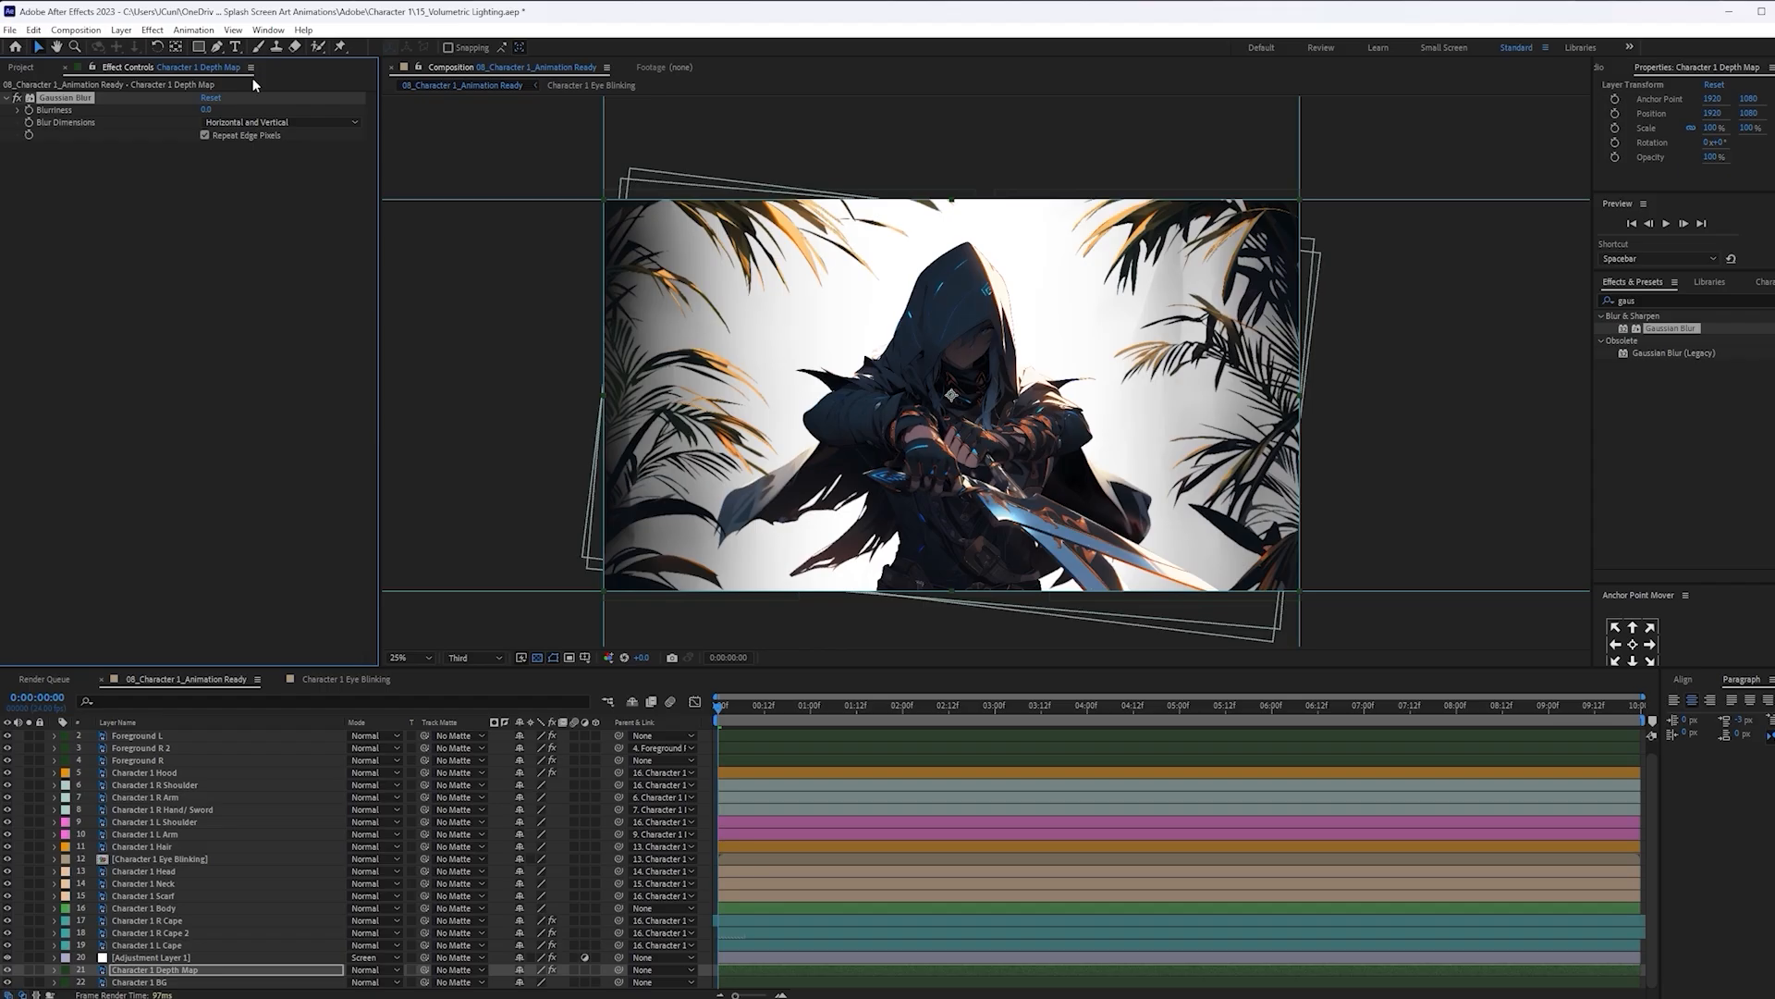
Set the depth map's Gaussian Blur Blurriness to 50
{"action": "left_click_drag", "start_coordinate": [205, 108], "coordinate": [298, 108]}
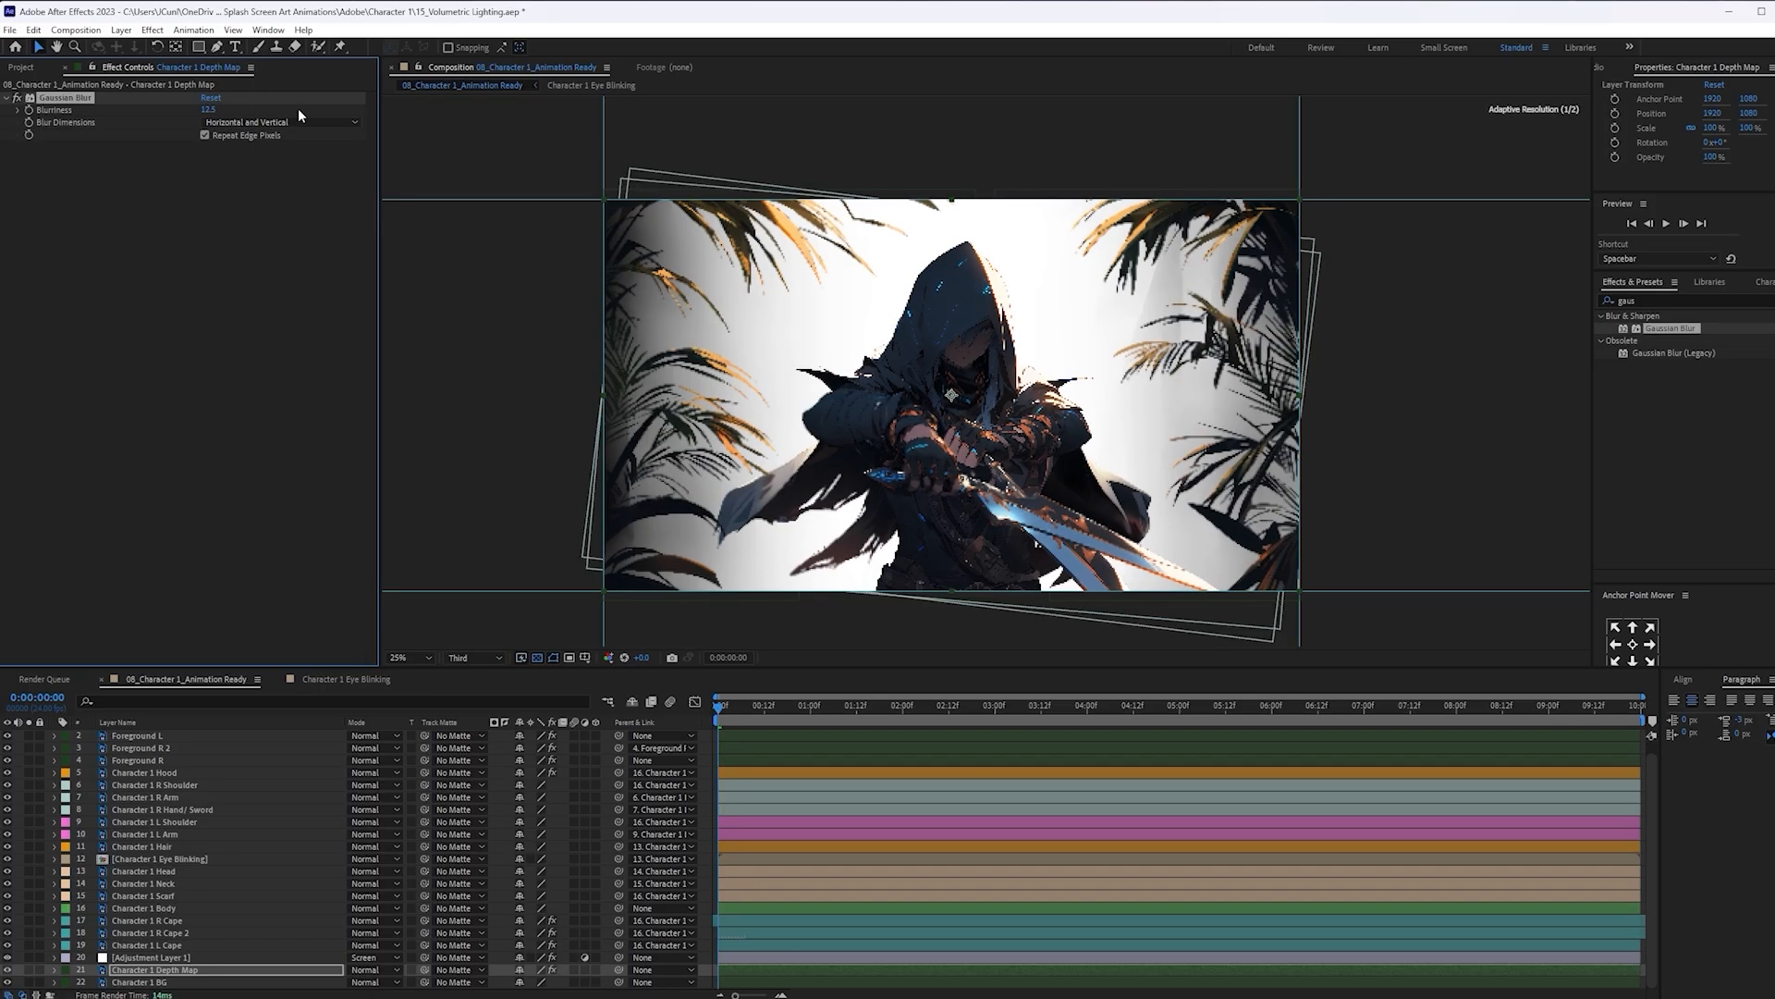
{"action": "left_click", "coordinate": [208, 109]}
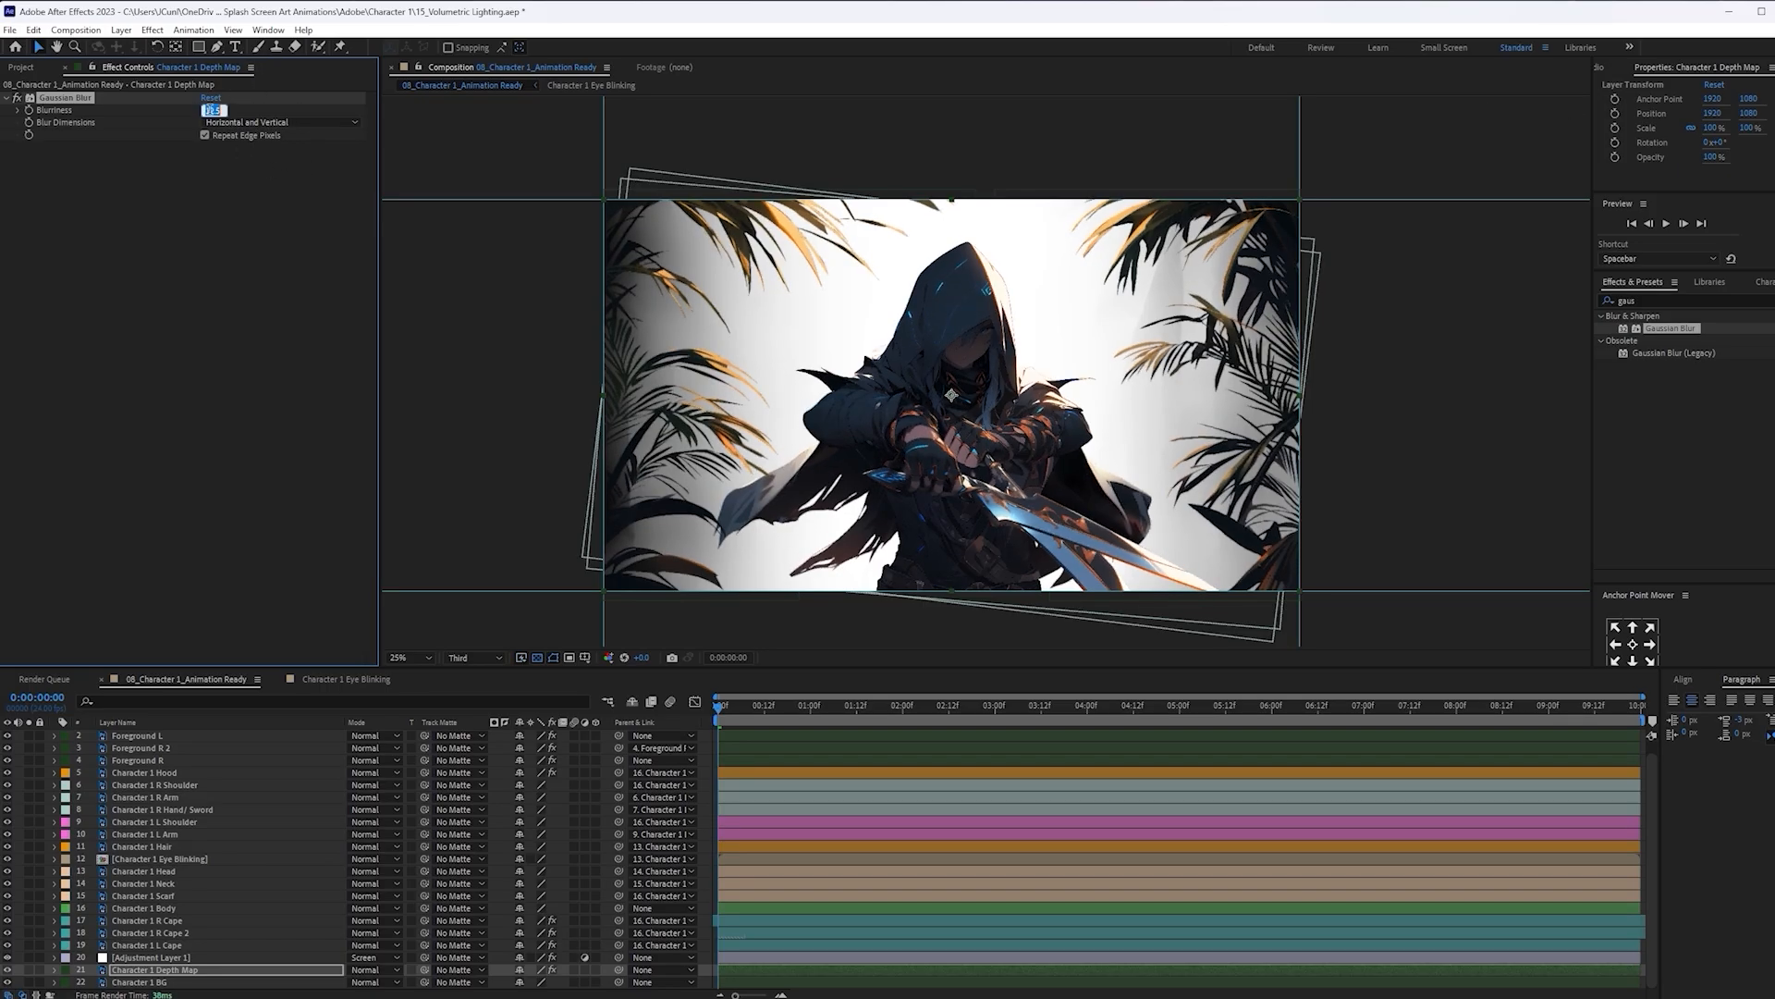
{"action": "type", "text": "50"}
{"action": "key", "text": "Return"}
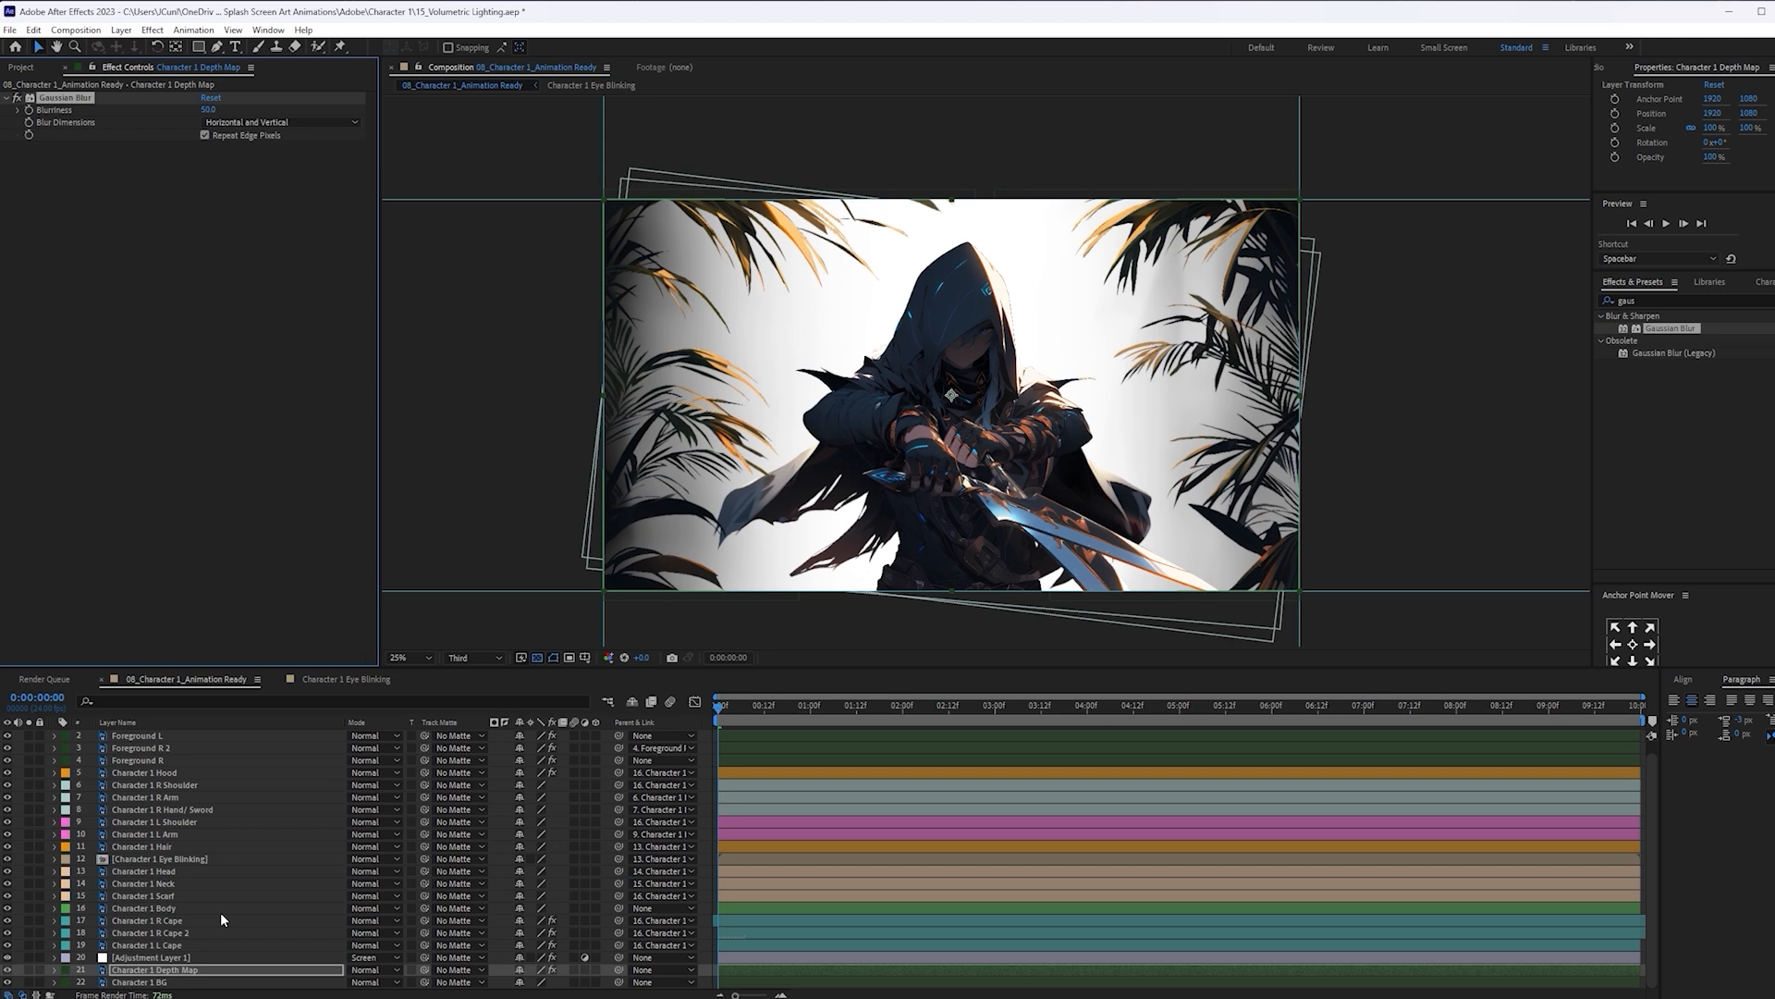
Inspect the blurred depth map with all other layers hidden, and restore the other layers' visibility
{"action": "left_click", "coordinate": [212, 971]}
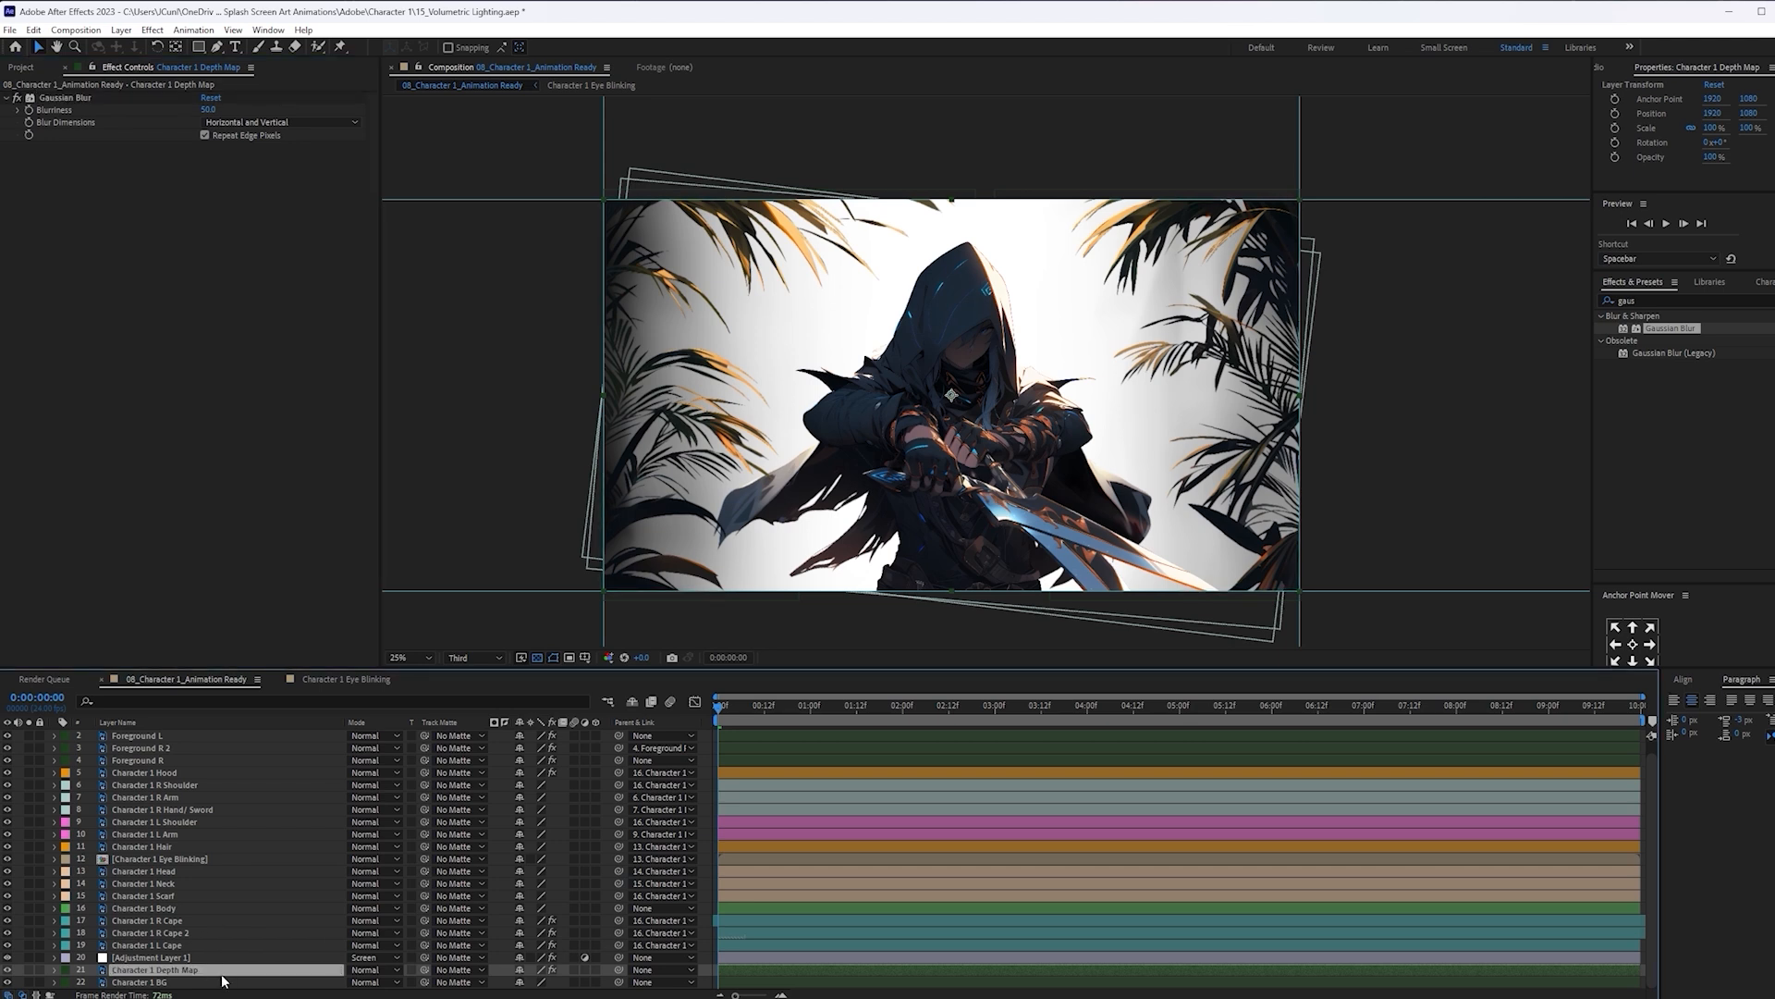
{"action": "key", "text": "ctrl+shift+v"}
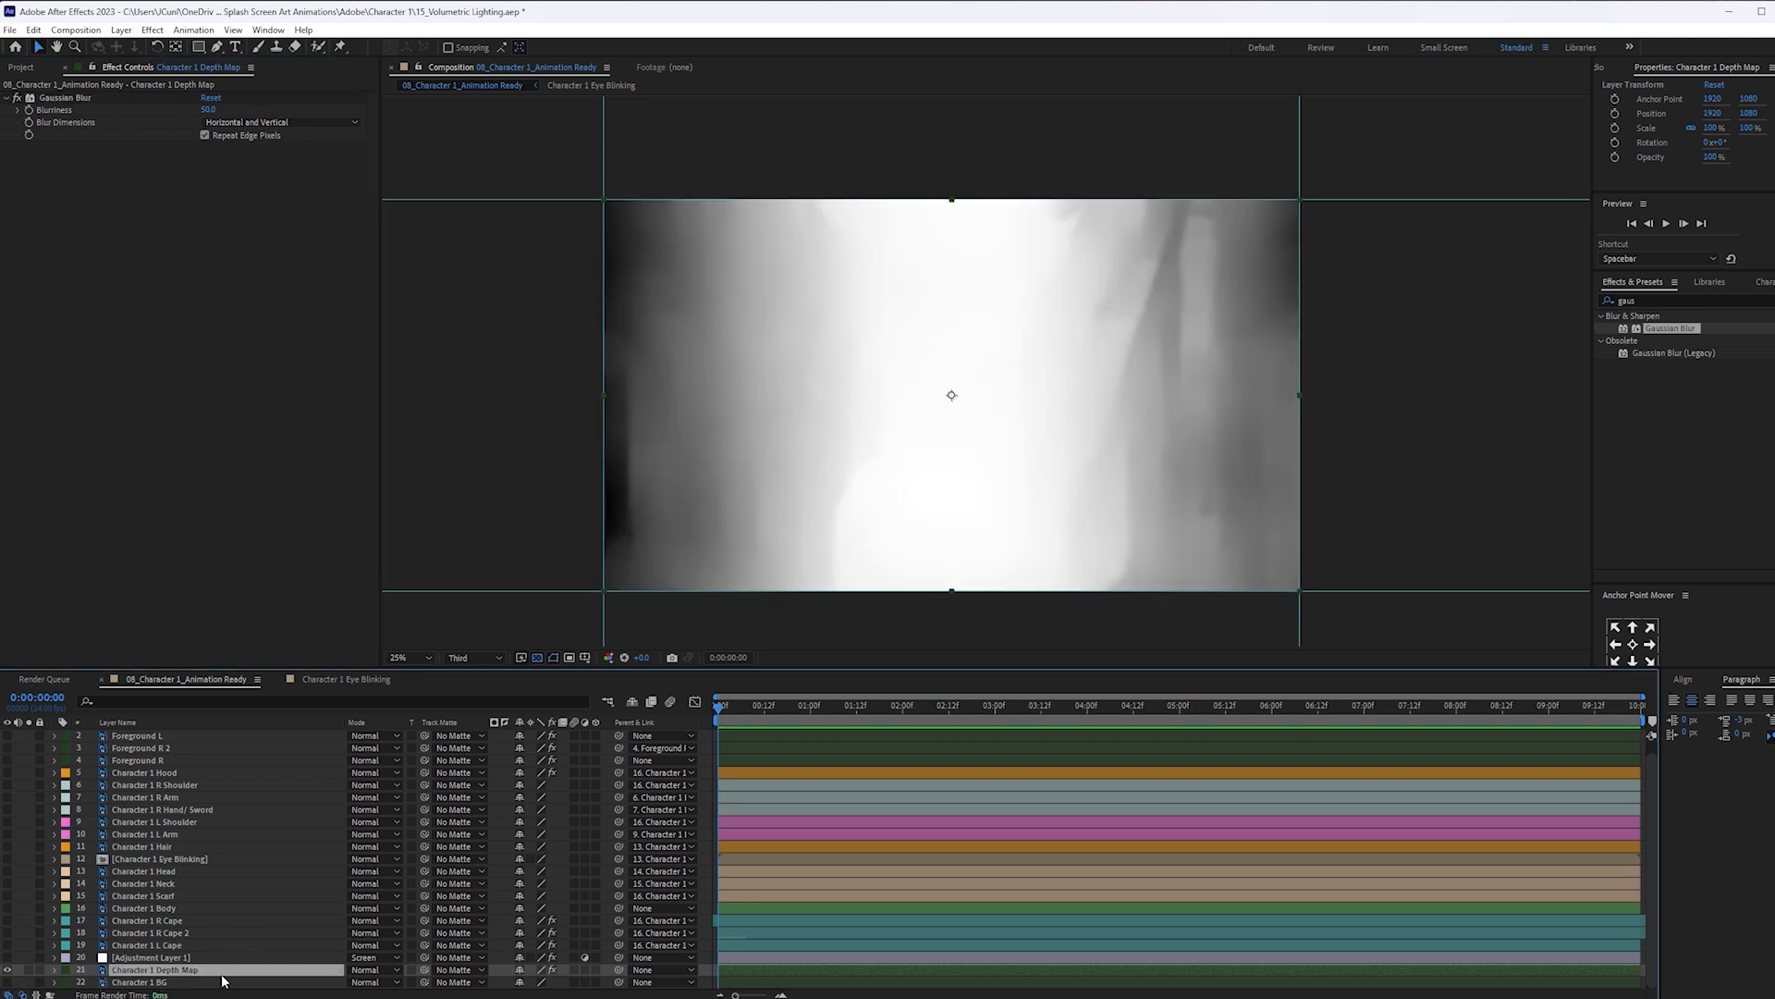
{"action": "key", "text": "ctrl+z"}
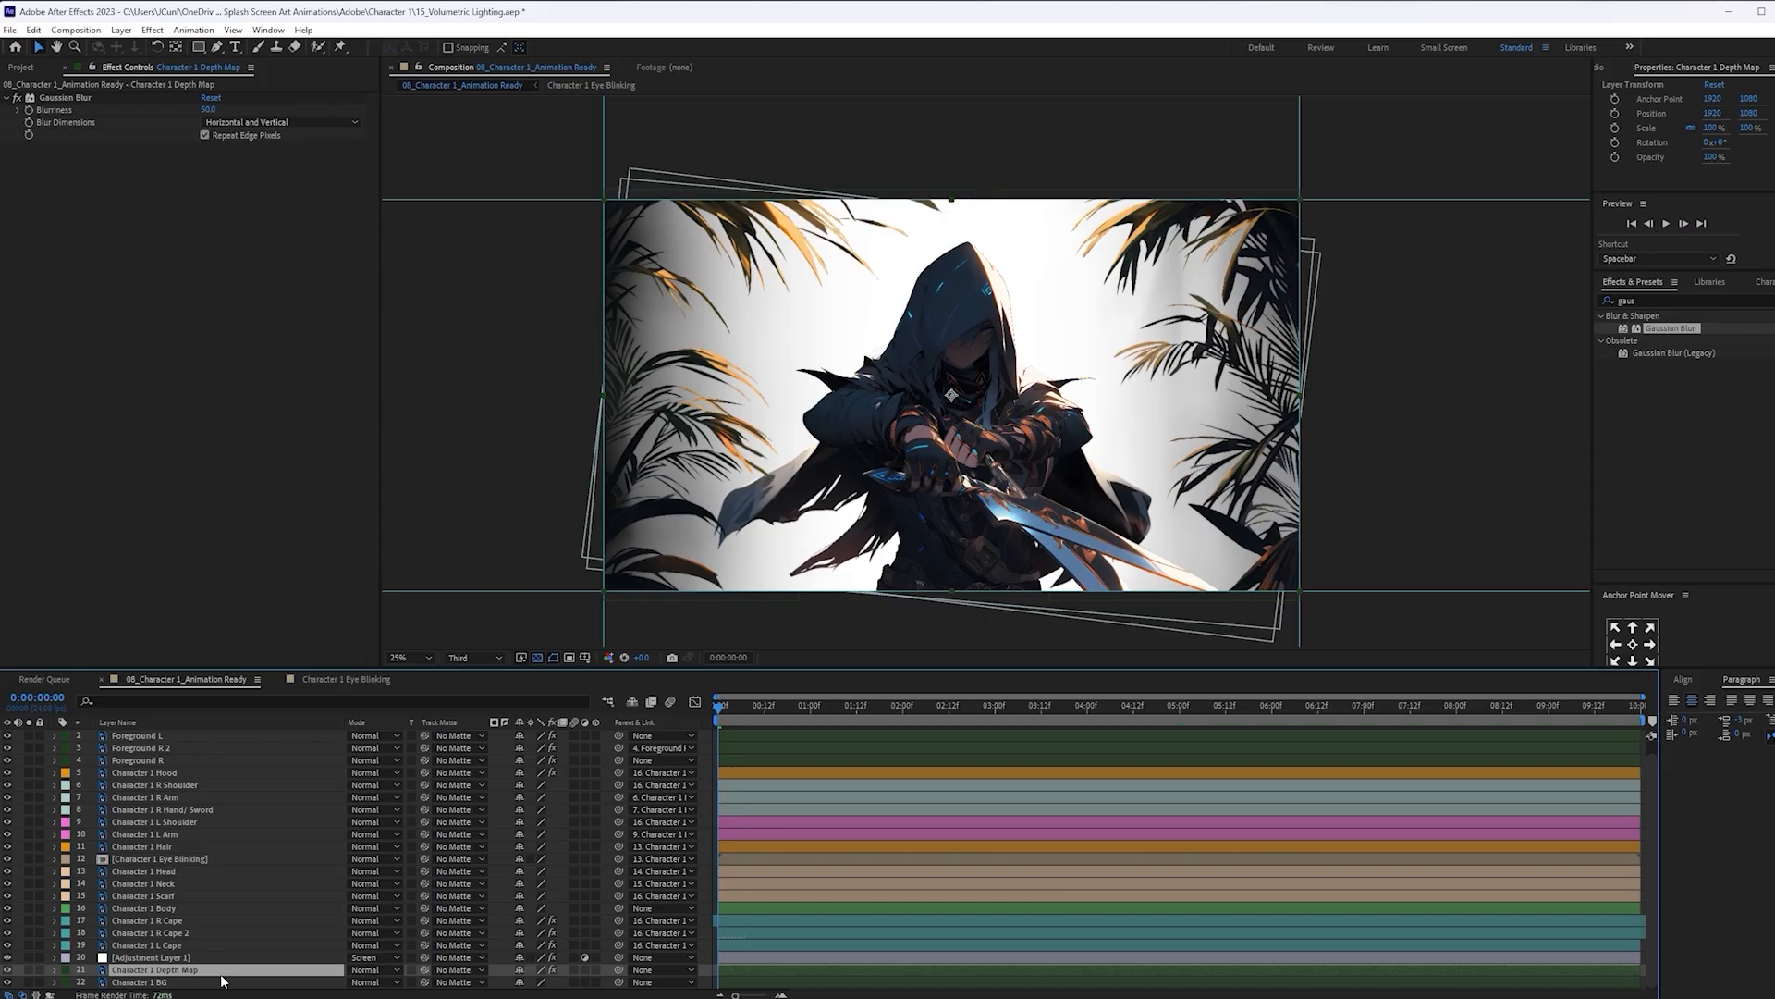
Pre-compose the Character 1 Depth Map layer as "Depth Map", moving all attributes into the new composition
{"action": "key", "text": "ctrl+shift+c"}
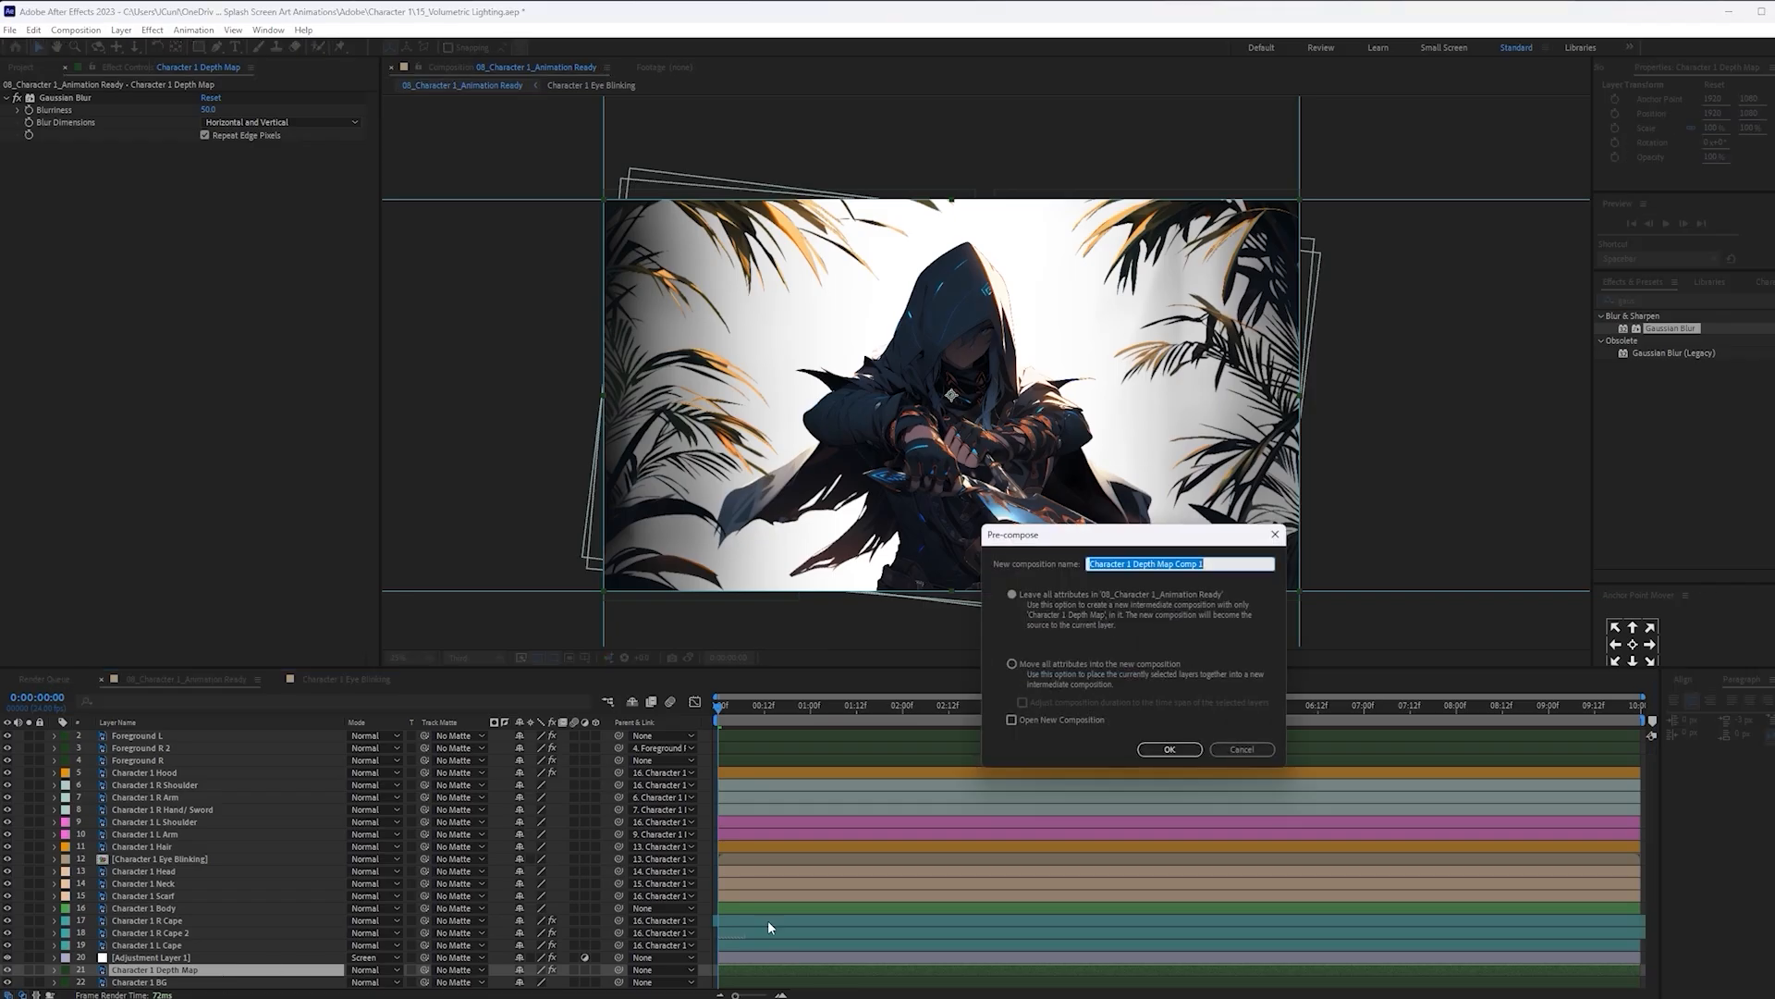
{"action": "left_click", "coordinate": [1011, 665]}
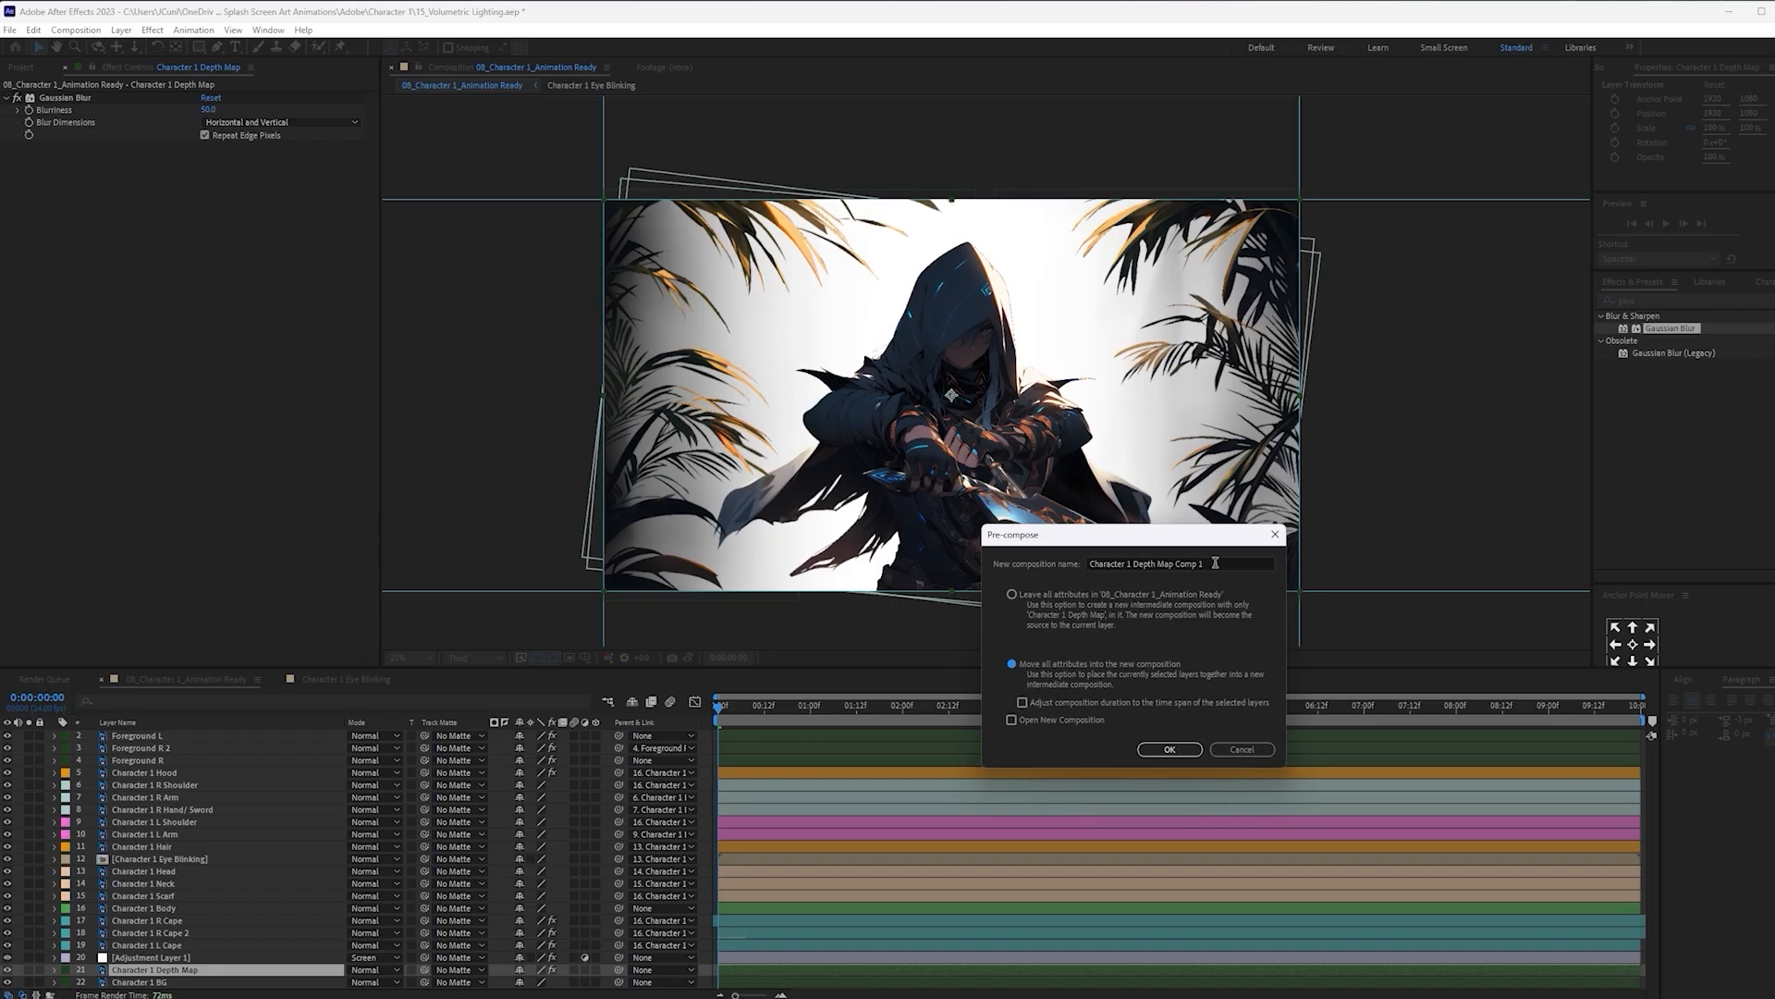
{"action": "left_click_drag", "start_coordinate": [1215, 563], "coordinate": [1057, 564]}
{"action": "type", "text": "Dept"}
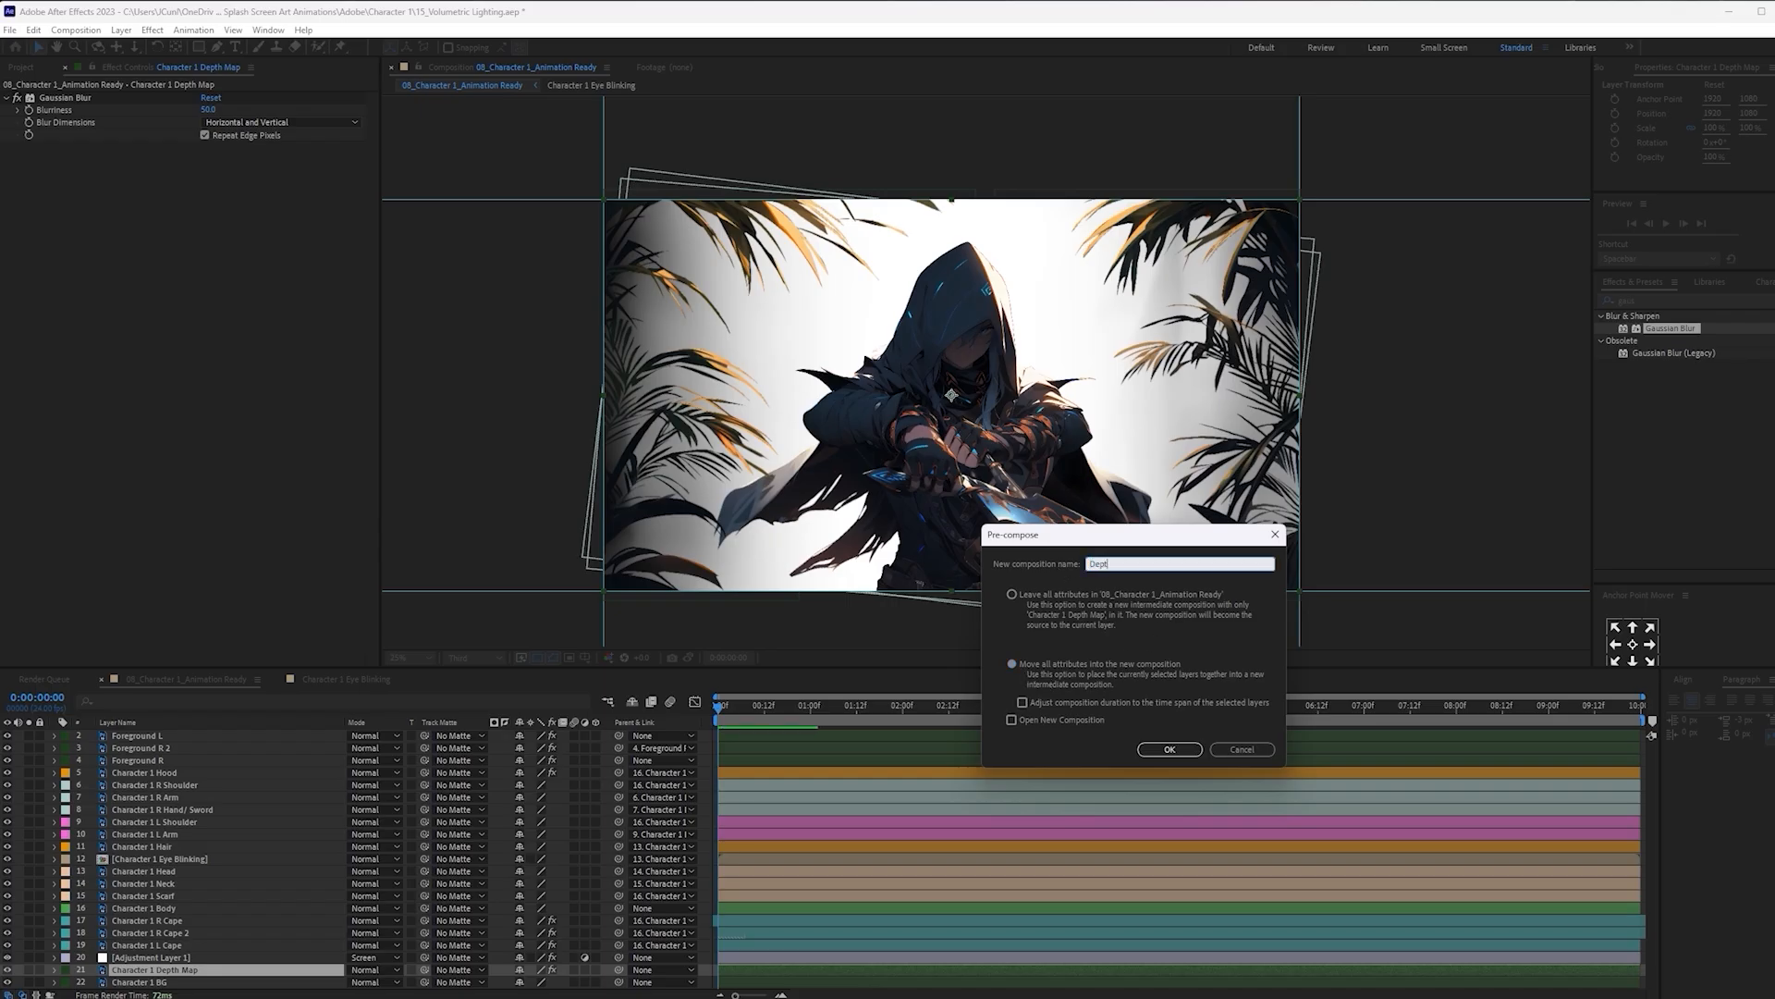
{"action": "type", "text": "h Map"}
{"action": "key", "text": "Return"}
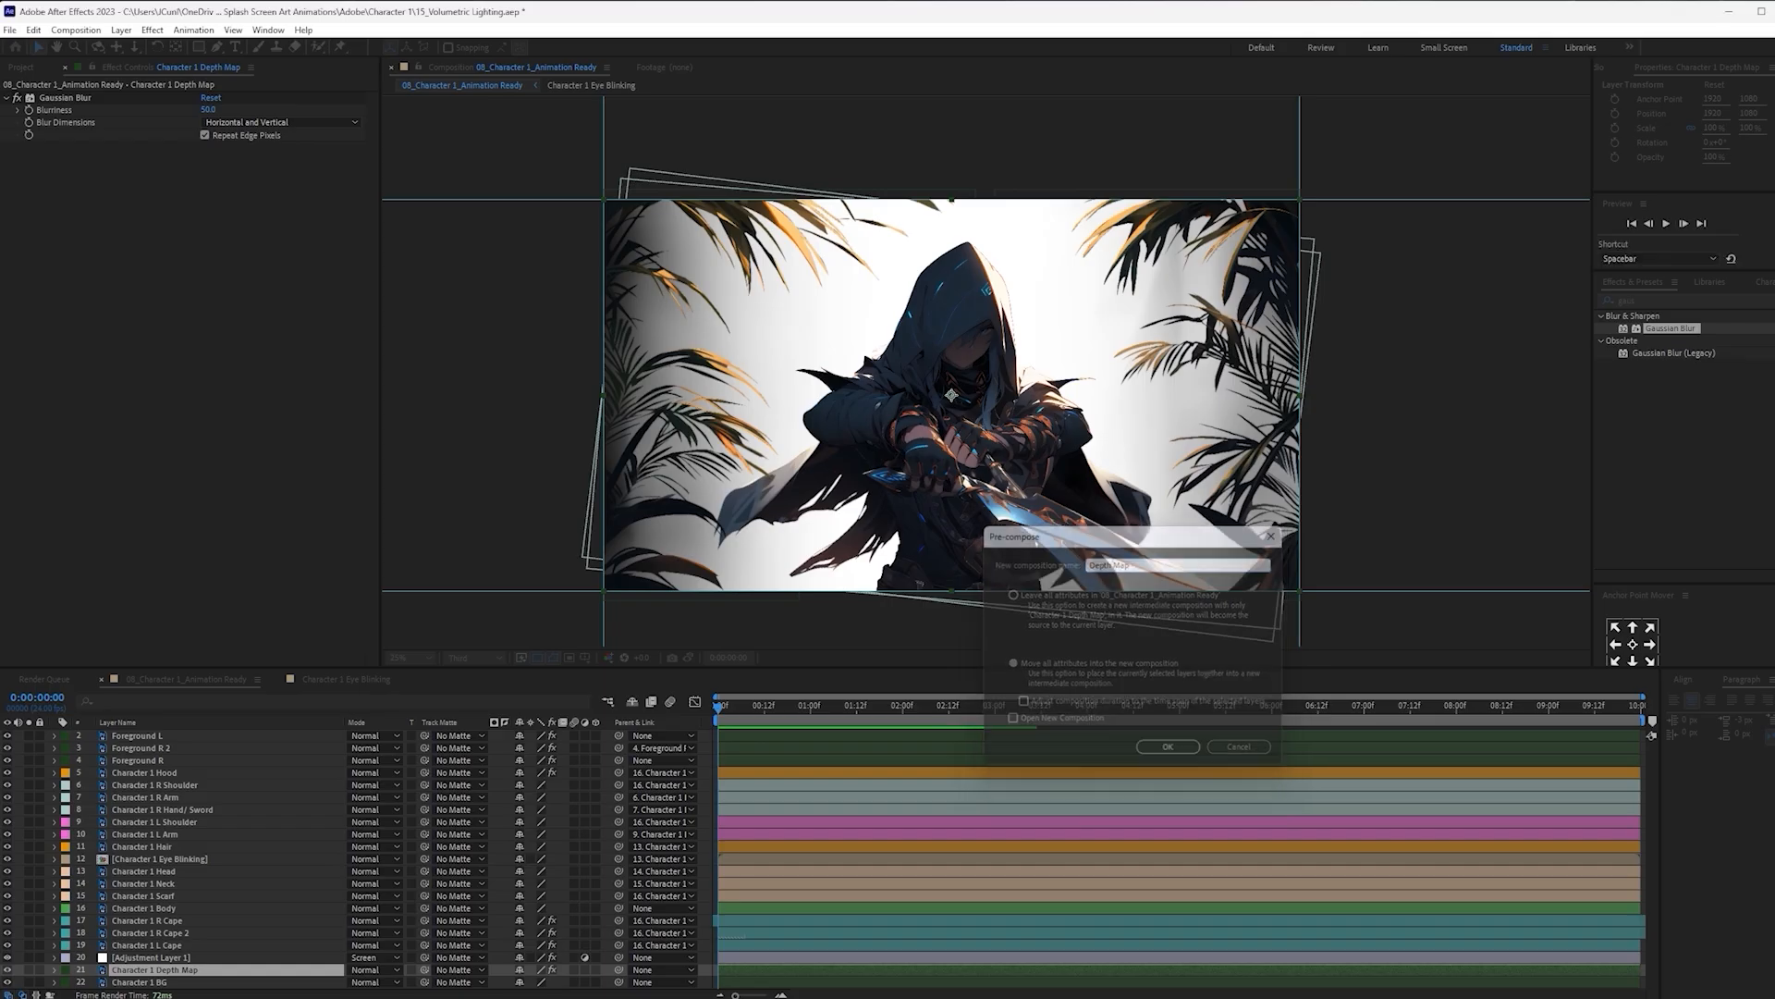
Add a new adjustment layer directly above the Depth Map layer and apply the Displacement Map effect to it
{"action": "right_click", "coordinate": [707, 975]}
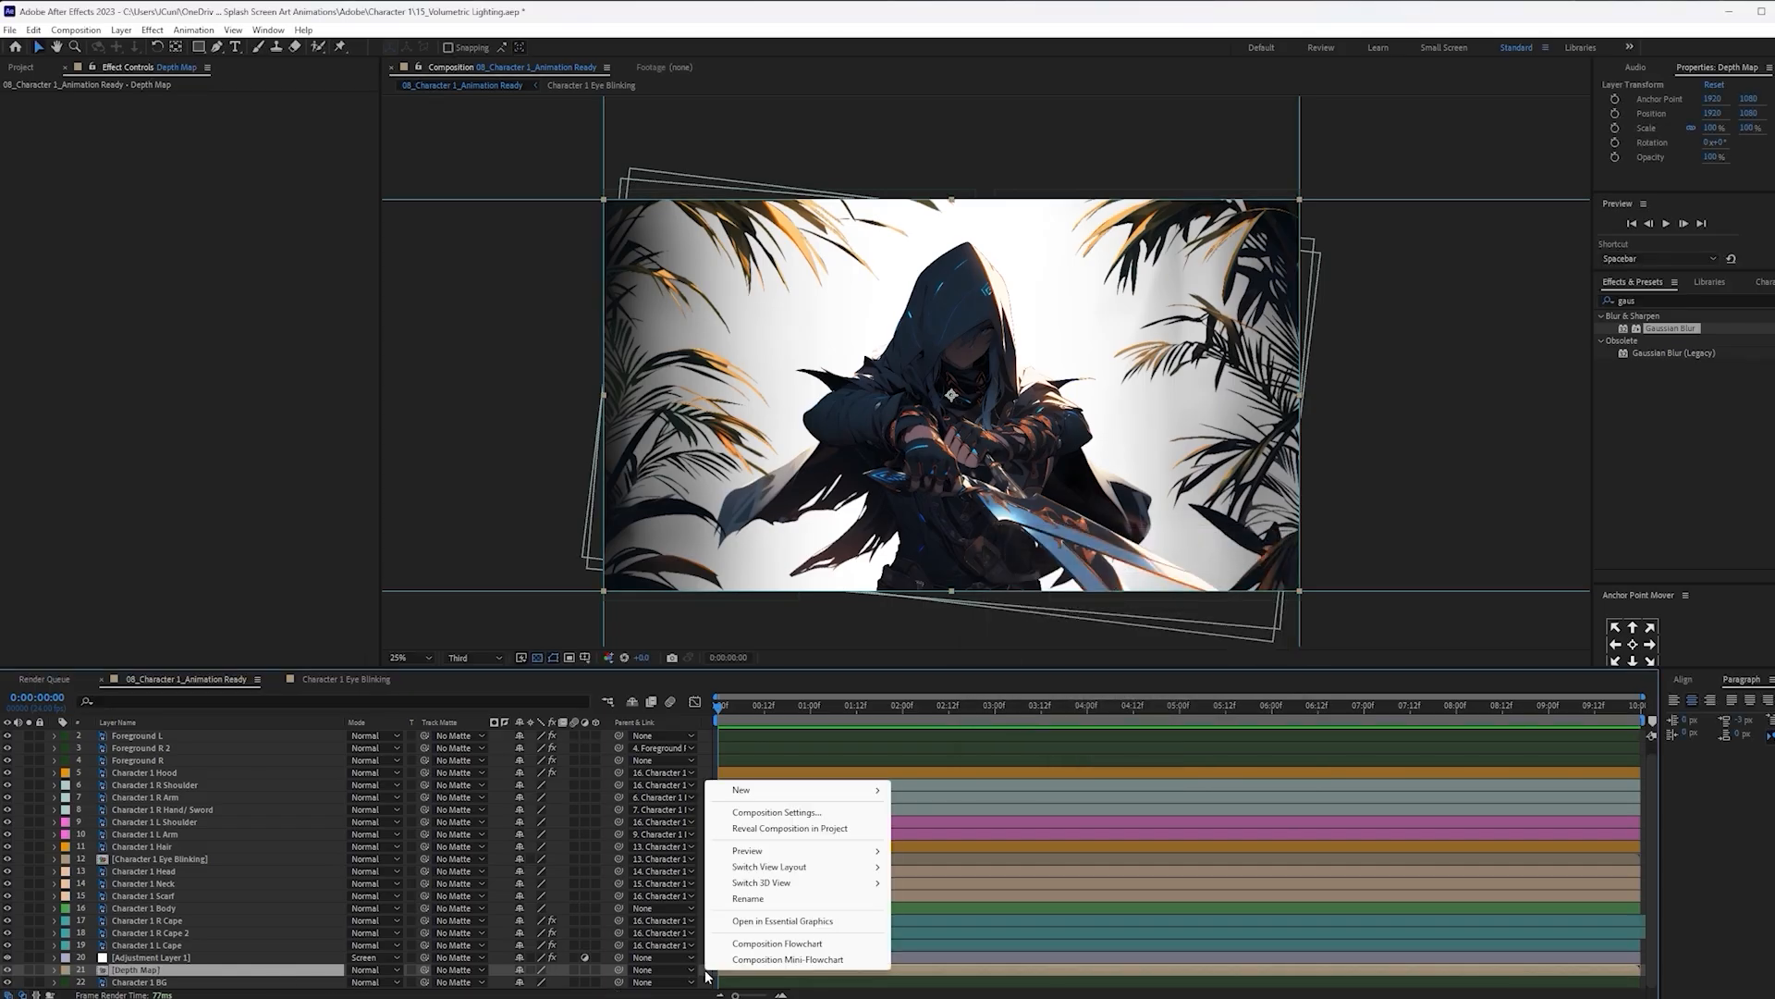
{"action": "mouse_move", "coordinate": [816, 793]}
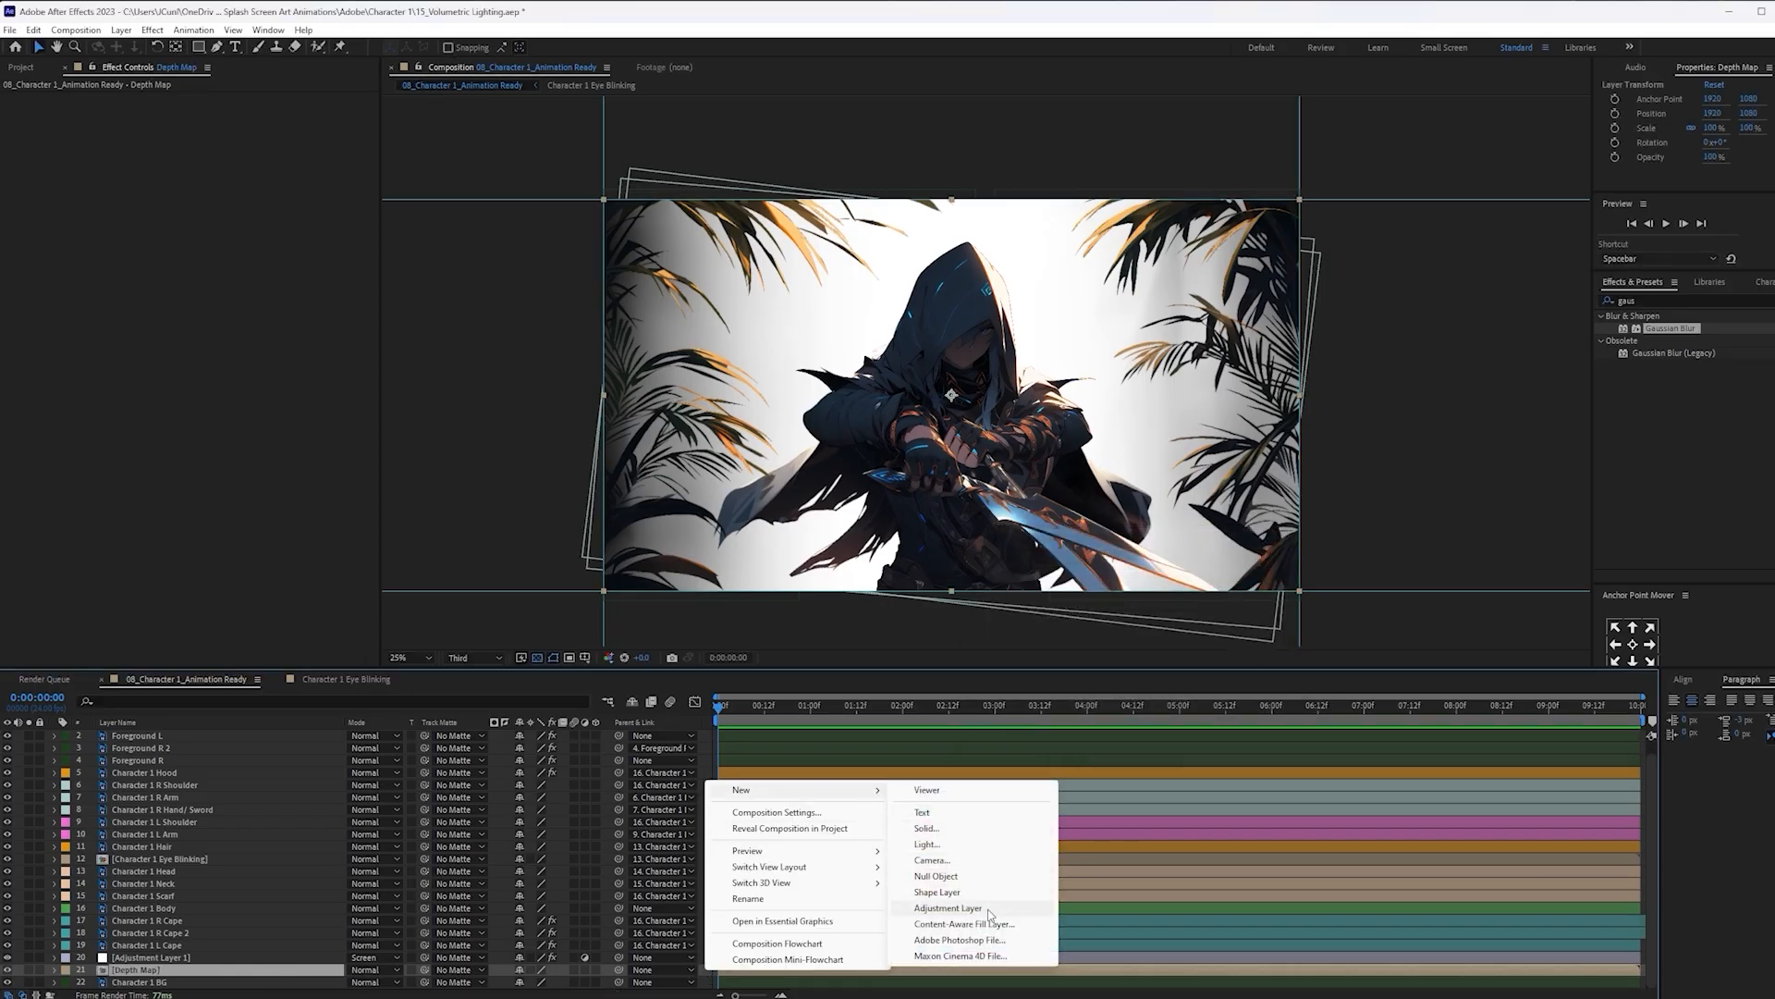
{"action": "left_click", "coordinate": [952, 907]}
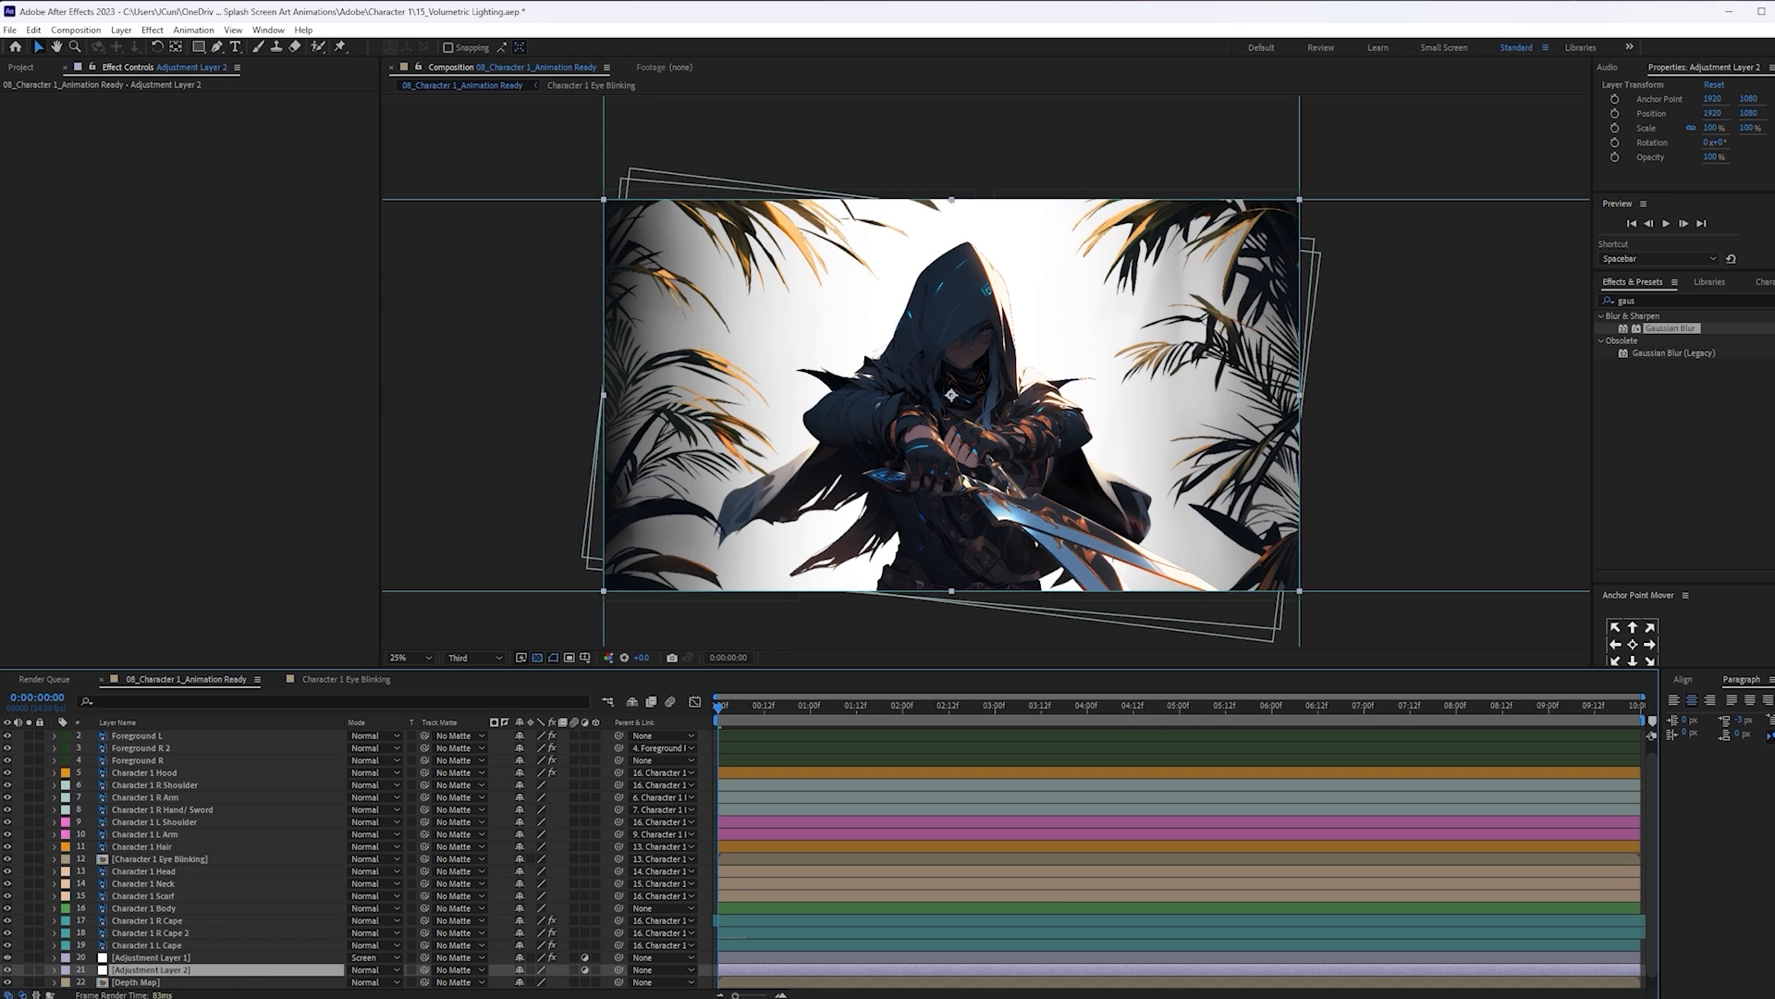
{"action": "left_click_drag", "start_coordinate": [1675, 303], "coordinate": [1556, 300]}
{"action": "type", "text": "dis"}
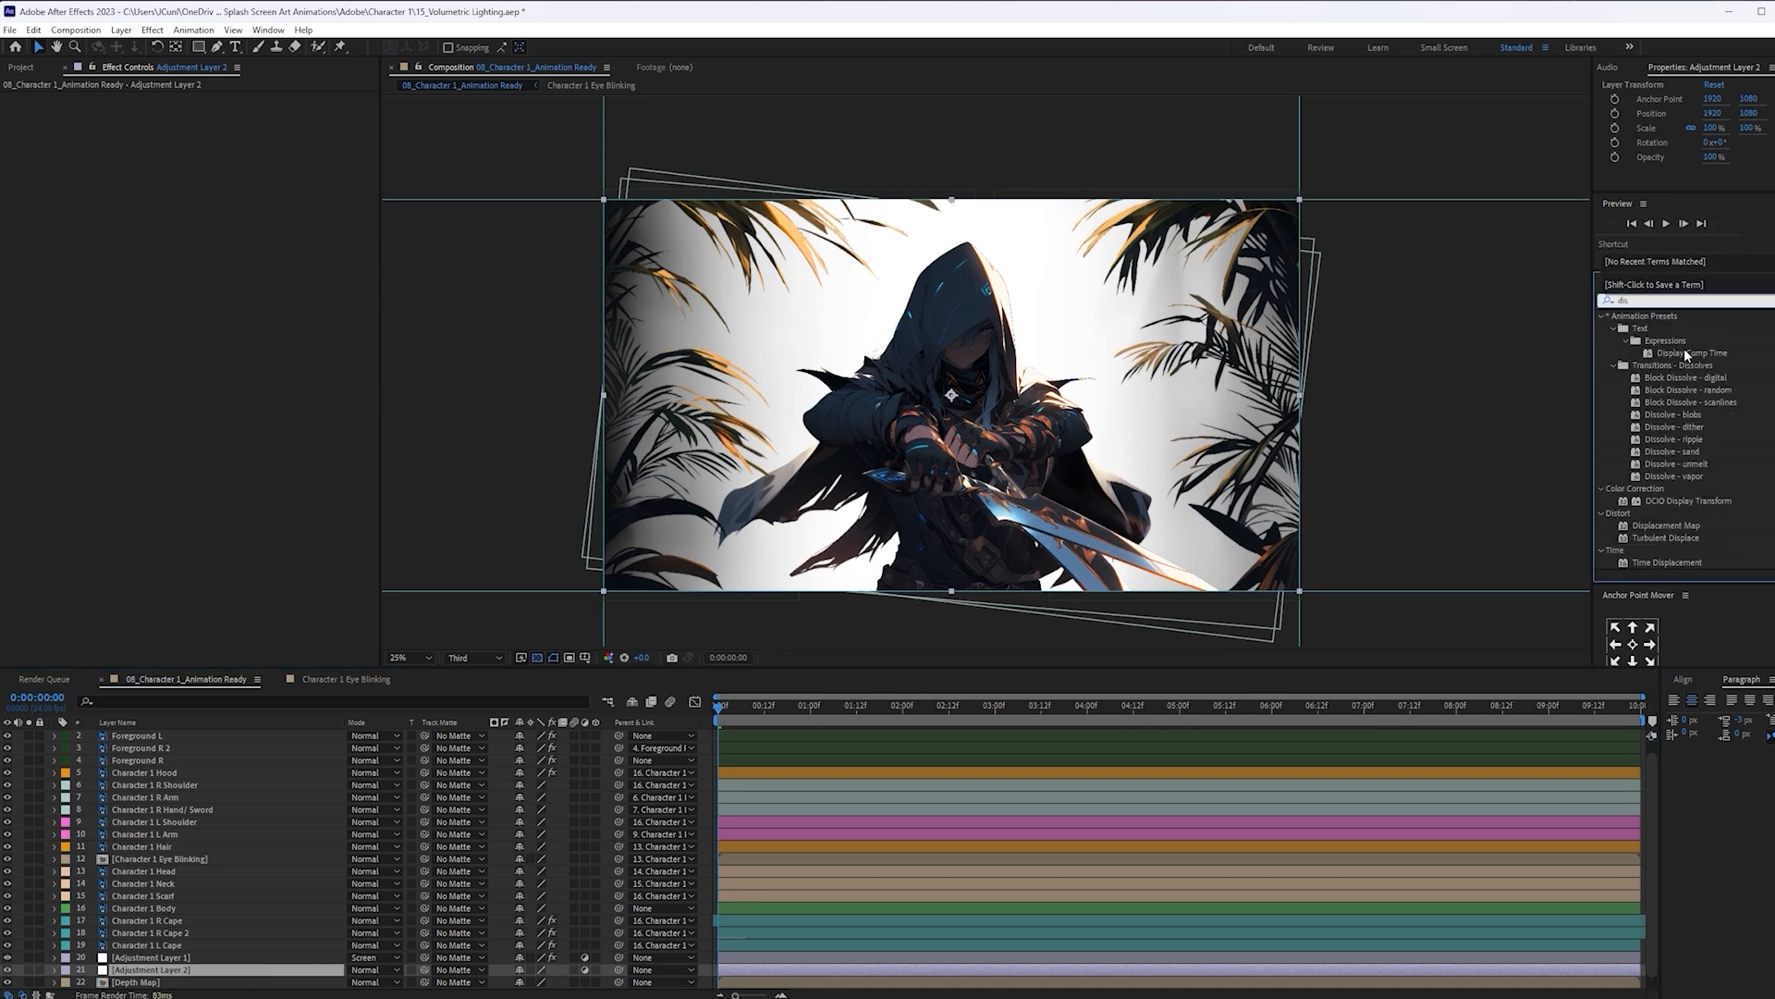
{"action": "type", "text": "p"}
{"action": "type", "text": "lace"}
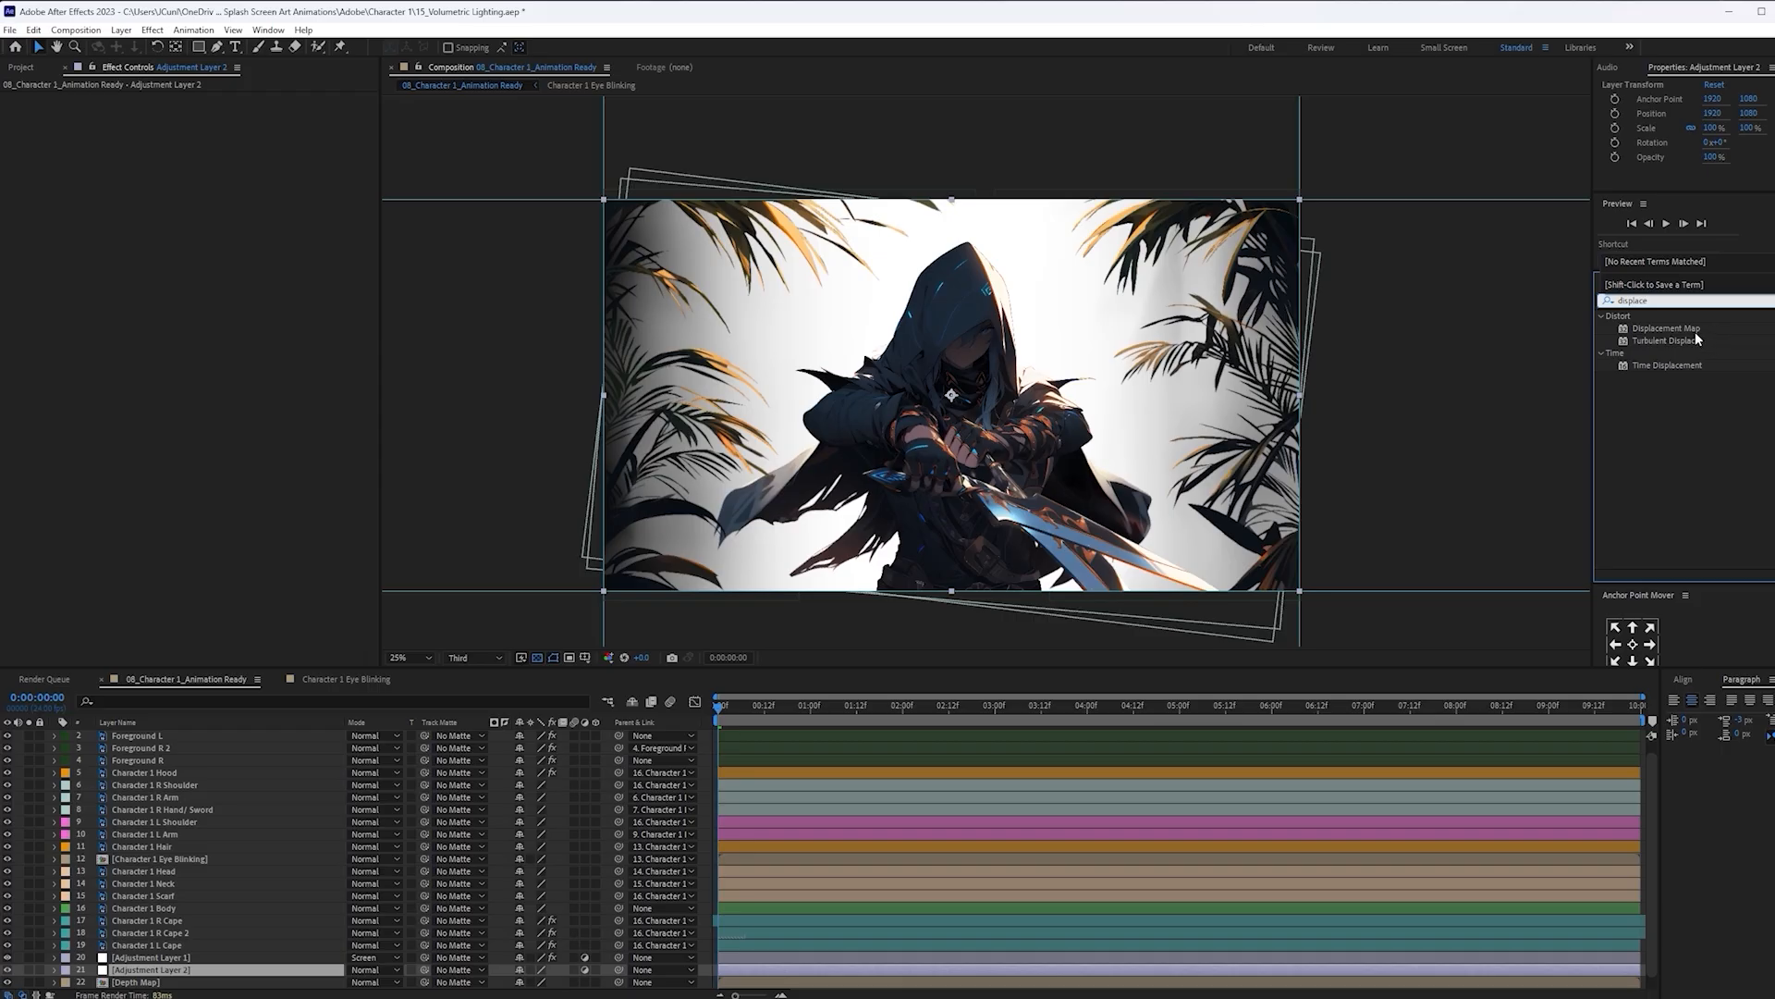
{"action": "left_click_drag", "start_coordinate": [1690, 330], "coordinate": [248, 963]}
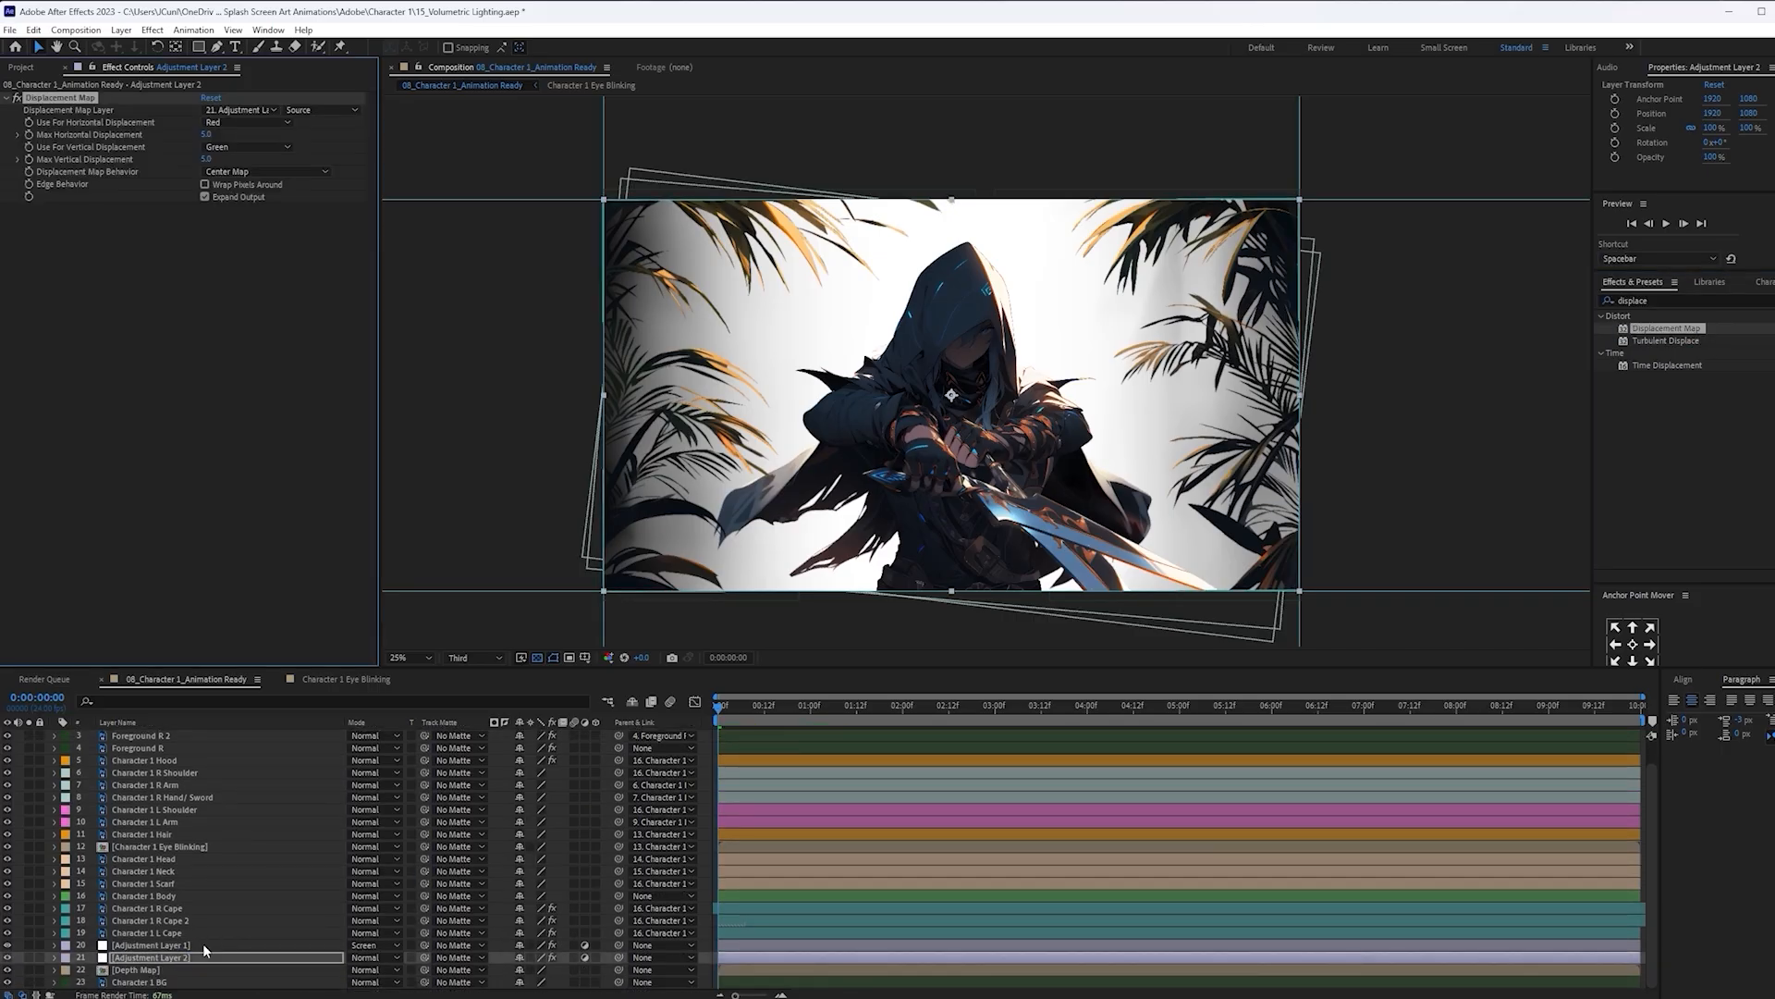
Use Depth Map as the displacement layer, with Luminance for horizontal and vertical displacement, Stretch Map to Fit and Wrap Pixels Around enabled
{"action": "left_click", "coordinate": [243, 110]}
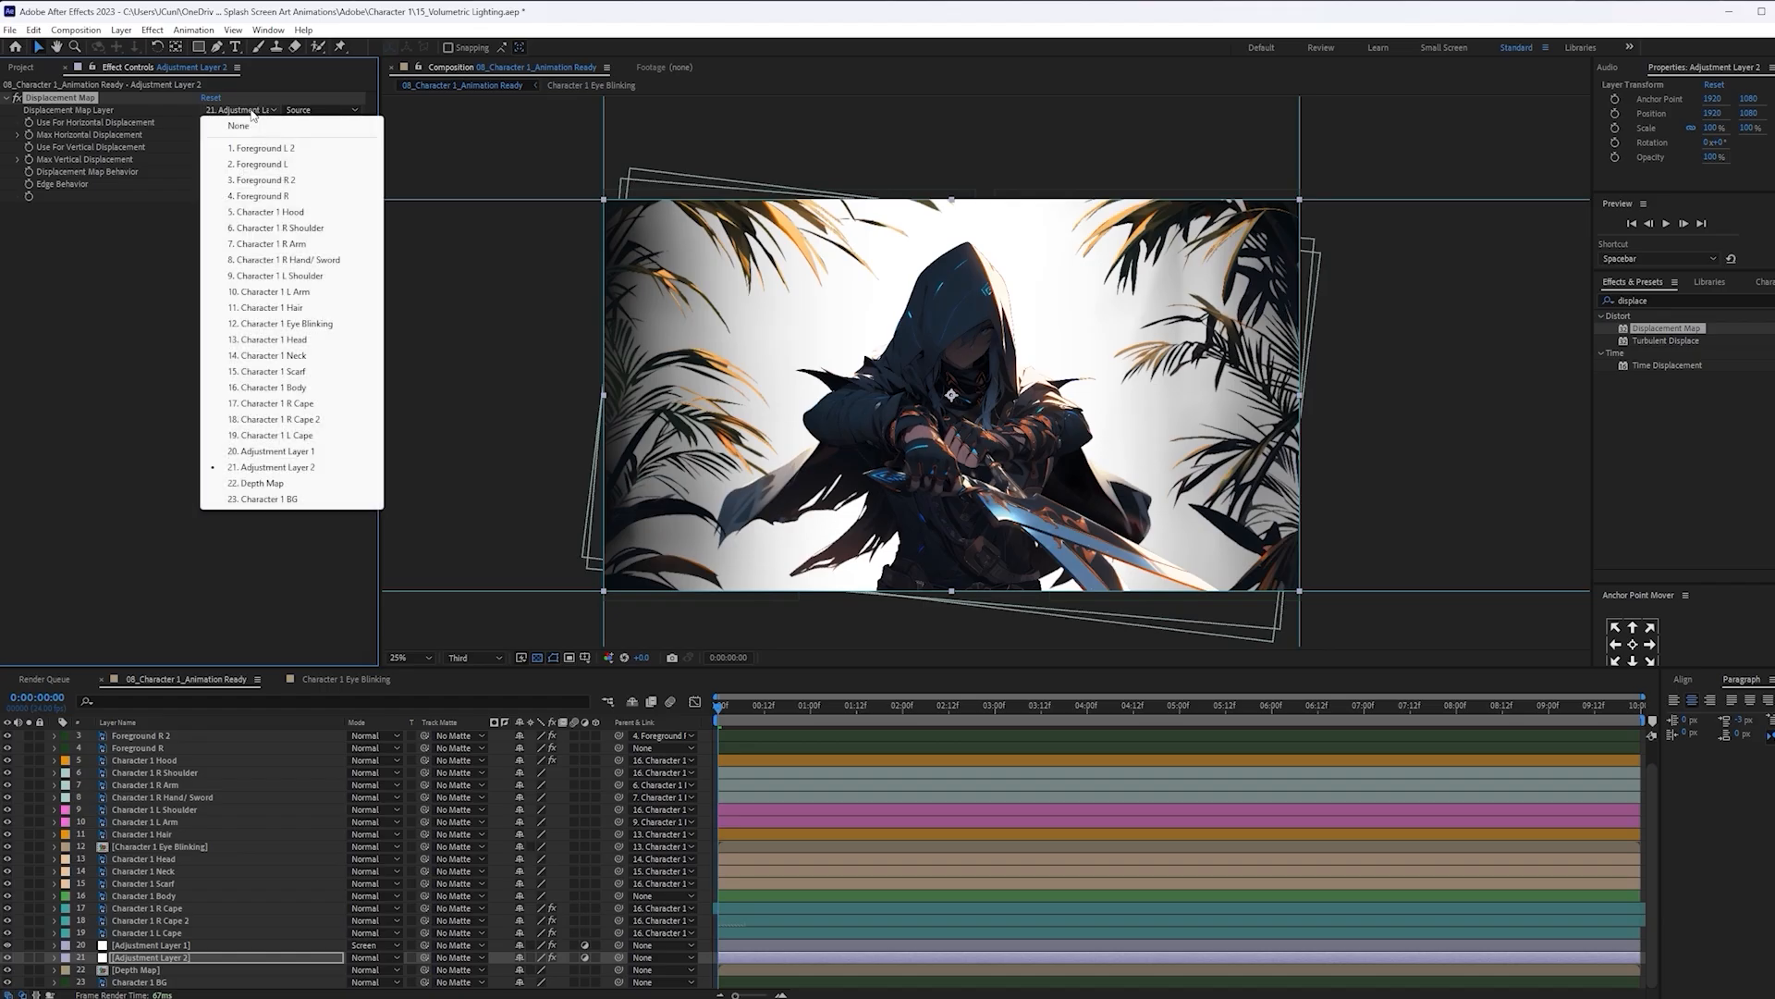
{"action": "left_click", "coordinate": [277, 483]}
{"action": "left_click", "coordinate": [248, 123]}
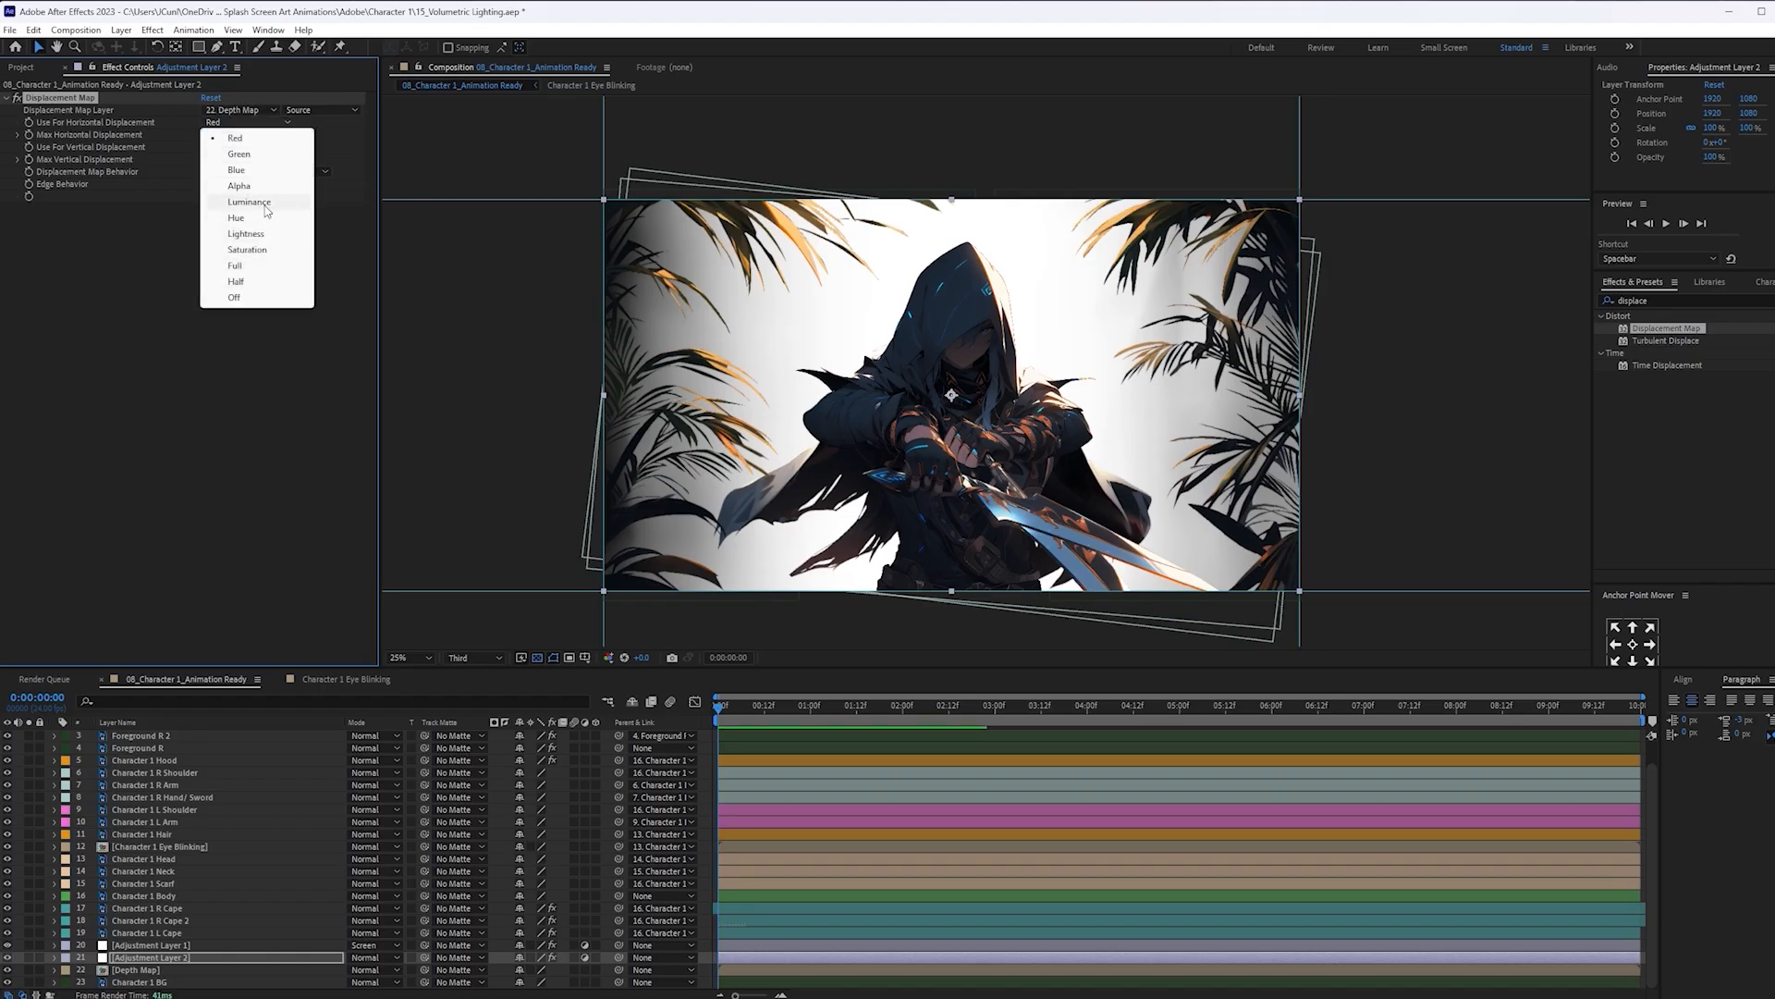
{"action": "left_click", "coordinate": [251, 202]}
{"action": "left_click", "coordinate": [248, 147]}
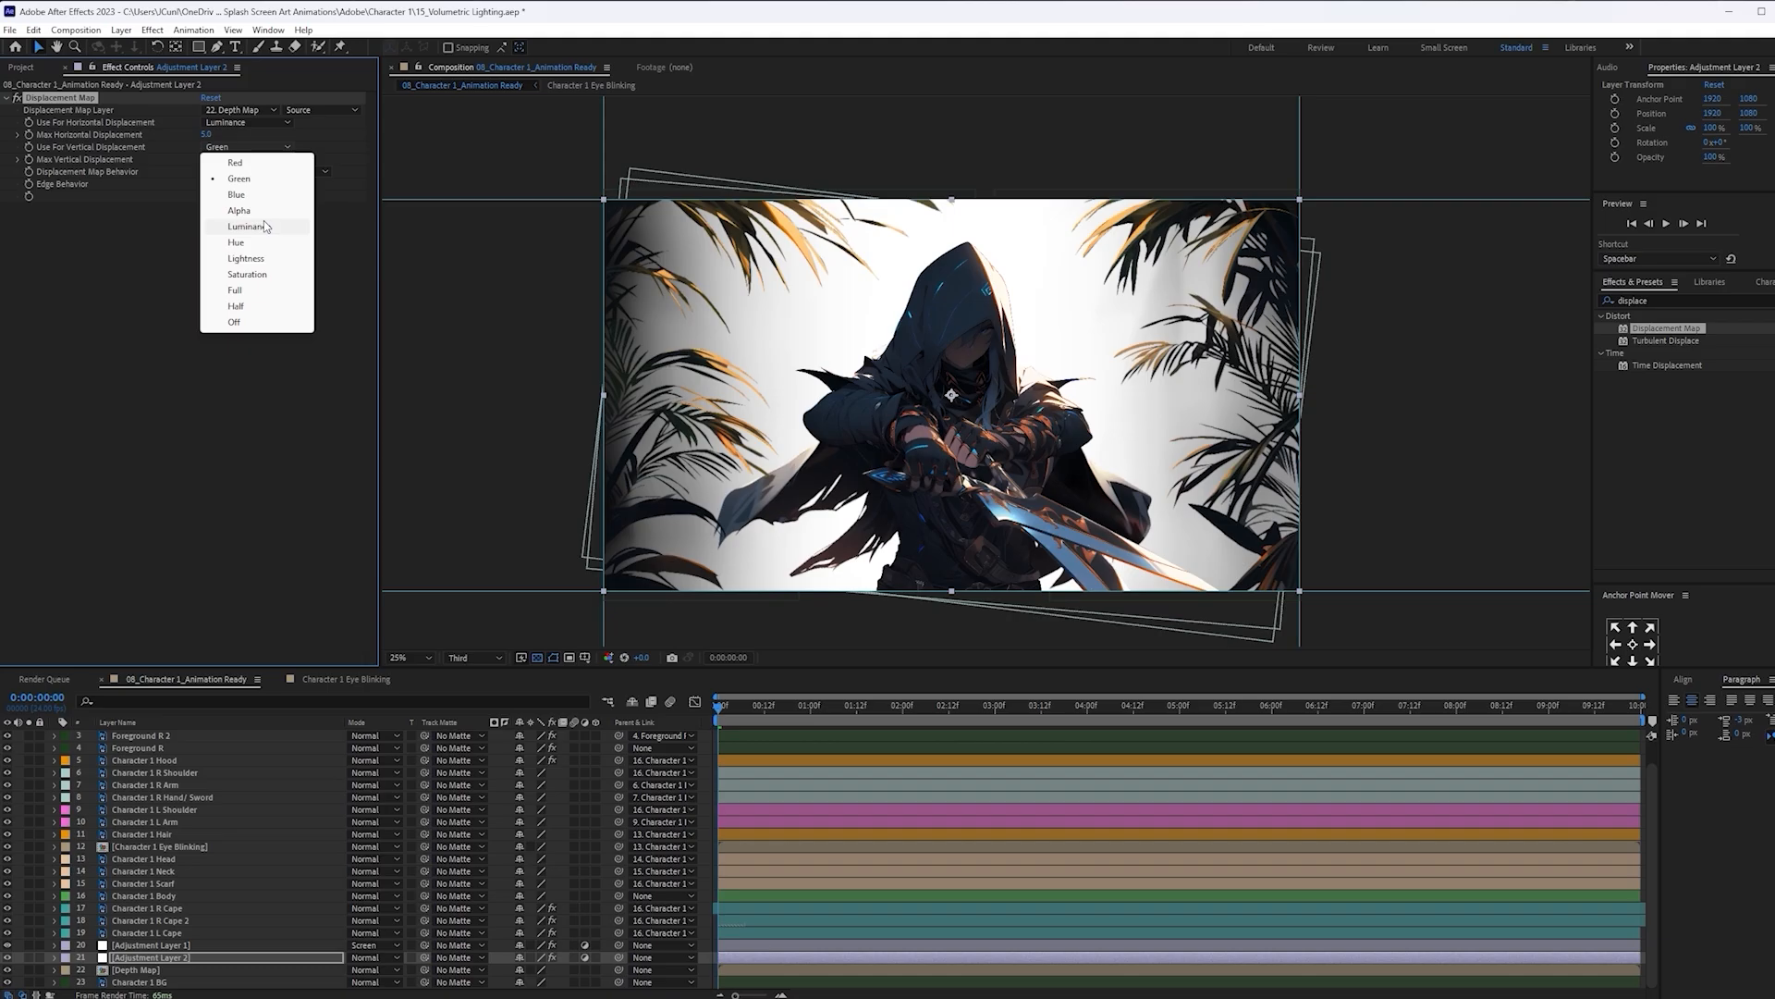
{"action": "left_click", "coordinate": [263, 227]}
{"action": "left_click", "coordinate": [271, 172]}
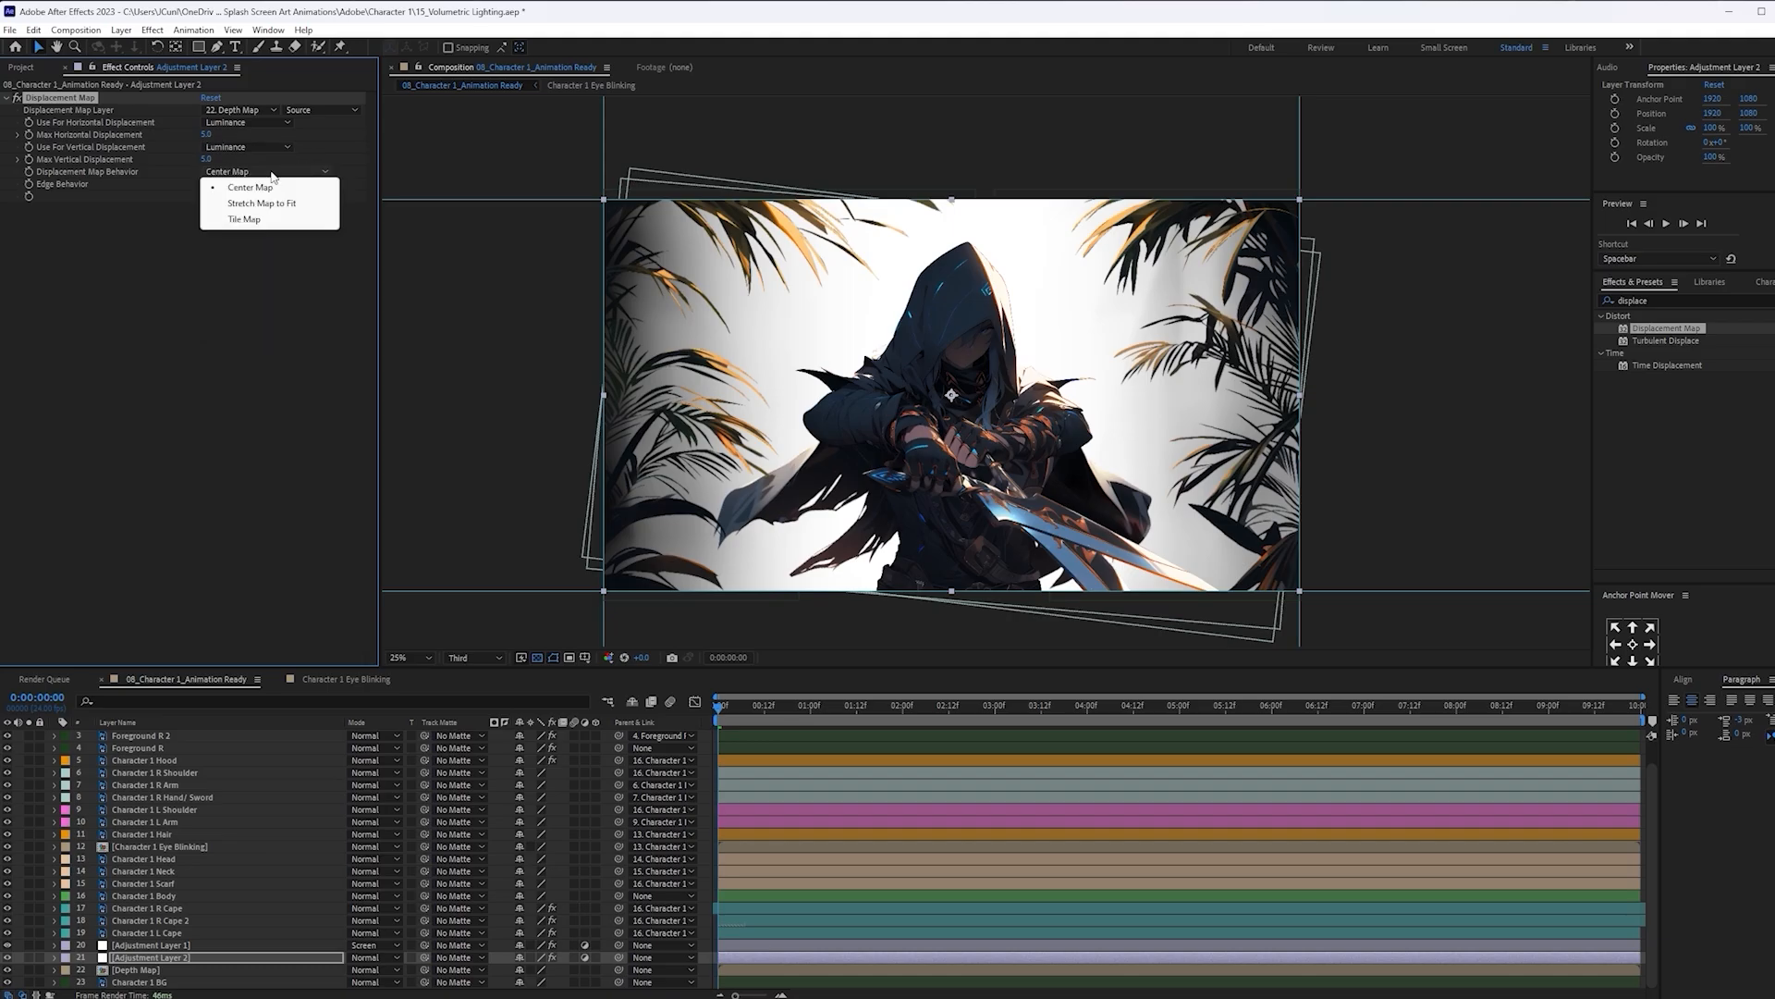
{"action": "left_click", "coordinate": [286, 203]}
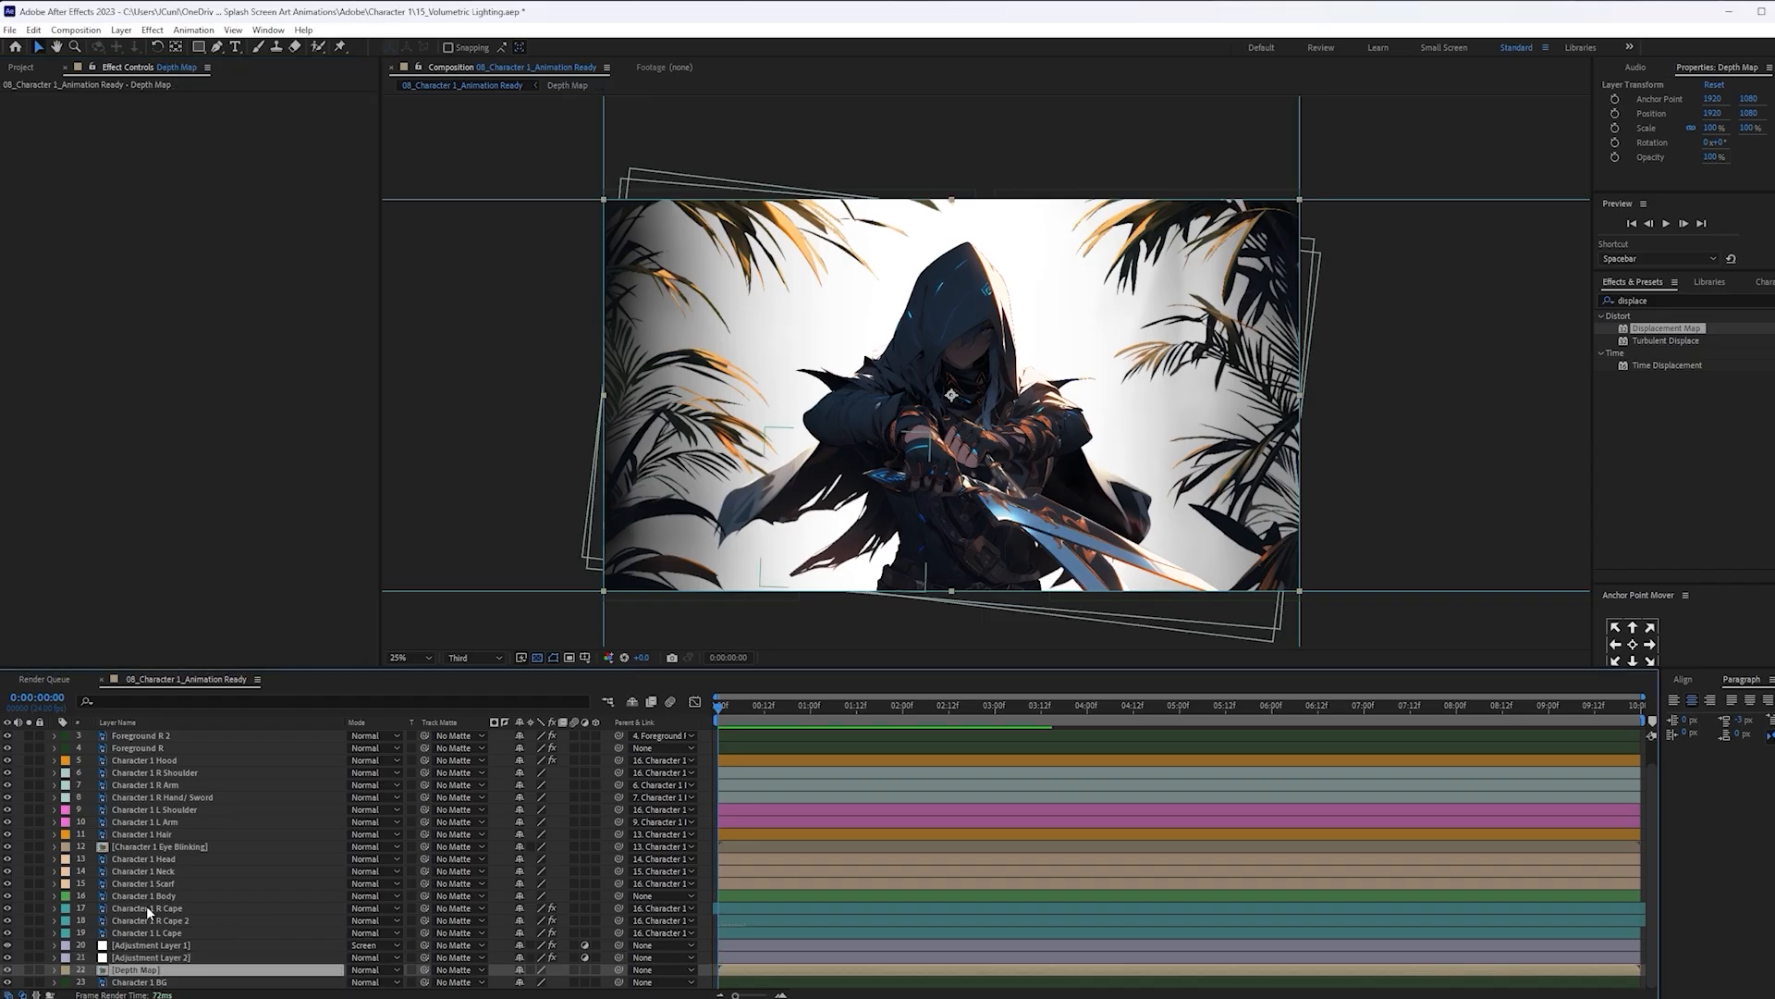
Hide the Depth Map layer and set Max Horizontal Displacement on the new adjustment layer to 28
{"action": "left_click", "coordinate": [6, 970]}
{"action": "left_click", "coordinate": [171, 959]}
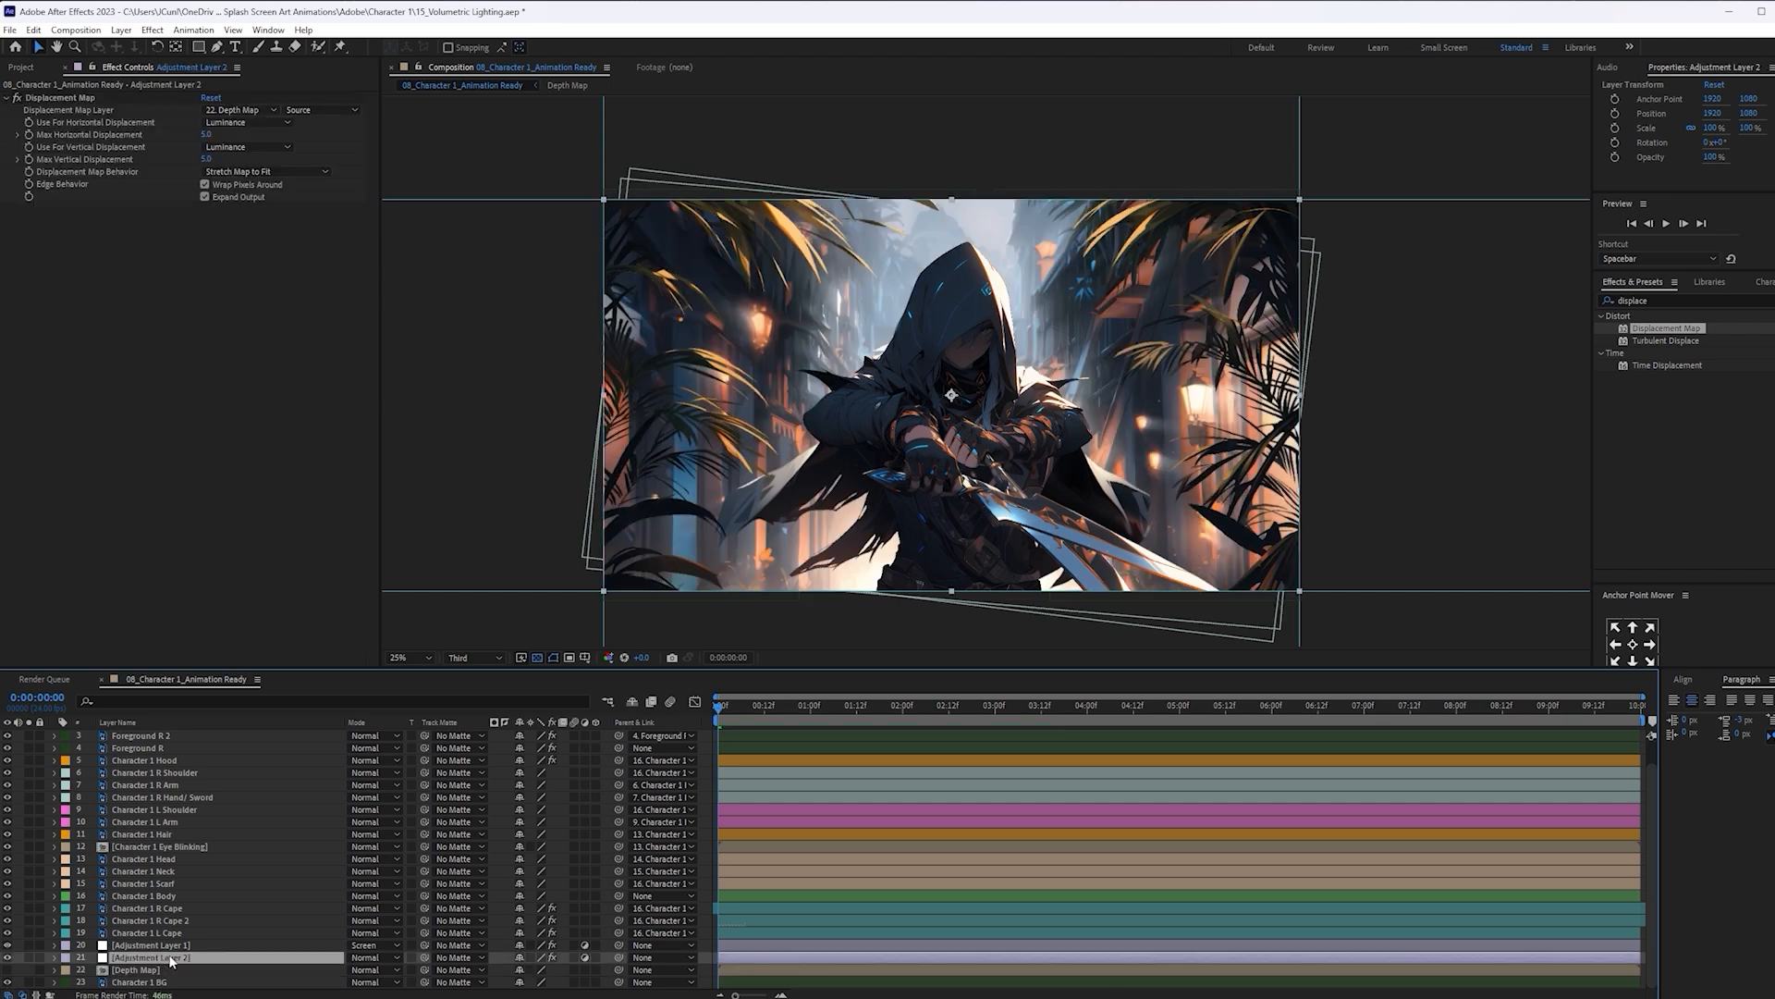
{"action": "left_click_drag", "start_coordinate": [206, 134], "coordinate": [477, 171]}
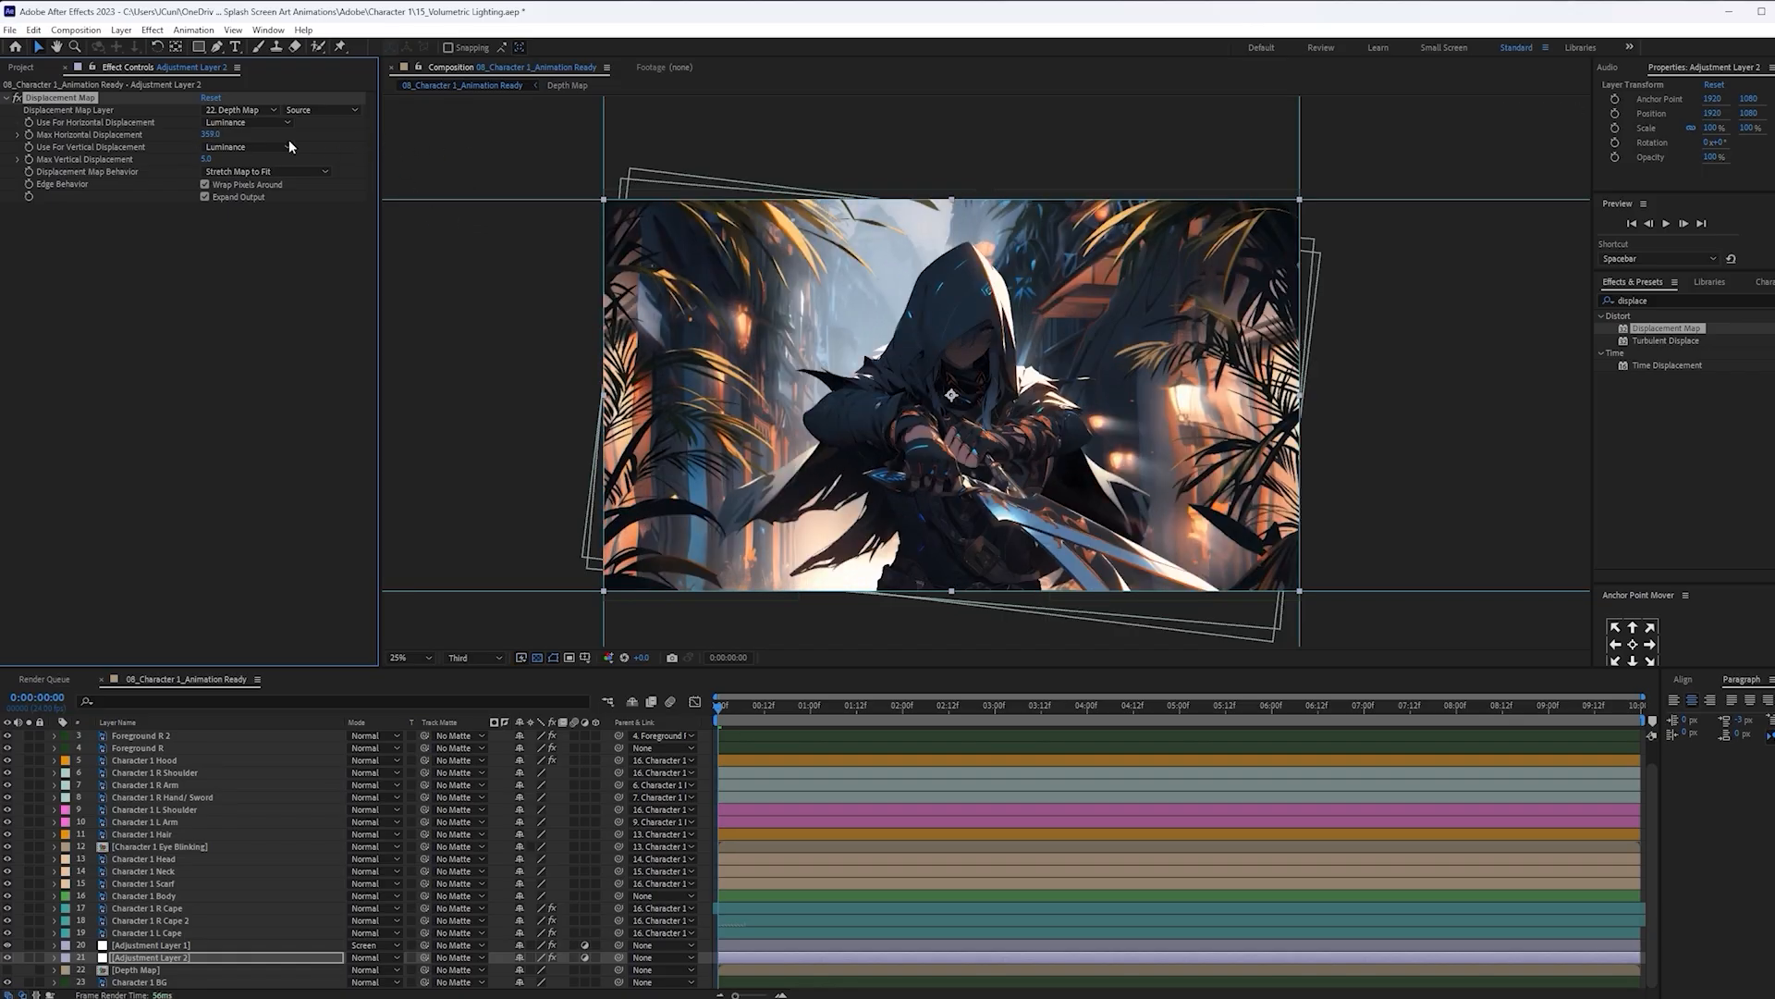
{"action": "left_click_drag", "start_coordinate": [209, 134], "coordinate": [220, 138]}
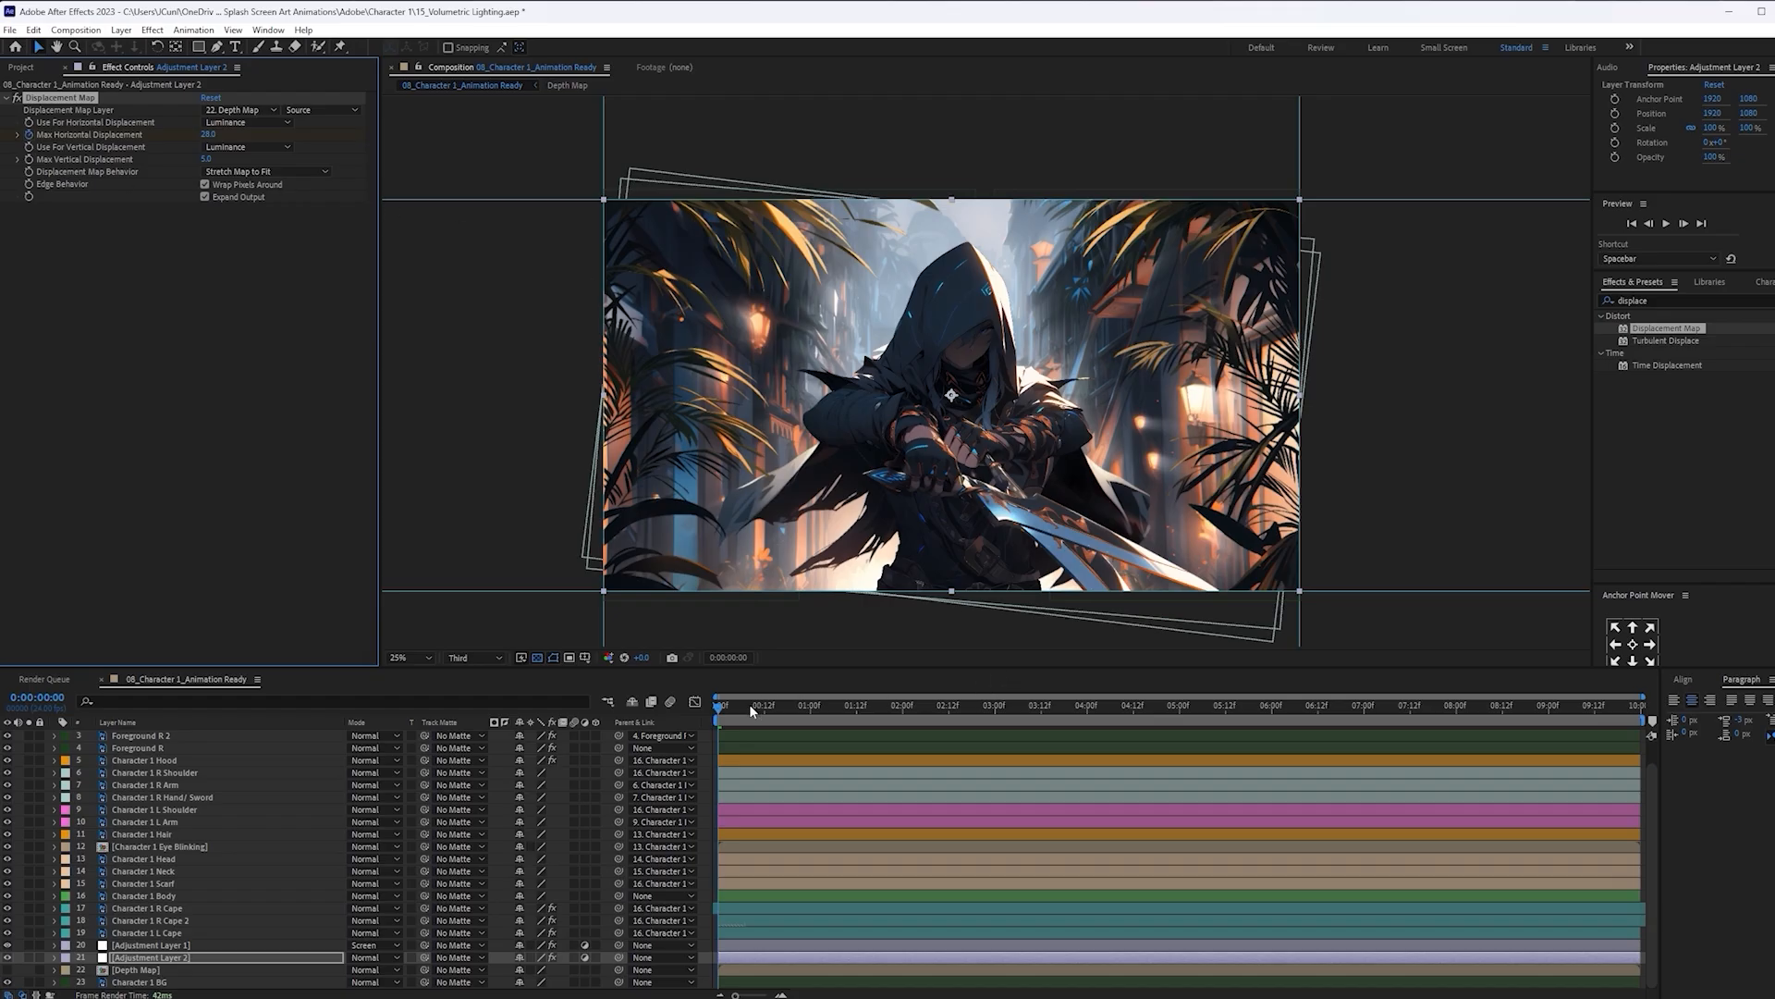
Keyframe Max Horizontal Displacement at -47 at 5 seconds and apply Easy Ease to both of its keyframes
{"action": "left_click_drag", "start_coordinate": [746, 712], "coordinate": [1179, 726]}
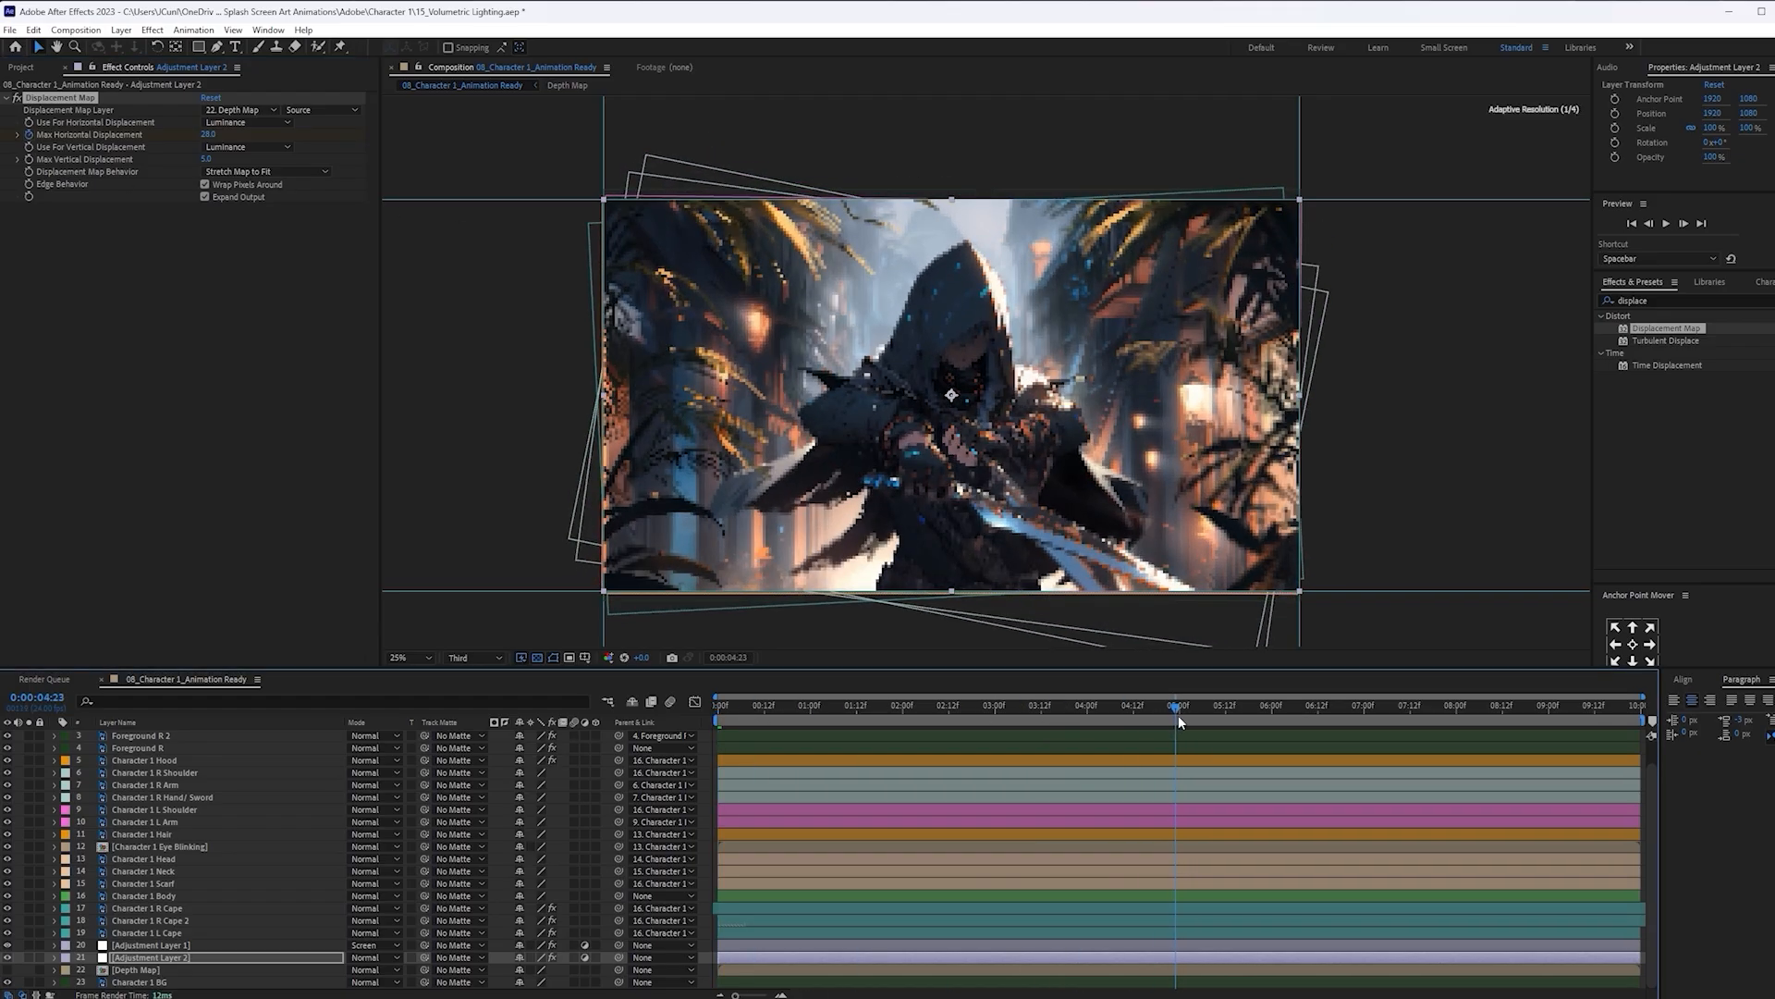
{"action": "left_click_drag", "start_coordinate": [209, 139], "coordinate": [153, 142]}
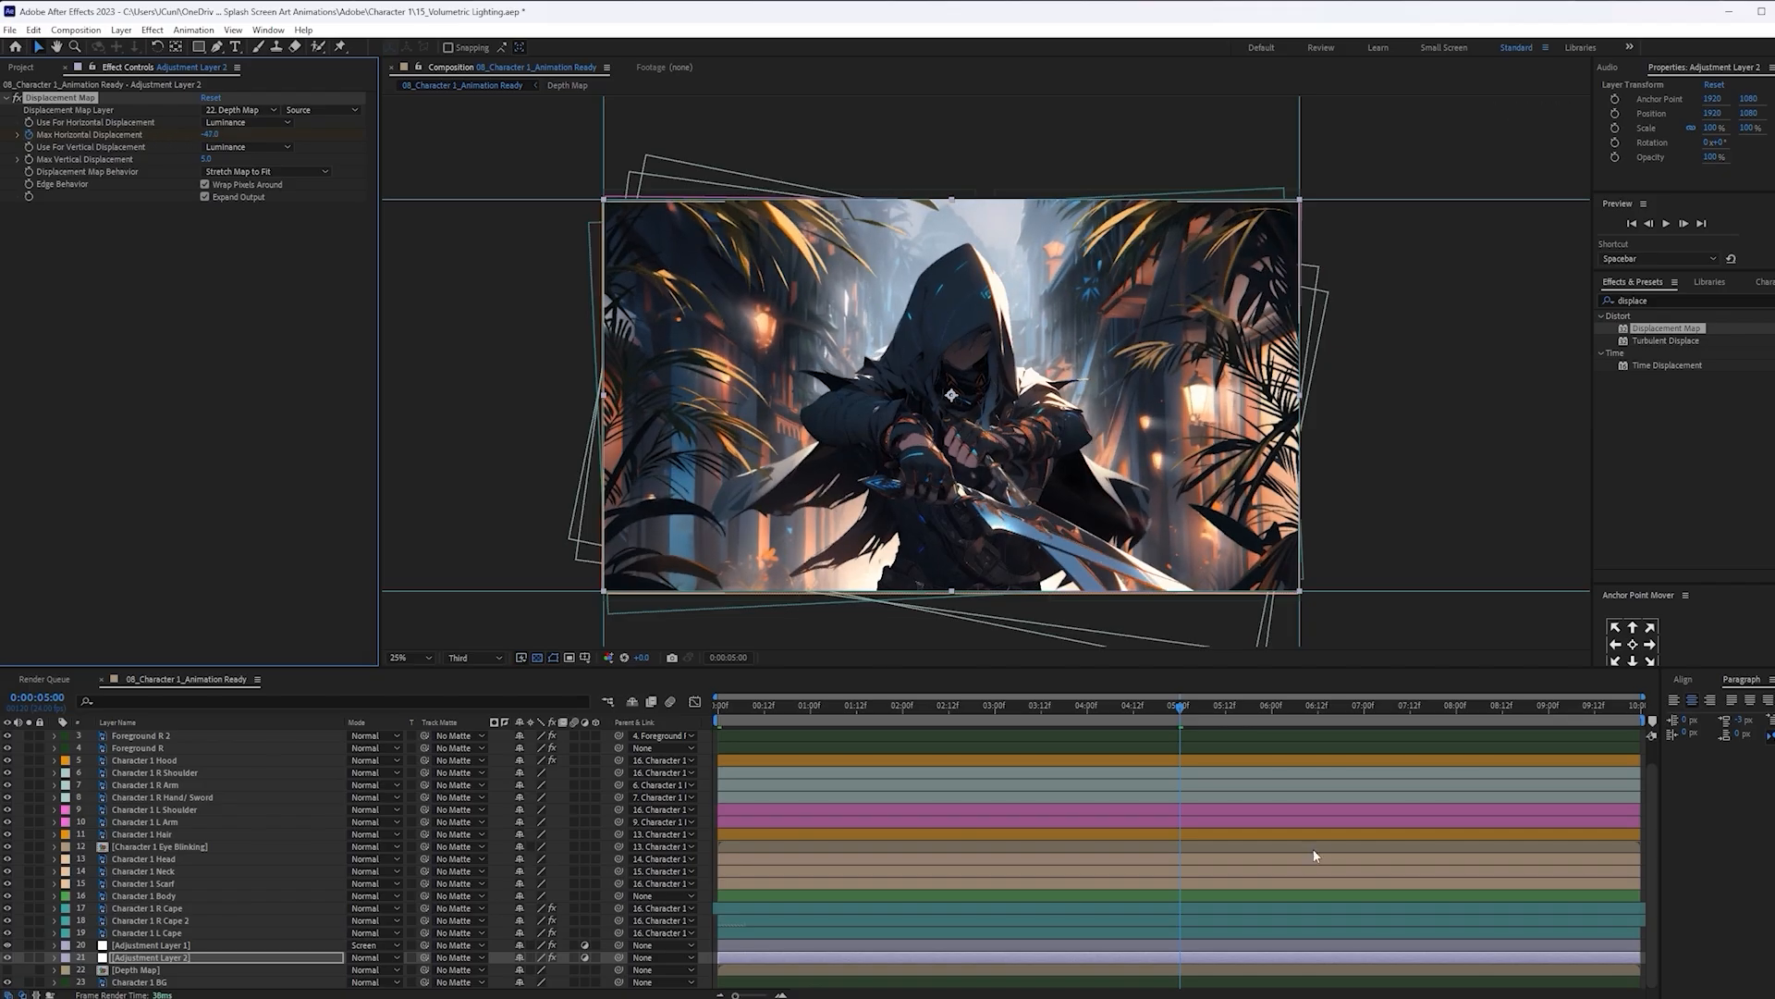
{"action": "key", "text": "u"}
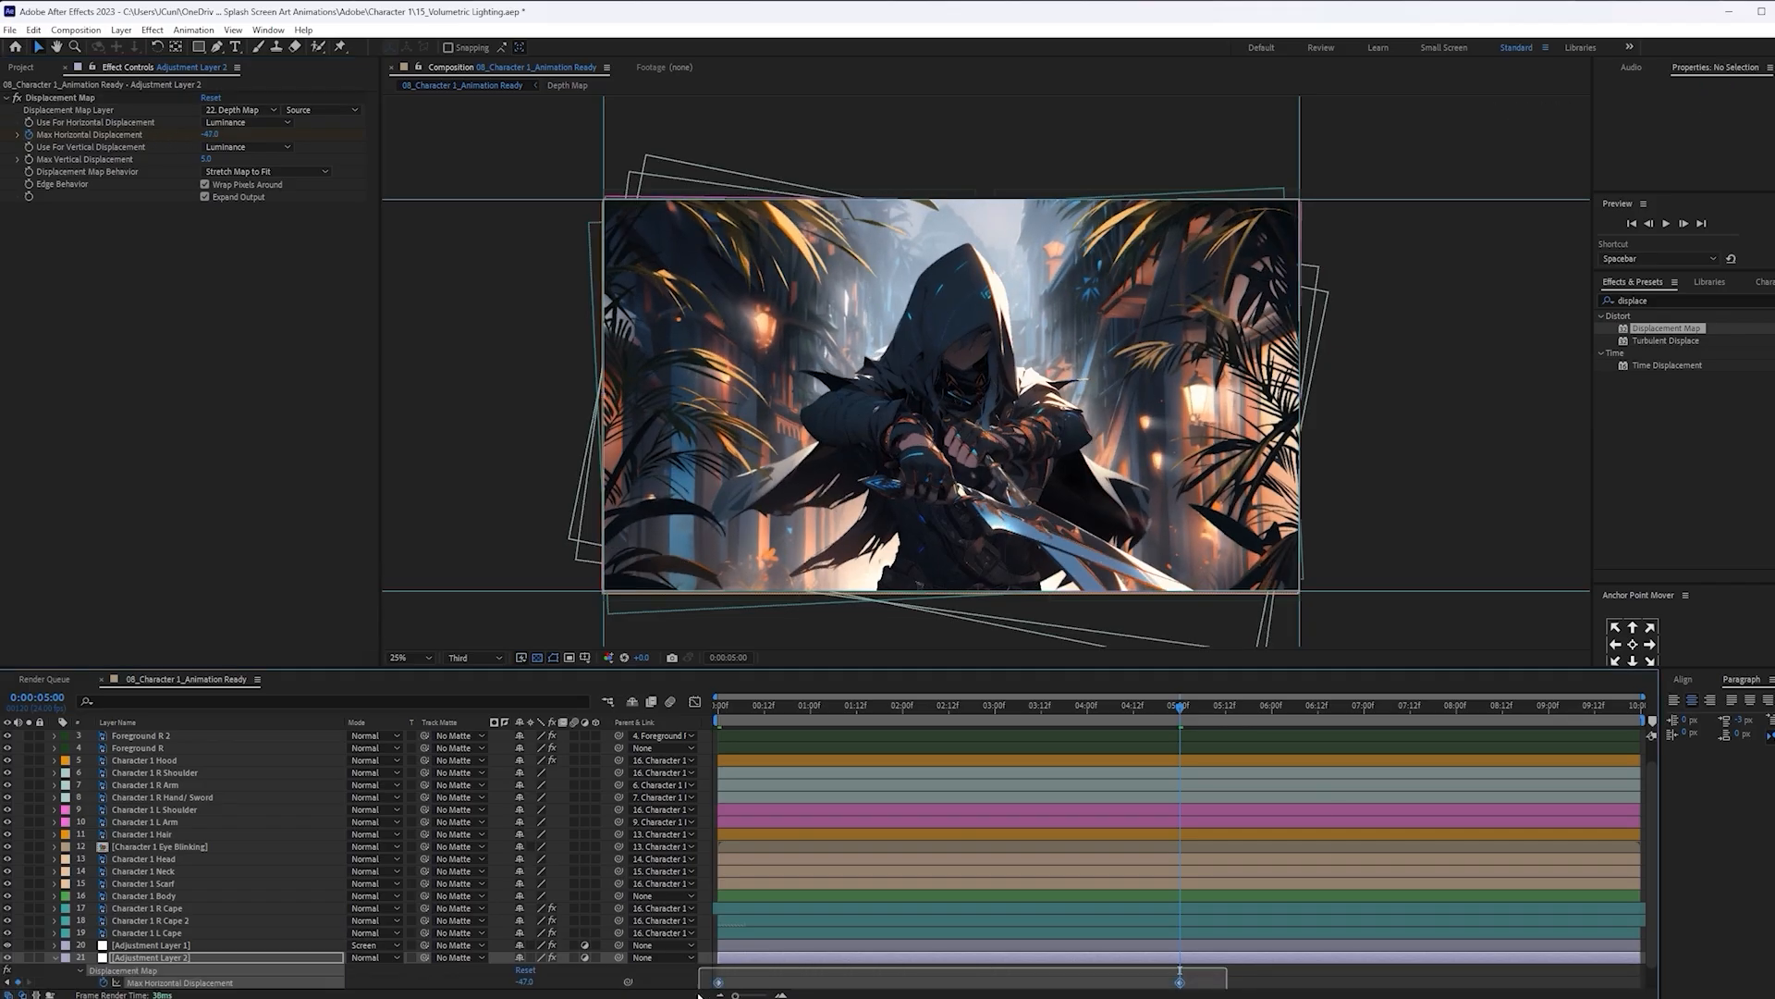
{"action": "scroll", "coordinate": [805, 935], "scroll_direction": "down", "scroll_amount": 2}
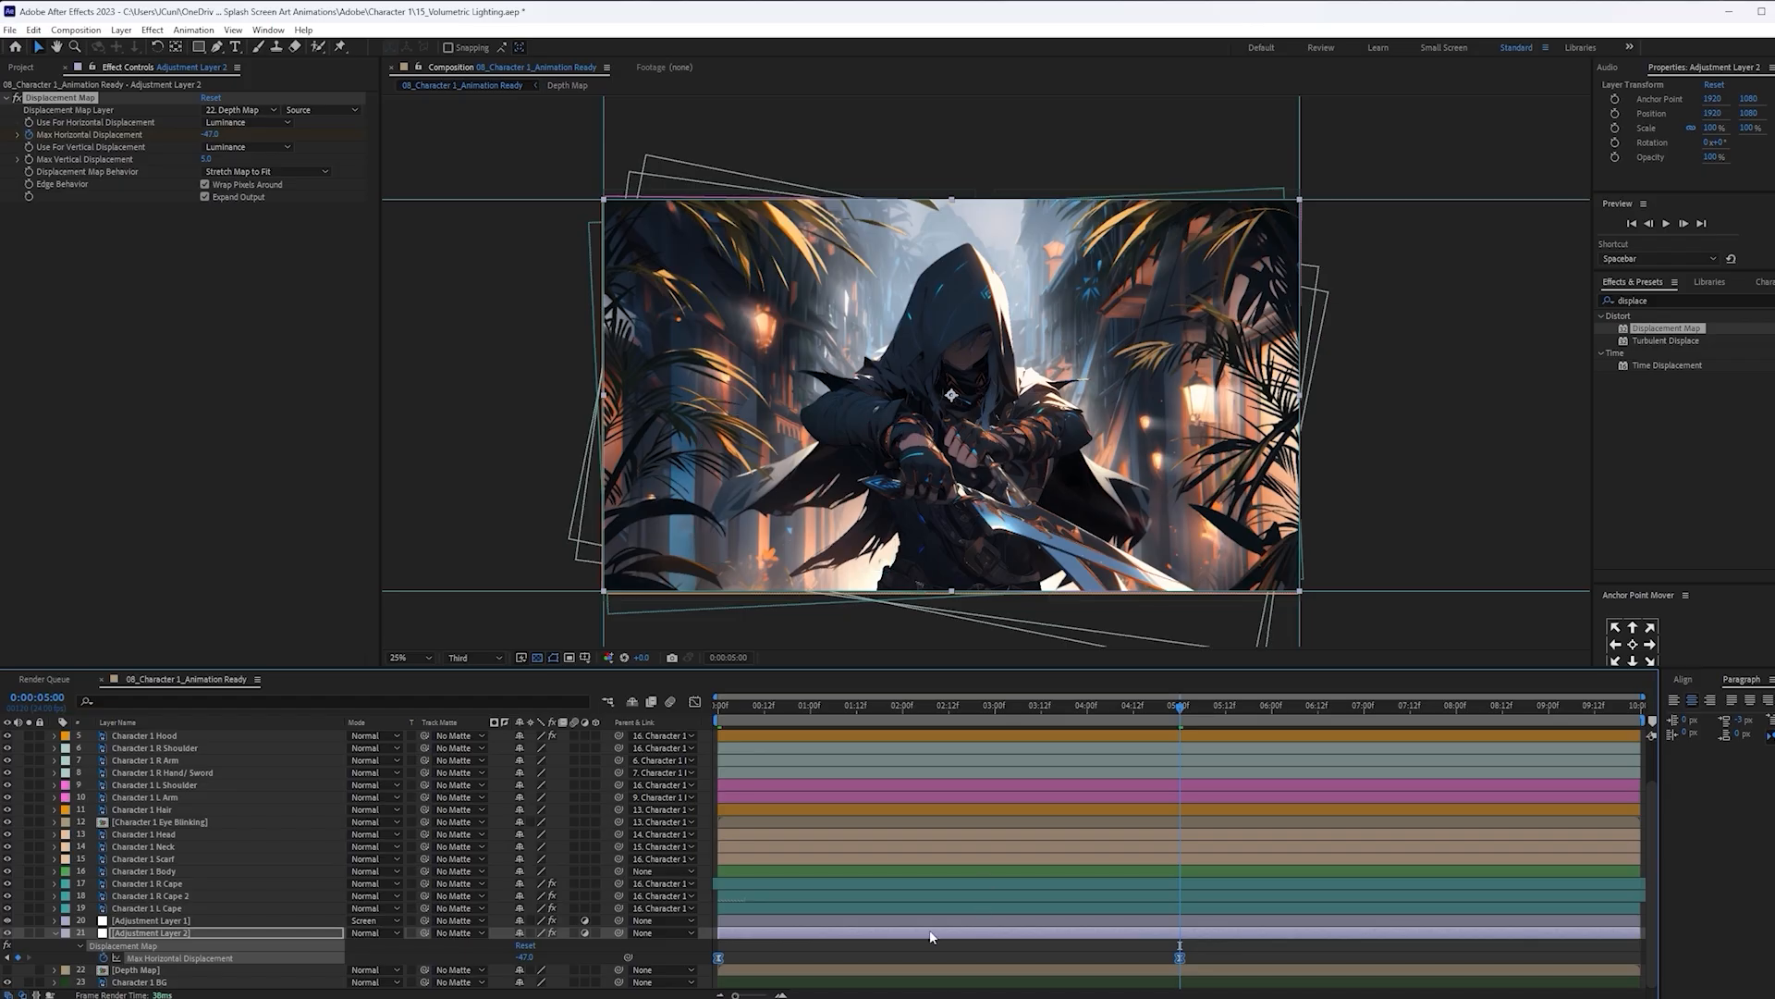
Copy the first Max Horizontal Displacement keyframe to the end of the 10-second timeline and scrub through the motion
{"action": "left_click", "coordinate": [867, 955]}
{"action": "left_click", "coordinate": [718, 957]}
{"action": "left_click_drag", "start_coordinate": [1088, 709], "coordinate": [1607, 740]}
{"action": "key", "text": "ctrl+v"}
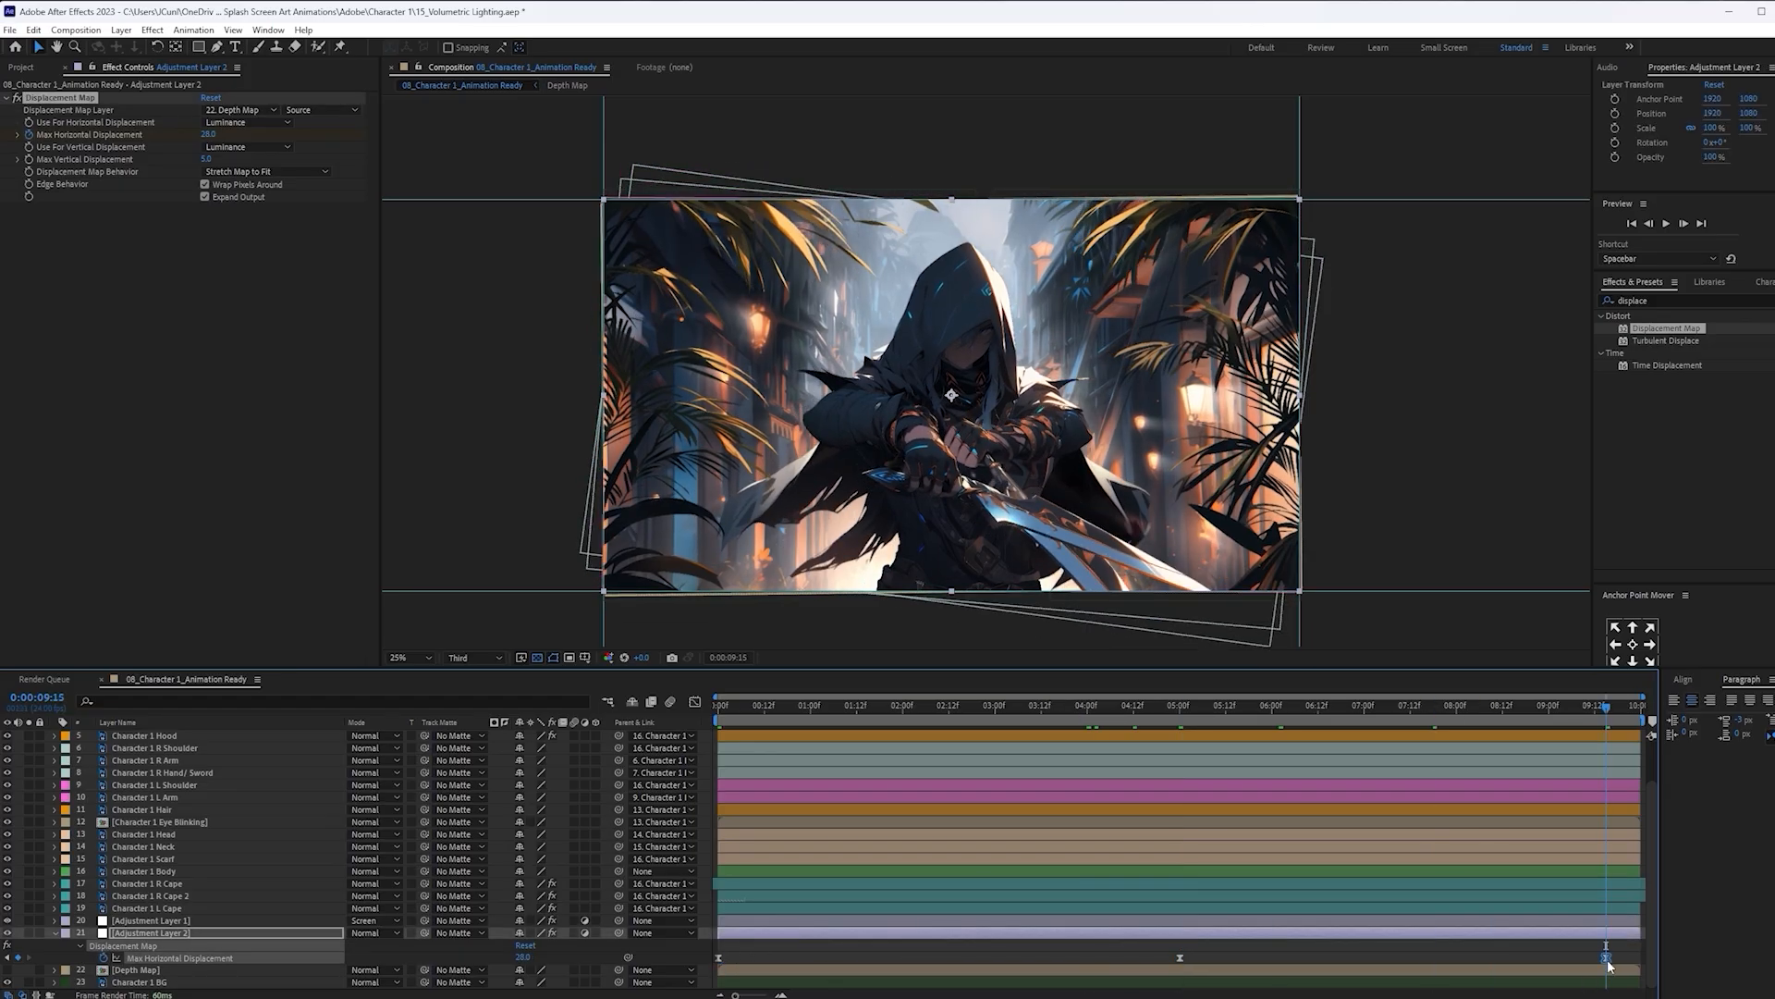
{"action": "left_click_drag", "start_coordinate": [1607, 960], "coordinate": [1642, 961]}
{"action": "left_click_drag", "start_coordinate": [1350, 706], "coordinate": [1171, 725]}
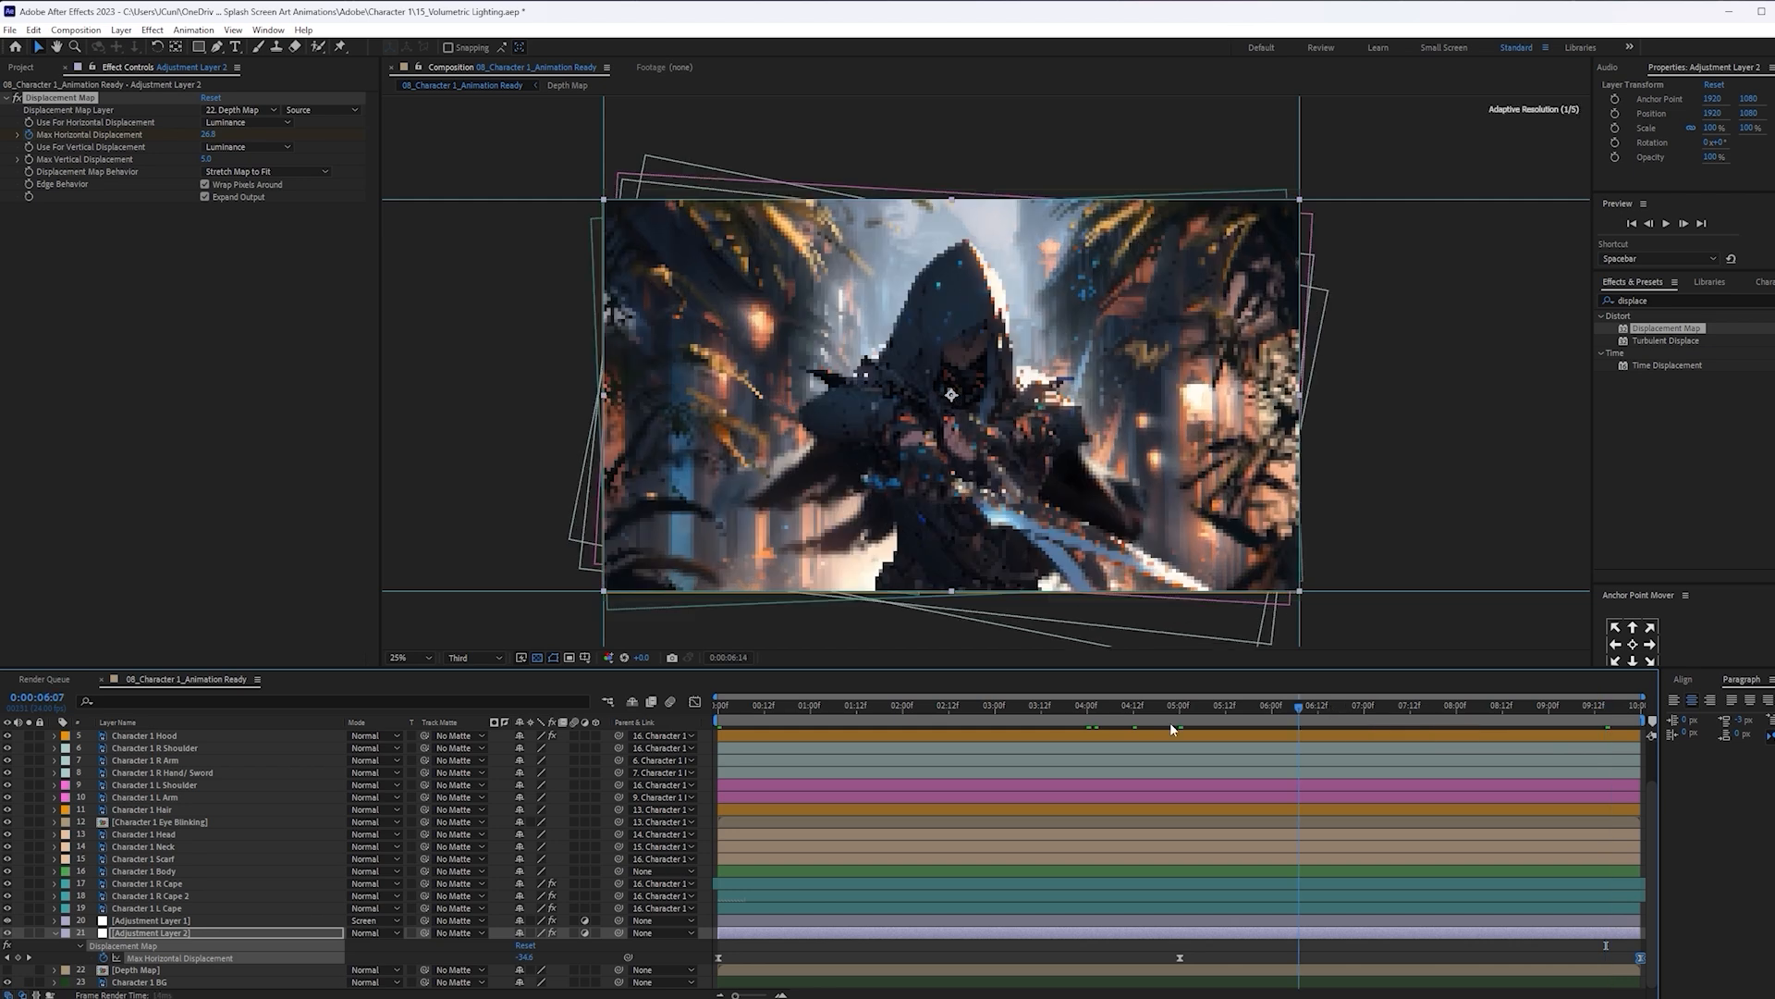
At the start, scale Foreground L and Foreground R to 110% and shift both together, placing Foreground L at 23, 1108
{"action": "key", "text": "Home"}
{"action": "scroll", "coordinate": [181, 779], "scroll_direction": "up", "scroll_amount": 2}
{"action": "left_click", "coordinate": [813, 735]}
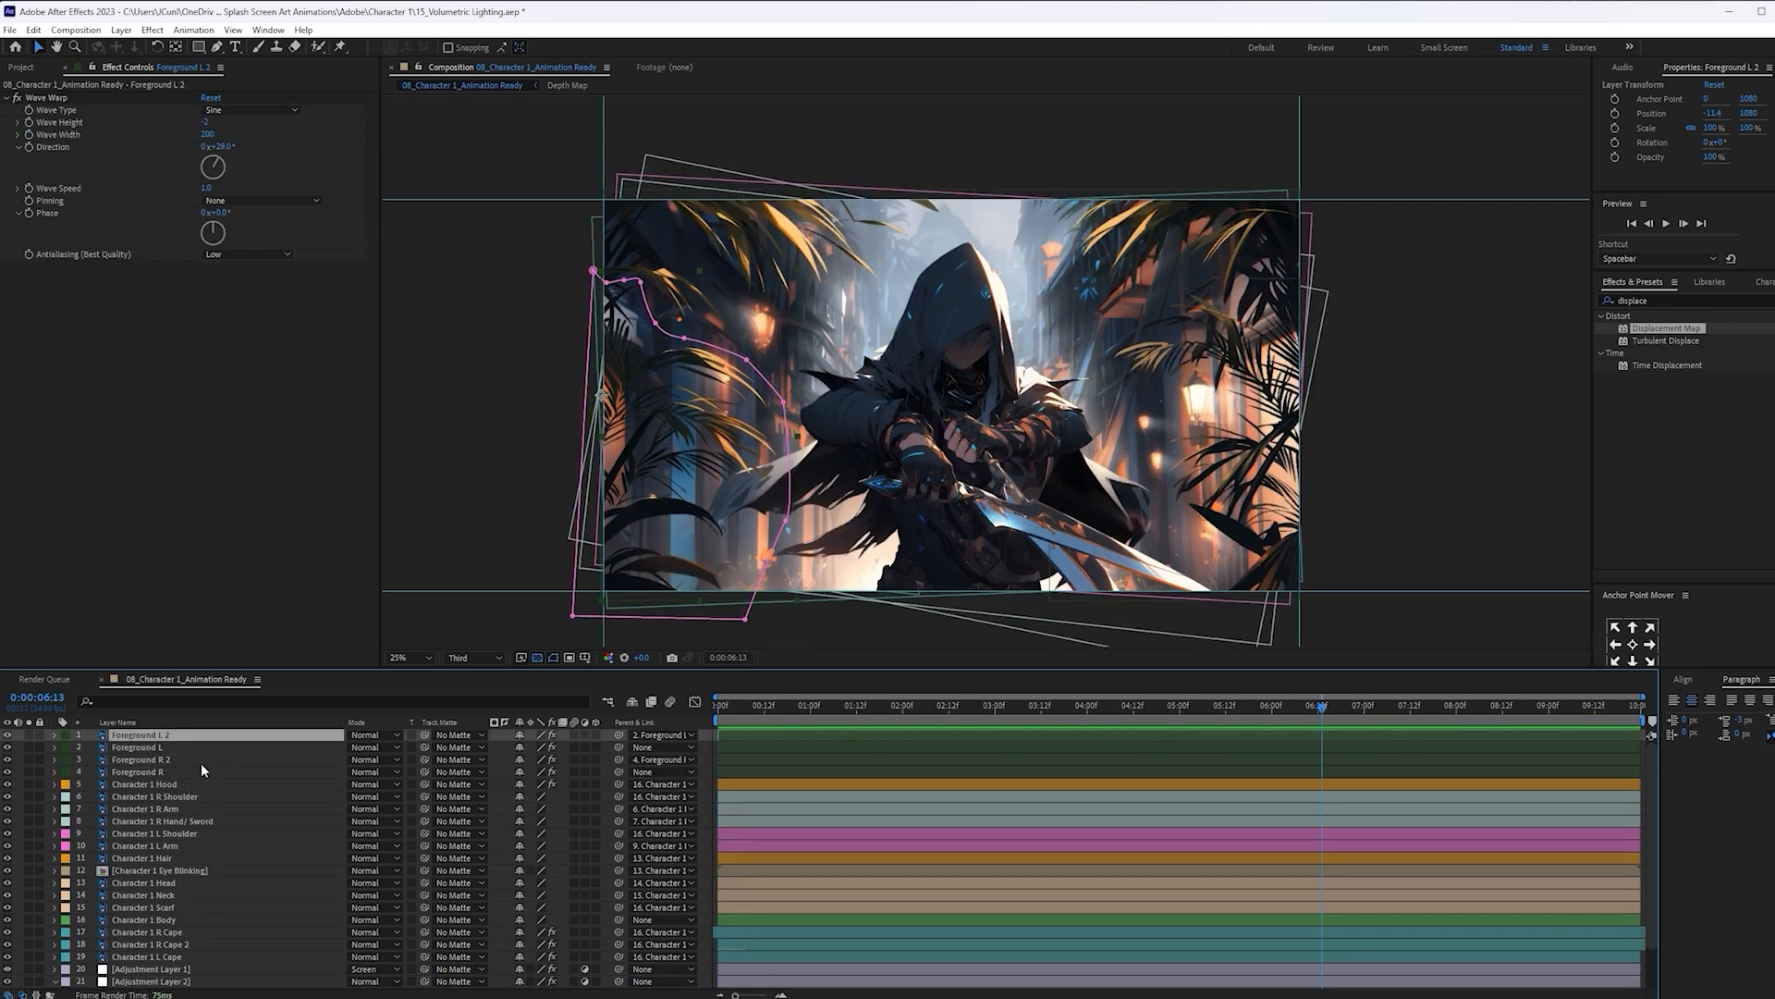
{"action": "left_click", "coordinate": [195, 760], "text": "ctrl"}
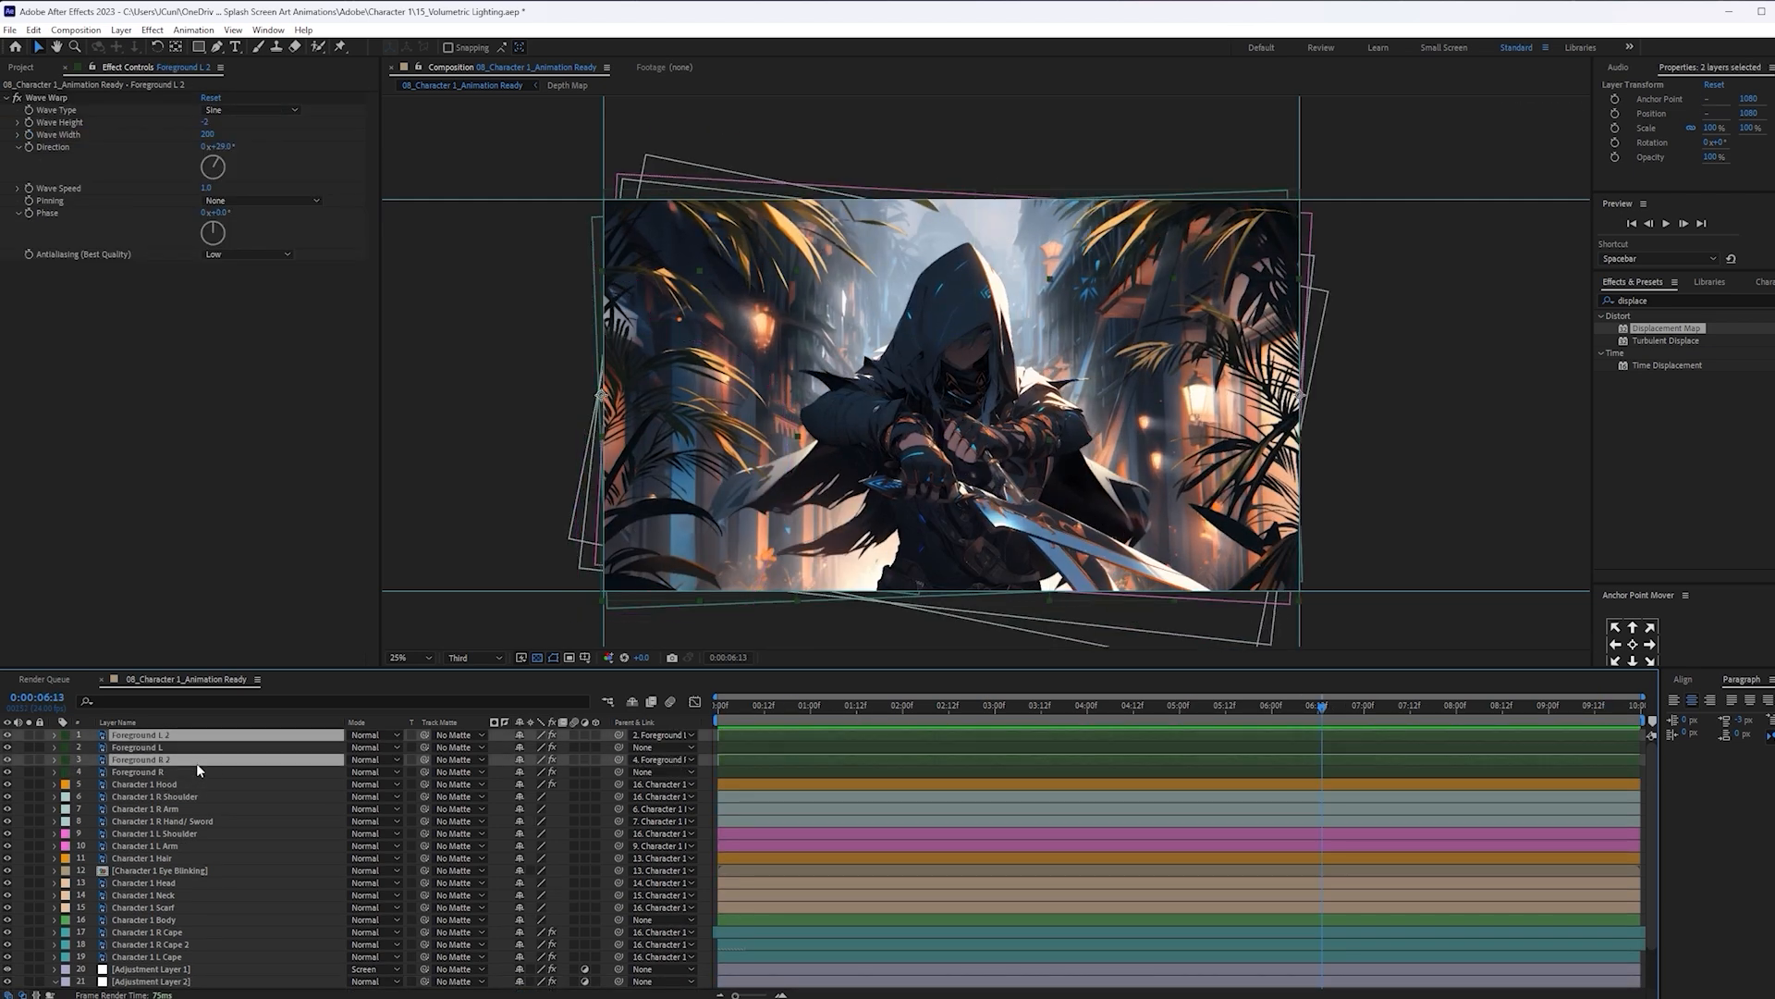
{"action": "left_click", "coordinate": [189, 747]}
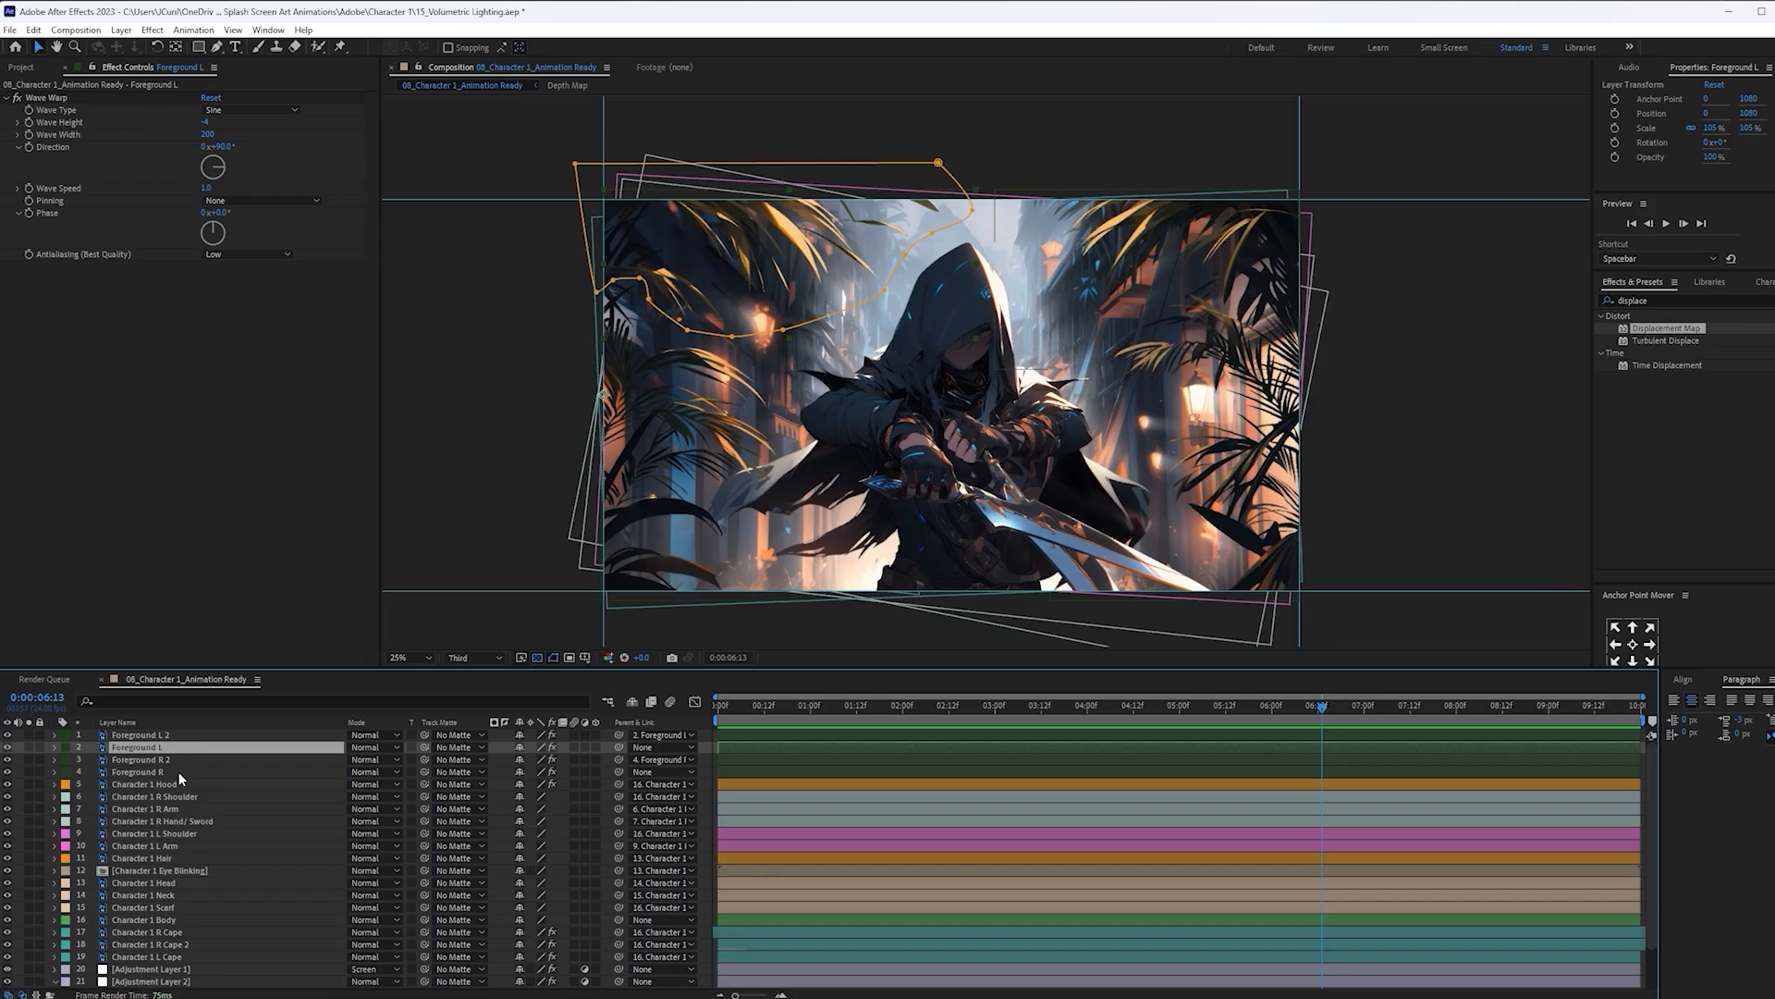
{"action": "left_click", "coordinate": [179, 771], "text": "ctrl"}
{"action": "key", "text": "p"}
{"action": "key", "text": "Home"}
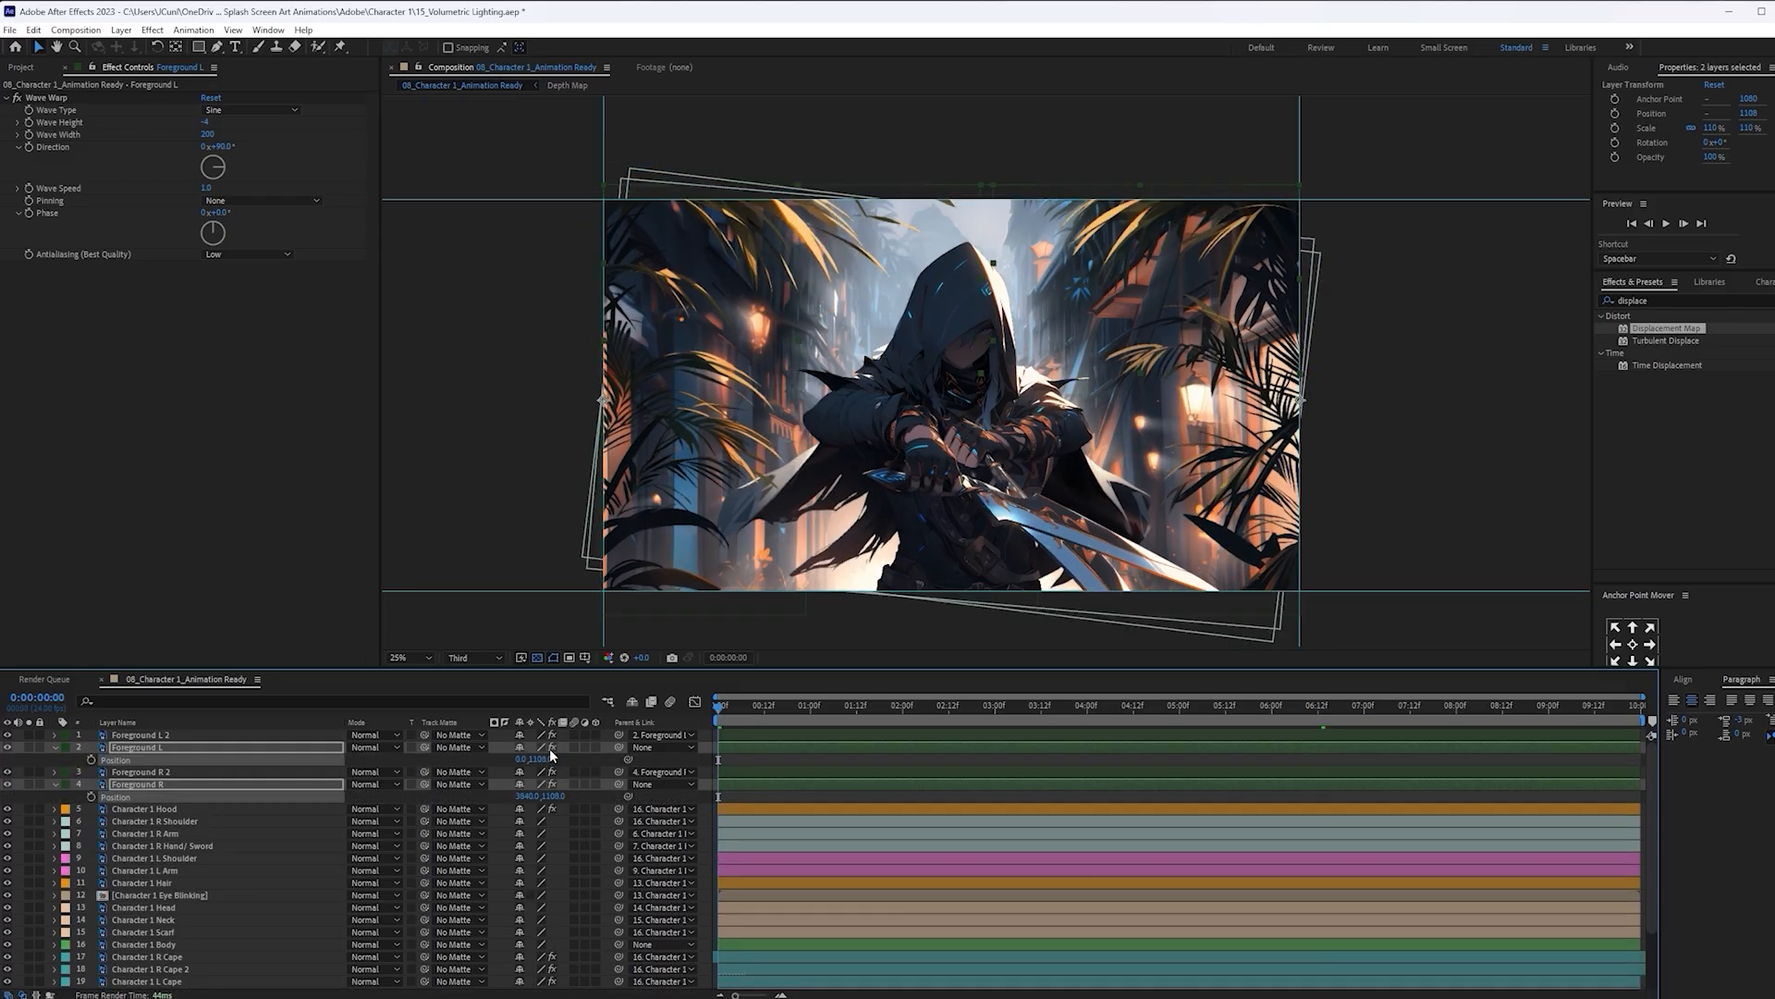
{"action": "left_click_drag", "start_coordinate": [498, 759], "coordinate": [535, 759]}
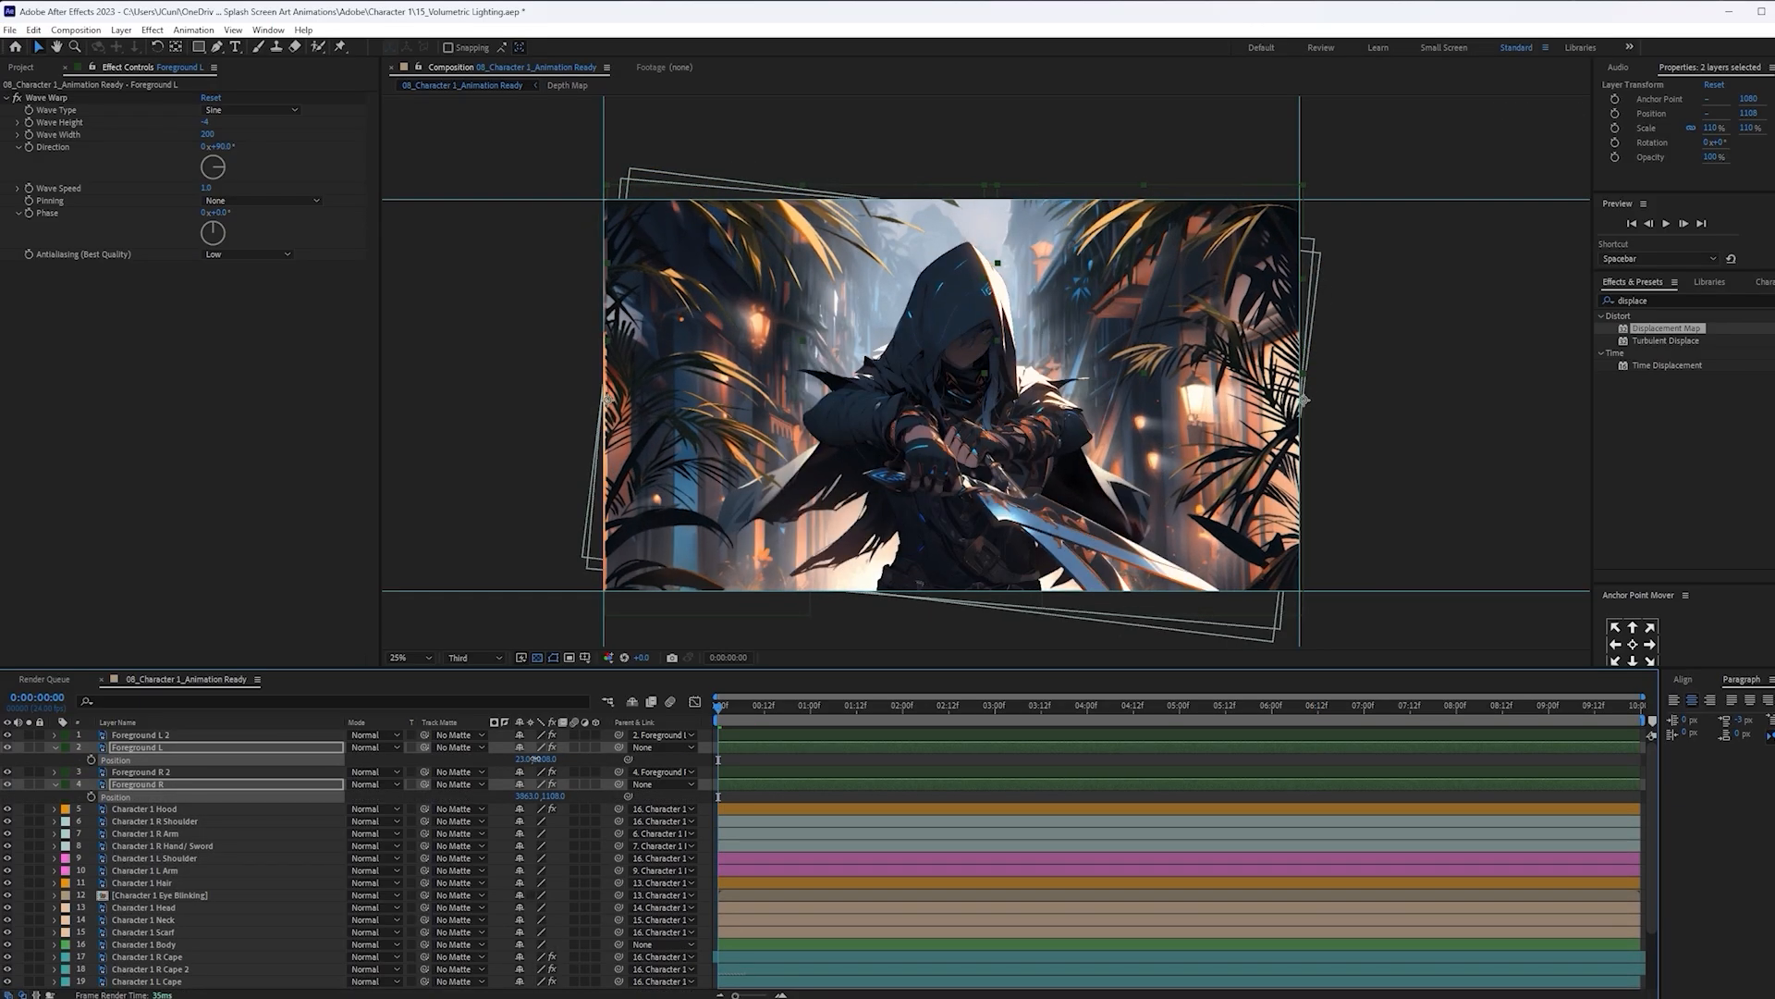
Keyframe the position of both foreground layers at the start and at 5 seconds, with Foreground L at horizontal position 7 at 5 seconds
{"action": "left_click", "coordinate": [90, 759]}
{"action": "left_click", "coordinate": [762, 714]}
{"action": "left_click_drag", "start_coordinate": [763, 710], "coordinate": [1099, 710]}
{"action": "left_click", "coordinate": [1181, 723]}
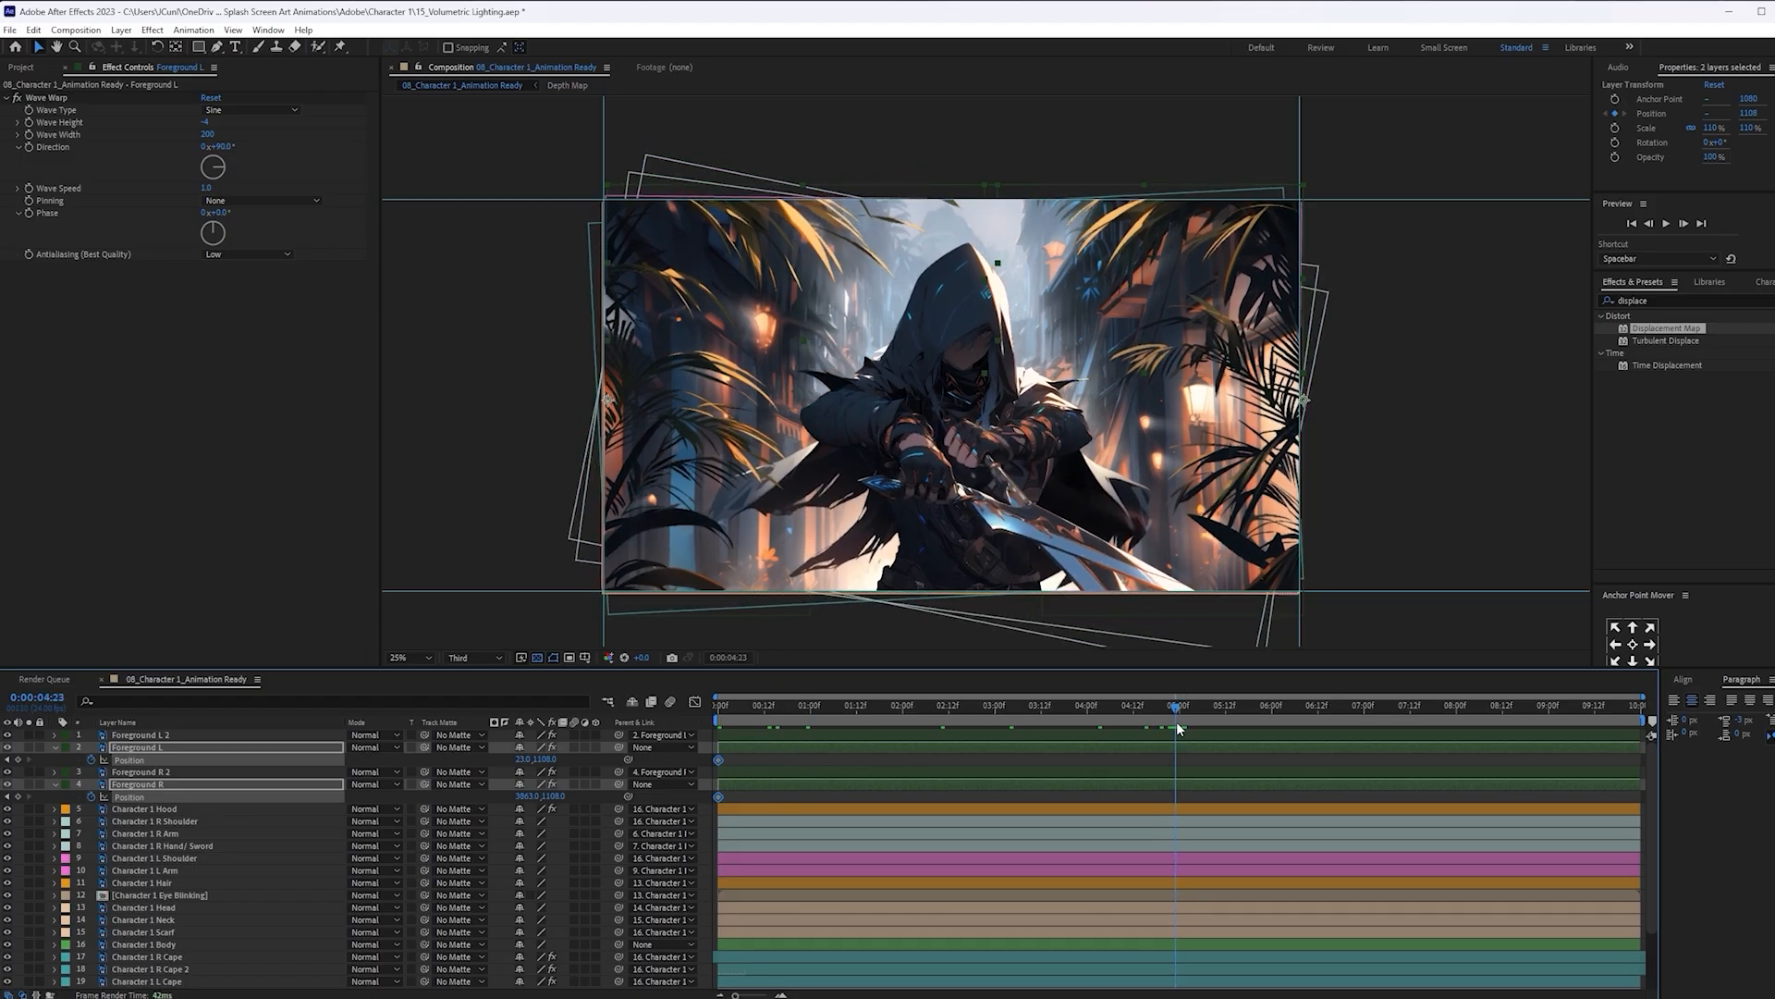
{"action": "left_click_drag", "start_coordinate": [524, 758], "coordinate": [513, 758]}
{"action": "left_click", "coordinate": [1135, 749]}
{"action": "left_click", "coordinate": [1135, 749]}
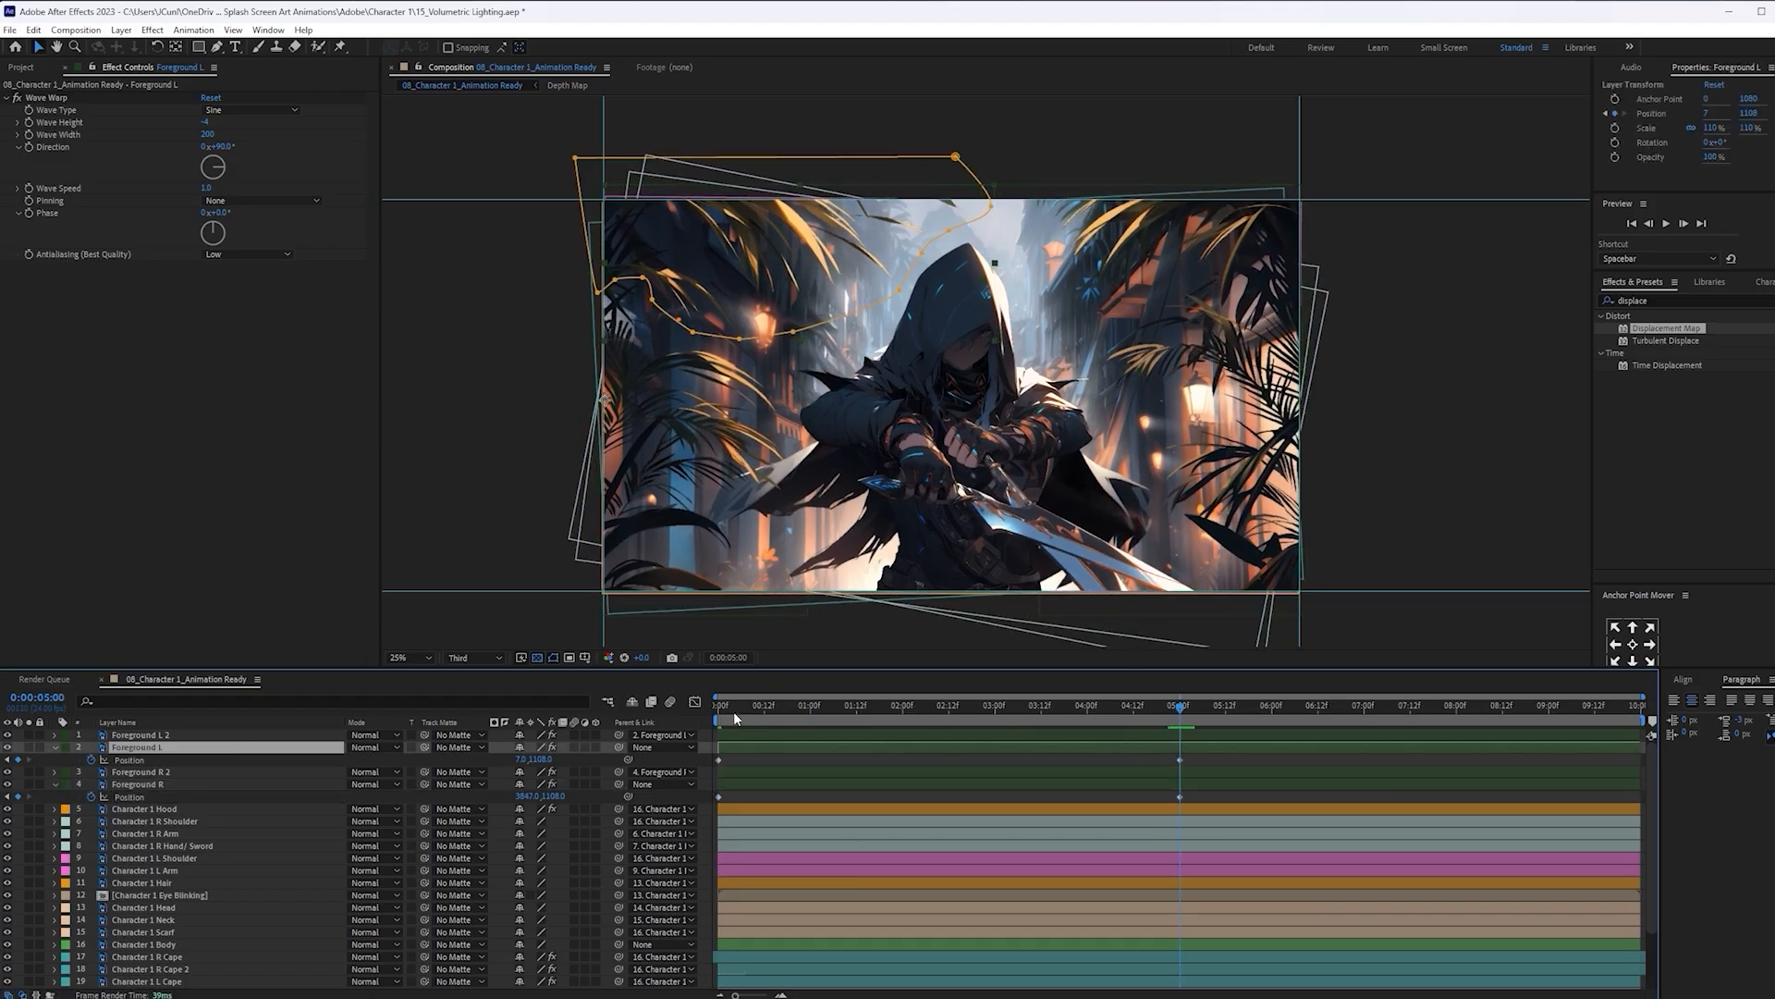
Nudge Foreground L left on its own start keyframe to horizontal position -1
{"action": "key", "text": "Home"}
{"action": "key", "text": "Left"}
{"action": "key", "text": "Left"}
{"action": "key", "text": "Left"}
{"action": "key", "text": "Left"}
{"action": "key", "text": "Left"}
{"action": "key", "text": "Left"}
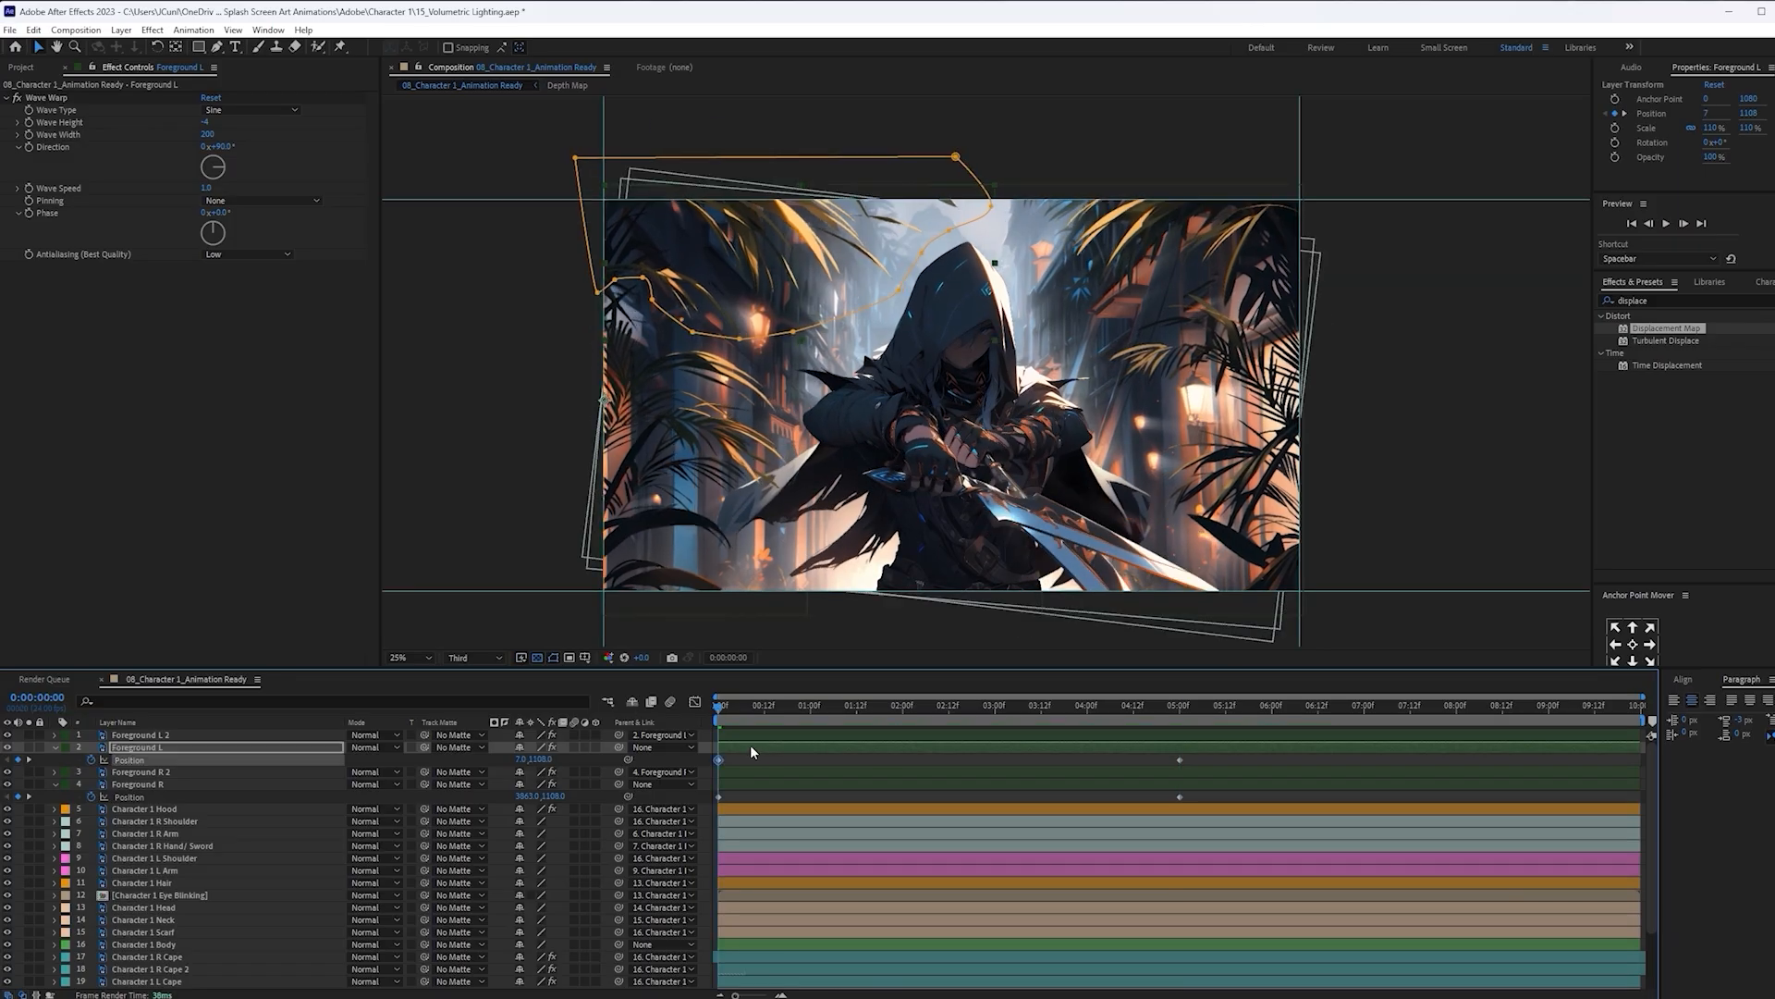
Shift Foreground L further left at 5 seconds and complete its eased position loop with the start keyframe repeated at the end
{"action": "left_click_drag", "start_coordinate": [896, 715], "coordinate": [1182, 721]}
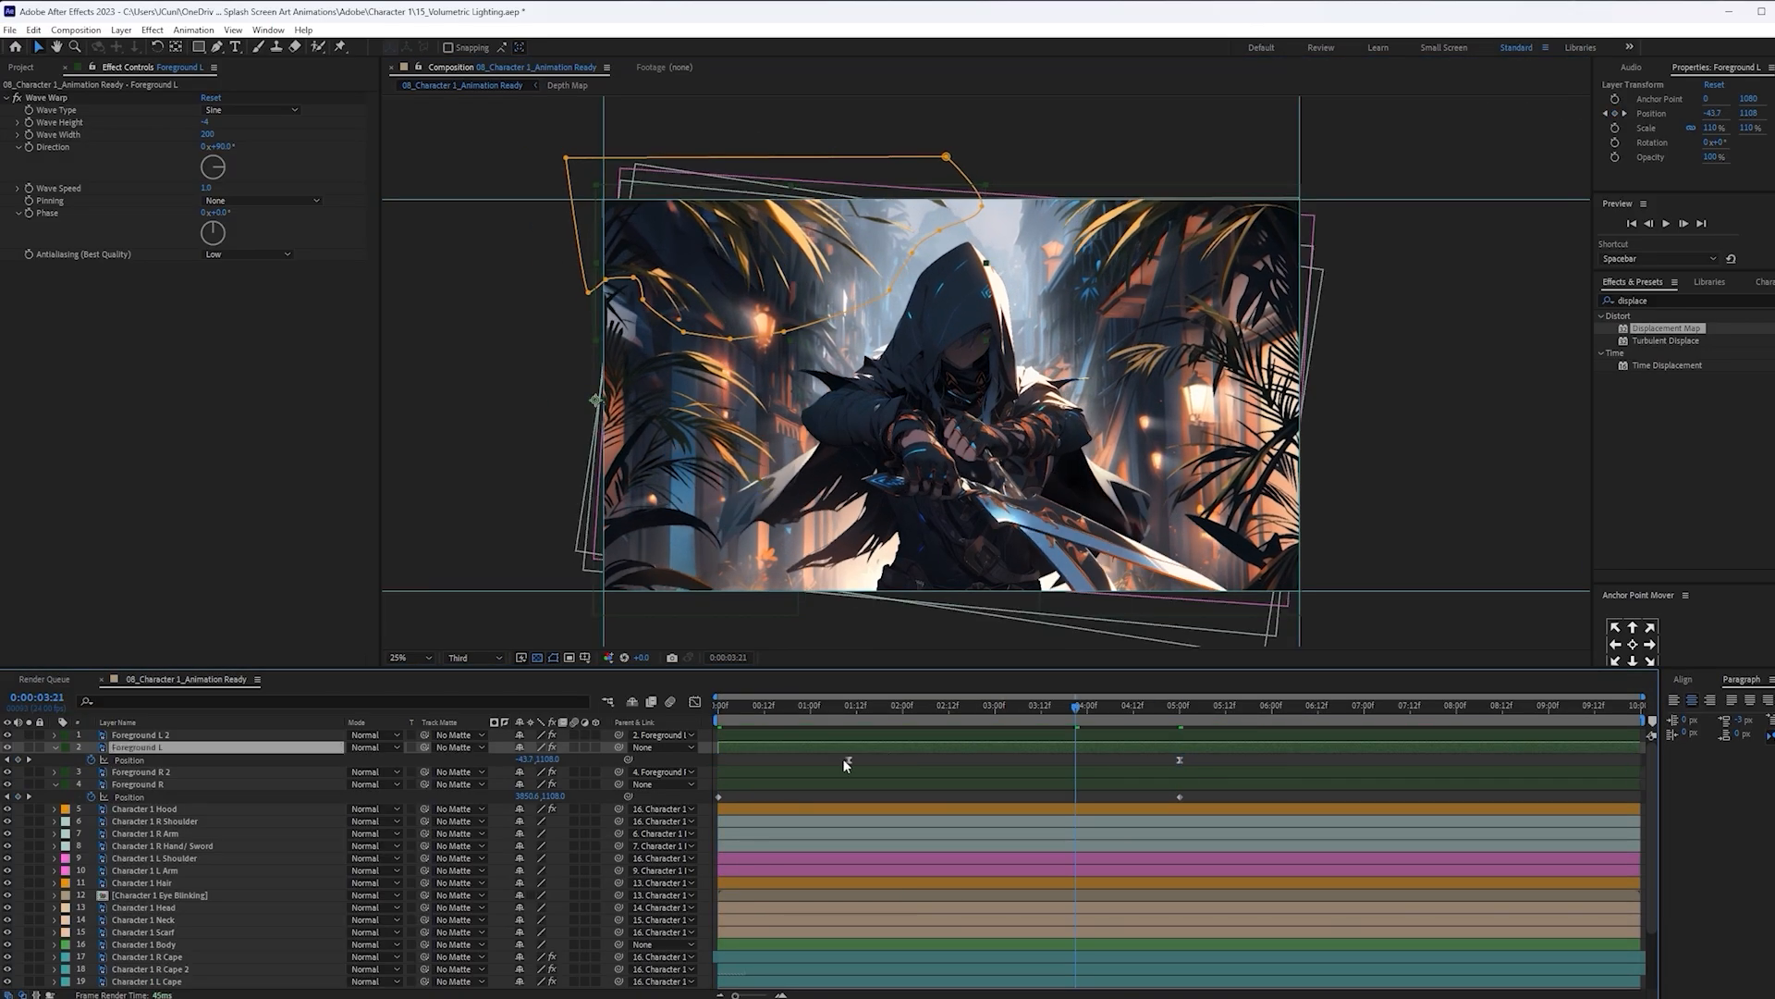
{"action": "left_click_drag", "start_coordinate": [847, 761], "coordinate": [719, 760]}
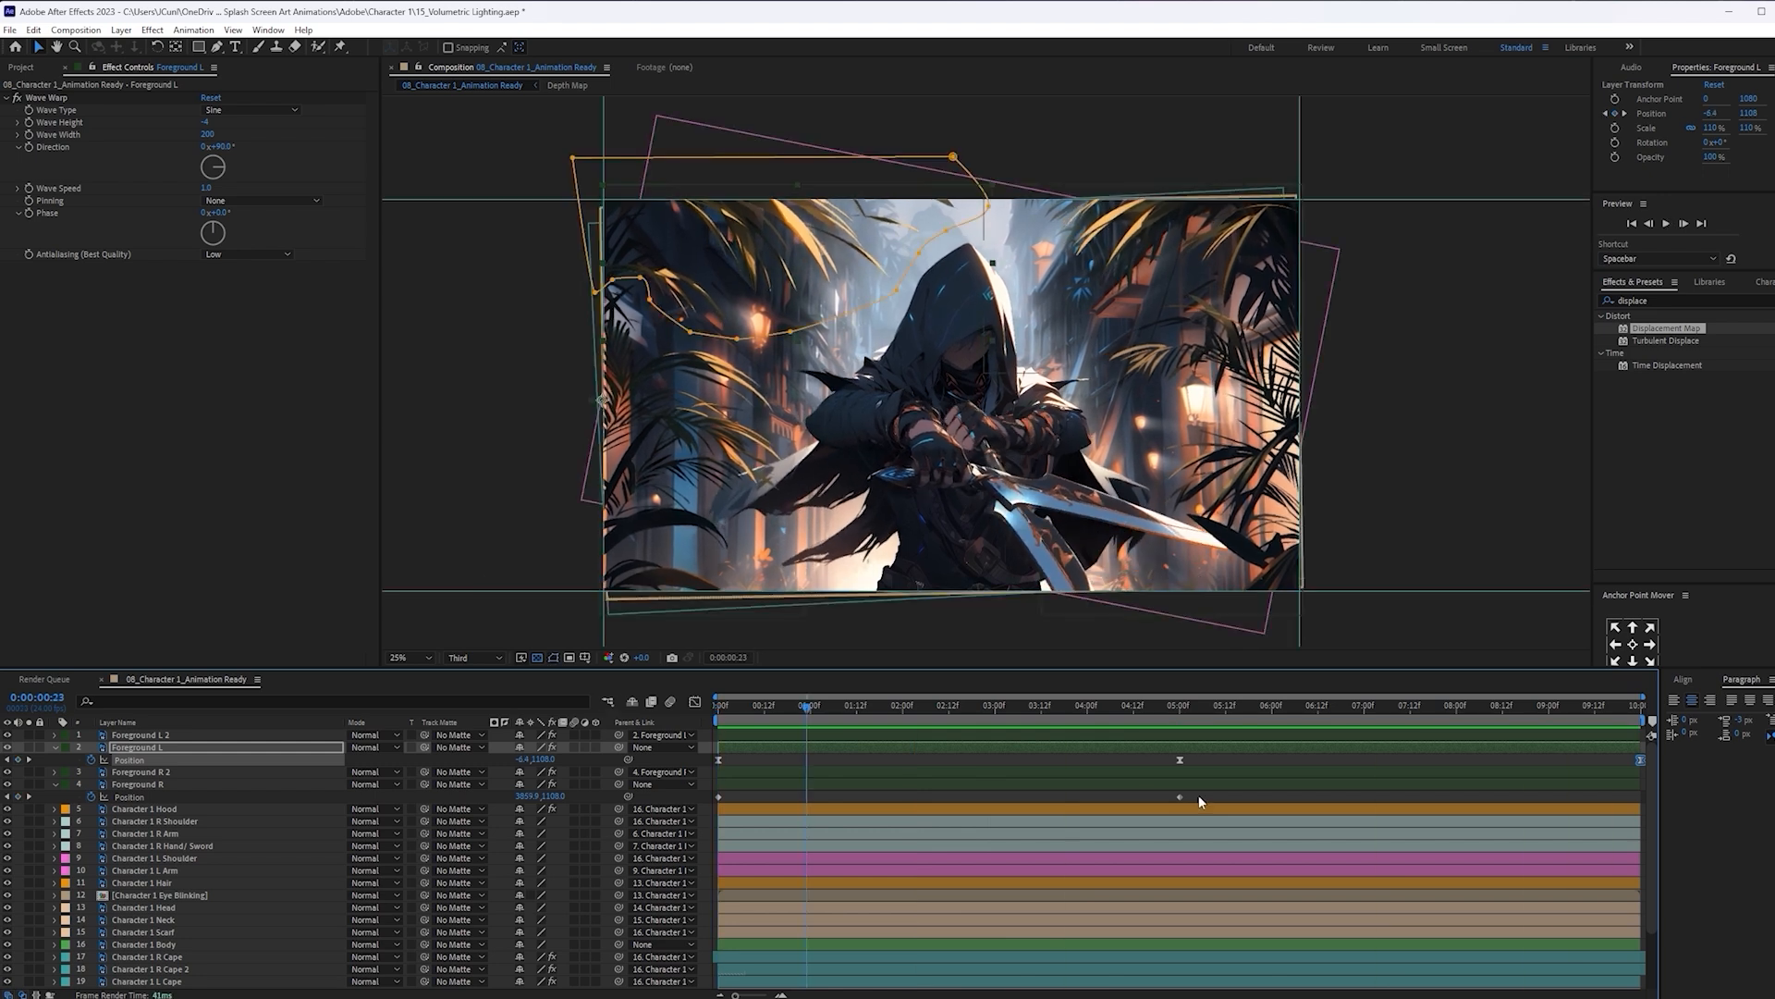
Copy Foreground R's first position keyframe to the end of the timeline so its motion loops
{"action": "left_click", "coordinate": [1180, 797]}
{"action": "key", "text": "space"}
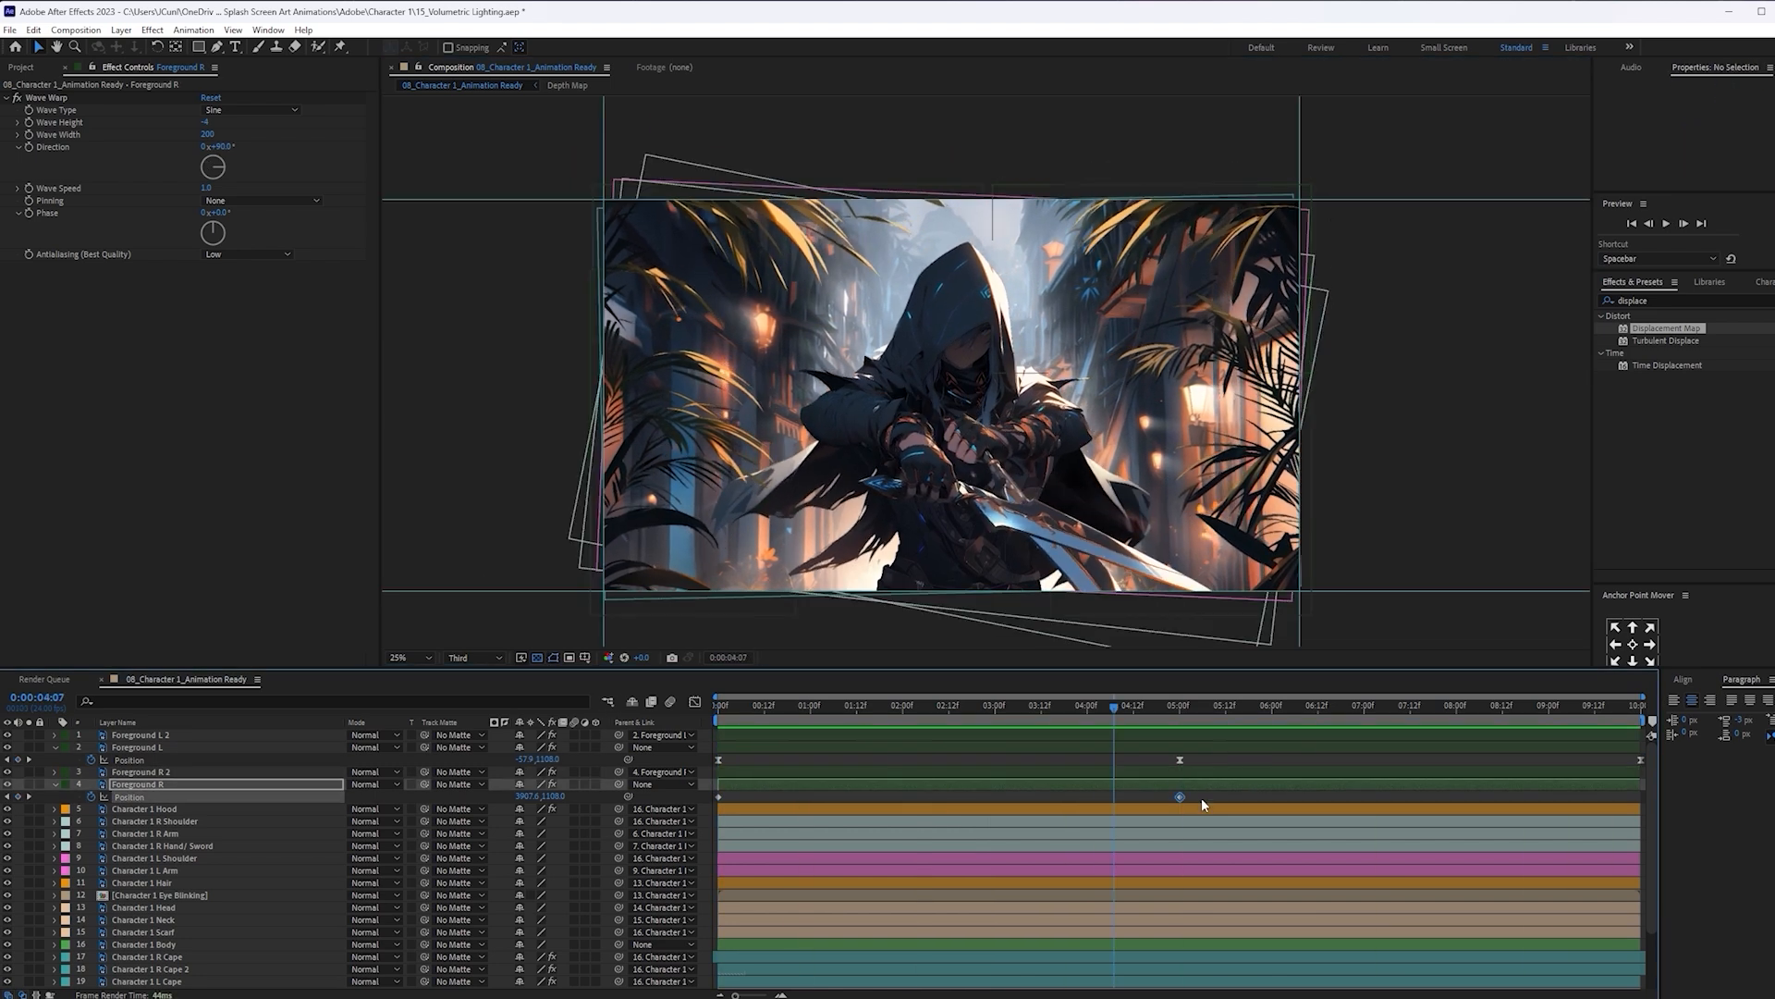
{"action": "left_click", "coordinate": [719, 797]}
{"action": "key", "text": "ctrl+c"}
{"action": "left_click_drag", "start_coordinate": [1114, 708], "coordinate": [1645, 708]}
{"action": "key", "text": "ctrl+v"}
{"action": "left_click_drag", "start_coordinate": [1641, 707], "coordinate": [491, 717]}
{"action": "key", "text": "space"}
{"action": "key", "text": "space"}
Apply Easy Ease to all three Foreground R position keyframes and preview the animation
{"action": "left_click_drag", "start_coordinate": [1648, 792], "coordinate": [707, 807]}
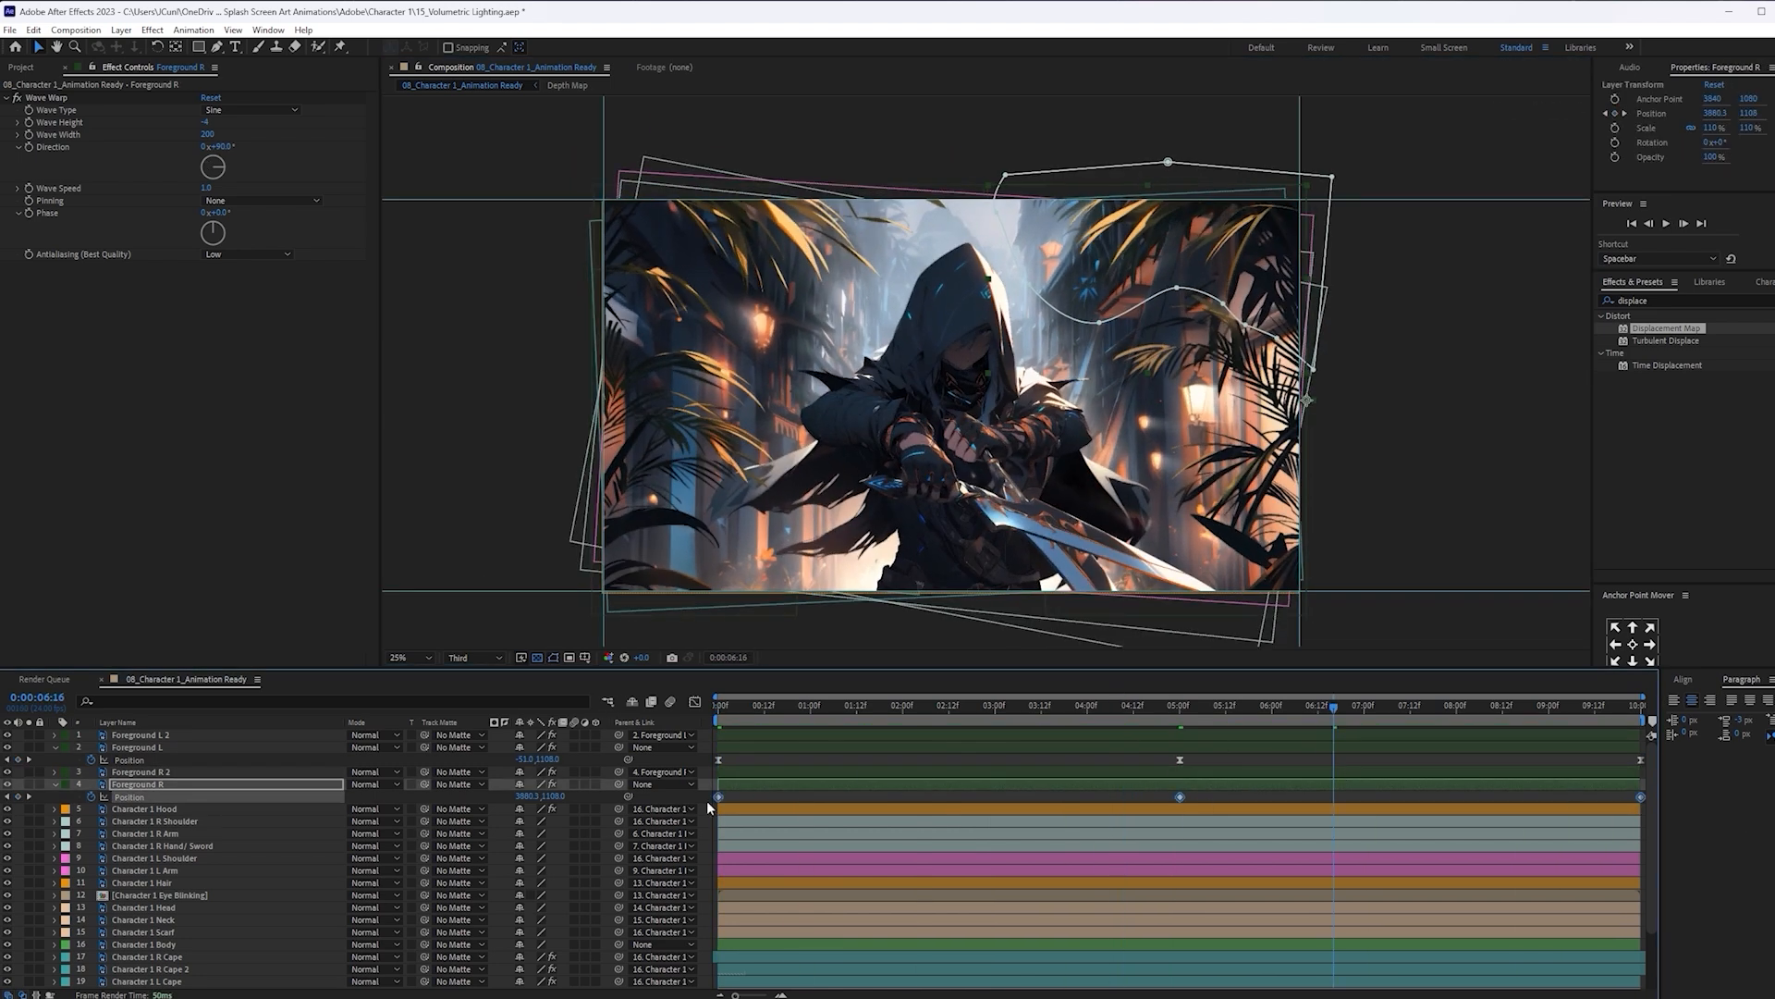
{"action": "key", "text": "F9"}
{"action": "key", "text": "space"}
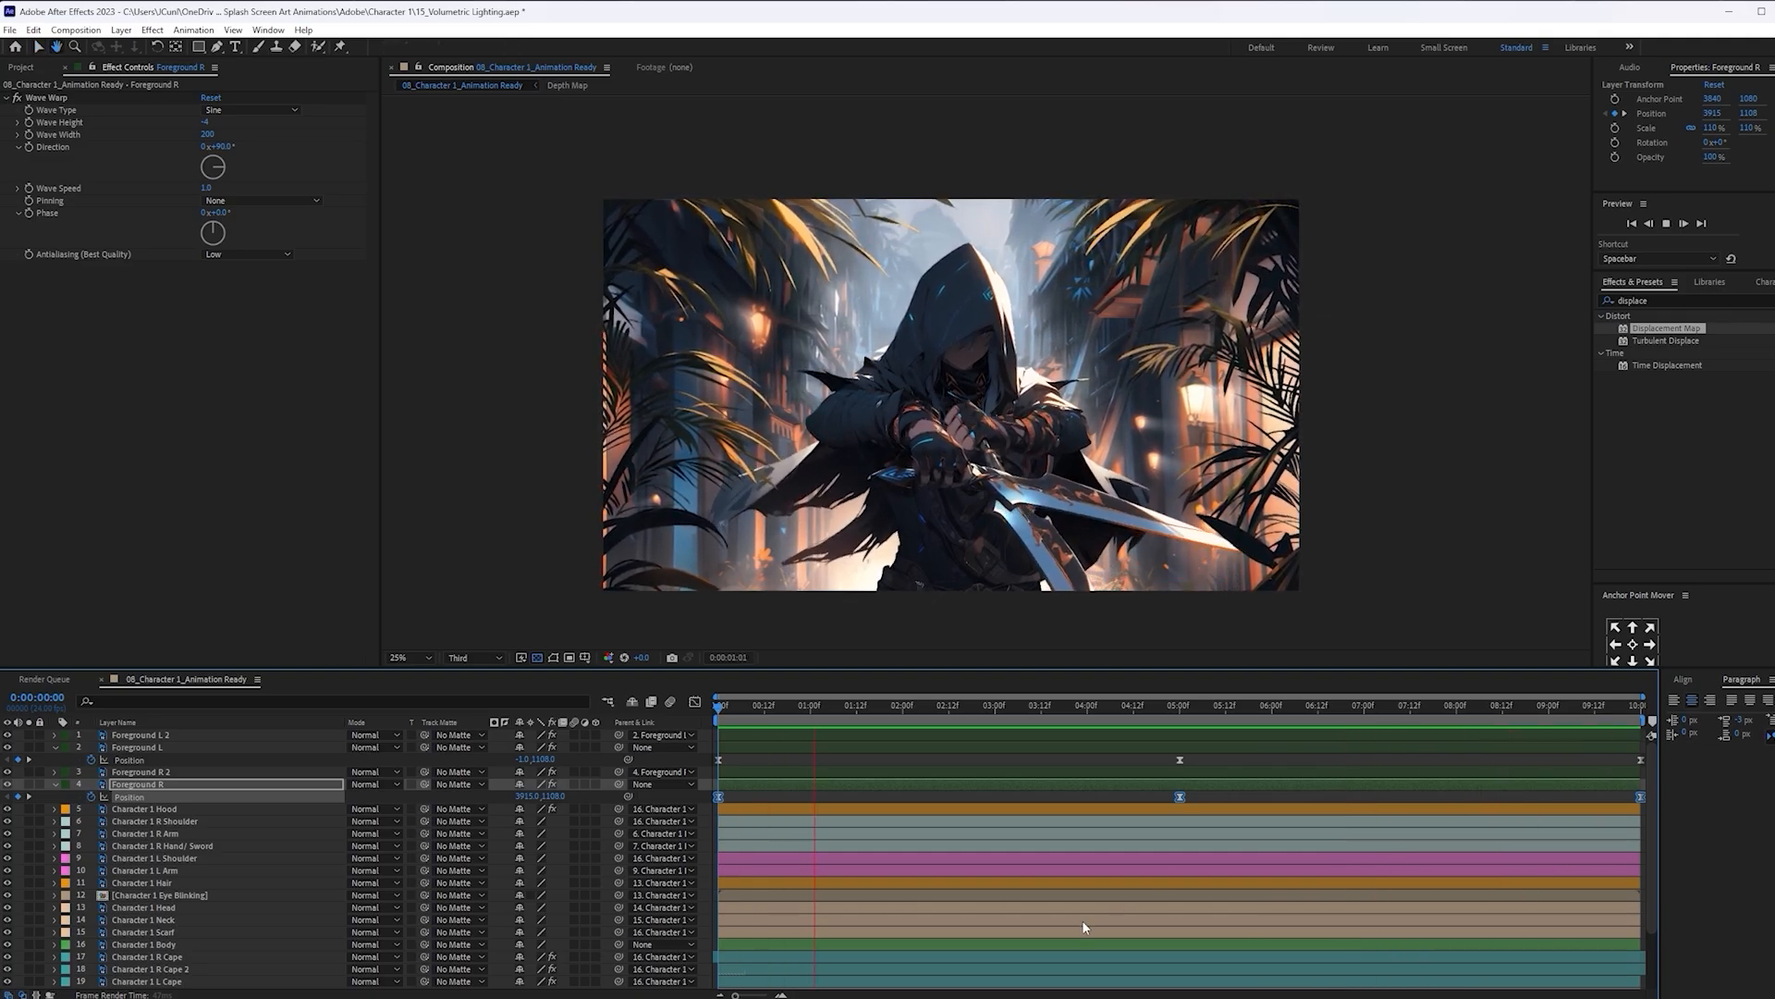
Parent the Depth Map layer to Character 1 BG
{"action": "scroll", "coordinate": [1063, 914], "scroll_direction": "down", "scroll_amount": 2}
{"action": "left_click", "coordinate": [228, 984]}
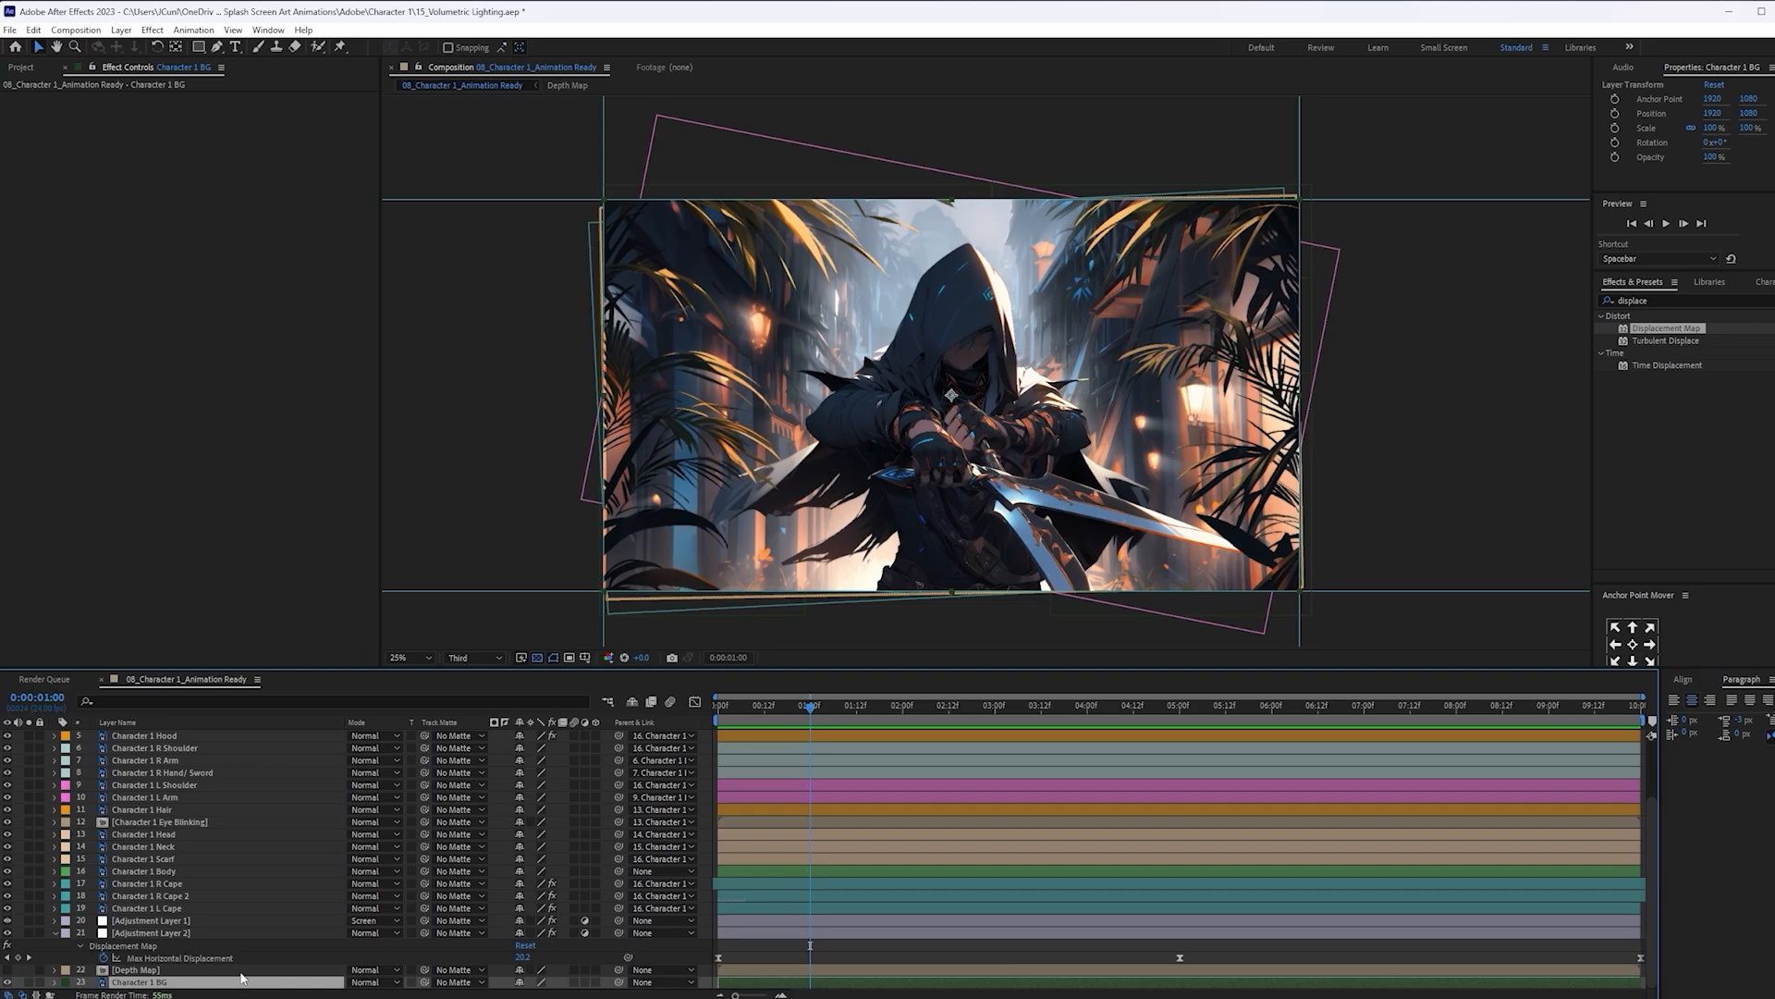
{"action": "left_click", "coordinate": [221, 969]}
{"action": "left_click_drag", "start_coordinate": [619, 969], "coordinate": [317, 988]}
Scale the Character 1 BG layer to 105% and preview the animation from the start
{"action": "left_click", "coordinate": [422, 985]}
{"action": "key", "text": "s"}
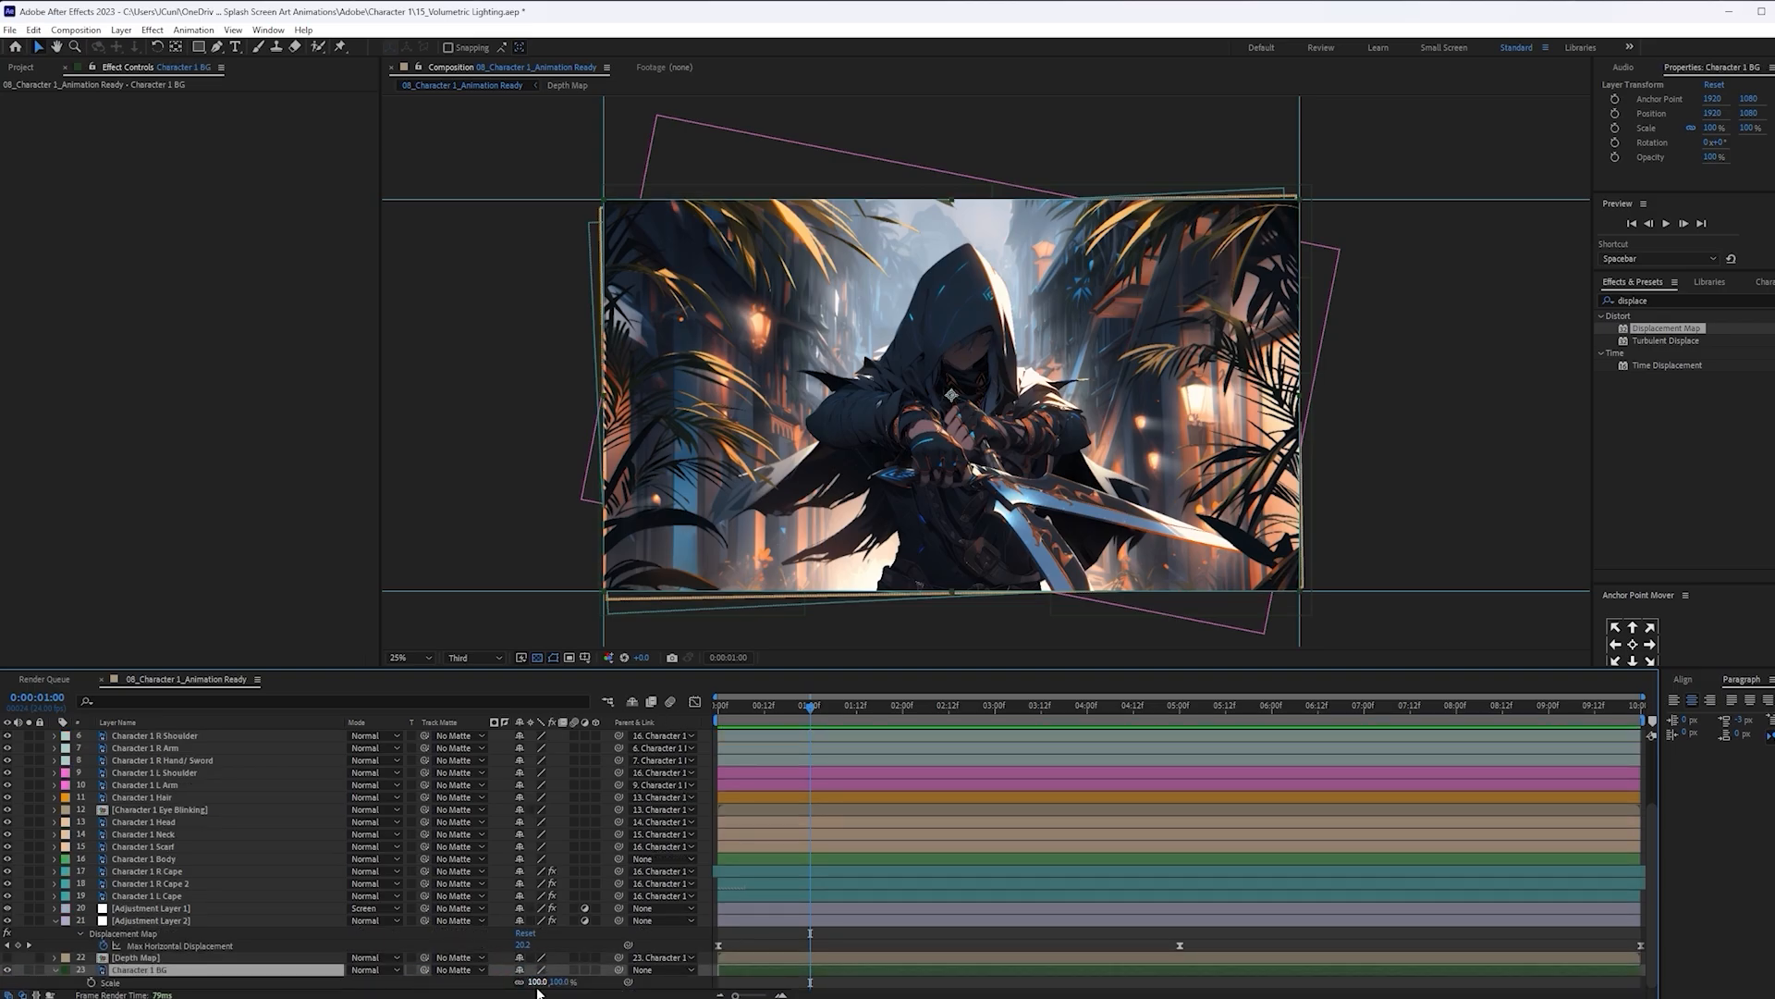
{"action": "left_click", "coordinate": [539, 991]}
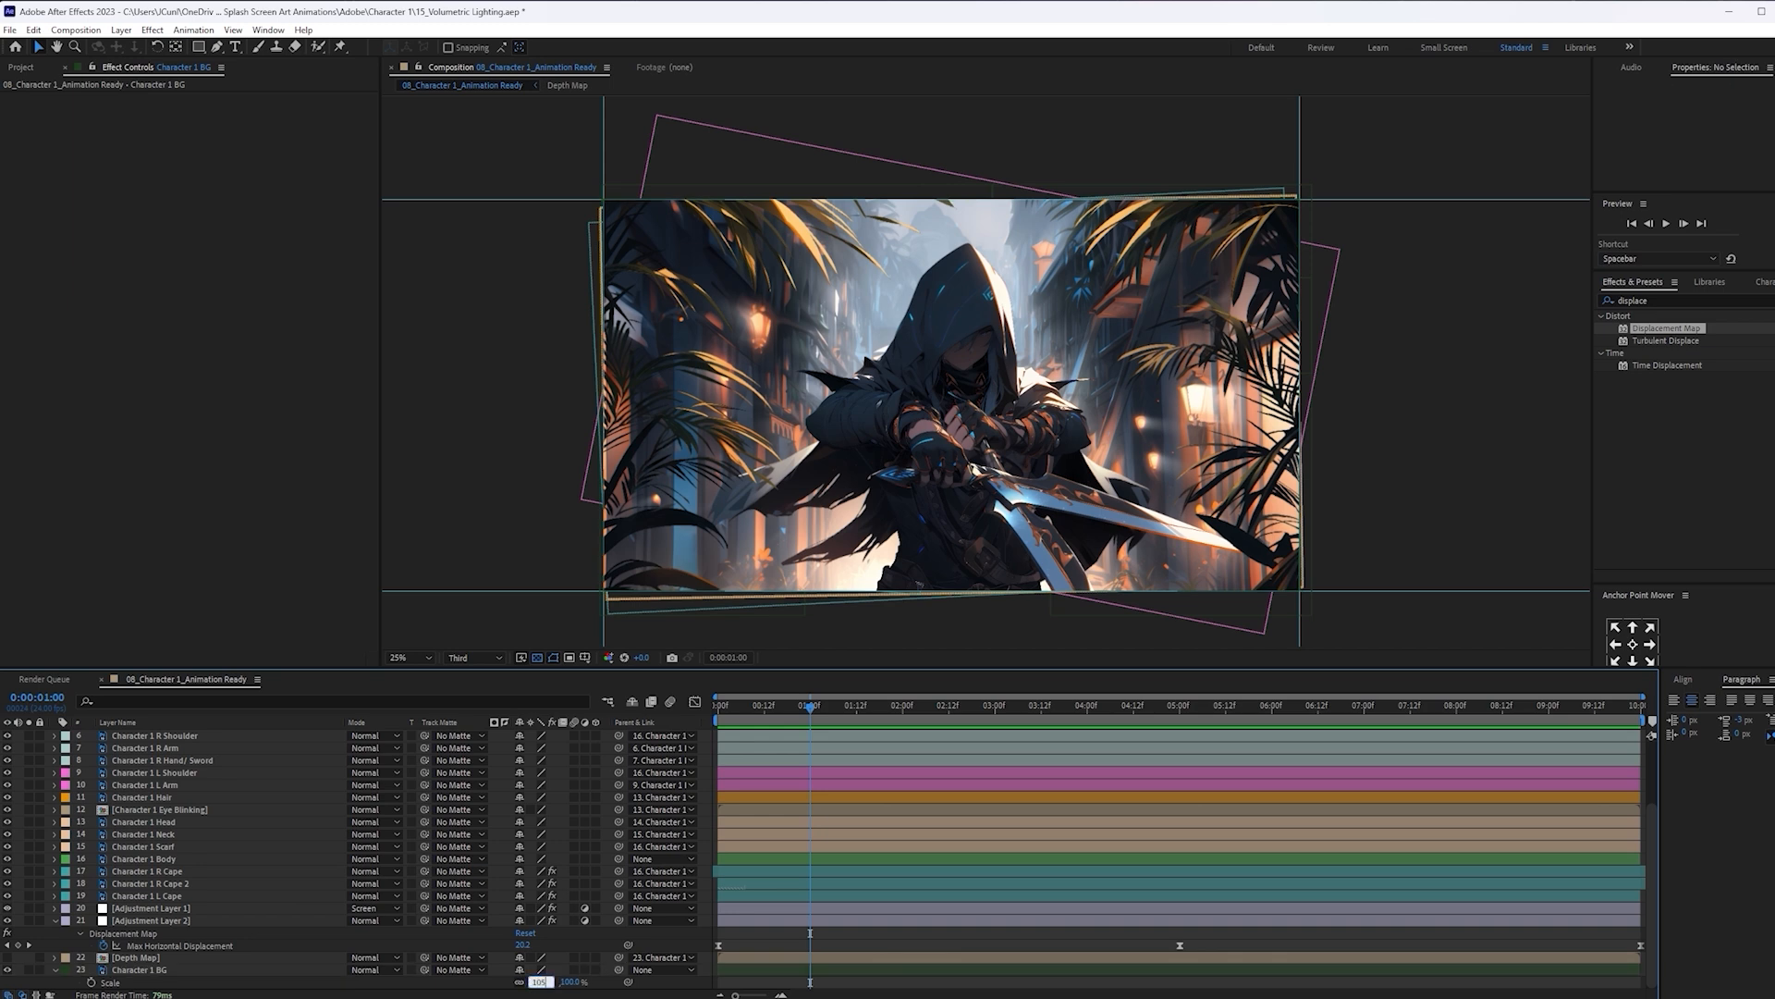
{"action": "key", "text": "Return"}
{"action": "left_click_drag", "start_coordinate": [809, 707], "coordinate": [614, 726]}
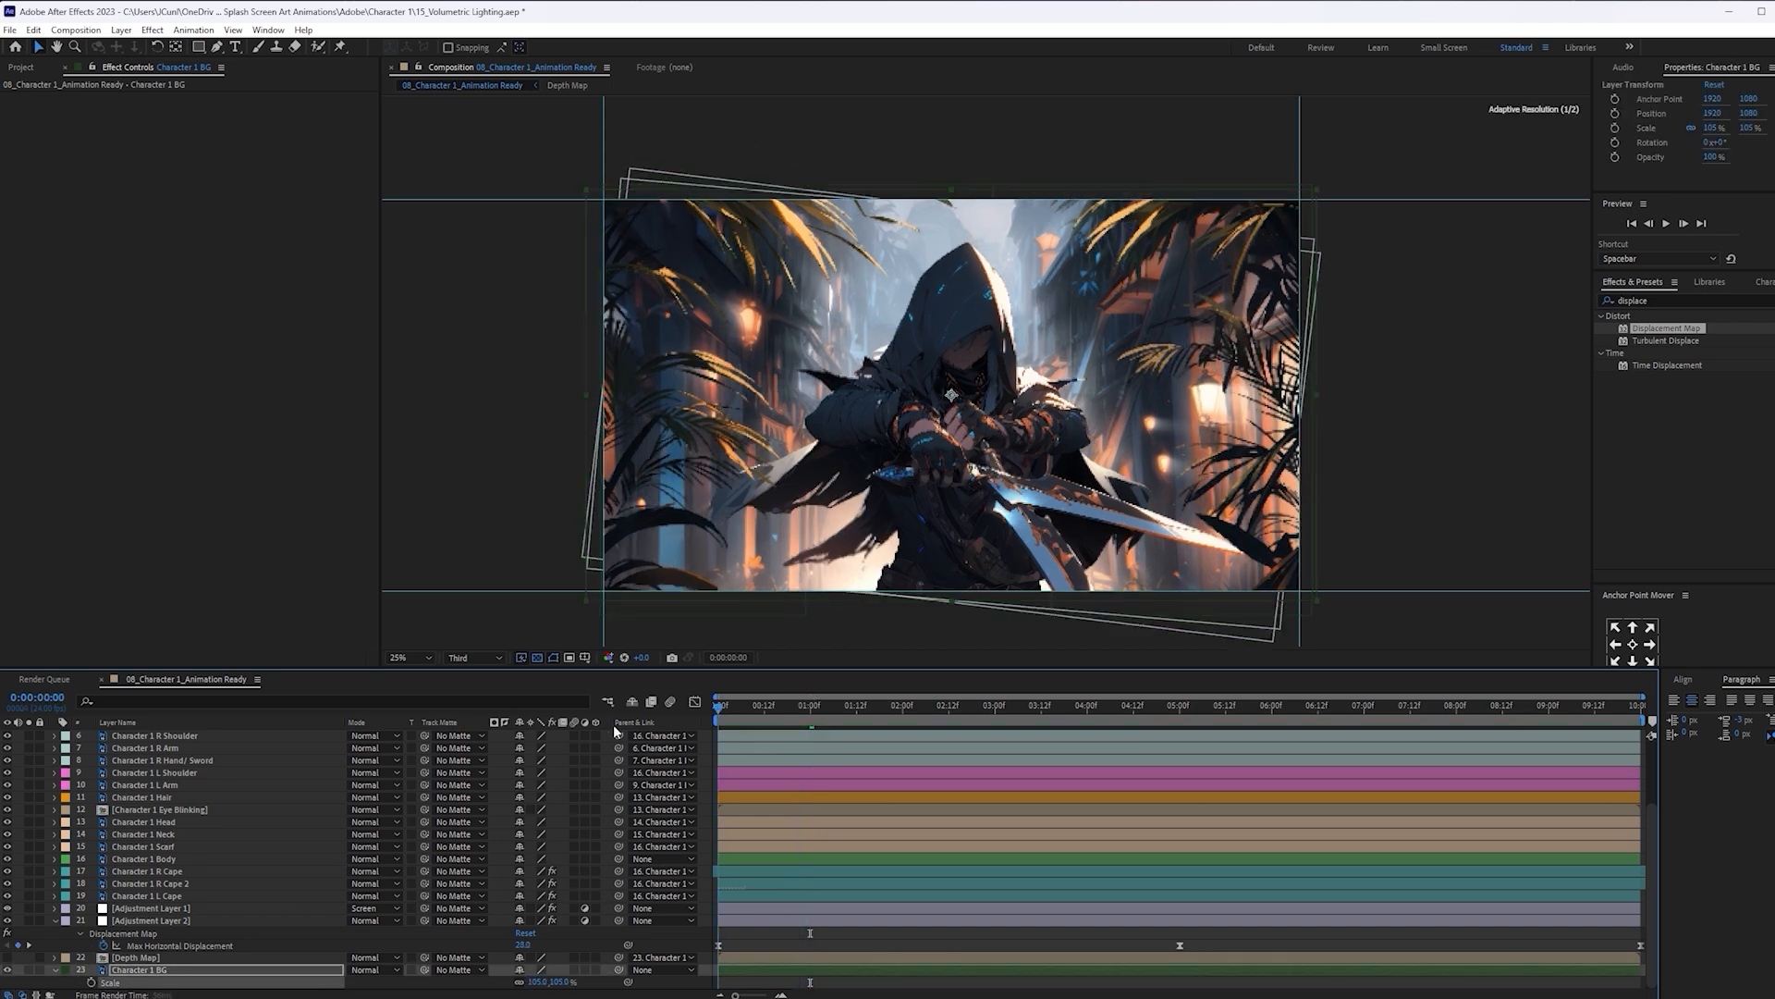
{"action": "key", "text": "space"}
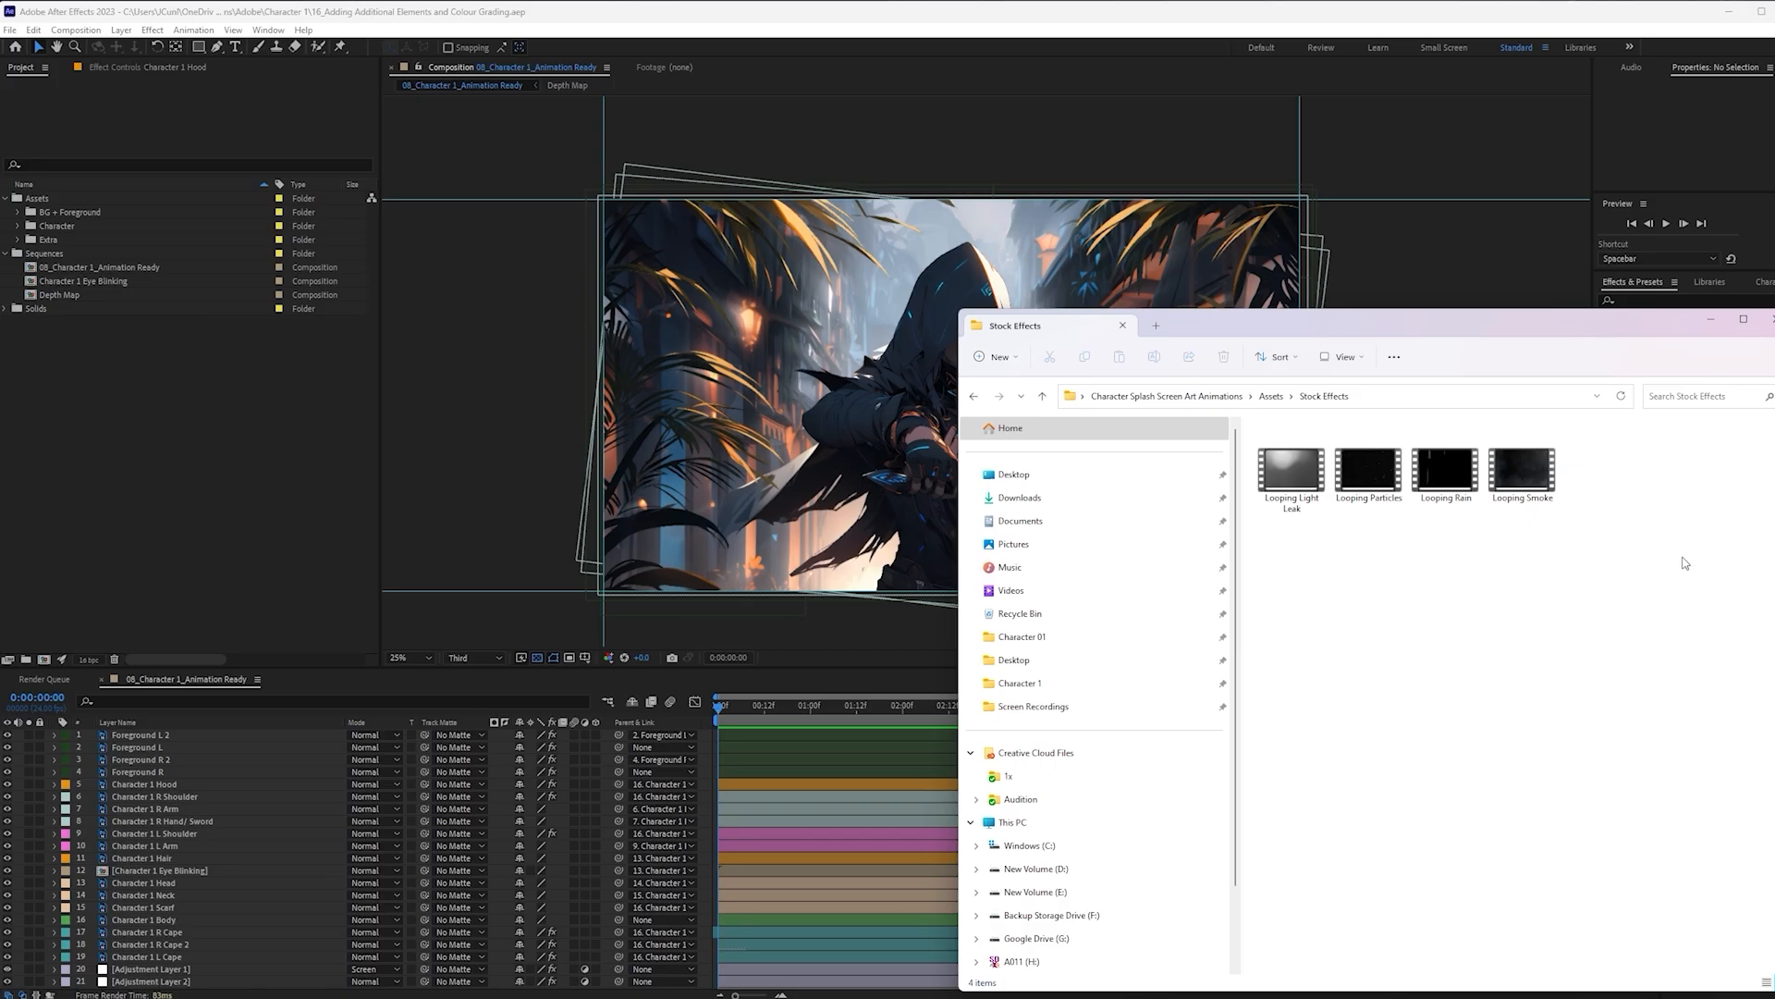
Import the Looping Particles, Looping Rain and Looping Smoke clips from the Stock Effects folder into the project's Extra folder
{"action": "left_click_drag", "start_coordinate": [1682, 557], "coordinate": [1391, 482]}
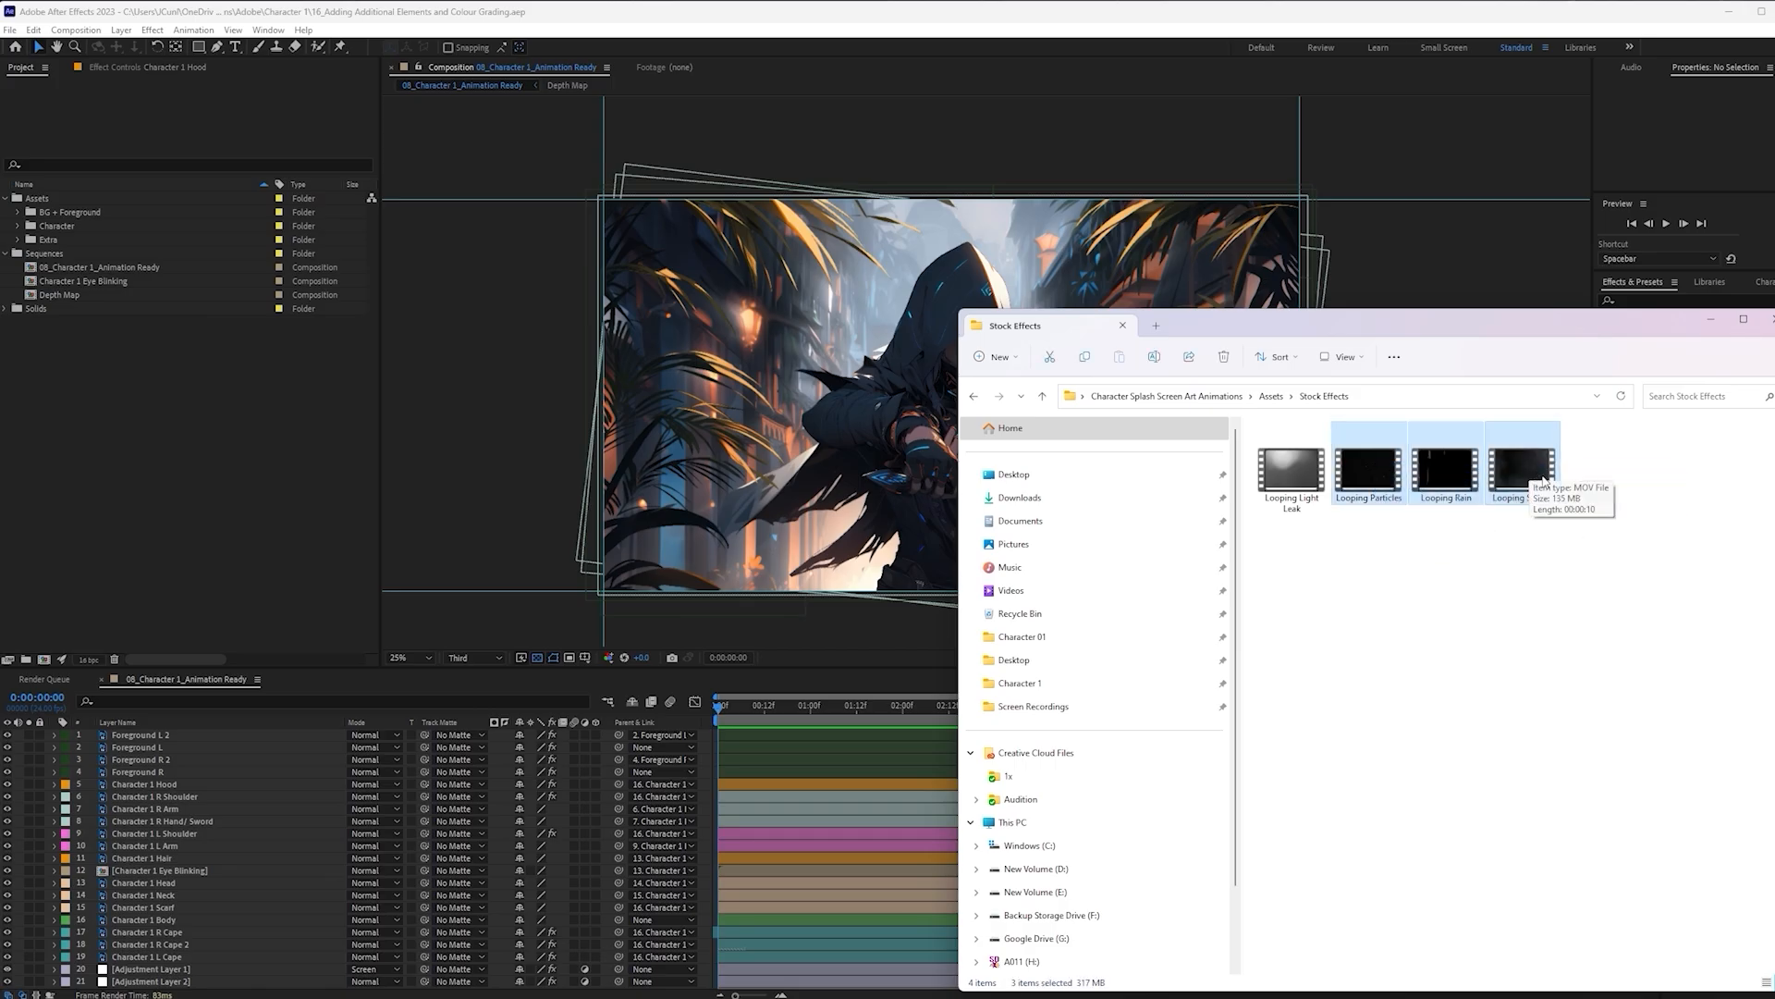
{"action": "left_click_drag", "start_coordinate": [1542, 479], "coordinate": [63, 464]}
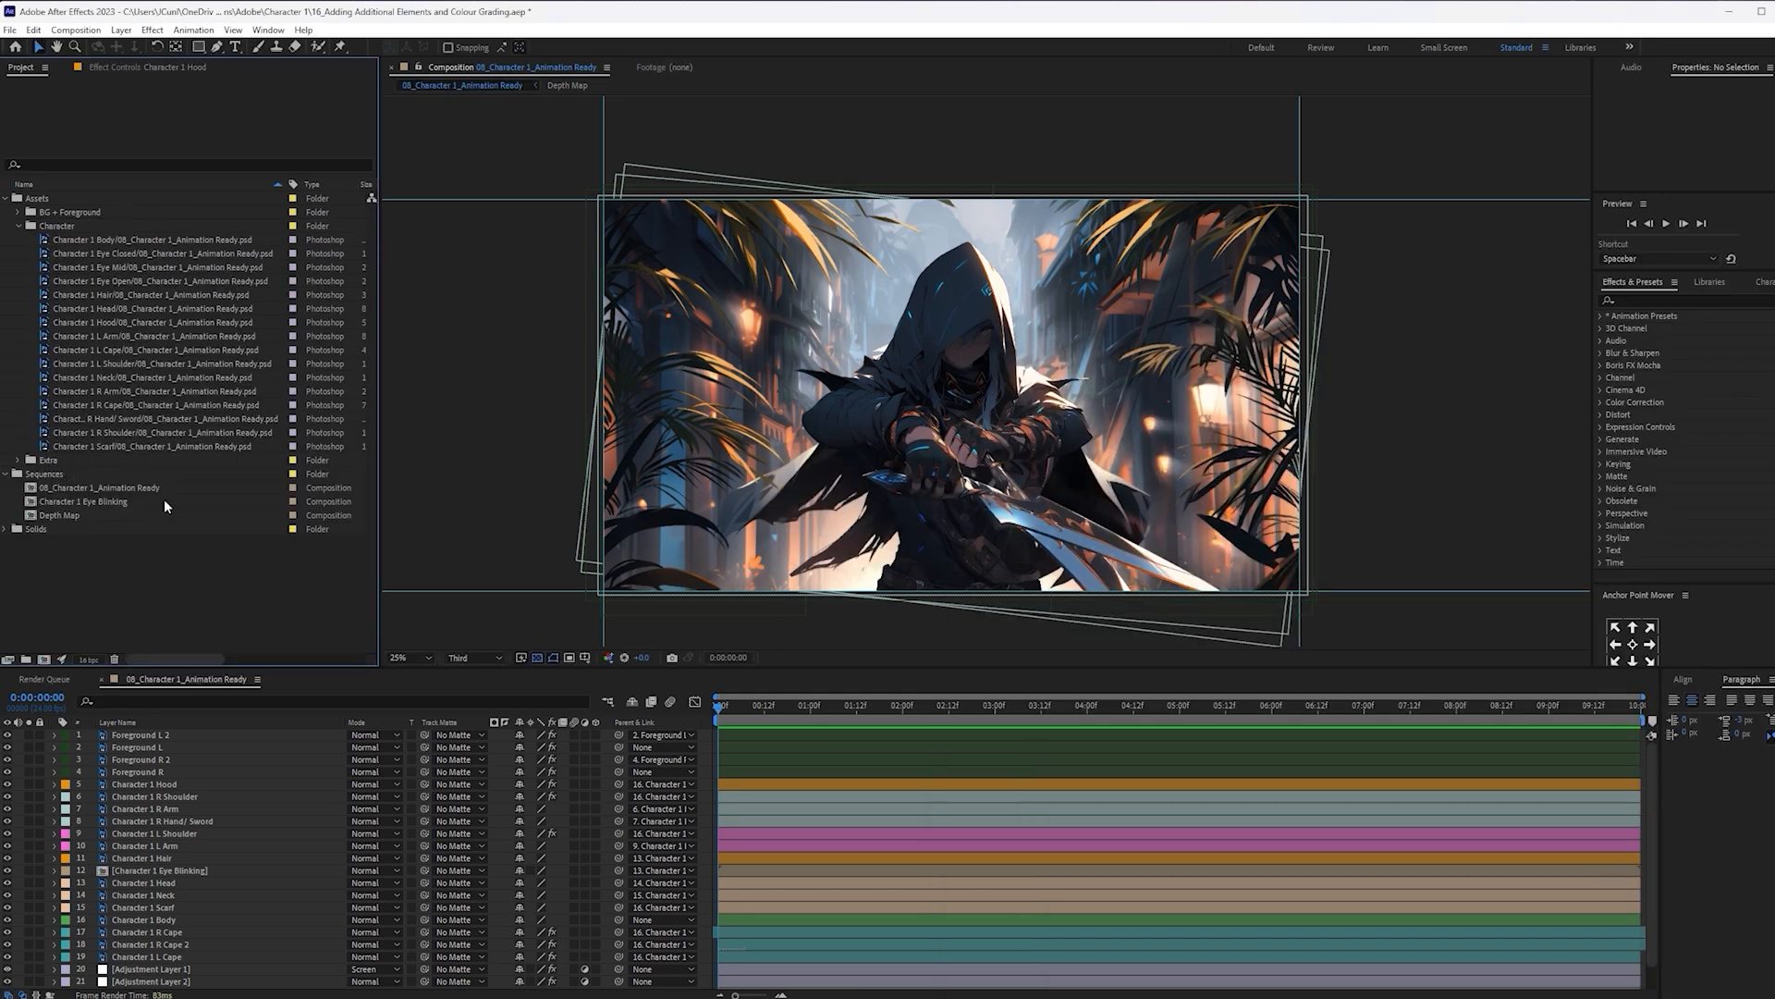
{"action": "left_click", "coordinate": [18, 227]}
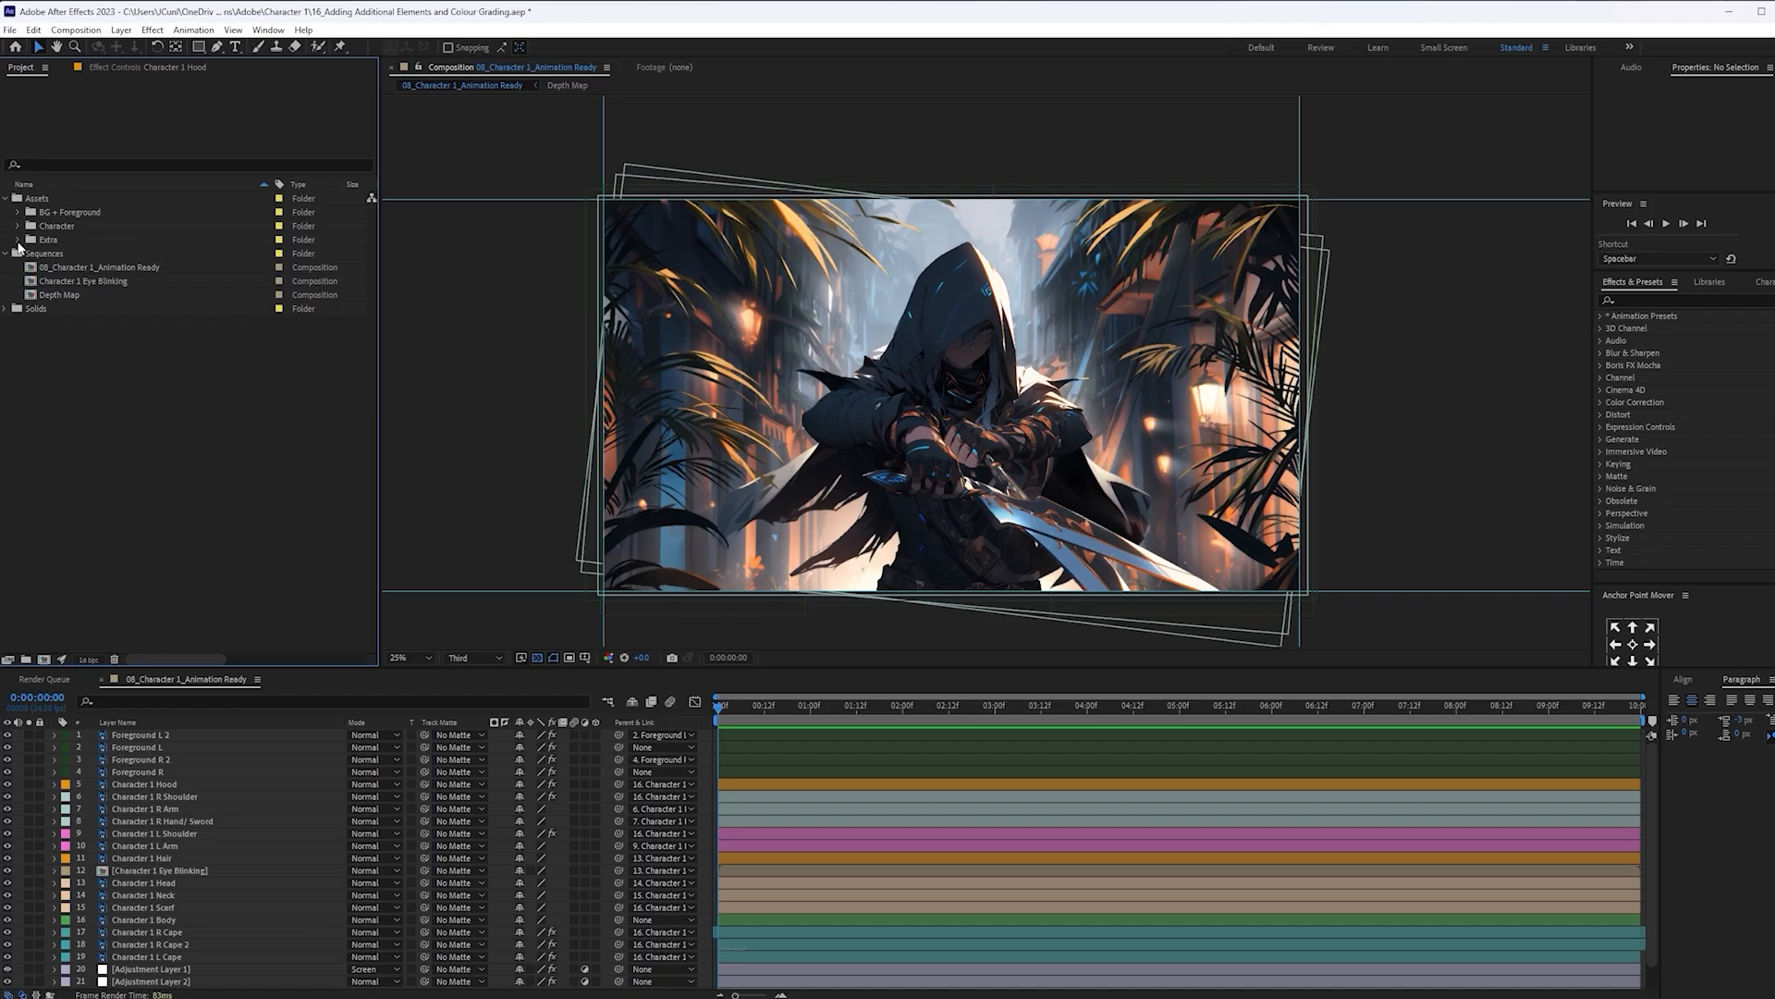
{"action": "left_click", "coordinate": [16, 241]}
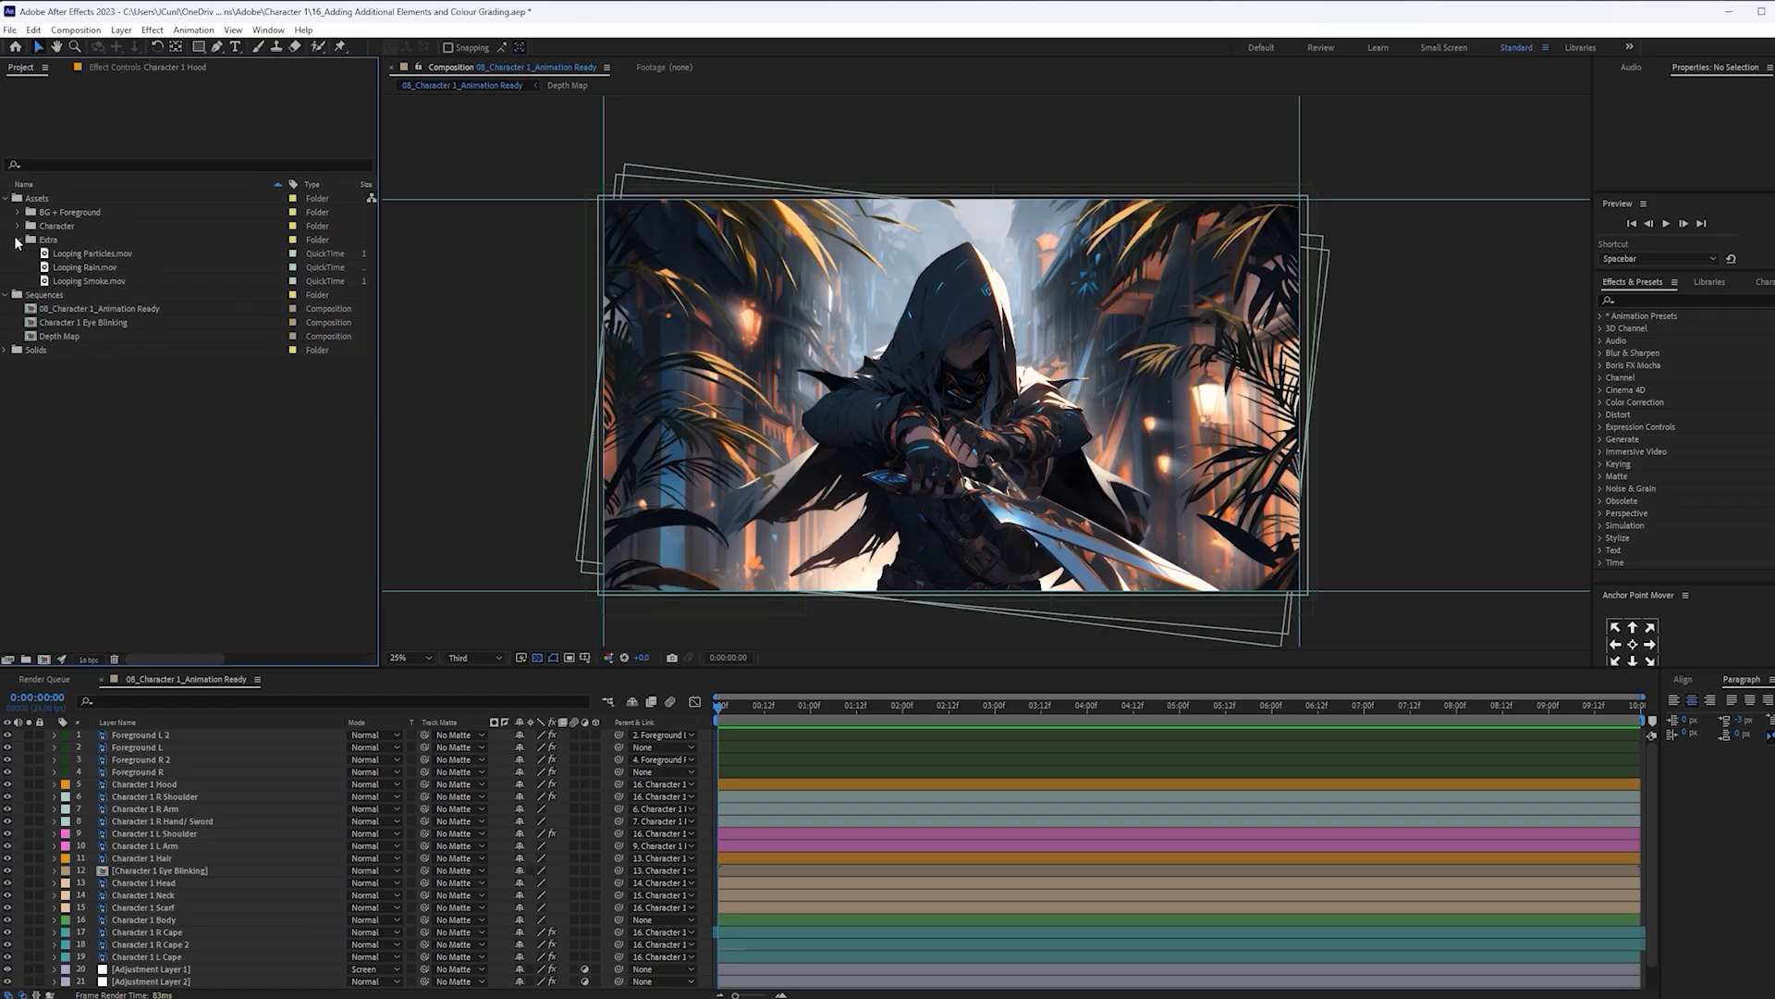
Add Looping Rain.mov as the topmost layer with Screen blending and preview it over the artwork
{"action": "left_click", "coordinate": [114, 273]}
{"action": "left_click_drag", "start_coordinate": [76, 264], "coordinate": [952, 407]}
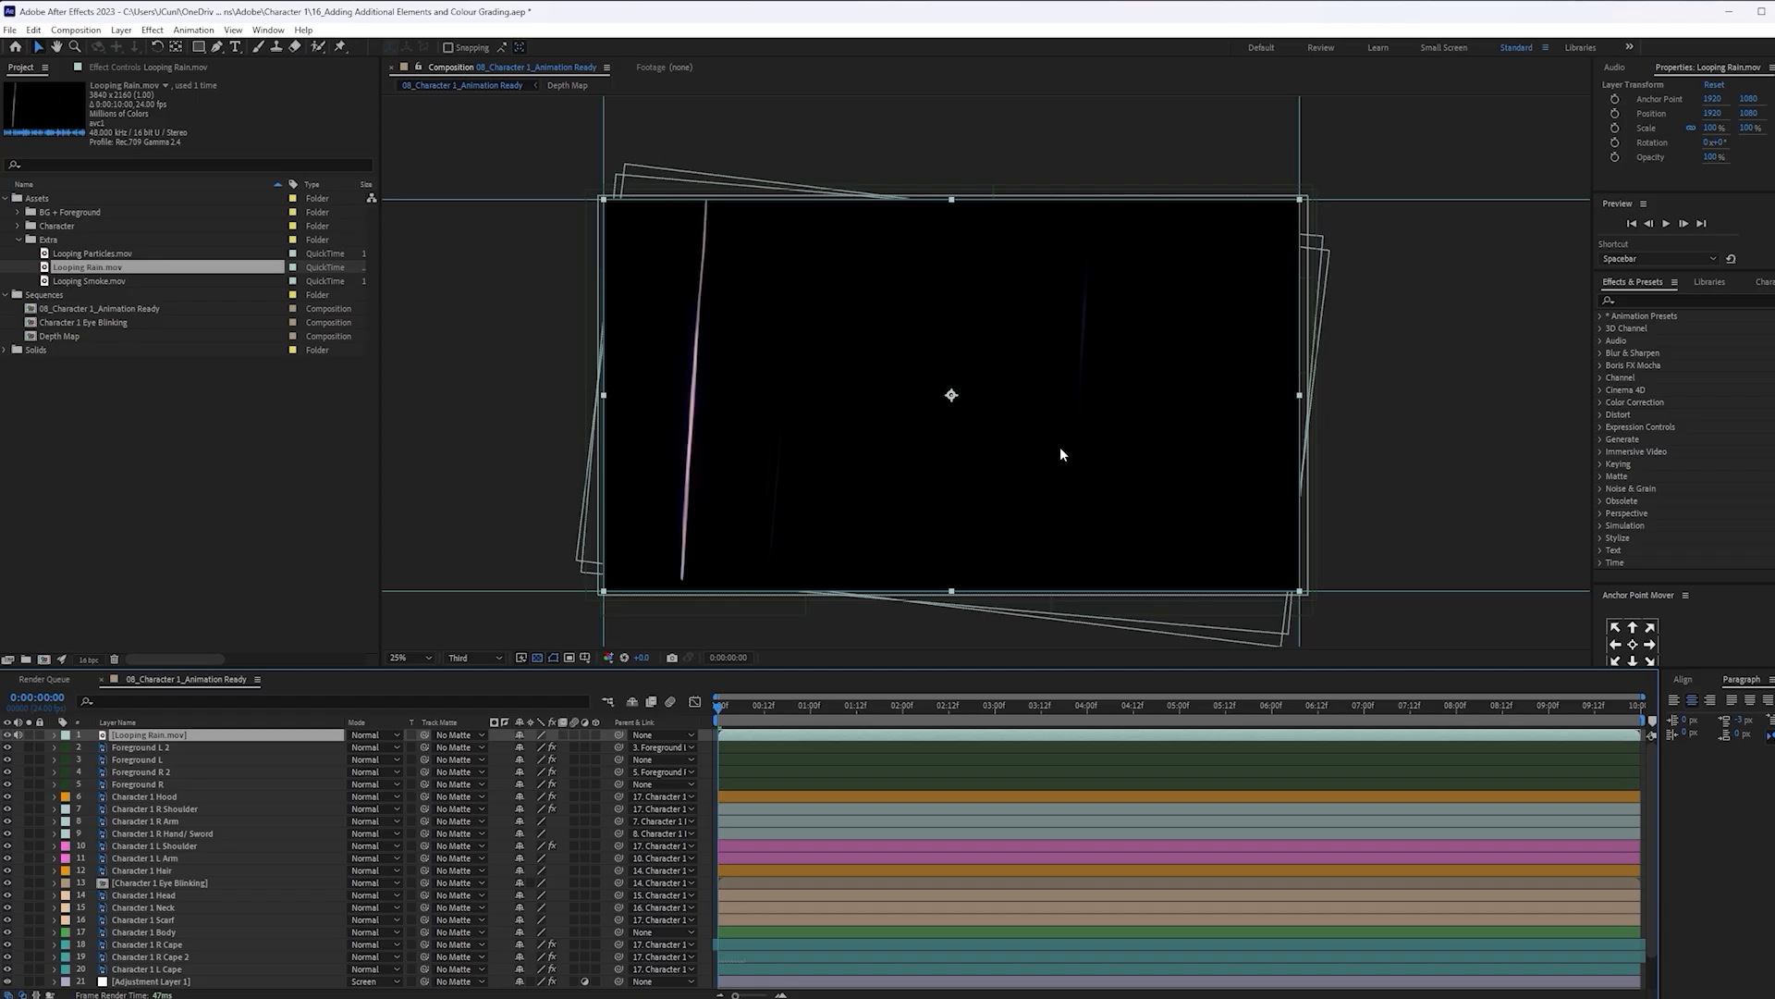
{"action": "left_click", "coordinate": [383, 735]}
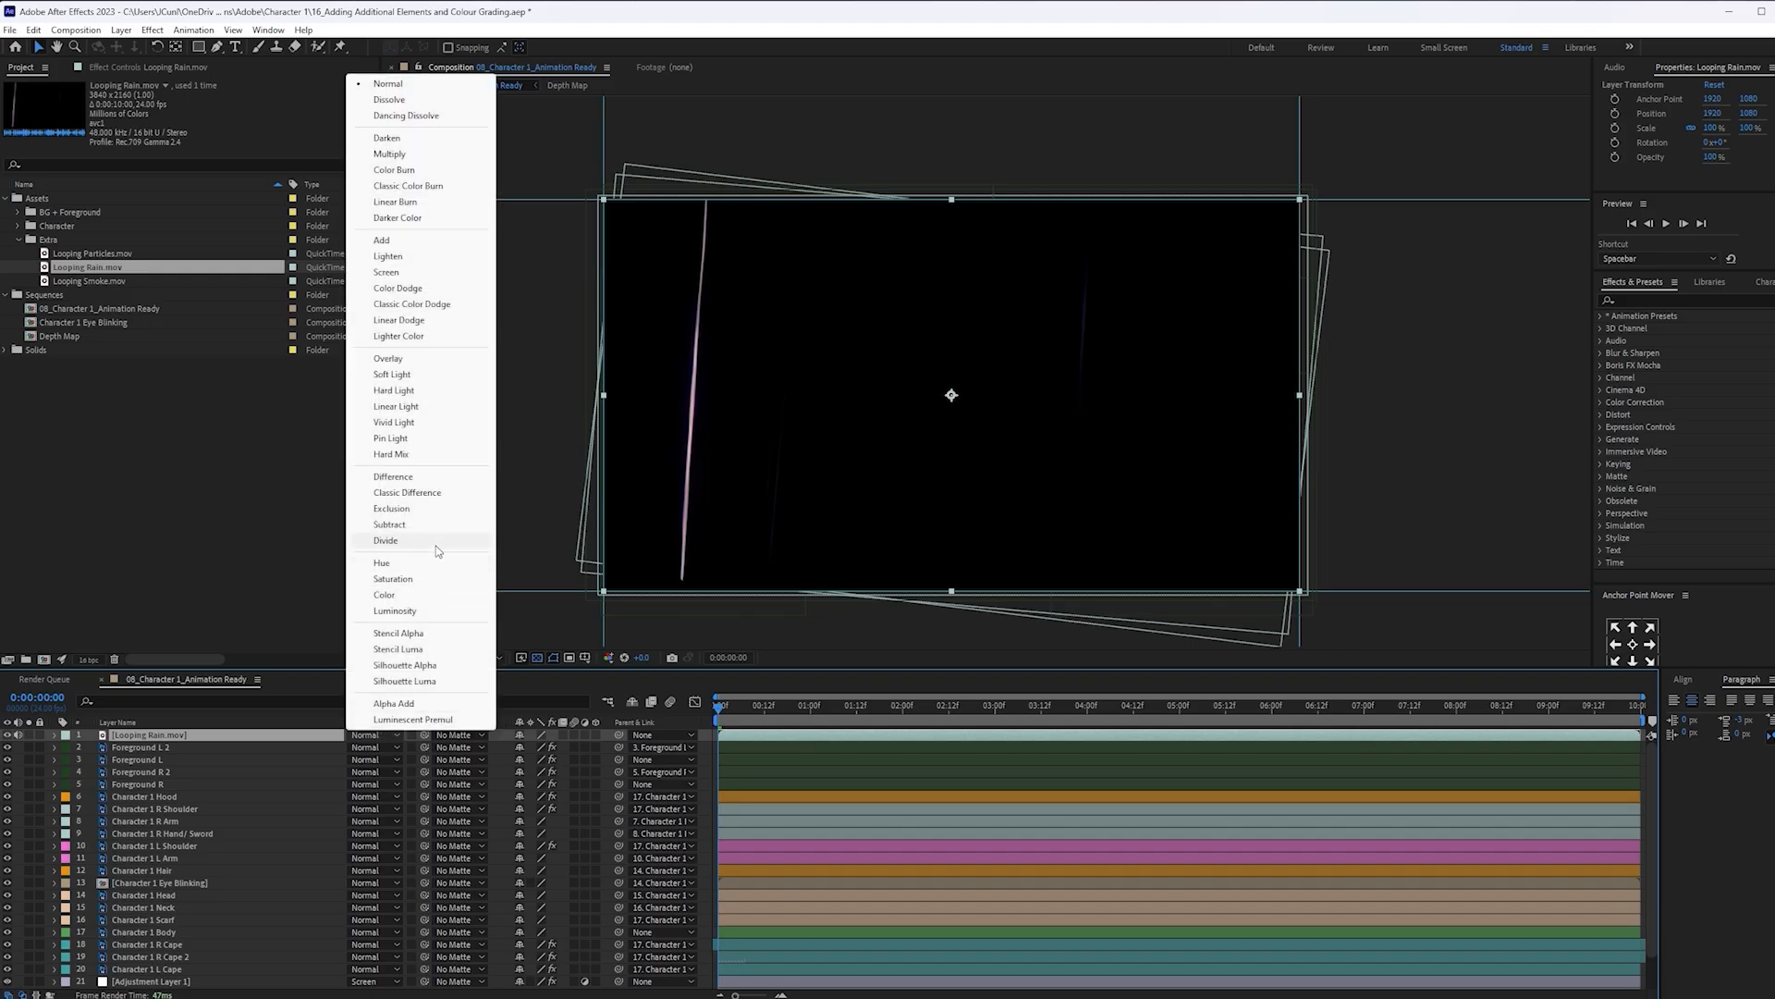
{"action": "left_click", "coordinate": [421, 272]}
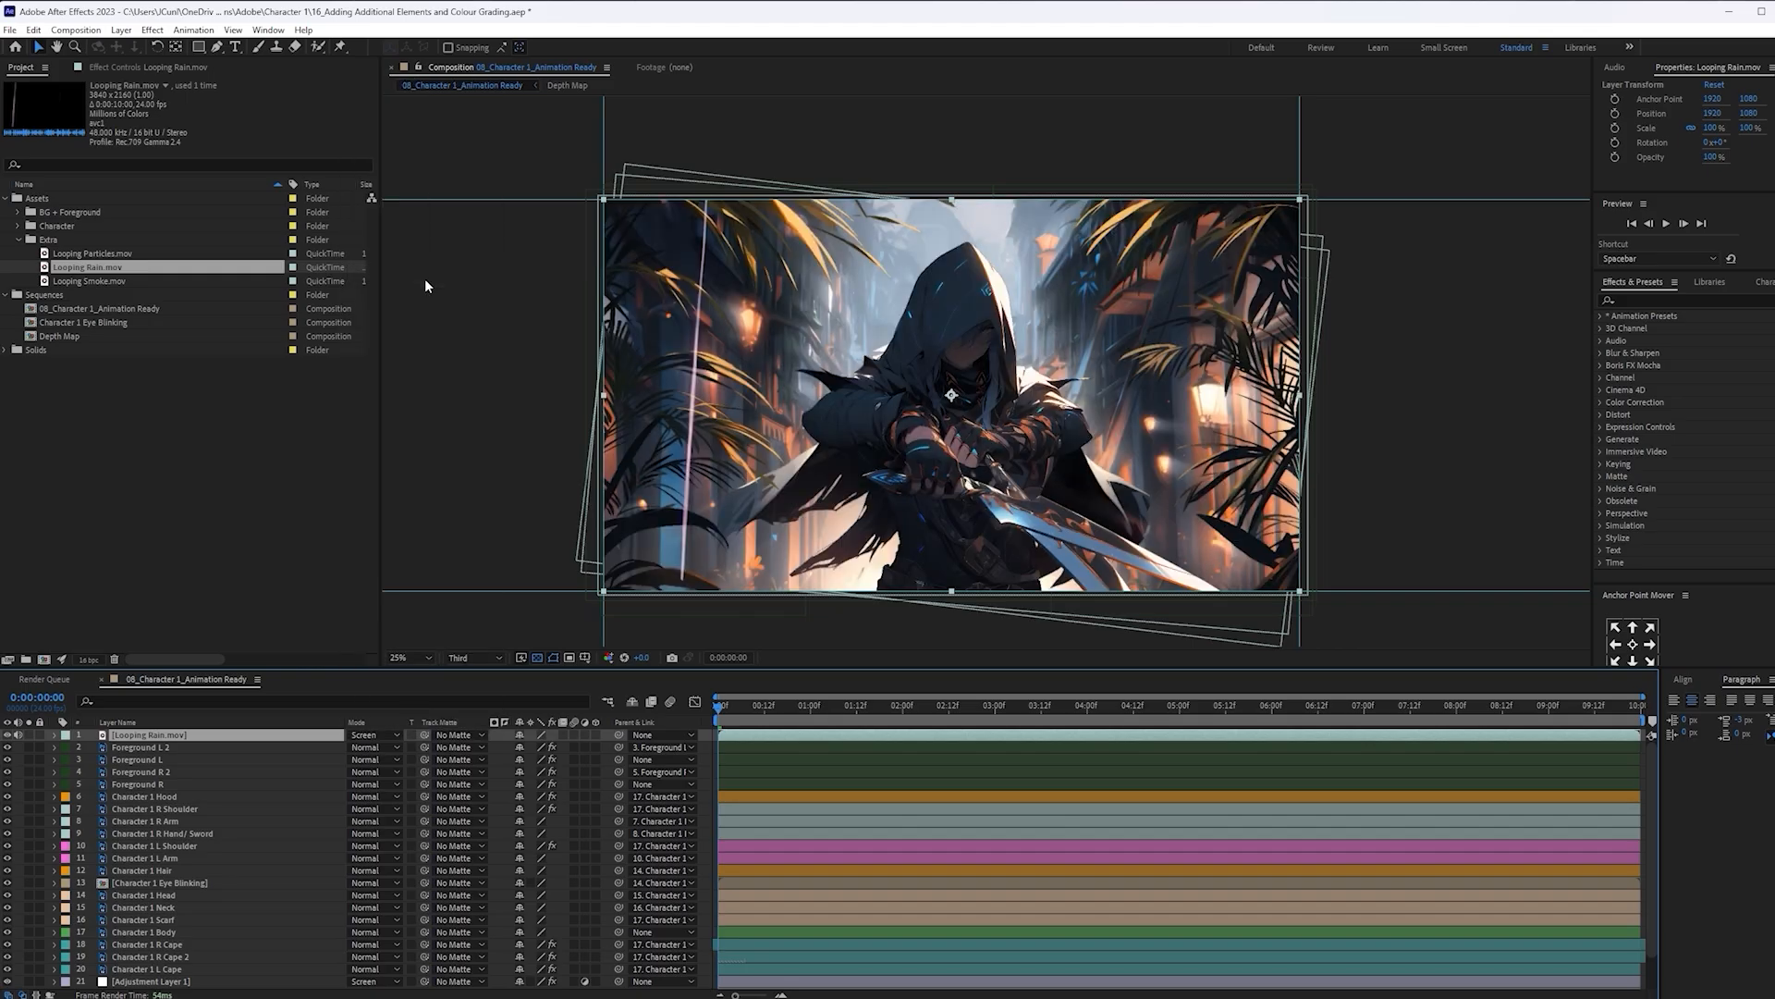
{"action": "key", "text": "Home"}
{"action": "key", "text": "space"}
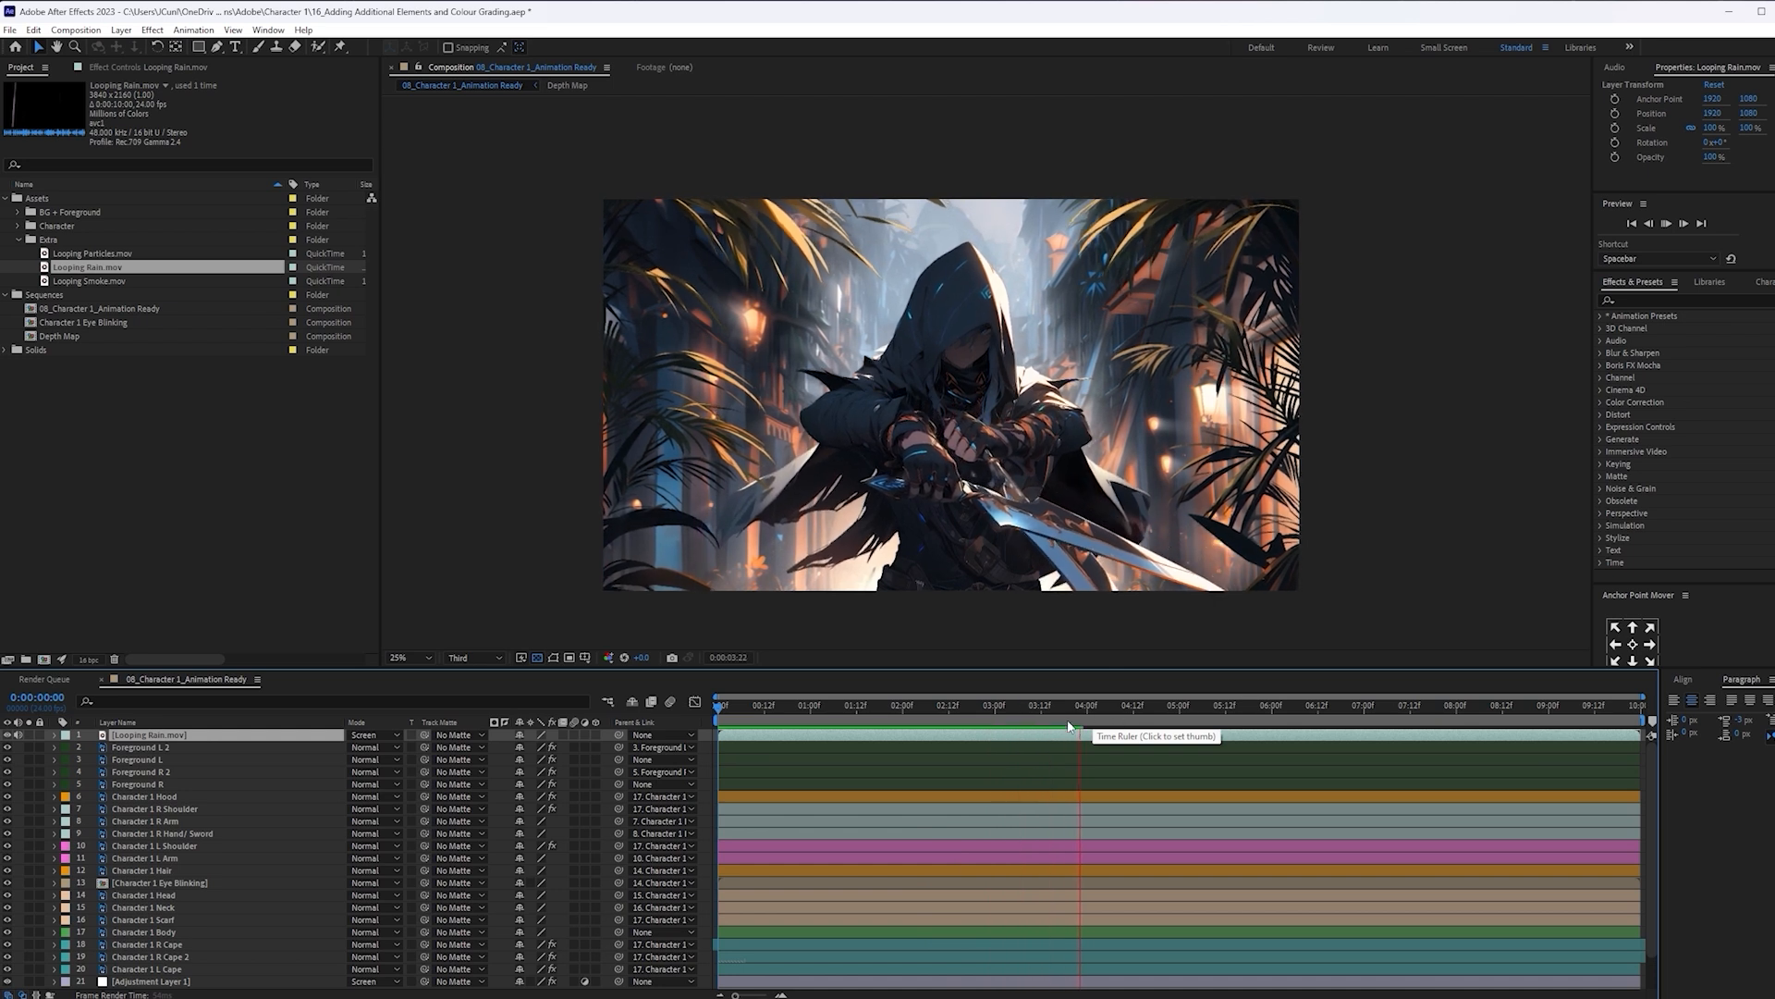
{"action": "key", "text": "space"}
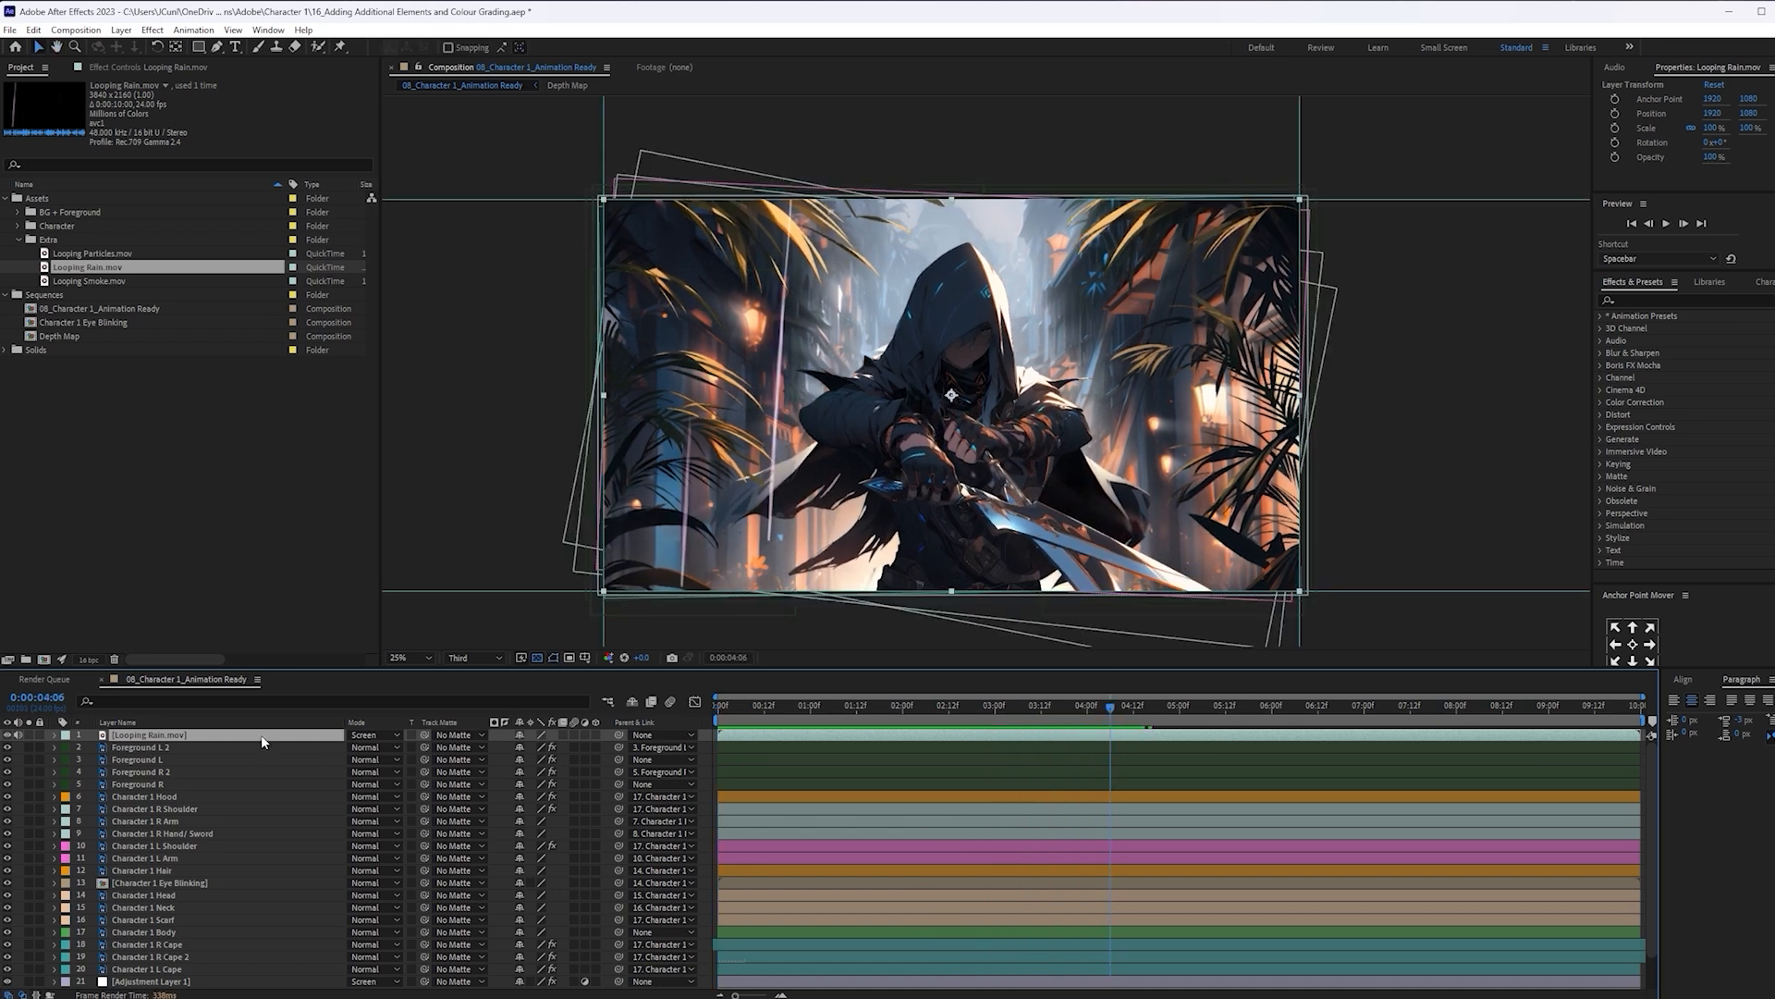
Set the Looping Rain layer's opacity to 25% and scrub through the animation to check it
{"action": "key", "text": "t"}
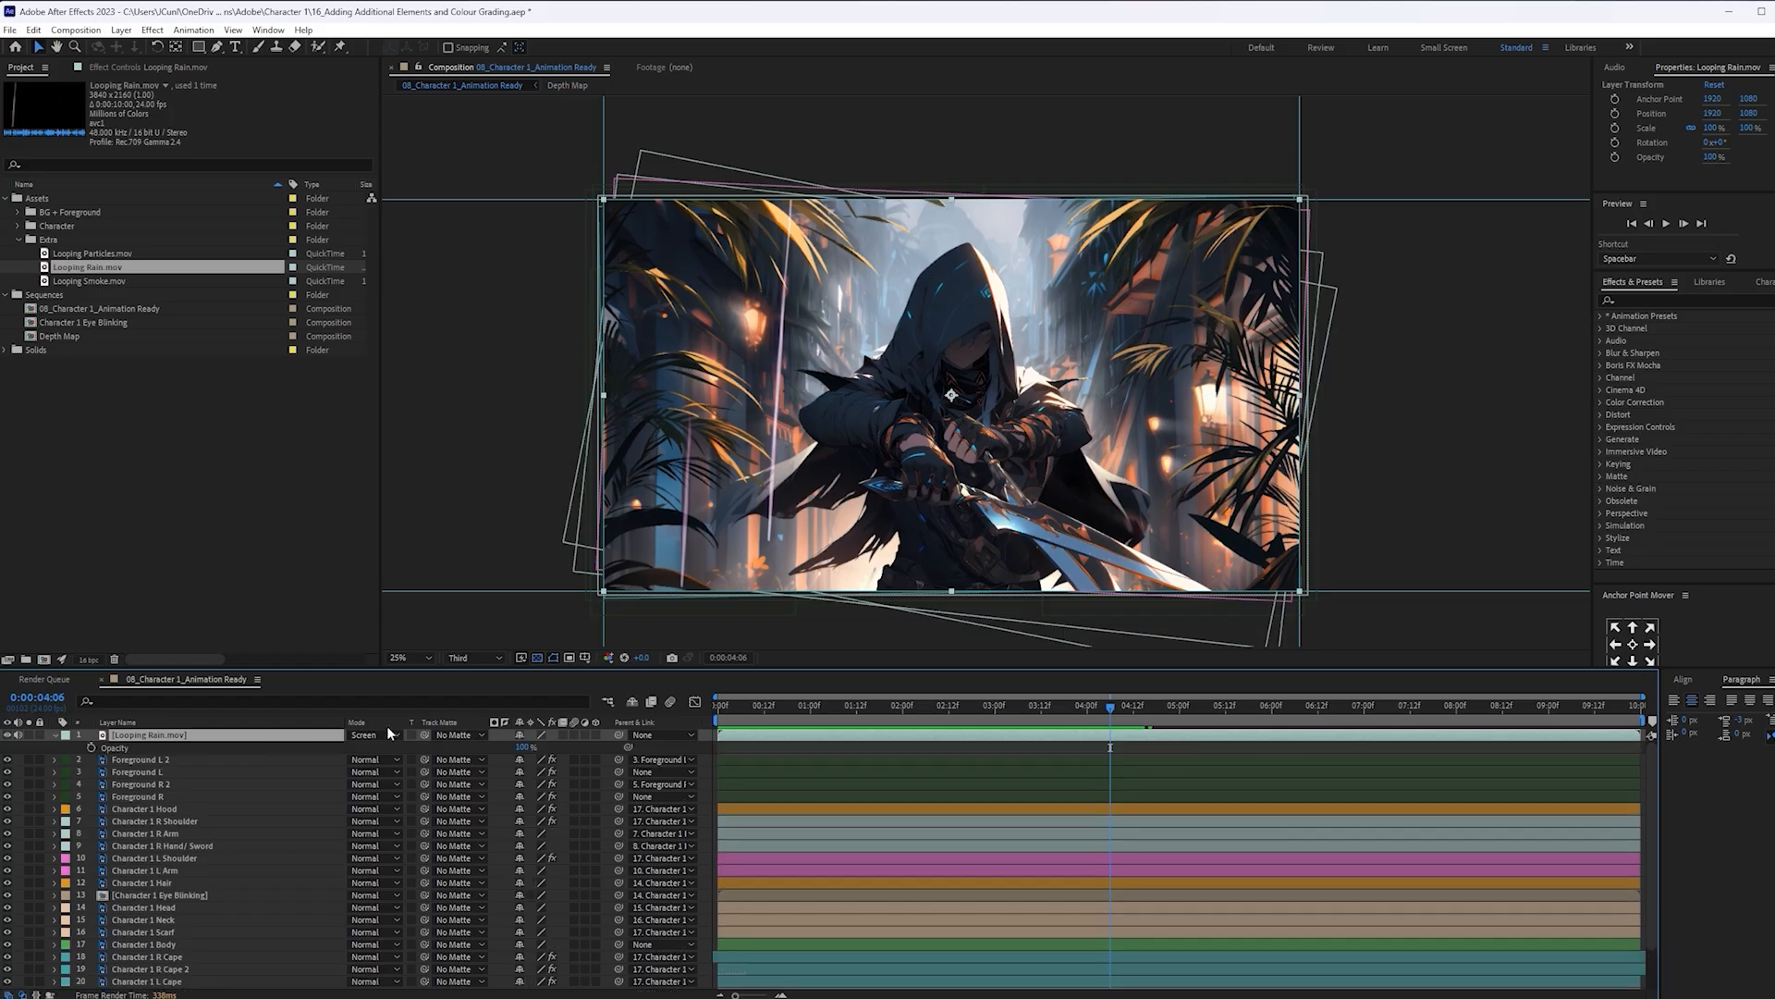
{"action": "left_click", "coordinate": [522, 746]}
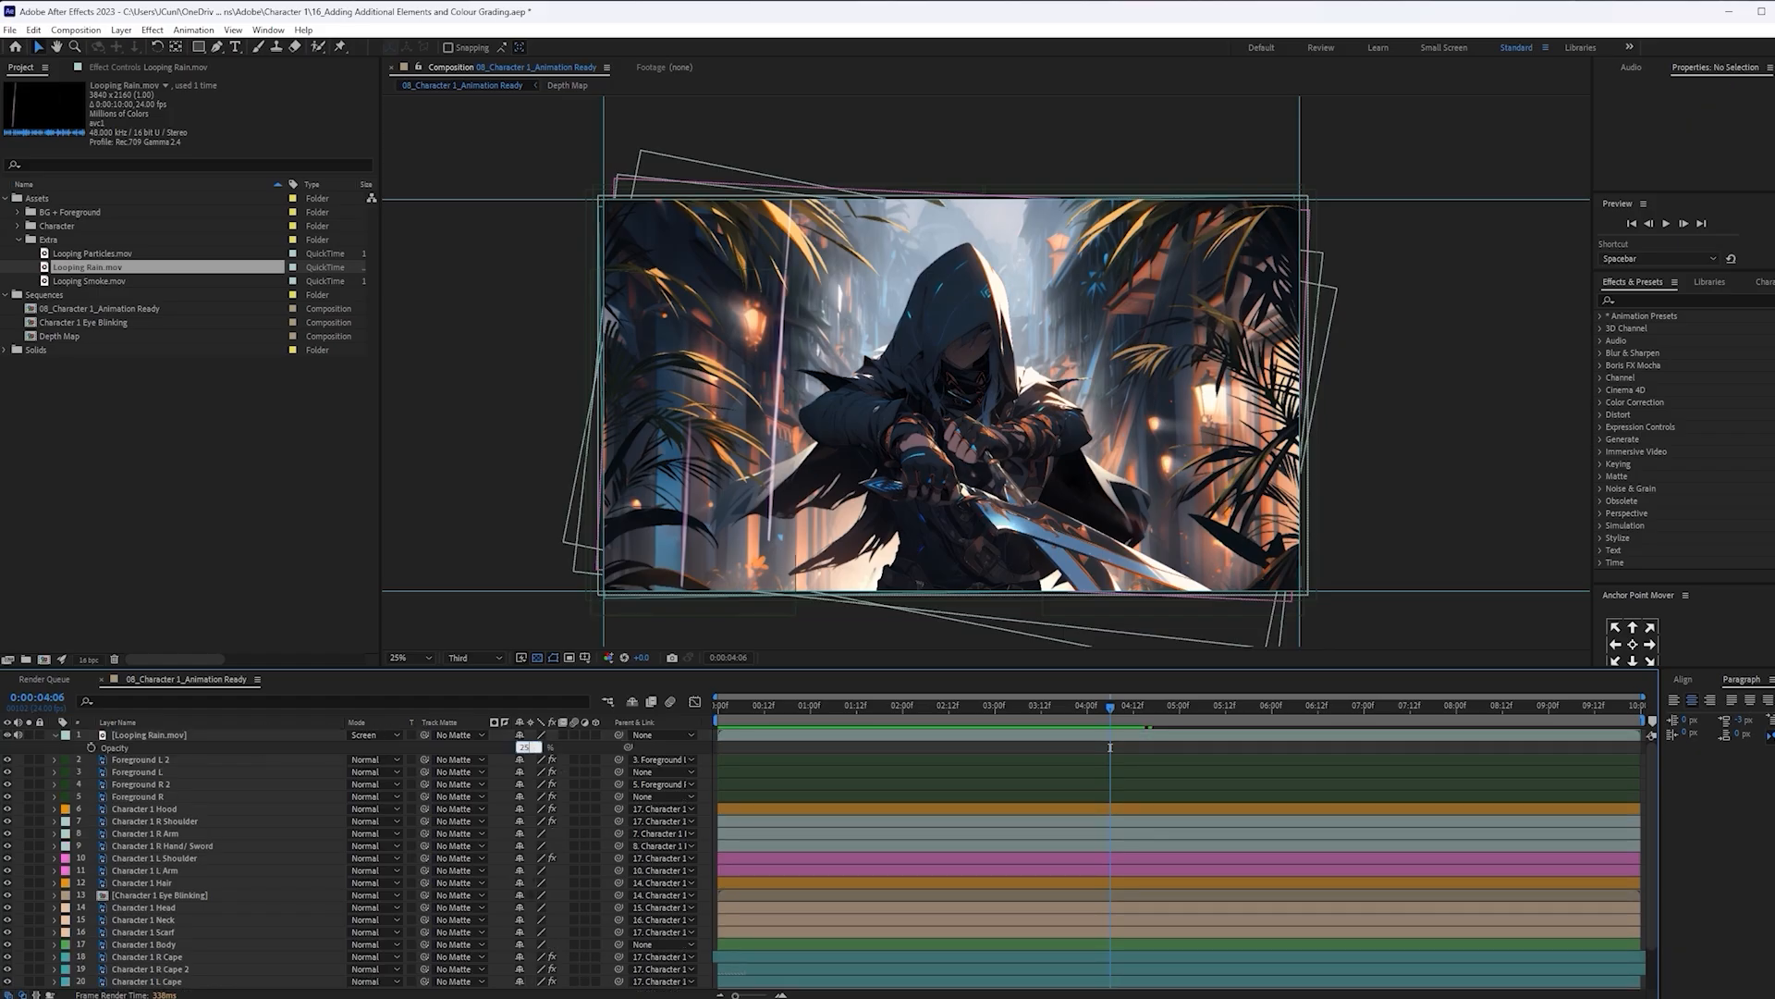
{"action": "type", "text": "25"}
{"action": "key", "text": "Return"}
{"action": "left_click_drag", "start_coordinate": [903, 708], "coordinate": [828, 708]}
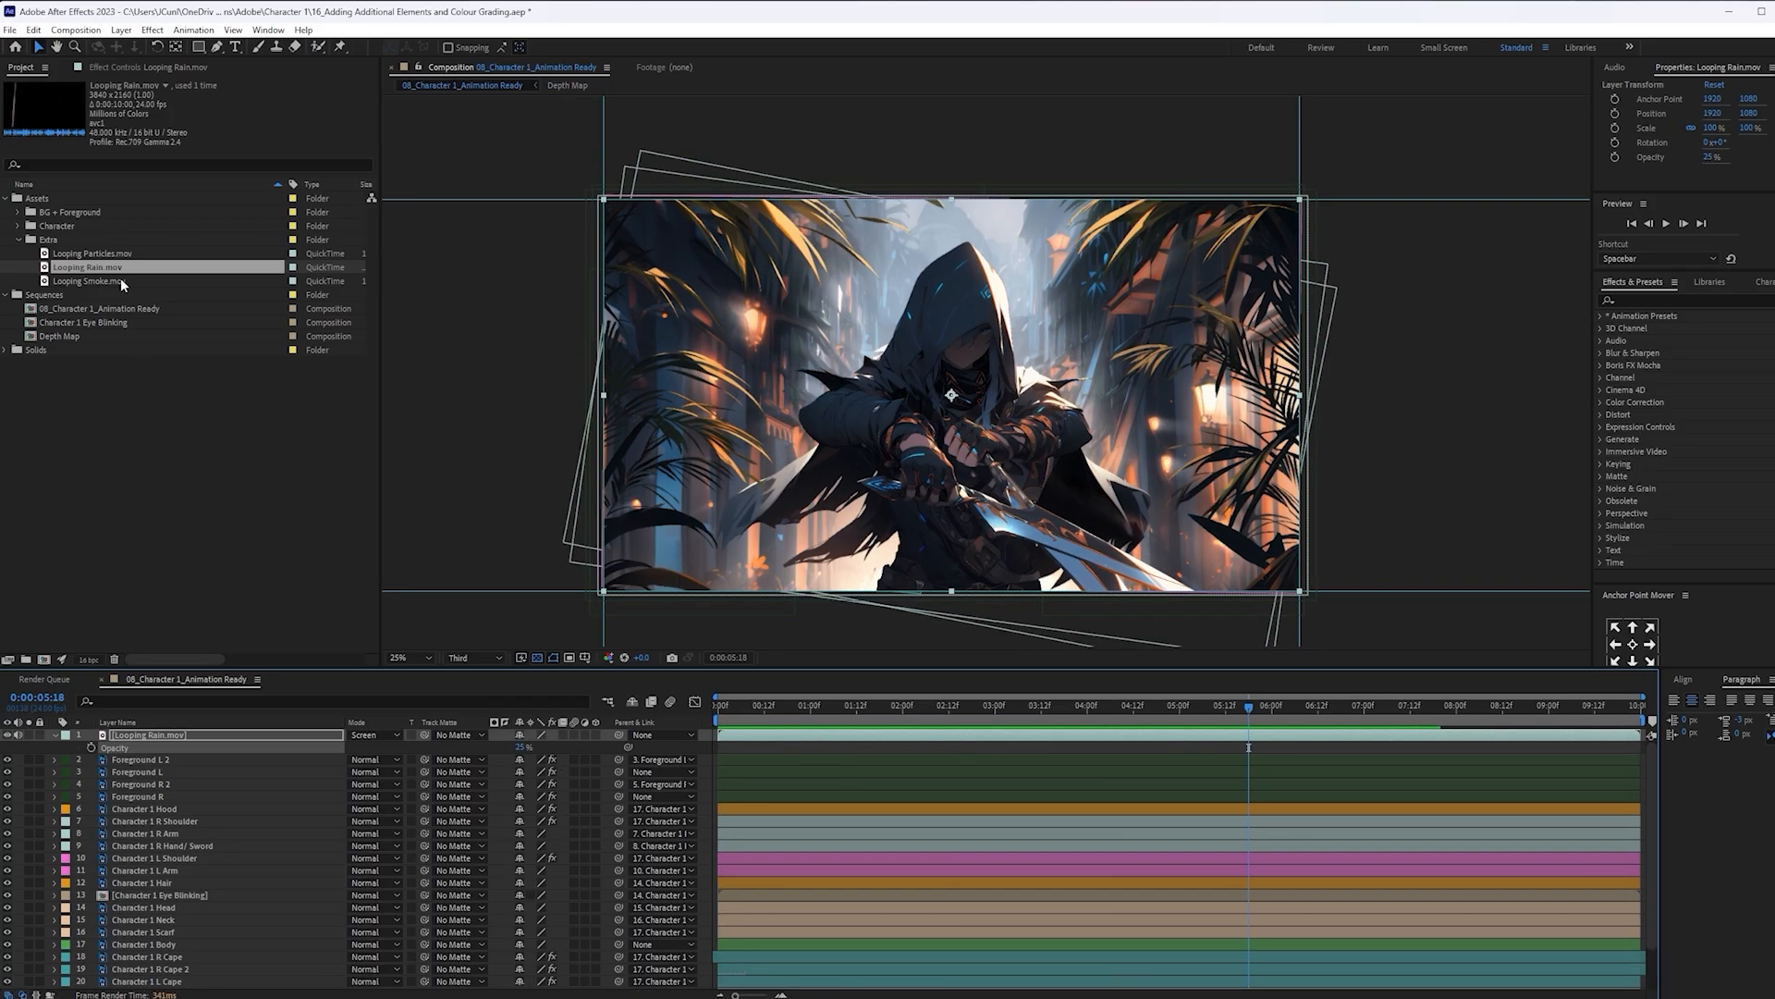
Add Looping Particles.mov to the composition with Screen blending and move it below the character's cape layers
{"action": "left_click", "coordinate": [123, 254]}
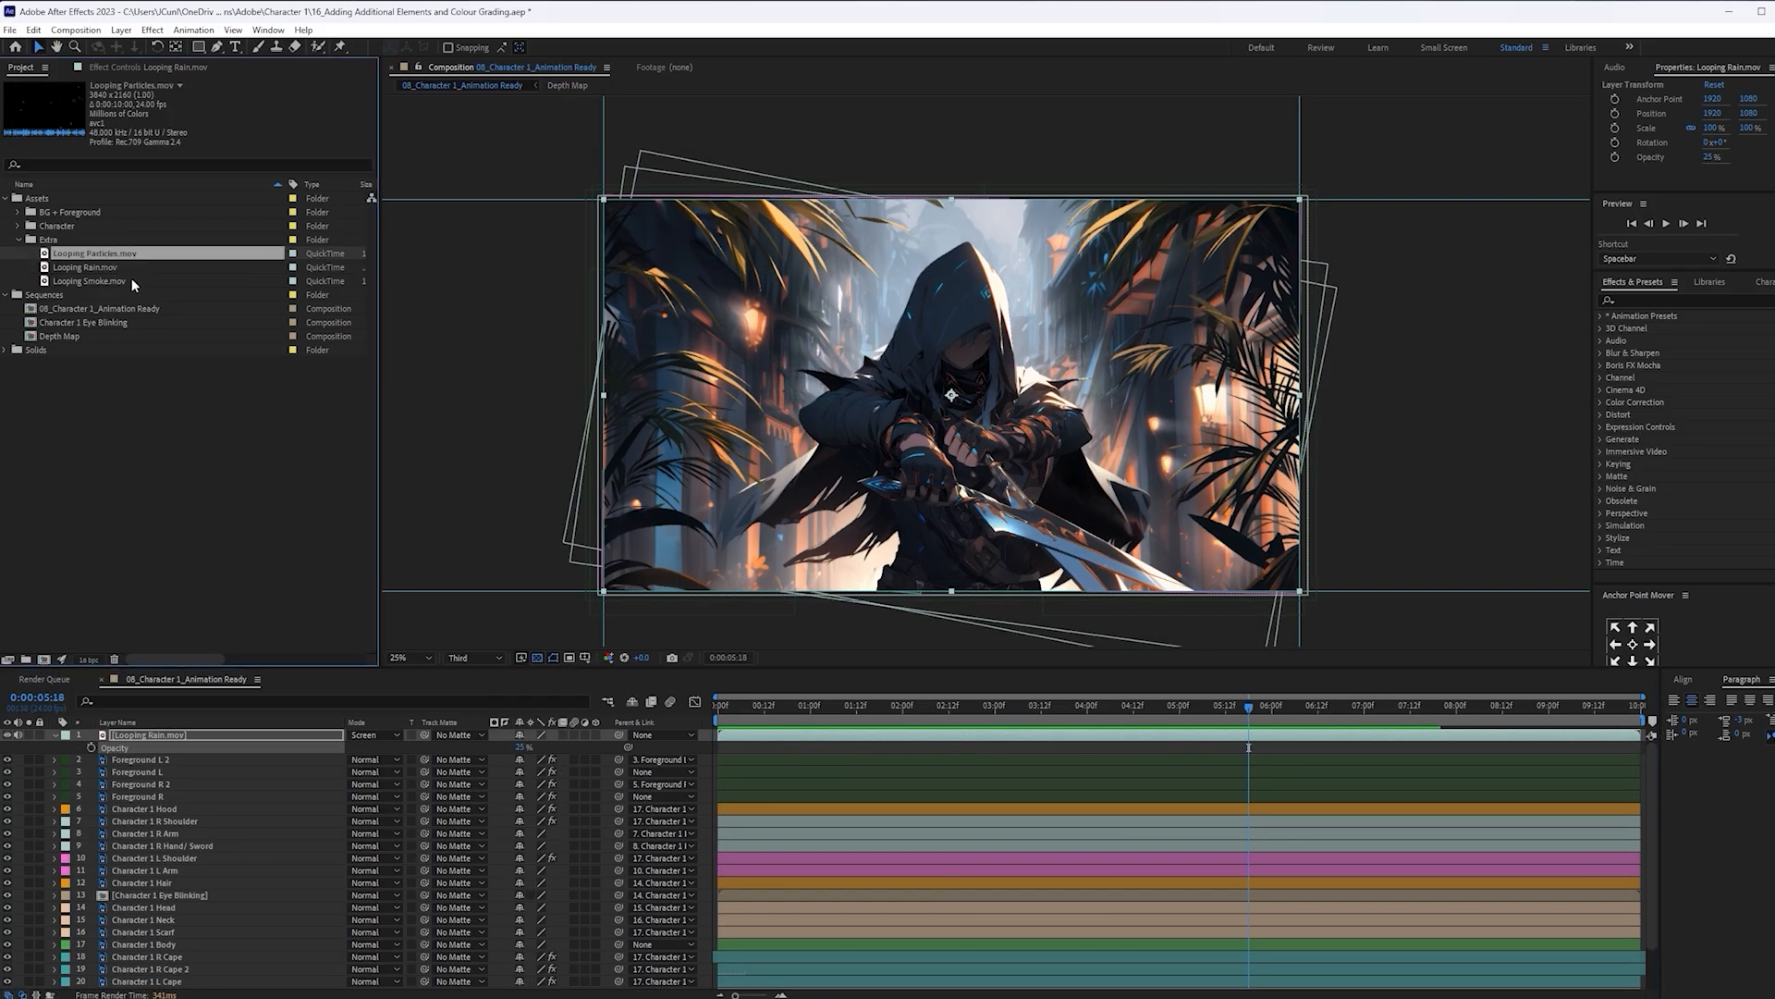
{"action": "left_click_drag", "start_coordinate": [131, 279], "coordinate": [150, 732]}
{"action": "left_click", "coordinate": [398, 735]}
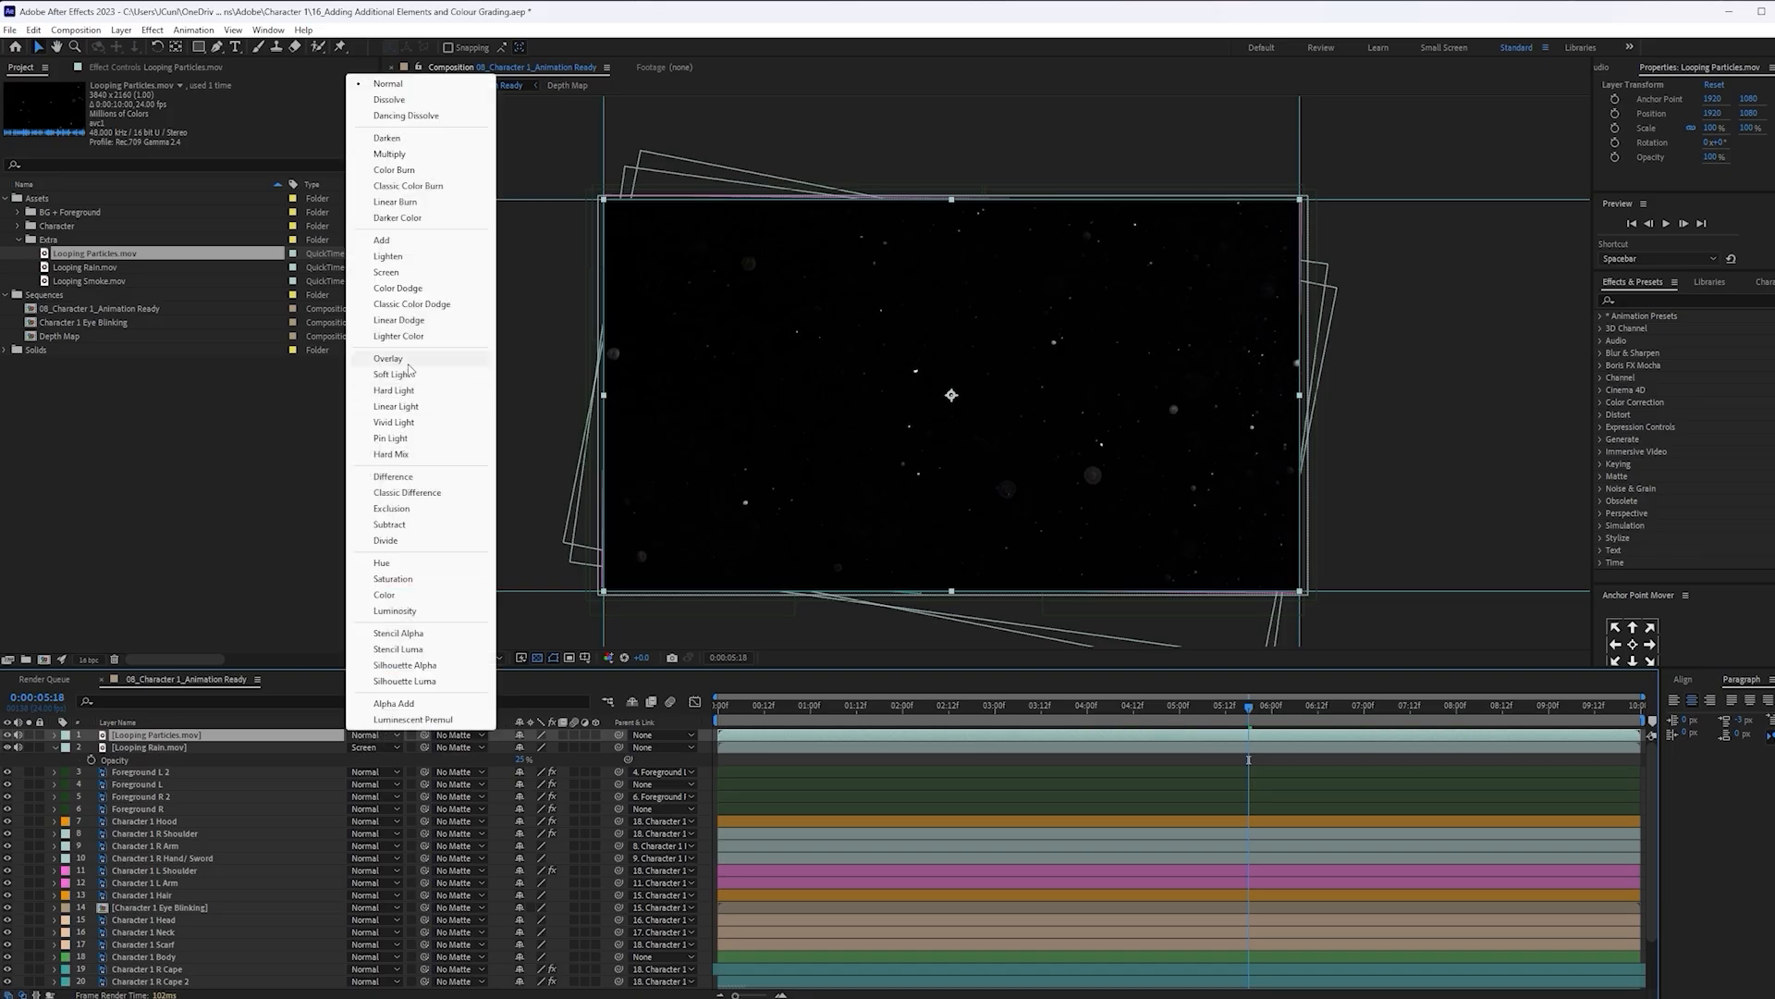
{"action": "left_click", "coordinate": [387, 272]}
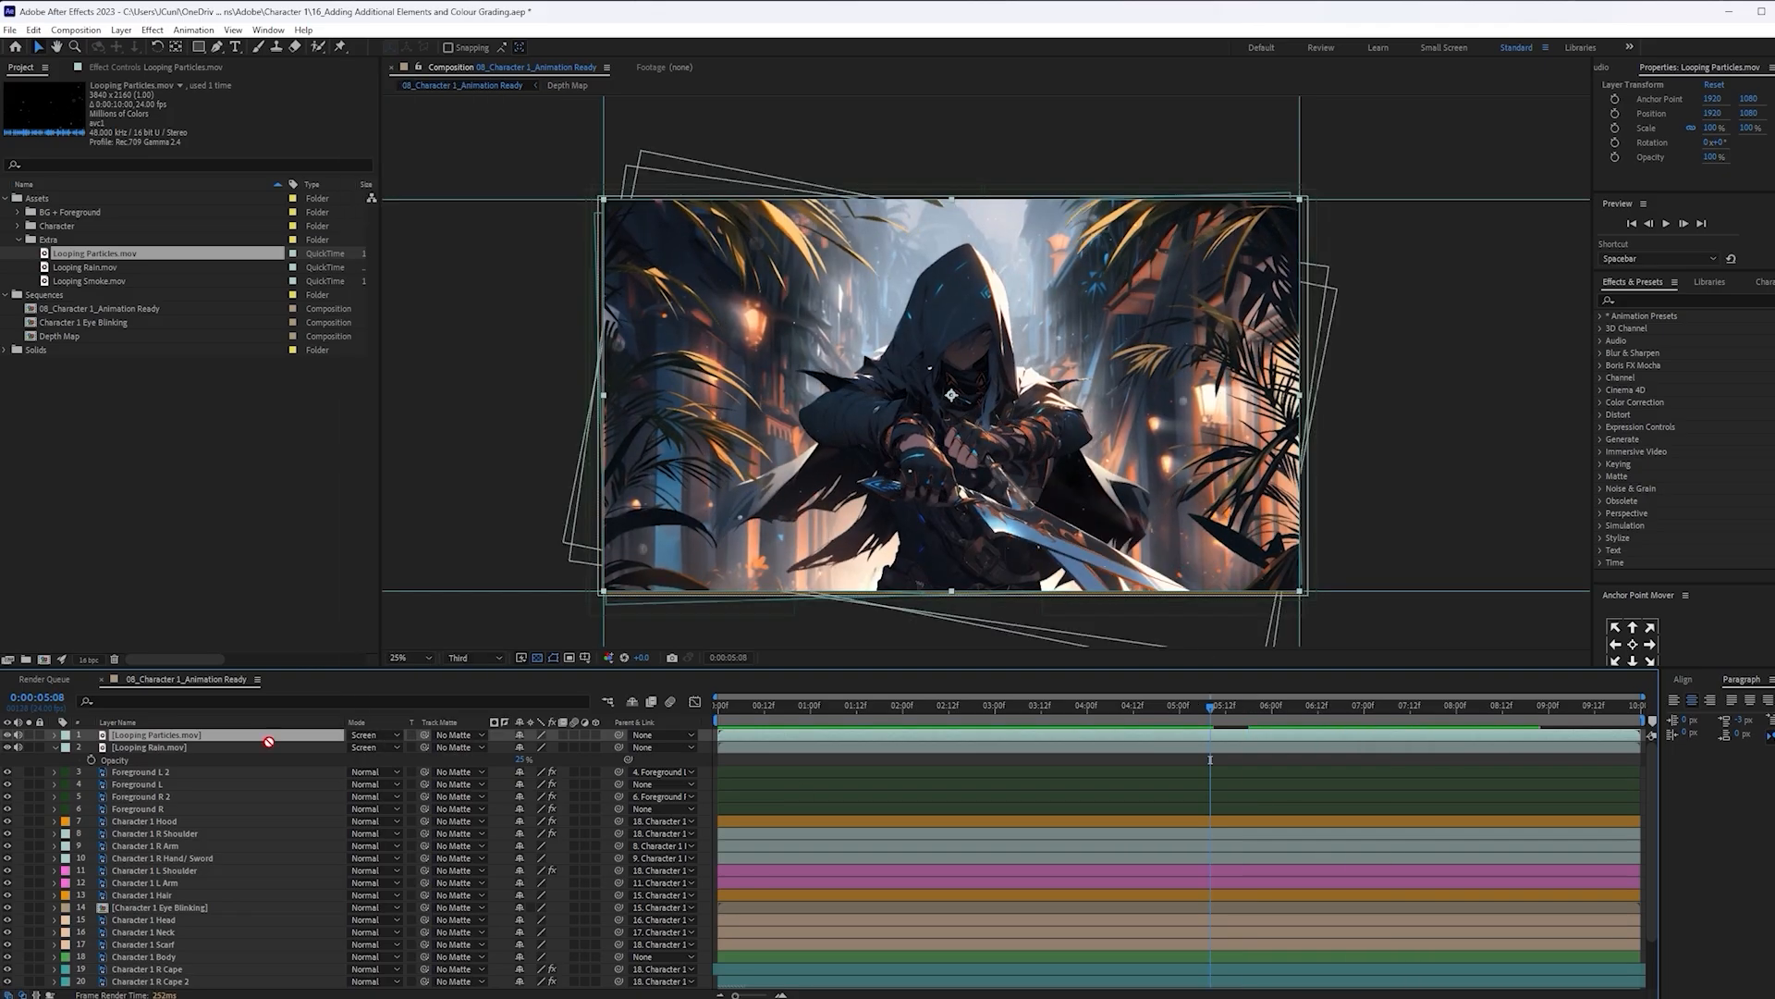
{"action": "left_click_drag", "start_coordinate": [268, 741], "coordinate": [342, 964]}
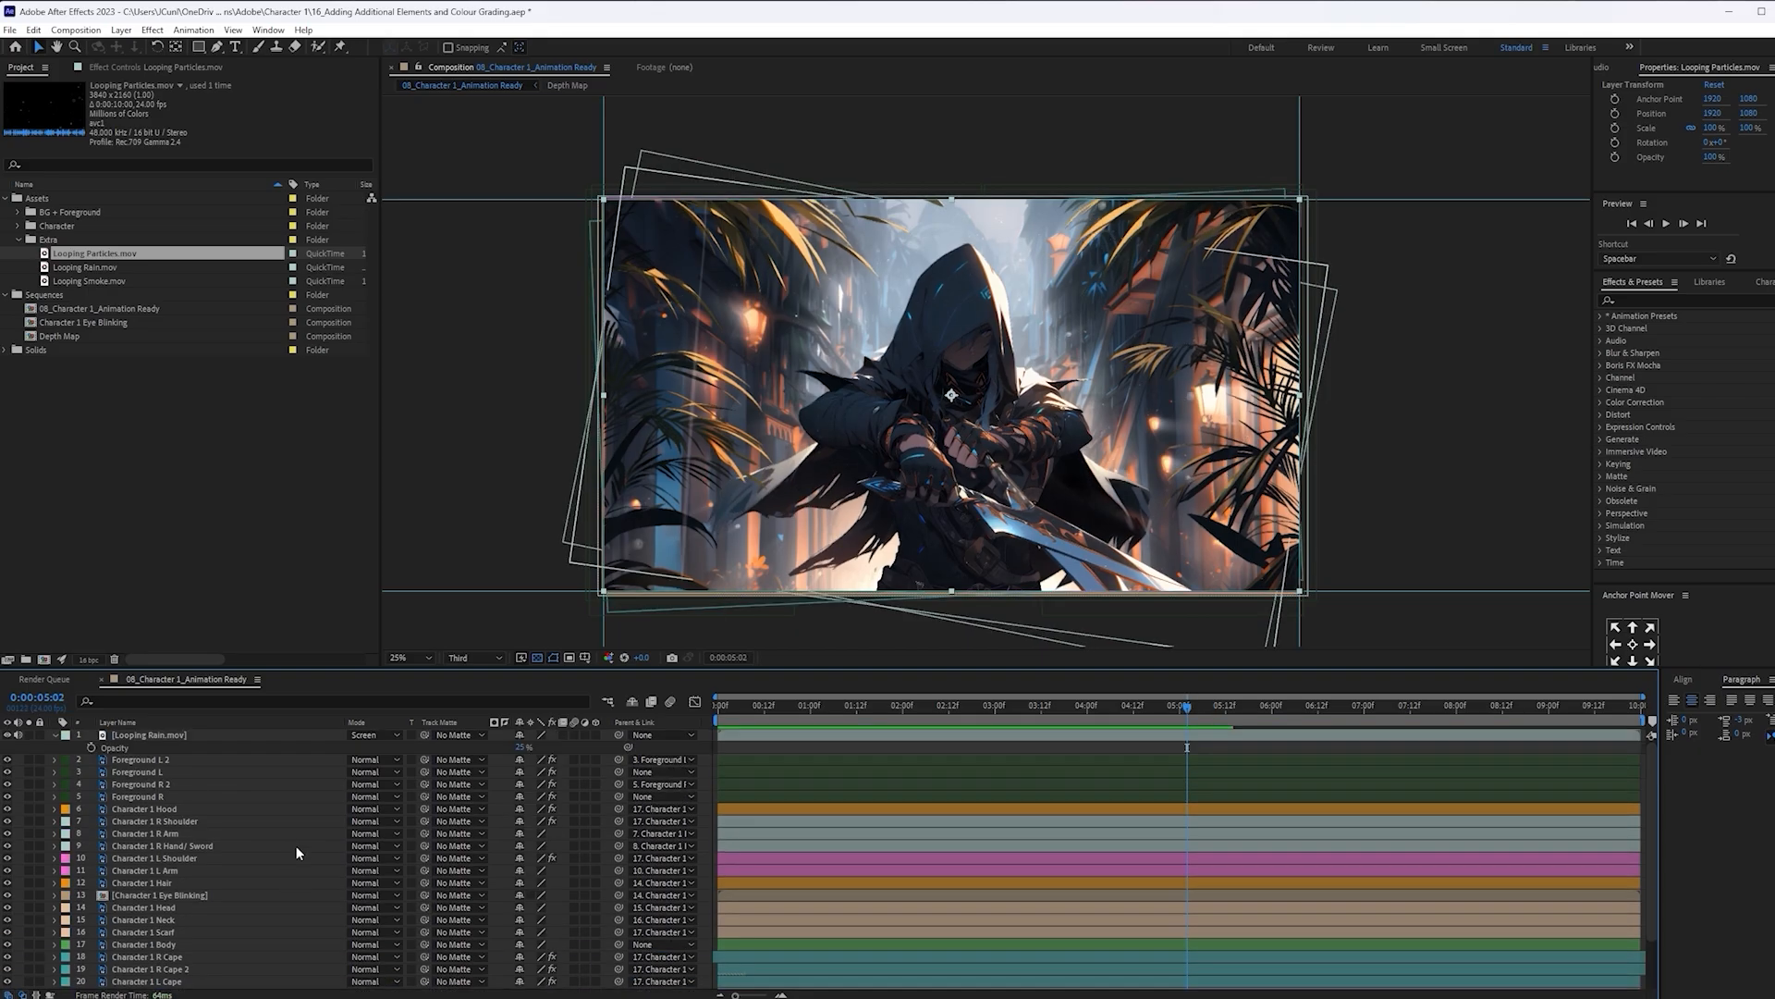
Add Looping Smoke.mov as the topmost layer with Screen blending and preview it over the artwork
{"action": "left_click_drag", "start_coordinate": [118, 281], "coordinate": [966, 407]}
{"action": "left_click", "coordinate": [374, 734]}
{"action": "left_click", "coordinate": [387, 272]}
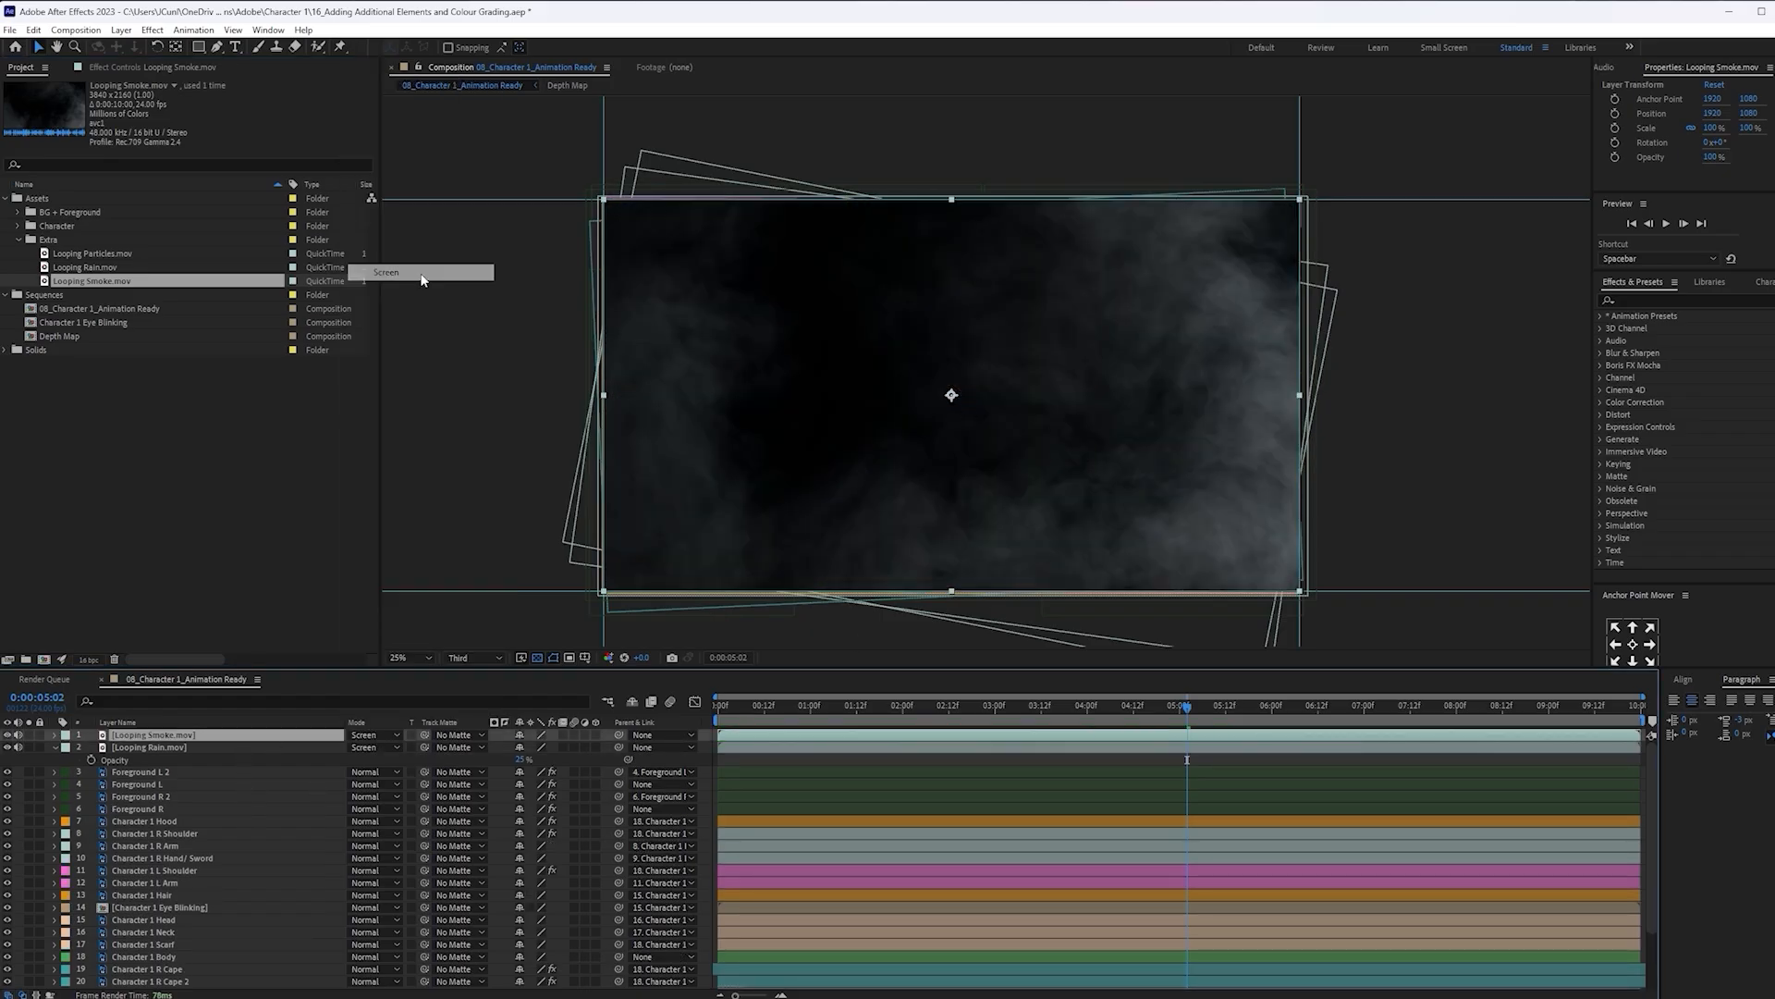
{"action": "key", "text": "space"}
Set the Looping Smoke layer's opacity to 50% and preview the animation from the start
{"action": "key", "text": "t"}
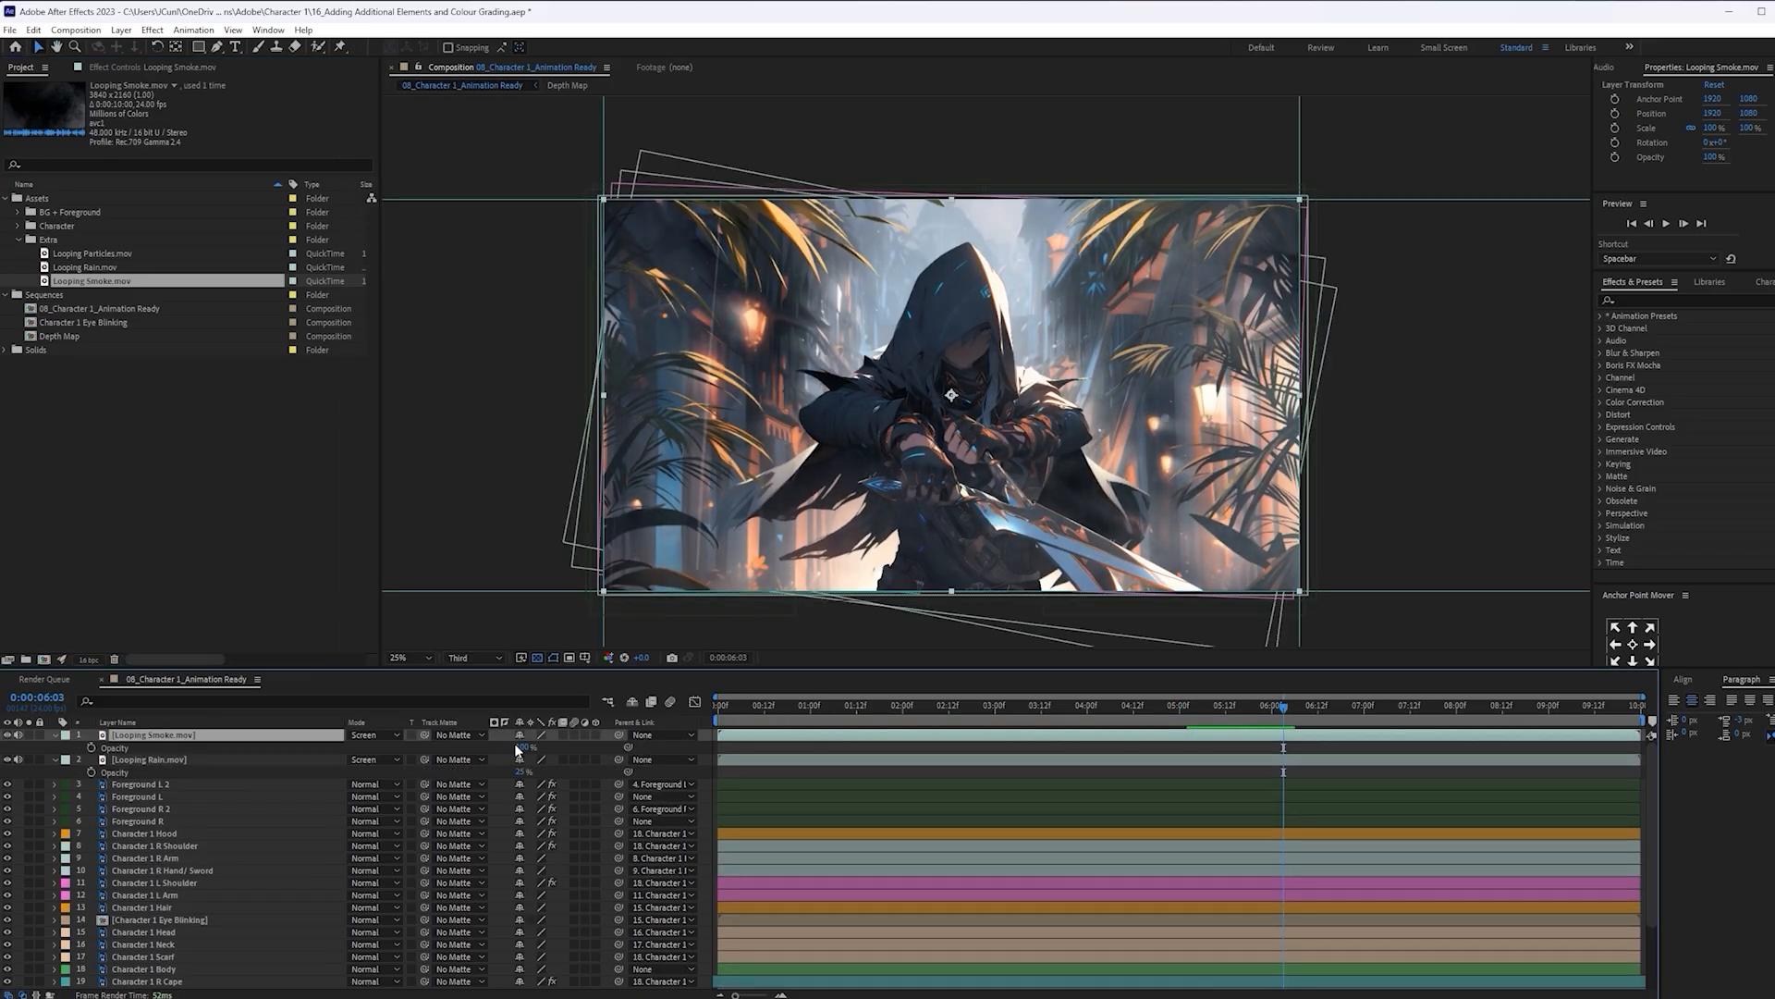
{"action": "key", "text": "Return"}
{"action": "key", "text": "space"}
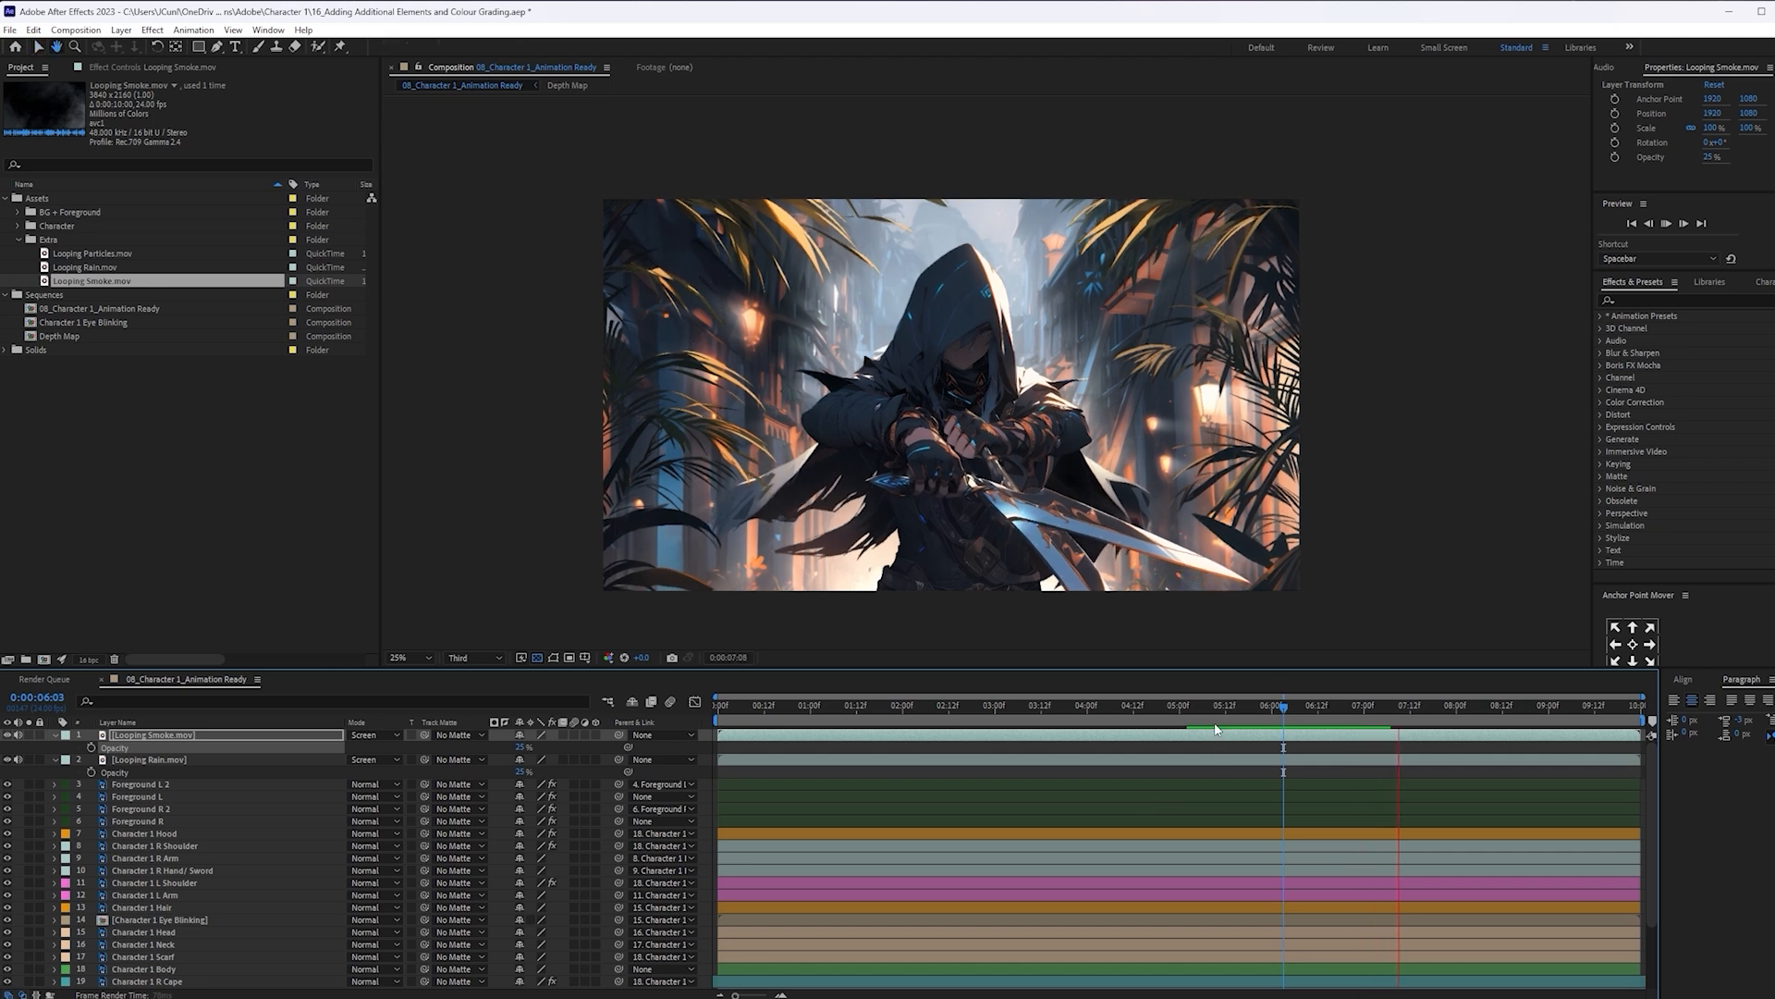
{"action": "left_click_drag", "start_coordinate": [1396, 707], "coordinate": [512, 752]}
{"action": "left_click", "coordinate": [522, 746]}
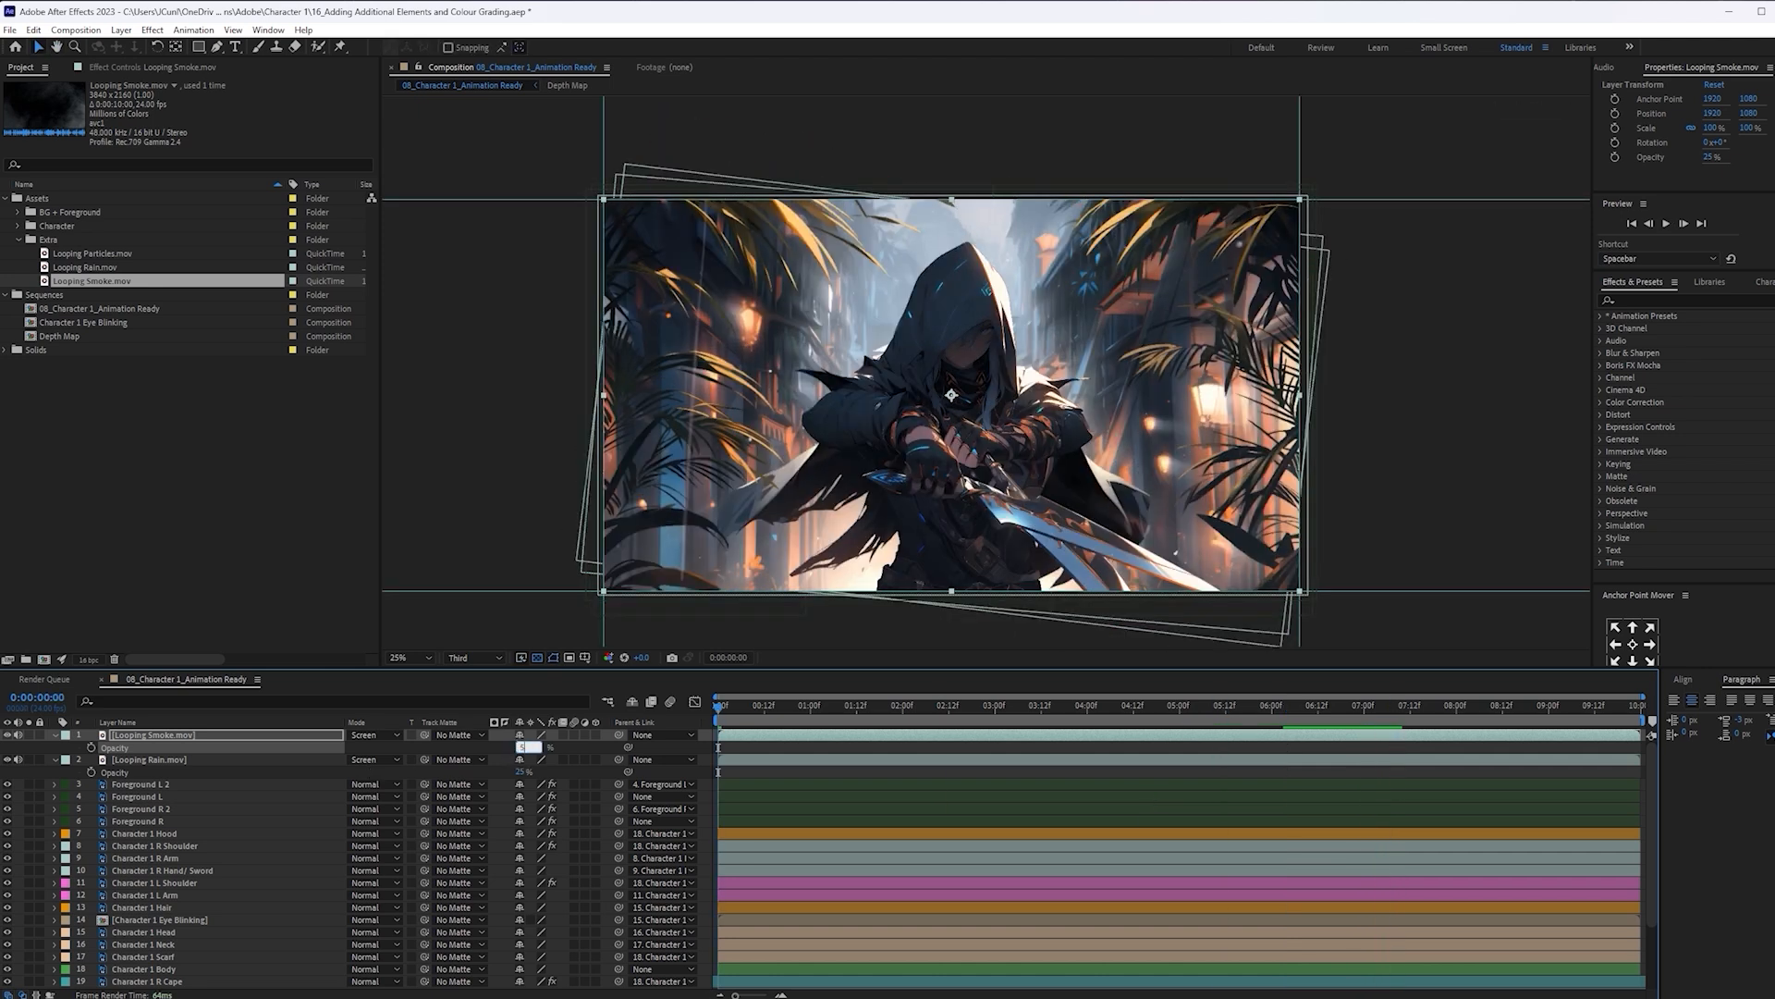
{"action": "key", "text": "Return"}
{"action": "key", "text": "space"}
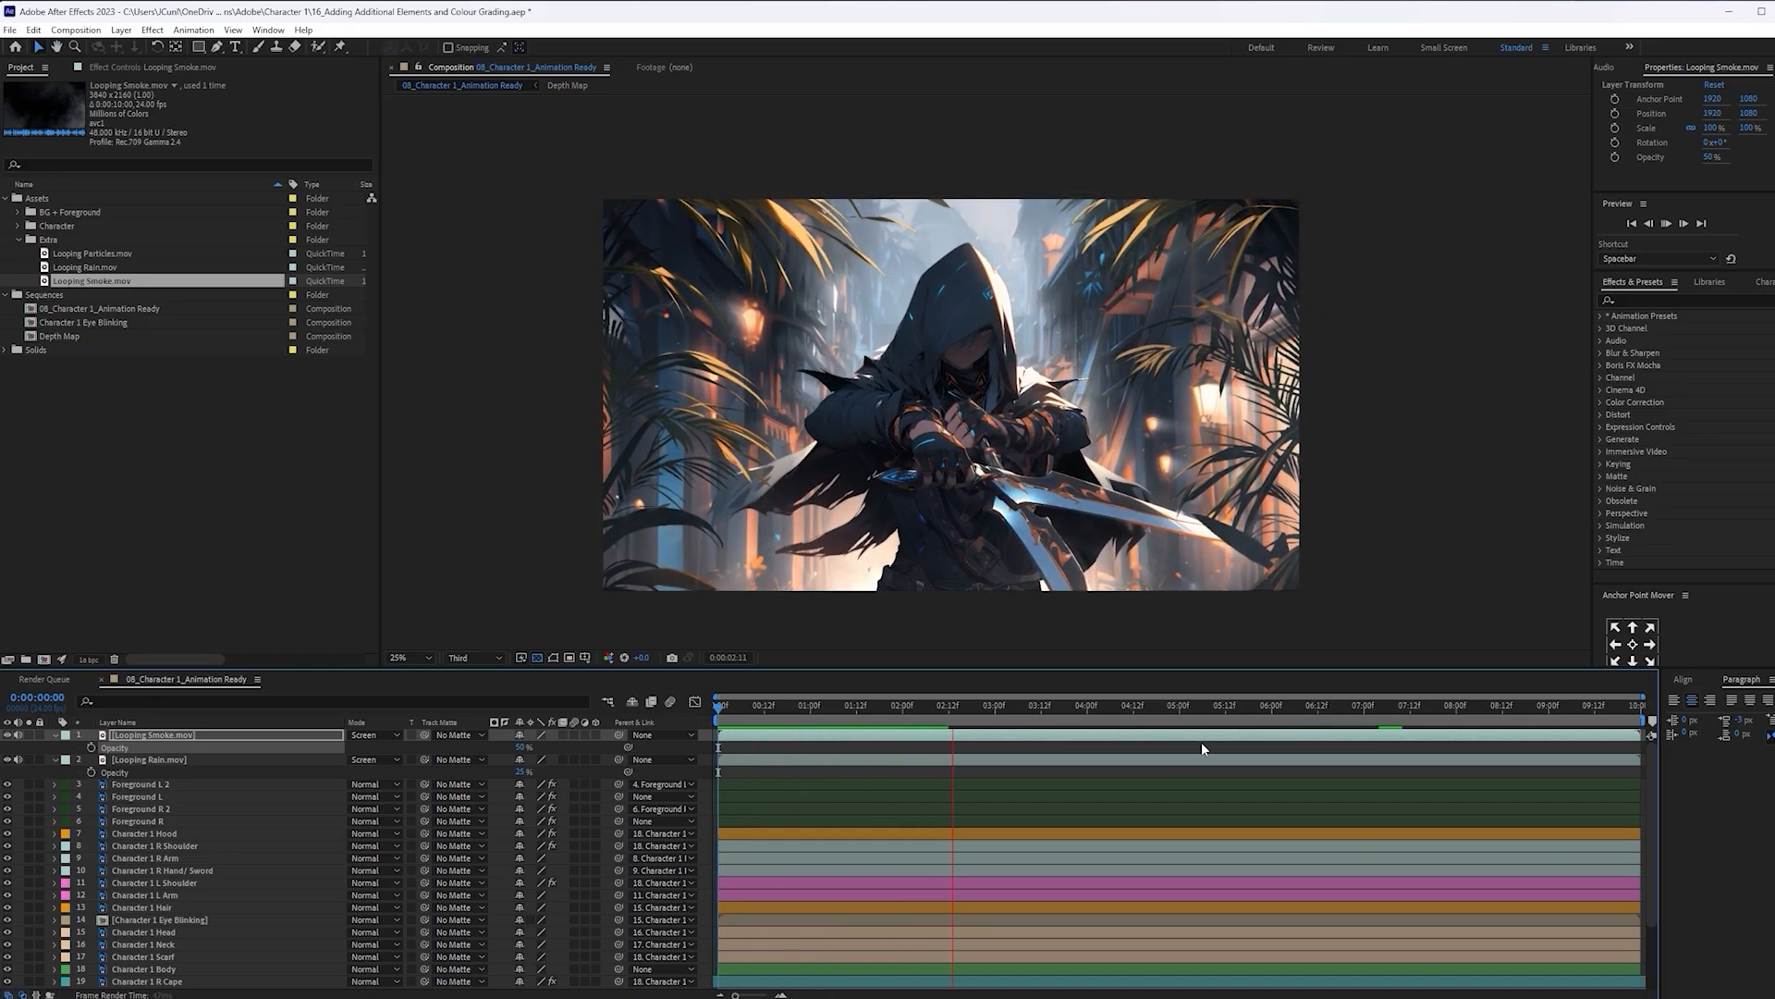
Create an adjustment layer at the top of the layer stack and apply the Lumetri Color effect to it
{"action": "left_click", "coordinate": [581, 751]}
{"action": "right_click", "coordinate": [581, 752]}
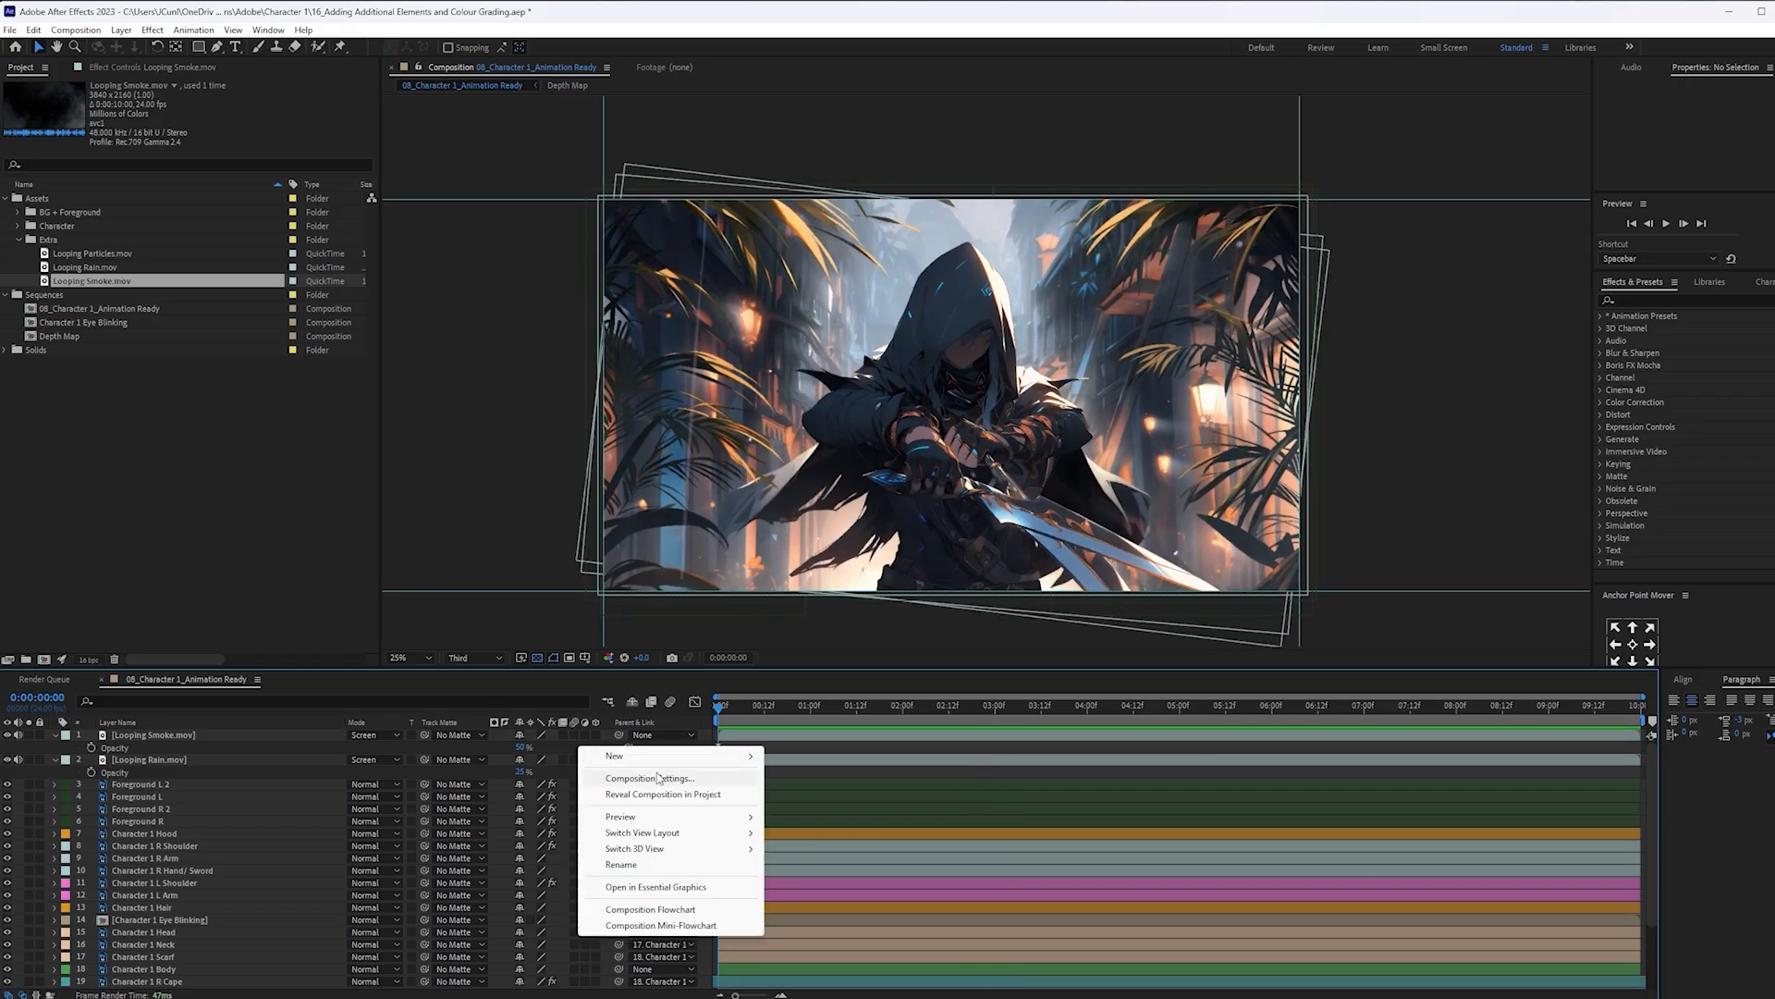
{"action": "mouse_move", "coordinate": [697, 756]}
{"action": "left_click", "coordinate": [852, 876]}
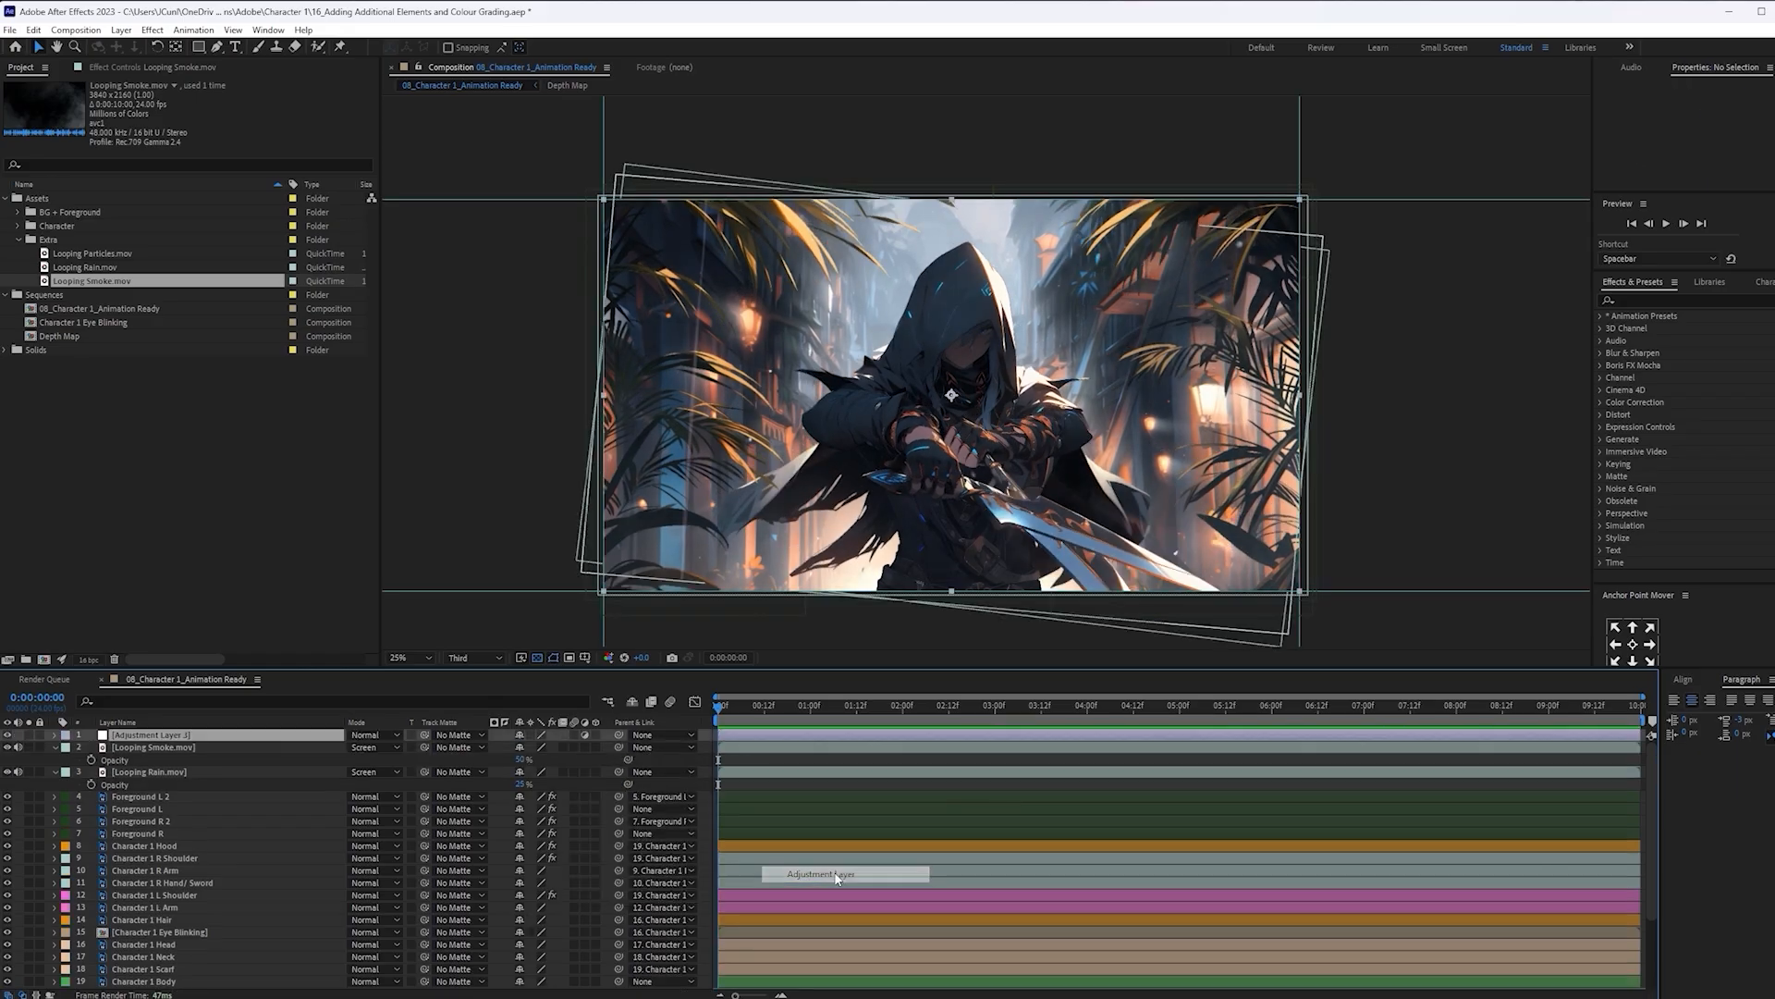
{"action": "left_click", "coordinate": [1720, 299]}
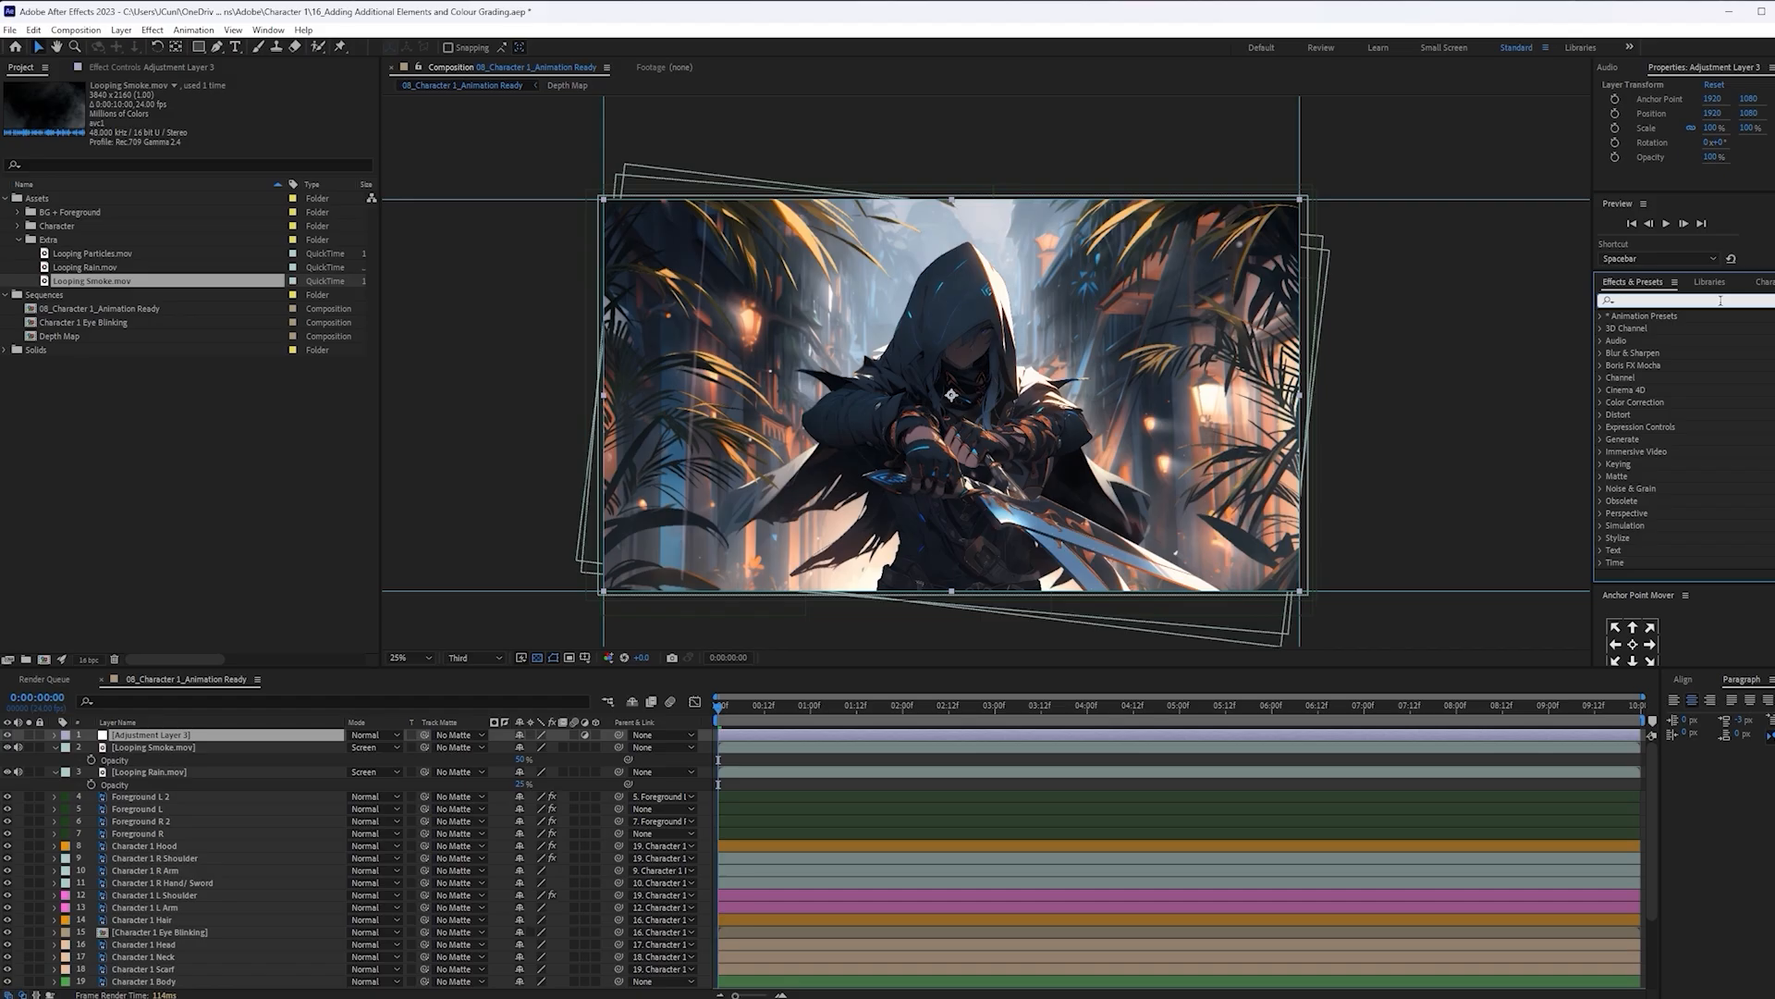
{"action": "type", "text": "lume"}
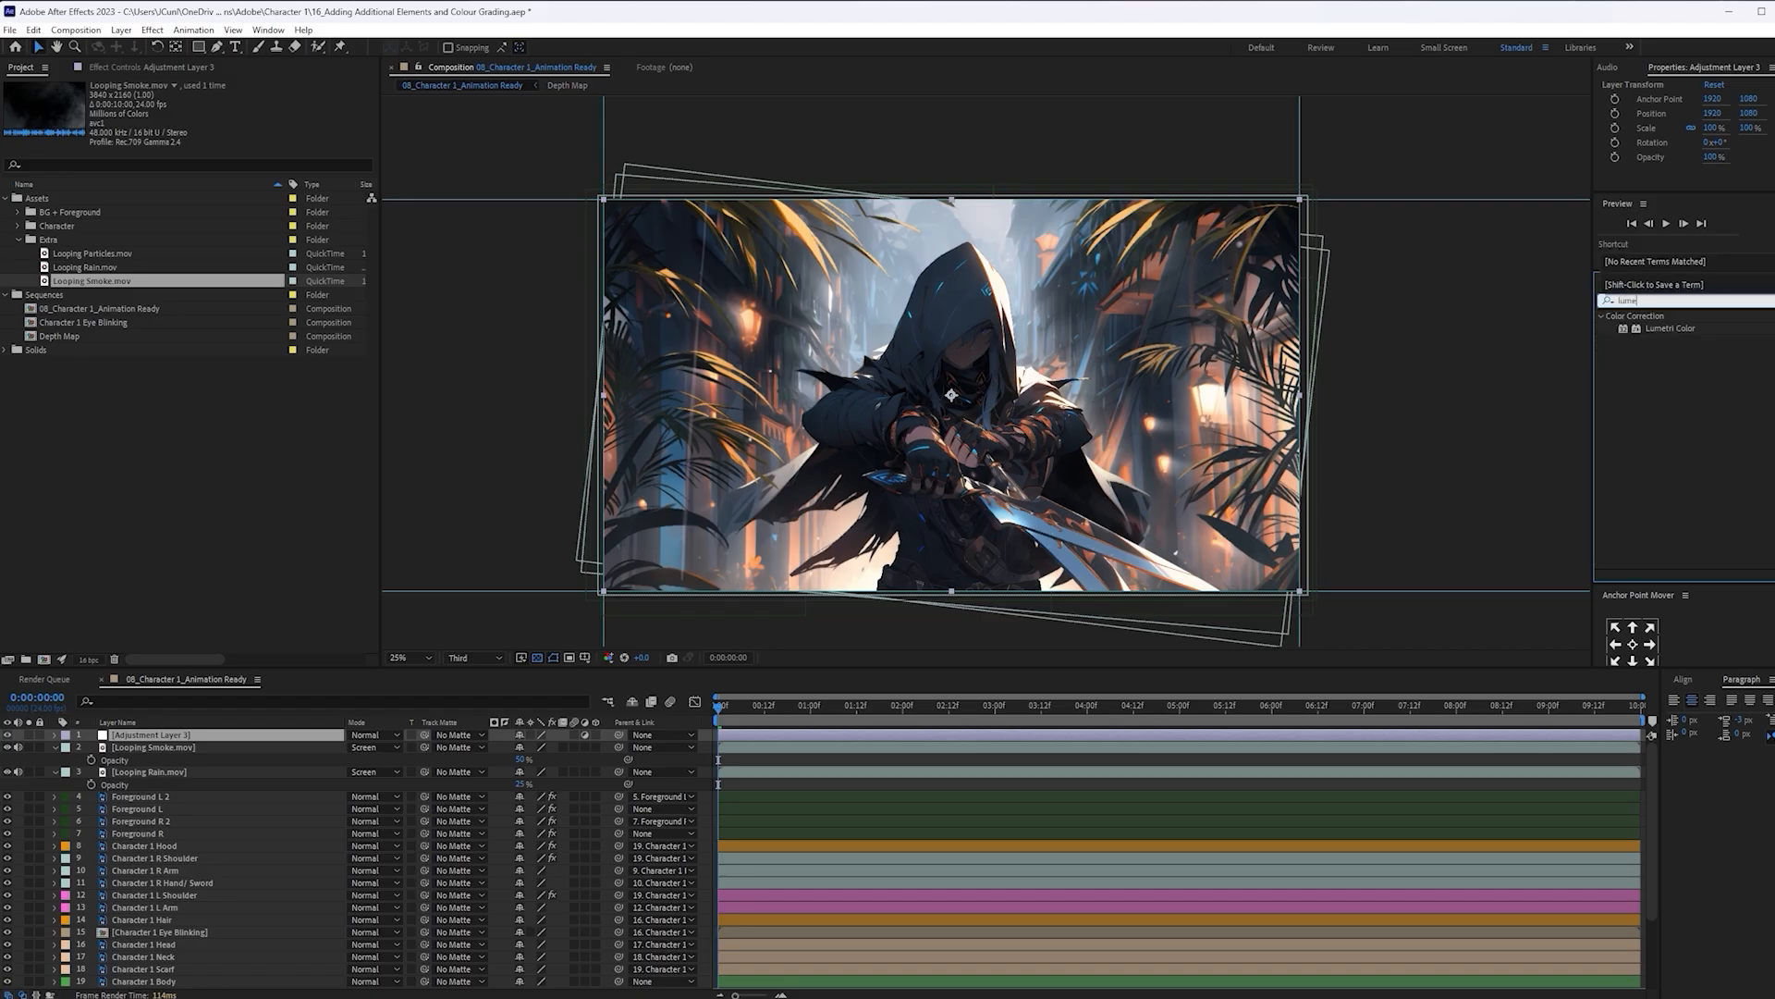
{"action": "left_click_drag", "start_coordinate": [1669, 328], "coordinate": [209, 734]}
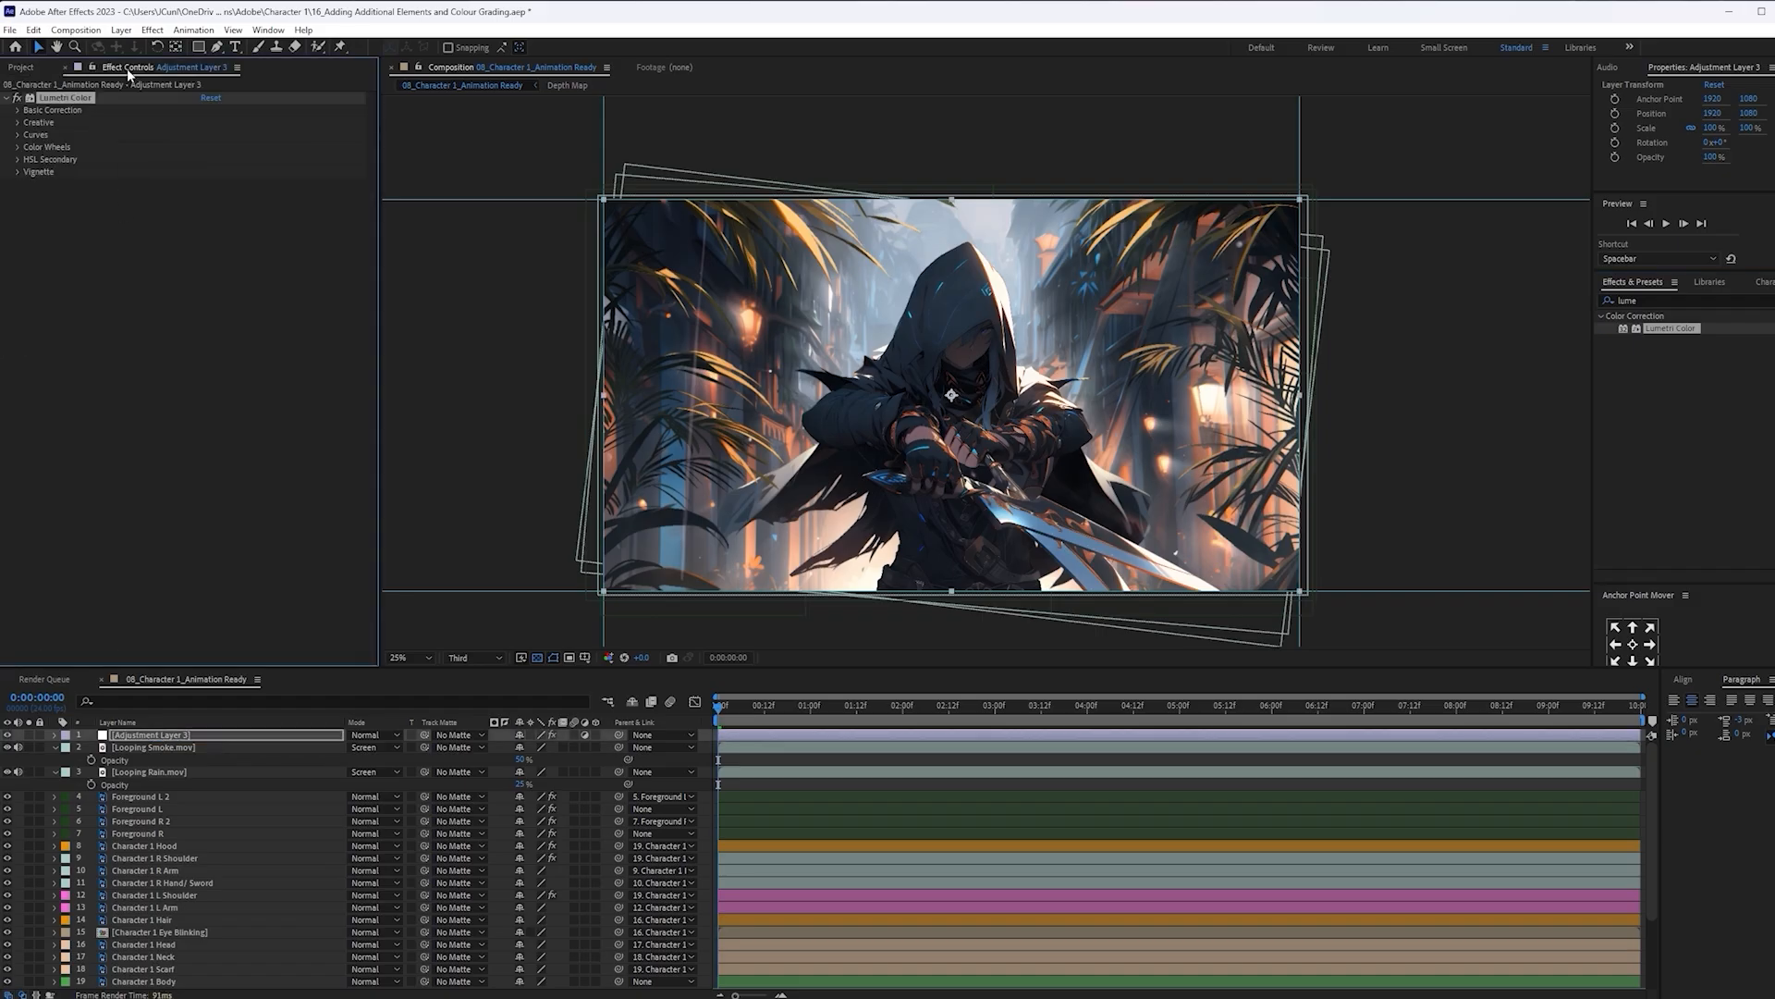
In Lumetri Color's Basic Correction, set the temperature to -20 and the contrast to 25
{"action": "left_click", "coordinate": [18, 110]}
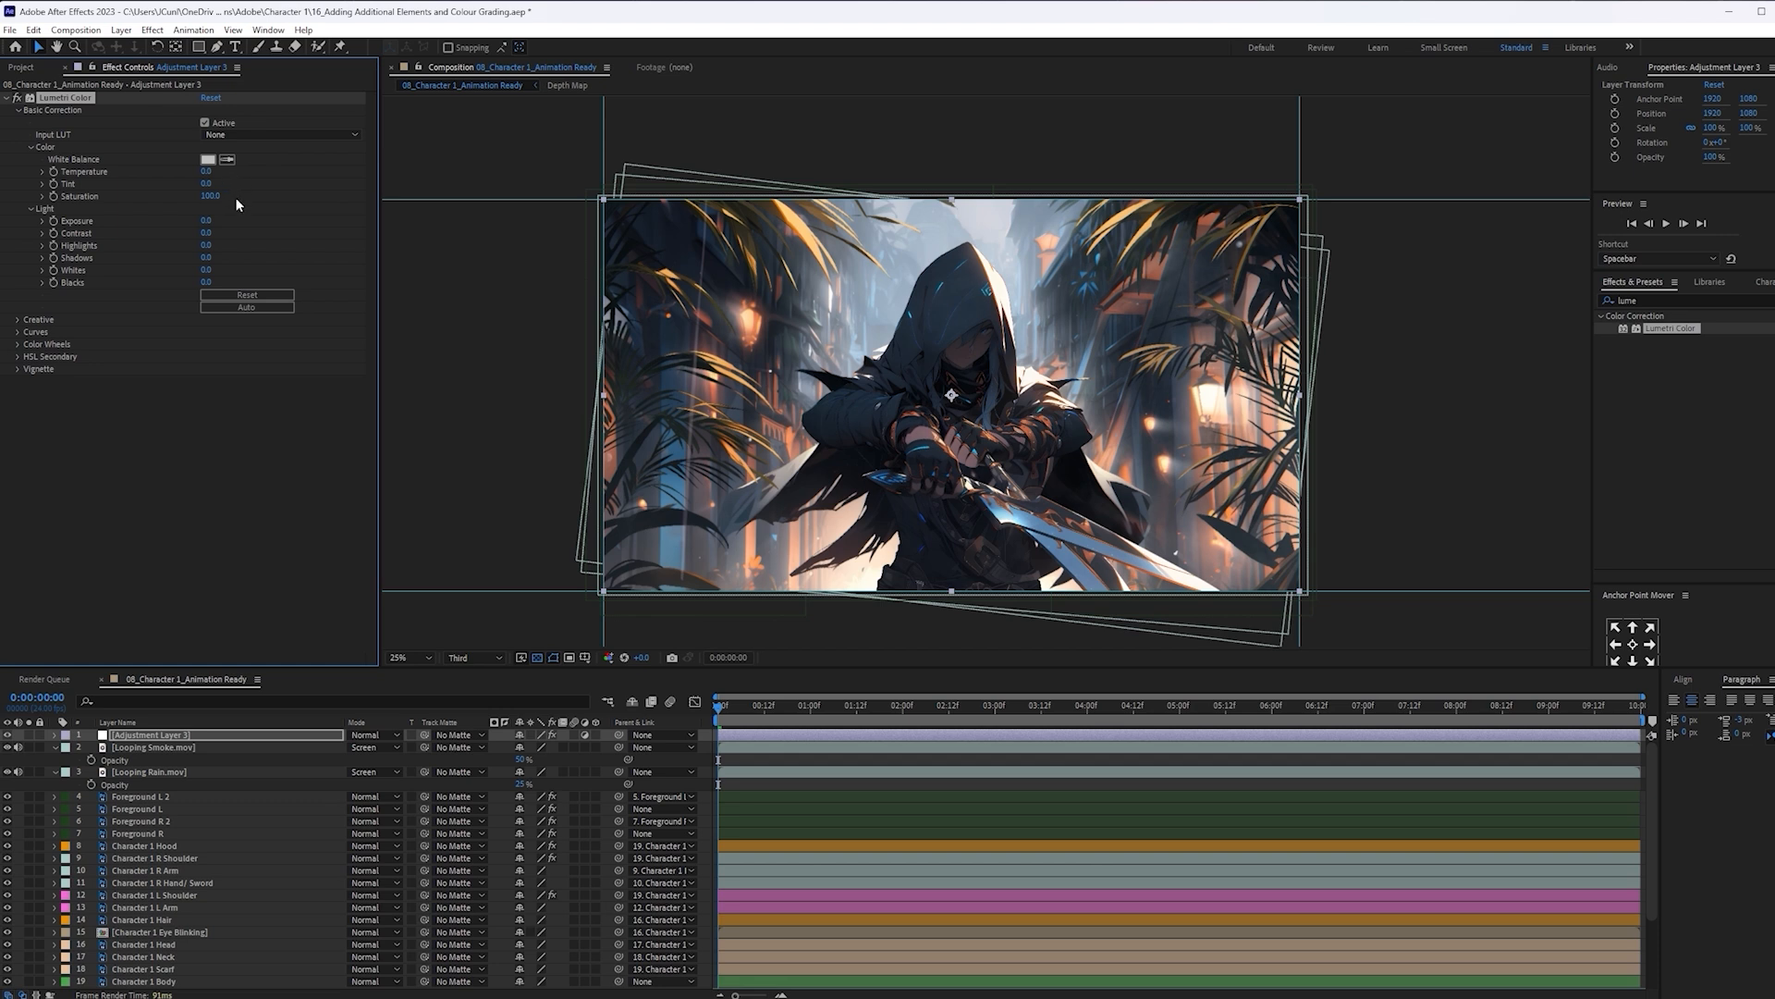
{"action": "mouse_move", "coordinate": [182, 175]}
{"action": "left_mouse_down"}
{"action": "mouse_move", "coordinate": [136, 187]}
{"action": "mouse_move", "coordinate": [182, 184]}
{"action": "left_mouse_up"}
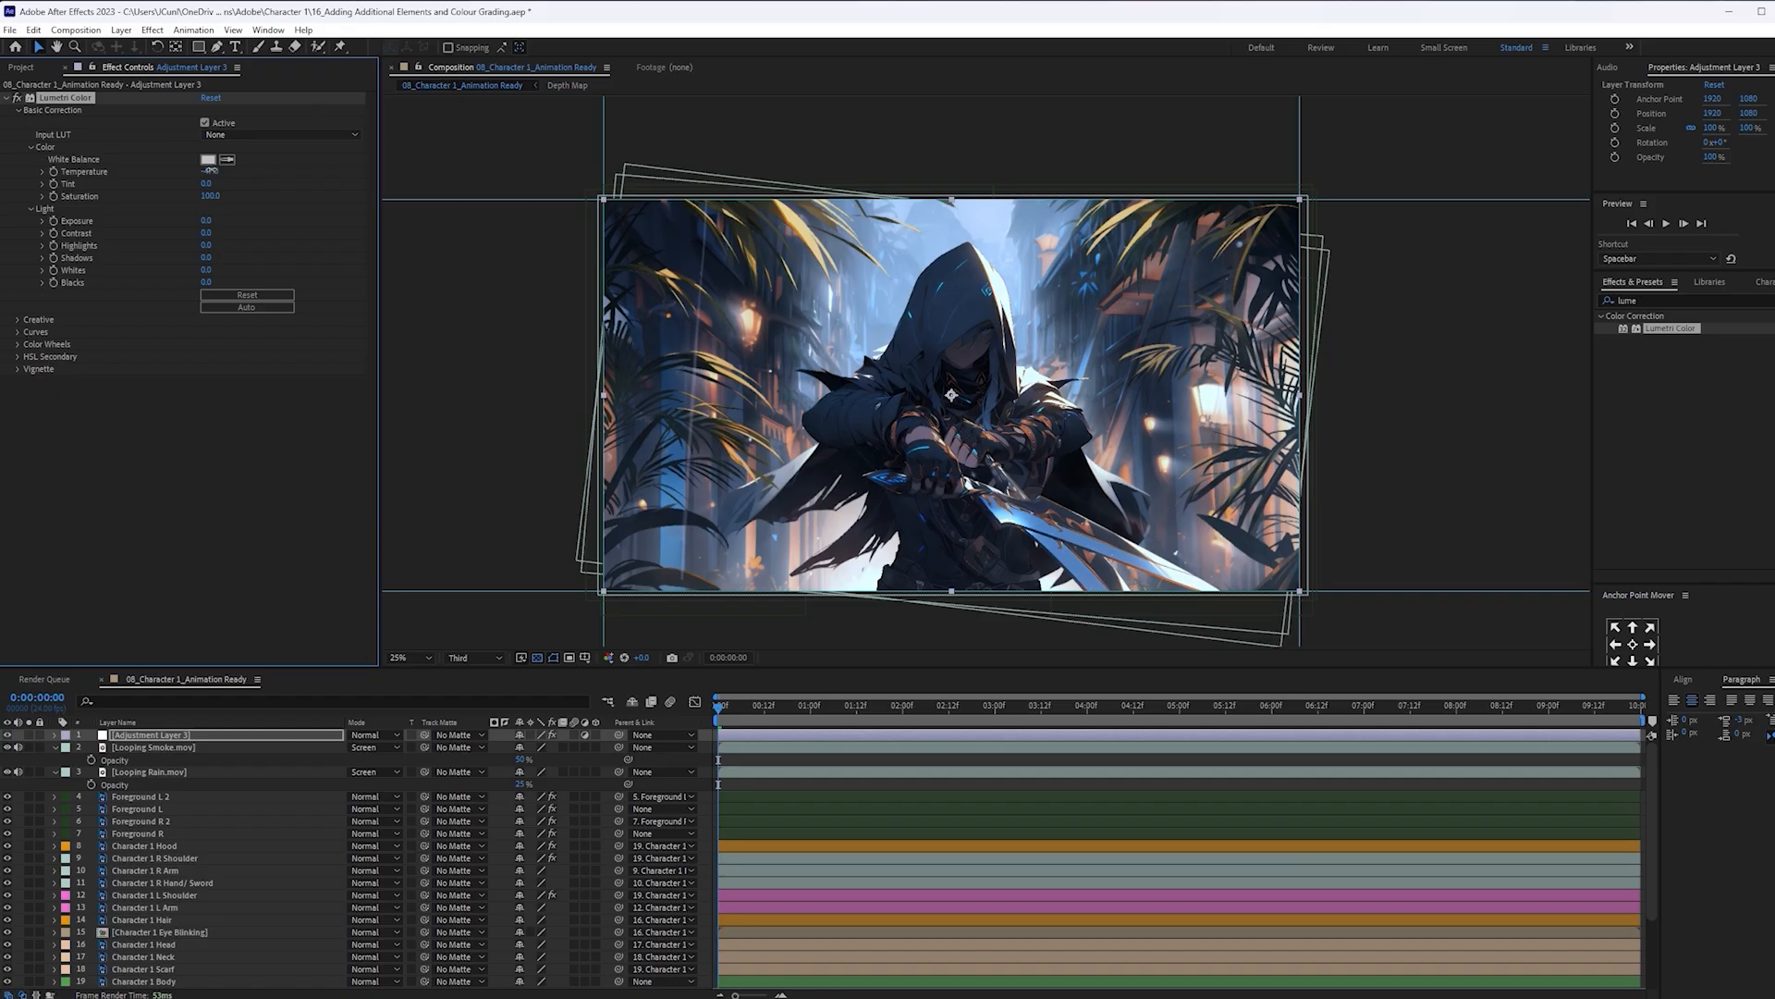
{"action": "left_click", "coordinate": [210, 171]}
{"action": "key", "text": "Return"}
{"action": "left_click", "coordinate": [212, 196]}
{"action": "left_click", "coordinate": [207, 233]}
{"action": "type", "text": "2"}
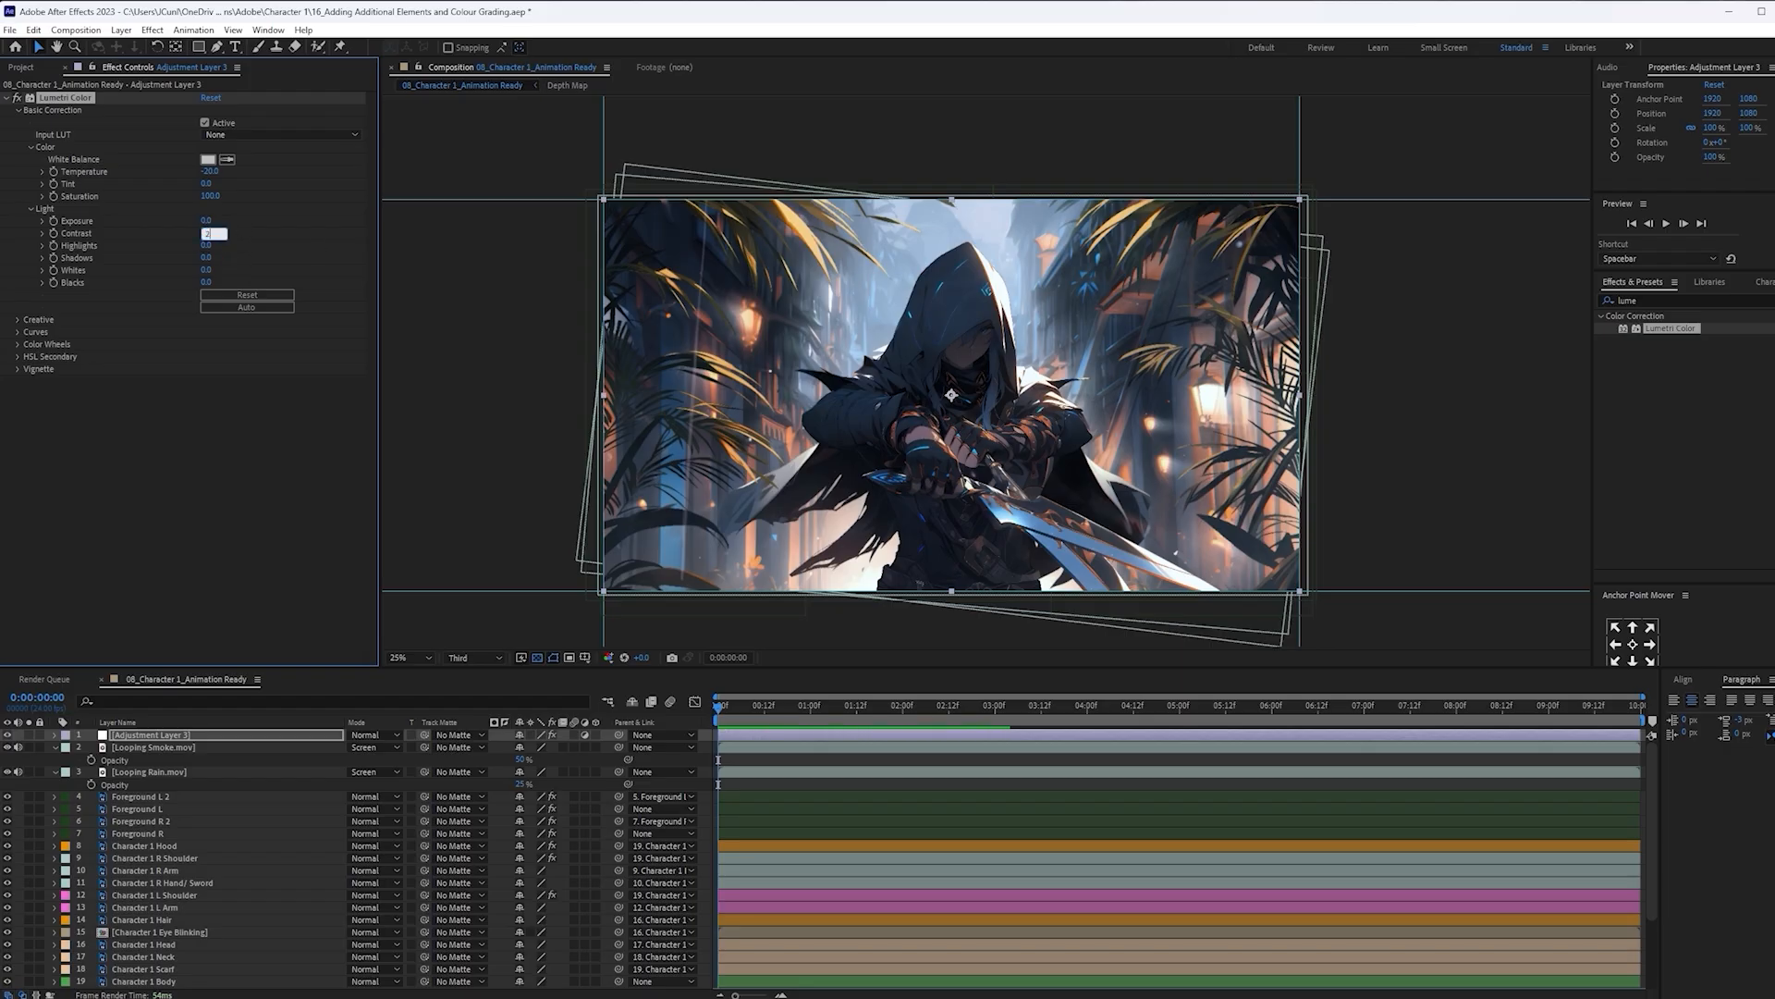
{"action": "type", "text": "5"}
{"action": "key", "text": "Return"}
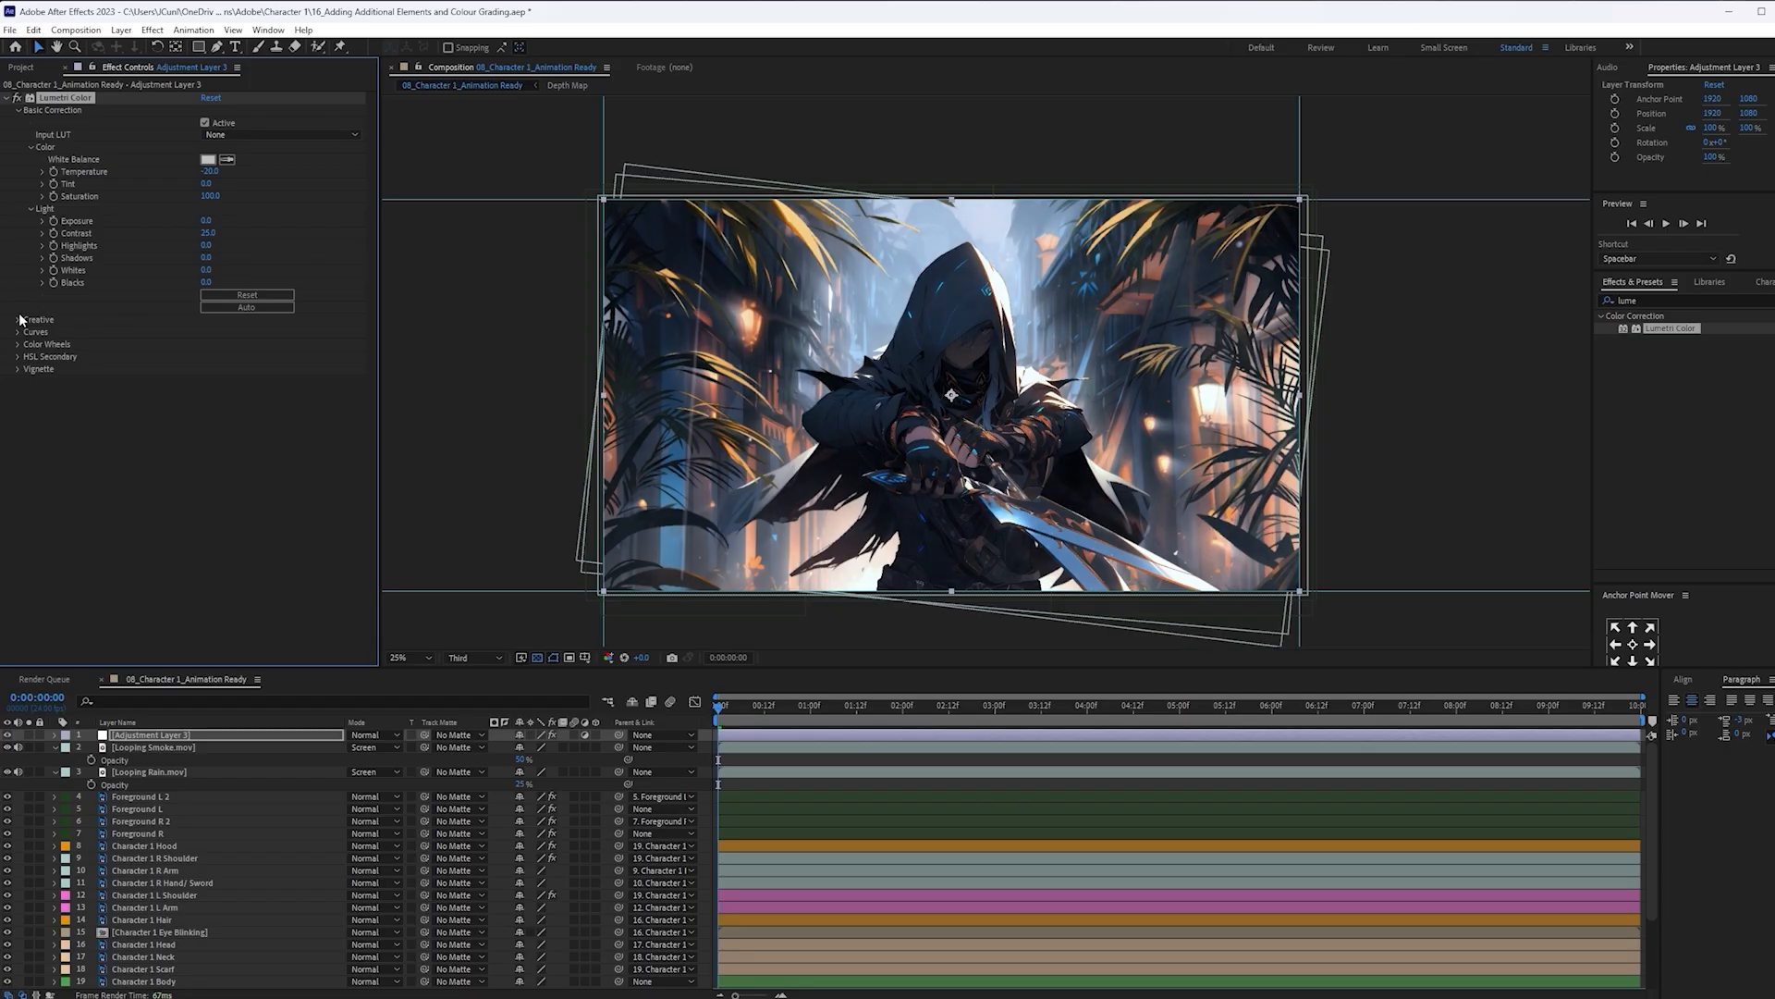
Set Faded Film to 20 in Lumetri Color's Creative adjustments
{"action": "left_click", "coordinate": [19, 319]}
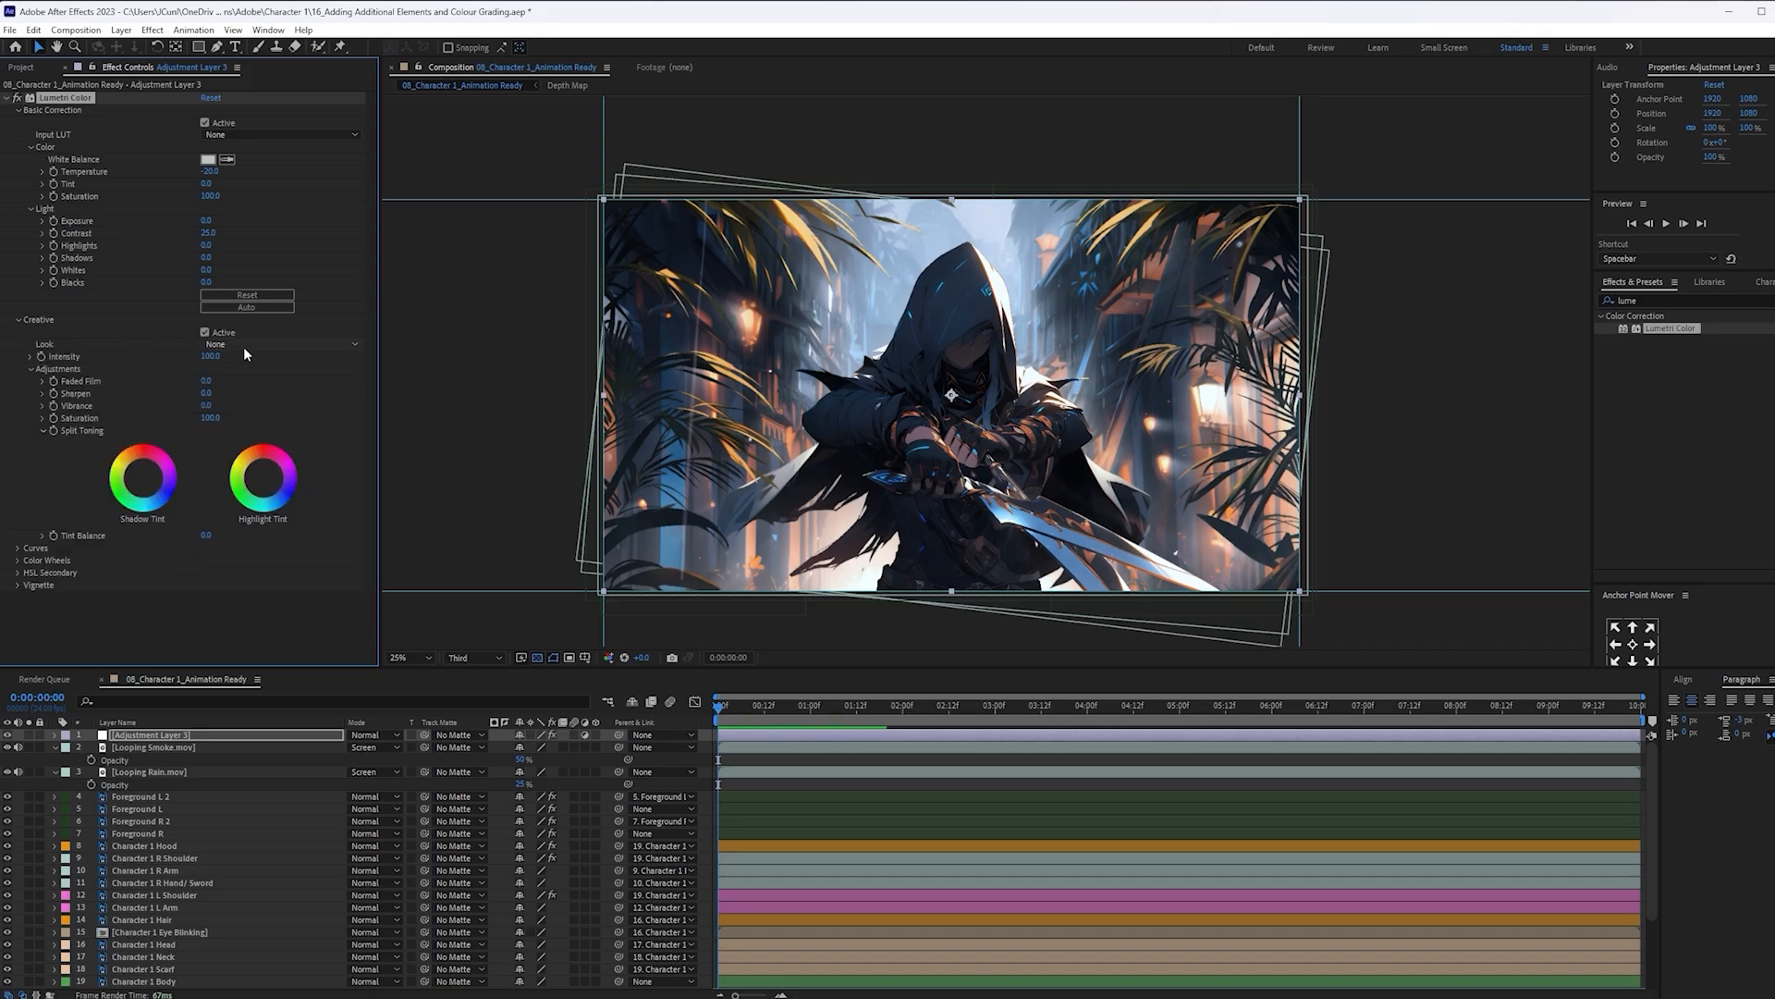
{"action": "left_click", "coordinate": [207, 380]}
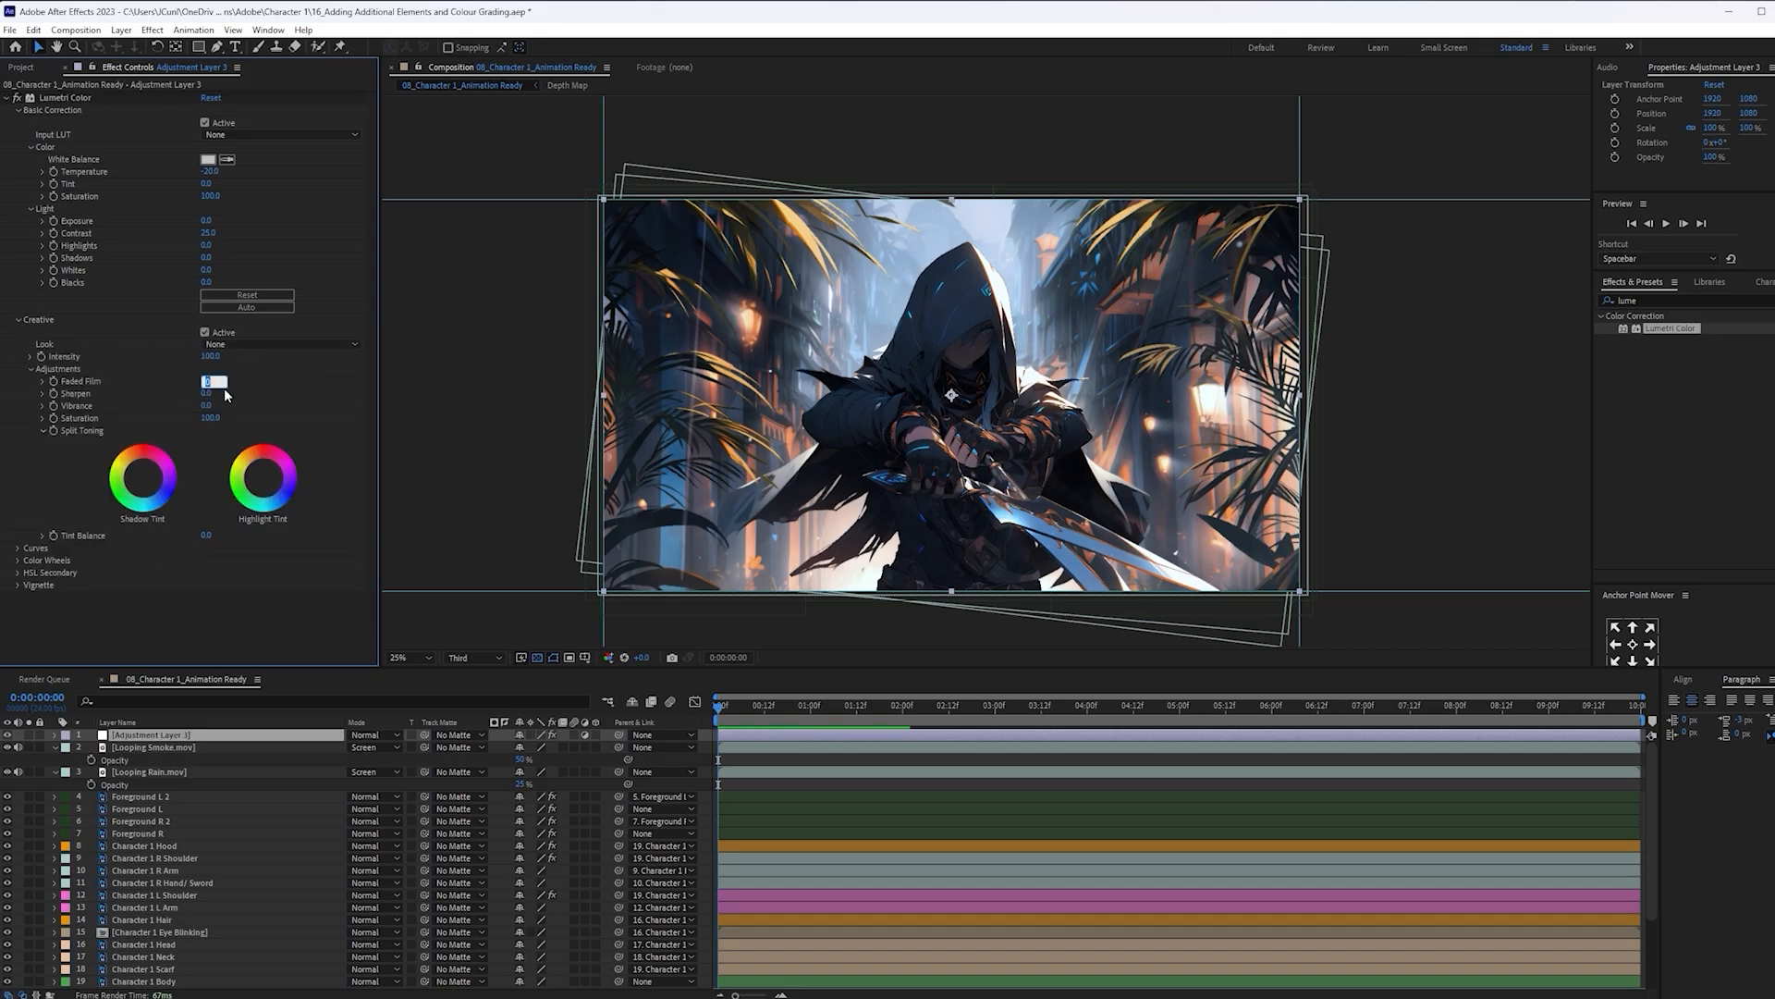
{"action": "type", "text": "15"}
{"action": "key", "text": "Return"}
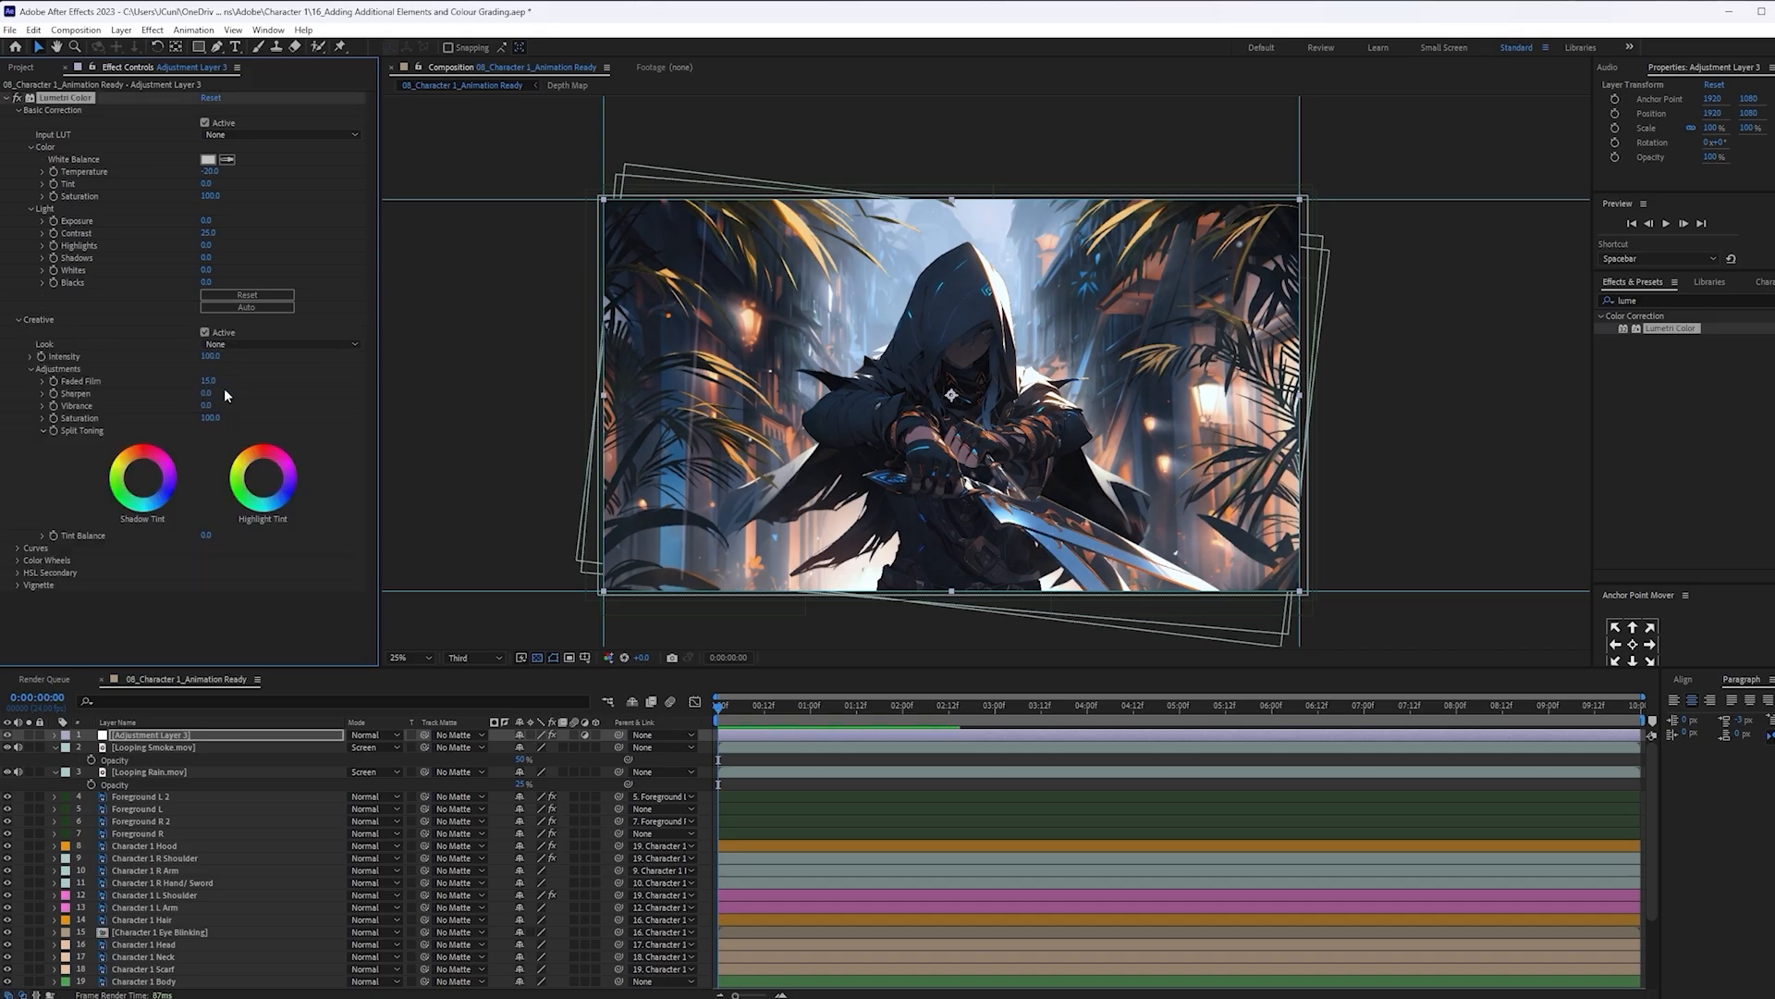
{"action": "left_click", "coordinate": [209, 380]}
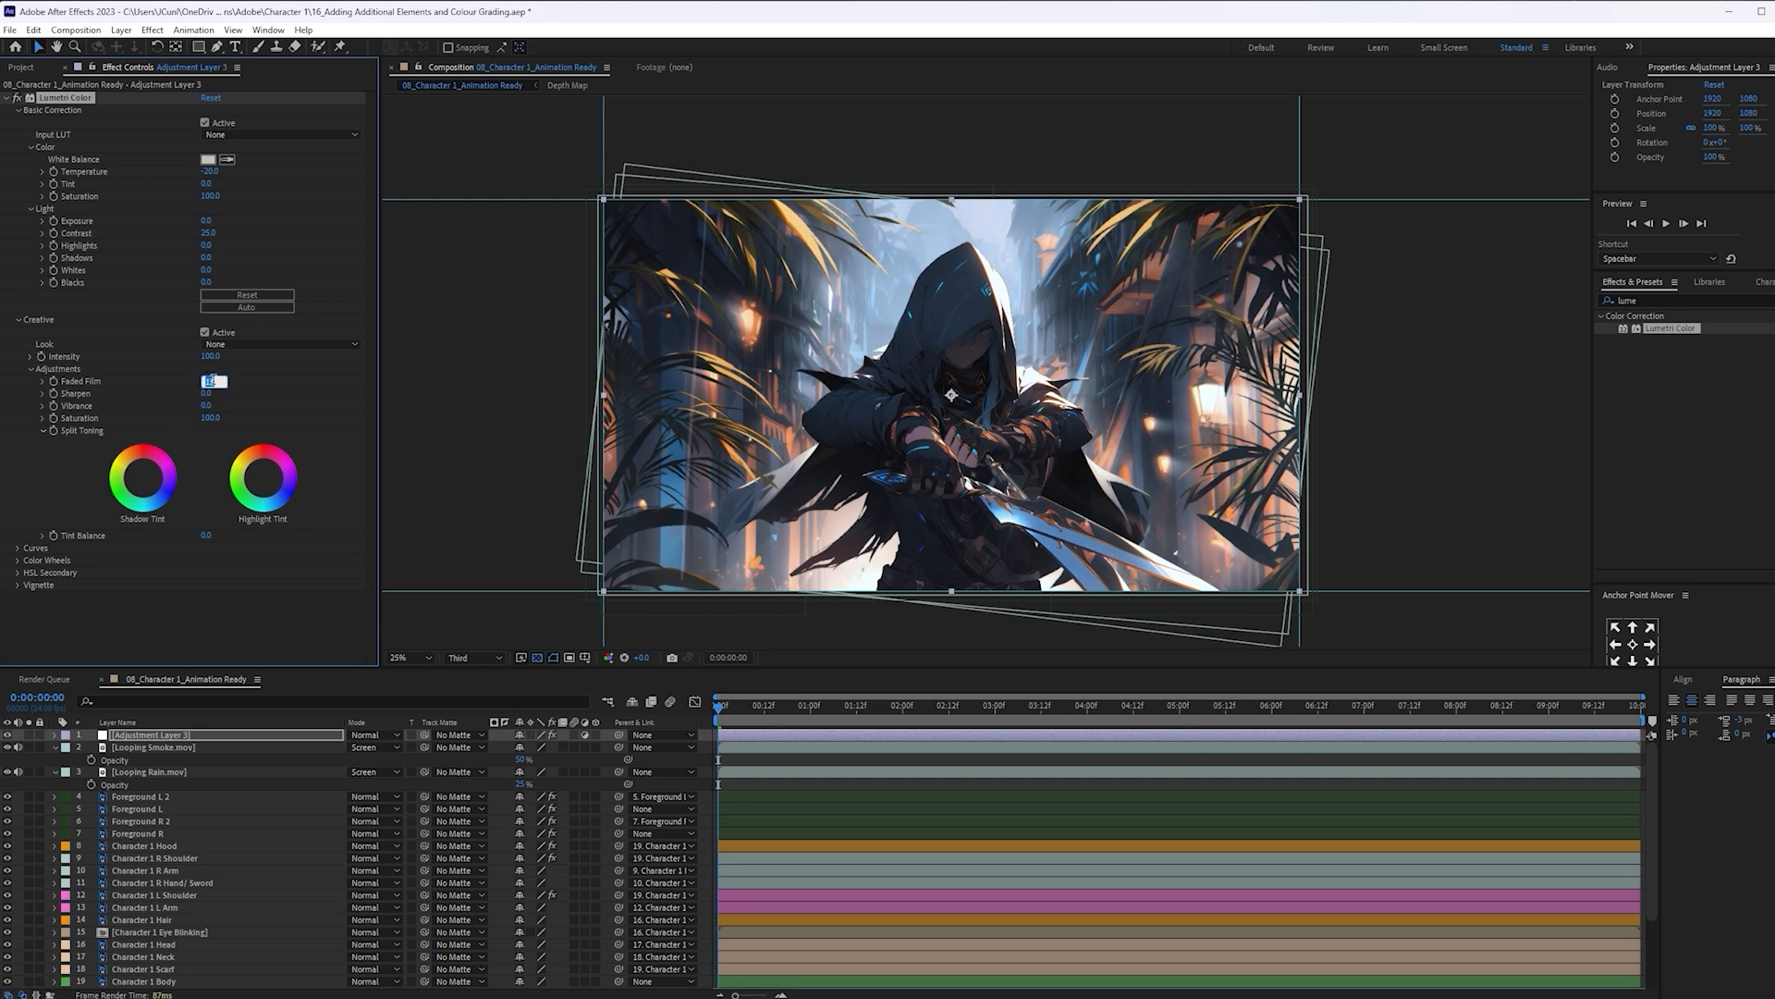
{"action": "type", "text": "20"}
{"action": "key", "text": "Return"}
Set Lumetri Color's Vibrance to 50 and preview the graded animation across the timeline
{"action": "left_click", "coordinate": [207, 406]}
{"action": "type", "text": "50"}
{"action": "key", "text": "Return"}
{"action": "left_click_drag", "start_coordinate": [803, 705], "coordinate": [1095, 723]}
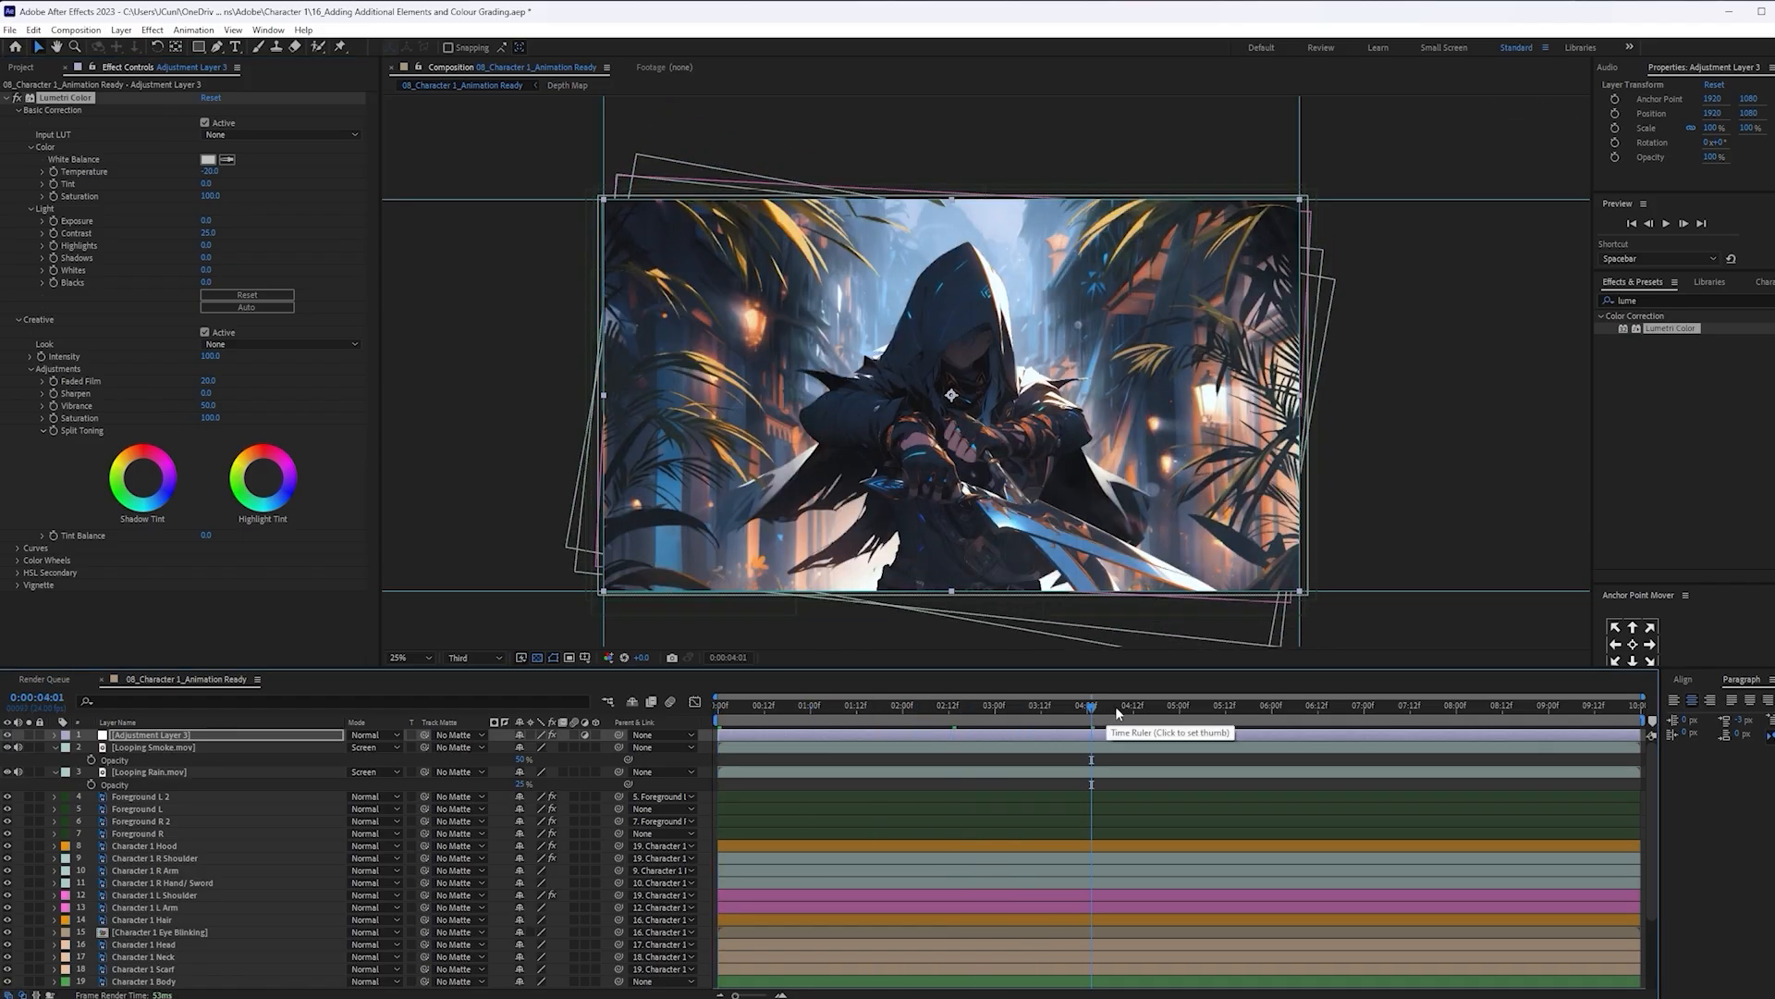
{"action": "left_click", "coordinate": [1257, 710]}
{"action": "key", "text": "space"}
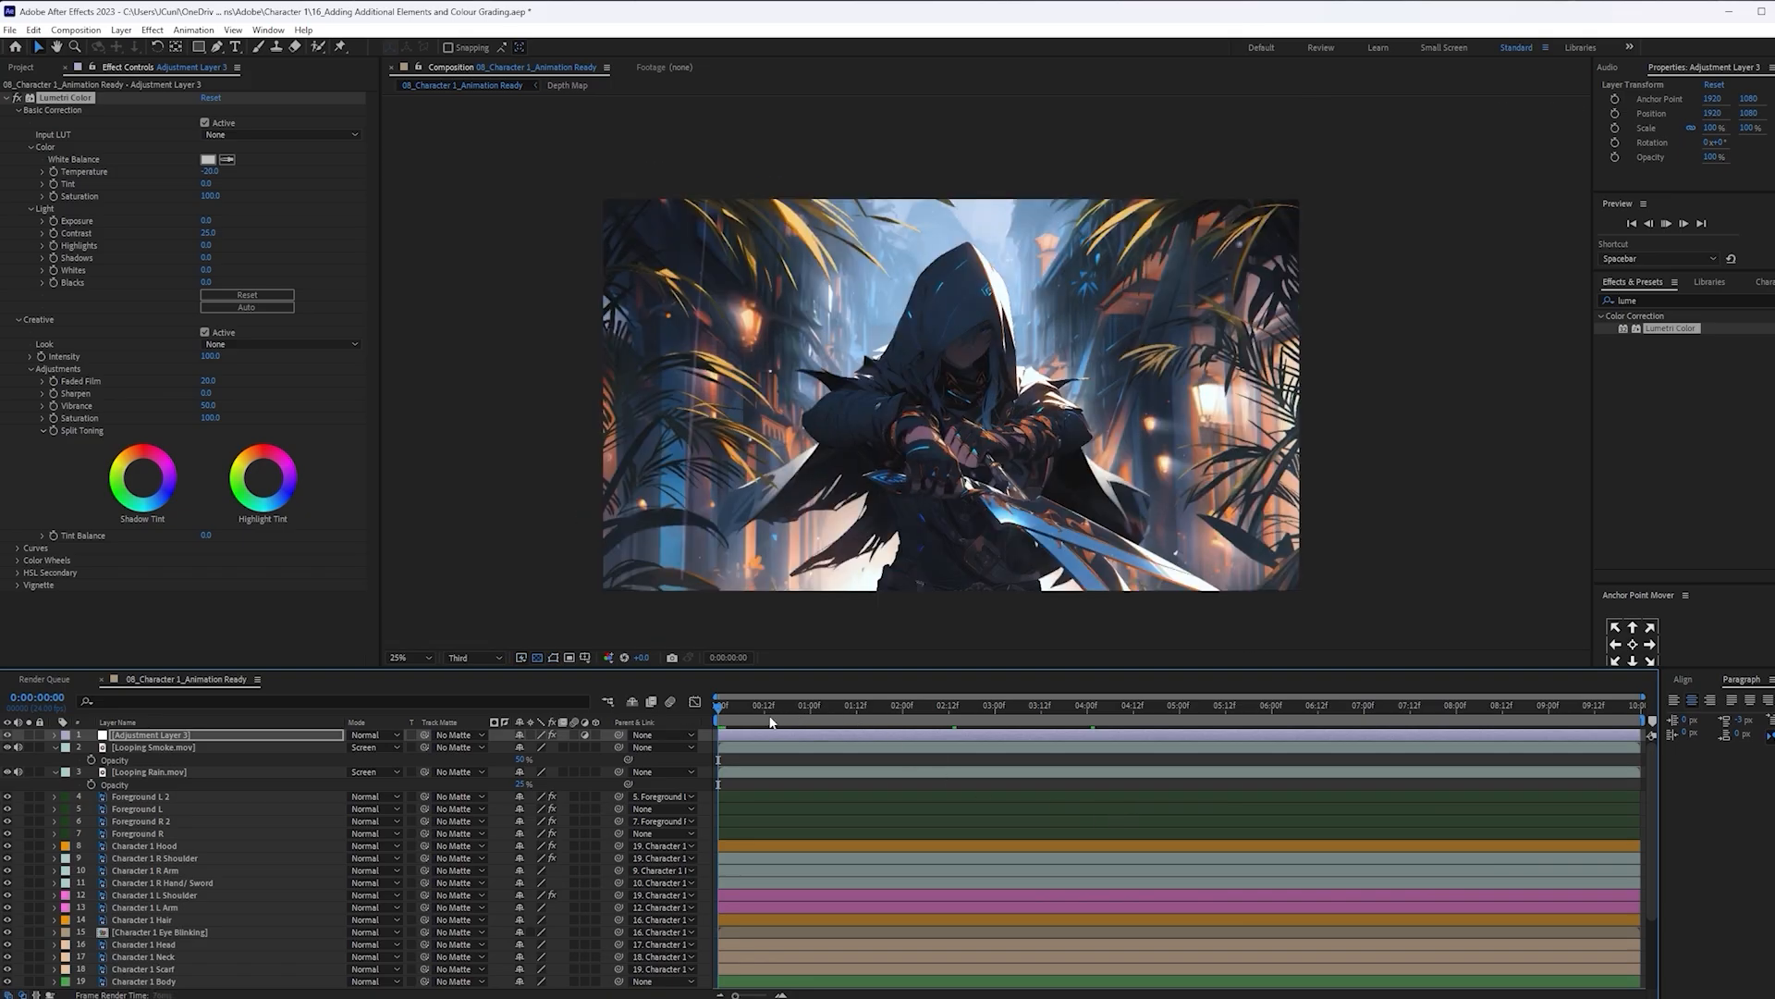
{"action": "left_click_drag", "start_coordinate": [730, 716], "coordinate": [843, 707]}
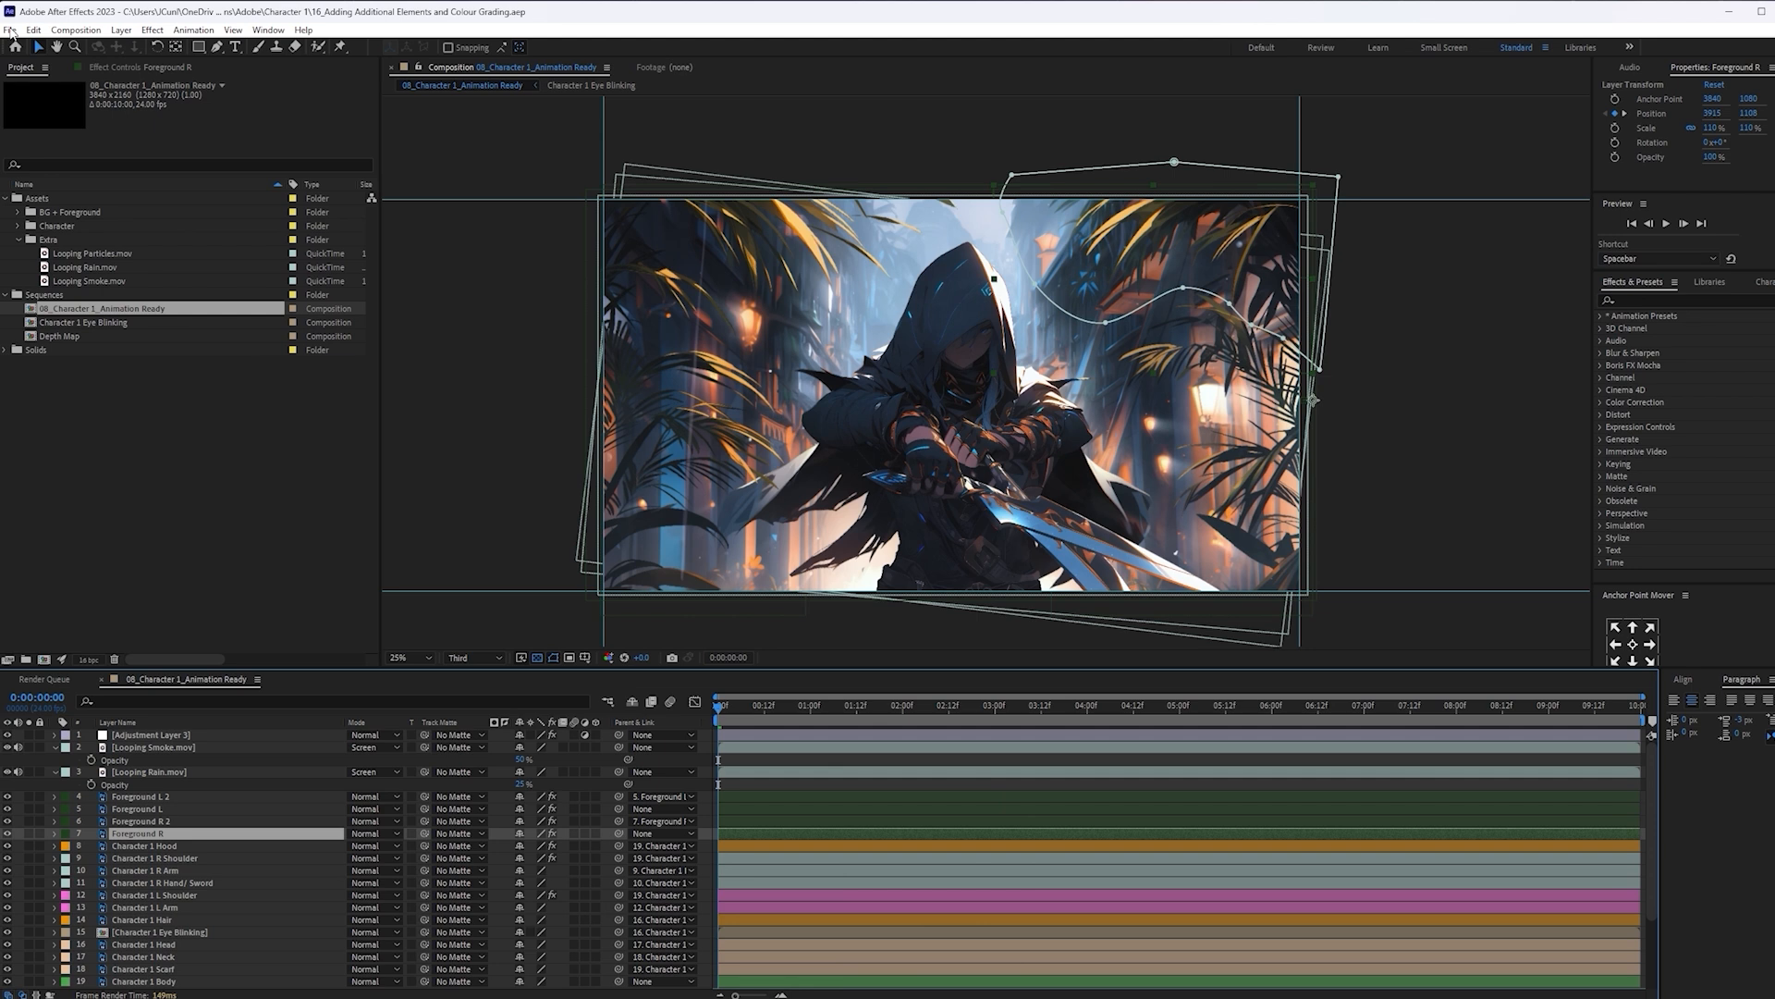
Send the 08_Character 1_Animation Ready composition to the Adobe Media Encoder queue and open its export settings
{"action": "left_click", "coordinate": [10, 29]}
{"action": "mouse_move", "coordinate": [124, 268]}
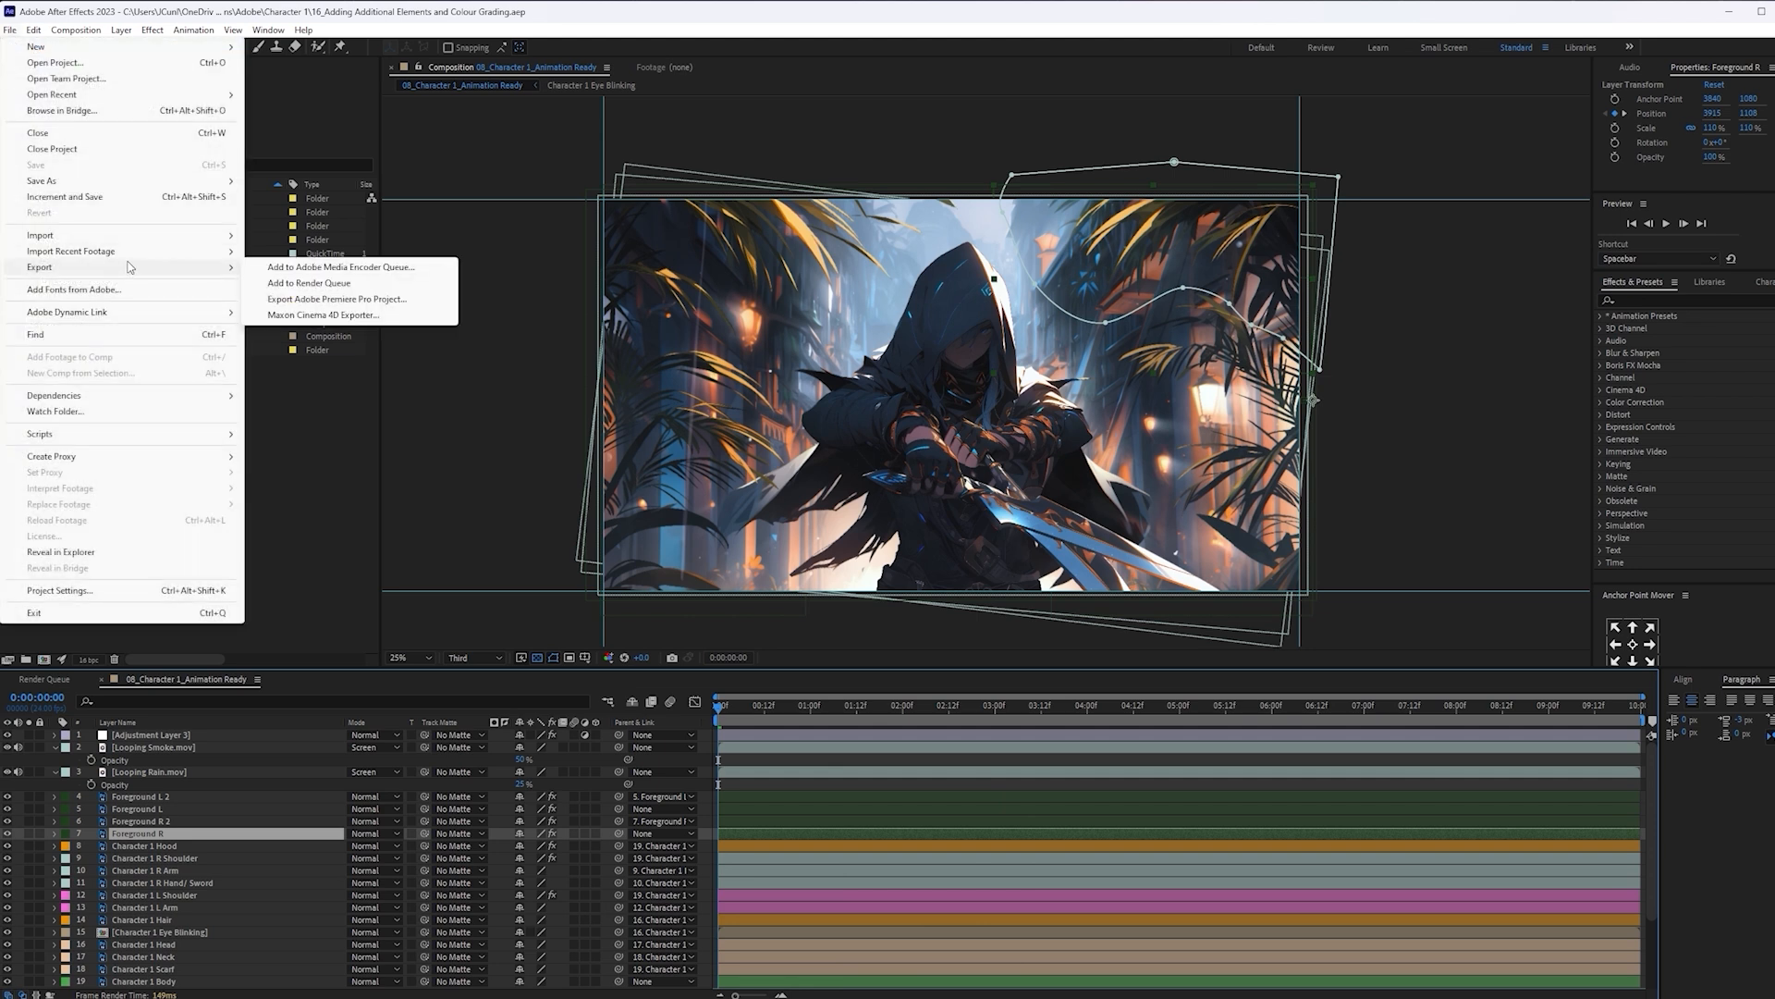
{"action": "left_click", "coordinate": [342, 270]}
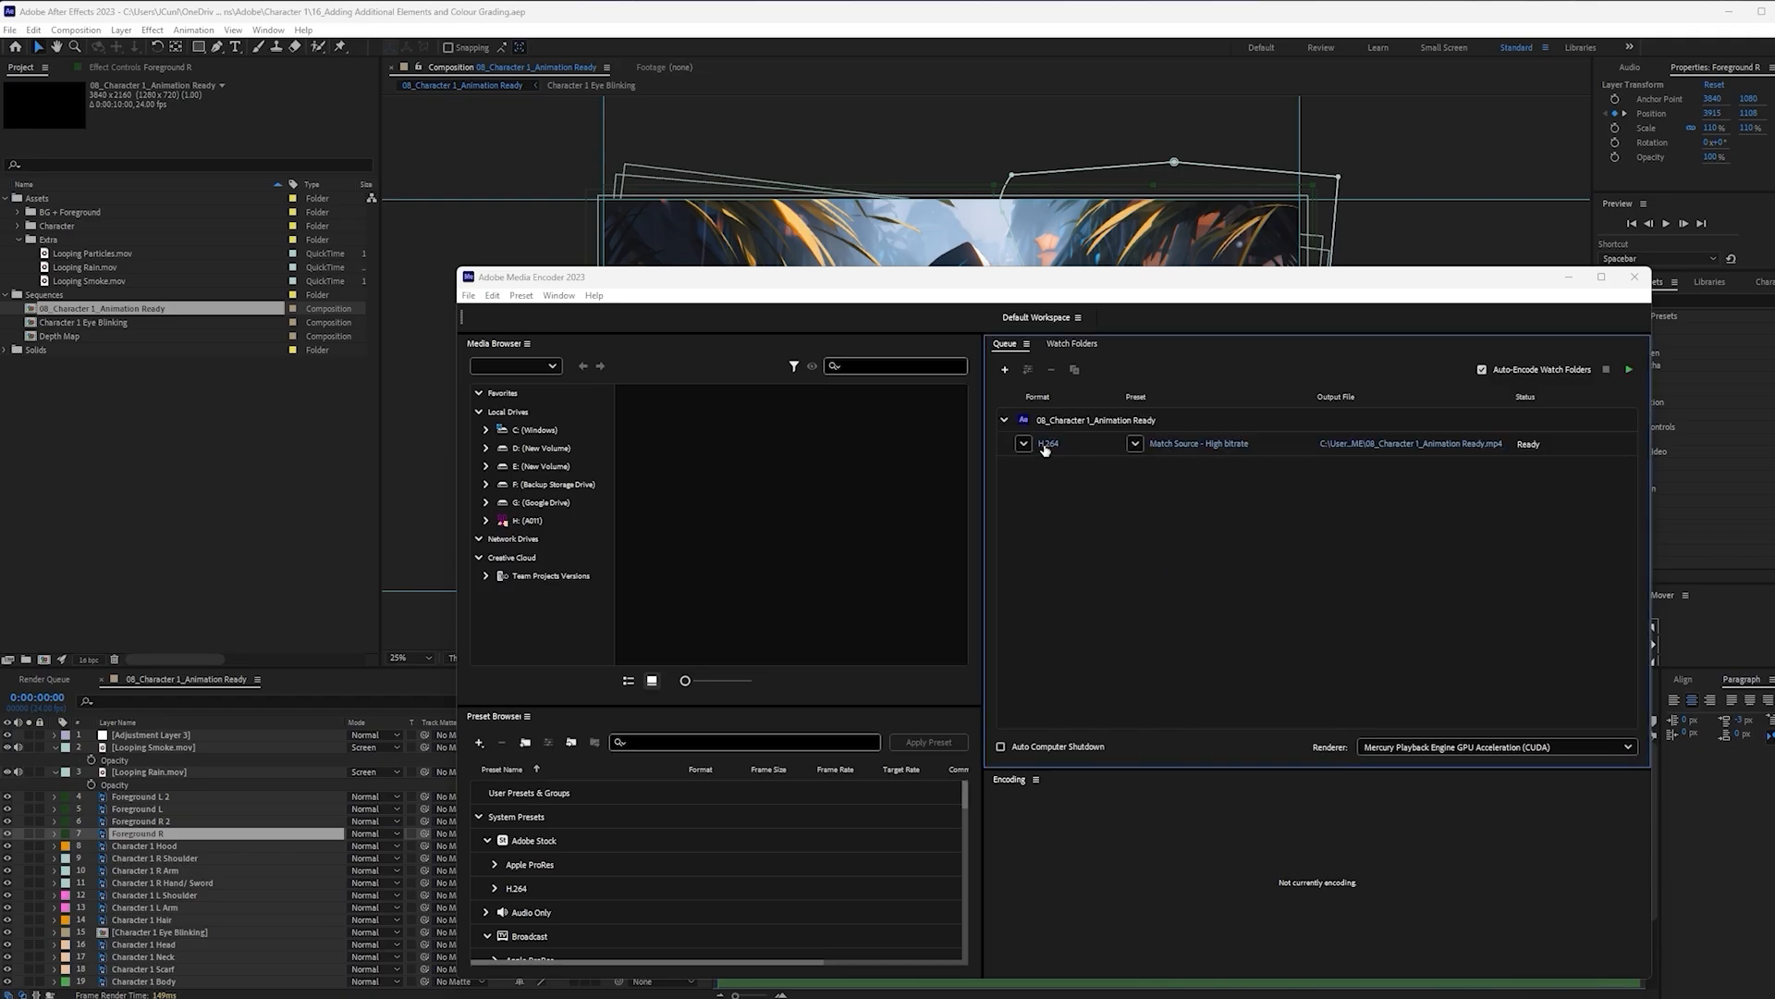
{"action": "left_click", "coordinate": [1046, 445]}
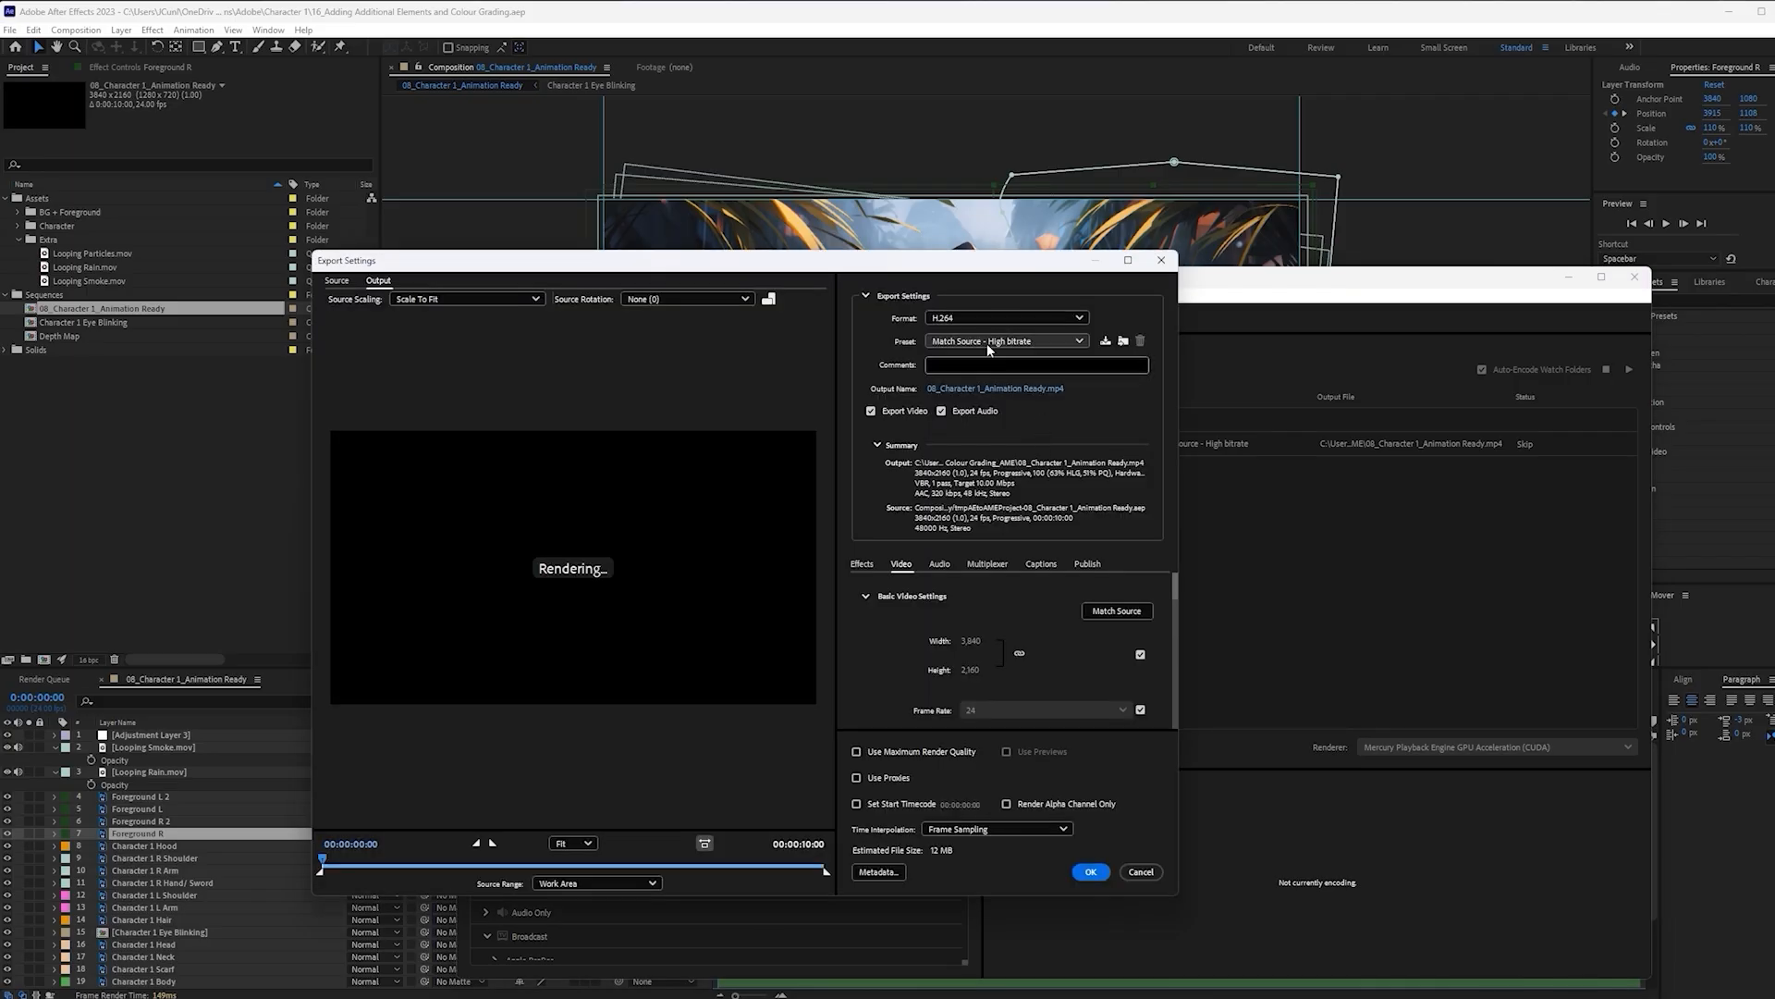
Choose the H.264 format and set the output file to Character 1.mp4 in the Exports folder
{"action": "left_click", "coordinate": [961, 324]}
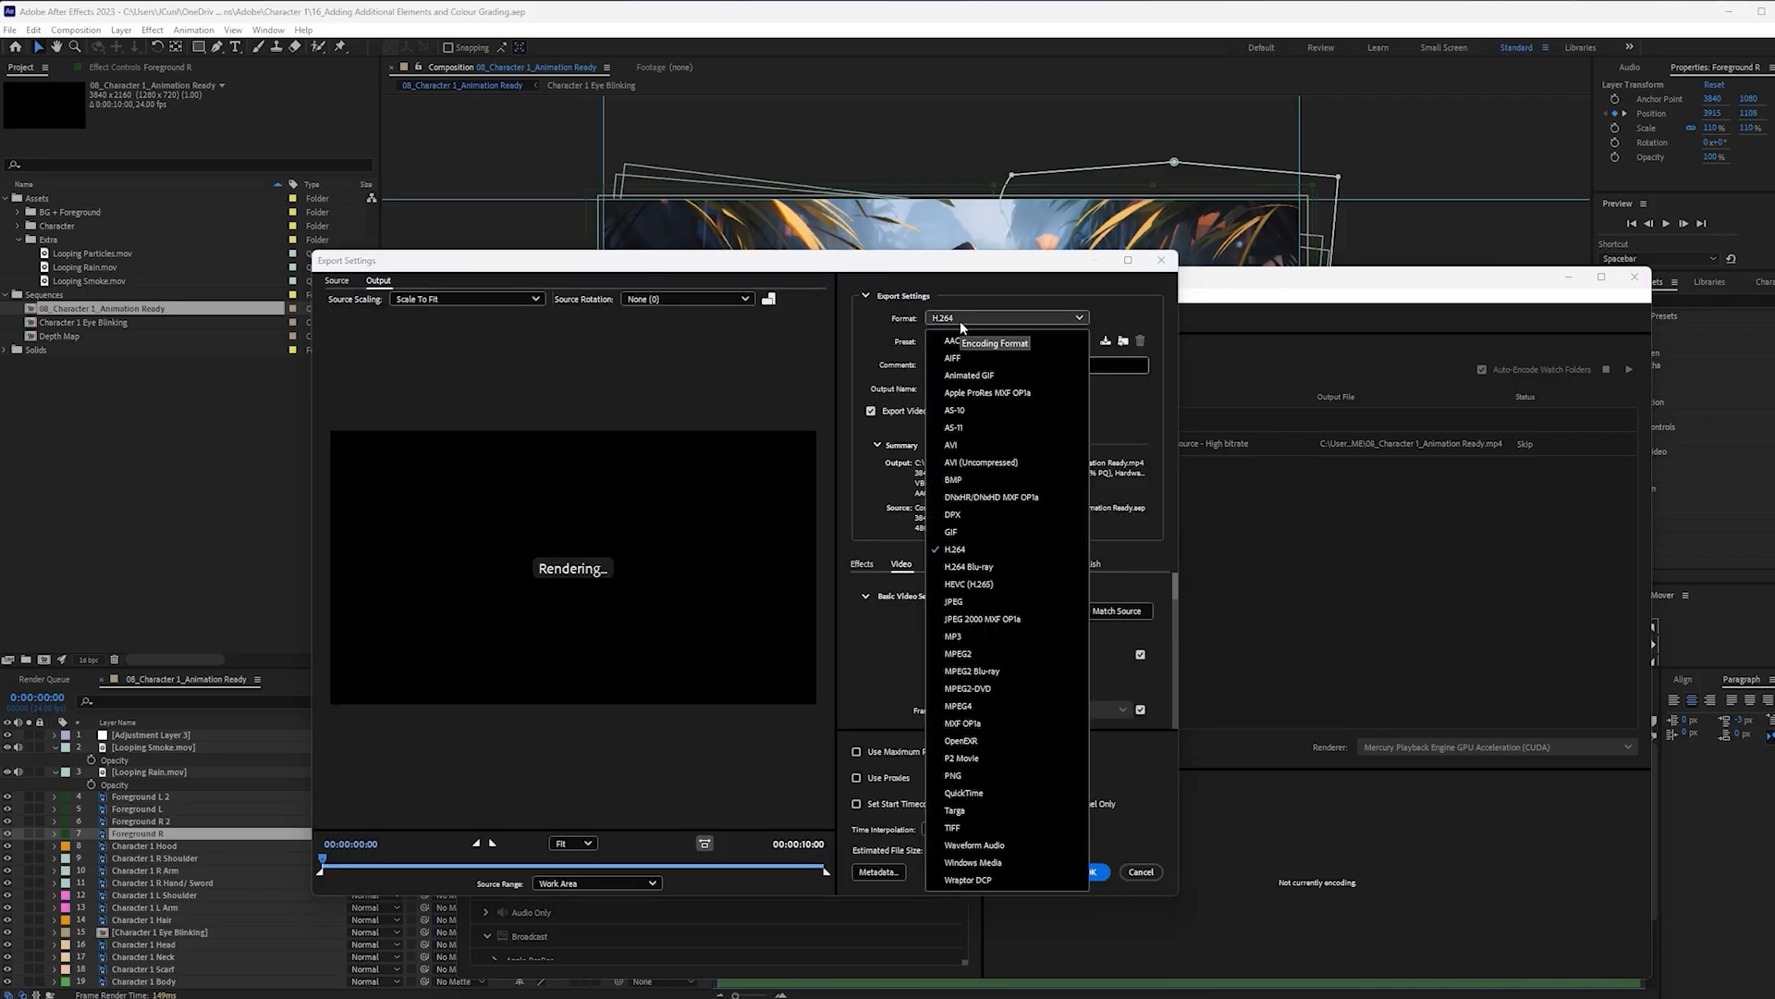
{"action": "left_click", "coordinate": [956, 551]}
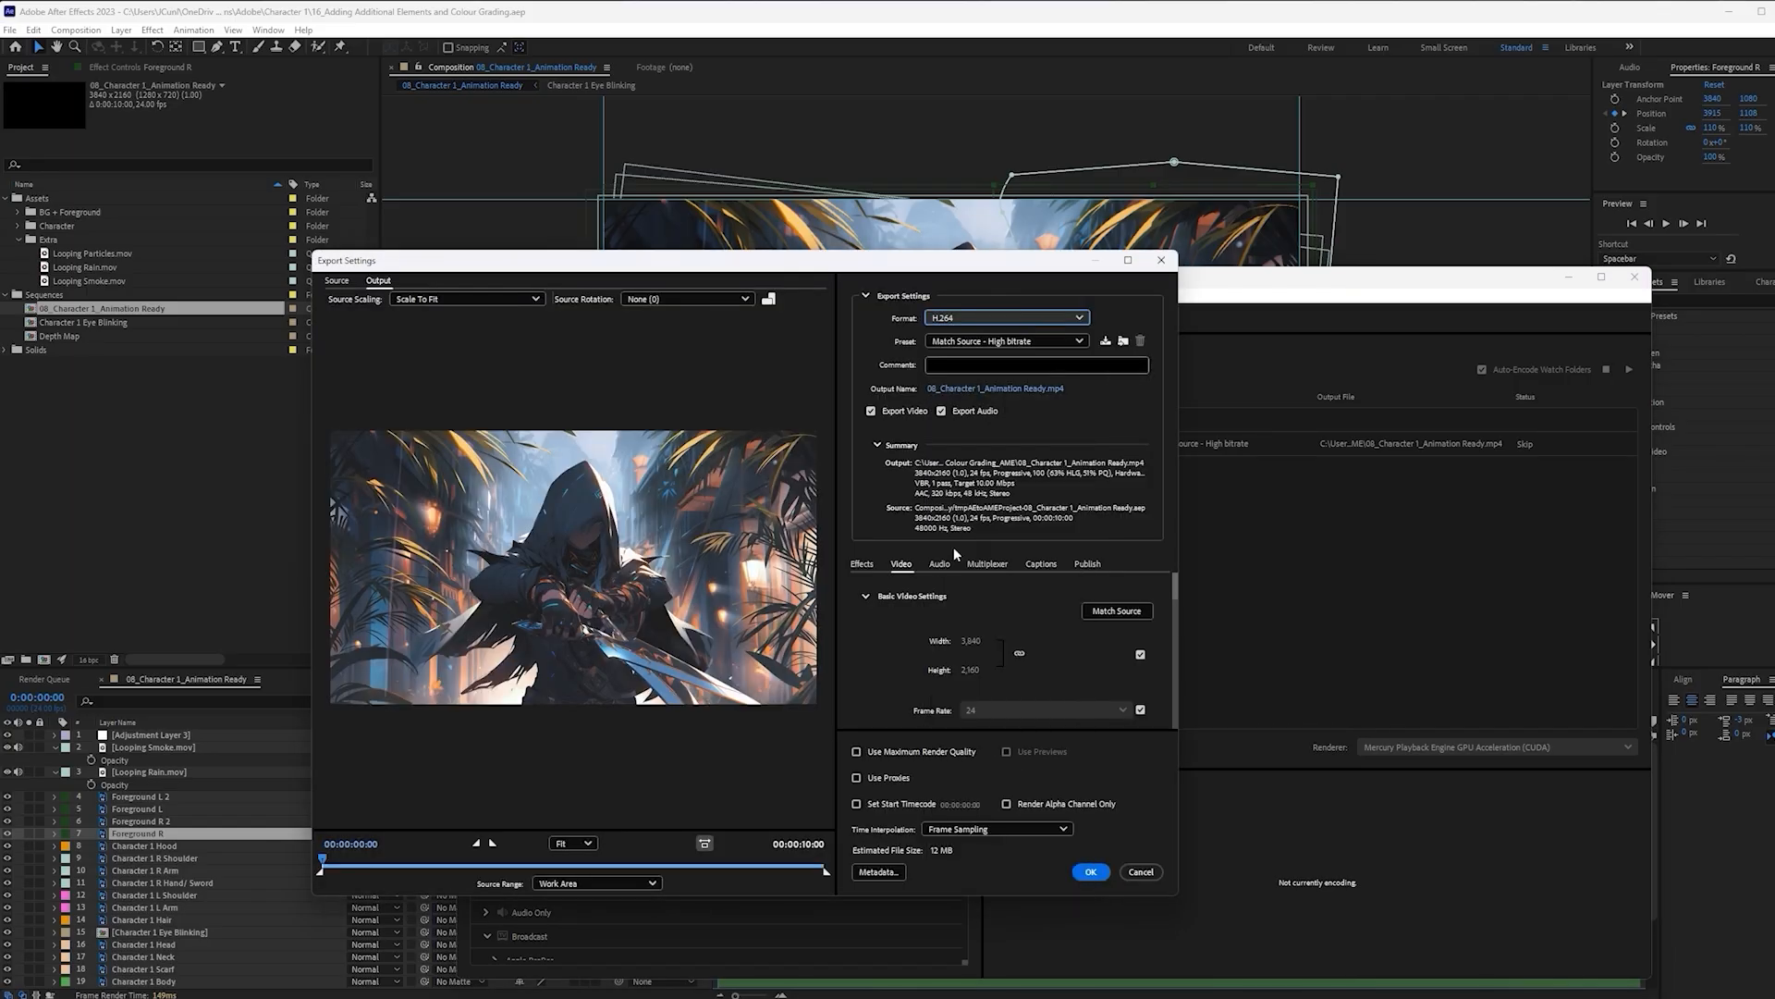
{"action": "left_click", "coordinate": [980, 390]}
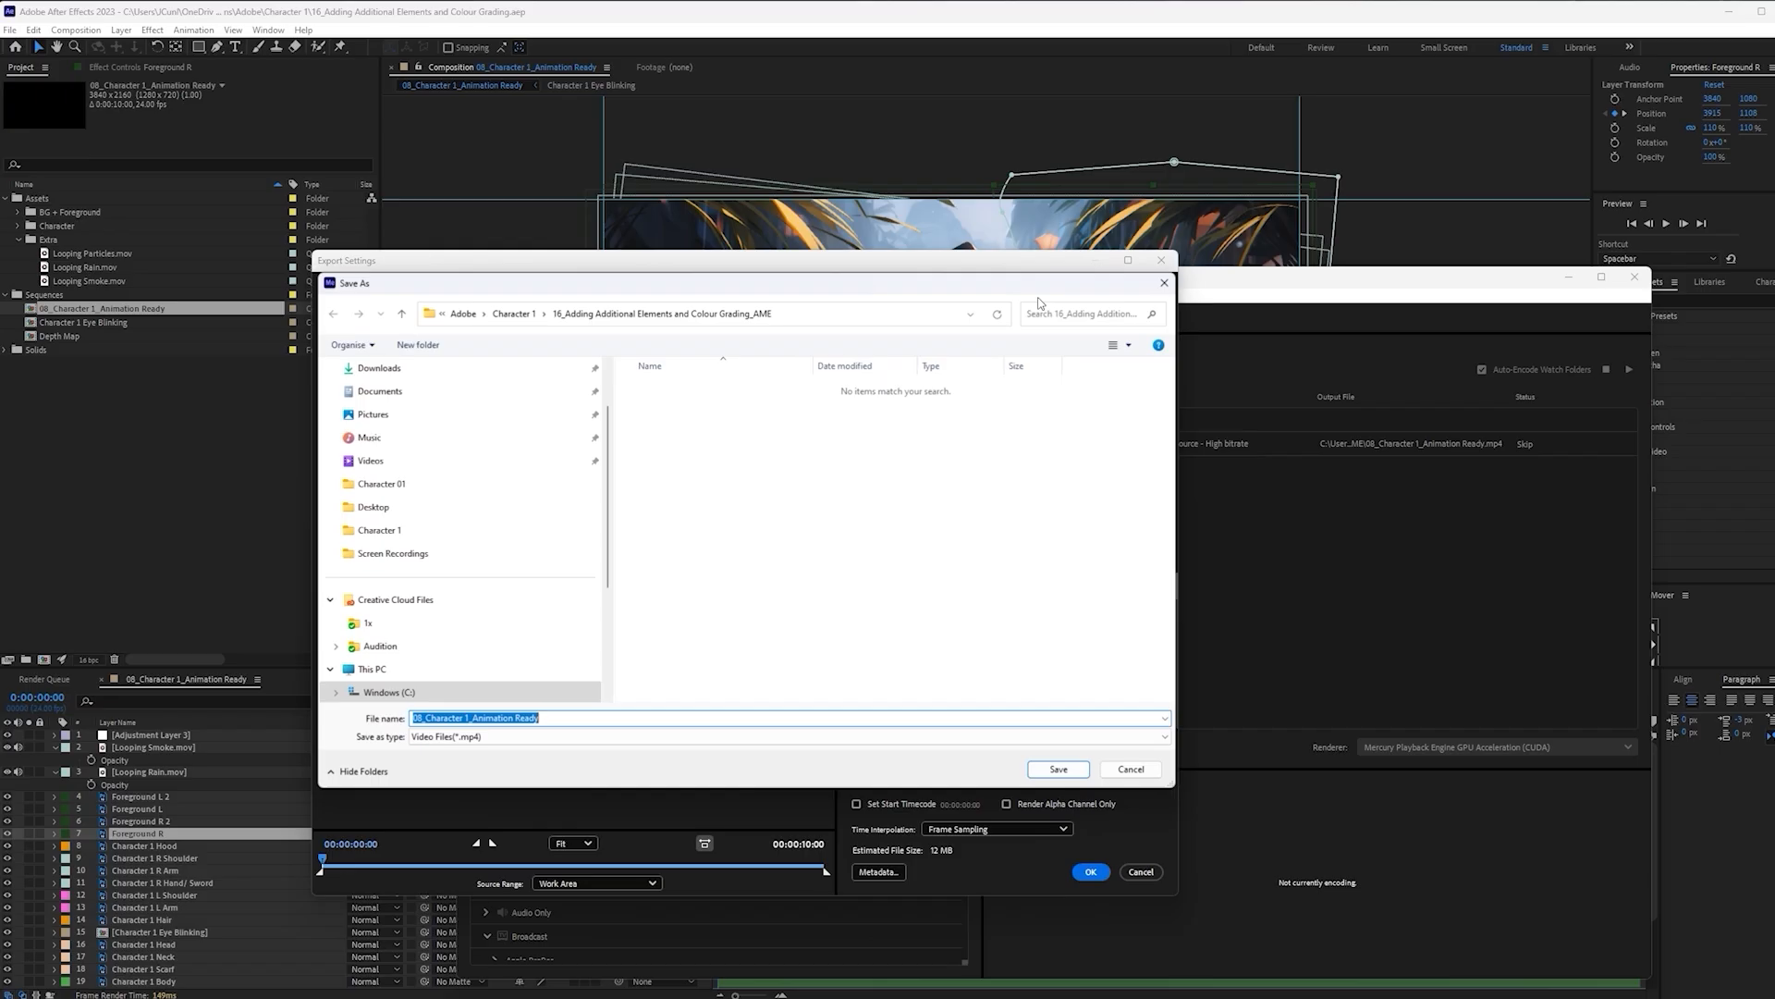
{"action": "left_click", "coordinate": [514, 313]}
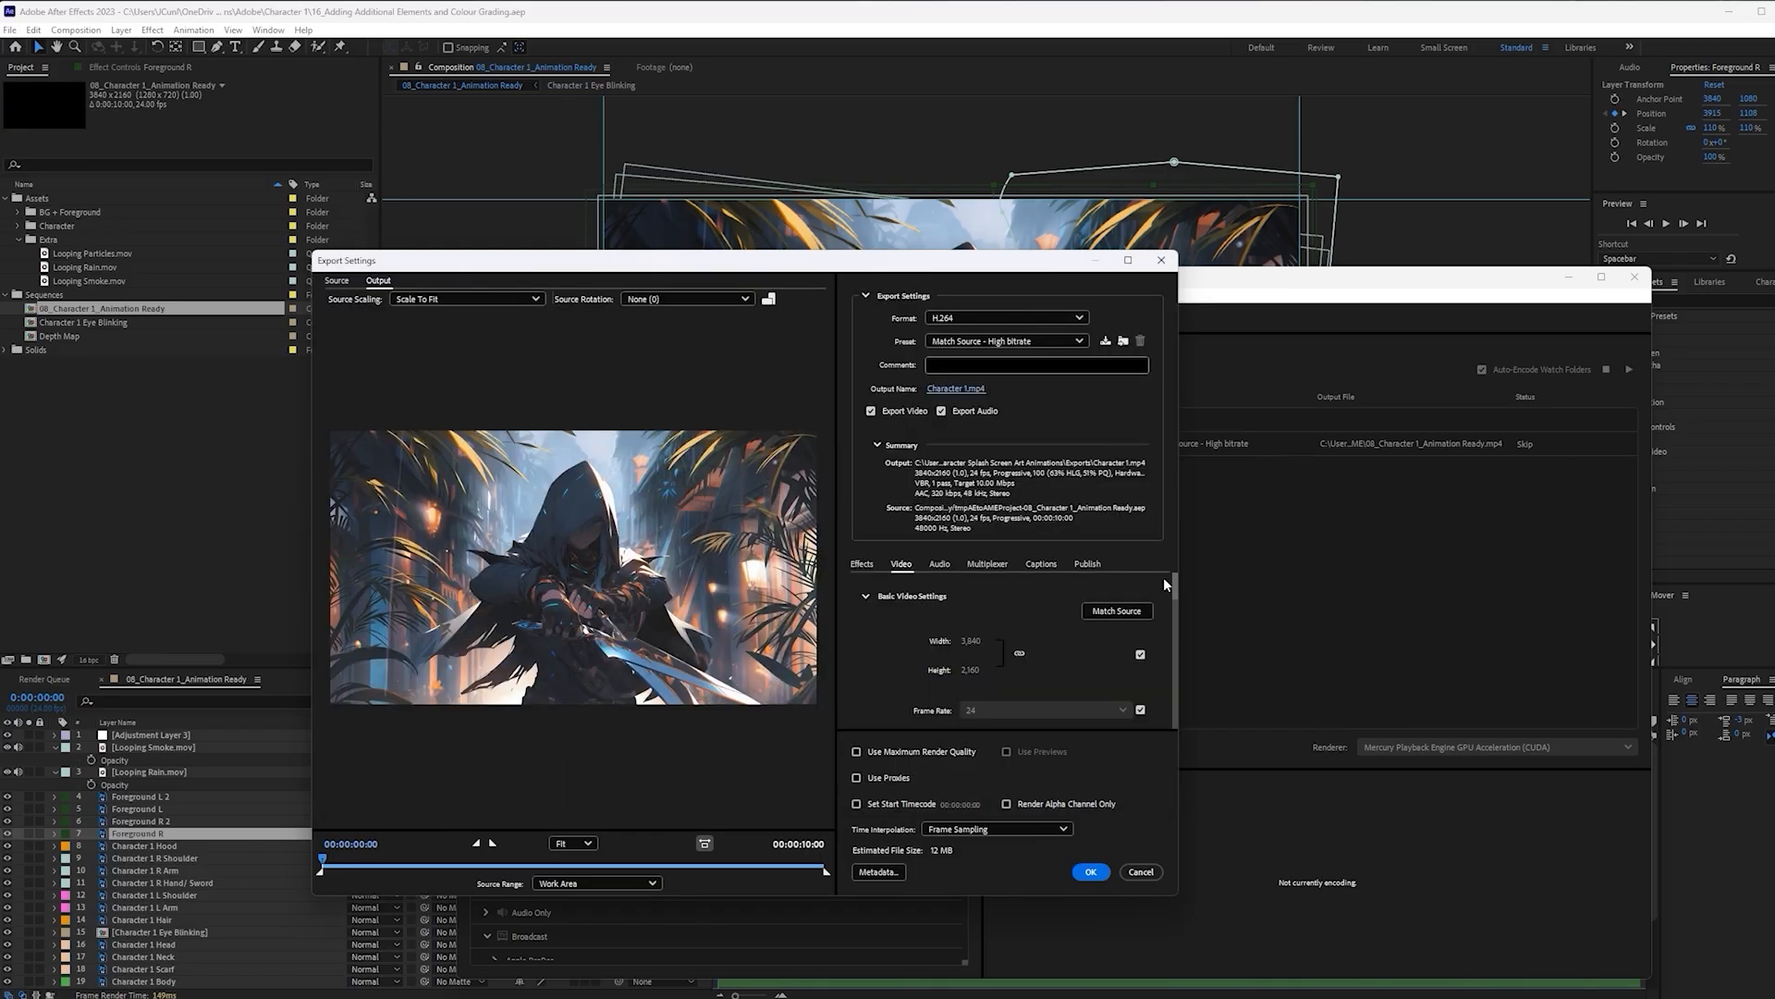
Set the export's bitrate encoding to CBR with a target bitrate of 40 Mbps
{"action": "scroll", "coordinate": [1176, 582], "scroll_direction": "down", "scroll_amount": 5}
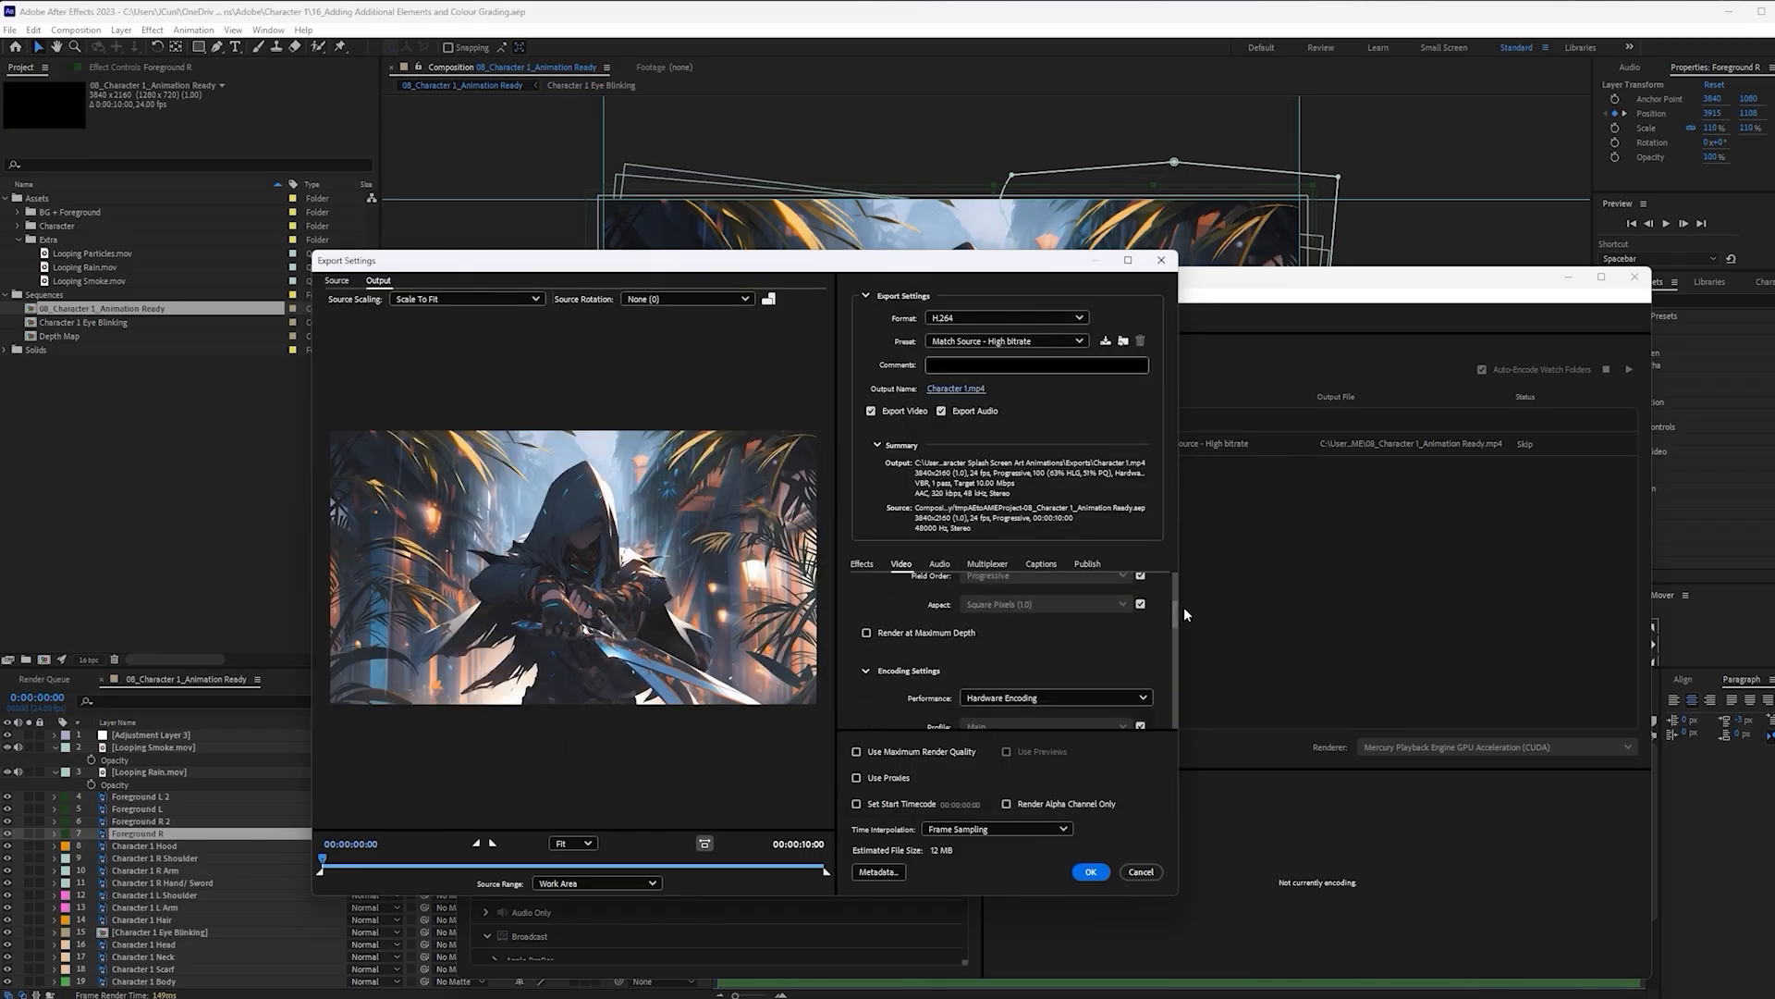
{"action": "left_click_drag", "start_coordinate": [1189, 632], "coordinate": [1176, 693]}
{"action": "left_click", "coordinate": [1052, 644]}
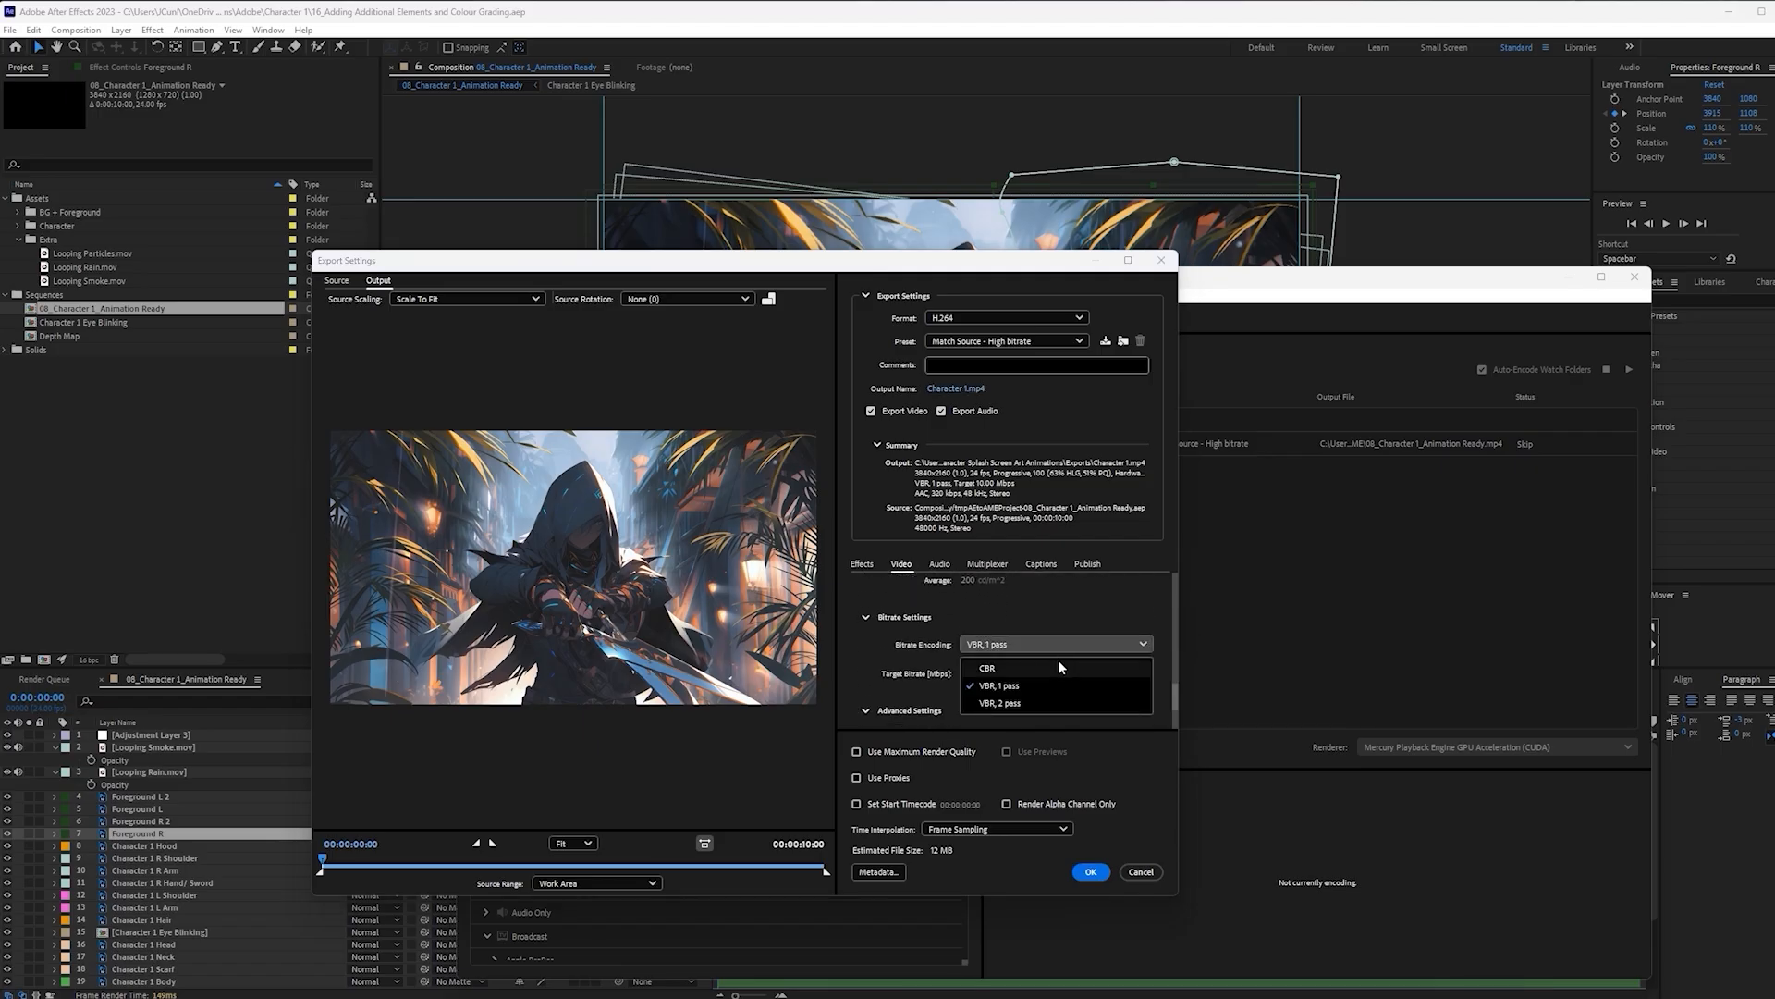
{"action": "left_click", "coordinate": [1059, 662]}
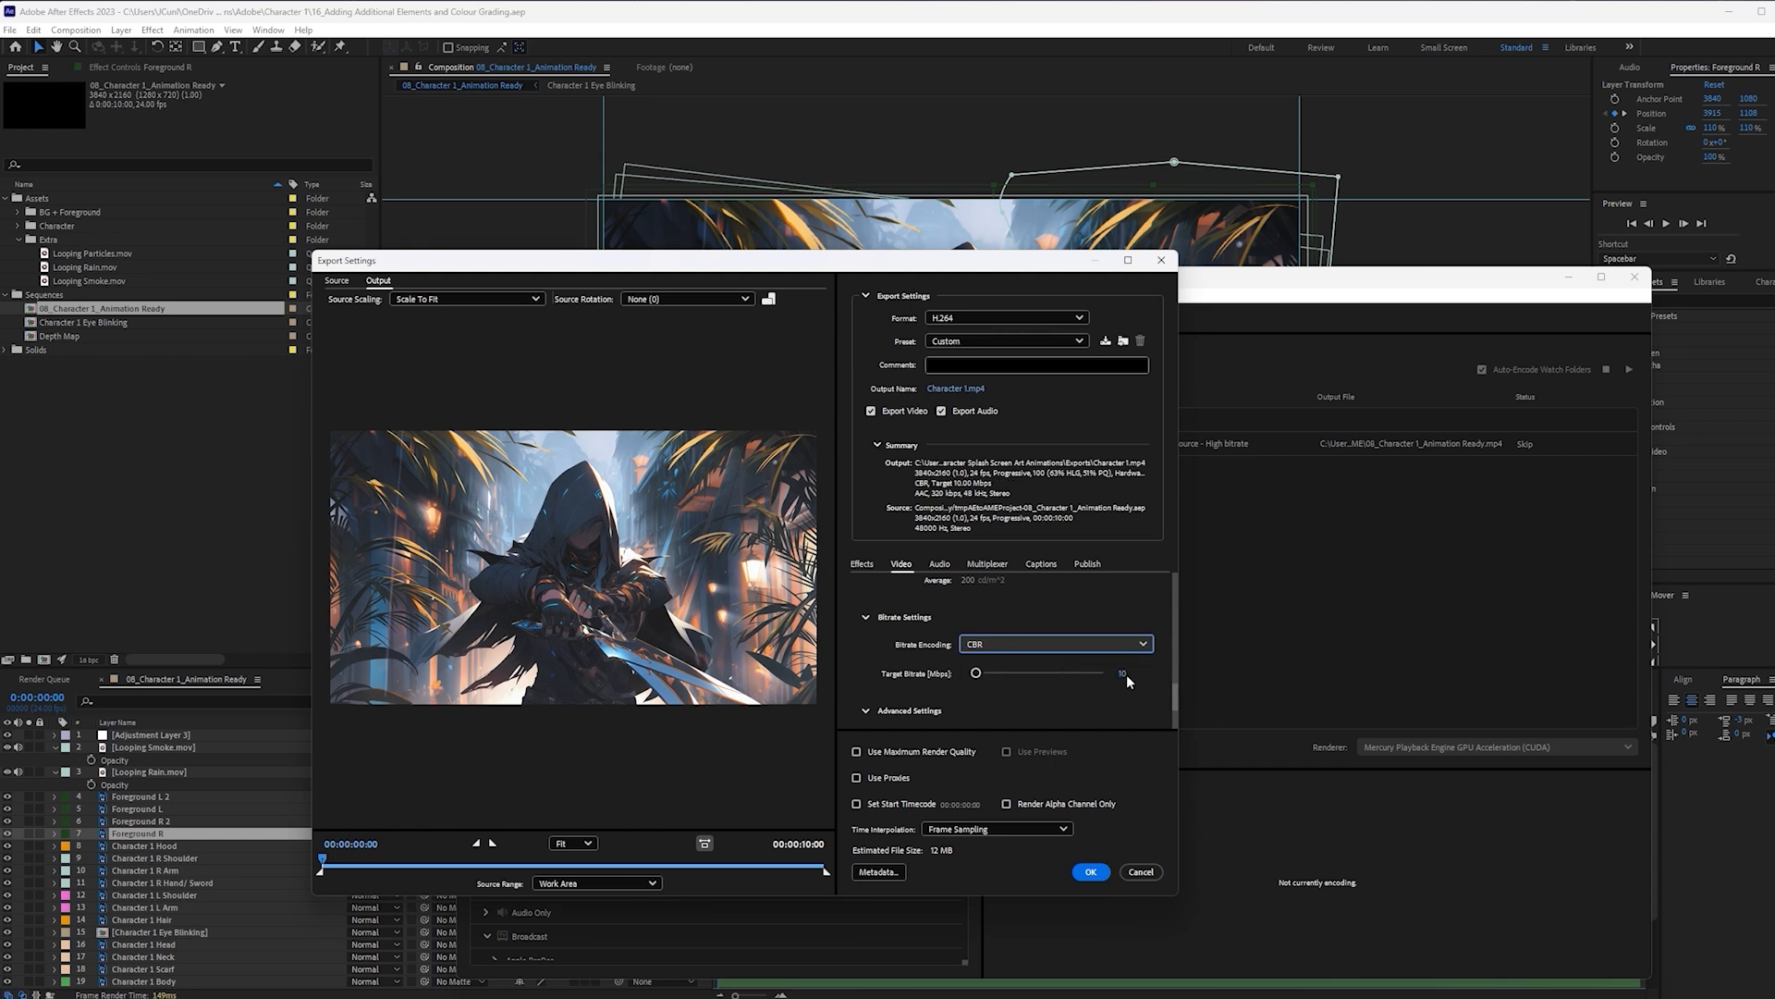
{"action": "left_click", "coordinate": [1123, 674]}
{"action": "type", "text": "40"}
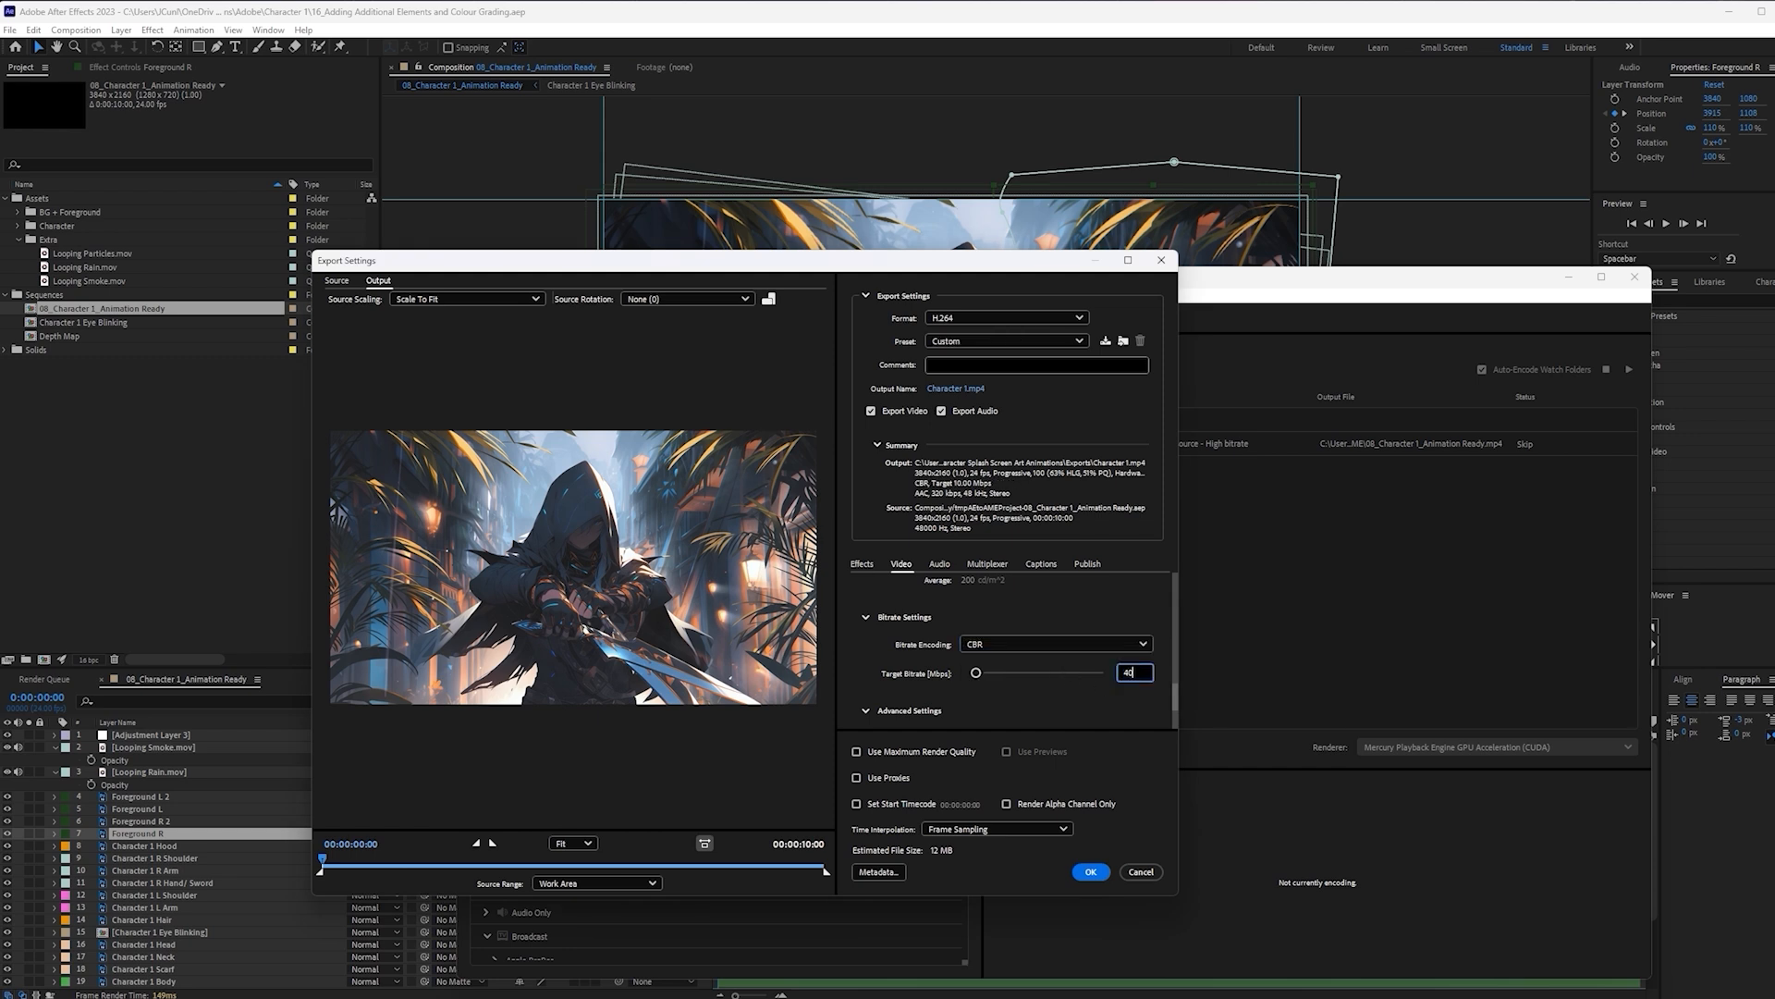
{"action": "key", "text": "Return"}
Enable Use Maximum Render Quality, accept the export settings, and start encoding the queued composition
{"action": "left_click", "coordinate": [886, 753]}
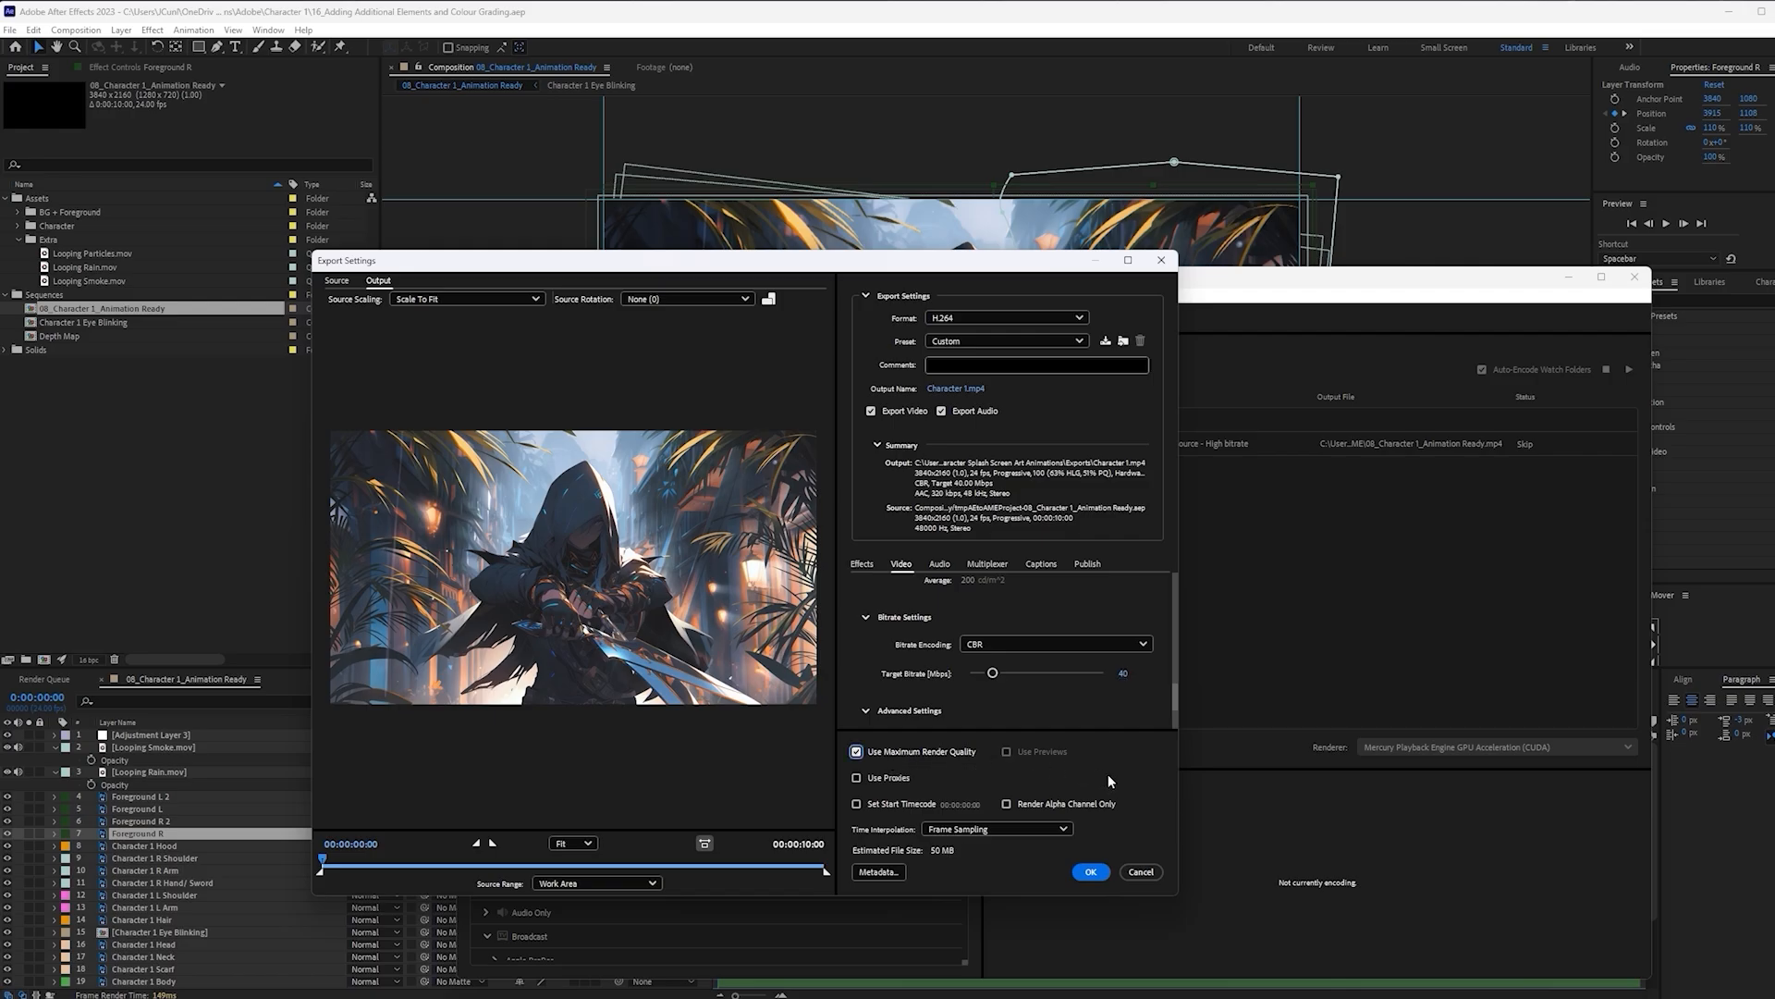
{"action": "left_click", "coordinate": [1092, 871]}
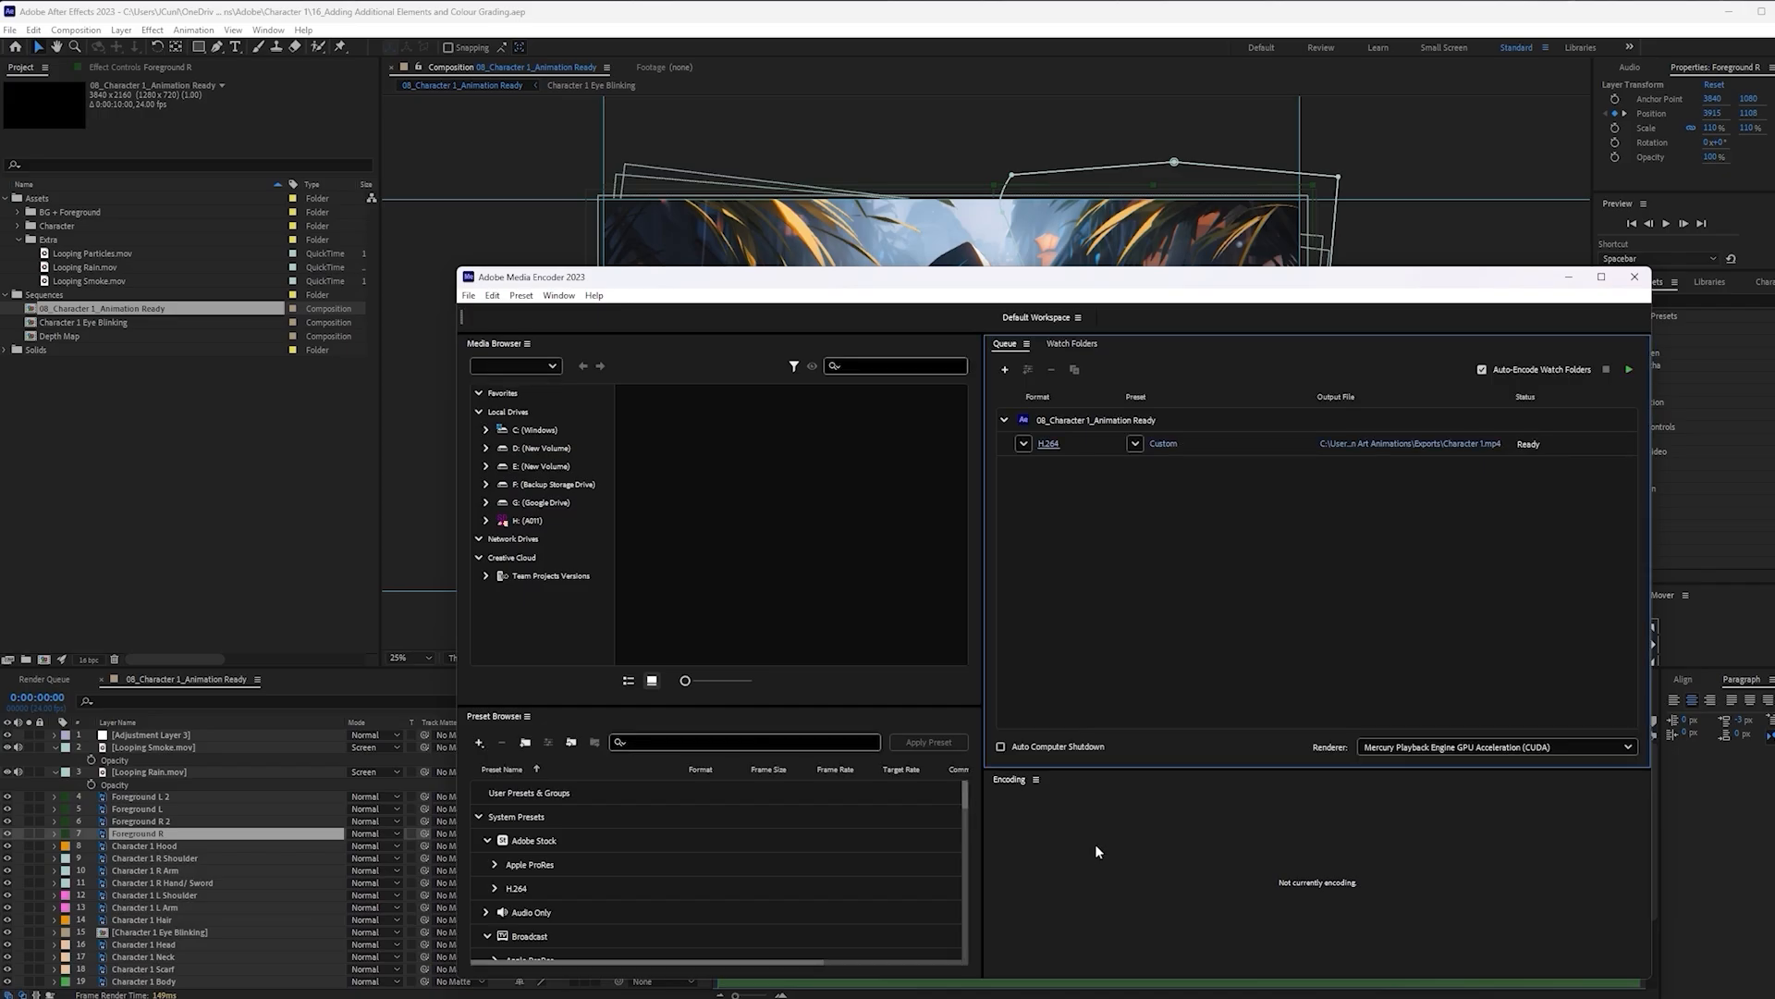
{"action": "left_click", "coordinate": [1629, 369]}
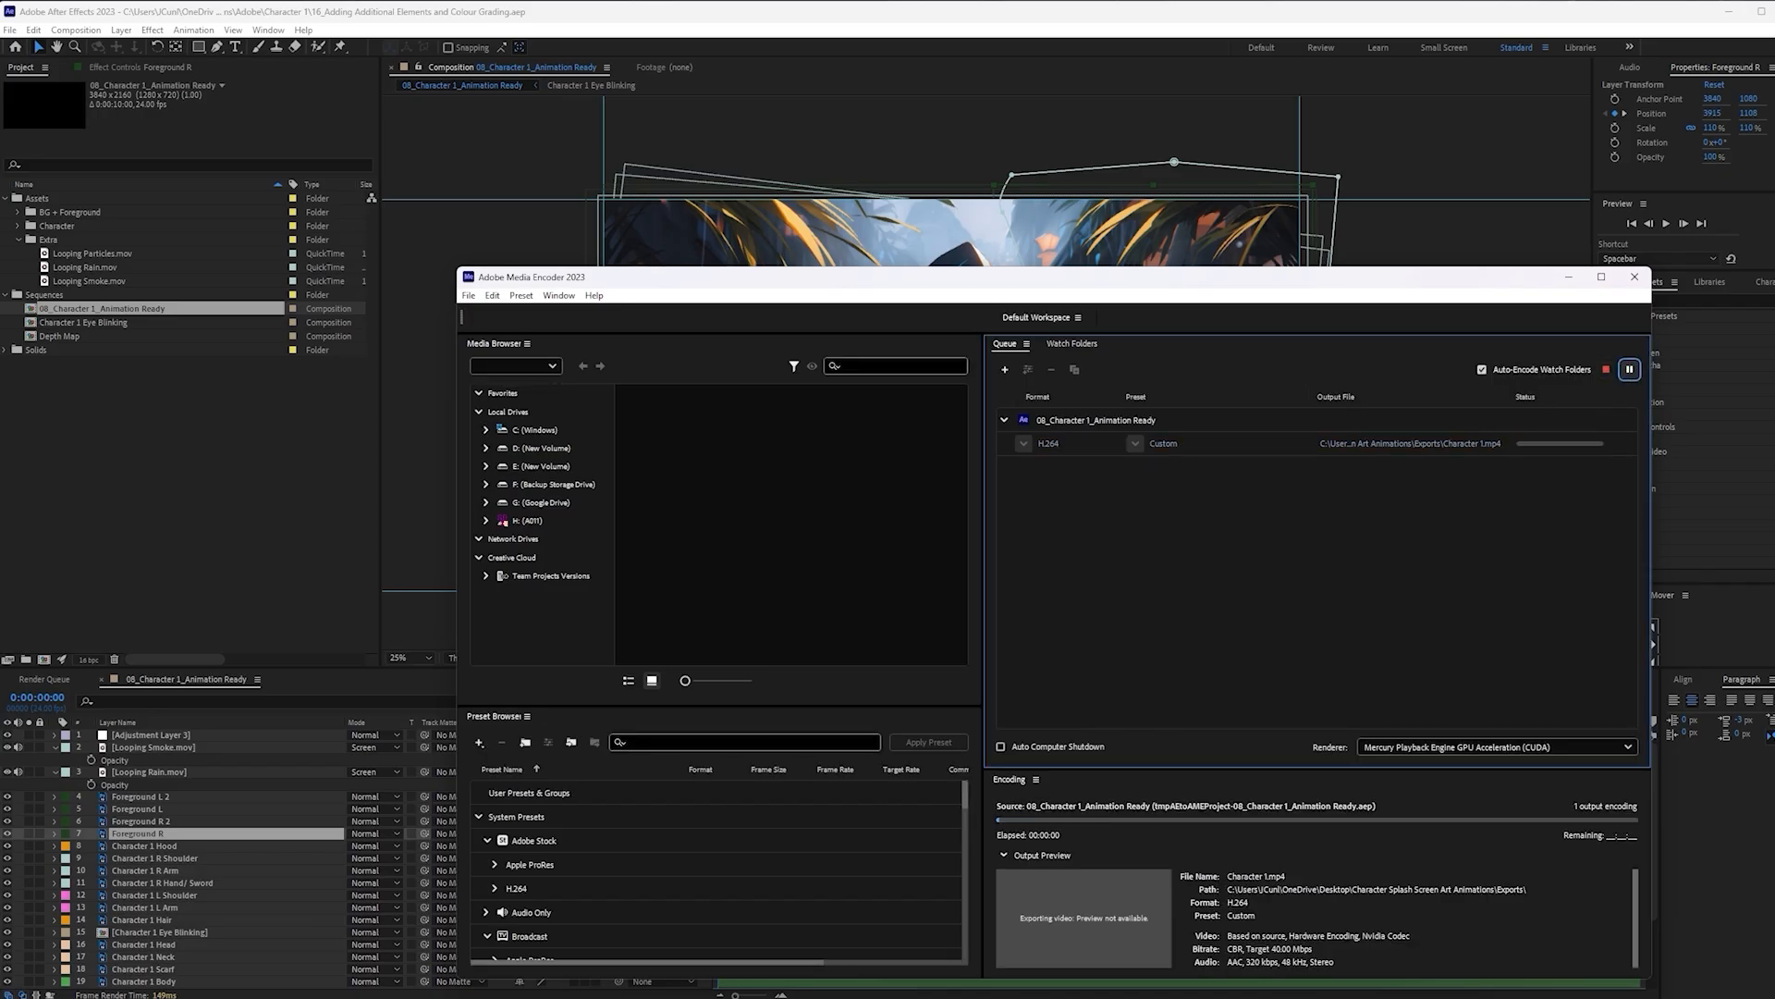